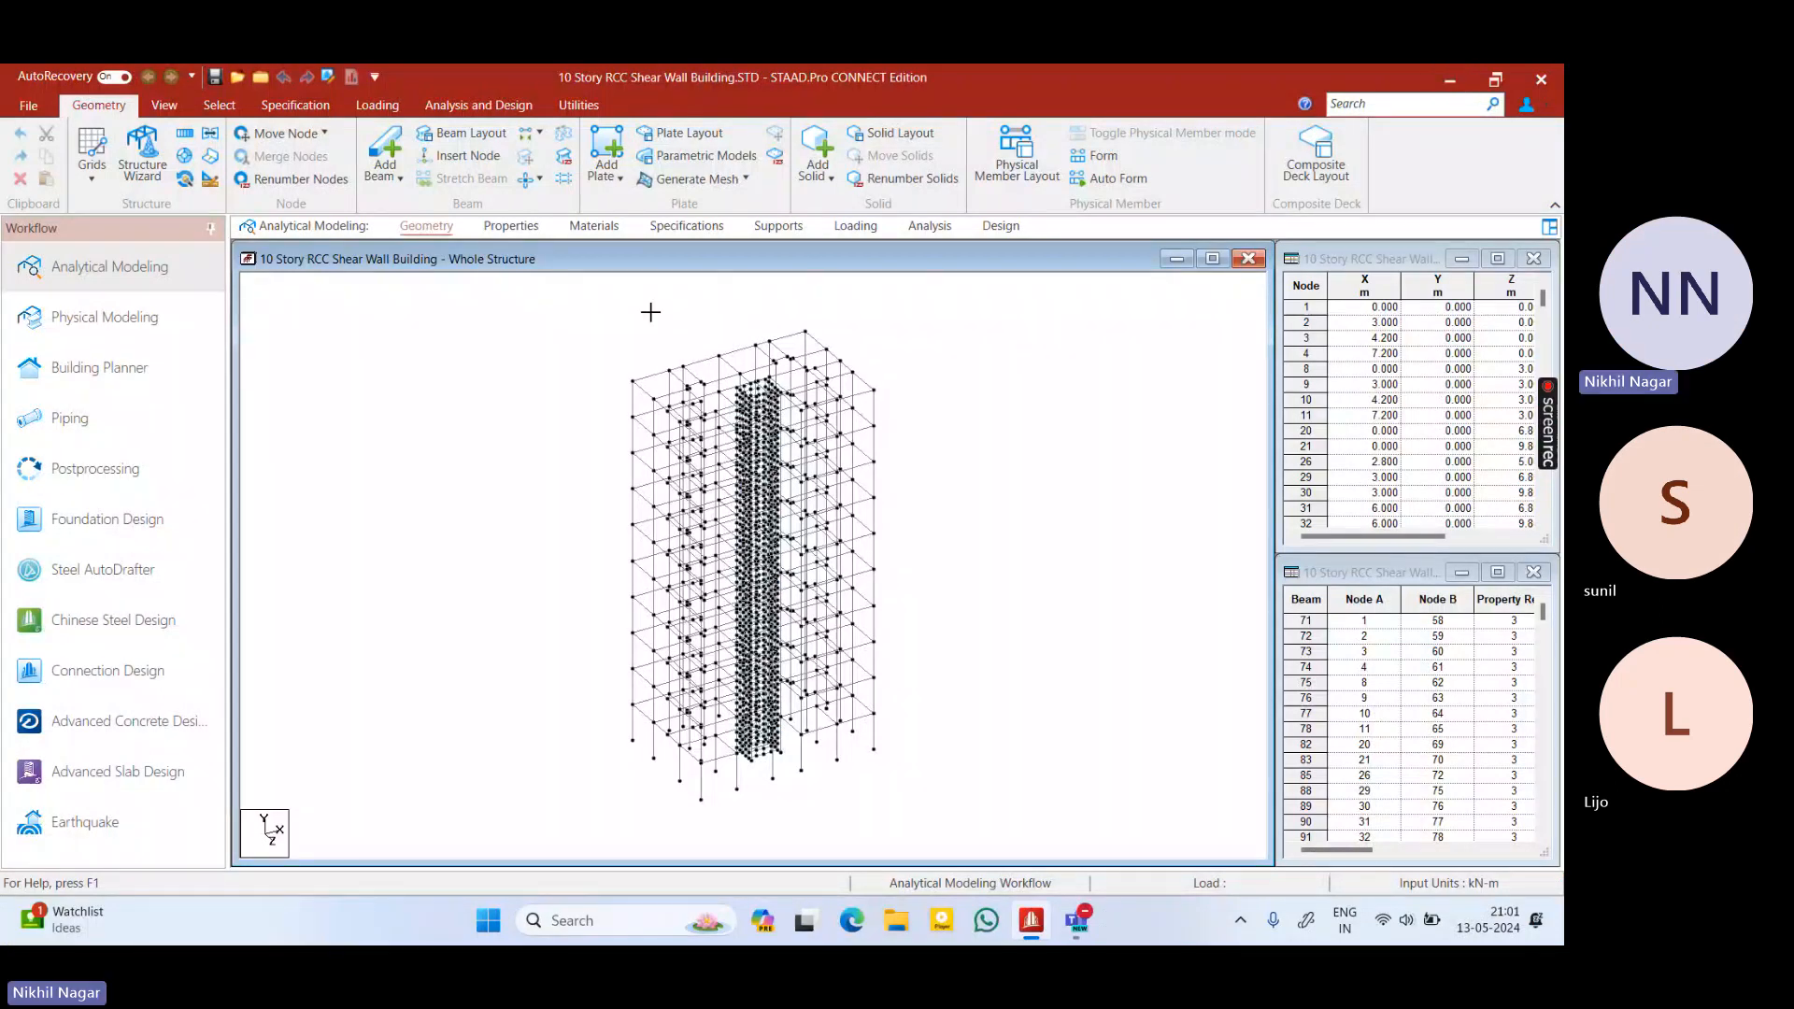
Show the section property assignments of the whole structure, and open the 15 storey Building floor plan image from the Desktop folder
left_click(511, 225)
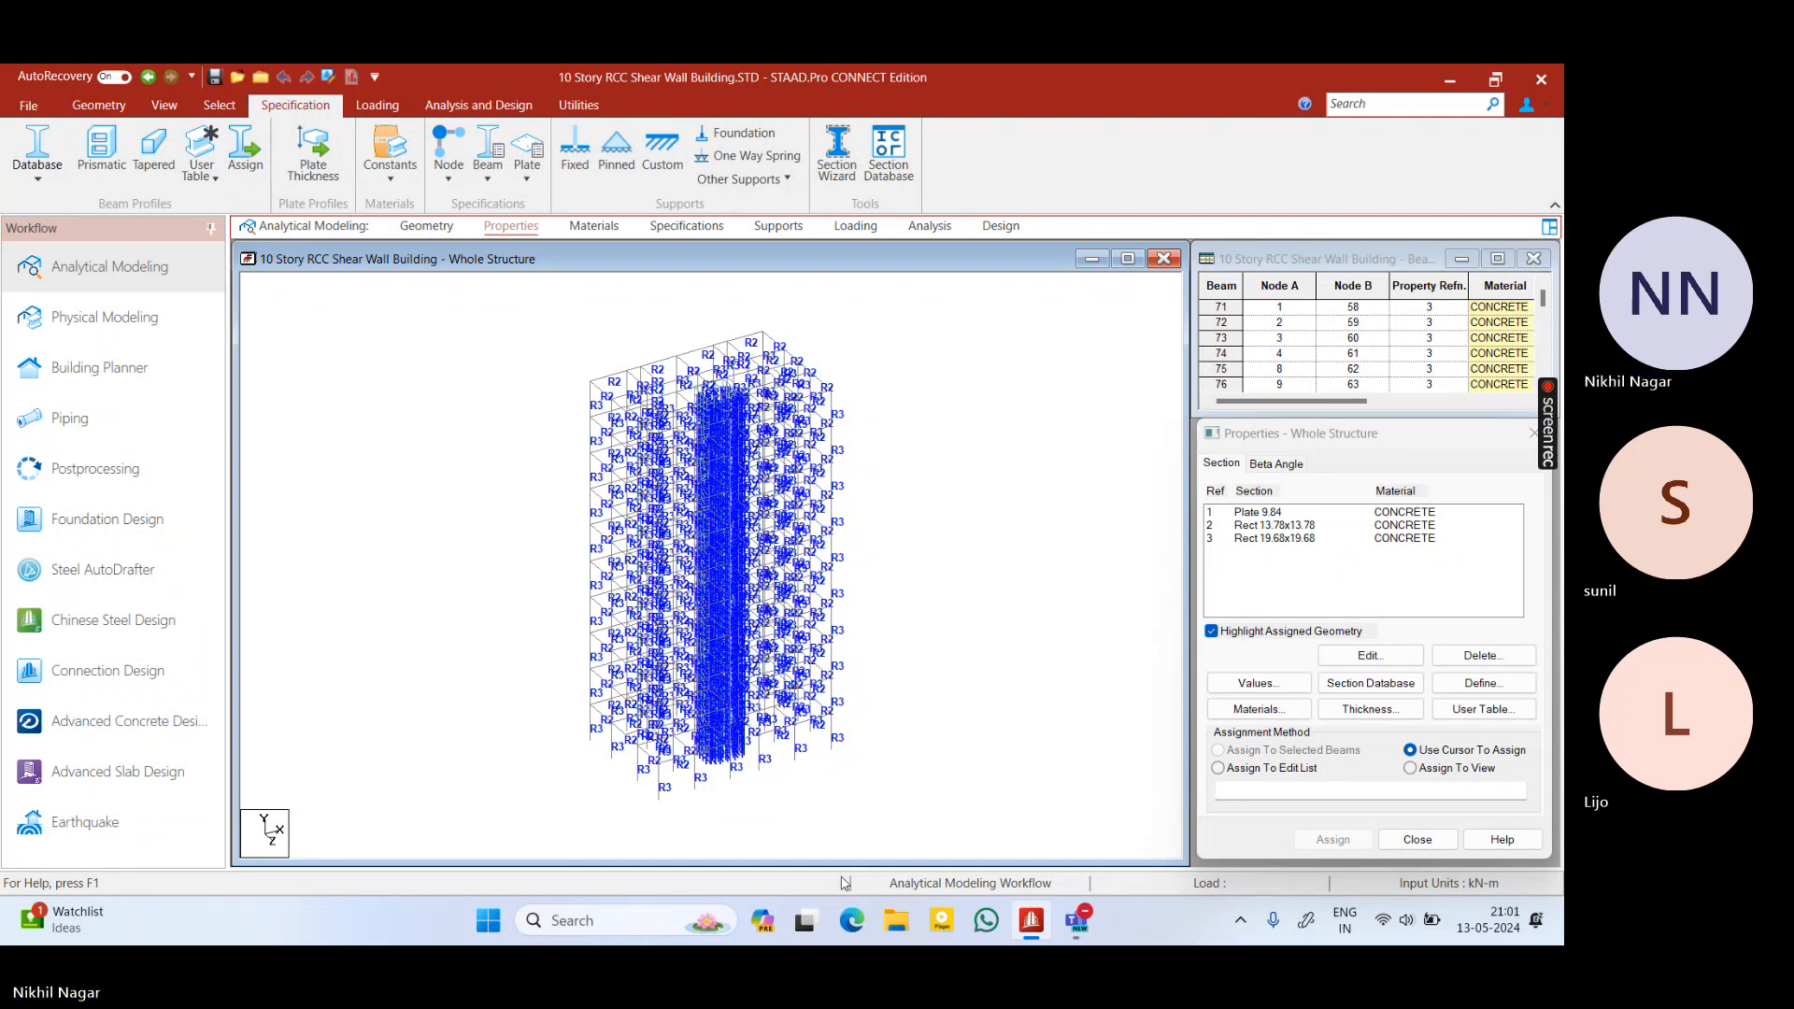
left_click(893, 923)
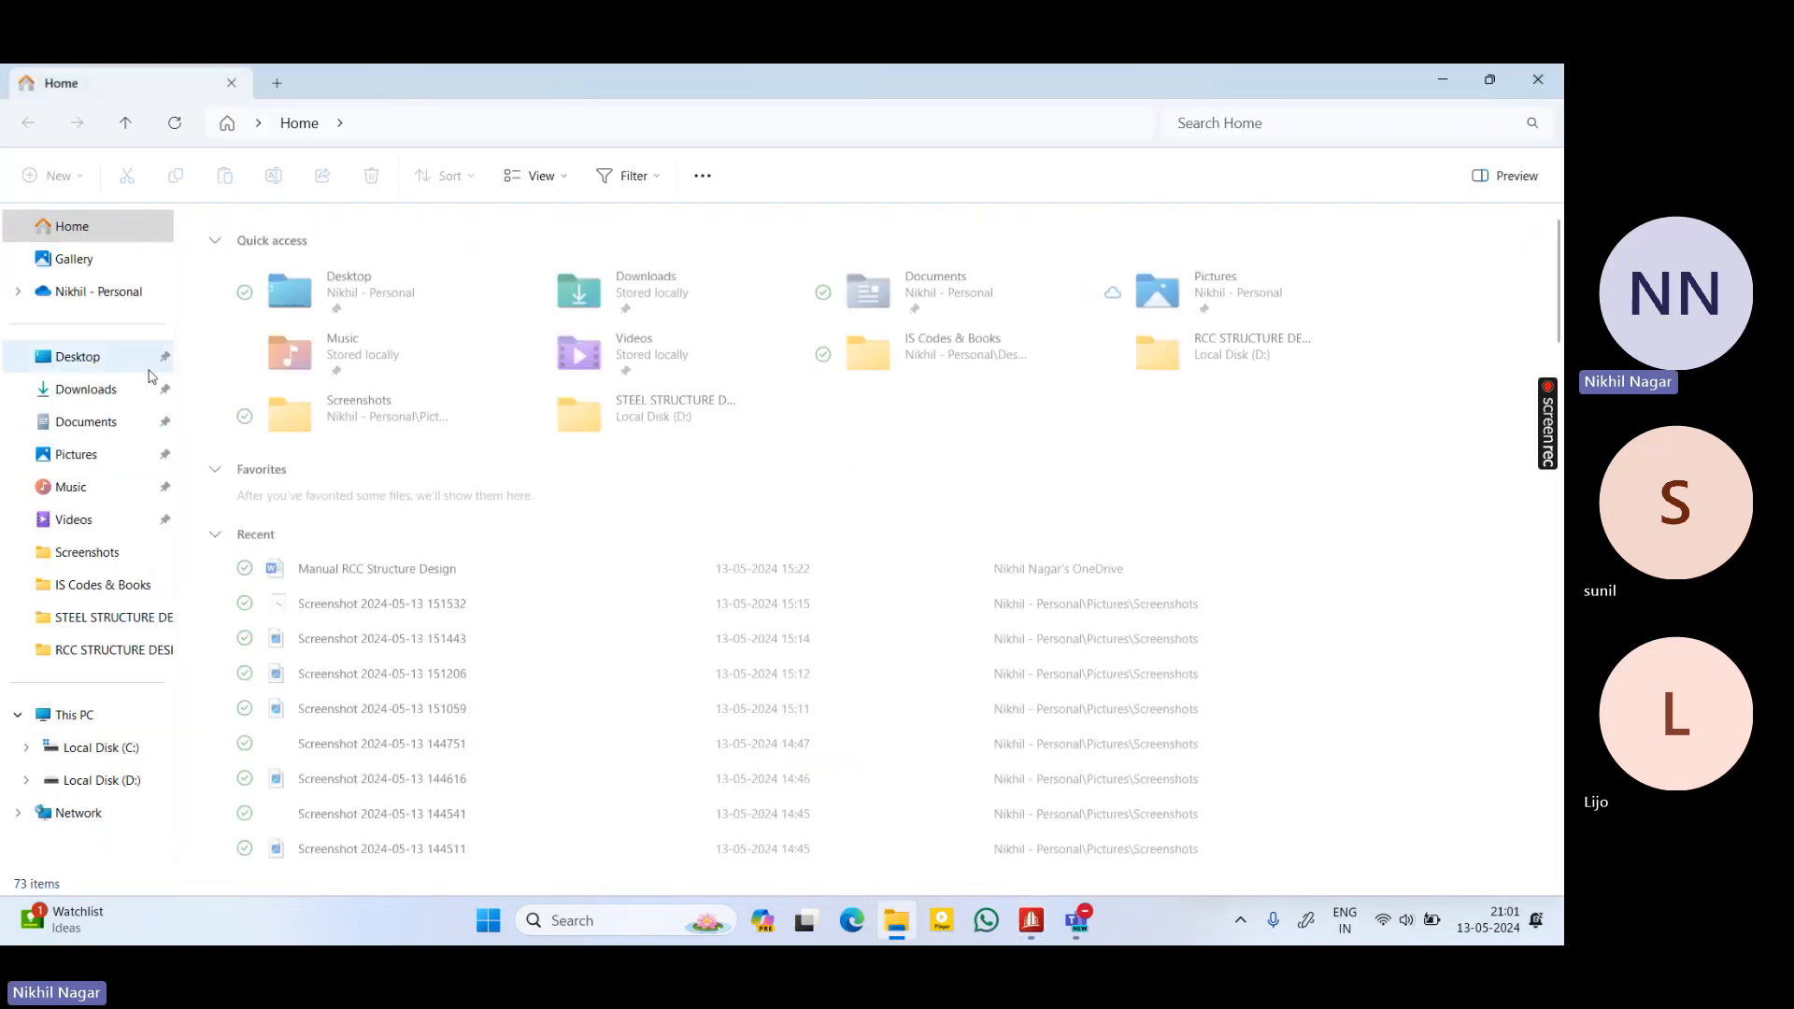
left_click(134, 365)
left_click(343, 350)
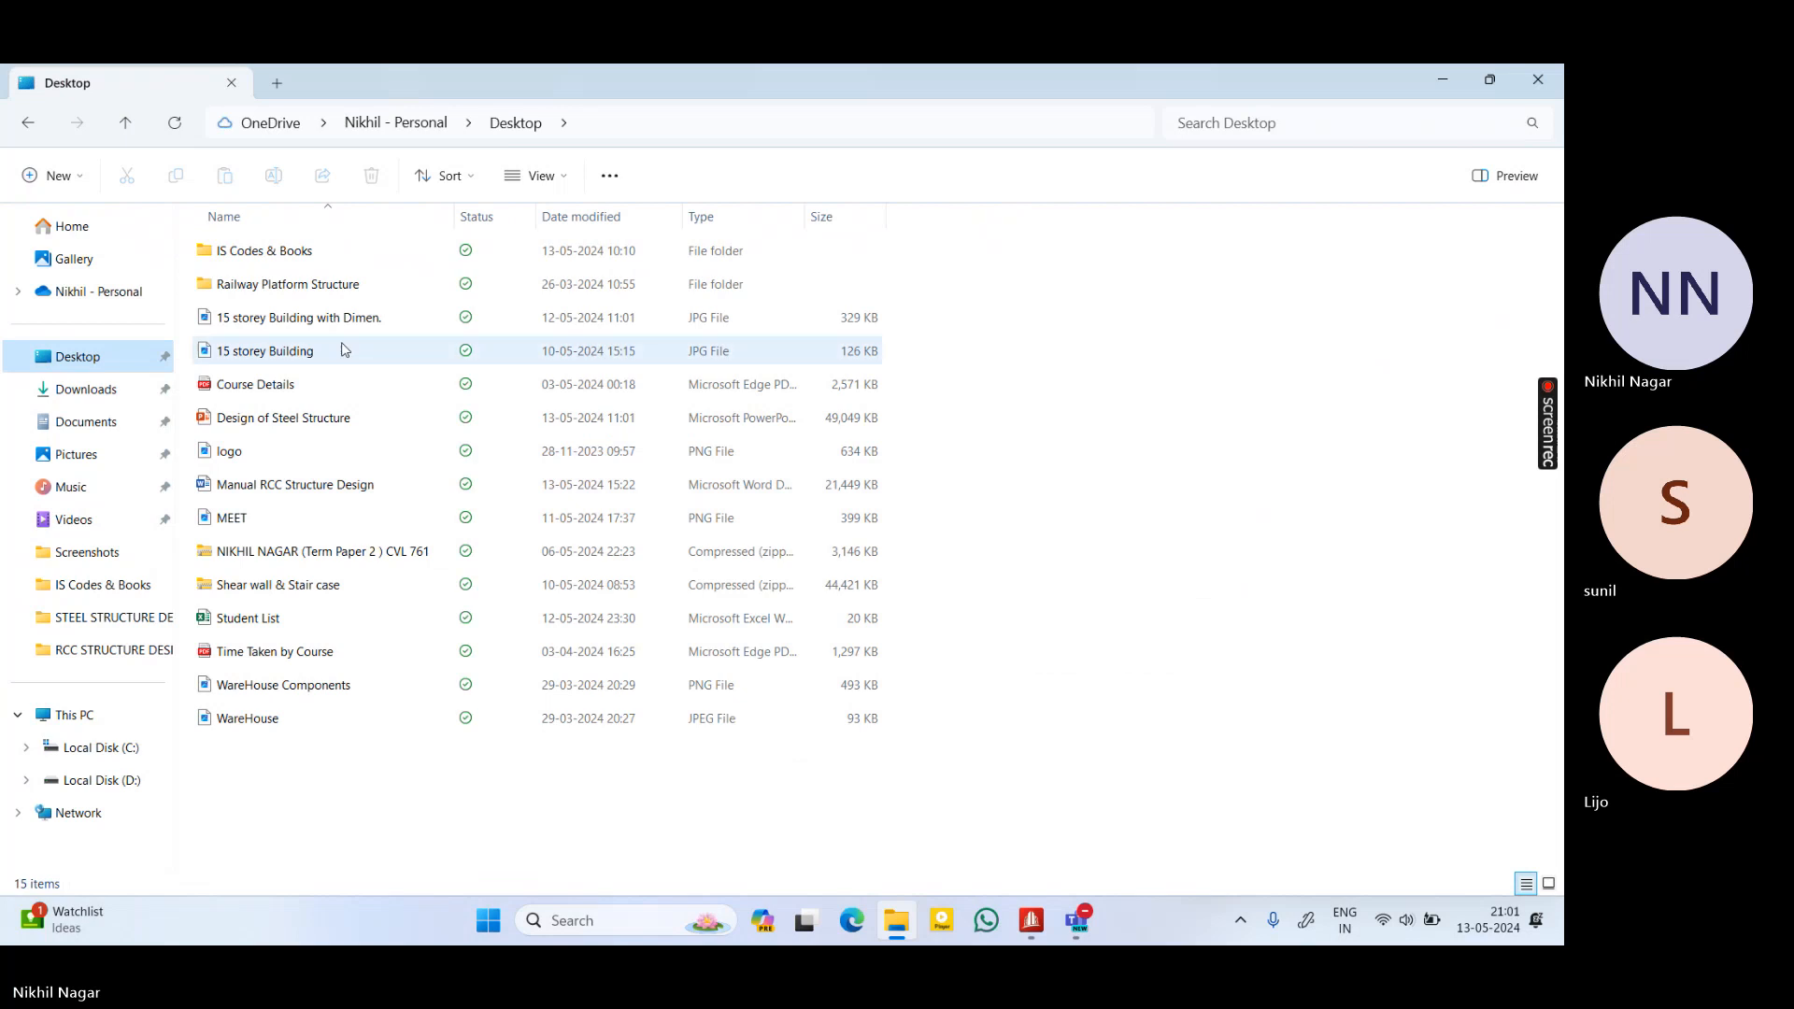
key("Return")
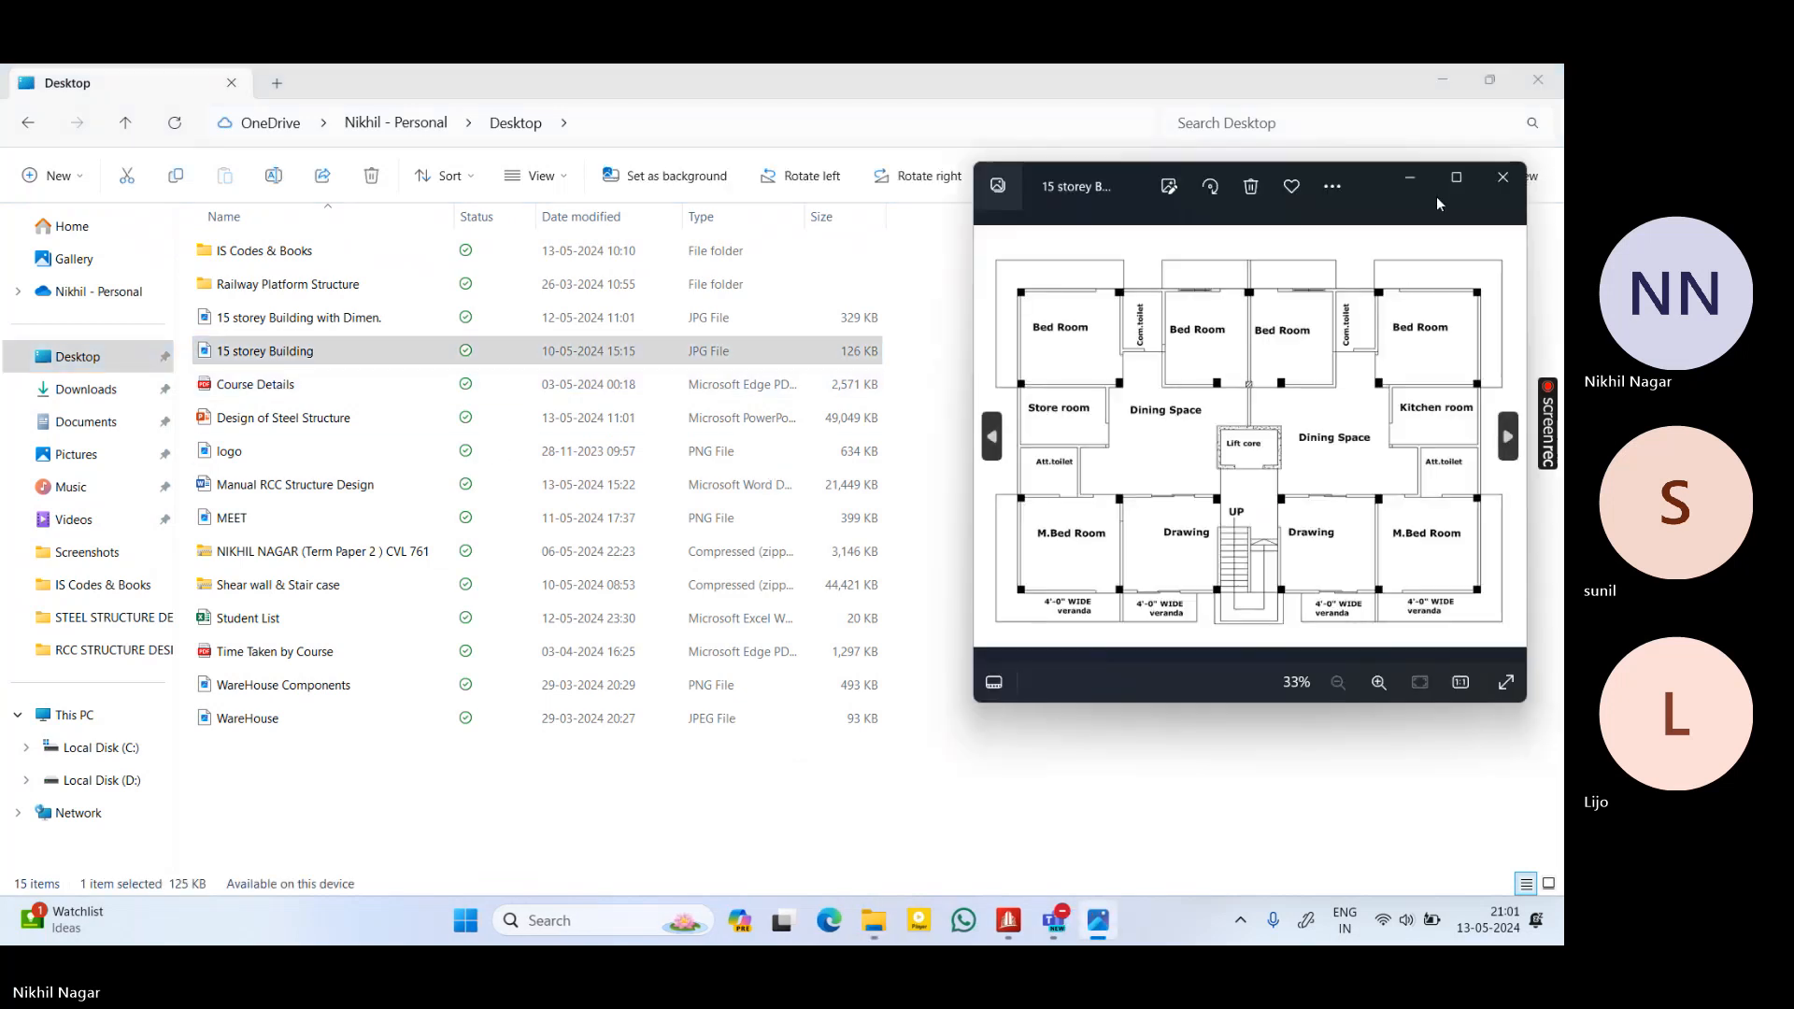
Examine the room, column, lift core and staircase layout in the enlarged floor plan, and return to the STAAD.Pro model
left_click(1443, 182)
scroll(472, 329, "up", 2)
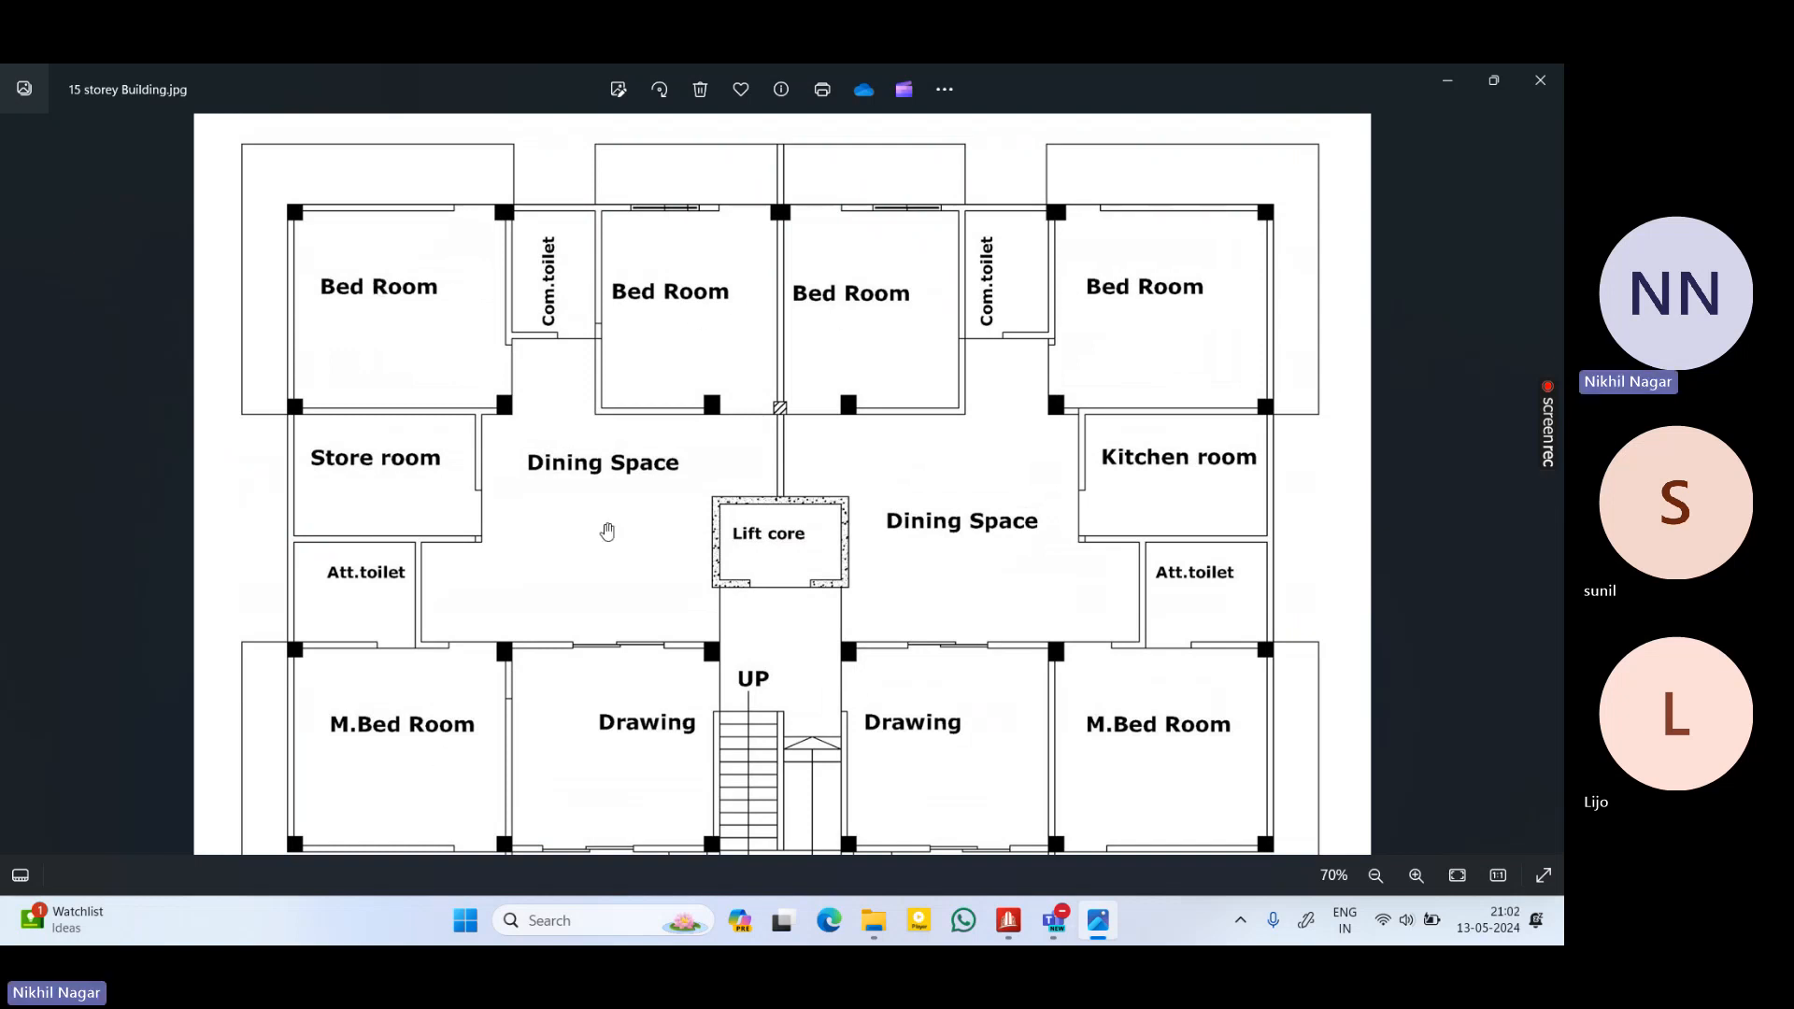
left_click_drag(603, 529, 584, 407)
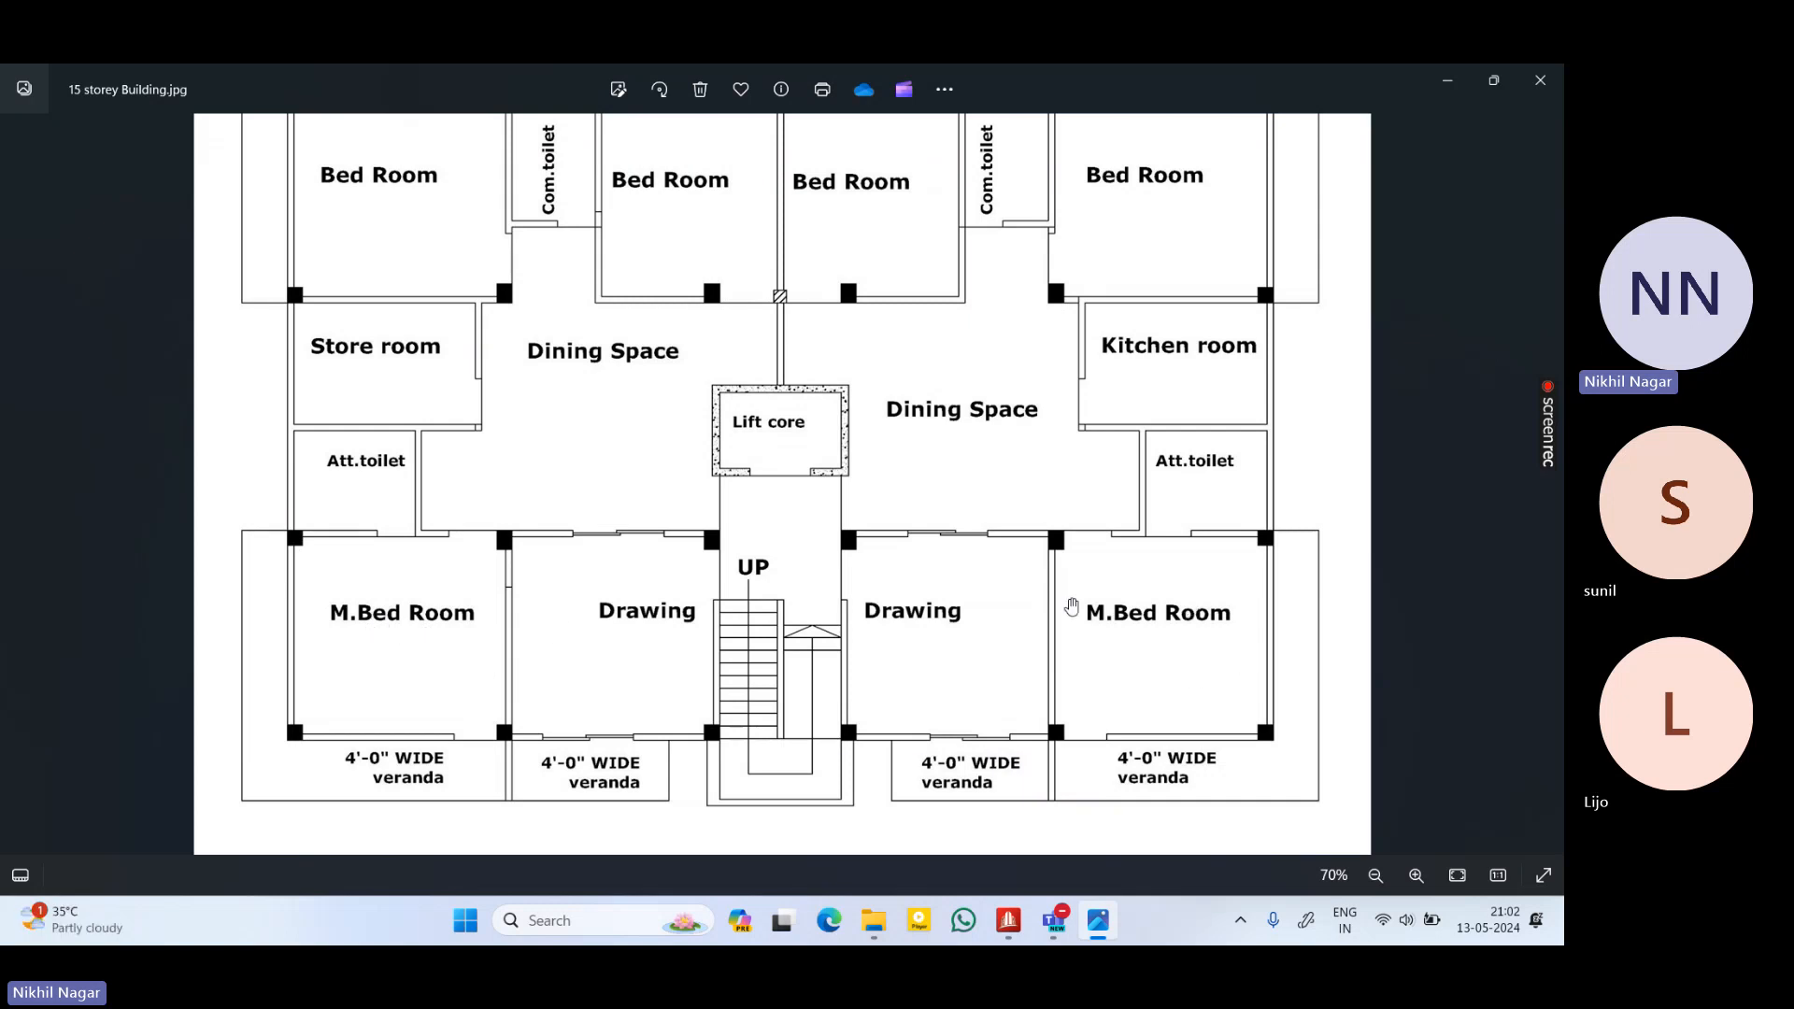
left_click_drag(1071, 608, 1068, 725)
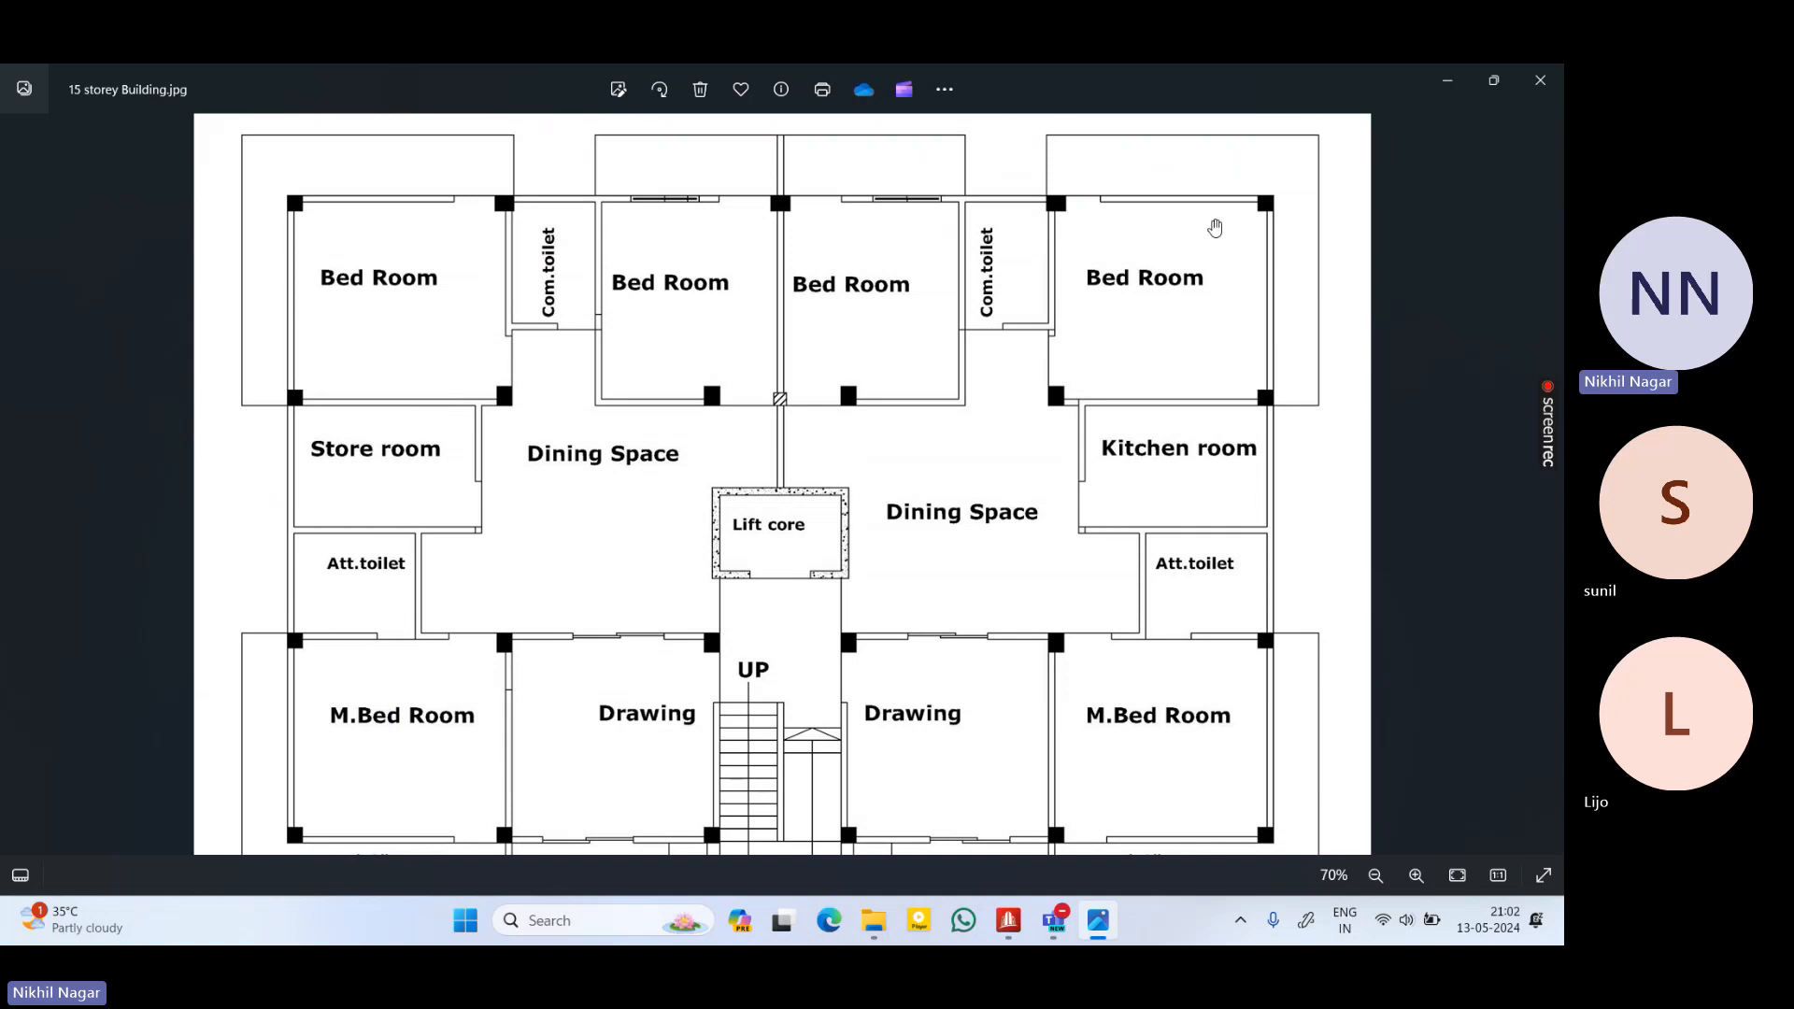
left_click(1446, 80)
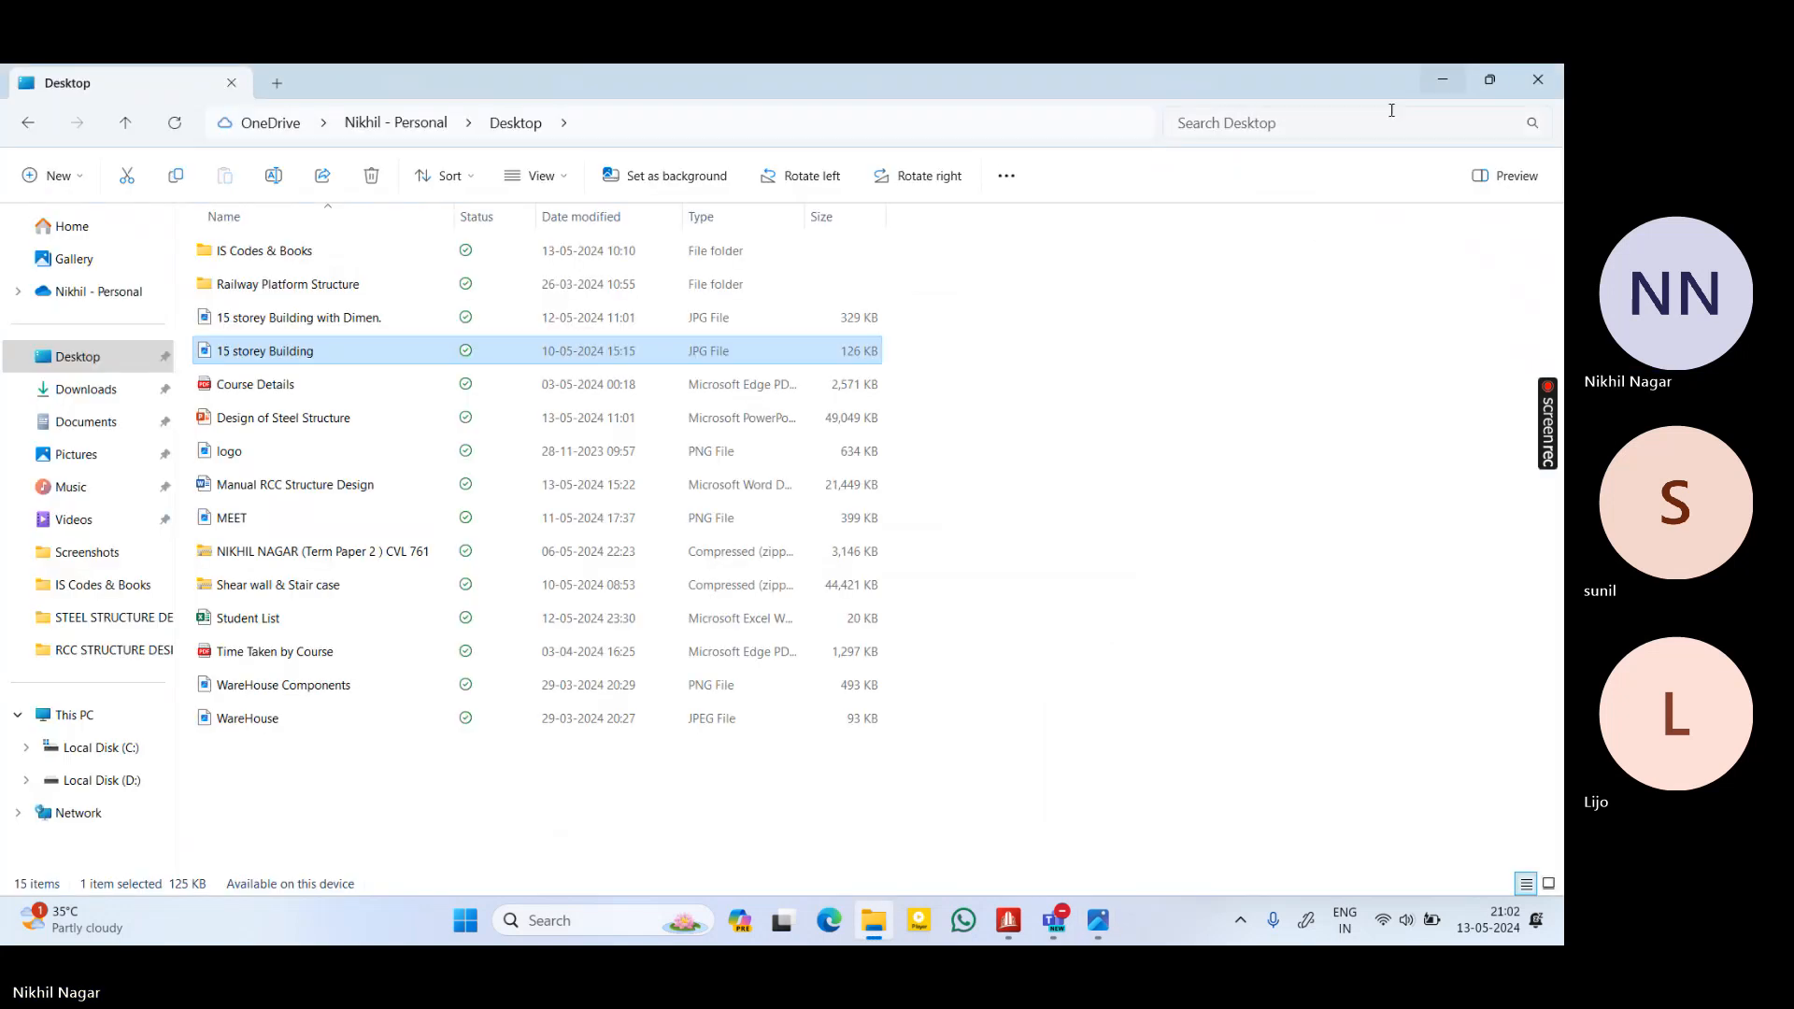
left_click(1538, 79)
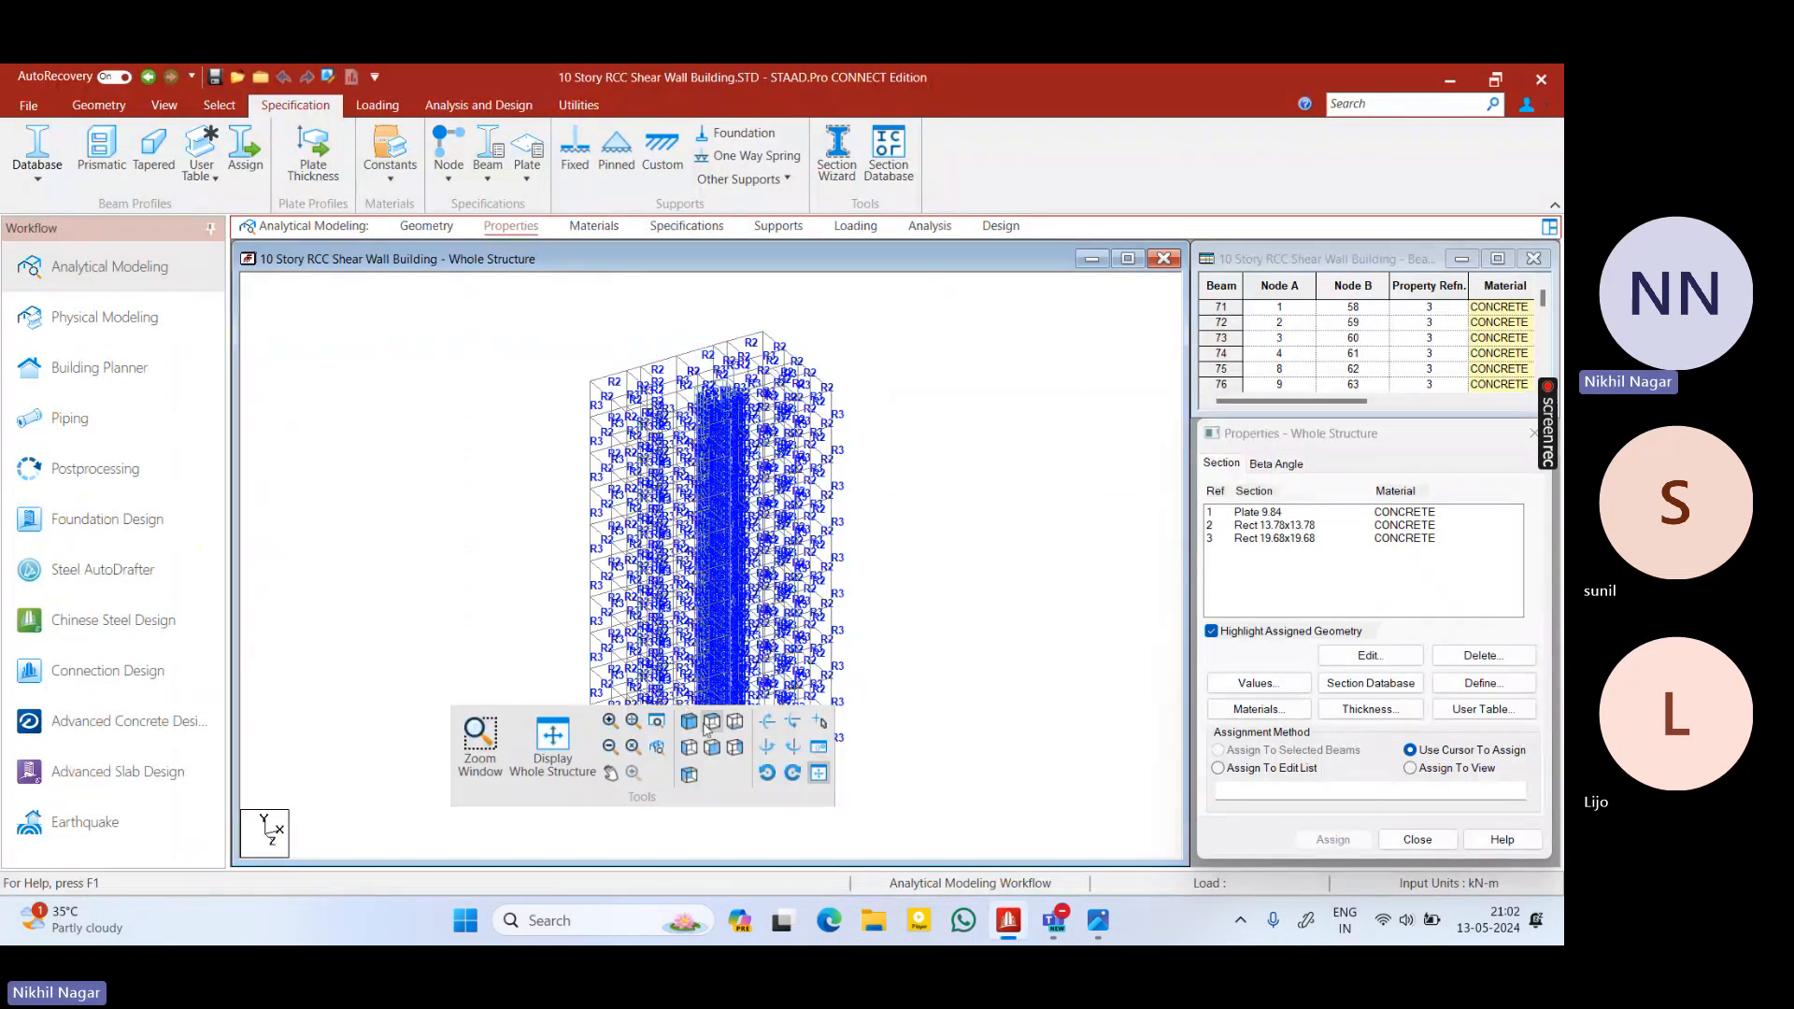
Isolate the beams of the lowest floor level in a new view and display them in plan
left_click(709, 725)
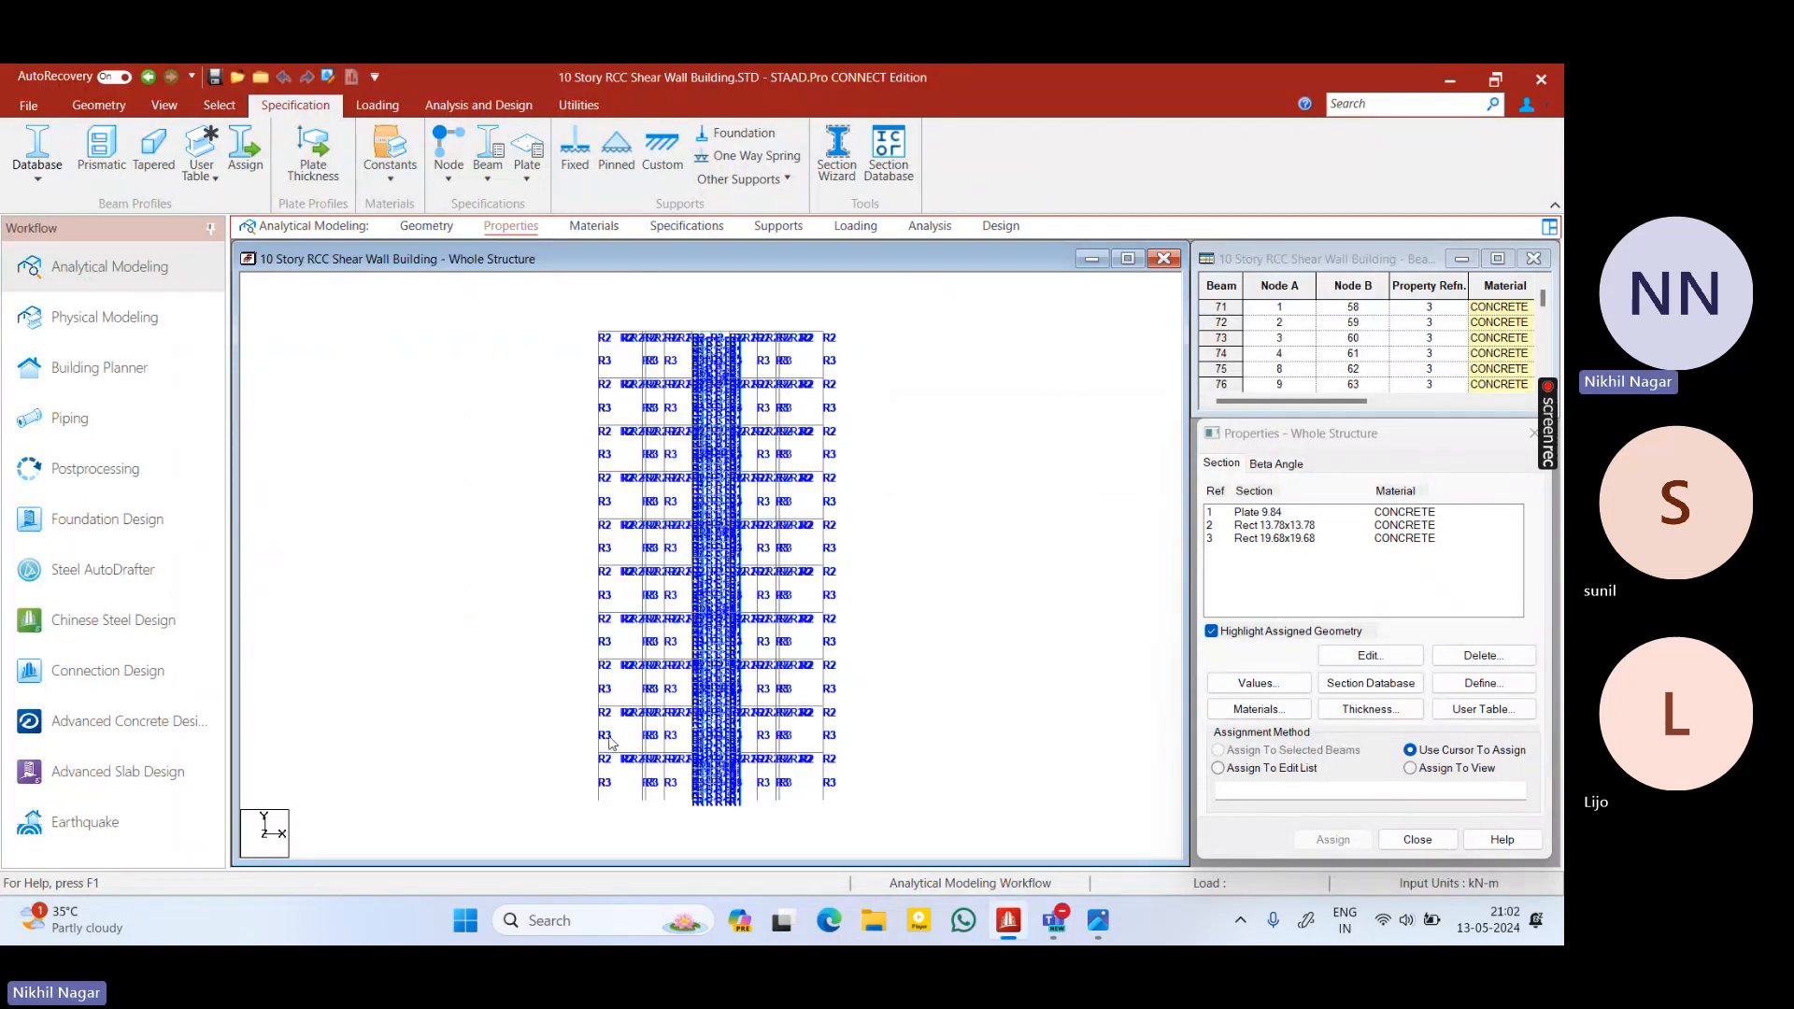
left_click(839, 755)
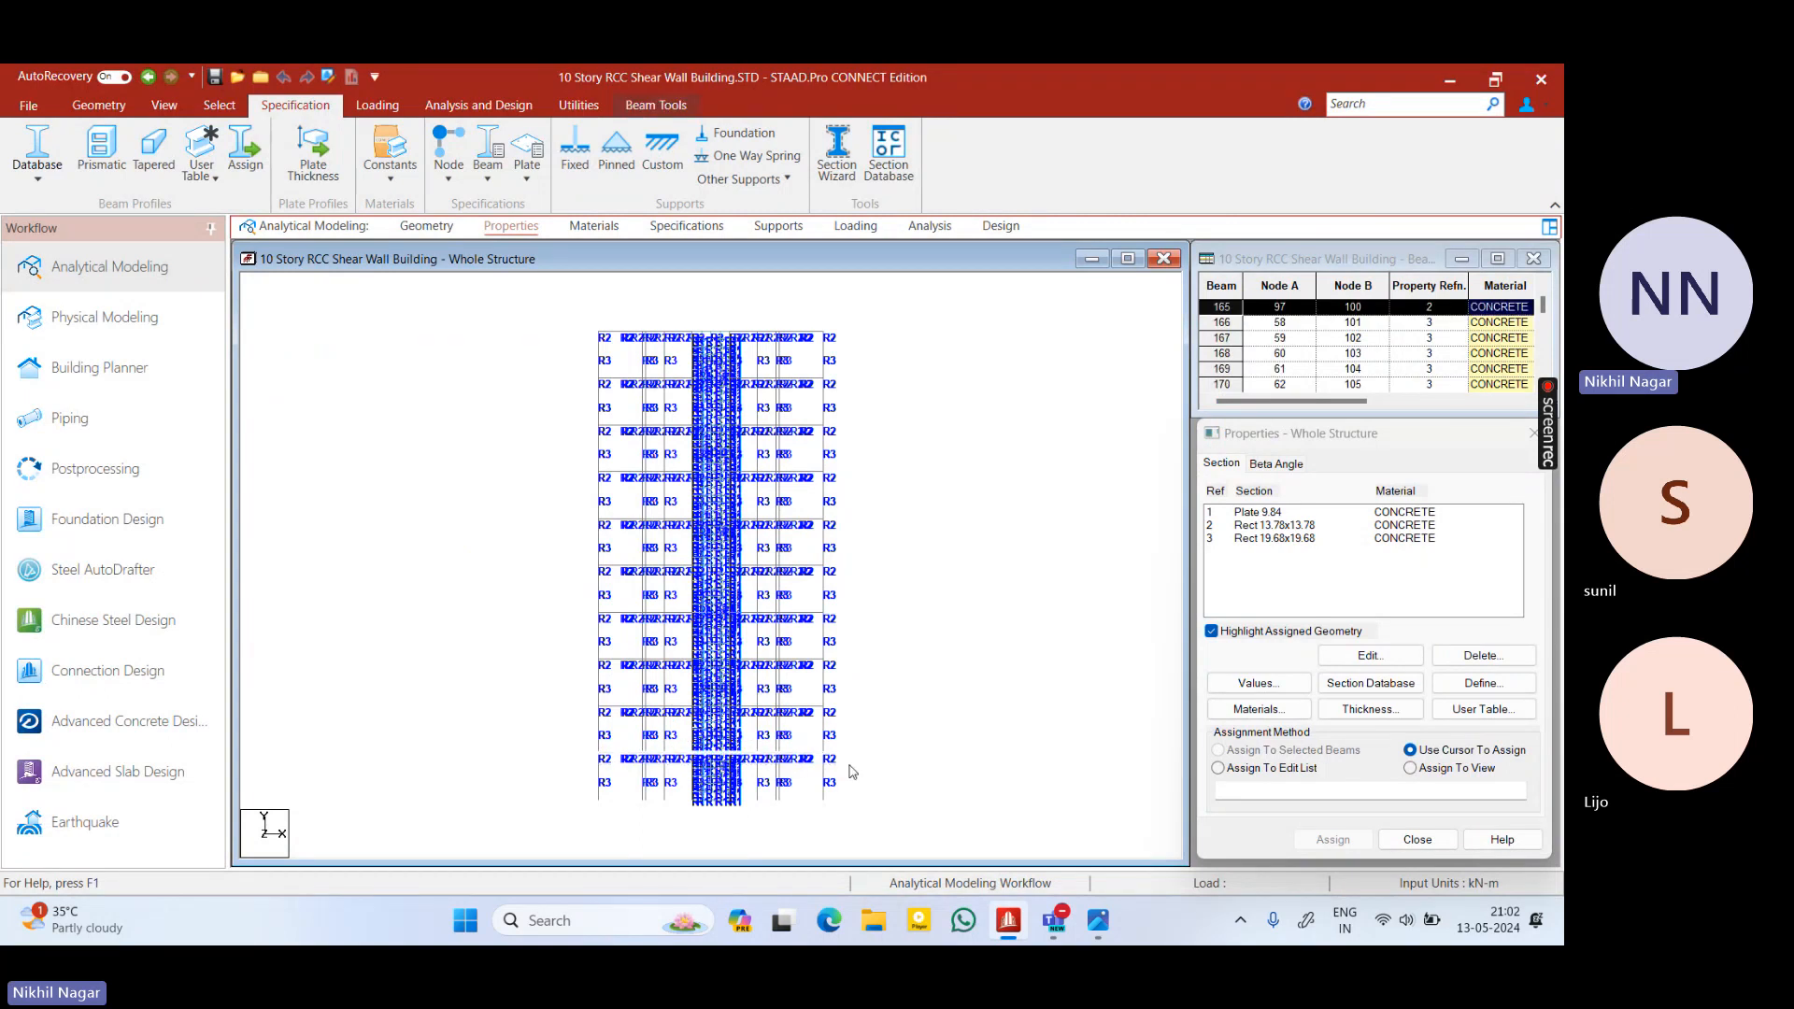
right_click(907, 594)
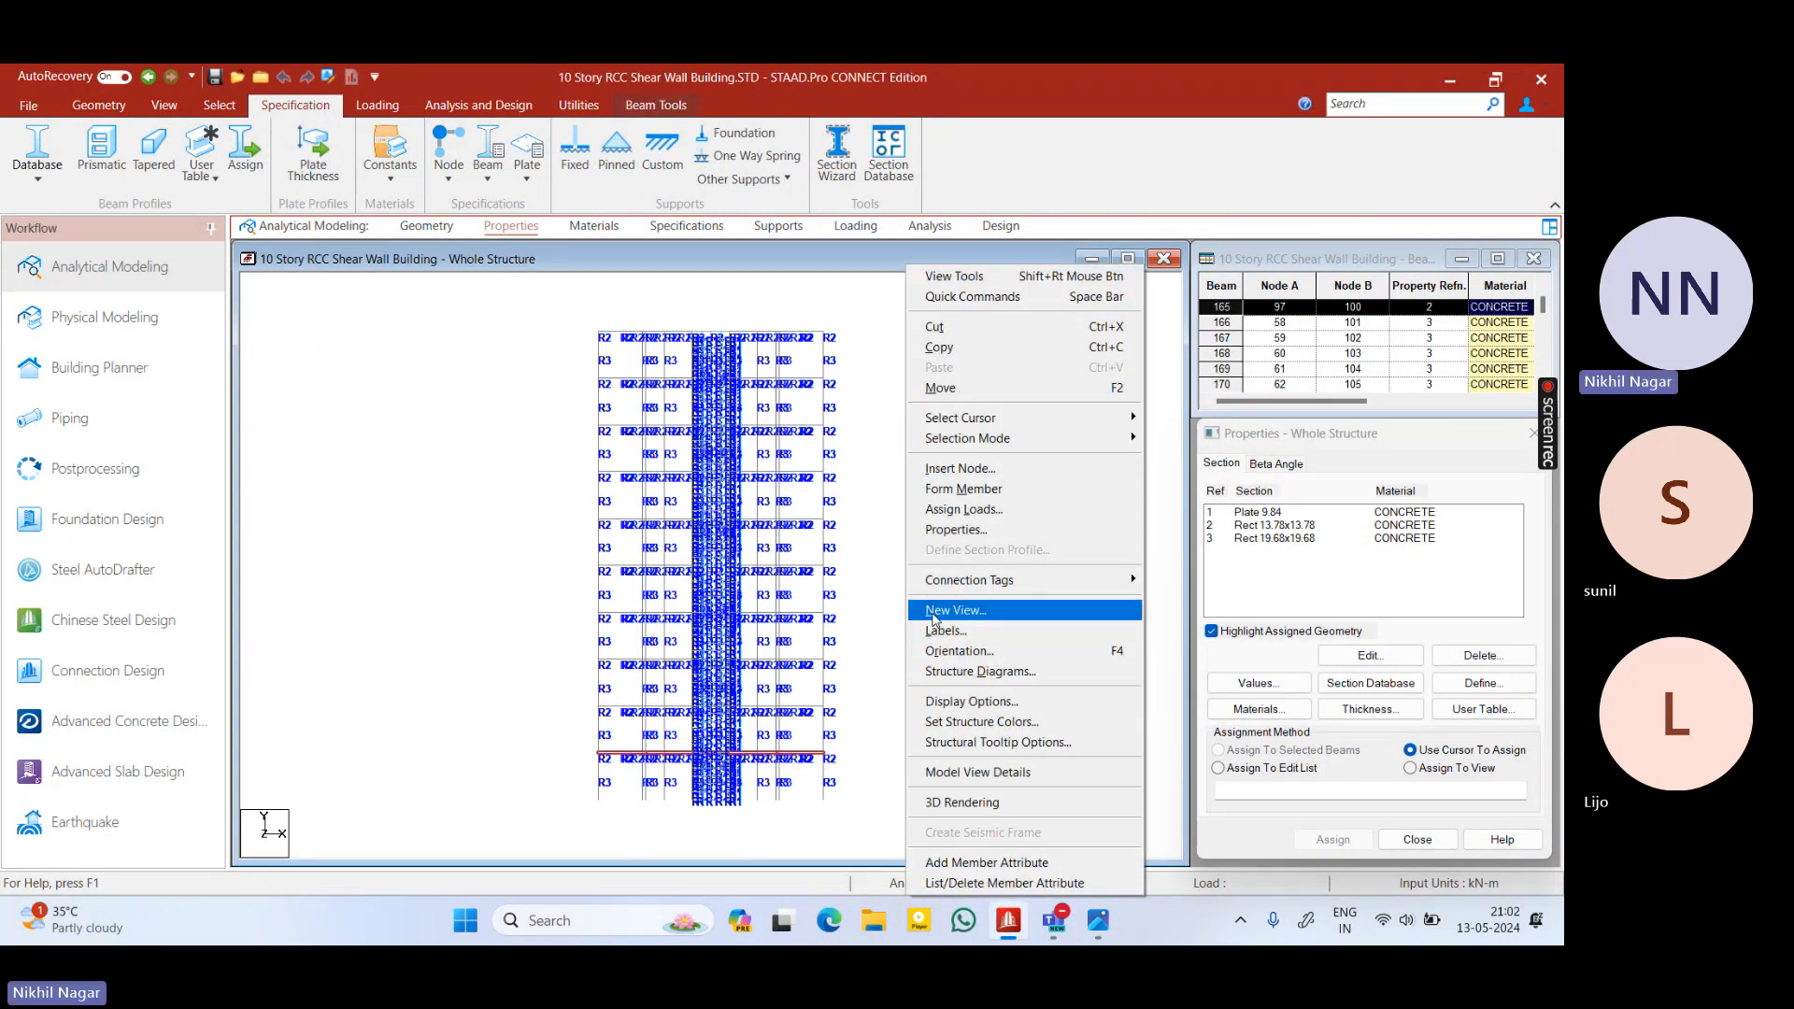
left_click(934, 606)
left_click(1034, 537)
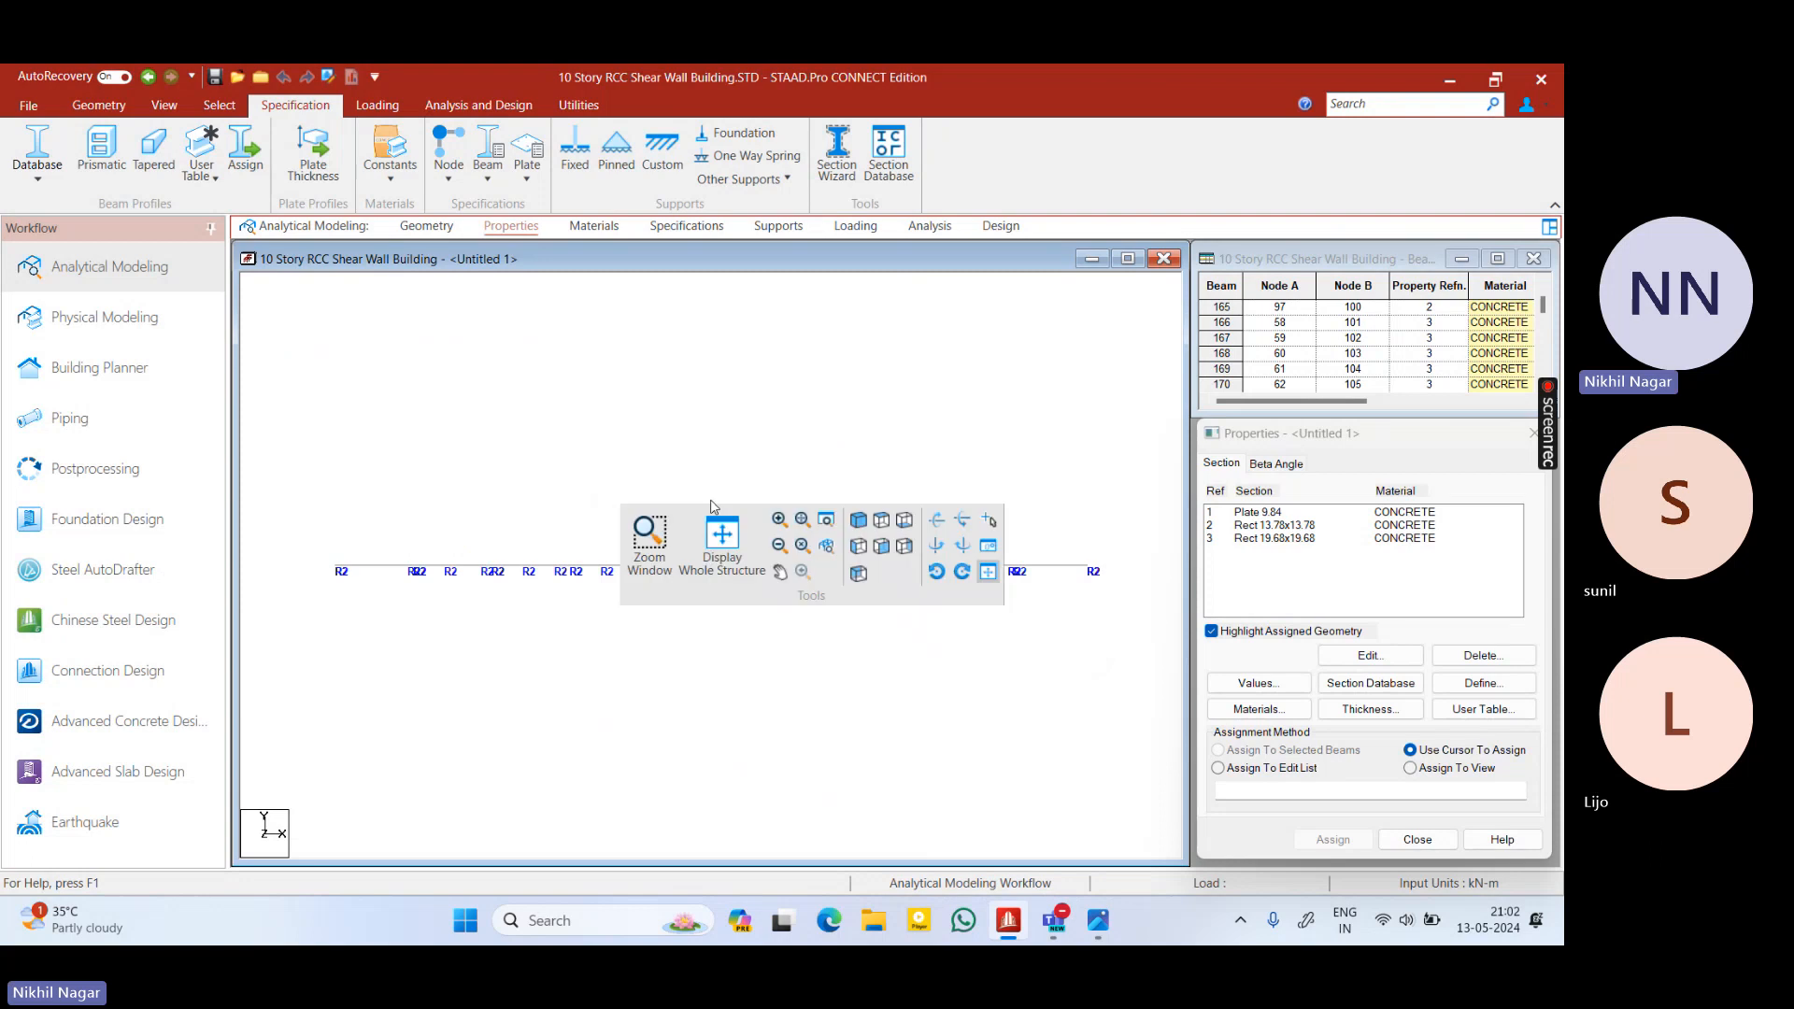
left_click(884, 522)
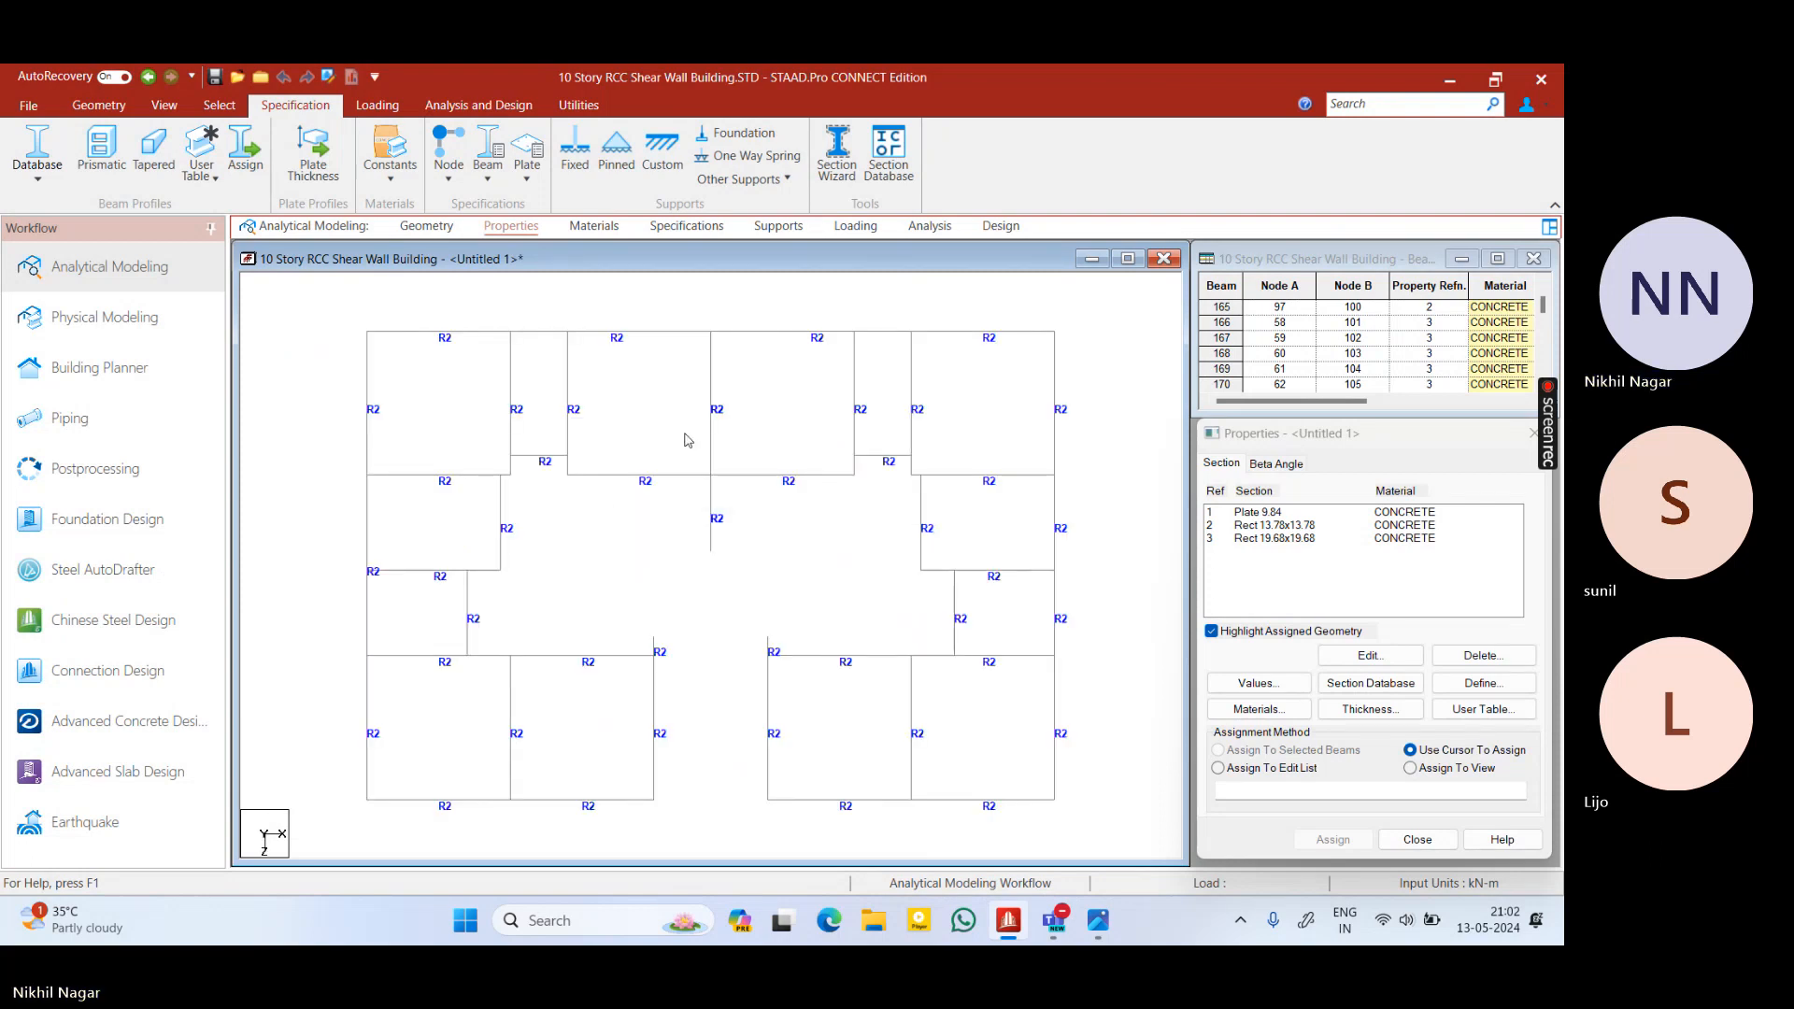
scroll(710, 505, "down", 2)
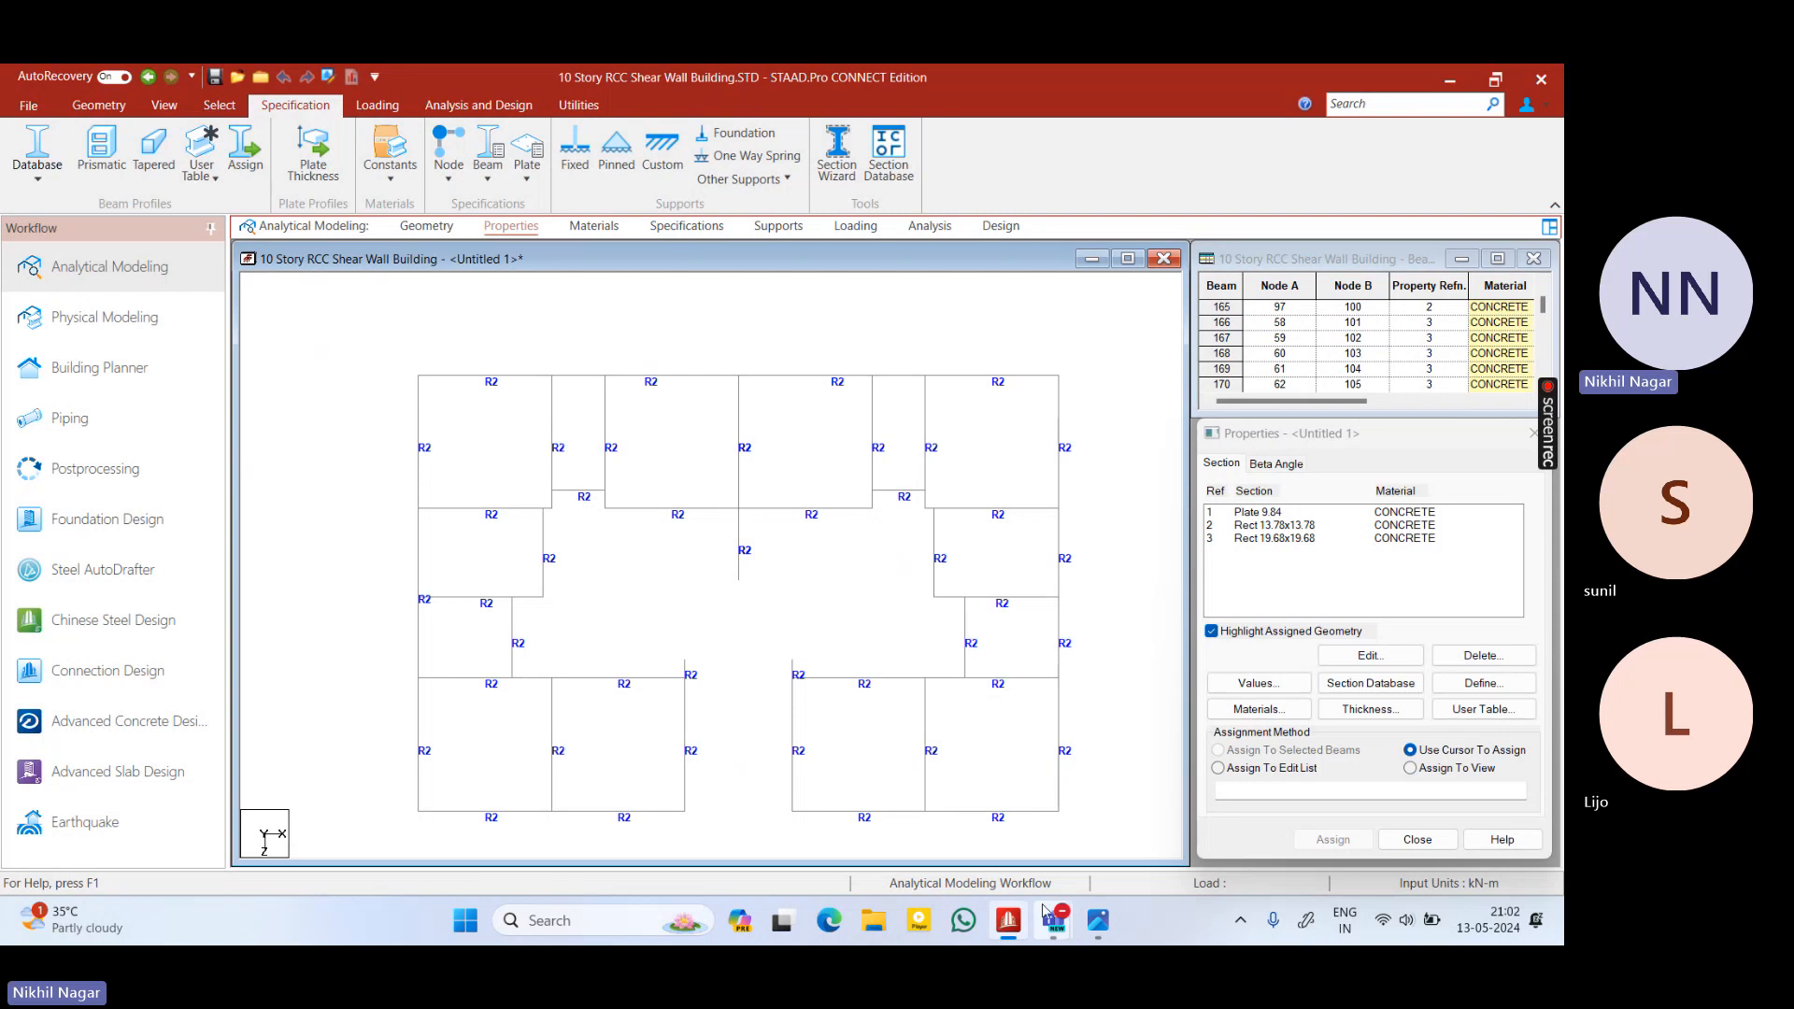
Compare the isolated beam layout with the floor plan image, and open the IS 875 Part 2 PDF from the IS Codes & Books folder
left_click(1099, 921)
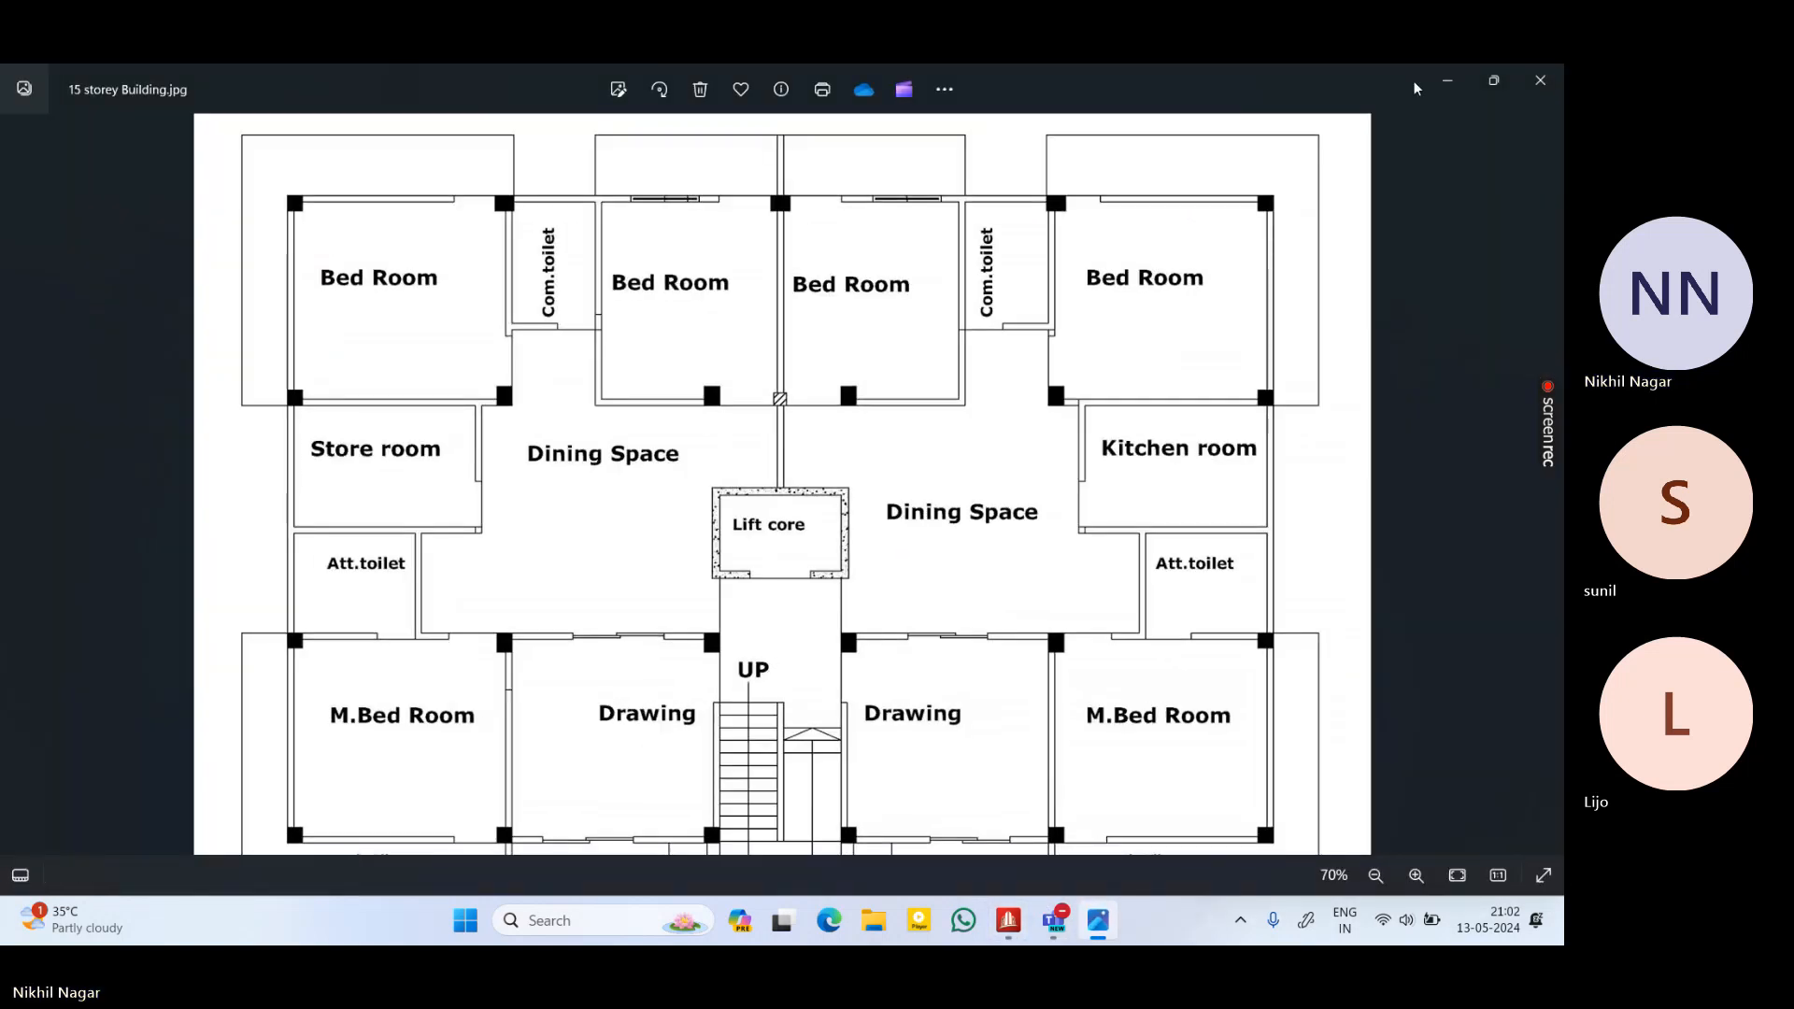
left_click(1448, 81)
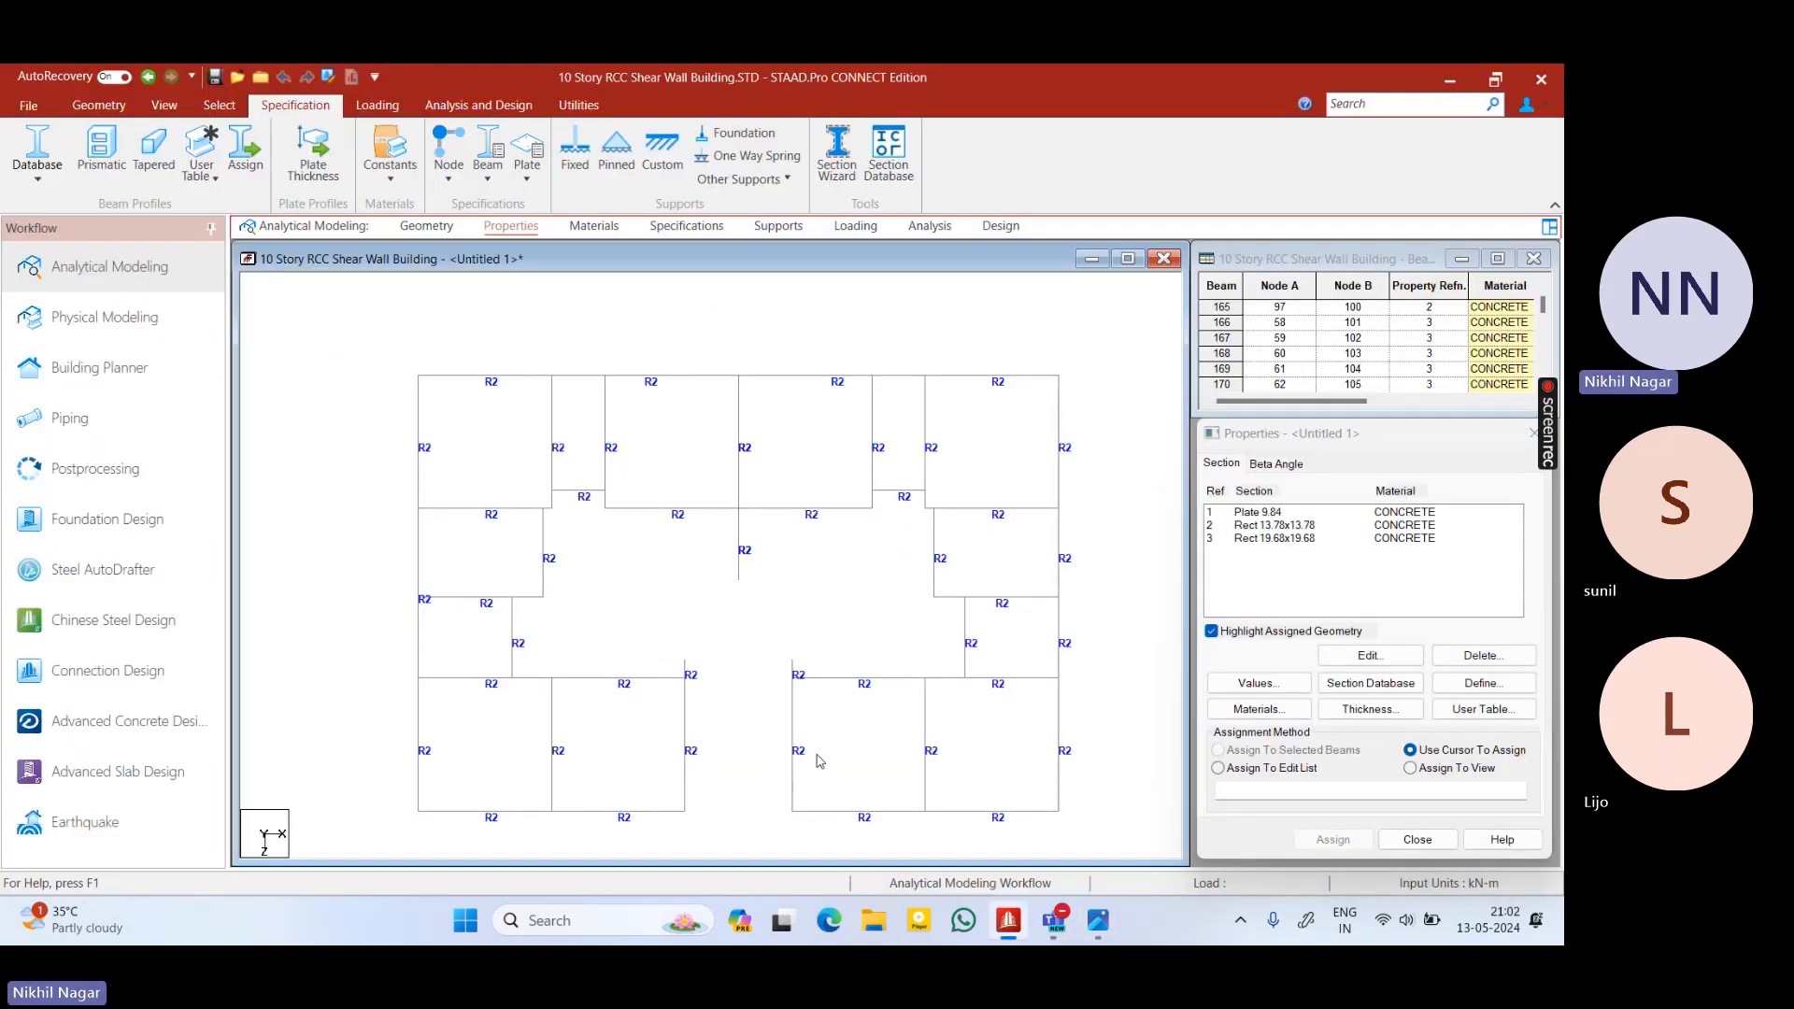
left_click(874, 921)
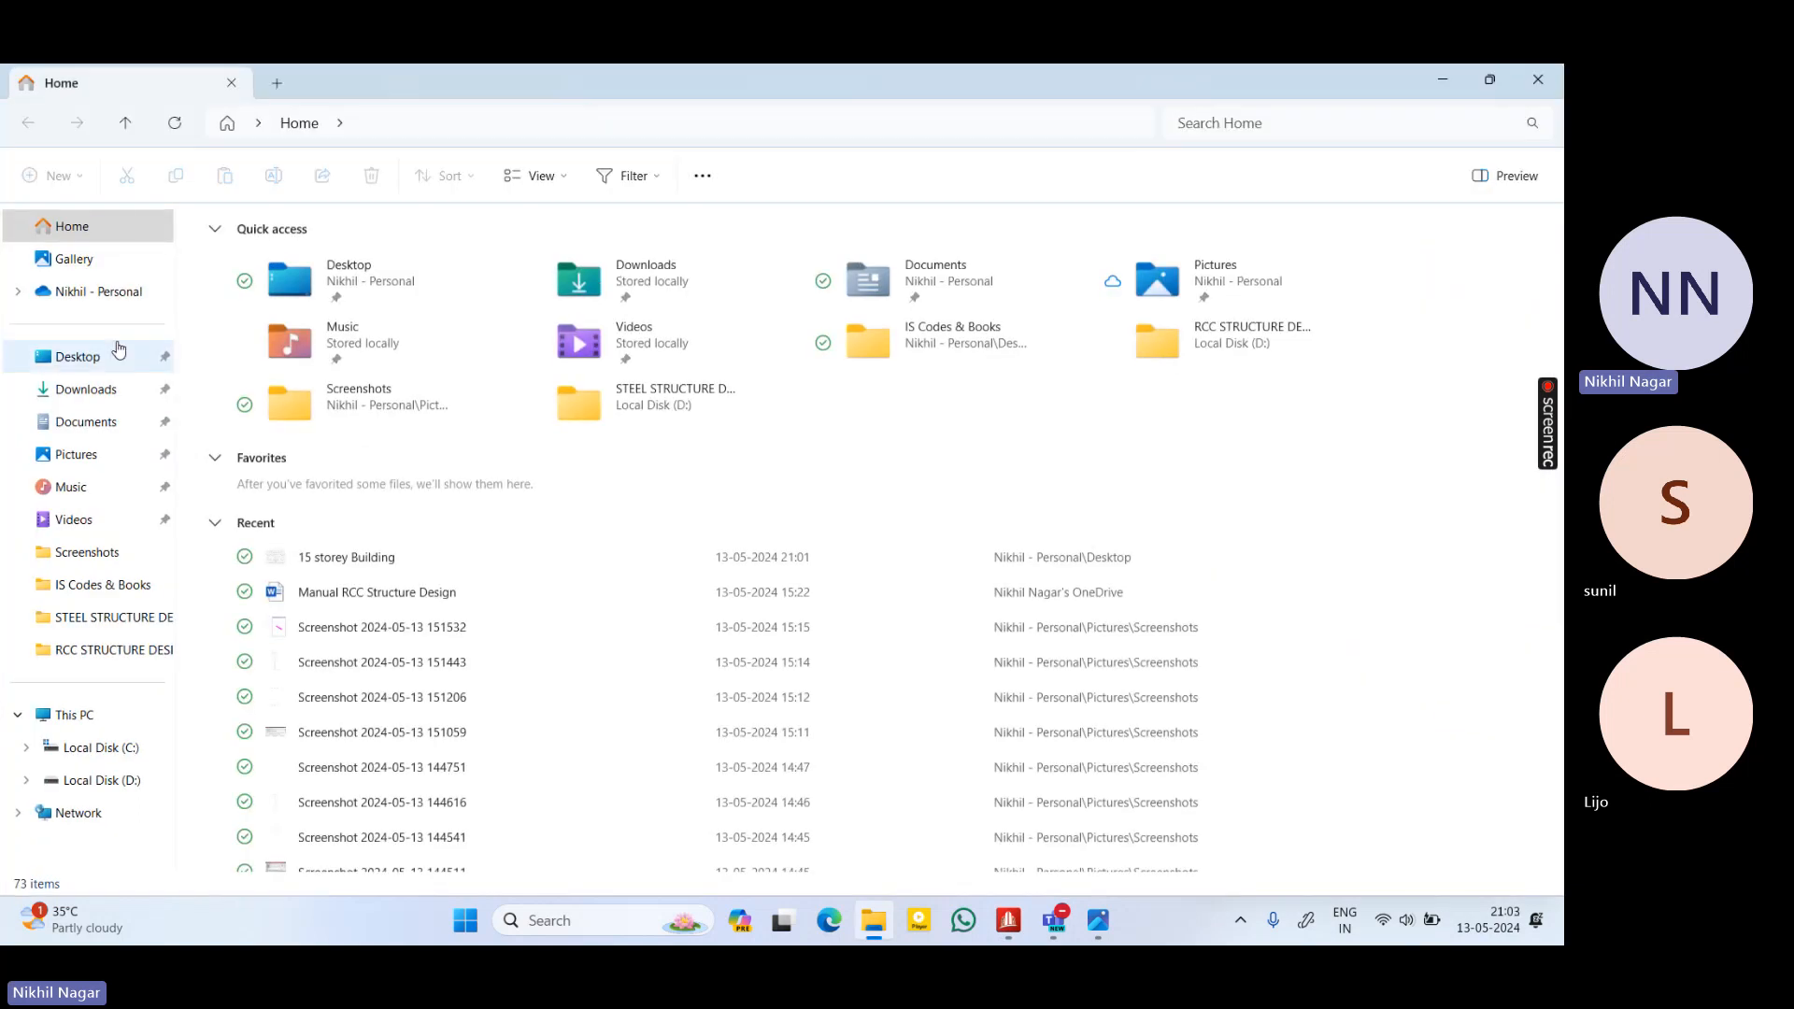
left_click(118, 353)
double_click(369, 250)
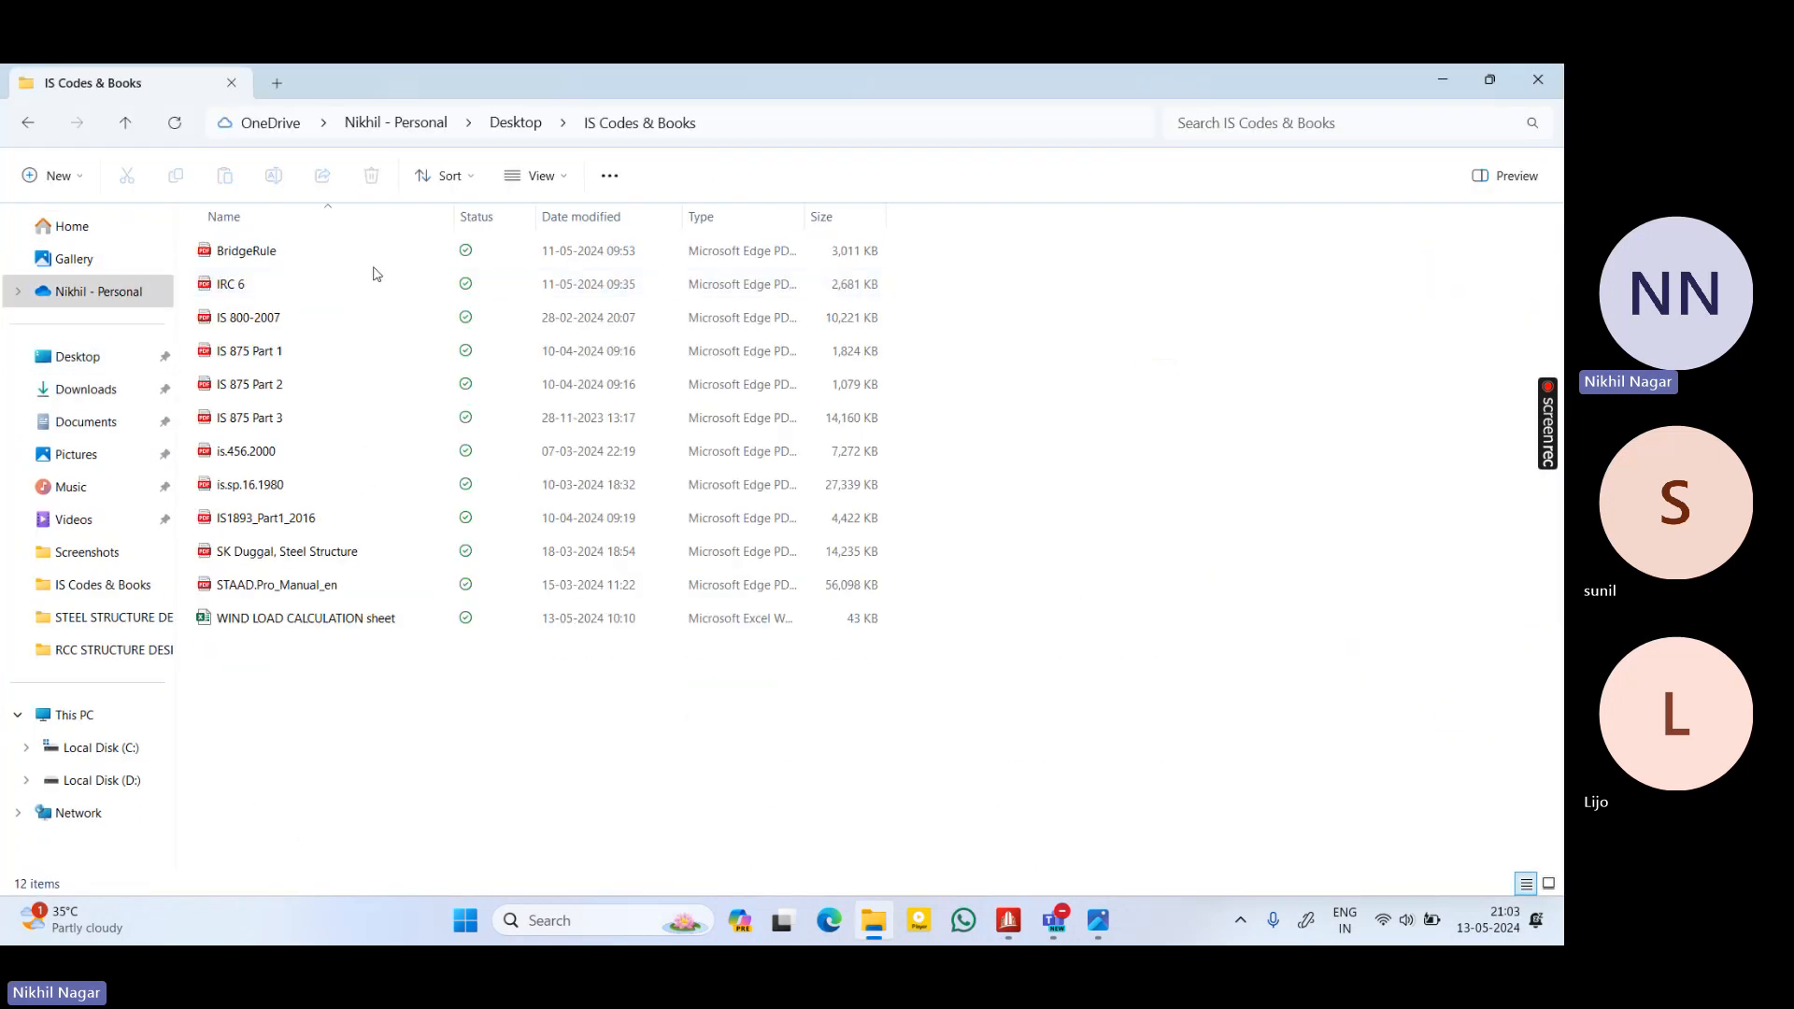
double_click(336, 384)
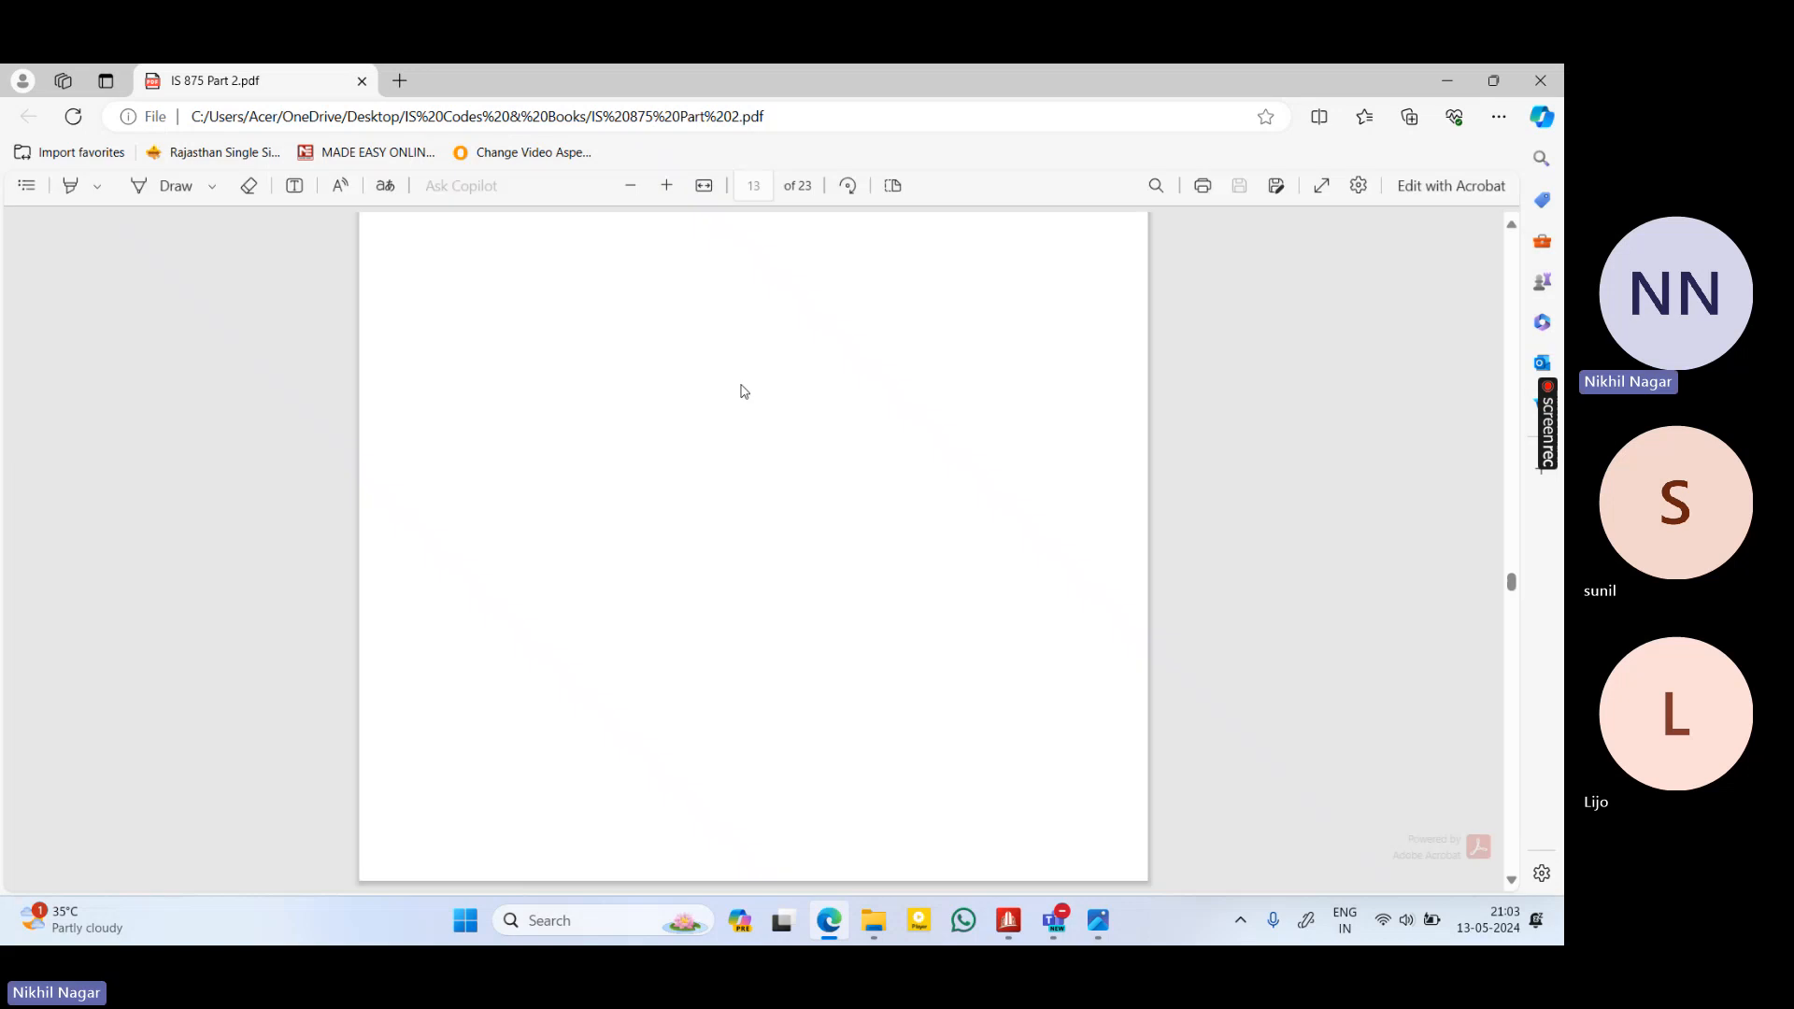
Find the residential buildings section of Table 1, Imposed Floor Loads for Different Occupancies, and enlarge it for reading
scroll(667, 473, "up", 3)
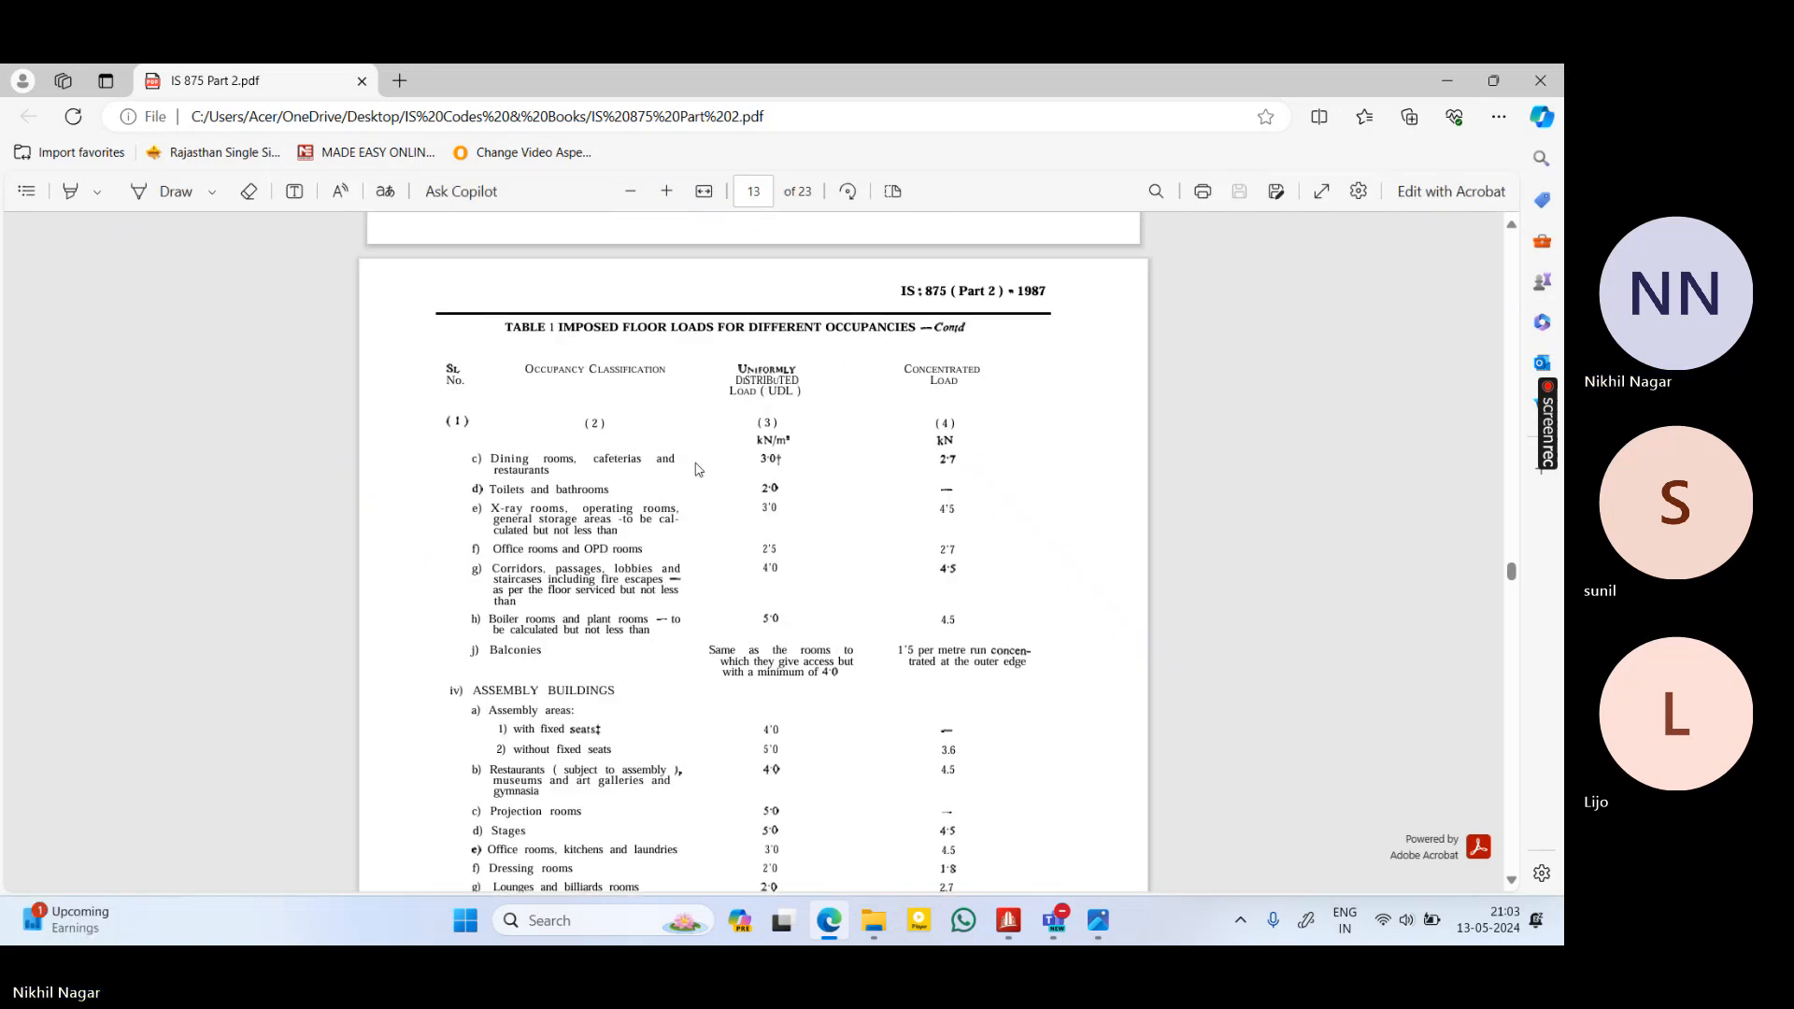
scroll(696, 468, "up", 5)
scroll(670, 605, "up", 10)
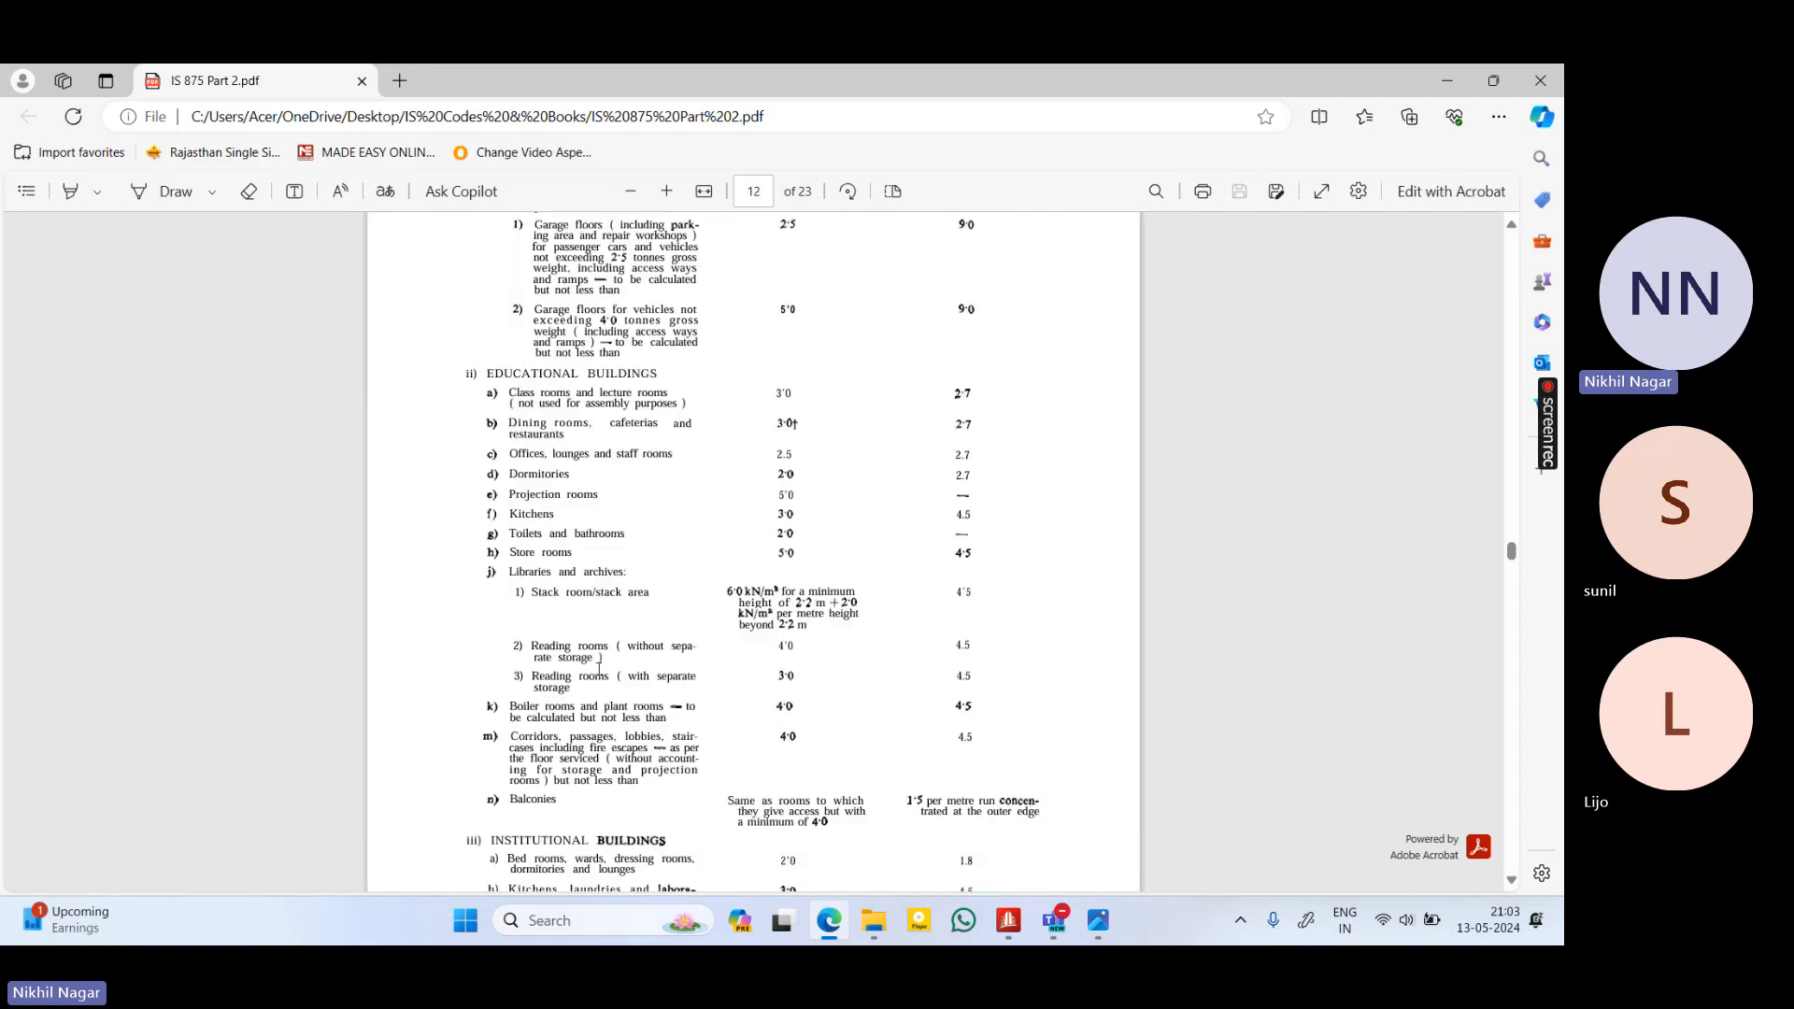
scroll(599, 669, "up", 4)
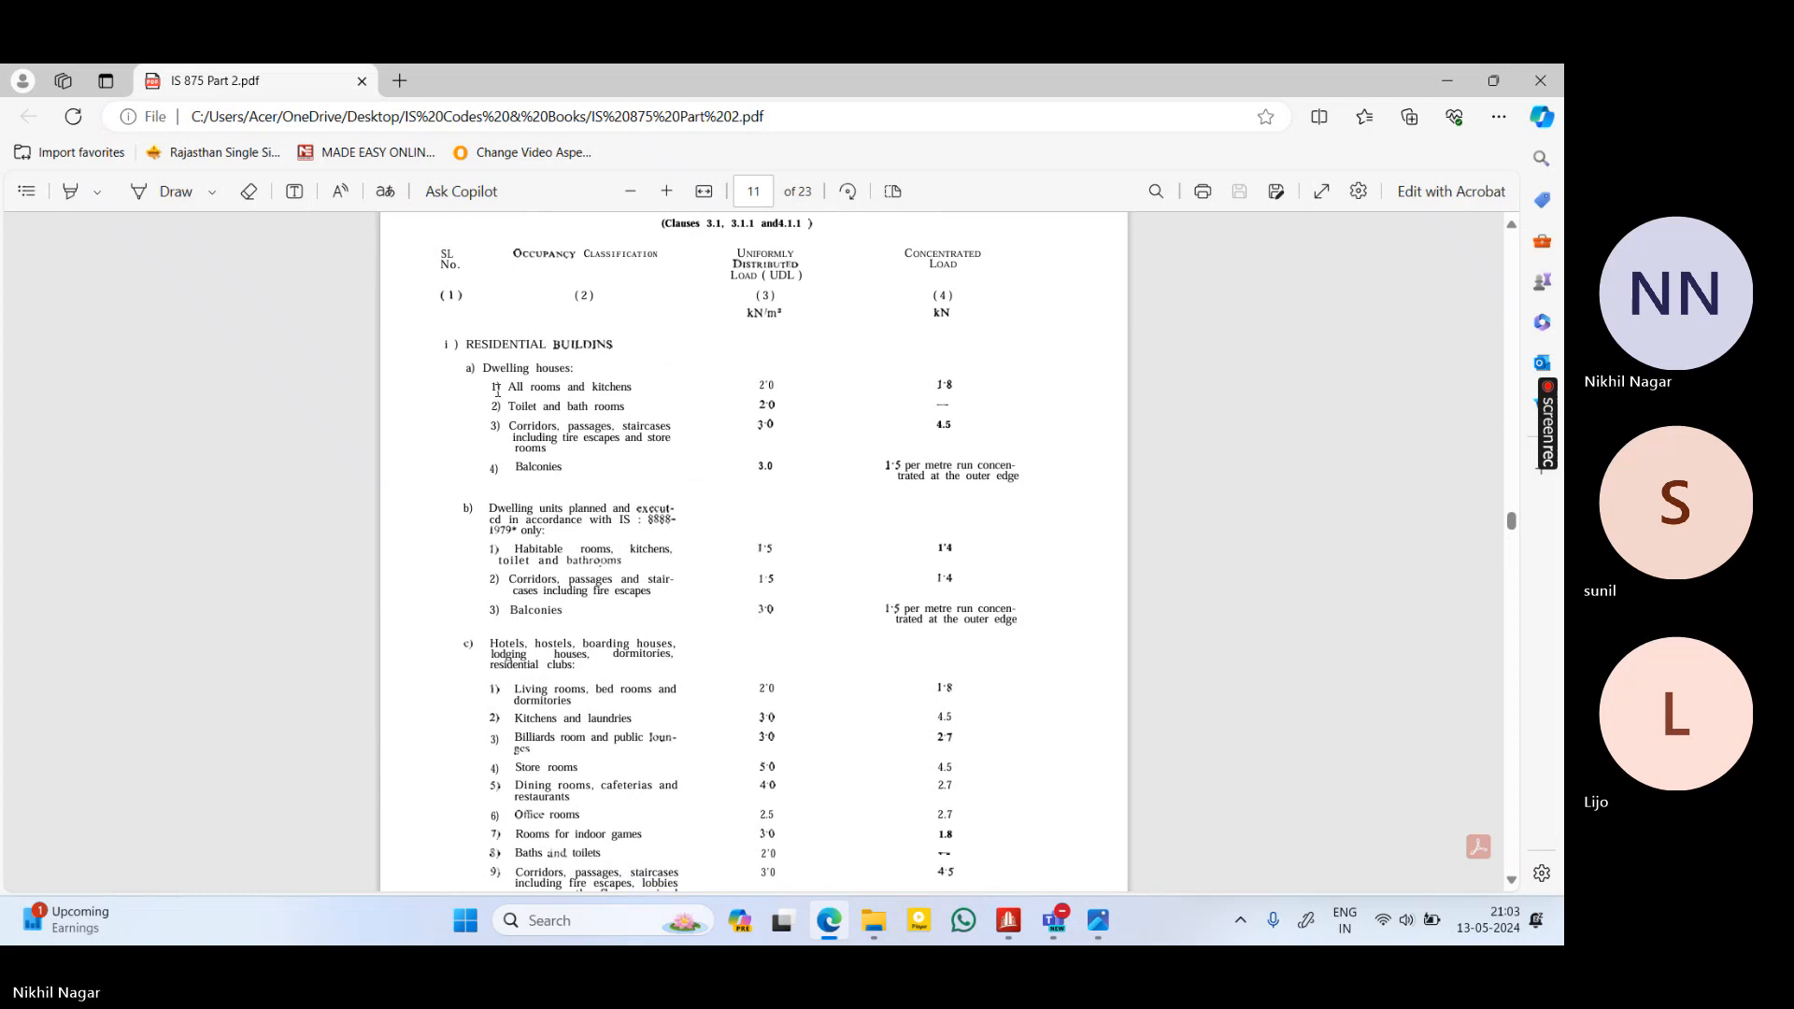
scroll(553, 435, "up", 3, "ctrl")
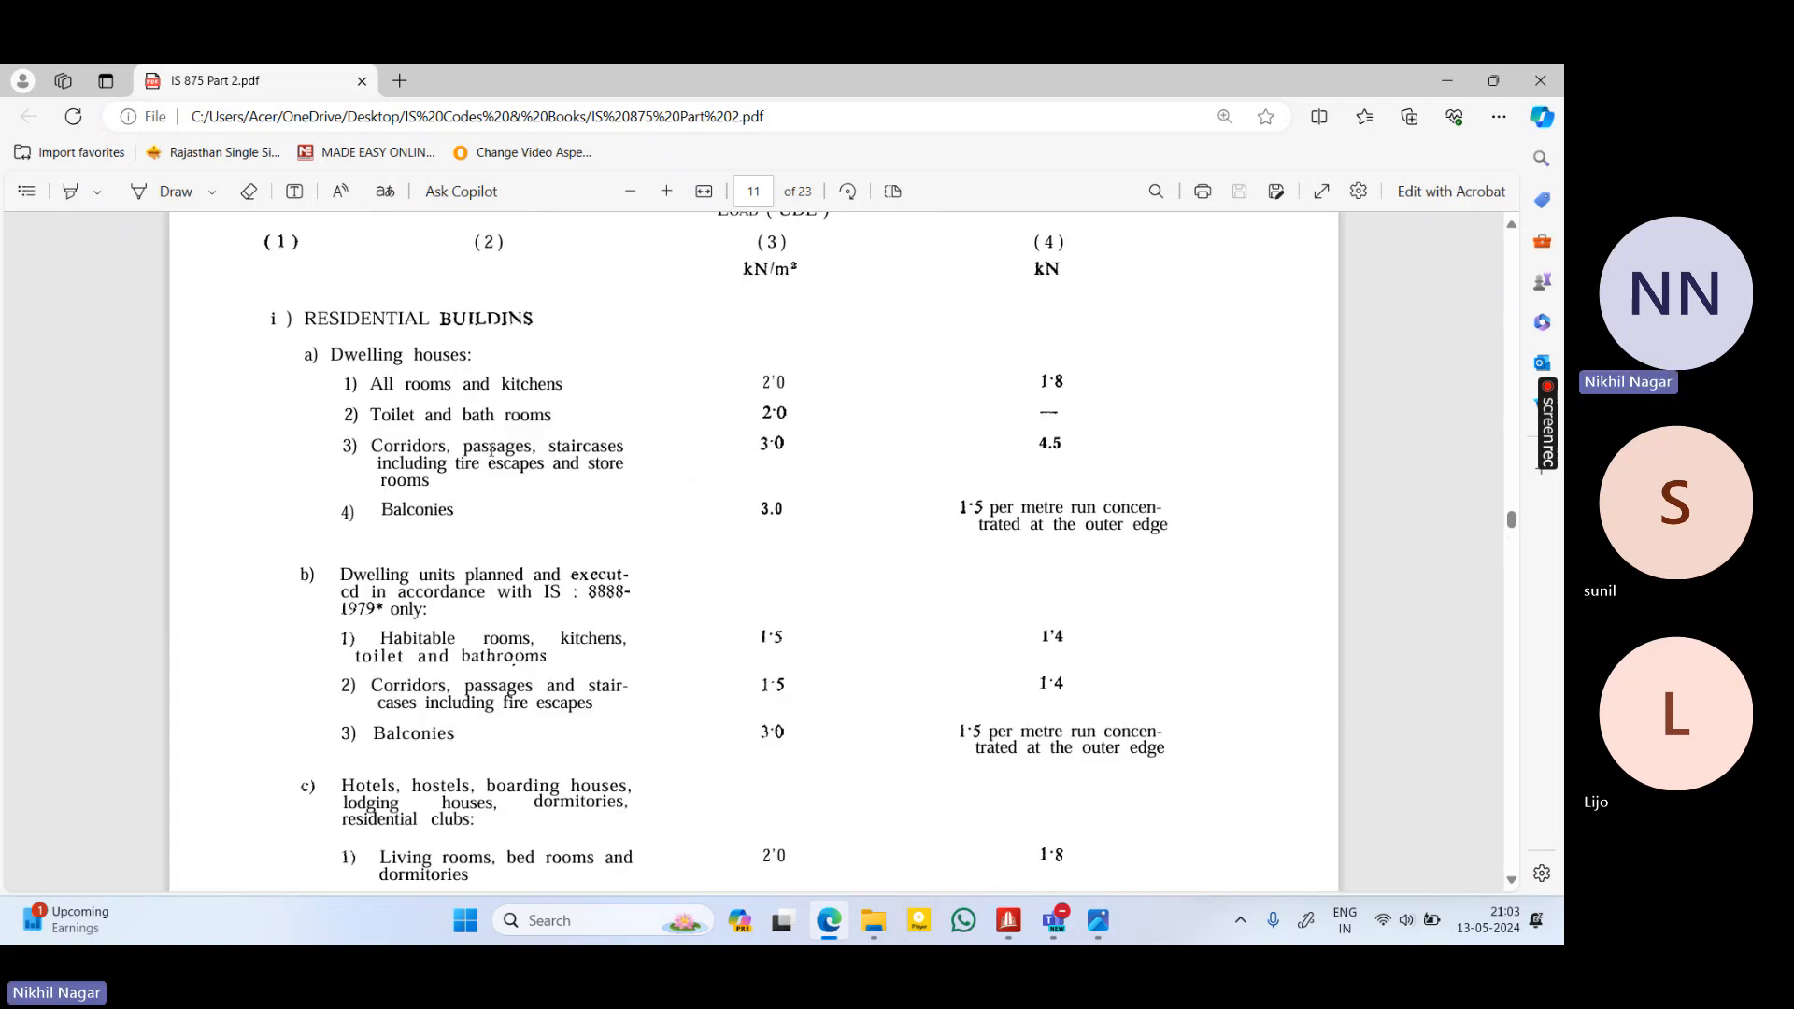
scroll(645, 450, "up", 2)
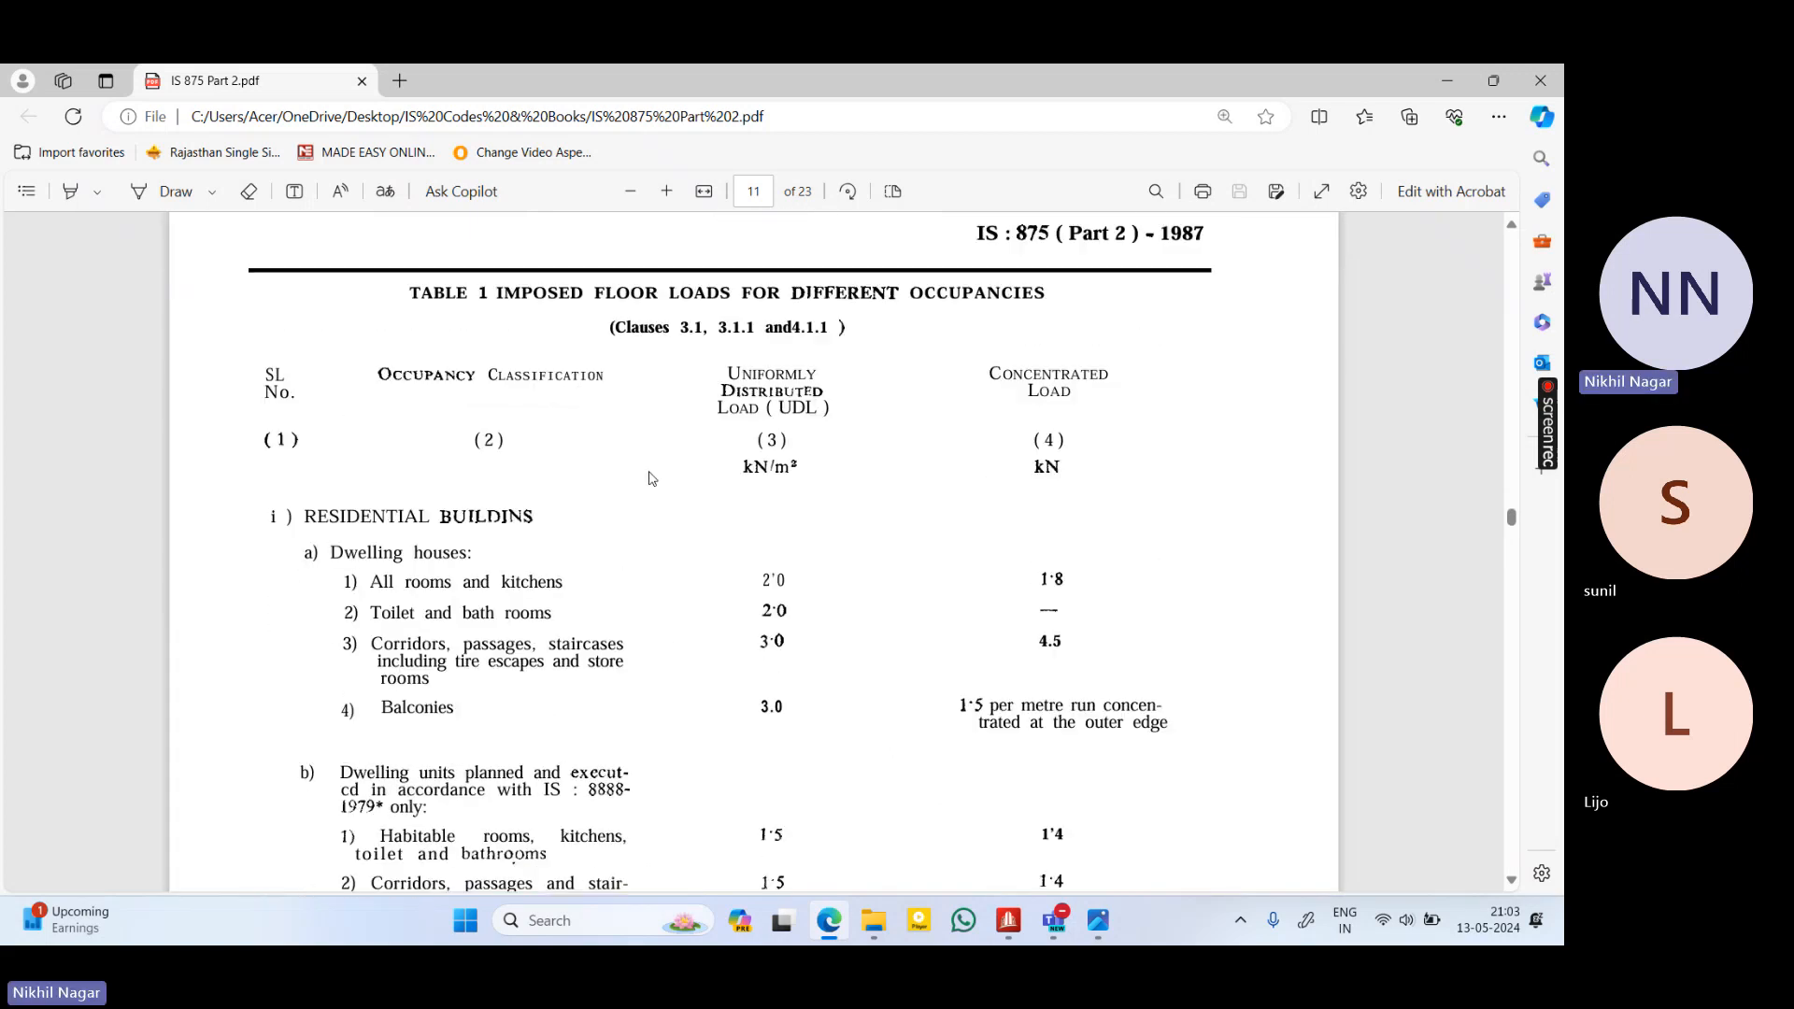
Examine the uniformly distributed and concentrated loads for dwelling house rooms, toilets, corridors, staircases and balconies
scroll(441, 484, "down", 1)
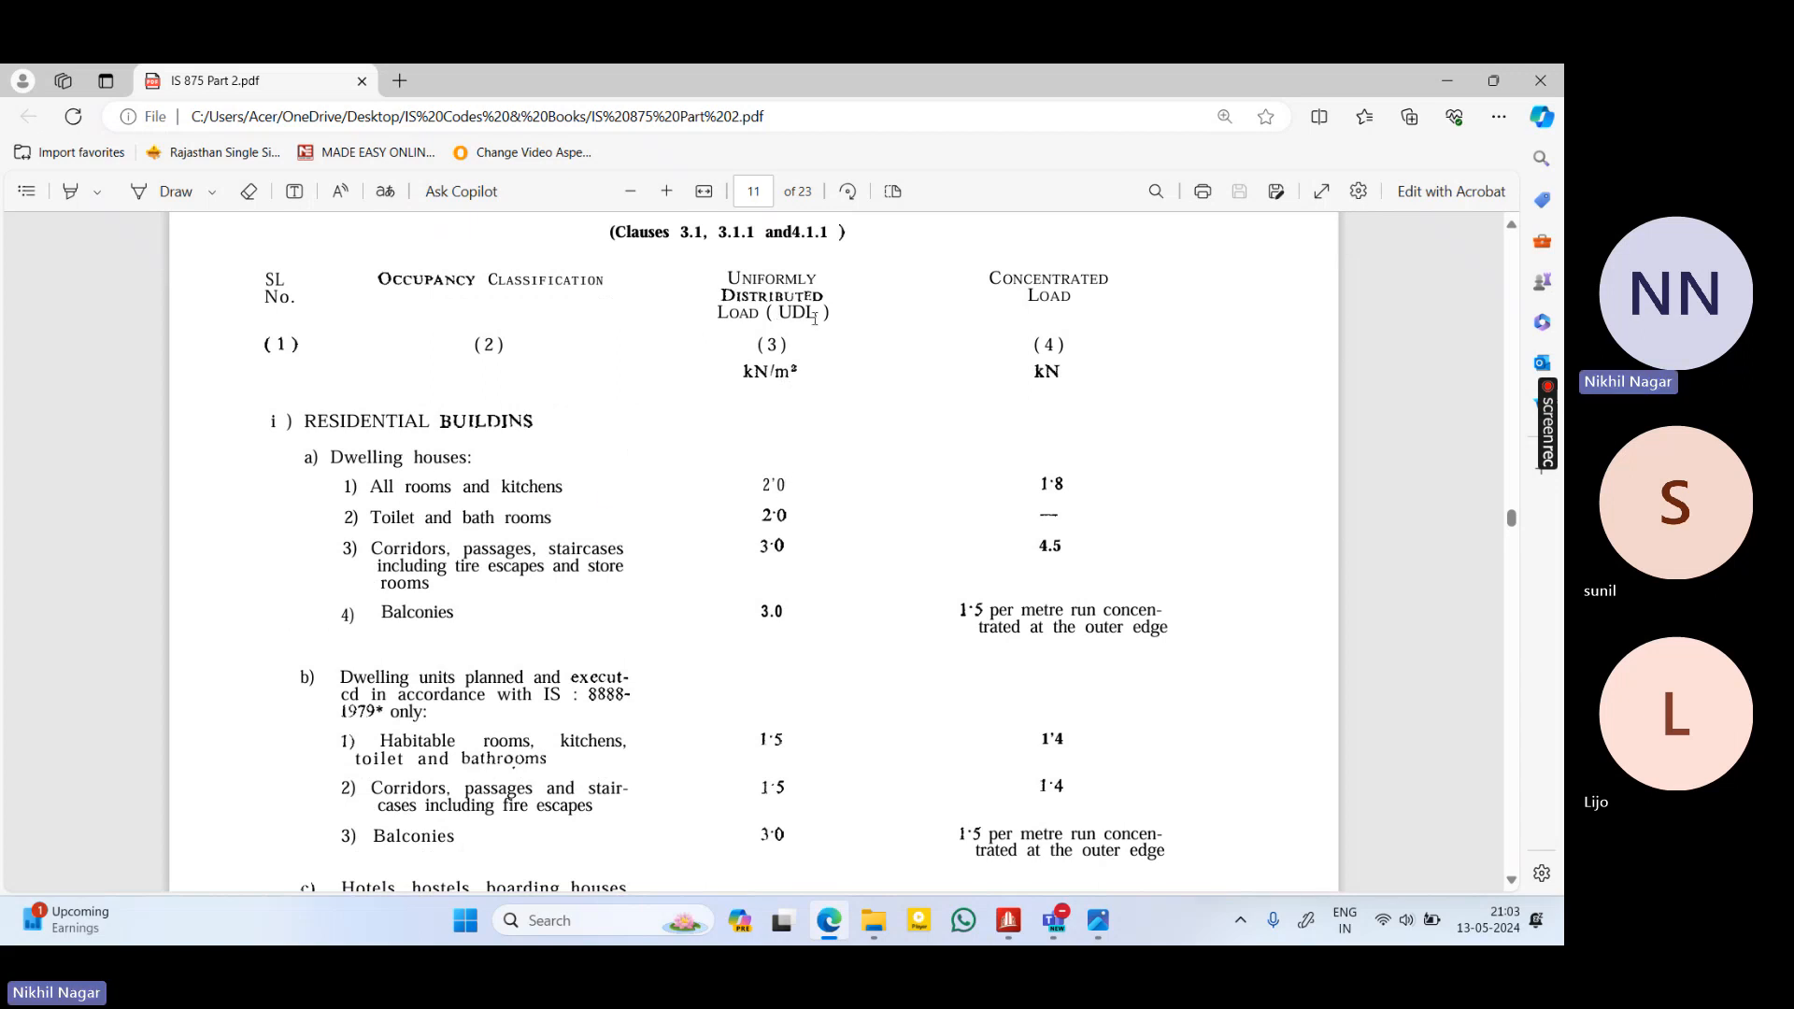
scroll(814, 318, "up", 2)
scroll(794, 411, "down", 3)
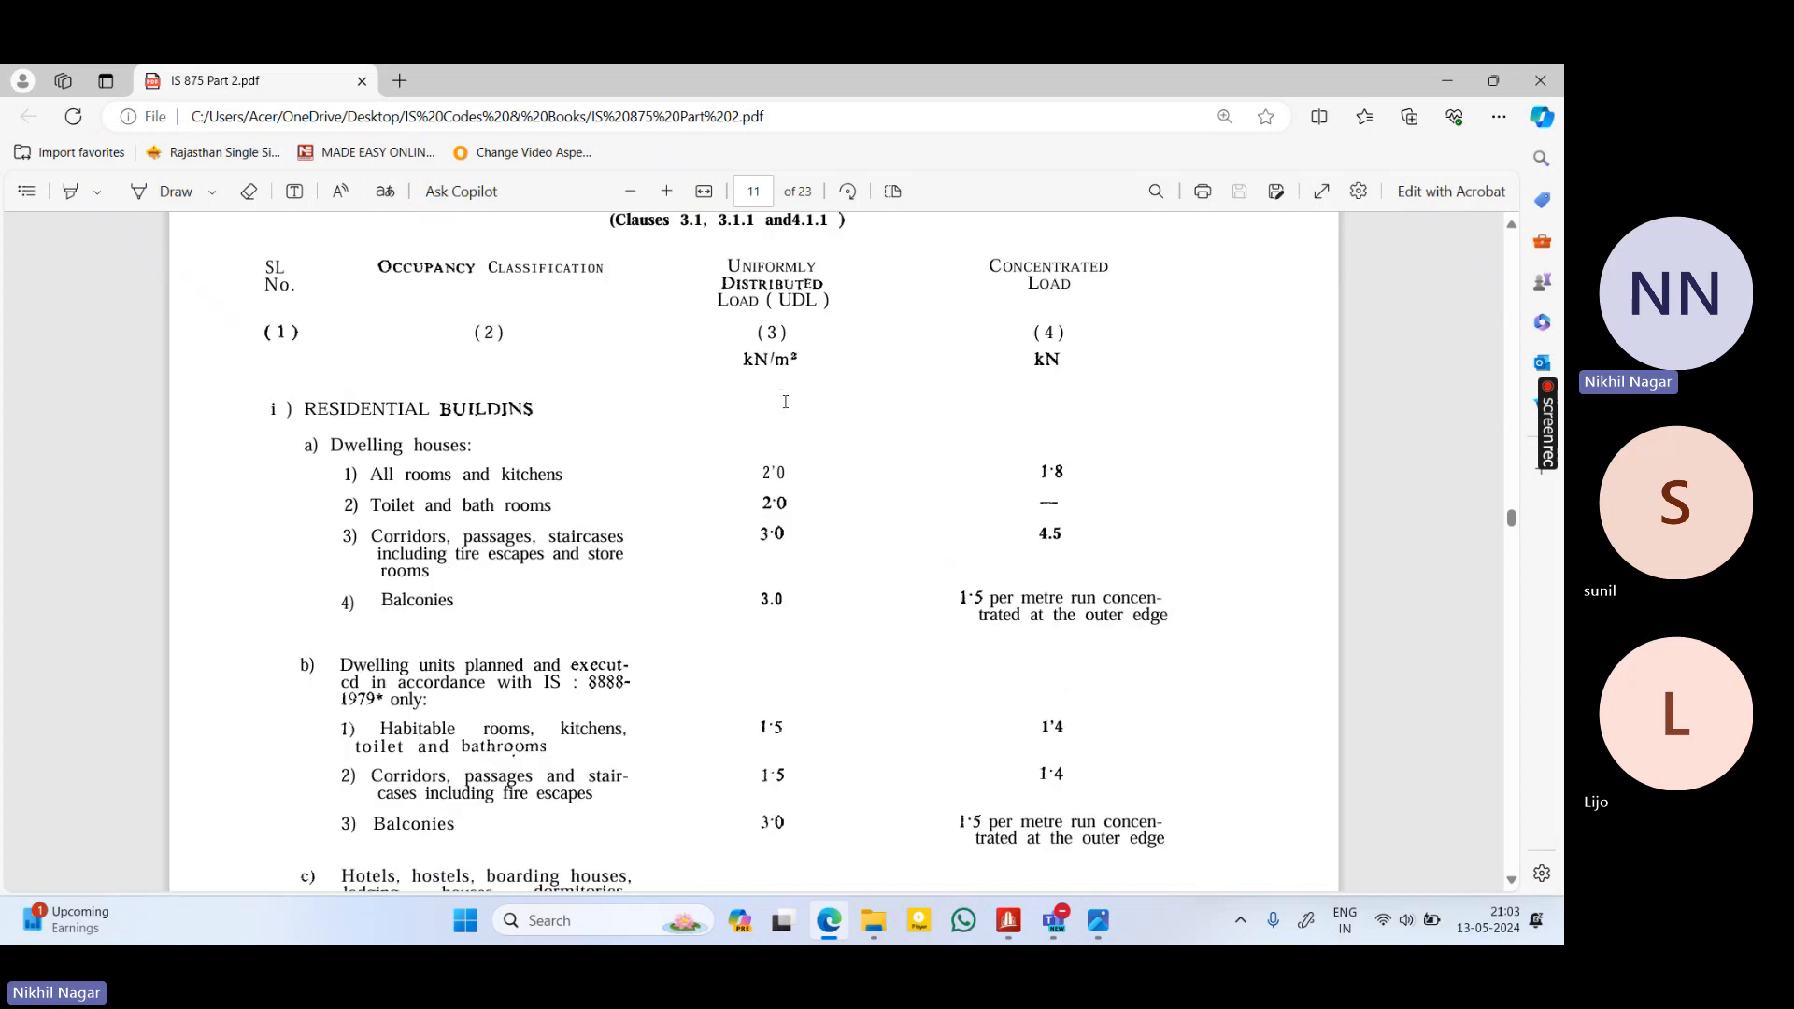
scroll(781, 384, "up", 1)
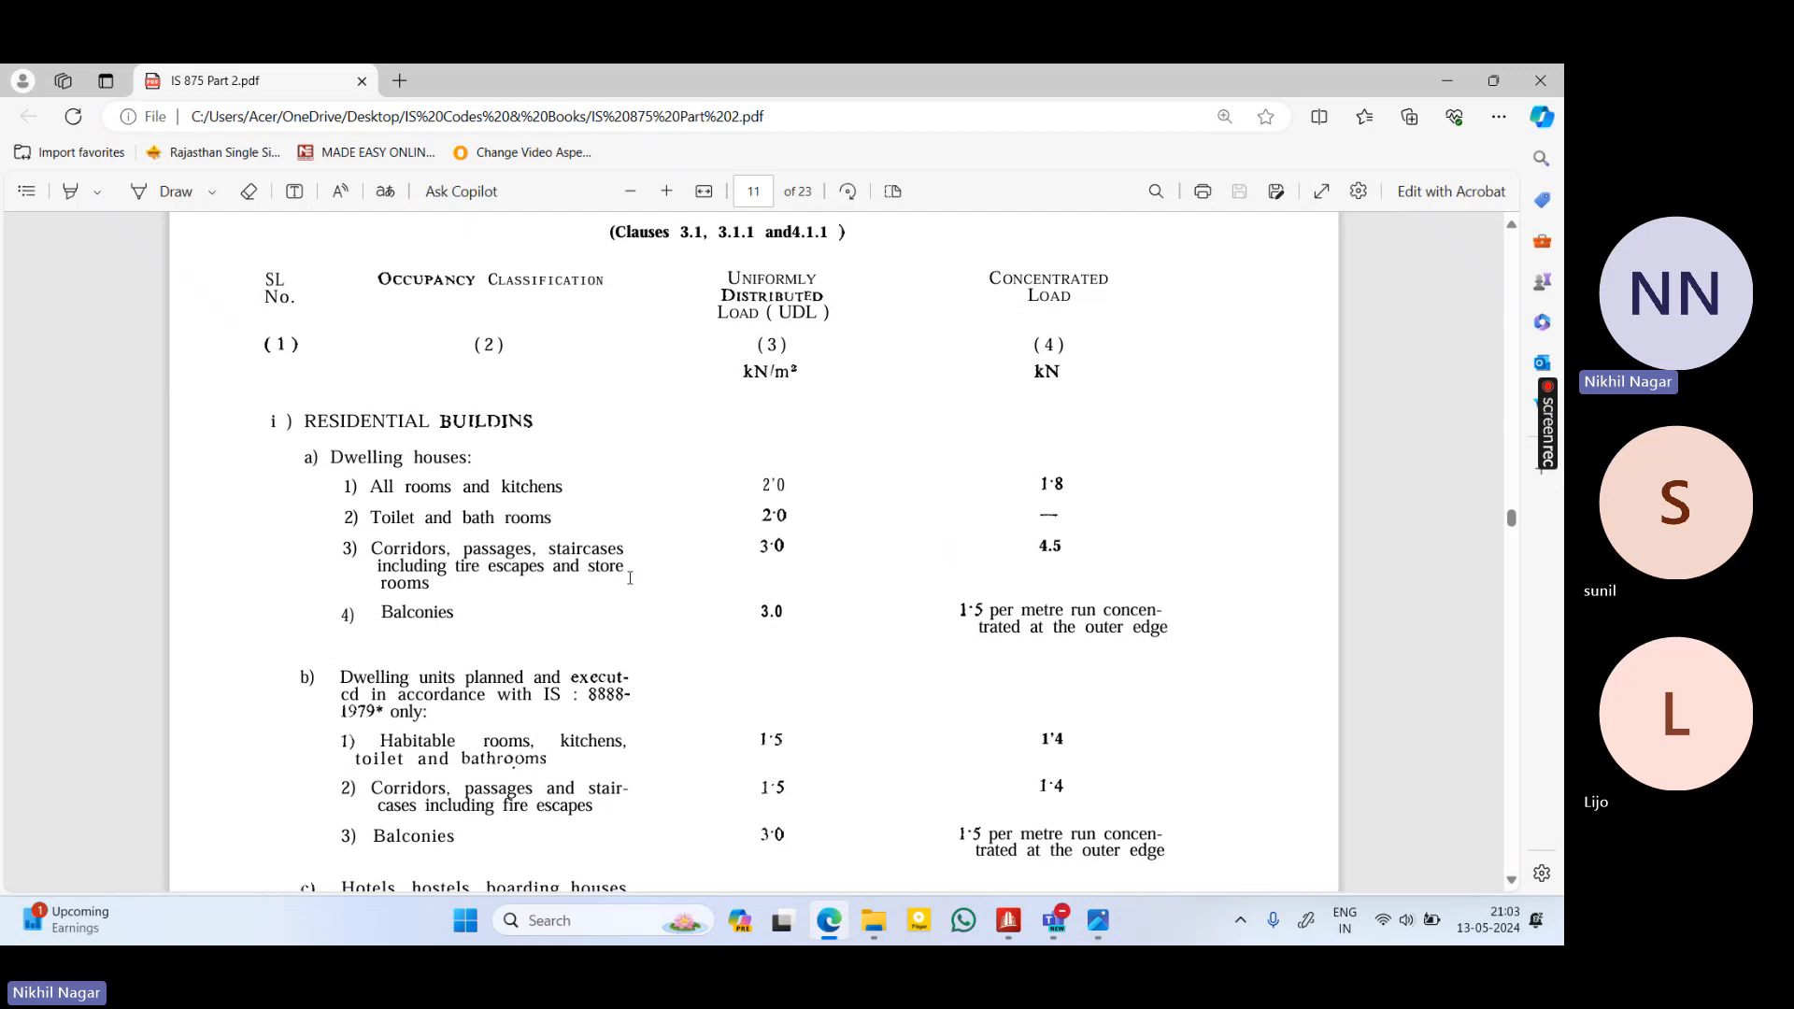
scroll(420, 519, "down", 2)
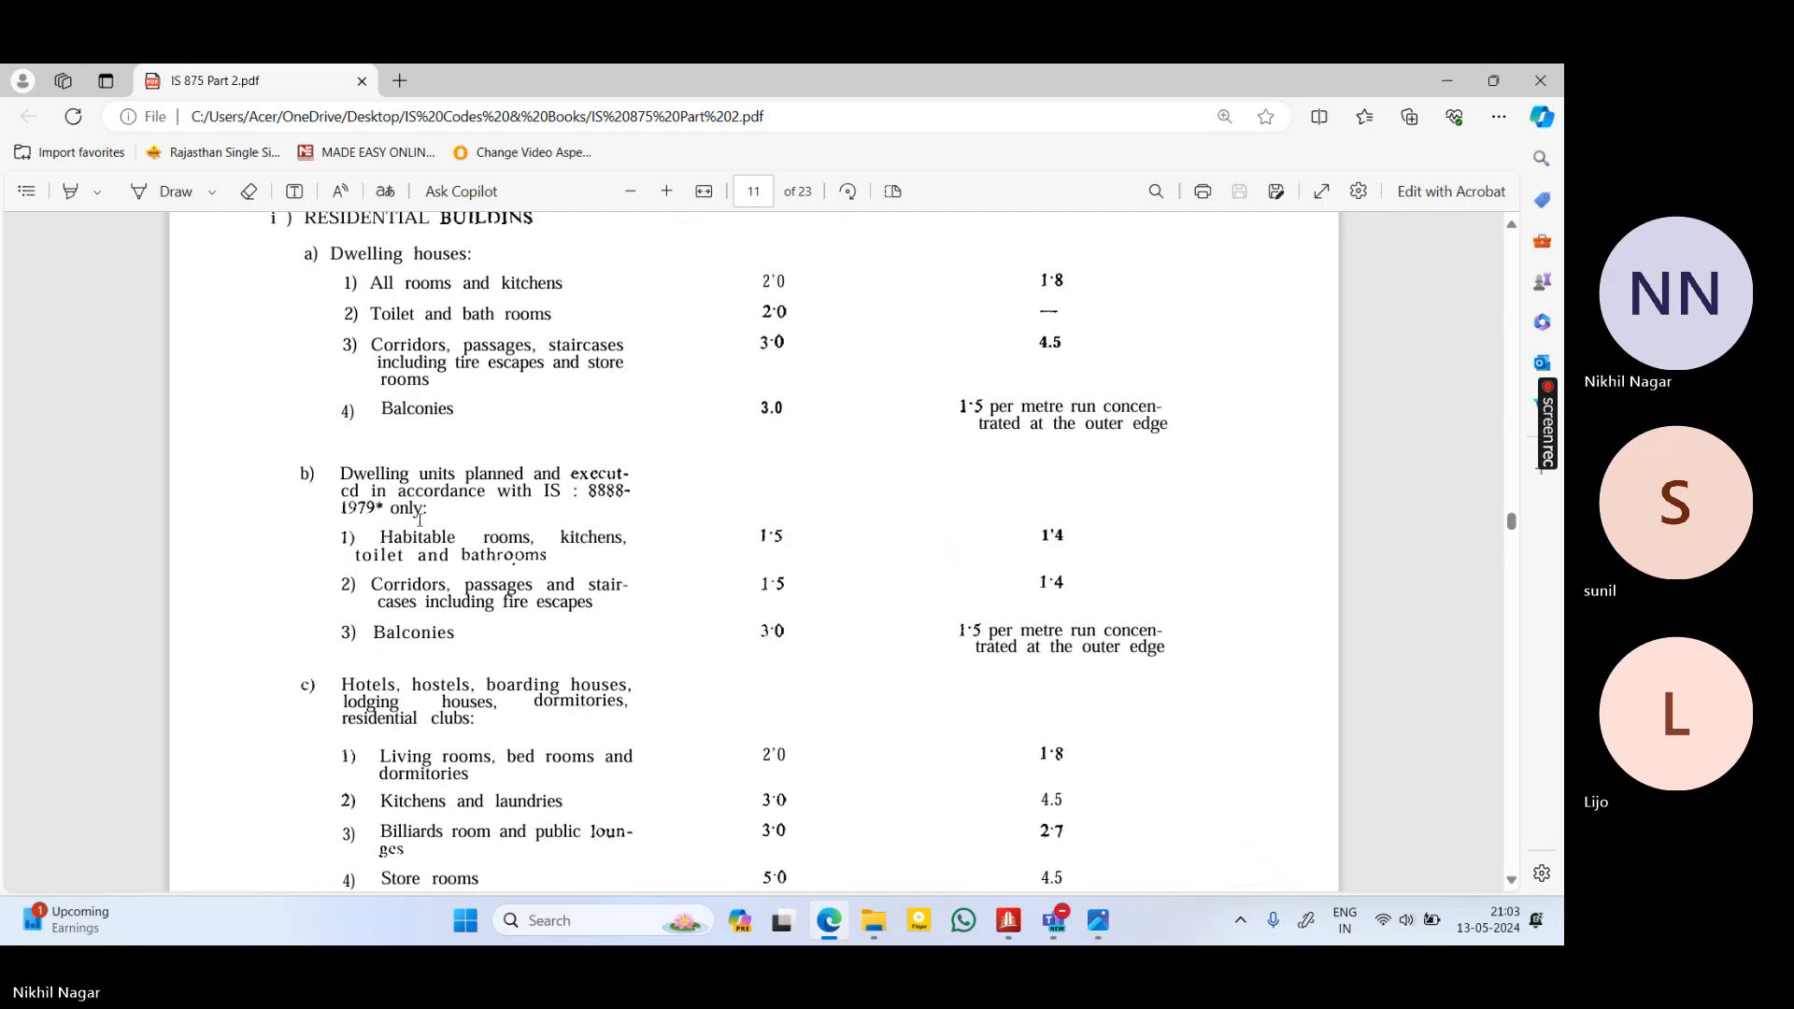
Review the imposed loads for hotels, boiler rooms and garages in Table 1, and return to the dwelling houses entries
scroll(582, 554, "down", 3)
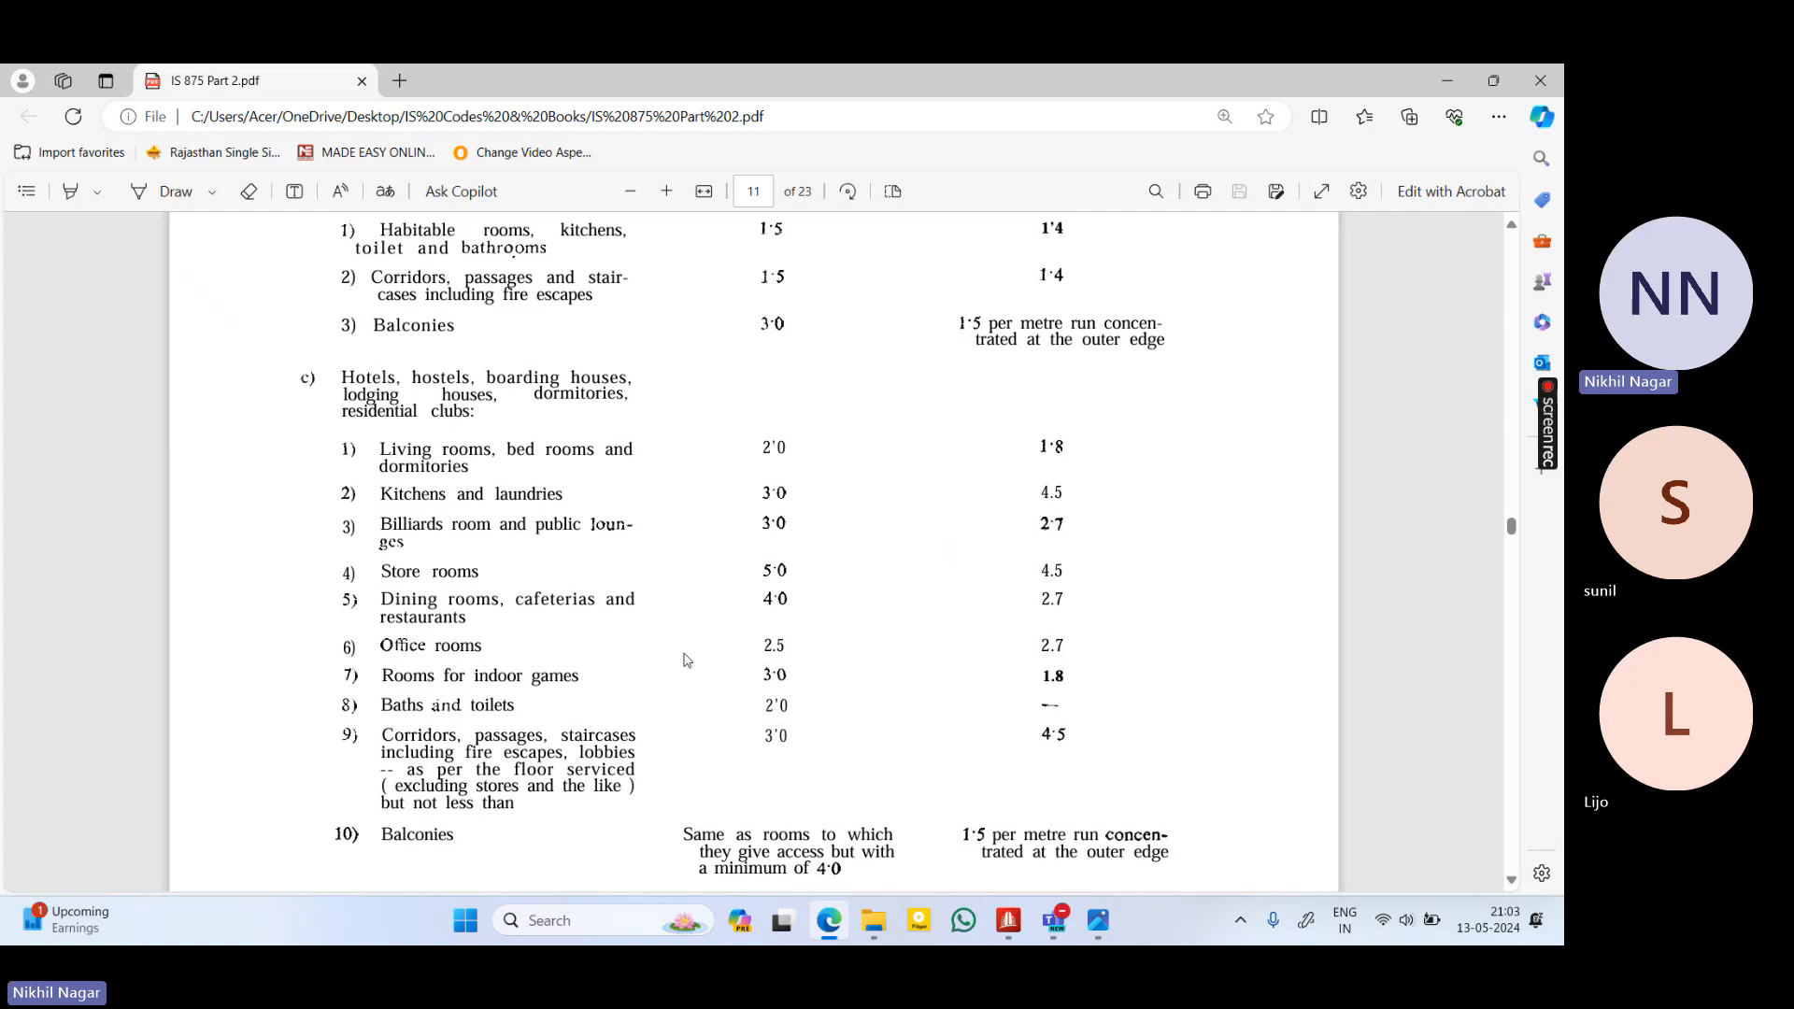
scroll(687, 661, "down", 4)
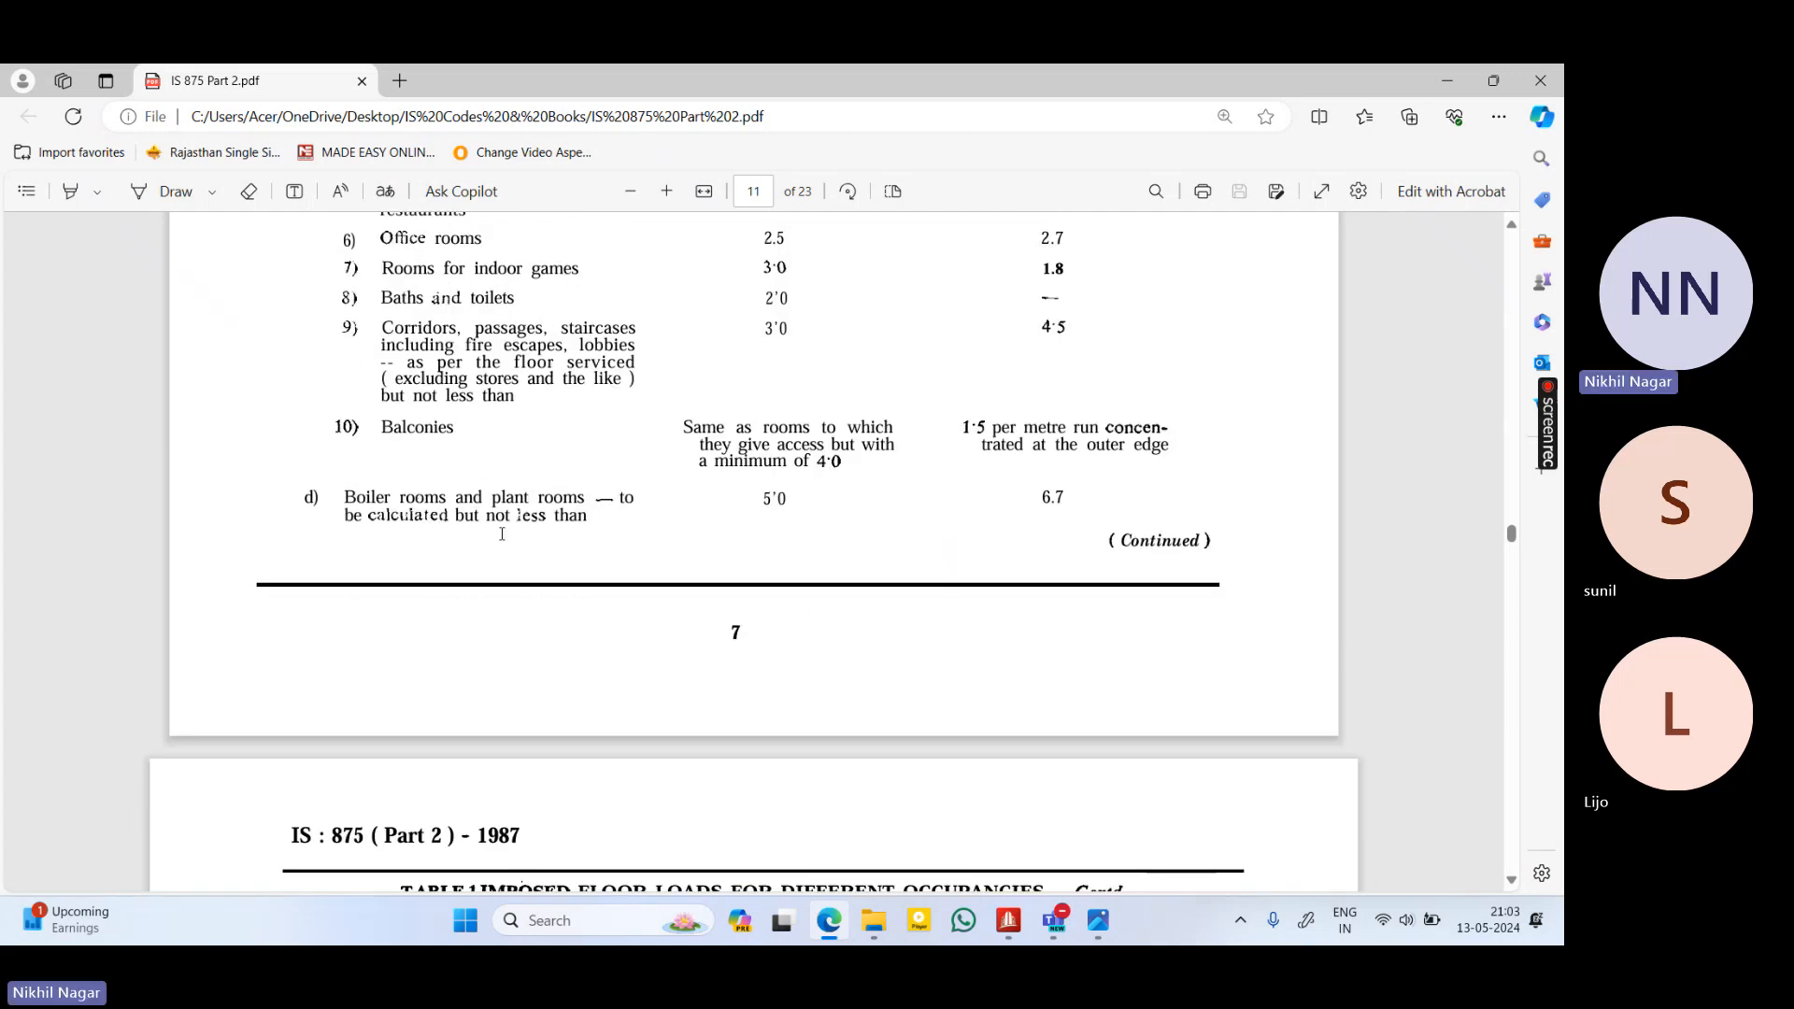
scroll(551, 539, "down", 5)
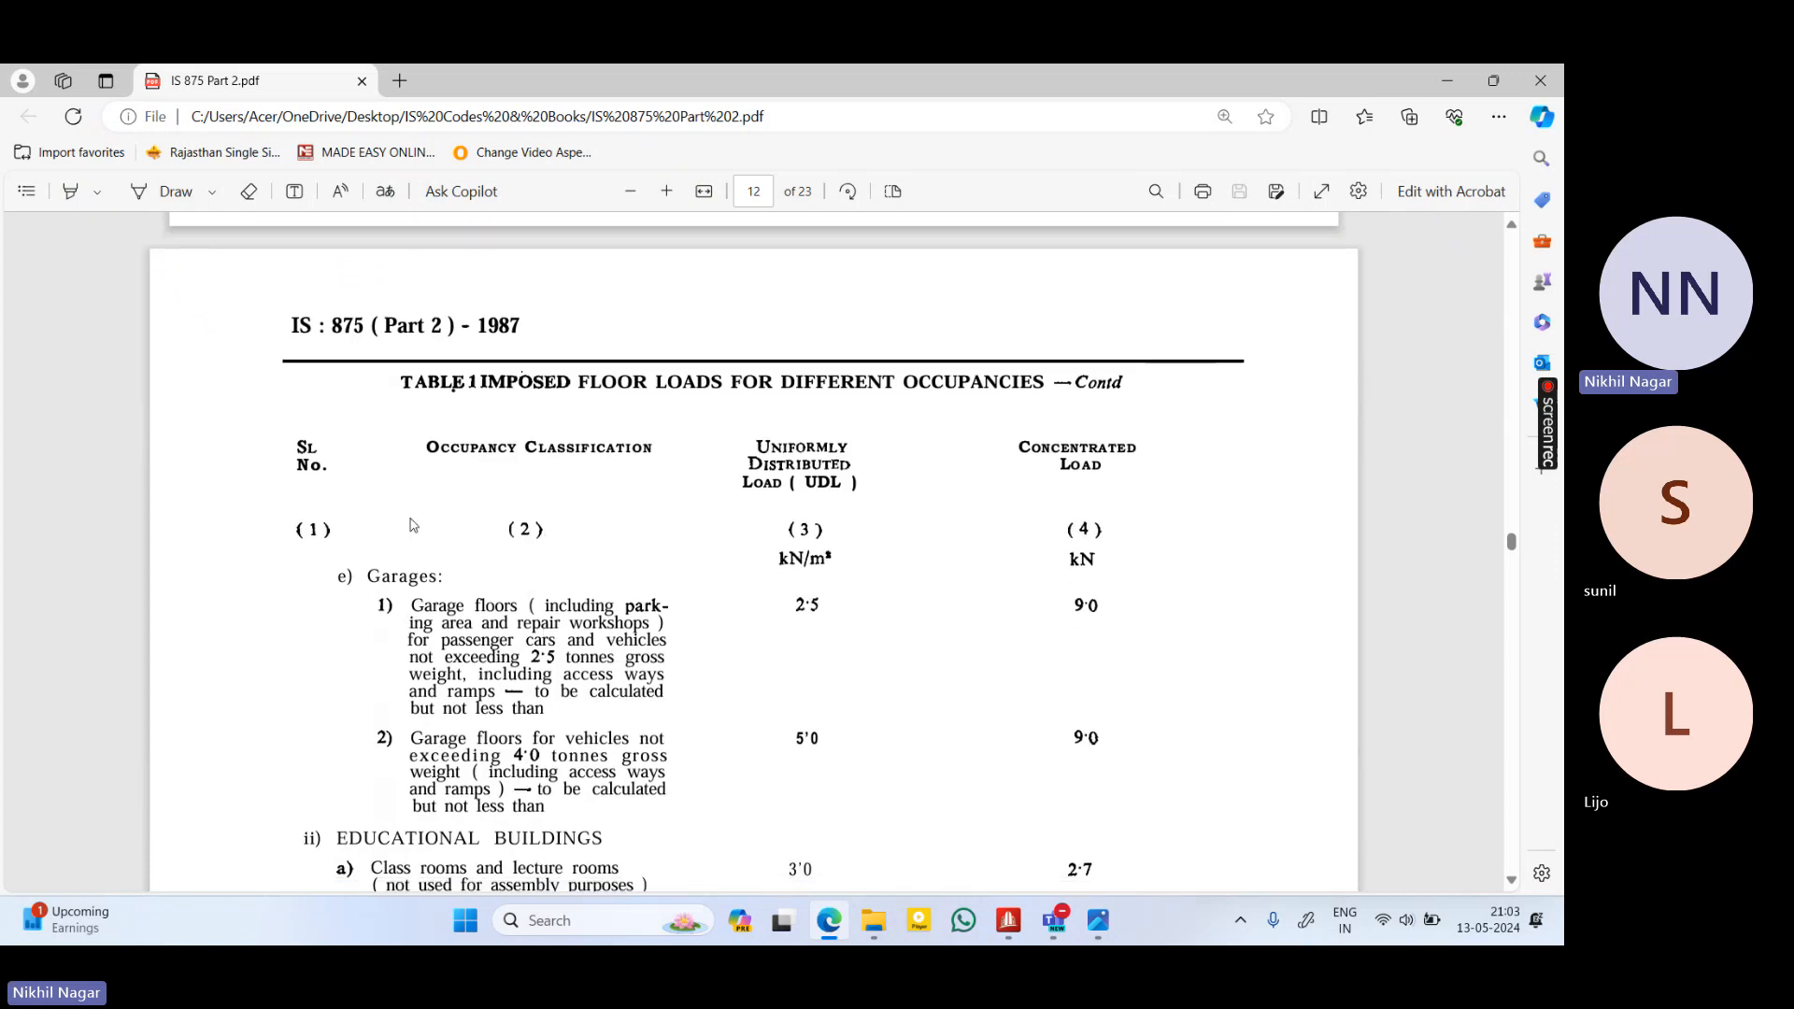
scroll(530, 588, "up", 15)
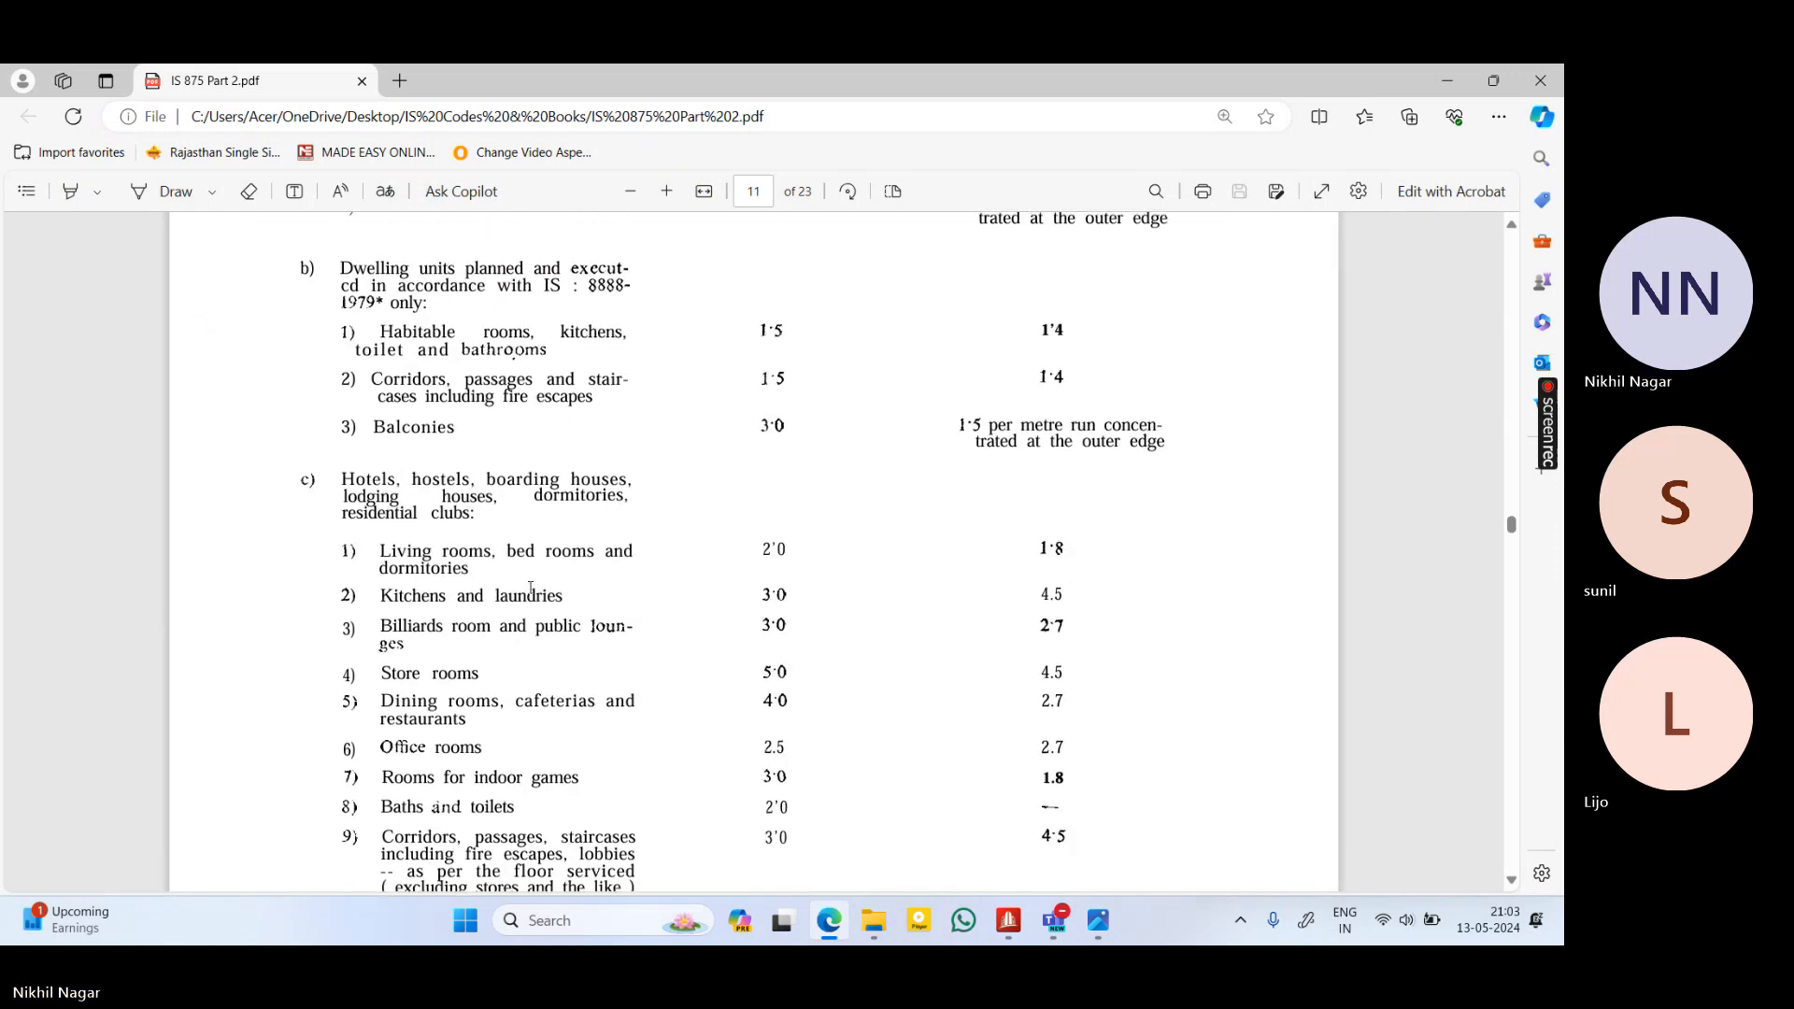
scroll(363, 456, "down", 2)
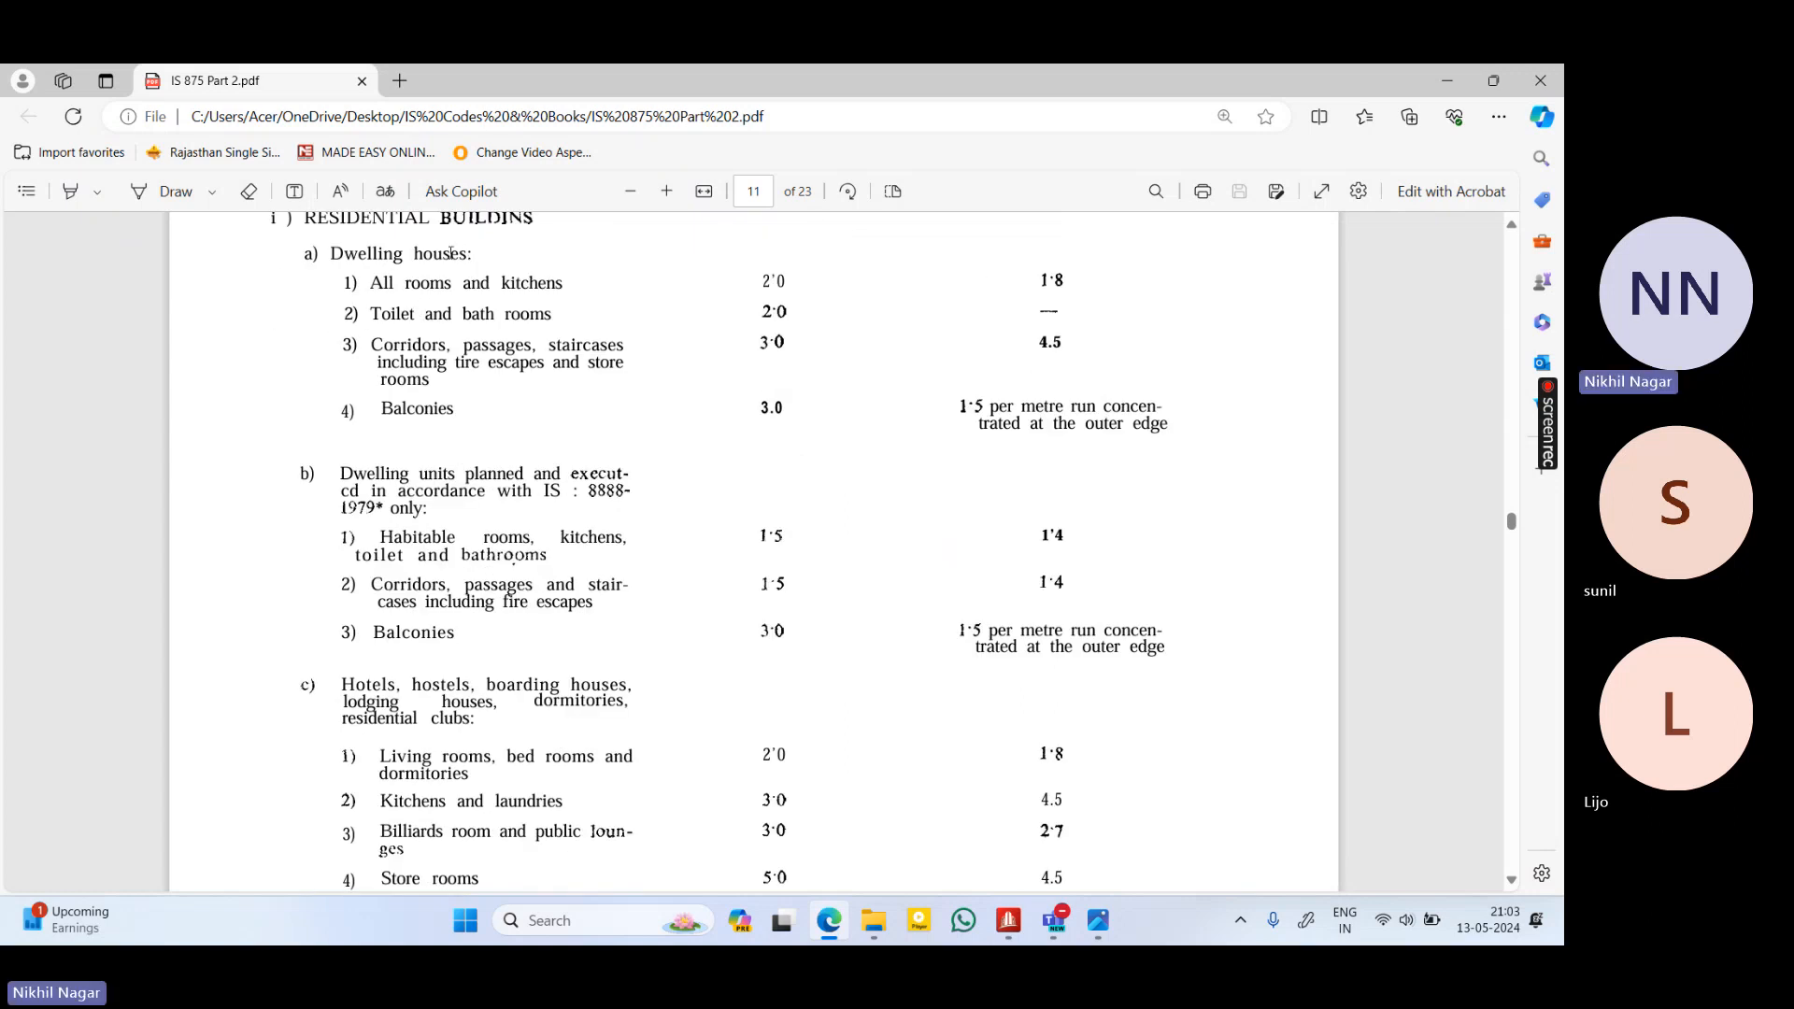
left_click_drag(451, 253, 322, 252)
right_click(322, 252)
scroll(485, 519, "down", 1)
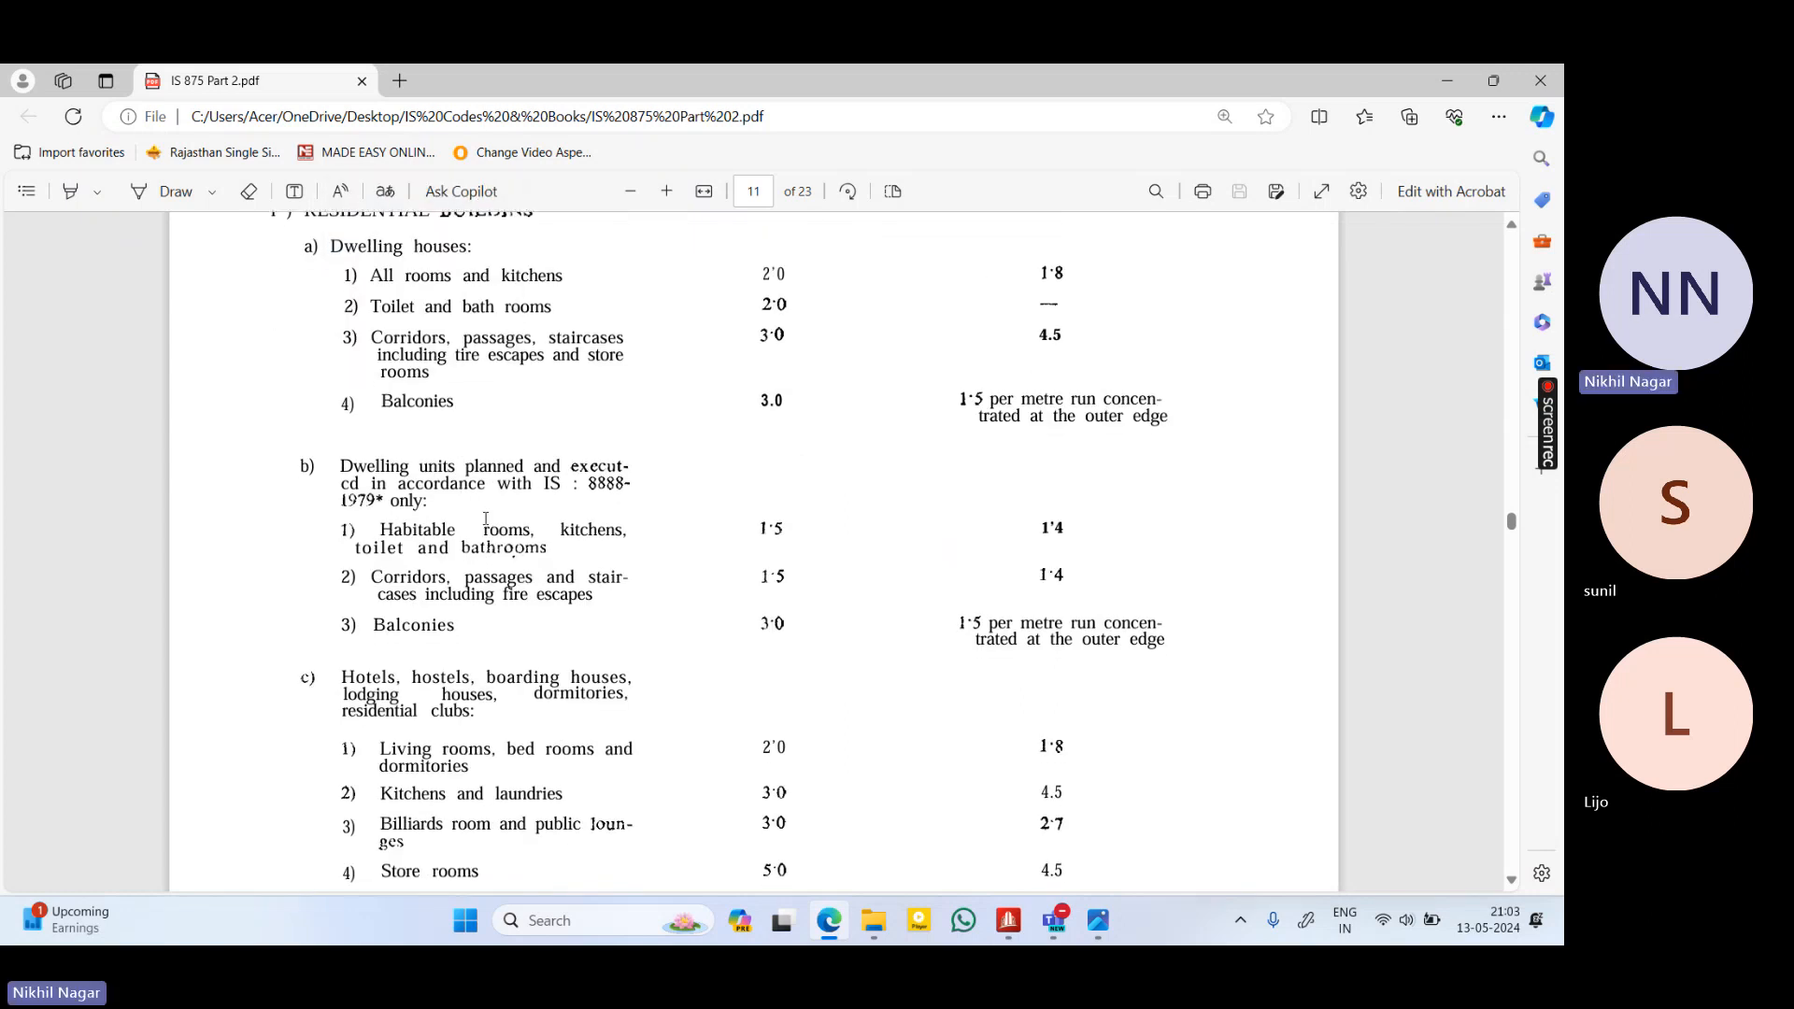
Read the hotels, hostels and boarding houses category in Table 1 and its uniformly distributed load for living rooms and bed rooms
scroll(485, 518, "down", 4)
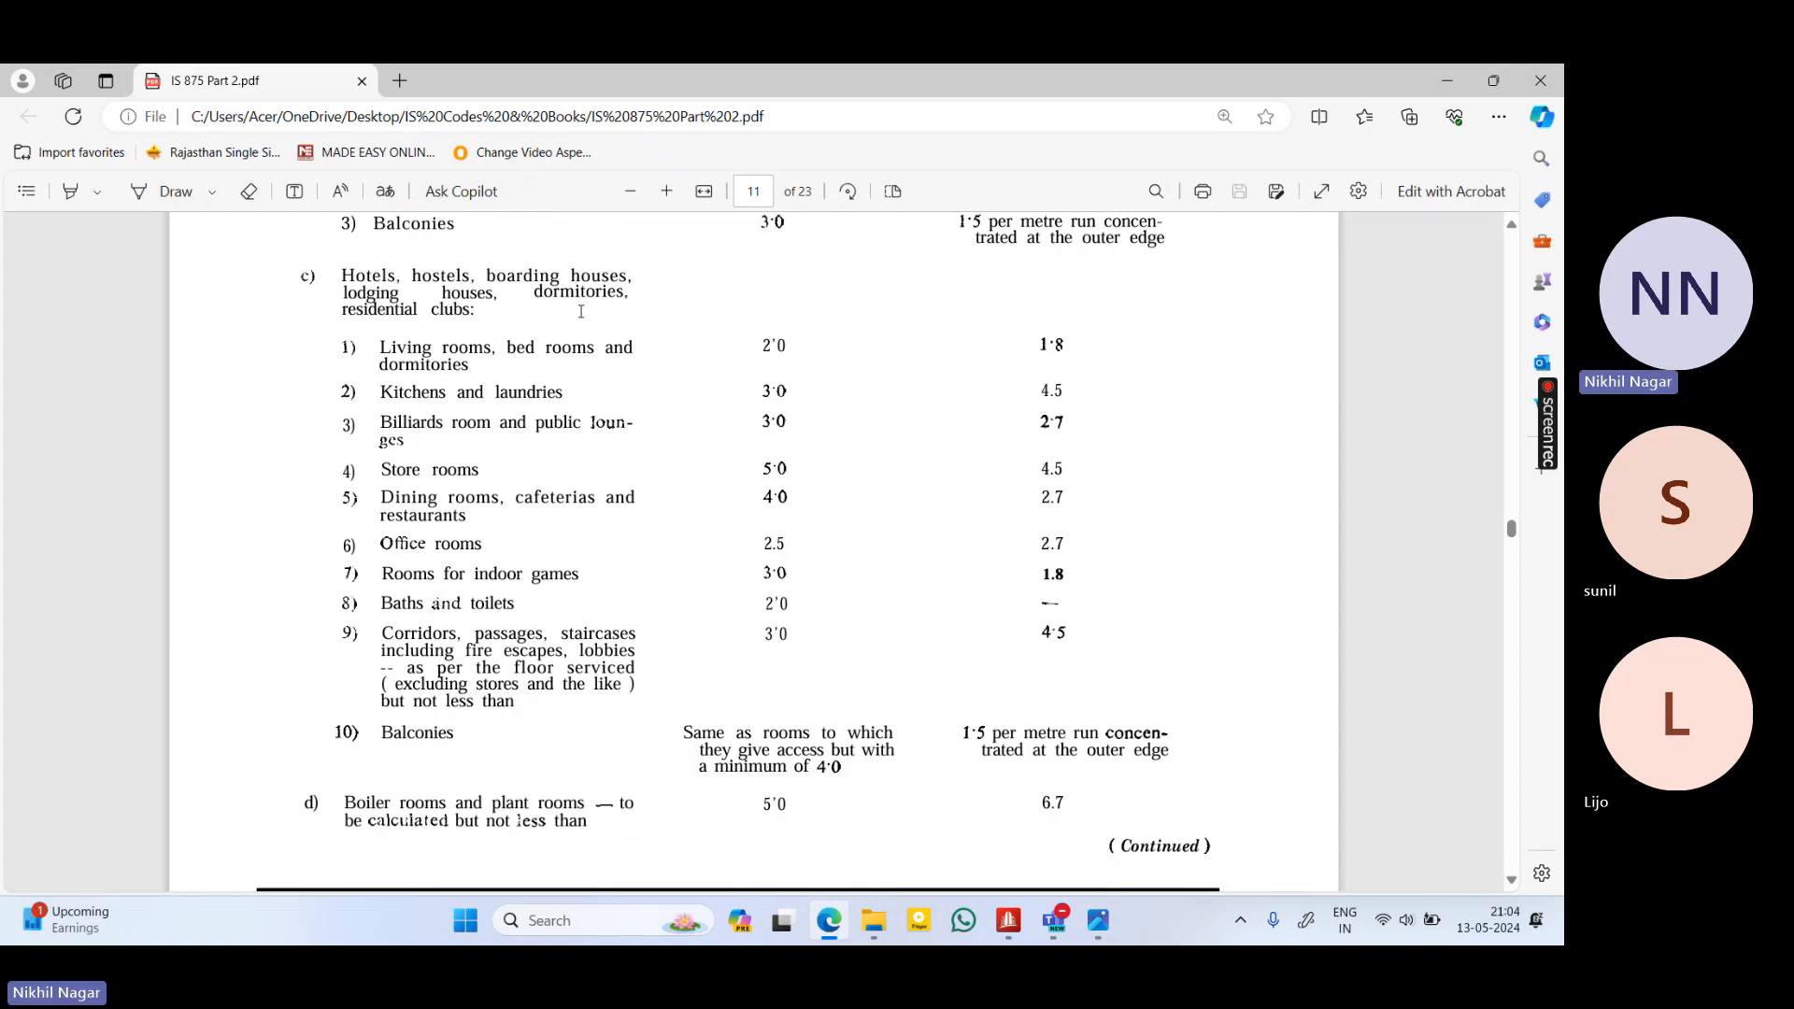
left_click_drag(500, 311, 342, 274)
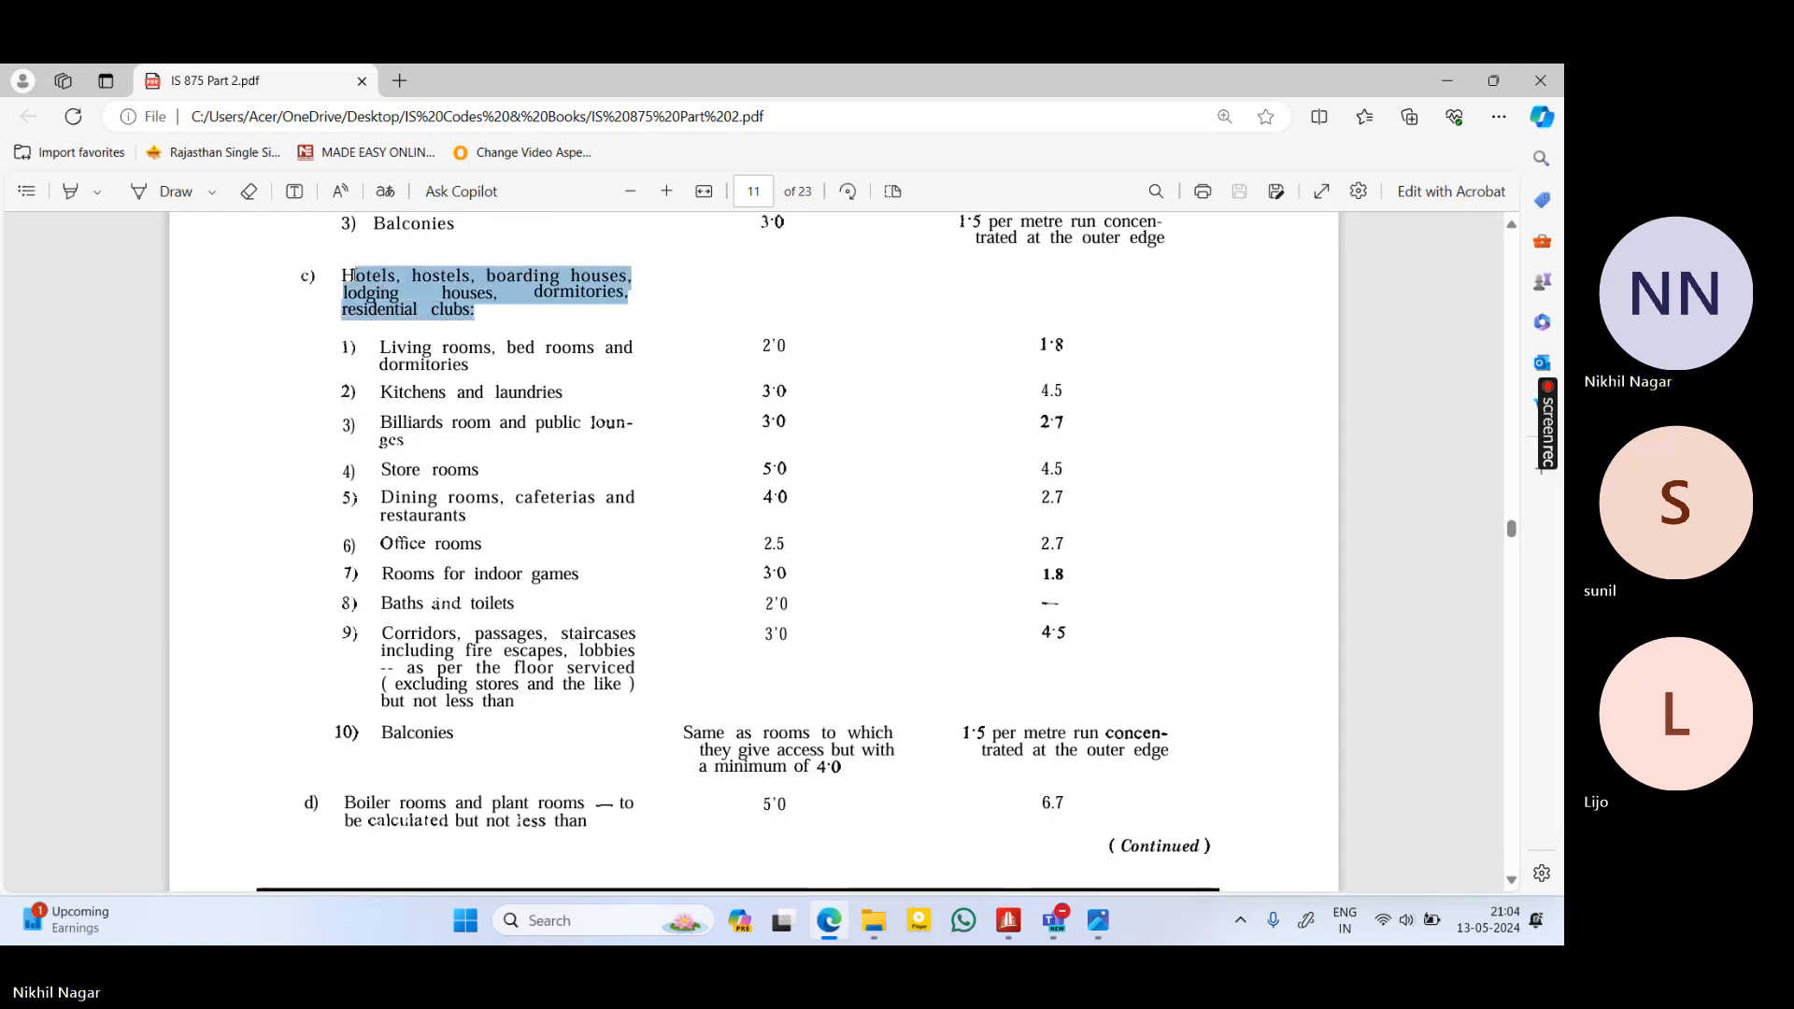
right_click(342, 275)
left_click(615, 328)
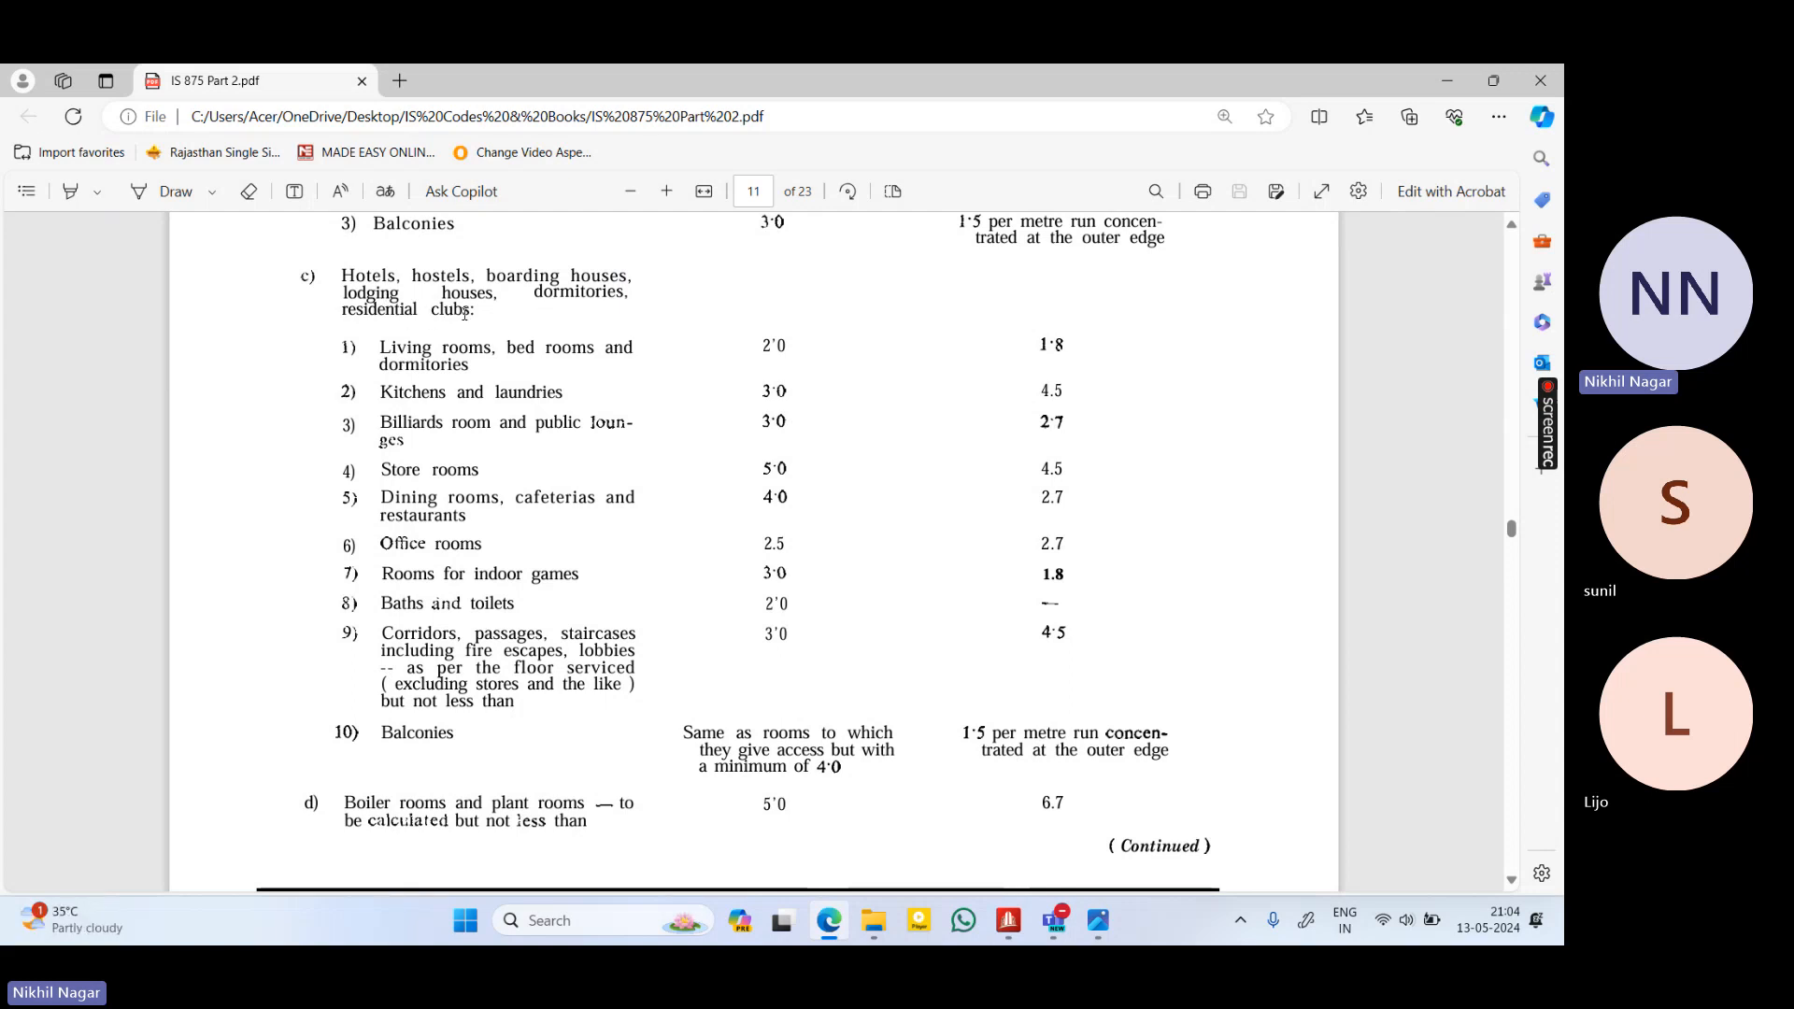
scroll(549, 409, "up", 1)
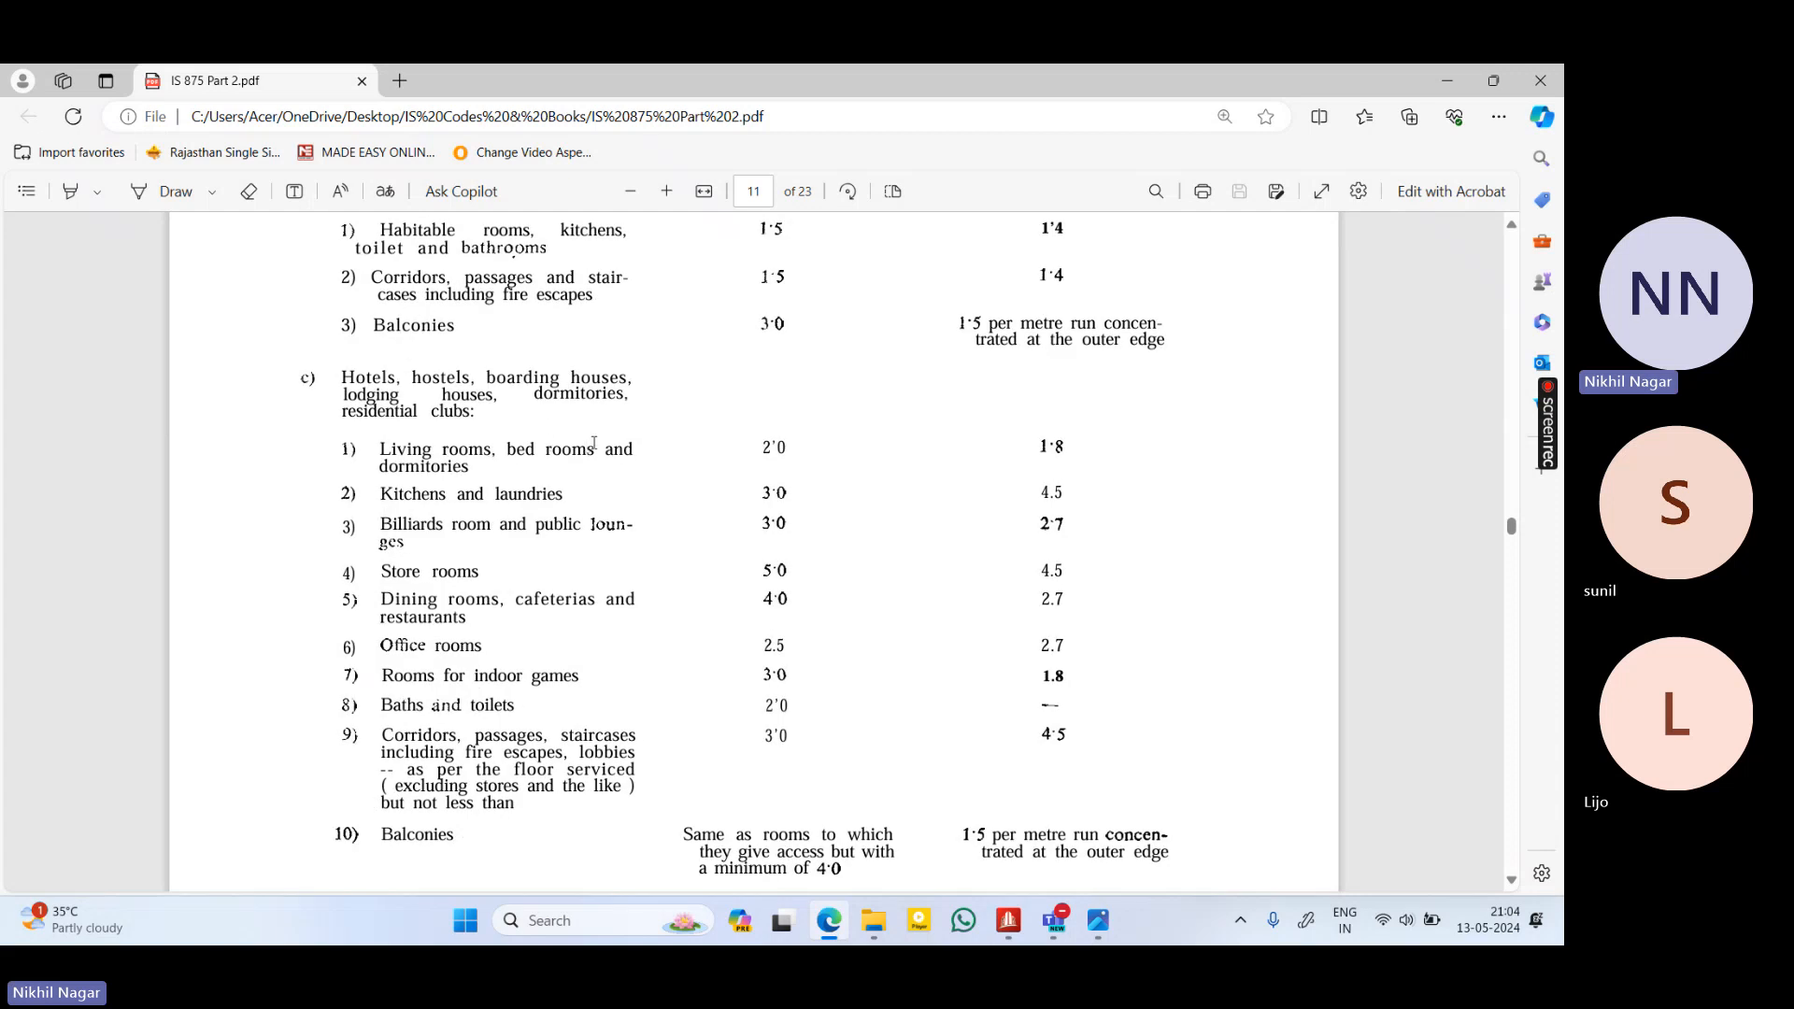
left_click_drag(497, 449, 586, 452)
right_click(583, 477)
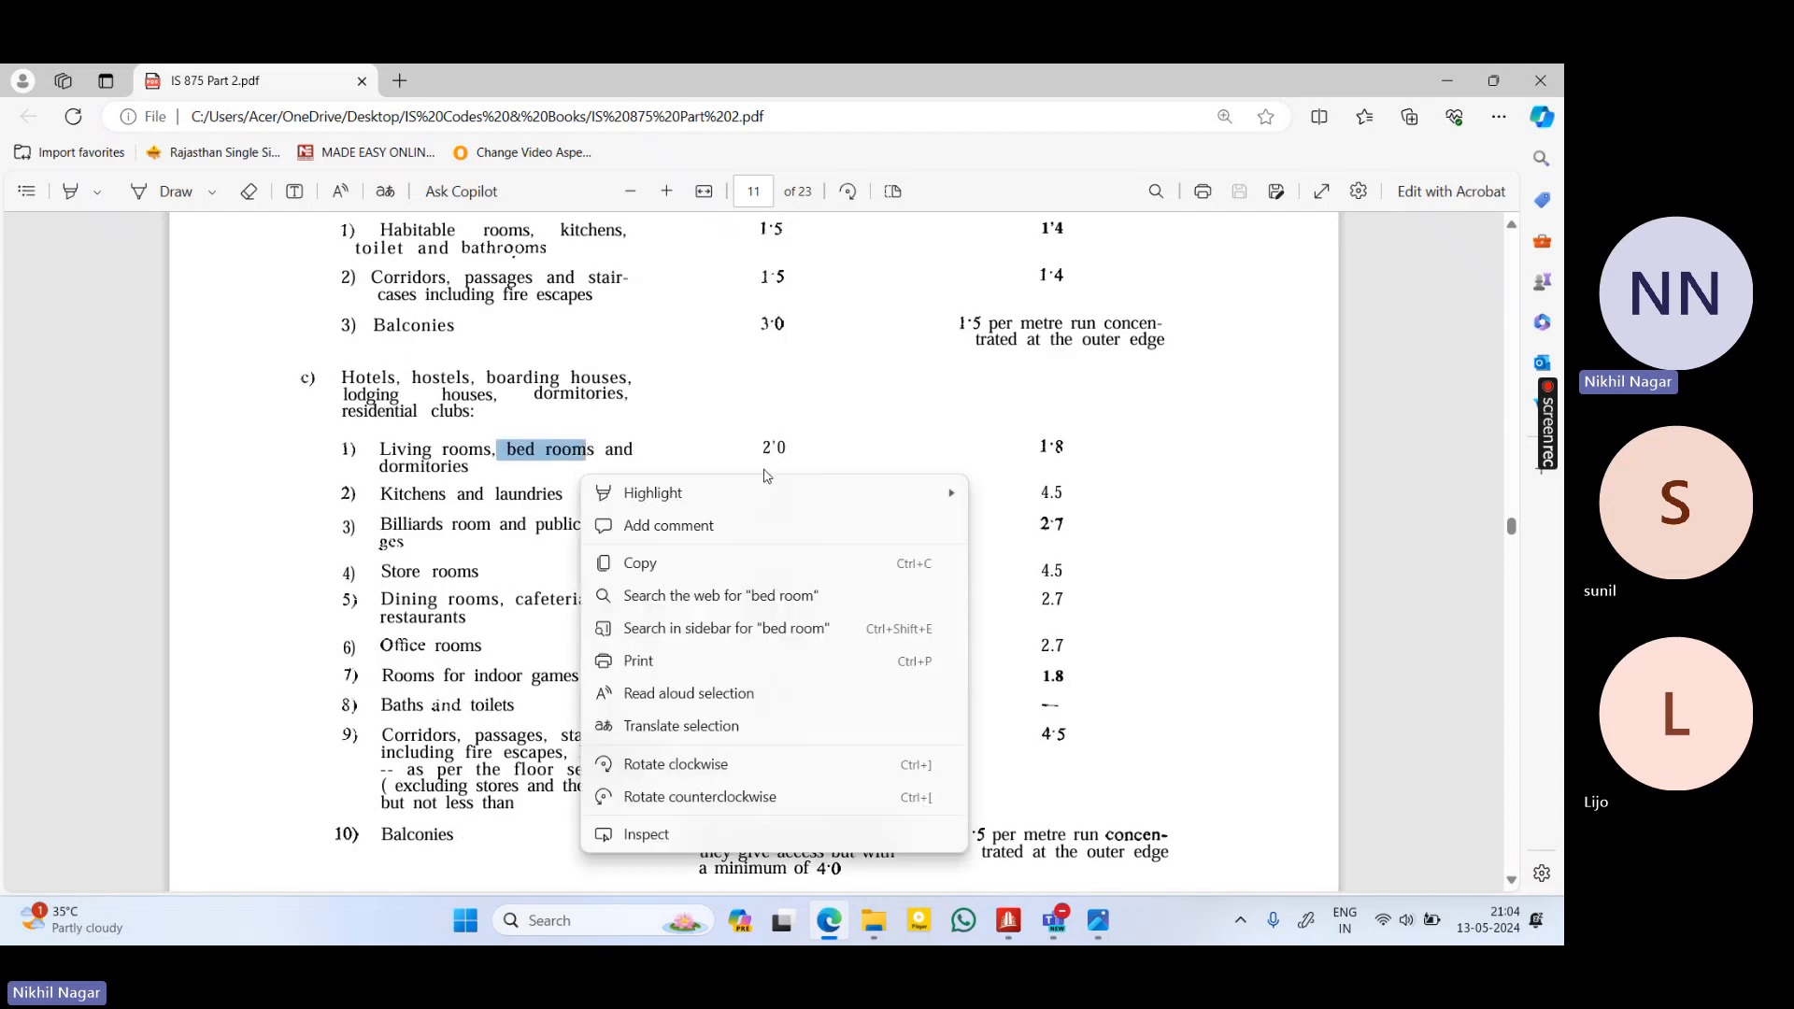
left_click(754, 442)
double_click(773, 446)
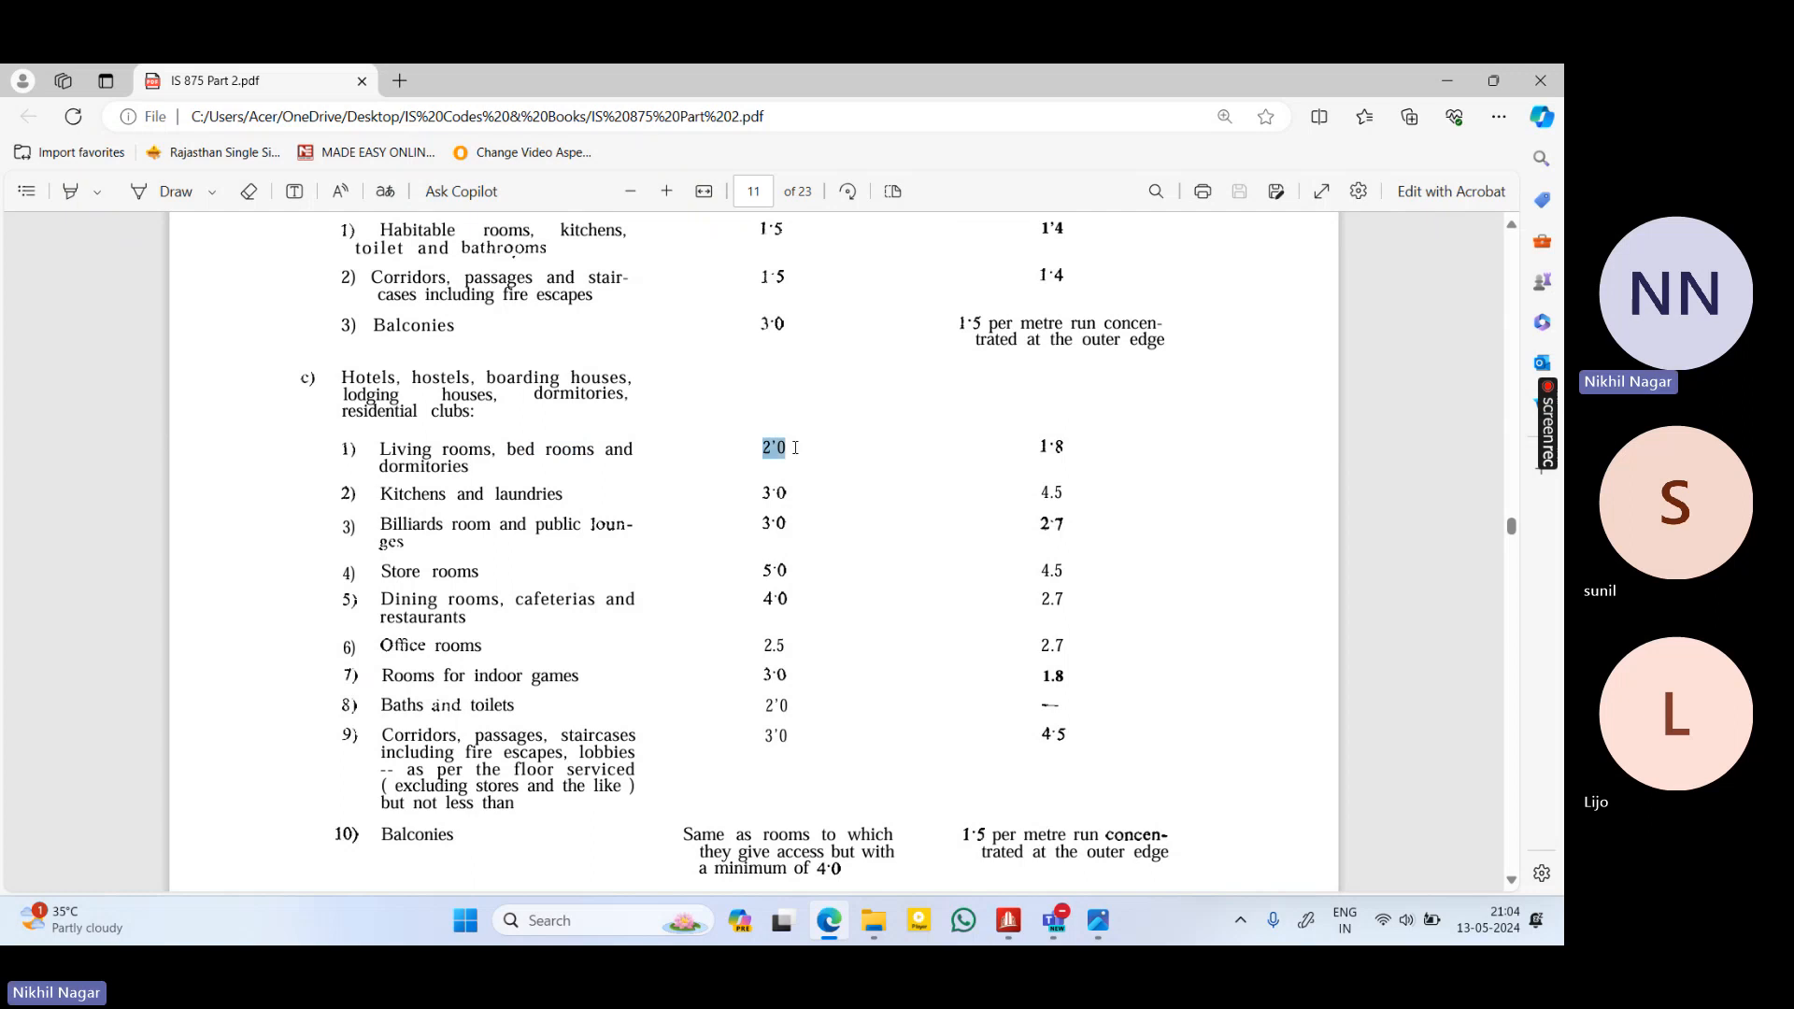
Check the hotel category's uniformly distributed loads for kitchens and laundries, billiards rooms and public lounges, and store rooms
left_click(679, 512)
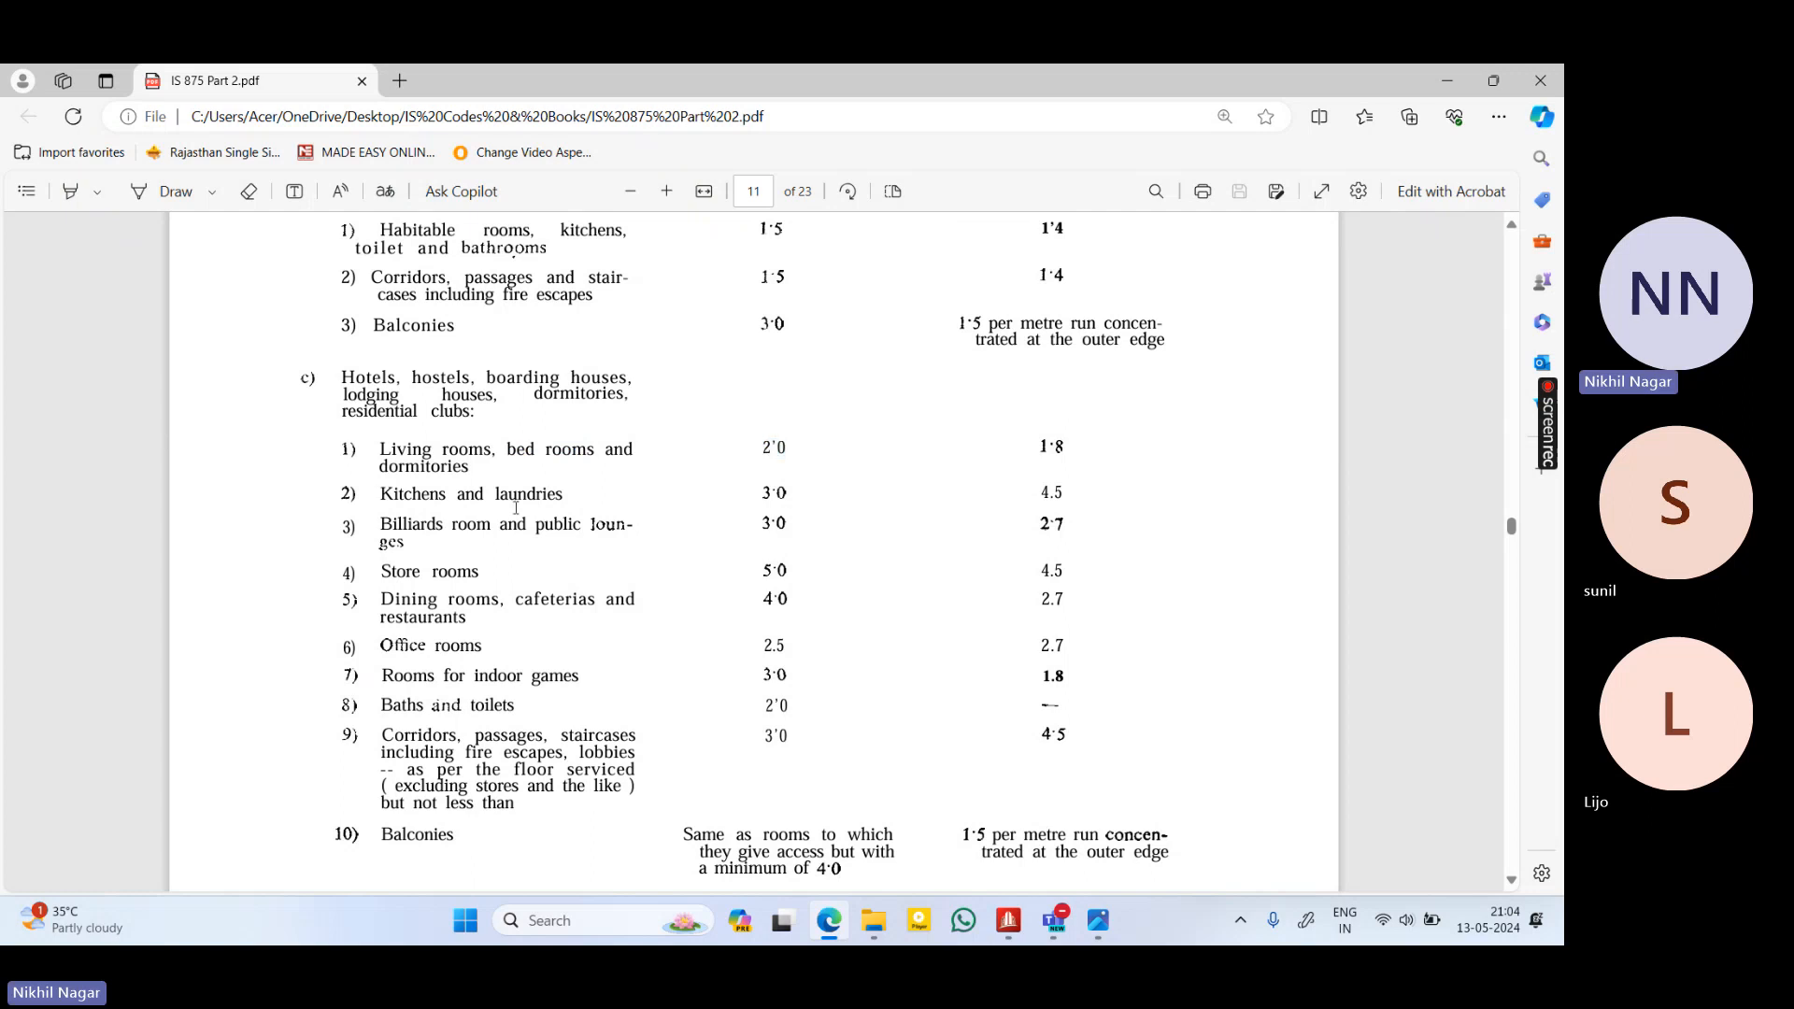
double_click(768, 492)
left_click(654, 561)
double_click(772, 522)
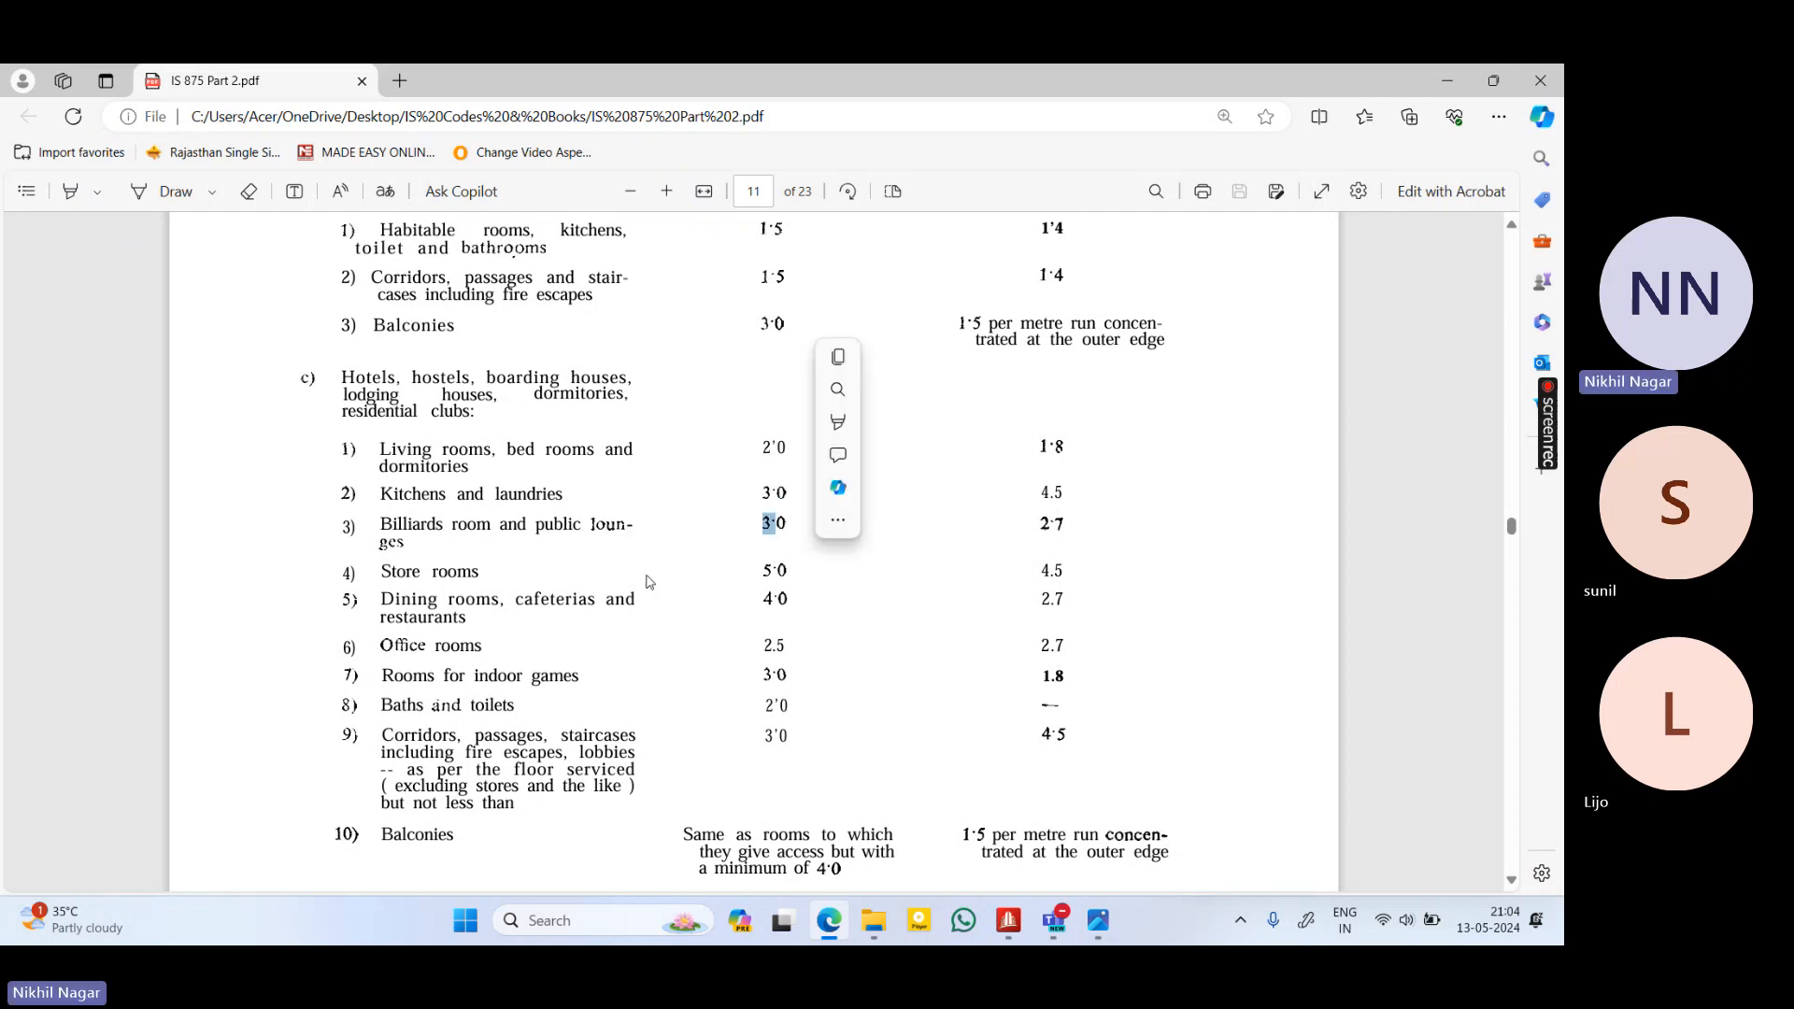
left_click(465, 574)
double_click(772, 569)
left_click(547, 606)
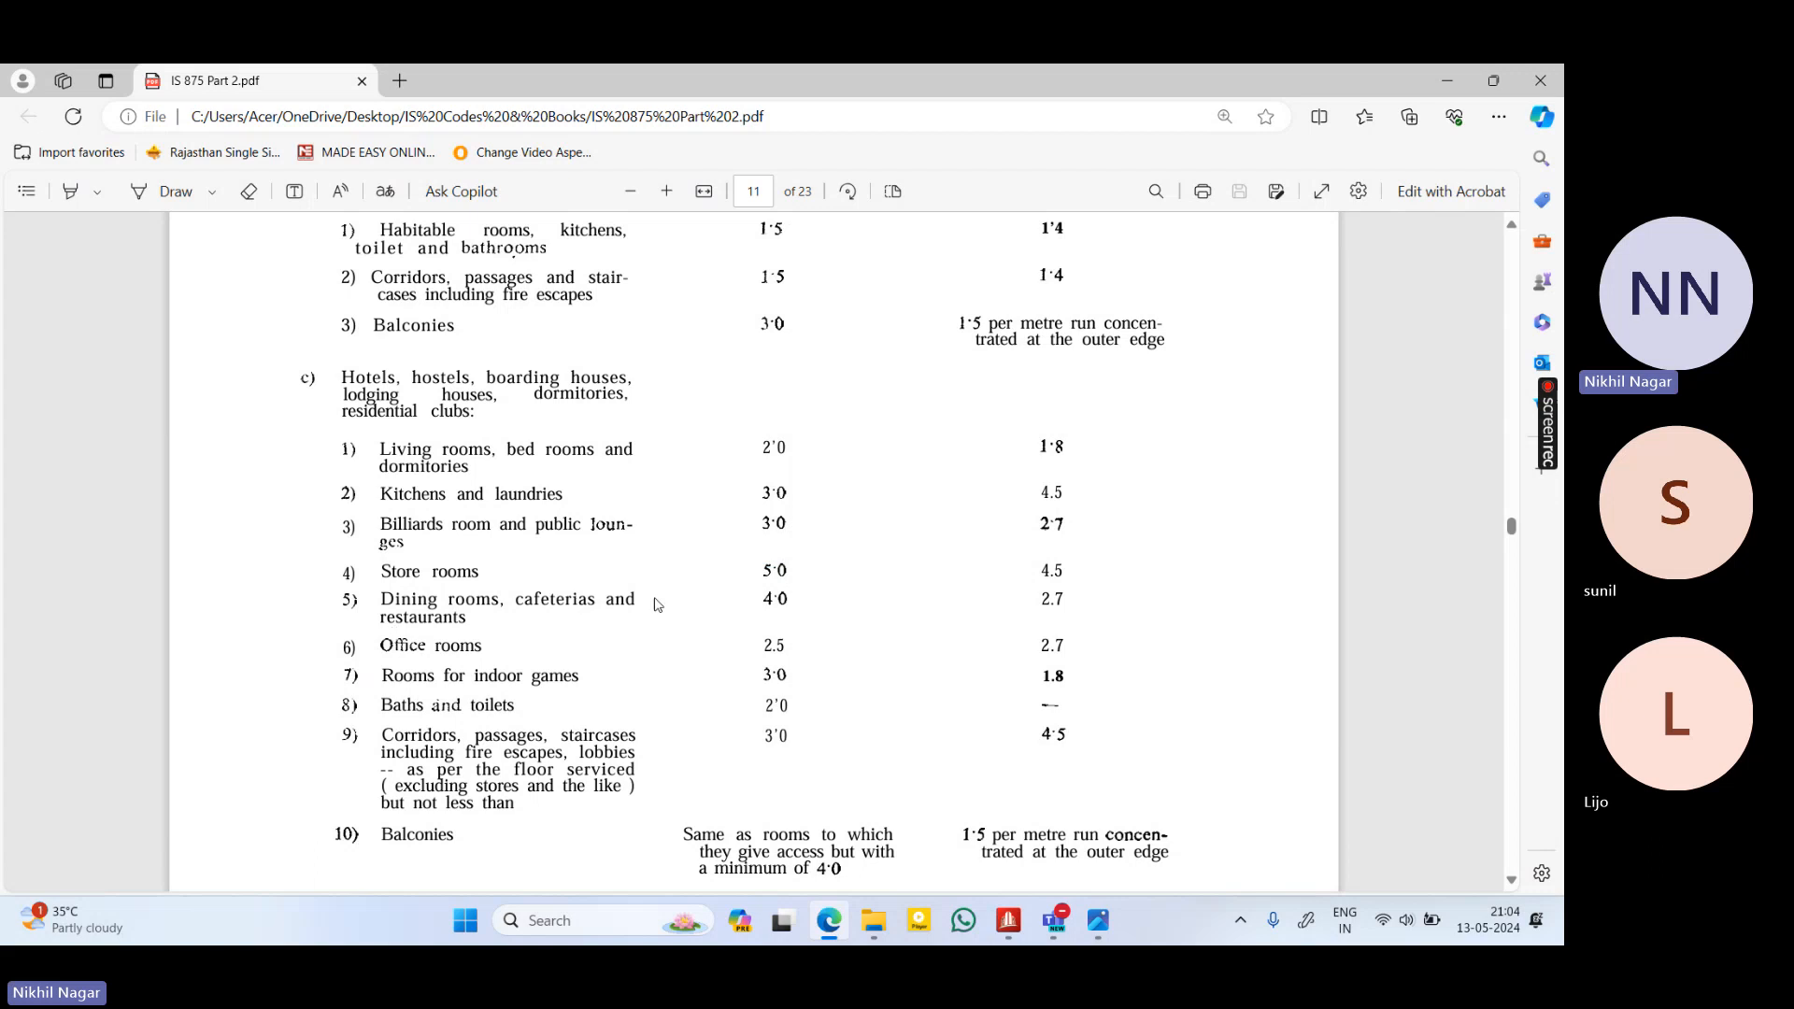
Examine the hotel category's imposed loads for dining, office and indoor games rooms, toilets, corridors and balconies
left_click(552, 653)
left_click_drag(820, 598, 796, 710)
left_click(575, 684)
left_click(666, 690)
left_click(672, 721)
scroll(591, 540, "down", 3)
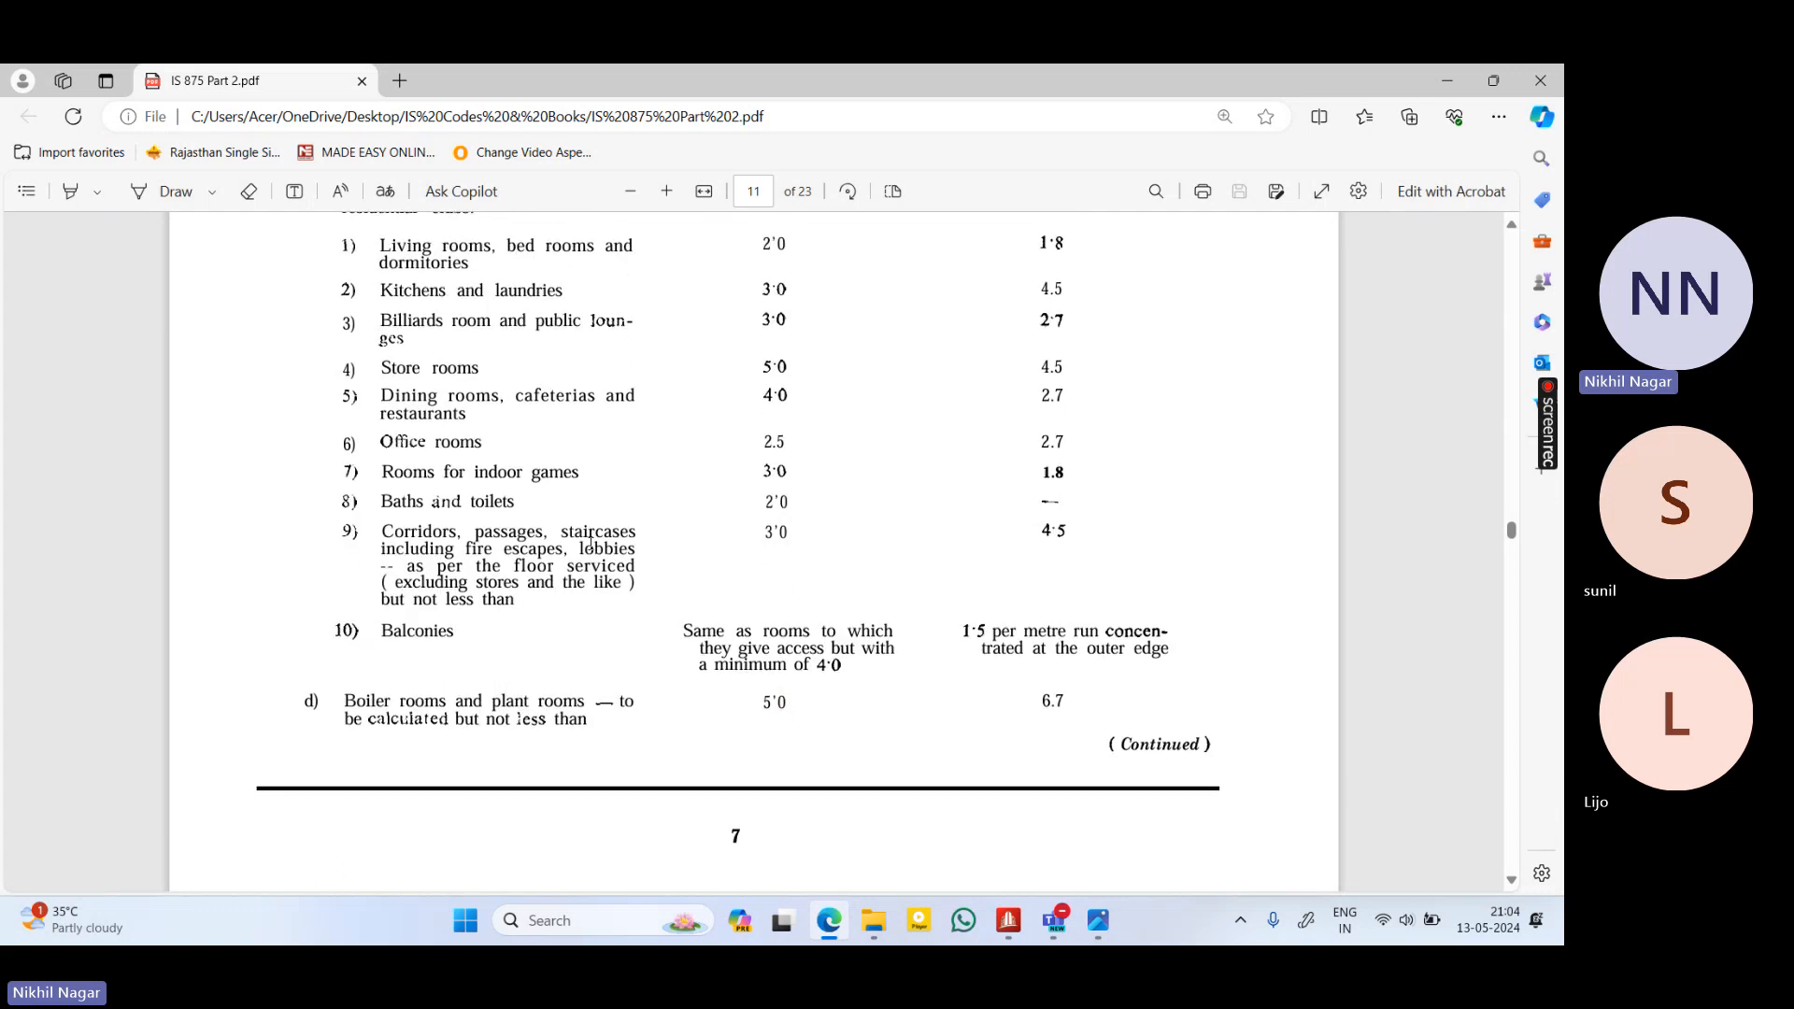
left_click_drag(734, 544, 647, 636)
left_click(660, 641)
double_click(826, 666)
left_click(826, 673)
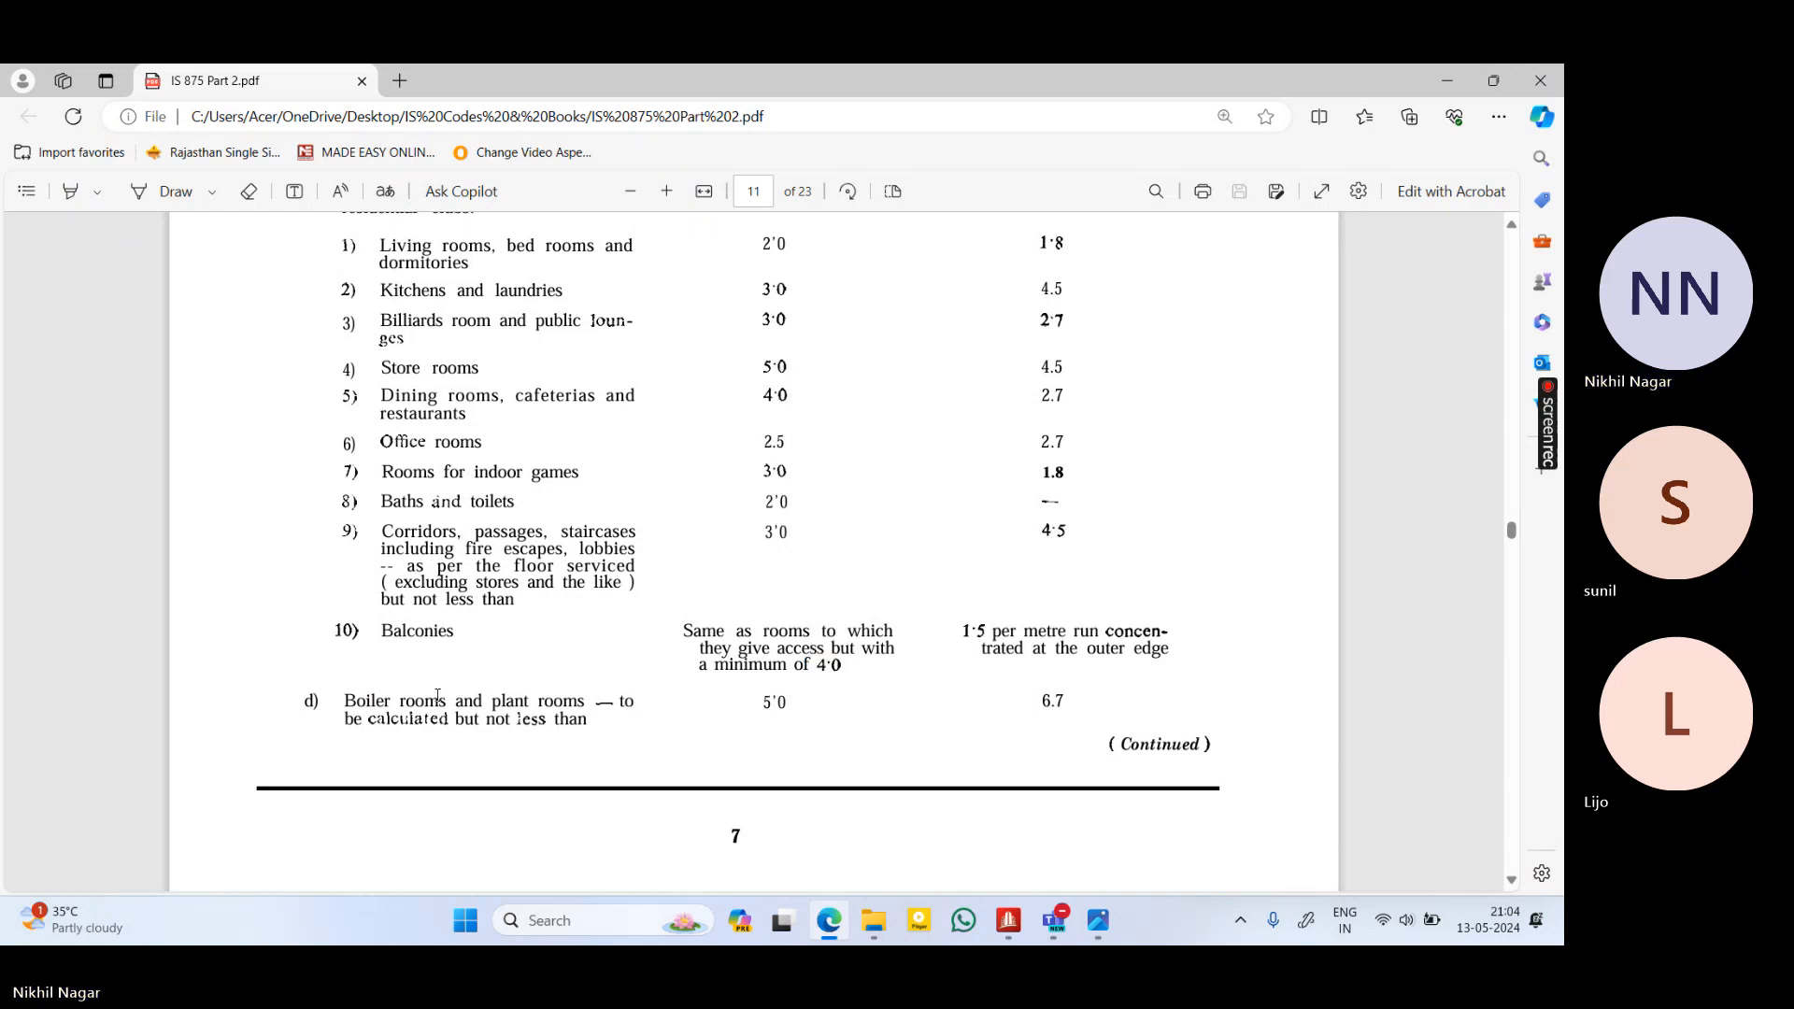
Review the boiler and plant room entry, and compare the dwelling unit categories with the hotel category in Table 1
scroll(537, 617, "down", 1)
scroll(537, 617, "down", 4)
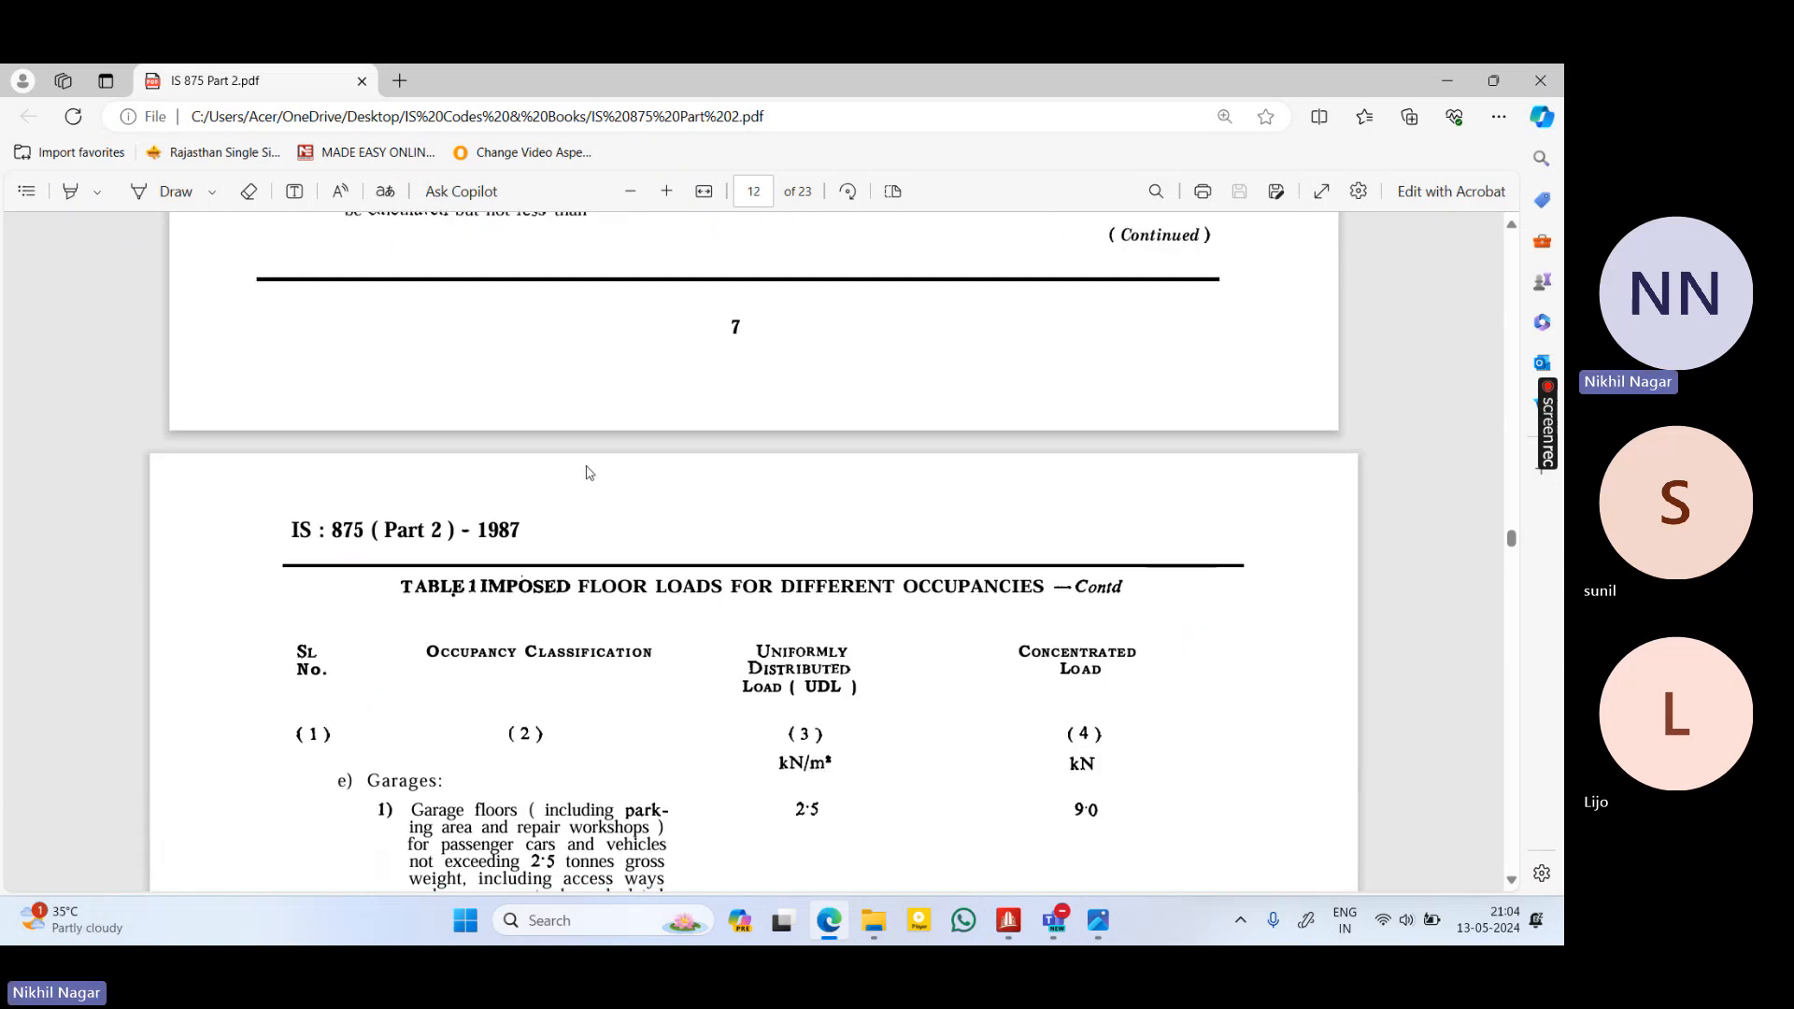
scroll(575, 509, "up", 3)
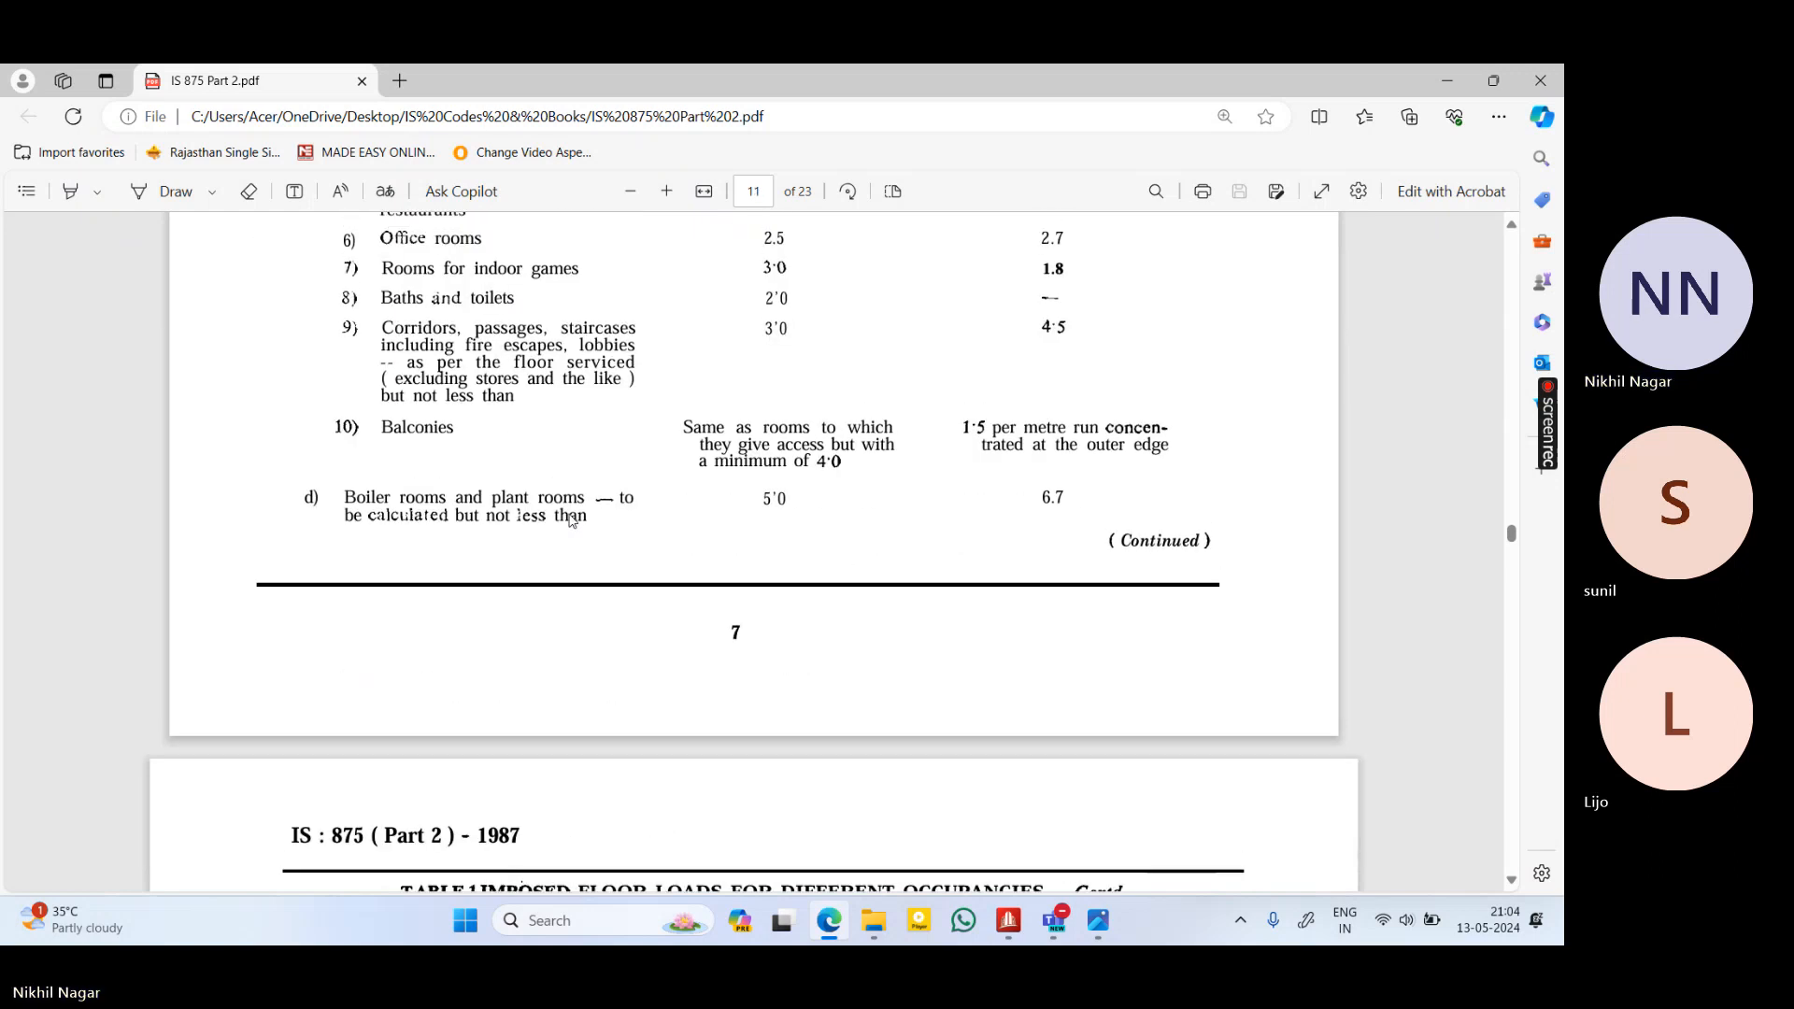
scroll(573, 520, "down", 1)
scroll(573, 521, "up", 4)
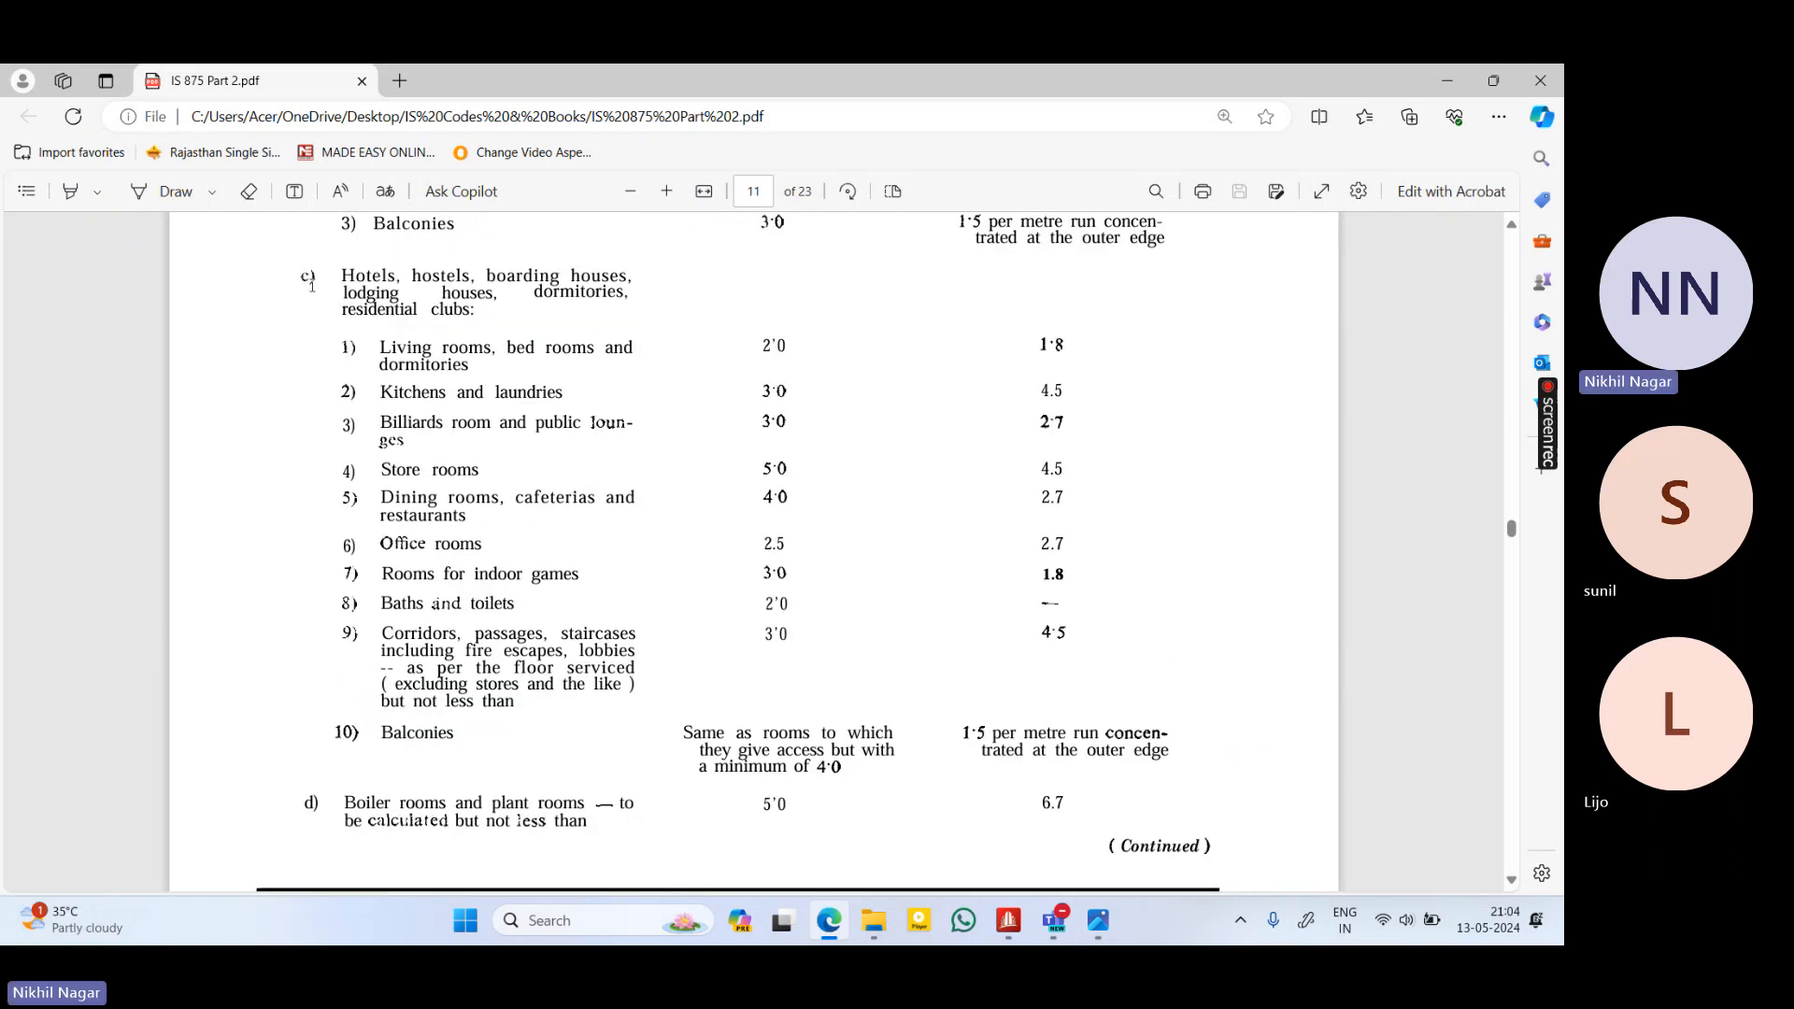
scroll(391, 475, "up", 7)
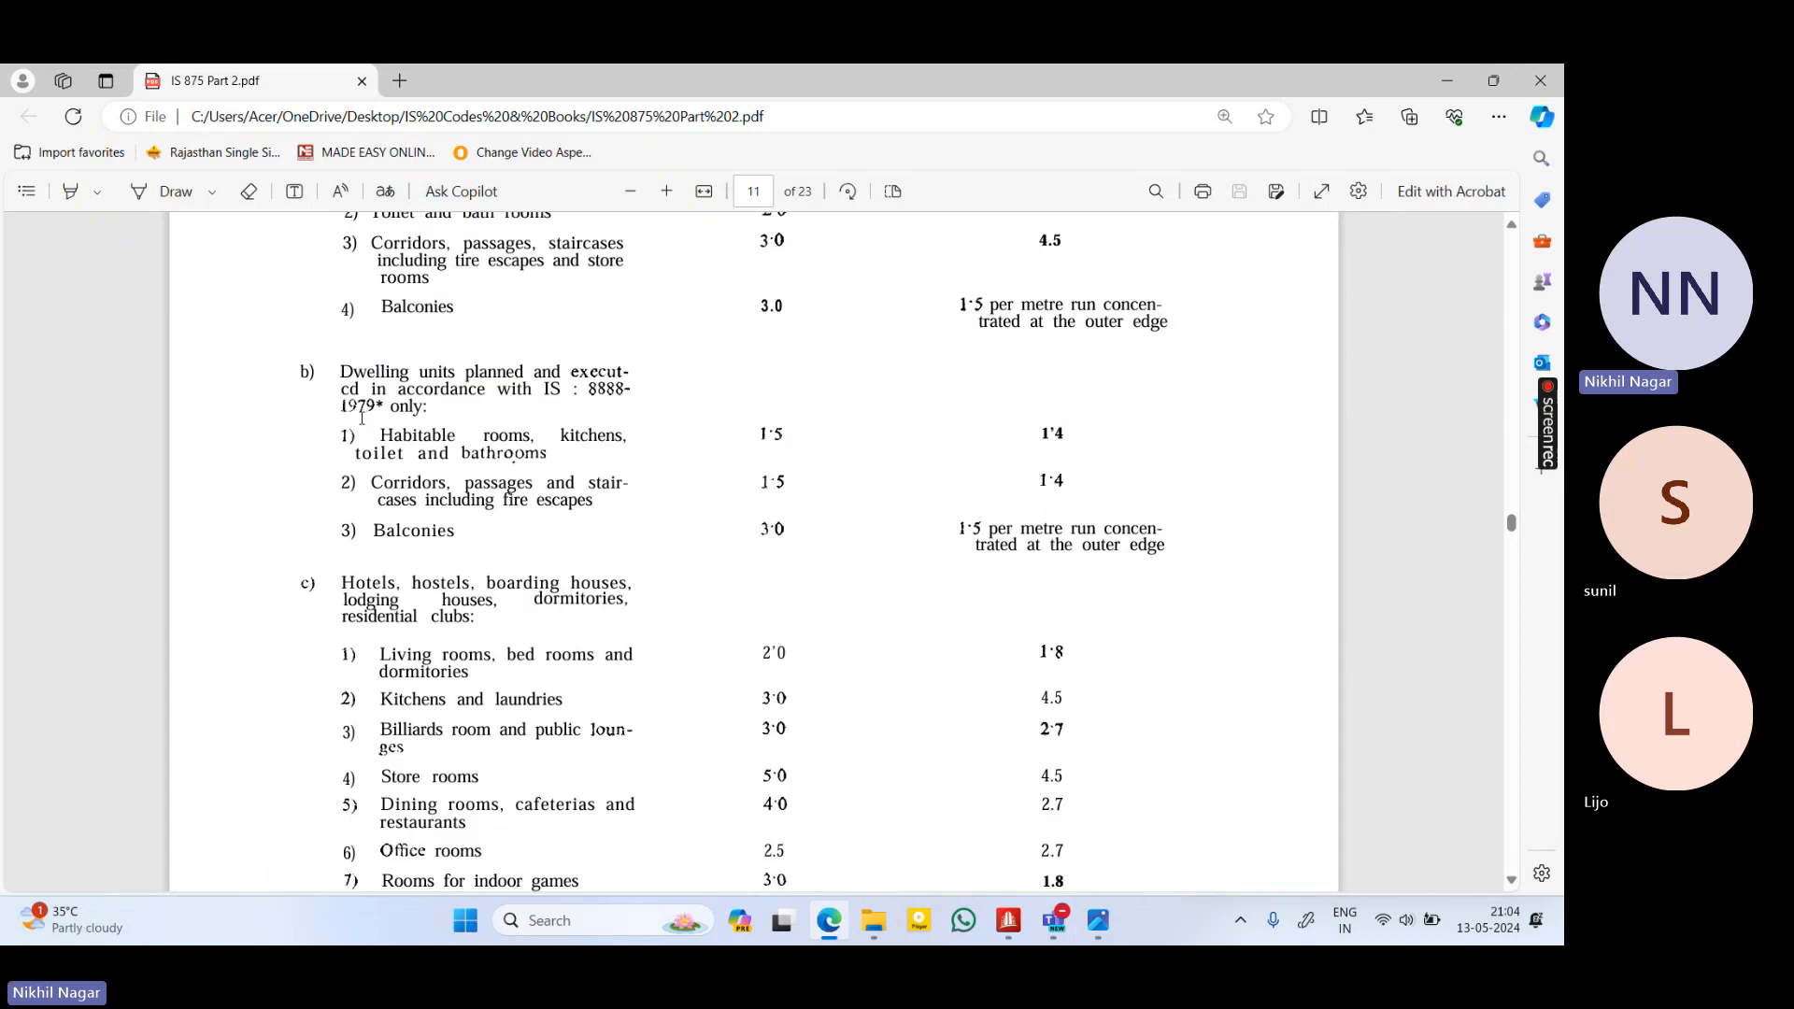
scroll(391, 475, "down", 6)
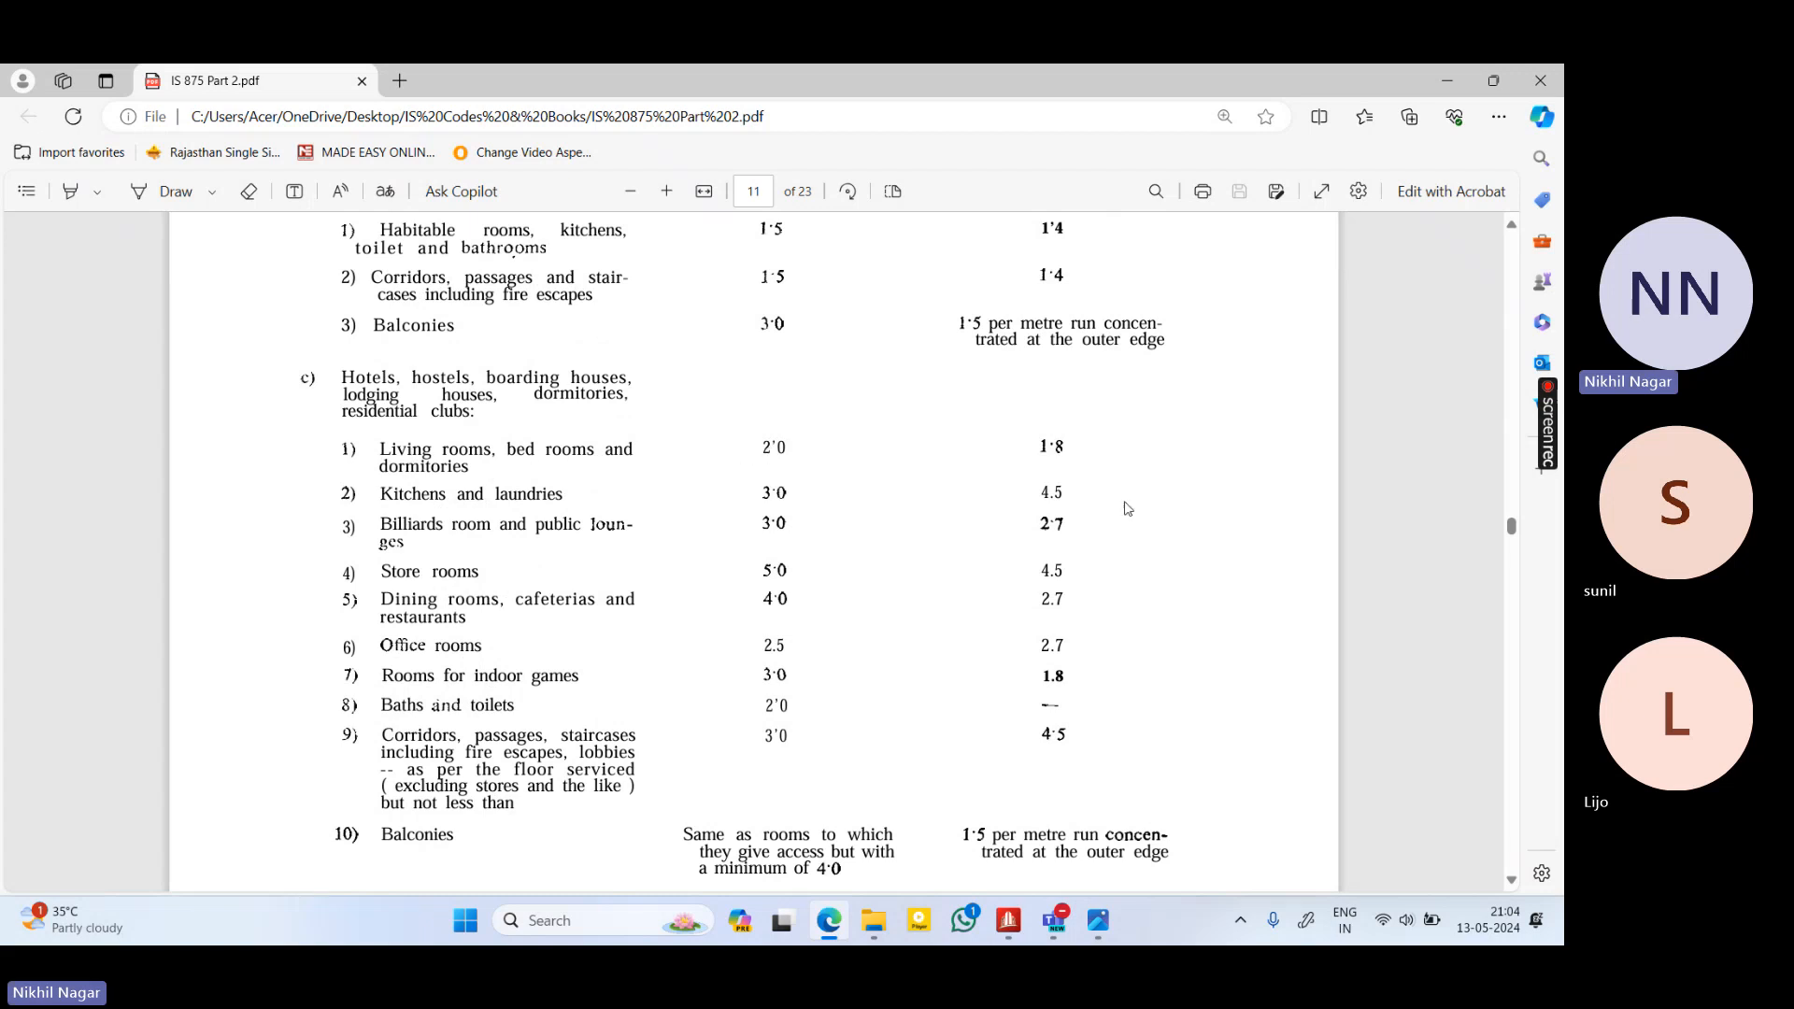
Switch to STAAD.Pro and compare its beam layout with the room arrangement in the floor plan image
left_click(1011, 924)
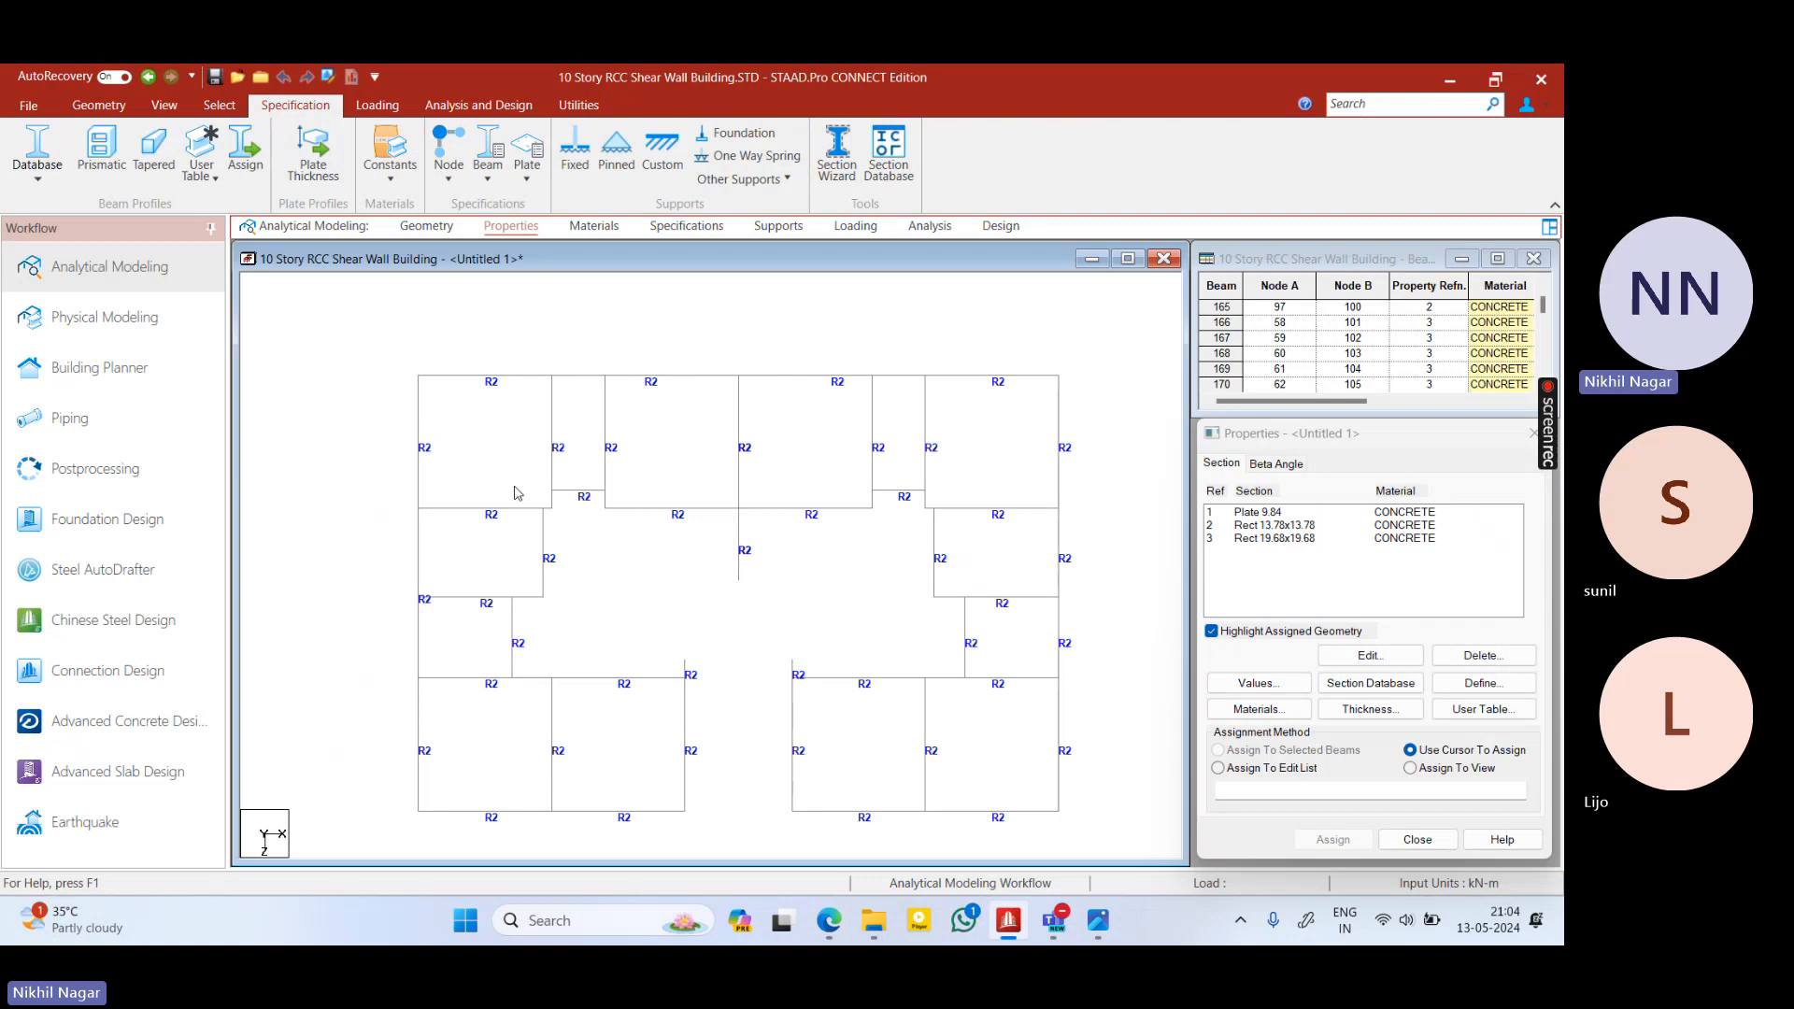
left_click(1098, 922)
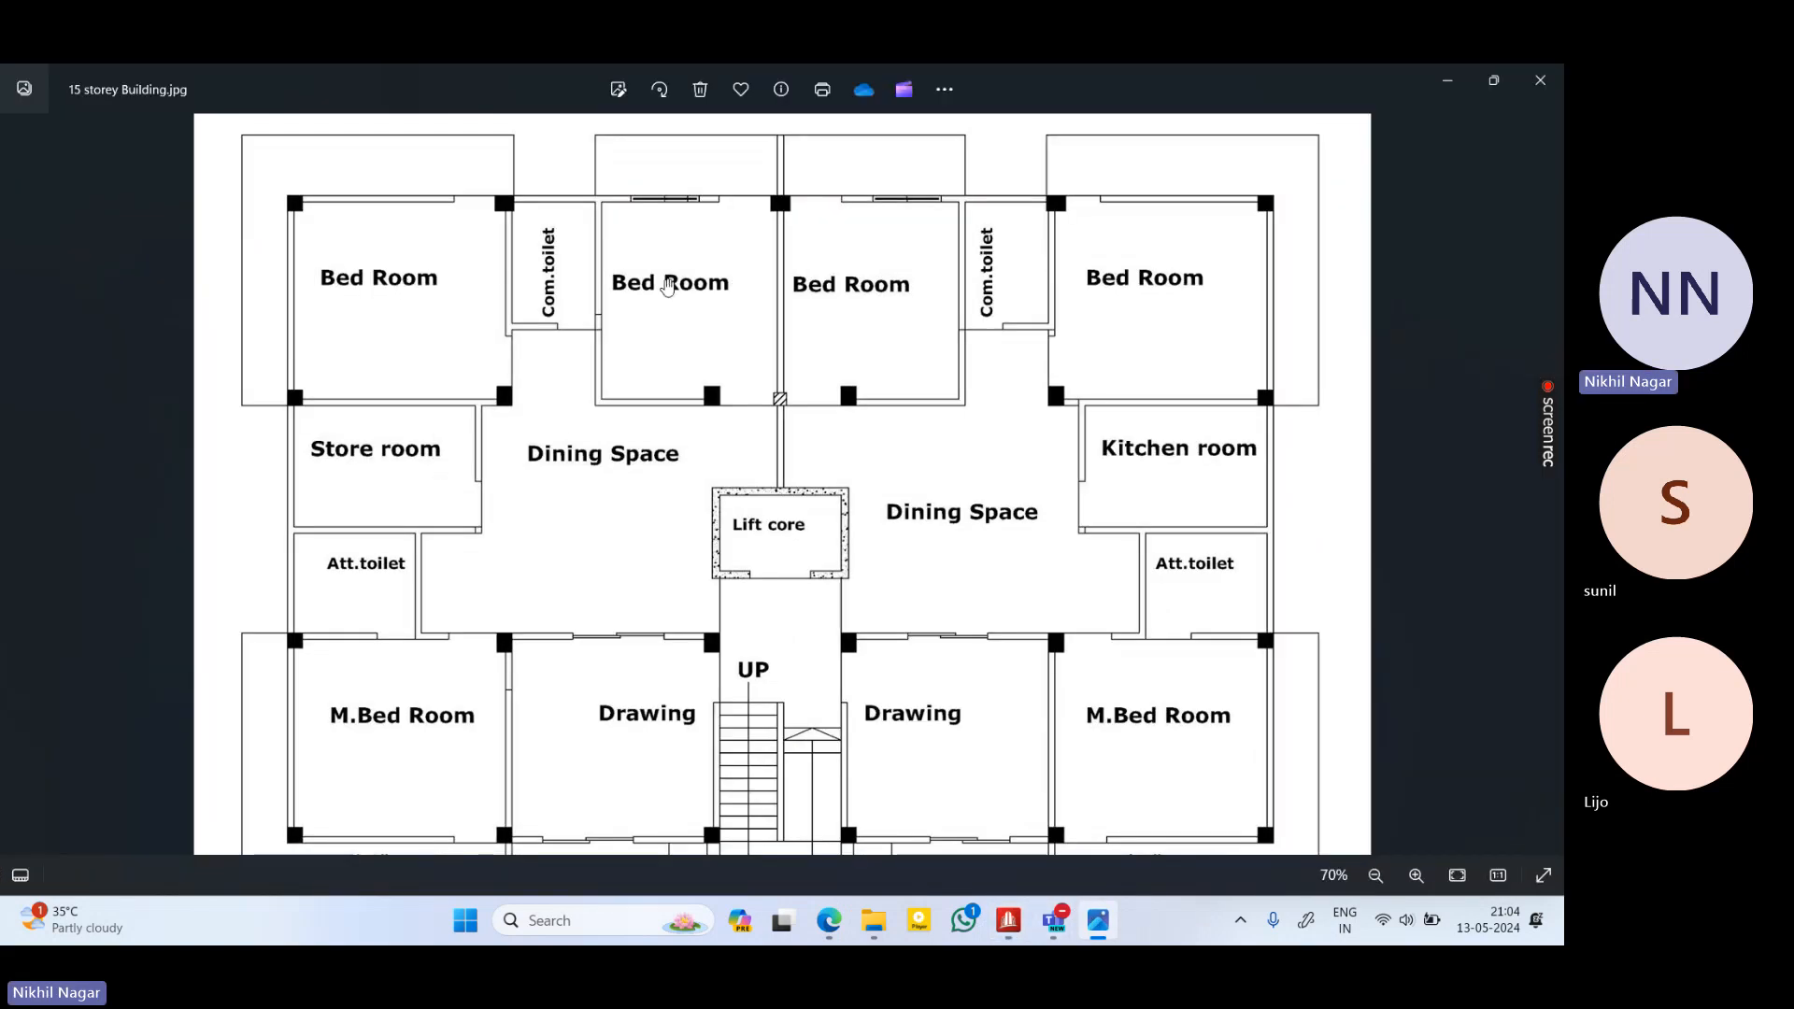
left_click(1440, 74)
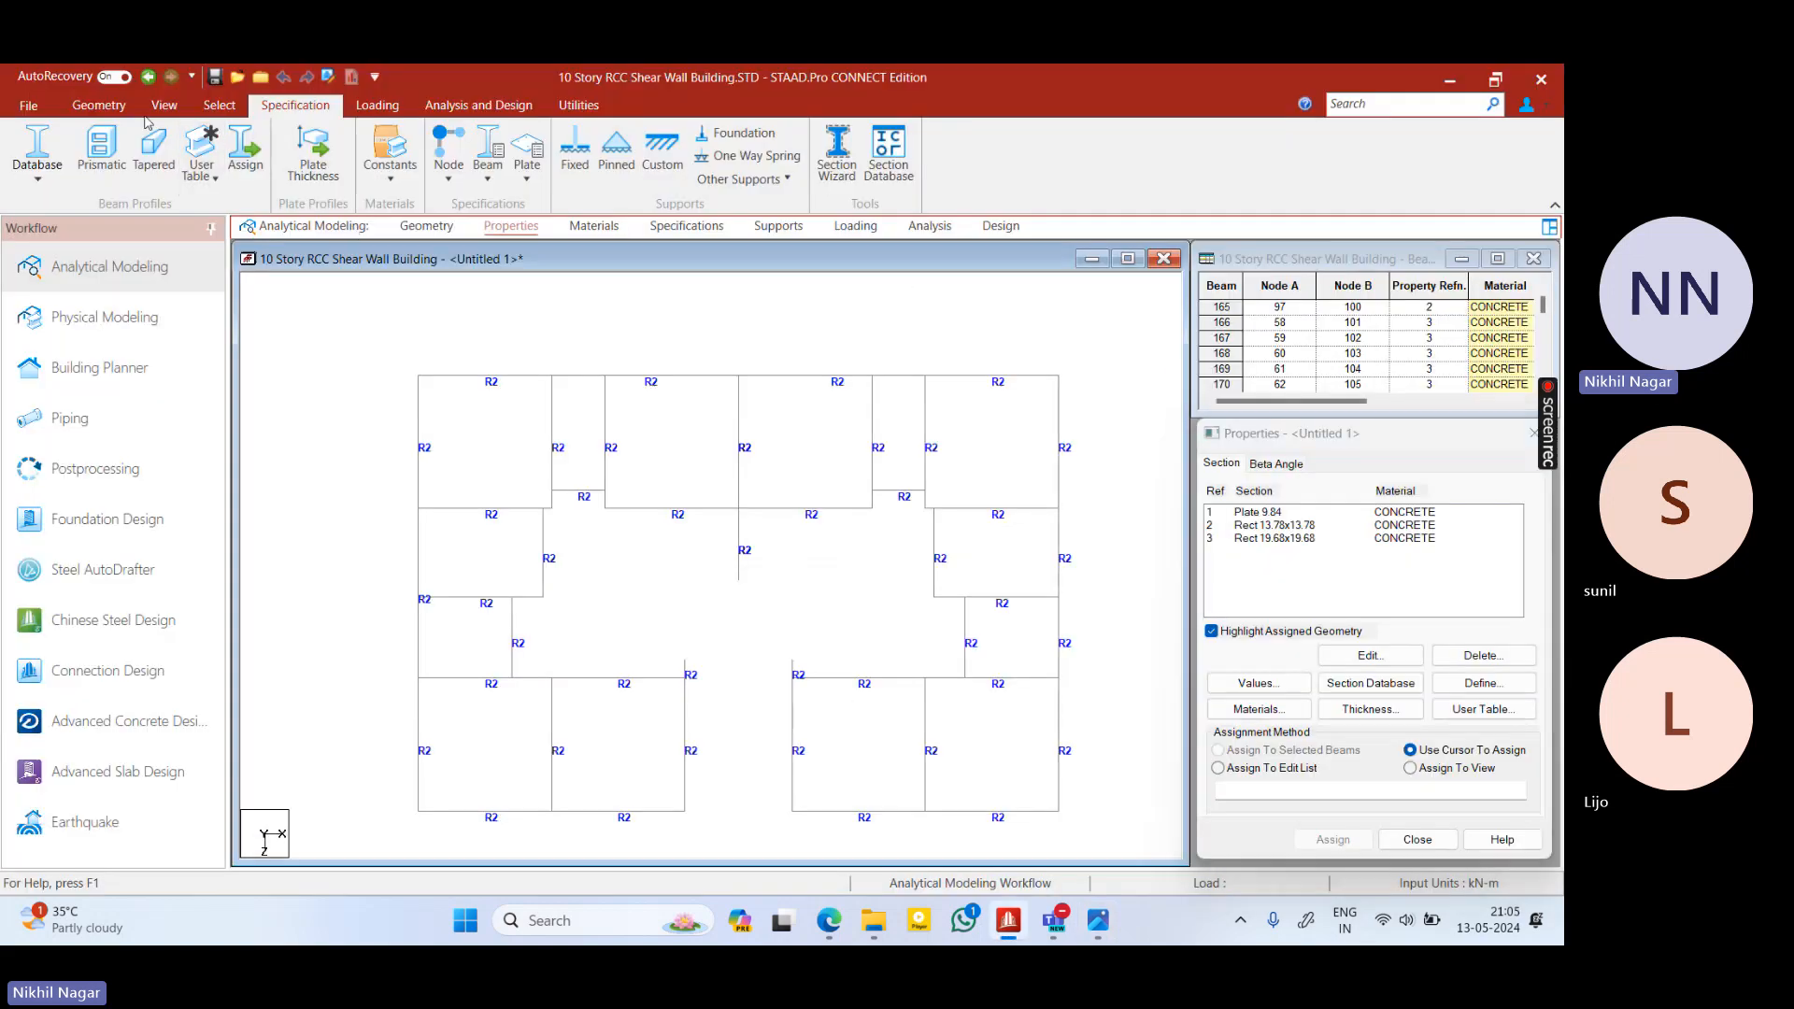
Add a four-node plate over the upper-left corner bedroom bay of the floor plan
left_click(113, 105)
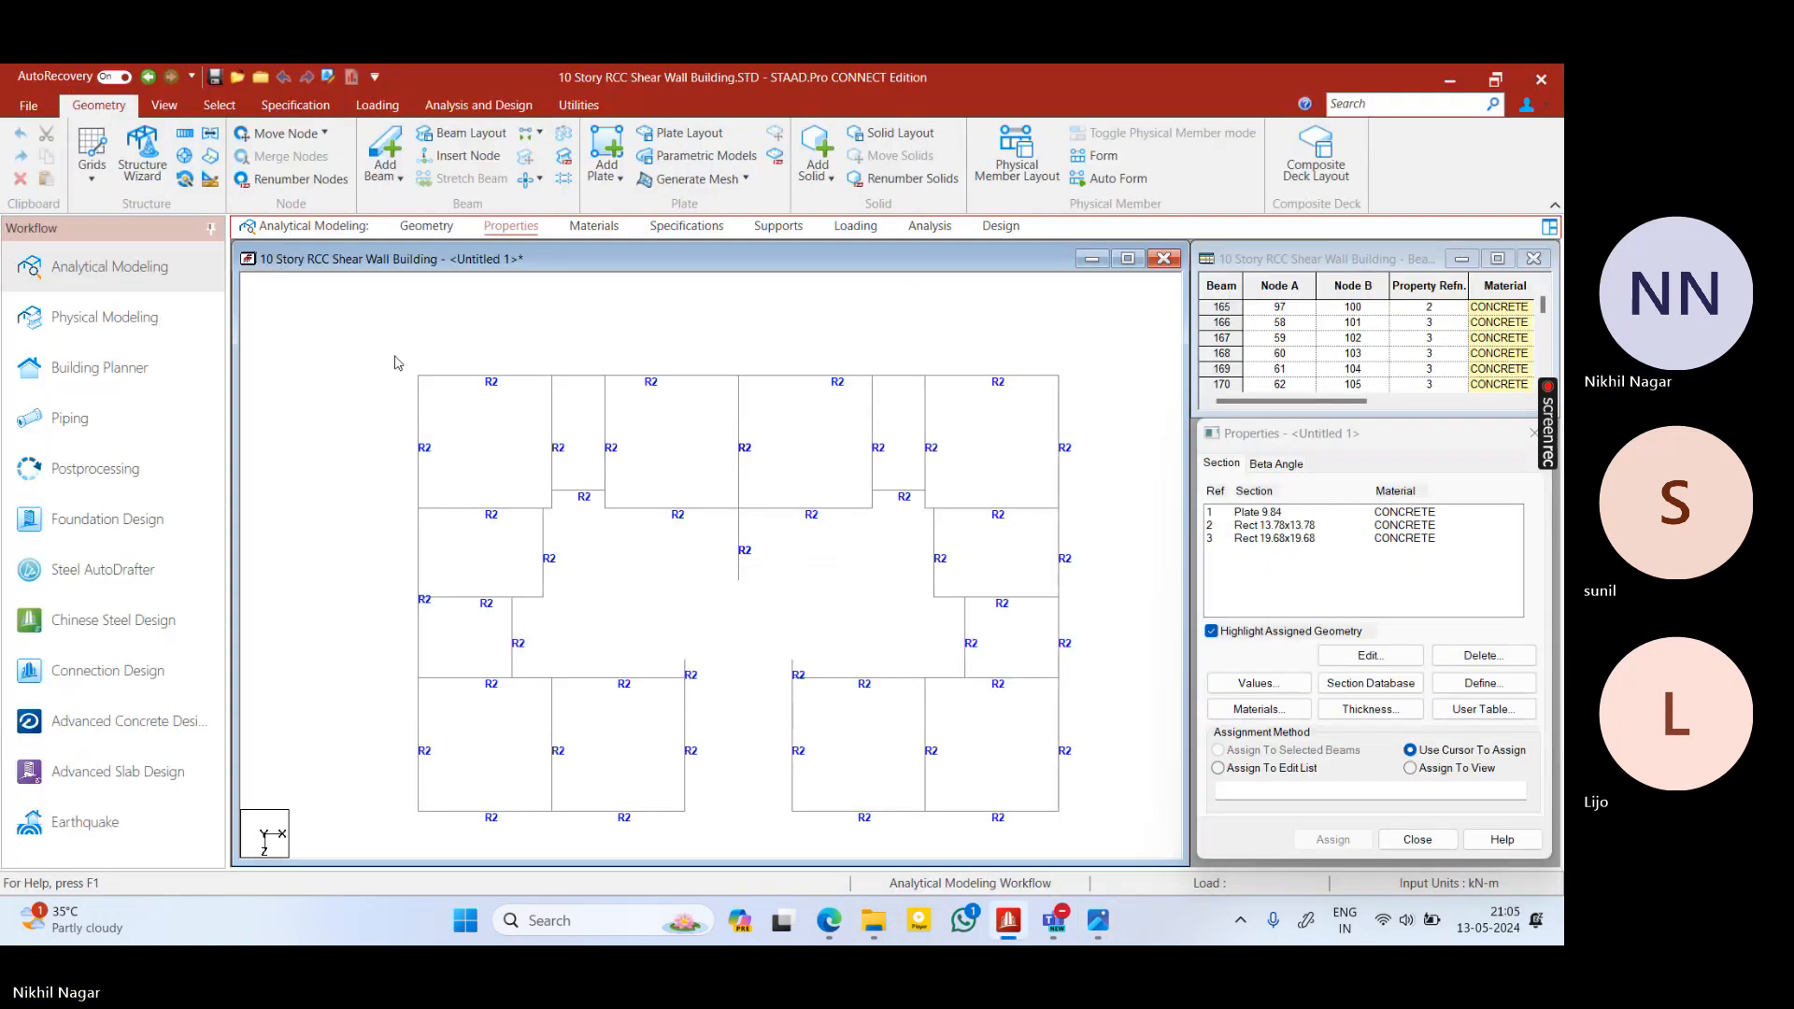
left_click(607, 149)
left_click(418, 376)
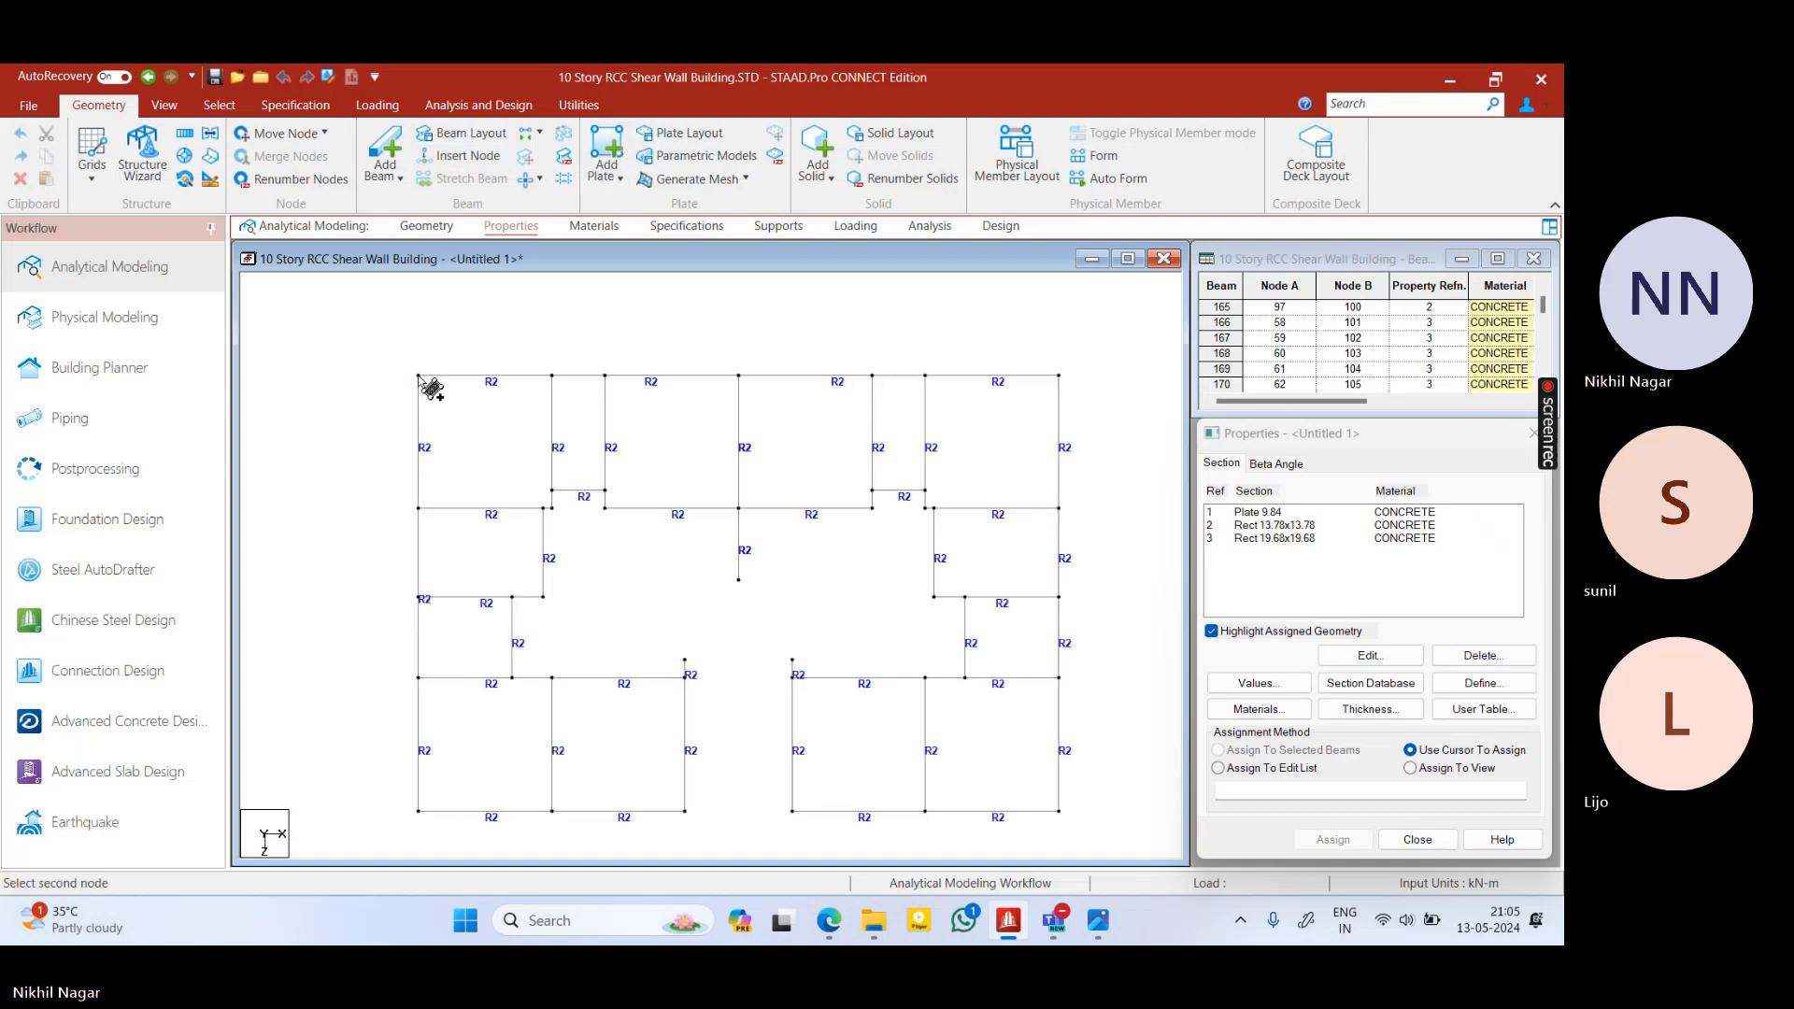
left_click(552, 375)
left_click(553, 508)
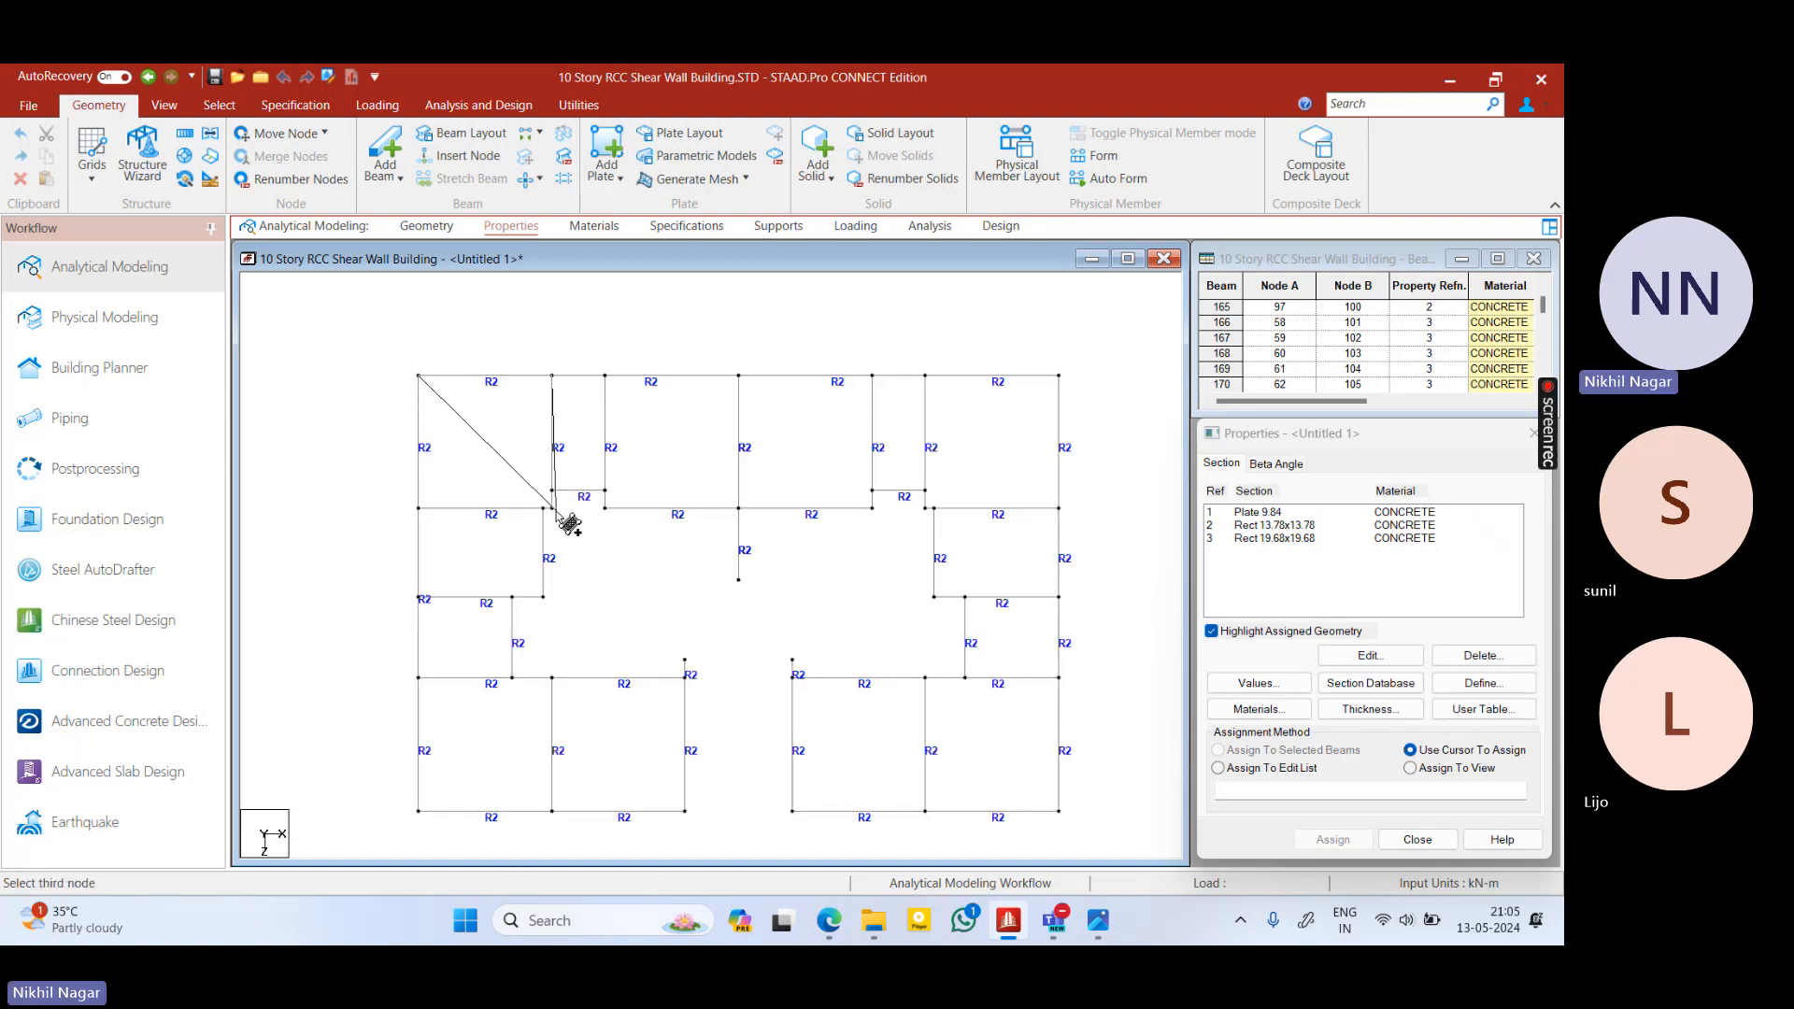
left_click(419, 508)
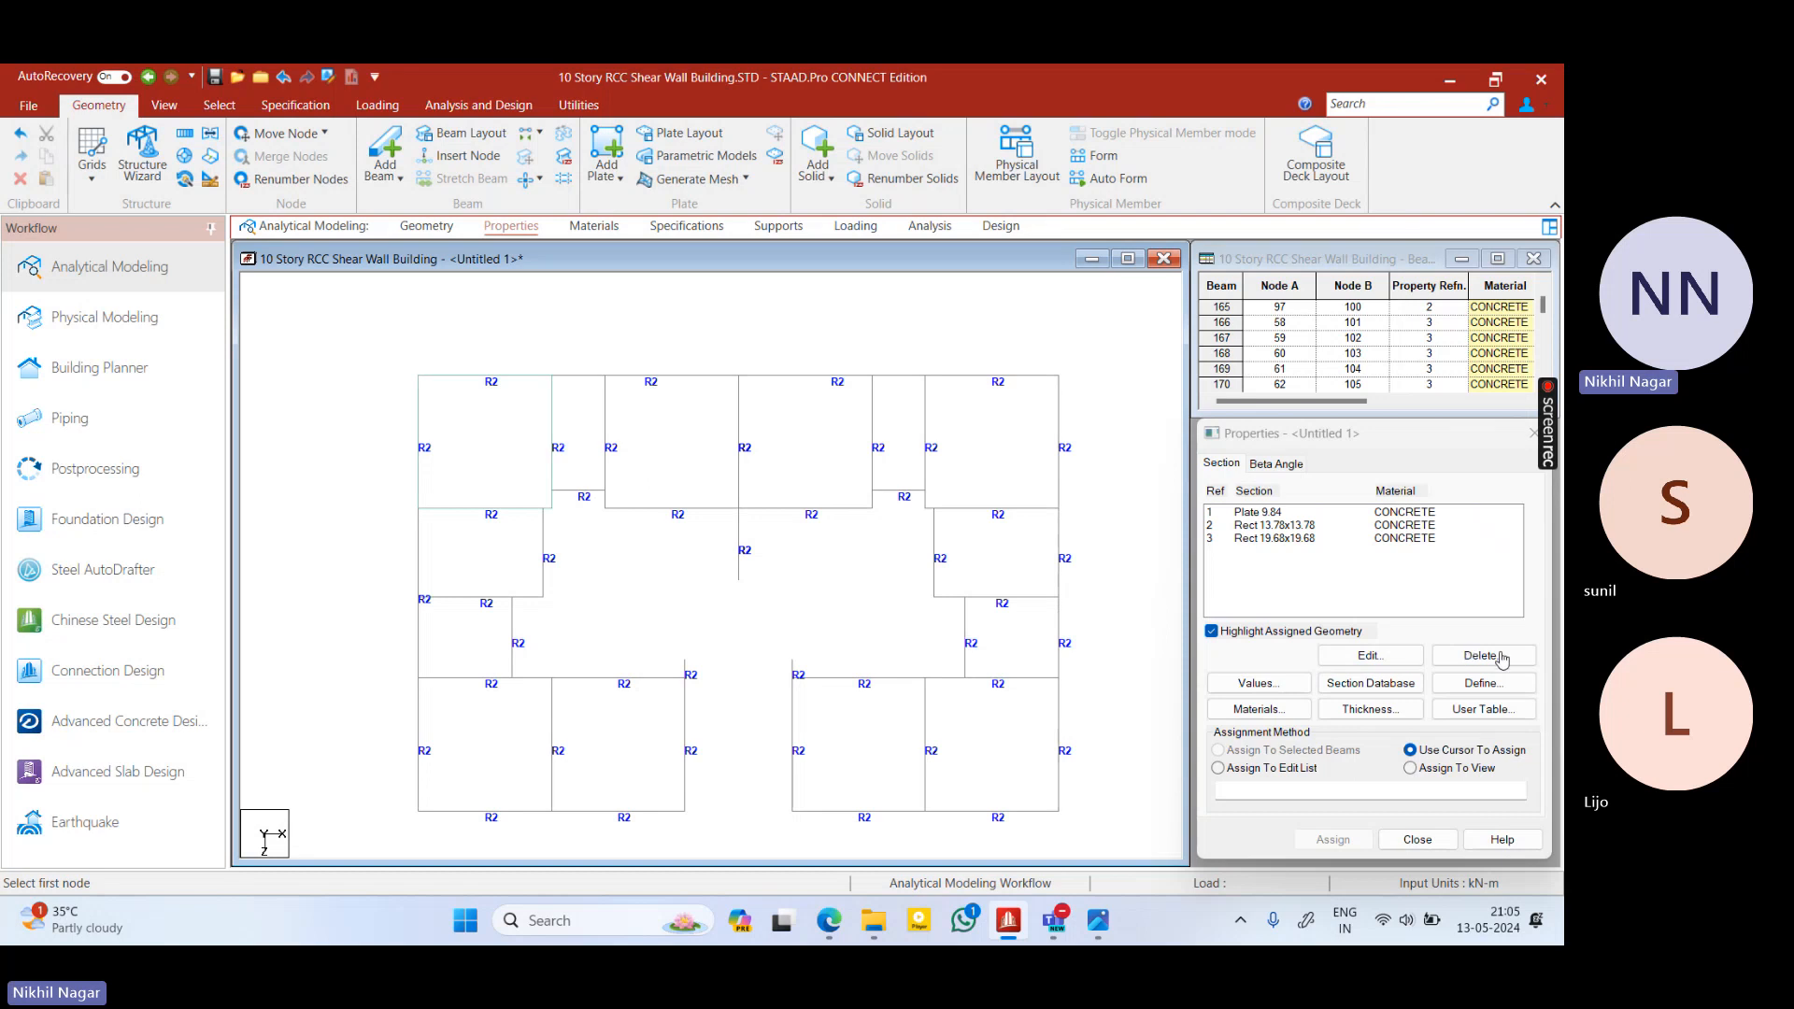
Check the participants in the Teams meeting, and return to the STAAD.Pro model
key("alt+Tab")
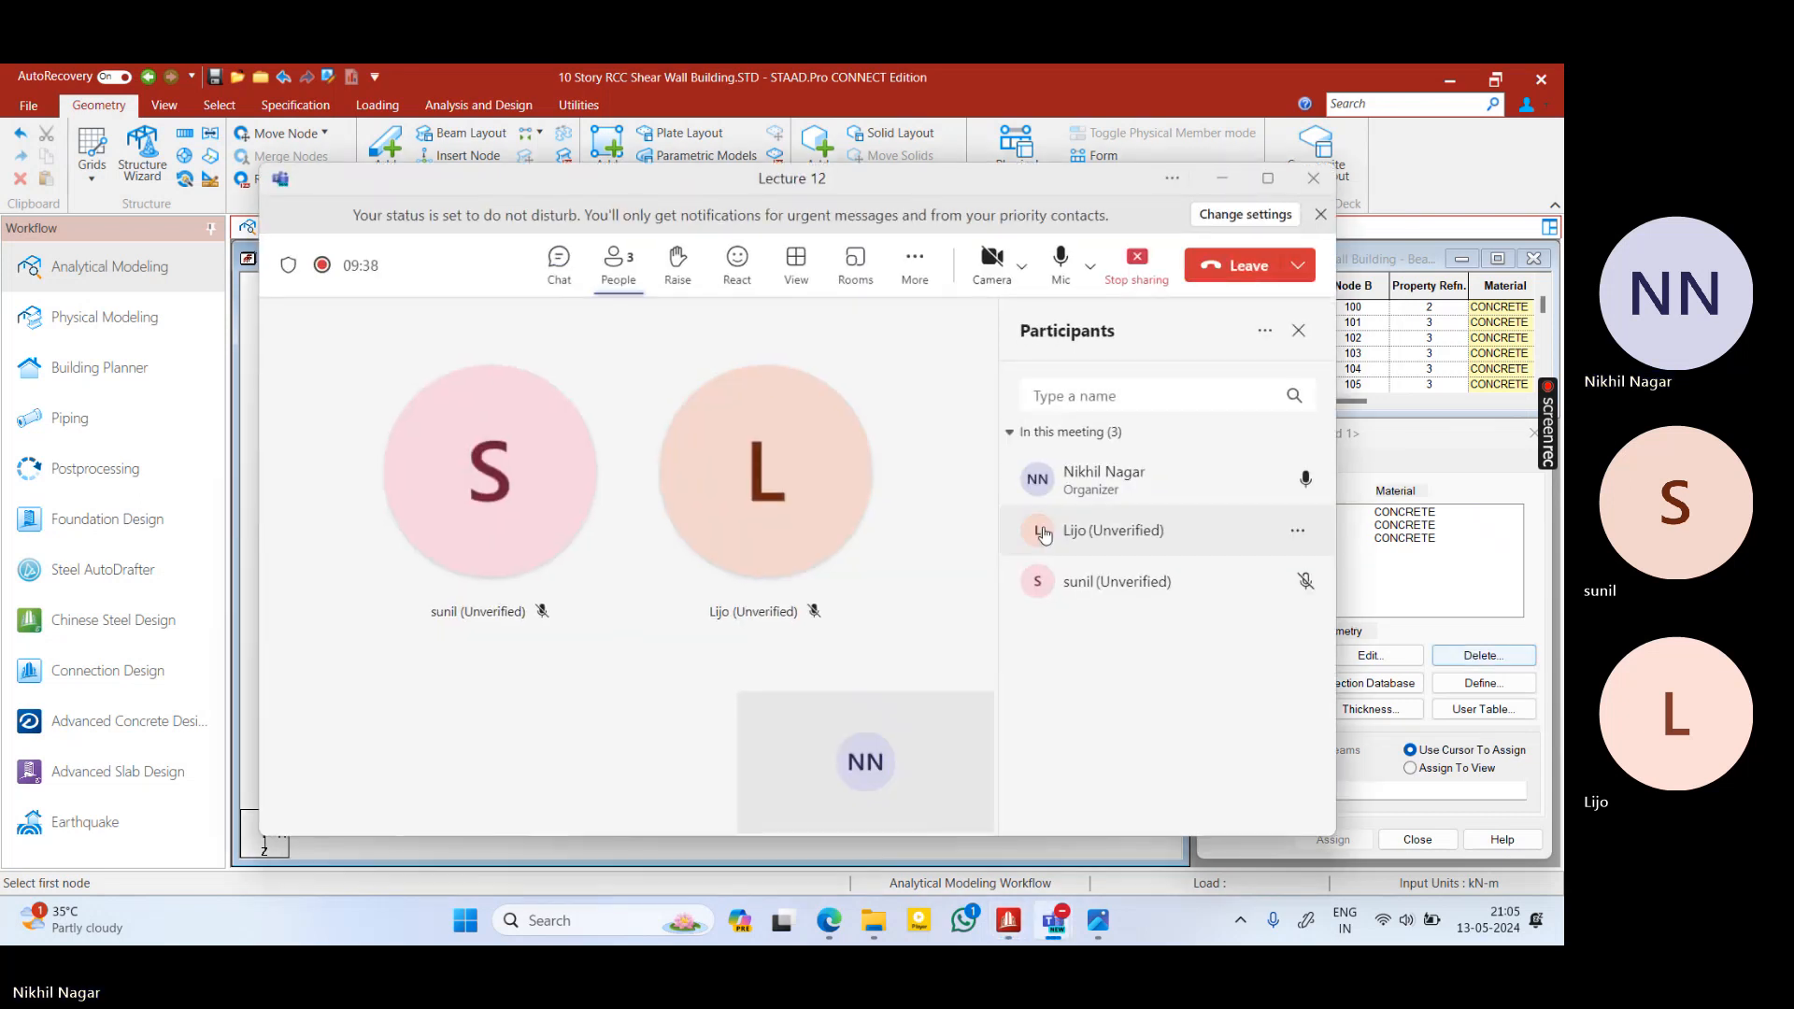
left_click(1221, 177)
left_click(474, 453)
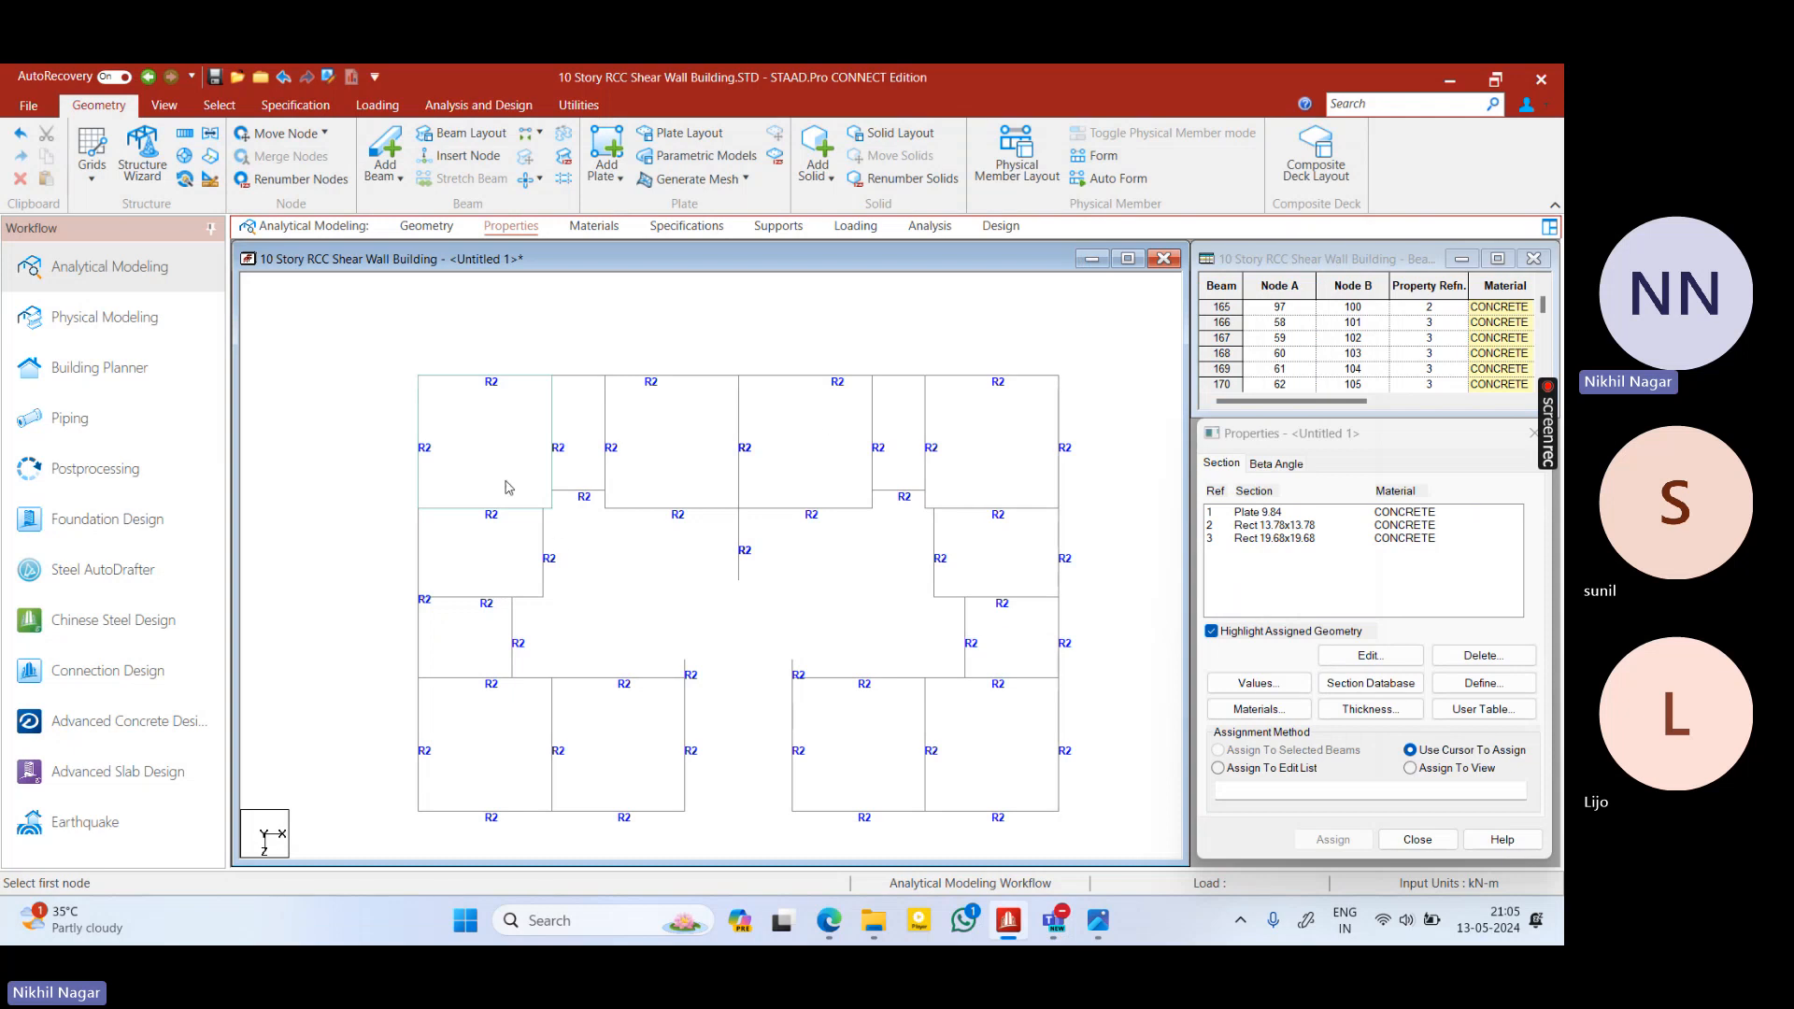
Copy the corner bedroom plate and set its lower-left plan corner node as the reference point for pasting with move
left_click(220, 105)
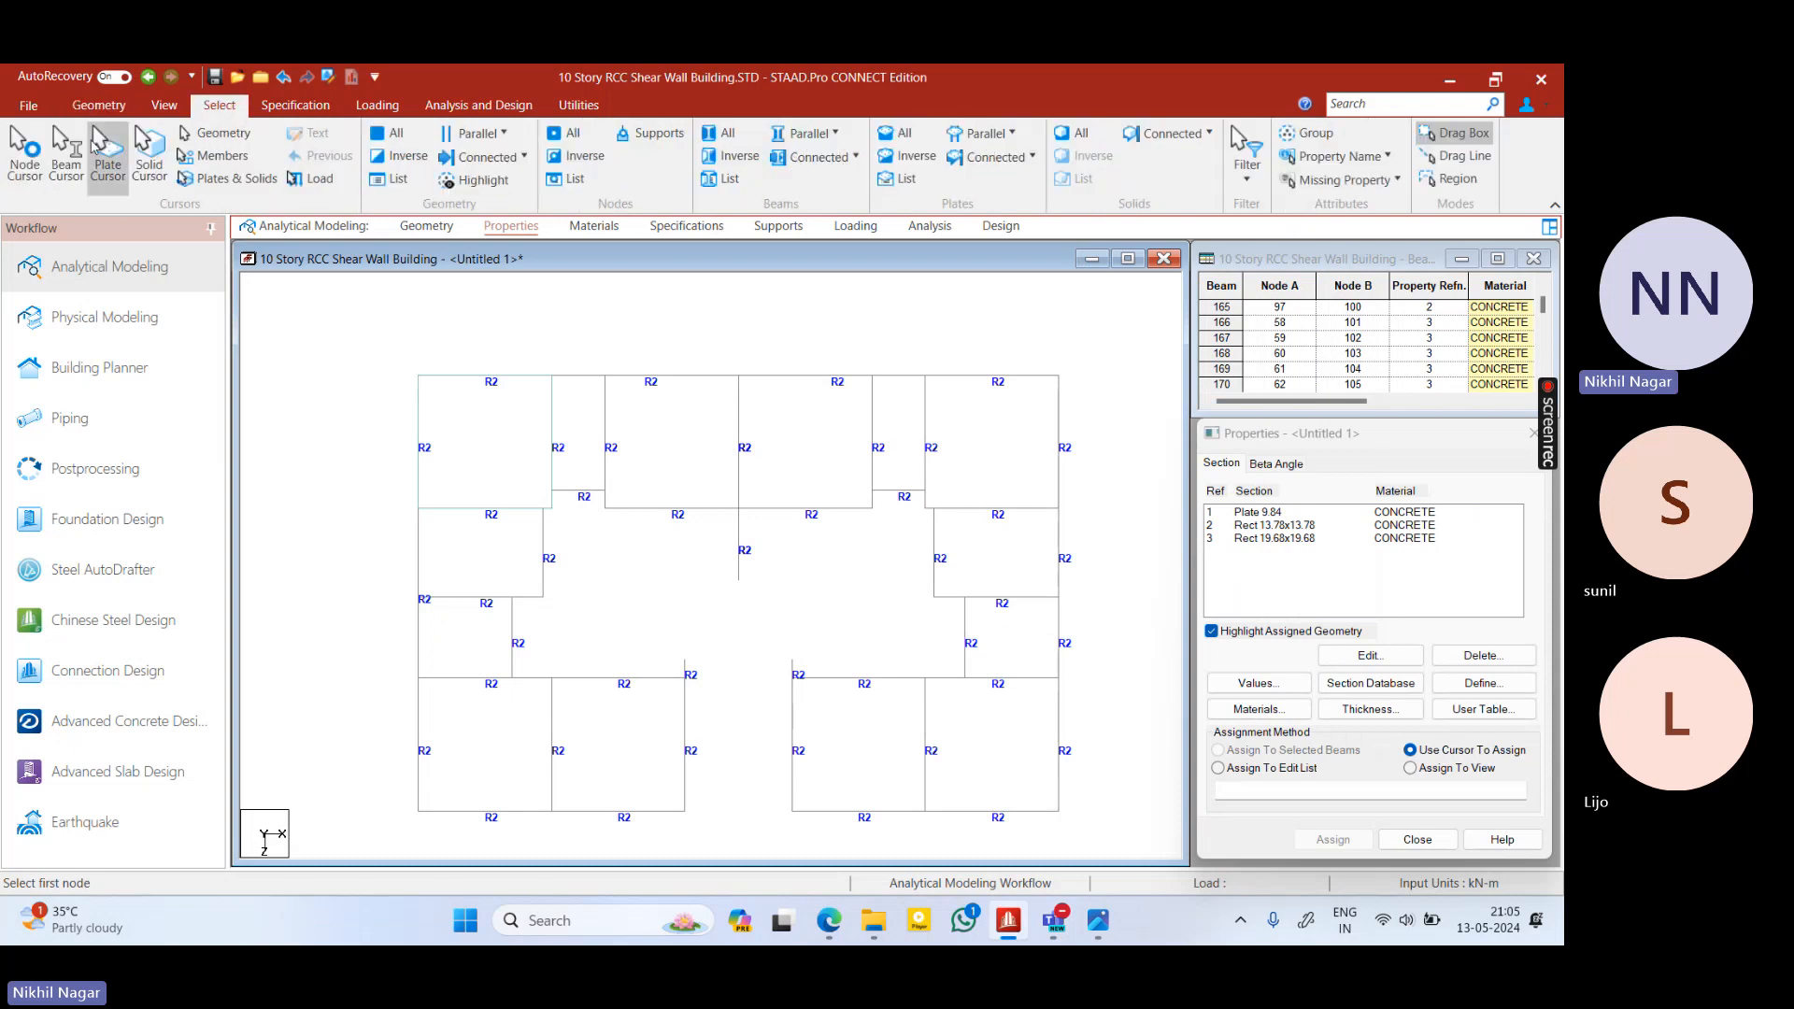
left_click(107, 164)
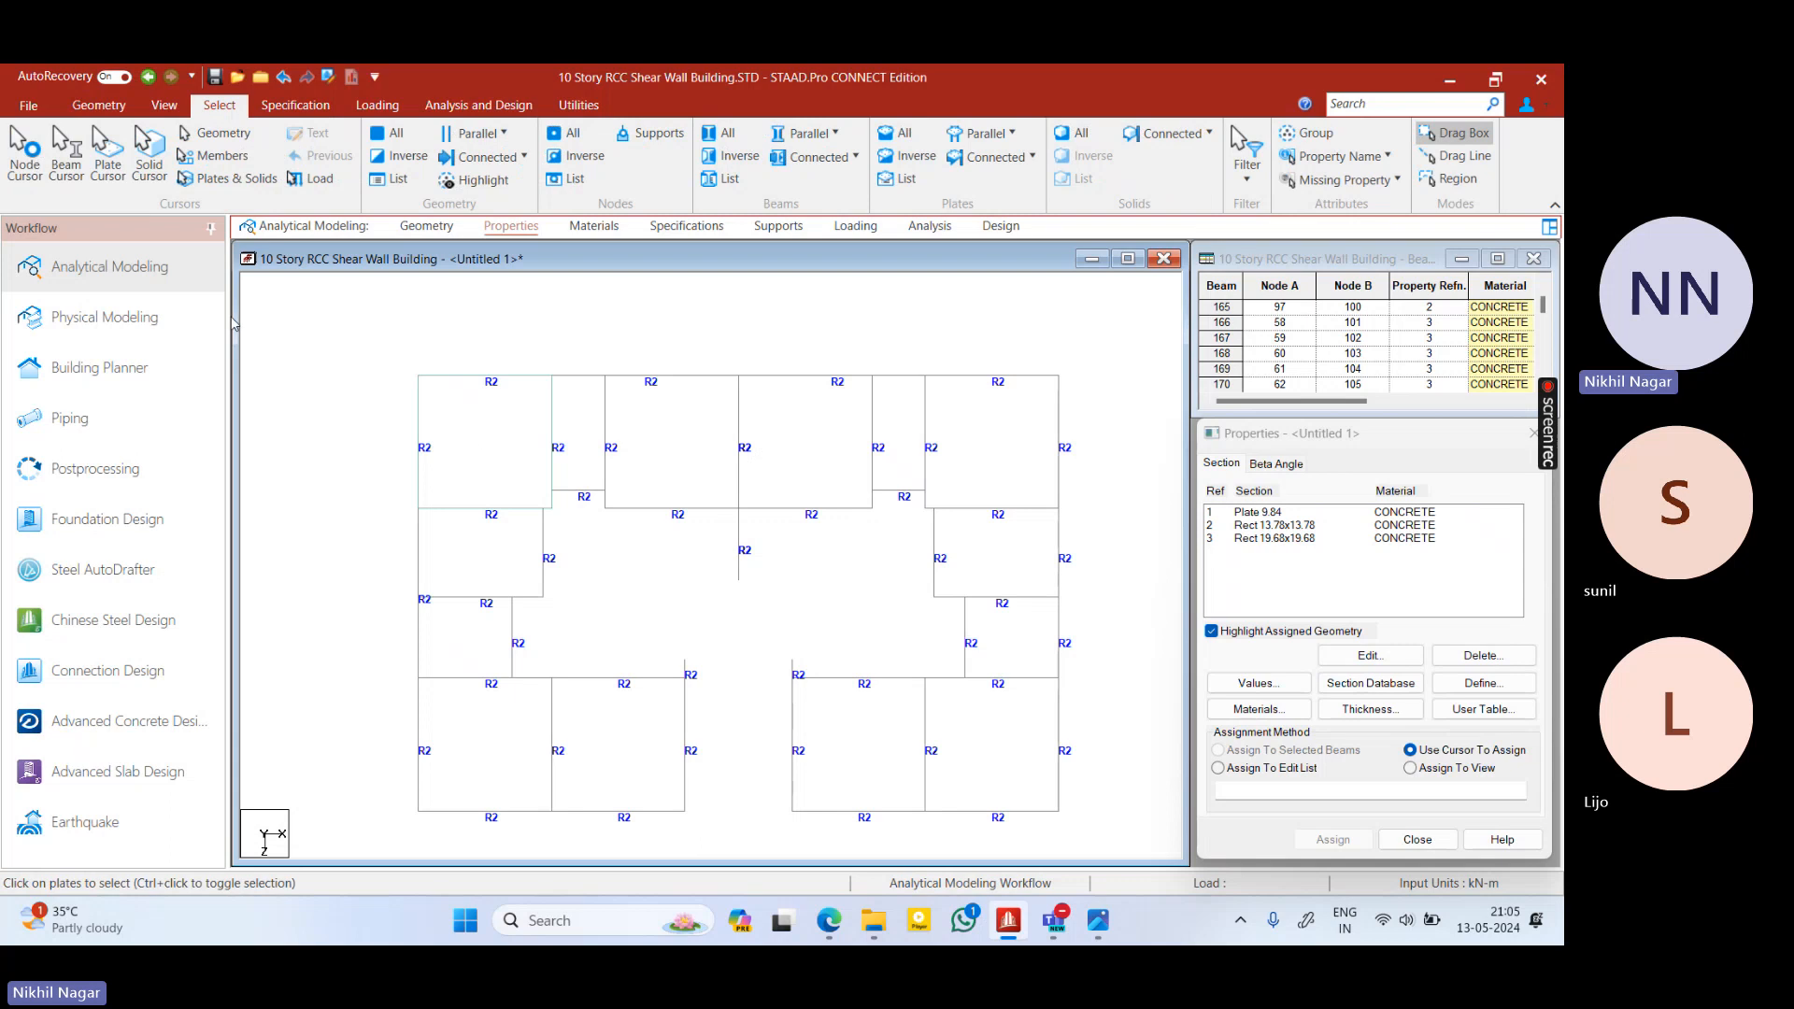
left_click(478, 460)
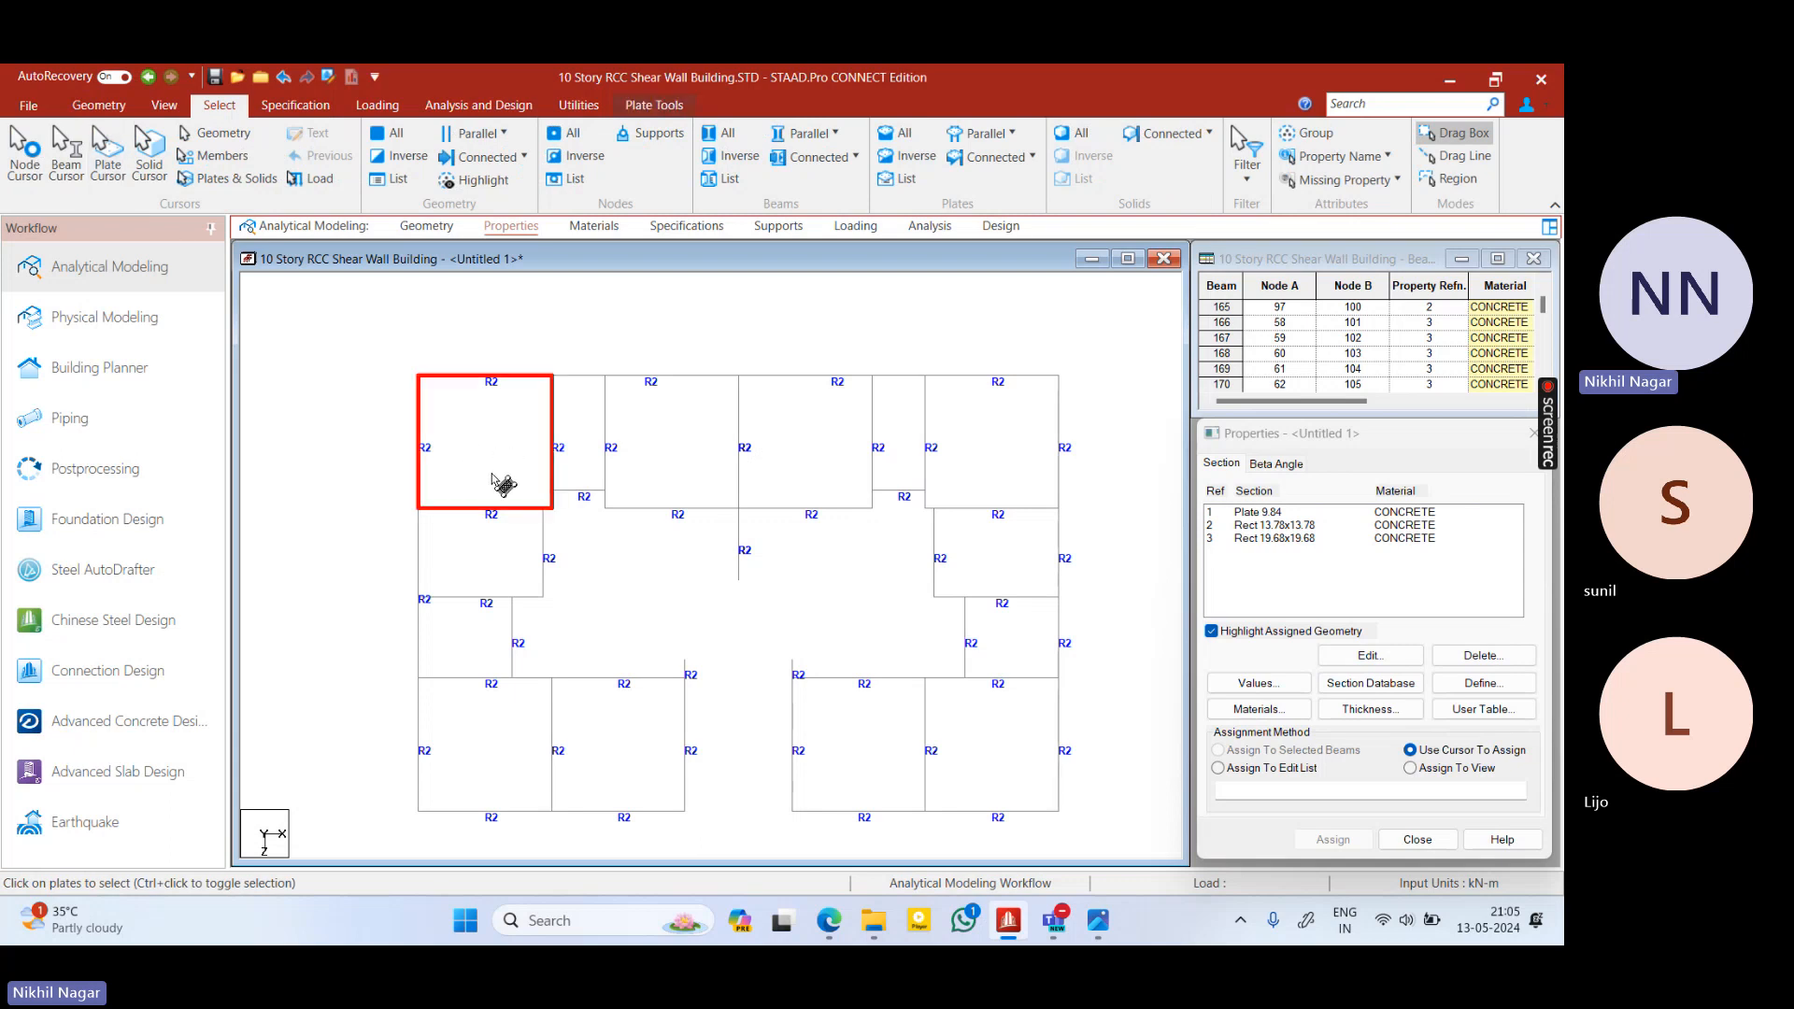
key("ctrl+v")
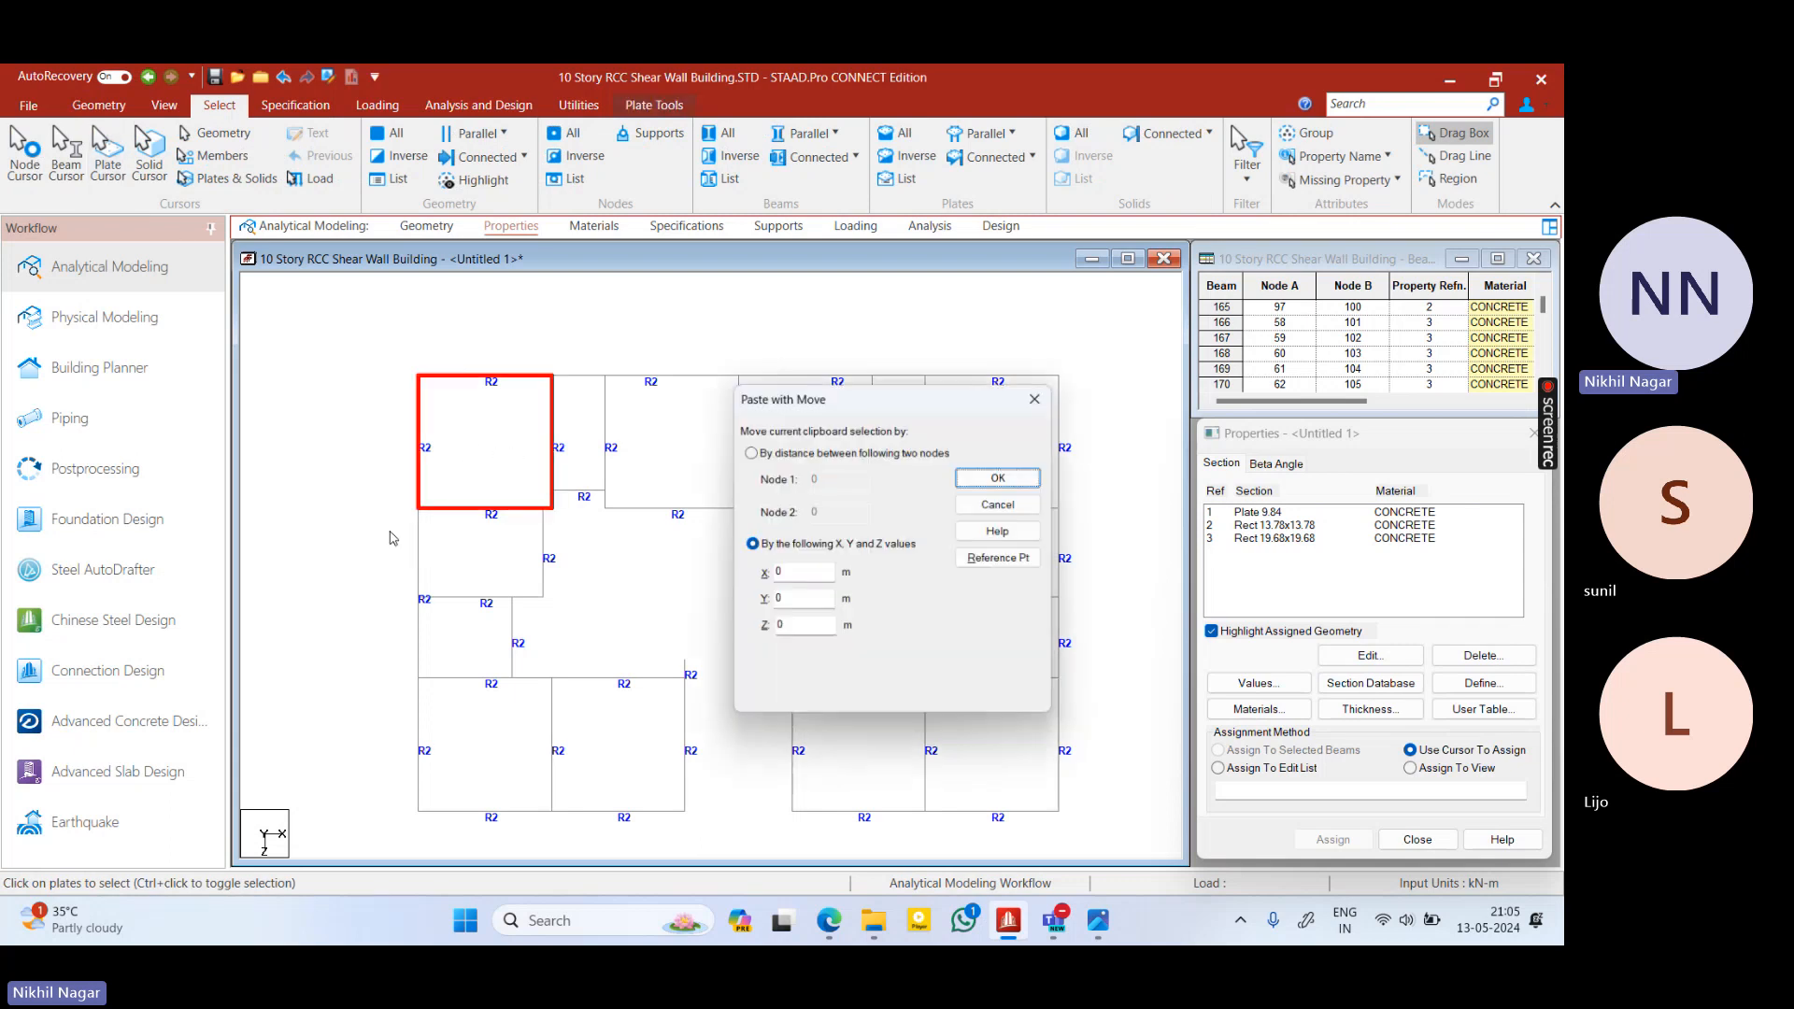
left_click(1005, 559)
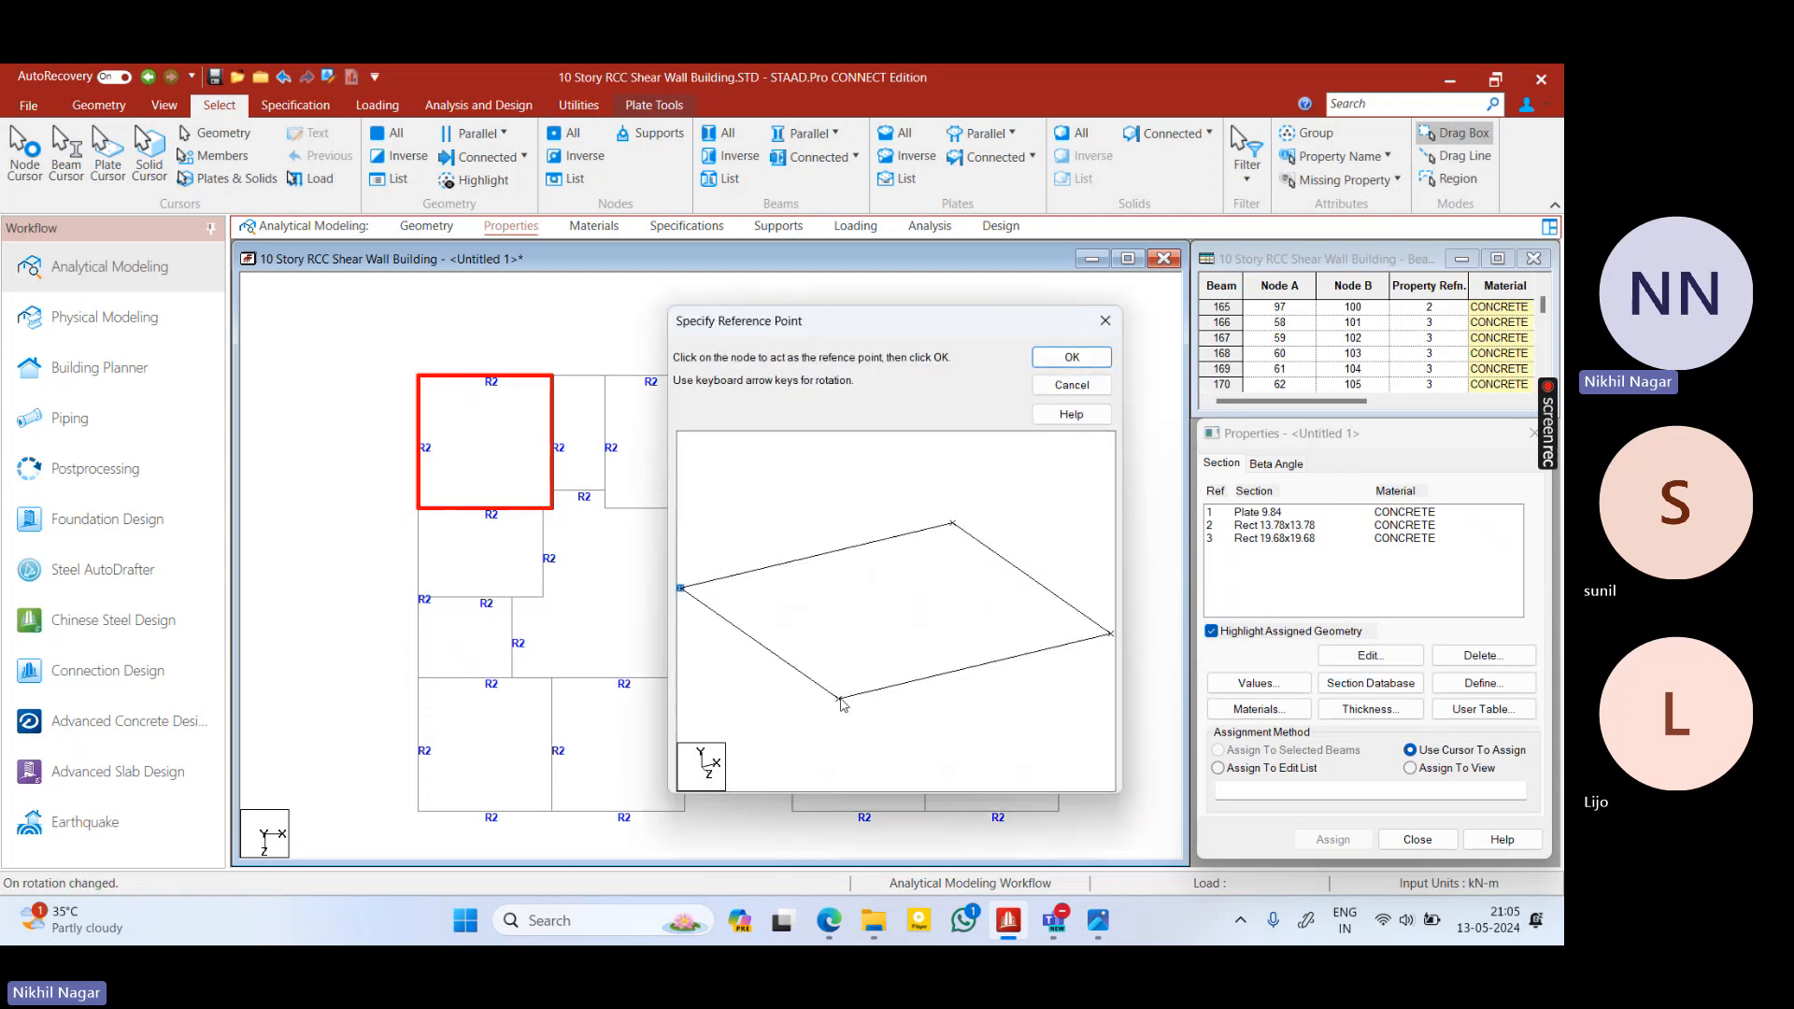
left_click_drag(850, 325, 1120, 335)
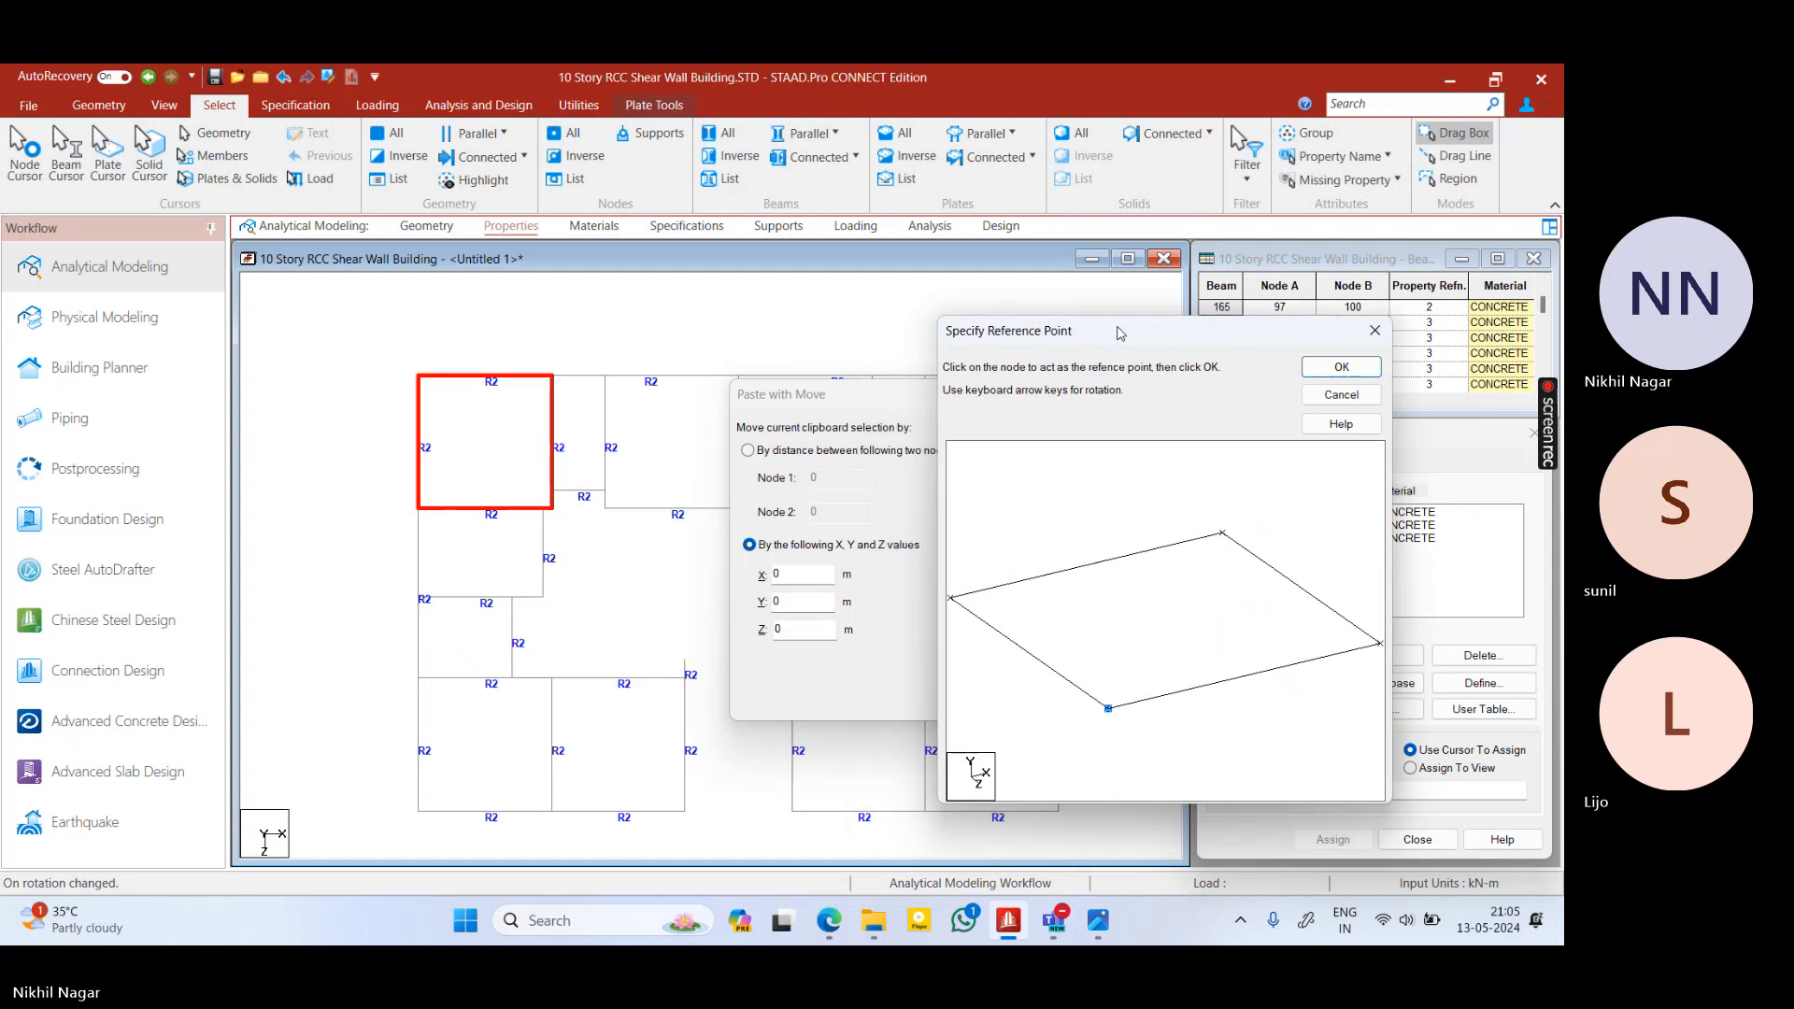
left_click(1341, 366)
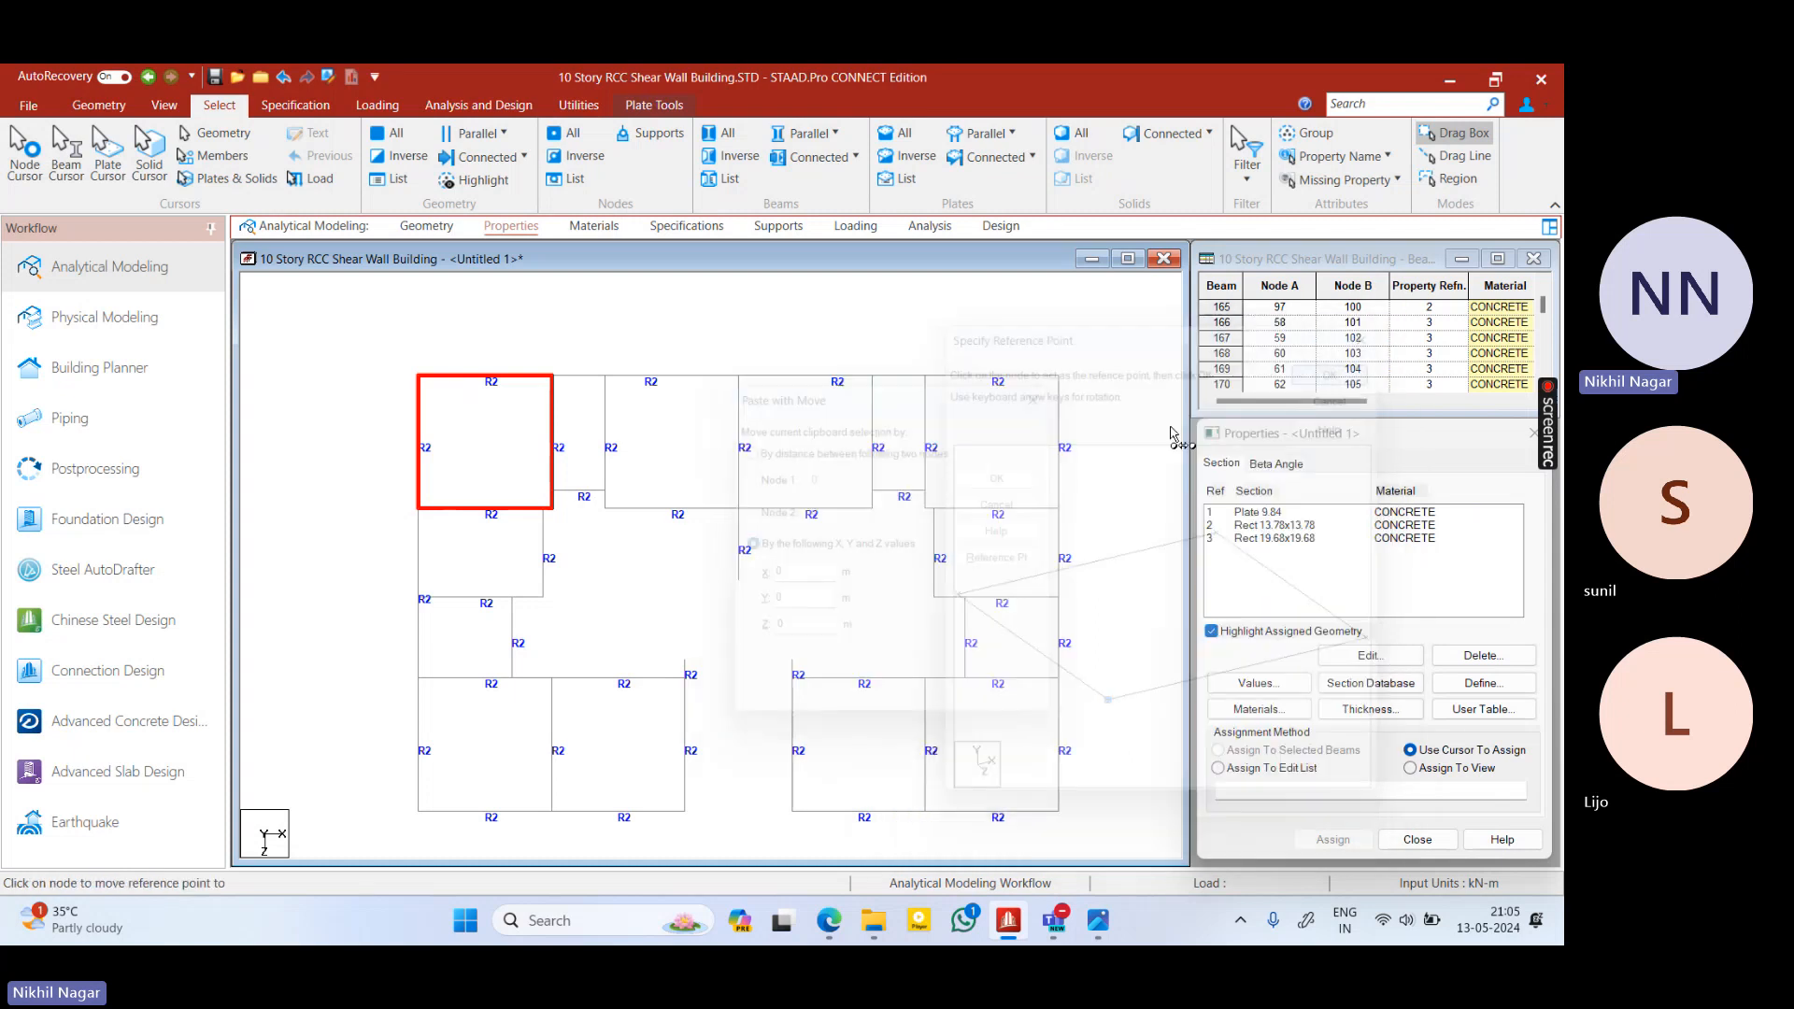
Paste the copied bedroom plate into the other three upper bedroom bays at X offsets of 4.2, 7.2 and 11.4 m
left_click(606, 511)
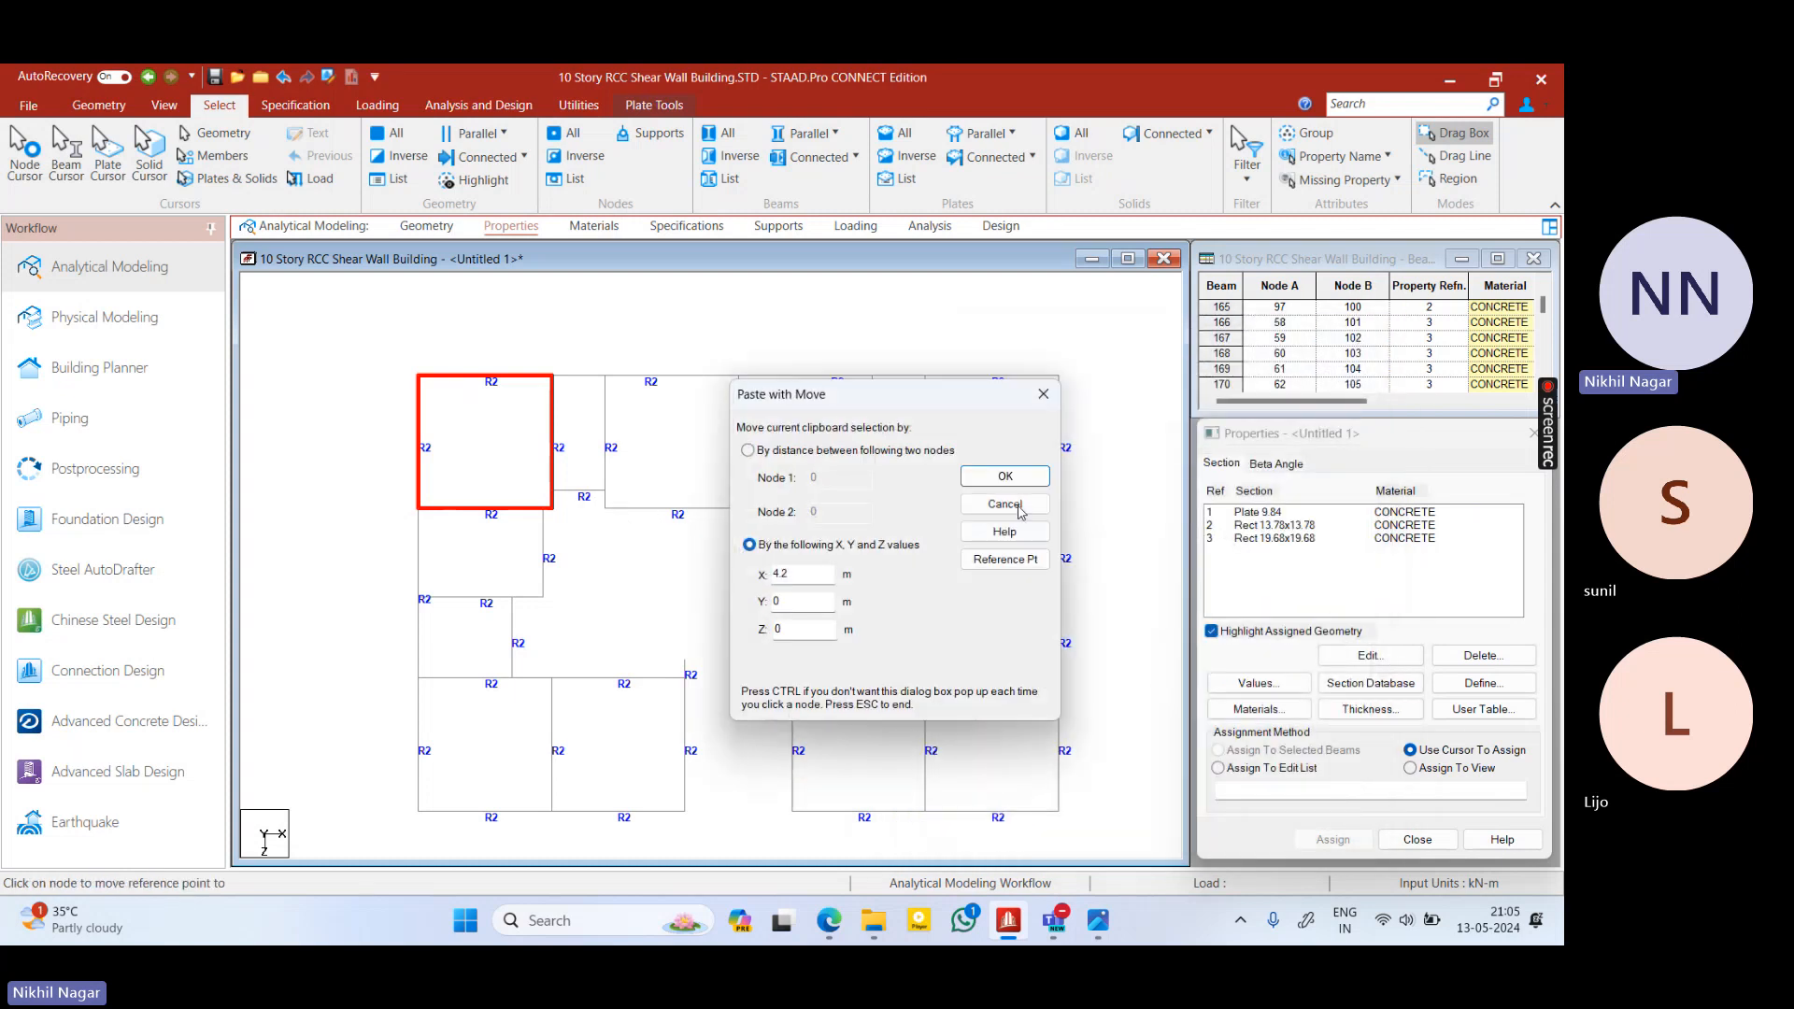
left_click(1005, 475)
left_click(954, 531)
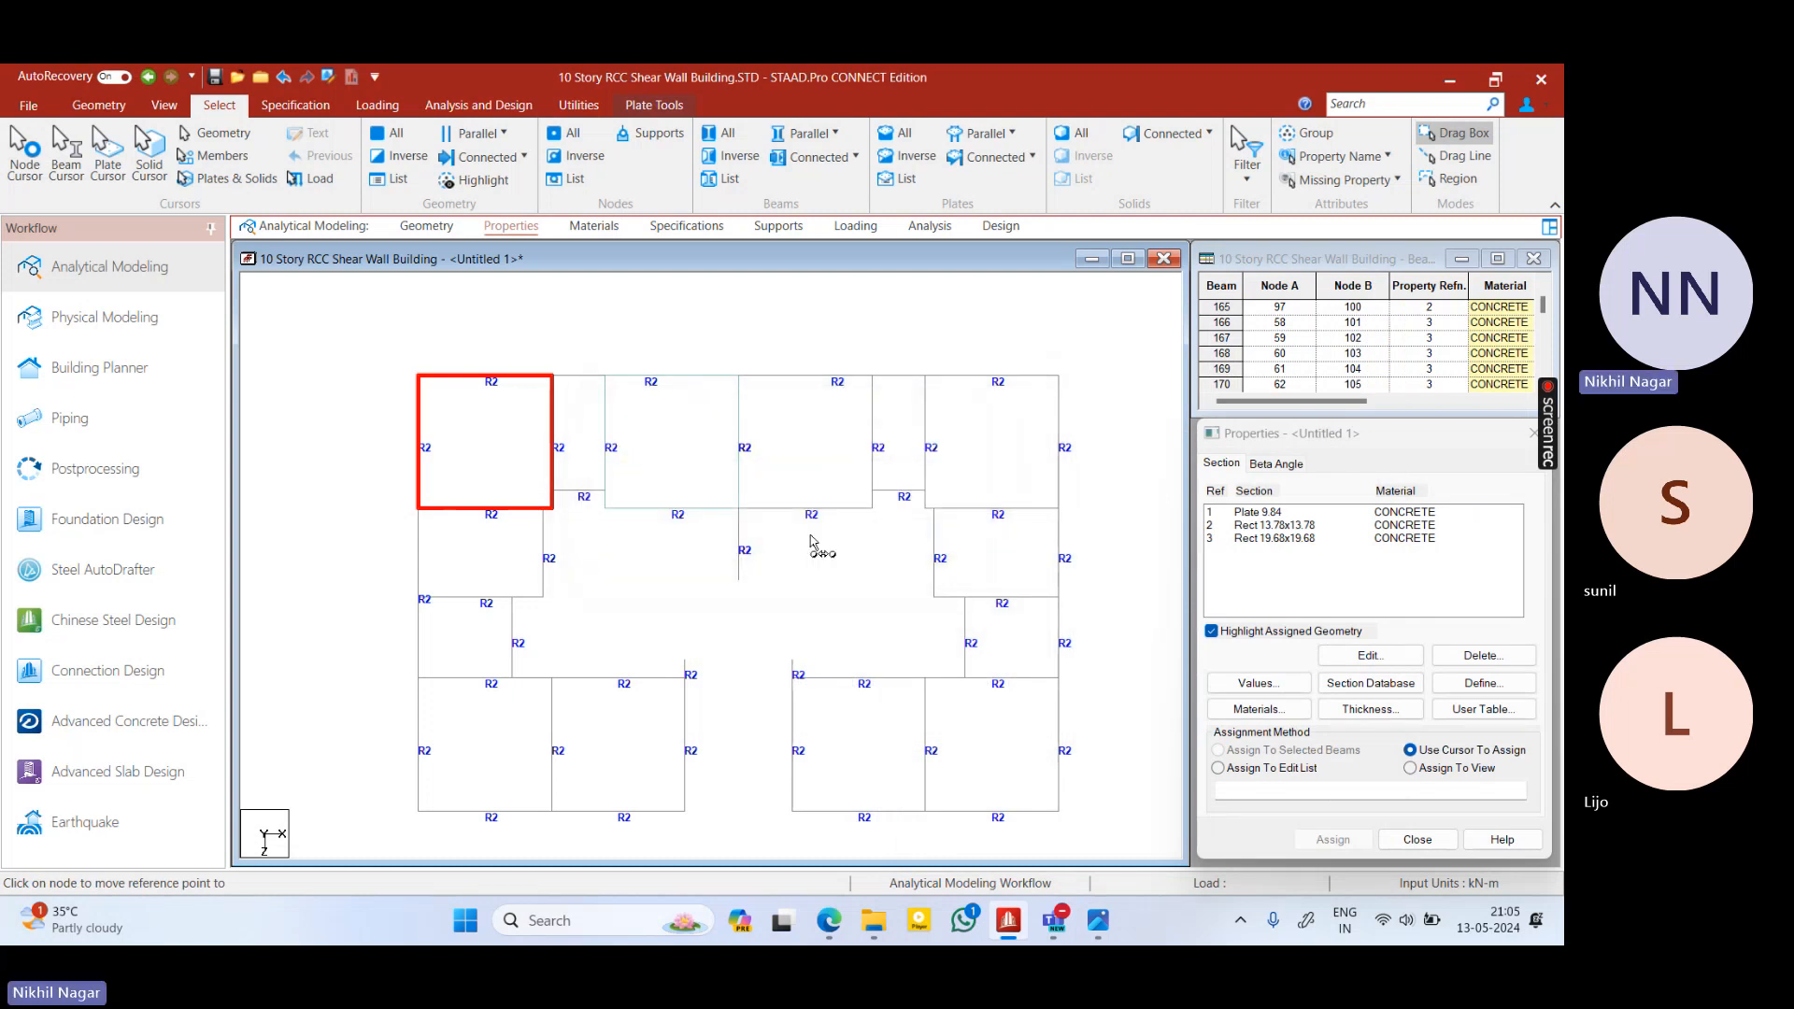
left_click(740, 511)
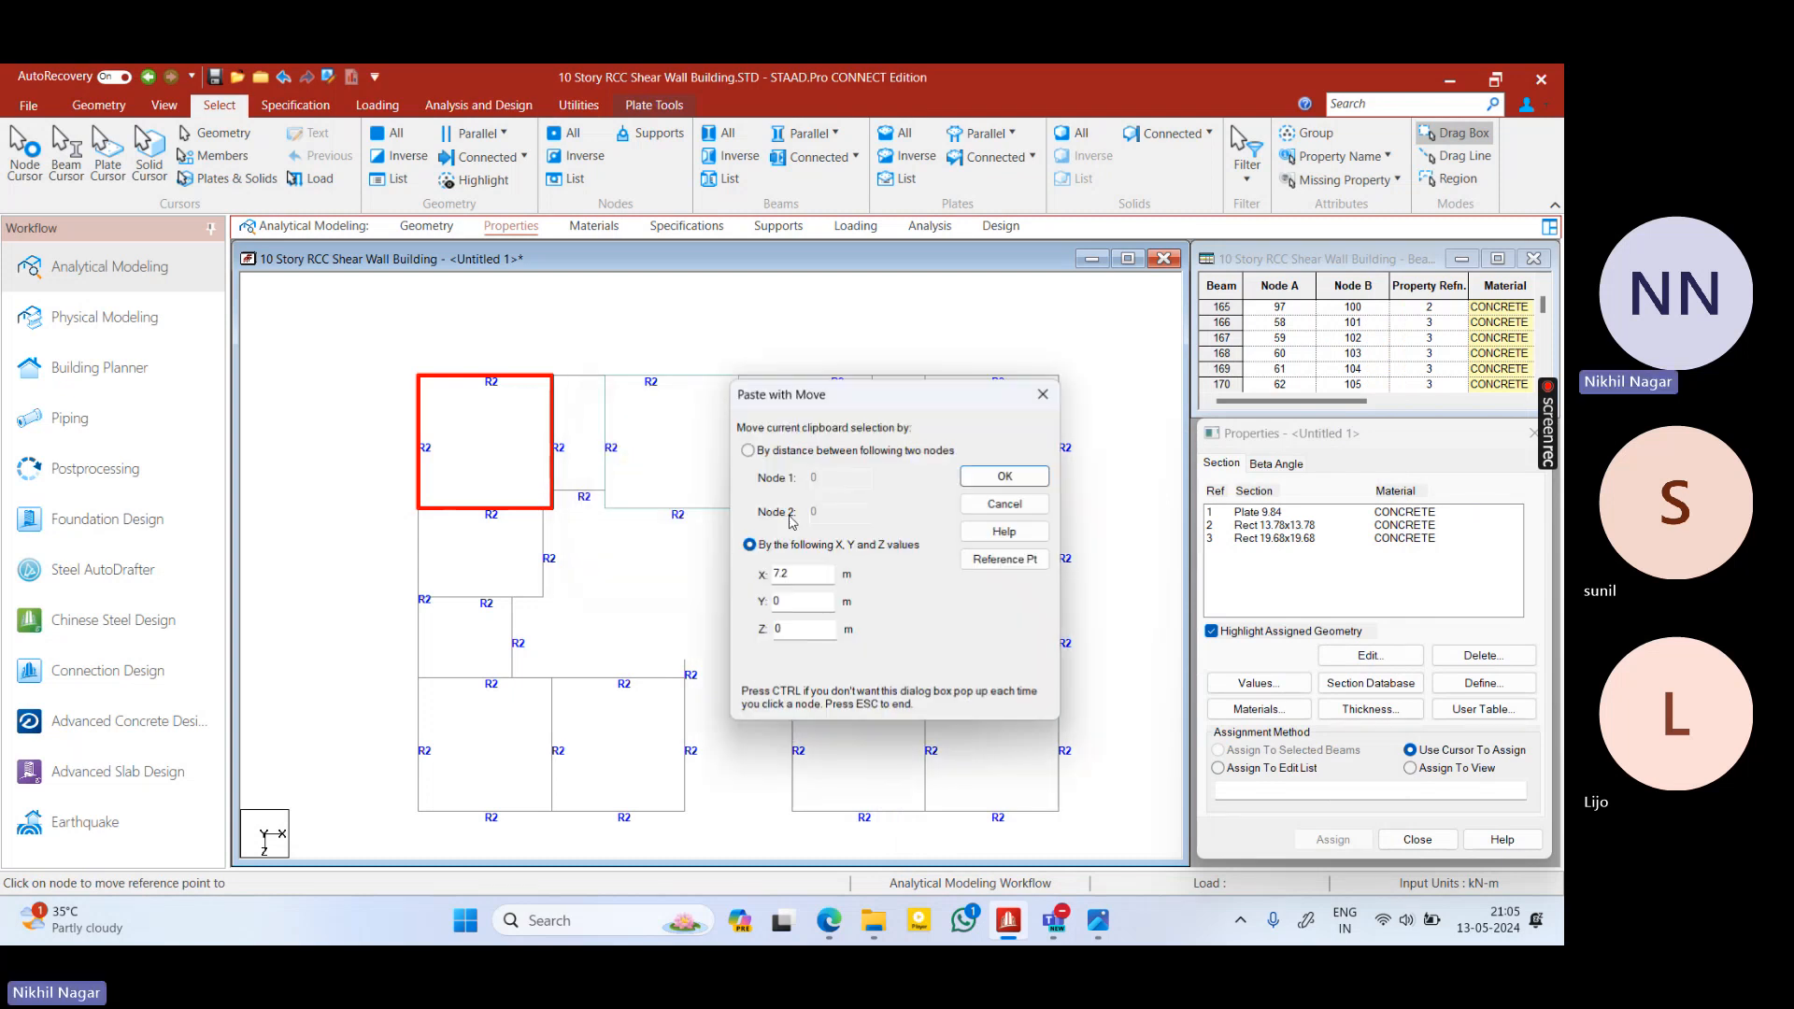
left_click(1004, 475)
left_click(930, 533)
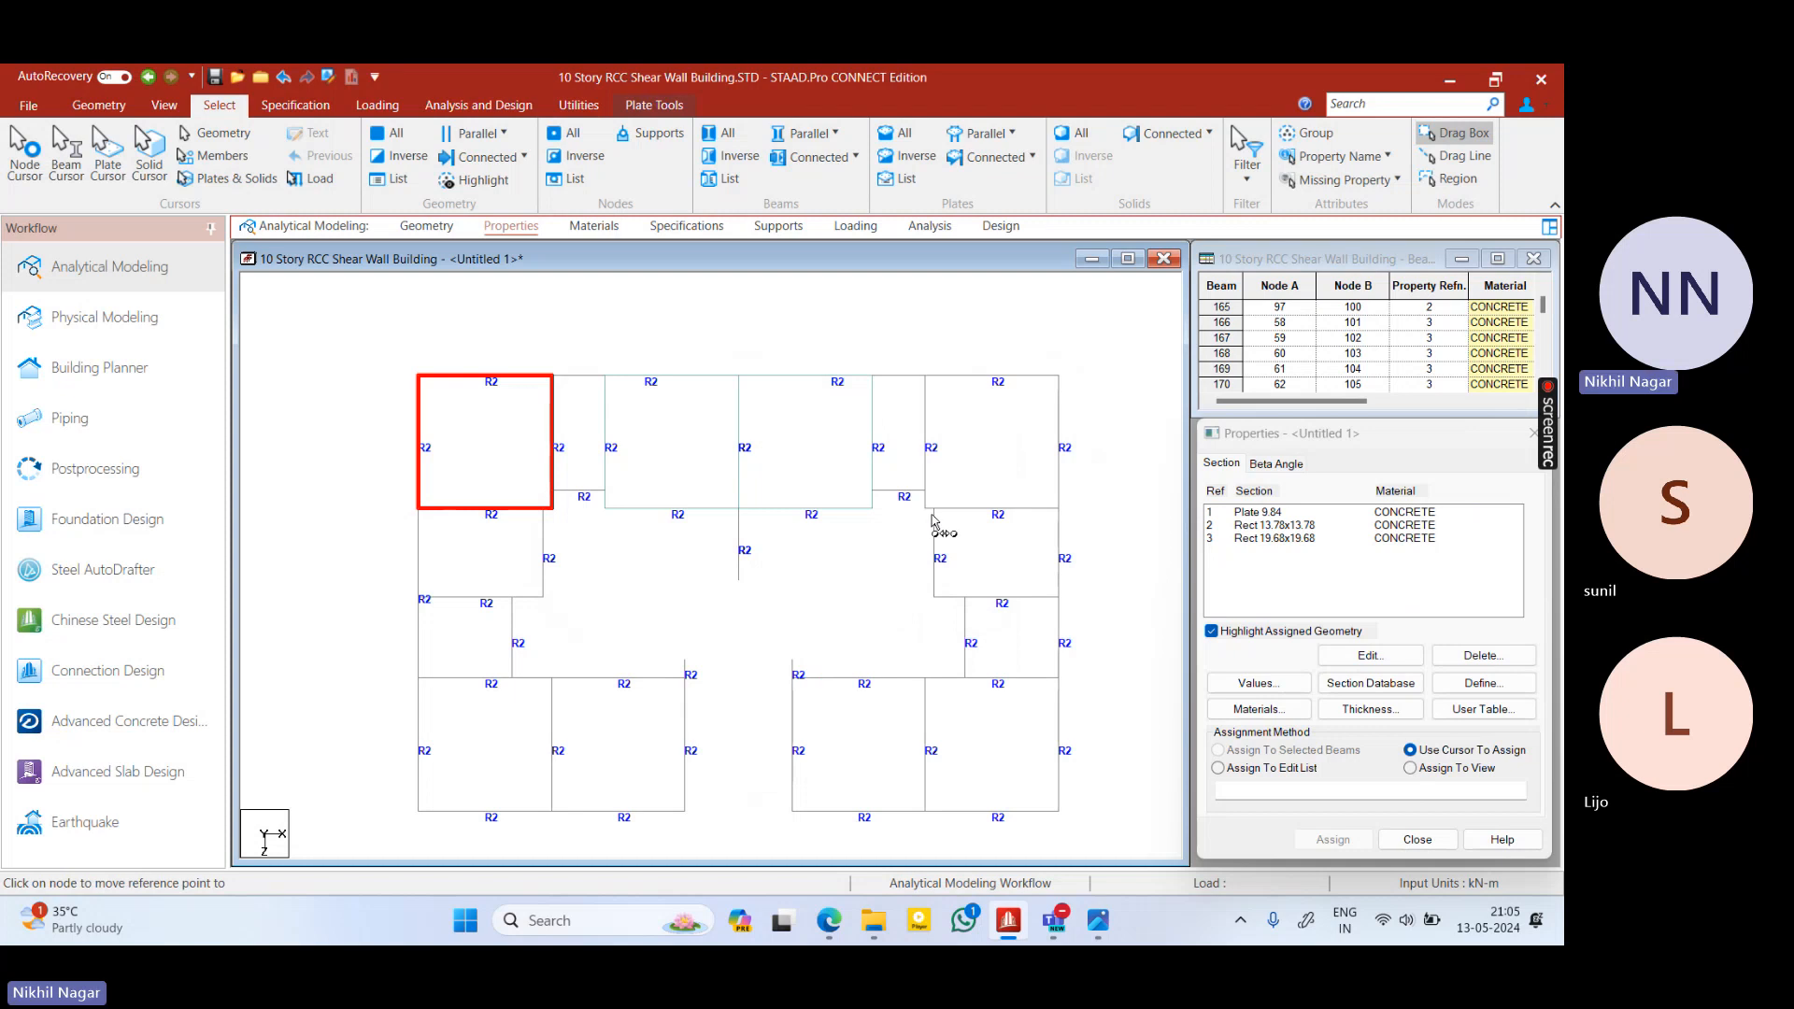
left_click(932, 510)
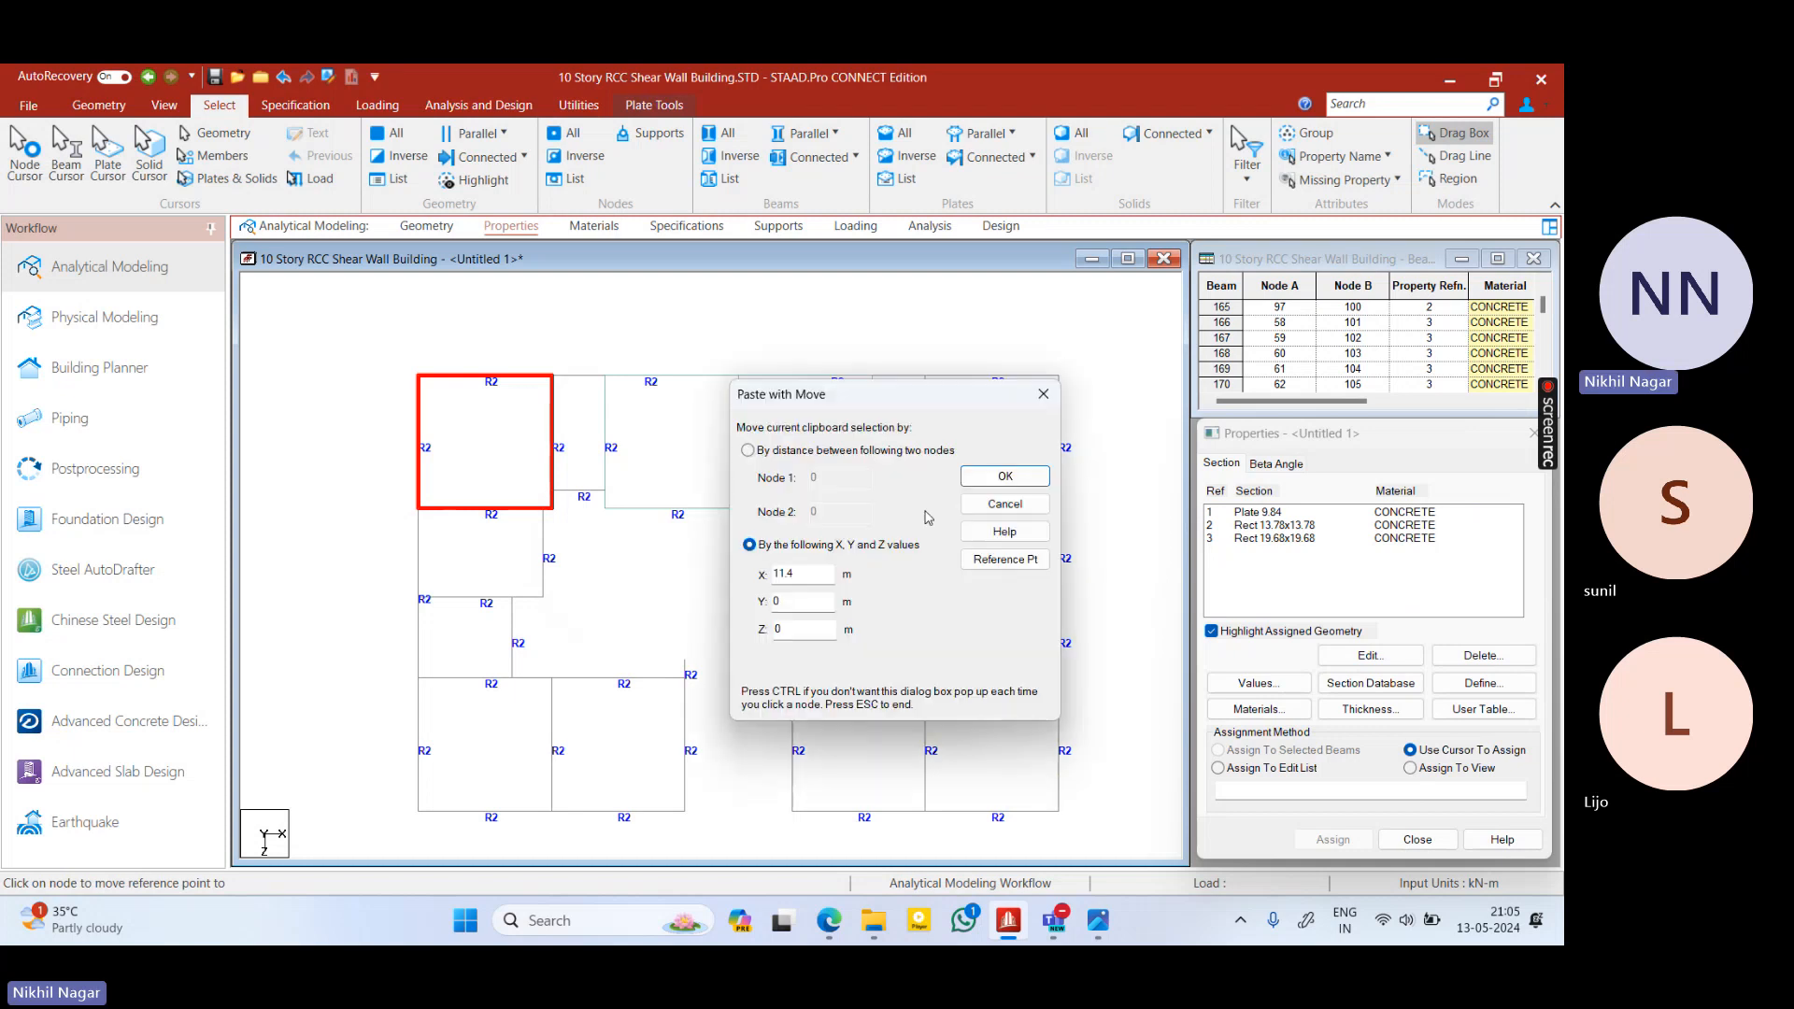
left_click(1004, 476)
left_click(925, 535)
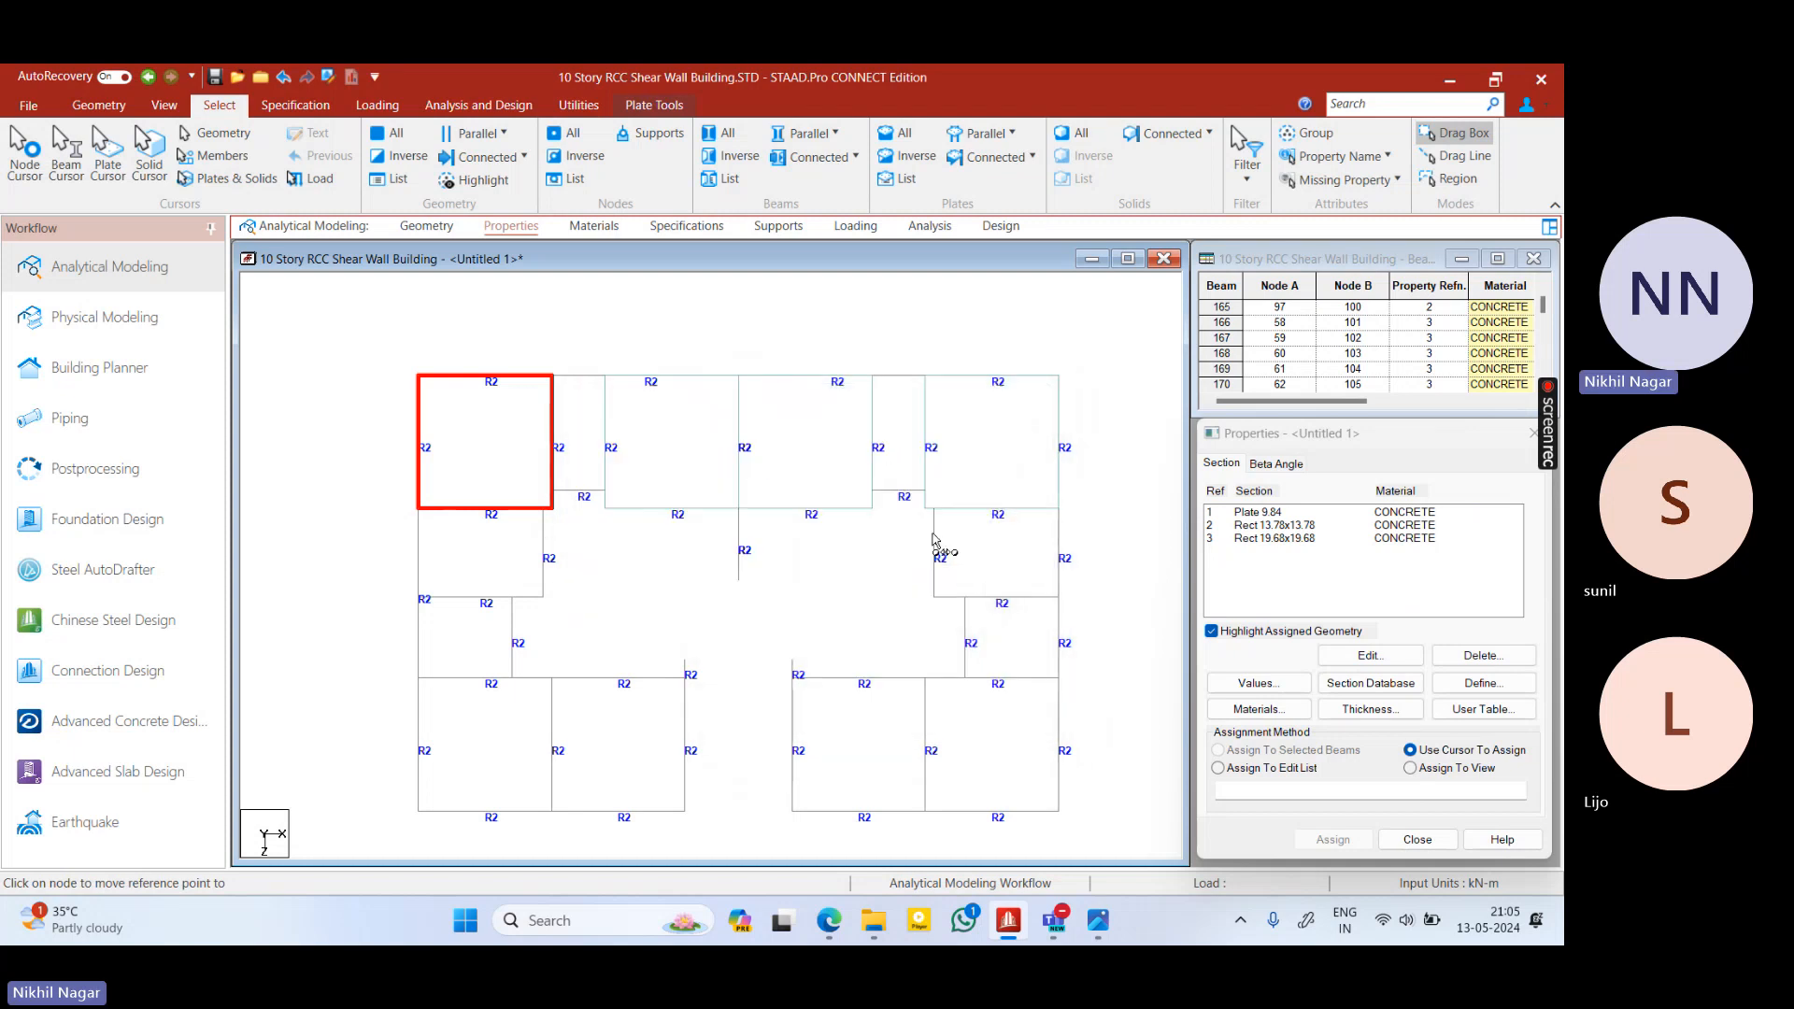
Paste the plate into both master bedroom bays, at Z 6.8 m for the left one and X 11.4 m, Z 6.8 m for the right
left_click(419, 812)
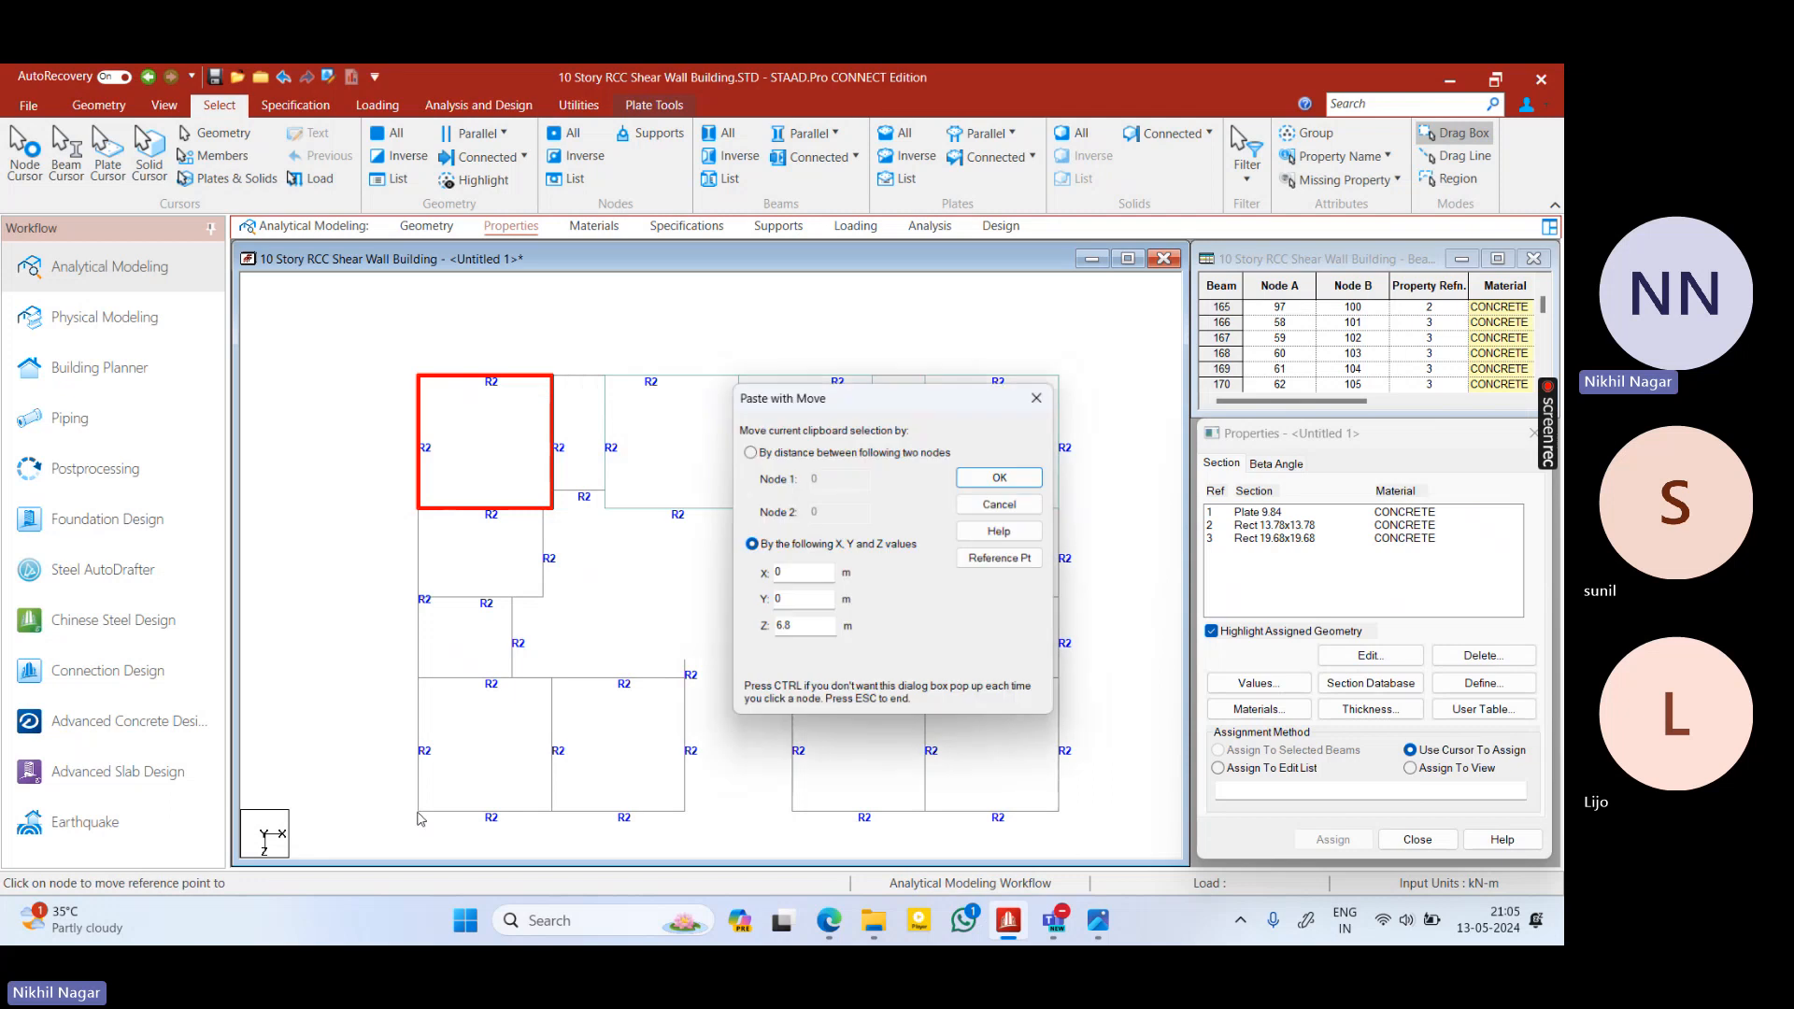
left_click(1005, 476)
left_click(904, 540)
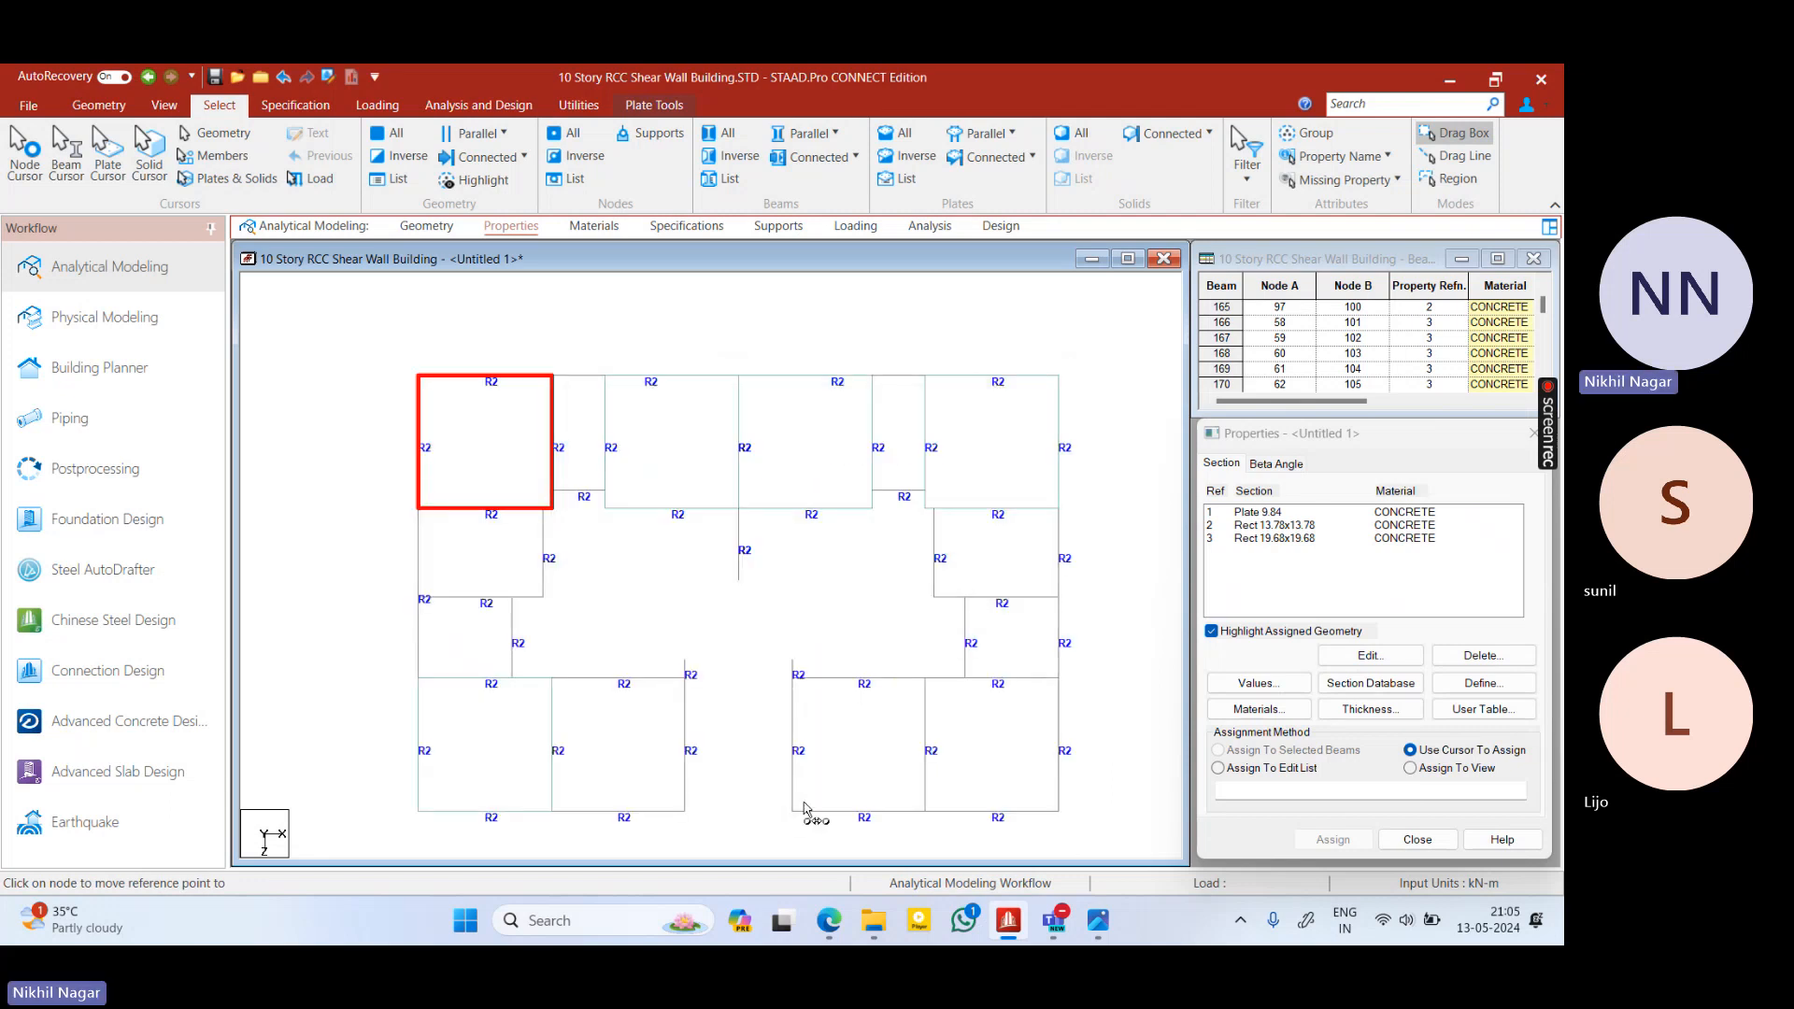
left_click(1093, 920)
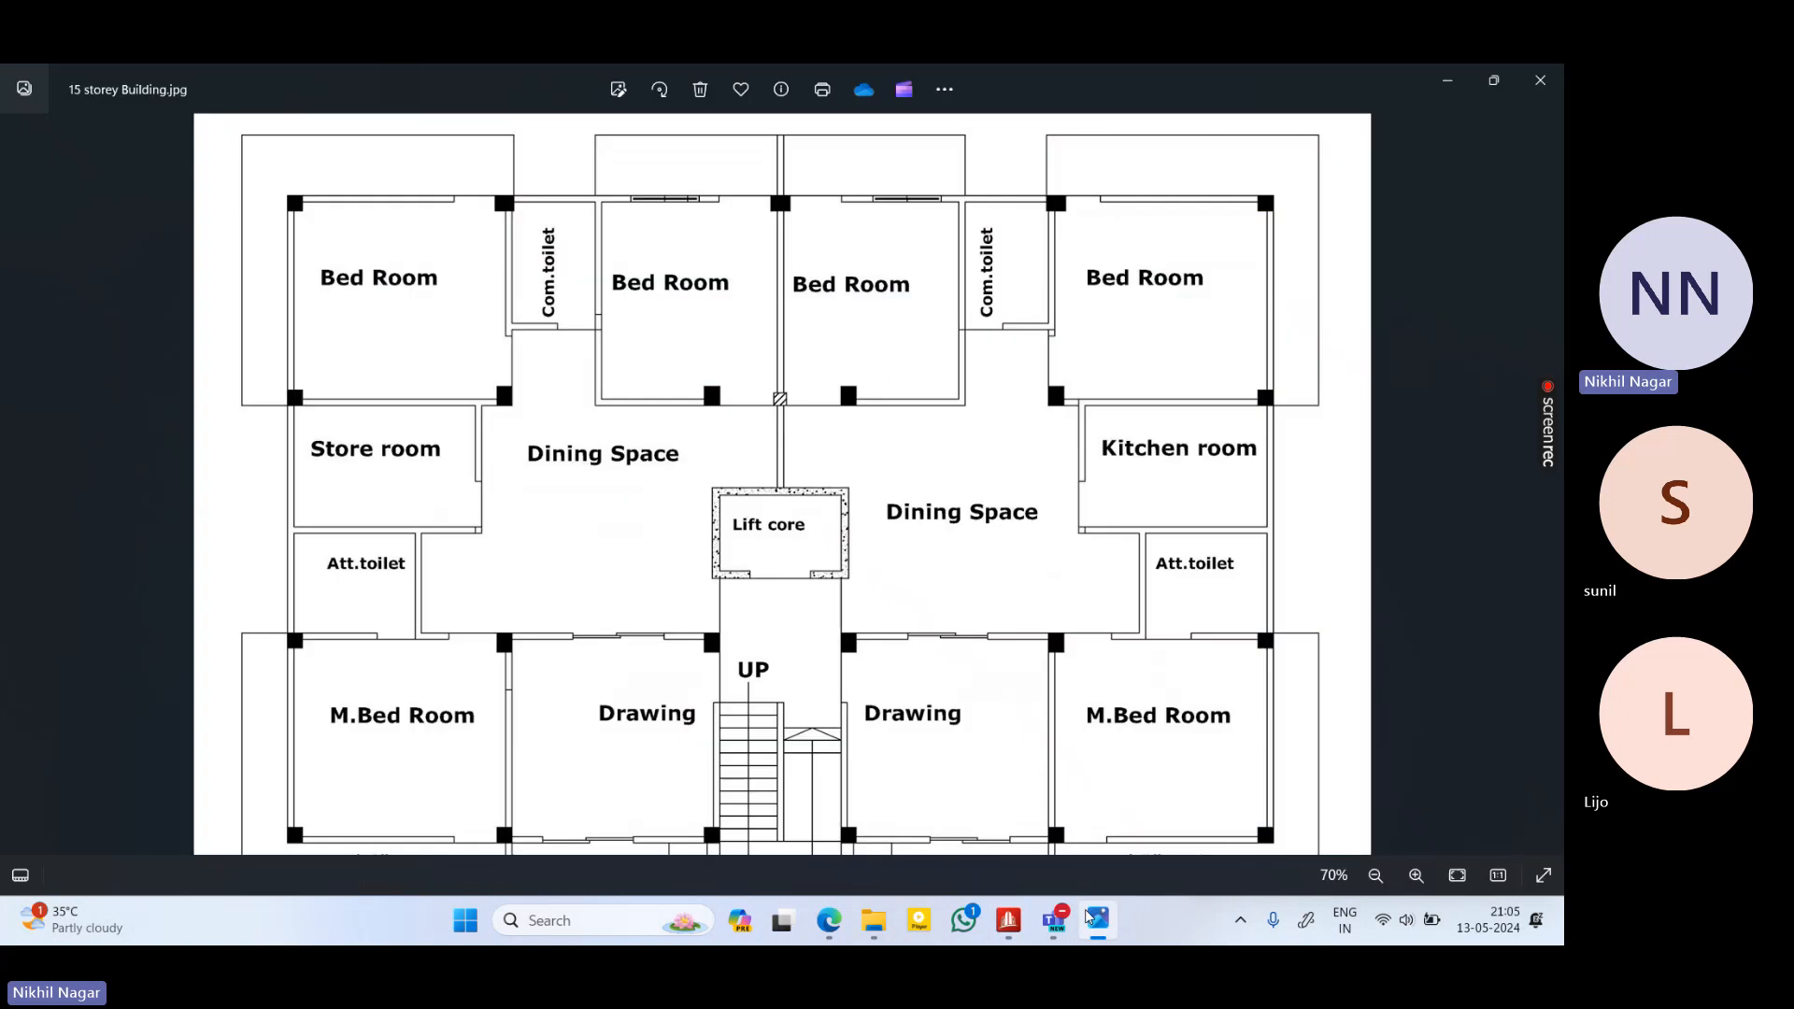
left_click(1093, 919)
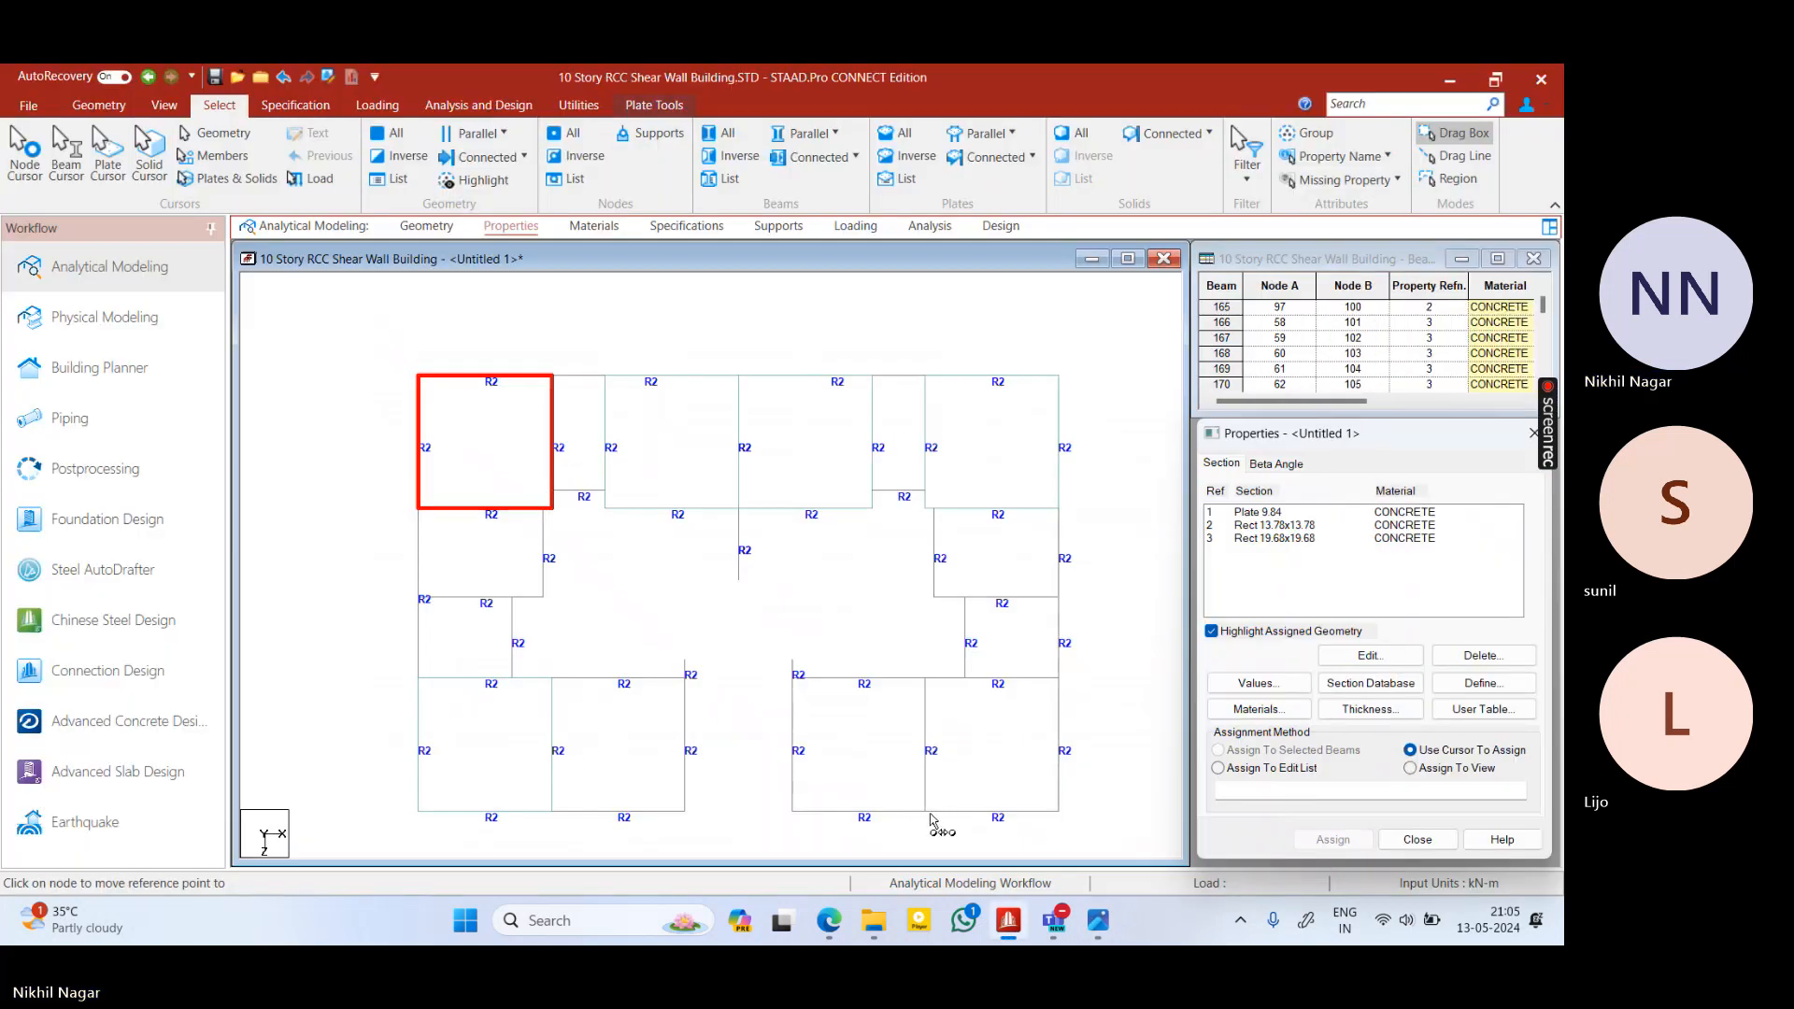
left_click(928, 815)
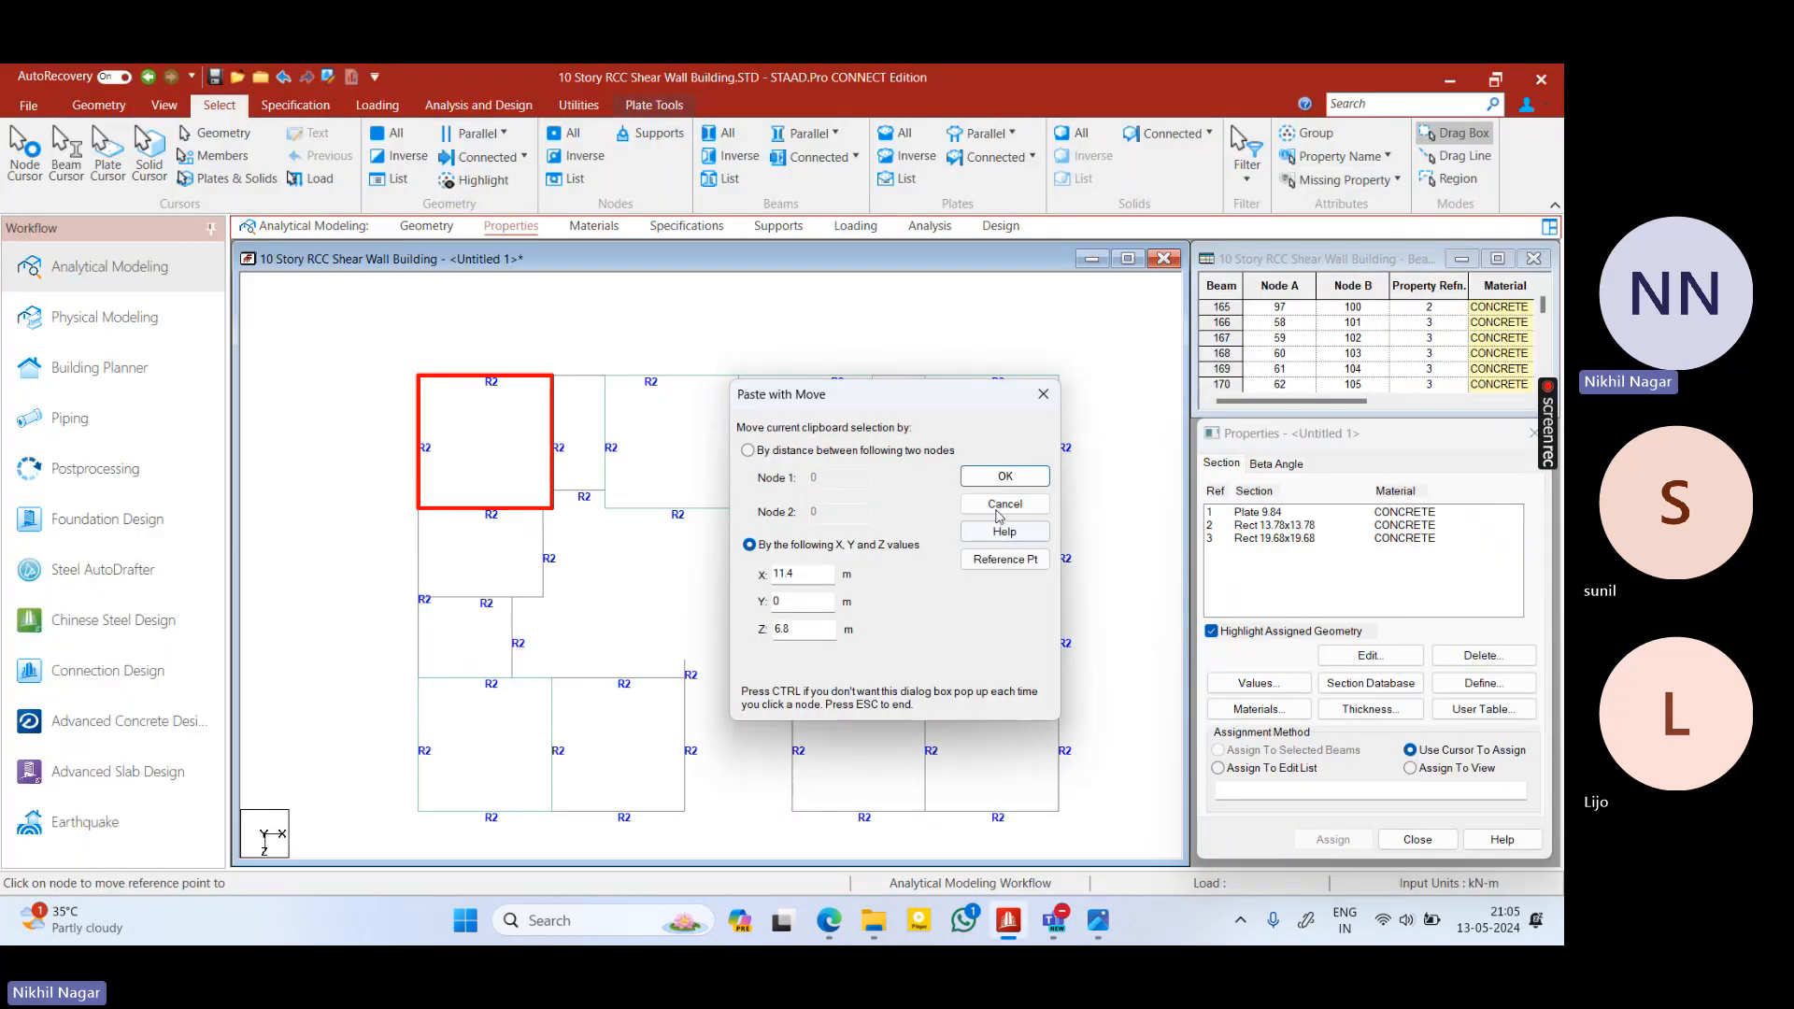
left_click(1028, 478)
left_click(923, 535)
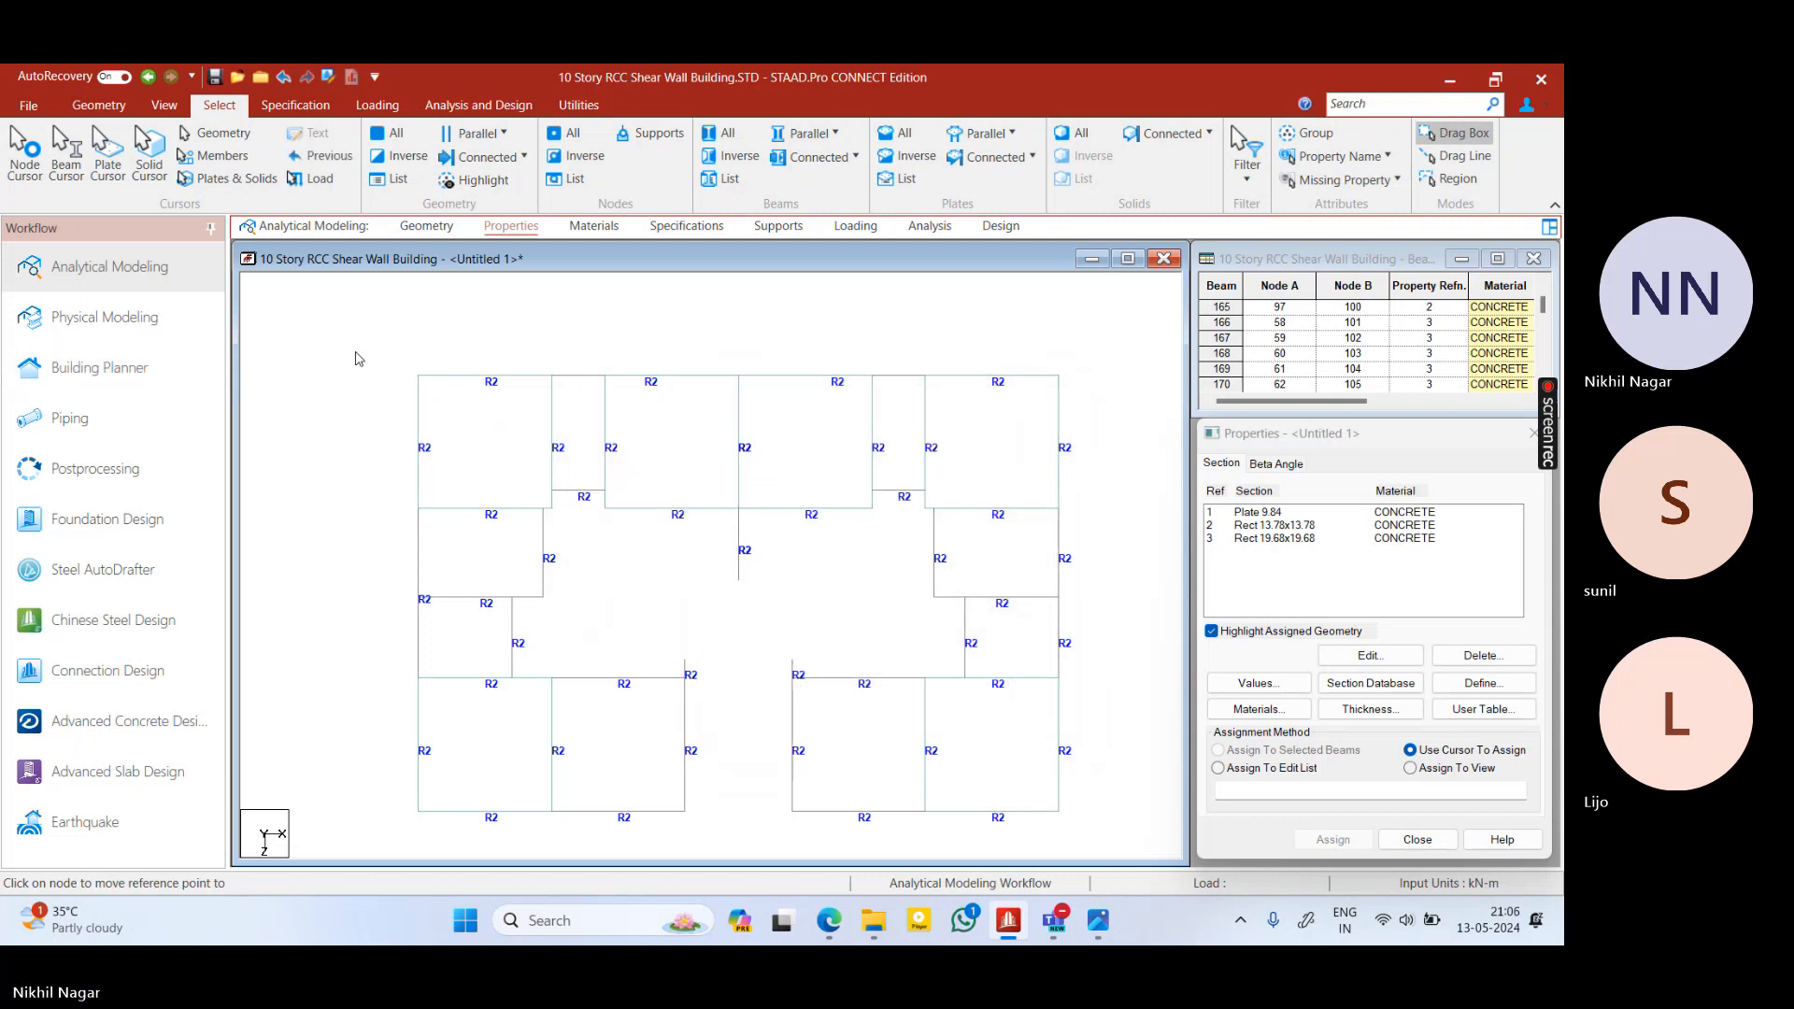
Inspect the pasted bedroom plates in a 3D rendering of the floor, and close the rendered view
right_click(361, 353)
left_click(413, 879)
left_click_drag(878, 647, 889, 573)
scroll(1025, 601, "up", 5)
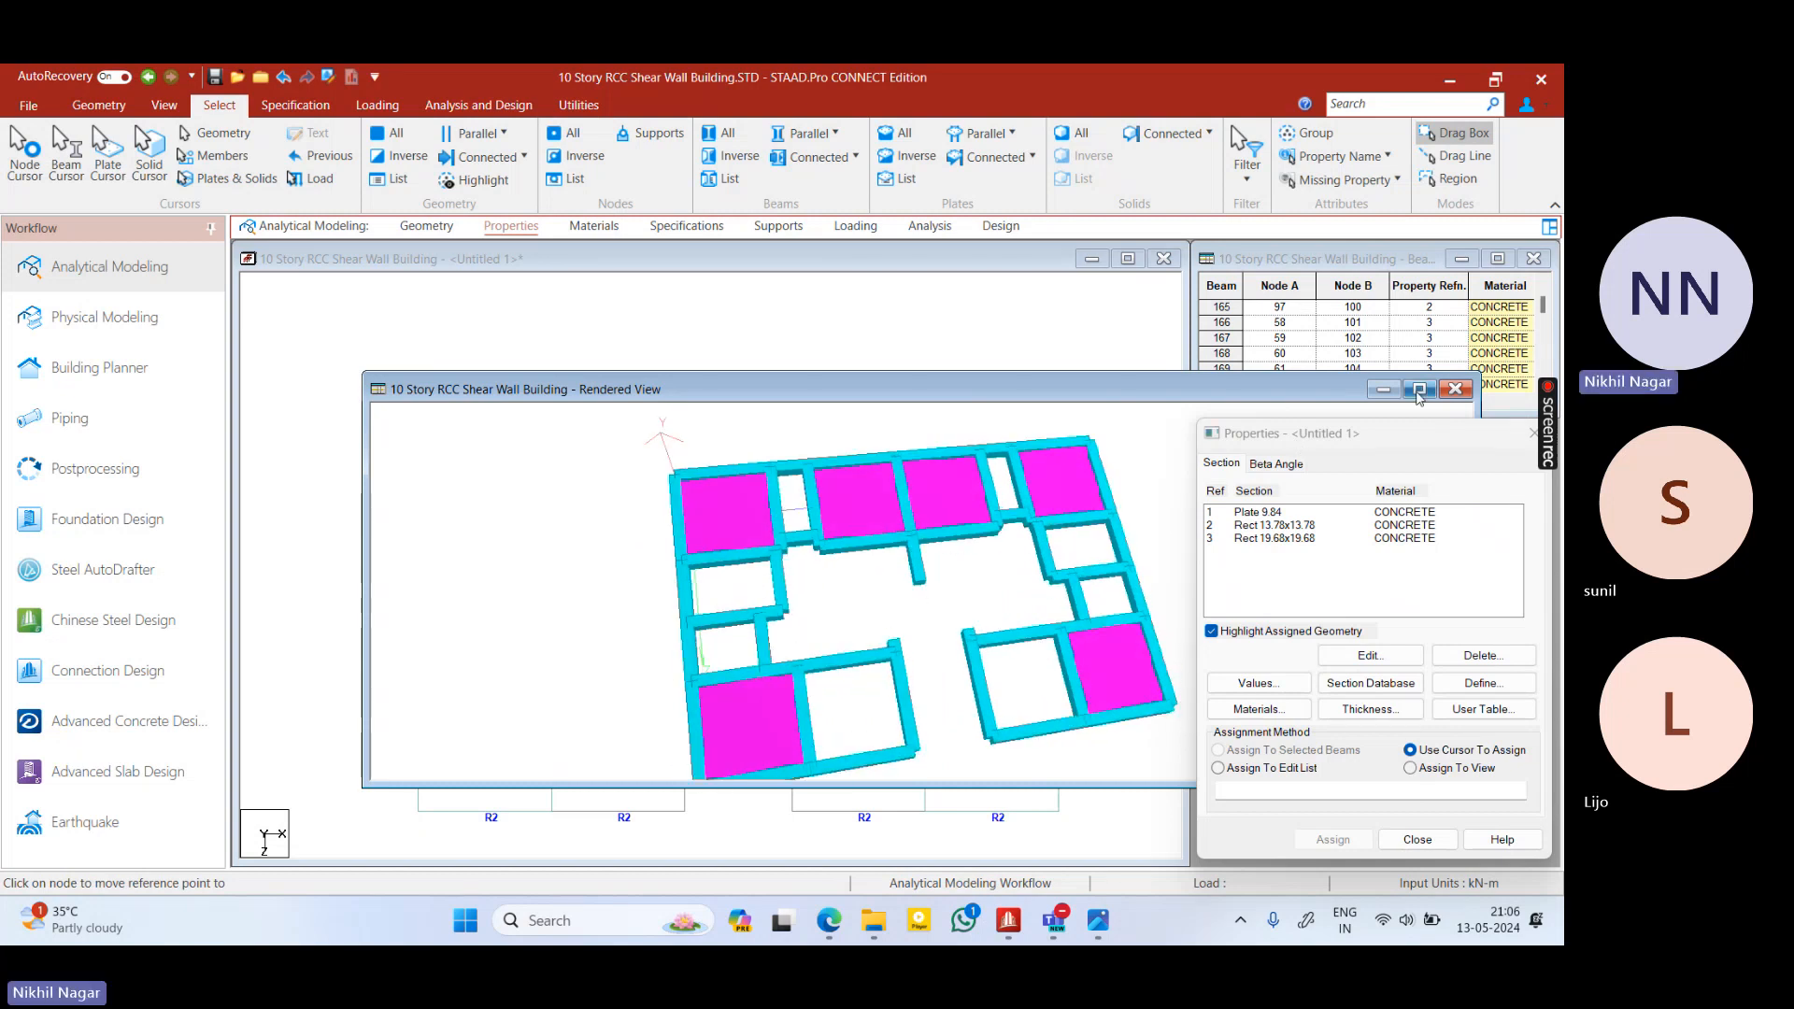
left_click(1455, 389)
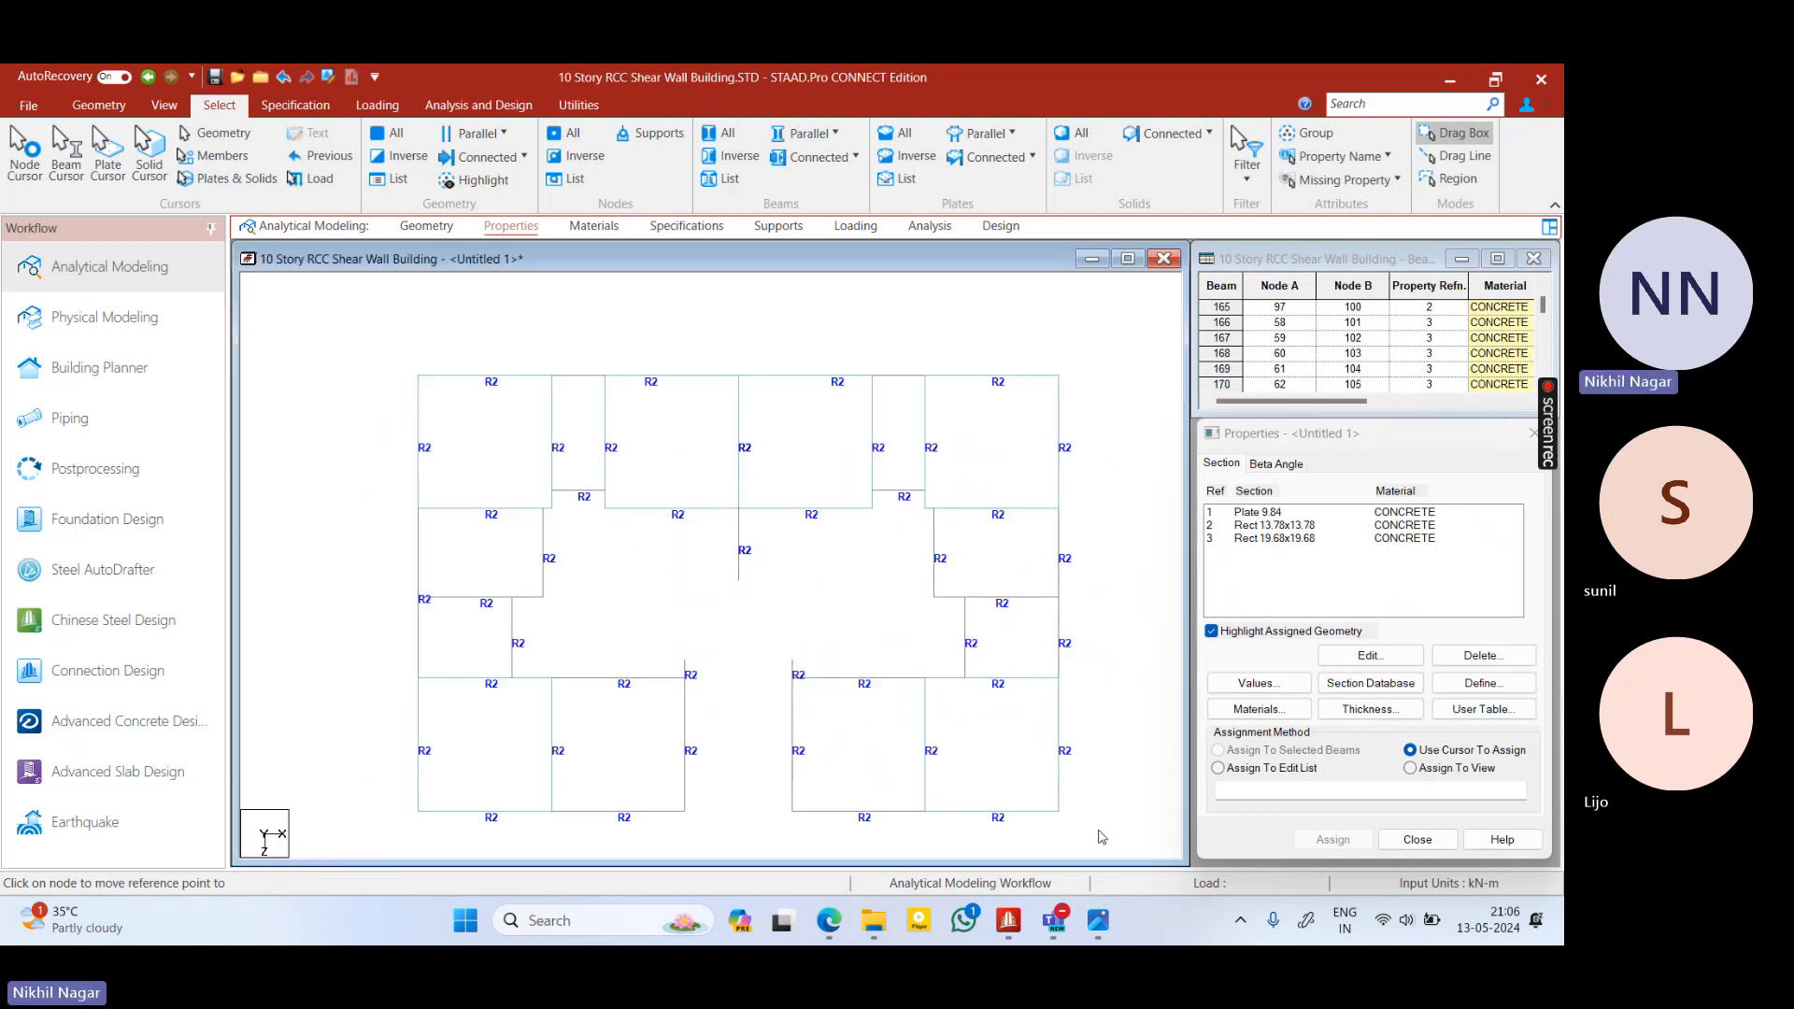
Review the floor plan image, and compare the IS 875 Part 2 loads for living rooms and bed rooms with those for baths and toilets
left_click(1098, 920)
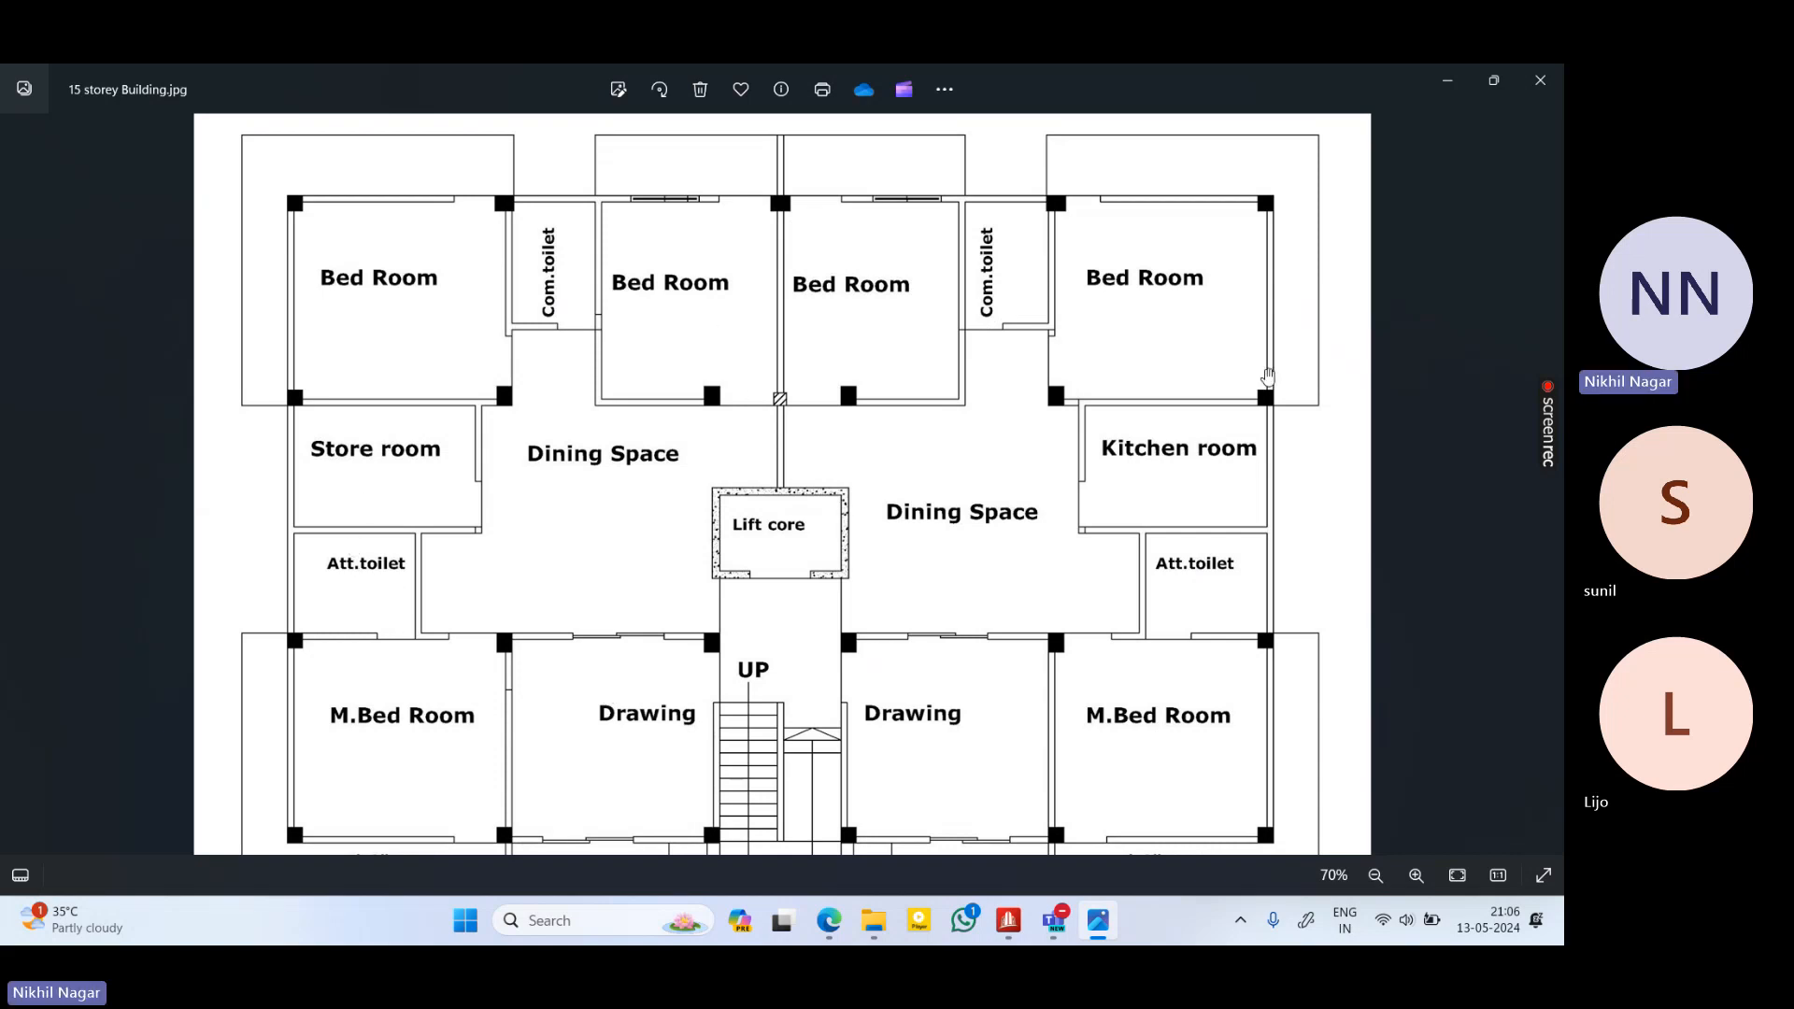
left_click(1448, 80)
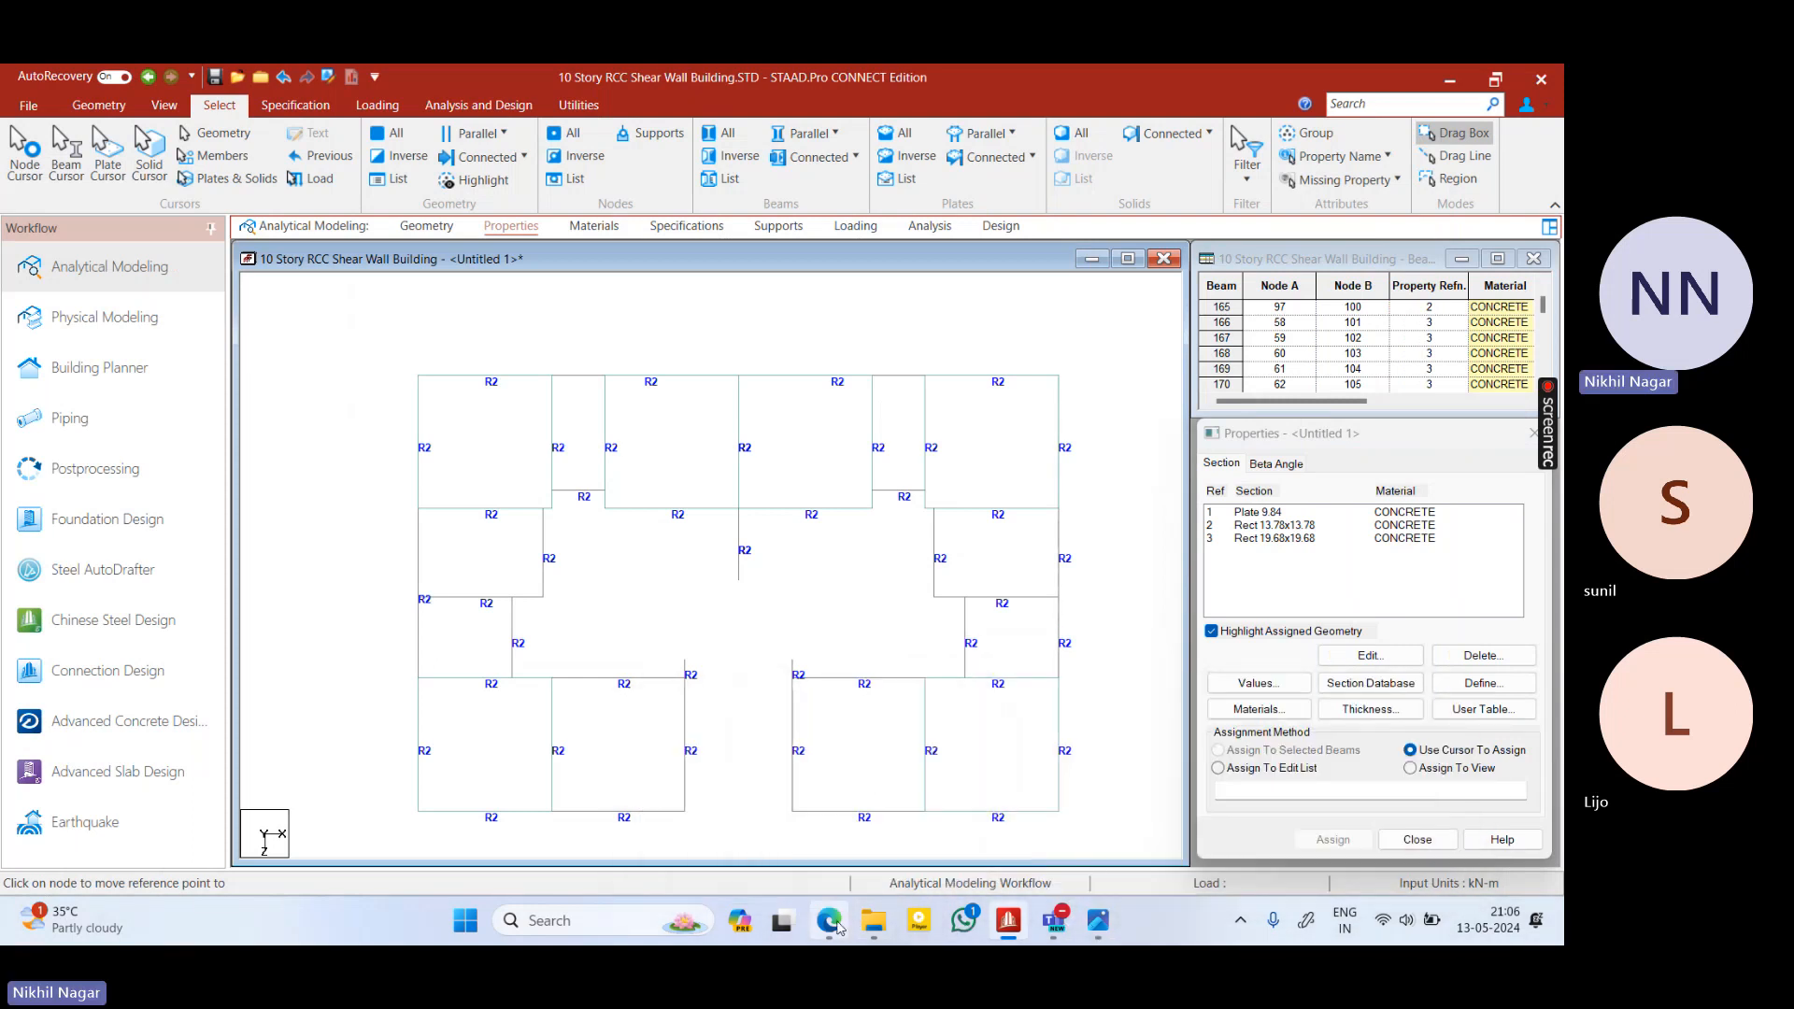
left_click(835, 924)
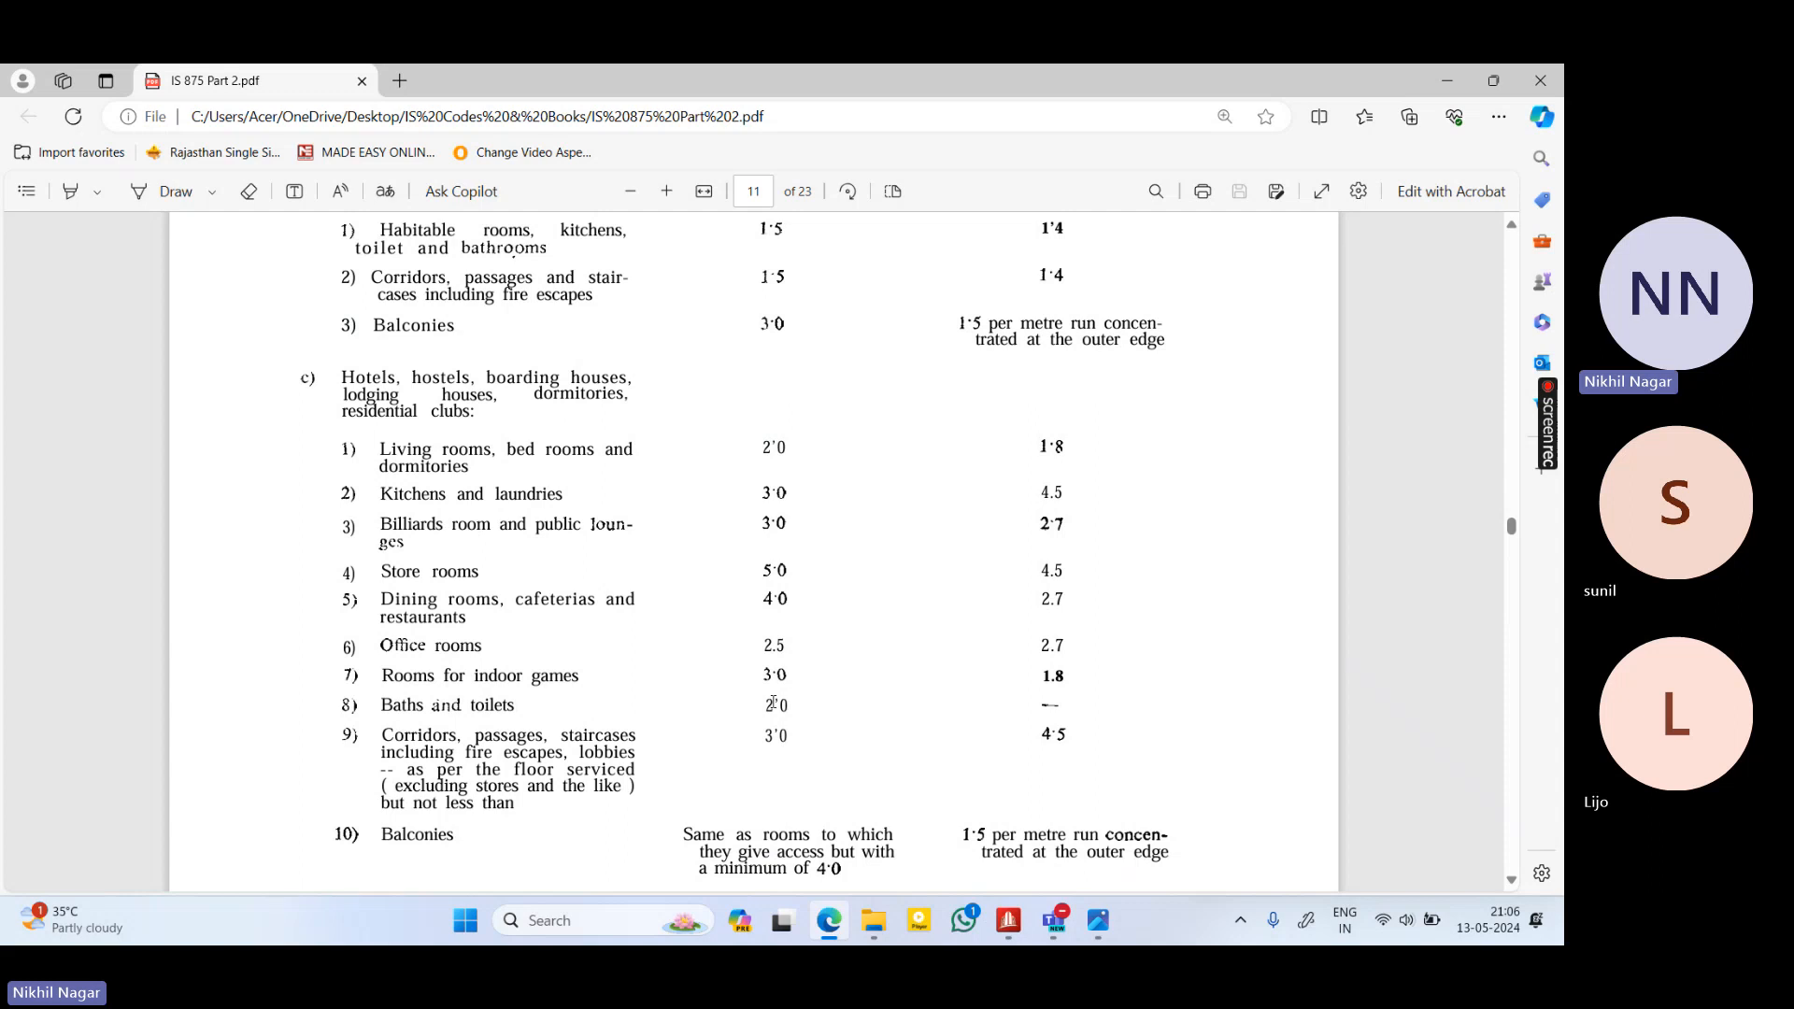
left_click(725, 713)
left_click_drag(755, 449, 793, 449)
left_click(665, 538)
left_click_drag(521, 709, 461, 707)
Return to STAAD.Pro and add a four-node plate over the left attached toilet bay, checking its location against the floor plan image
left_click(1009, 921)
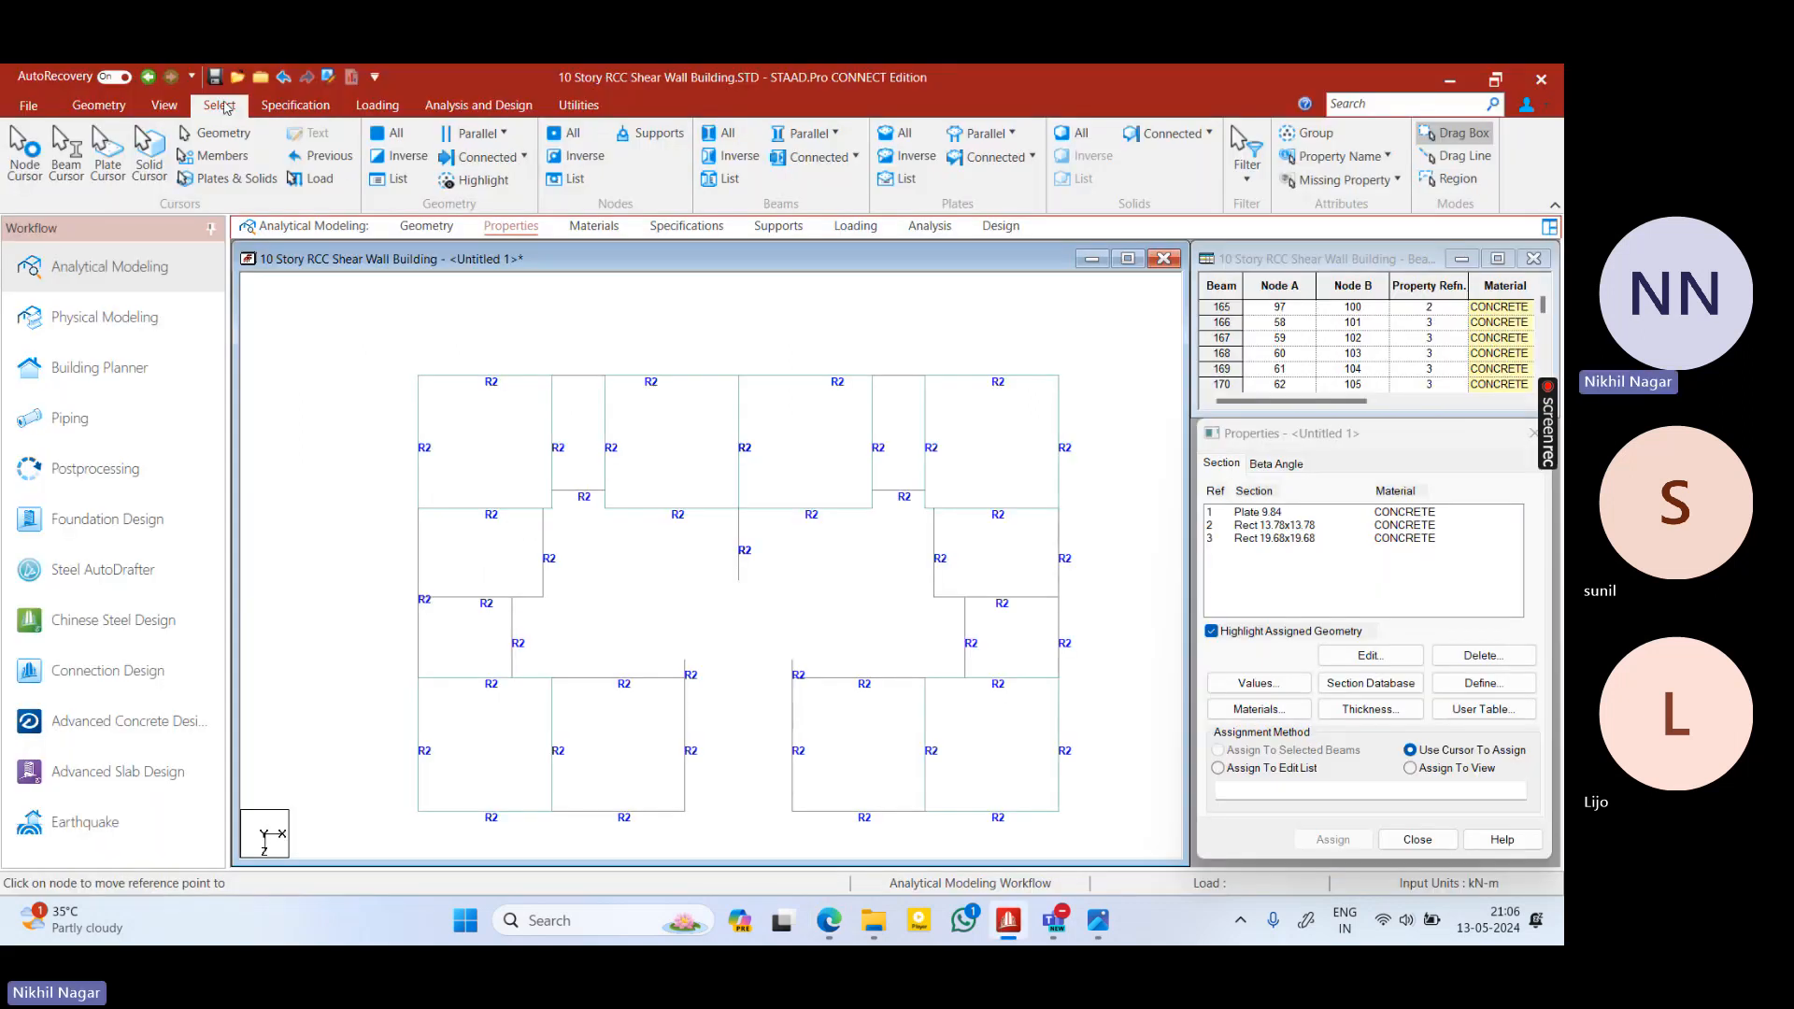
left_click(98, 105)
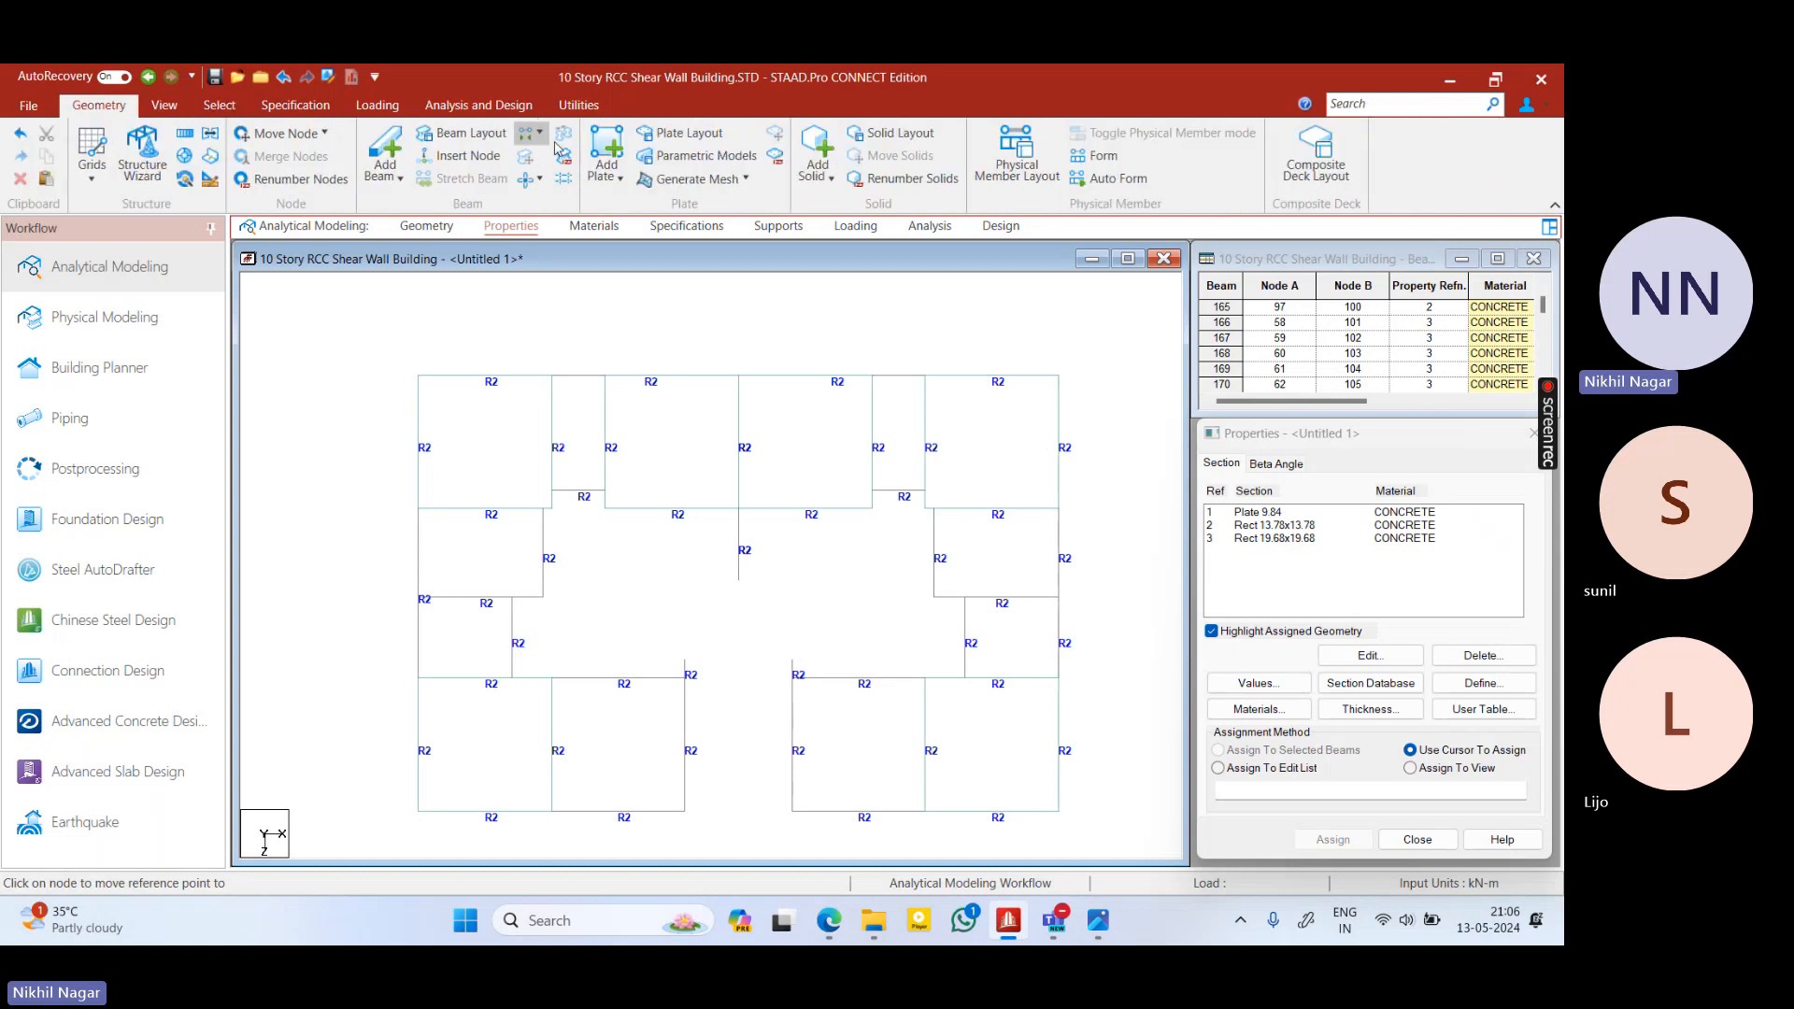
left_click(607, 147)
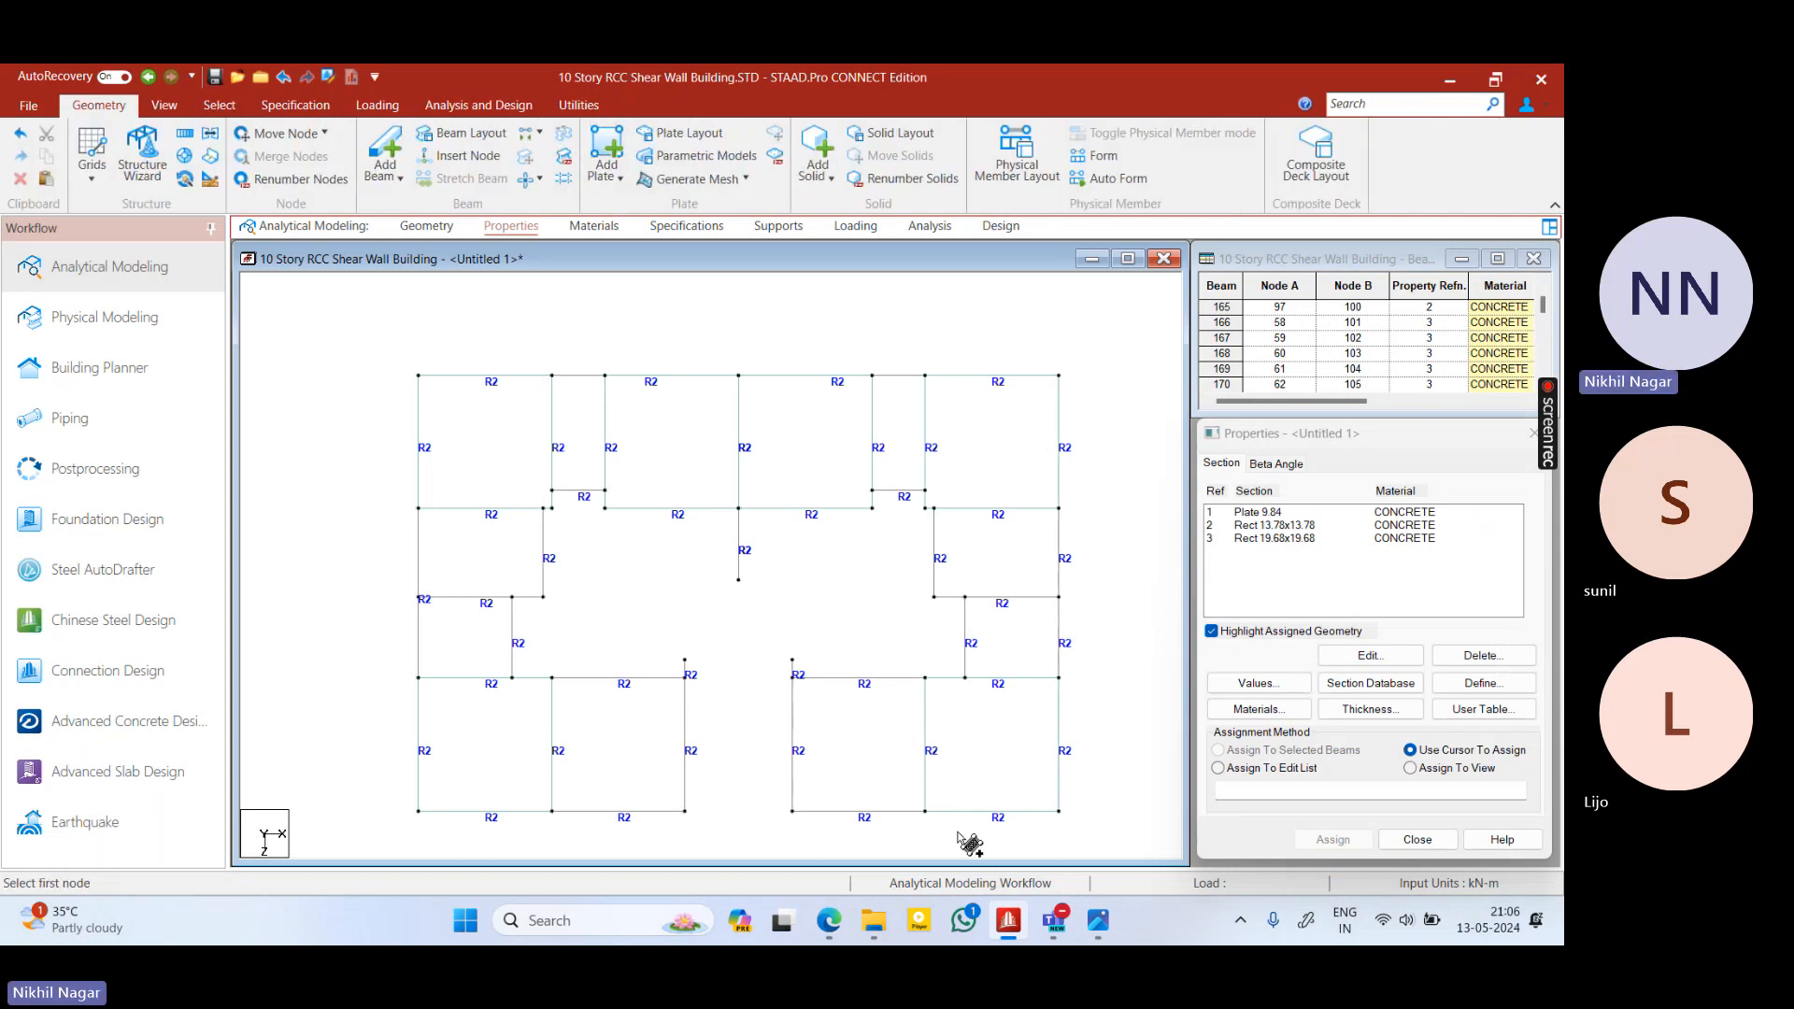
left_click(1111, 925)
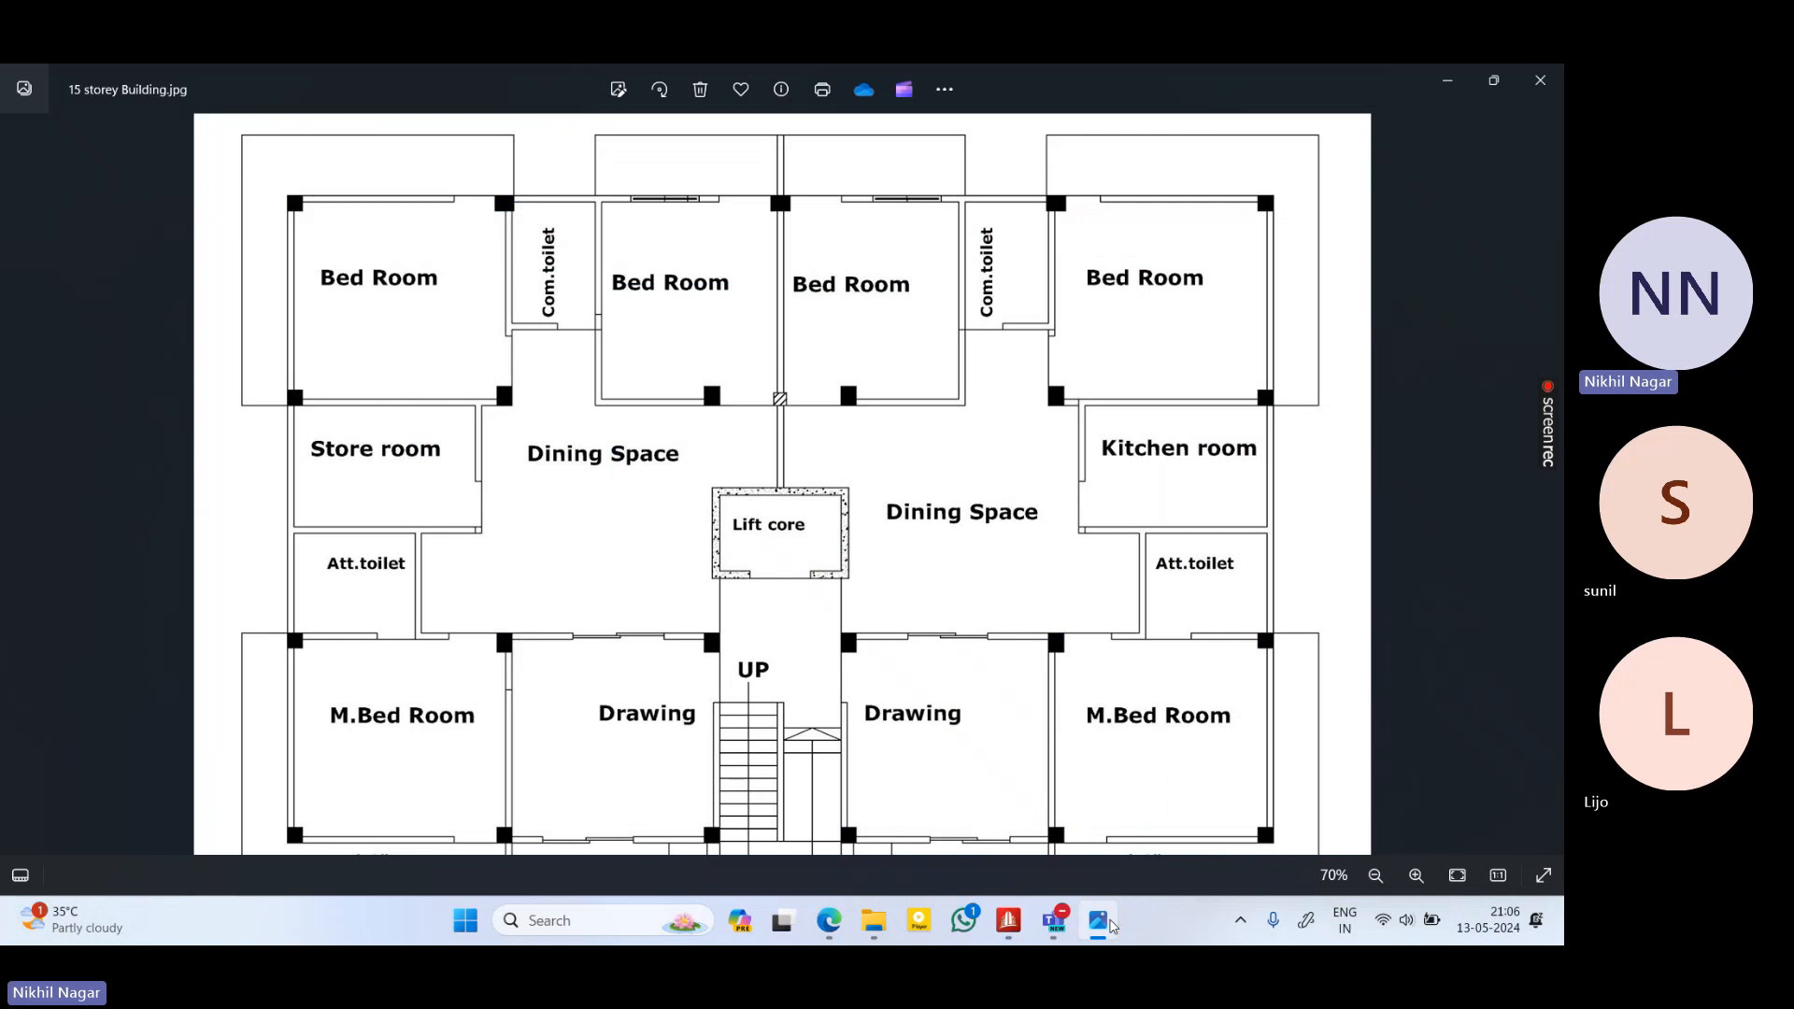
left_click(1110, 922)
left_click(418, 598)
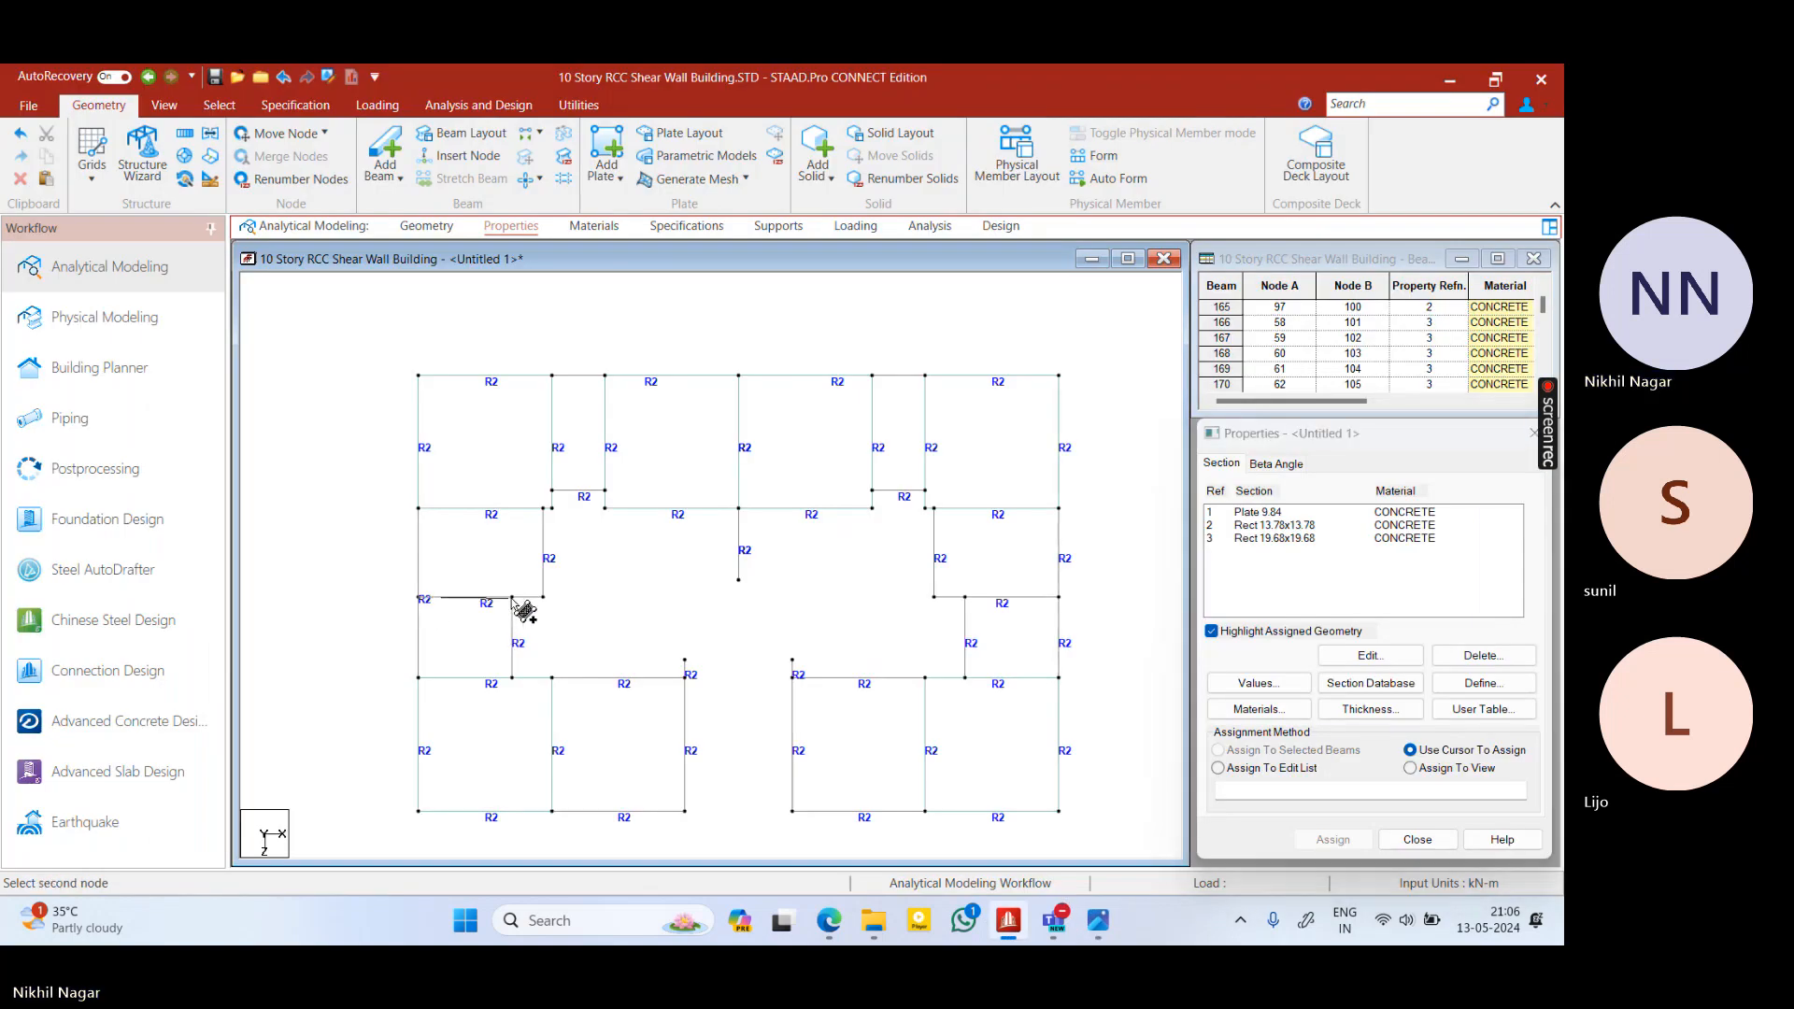
left_click(512, 597)
left_click(512, 678)
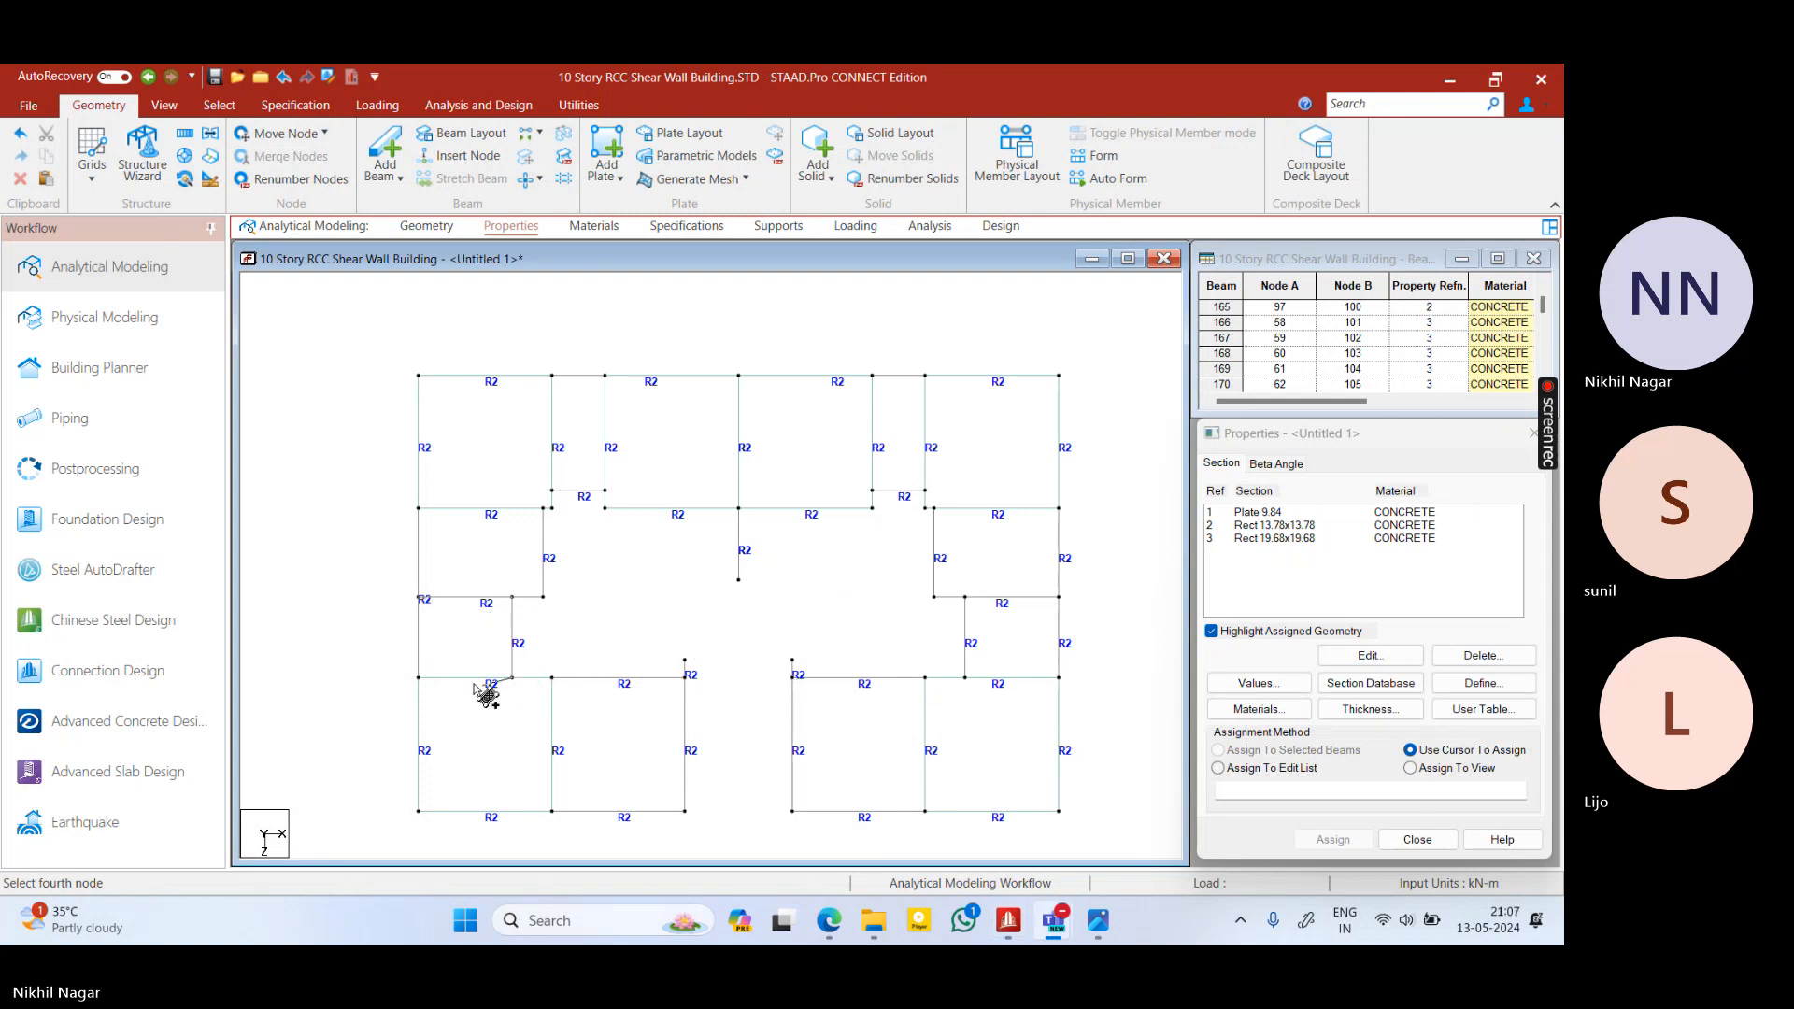
left_click(418, 678)
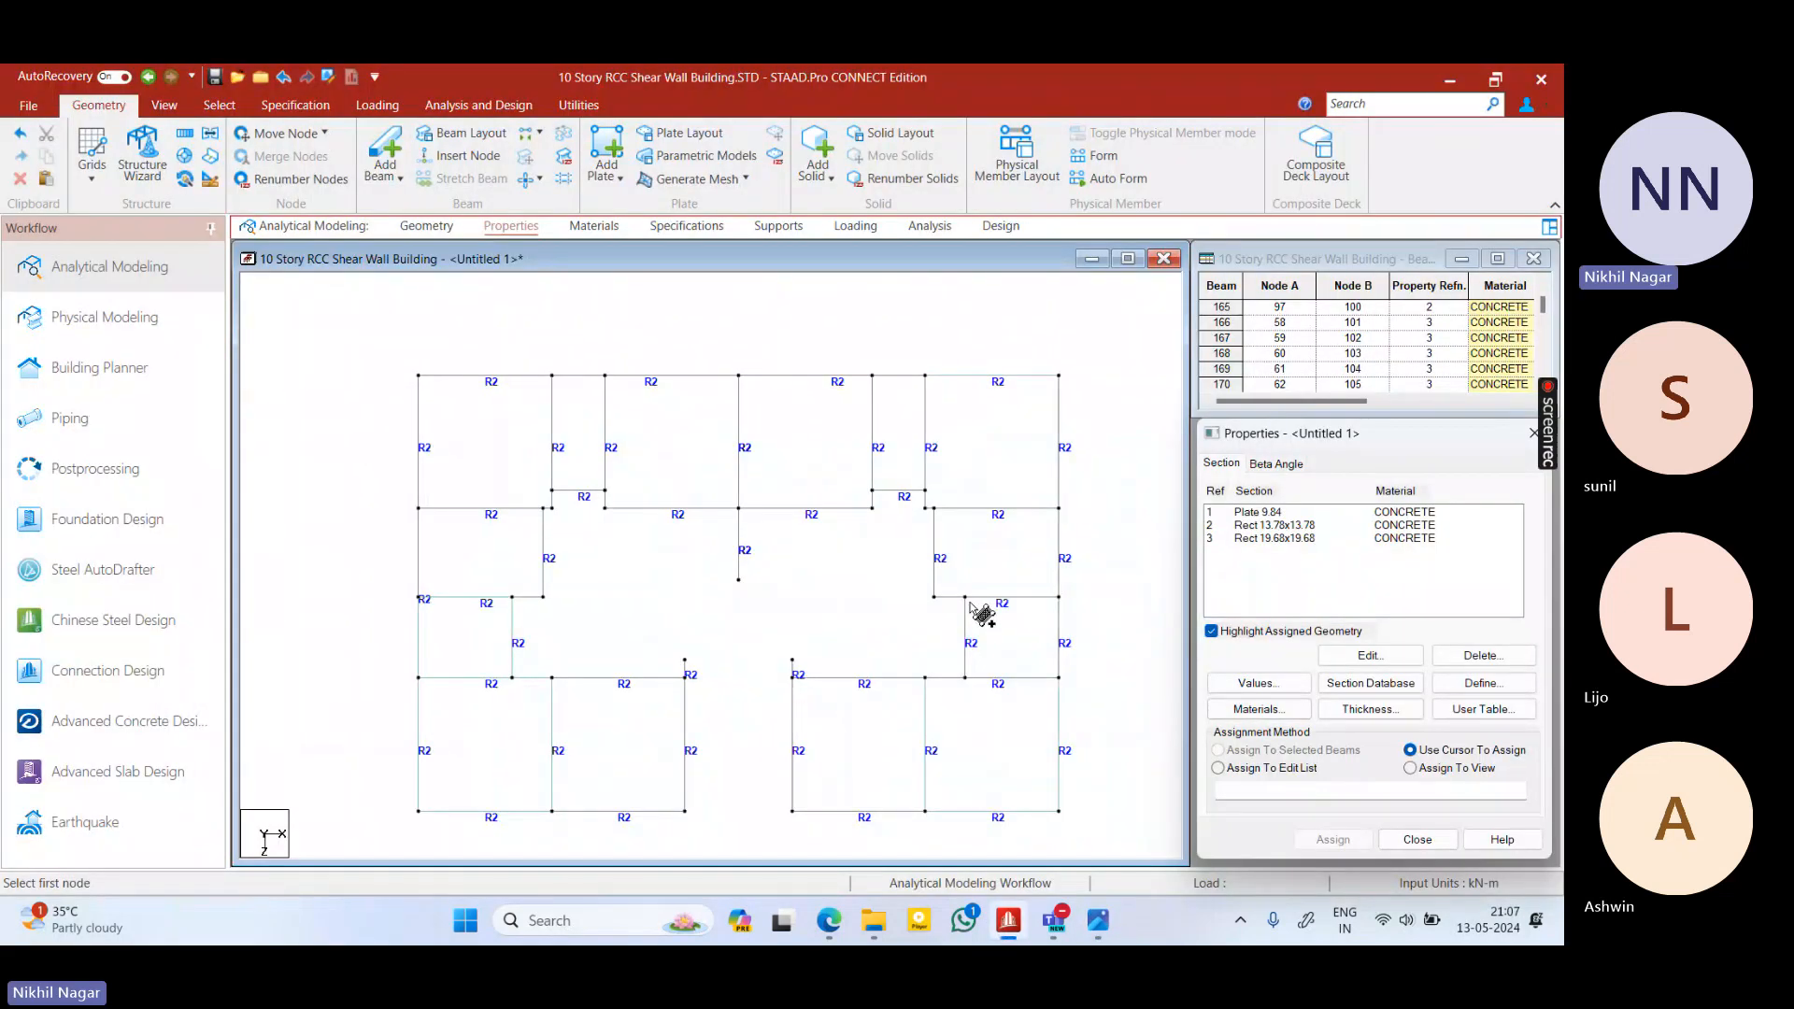
Add a four-node plate over the right attached toilet bay above the master bedroom
left_click(966, 598)
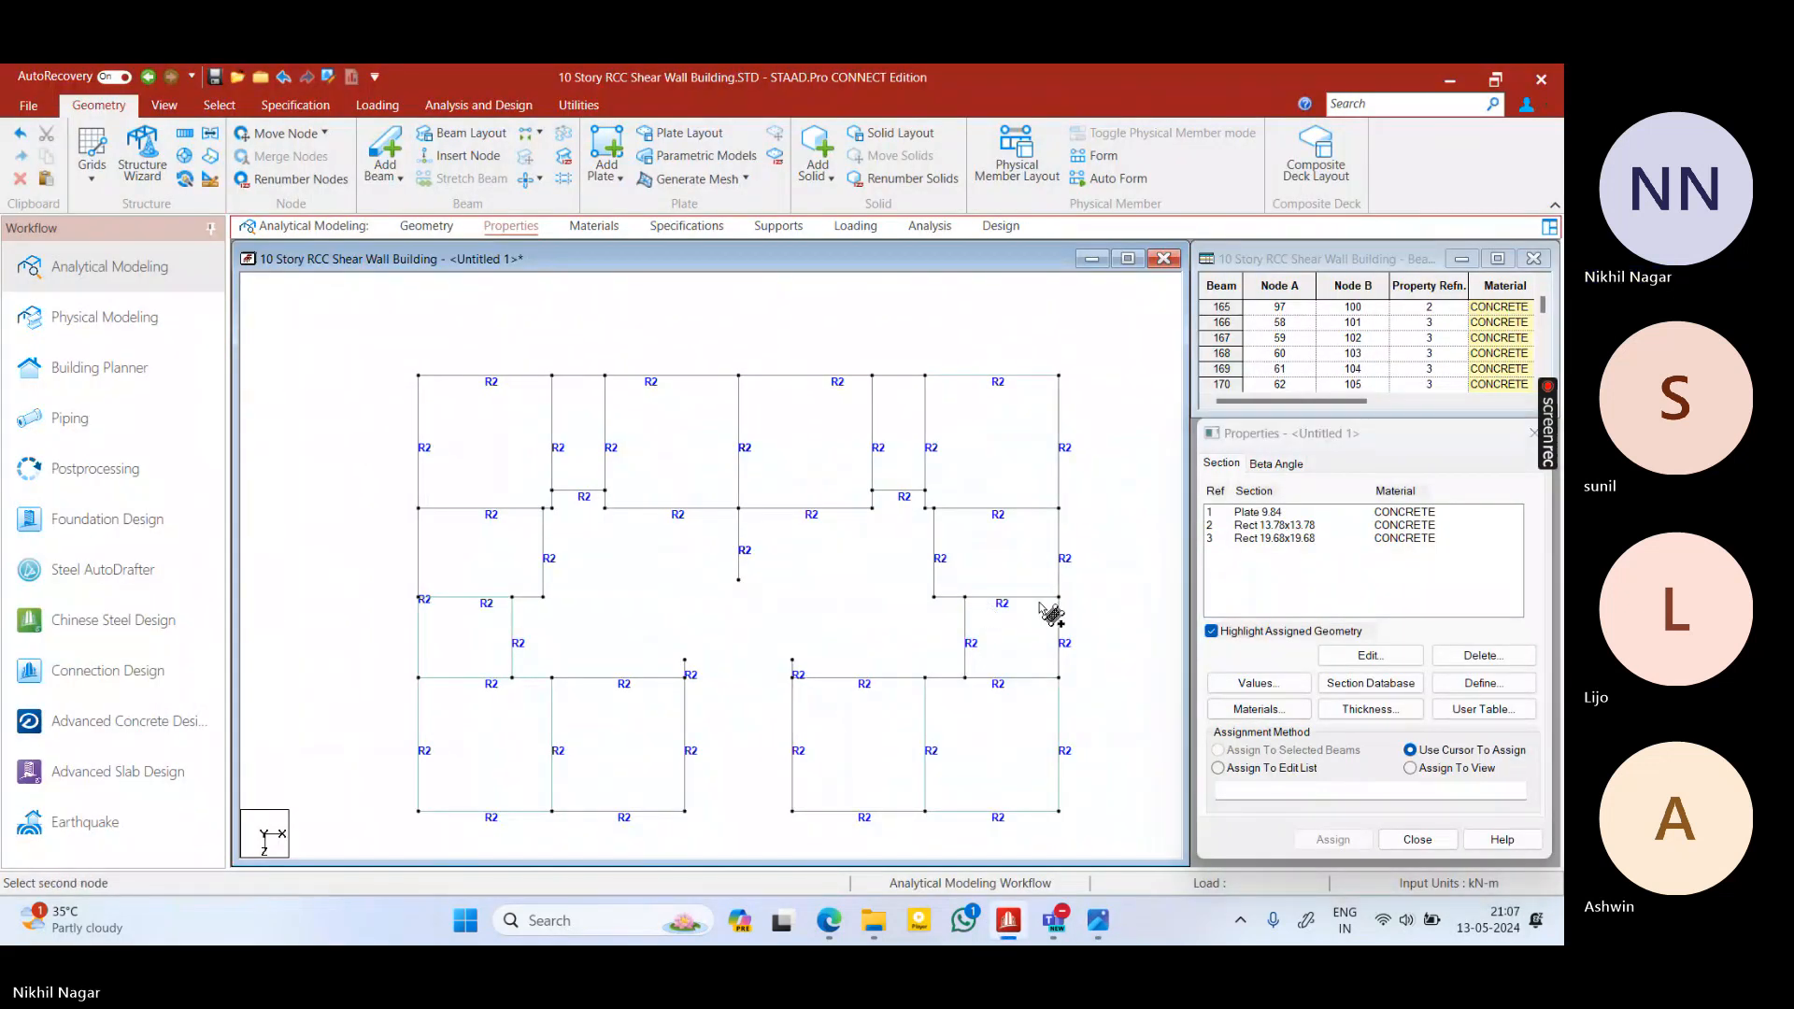
left_click(1059, 598)
left_click(1059, 678)
left_click(965, 678)
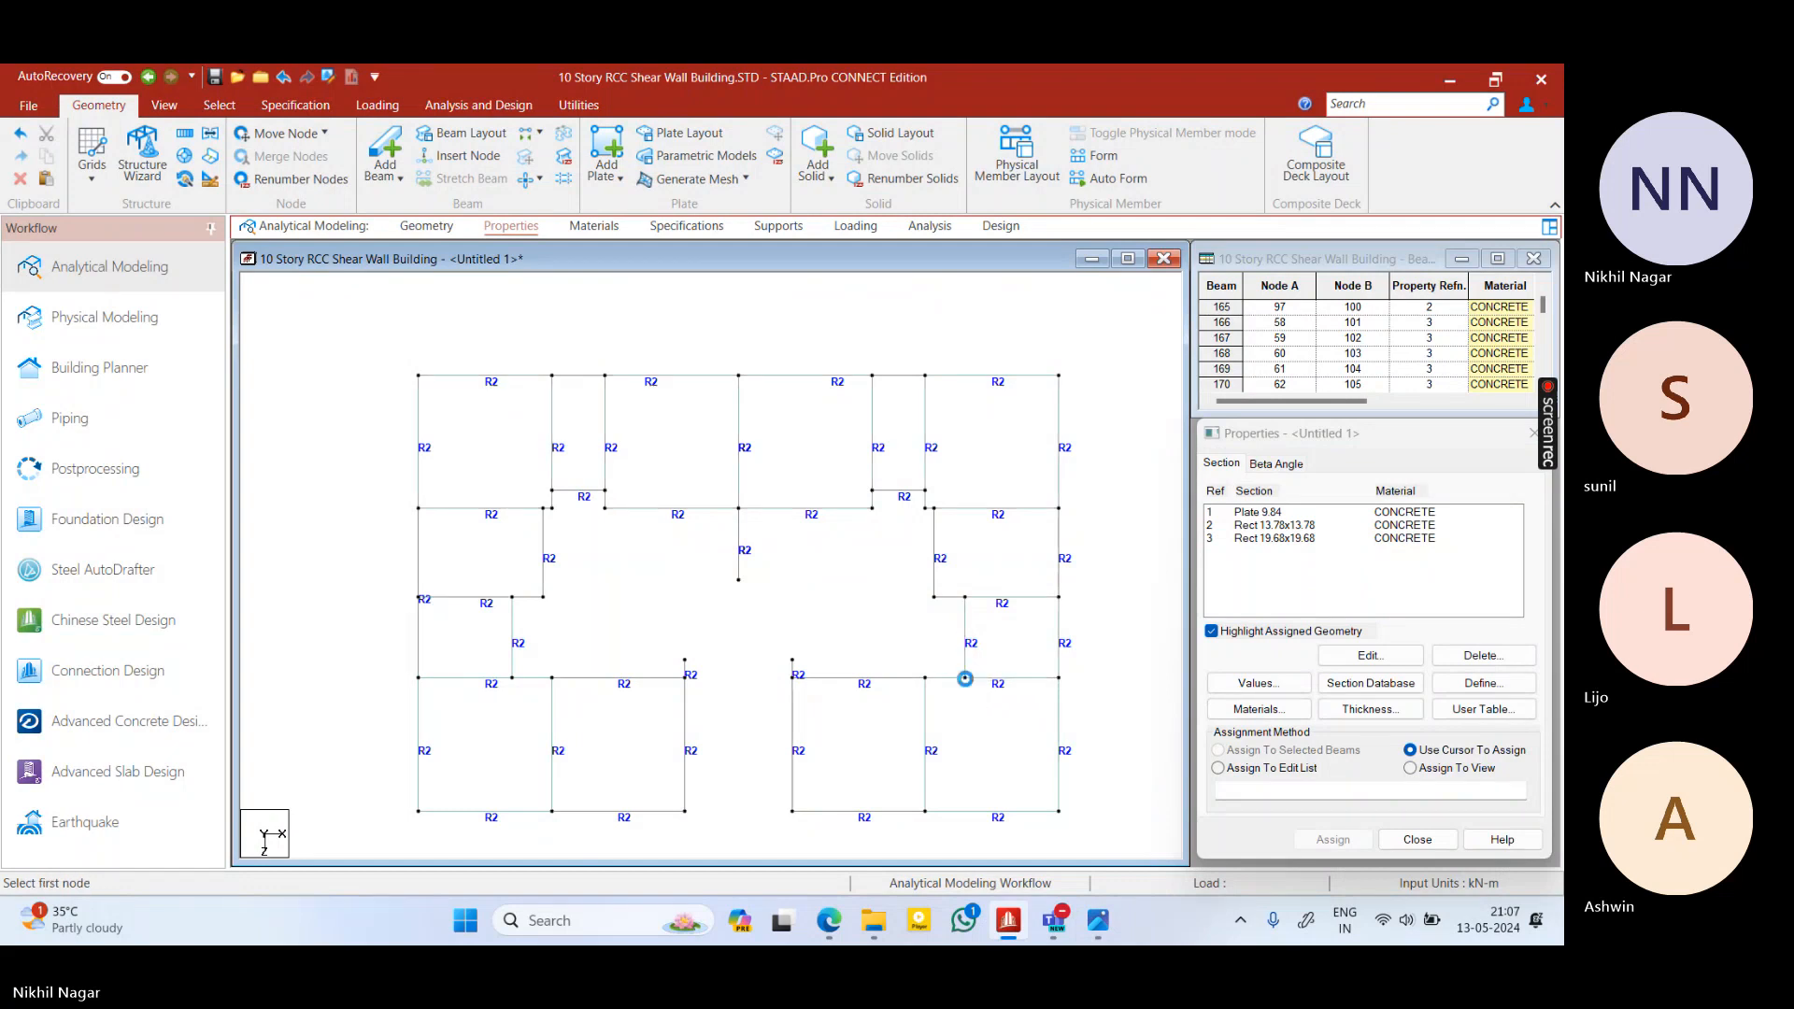
Check the floor plan image and add four-node plates over the two common toilet bays between the upper bedrooms
left_click(1099, 923)
left_click(1099, 924)
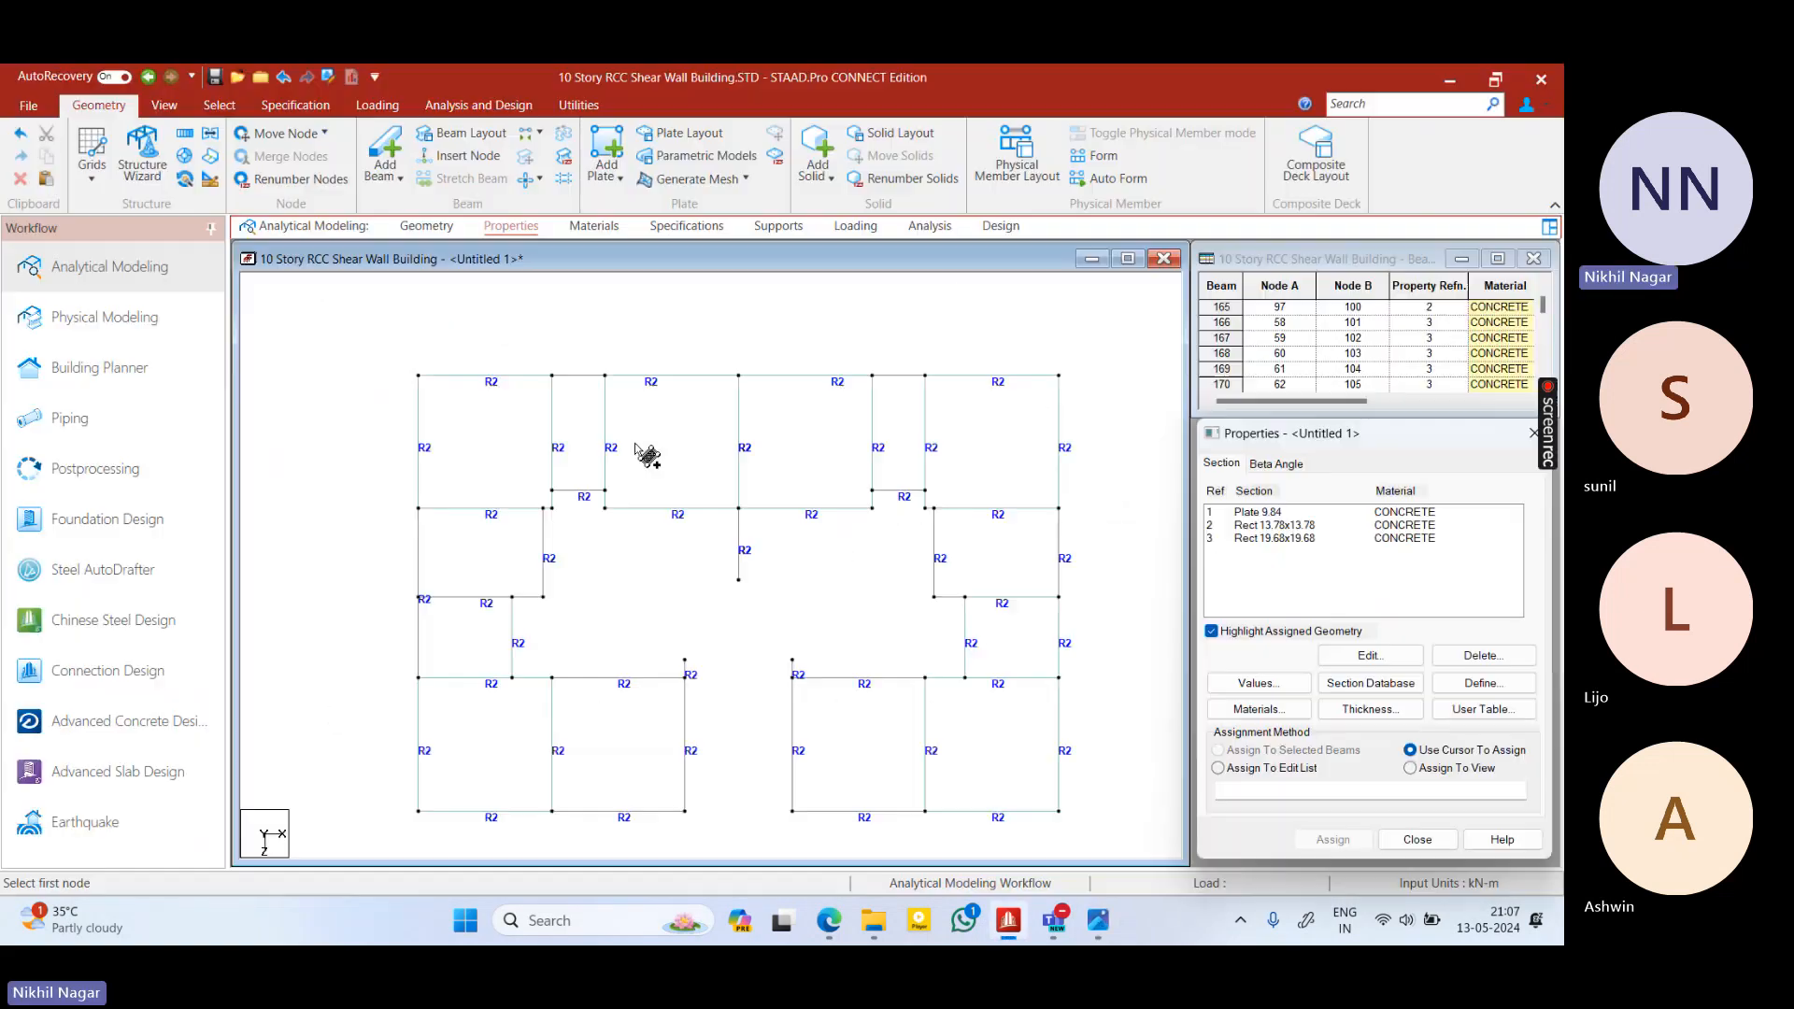
left_click(553, 375)
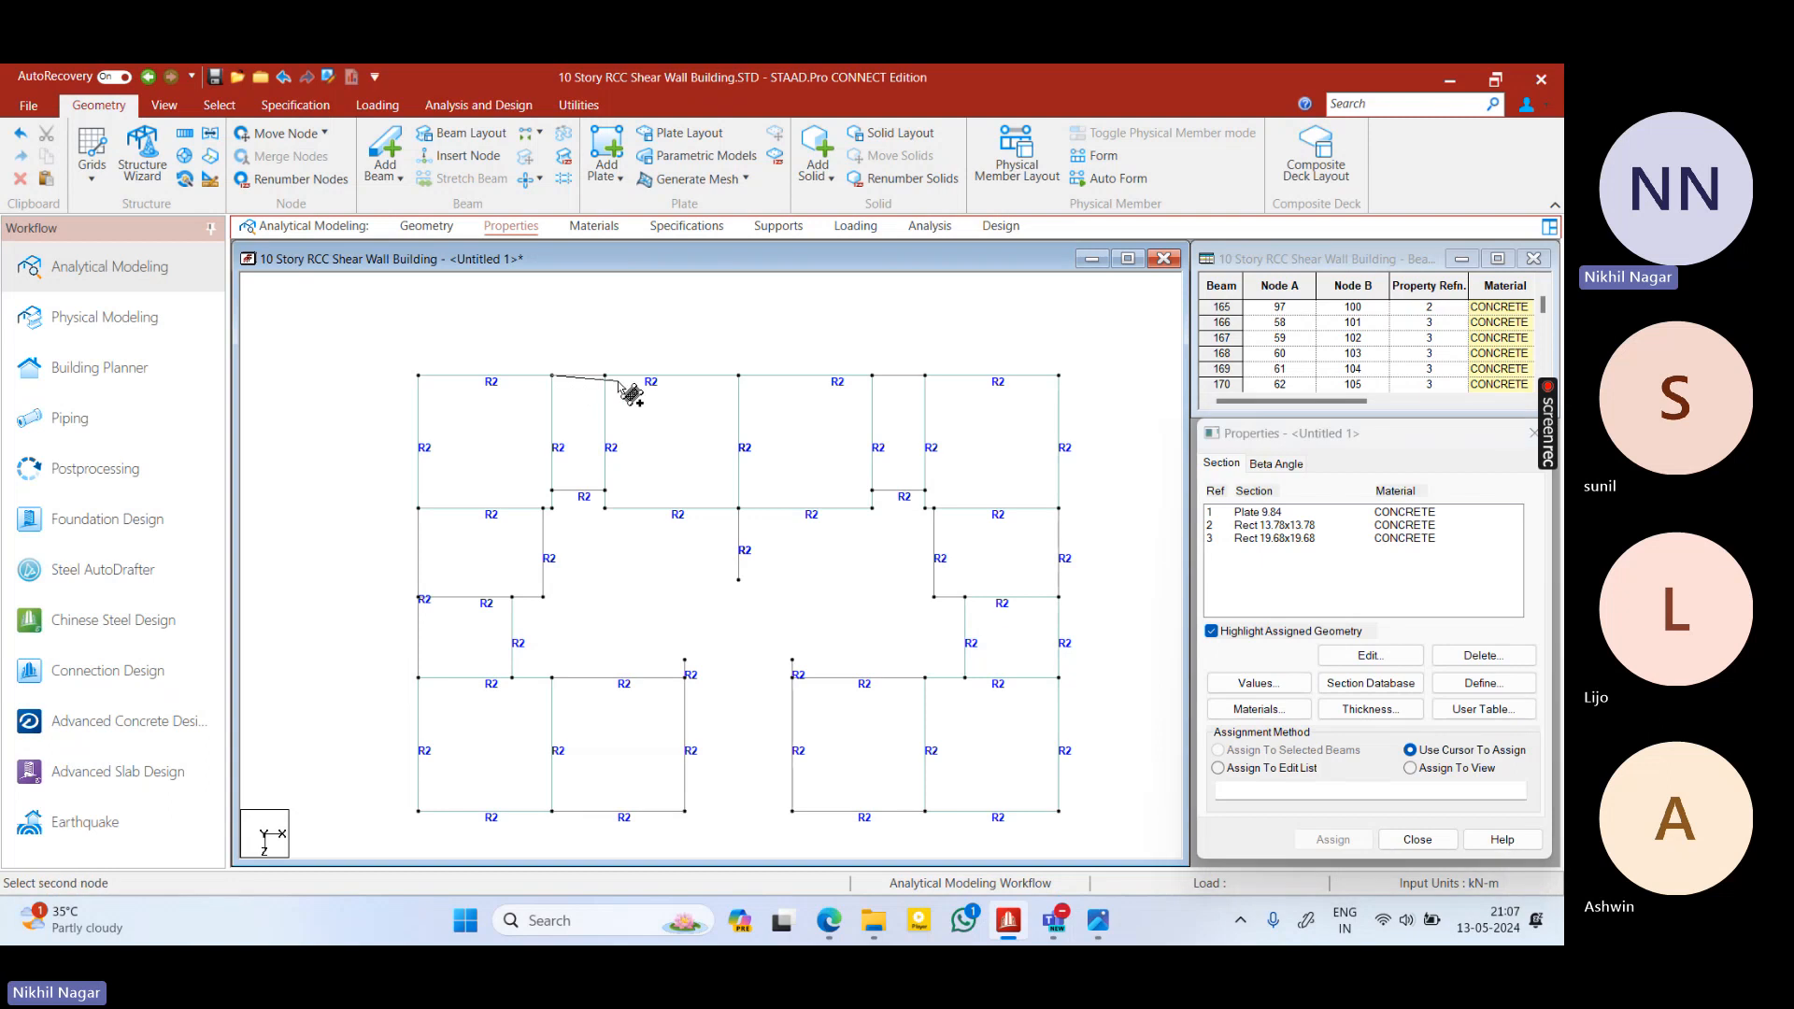
left_click(606, 374)
left_click(606, 490)
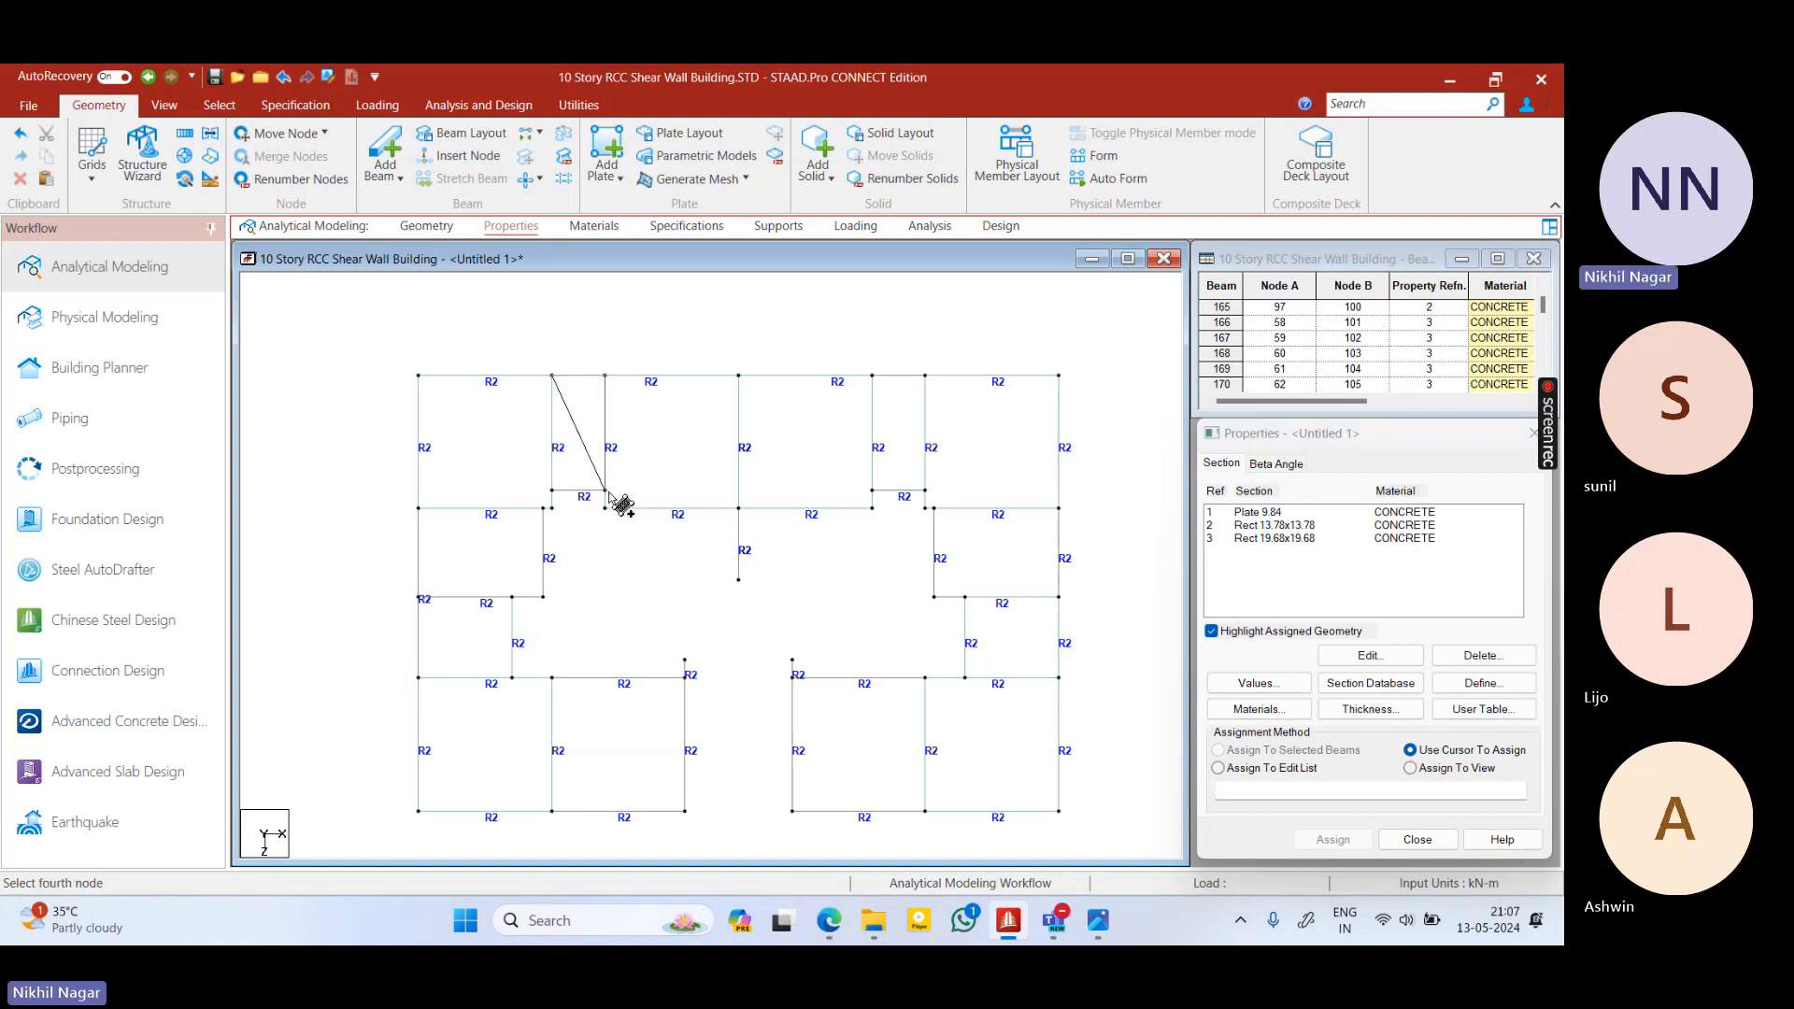
left_click(552, 490)
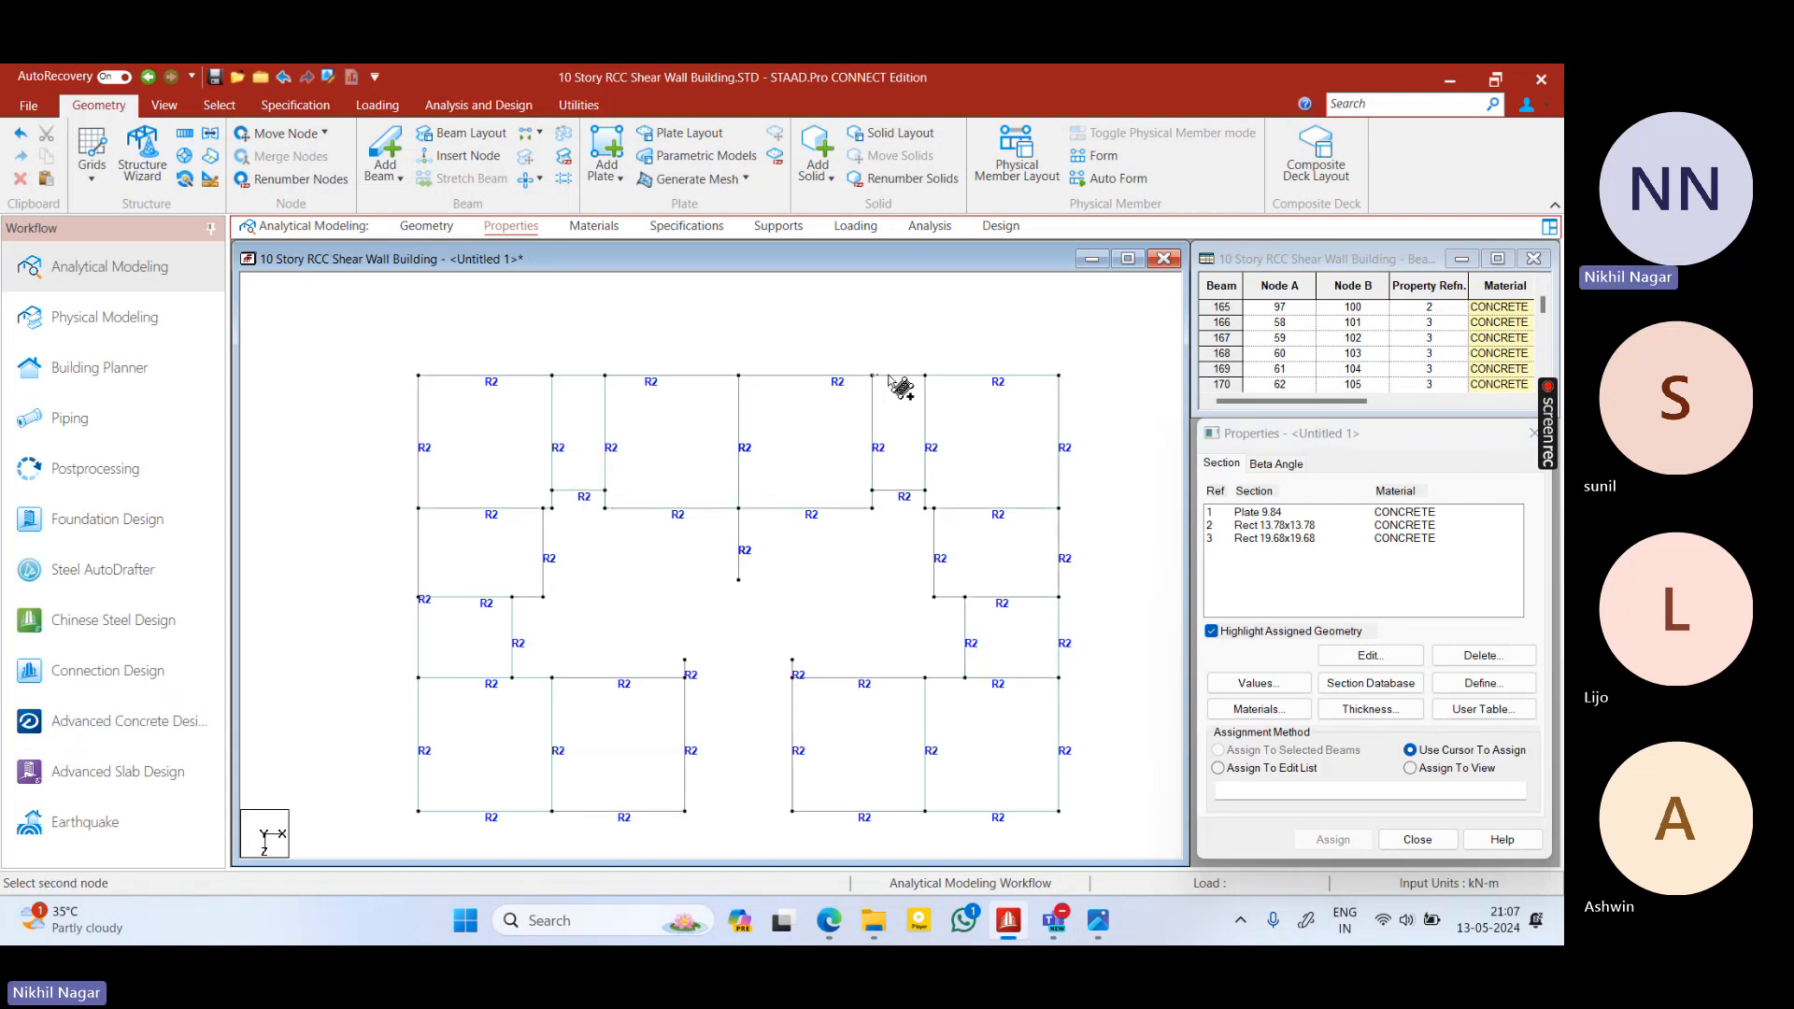
left_click(925, 375)
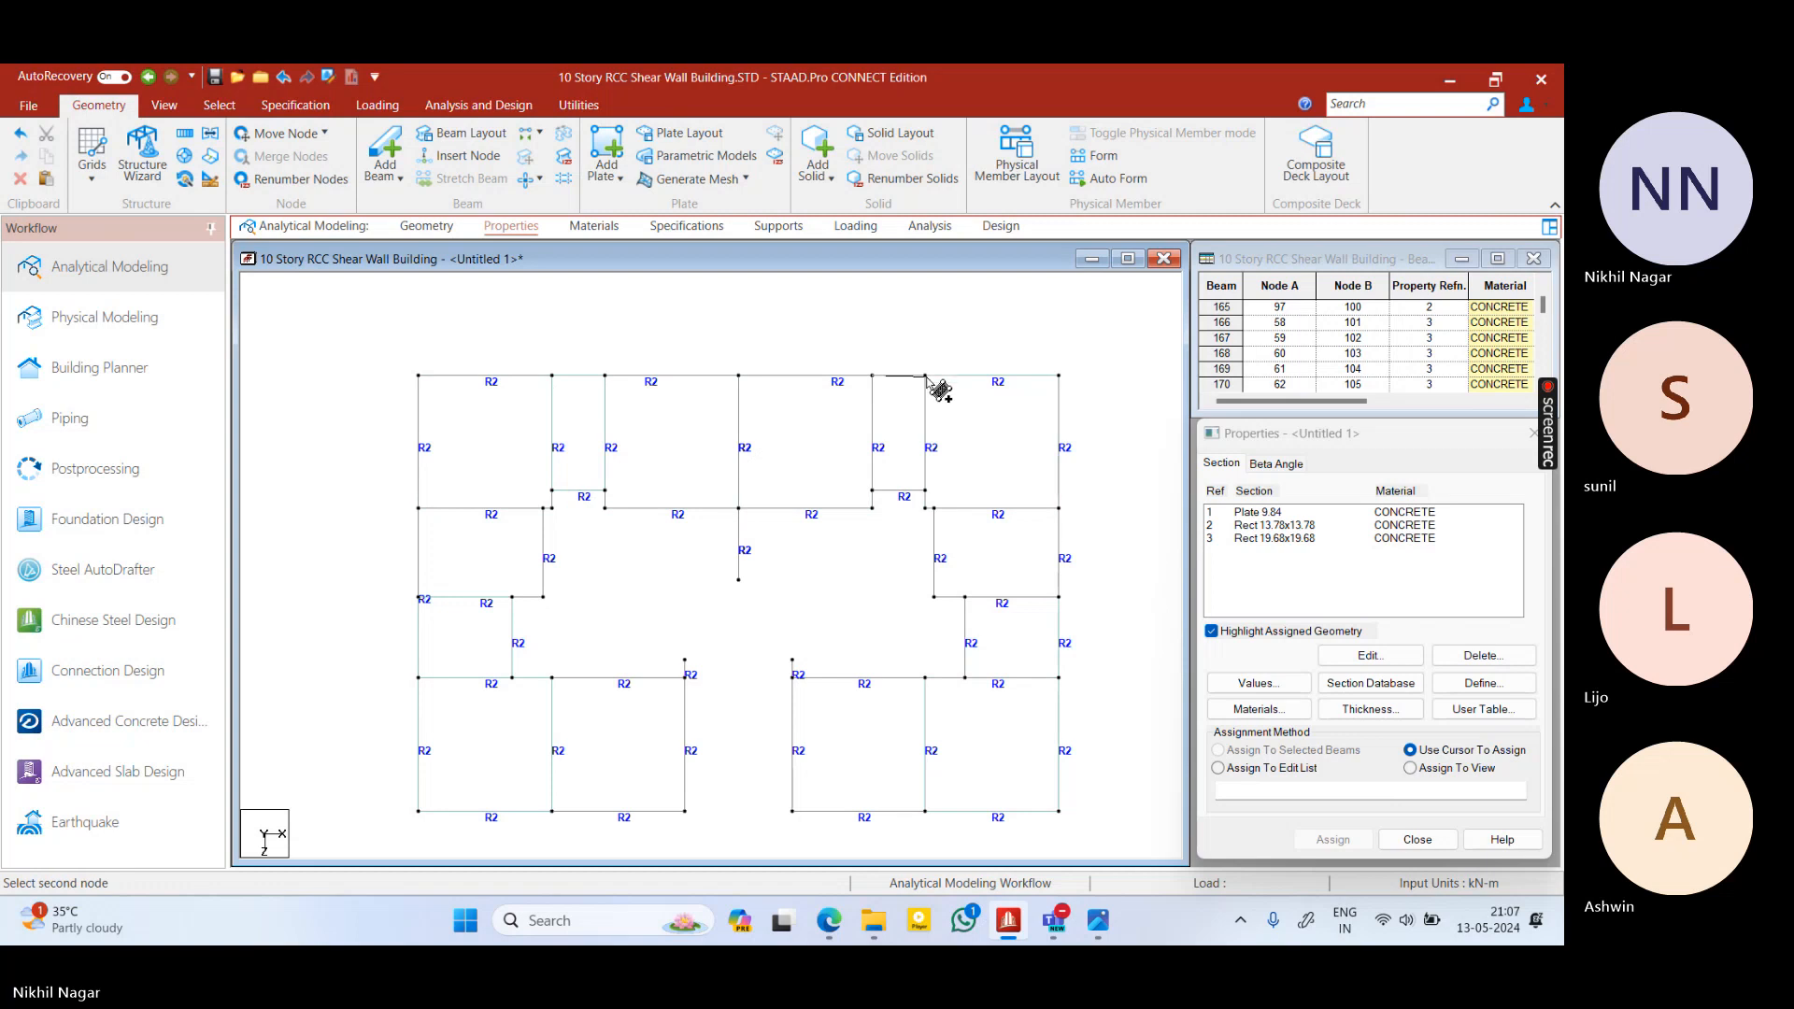
left_click(925, 490)
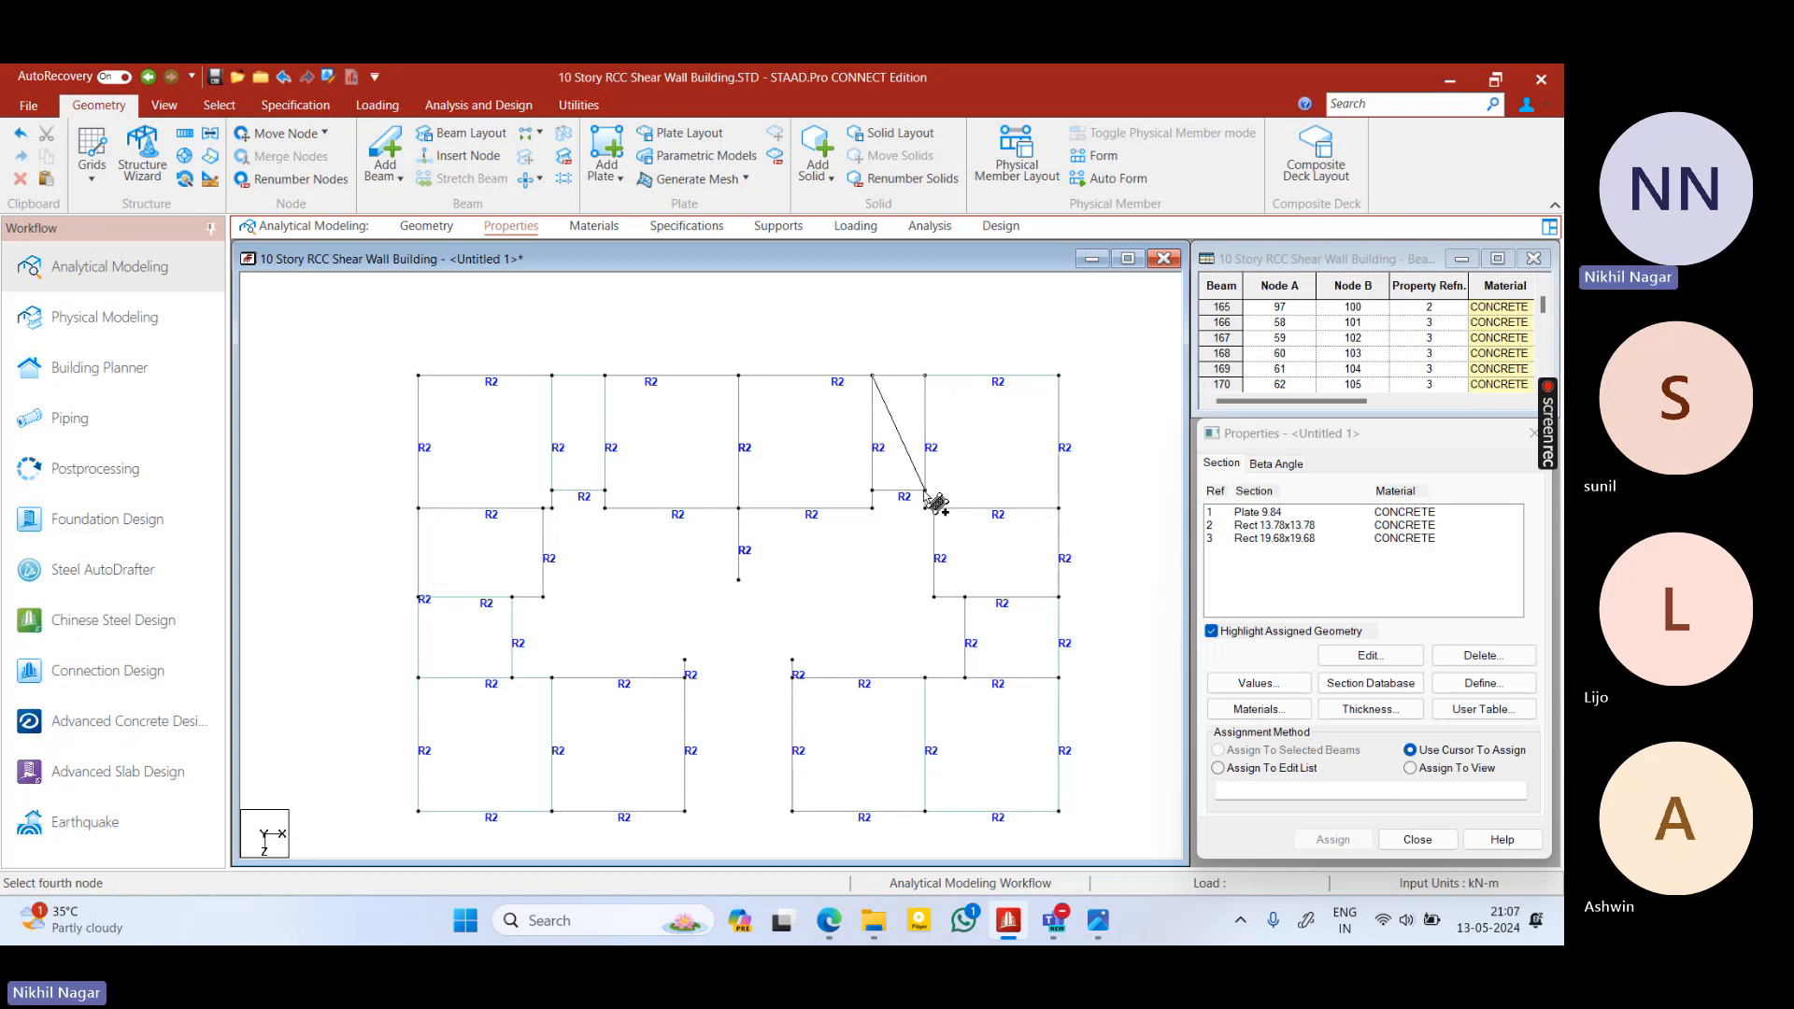
left_click(876, 492)
Open a 3D rendering of the floor and inspect the bedroom and toilet plates from above
right_click(872, 592)
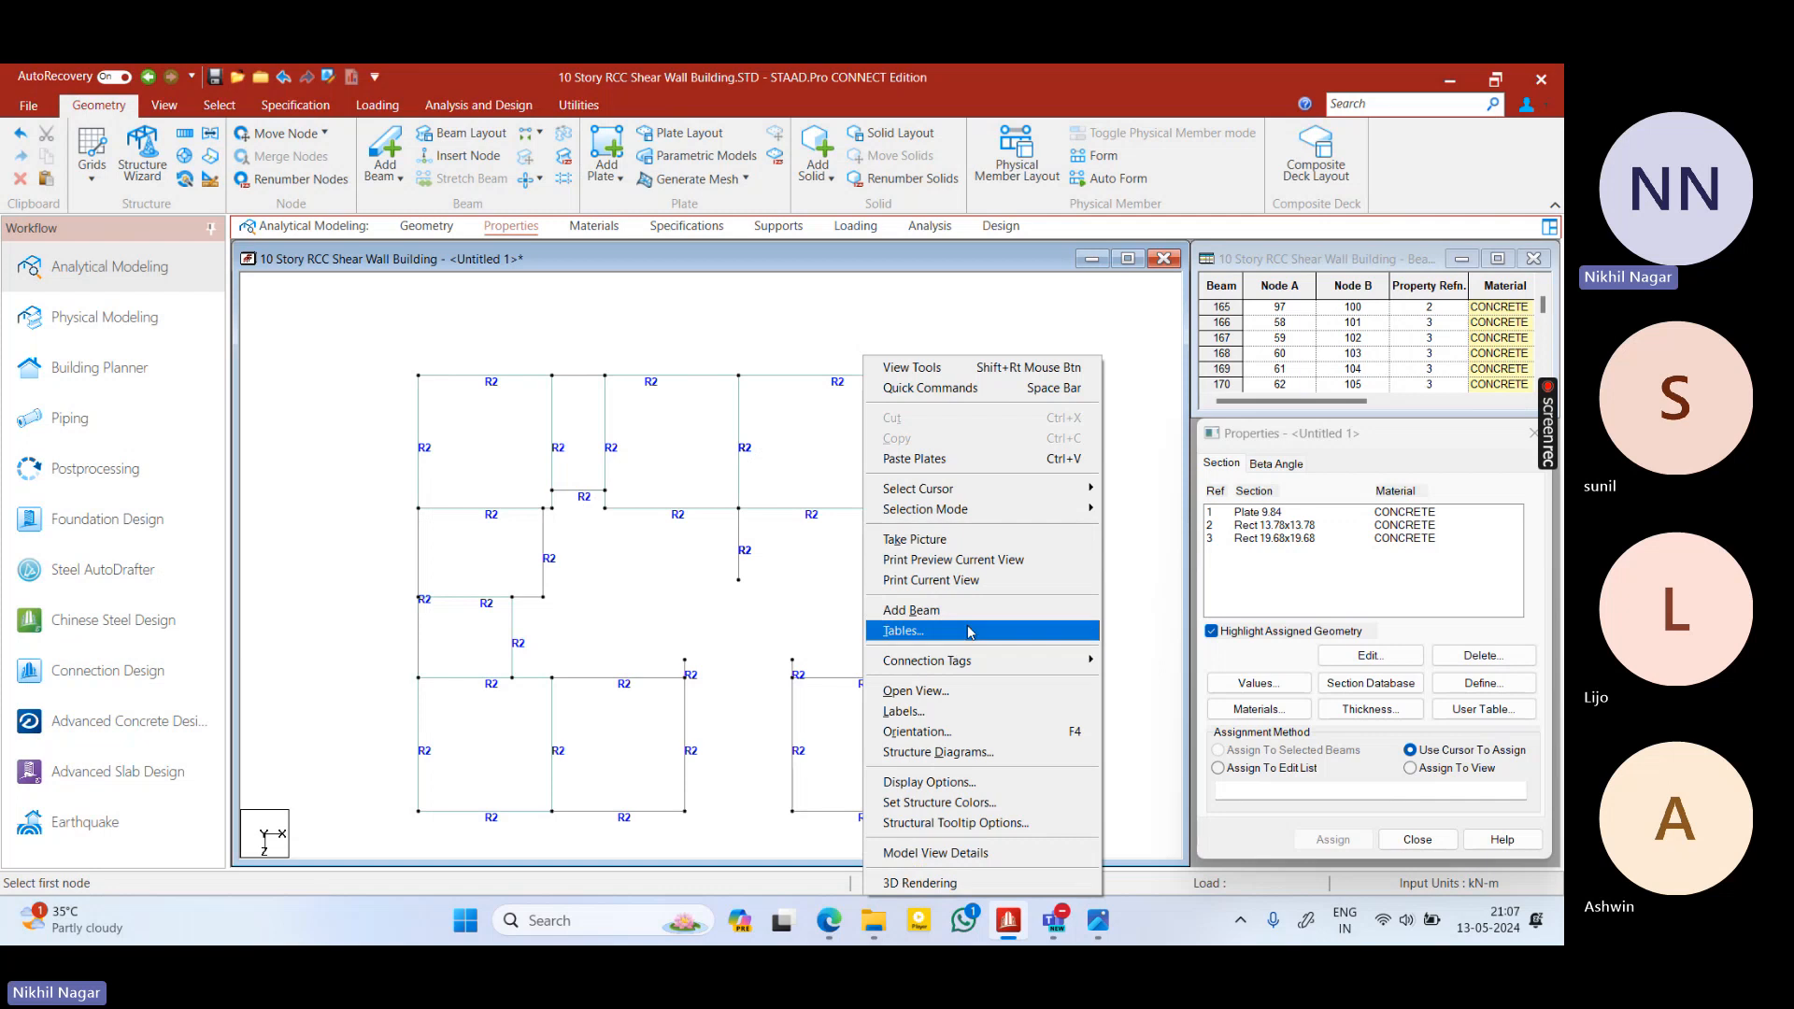
left_click(965, 882)
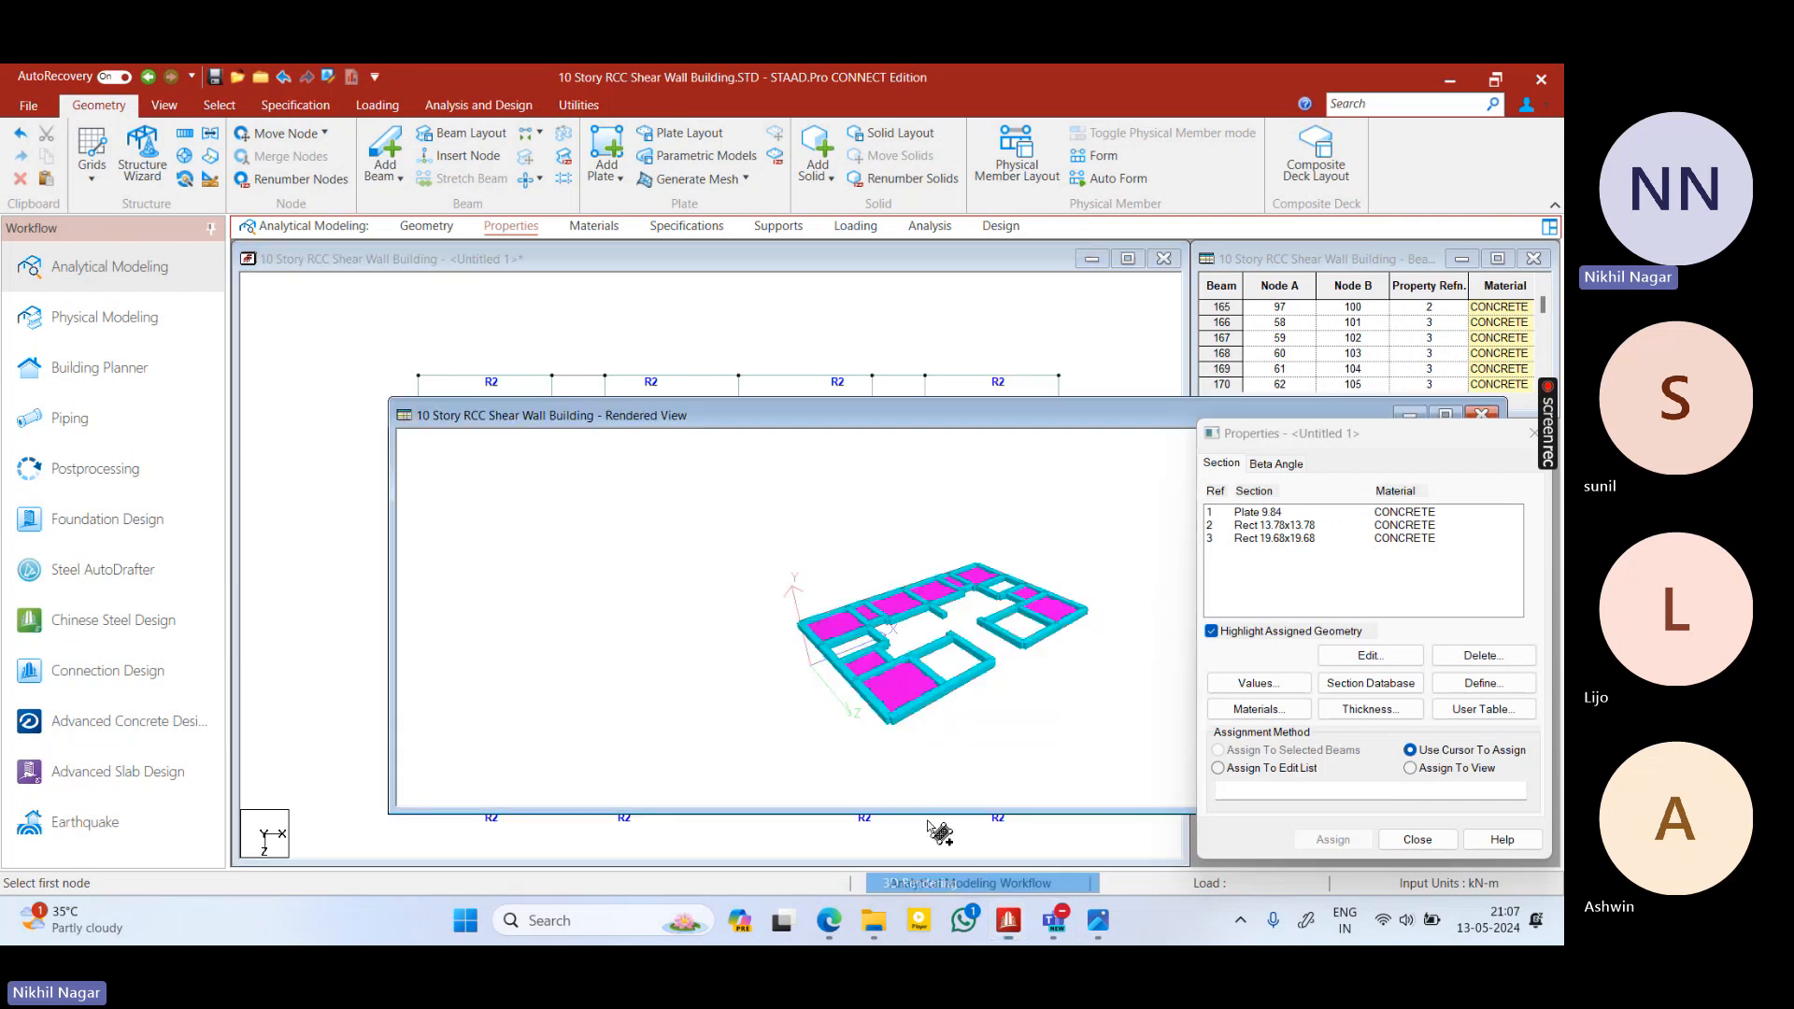
left_click_drag(984, 661, 952, 558)
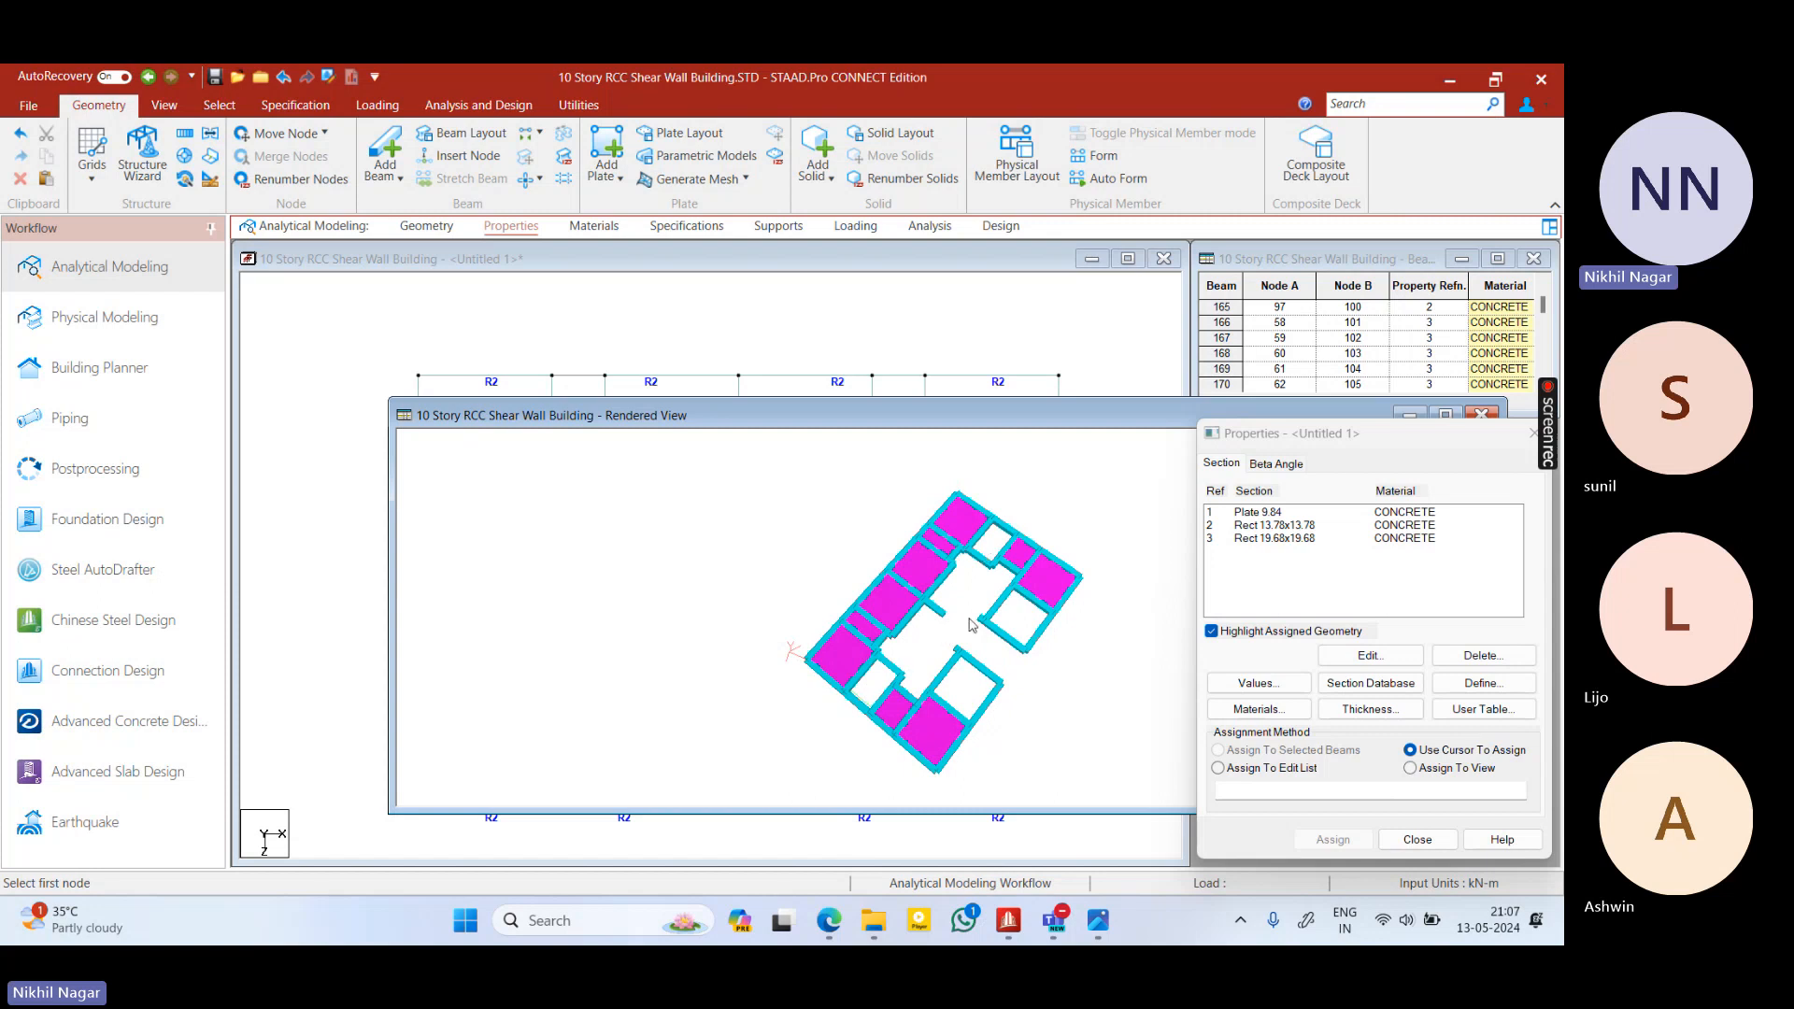
Close the rendering, view the floor plan image, and compare the IS 875 Part 2 loads for dwelling houses and hotels or hostels
left_click(1480, 413)
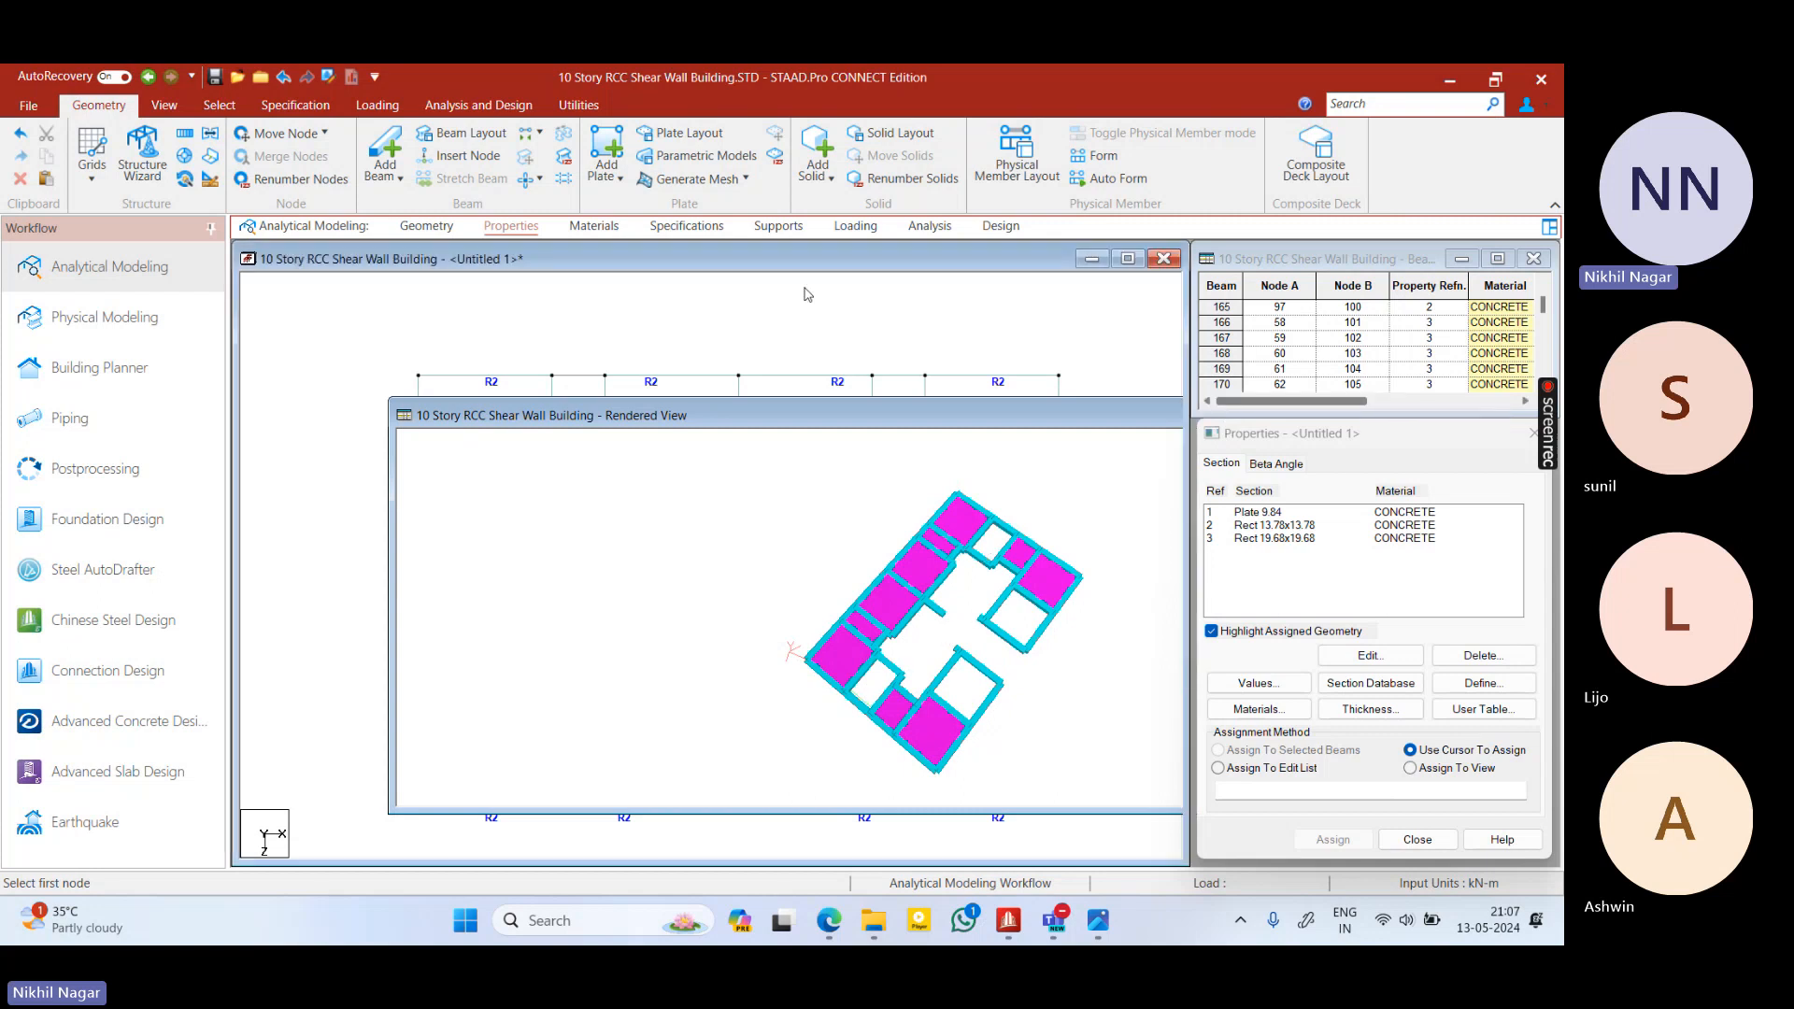
key("alt+Tab")
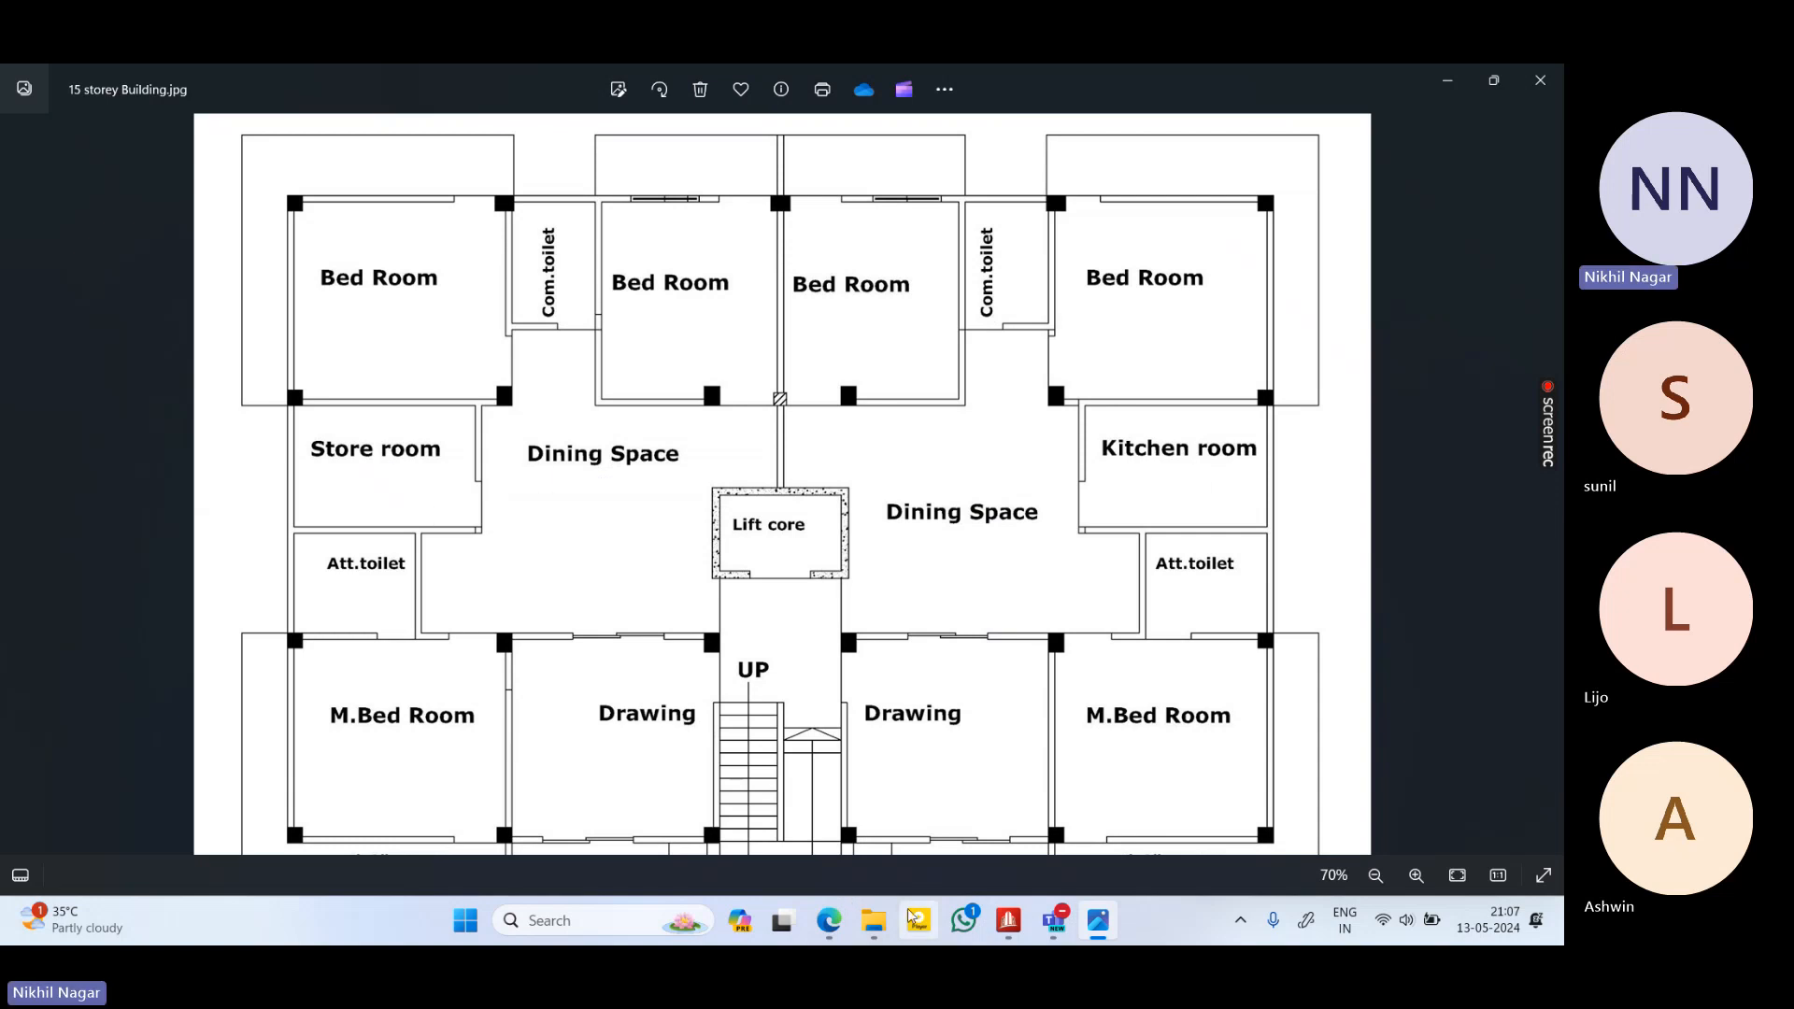
left_click(829, 920)
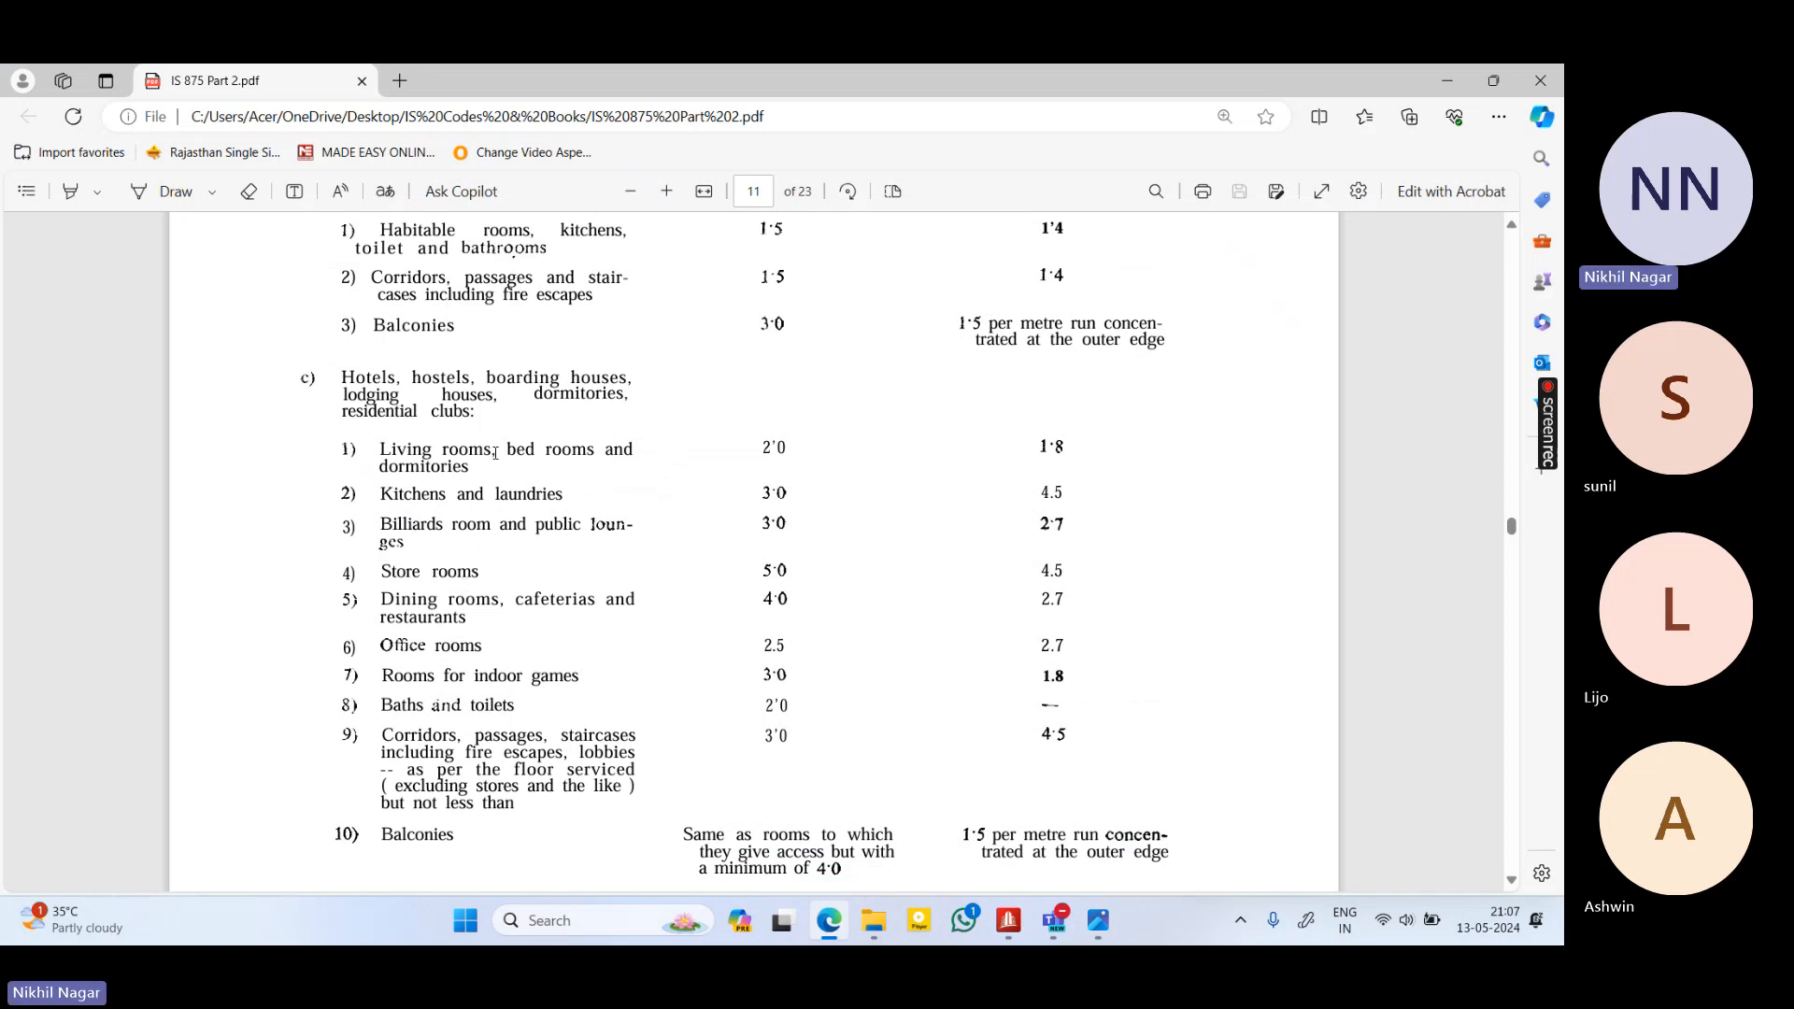
triple_click(464, 471)
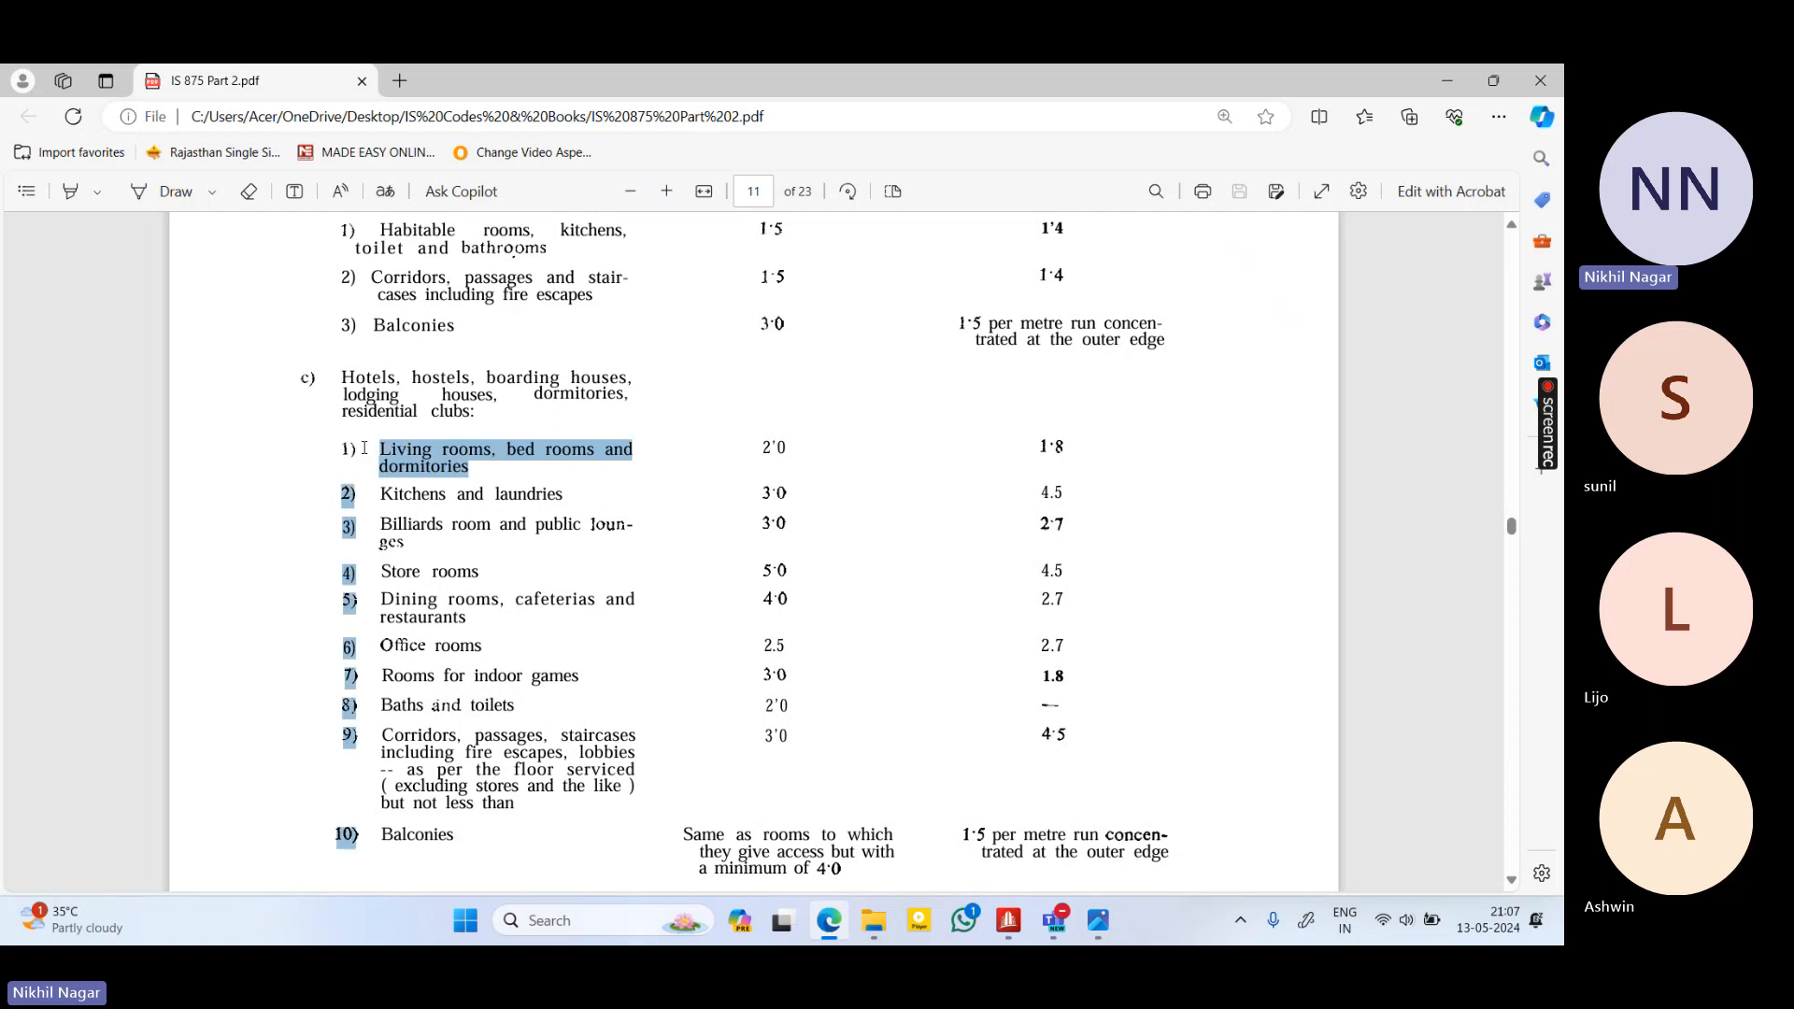
left_click(501, 605)
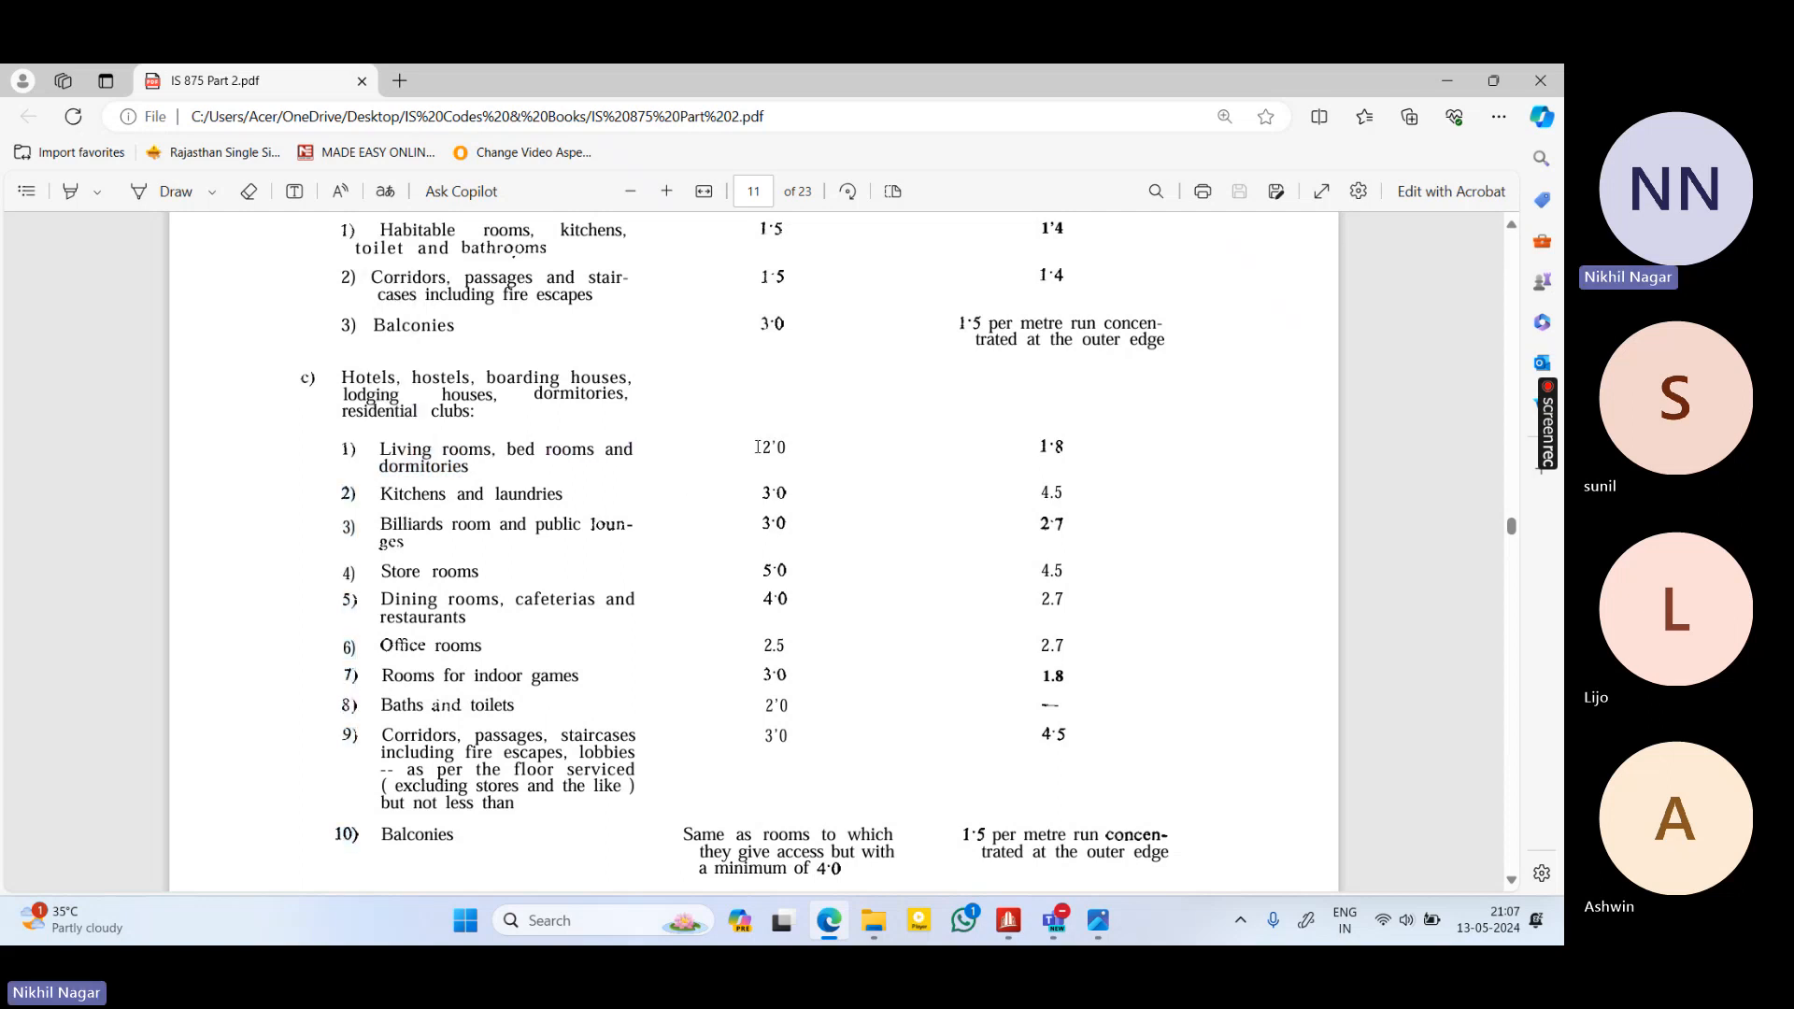
scroll(568, 728, "up", 3)
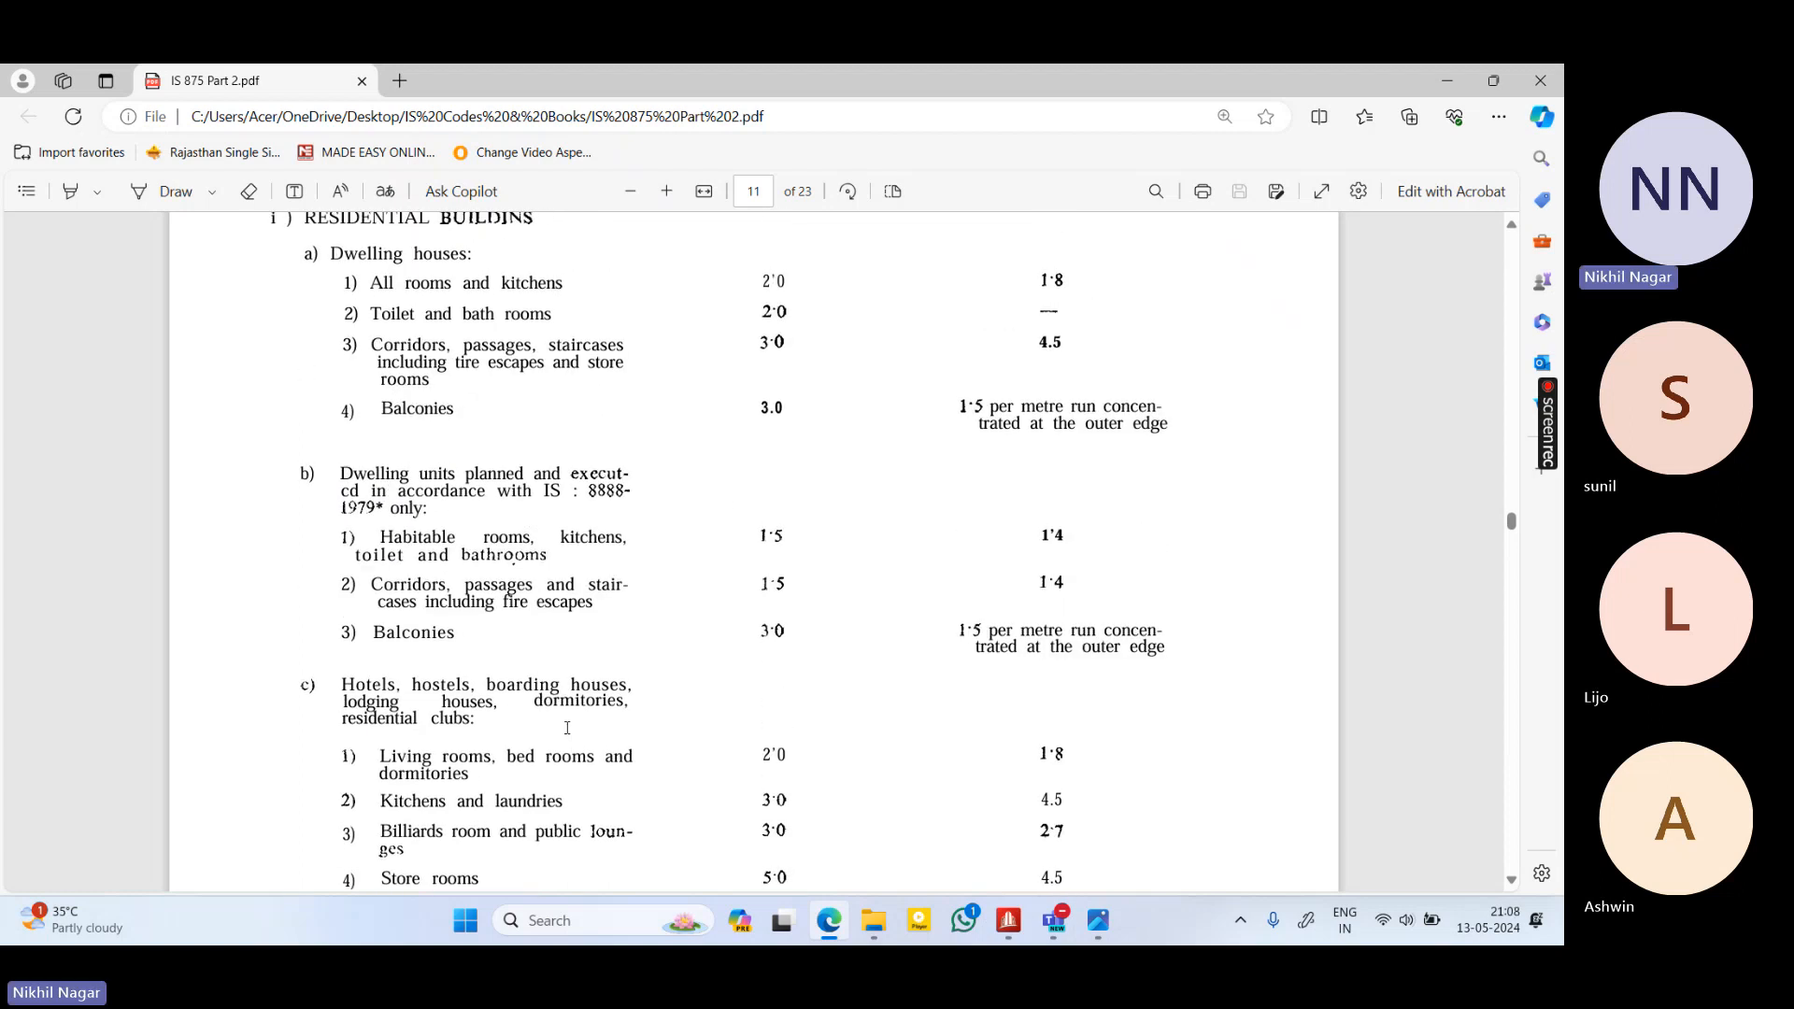
scroll(567, 728, "up", 3)
scroll(567, 728, "down", 4)
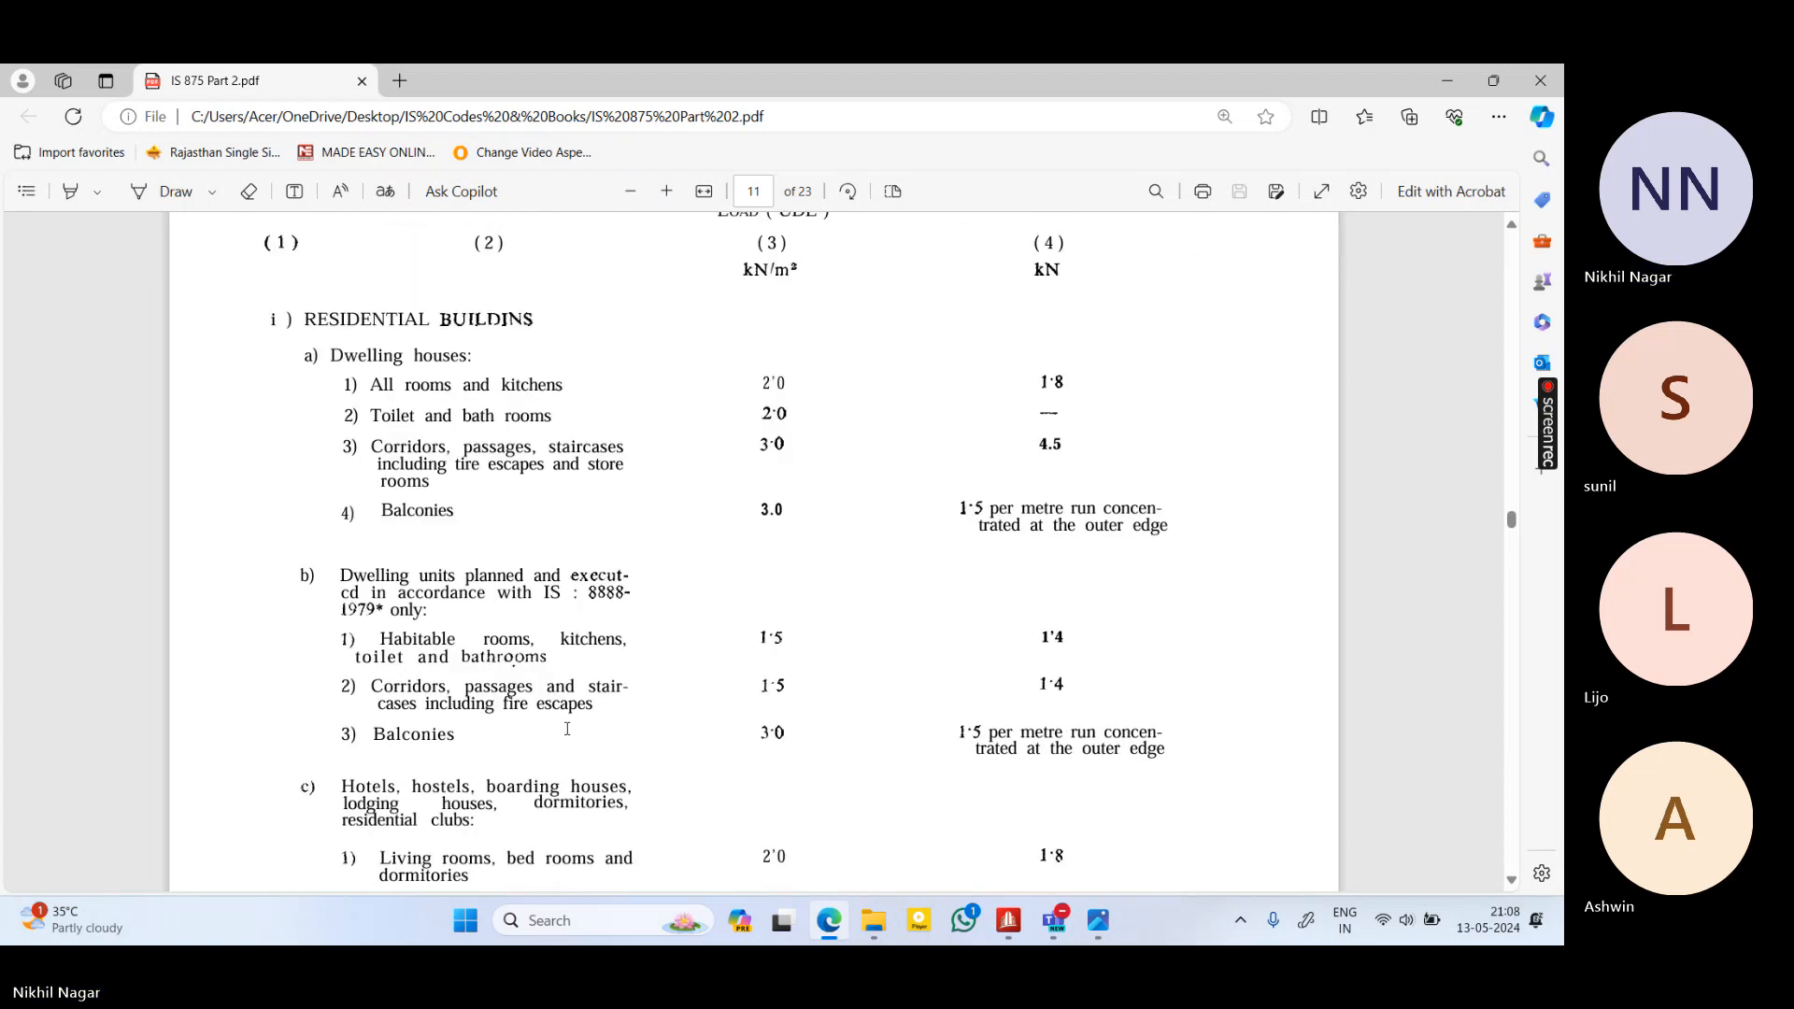
scroll(568, 729, "down", 5)
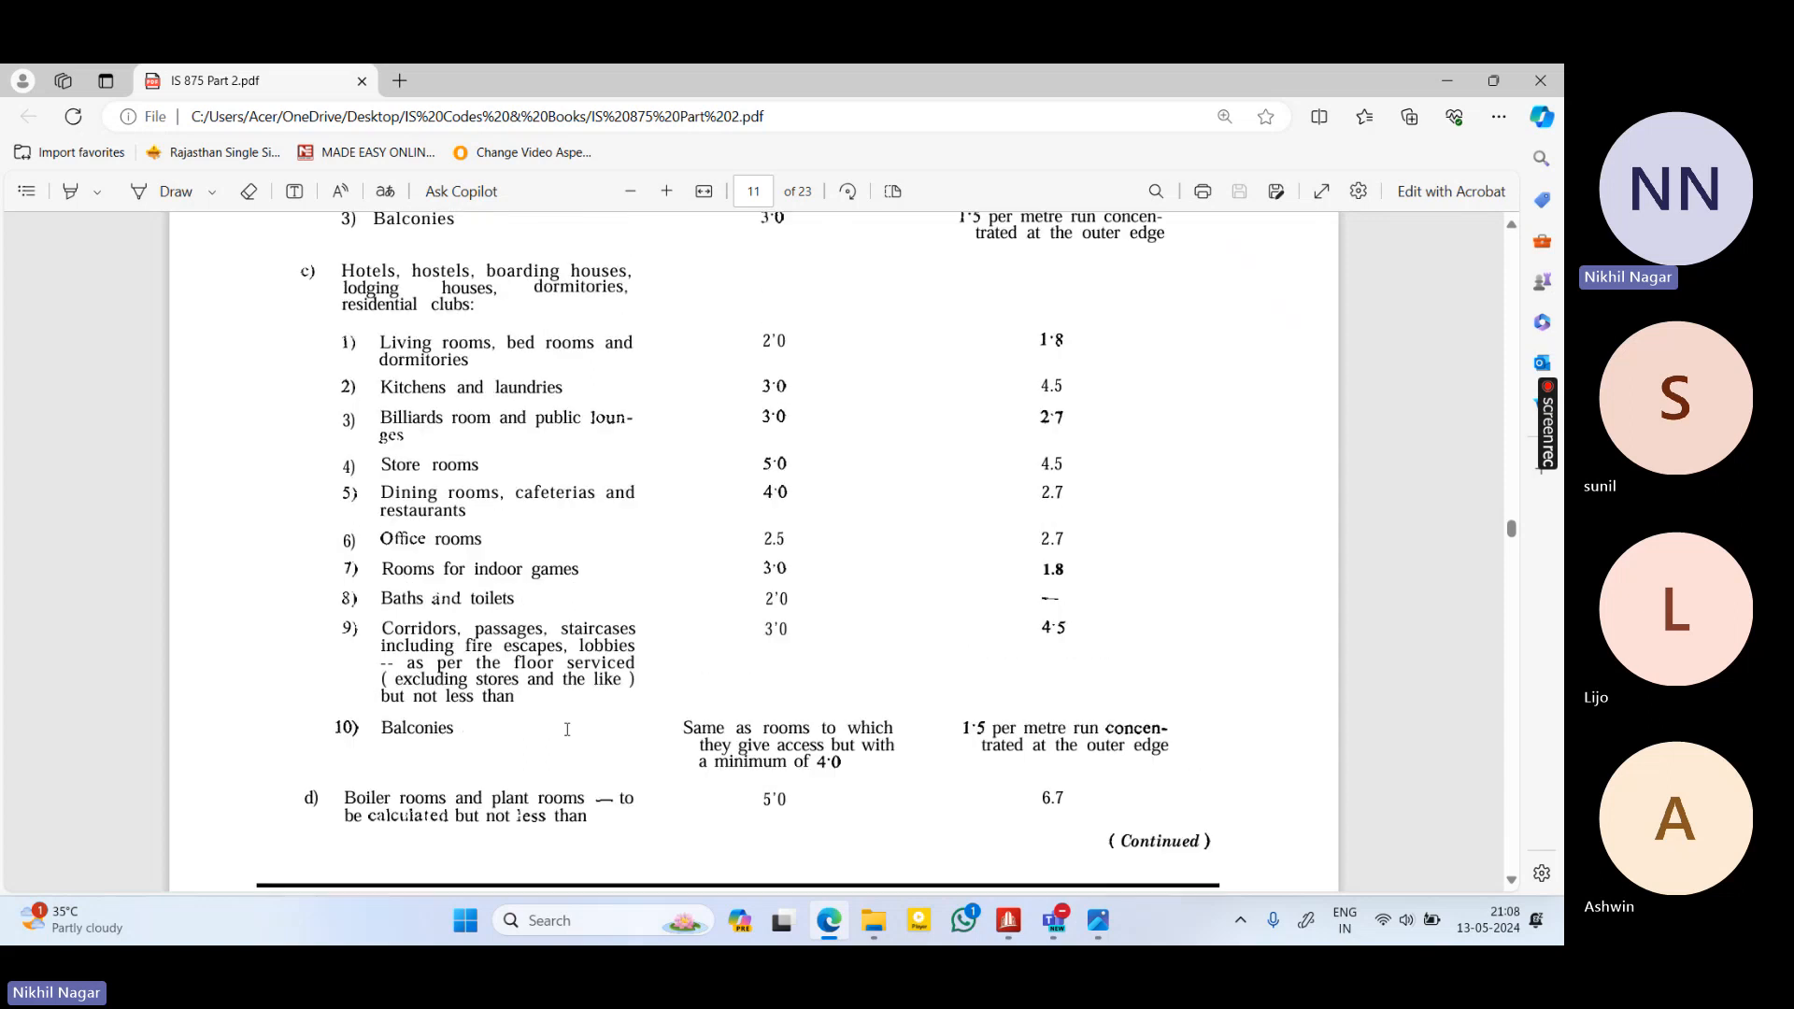
scroll(591, 732, "up", 2)
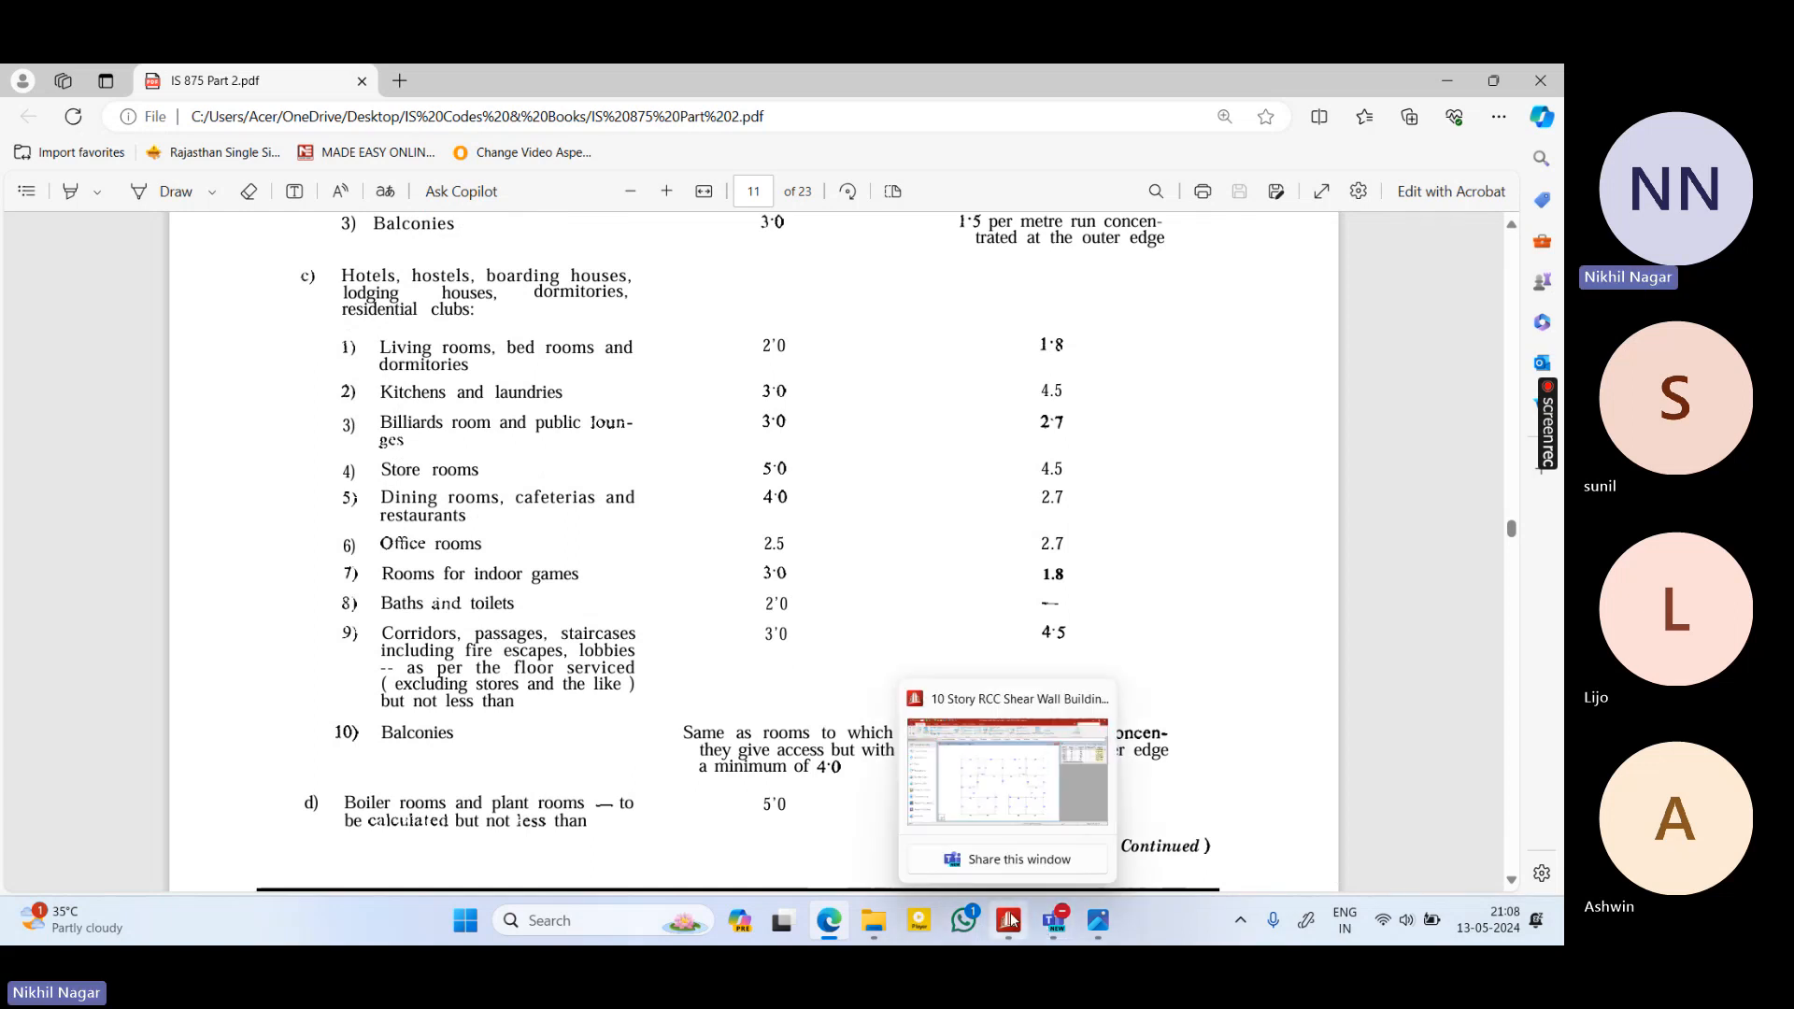
Return to STAAD.Pro and inspect a 3D rendering of the floor from above for bays without plates
mouse_move(1010, 924)
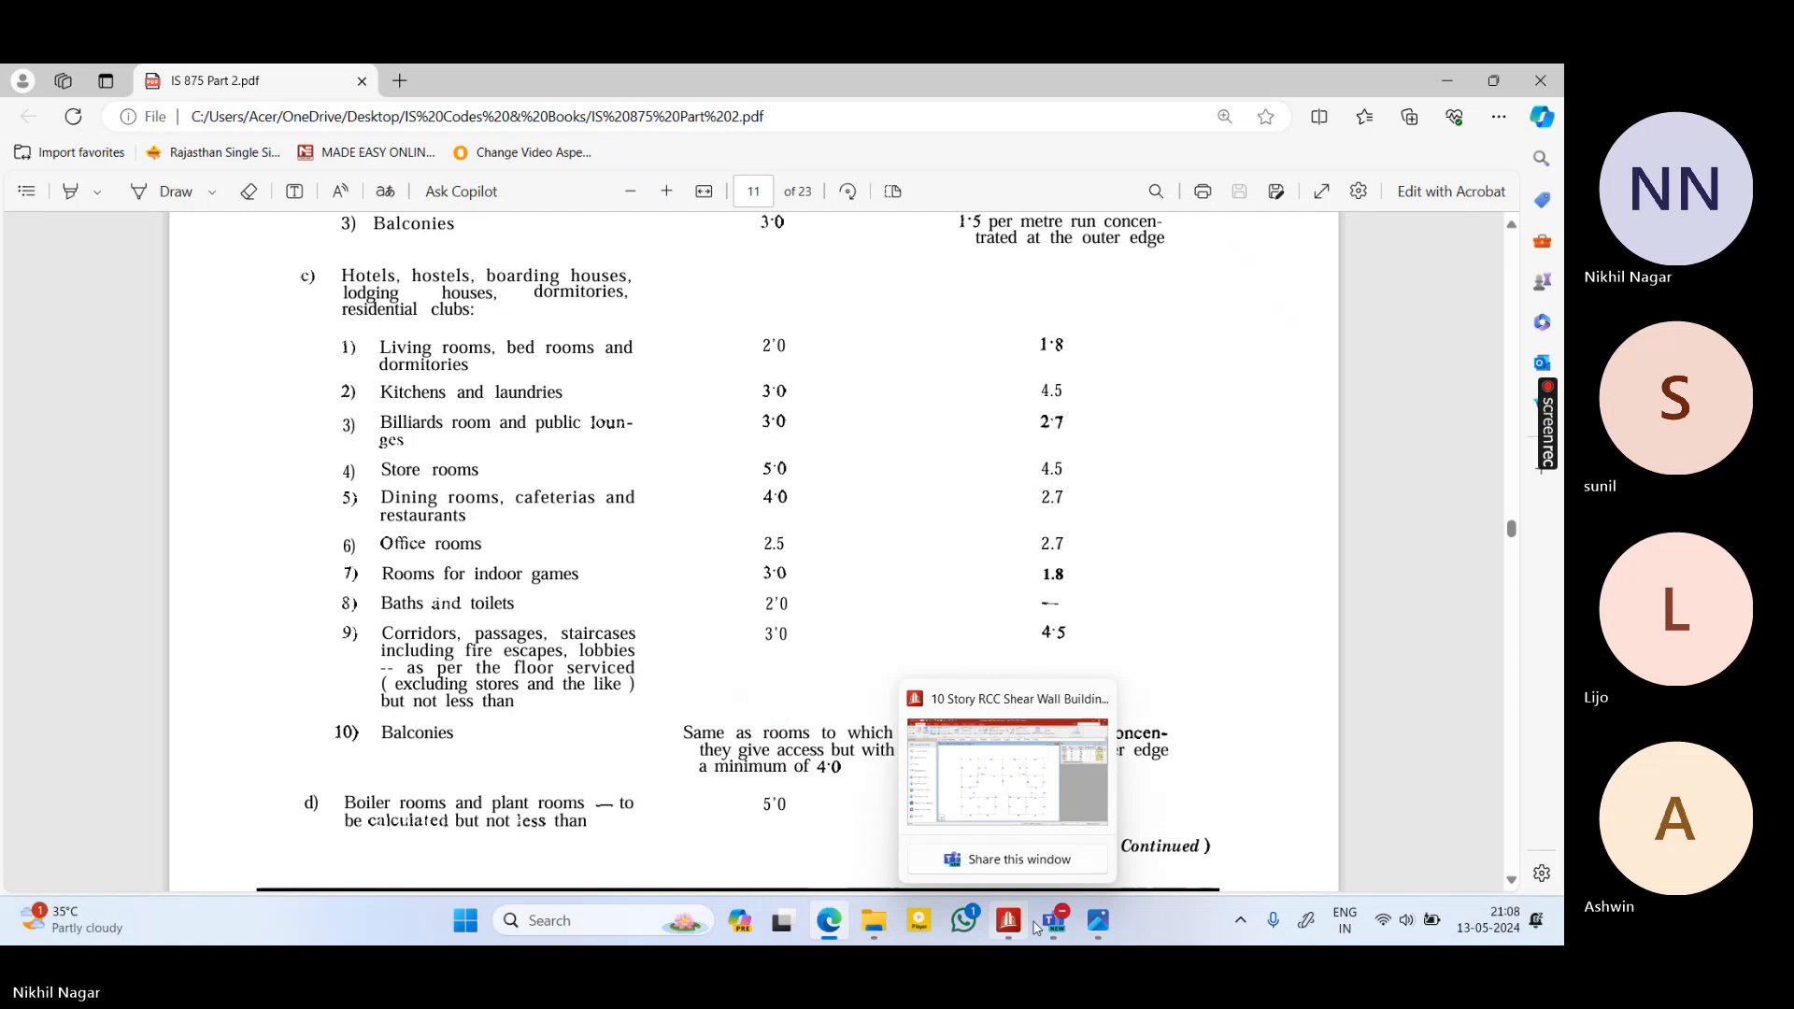
left_click(1024, 923)
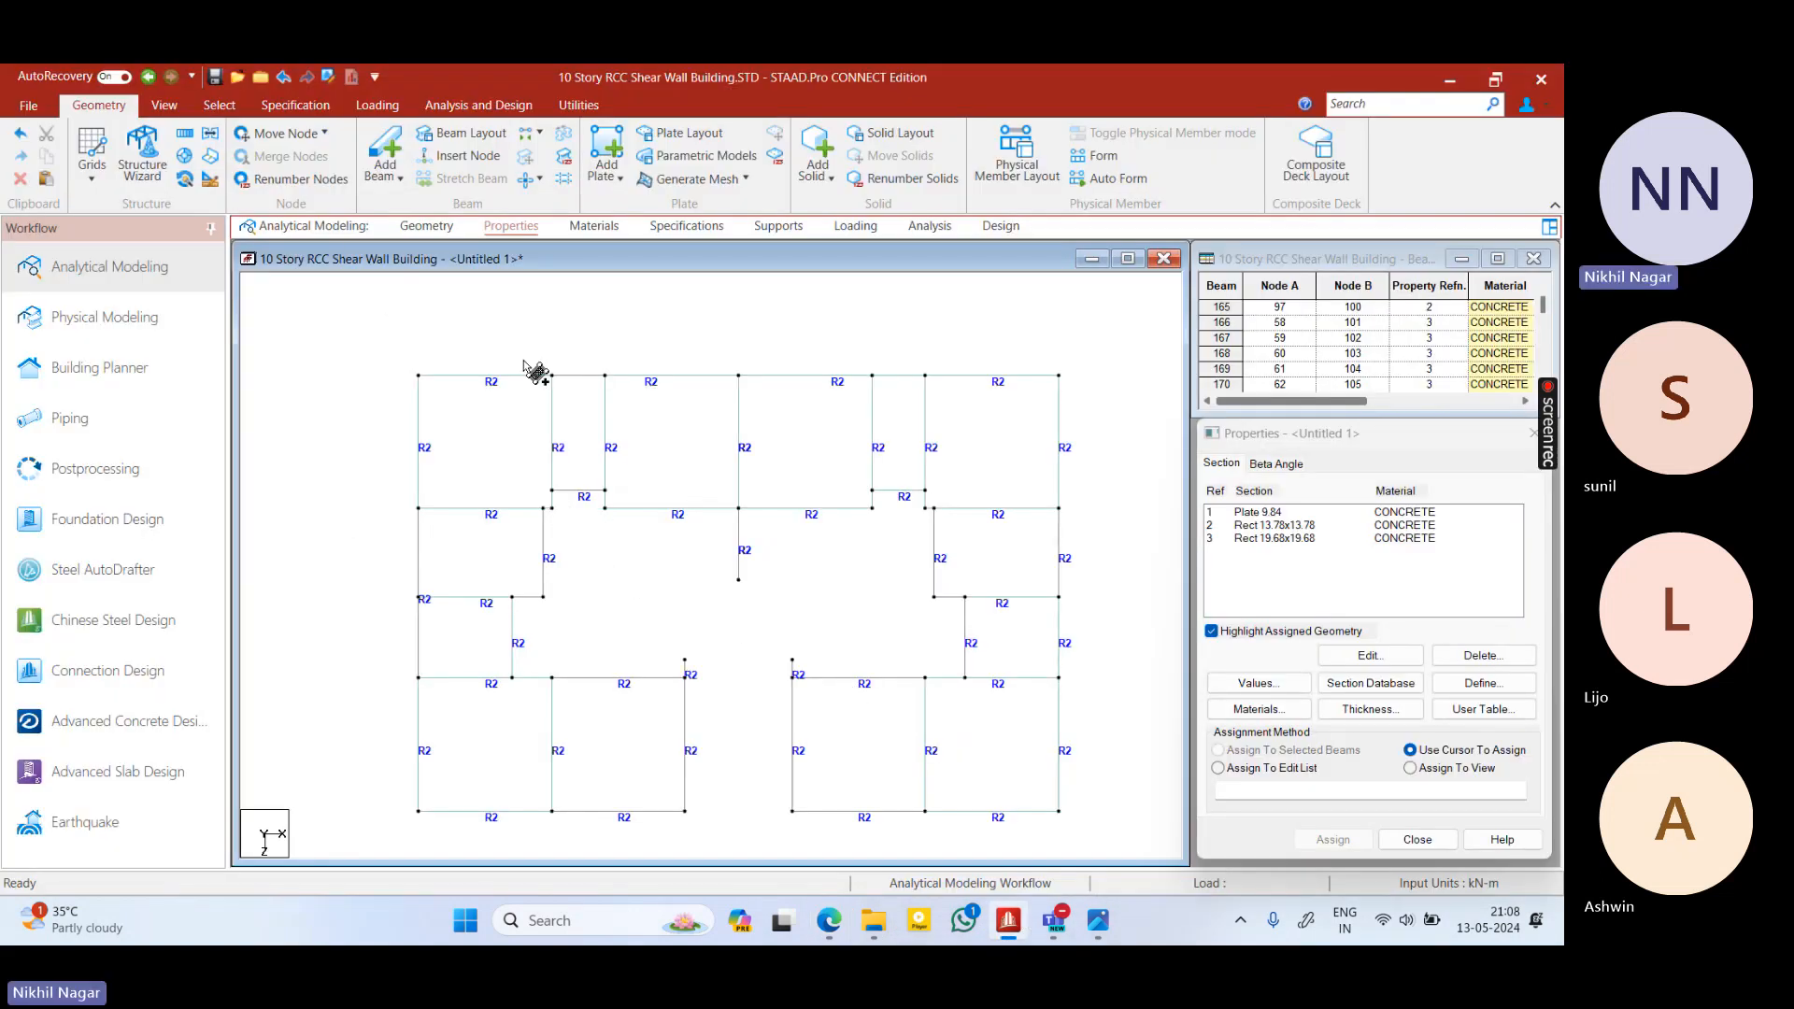
scroll(573, 477, "up", 2)
right_click(738, 577)
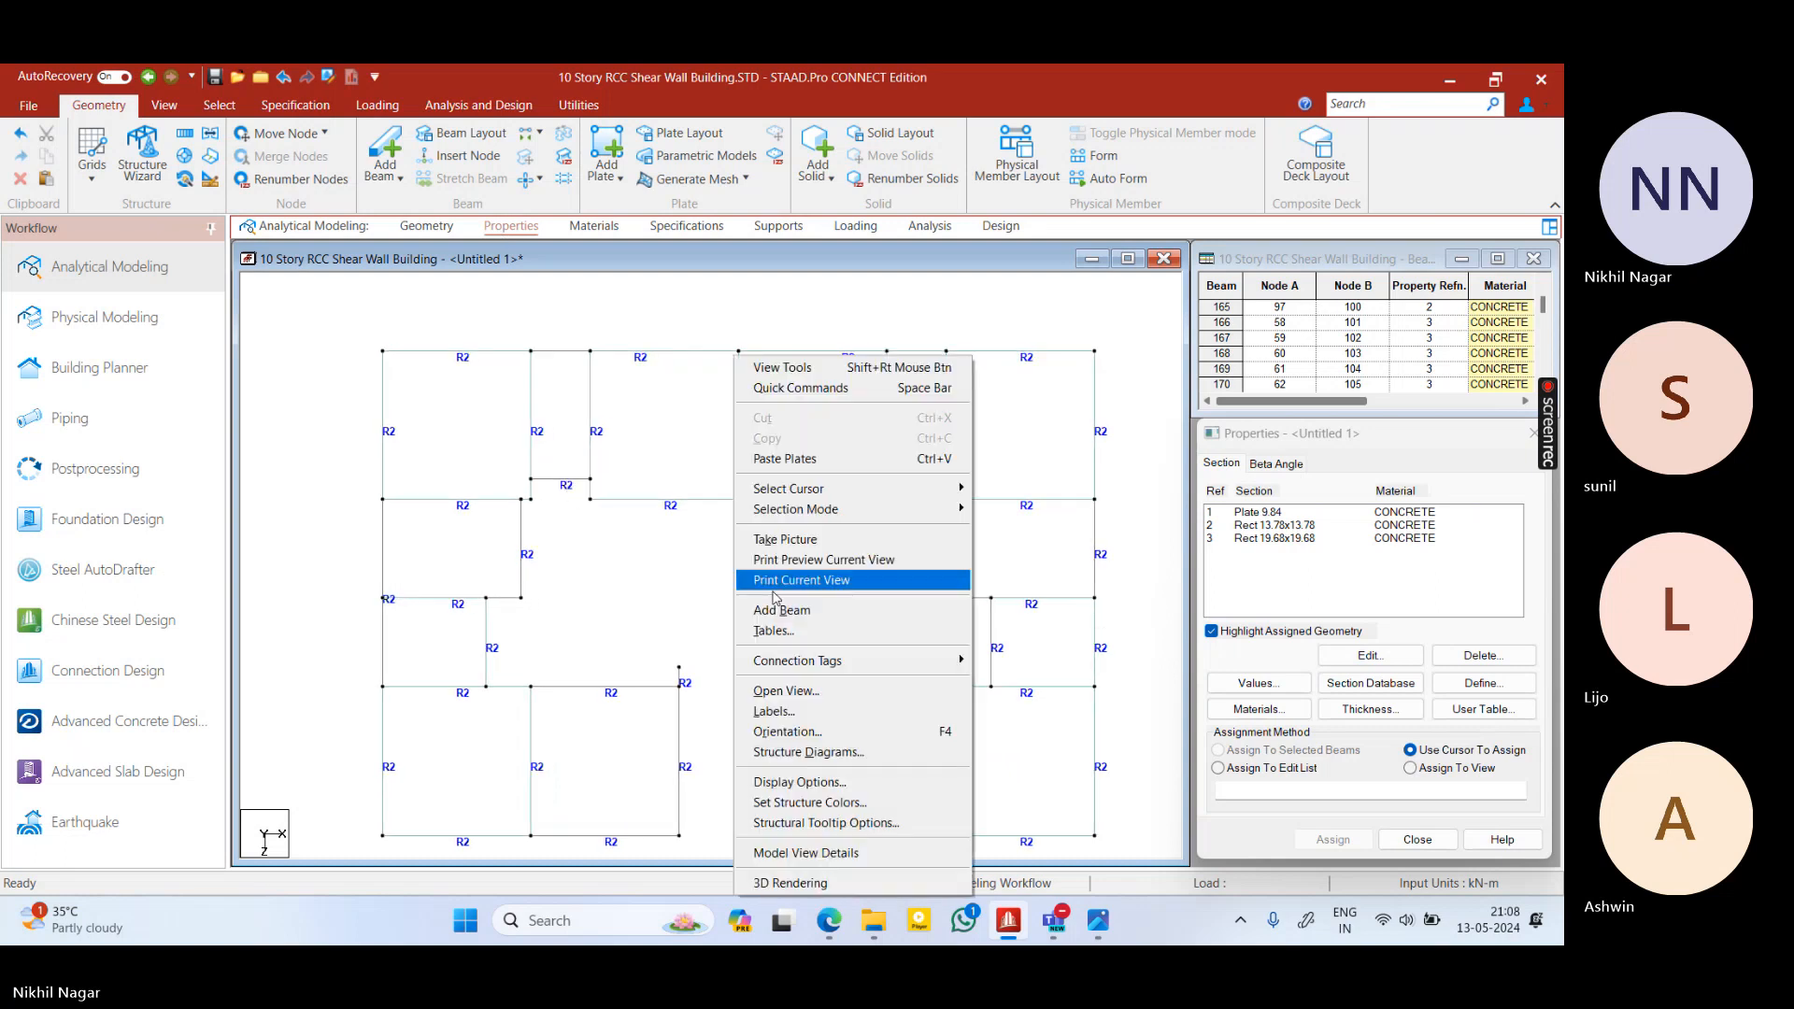
left_click(790, 883)
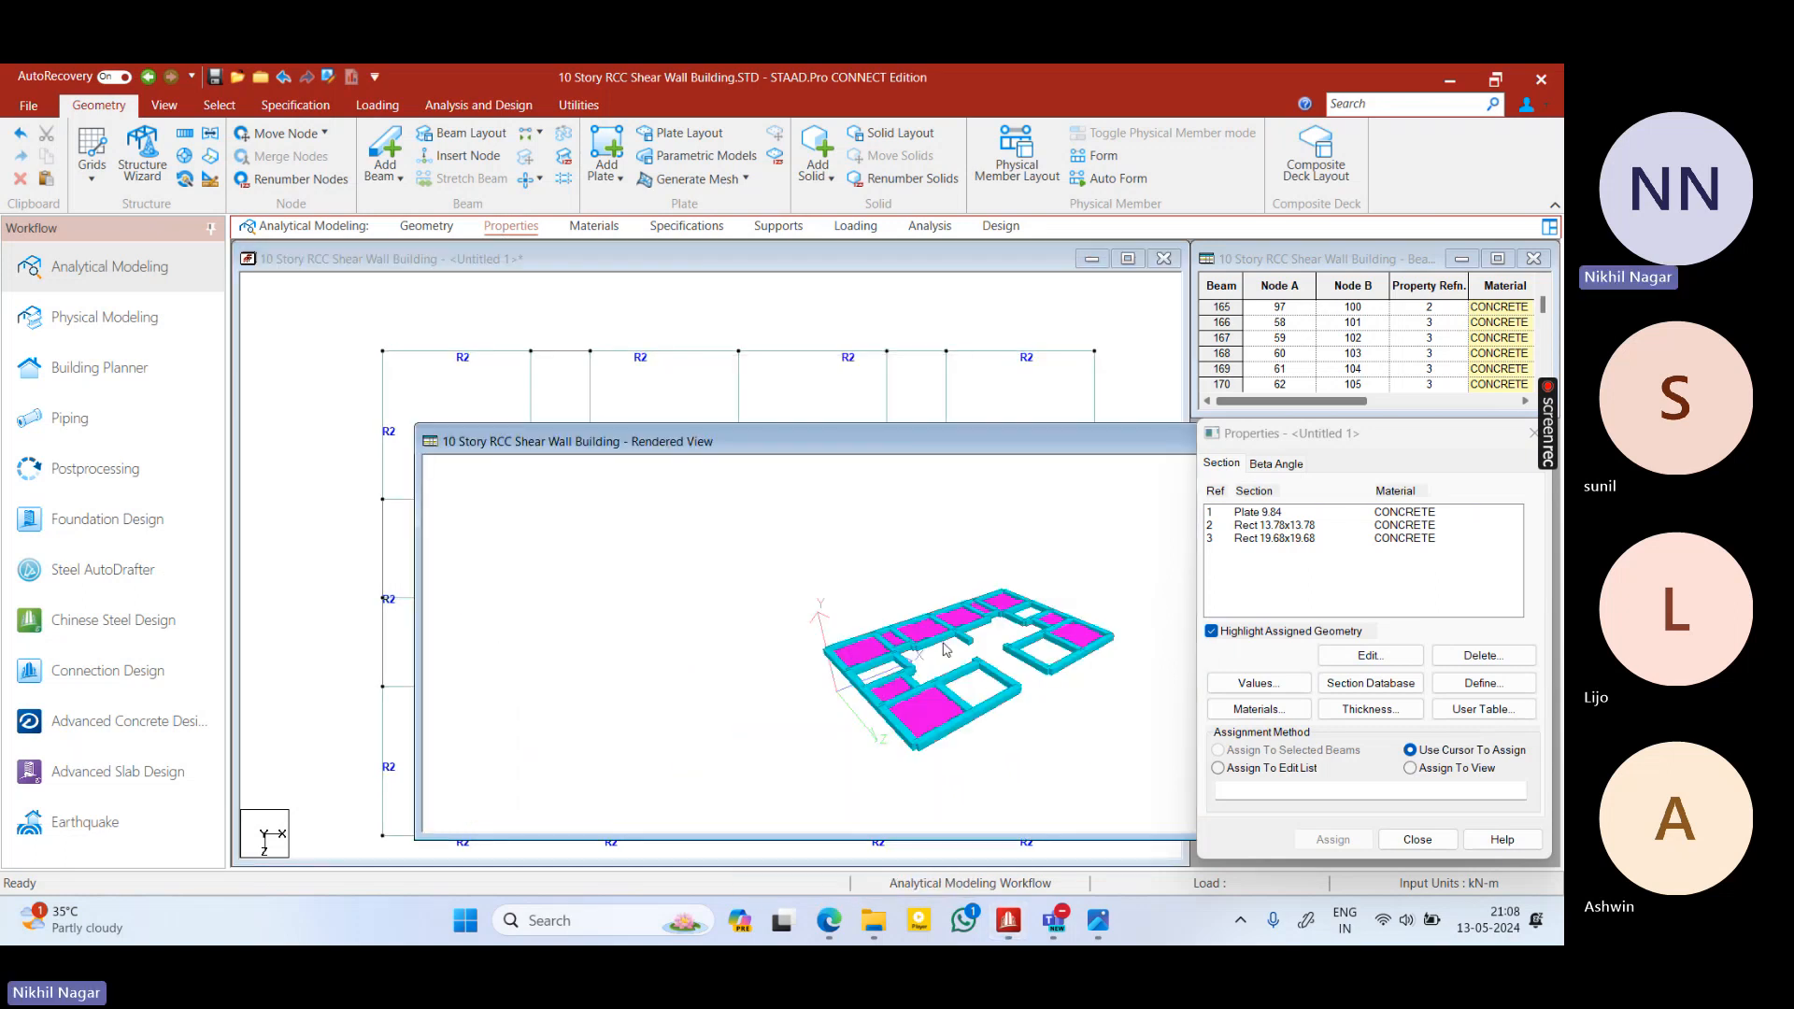
left_click_drag(946, 649, 921, 680)
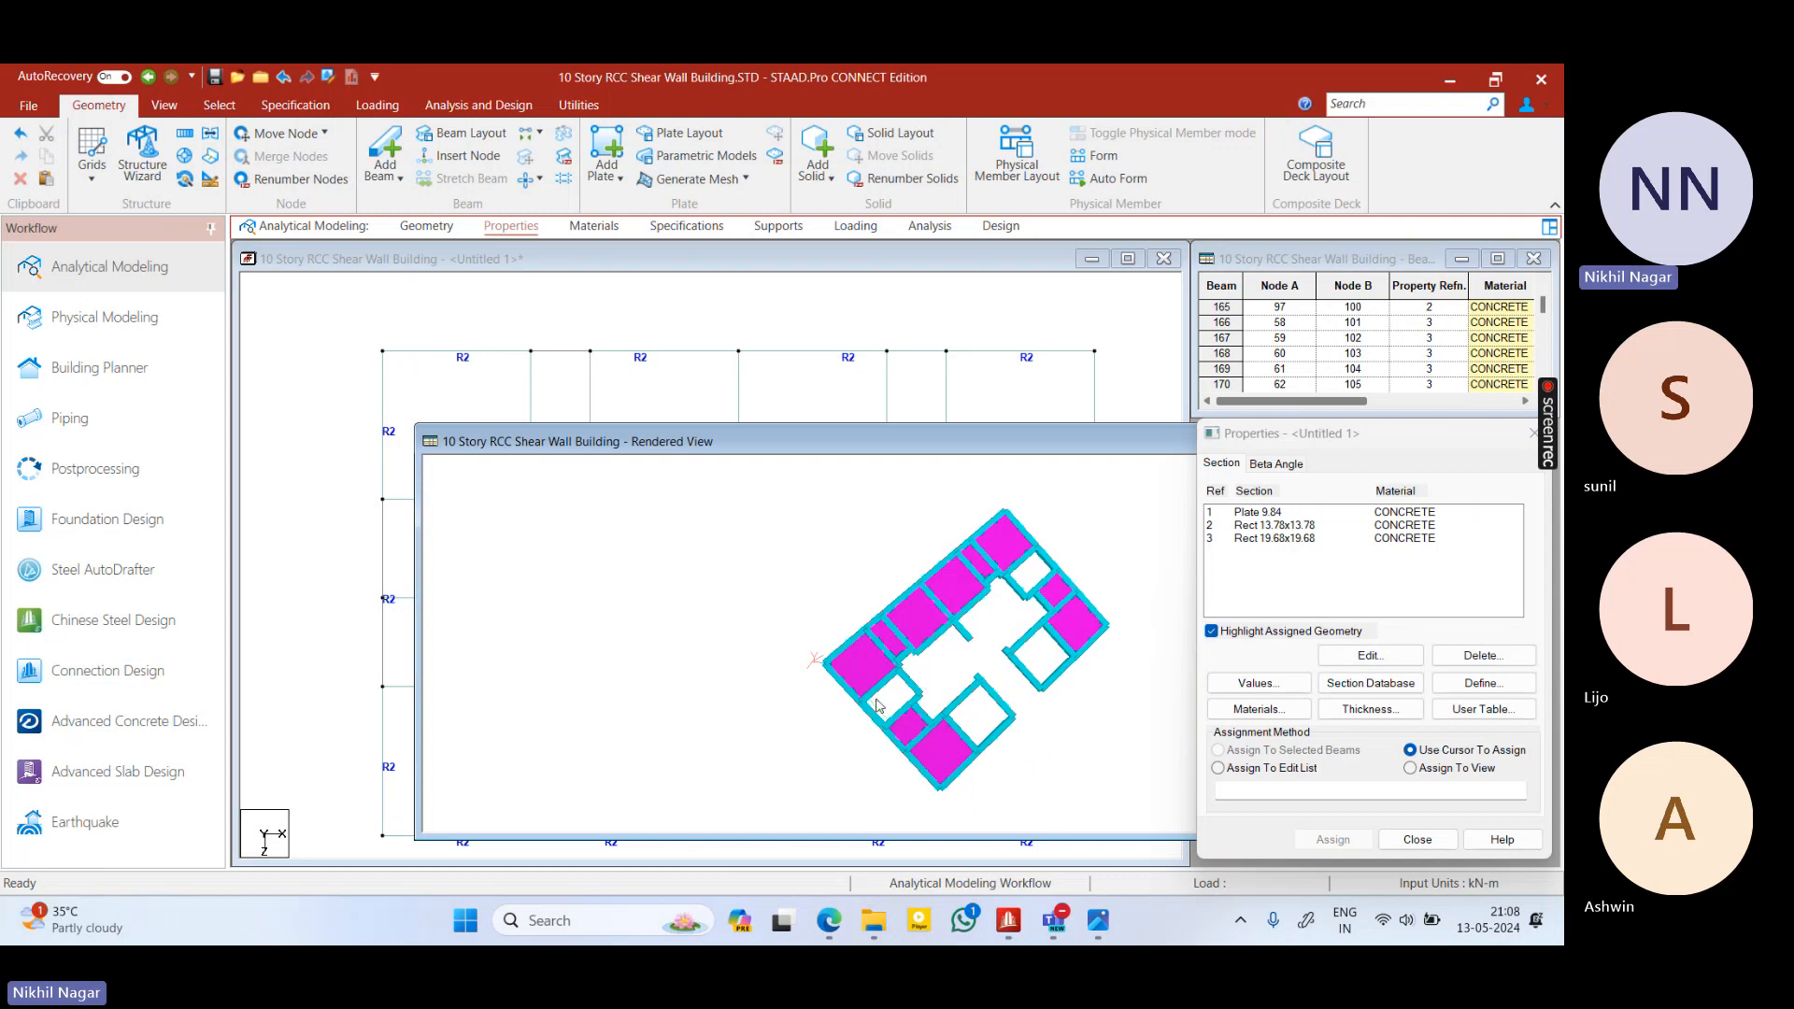
left_click_drag(1064, 455, 710, 487)
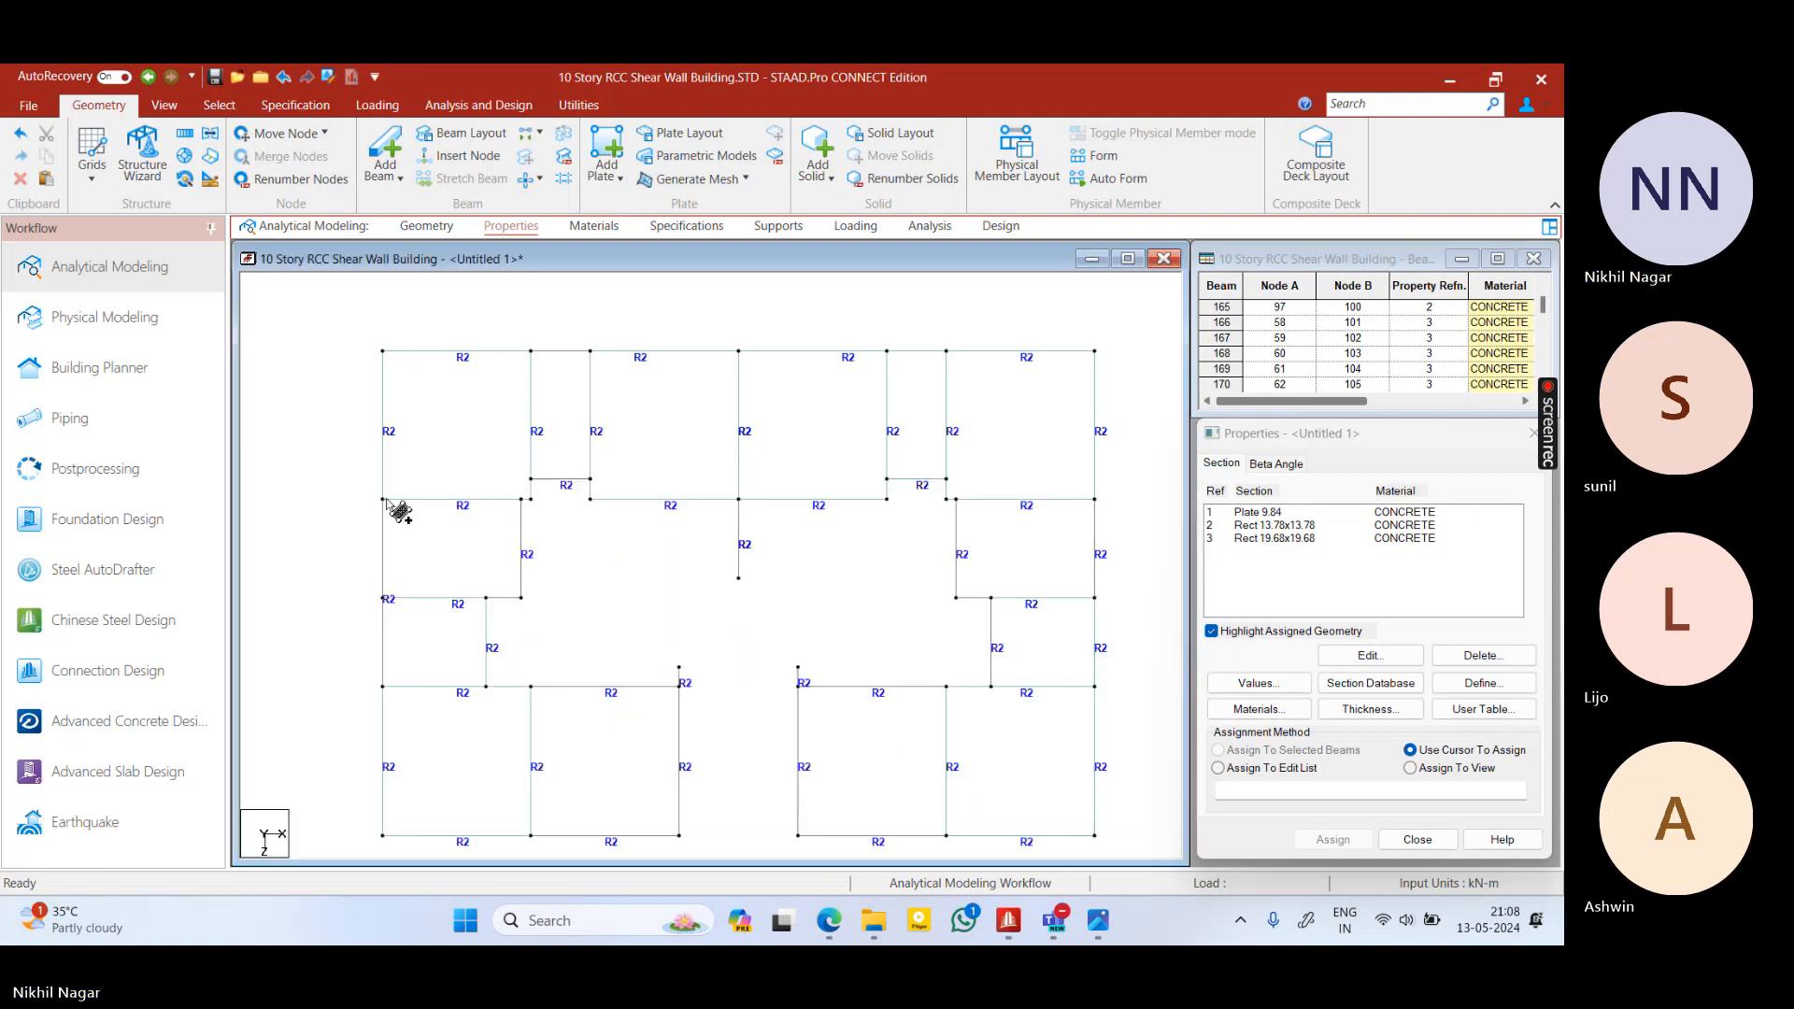
Add four-node plates over the store room bay and the kitchen bay below the outer bedrooms
left_click(383, 499)
left_click(521, 501)
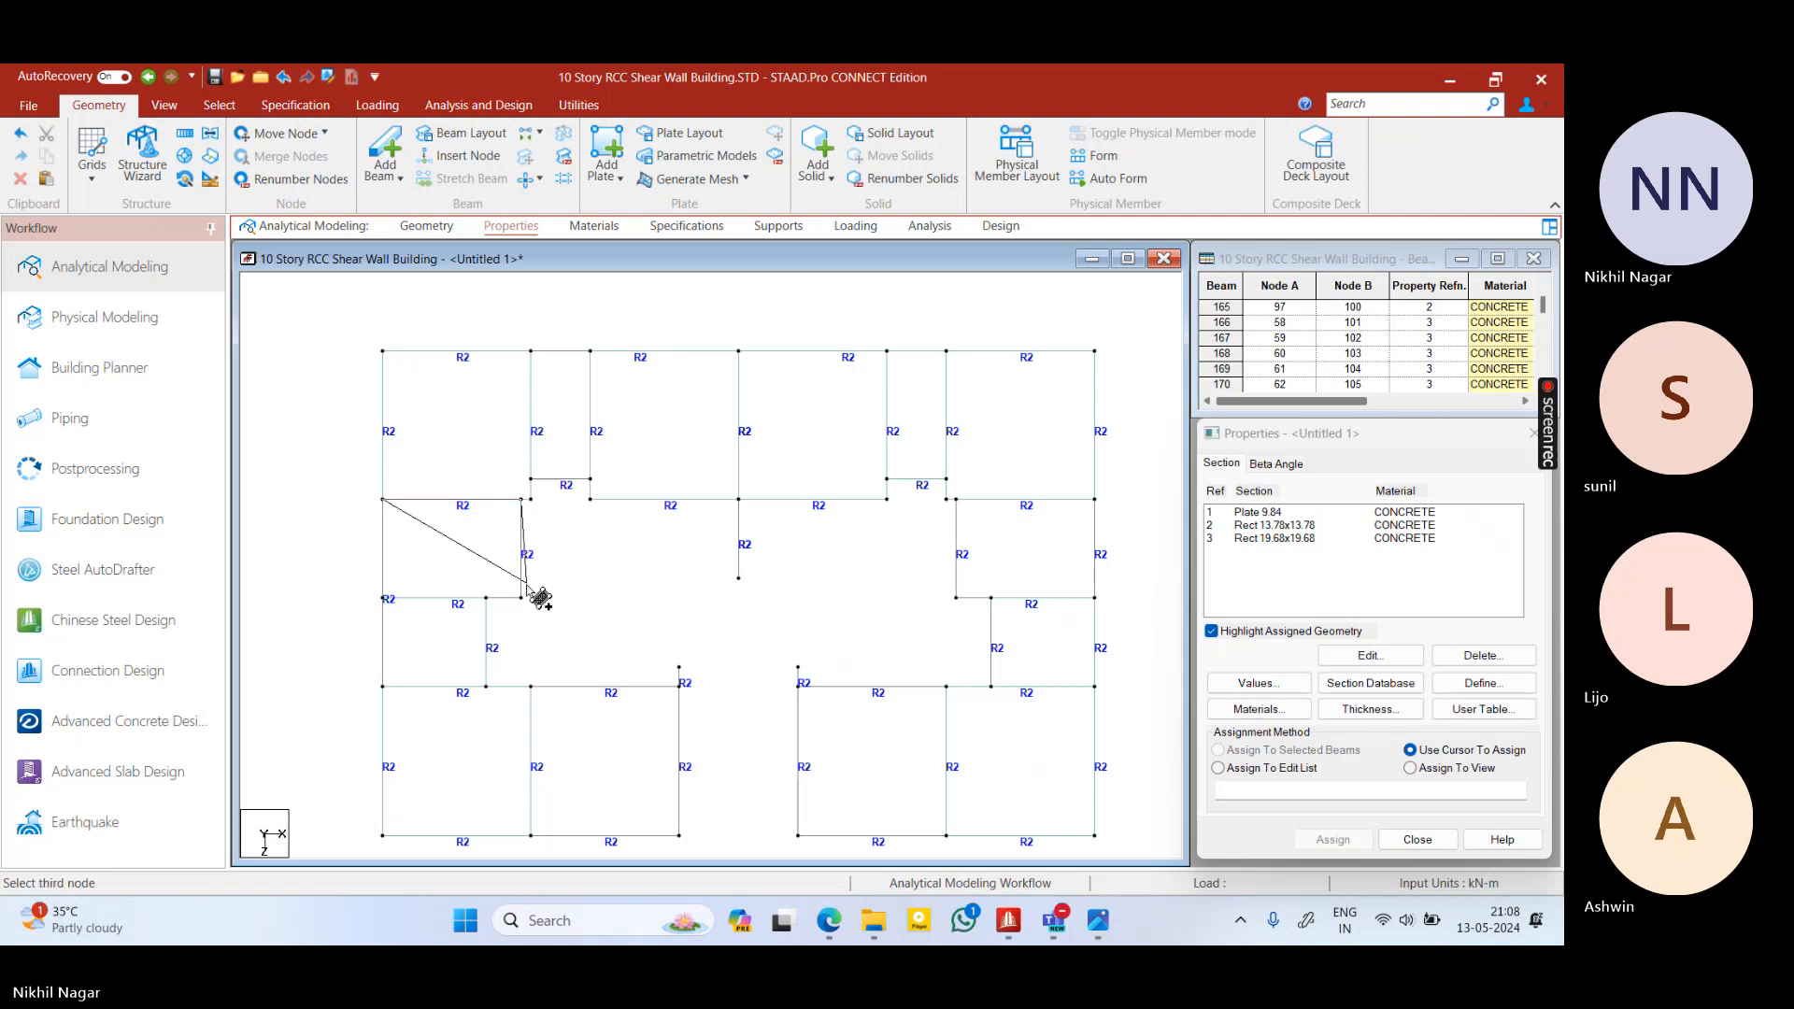
left_click(522, 598)
left_click(400, 602)
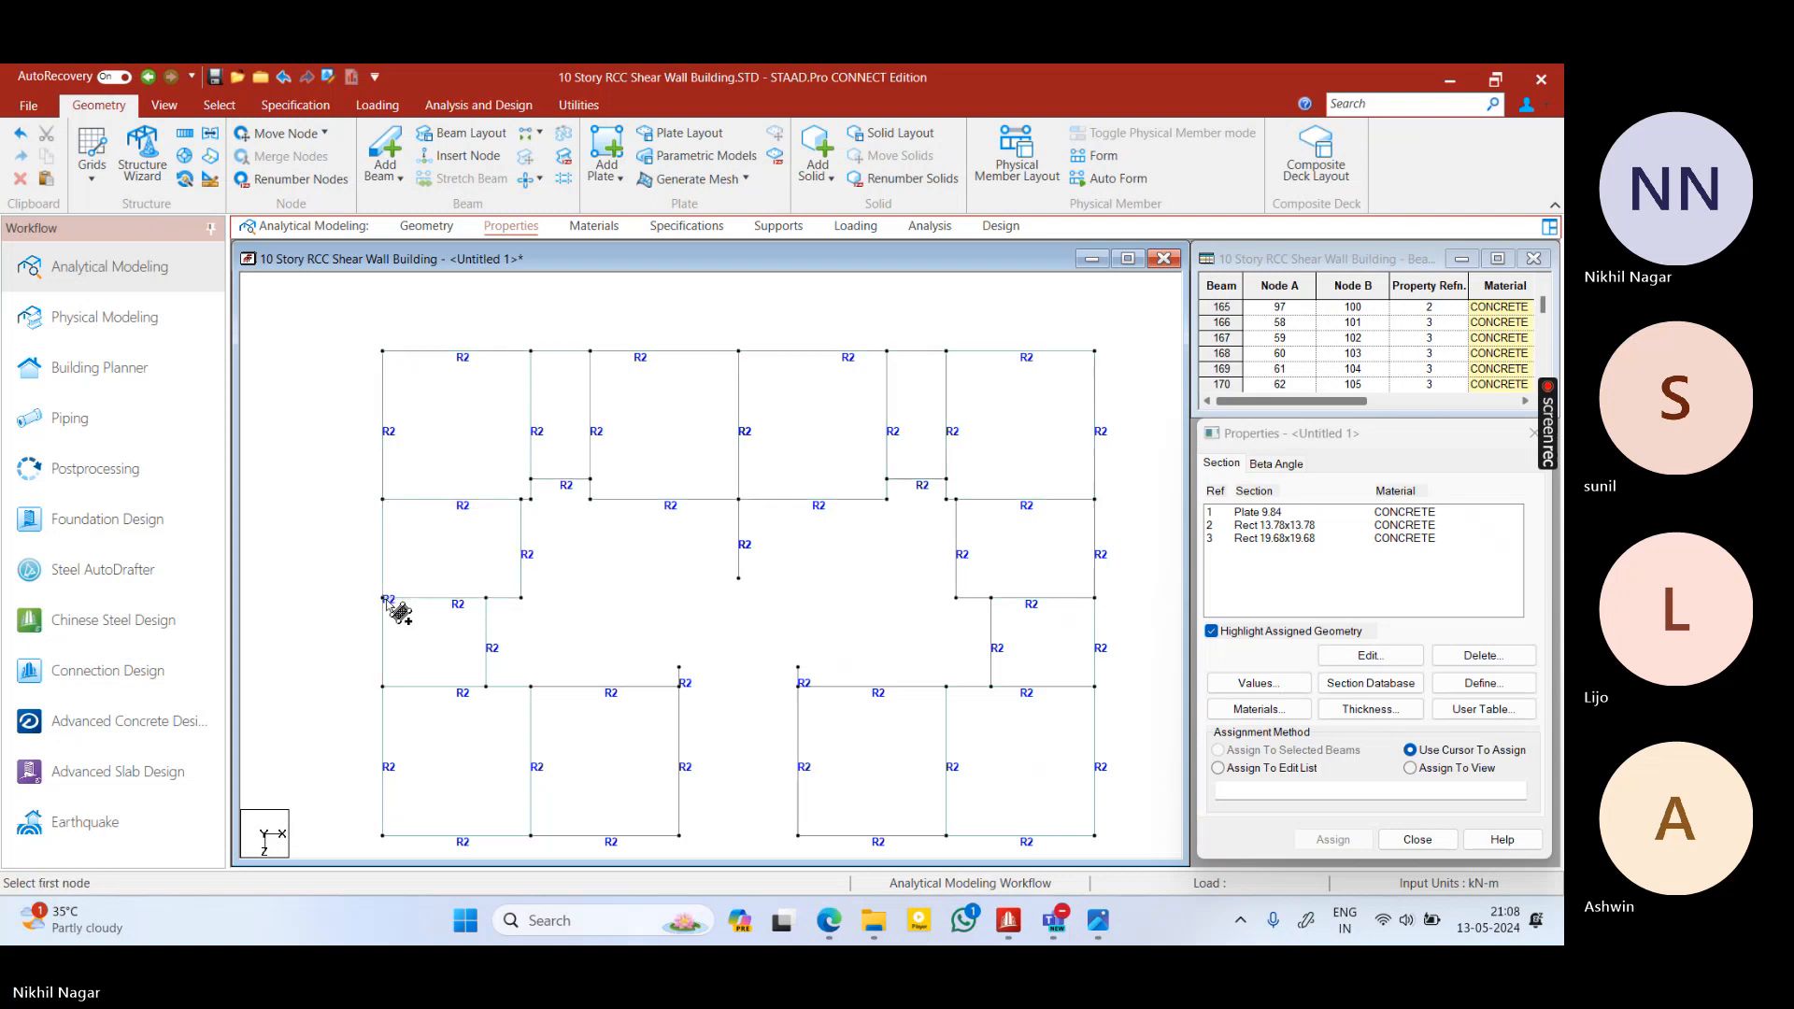
left_click(957, 501)
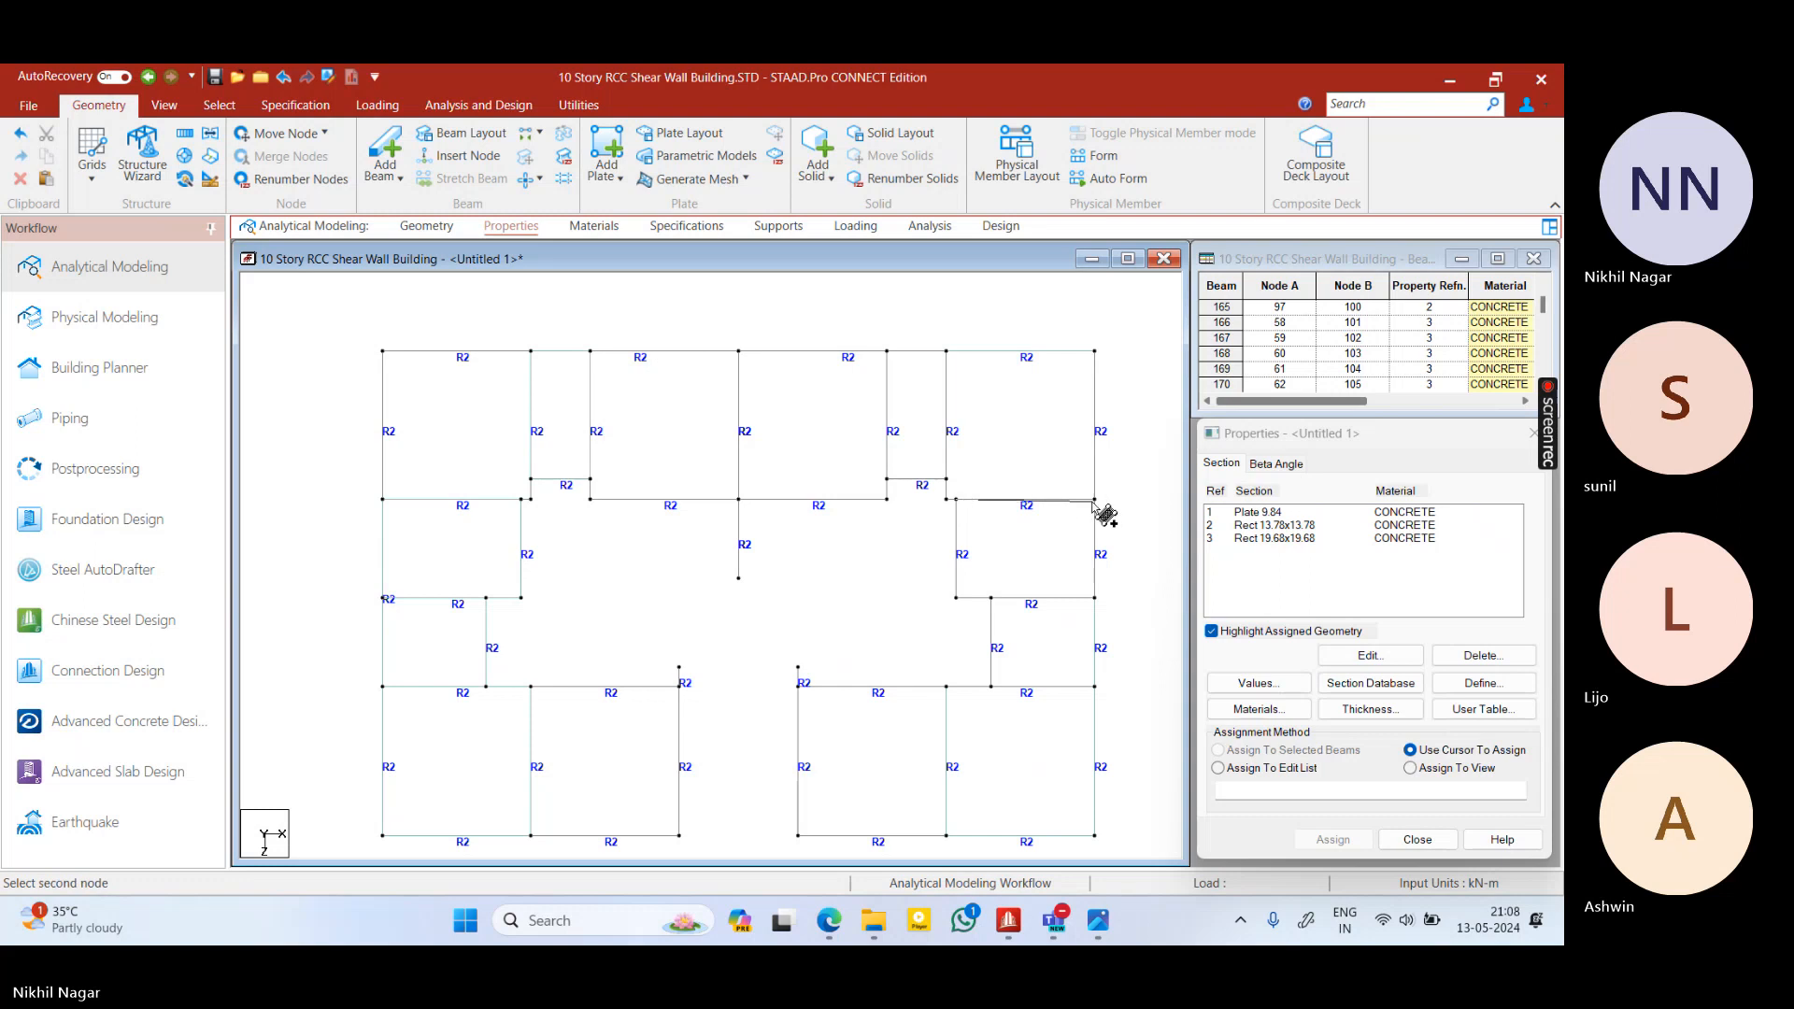
left_click(1095, 501)
left_click(1095, 598)
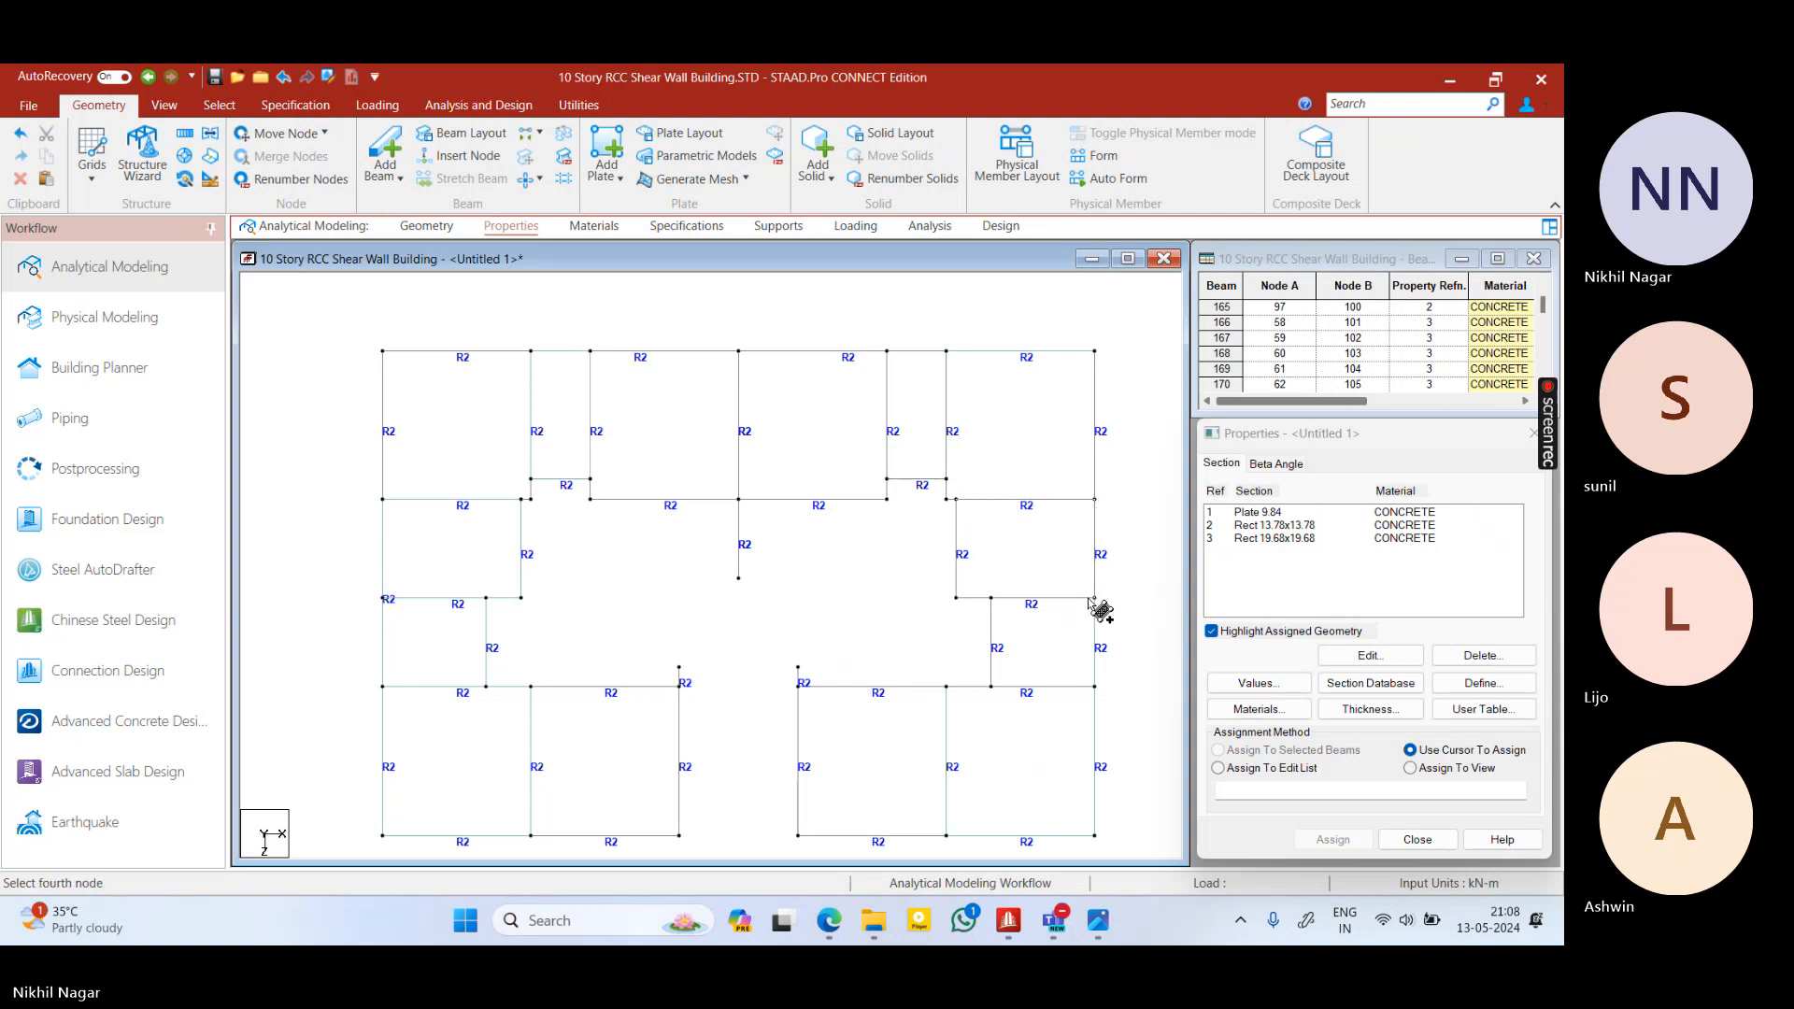
left_click(957, 598)
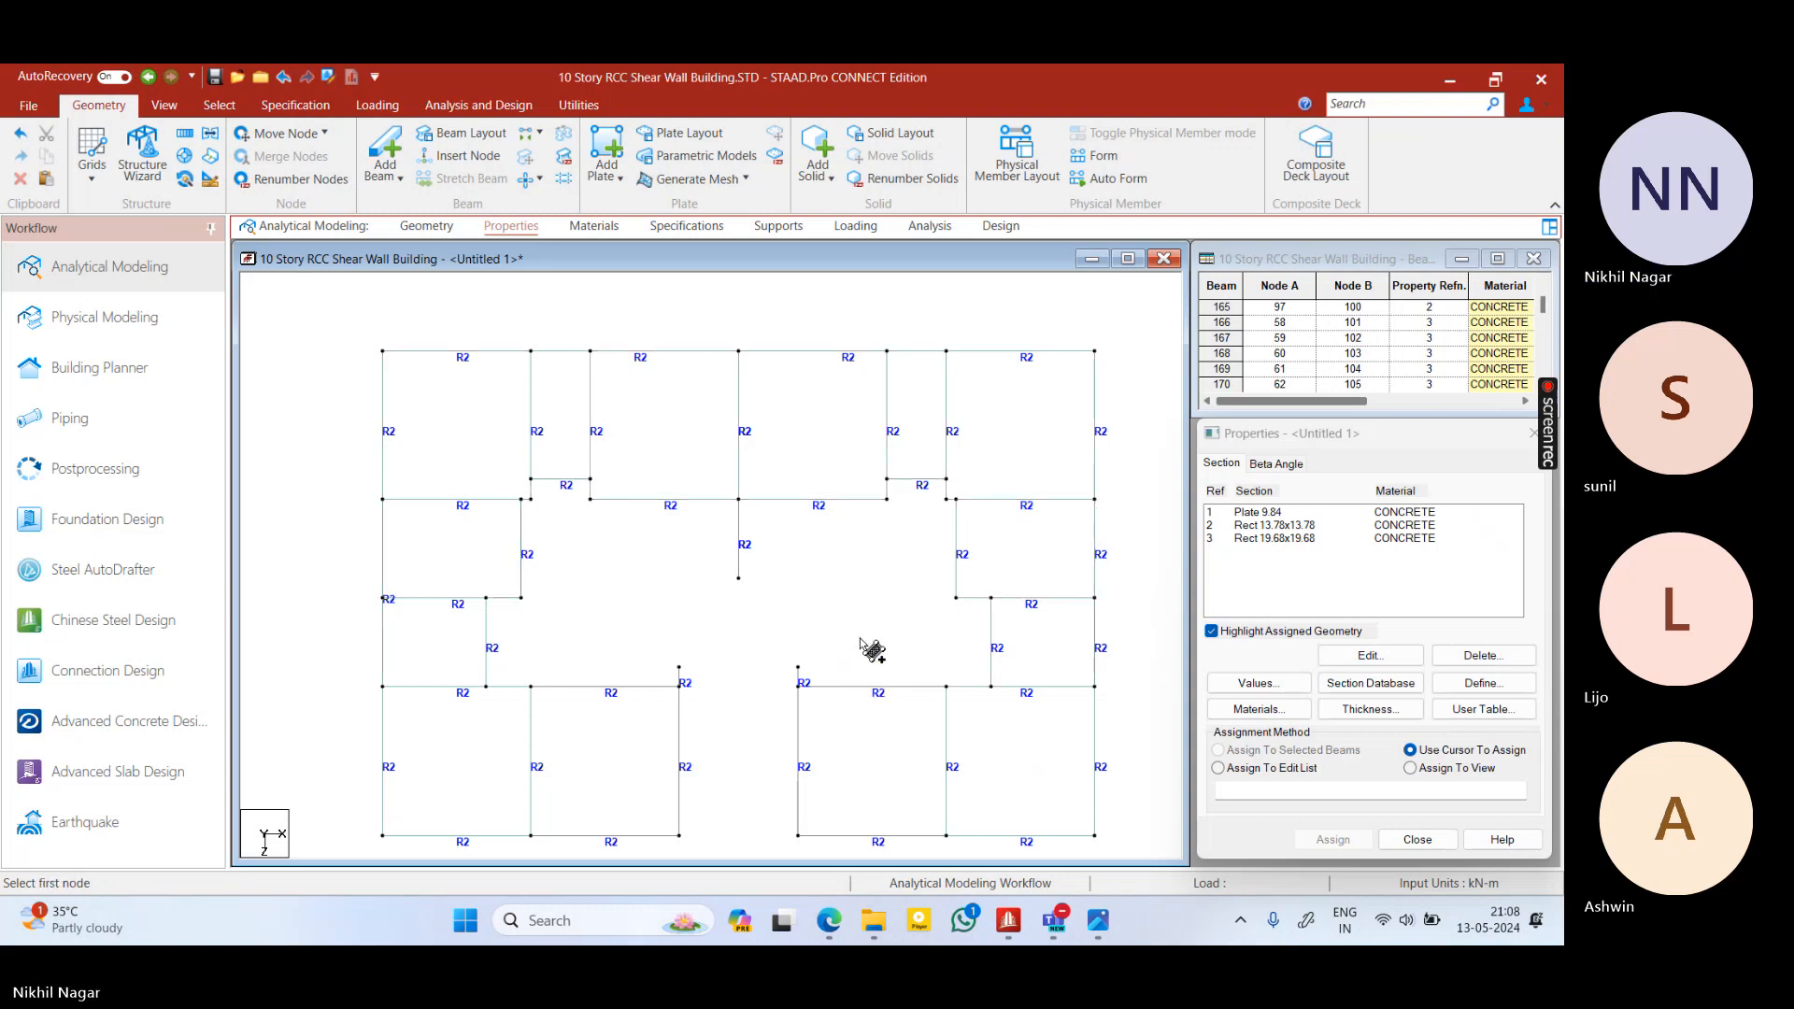
Open a 3D rendering of the floor and check the store room and kitchen plates from above
right_click(860, 649)
left_click(897, 623)
left_click_drag(966, 661, 1005, 694)
scroll(1005, 695, "up", 1)
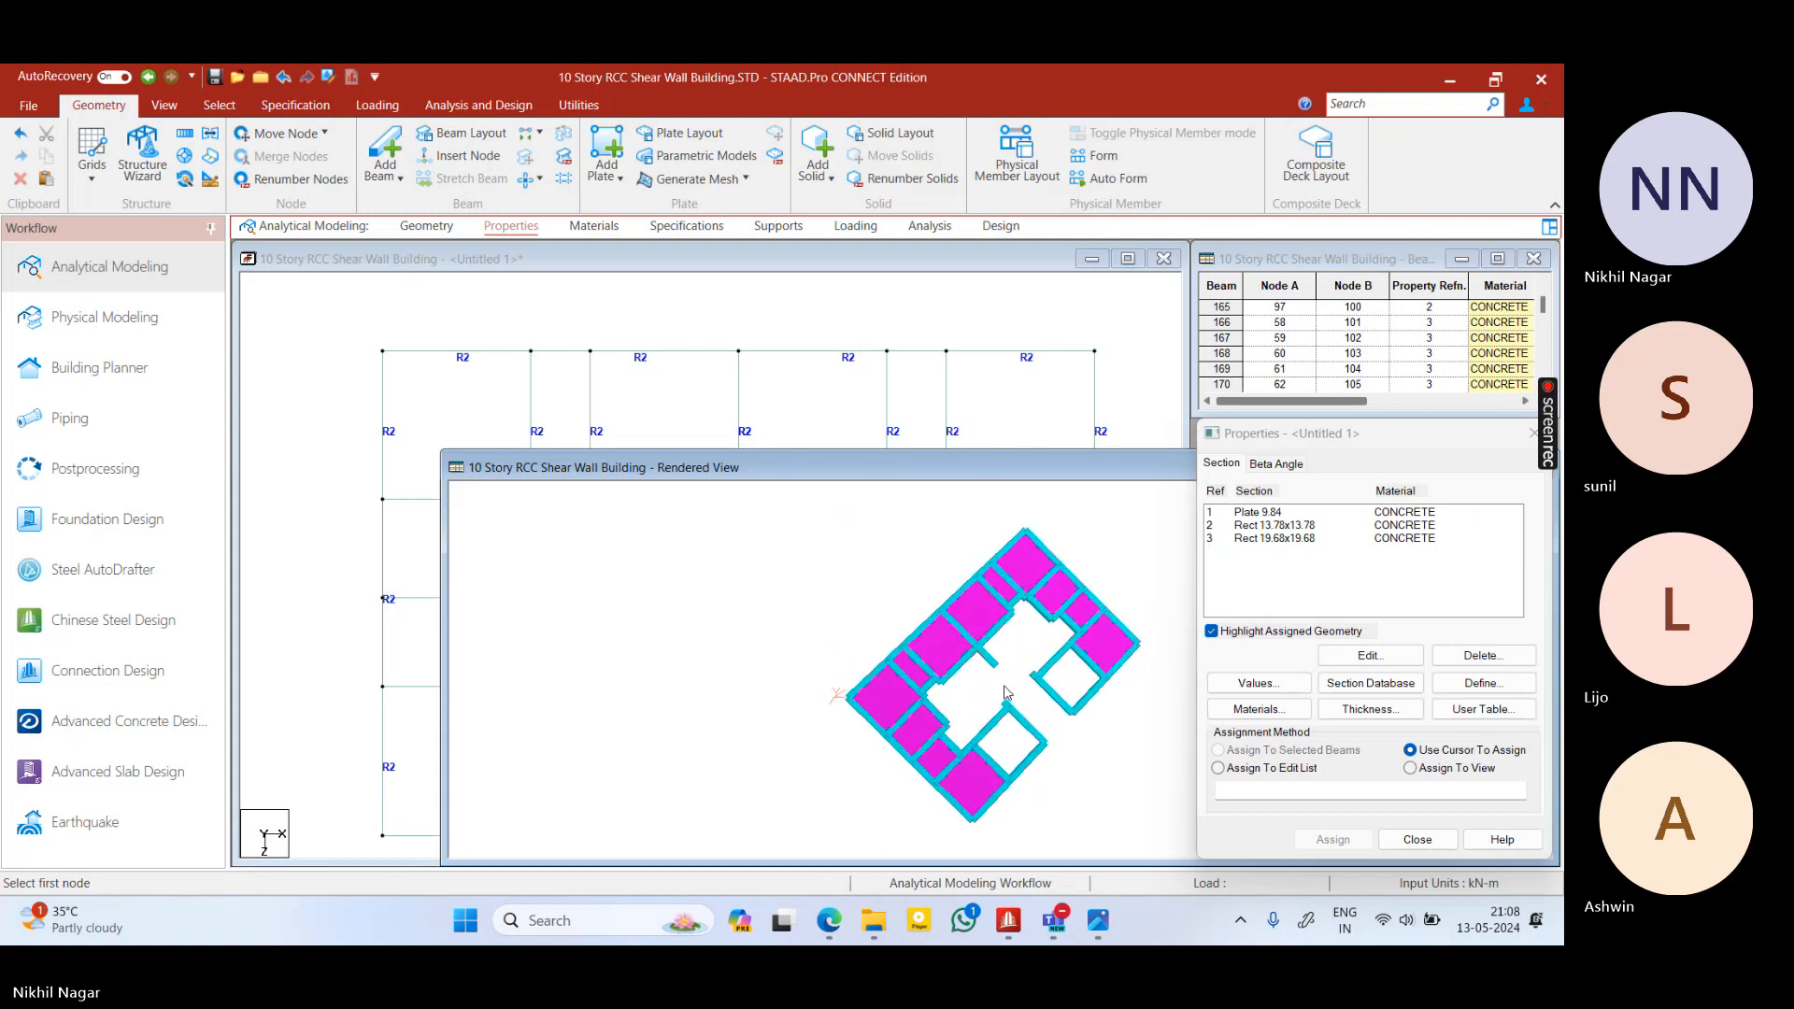
double_click(1053, 472)
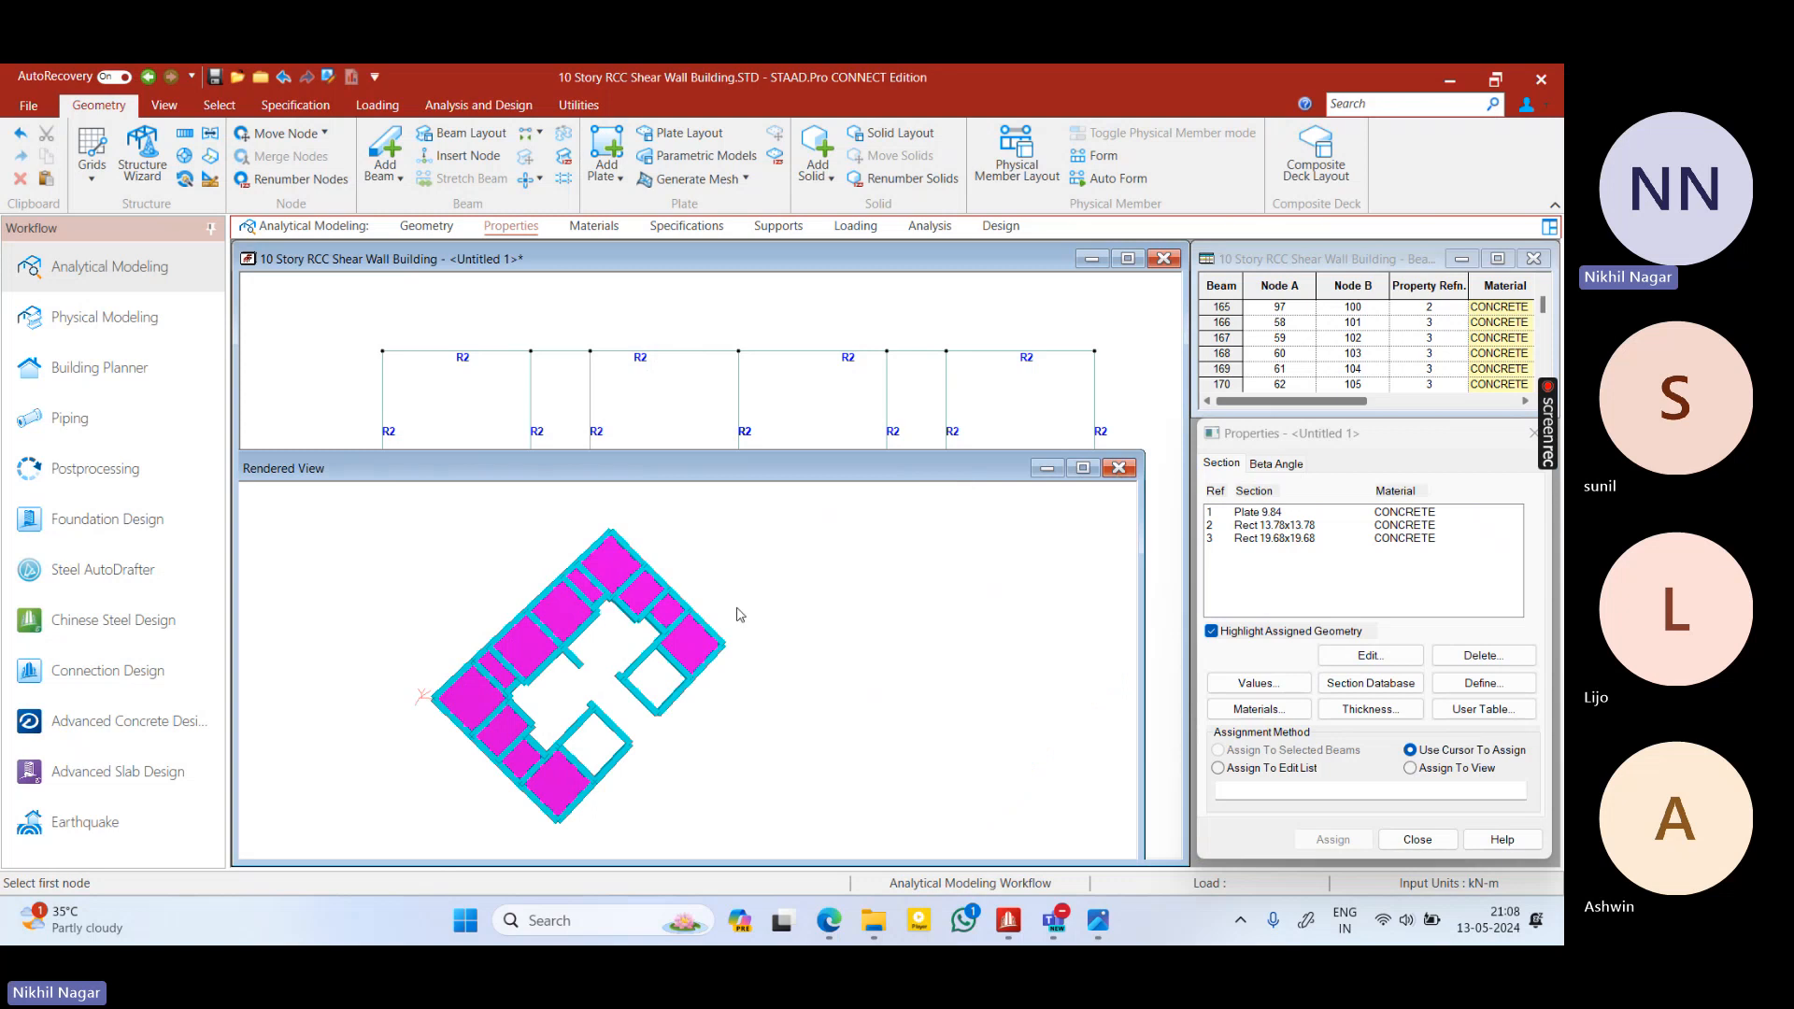
Add four-node plates over the two drawing room bays beside the master bedrooms
left_click(531, 686)
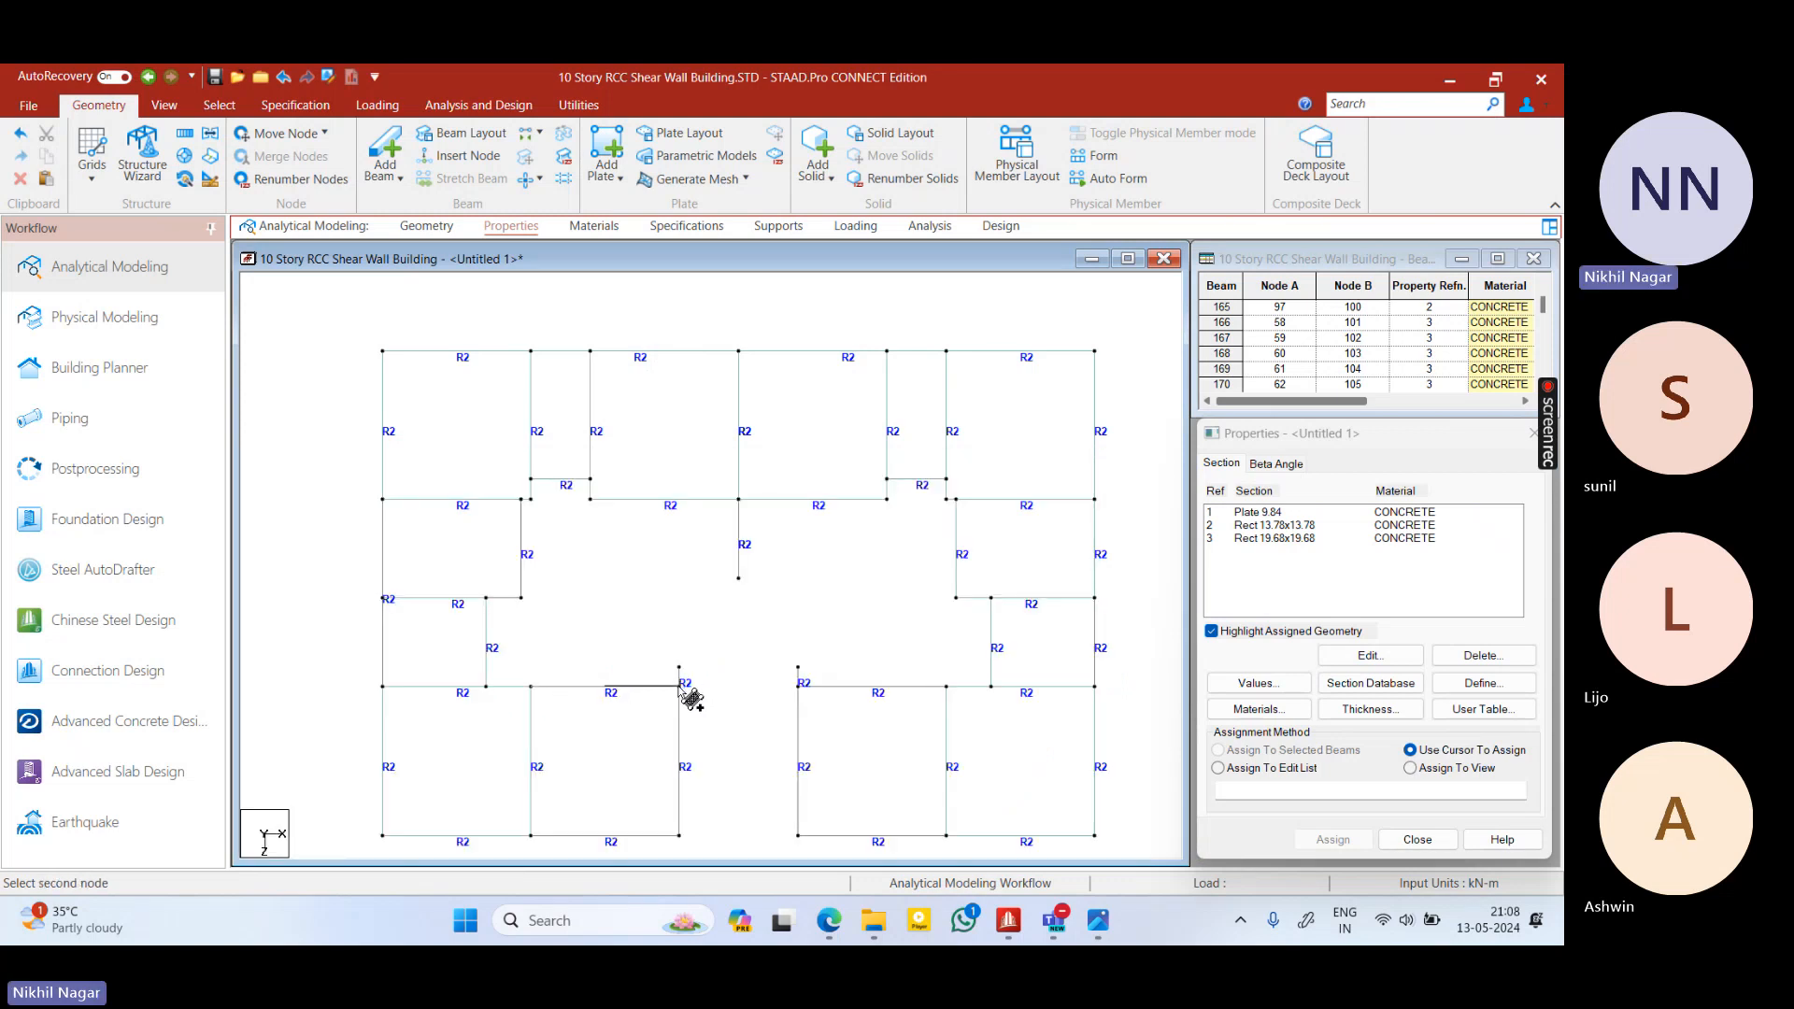
left_click(678, 686)
left_click(679, 834)
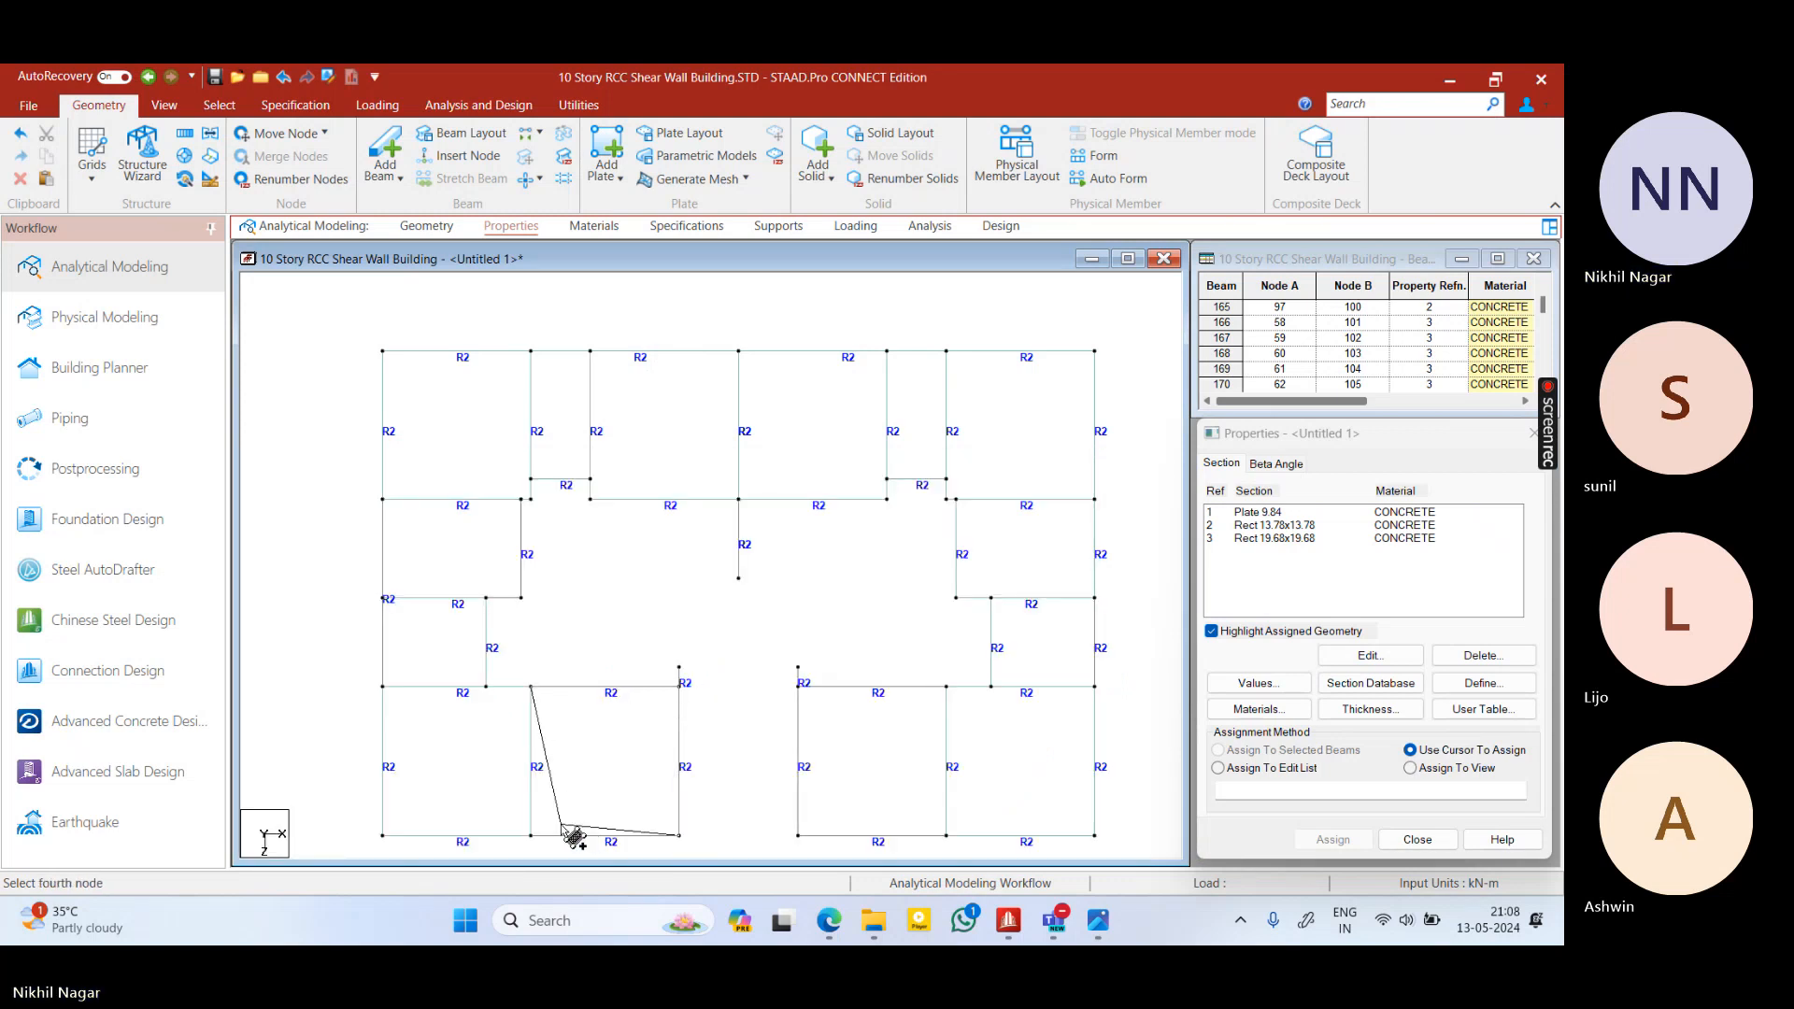
left_click(531, 834)
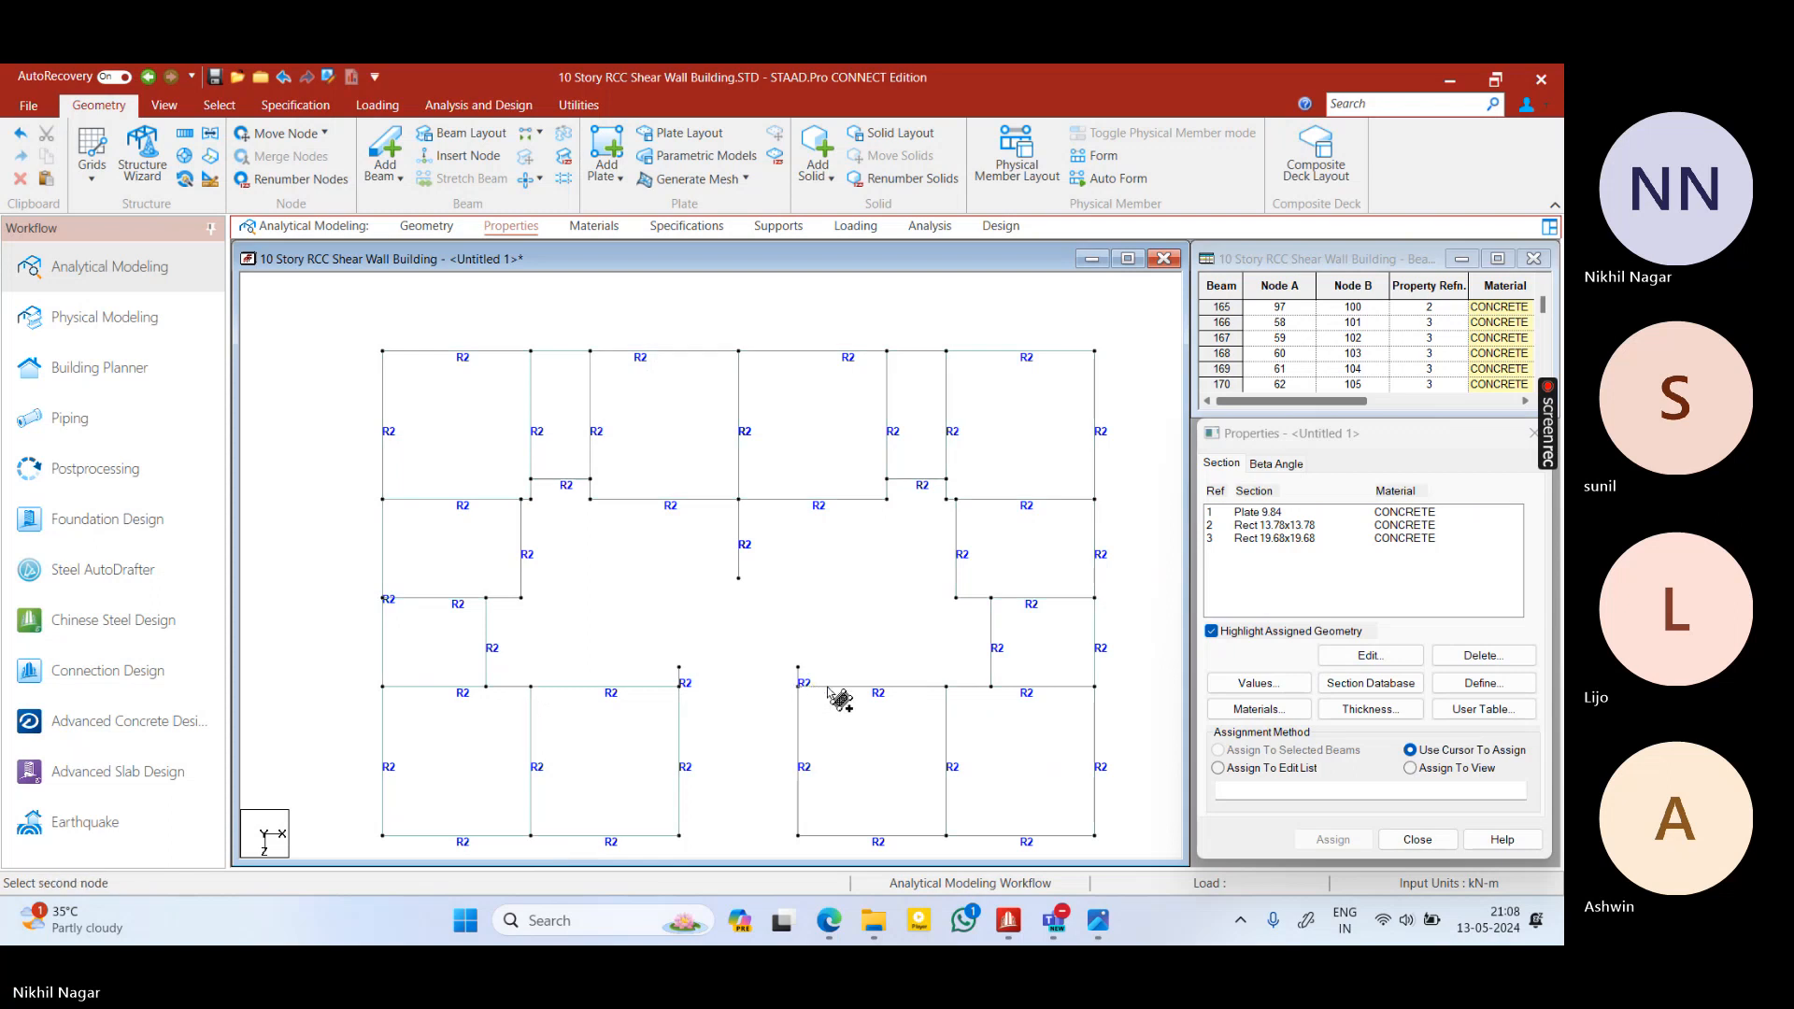
left_click(946, 686)
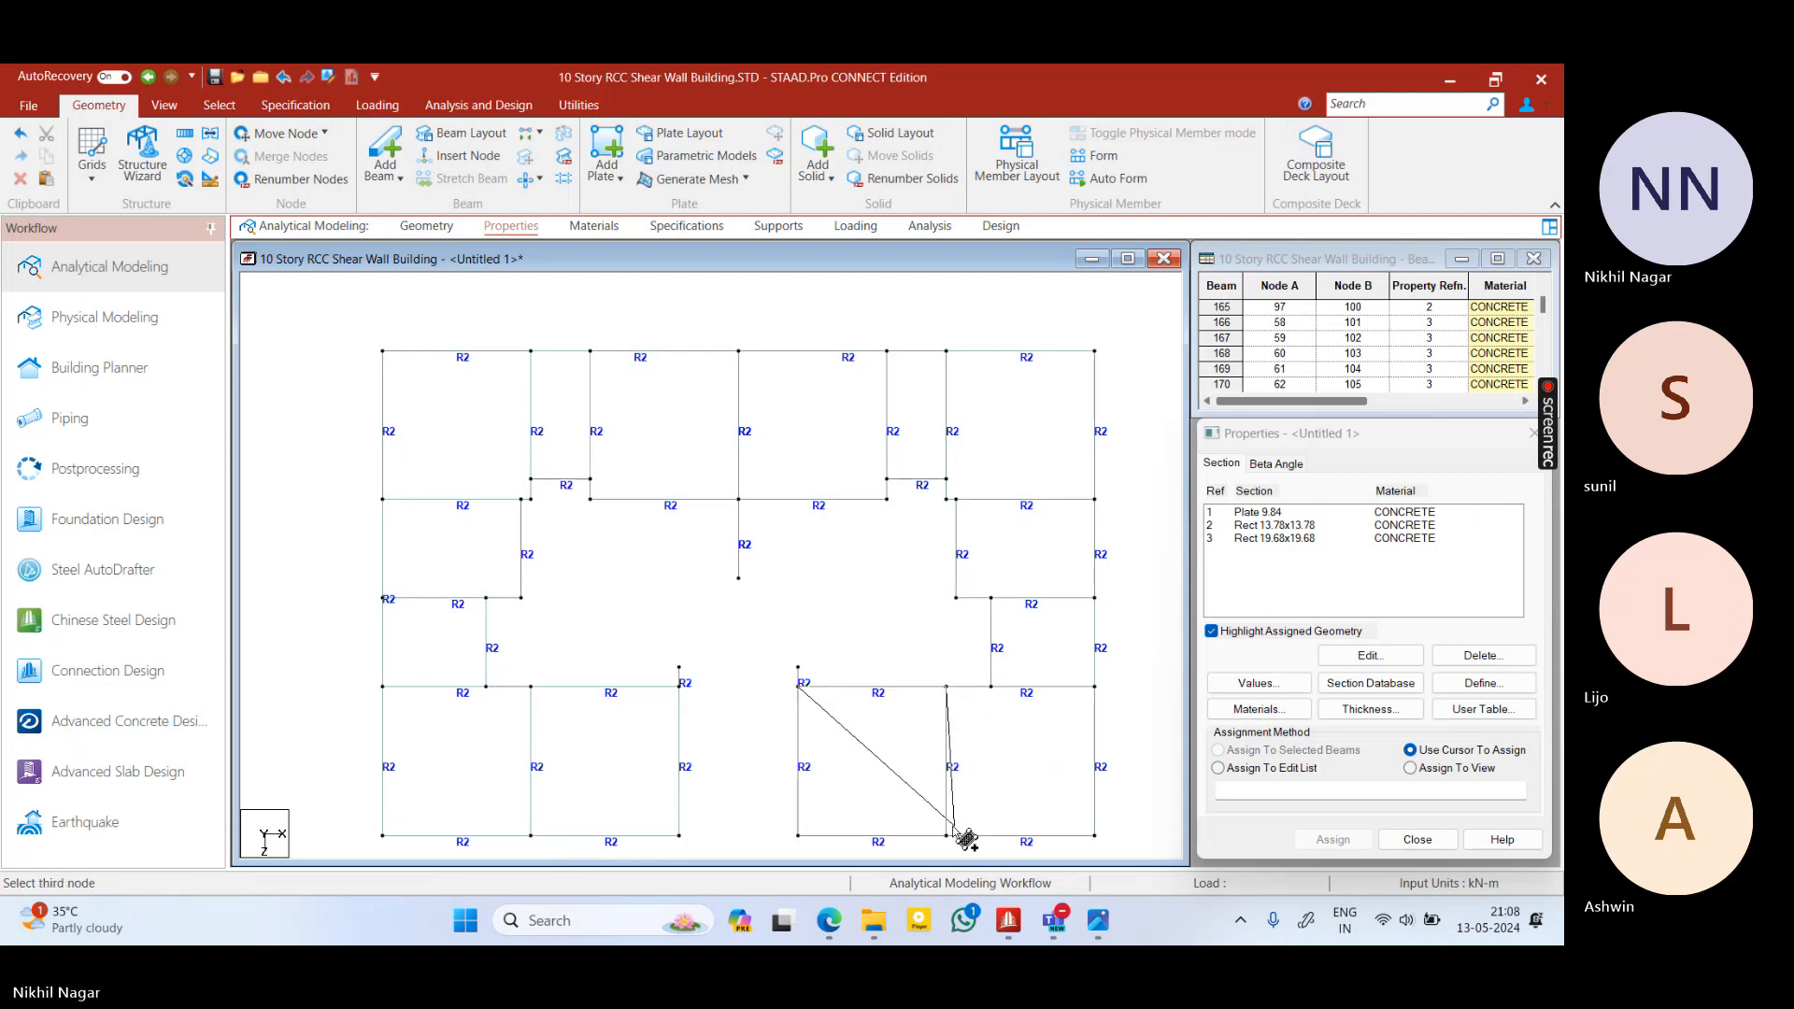
left_click(946, 835)
left_click(797, 835)
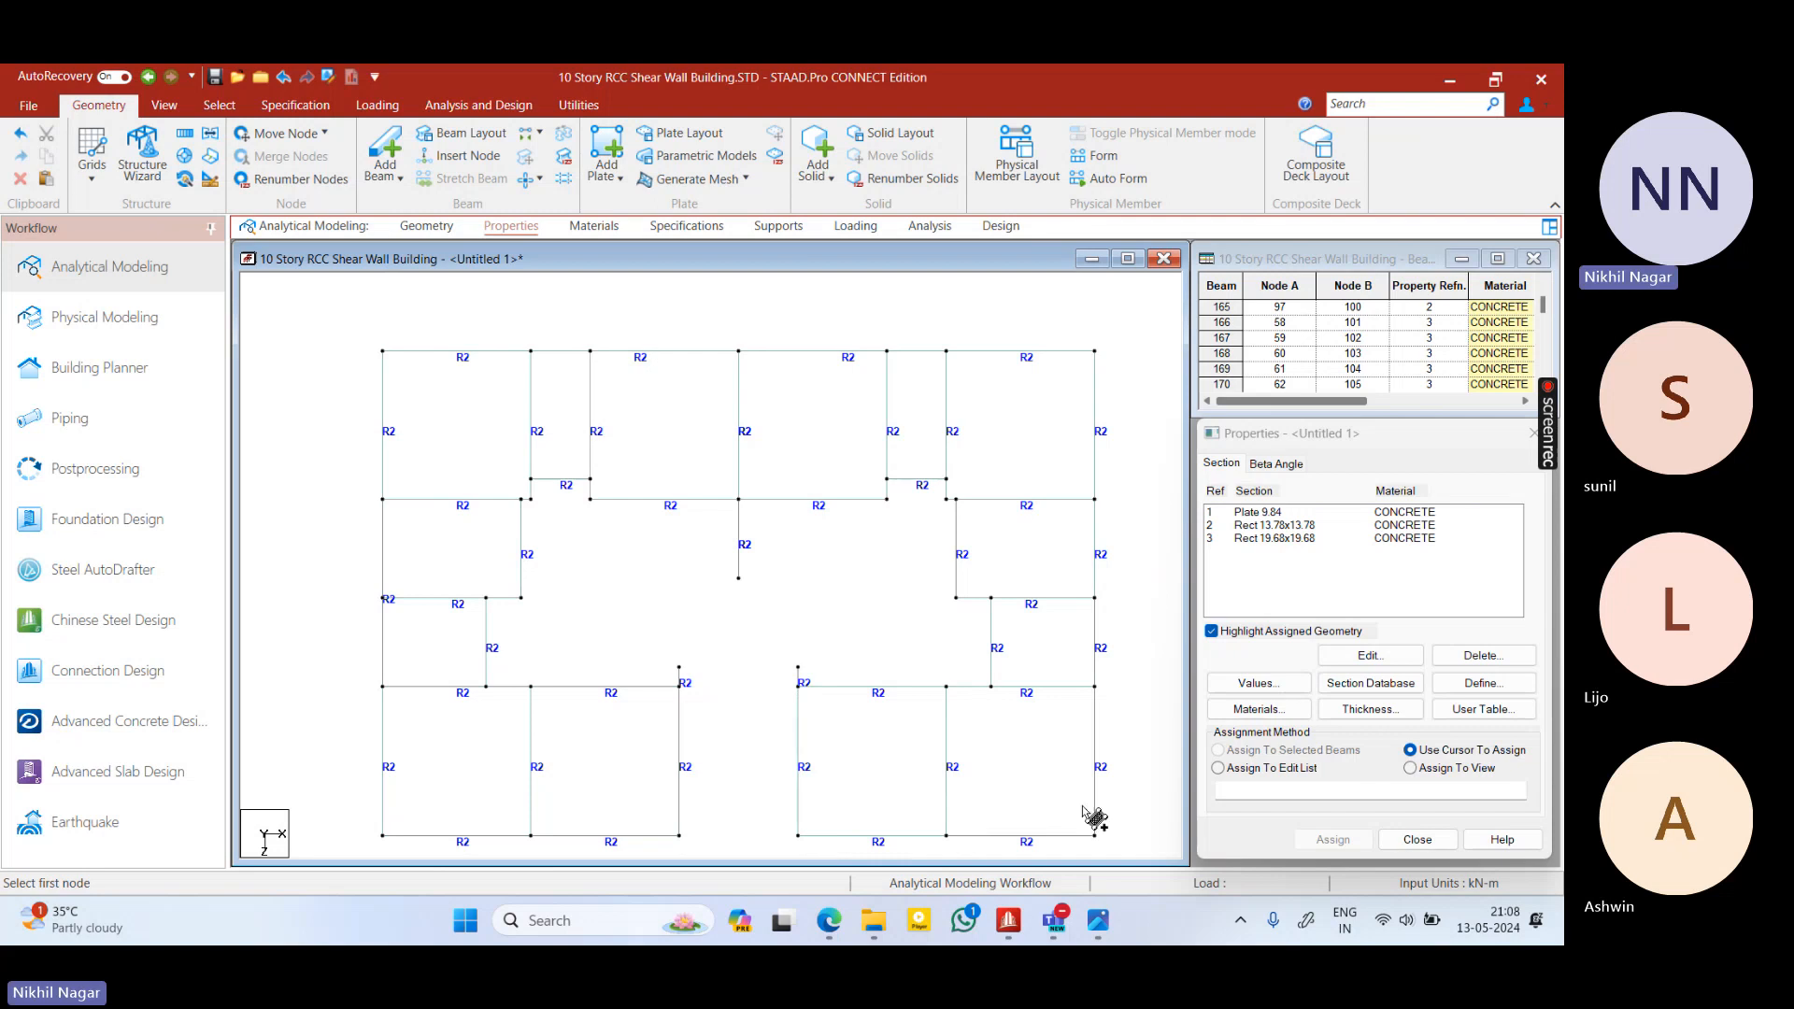
Check the floor plan image for the remaining dining and stair areas and return to the floor model
left_click(1028, 813)
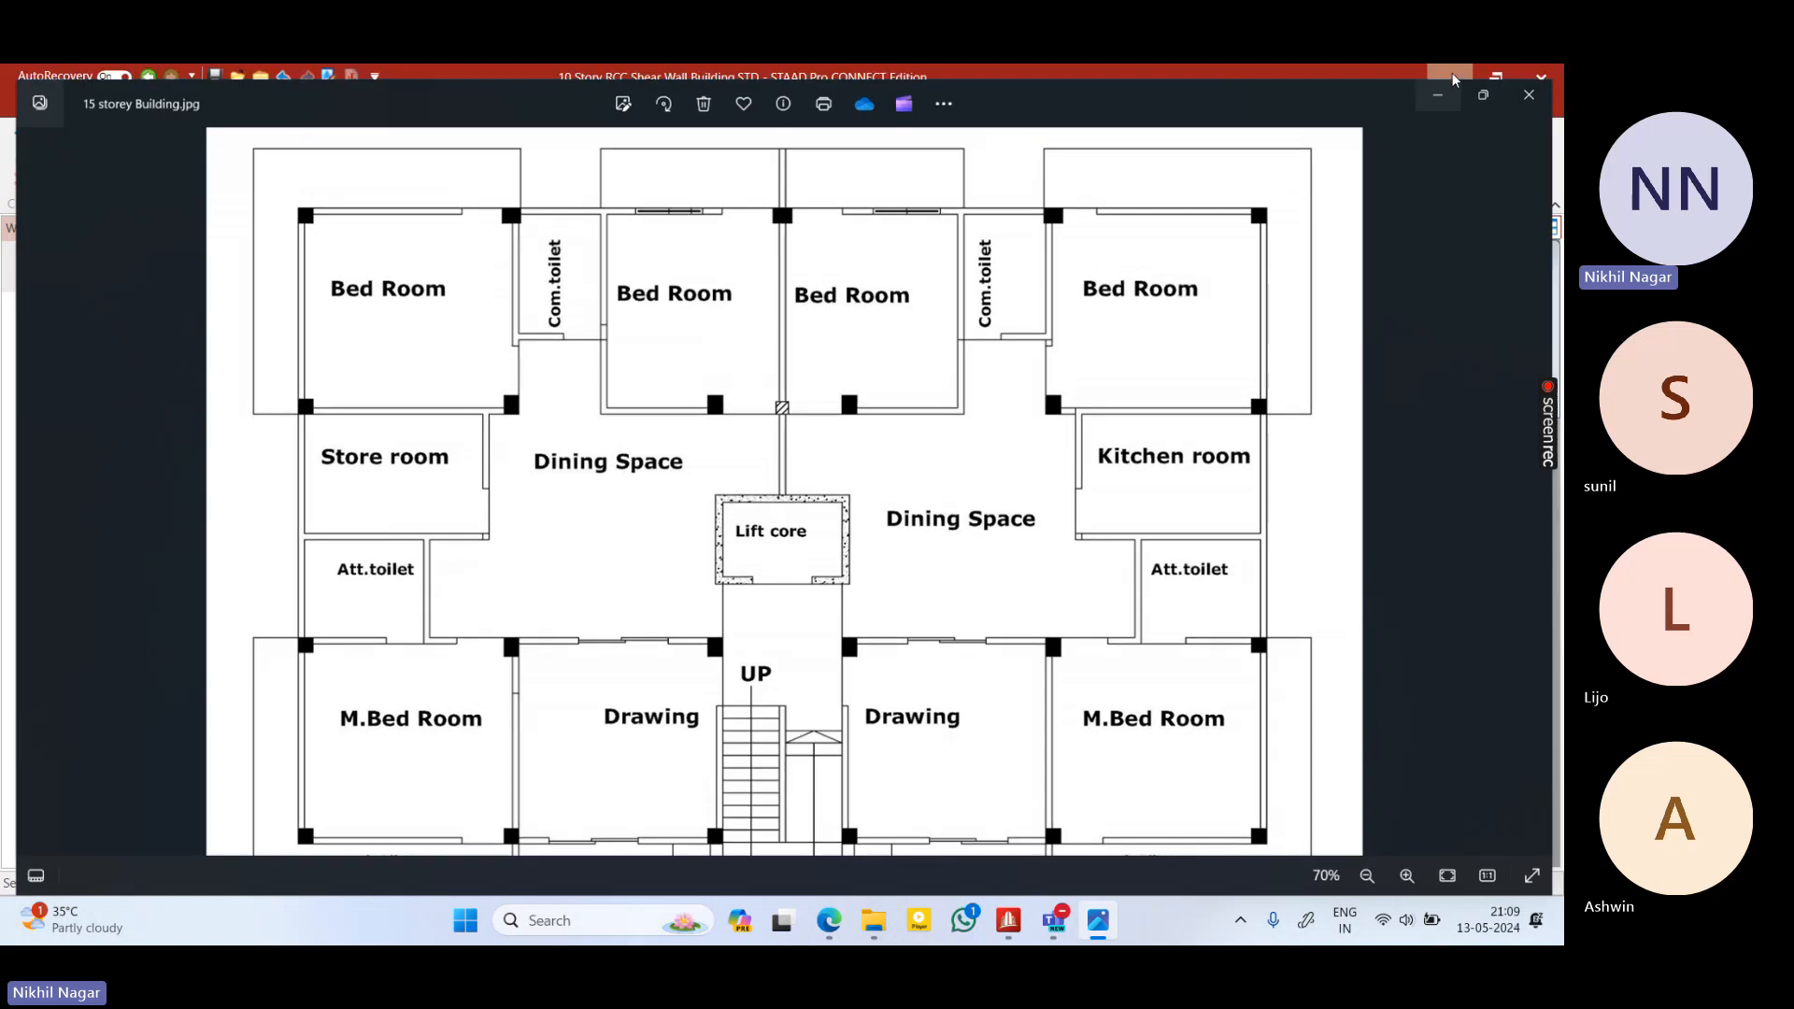
left_click(1452, 80)
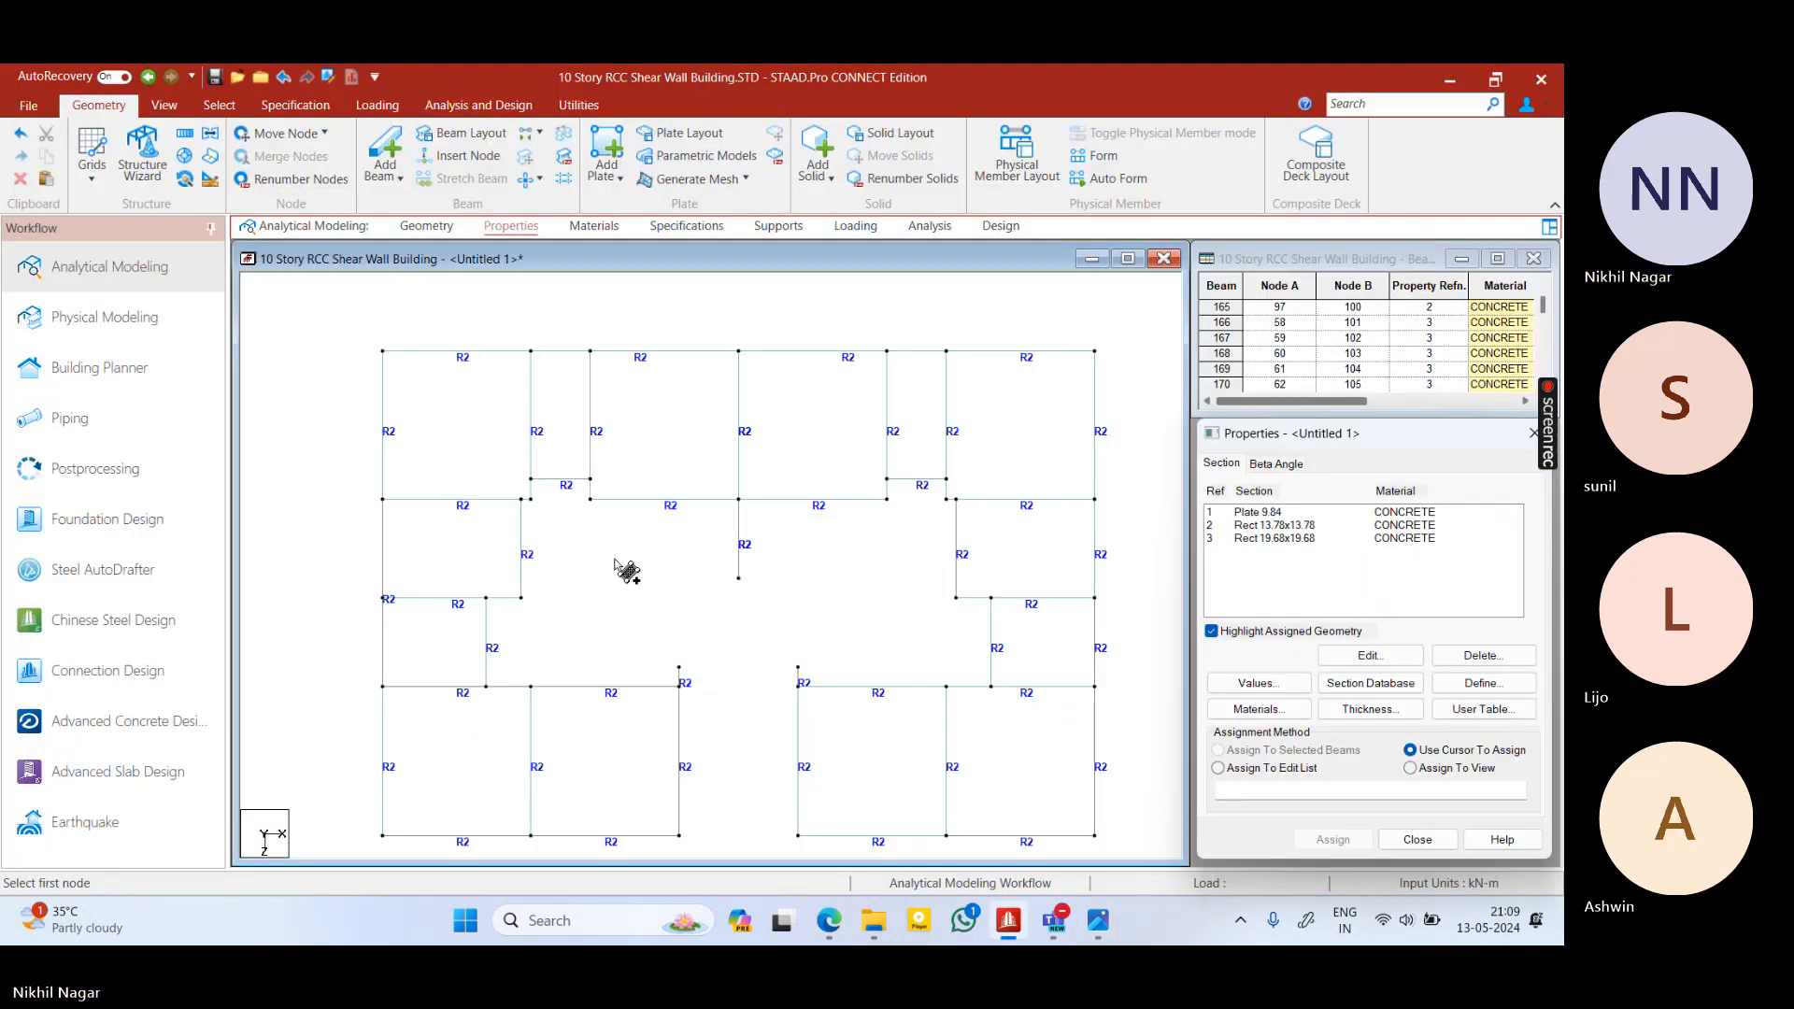
left_click(680, 667)
left_click(679, 687)
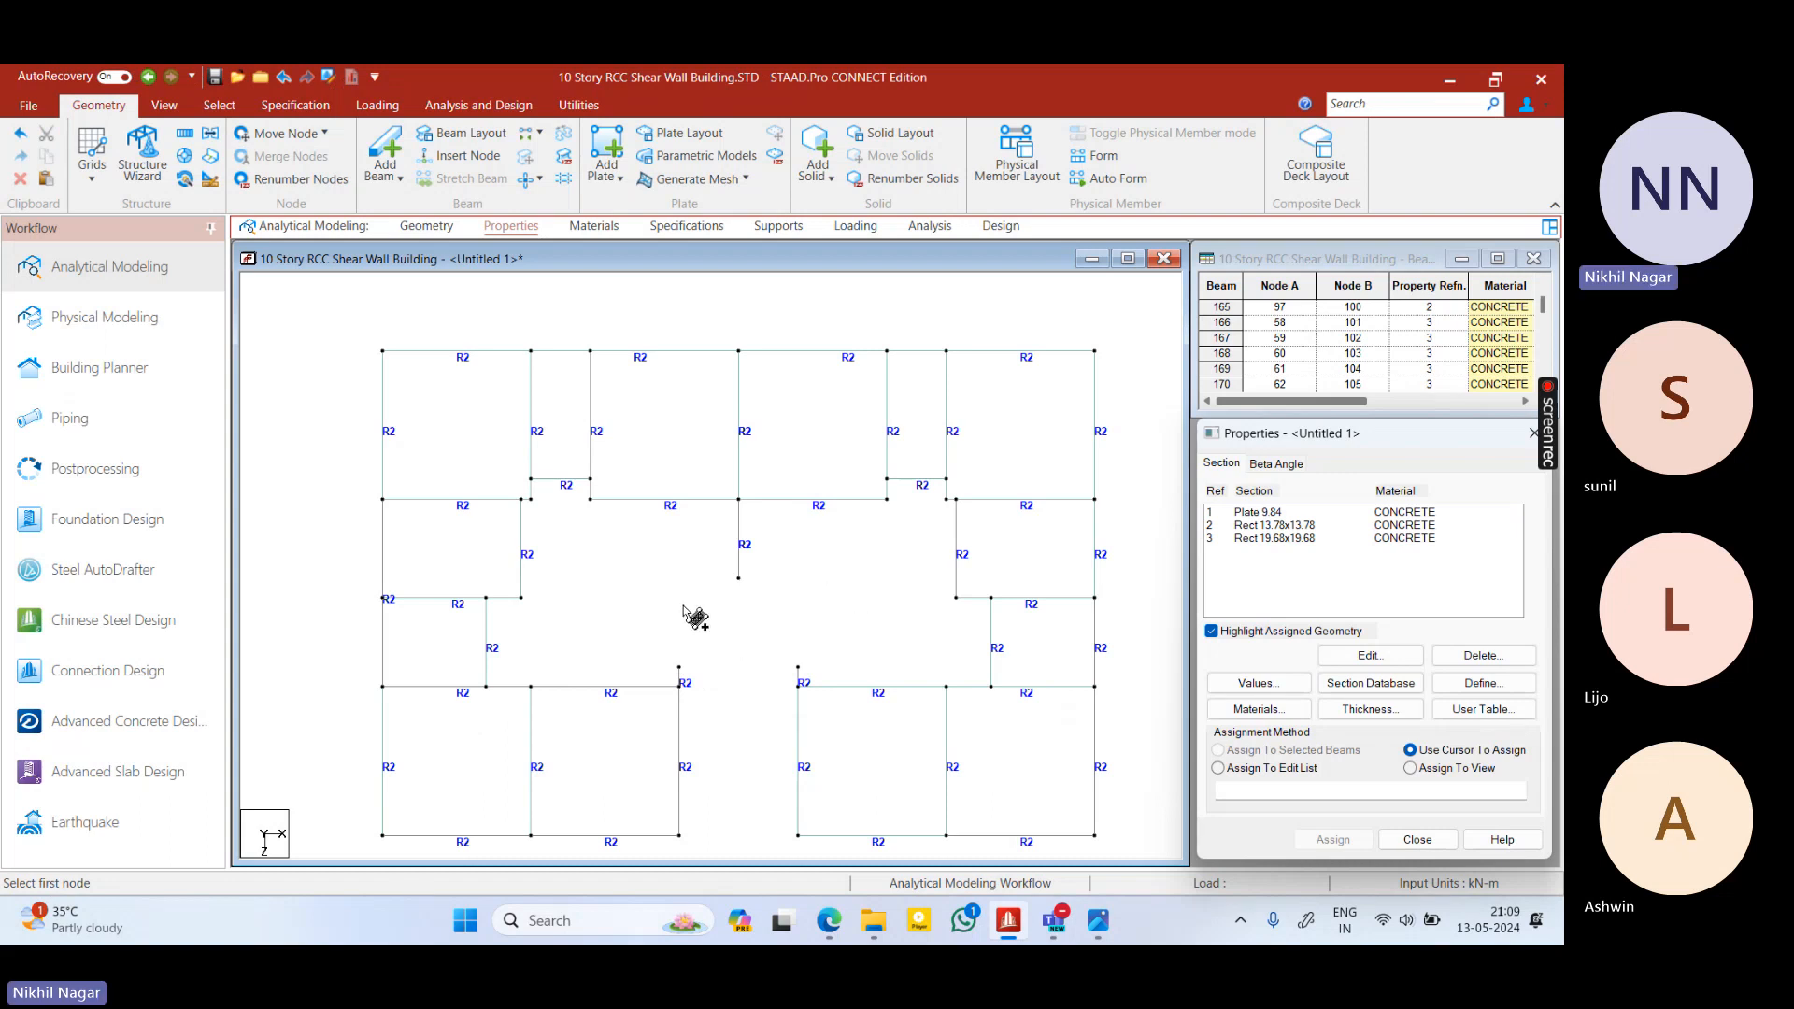
Display the whole structure again in front elevation
left_click(297, 388)
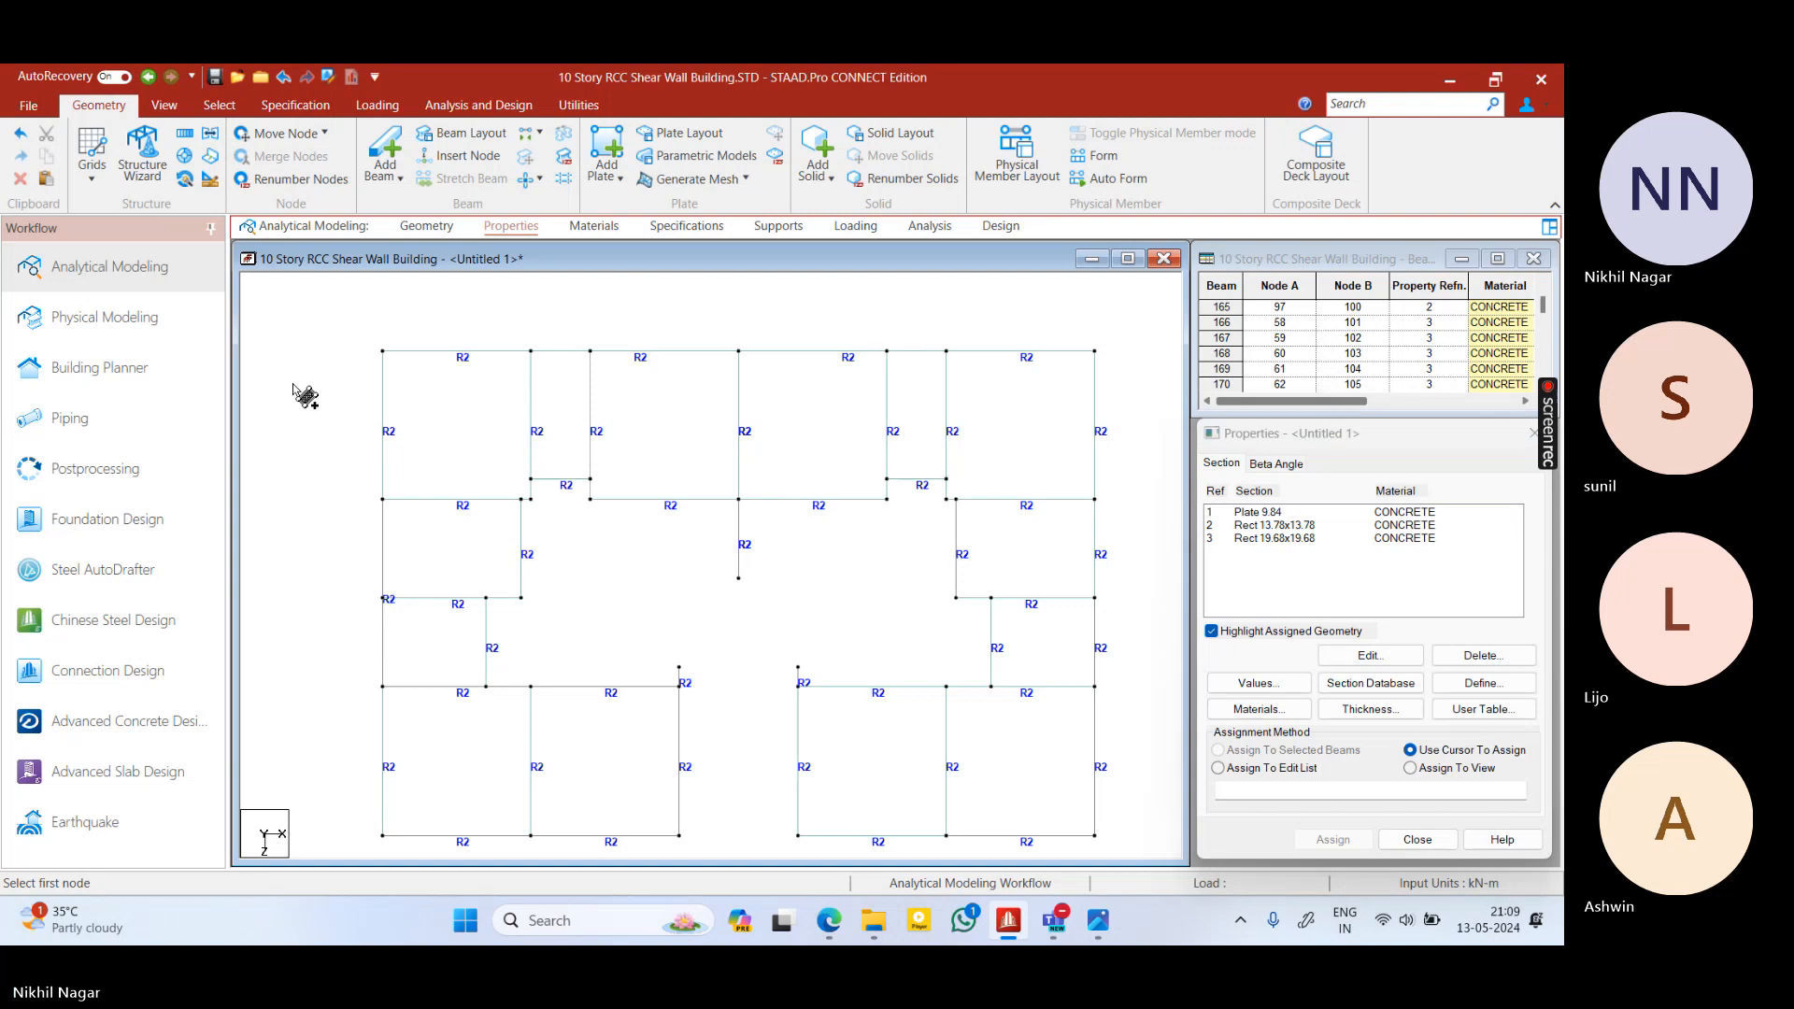
right_click(297, 388)
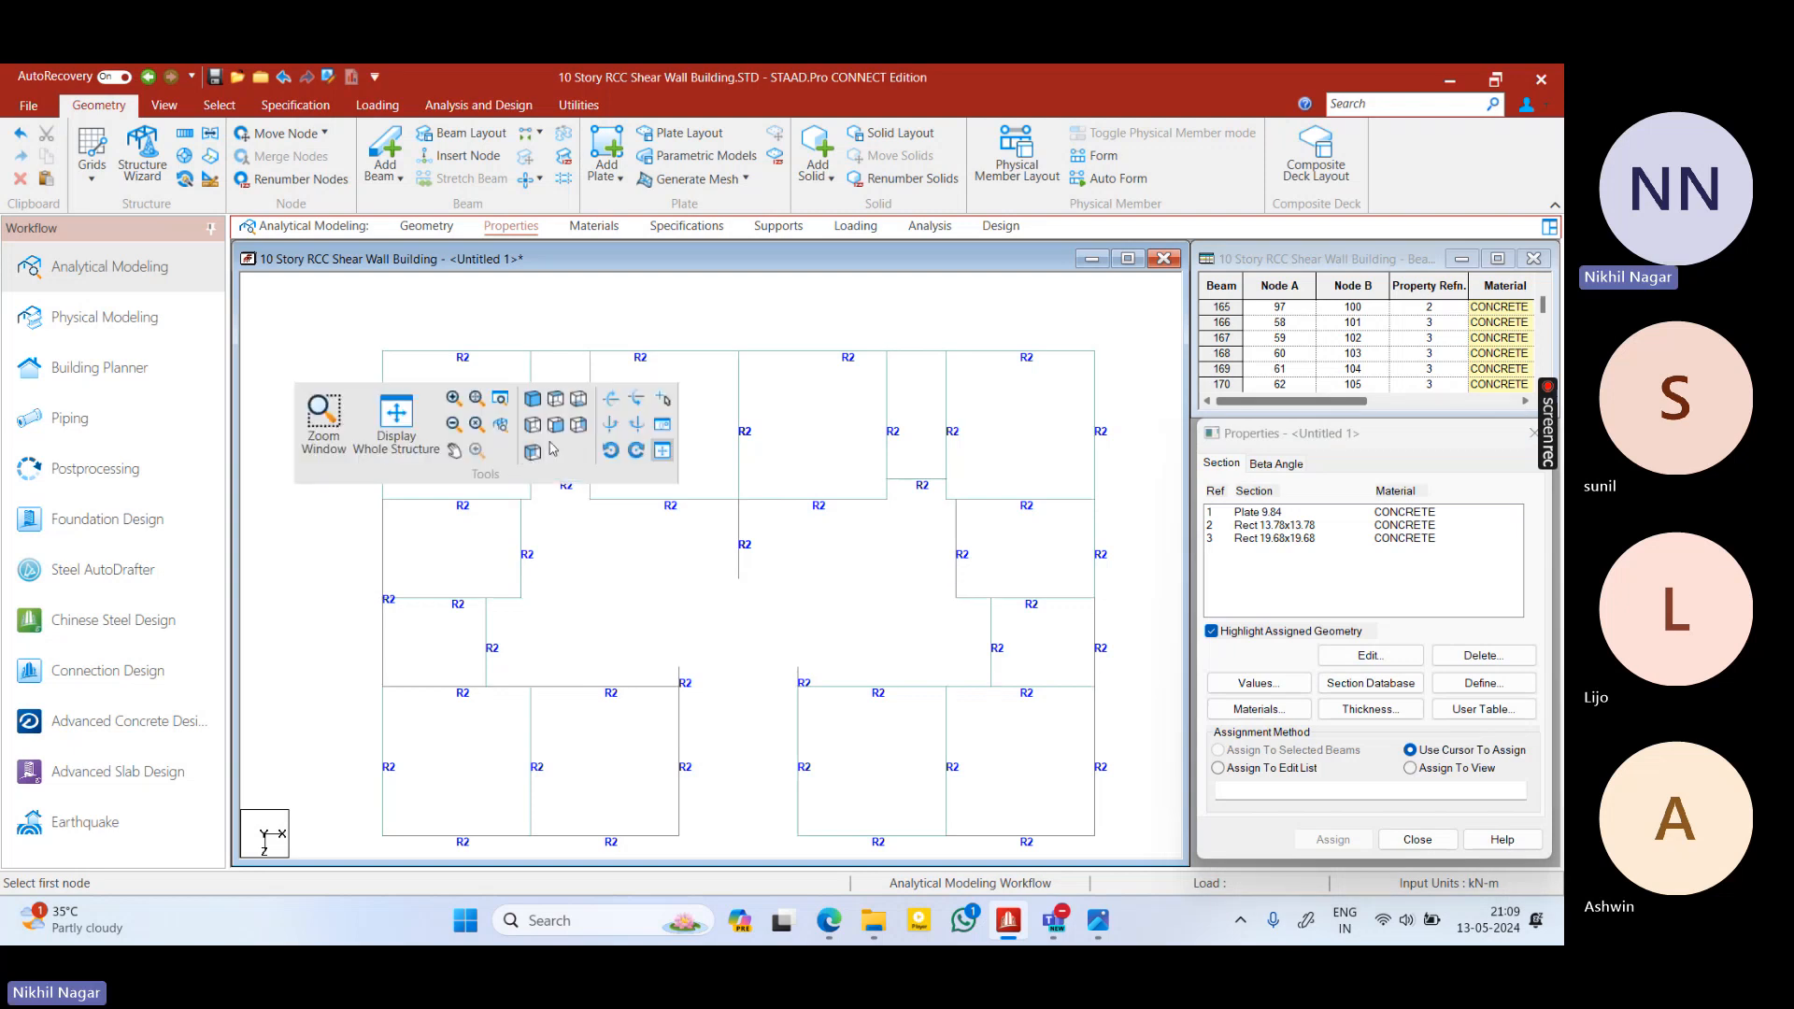
left_click(396, 416)
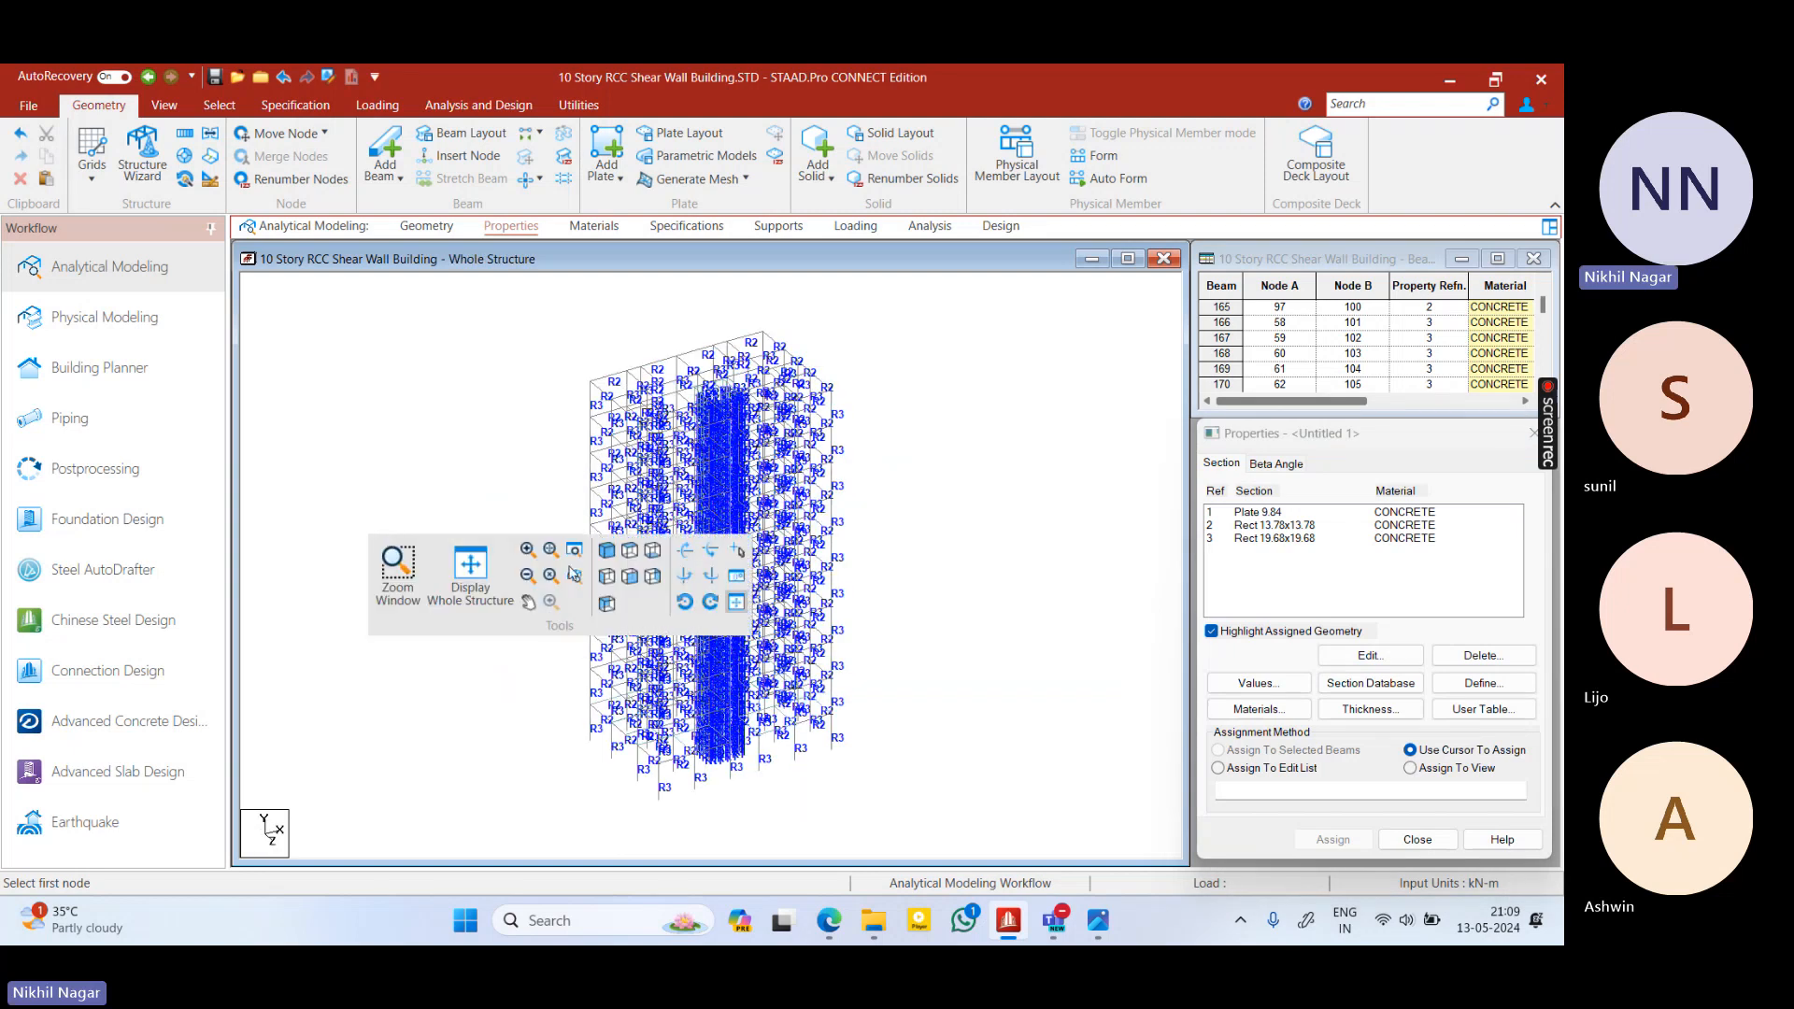
left_click(609, 589)
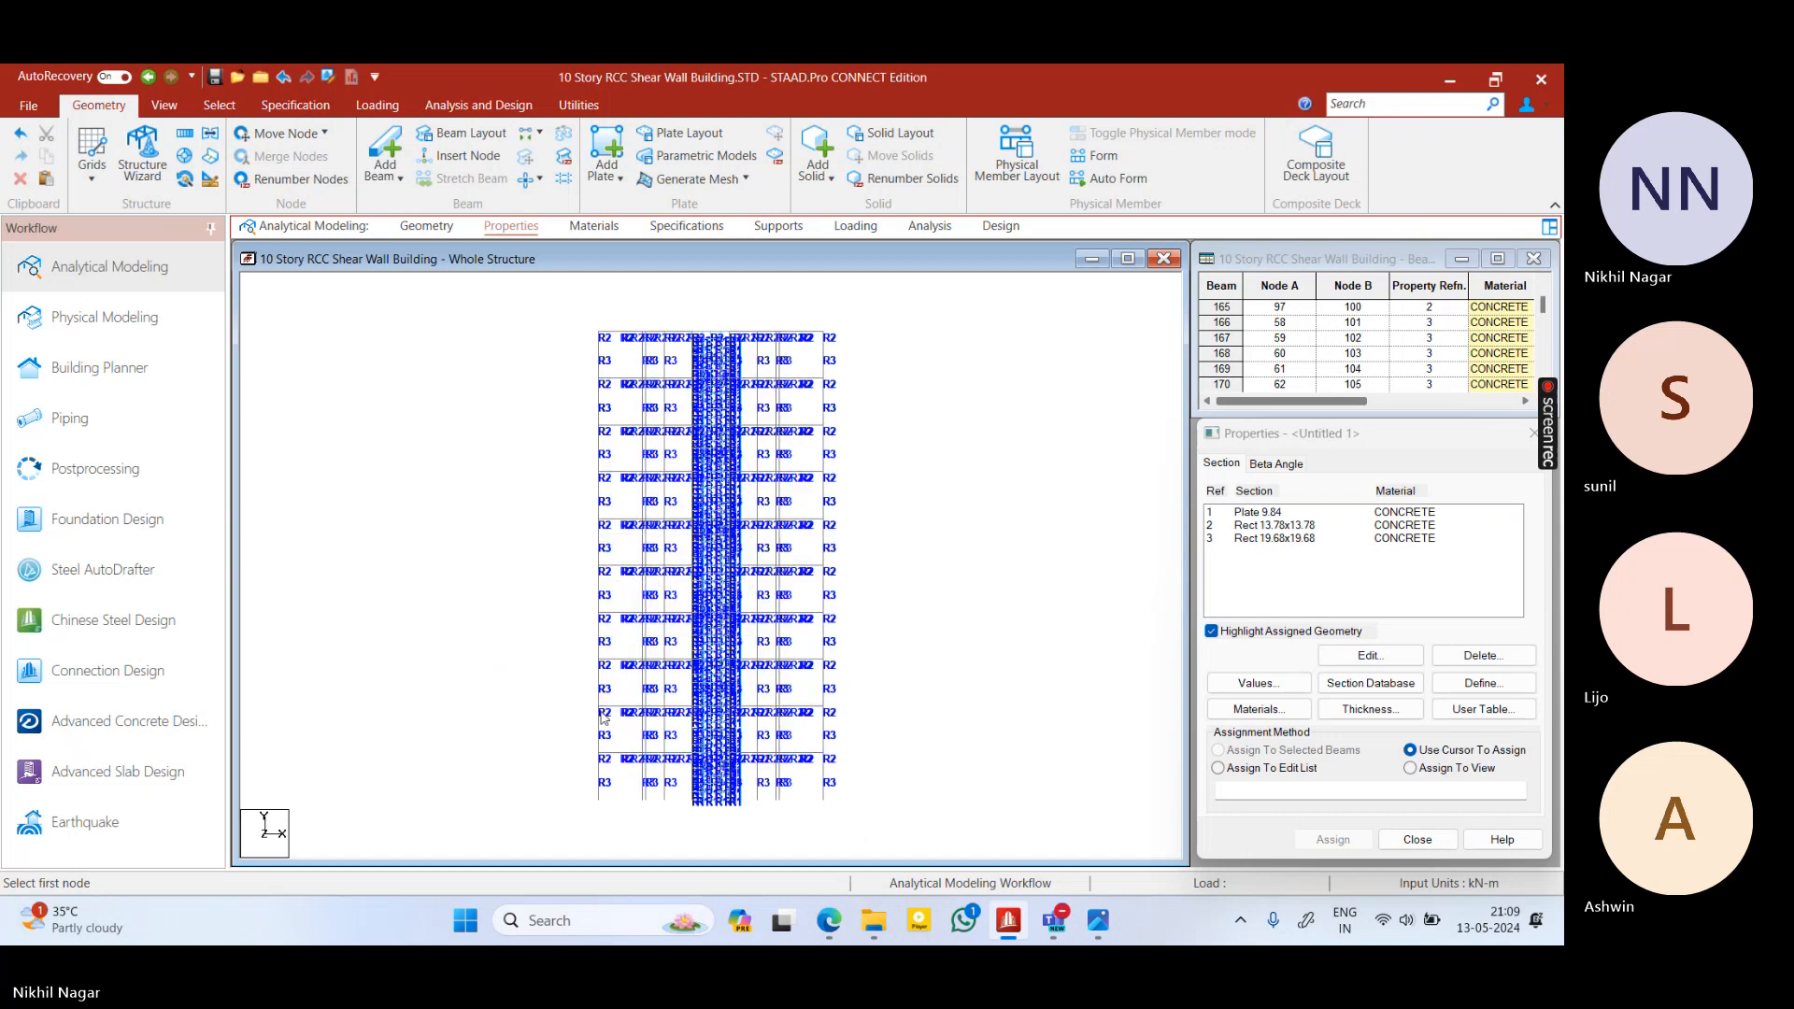
Select all nodes along the lowest beam level of the building with the node cursor
left_click(219, 104)
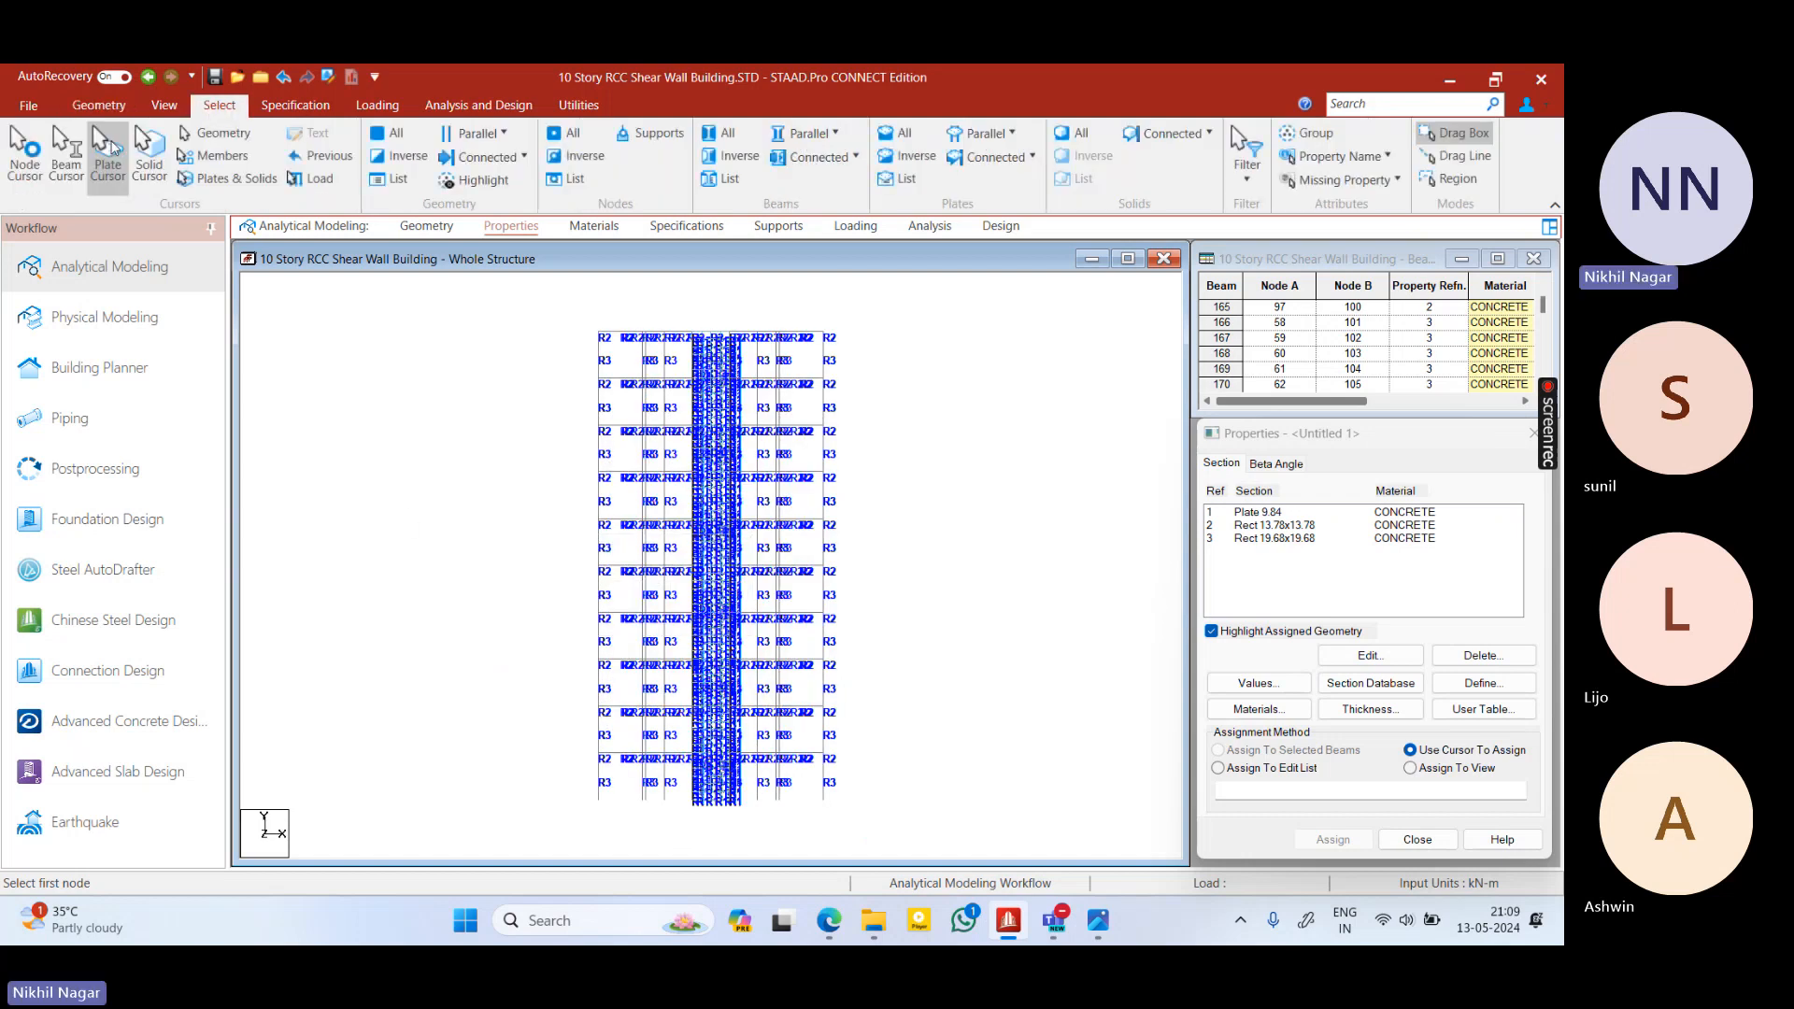
left_click(24, 154)
left_click_drag(575, 746, 857, 761)
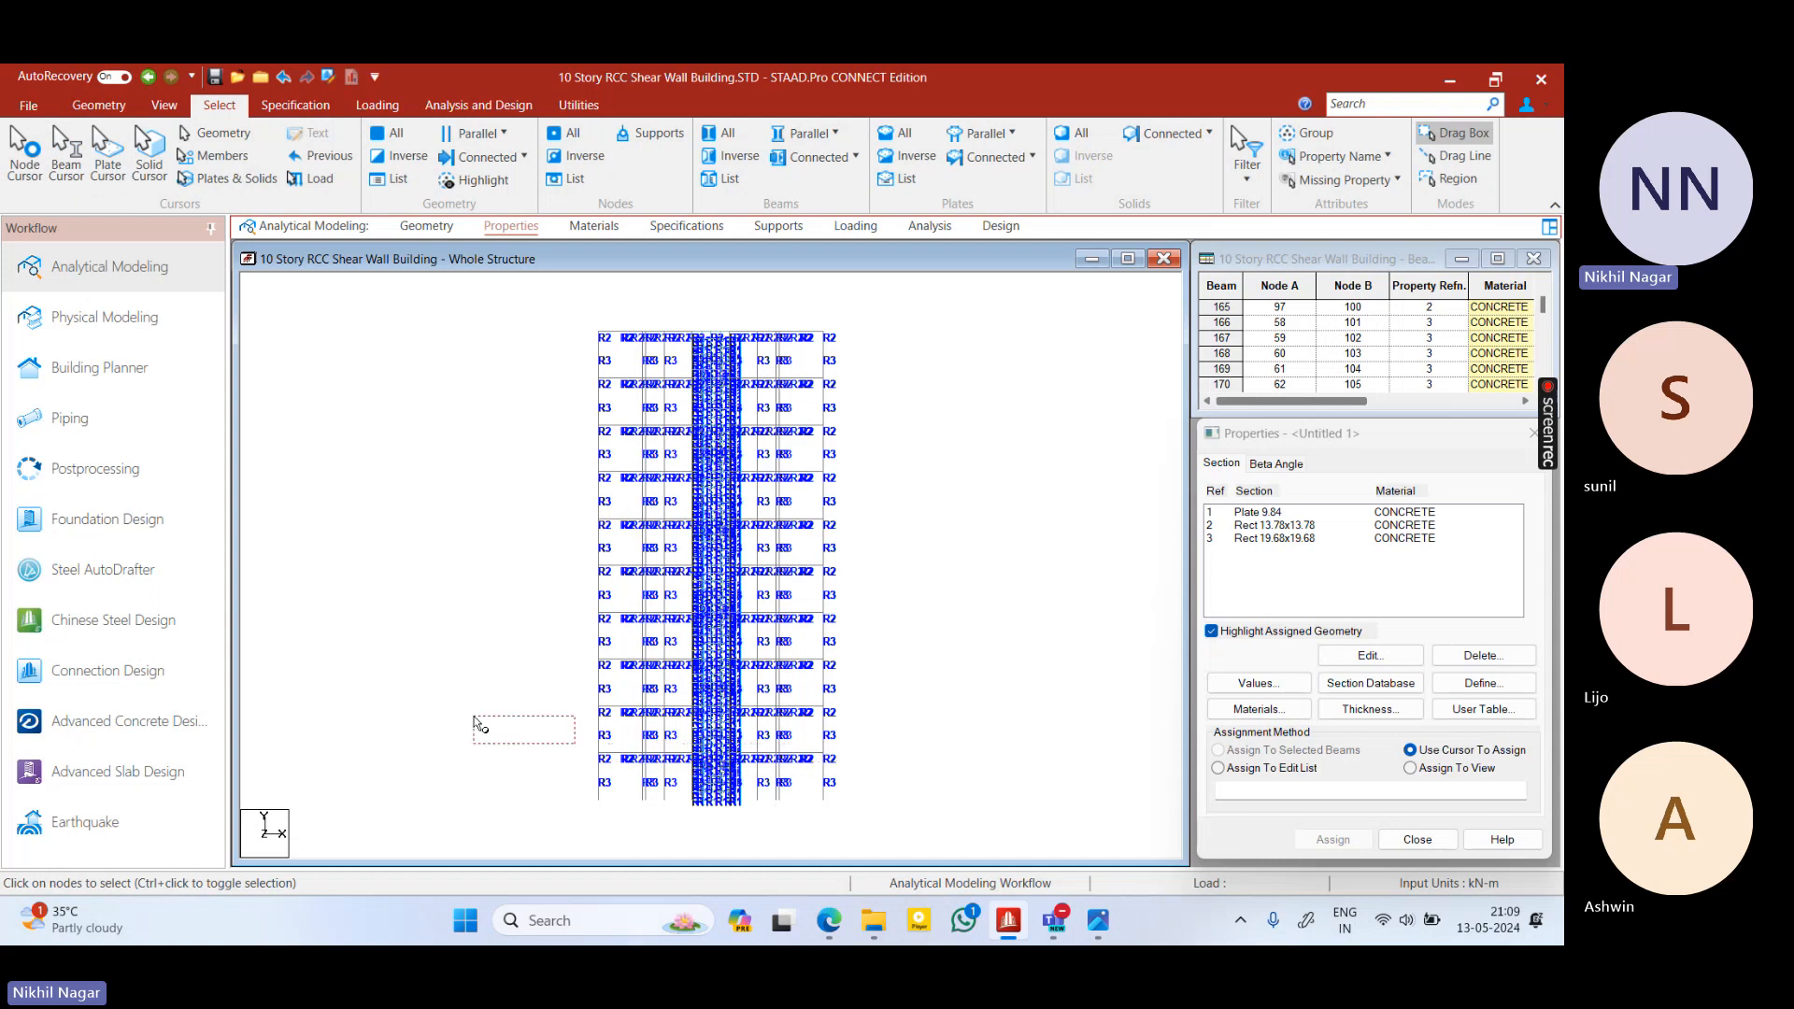
scroll(692, 627, "up", 3)
scroll(693, 627, "up", 4)
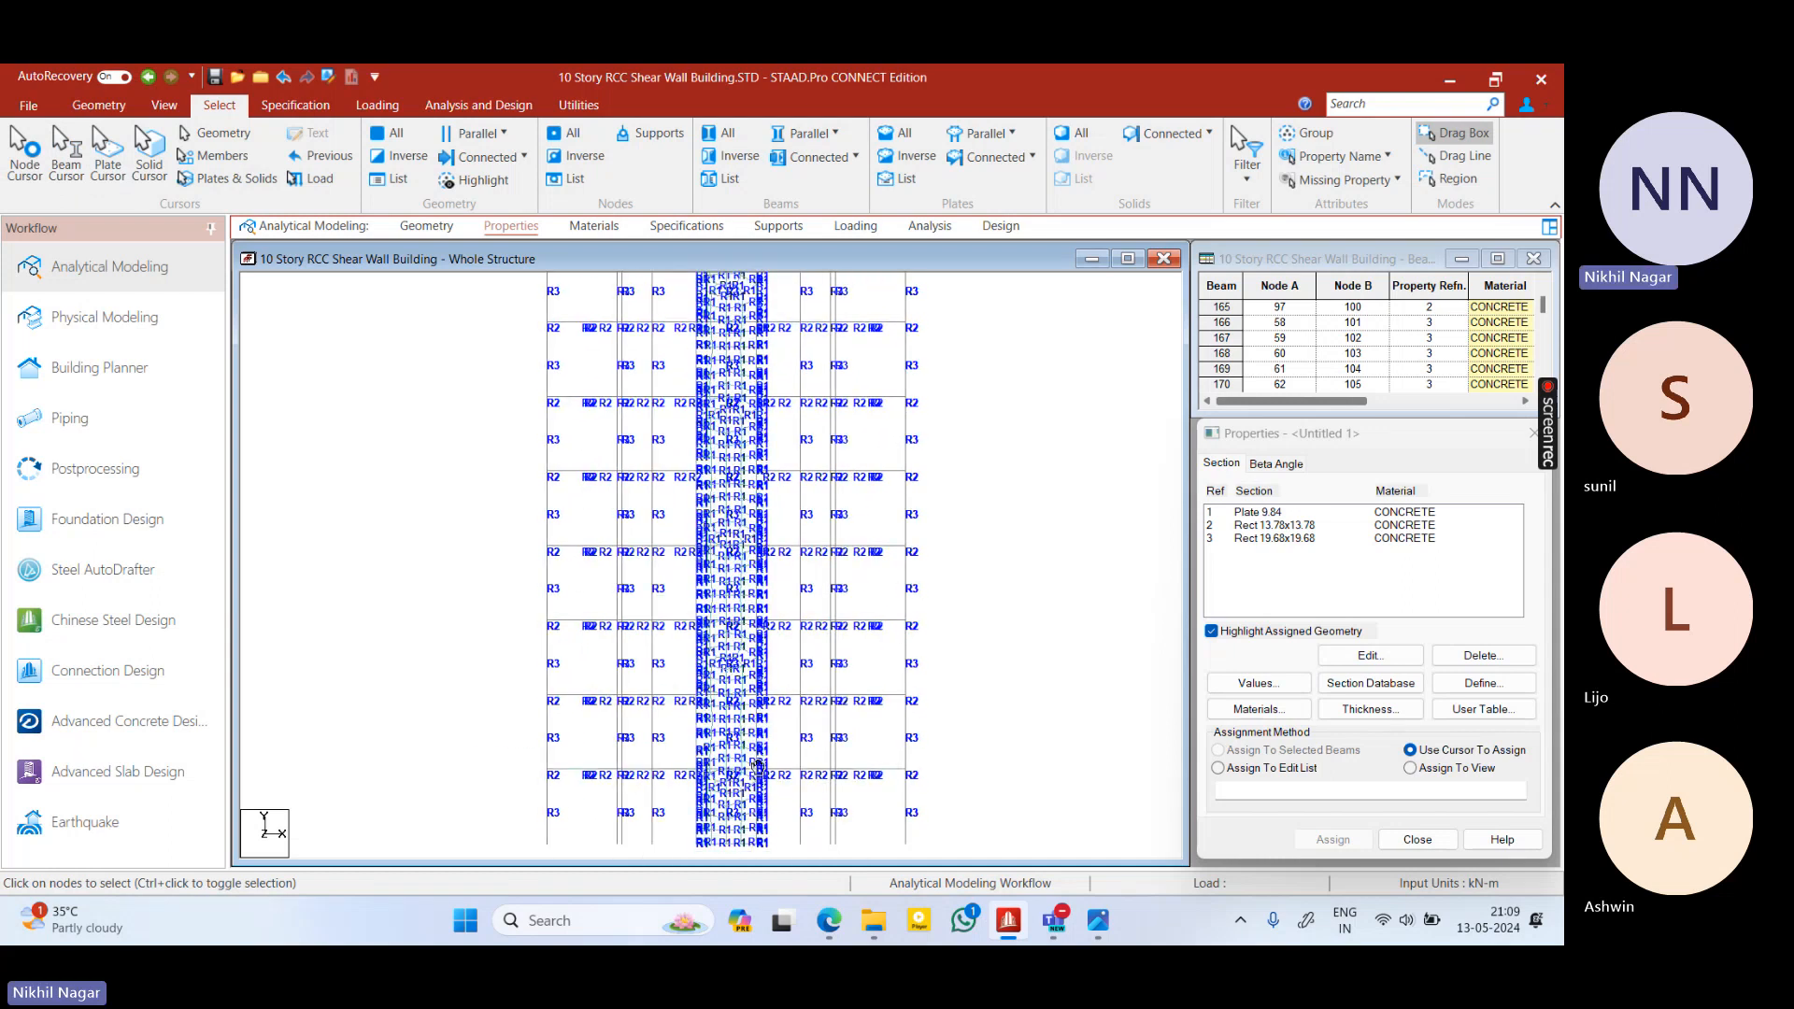
scroll(779, 664, "up", 4)
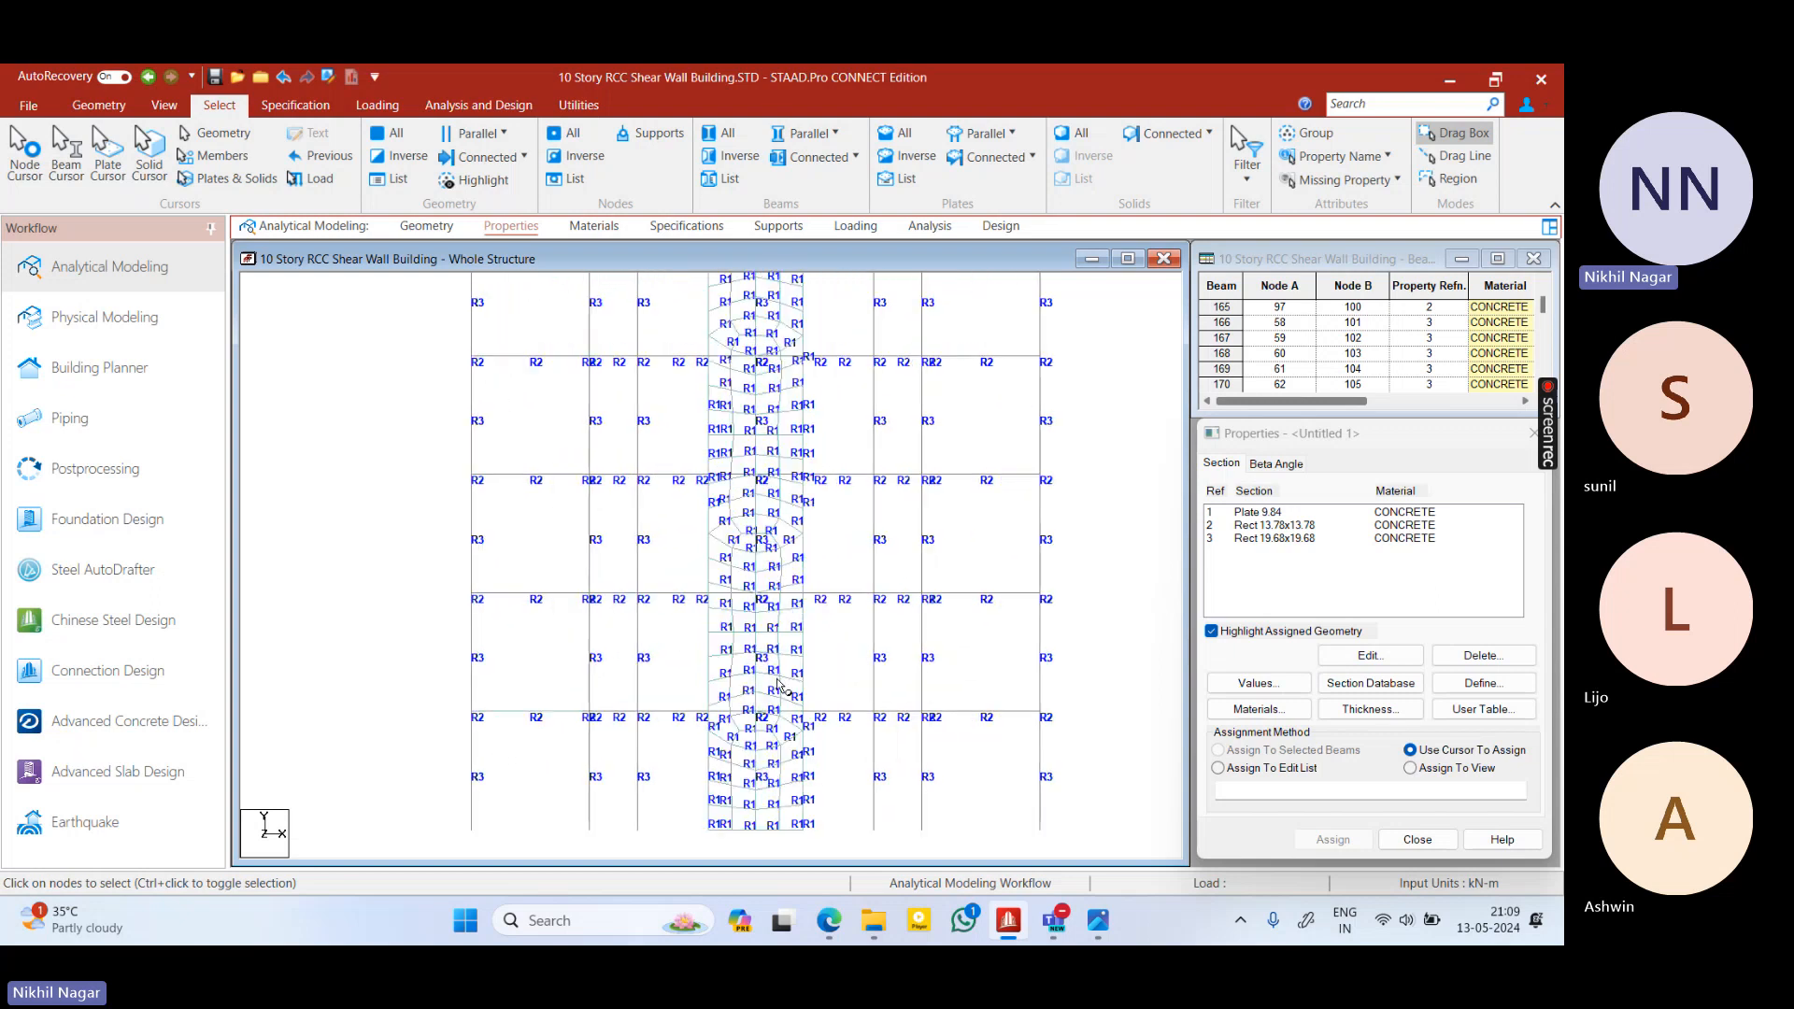
scroll(801, 675, "up", 4)
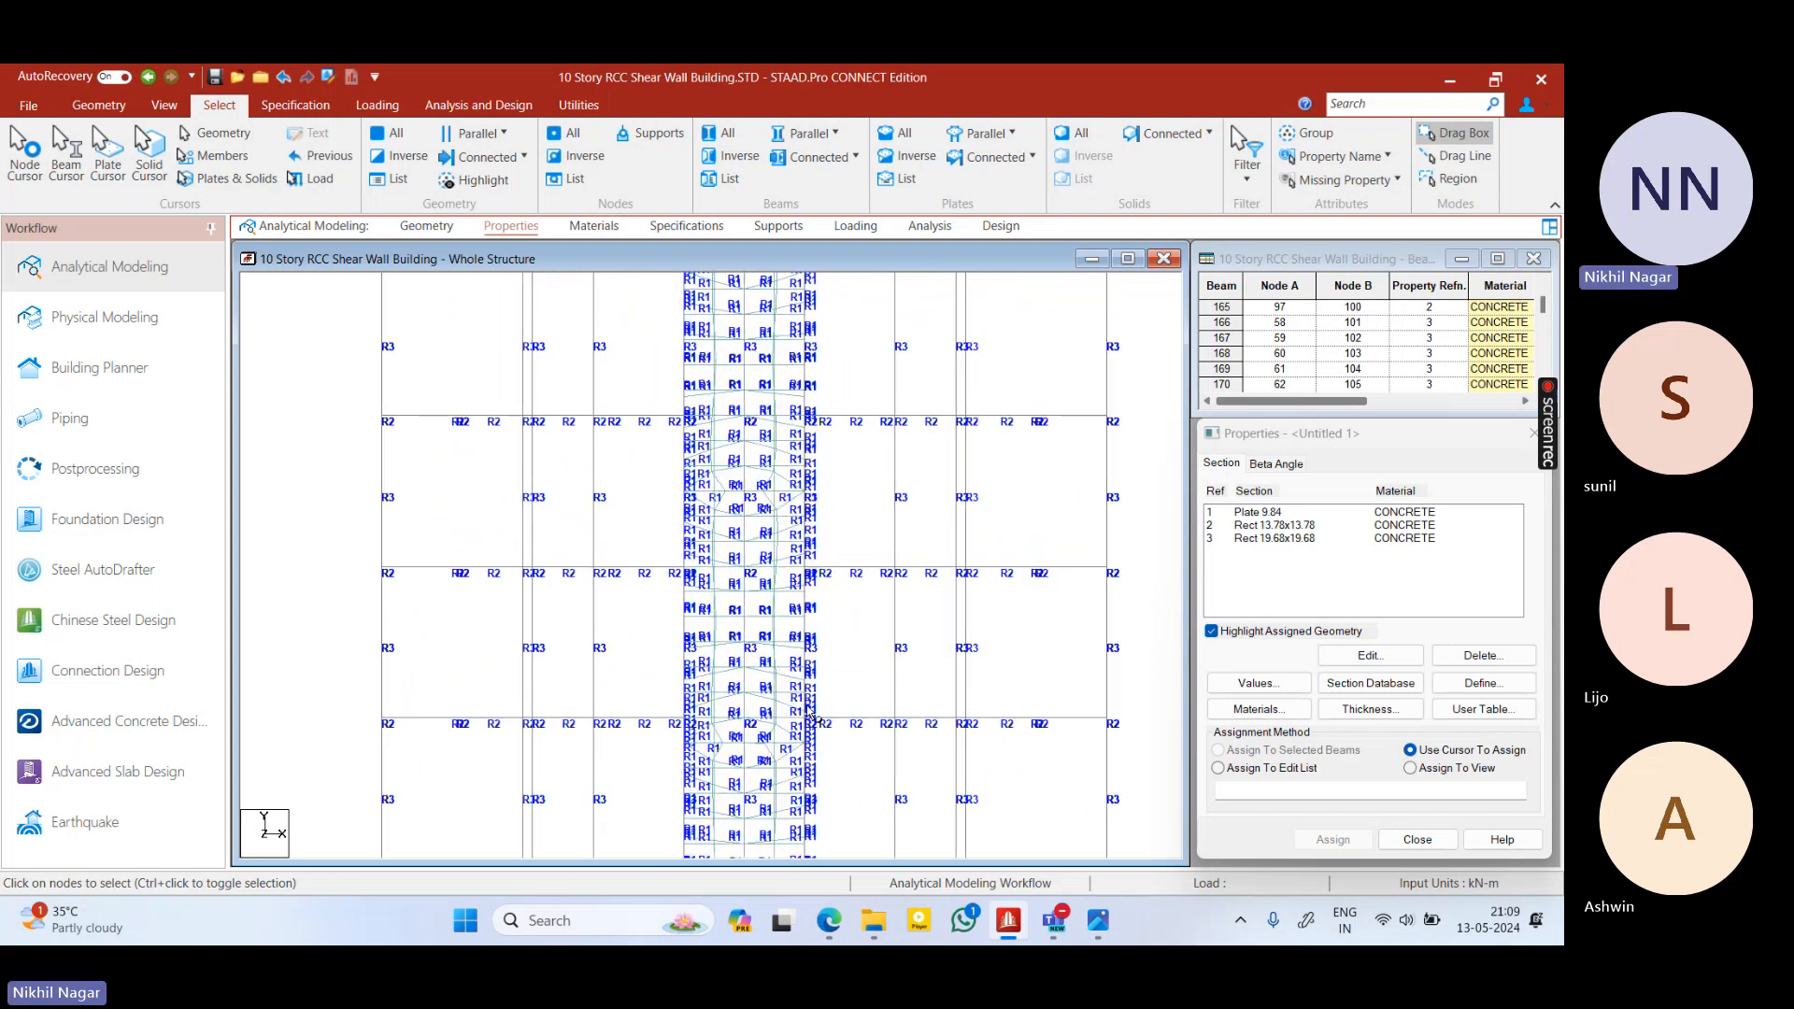
scroll(826, 677, "up", 2)
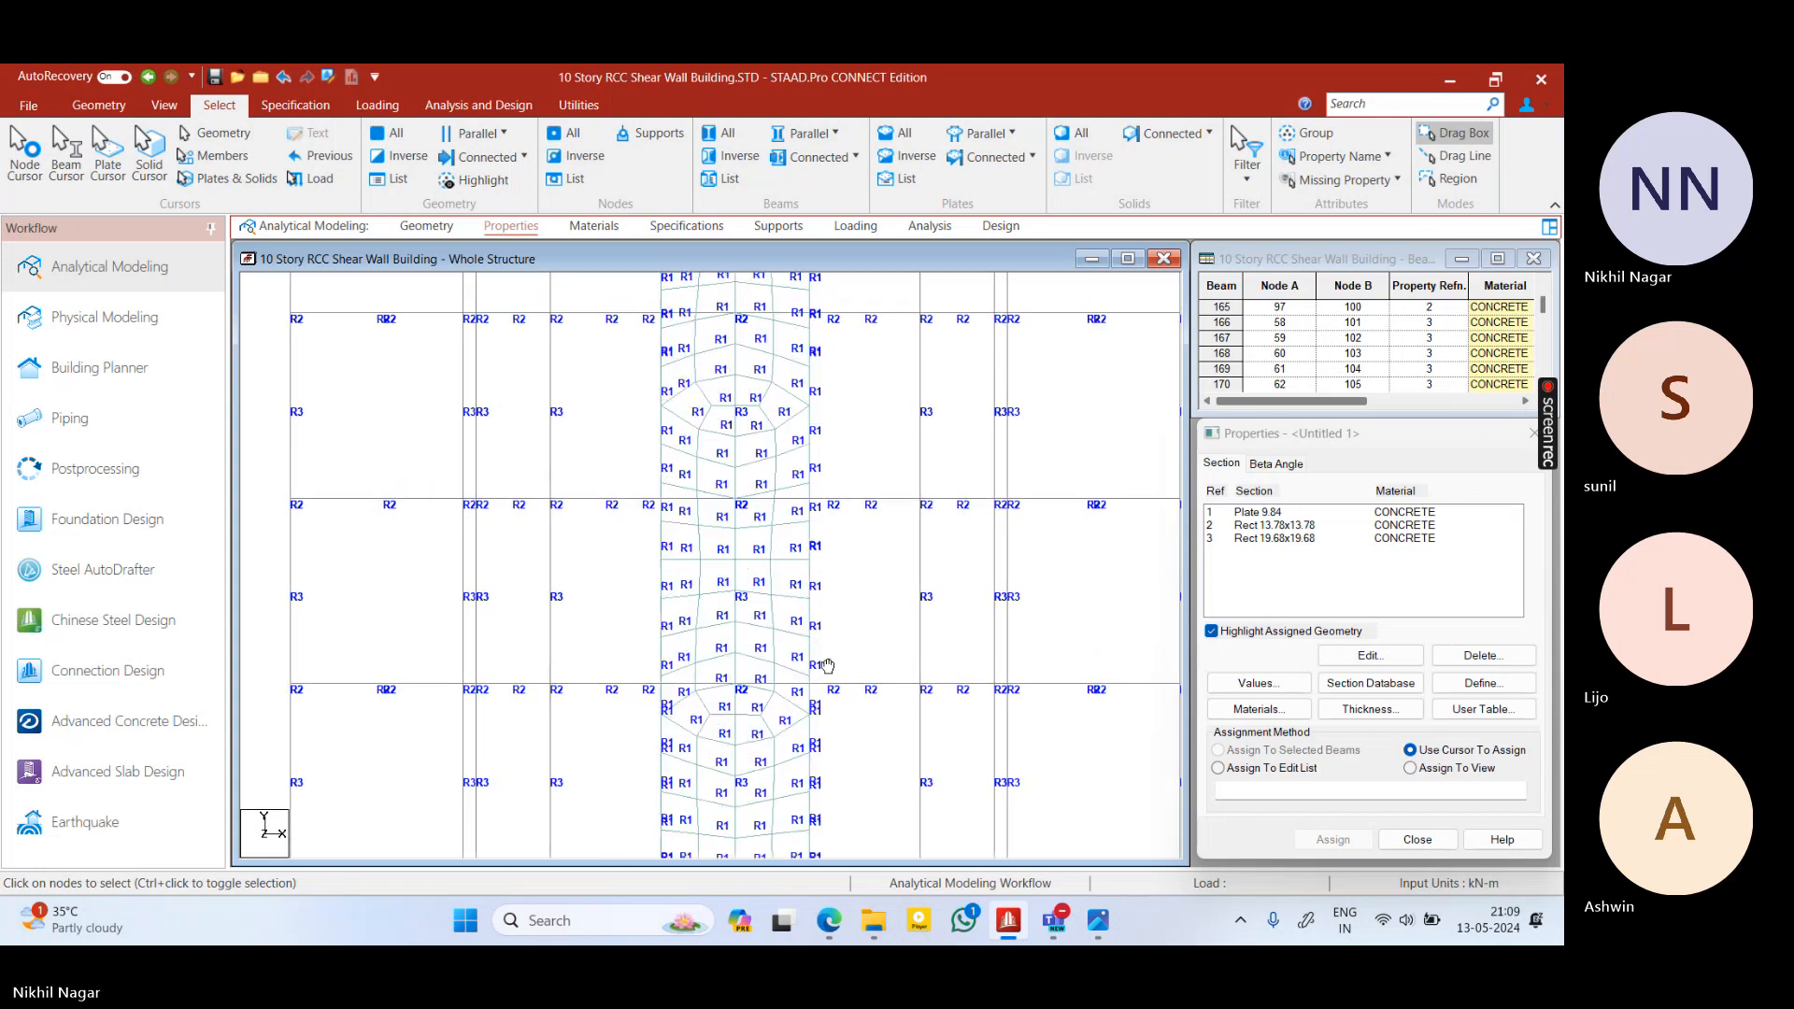
mouse_move(827, 676)
middle_mouse_down()
mouse_move(827, 622)
mouse_move(788, 629)
middle_mouse_up()
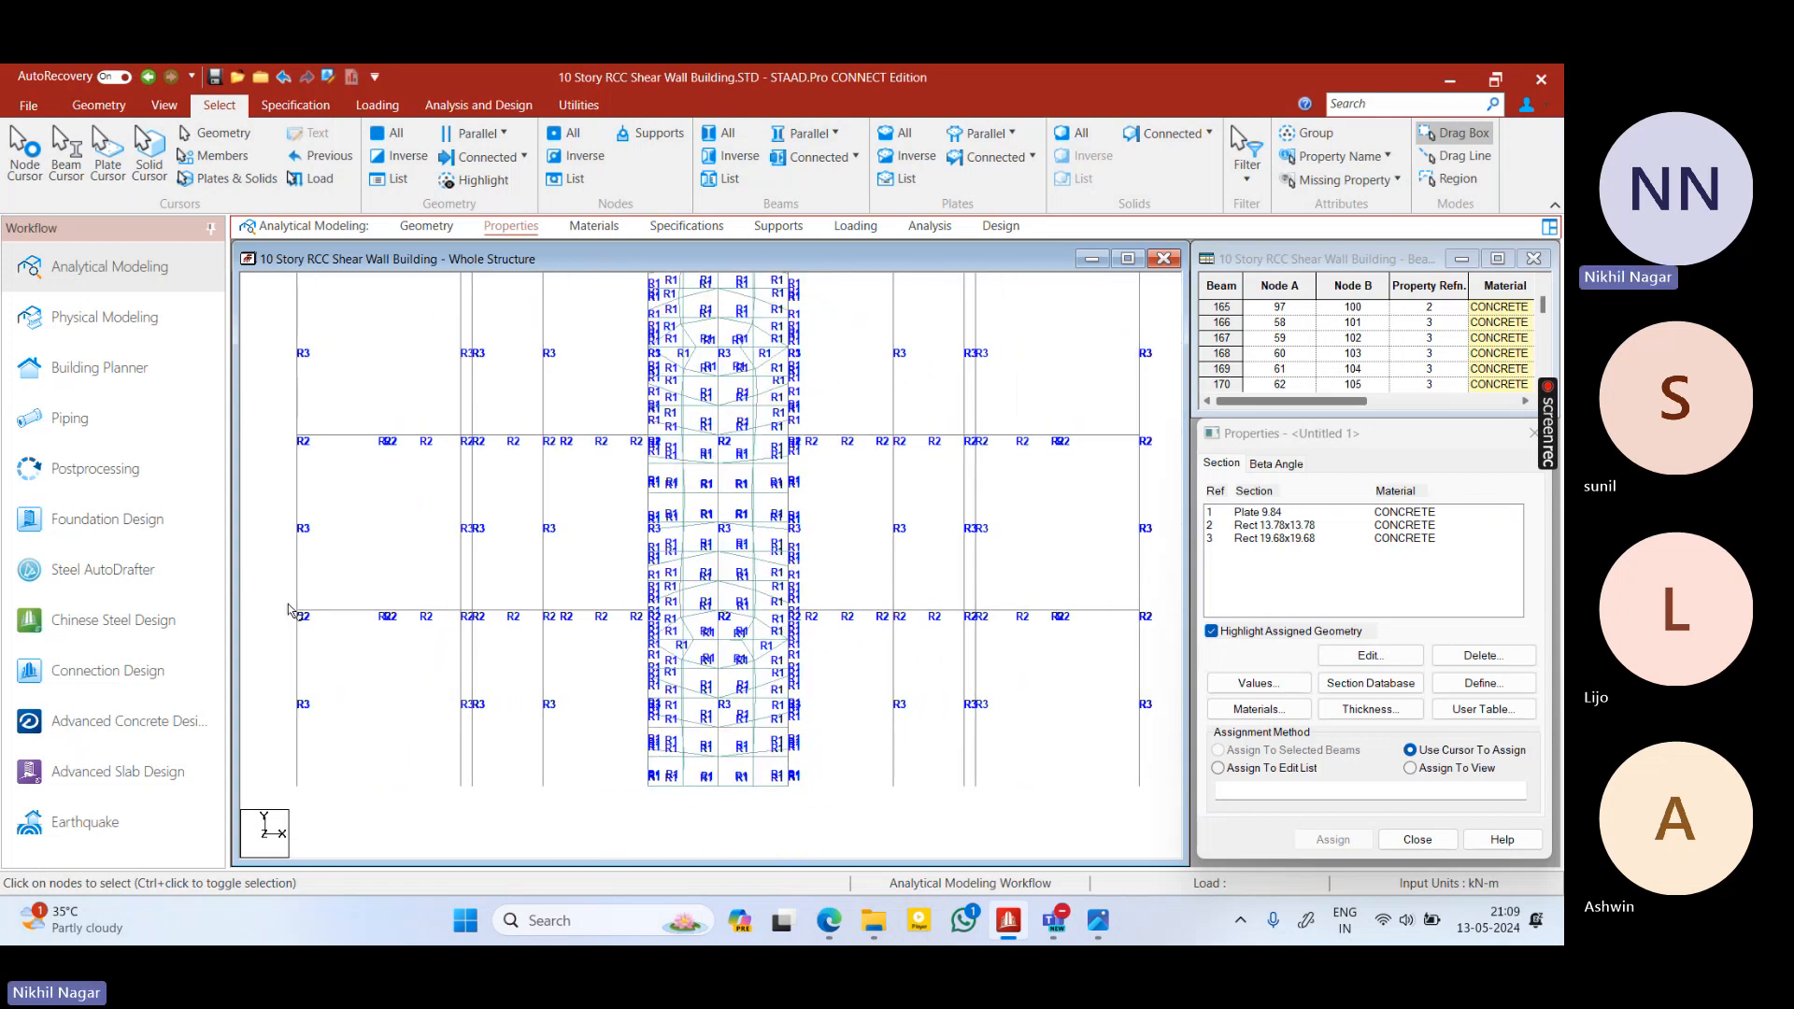
left_click_drag(288, 604, 1163, 622)
Isolate the selected floor nodes in a new view in the active window and show them from above in the geometry layout
right_click(558, 582)
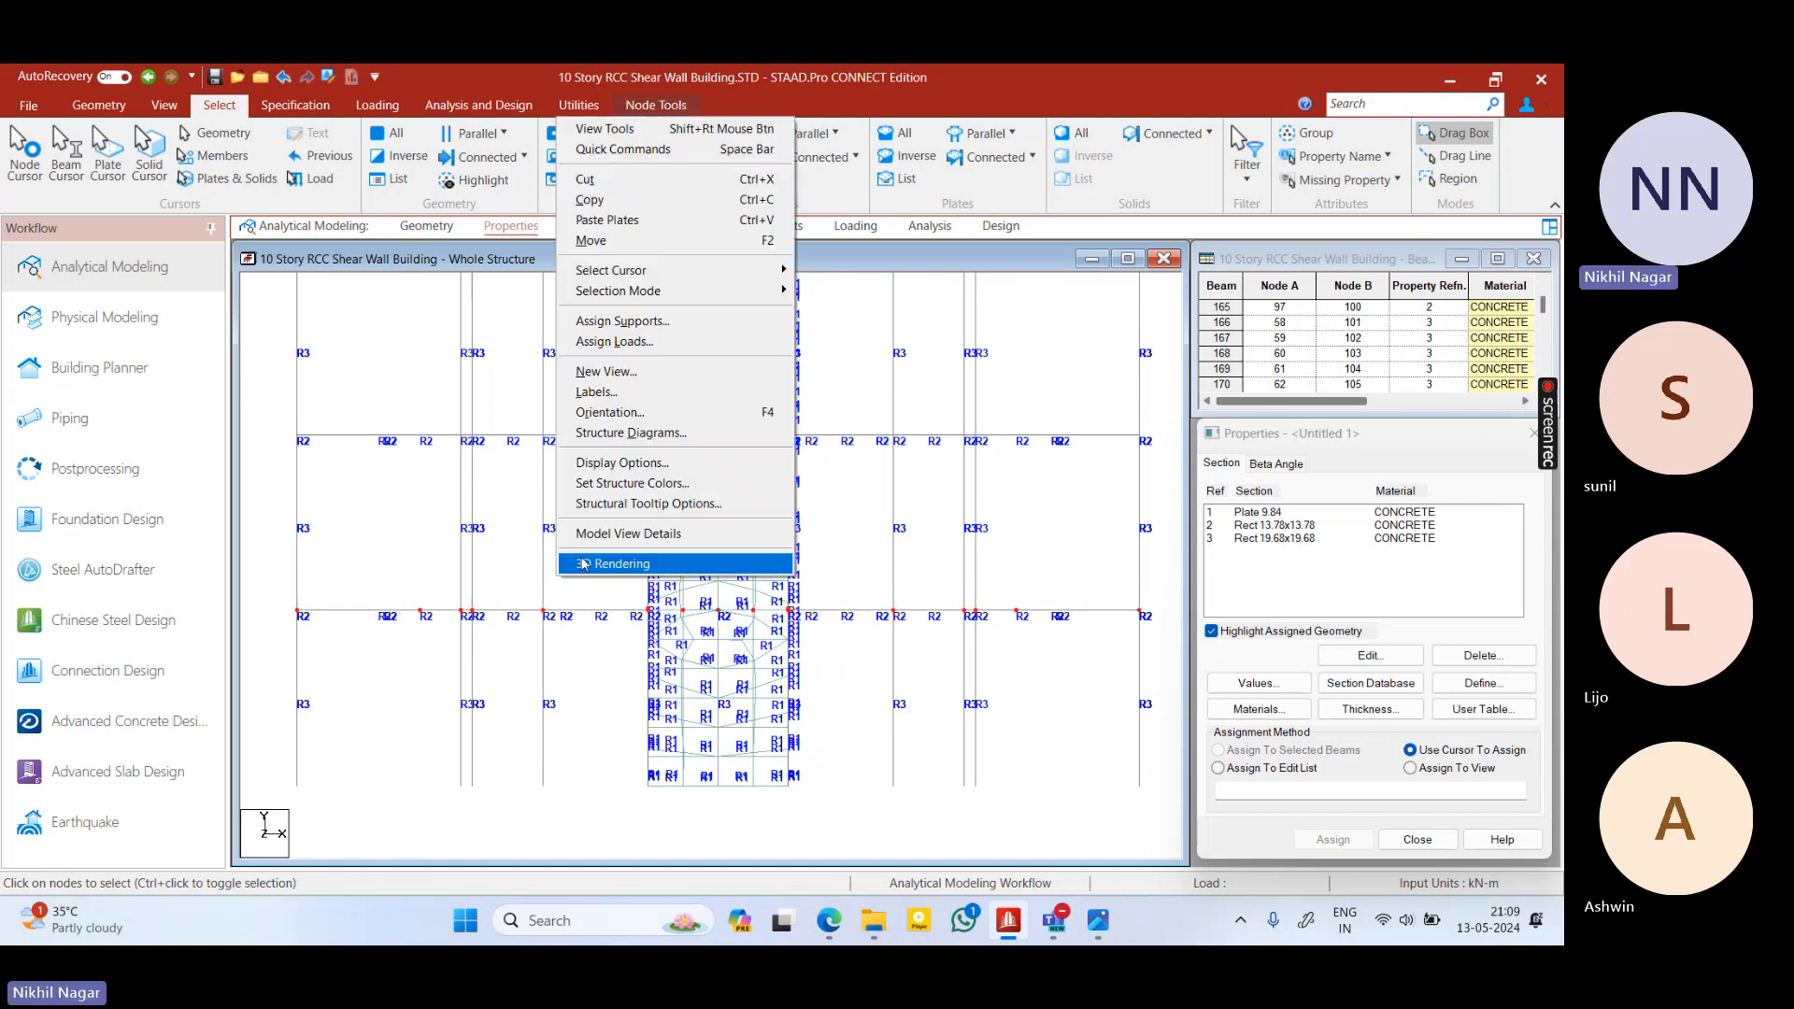
left_click(636, 372)
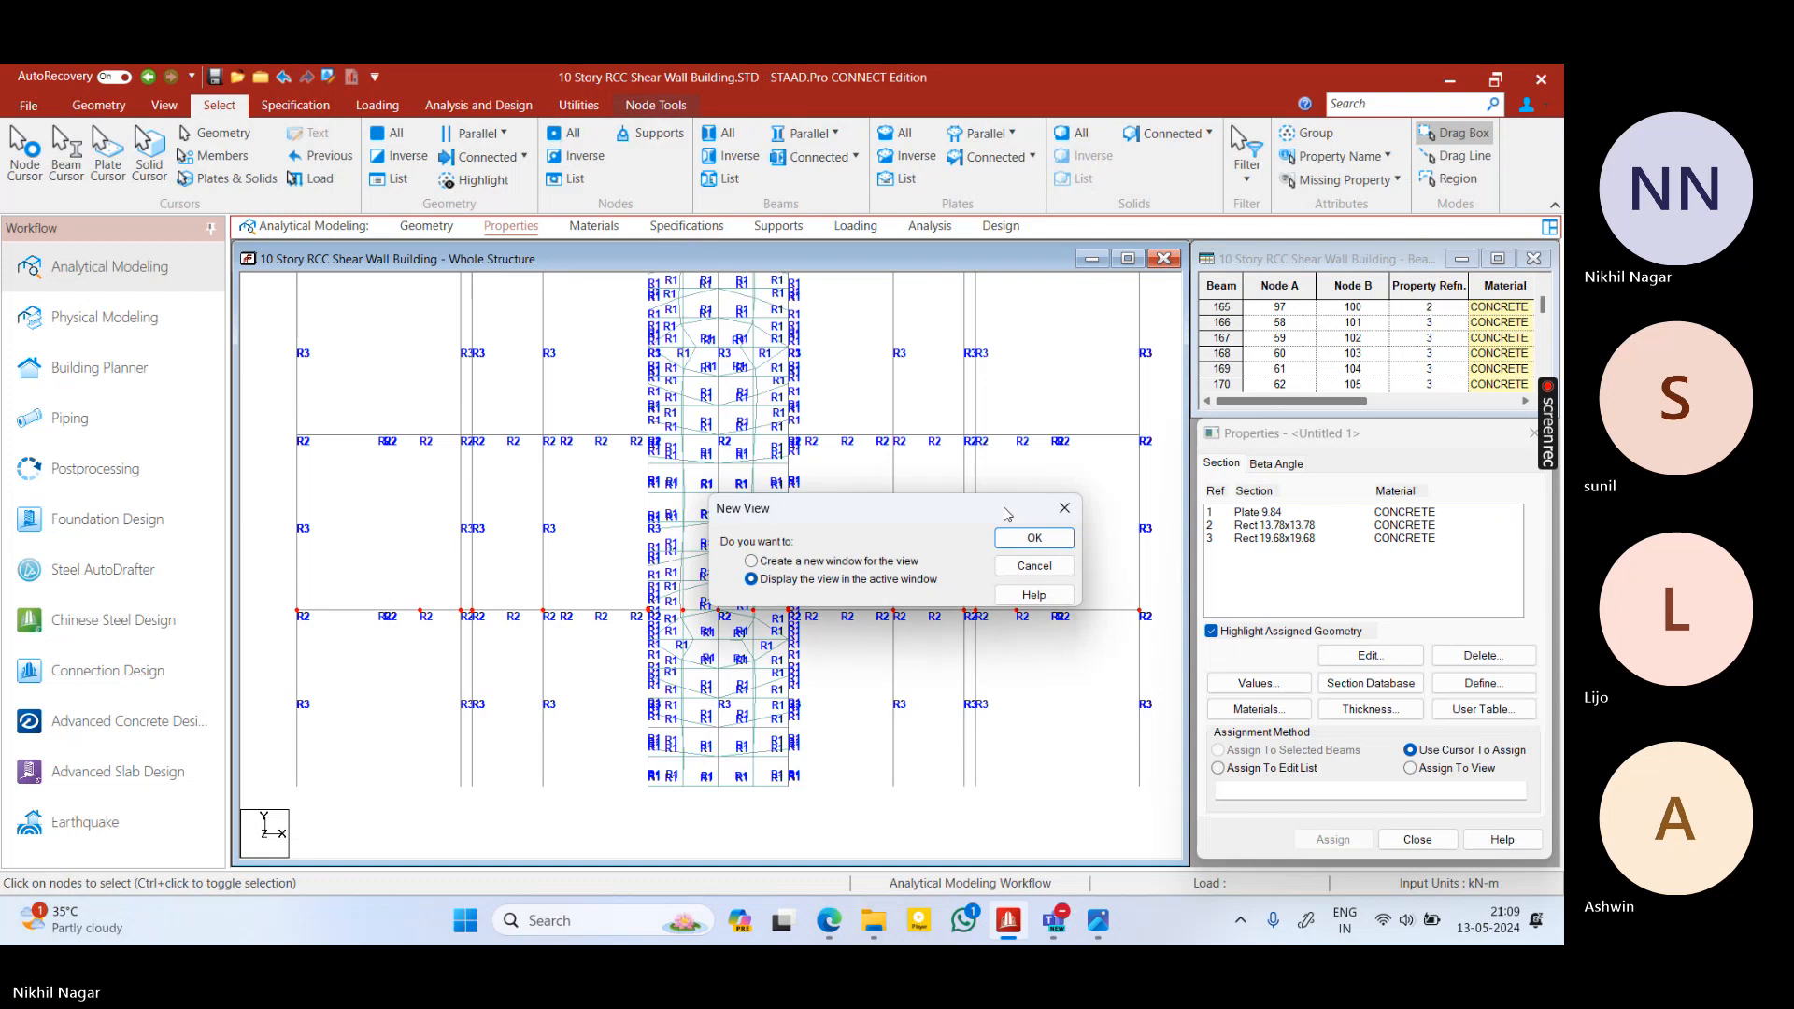
left_click(1028, 534)
right_click(618, 562, "shift")
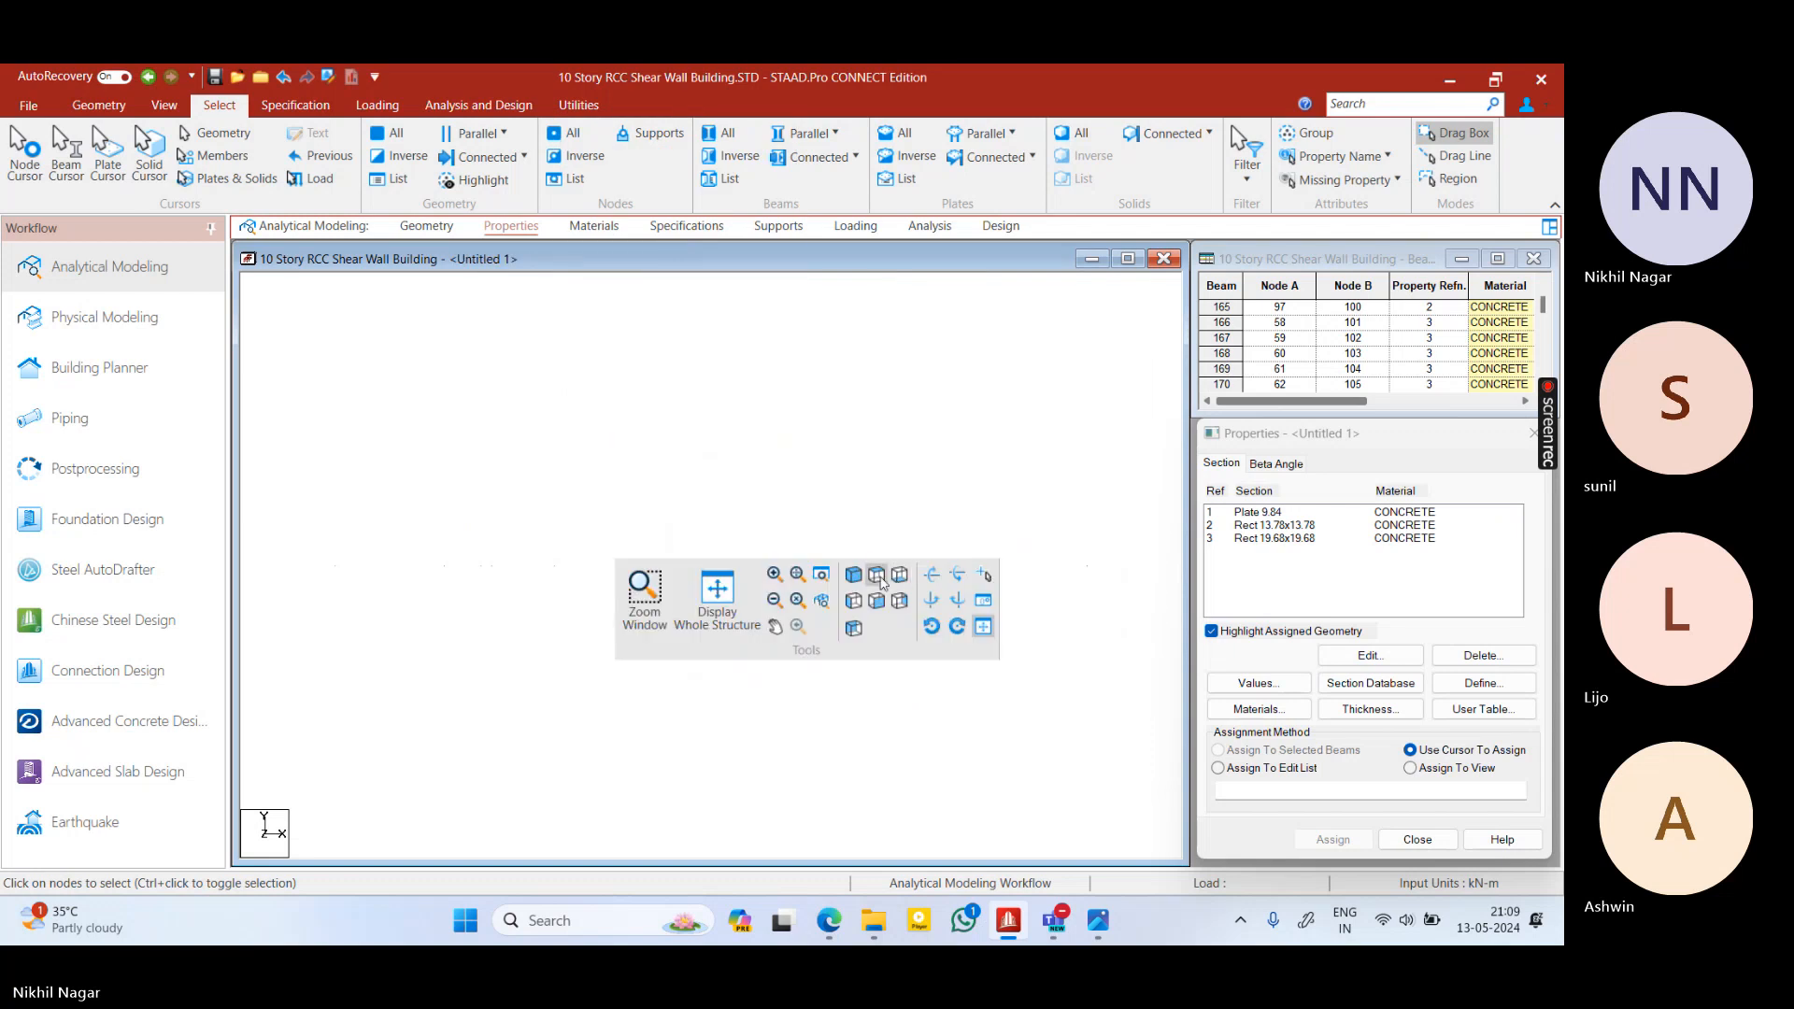
left_click(877, 574)
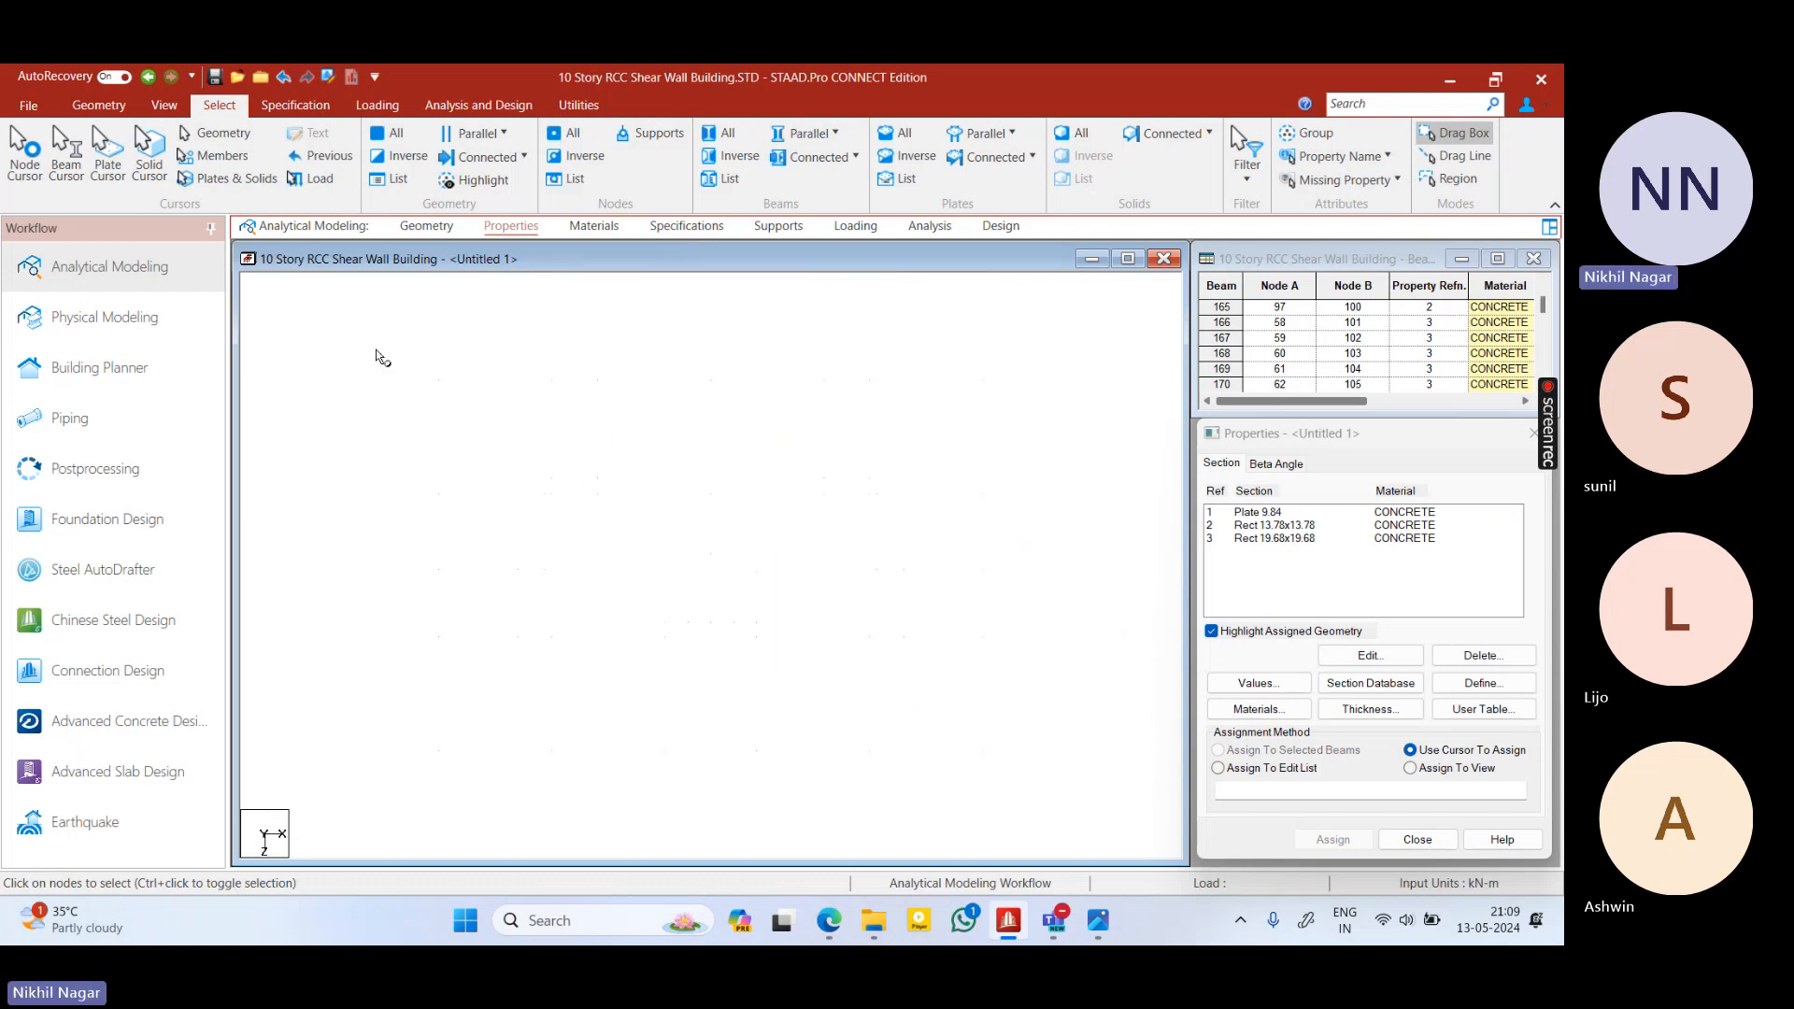
left_click(418, 234)
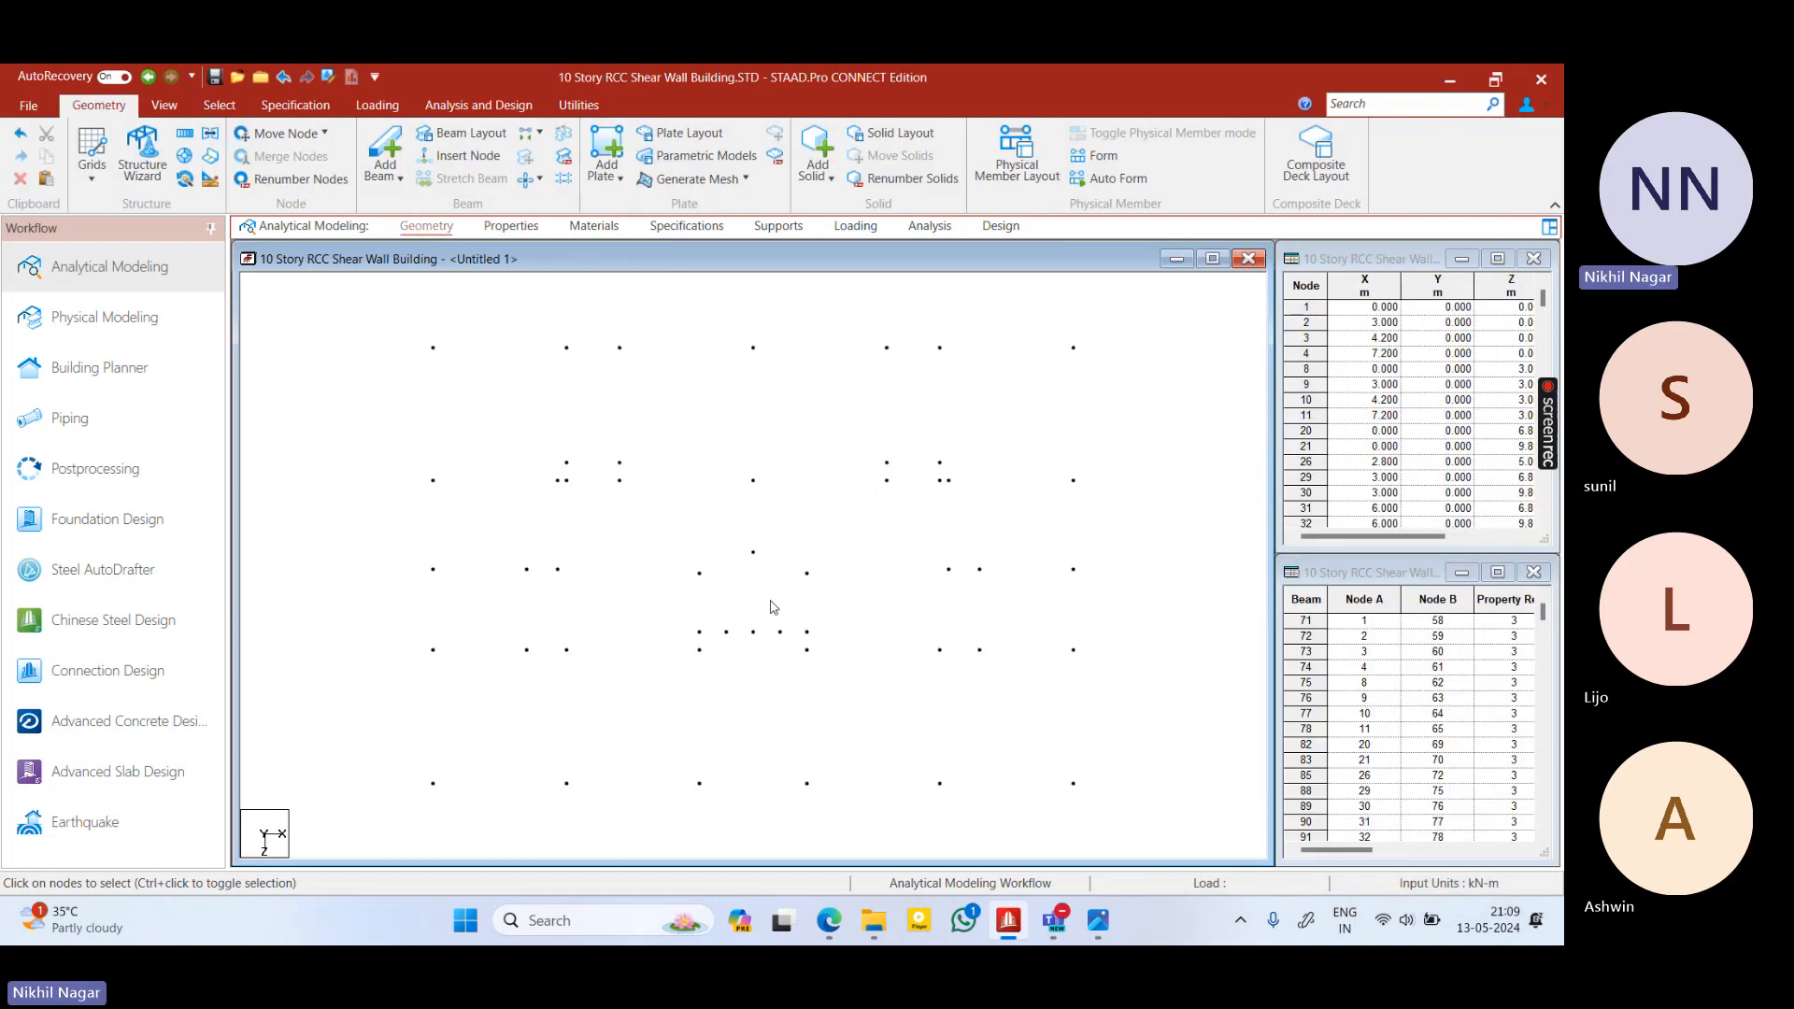
scroll(728, 524, "up", 1)
Compare the 15 storey Building floor plan image with the isolated floor nodes, then close the image
left_click(1098, 920)
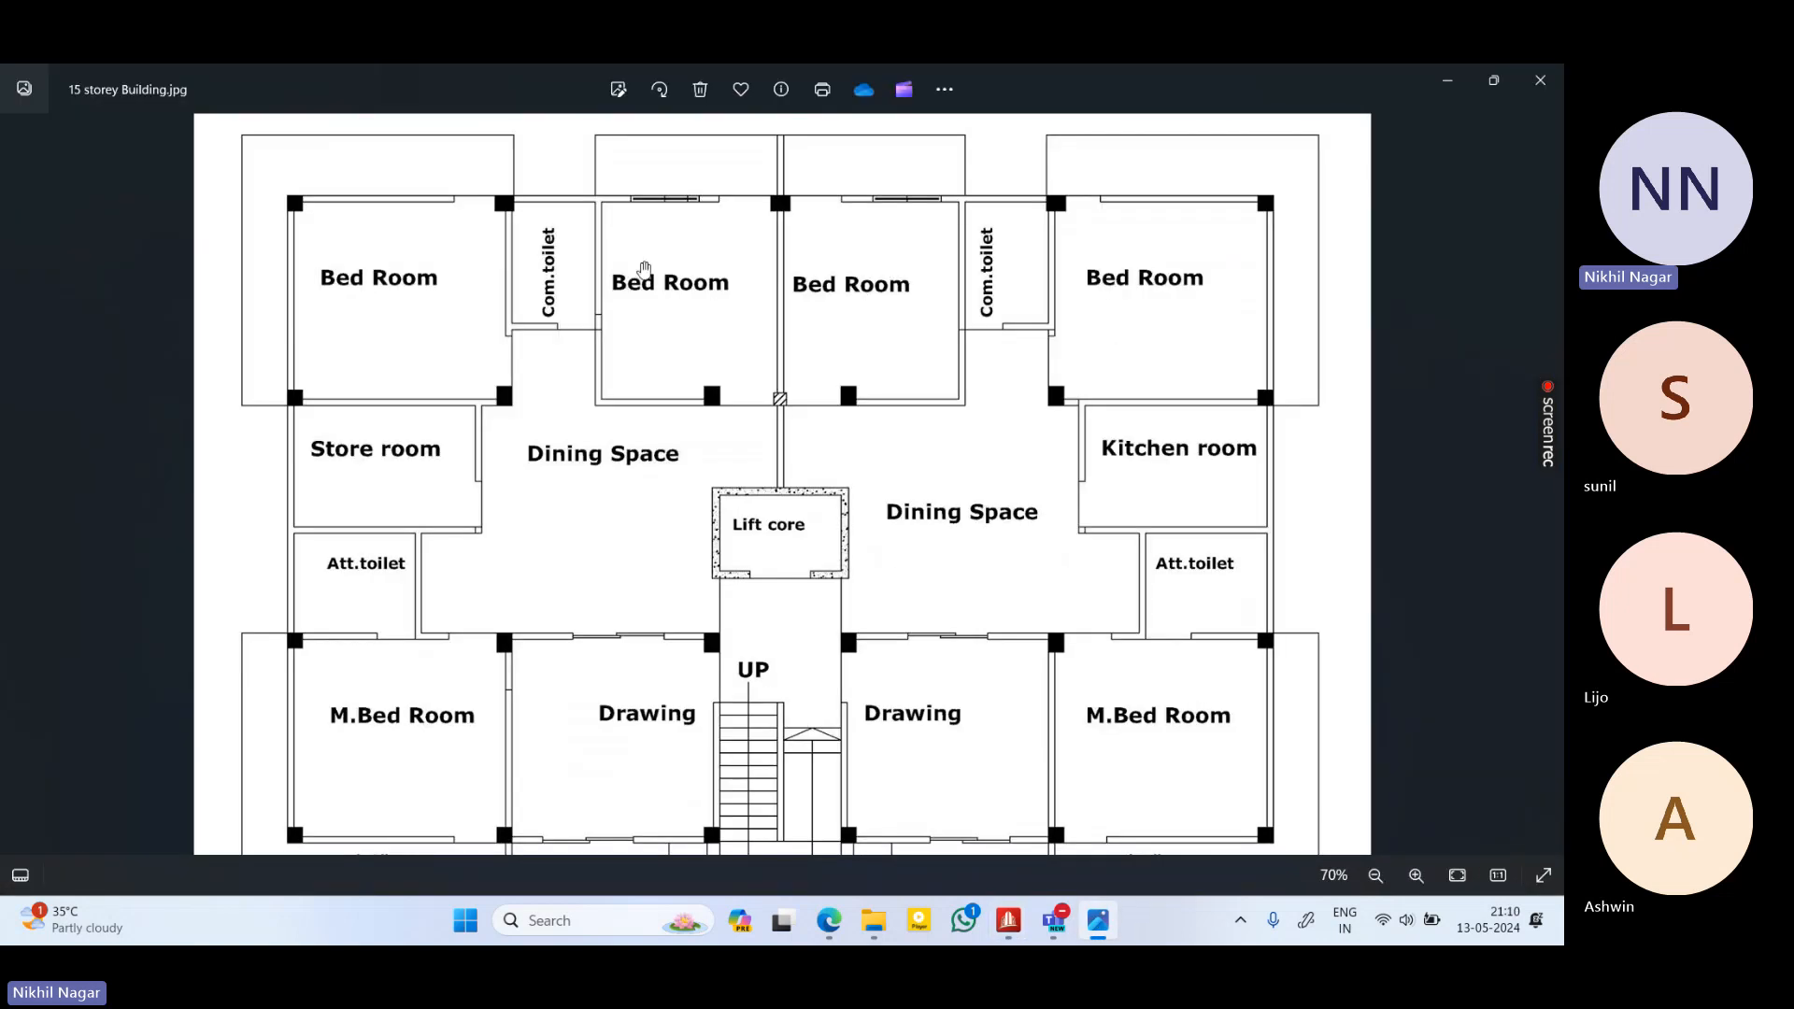
left_click_drag(1243, 82, 1115, 296)
scroll(1075, 542, "up", 1)
left_click_drag(1131, 512, 1142, 556)
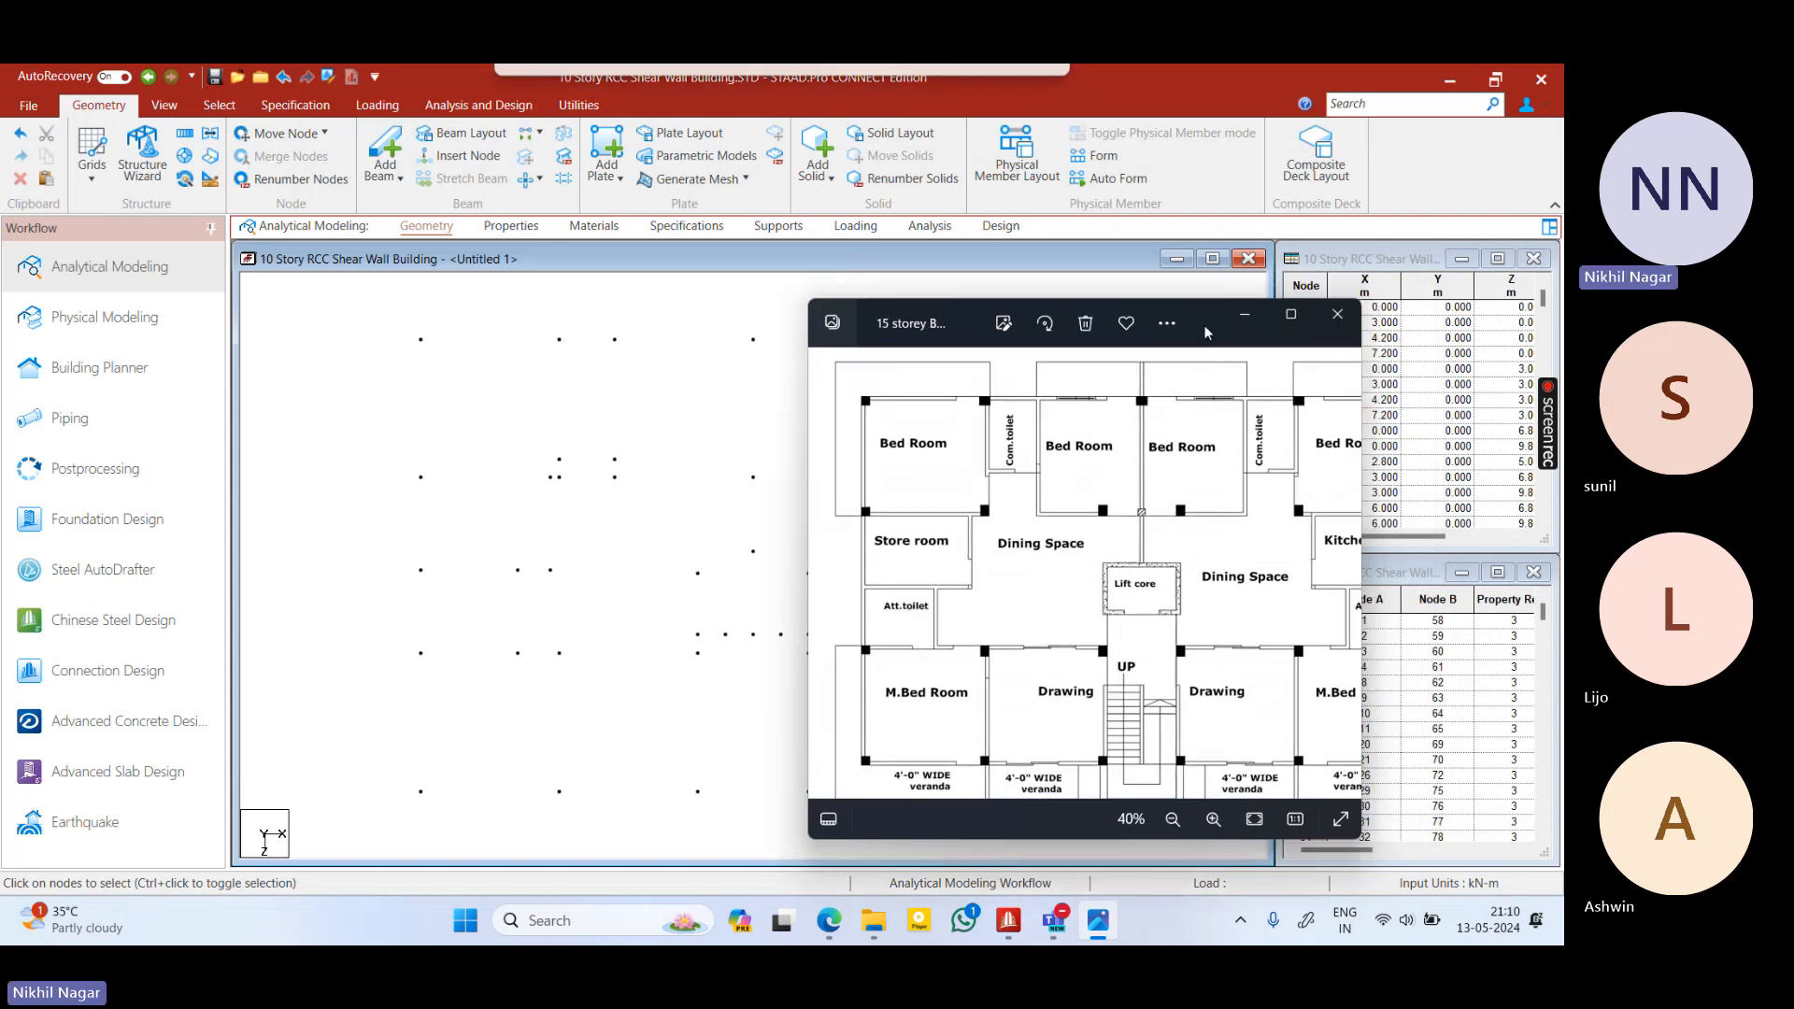
left_click(1397, 298)
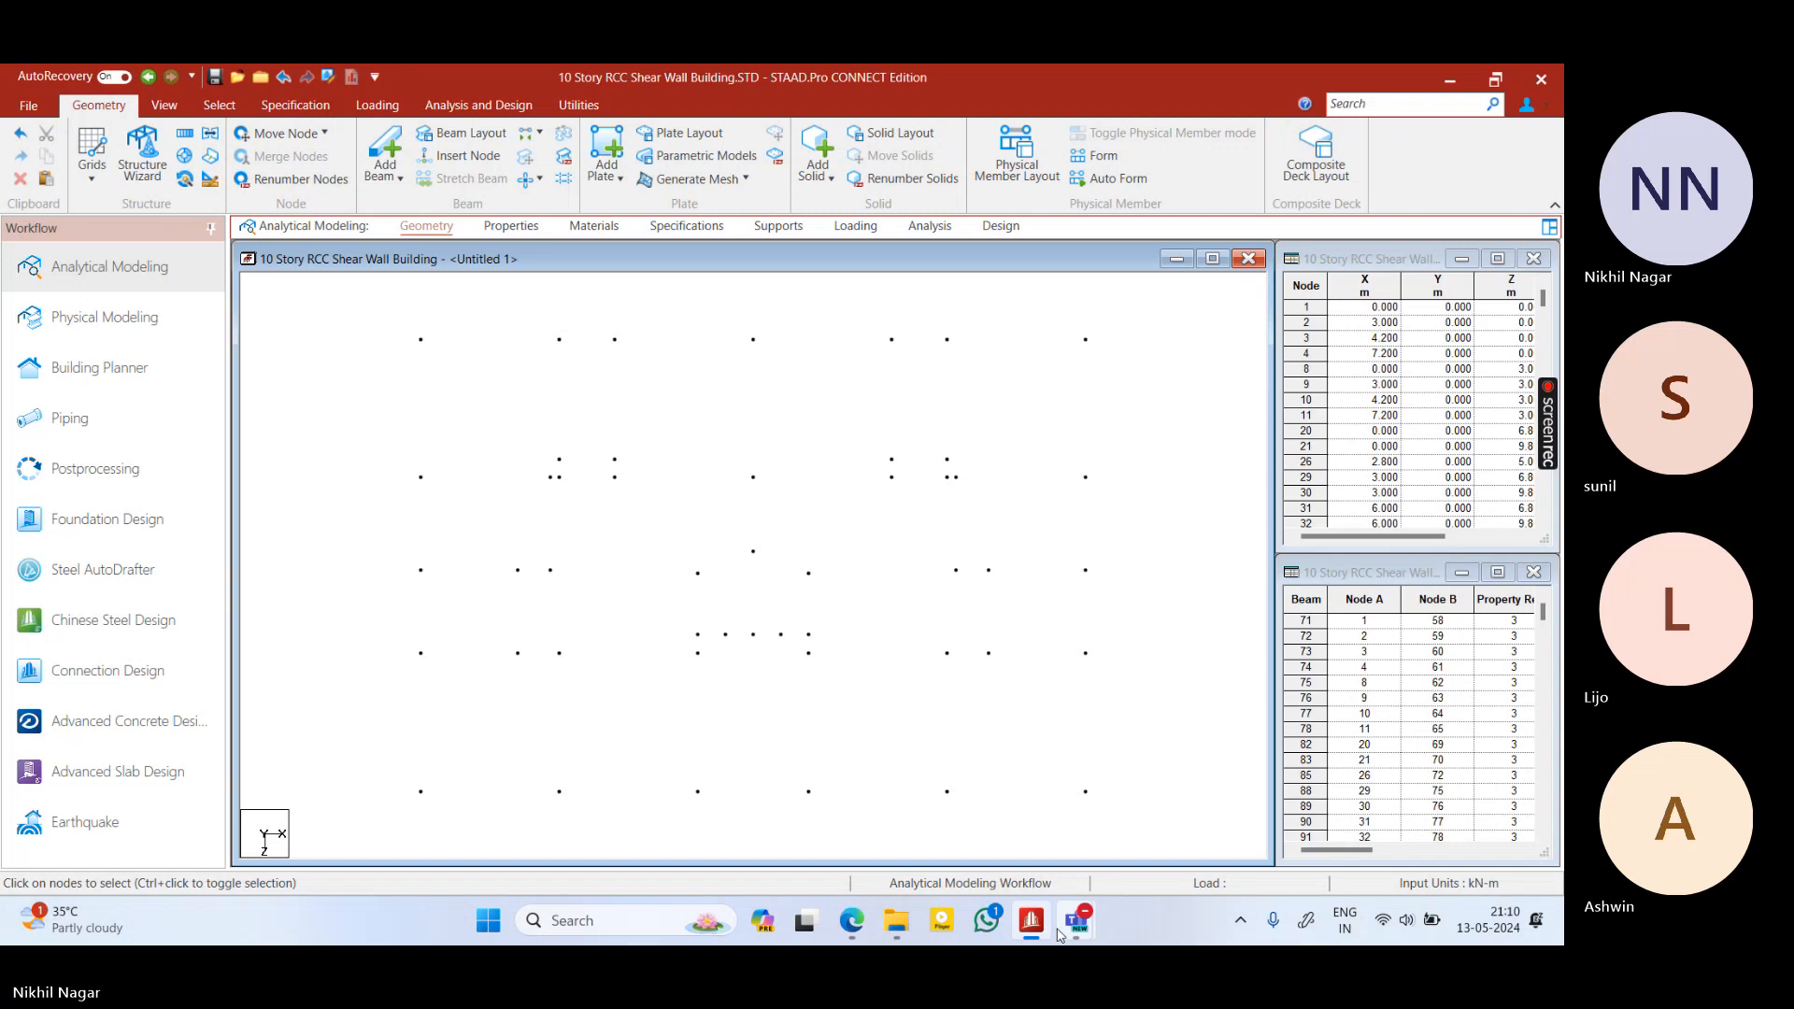
Open the dimensioned plan image "15 storey Building with Dimen." from the Desktop folder over the structural model
mouse_move(1057, 929)
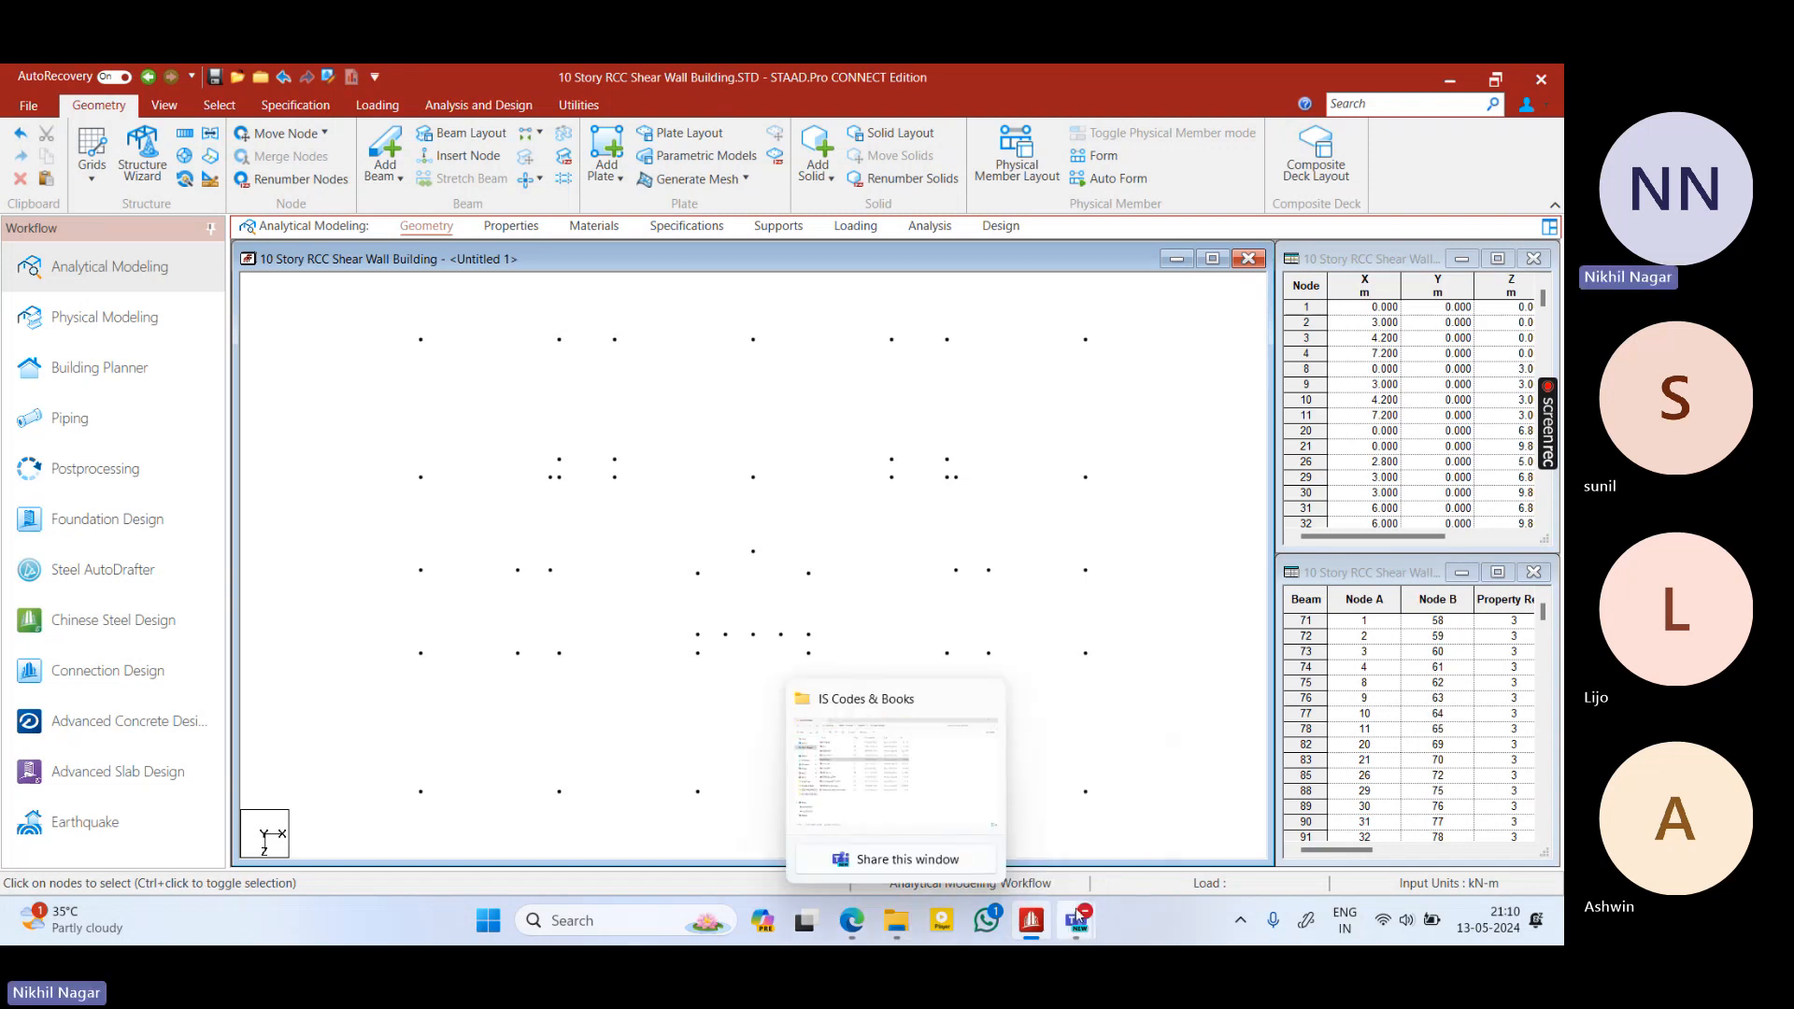
mouse_move(834, 944)
left_click(896, 921)
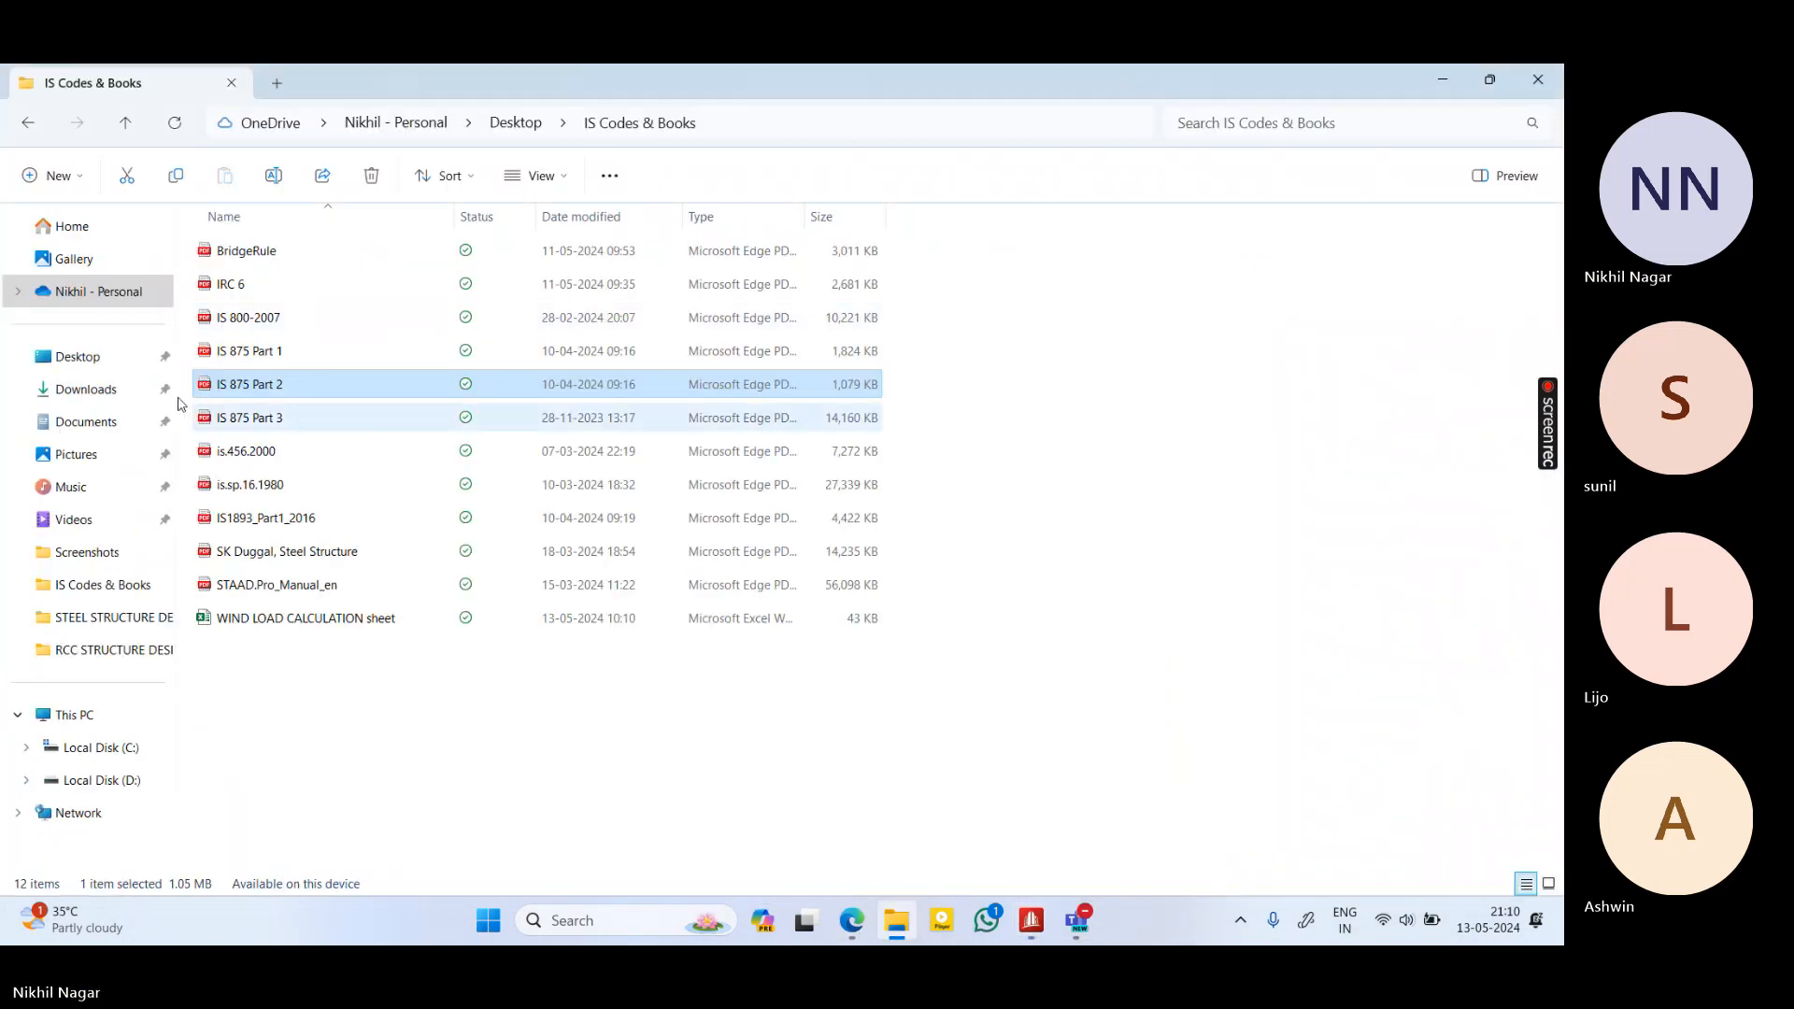
left_click(140, 357)
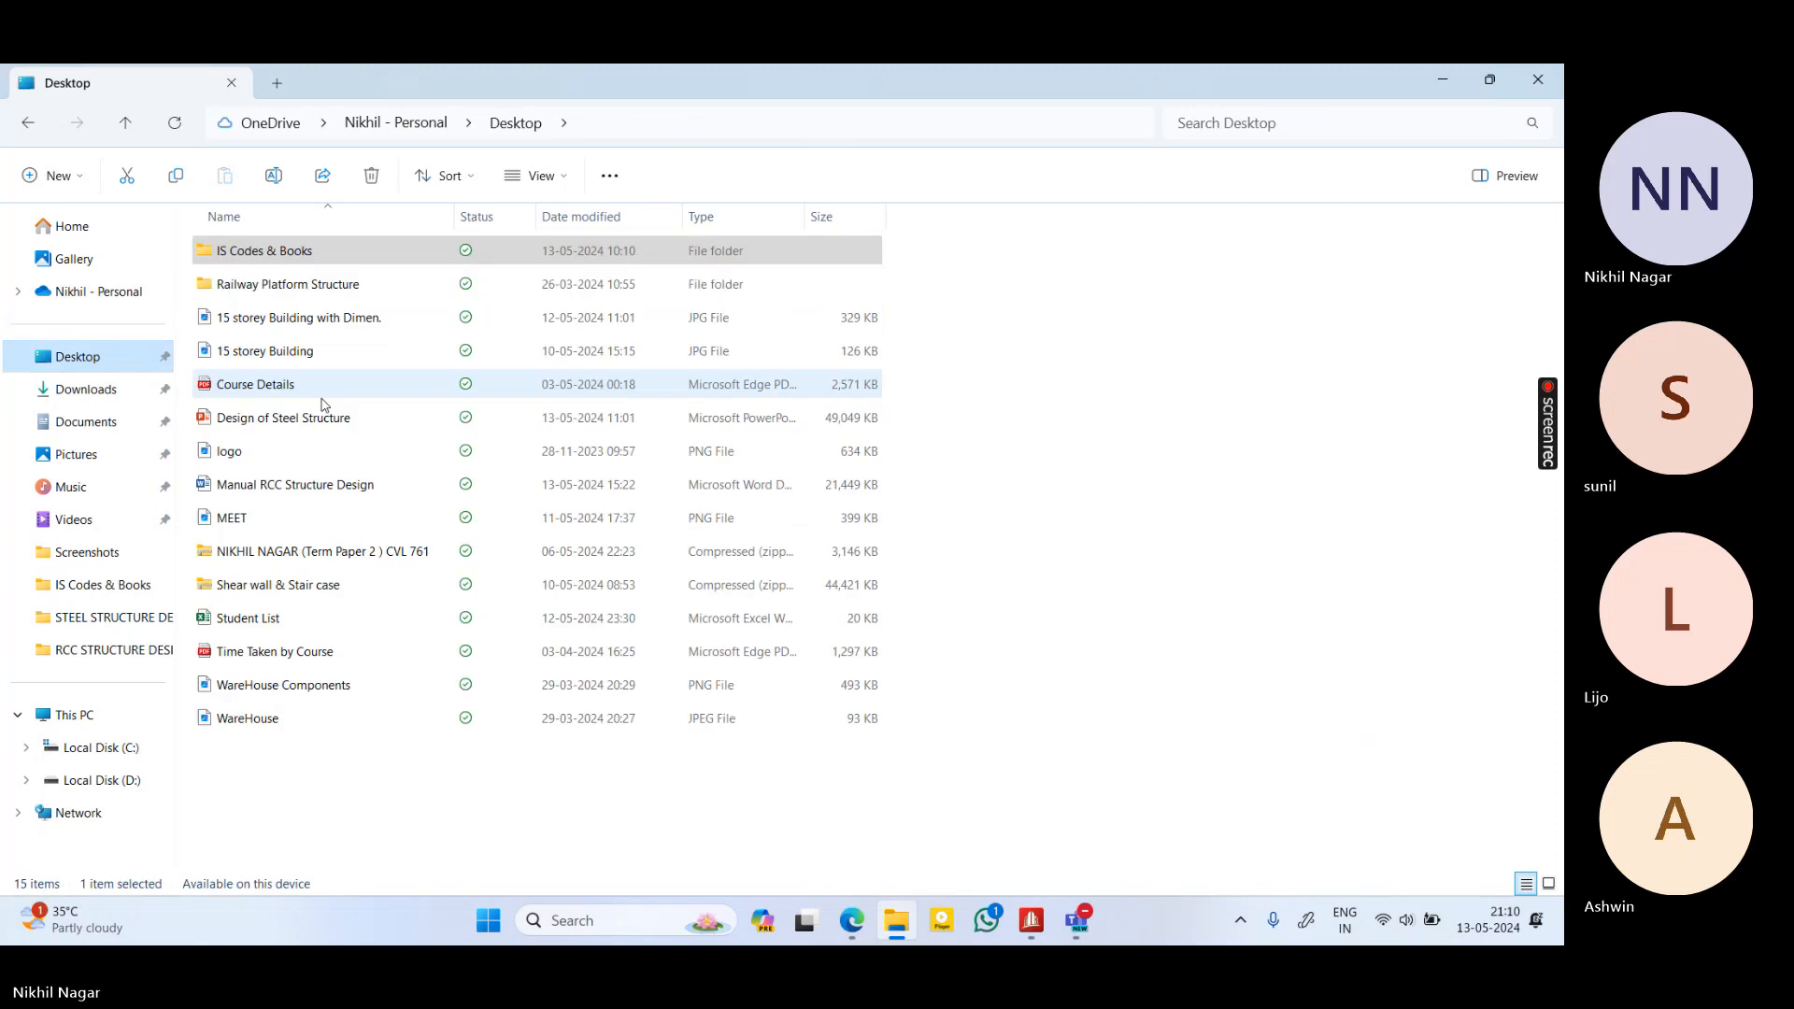
left_click(301, 320)
double_click(301, 322)
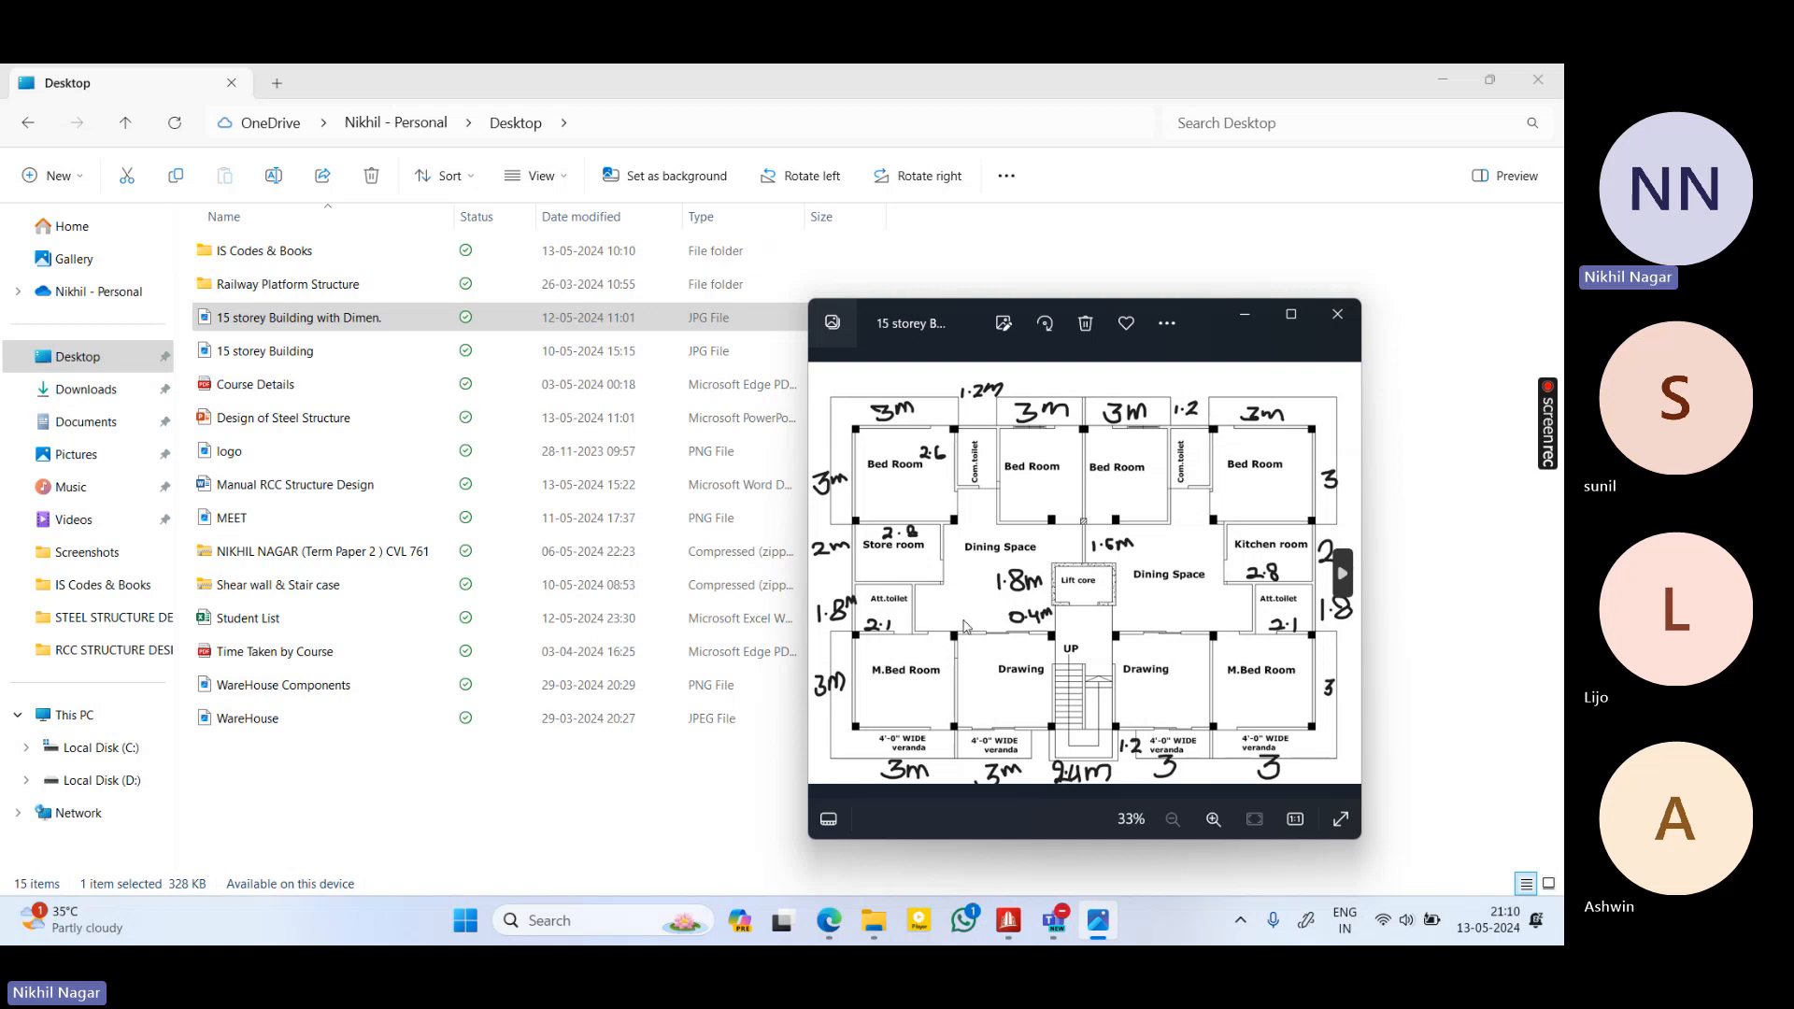
left_click(1444, 80)
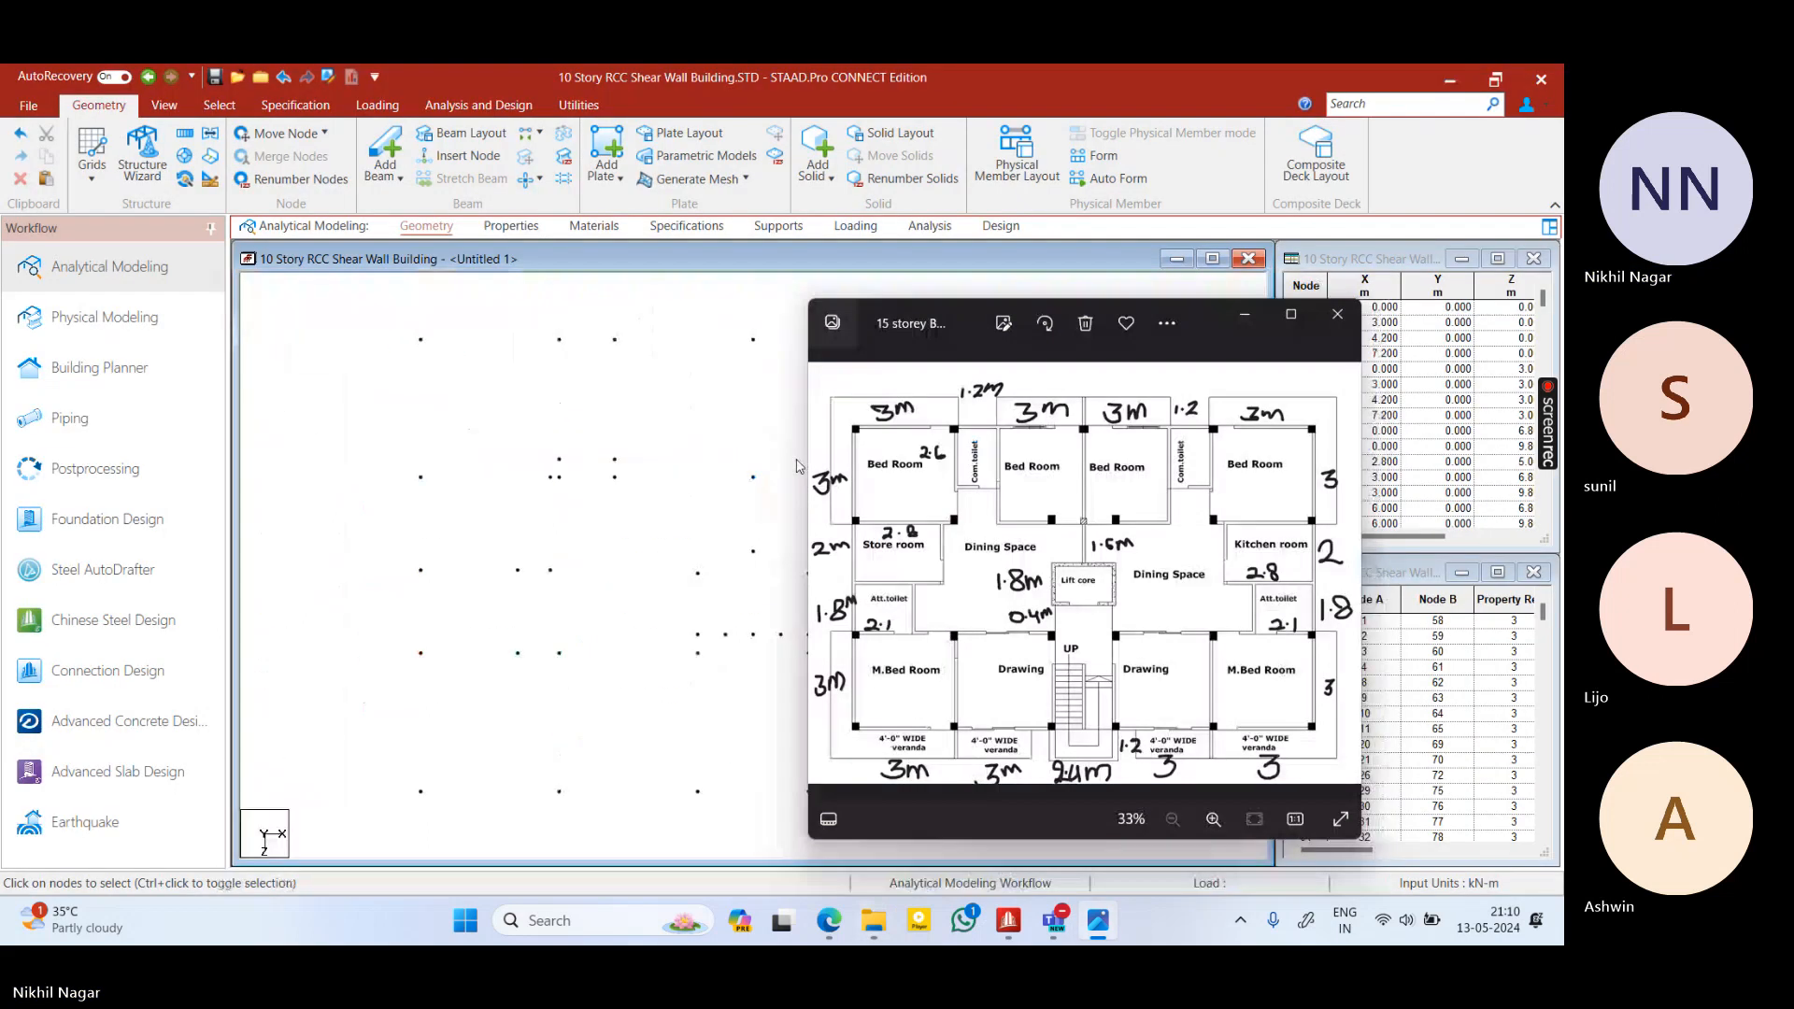
Compare the dimensioned floor plan with the node layout around the dining spaces and lift core, then return to the model
left_click_drag(1231, 321, 438, 404)
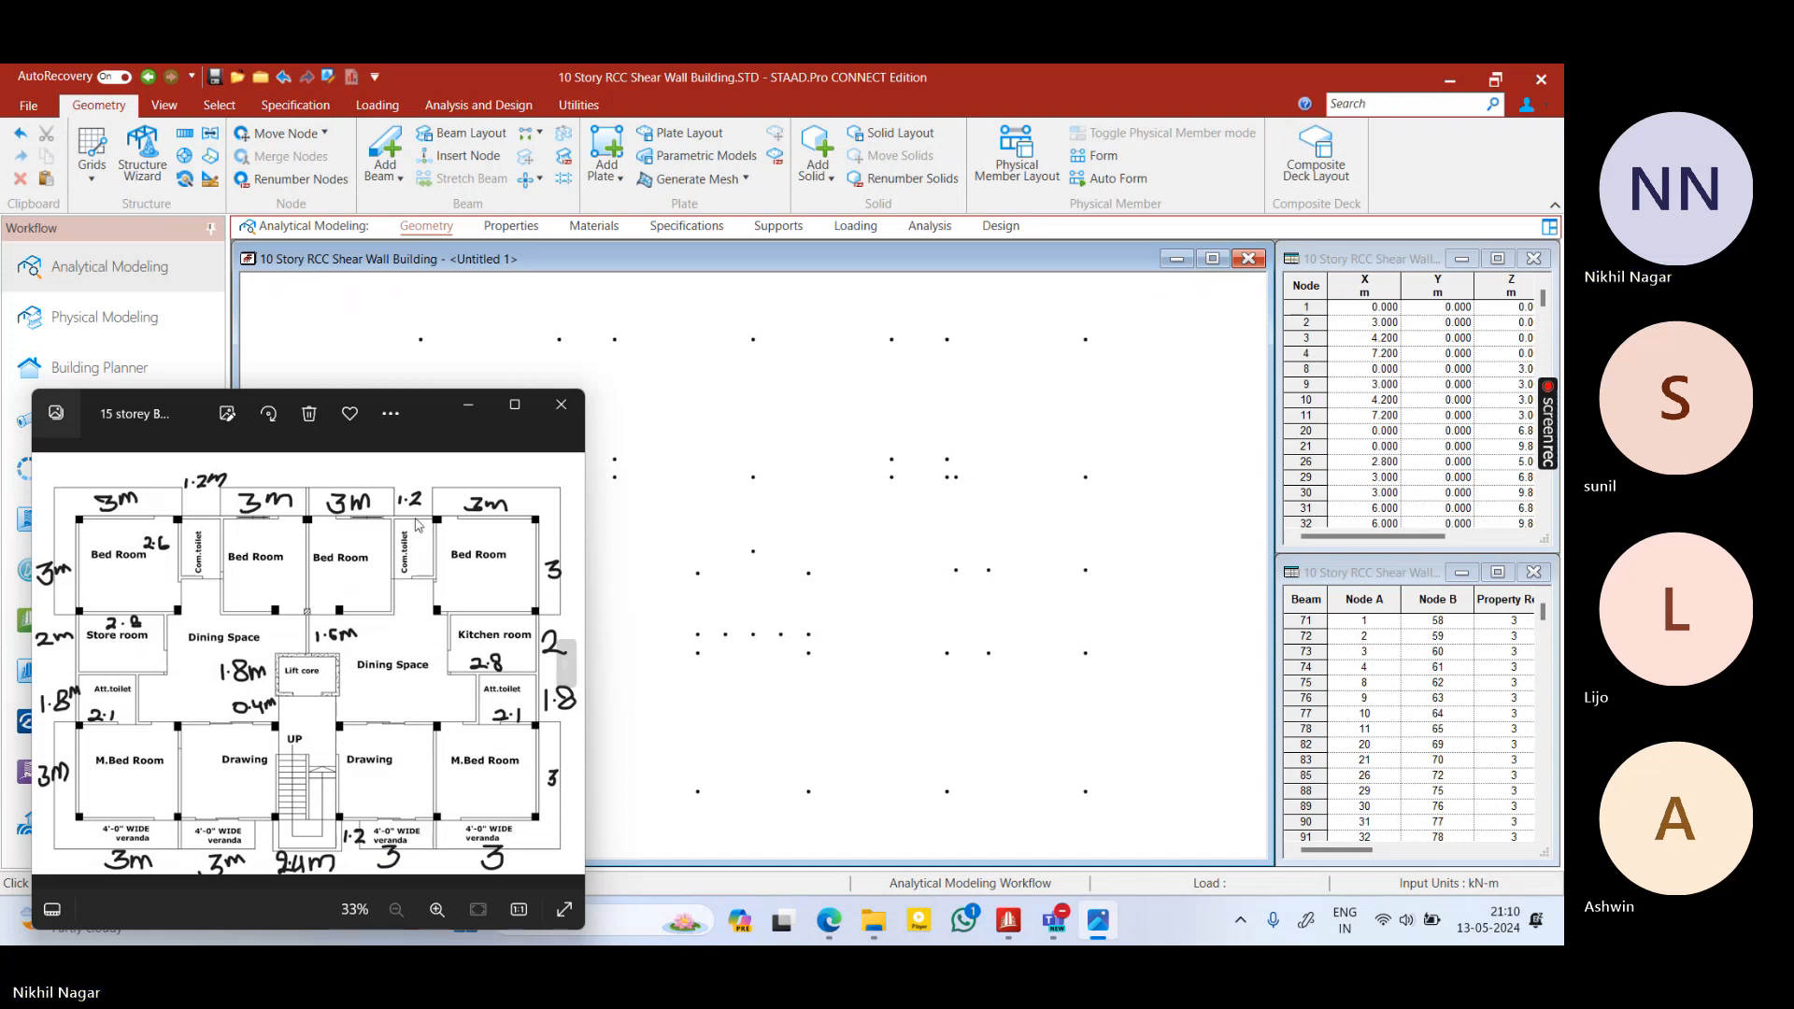
left_click_drag(412, 413, 1389, 256)
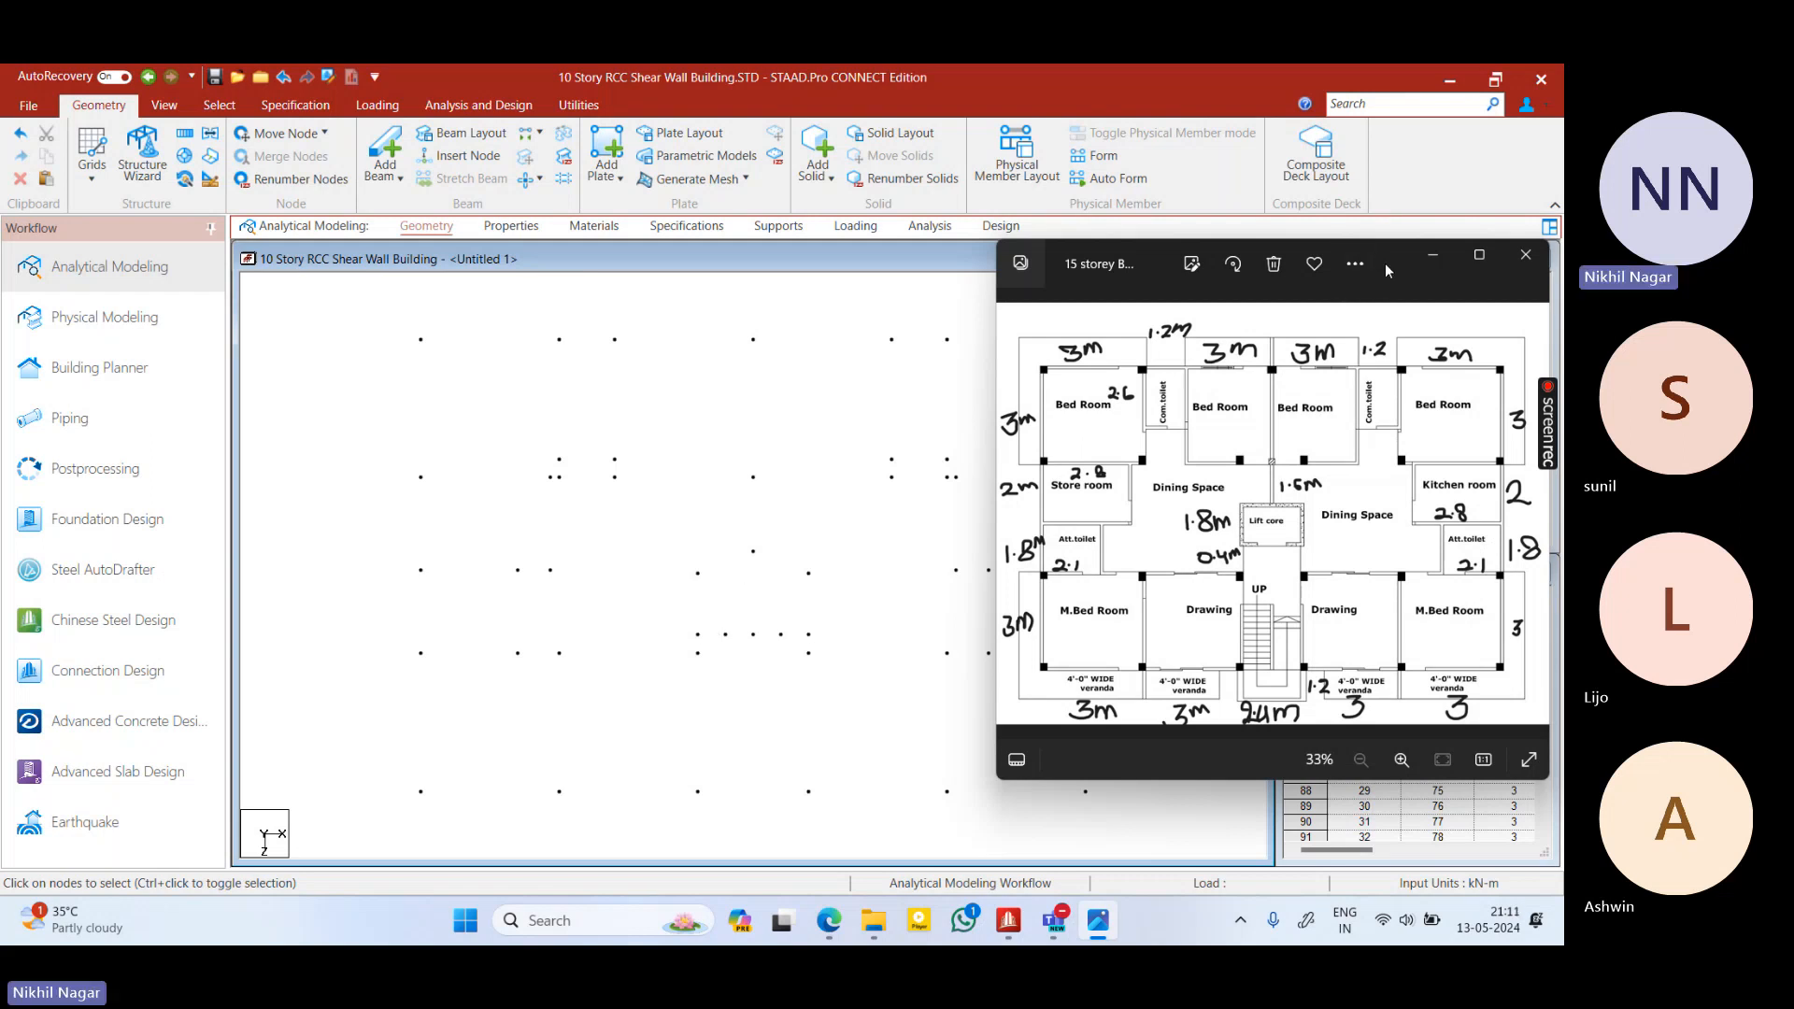
left_click_drag(1385, 262, 817, 411)
left_click(817, 420)
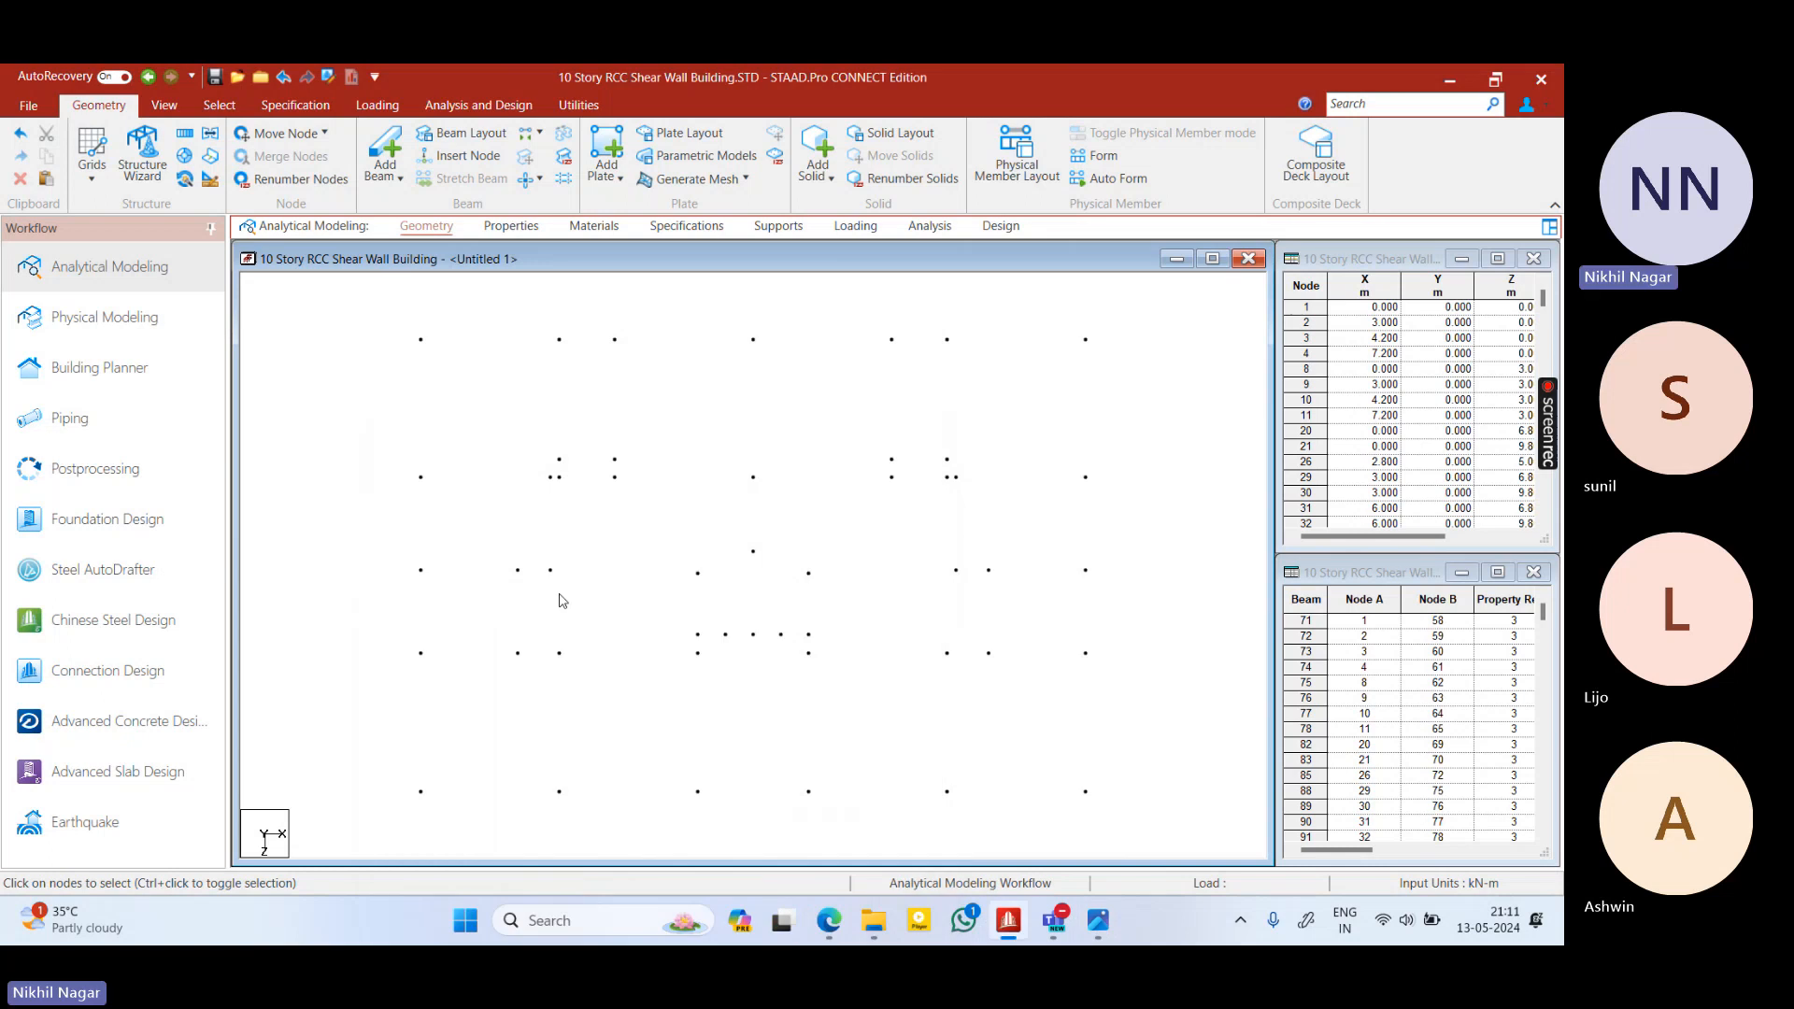
left_click(213, 111)
left_click(101, 106)
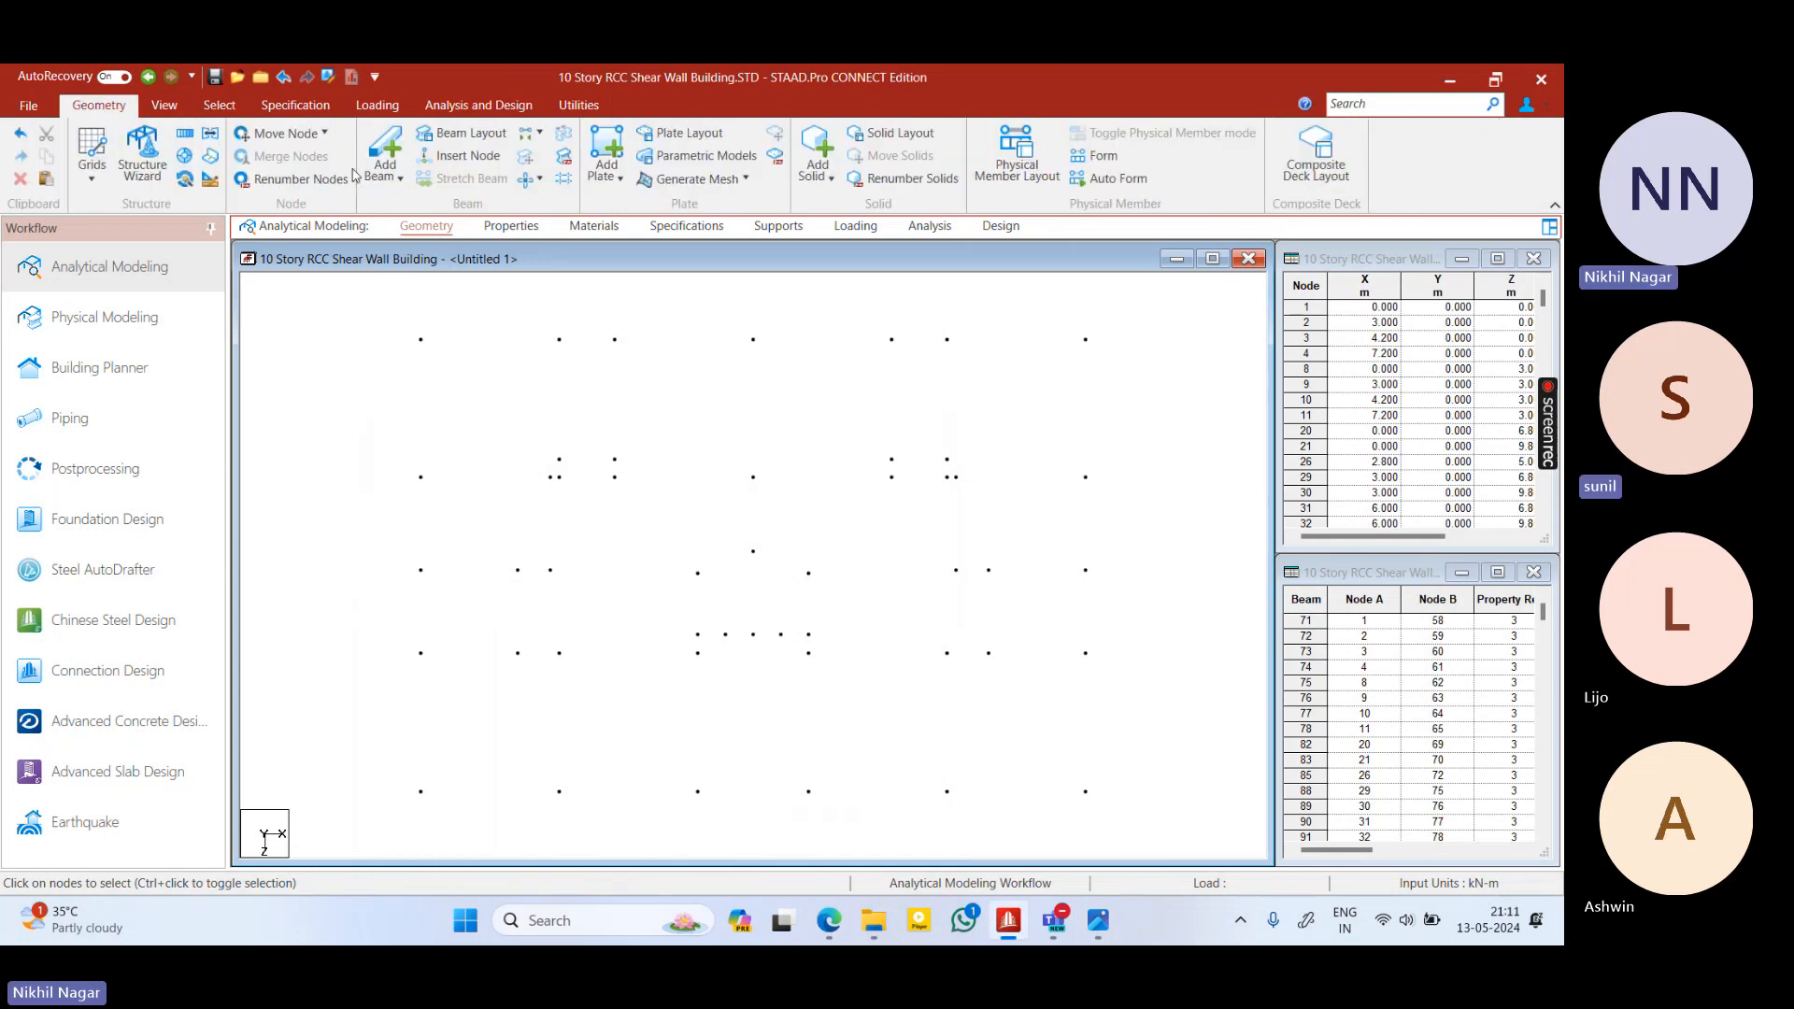
left_click(408, 143)
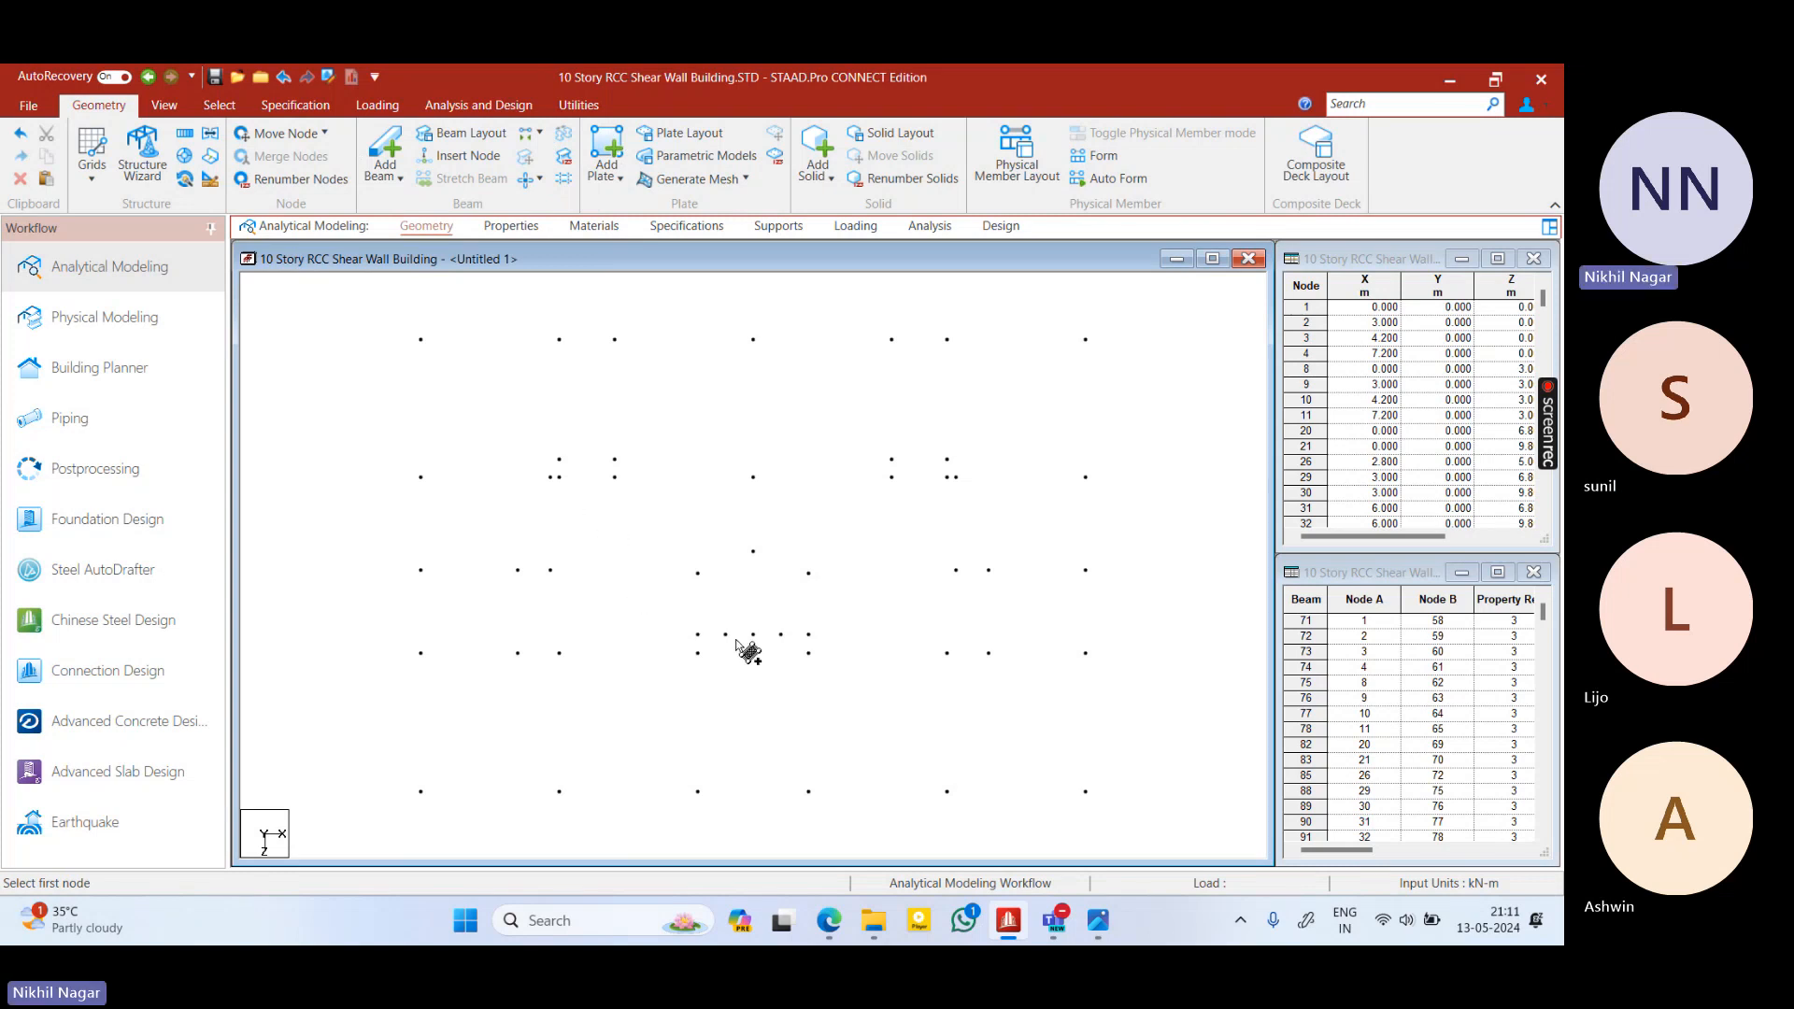
left_click(680, 180)
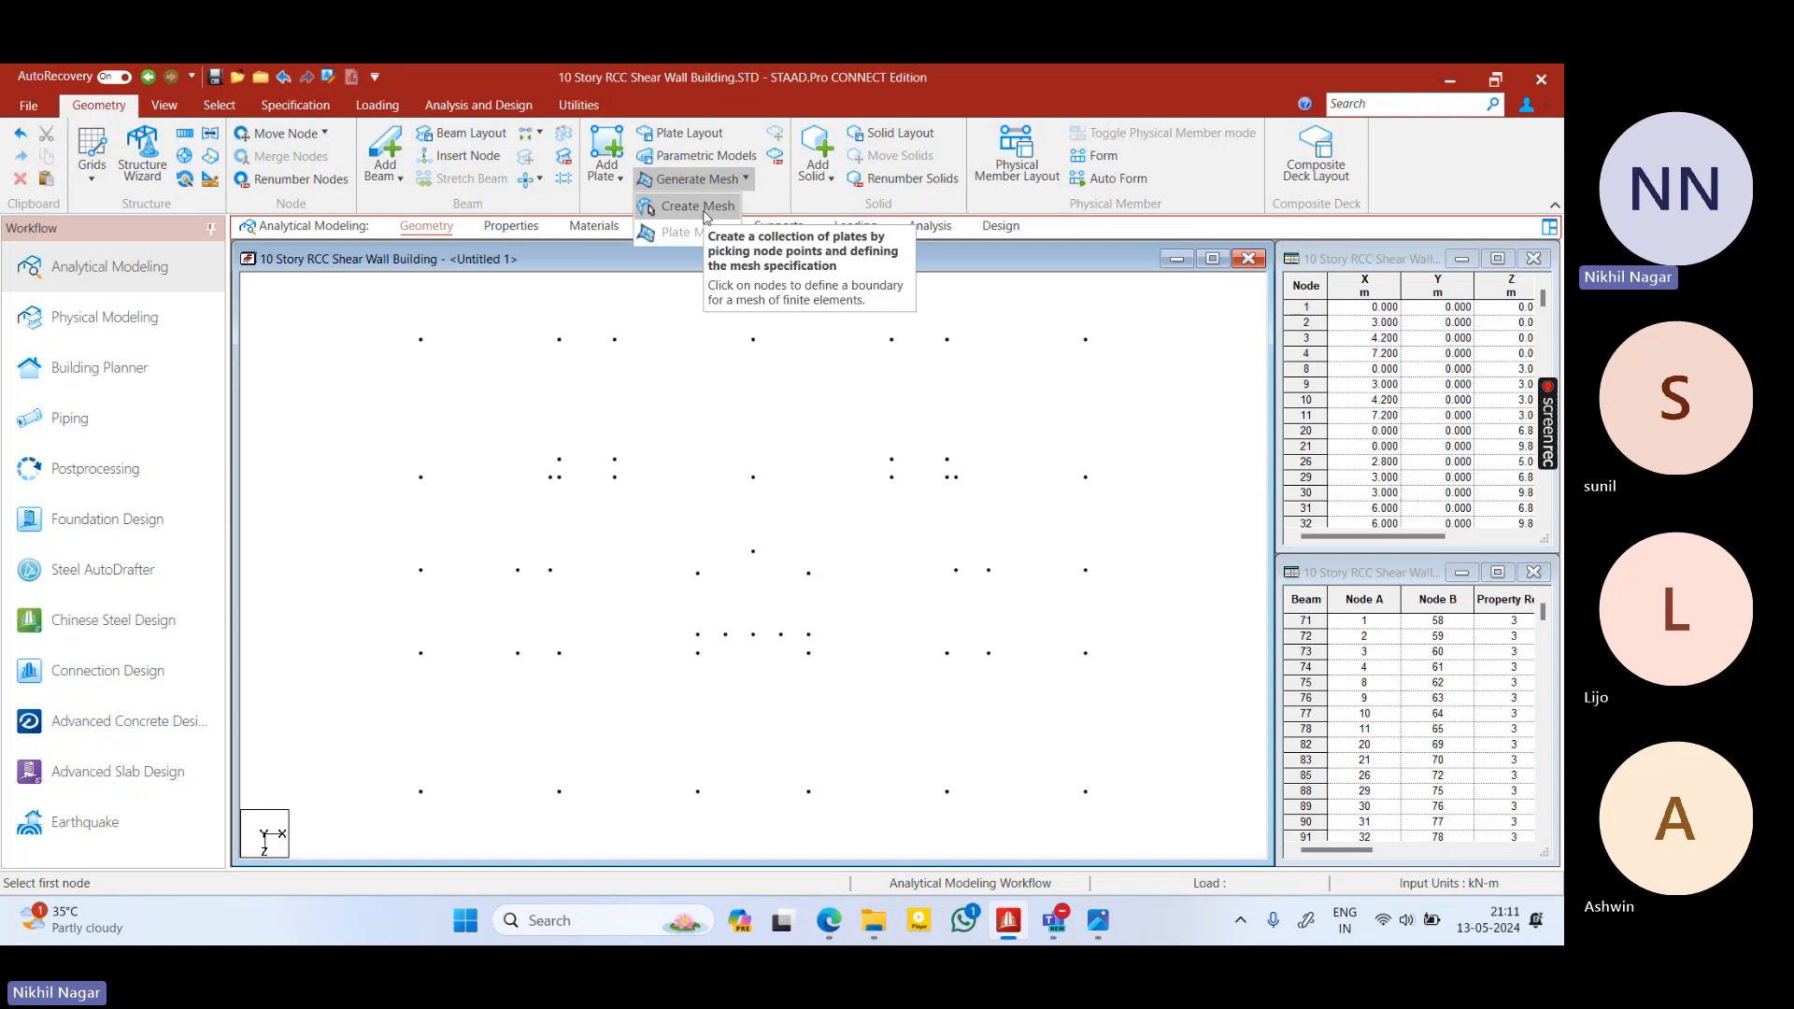
left_click(703, 206)
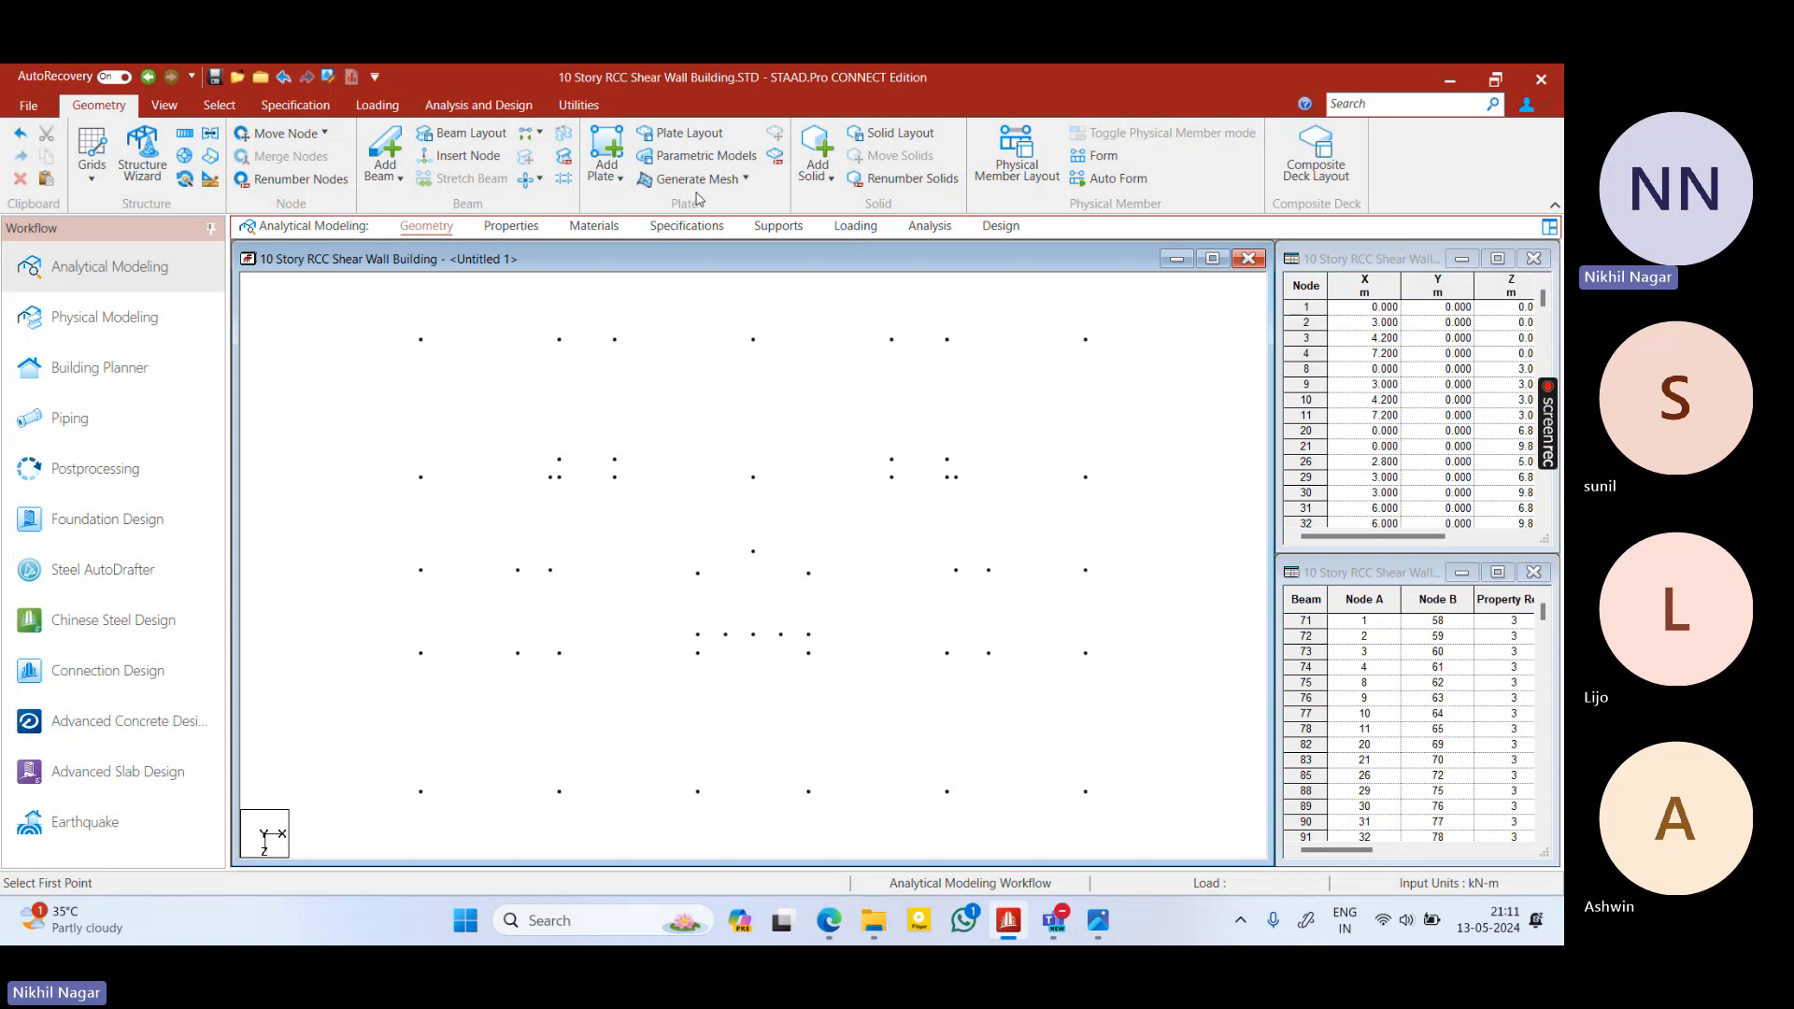
Activate the Add Plate tool and restore the display of the whole structure
left_click(603, 161)
left_click(609, 161)
right_click(707, 530)
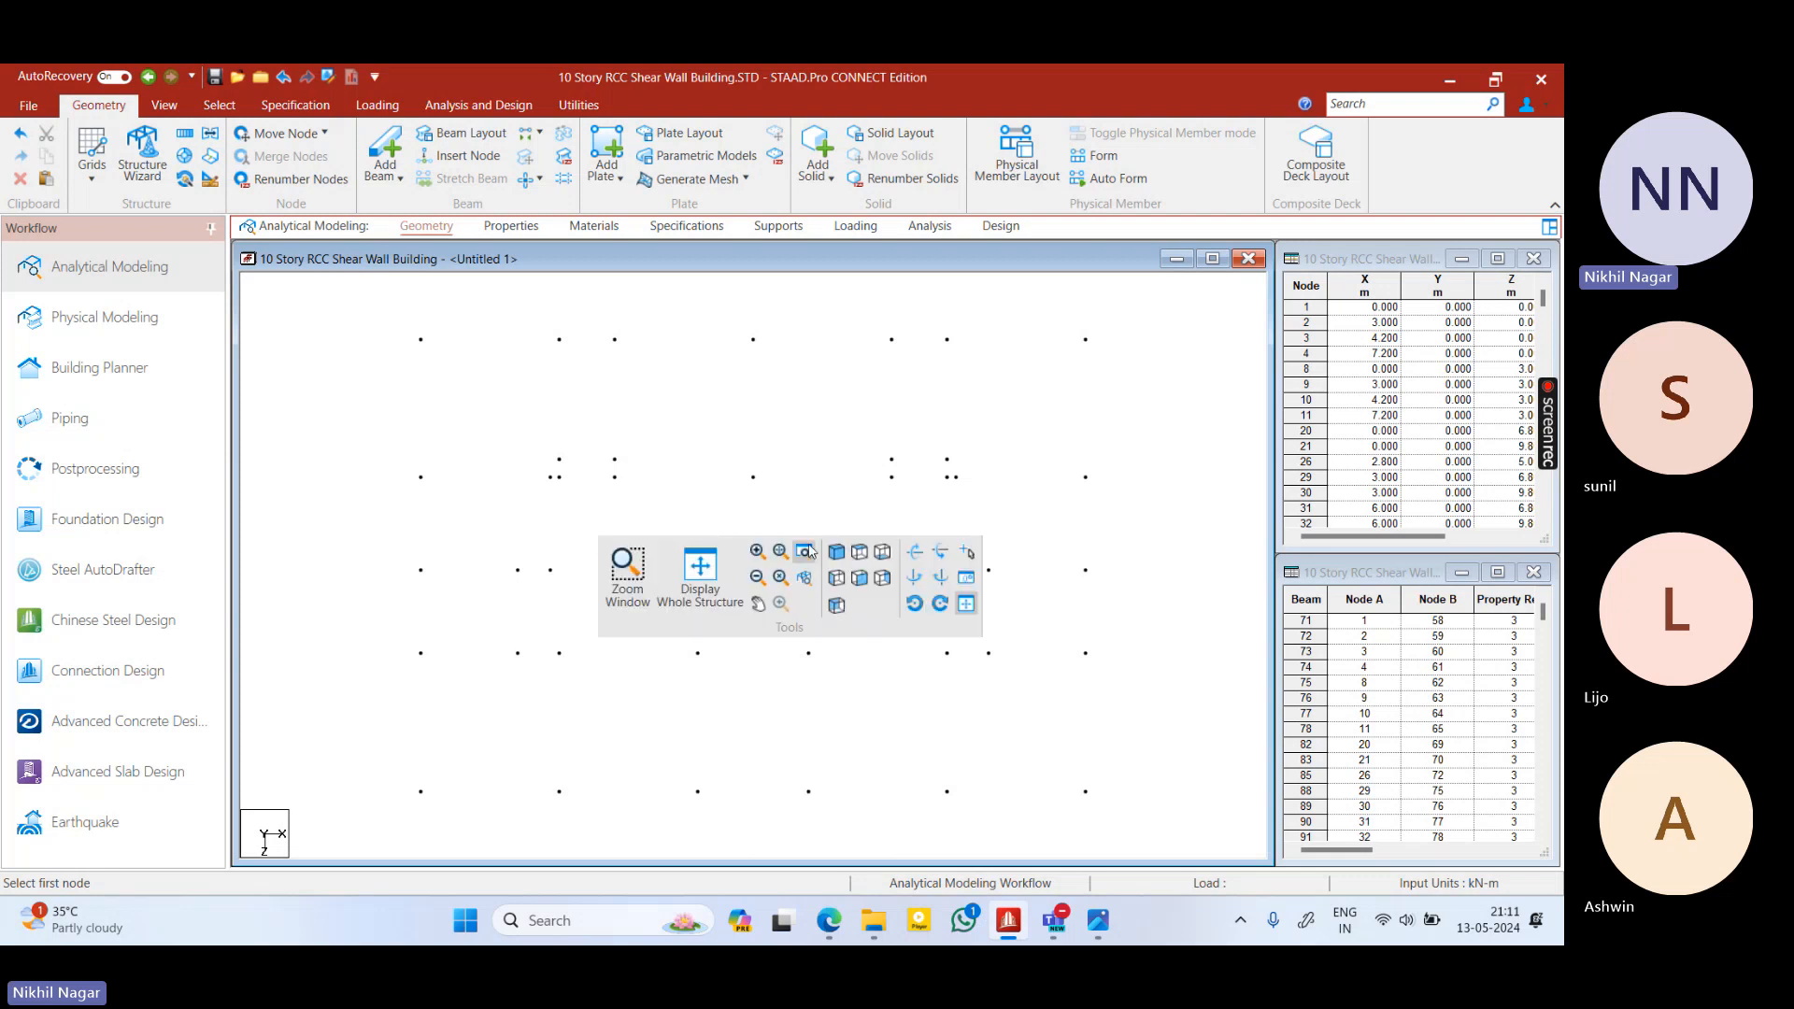
right_click(555, 438)
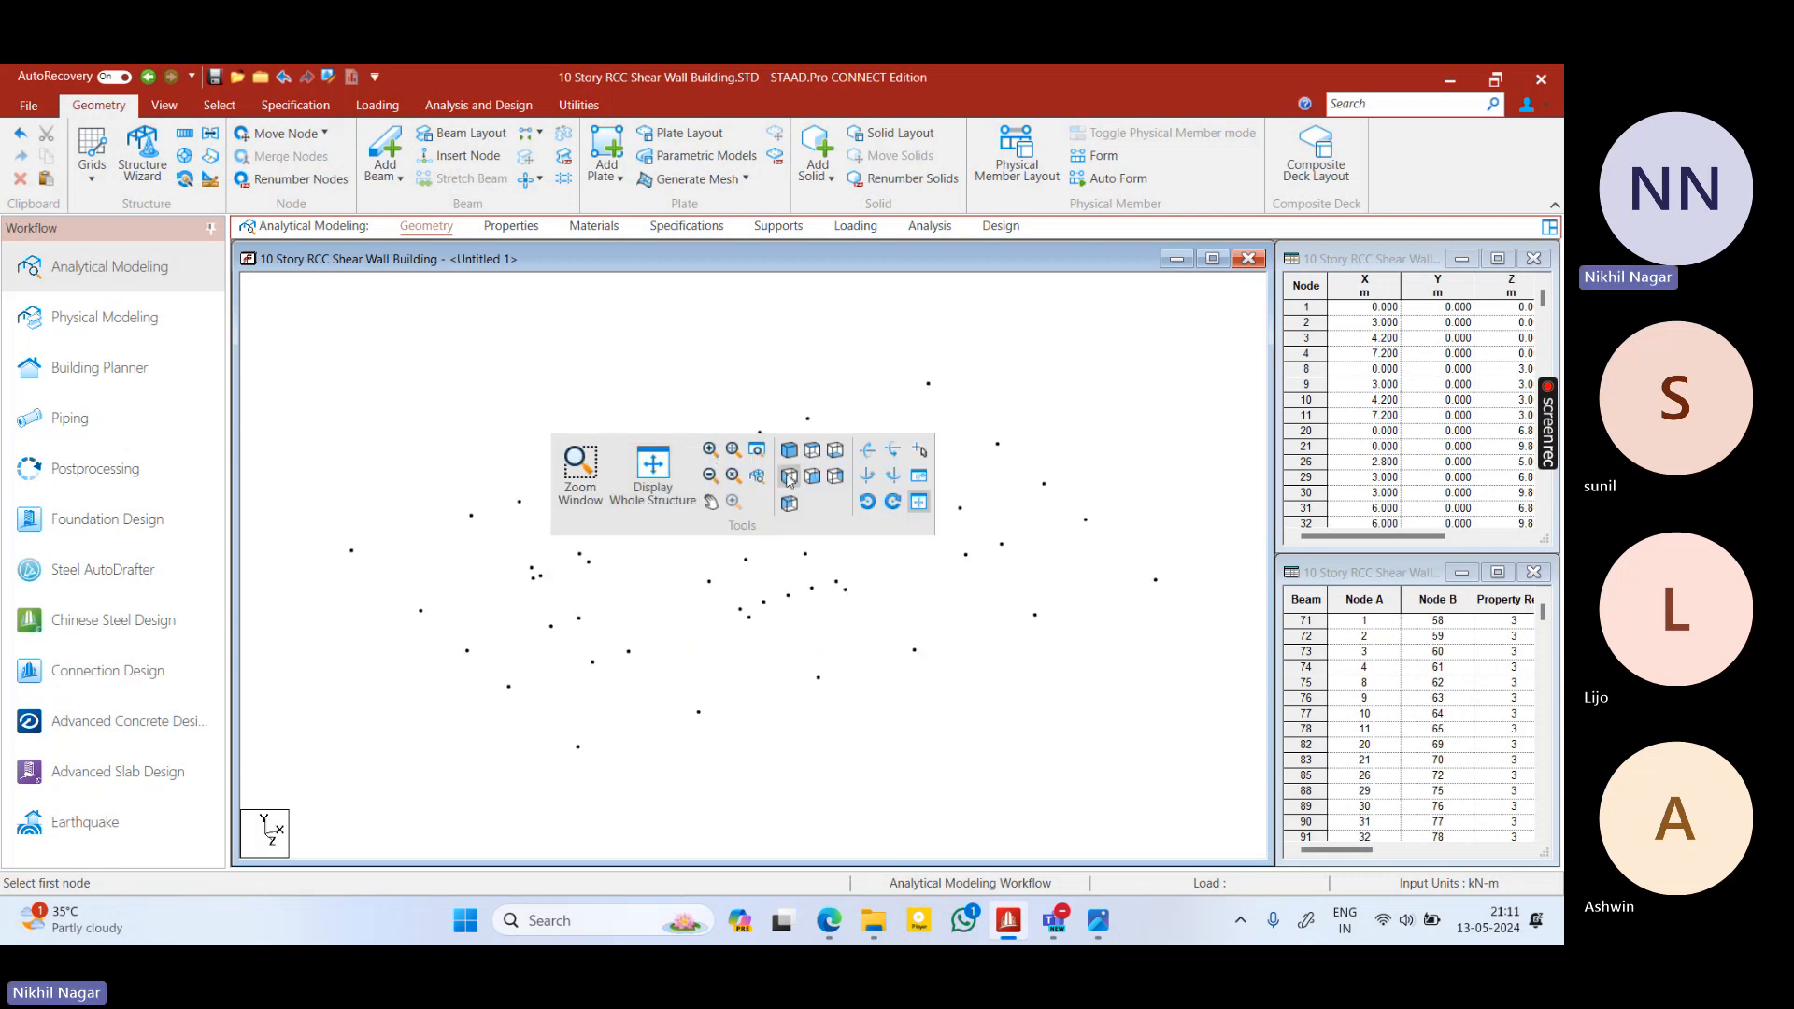
right_click(635, 604)
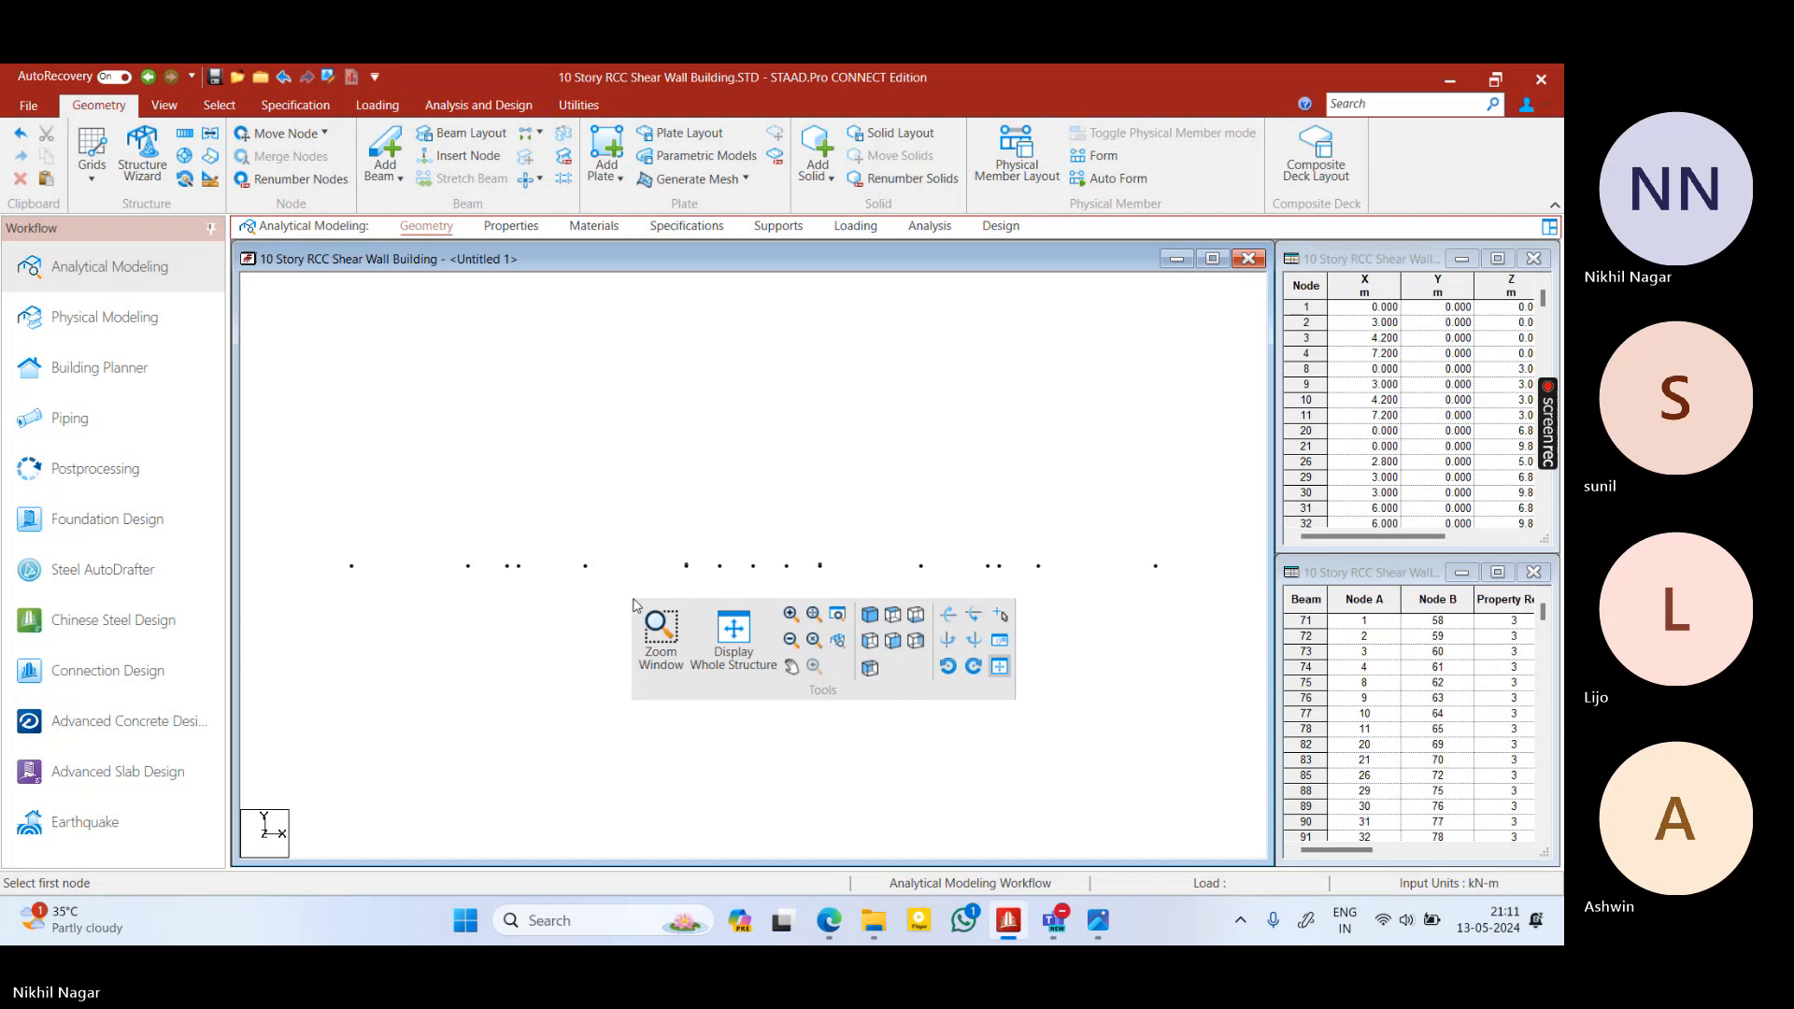
left_click(733, 641)
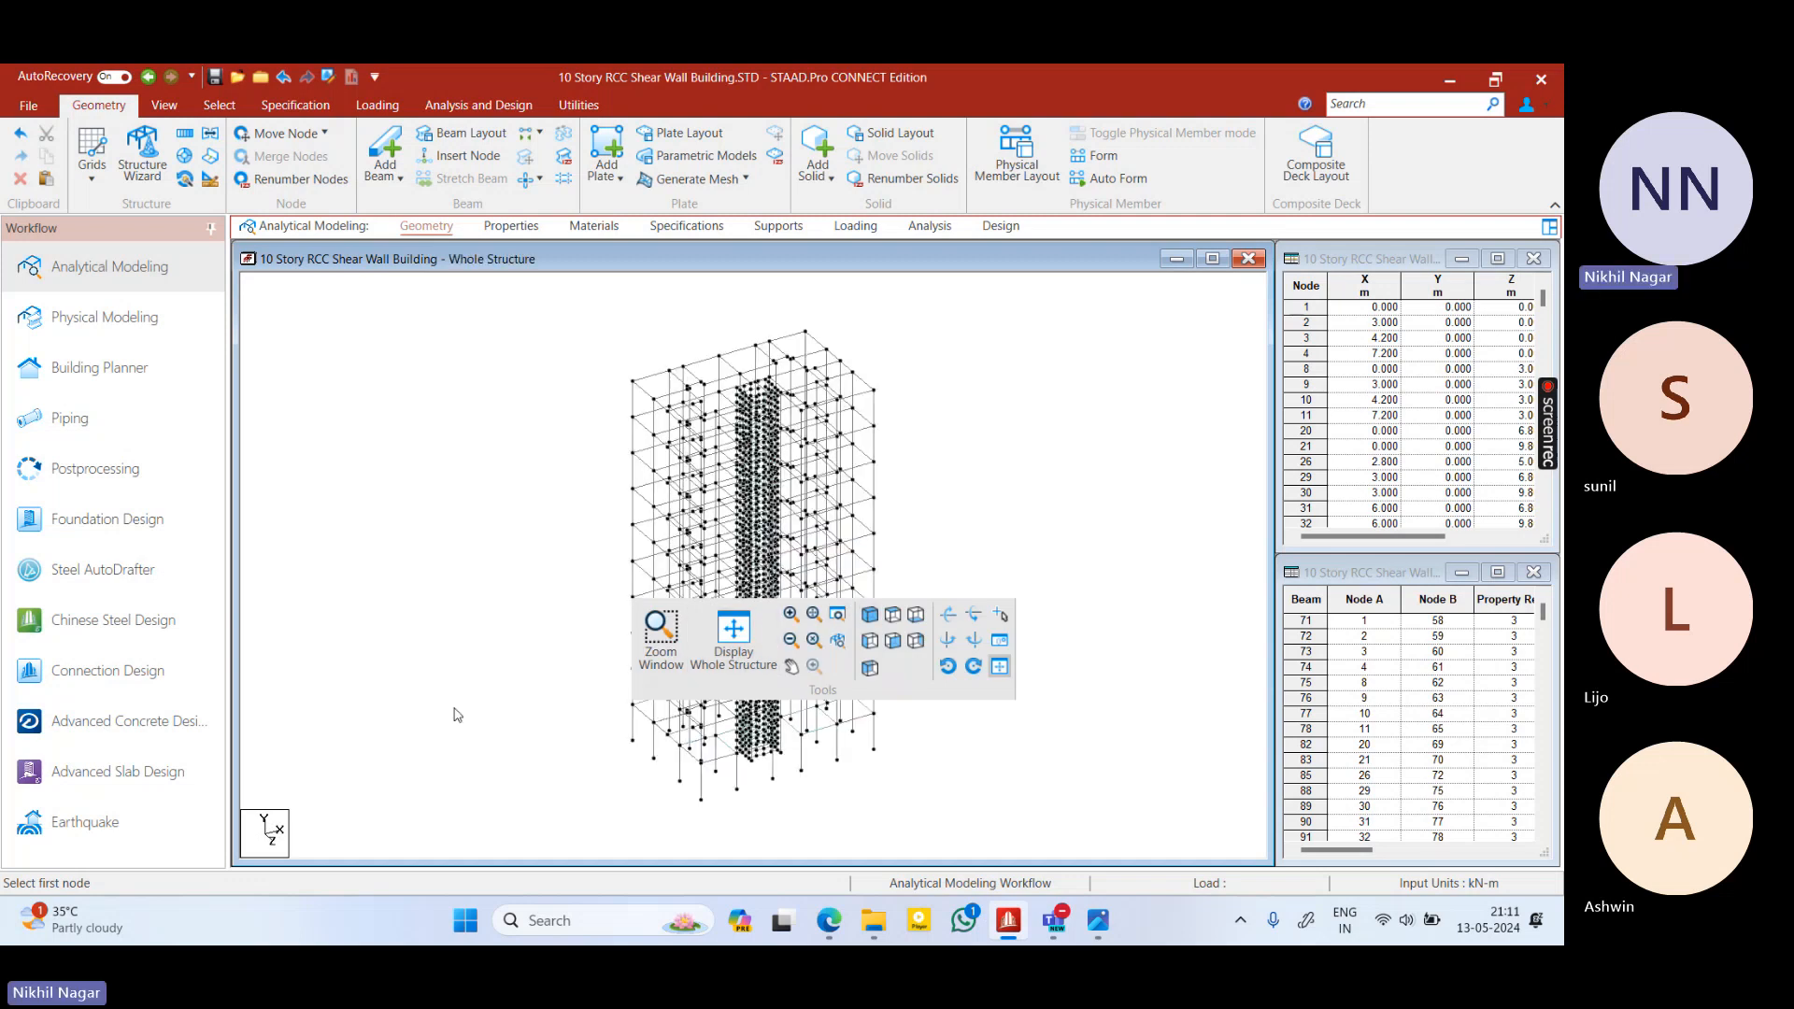
Add a four-node plate over the narrow strip between the closely spaced beams behind the small room on the top floor
right_click(521, 623)
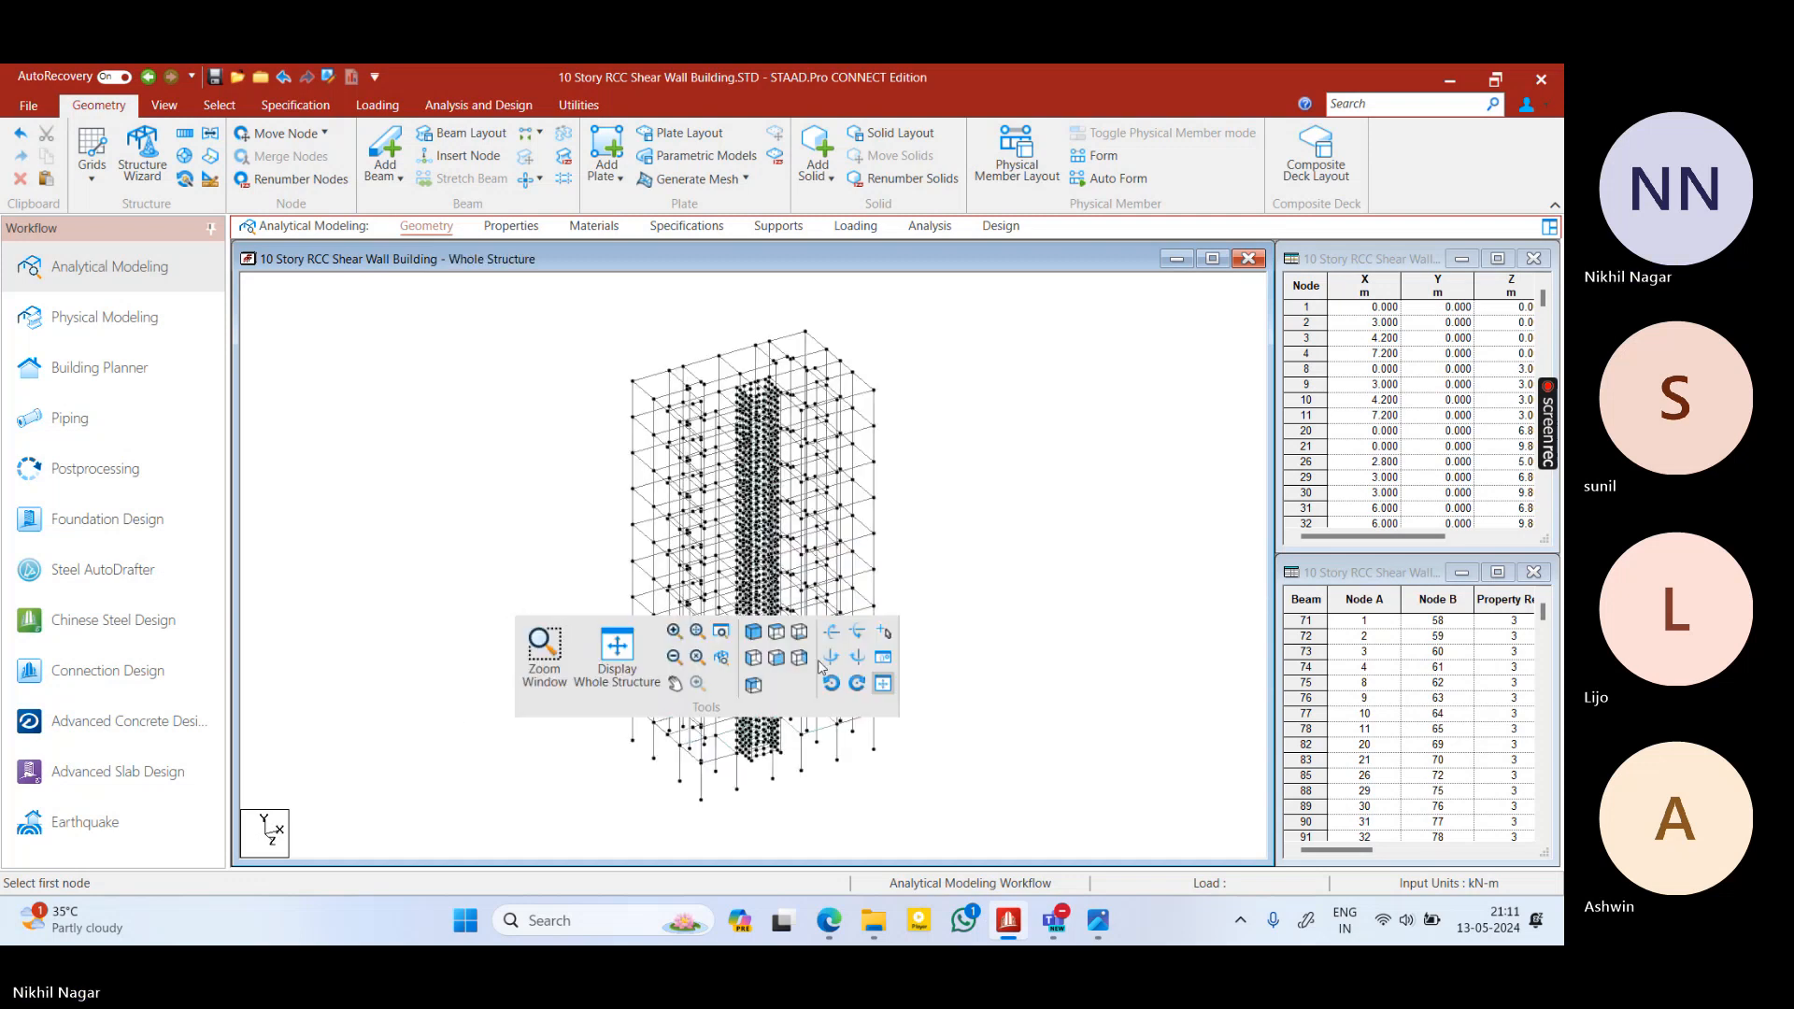
left_click(776, 658)
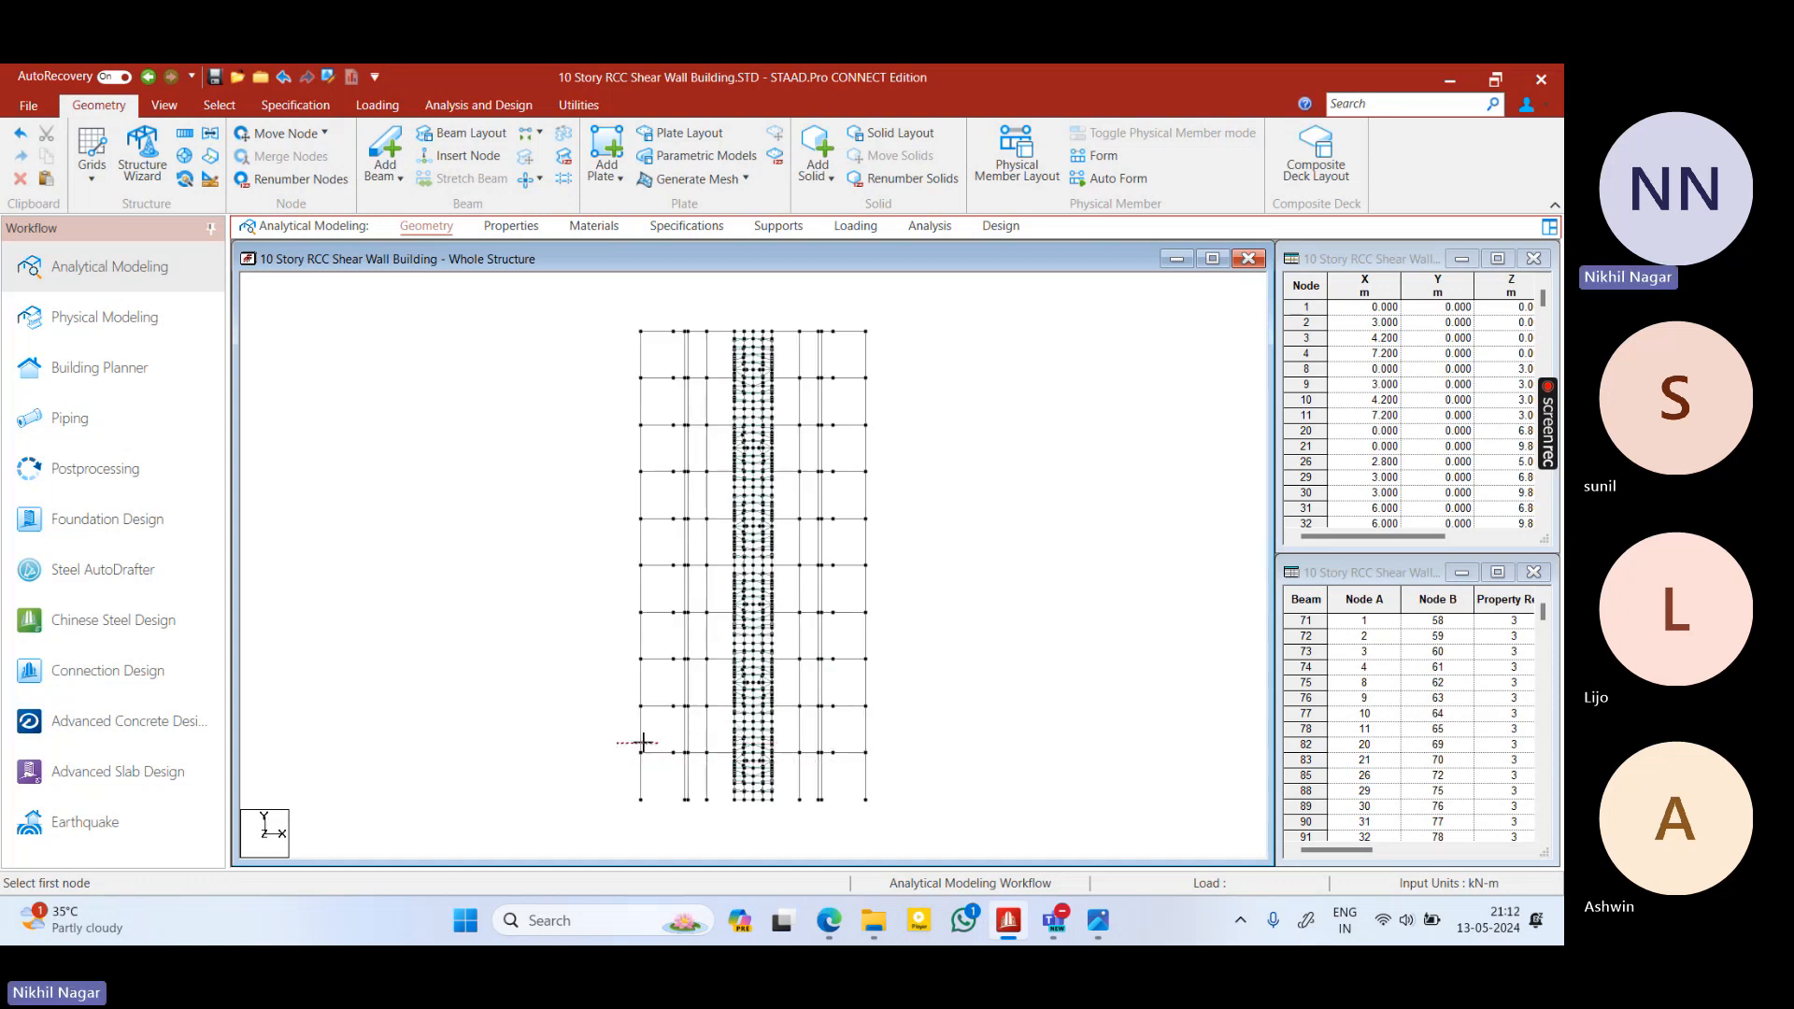
middle_click_drag(530, 619, 507, 665)
key("Down")
key("Down")
key("Right")
key("Right")
key("Right")
key("Right")
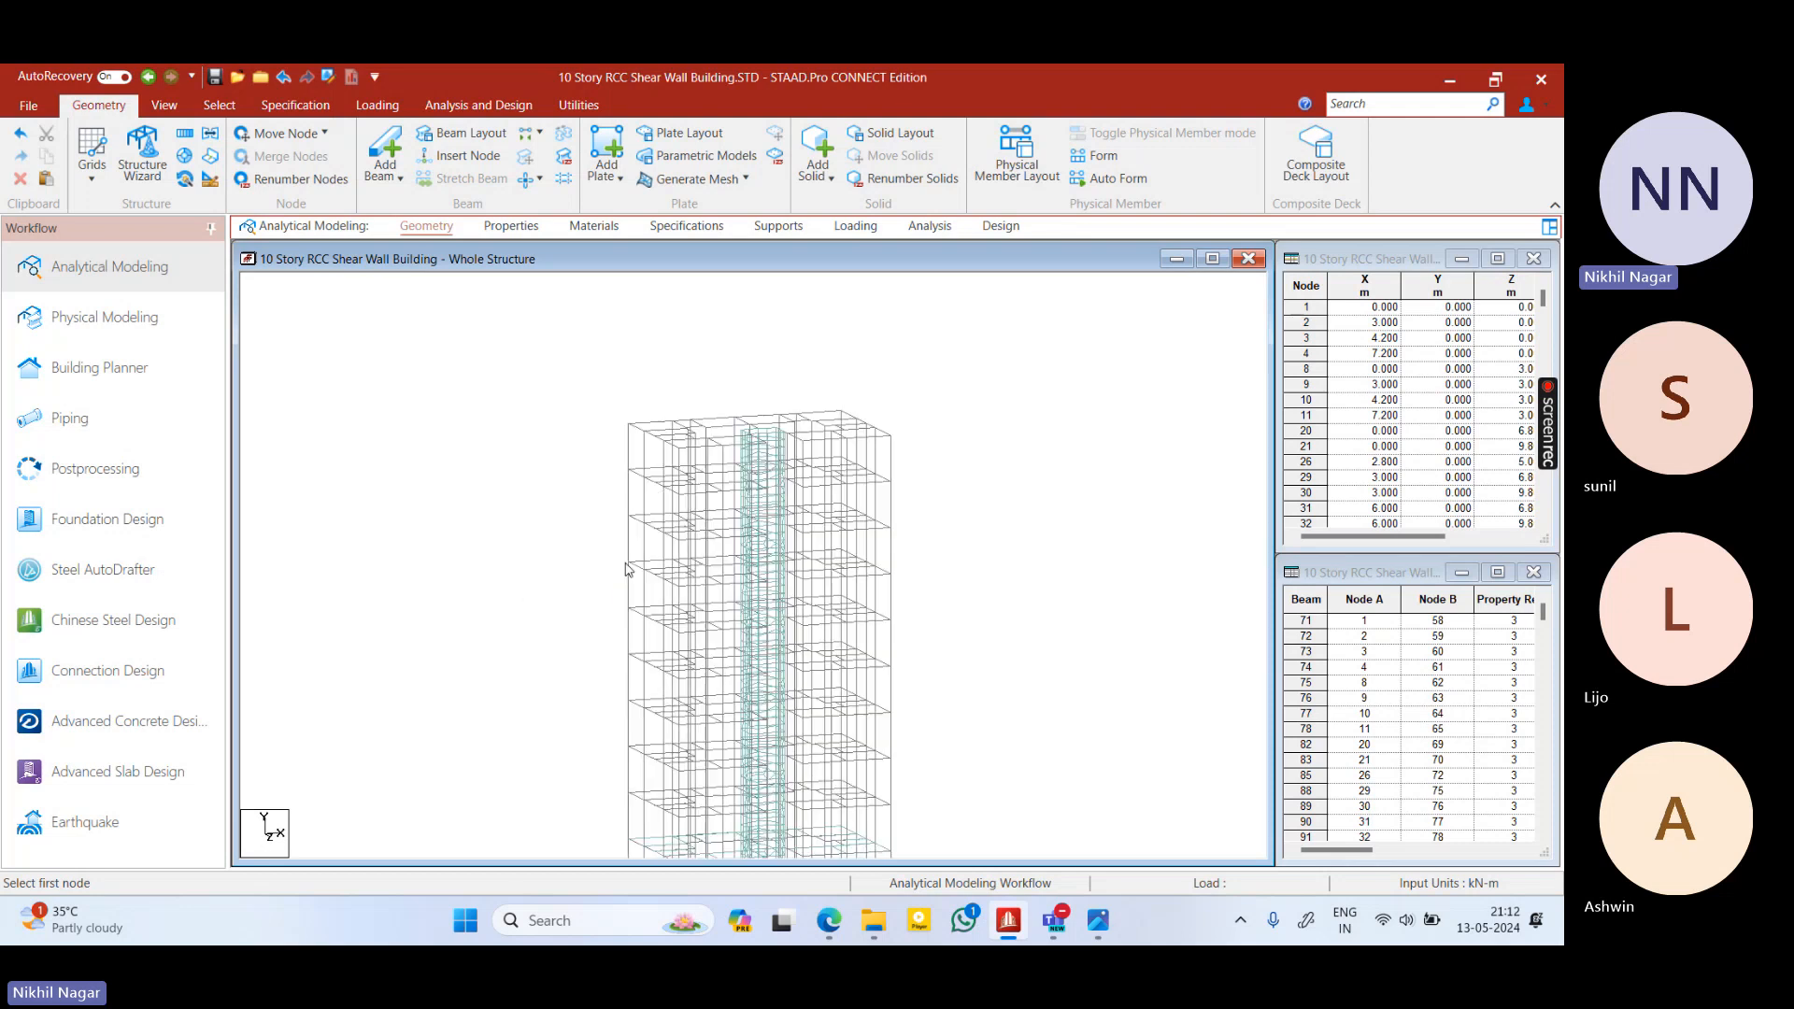
scroll(654, 510, "up", 3)
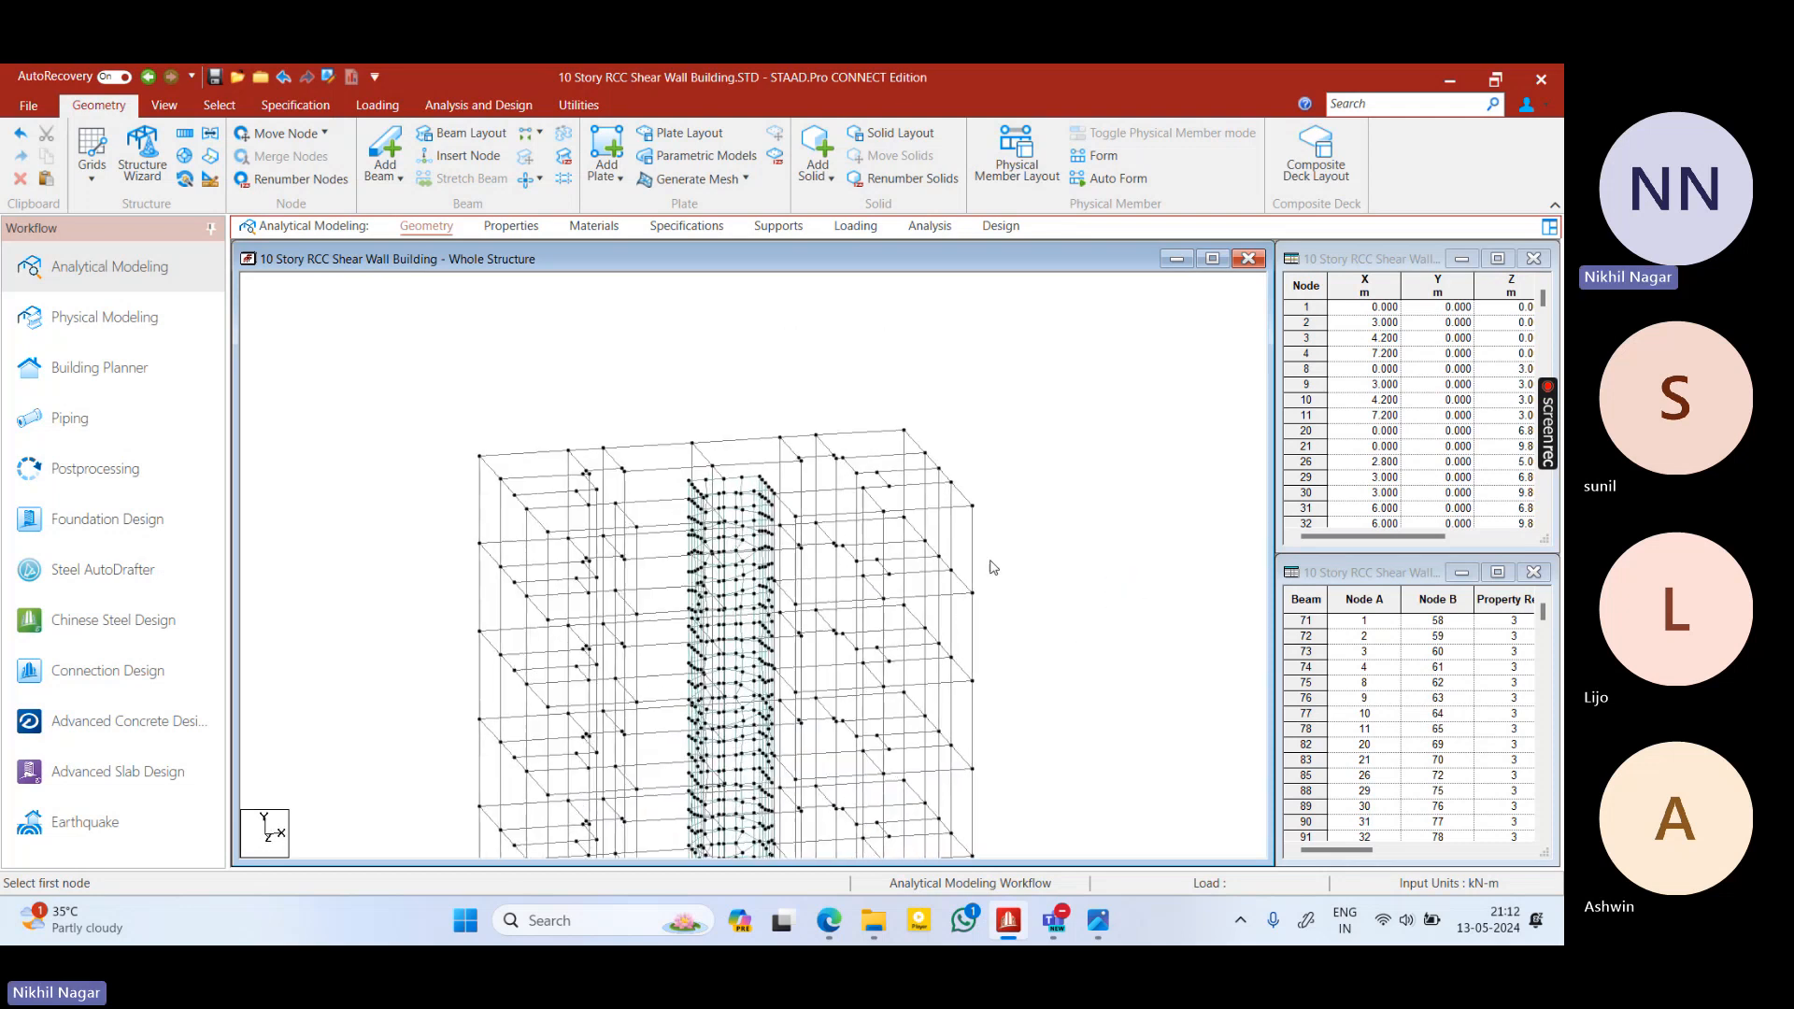
scroll(990, 648, "up", 5)
scroll(986, 652, "down", 5)
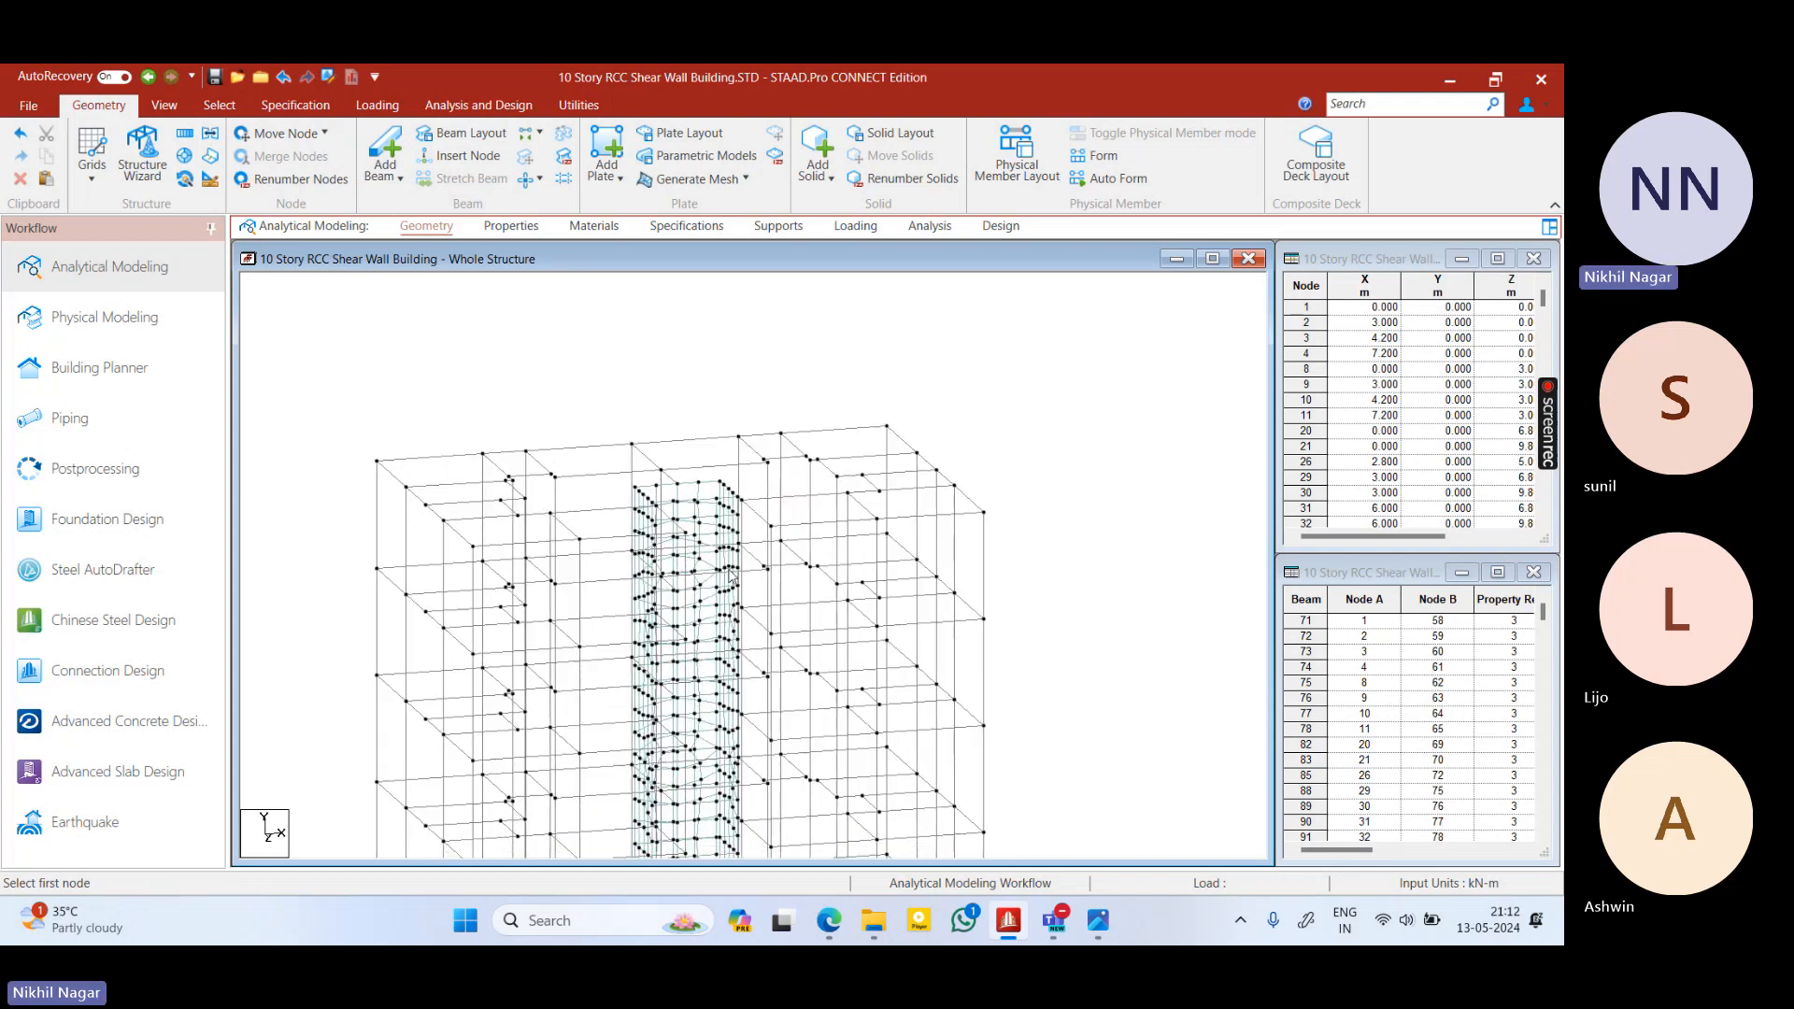
scroll(762, 629, "up", 5)
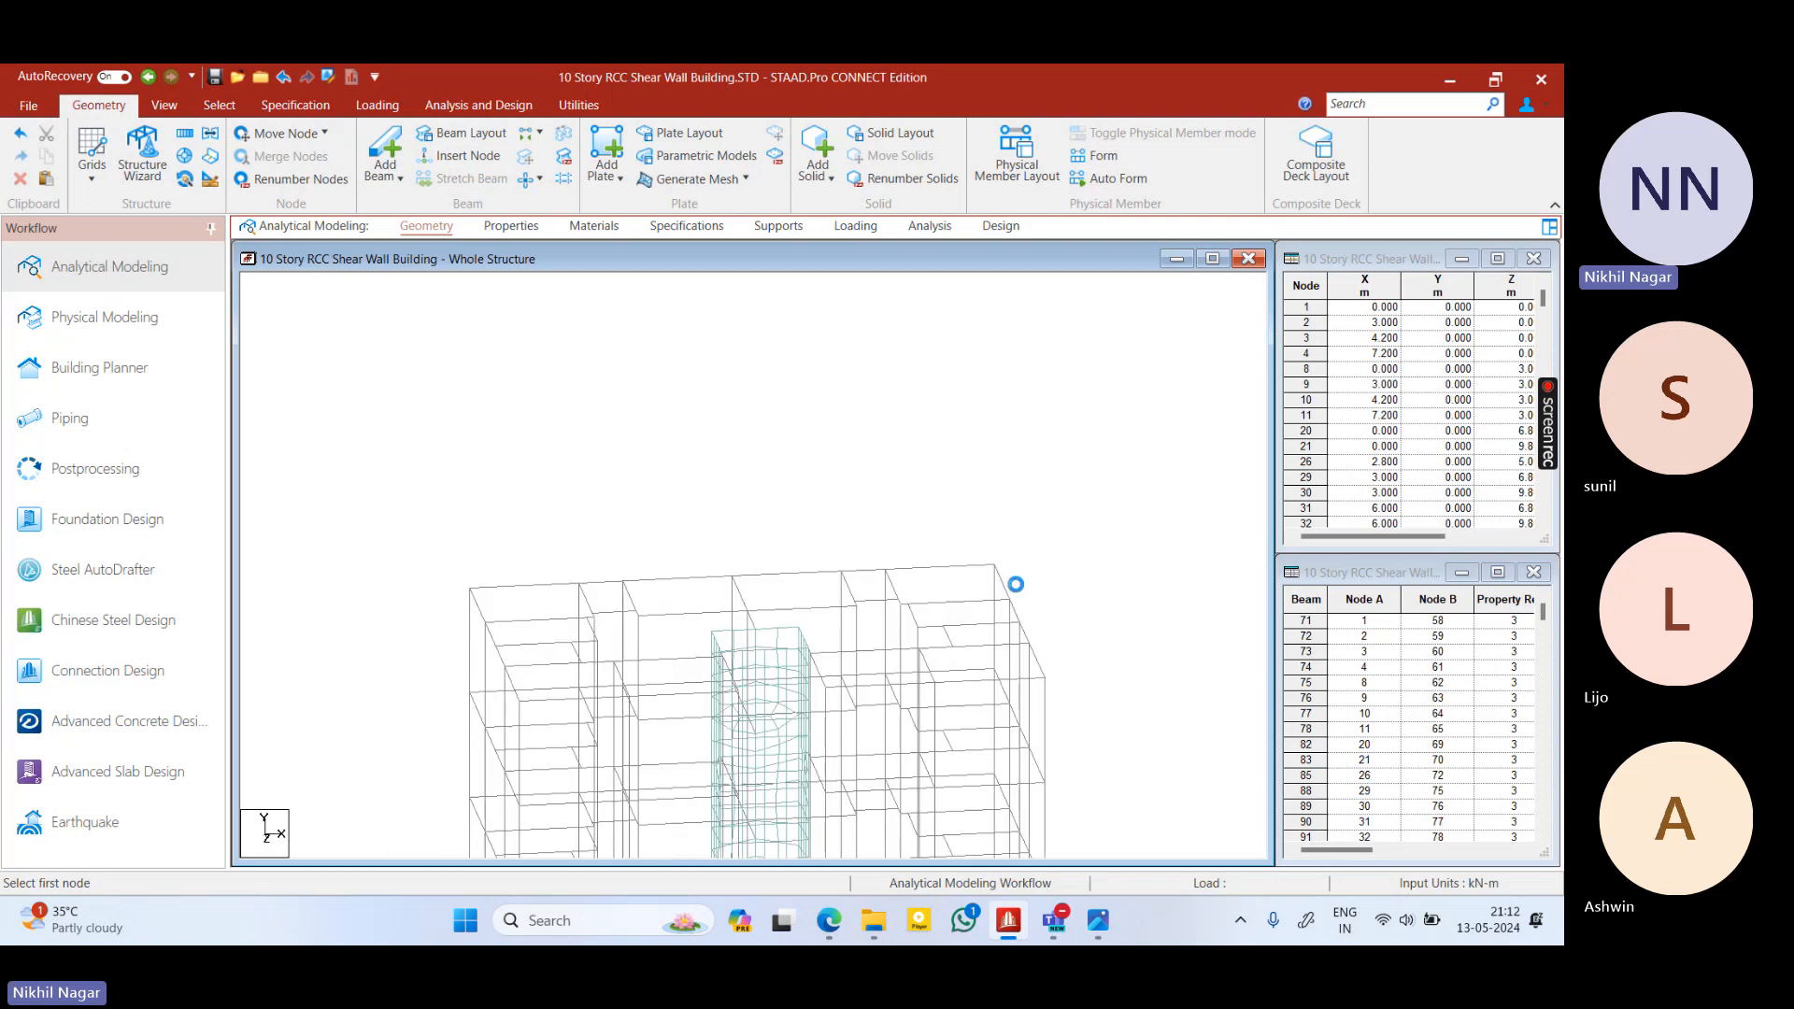
scroll(821, 605, "down", 5)
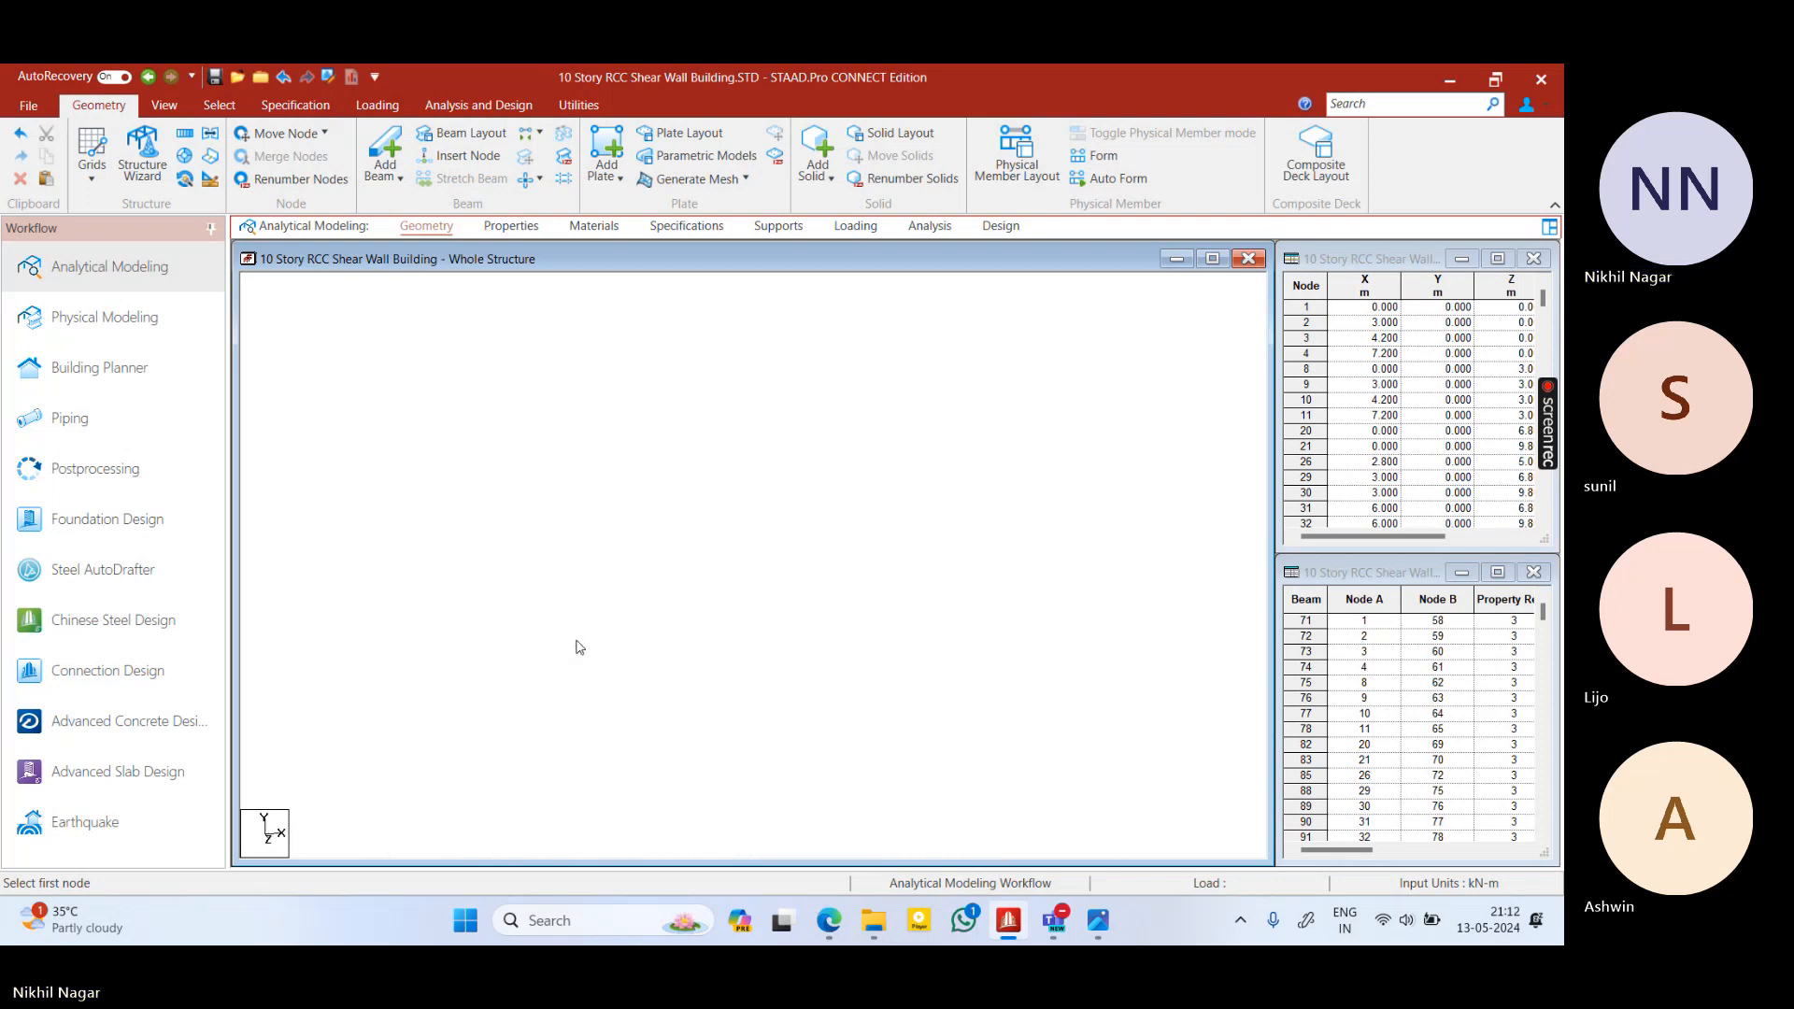
scroll(613, 657, "up", 4)
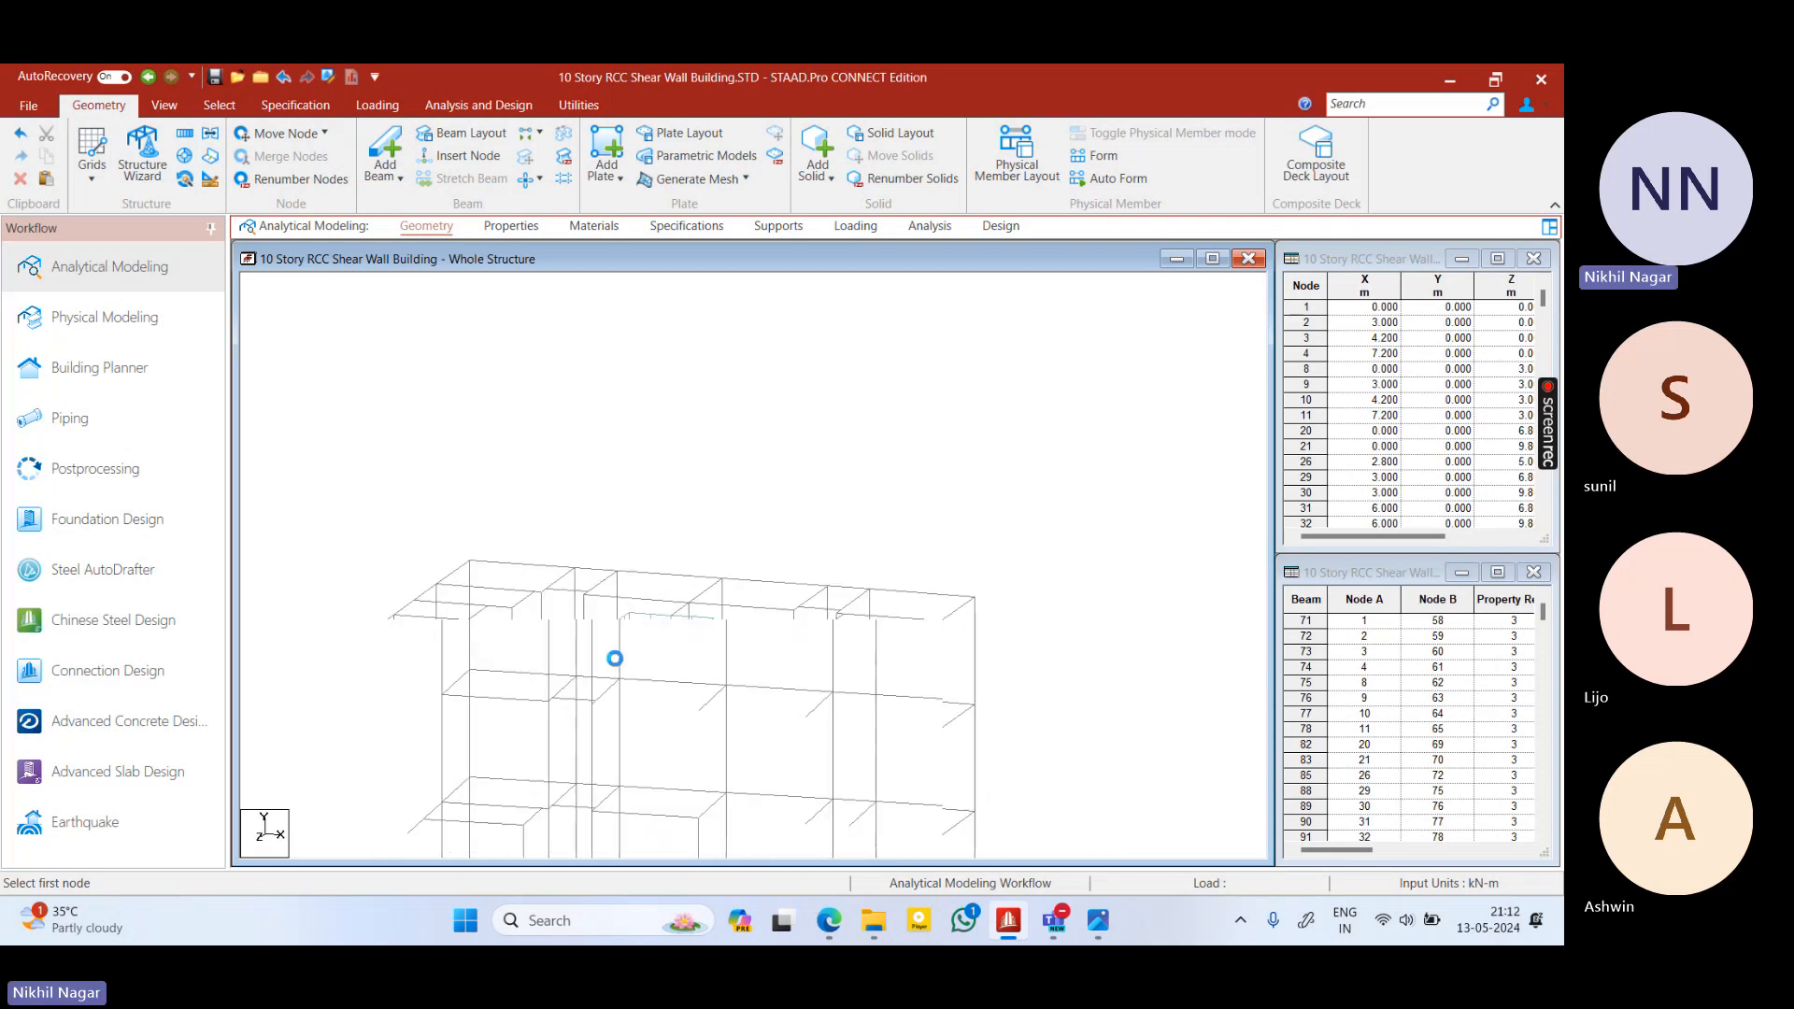
scroll(673, 627, "up", 3)
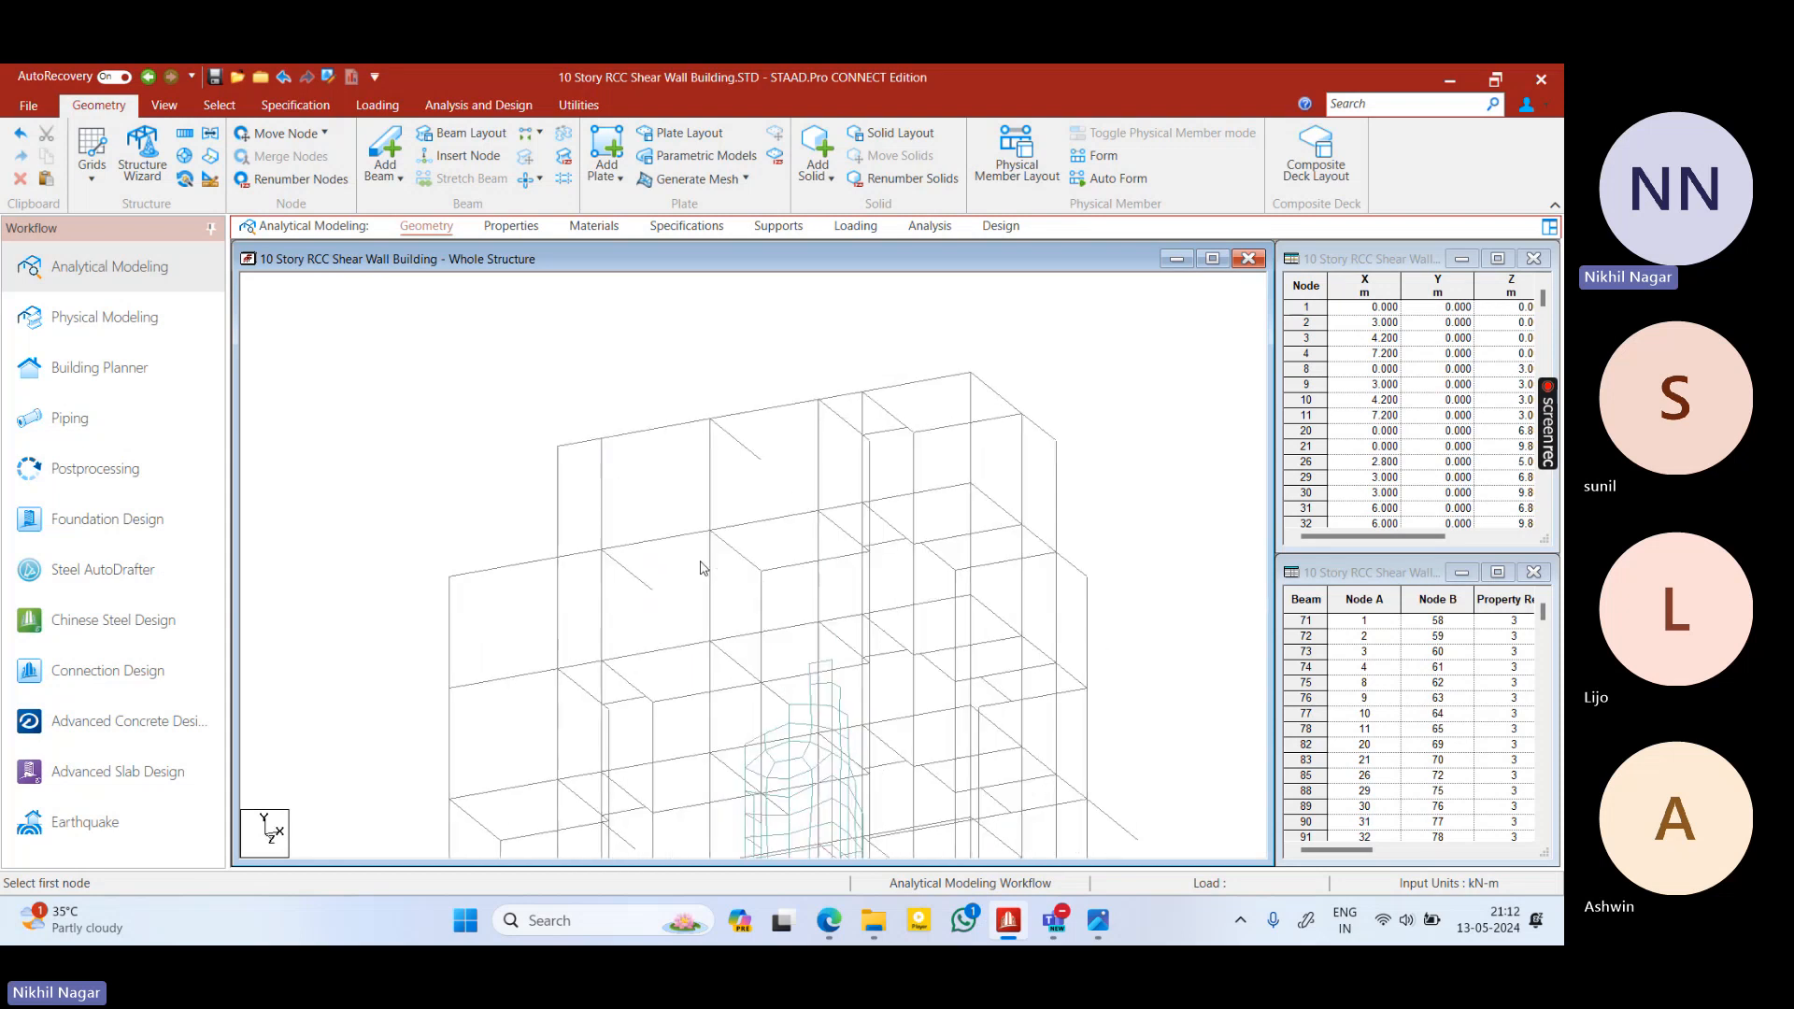
scroll(738, 572, "up", 3)
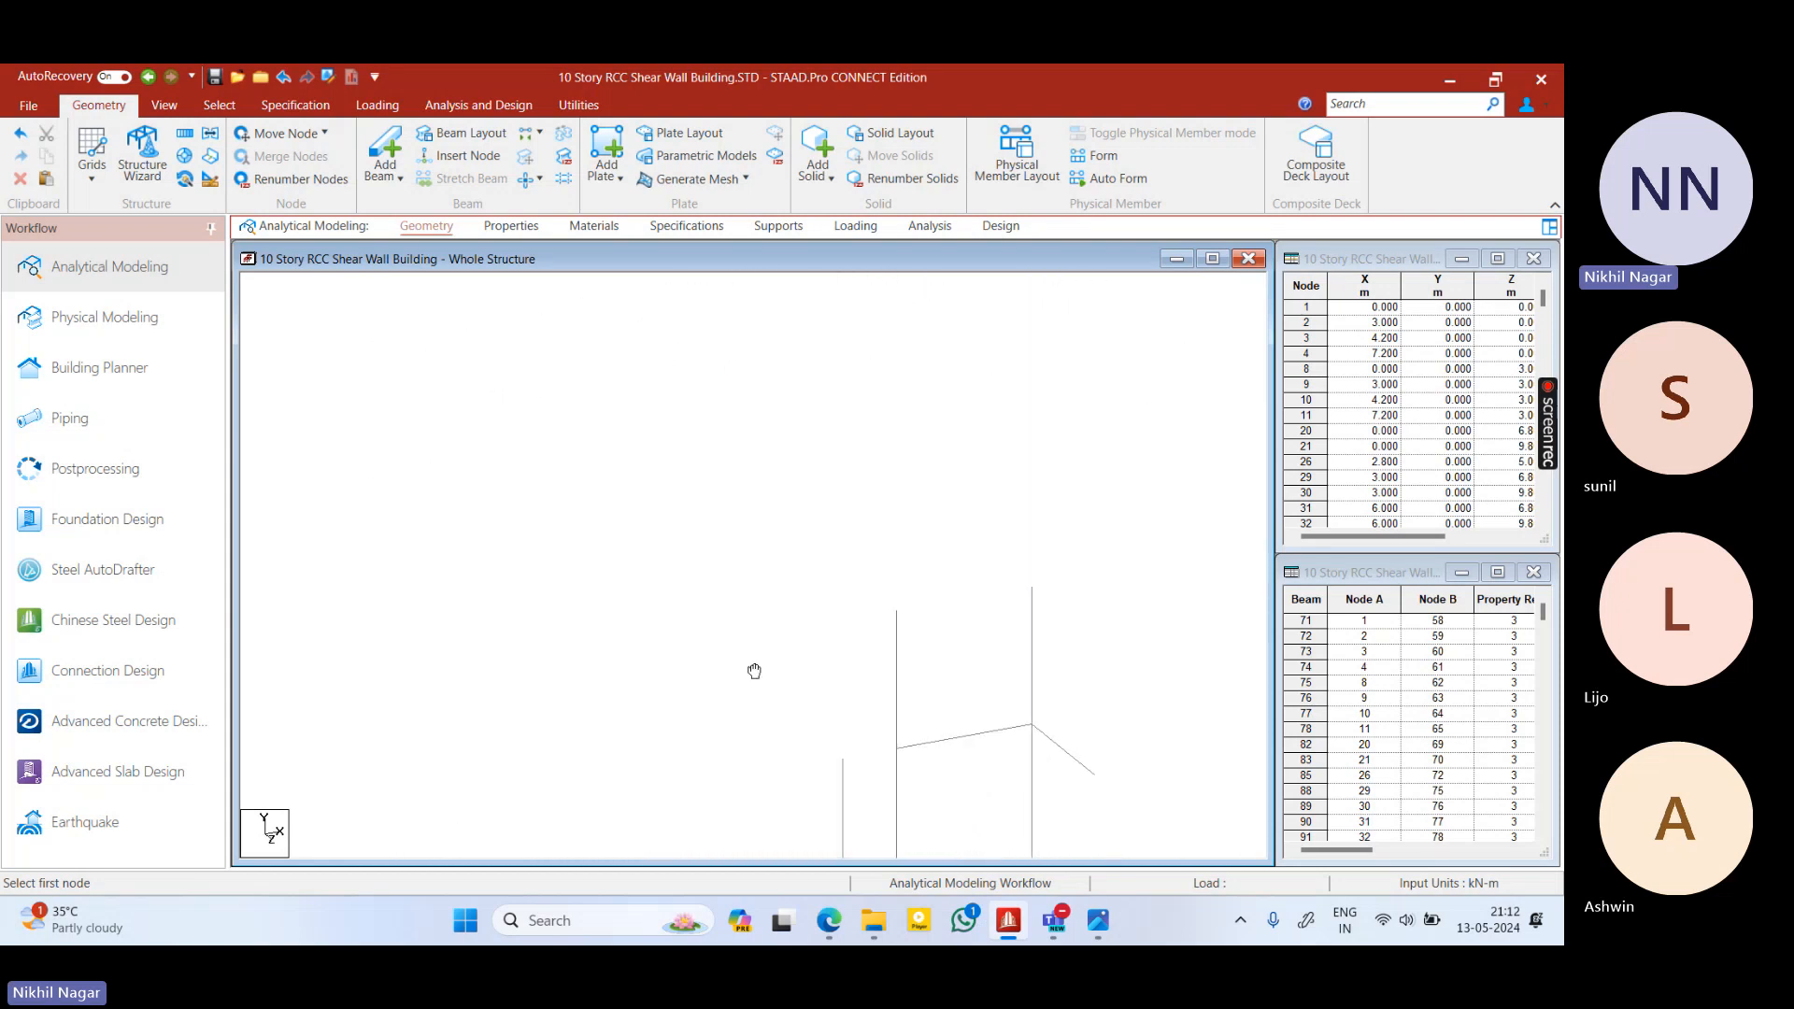
middle_click_drag(757, 564, 551, 703)
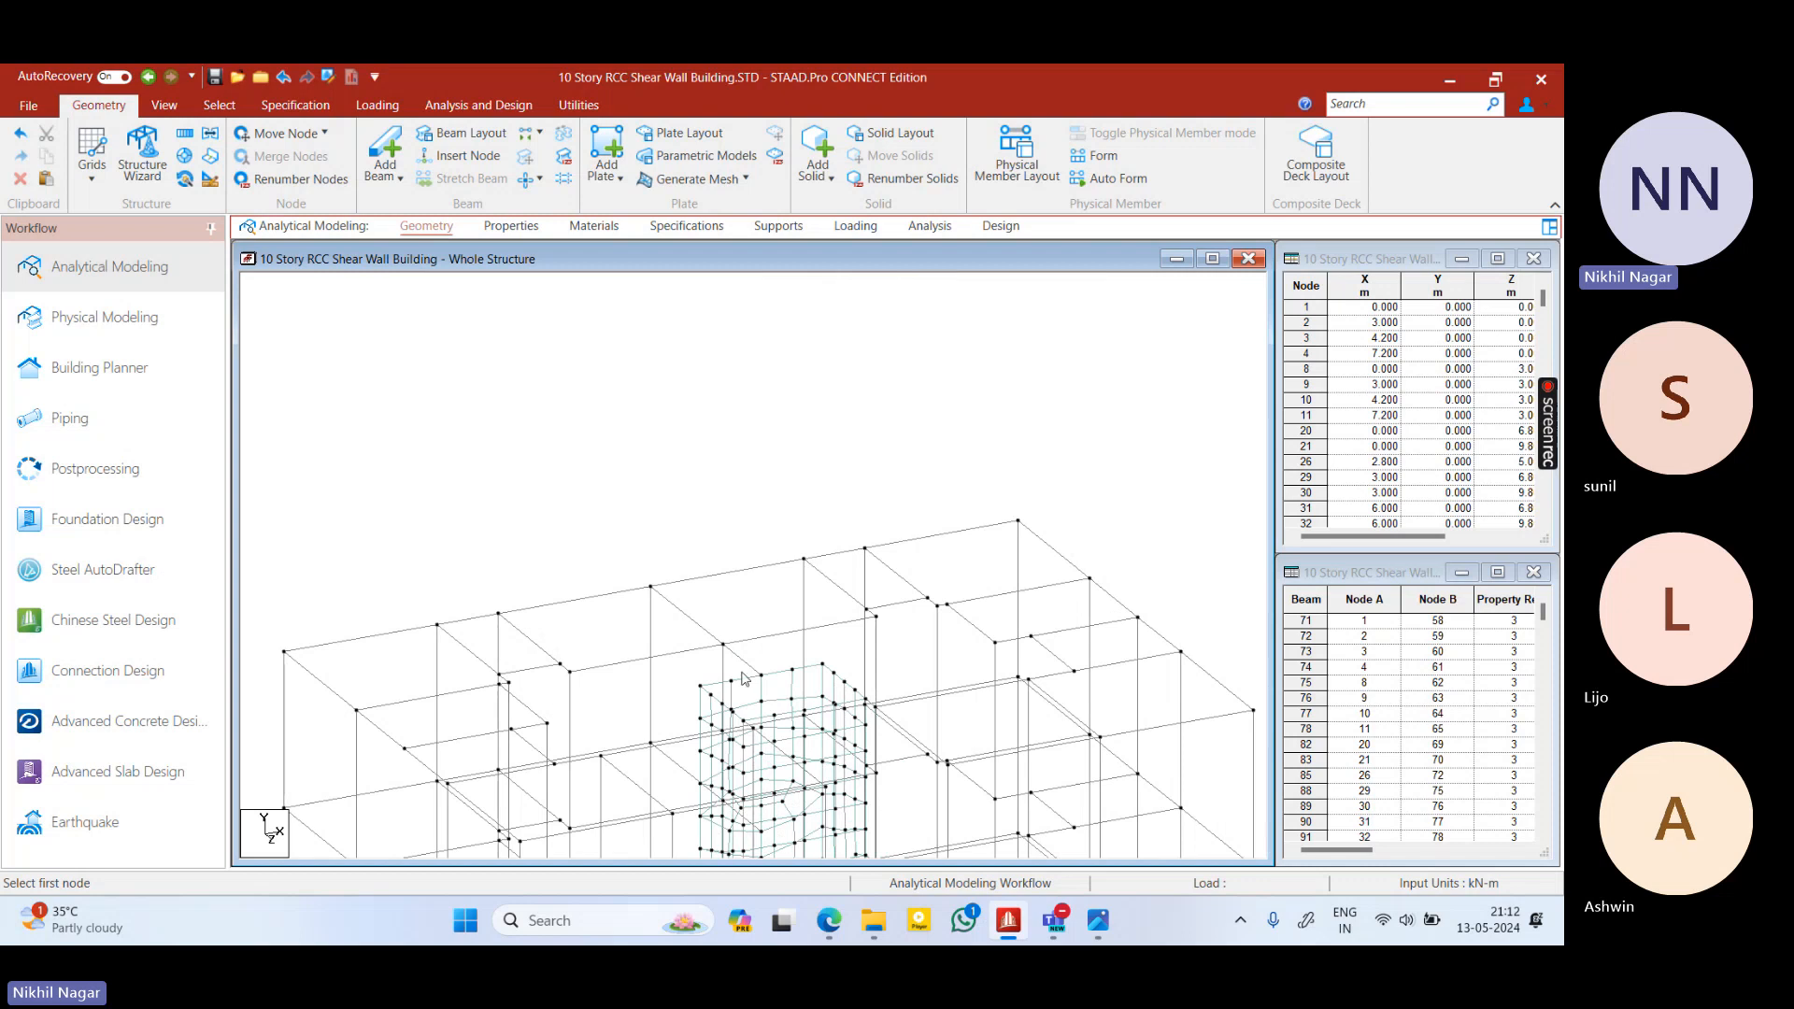
middle_click_drag(744, 679, 689, 673, "shift")
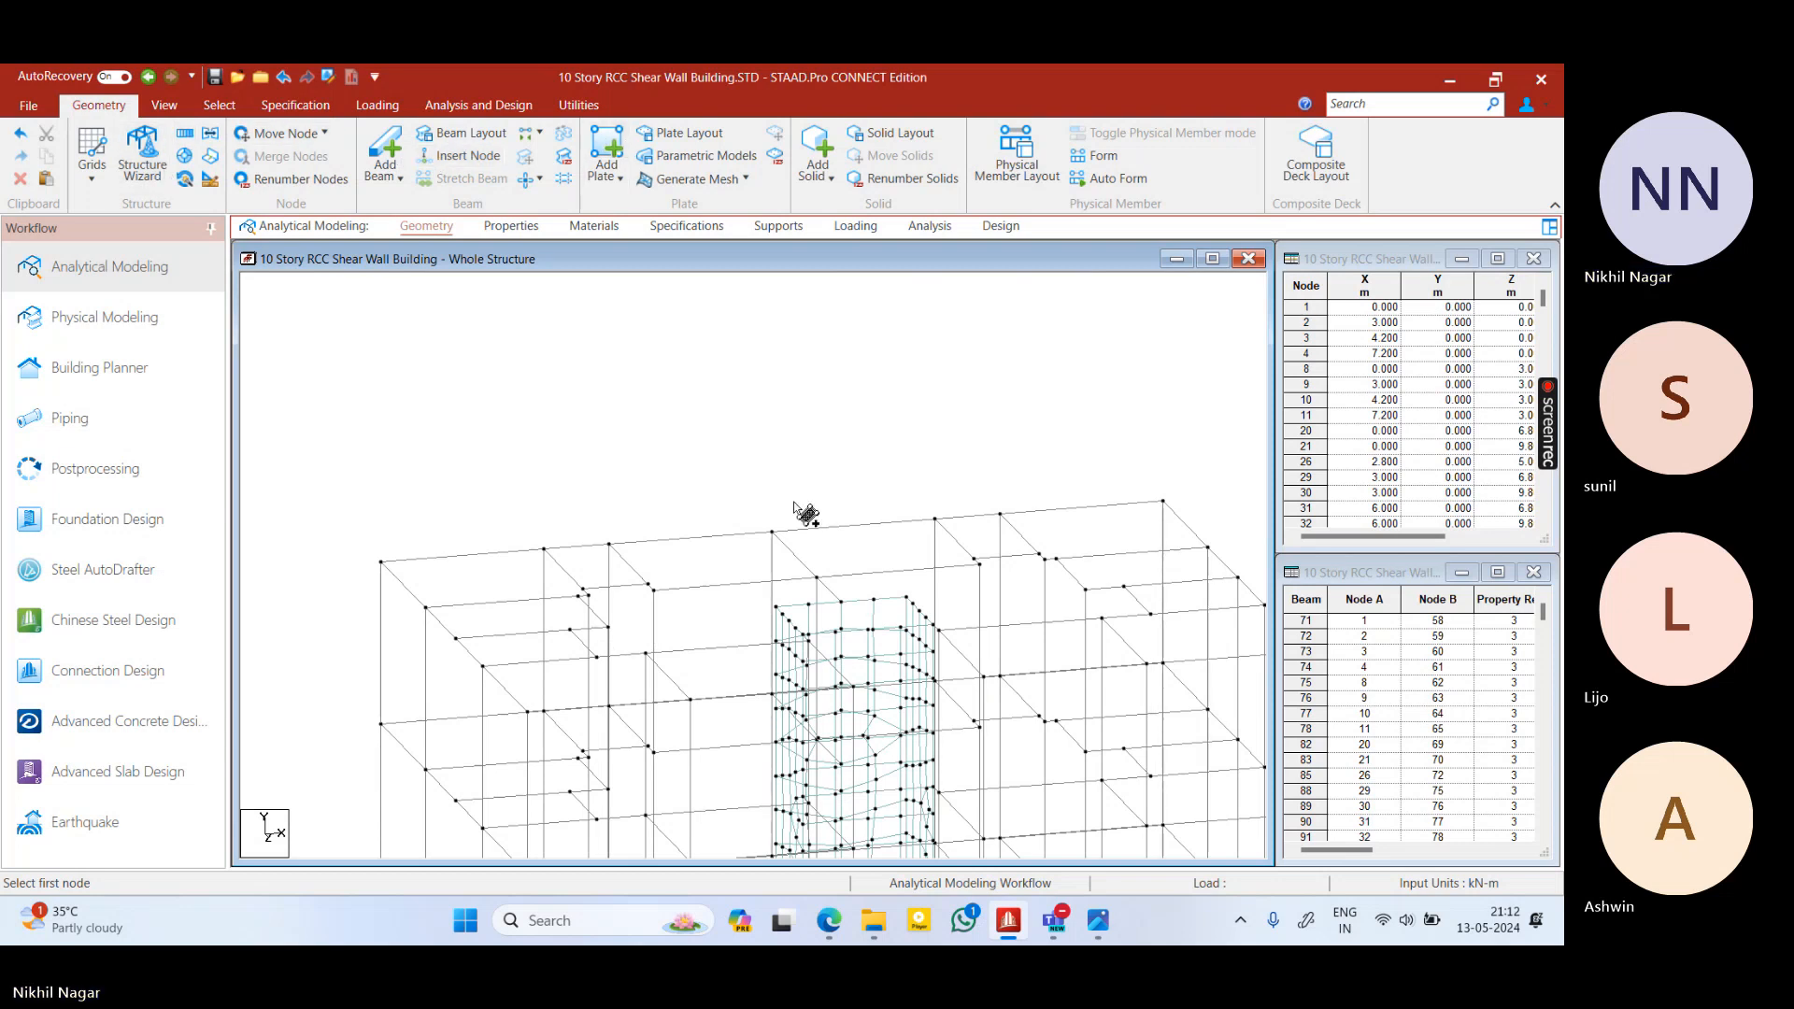
scroll(614, 555, "up", 5)
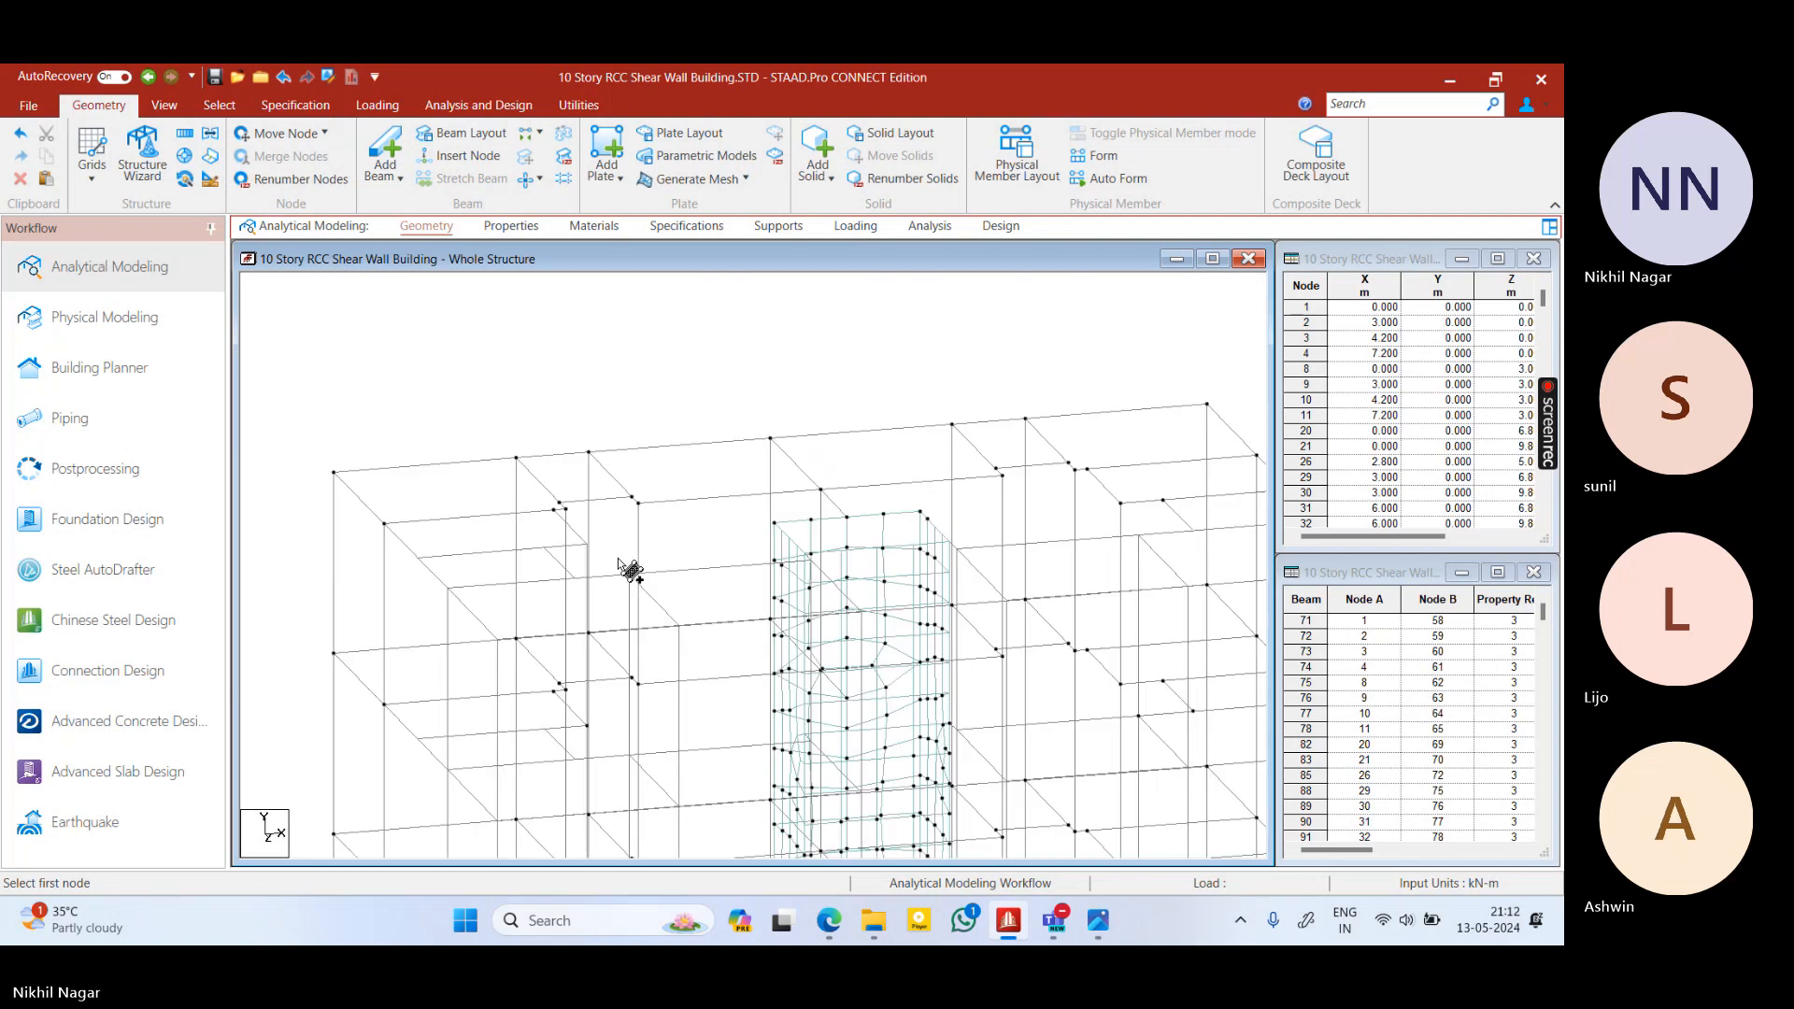
middle_click_drag(623, 569, 643, 653)
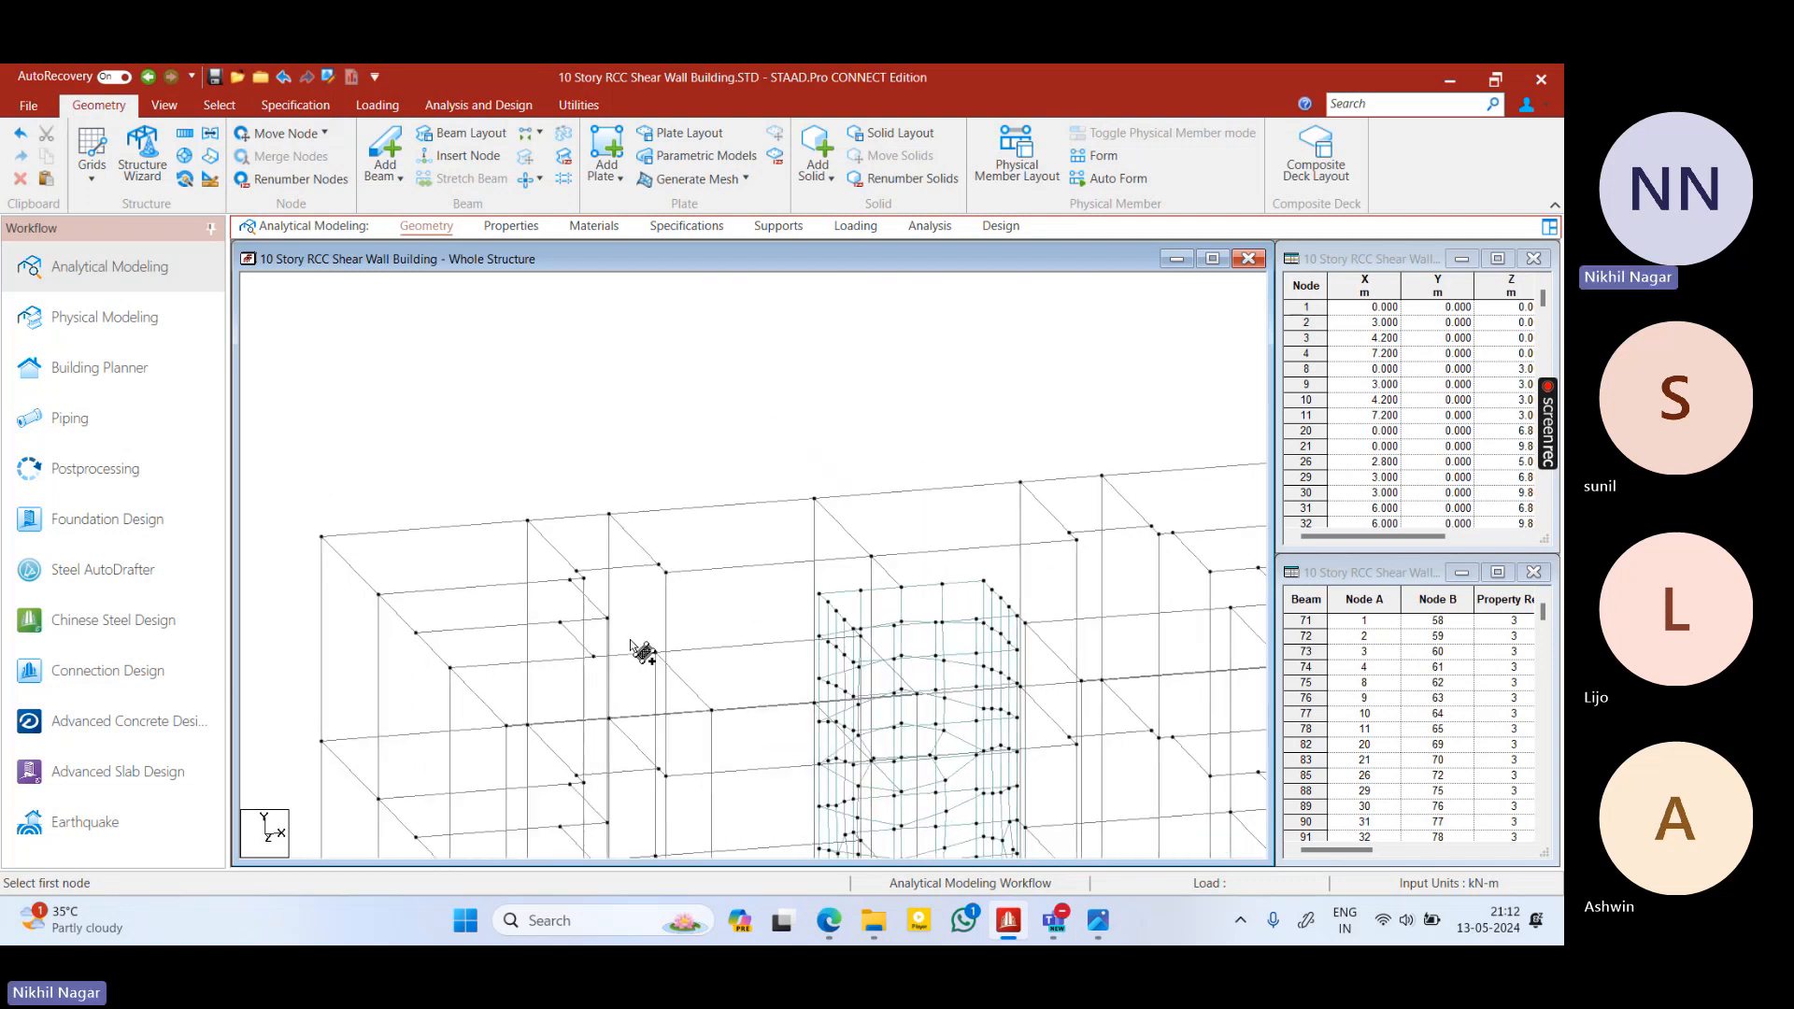
left_click(576, 571)
left_click(660, 566)
left_click(665, 573)
left_click(587, 583)
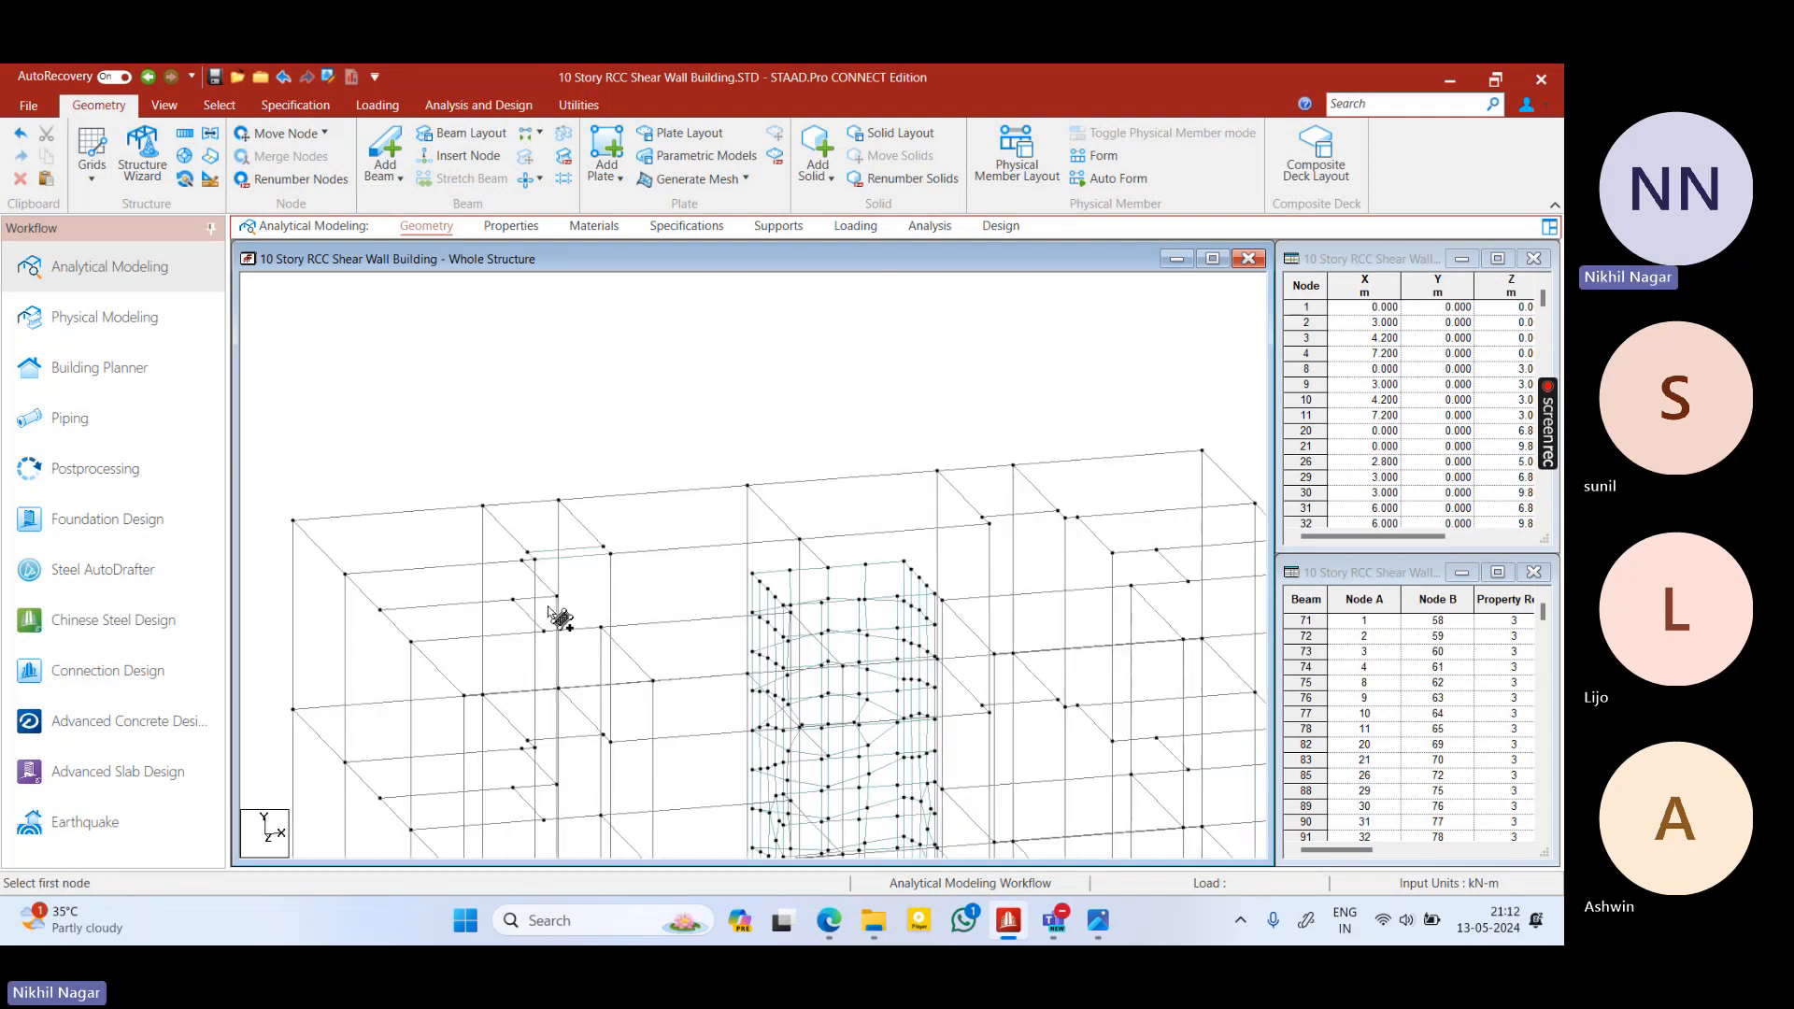
Add a four-node plate over the small room panel just in front of the narrow strip on the top floor
left_click(513, 599)
scroll(586, 615, "up", 1)
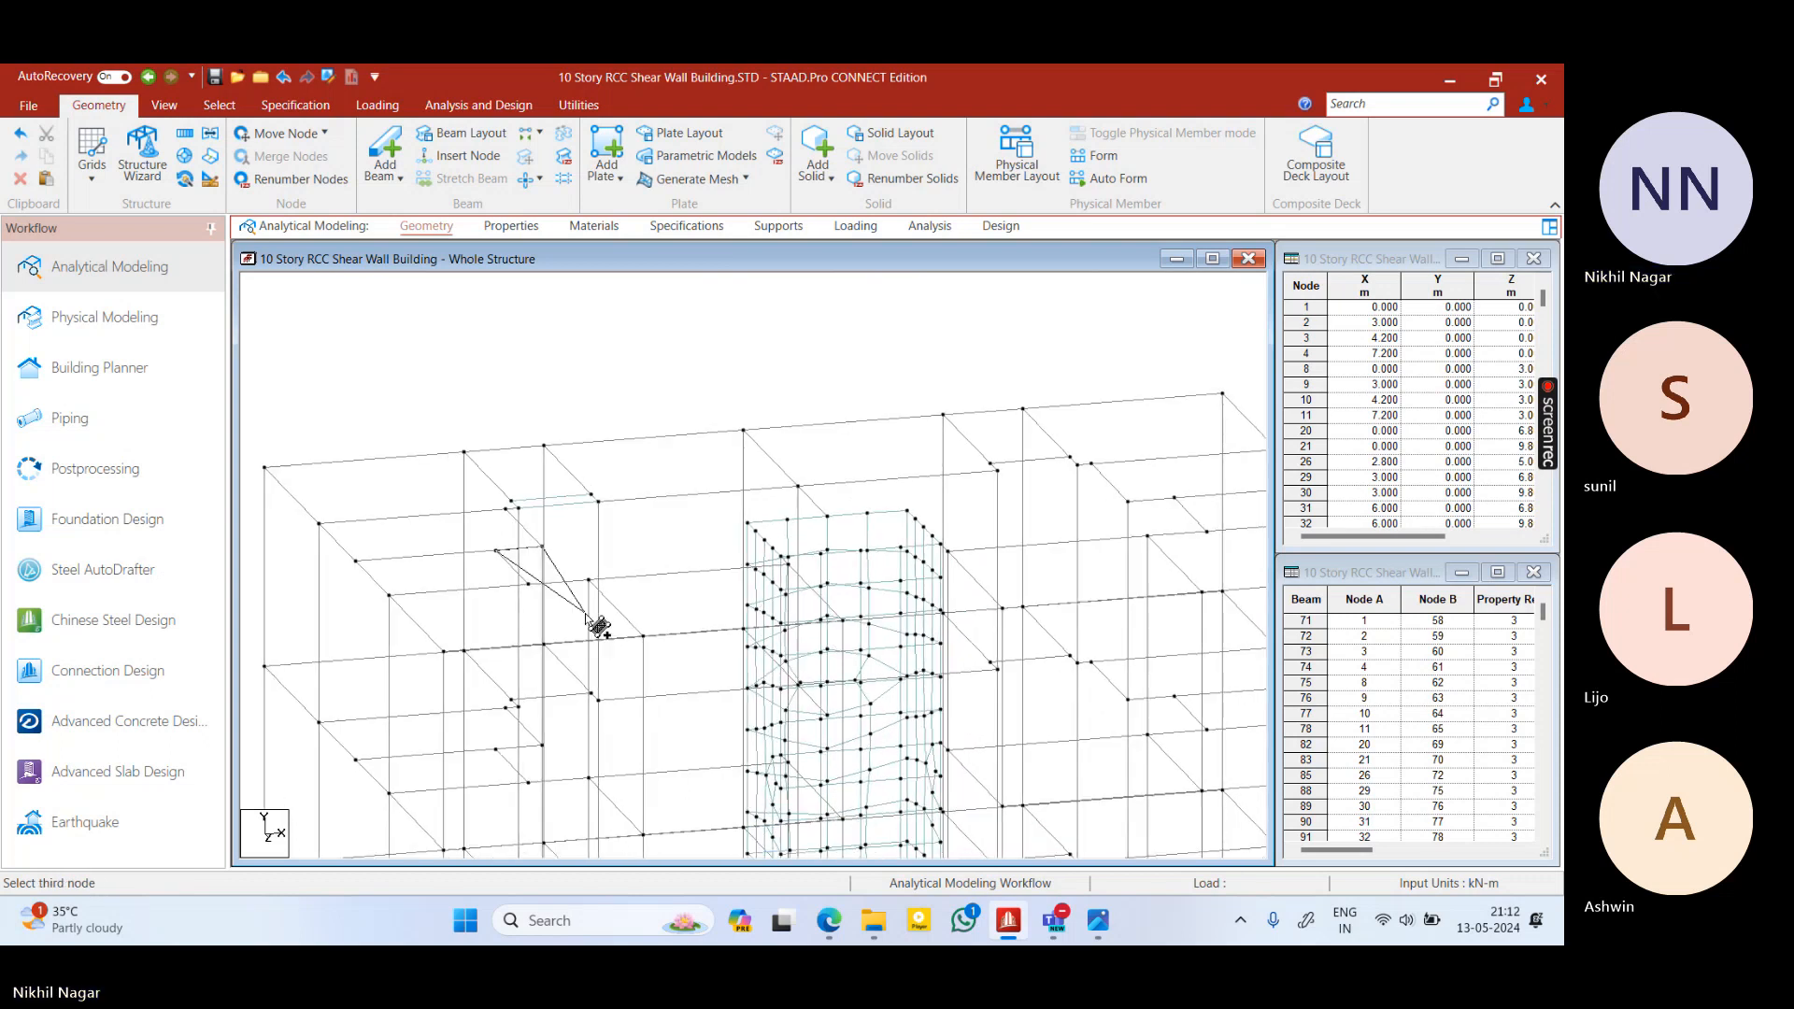
left_click(529, 585)
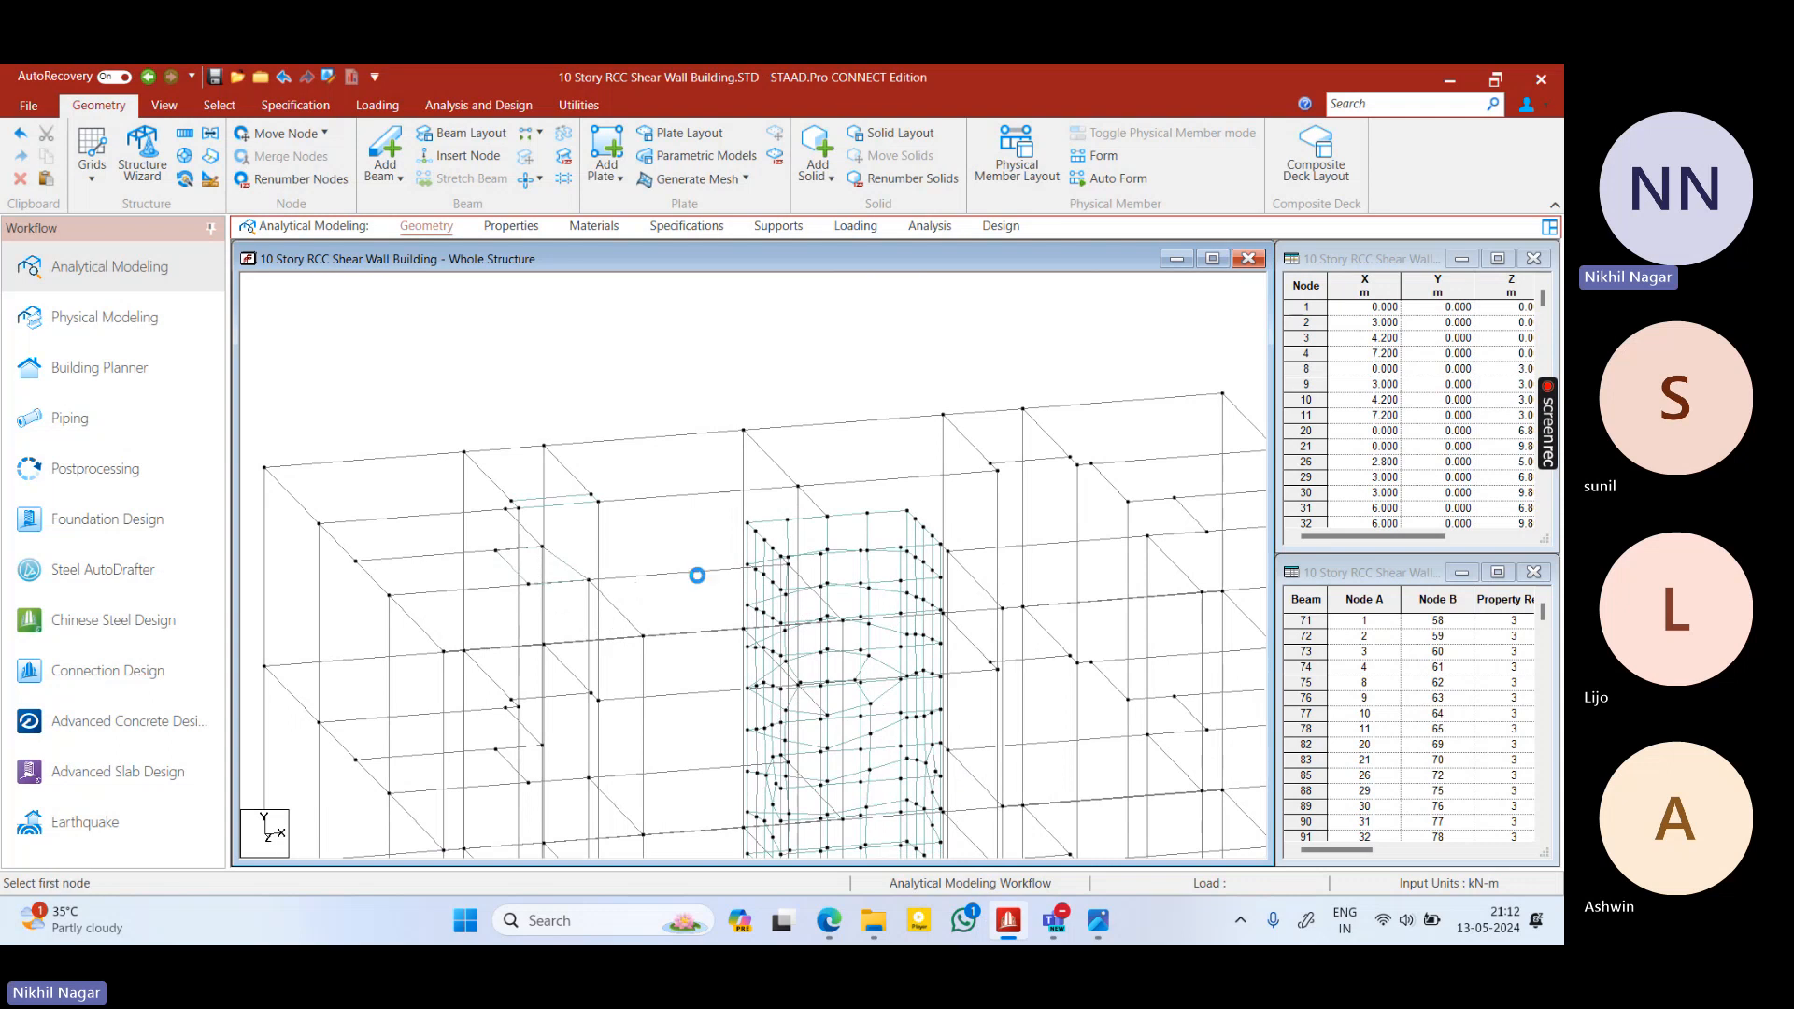
Examine the top-floor plates and the lift core in a 3D rendered view from several angles, then close the rendering
middle_click_drag(698, 574, 653, 617)
right_click(667, 619)
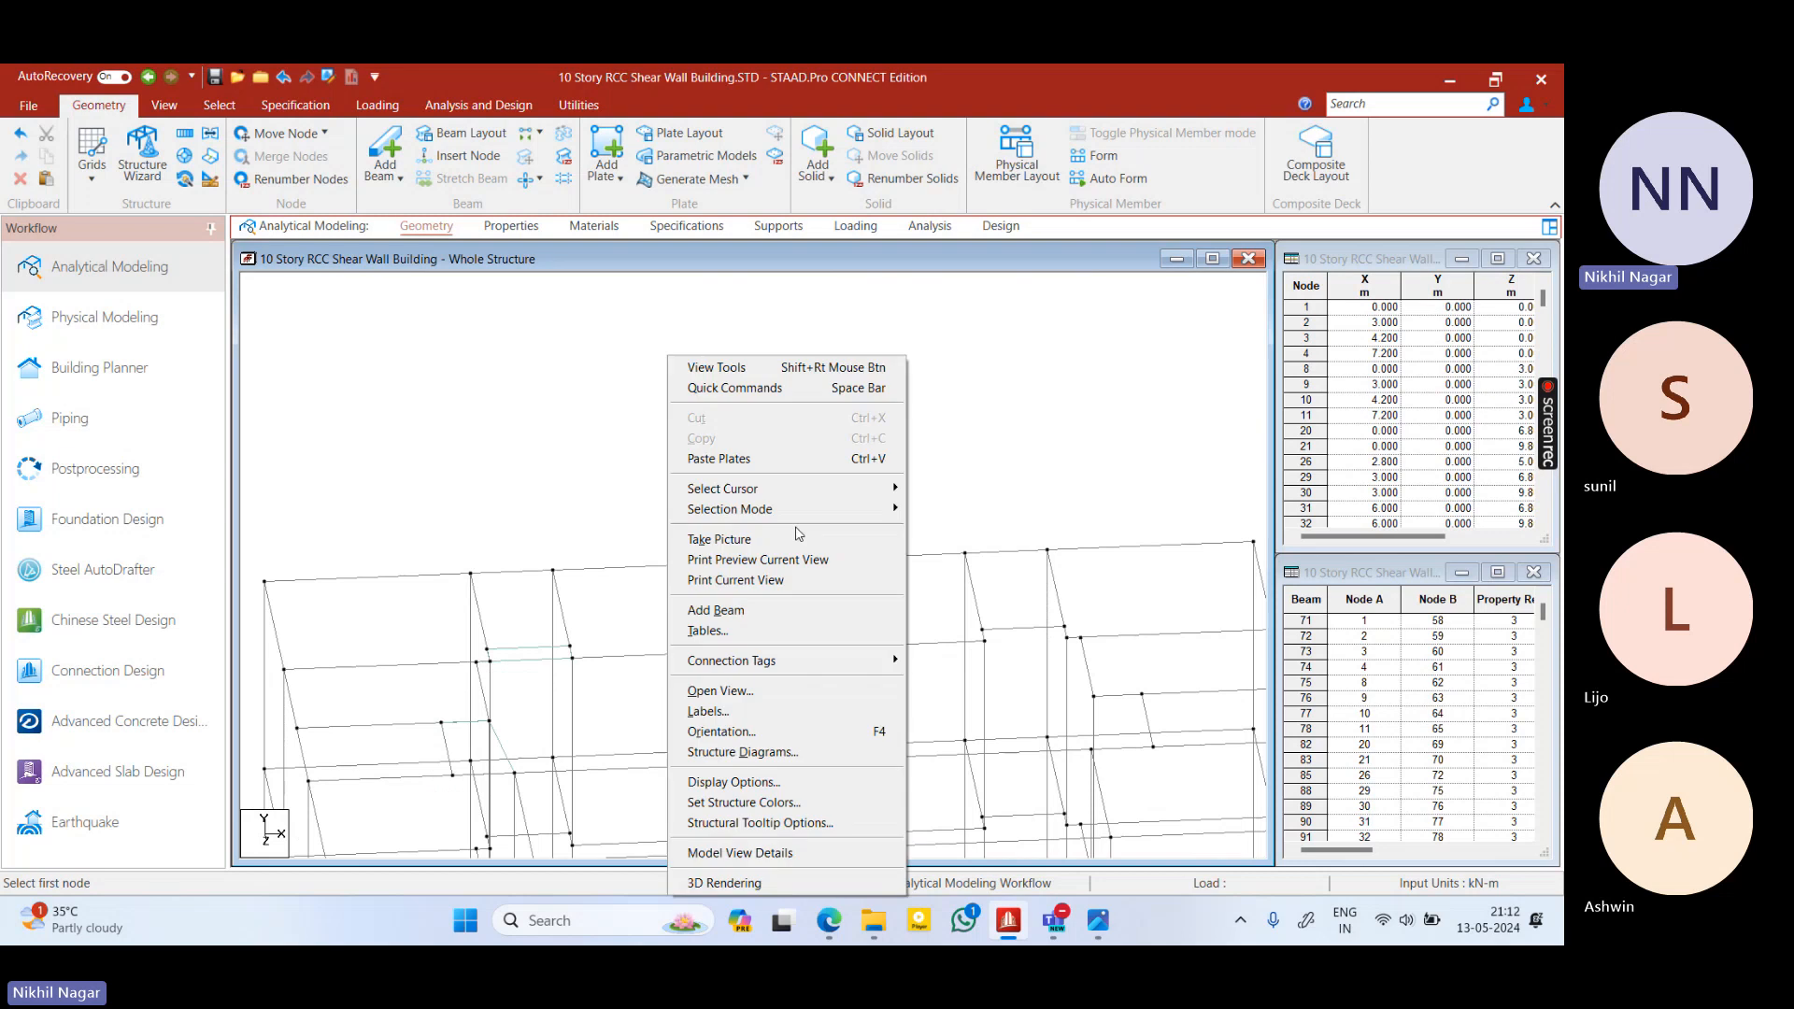
left_click(762, 884)
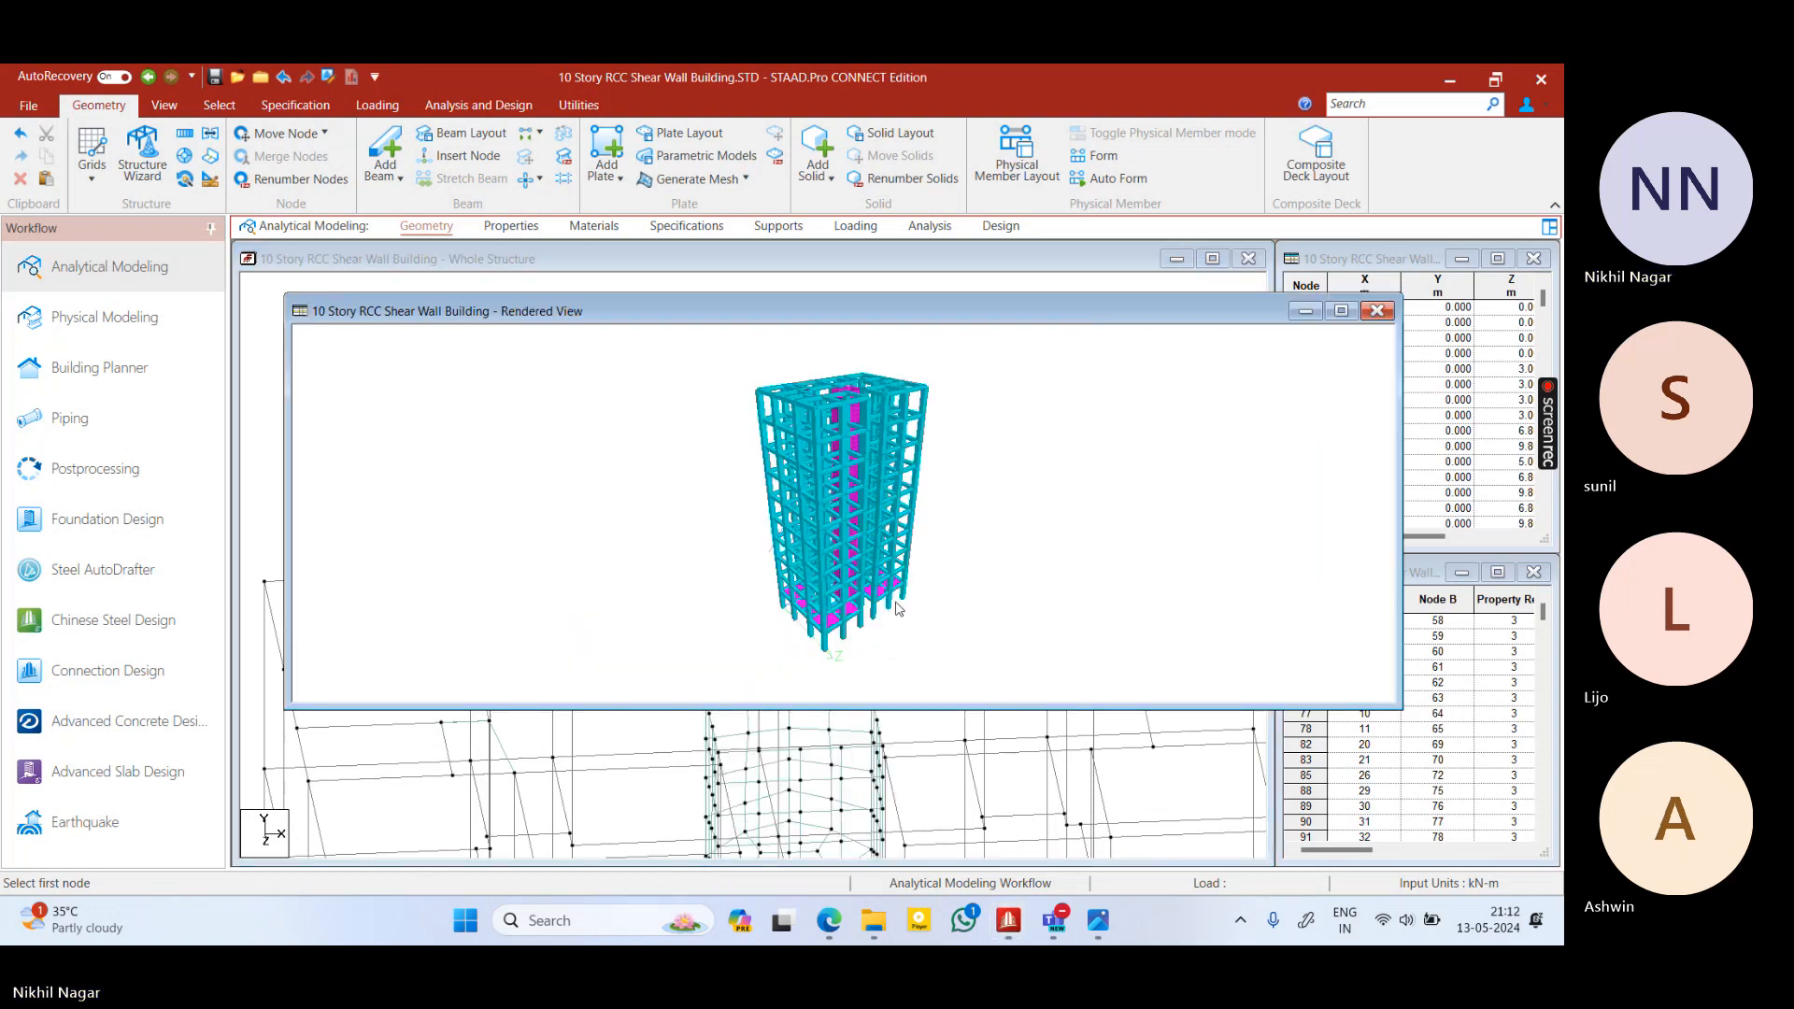
left_click_drag(776, 448, 839, 531)
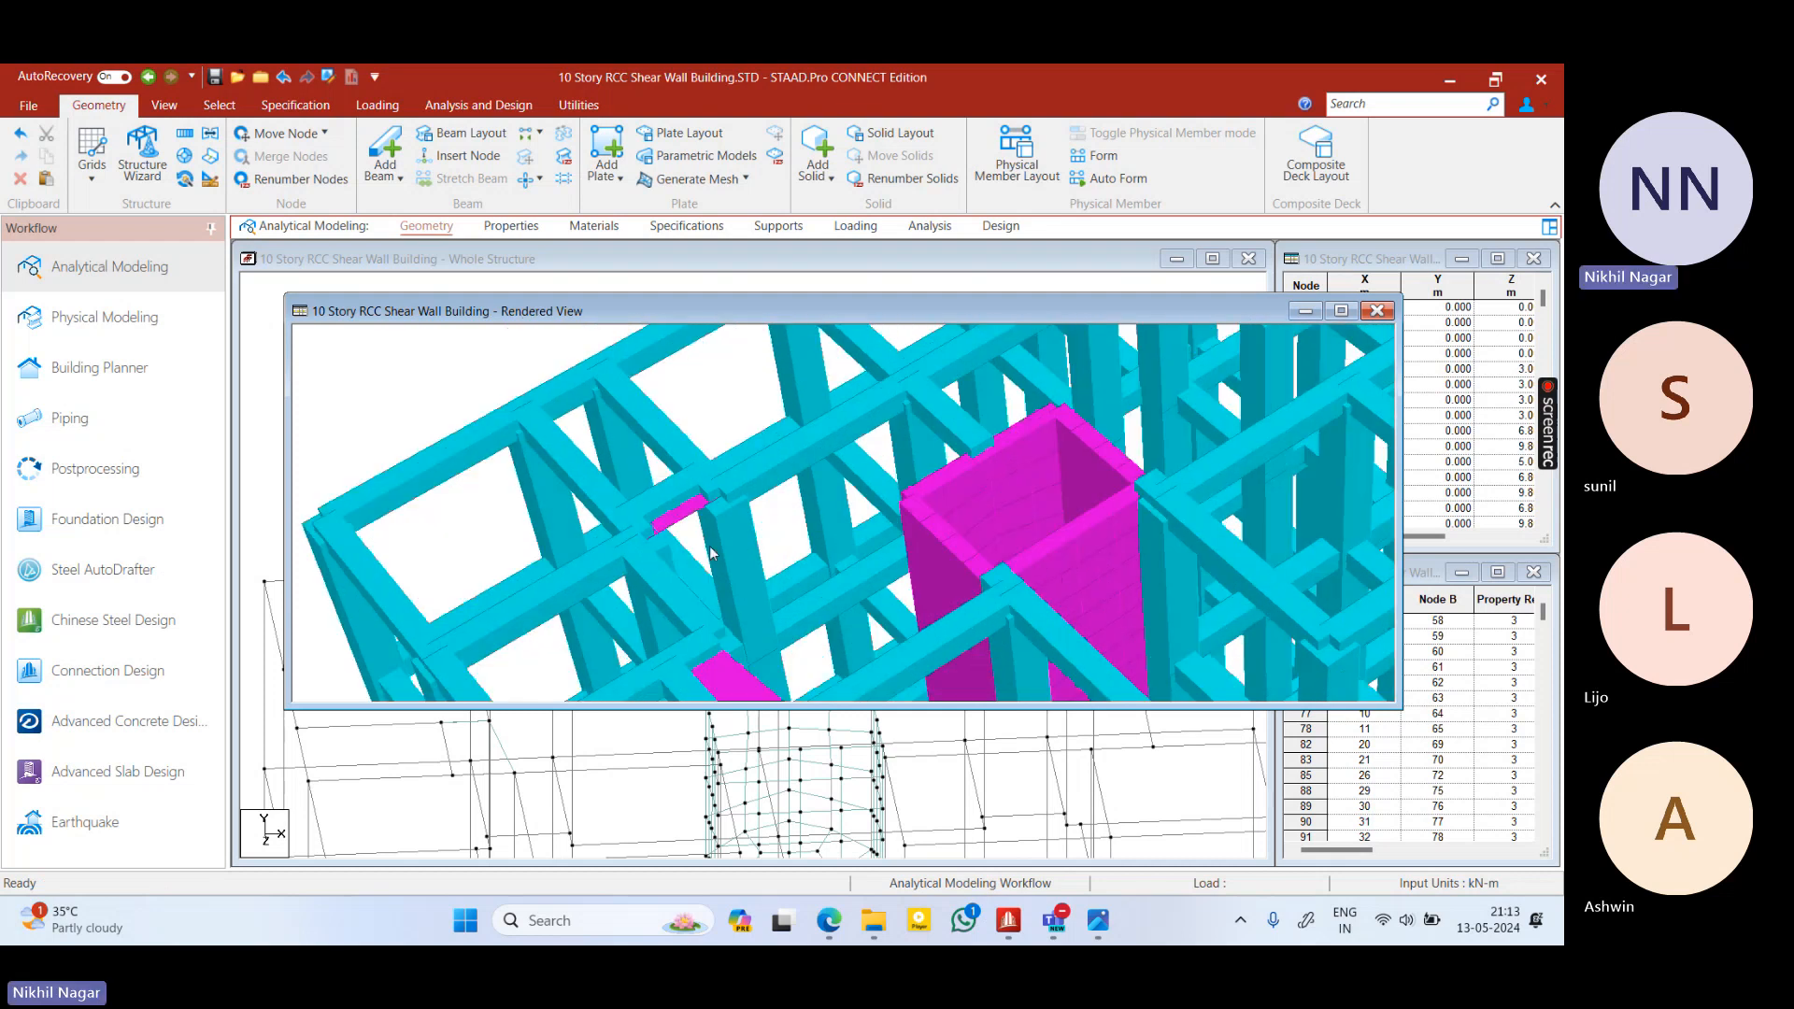
right_click(815, 535)
left_click(749, 514)
mouse_move(747, 553)
left_mouse_down()
mouse_move(813, 546)
mouse_move(810, 529)
mouse_move(726, 544)
mouse_move(732, 530)
left_mouse_up()
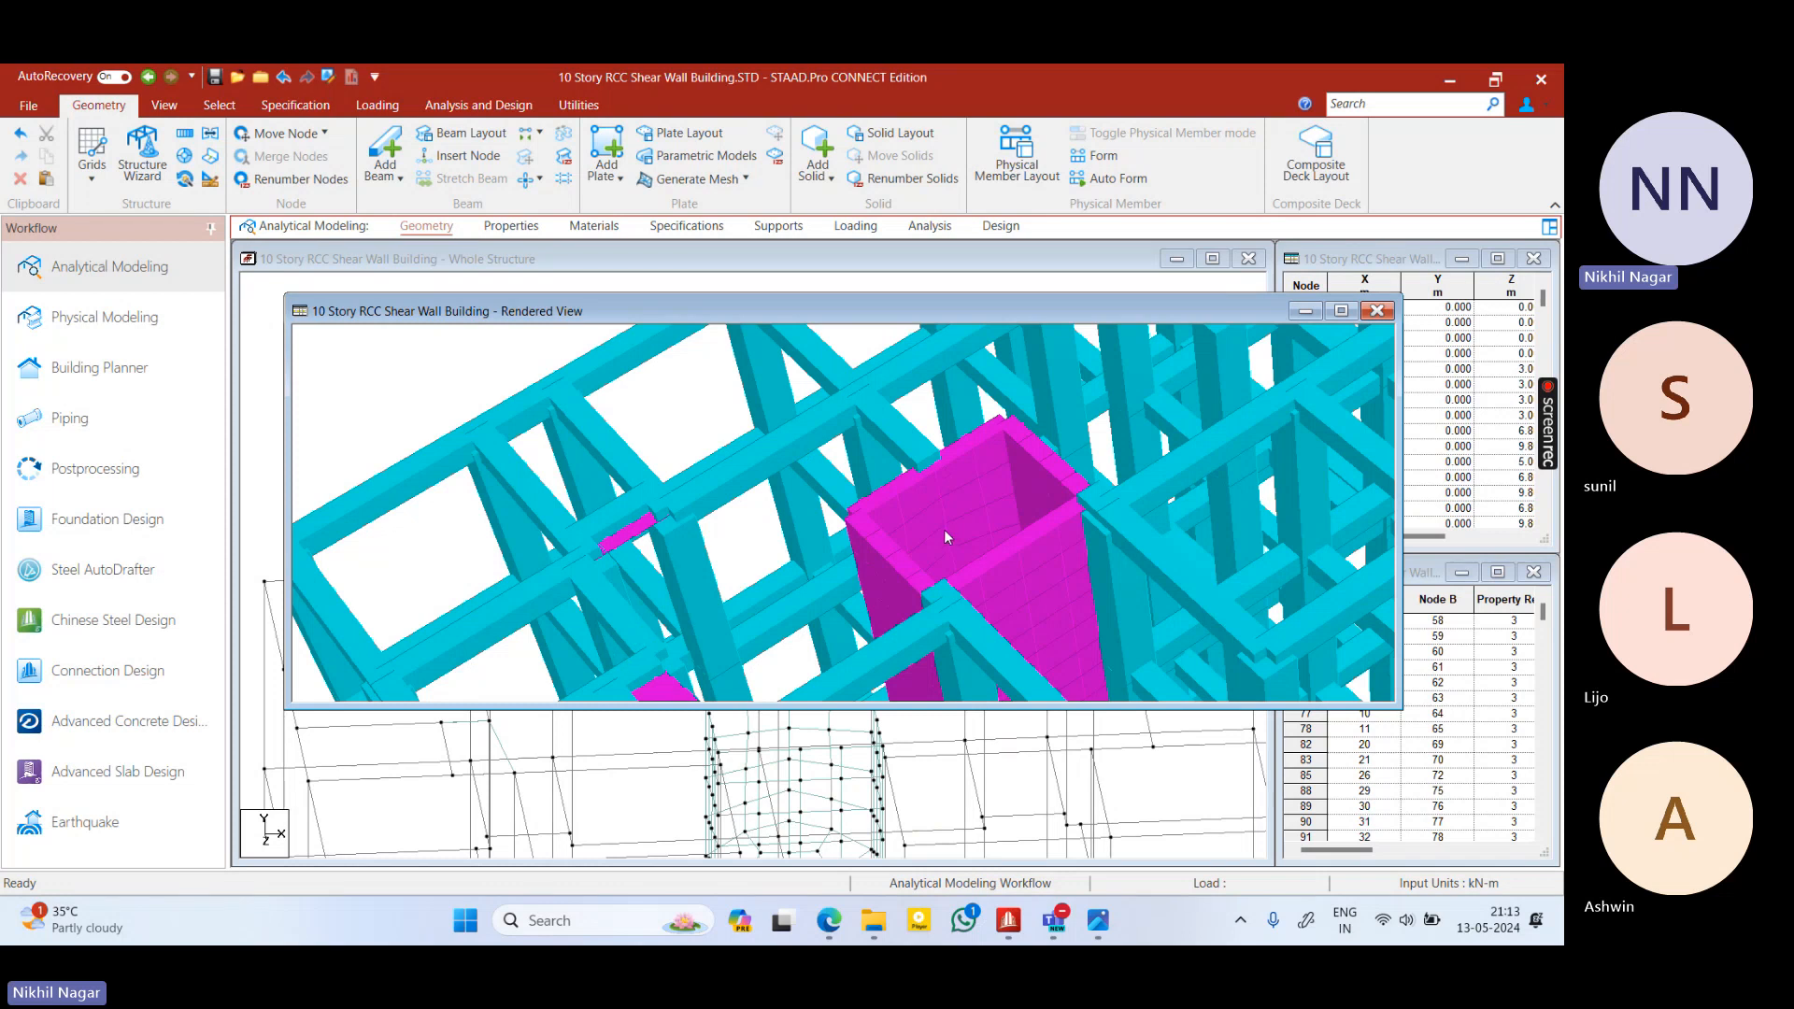
left_click_drag(944, 529, 721, 598)
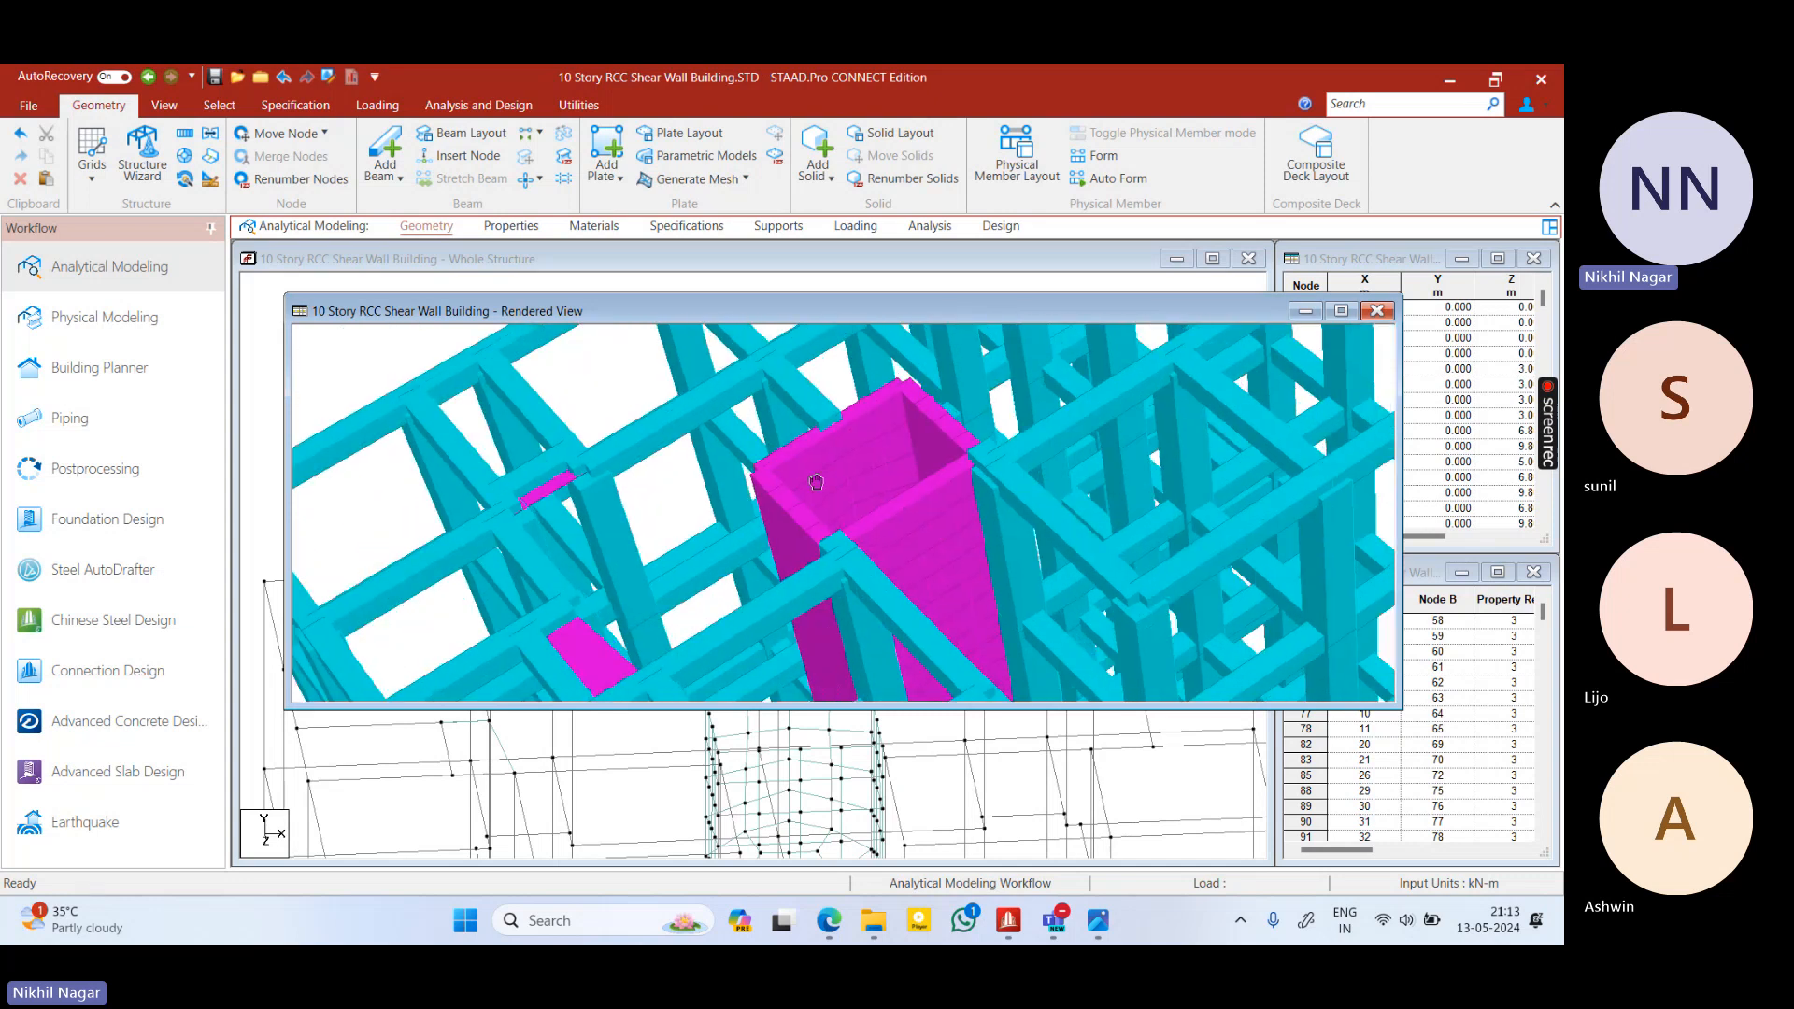
left_click_drag(816, 482, 786, 490)
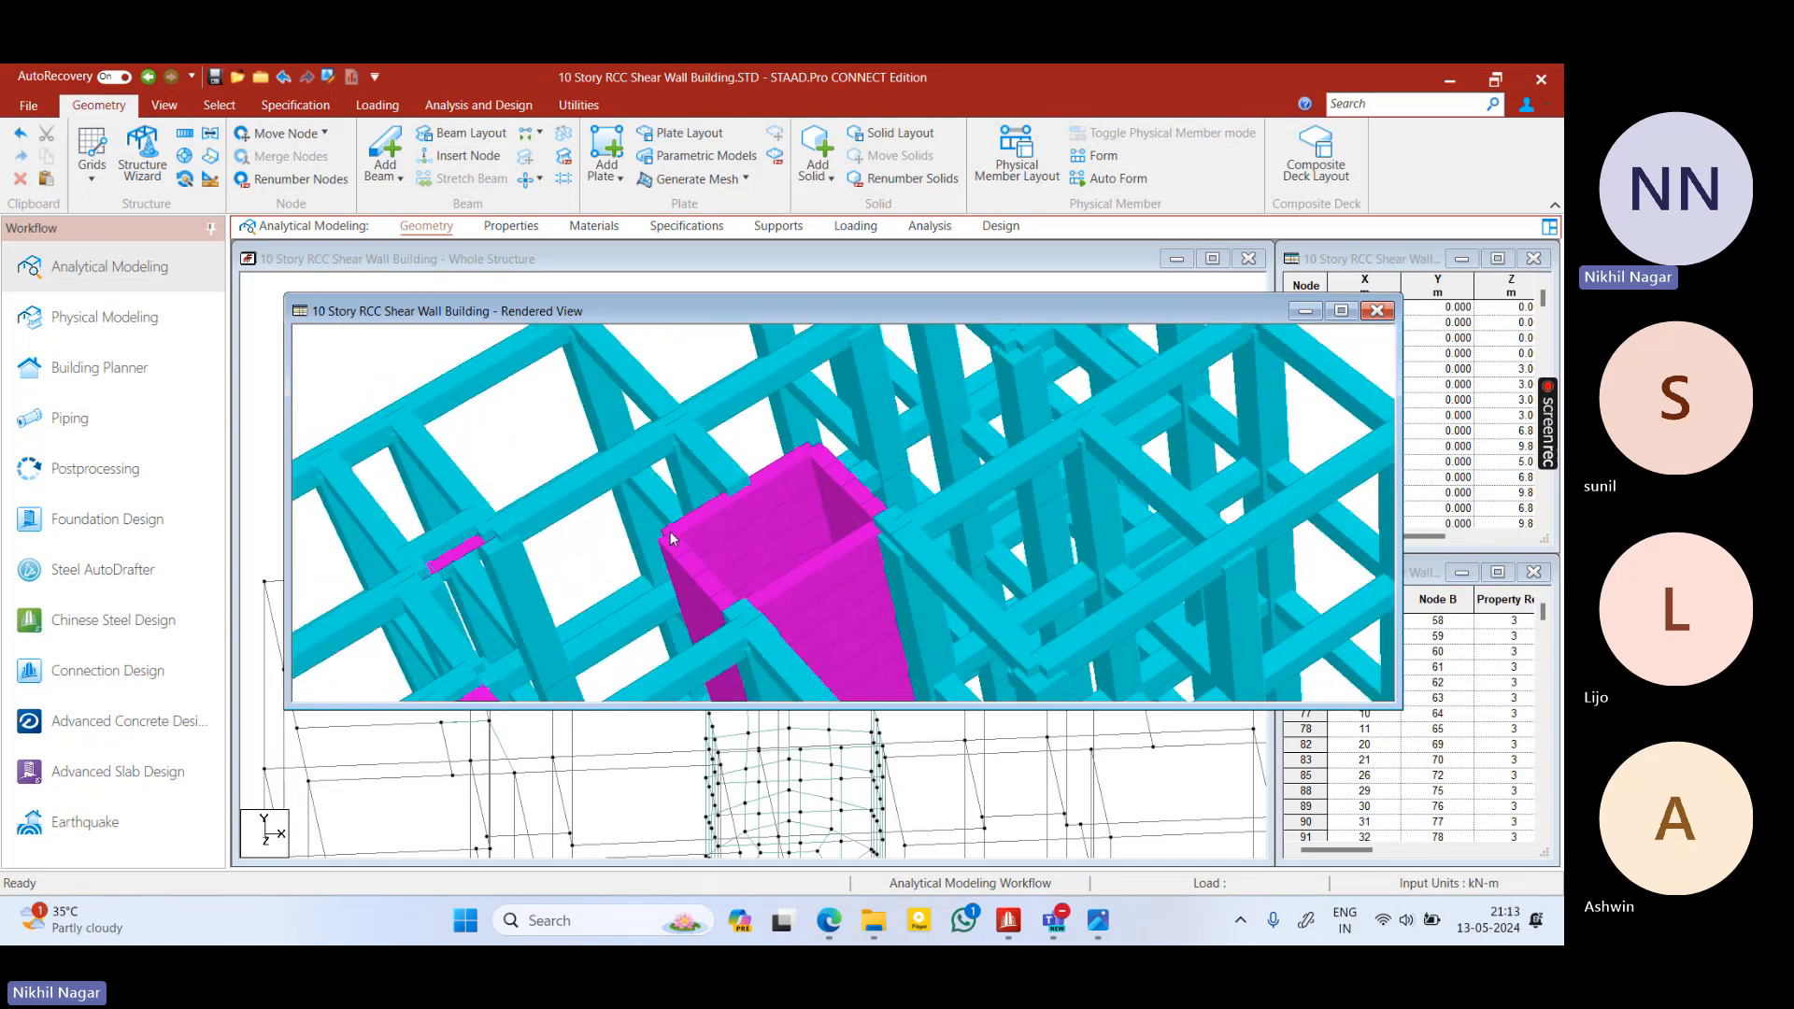
left_click_drag(644, 521, 617, 533)
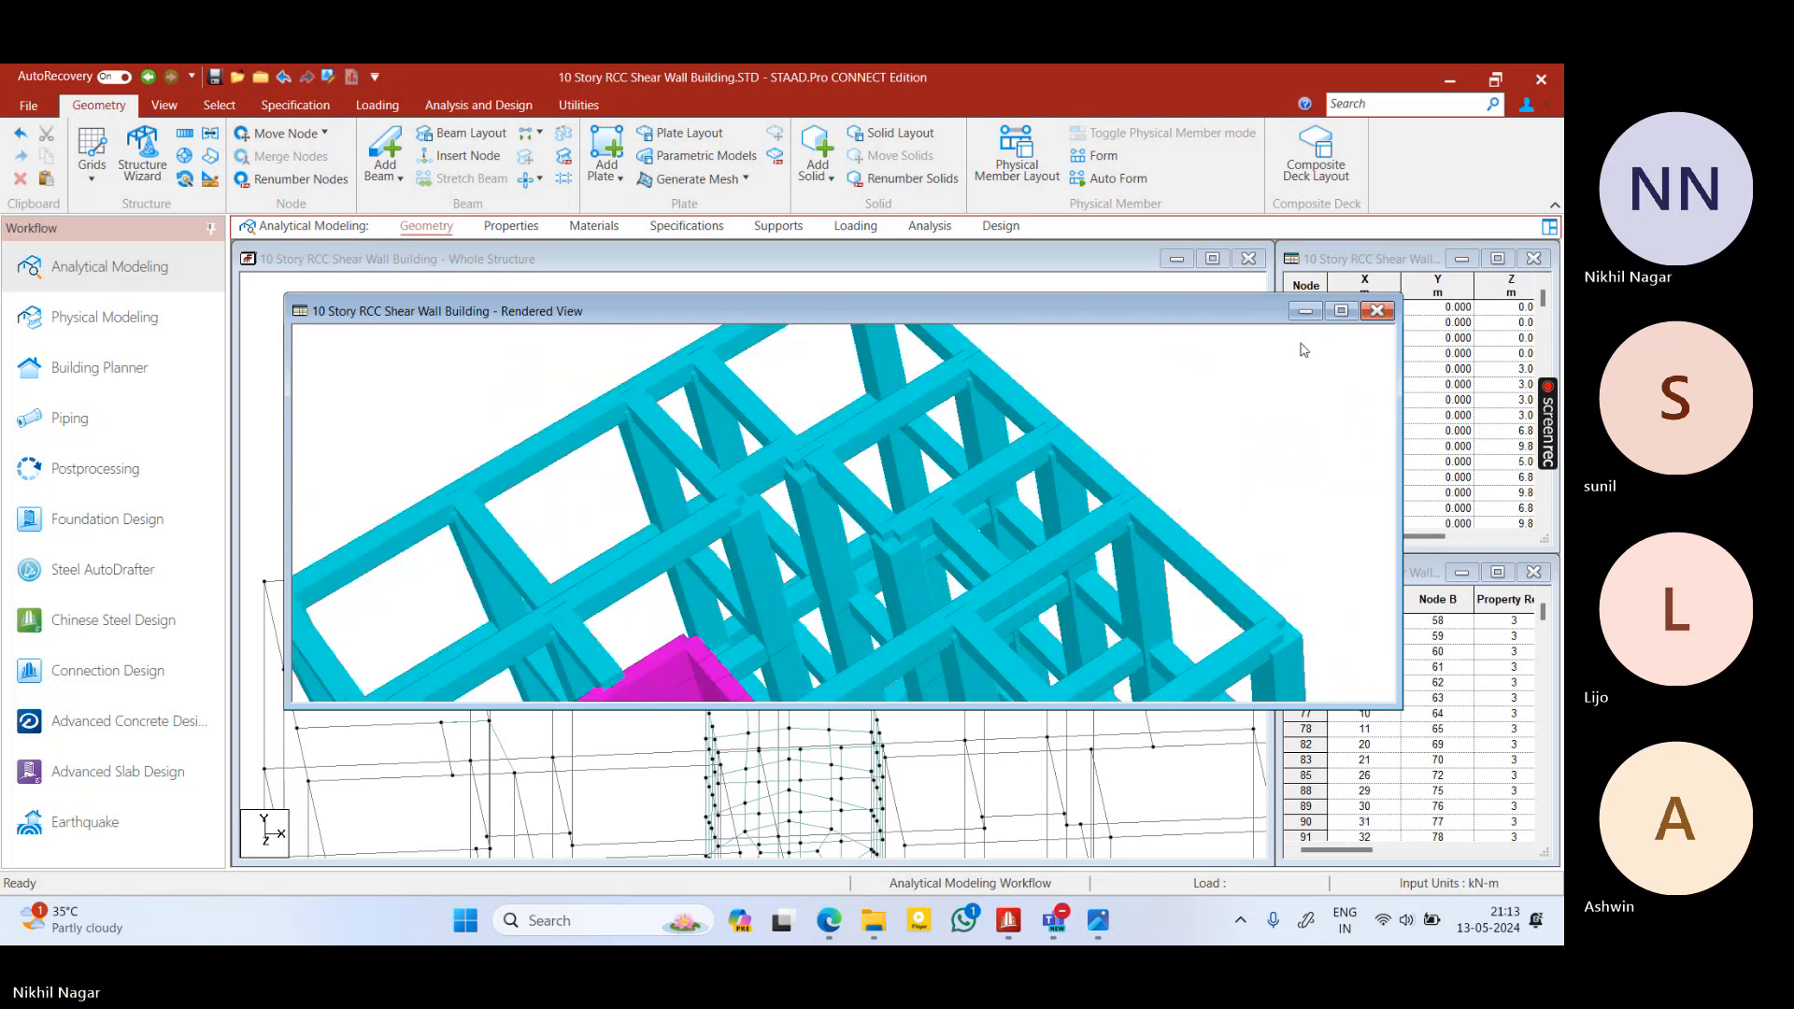
left_click(1377, 310)
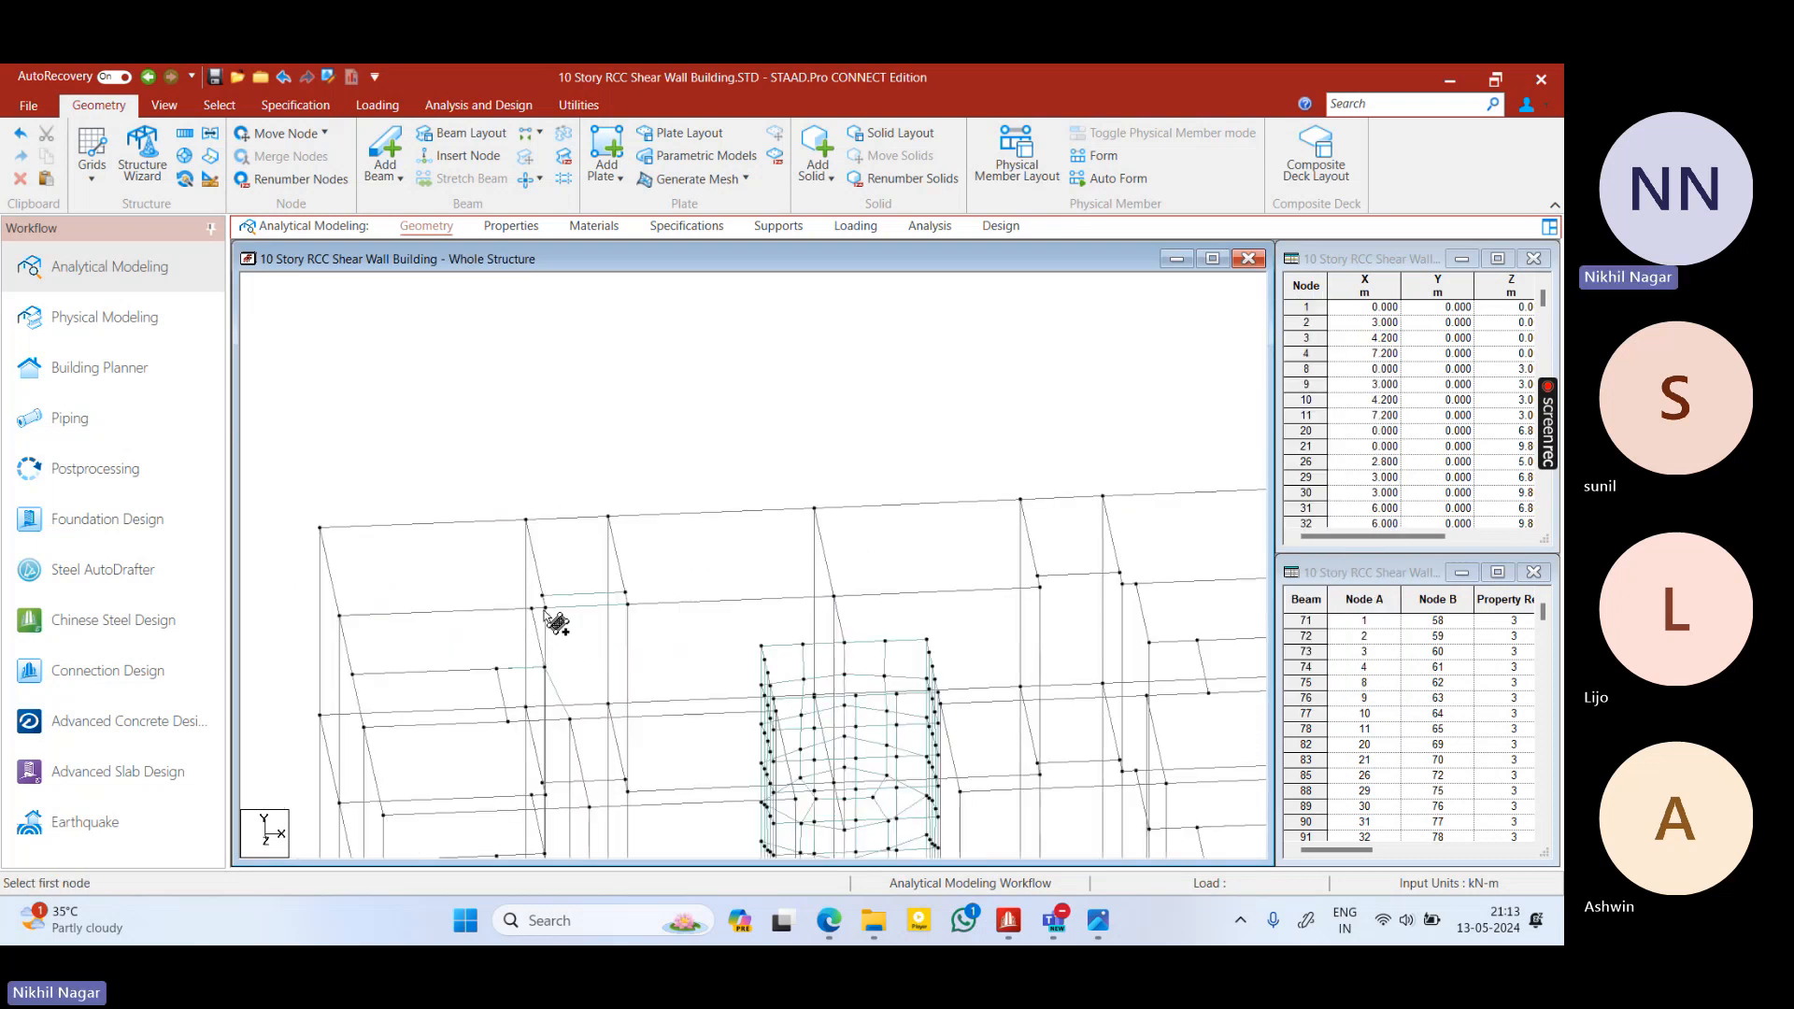
Add a four-node plate on the top floor from the narrow strip's corner along the beam to the rear edge of the lift core
left_click(533, 608)
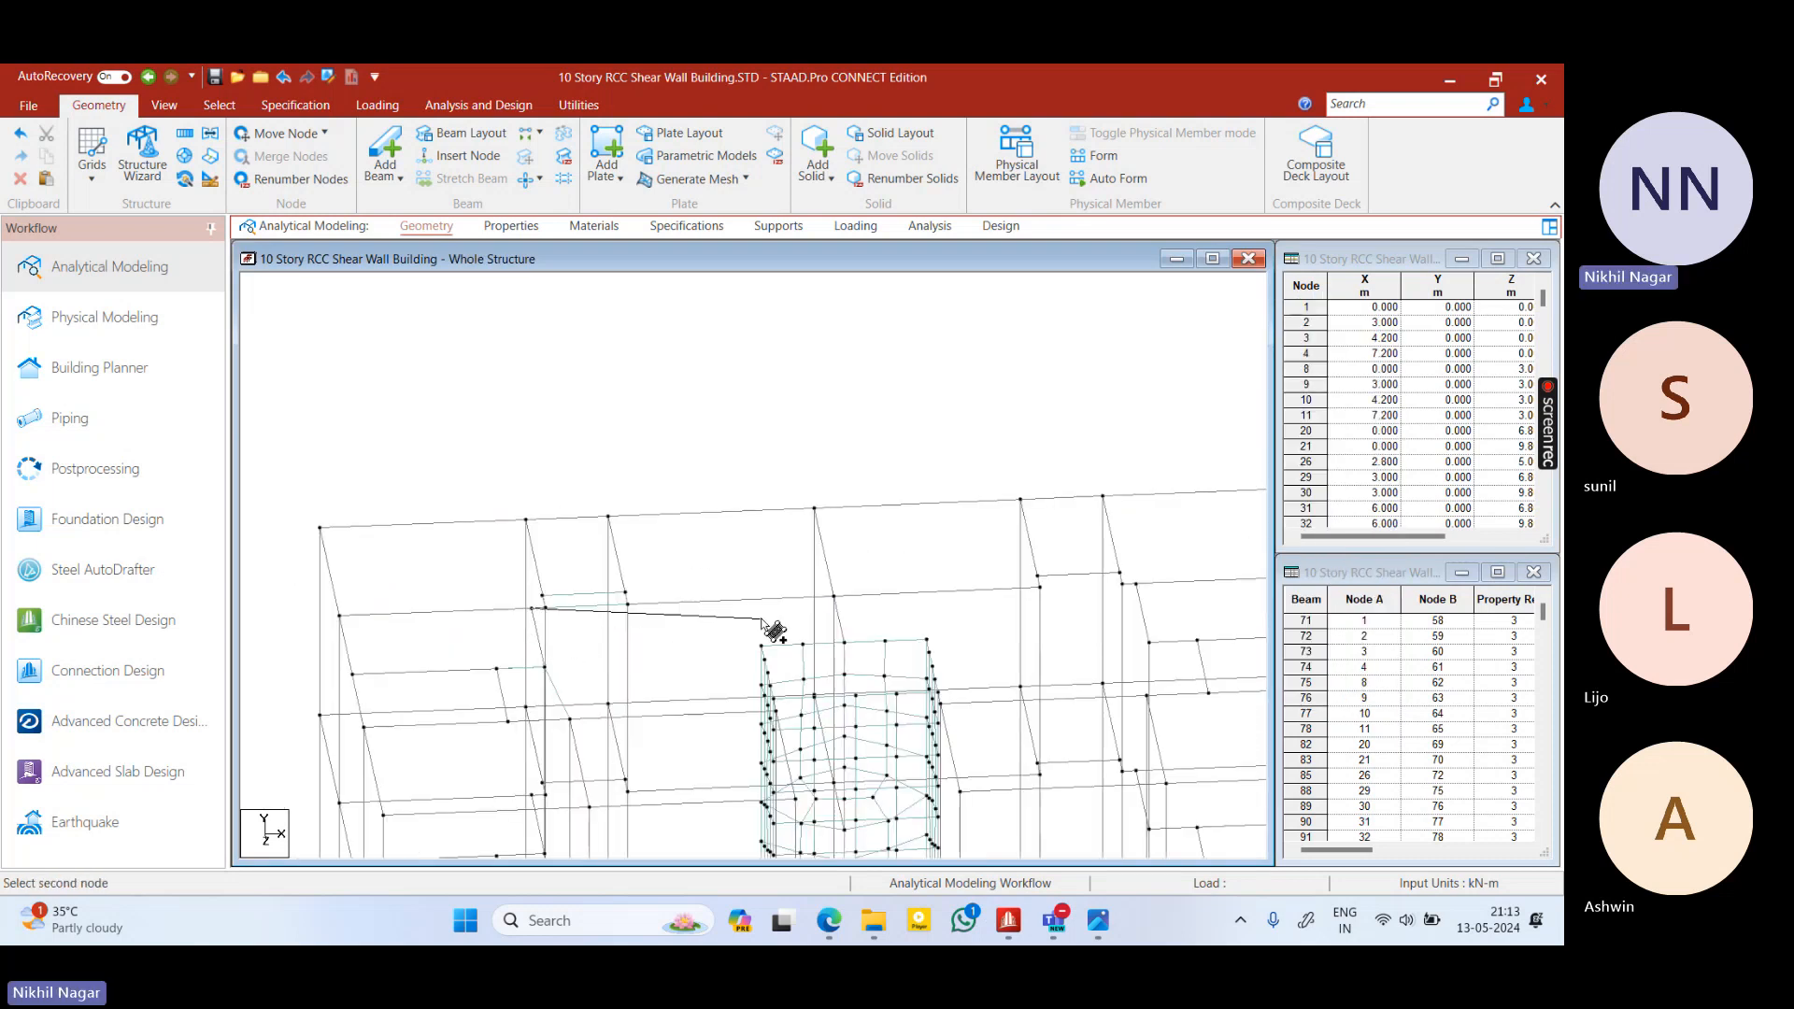
left_click(835, 598)
left_click(846, 643)
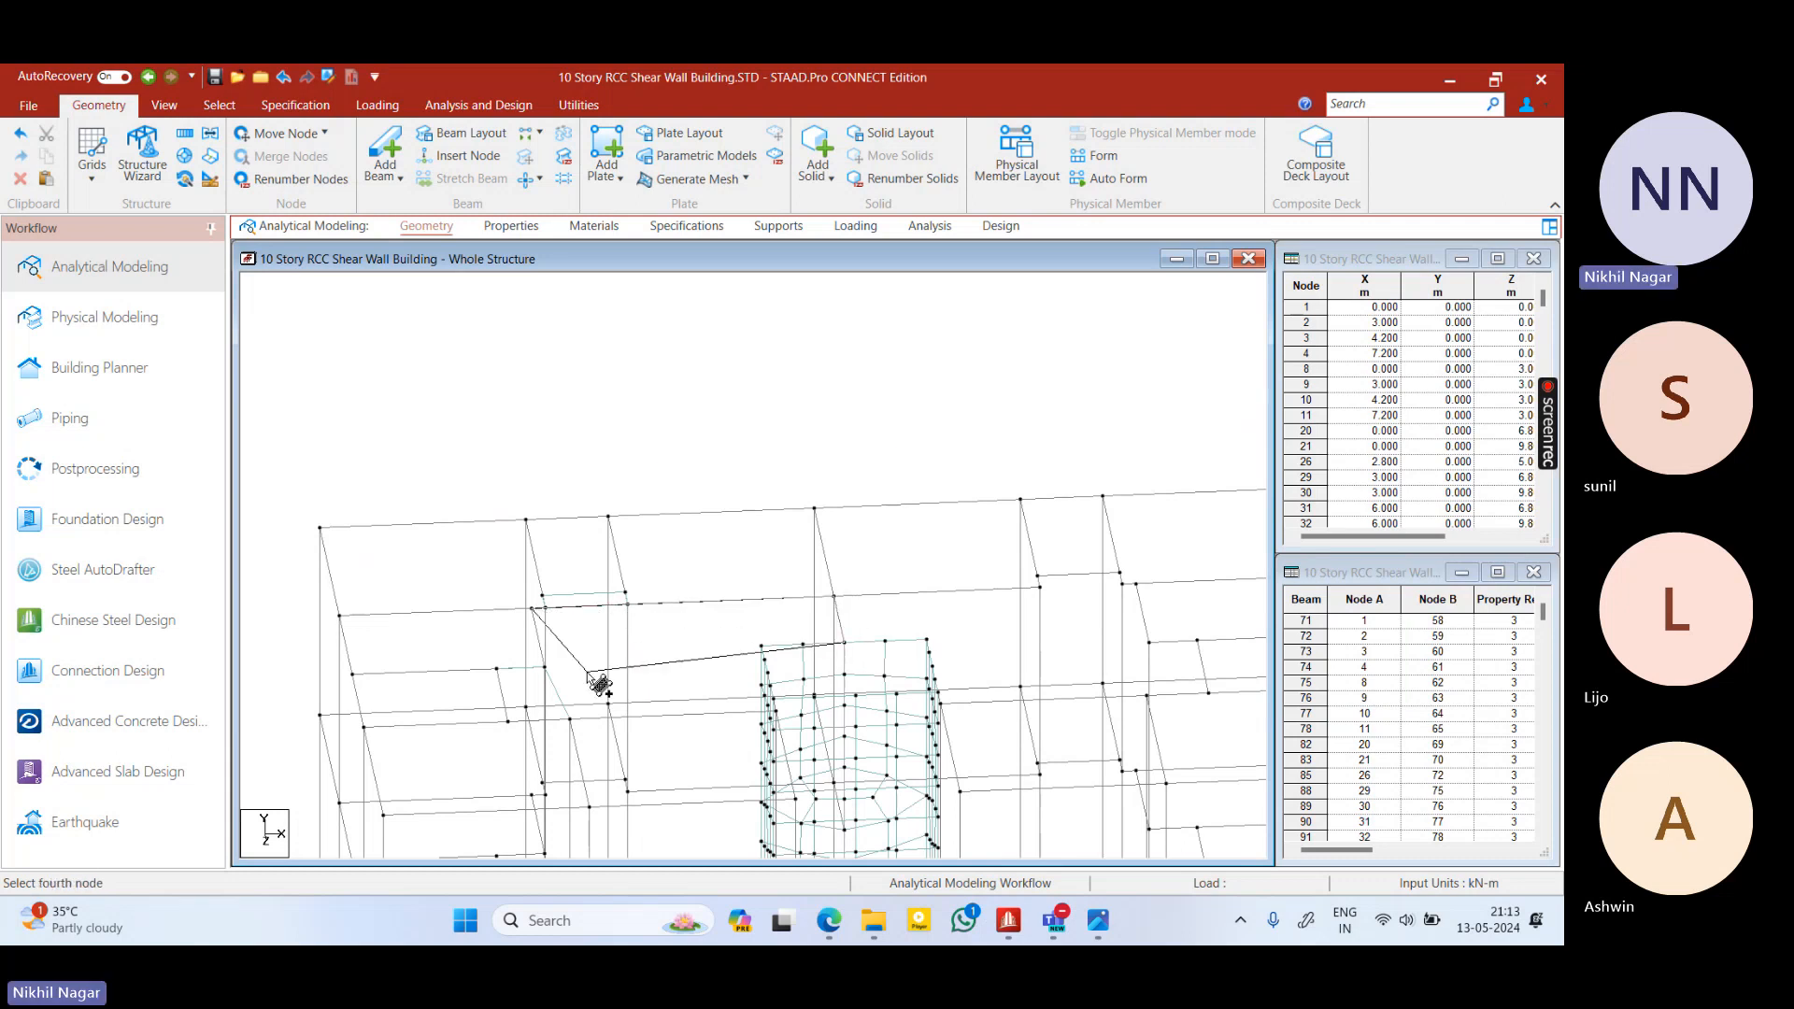
left_click(762, 646)
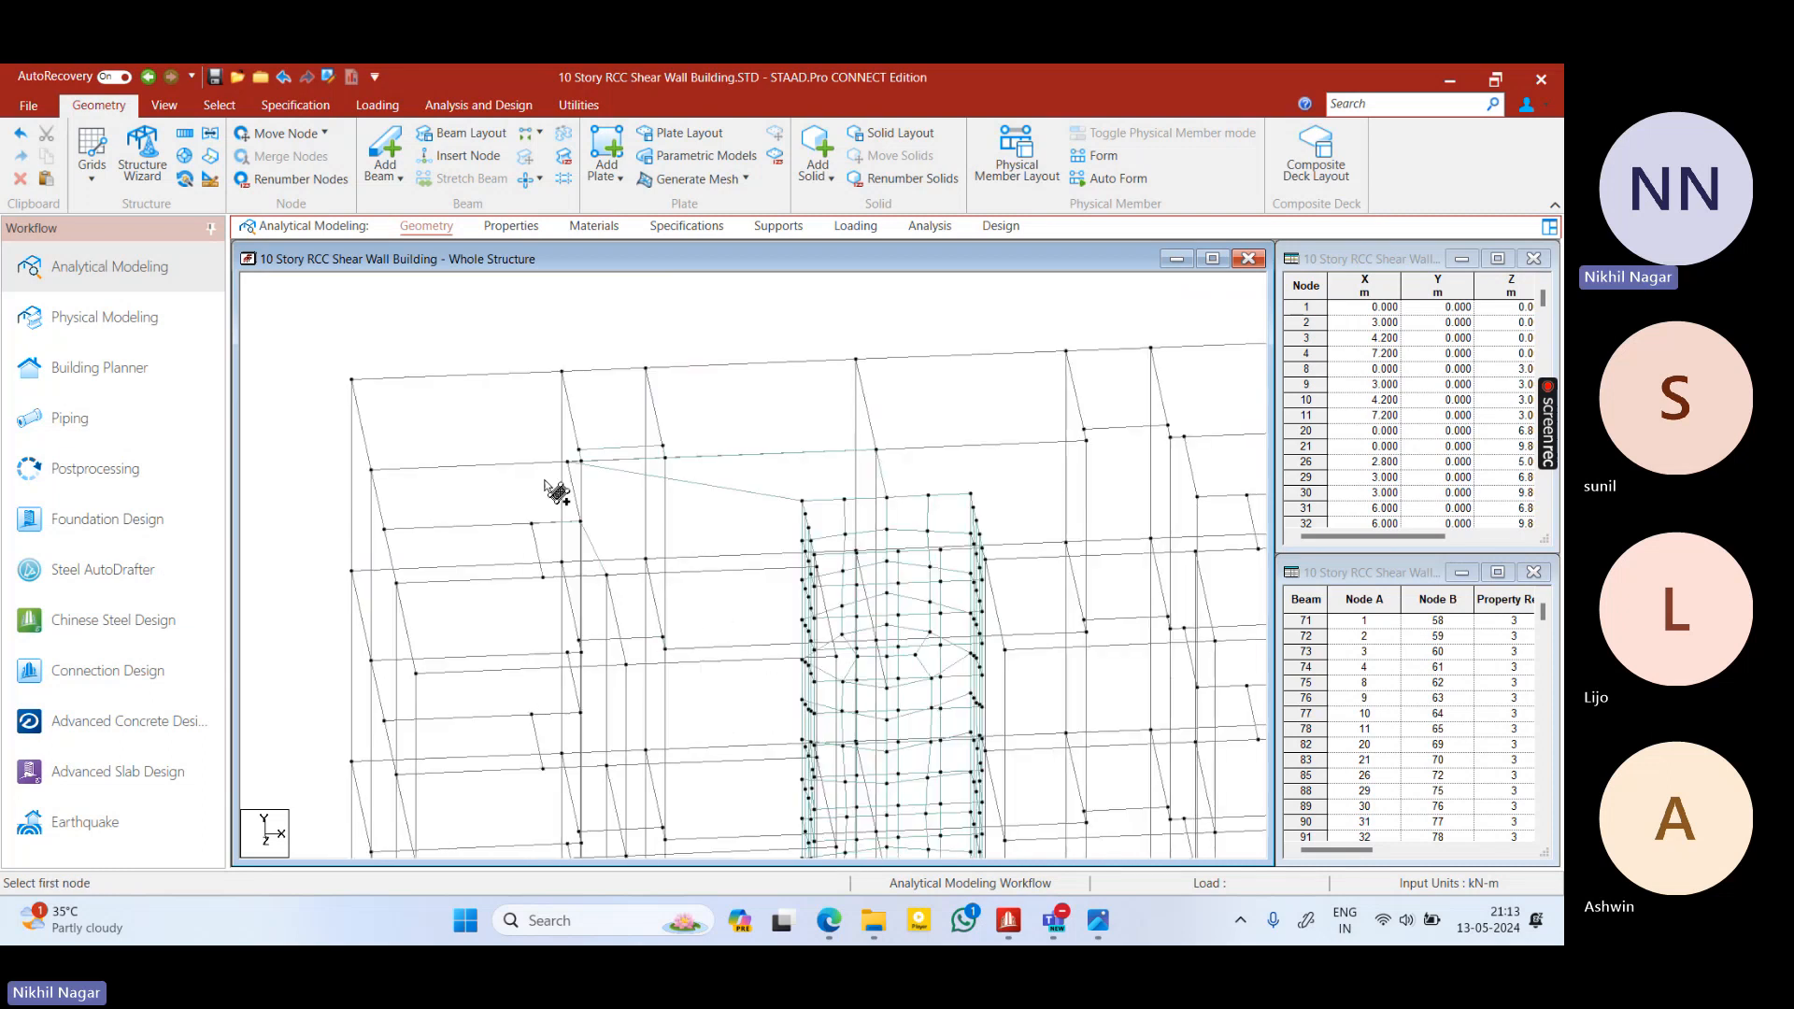
Add an adjoining four-node plate between the strip's corner, the lift core's corner and the small room's edge to cover the rest of the bay
left_click(566, 462)
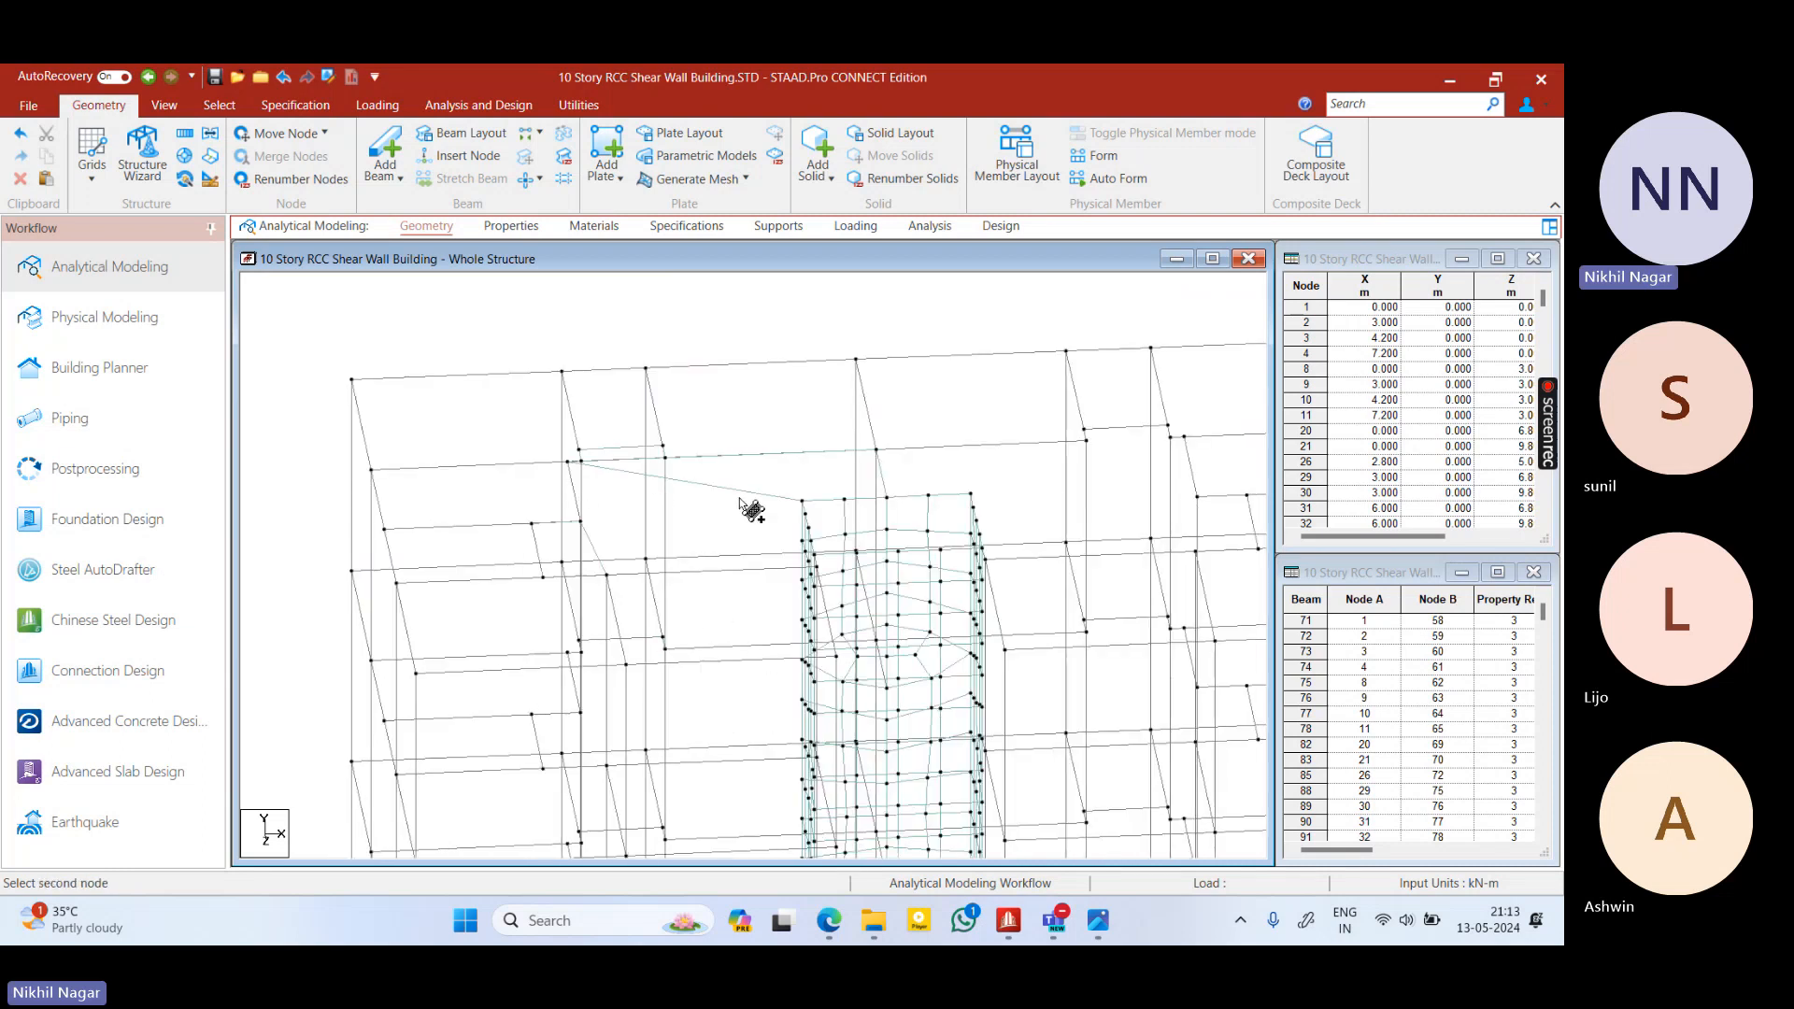
left_click(802, 502)
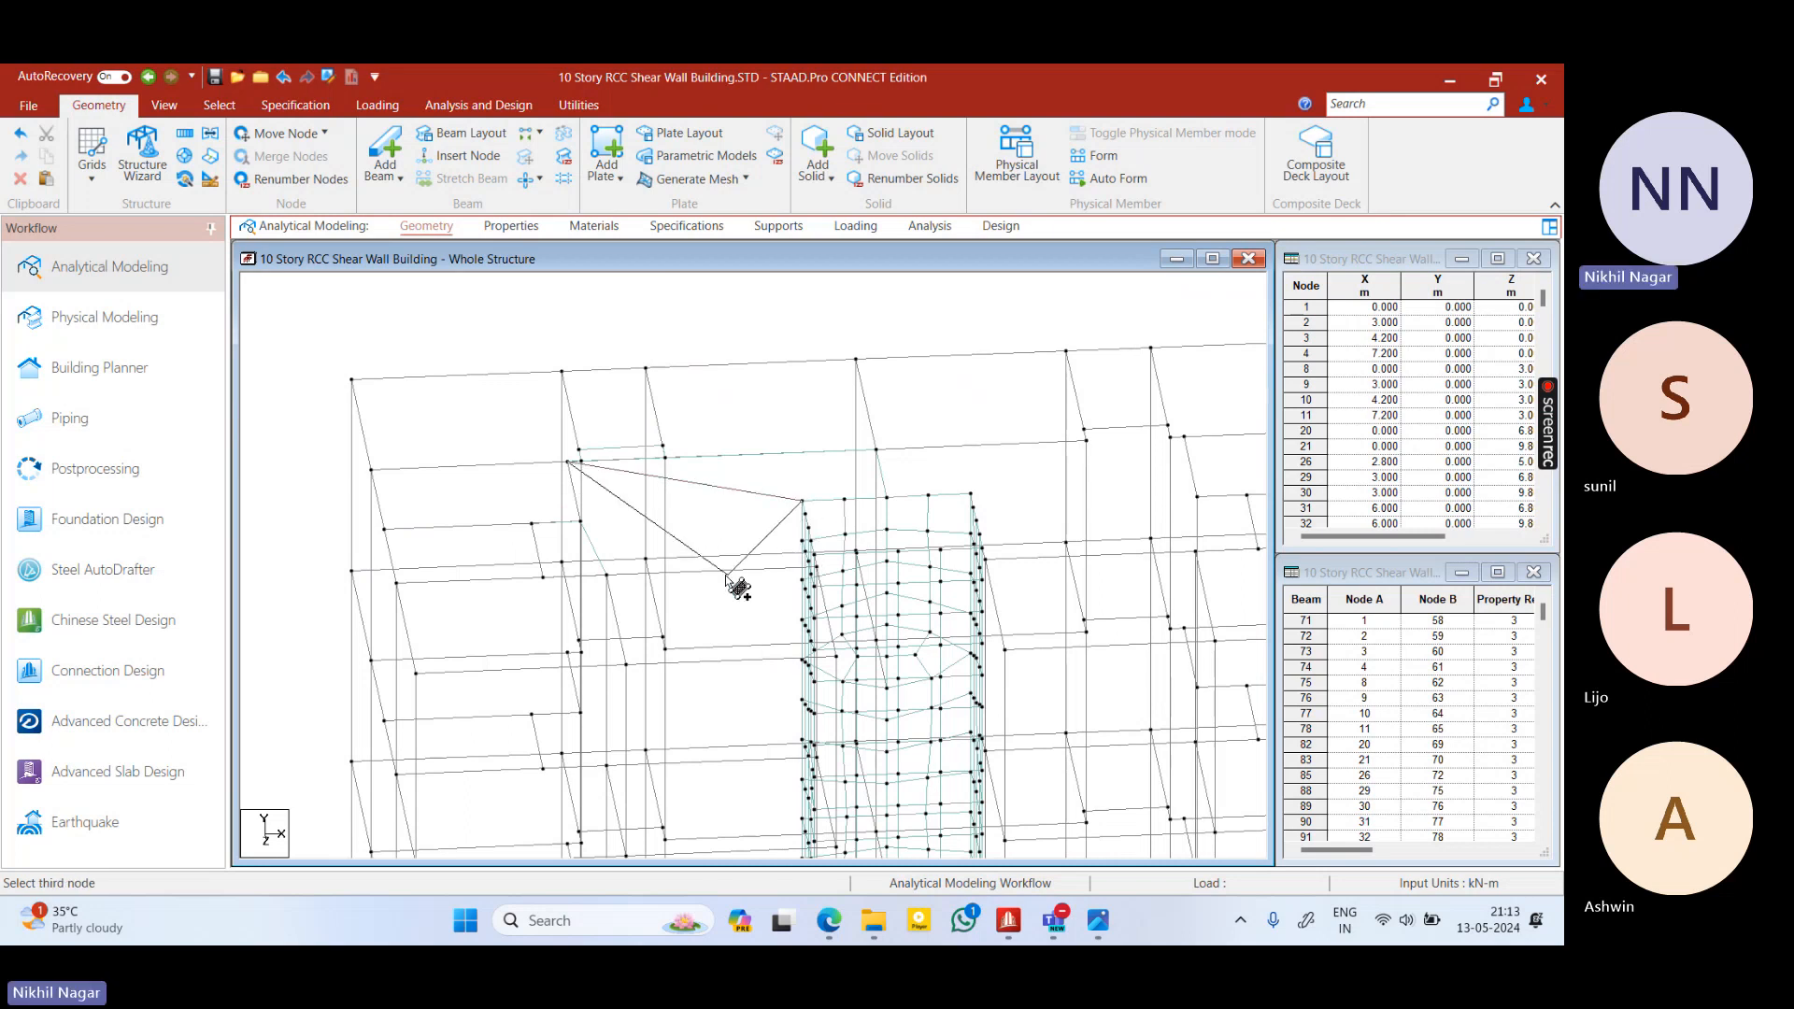
scroll(653, 557, "up", 1)
scroll(652, 564, "up", 1)
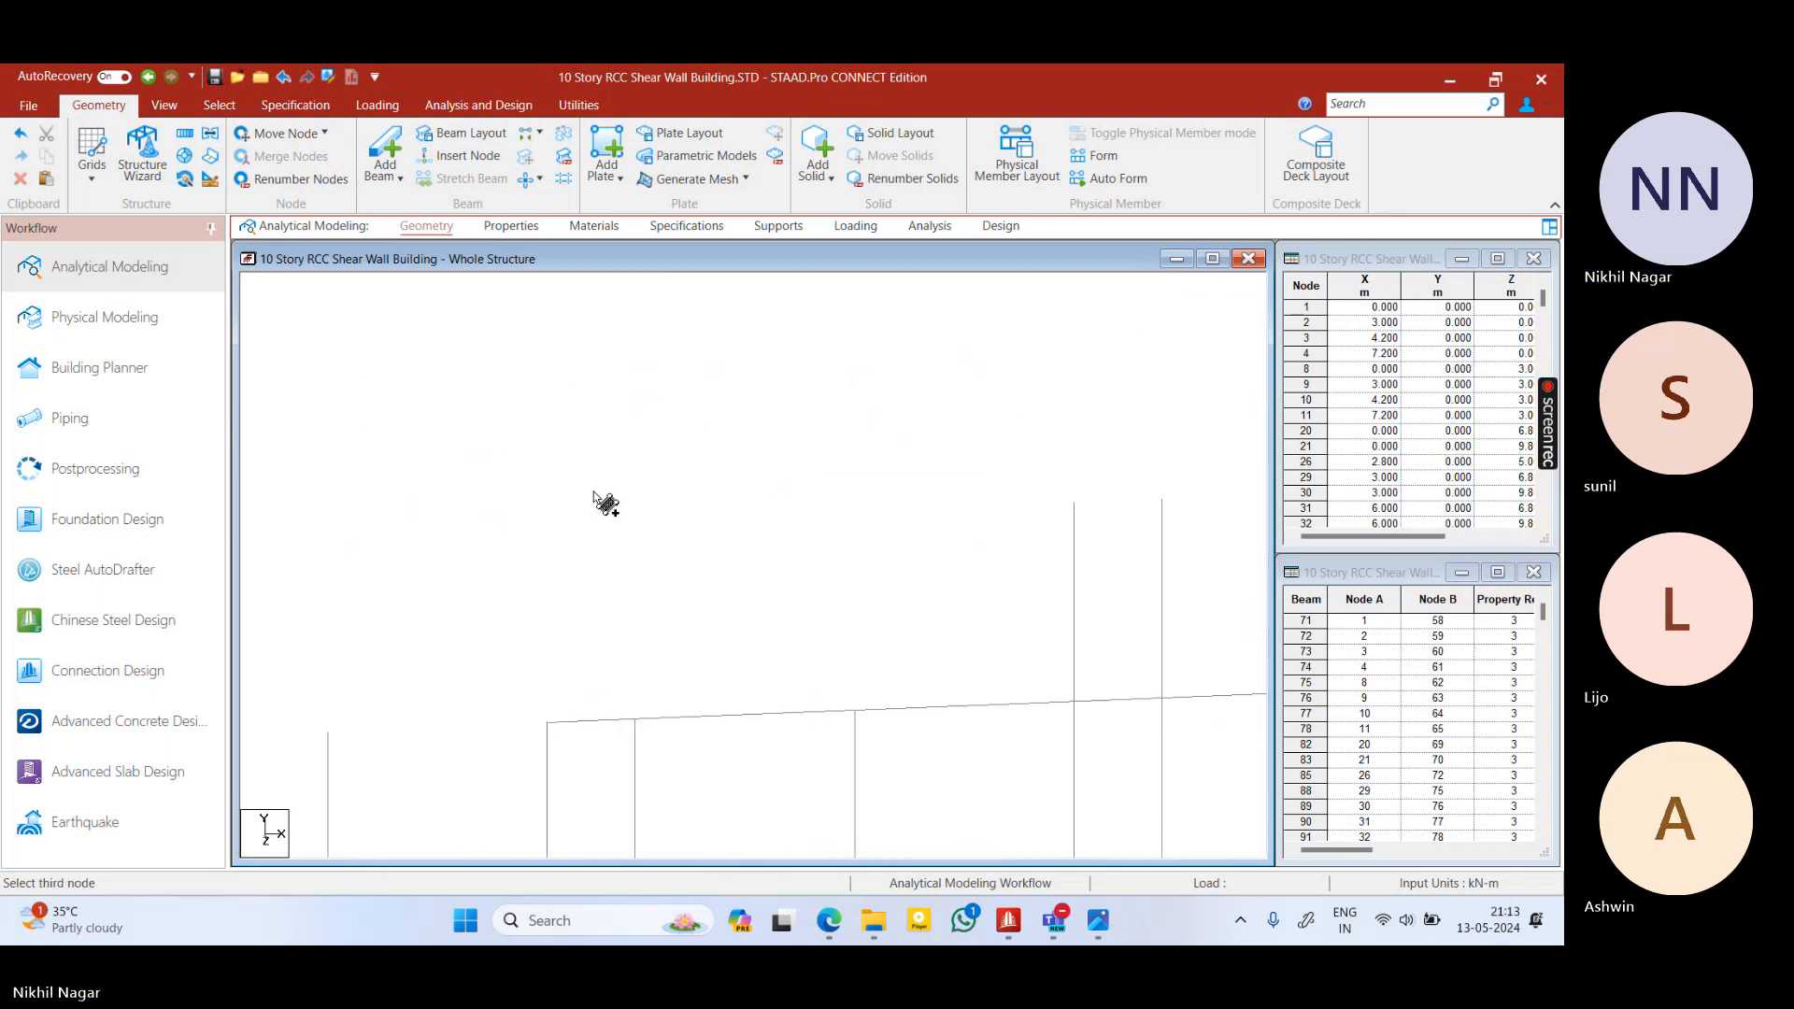
scroll(645, 570, "up", 2)
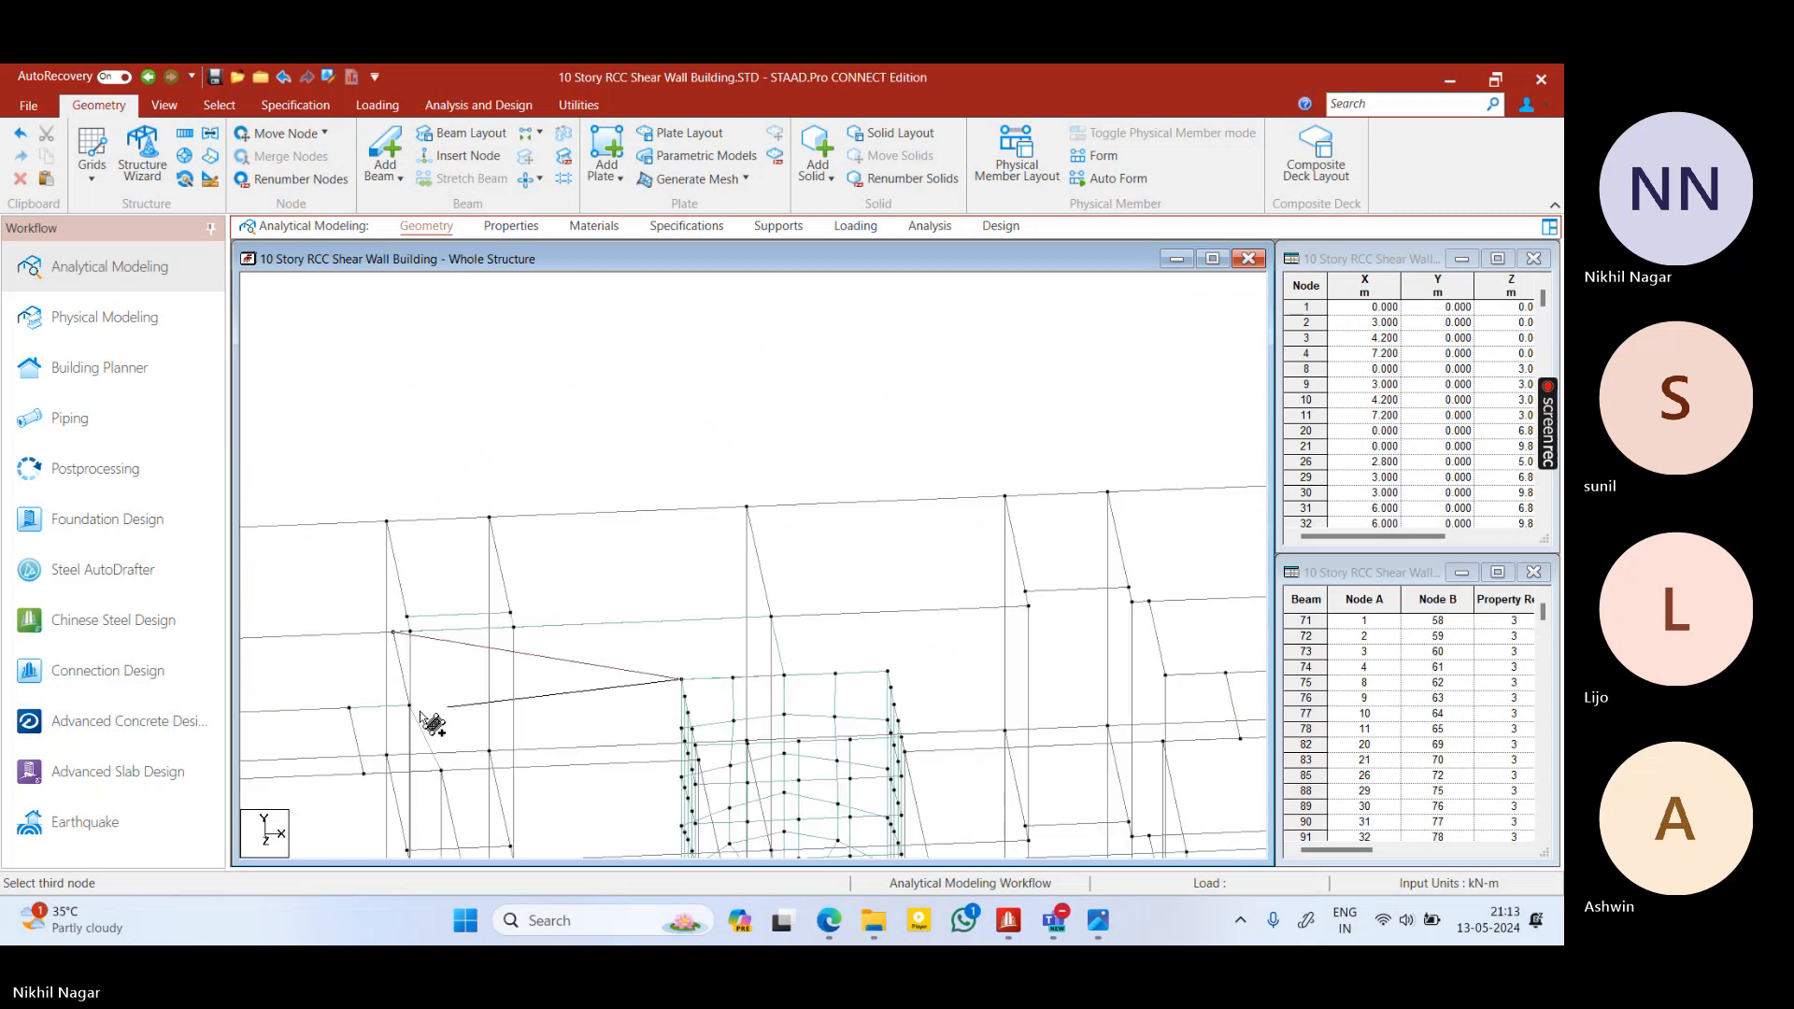
scroll(561, 718, "up", 1)
scroll(589, 701, "up", 3)
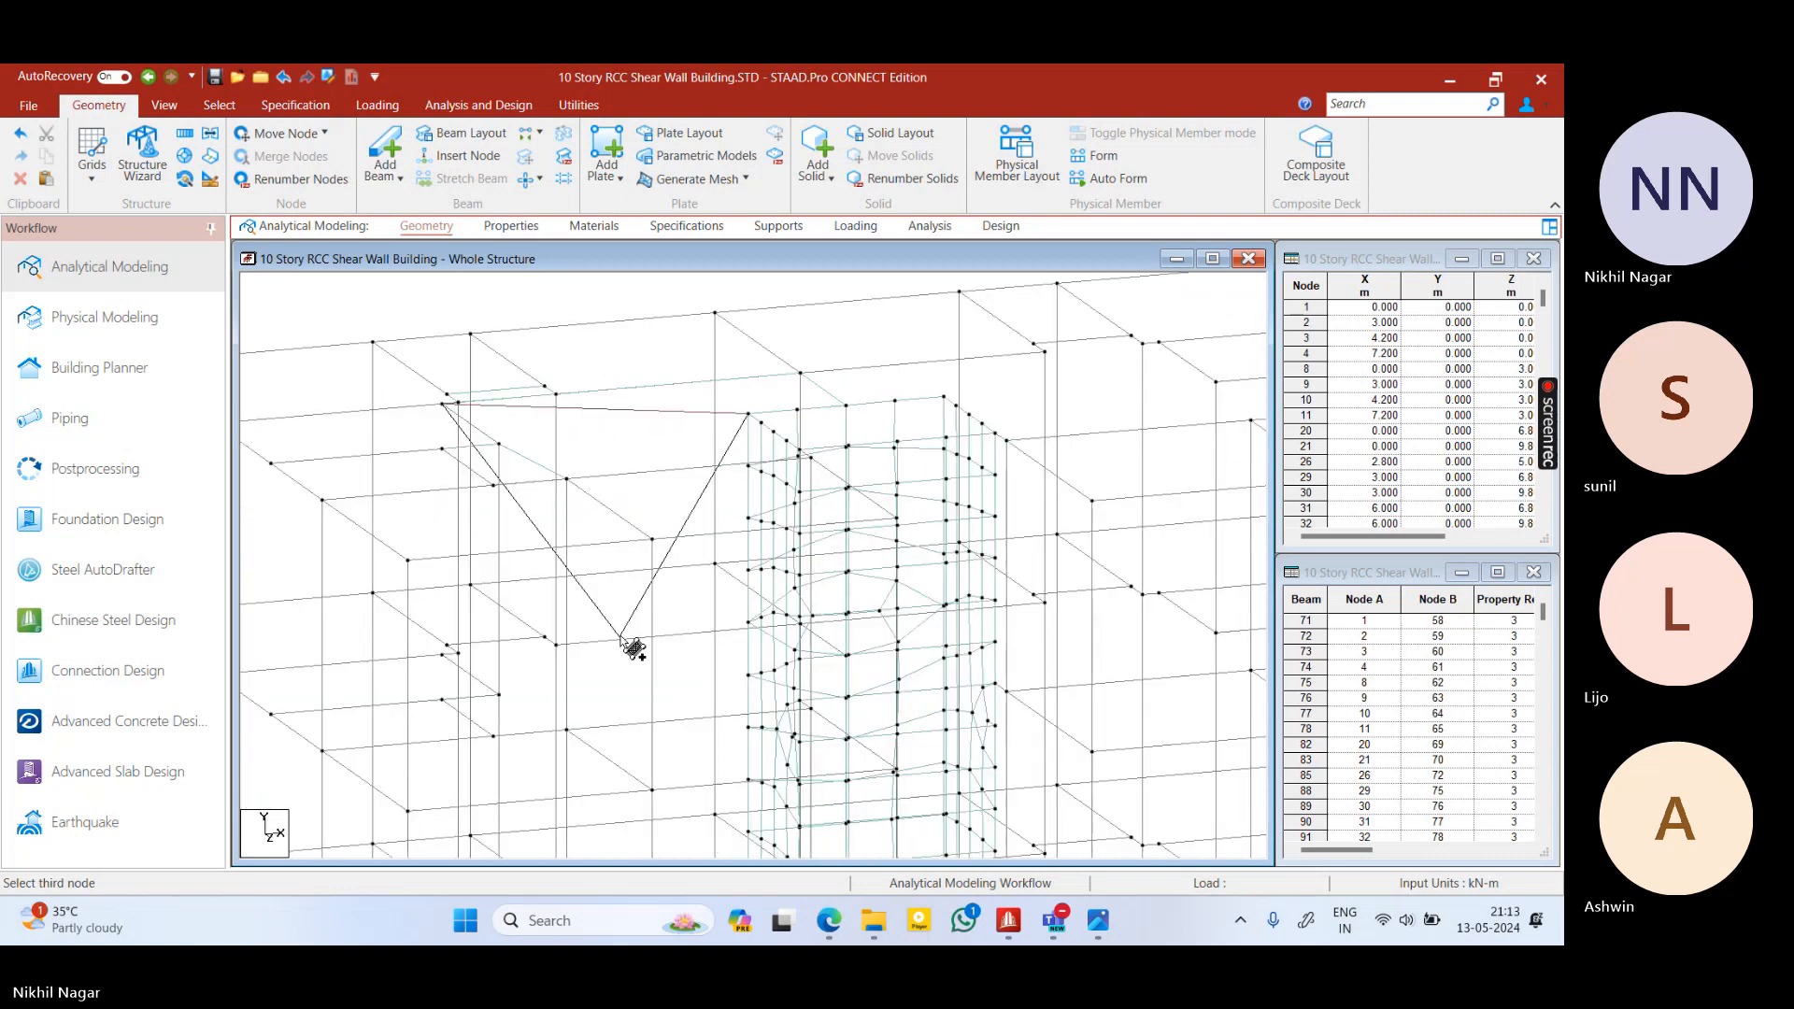
scroll(617, 635, "up", 2)
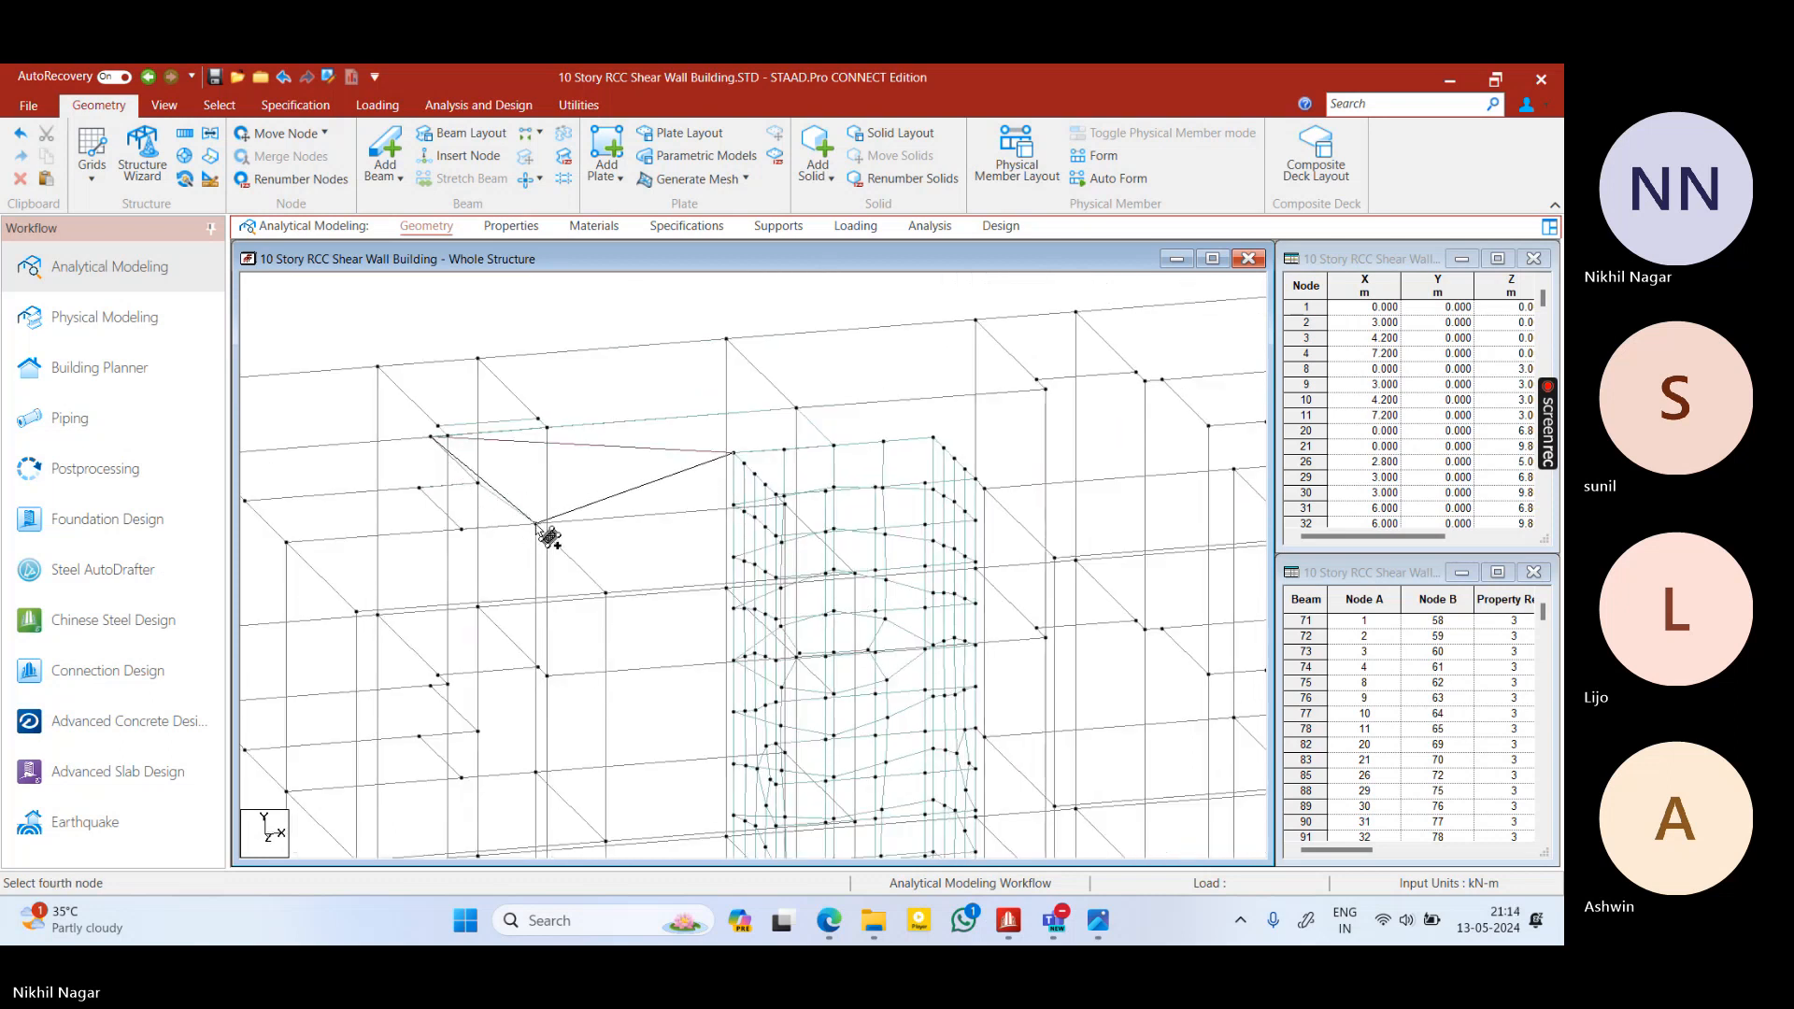
left_click(478, 485)
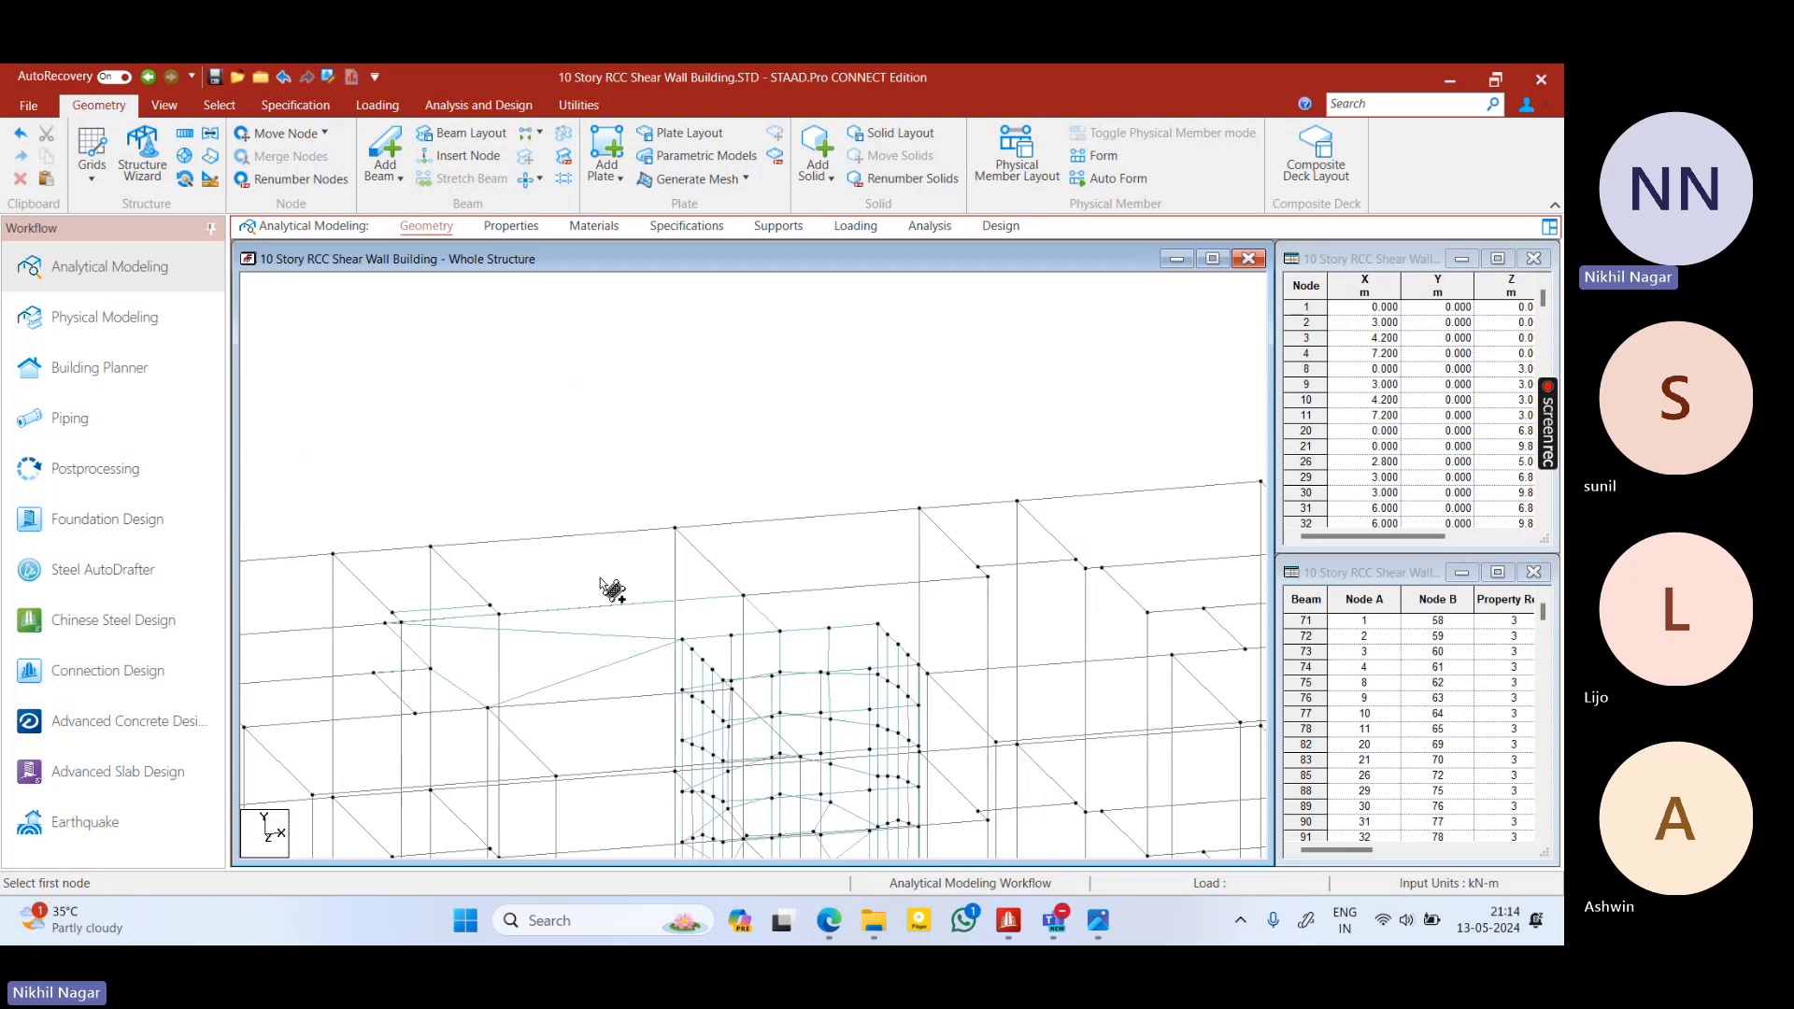
Examine the top-floor plates around the lift core in a 3D rendered view, then close the rendering
right_click(616, 492)
left_click(692, 883)
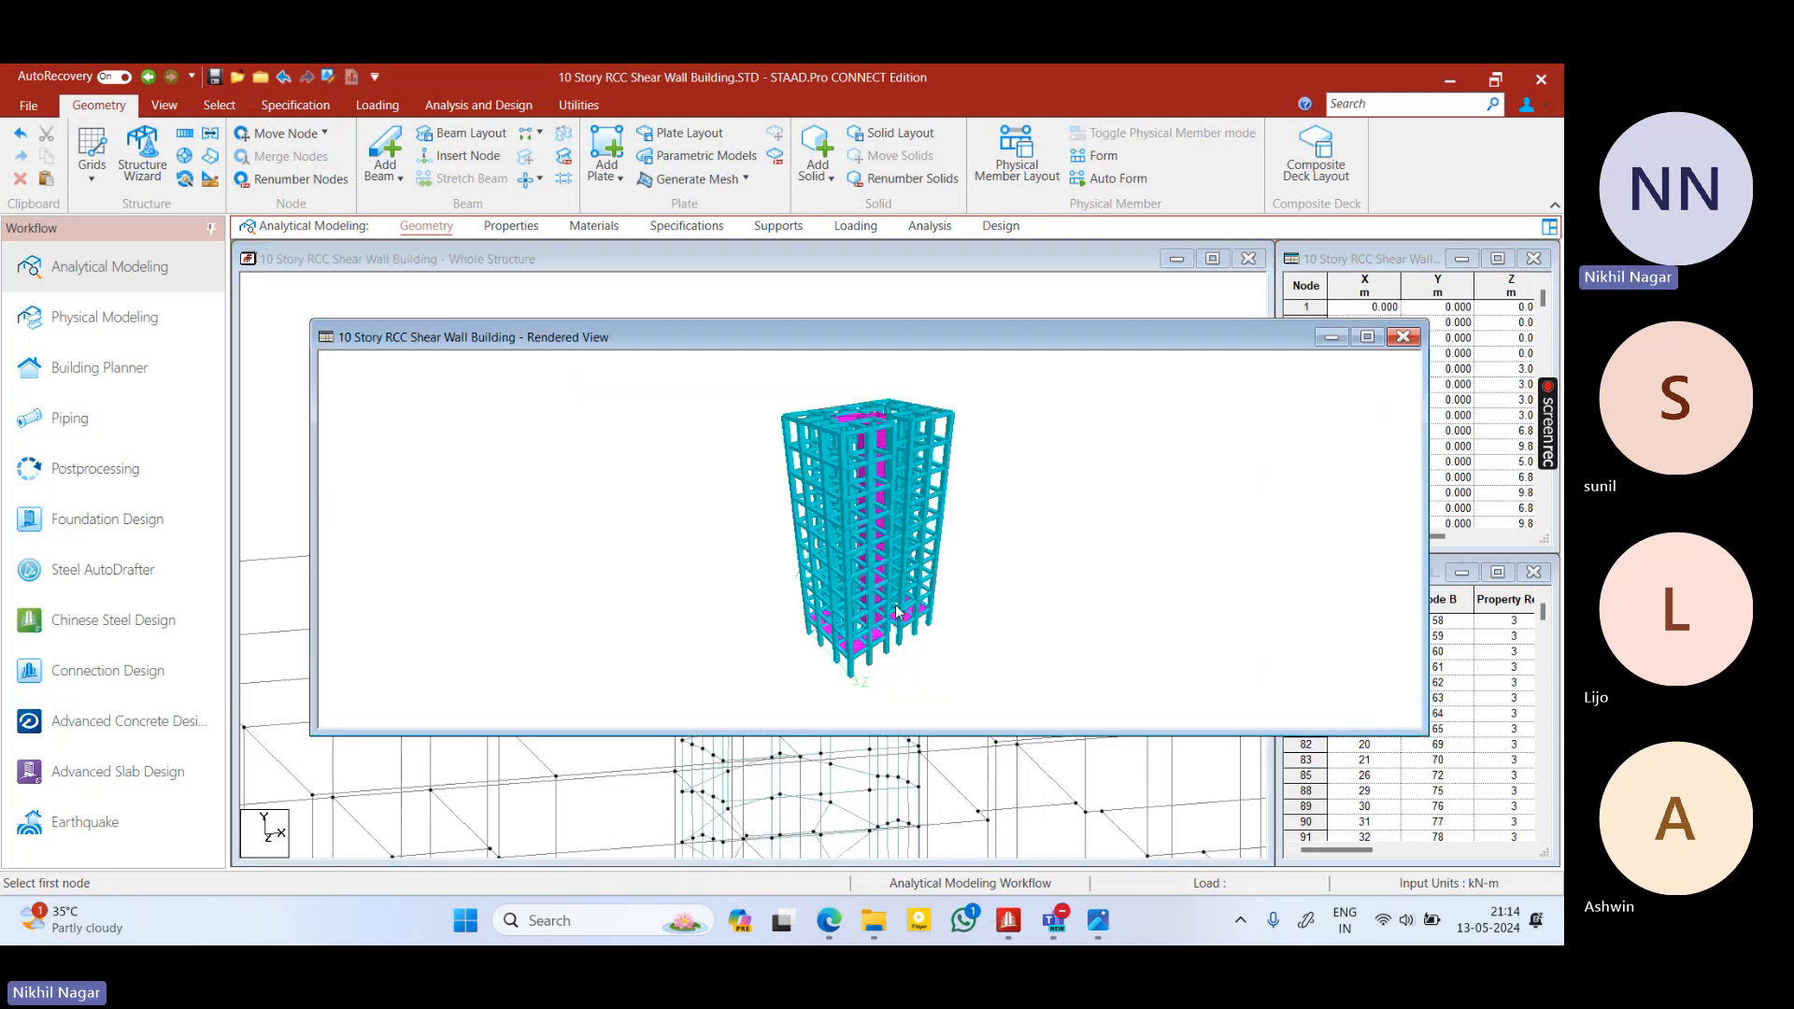
left_click_drag(861, 623, 868, 589)
scroll(871, 594, "up", 6)
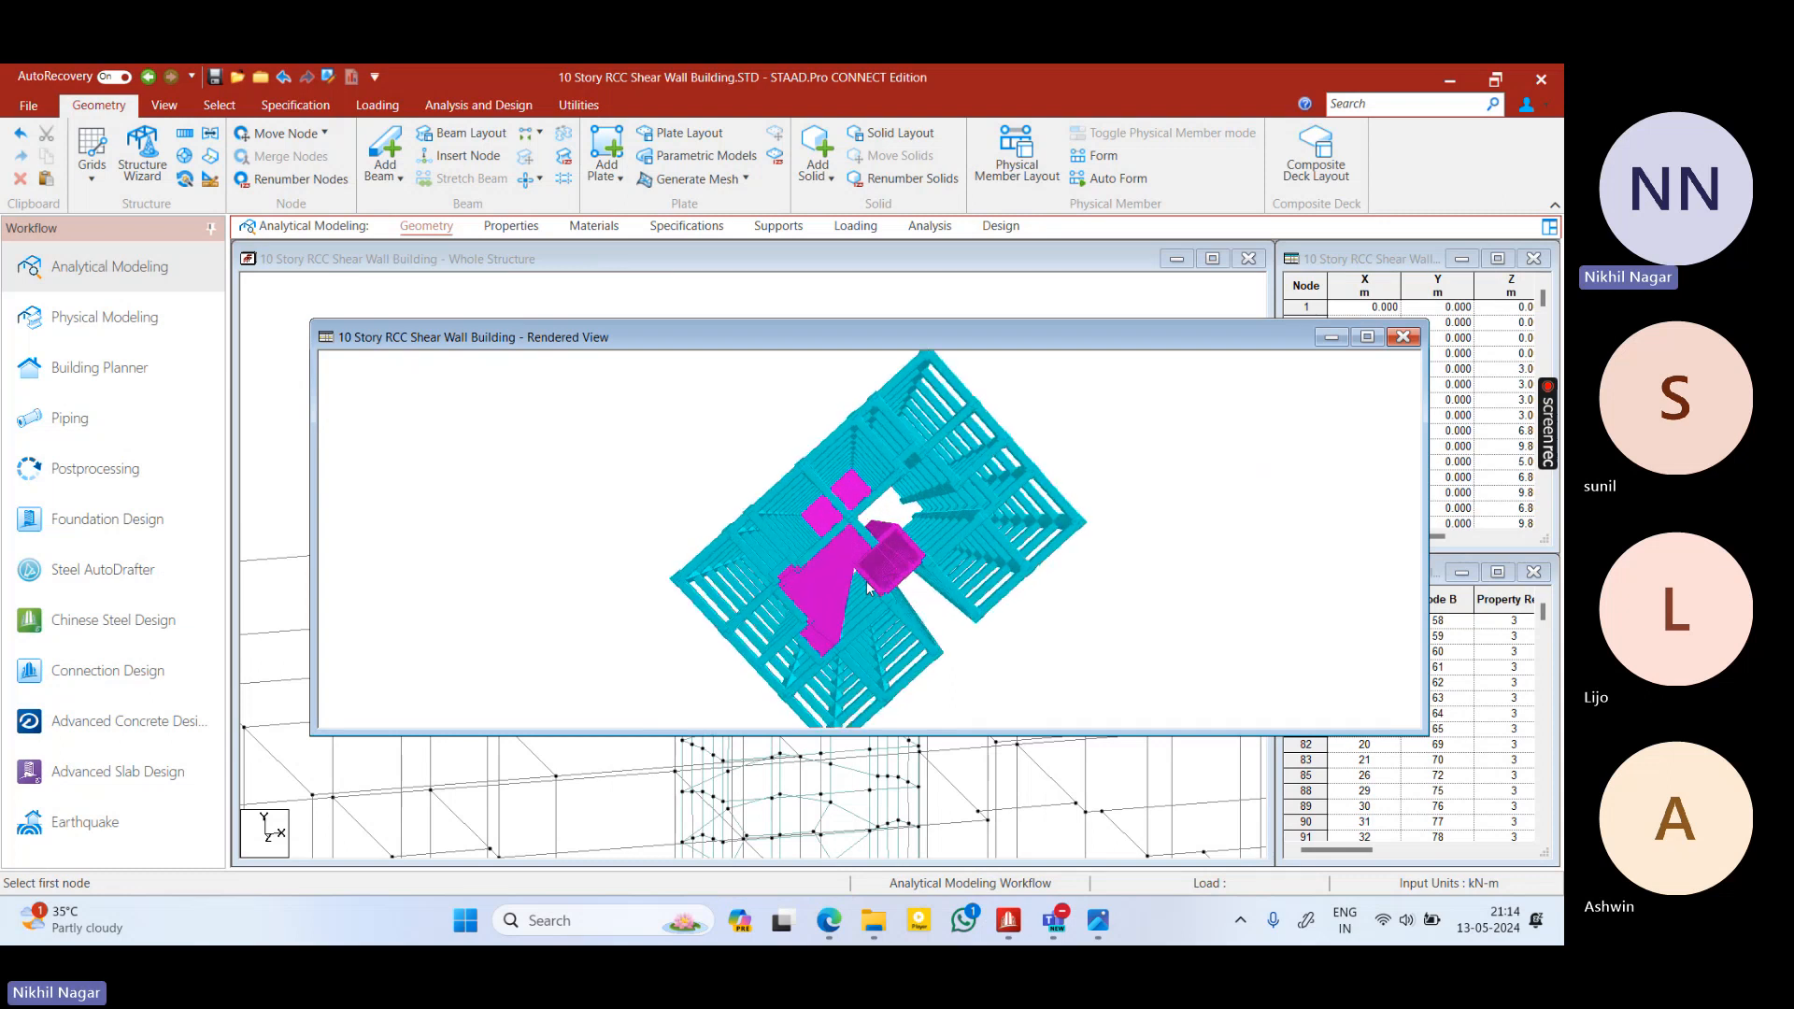
scroll(873, 598, "up", 8)
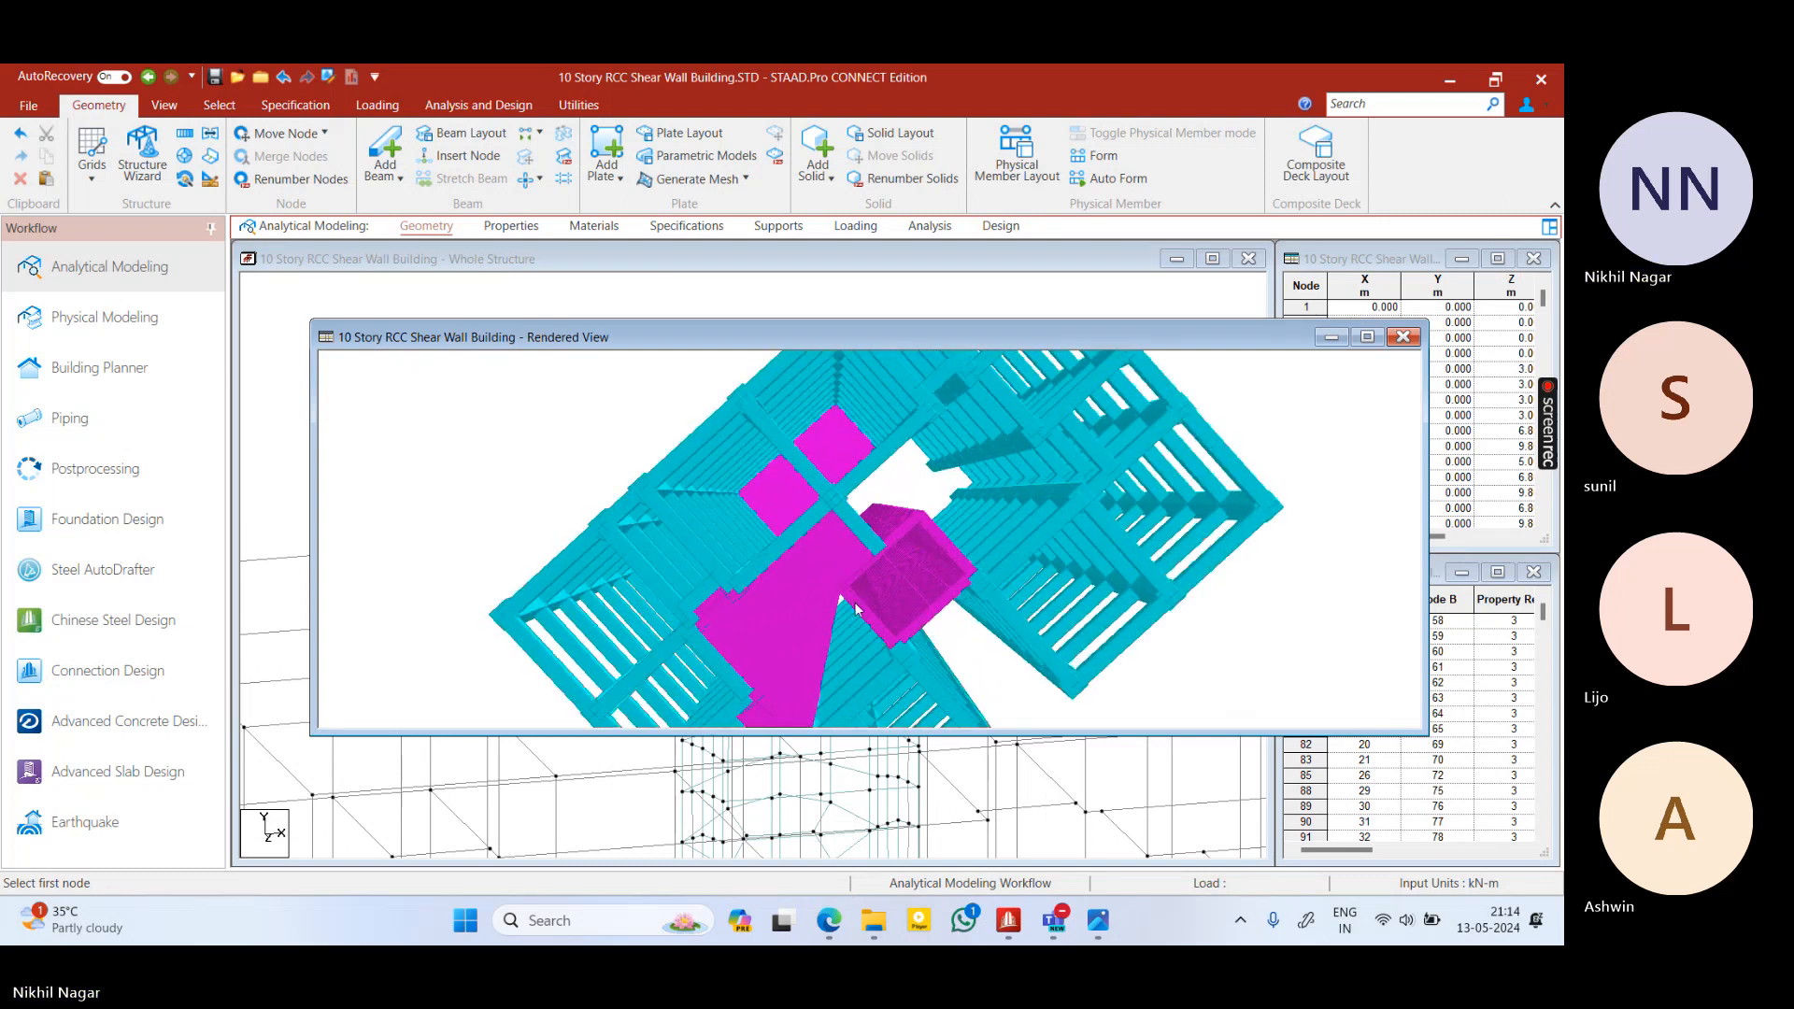
scroll(871, 583, "up", 5)
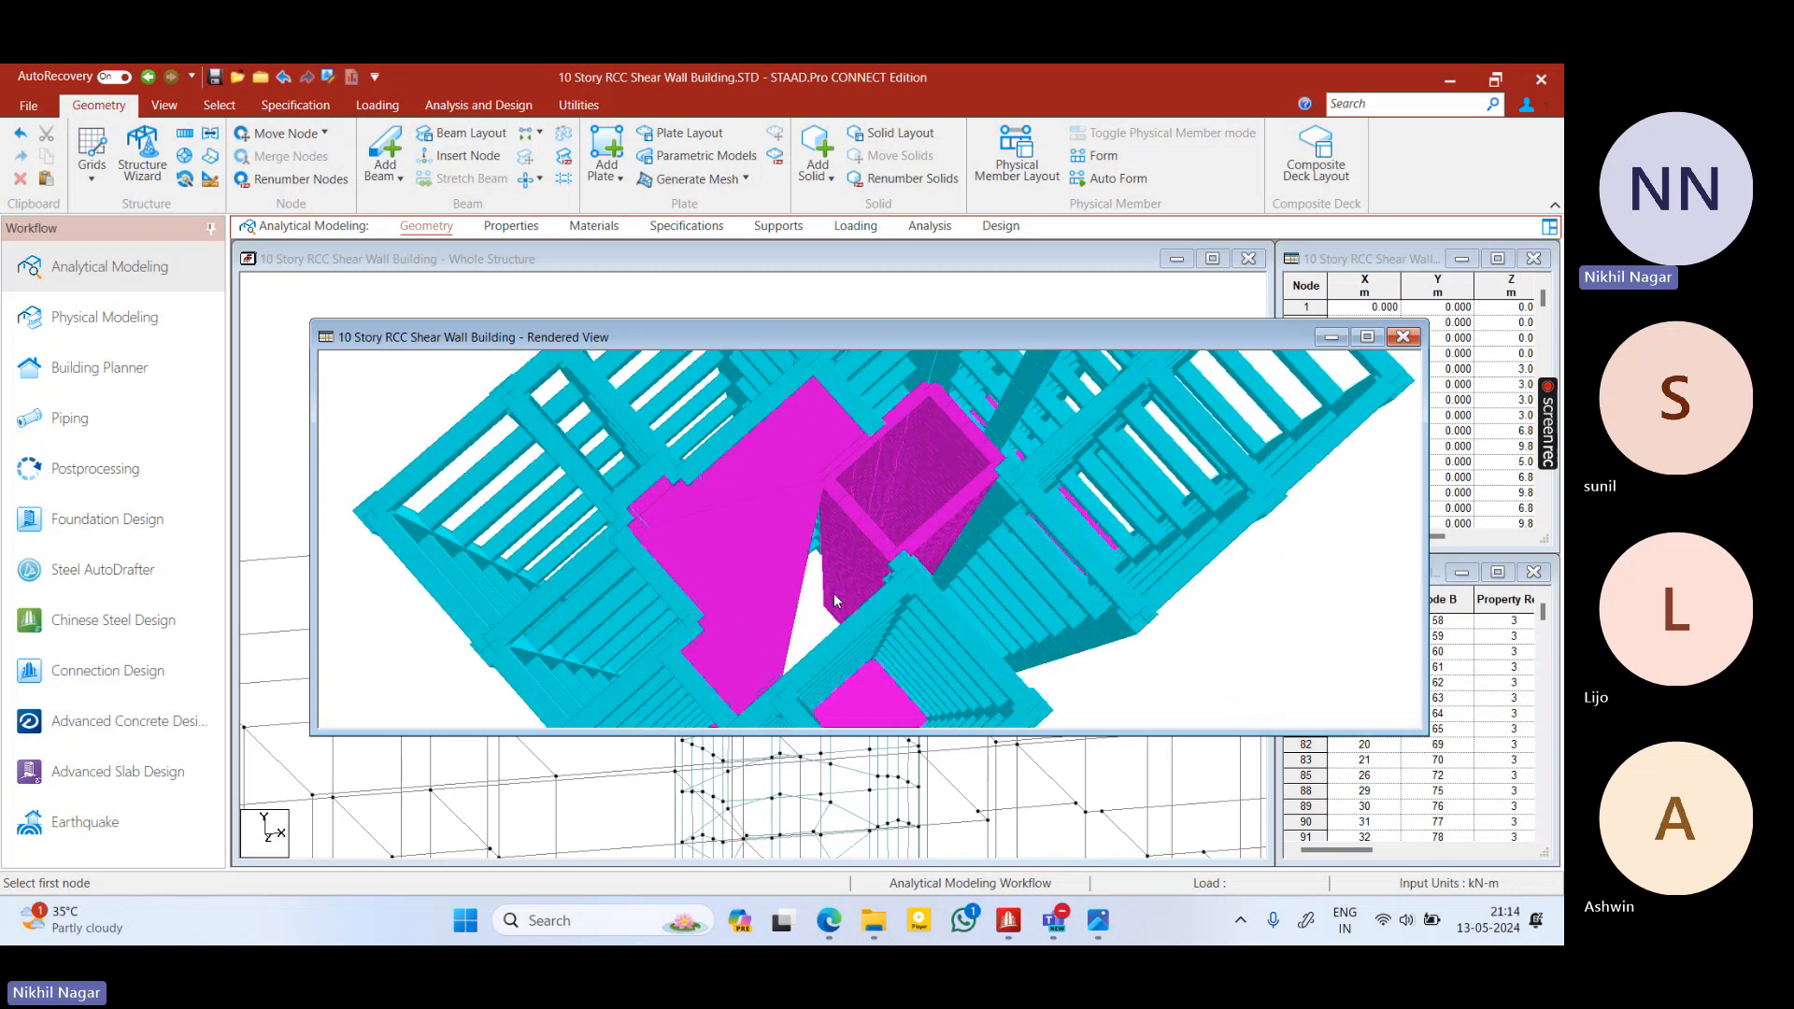
scroll(834, 598, "up", 6)
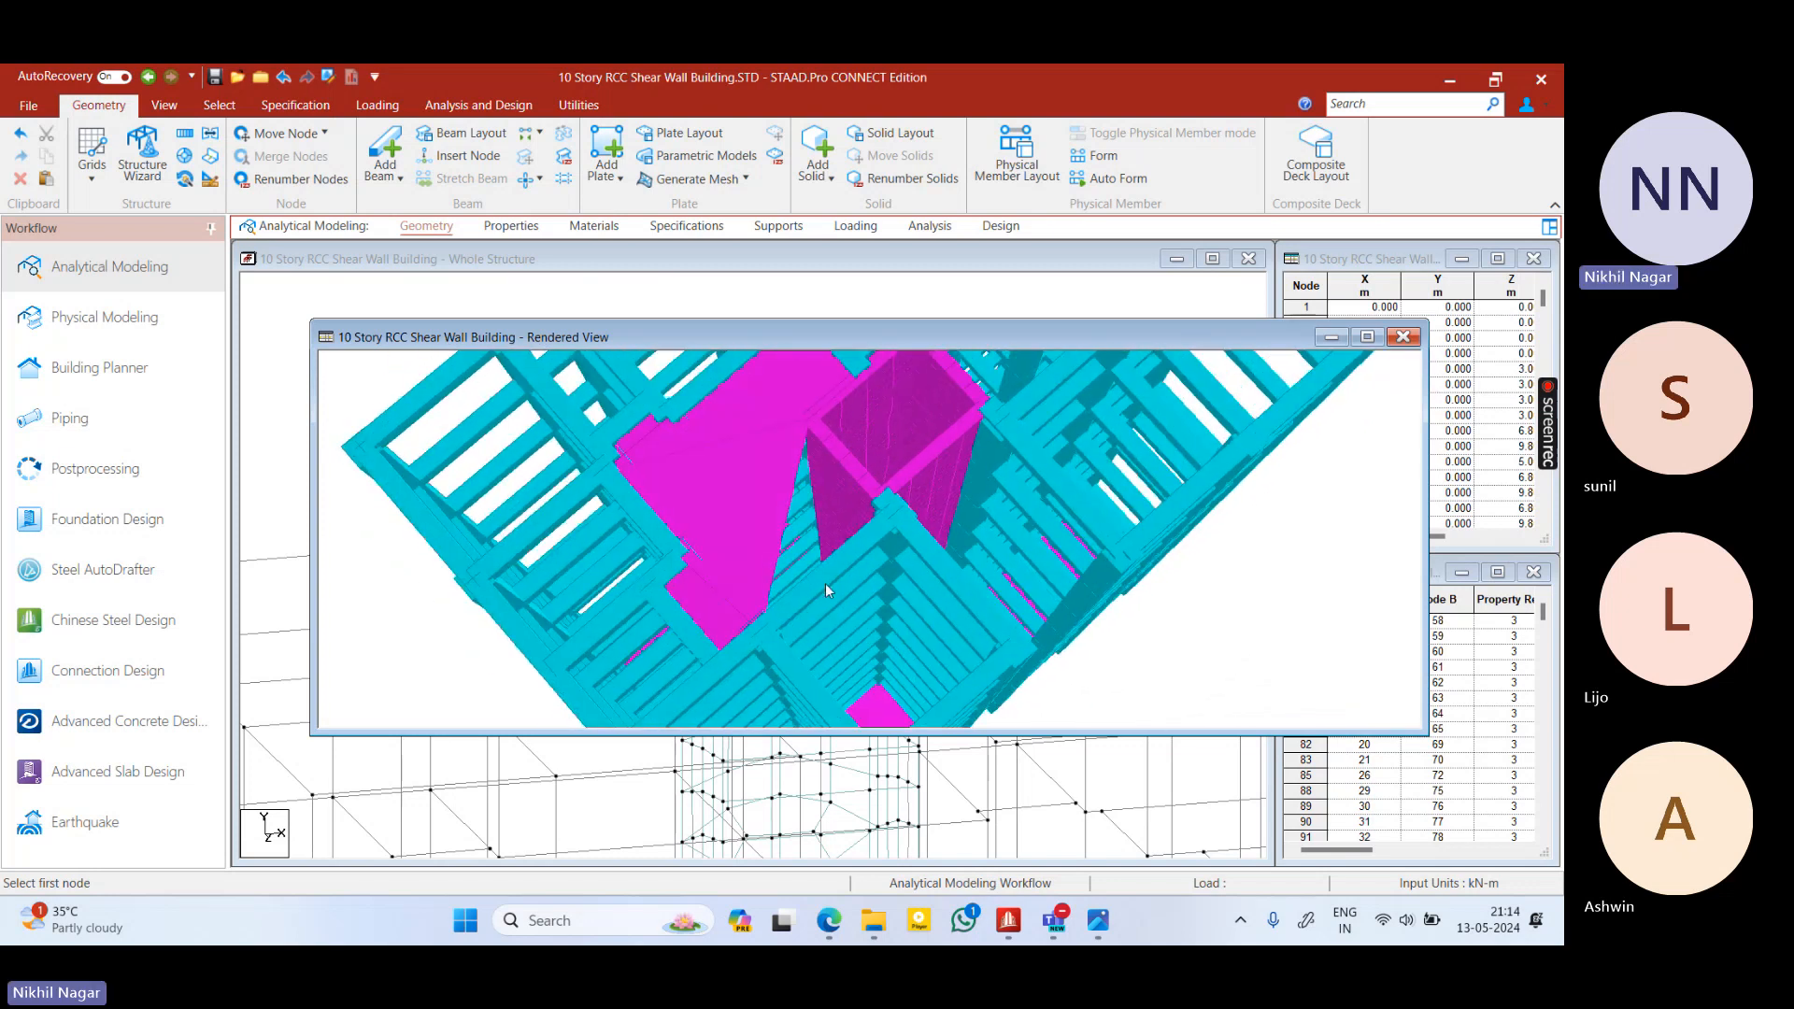
left_click(1397, 339)
Add a triangular plate on the top floor between the lift core's rear corner, the small room's corner and the lift core's front corner
left_click(608, 175)
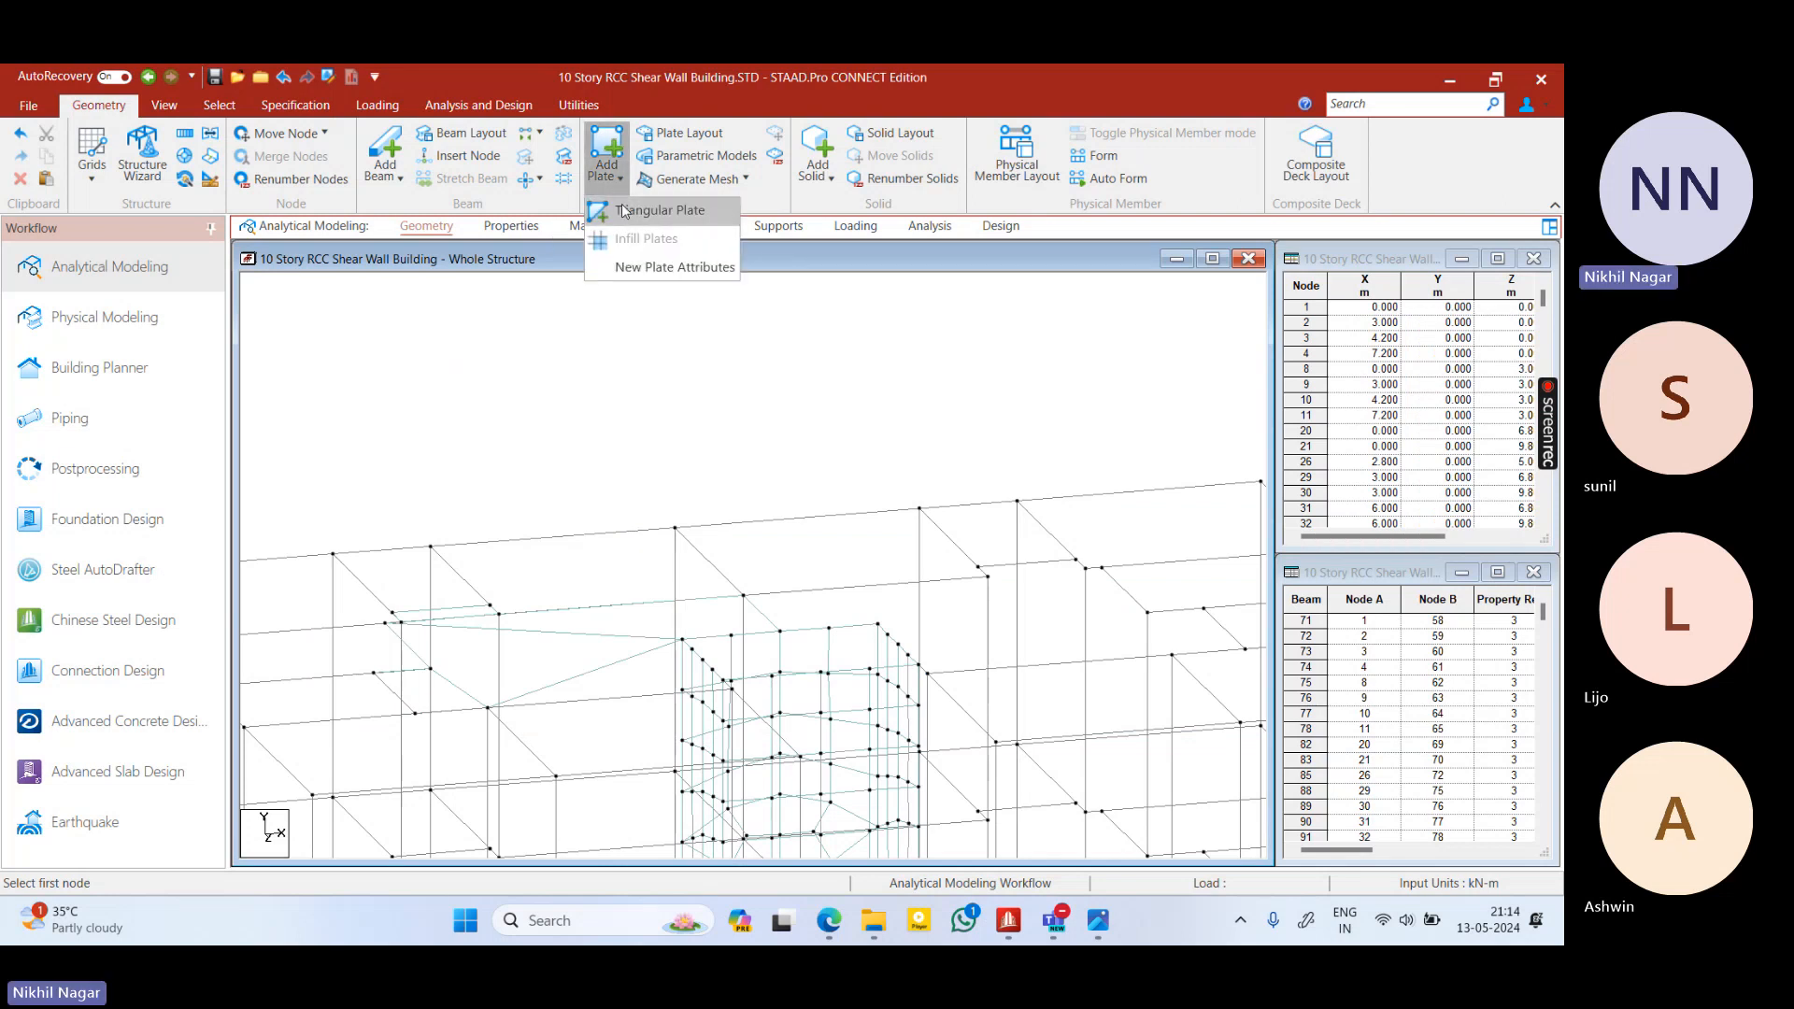
left_click(623, 211)
middle_click_drag(522, 551, 609, 530)
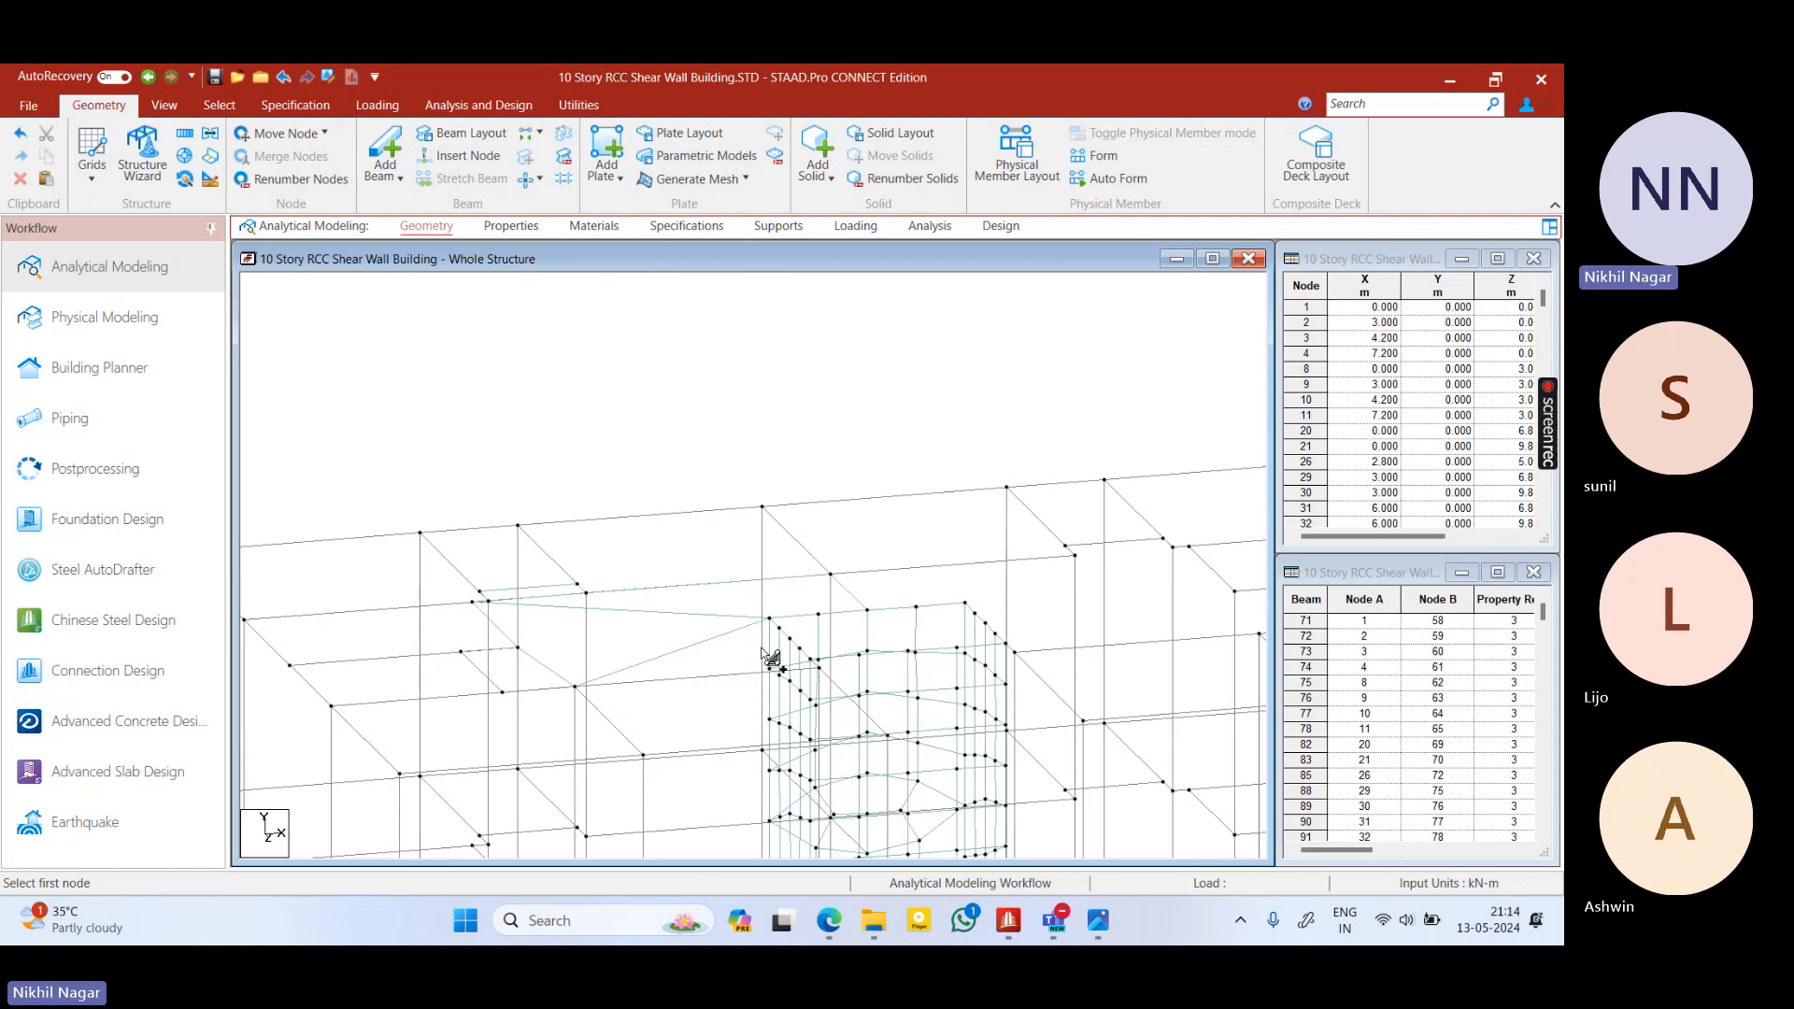
mouse_move(705, 709)
middle_mouse_down()
mouse_move(720, 743)
mouse_move(668, 707)
mouse_move(725, 722)
mouse_move(745, 682)
mouse_move(749, 729)
mouse_move(621, 718)
mouse_move(681, 733)
mouse_move(739, 699)
middle_mouse_up()
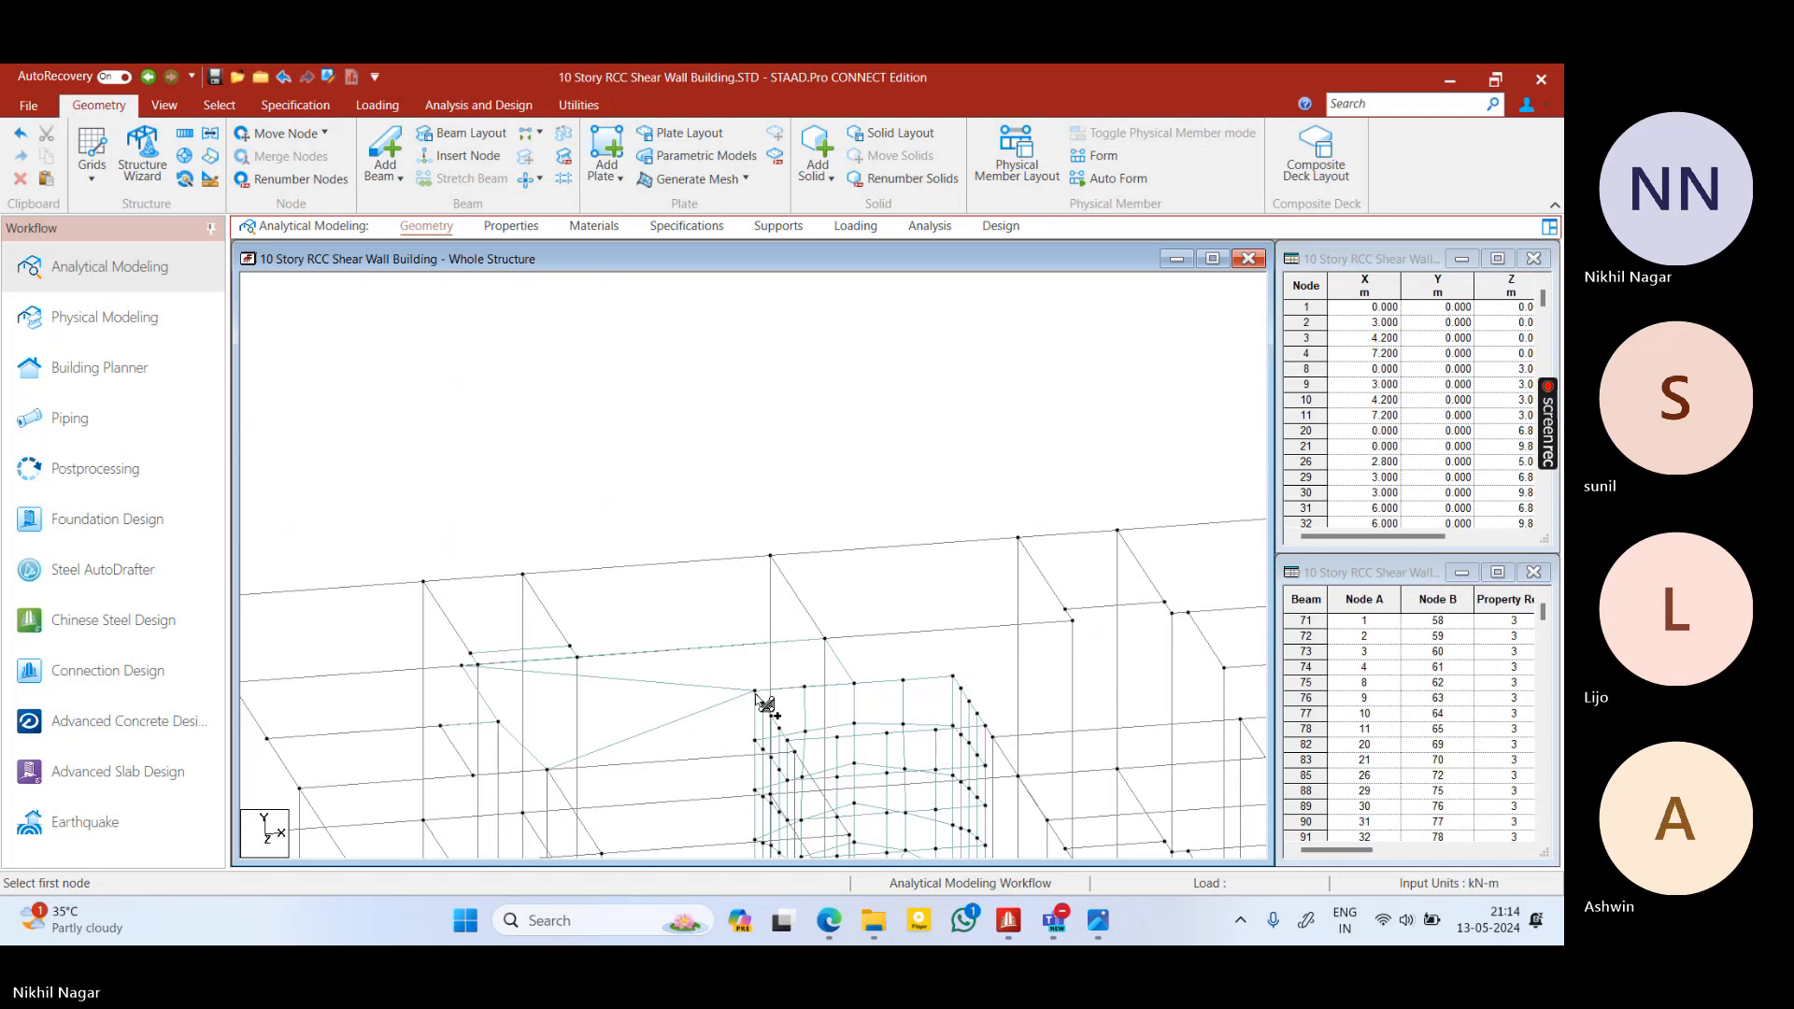
left_click(756, 692)
left_click(547, 771)
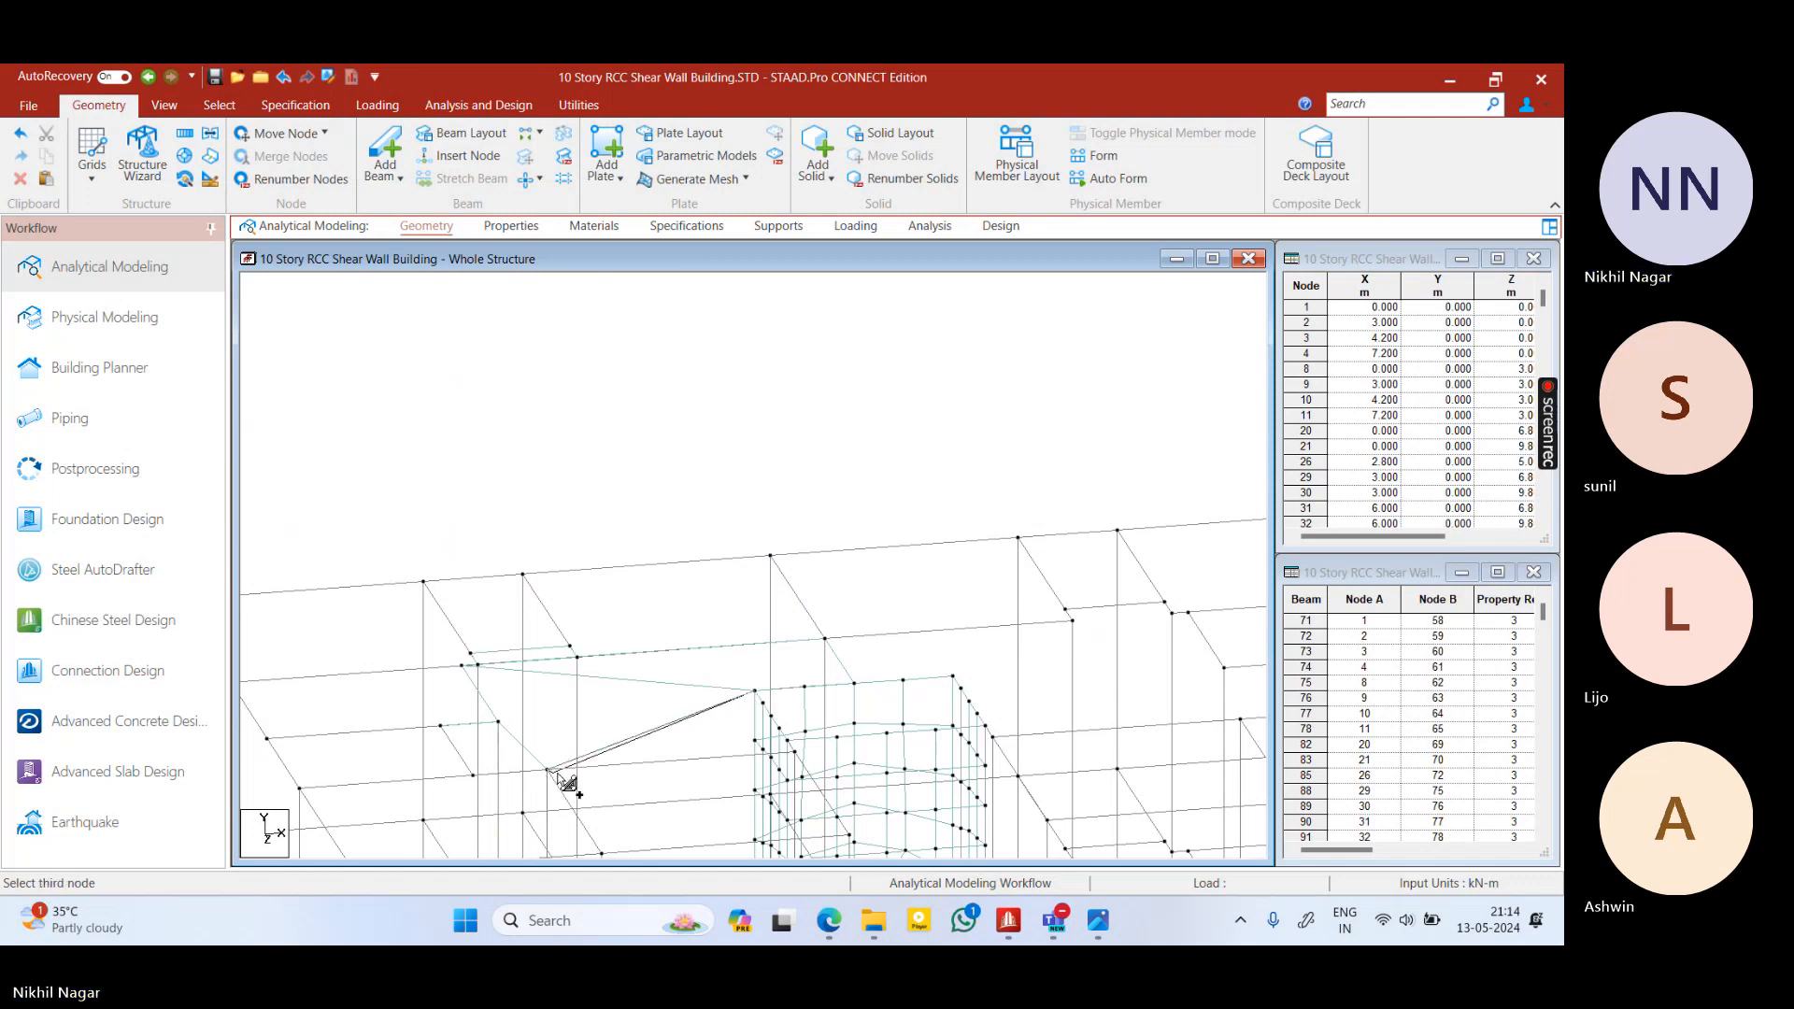
left_click(794, 755)
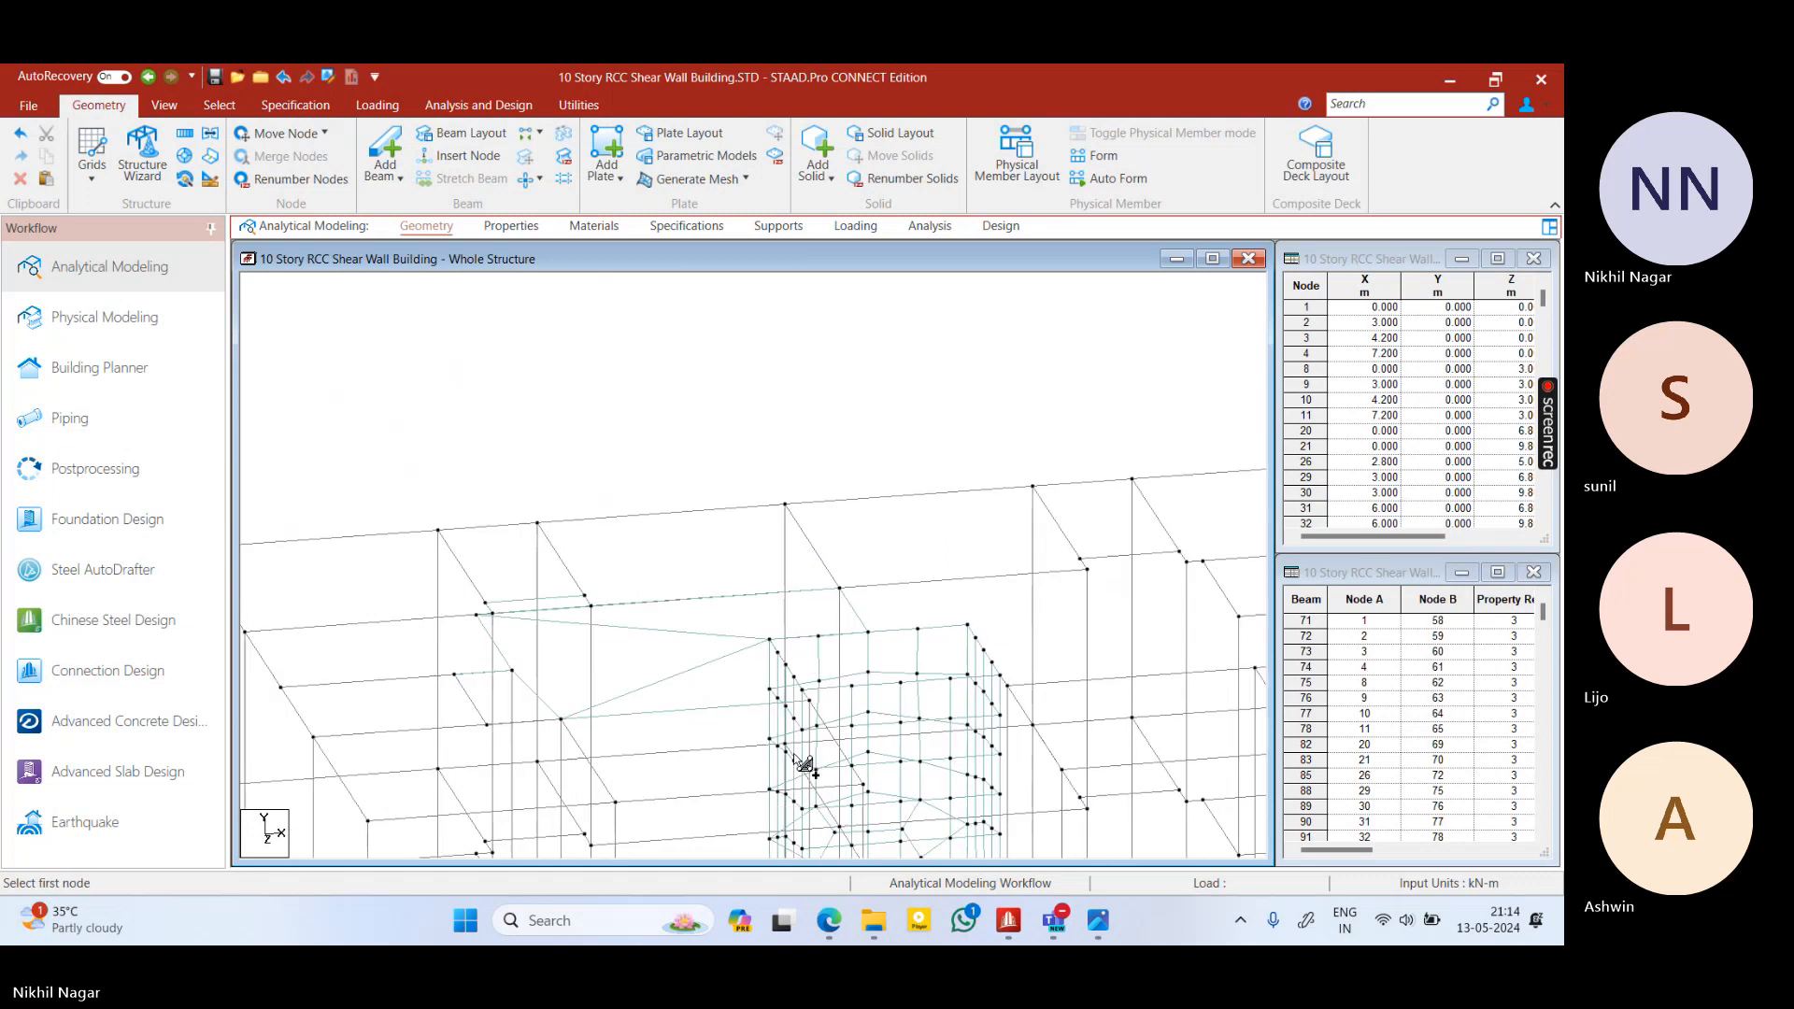
Inspect the top-floor slab coverage beside the lift core in a rendered view, including the triangular plate, then close it
right_click(701, 458)
left_click(841, 884)
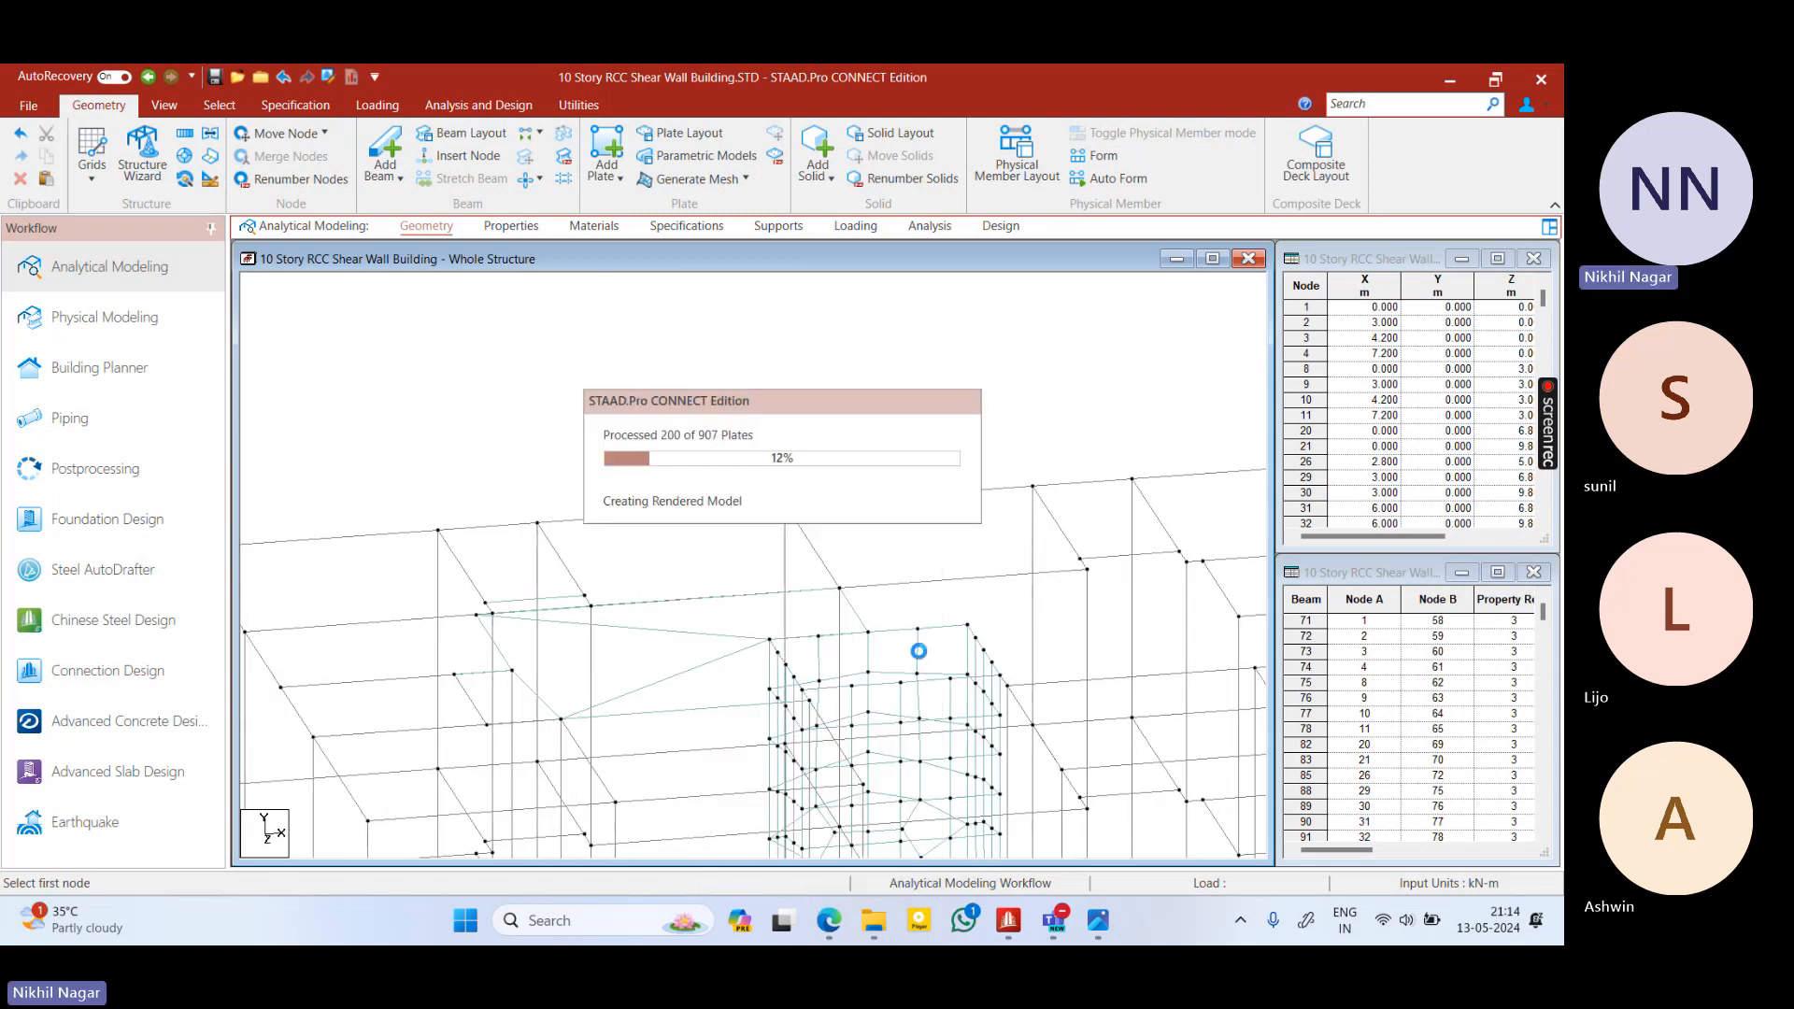
left_click_drag(940, 599, 890, 564)
scroll(892, 565, "up", 8)
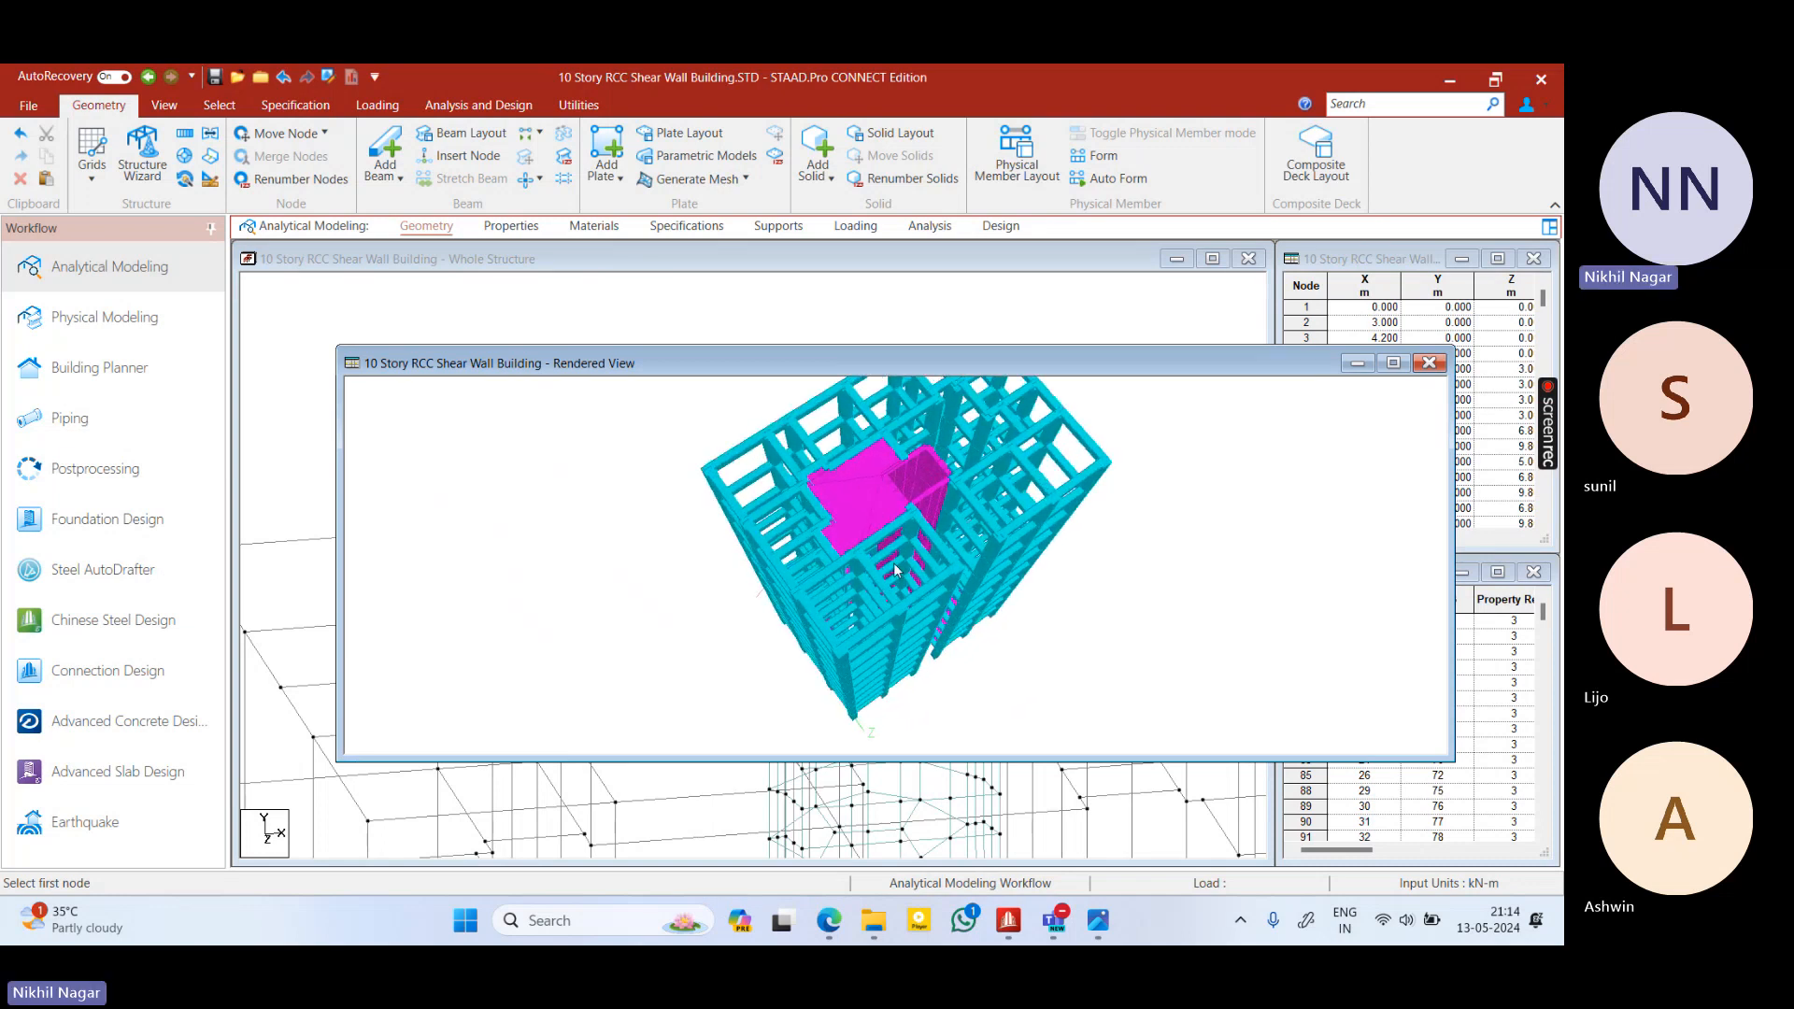
scroll(897, 561, "up", 6)
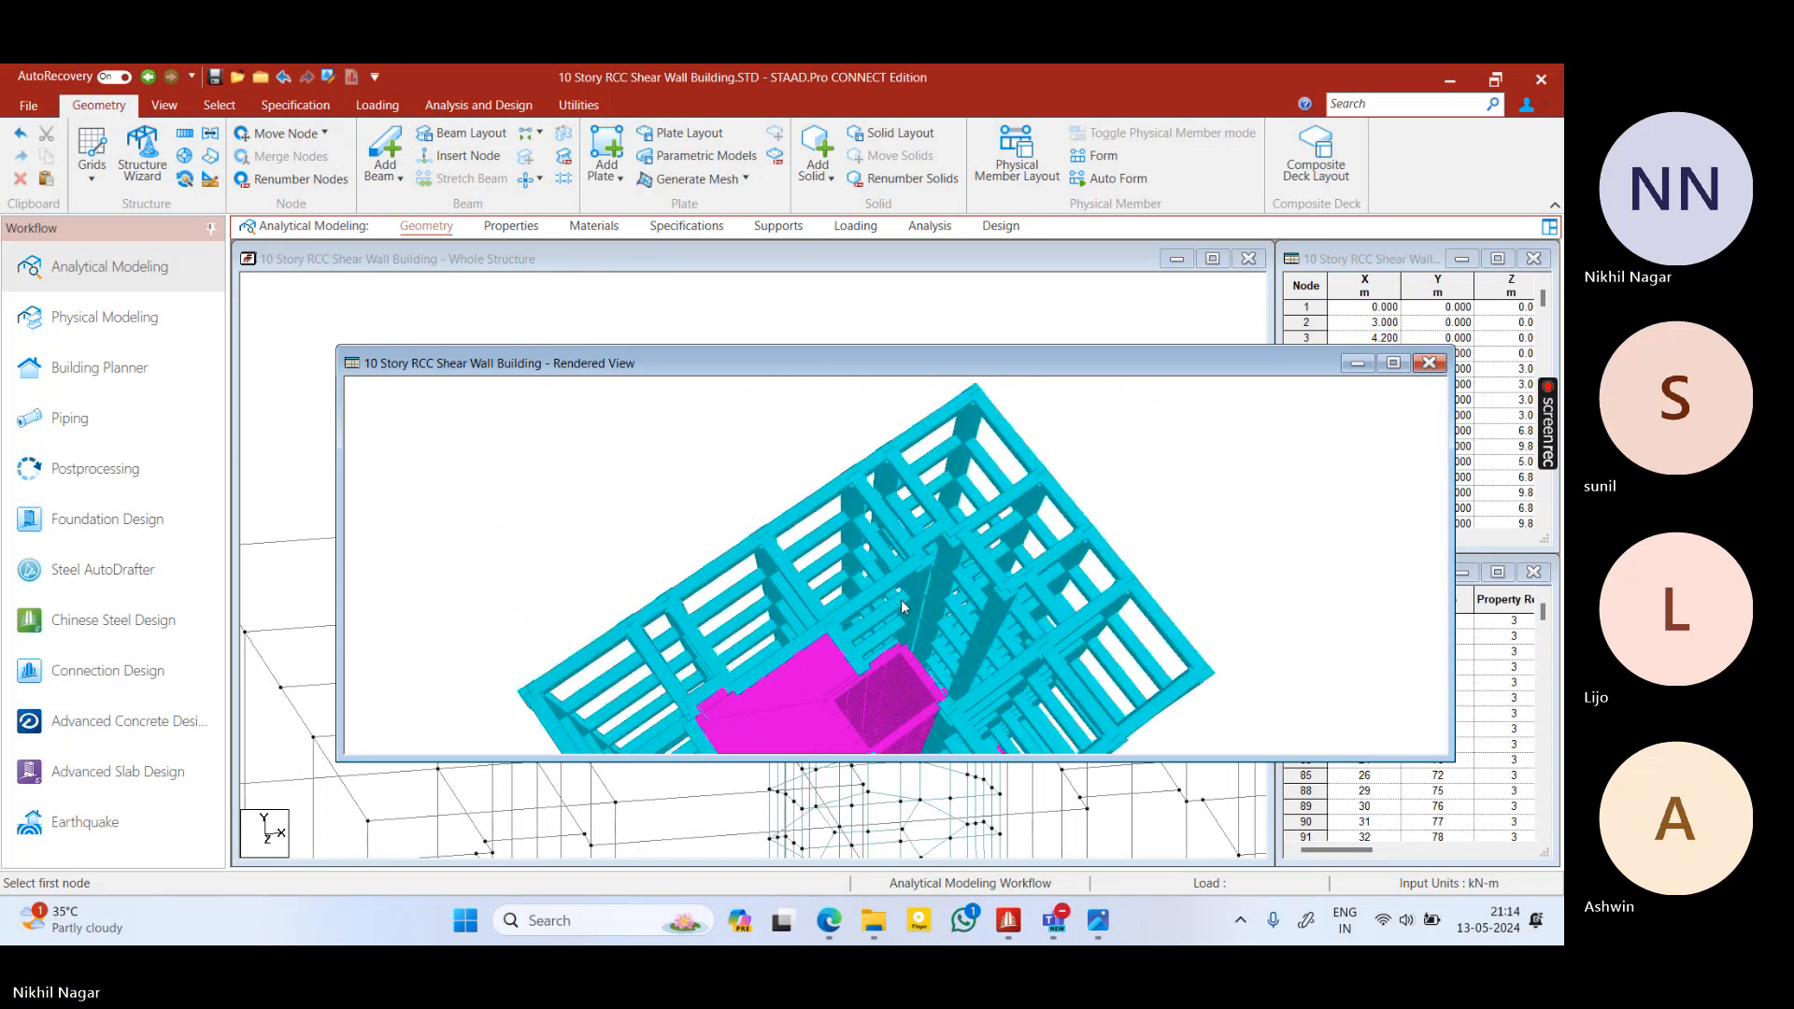
left_click_drag(934, 578, 810, 458)
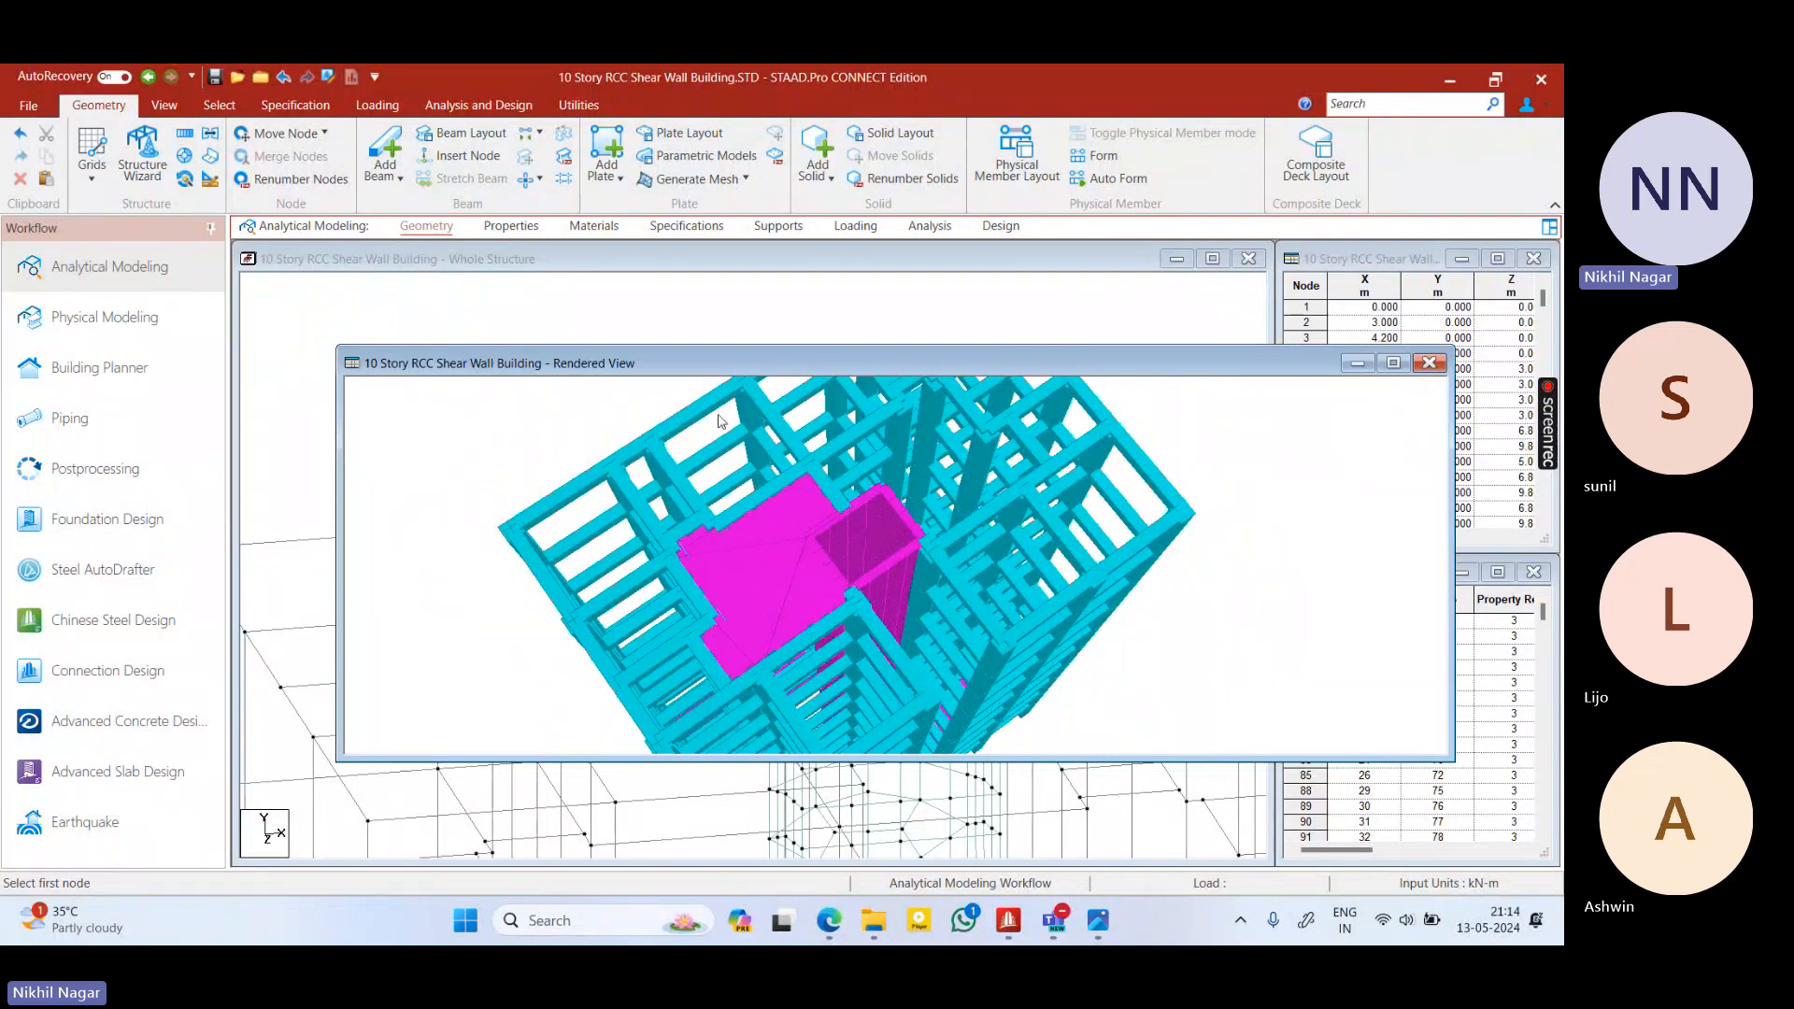
left_click_drag(743, 486, 781, 486)
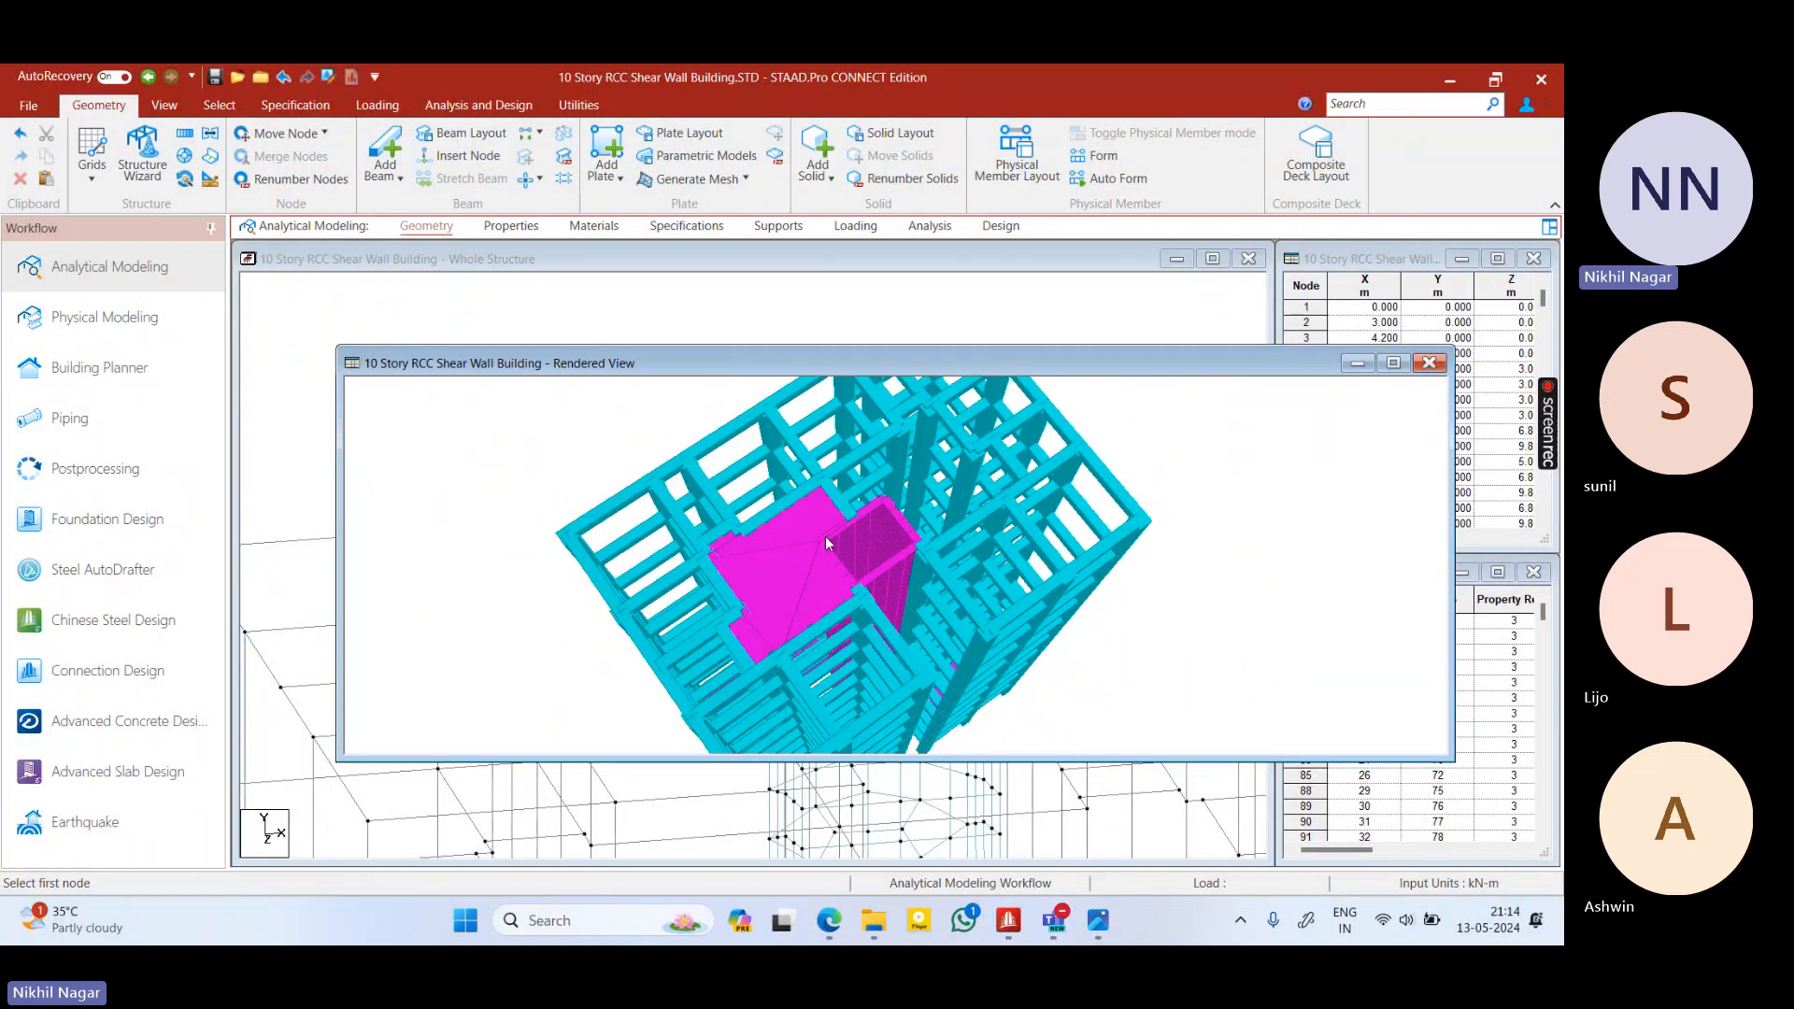
scroll(831, 550, "up", 2)
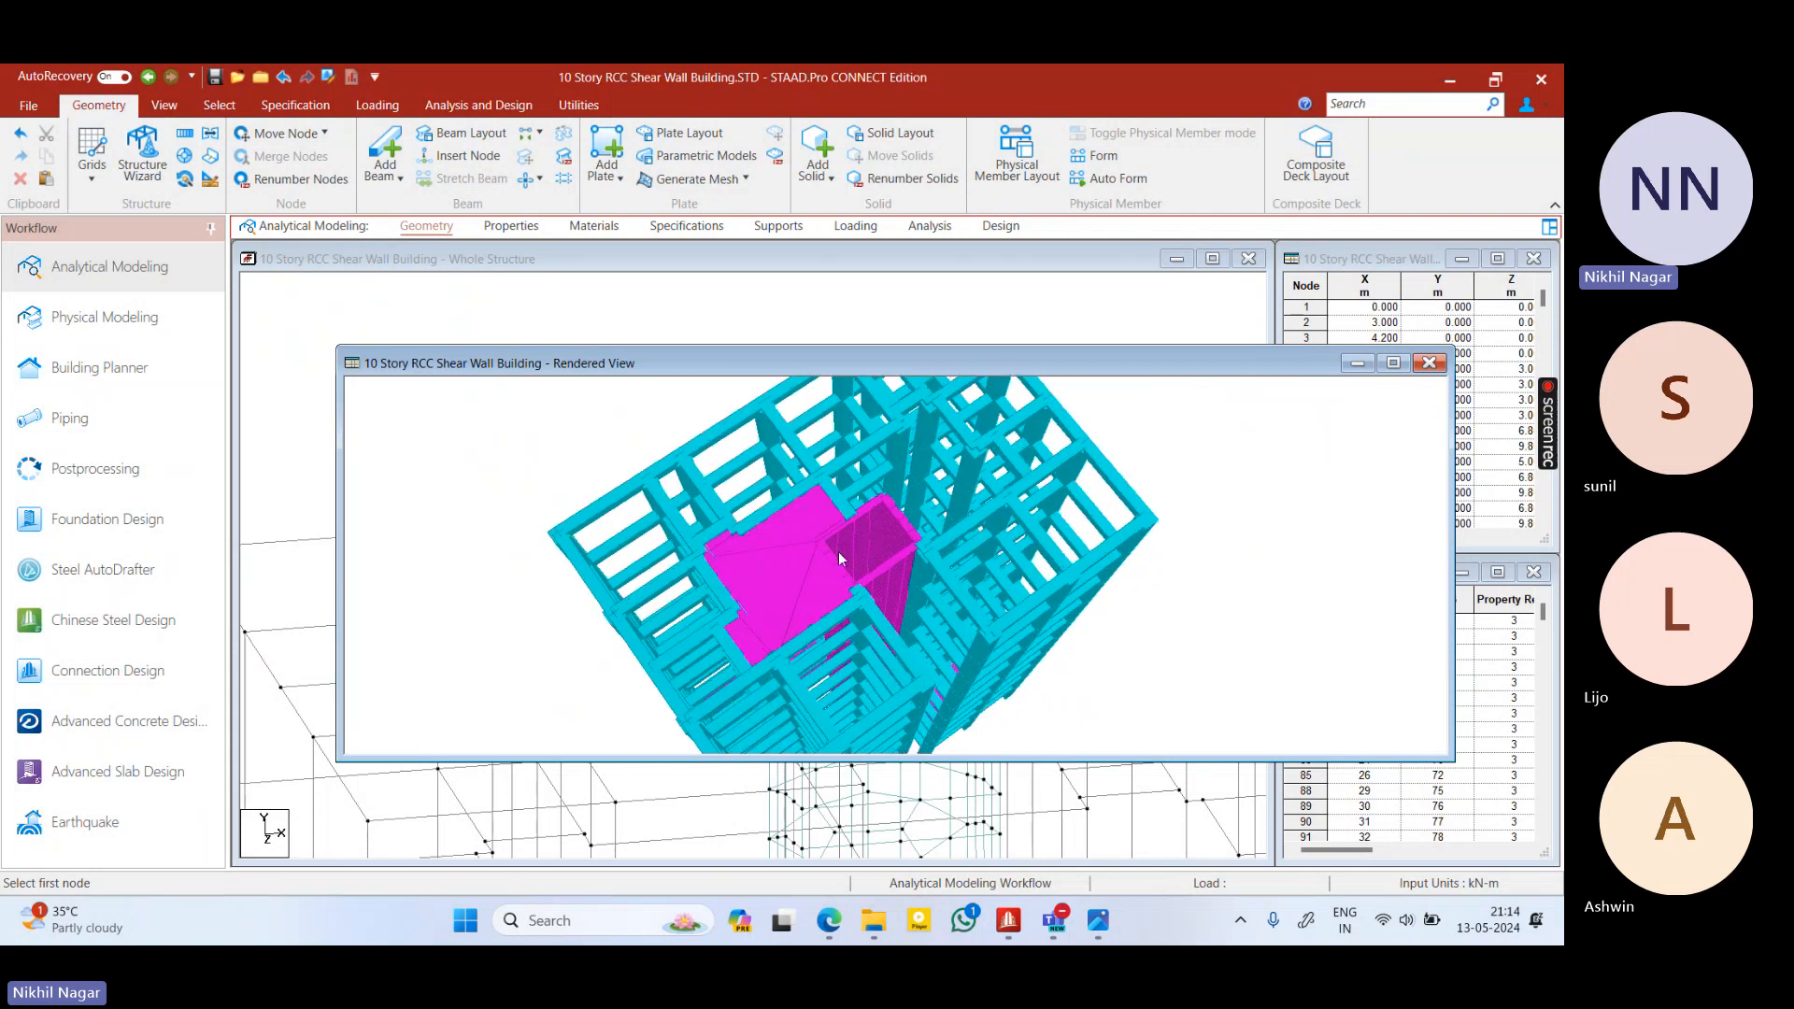
left_click(1430, 364)
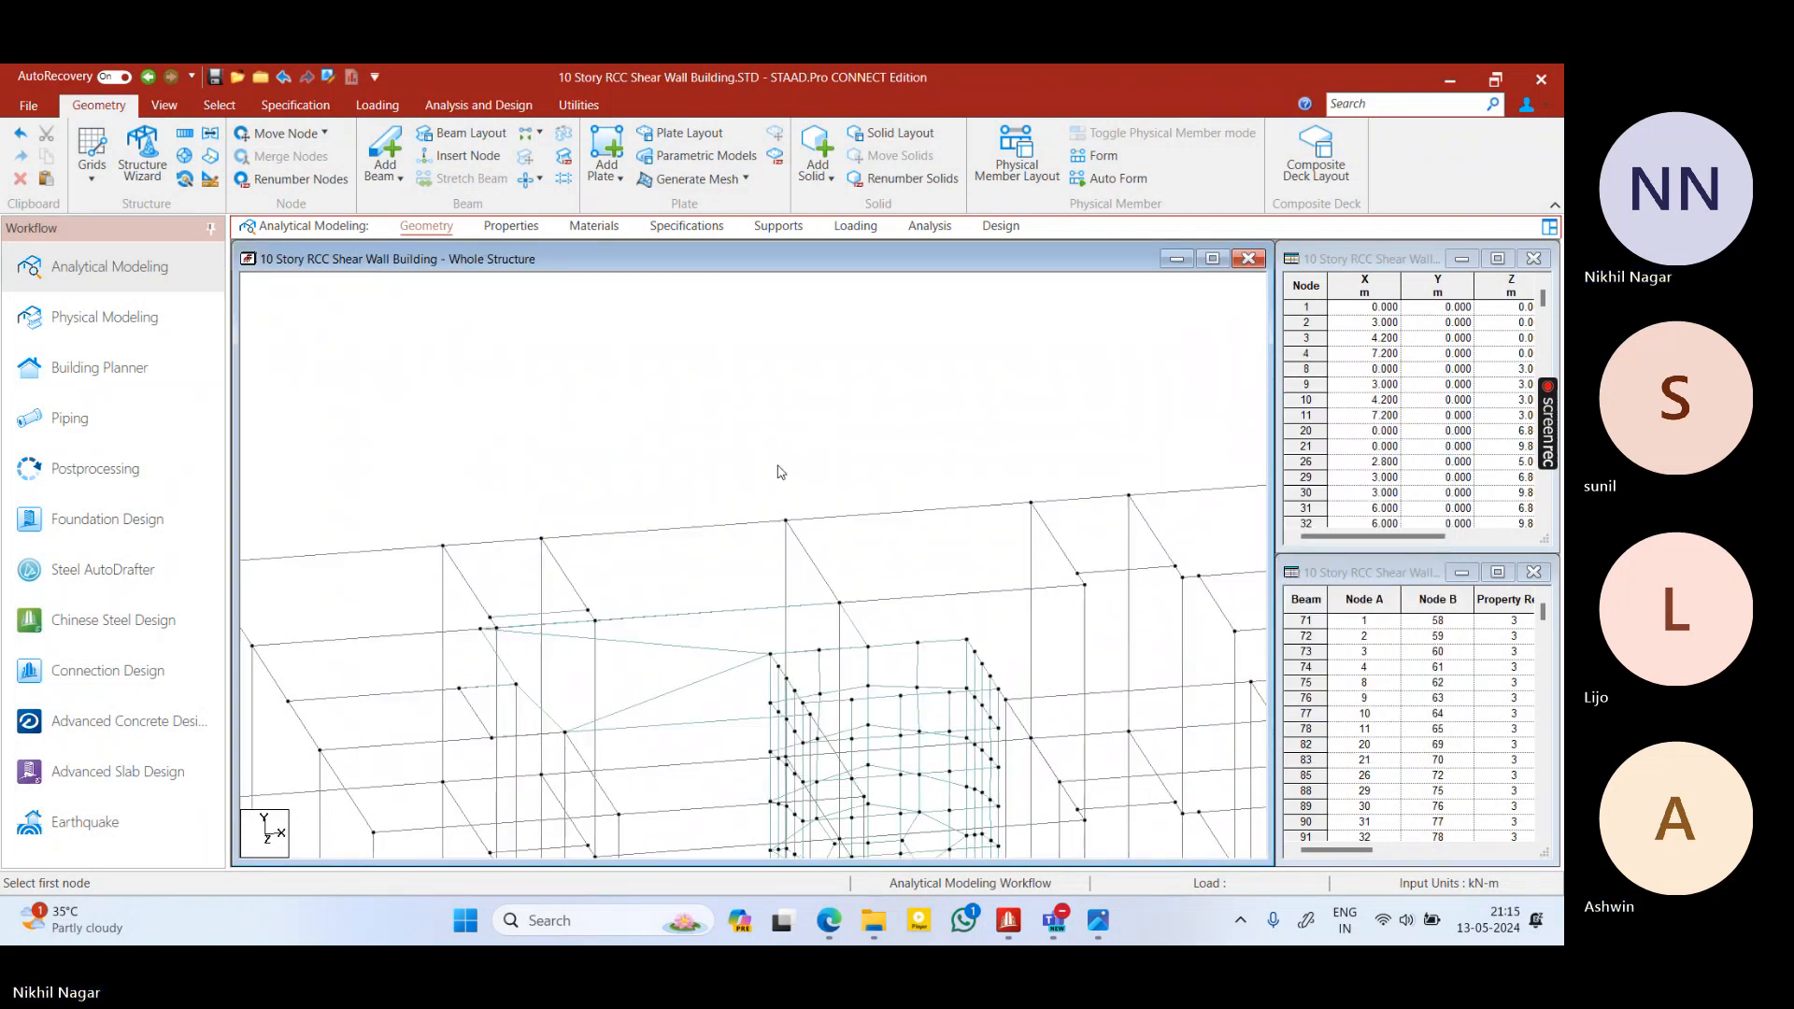
Select only the horizontal slab plates along the top-floor level in the front view, leaving out the lift core's wall plates
right_click(734, 482)
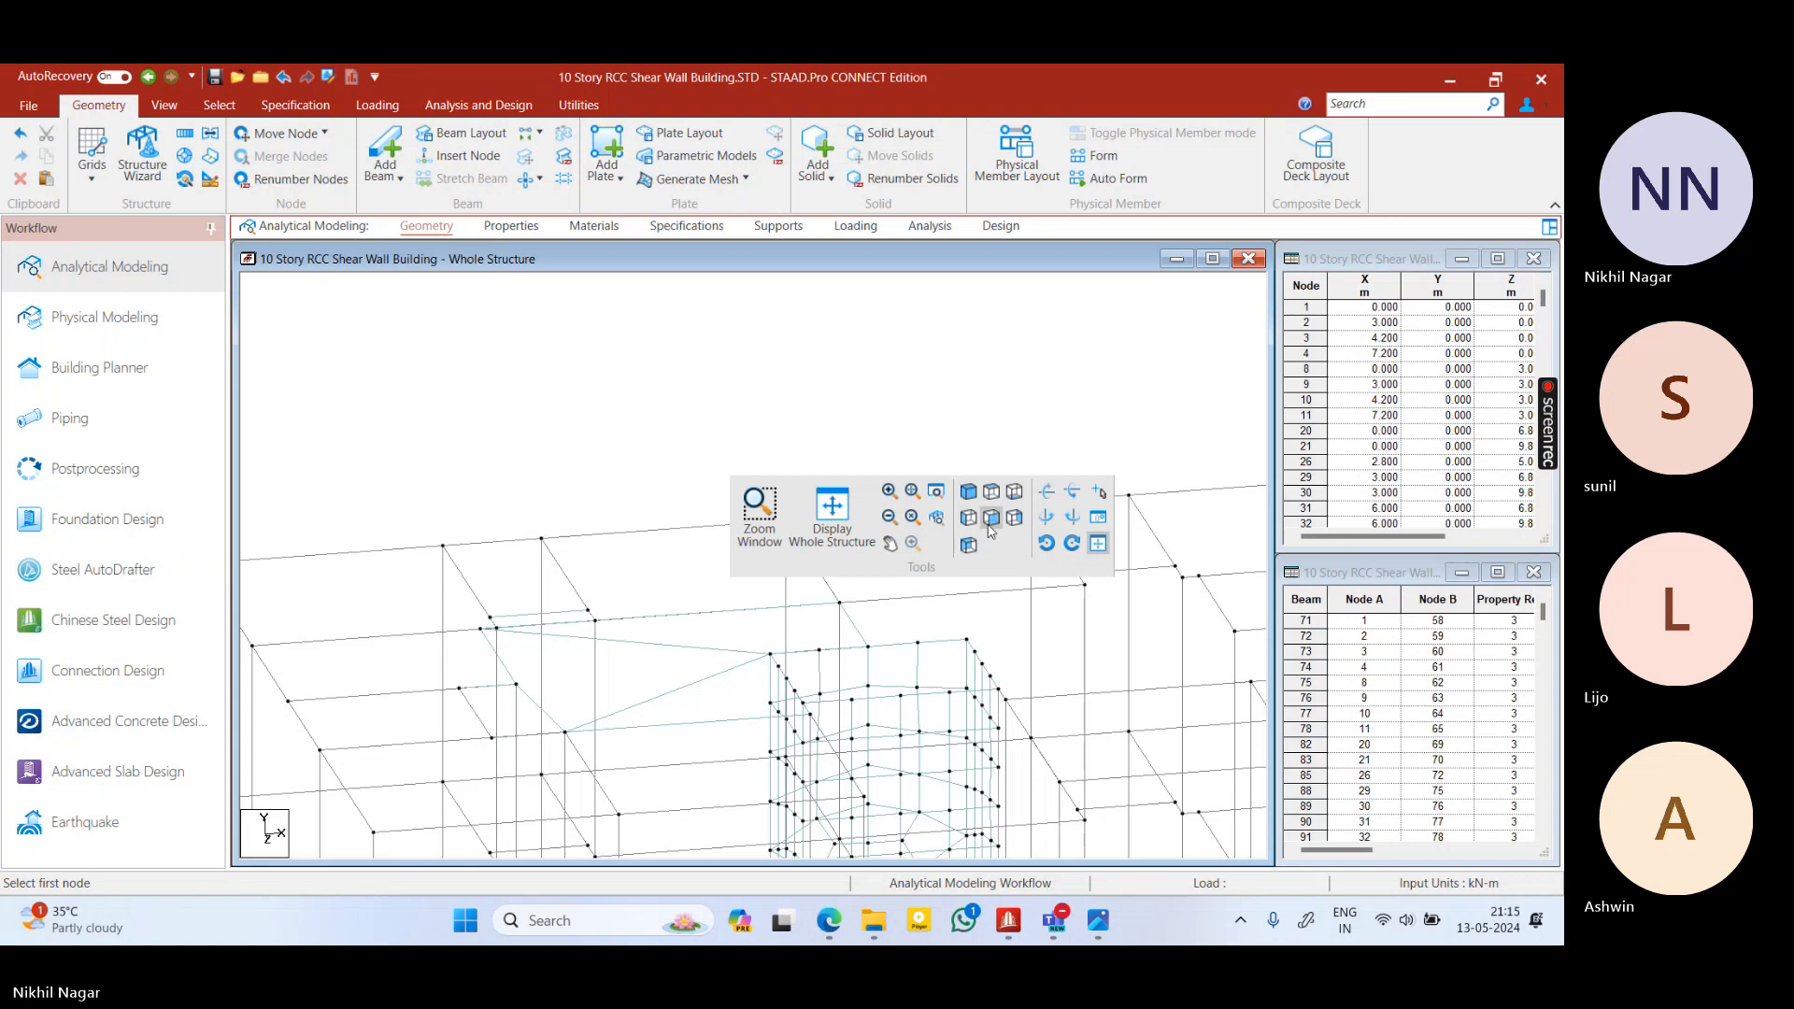
right_click(633, 383)
left_click(890, 419)
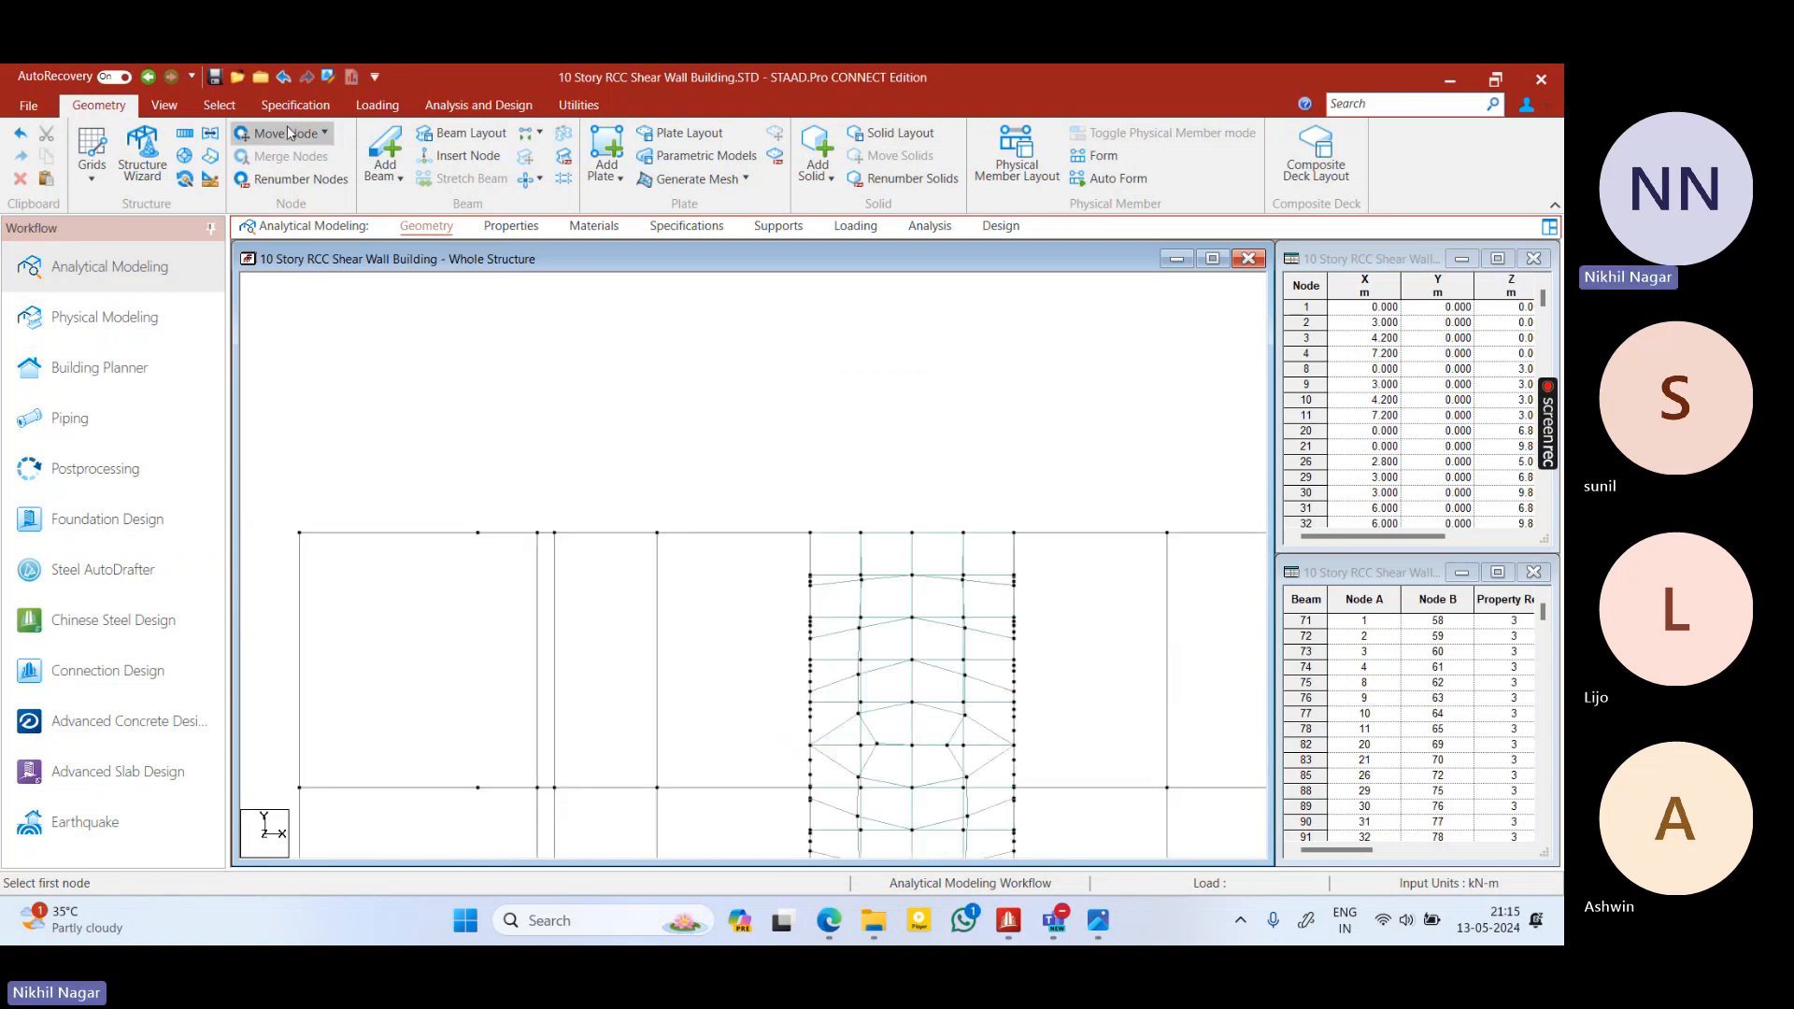
left_click(219, 105)
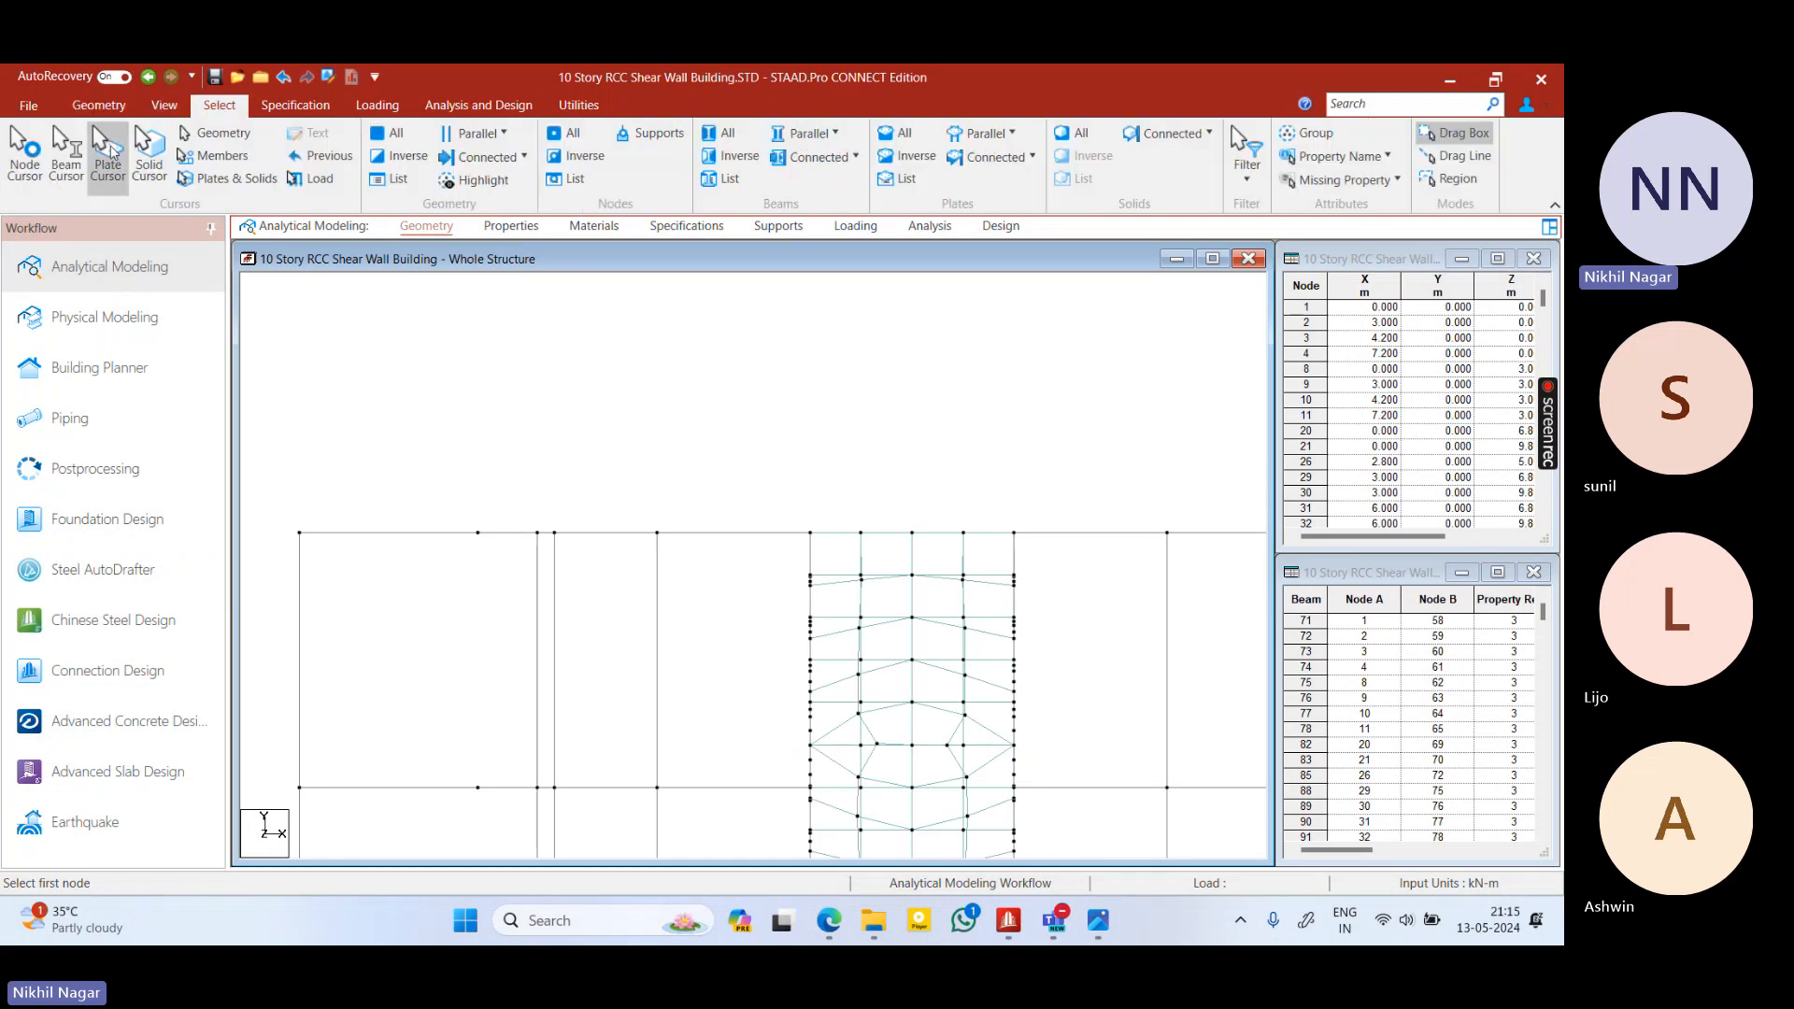
left_click(107, 154)
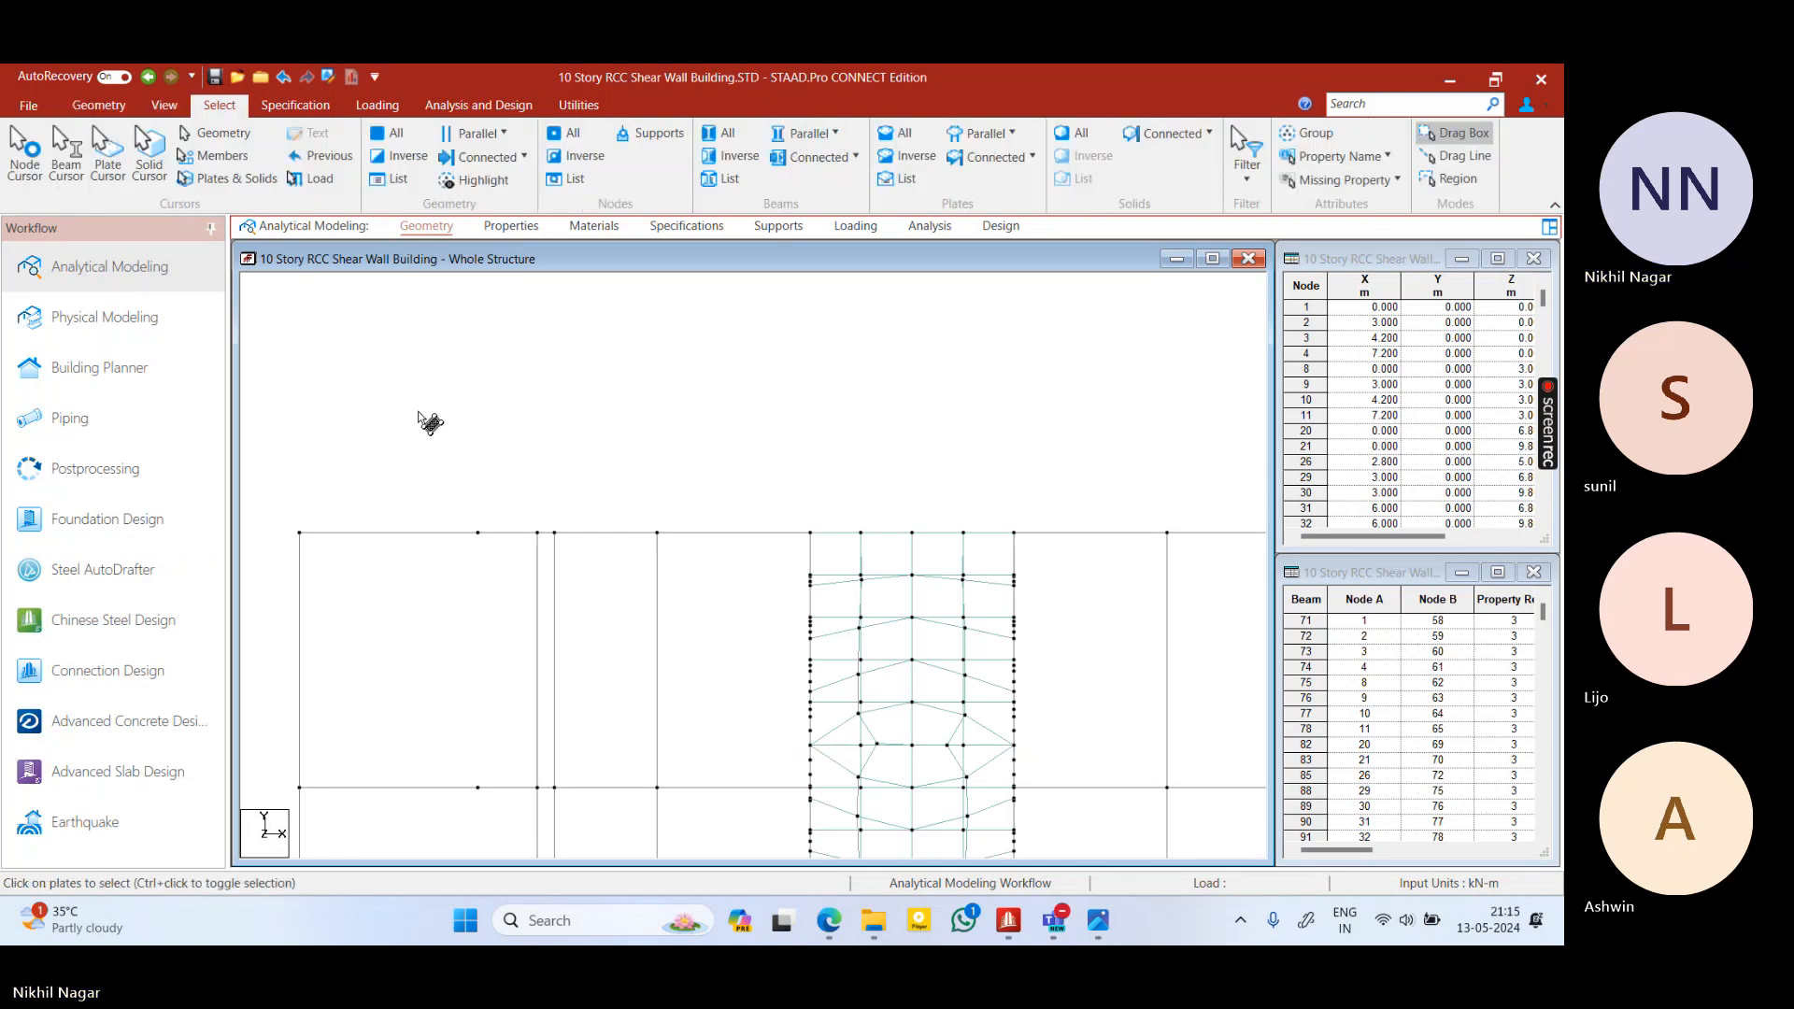
right_click(519, 422)
left_click(768, 432)
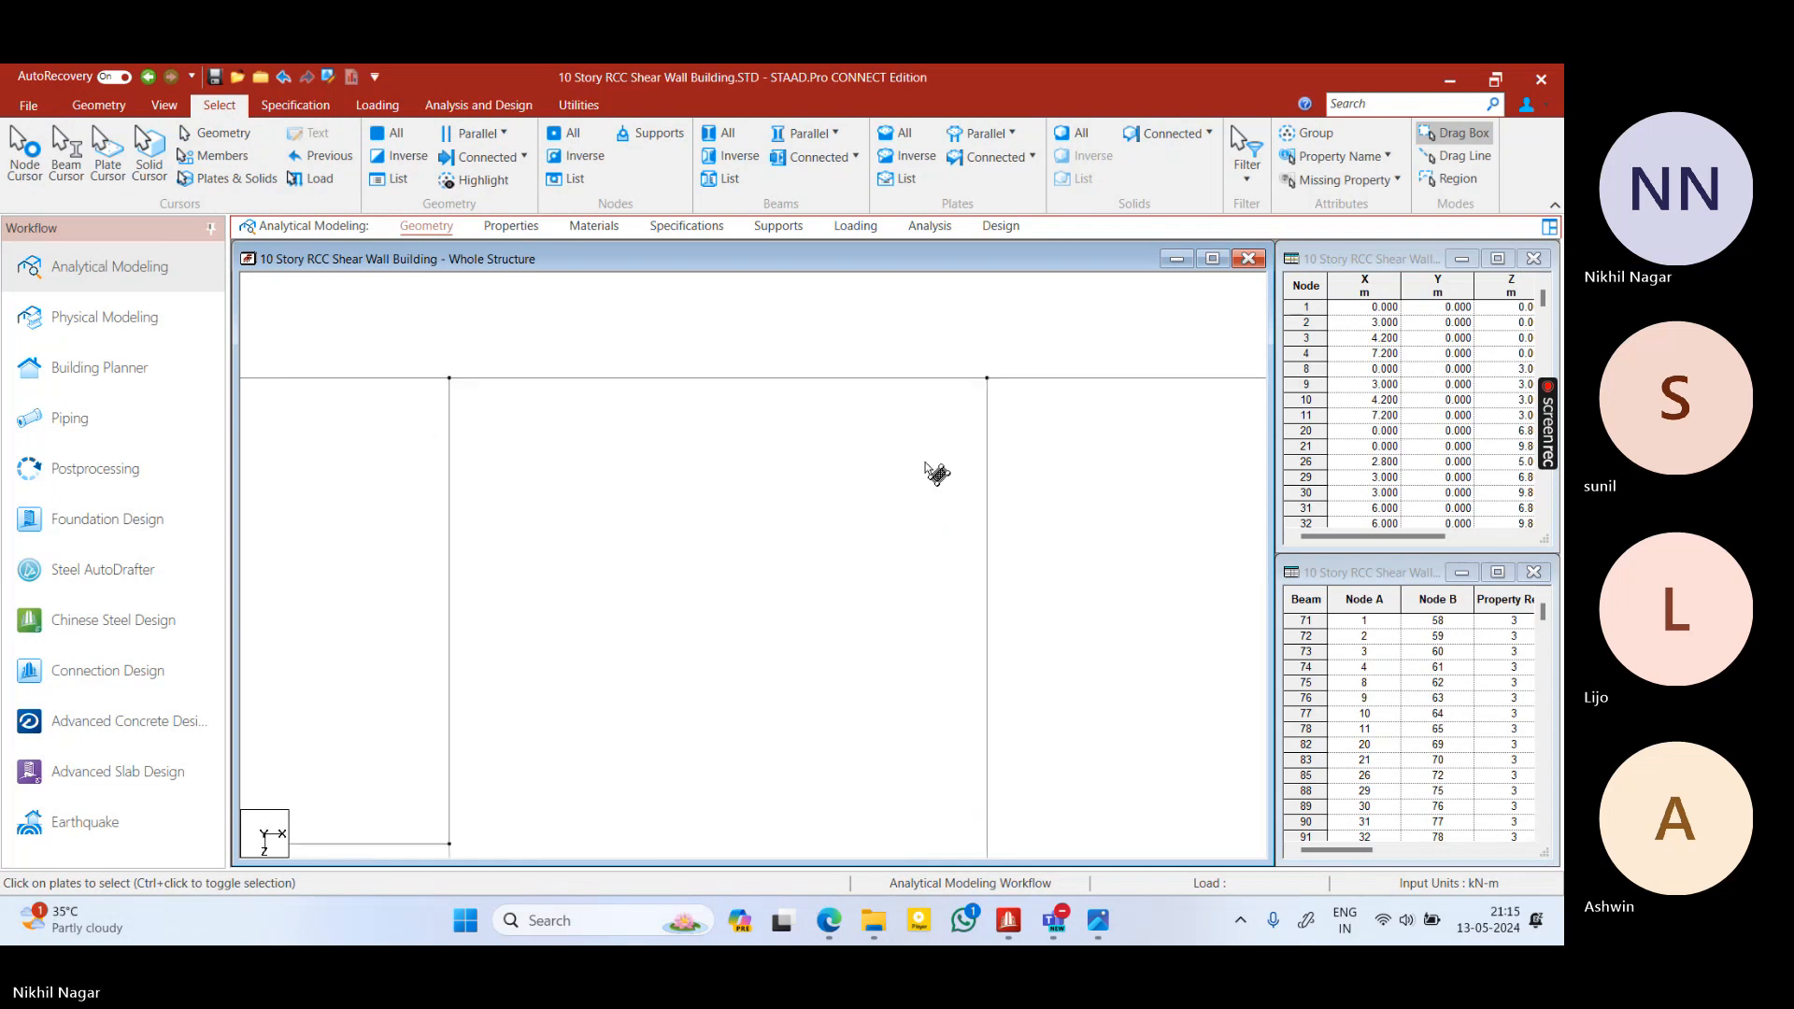
right_click(730, 460)
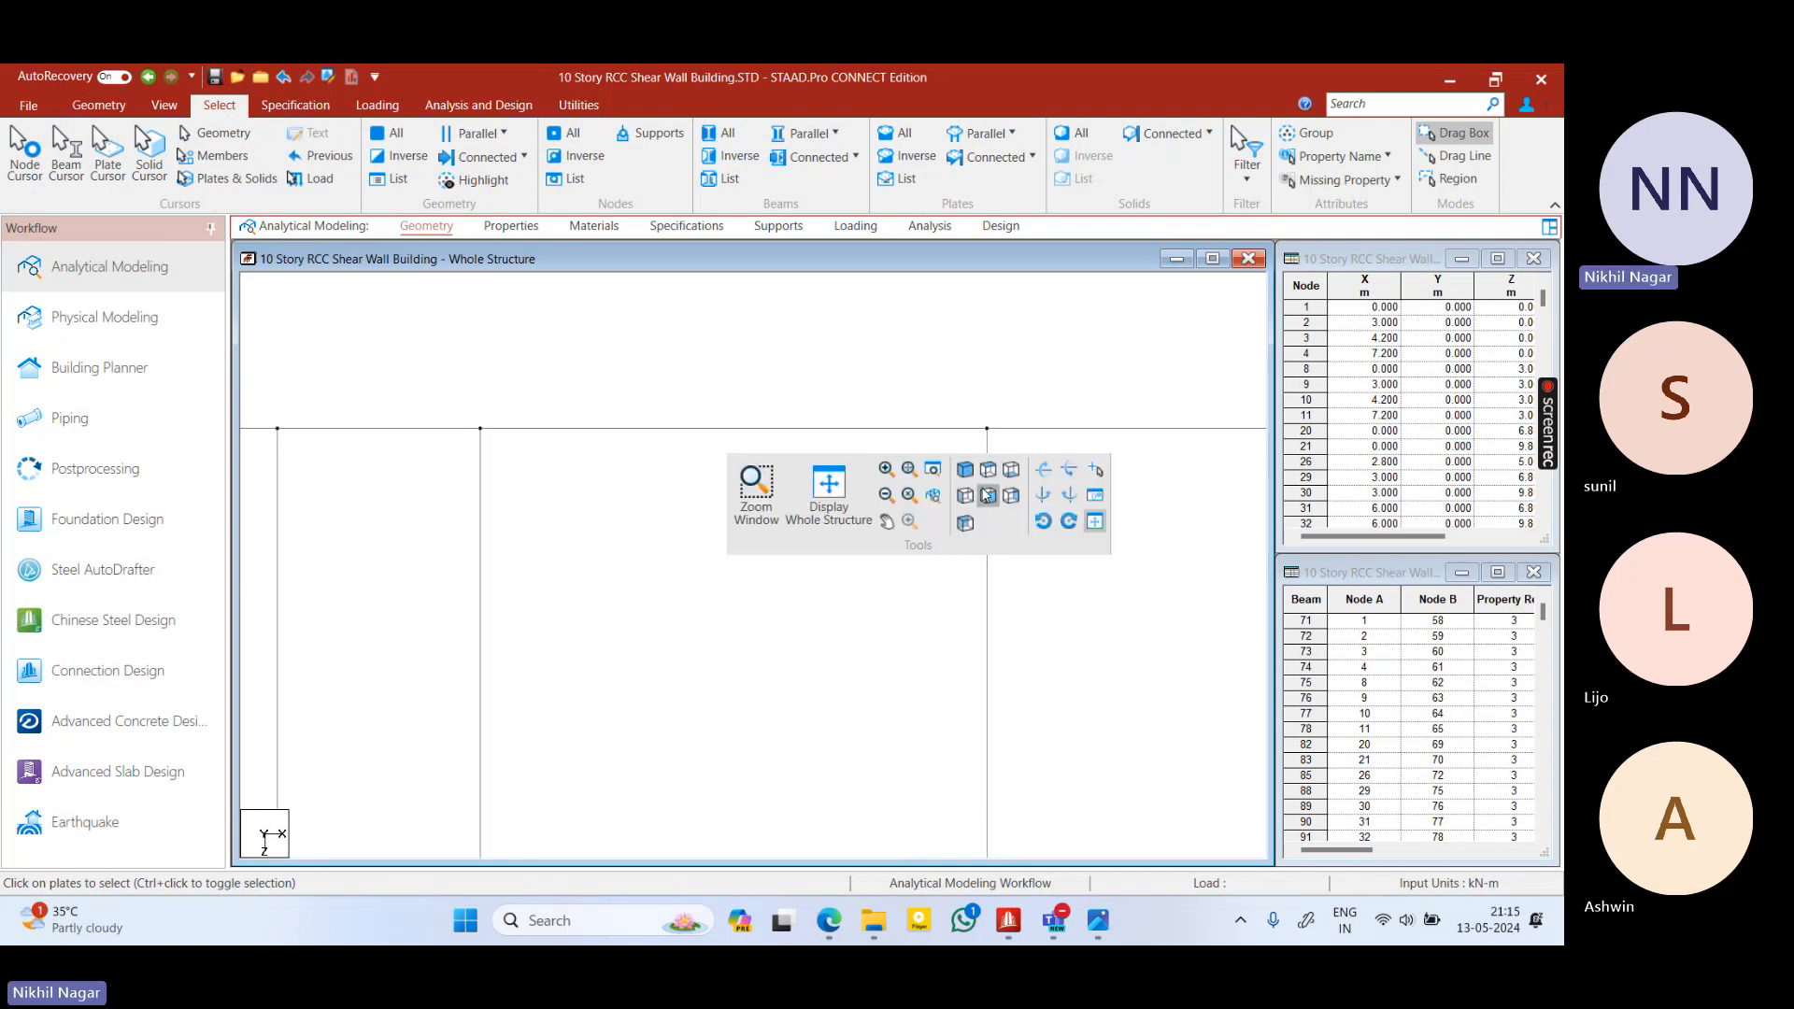
left_click(987, 495)
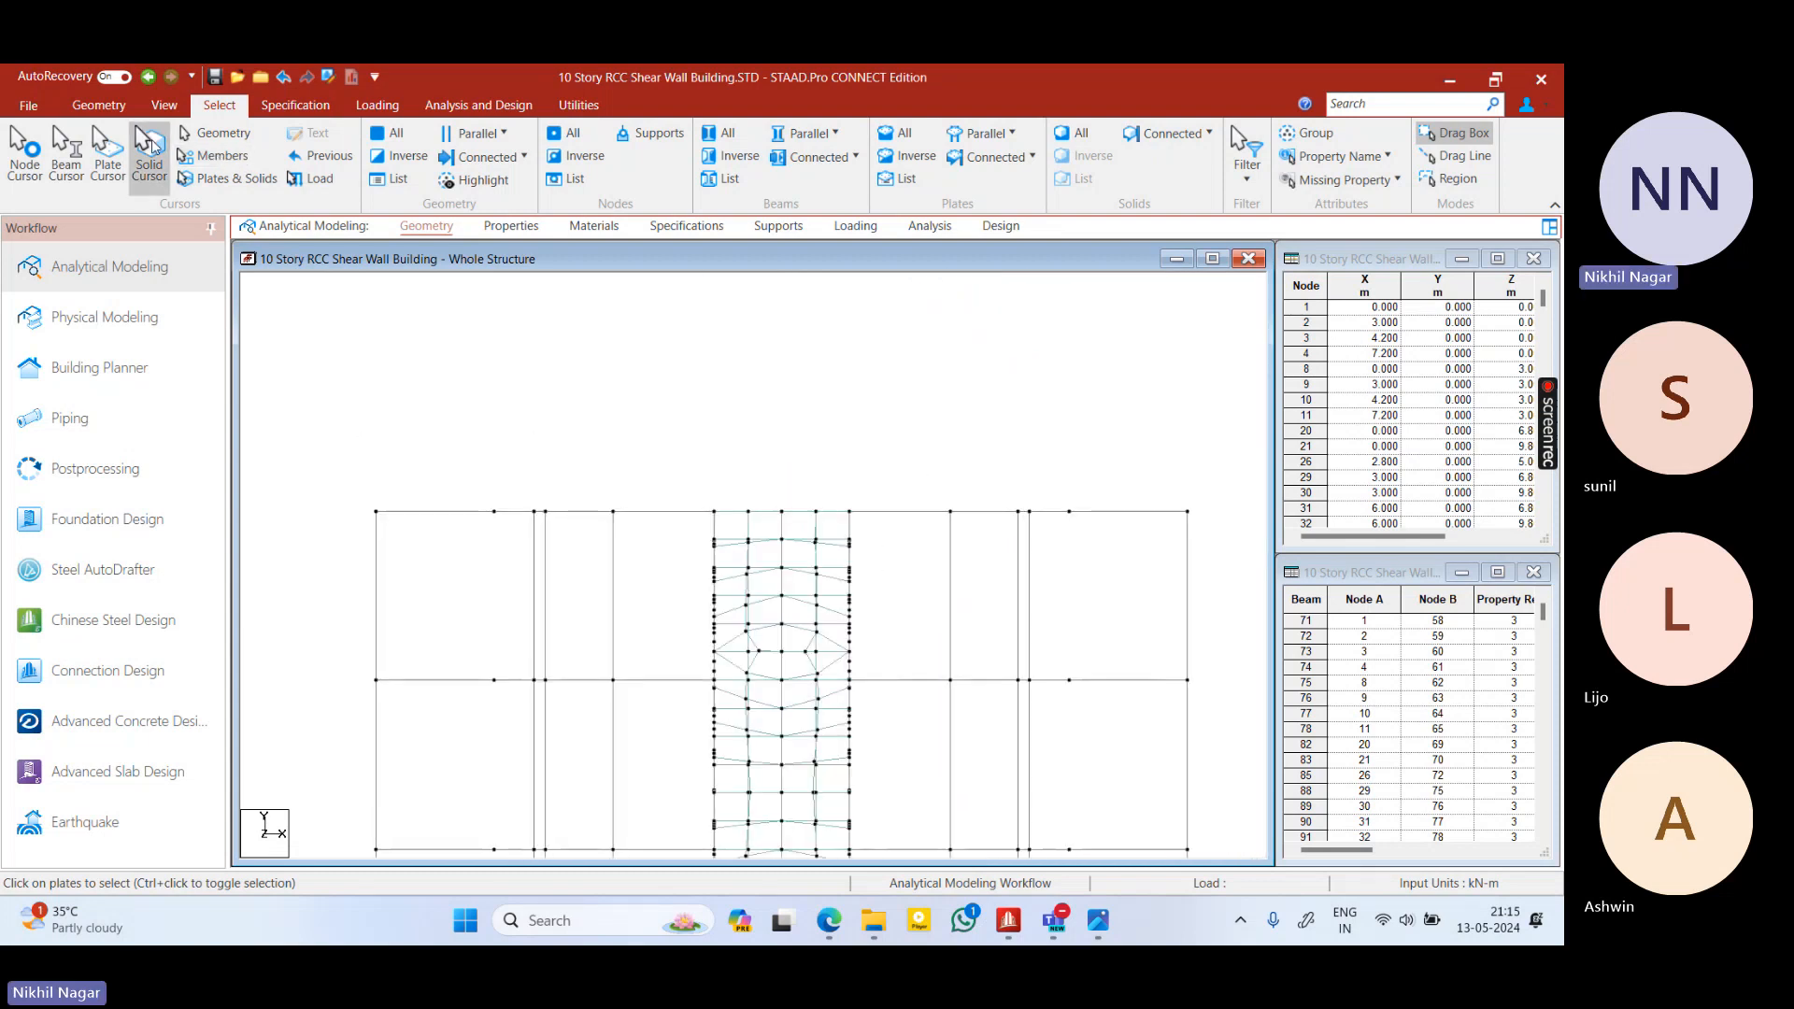
left_click_drag(347, 480, 1197, 524)
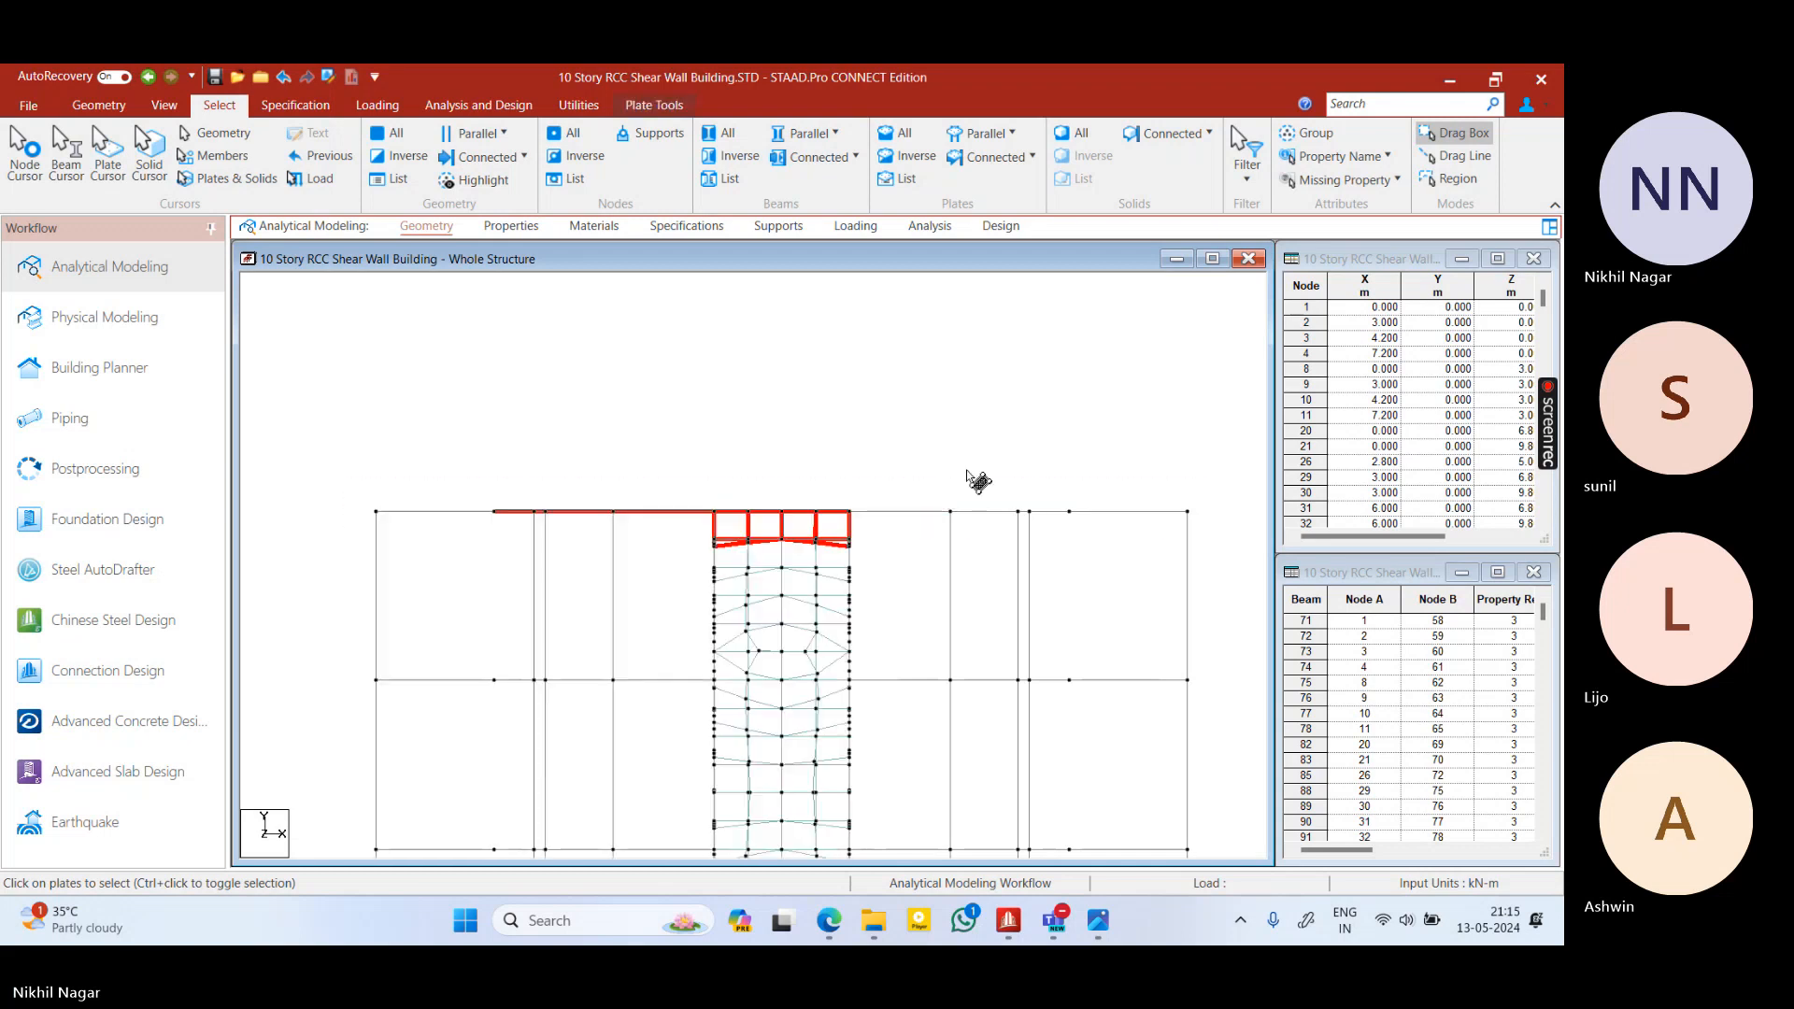
left_click(924, 461)
left_click_drag(353, 487, 1192, 523)
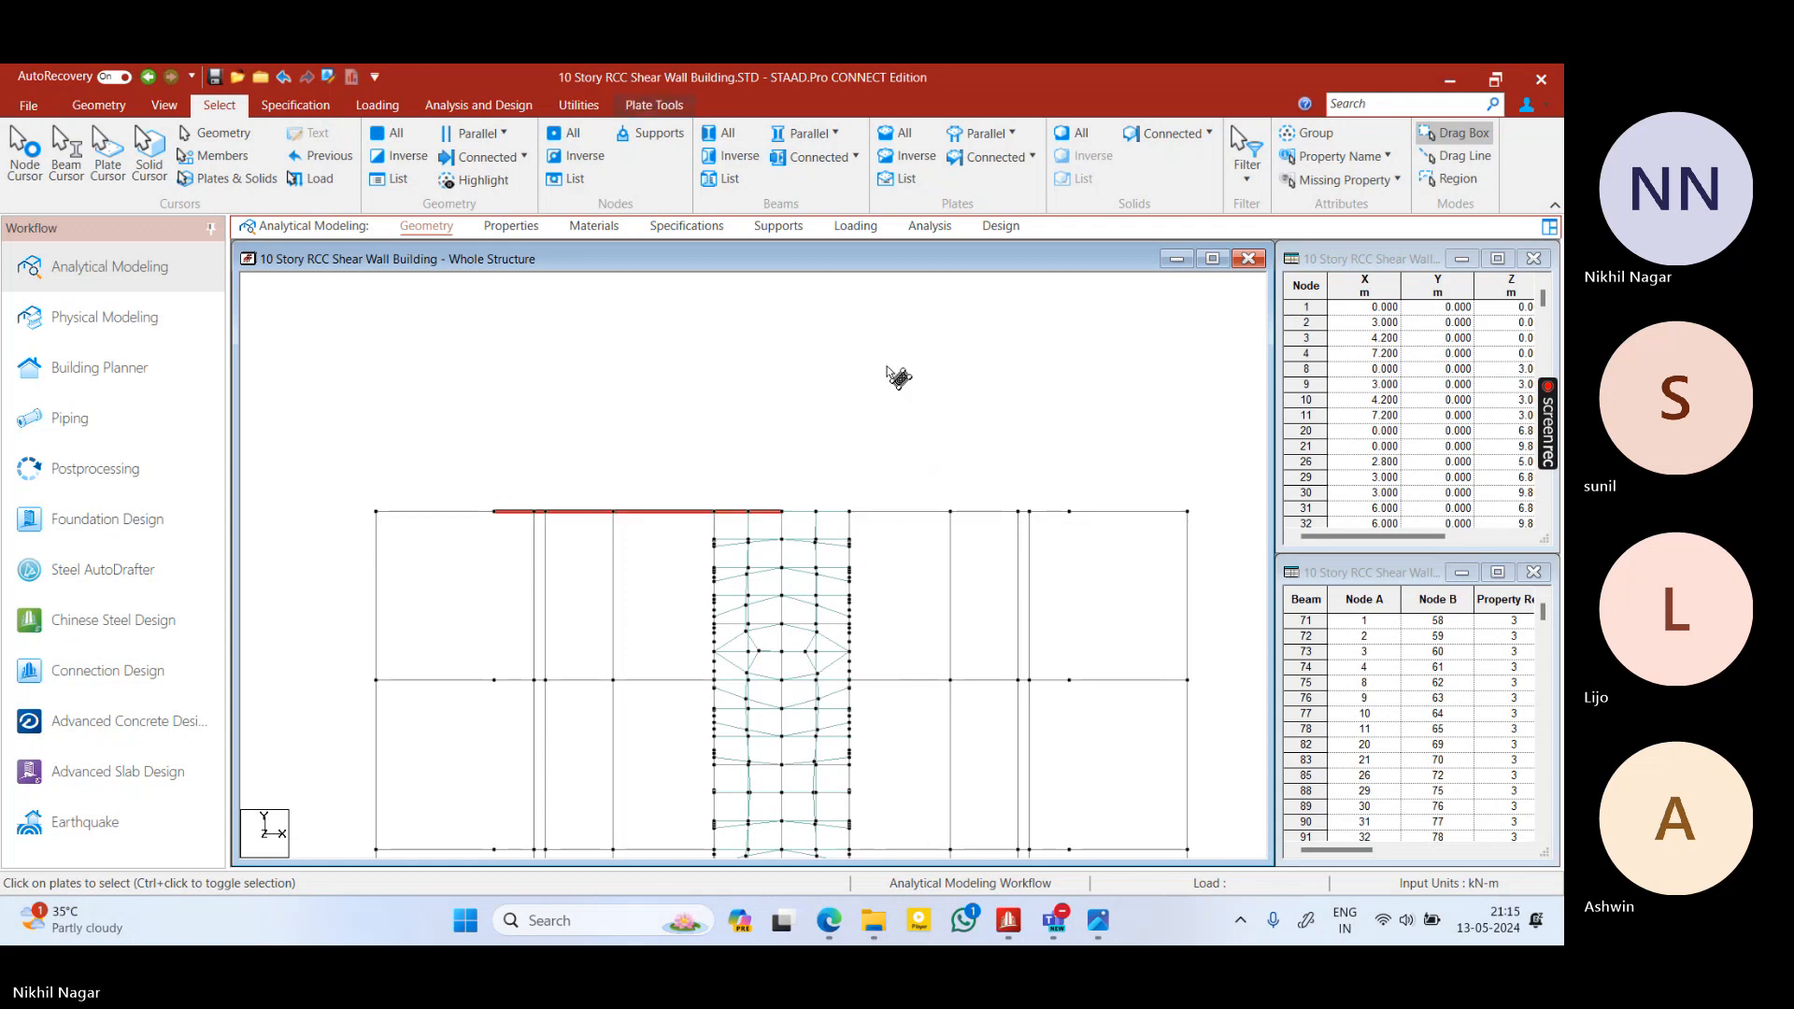
Show only the selected slab plates as a new view in the active window
right_click(828, 371)
left_click(899, 625)
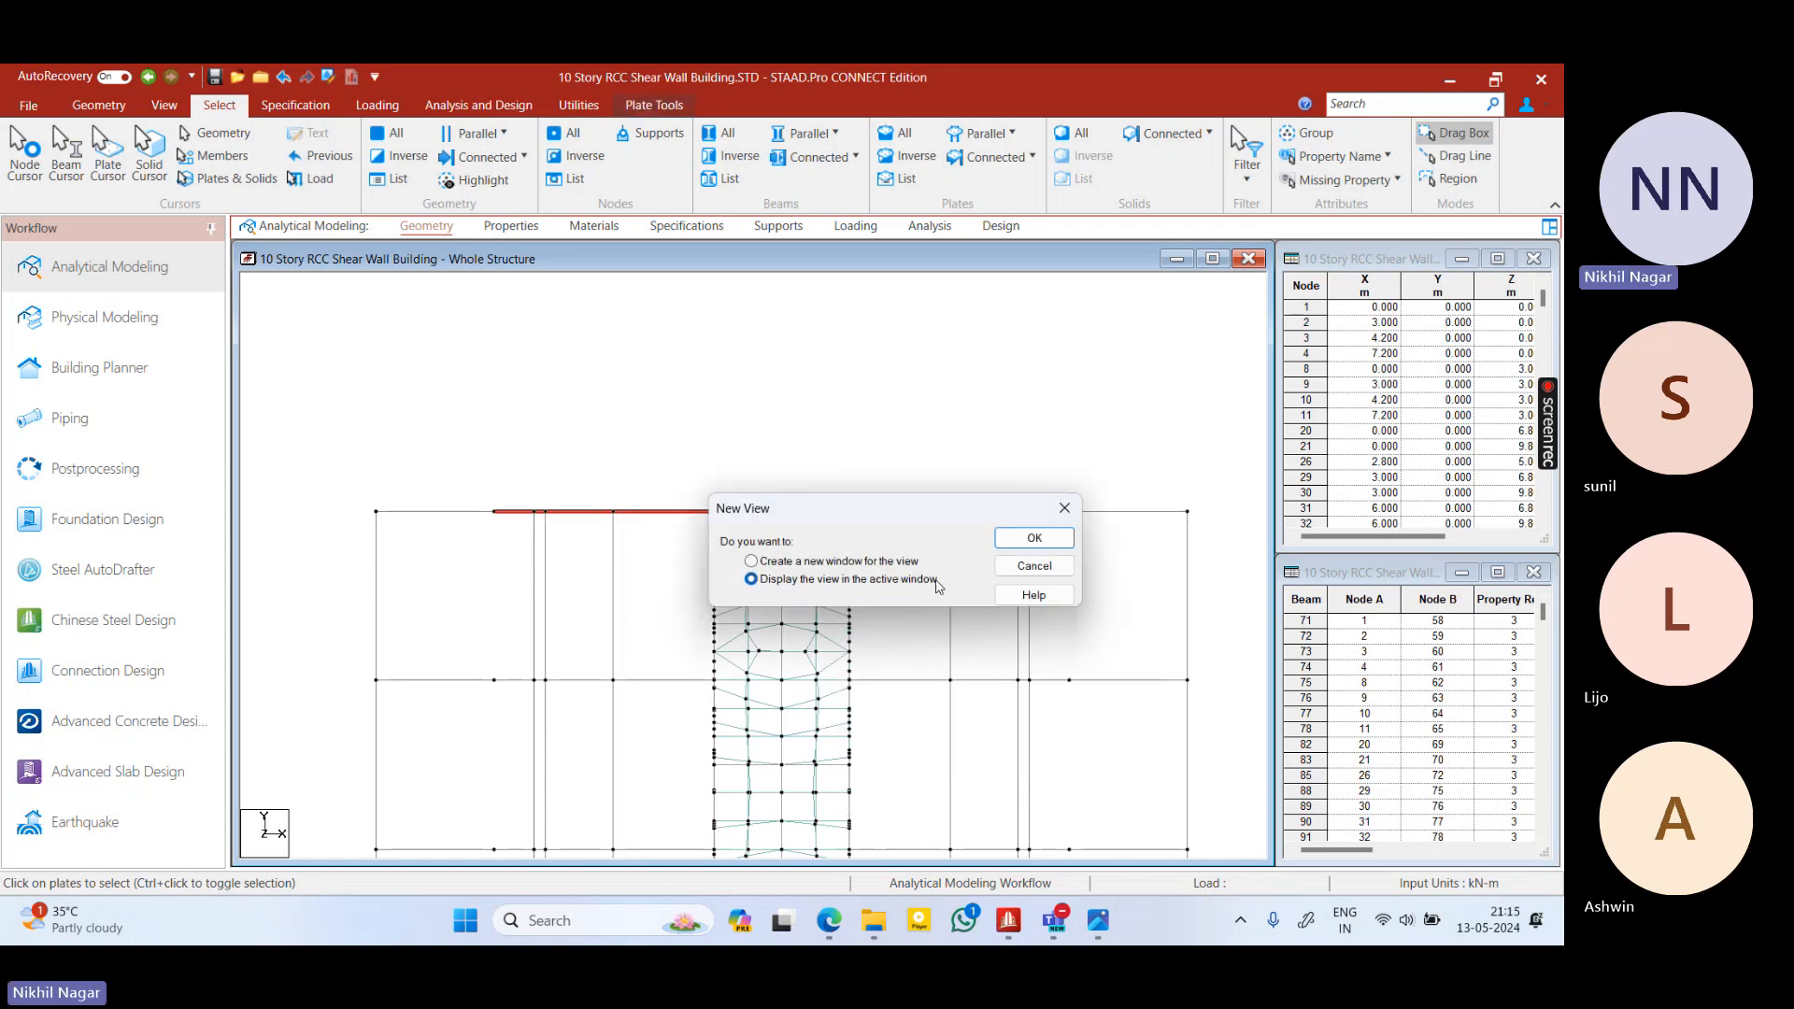
left_click(1035, 537)
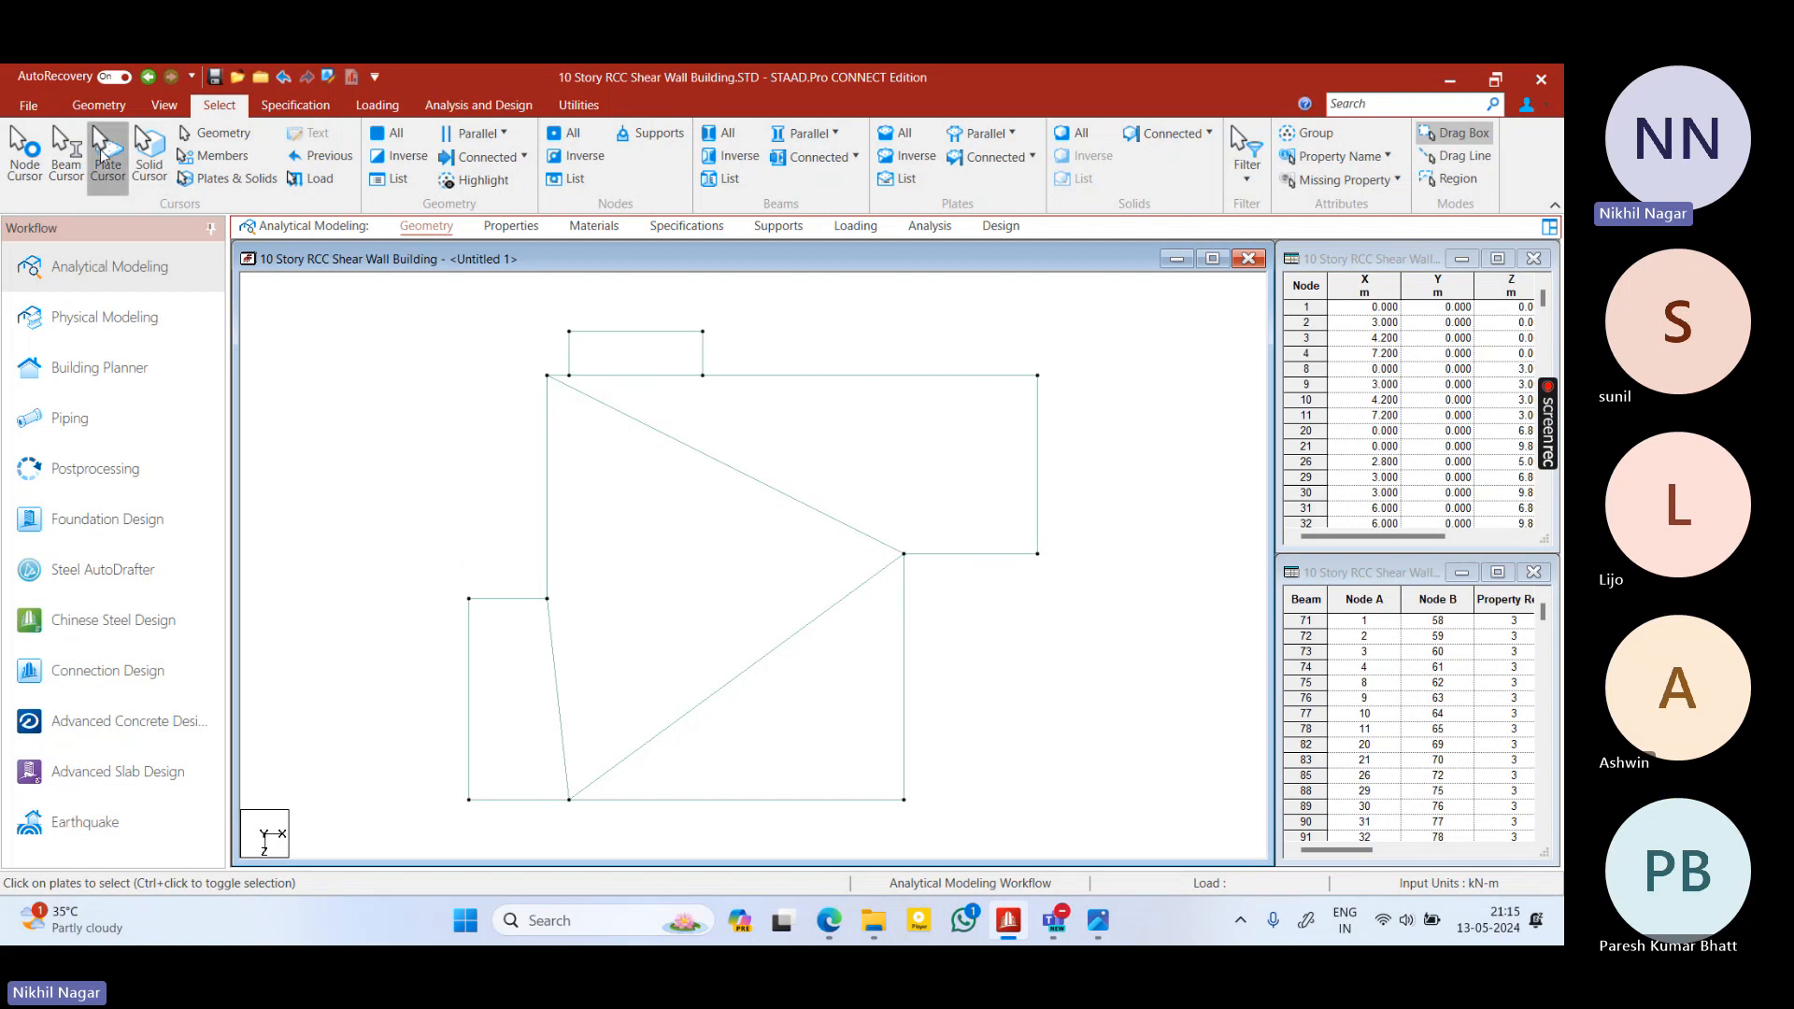
Mirror a copy of all the displayed slab plates about the Y-Z plane at X = 7.2 m, using node 466 as reference
key("ctrl+a")
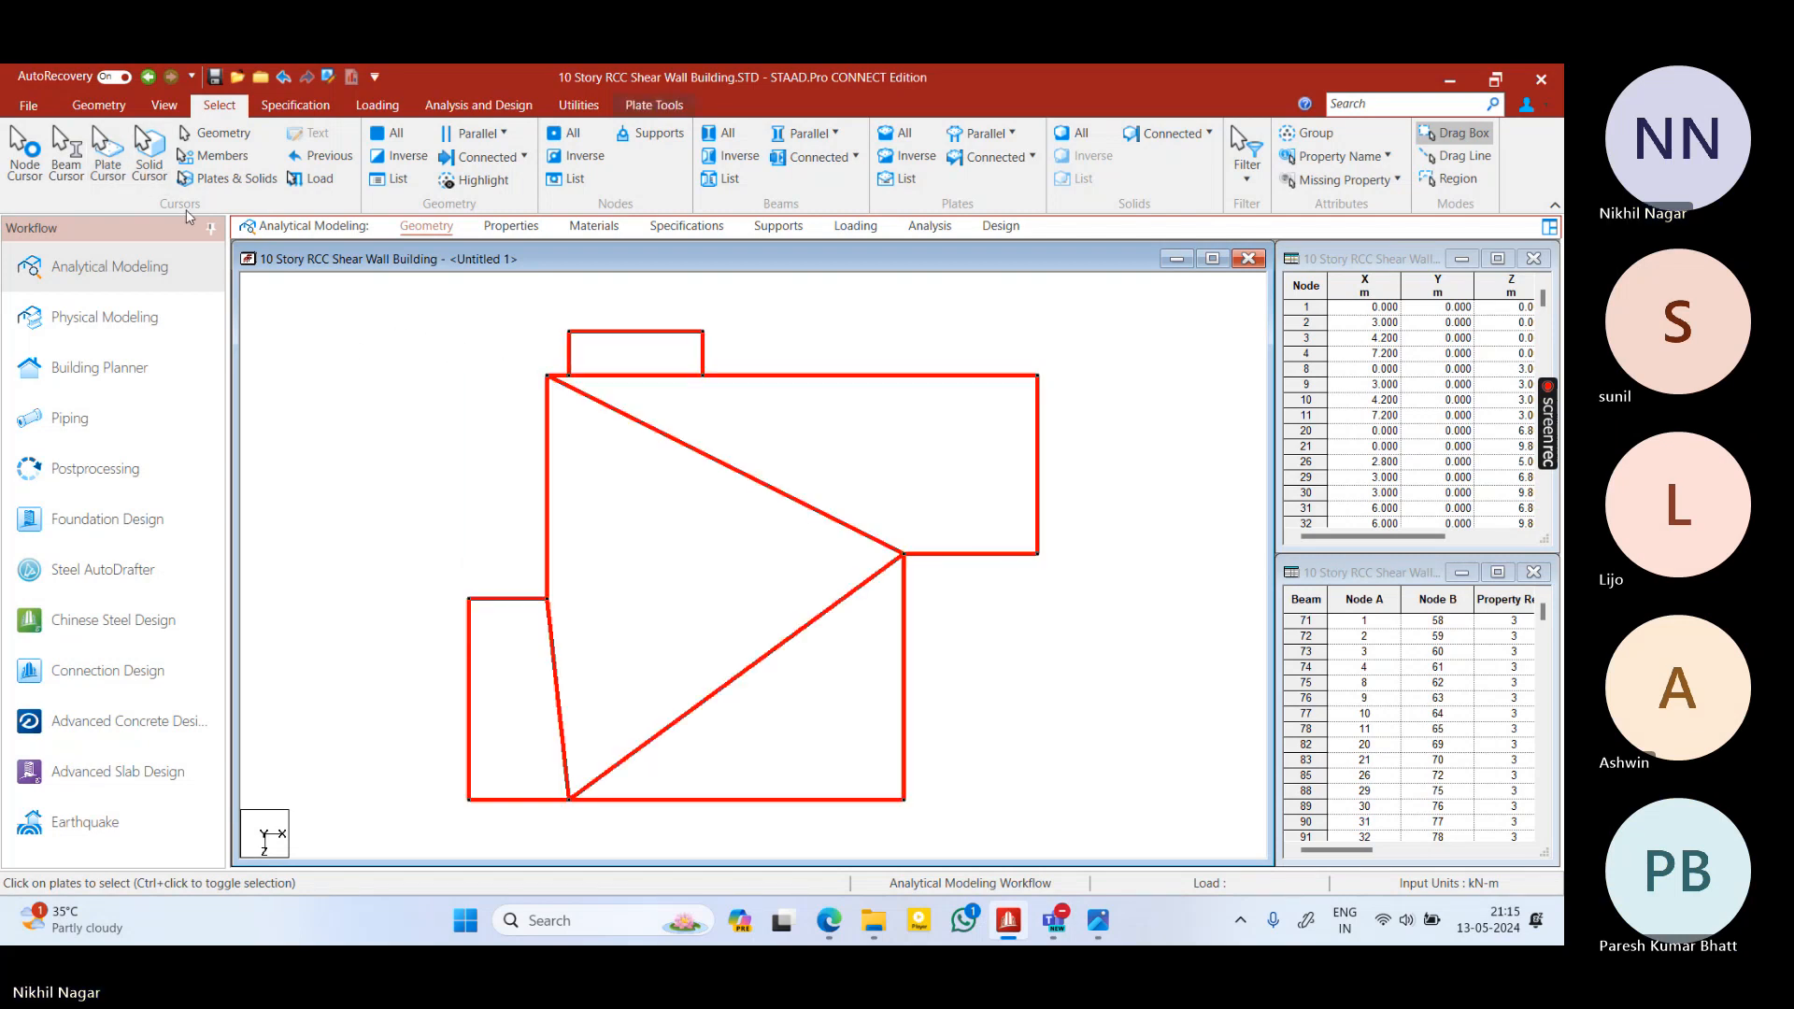
left_click(92, 105)
left_click(210, 134)
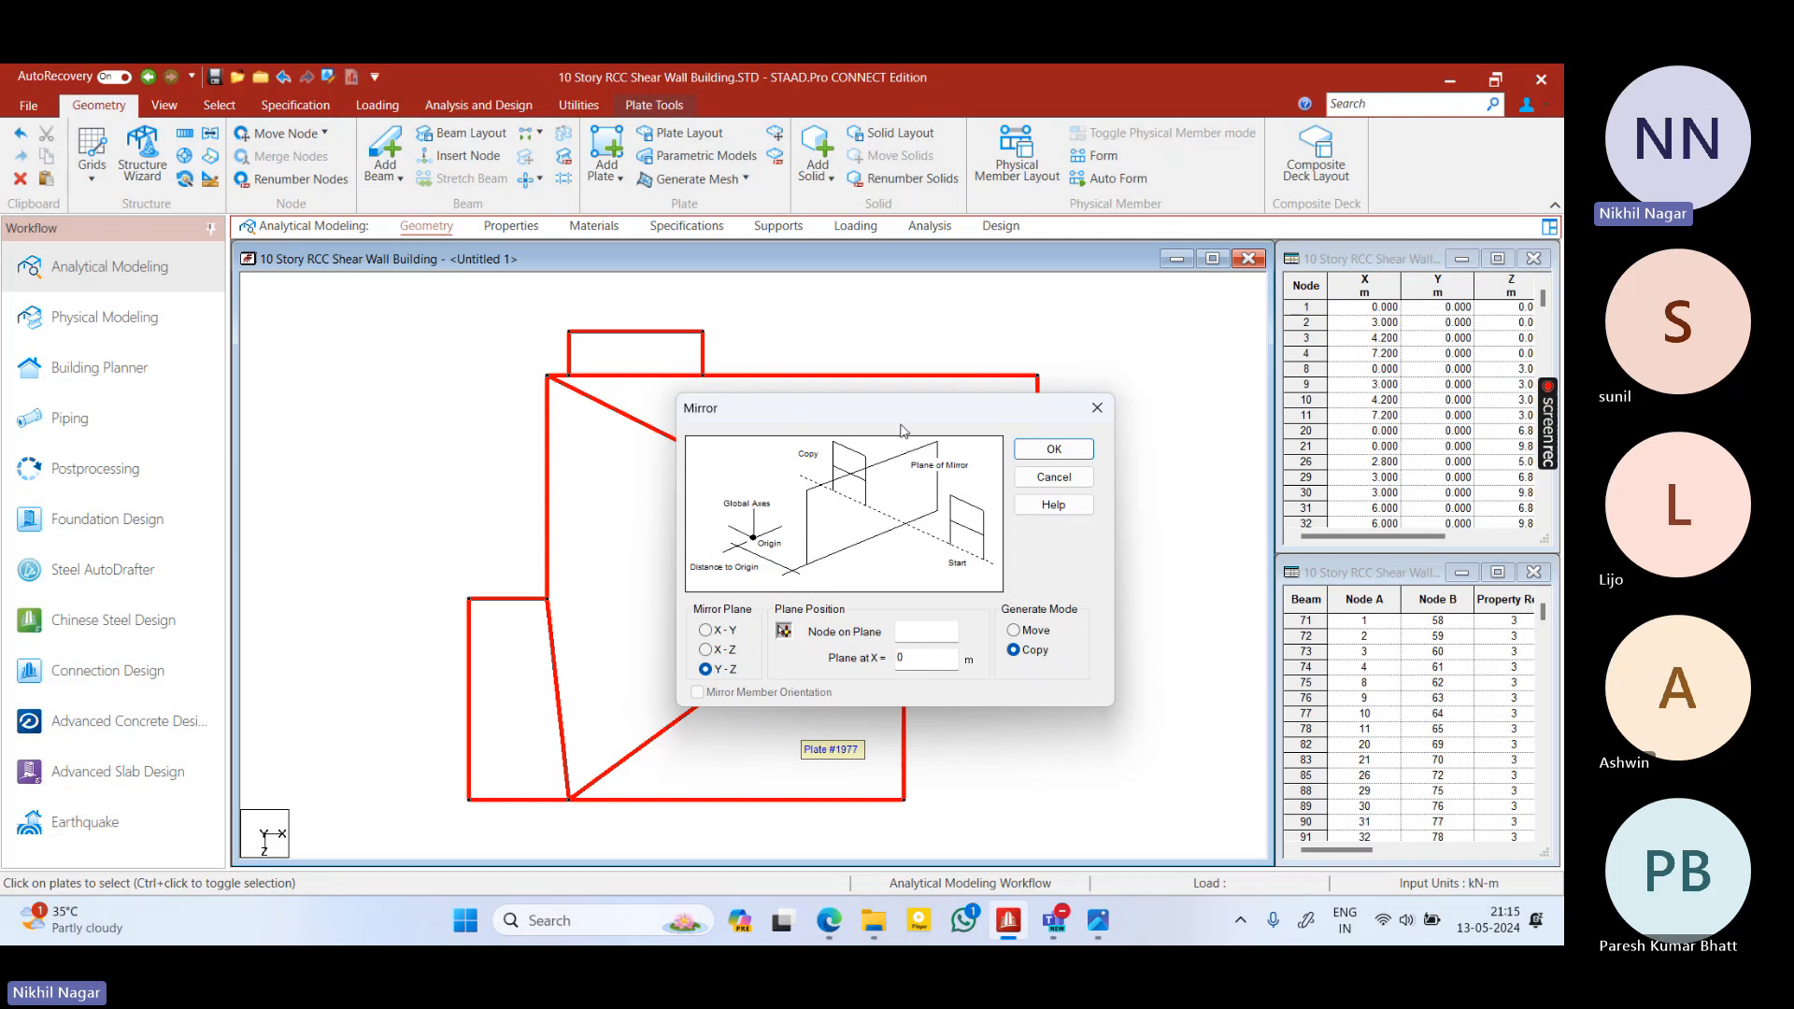
left_click_drag(903, 430, 583, 440)
left_click(464, 641)
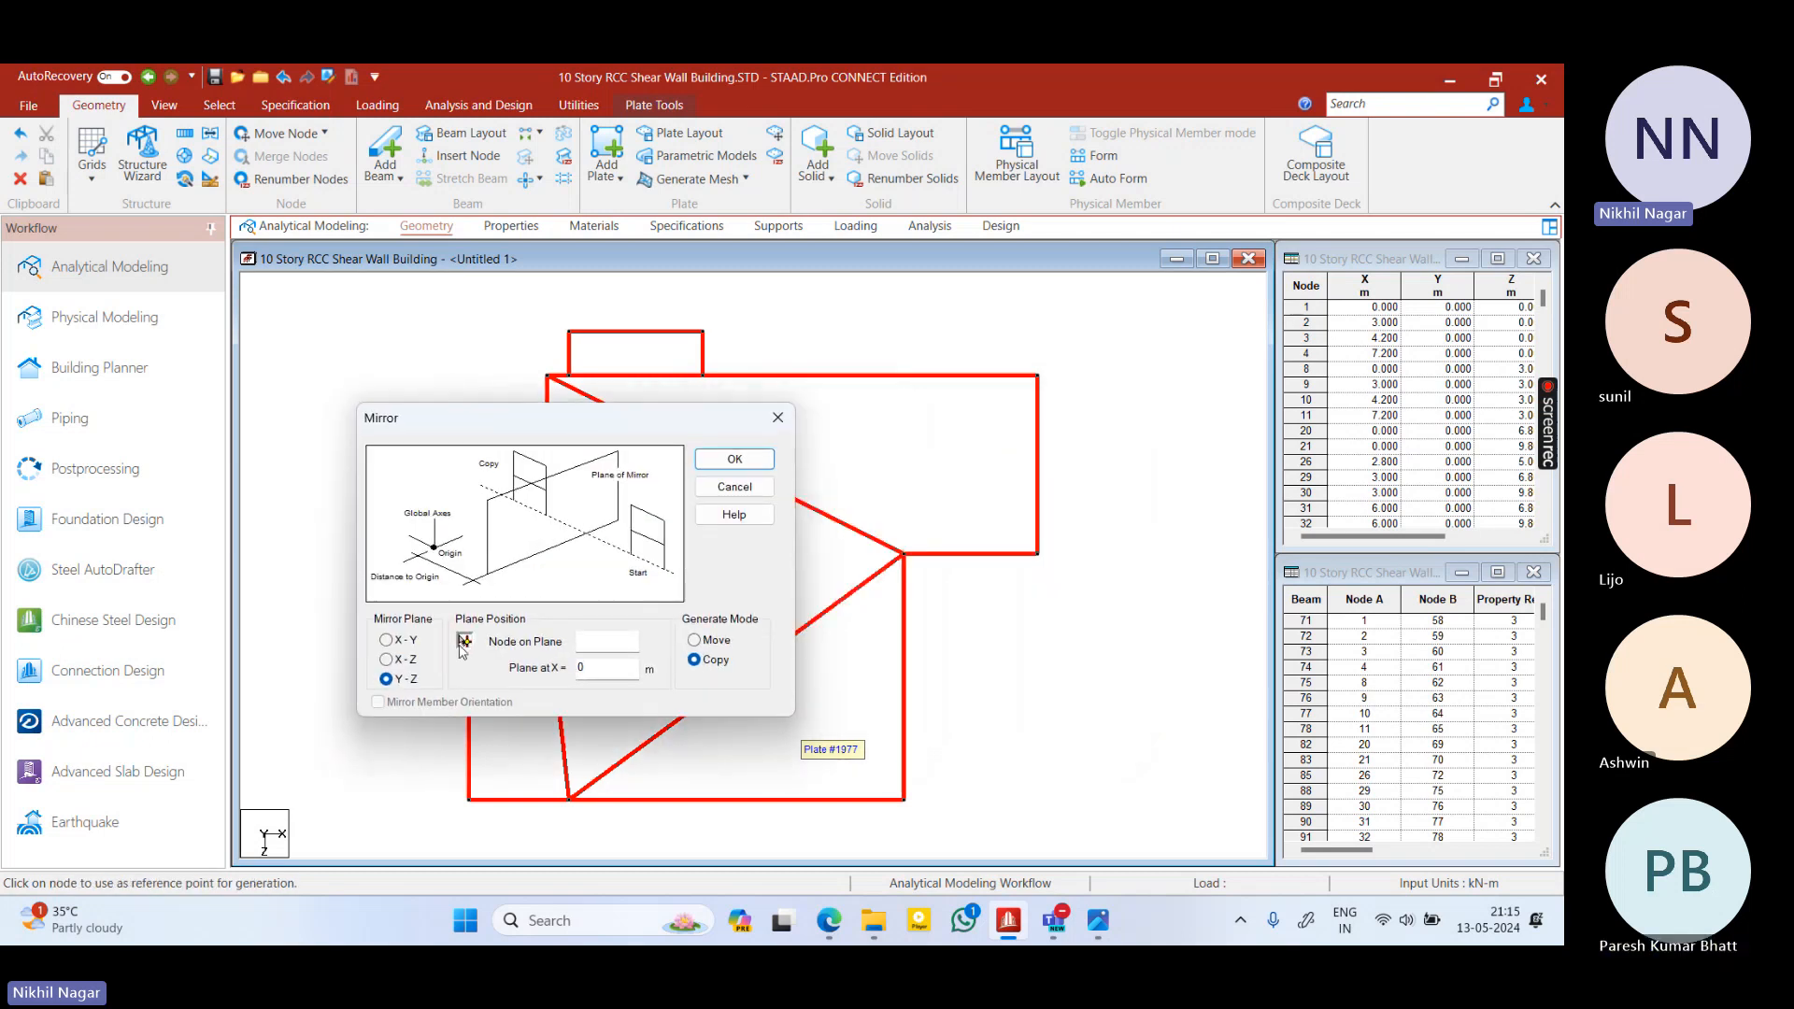
left_click(1038, 555)
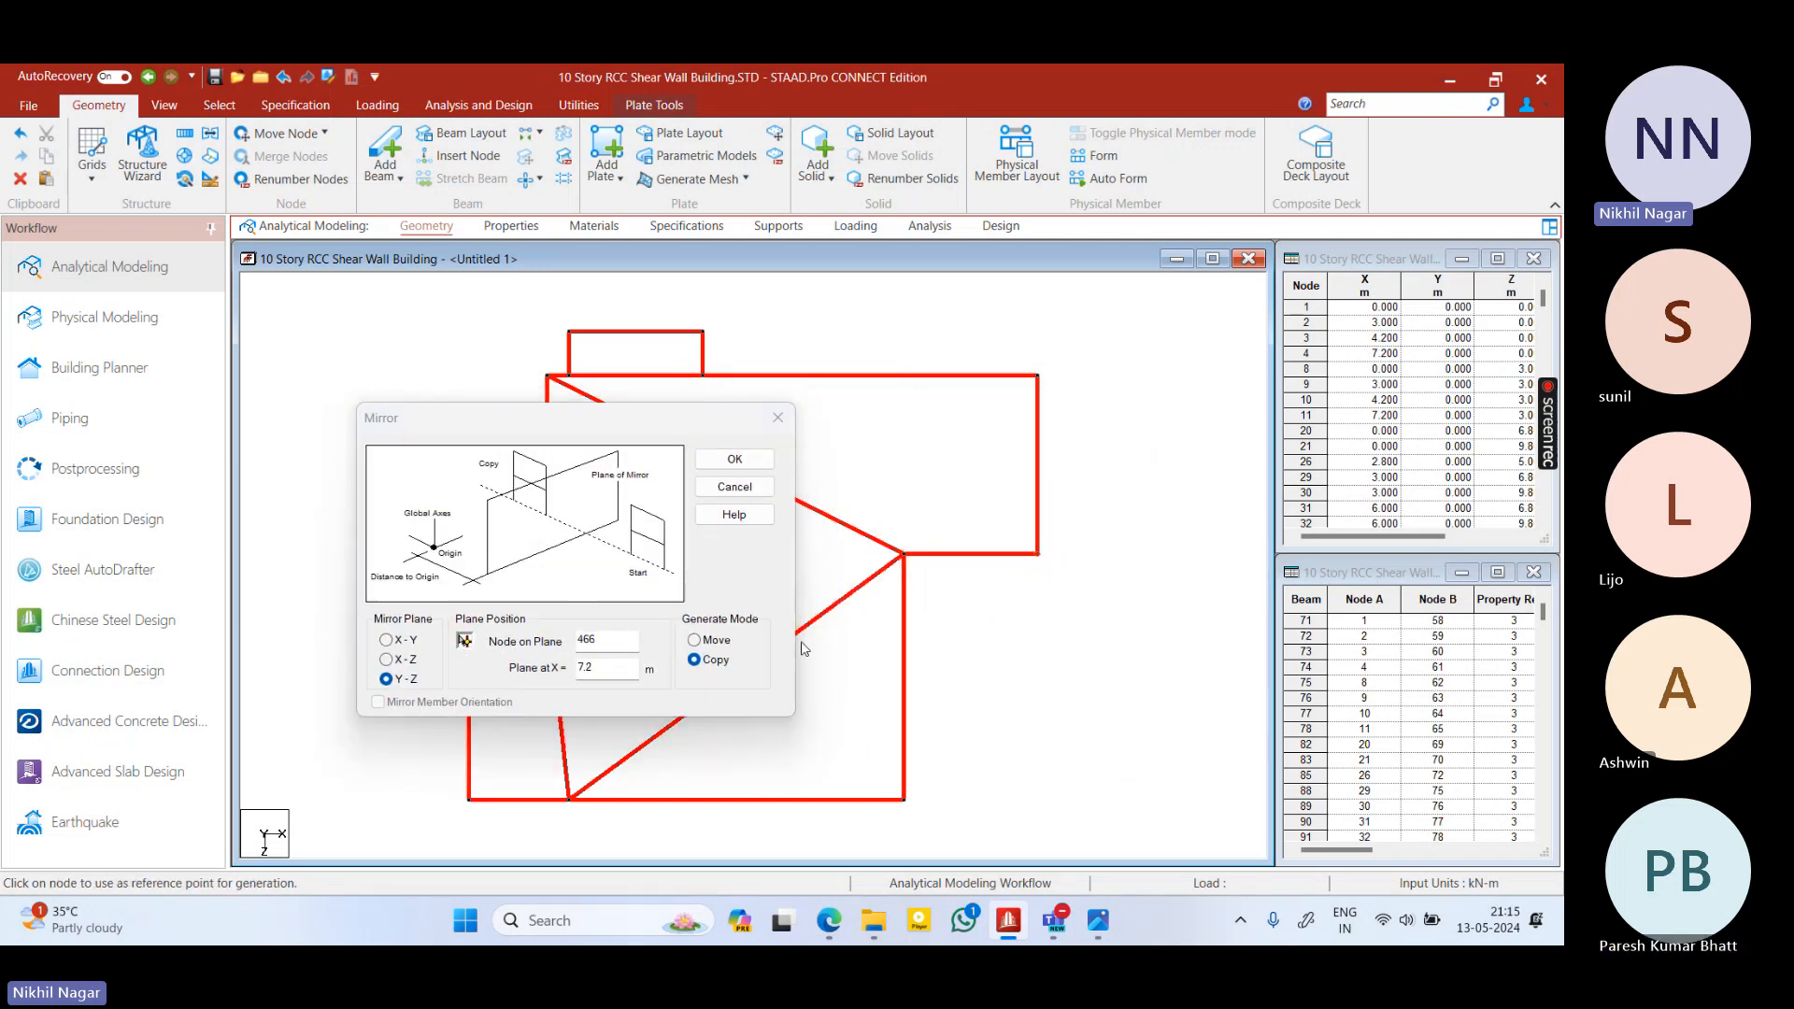
left_click(734, 459)
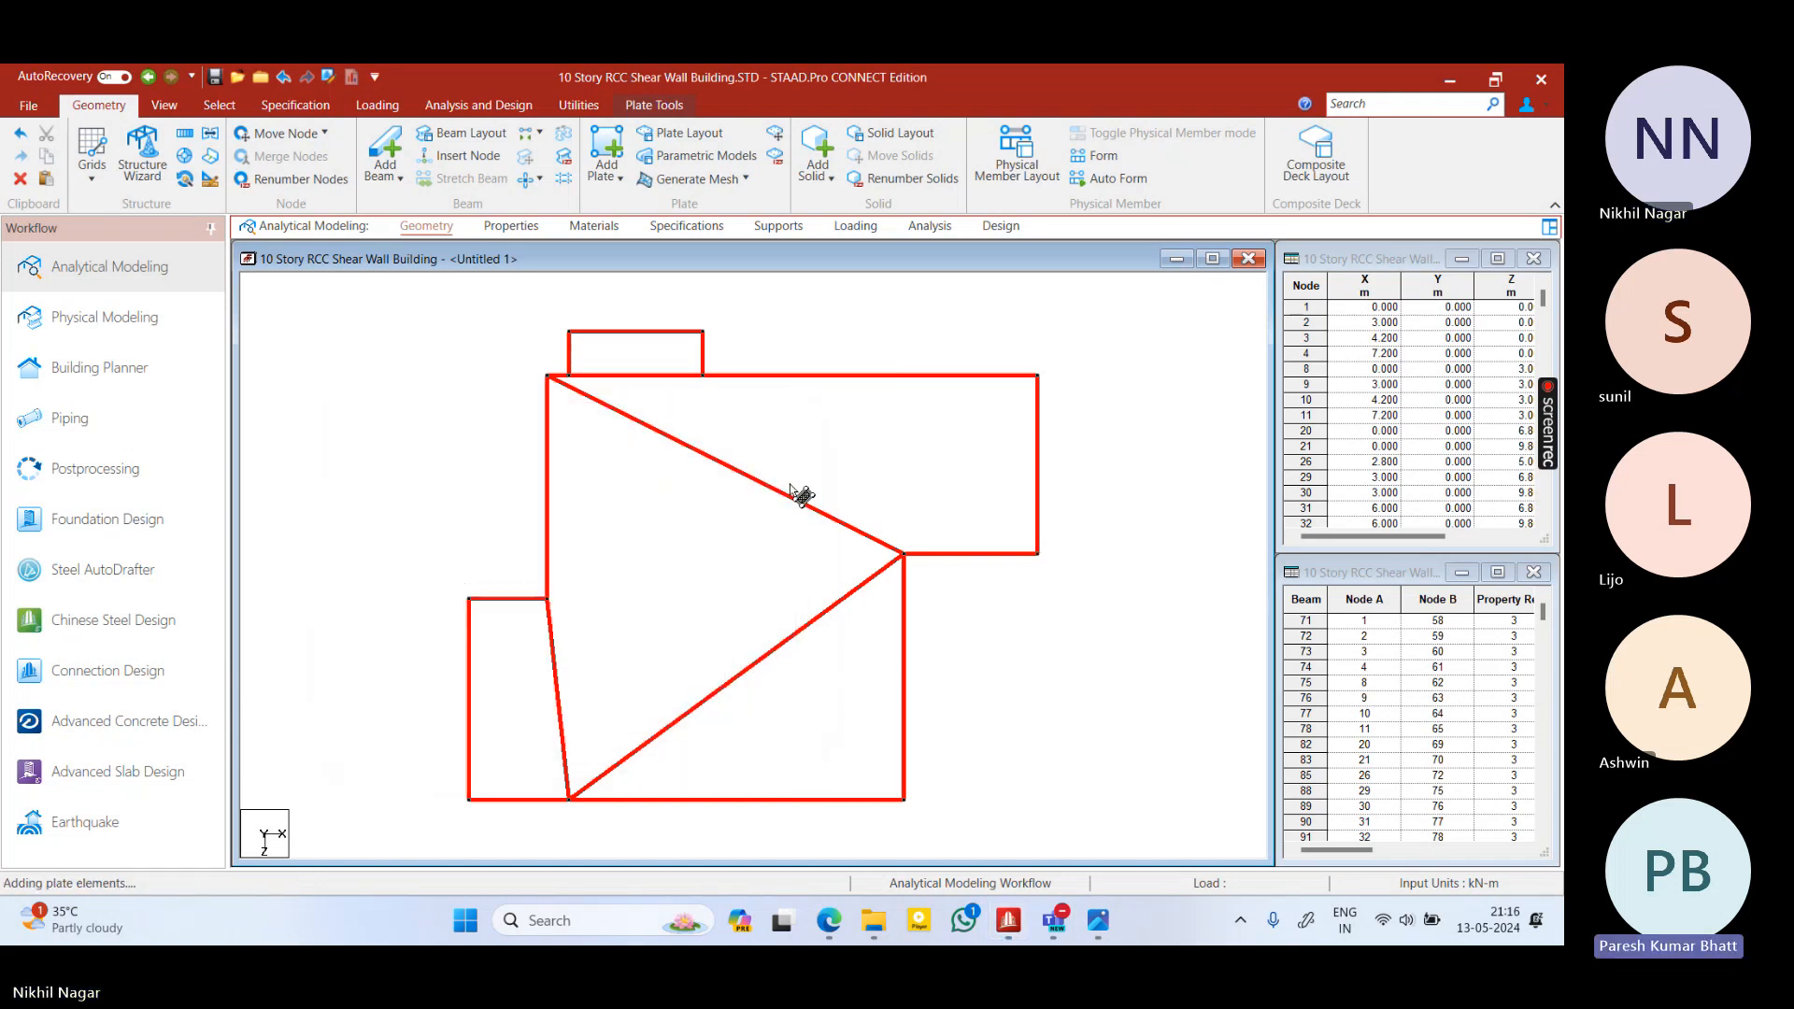
Clear the plate selection and display the whole structure again
left_click(882, 589)
right_click(834, 590)
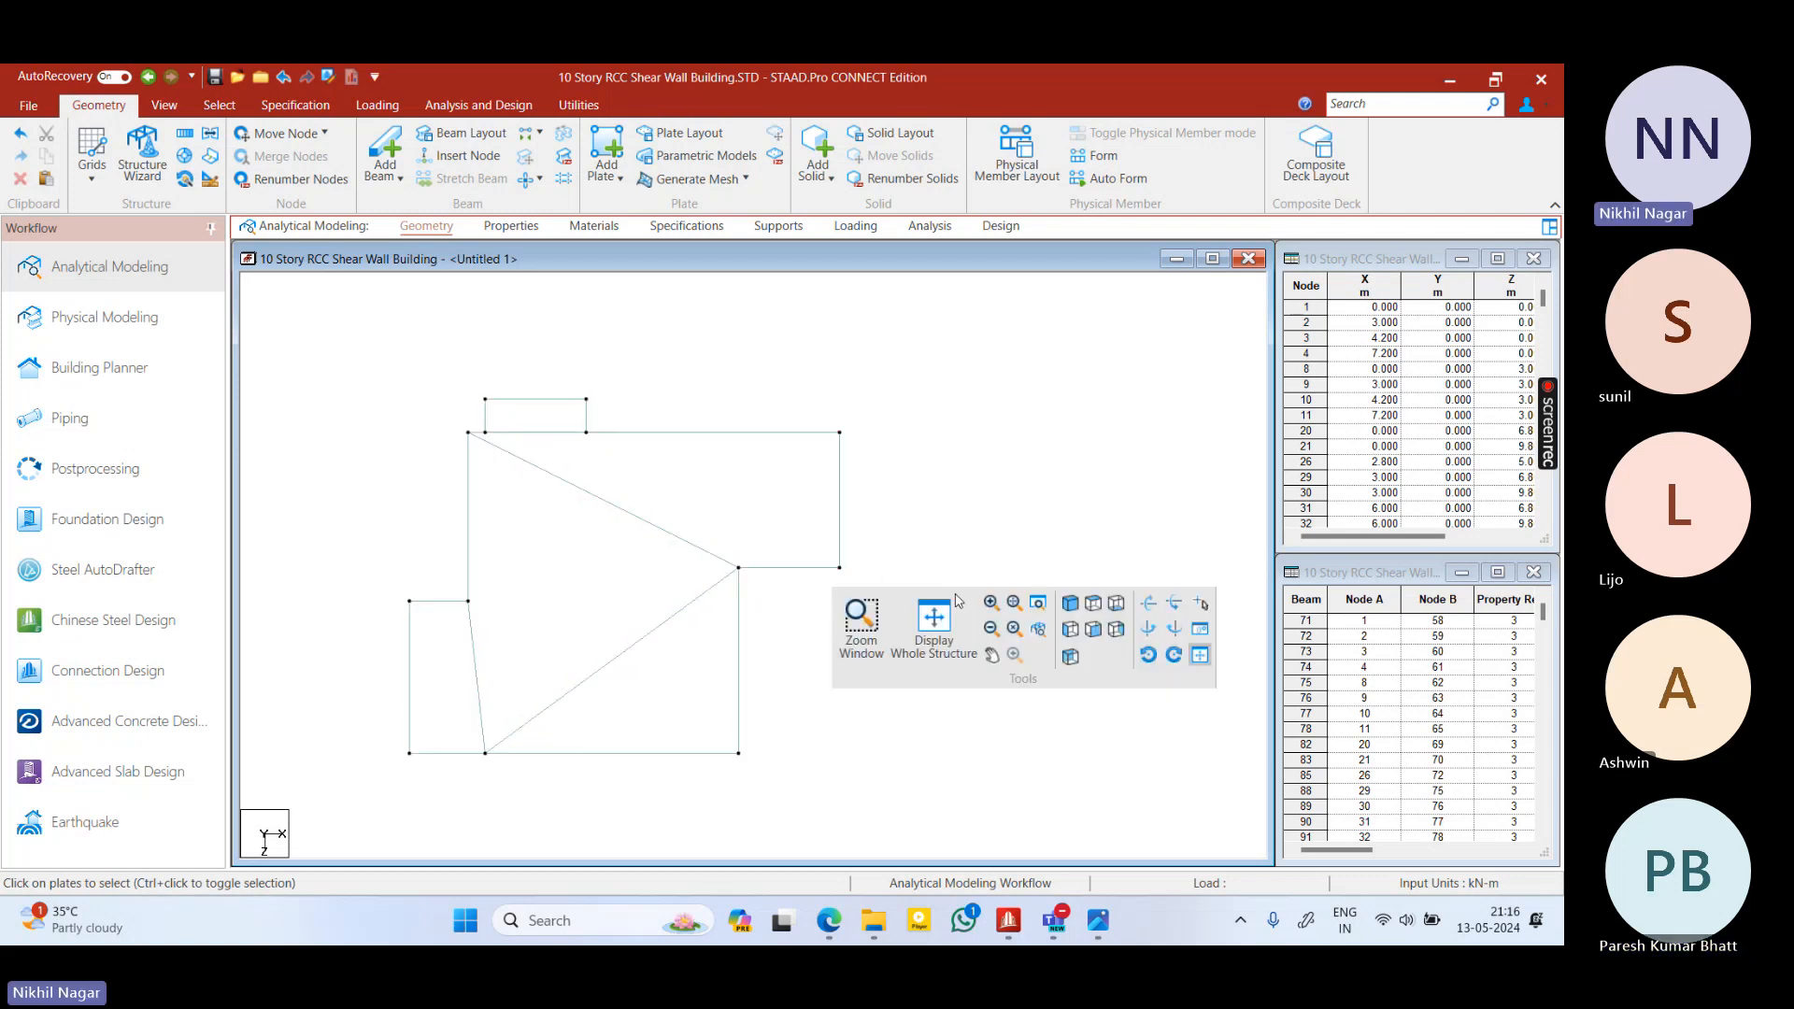
left_click(934, 621)
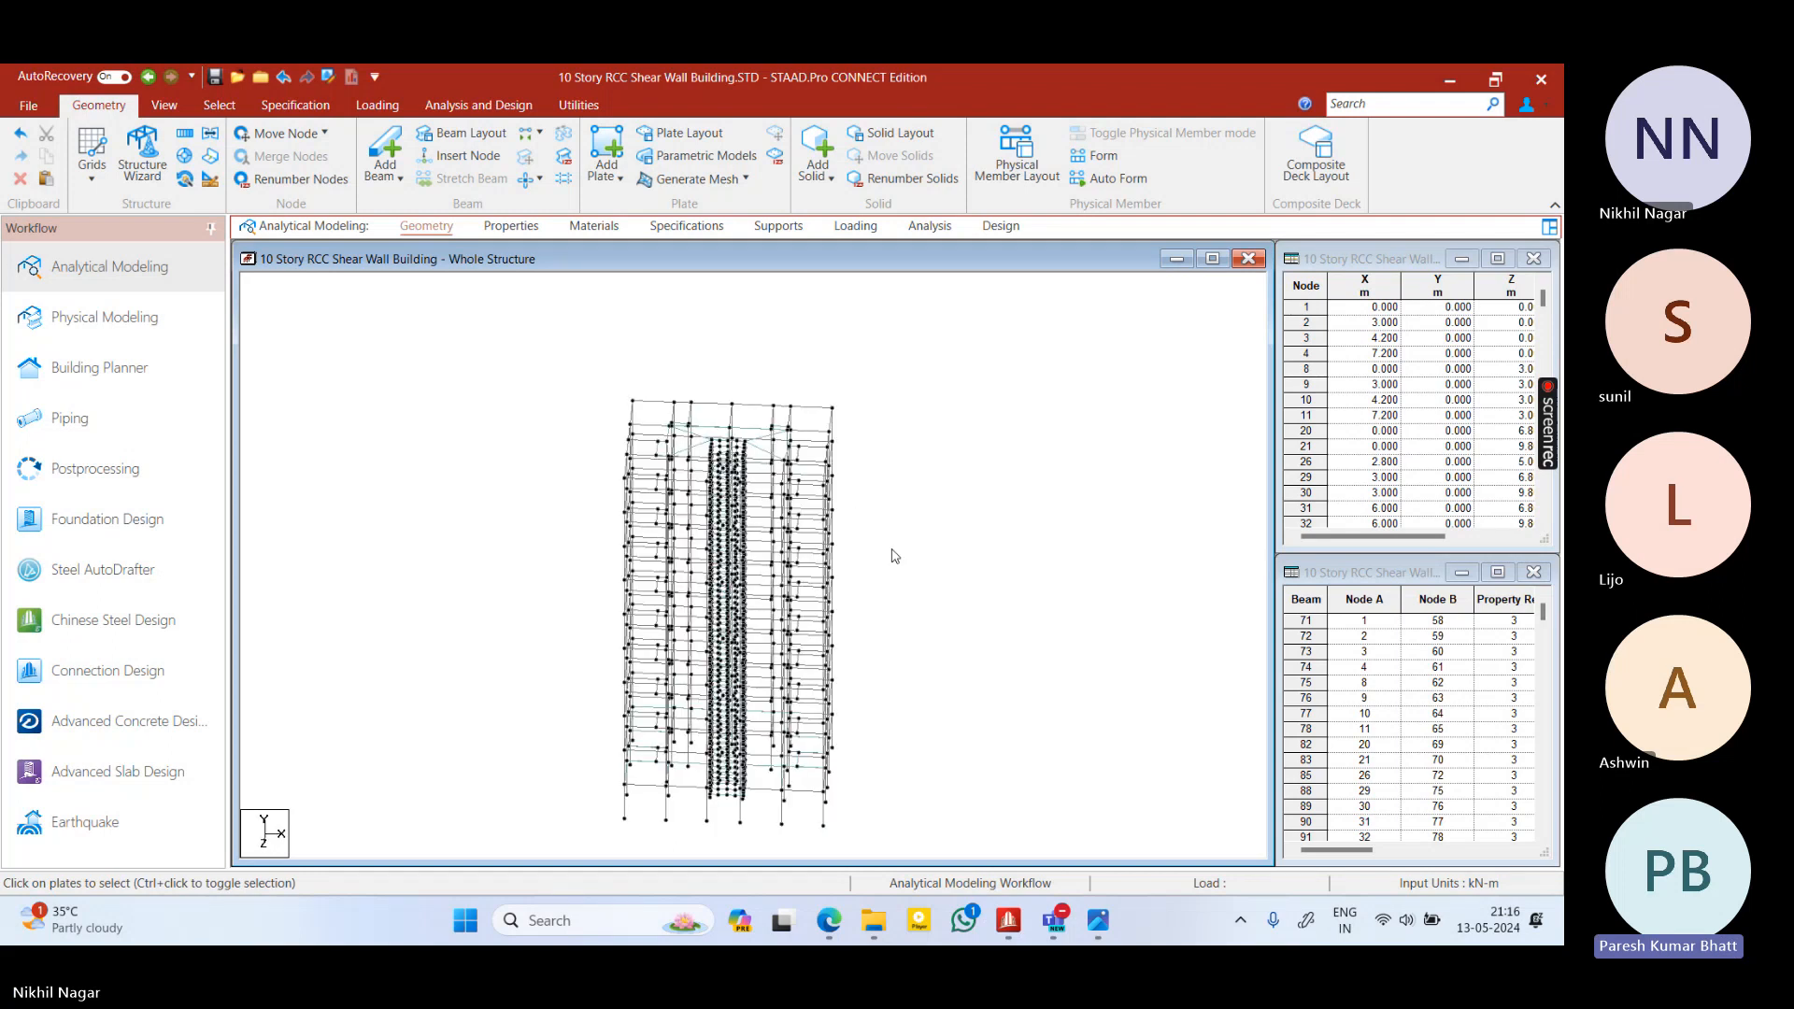
scroll(897, 558, "down", 1)
scroll(949, 687, "up", 3)
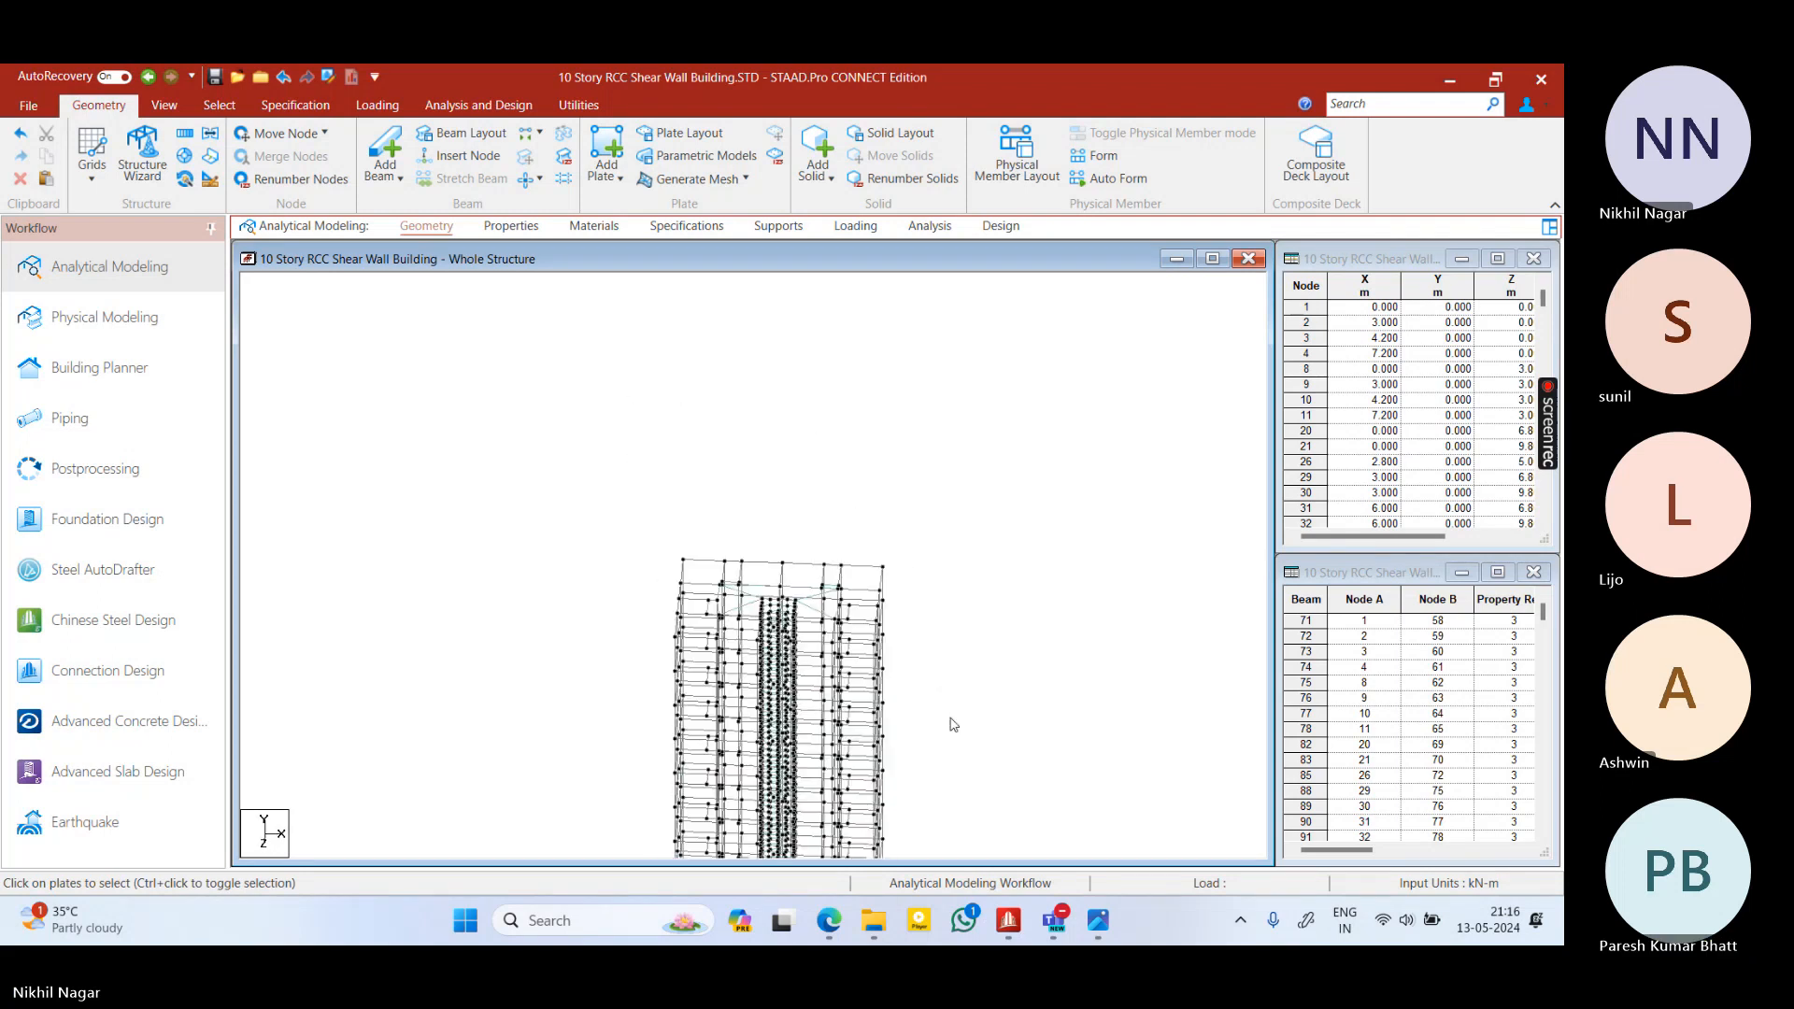
scroll(969, 708, "up", 2)
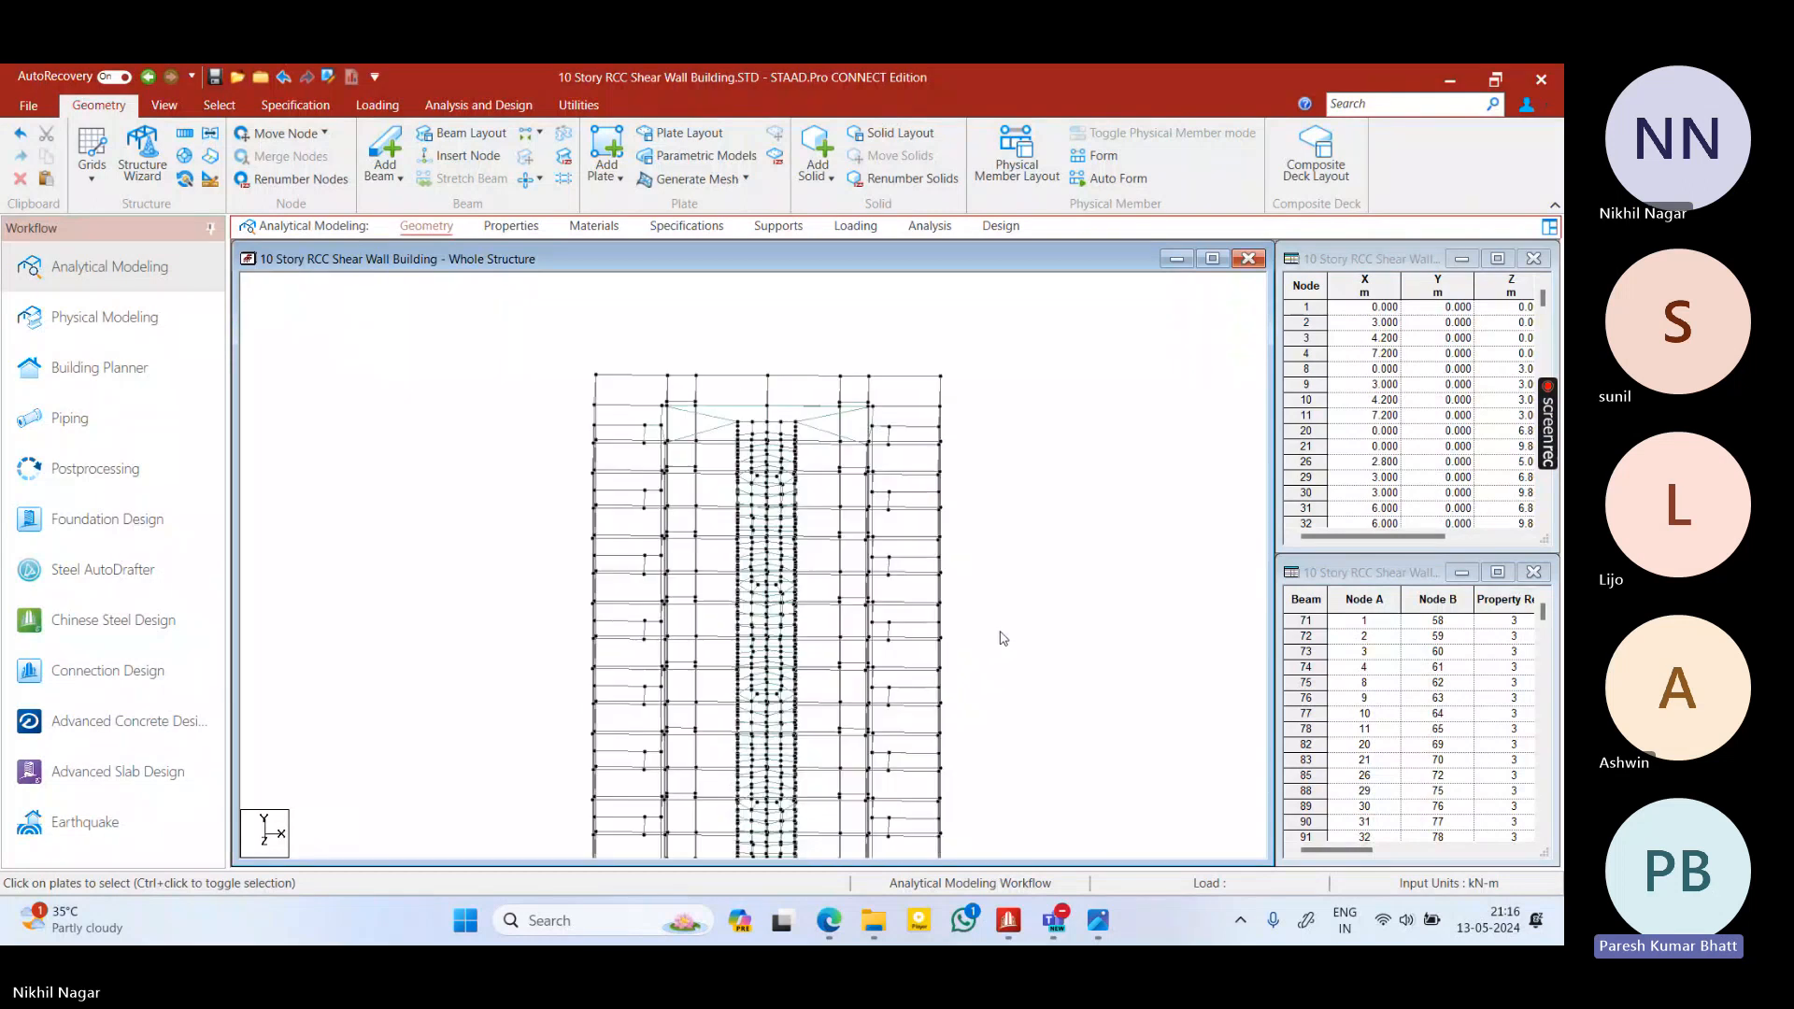
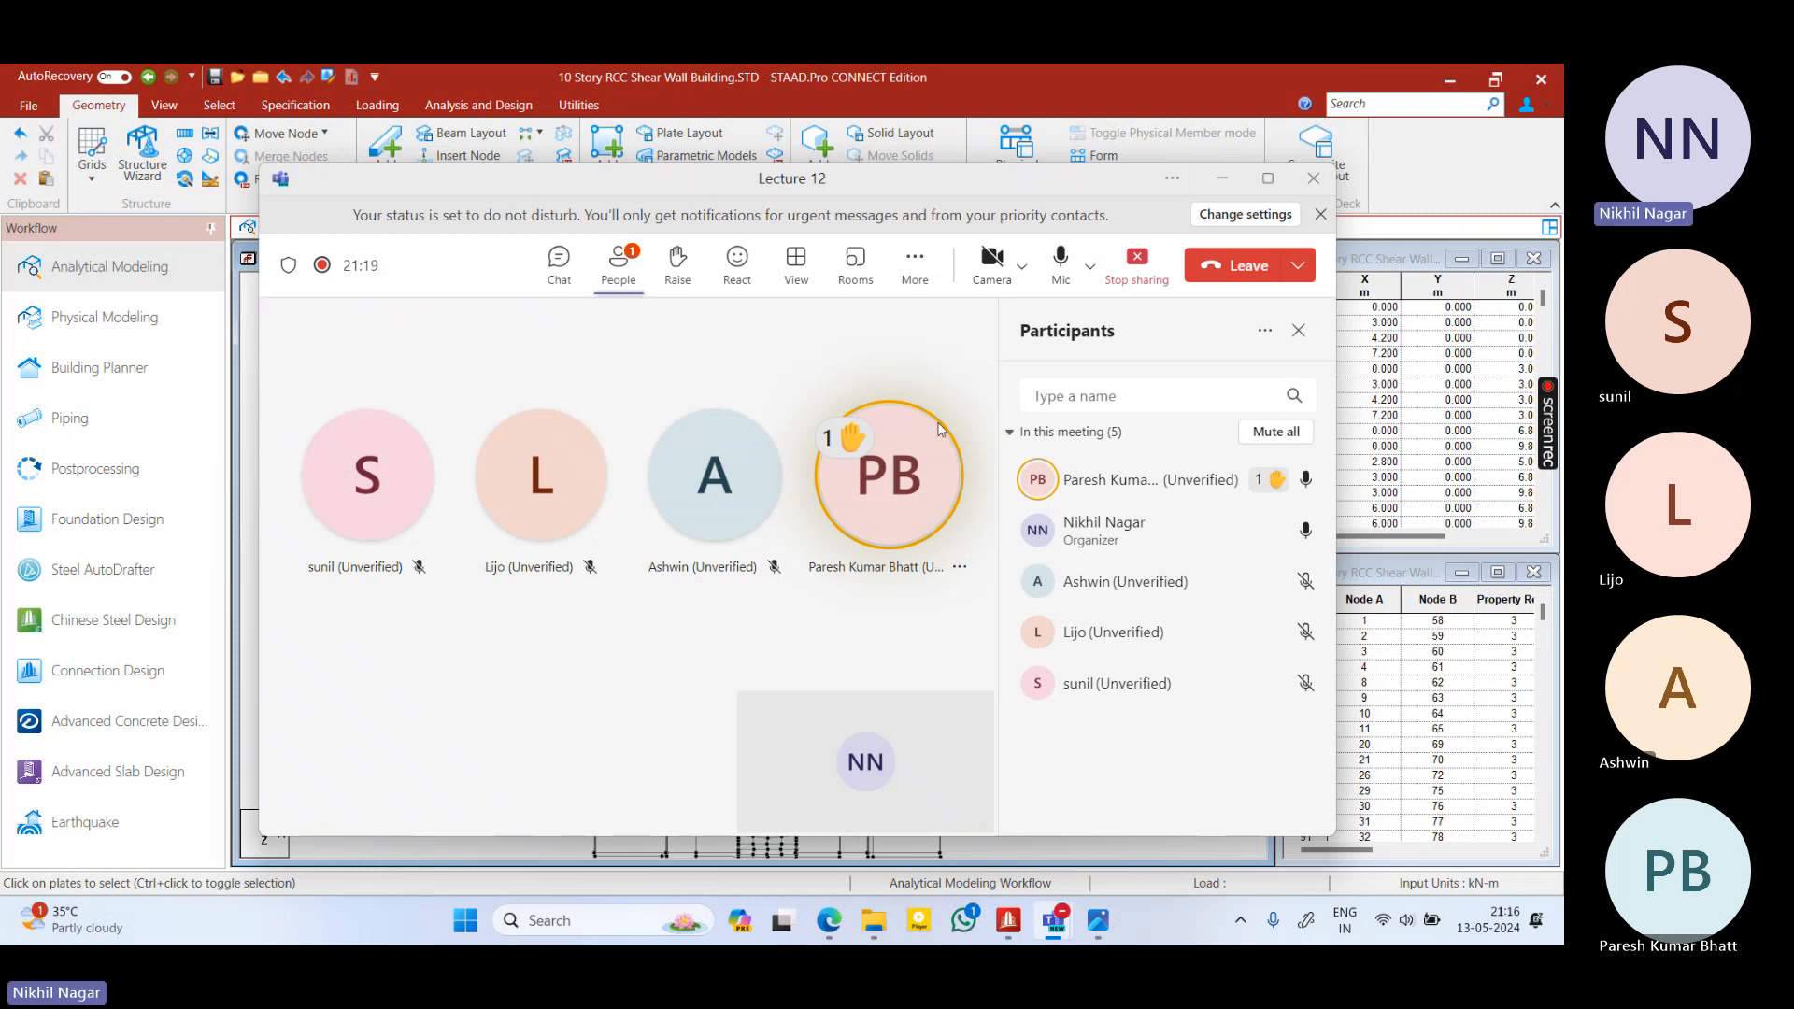
Close the participant's contact card and minimise the meeting window to return to the structural model
left_click(935, 472)
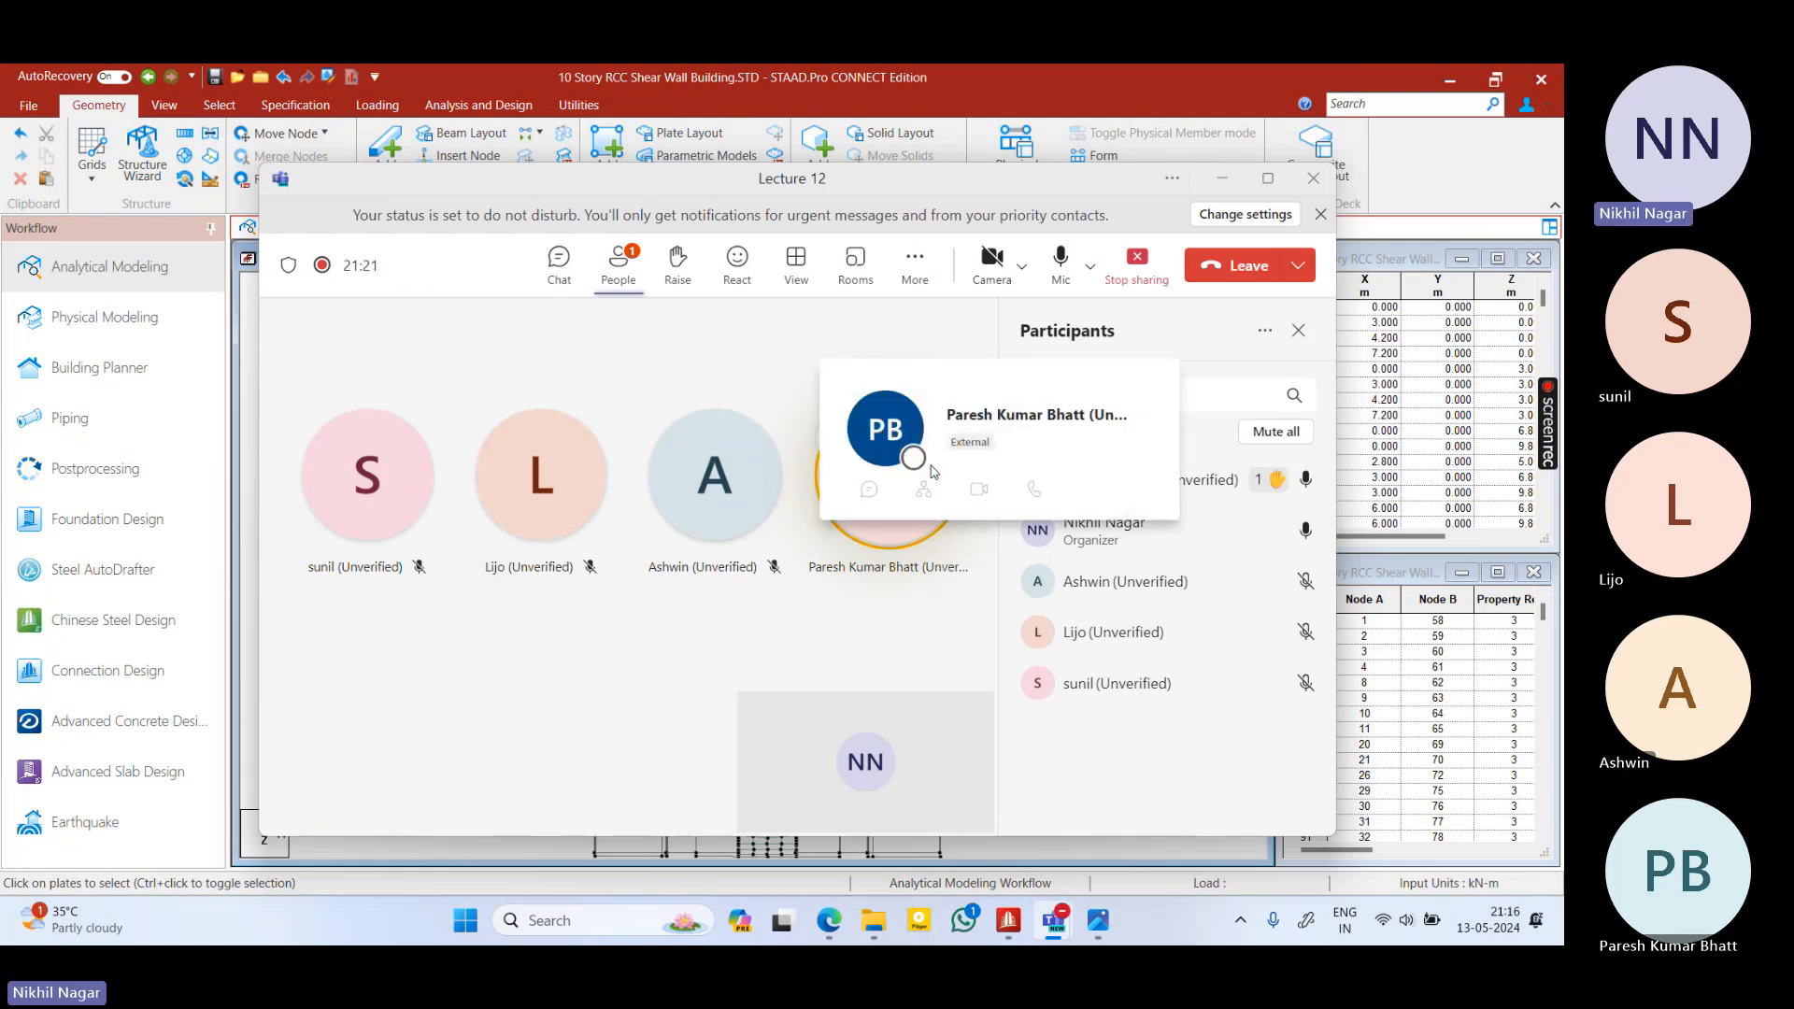
left_click(776, 392)
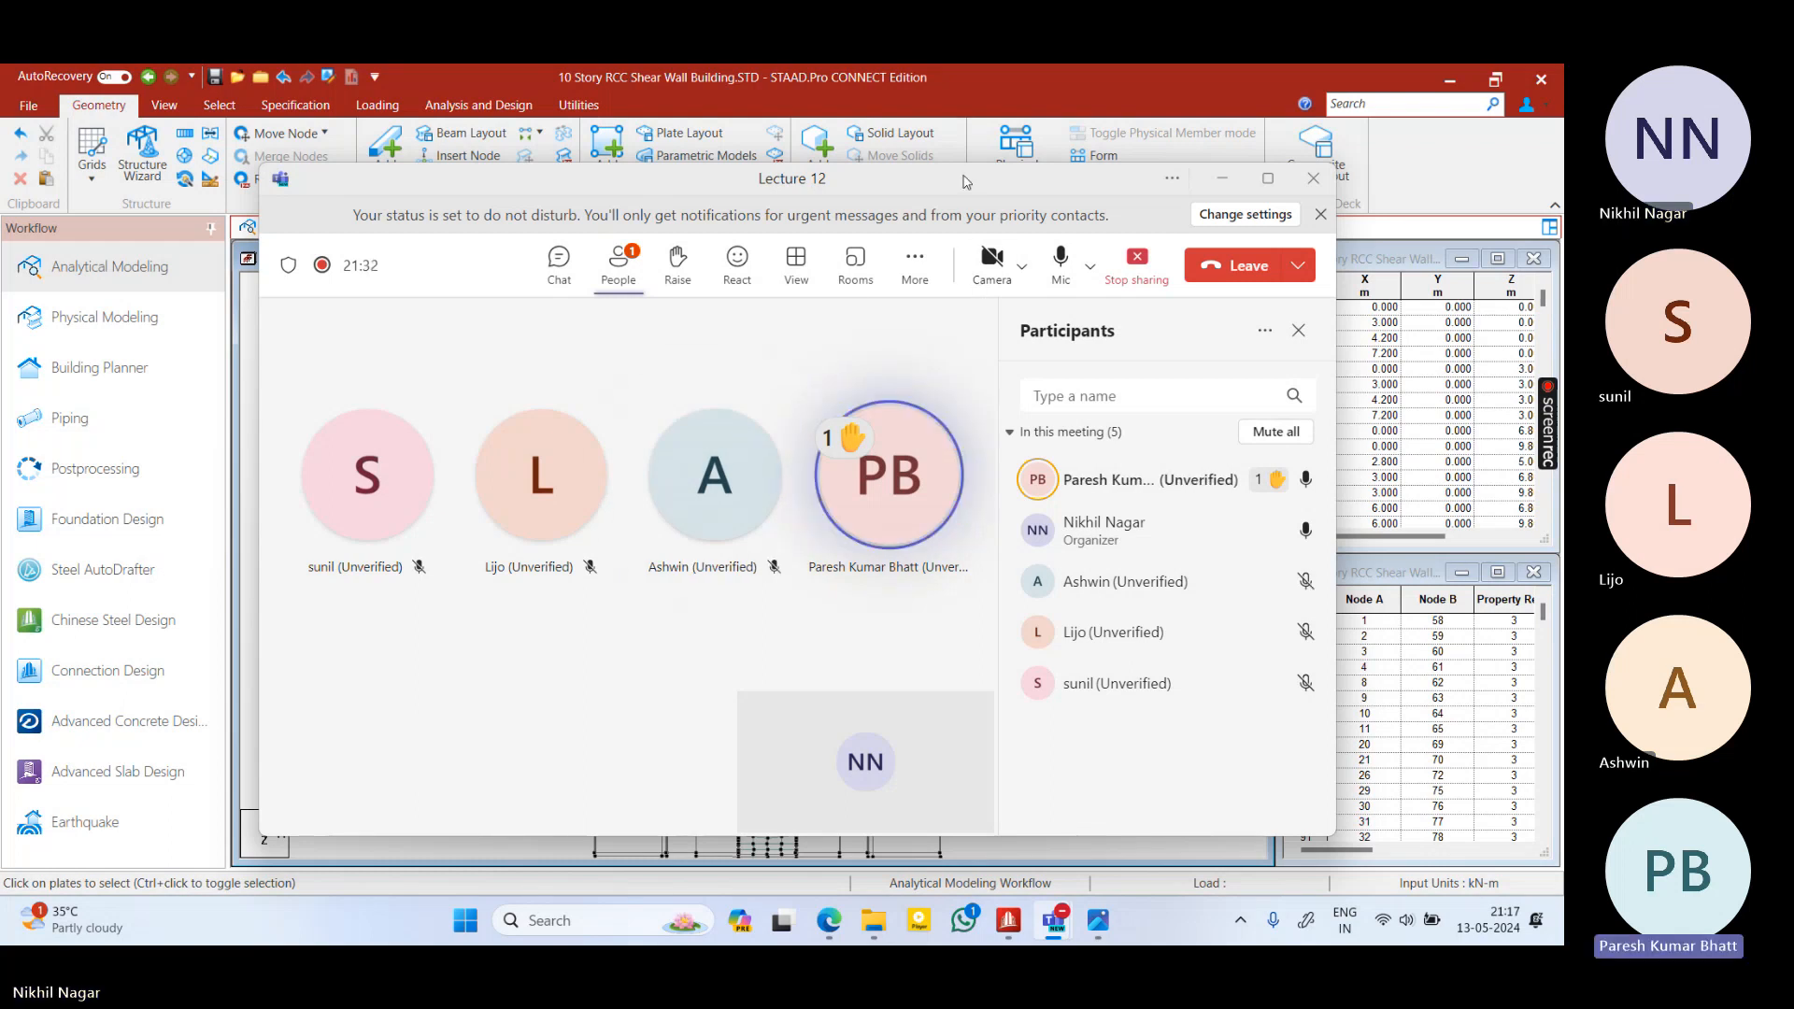
left_click_drag(967, 182, 1002, 211)
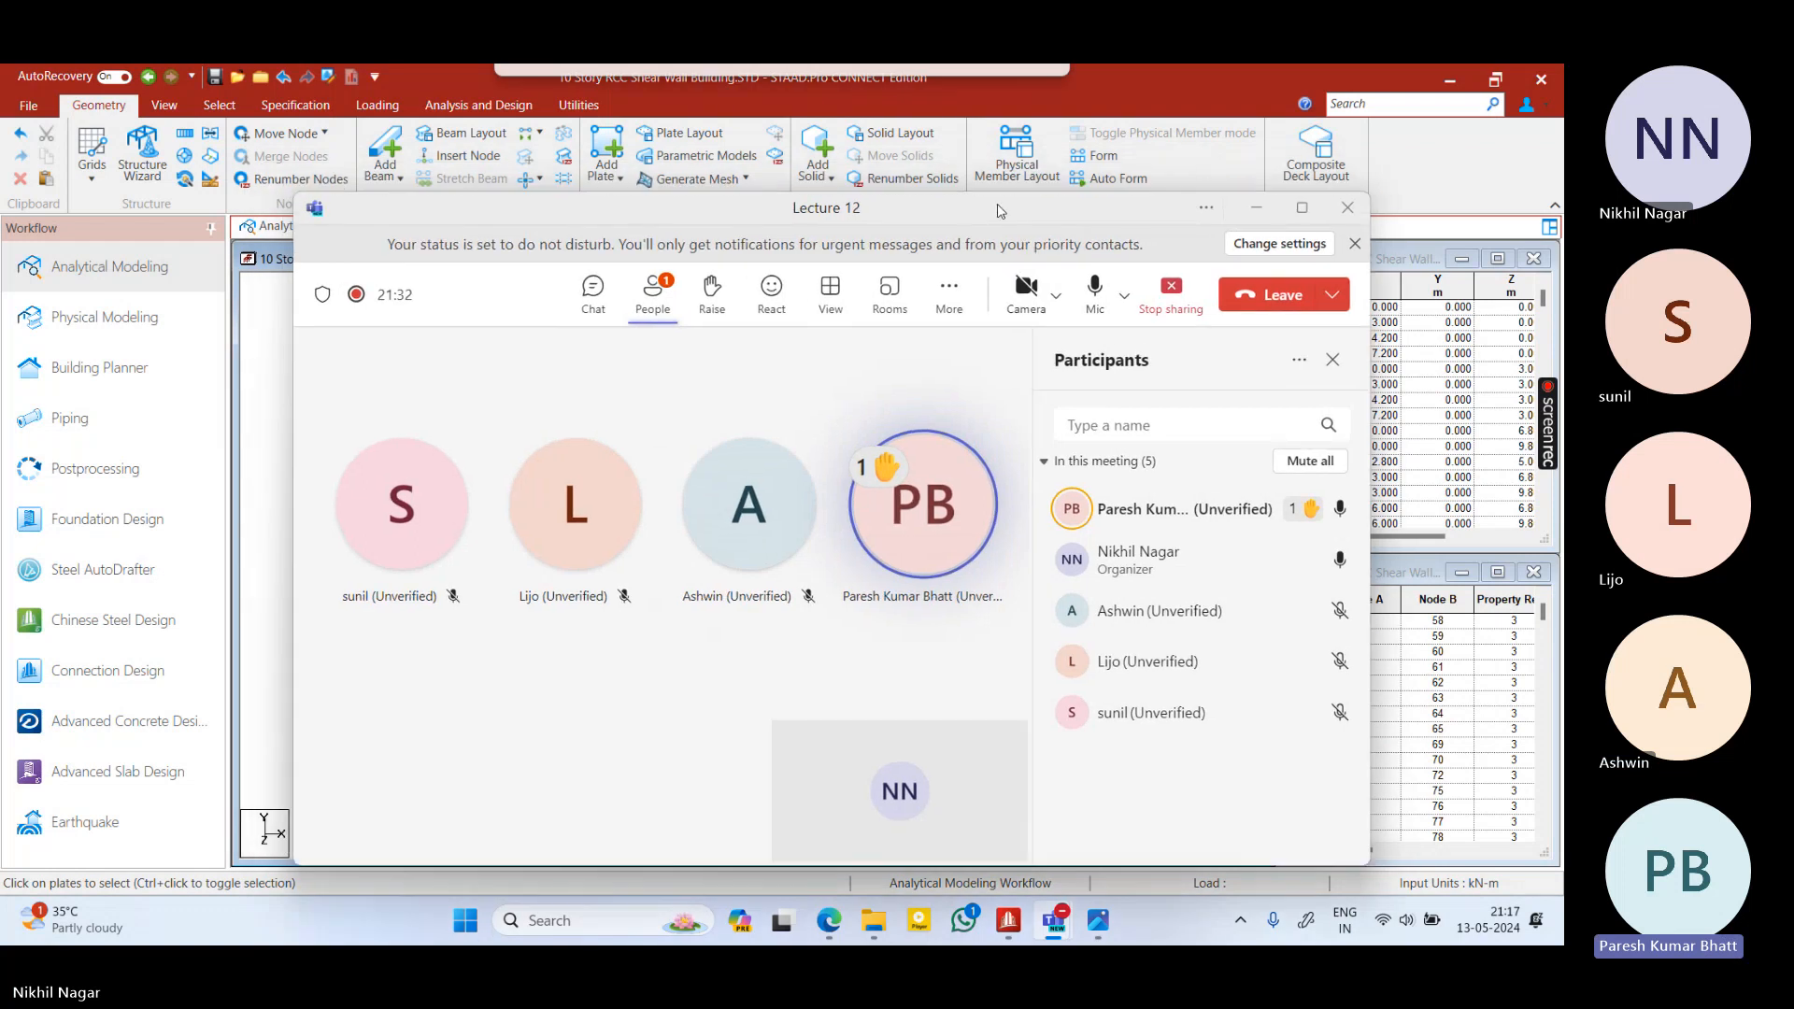
left_click(1252, 210)
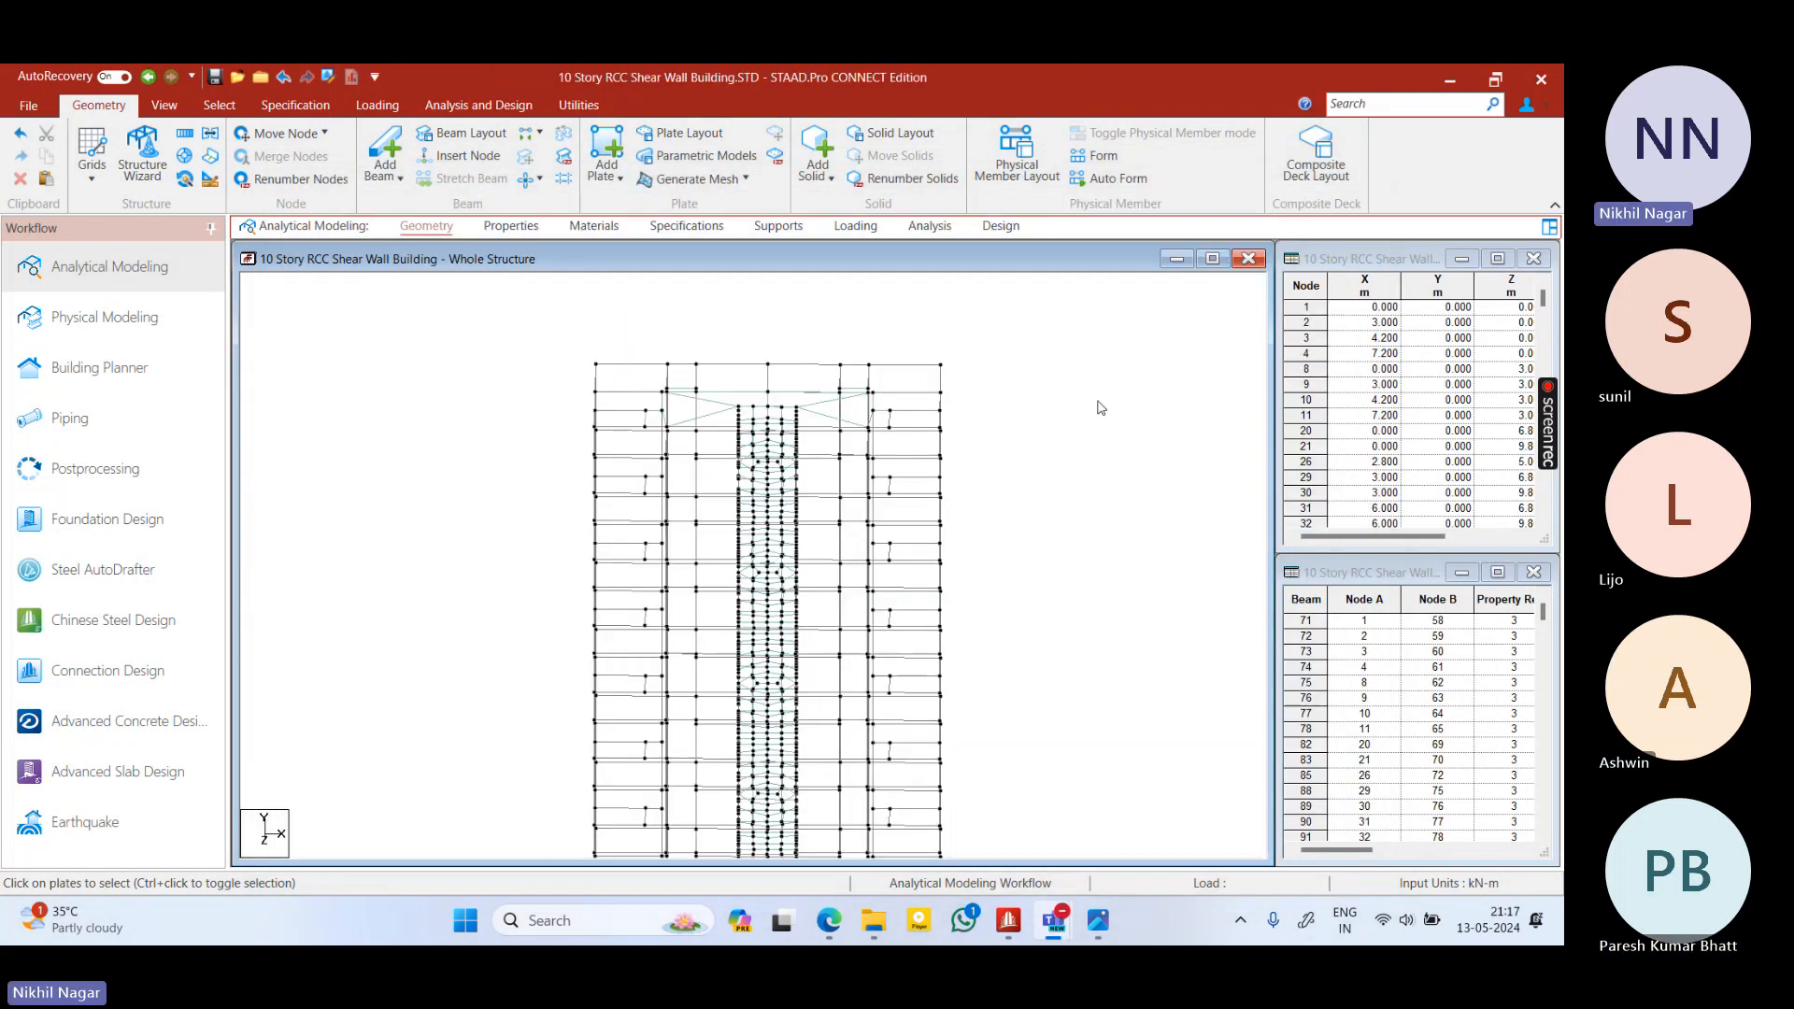
right_click(1001, 540)
left_click(975, 413)
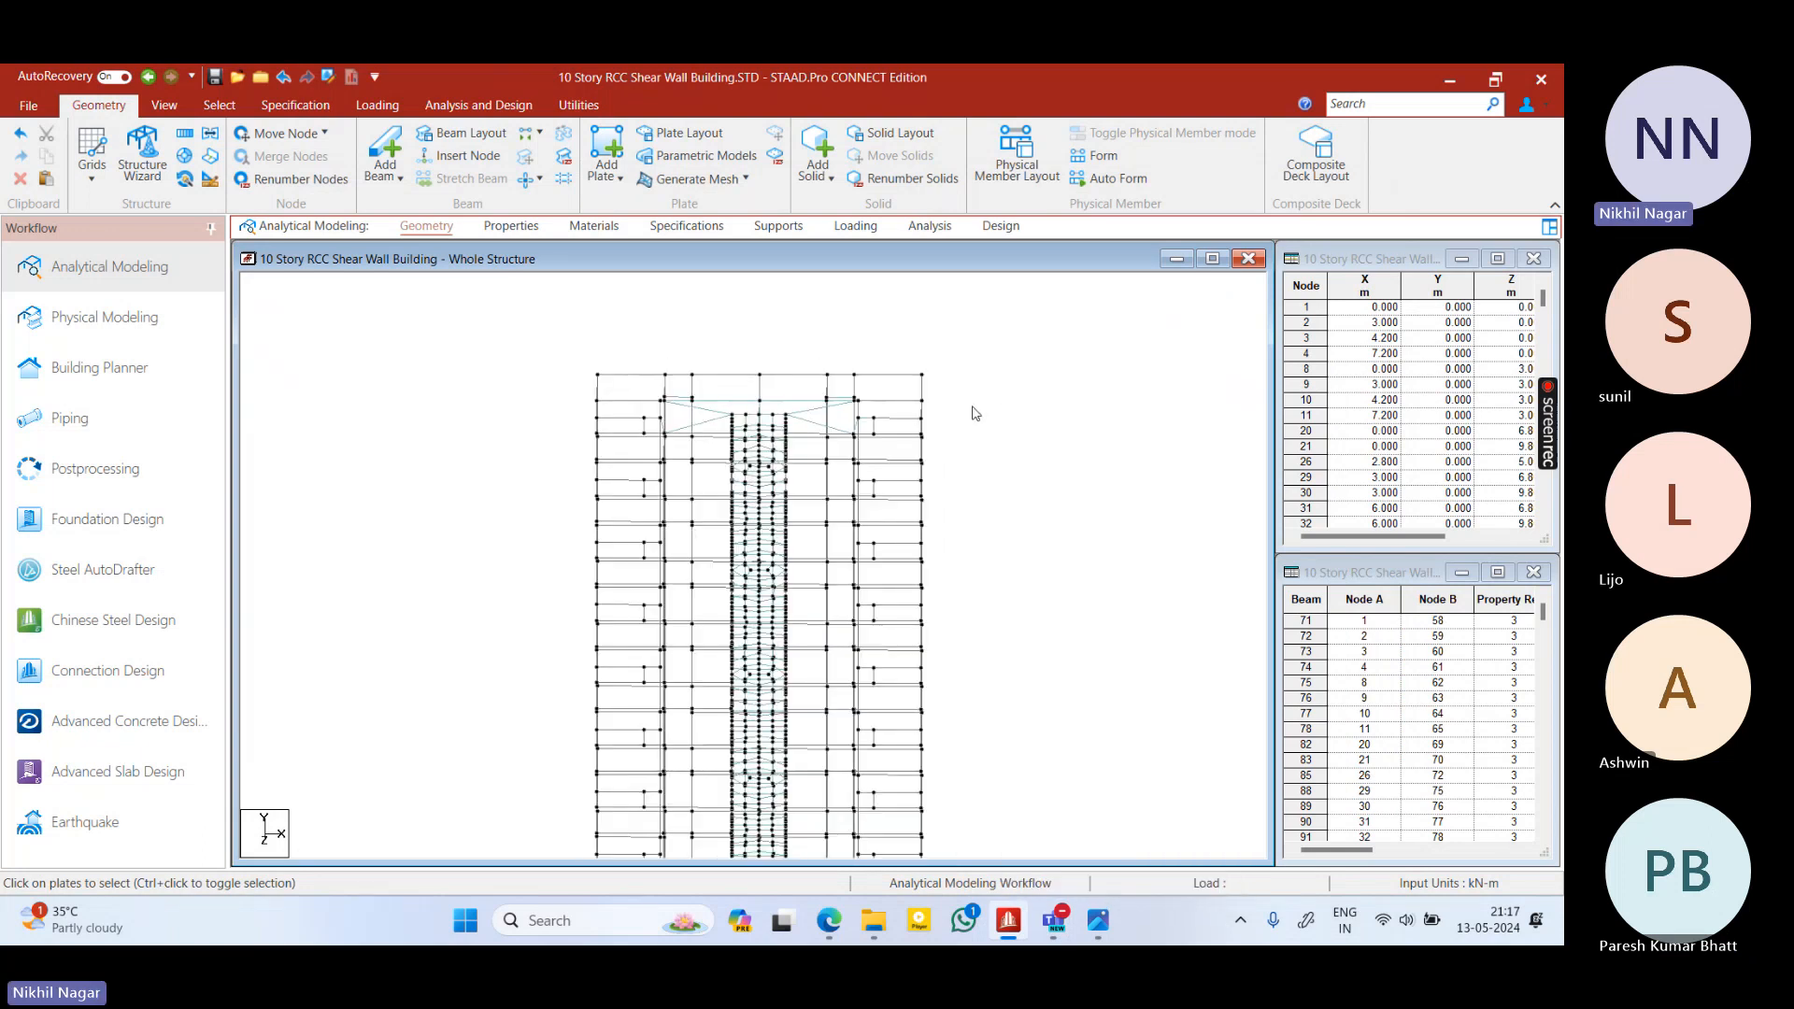
right_click(975, 413)
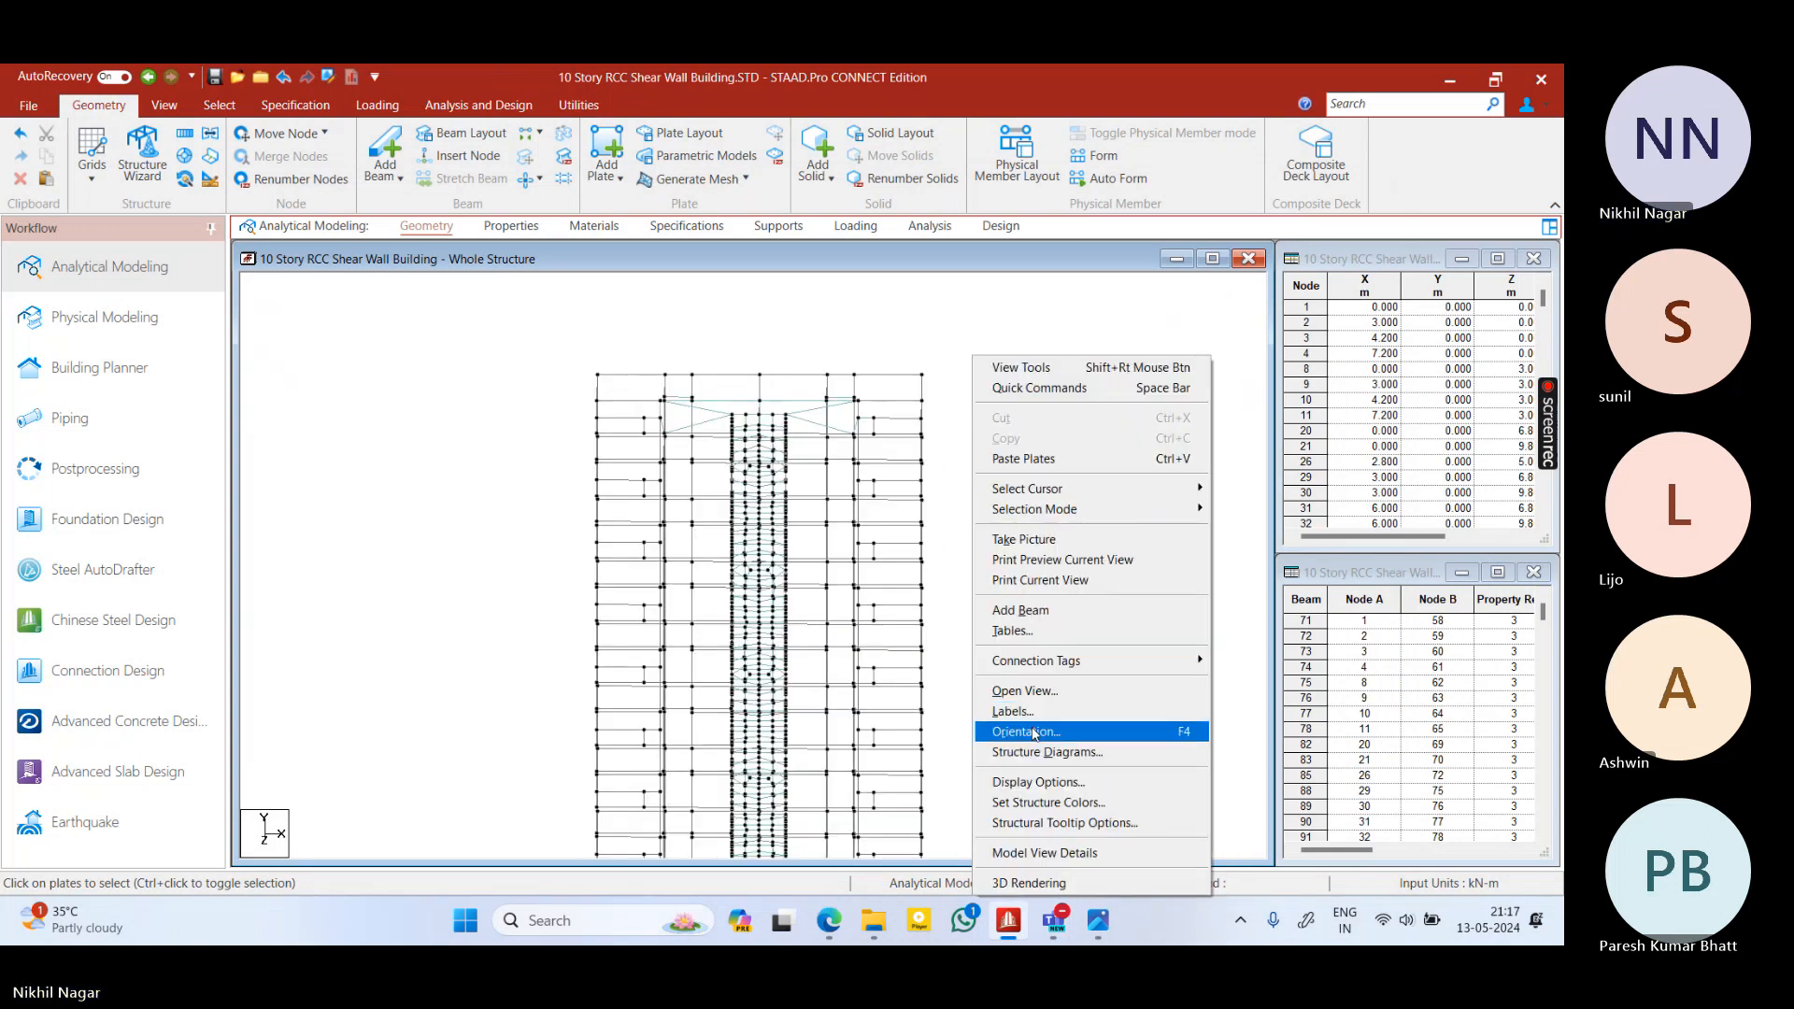
left_click(959, 538)
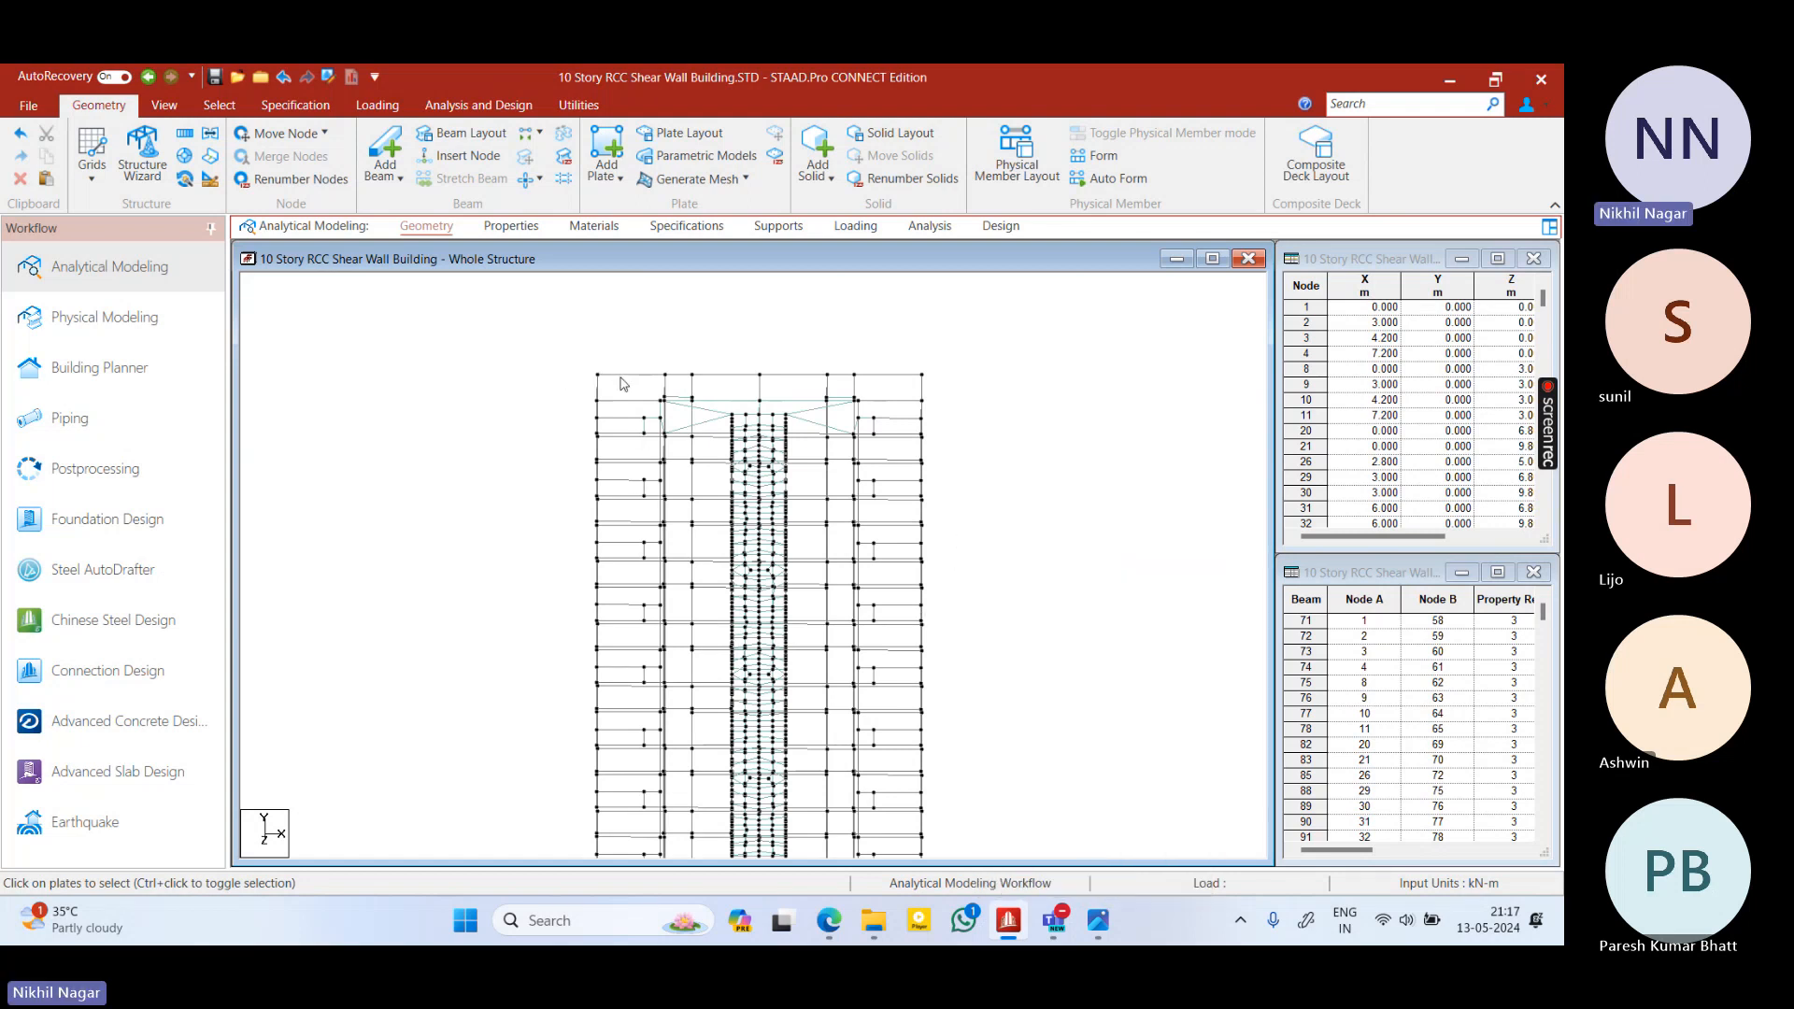
Review the room layout in the floor-plan image and the imposed loads for living rooms and bed rooms in IS 875 Part 2
left_click(1101, 920)
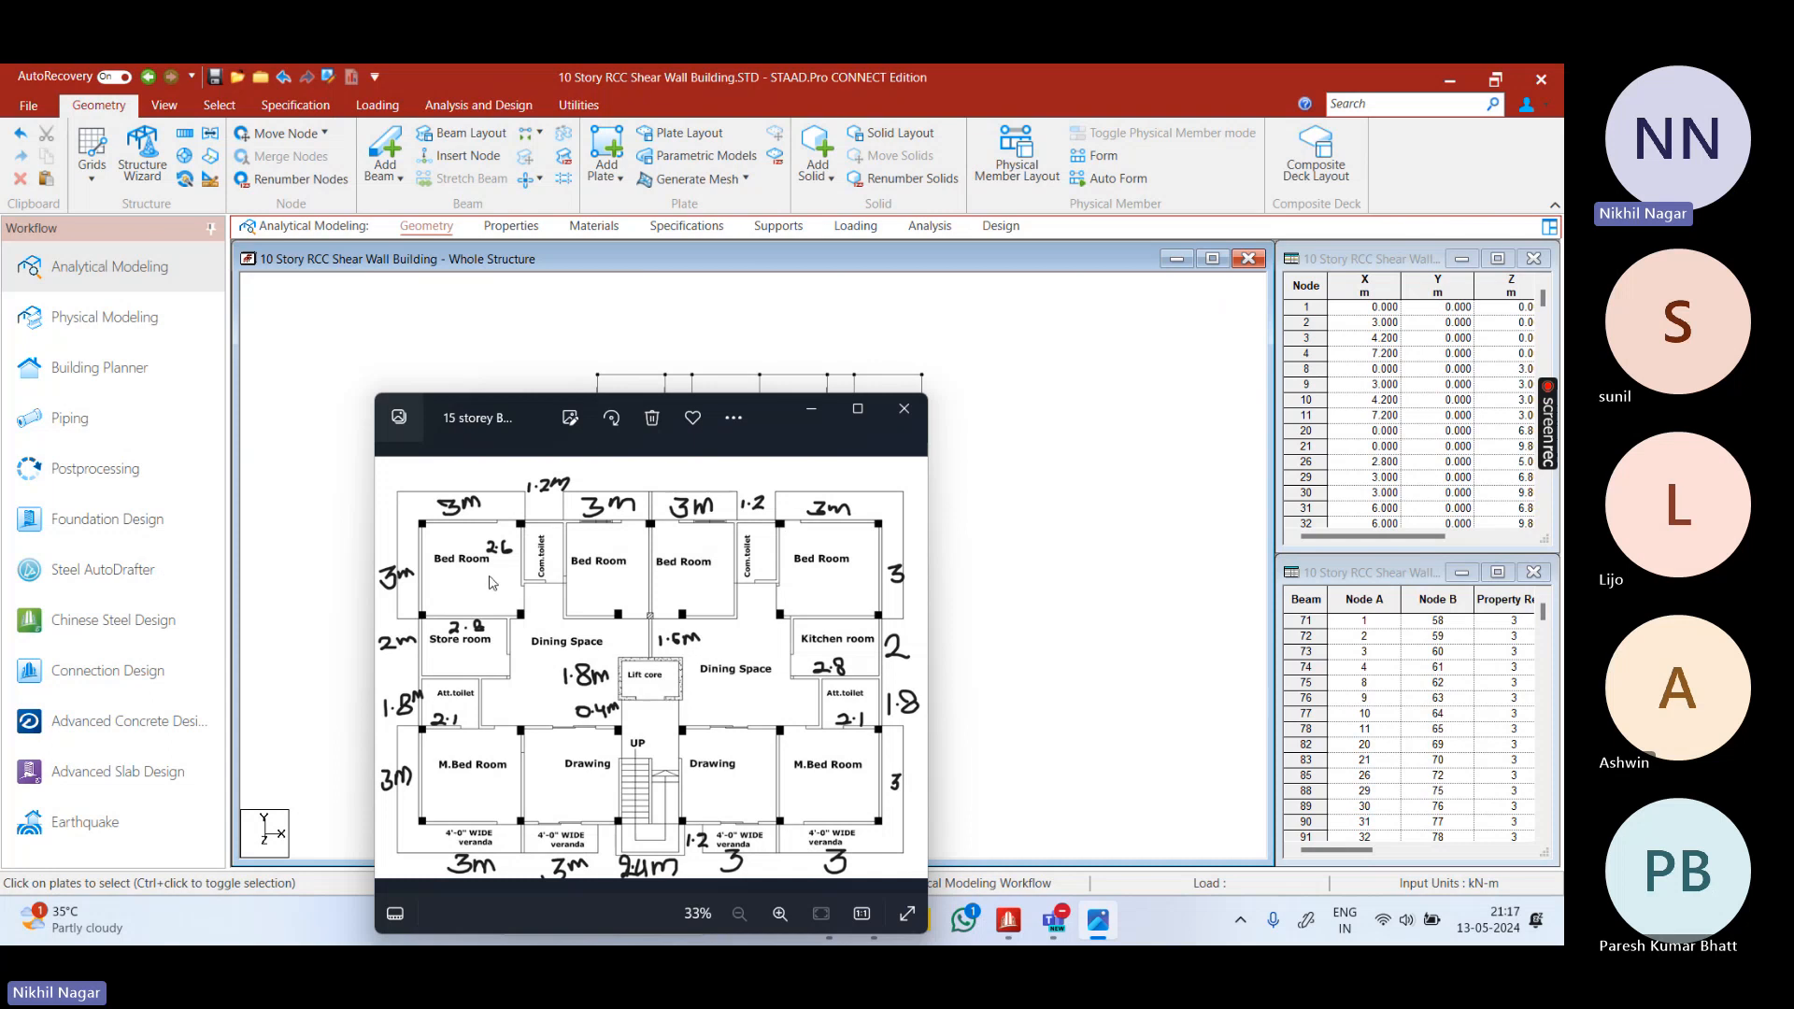
left_click_drag(771, 432, 683, 355)
left_click(829, 921)
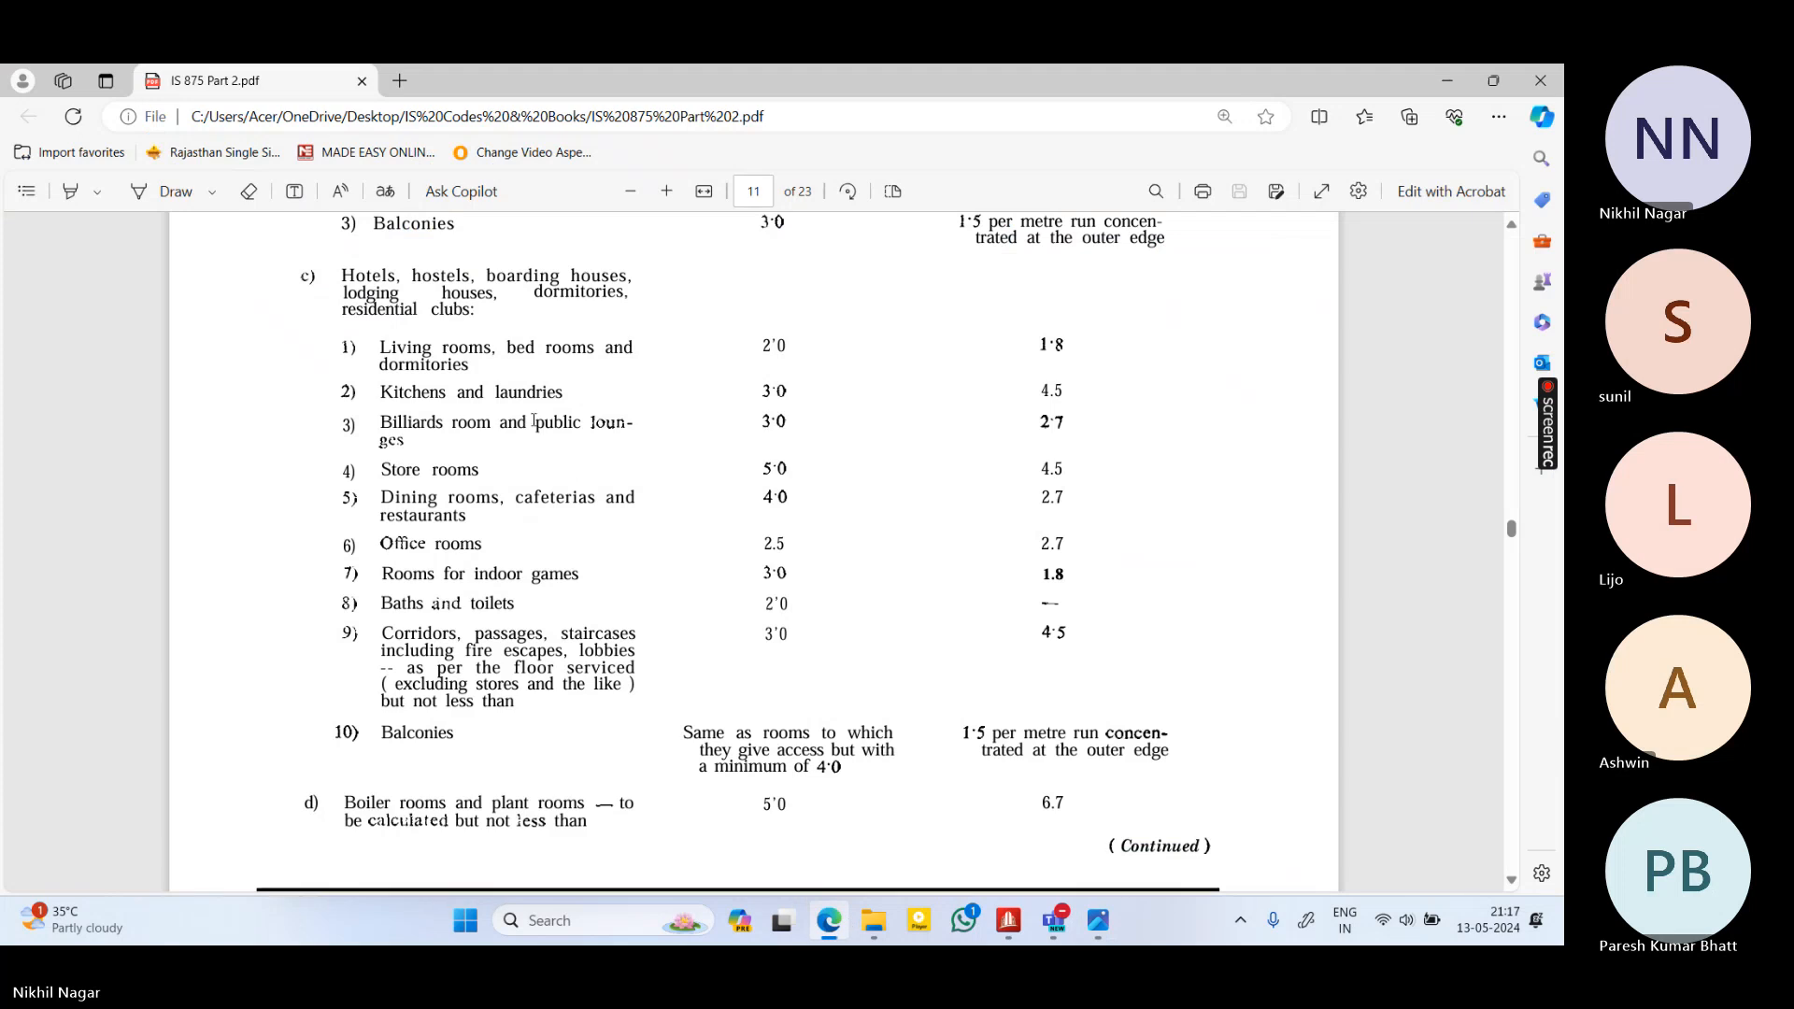
scroll(449, 623, "up", 3)
scroll(449, 622, "down", 1)
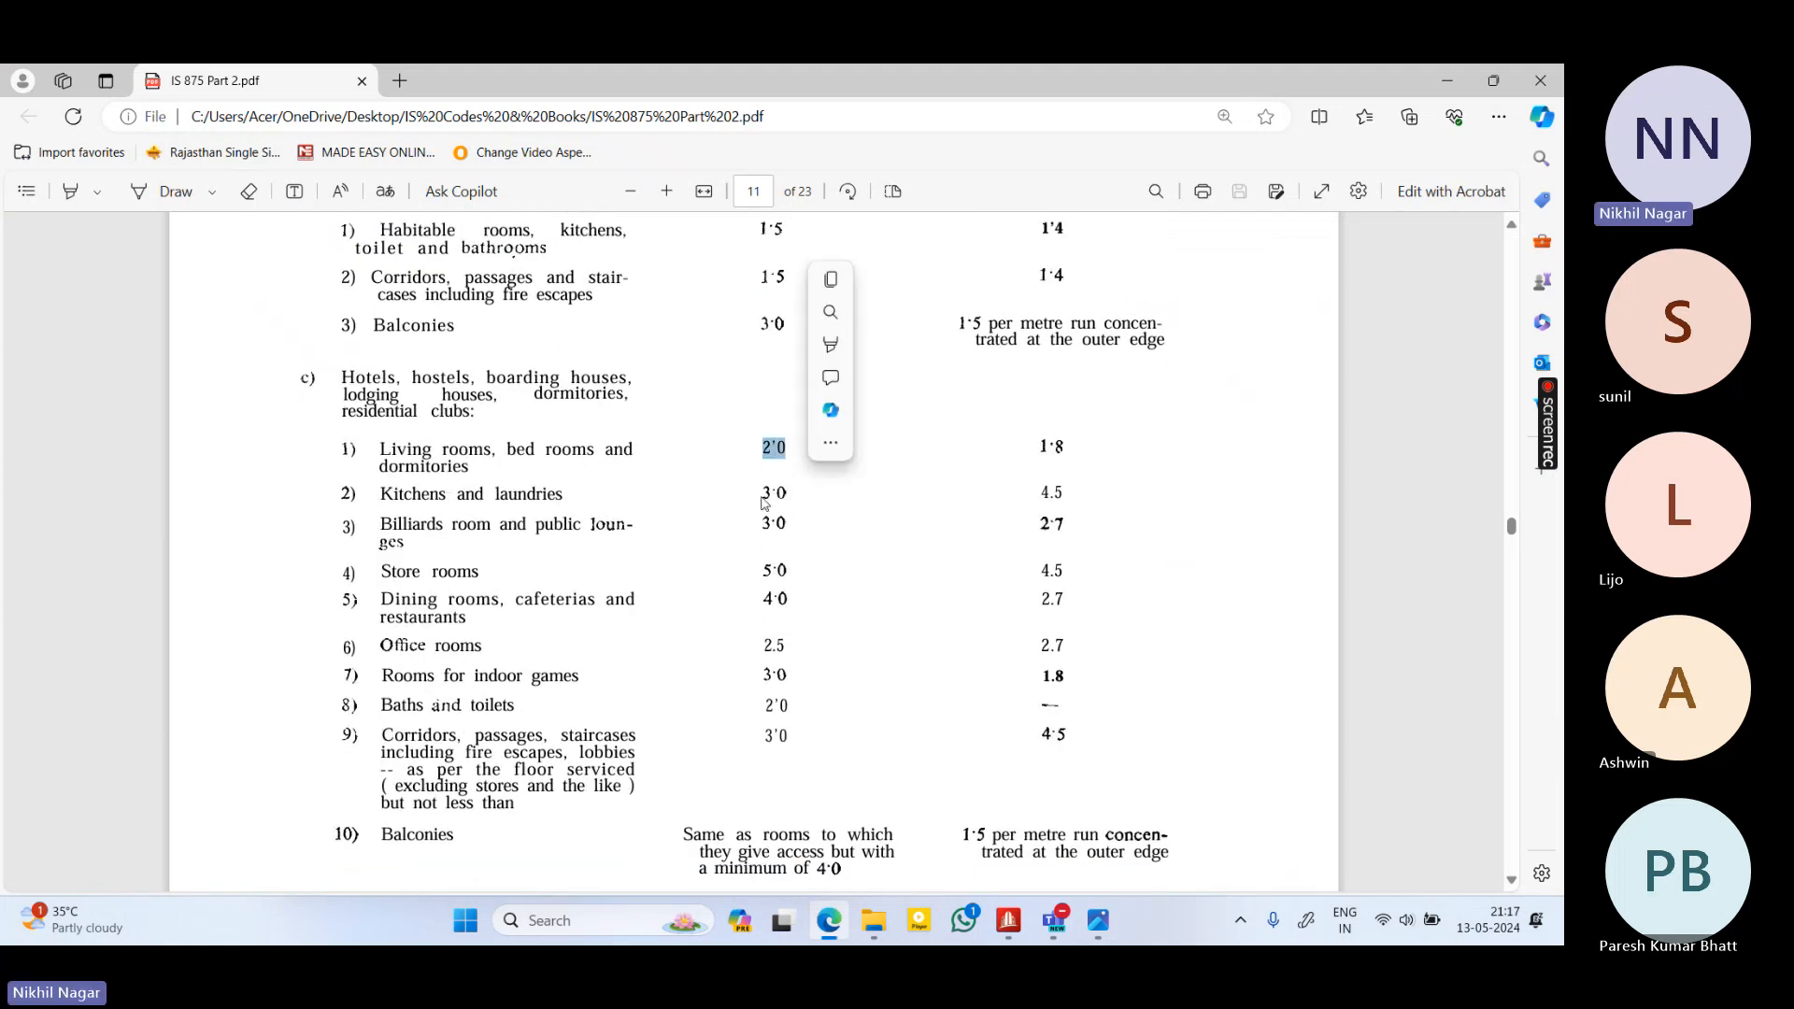
left_click(795, 451)
left_click(1435, 77)
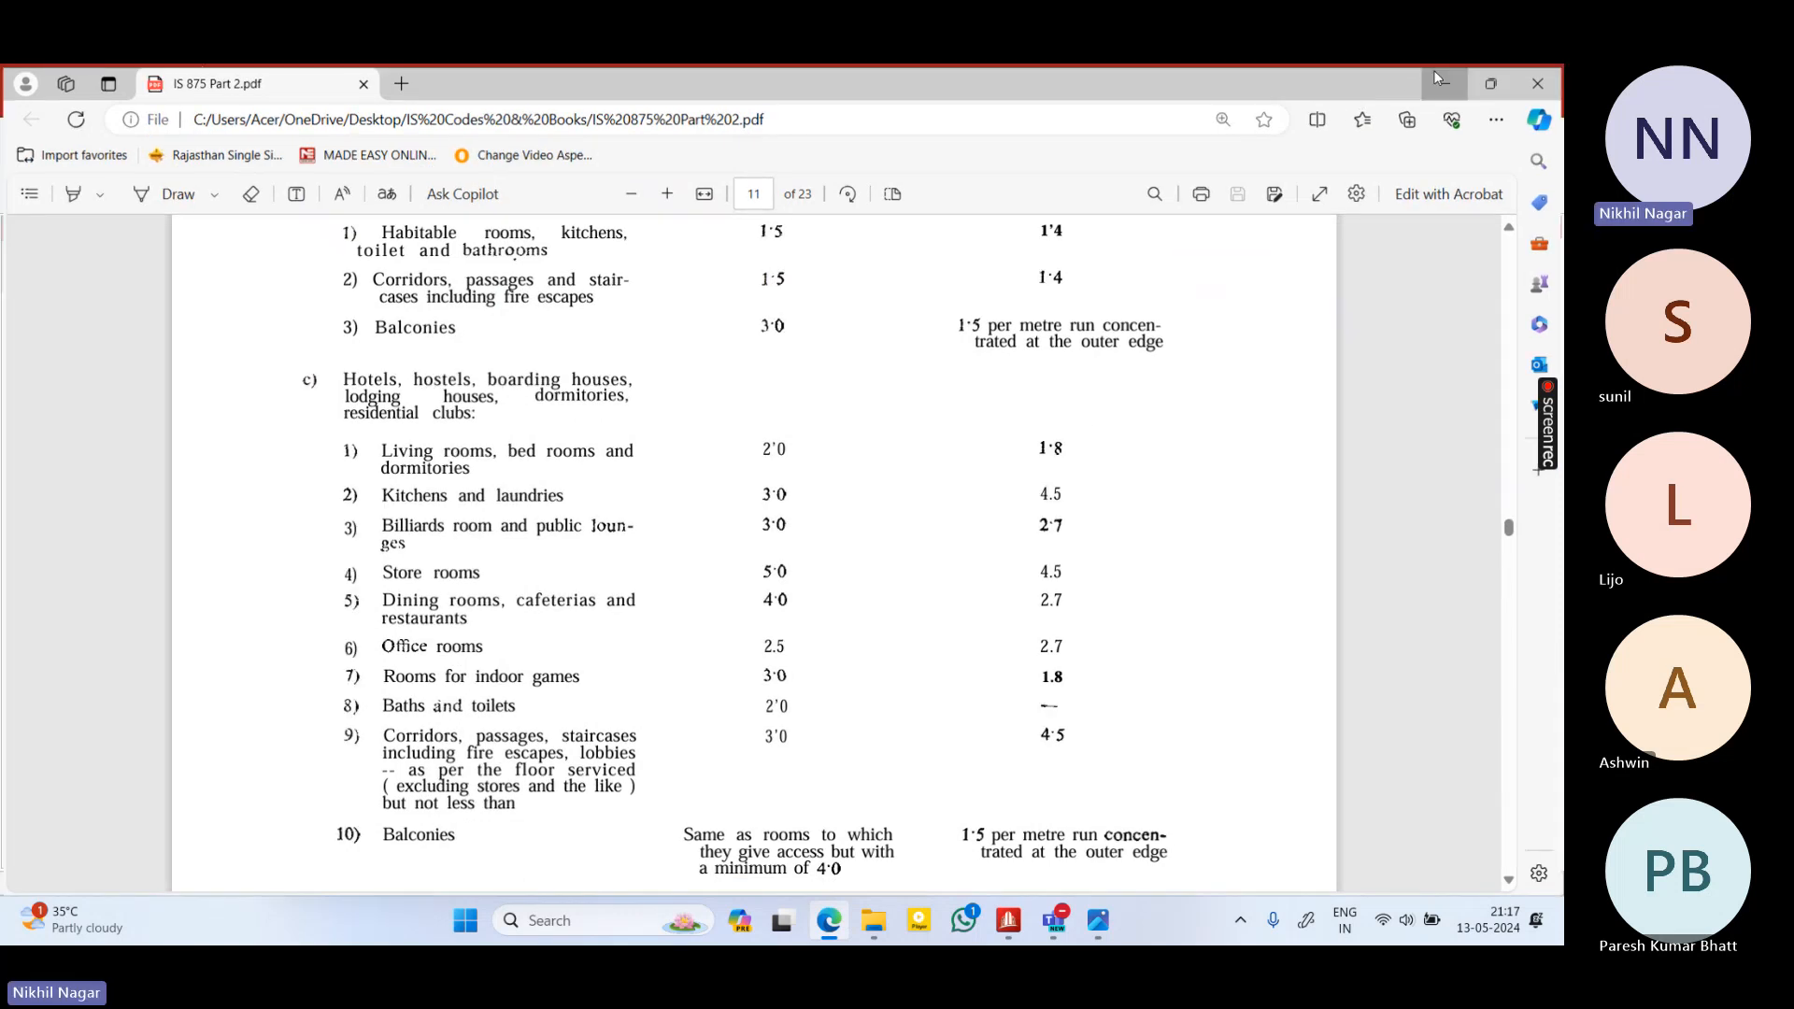
left_click_drag(668, 325, 418, 317)
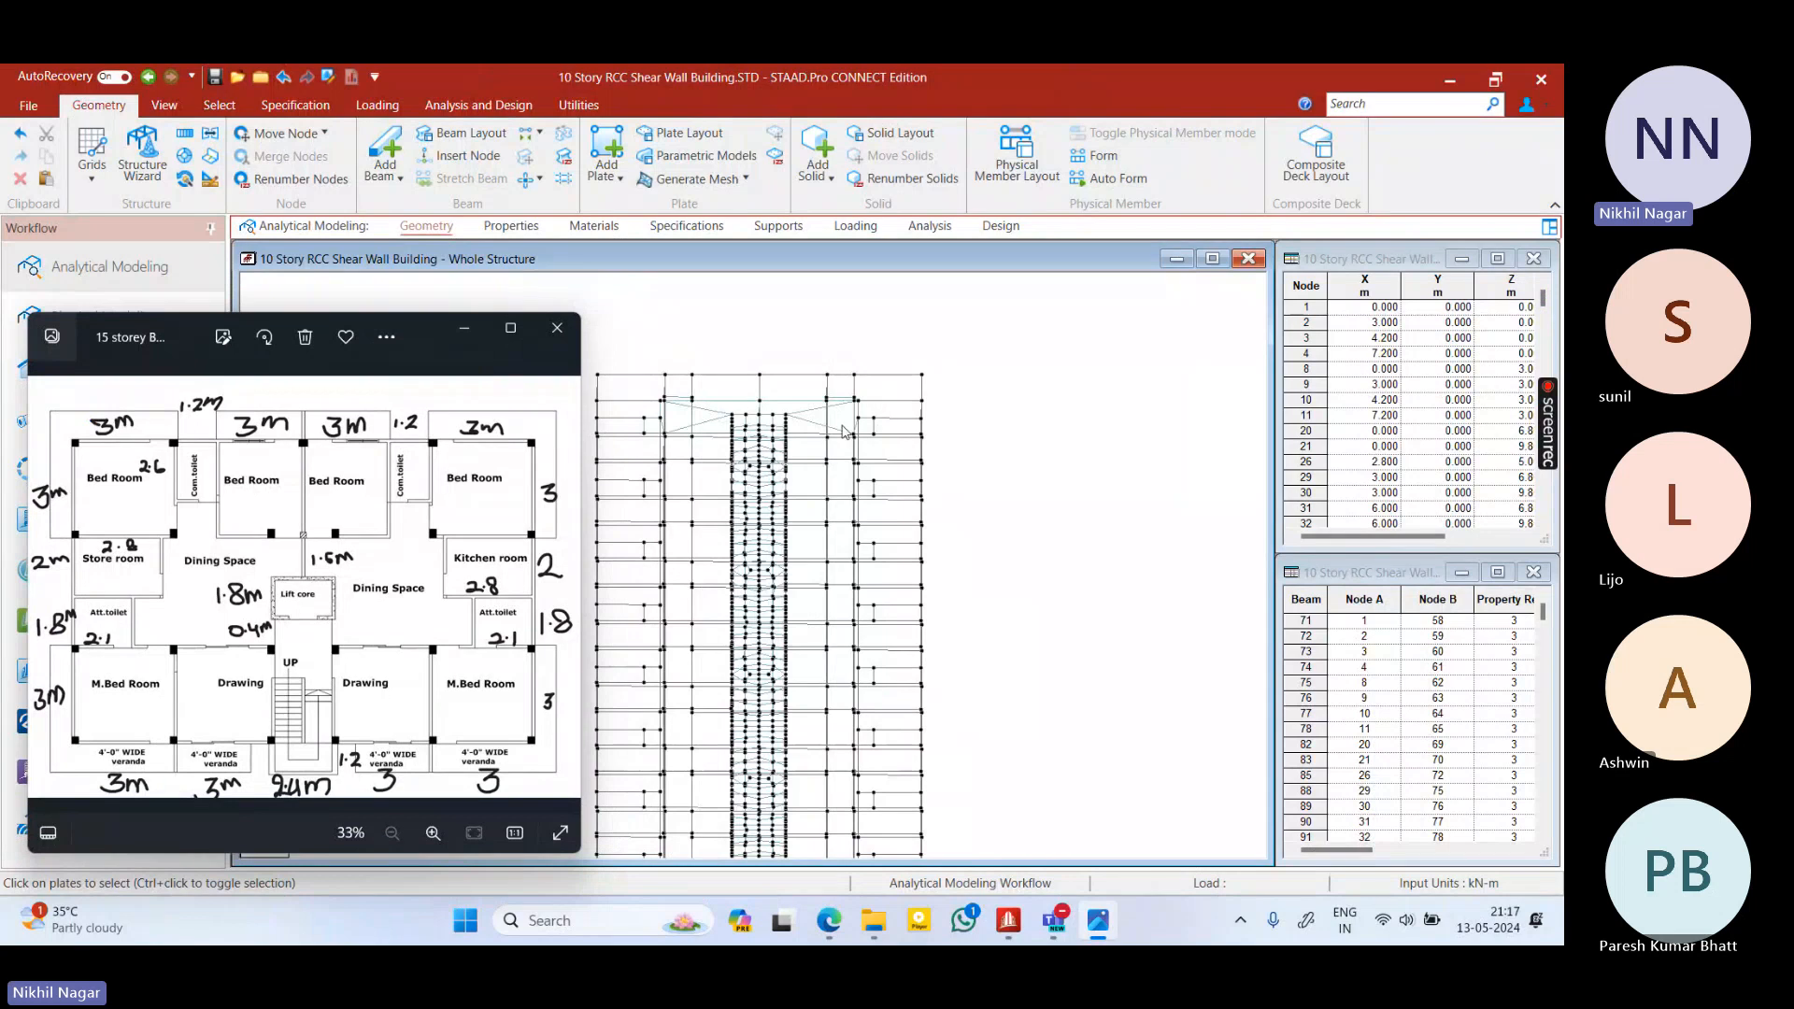
left_click(464, 328)
Switch to the front view and select all beams along the lowest floor level
right_click(1033, 389)
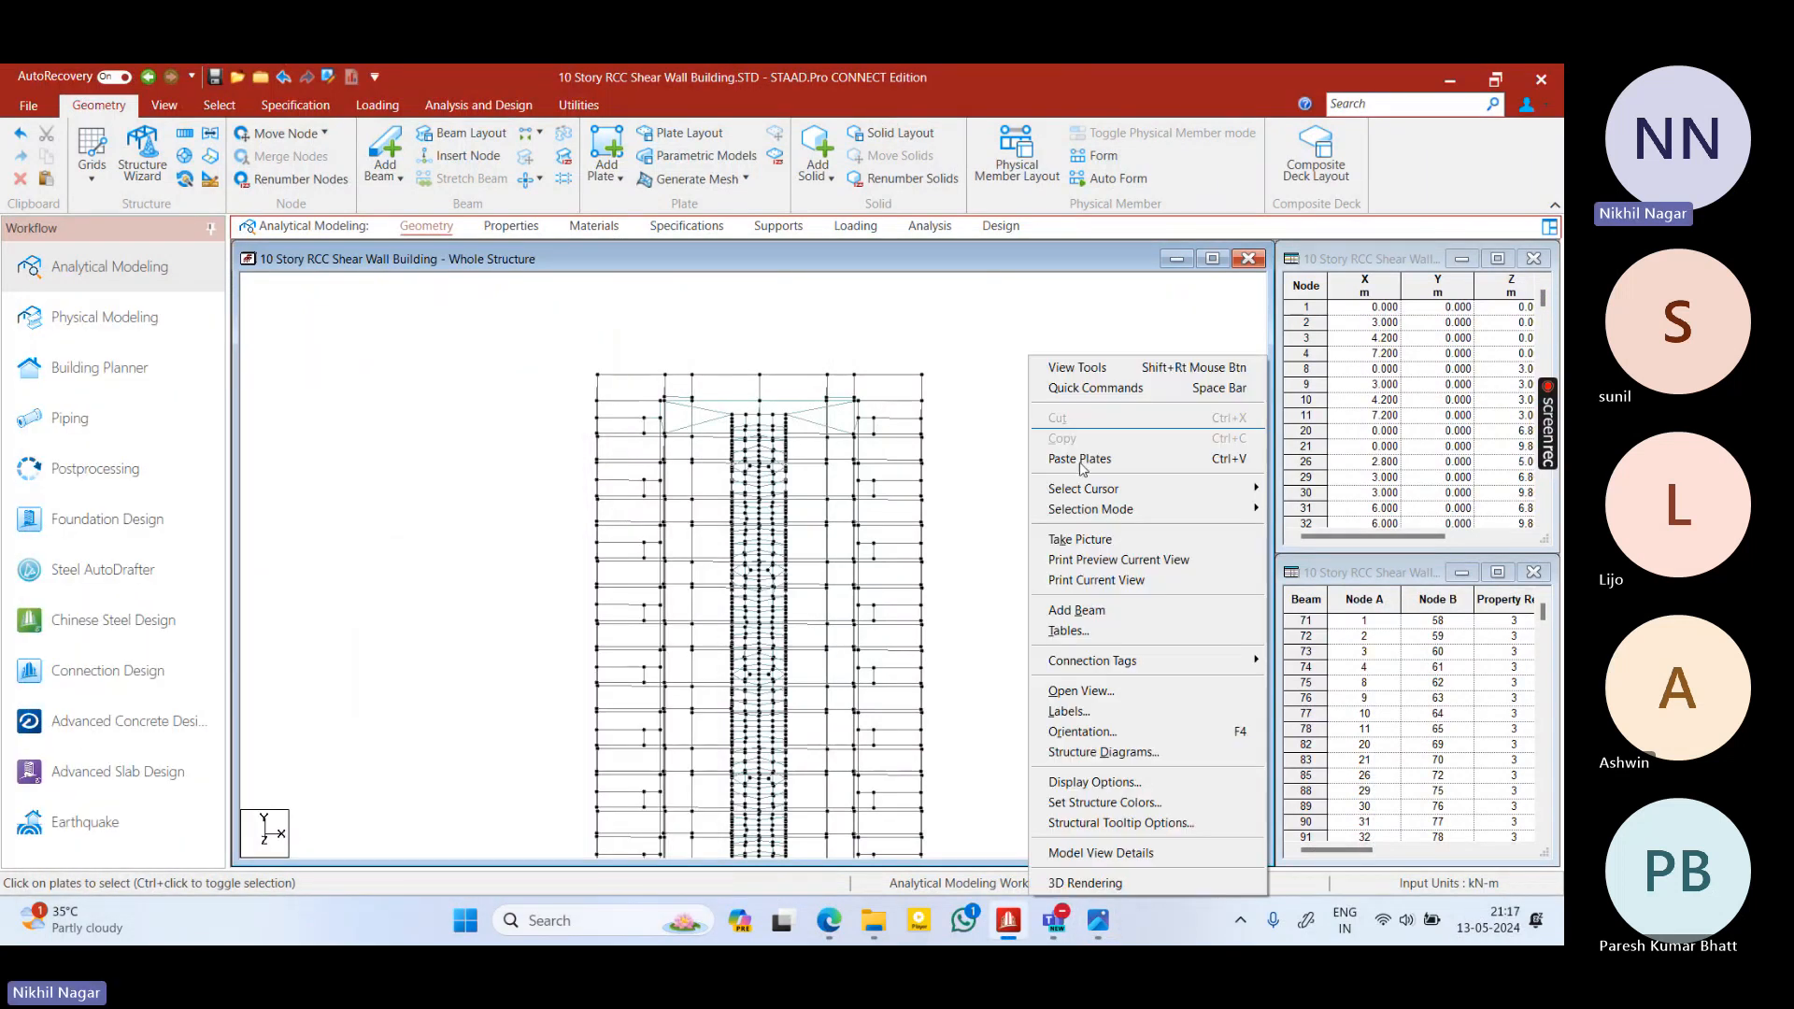
left_click(1048, 405)
right_click(1049, 405)
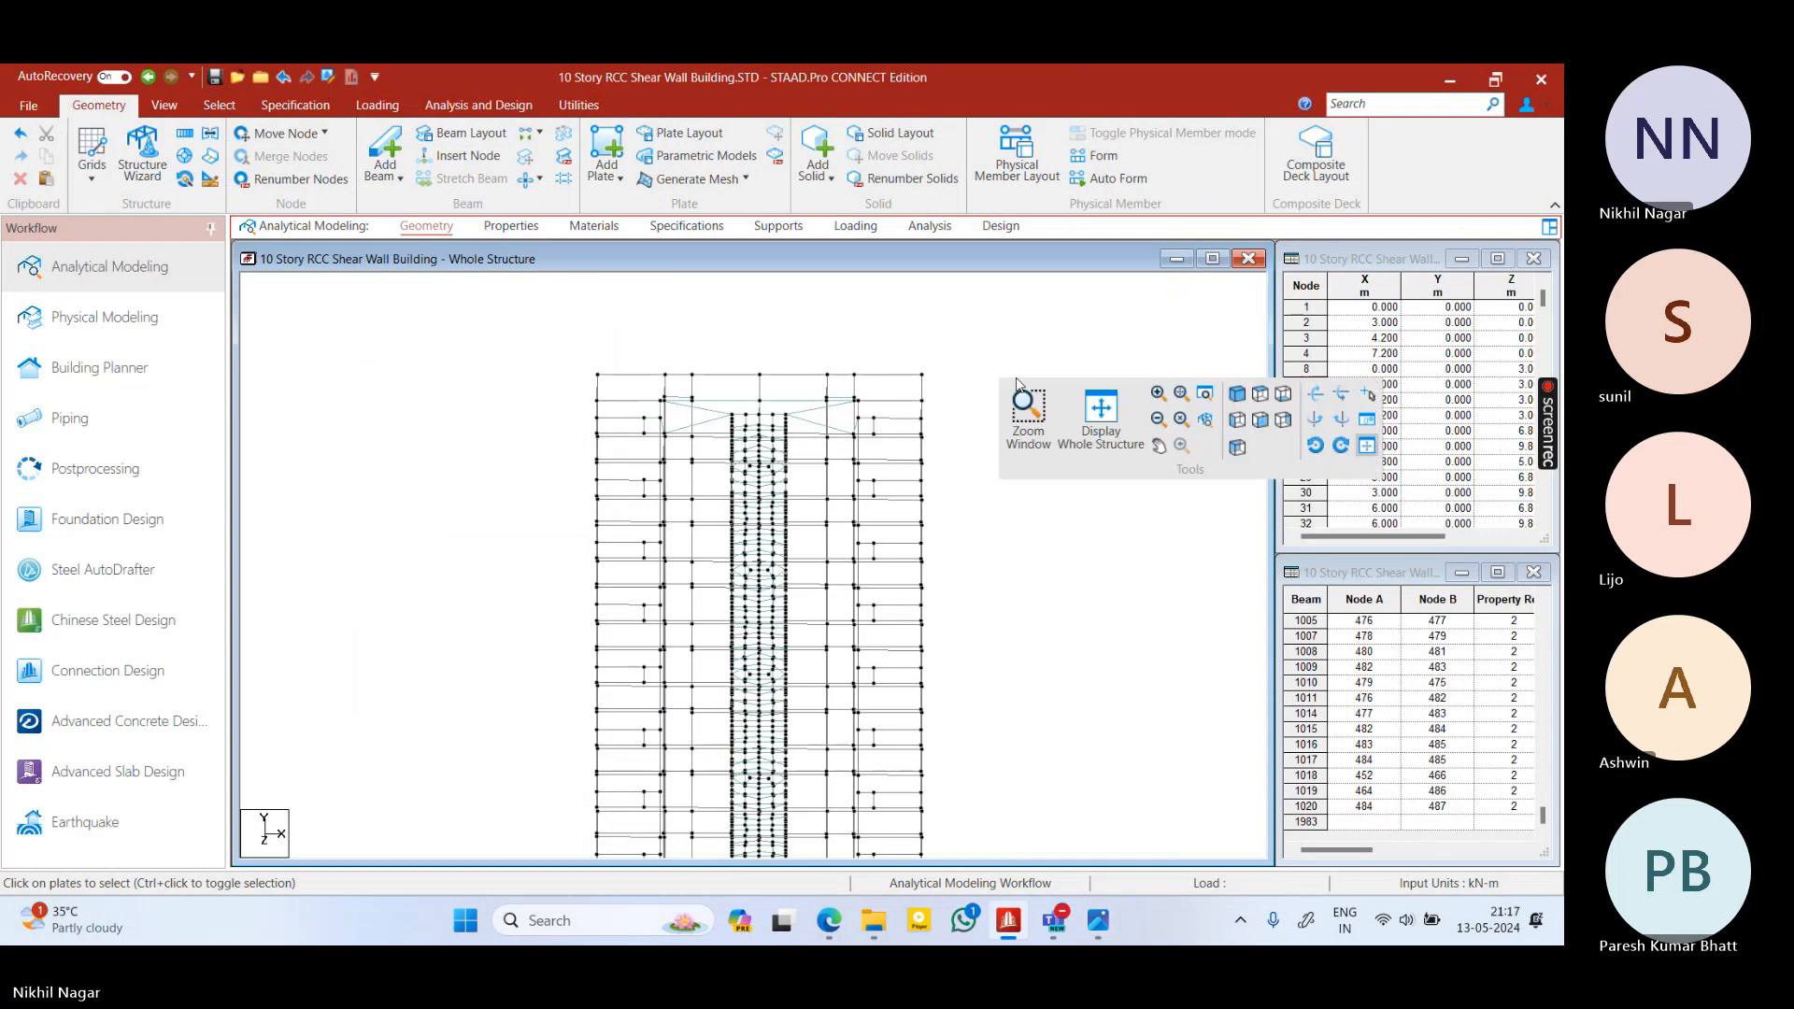
left_click(1260, 420)
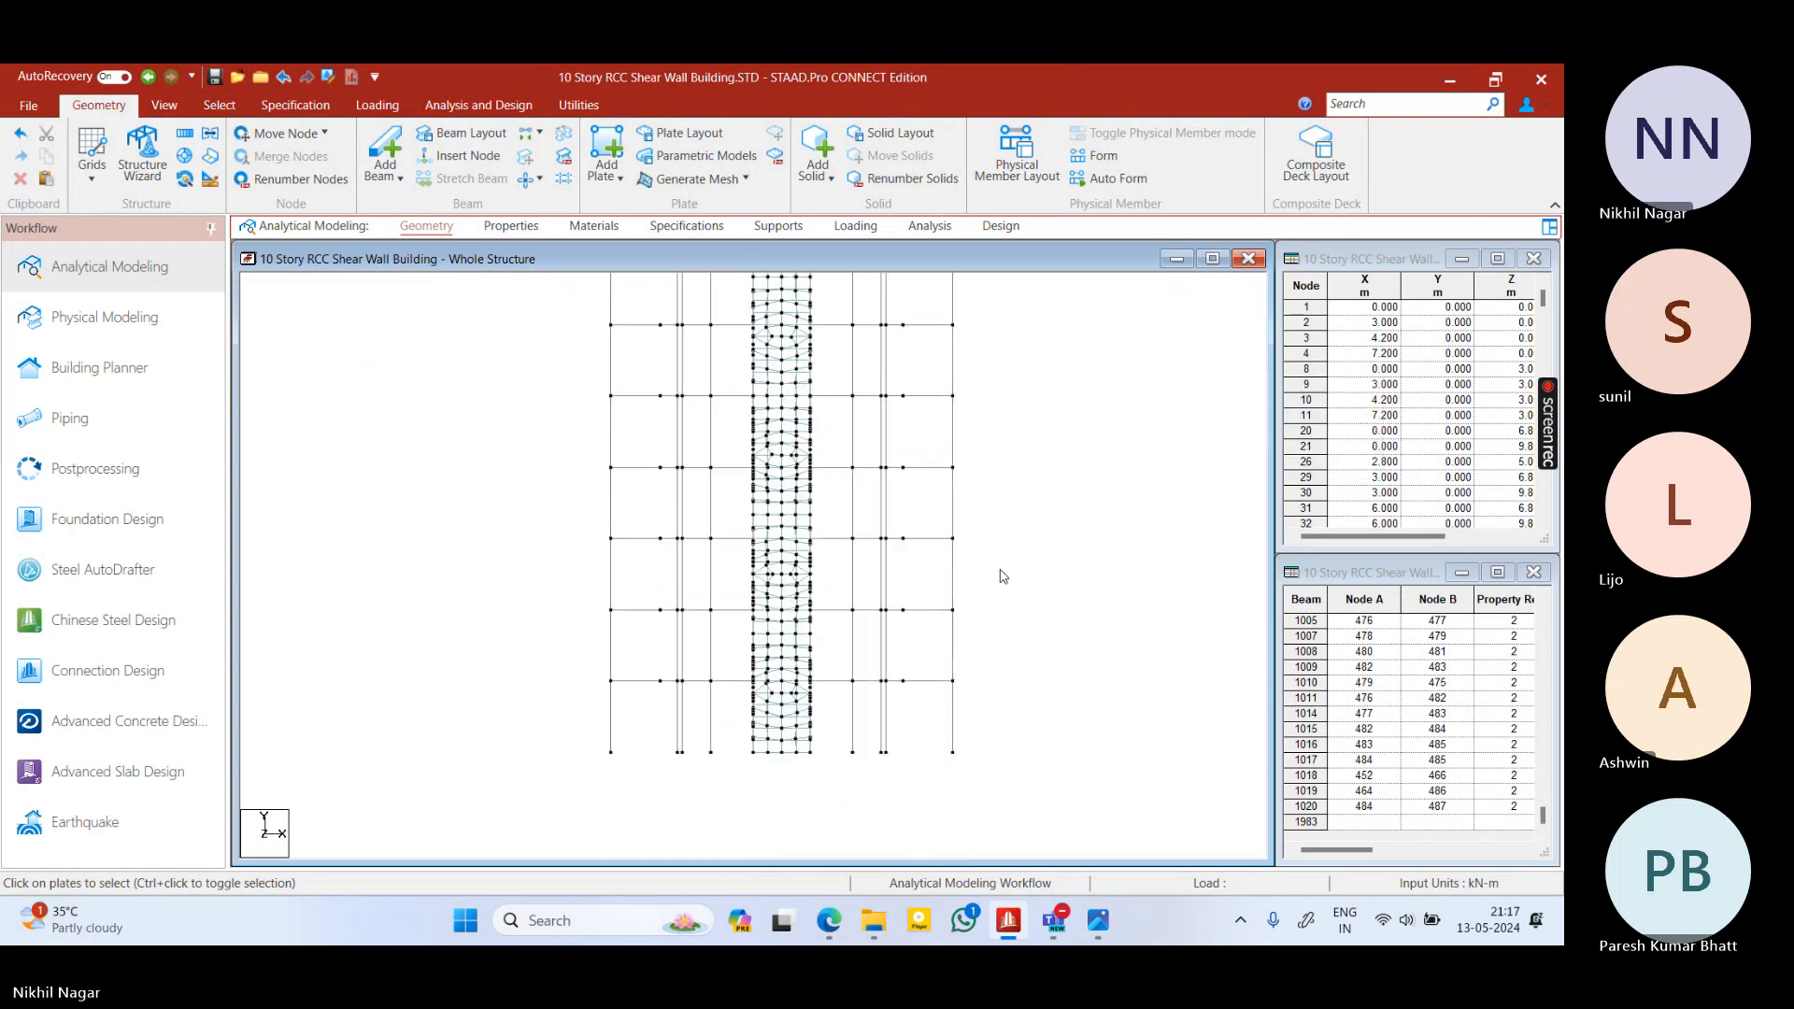
left_click_drag(585, 672, 961, 690)
left_click_drag(961, 692, 961, 692)
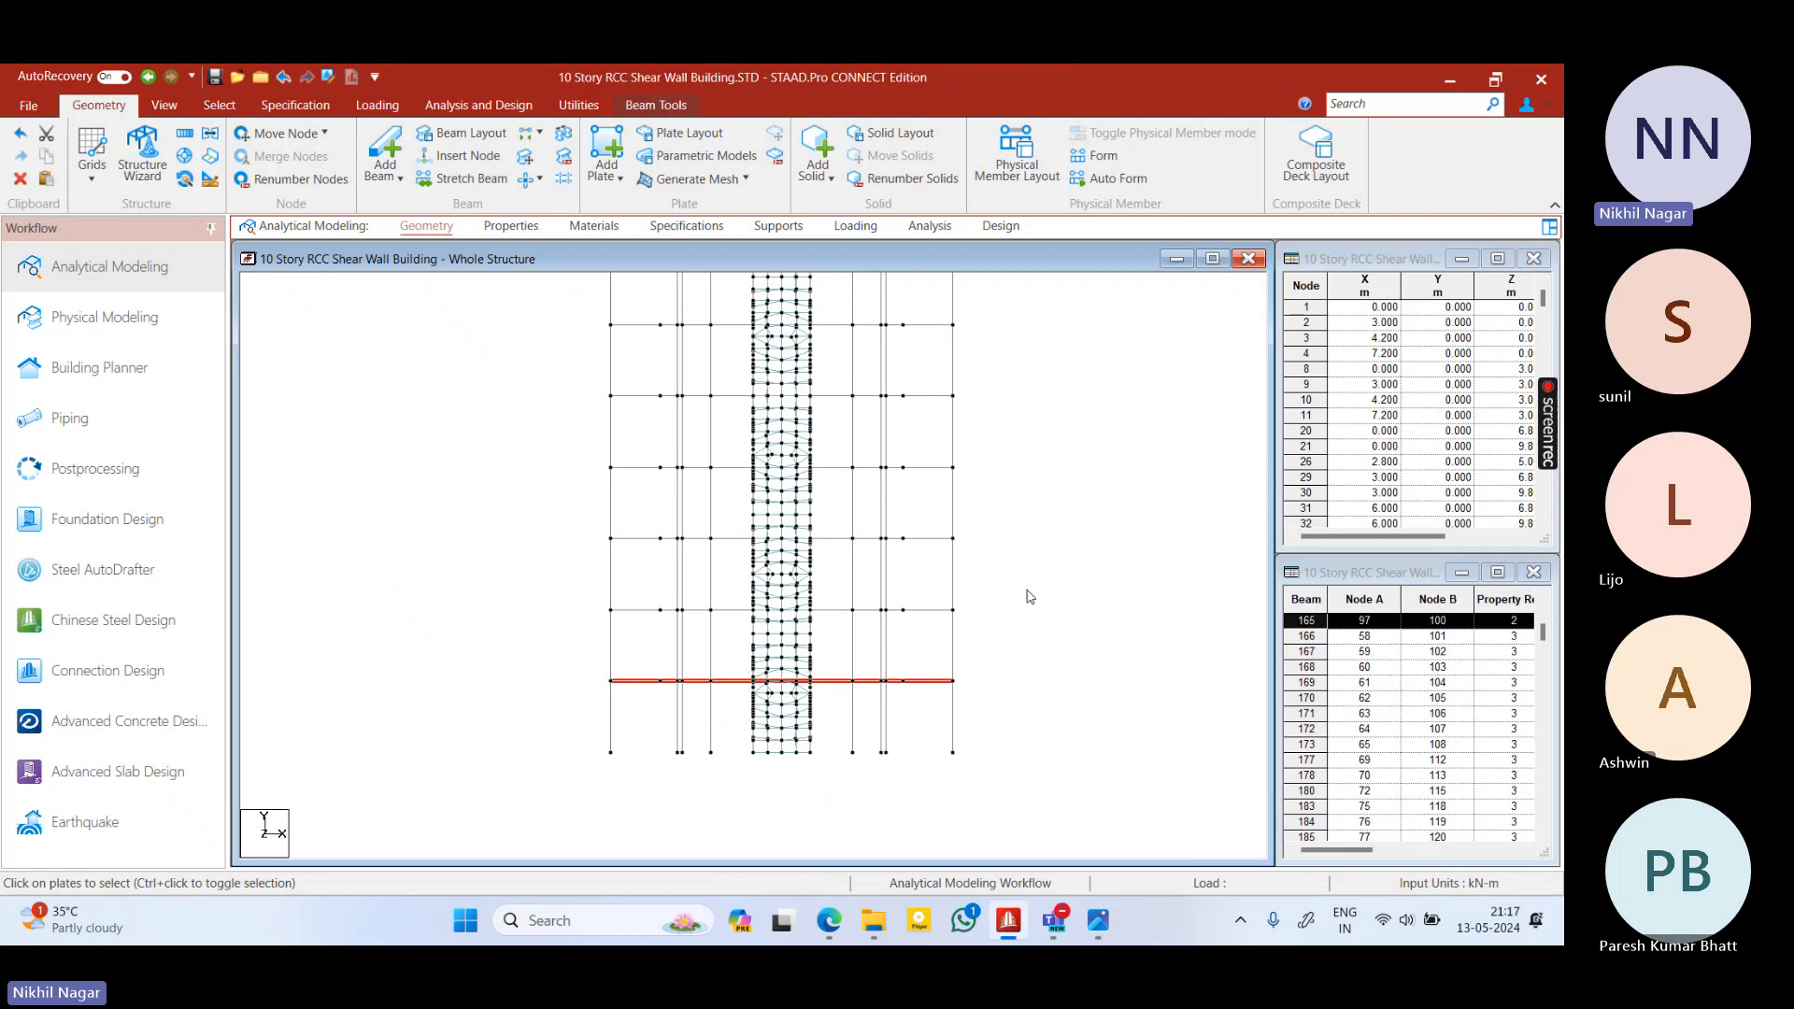
Show only the selected floor beams as a new view in the active window, seen in plan
right_click(1028, 591)
left_click(1052, 607)
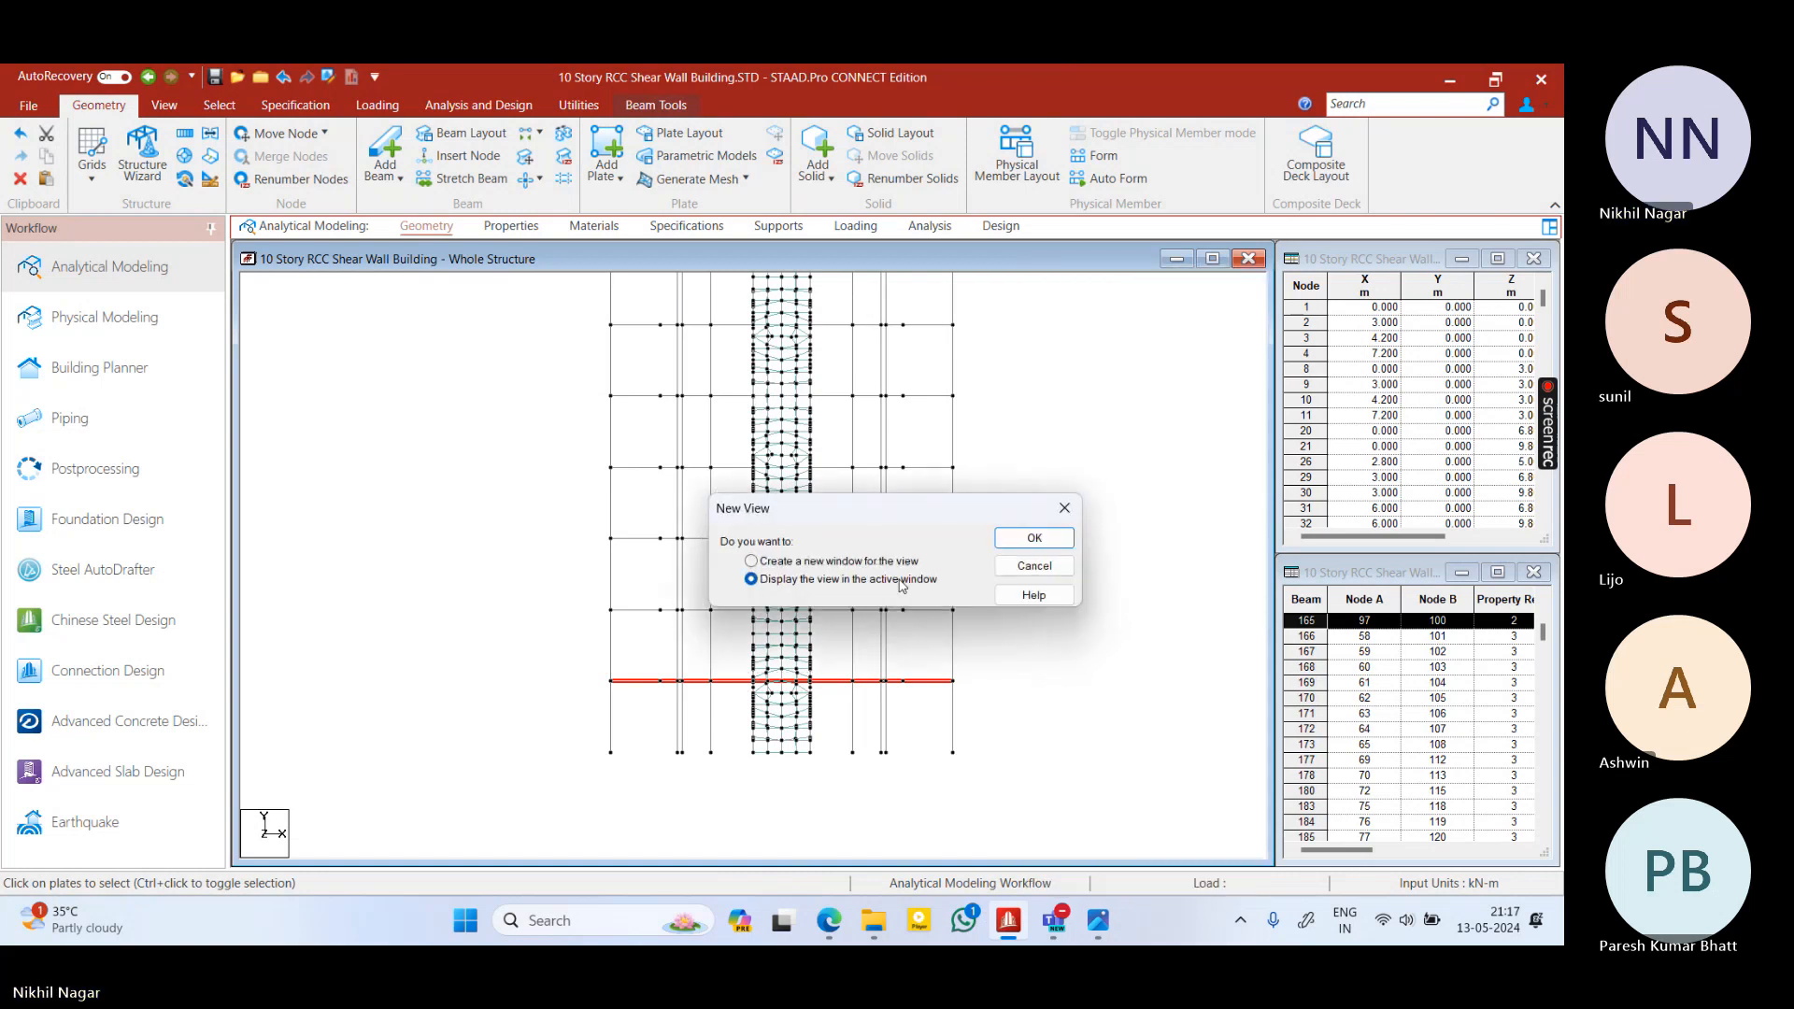
left_click(1007, 546)
right_click(644, 456)
left_click(905, 470)
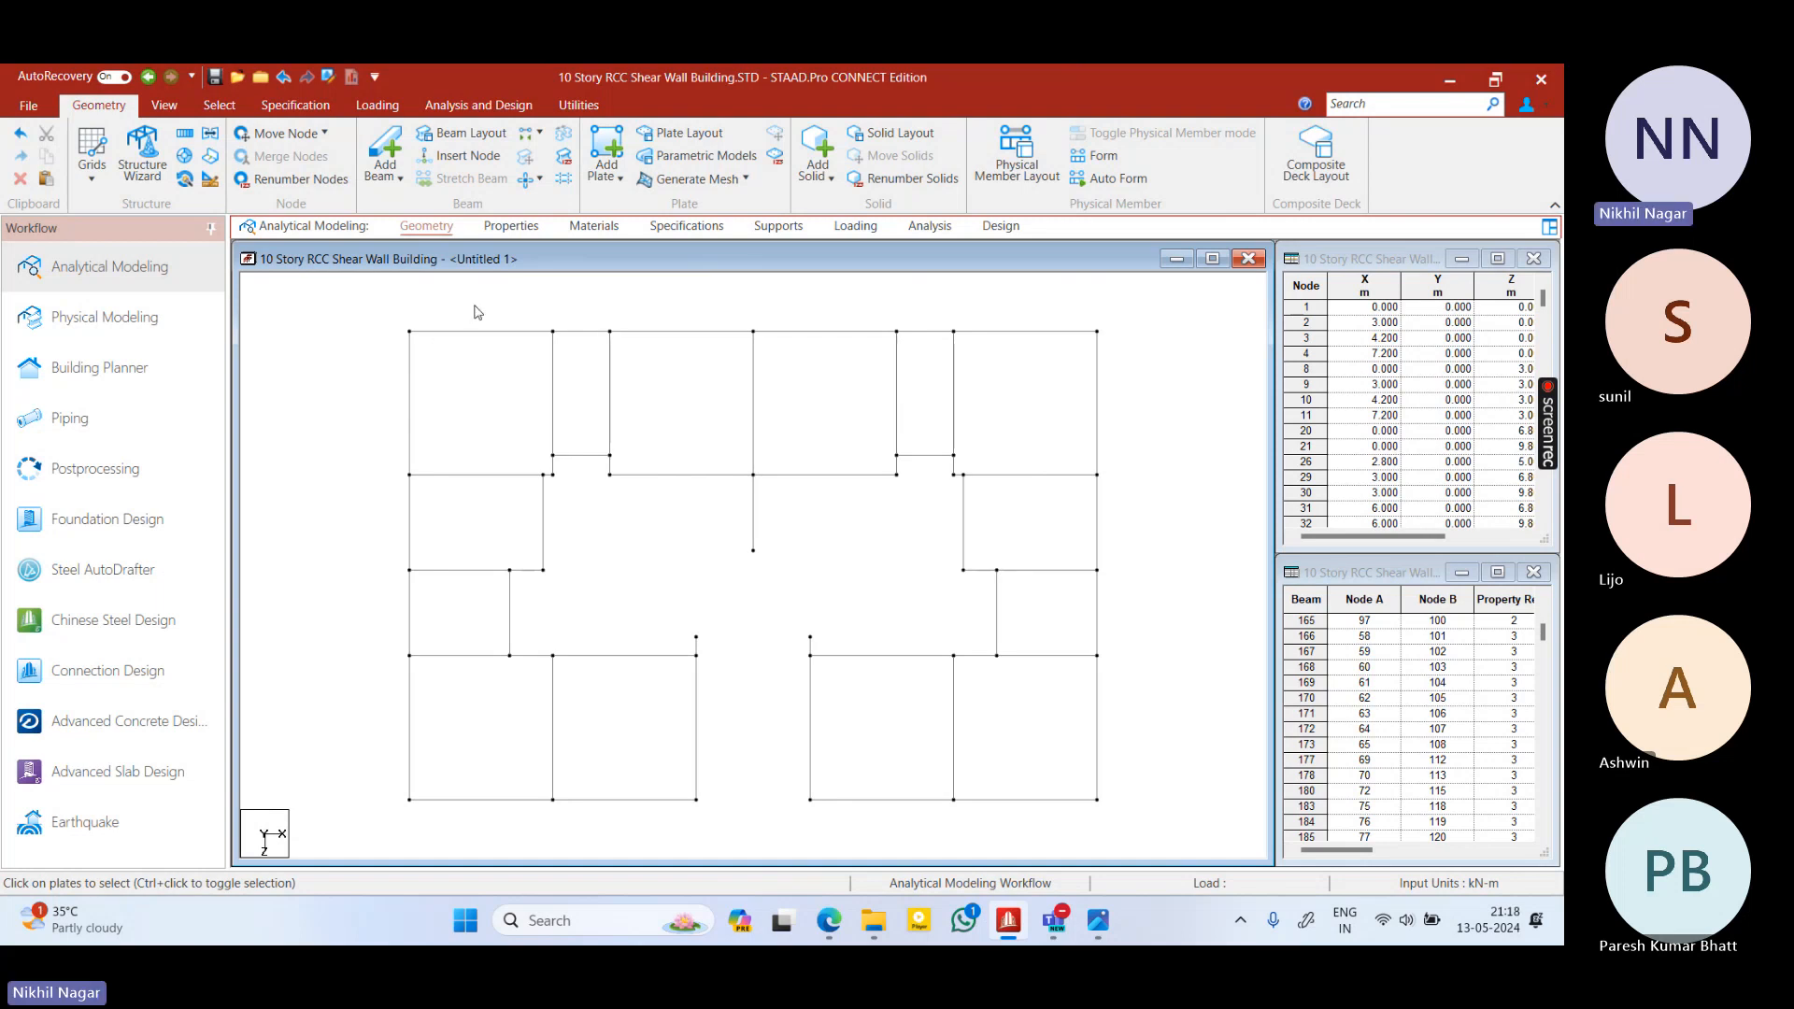
Check the isolated floor beams in a 3D rendering, then close the rendering
right_click(318, 297)
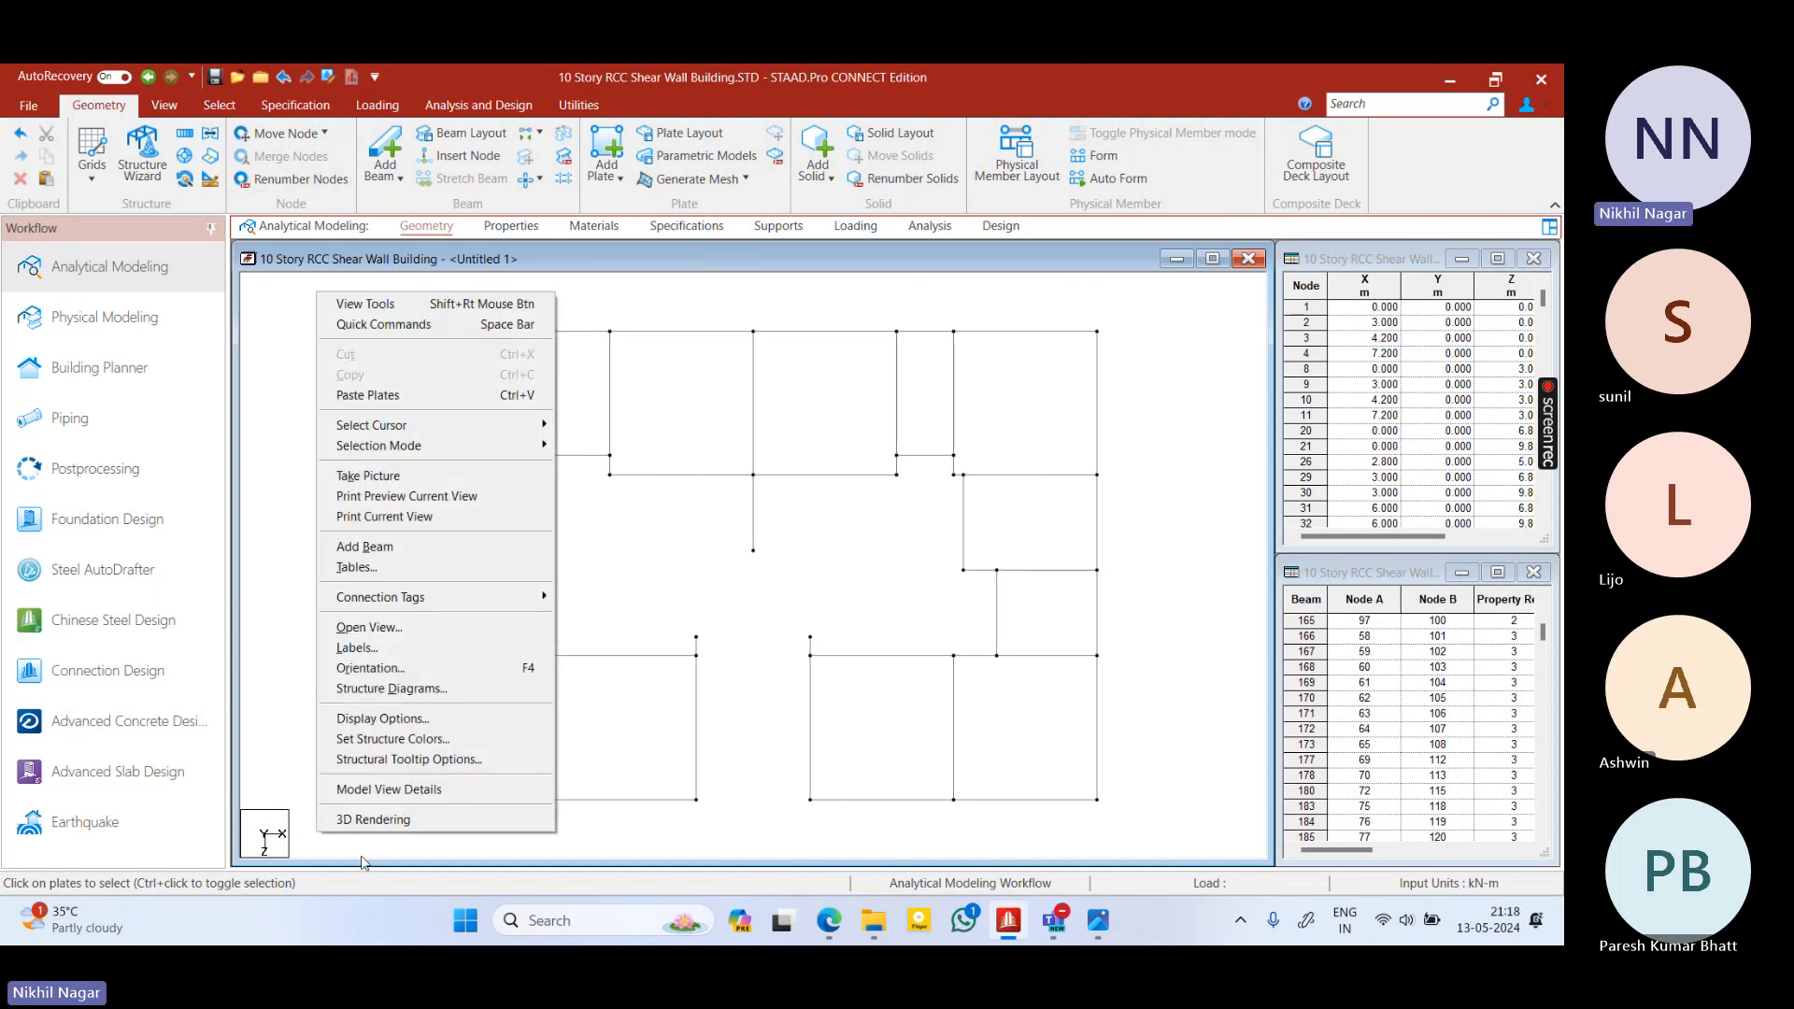
left_click(372, 820)
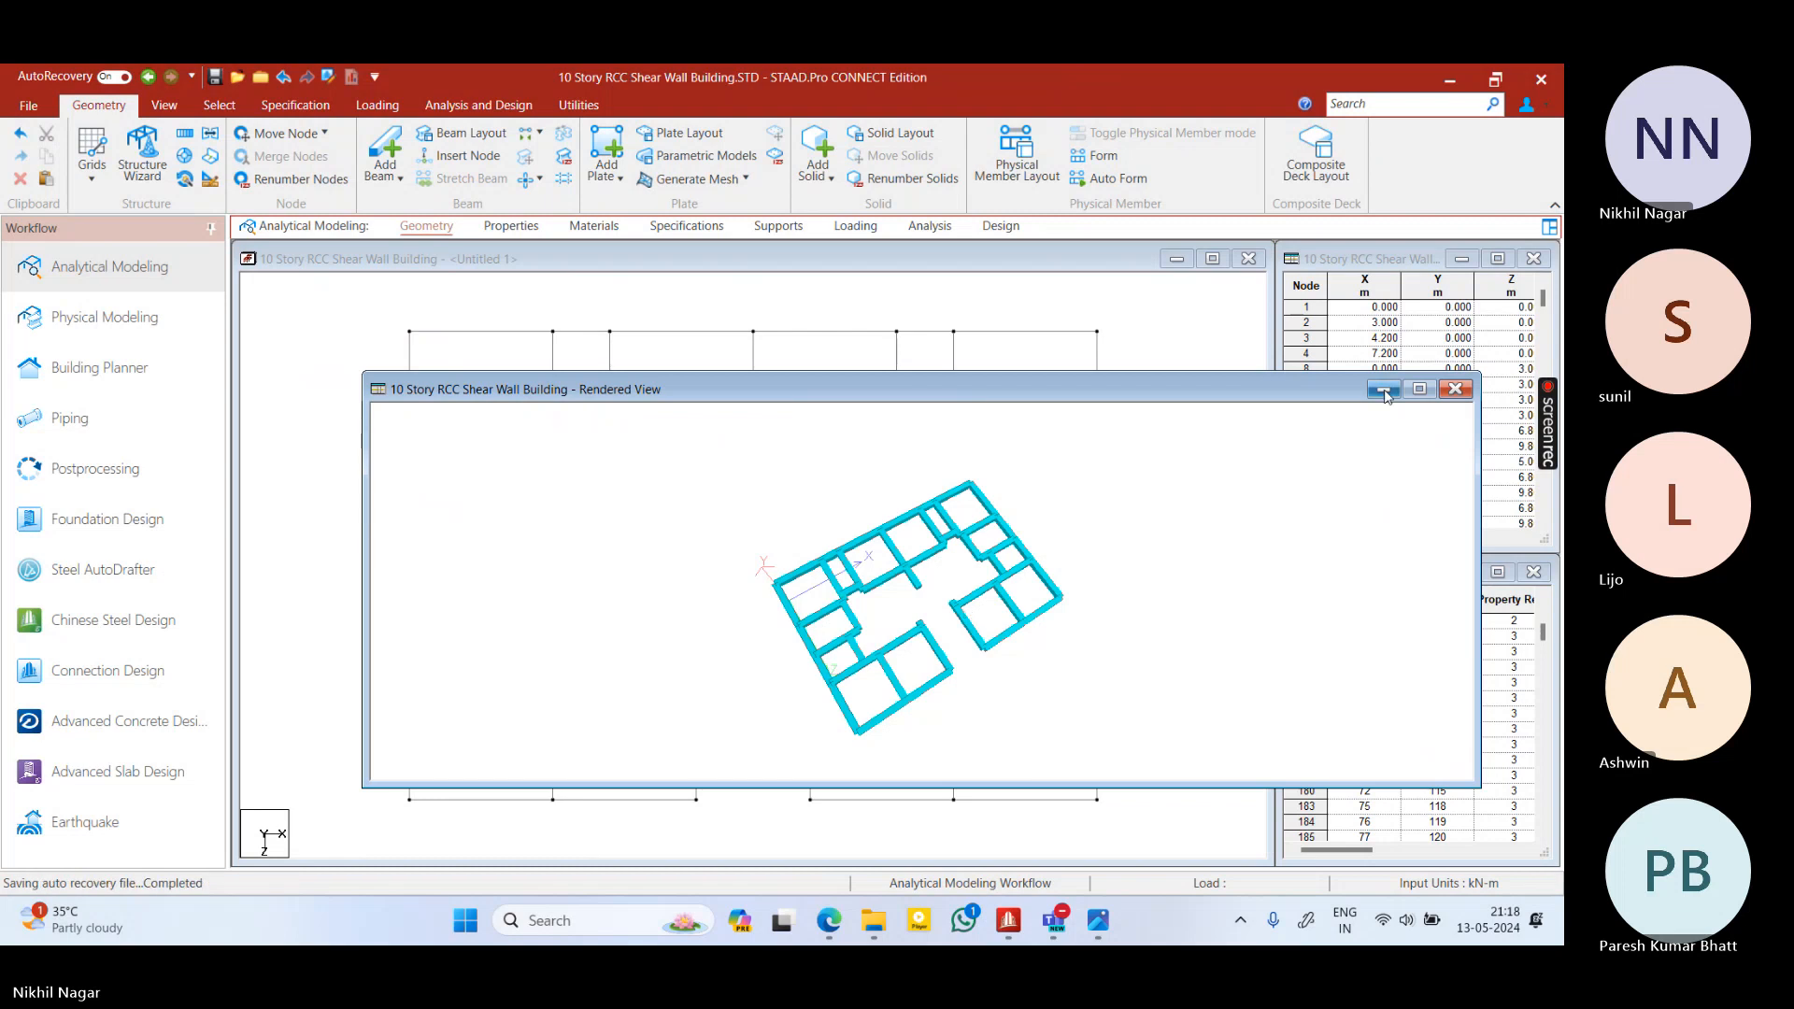
left_click(1460, 390)
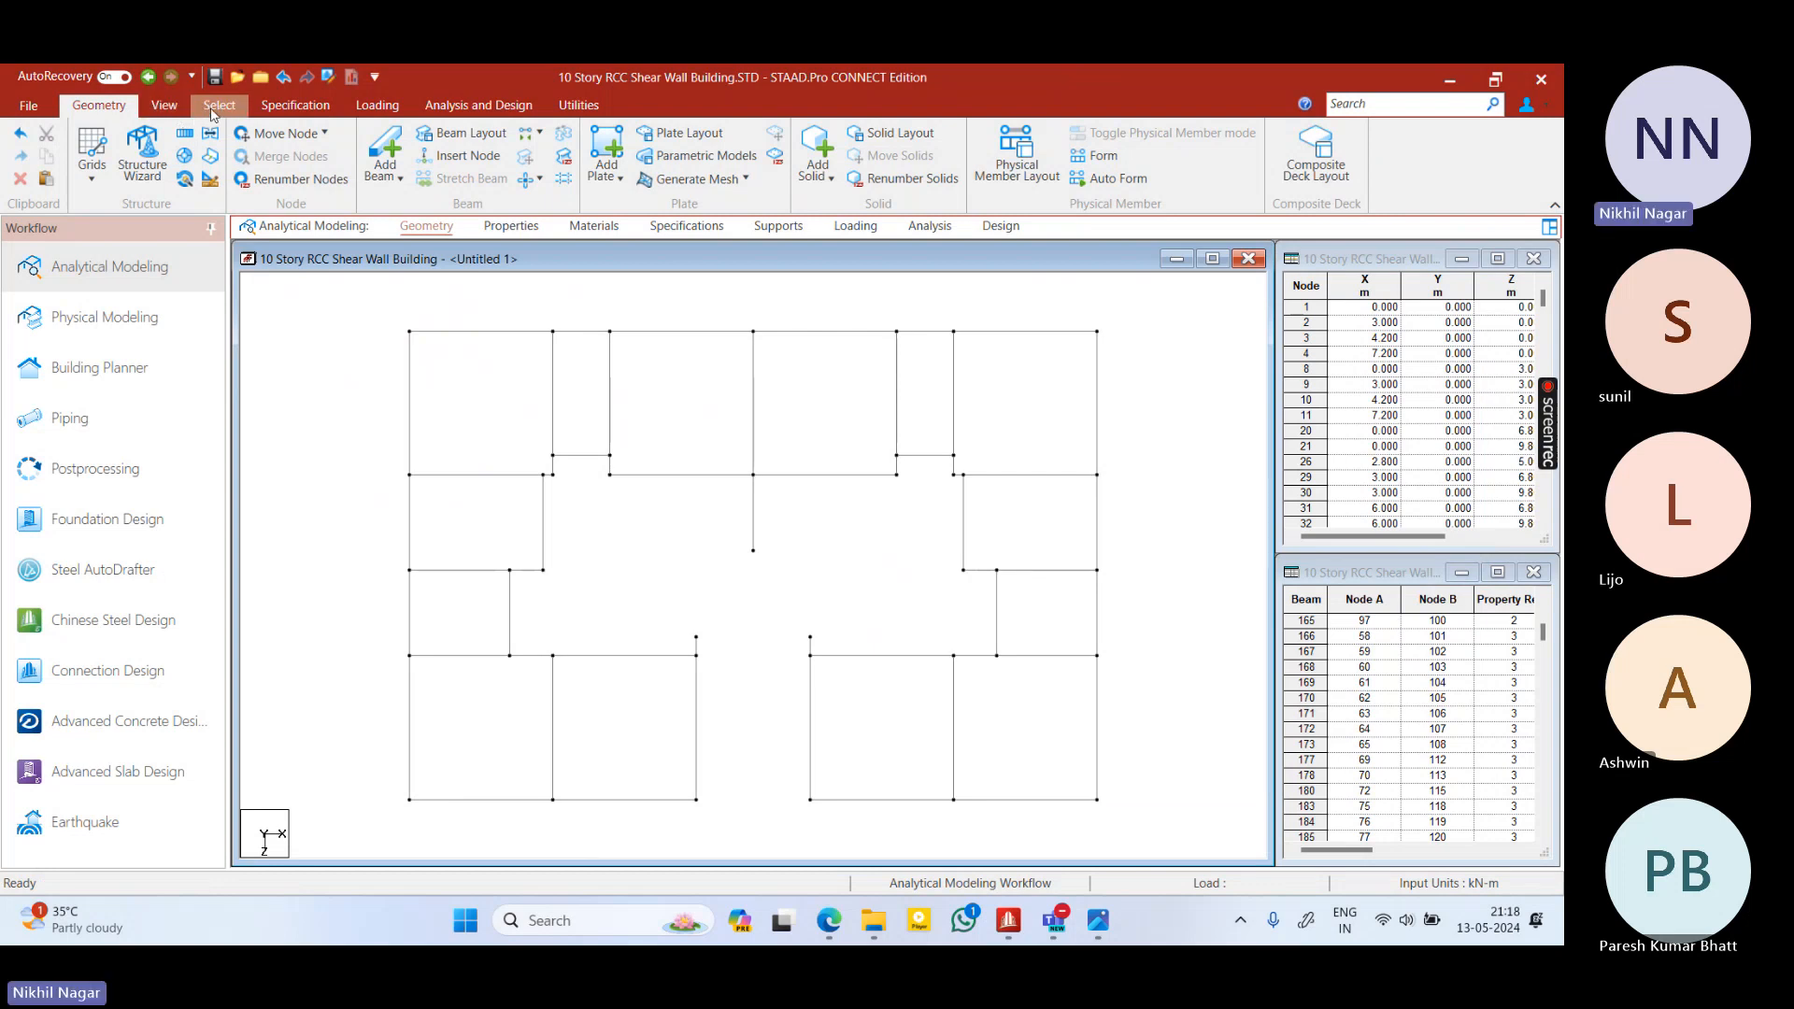
Display the whole structure again and open its 3D rendering
right_click(381, 457)
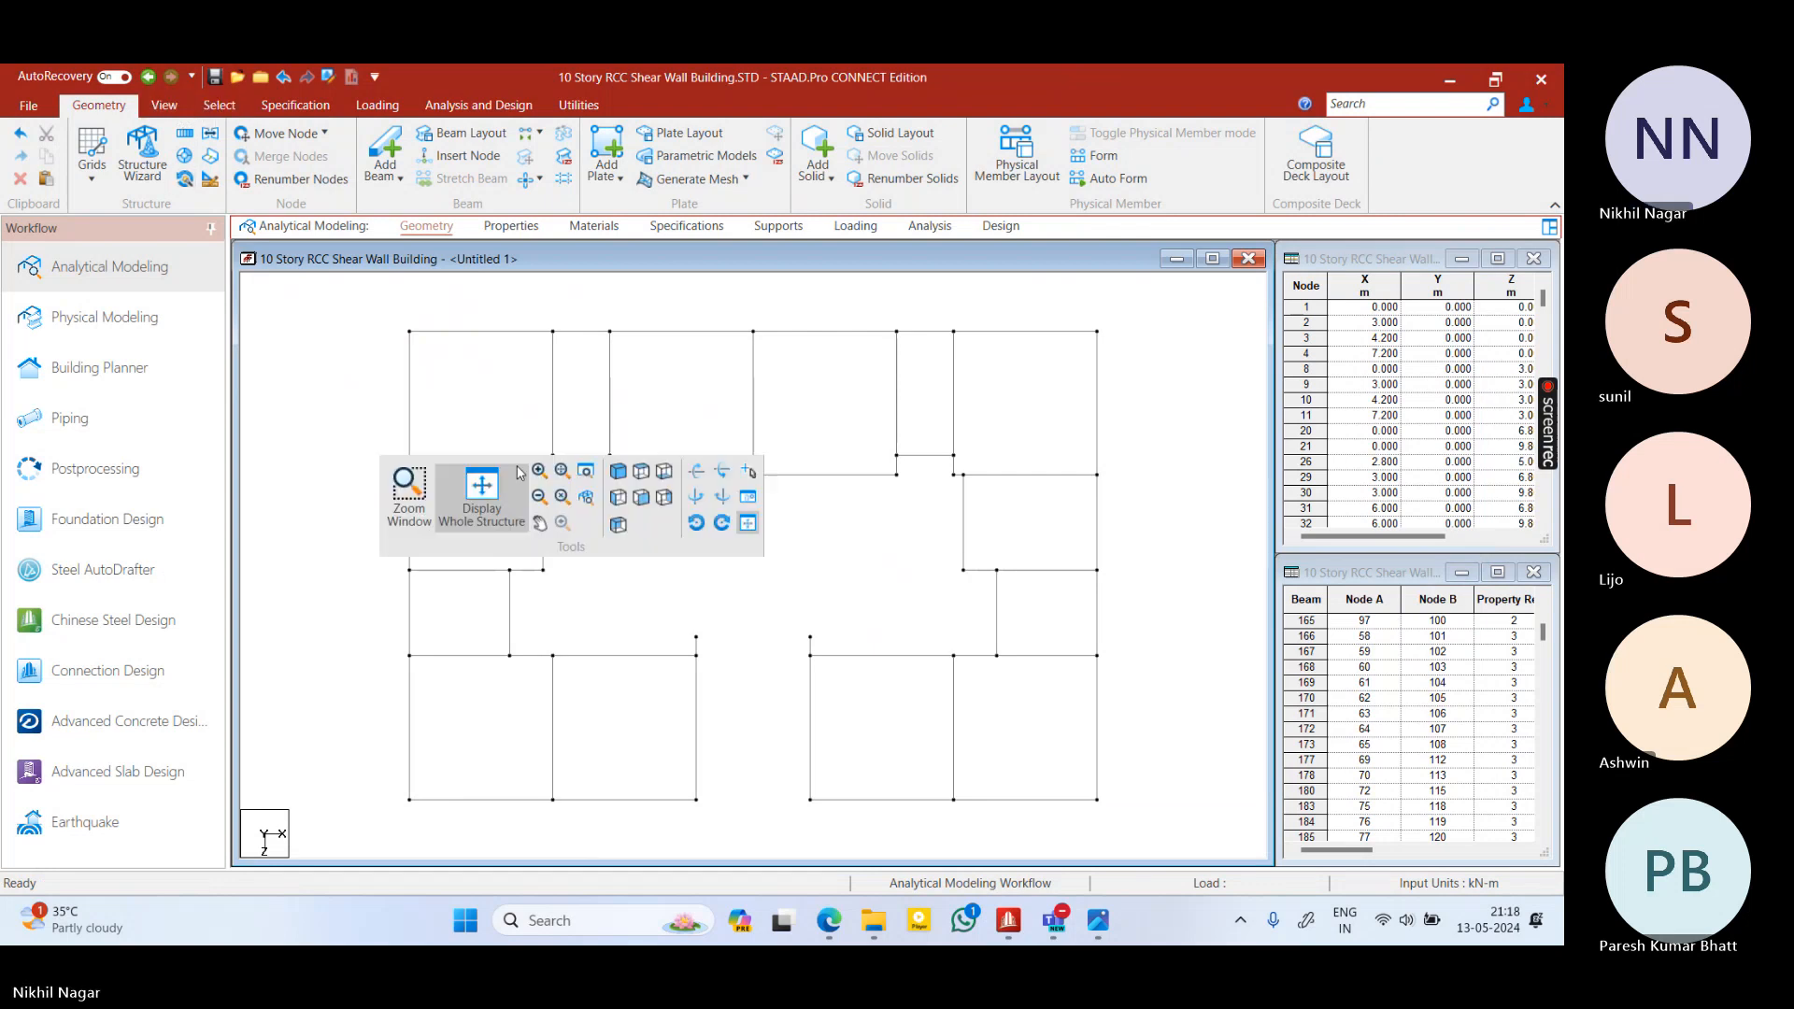
left_click(512, 481)
right_click(424, 356)
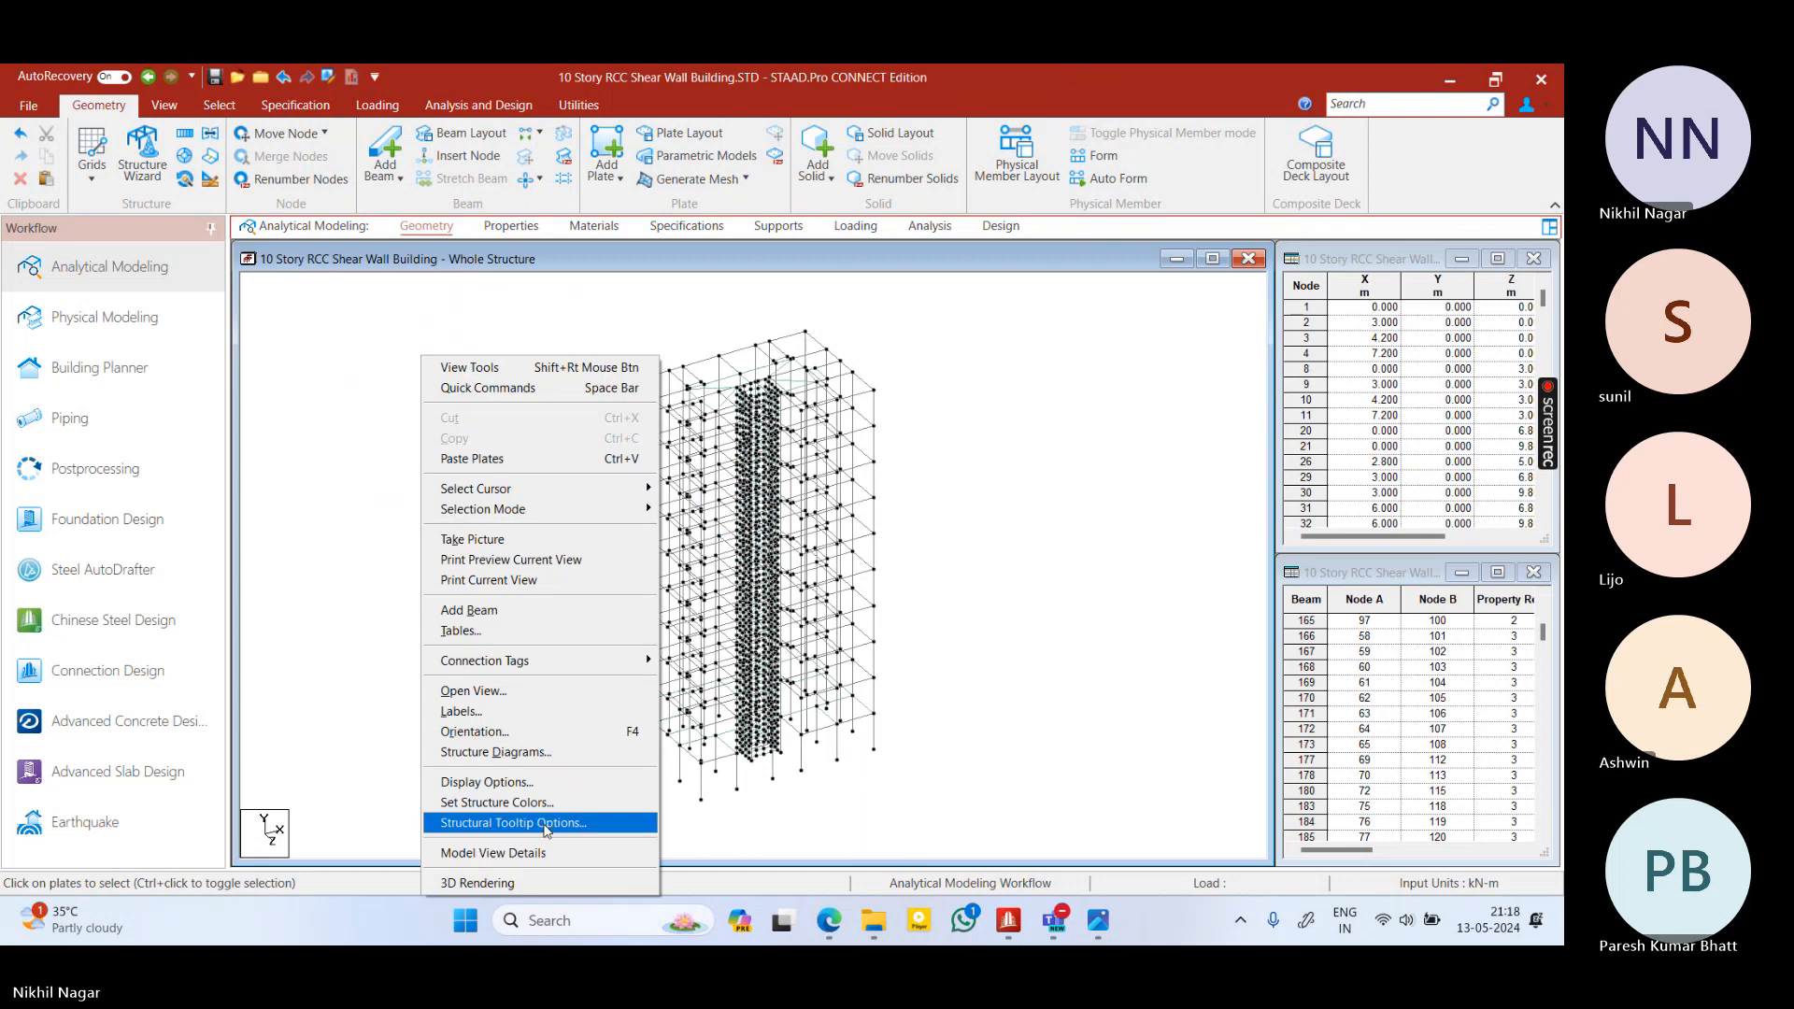
left_click(523, 882)
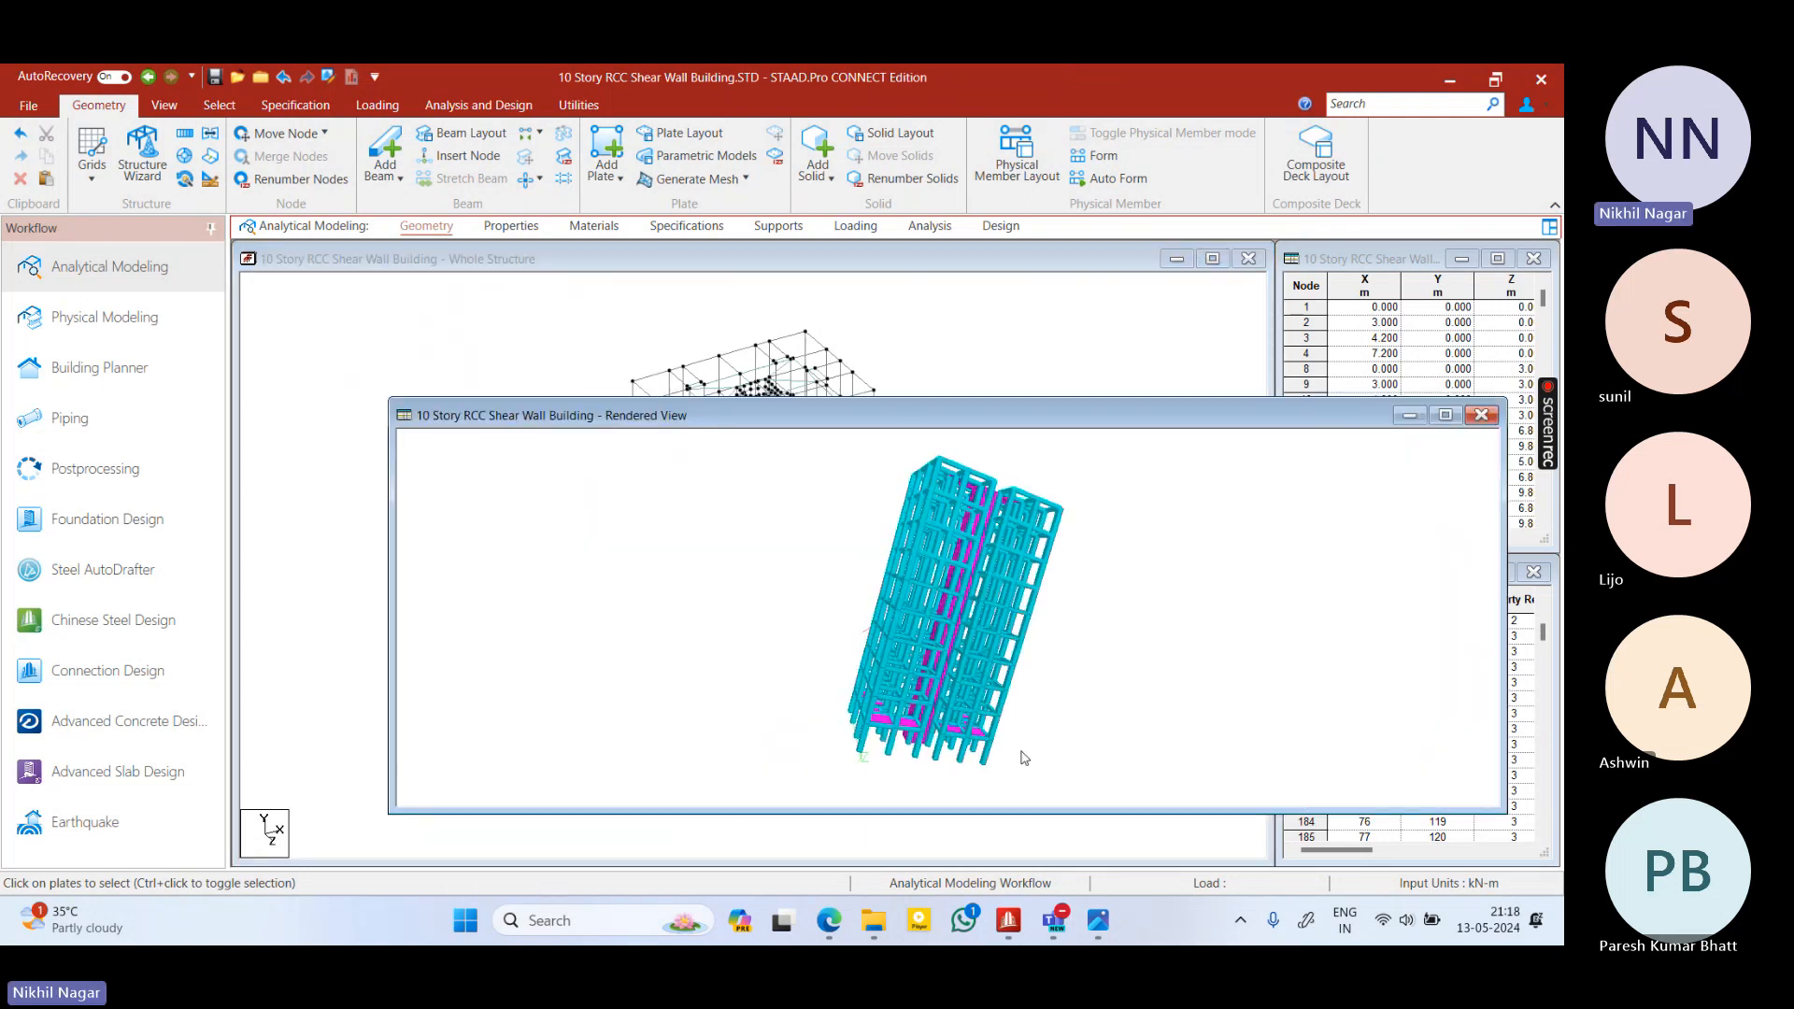
Examine the top-floor slab plates around the lift core from above and at an angle in the 3D rendering
left_click_drag(1024, 758, 965, 584)
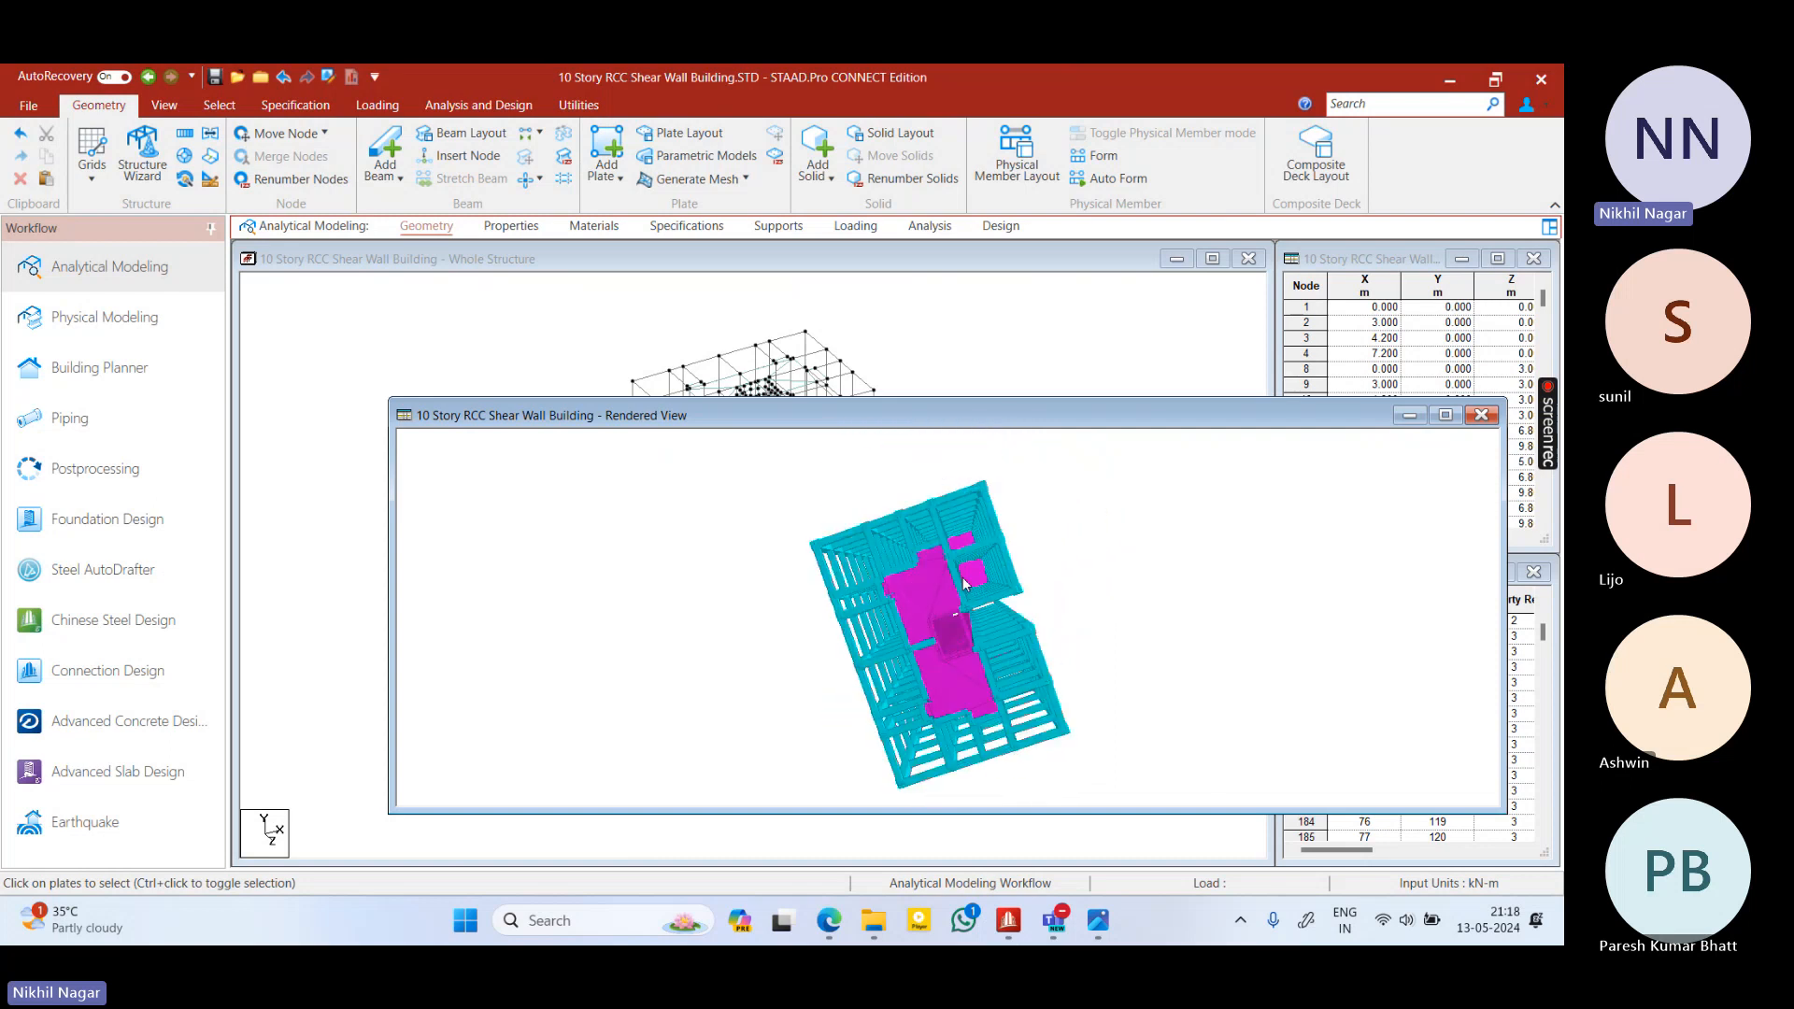
scroll(965, 584, "up", 5)
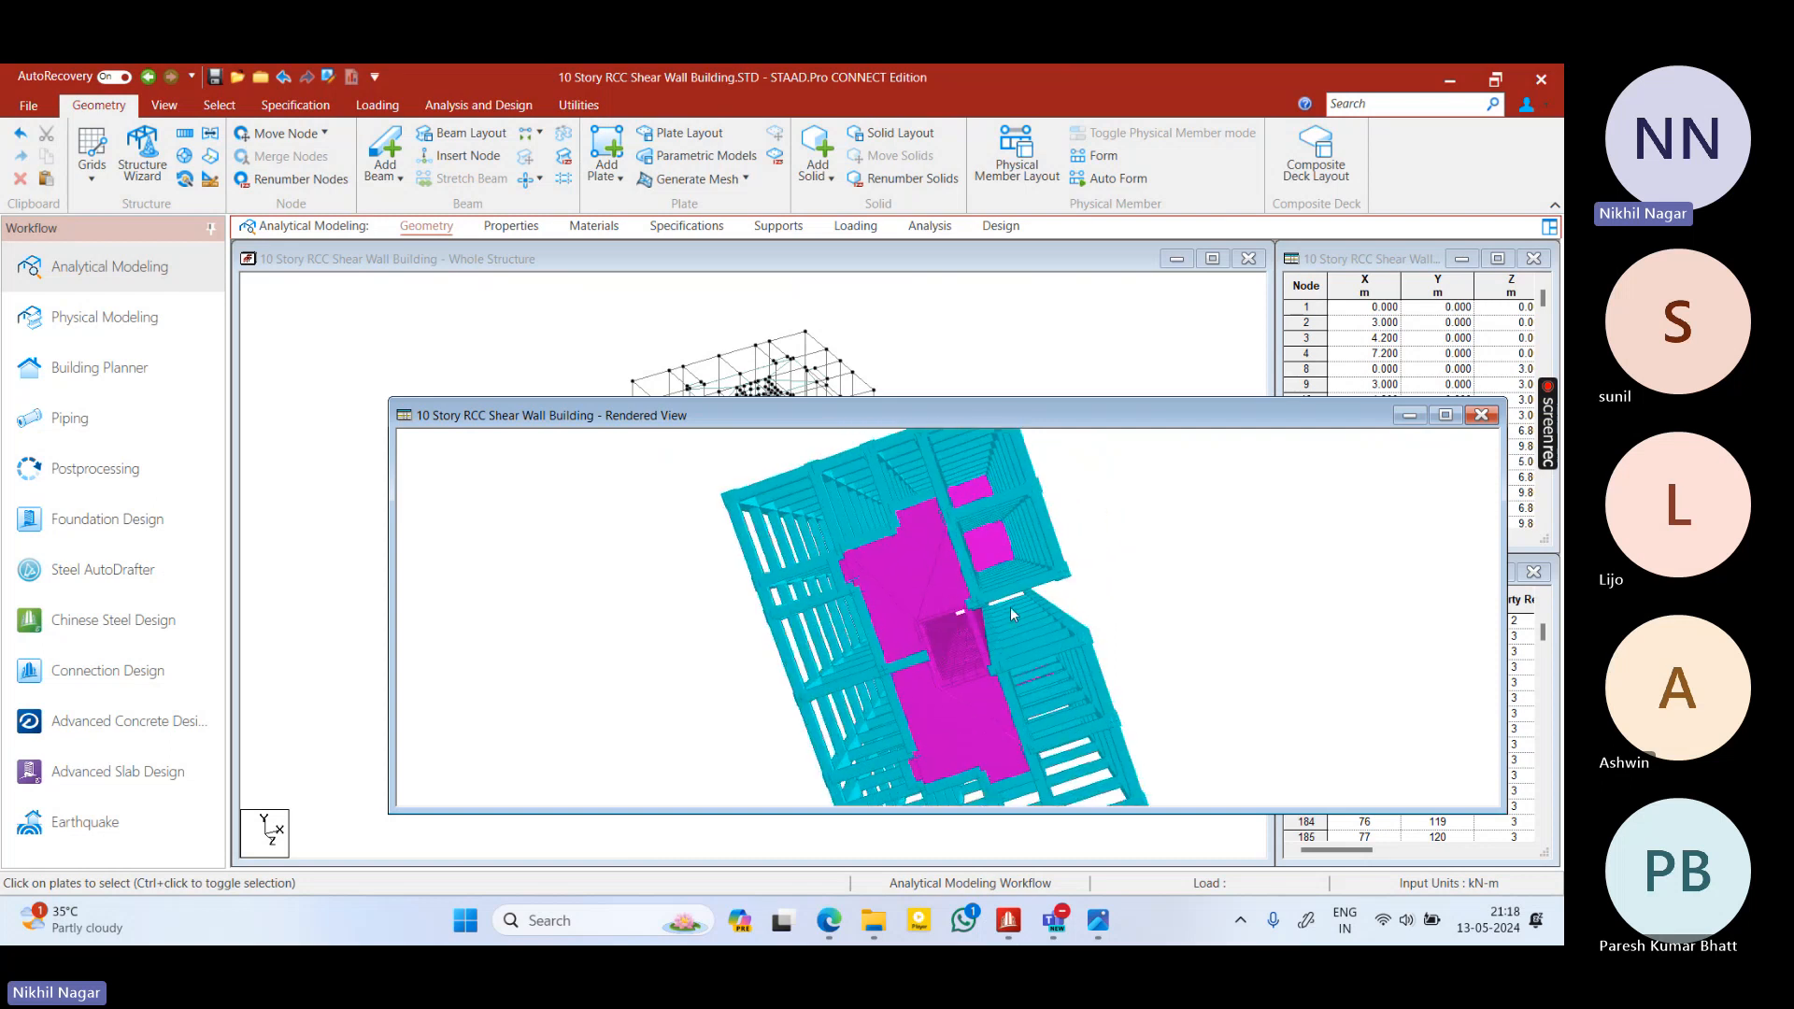
scroll(948, 620, "up", 3)
left_click_drag(949, 620, 955, 559)
scroll(955, 559, "down", 5)
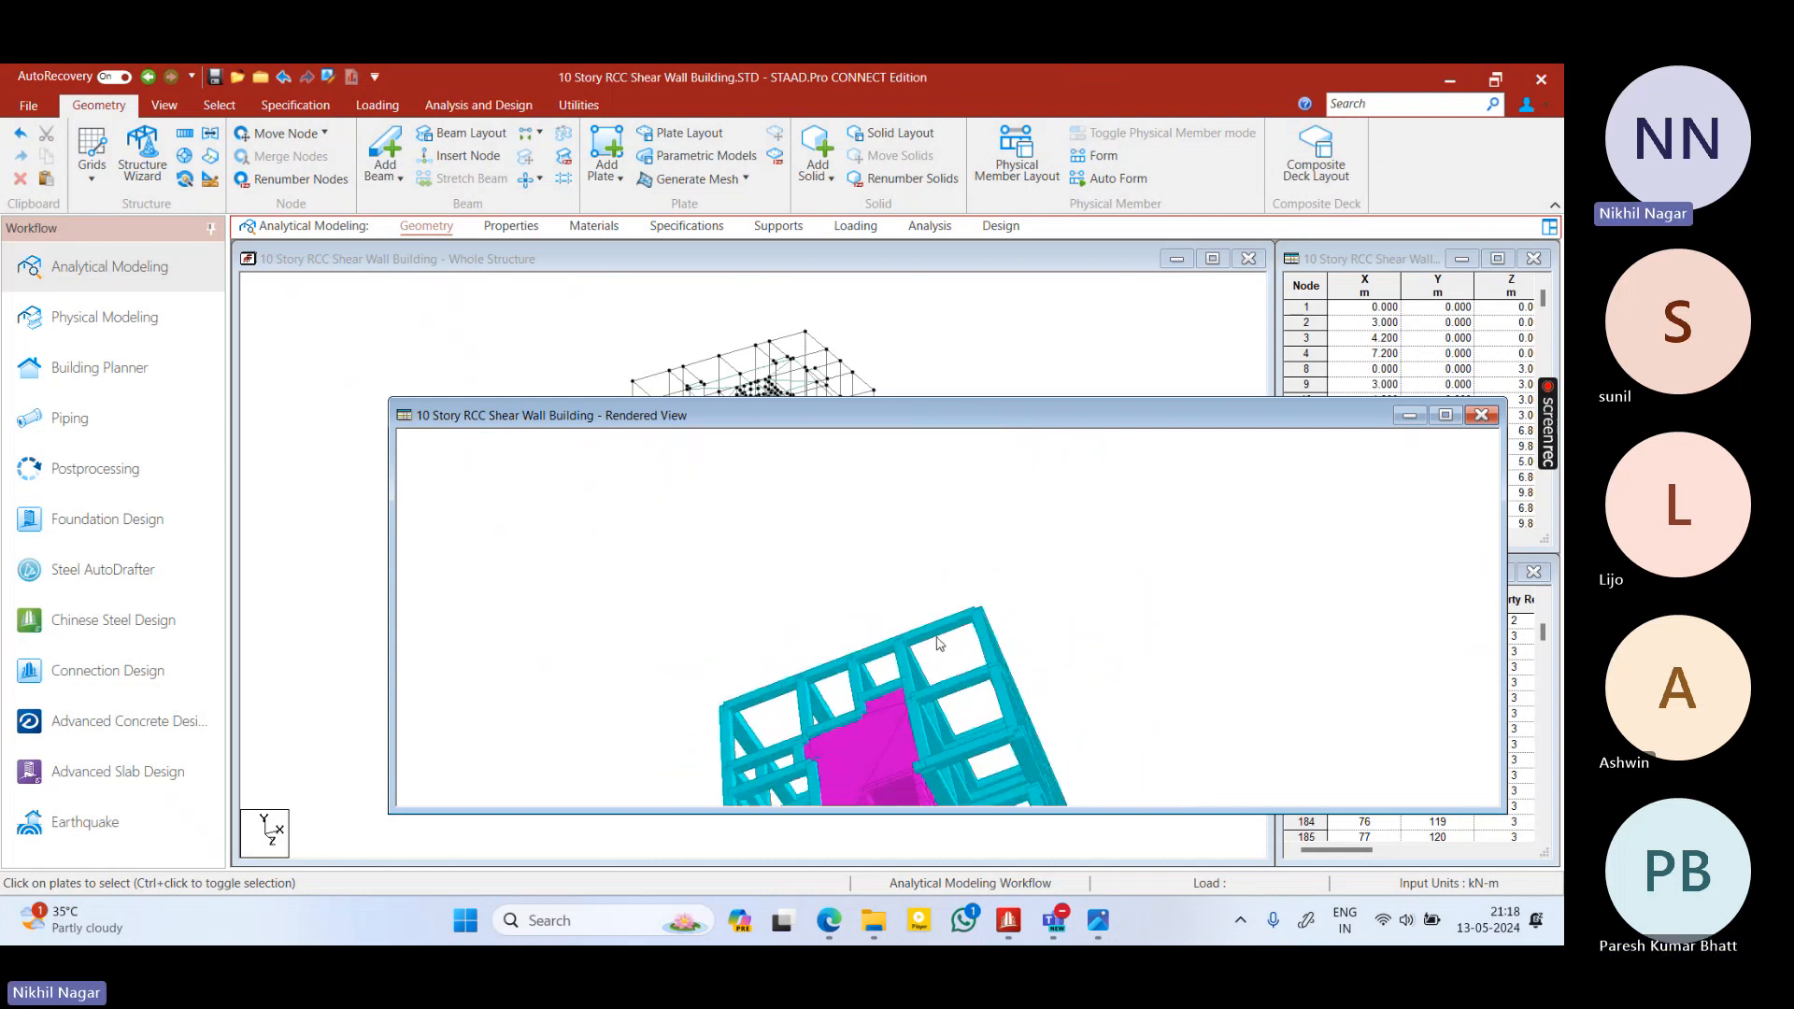
left_click_drag(939, 643, 927, 697)
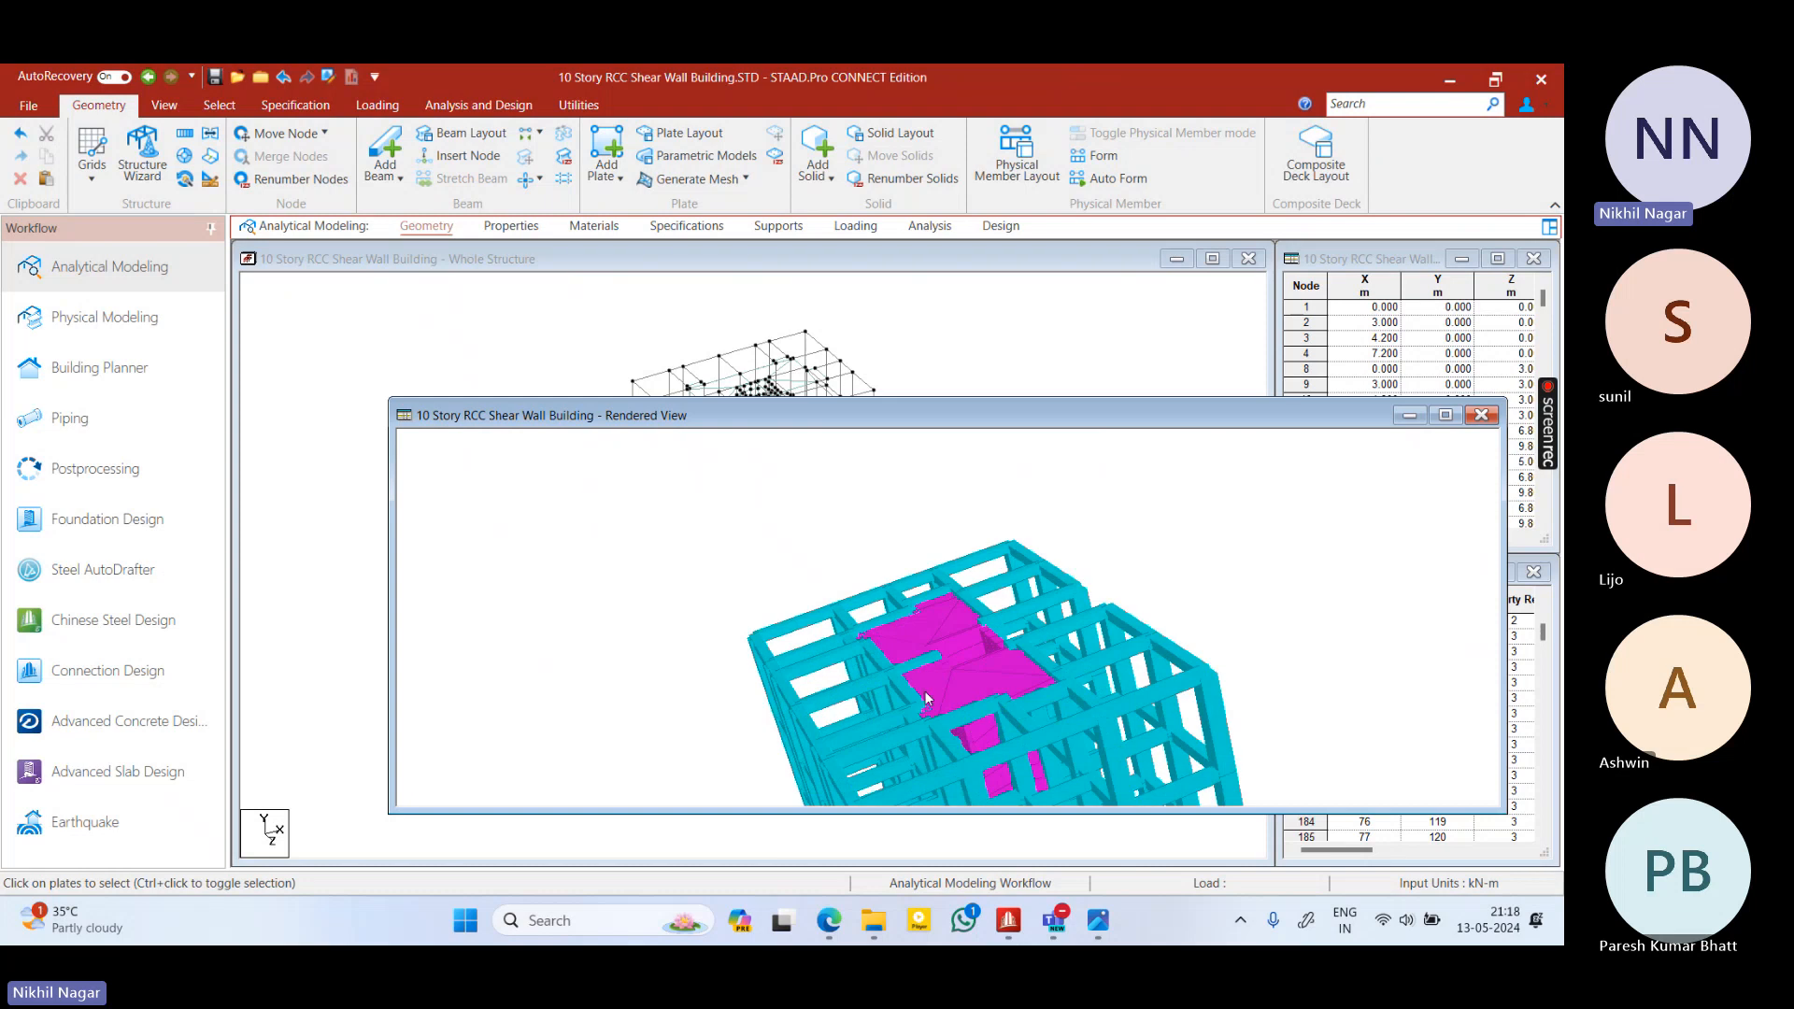
scroll(931, 692, "up", 3)
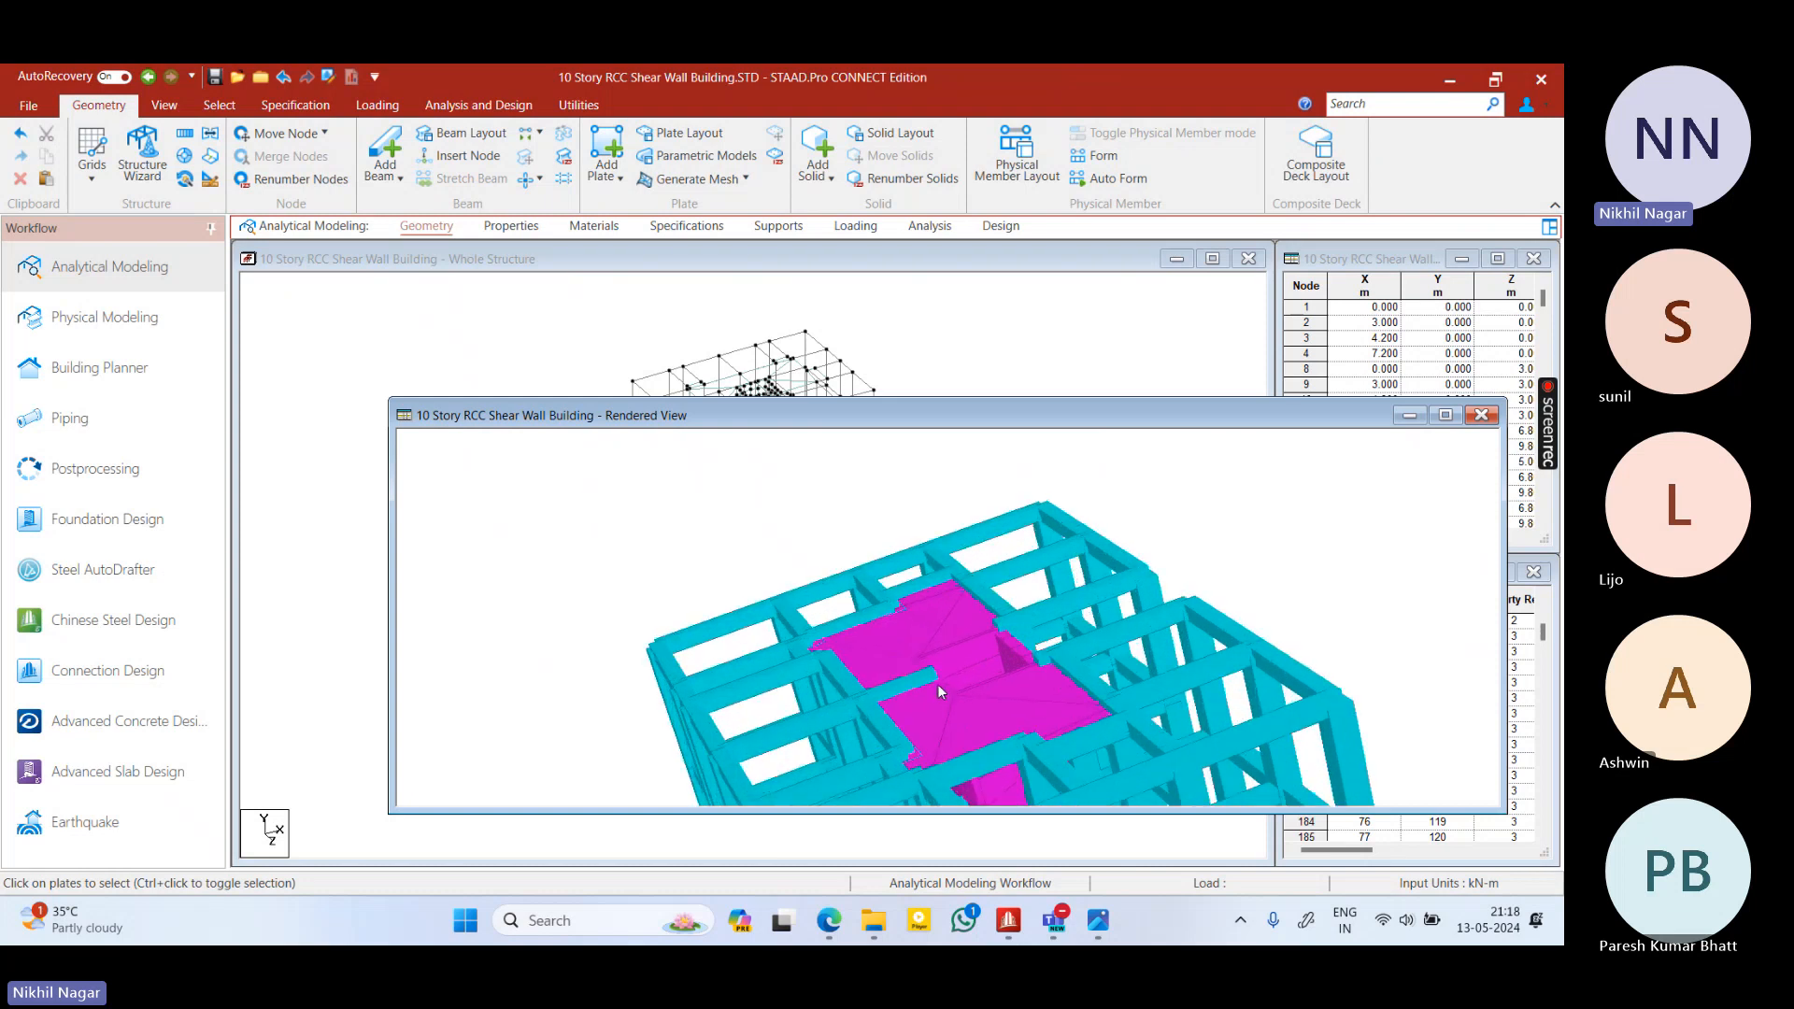
scroll(972, 656, "up", 2)
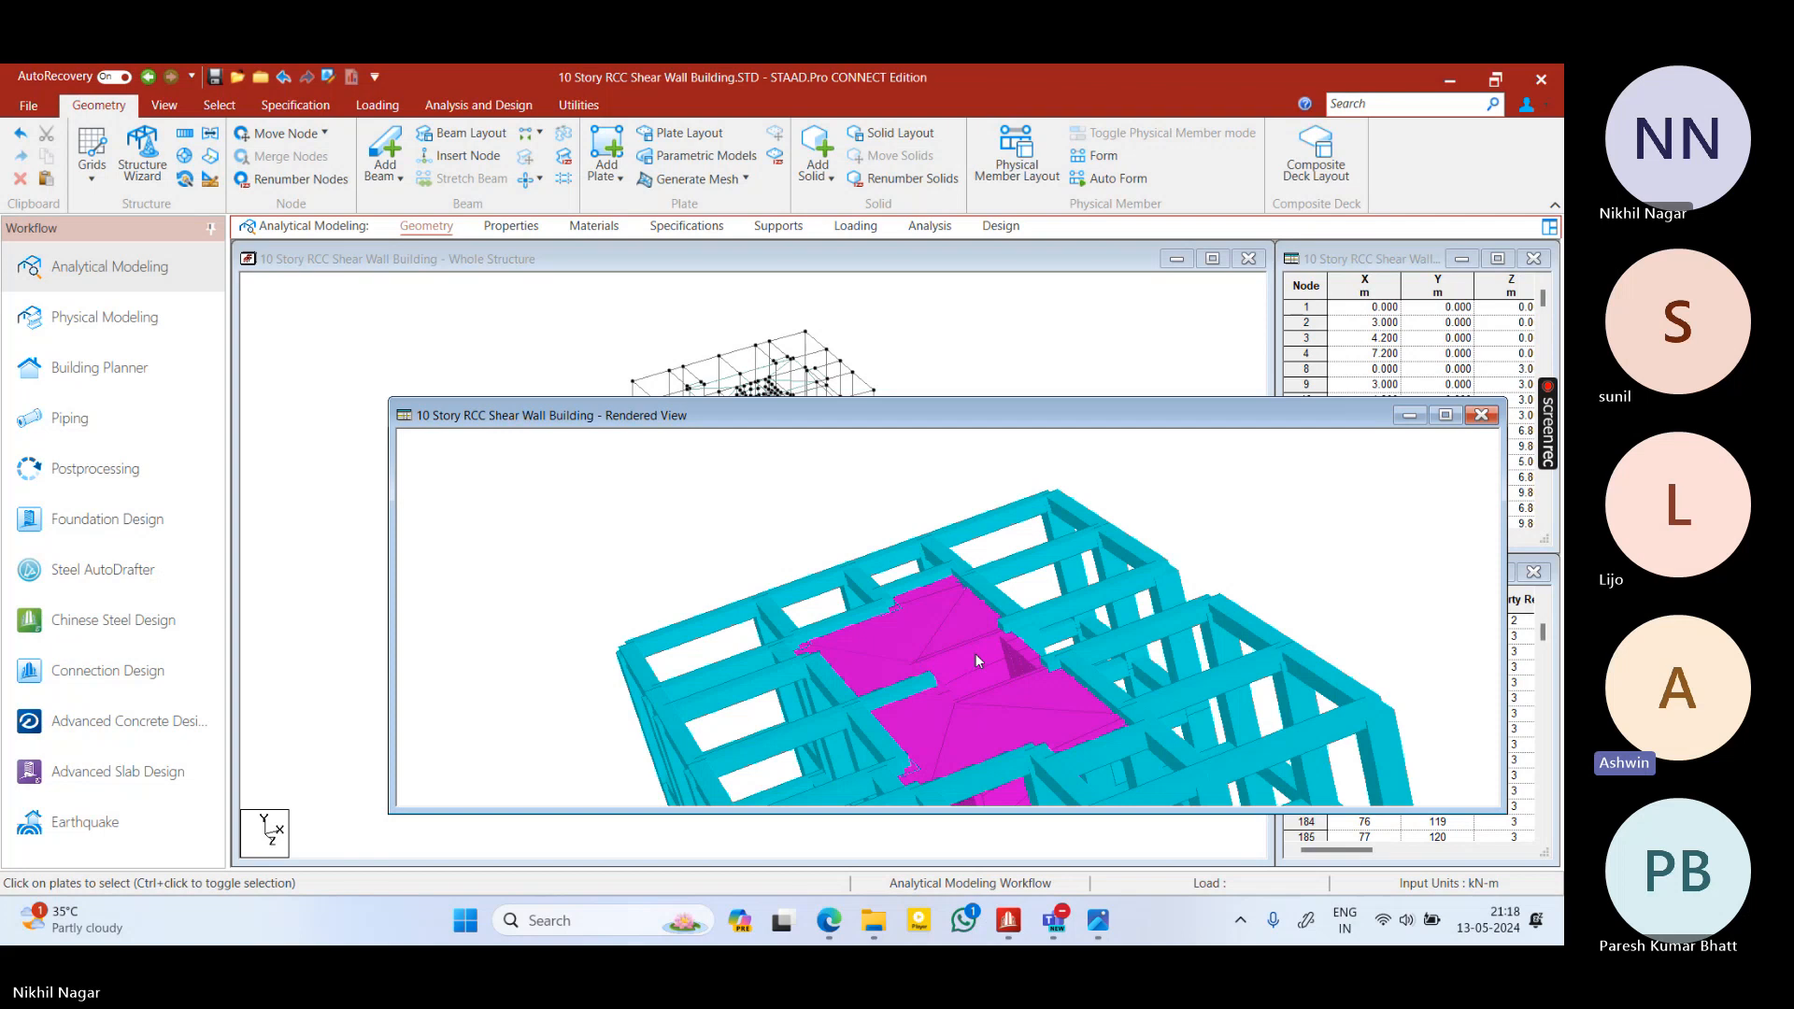
scroll(974, 653, "down", 3)
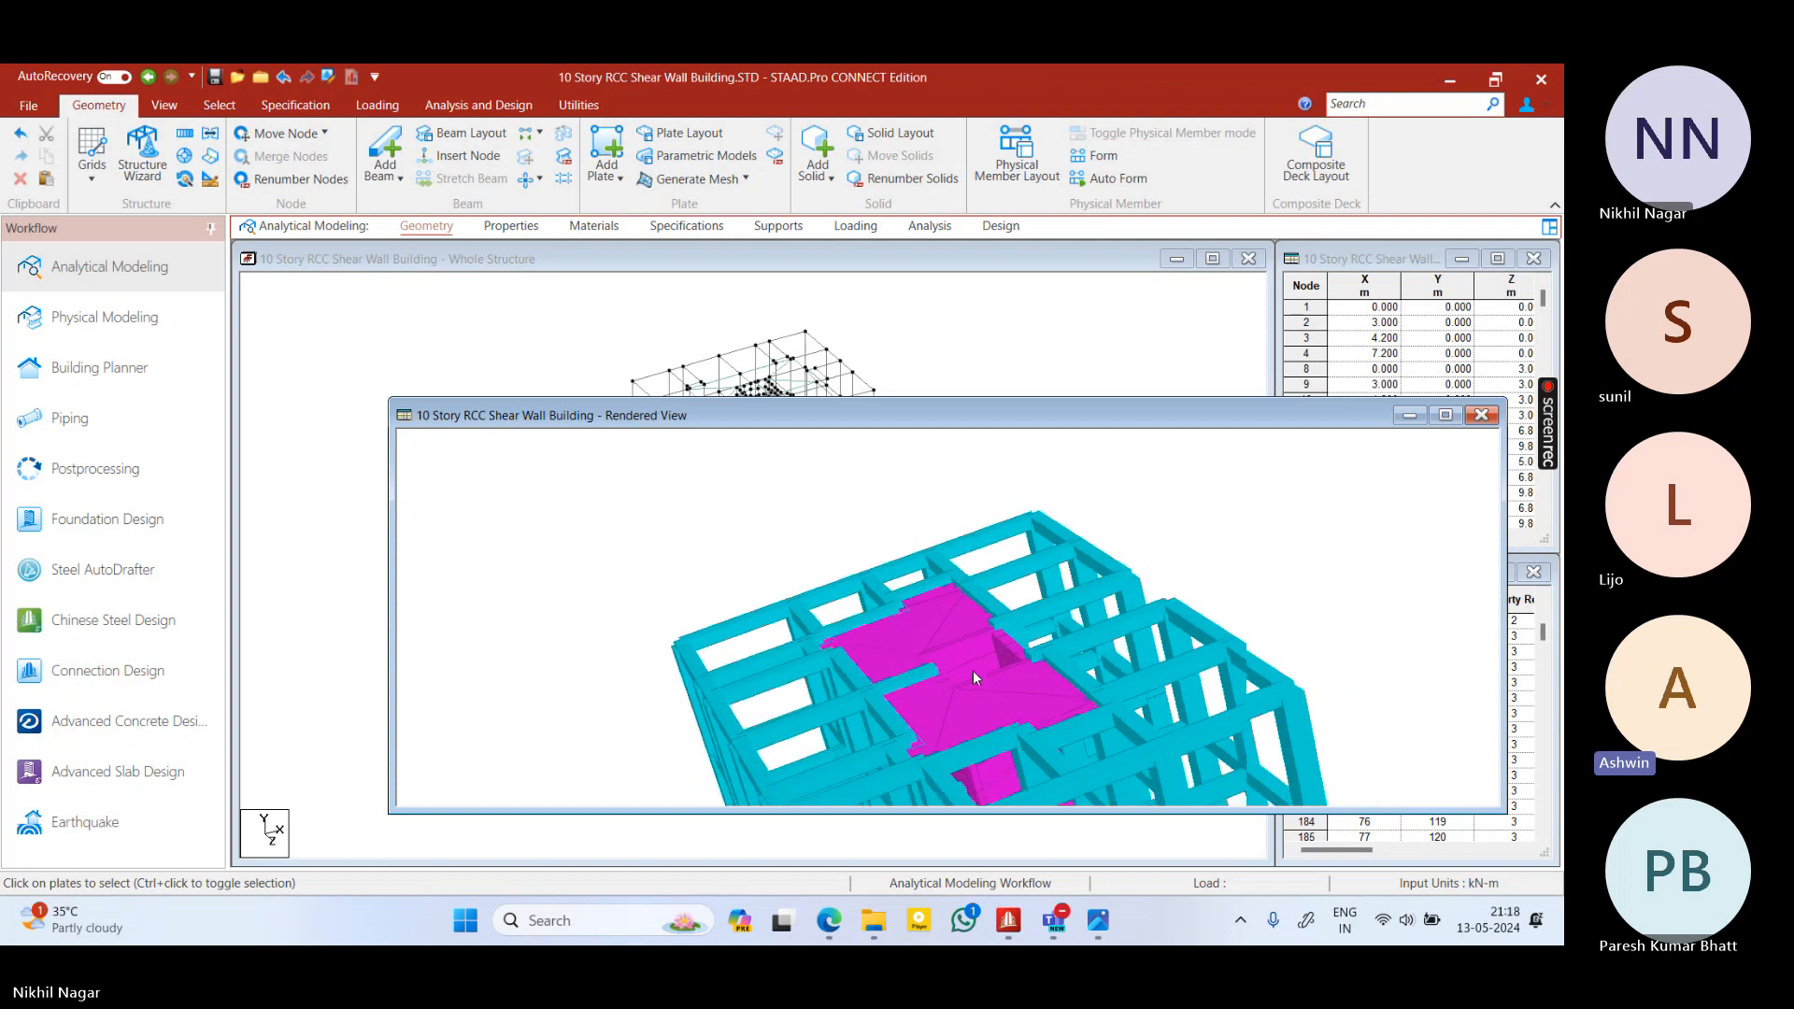
left_click_drag(1035, 651, 935, 645)
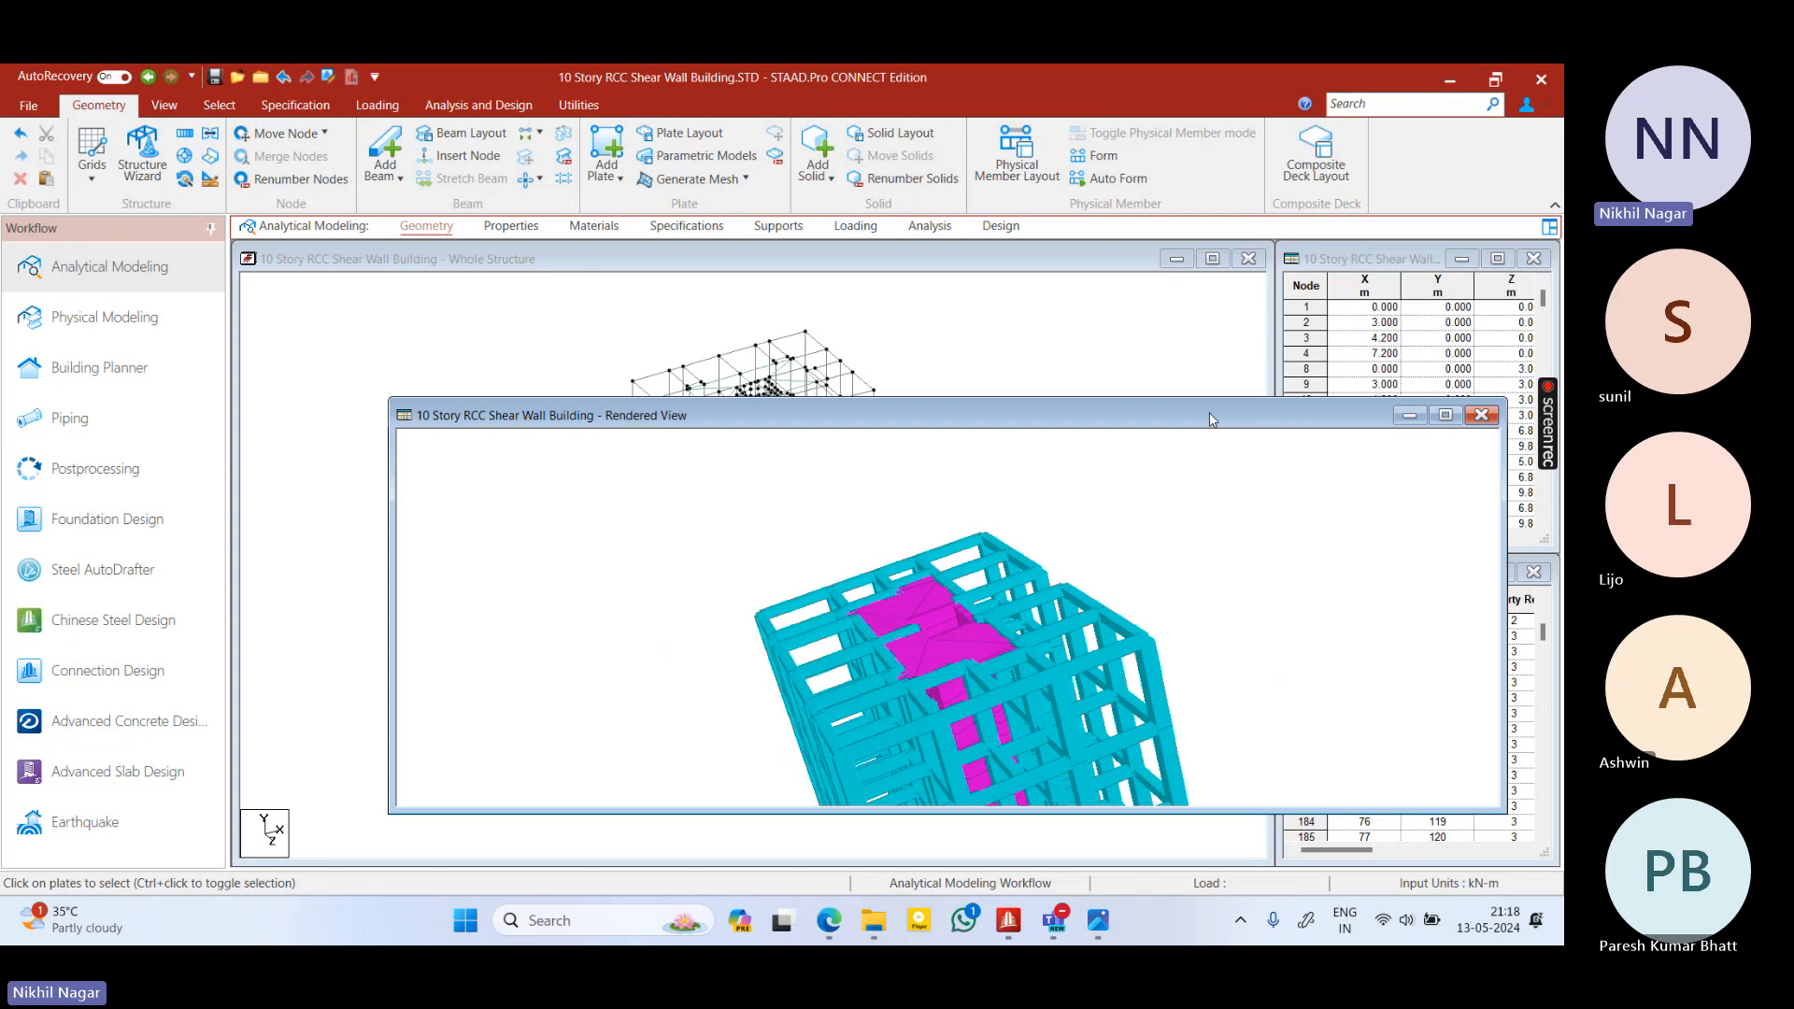
Close the current 3D rendering and open a new one of the whole structure
left_click_drag(1209, 423, 1105, 404)
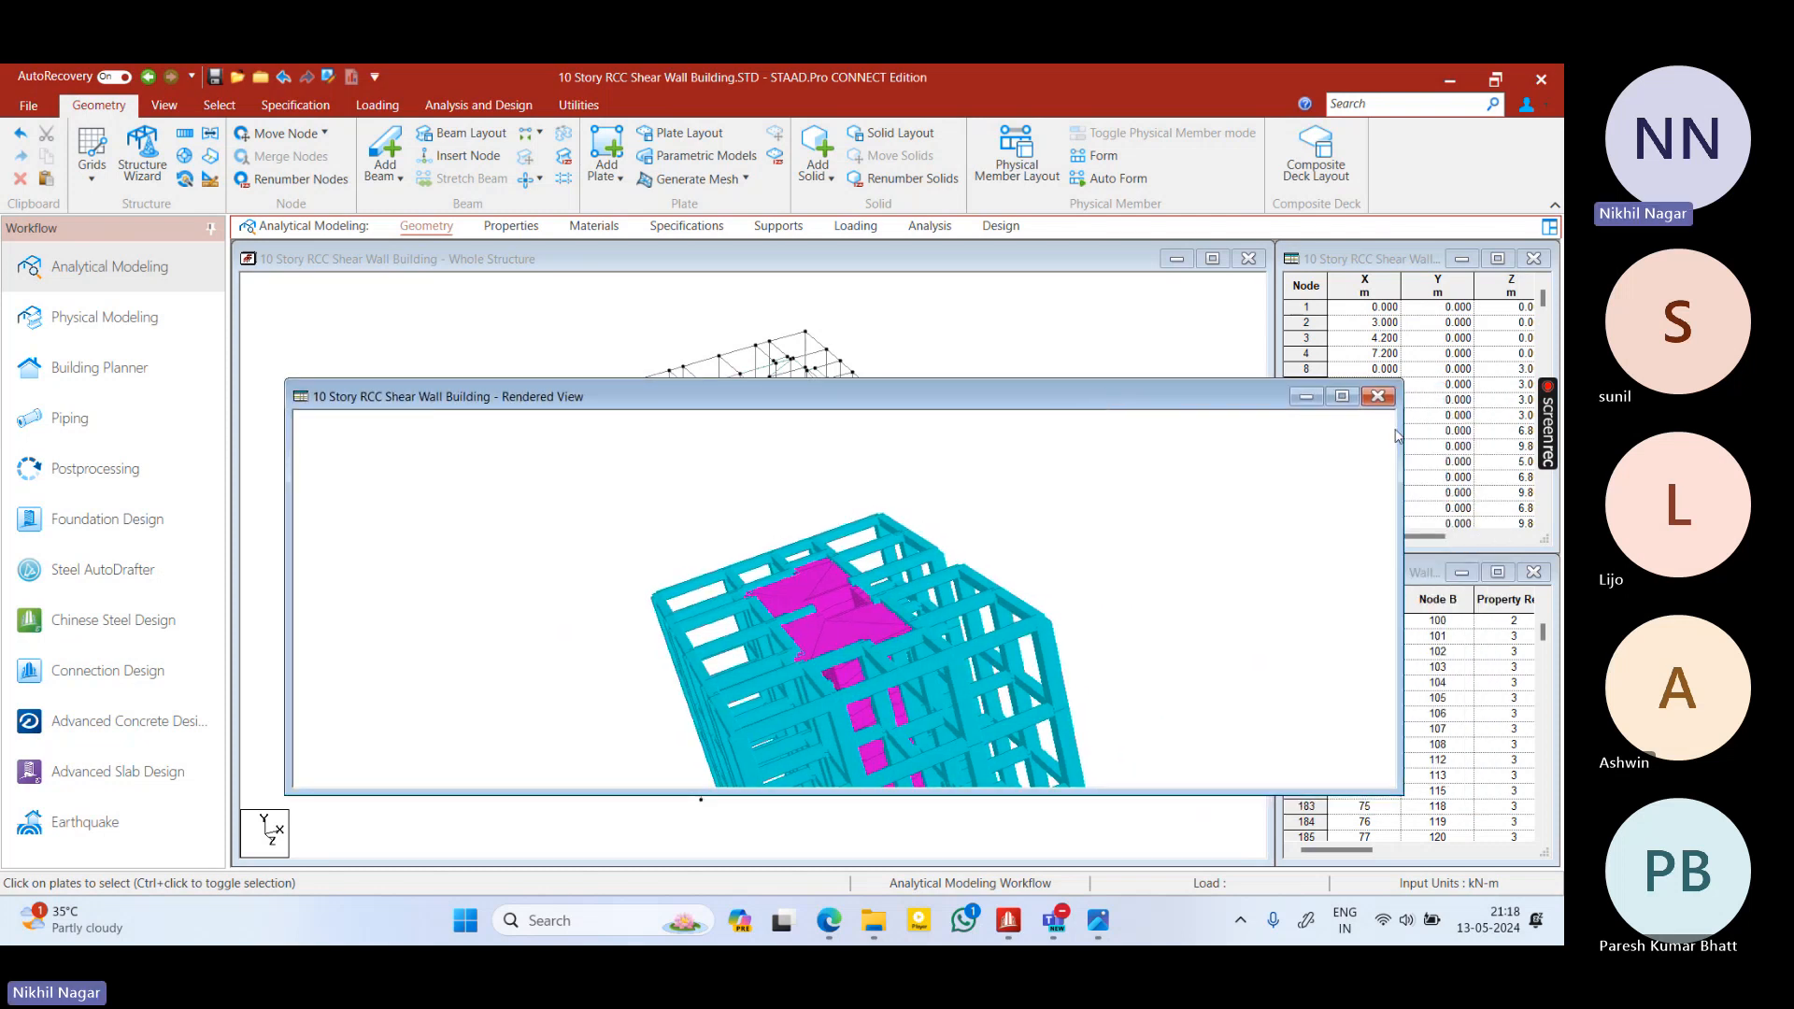
left_click(1377, 396)
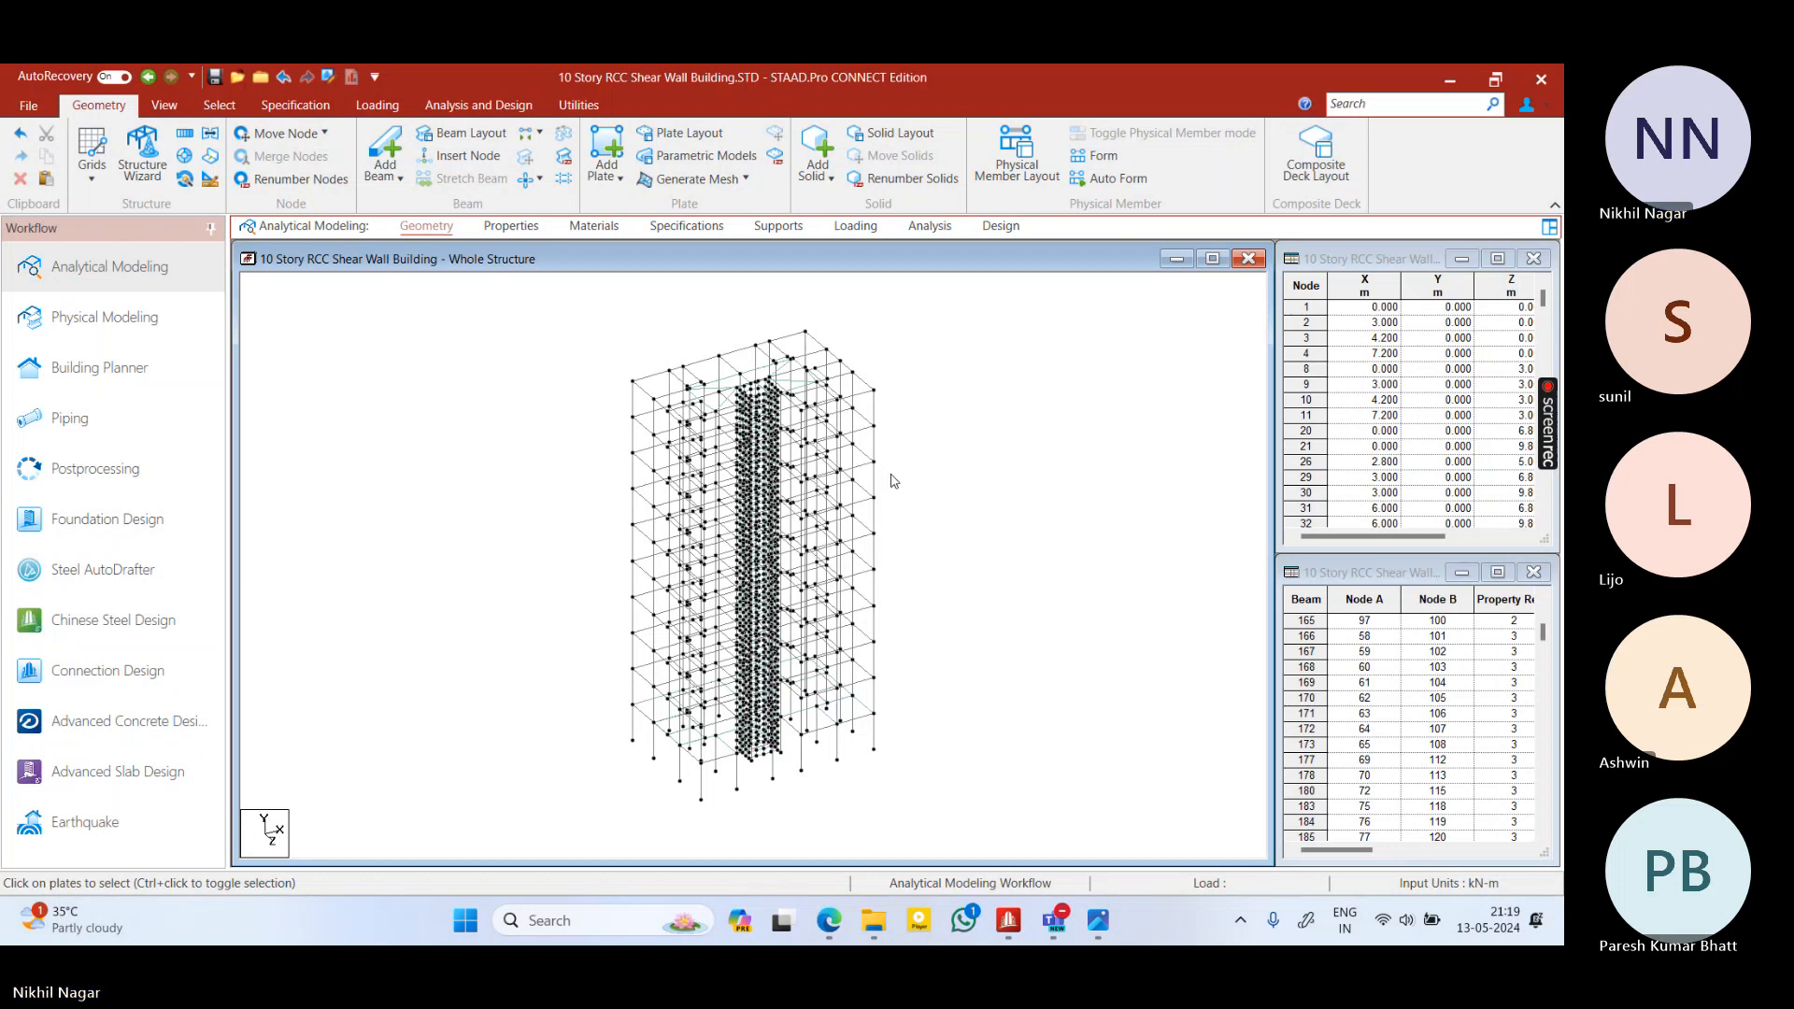
scroll(801, 416, "up", 4)
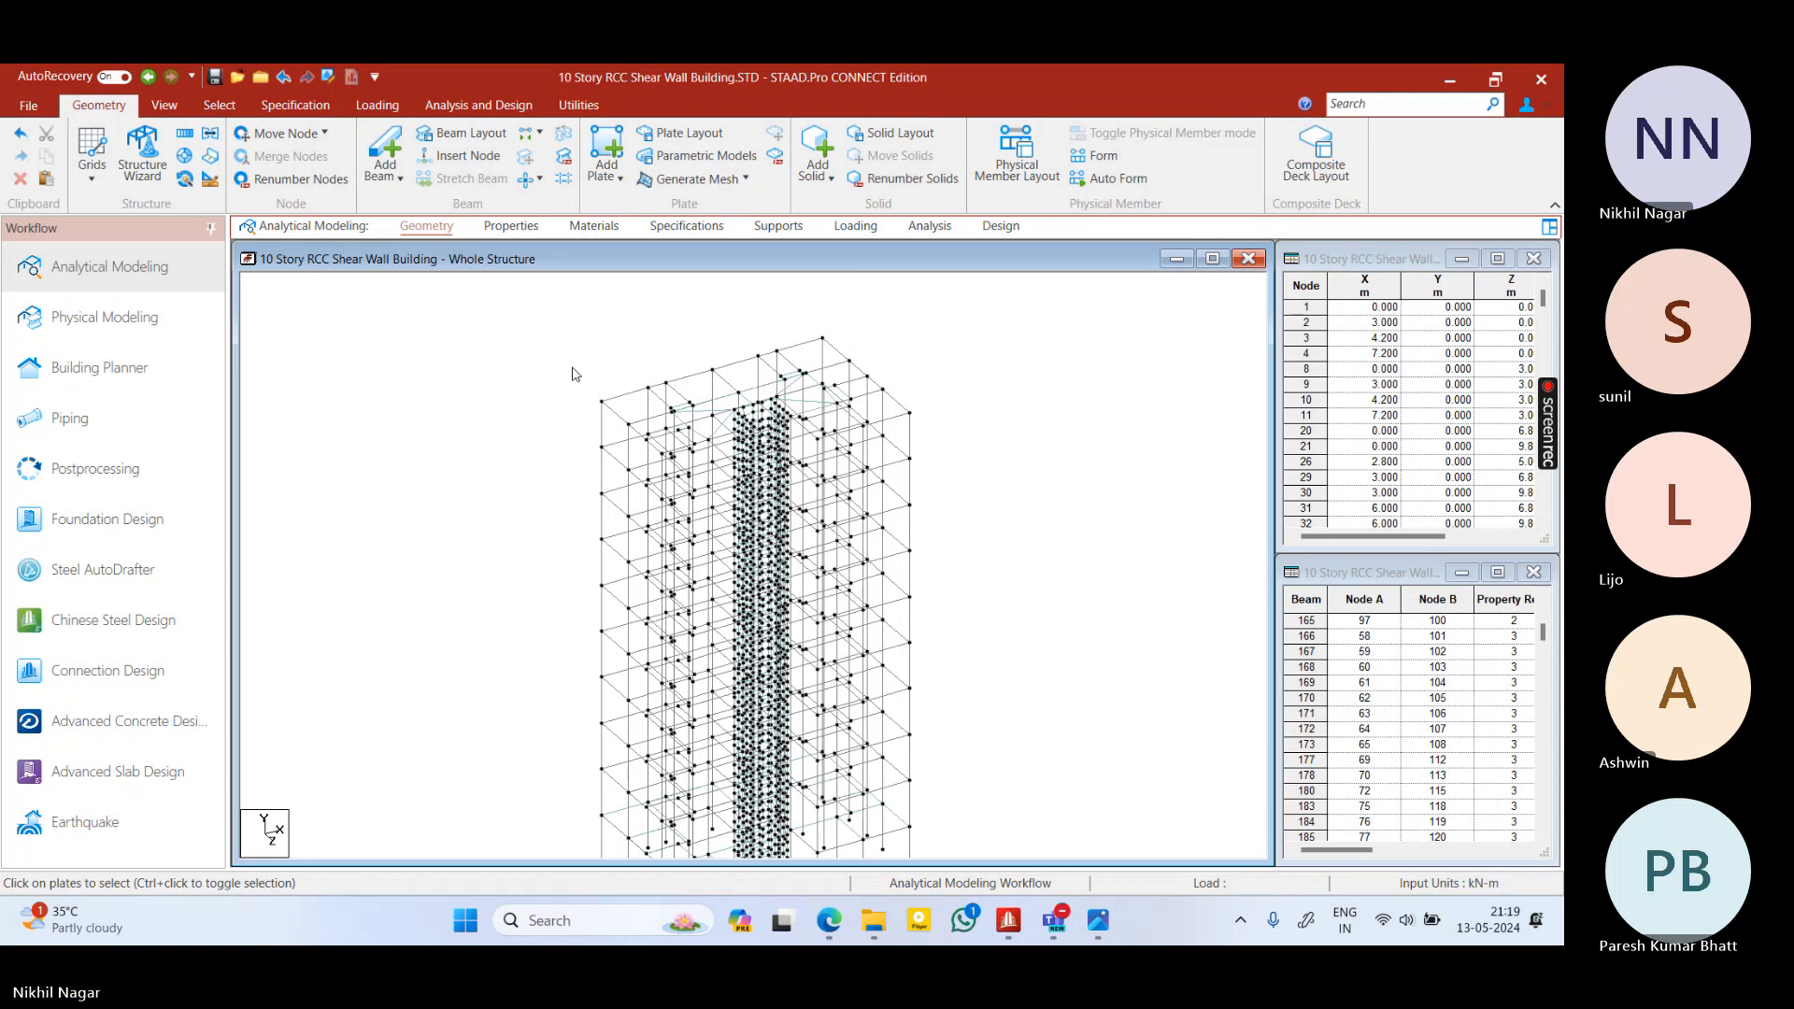
right_click(494, 351)
left_click(561, 864)
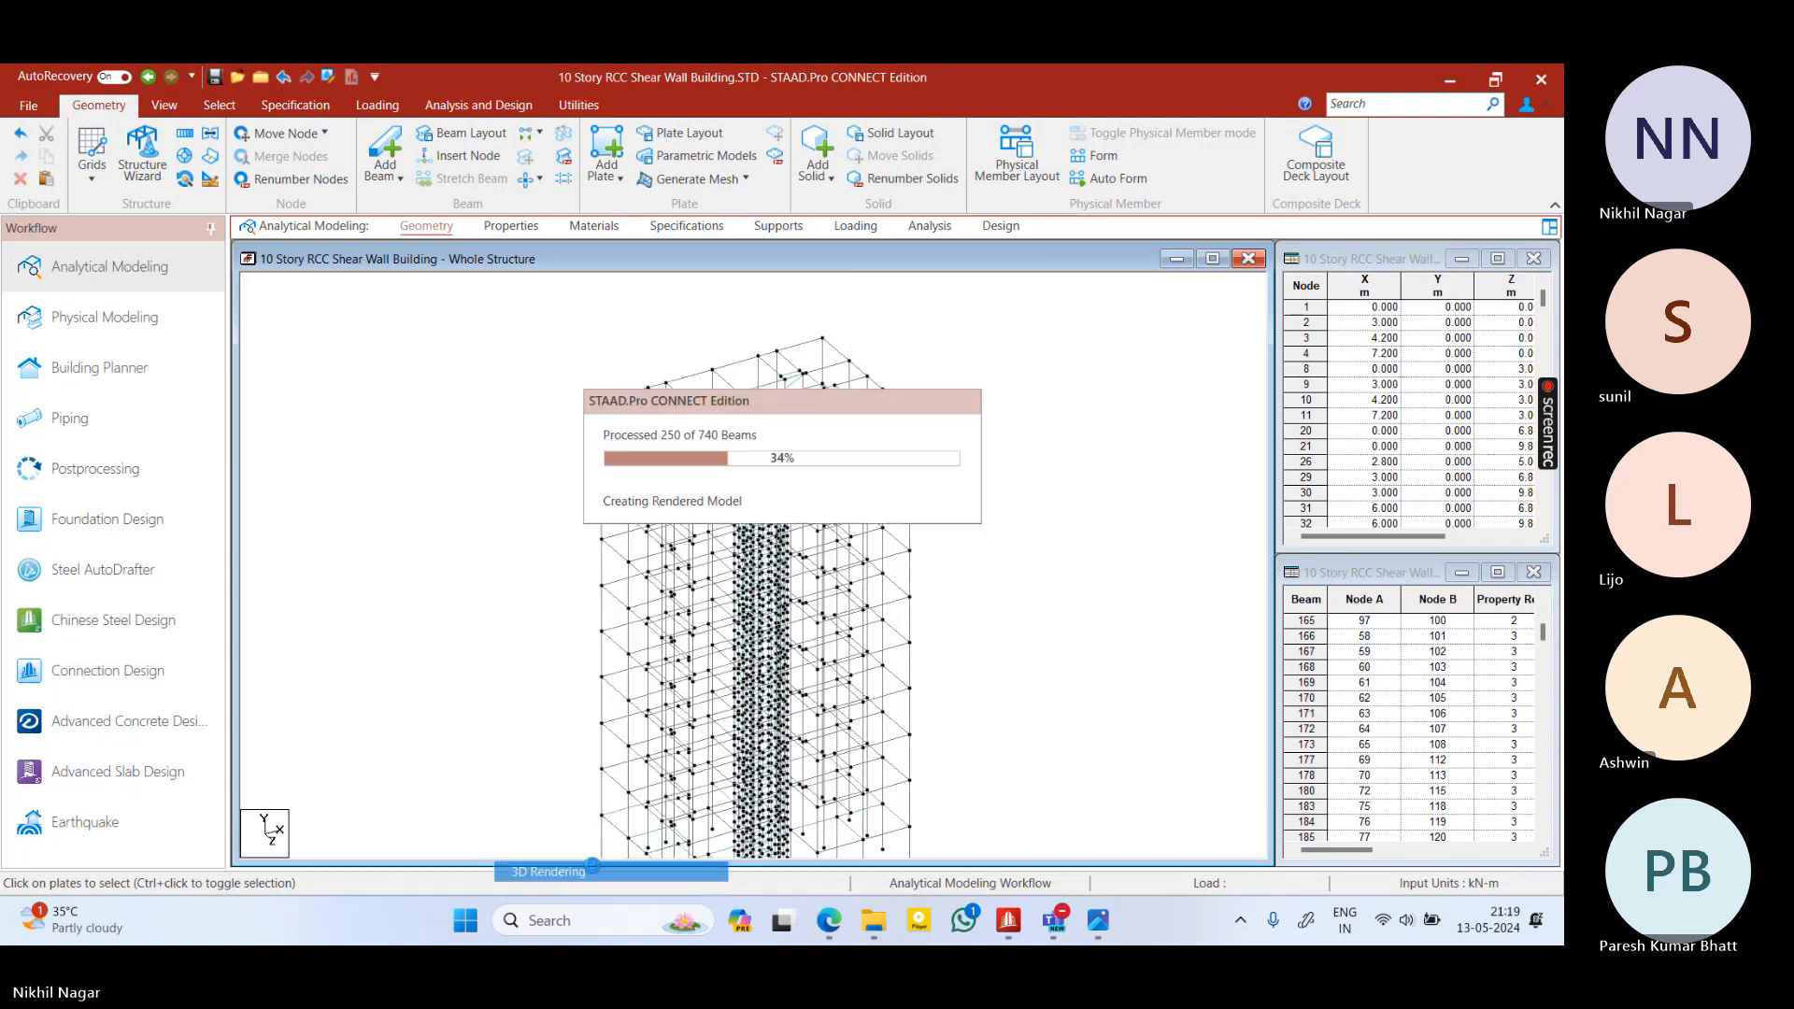
Examine the top-floor slab plates and the lift-core opening from several angles in the 3D rendering, then close it
left_click_drag(1044, 519, 956, 595)
scroll(955, 595, "up", 5)
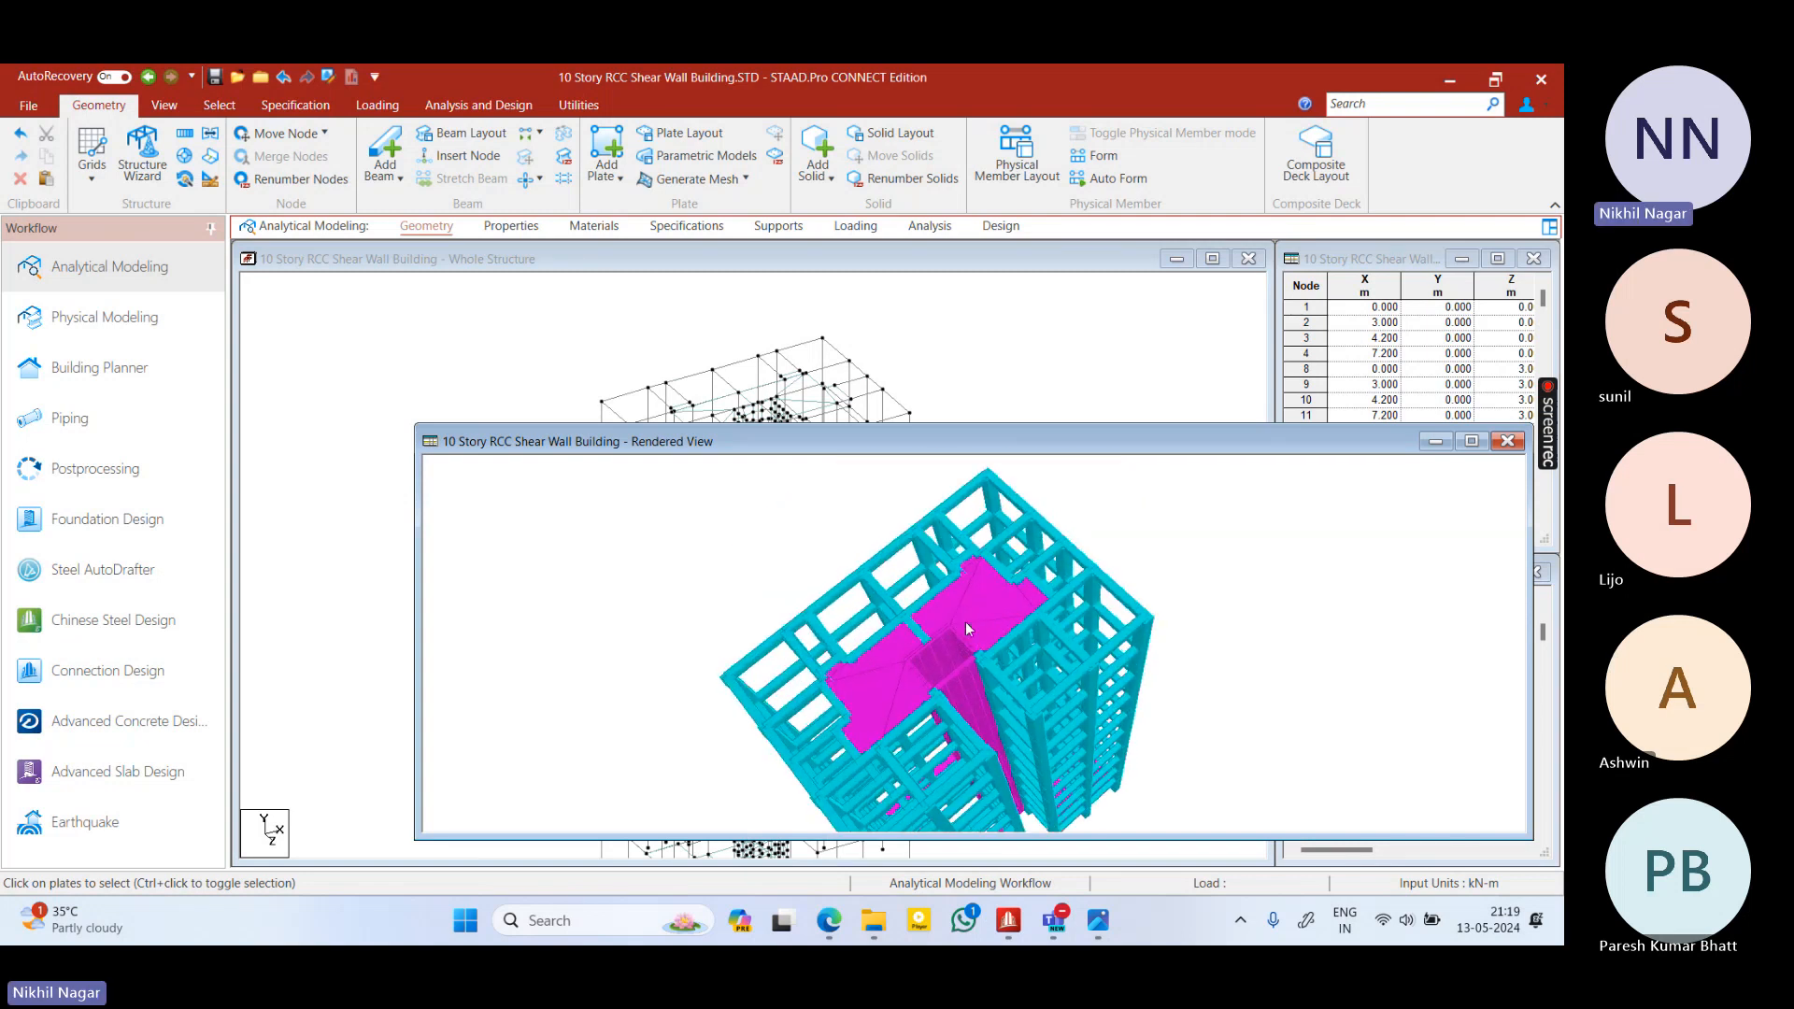
scroll(1000, 643, "up", 2)
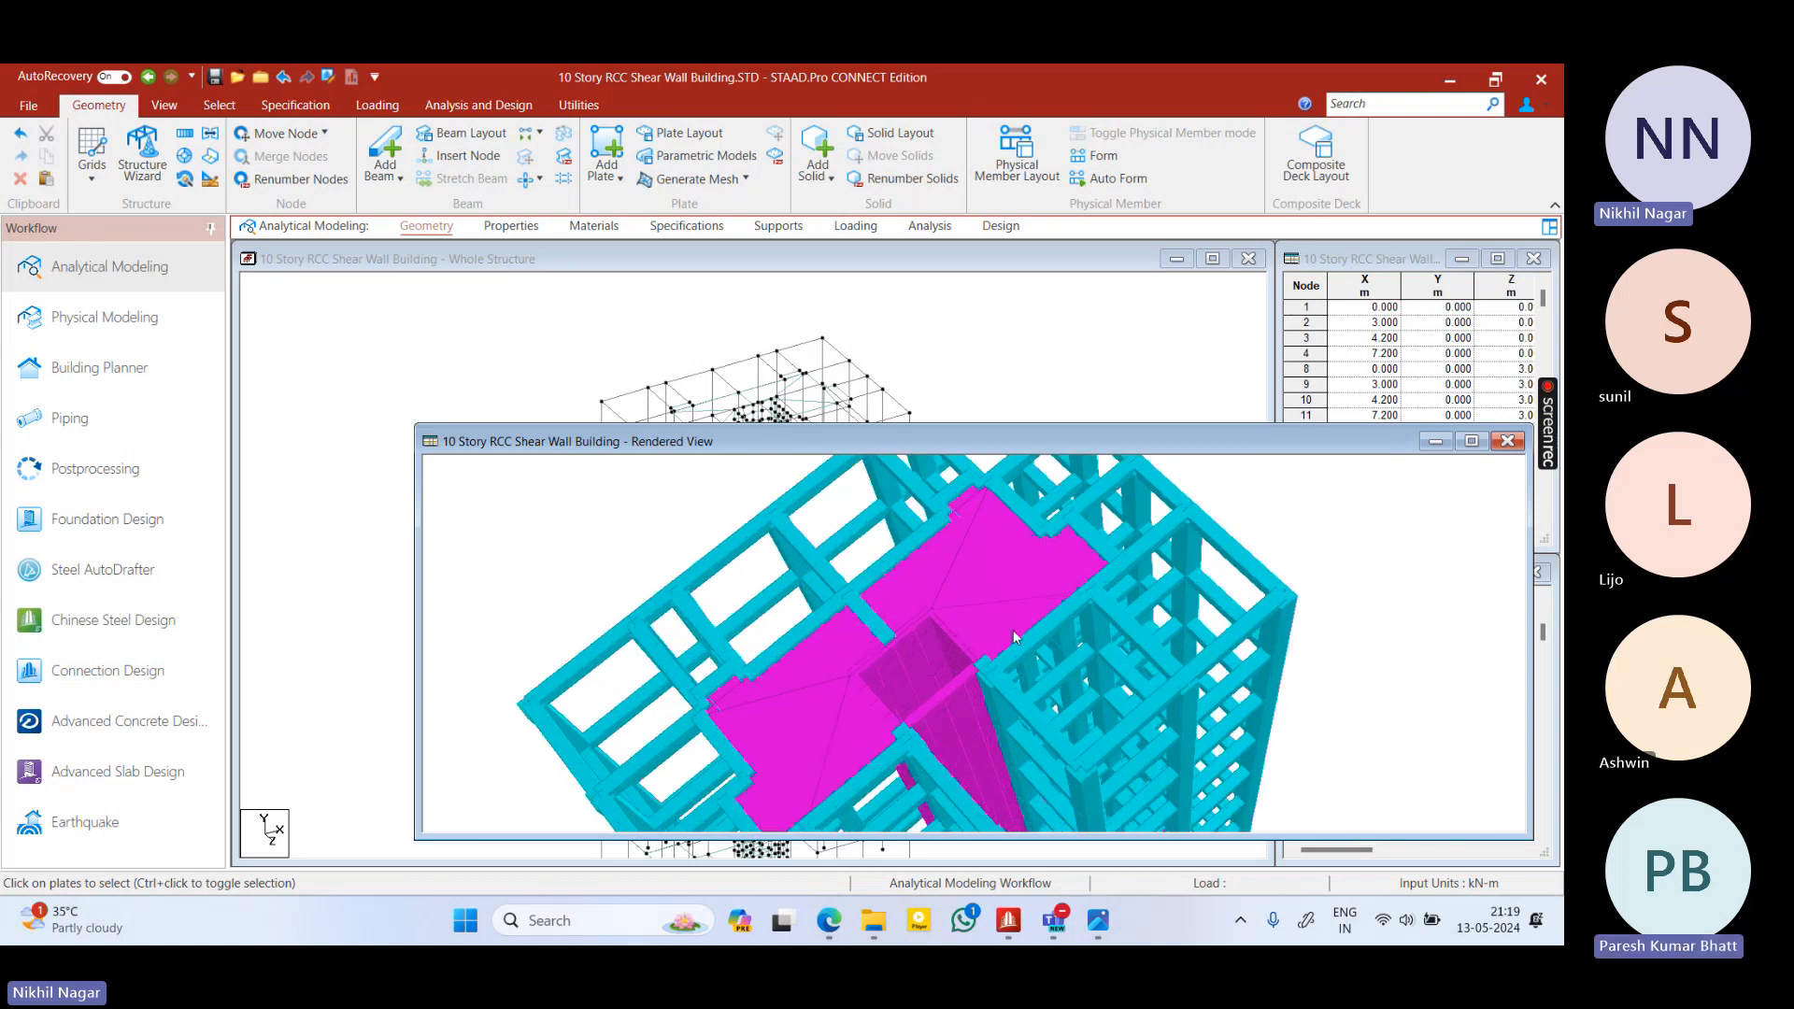
scroll(1015, 637, "down", 1)
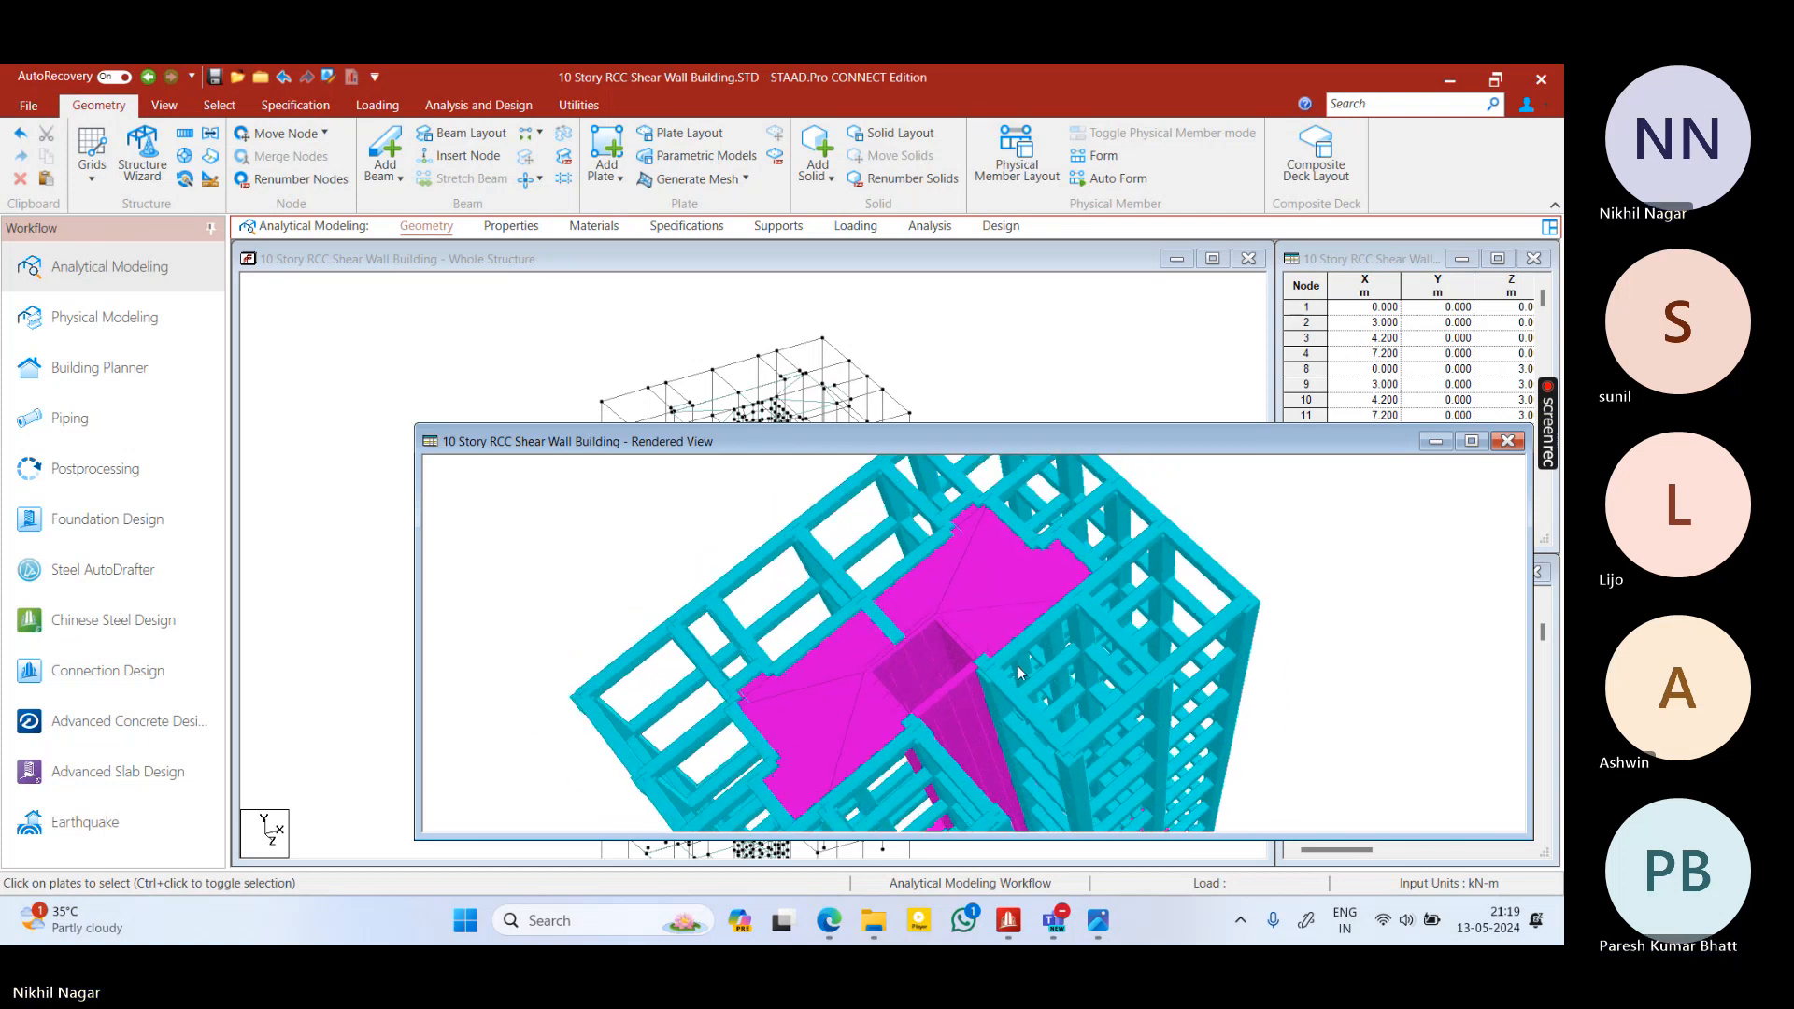
middle_click_drag(1018, 671, 934, 631)
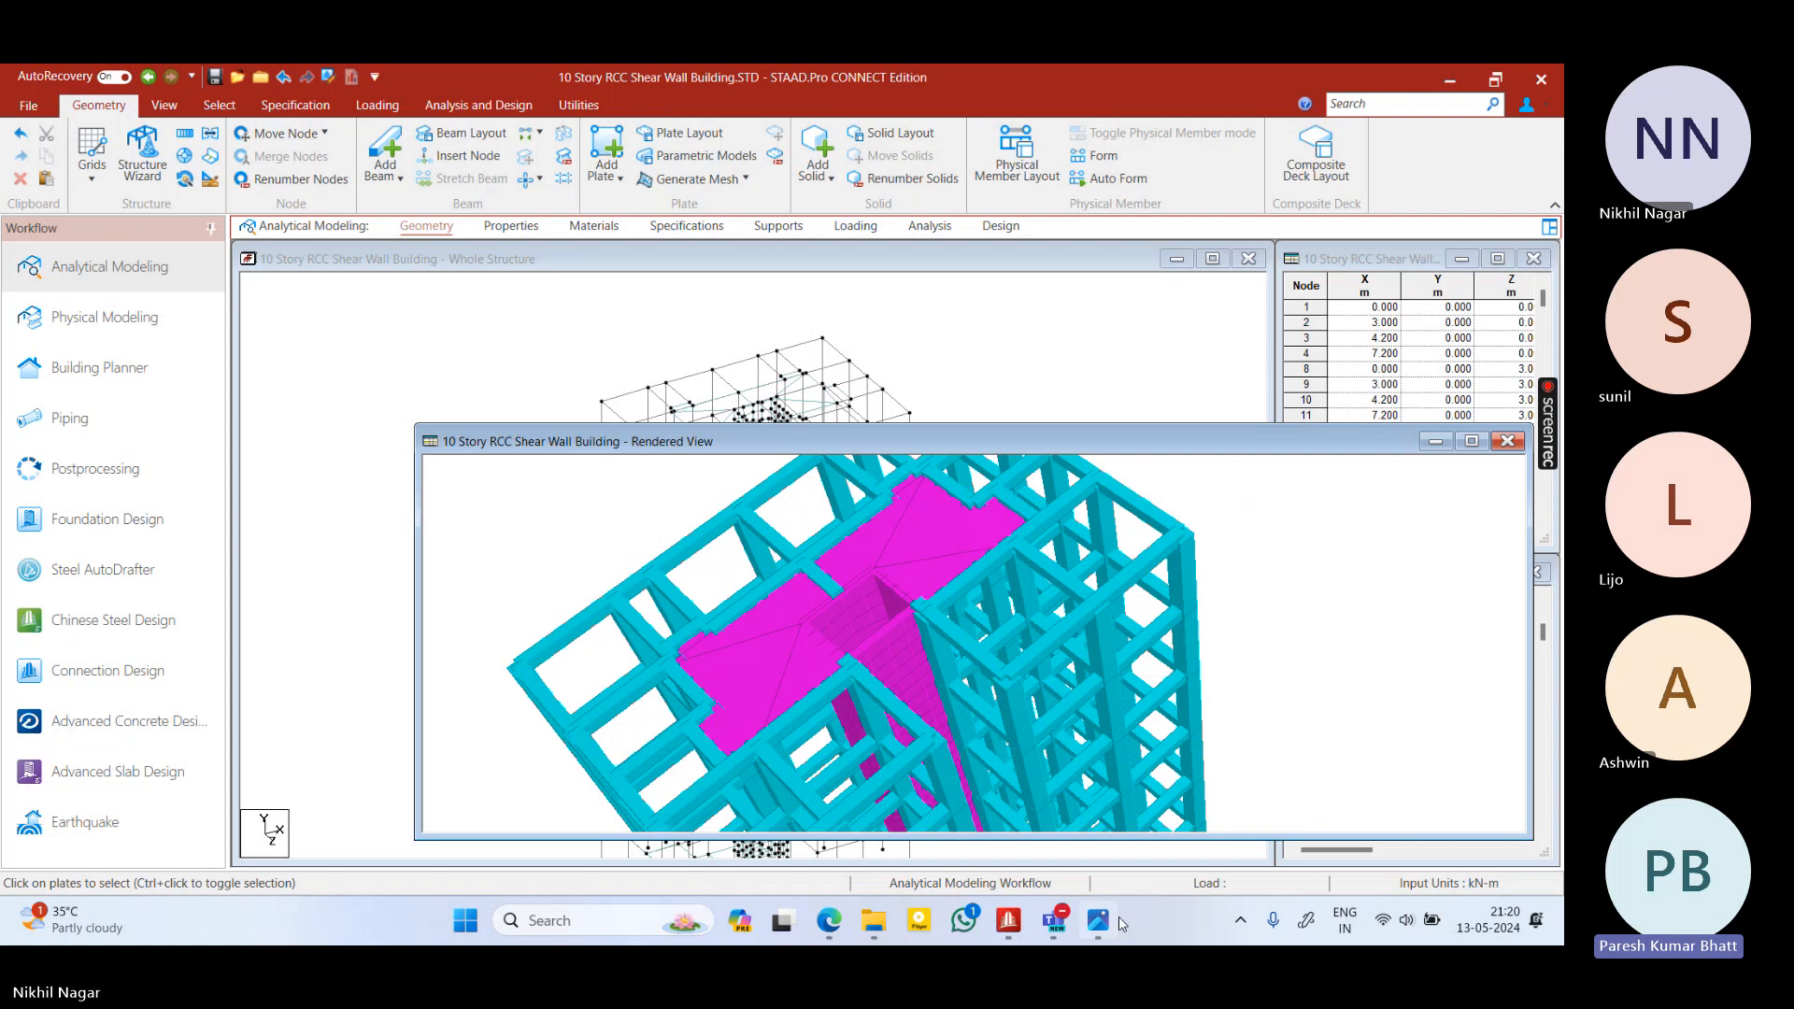
middle_click_drag(841, 615, 828, 711)
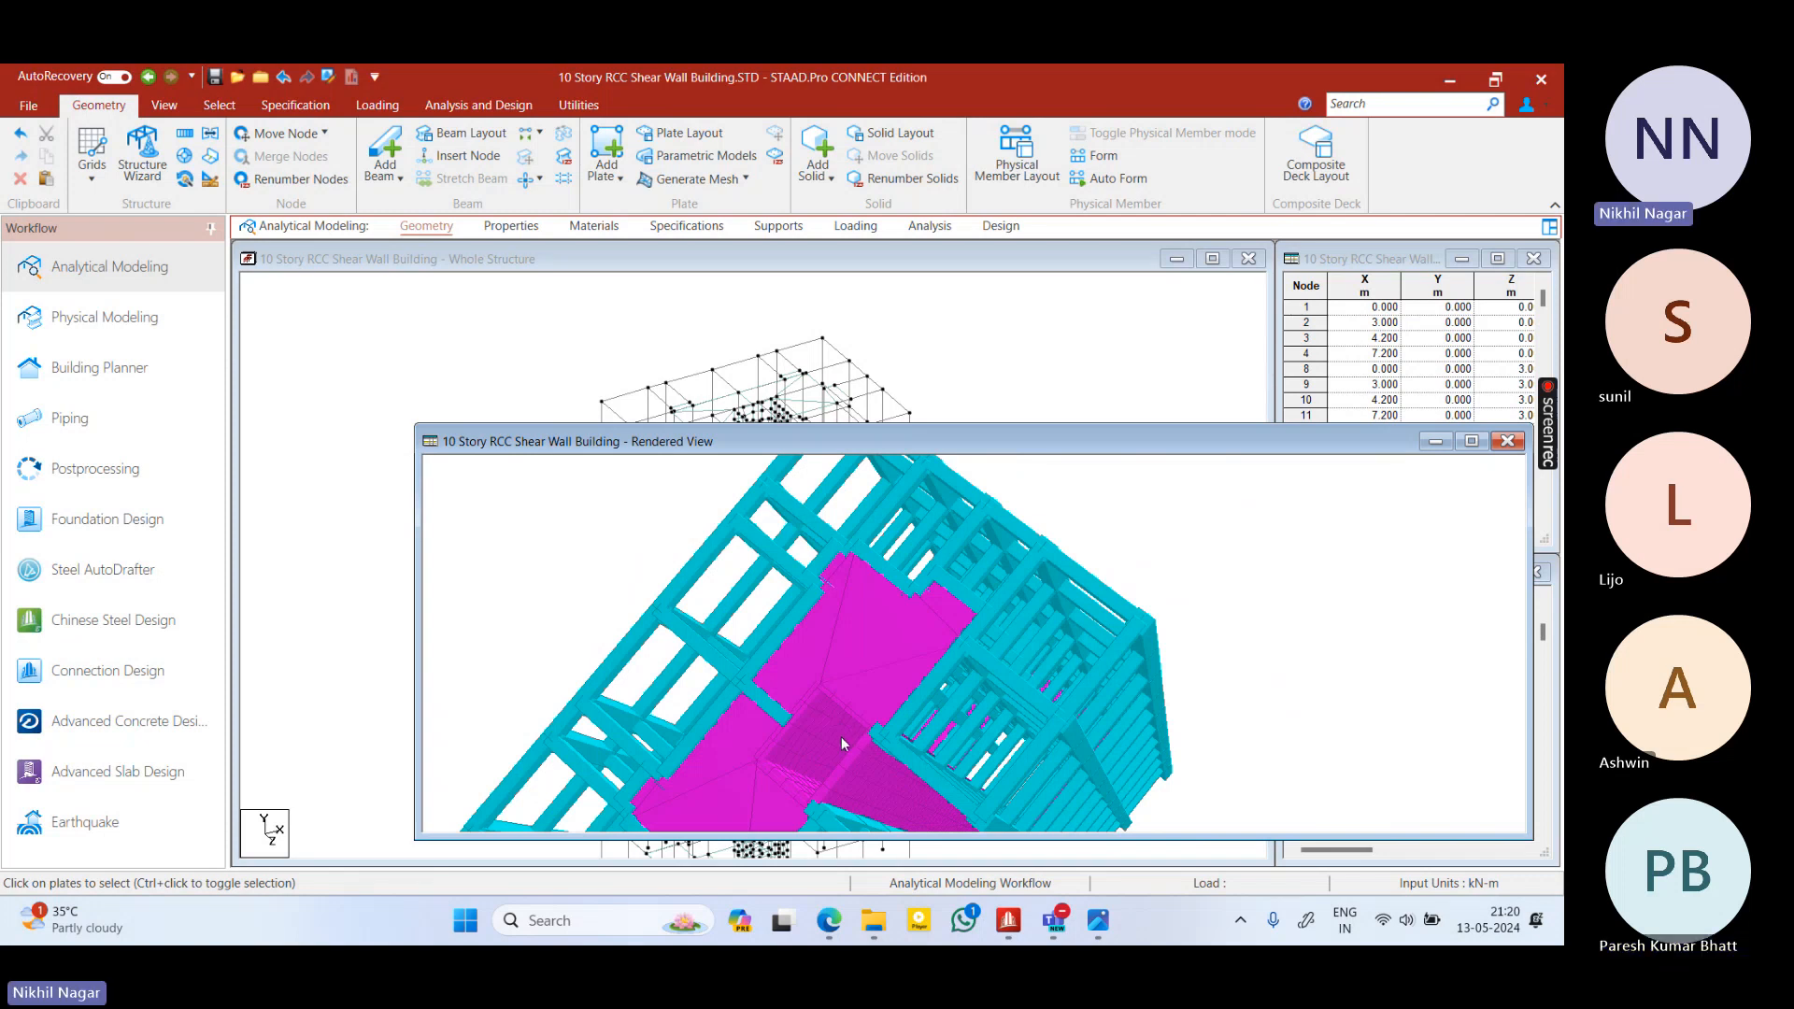
left_click_drag(841, 733, 1017, 682)
left_click(1505, 442)
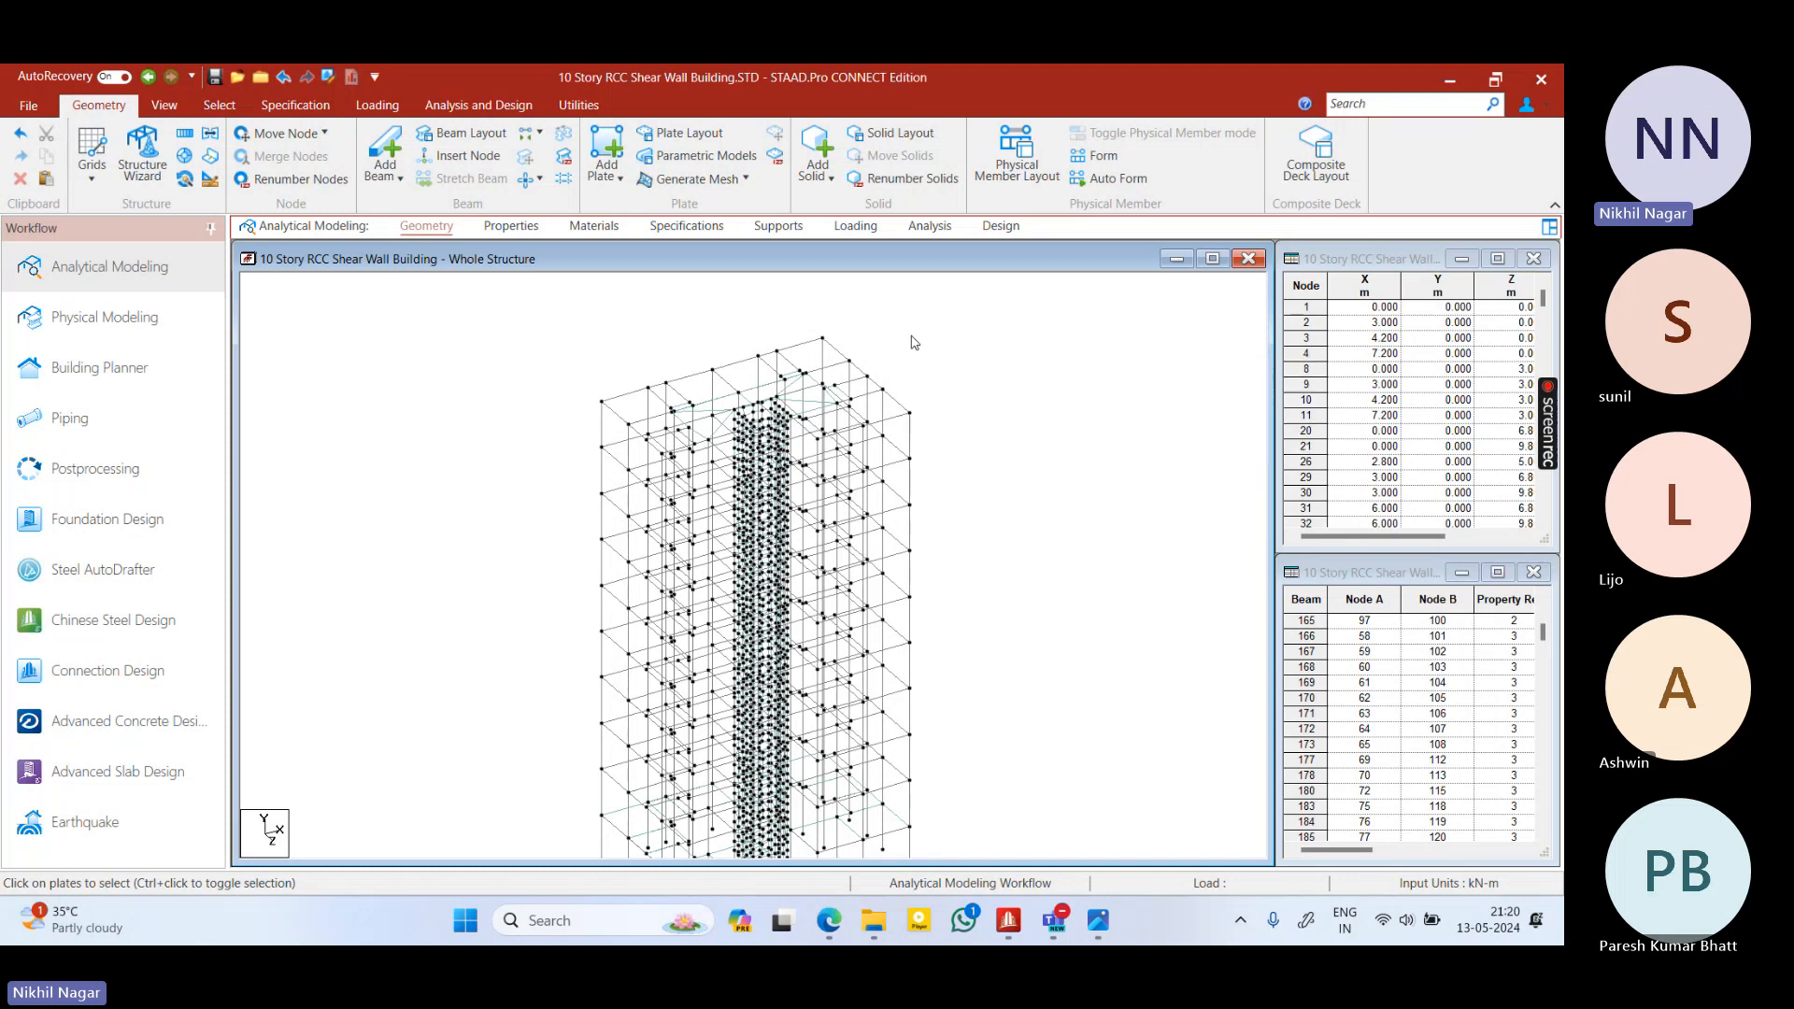
Select all the slab plates at the top floor level in the front view, using the plate cursor
left_click(1171, 377)
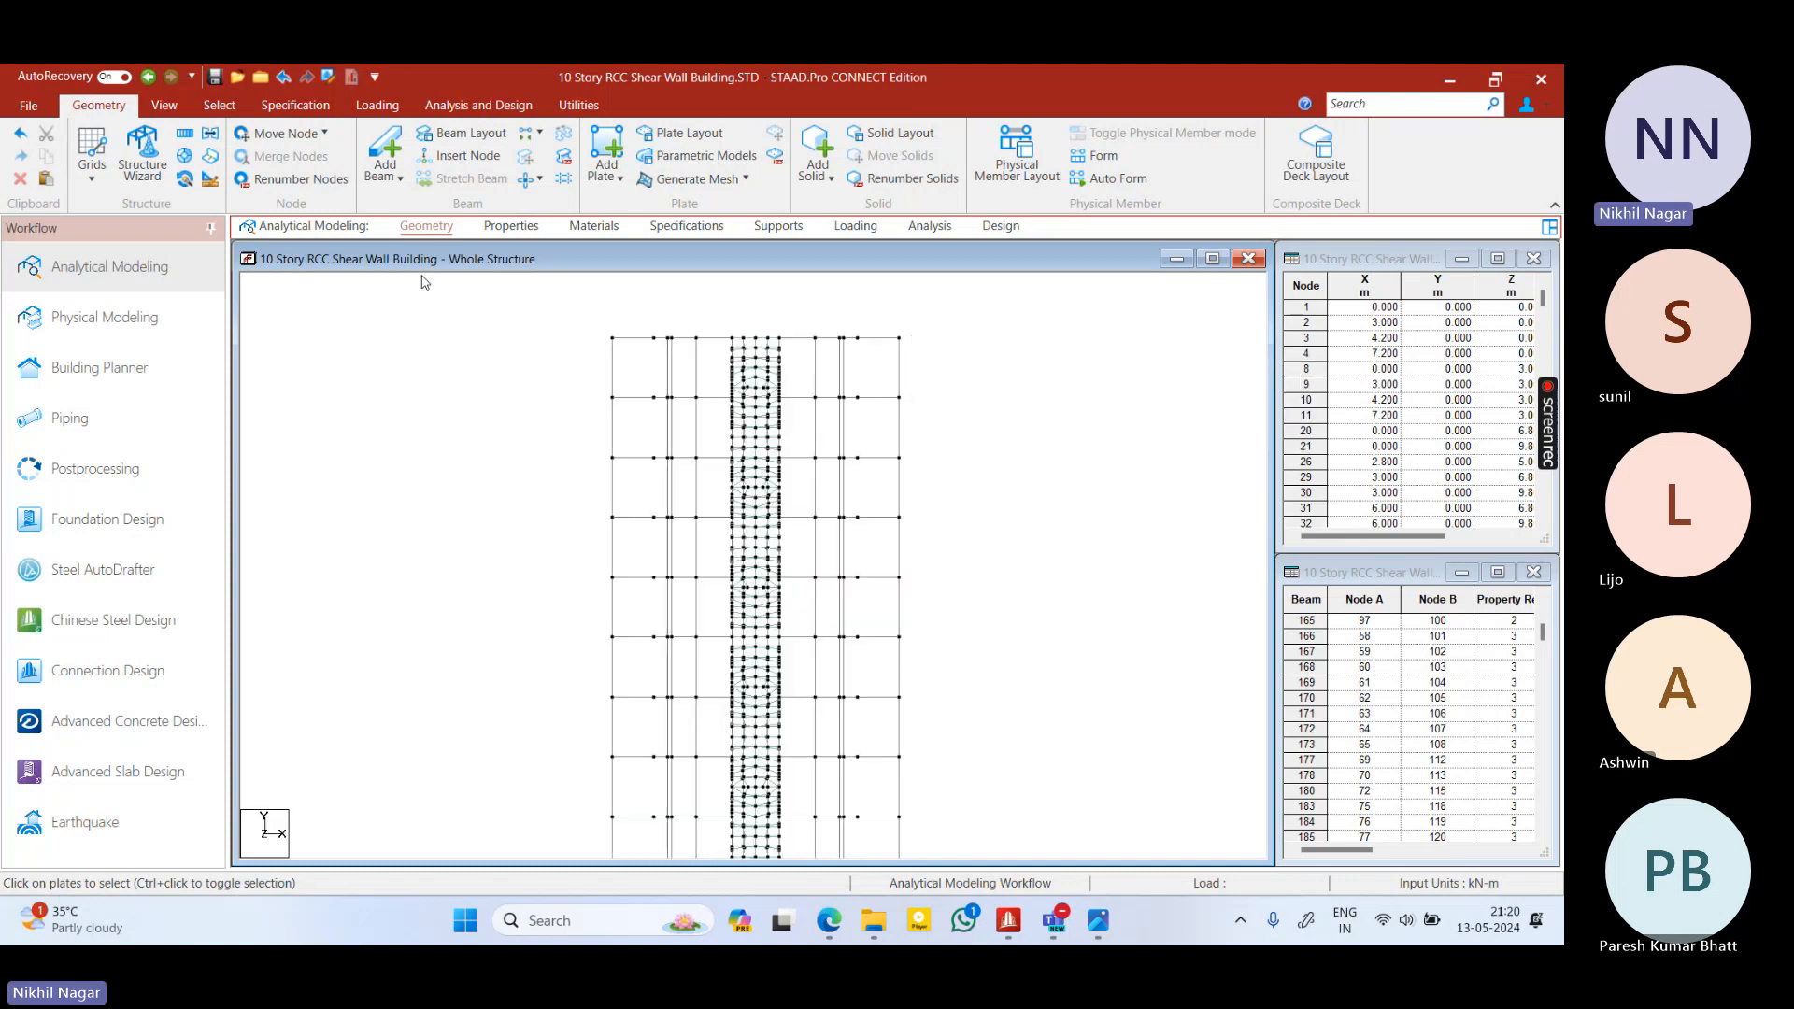
left_click(220, 104)
left_click(78, 150)
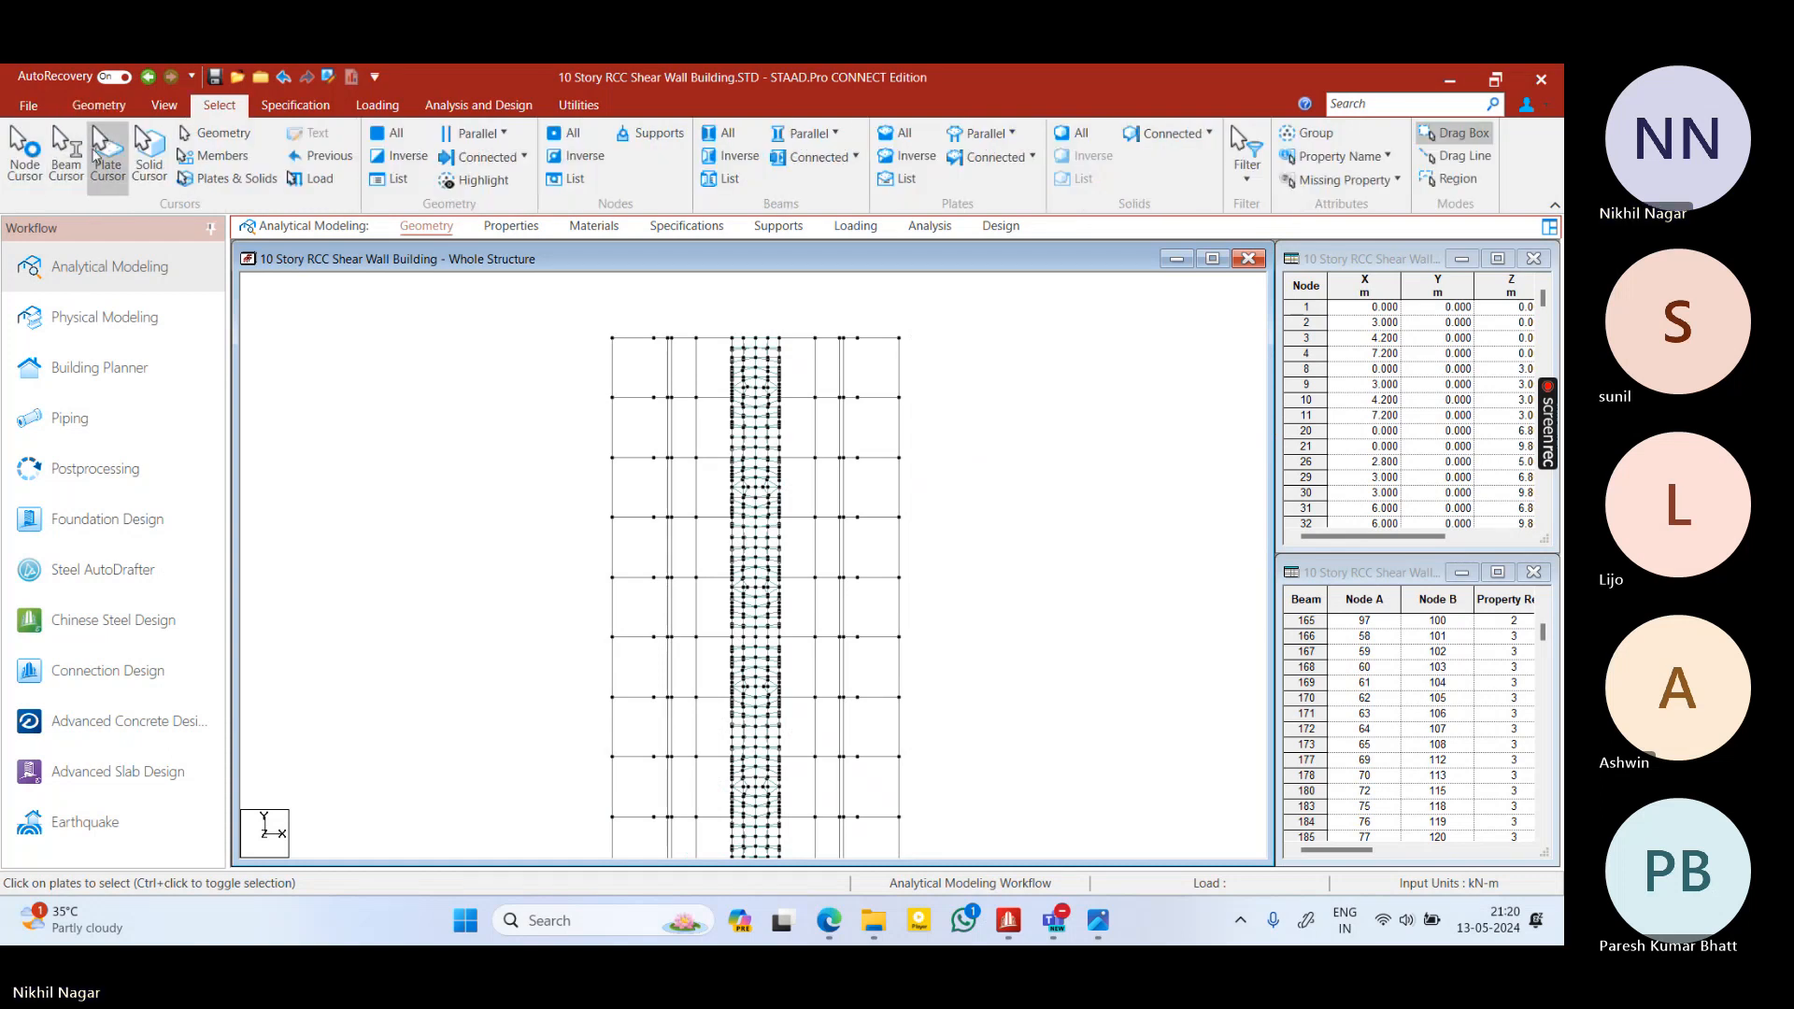
left_click_drag(567, 304, 904, 342)
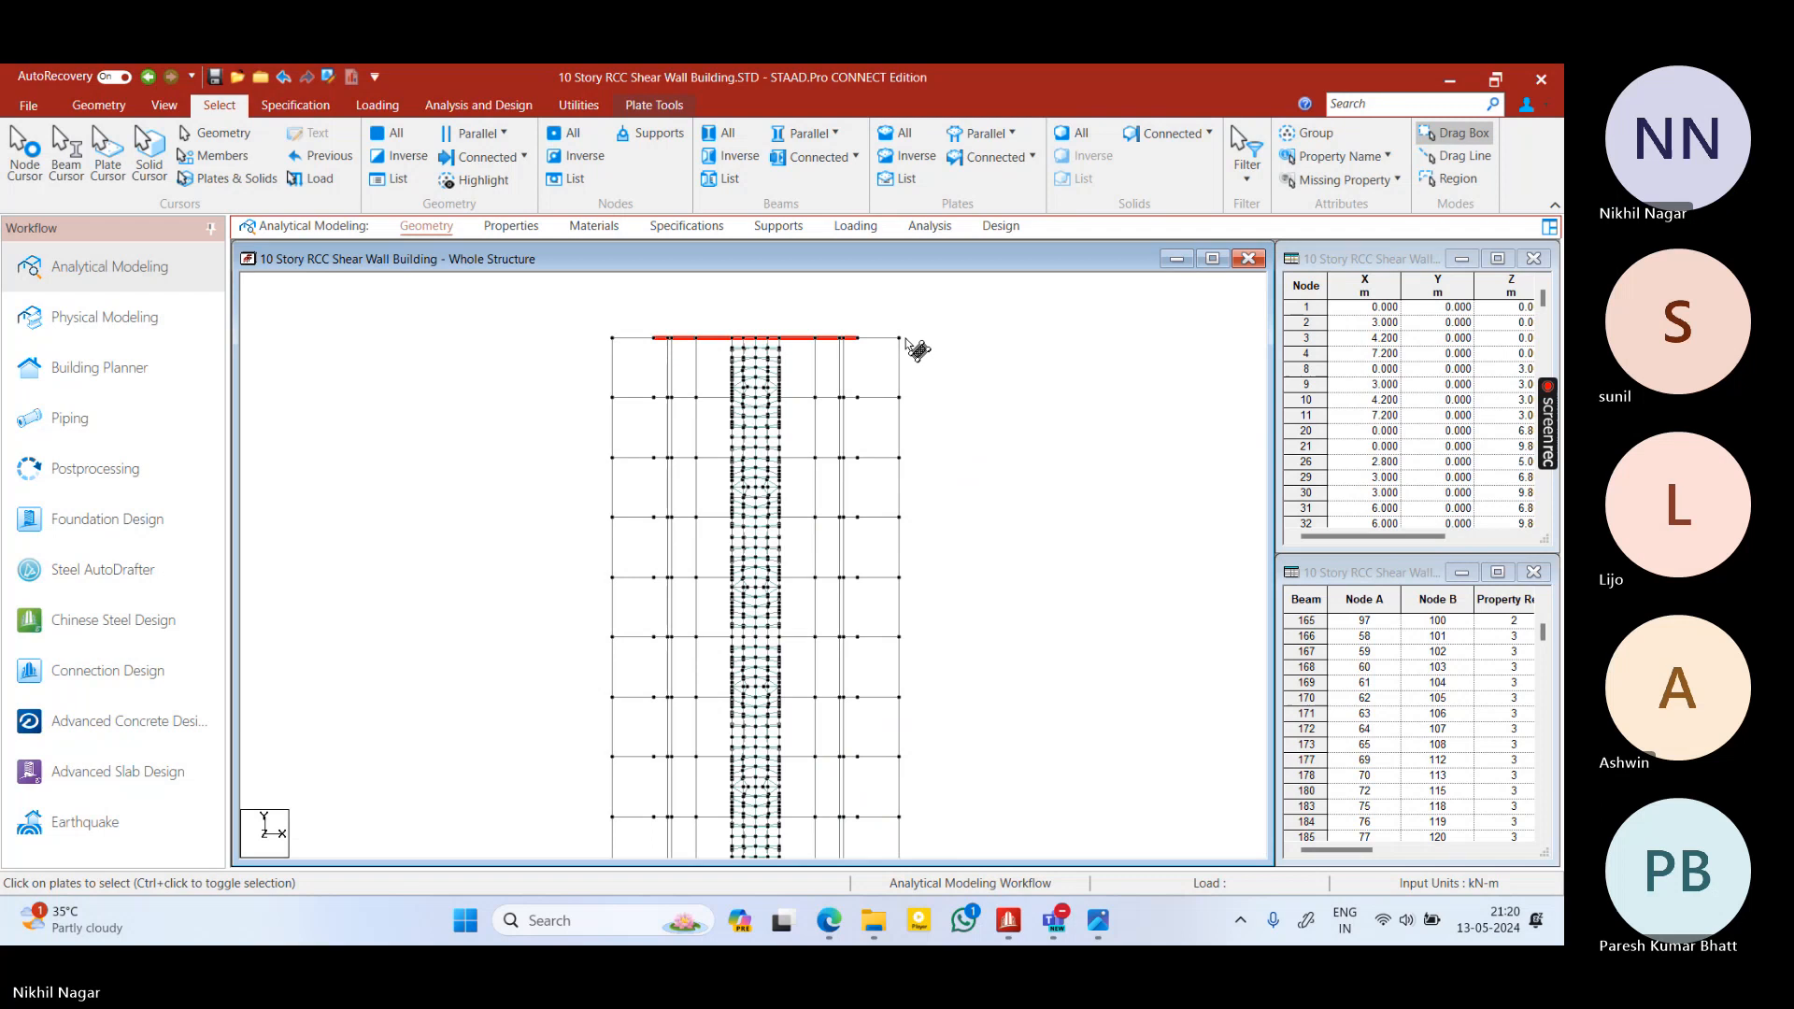
right_click(799, 315)
left_click(868, 572)
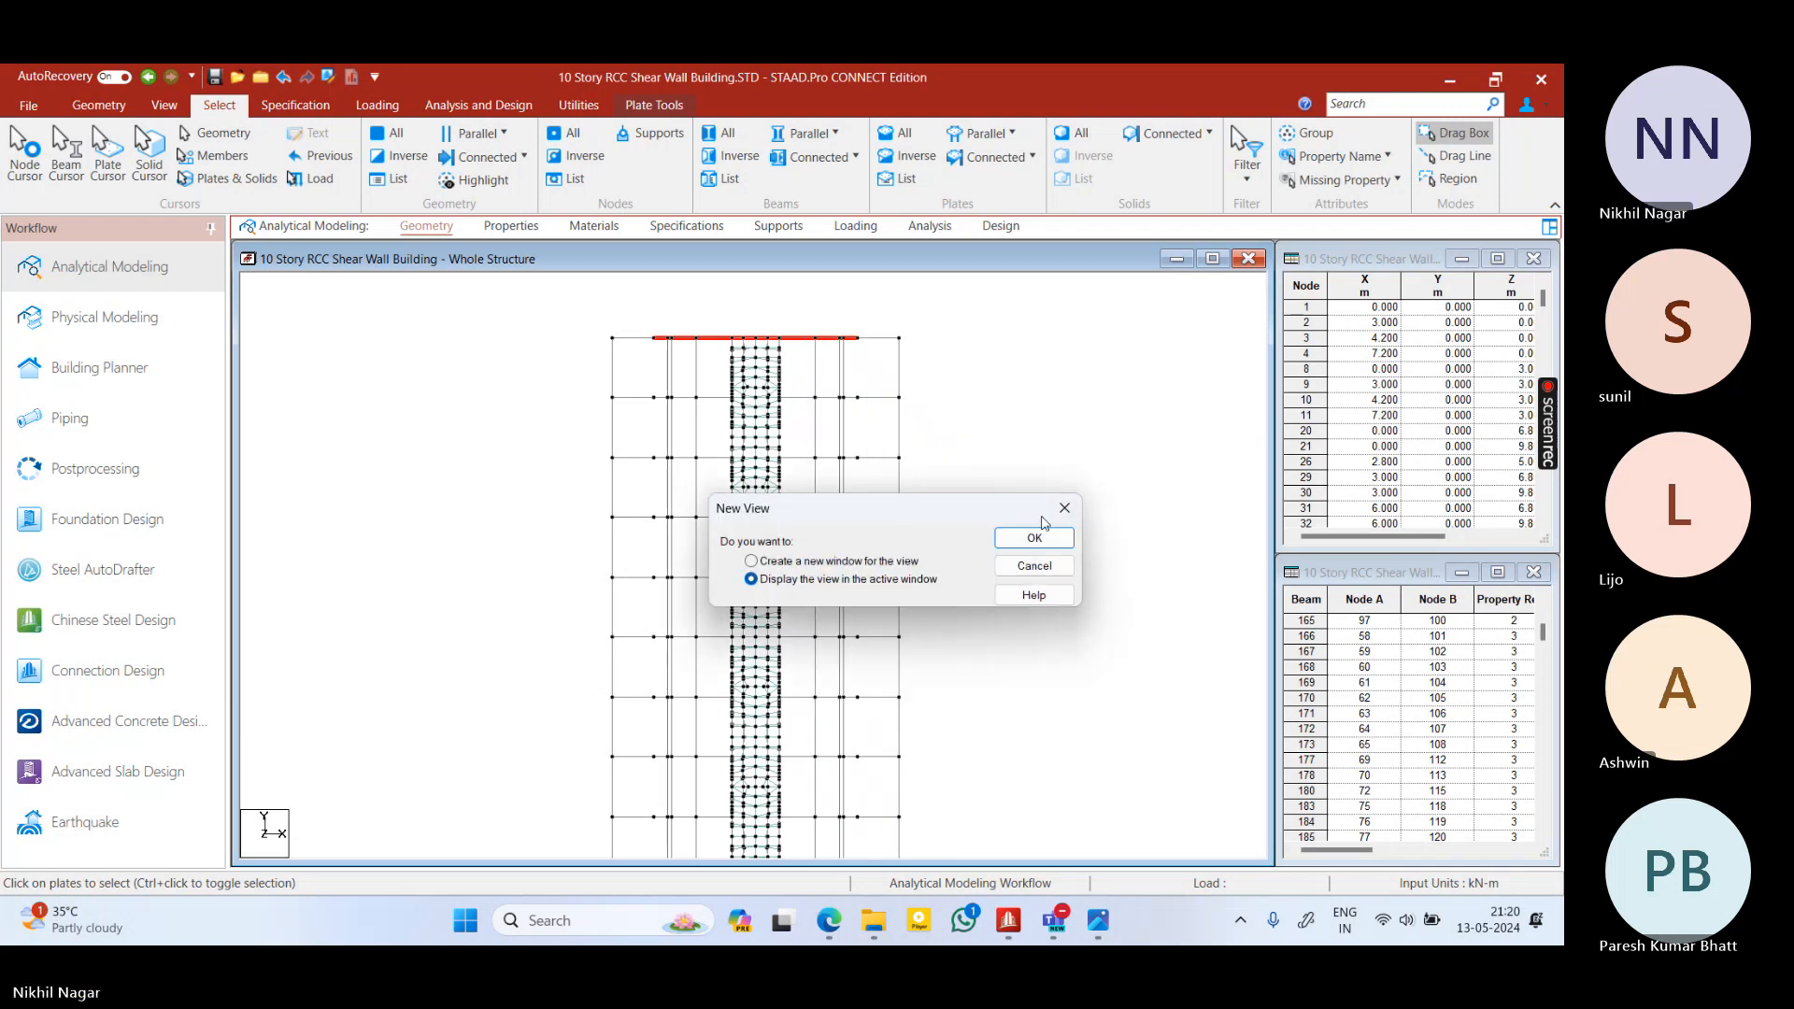
left_click(1062, 510)
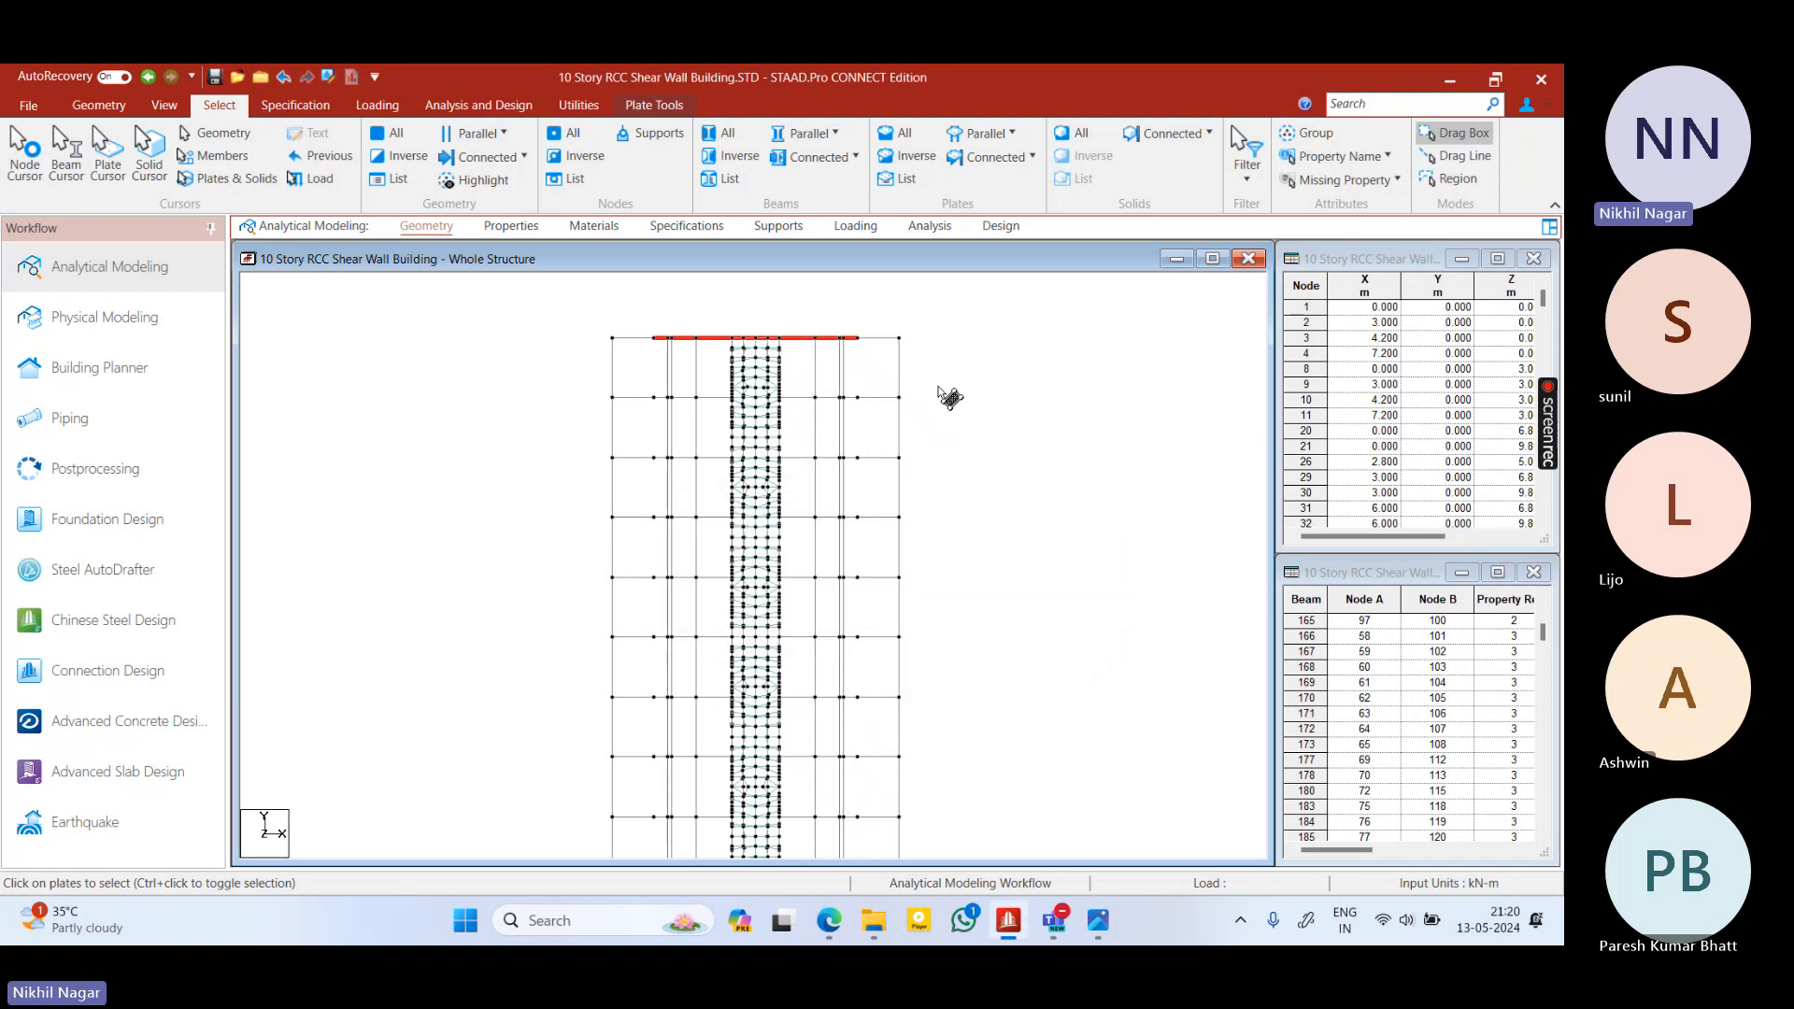
Copy the selected top-floor plates downwards with Translational Repeat in global Y, using 9 steps at -3 m spacing
left_click(98, 105)
left_click(184, 133)
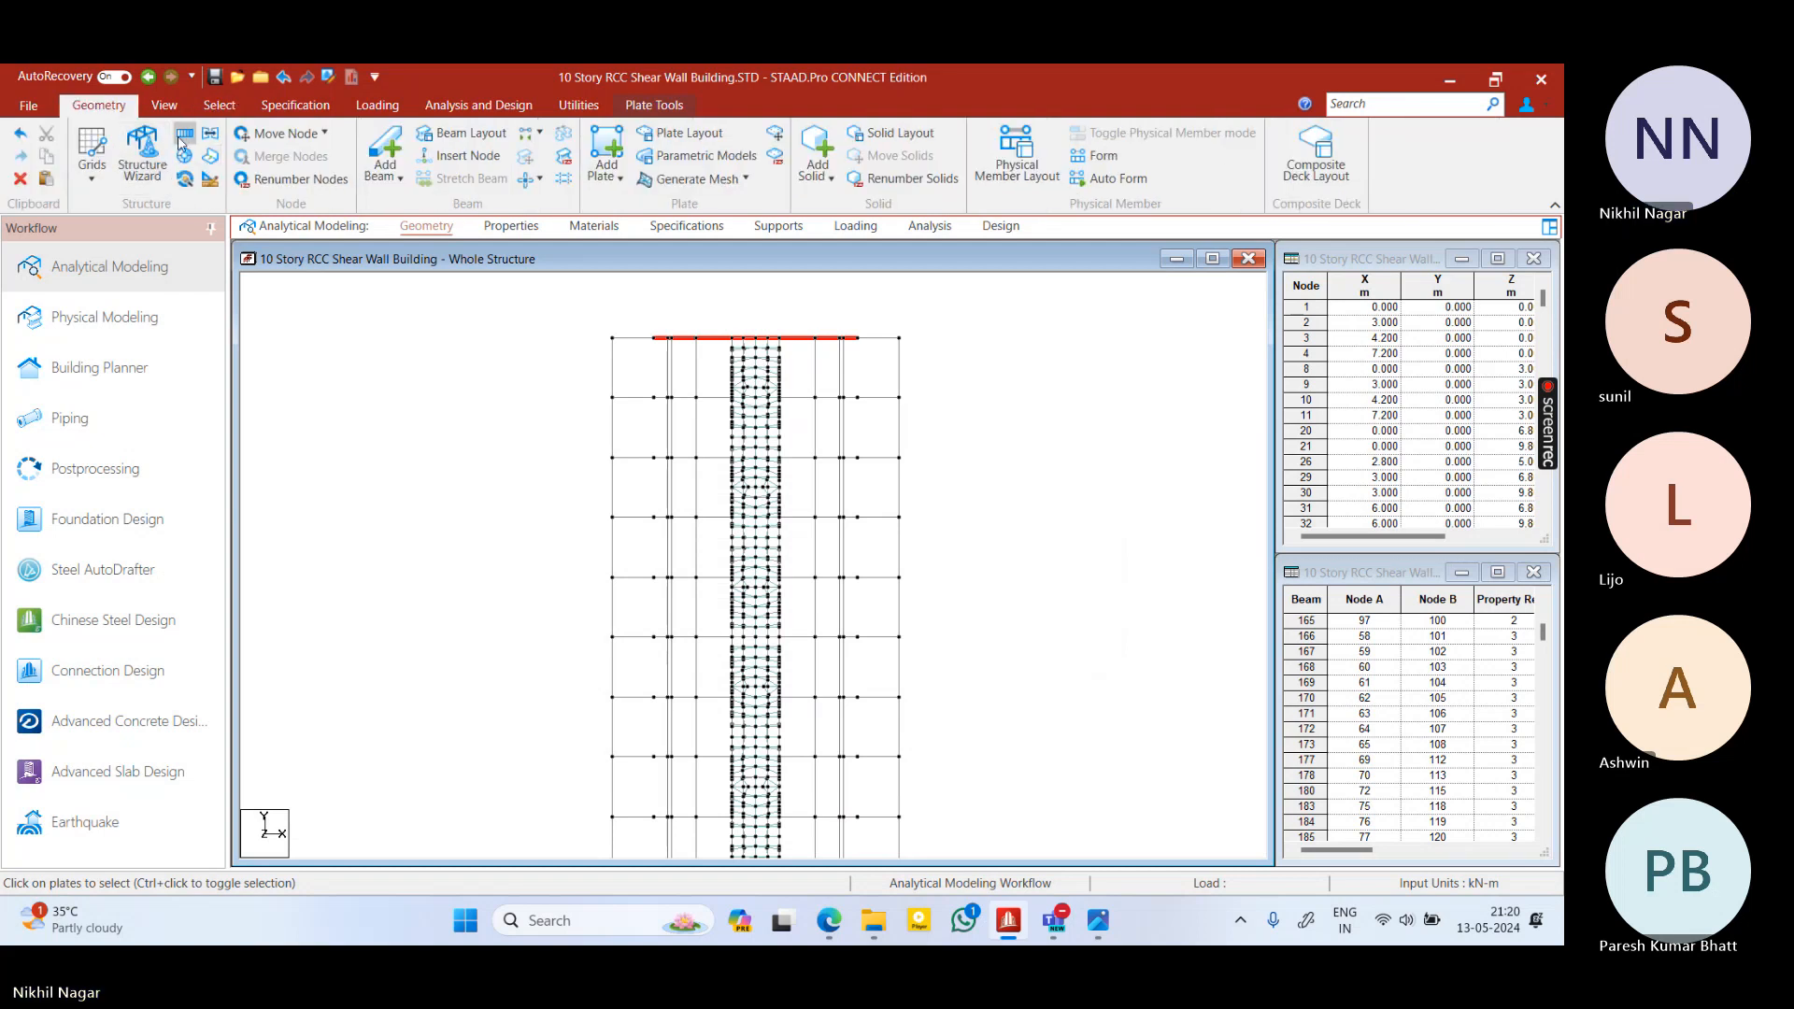
left_click(671, 653)
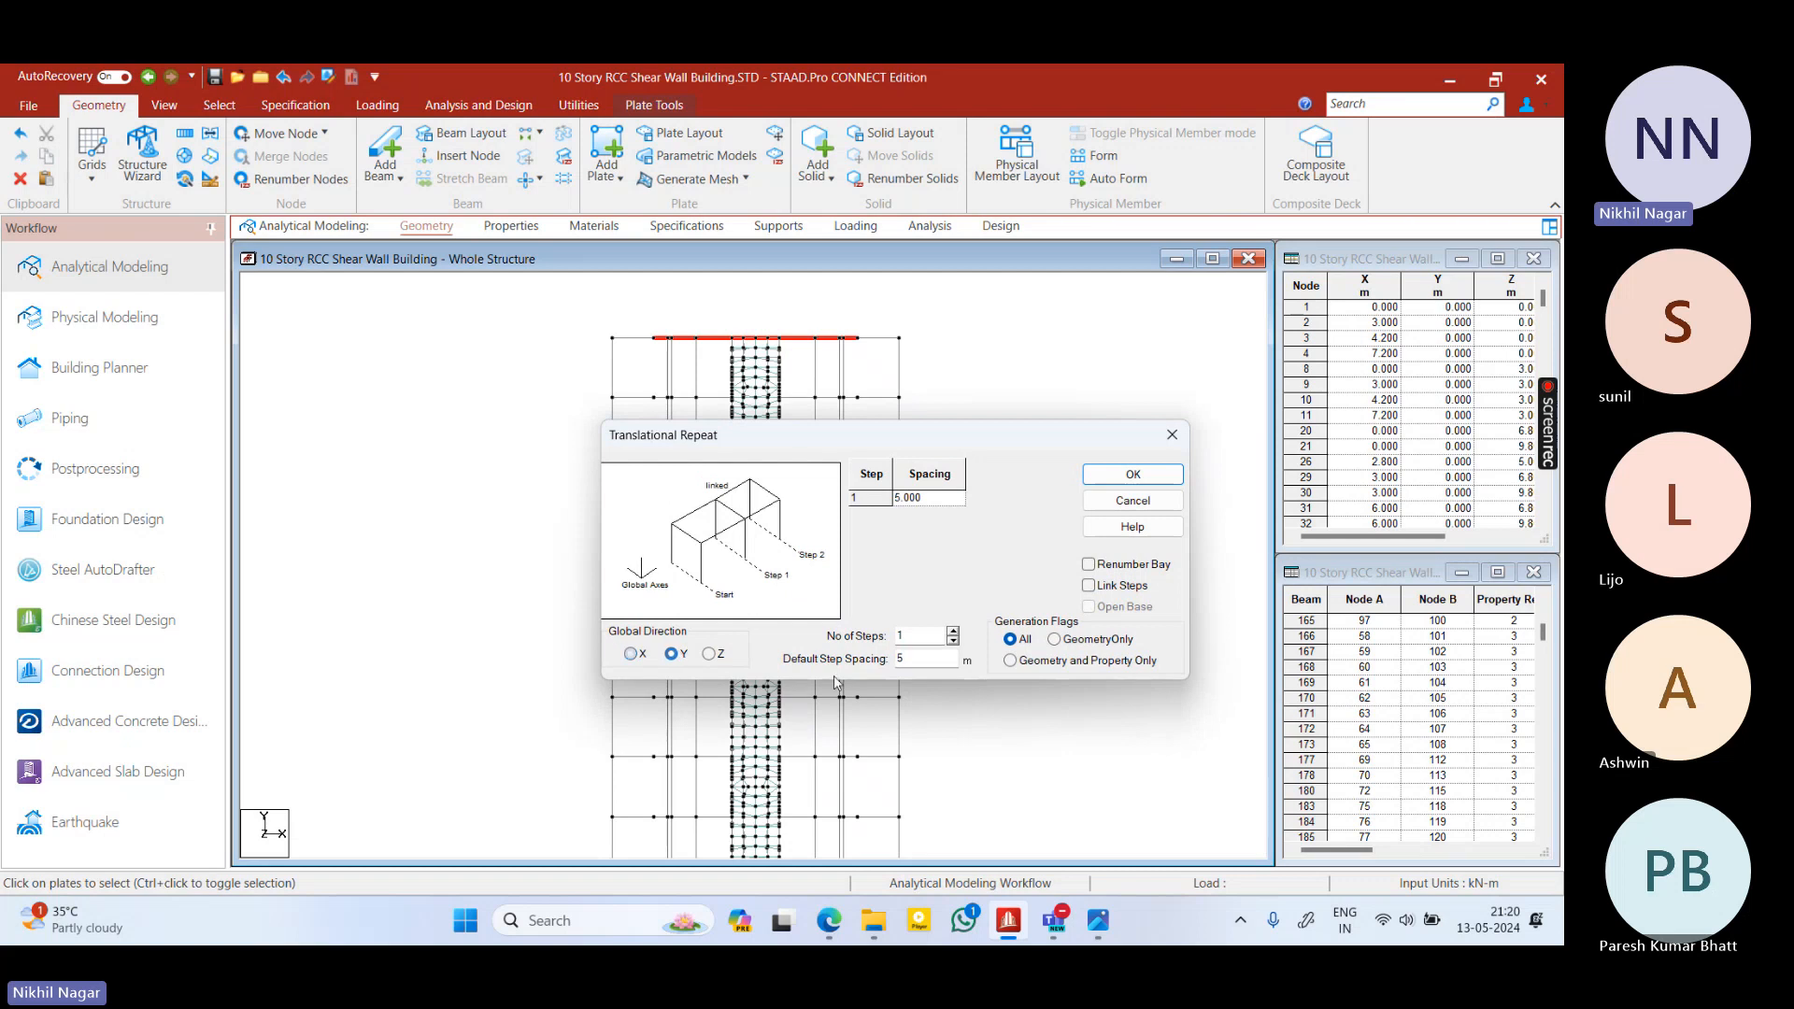
double_click(901, 658)
type("-5")
key("shift+Tab")
key("Tab")
type("-3")
key("shift+Tab")
left_click_drag(809, 451, 1013, 401)
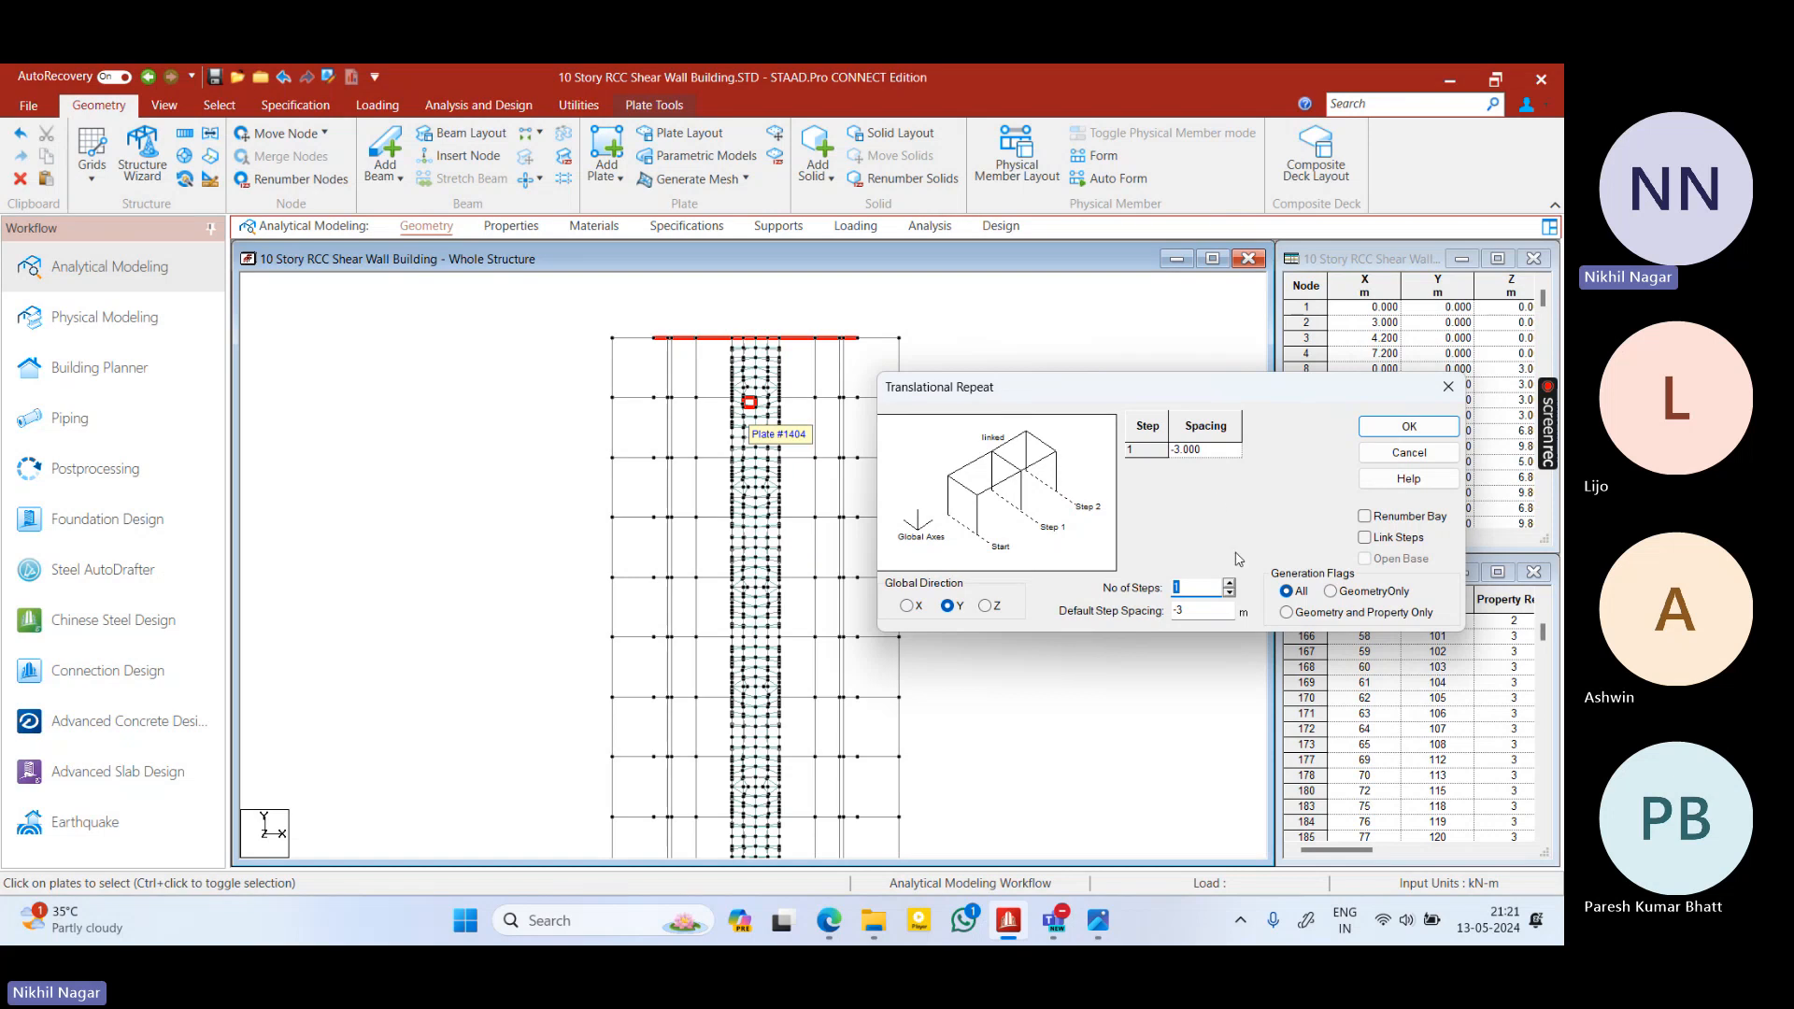
type("9")
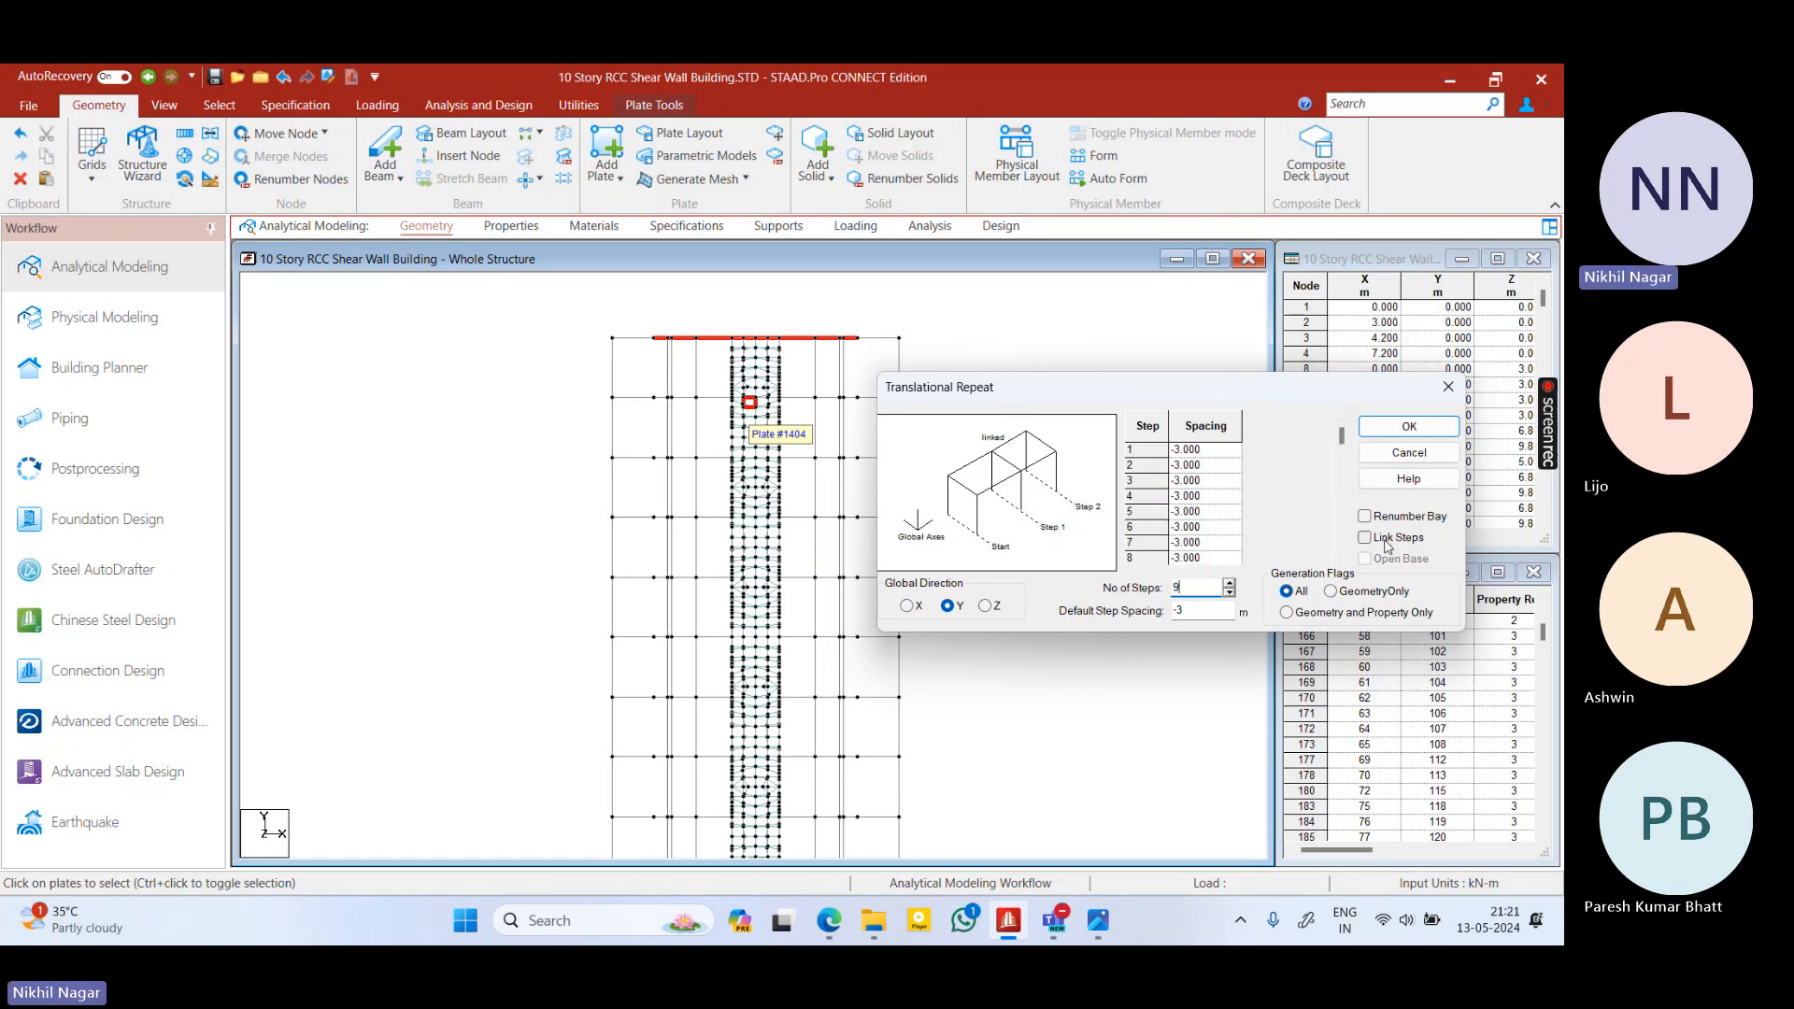
left_click(1409, 426)
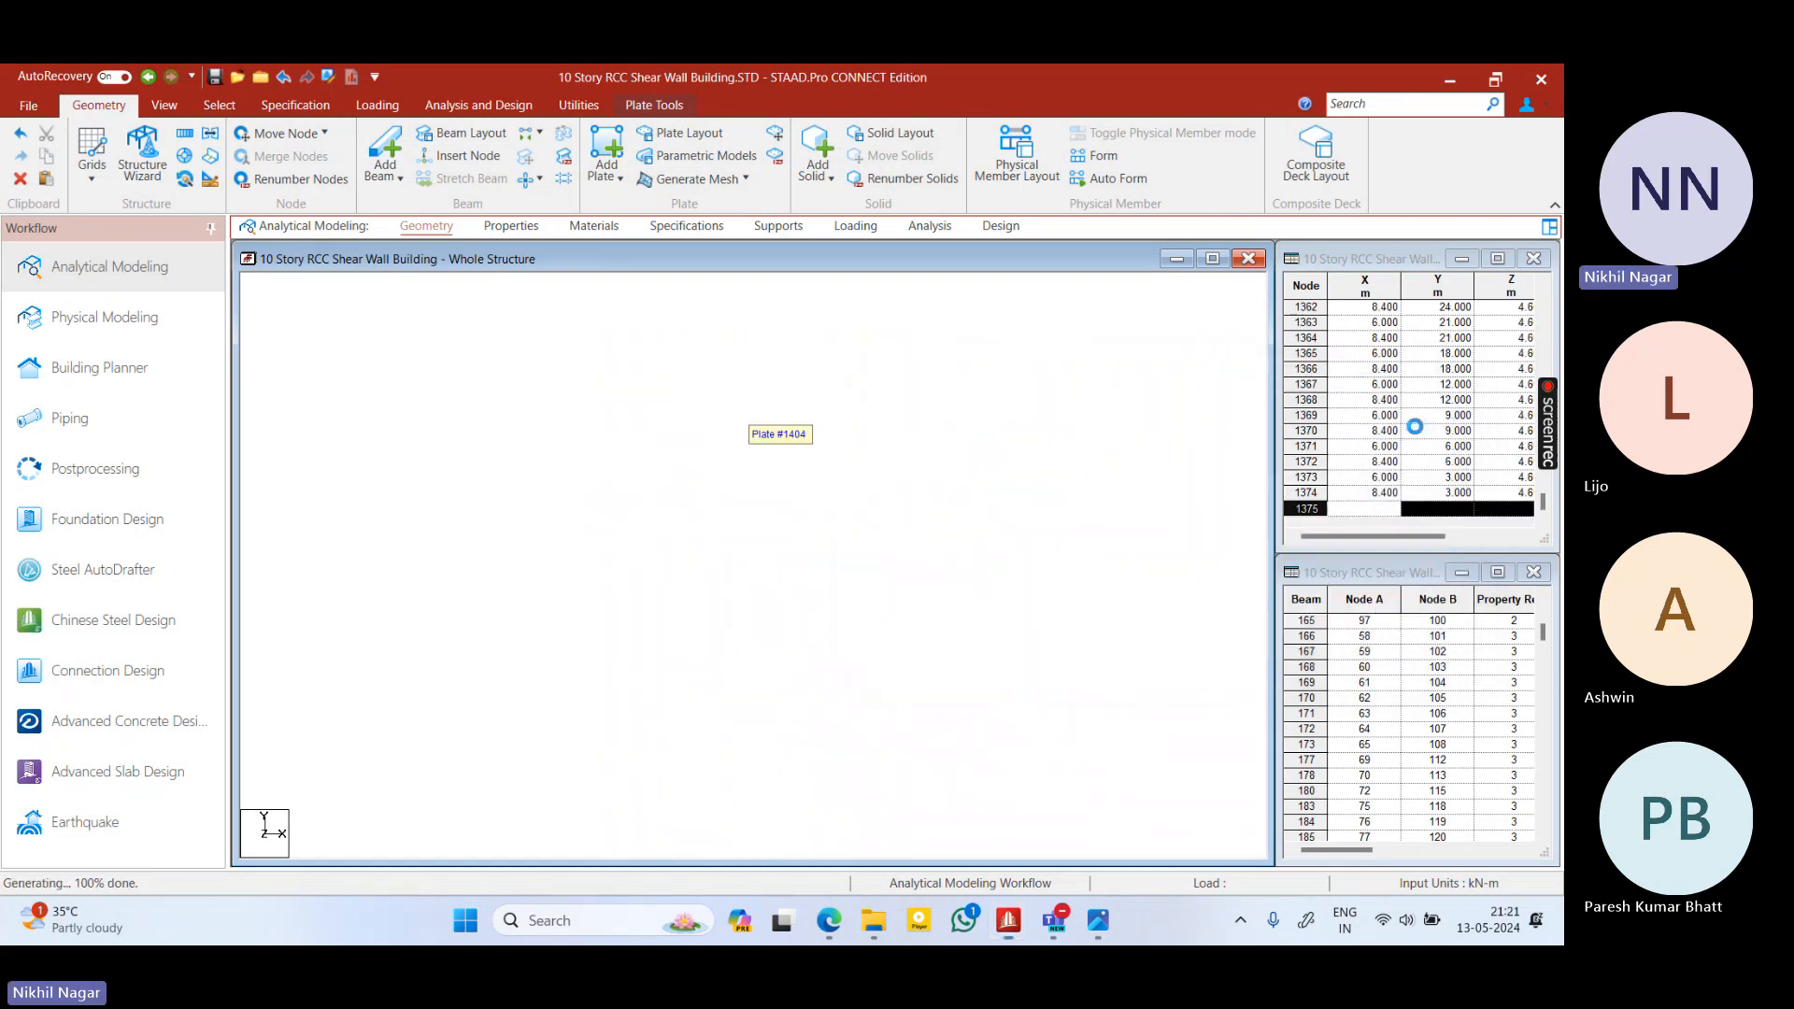
View only the selected slab plates in a 3D rendering, then close it
right_click(1092, 560)
left_click(1065, 513)
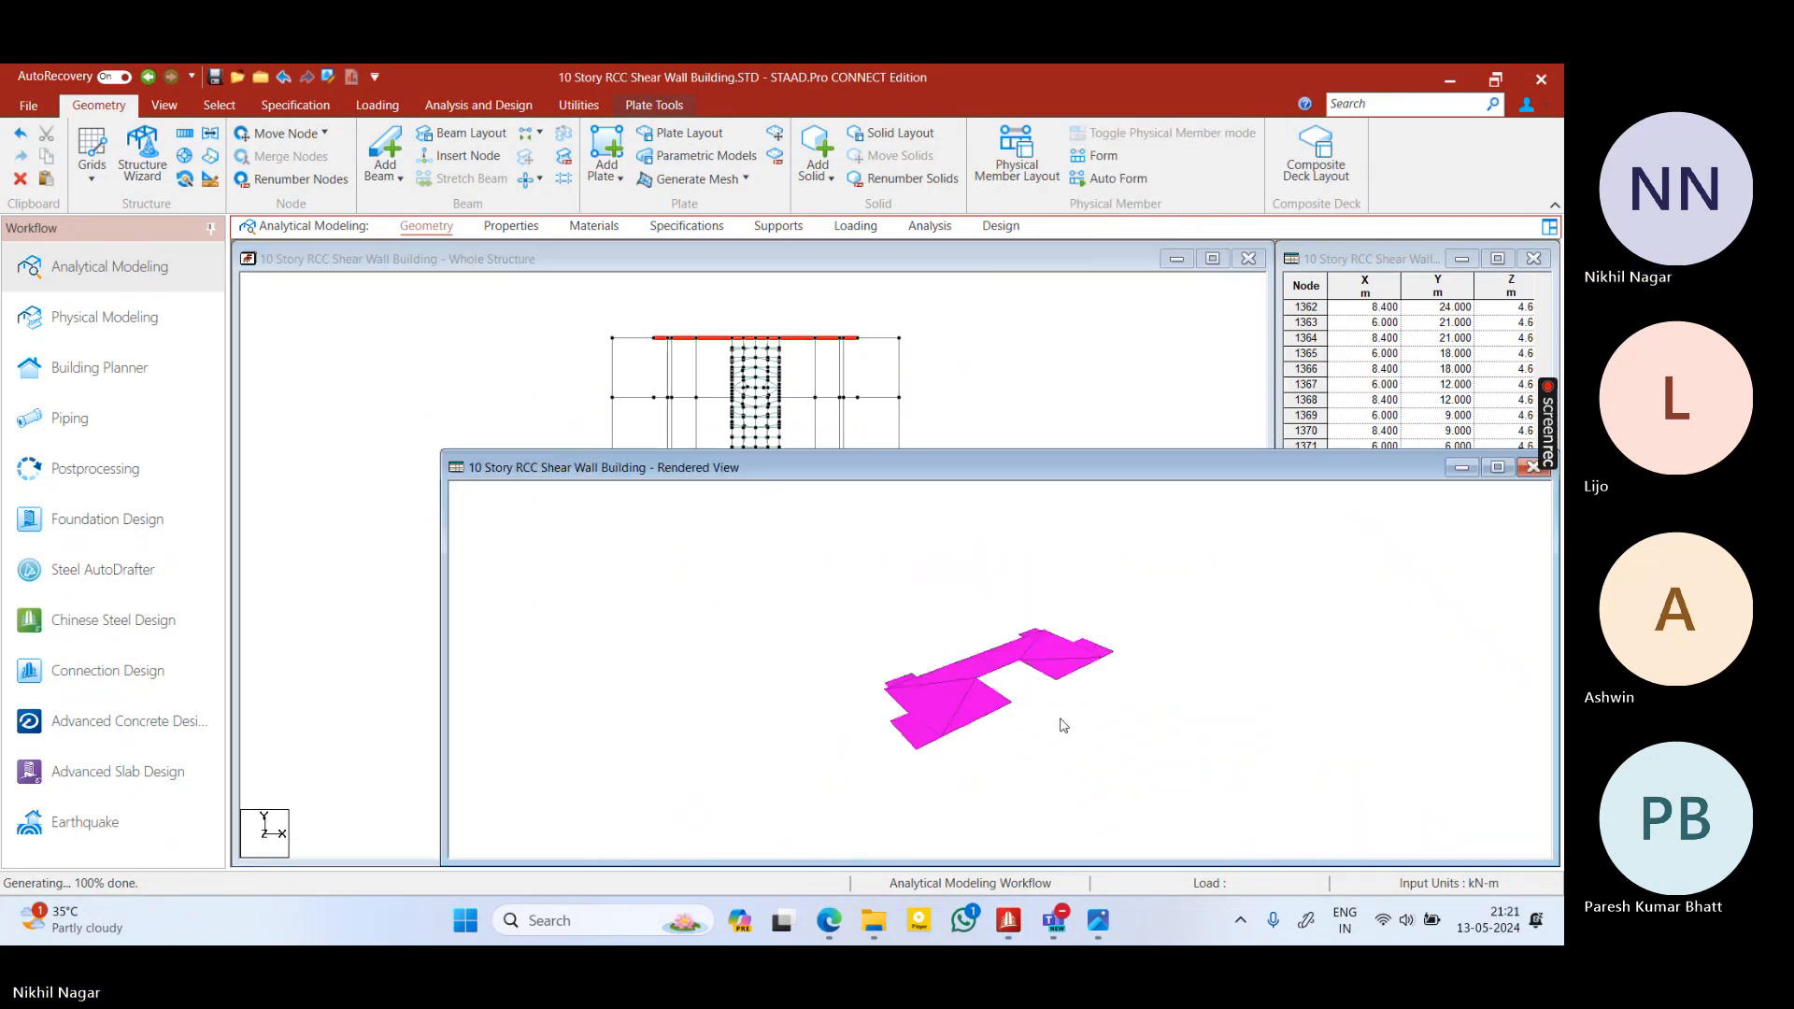
left_click(1534, 466)
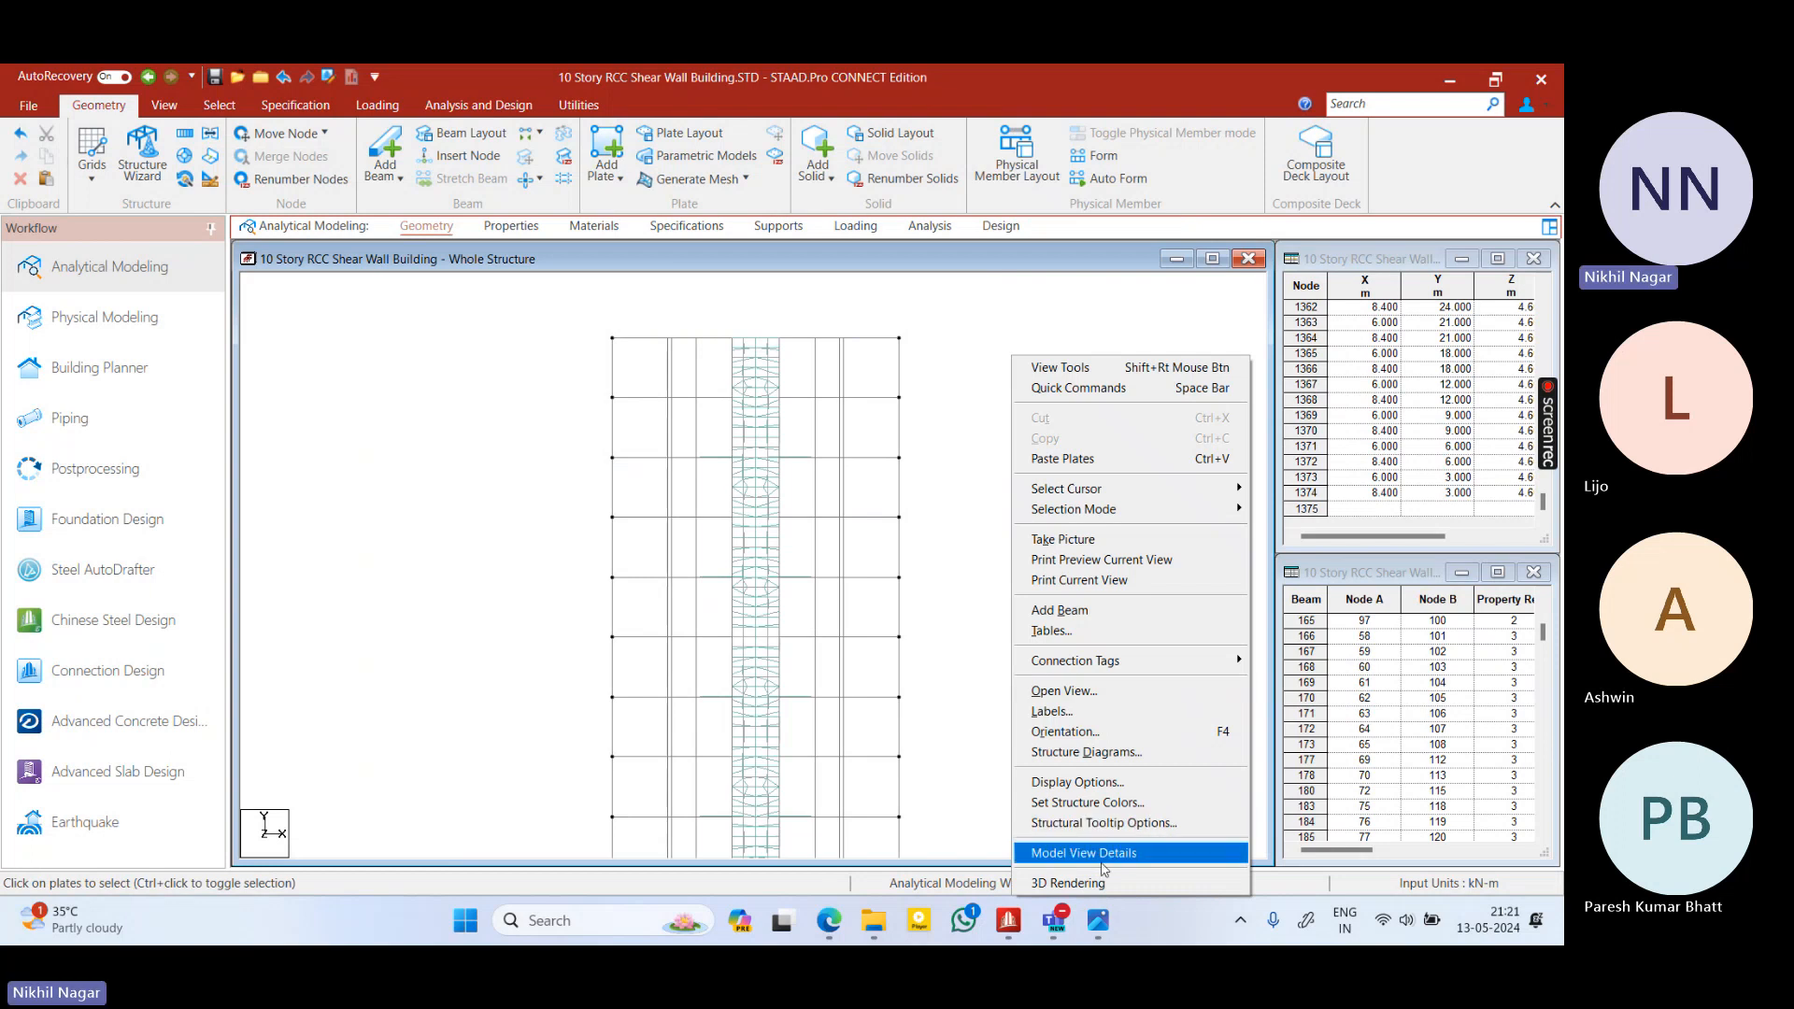
Check the repeated floor plates over the building's full height in a 3D rendering of the structure, then close it
left_click(1074, 883)
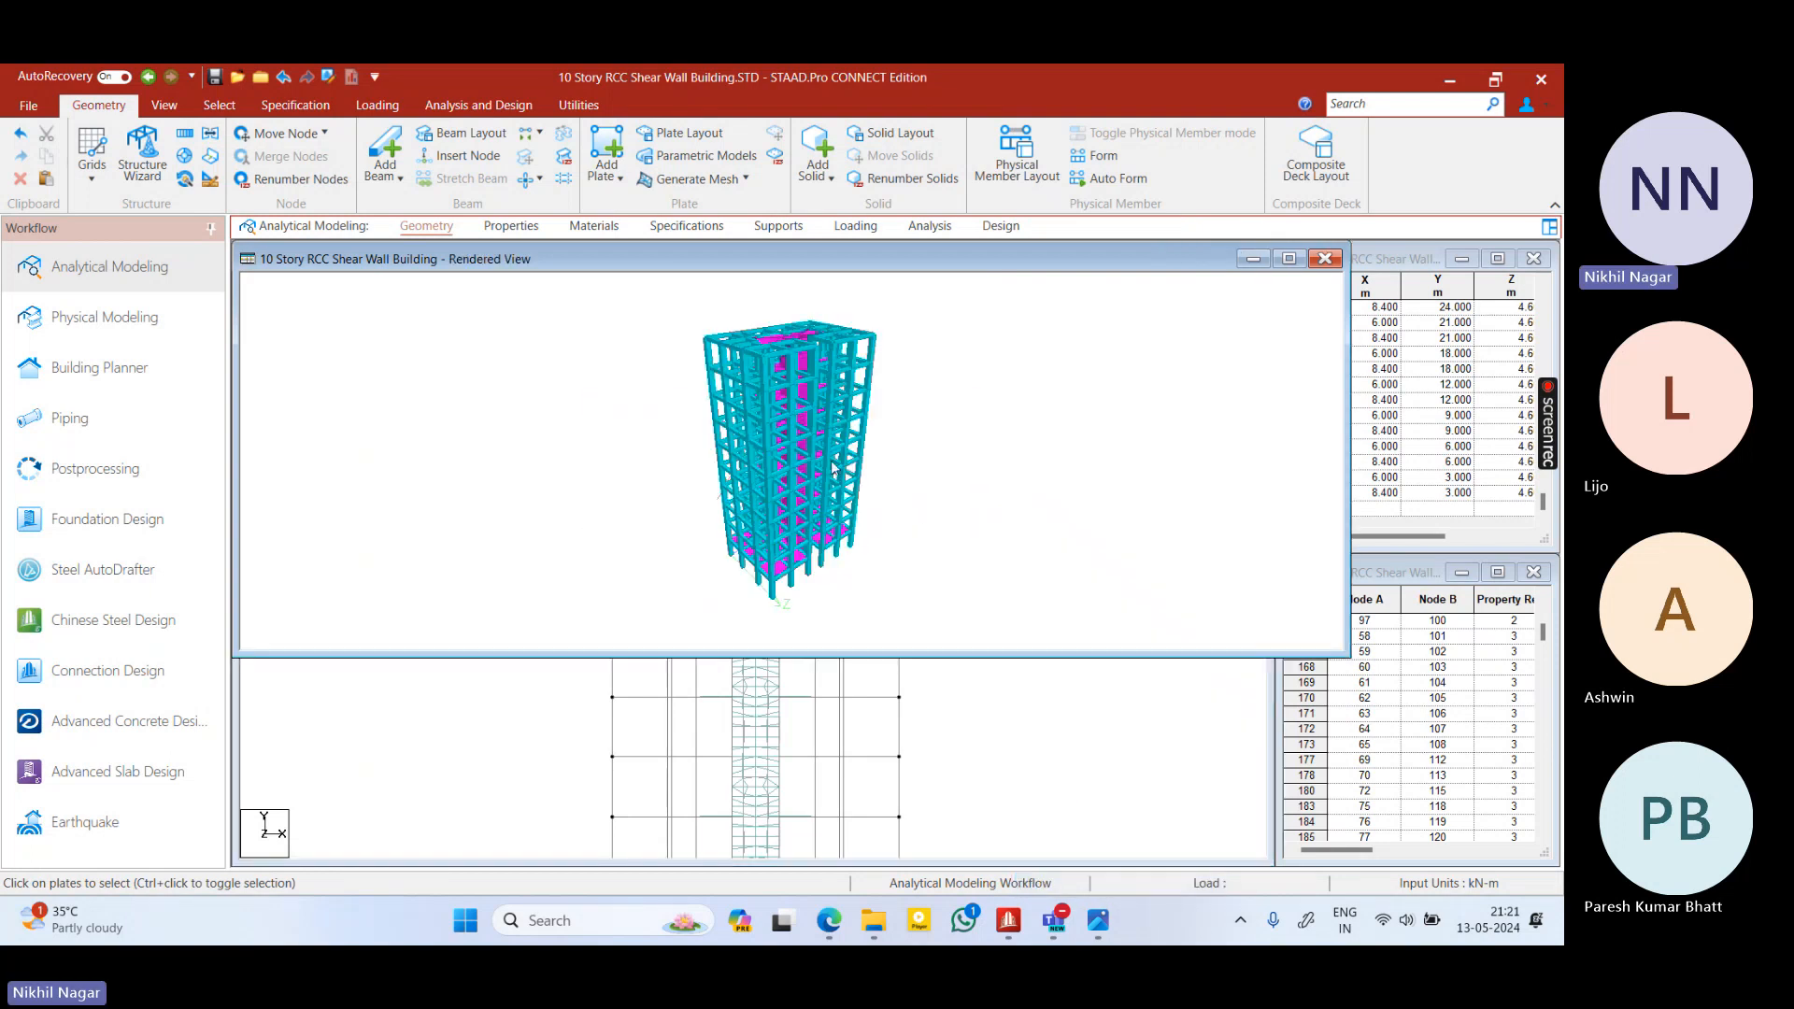
left_click_drag(833, 469, 862, 571)
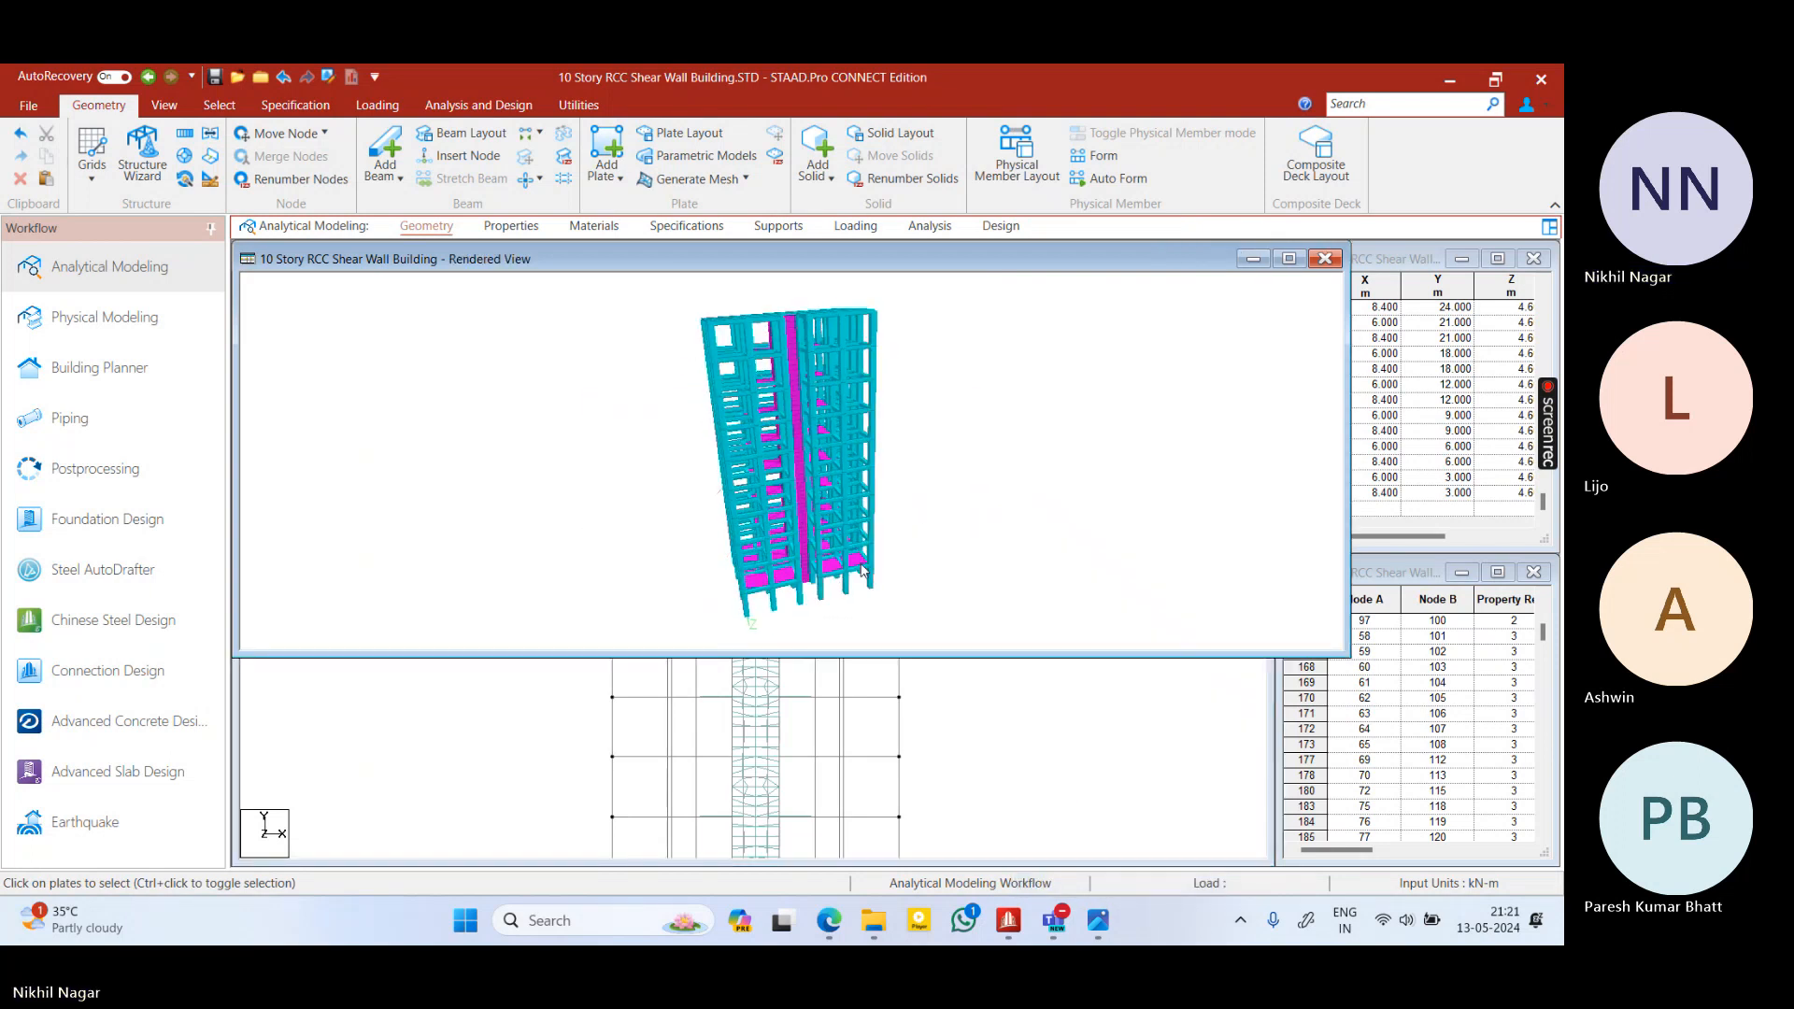
scroll(862, 571, "up", 5)
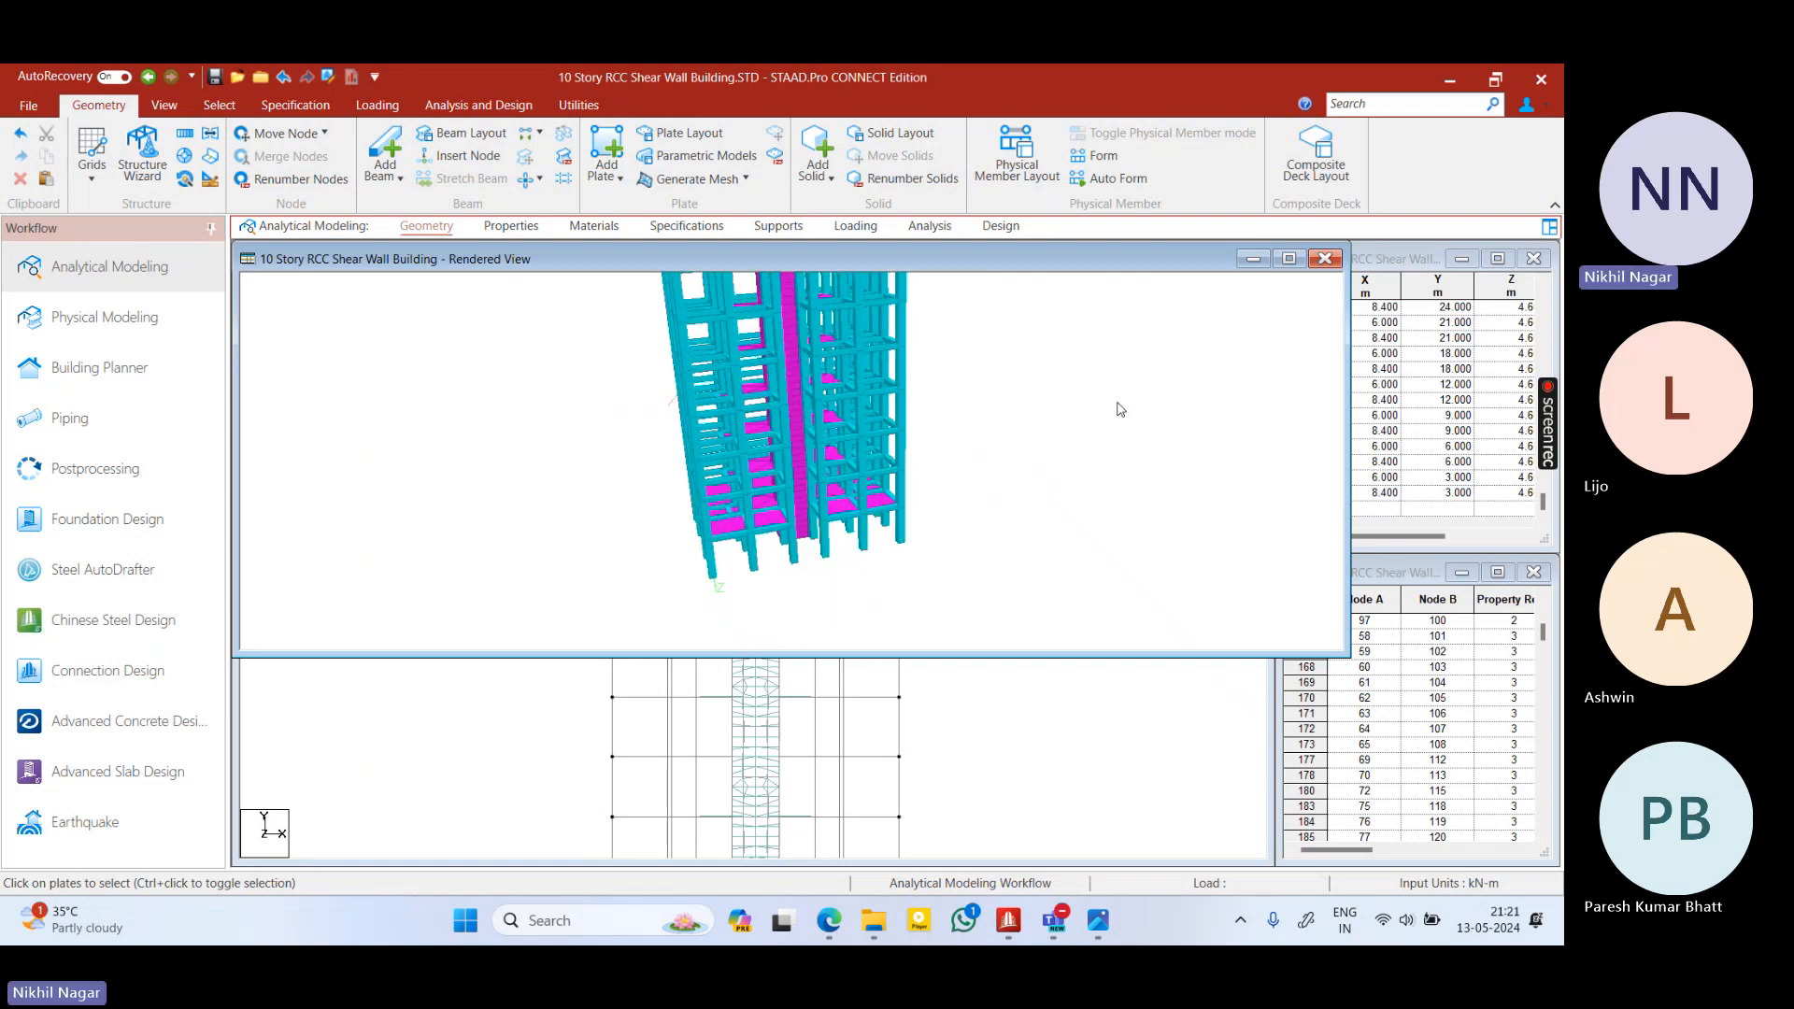
left_click(1323, 262)
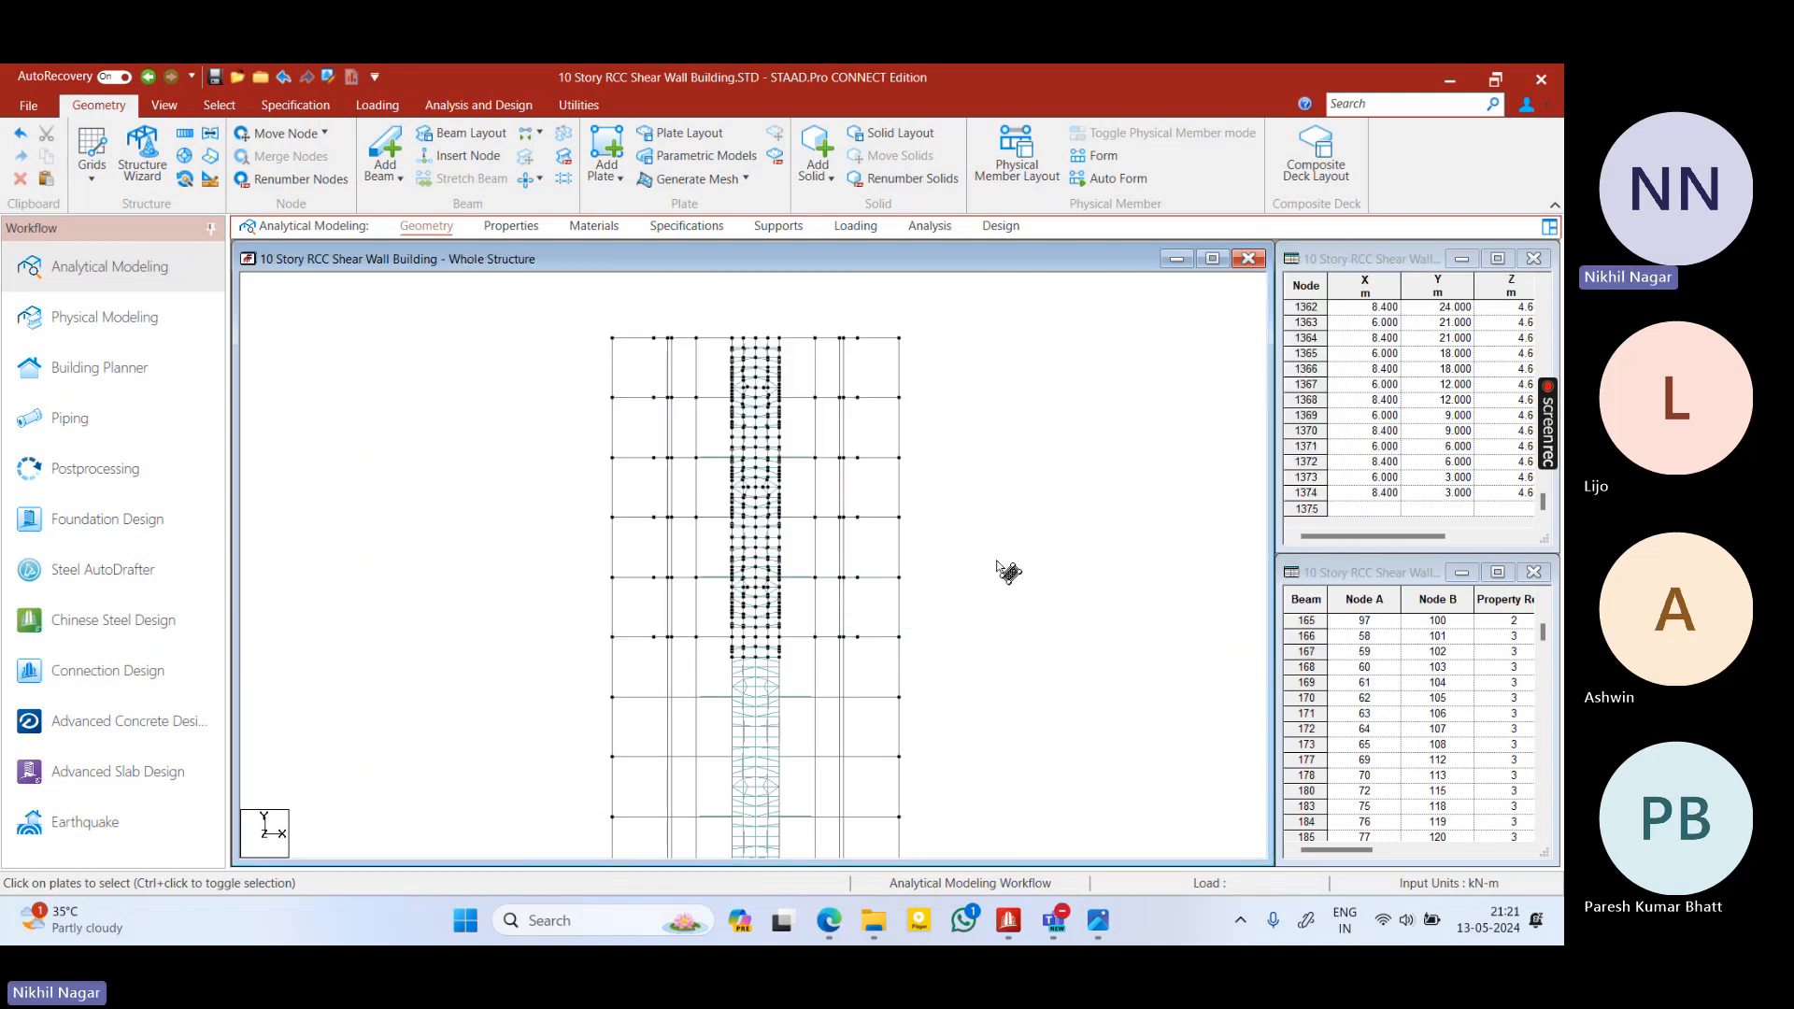
Select the plates around the lowest floor level and show only them in the active window, seen in plan
right_click(1008, 570)
scroll(967, 750, "down", 1)
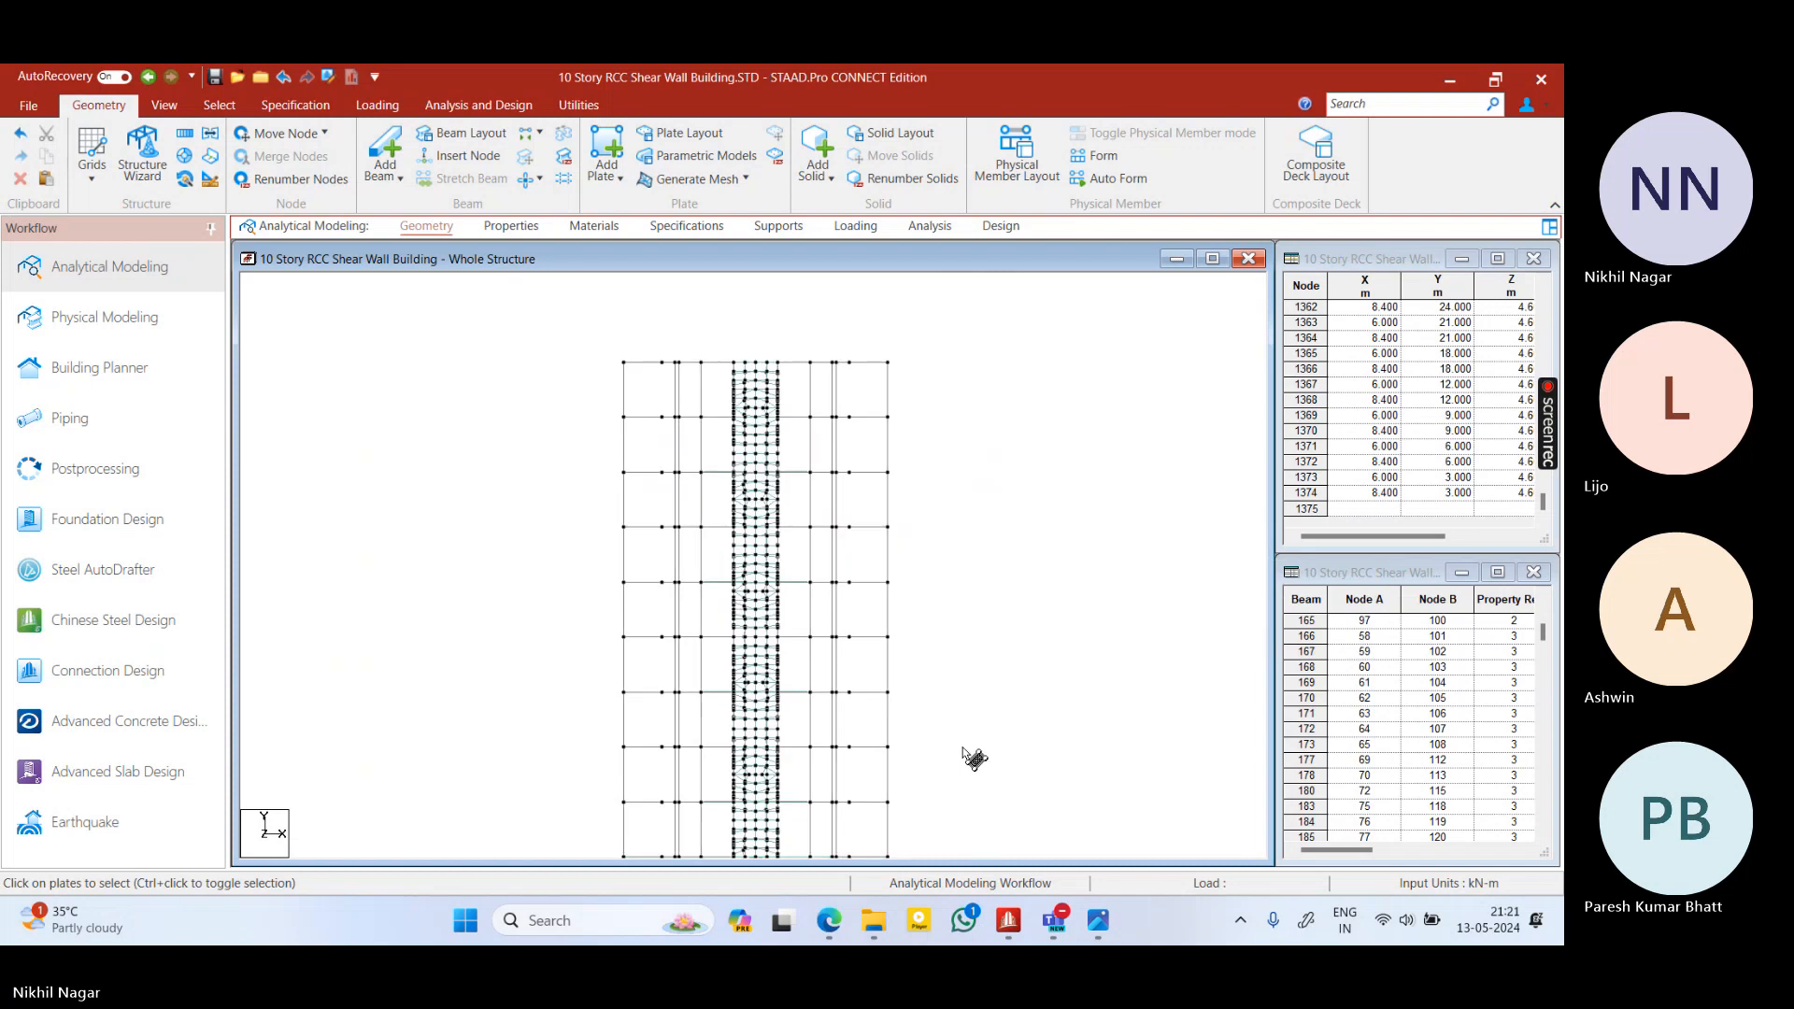
middle_click_drag(918, 841, 932, 619)
left_click_drag(619, 596, 946, 630)
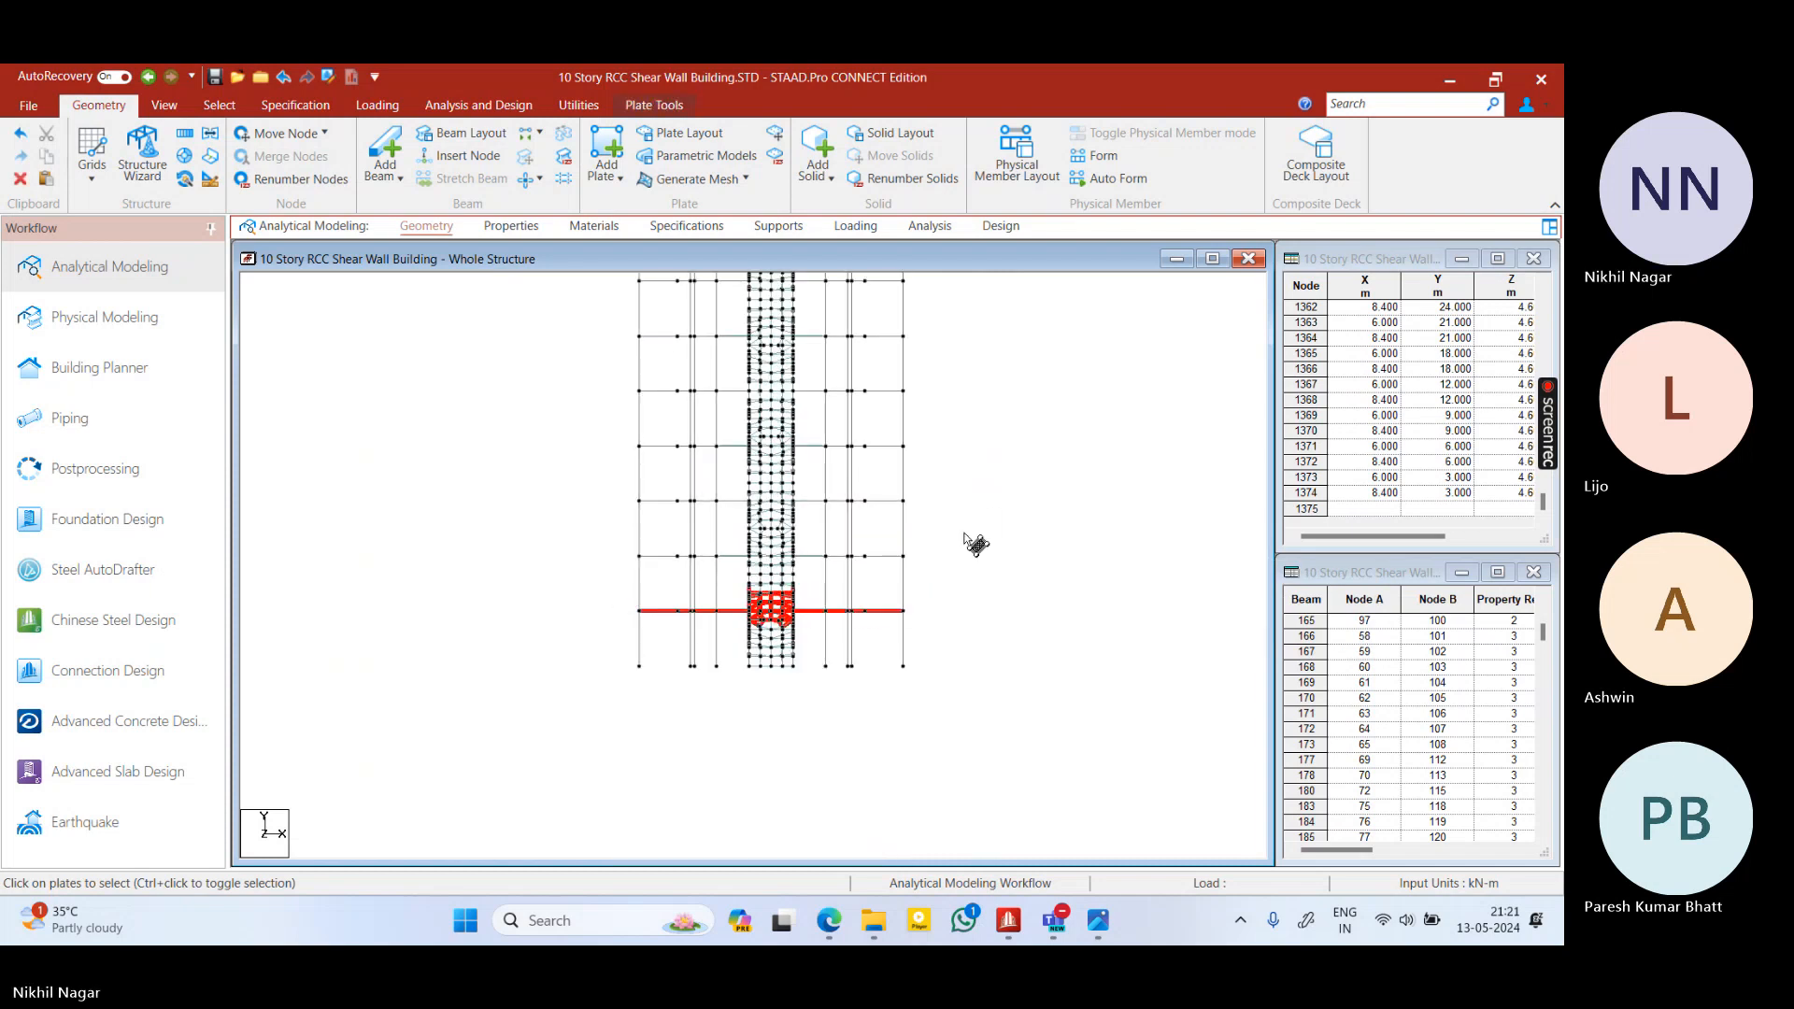
right_click(968, 535)
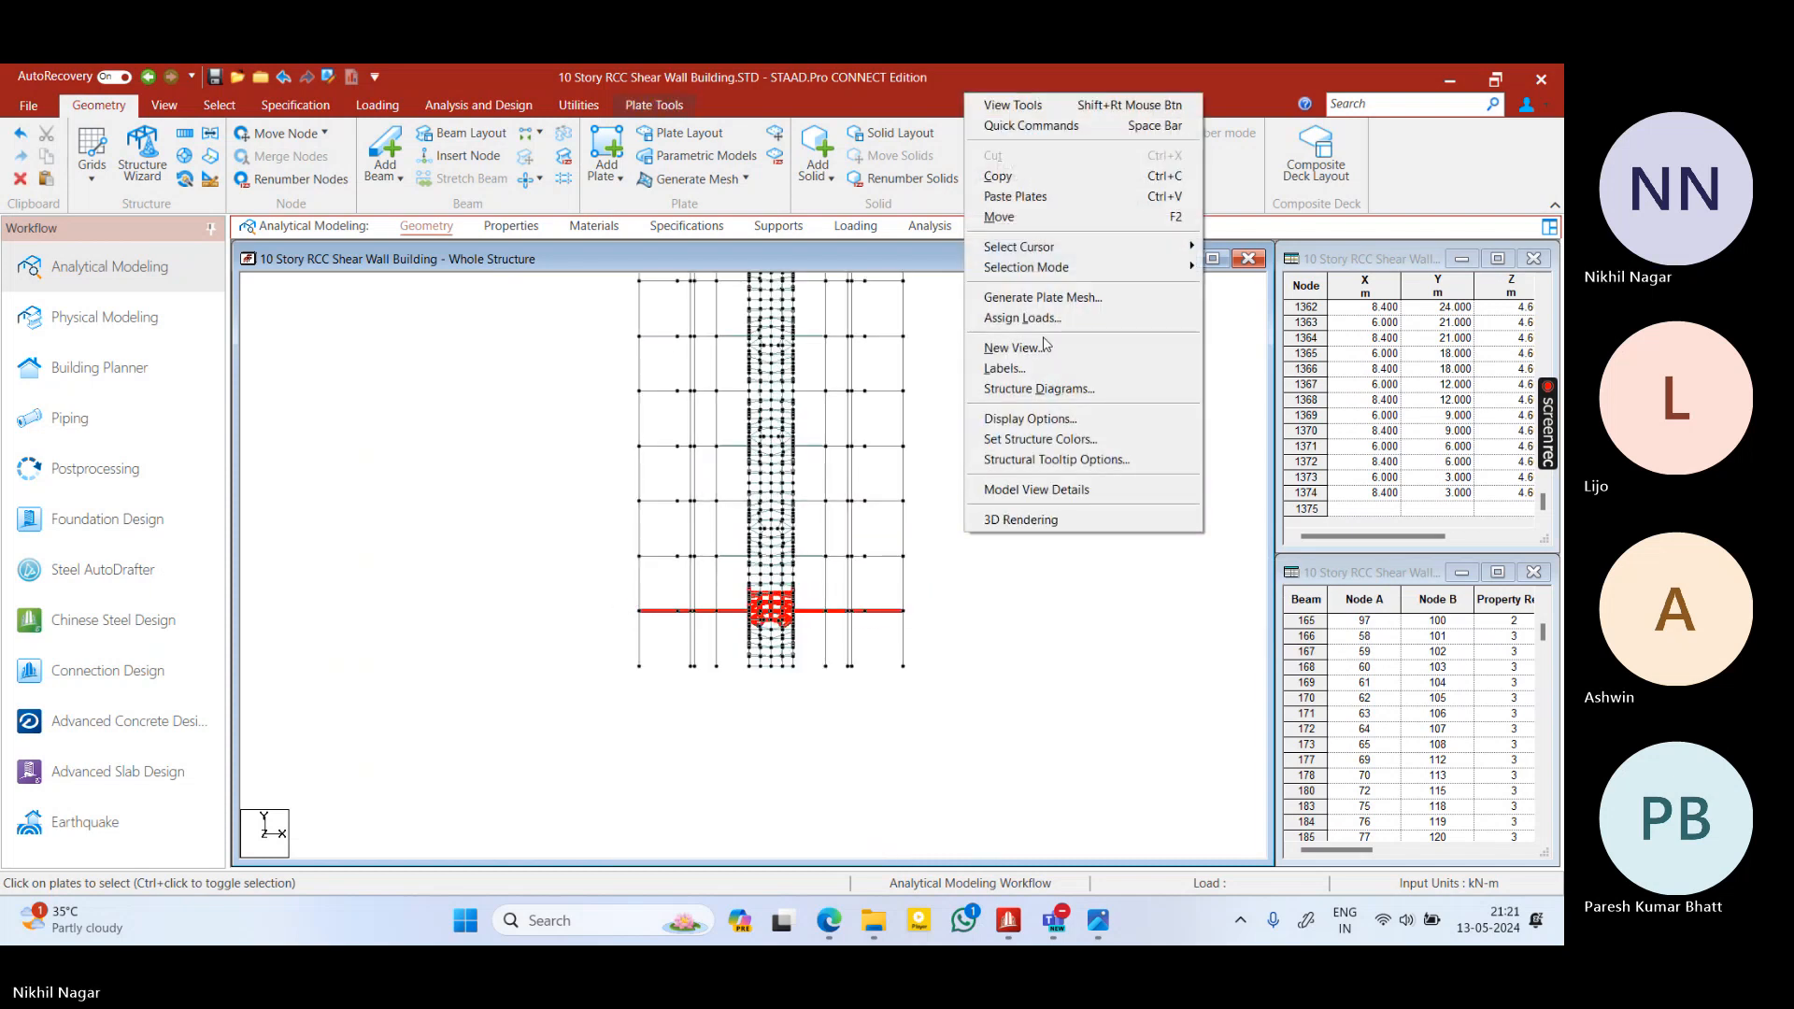
left_click(1011, 347)
left_click(1032, 536)
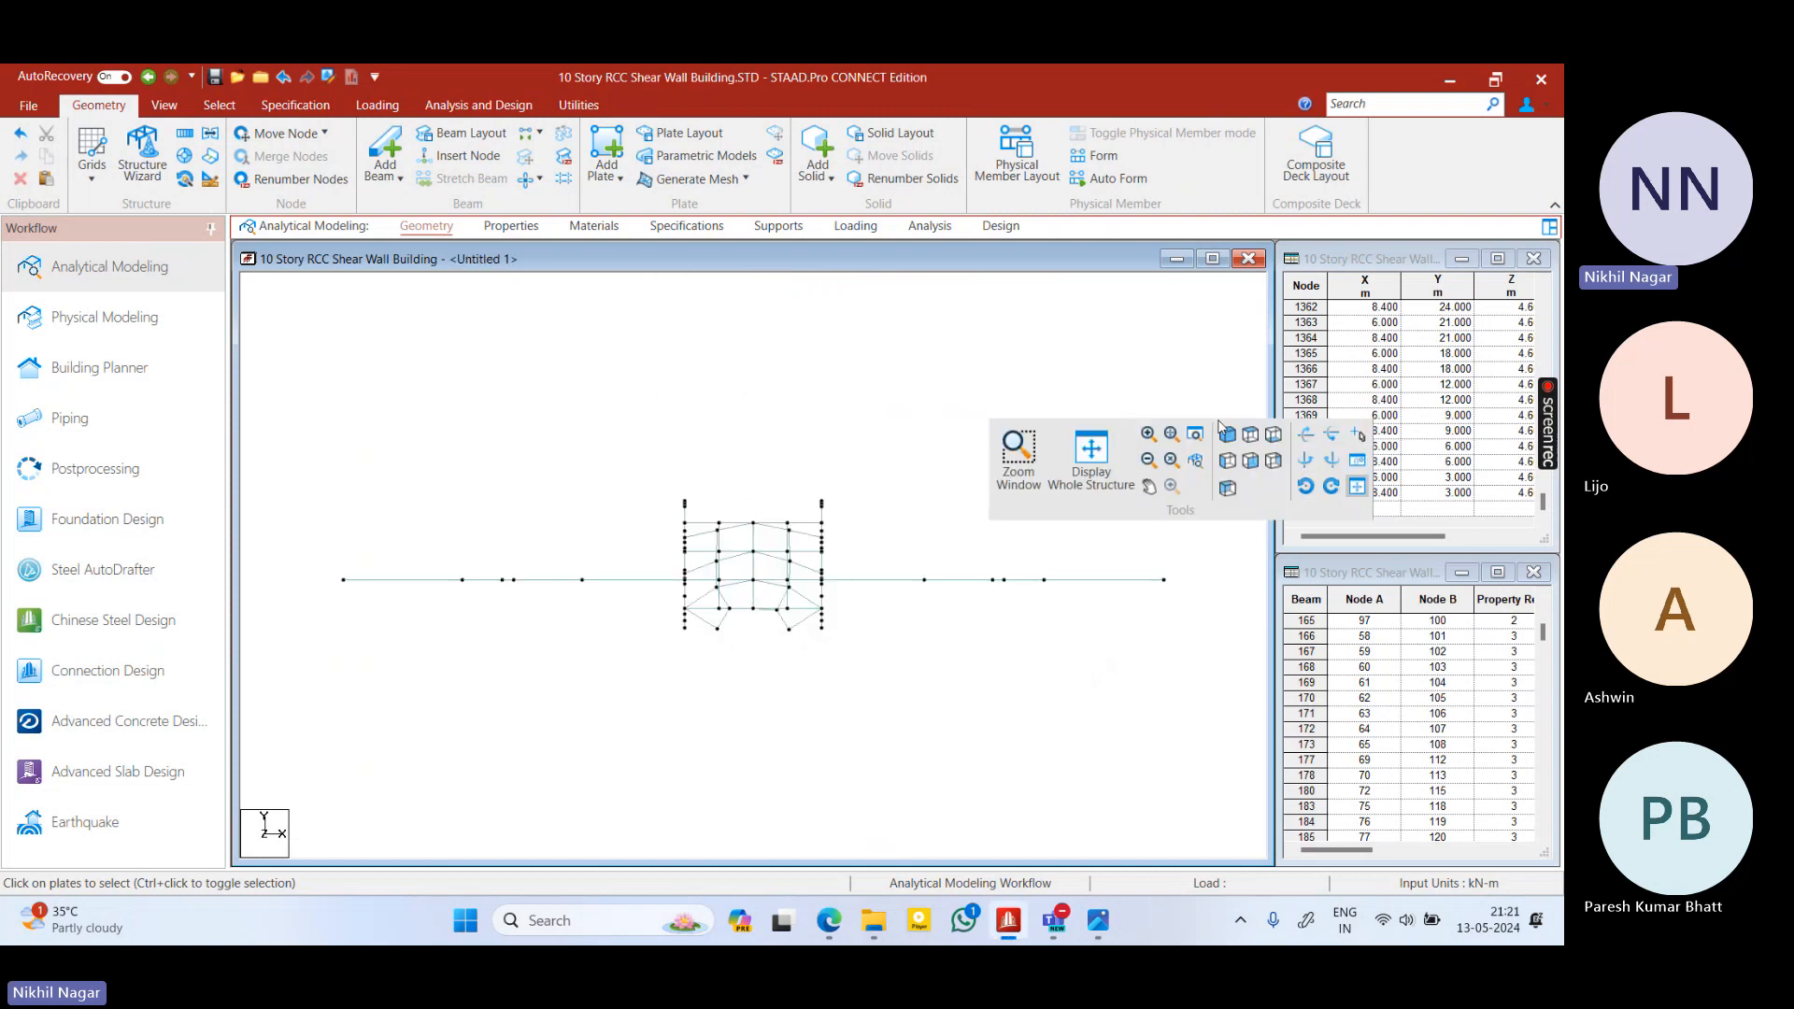
left_click(1273, 435)
Check the isolated lowest-floor plates from above in a 3D rendering, then close the rendering
right_click(1112, 348)
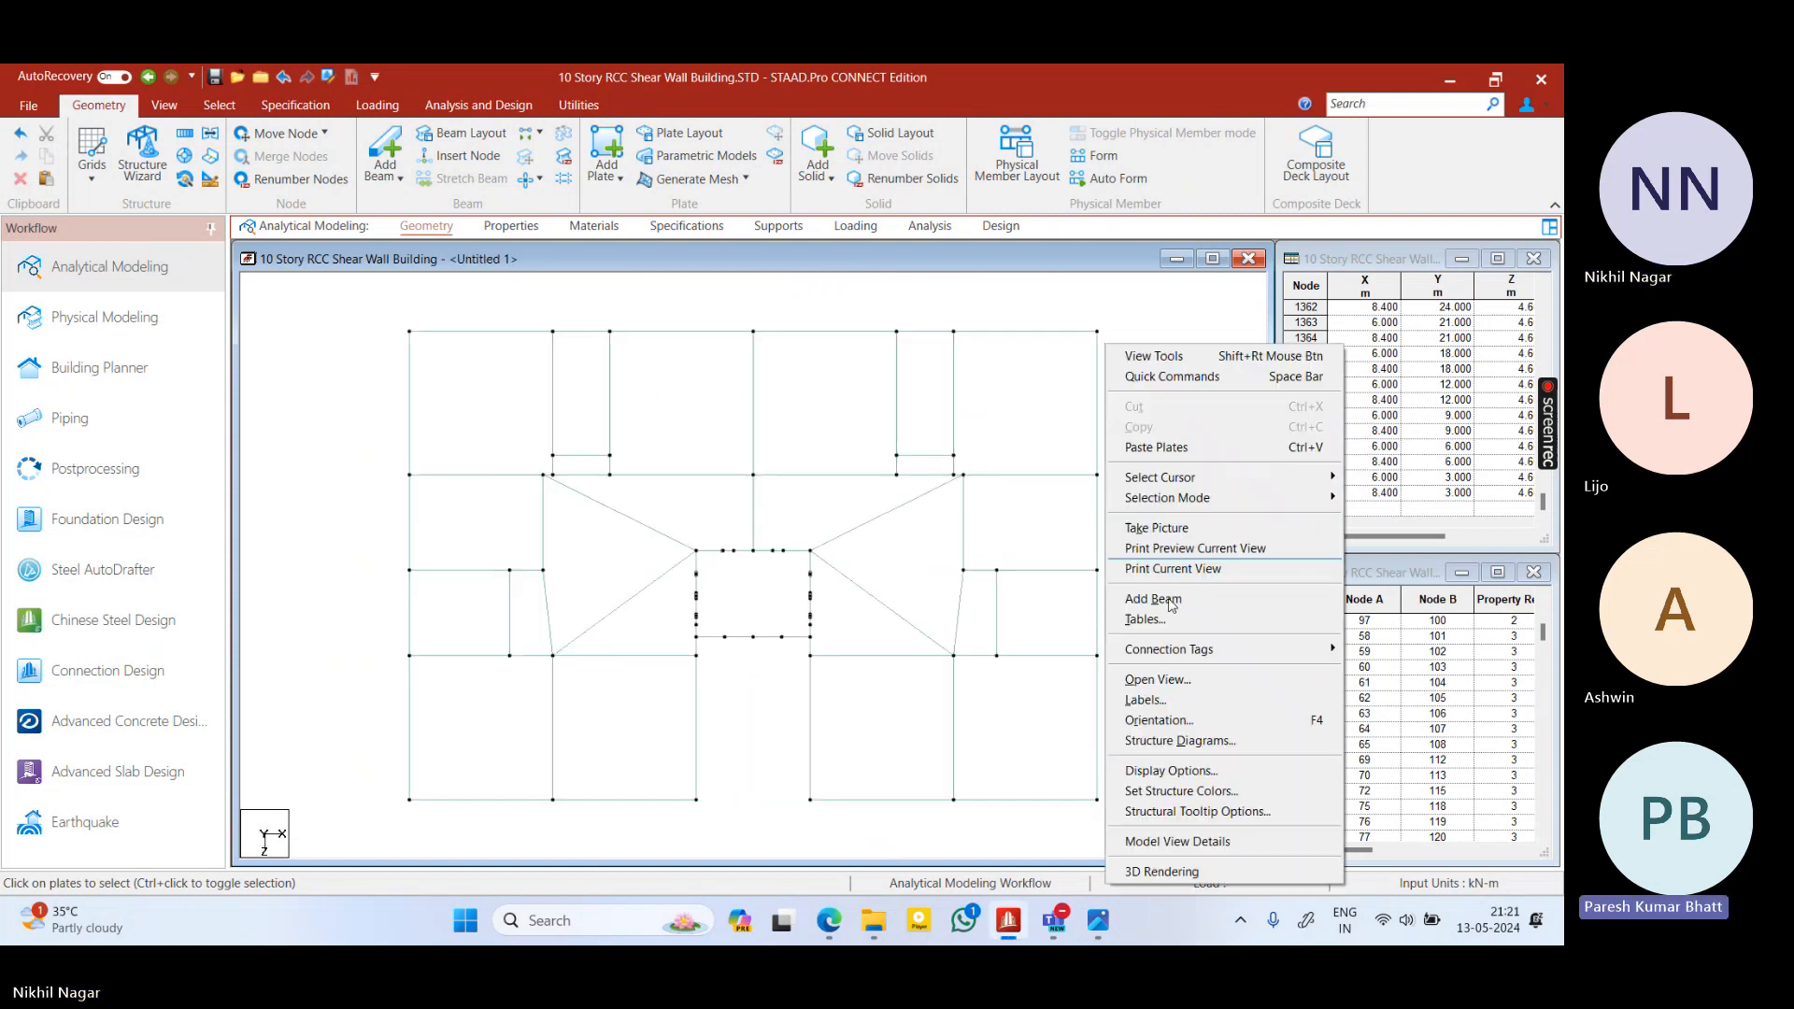
left_click(1168, 871)
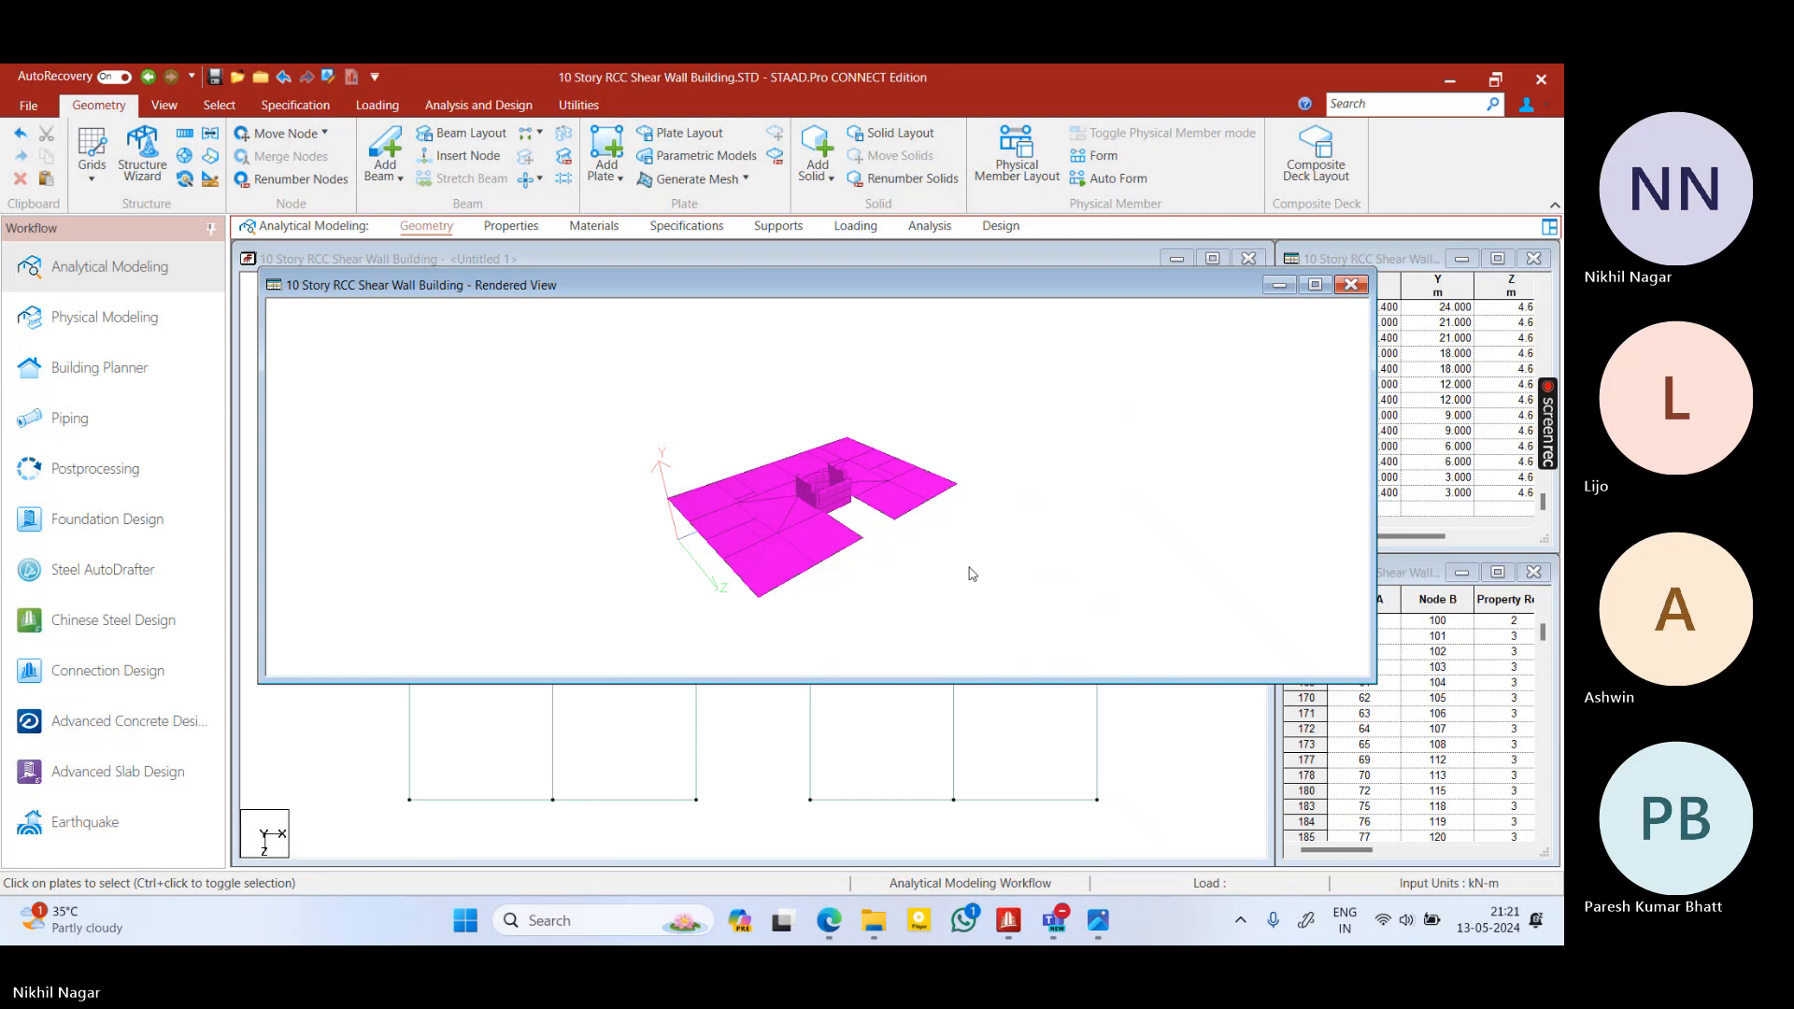
left_click_drag(889, 478, 834, 486)
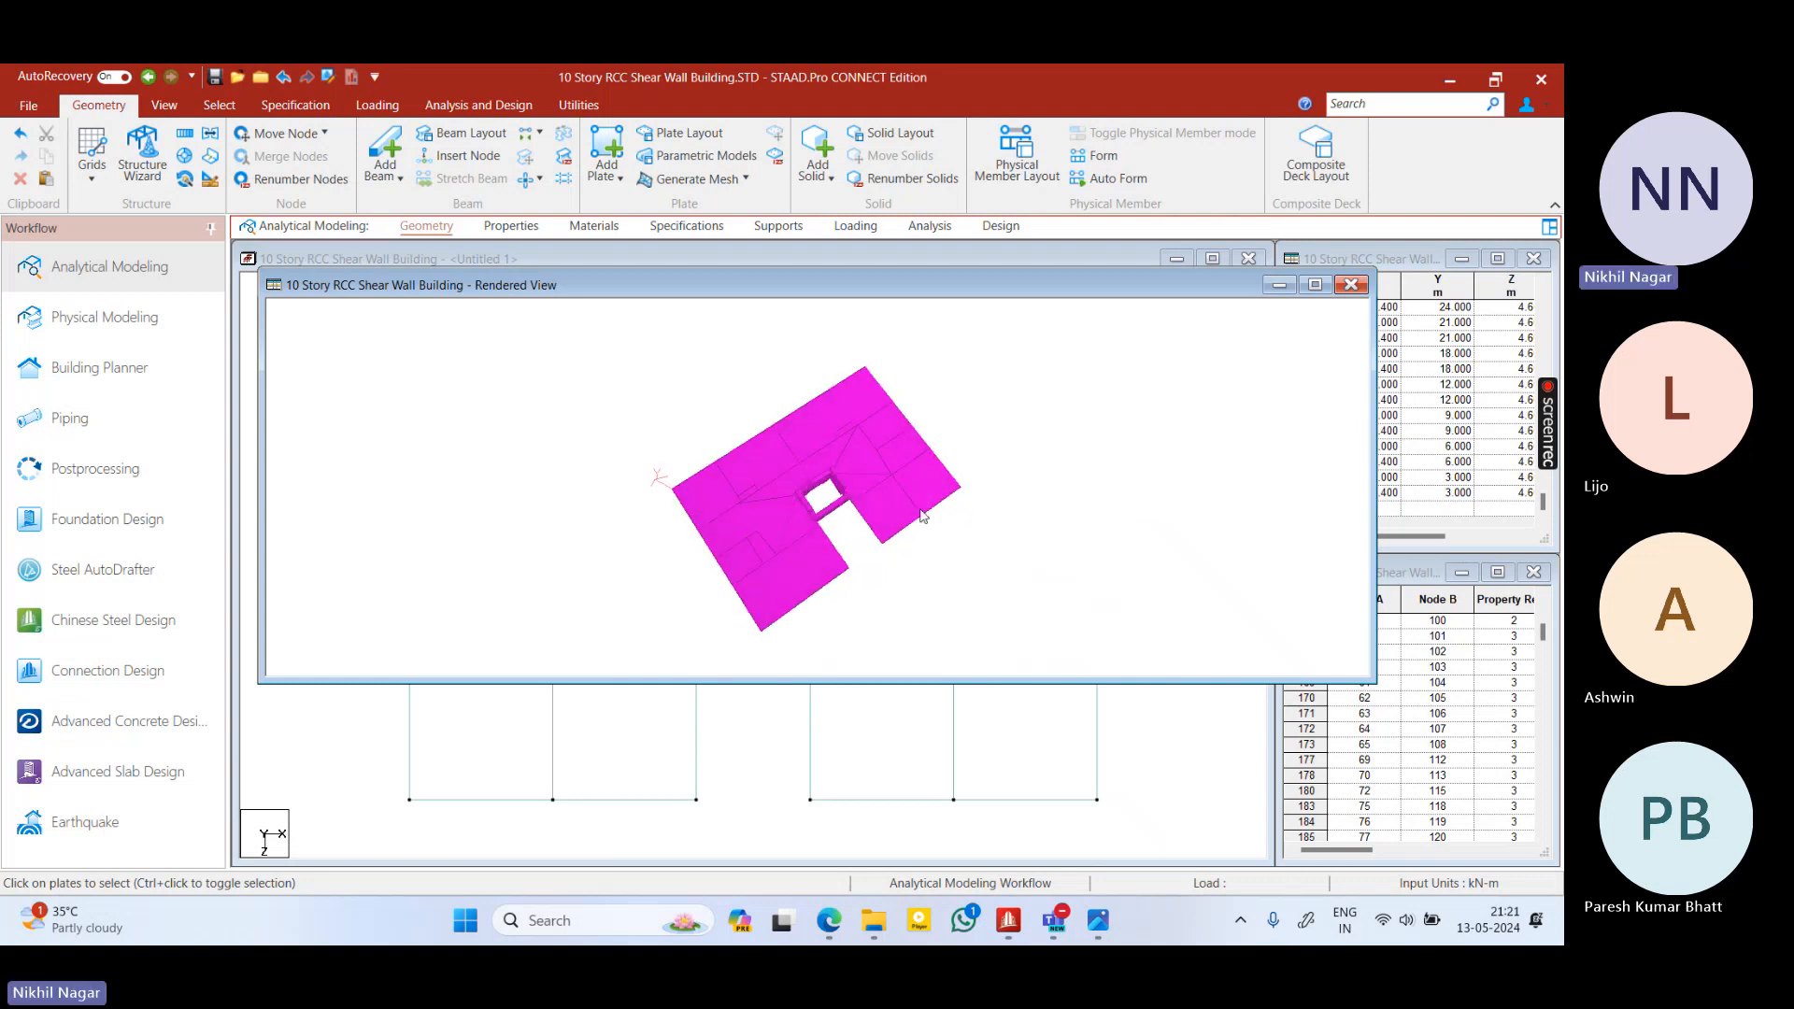
left_click(1317, 286)
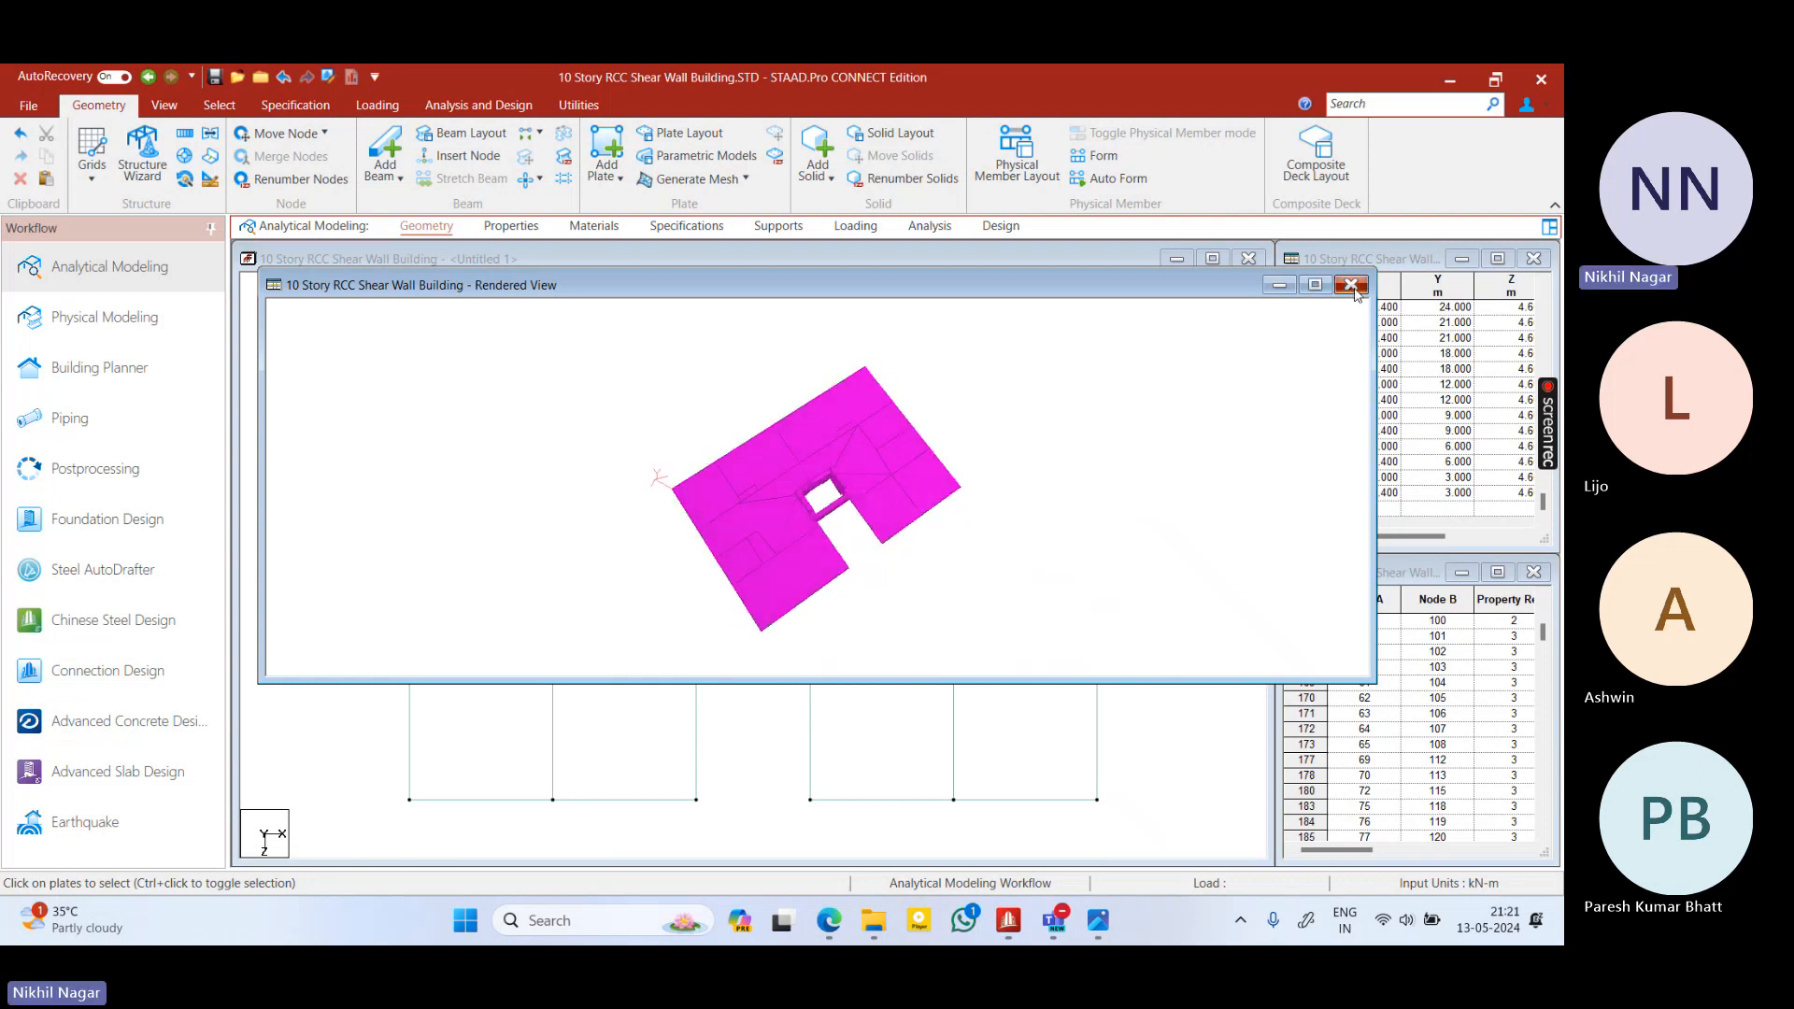
middle_click(1241, 457)
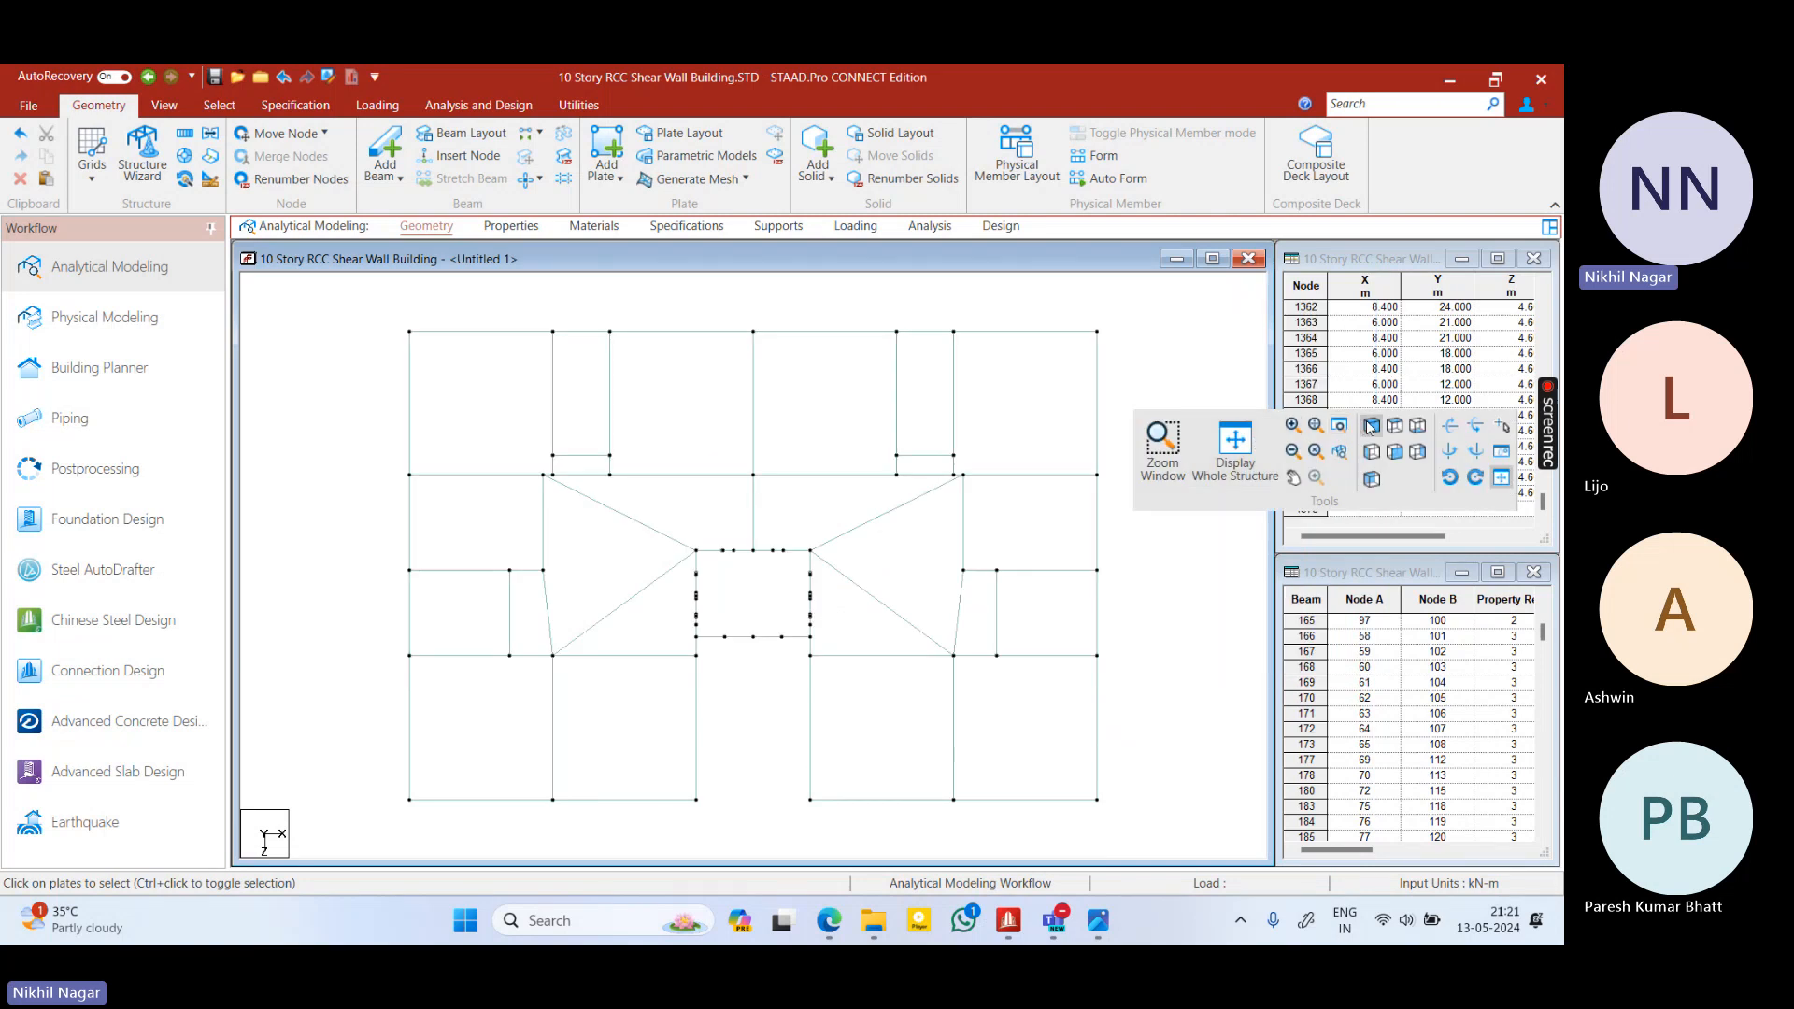
Bring the whole structure back into the active window and show it in front elevation
left_click(1236, 447)
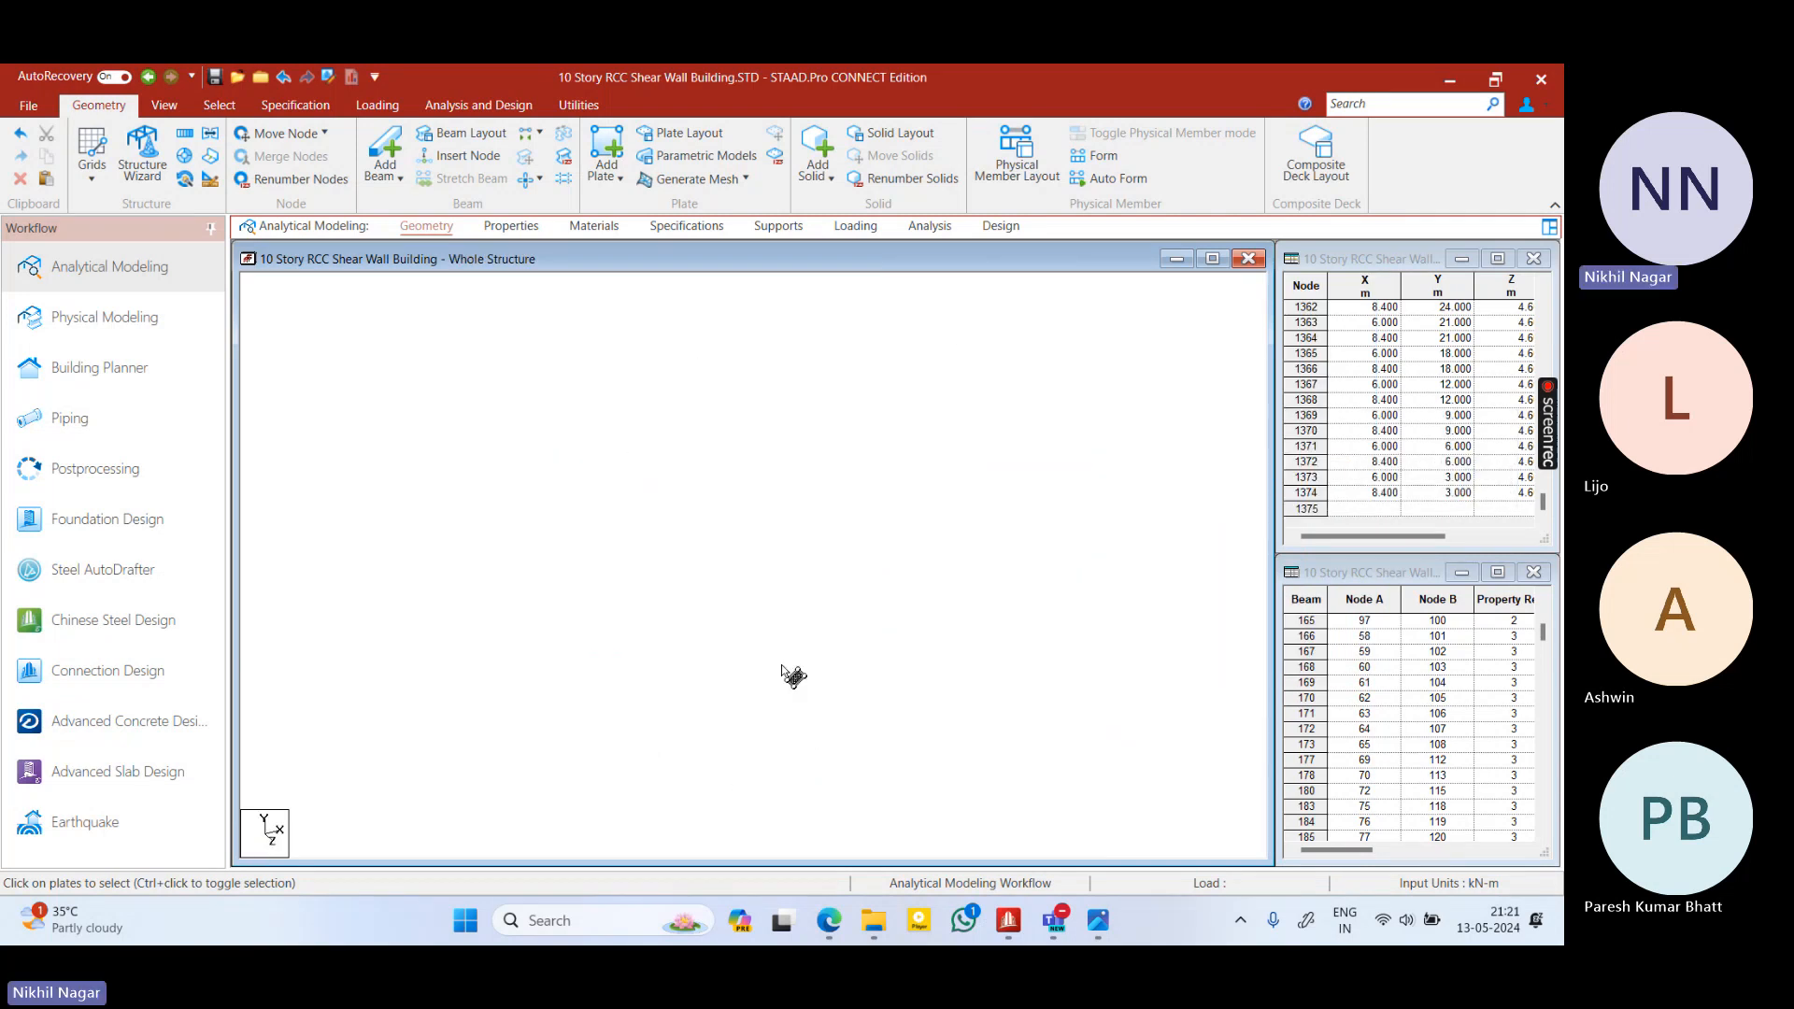
scroll(734, 607, "up", 5)
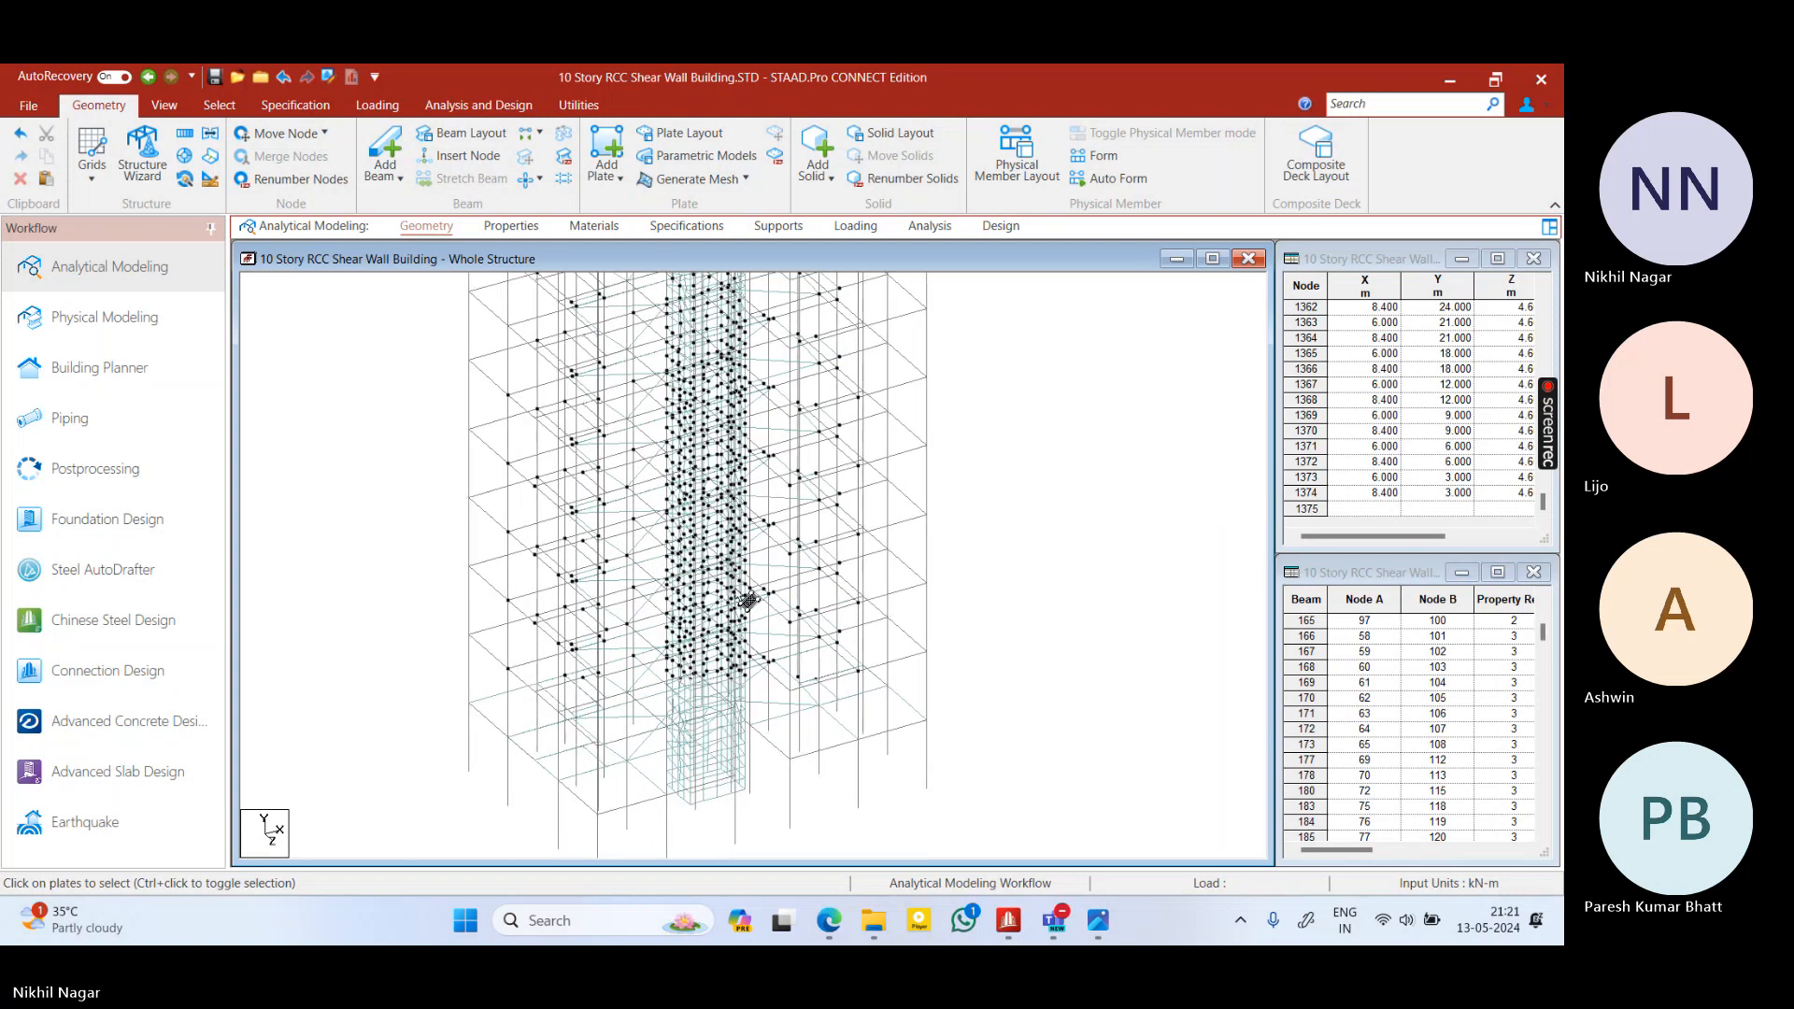
middle_click(1006, 481)
left_click(1259, 487)
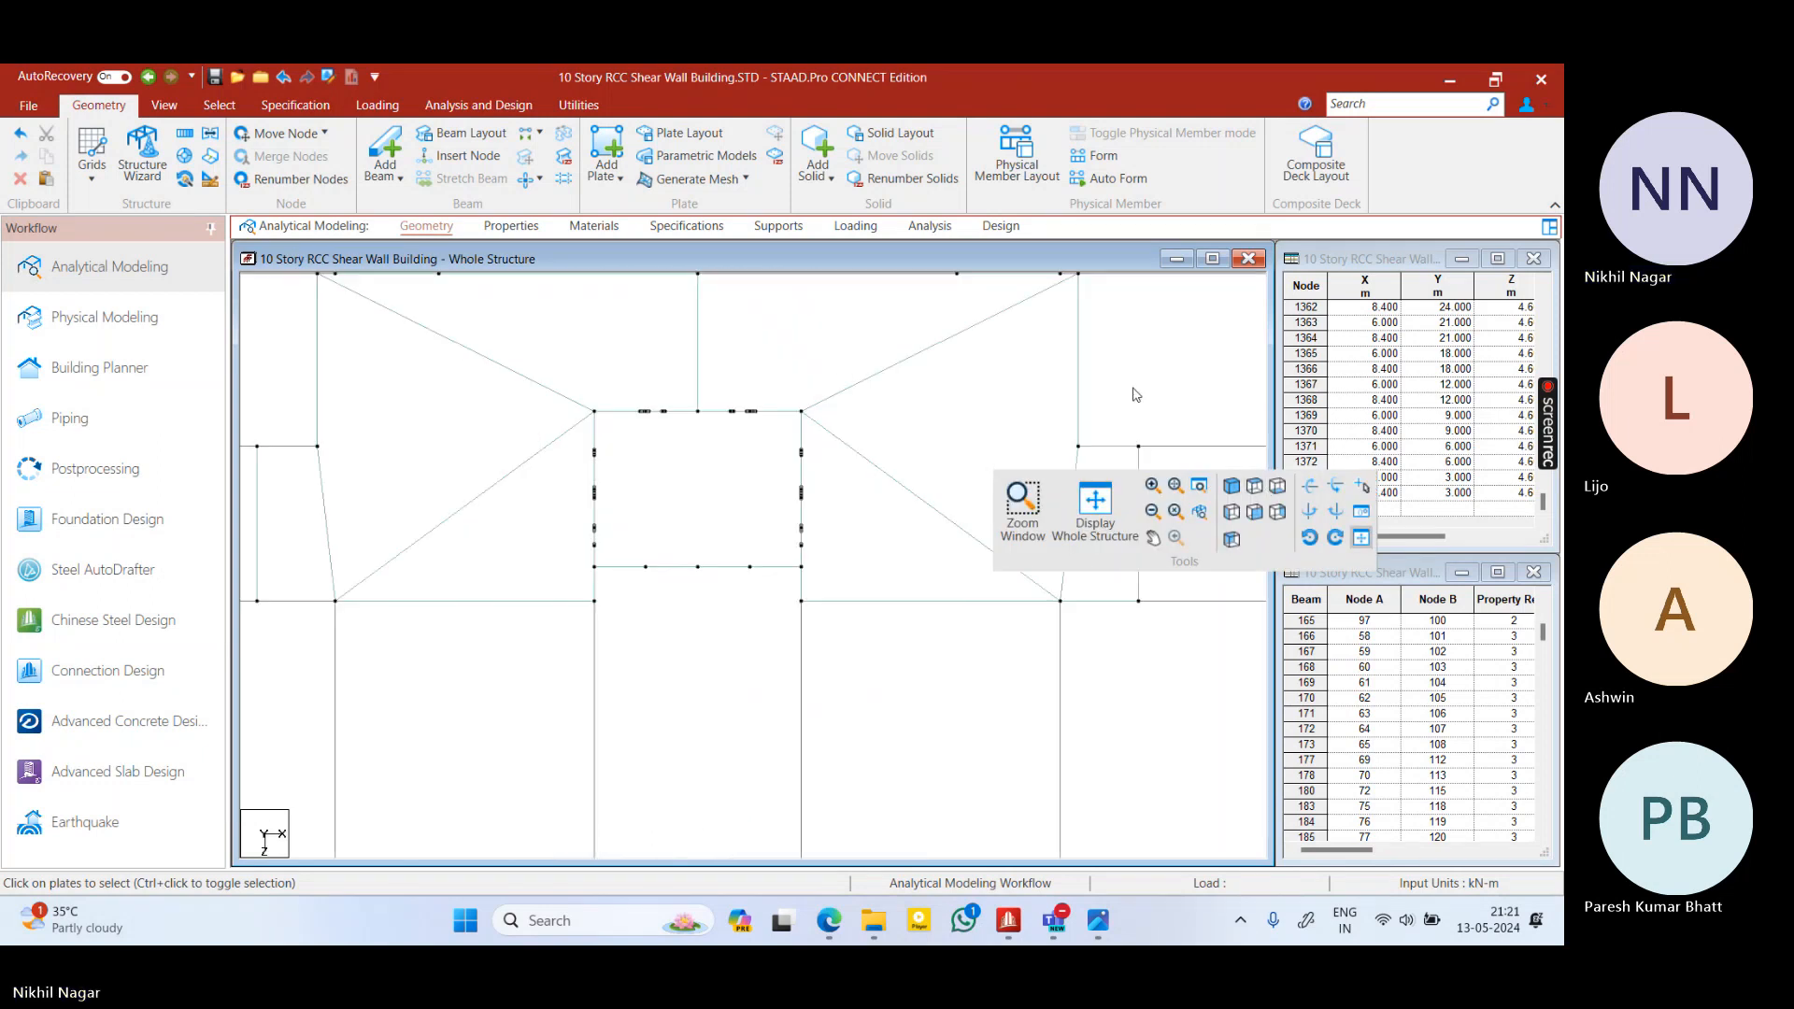
scroll(790, 518, "down", 4)
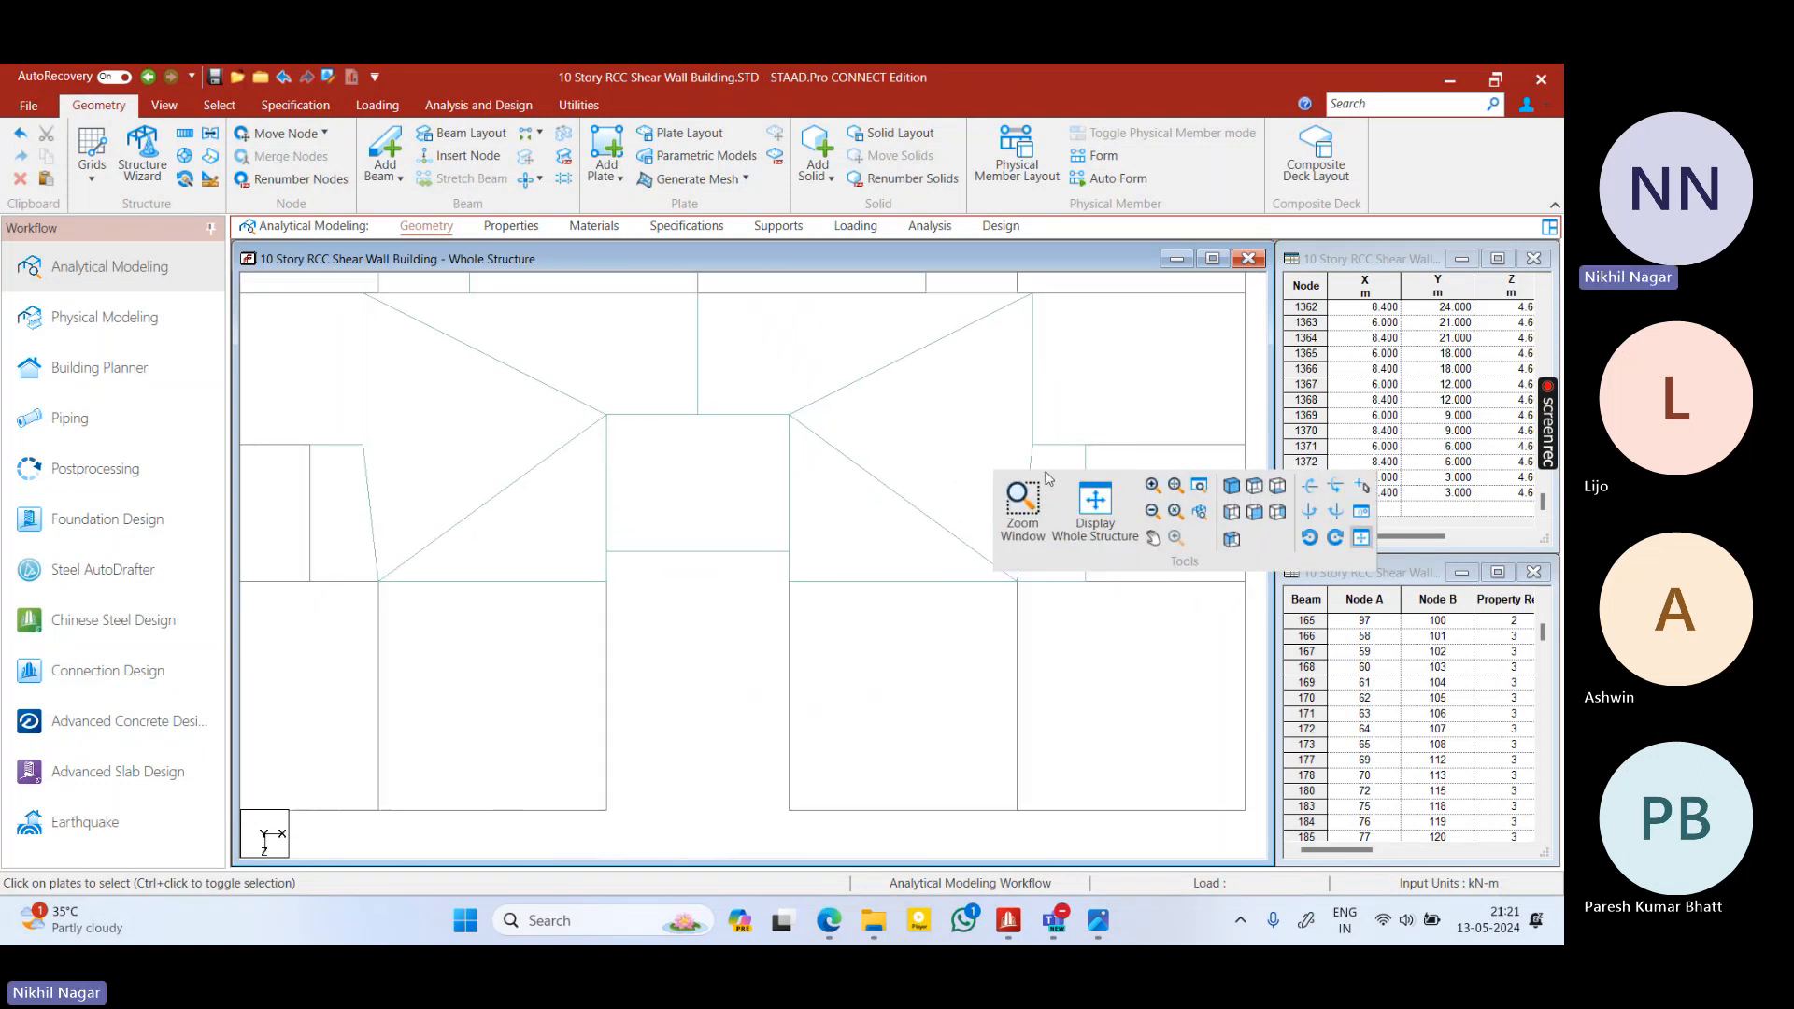
right_click(734, 608)
middle_click(689, 615)
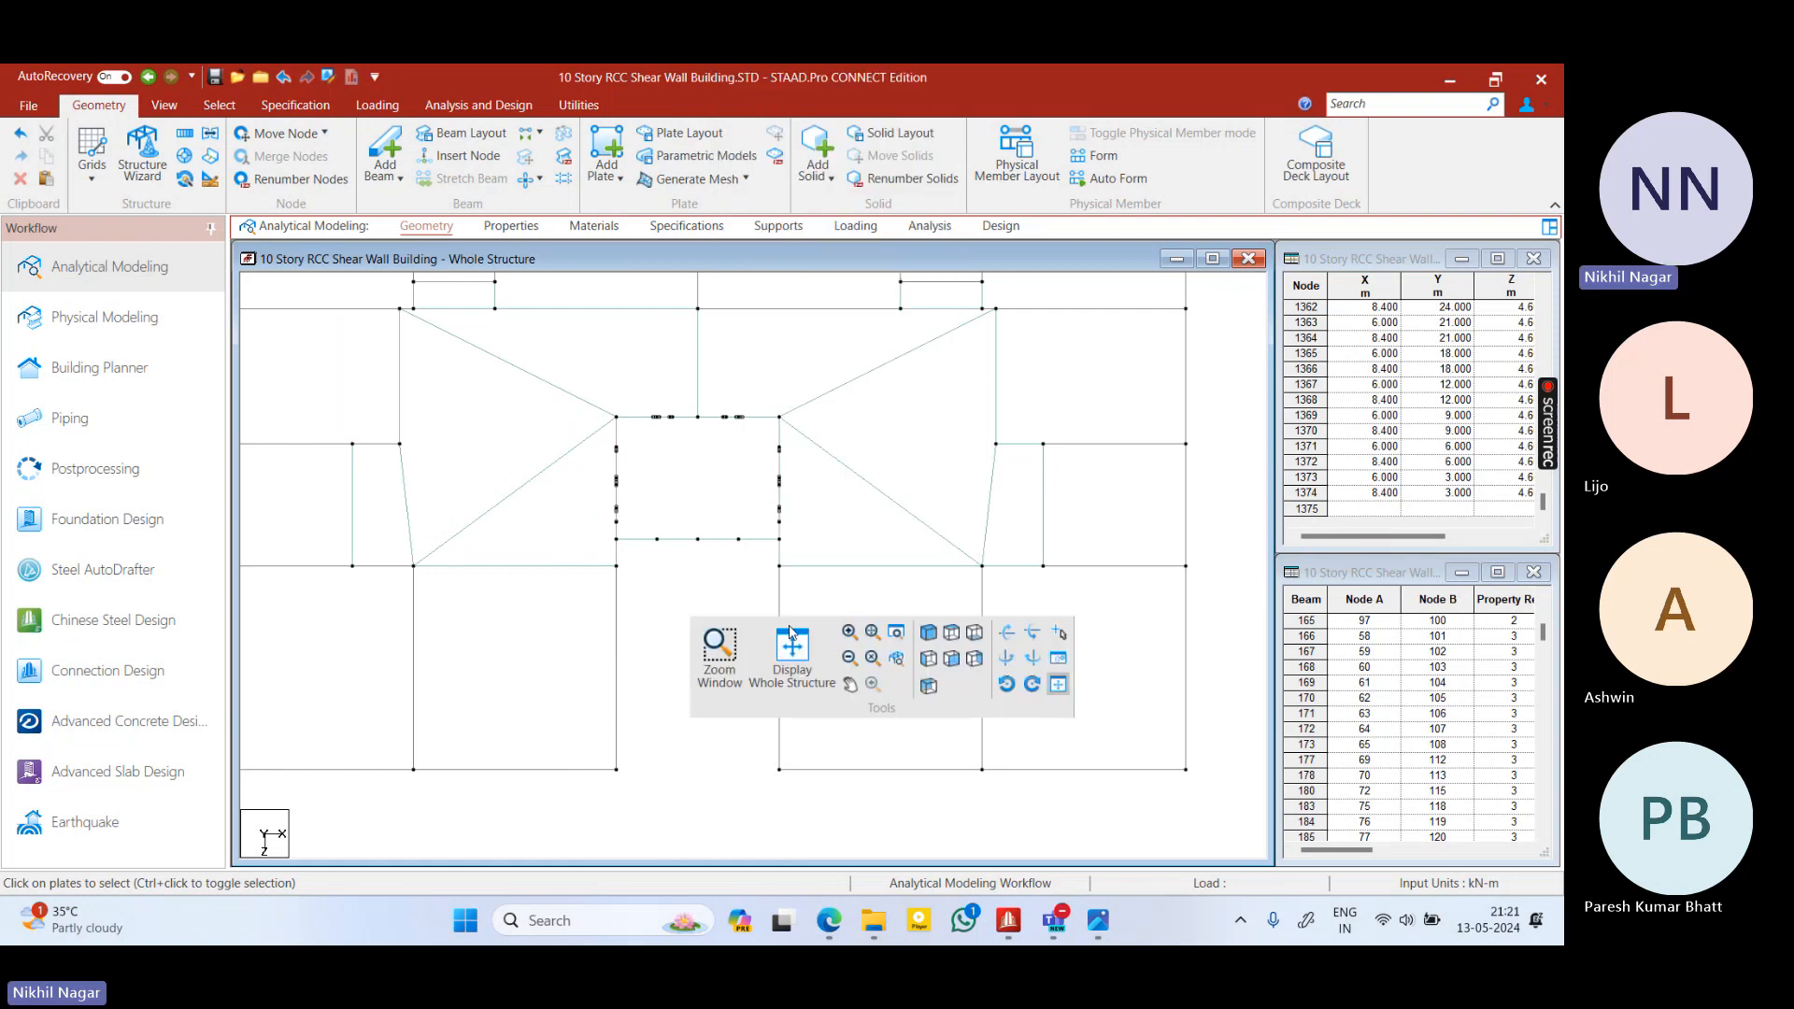
left_click(929, 659)
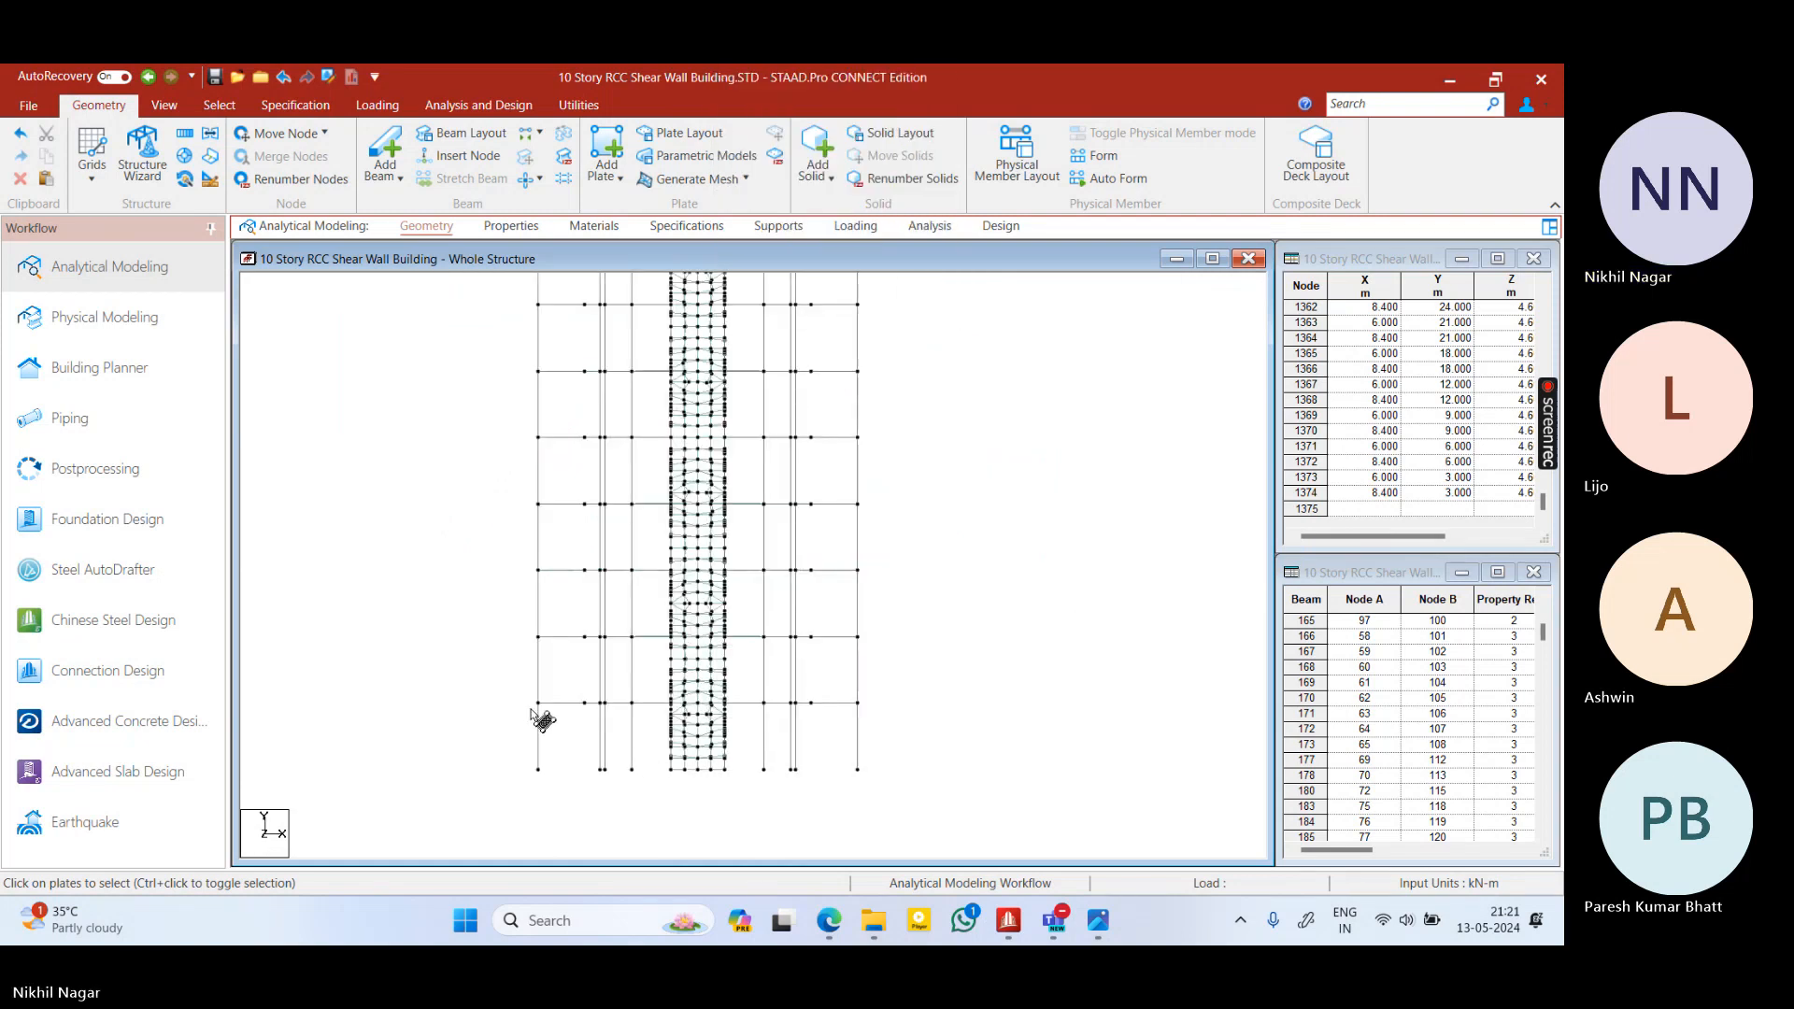
left_click_drag(529, 698, 564, 714)
left_click_drag(858, 707, 879, 707)
left_click(913, 617)
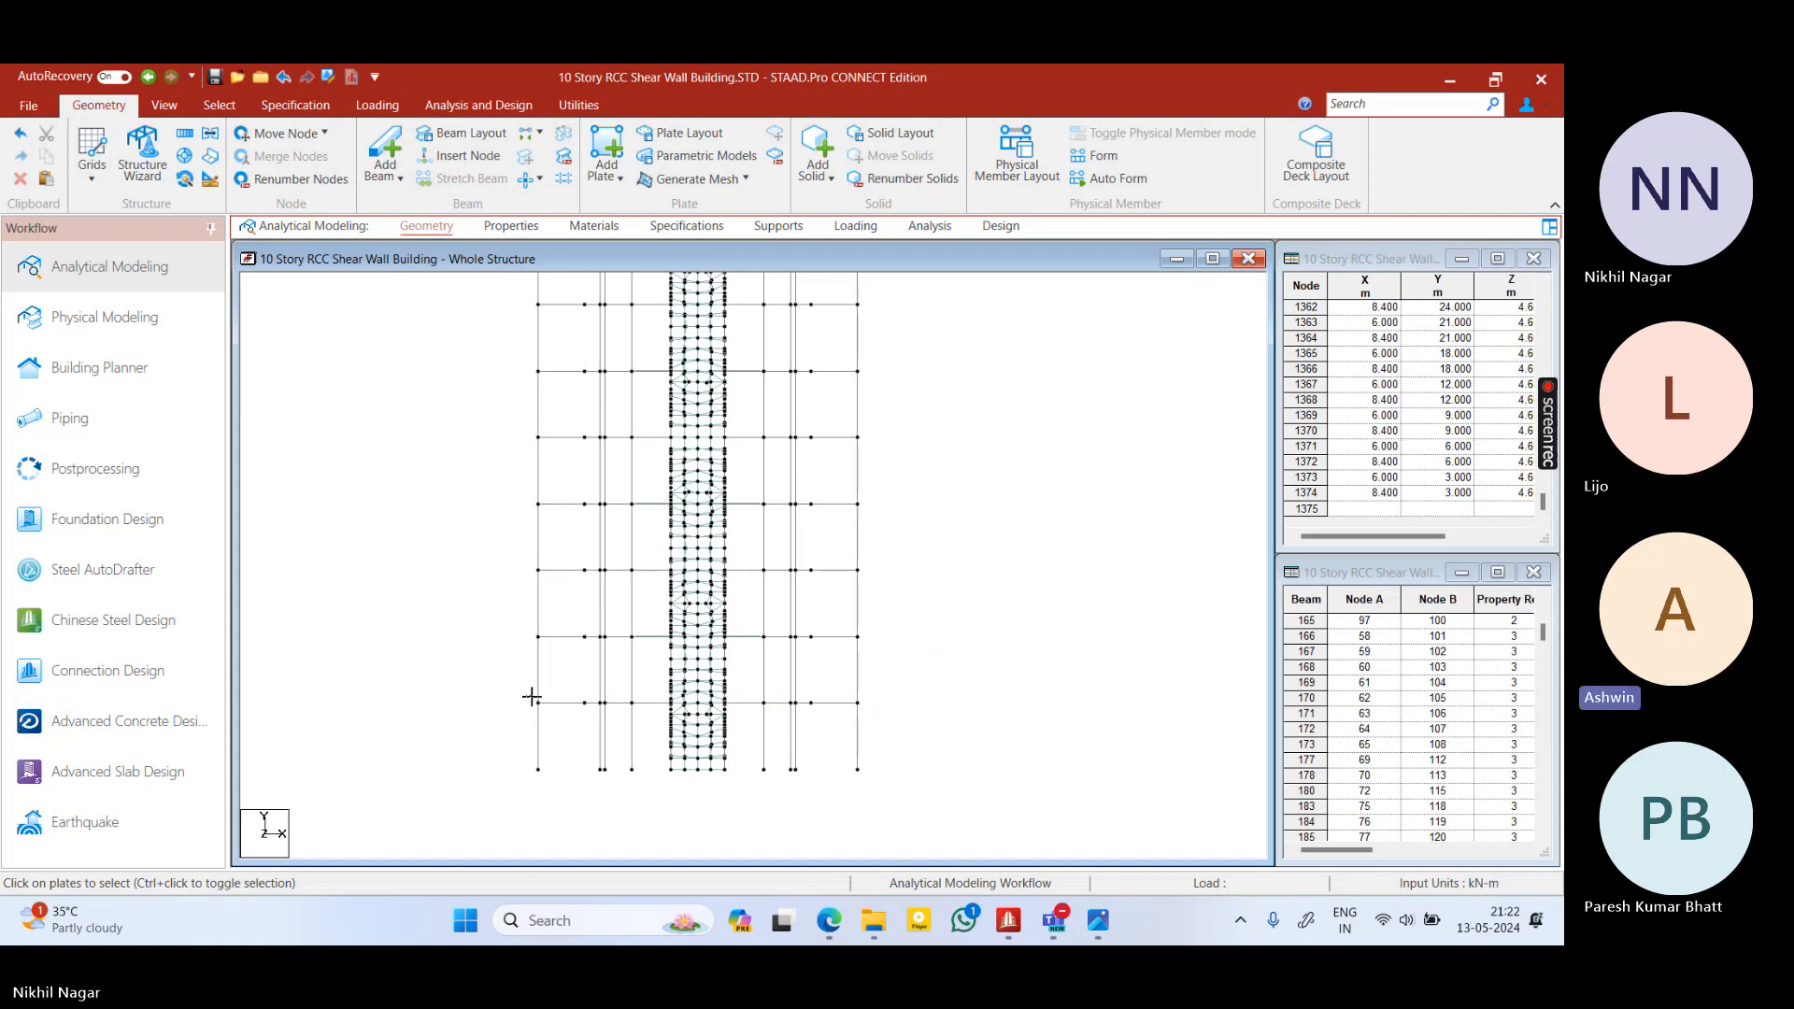
View the whole building from above in a 3D rendering, then close the rendering
left_click_drag(514, 521, 612, 560)
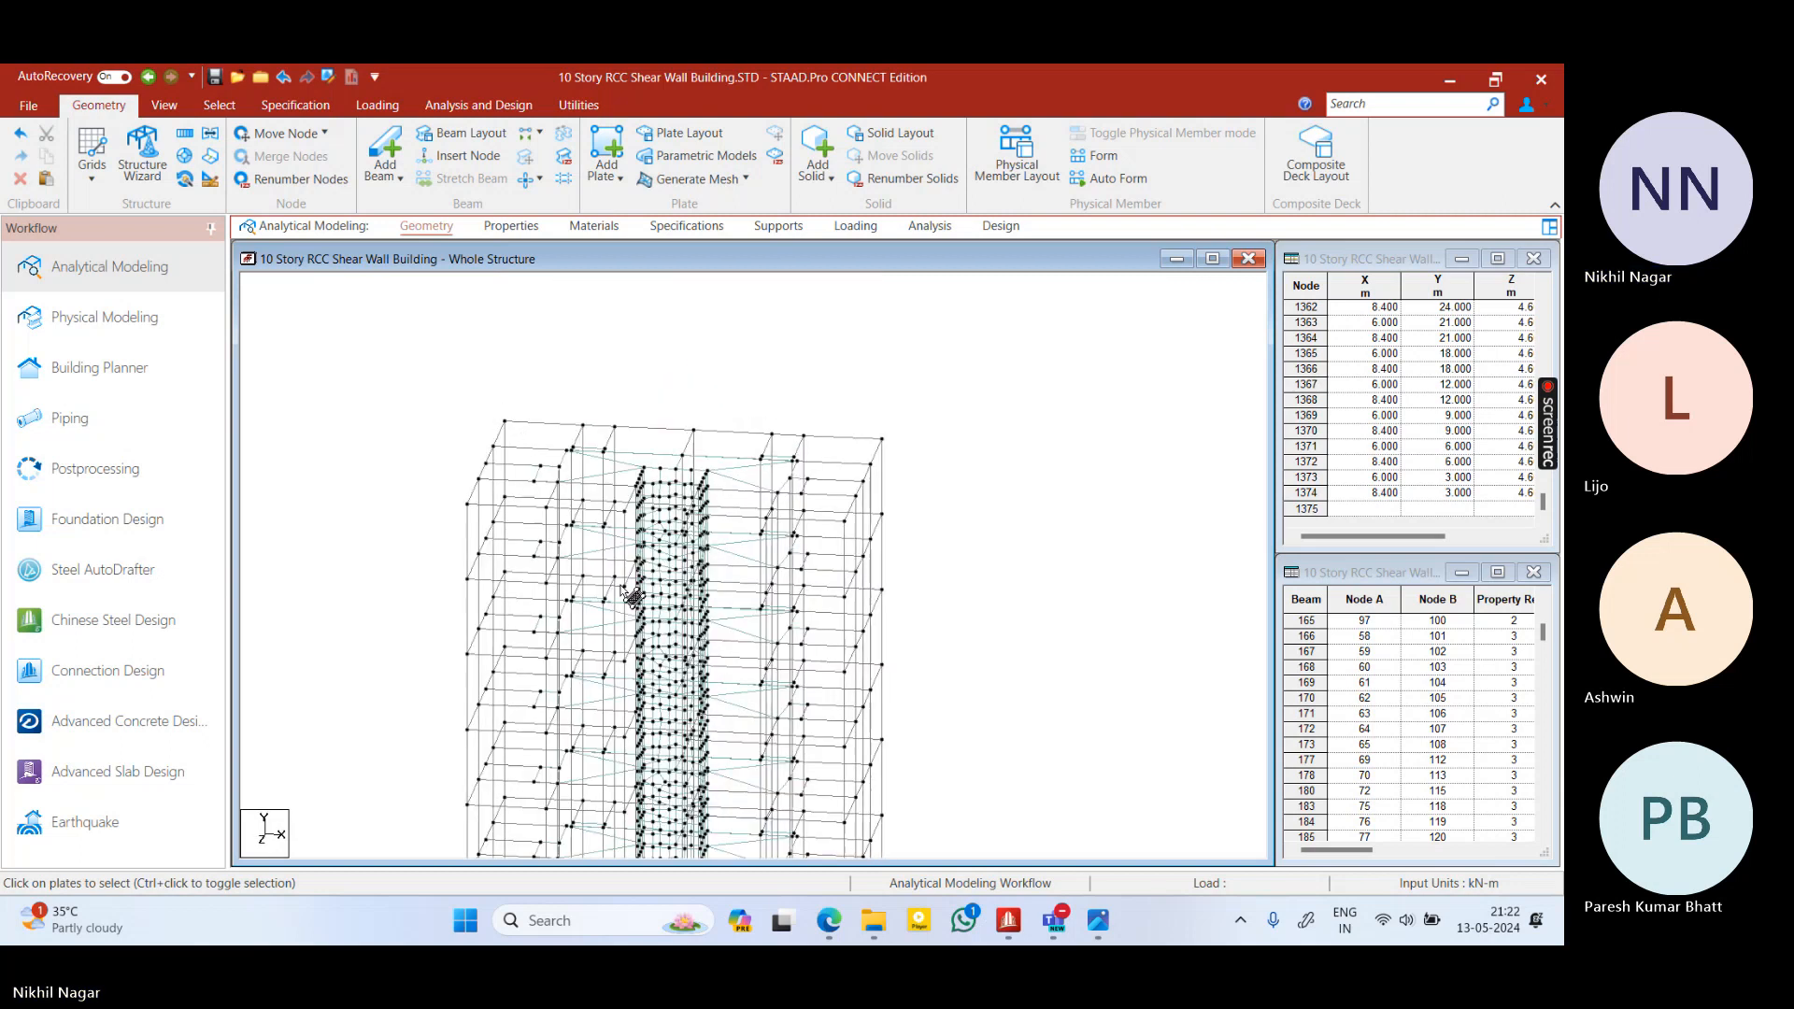
right_click(933, 433)
left_click(984, 882)
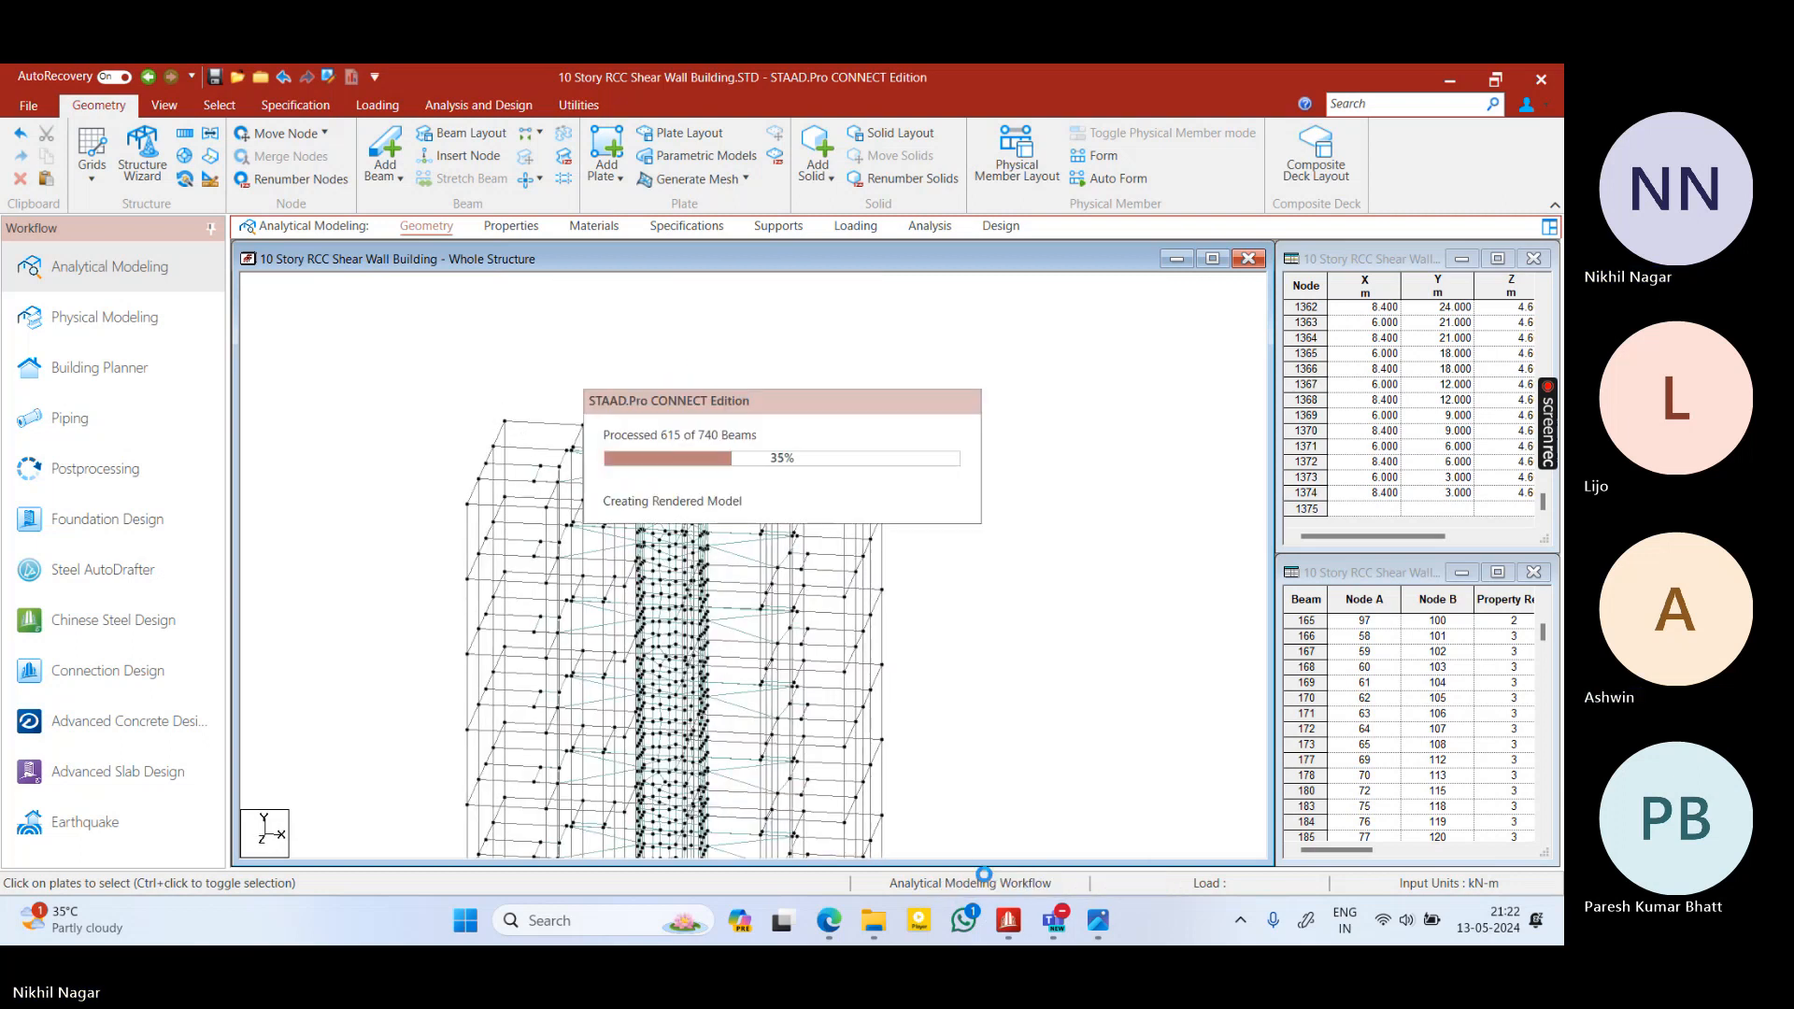
scroll(898, 583, "up", 5)
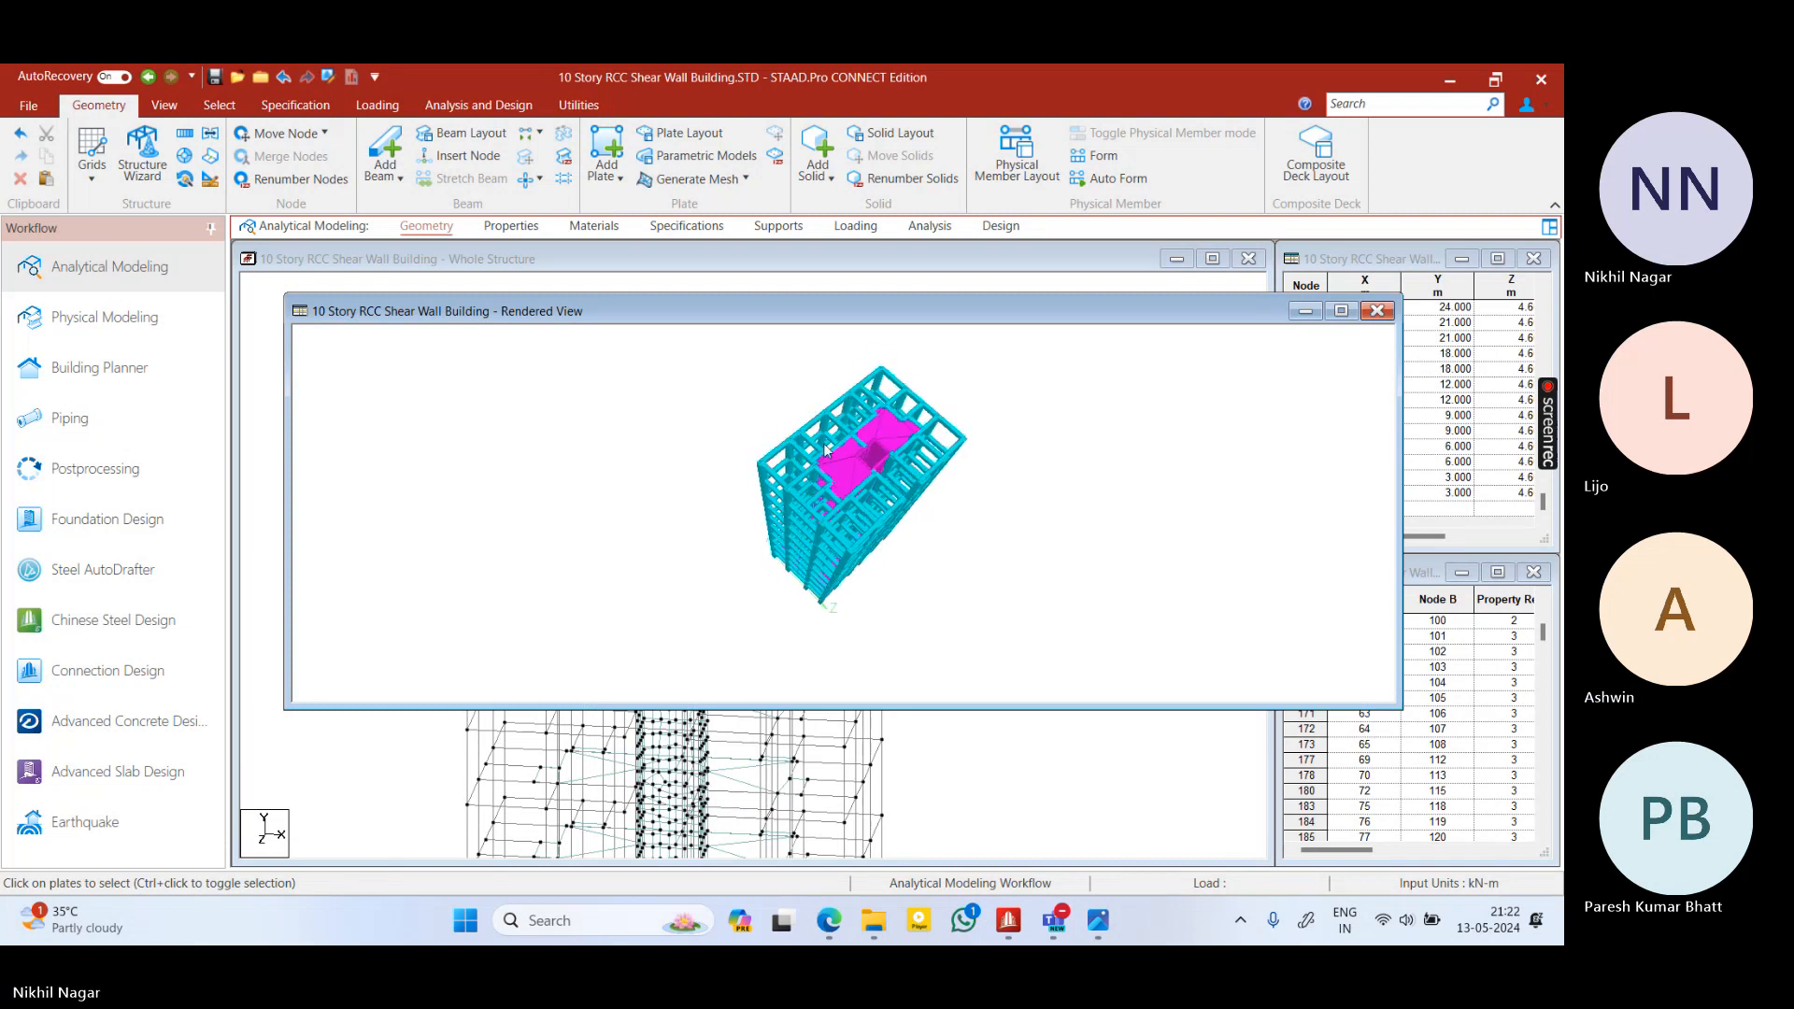
left_click(1377, 311)
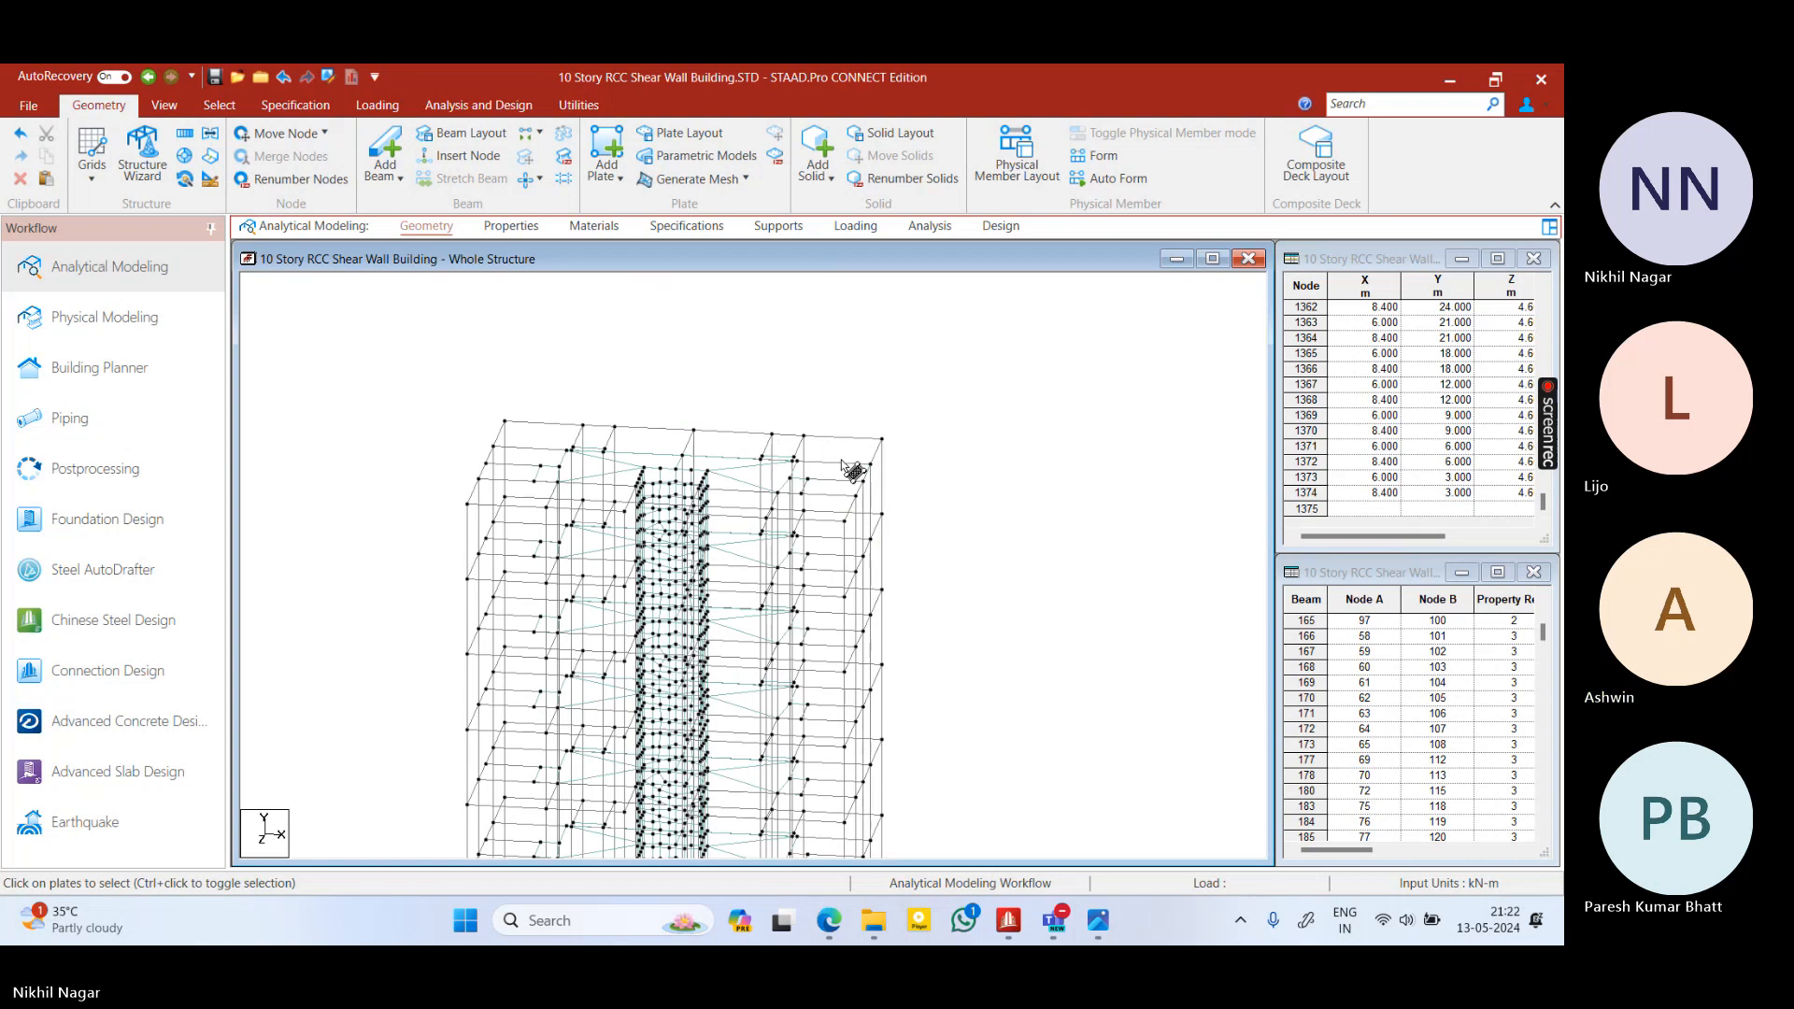
Render the whole structure in 3D again and examine the slab plates around the shear wall core up close from above
right_click(952, 708)
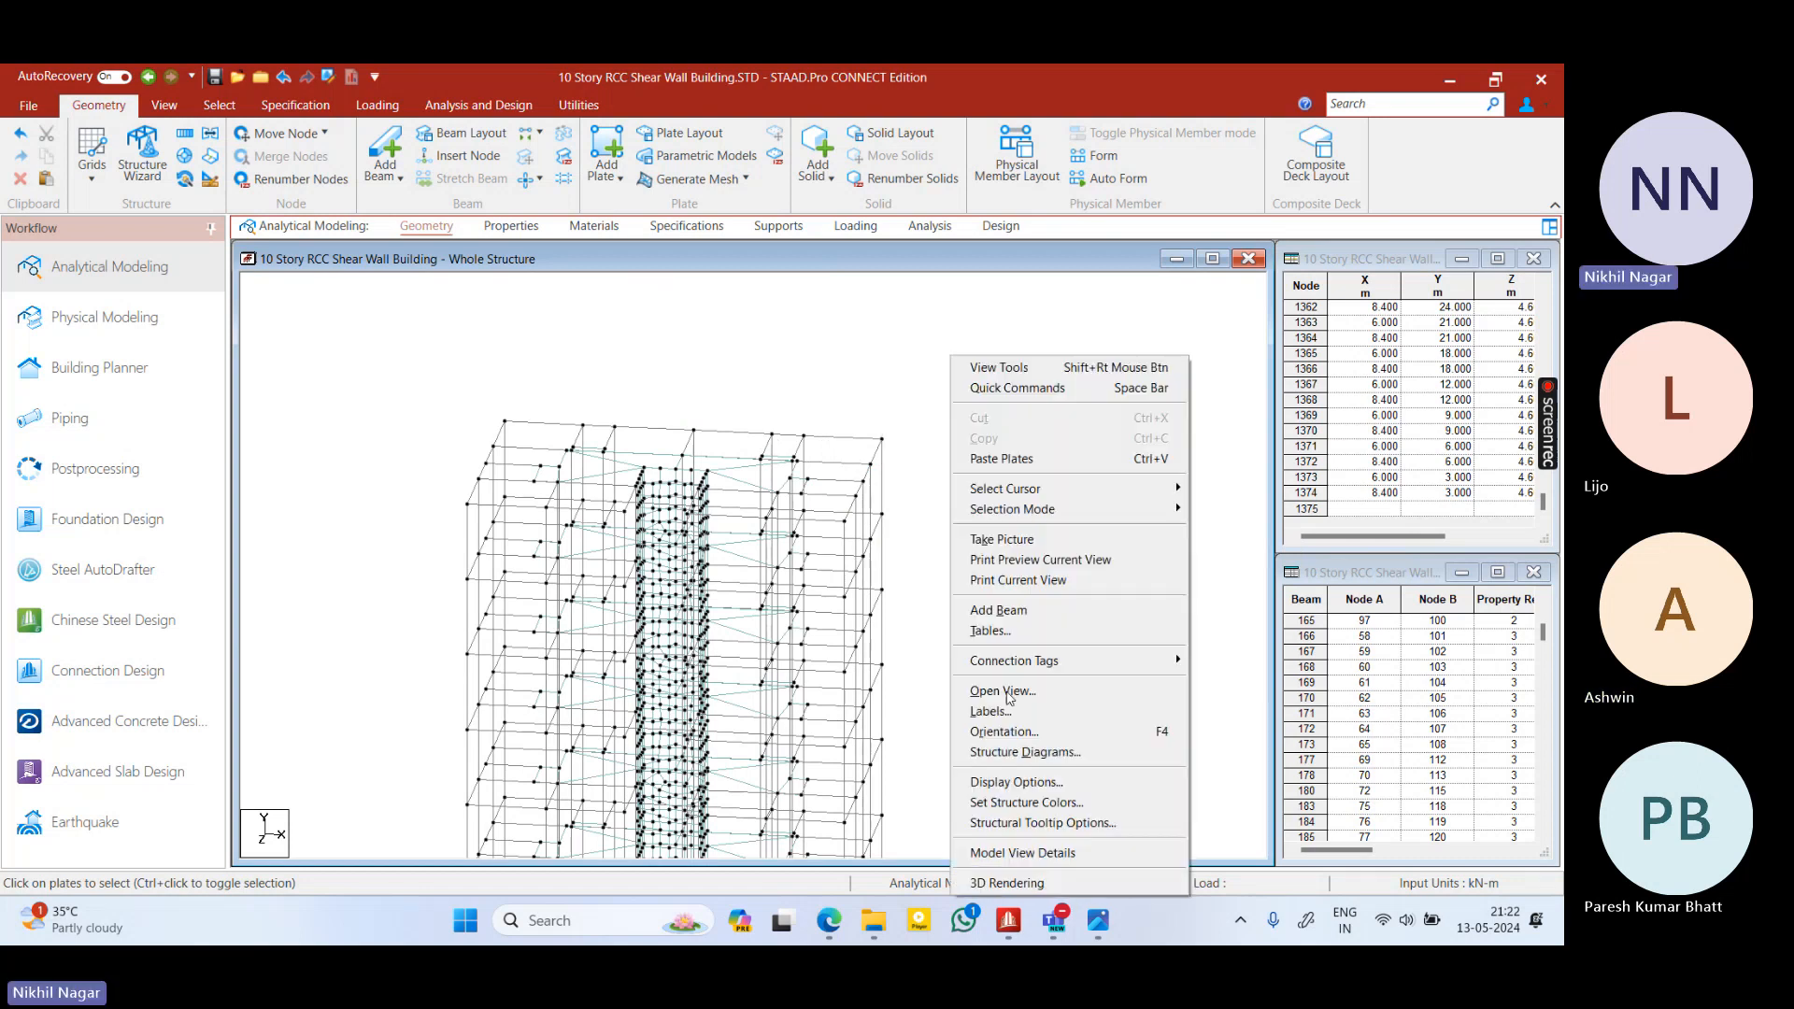
left_click(1037, 881)
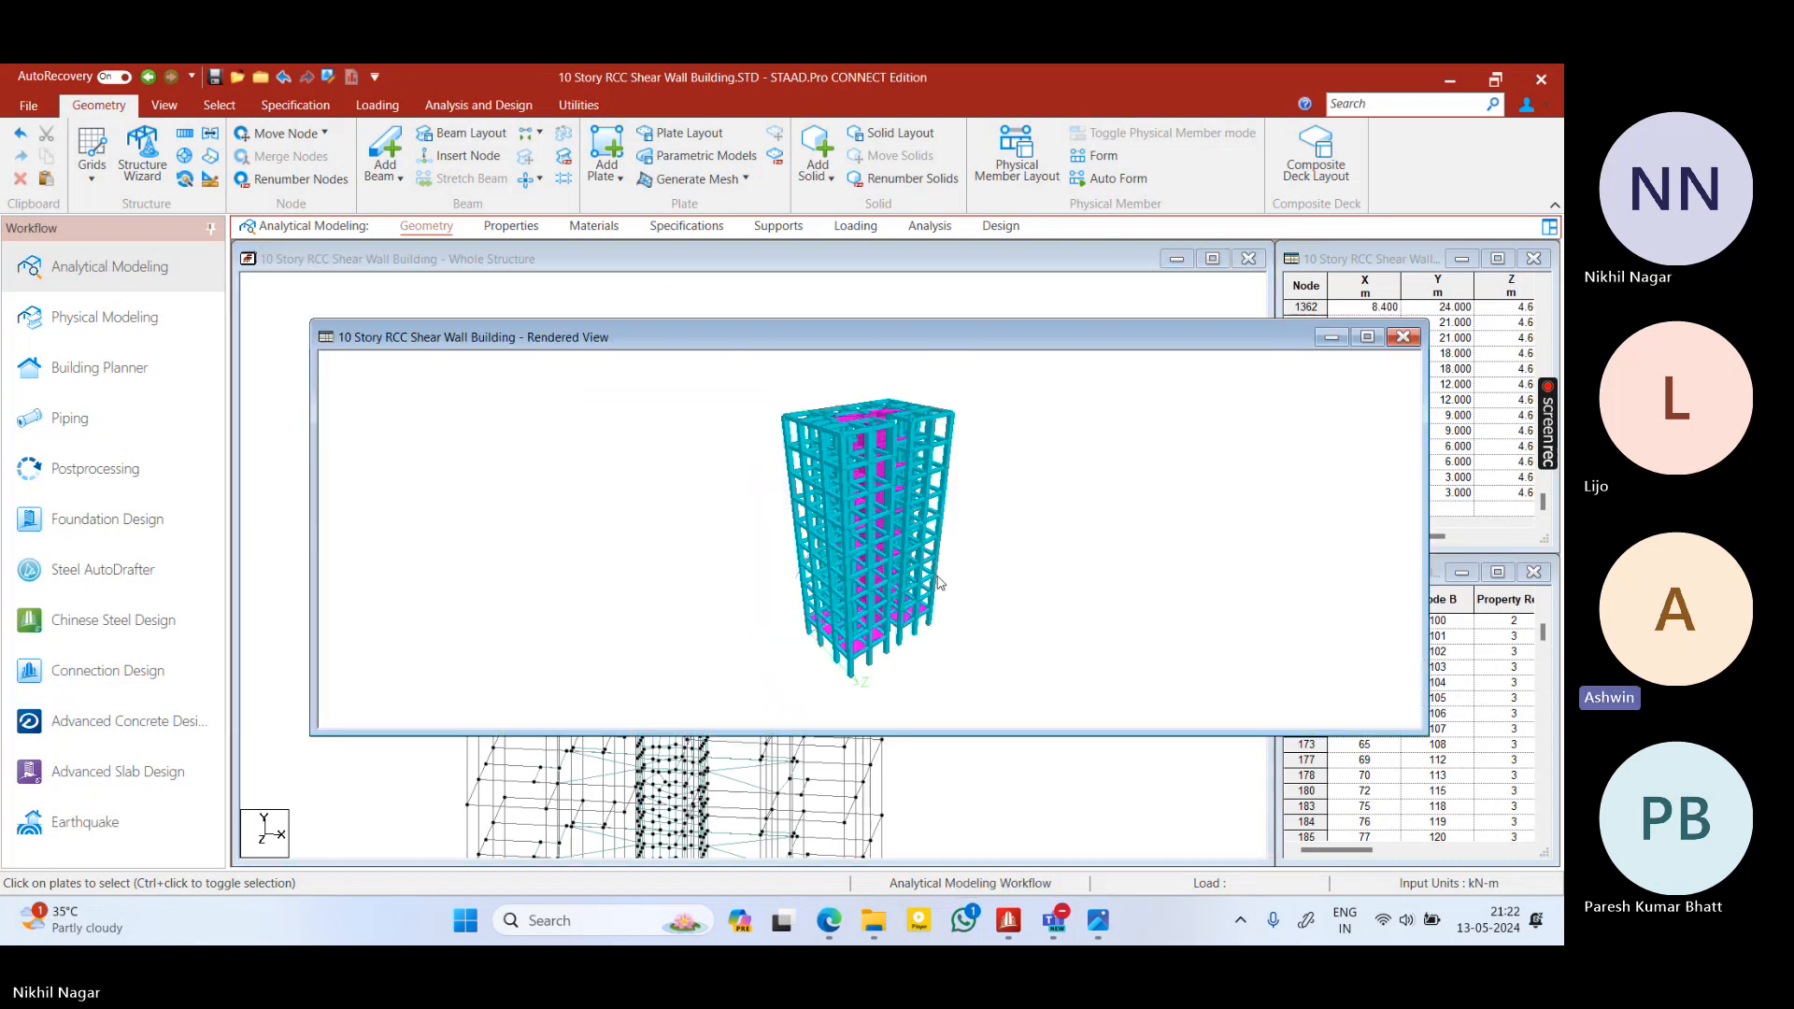
left_click_drag(942, 583, 891, 601)
scroll(897, 580, "up", 5)
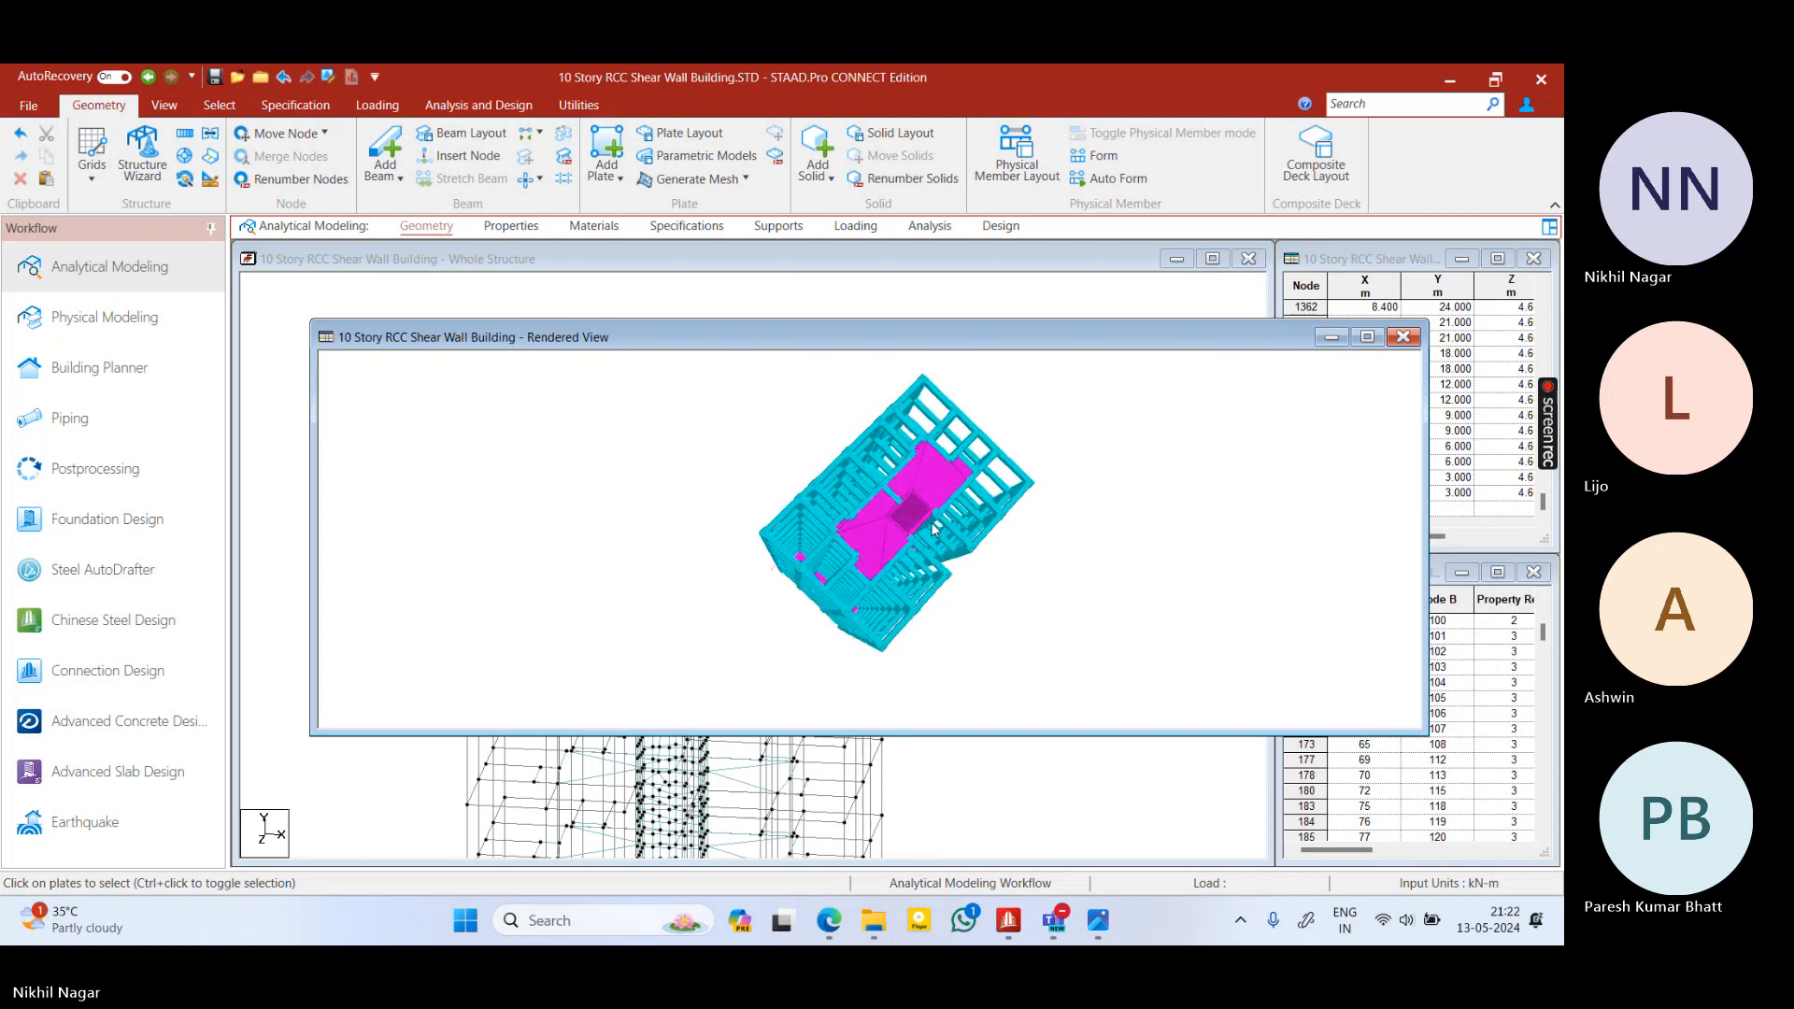
scroll(932, 529, "up", 5)
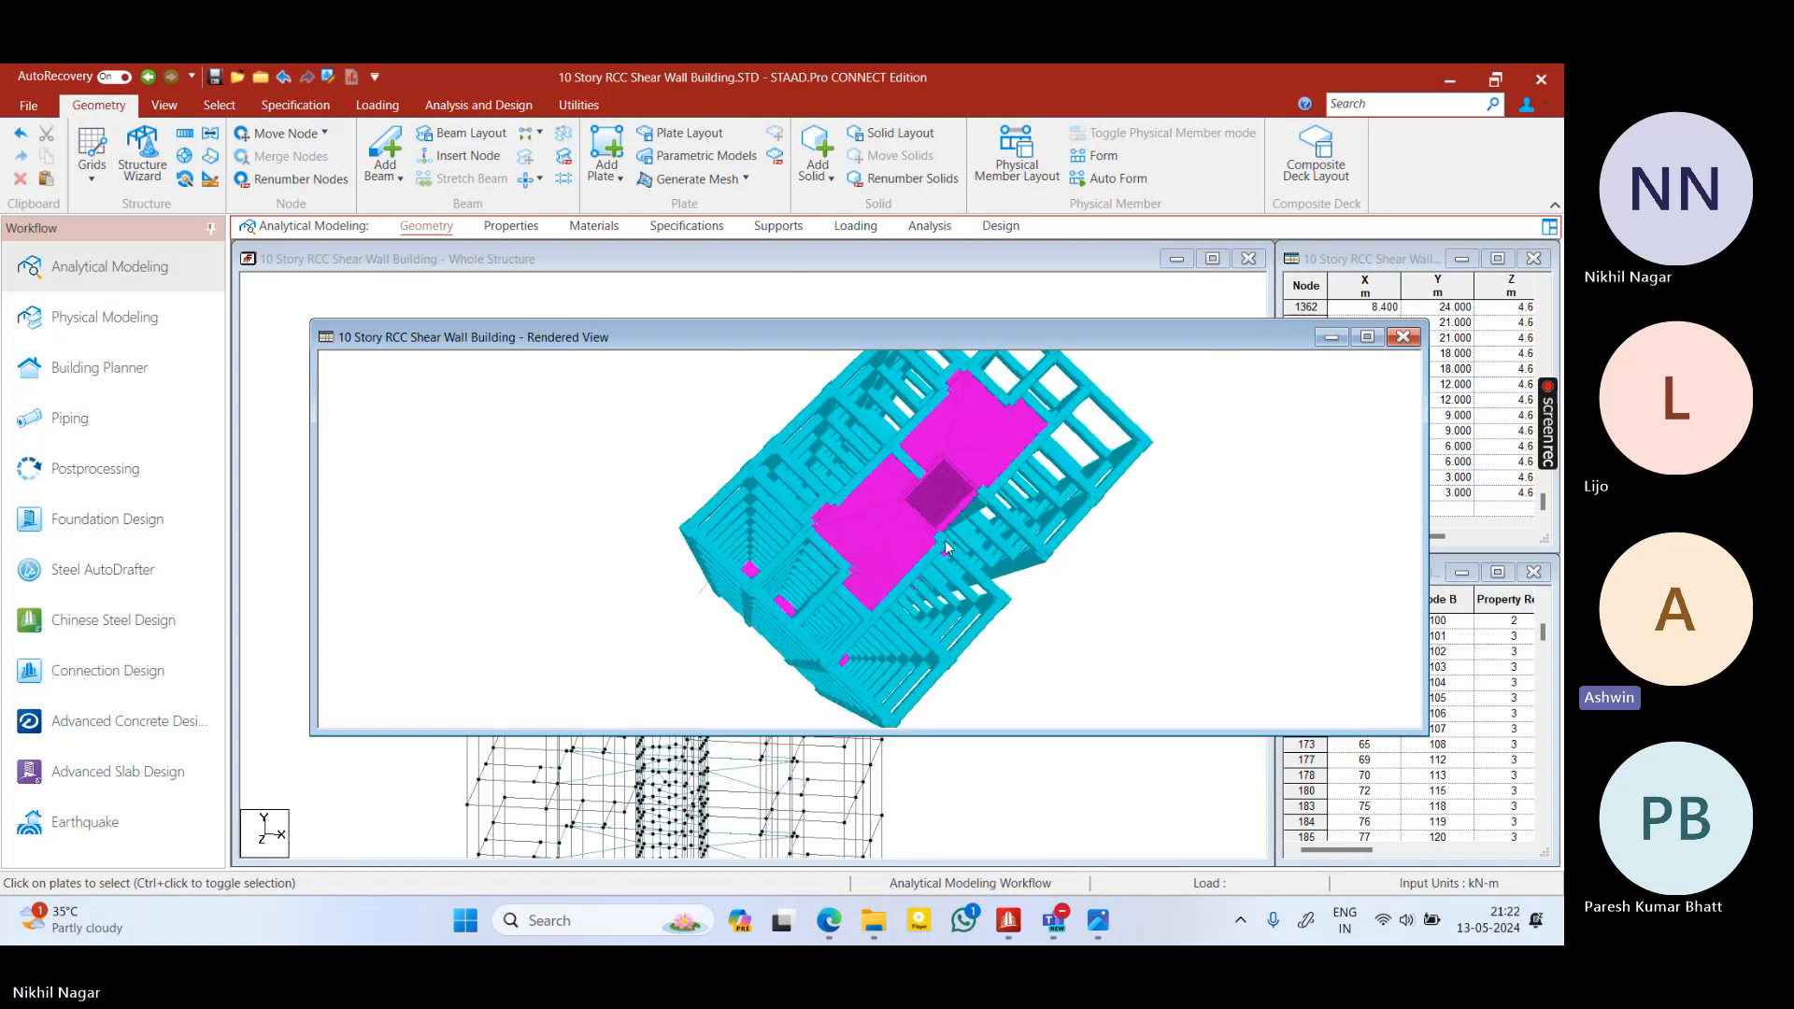
left_click_drag(962, 572, 806, 578)
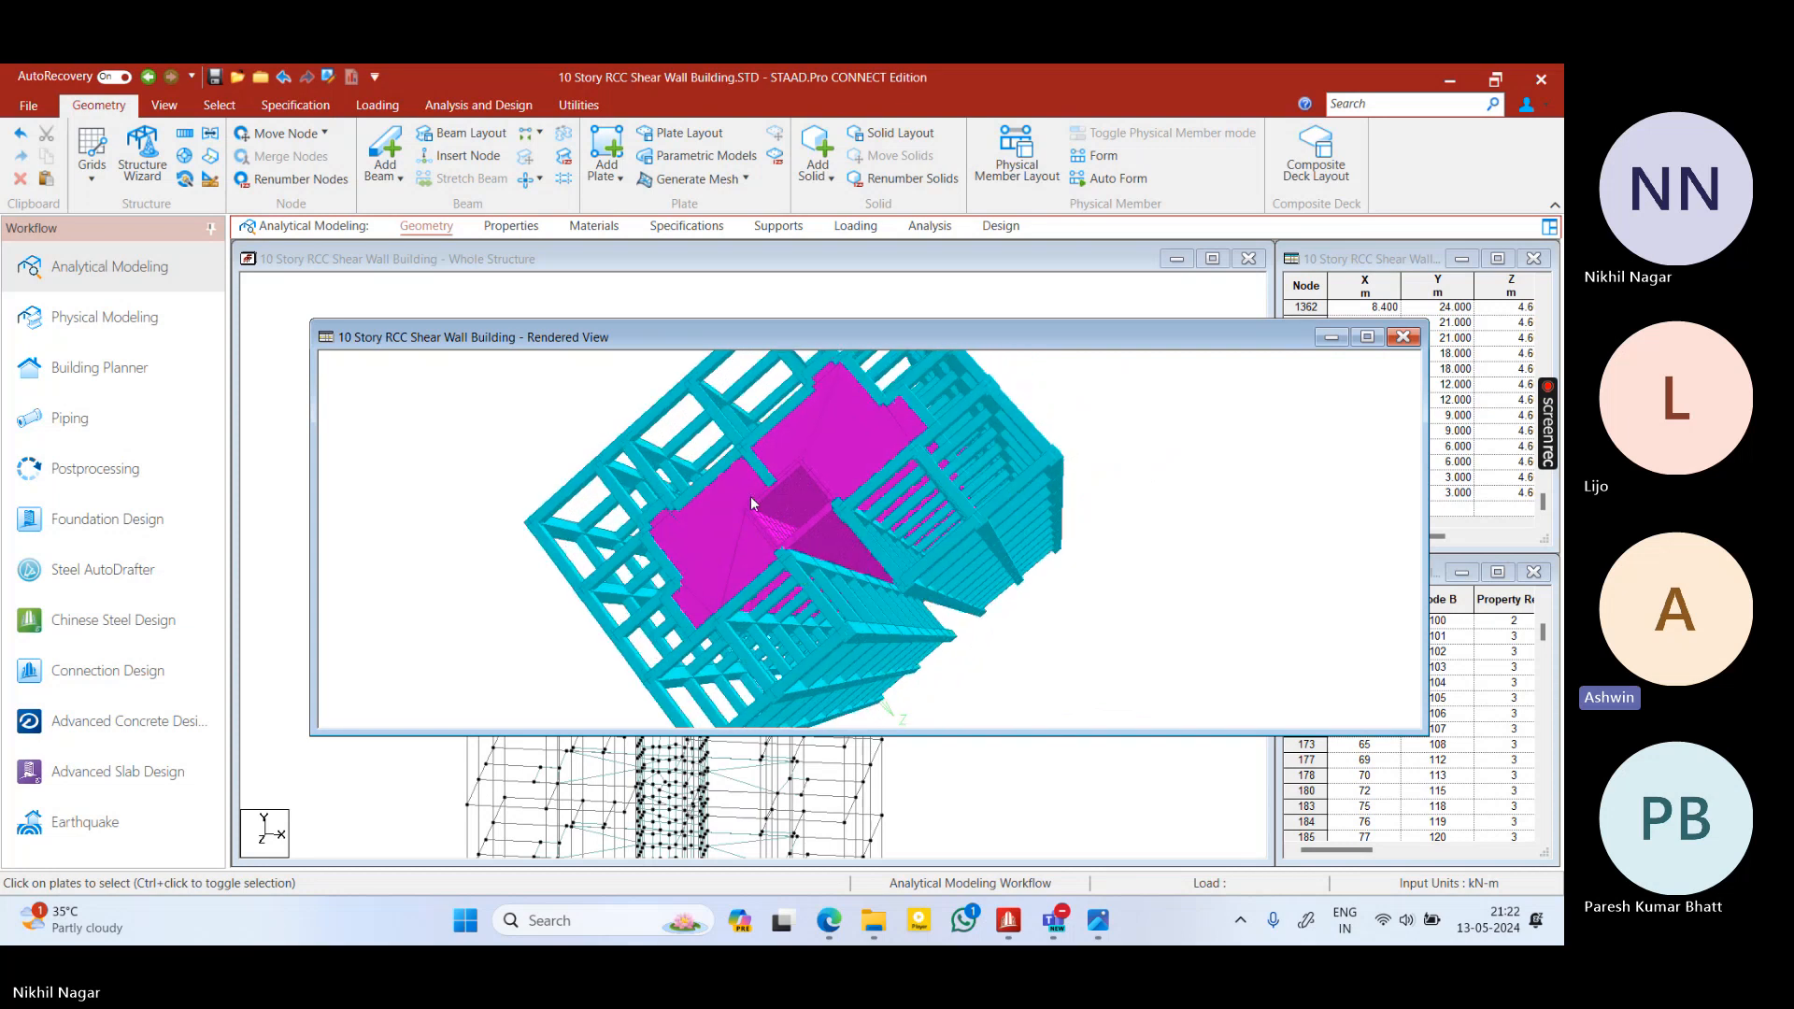
left_click_drag(753, 504, 702, 516)
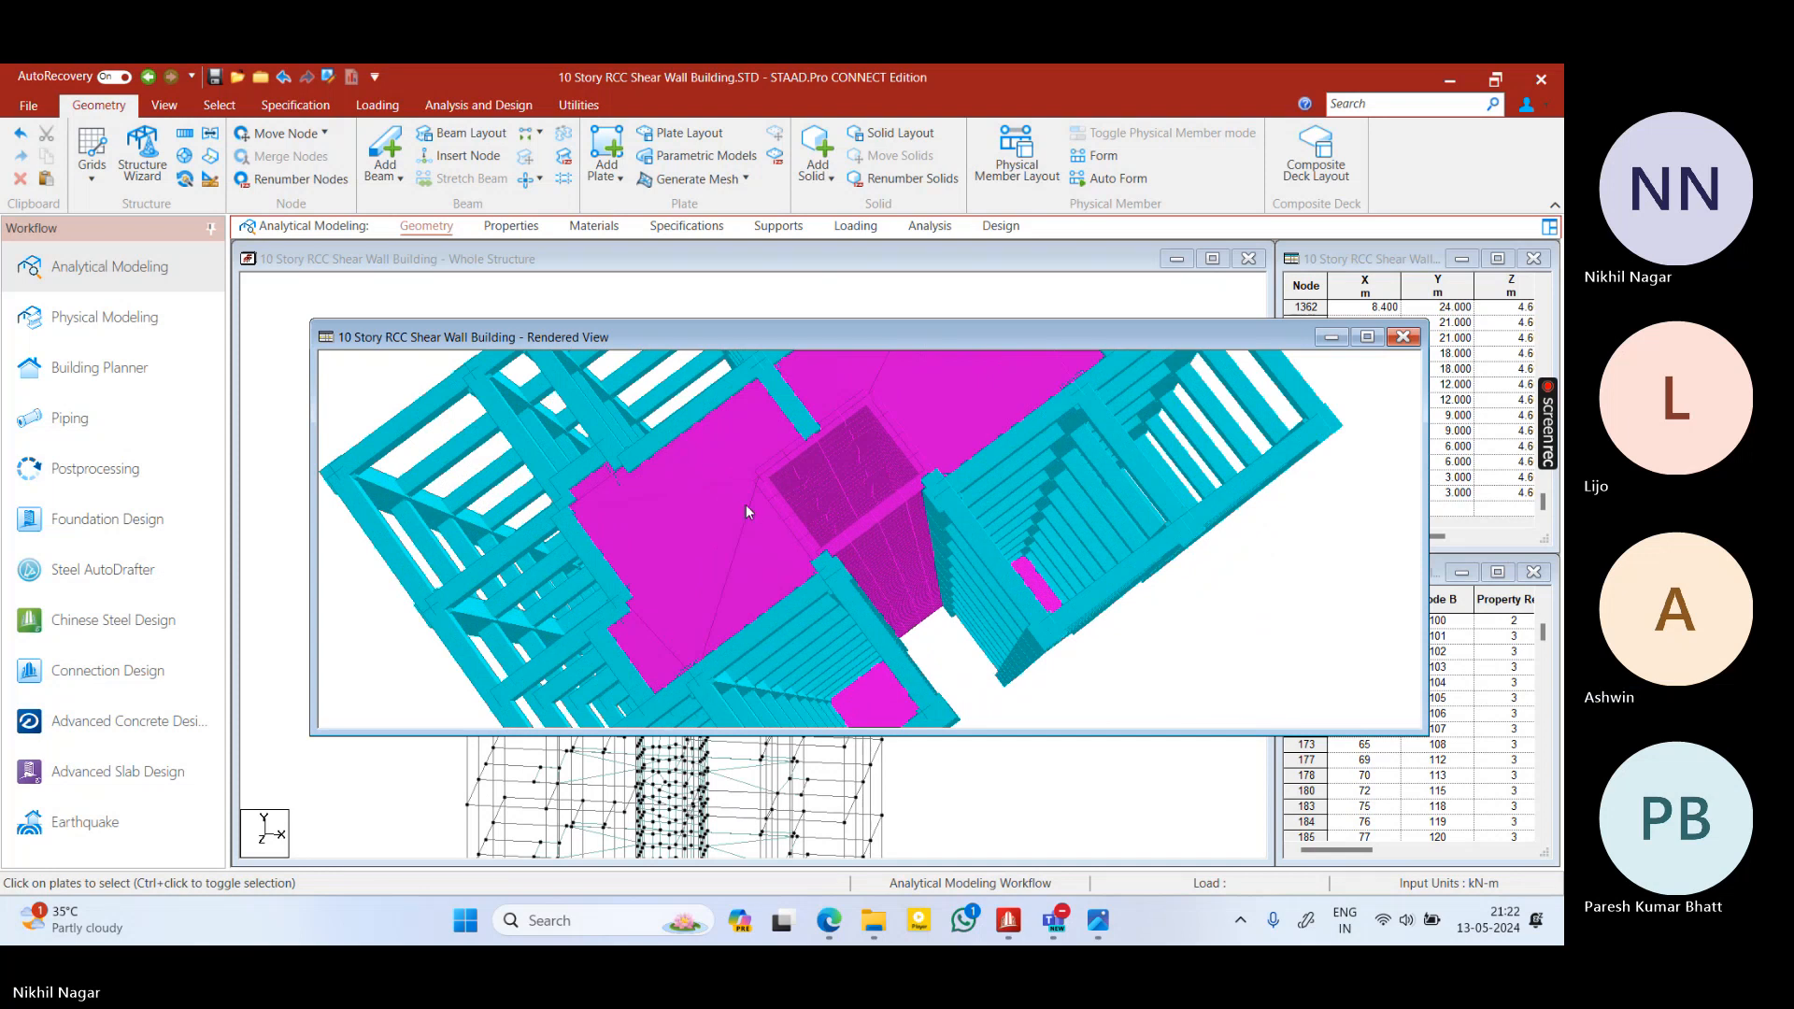
left_click_drag(747, 506, 807, 491)
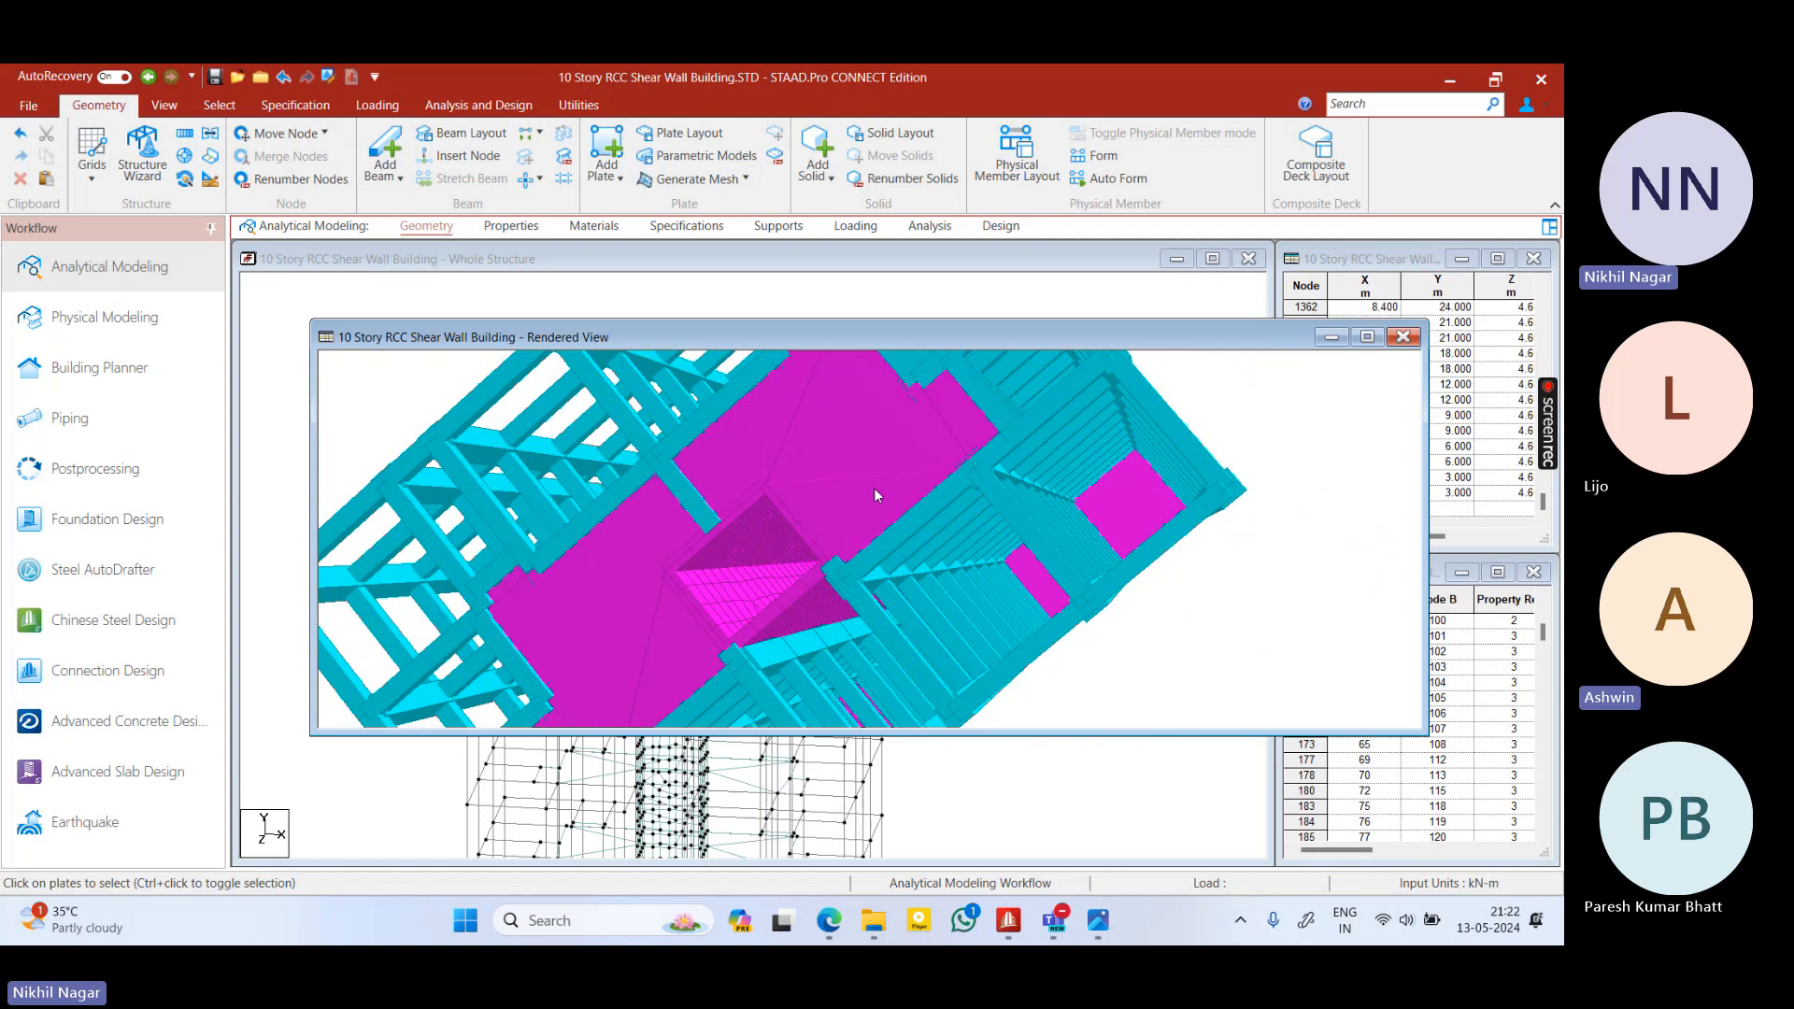
Examine the slab panels and the shear wall core in the rendered model and close the rendering
left_click_drag(803, 473, 919, 470)
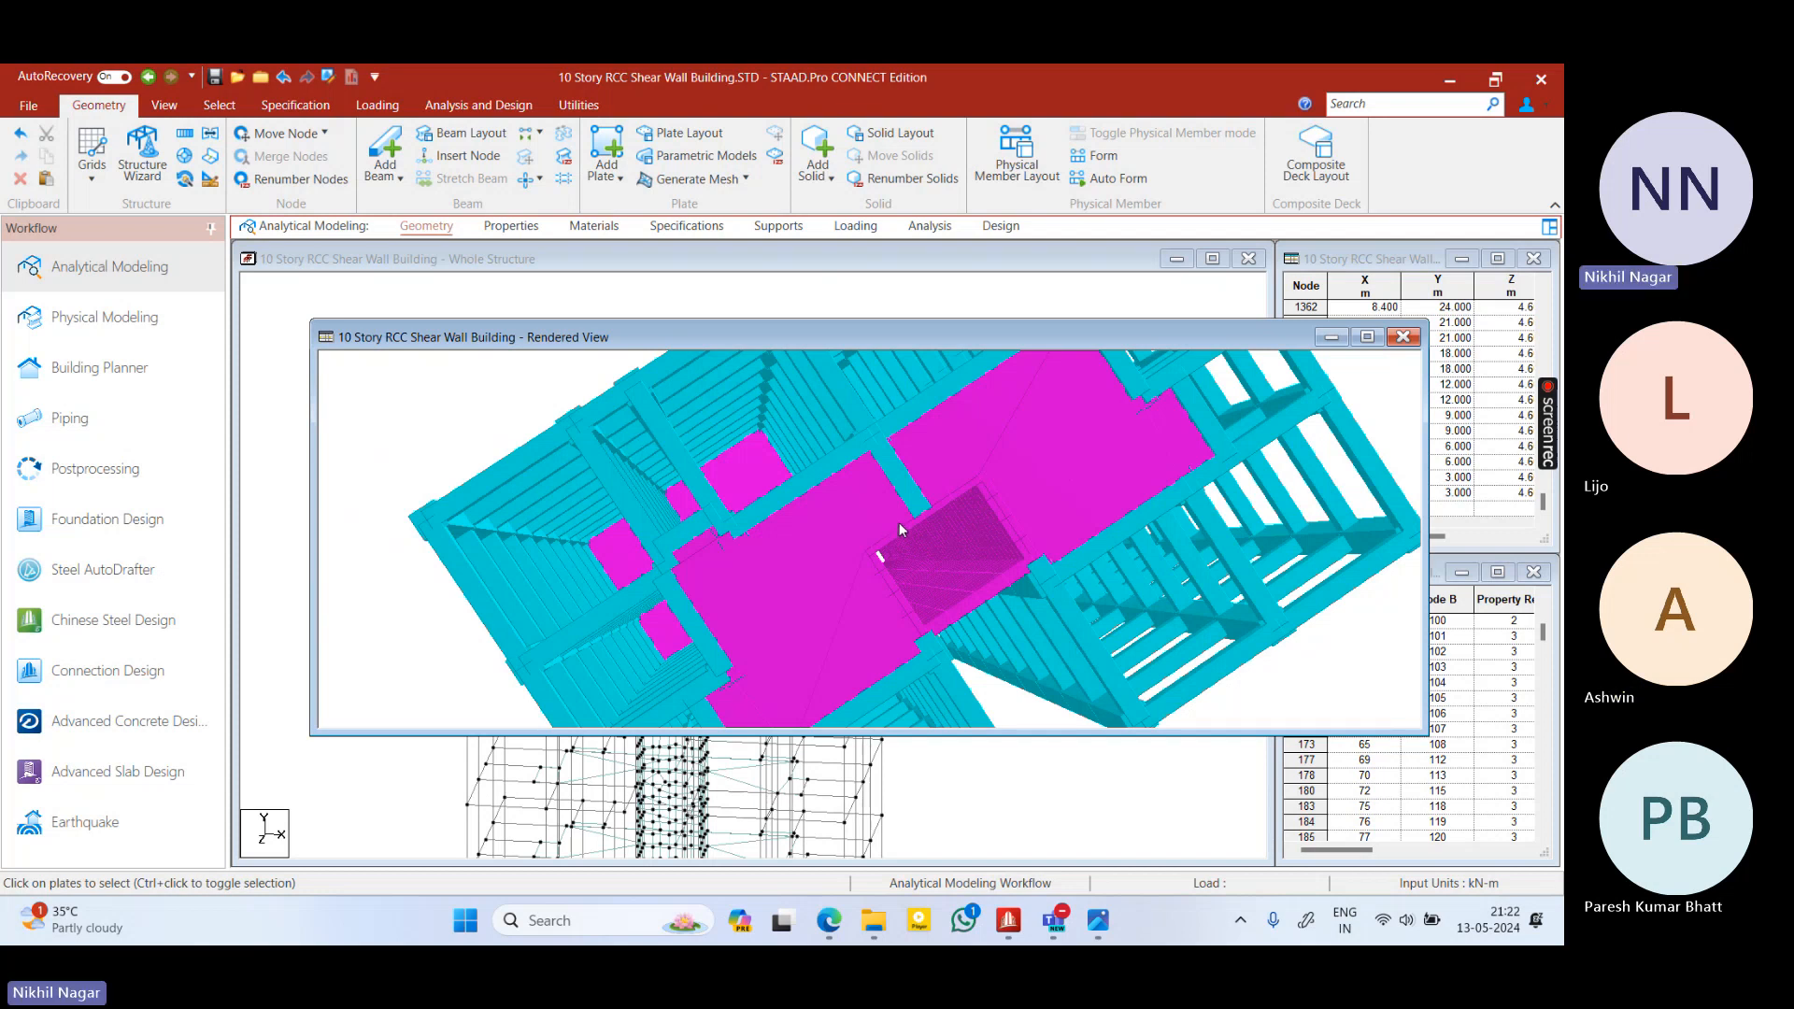
mouse_move(899, 524)
left_mouse_down()
mouse_move(980, 491)
mouse_move(909, 505)
left_mouse_up()
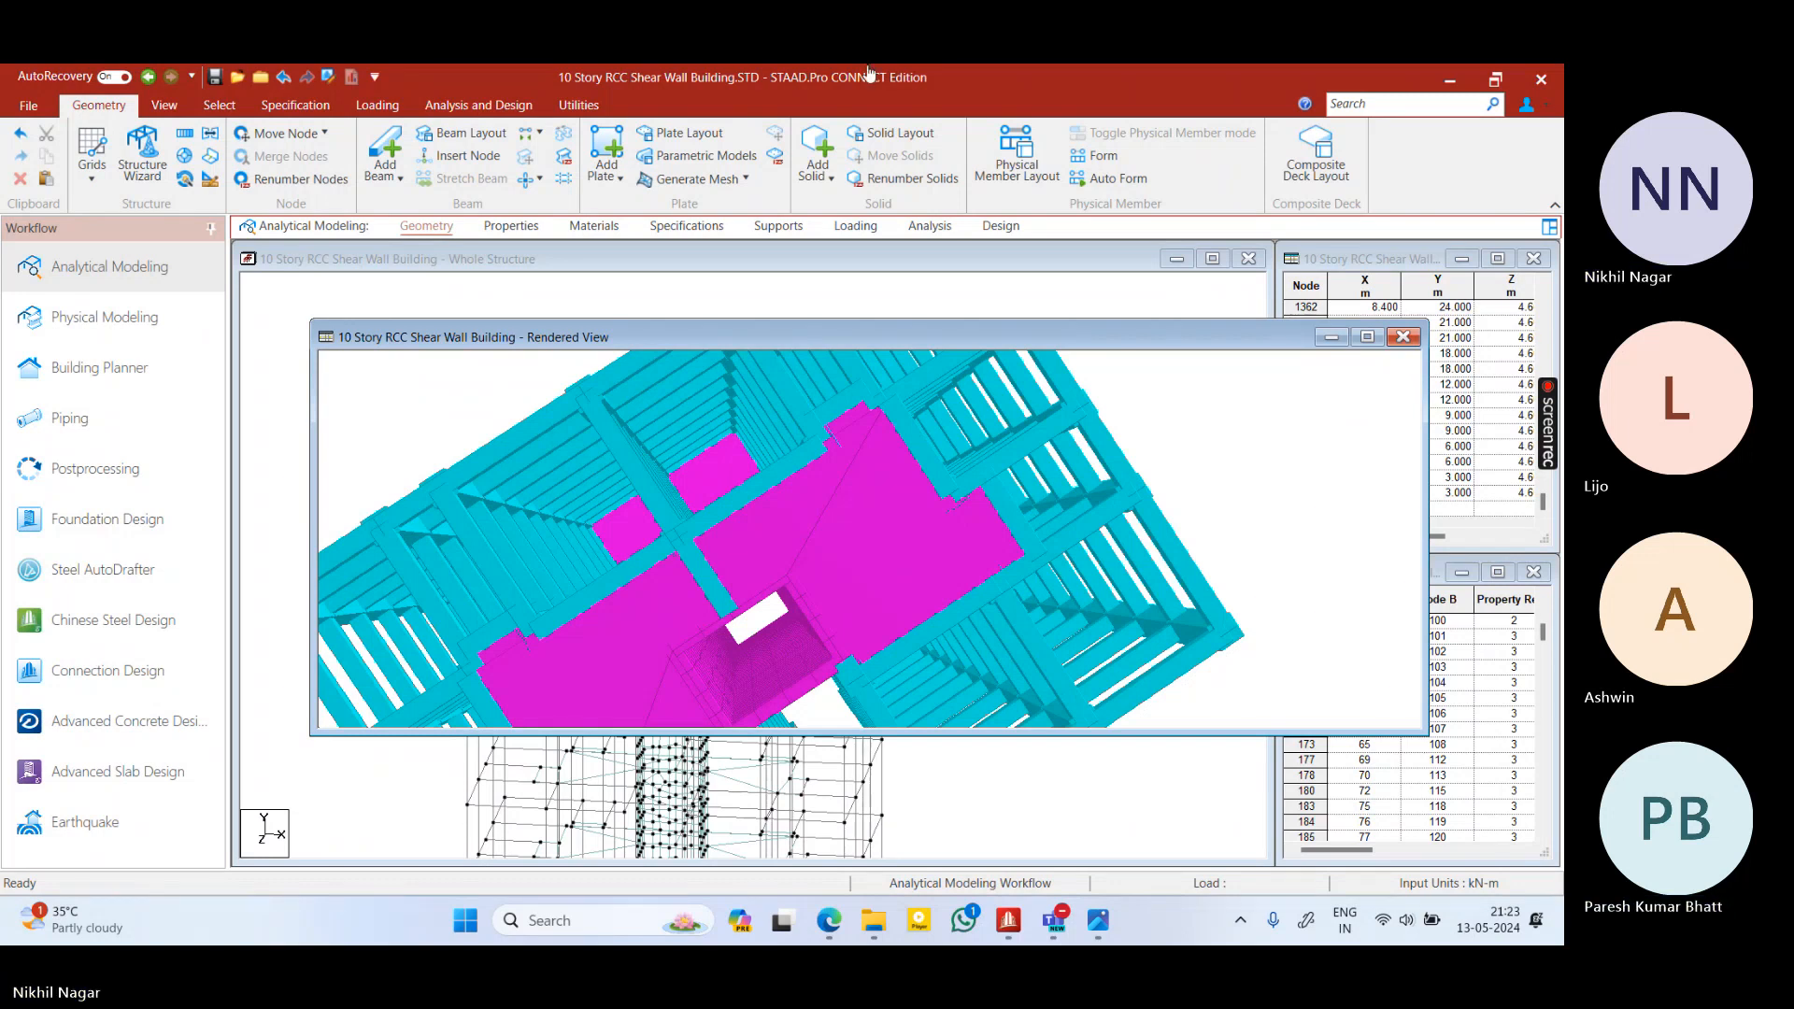
left_click(1402, 336)
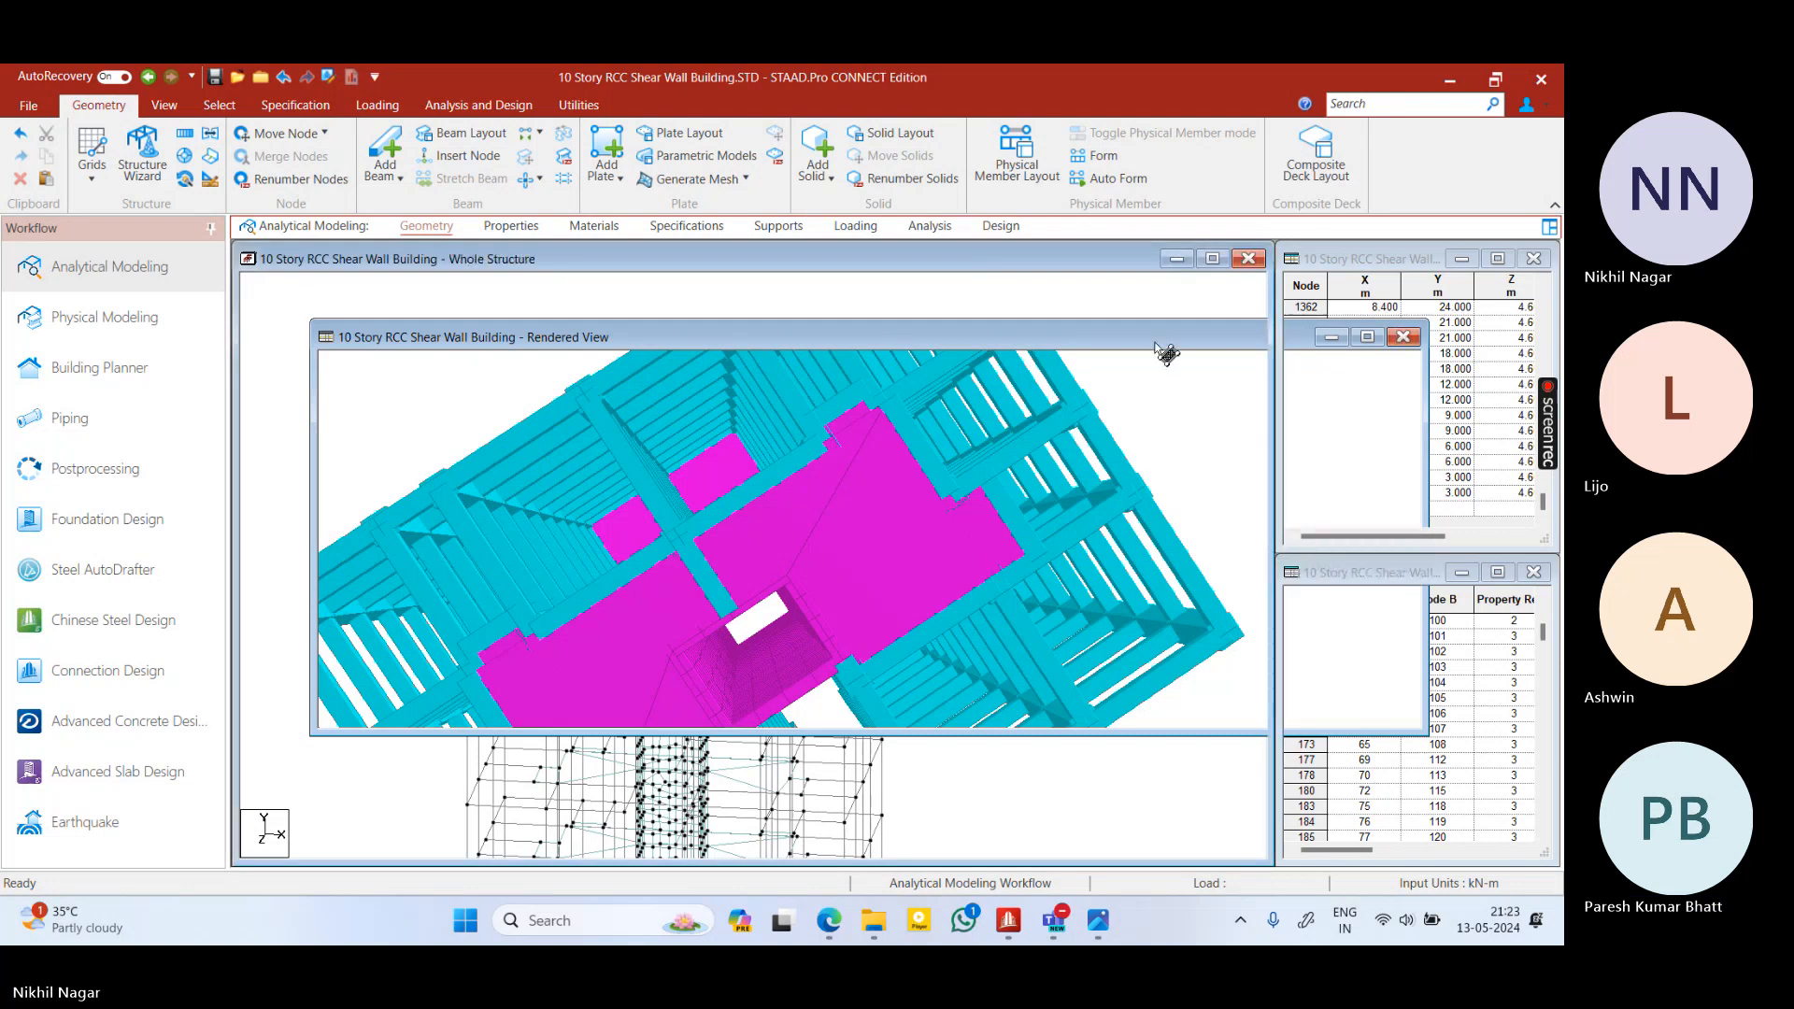
Select all slab plates of the lowest floor on every side of the shear wall core
middle_click_drag(1096, 497, 970, 521)
middle_click_drag(1031, 573, 537, 732)
left_click(537, 730)
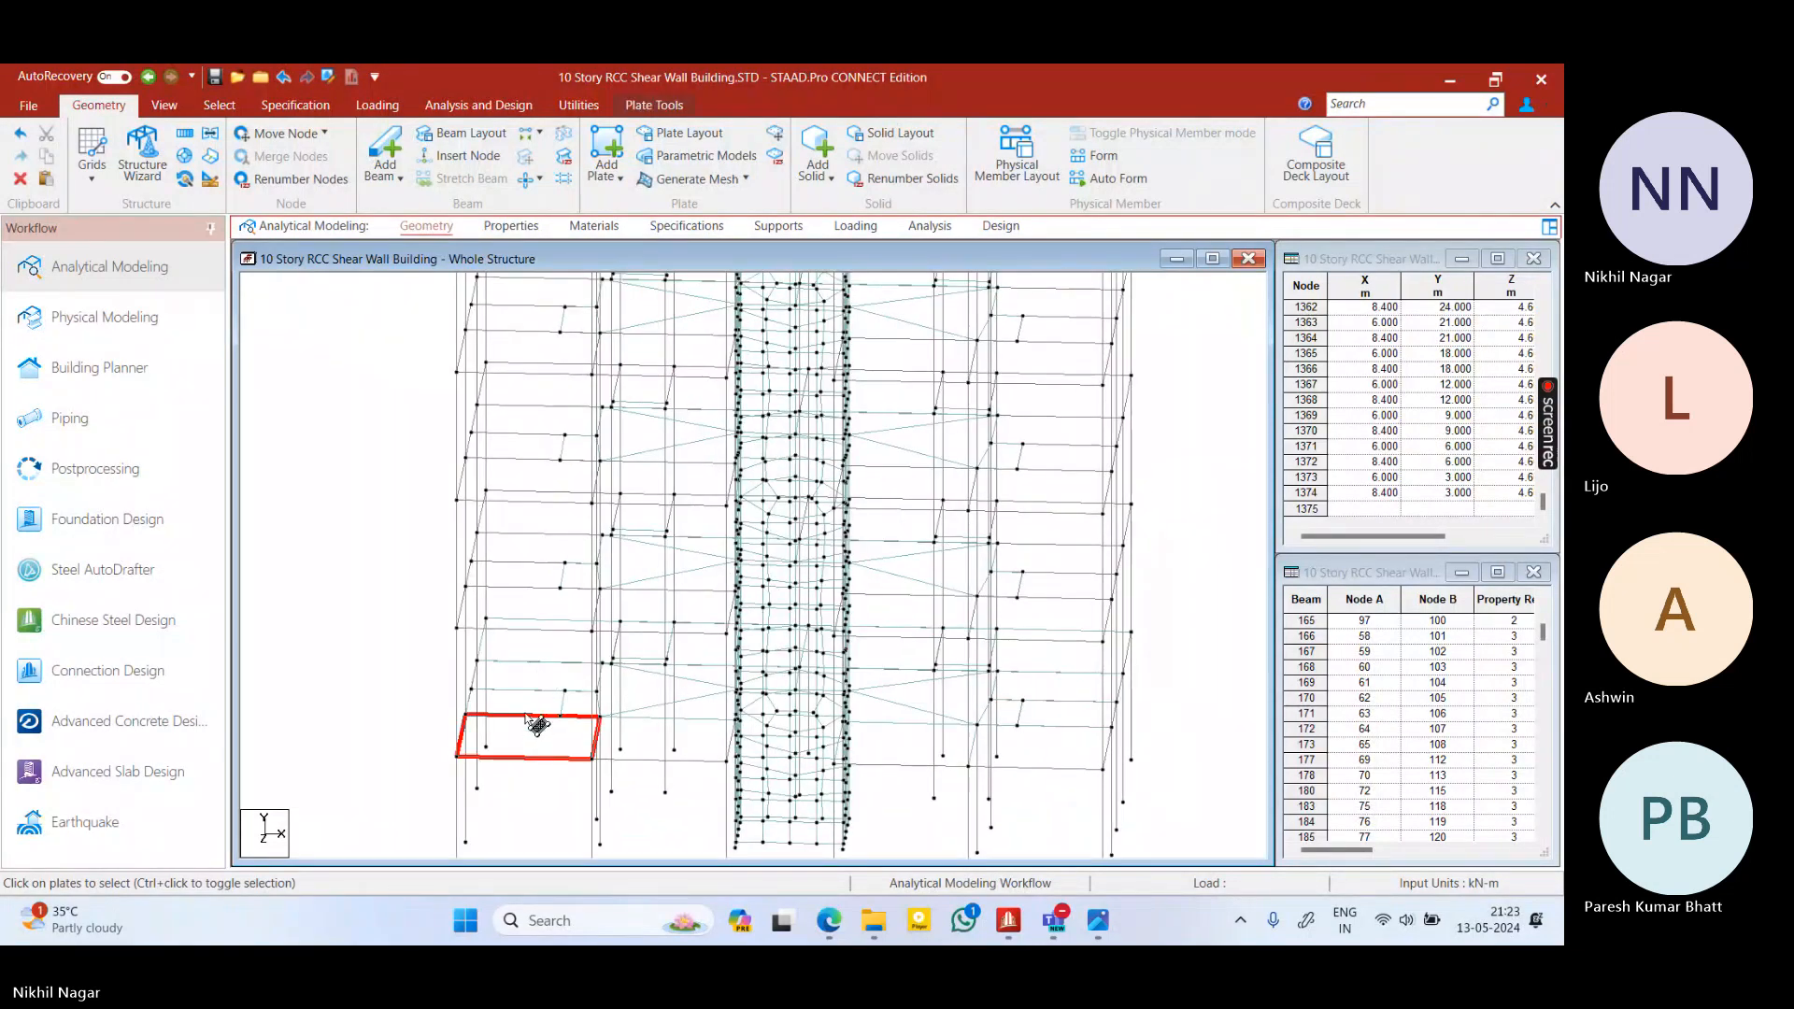
left_click(540, 703, "ctrl")
left_click(542, 676, "ctrl")
left_click(549, 651, "ctrl")
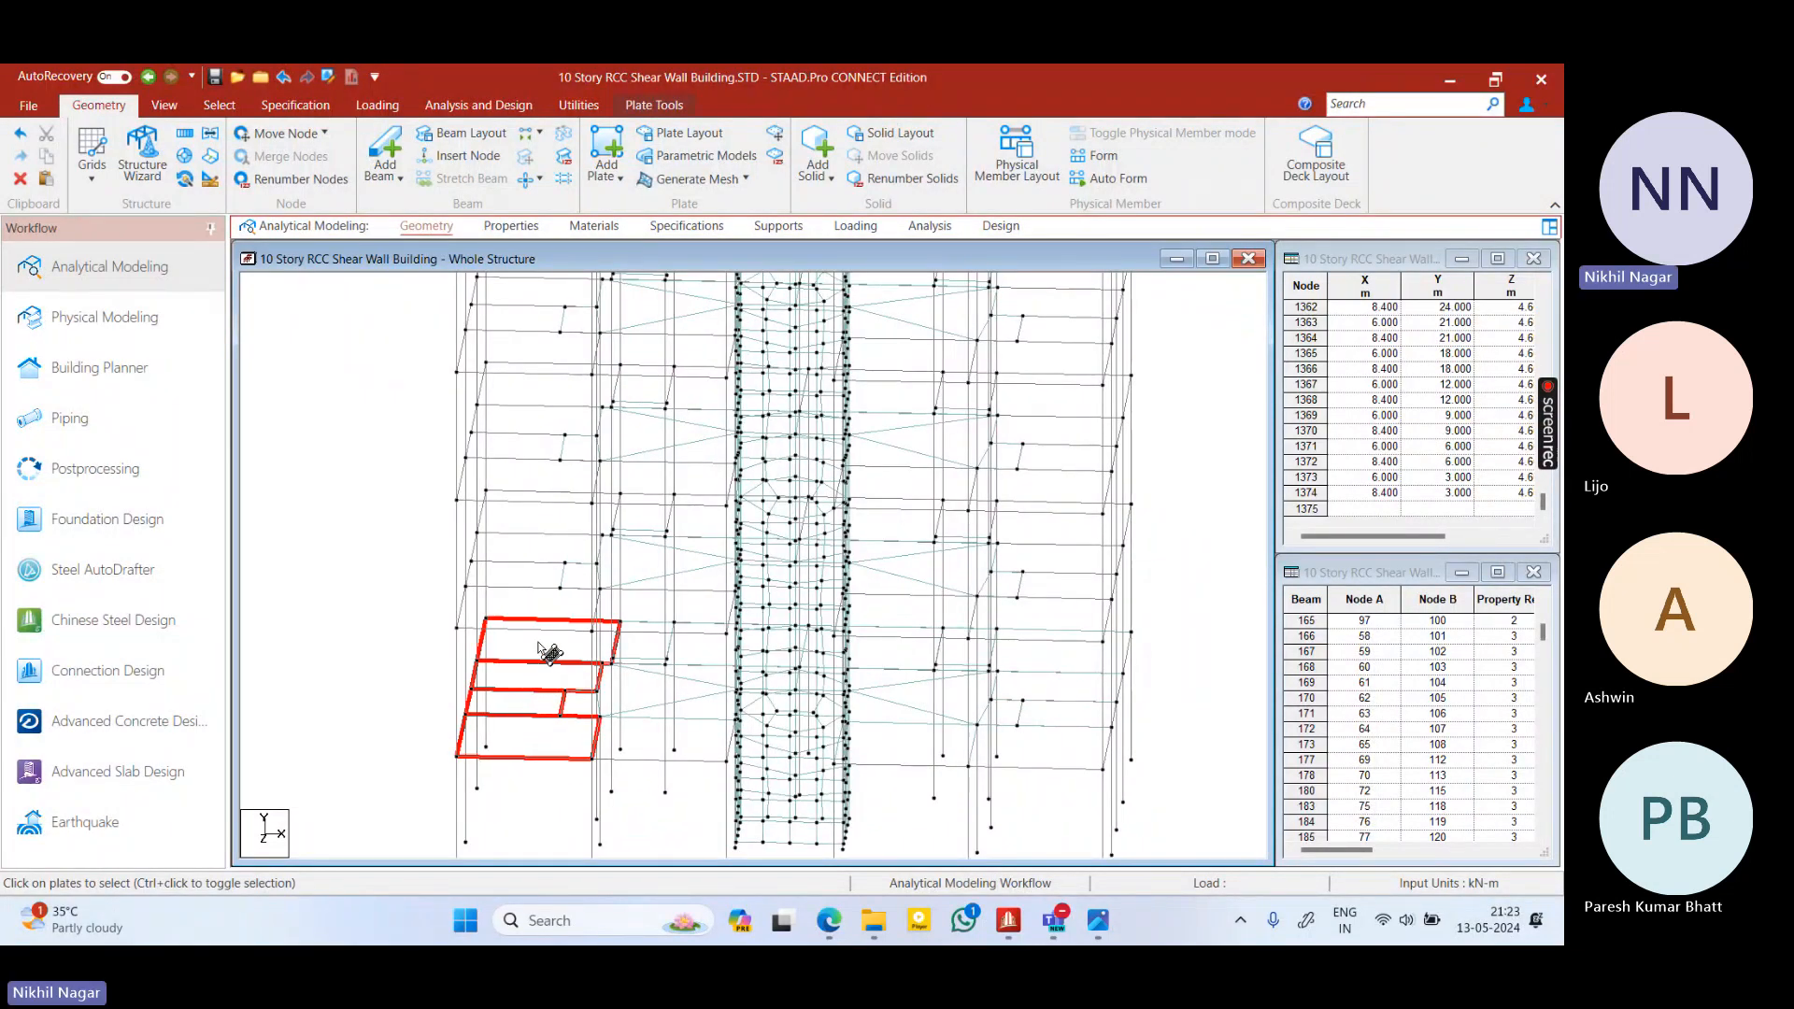
left_click(646, 753, "ctrl")
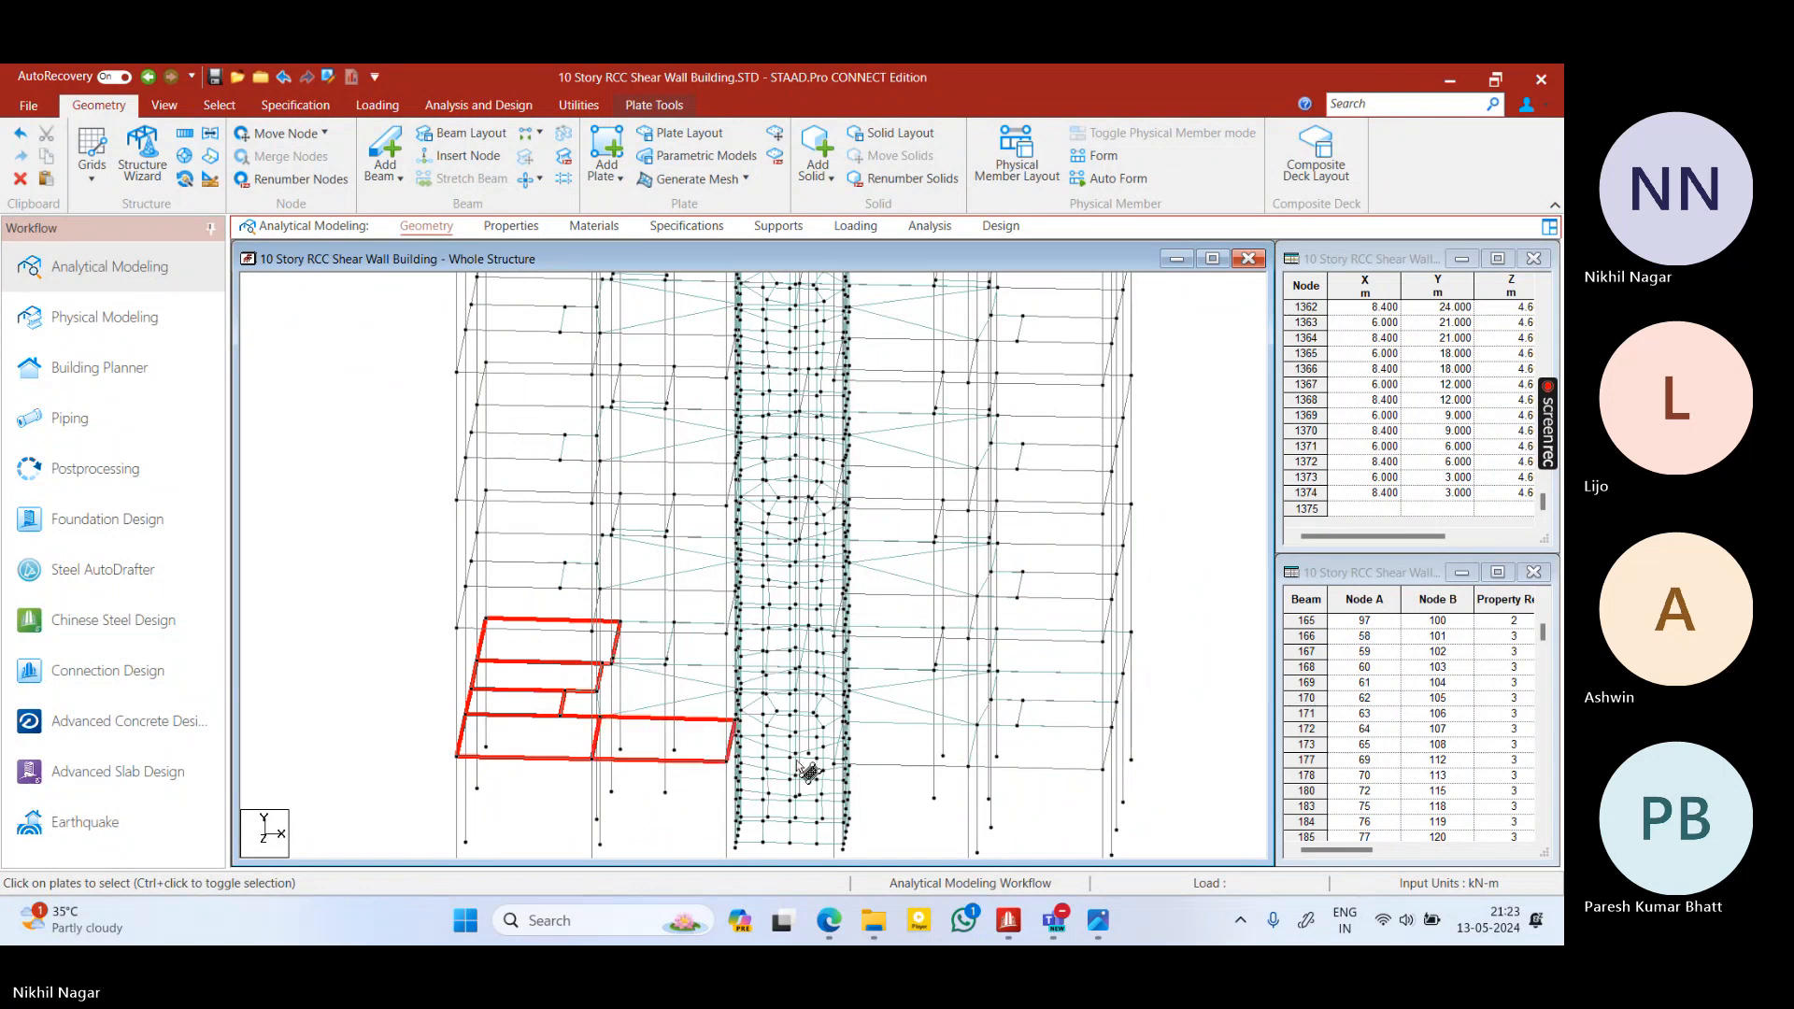
left_click(878, 762, "ctrl")
middle_click_drag(1017, 763, 806, 801)
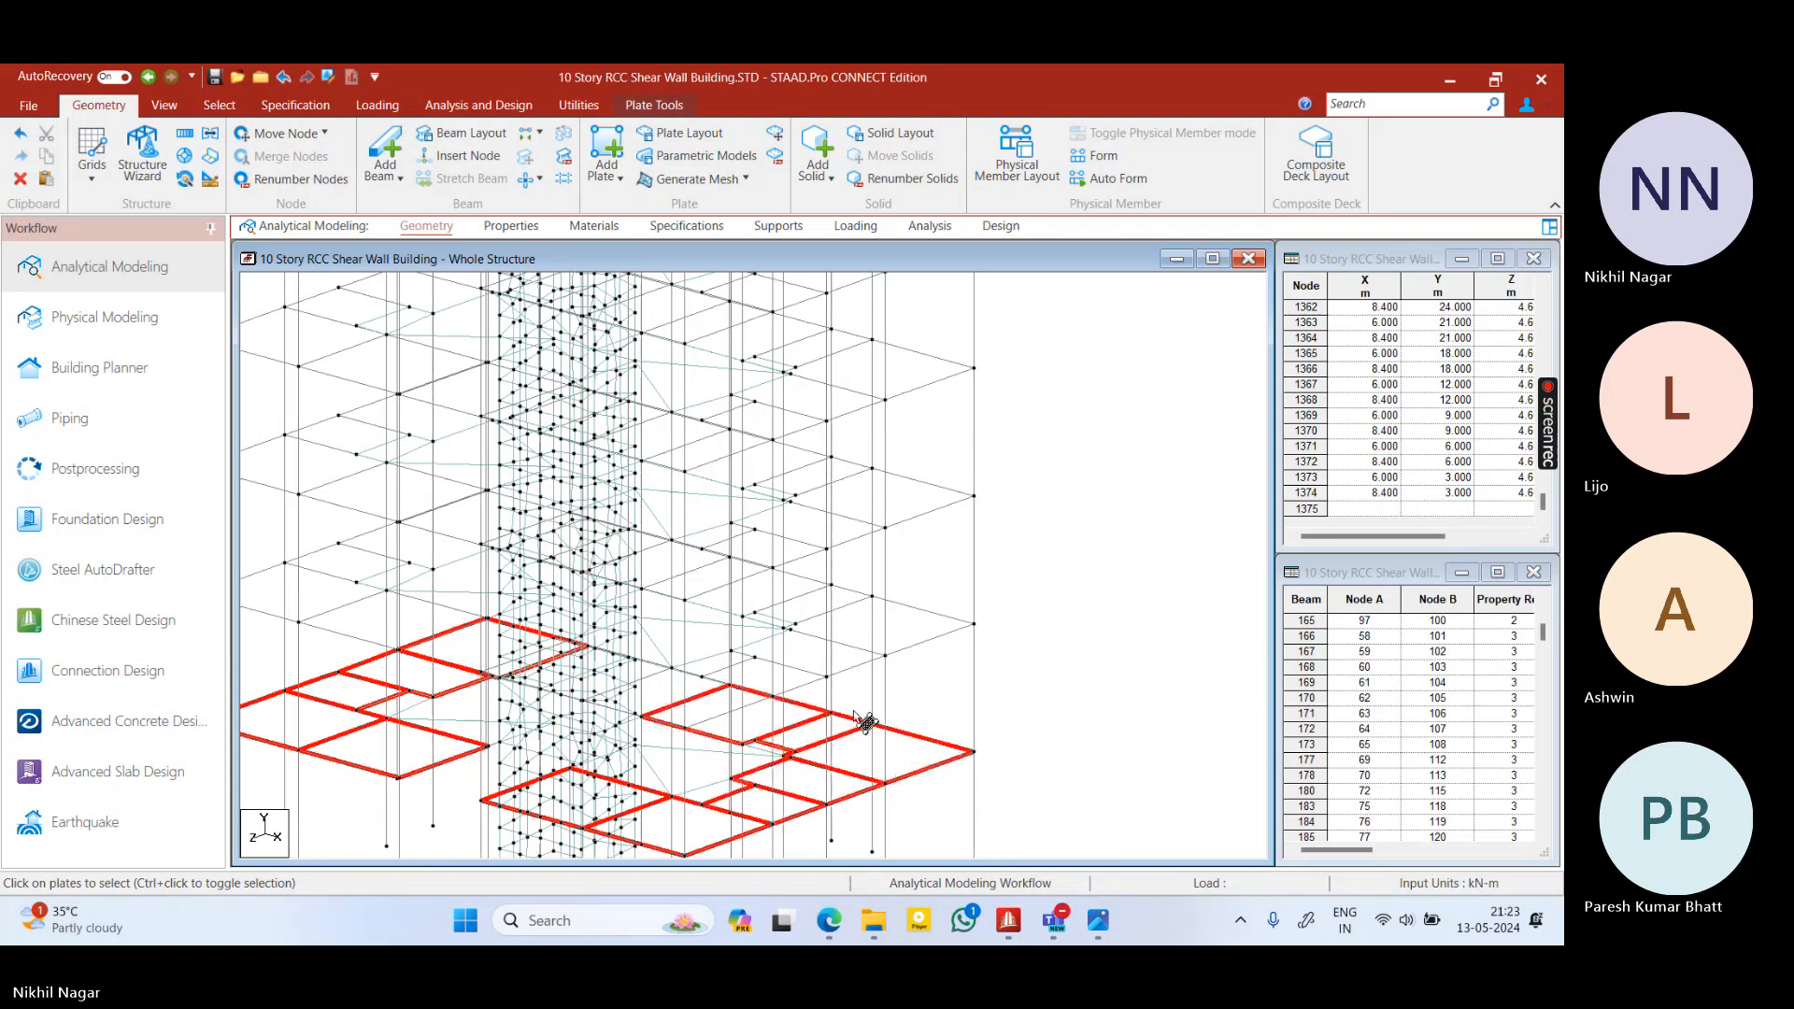
middle_click_drag(869, 725, 372, 752)
left_click(373, 718, "ctrl")
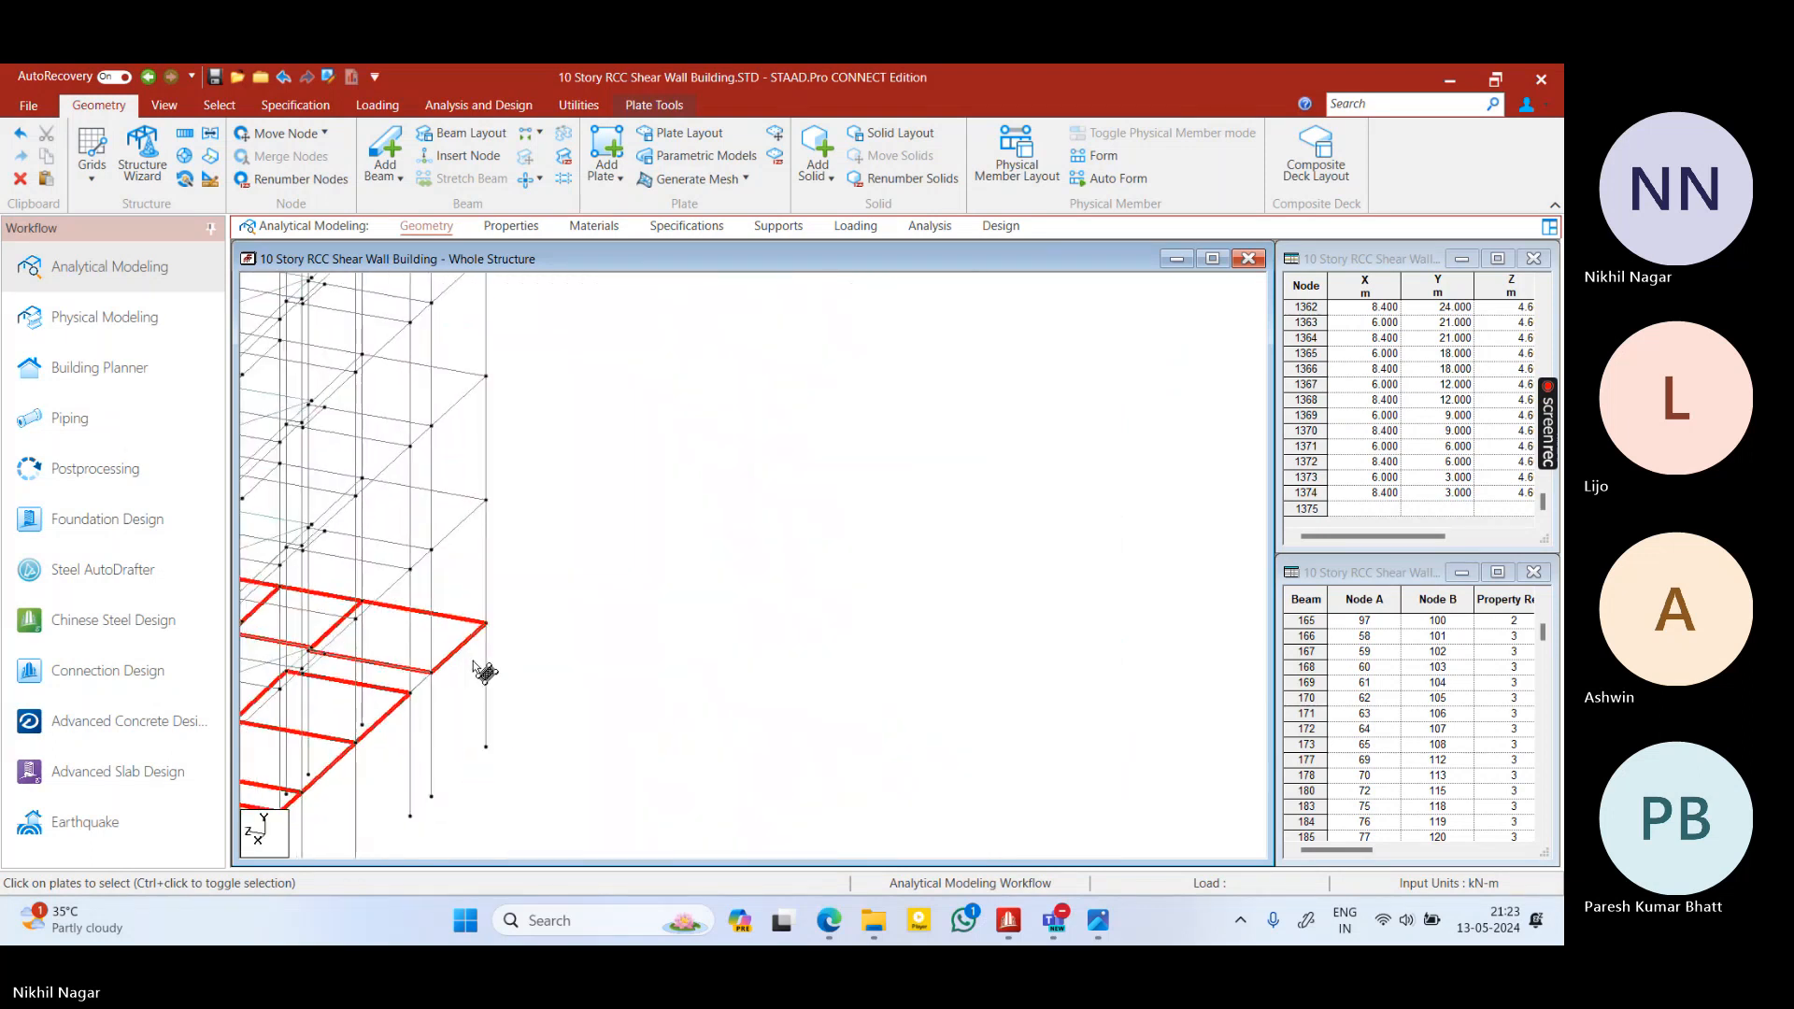
middle_click_drag(429, 681, 757, 657)
middle_click_drag(592, 584, 649, 693)
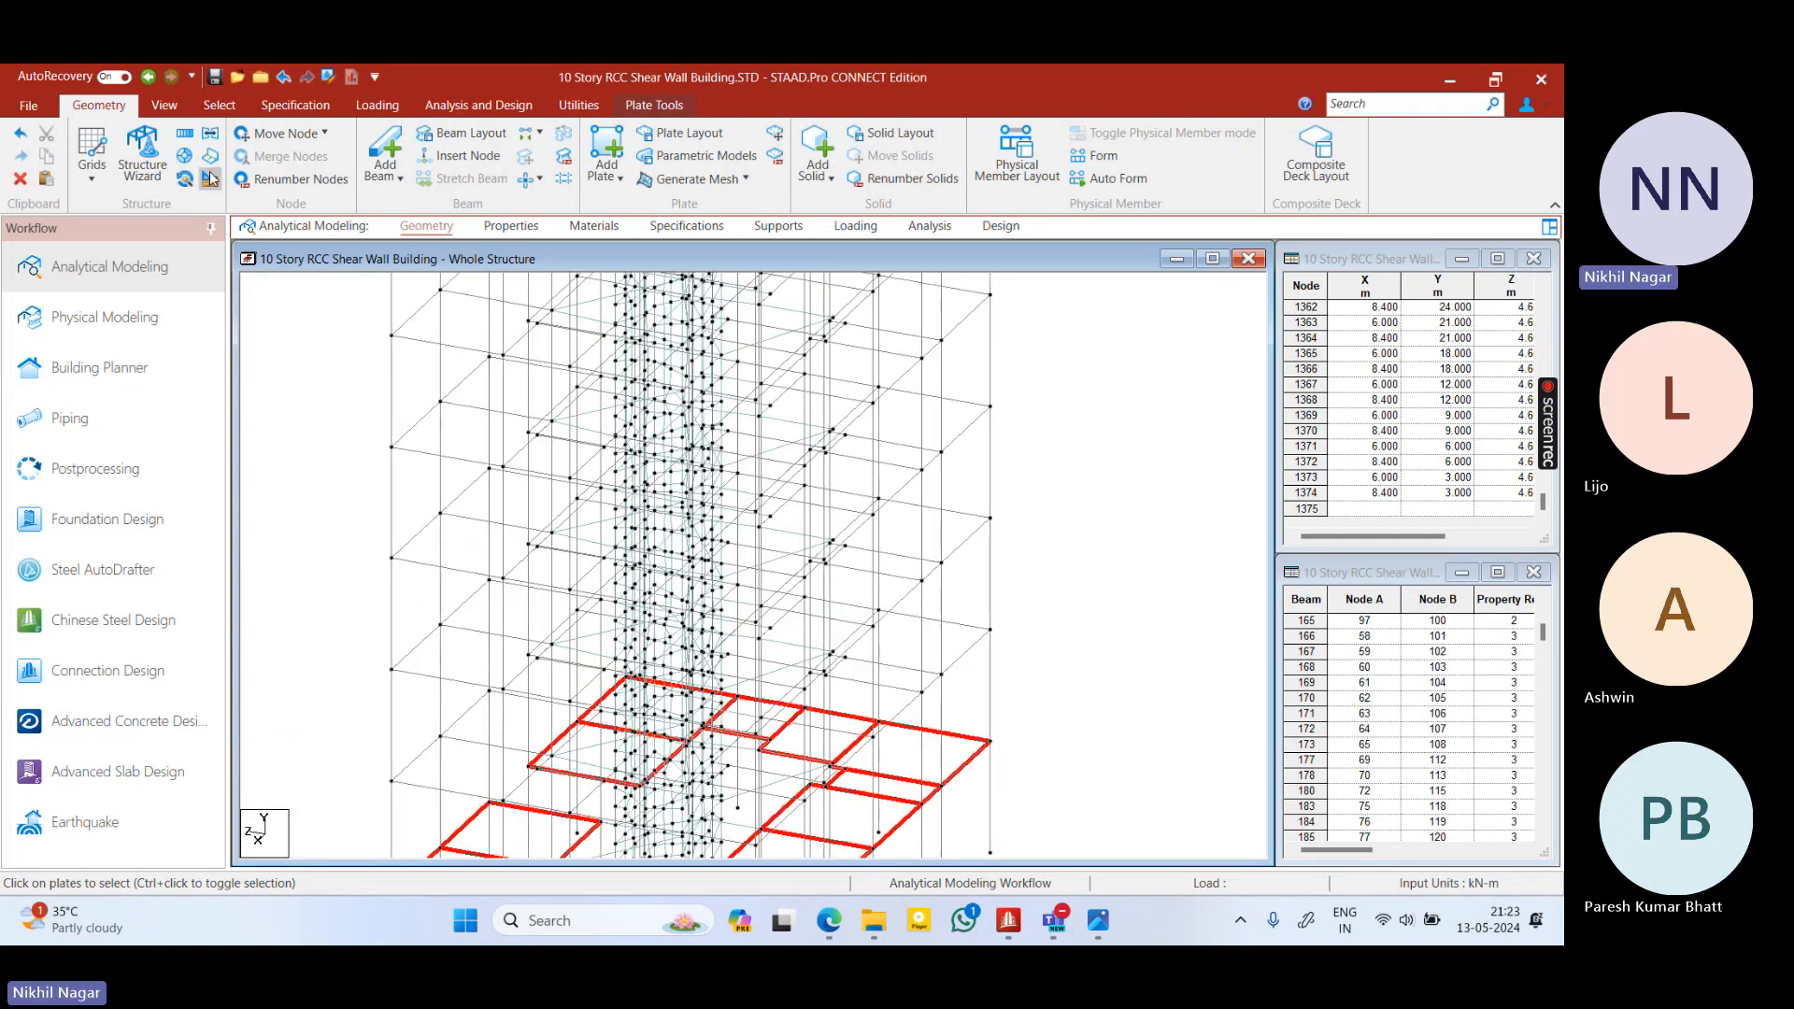
Repeat the selected floor plates upward with Translational Repeat, using 9 steps at 3 m spacing
left_click(183, 134)
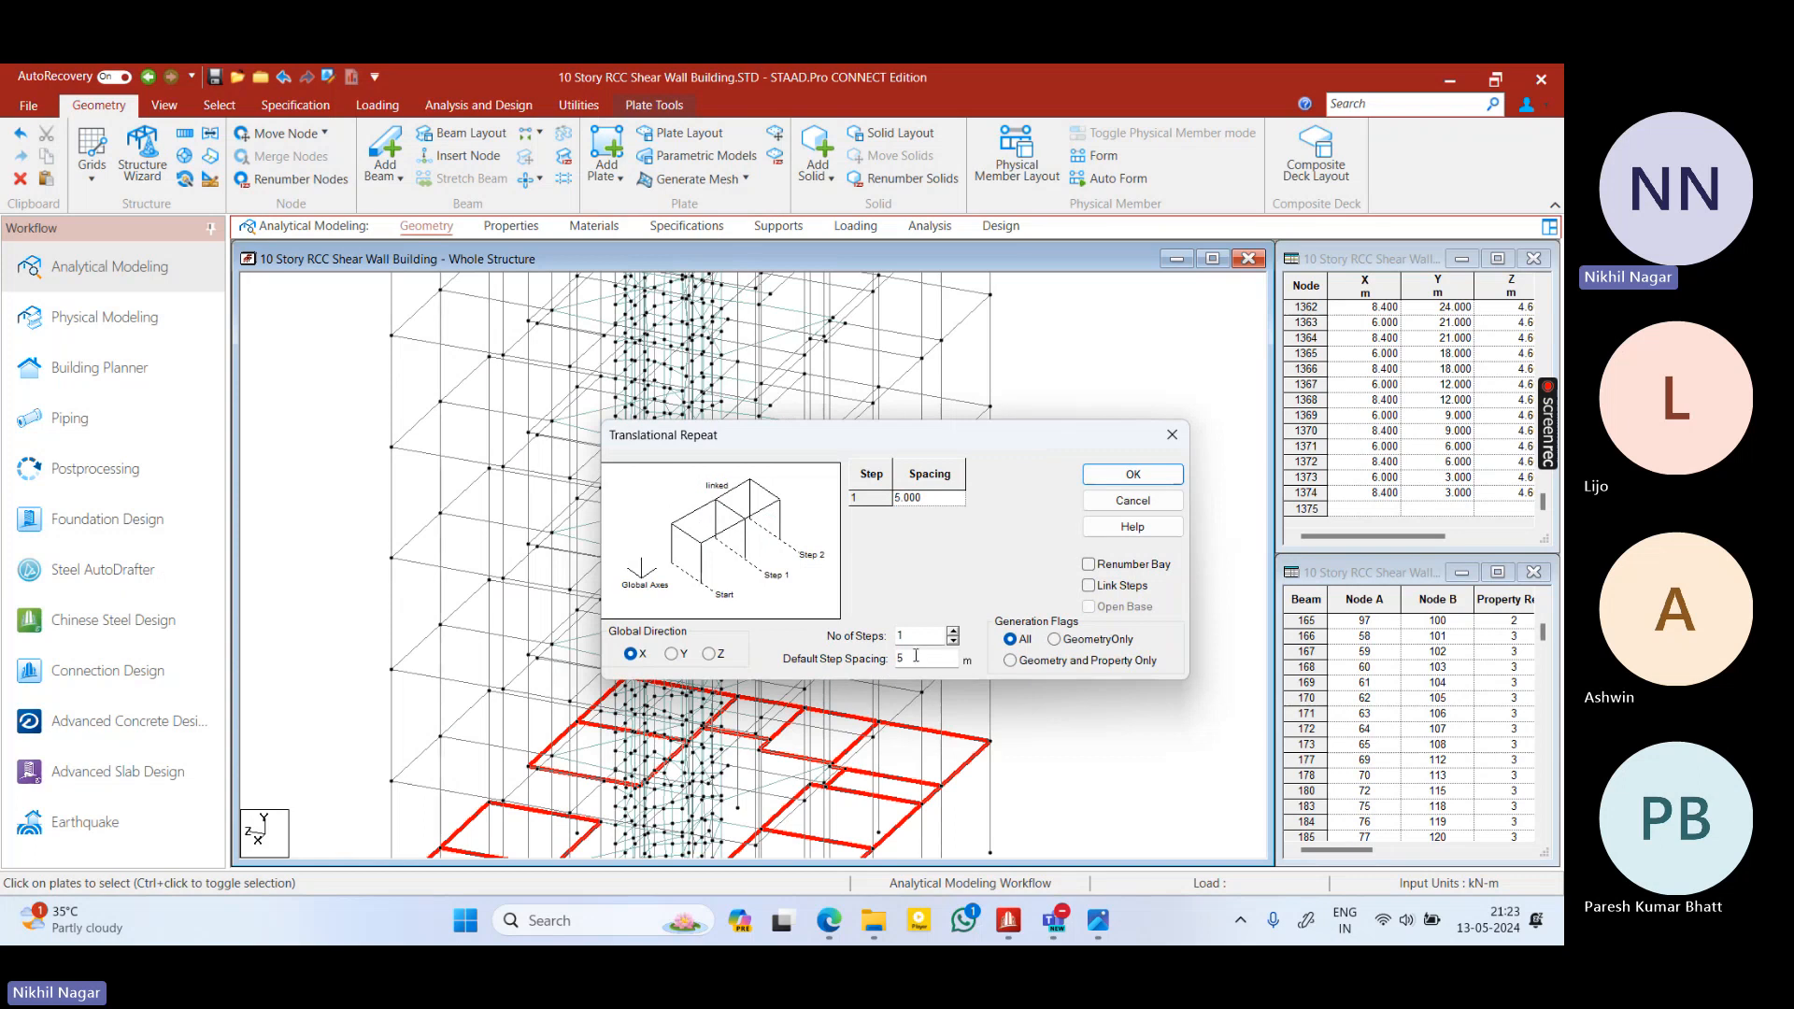
type("9")
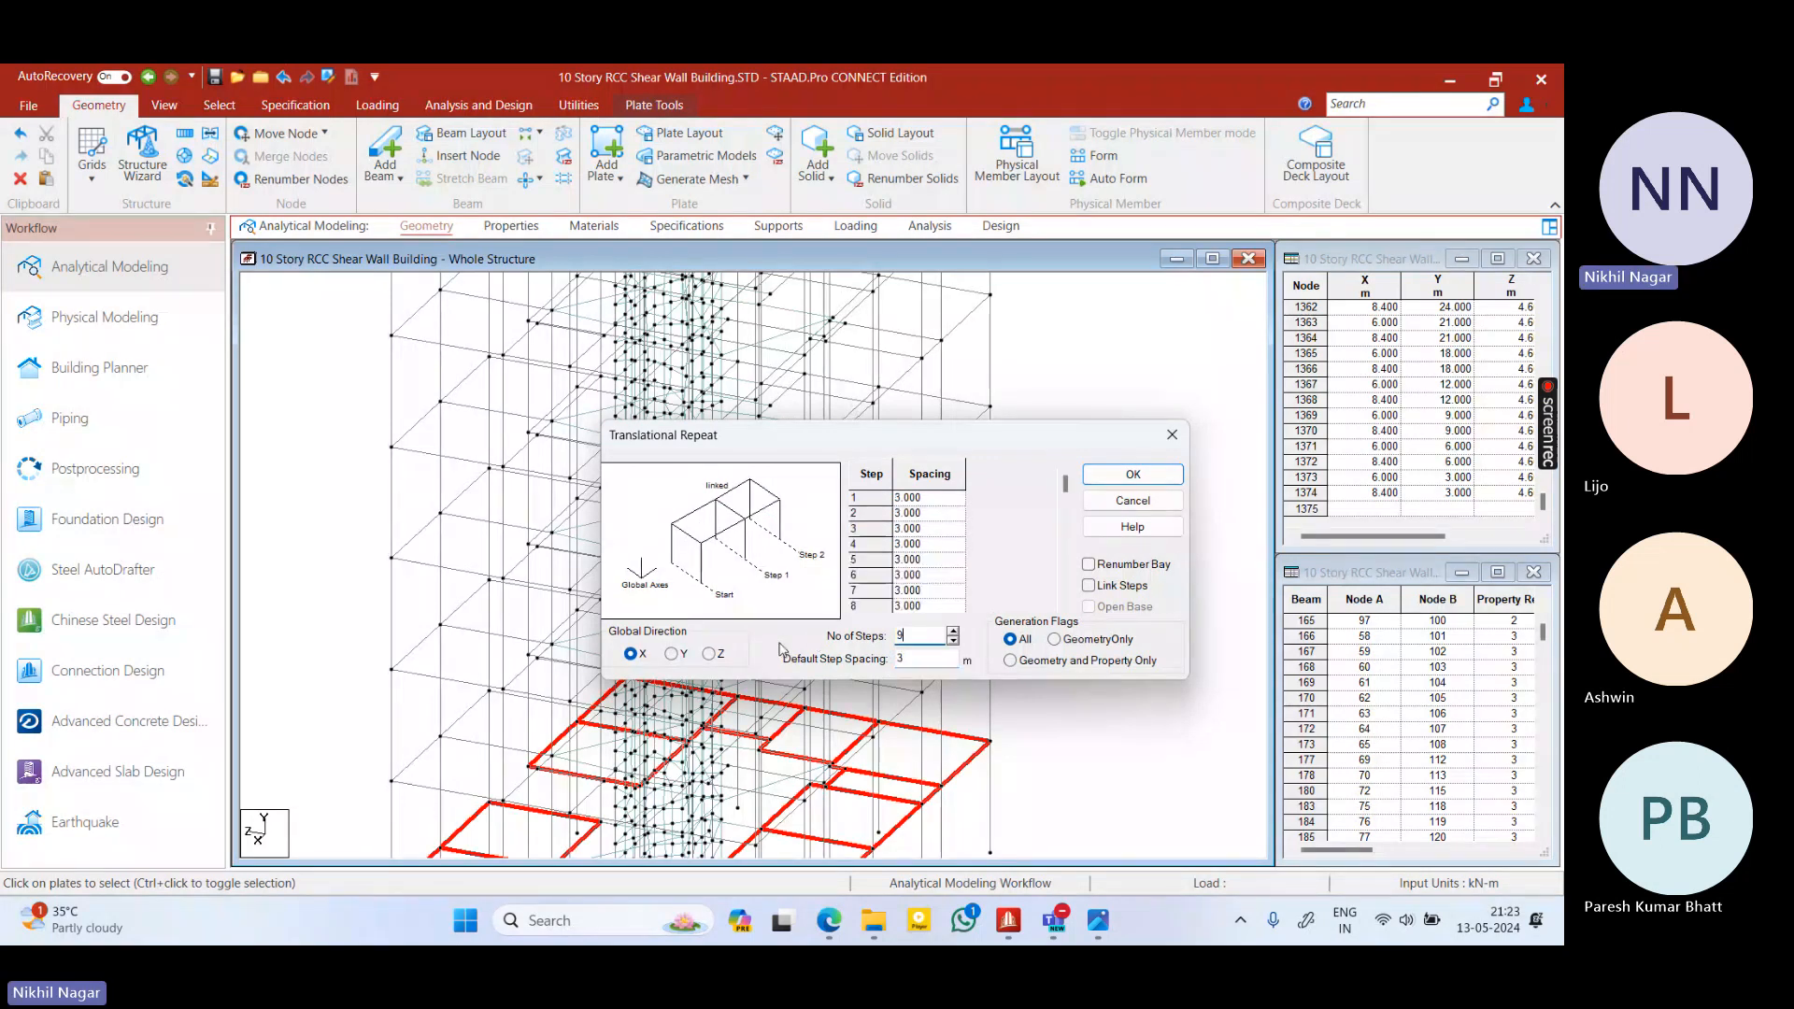
left_click(1134, 475)
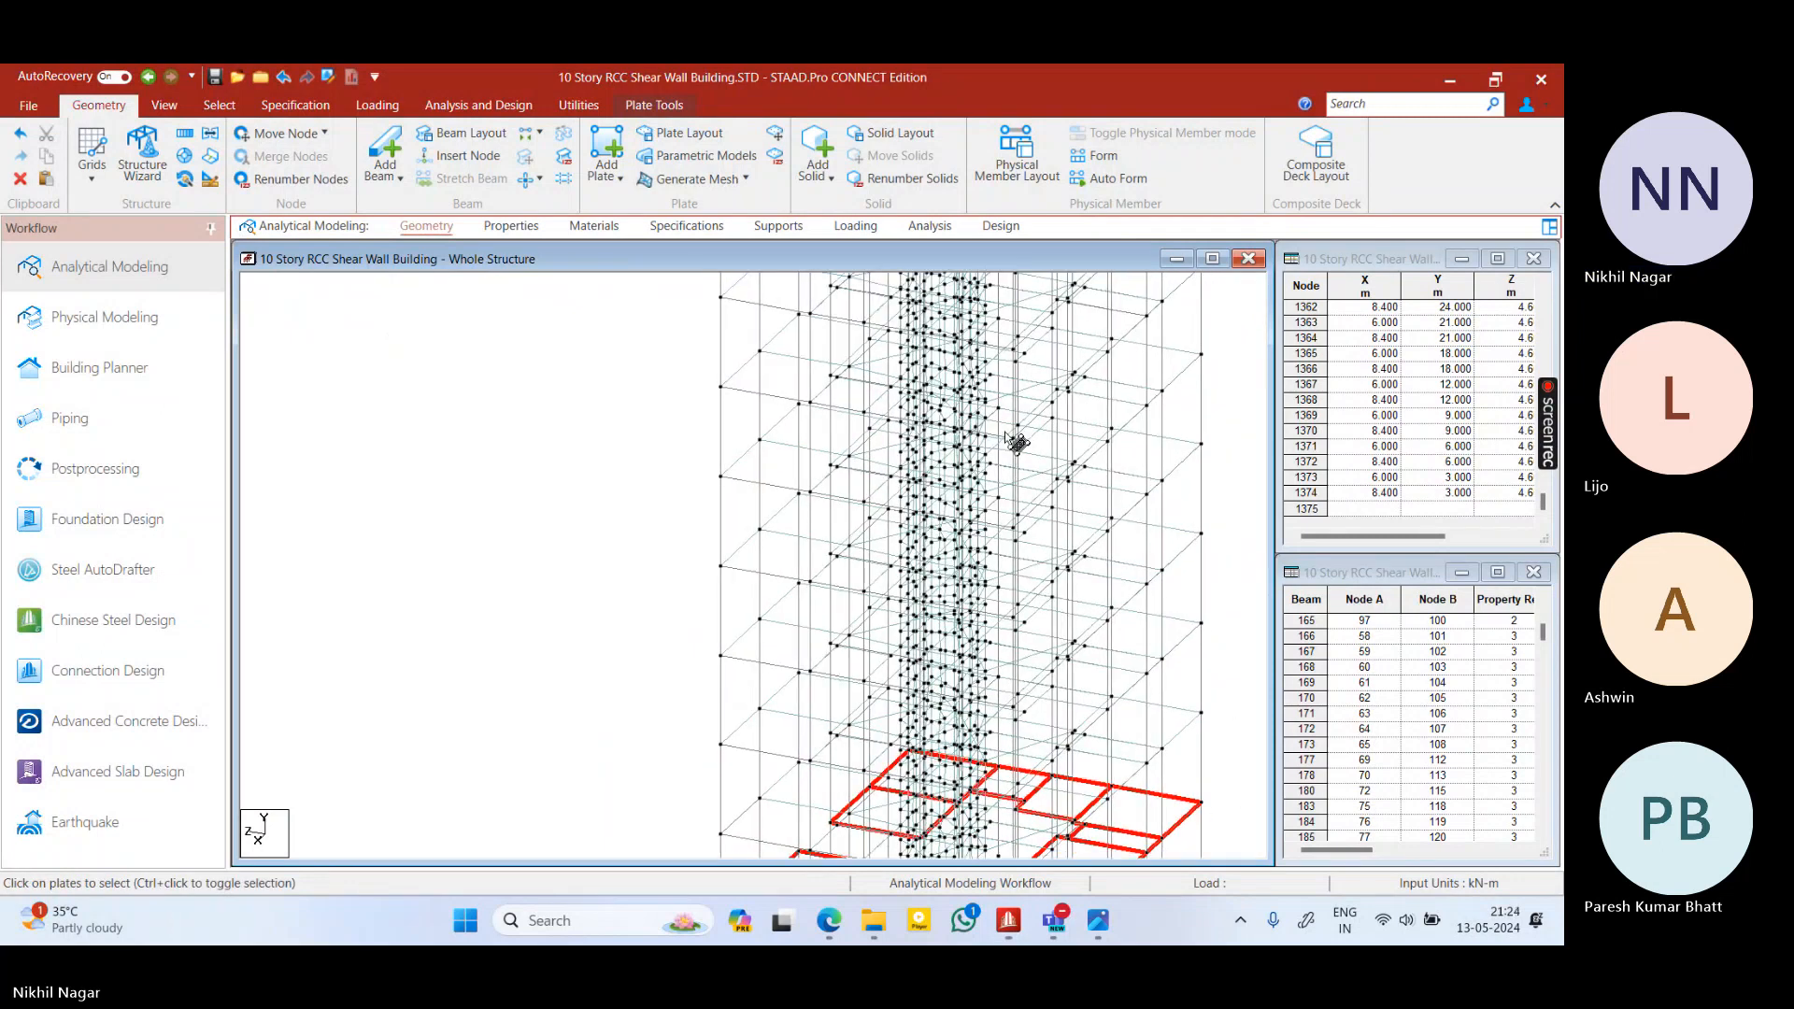
Render the whole building in 3D, examine the slabs on all storeys from several angles, and close the rendering
scroll(1017, 442, "down", 6)
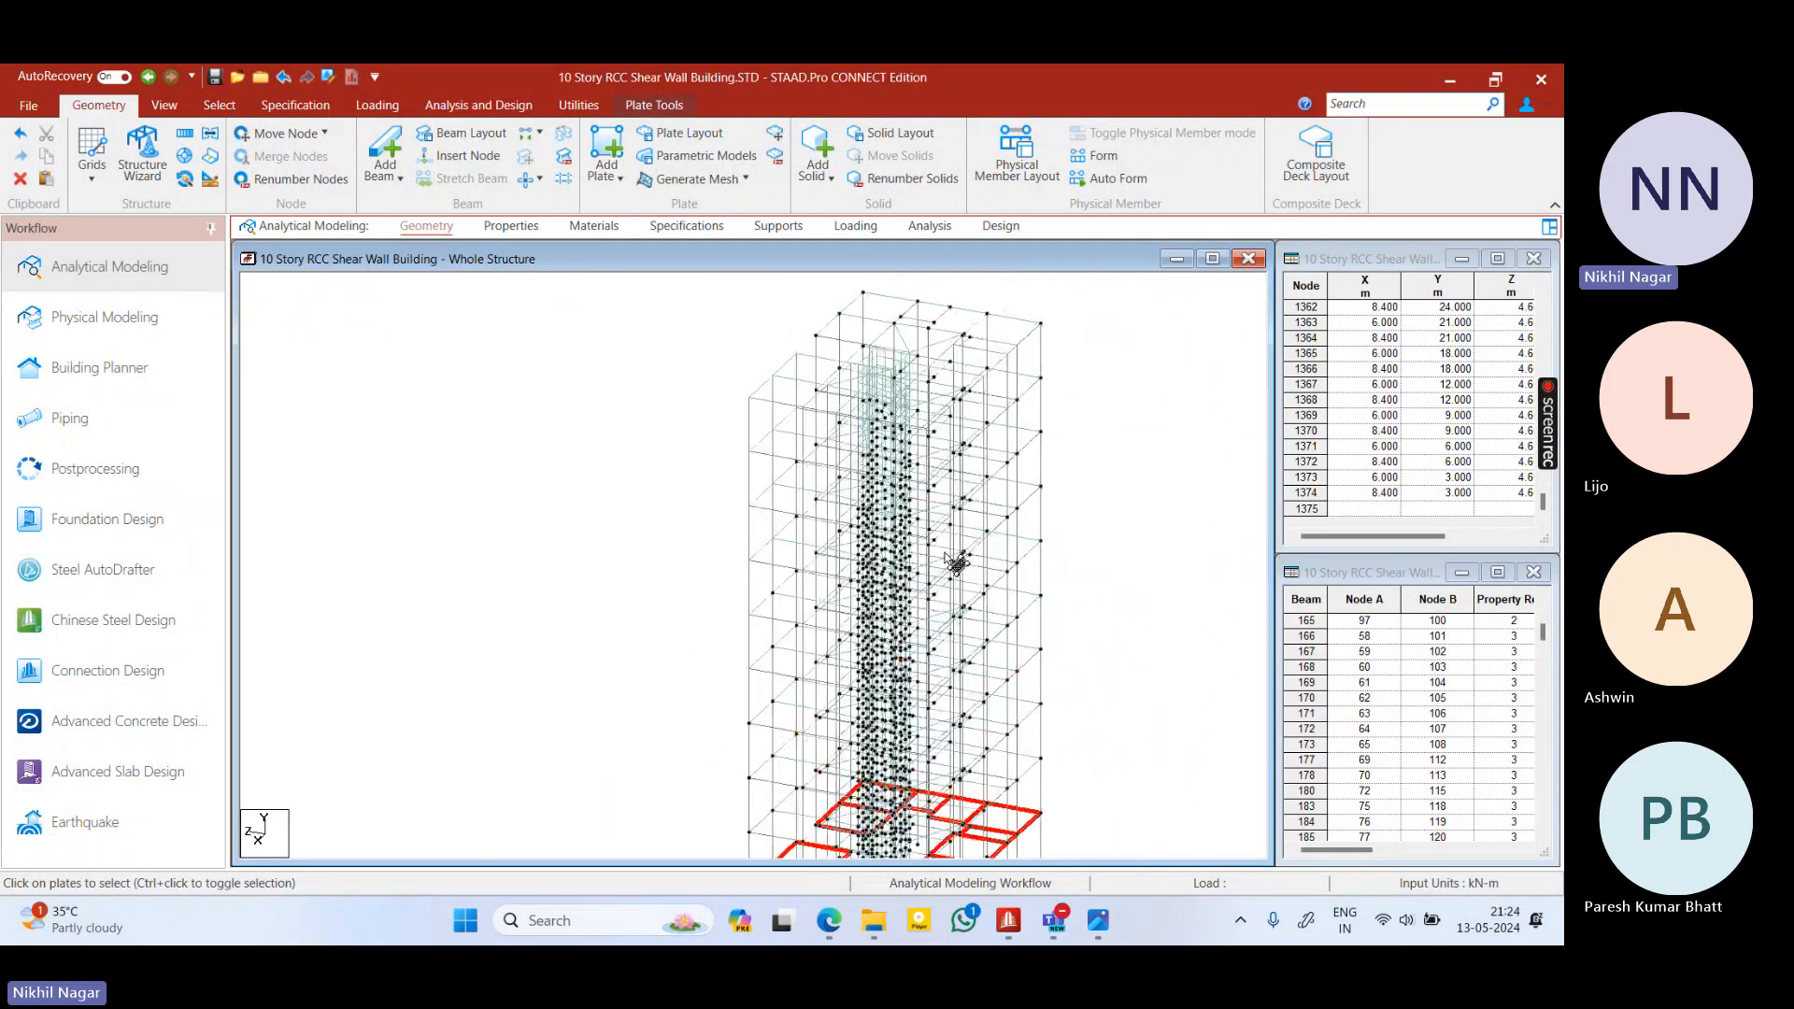
right_click(521, 412)
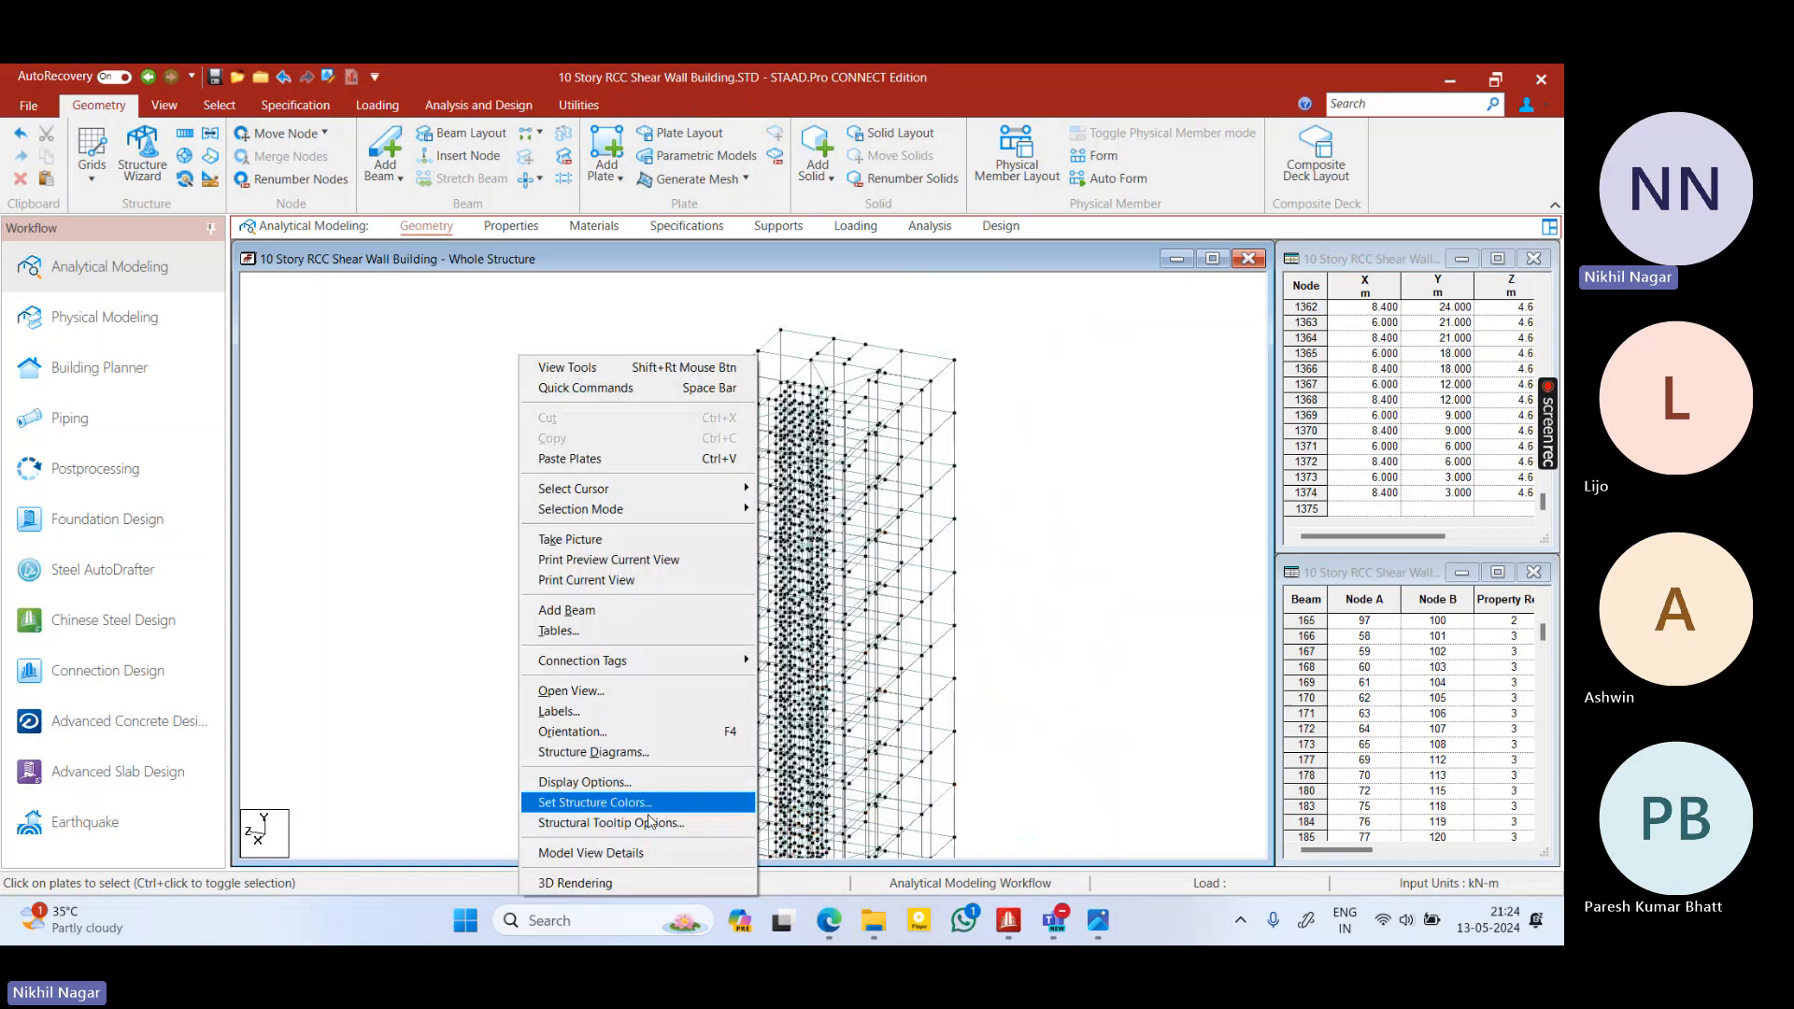
left_click(641, 883)
left_click_drag(959, 617, 930, 574)
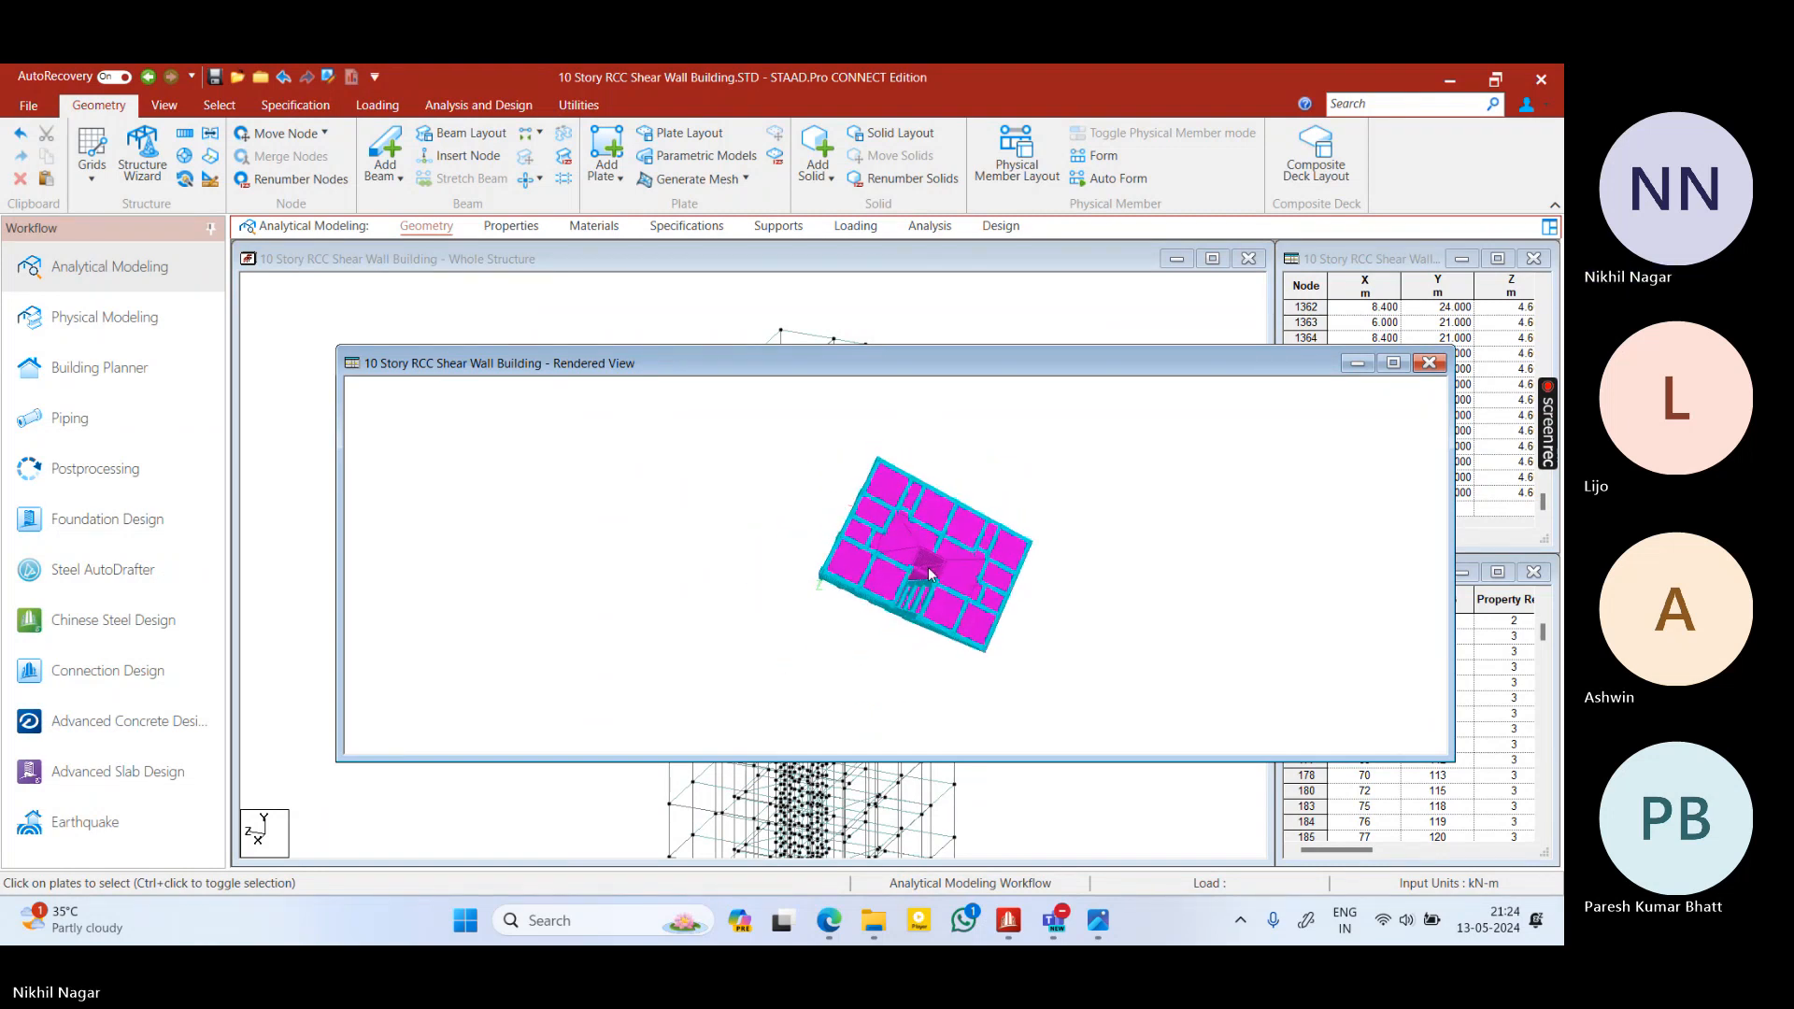
scroll(929, 574, "up", 5)
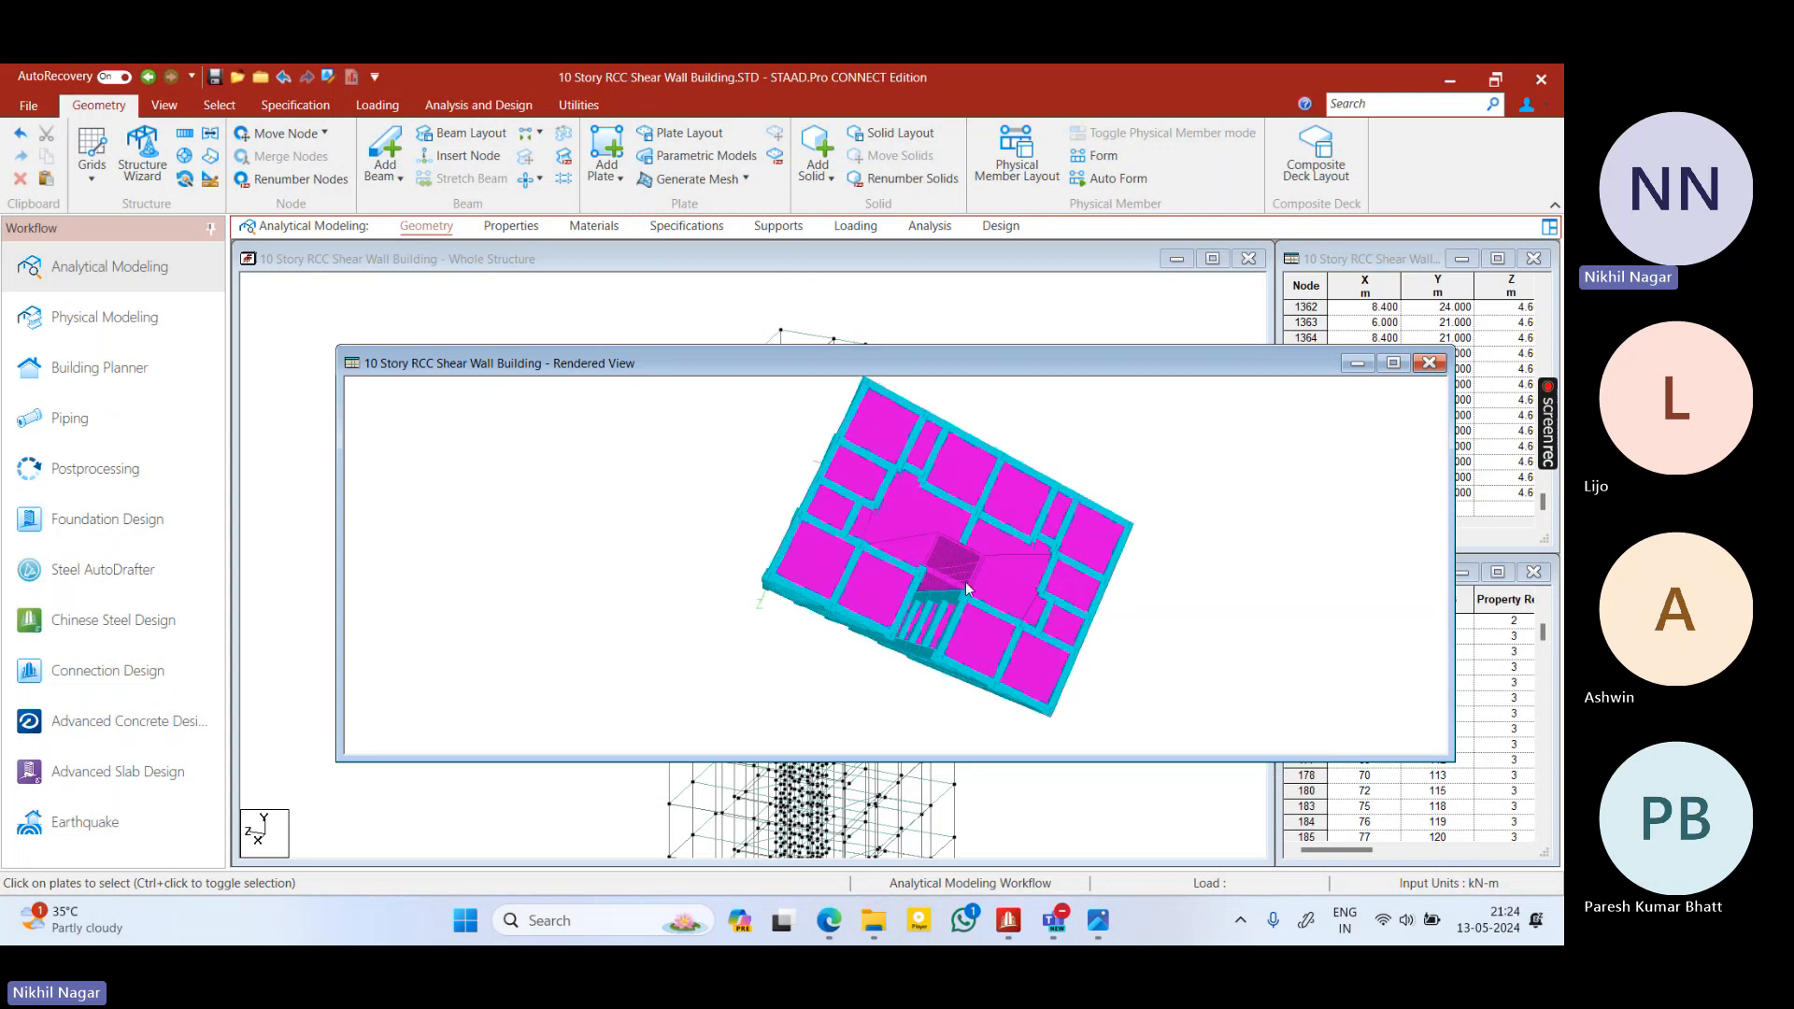
scroll(966, 589, "up", 3)
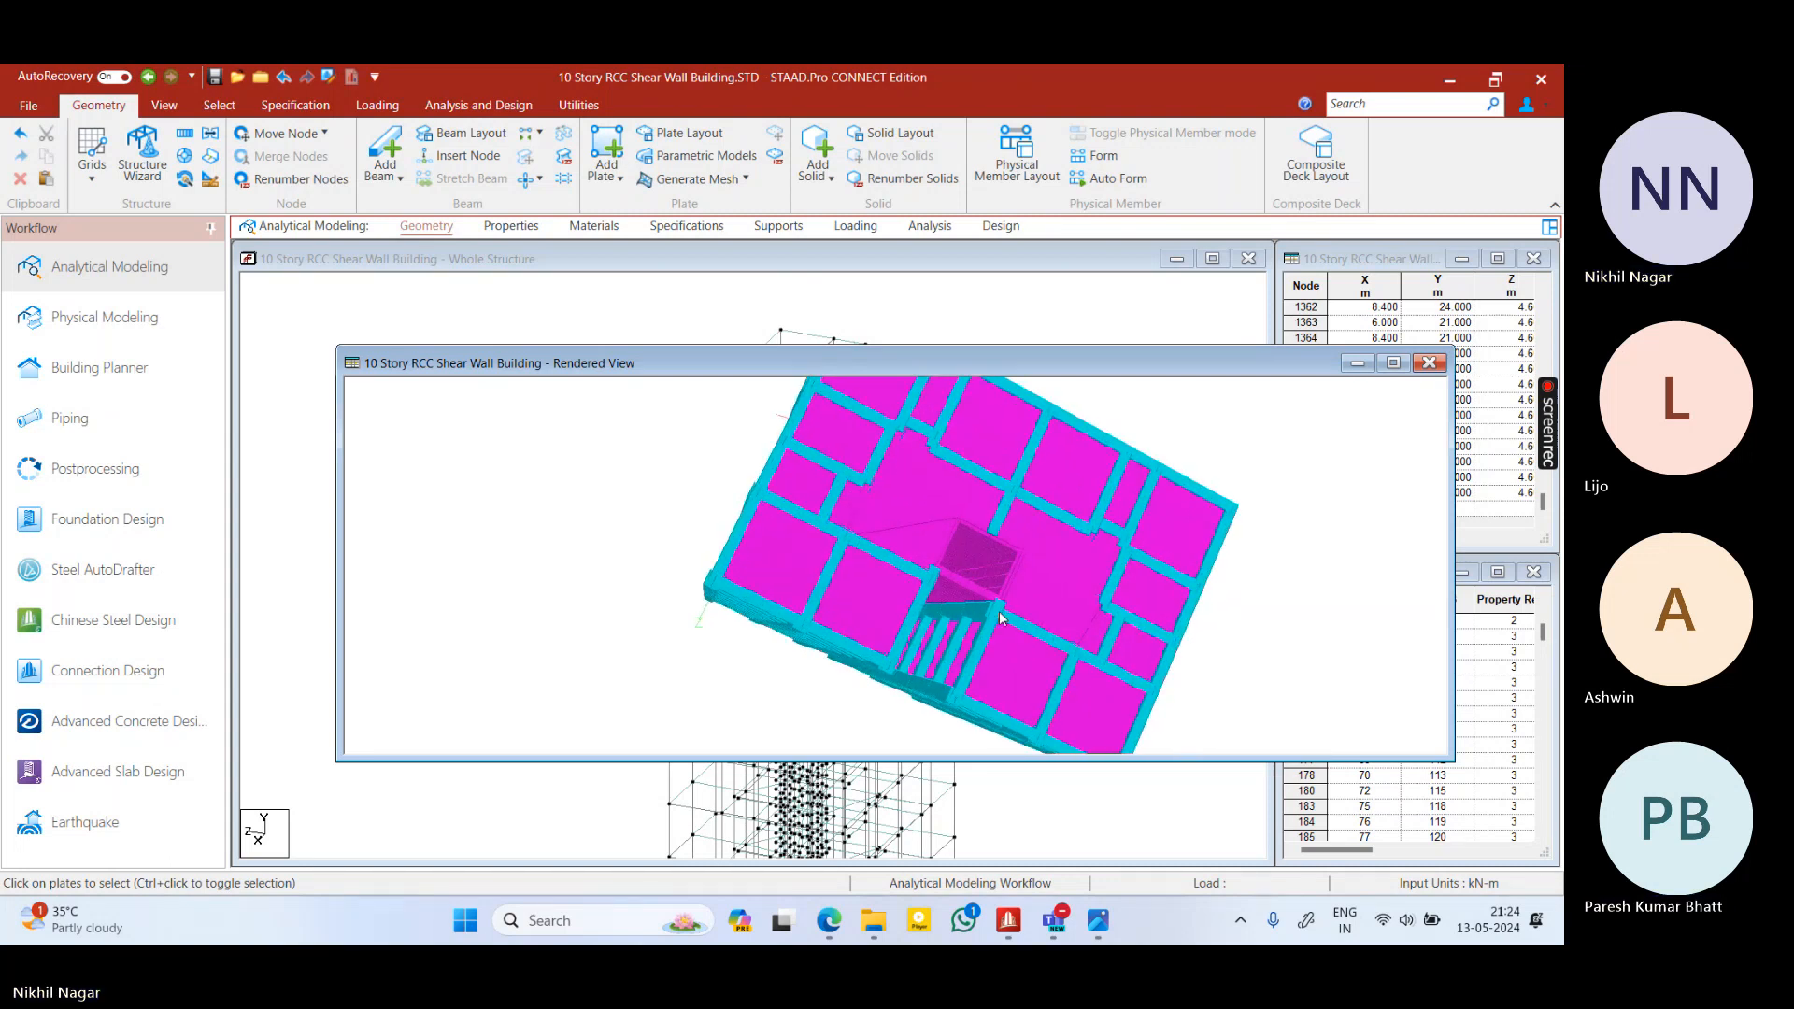
left_click_drag(1000, 617, 981, 569)
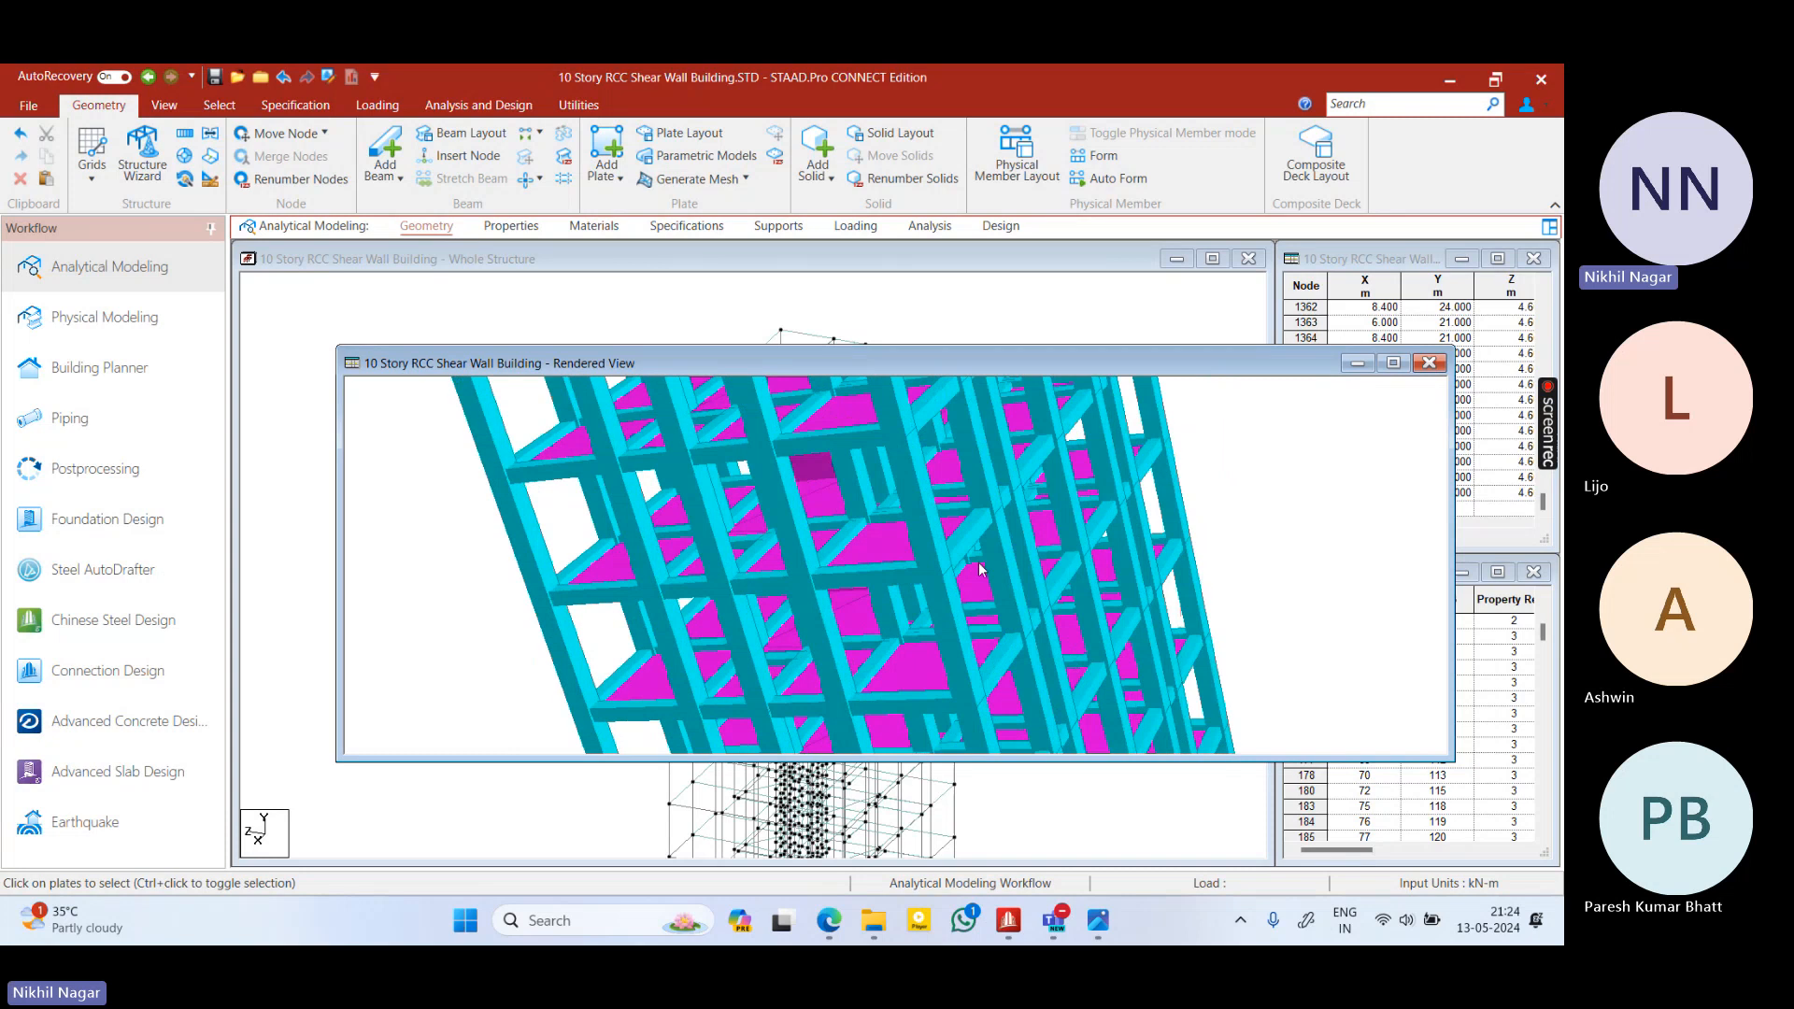
left_click(1429, 363)
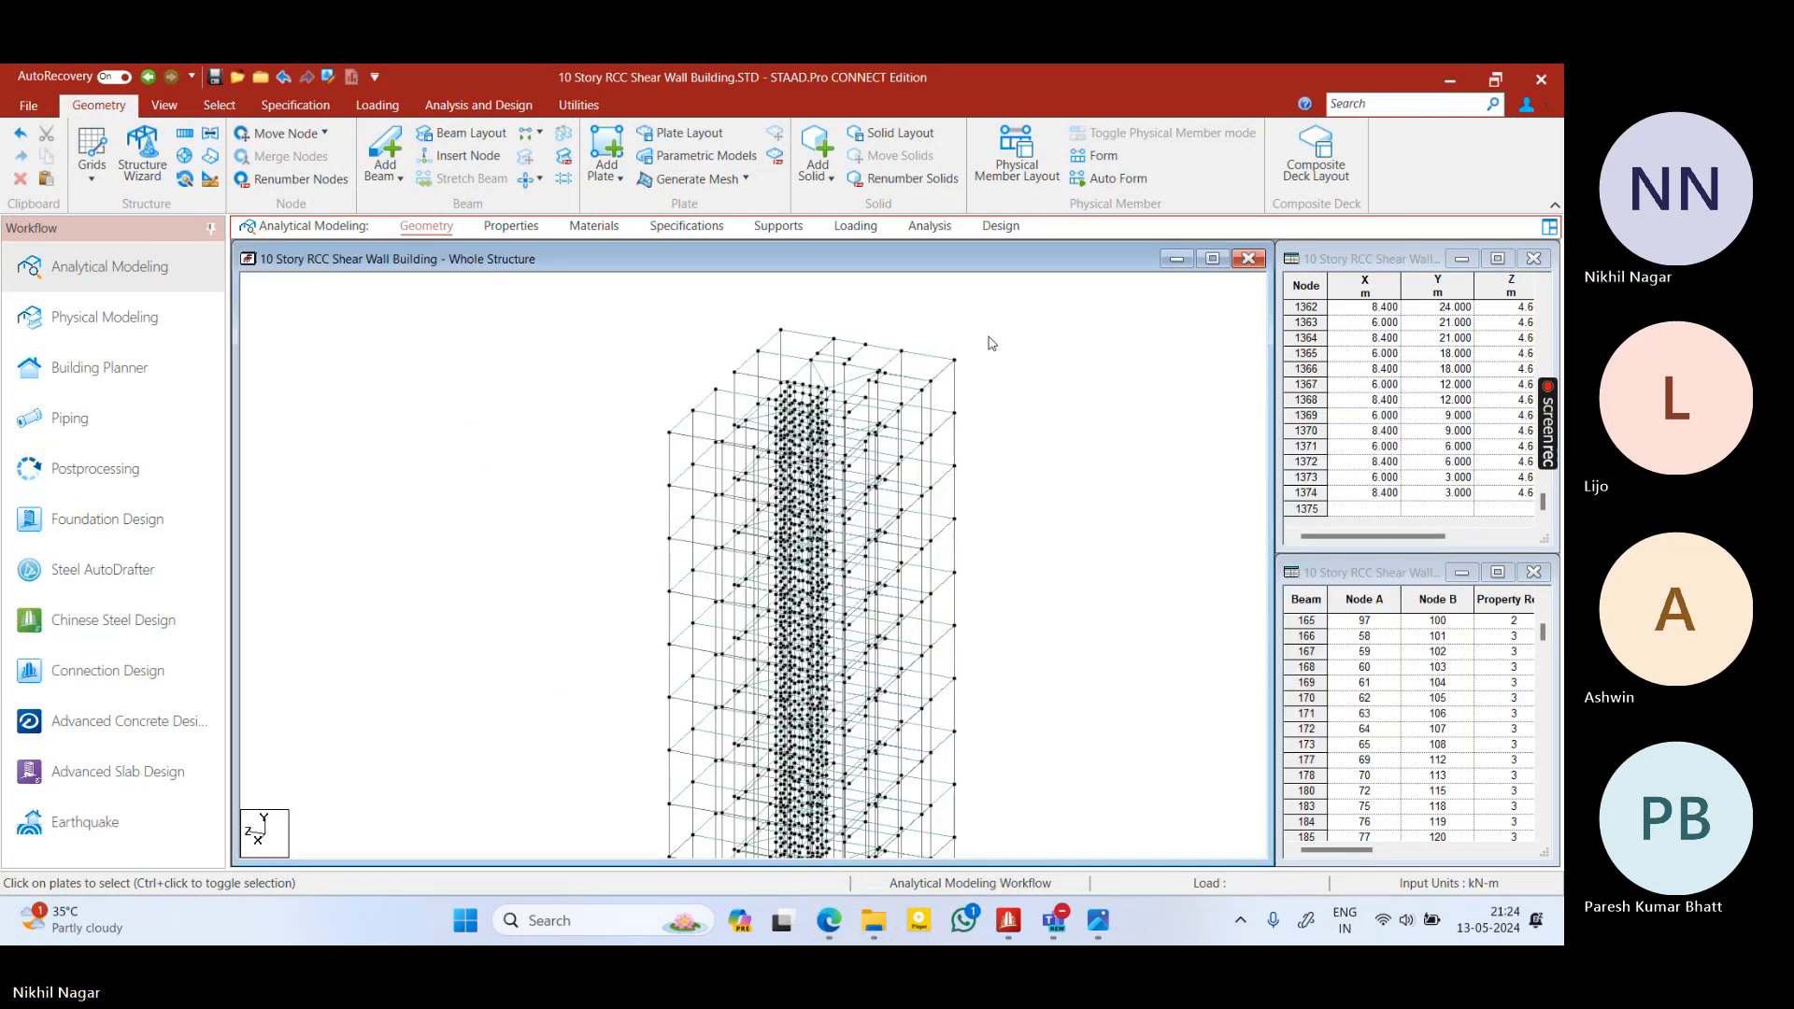
Open the section properties and check the thickness of the existing Plate 9.84 property
left_click(511, 226)
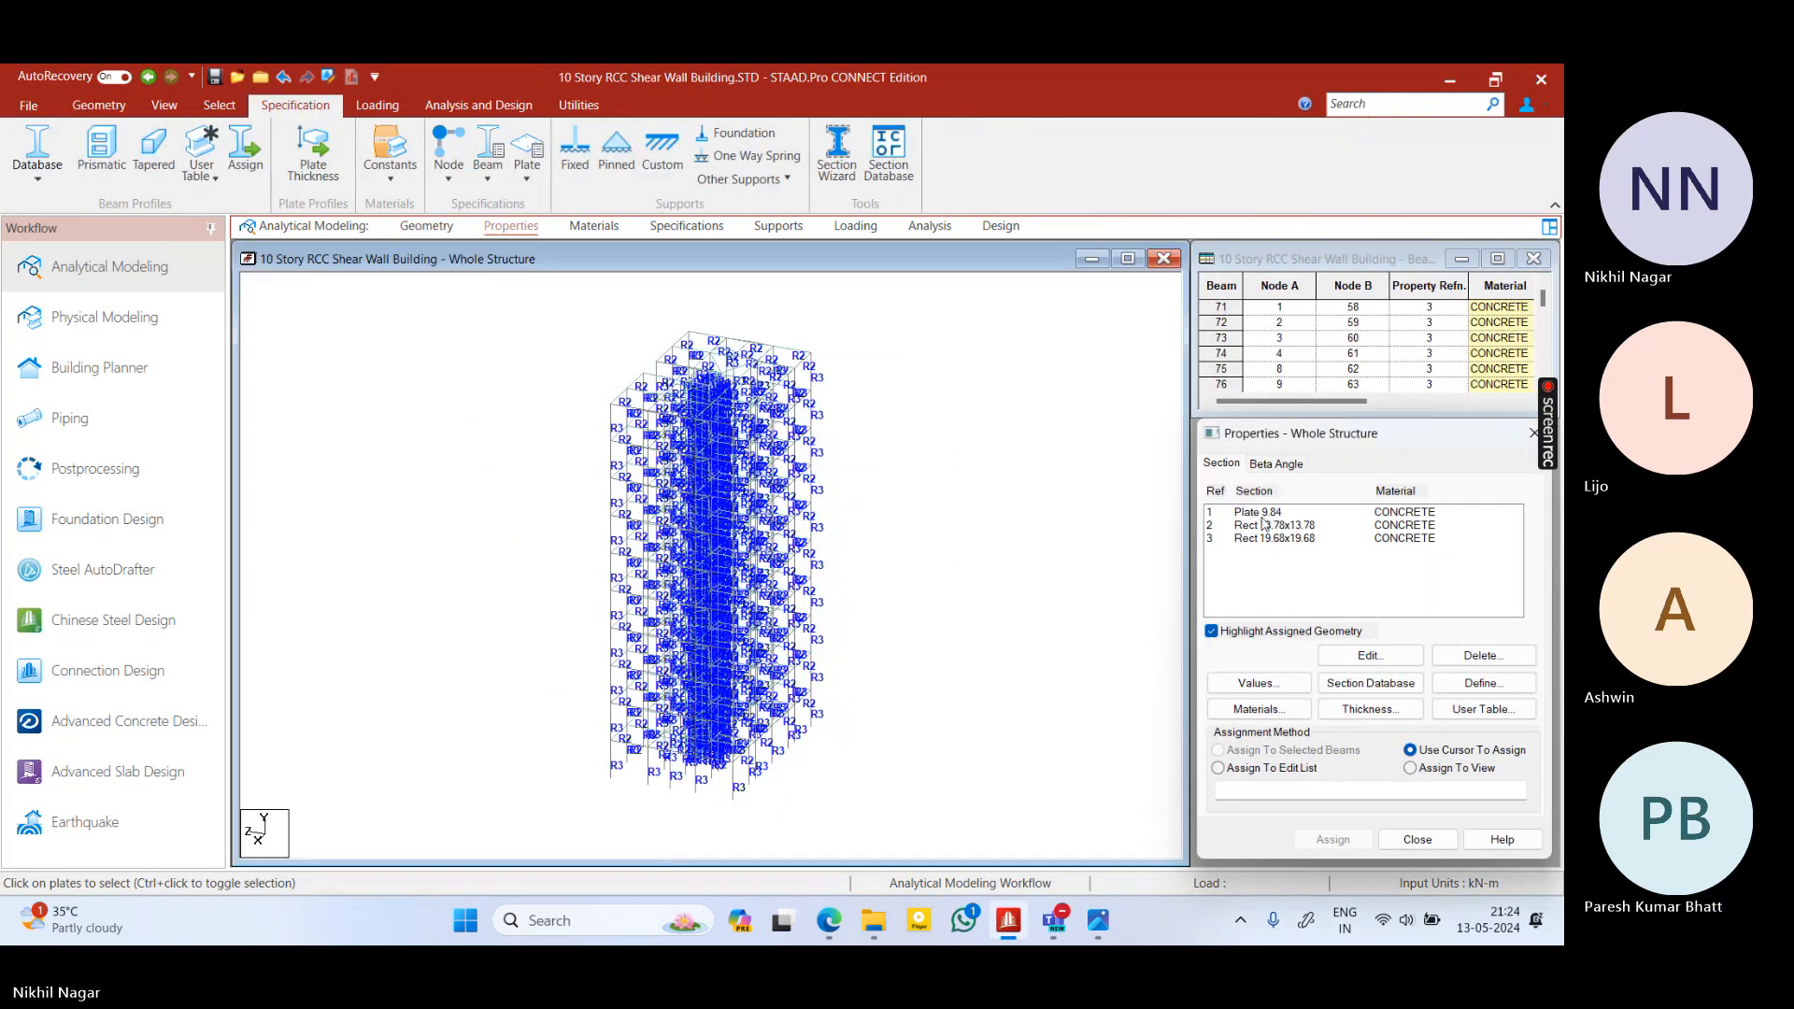
double_click(1253, 512)
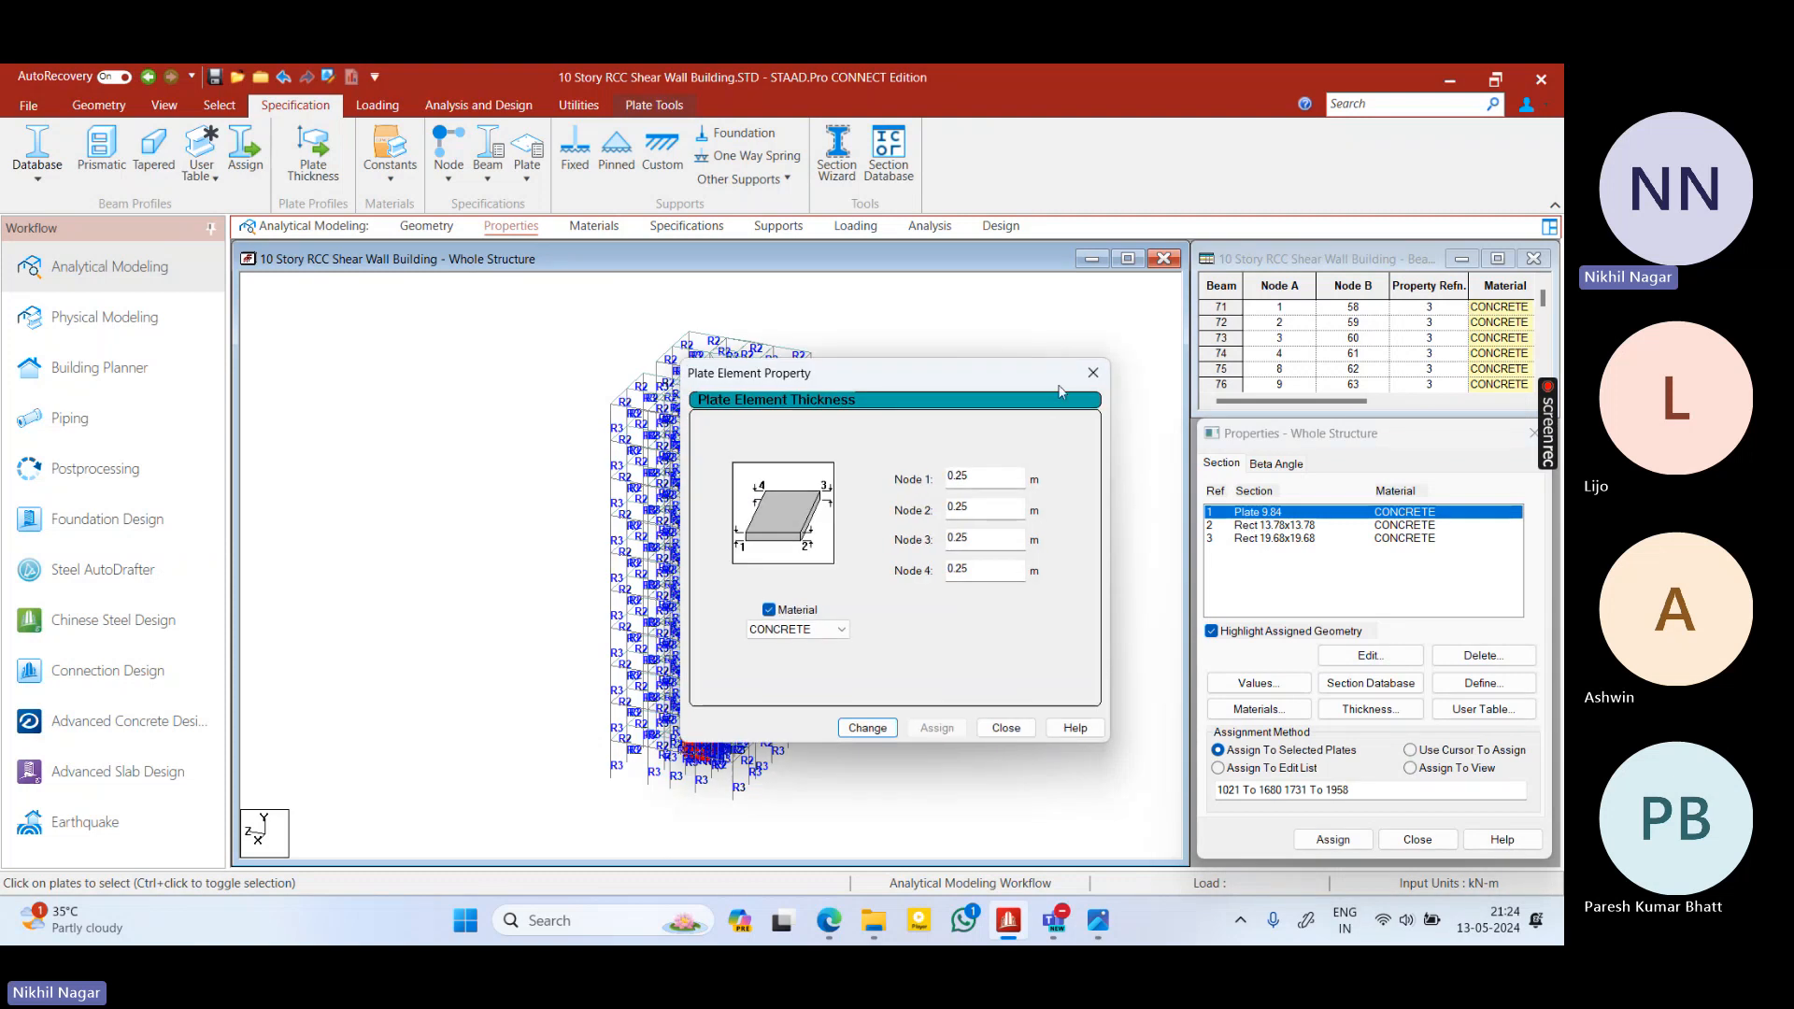
left_click(1093, 372)
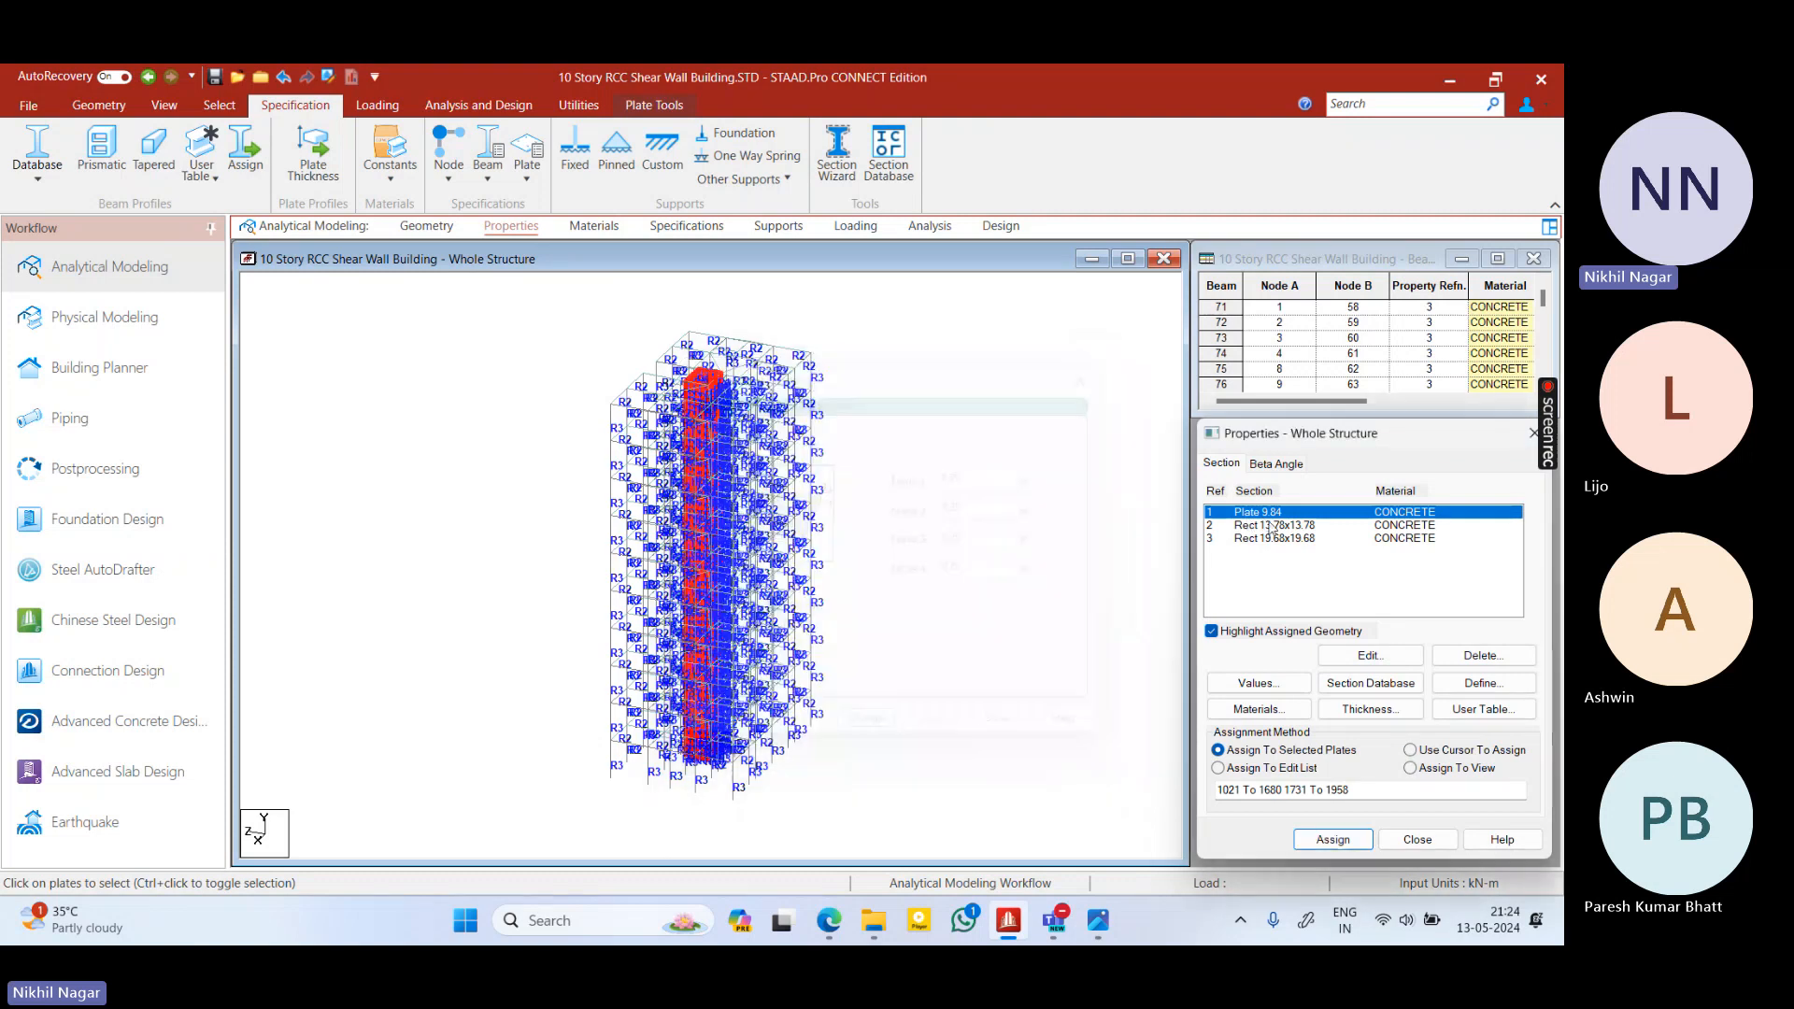
Add a new concrete plate thickness property of 0.15 m at all four nodes
left_click(1406, 710)
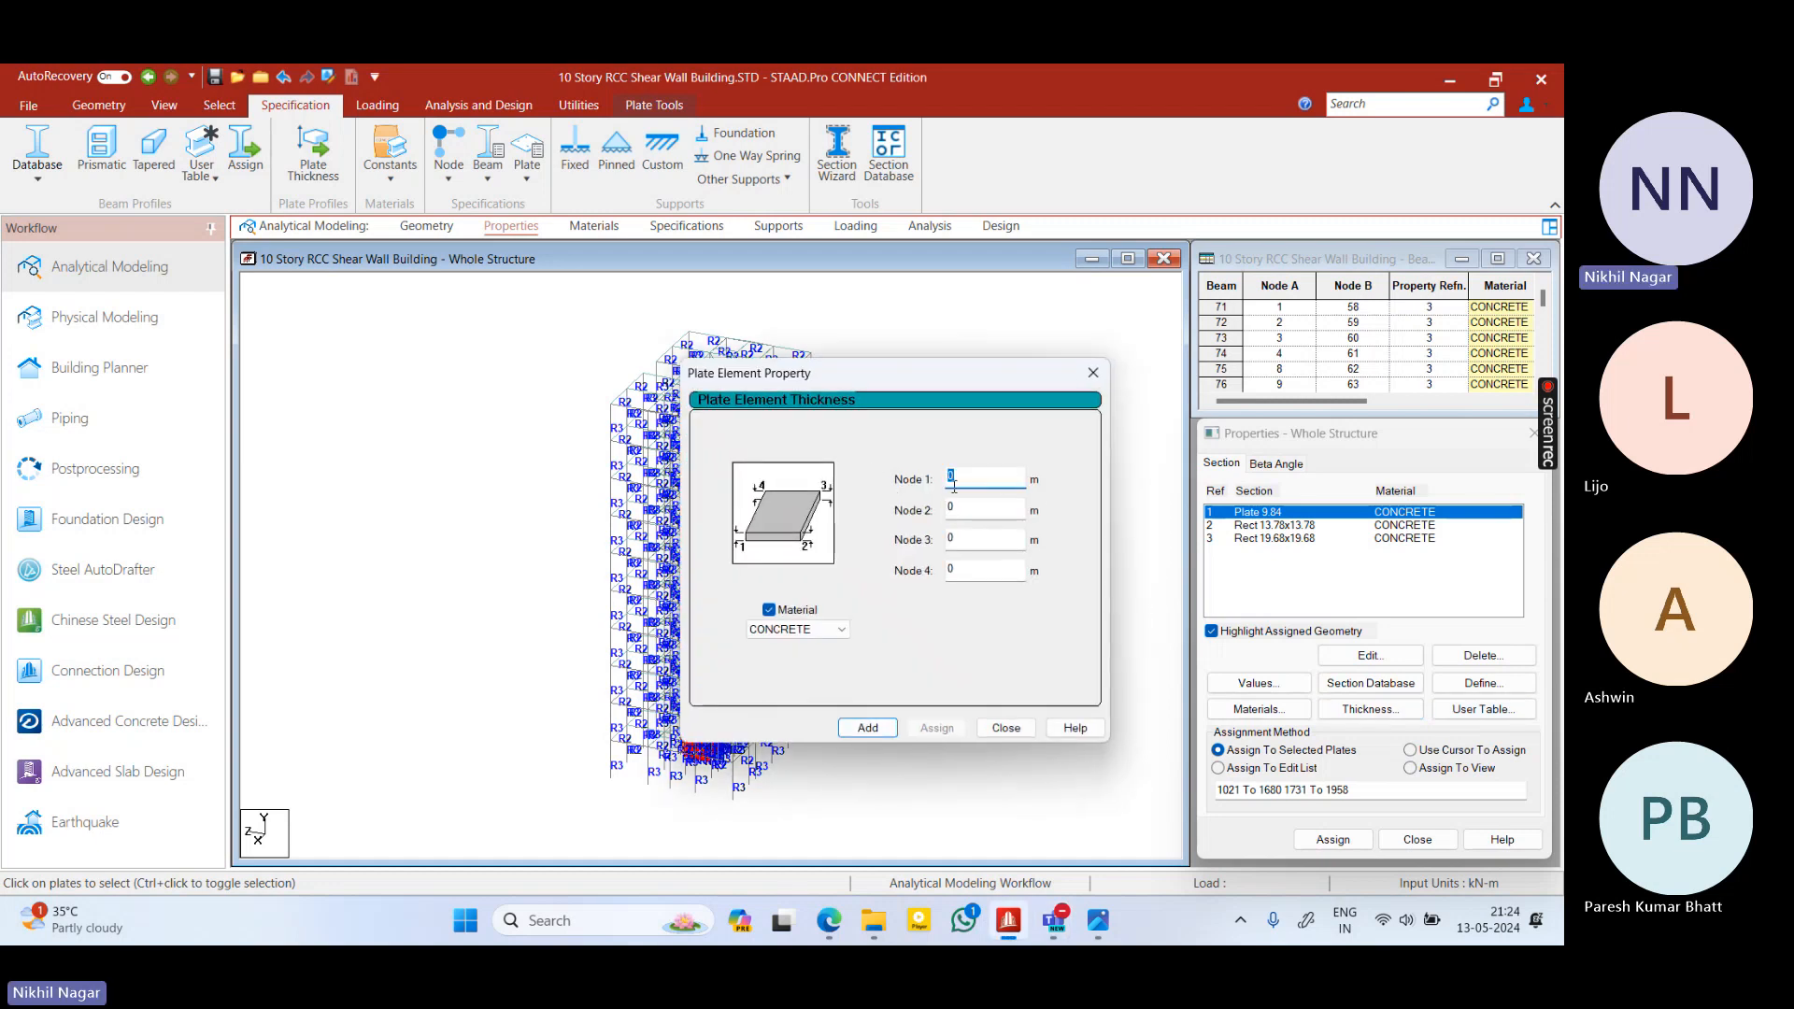
type(".15")
left_click(870, 728)
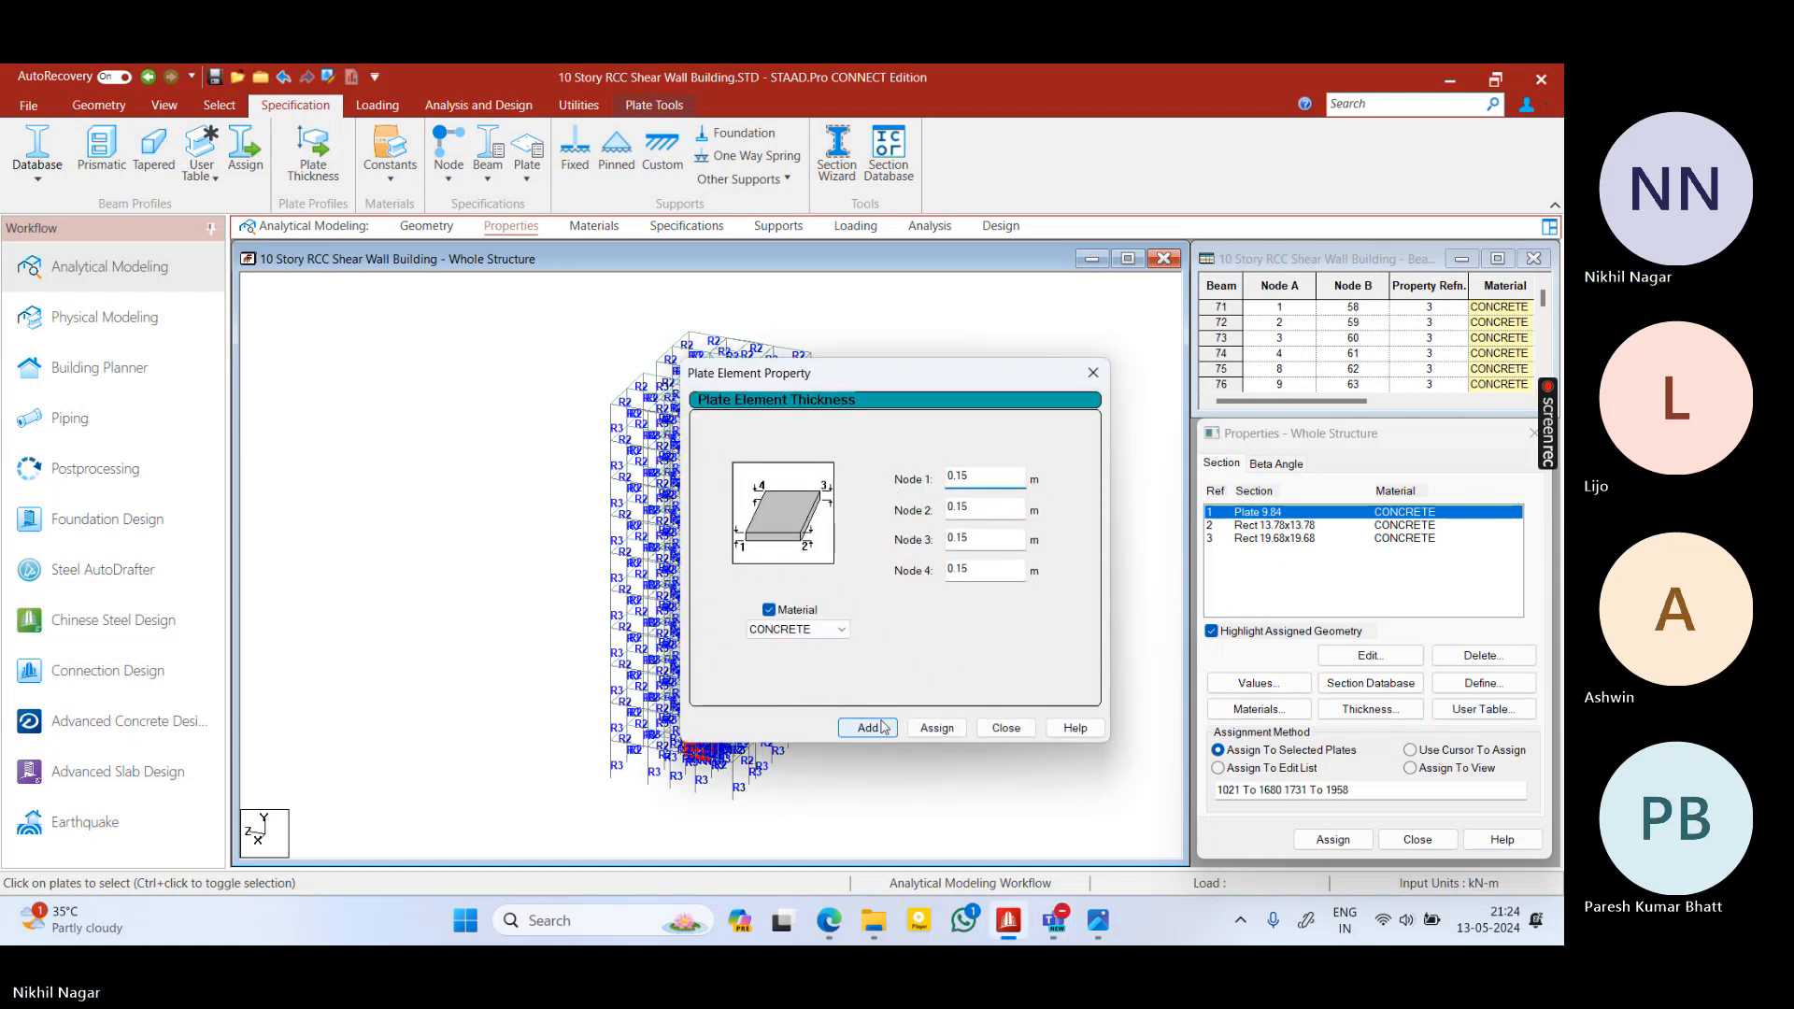
left_click(1006, 729)
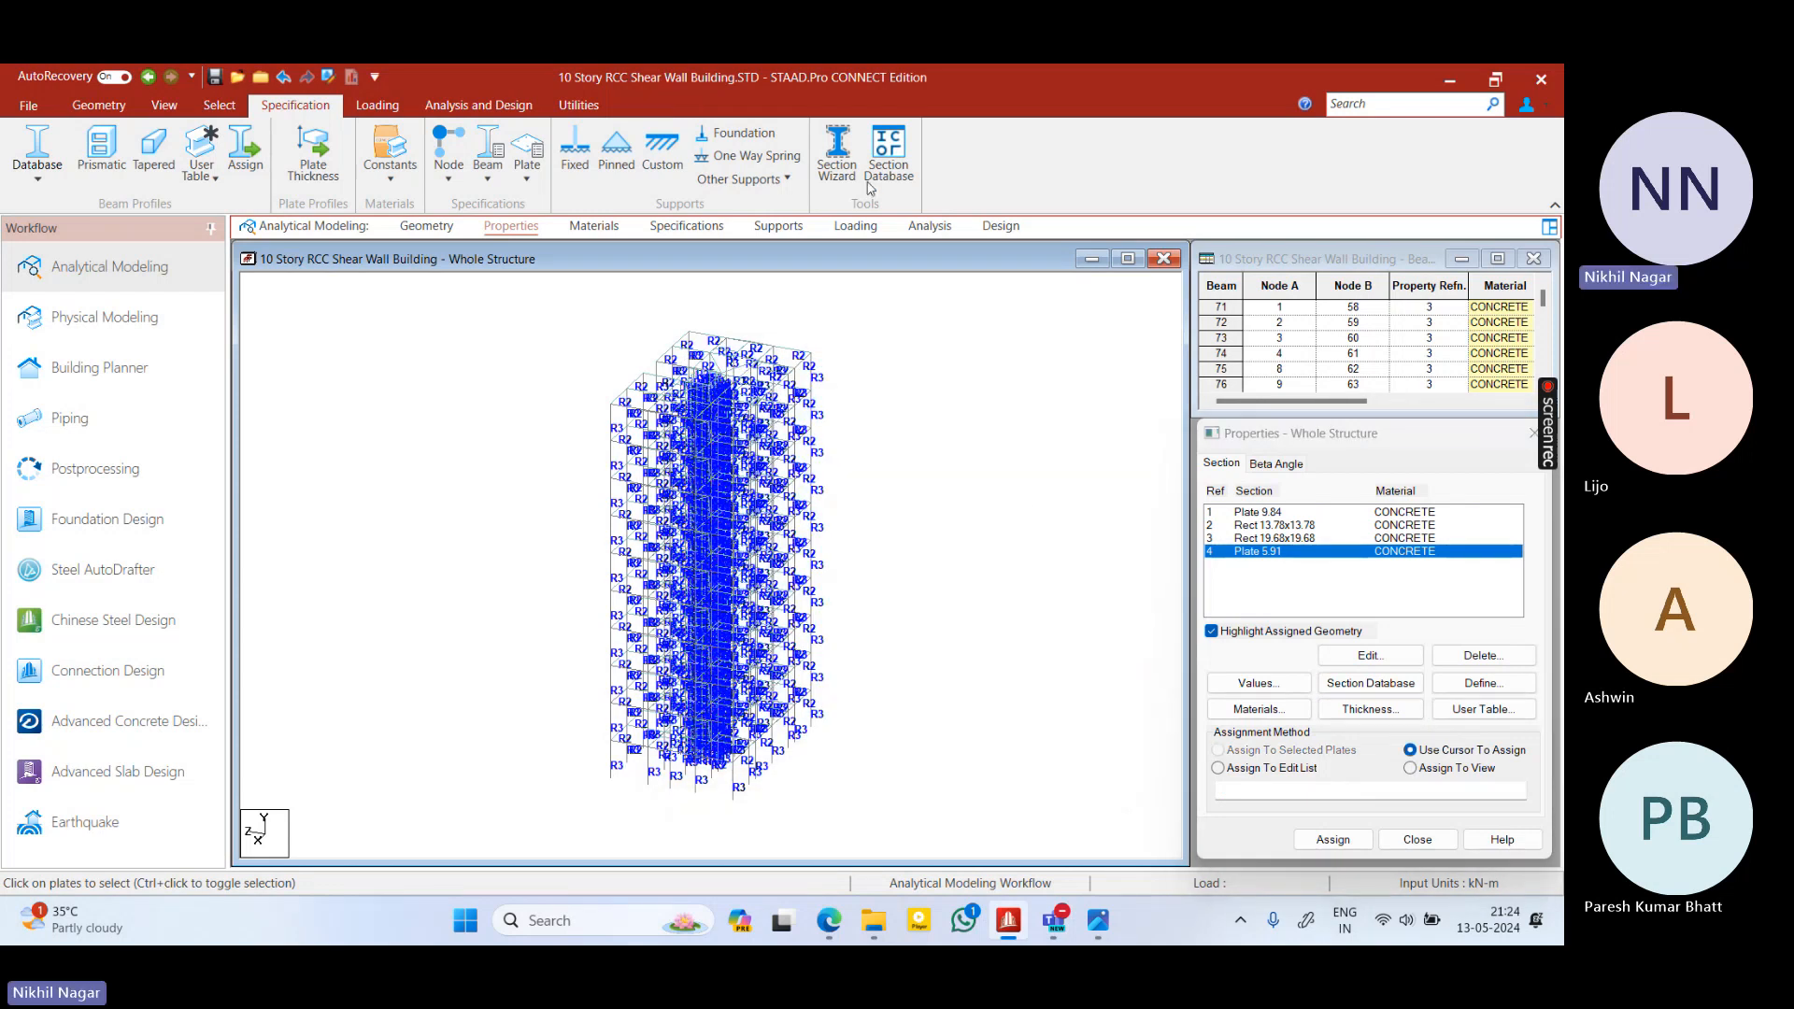
Select all plates that are missing a property and assign the 0.15 m plate thickness to them
left_click(220, 110)
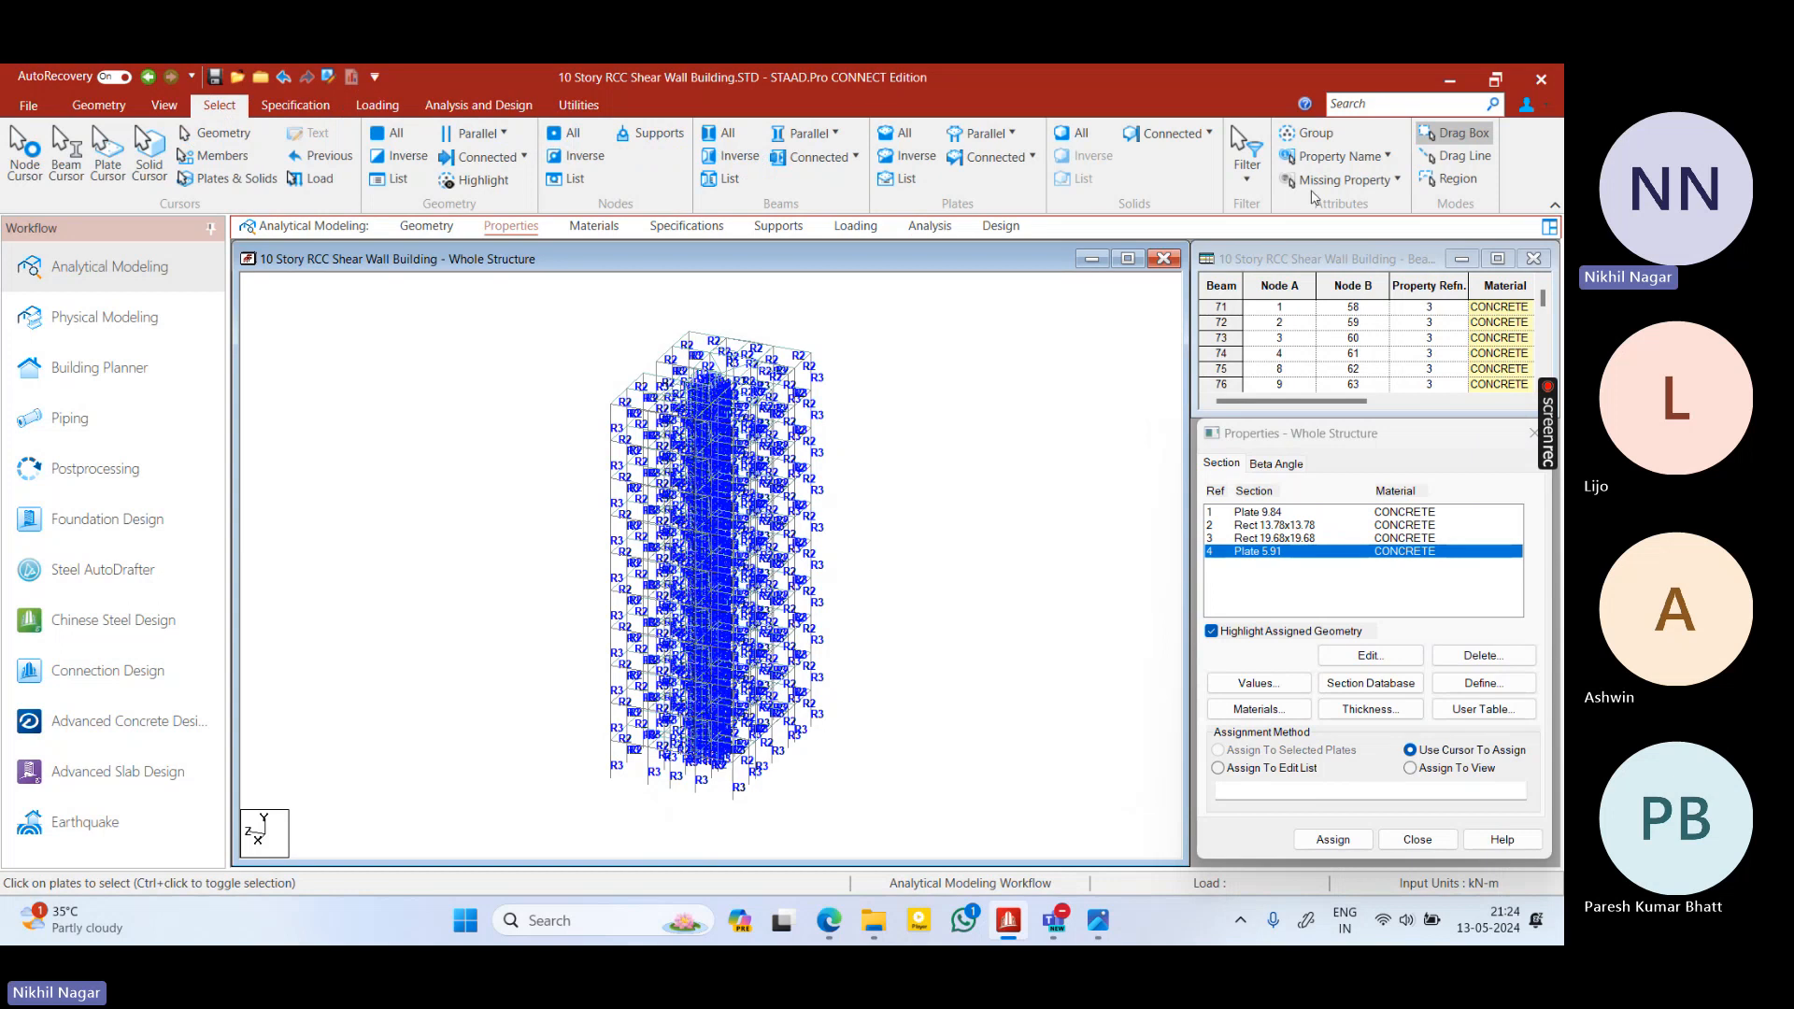
left_click(1343, 179)
left_click(1338, 314)
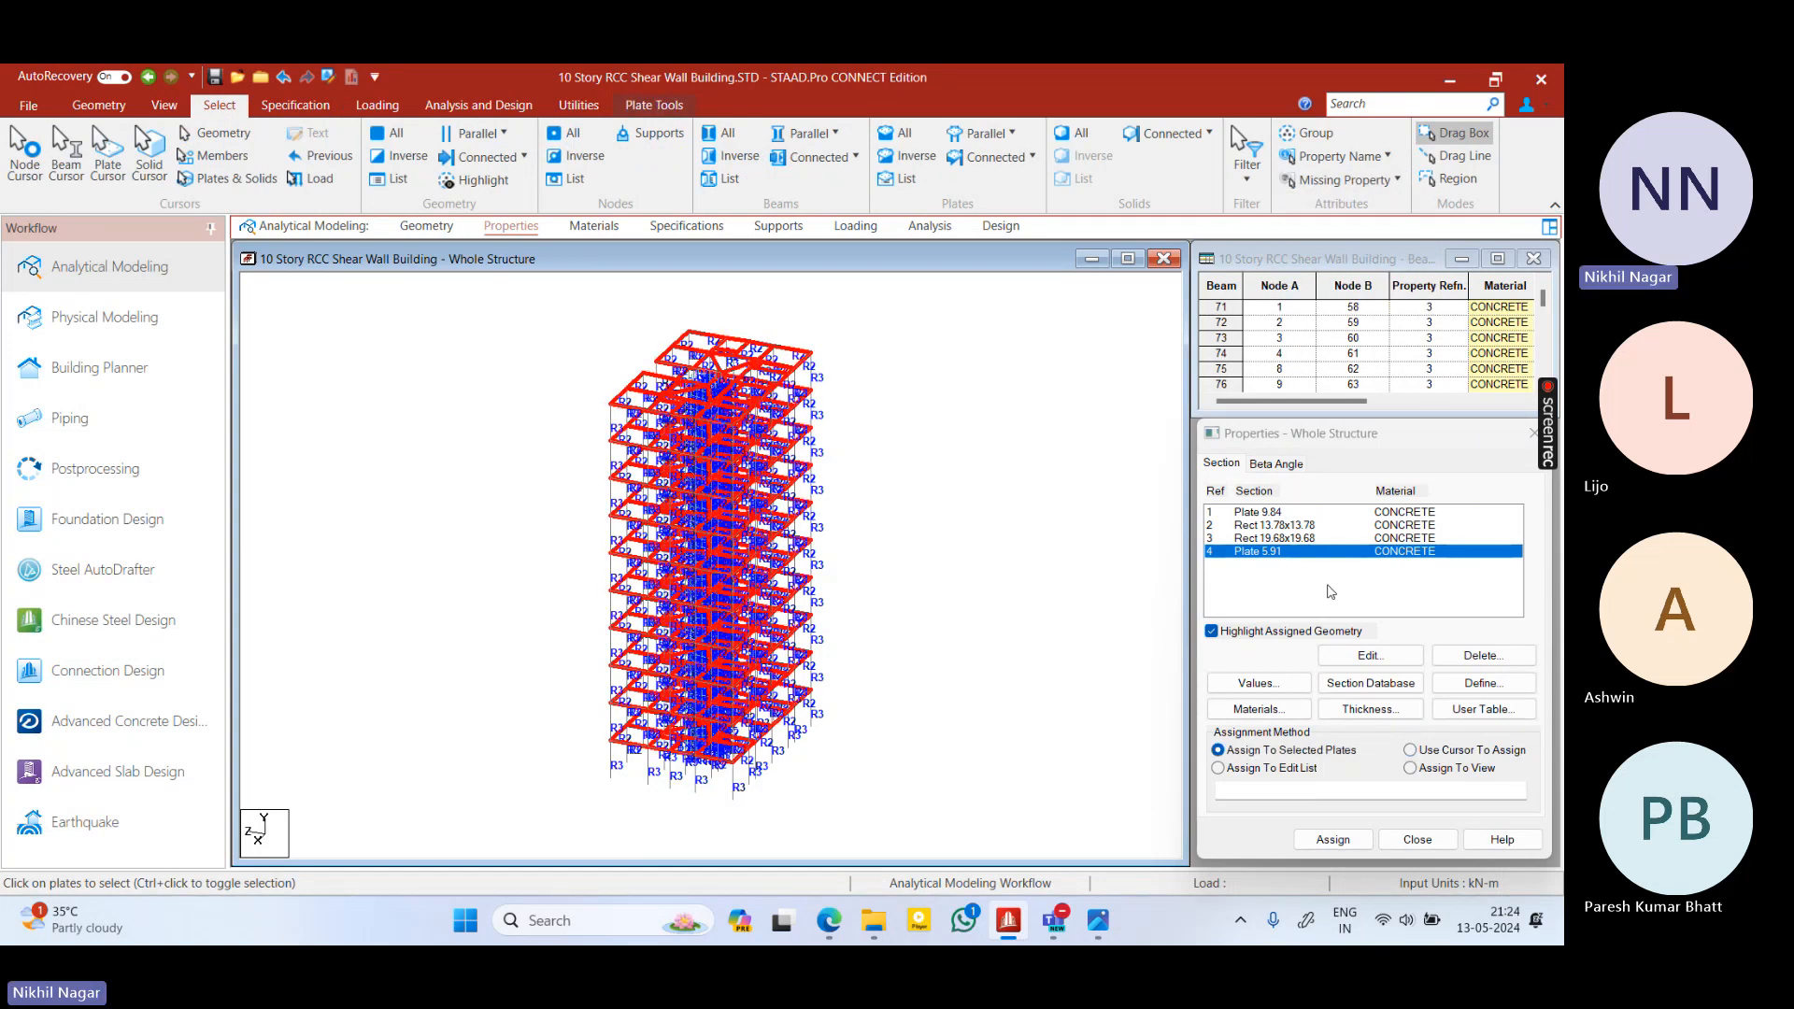
left_click(1332, 840)
Render the model in 3D to check the slabs with their assigned thickness, and close the rendering
right_click(890, 509)
left_click(937, 820)
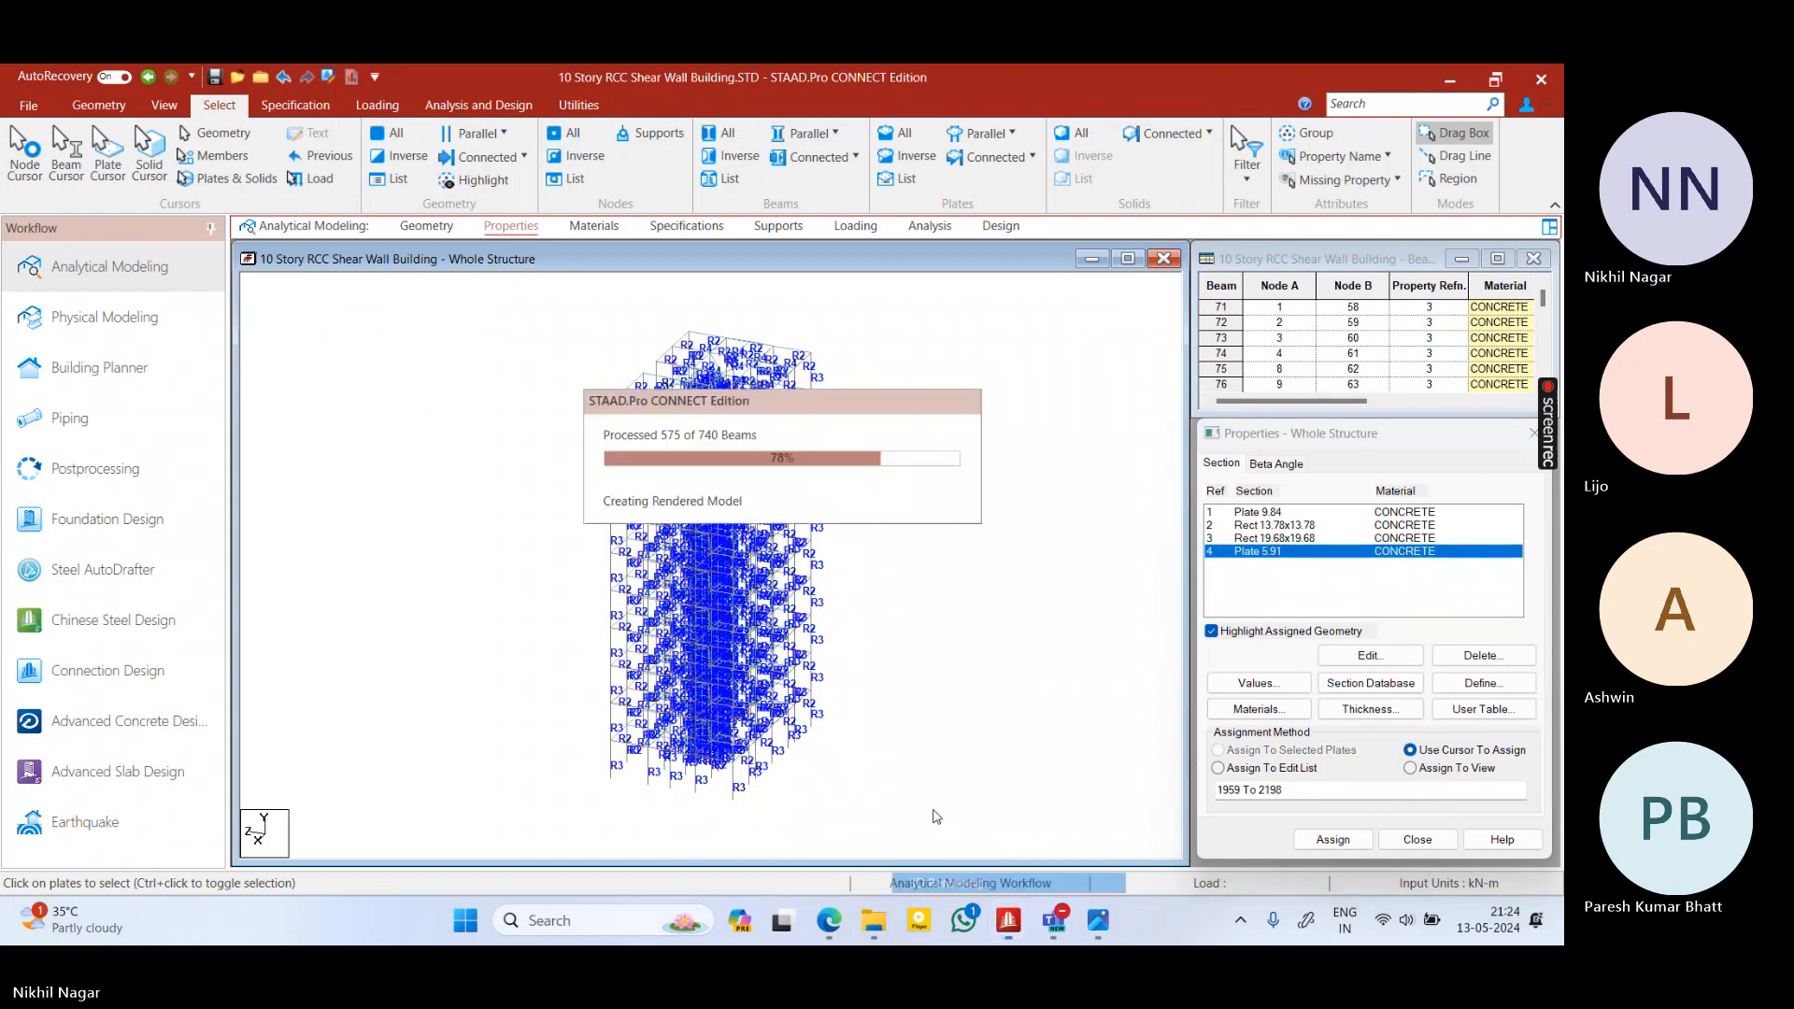
left_click_drag(818, 542, 695, 536)
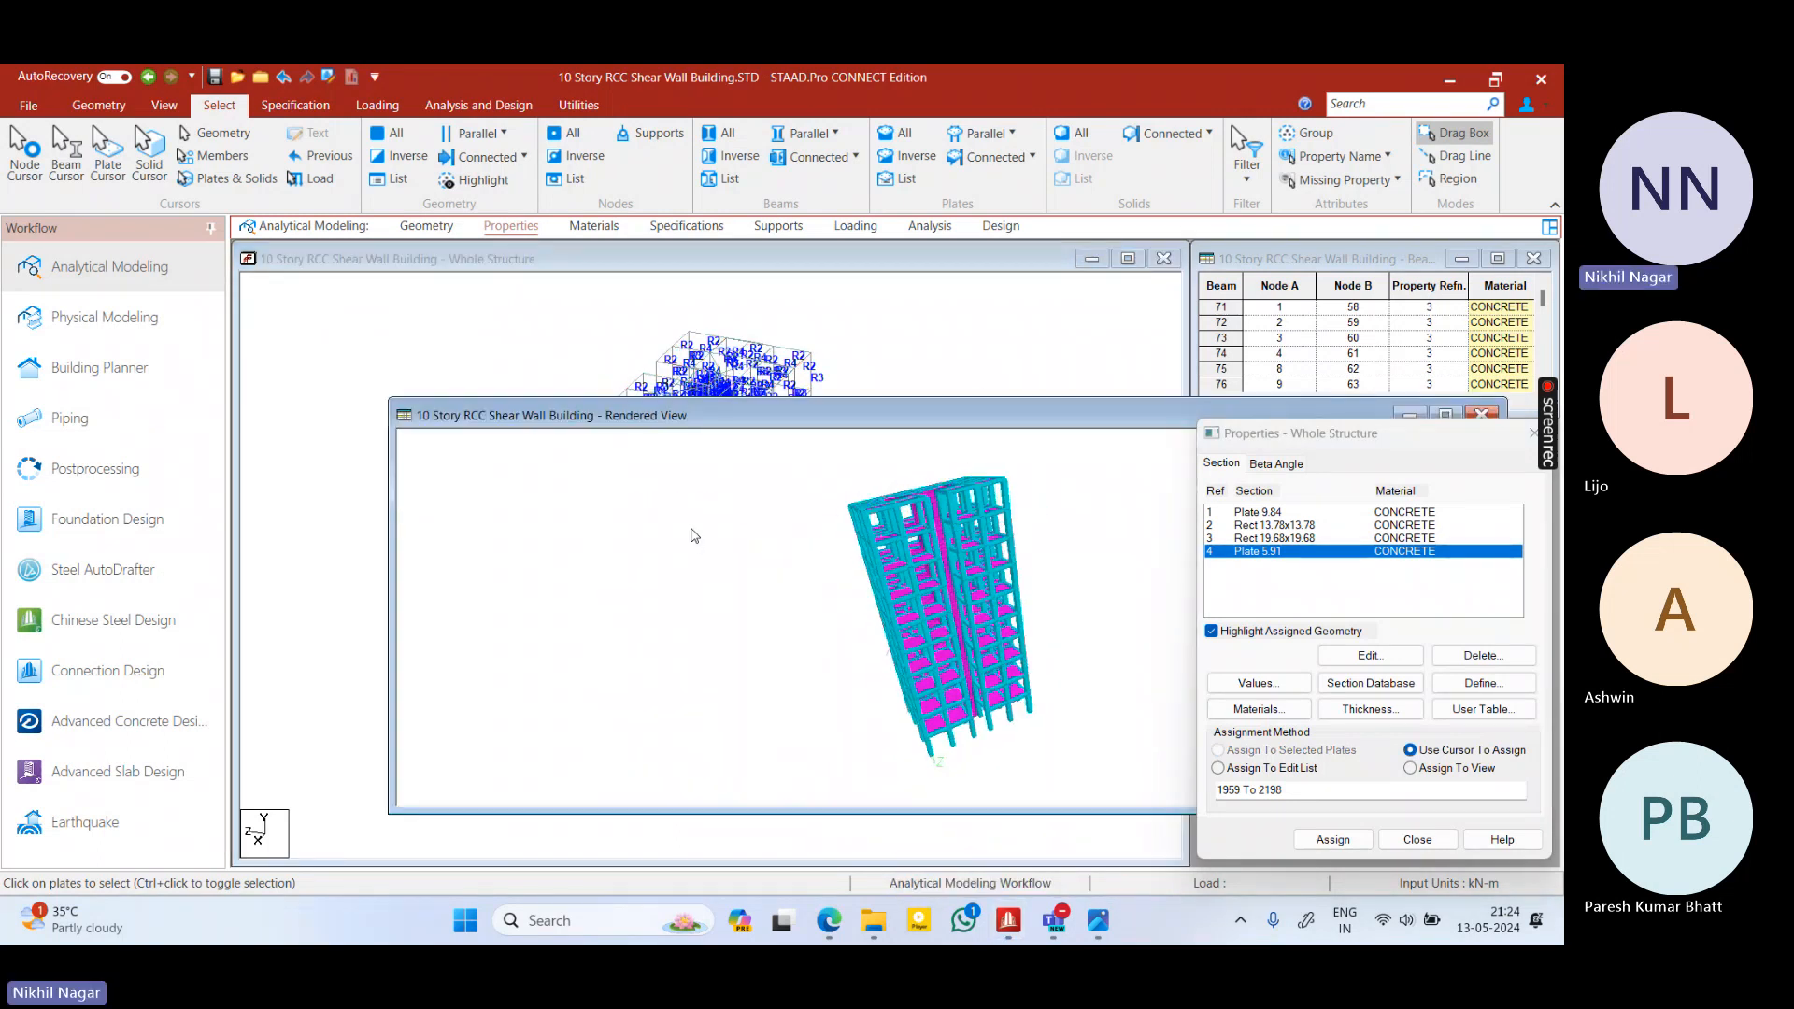
left_click(1482, 414)
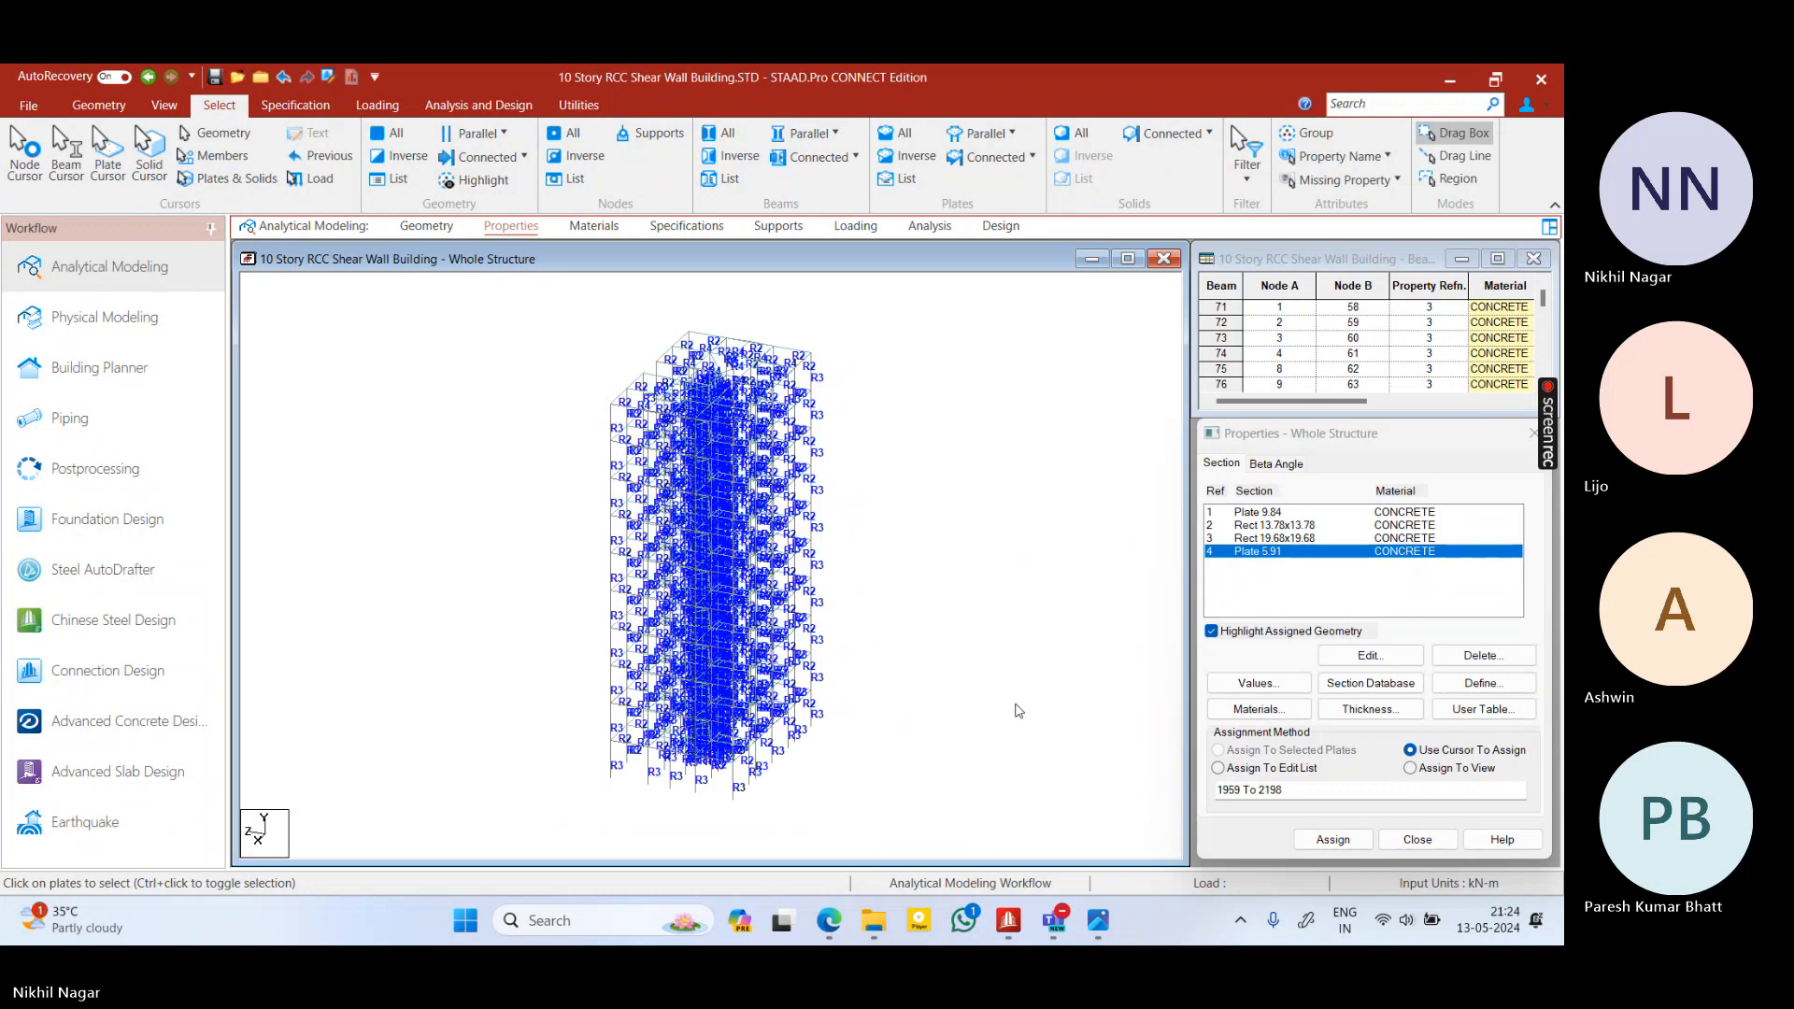
Open the specifications for the whole structure and show the building in plan view from above
left_click(628, 227)
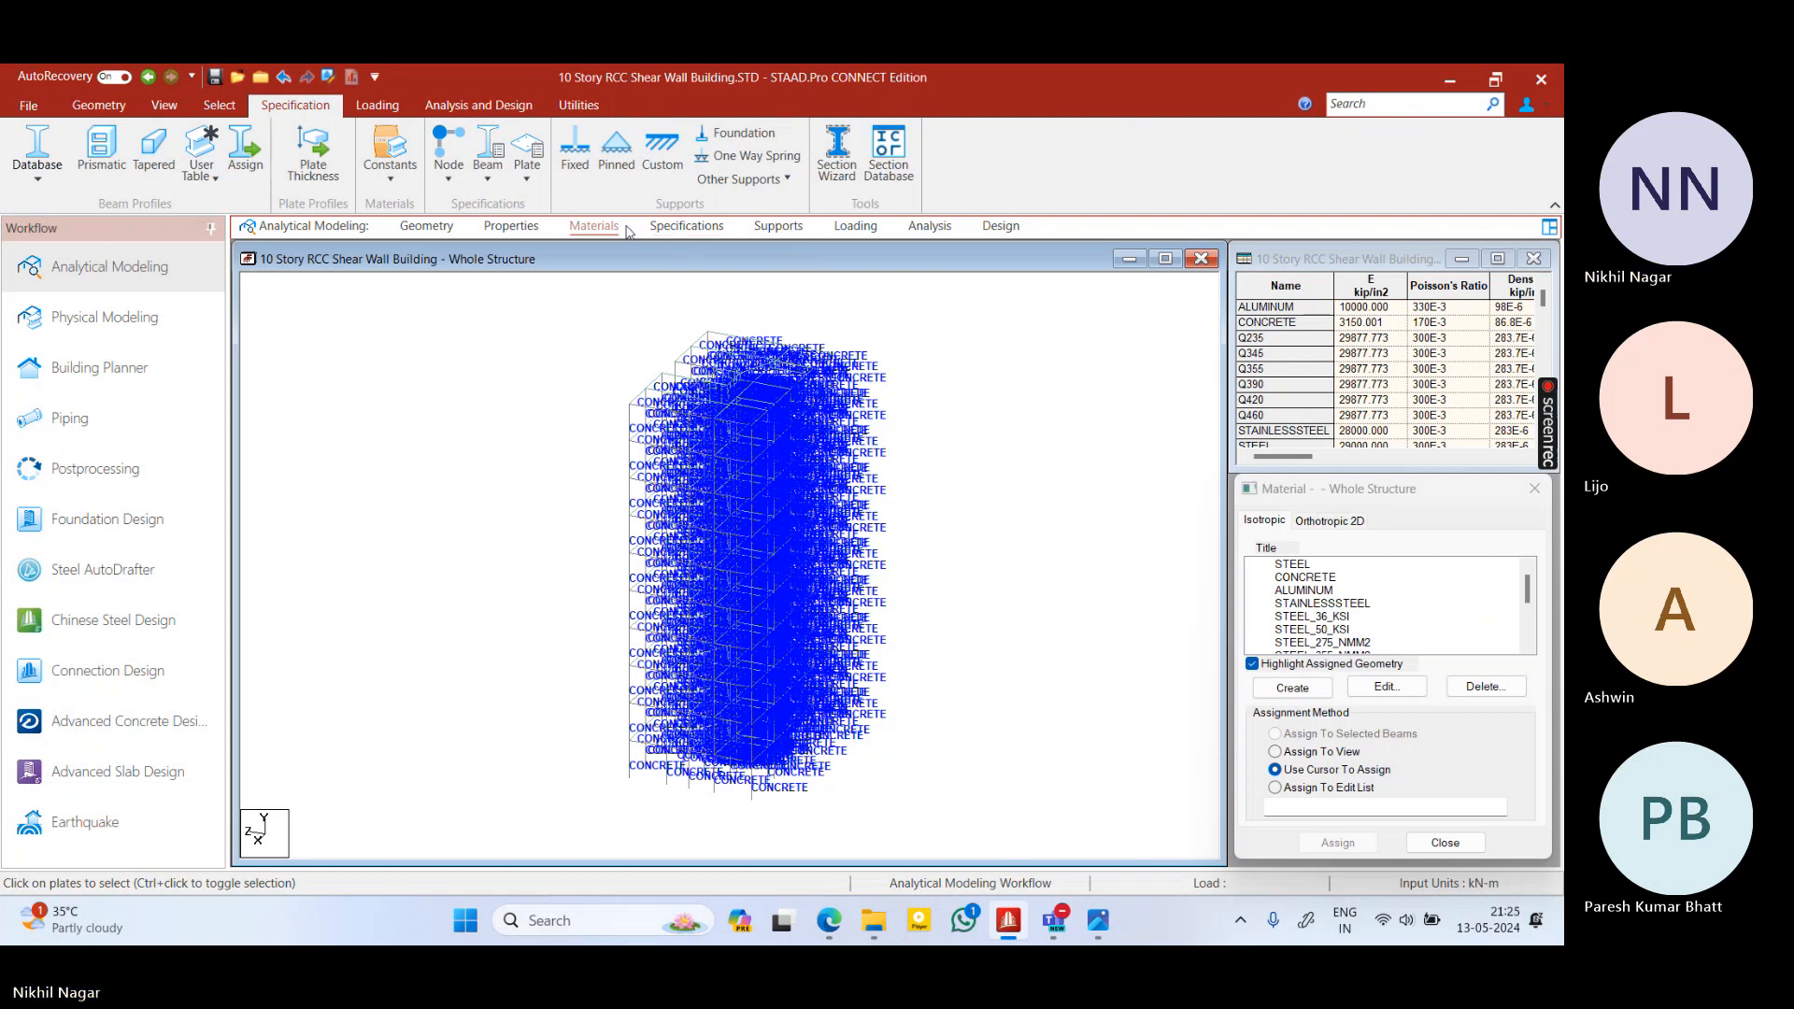
left_click(687, 227)
middle_click_drag(900, 390, 808, 513)
middle_click_drag(876, 442, 935, 529)
scroll(934, 530, "up", 6)
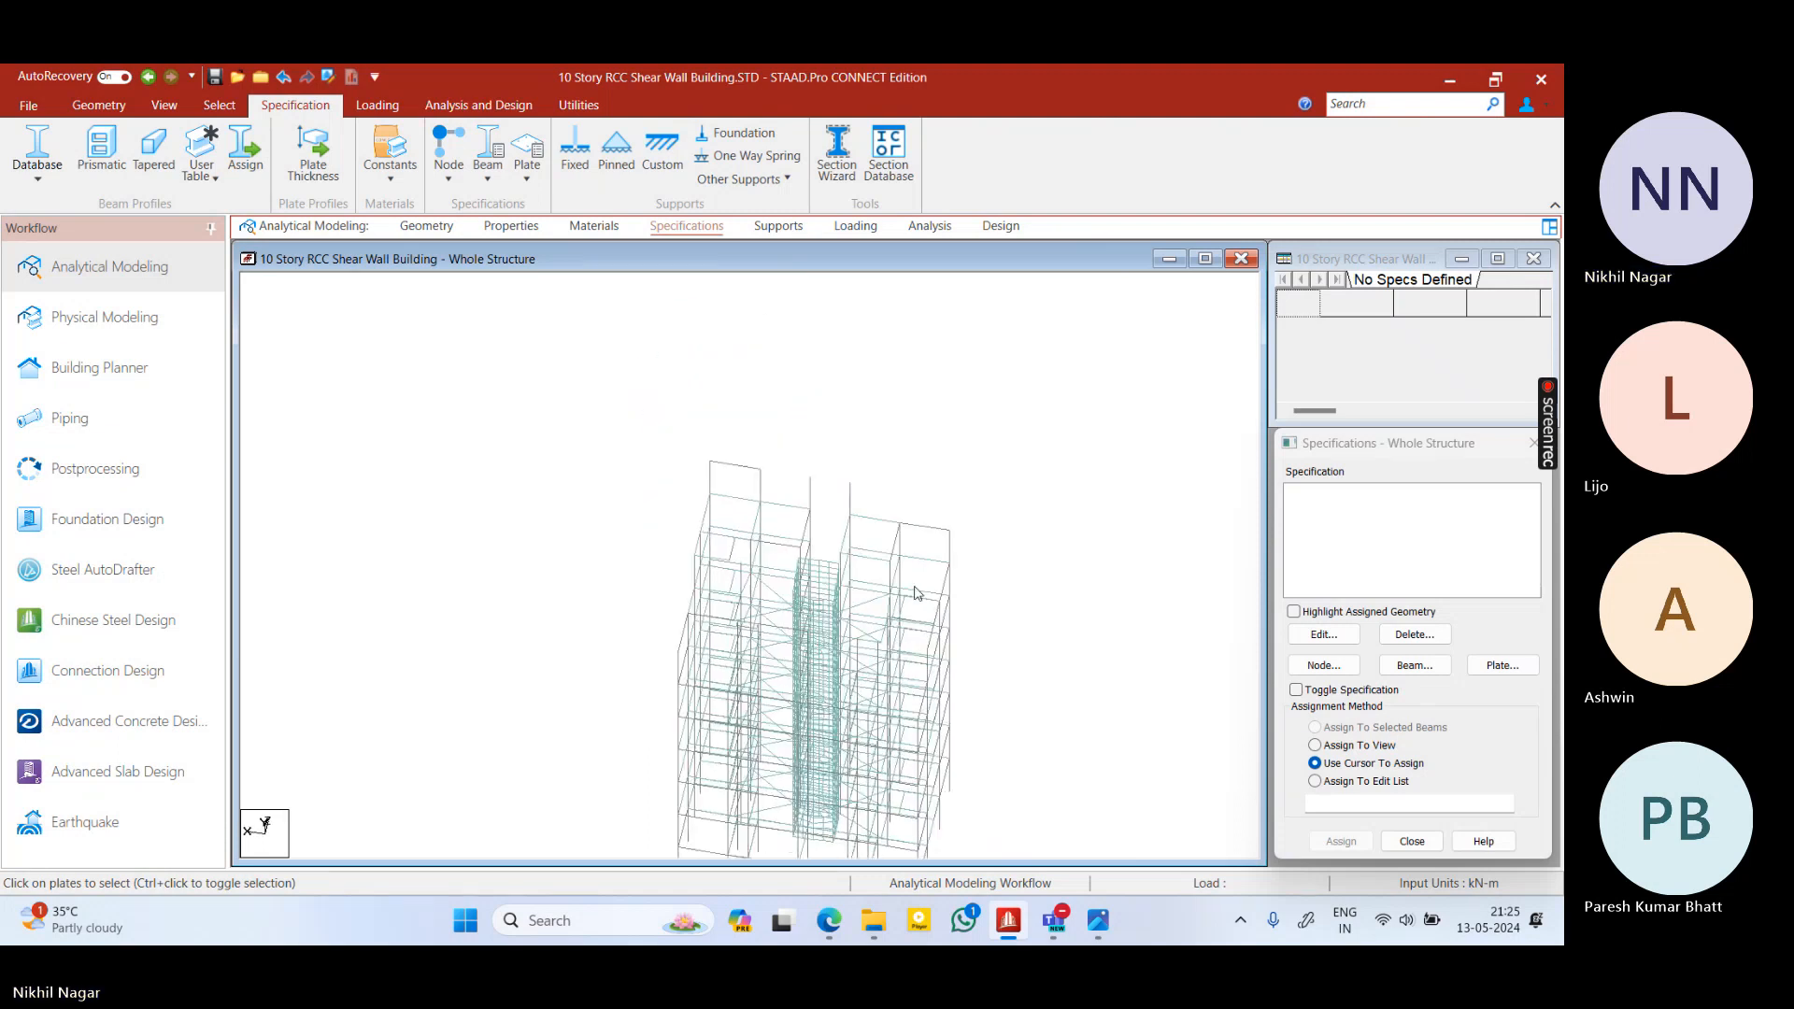
scroll(837, 544, "up", 8)
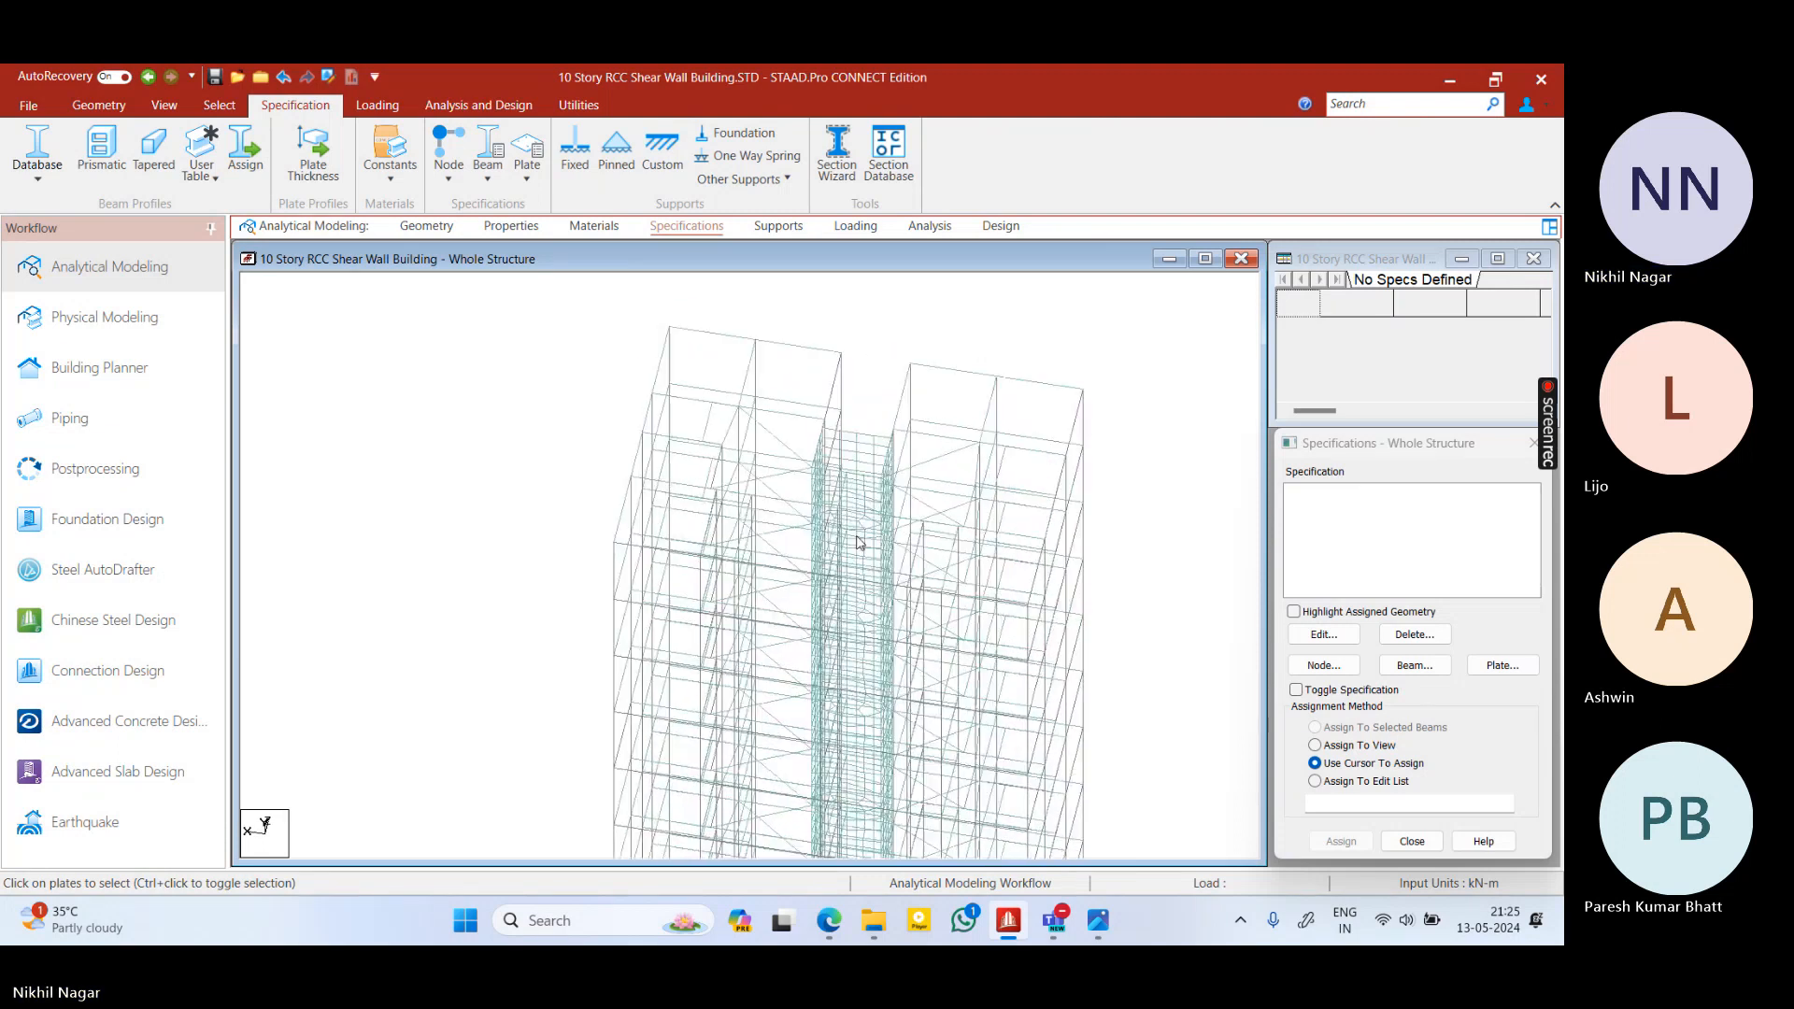
scroll(774, 551, "down", 8)
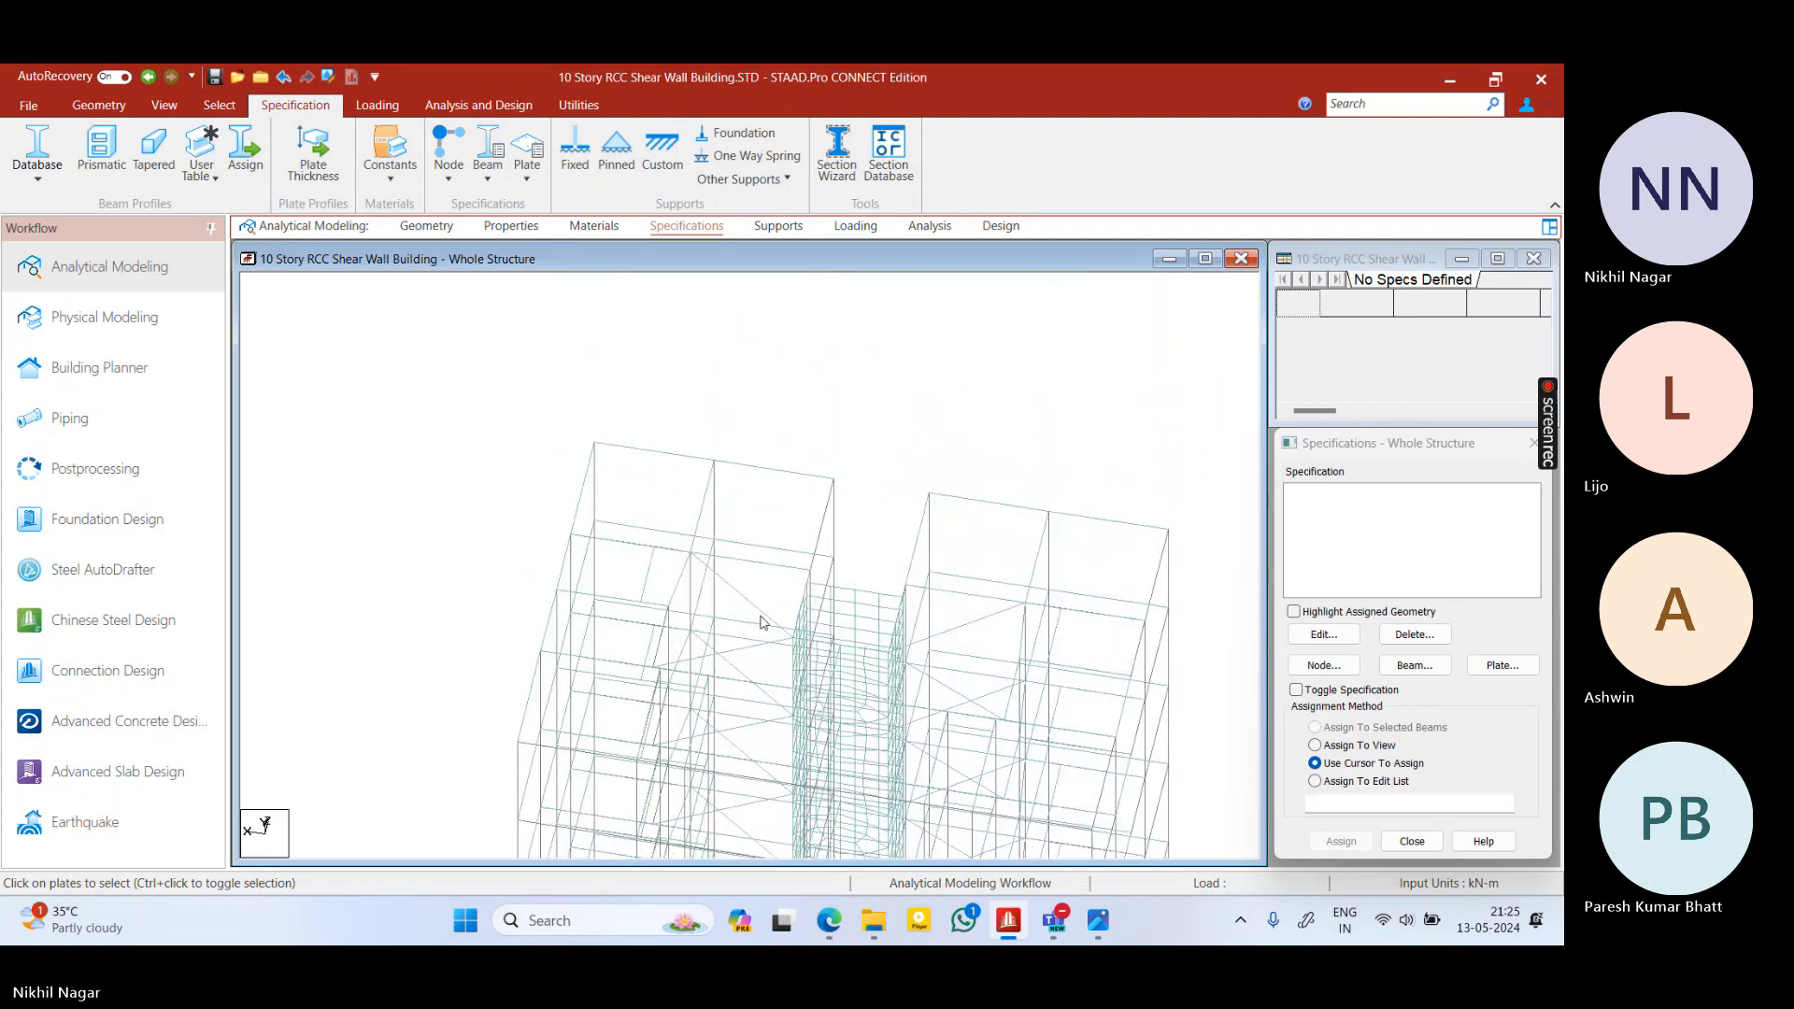
right_click(959, 354)
right_click(899, 353, "shift")
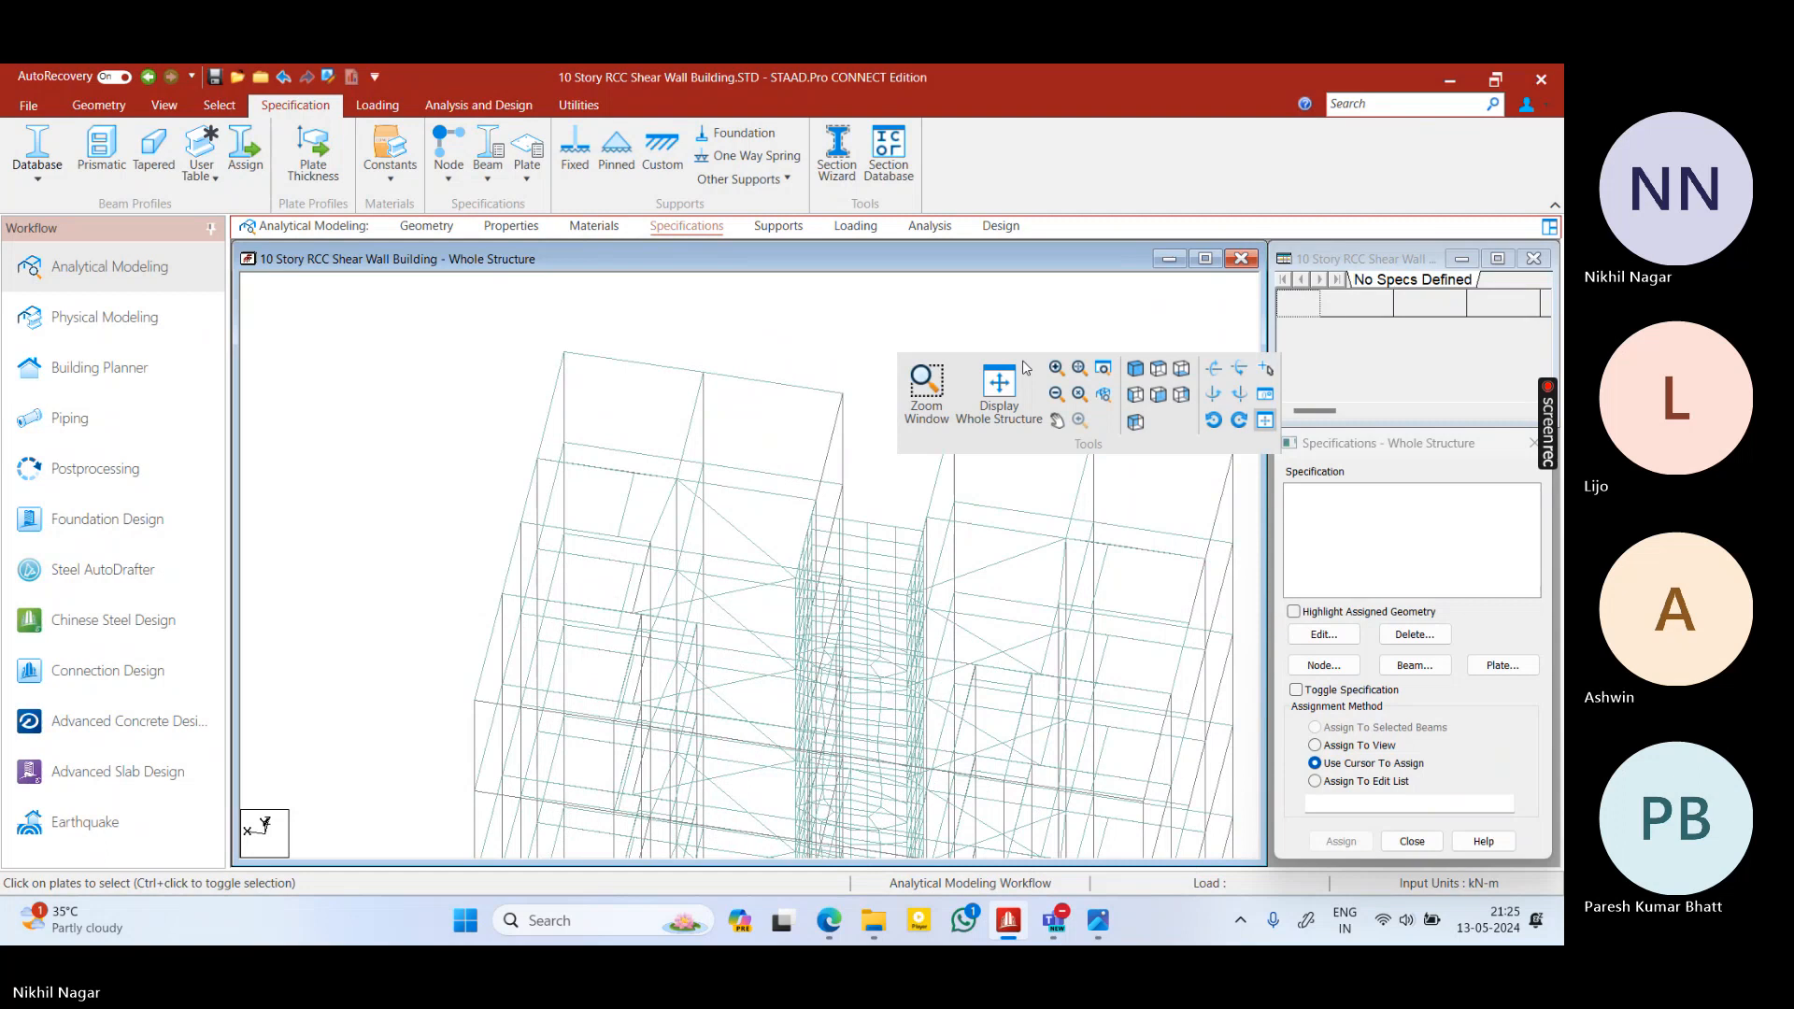
left_click(1157, 368)
scroll(813, 669, "down", 5)
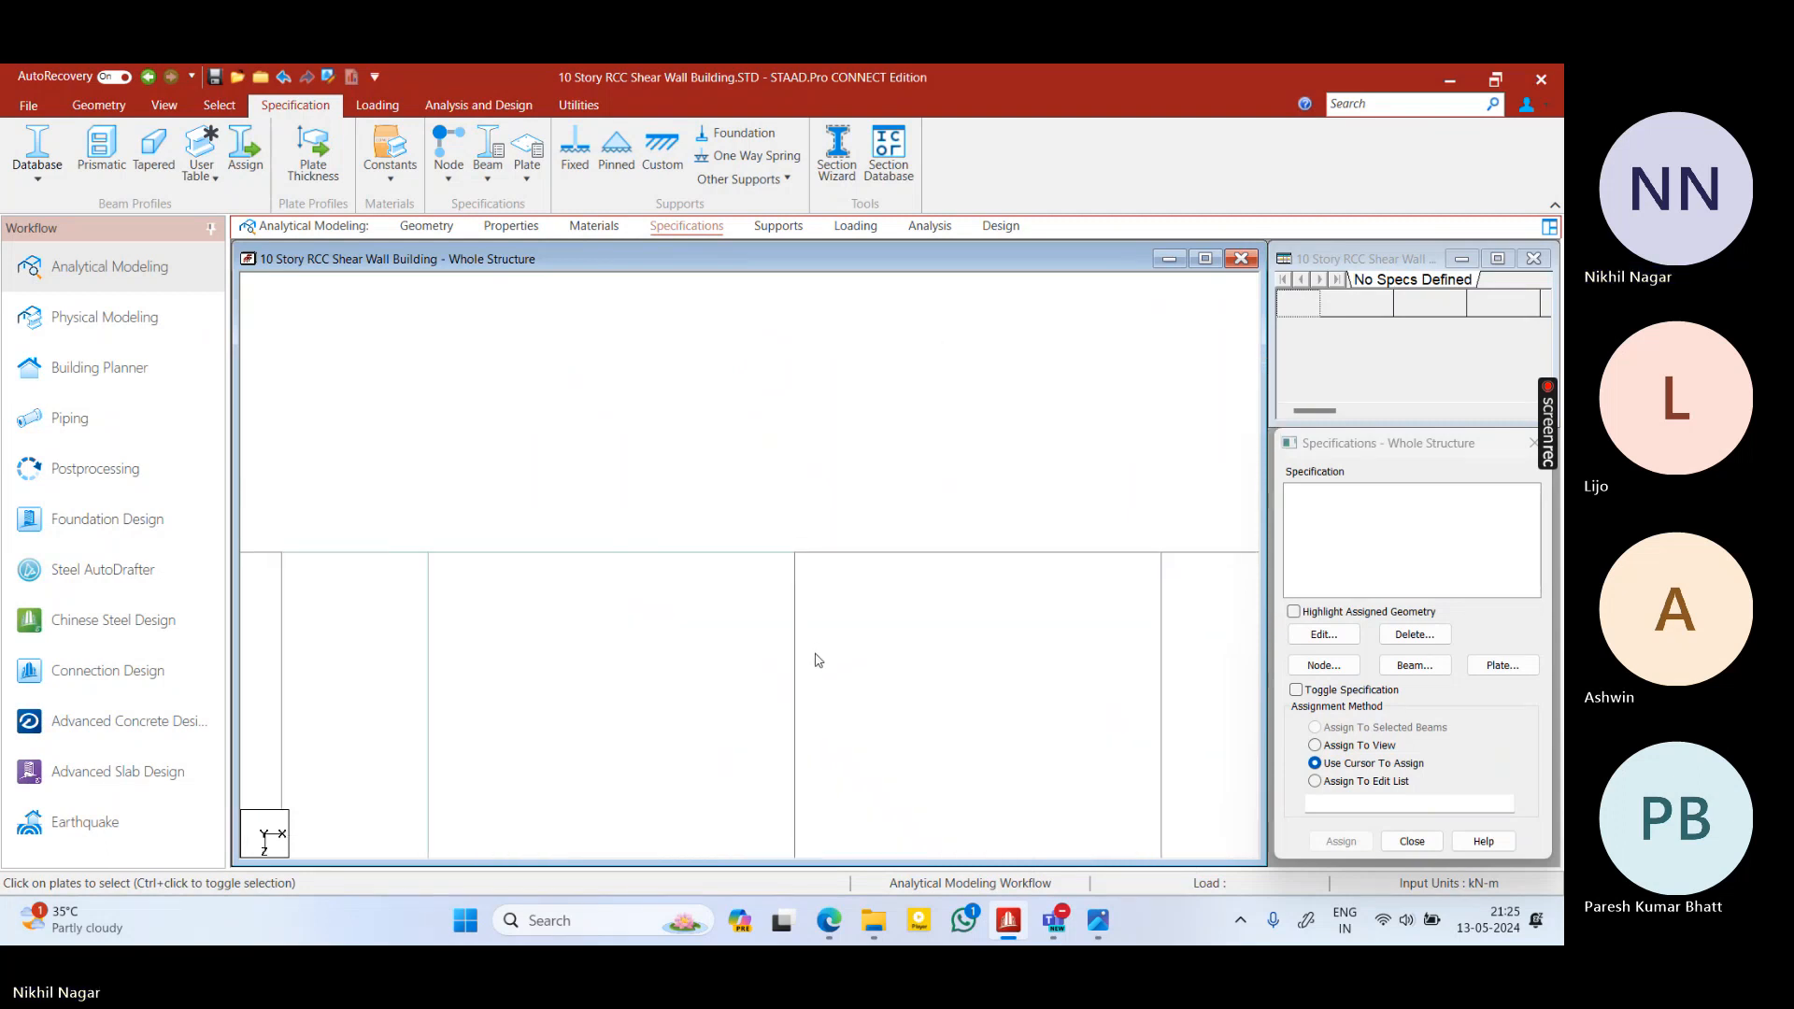
scroll(809, 636, "down", 5)
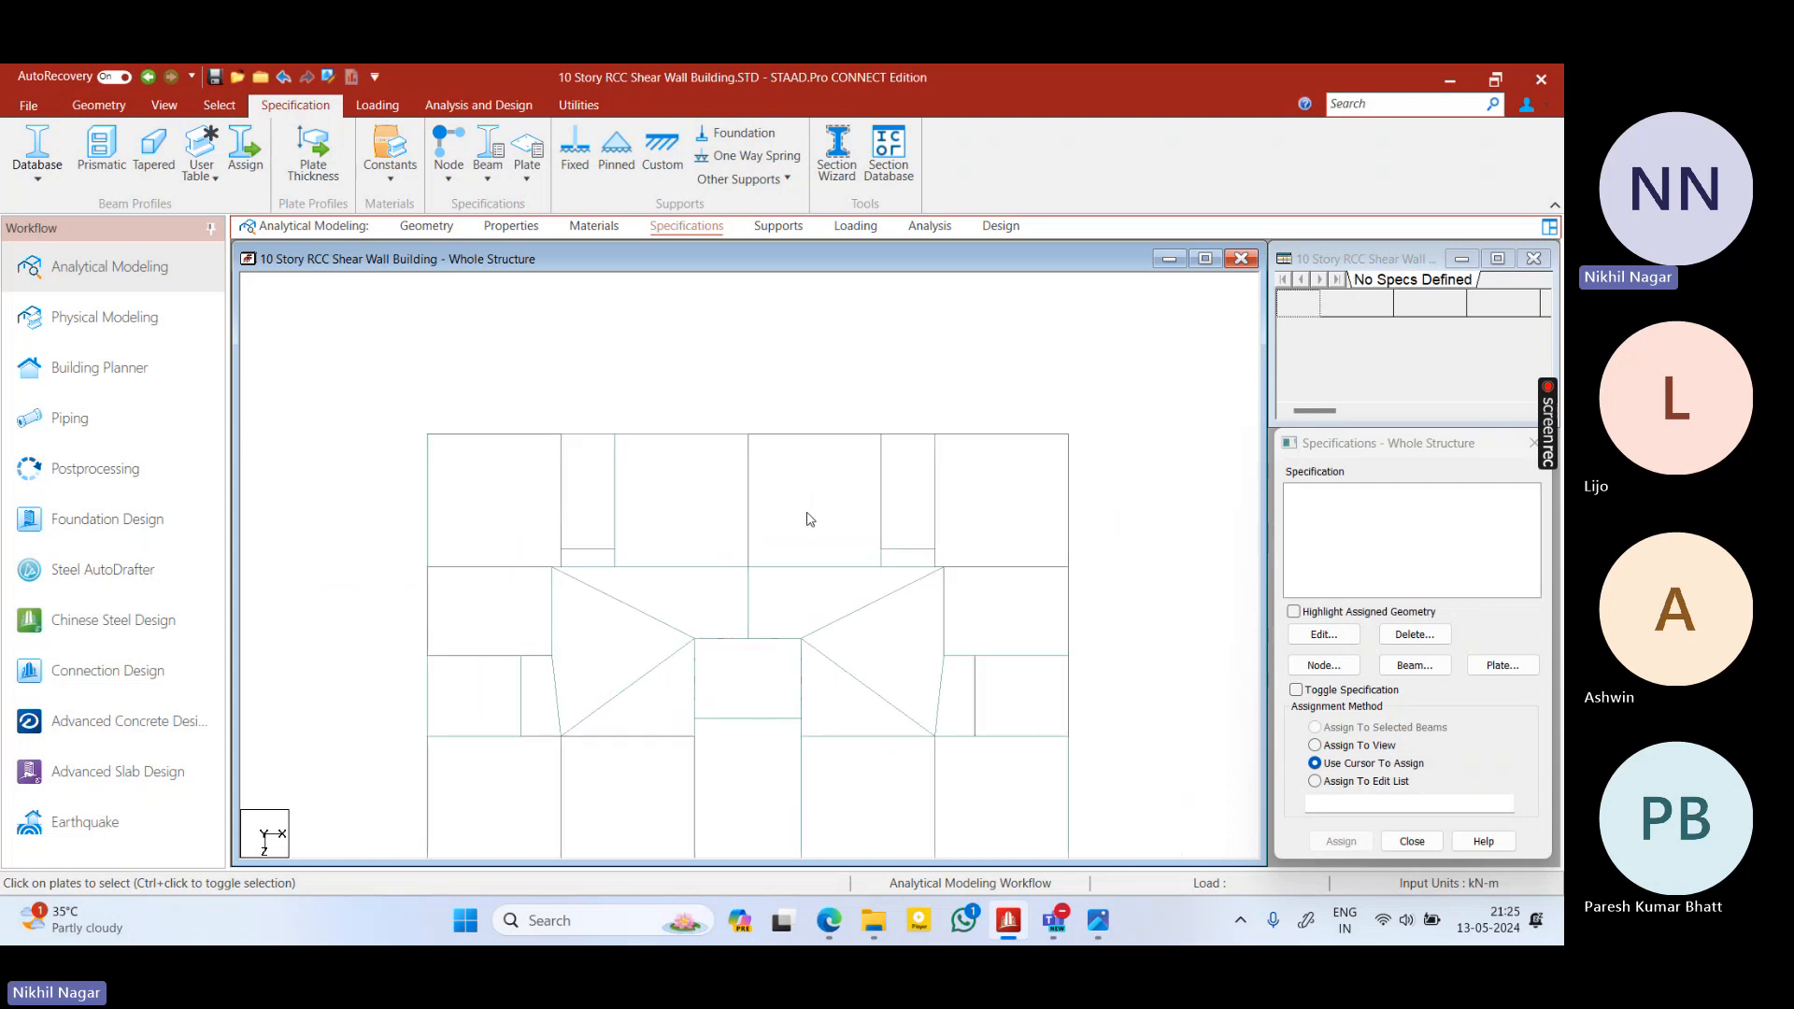
Add a beam release specification at the member start with MX, MY and MZ released
left_click(1415, 665)
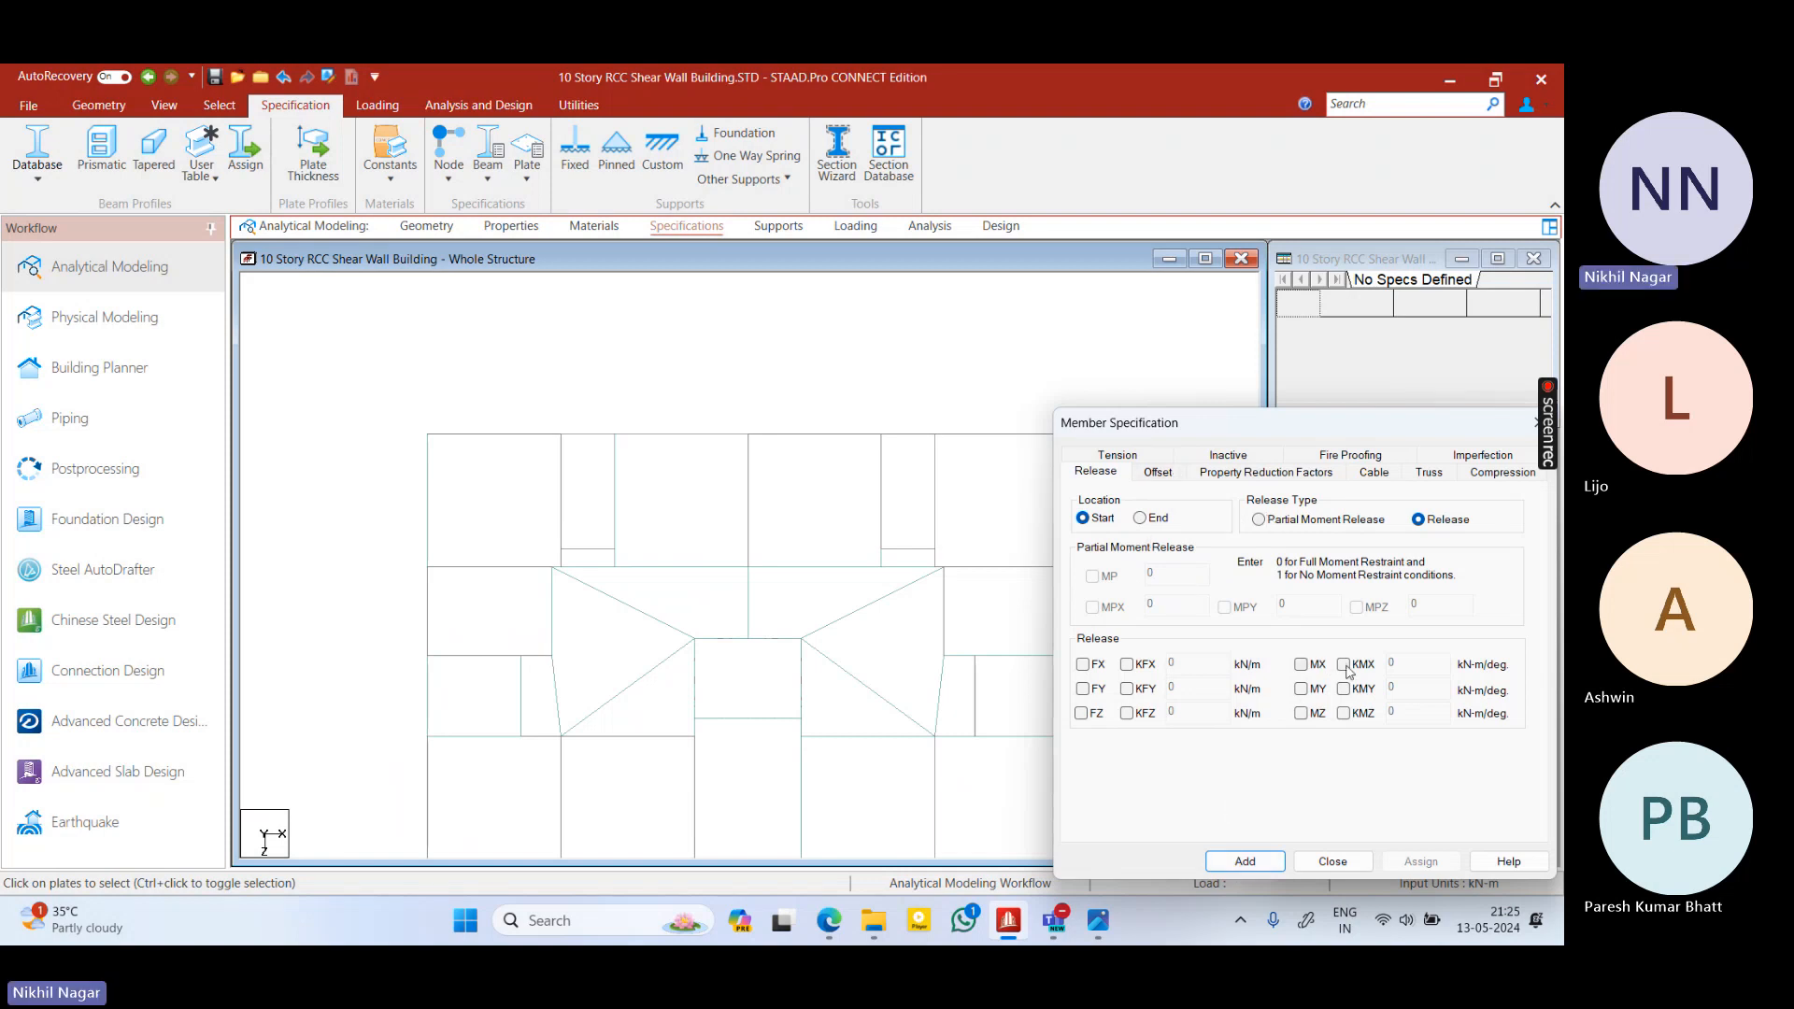
left_click(1301, 665)
left_click(1301, 689)
left_click(1301, 713)
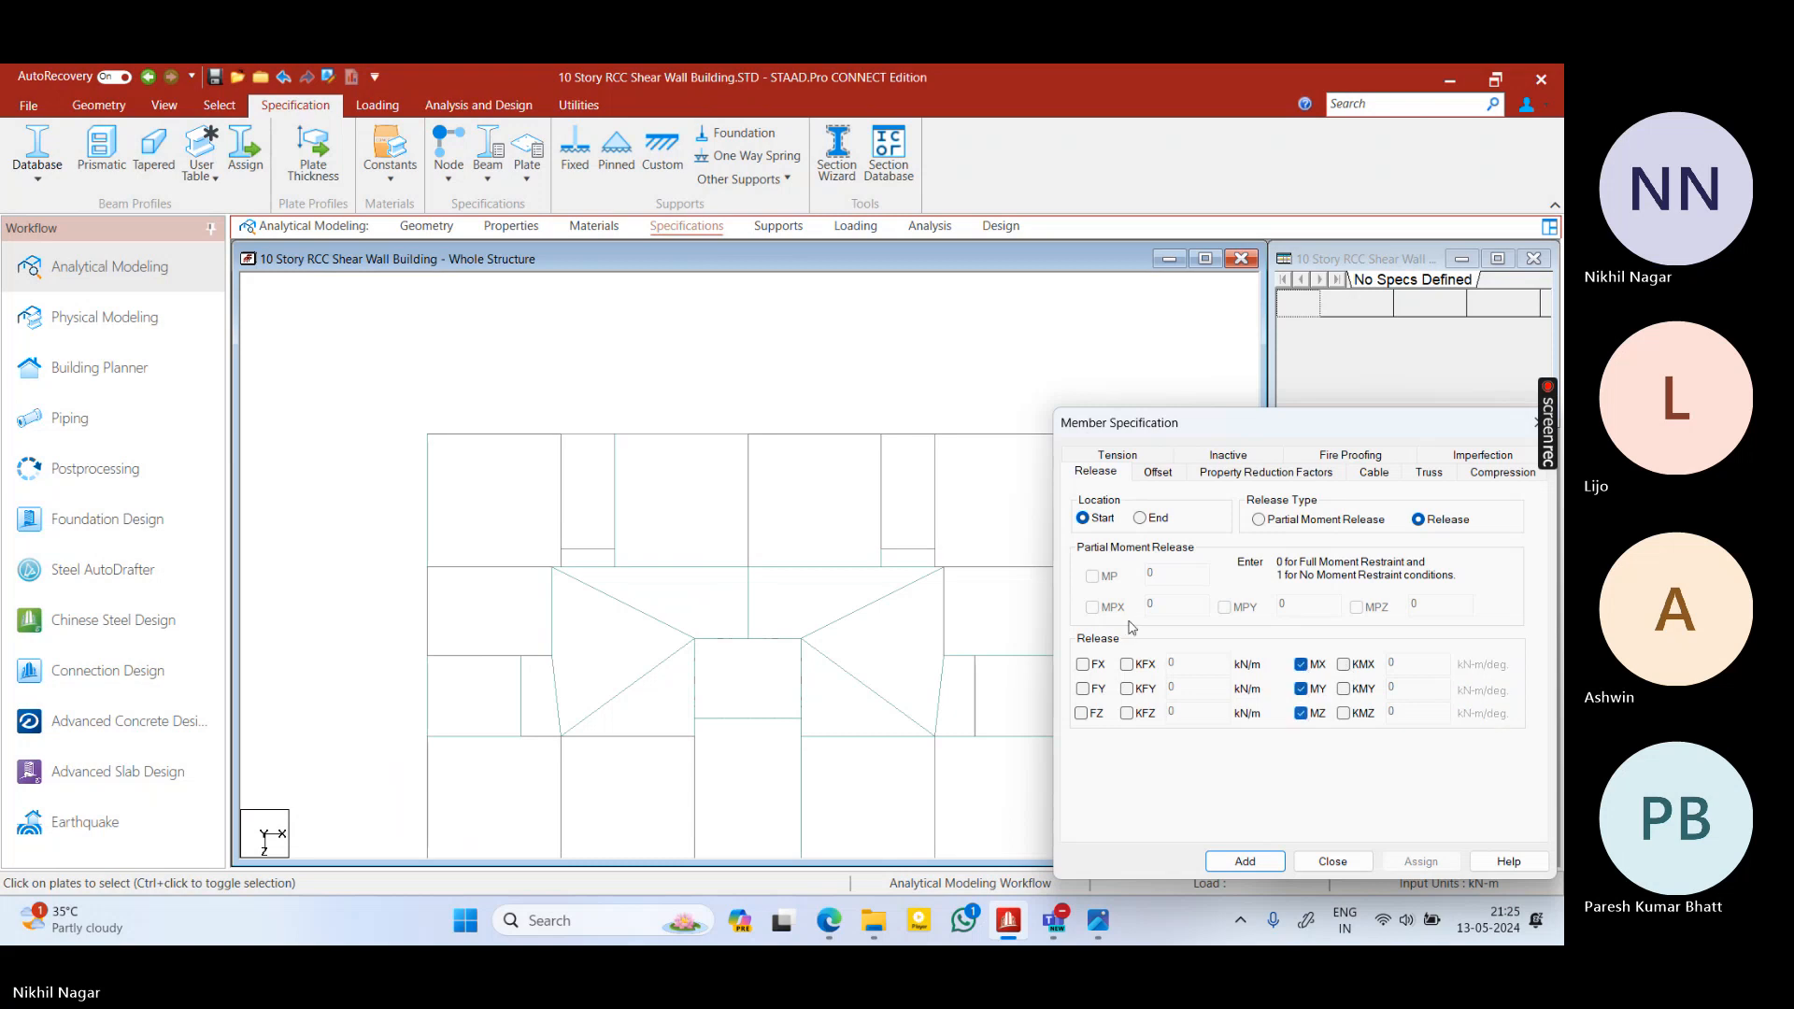
left_click(1239, 870)
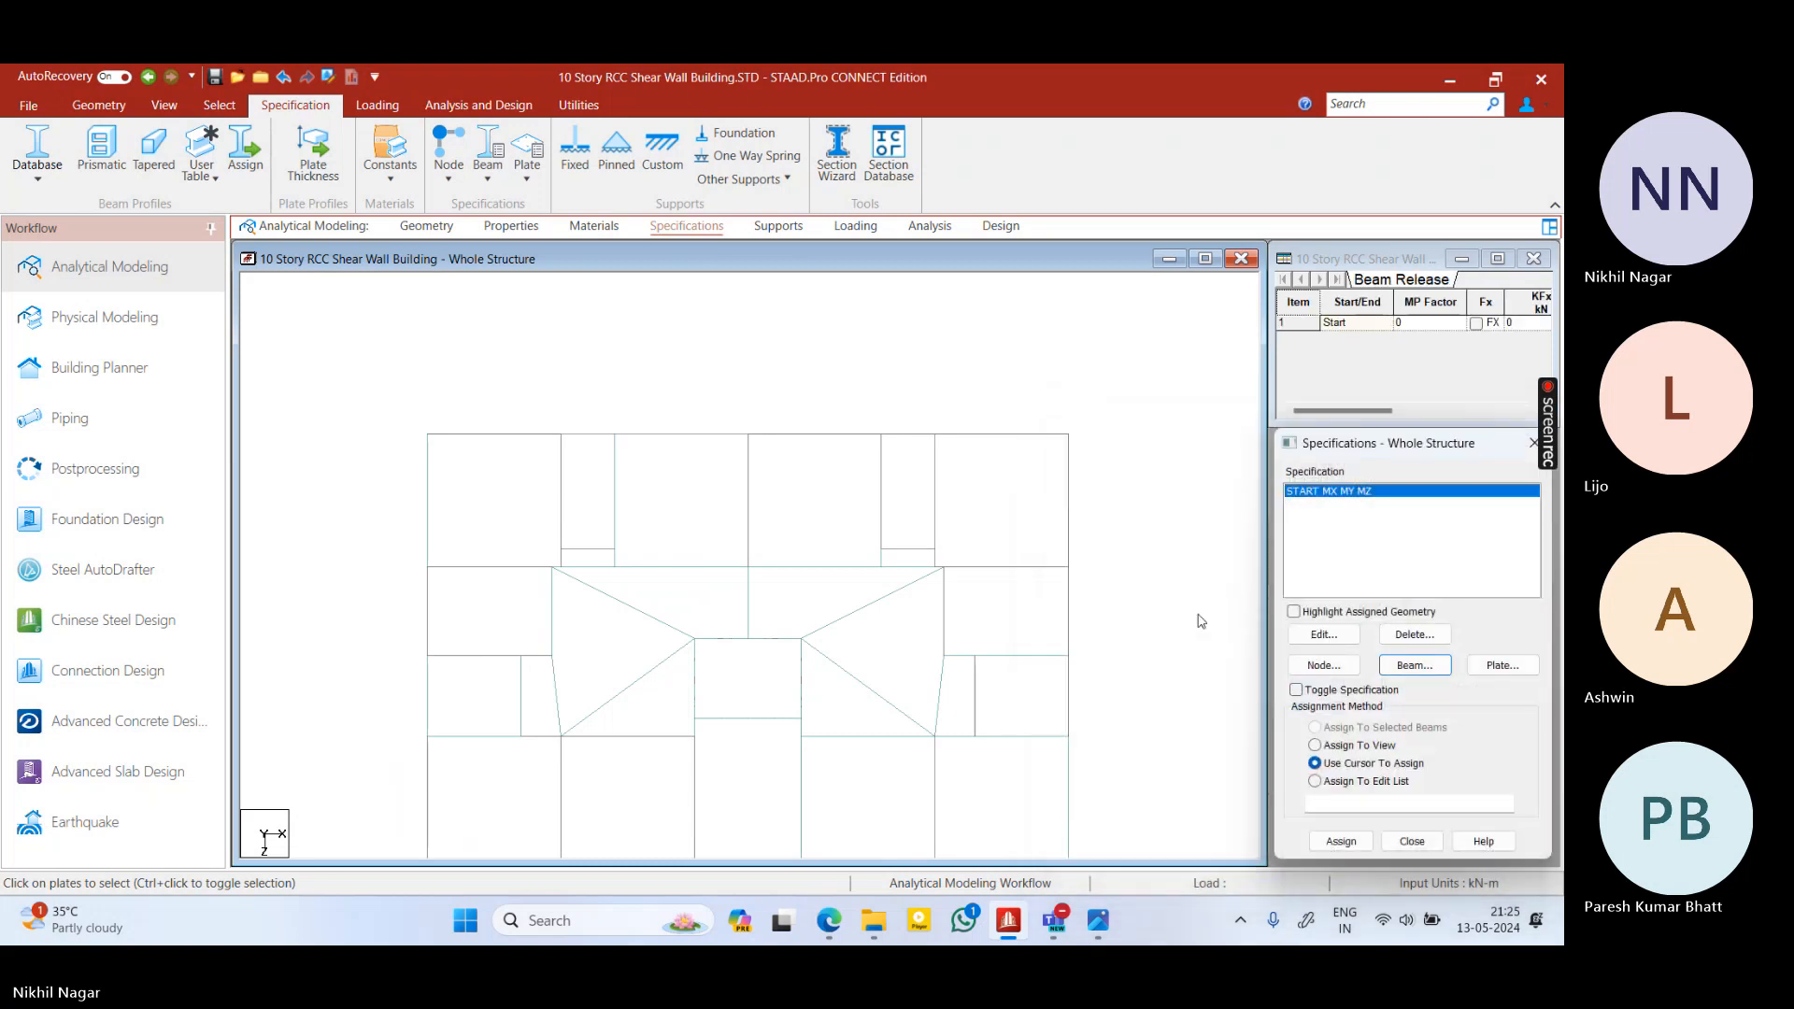
Add a second beam release specification at the member end with MX, MY and MZ released
left_click(1412, 669)
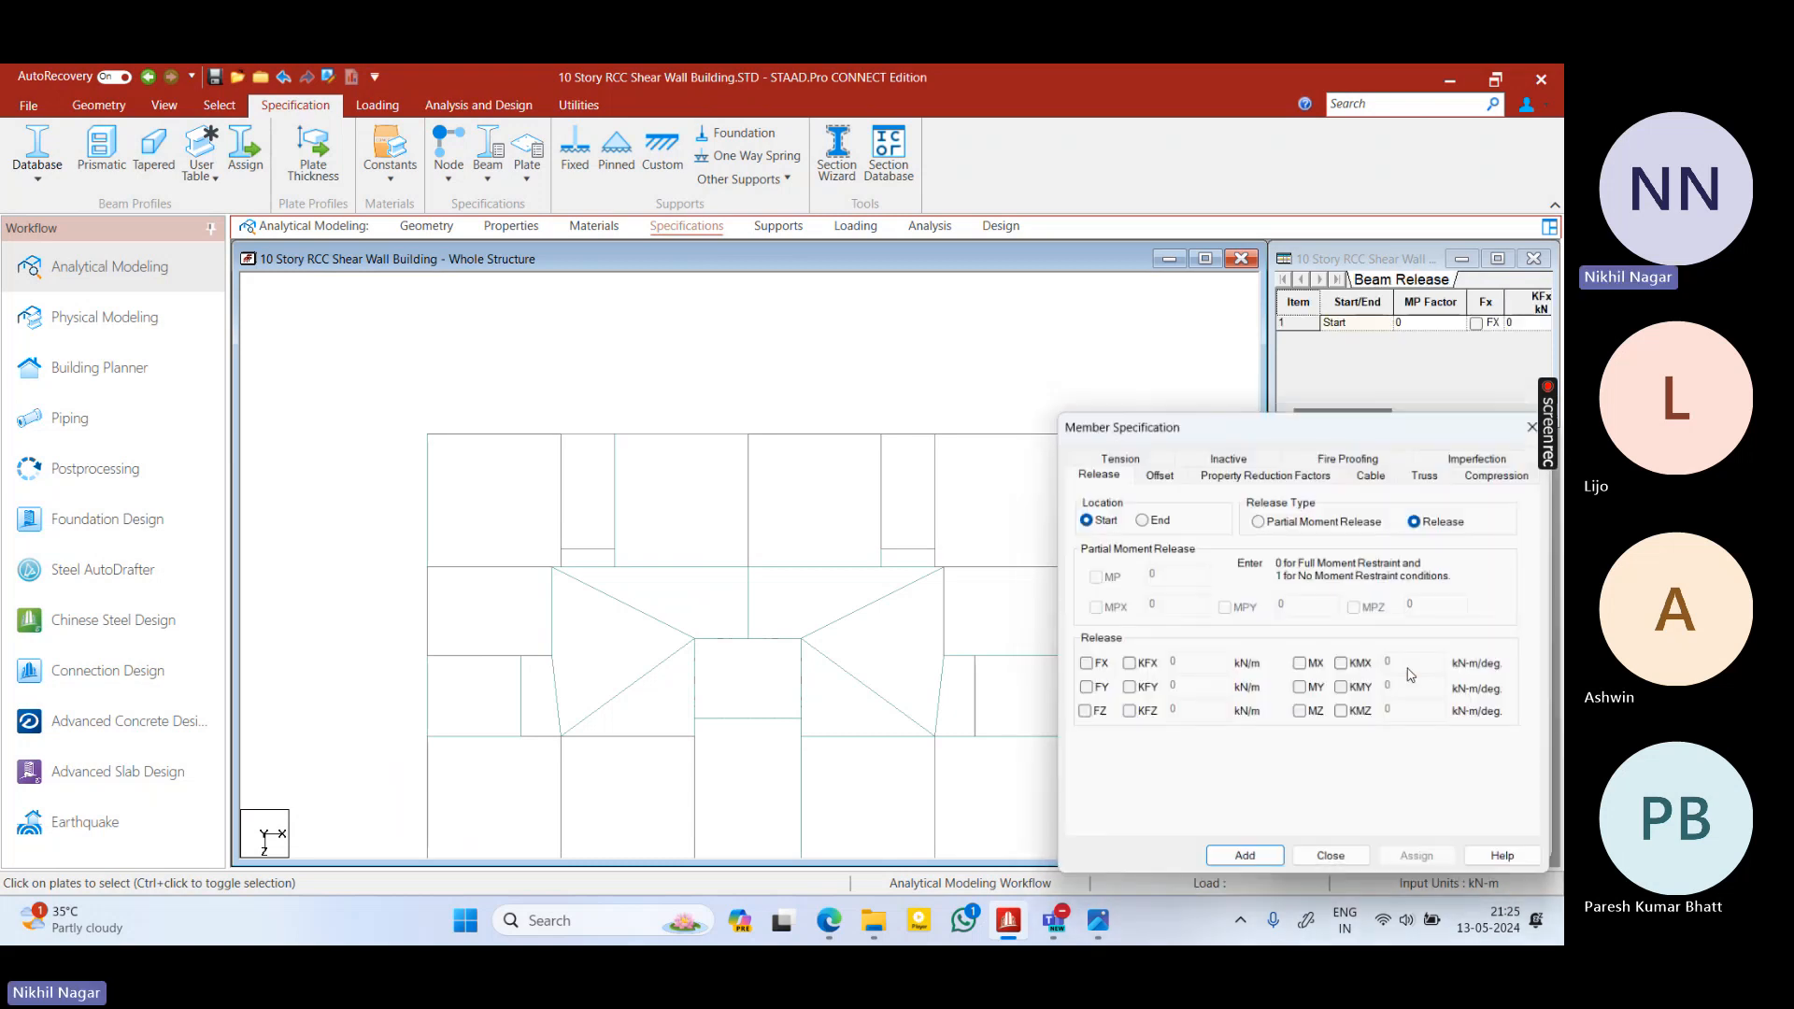
left_click(1148, 524)
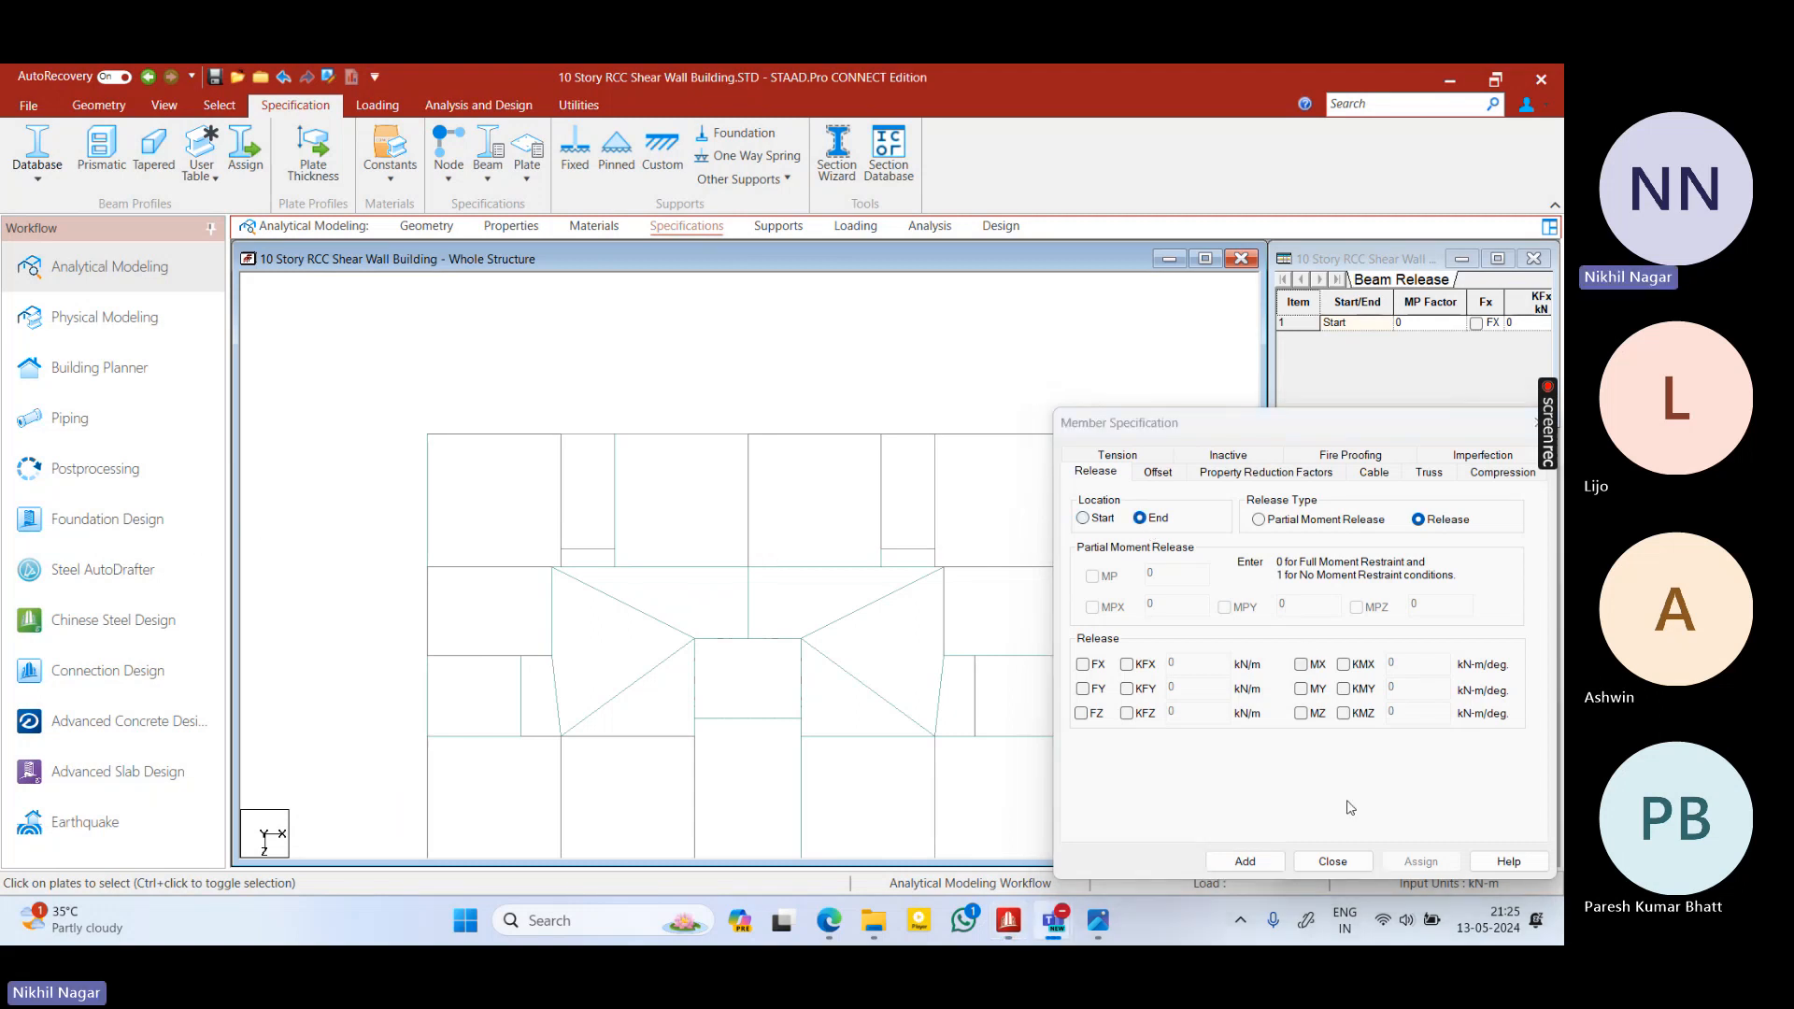
left_click(1307, 666)
left_click(1303, 690)
left_click(1303, 714)
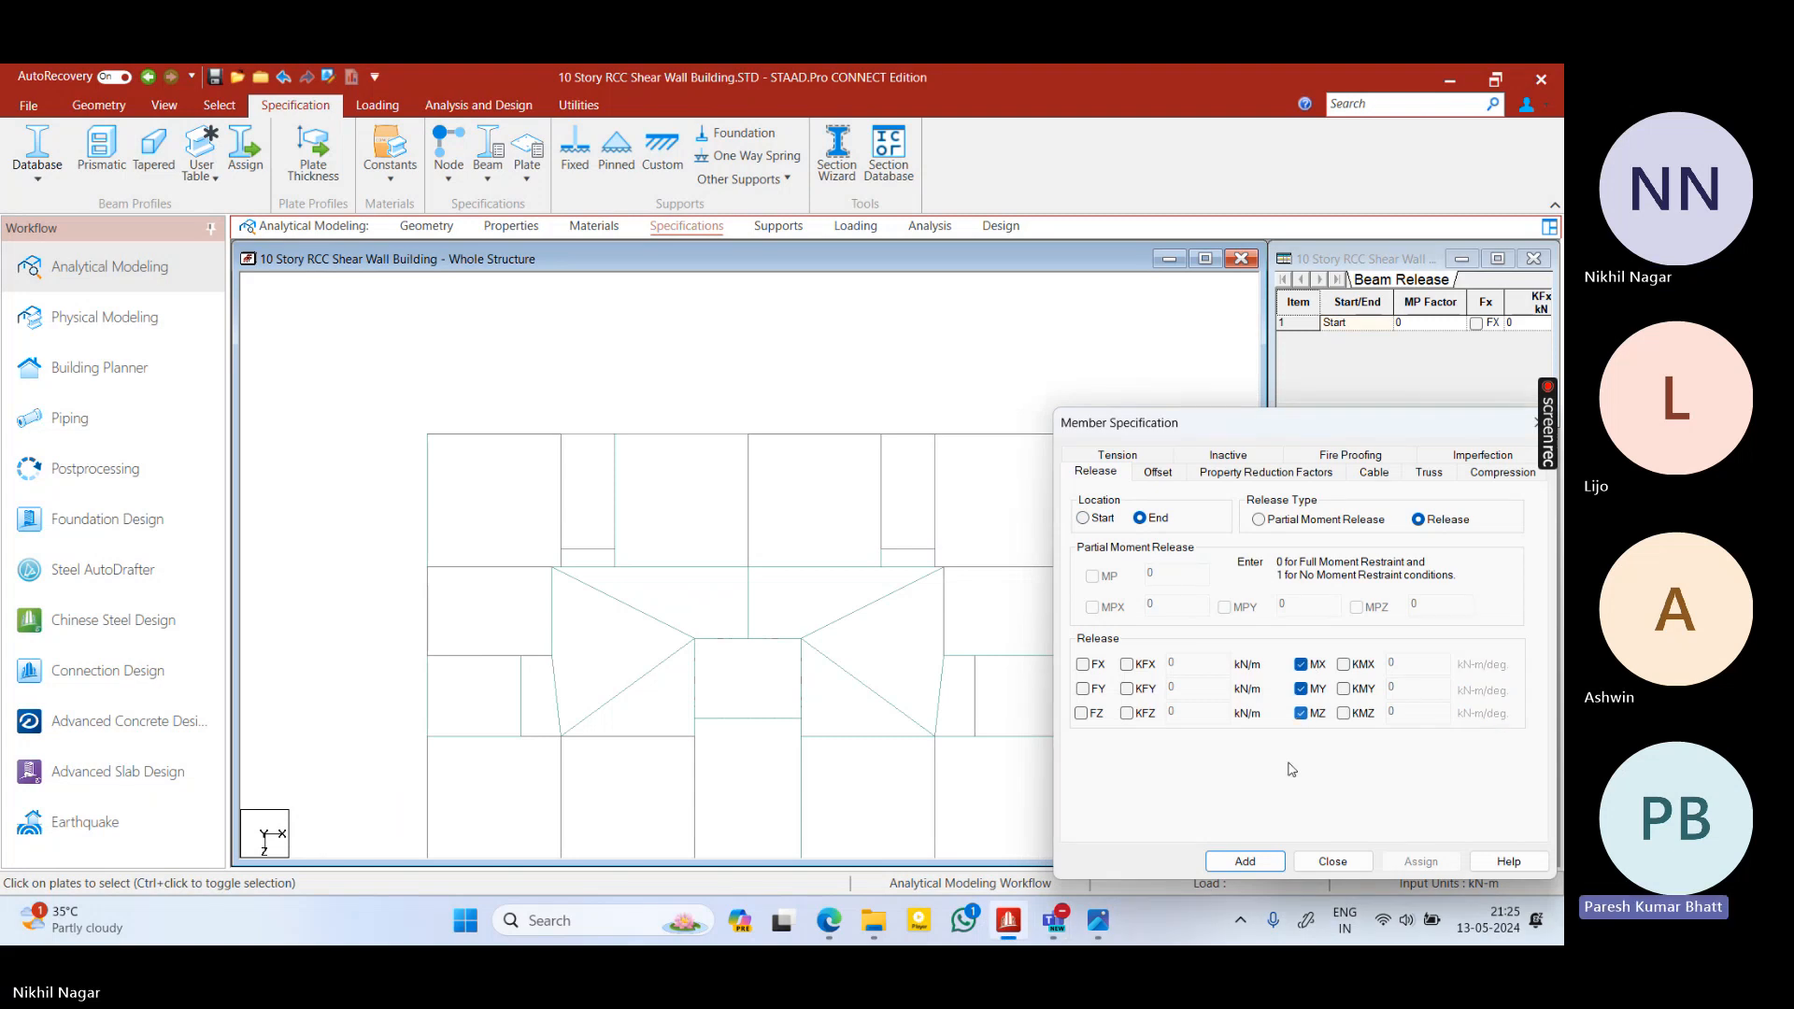
left_click(1246, 861)
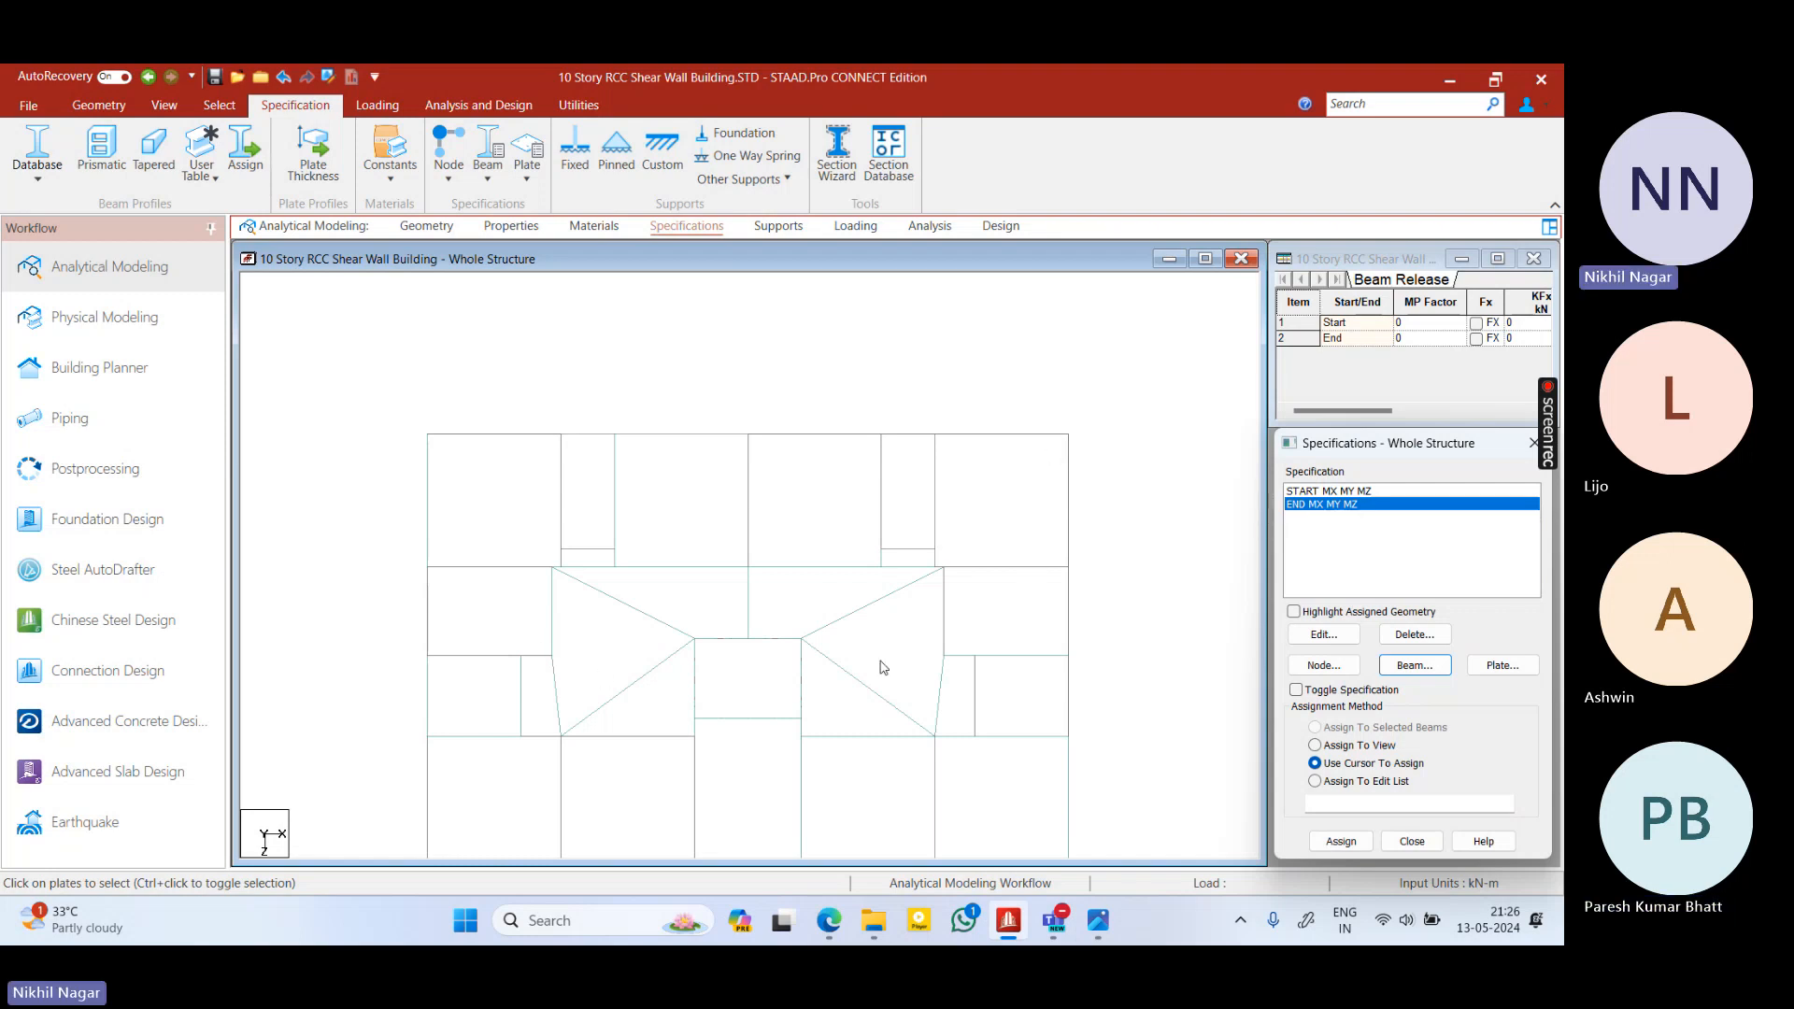
Render the building in 3D to check its beam and slab layout, and close the rendering
scroll(710, 673, "down", 2)
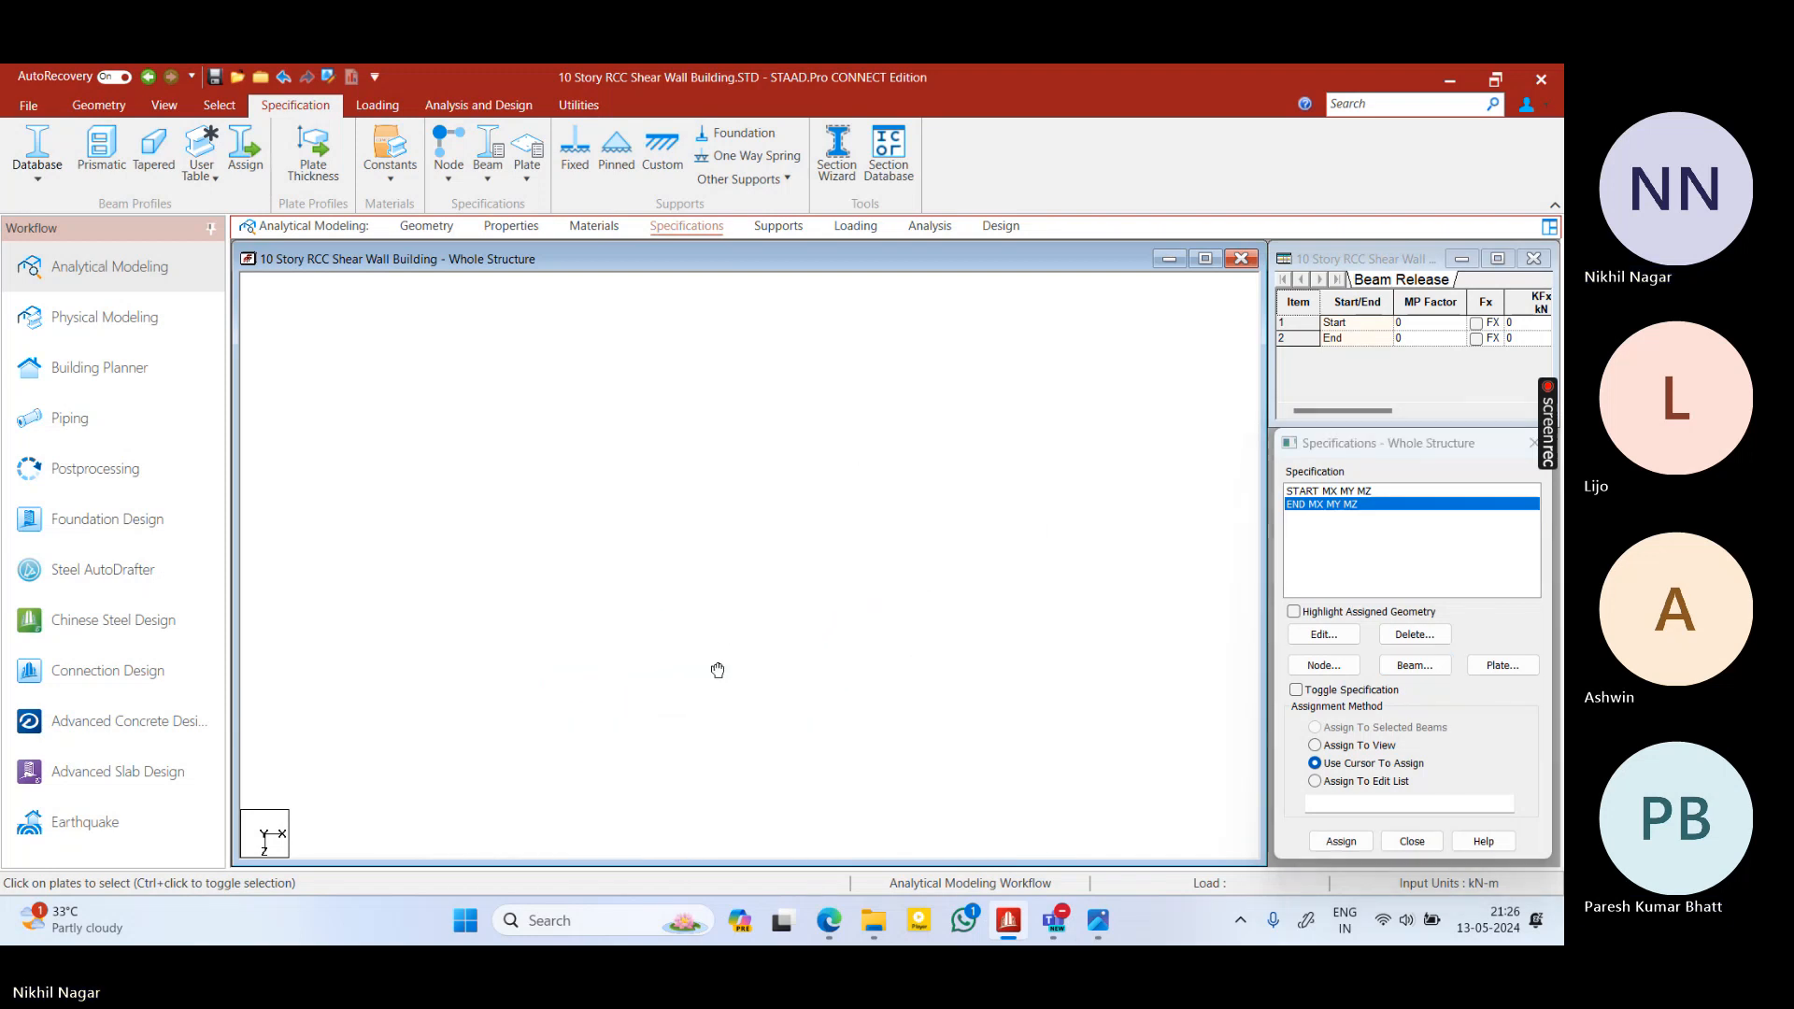
scroll(621, 521, "up", 3)
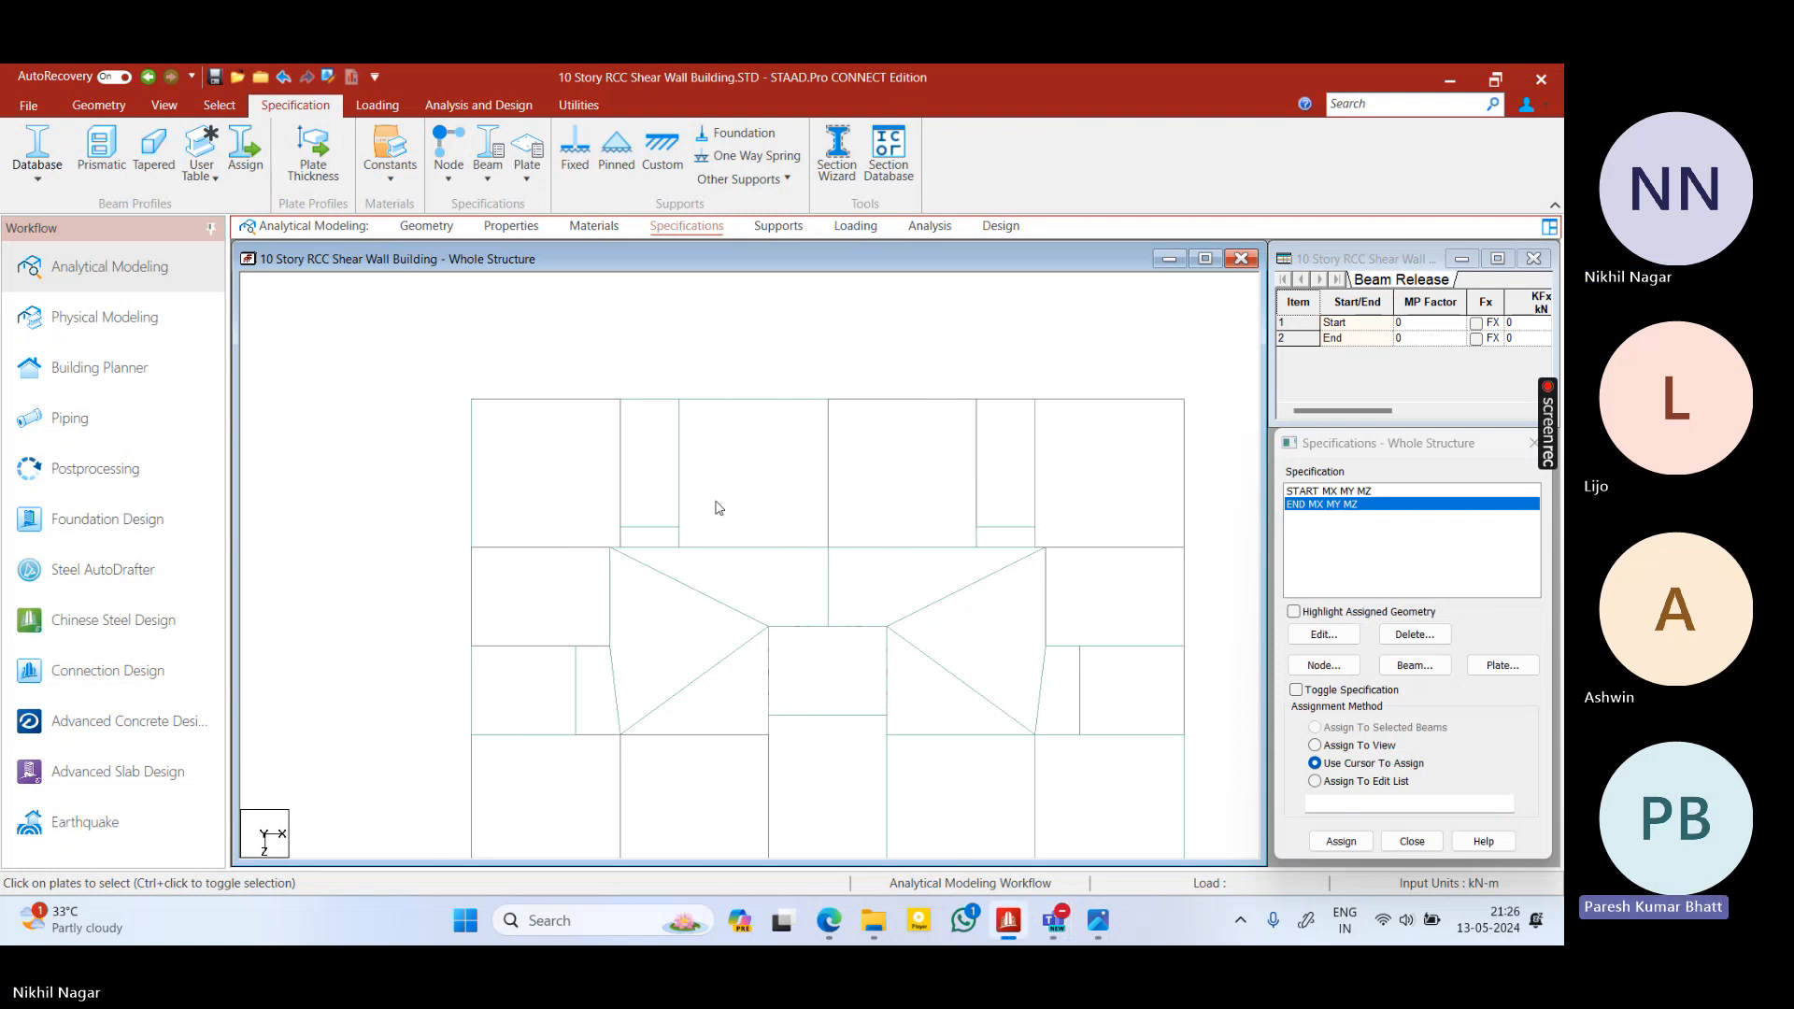
middle_click_drag(713, 505, 751, 552)
right_click(402, 356)
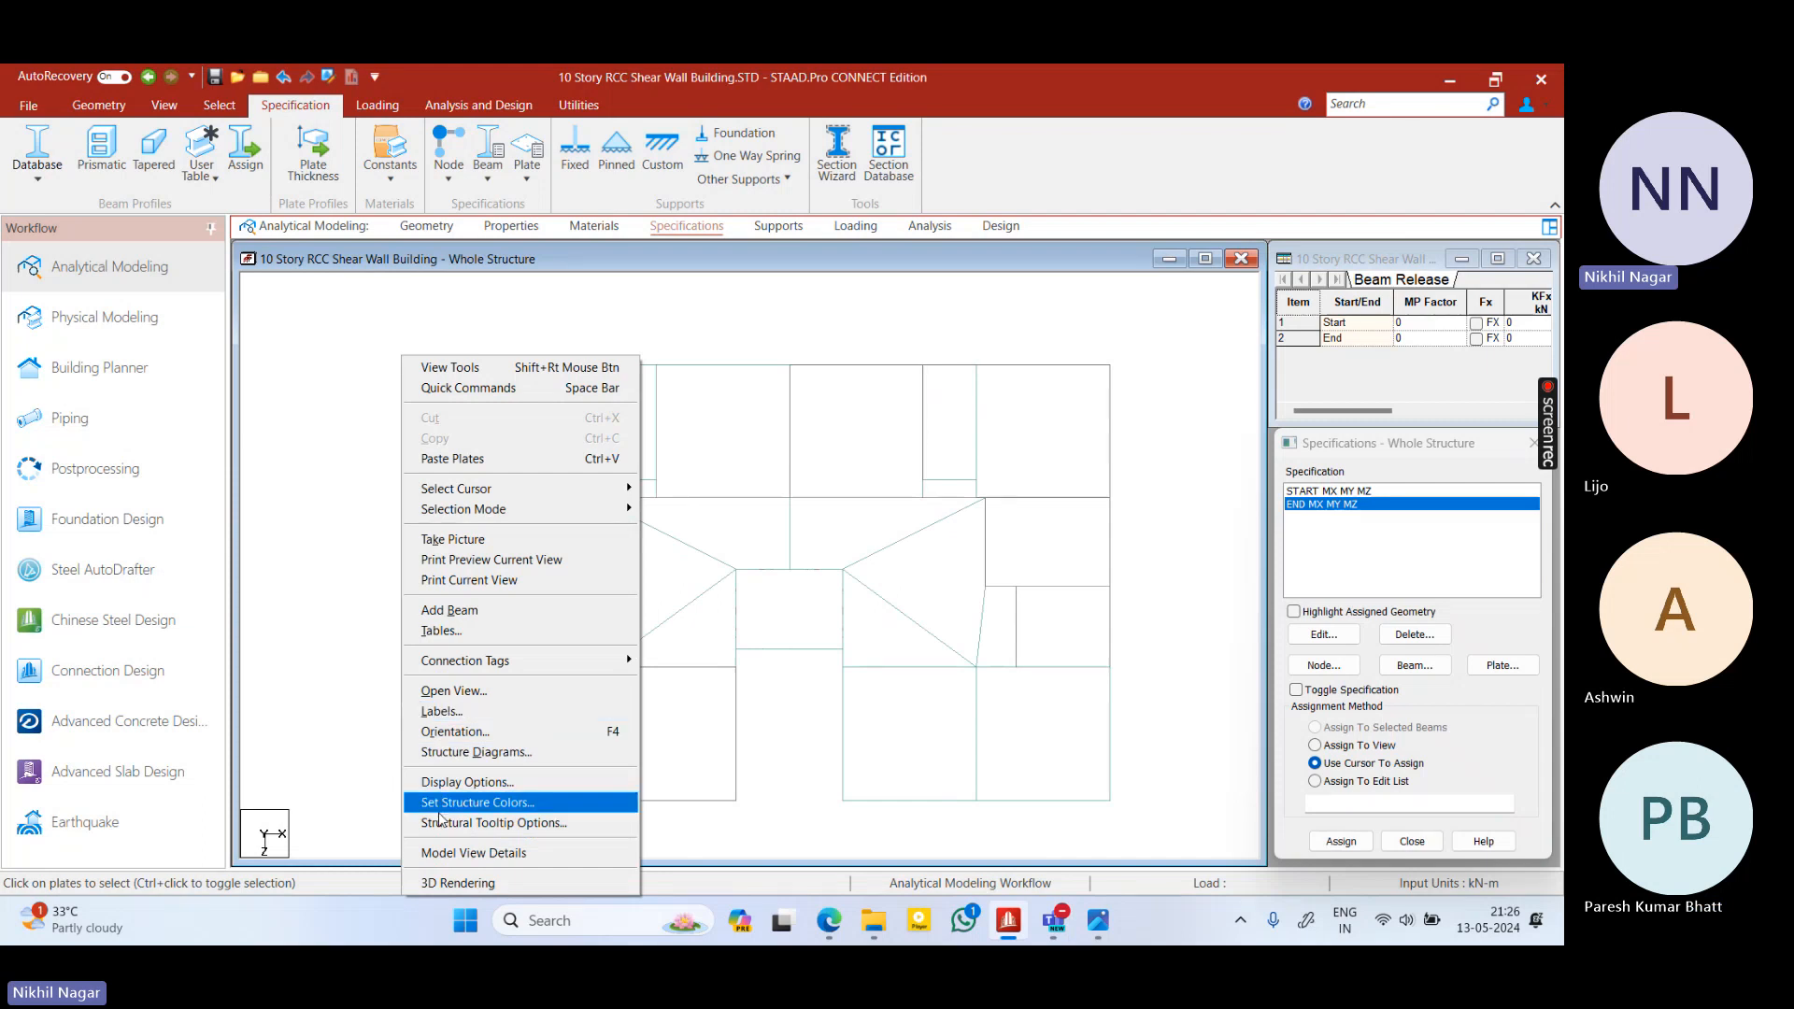
left_click(502, 884)
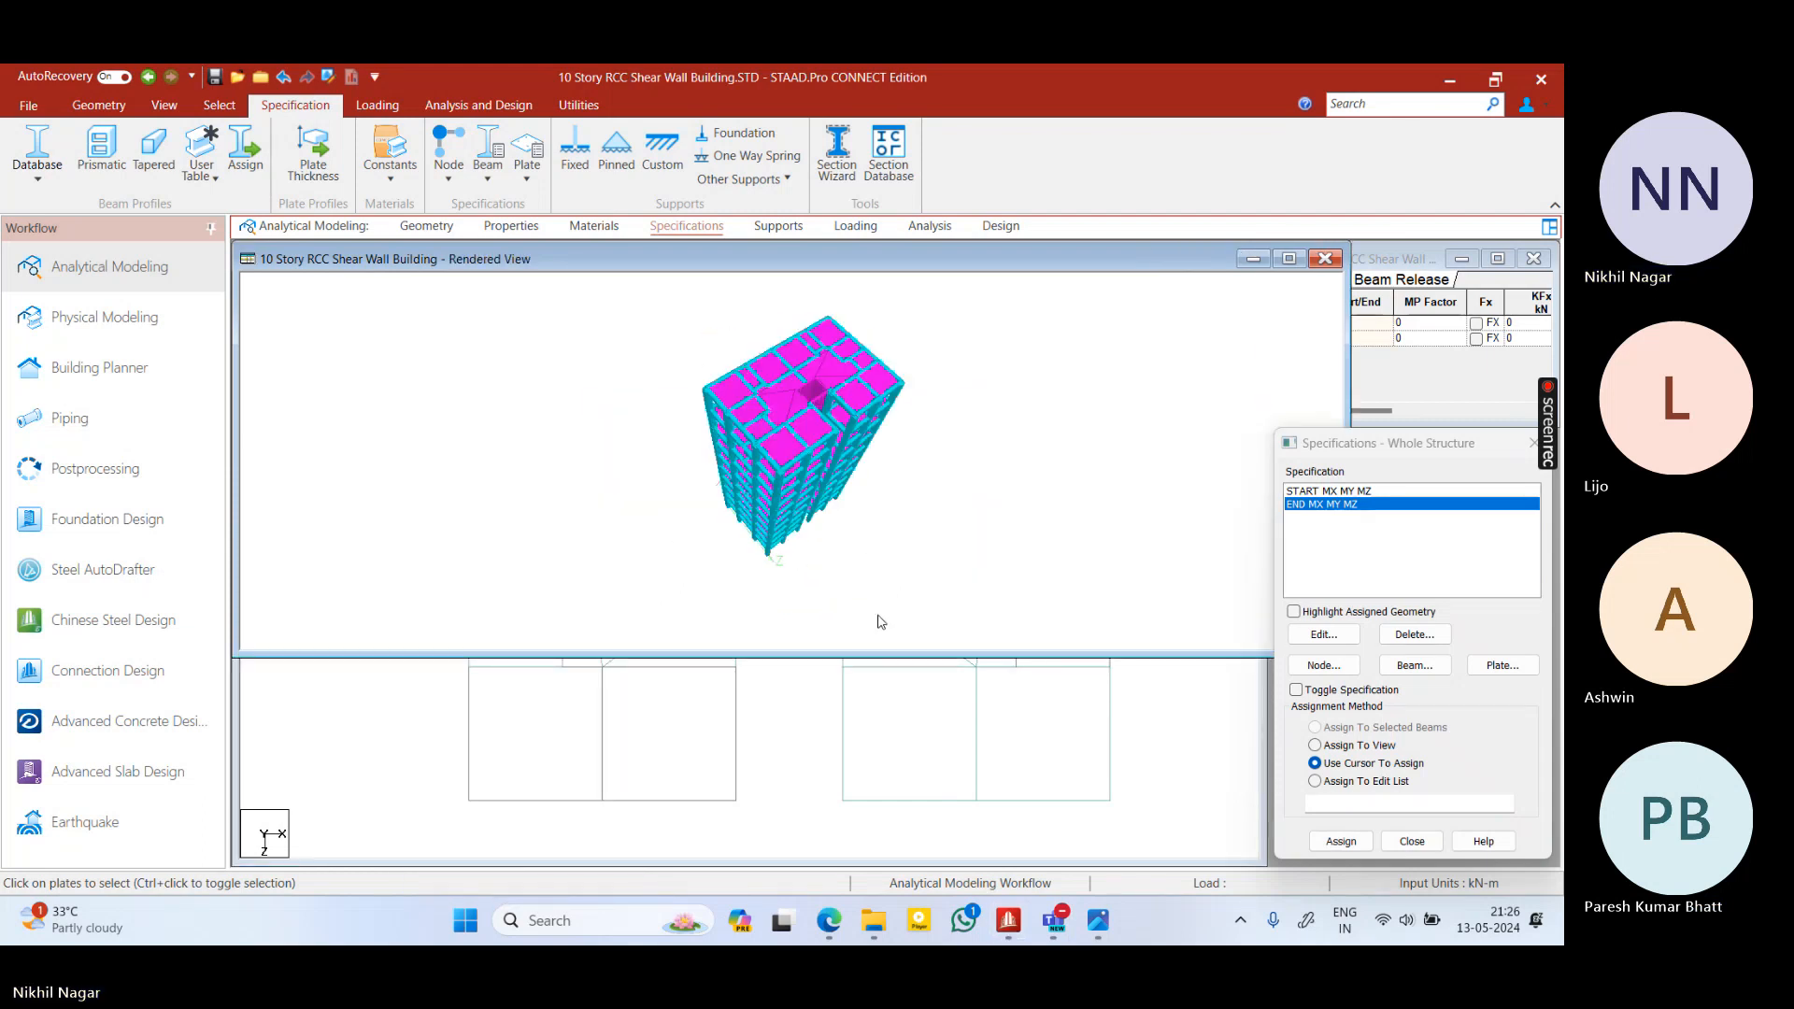
left_click(1325, 258)
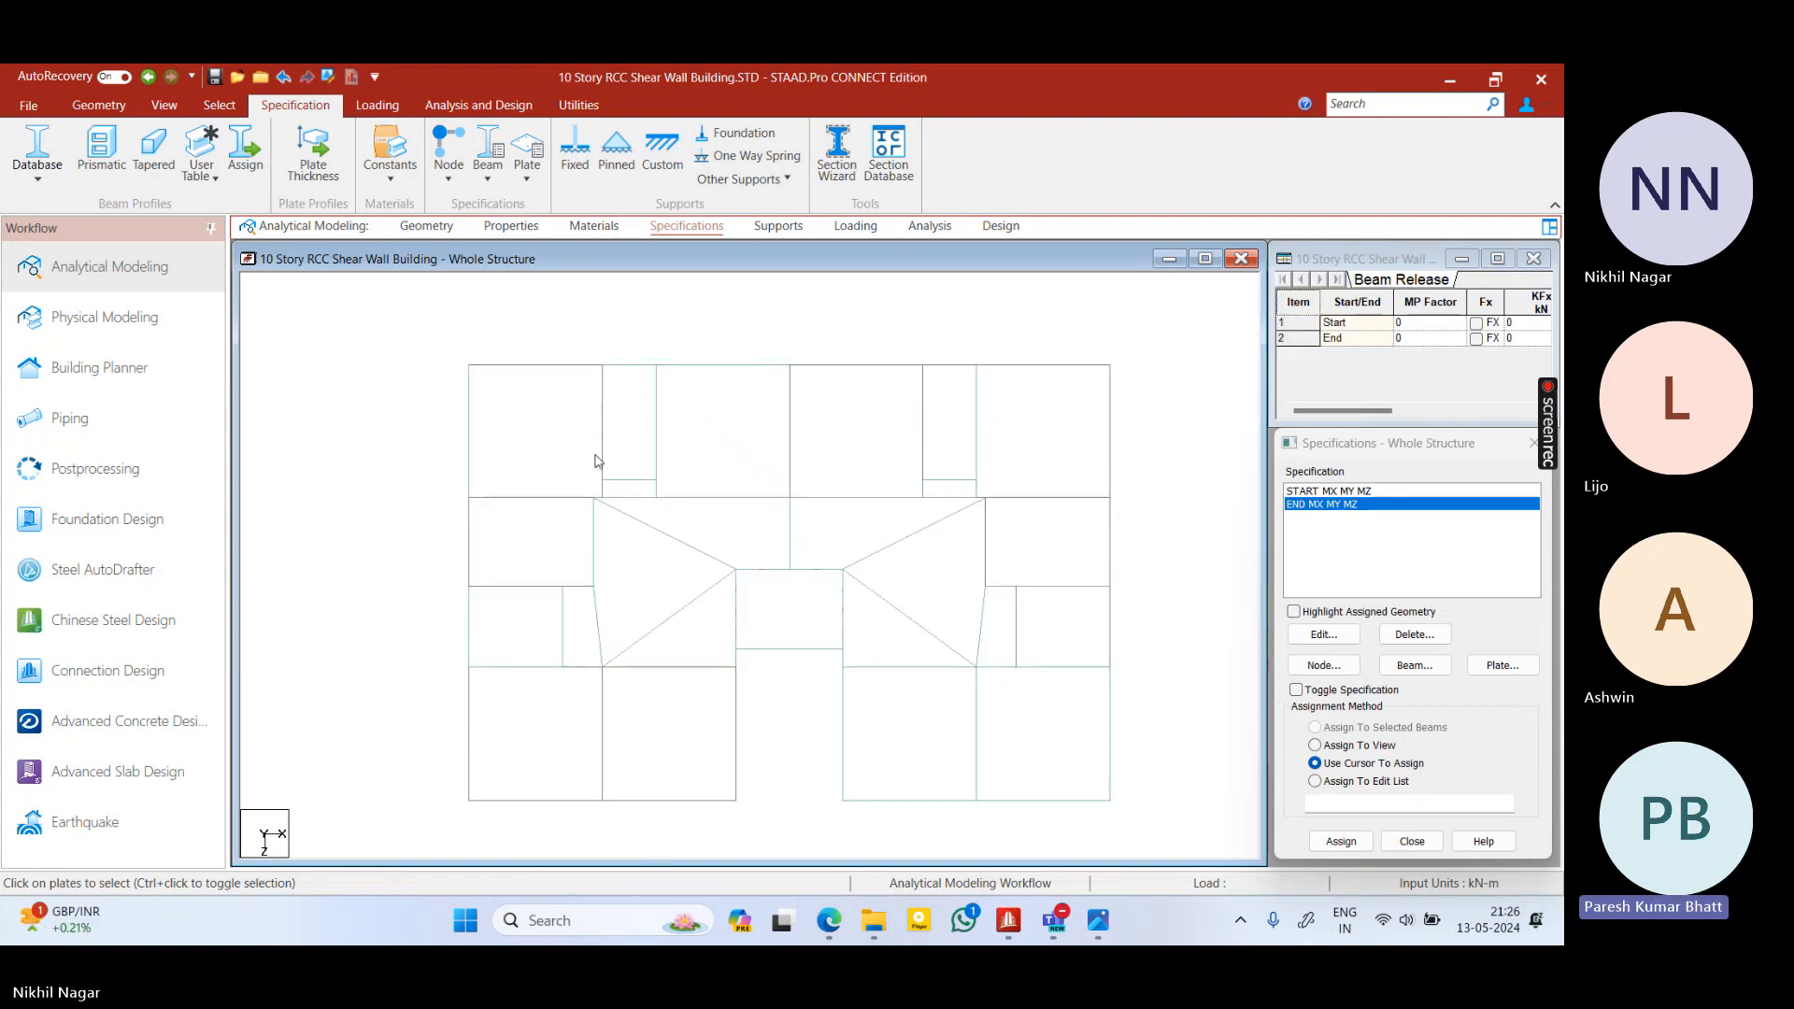
Select the two stacks of short secondary beams in the narrow bays on either side of the rear centre line, across all floors
scroll(628, 488, "up", 2)
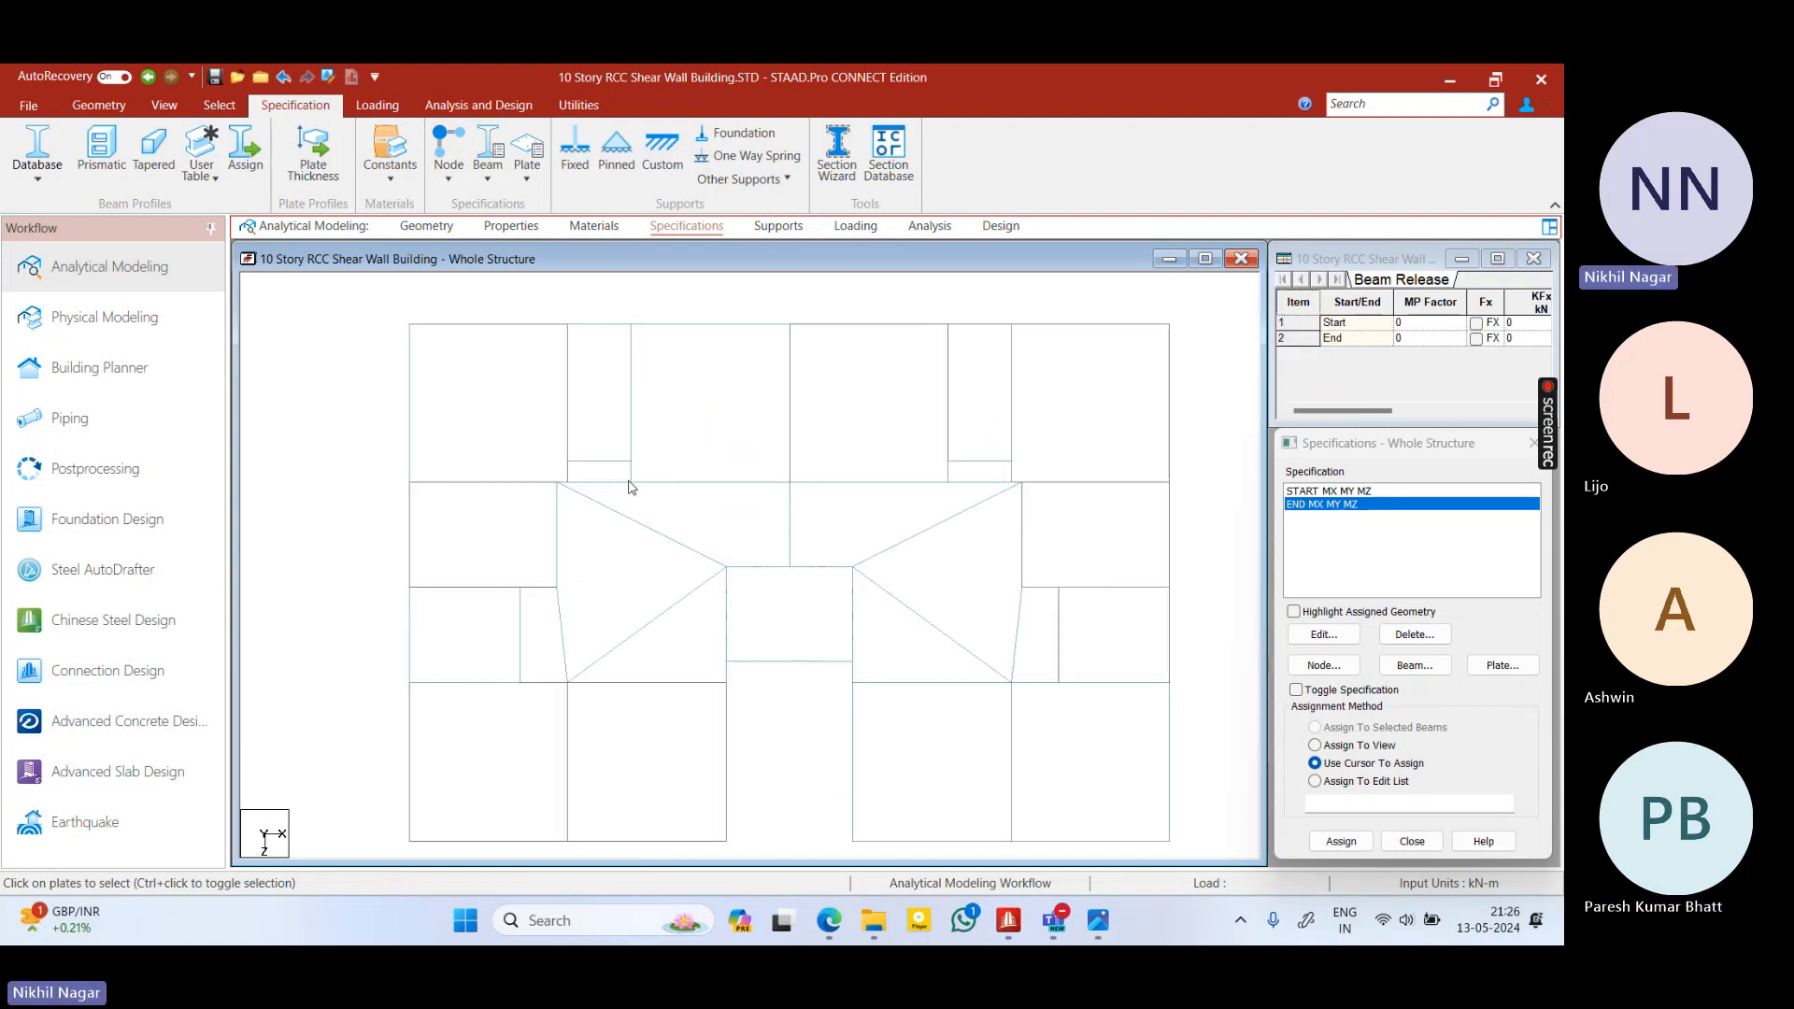
scroll(657, 474, "up", 2)
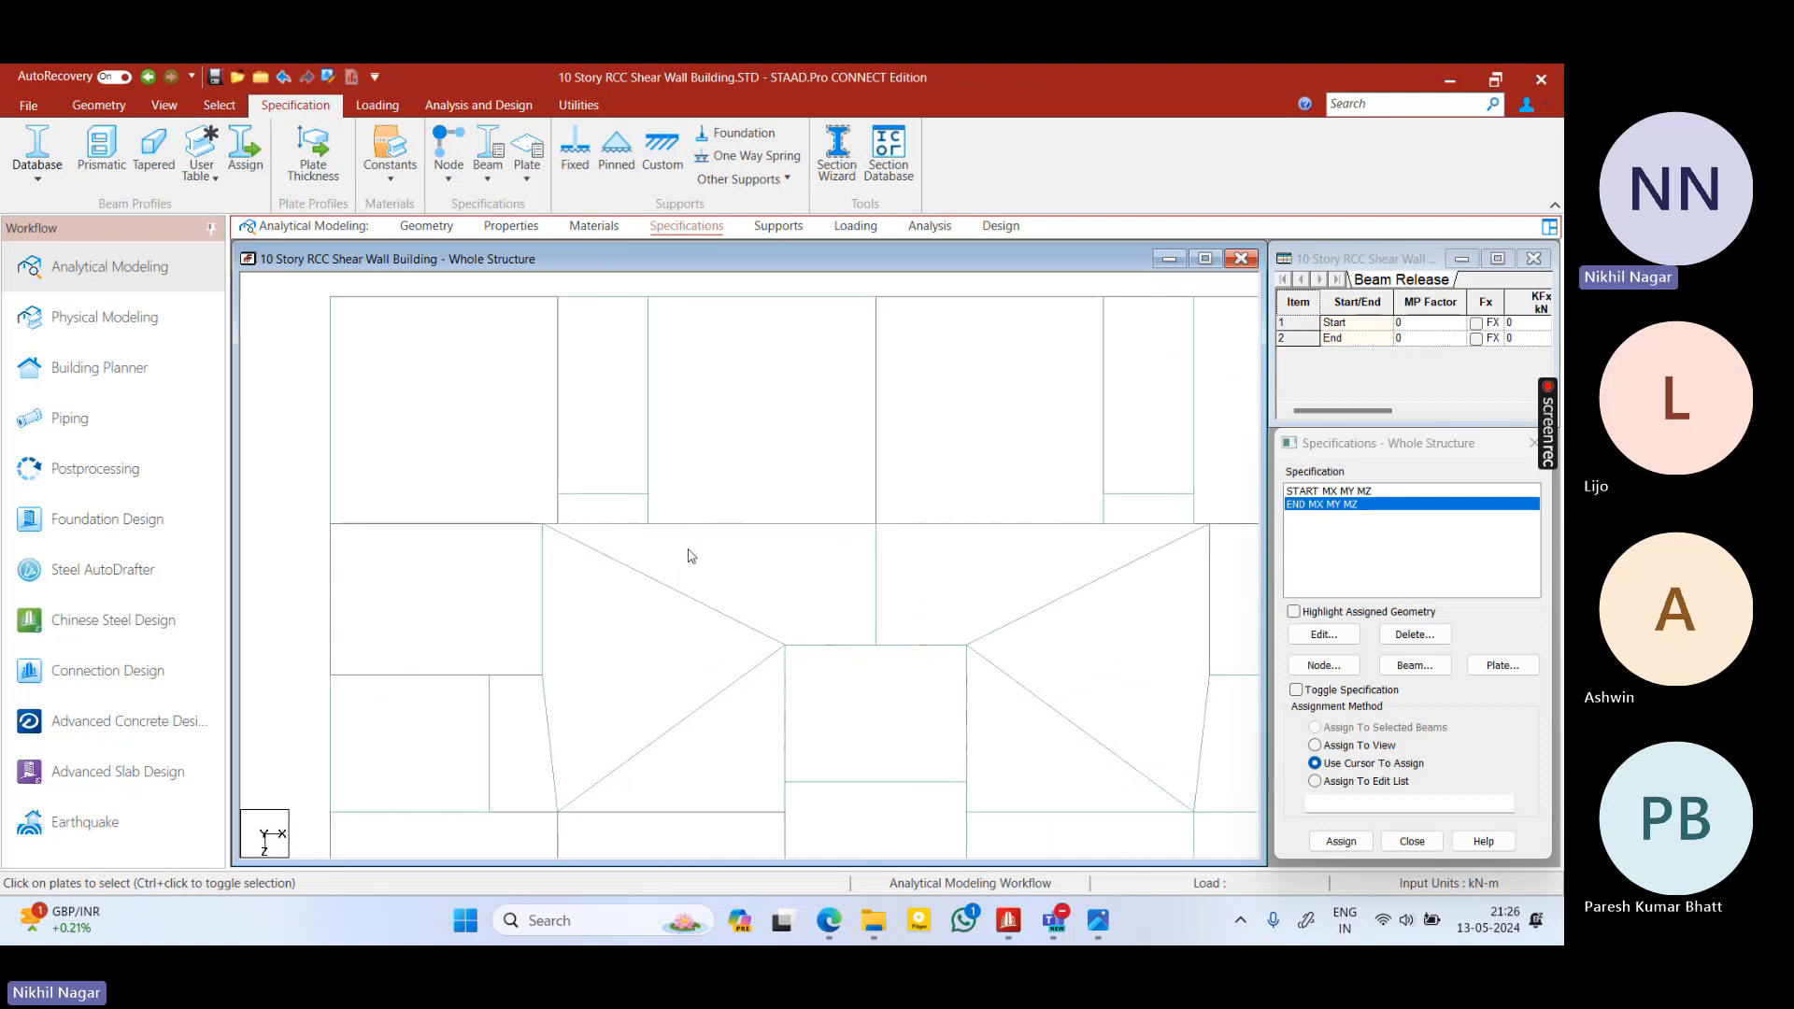
left_click(617, 496)
middle_click_drag(701, 505, 628, 519)
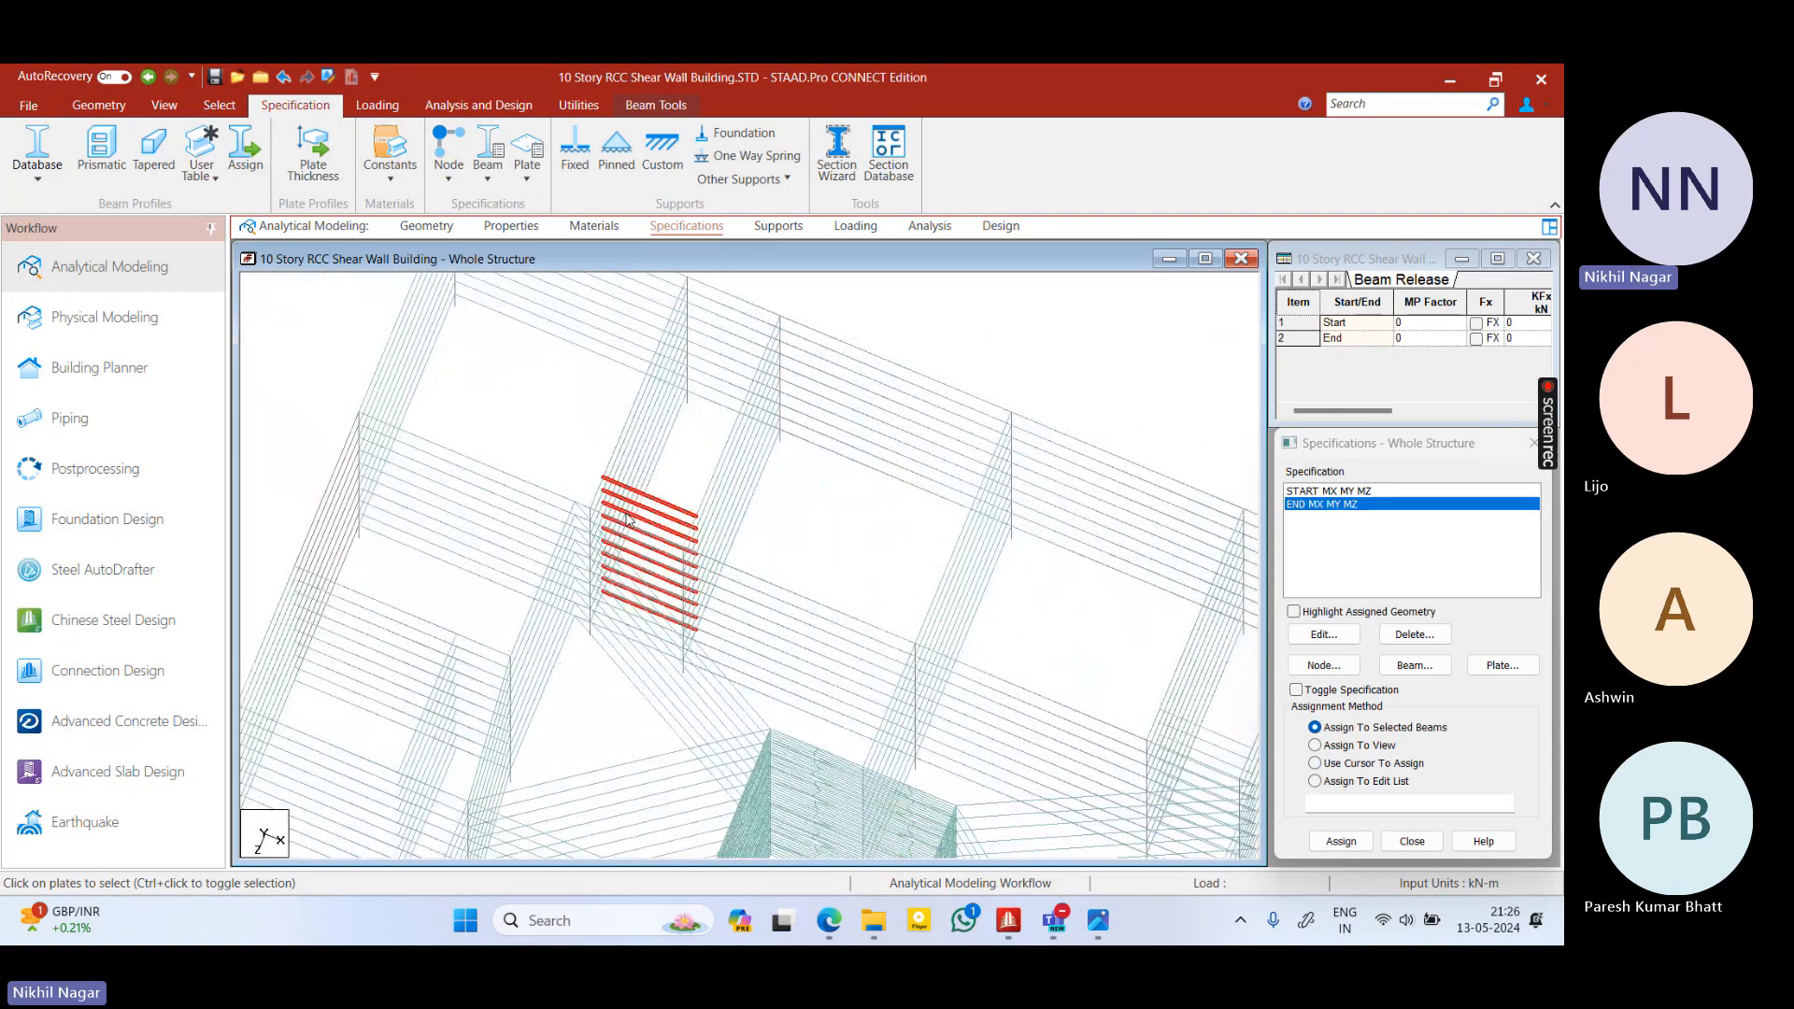
middle_click_drag(806, 564, 822, 634)
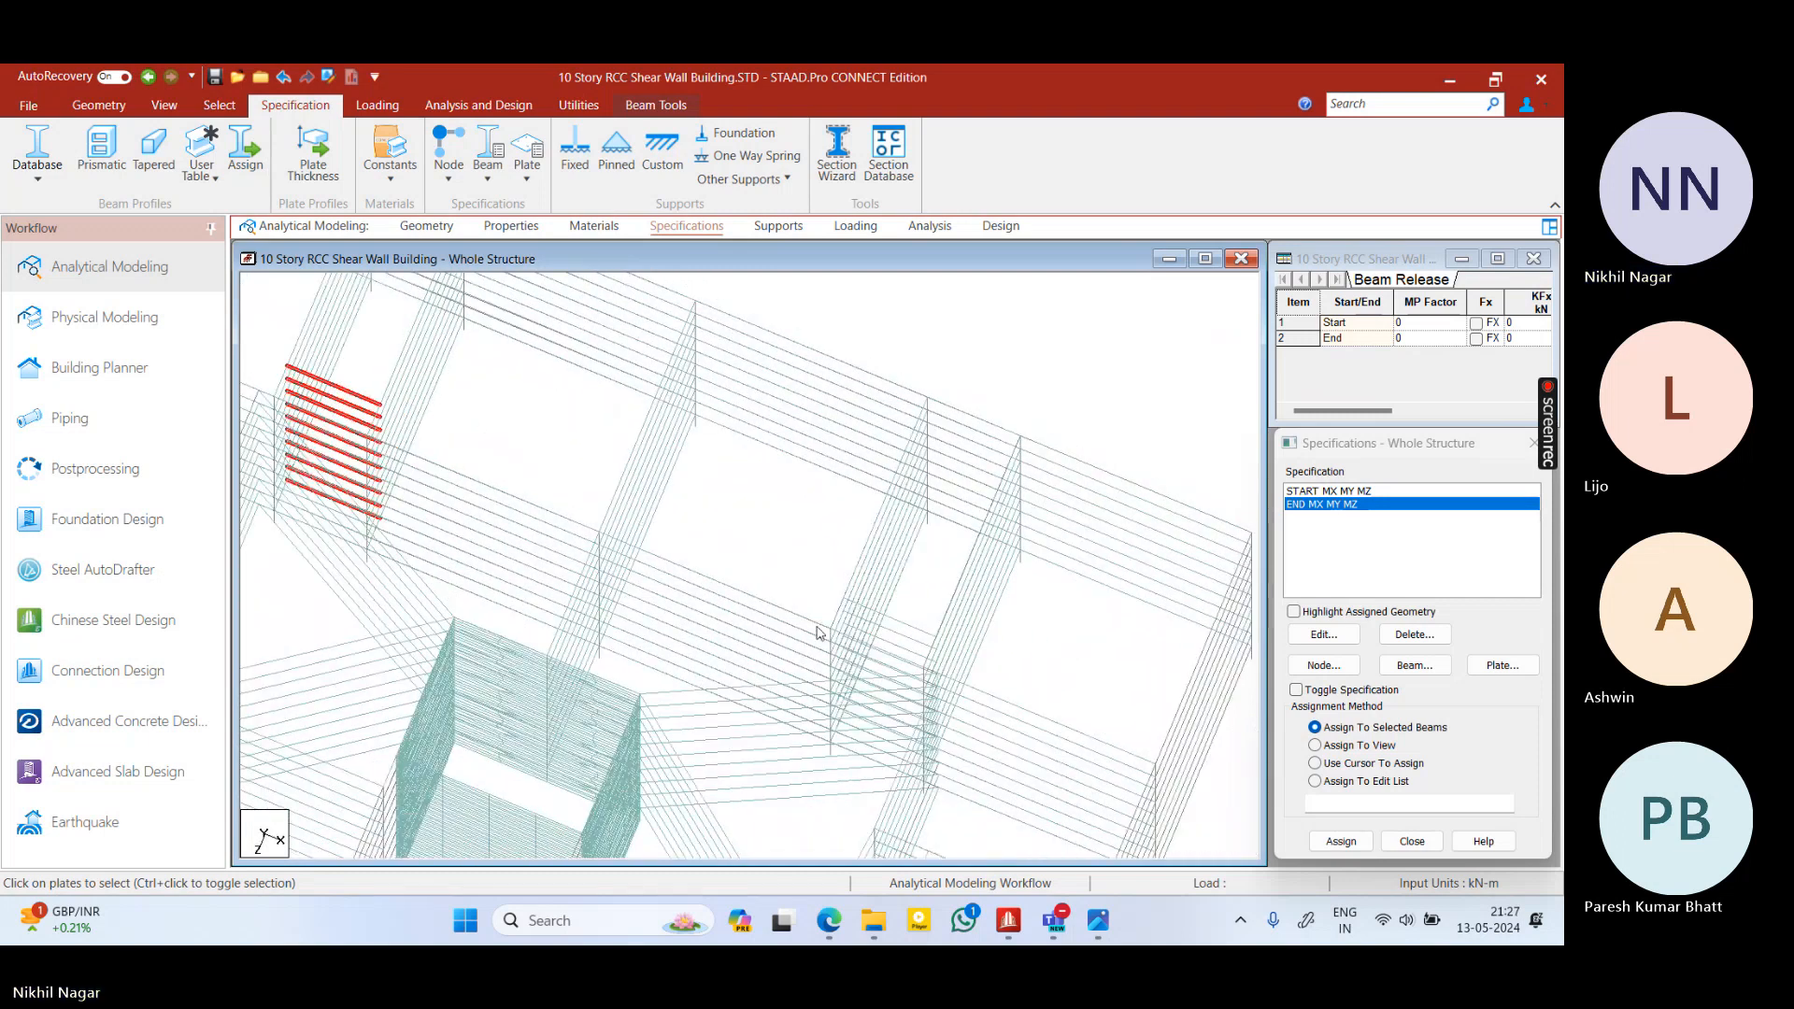
right_click(894, 594)
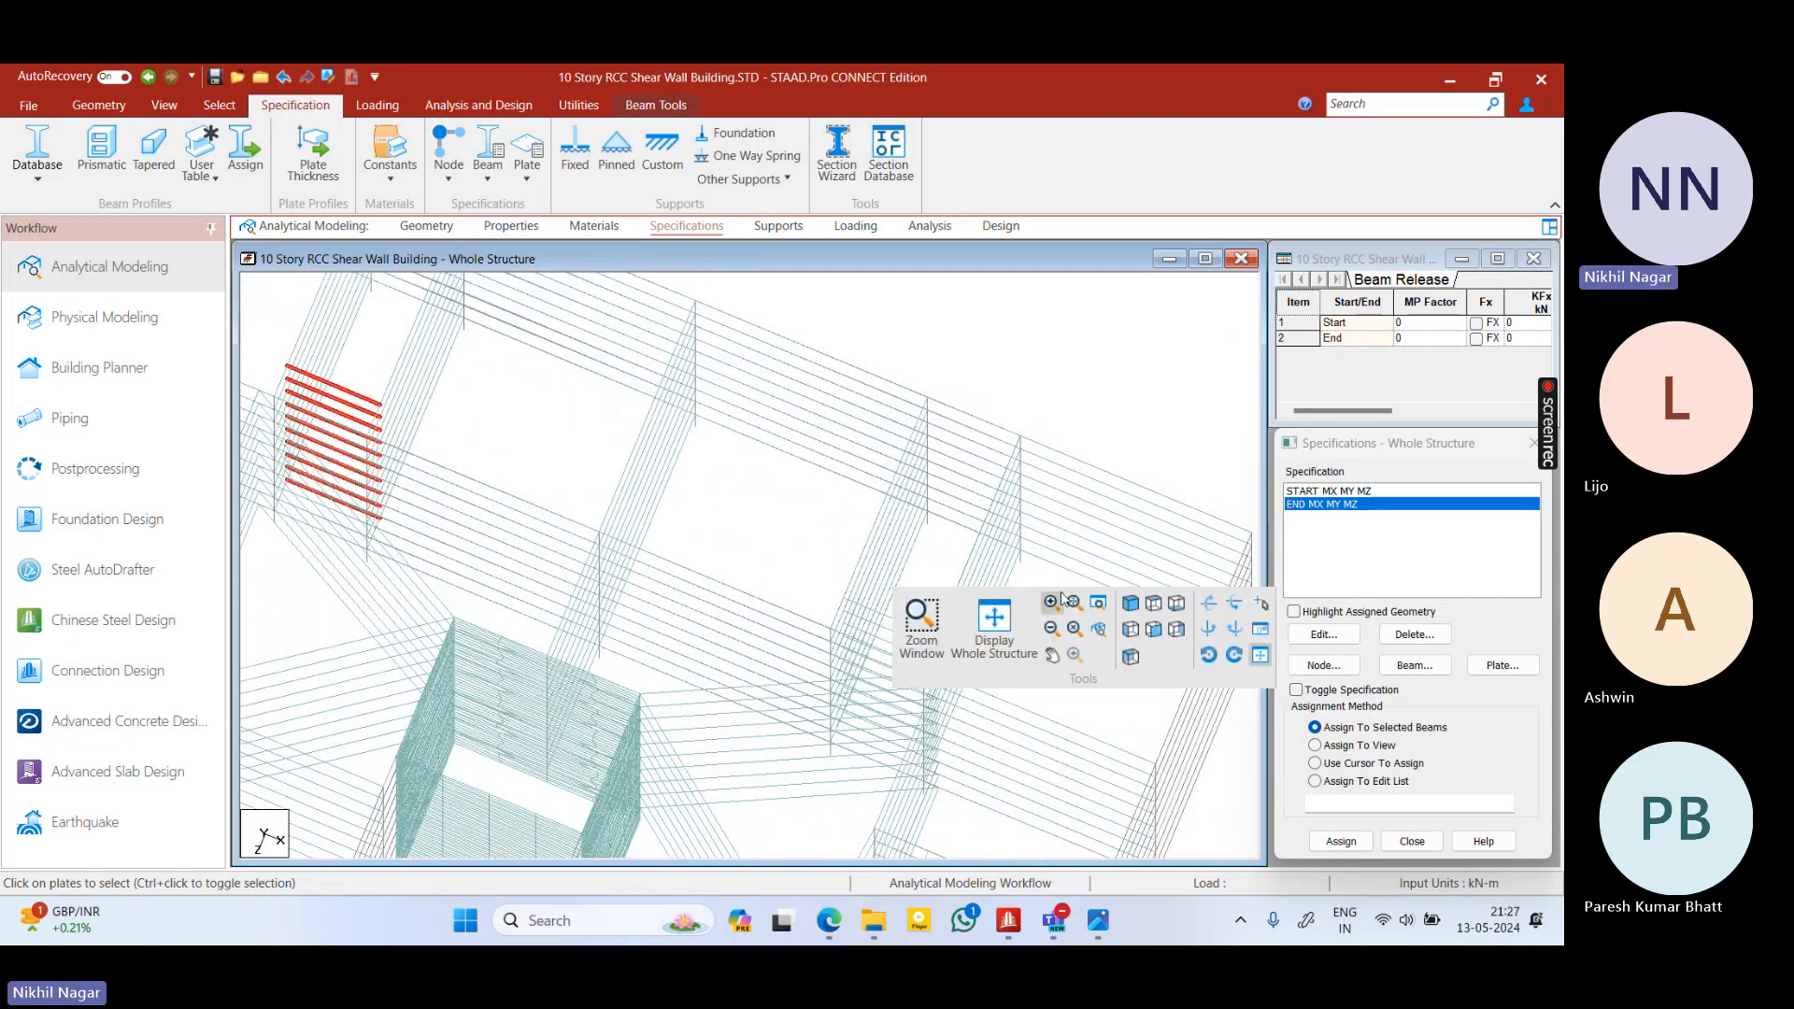
left_click(1153, 603)
middle_click_drag(990, 450, 846, 560)
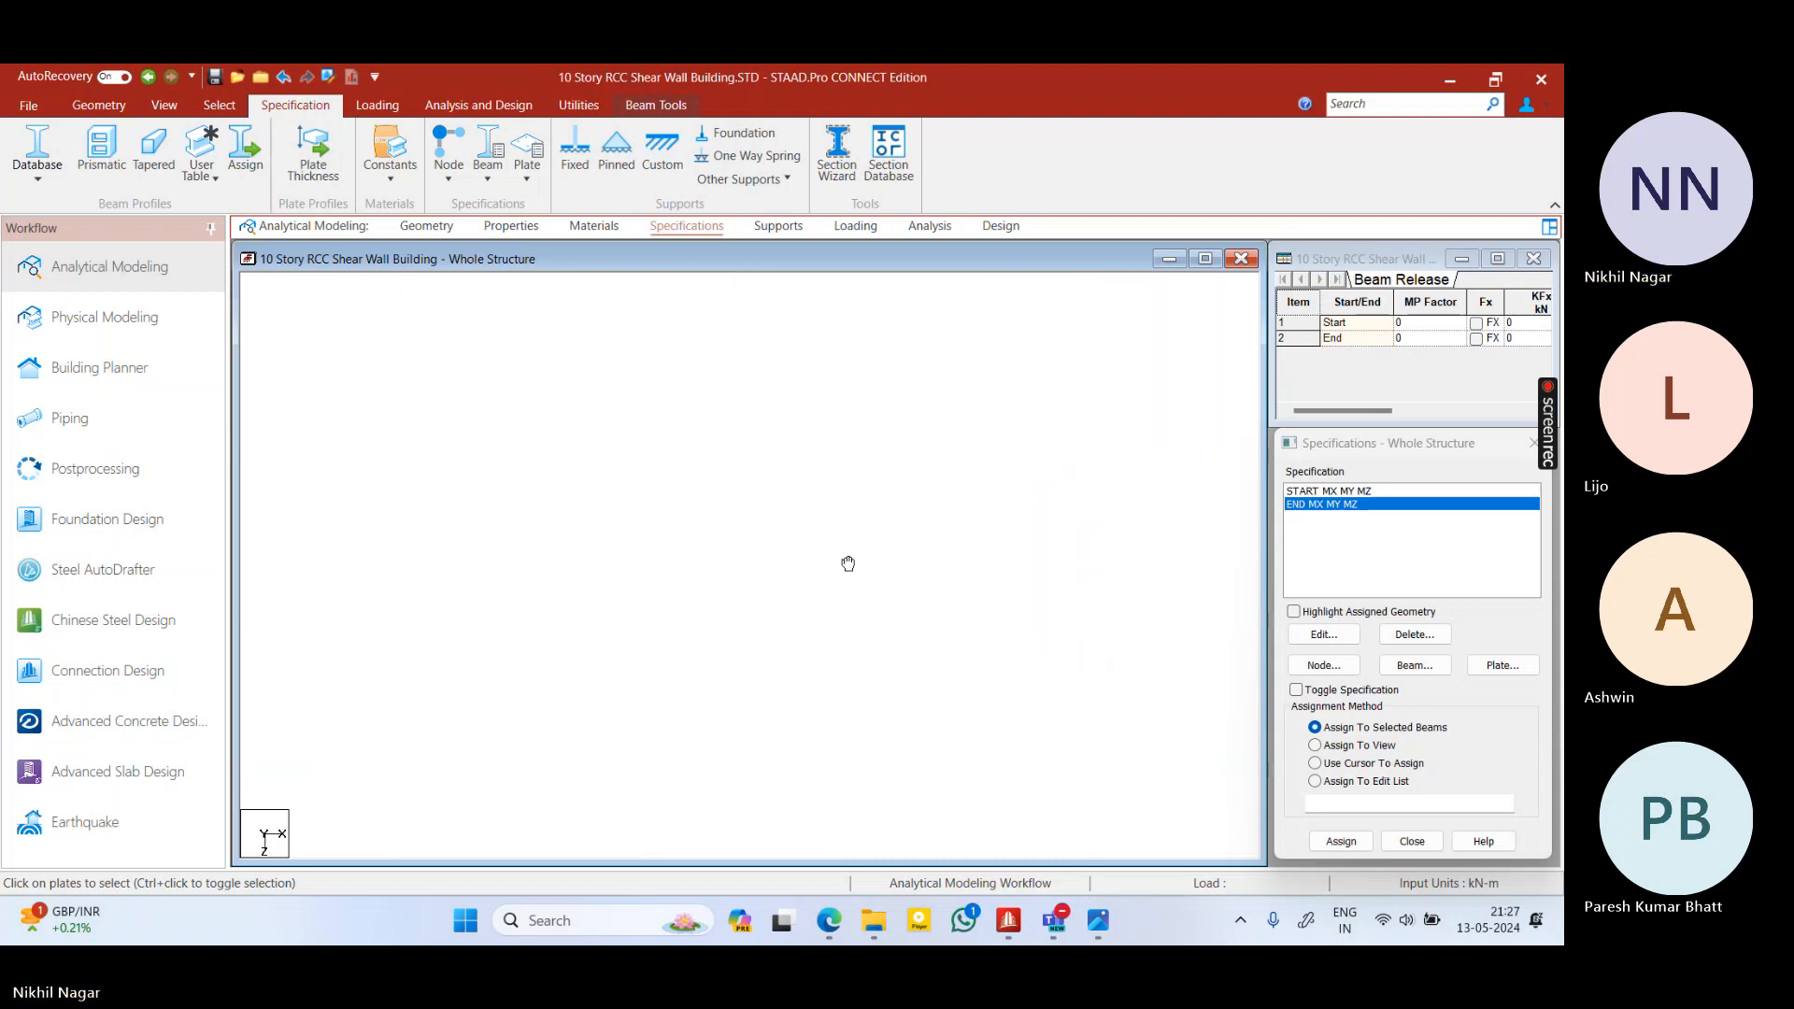
left_click(880, 519, "ctrl")
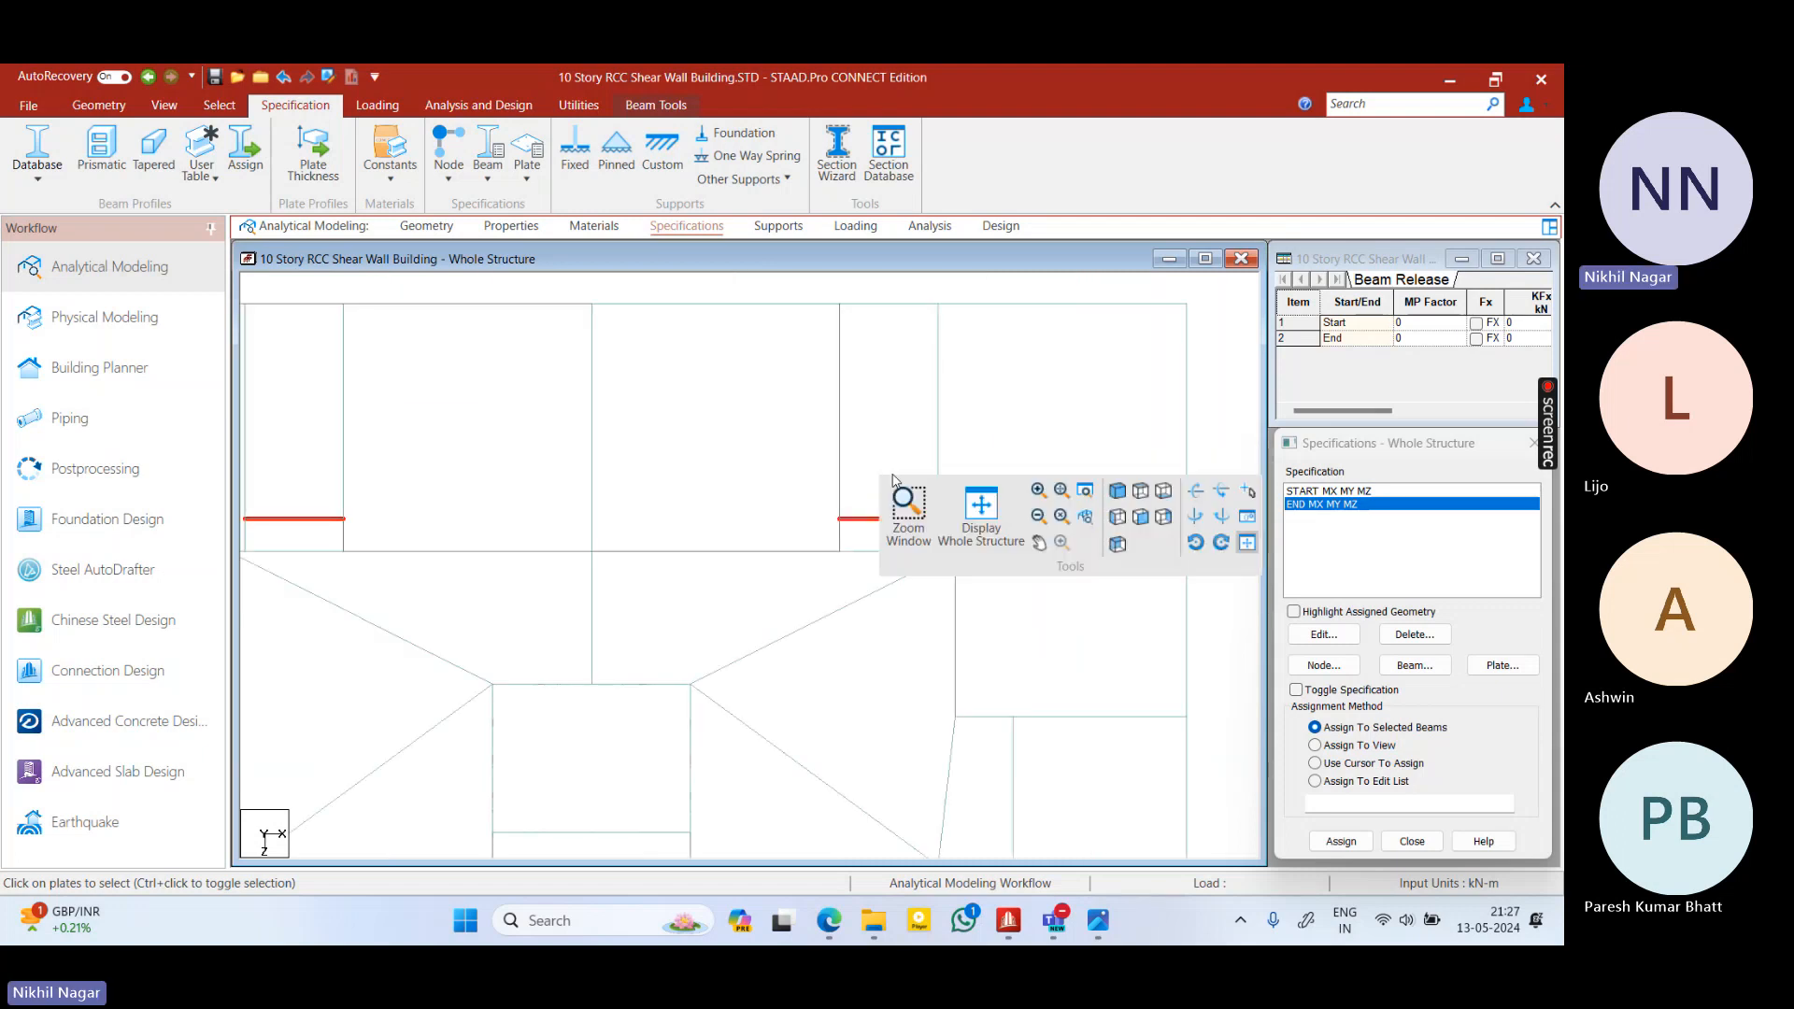
Examine the selected short beams and the surrounding framing near the shear wall core in tilted, isometric and plan views
middle_click_drag(908, 604, 528, 613)
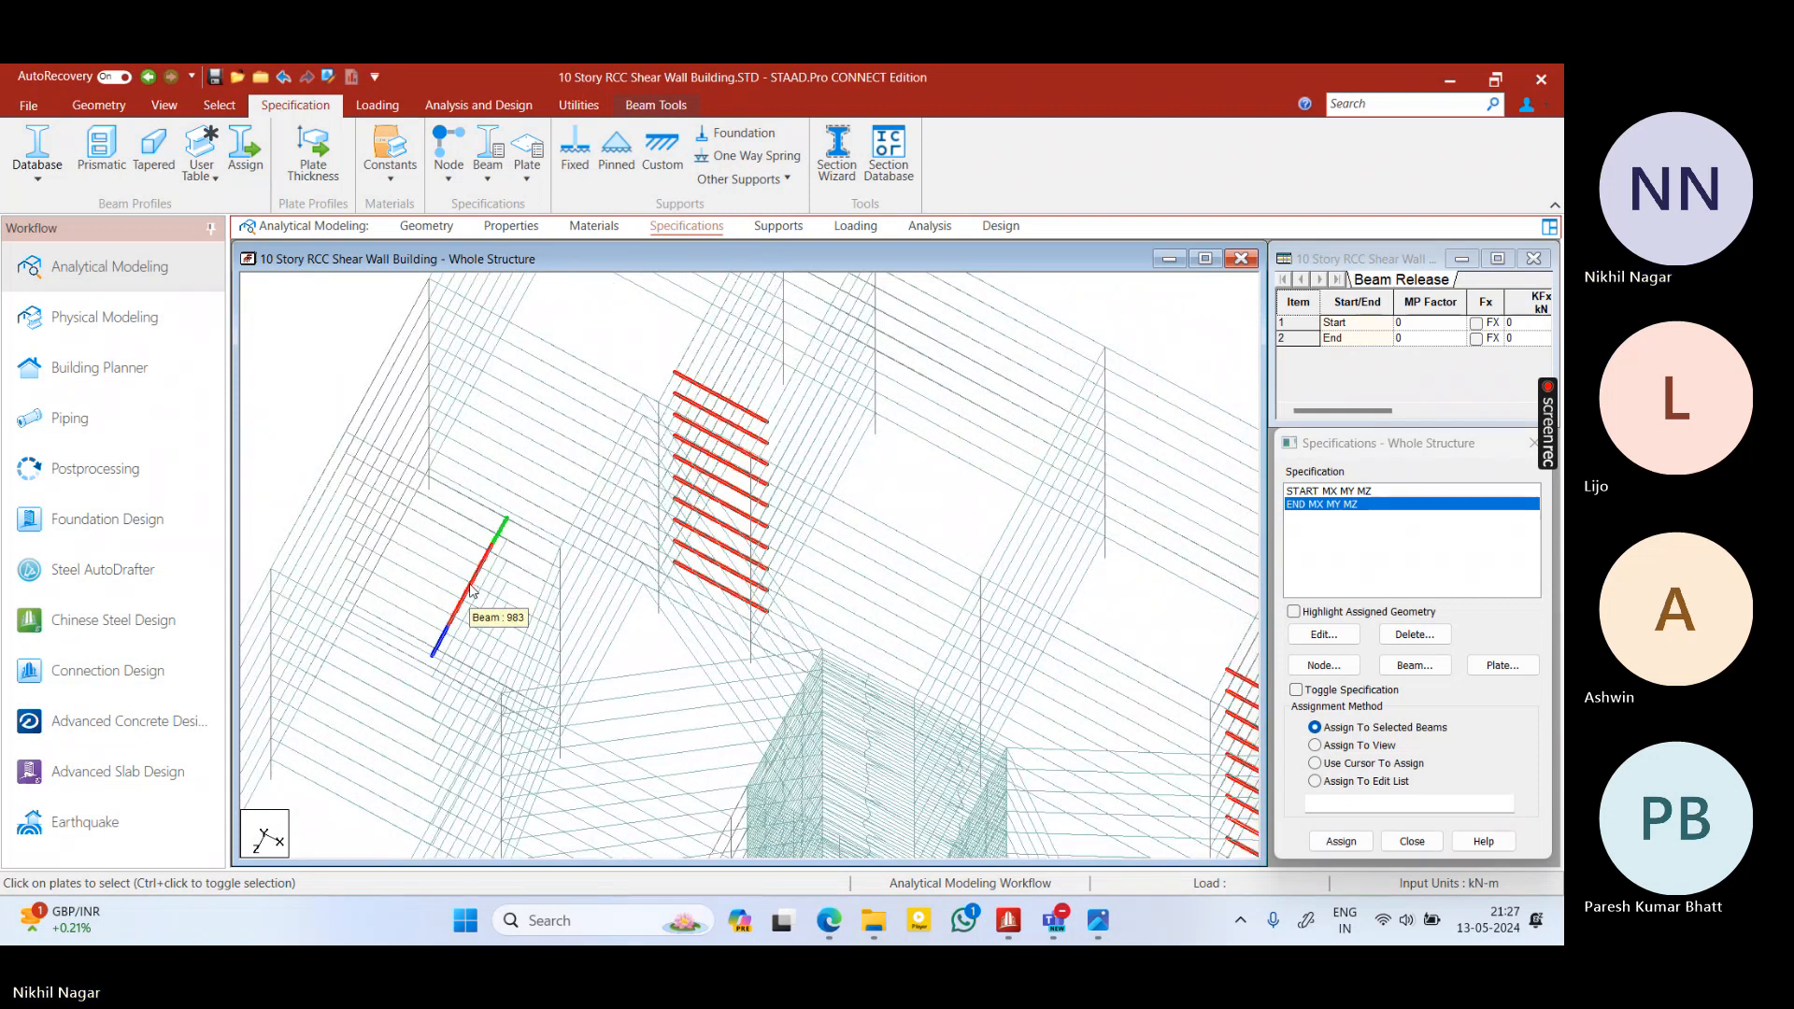
right_click(662, 682)
left_click(930, 693)
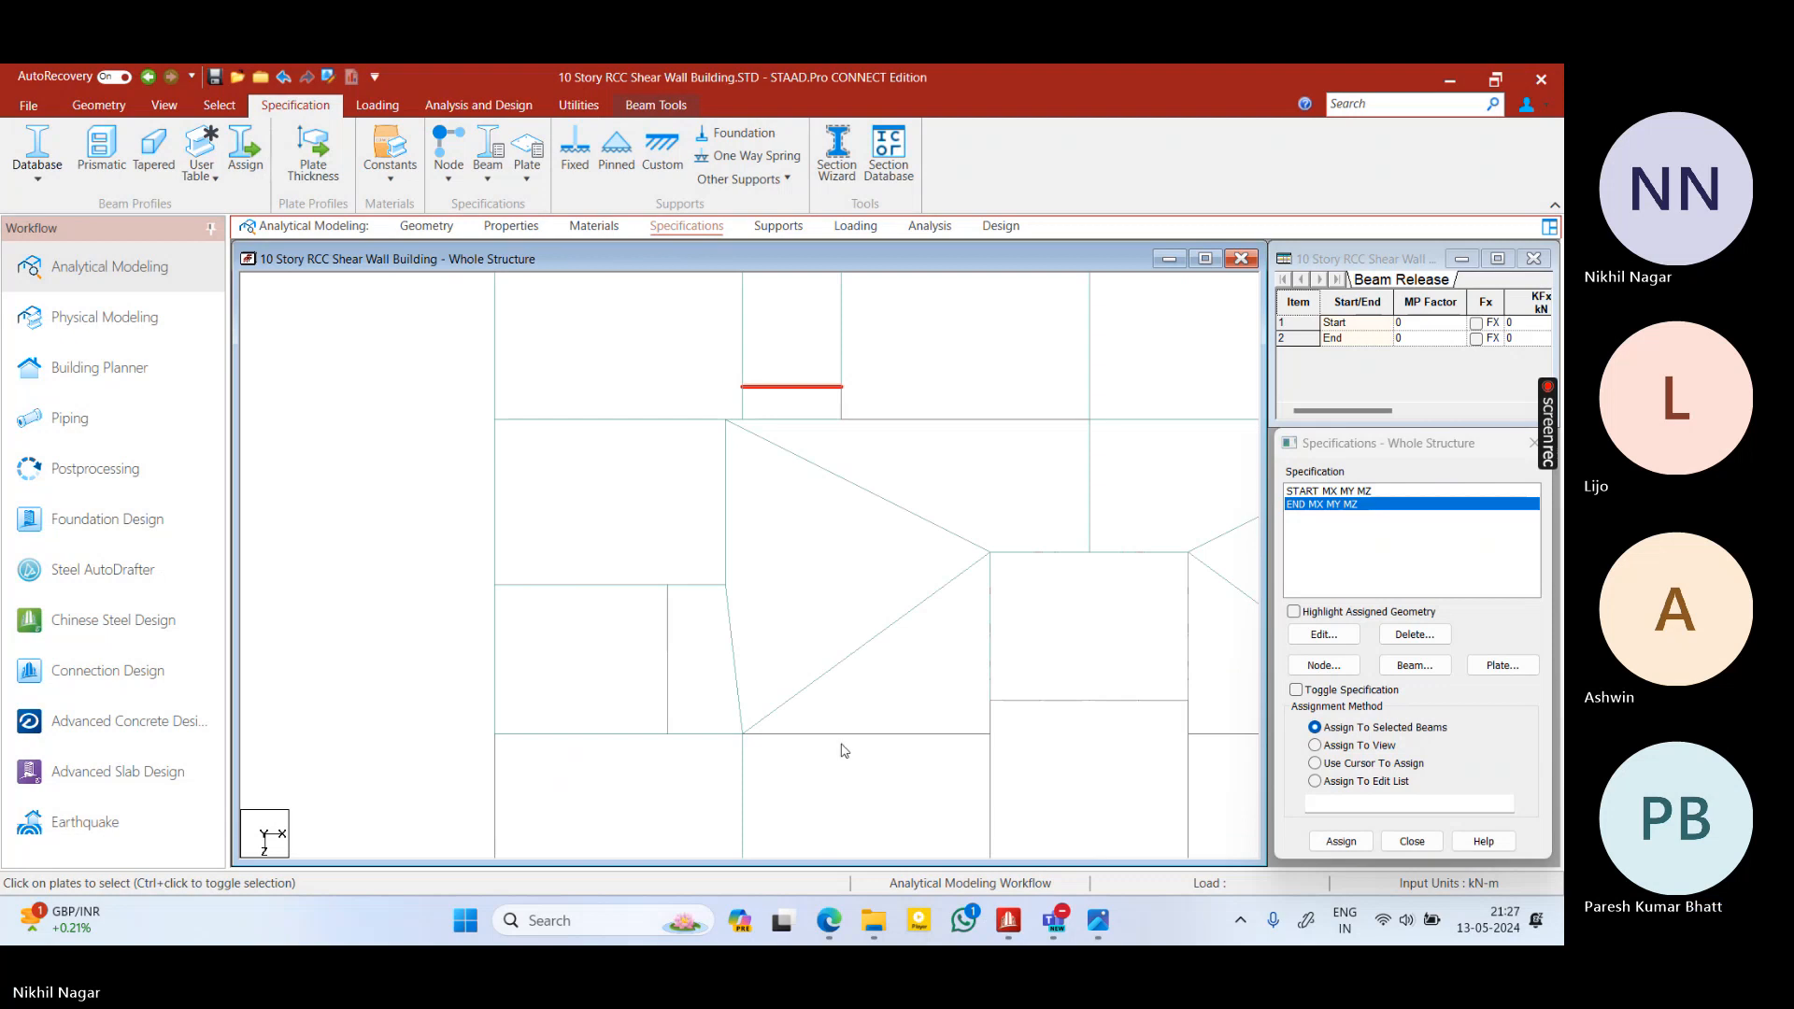
right_click(787, 629)
left_click(1023, 640)
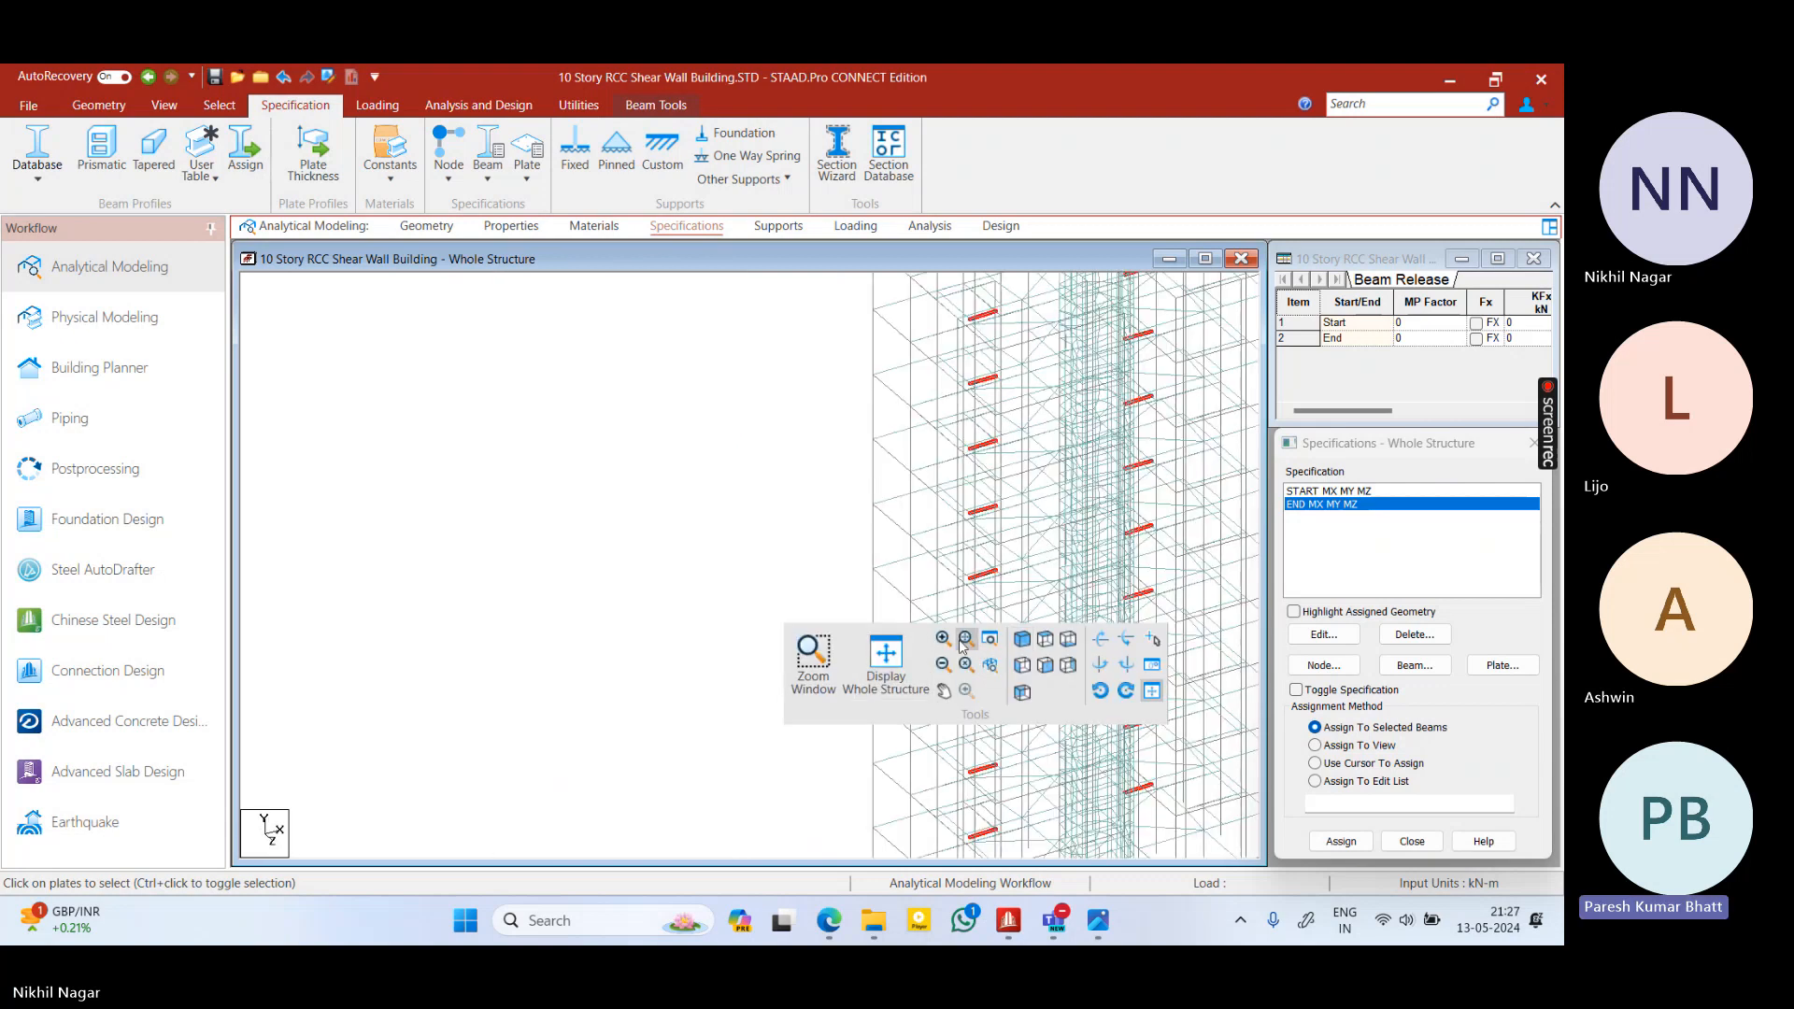
left_click(1044, 643)
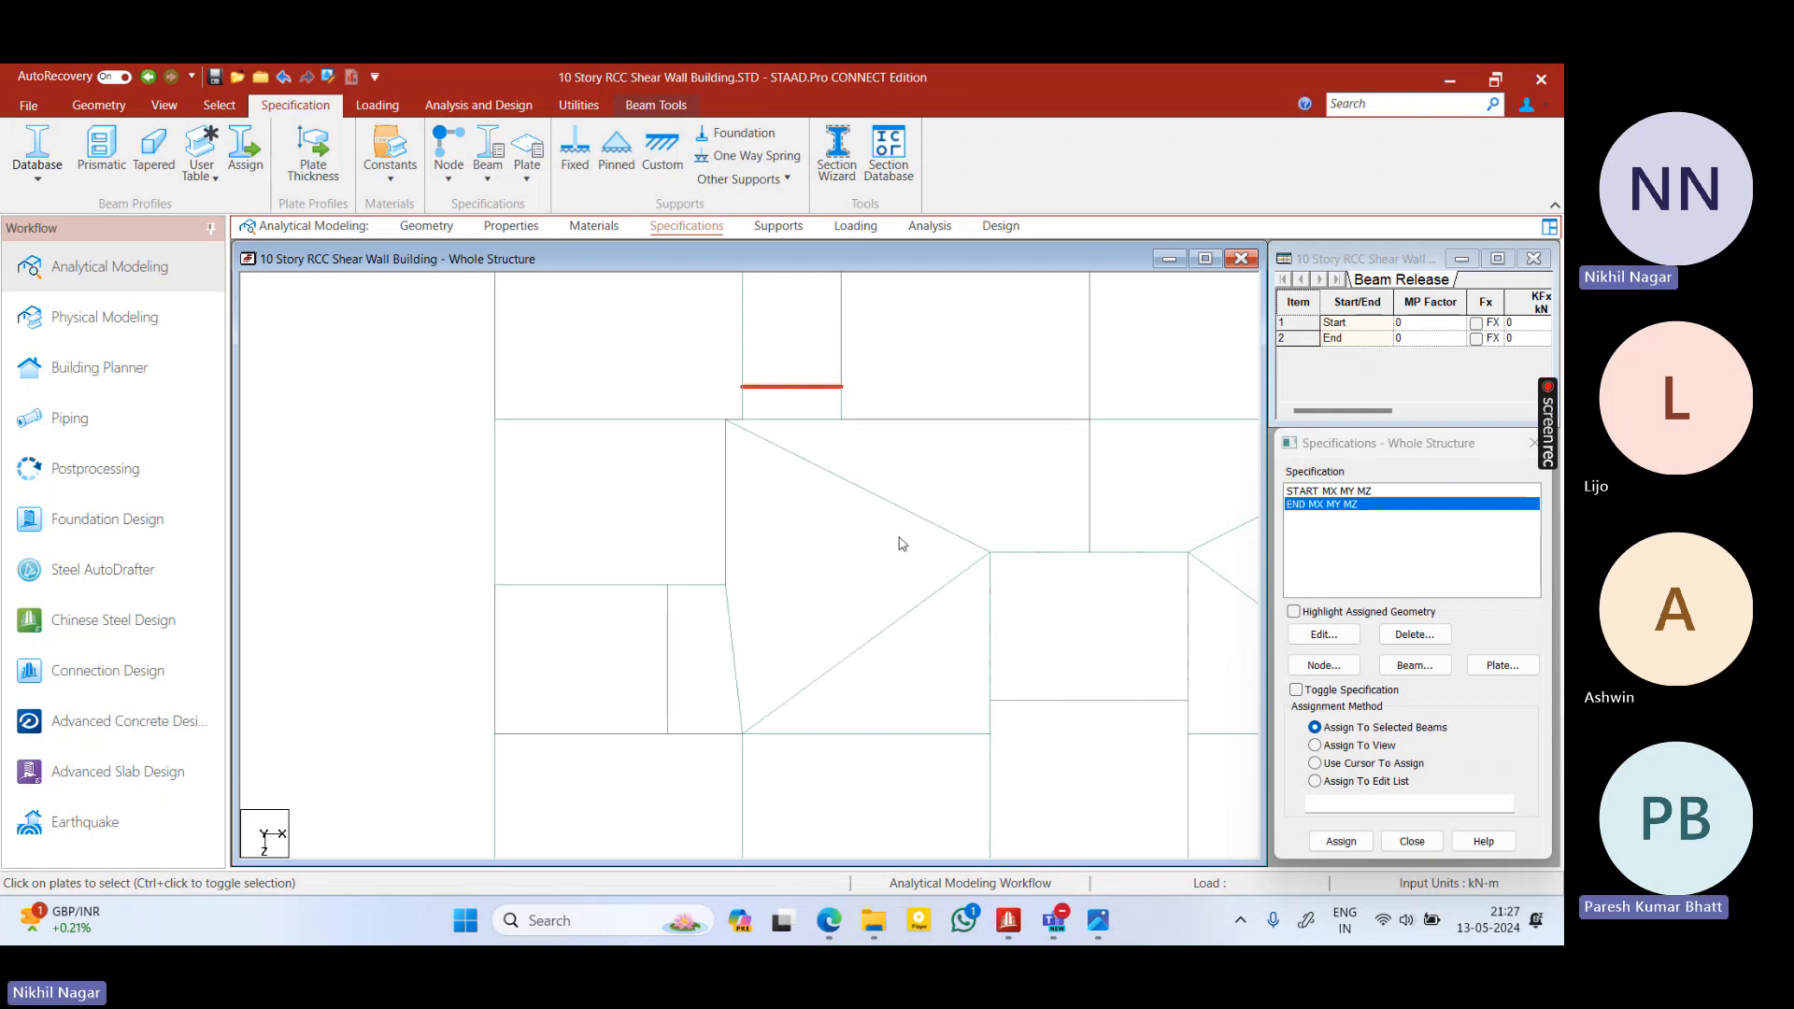
scroll(762, 559, "down", 1)
scroll(783, 541, "down", 2)
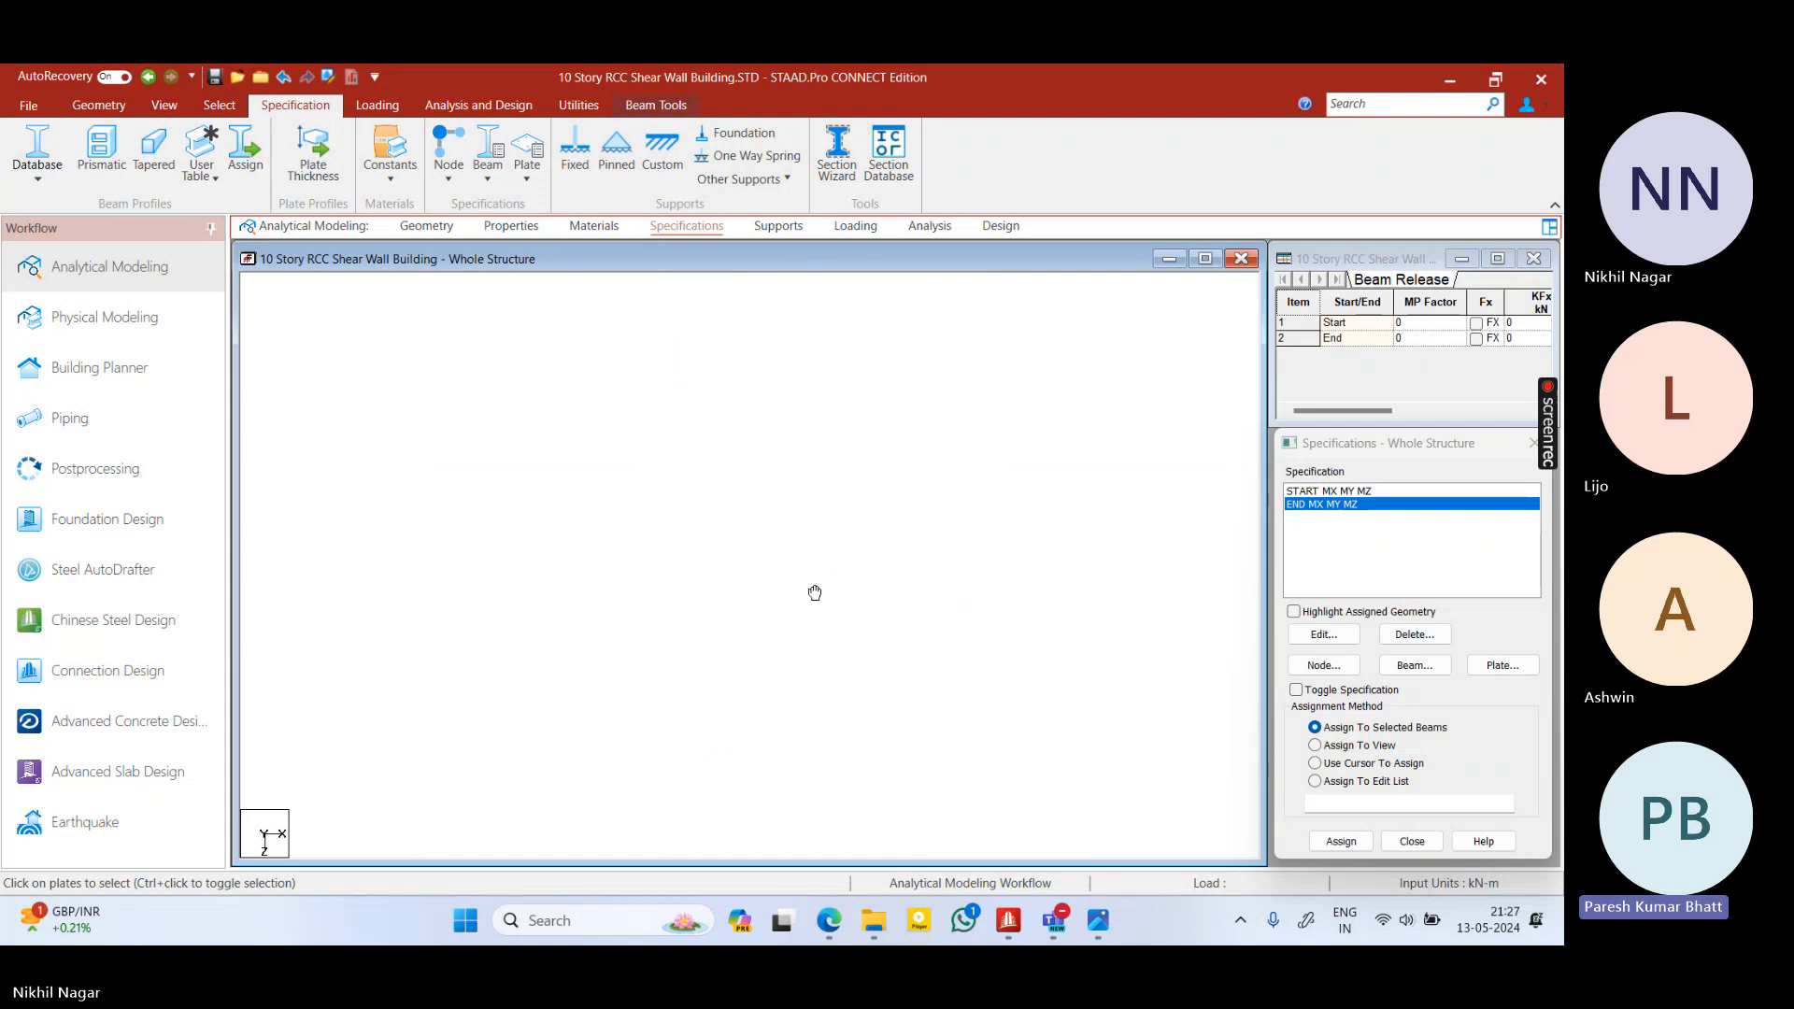
scroll(738, 601, "down", 1)
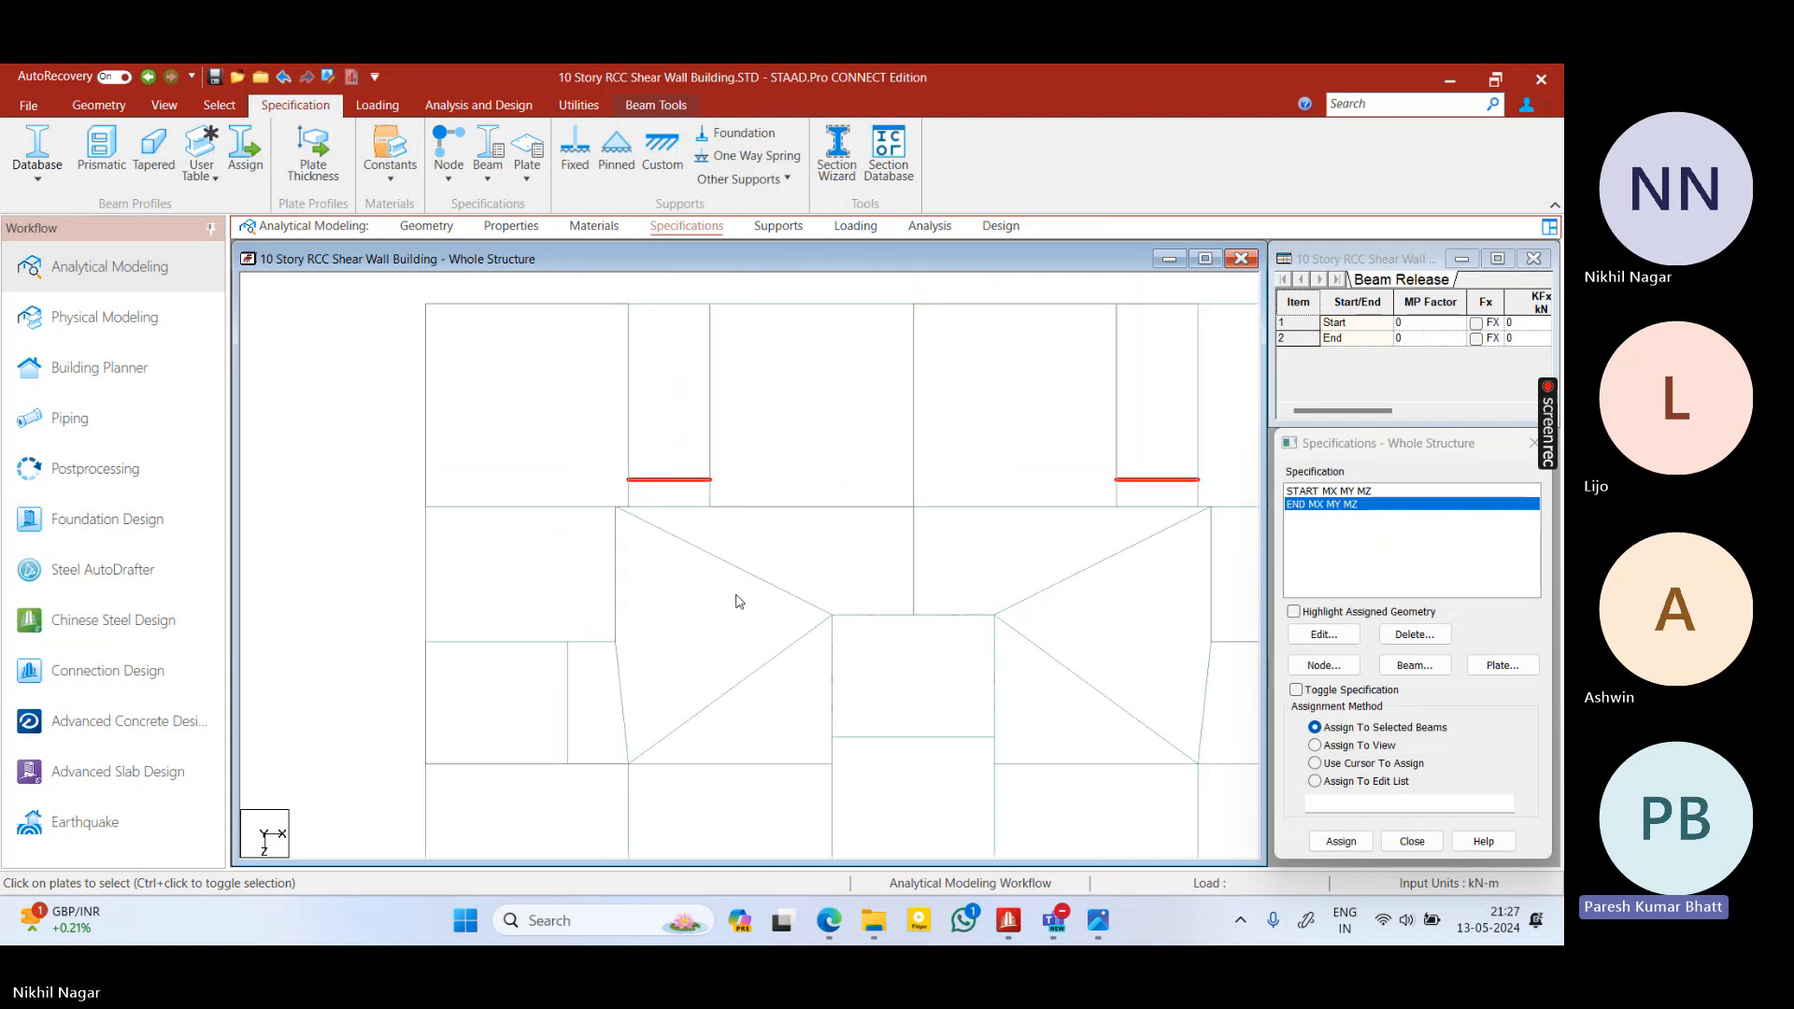
middle_click_drag(739, 601, 704, 598)
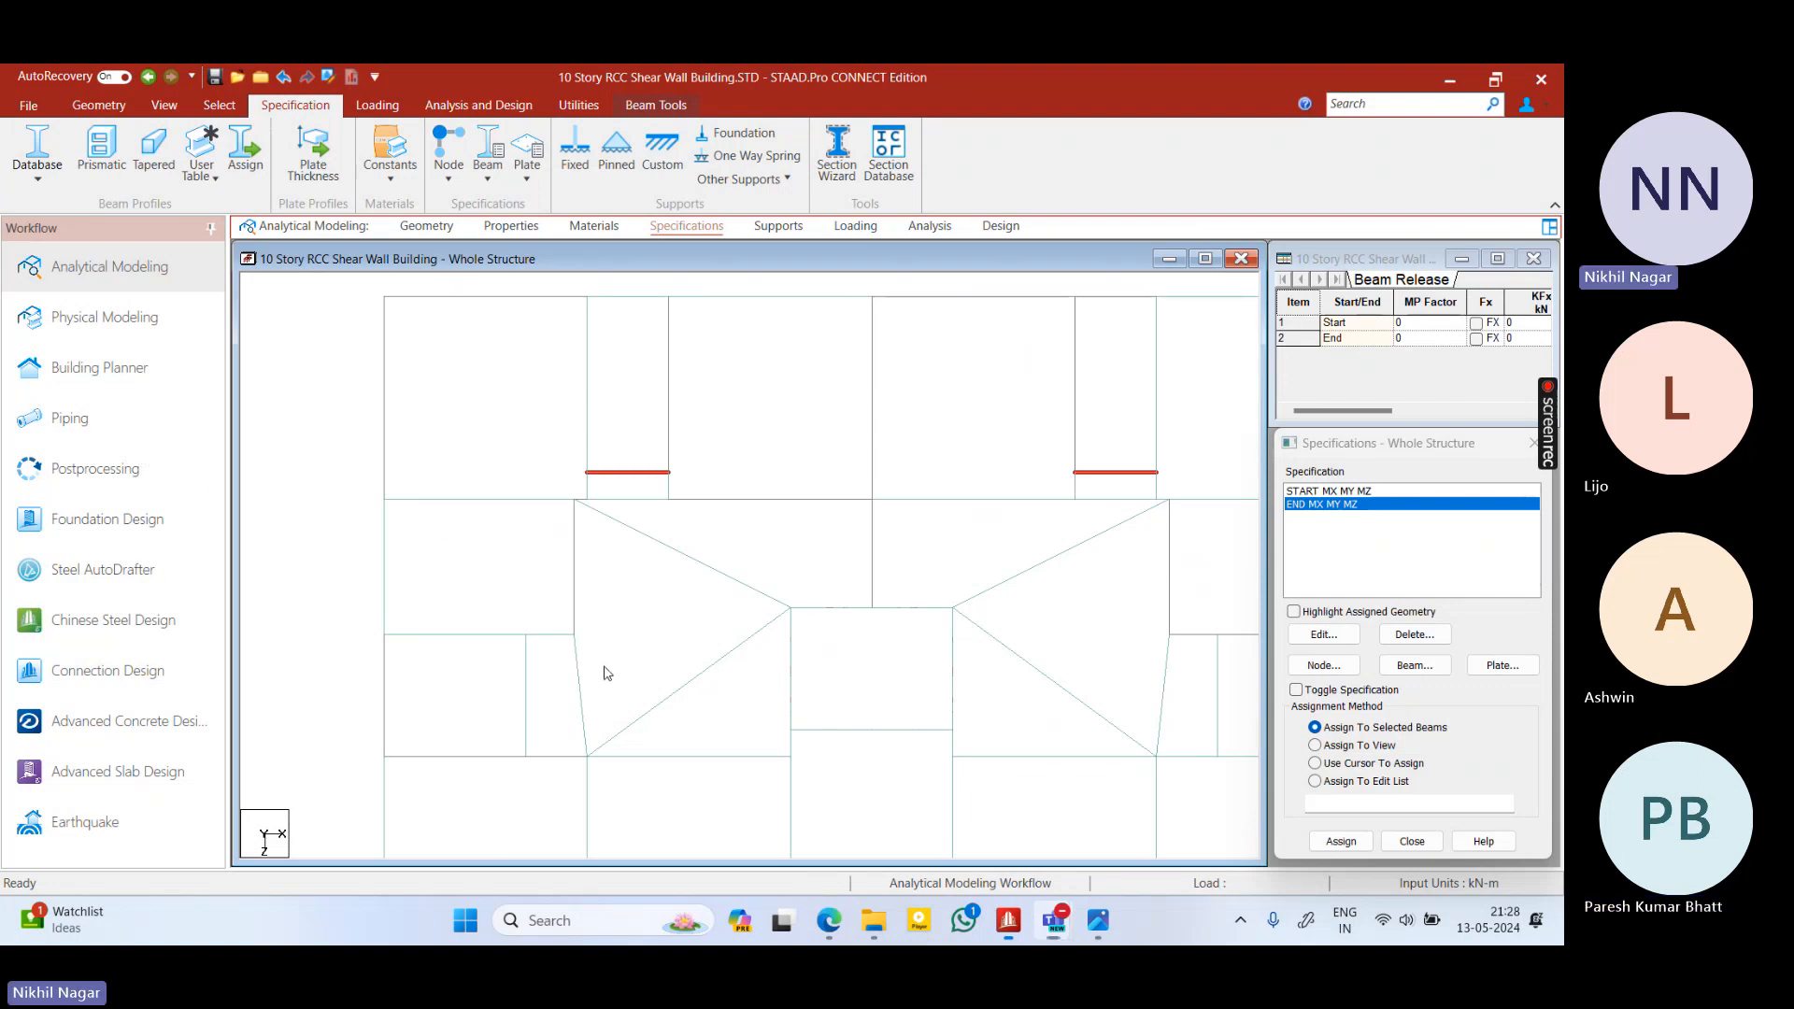
middle_click_drag(604, 673, 535, 666)
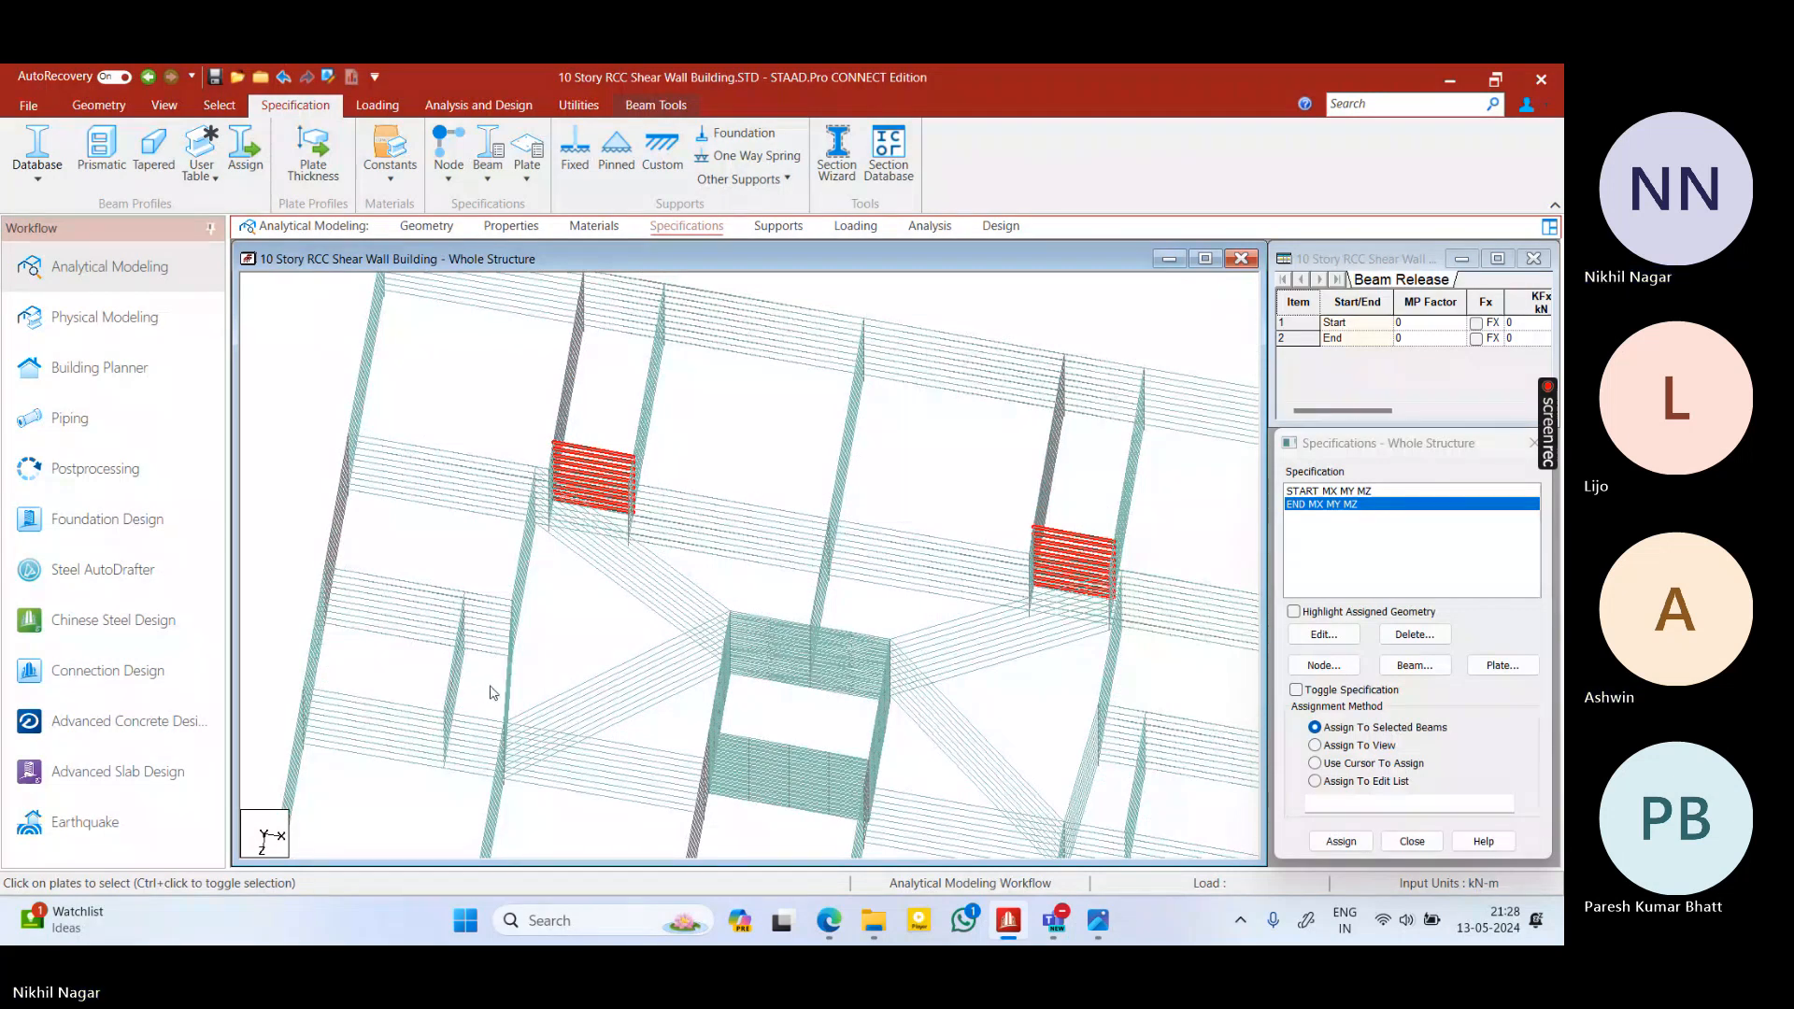
right_click(606, 649)
left_click(868, 661)
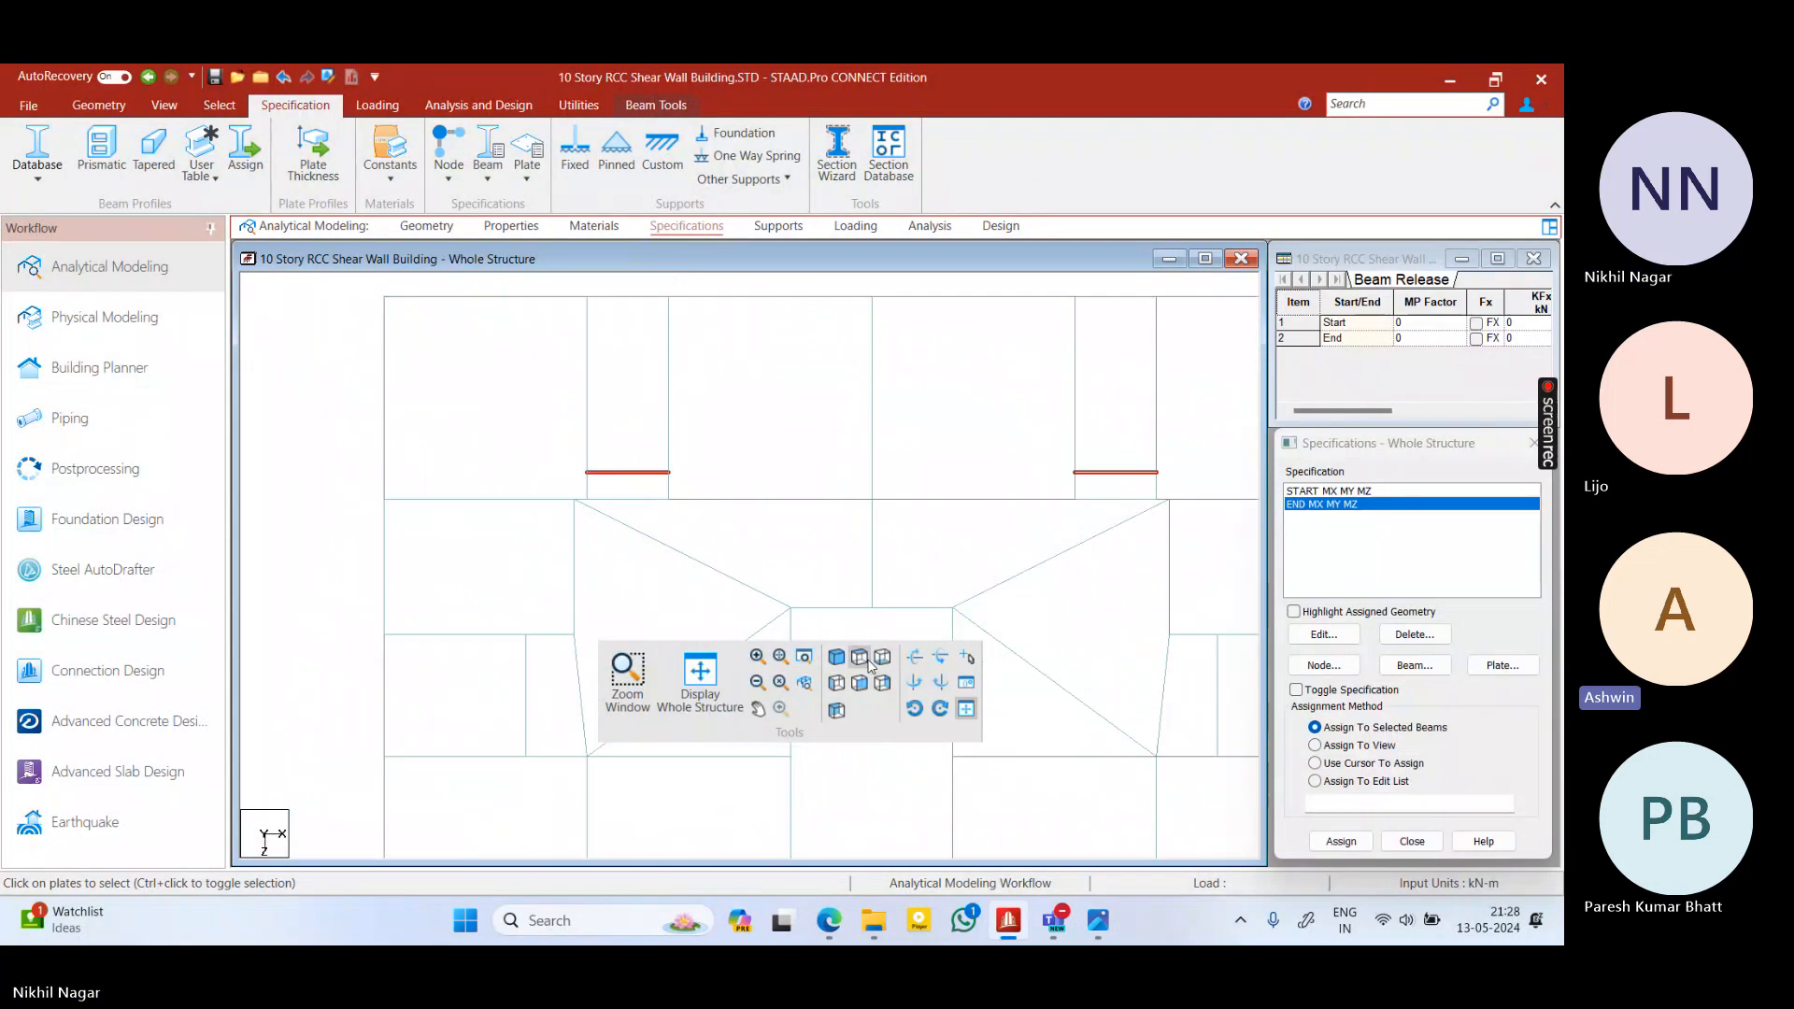
Add the stack of short secondary beams in the left side bay of the plan to the selection, and check it in a tilted view
left_click(525, 682, "ctrl")
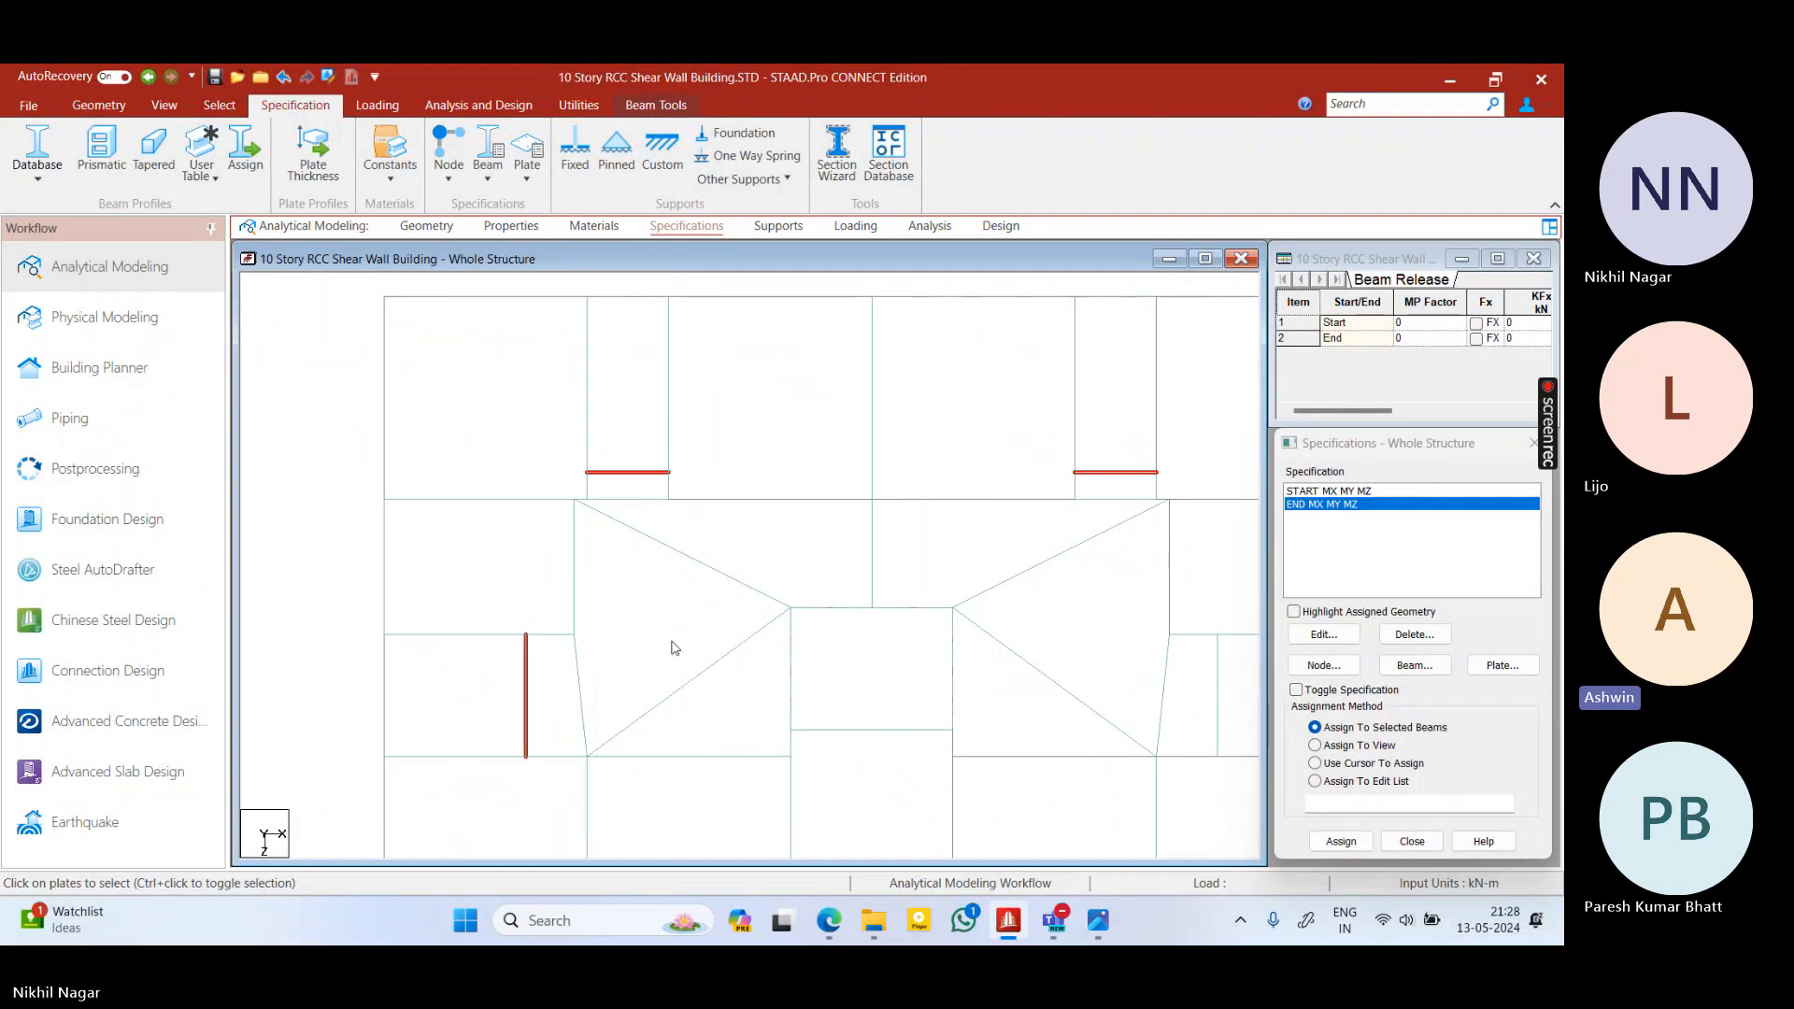
right_click(675, 647)
middle_click_drag(688, 617, 555, 633)
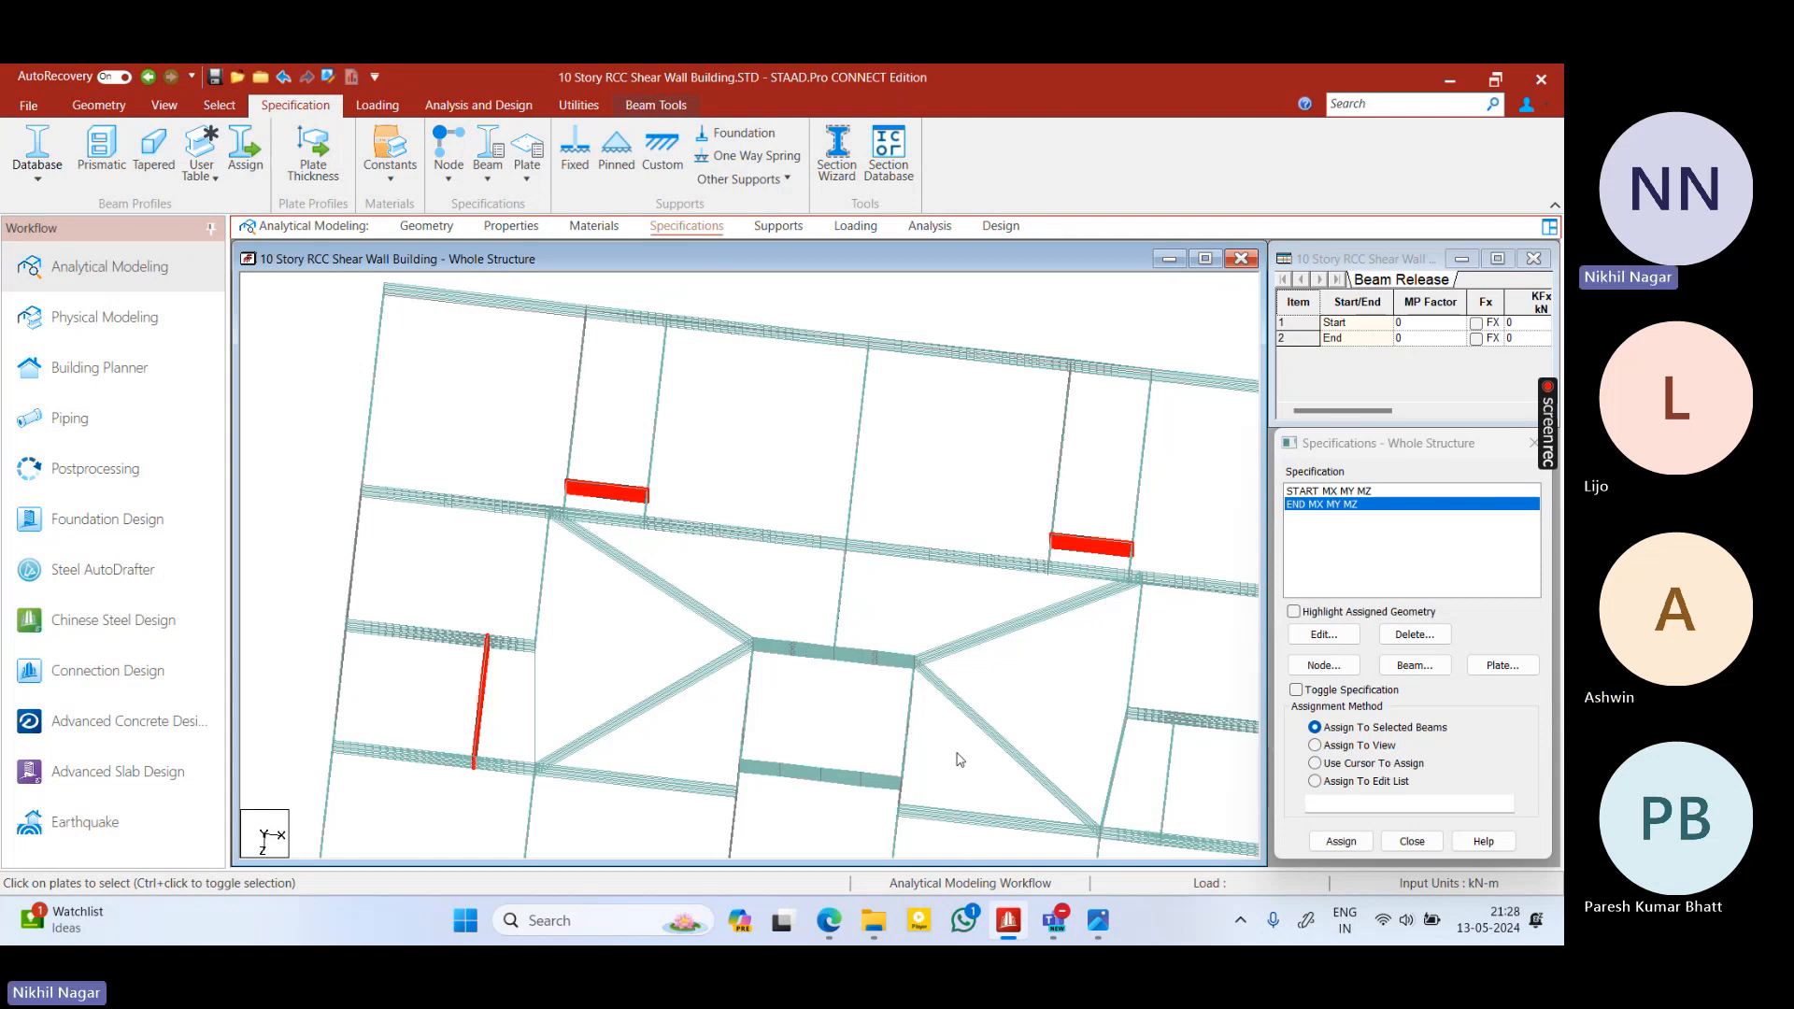
Switch to OneNote and add a blank page to New Section 1 of the "strength of material" notebook
key("super")
type("on")
key("Return")
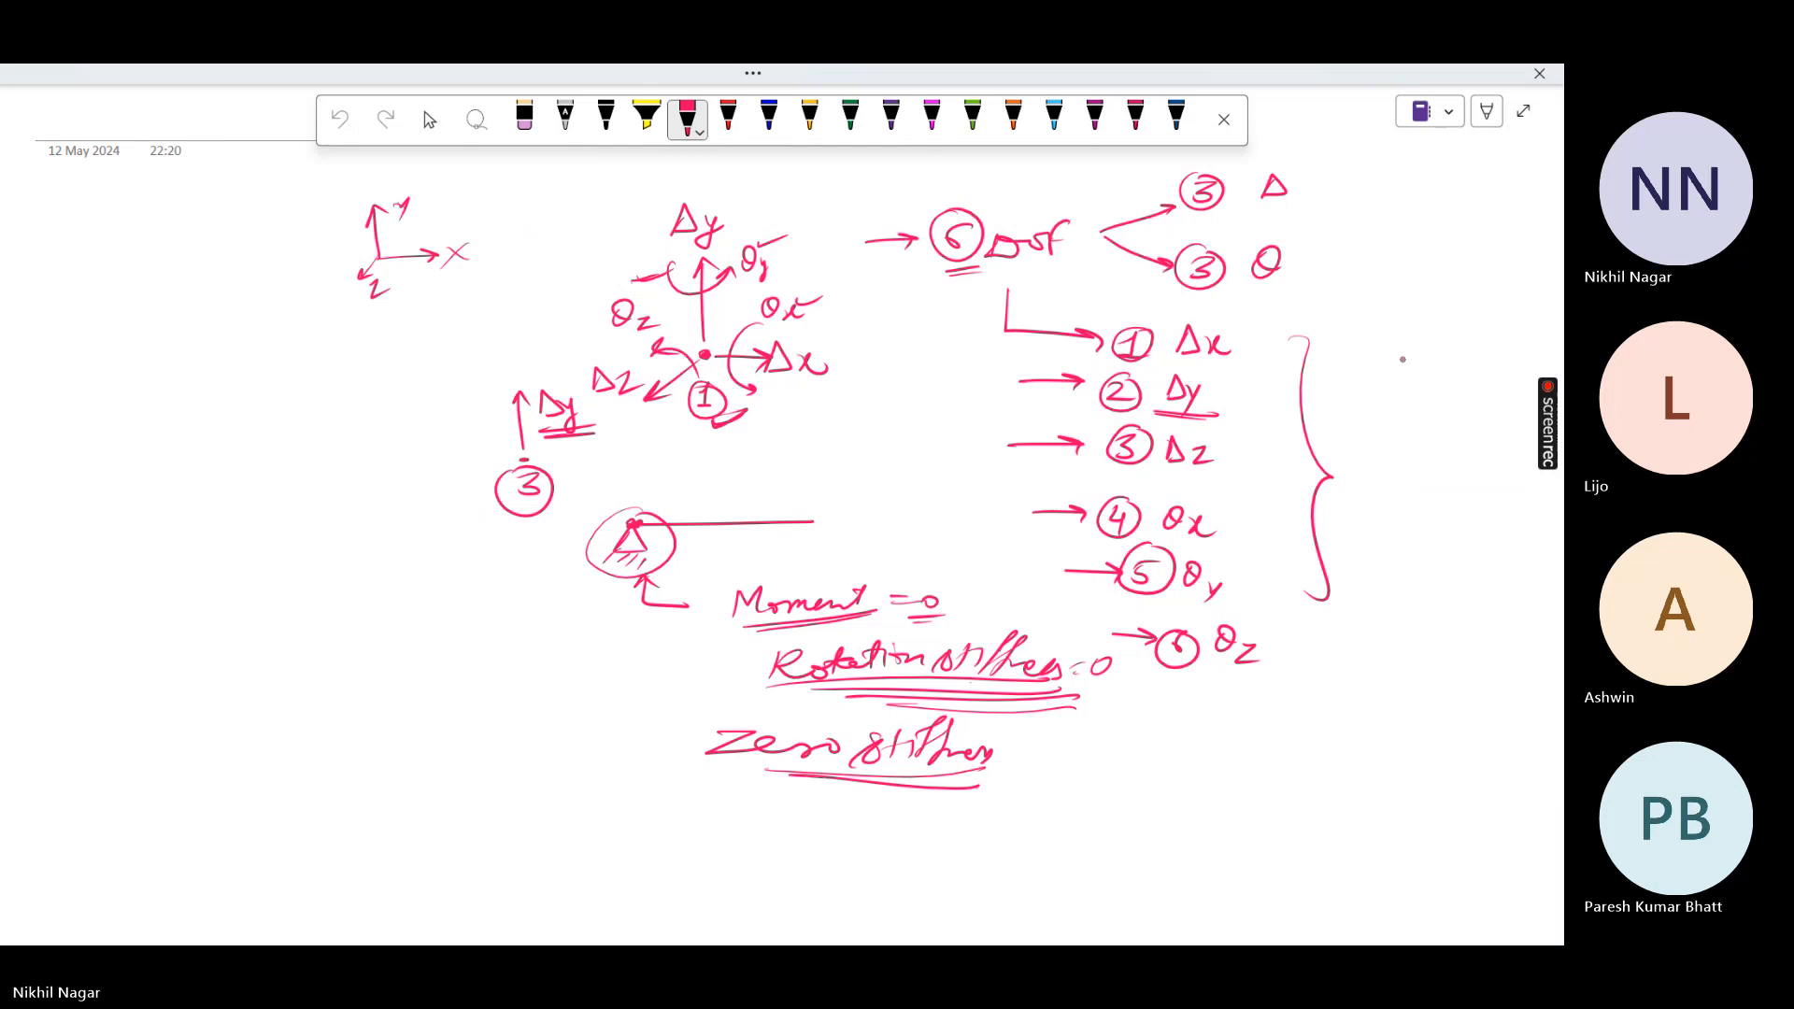
left_click(1449, 113)
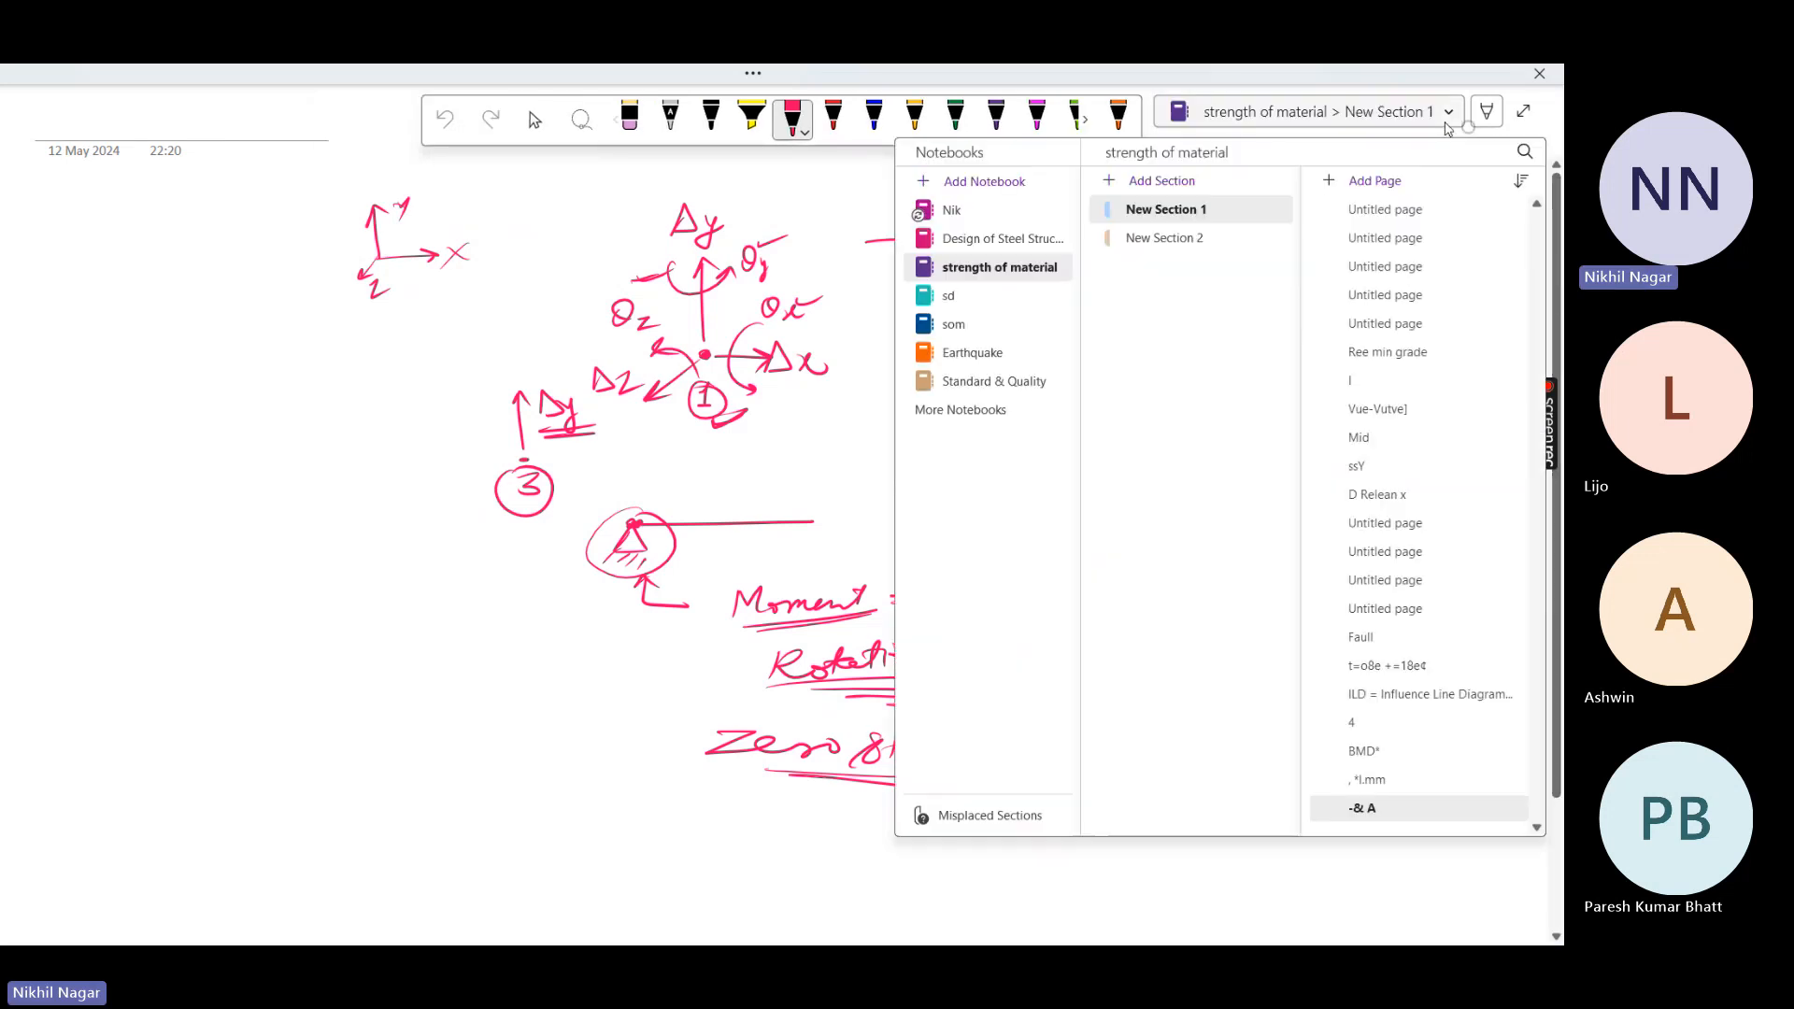
left_click(1370, 179)
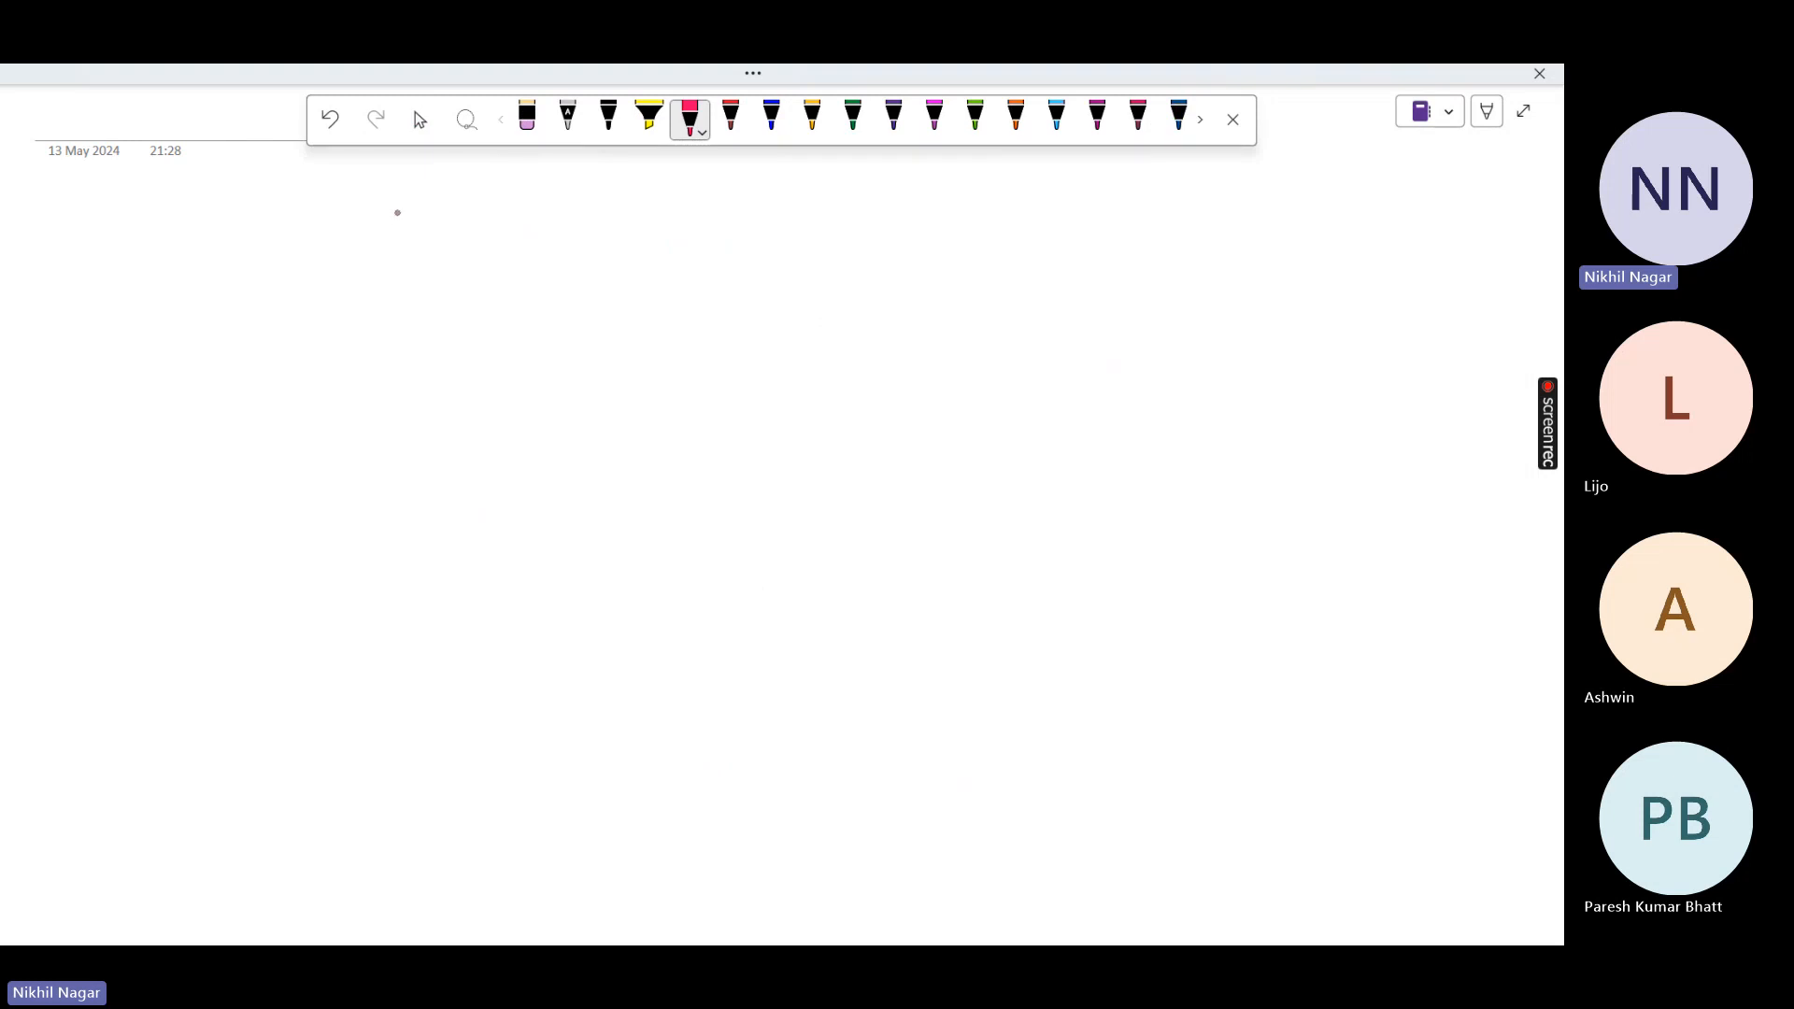
Handwrite "Torsion → Primary Beams" with underlines, and branch it to Tu, which splits into ticked Mue and Vue
mouse_move(374, 211)
left_mouse_down()
mouse_move(416, 207)
mouse_move(384, 236)
left_mouse_up()
left_click_drag(401, 222, 511, 247)
left_click_drag(393, 266, 549, 265)
mouse_move(540, 245)
left_mouse_down()
mouse_move(587, 244)
mouse_move(570, 254)
left_mouse_up()
mouse_move(631, 213)
left_mouse_down()
mouse_move(614, 265)
mouse_move(744, 234)
mouse_move(752, 293)
left_mouse_up()
mouse_move(806, 230)
left_mouse_down()
mouse_move(822, 251)
mouse_move(914, 245)
left_mouse_up()
mouse_move(663, 271)
left_mouse_down()
mouse_move(937, 279)
mouse_move(872, 292)
mouse_move(928, 351)
mouse_move(888, 366)
mouse_move(991, 334)
mouse_move(1012, 365)
mouse_move(1081, 354)
left_mouse_up()
mouse_move(1065, 345)
left_mouse_down()
mouse_move(1067, 366)
mouse_move(1227, 344)
left_mouse_up()
mouse_move(1032, 359)
left_mouse_down()
mouse_move(1080, 400)
mouse_move(1155, 424)
left_mouse_up()
left_click_drag(1180, 410, 1219, 397)
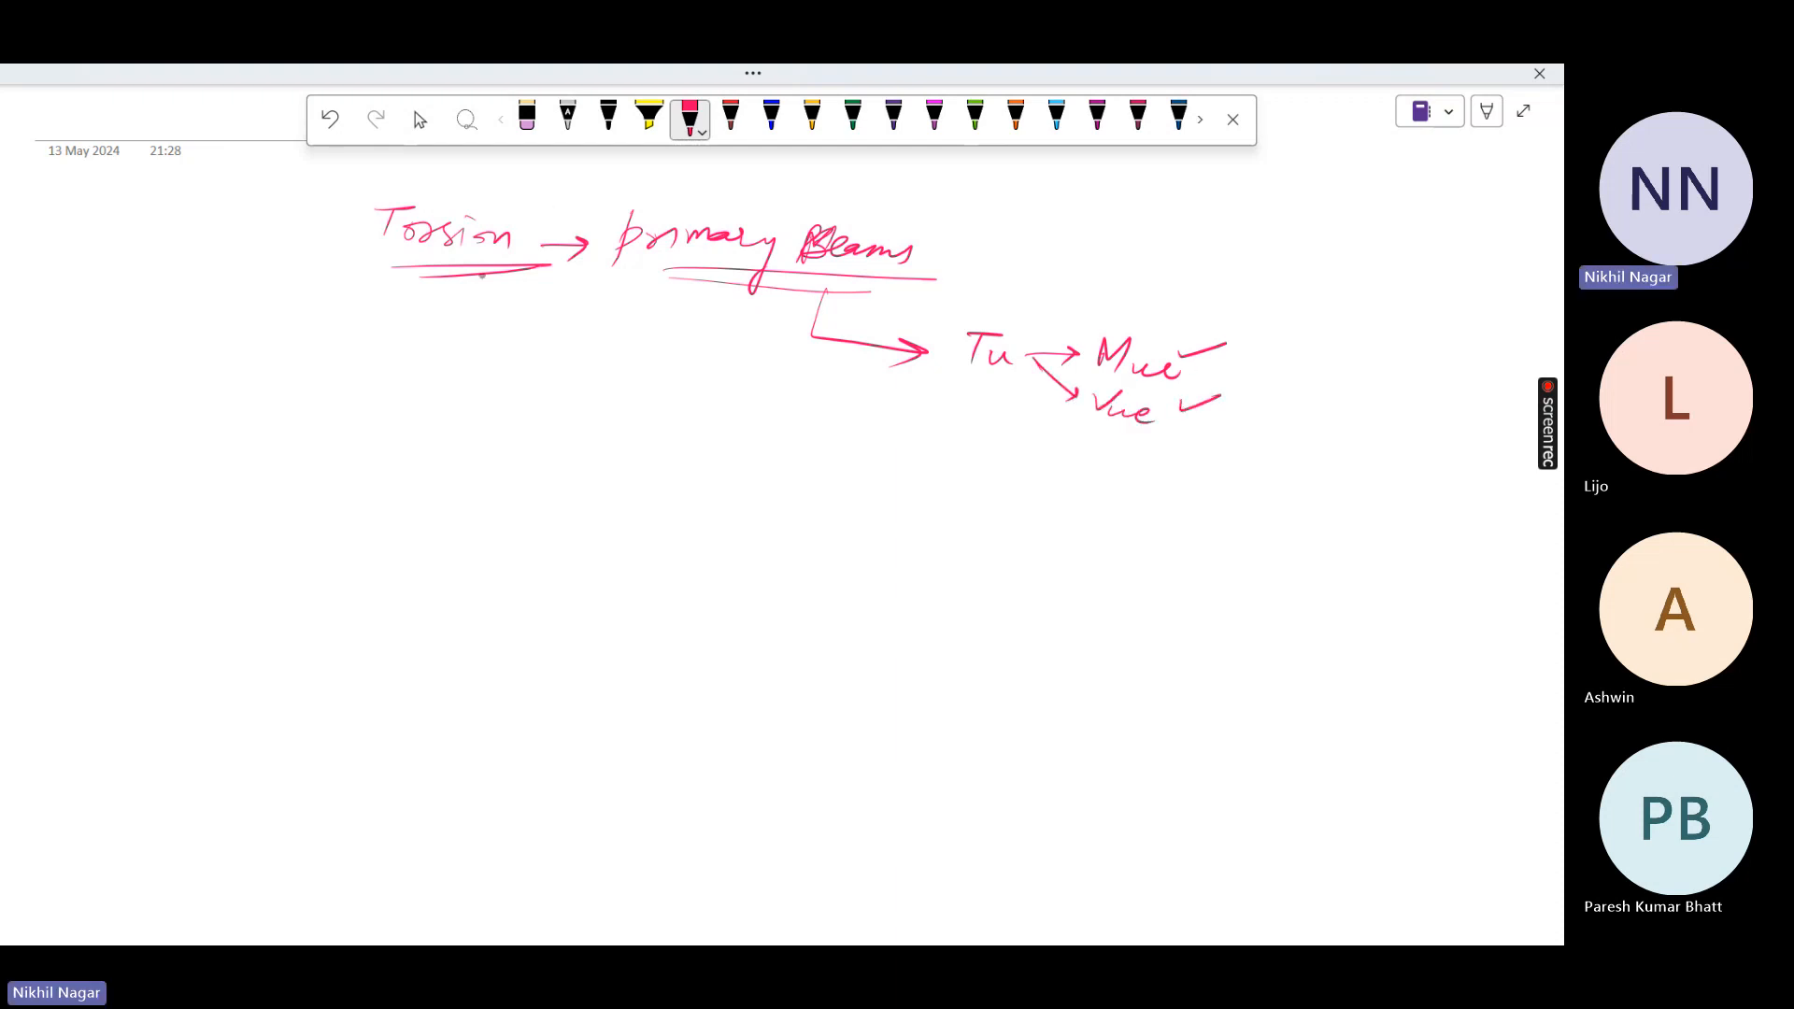
Handwrite "Specifi" beneath the Torsion heading and underline it twice
mouse_move(526, 314)
left_mouse_down()
mouse_move(538, 346)
mouse_move(510, 339)
left_mouse_up()
mouse_move(566, 305)
left_mouse_down()
mouse_move(542, 358)
mouse_move(585, 323)
mouse_move(604, 344)
left_mouse_up()
left_click_drag(614, 329, 627, 363)
left_click_drag(621, 343, 640, 333)
left_click_drag(524, 360, 652, 373)
left_click_drag(536, 371, 654, 381)
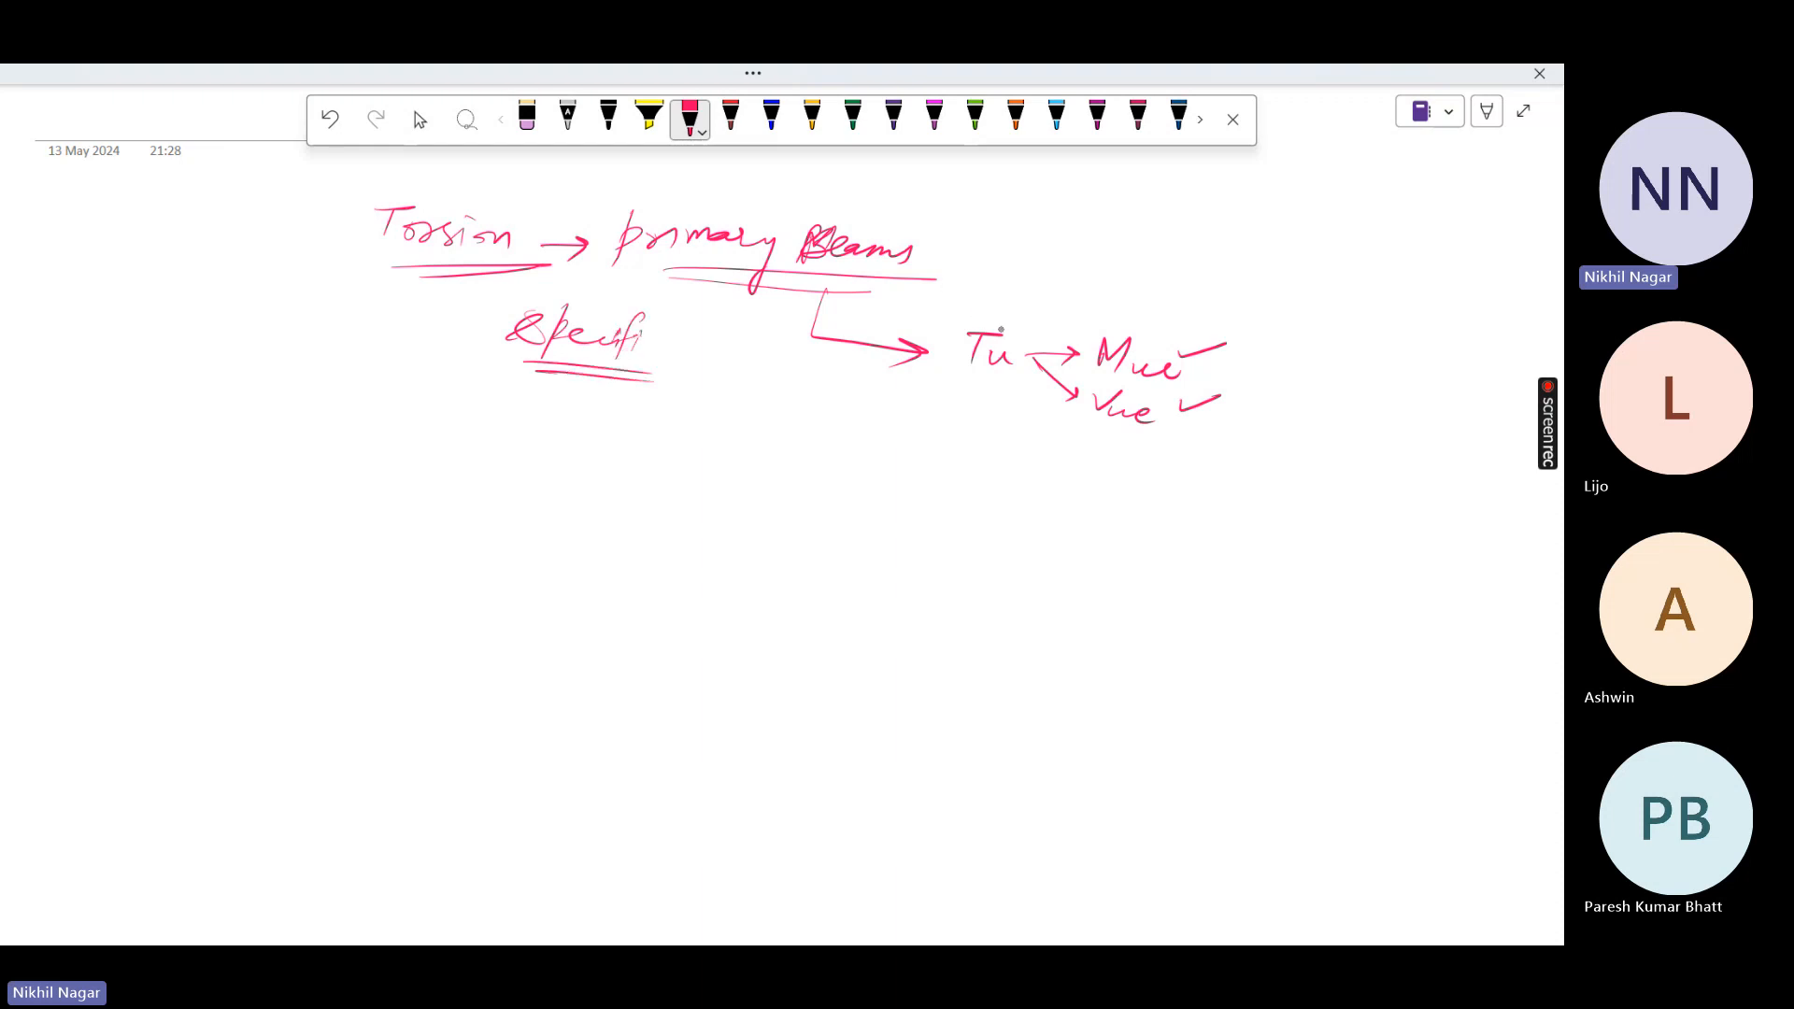
Circle Tu and draw two more arrows leading out from it, one short and one curved upward
mouse_move(1005, 315)
left_mouse_down()
mouse_move(939, 373)
mouse_move(1024, 325)
left_mouse_up()
mouse_move(1028, 333)
left_mouse_down()
mouse_move(1084, 319)
mouse_move(1077, 334)
left_mouse_up()
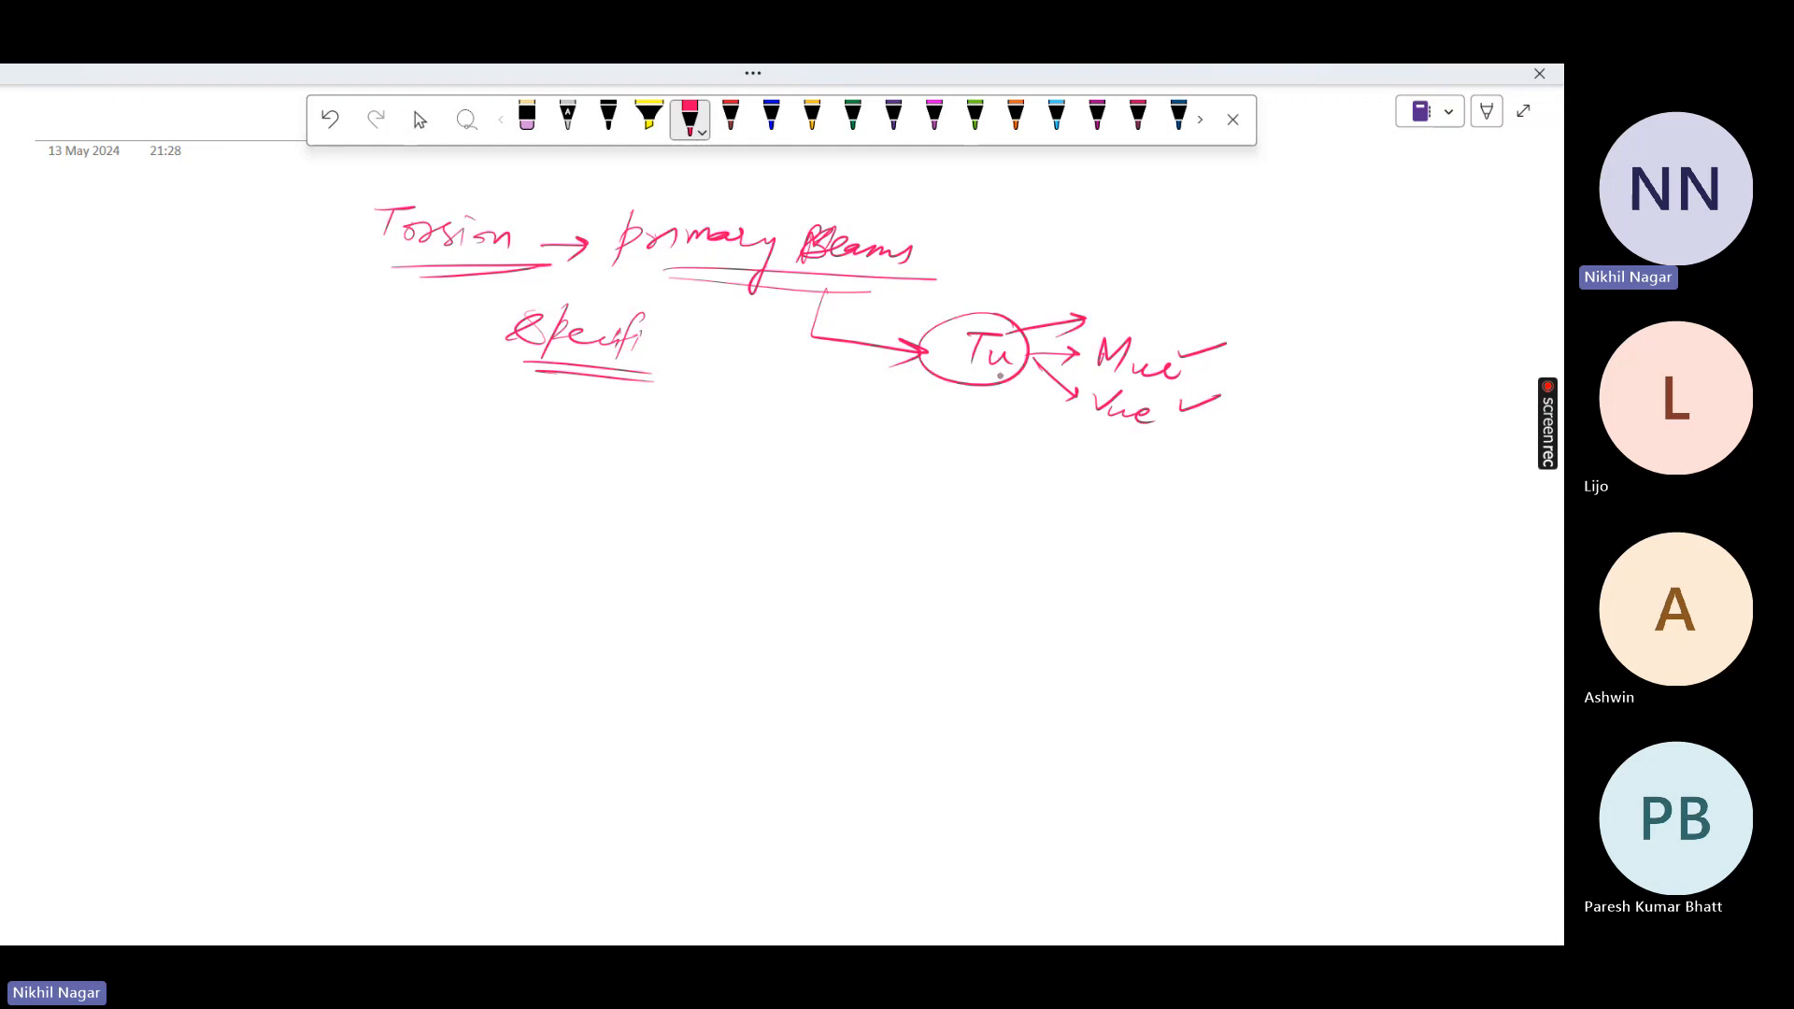
mouse_move(944, 322)
left_mouse_down()
mouse_move(1010, 269)
mouse_move(1099, 241)
left_mouse_up()
mouse_move(1073, 232)
left_mouse_down()
mouse_move(1099, 241)
mouse_move(1077, 259)
left_mouse_up()
Sketch a double-line beam spanning between two slanted supports in the empty area below the notes
left_click_drag(594, 639, 936, 603)
mouse_move(560, 612)
left_mouse_down()
mouse_move(623, 680)
mouse_move(604, 702)
left_mouse_up()
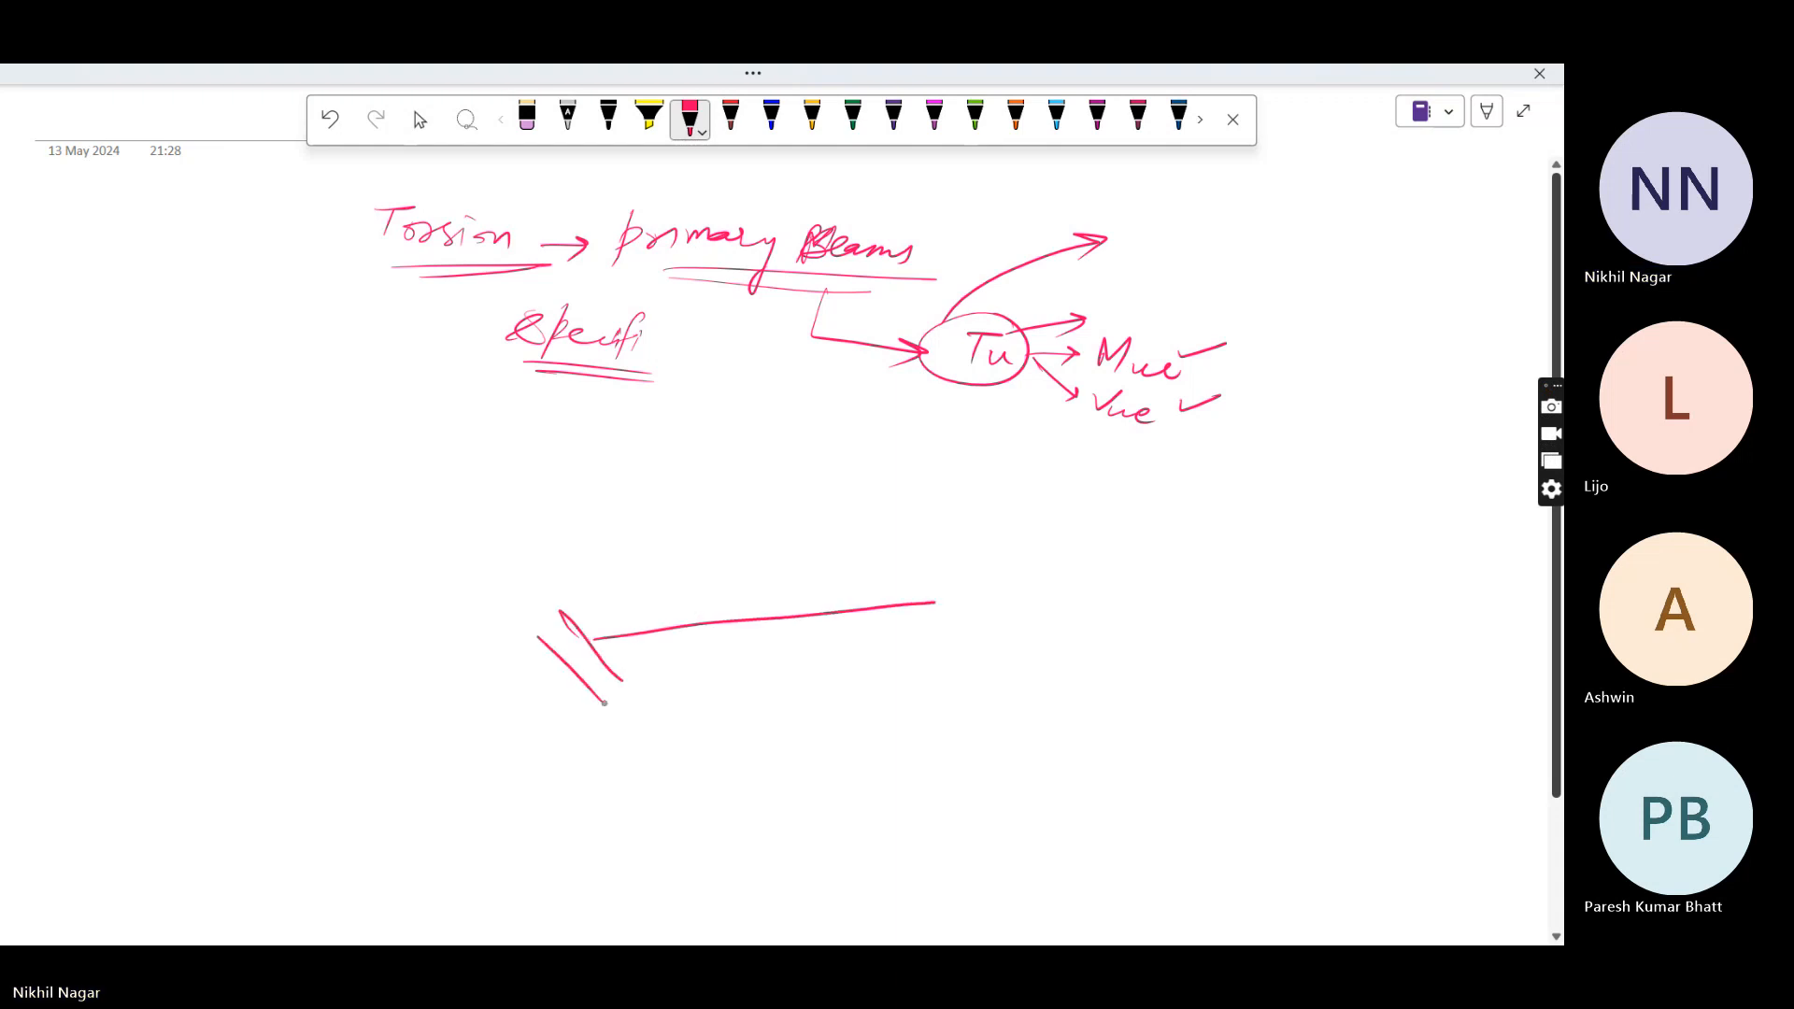
mouse_move(918, 566)
left_mouse_down()
mouse_move(938, 645)
mouse_move(959, 657)
left_mouse_up()
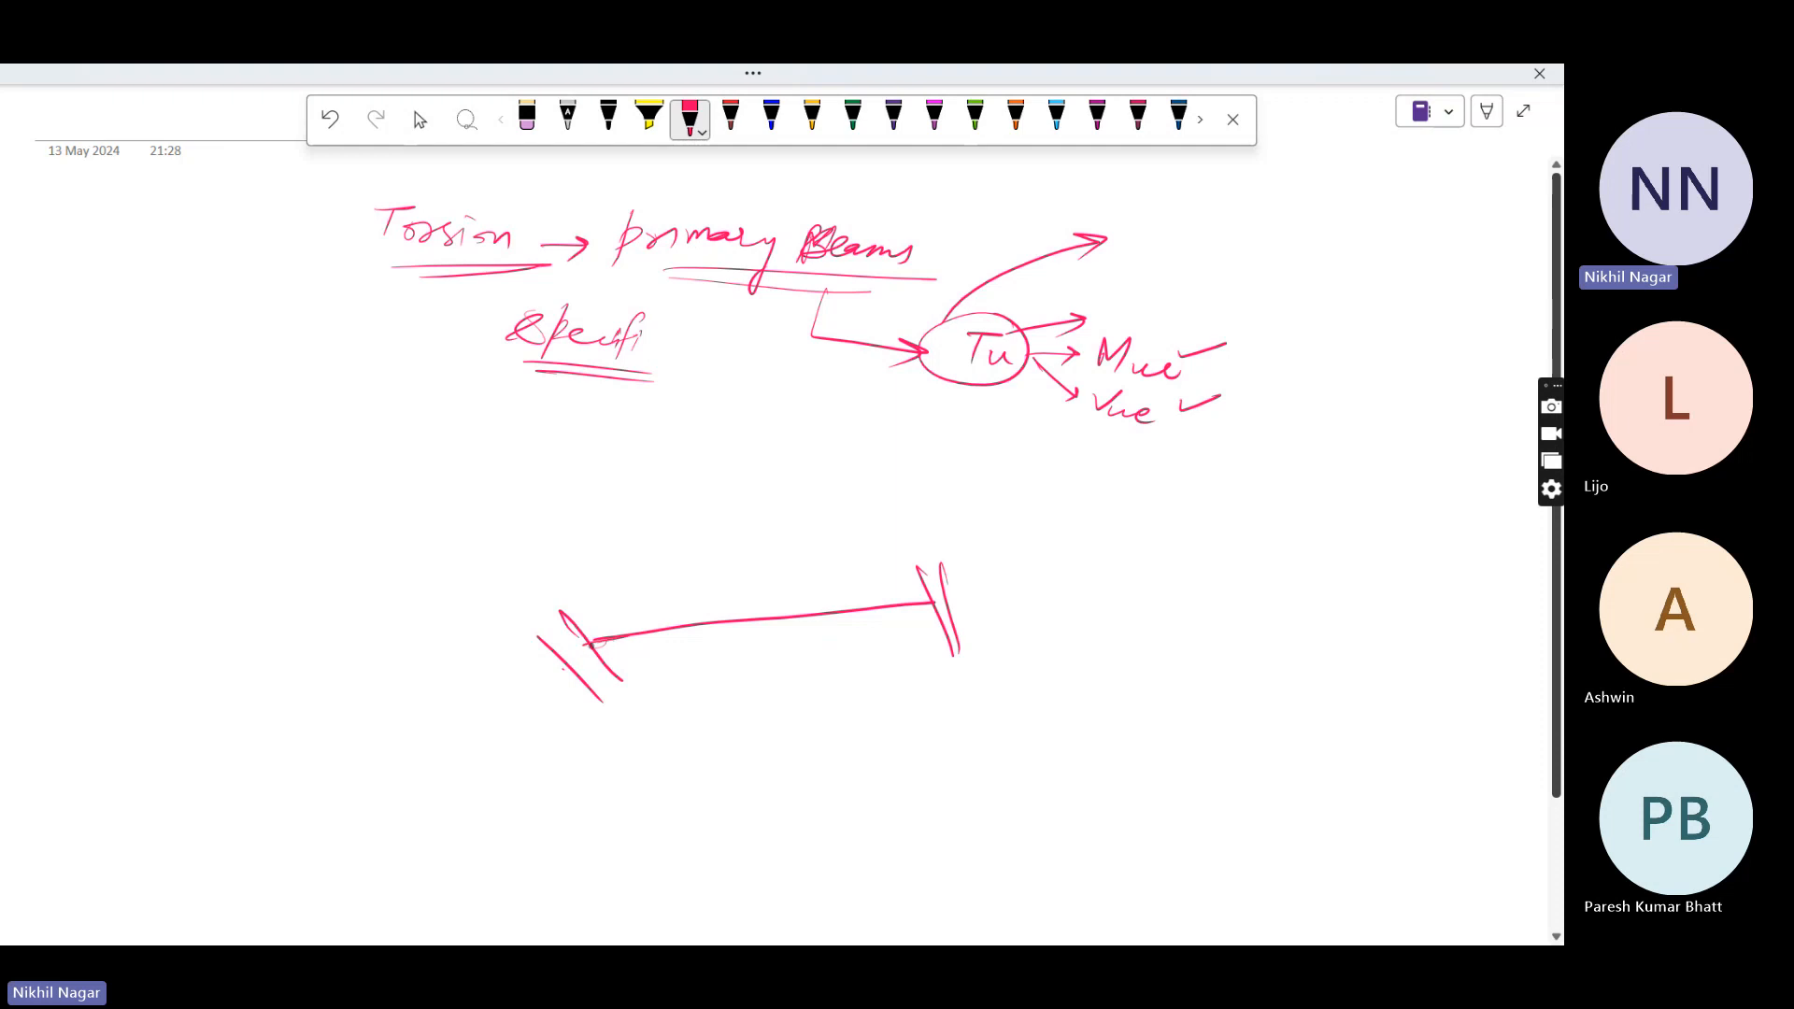
left_click_drag(589, 654, 944, 603)
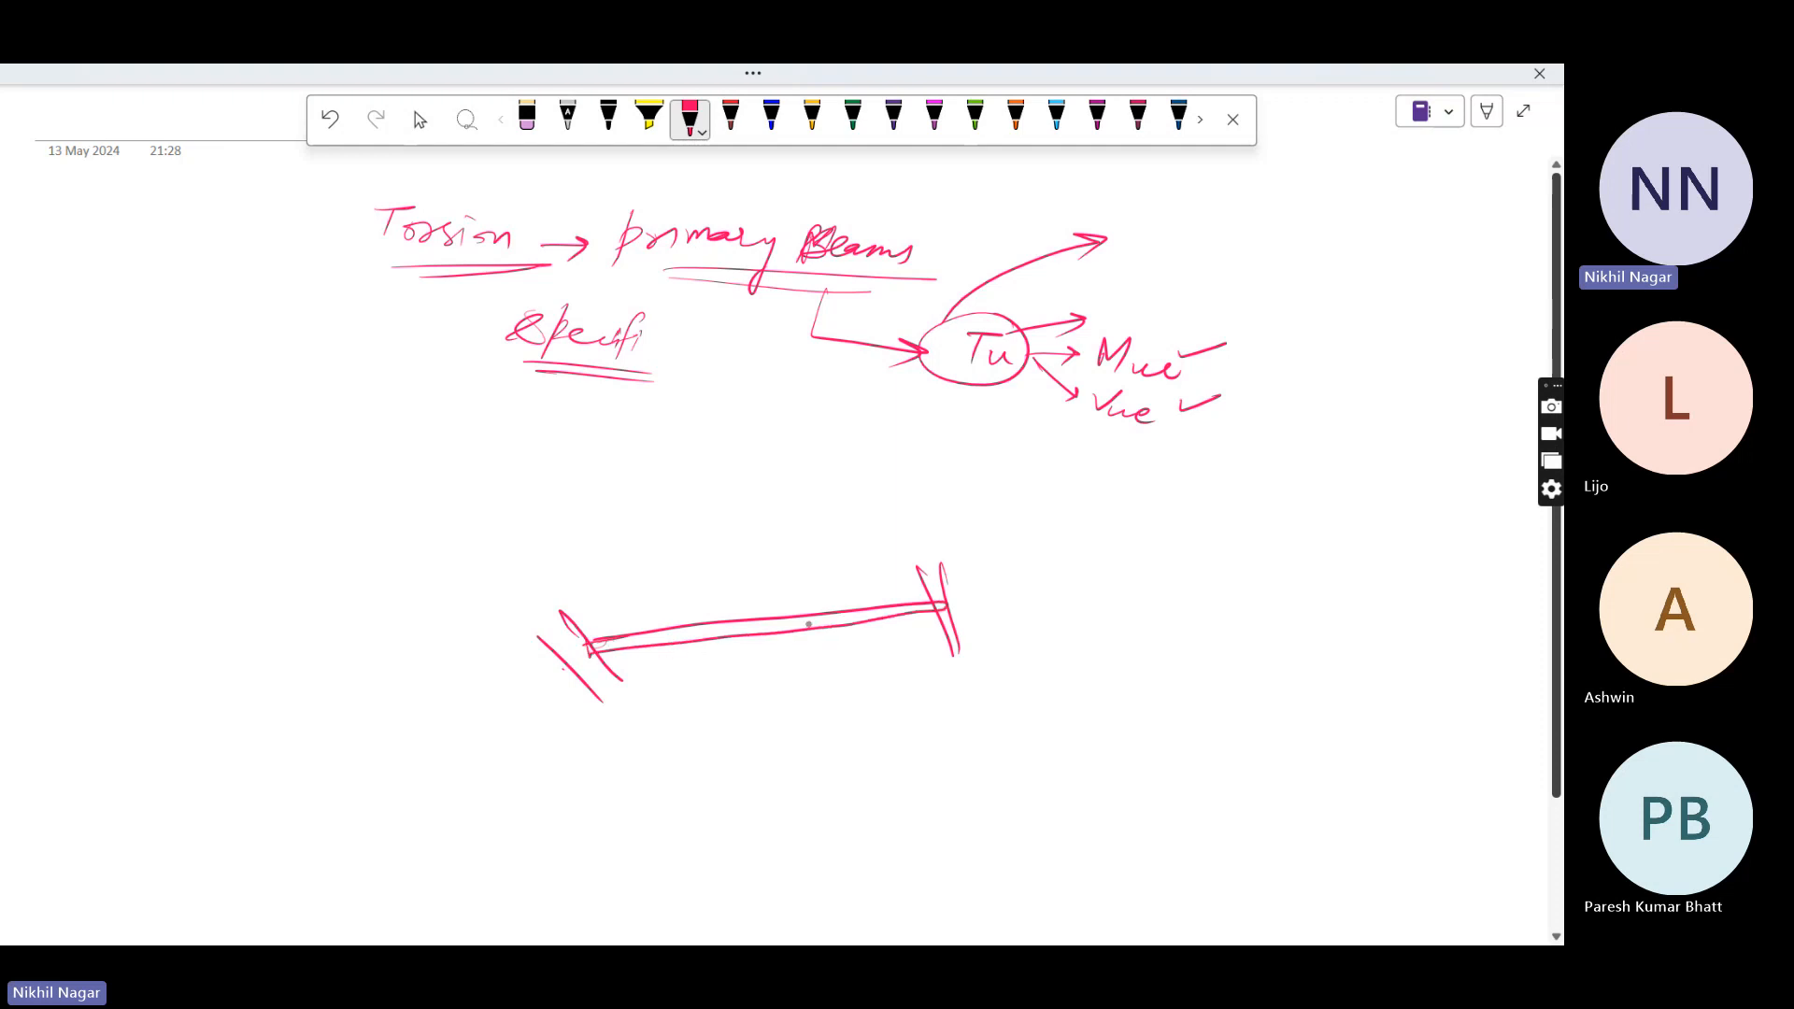
Label the beam ends with circled 1 and 2, and mark the span between the supports as L
left_click_drag(532, 599, 529, 624)
left_click_drag(539, 605, 534, 600)
left_click_drag(899, 591, 921, 581)
mouse_move(778, 621)
left_mouse_down()
mouse_move(759, 632)
mouse_move(780, 678)
mouse_move(944, 648)
mouse_move(917, 658)
left_mouse_up()
left_click_drag(720, 659, 625, 677)
mouse_move(639, 666)
left_mouse_down()
mouse_move(638, 681)
mouse_move(677, 628)
mouse_move(890, 610)
left_mouse_up()
Undo the misplaced strokes and the stray title letter, and fill the double-line beam with a row of load loops
key("ctrl+z")
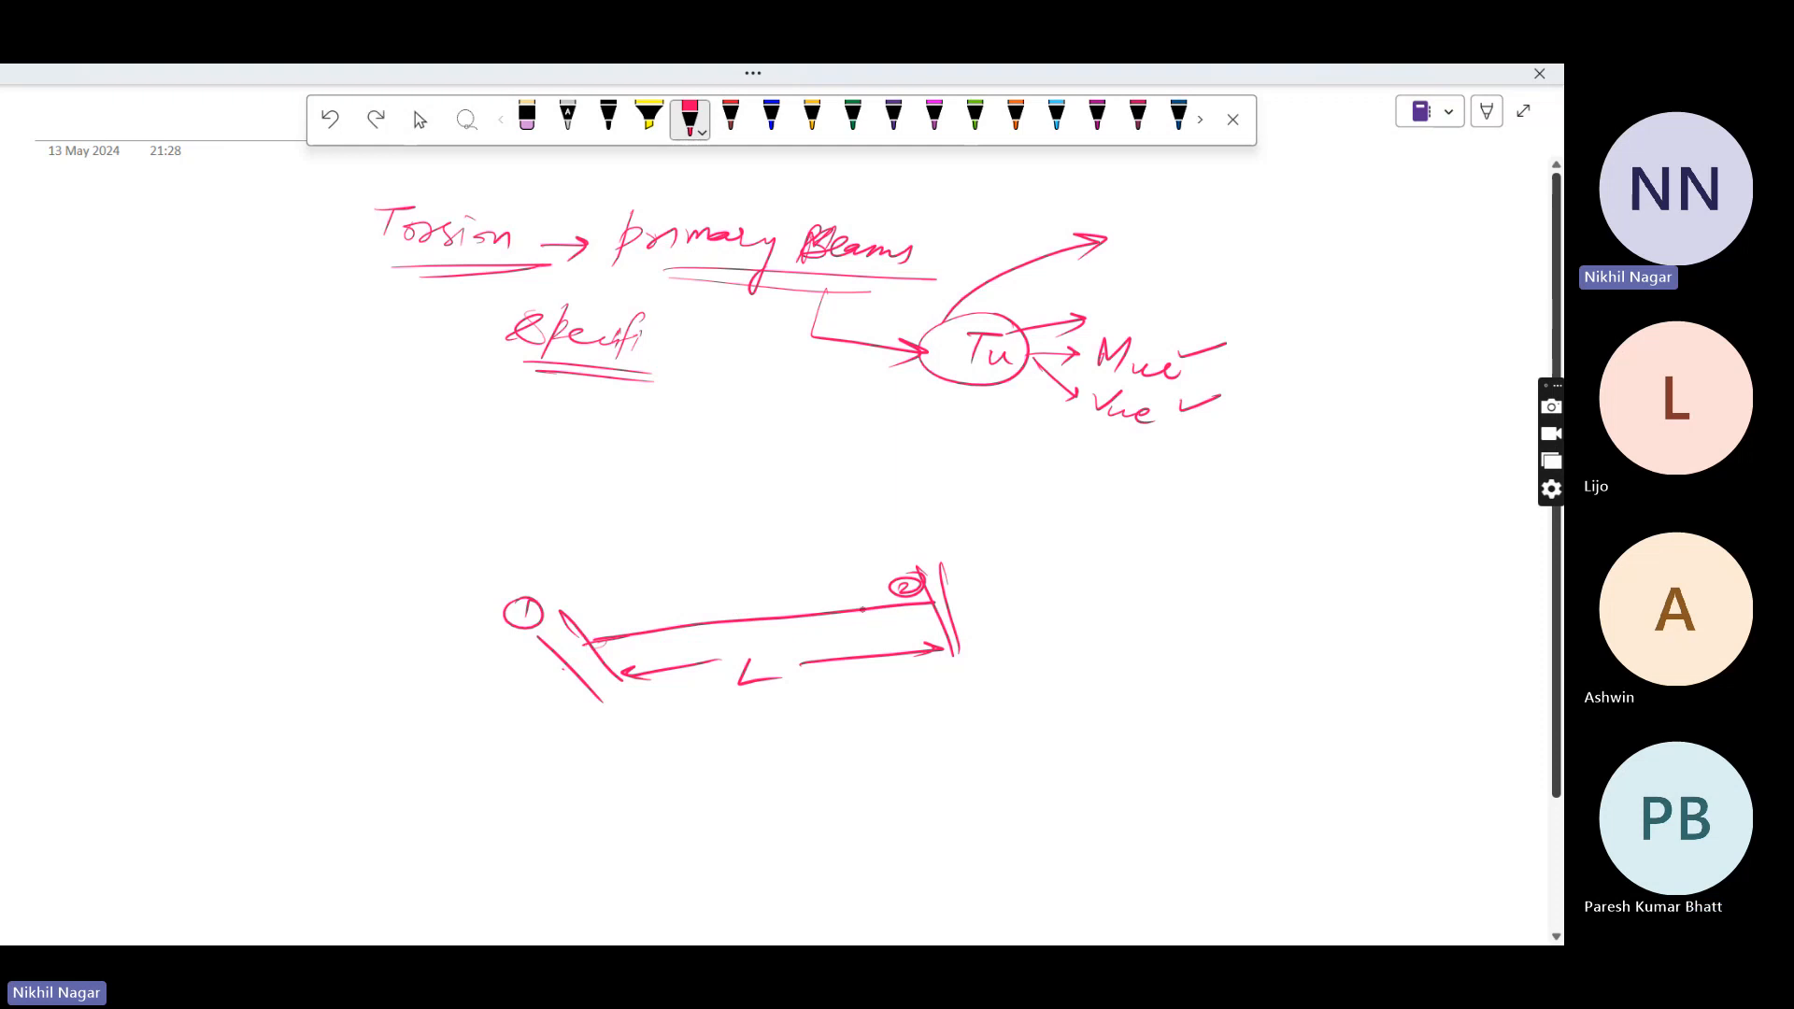
type("Z")
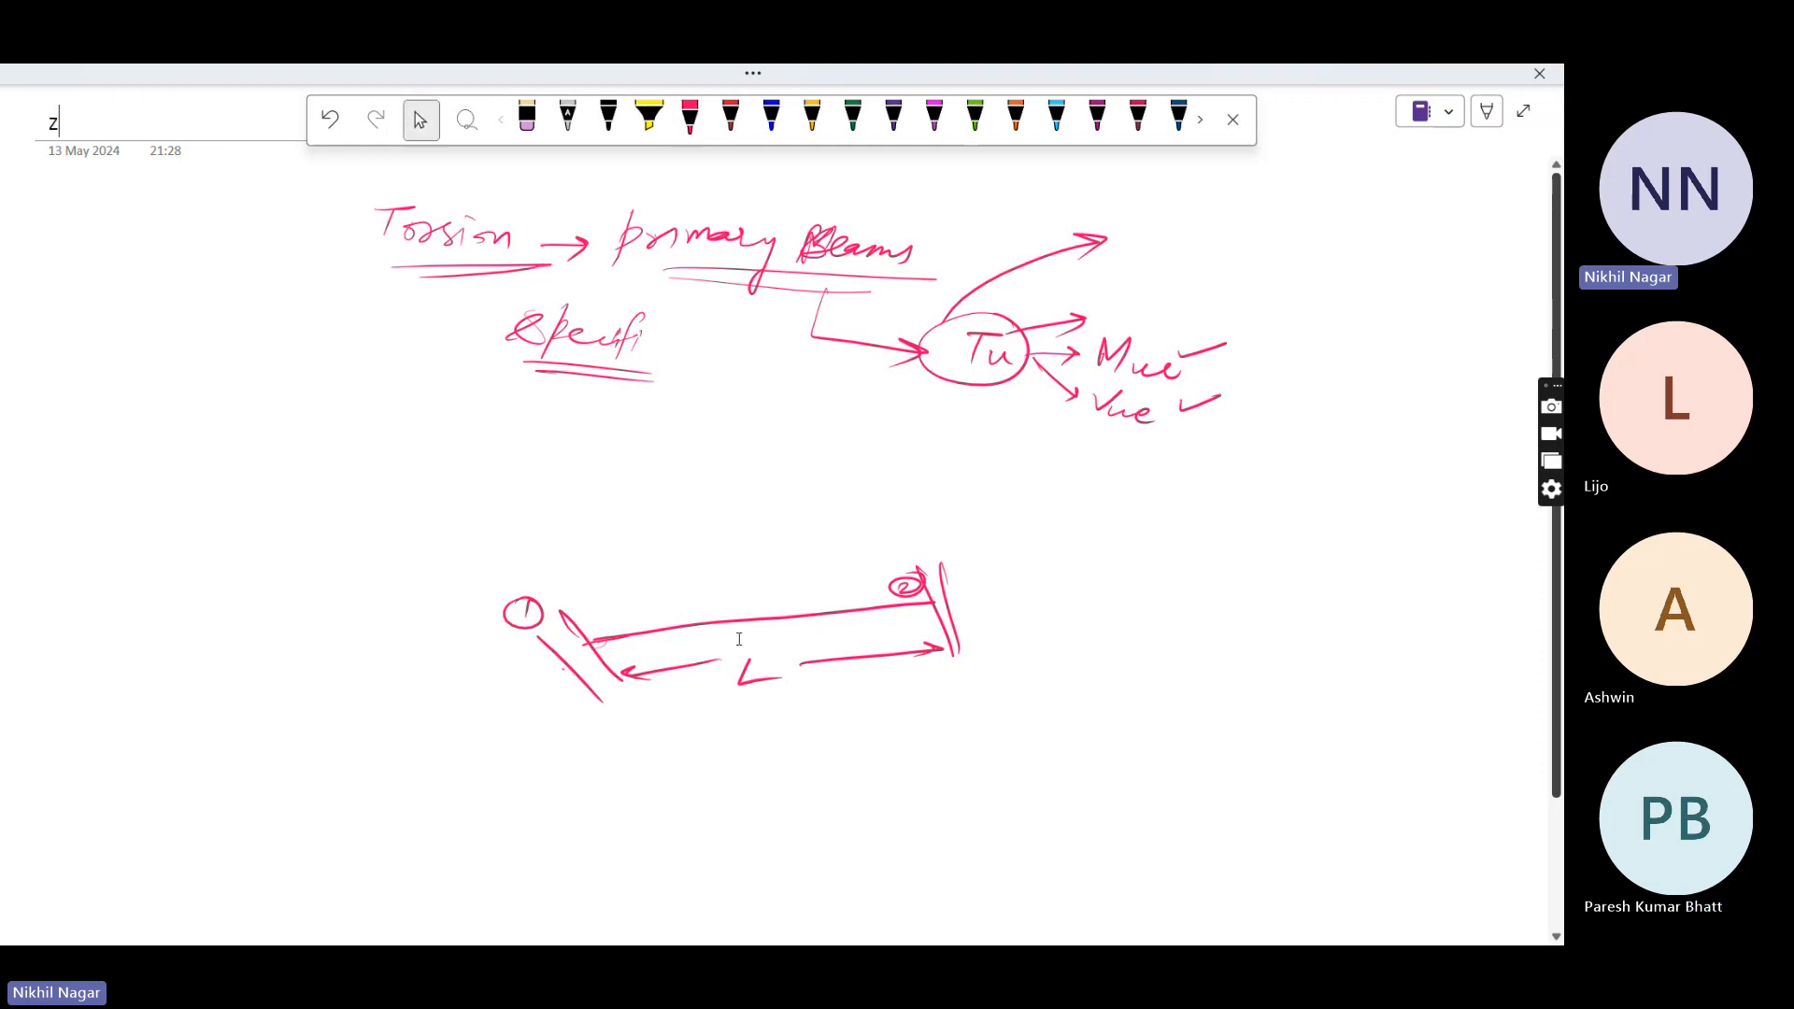
key("ctrl+z")
key("ctrl+z")
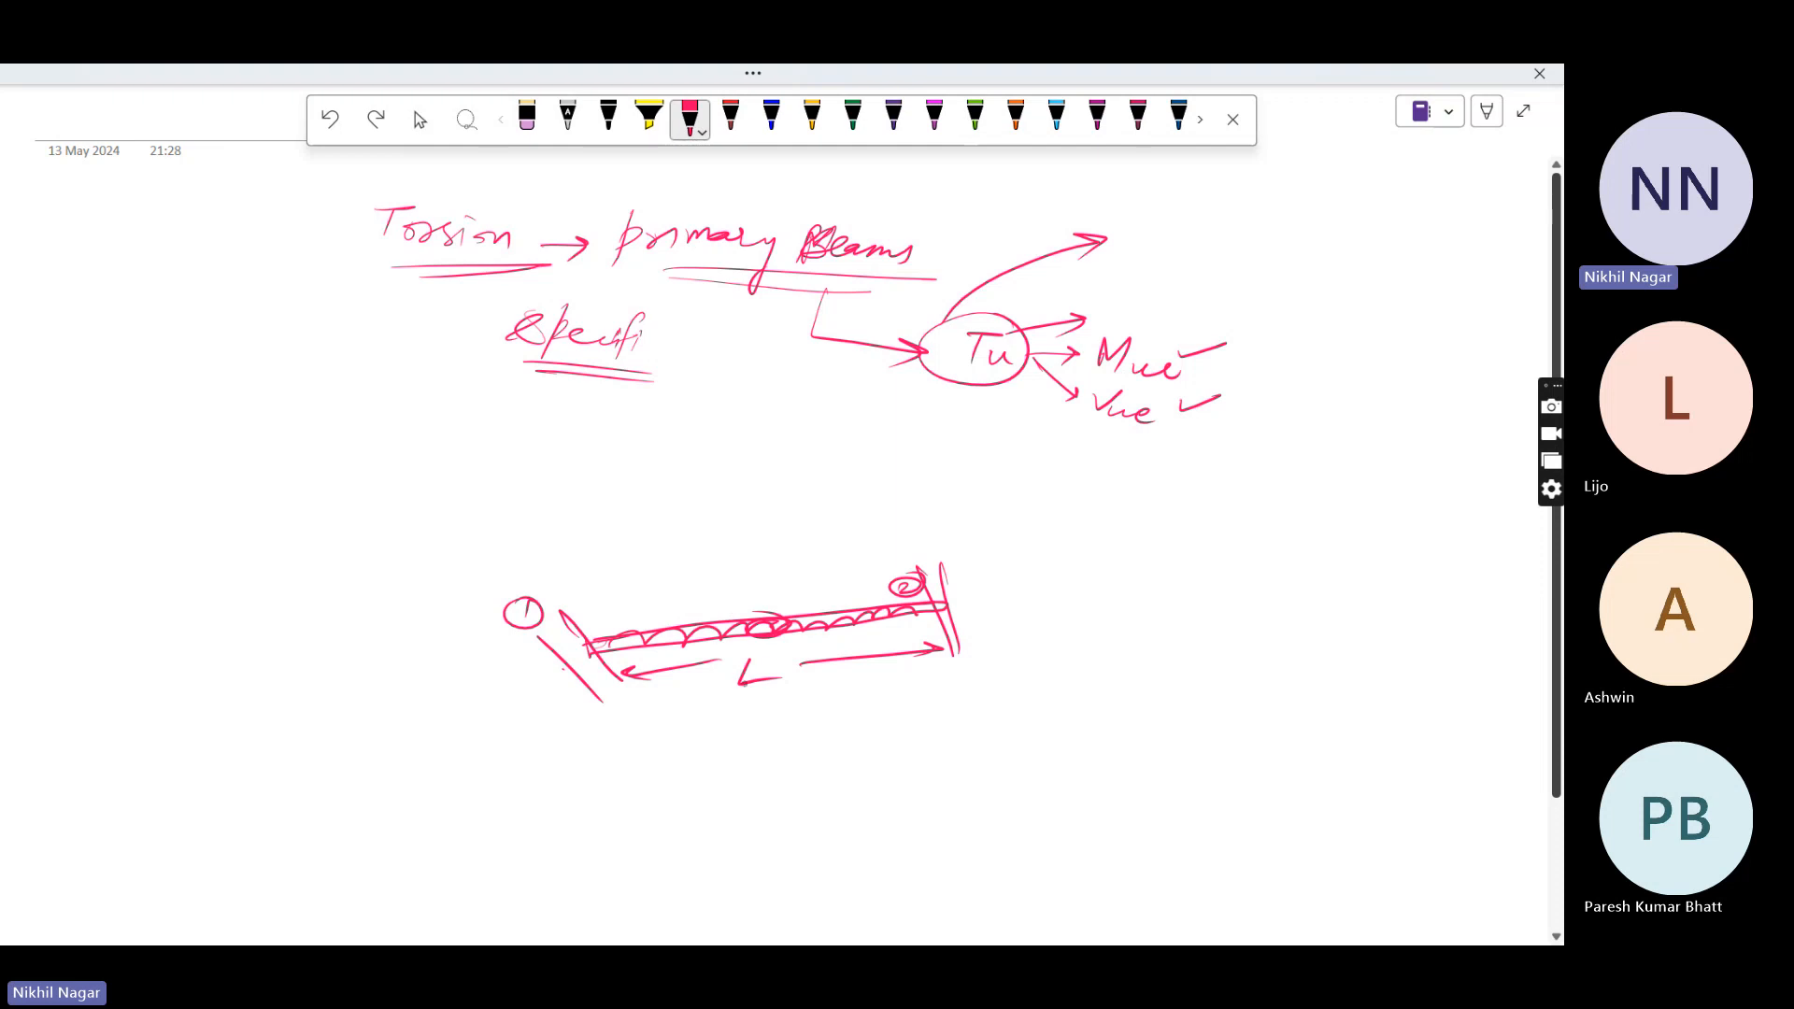
Circle the span label L with upward arrows beside it, and mark midspan with extra load loops over the half towards end 1
mouse_move(774, 658)
left_mouse_down()
mouse_move(738, 692)
mouse_move(781, 652)
left_mouse_up()
mouse_move(796, 684)
left_mouse_down()
mouse_move(811, 656)
mouse_move(841, 664)
mouse_move(825, 688)
left_mouse_up()
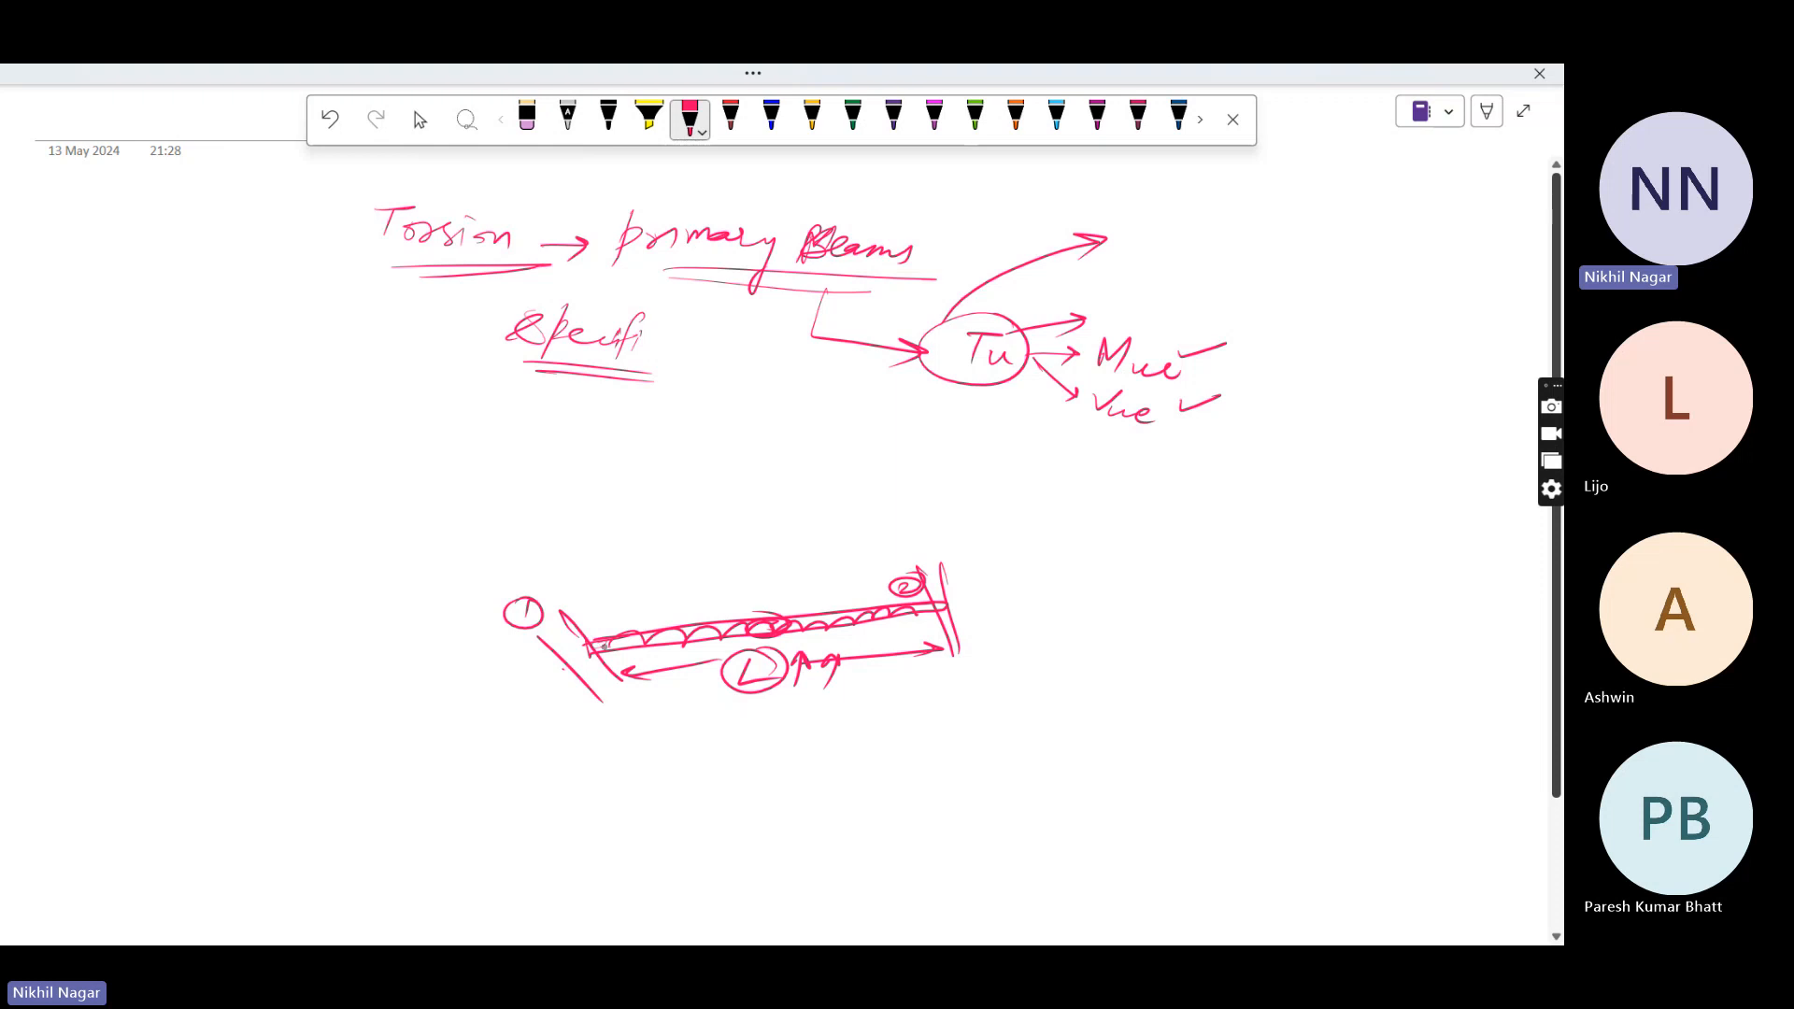
left_click_drag(765, 600, 767, 643)
left_click_drag(628, 647, 765, 637)
mouse_move(726, 632)
left_mouse_down()
mouse_move(606, 645)
mouse_move(724, 613)
left_mouse_up()
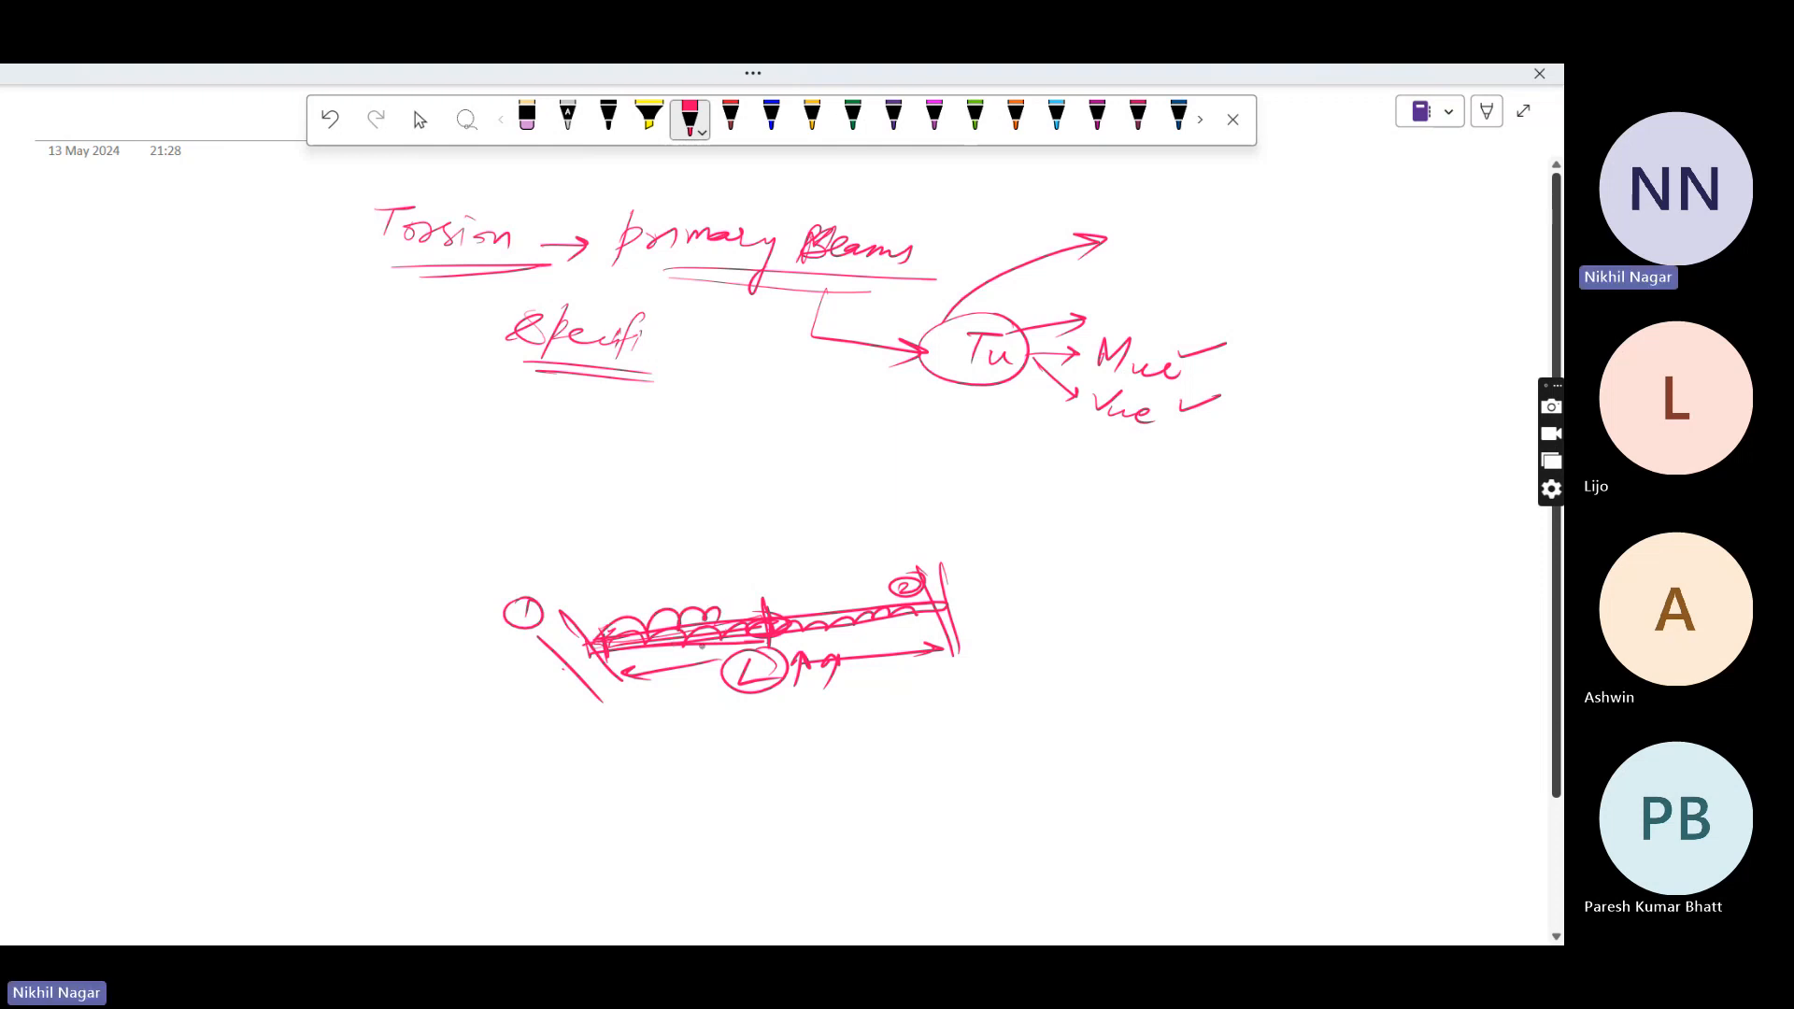
Mark end 1 of the beam with a curve and link it to Vue with two long curved lines
mouse_move(520, 684)
left_mouse_down()
mouse_move(540, 649)
mouse_move(624, 654)
mouse_move(696, 550)
mouse_move(1103, 426)
left_mouse_up()
mouse_move(621, 615)
left_mouse_down()
mouse_move(813, 464)
mouse_move(1118, 381)
left_mouse_up()
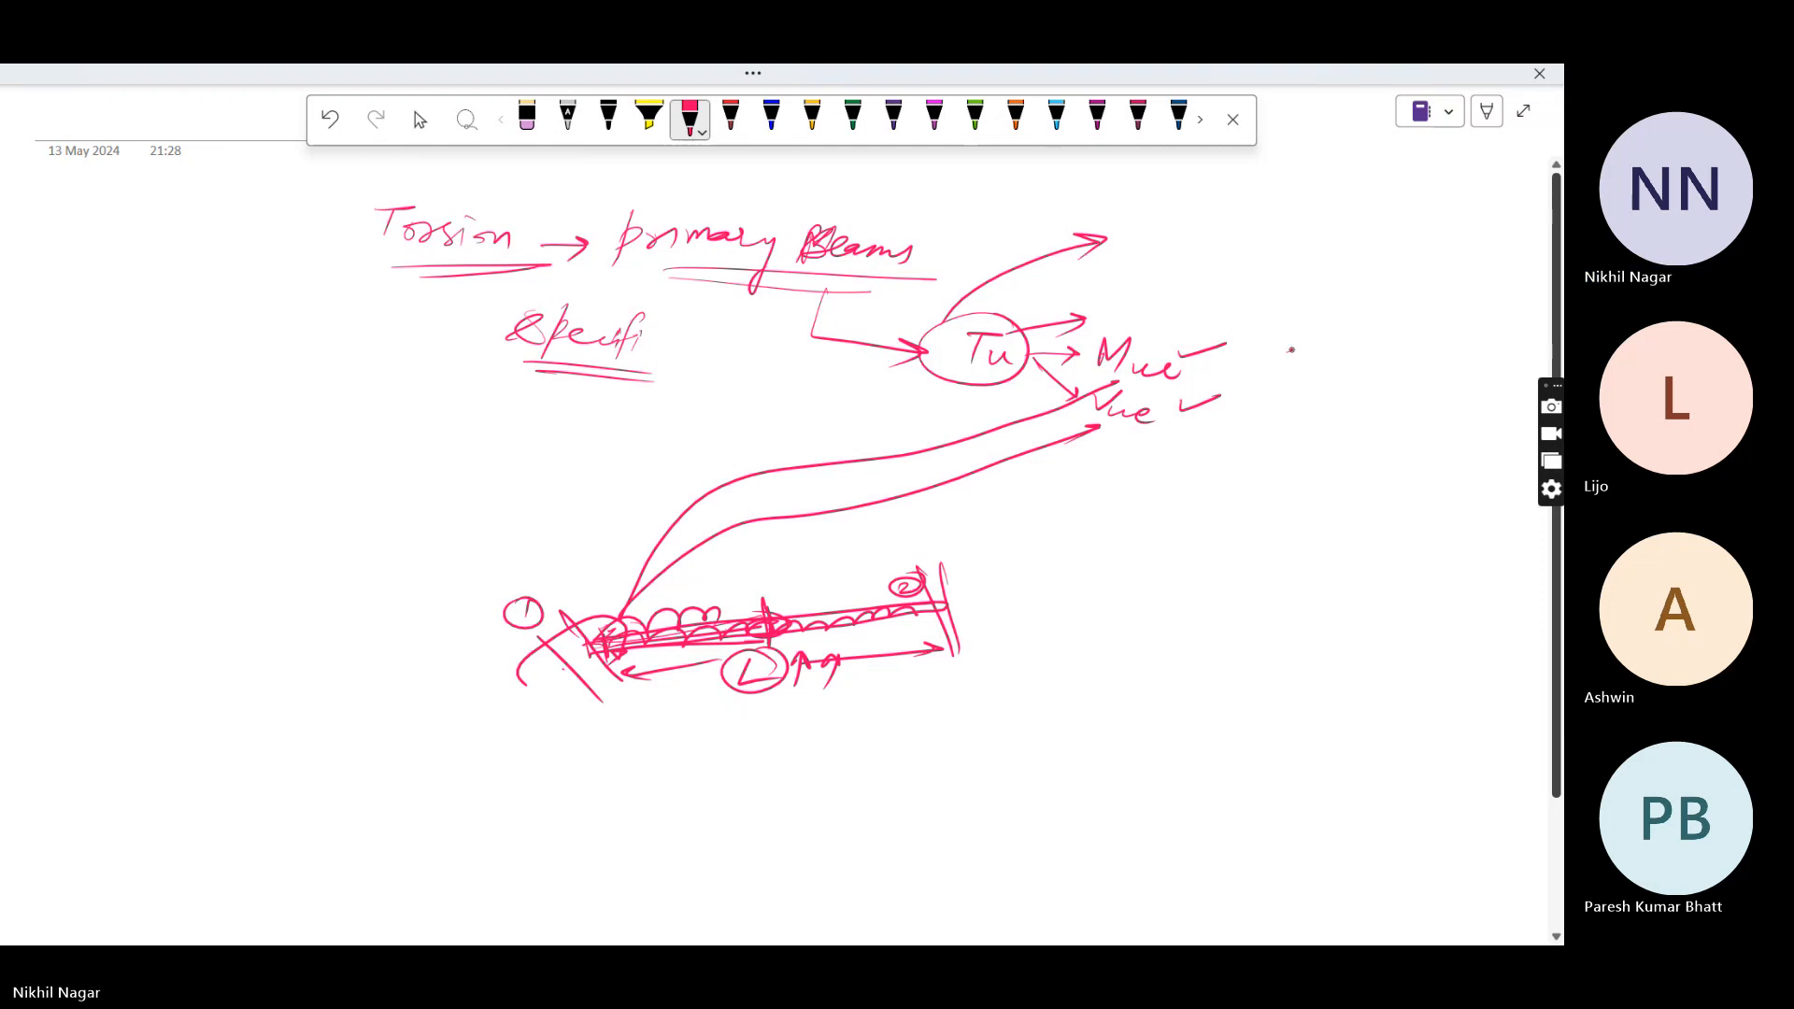
Draw arrows from Mue to a reinforcement note and from Vue to "BD", and underline Vue and BD
mouse_move(1293, 346)
left_mouse_down()
mouse_move(1281, 379)
mouse_move(1333, 367)
mouse_move(1318, 391)
left_mouse_up()
left_click_drag(1340, 377, 1357, 362)
left_click_drag(1227, 356, 1257, 361)
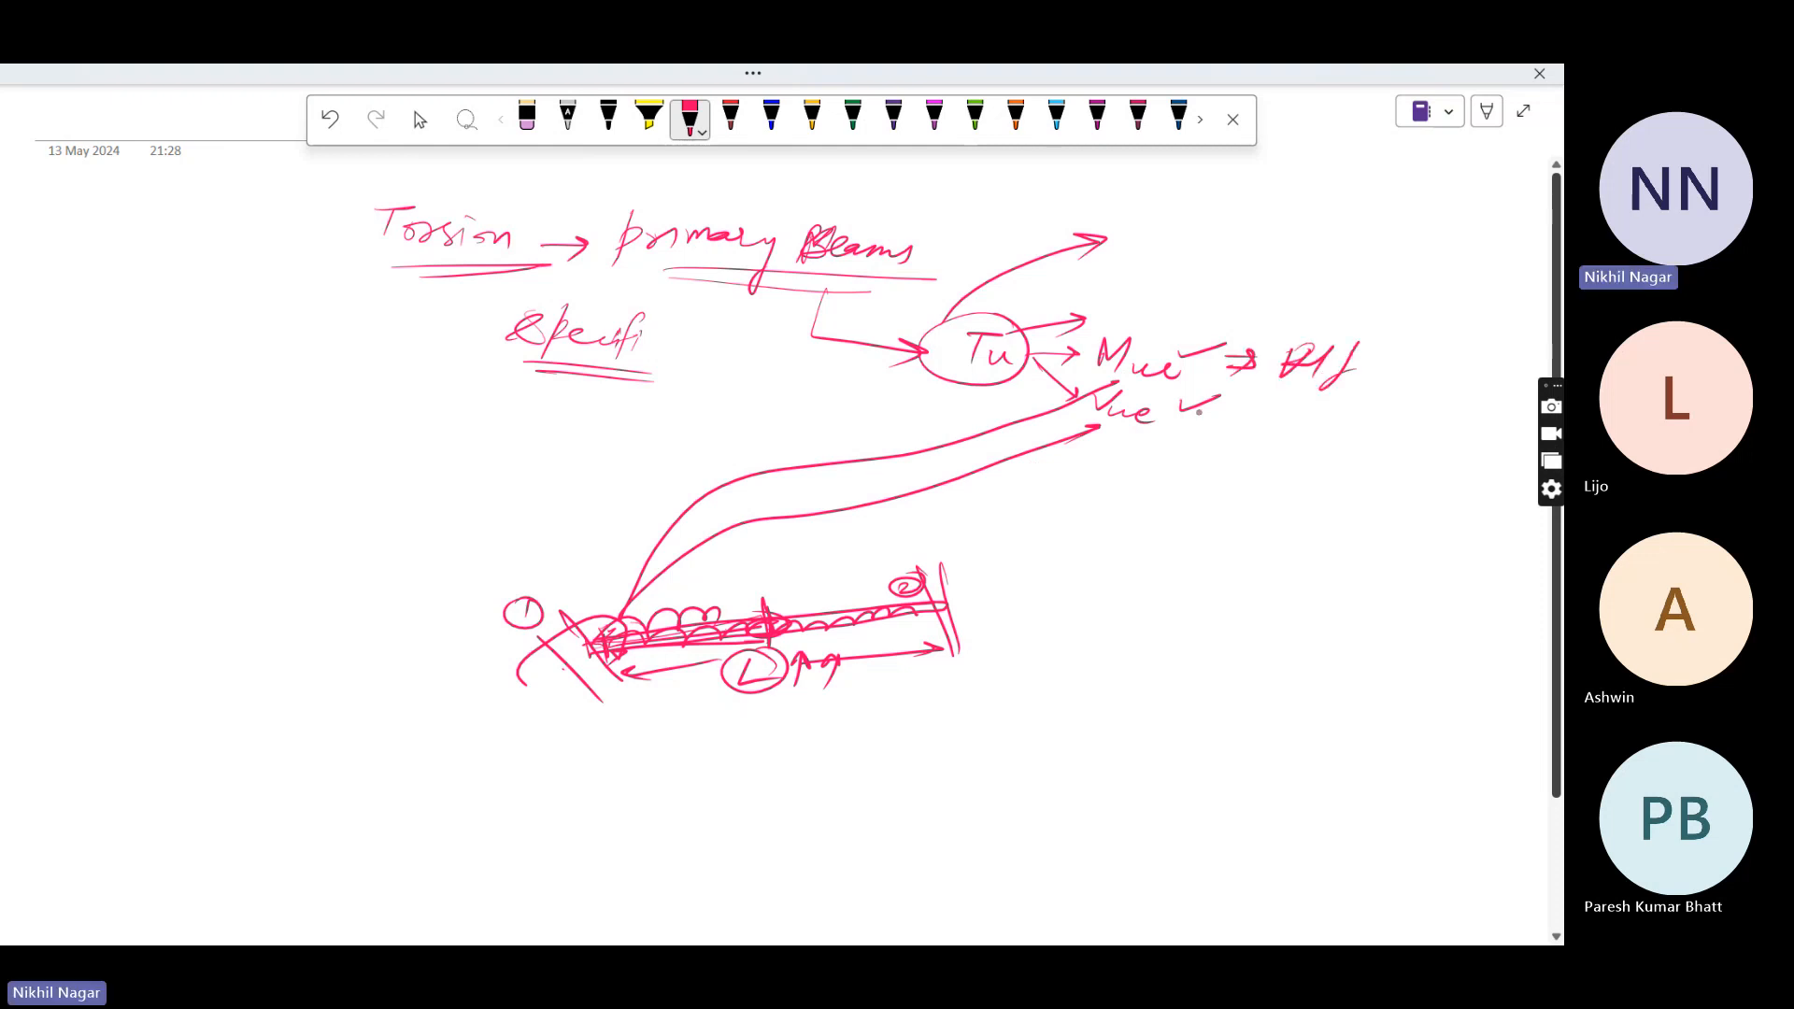
mouse_move(1196, 420)
left_mouse_down()
mouse_move(1217, 411)
mouse_move(1272, 453)
left_mouse_up()
mouse_move(1313, 422)
left_mouse_down()
mouse_move(1313, 450)
mouse_move(1276, 450)
left_mouse_up()
left_click_drag(1314, 422, 1318, 448)
mouse_move(1253, 452)
left_mouse_down()
mouse_move(1322, 460)
mouse_move(1304, 465)
left_mouse_up()
left_click_drag(1098, 425, 1154, 445)
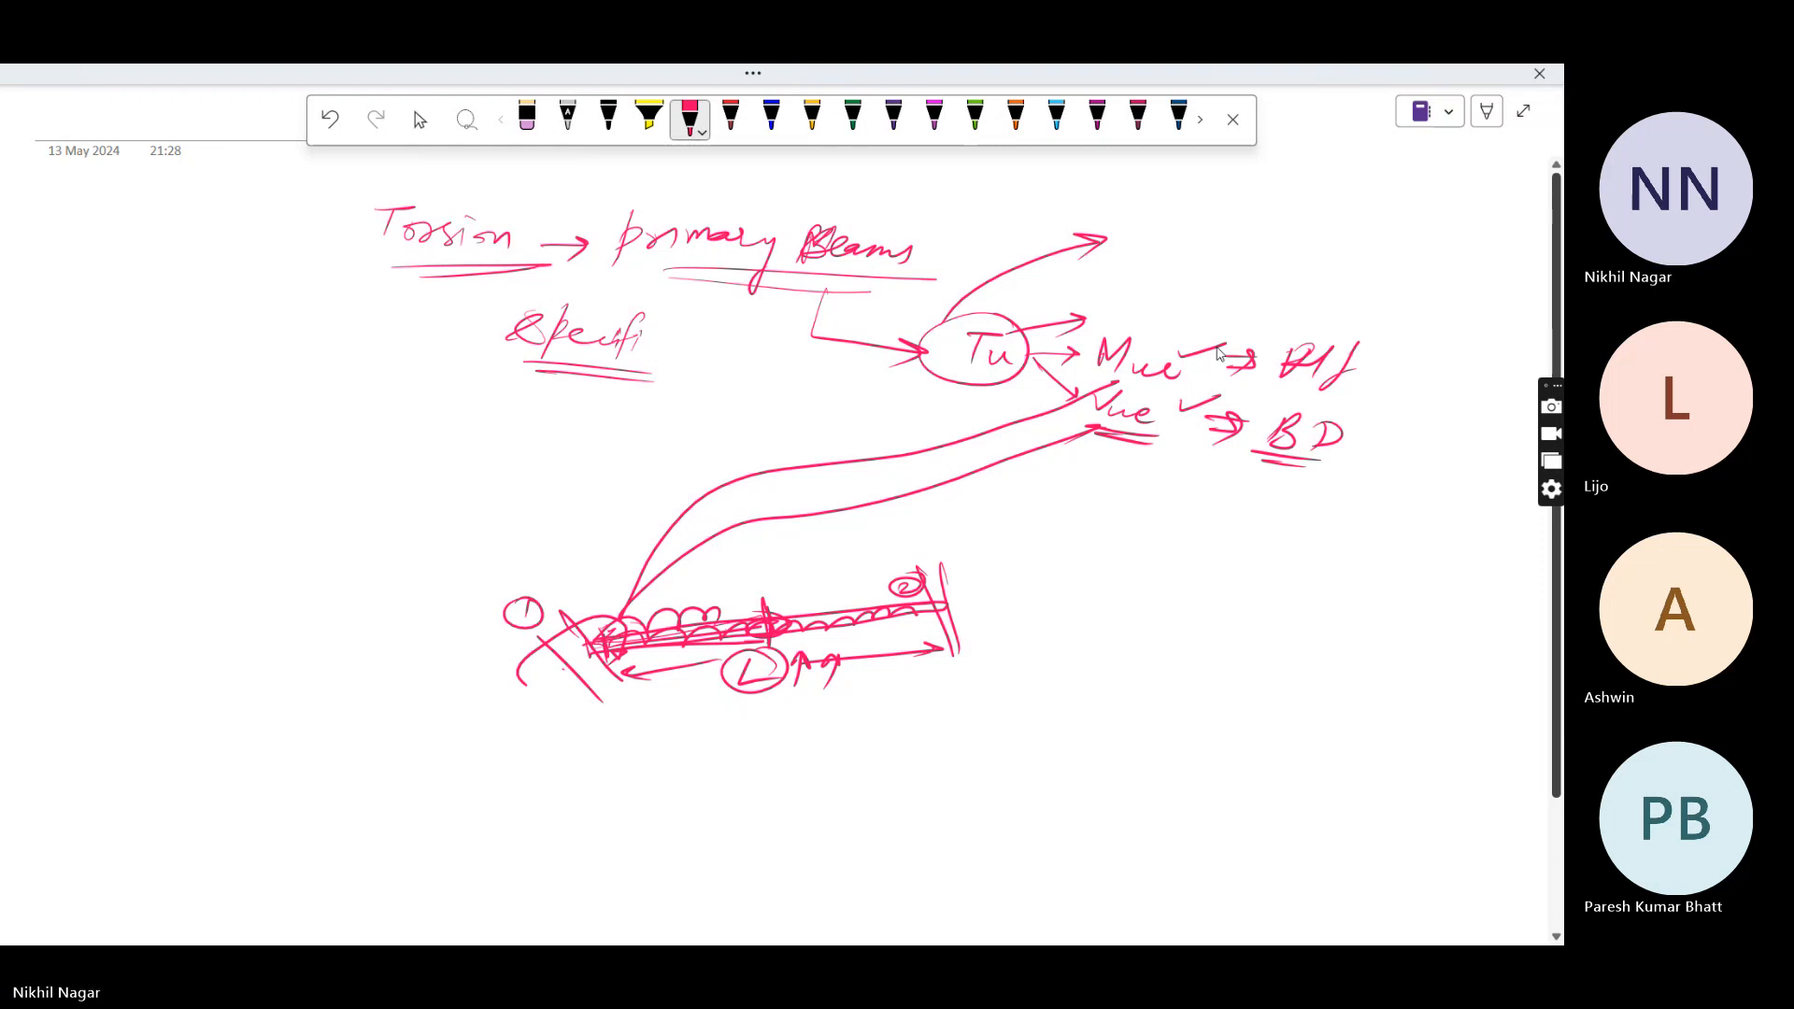
Leave the full-page note view and return to STAAD.Pro to look at the selected secondary beams
key("Escape")
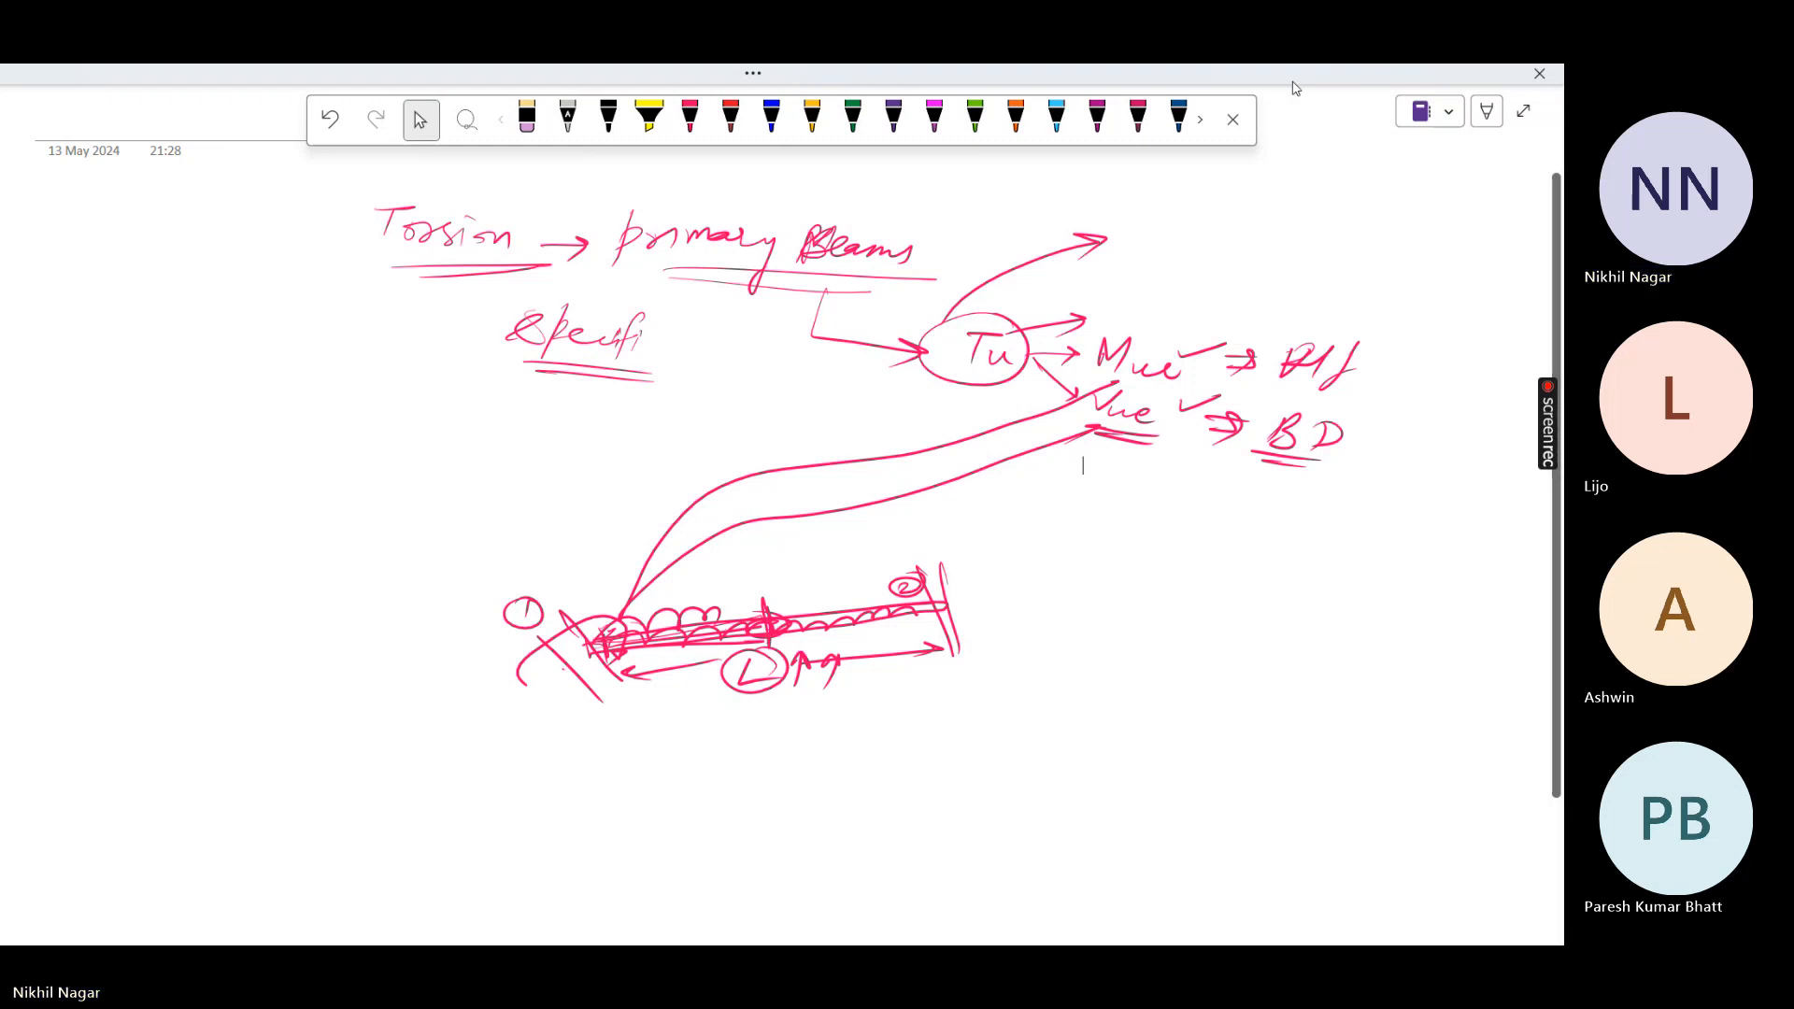
left_click(1524, 111)
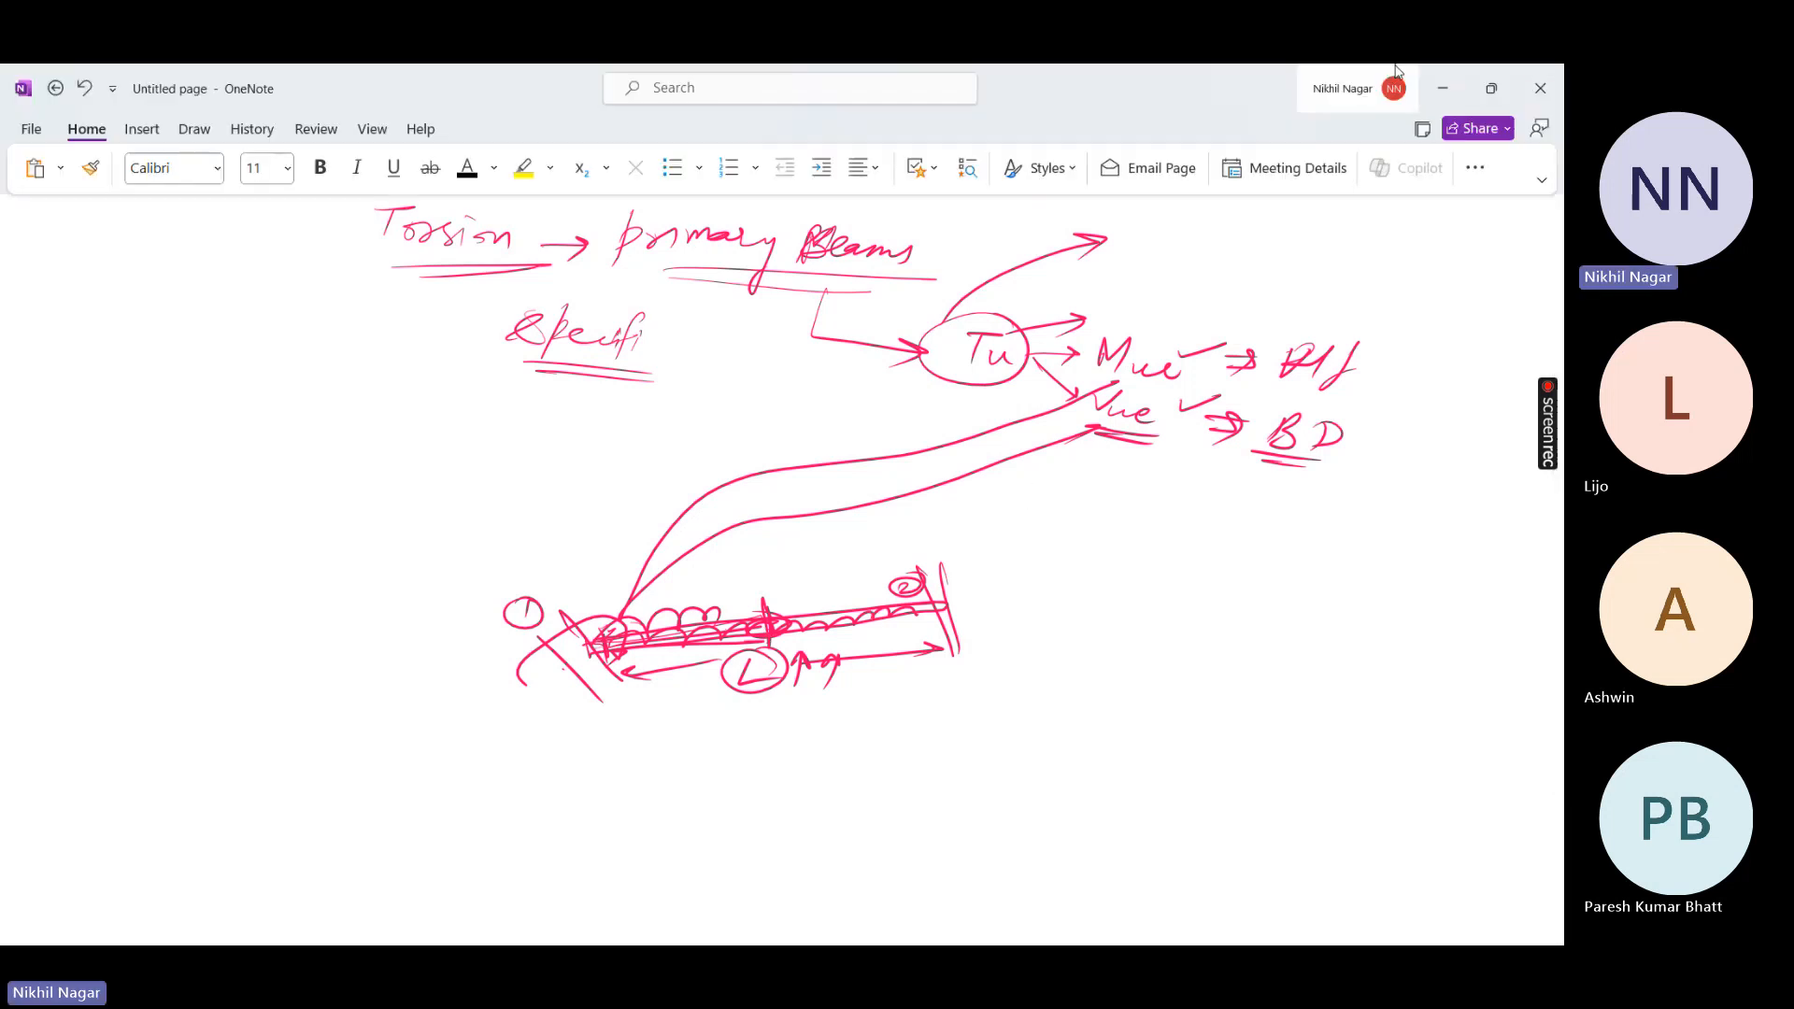
left_click(1439, 89)
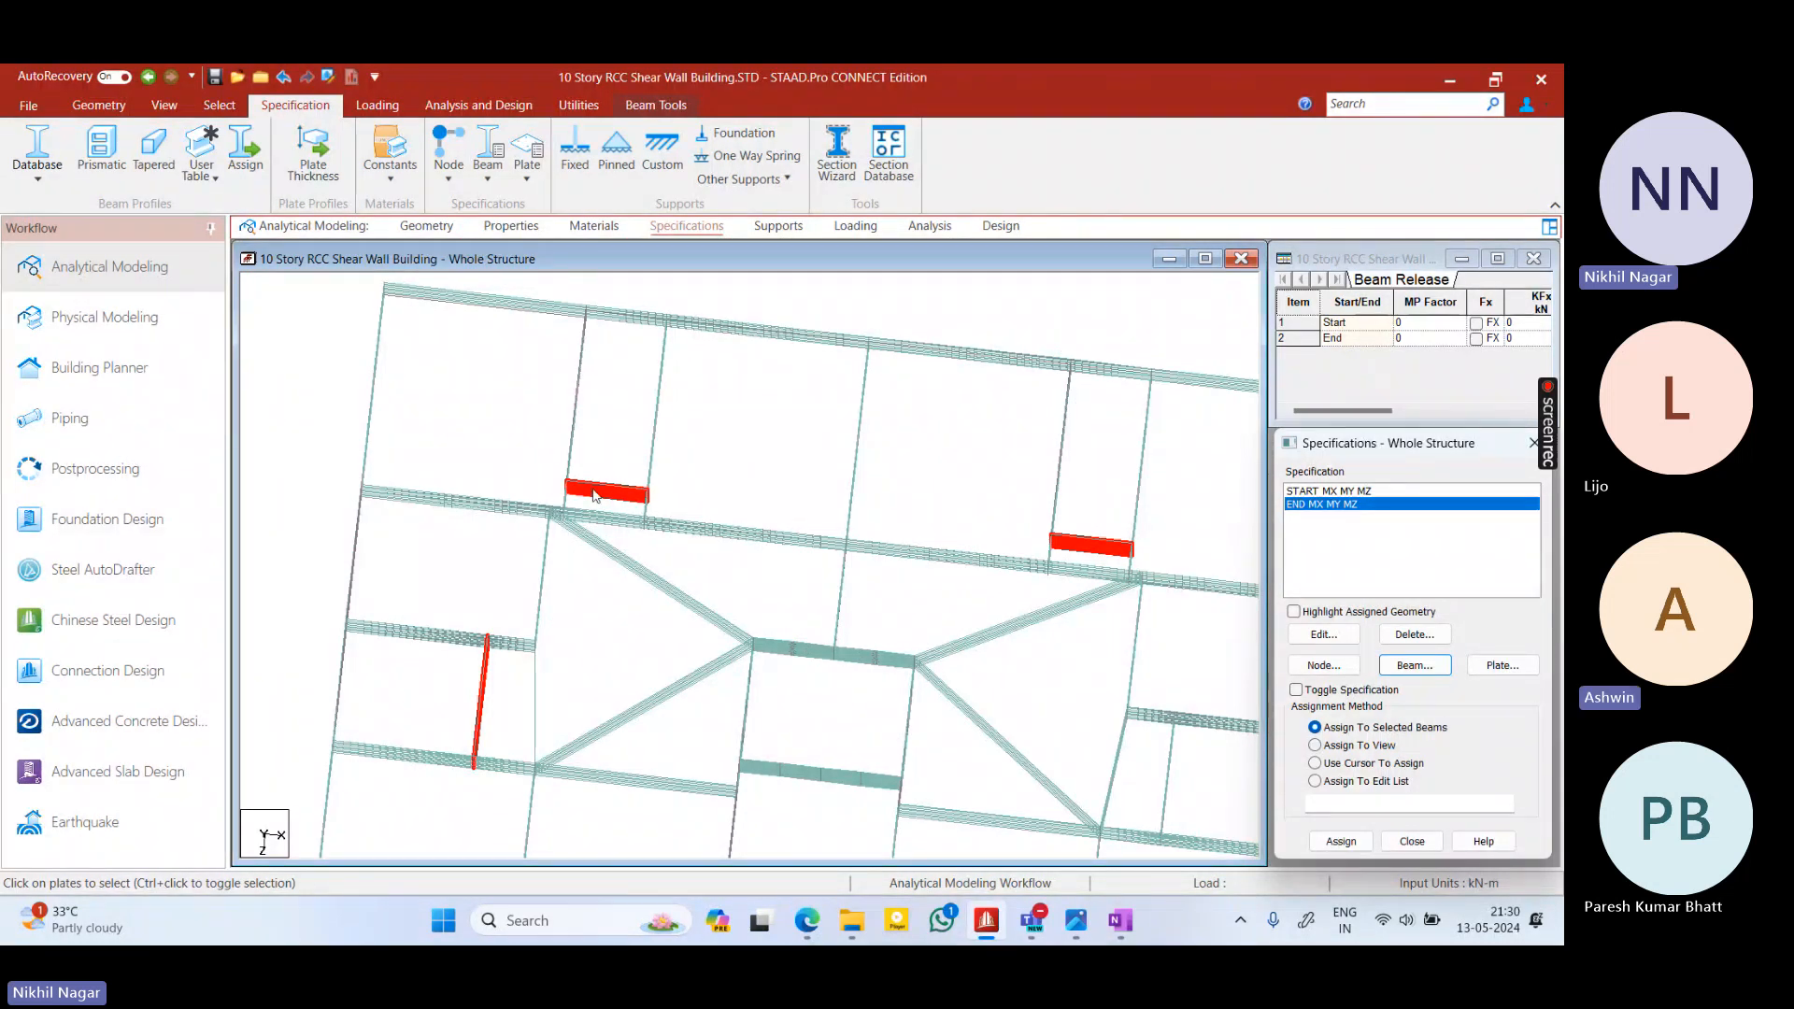
Switch back to the OneNote torsion page and emphasise the beam's midspan, the span label L and end 1 with pen strokes
mouse_move(1075, 921)
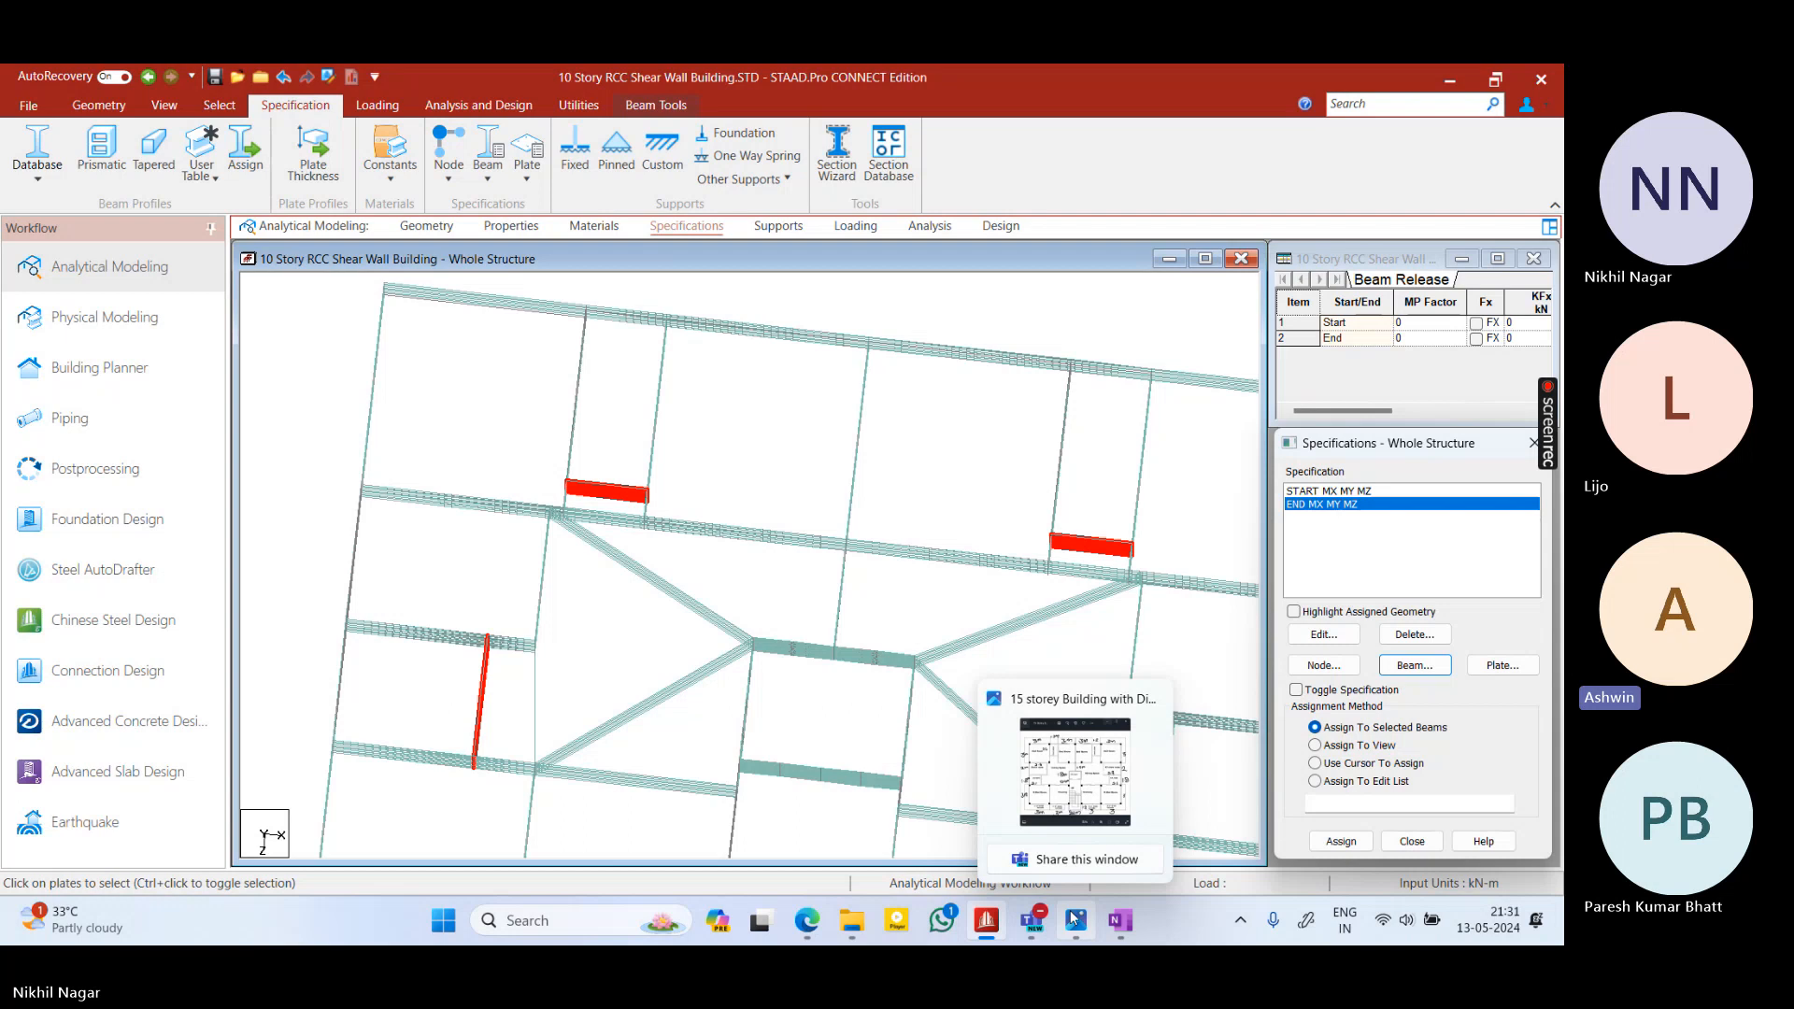
left_click(1120, 921)
left_click(690, 118)
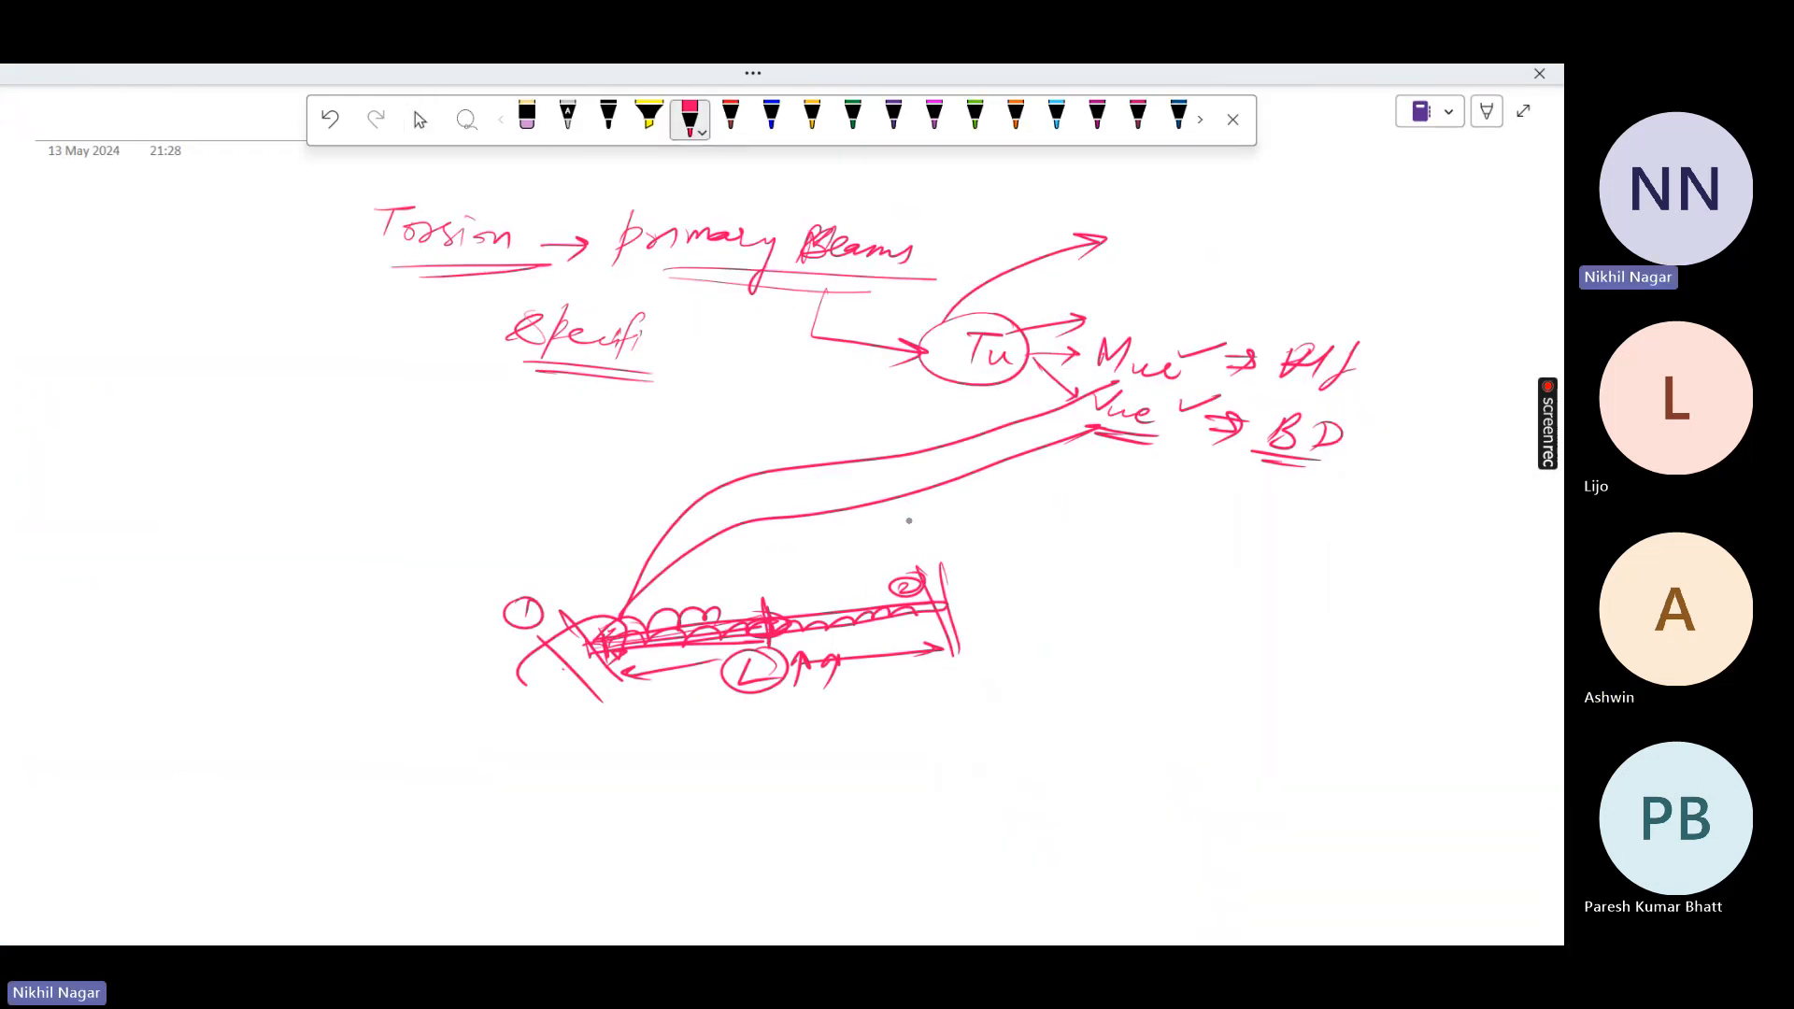
mouse_move(841, 558)
left_mouse_down()
mouse_move(769, 615)
mouse_move(813, 599)
left_mouse_up()
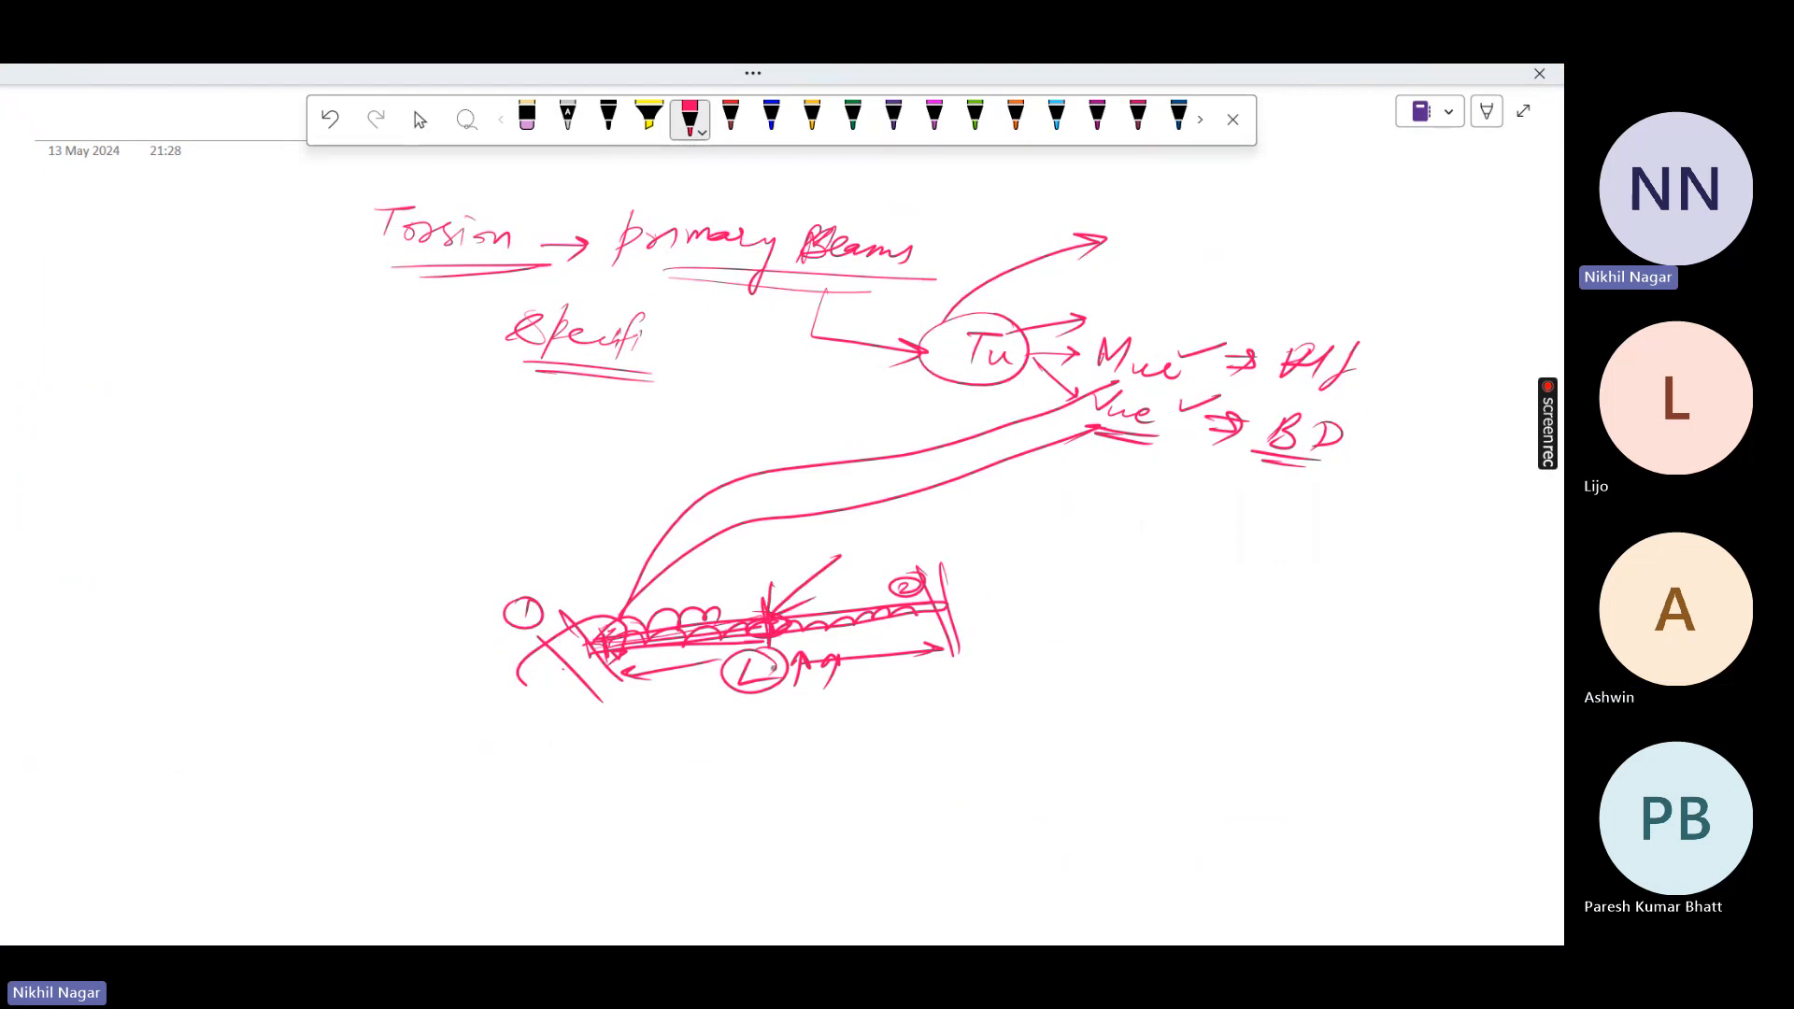
left_click_drag(768, 654, 757, 696)
left_click_drag(825, 667, 846, 670)
mouse_move(590, 685)
left_mouse_down()
mouse_move(633, 662)
mouse_move(619, 672)
mouse_move(644, 681)
left_mouse_up()
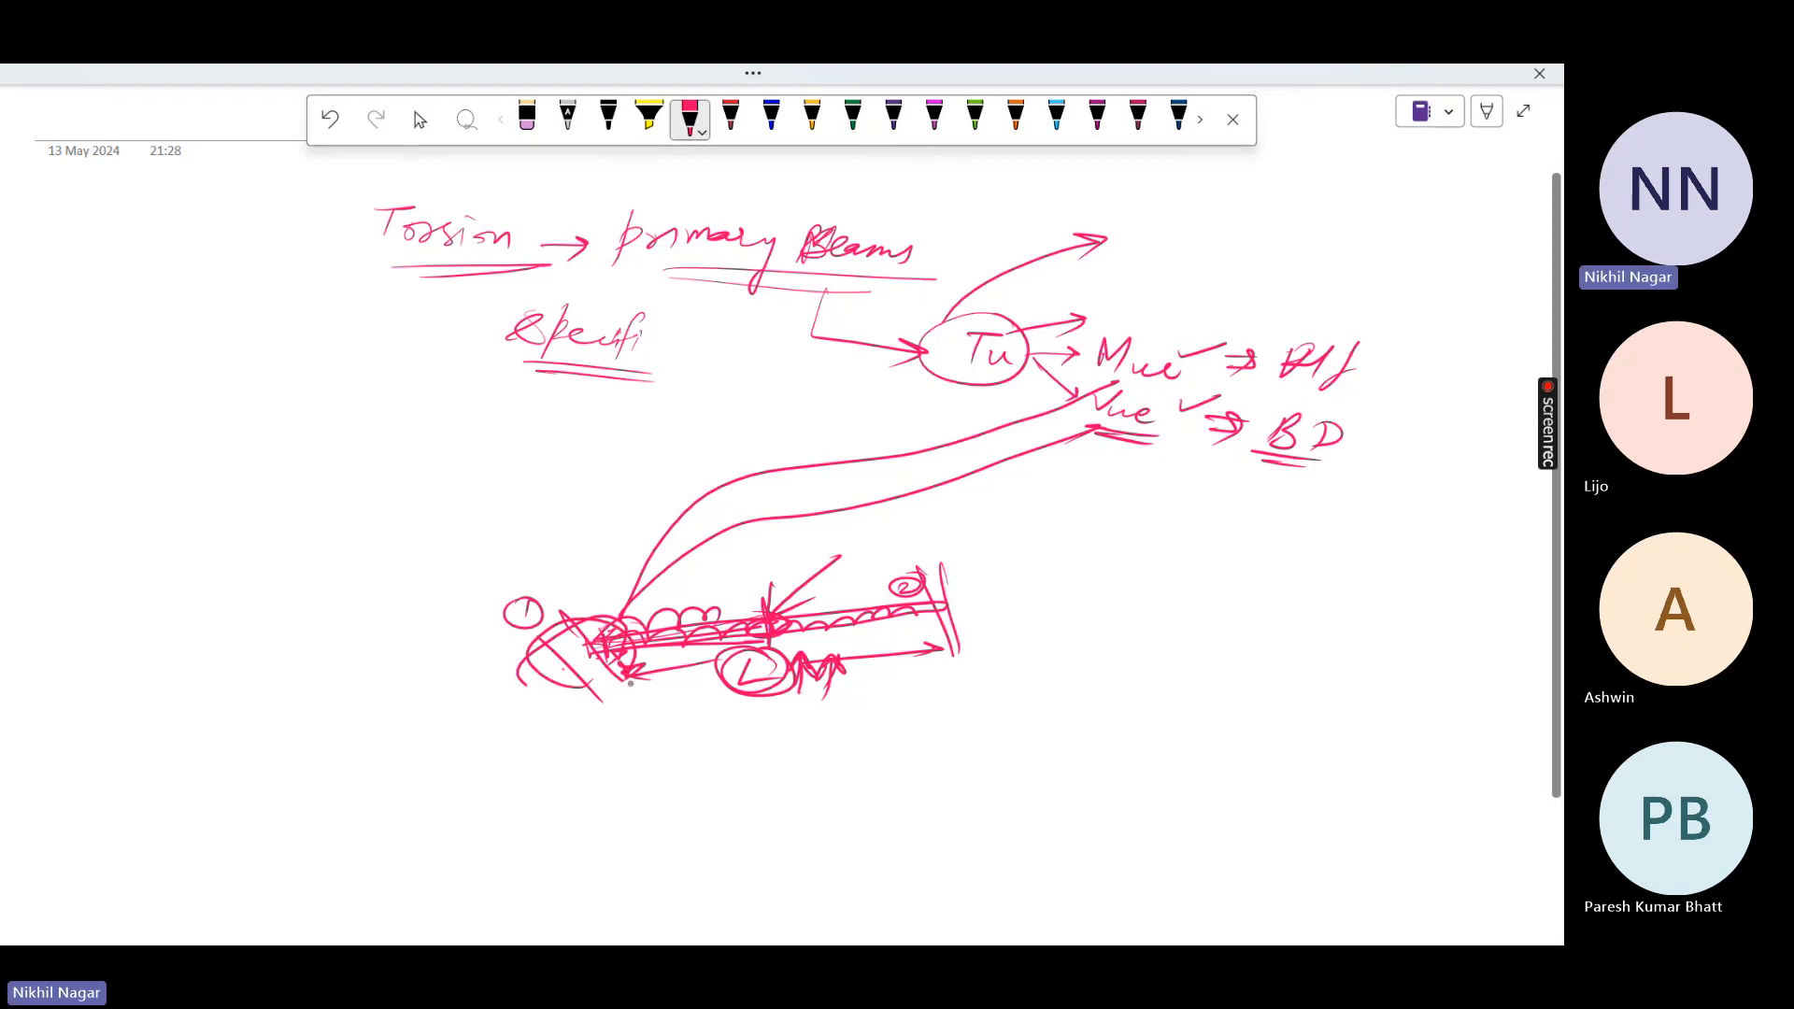
Draw an arc from midspan to end 1, label that end "Tor", underline L, and link the label to Vue with a curve
left_click_drag(749, 599, 751, 627)
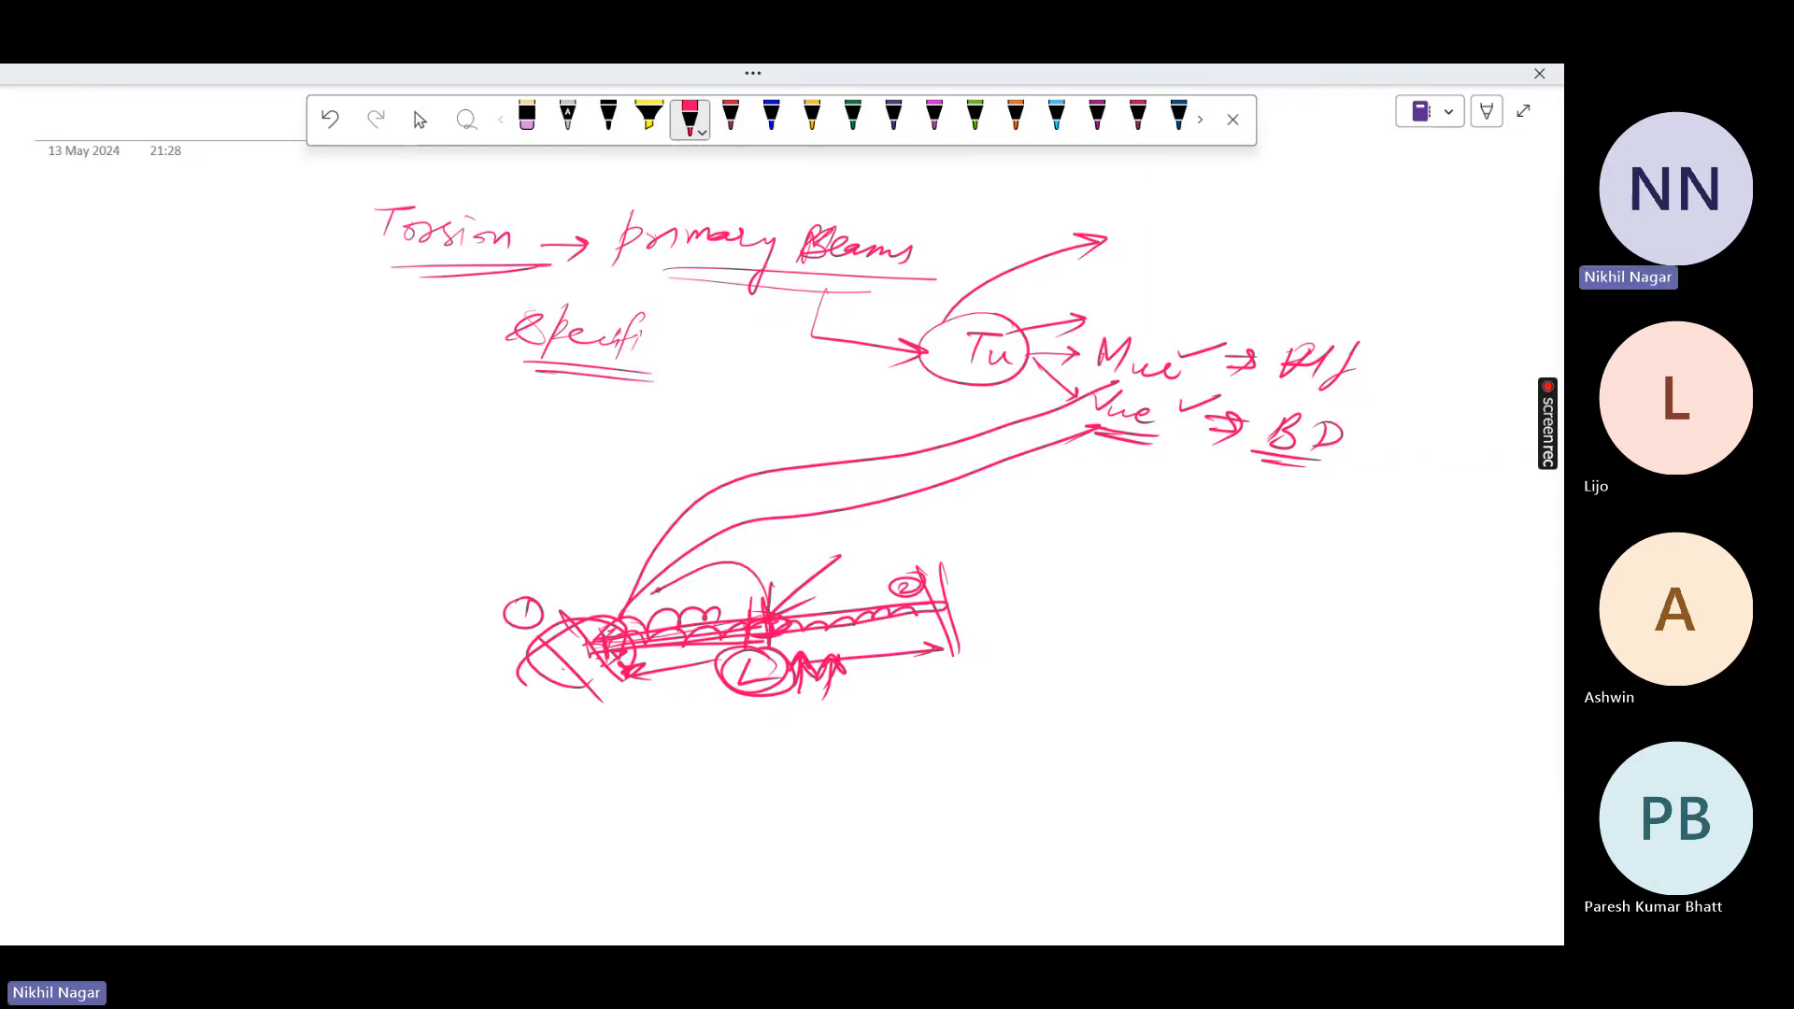
mouse_move(766, 595)
left_mouse_down()
mouse_move(624, 610)
mouse_move(603, 588)
left_mouse_up()
left_click_drag(587, 590, 578, 613)
left_click_drag(598, 604, 625, 598)
mouse_move(780, 692)
left_mouse_down()
mouse_move(732, 705)
mouse_move(765, 696)
left_mouse_up()
mouse_move(617, 575)
left_mouse_down()
mouse_move(654, 490)
mouse_move(951, 505)
mouse_move(1167, 460)
mouse_move(1129, 490)
mouse_move(1192, 388)
left_mouse_up()
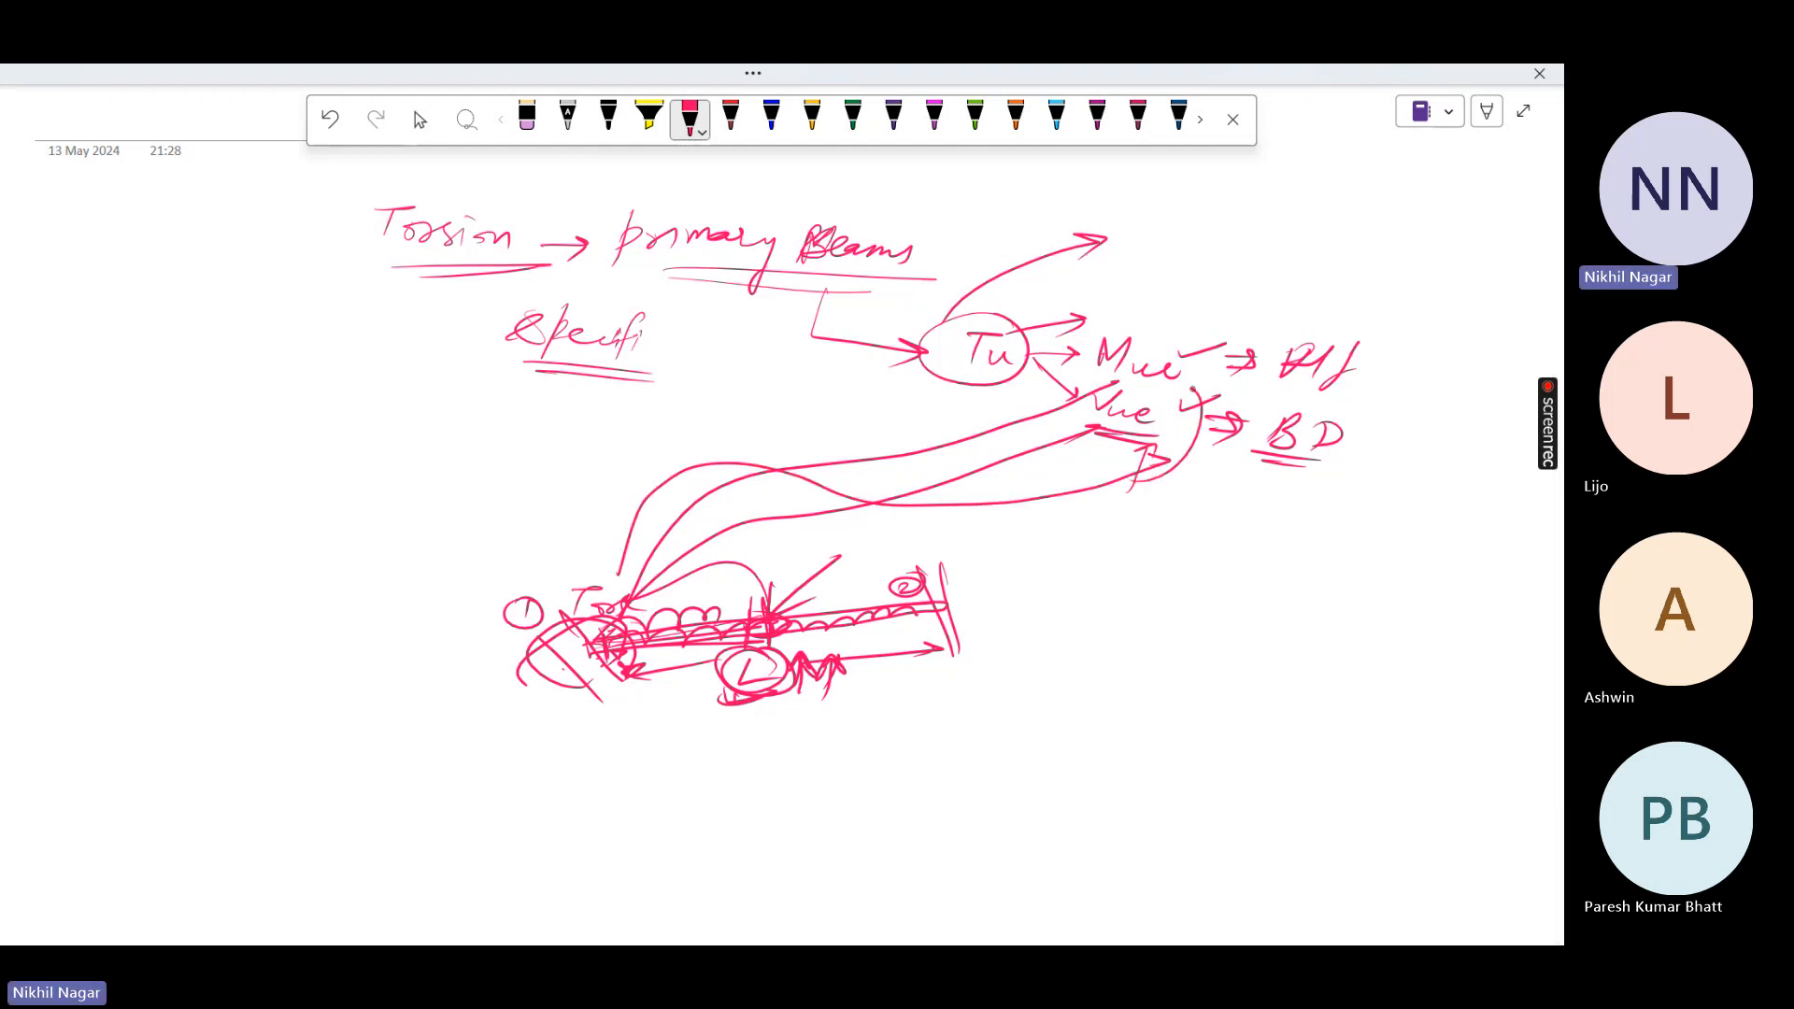
Circle Mue, Vue and BD, add a circled tick and underlines at the reinforcement note, and put upward arrows beside BD
mouse_move(1176, 326)
left_mouse_down()
mouse_move(1159, 388)
mouse_move(1192, 327)
left_mouse_up()
mouse_move(1169, 373)
left_mouse_down()
mouse_move(1074, 360)
mouse_move(1163, 397)
left_mouse_up()
mouse_move(1301, 324)
left_mouse_down()
mouse_move(1340, 320)
mouse_move(1313, 305)
left_mouse_up()
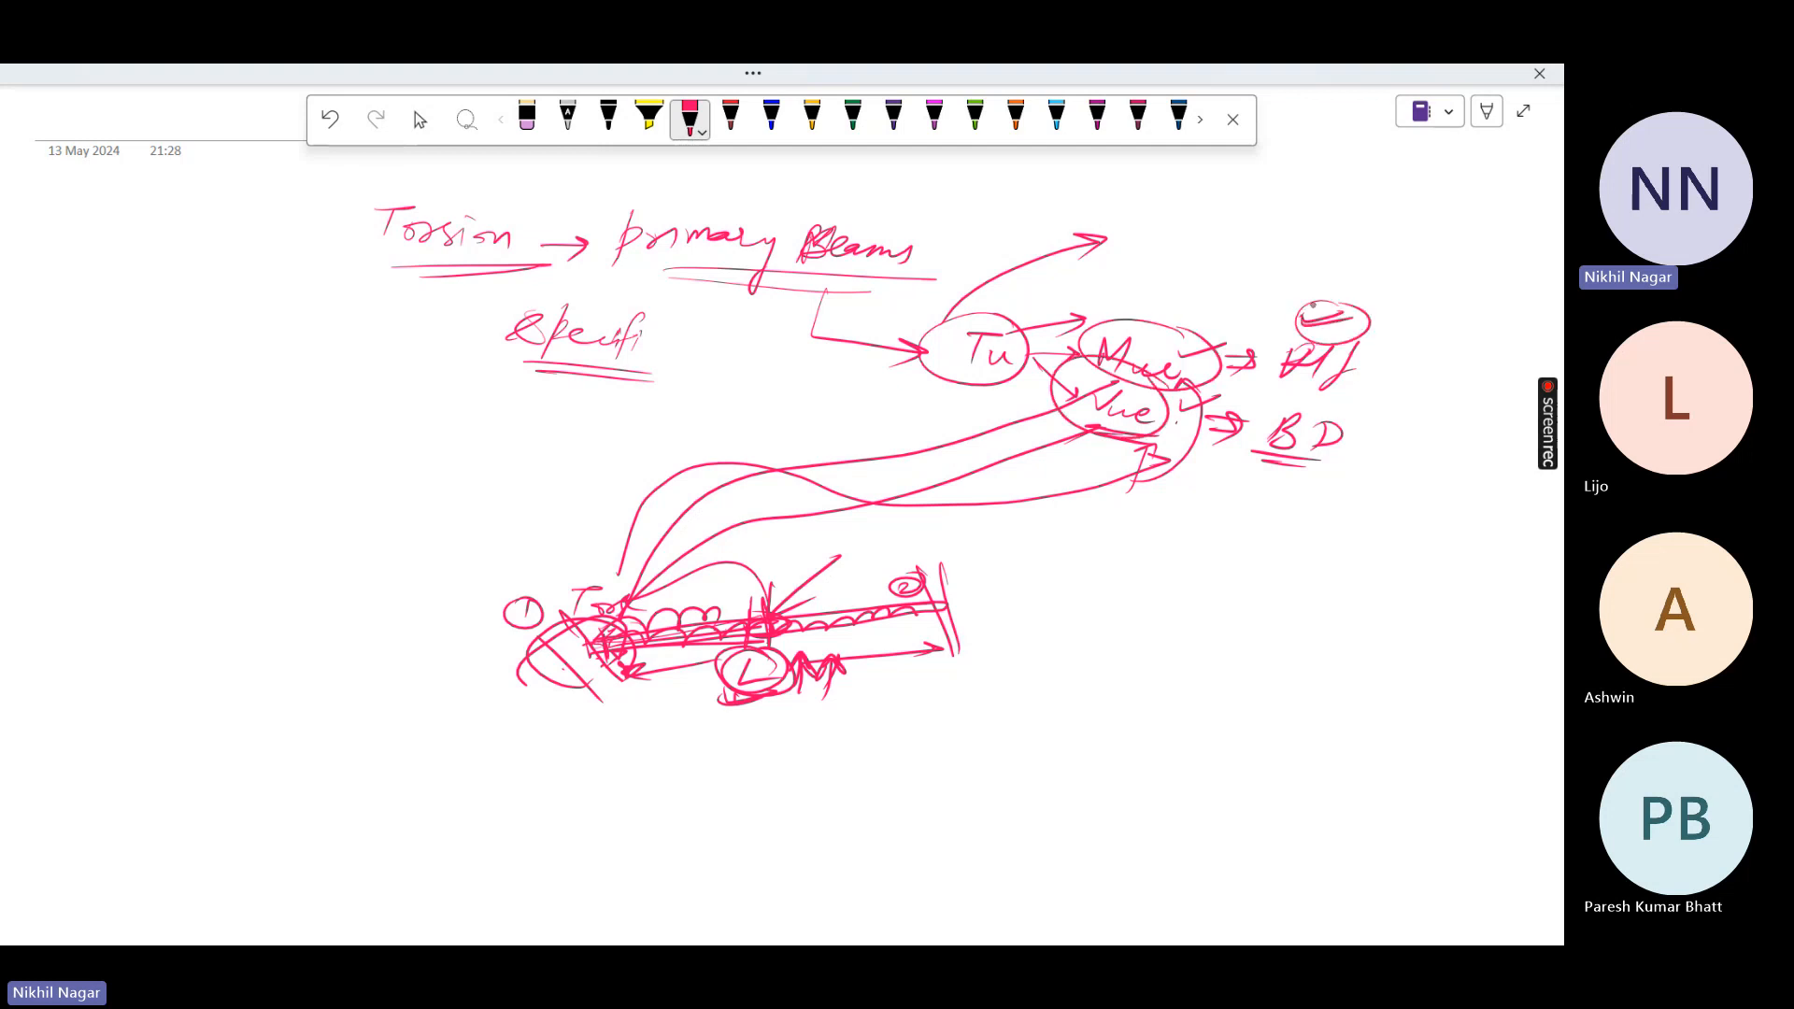
left_click_drag(1255, 383, 1349, 393)
mouse_move(1265, 400)
left_mouse_down()
mouse_move(1360, 409)
mouse_move(1313, 404)
mouse_move(1294, 469)
mouse_move(1318, 406)
mouse_move(1439, 441)
left_mouse_up()
left_click_drag(1419, 462, 1369, 470)
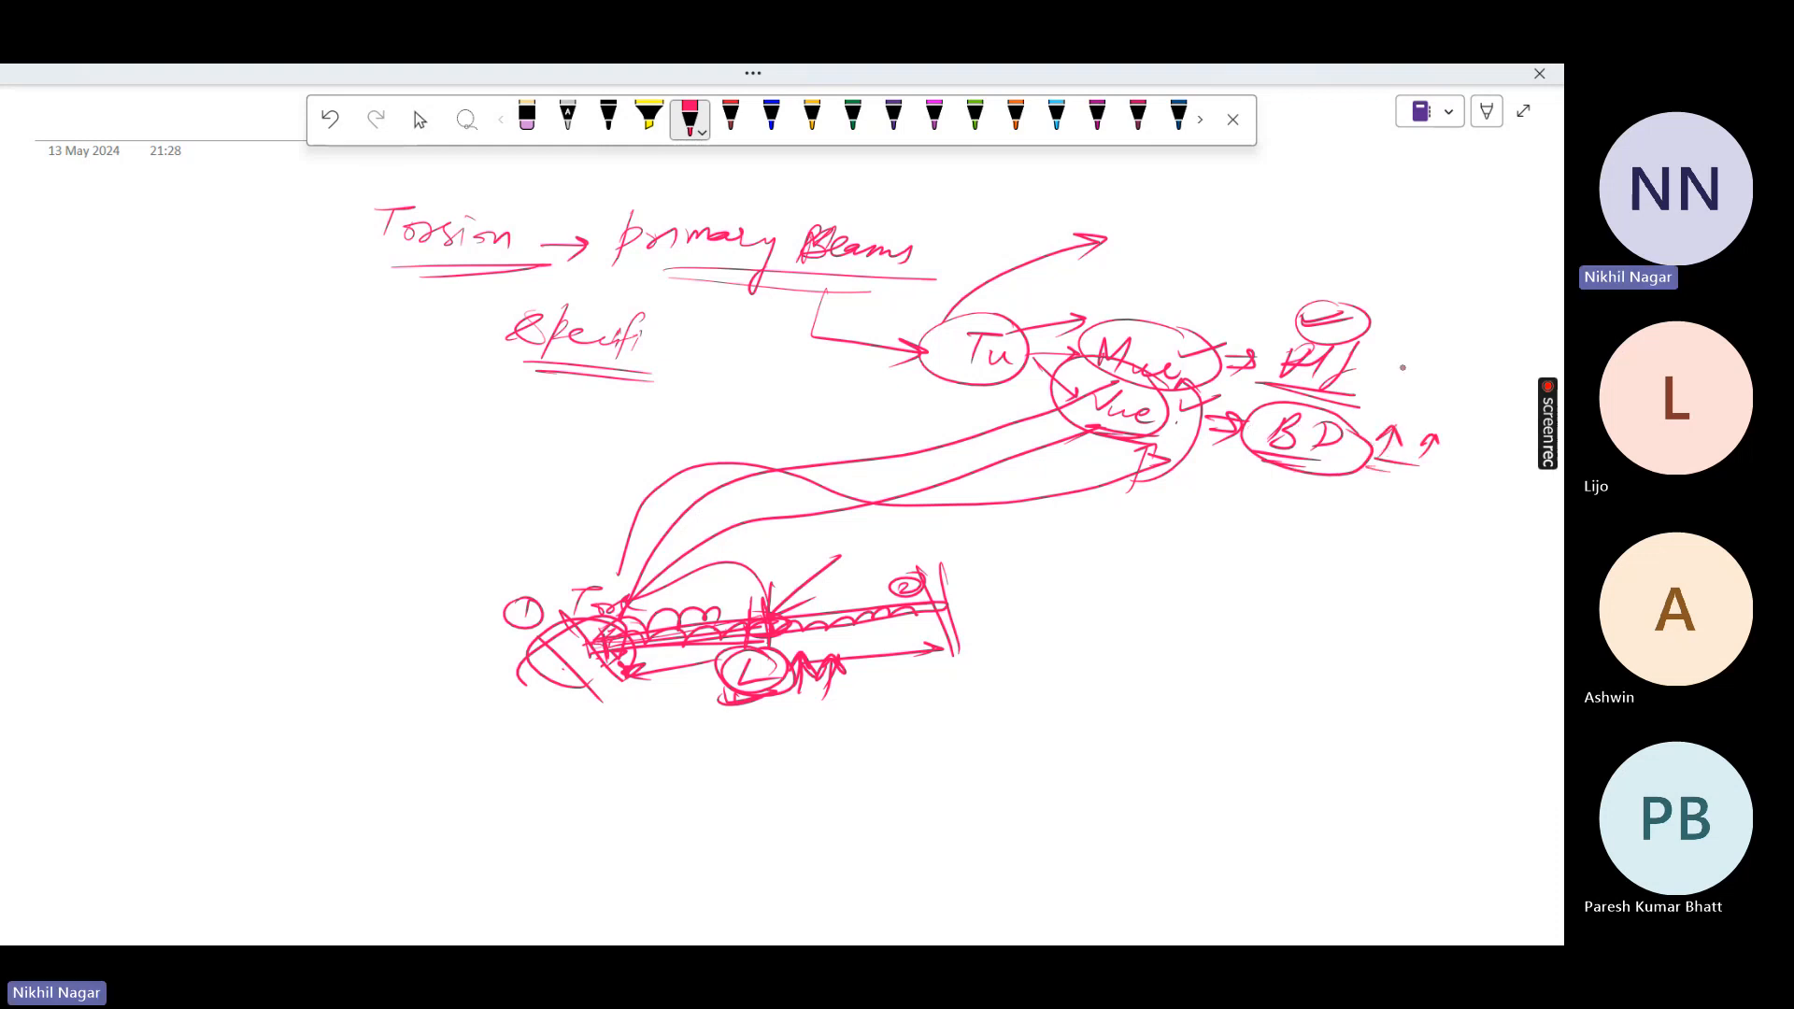
Draw a double-headed bracket joining the reinforcement and BD notes, a leader from the span, and more underlines below "Specifi"
mouse_move(1446, 357)
left_mouse_down()
mouse_move(1503, 383)
mouse_move(1449, 428)
mouse_move(1472, 443)
left_mouse_up()
mouse_move(707, 658)
left_mouse_down()
mouse_move(757, 751)
mouse_move(718, 669)
left_mouse_up()
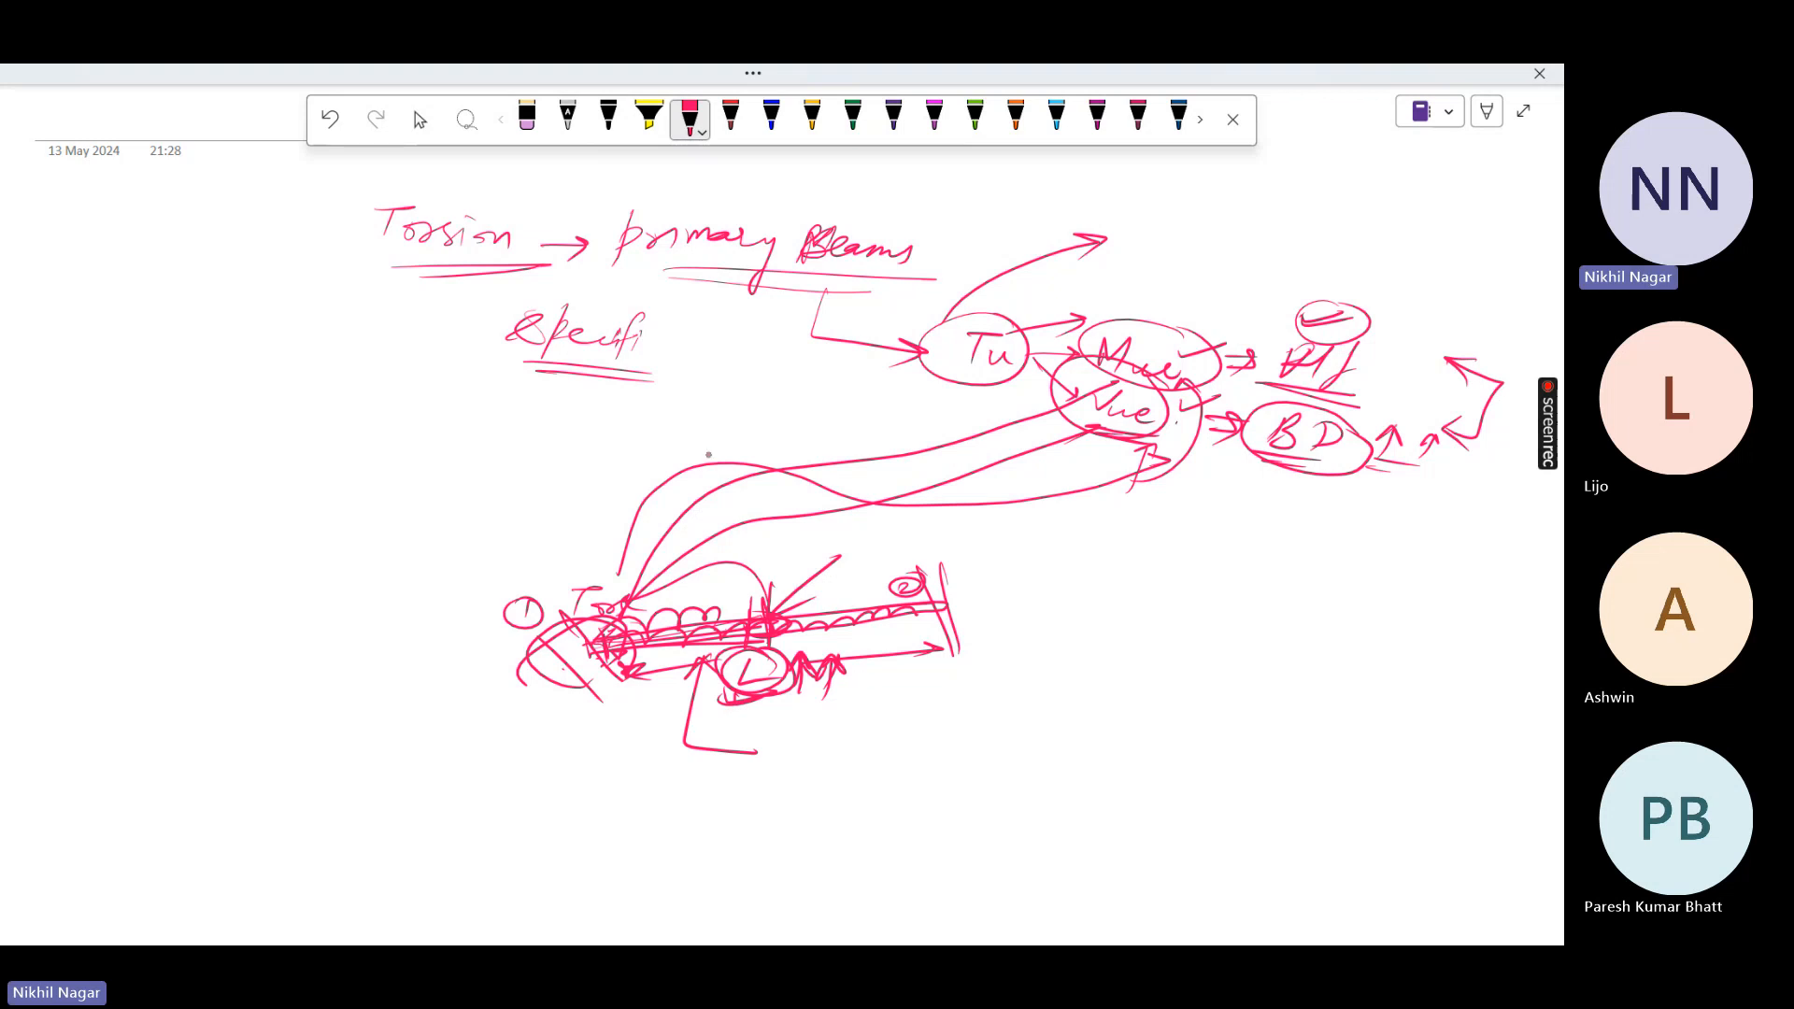
left_click_drag(564, 380, 654, 384)
left_click_drag(605, 391, 651, 393)
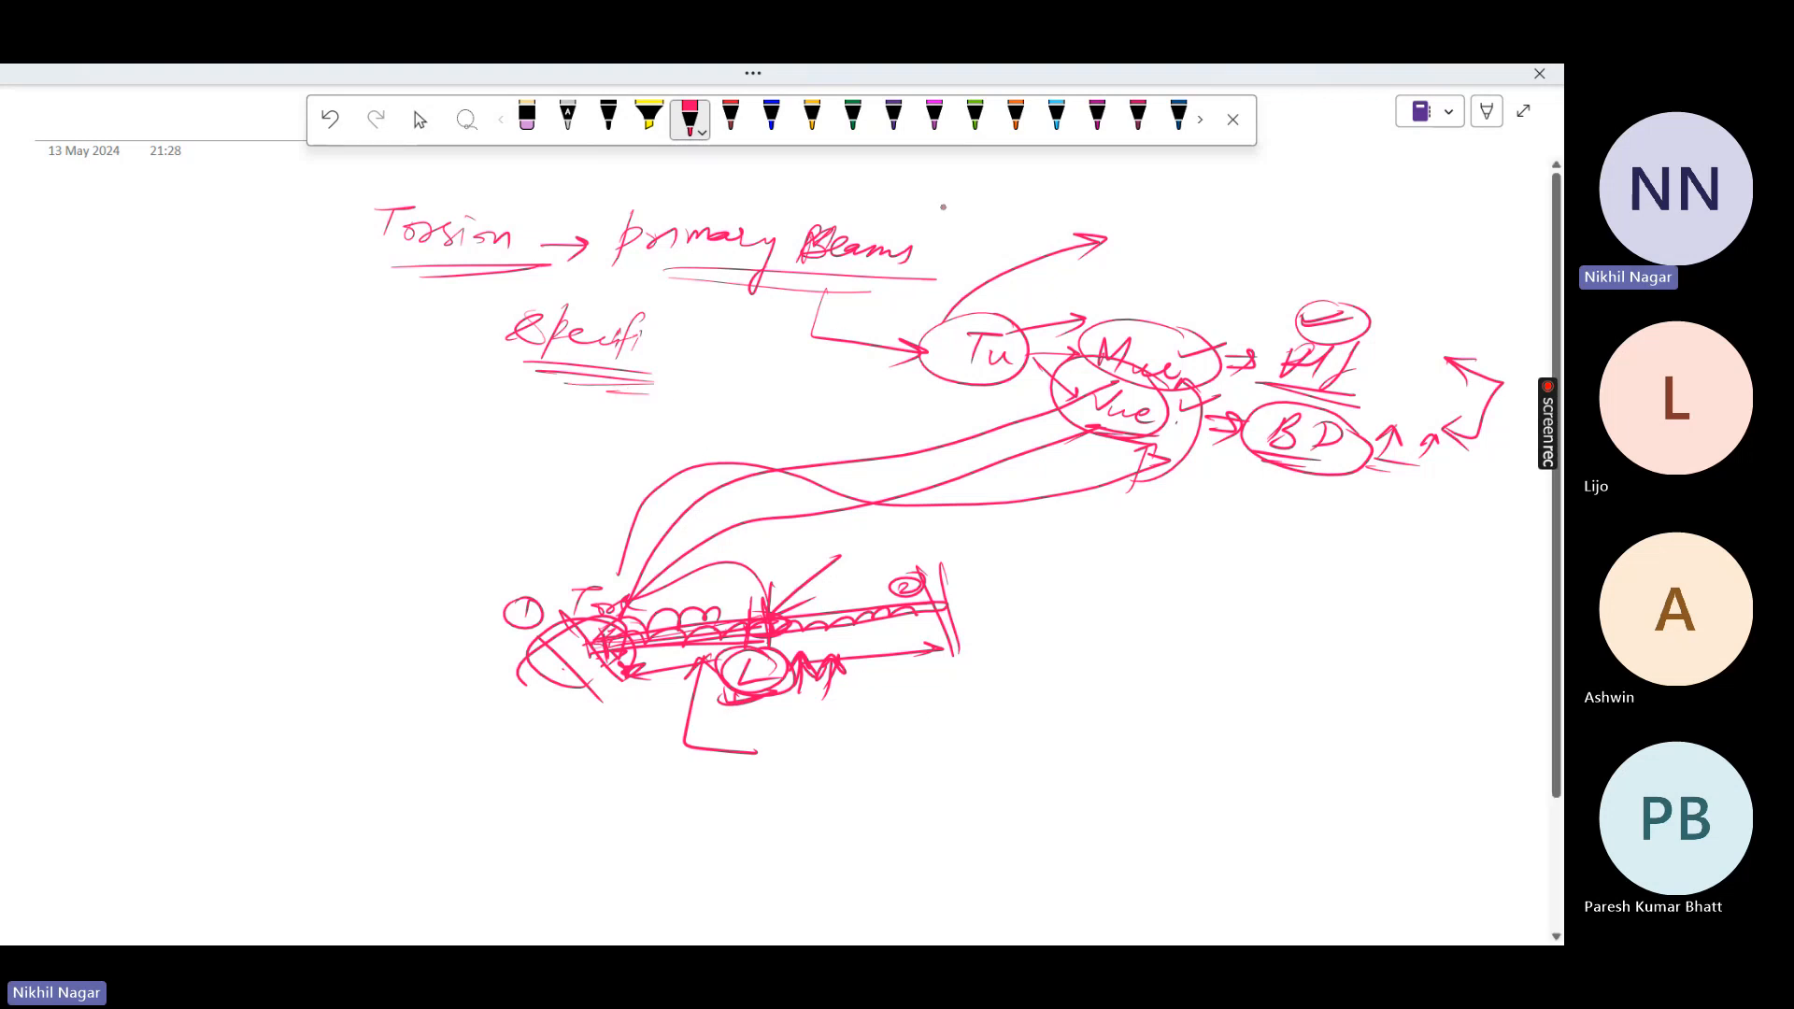
Stop inking, leave the full-page note view and switch back to the STAAD.Pro building model
key("Escape")
left_click(595, 415)
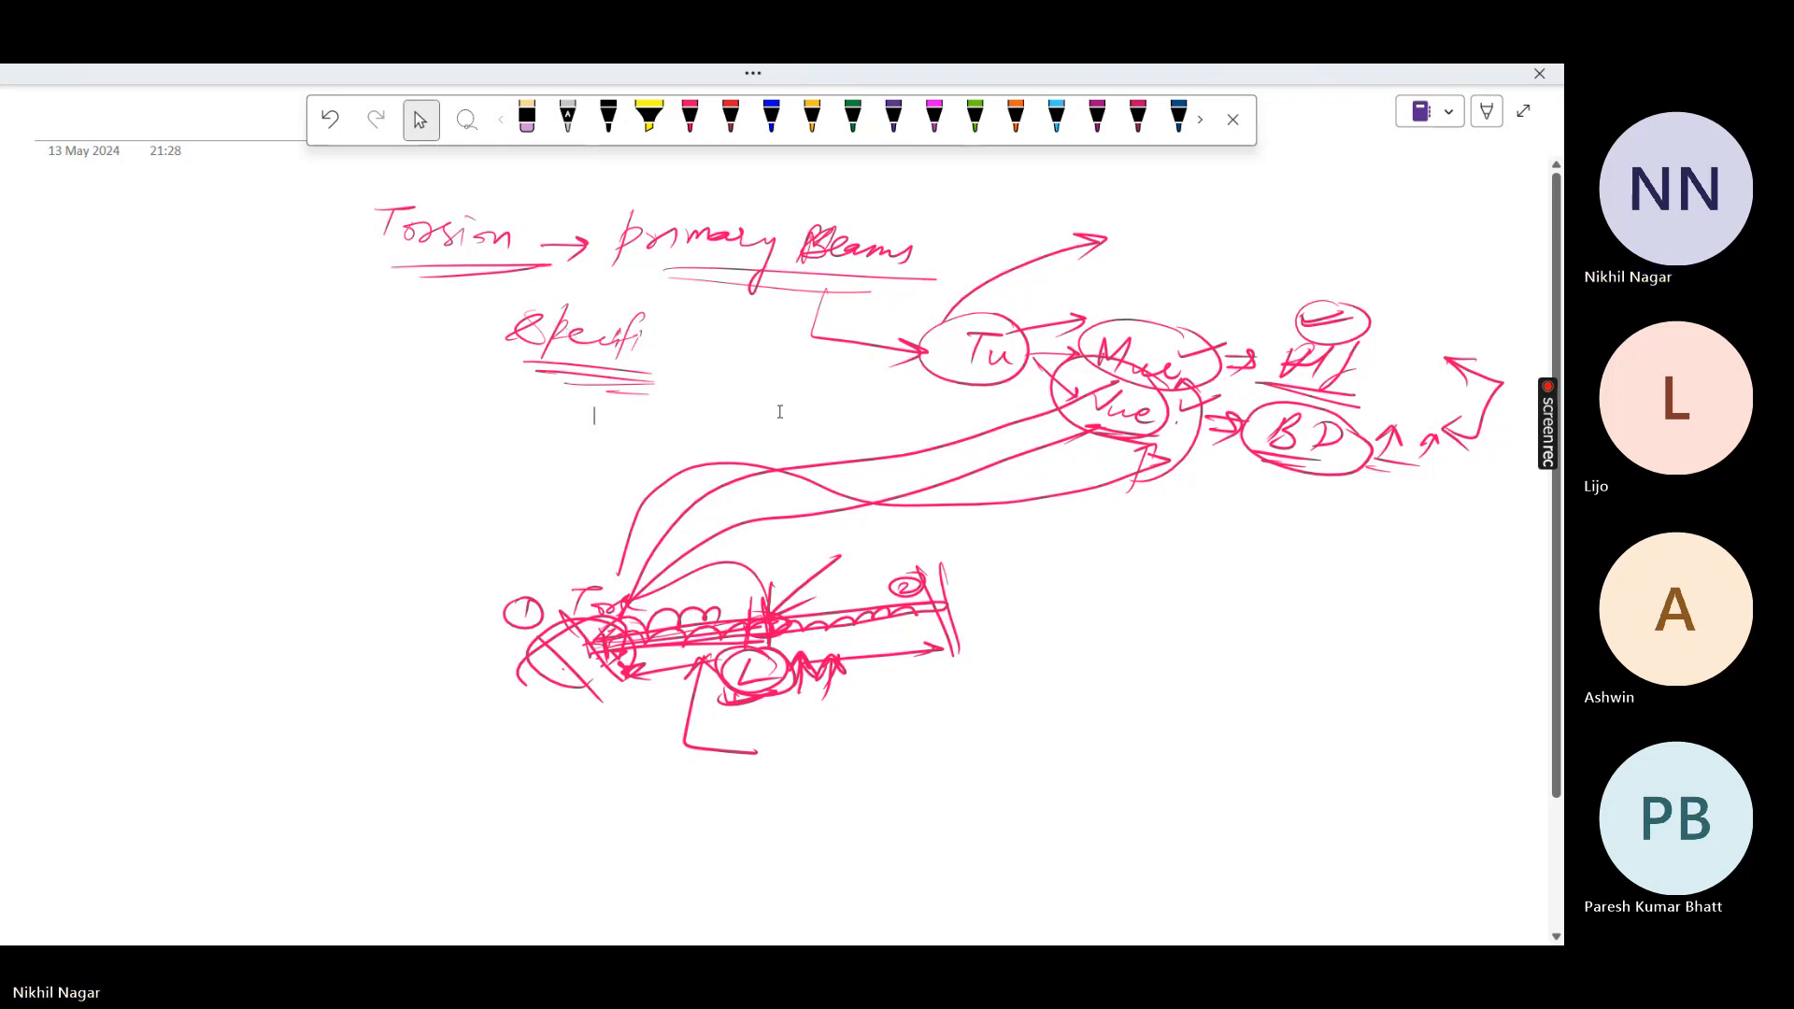
key("F11")
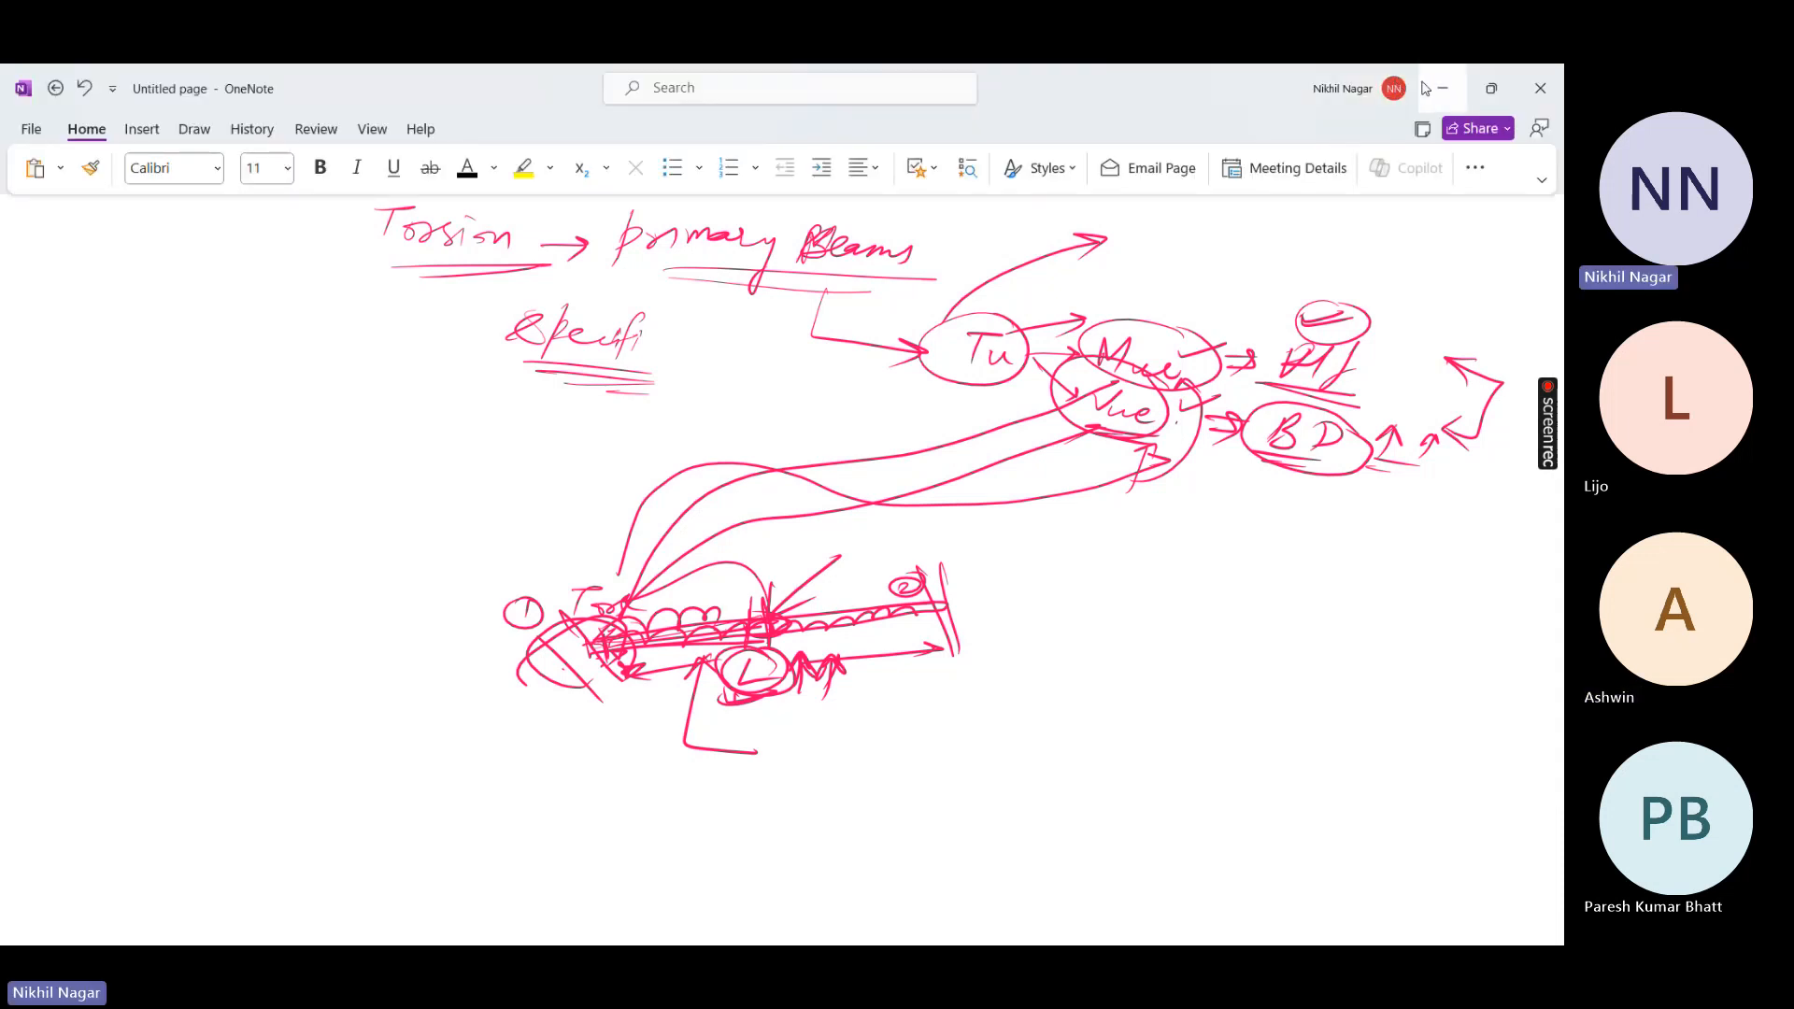
left_click(1427, 88)
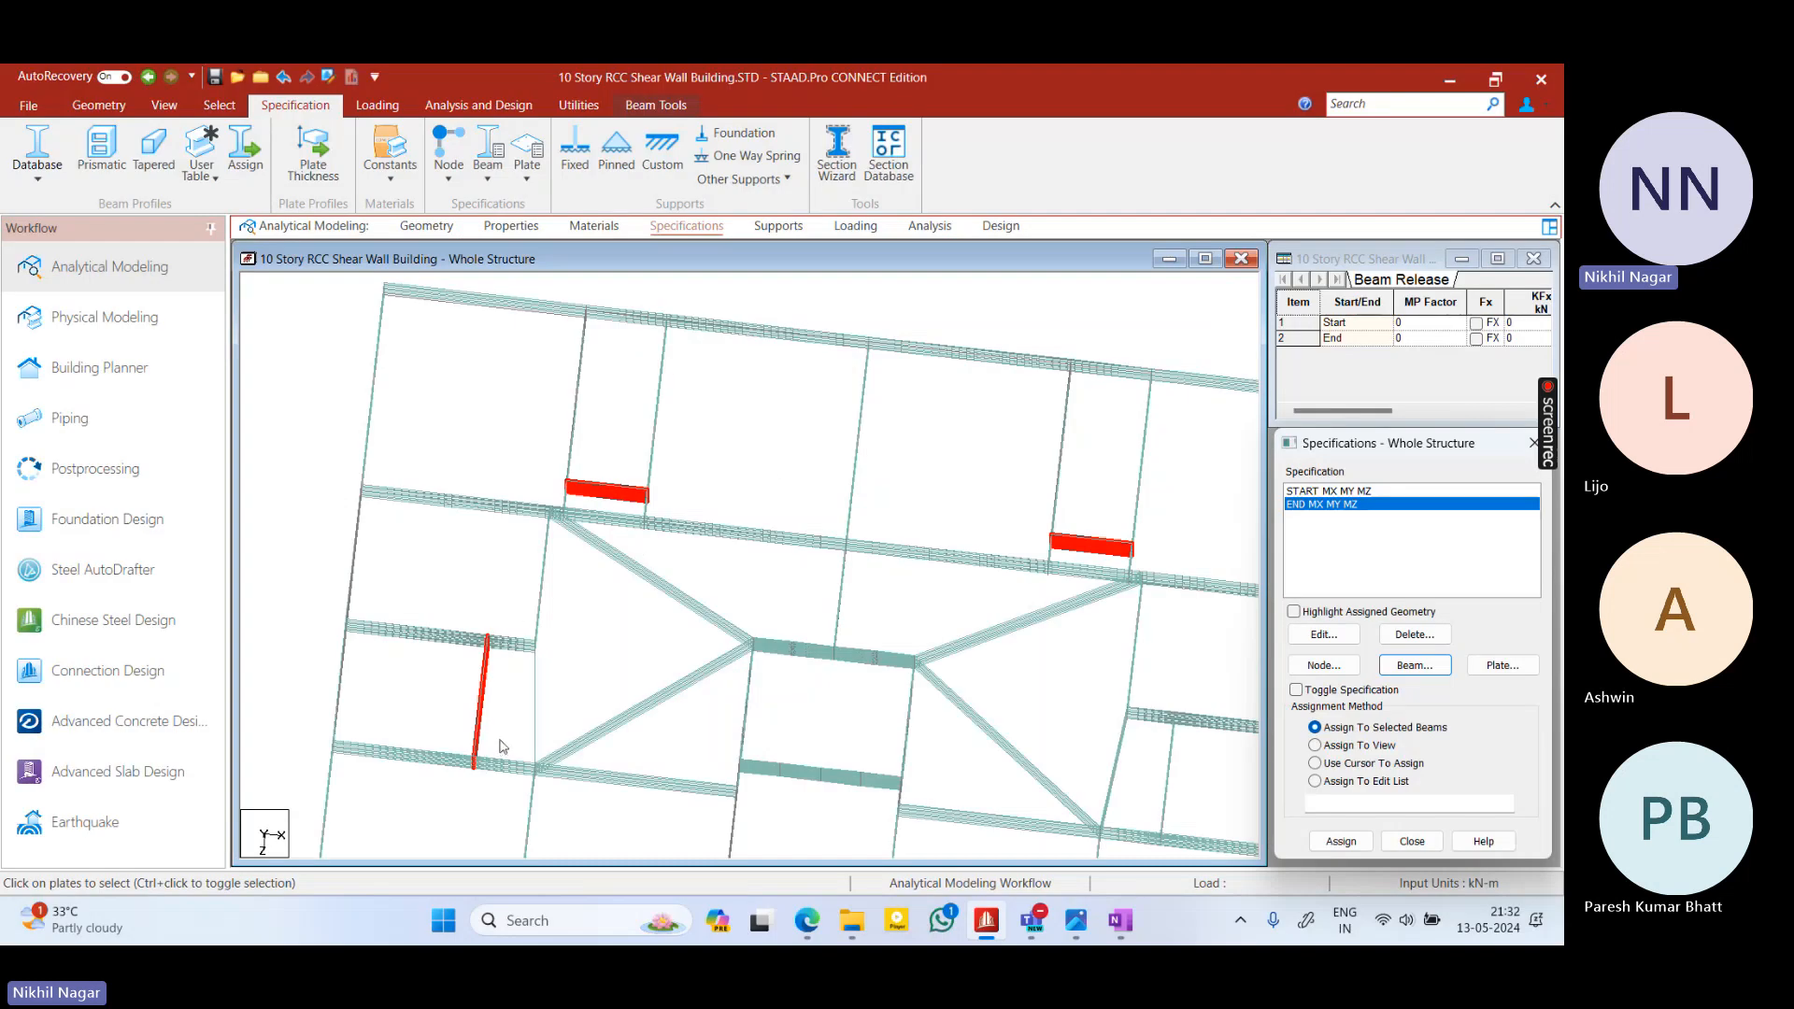
Clear the secondary beam selection and view the whole structure from above with a slight tilt
scroll(602, 687, "down", 5)
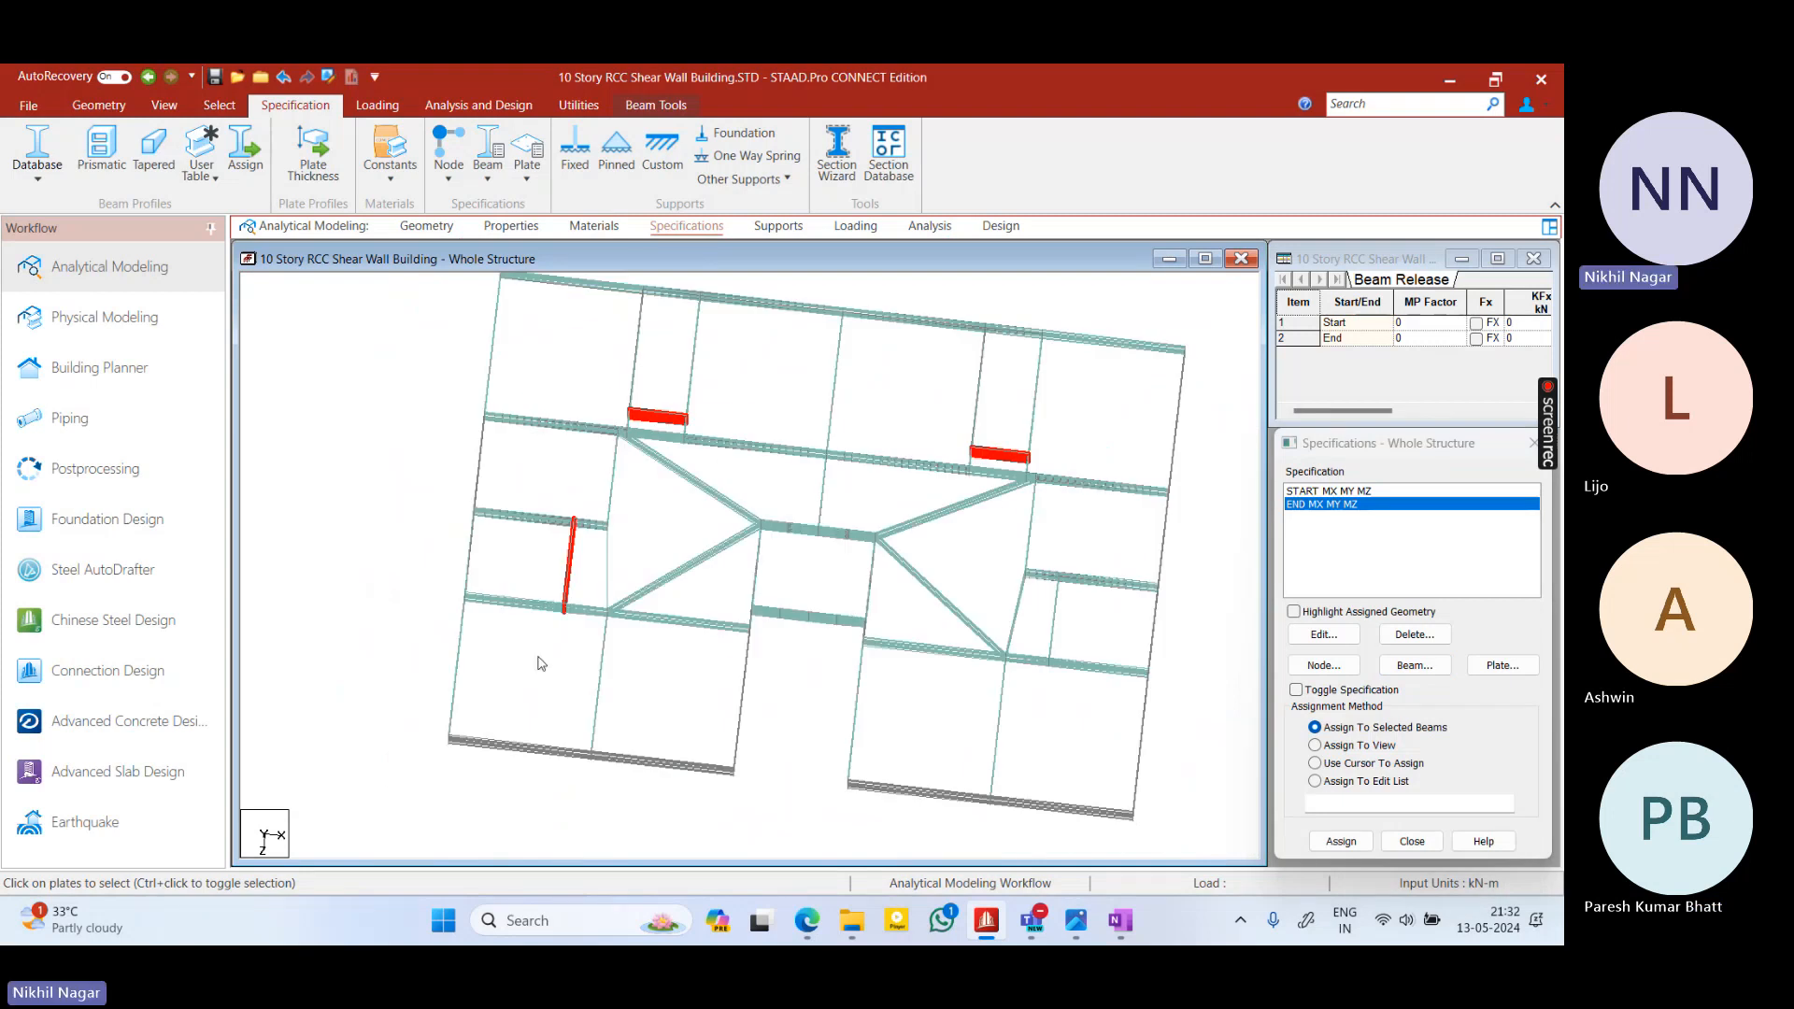
middle_click_drag(520, 644, 553, 666)
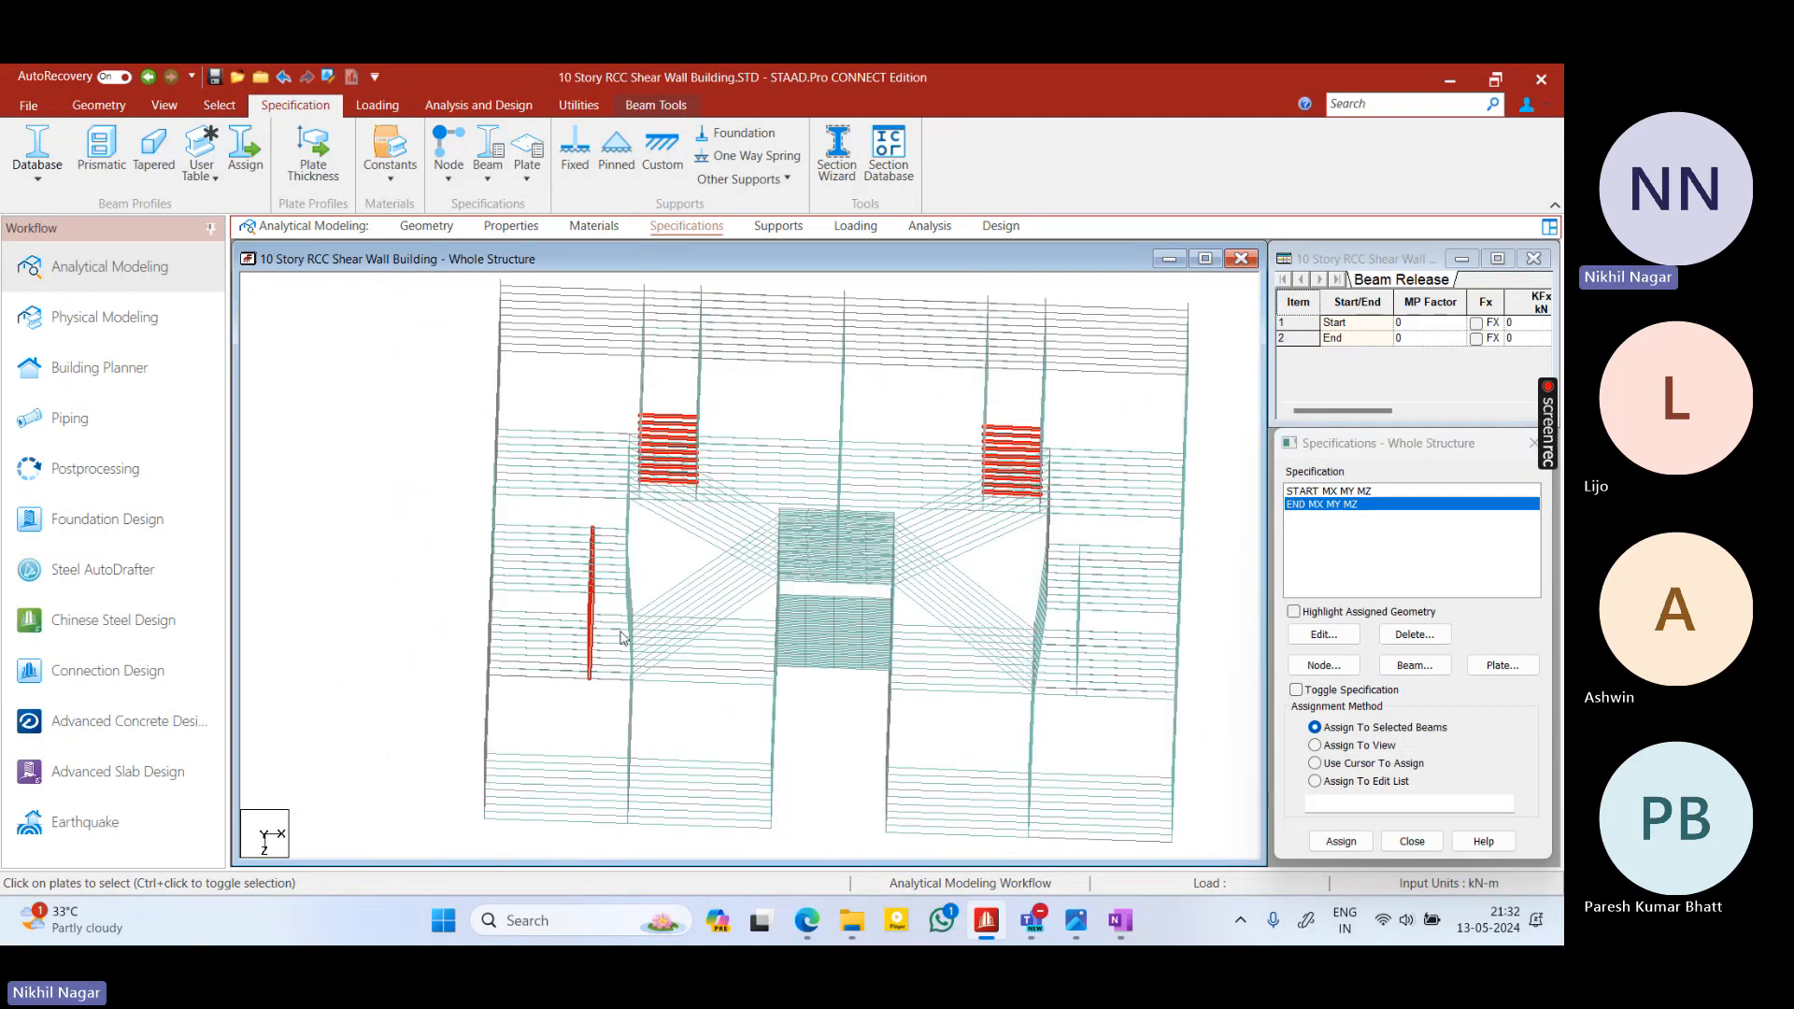
left_click(651, 568)
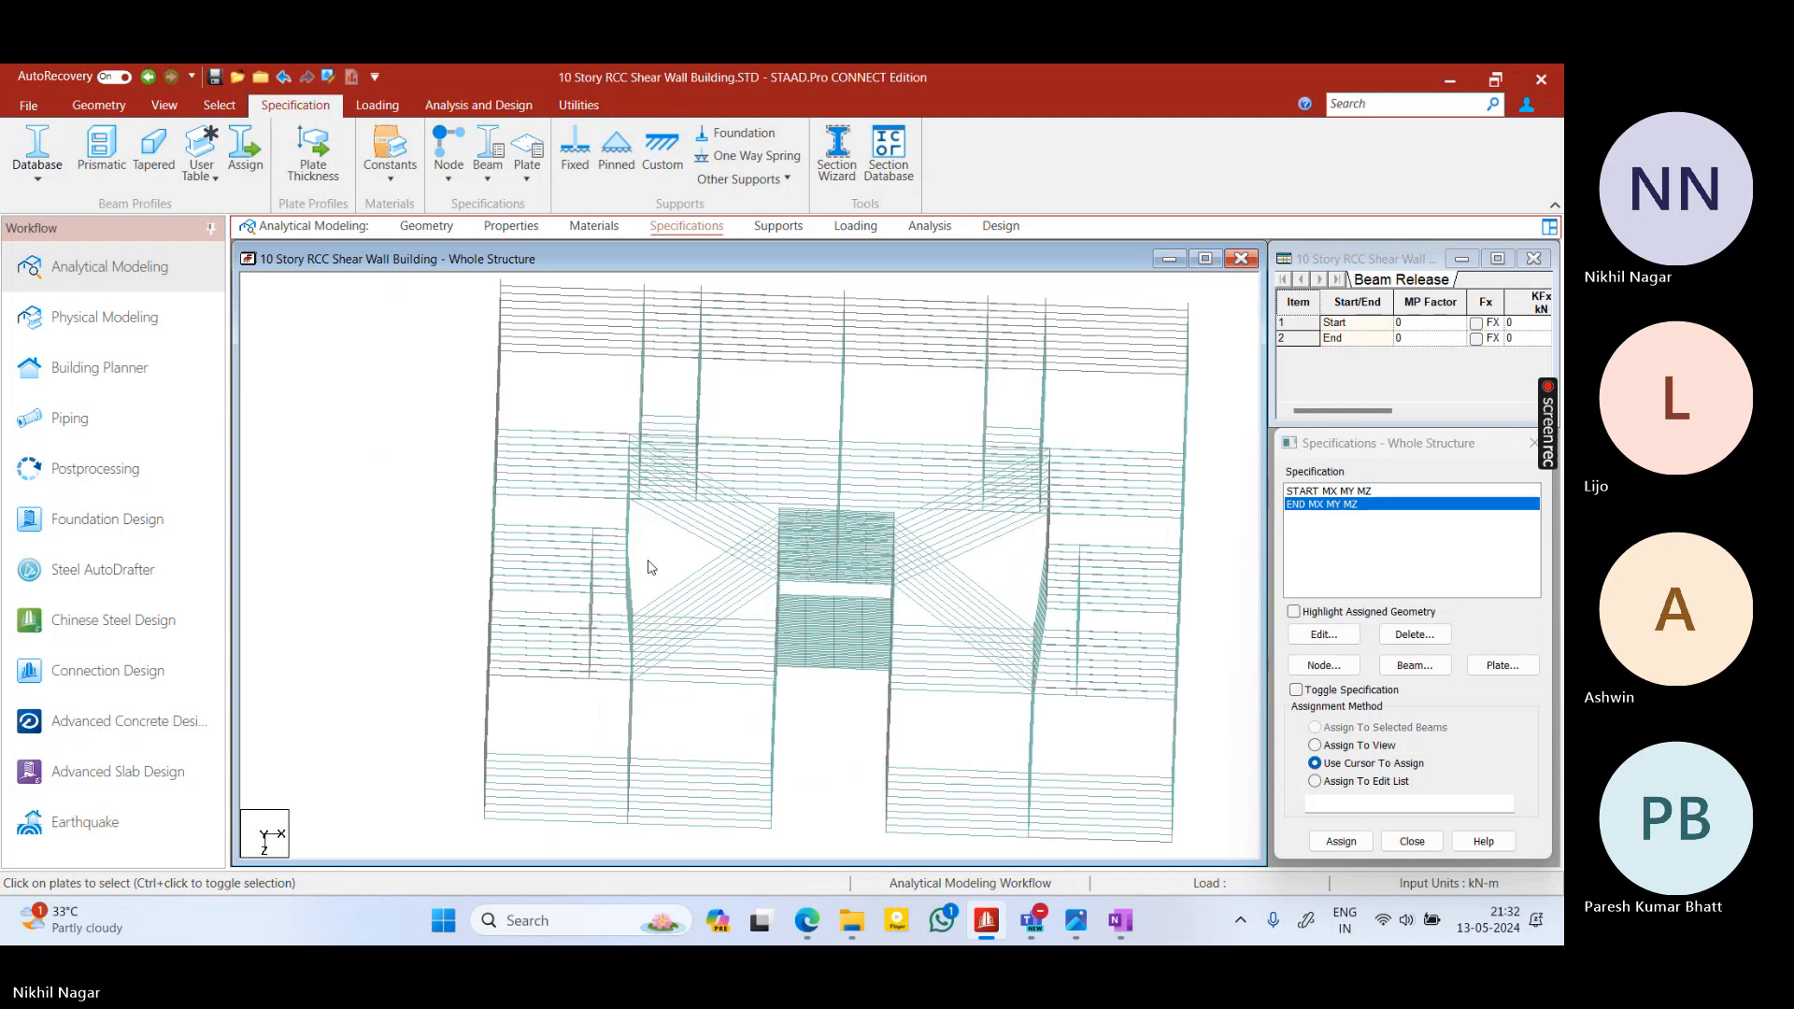
right_click(649, 563)
left_click(909, 578)
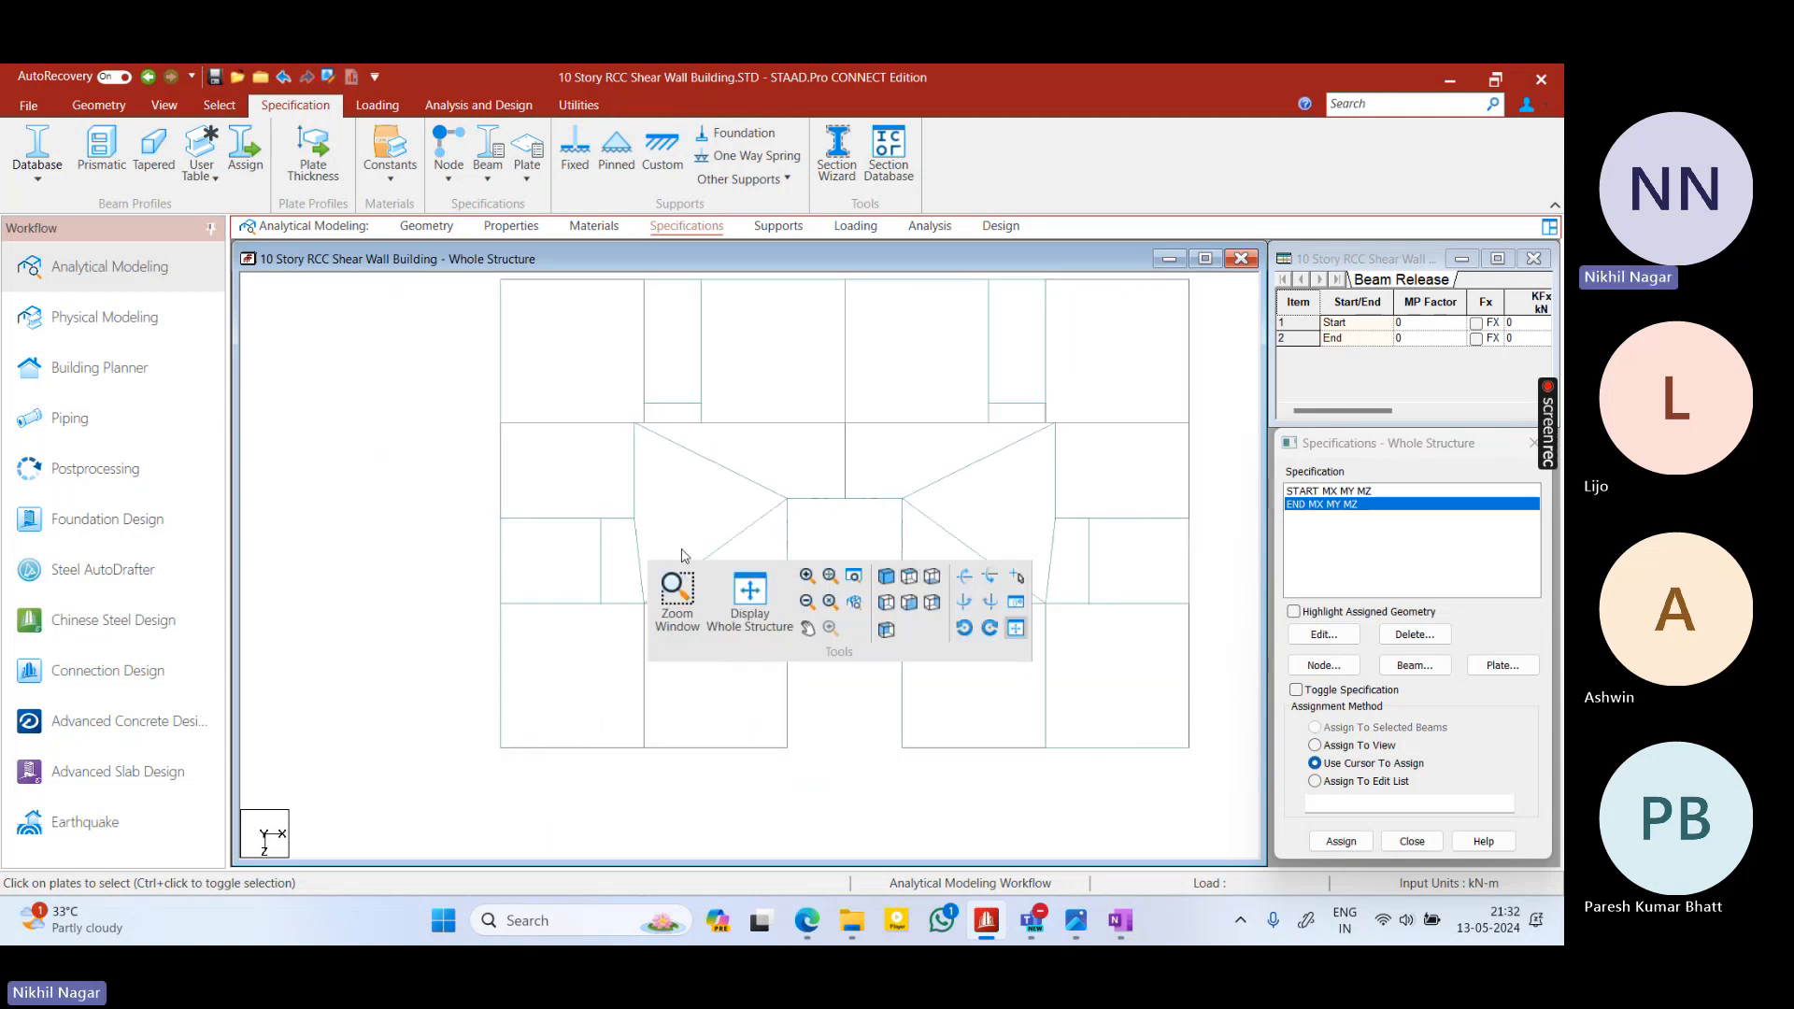
middle_click_drag(685, 549, 846, 576)
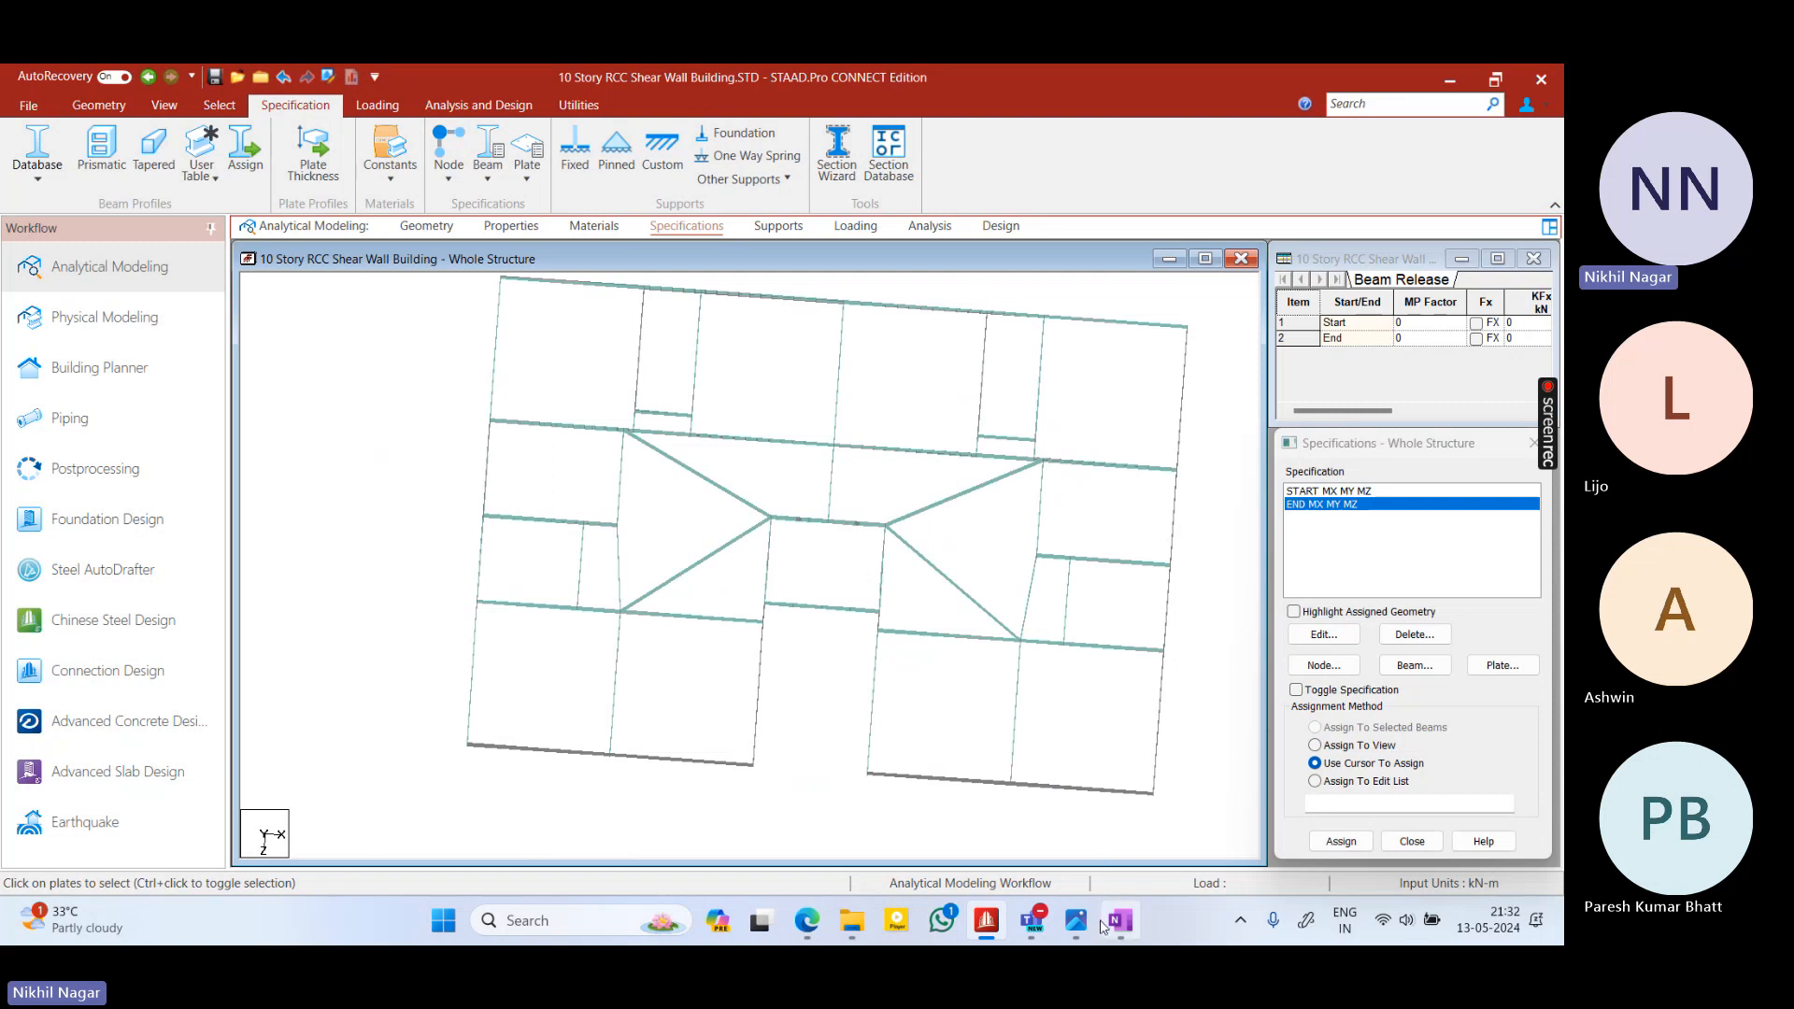
Switch to the 15-storey building floor plan image and examine the attached toilet and store room area
mouse_move(1076, 920)
left_click(1075, 767)
left_click_drag(425, 327, 1016, 336)
scroll(717, 645, "up", 4)
scroll(717, 645, "up", 3)
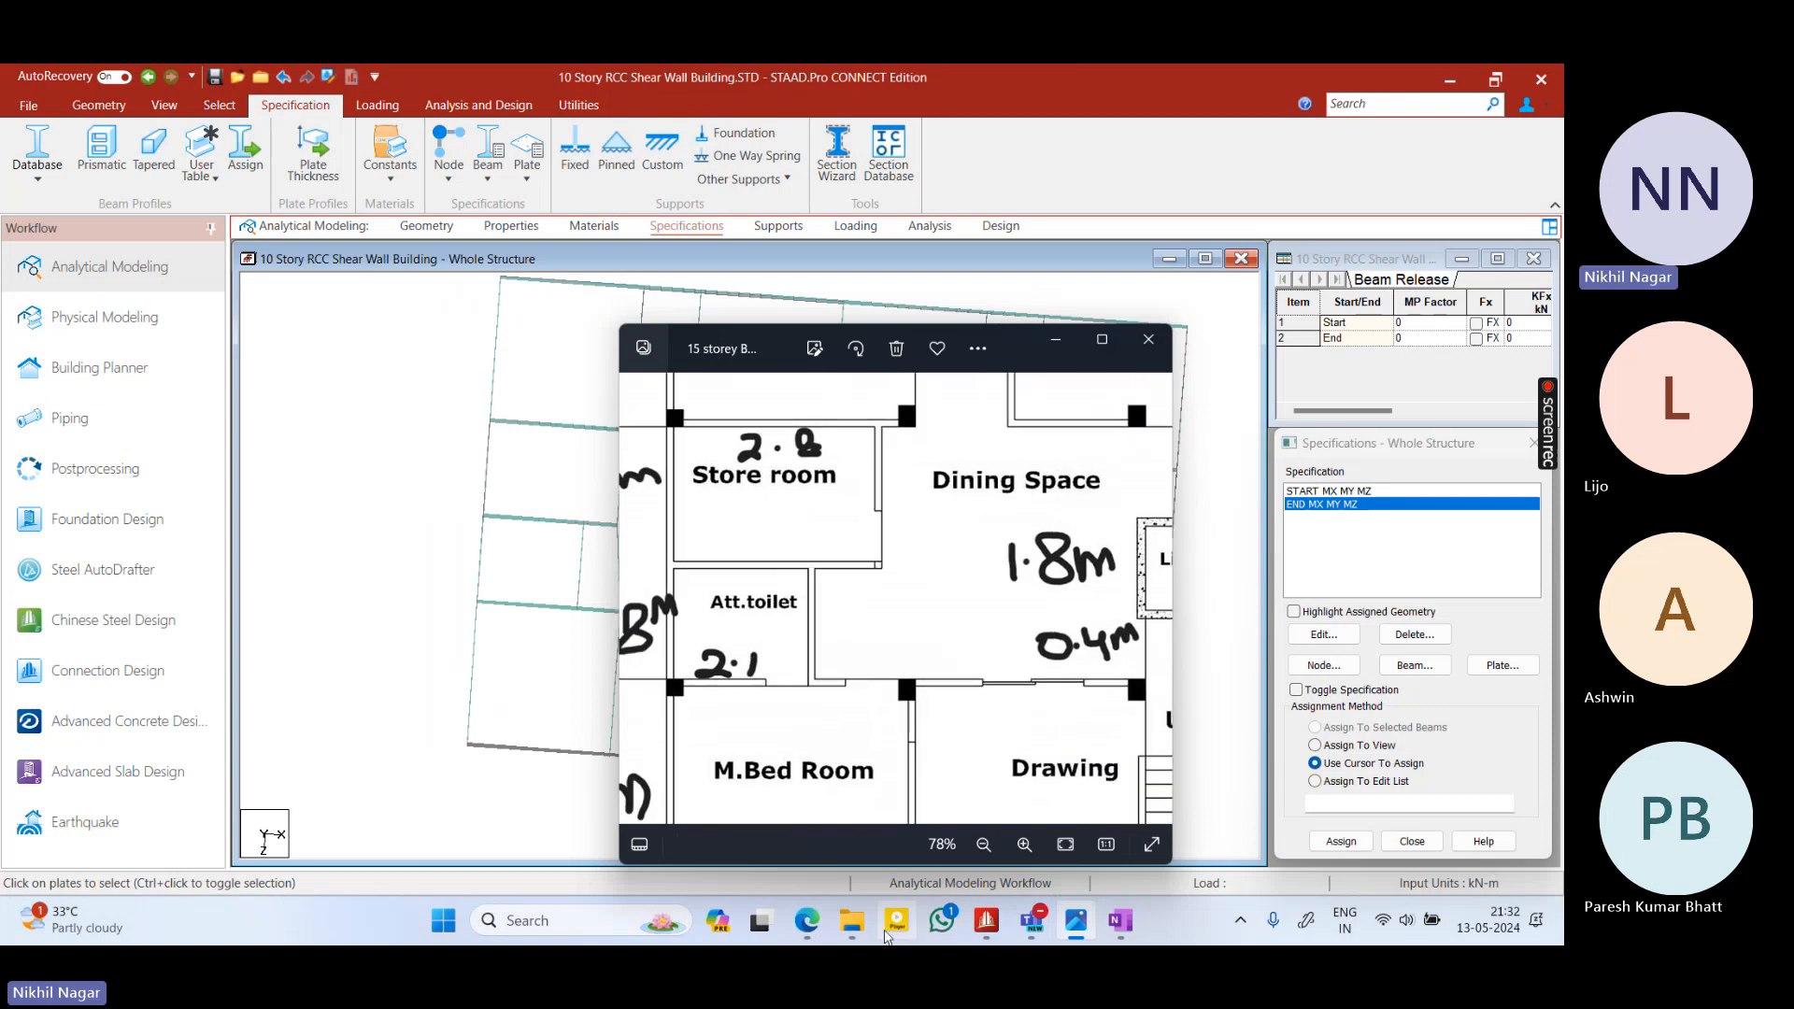
Look up the live load for baths and toilets in the IS 875 Part 2 PDF
left_click(815, 922)
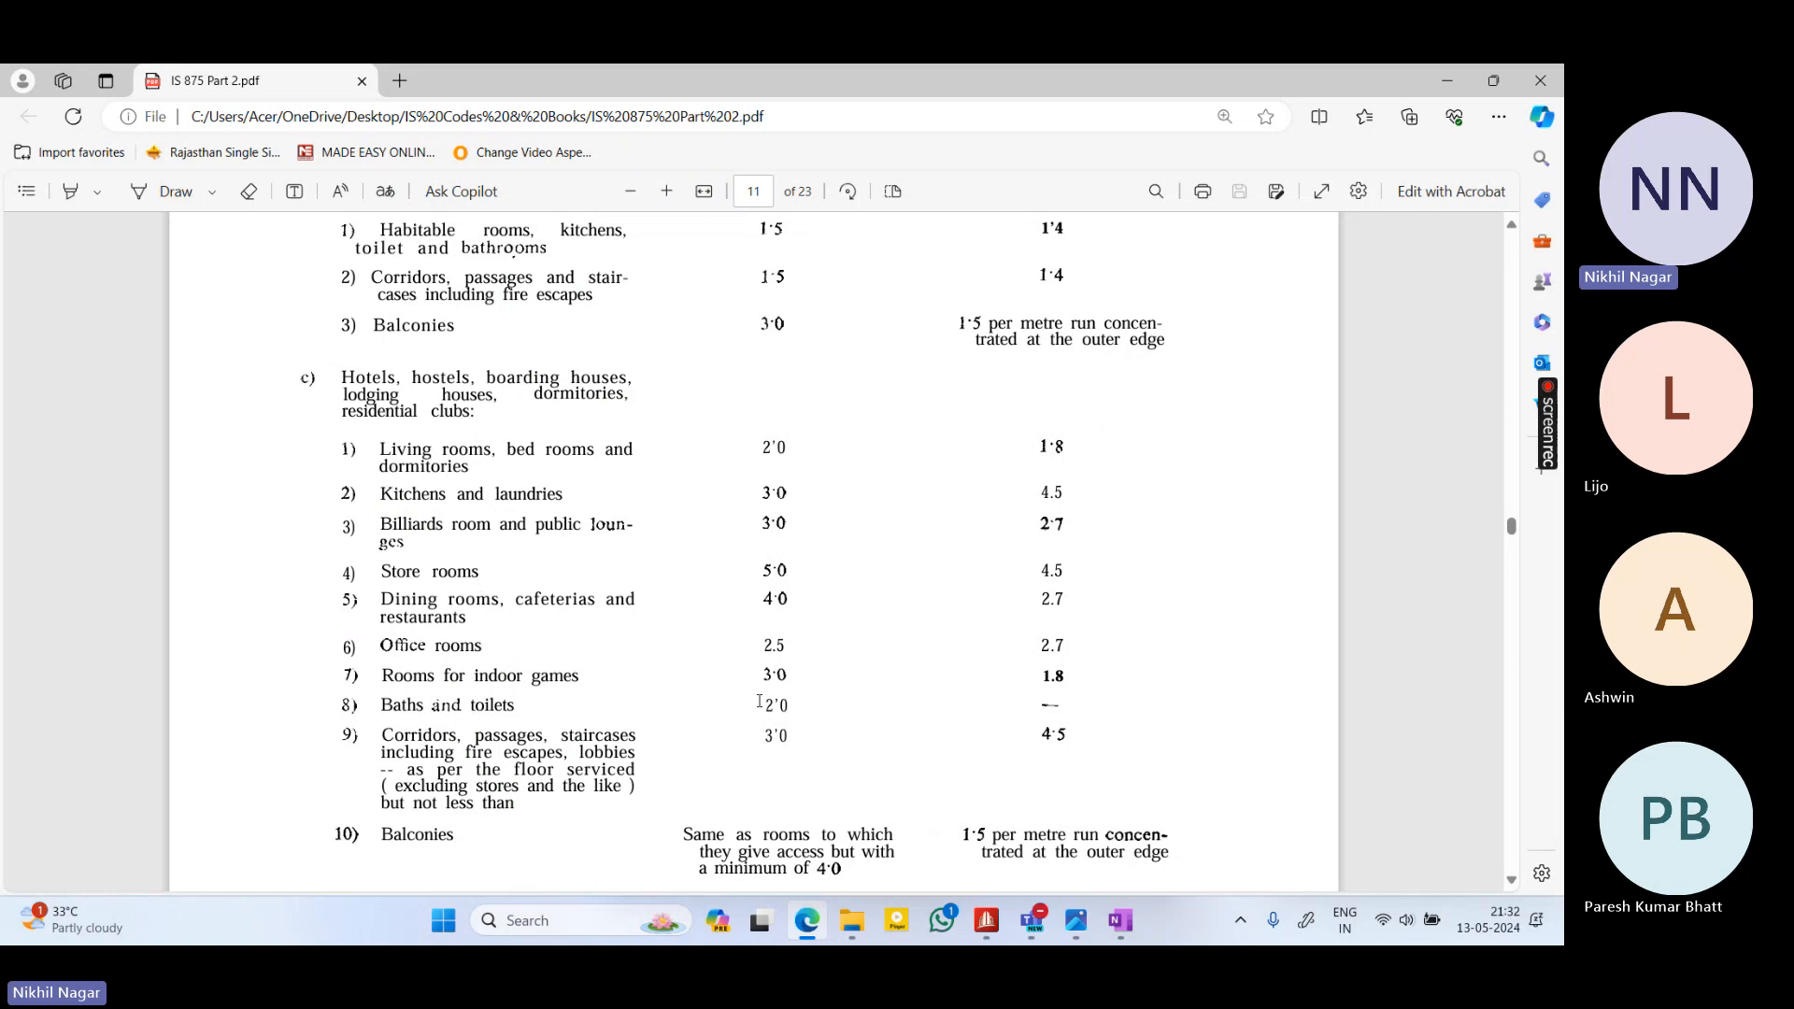
double_click(768, 705)
left_click(703, 723)
double_click(768, 705)
left_click(696, 719)
Compare the floor plan image's attached toilet with the STAAD.Pro model, then switch to the handwritten note page
left_click(1075, 922)
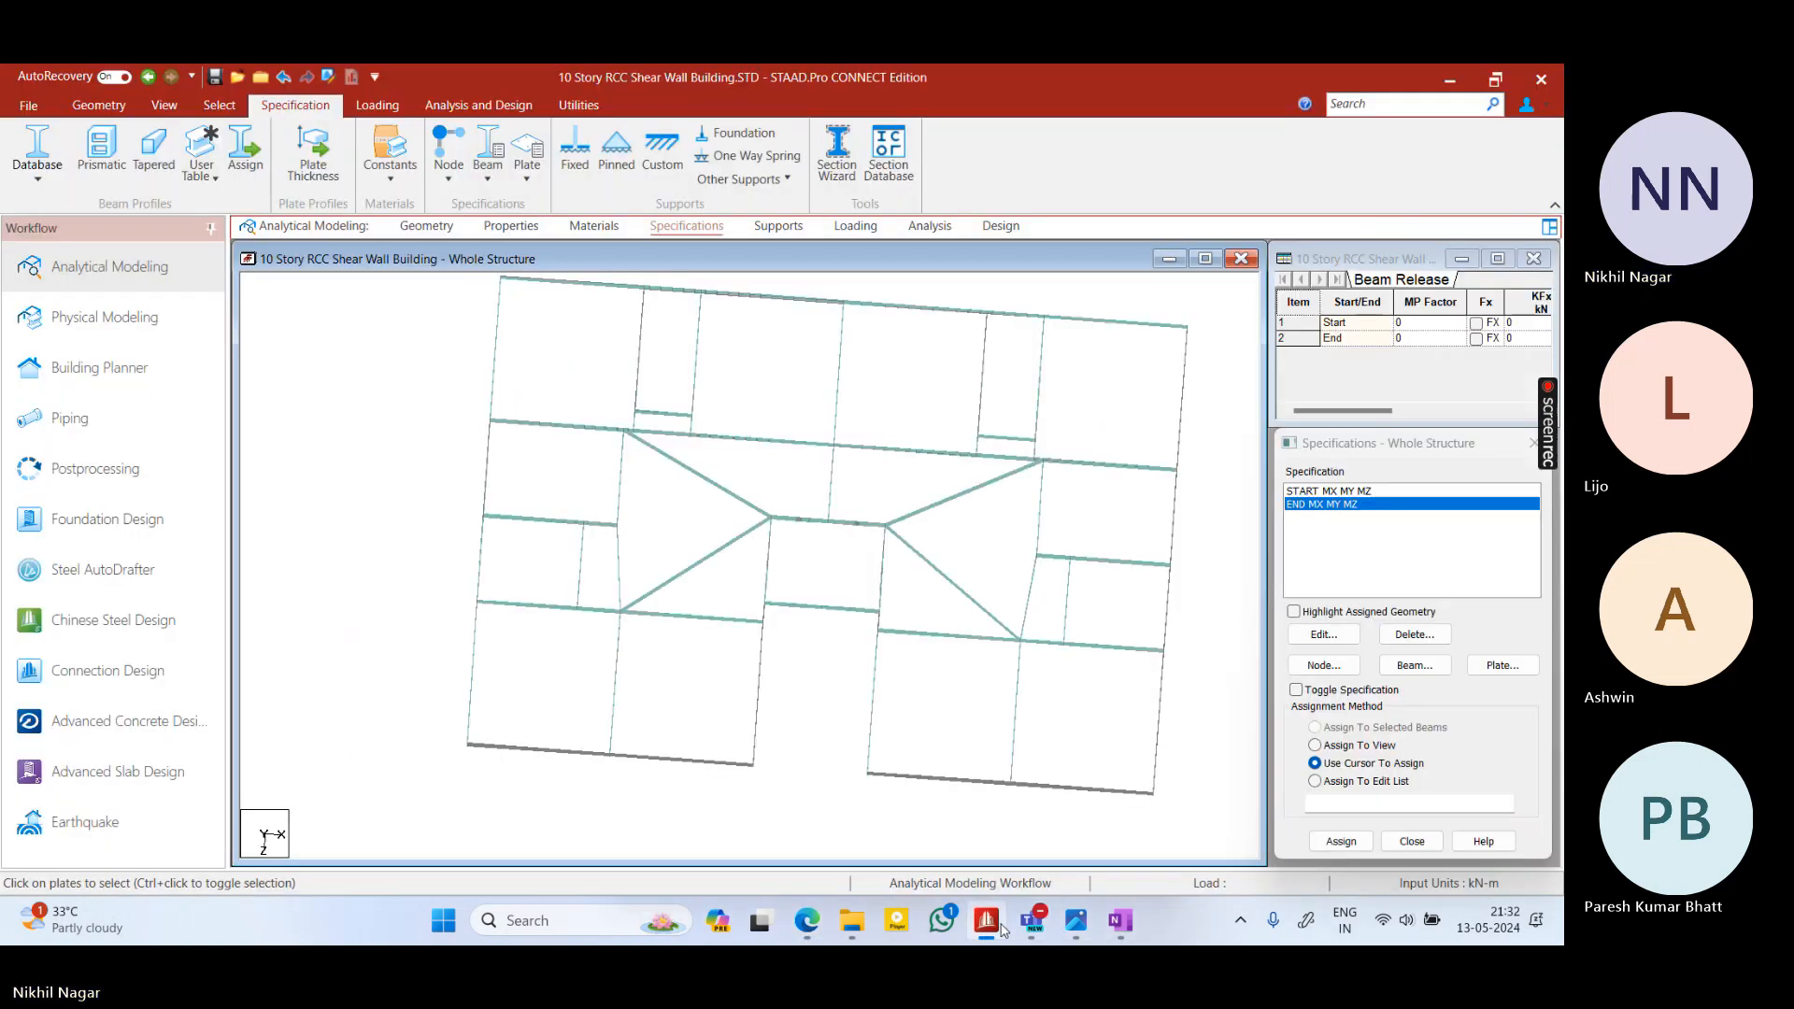
left_click(1075, 923)
left_click_drag(672, 612, 729, 618)
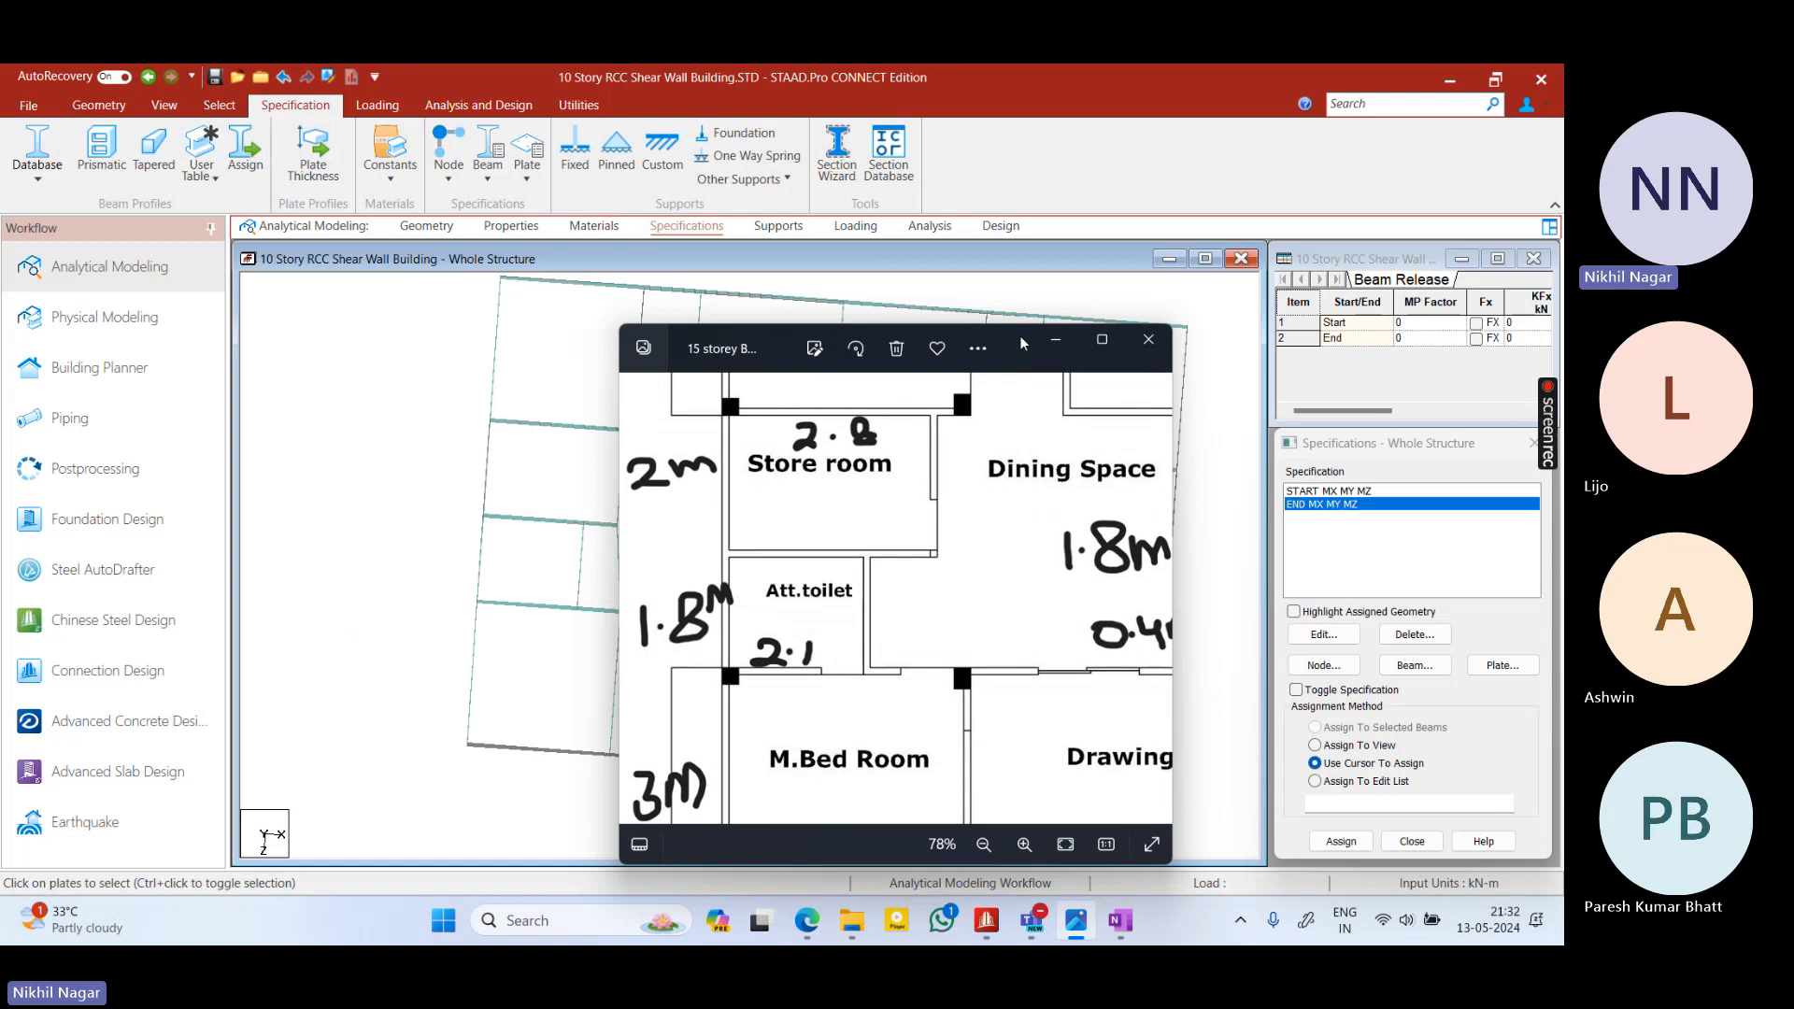
left_click_drag(1021, 342, 715, 725)
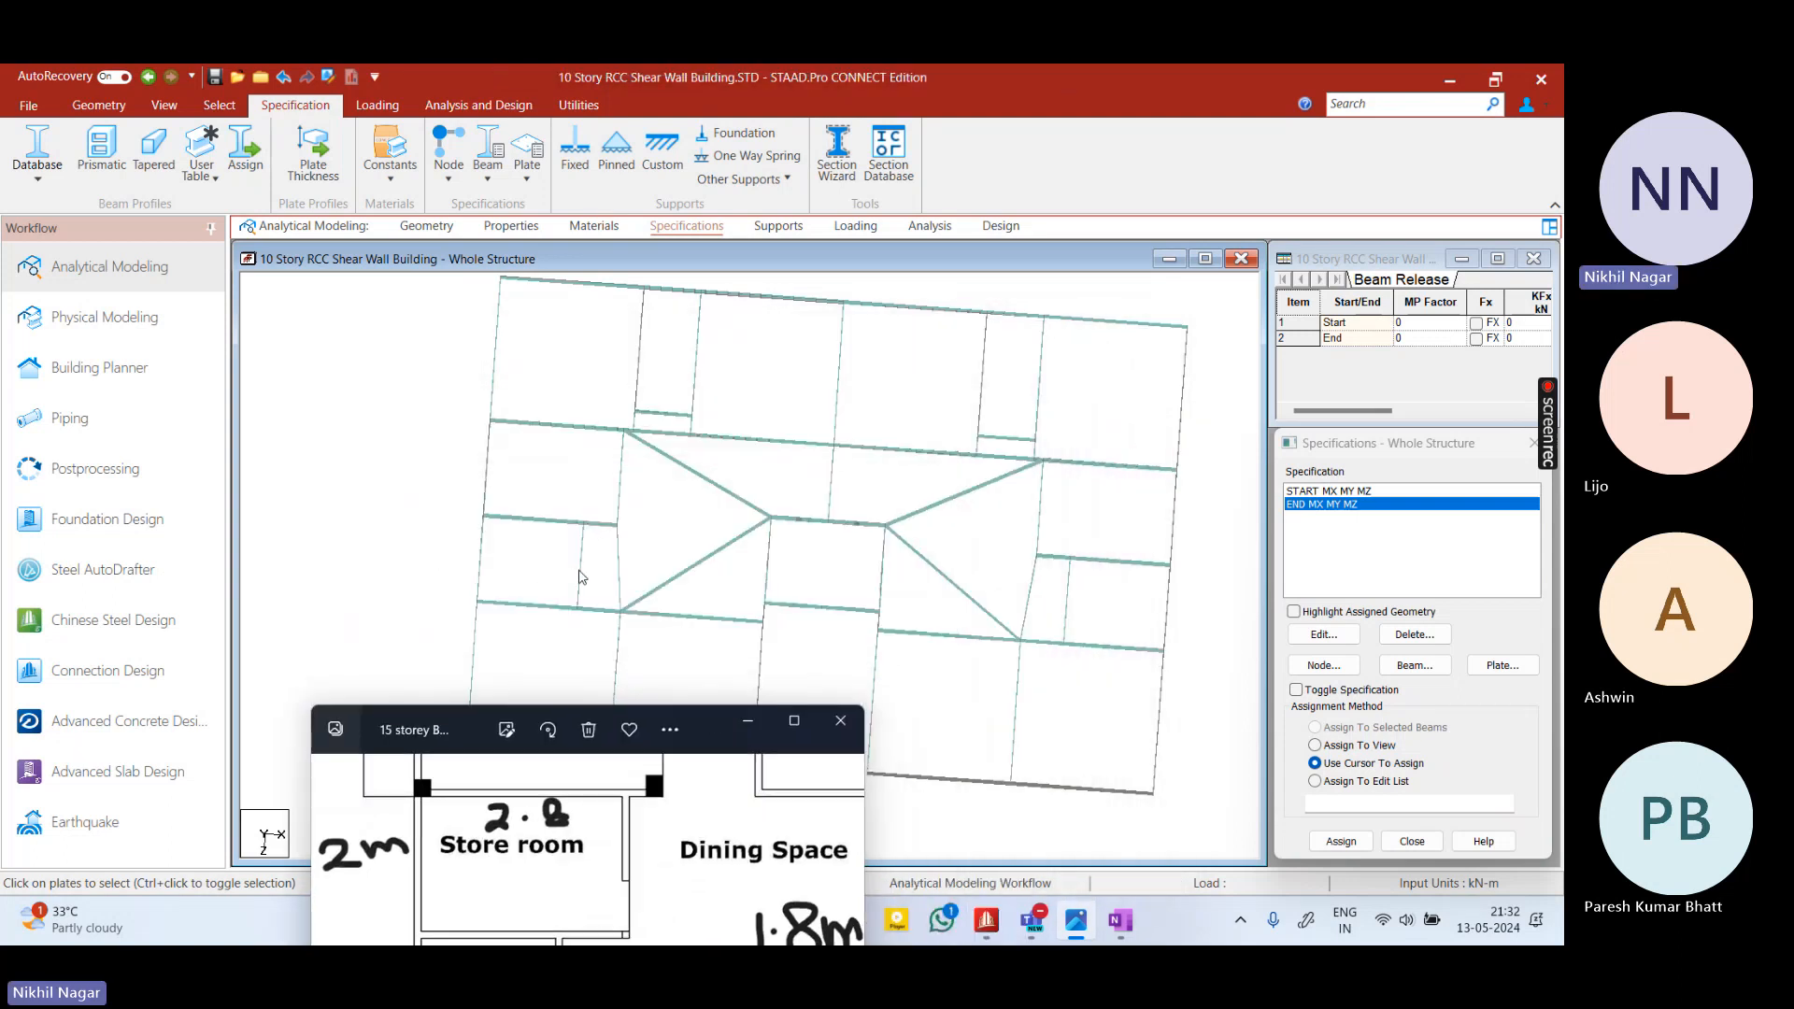
left_click_drag(709, 725, 761, 585)
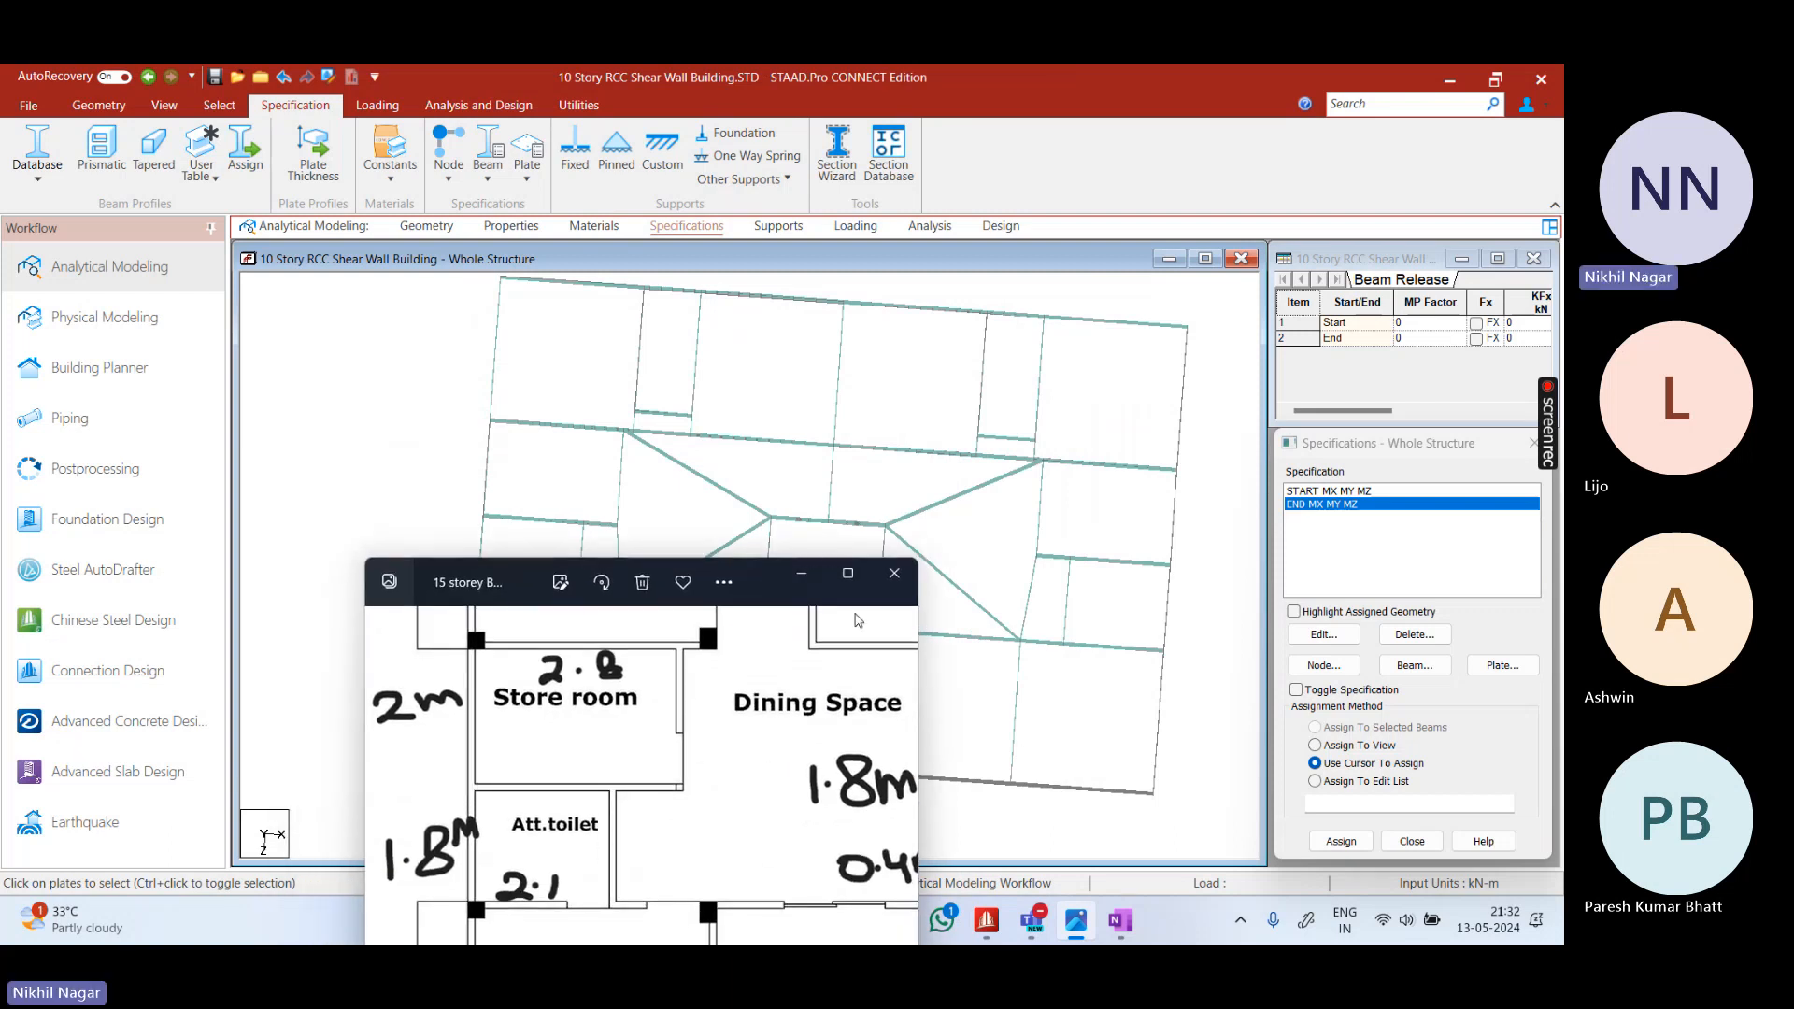
left_click(986, 920)
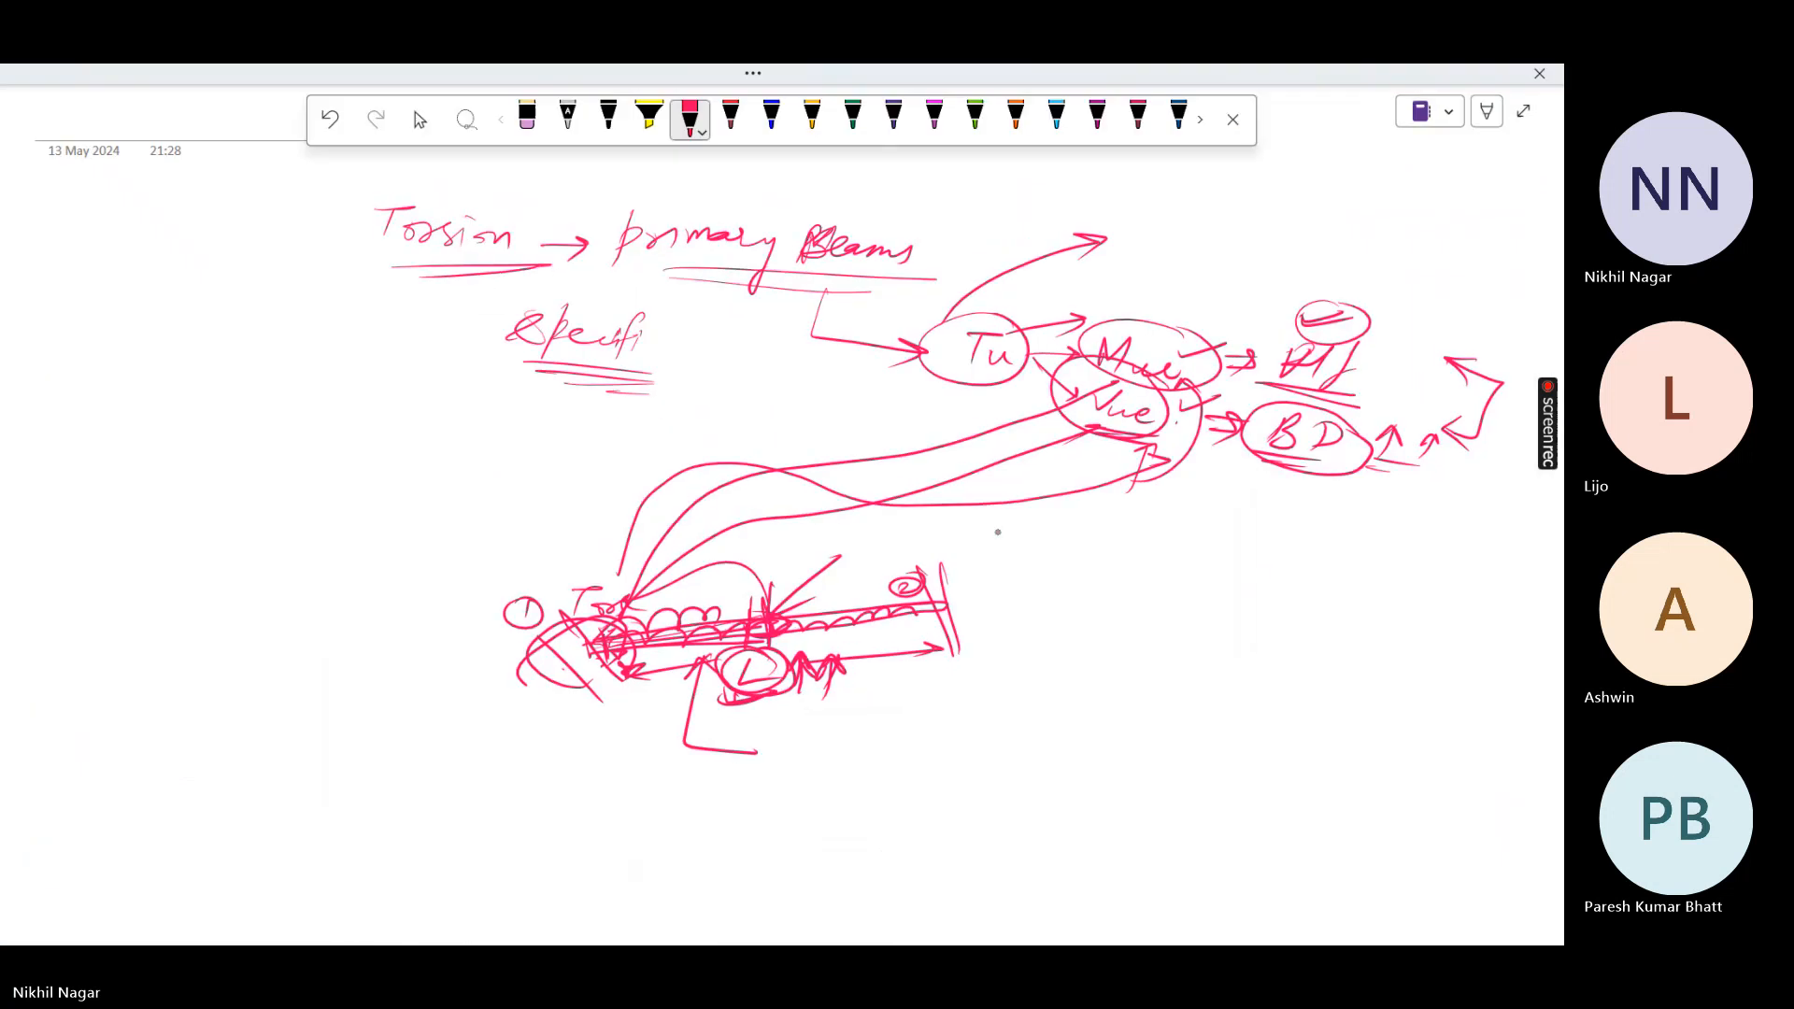
Sketch a rectangular room beside the beam diagram and write "Toilet" inside it
mouse_move(1052, 597)
left_mouse_down()
mouse_move(1045, 703)
mouse_move(1099, 594)
mouse_move(1197, 696)
mouse_move(1046, 703)
left_mouse_up()
mouse_move(1089, 639)
left_mouse_down()
mouse_move(1086, 669)
mouse_move(1129, 632)
mouse_move(1163, 658)
left_mouse_up()
left_click_drag(1155, 649, 1175, 645)
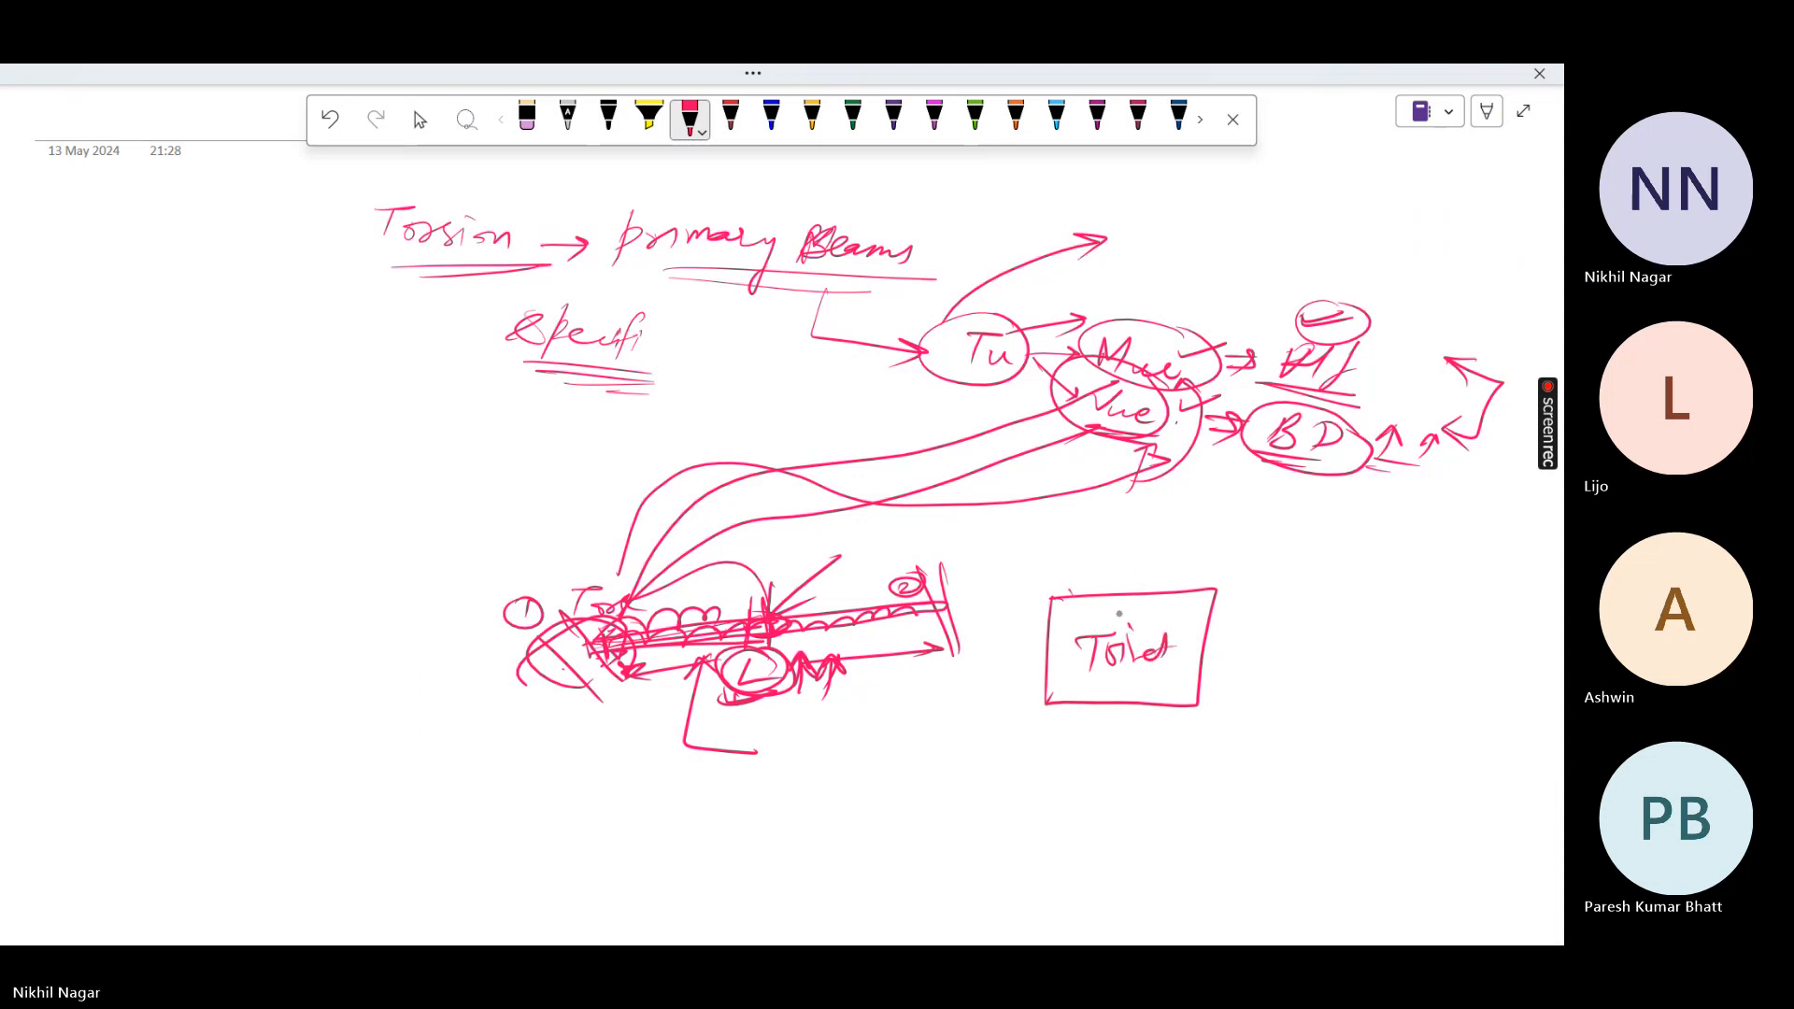
Draw a leader arrow into the toilet sketch and label it LL = 2 kN/m²
left_click_drag(1175, 555, 1113, 623)
left_click_drag(1113, 598, 1148, 602)
left_click_drag(1194, 532, 1264, 525)
mouse_move(1243, 535)
left_mouse_down()
mouse_move(1333, 538)
mouse_move(1365, 512)
left_mouse_up()
left_click_drag(1379, 523, 1383, 541)
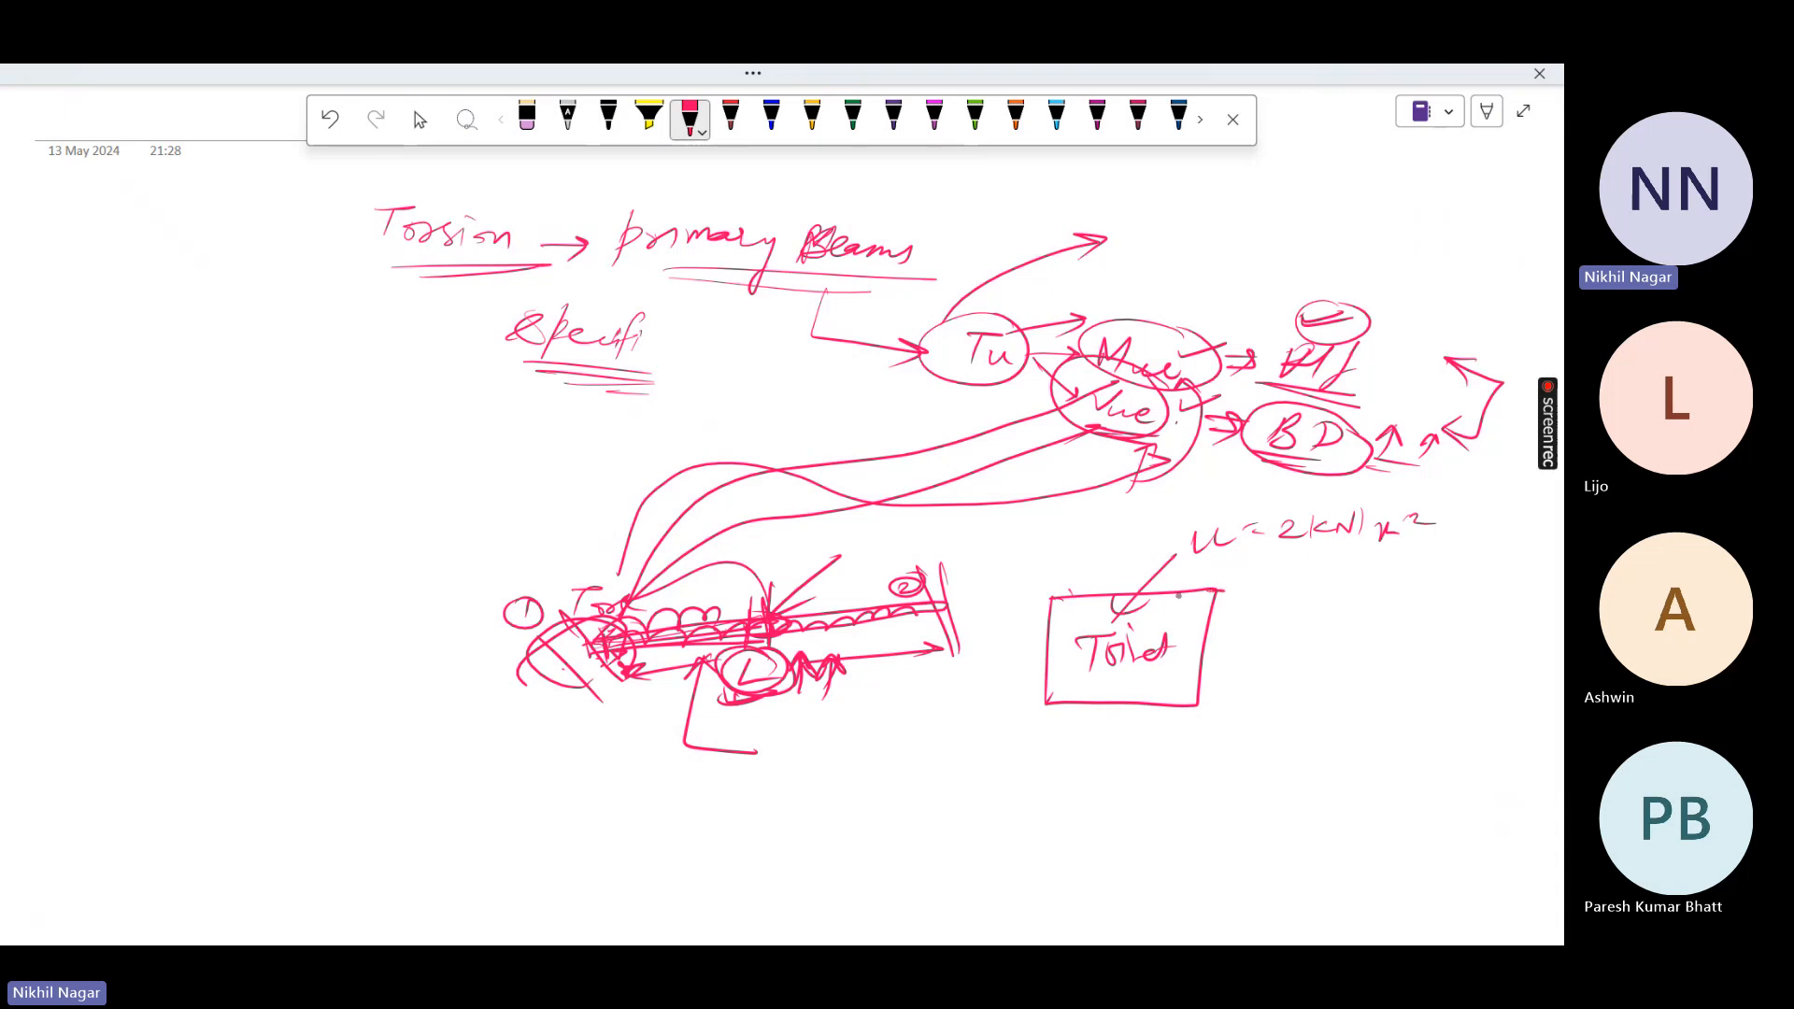
Draw double beam lines along the upper, lower and right edges of the toilet sketch
left_click_drag(1043, 592, 1204, 594)
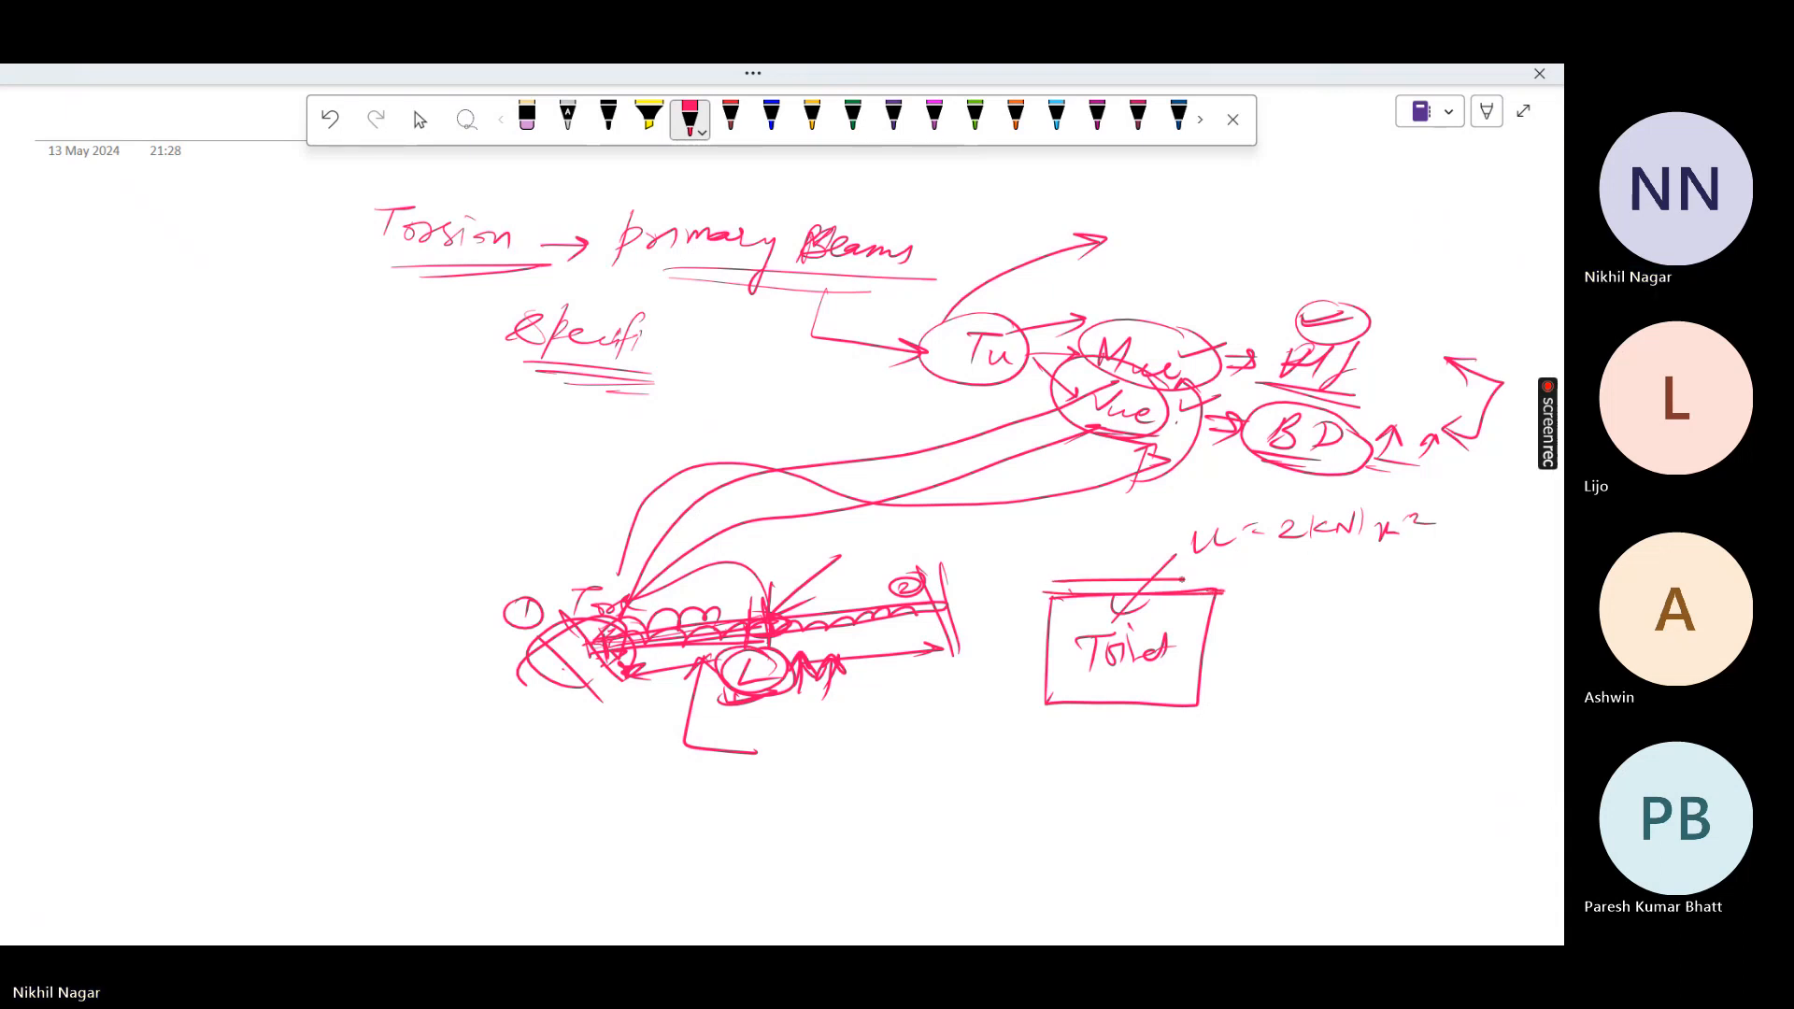
left_click_drag(1050, 583, 1223, 580)
left_click_drag(1043, 699, 1206, 697)
mouse_move(1048, 713)
left_mouse_down()
mouse_move(1017, 716)
mouse_move(1206, 712)
left_mouse_up()
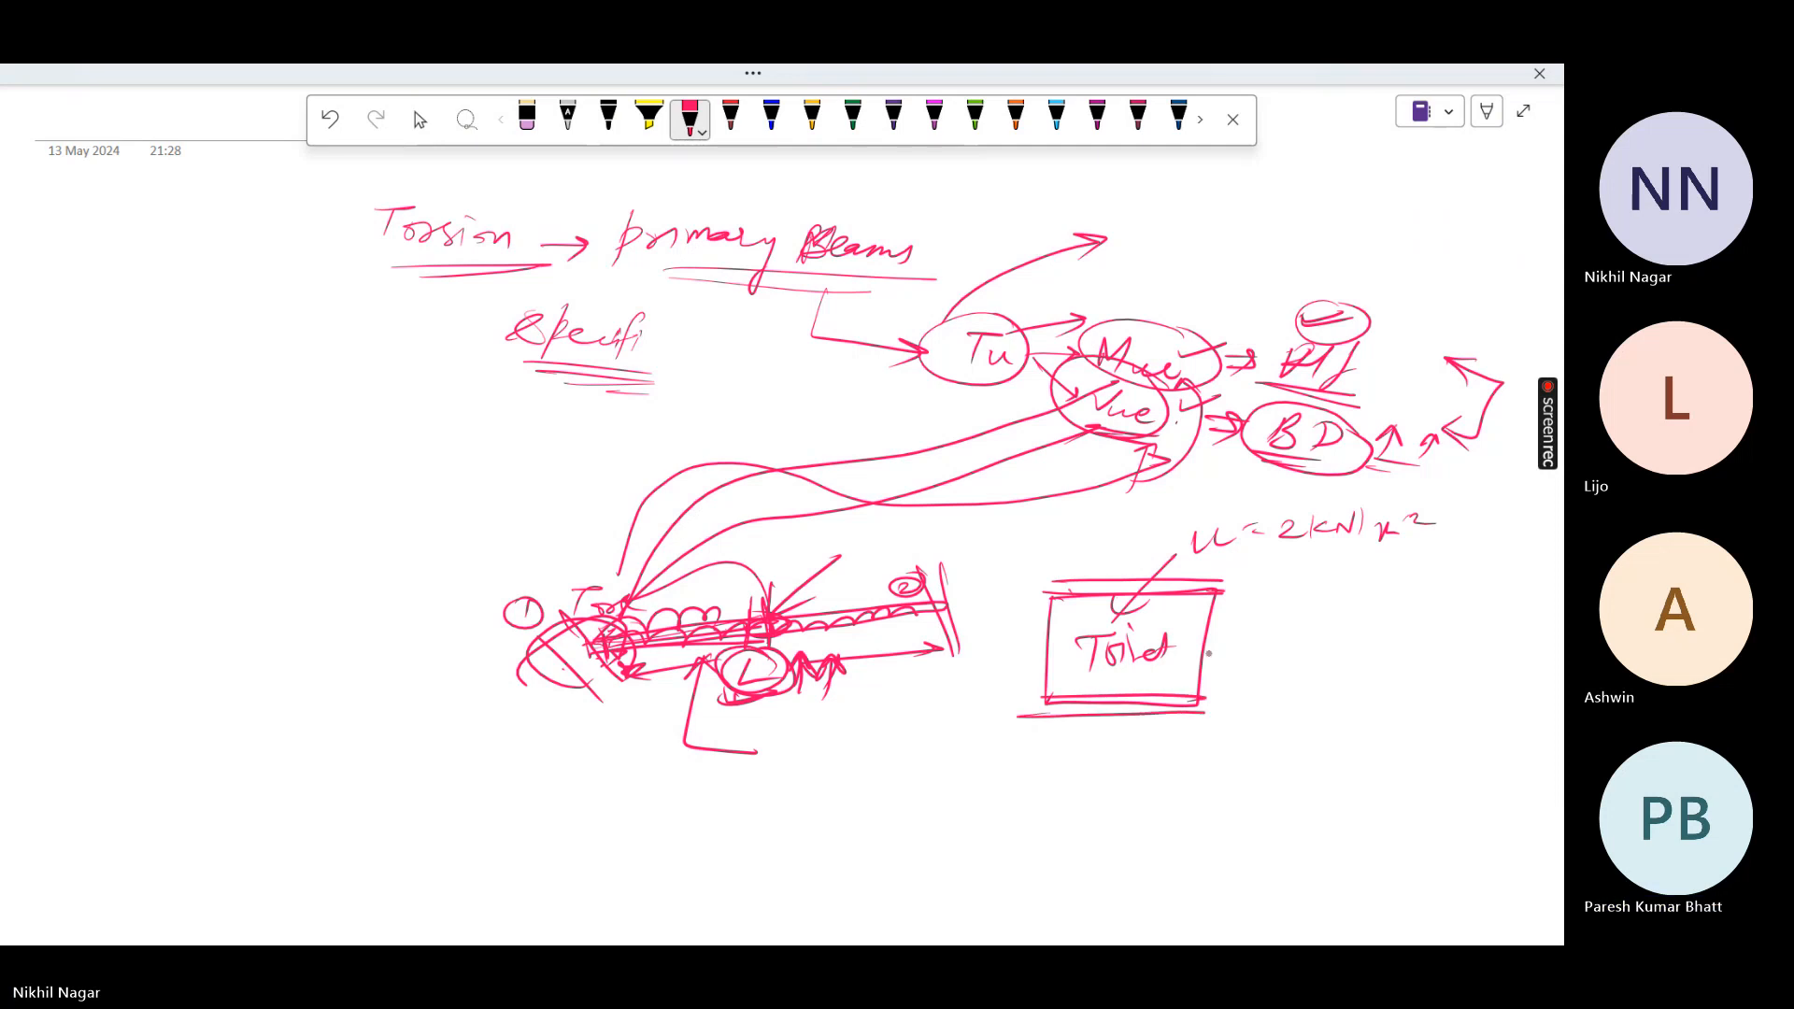
left_click_drag(1198, 589, 1192, 707)
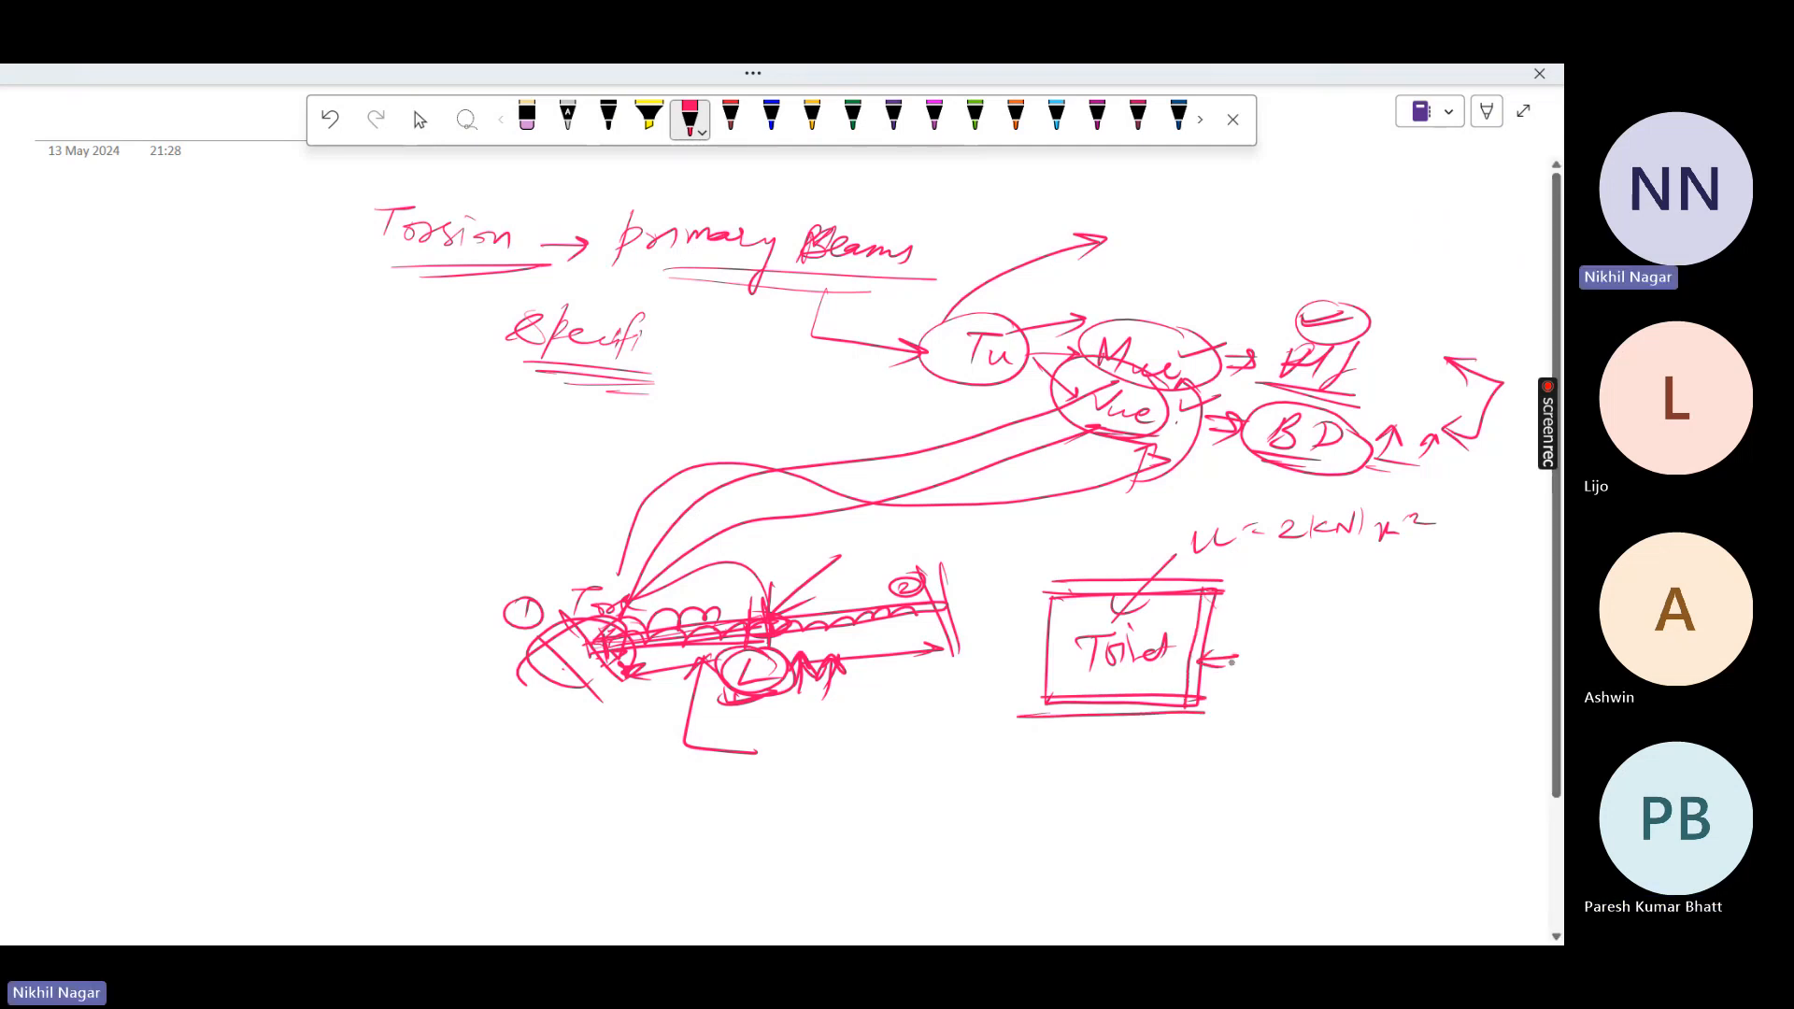
Label the toilet's right beam with a circled 2 and its upper and lower beams 1°, each with an arrow
mouse_move(1247, 645)
left_mouse_down()
mouse_move(1265, 663)
mouse_move(1253, 640)
left_mouse_up()
left_click_drag(1240, 660, 1200, 660)
left_click_drag(1202, 569, 1250, 572)
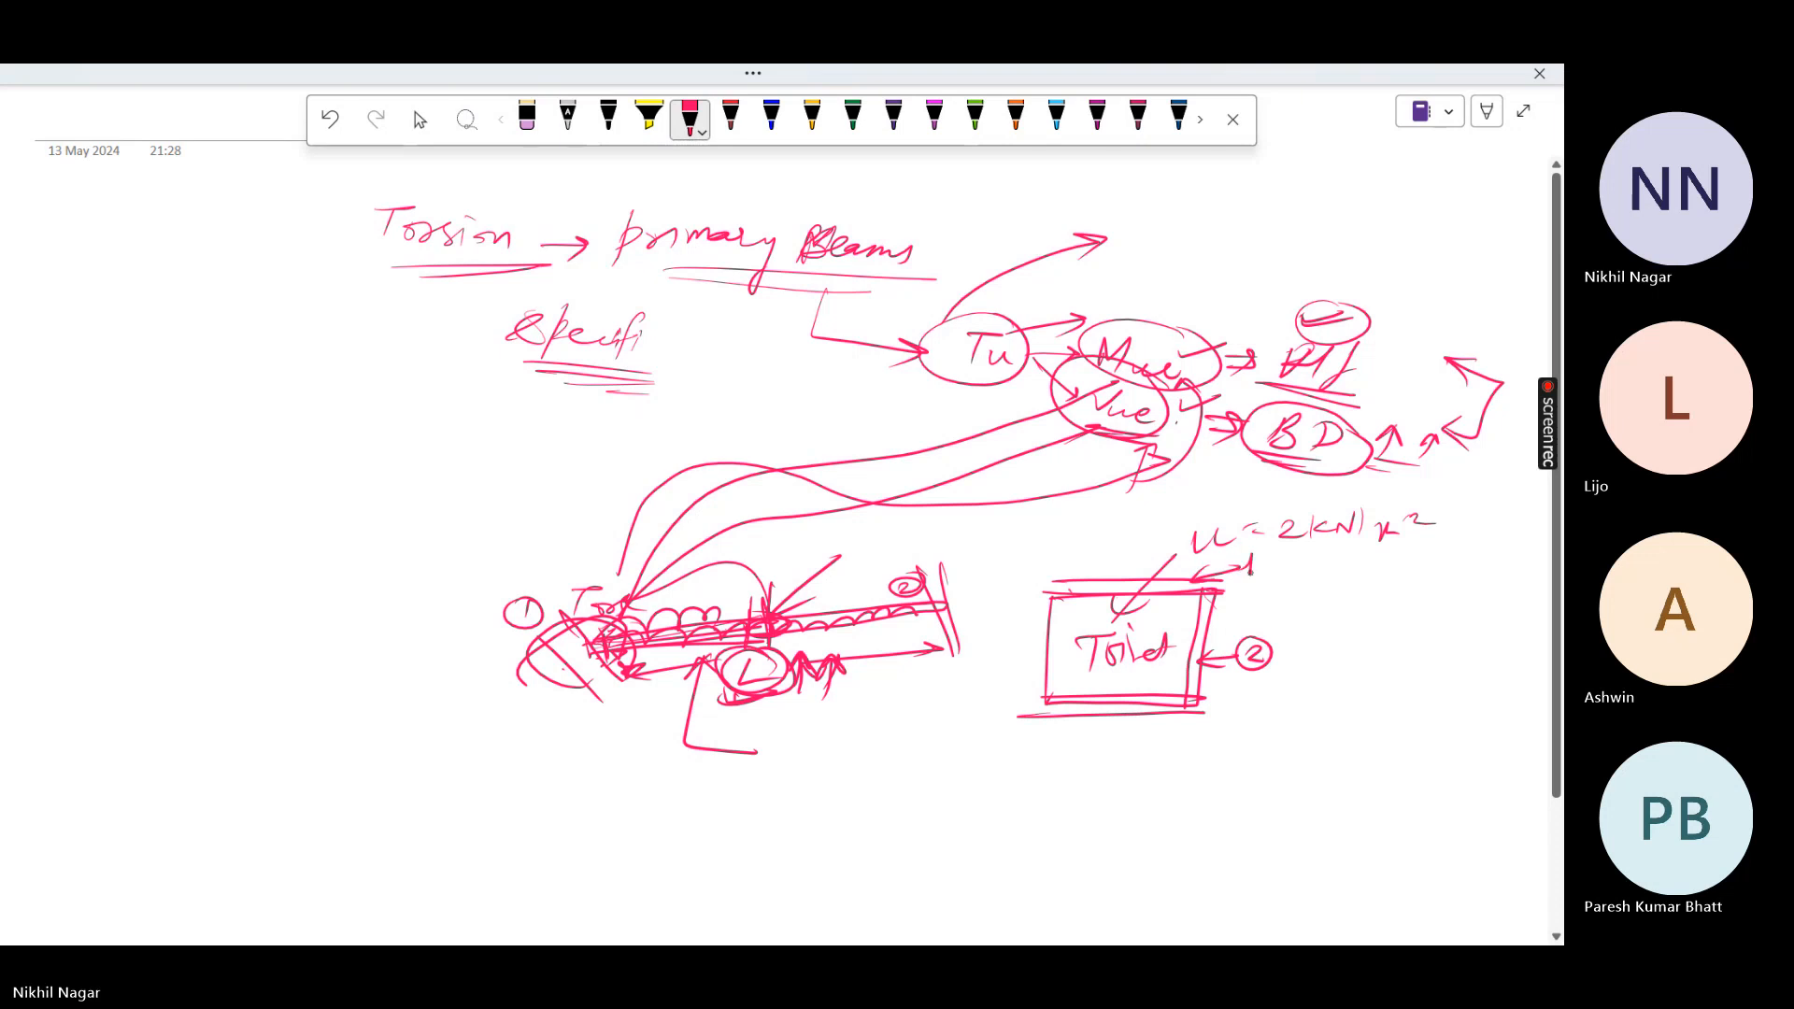
mouse_move(1142, 710)
left_mouse_down()
mouse_move(1183, 752)
mouse_move(1215, 731)
left_mouse_up()
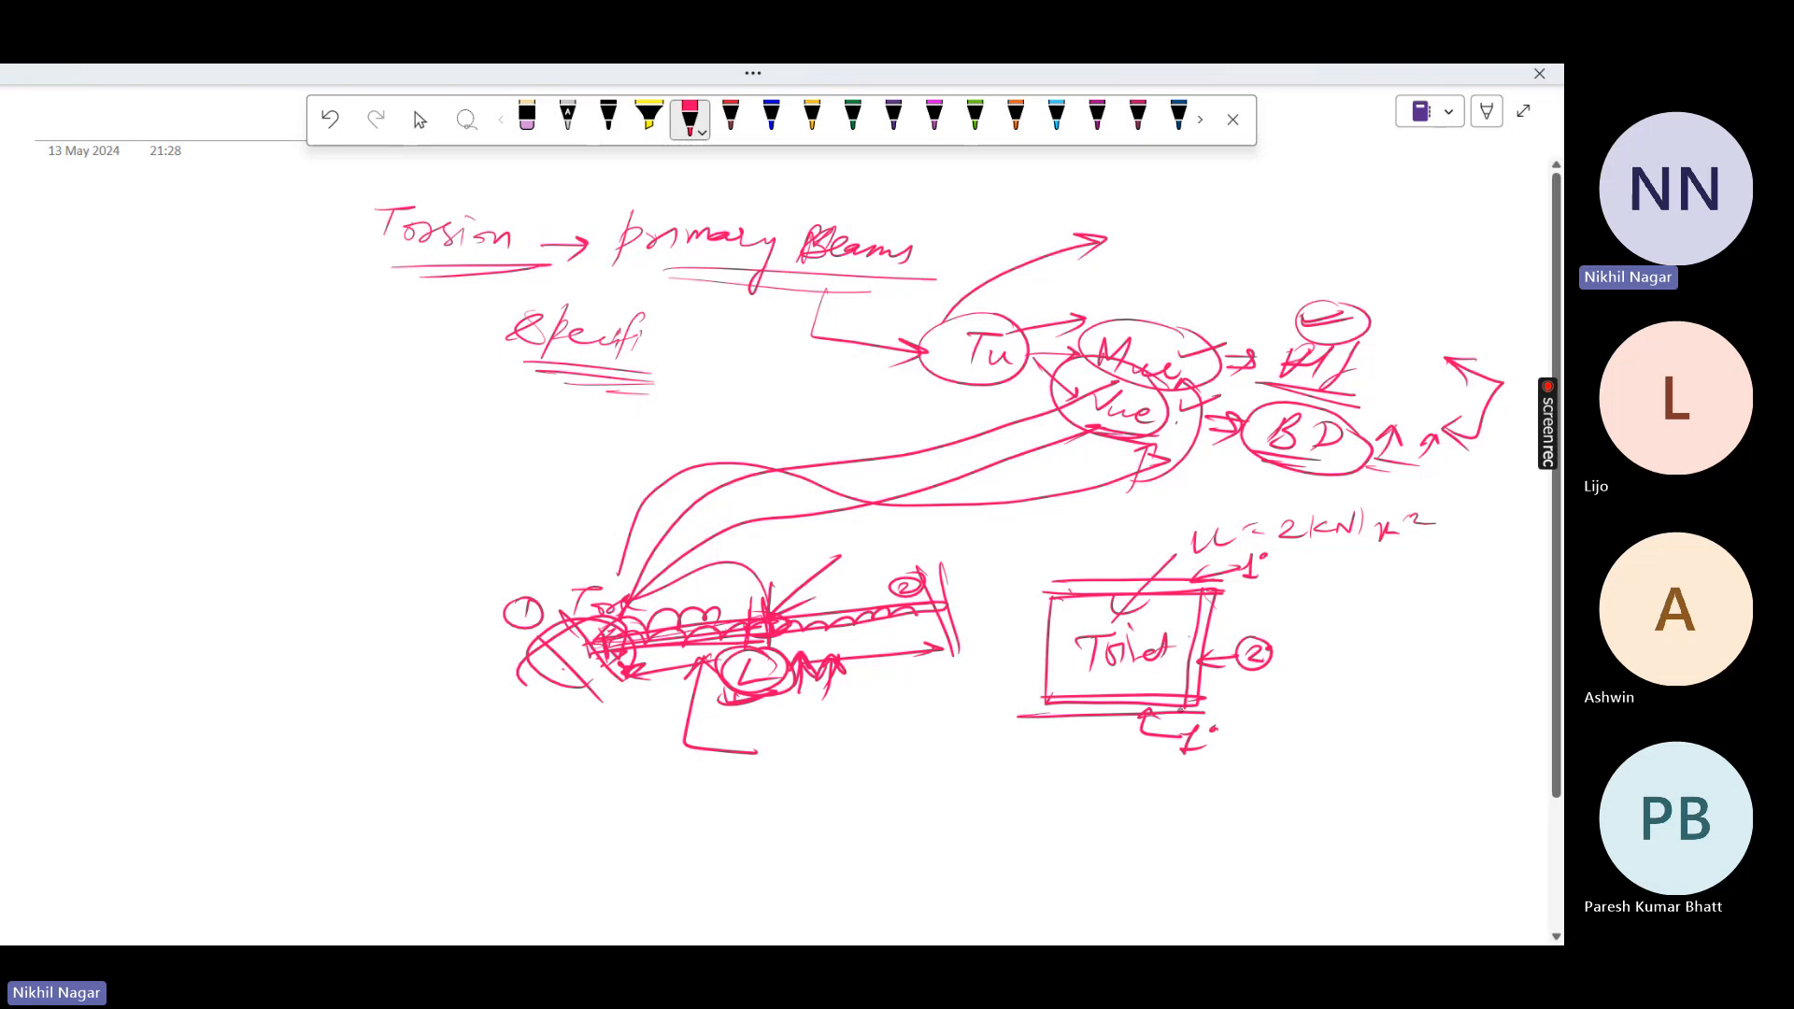
Underline the live load note and dimension the toilet sketch's vertical side as 1.8m
left_click_drag(1205, 550, 1378, 554)
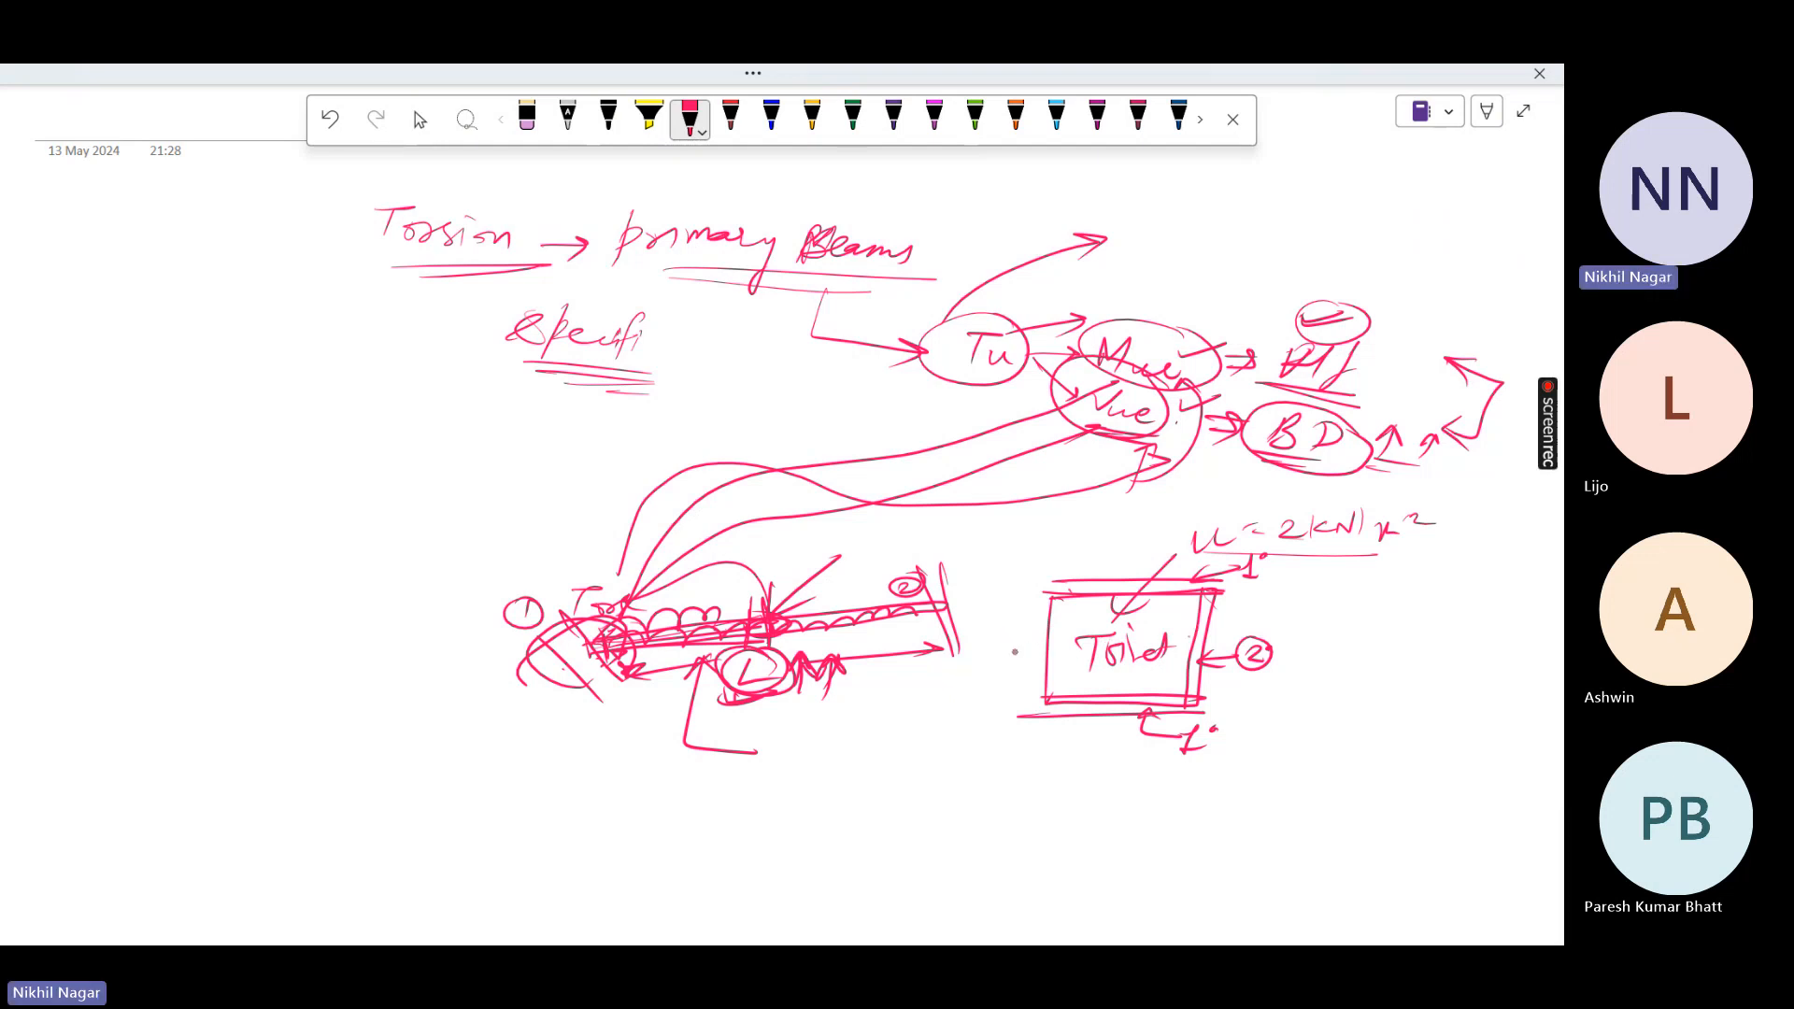
mouse_move(1021, 609)
left_mouse_down()
mouse_move(1018, 703)
mouse_move(955, 685)
mouse_move(980, 673)
left_mouse_up()
left_click(965, 680)
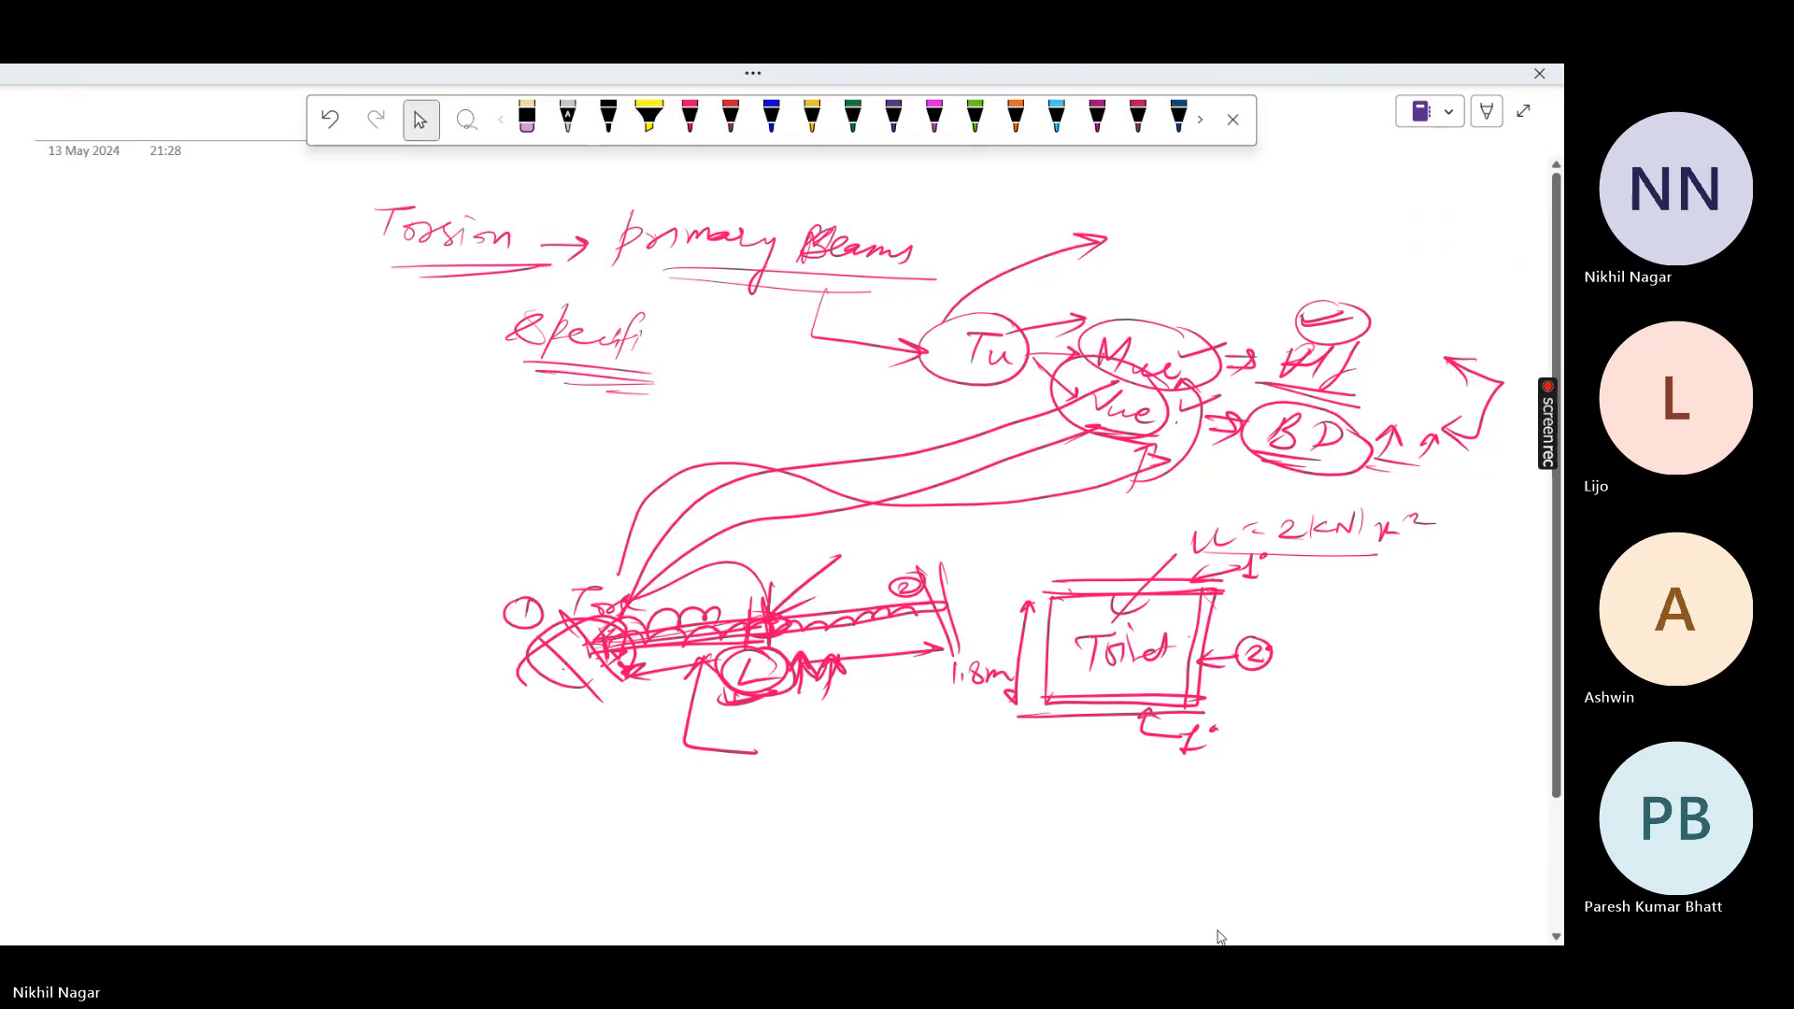
Check the attached toilet's width on the floor plan image and dimension the sketch's lower side as 2.1m
key("super")
left_click(1076, 920)
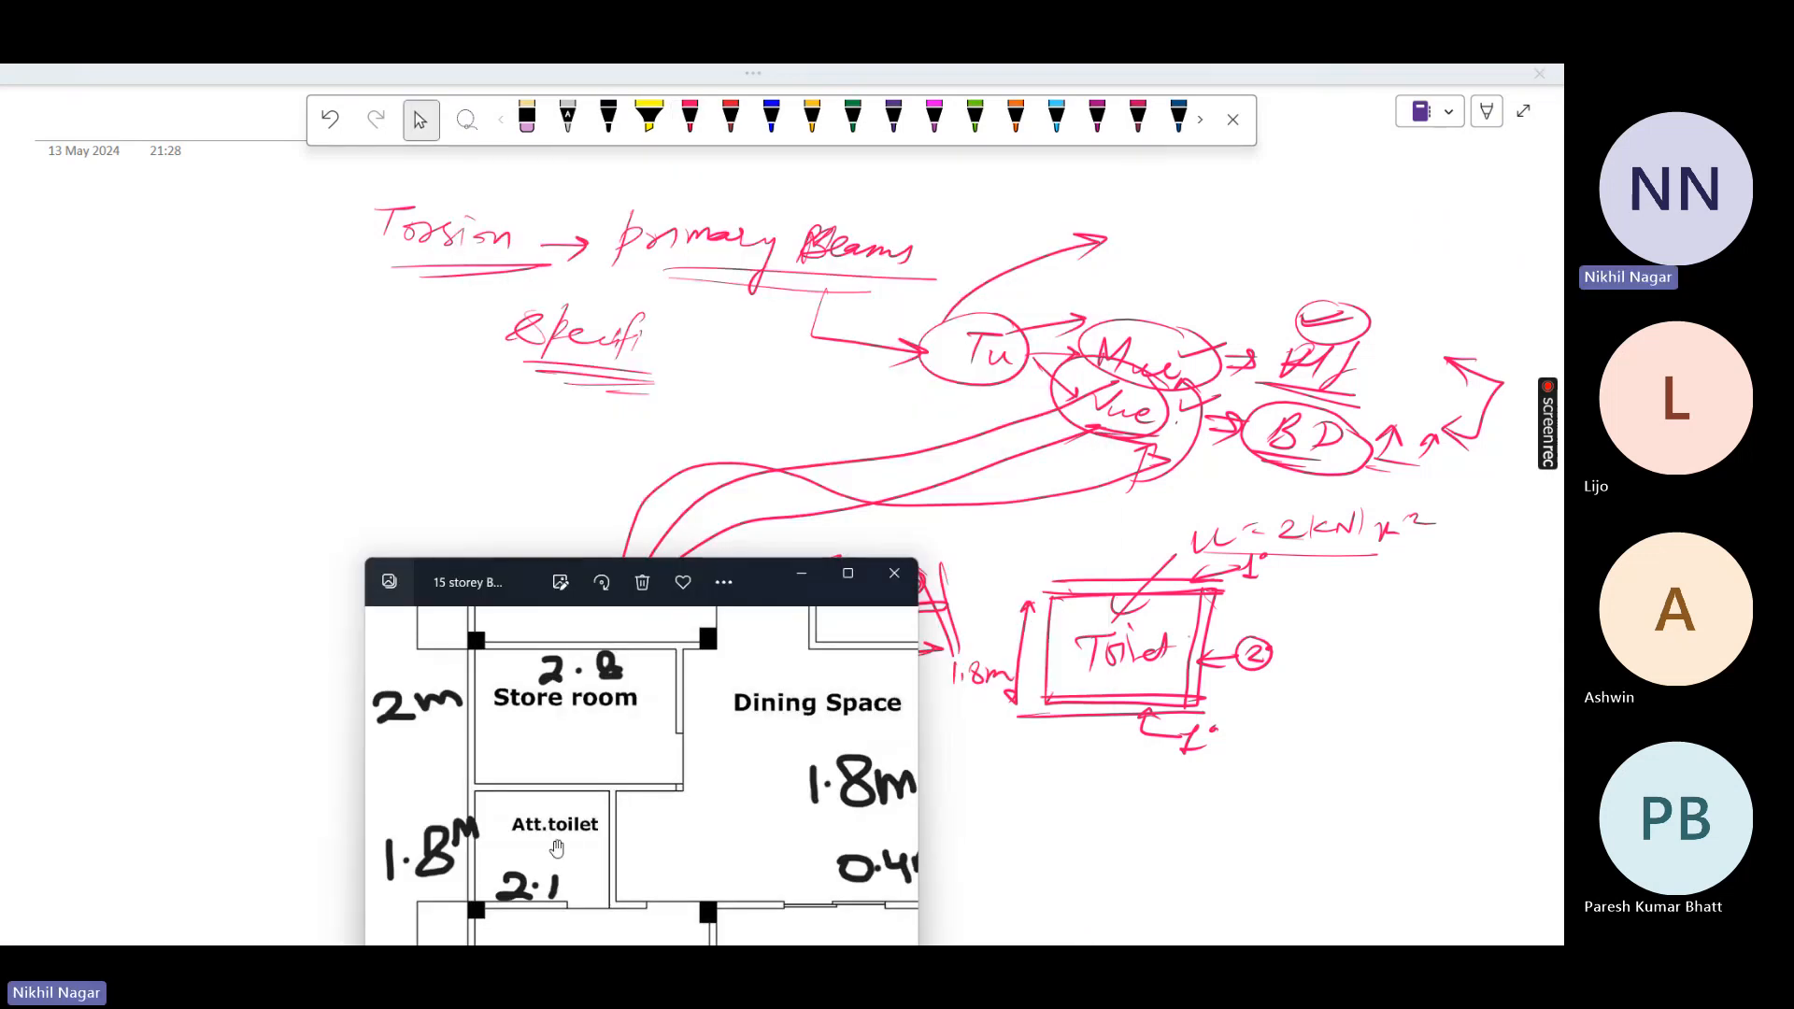
key("super")
left_click(1074, 743)
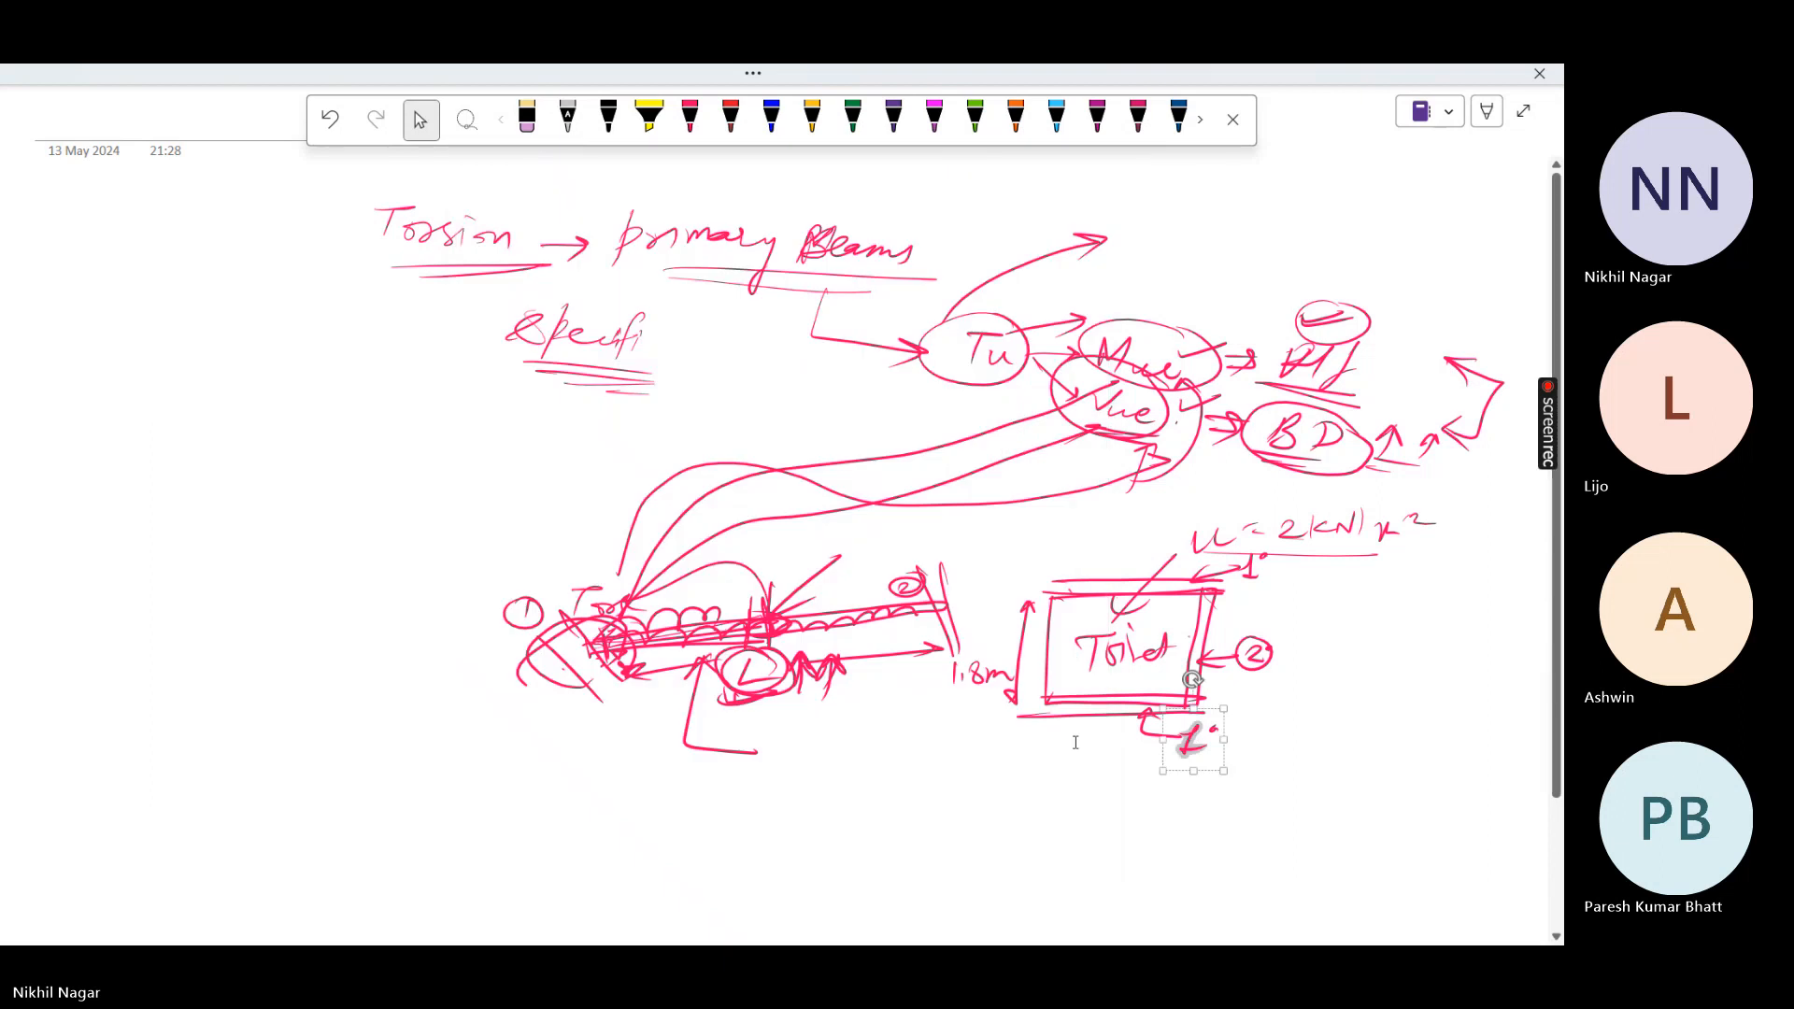
left_click(690, 118)
left_click_drag(1084, 735, 1182, 759)
left_click_drag(1074, 741, 1028, 744)
Draw load distribution lines in the toilet sketch, add load arrows towards the secondary beam, hatch the interior and circle 1.8m
scroll(1110, 441, "down", 4)
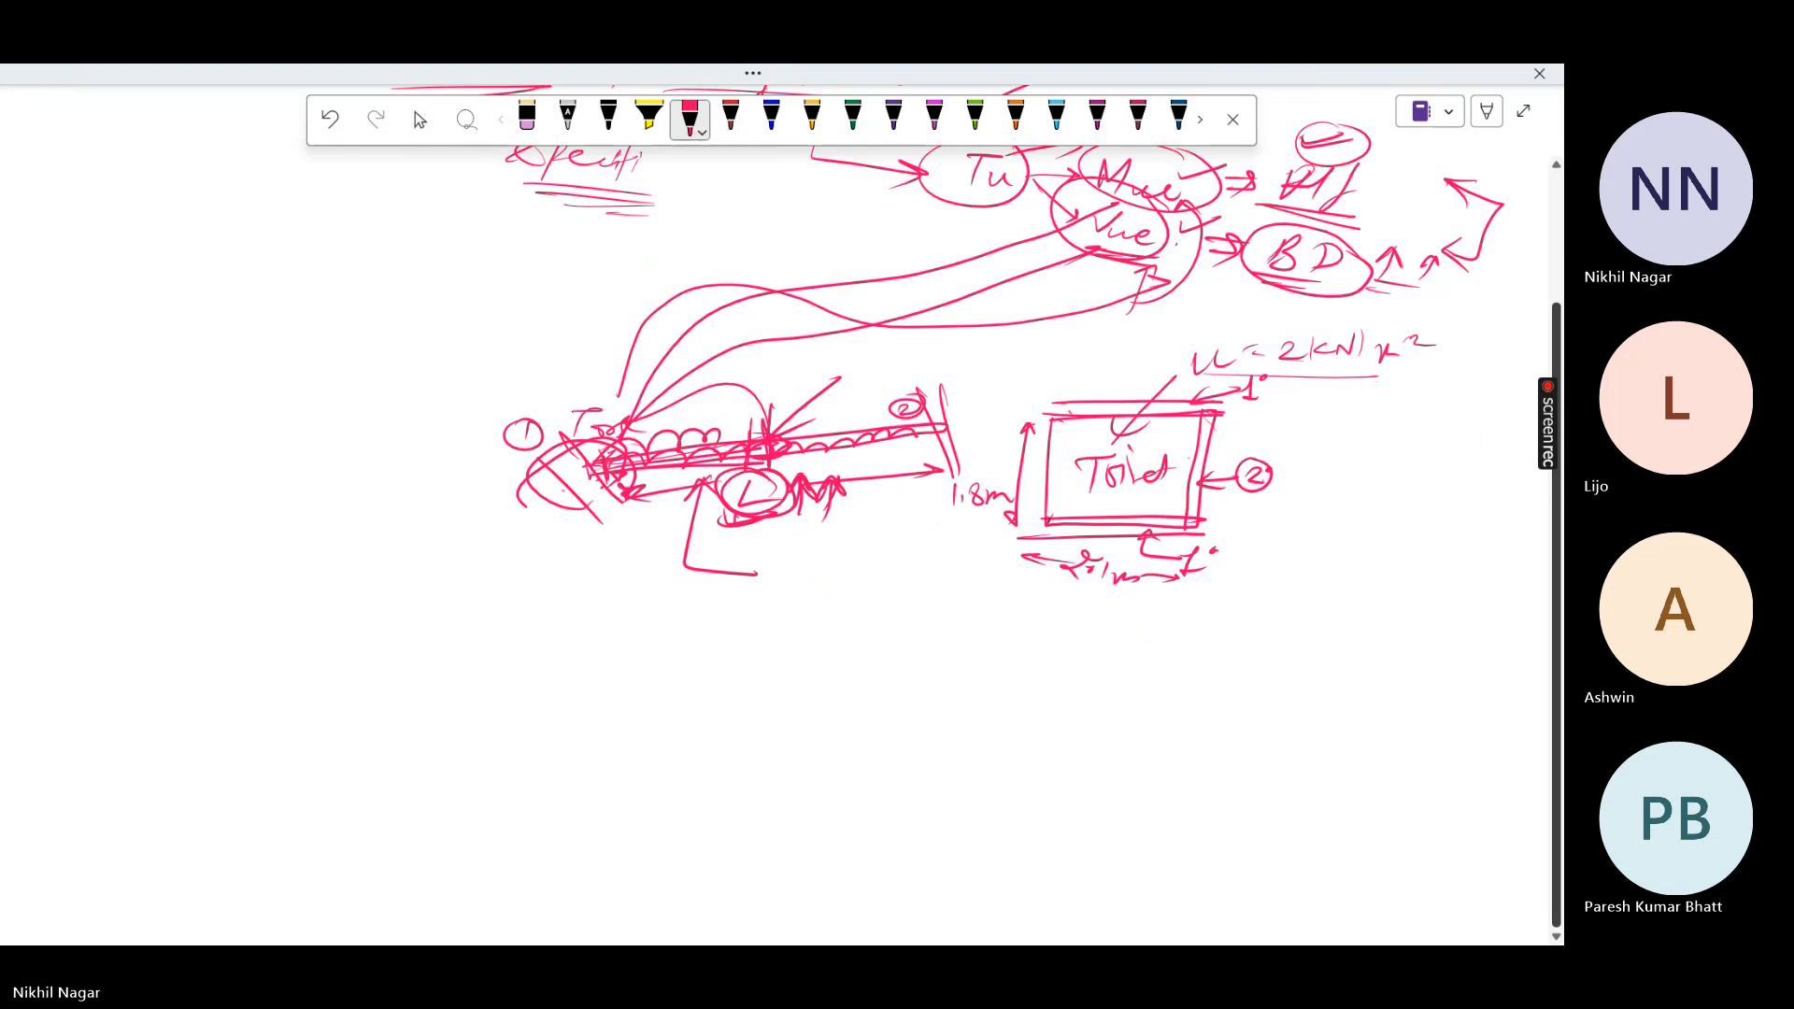
mouse_move(1112, 432)
left_mouse_down()
mouse_move(1047, 520)
mouse_move(1144, 486)
mouse_move(1193, 524)
mouse_move(1159, 464)
mouse_move(1198, 423)
left_mouse_up()
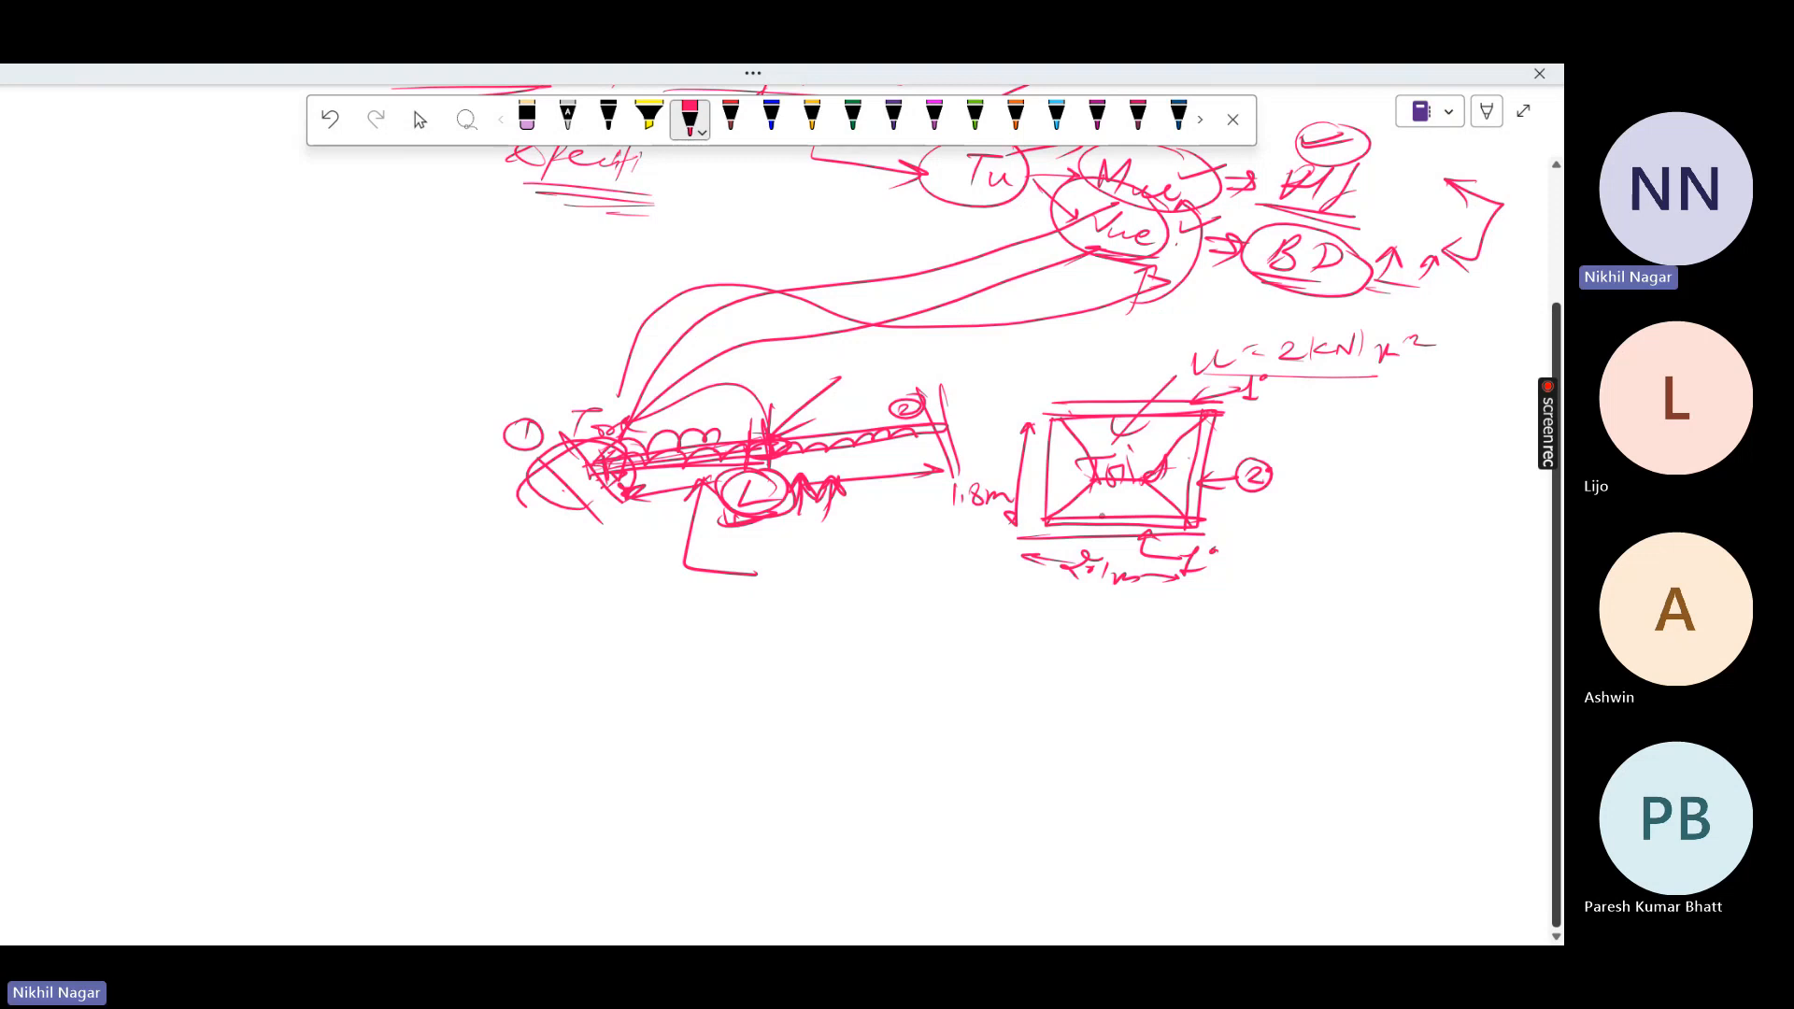
mouse_move(1003, 488)
left_mouse_down()
mouse_move(957, 475)
mouse_move(993, 530)
mouse_move(1021, 486)
left_mouse_up()
mouse_move(1178, 458)
left_mouse_down()
mouse_move(1197, 448)
mouse_move(1182, 492)
left_mouse_up()
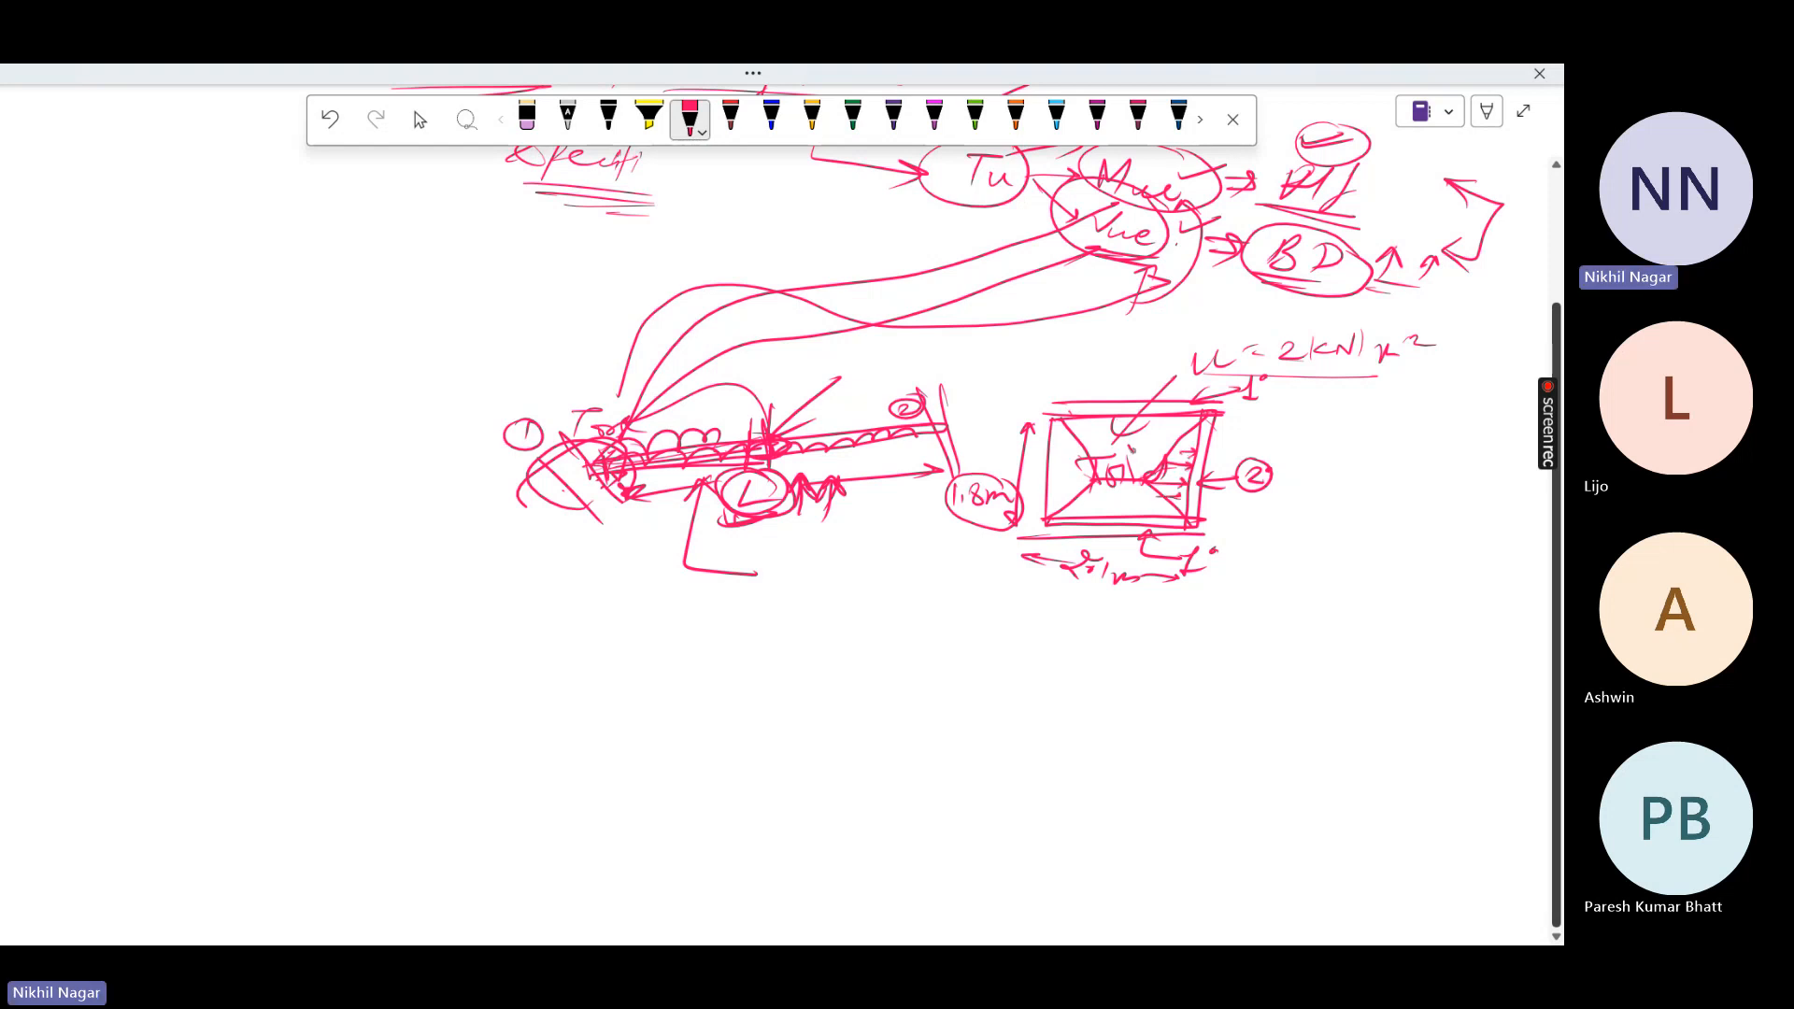
mouse_move(1140, 432)
left_mouse_down()
mouse_move(1107, 469)
mouse_move(982, 464)
mouse_move(995, 540)
mouse_move(1018, 505)
left_mouse_up()
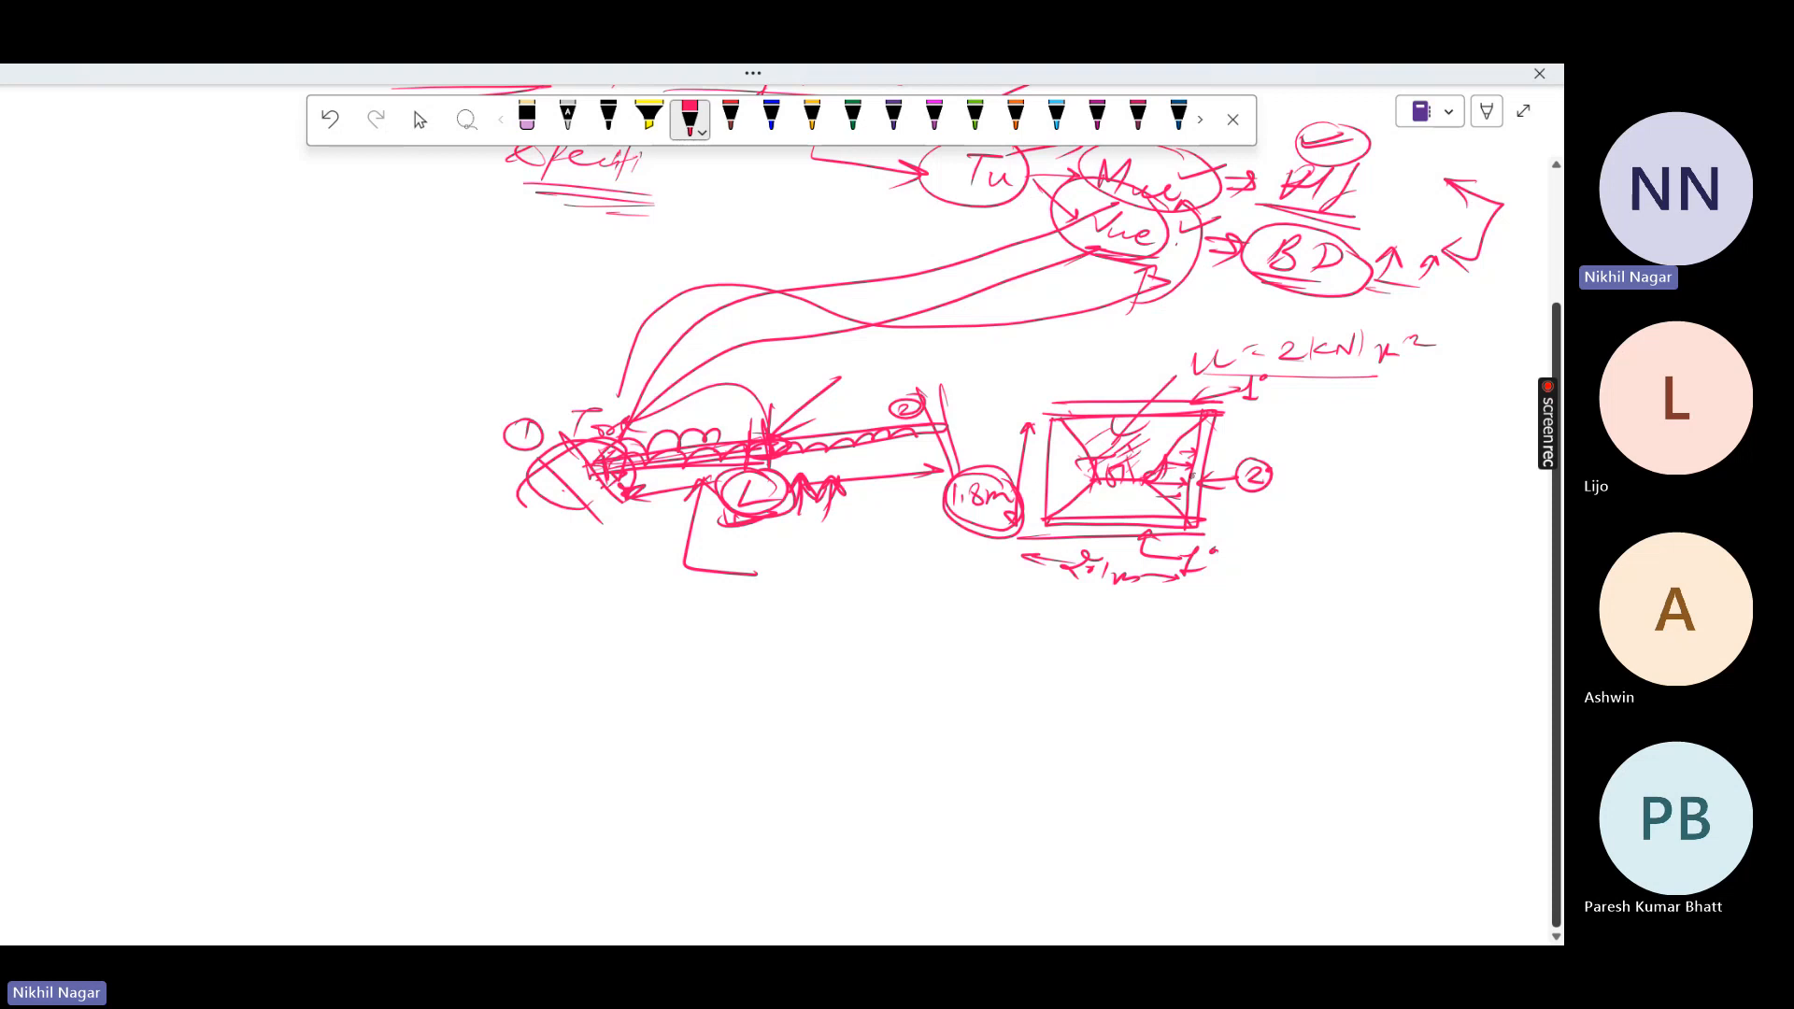
Circle both junctions of the secondary beam with the primary beams and add an arrow at the lower one
mouse_move(1201, 498)
left_mouse_down()
mouse_move(1163, 531)
mouse_move(1179, 537)
left_mouse_up()
left_click_drag(1191, 403, 1186, 439)
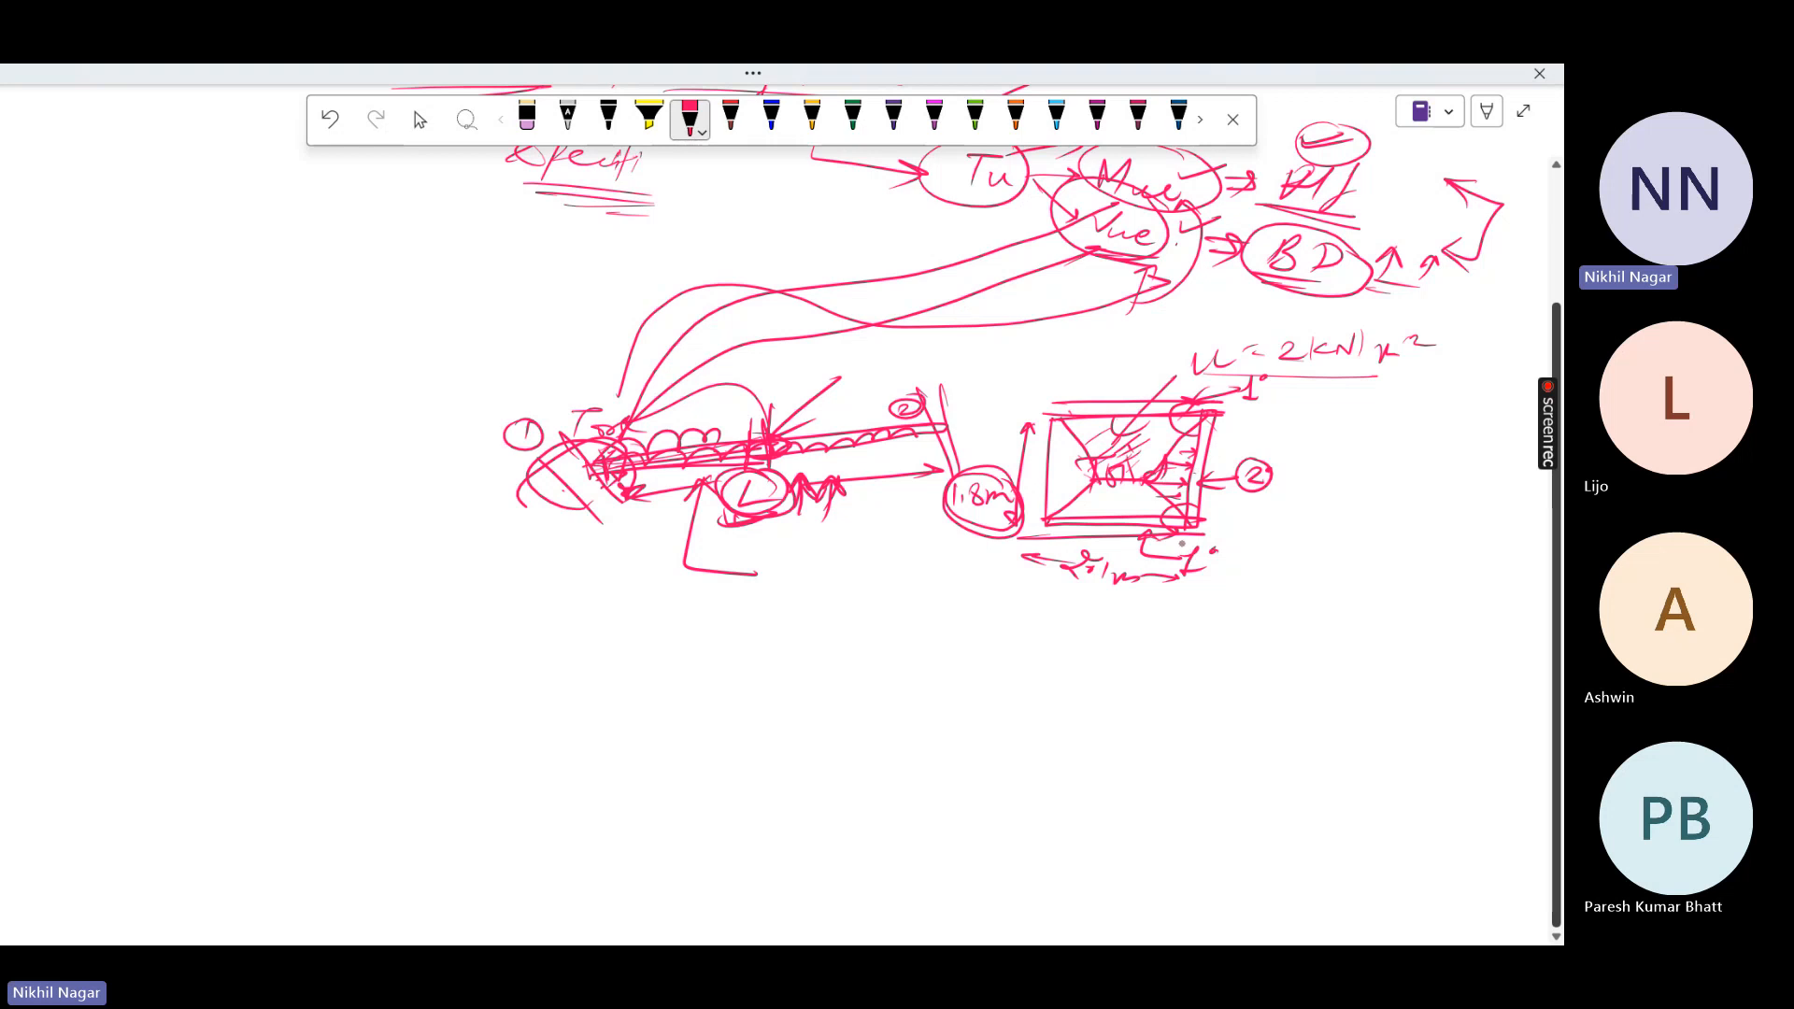
left_click_drag(1183, 543, 1225, 510)
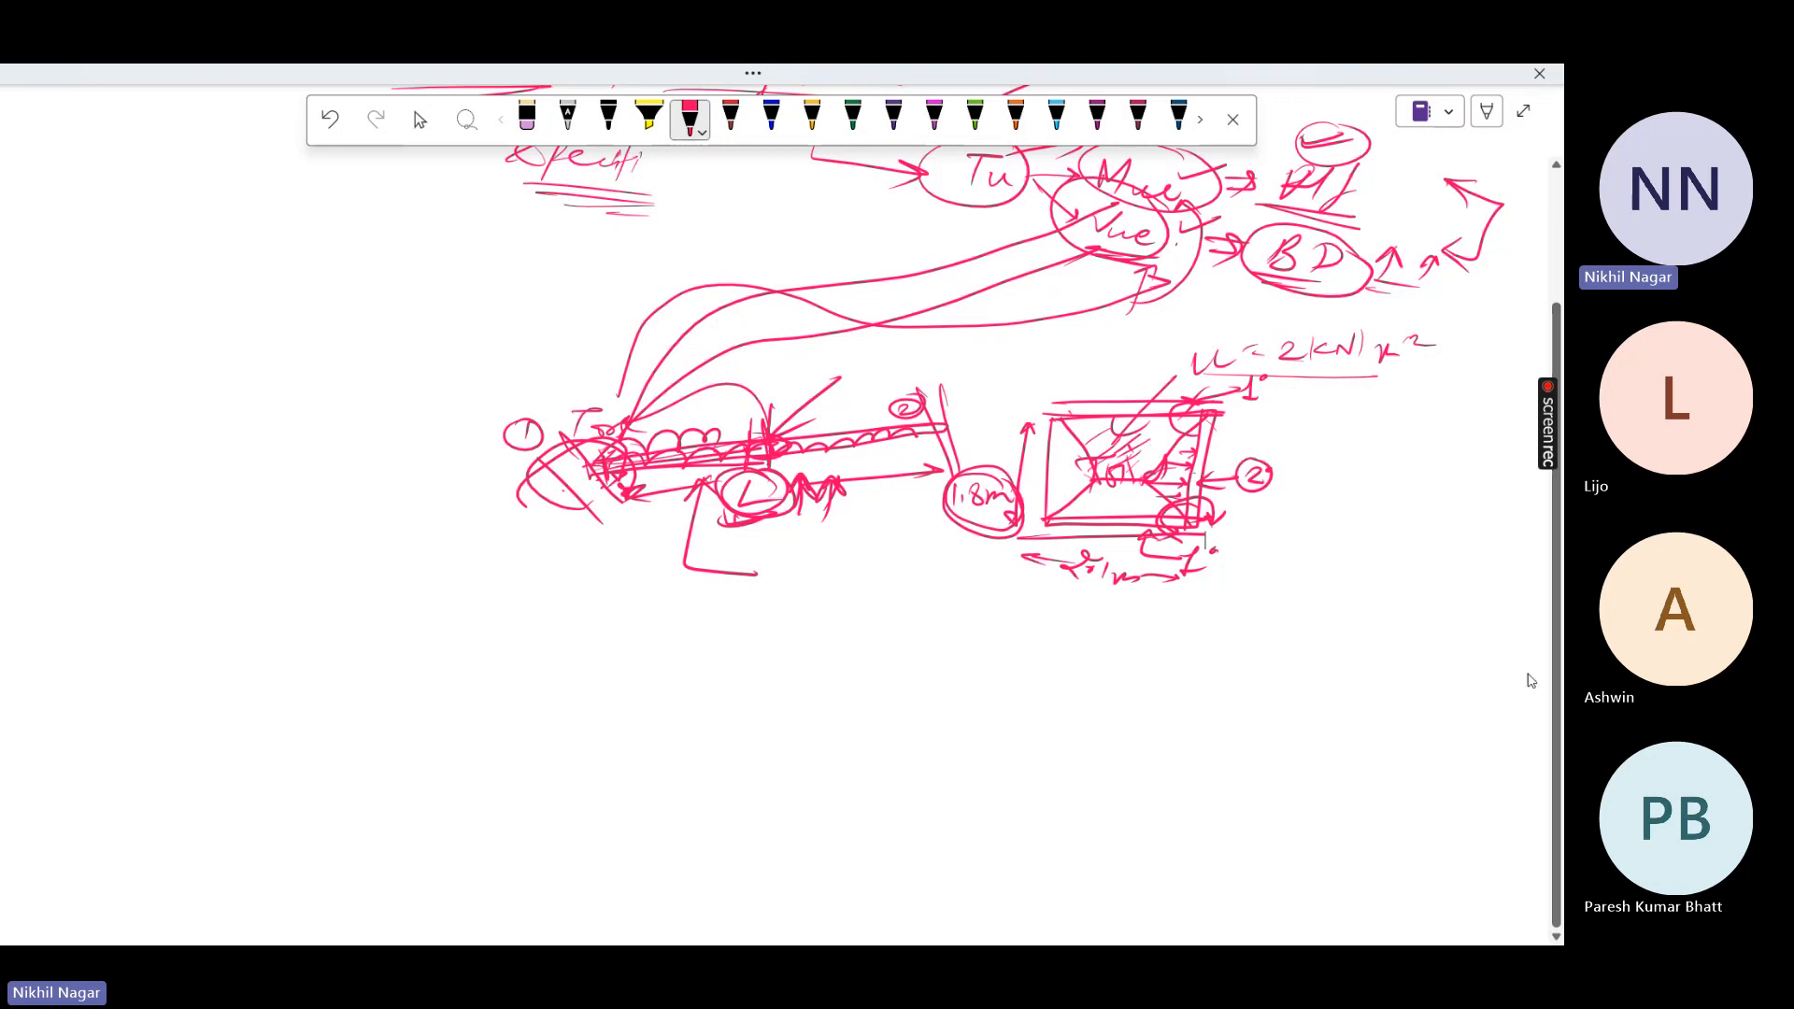
Stop inking, switch back to the STAAD.Pro building model and set it to a straight plan view
key("Escape")
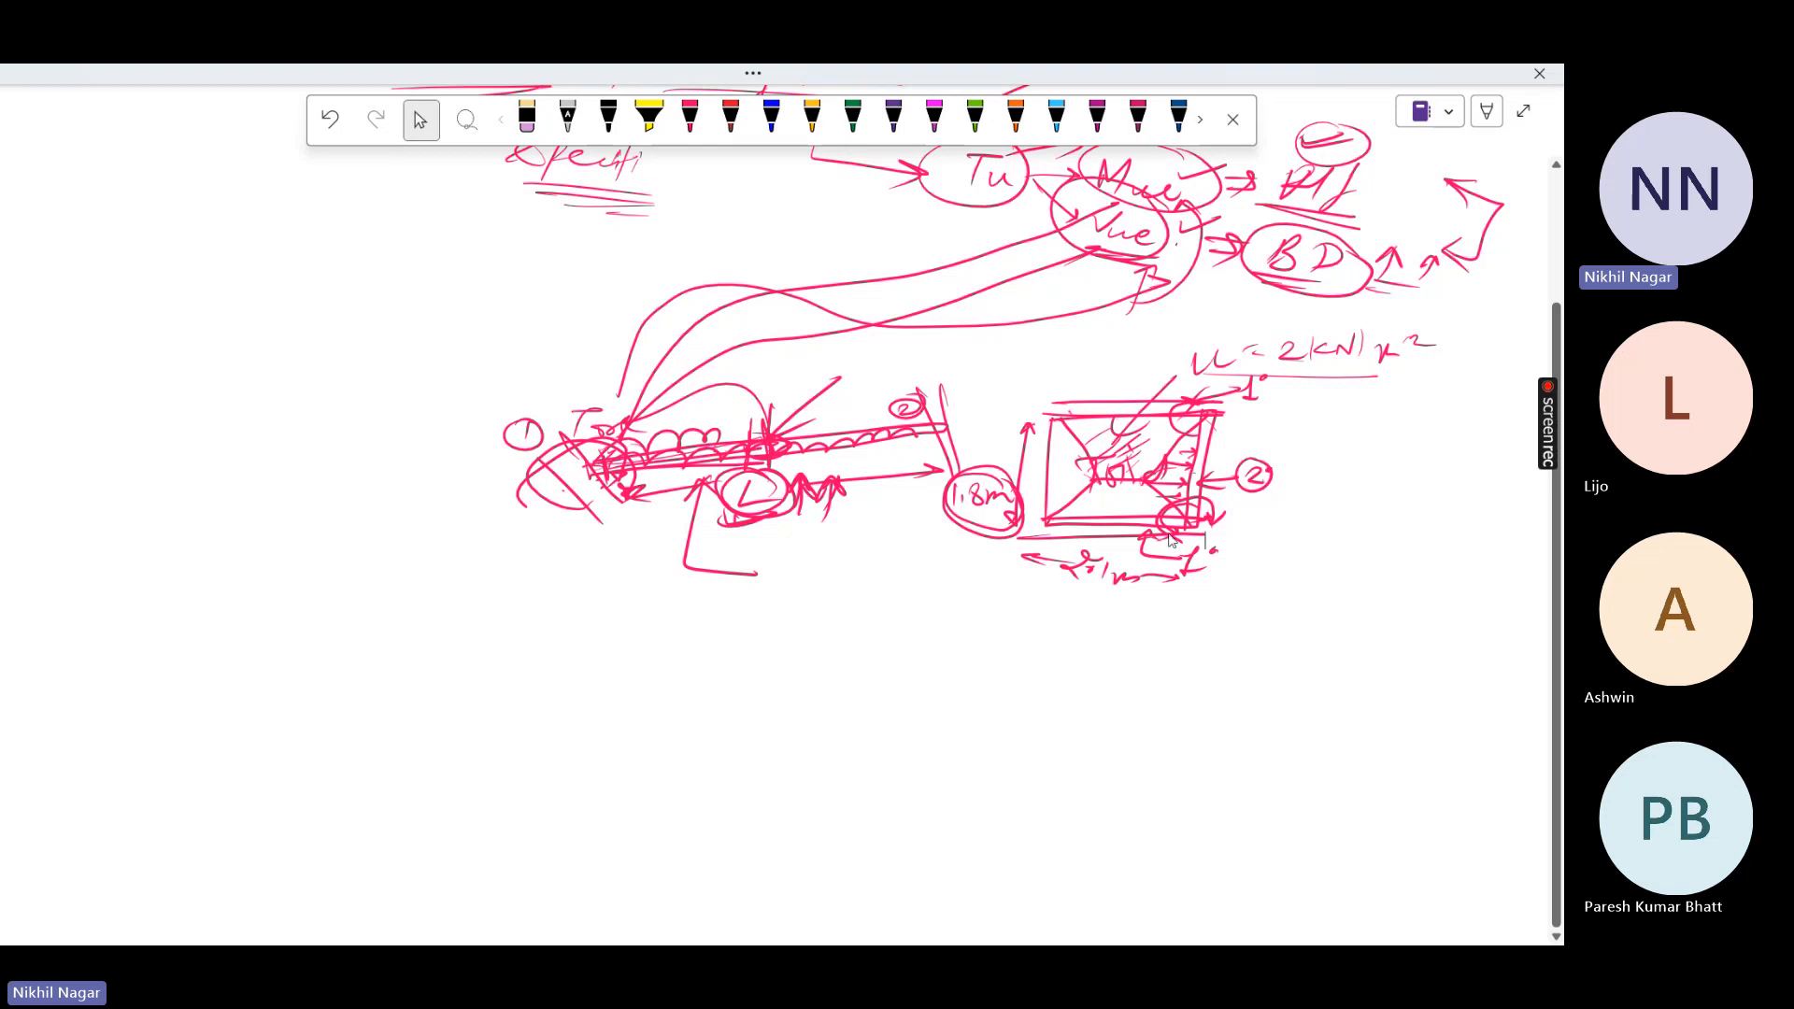
key("super")
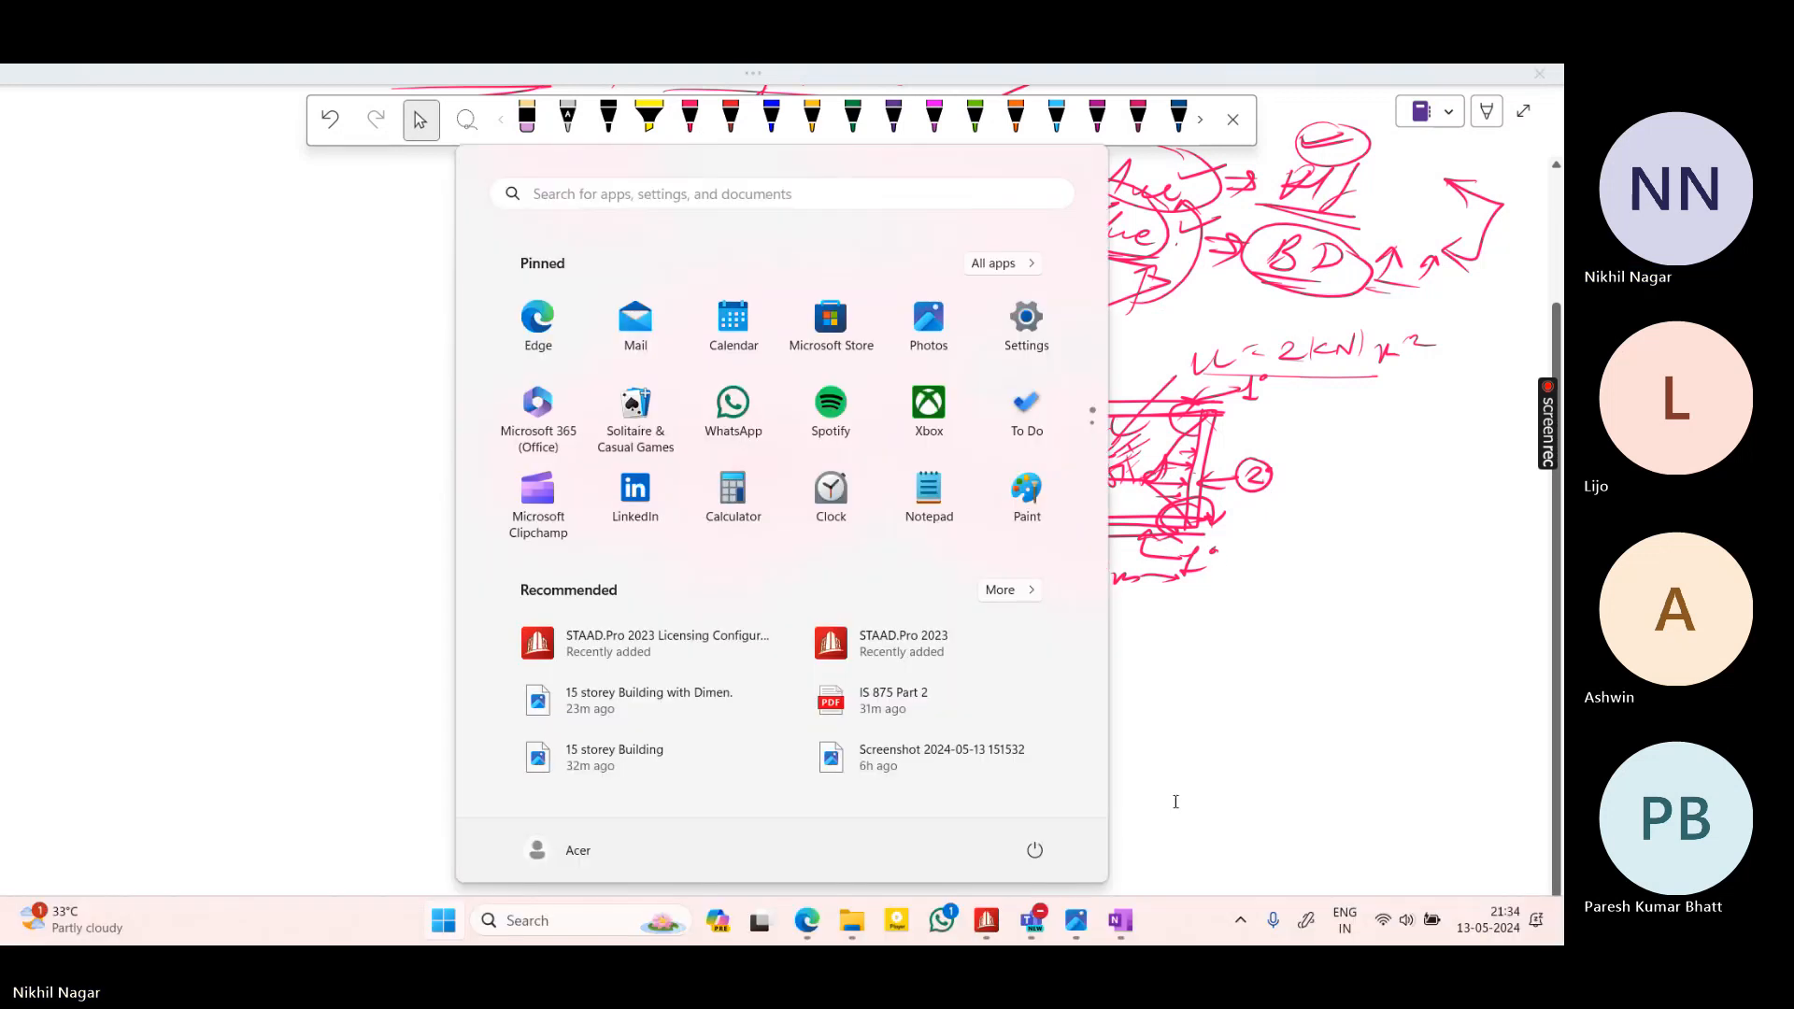
left_click(996, 925)
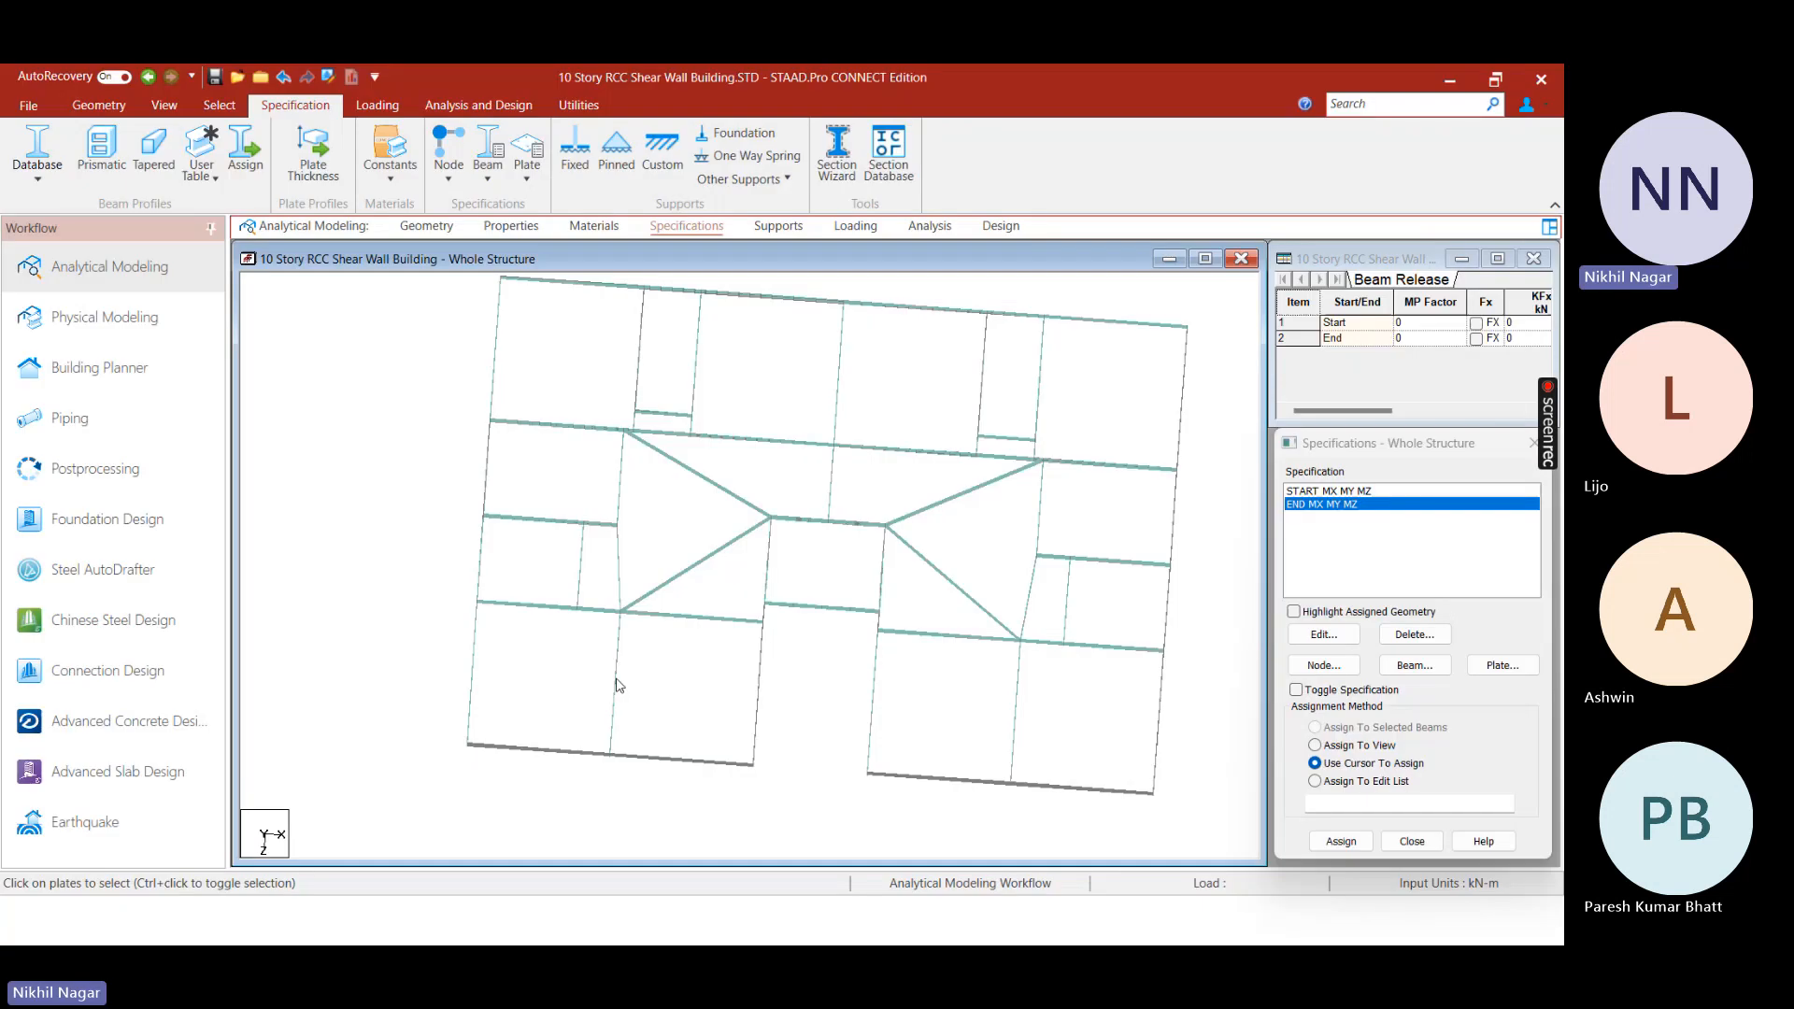
right_click(660, 546)
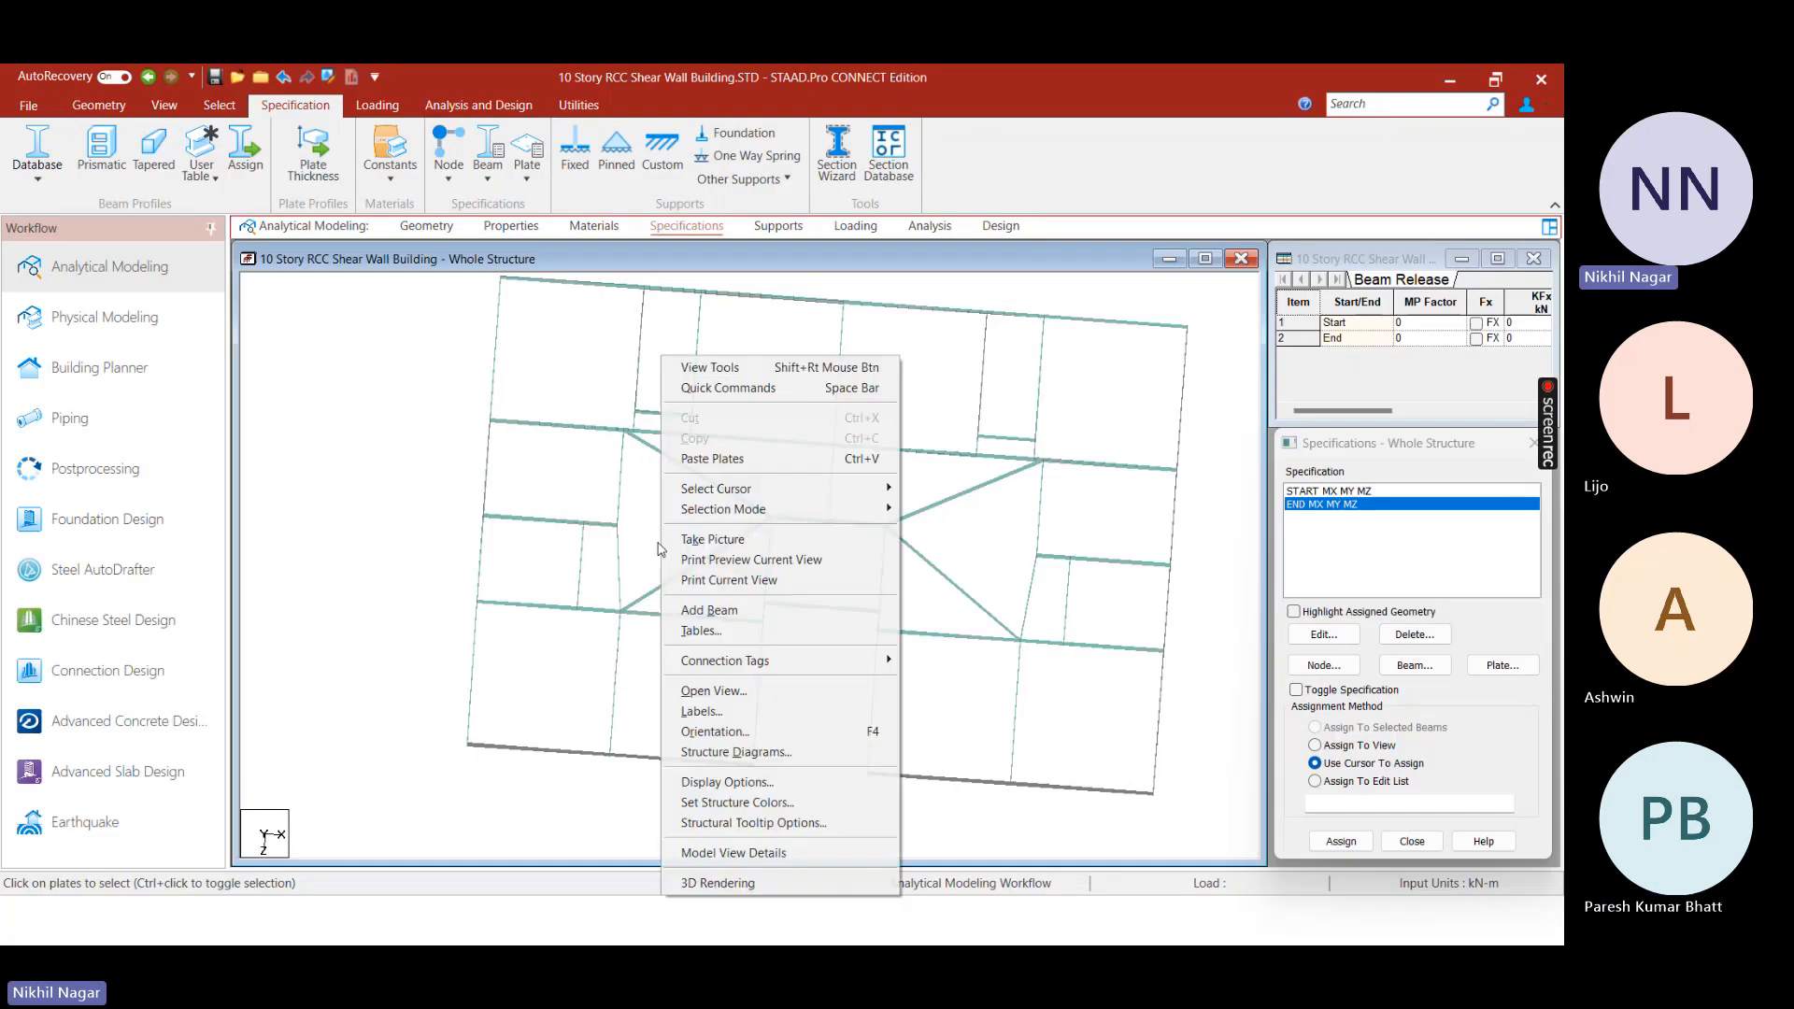
key("Escape")
middle_click_drag(653, 560, 642, 601)
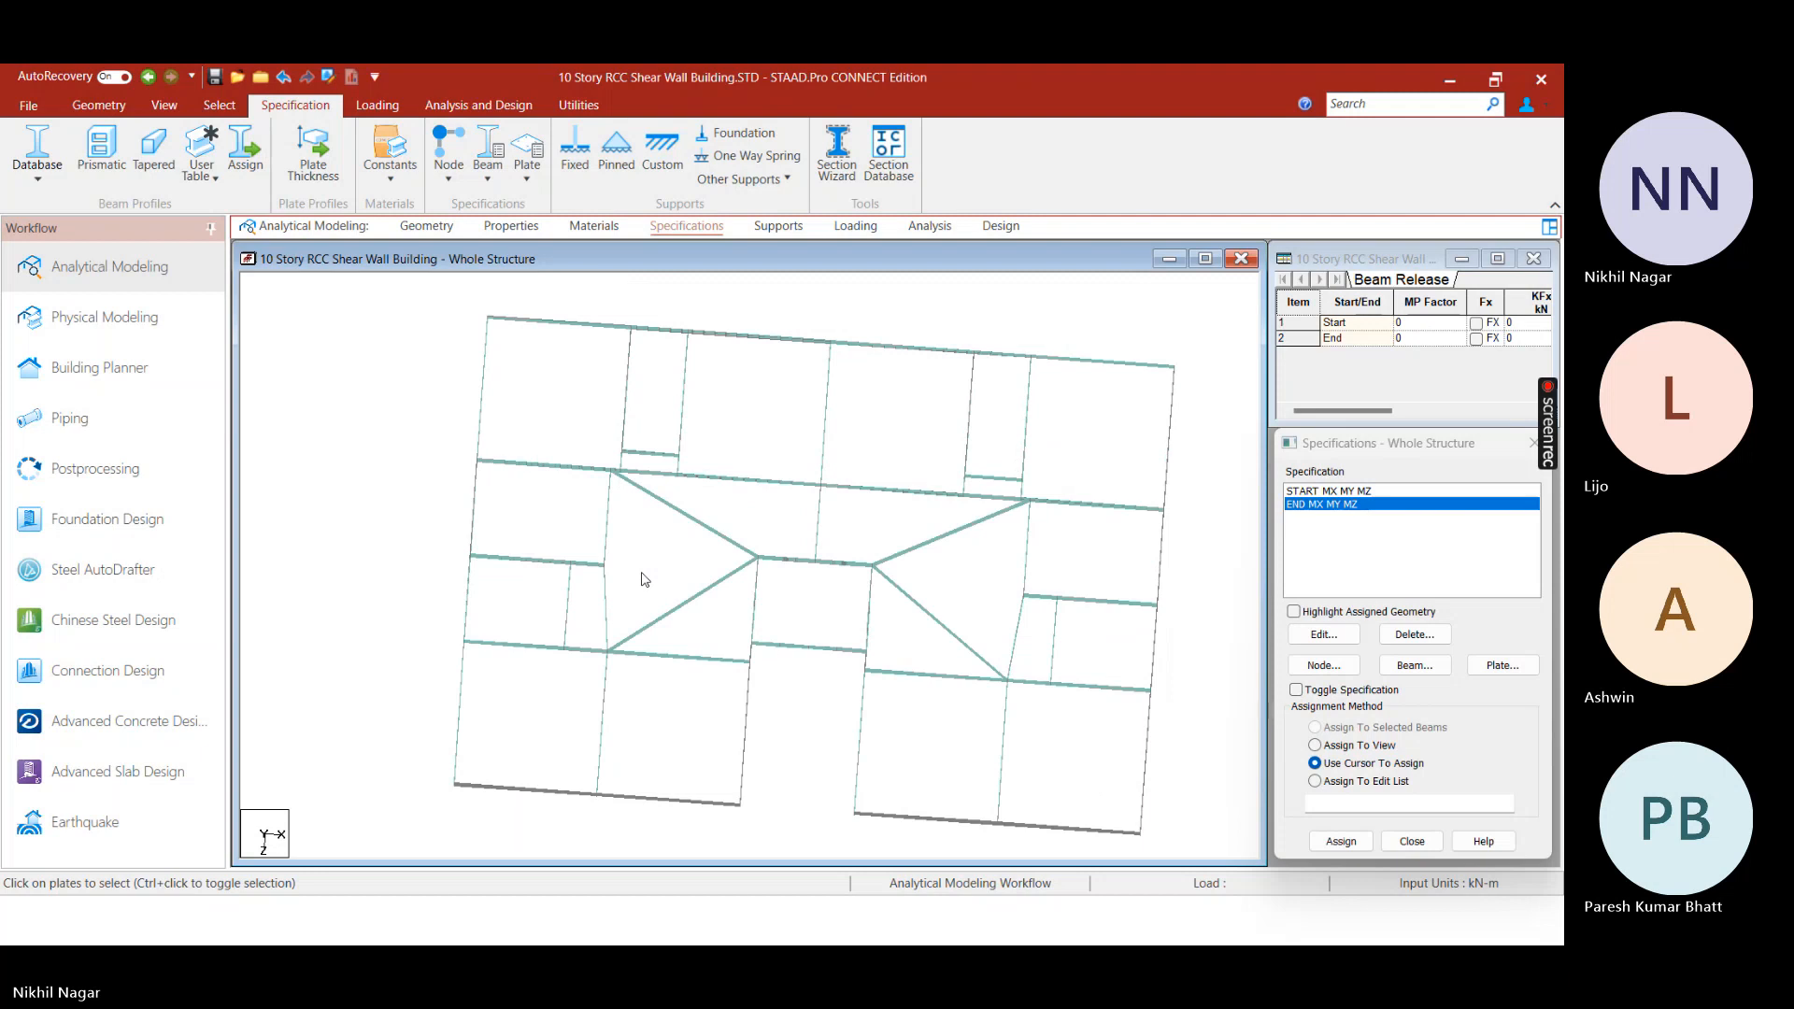
right_click(703, 549)
key("Escape")
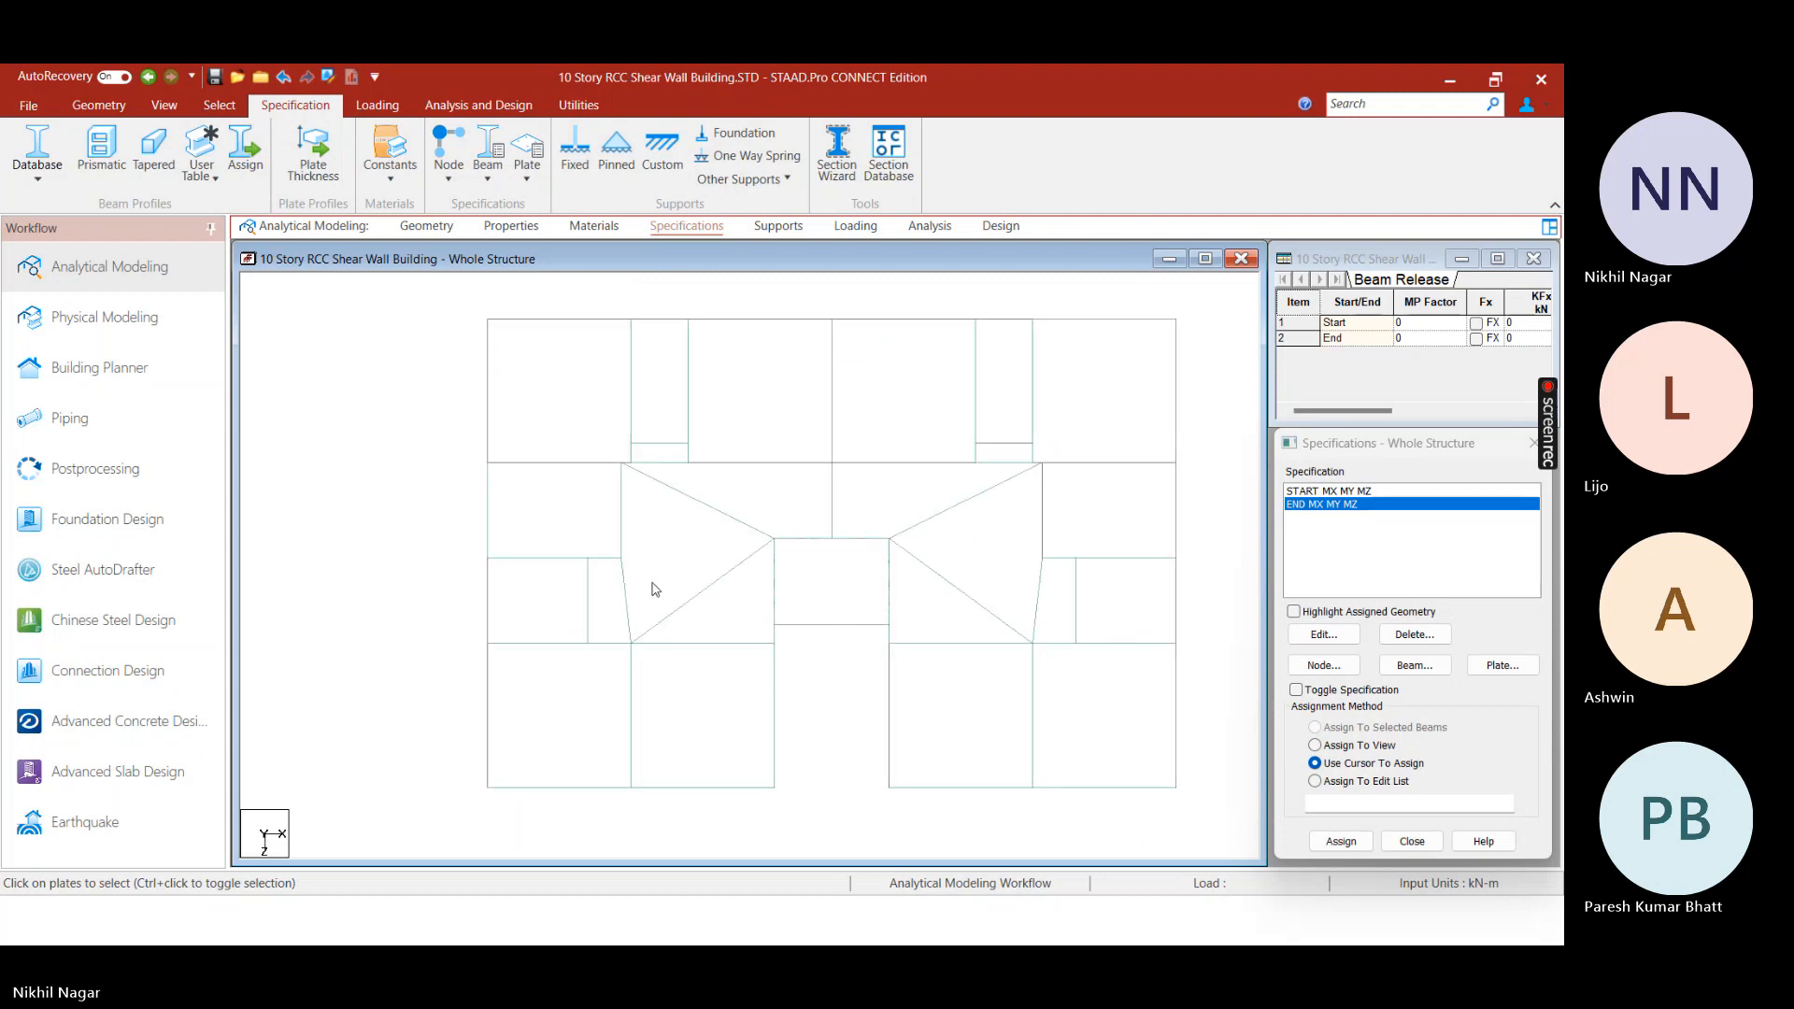
Show the model in plan view and select the short secondary beams closing both common toilets
middle_click_drag(655, 589, 624, 582)
scroll(601, 580, "up", 3)
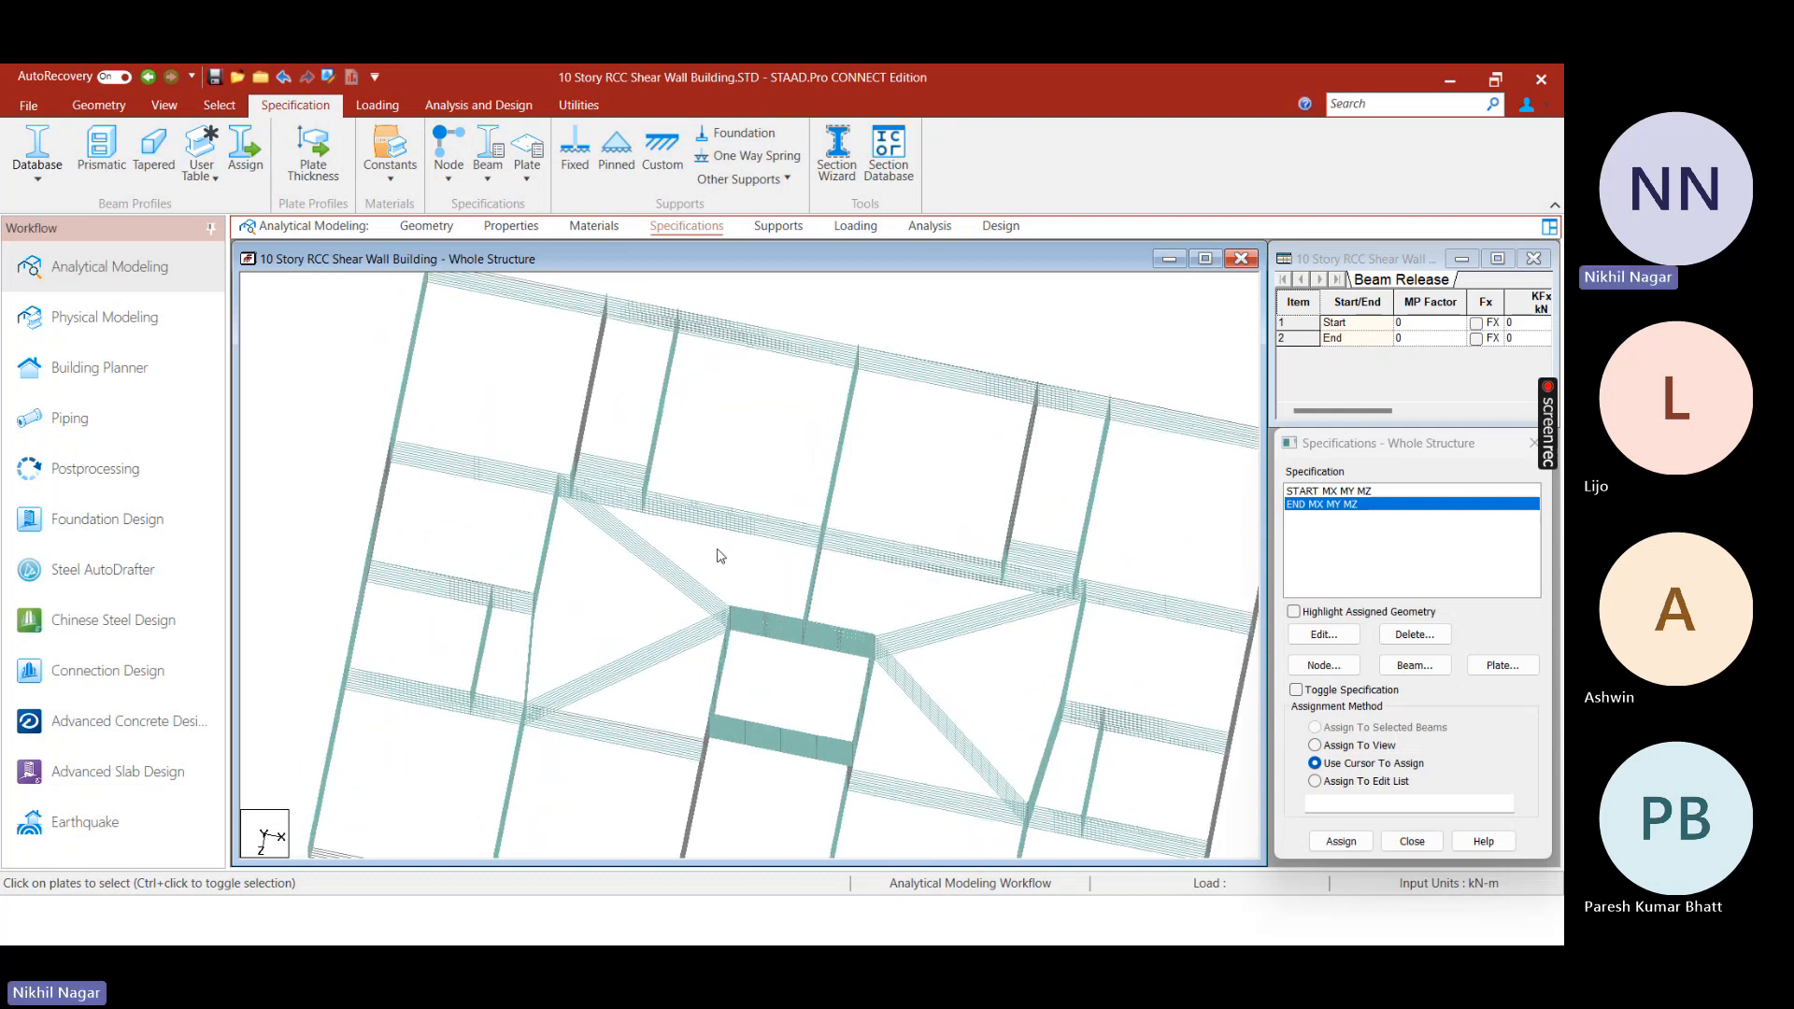
scroll(687, 558, "up", 3)
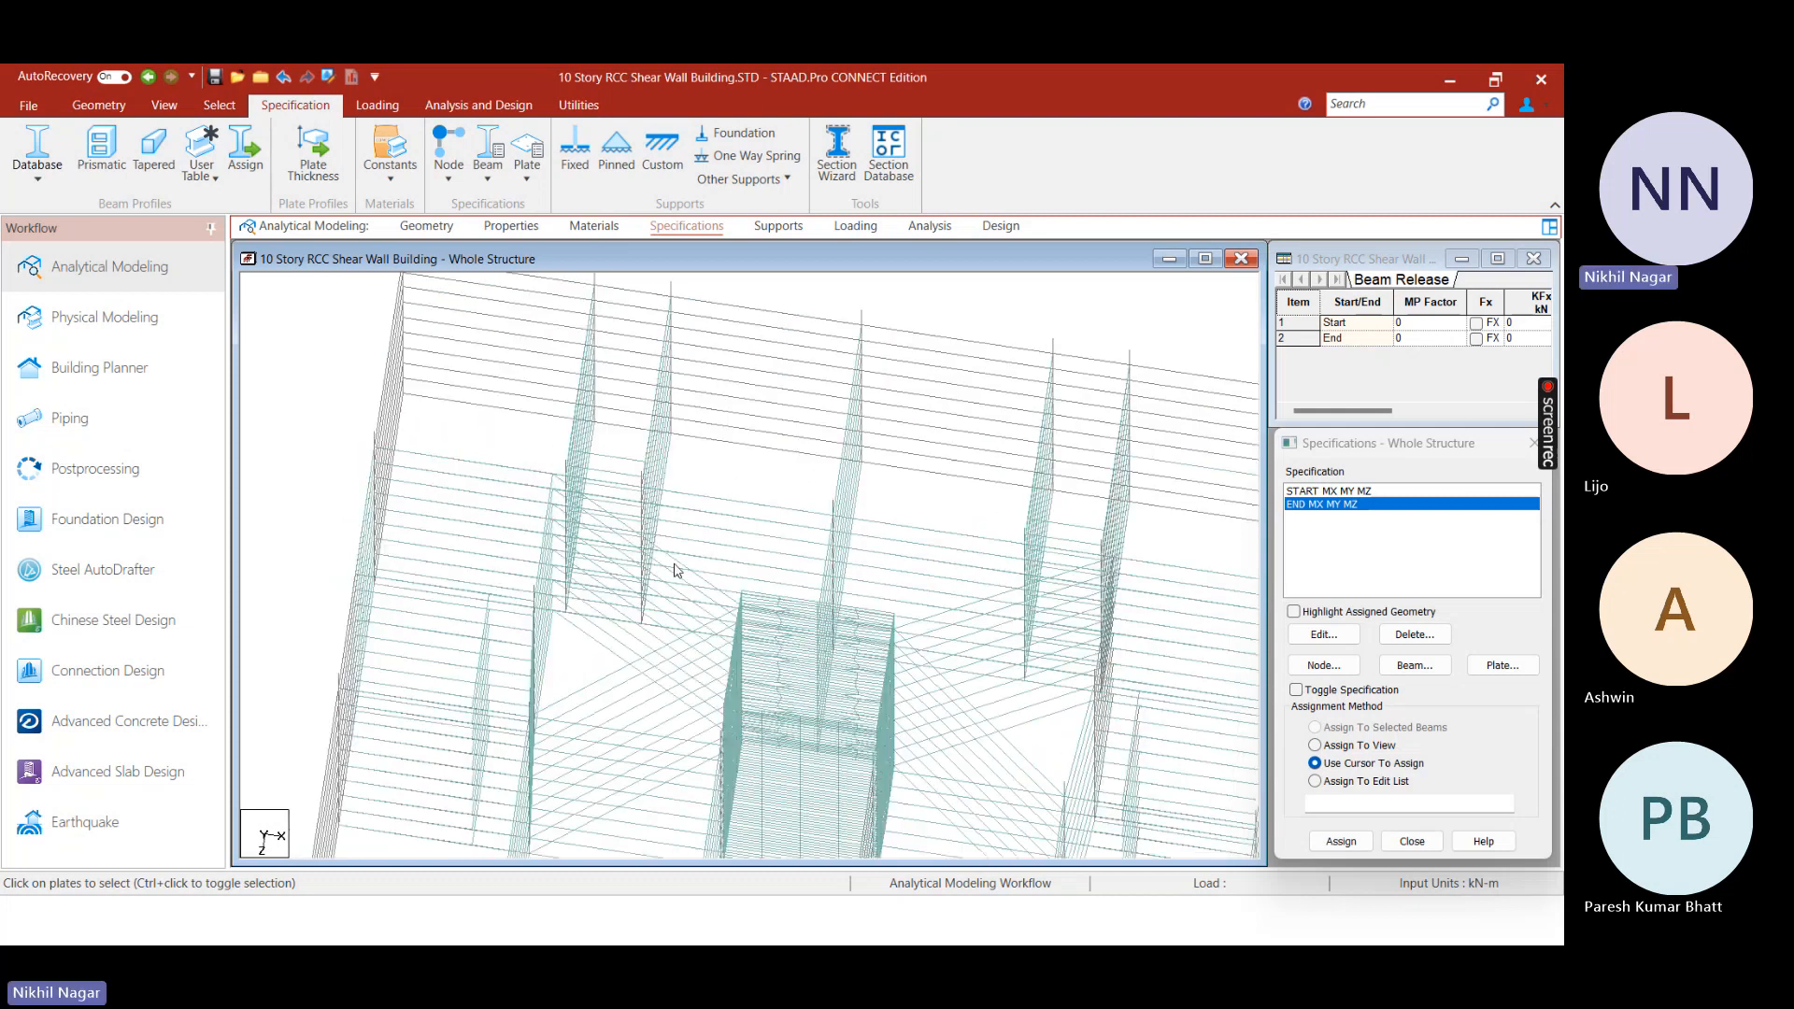
right_click(699, 399)
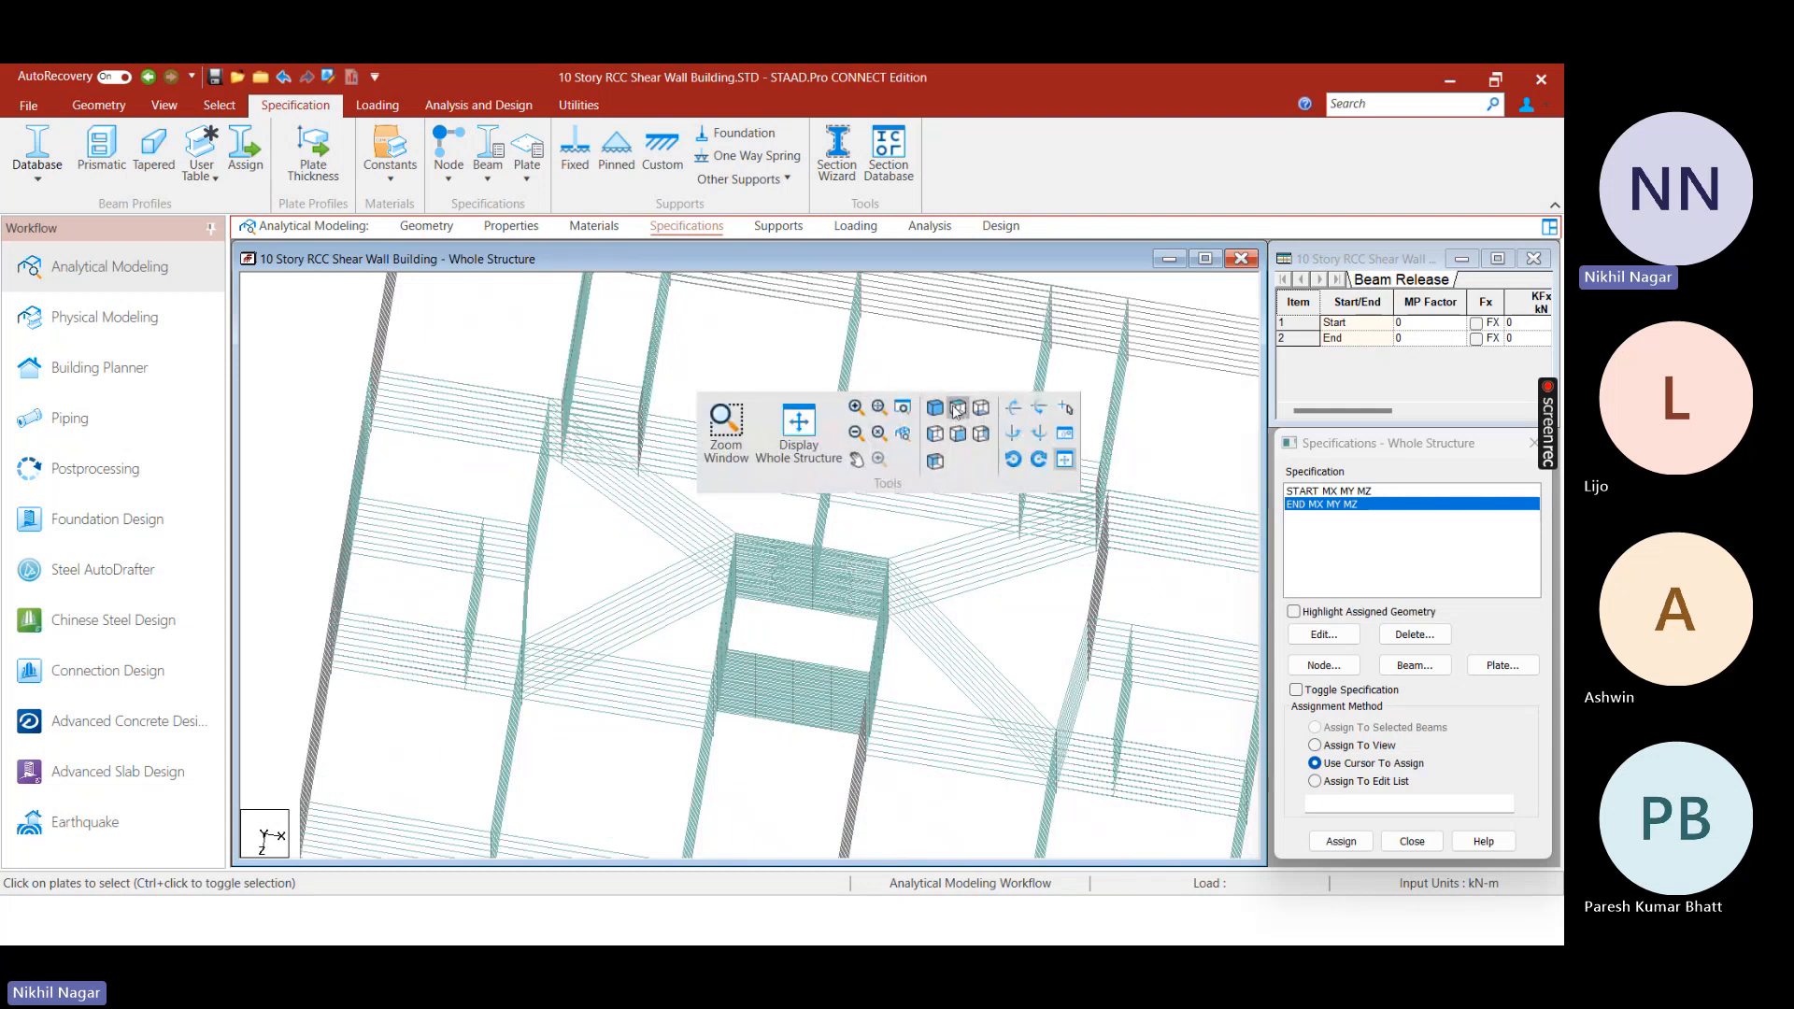
left_click(960, 408)
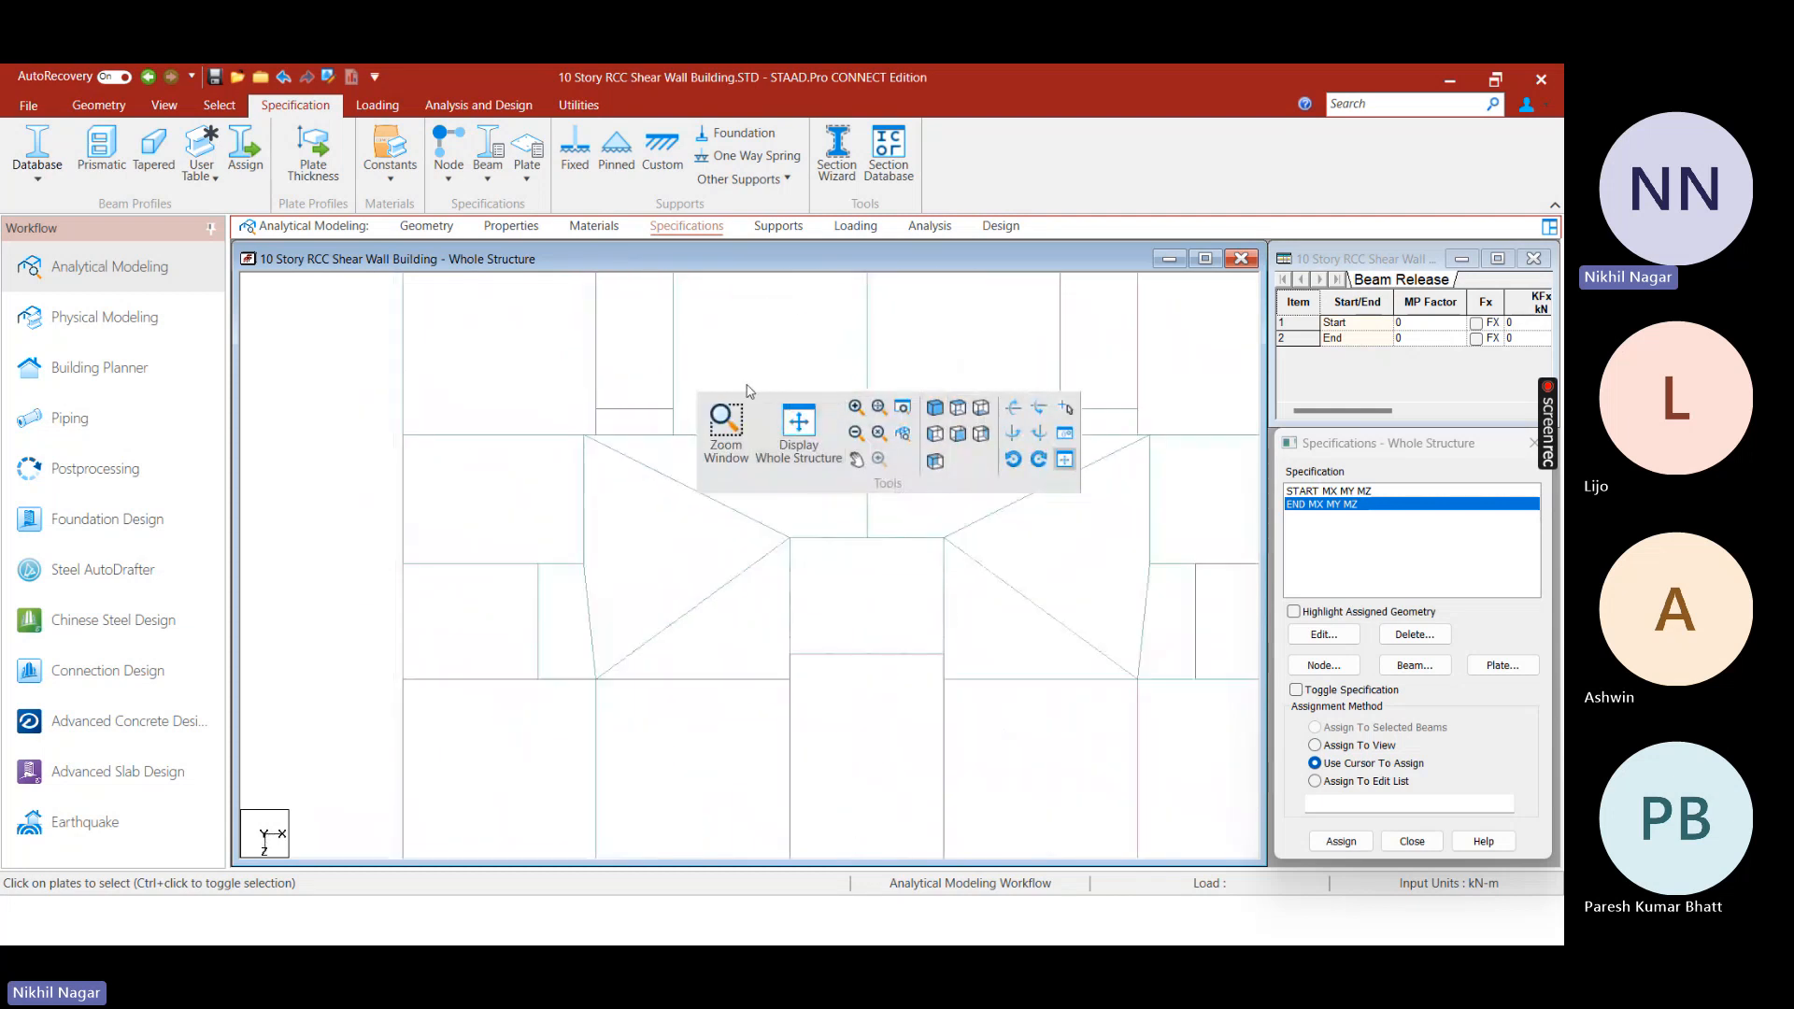
left_click(633, 403)
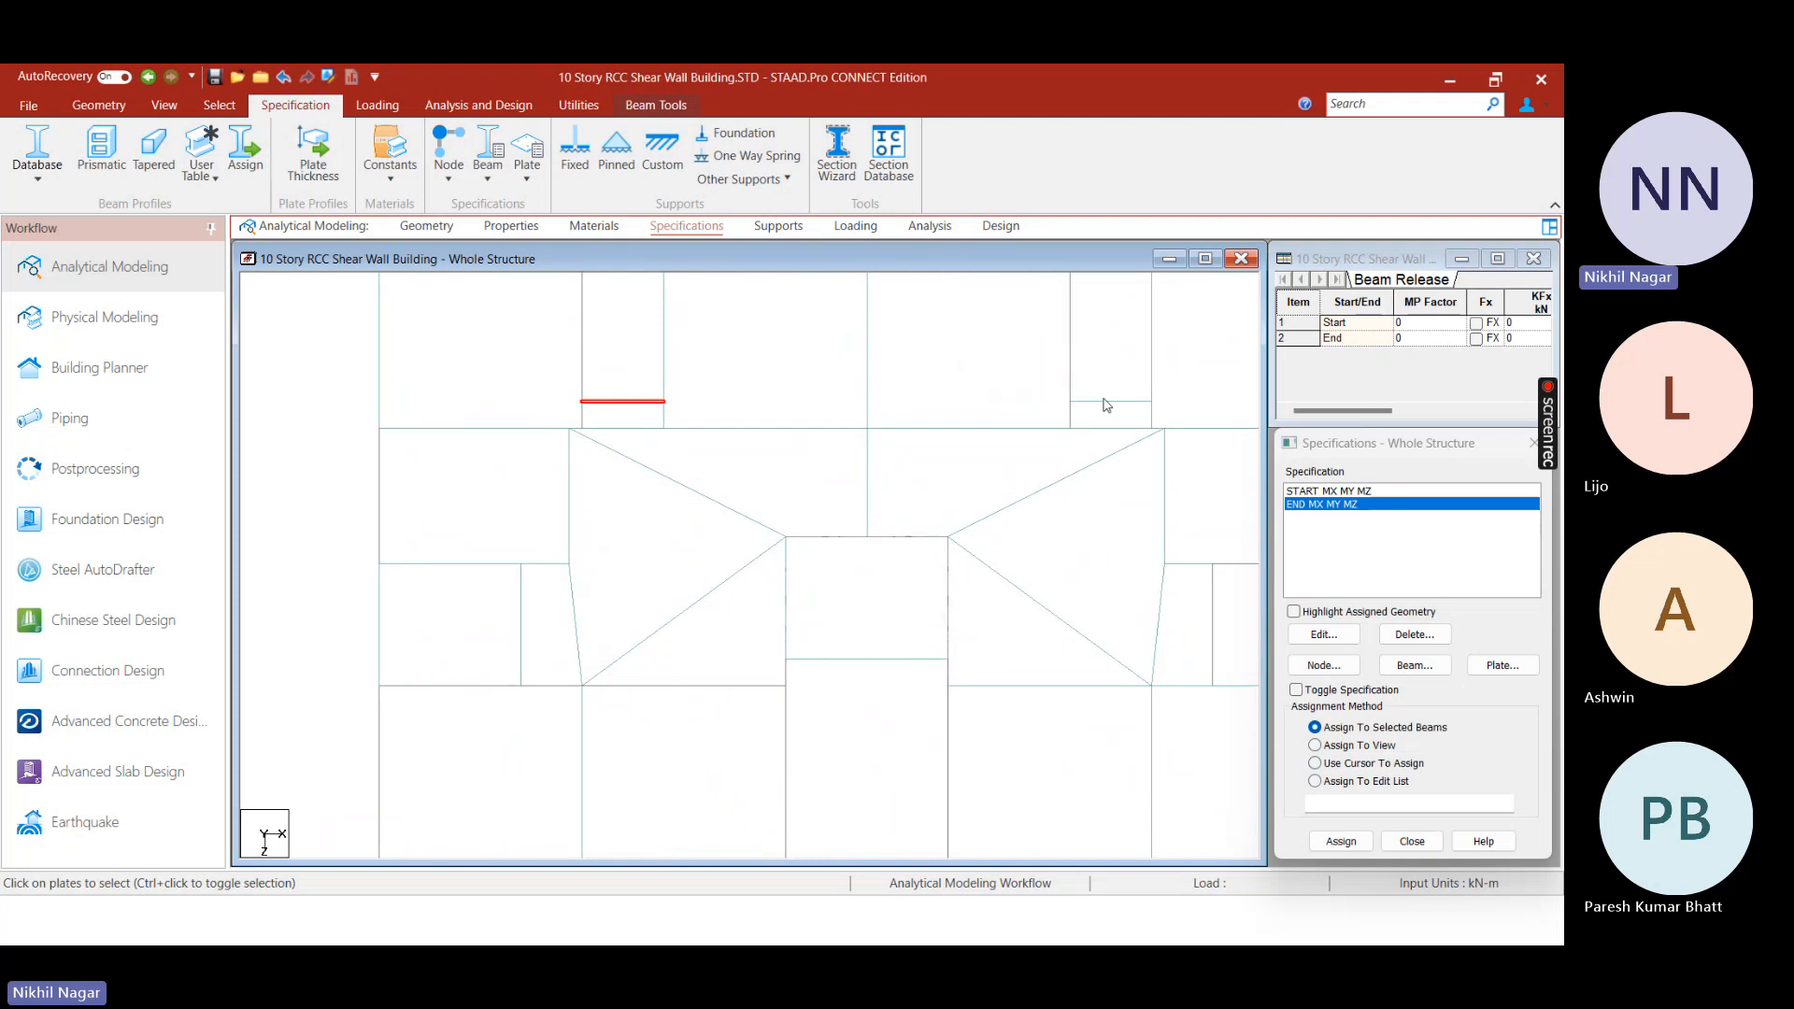
left_click(1106, 401, "ctrl")
Check the common toilet layout on the floor plan image, return to the model and clear the beam selection
key("super")
left_click(616, 689)
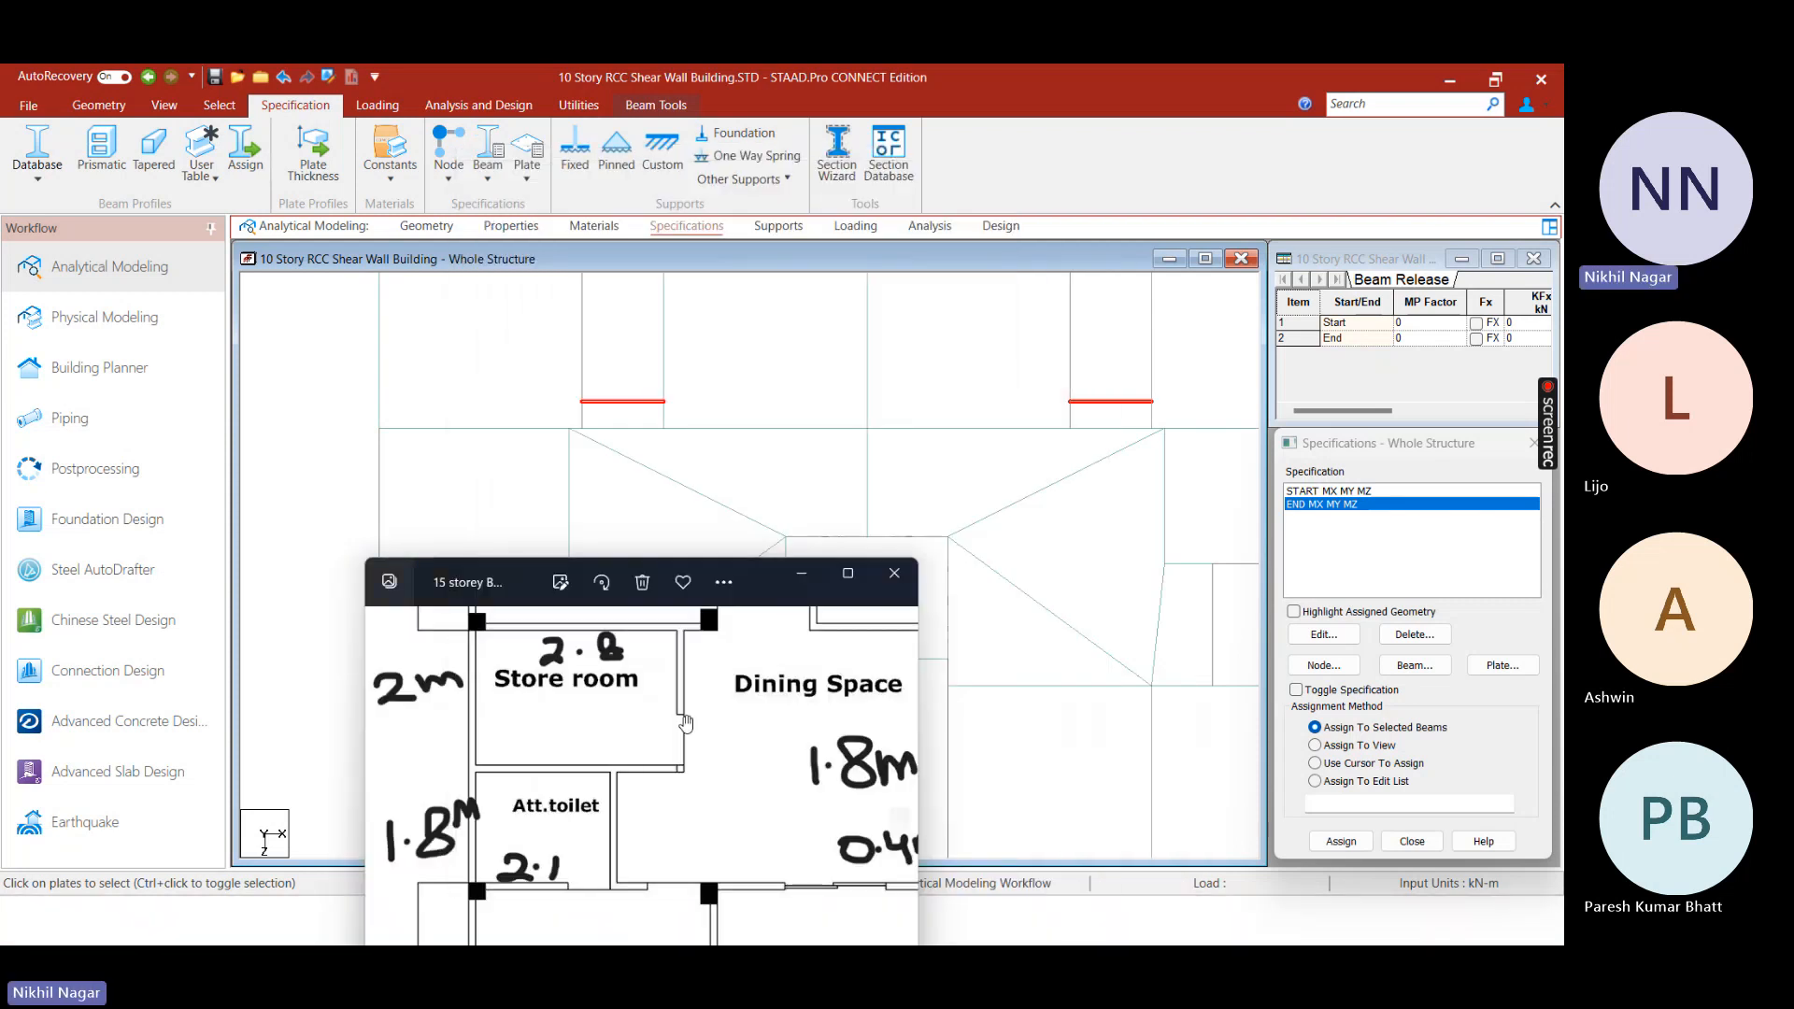
scroll(686, 723, "up", 5)
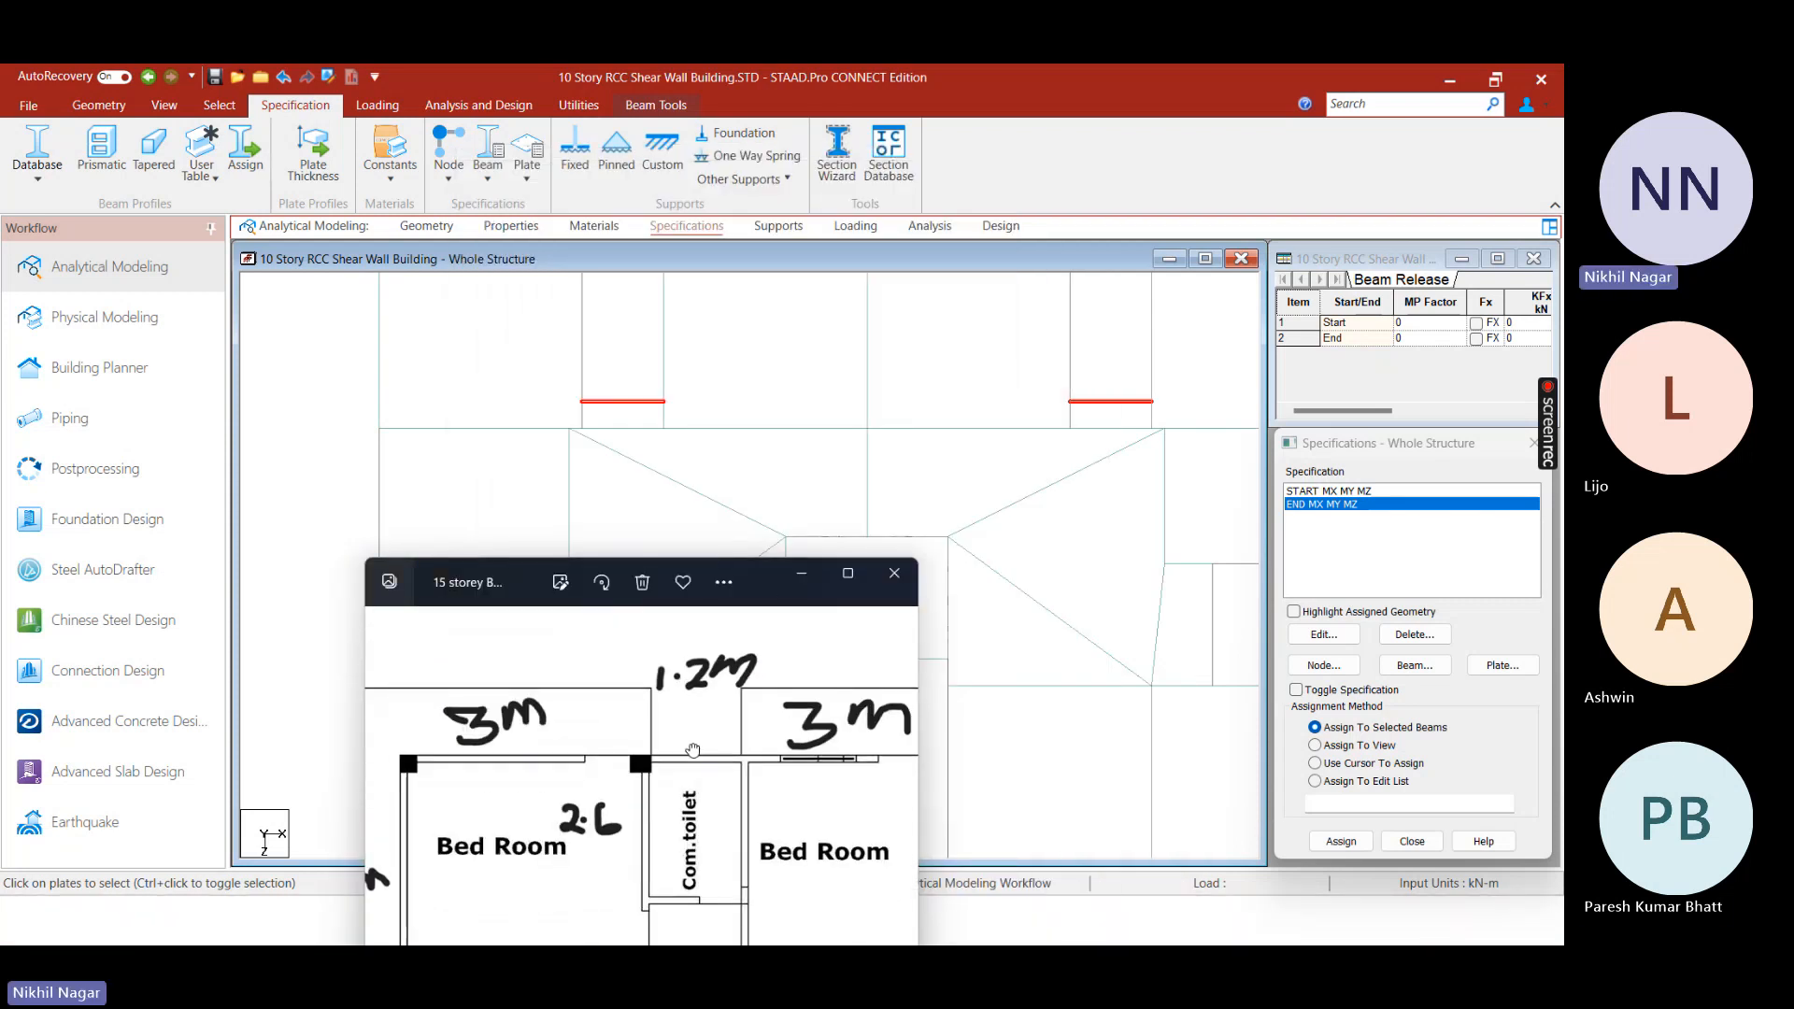
left_click(801, 572)
left_click(526, 637)
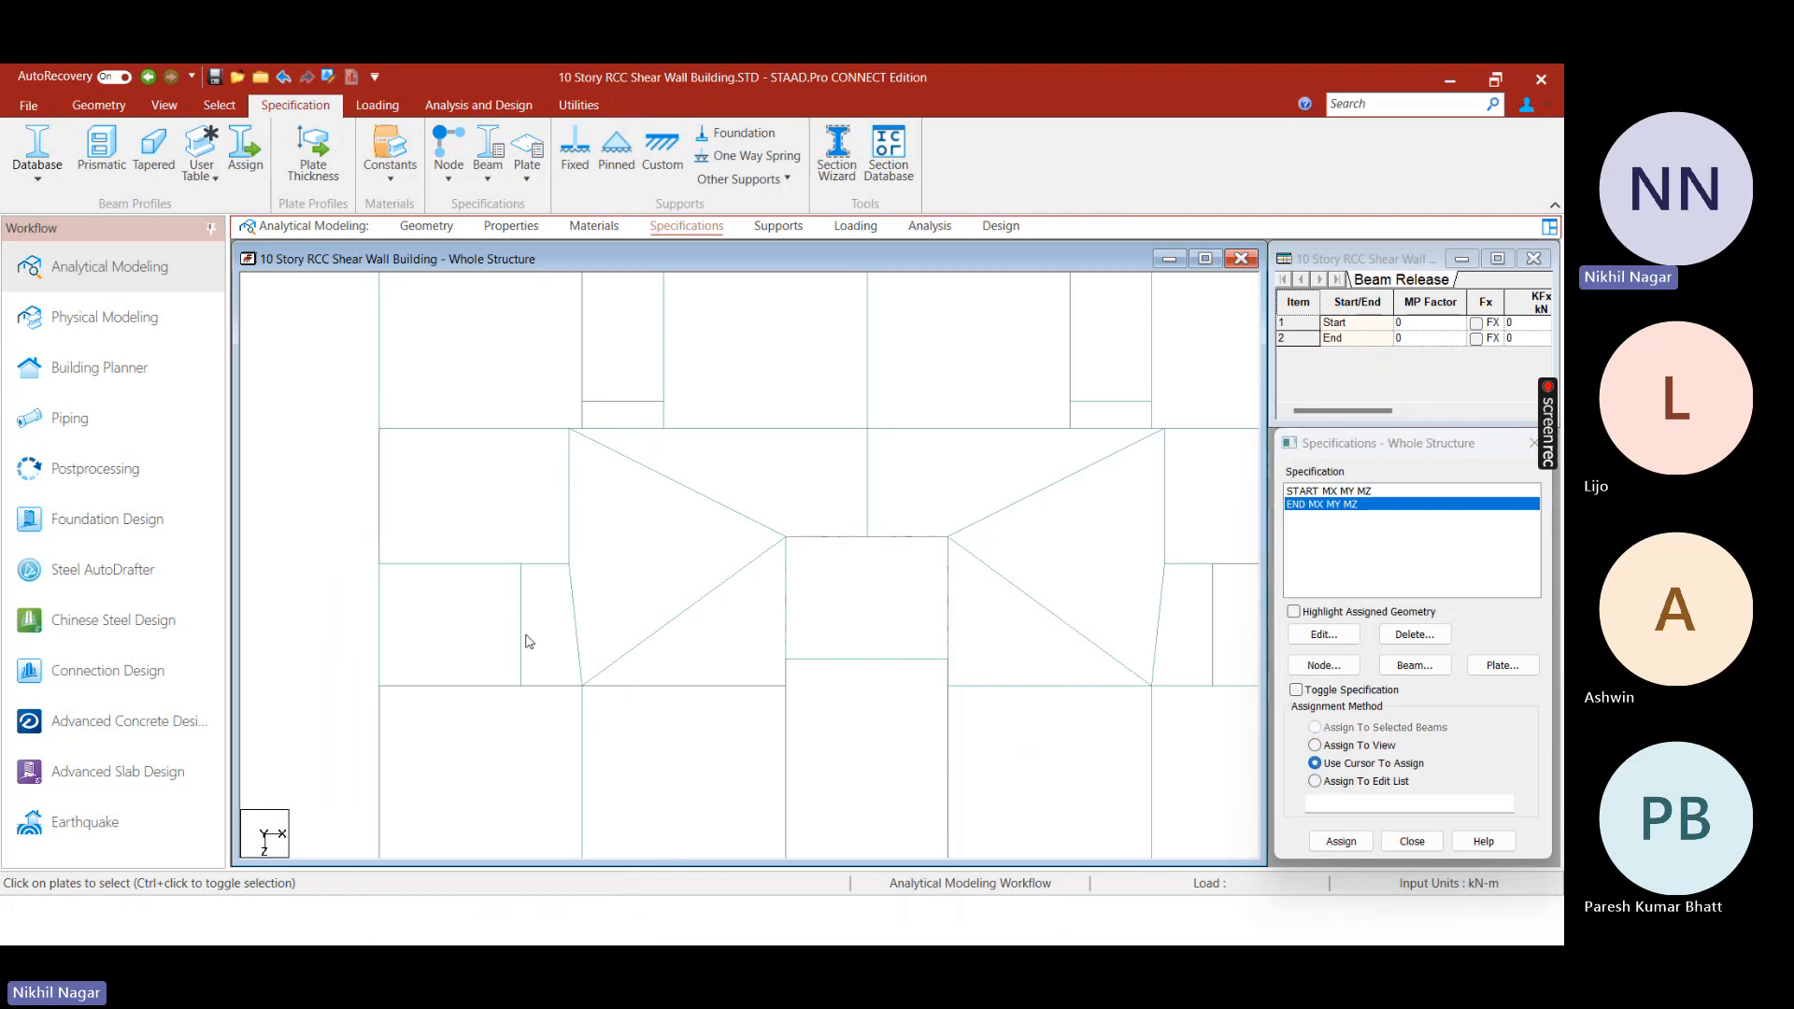
Select the secondary beam along one attached toilet's inner side in plan, and clear the selection
left_click(521, 641)
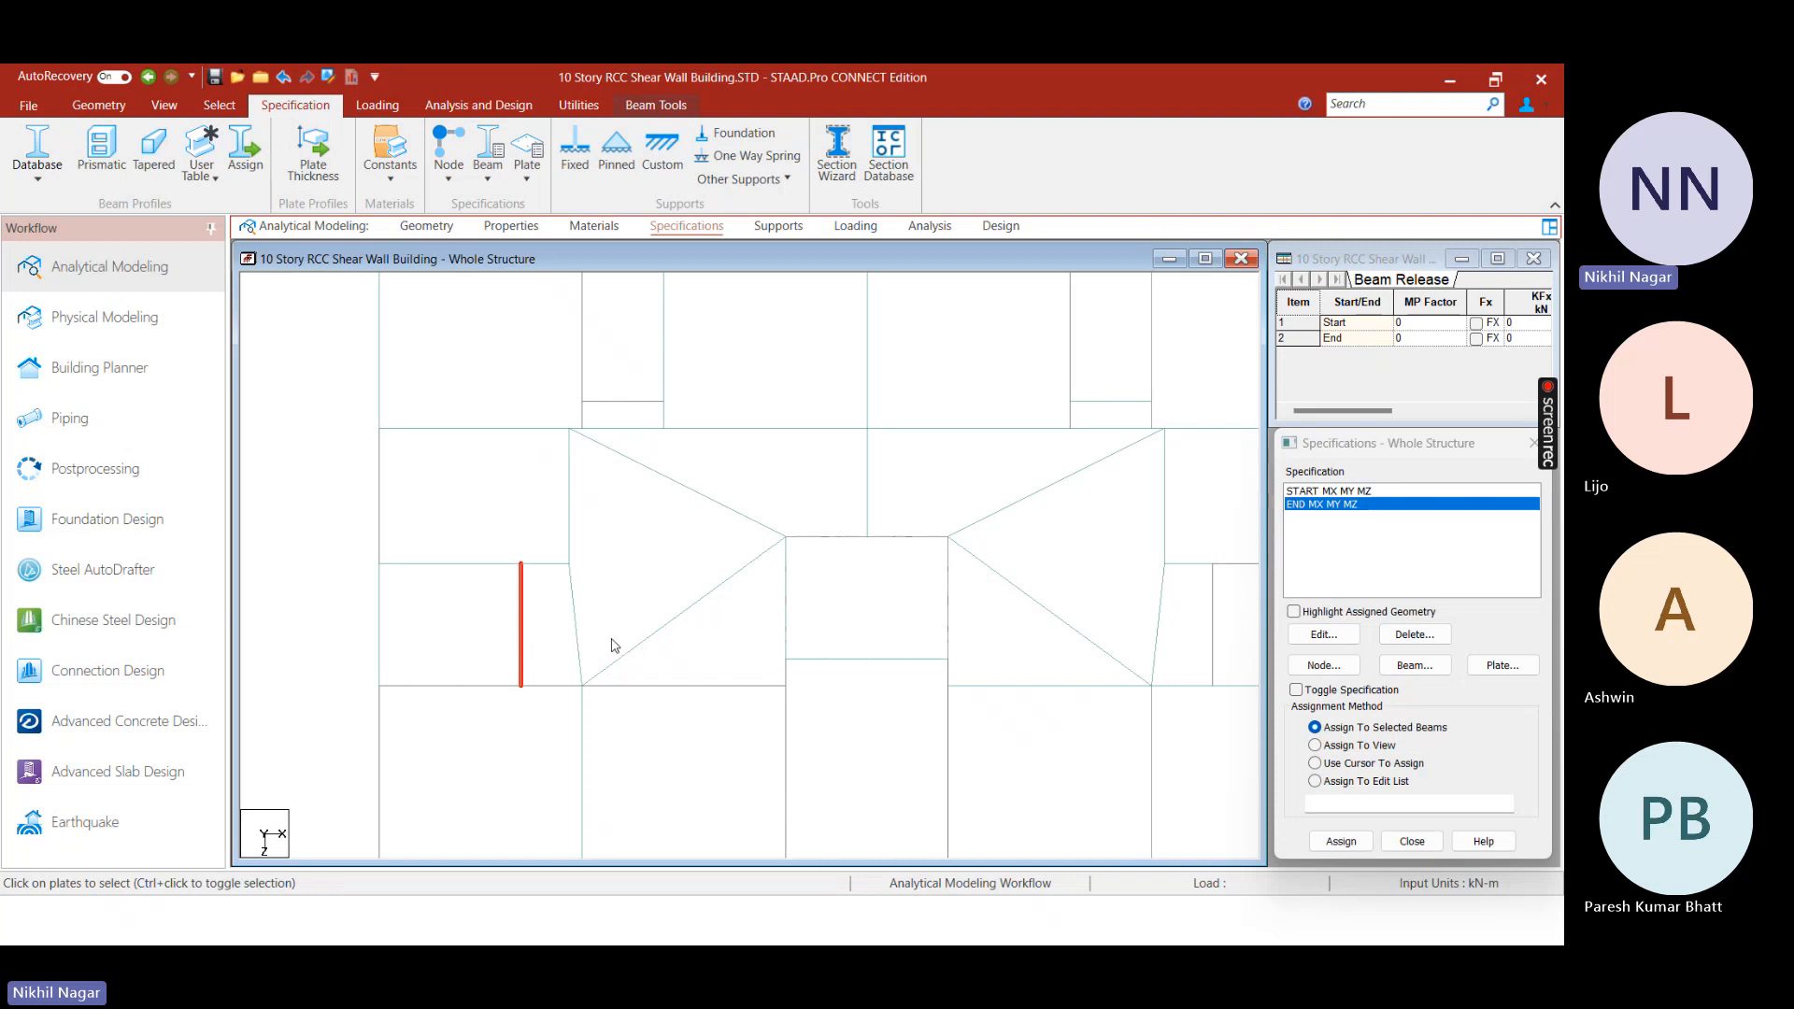
scroll(552, 640, "down", 1)
left_click(635, 612)
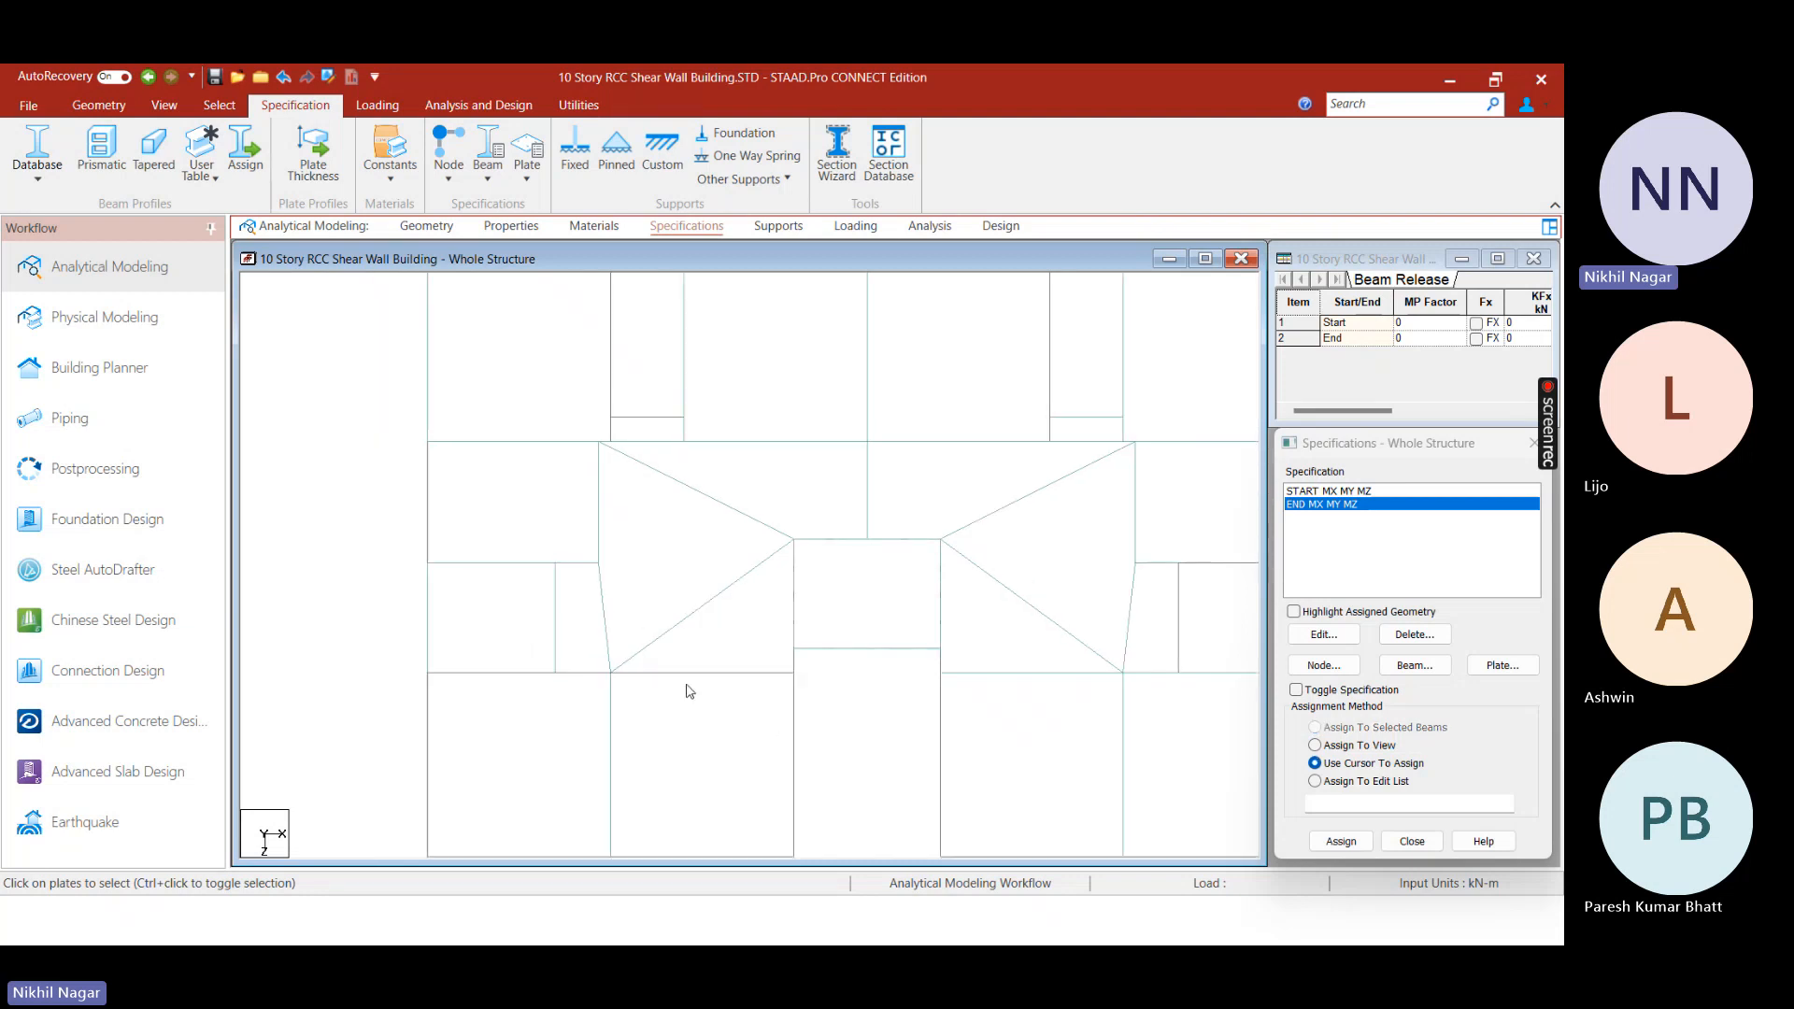
Select all the building's beams and open them by themselves in a new view
mouse_move(689, 691)
middle_mouse_down()
mouse_move(599, 698)
mouse_move(660, 689)
mouse_move(624, 689)
mouse_move(650, 654)
middle_mouse_up()
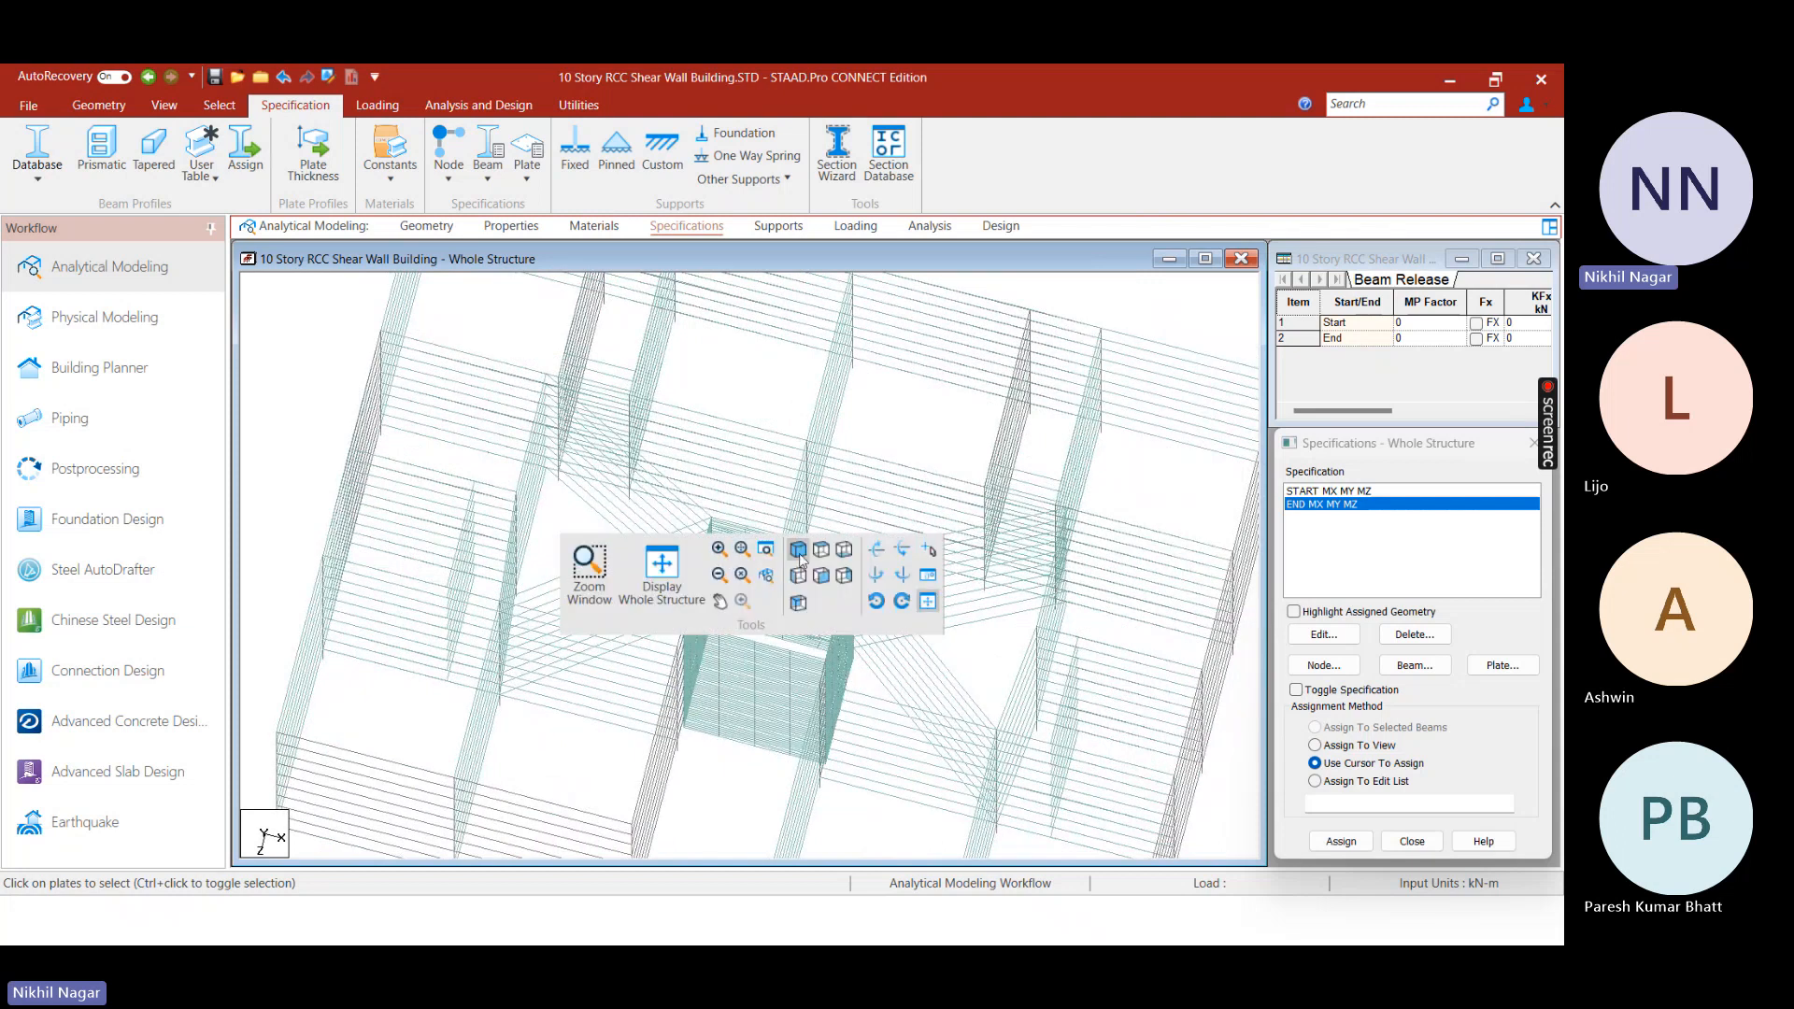
key("ctrl+a")
right_click(590, 495)
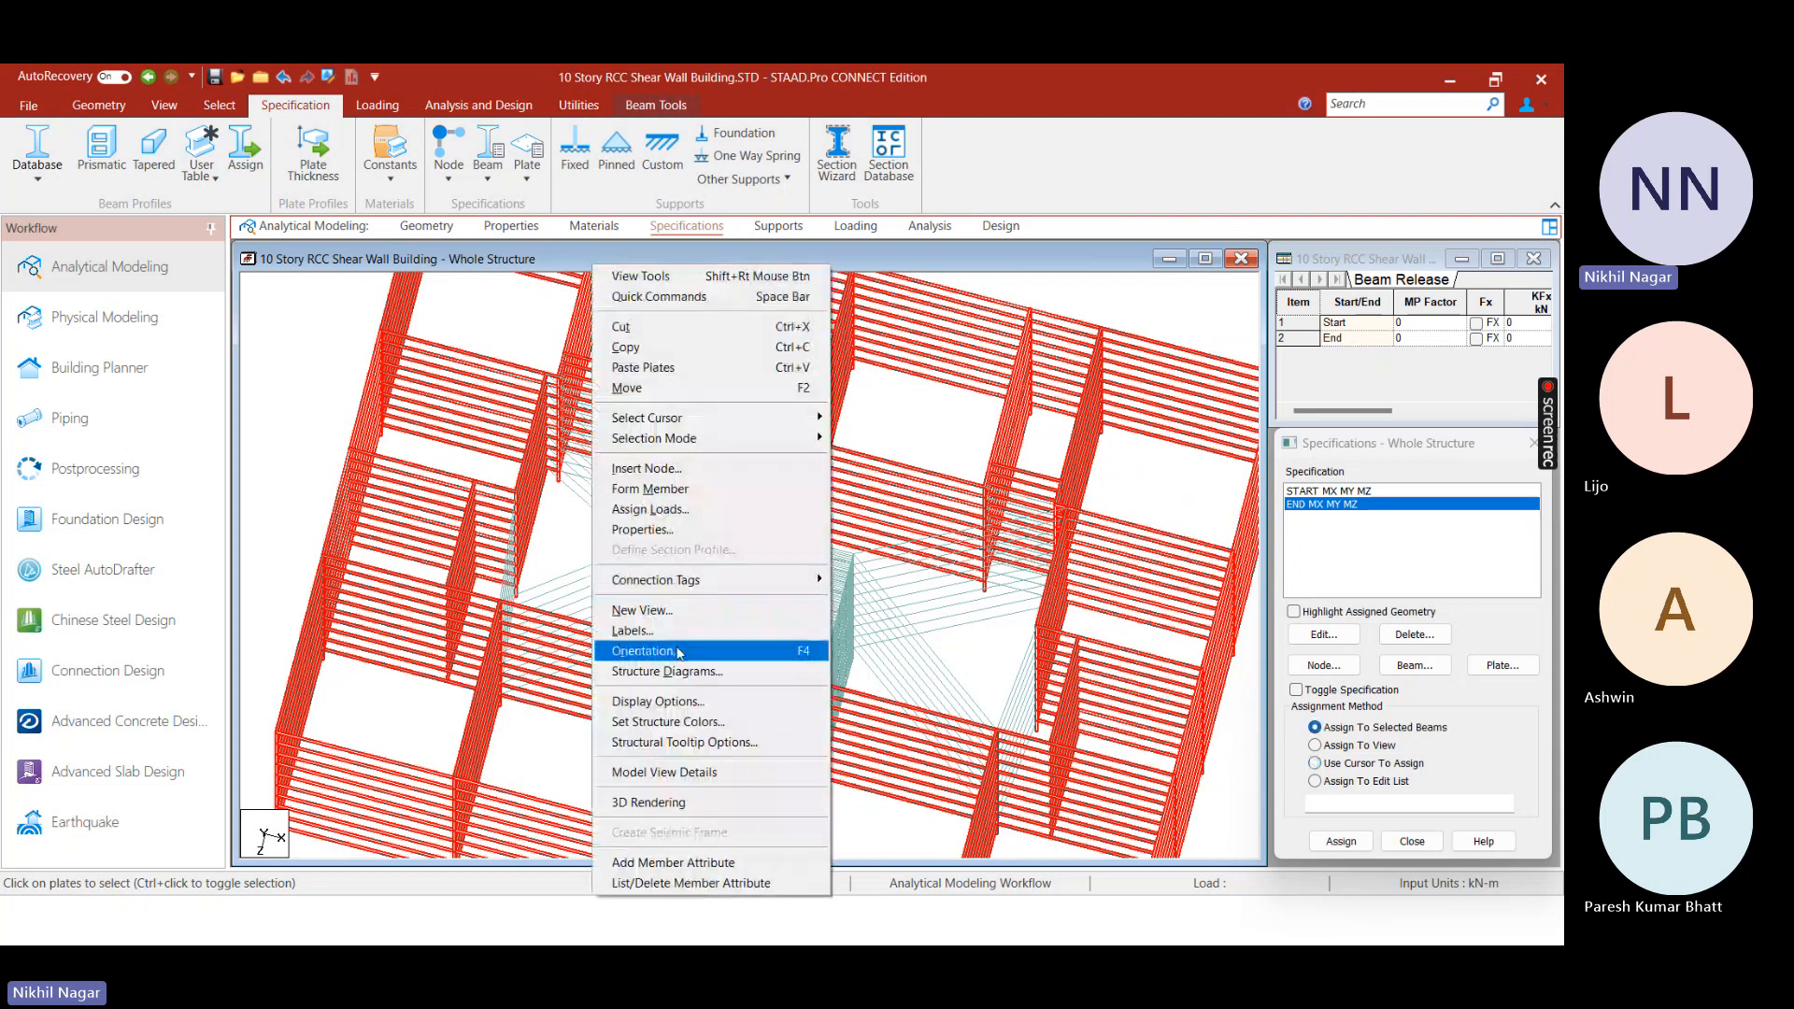
left_click(678, 610)
left_click(1033, 538)
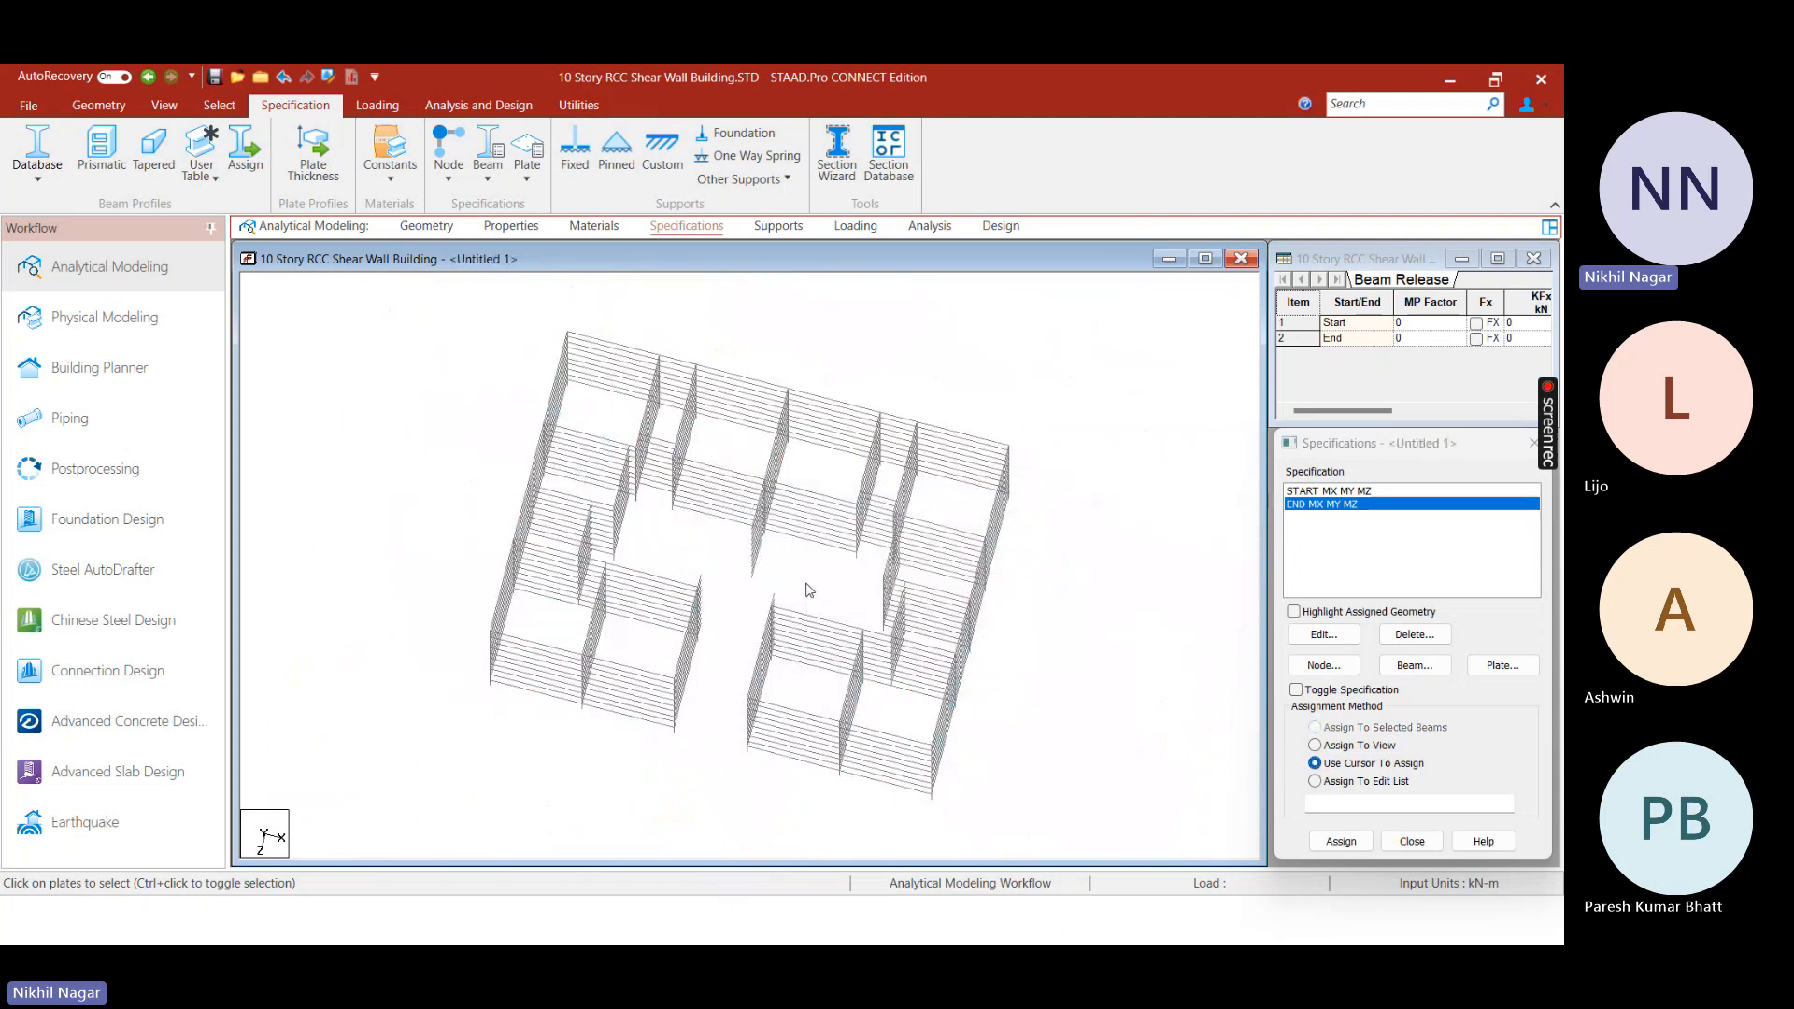
Select several secondary beams beside the common and attached toilets in both halves of the beams-only model
scroll(613, 505, "up", 10)
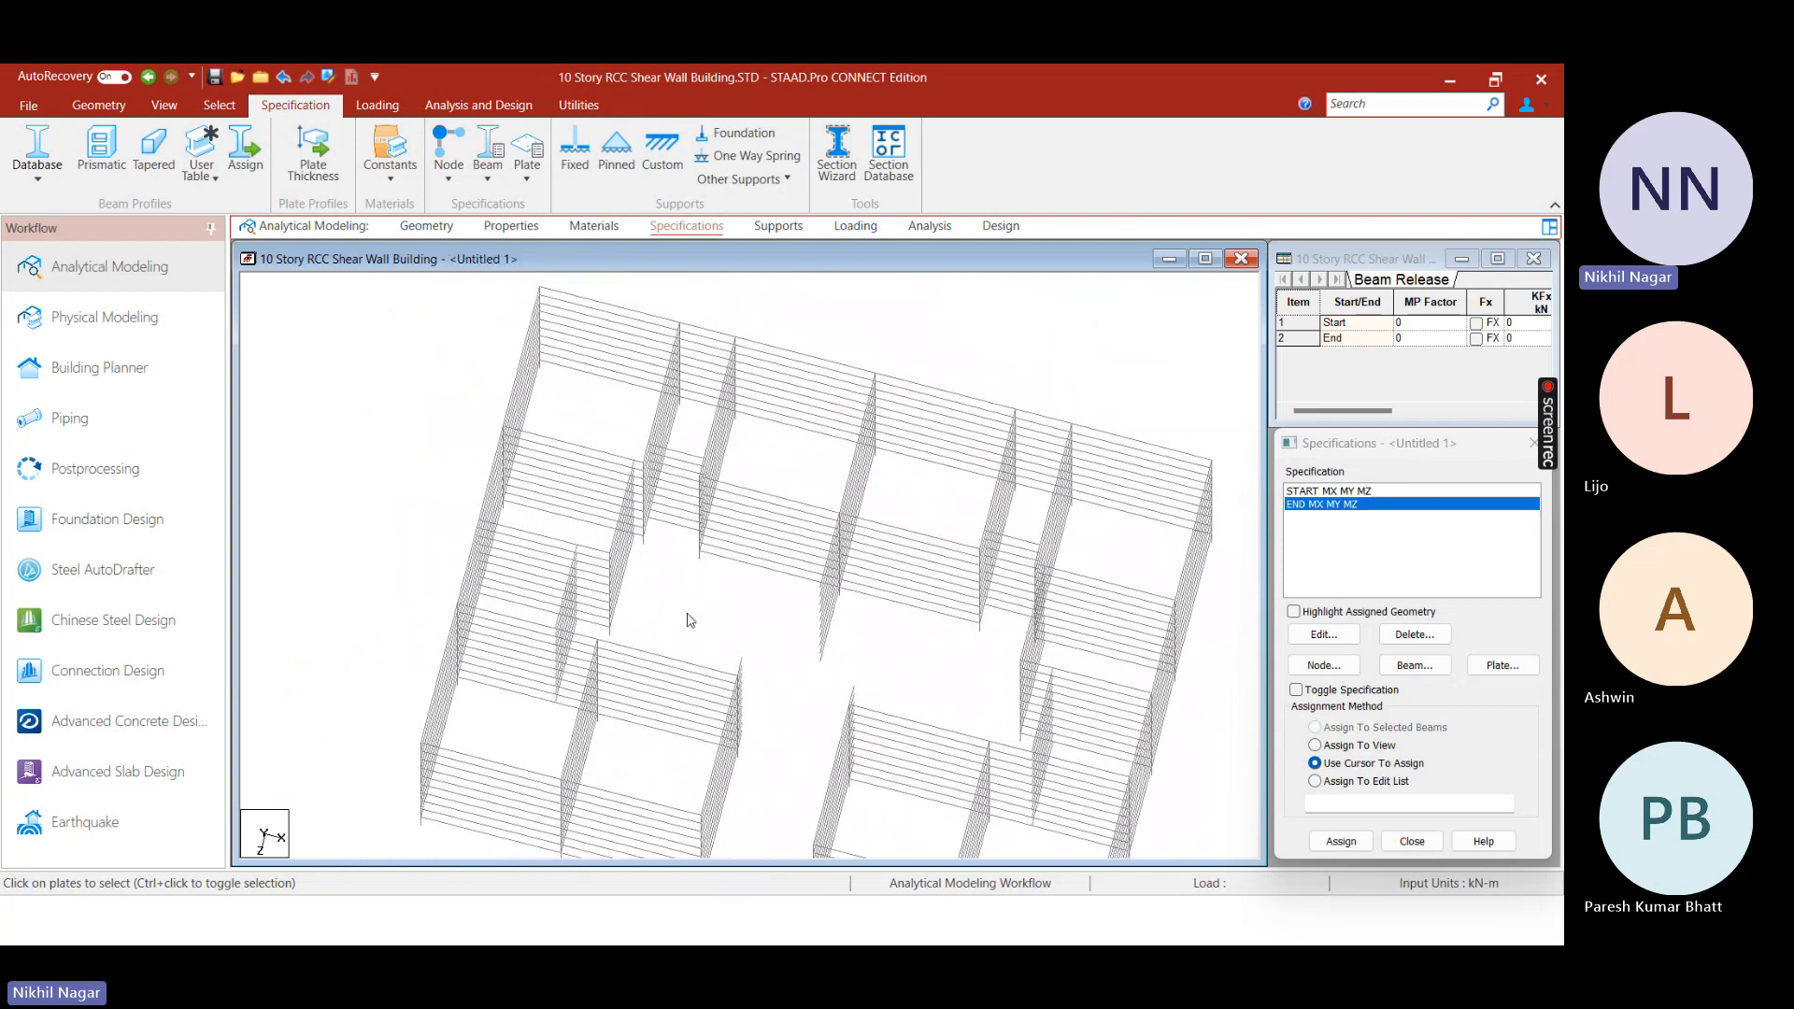
scroll(651, 642, "down", 5)
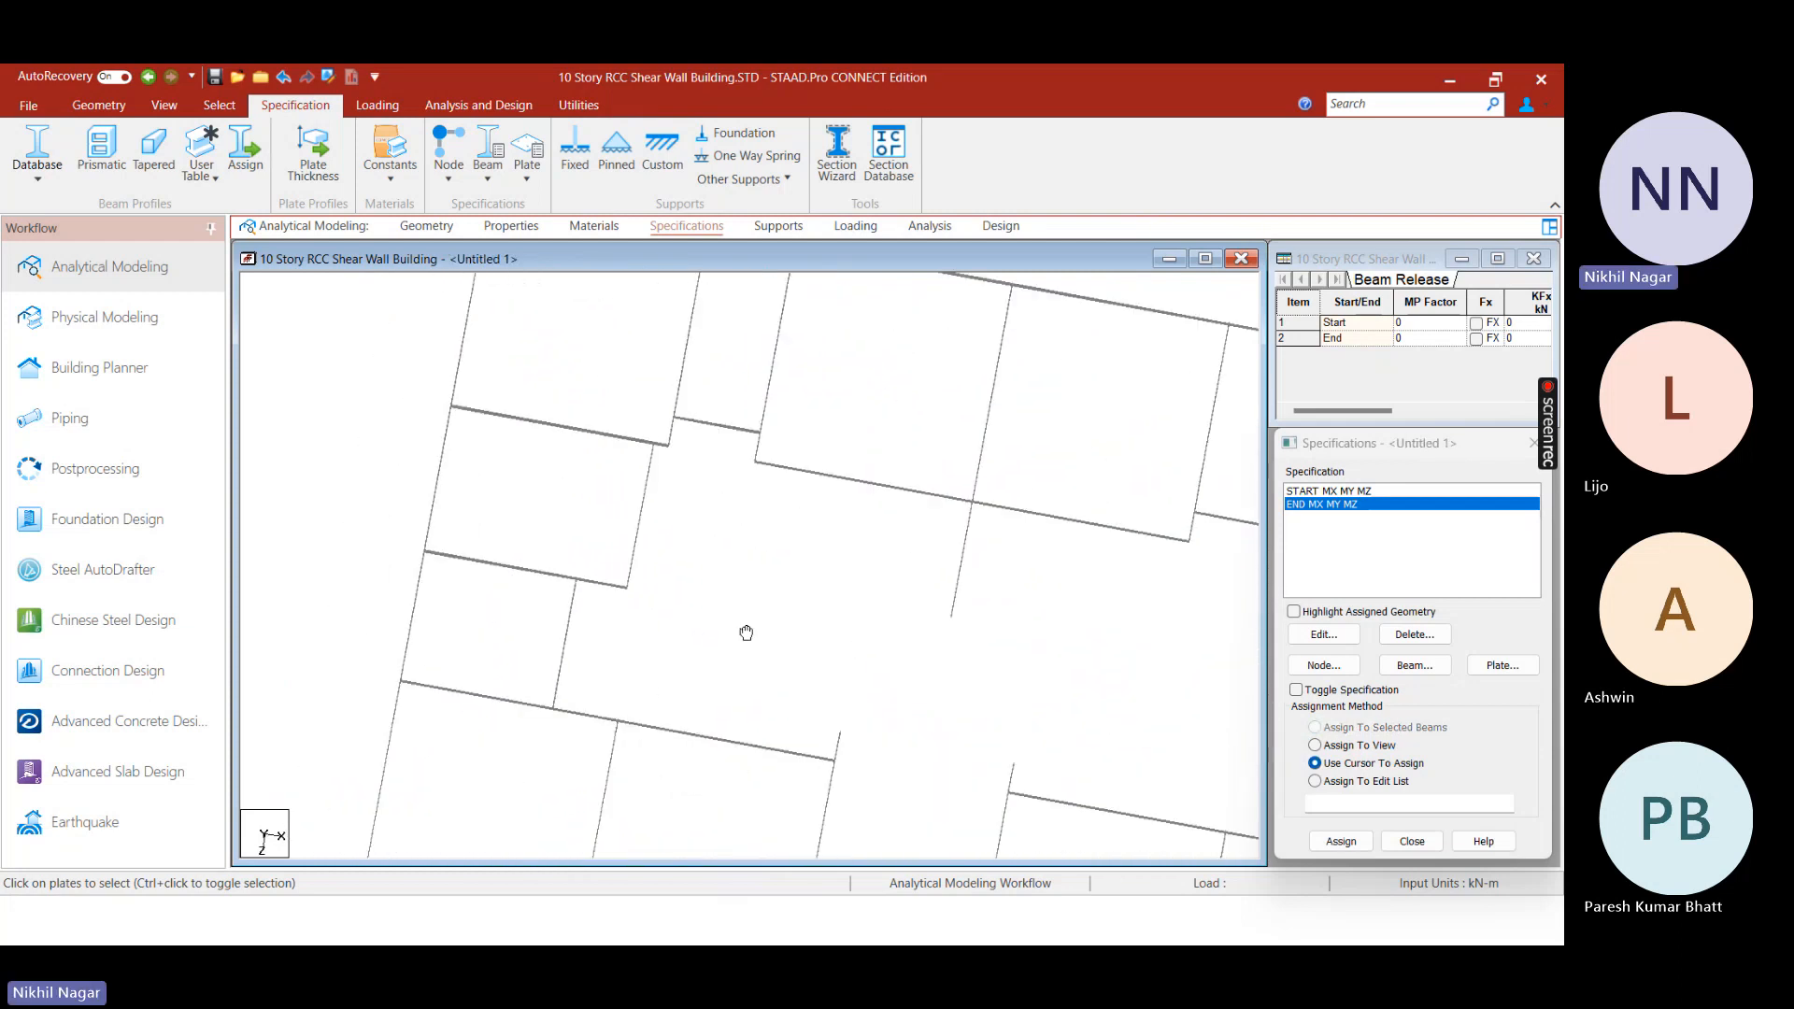
scroll(633, 631, "down", 4)
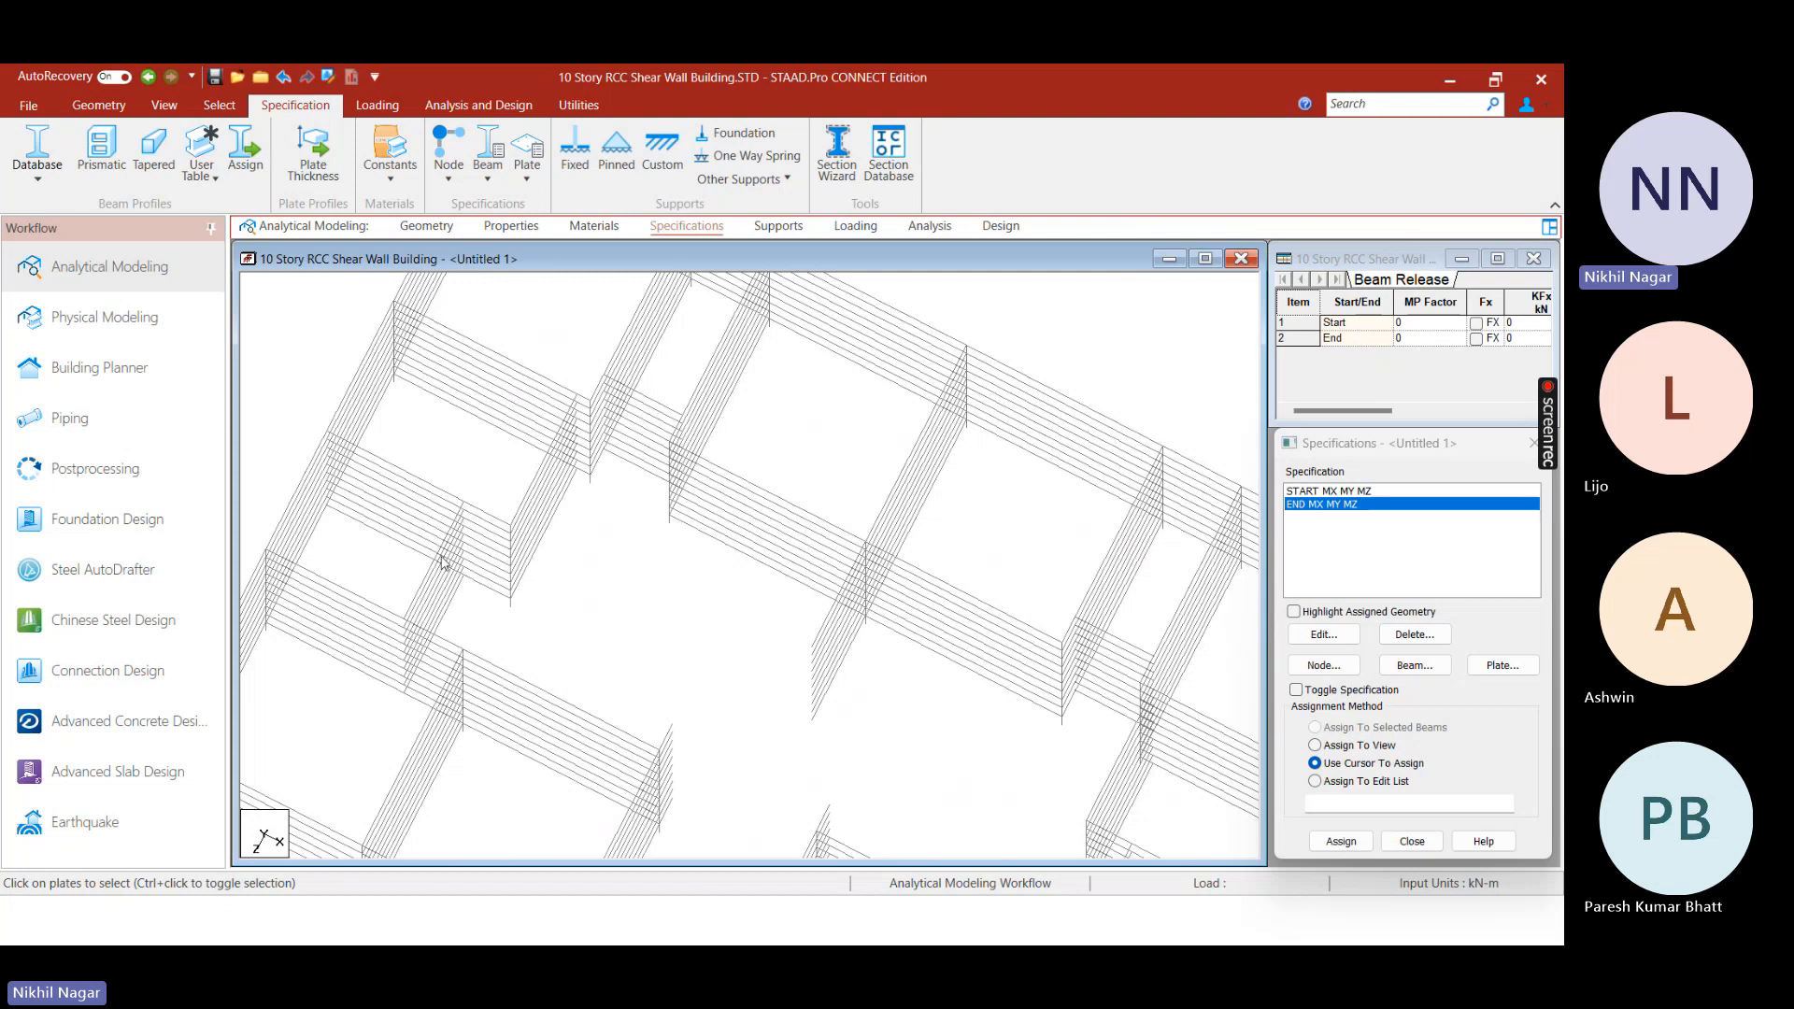
left_click(437, 570)
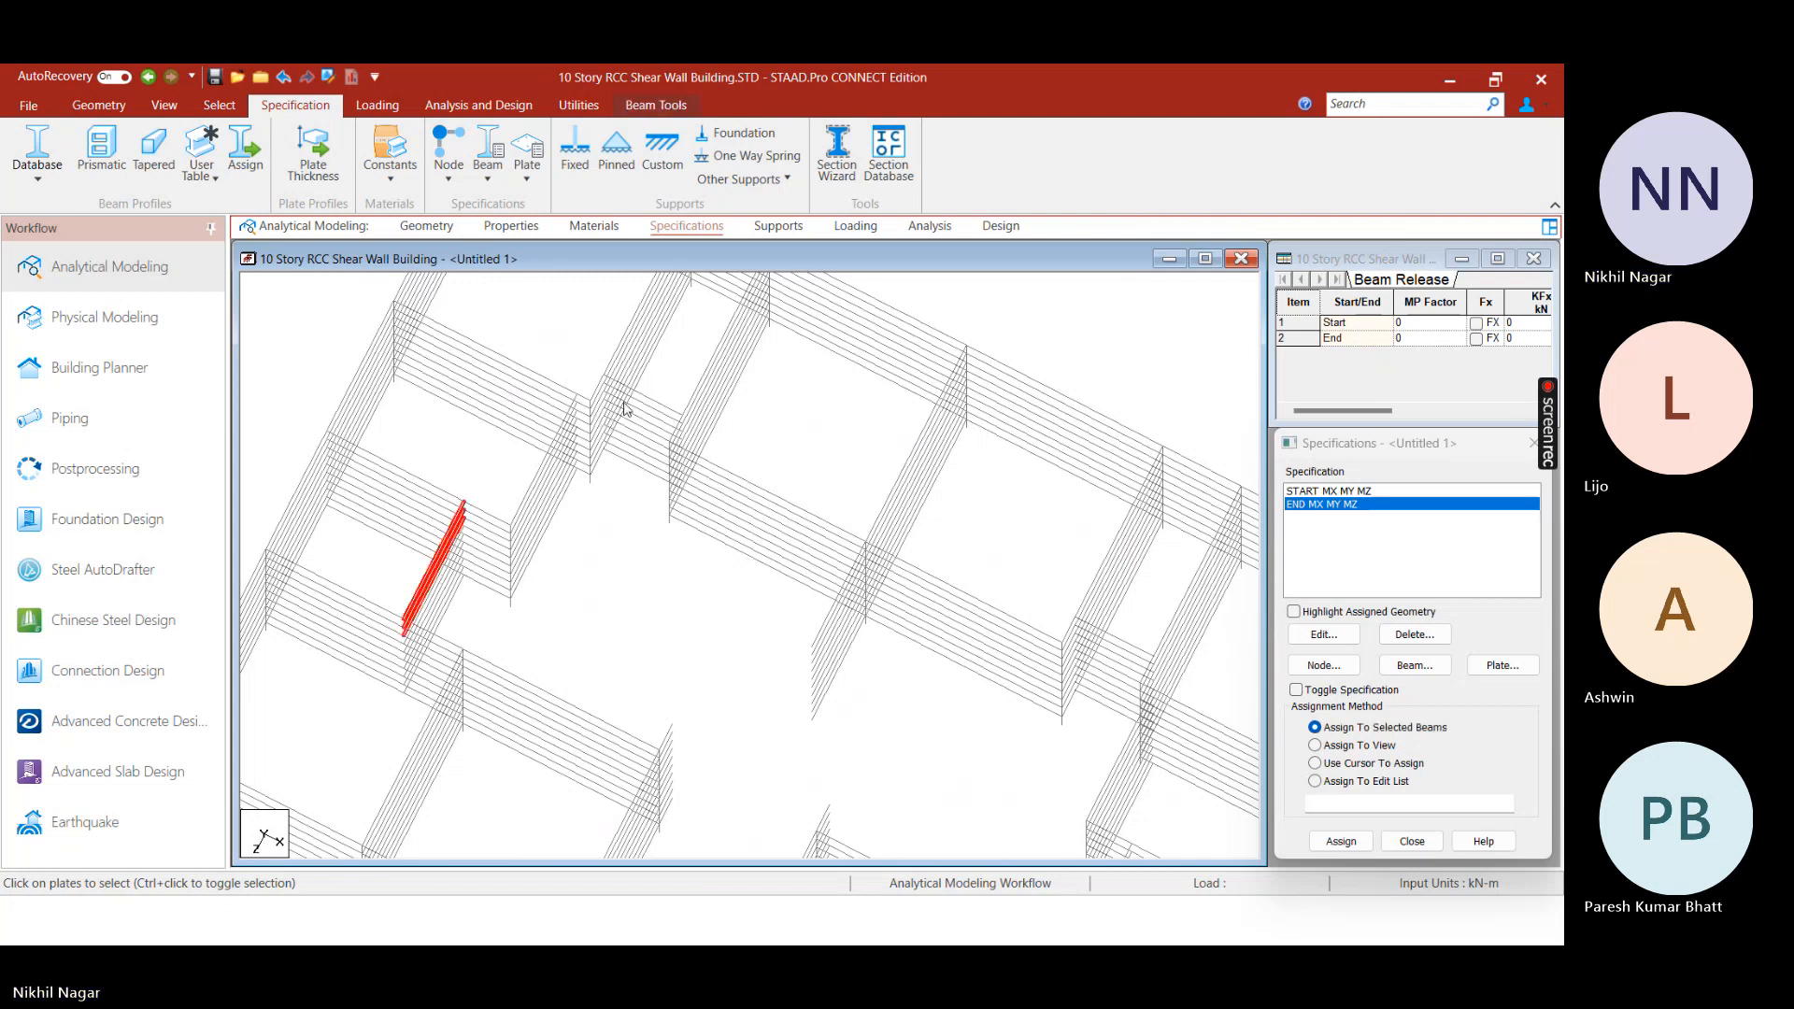
left_click(653, 410, "ctrl")
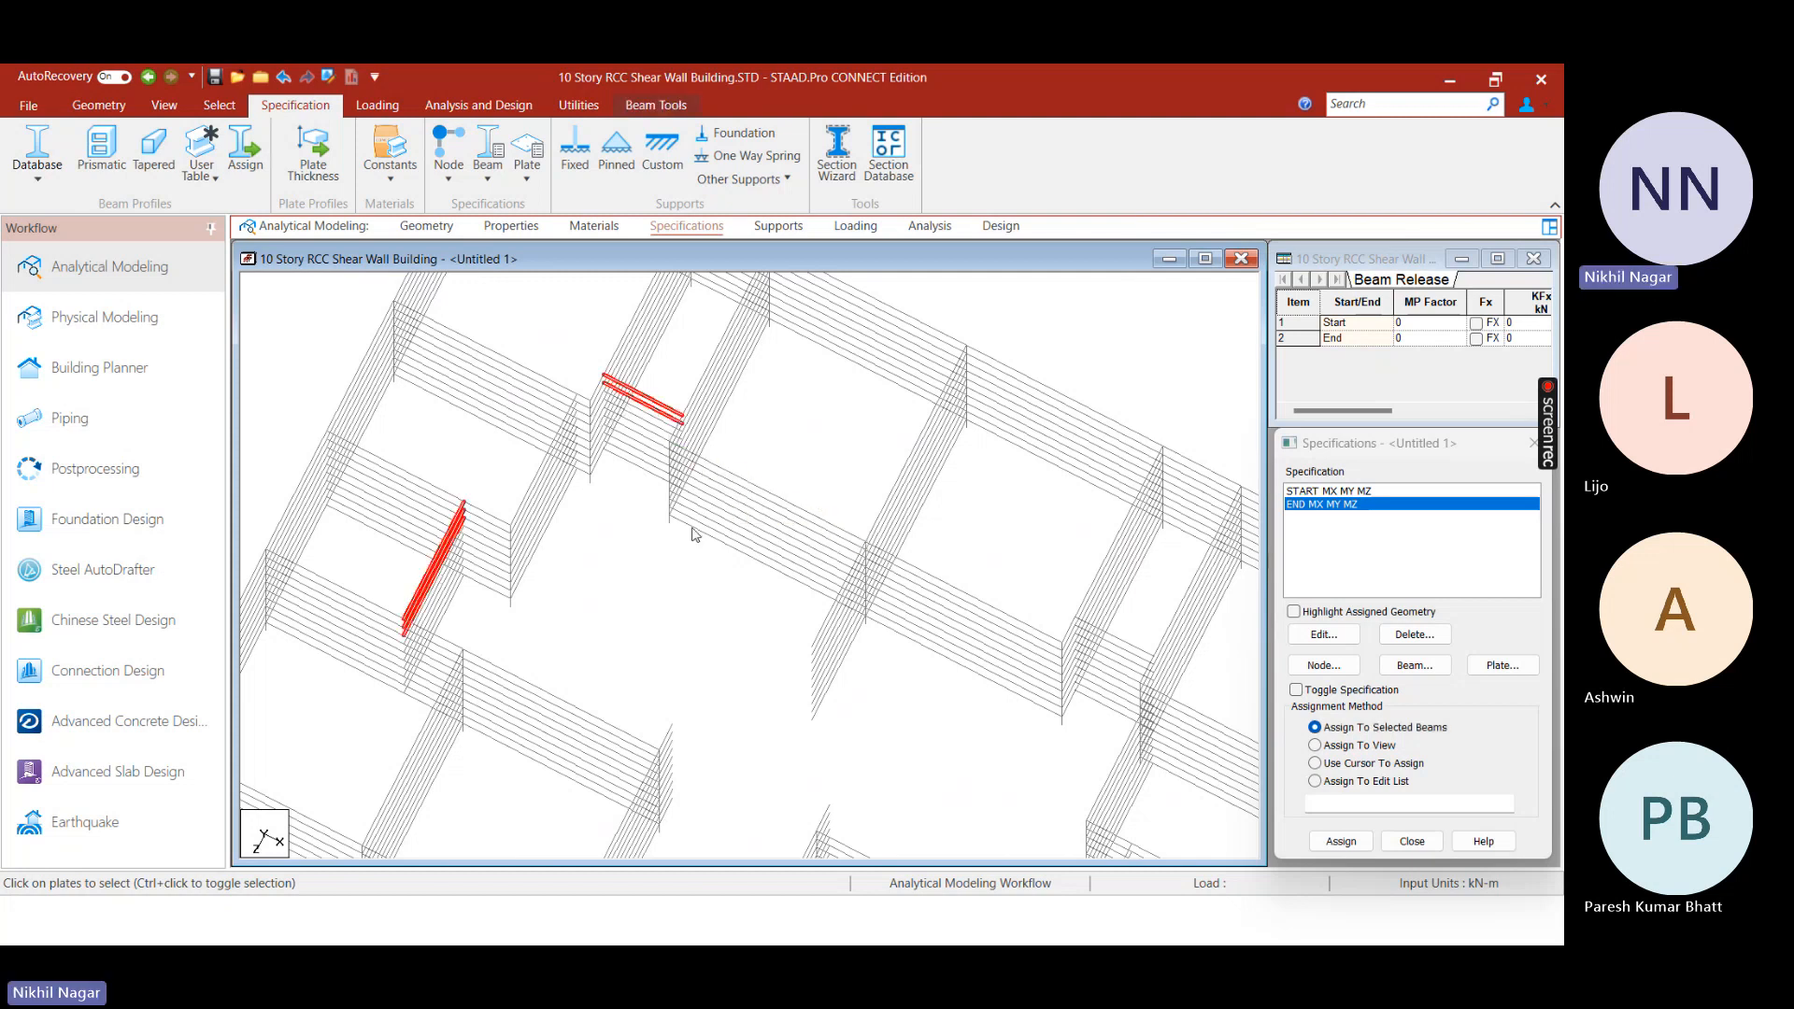
left_click(1131, 642)
left_click(1131, 642)
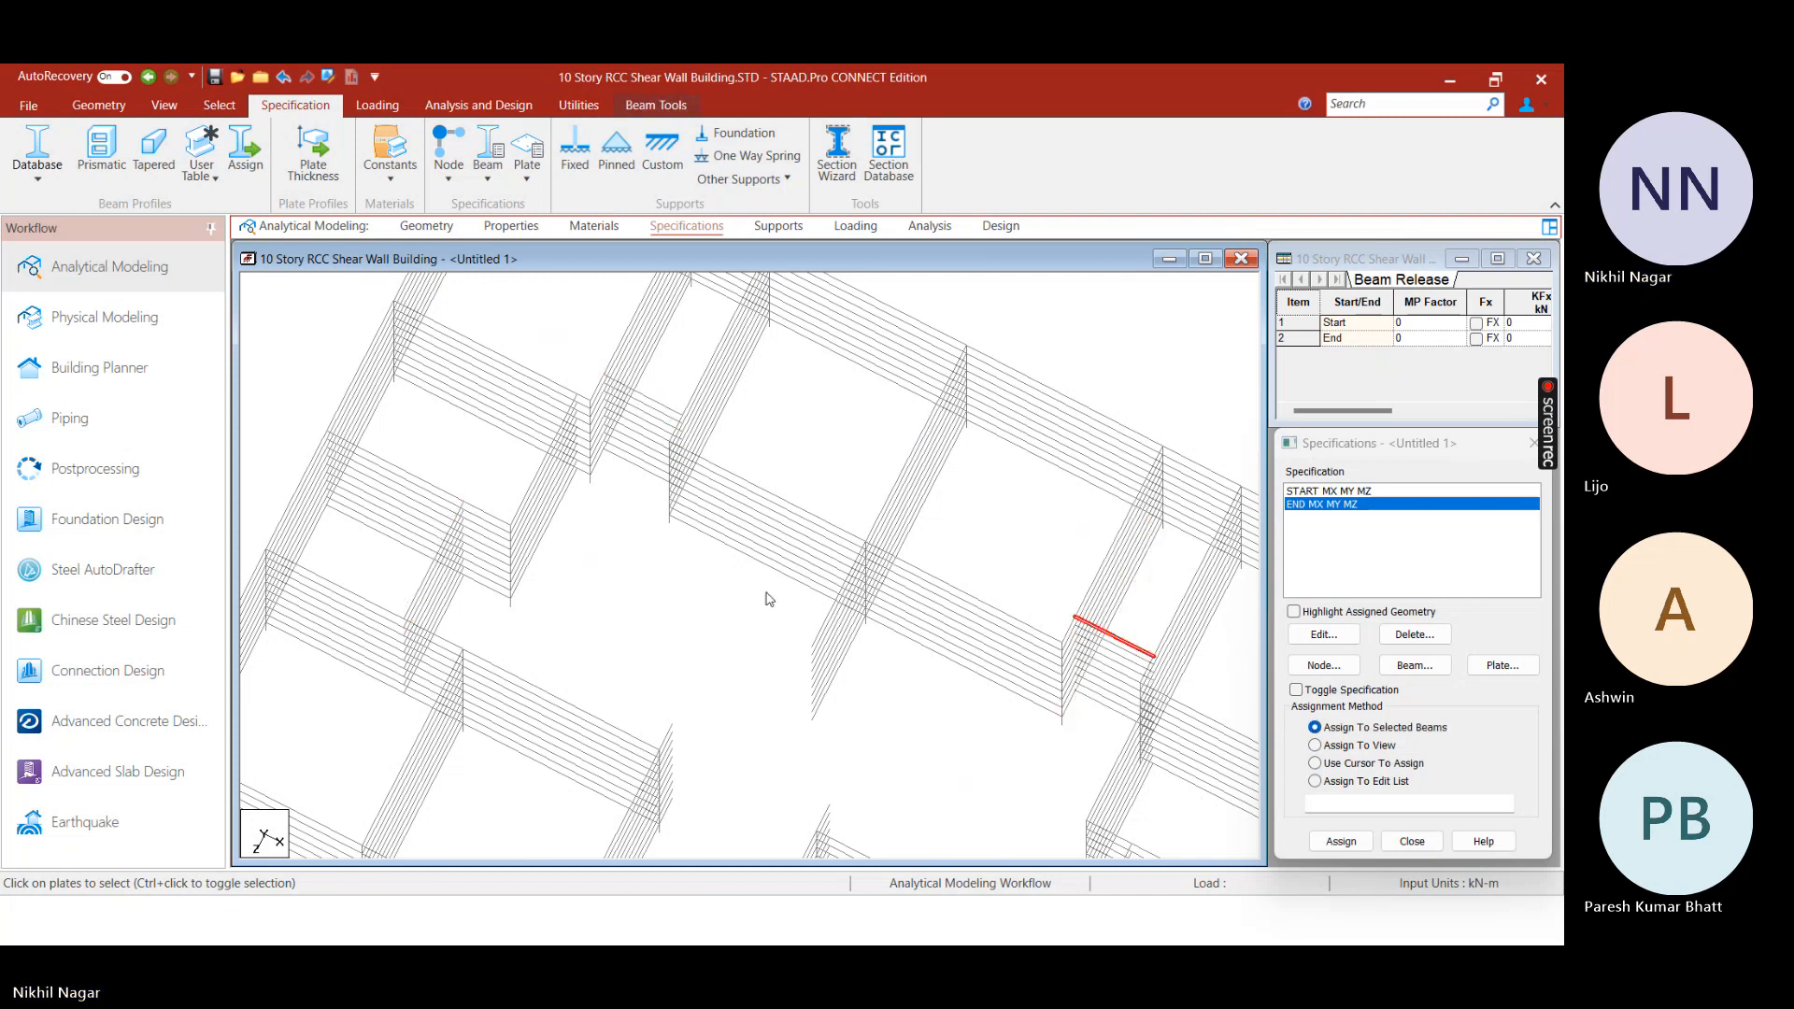
left_click(645, 430, "ctrl")
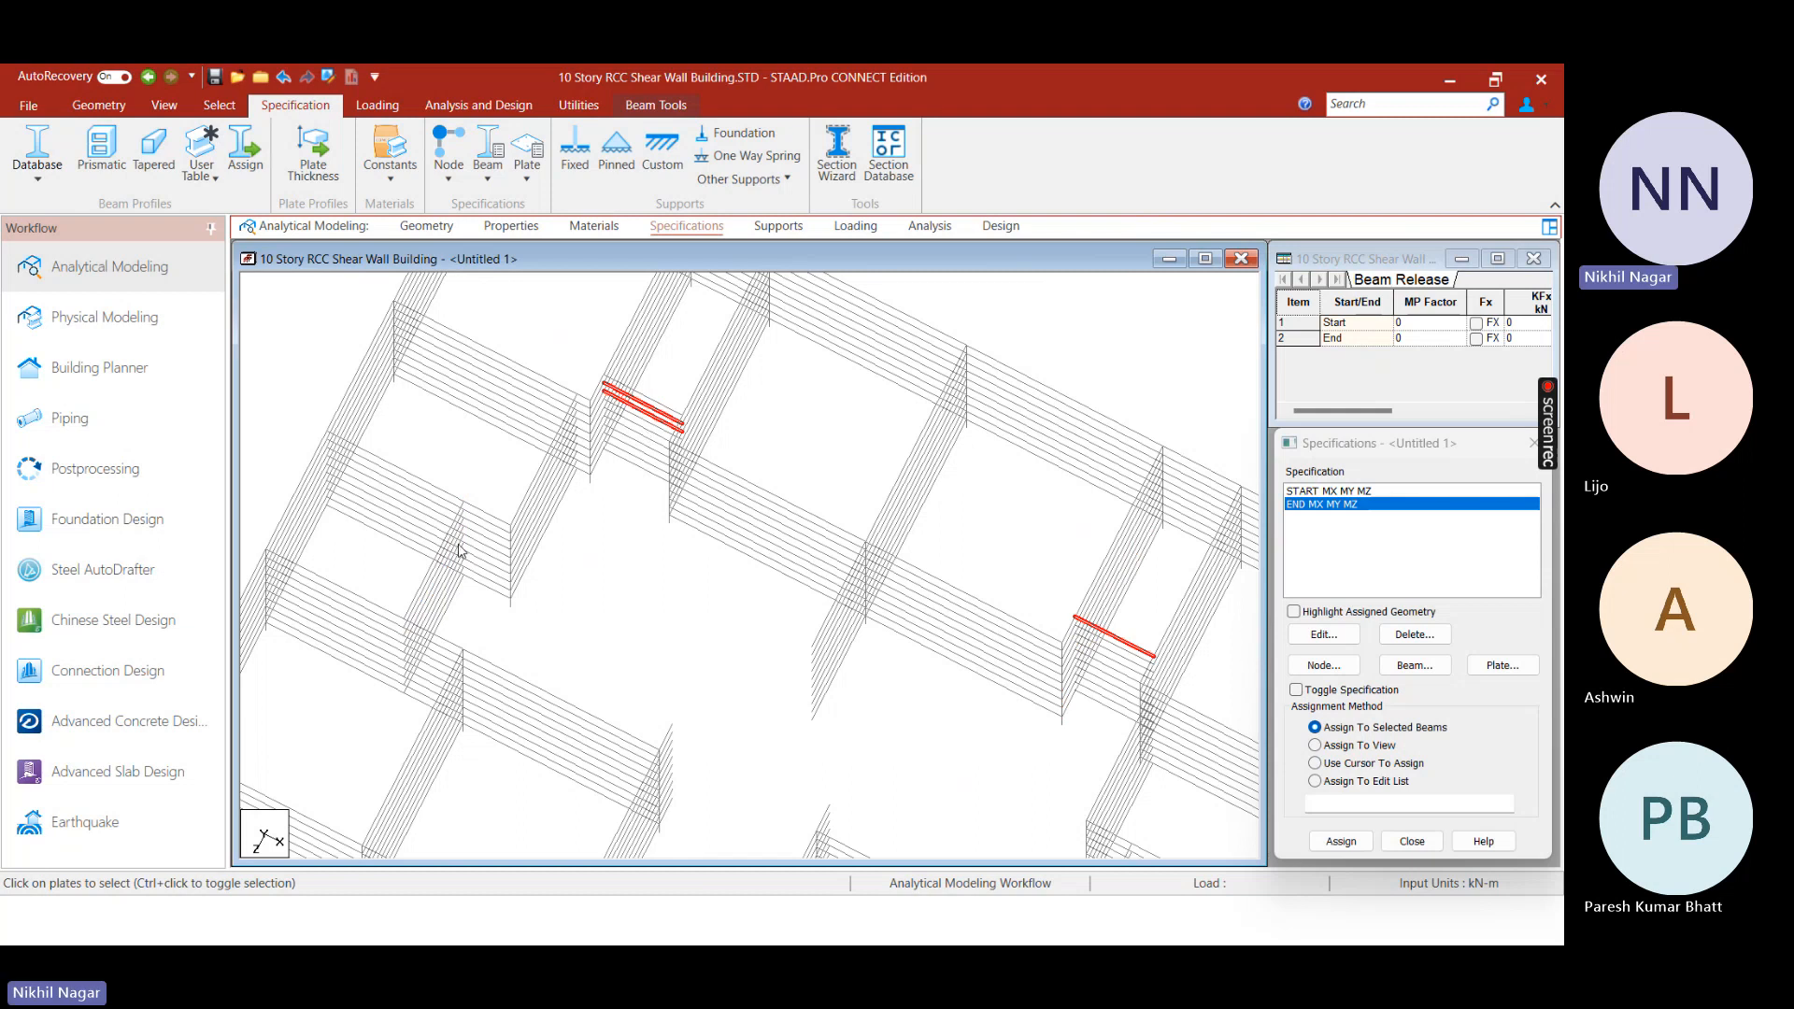
left_click(421, 583, "ctrl")
middle_click_drag(586, 689, 632, 527)
left_click(916, 651, "ctrl")
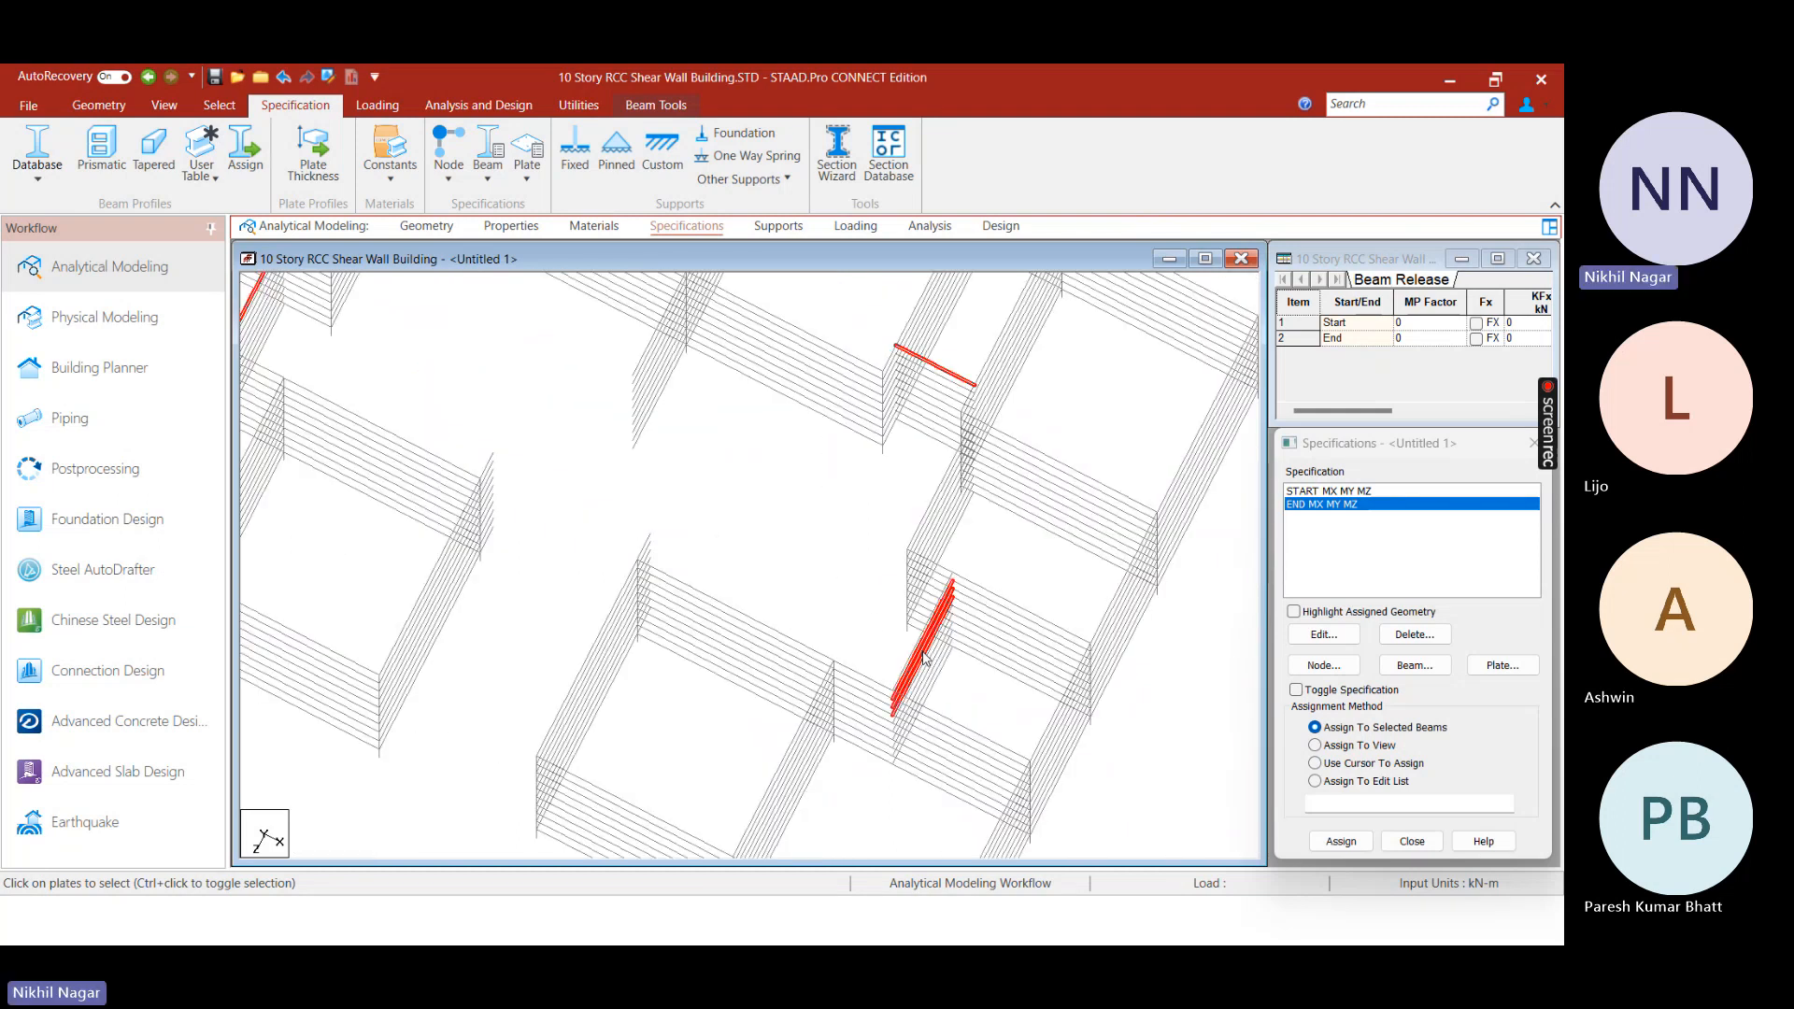
Replace the selection with beams along the inner side of one kitchen bay and inspect their connections
middle_click_drag(990, 512, 818, 663)
scroll(869, 625, "up", 1)
middle_click_drag(834, 738, 797, 584, "shift")
left_click(803, 564)
left_click(761, 578)
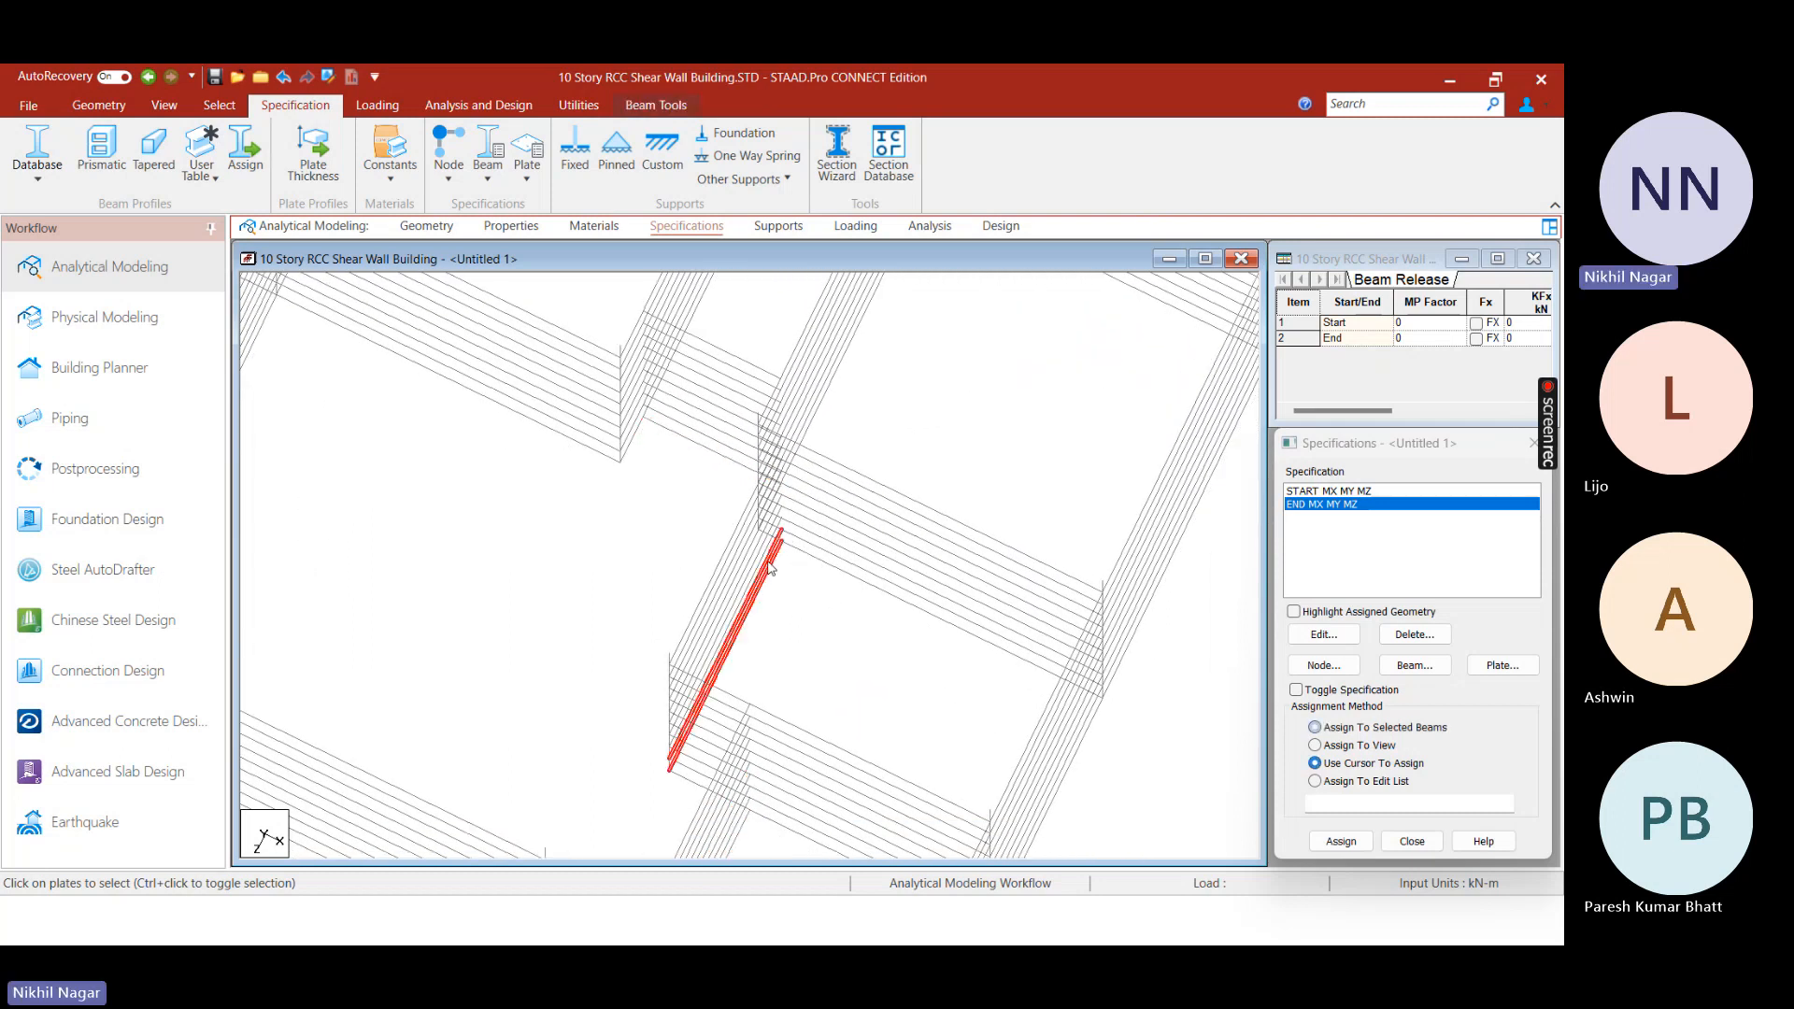
scroll(774, 594, "up", 5)
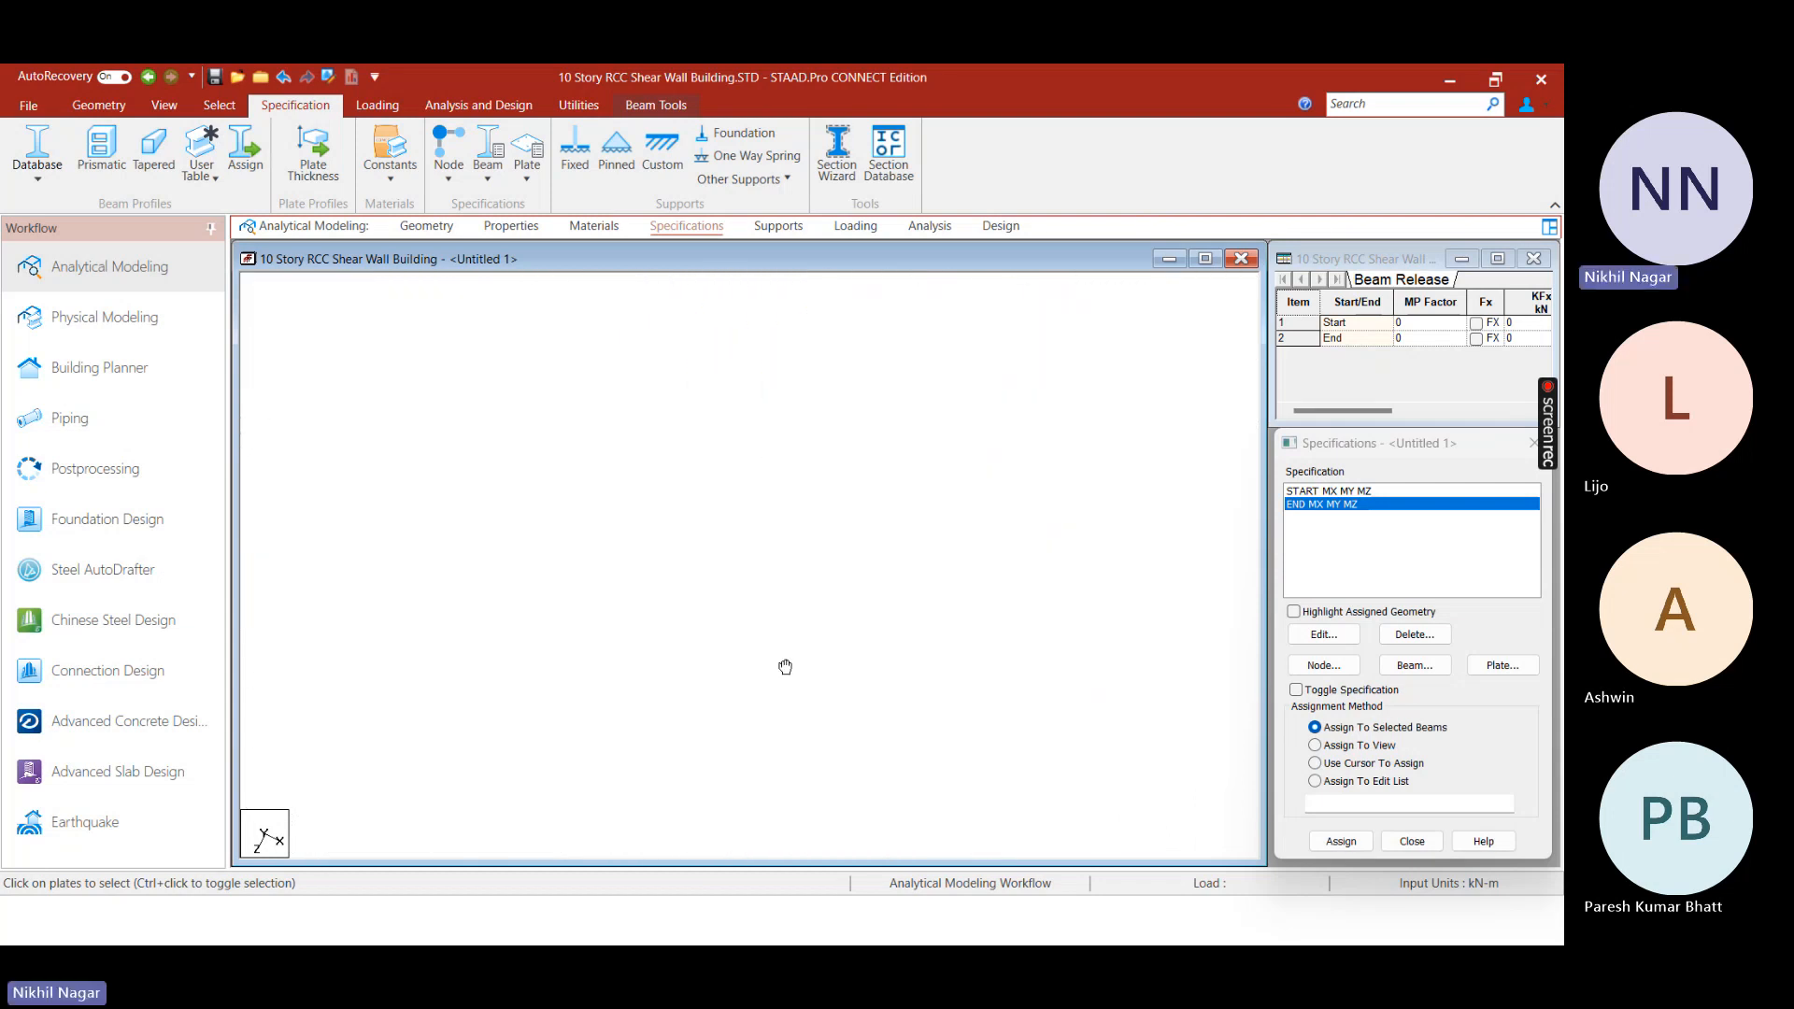
scroll(776, 599, "down", 5)
scroll(889, 654, "up", 3)
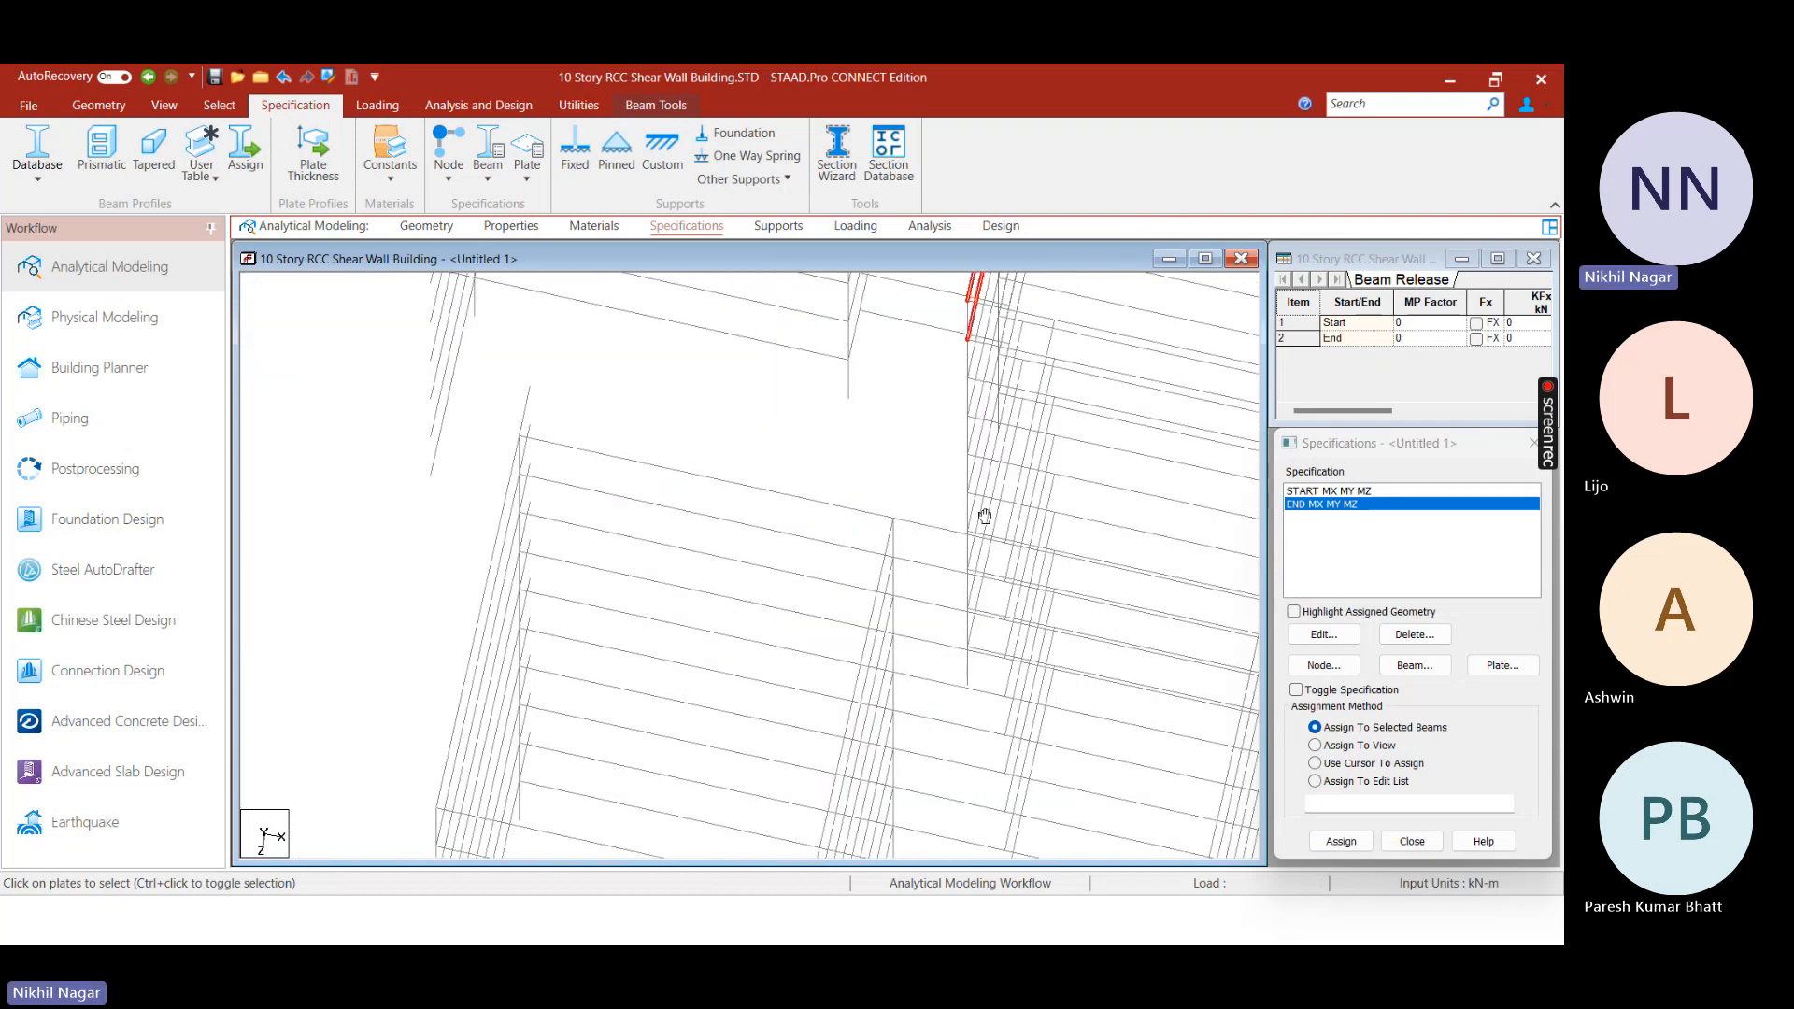
middle_click_drag(985, 515, 893, 832)
Examine the common toilet, kitchen and attached toilet walls around the dining space on the floor plan image
key("super")
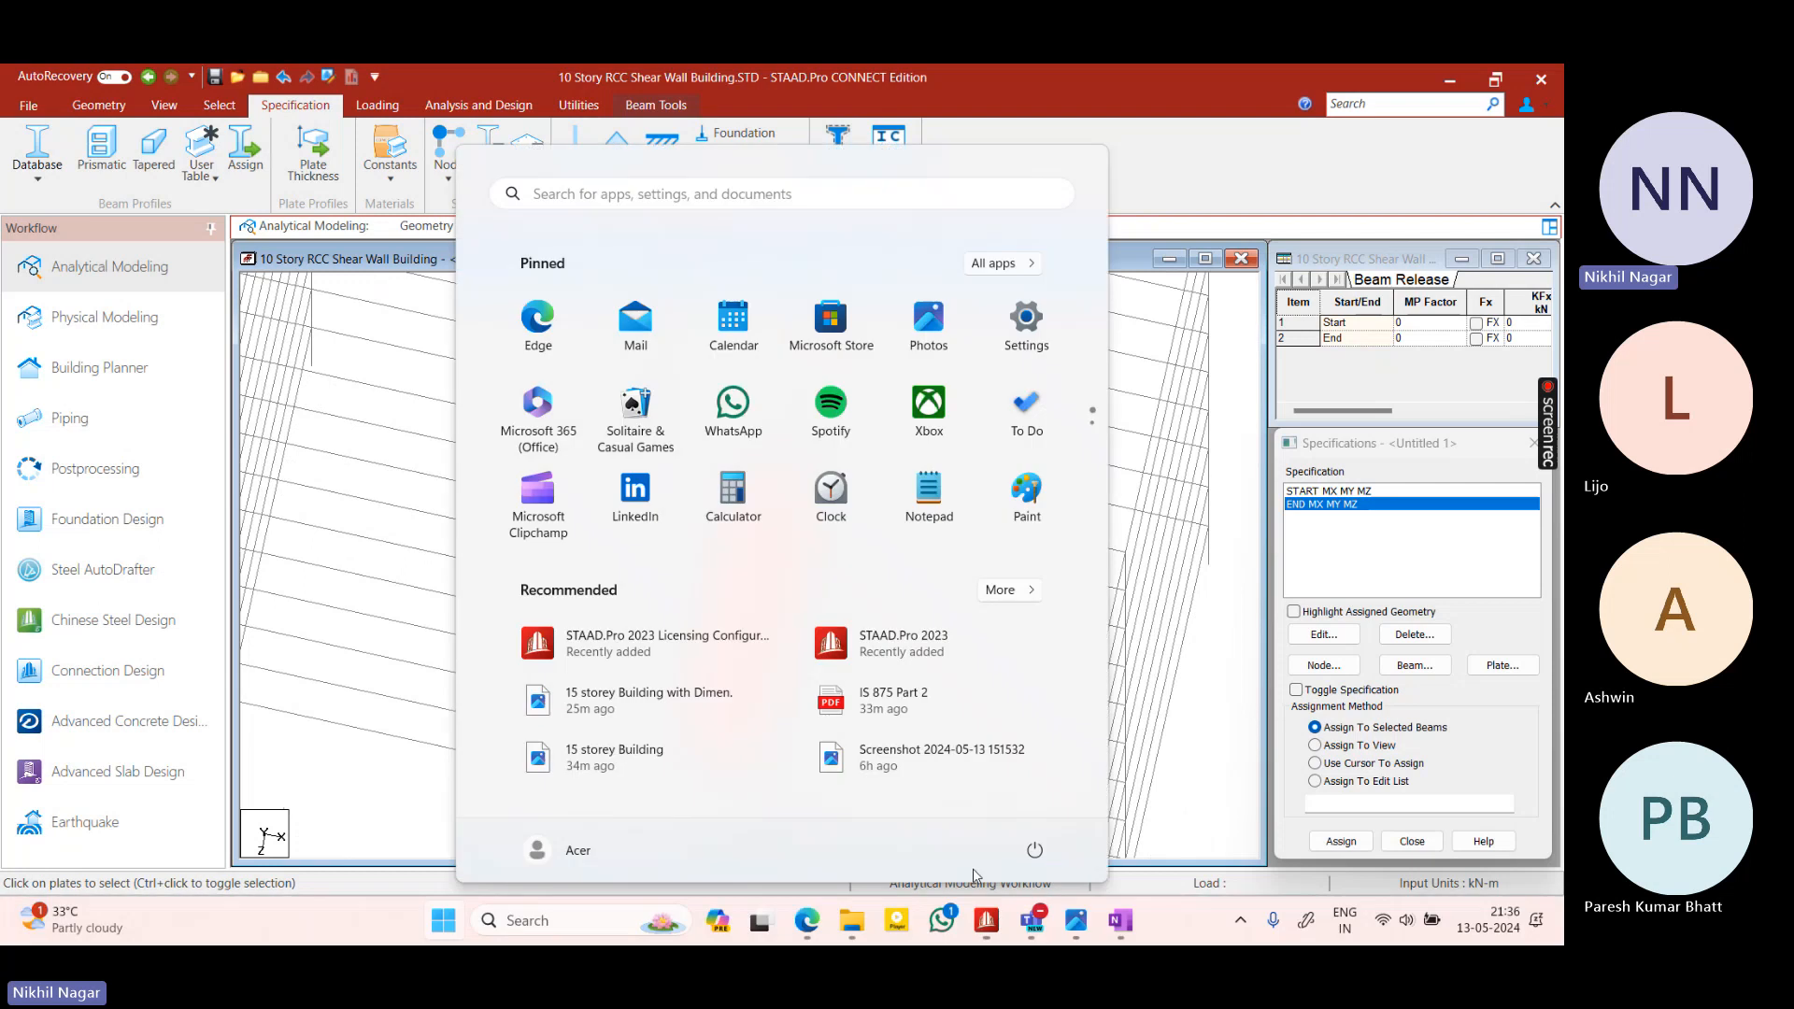
left_click(802, 940)
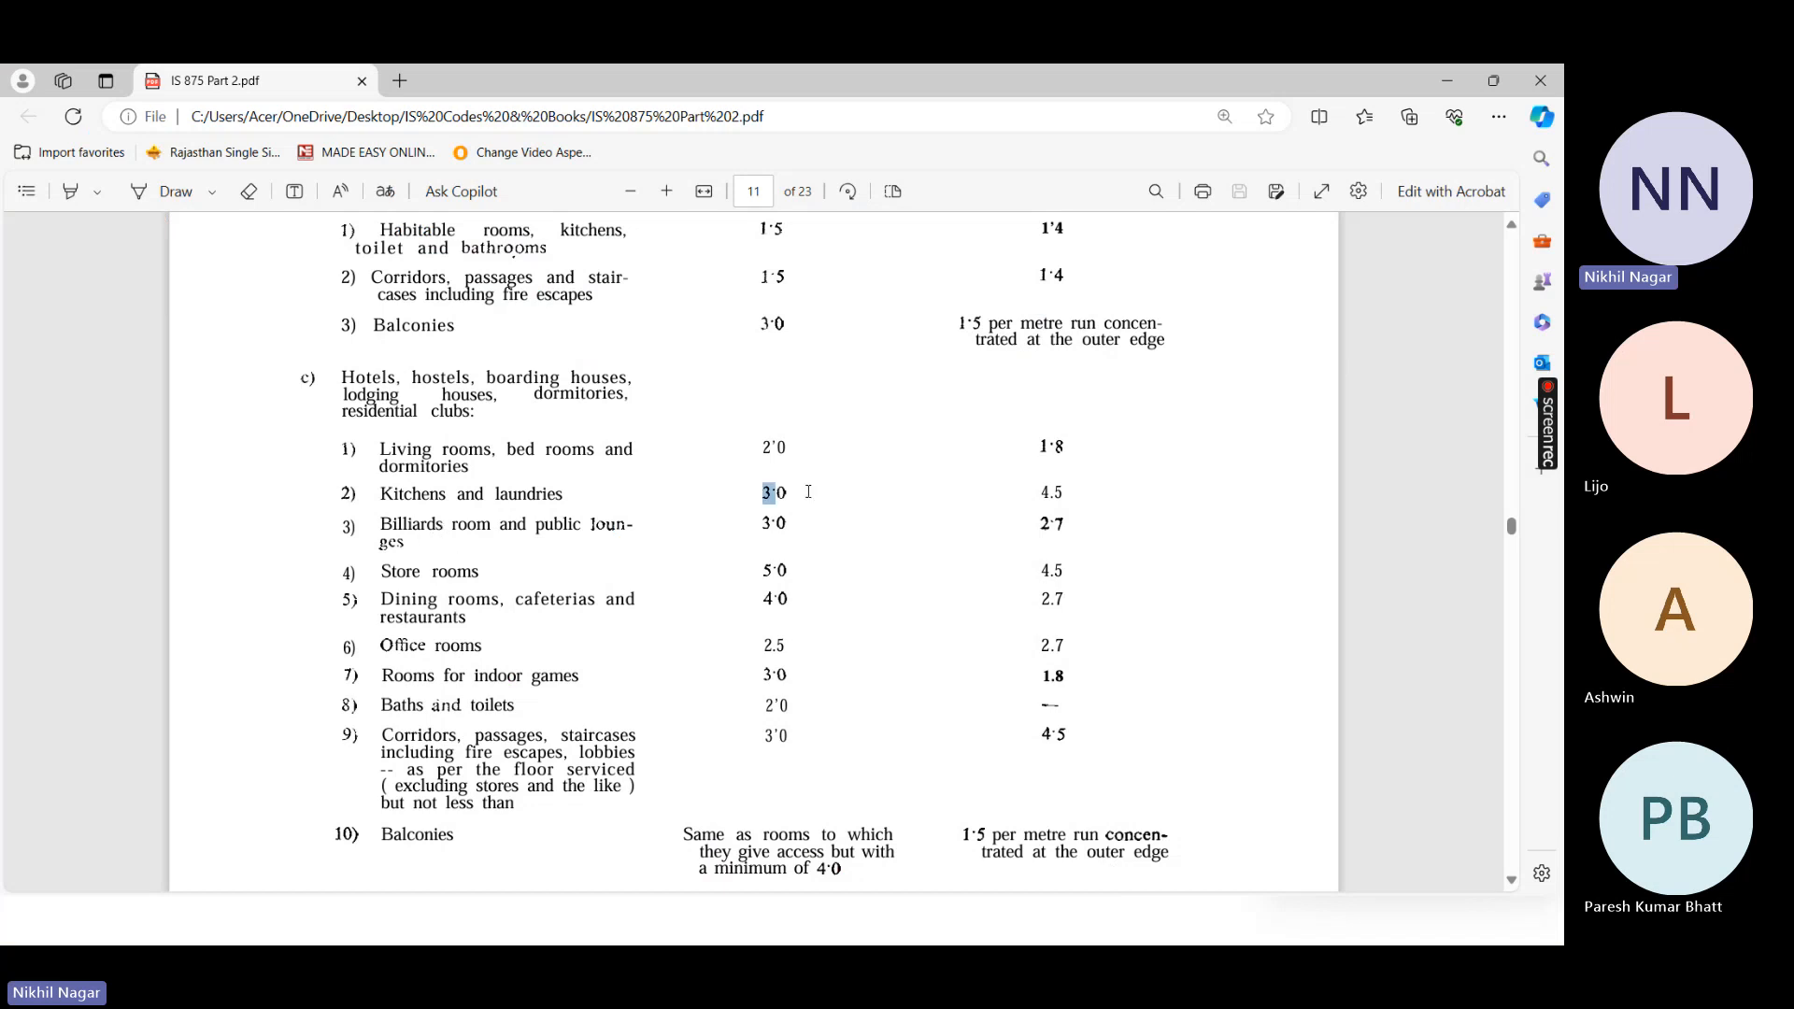
key("super")
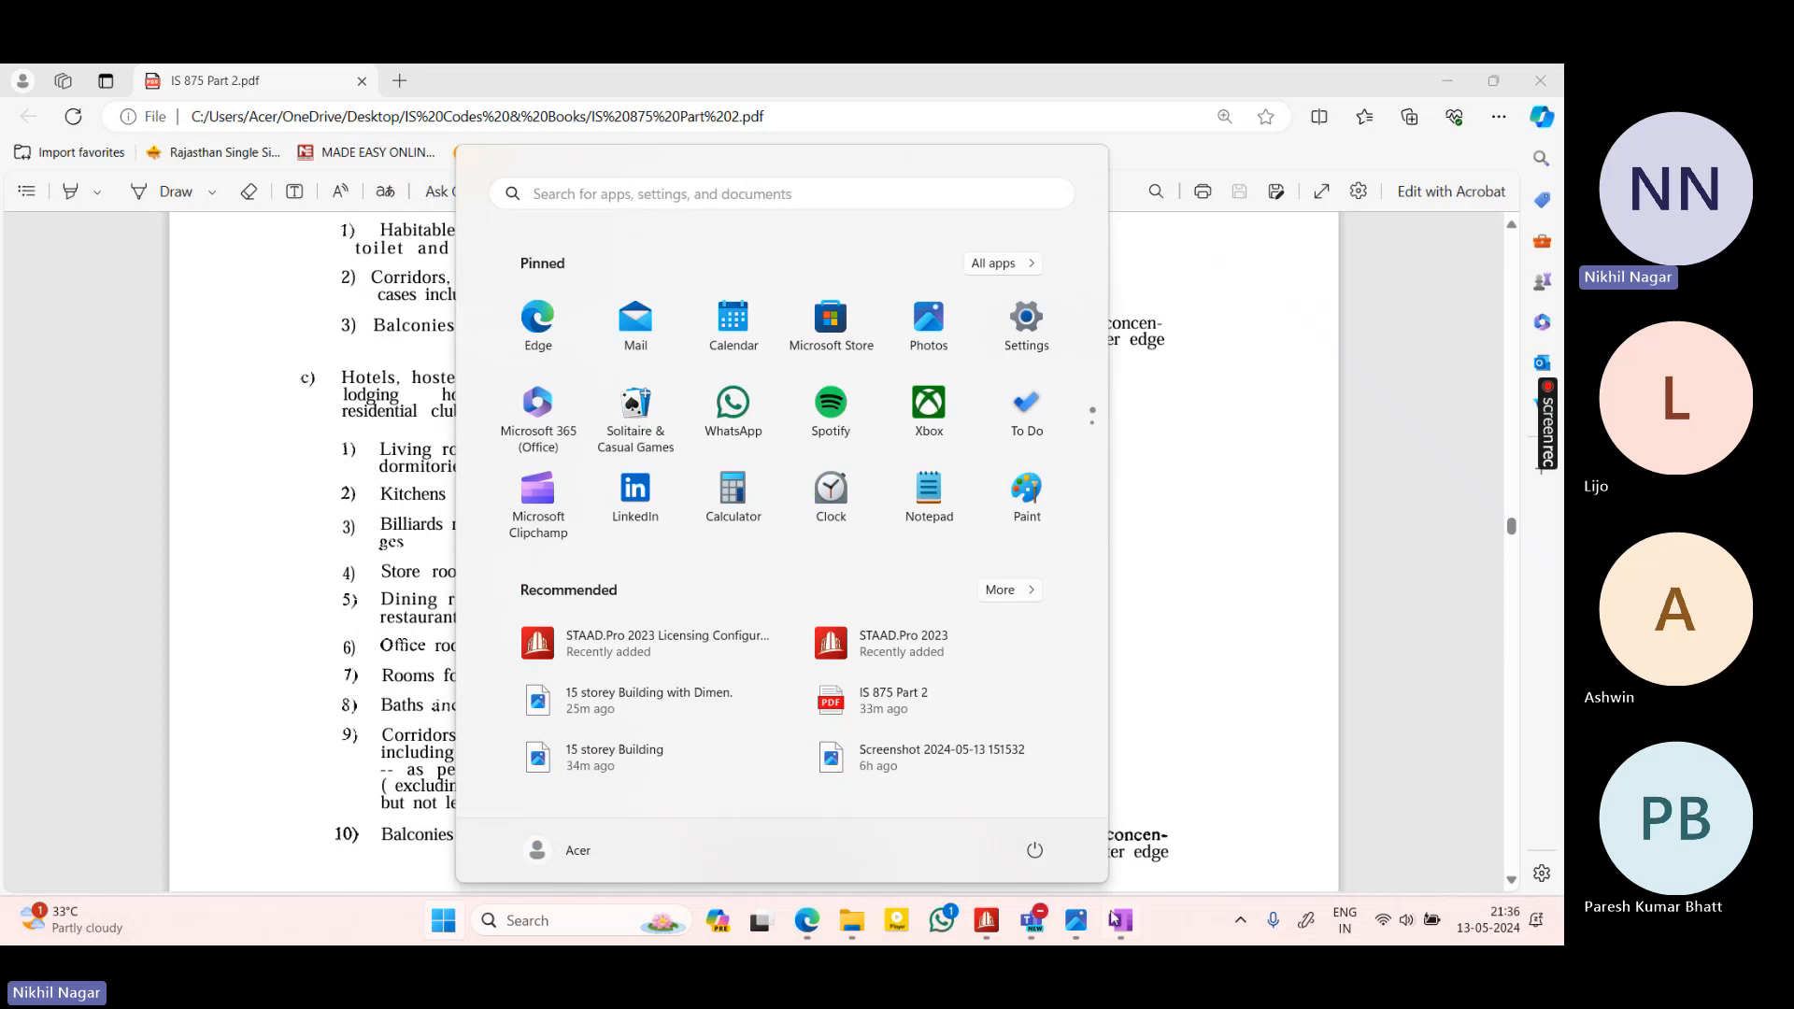
left_click(1117, 920)
left_click_drag(762, 583, 671, 401)
scroll(638, 714, "down", 2, "ctrl")
scroll(638, 714, "right", 5)
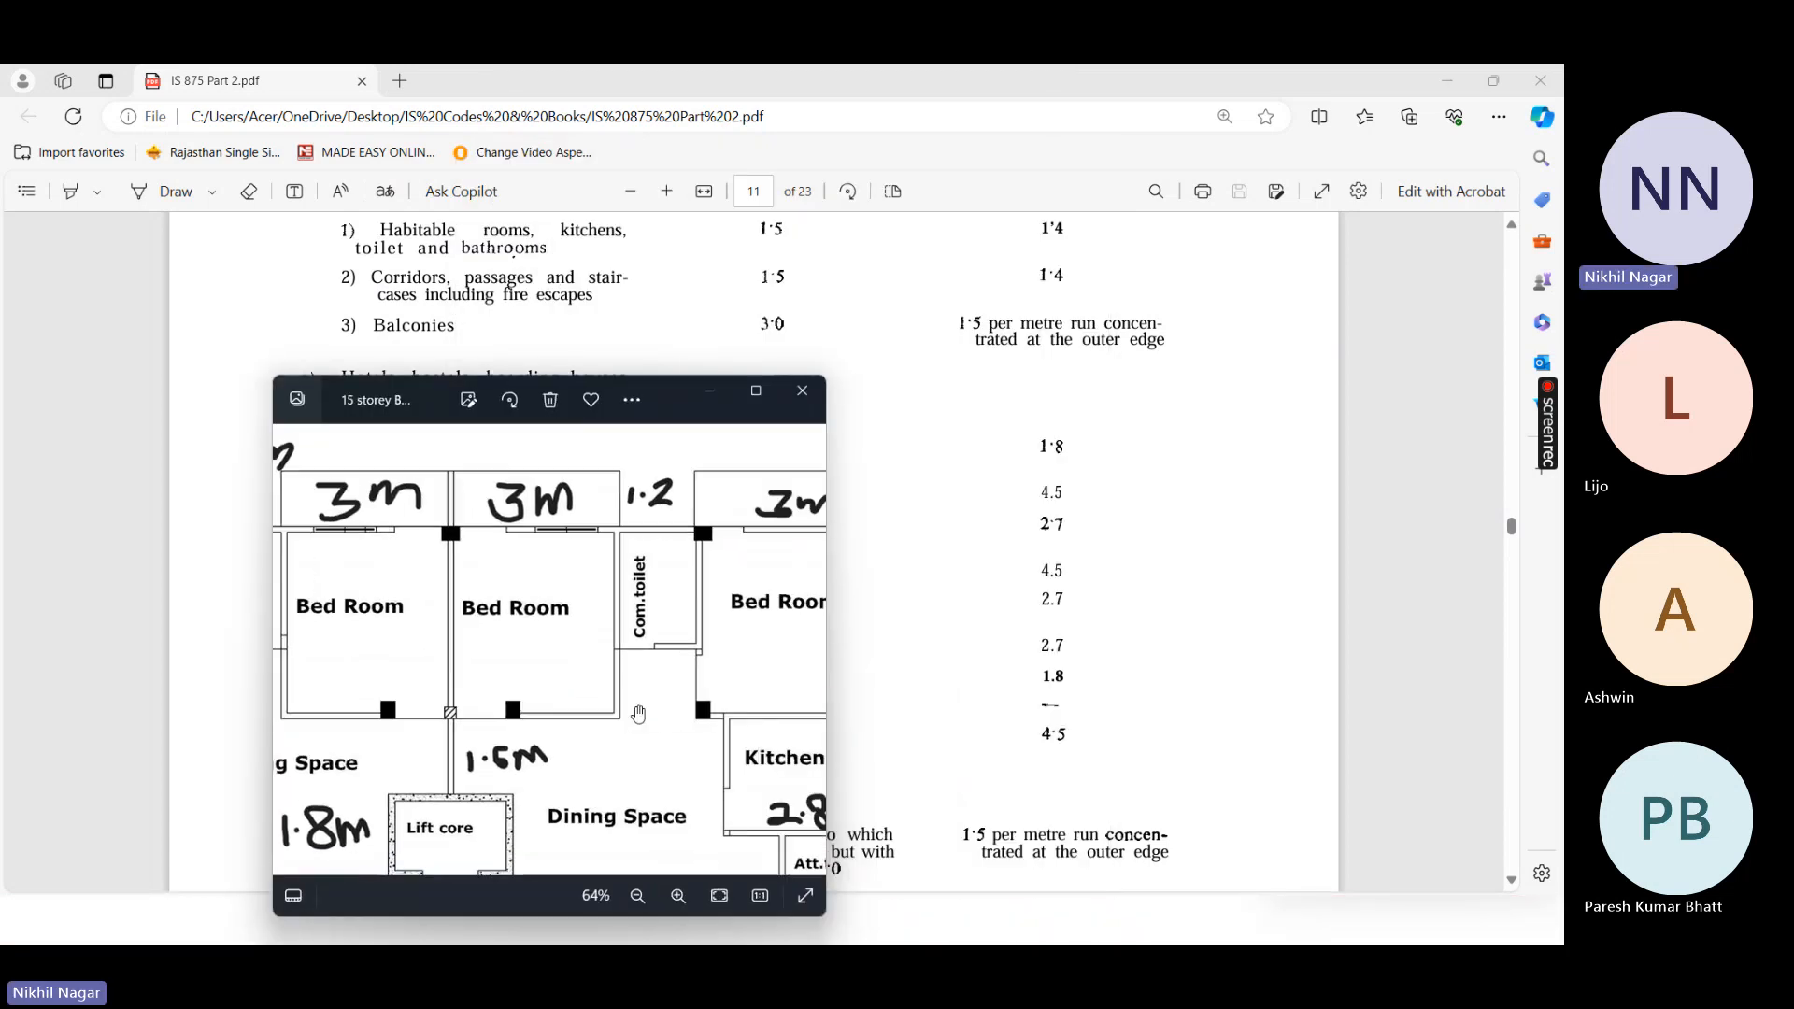
scroll(638, 714, "right", 3)
scroll(638, 714, "down", 1)
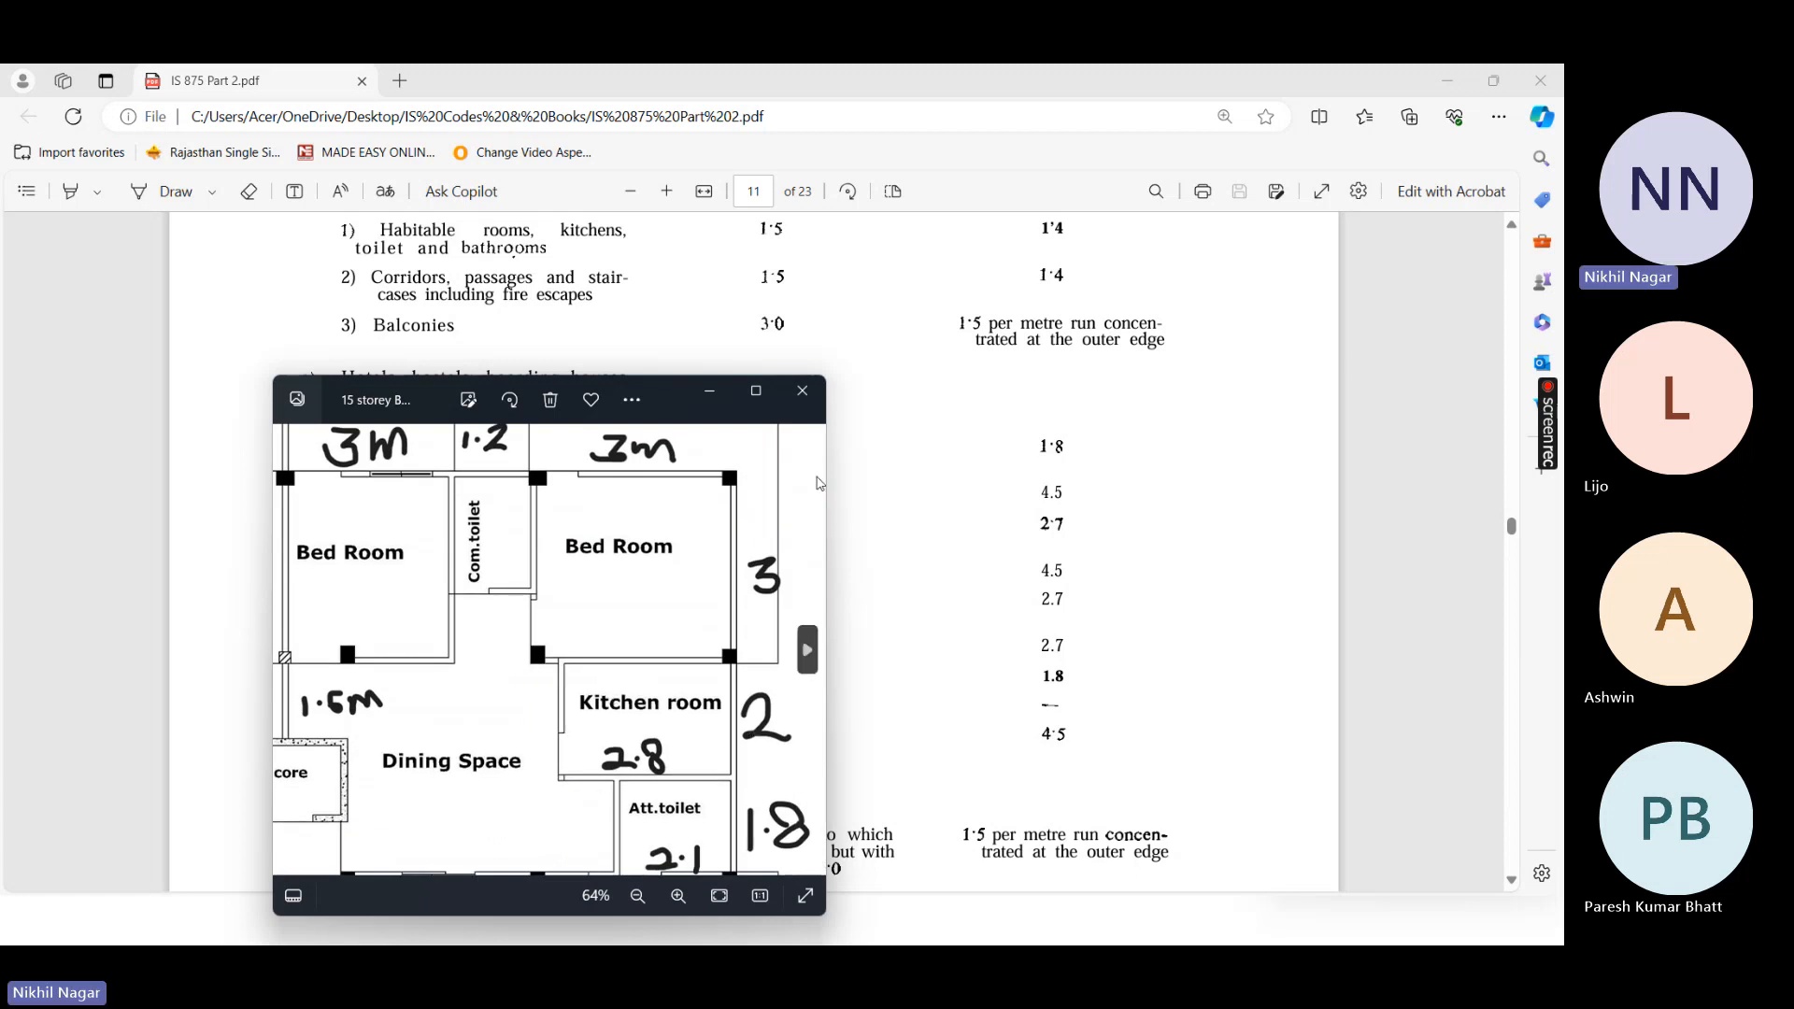
left_click(709, 392)
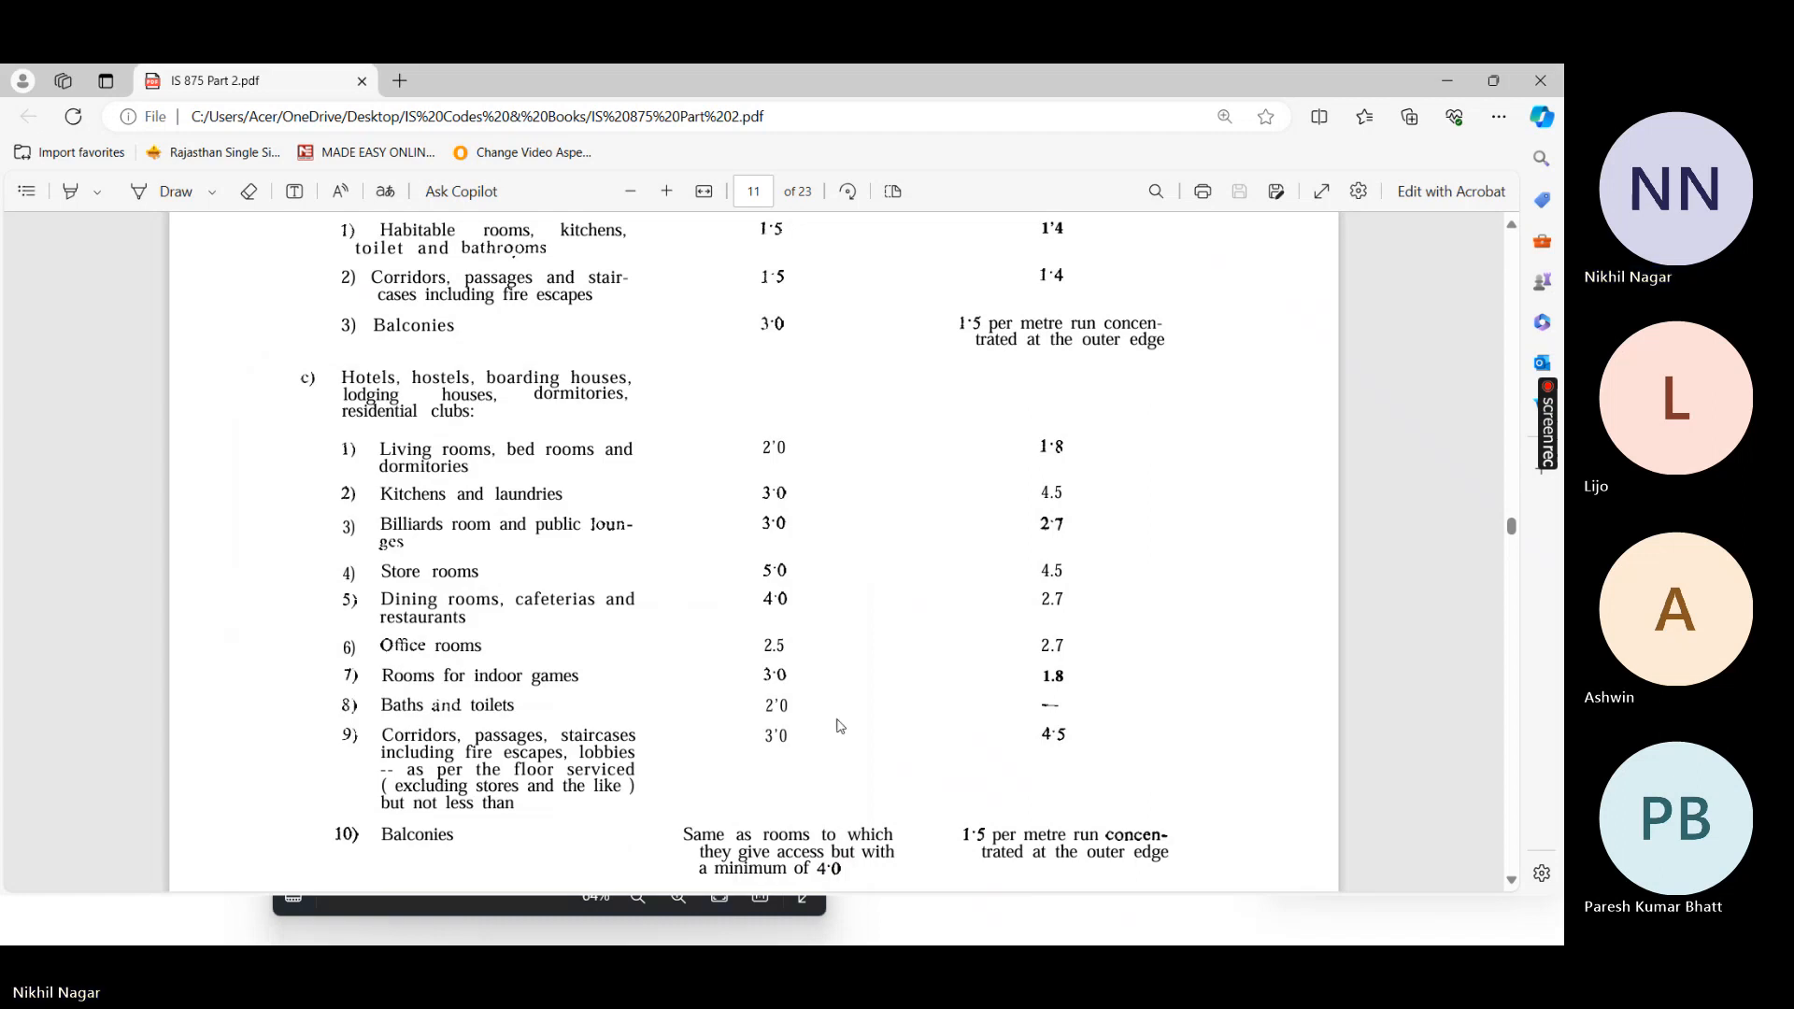
Switch back to STAAD.Pro, select the kitchen's inner side beams on all storeys in plan and show them isometrically
key("super")
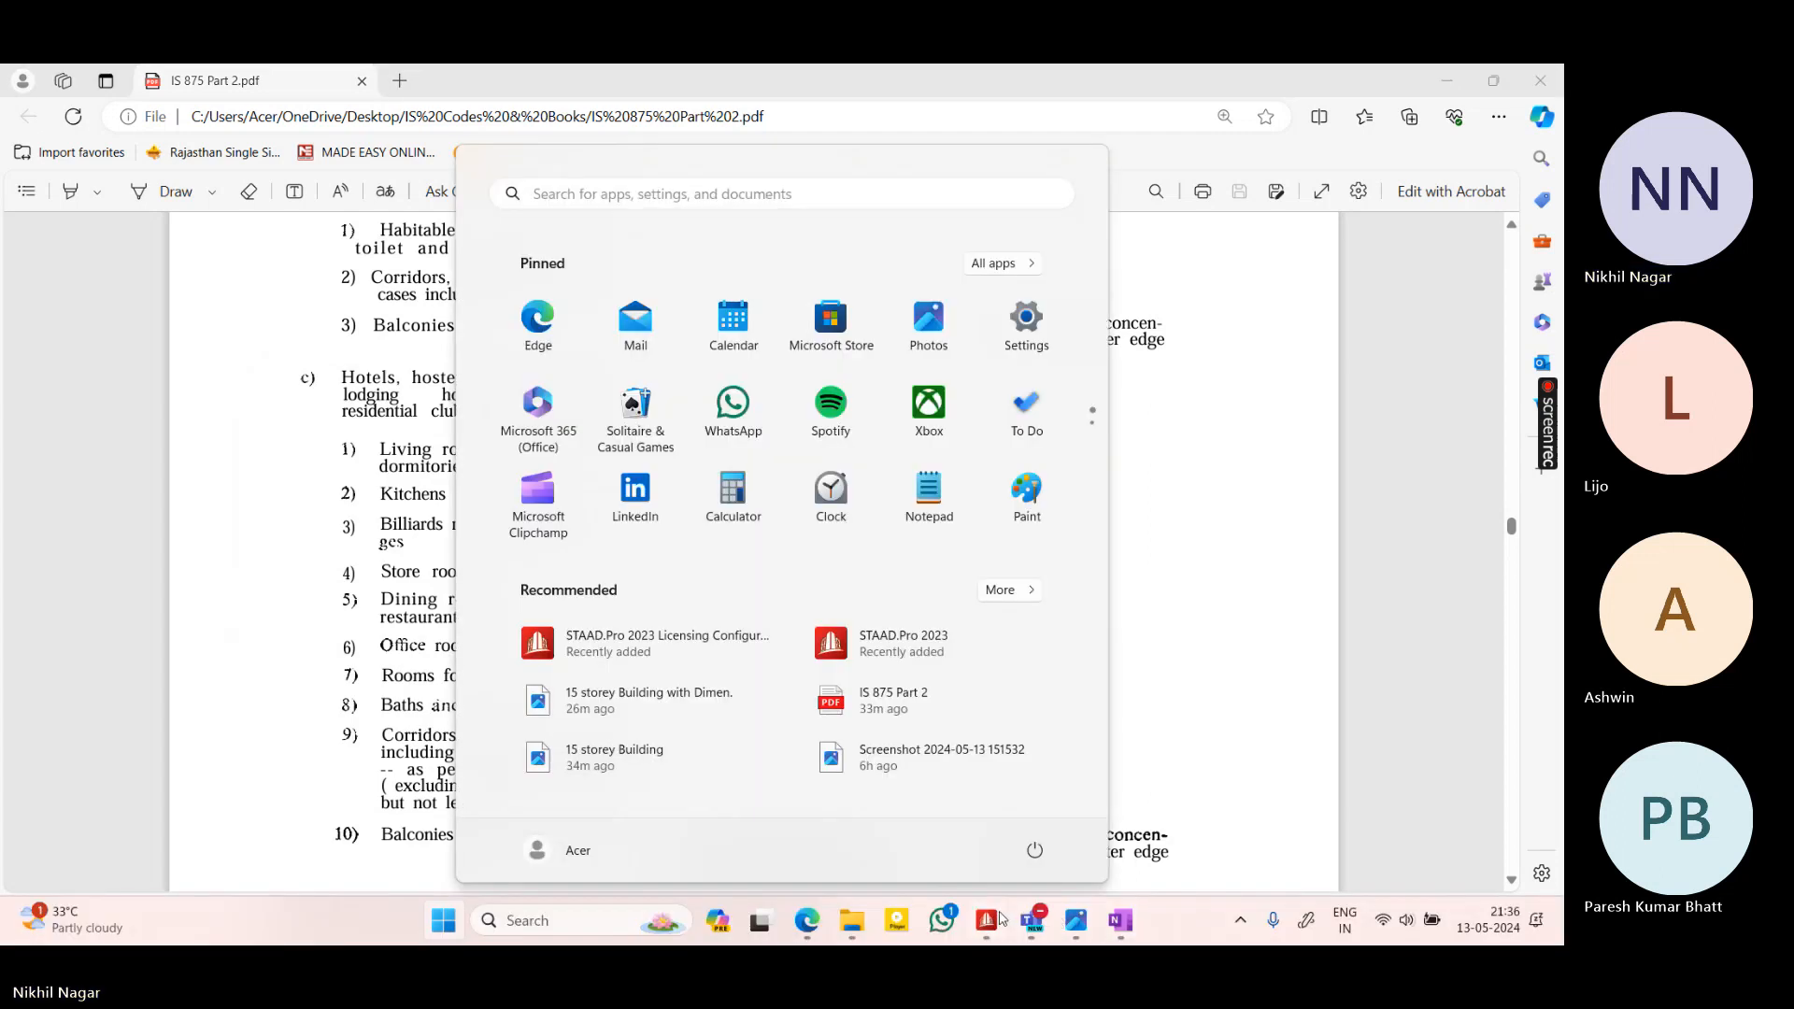
key("alt+Tab")
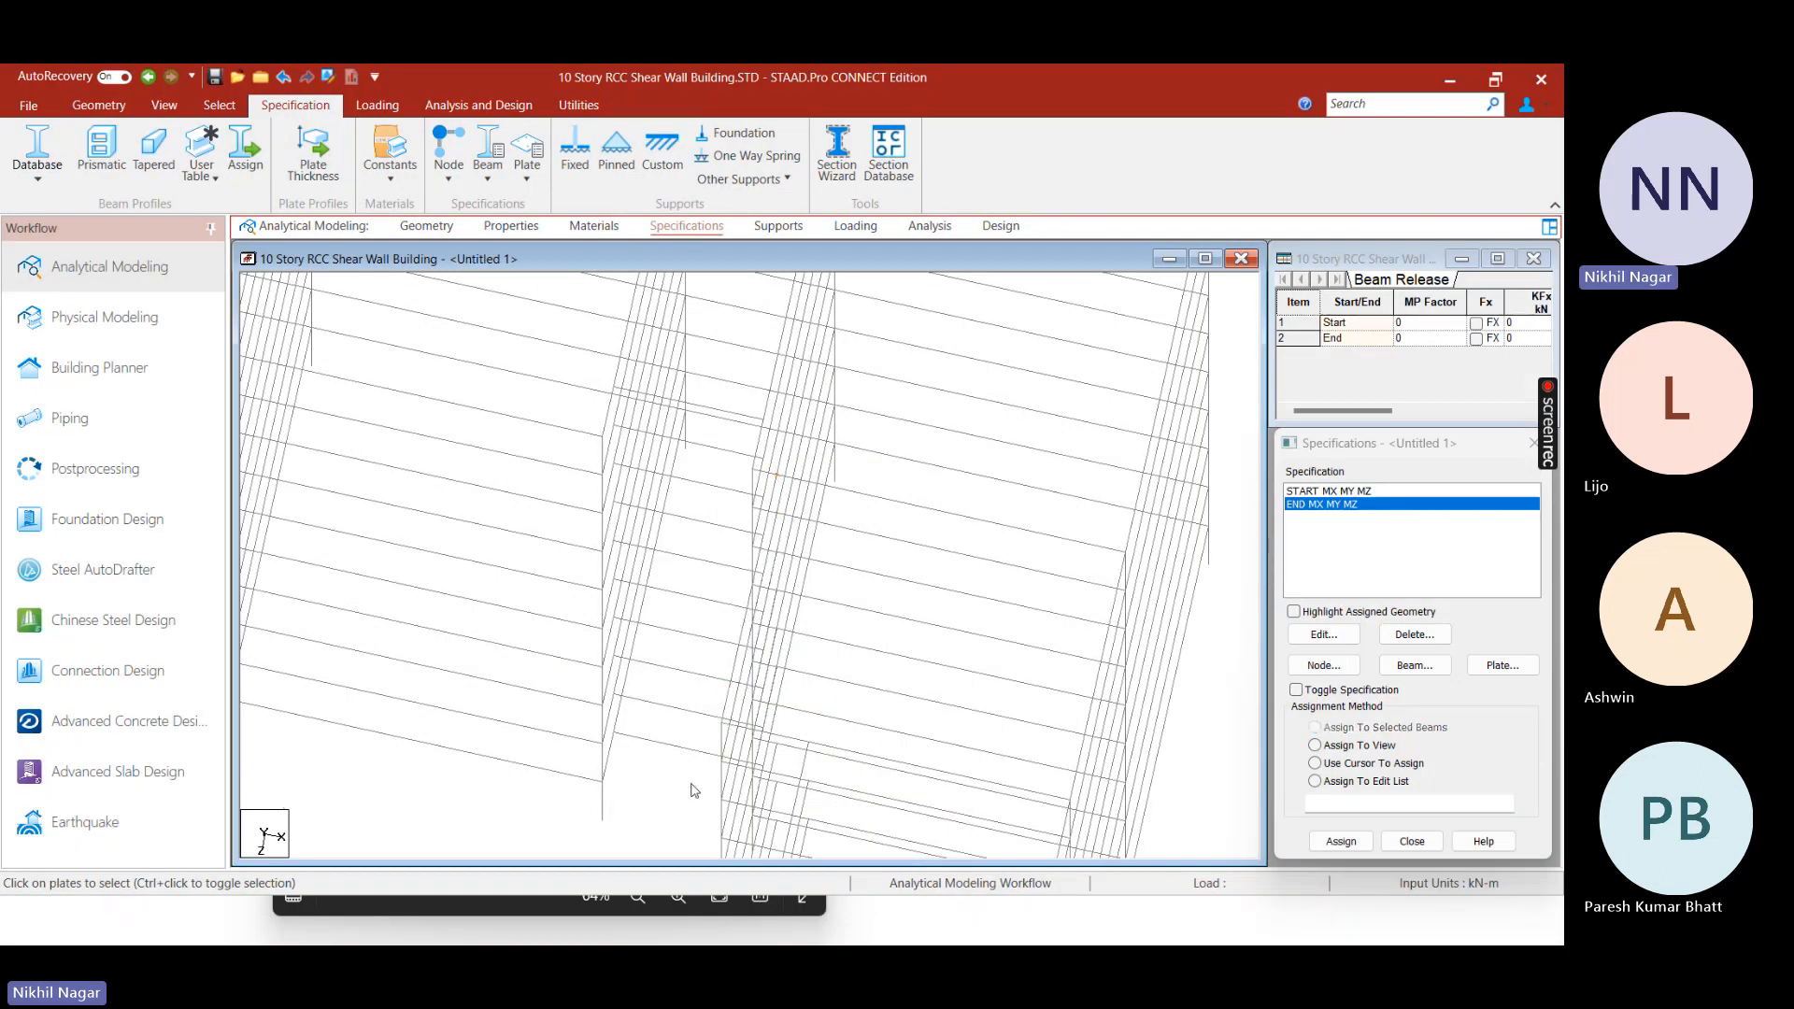
left_click(703, 775)
scroll(734, 781, "up", 5)
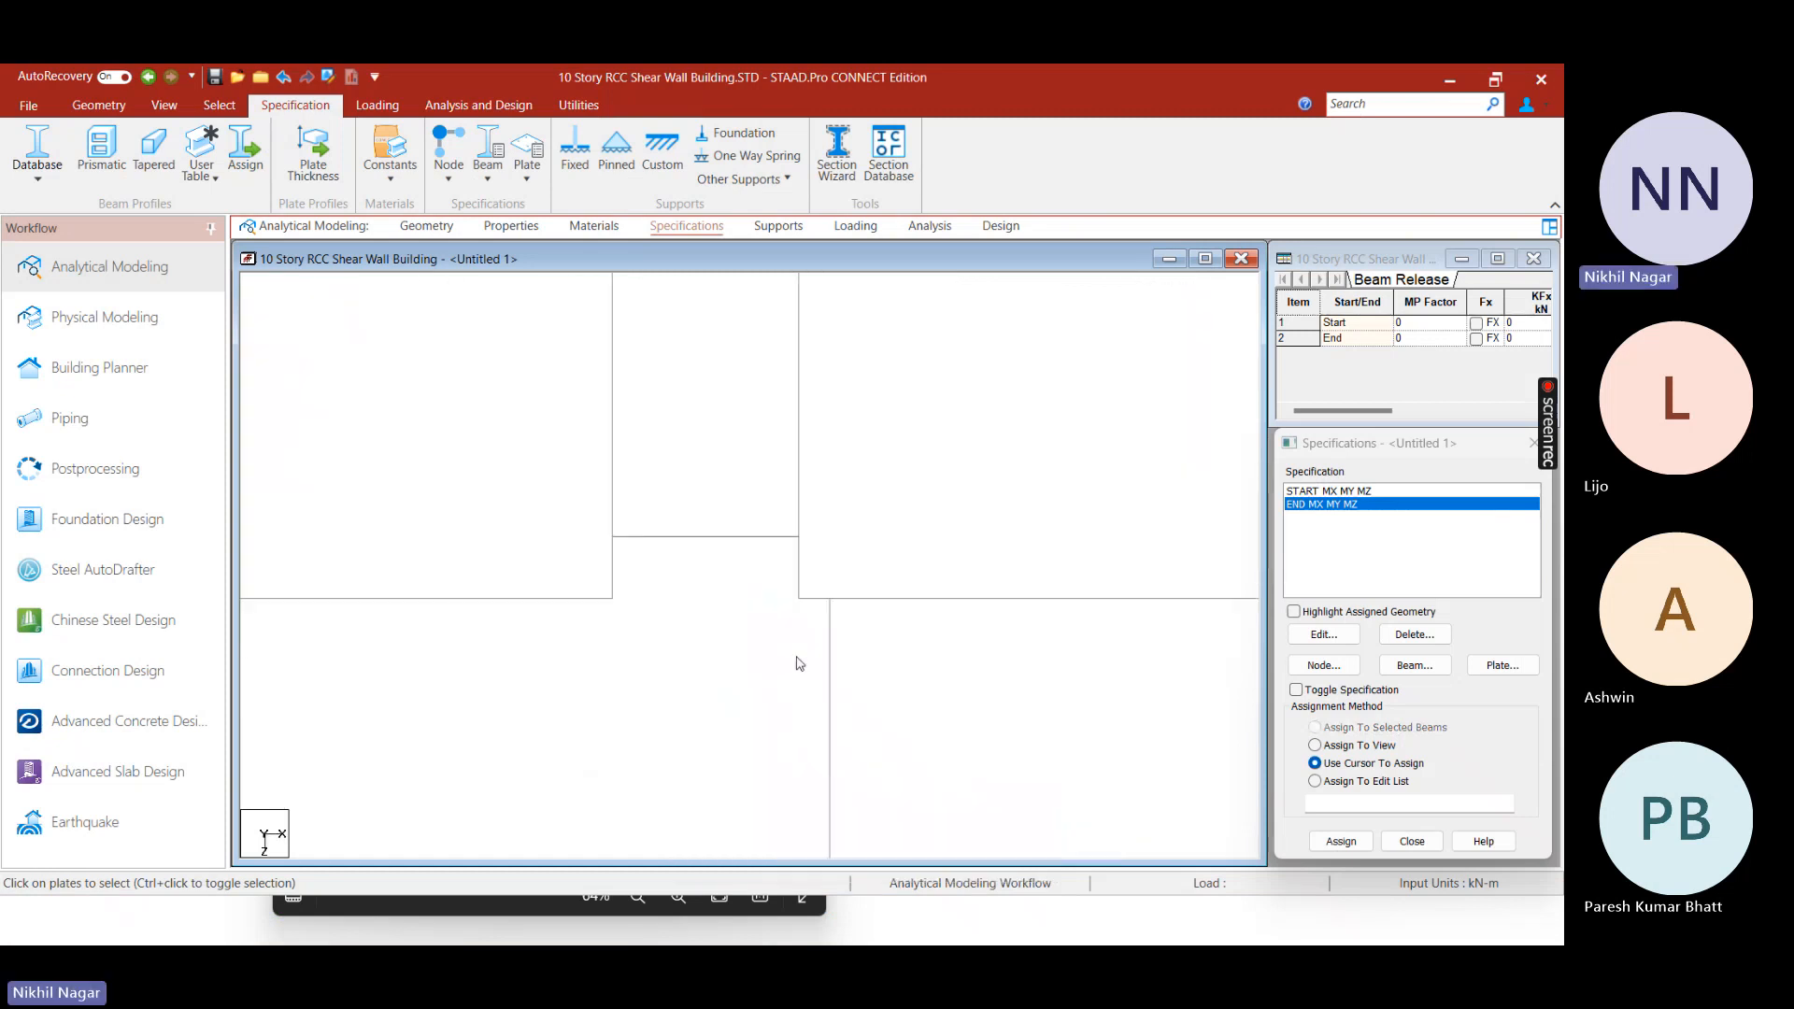
left_click(830, 710)
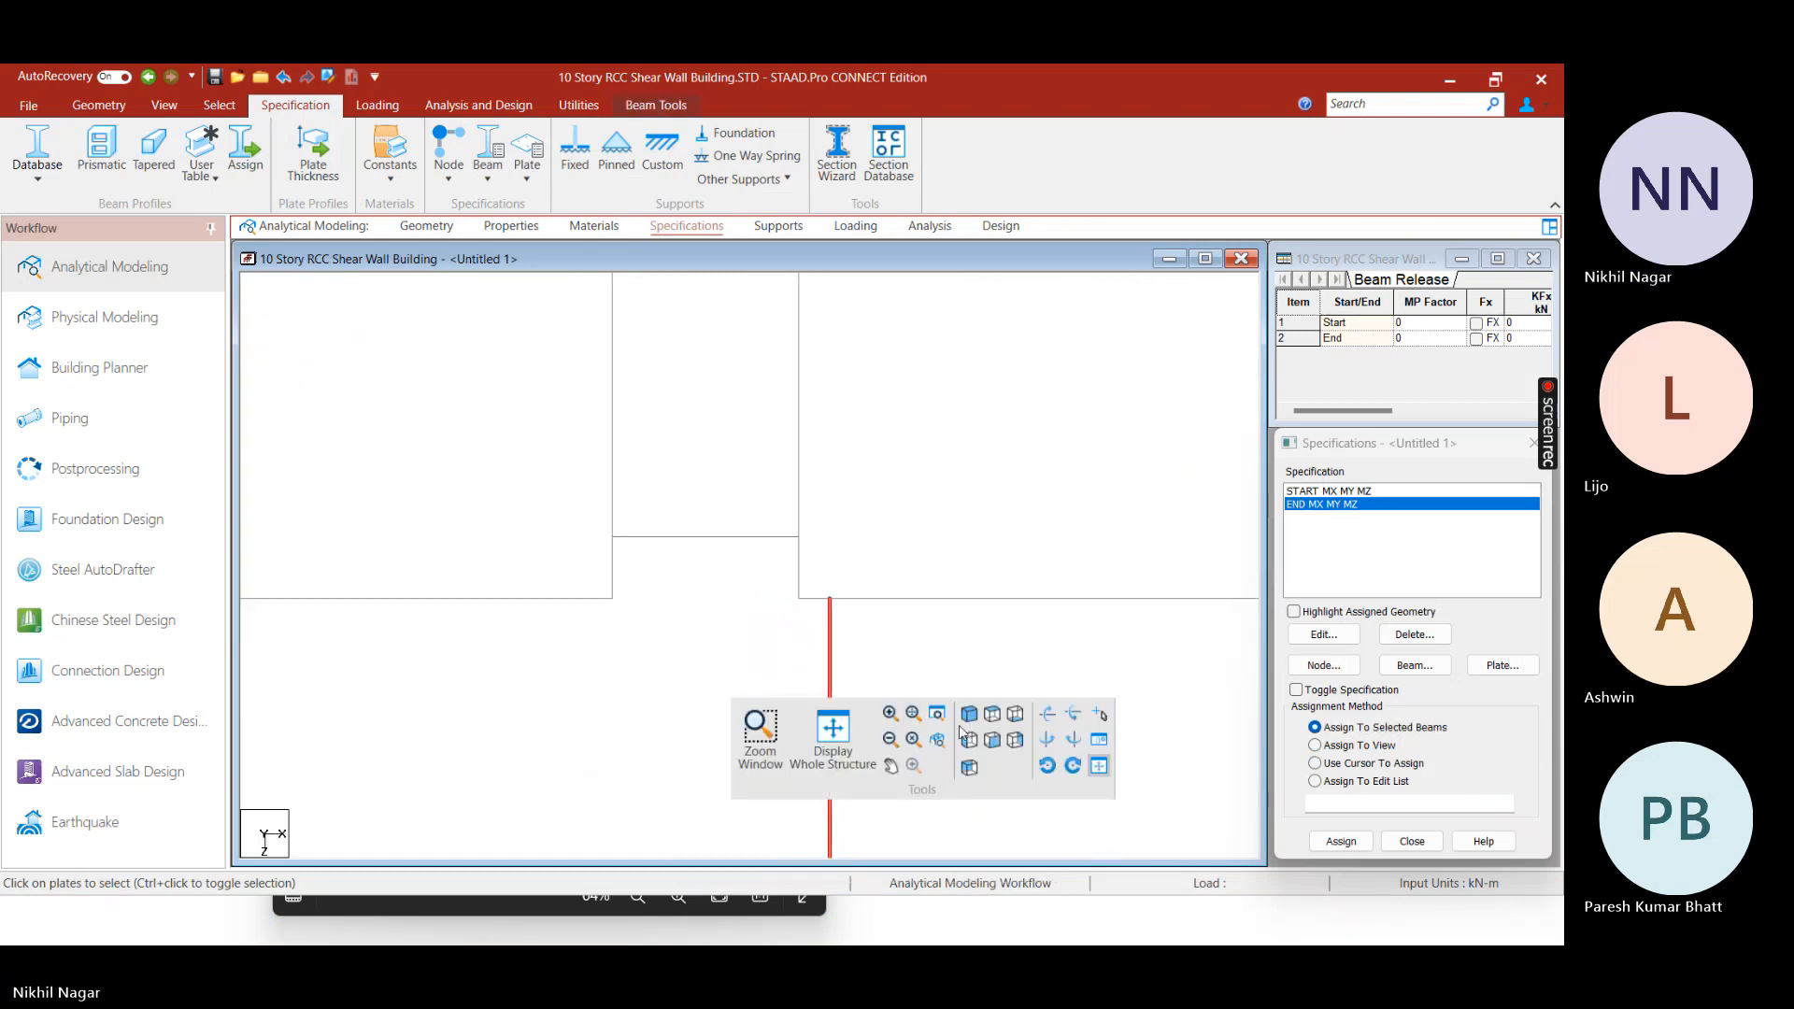
left_click(968, 715)
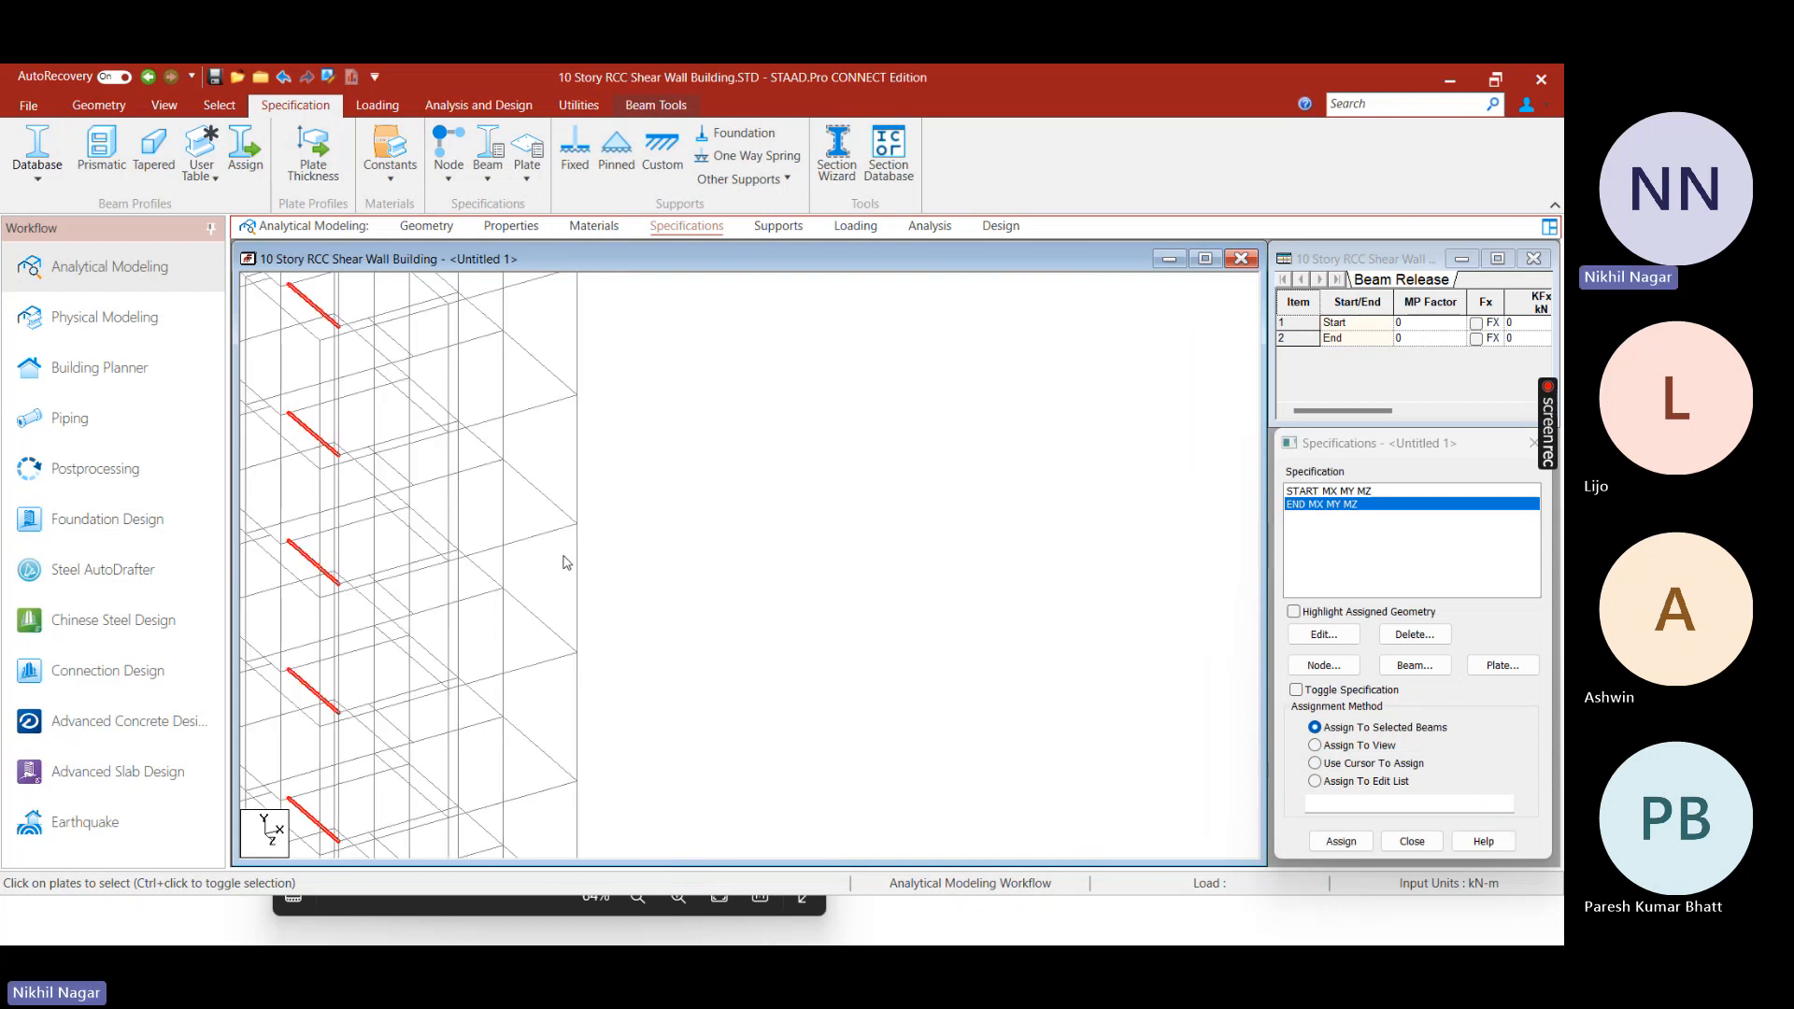
Choose the START MX MY MZ release specification and turn on the beam orientation labels in the model view
middle_click_drag(558, 561, 777, 446)
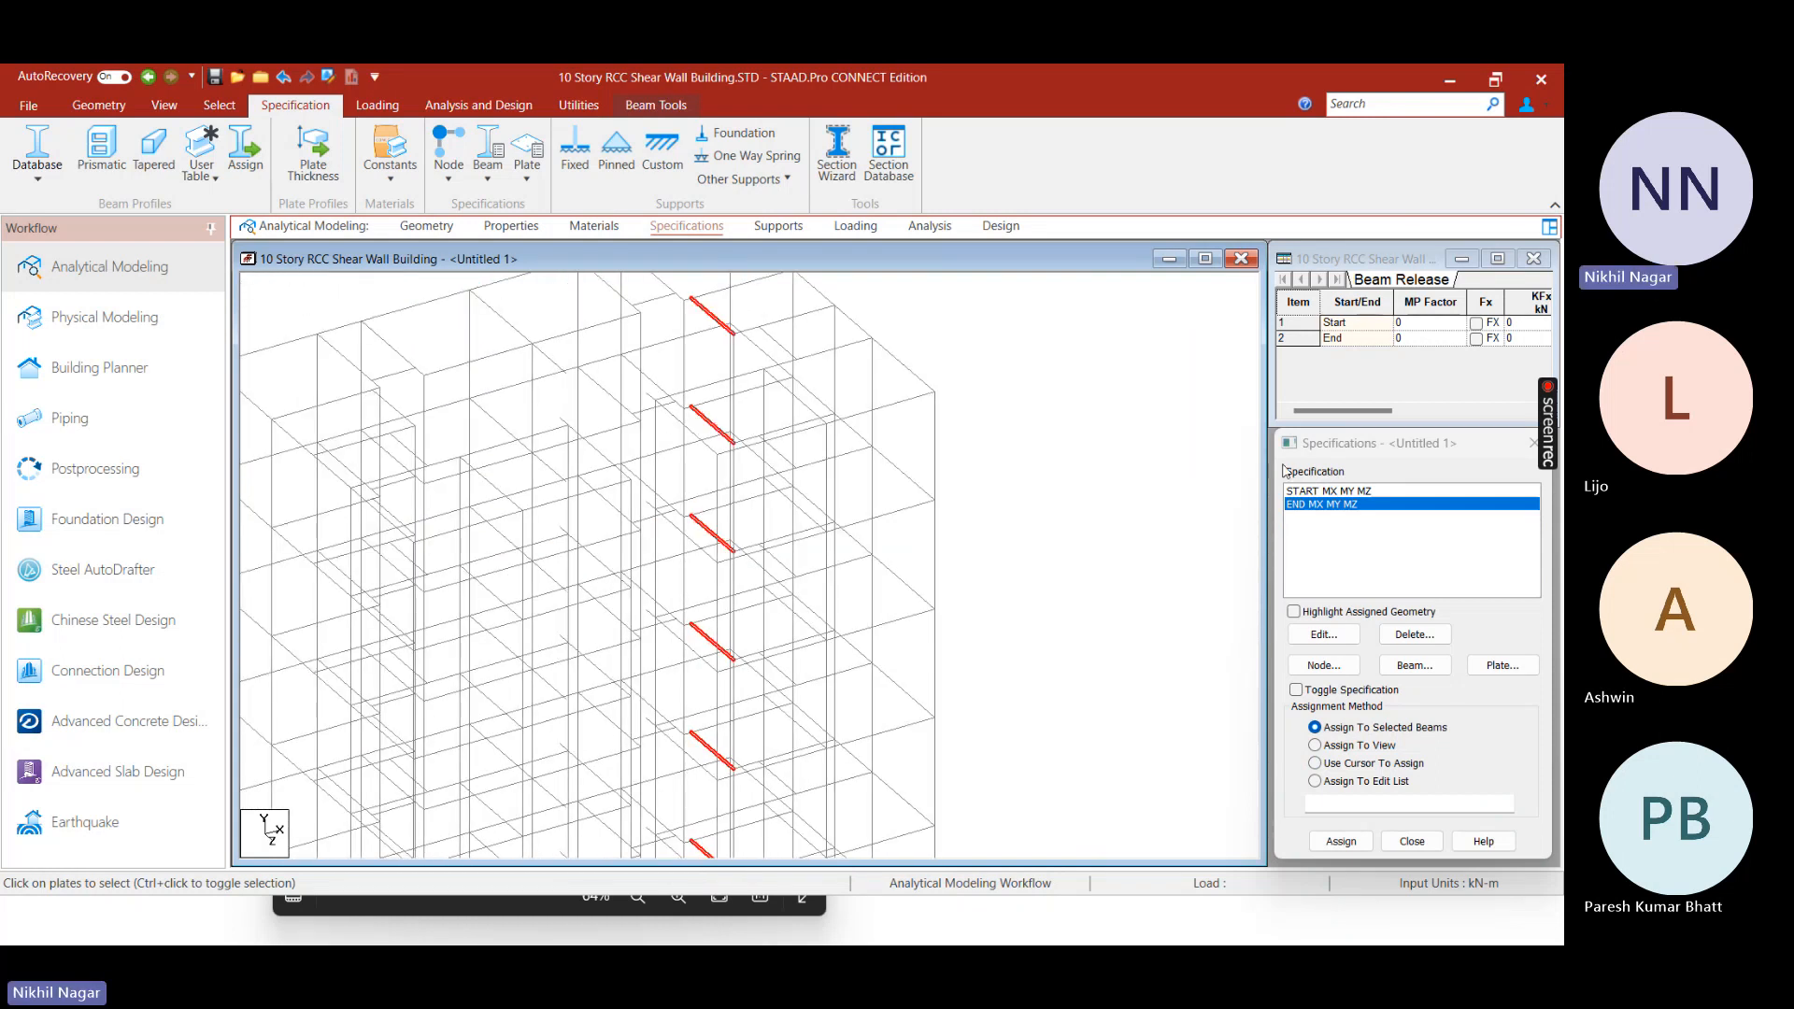
left_click(1309, 492)
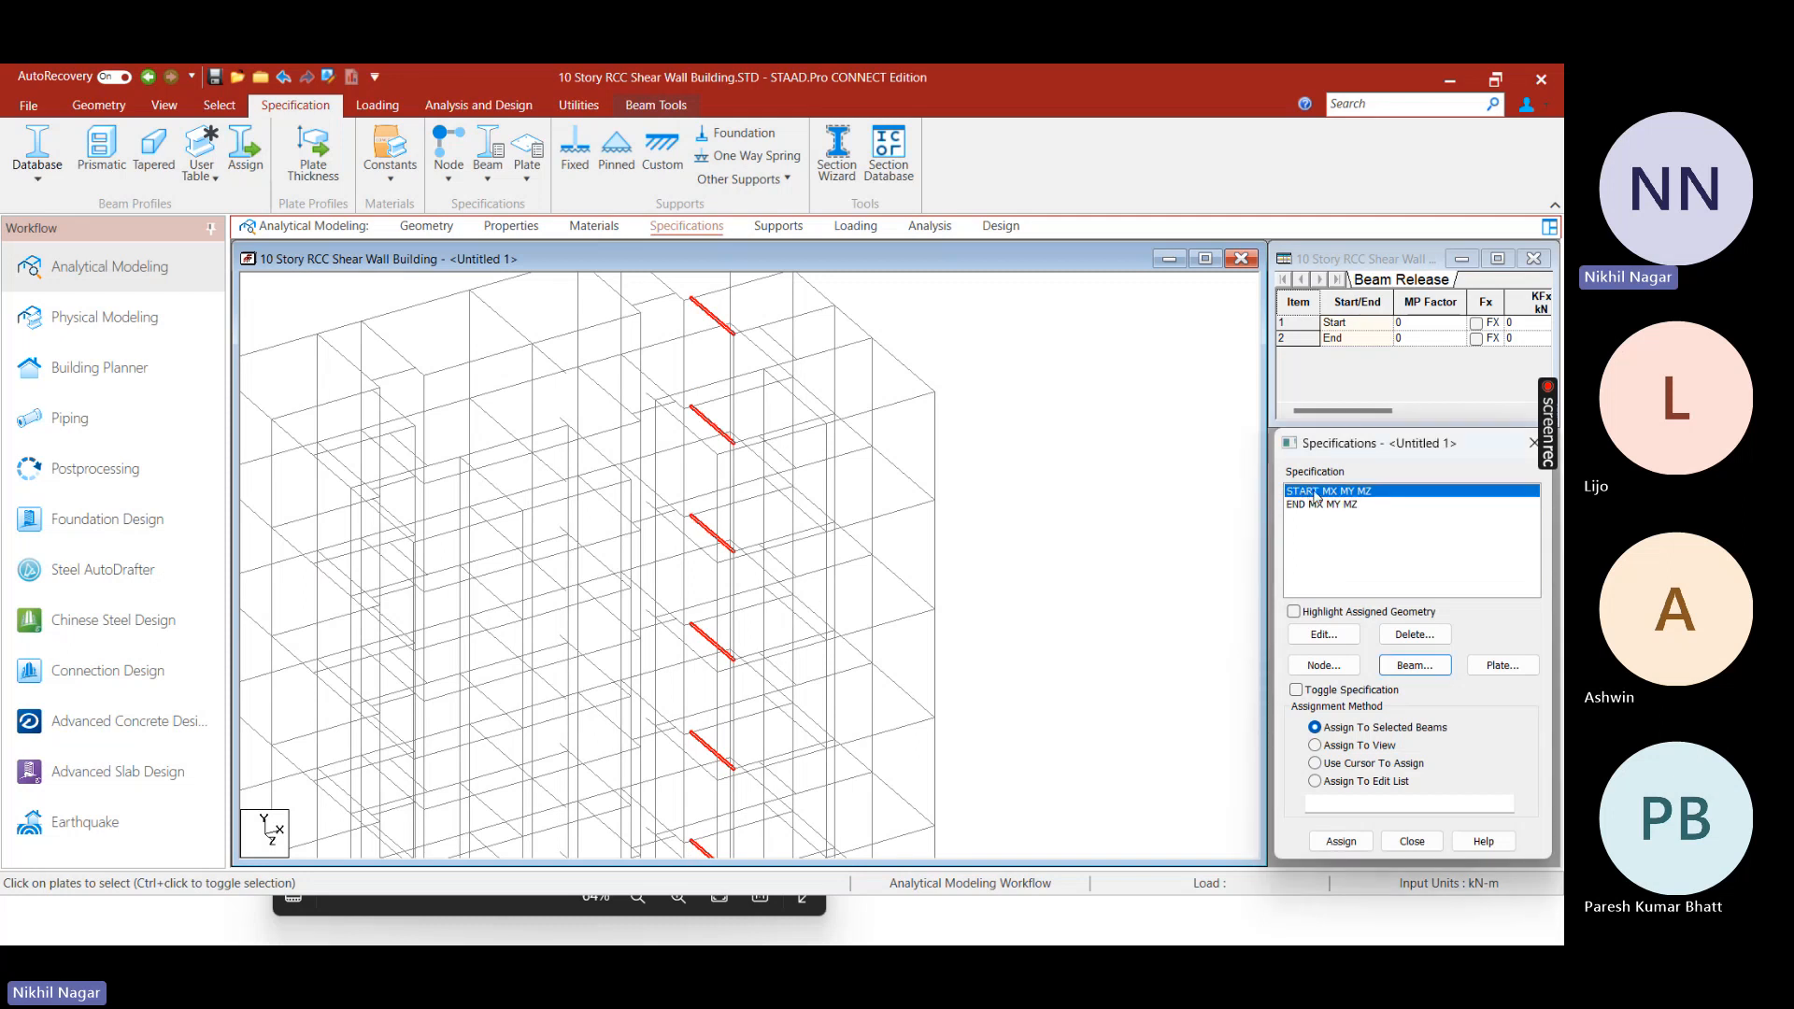
middle_click_drag(783, 352, 805, 416)
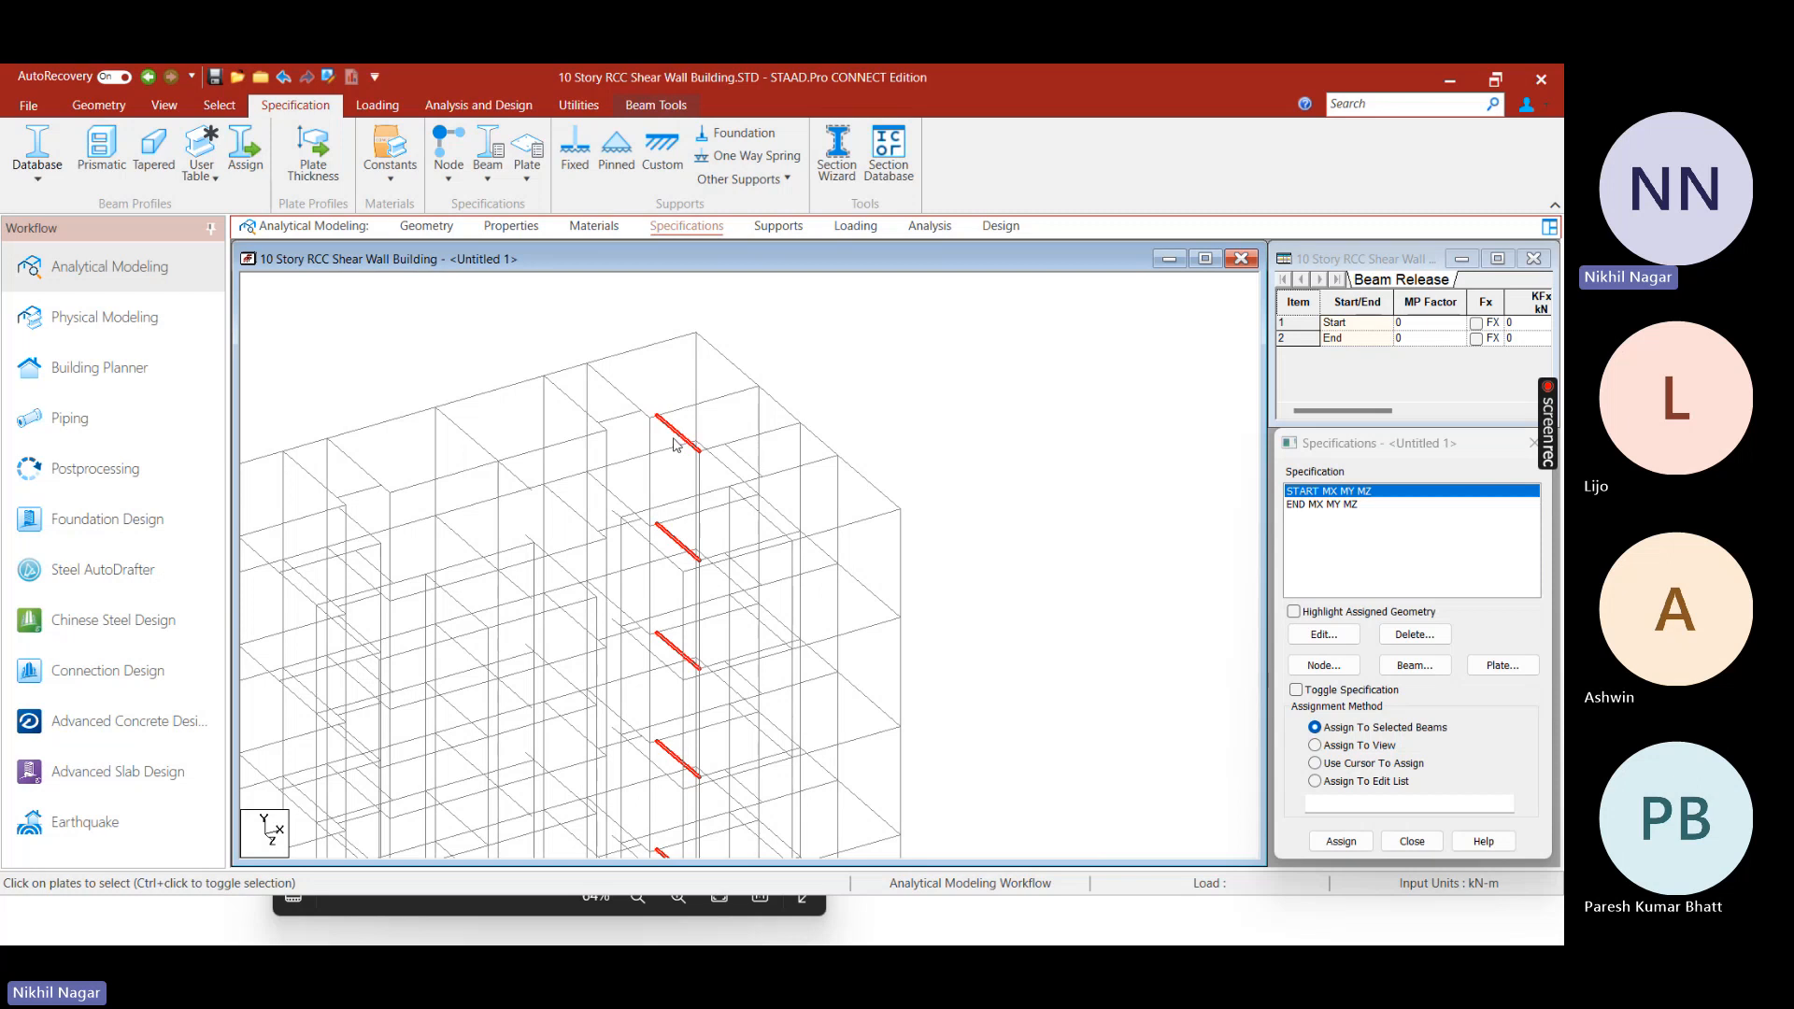
right_click(860, 377)
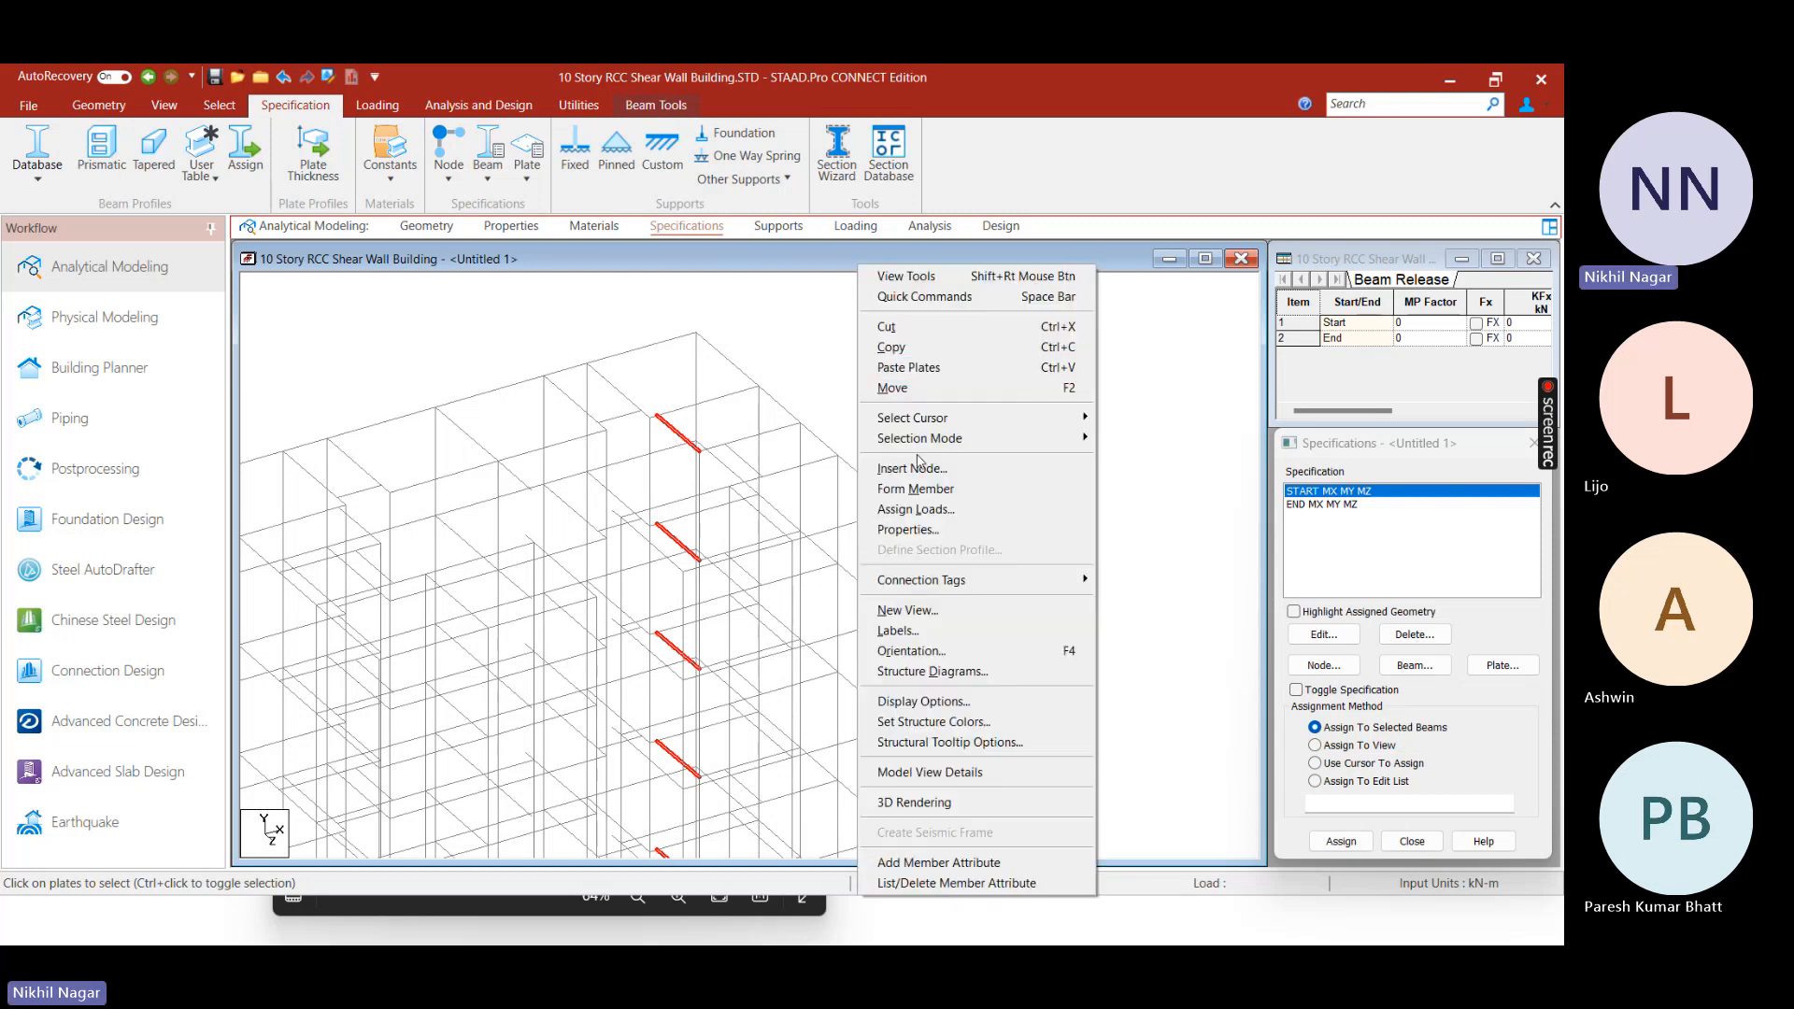
left_click(950, 640)
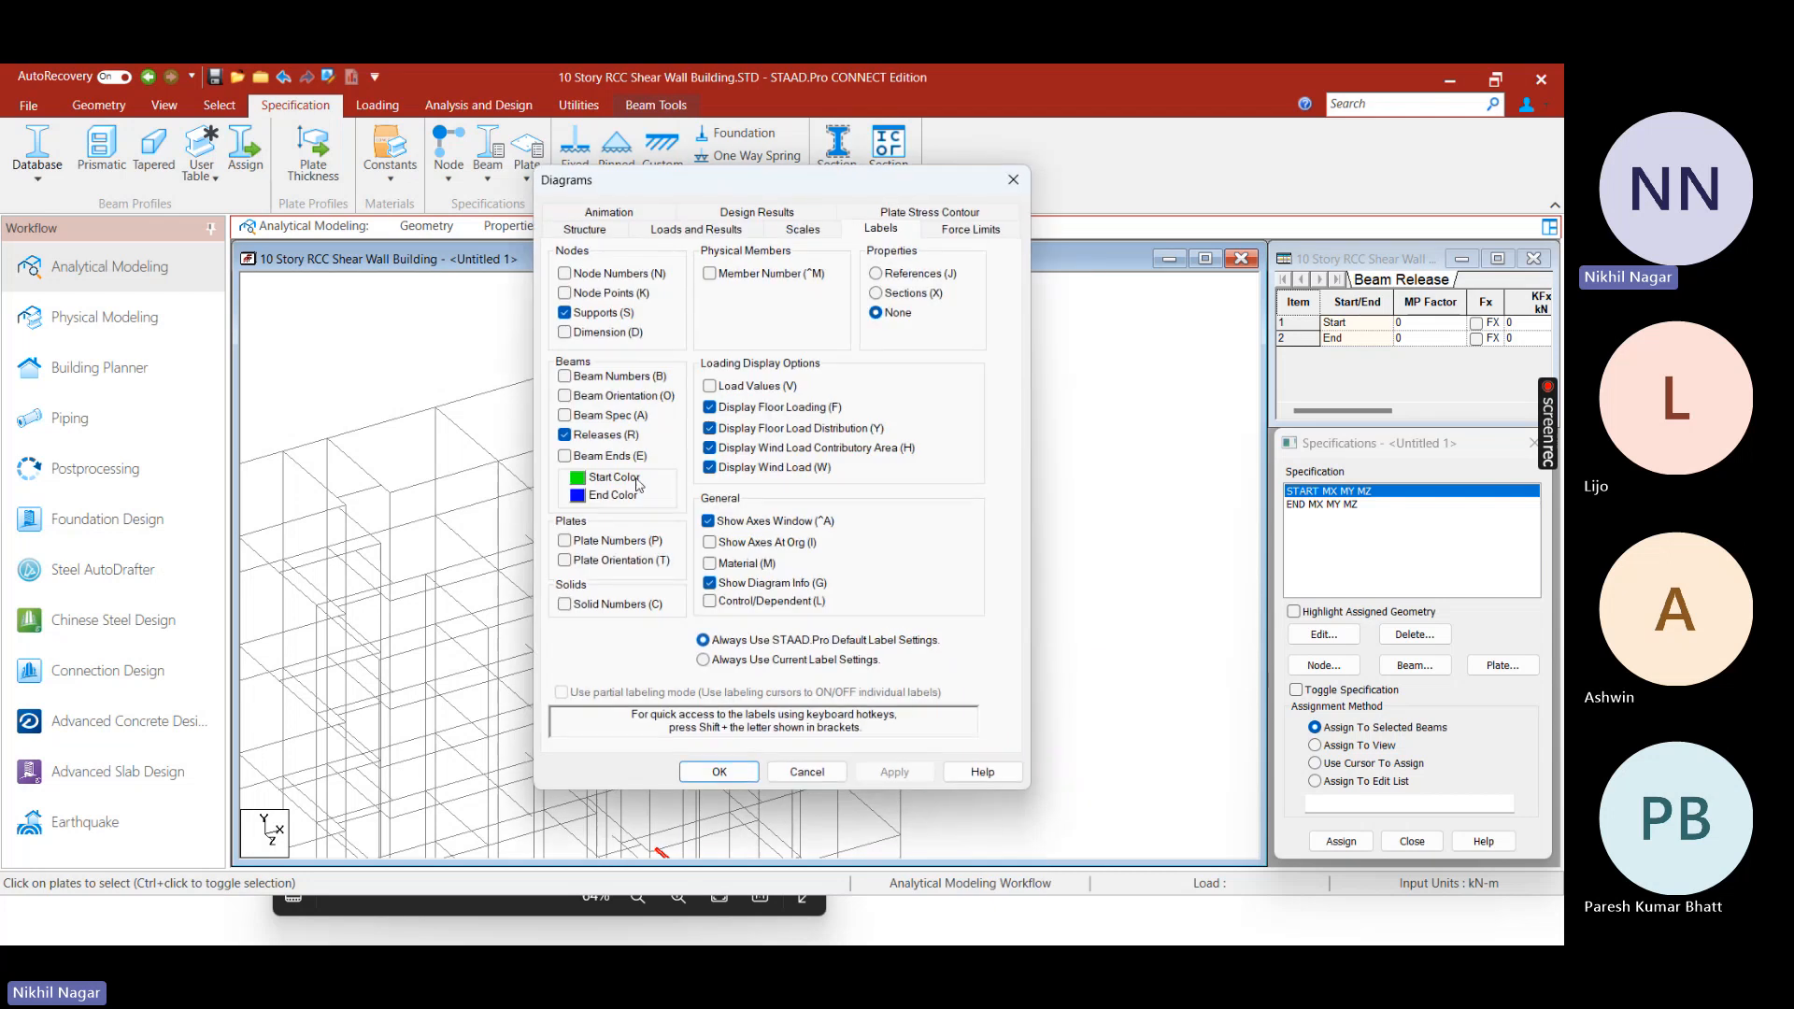
left_click(617, 396)
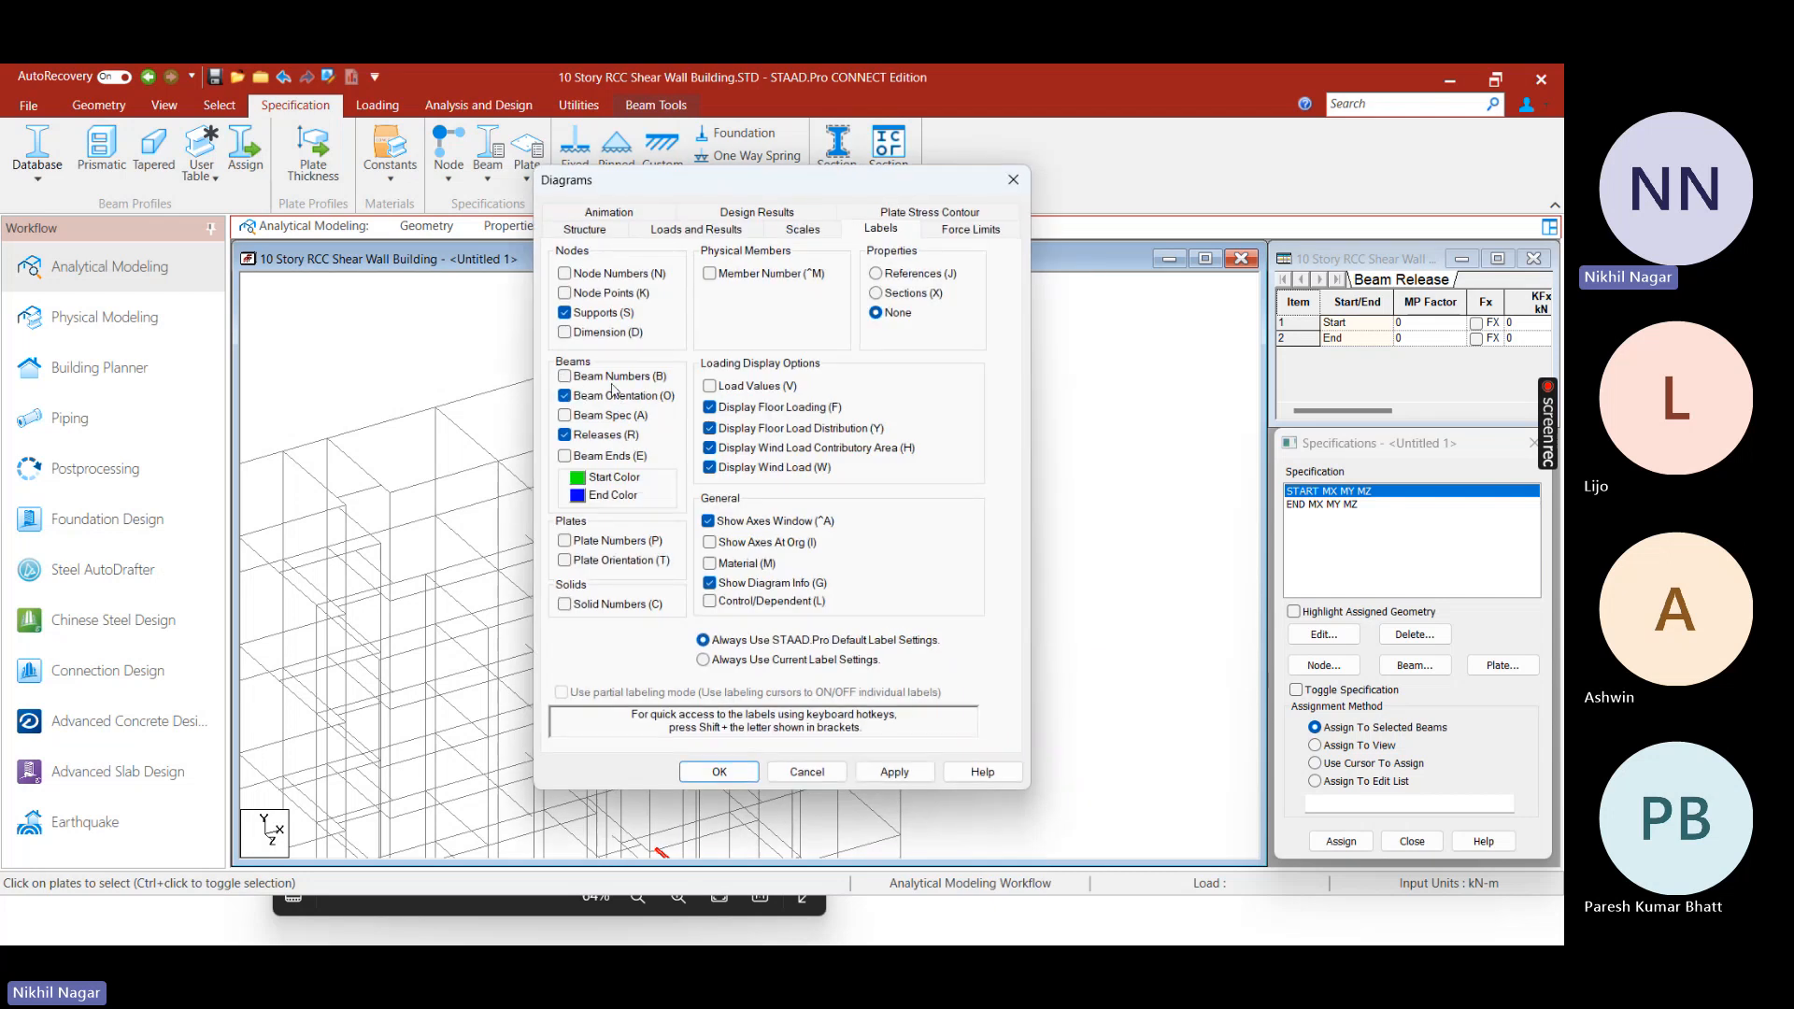
left_click(719, 772)
Show only the selected kitchen inner side beams in the active window and examine their local axes
right_click(921, 394)
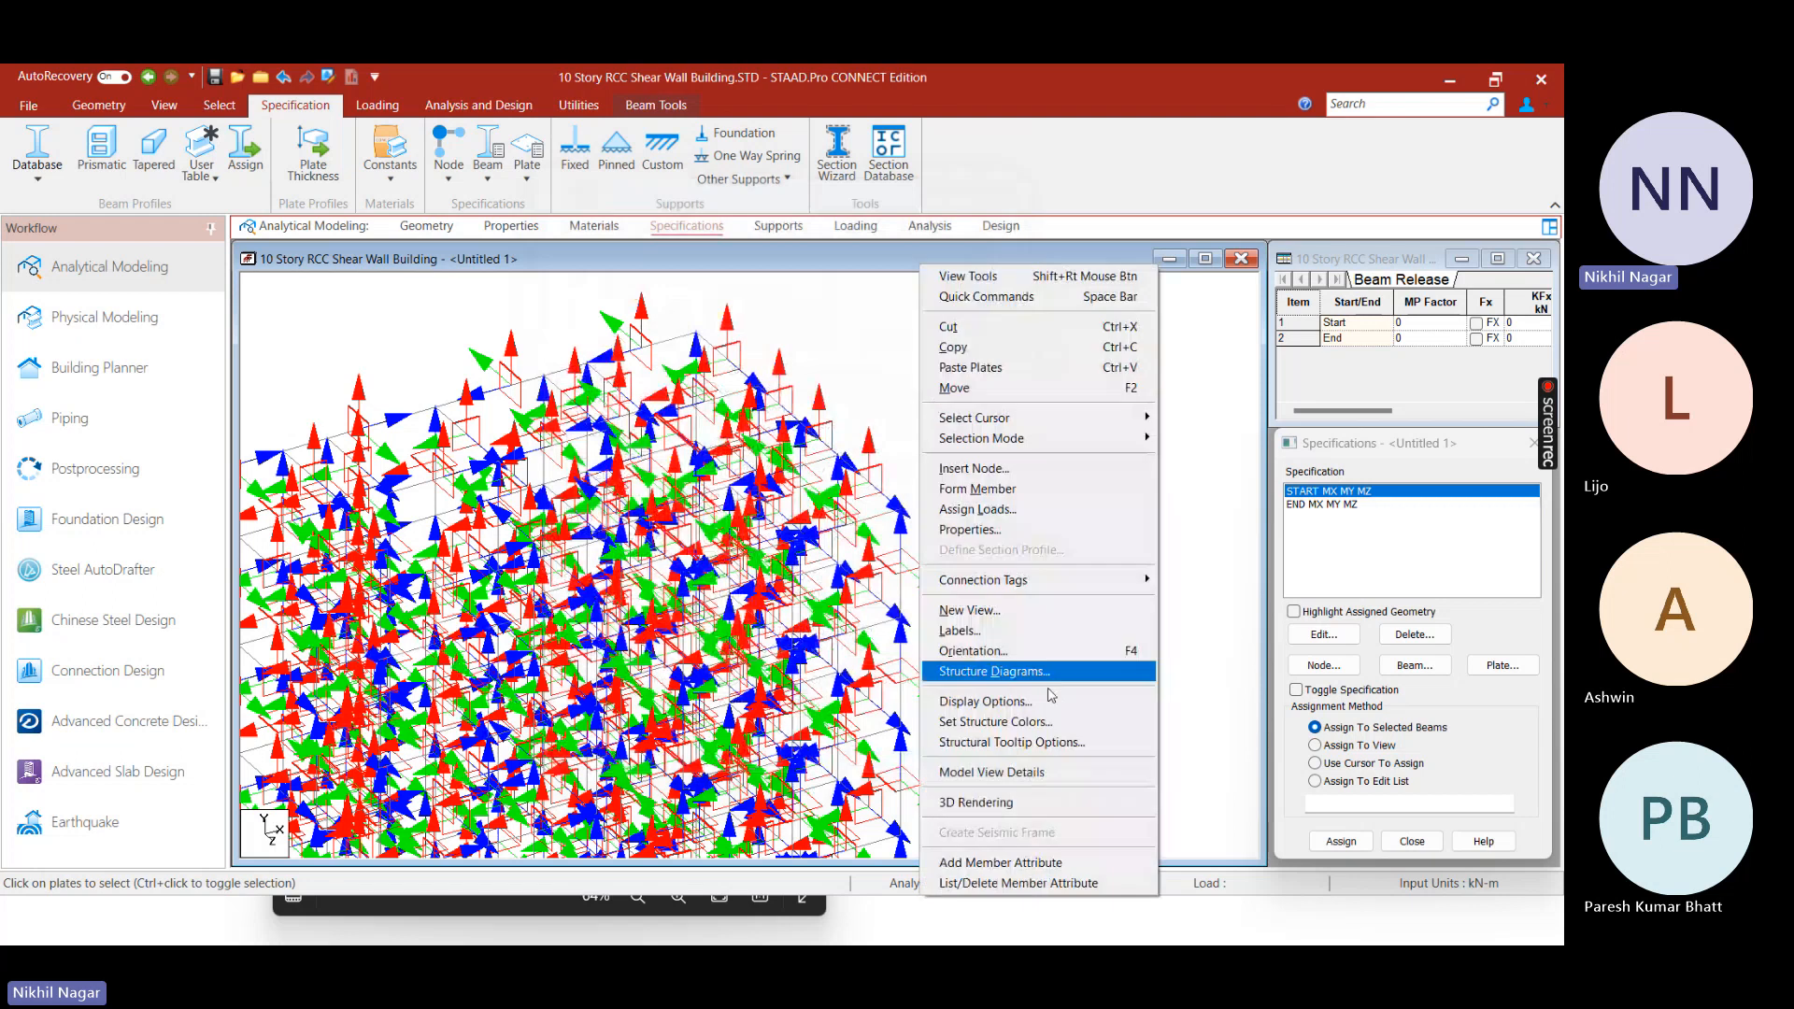
left_click(969, 611)
left_click(1014, 538)
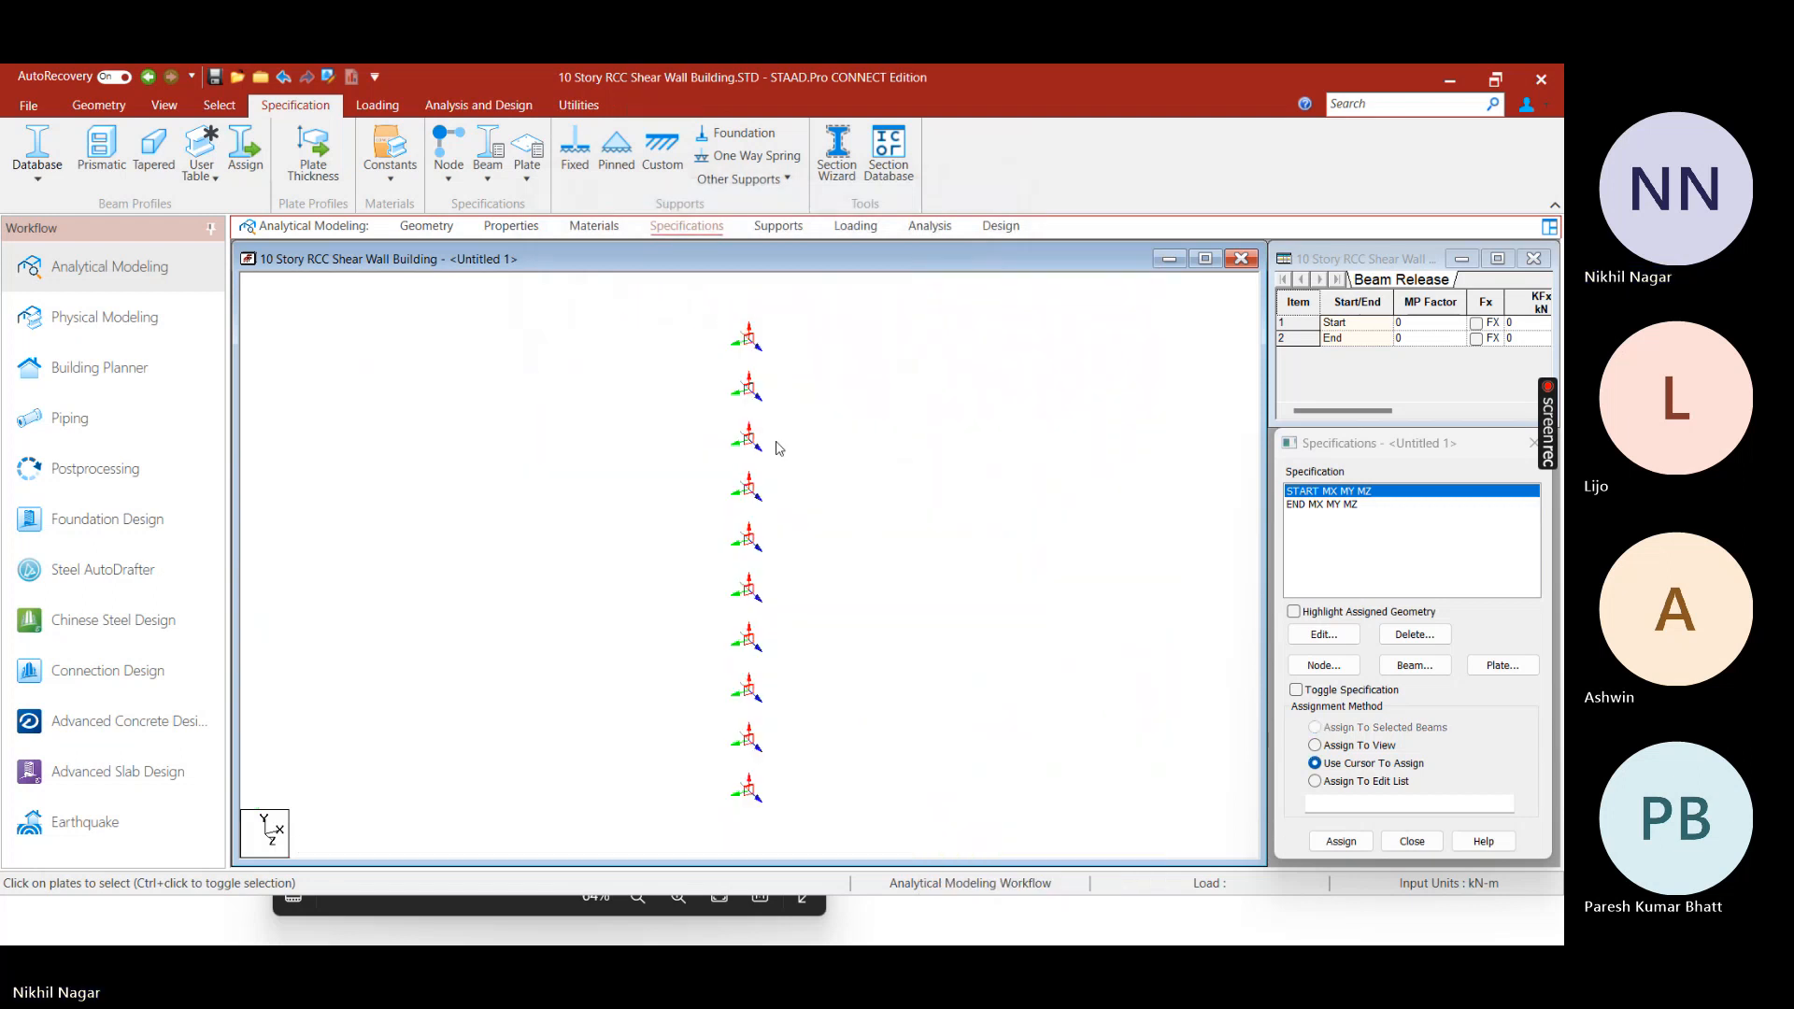
scroll(707, 402, "up", 4)
scroll(760, 603, "up", 5)
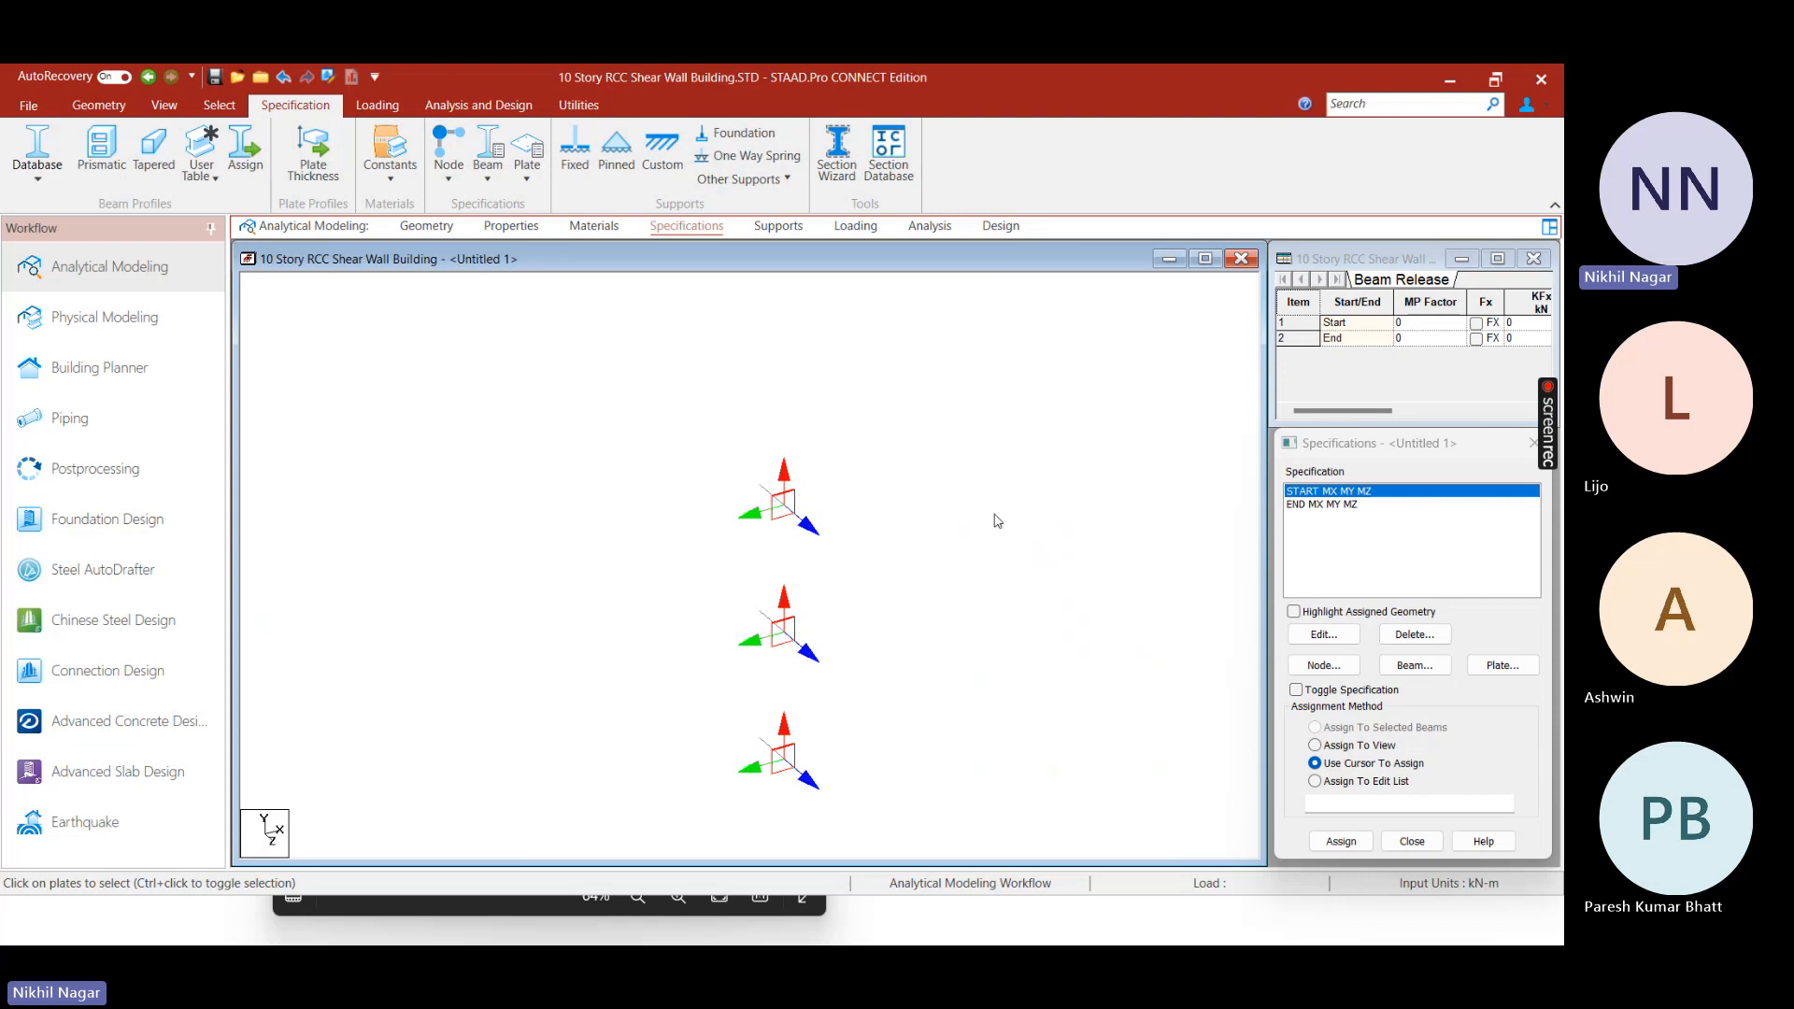
Select the isolated kitchen beams on all storeys and assign the START MX MY MZ release to them
left_click(812, 527)
scroll(879, 574, "down", 4)
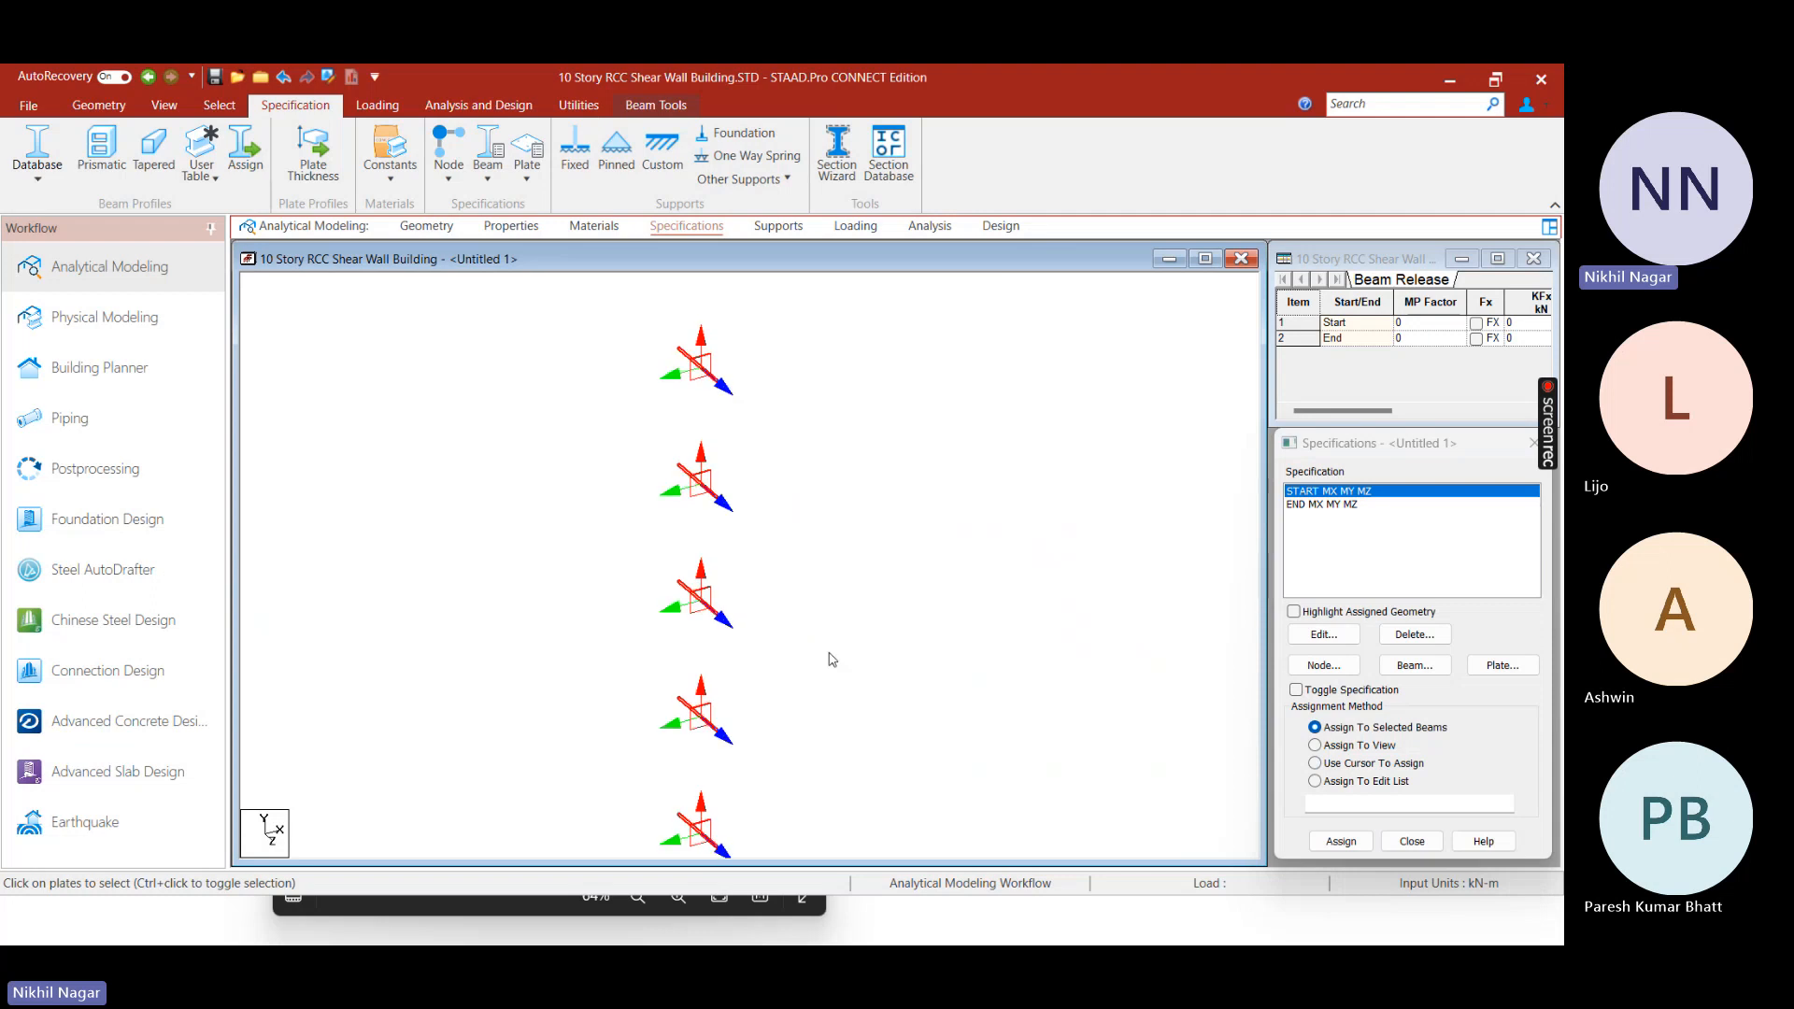
scroll(903, 578, "down", 5)
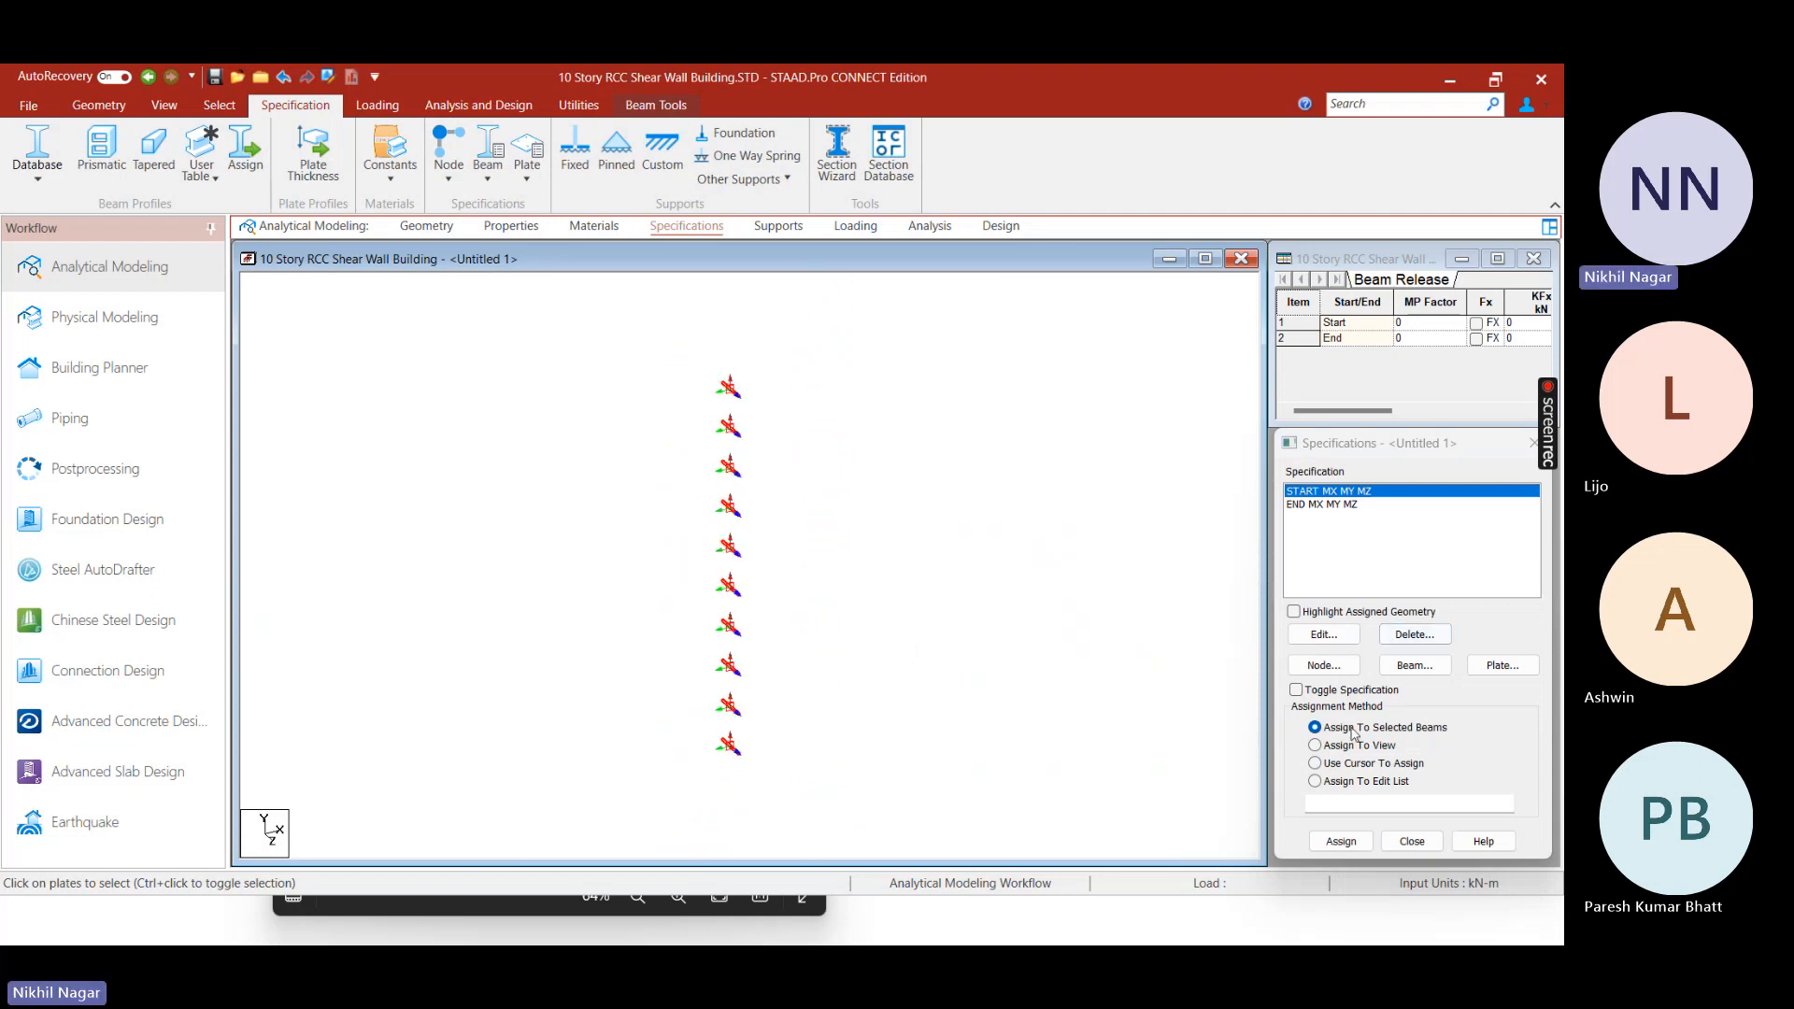
left_click(1340, 841)
left_click(1404, 707)
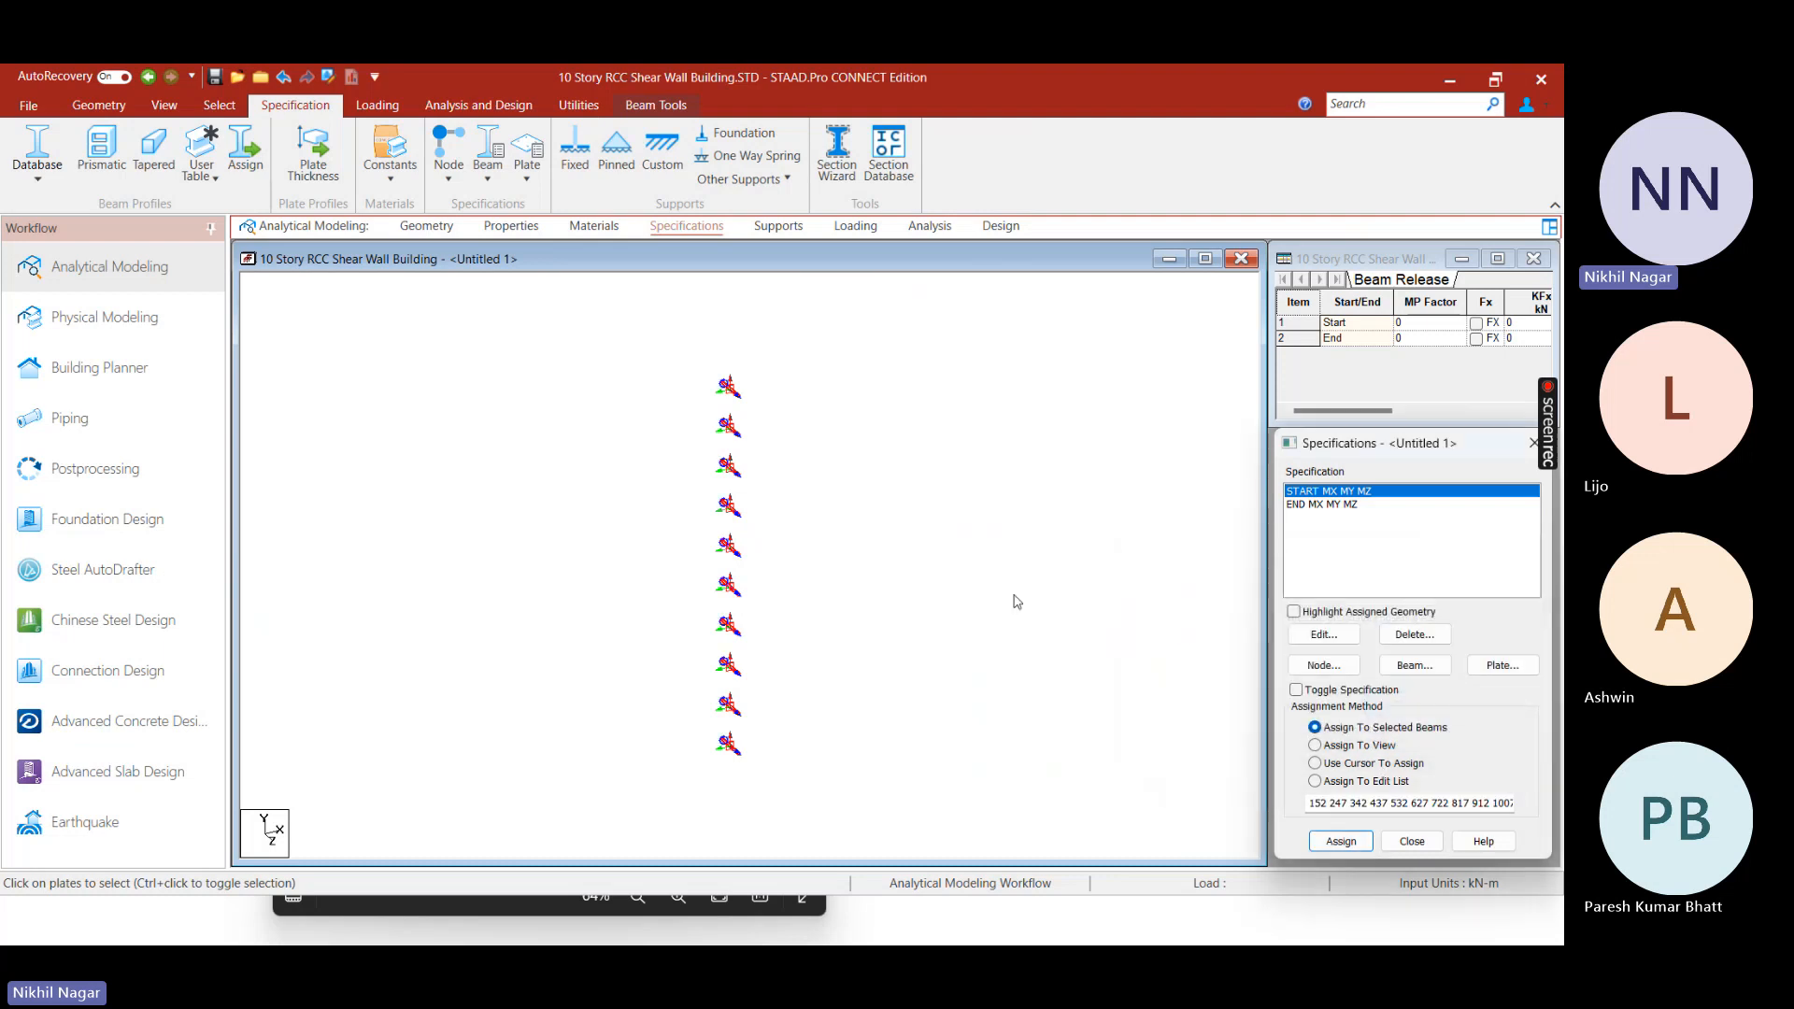
scroll(726, 388, "up", 1)
middle_click_drag(726, 388, 729, 573)
scroll(729, 573, "up", 5)
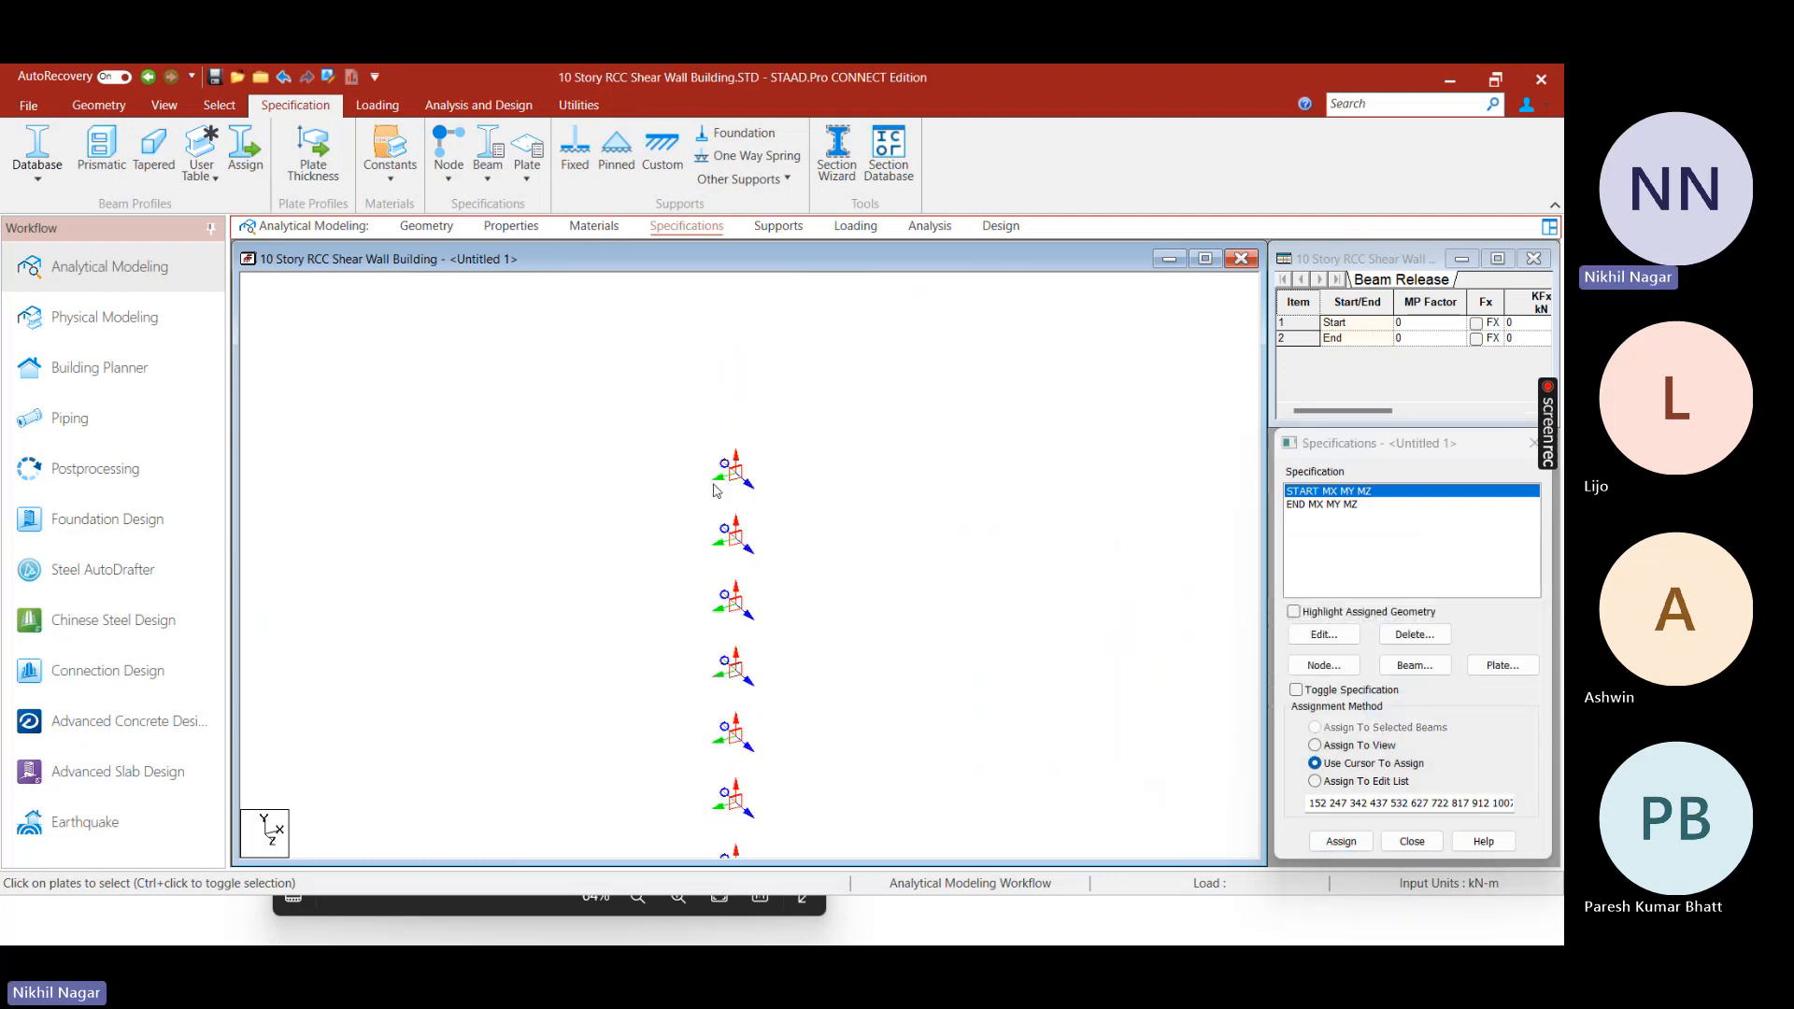
mouse_move(730, 367)
middle_mouse_down()
mouse_move(734, 477)
mouse_move(733, 359)
middle_mouse_up()
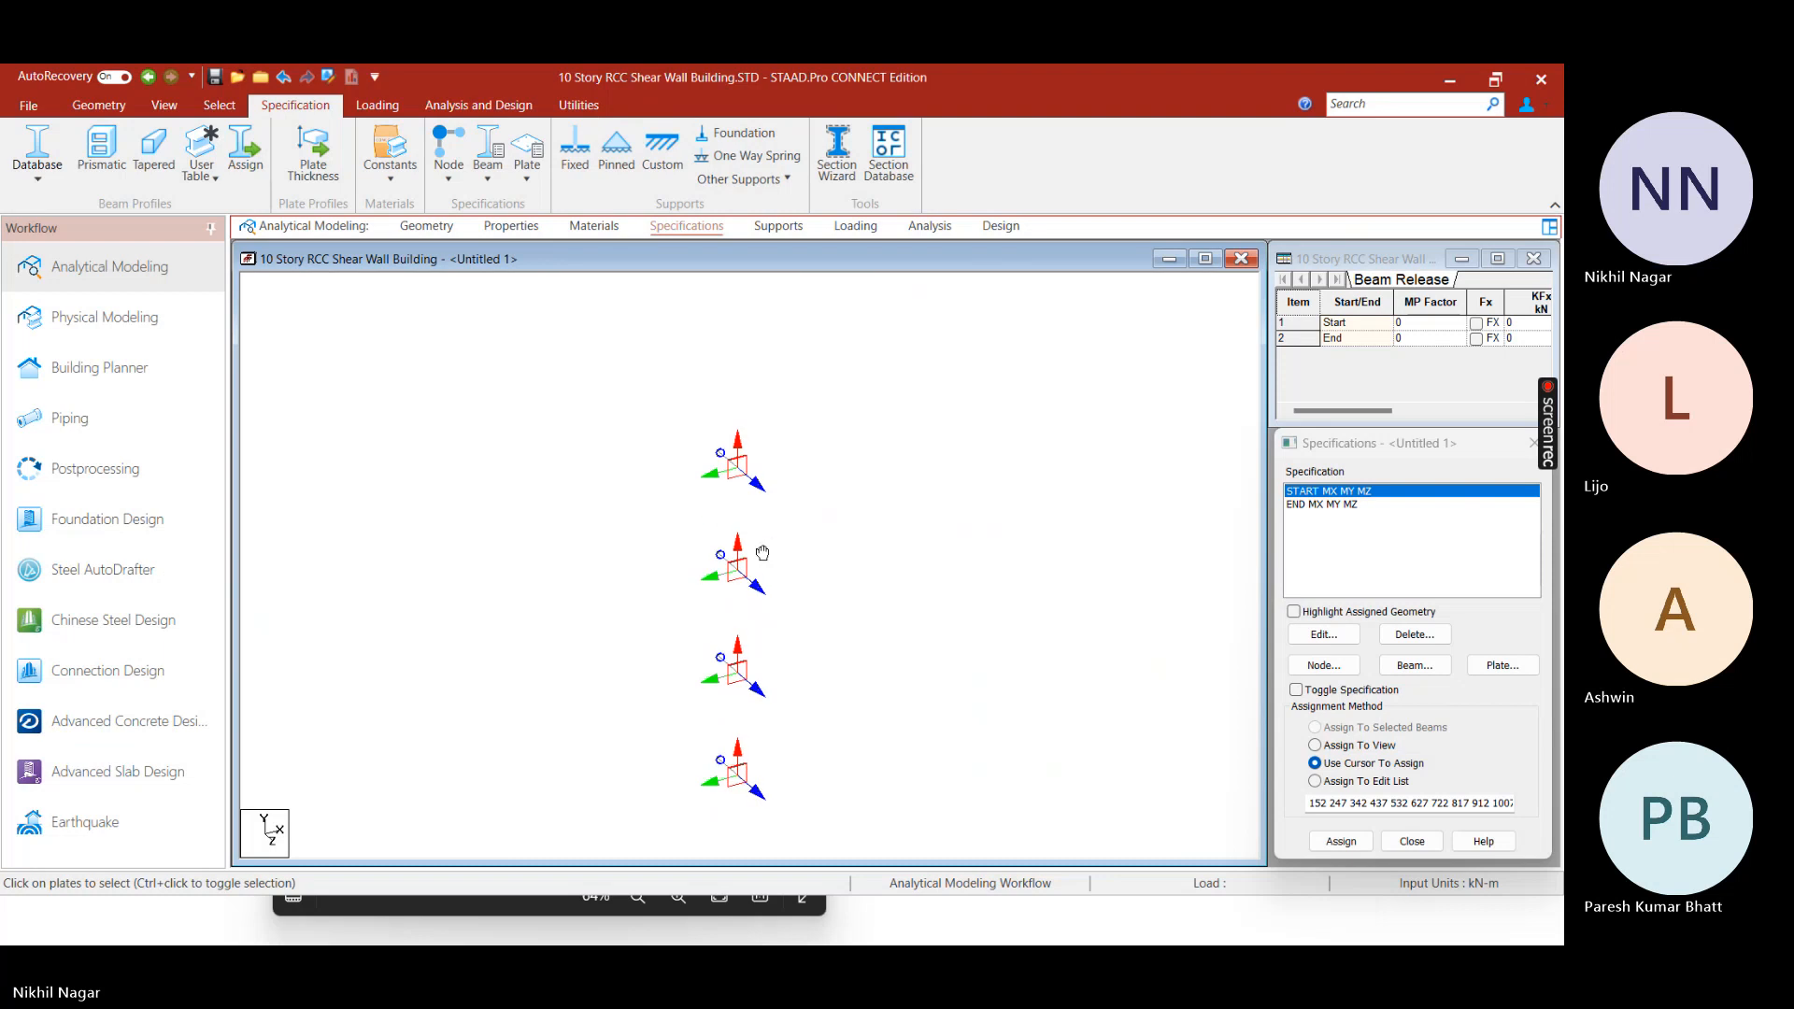
Restore the whole structure, select all beam members and display only them in the active window
right_click(771, 354)
left_click(677, 532)
right_click(627, 529)
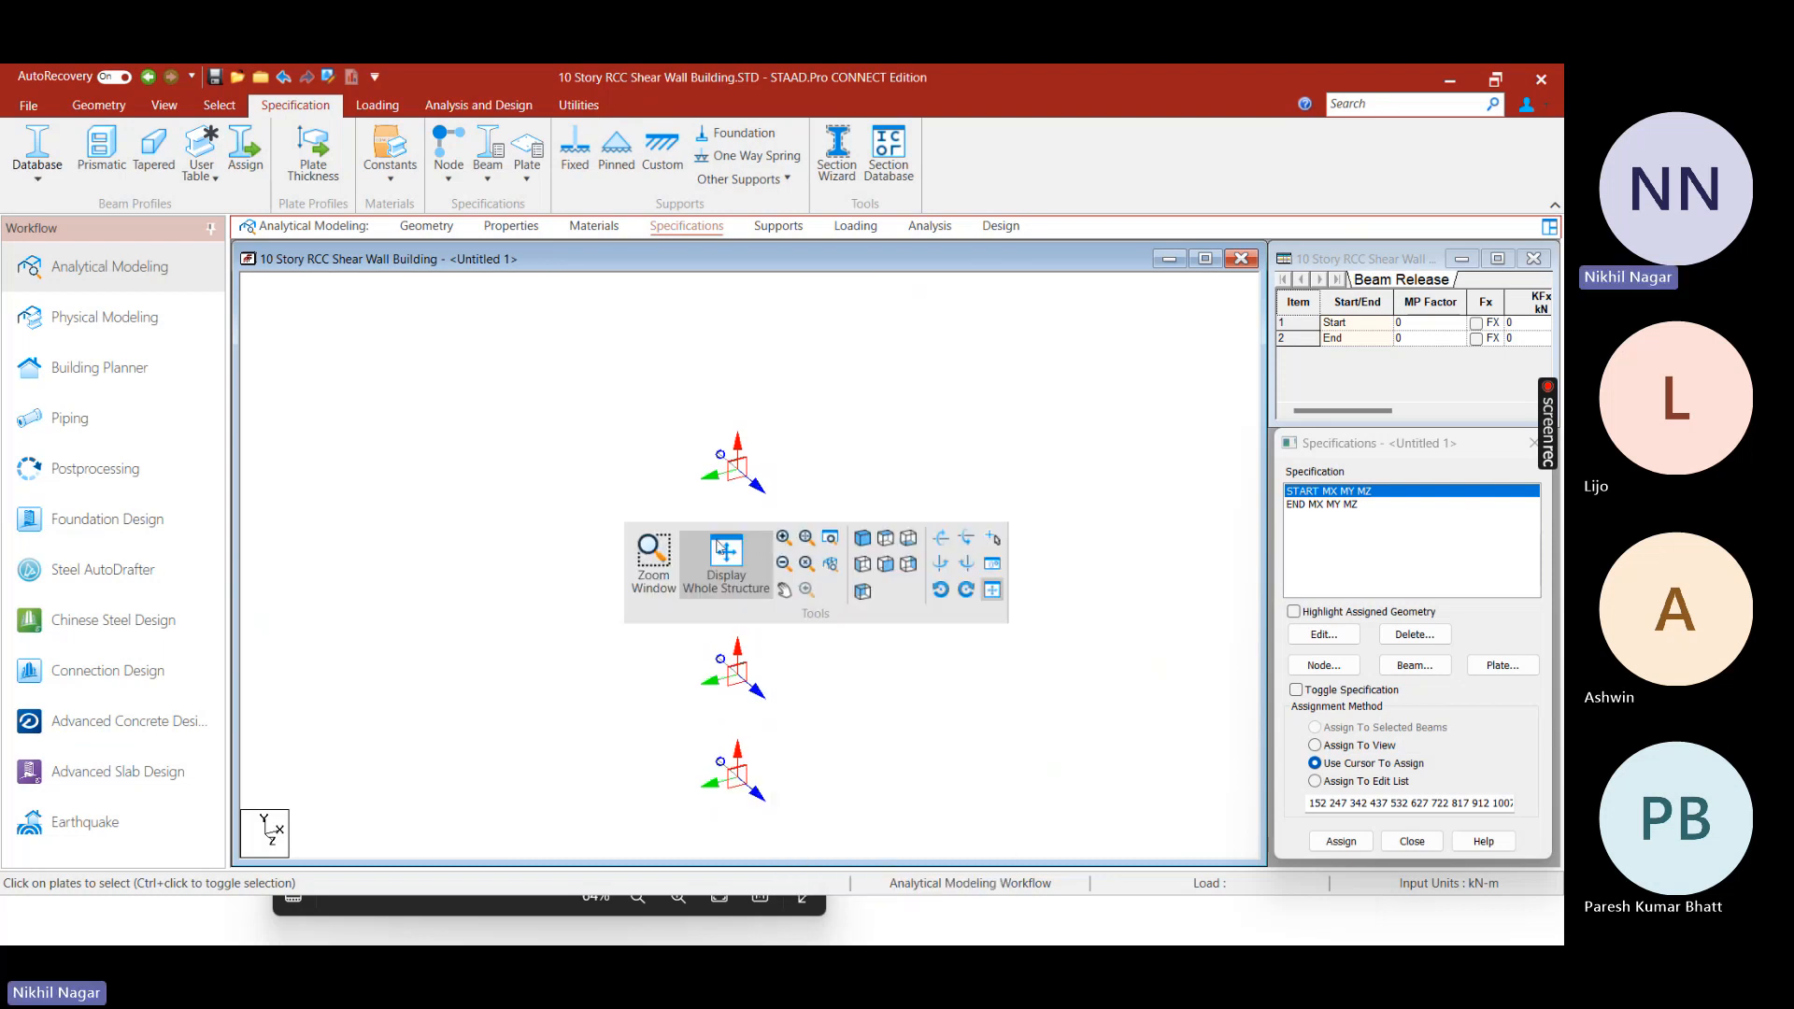
left_click(728, 555)
scroll(869, 465, "up", 3)
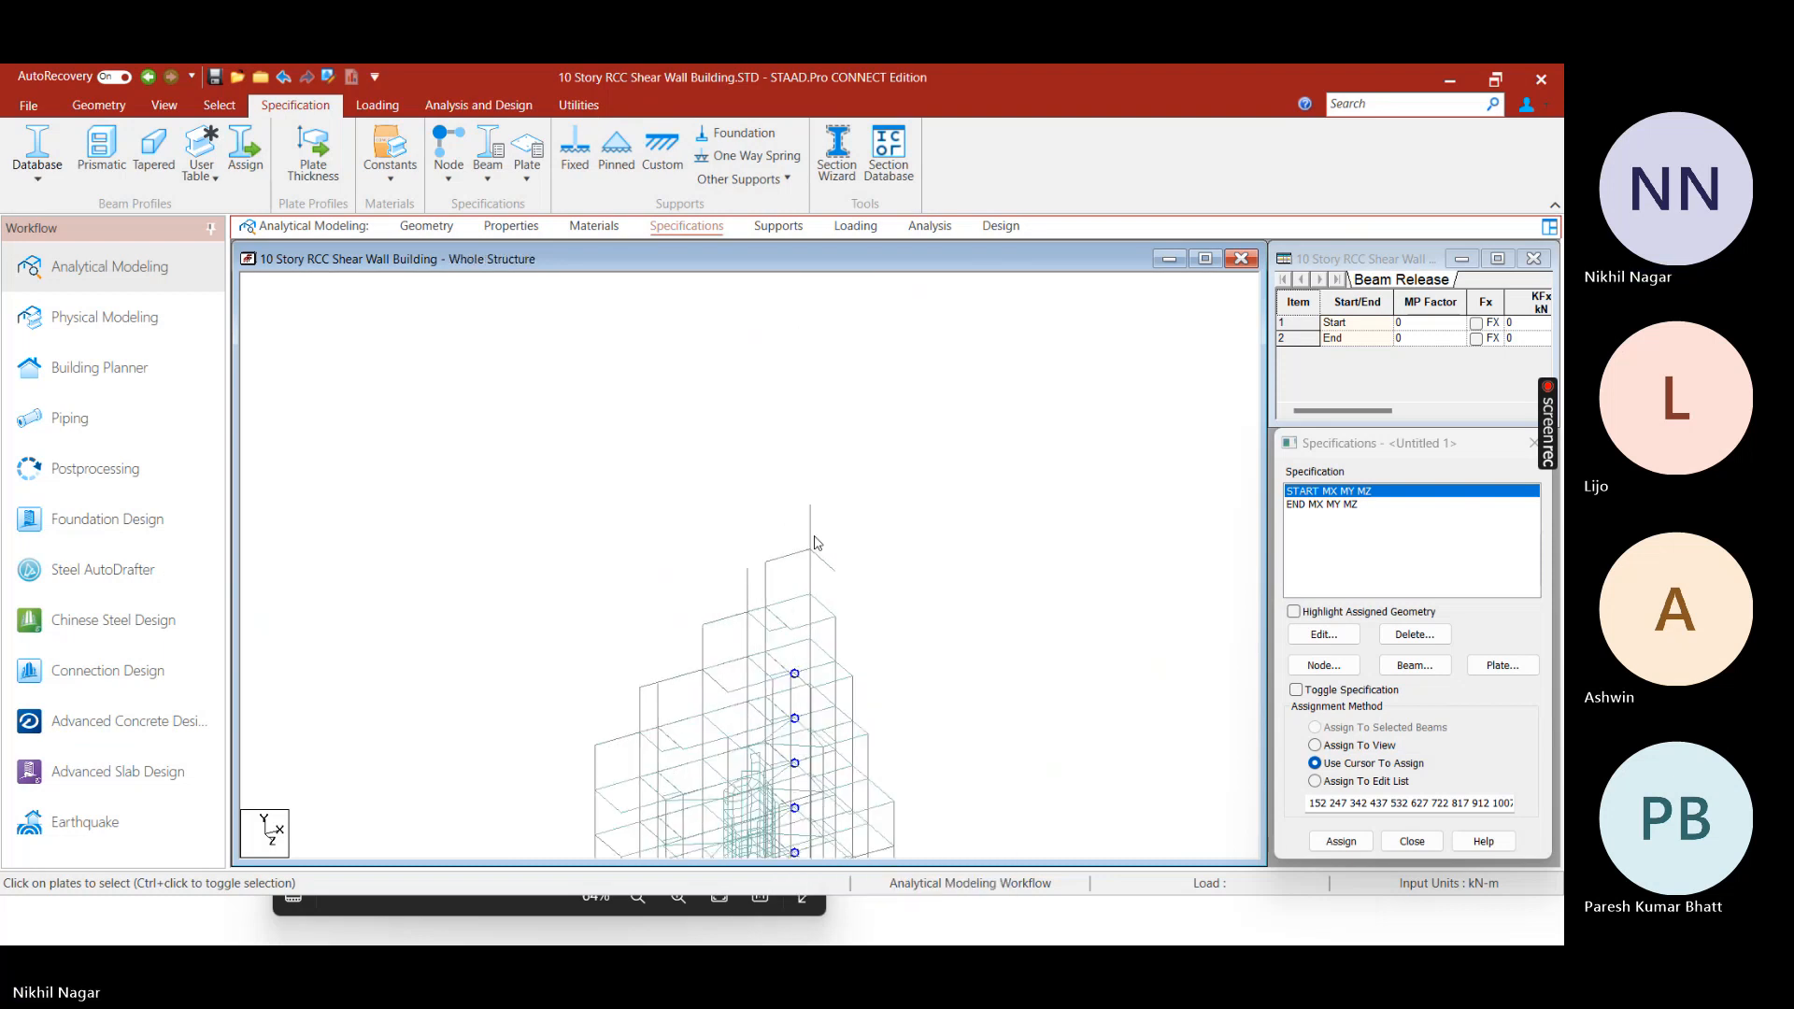
key("ctrl+a")
right_click(935, 422)
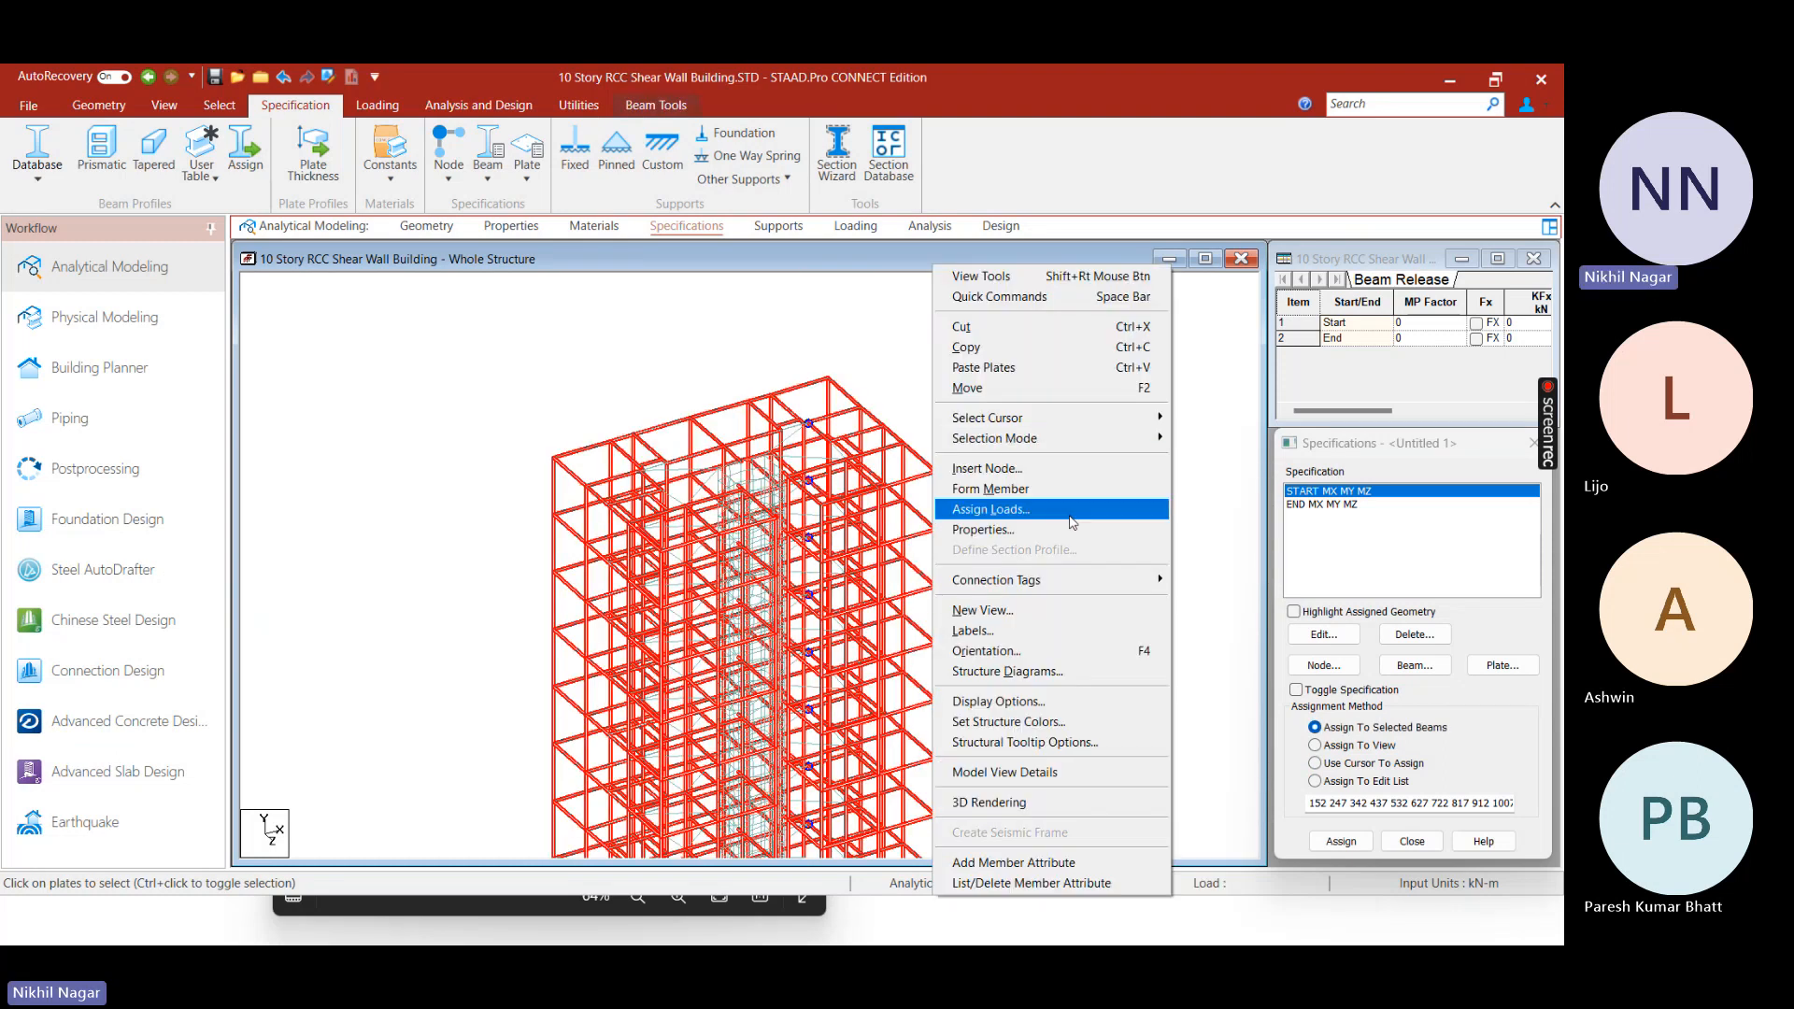
left_click(1054, 611)
left_click(1034, 525)
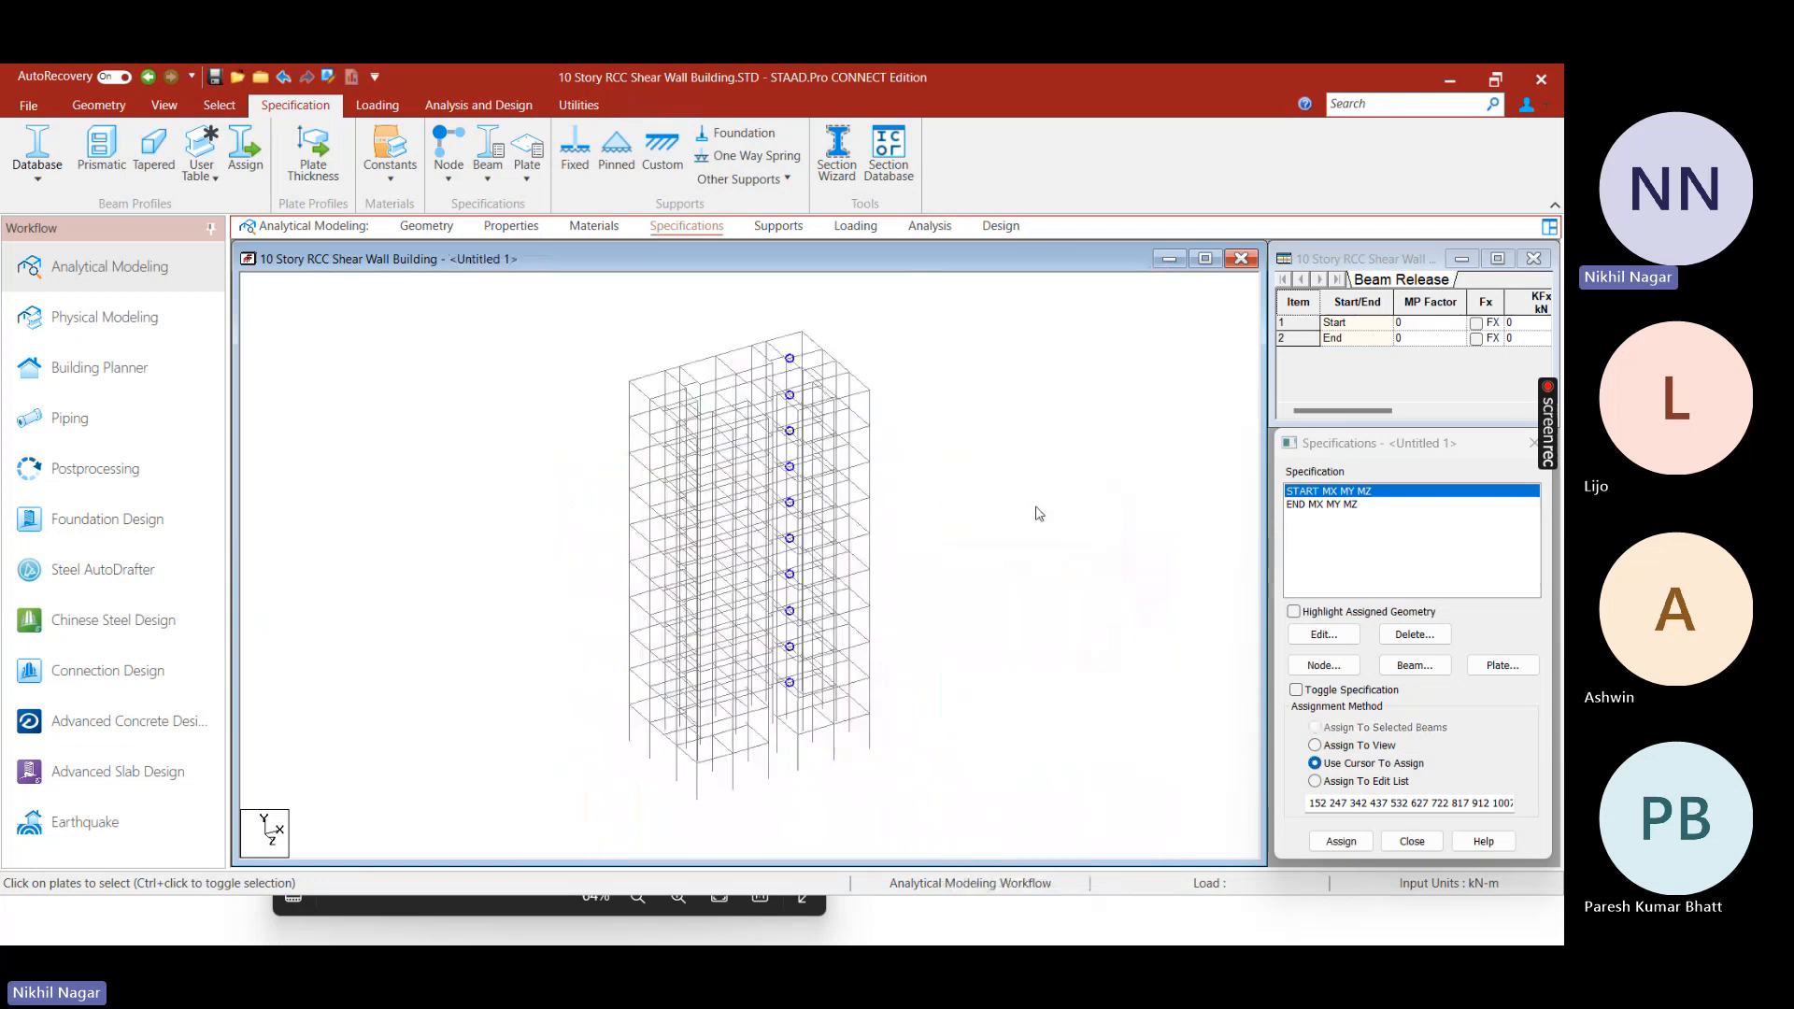
Show the members-only model in plan and tilt it so the beams of every storey spread apart
right_click(972, 484)
left_click(1009, 362)
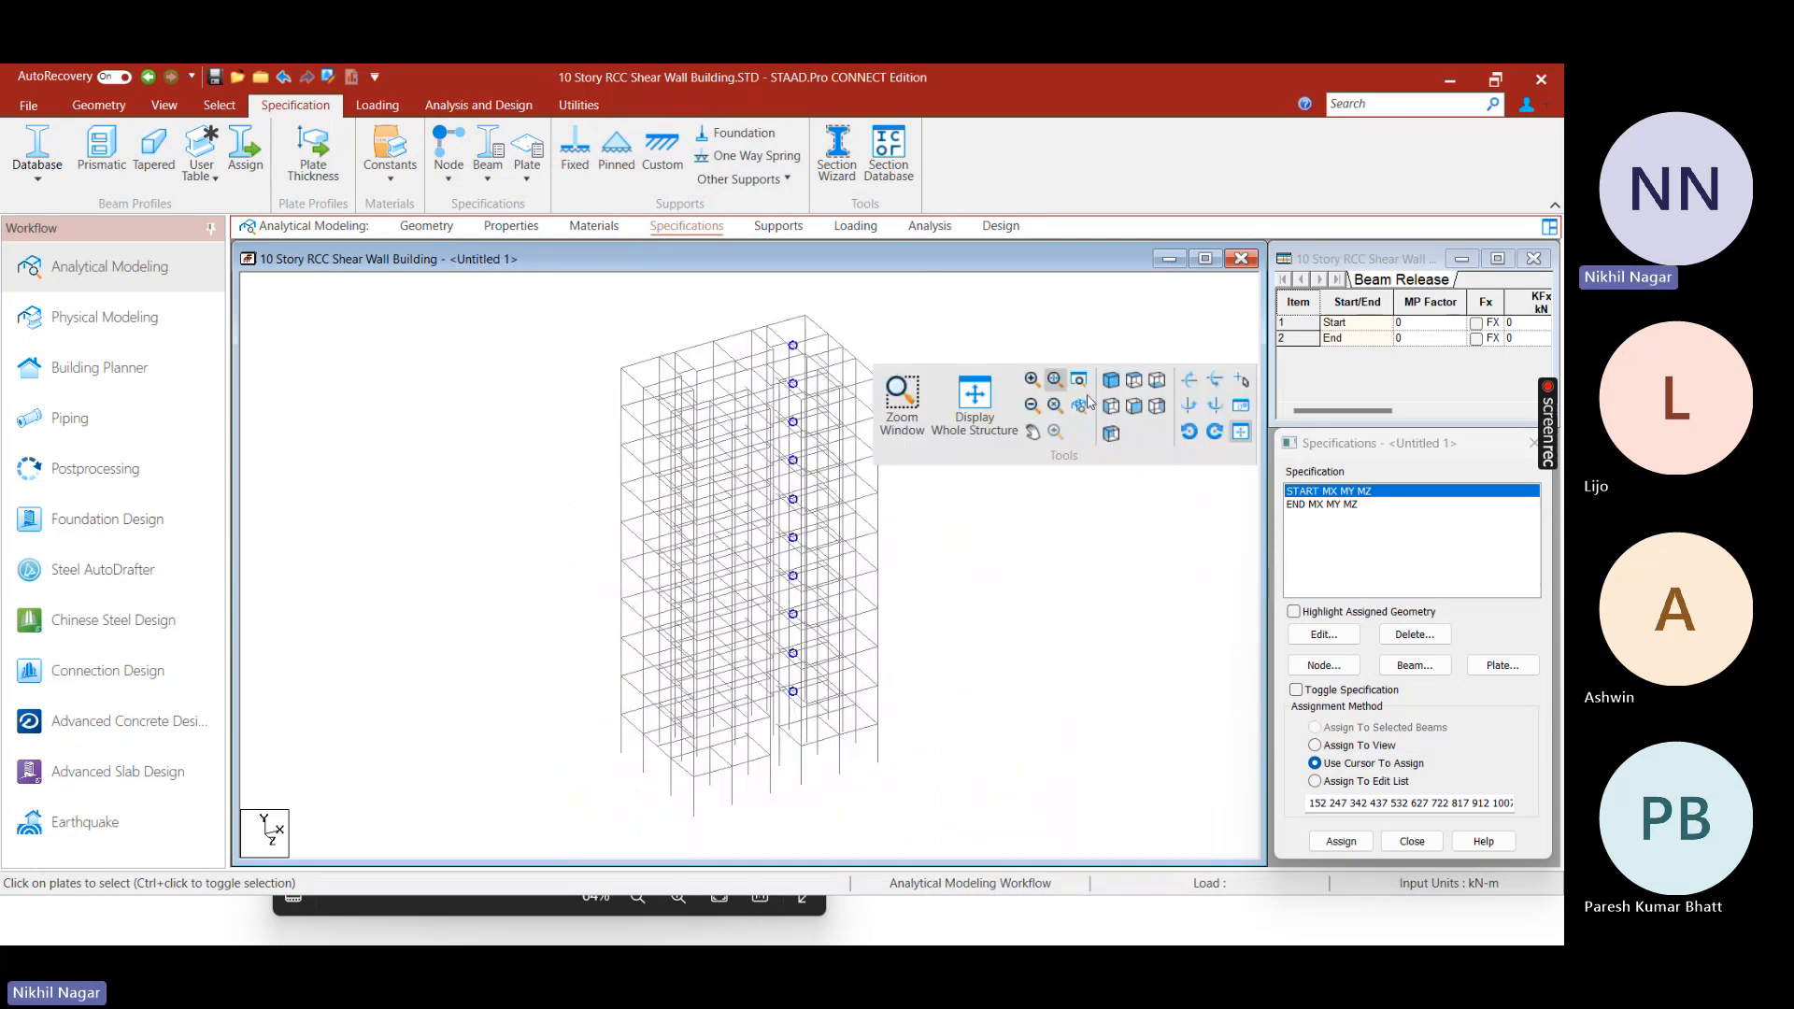
left_click(1111, 405)
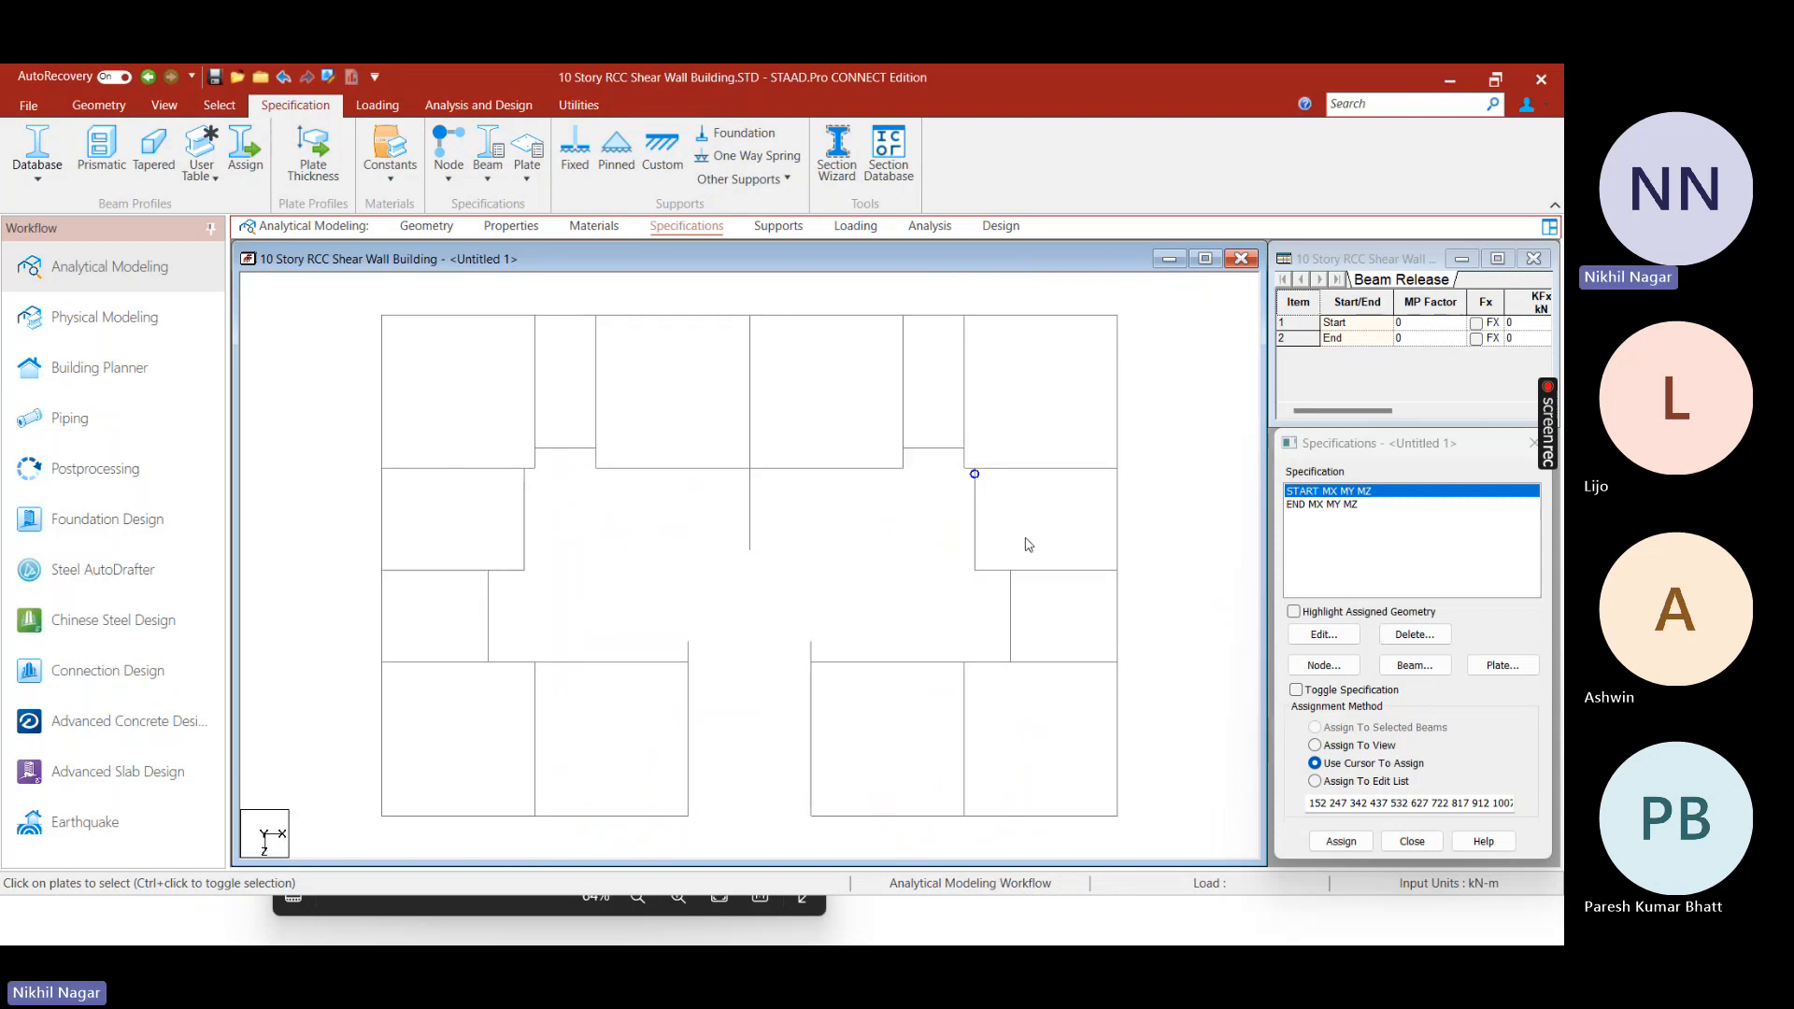
key("Down")
key("Down")
key("Down")
key("Down")
key("Down")
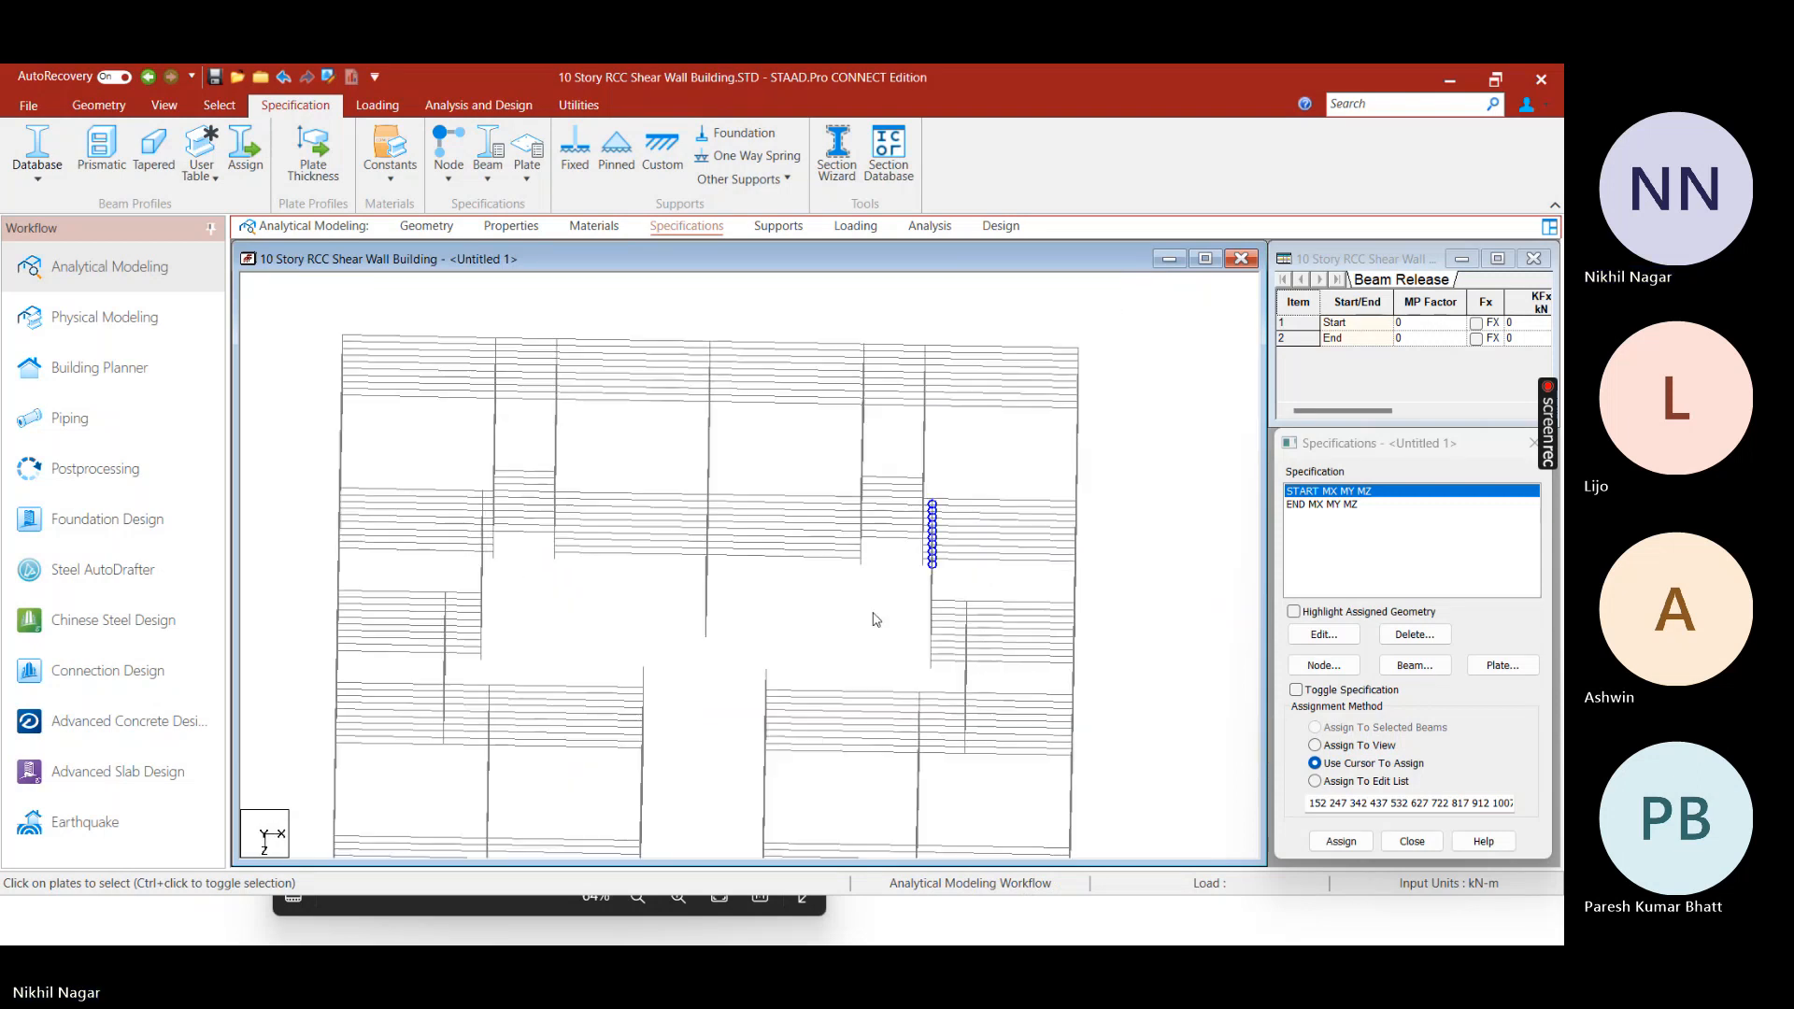
scroll(876, 620, "up", 3)
middle_click_drag(765, 622, 692, 606)
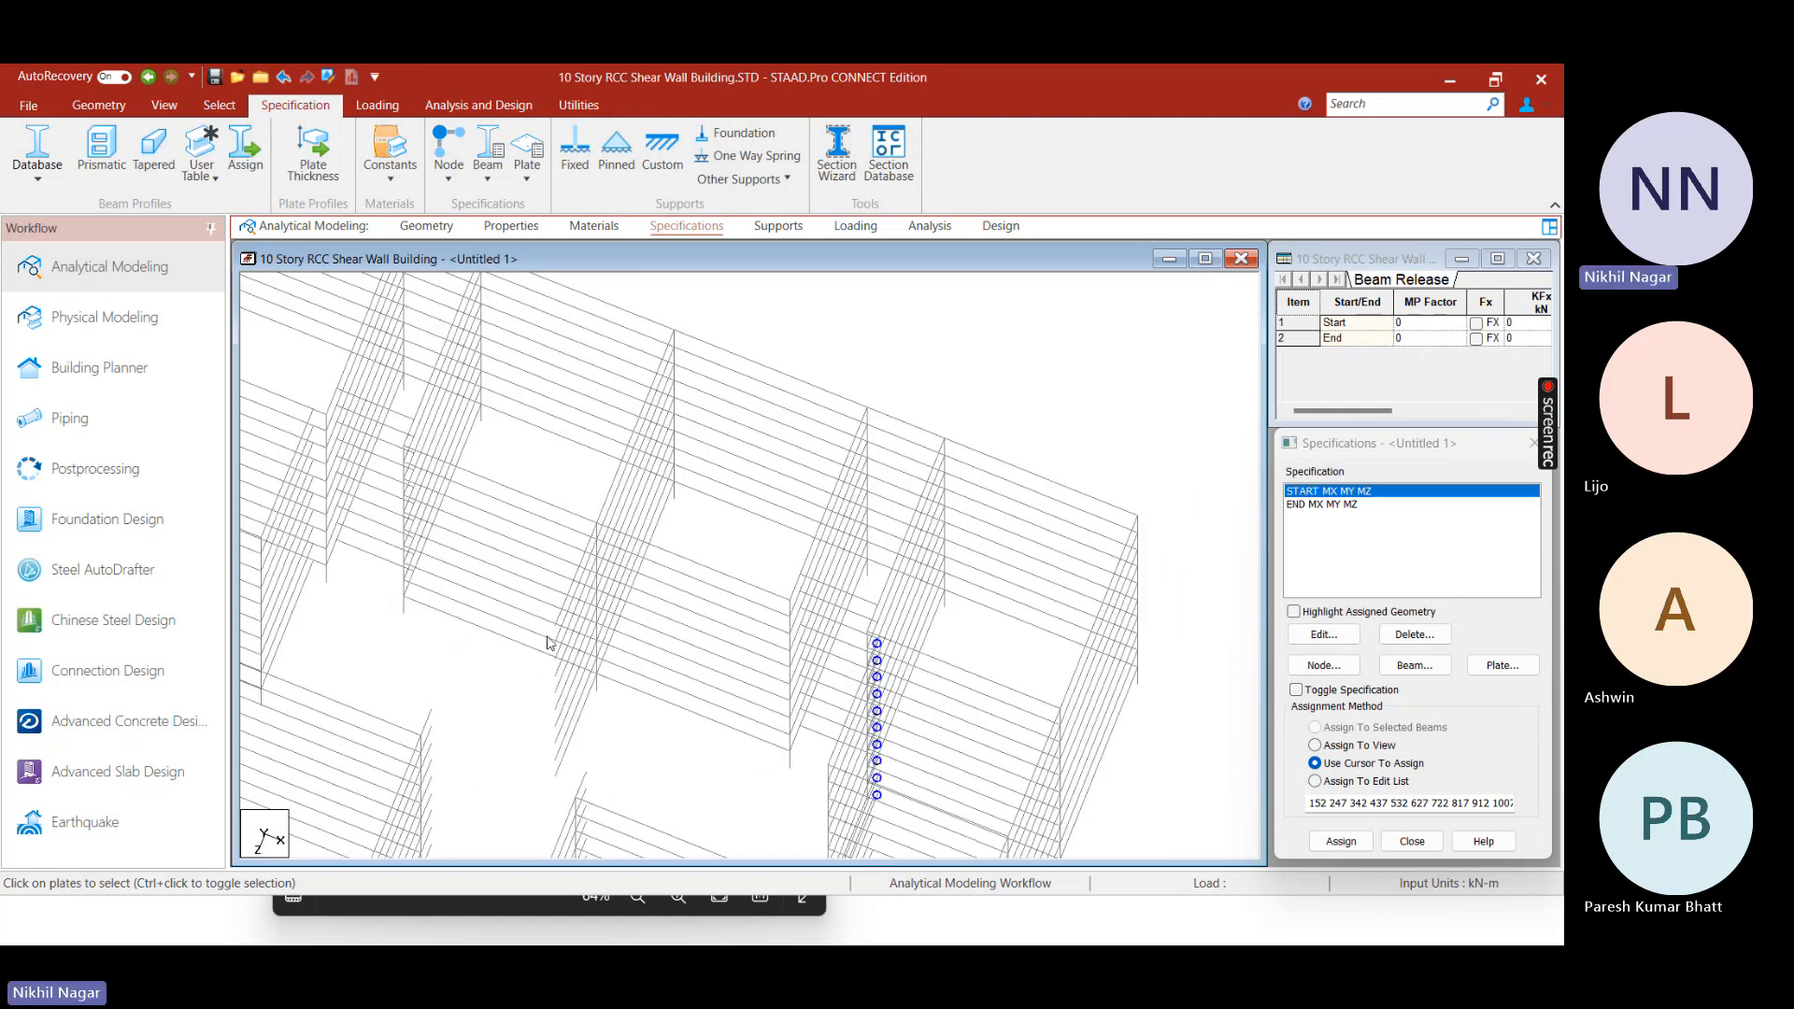
Compare the beams around the opposite half's store room bay with the store room and toilets on the floor plan image
scroll(548, 643, "up", 5)
scroll(449, 512, "down", 5)
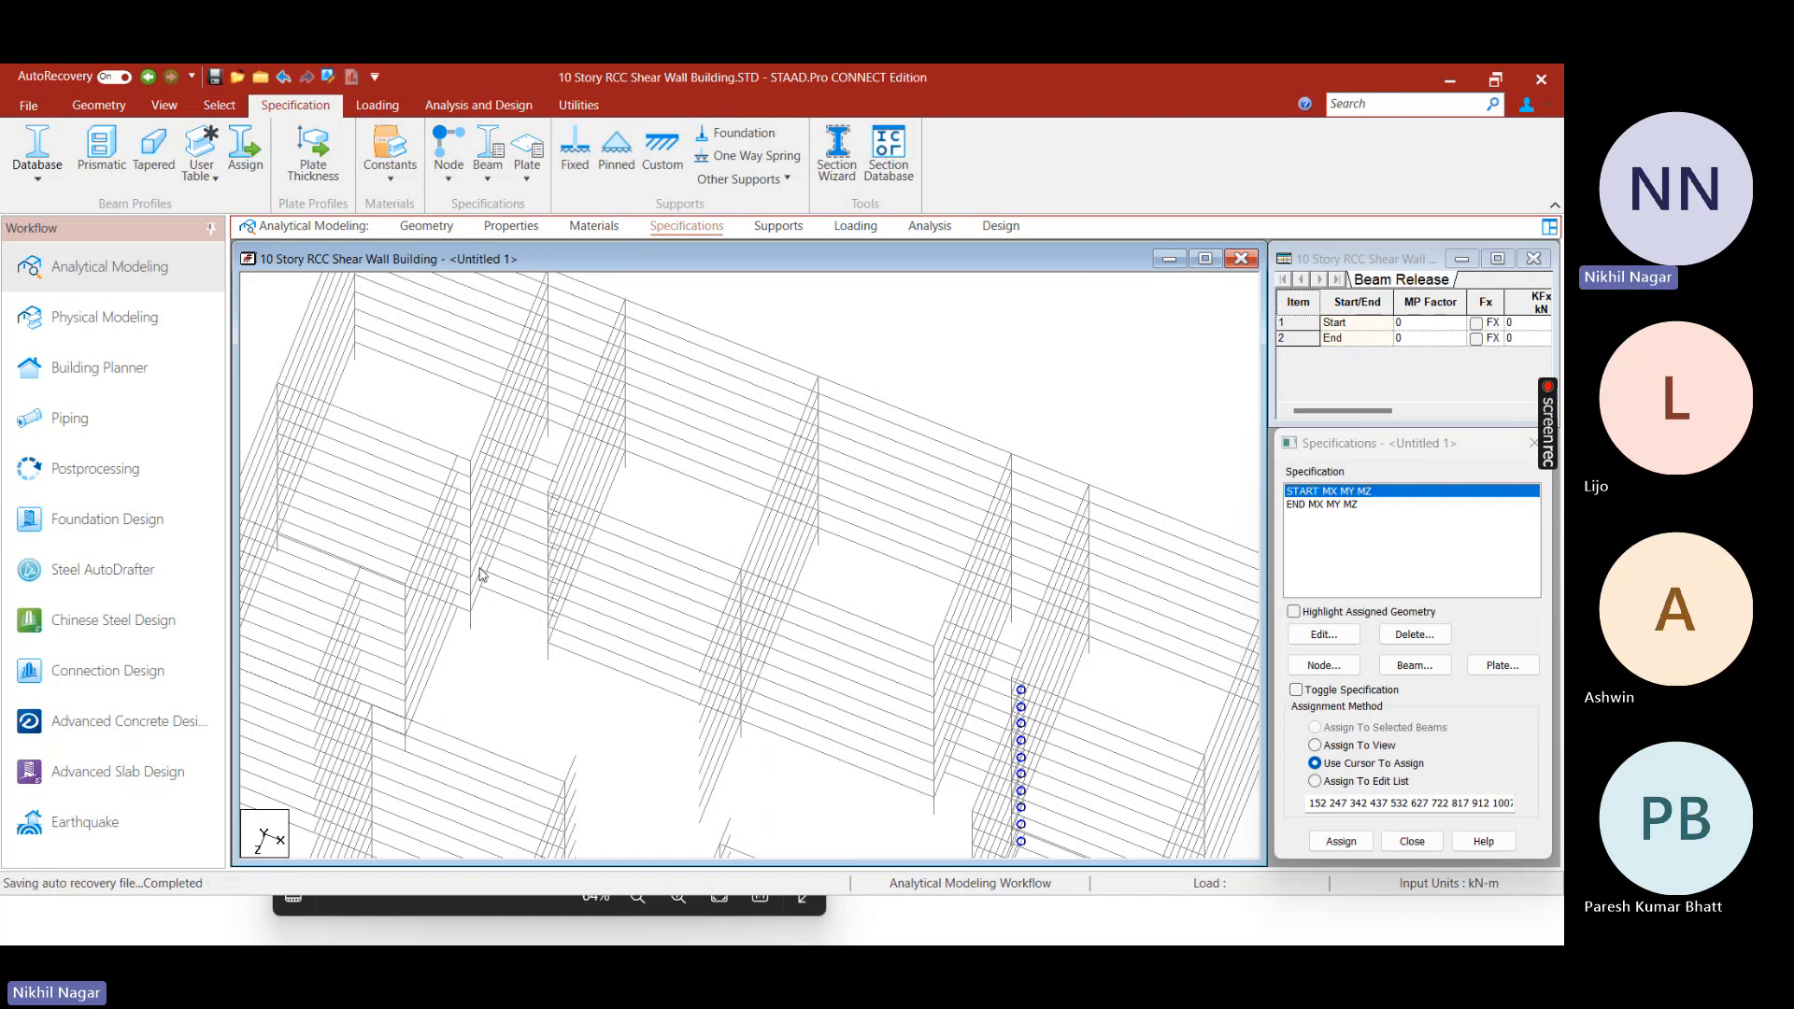
scroll(557, 613, "up", 3)
scroll(545, 595, "down", 2)
scroll(523, 552, "down", 2)
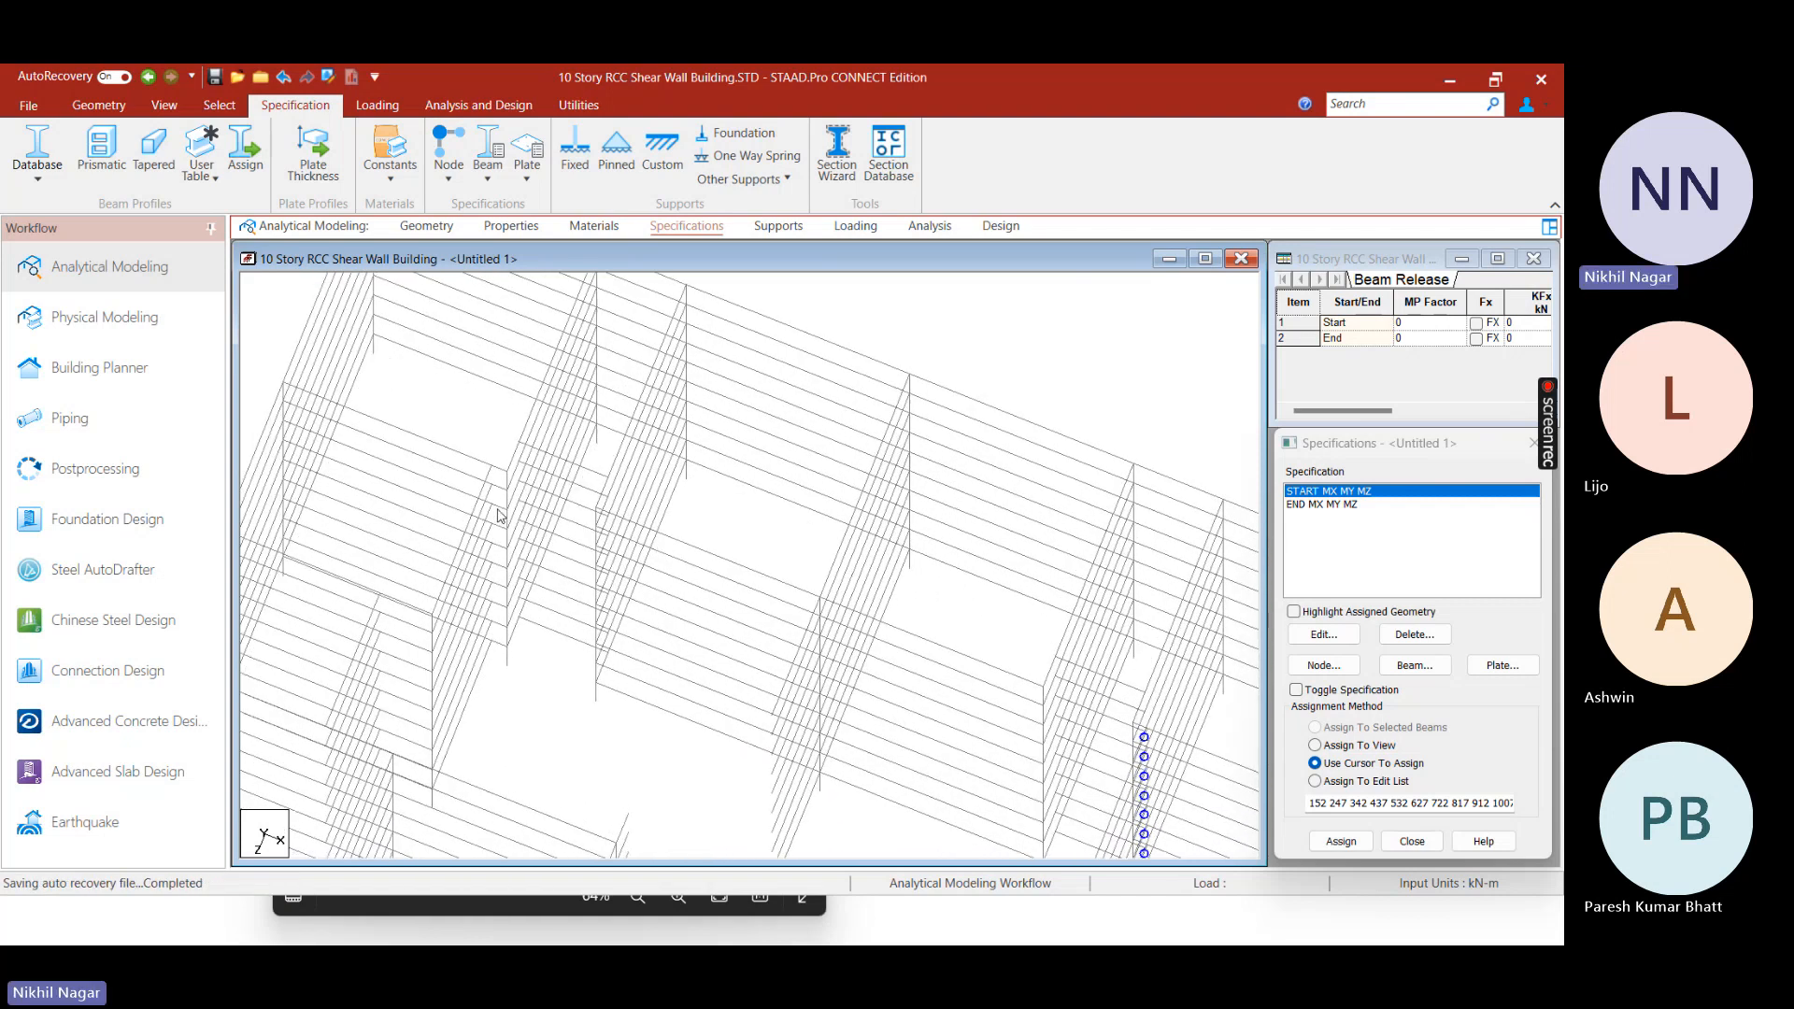
scroll(561, 571, "up", 3)
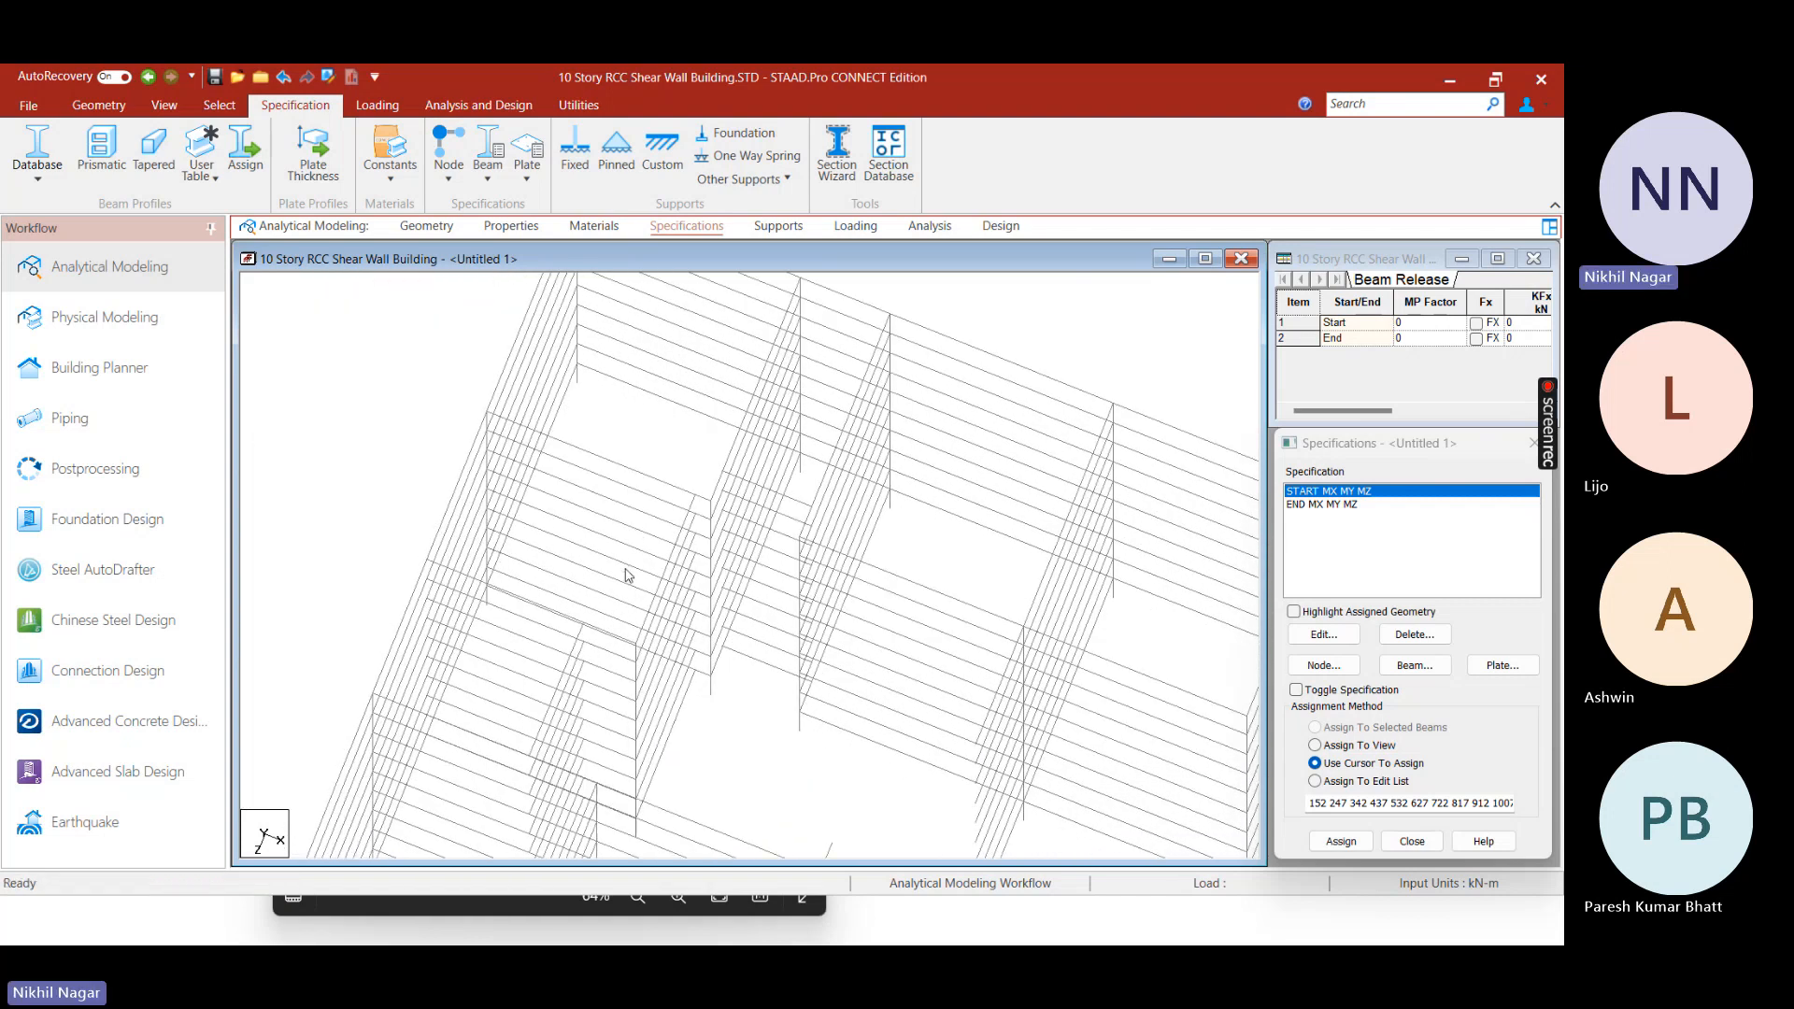
key("super")
left_click(1077, 920)
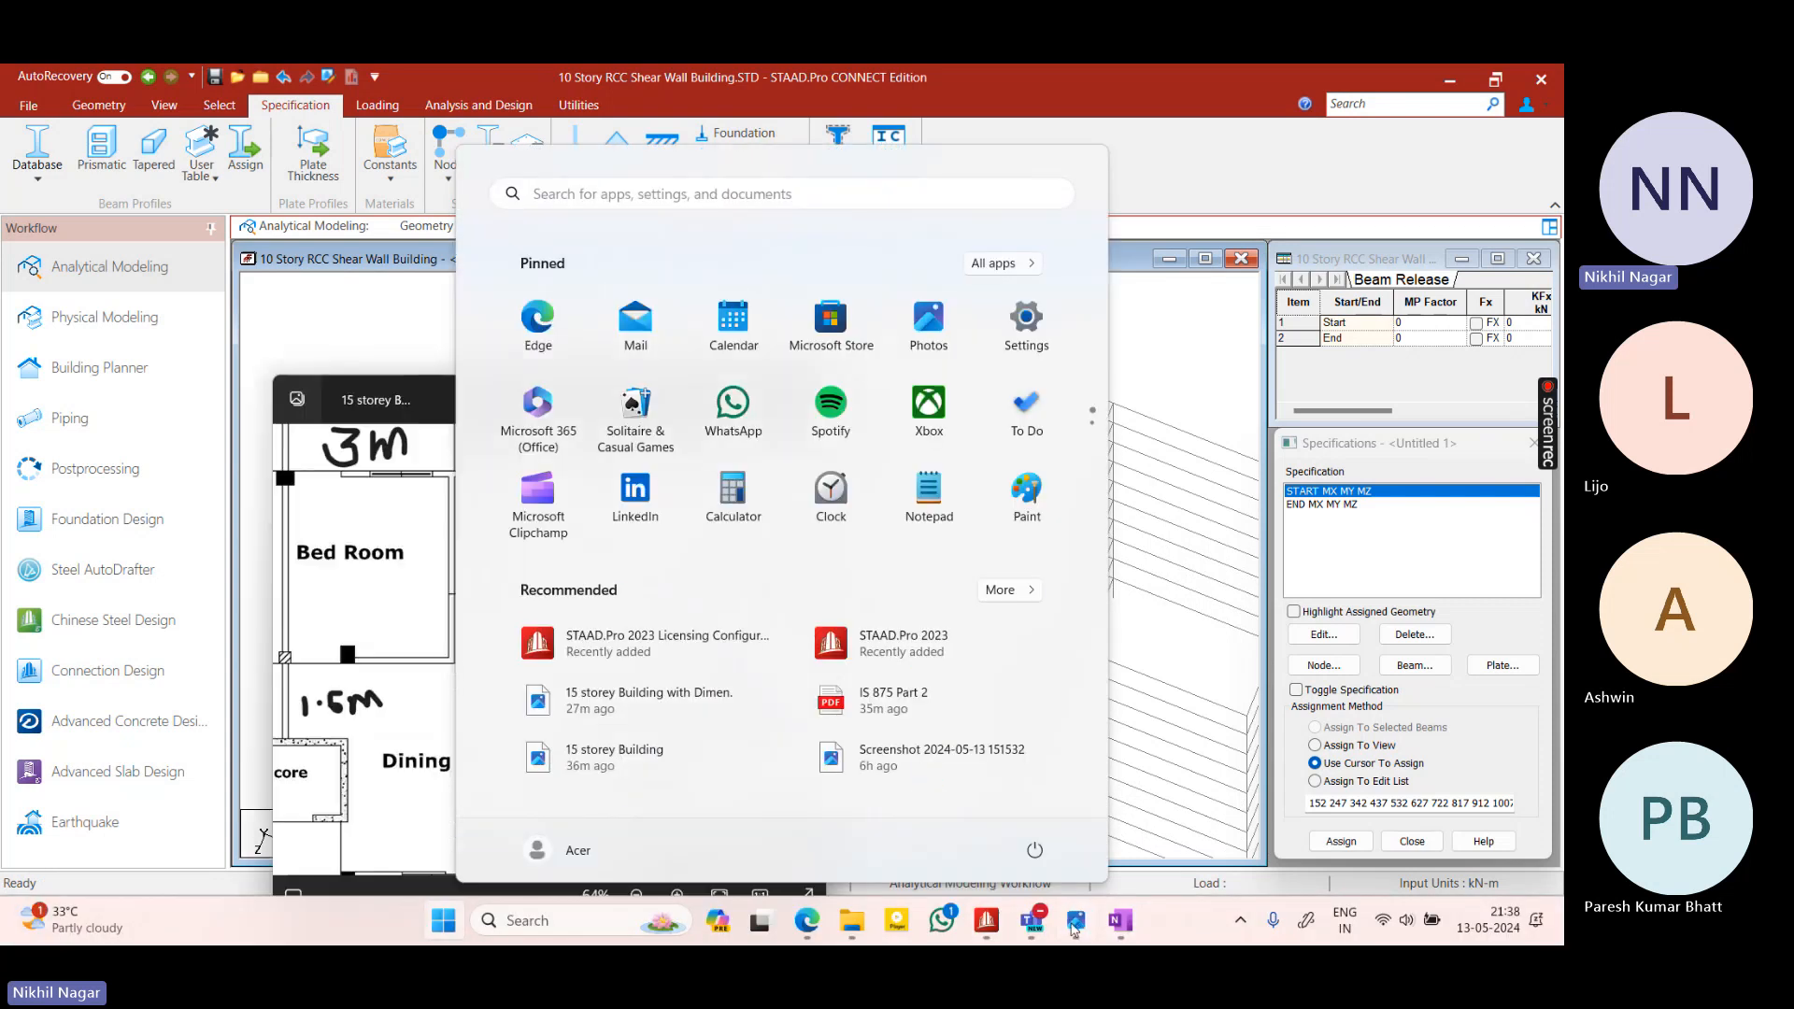
scroll(644, 647, "up", 3)
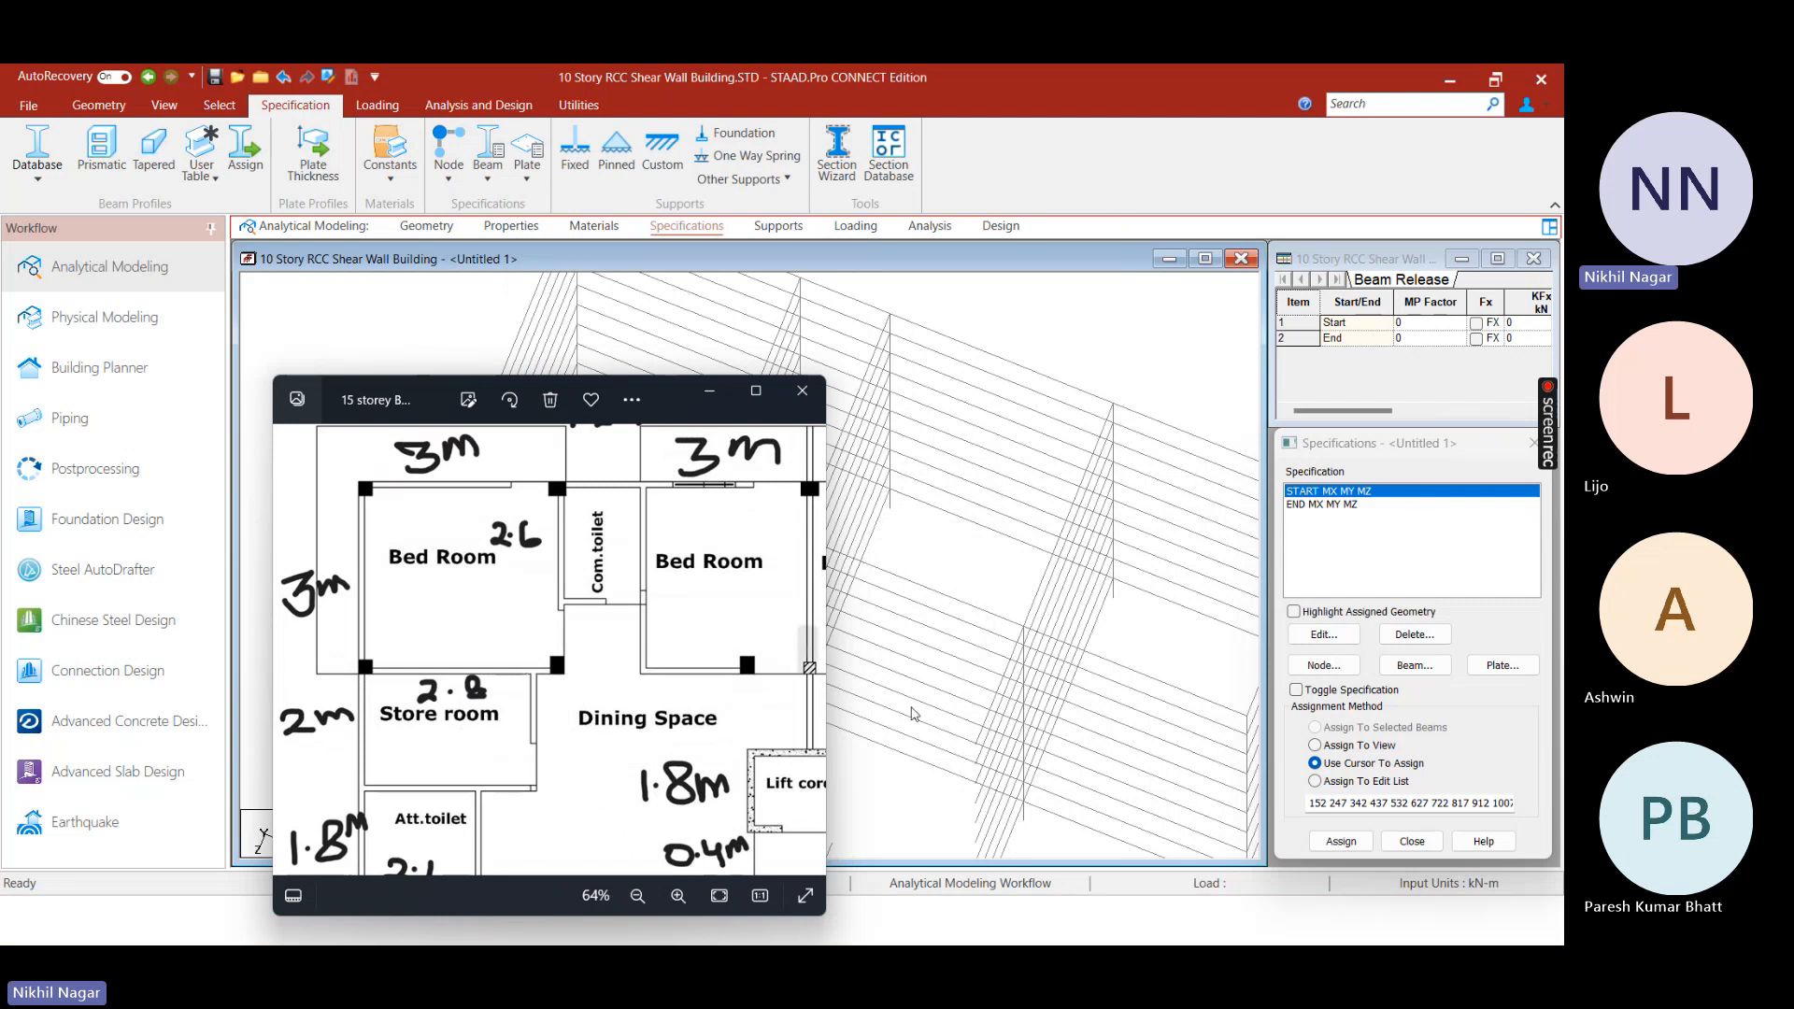
left_click(852, 773)
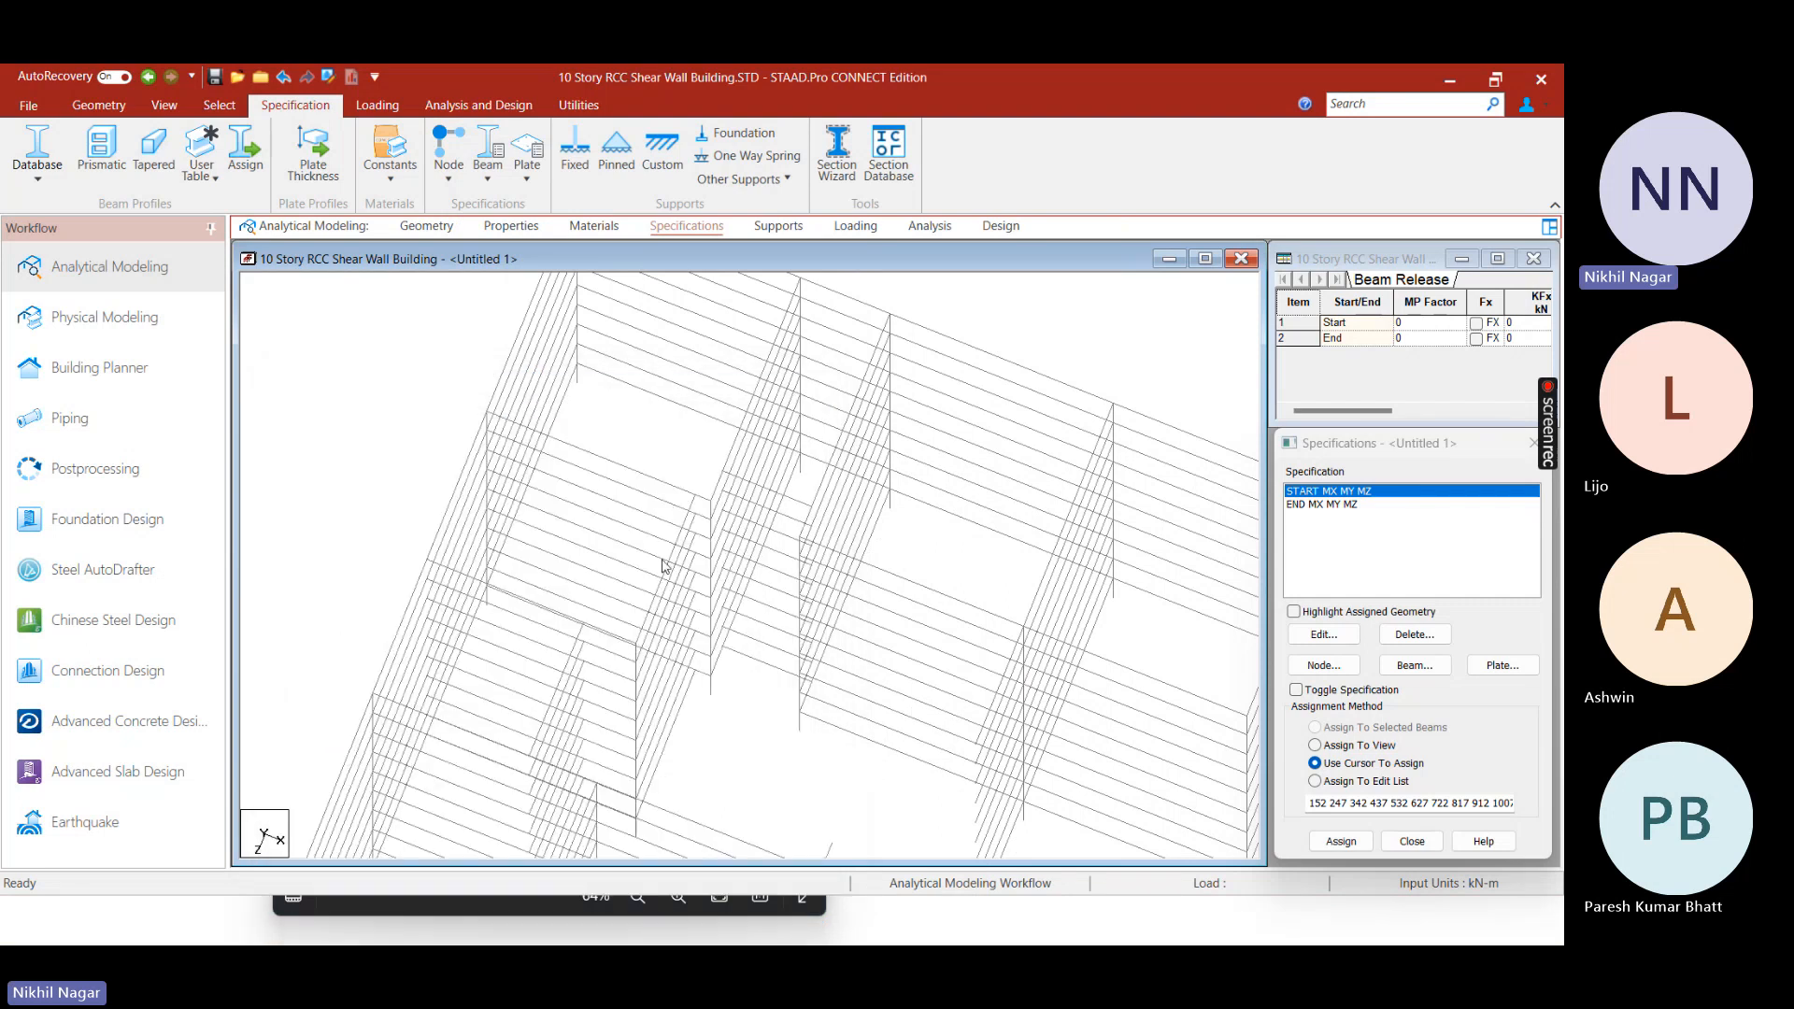
Rotate the model and select the inner side beams of the opposite half's store room bay on all storeys
left_click(645, 614)
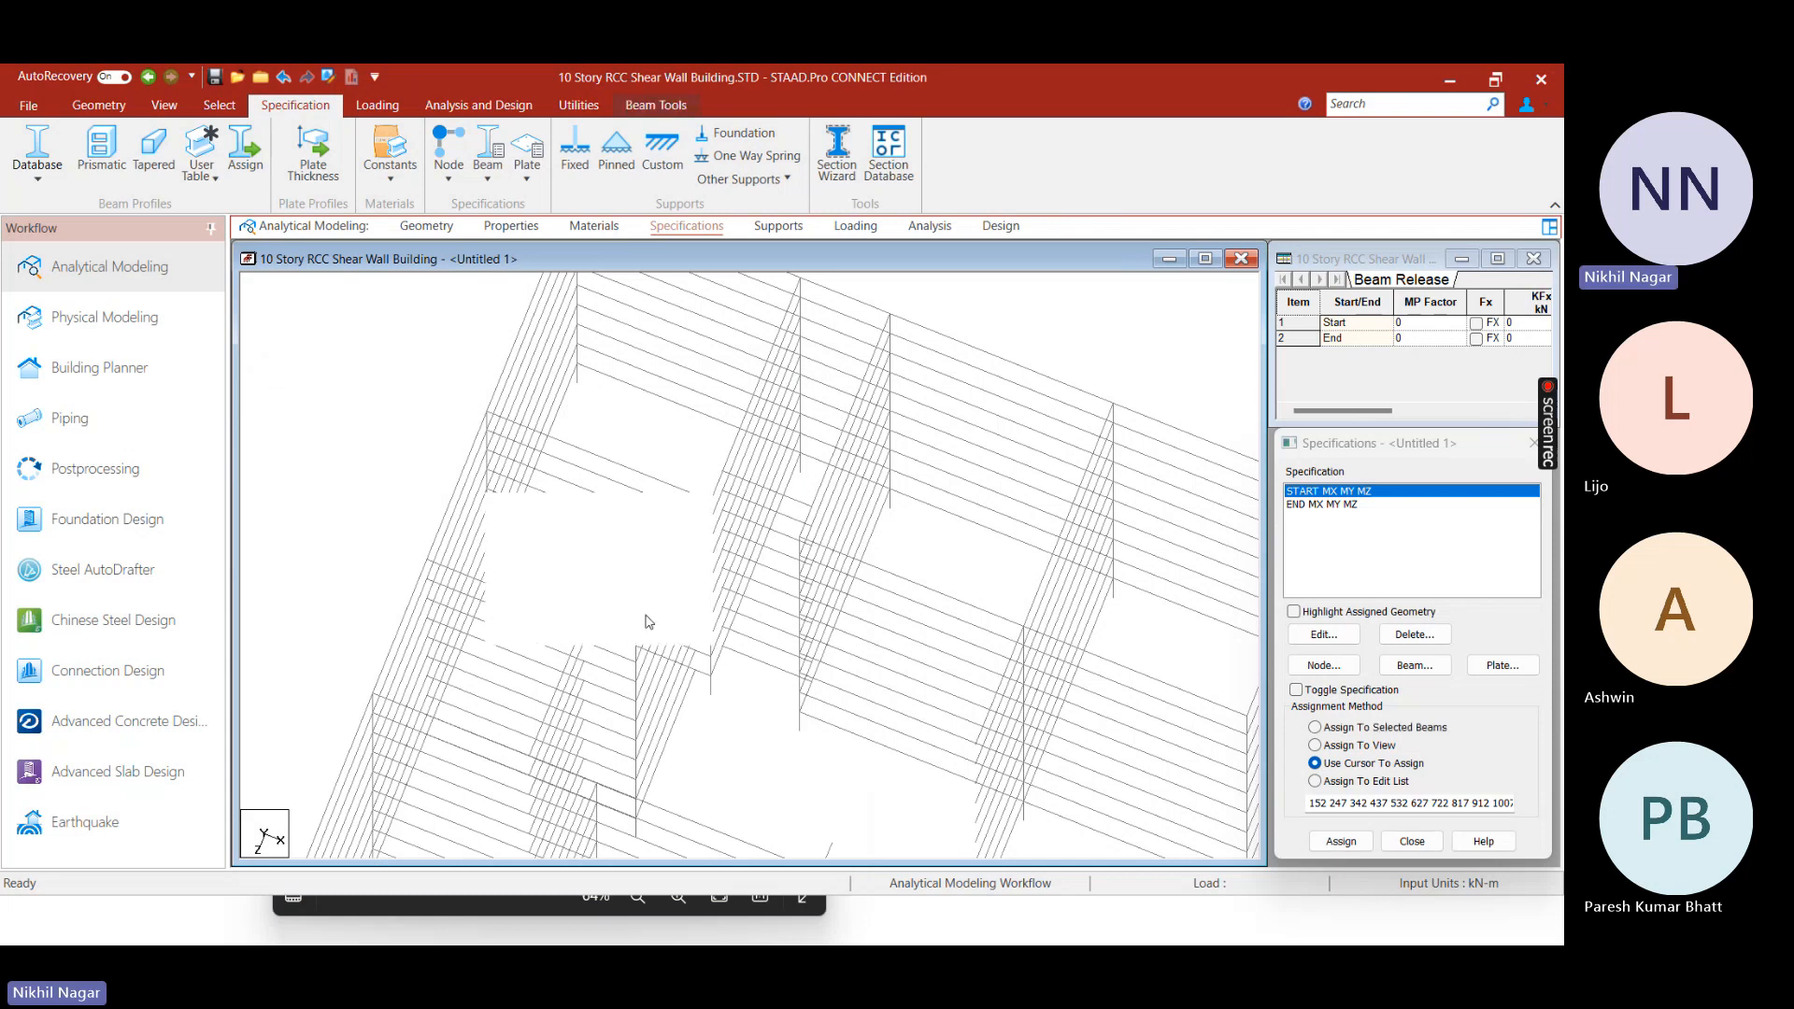
left_click(726, 734)
key("Left")
key("Left")
key("Left")
key("Left")
key("Left")
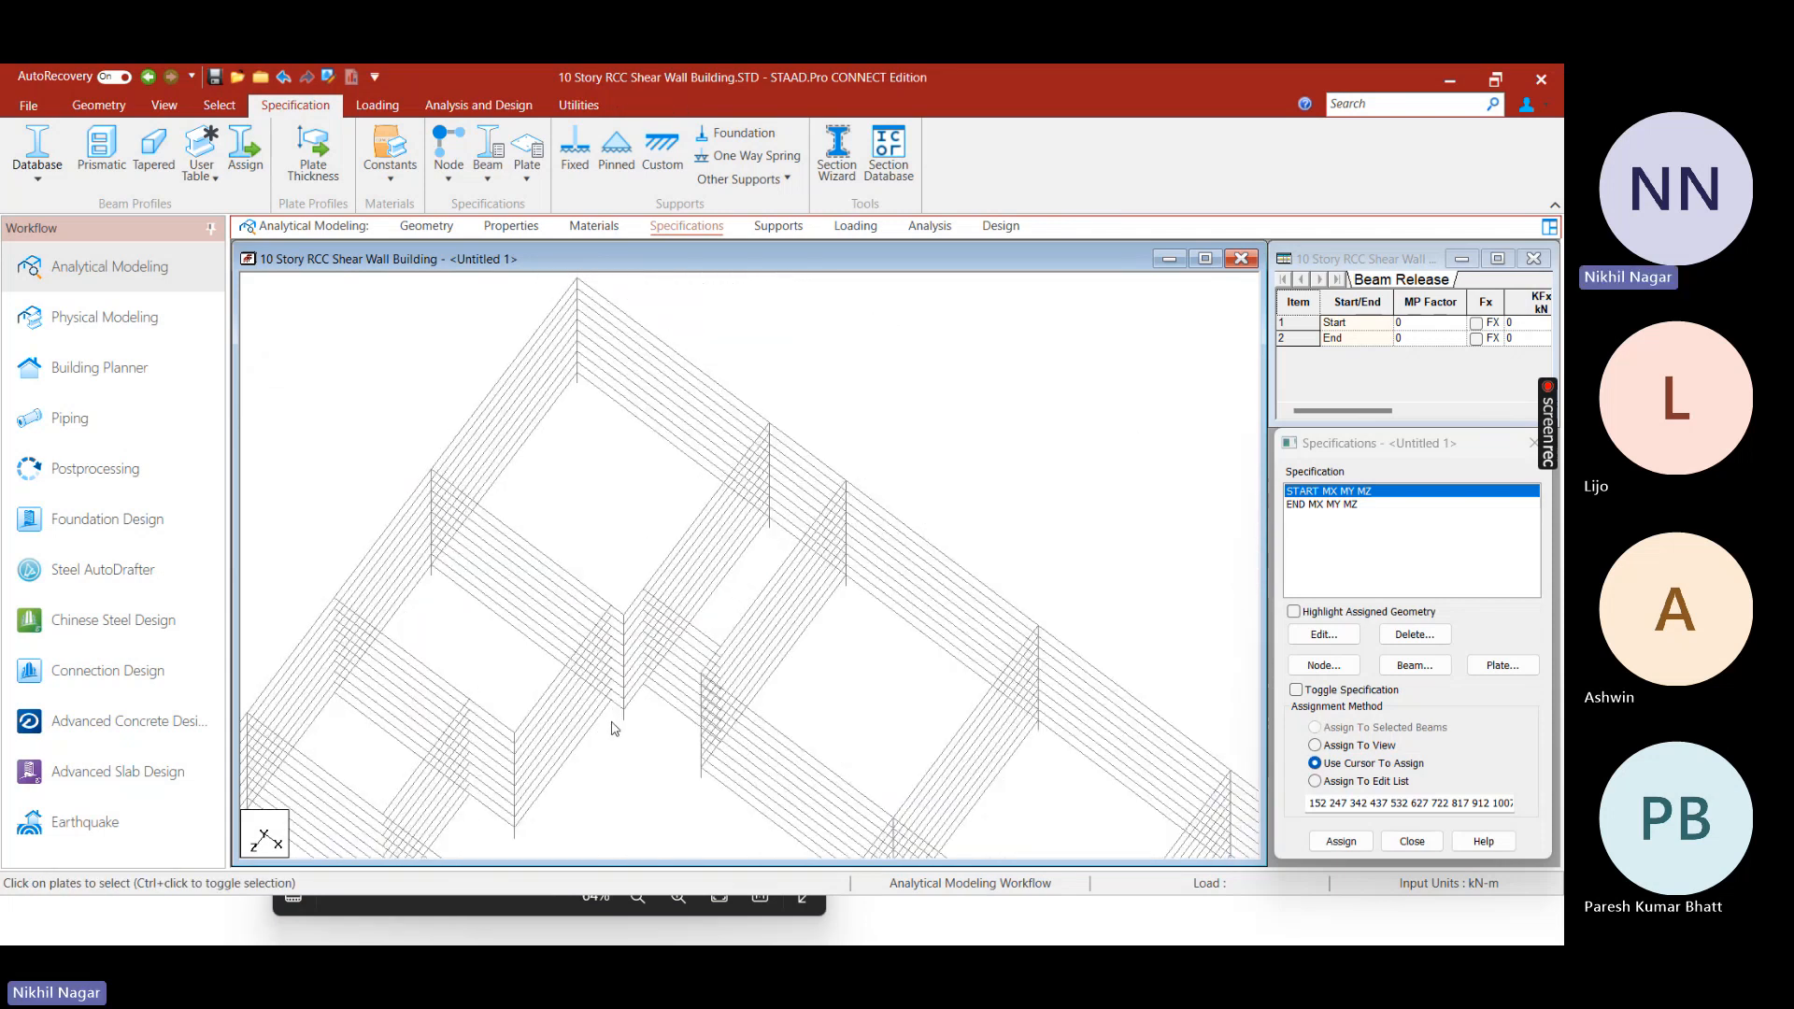
right_click(503, 642)
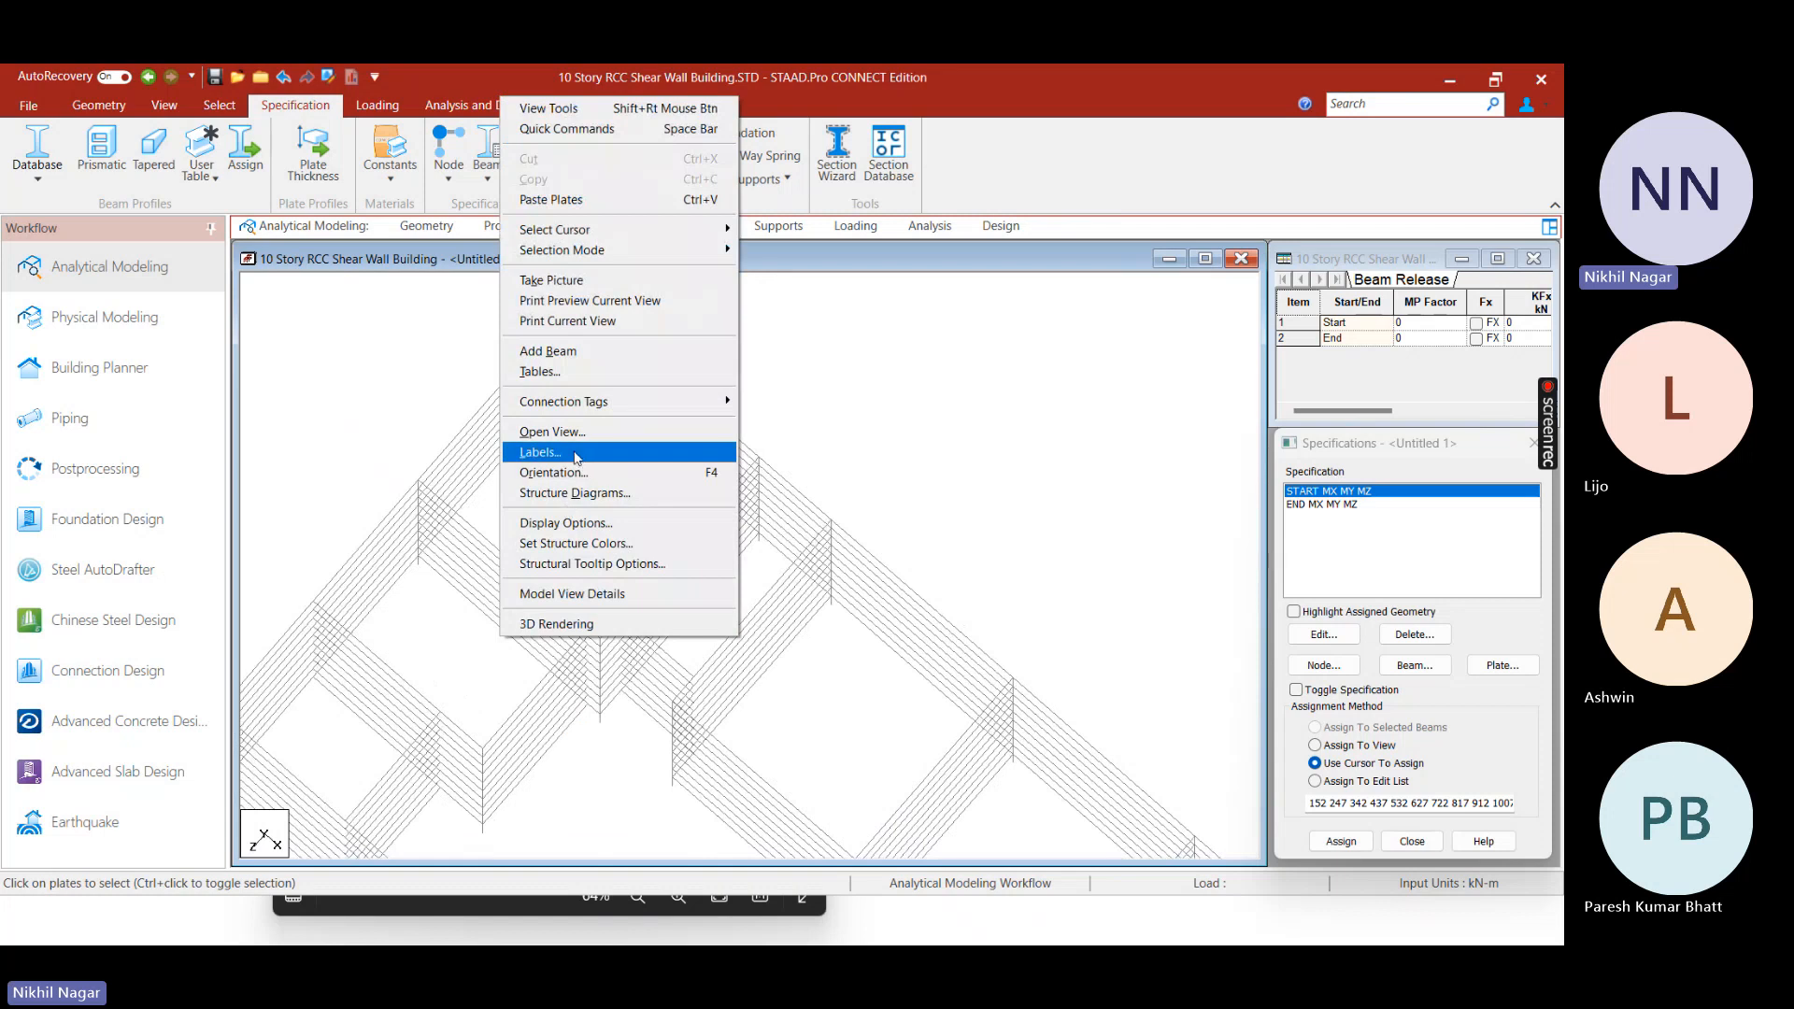
left_click(501, 671)
left_click_drag(503, 679, 536, 817)
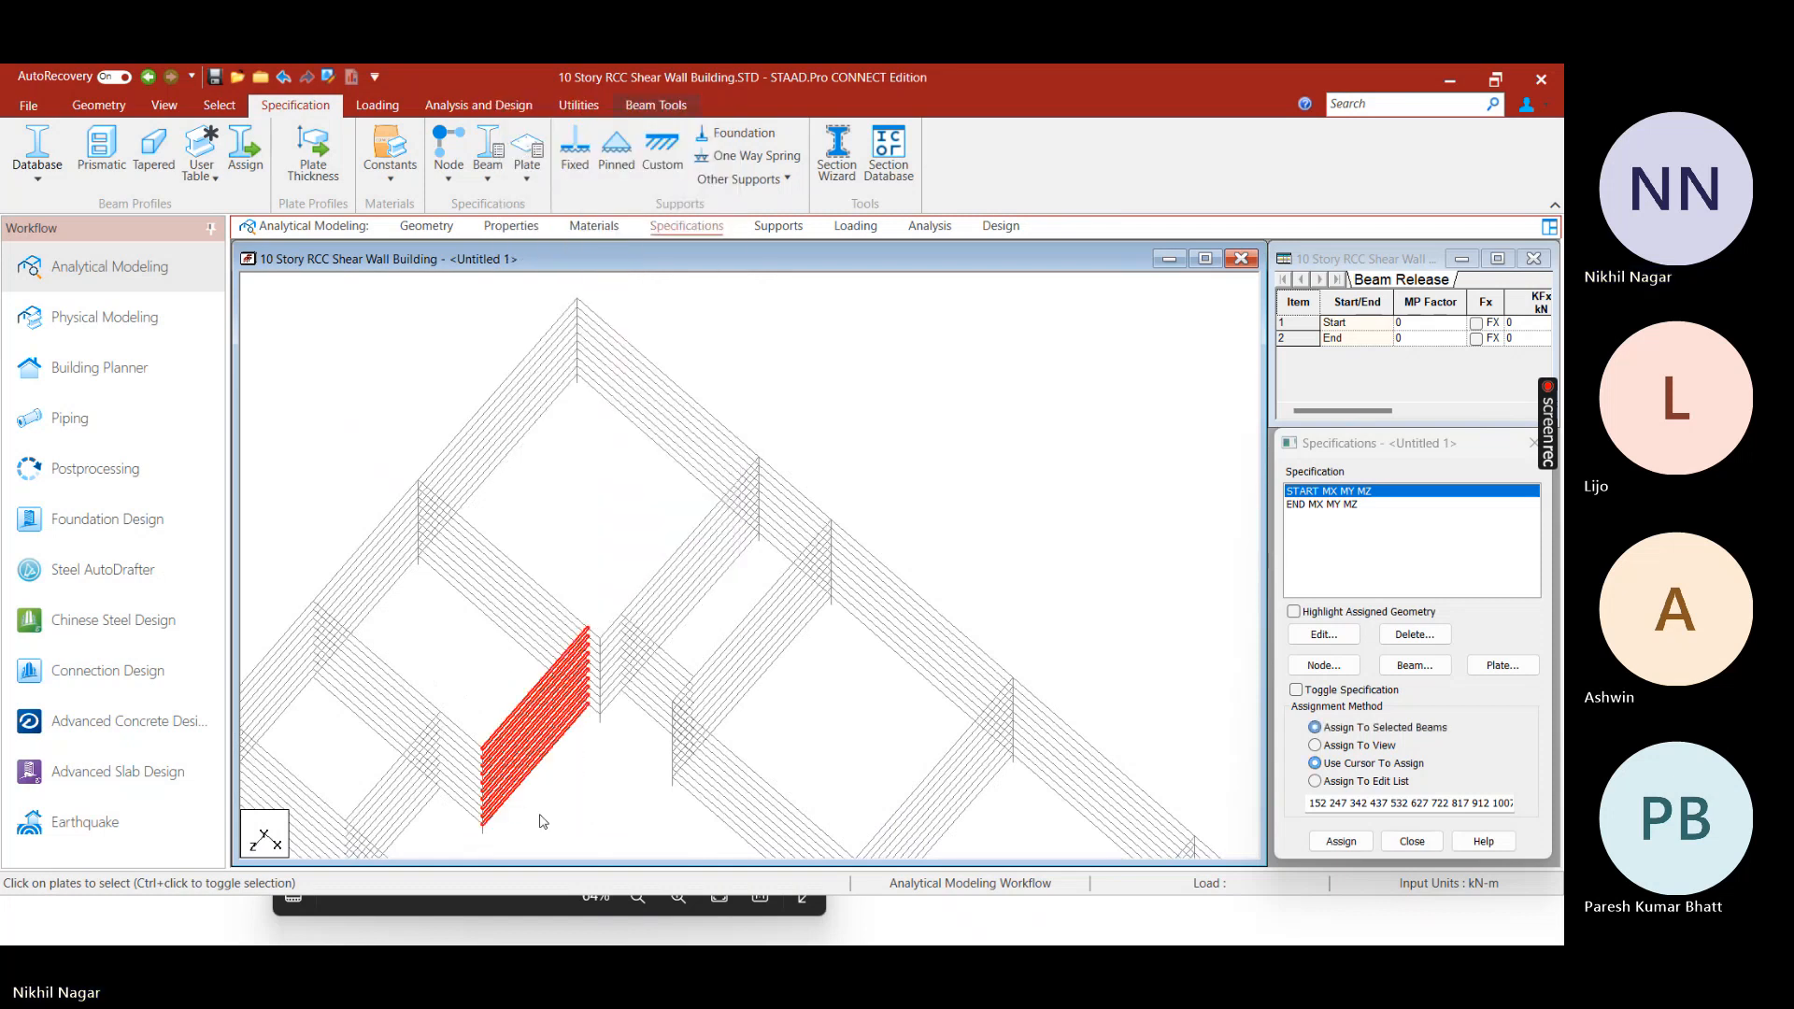
Display only the selected store room bay beams in the active window and show their beam orientation axes
right_click(472, 690)
left_click(598, 612)
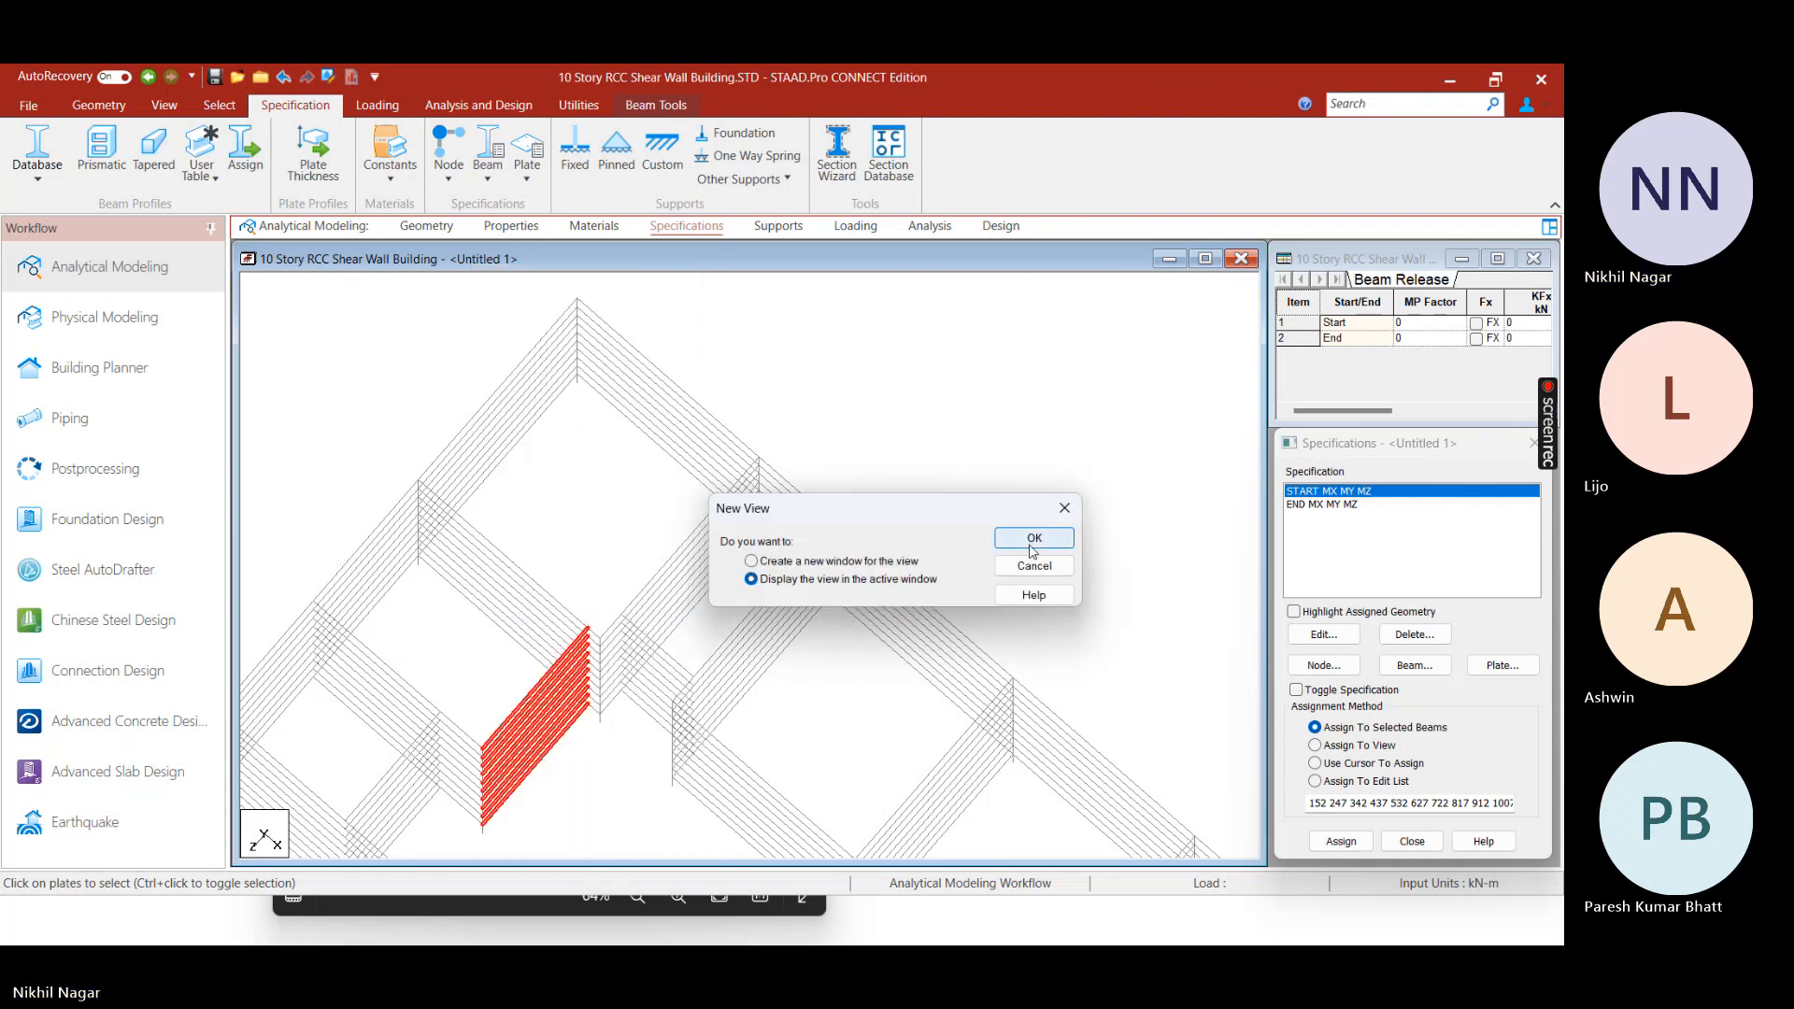
left_click(1034, 539)
right_click(701, 468)
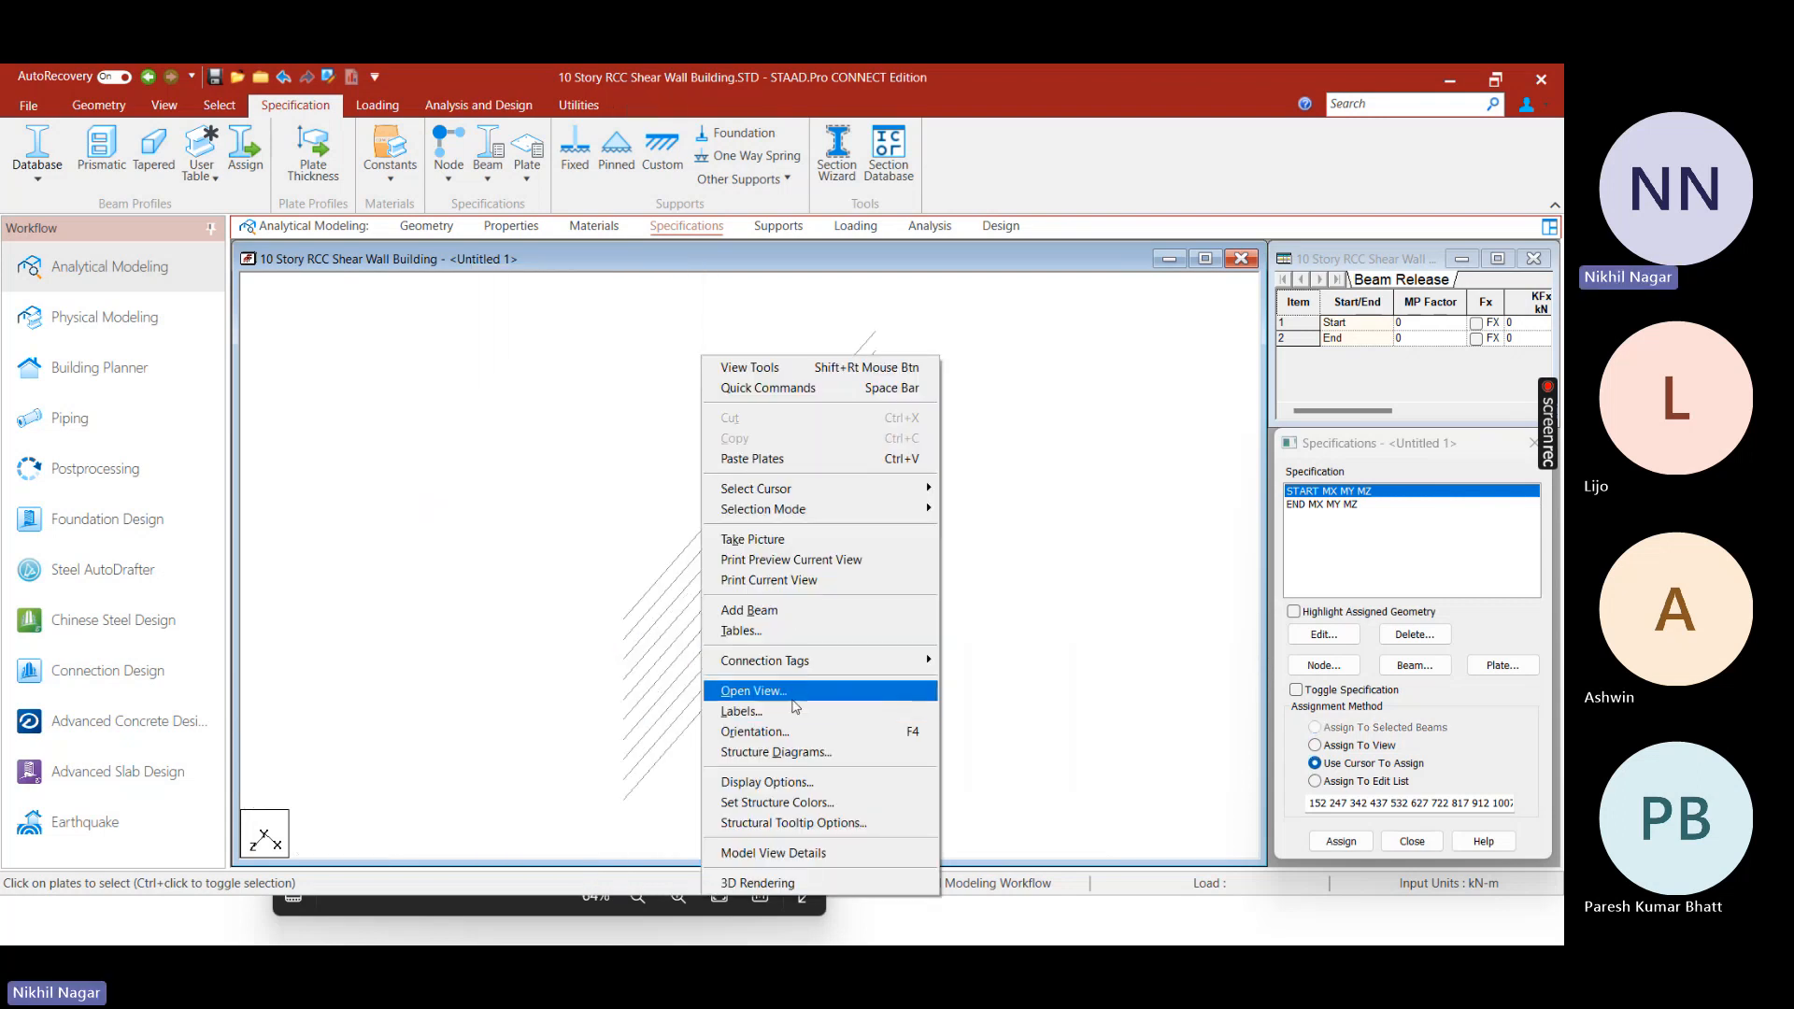
left_click(766, 711)
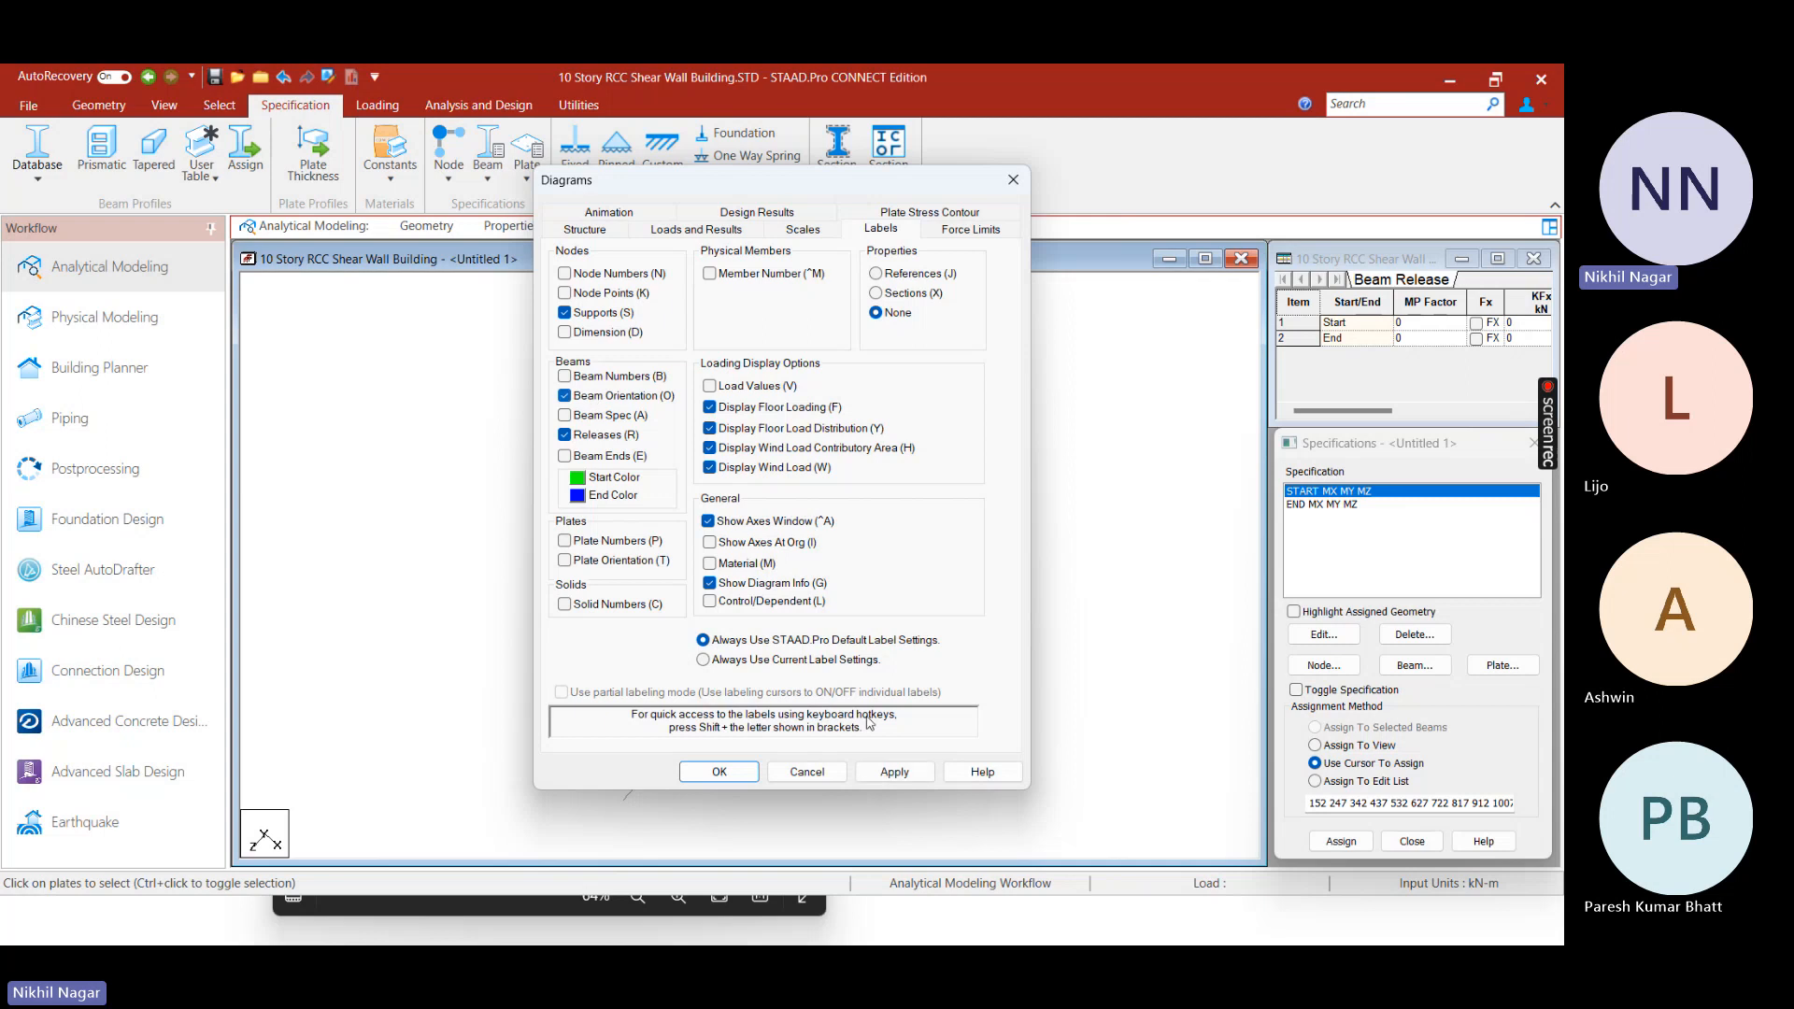
left_click(719, 772)
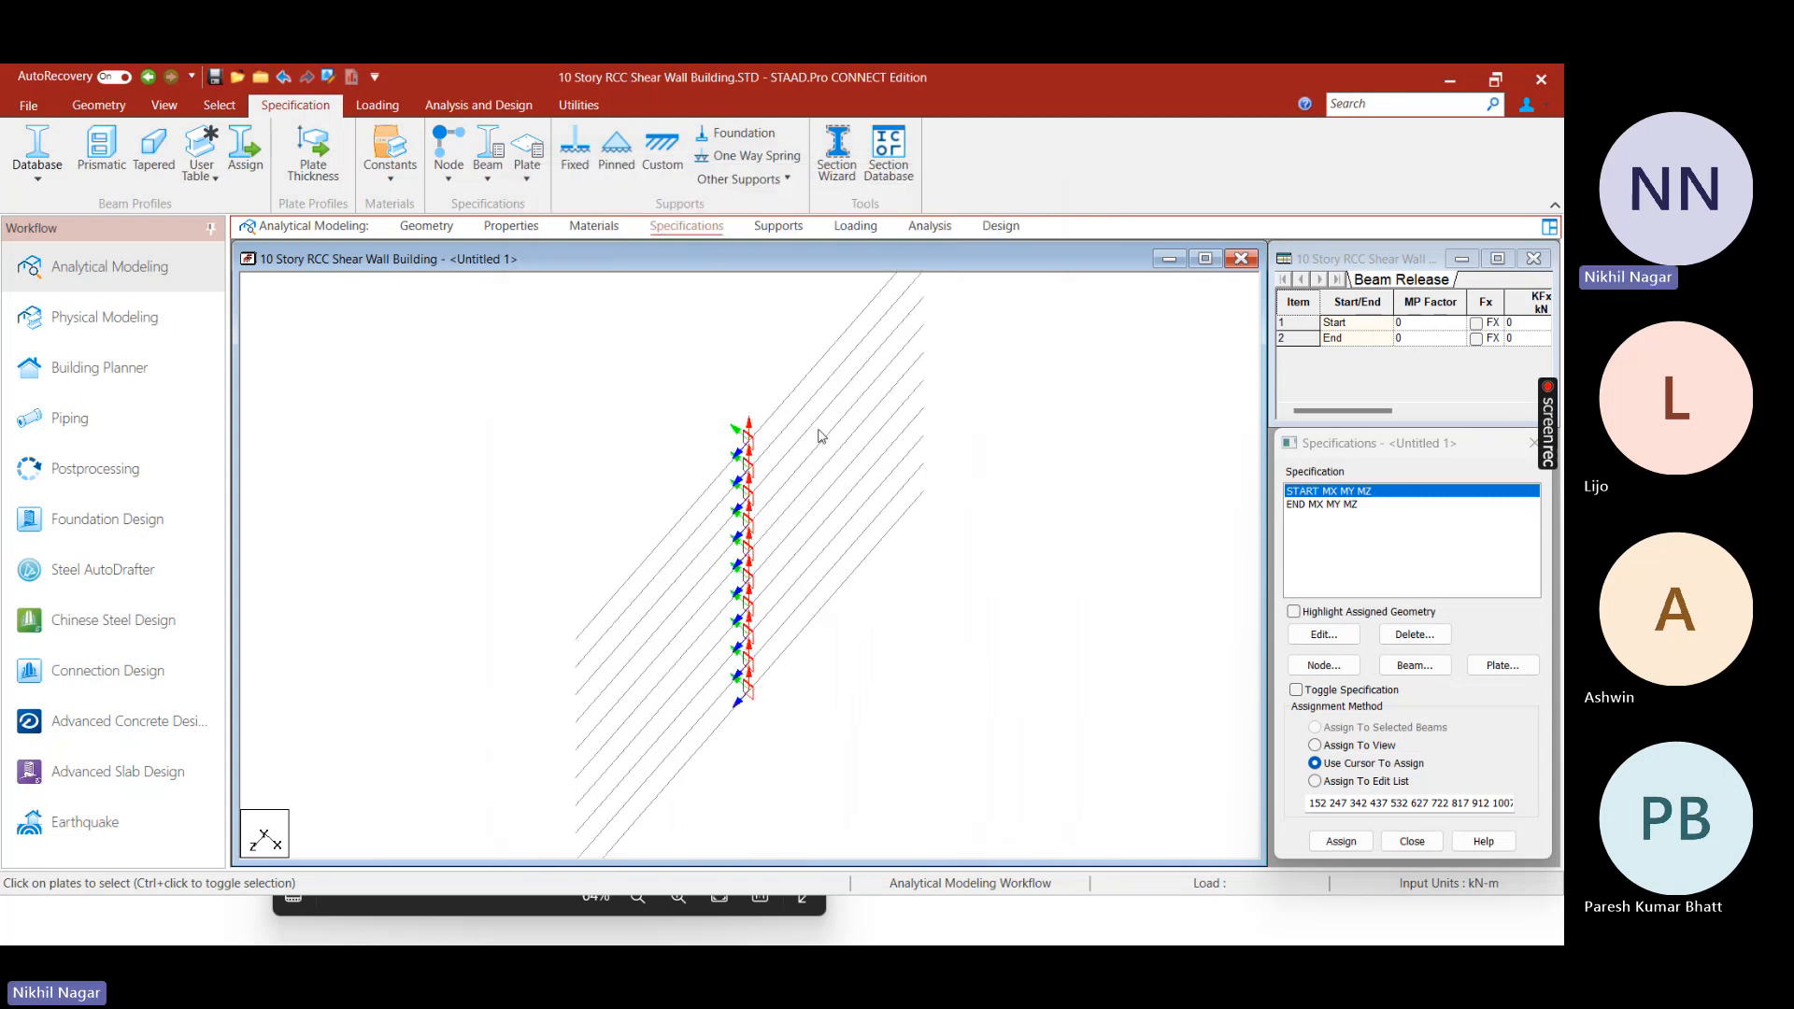
Select all the isolated beams and assign the START MX MY MZ release to them
middle_click_drag(821, 433, 740, 488)
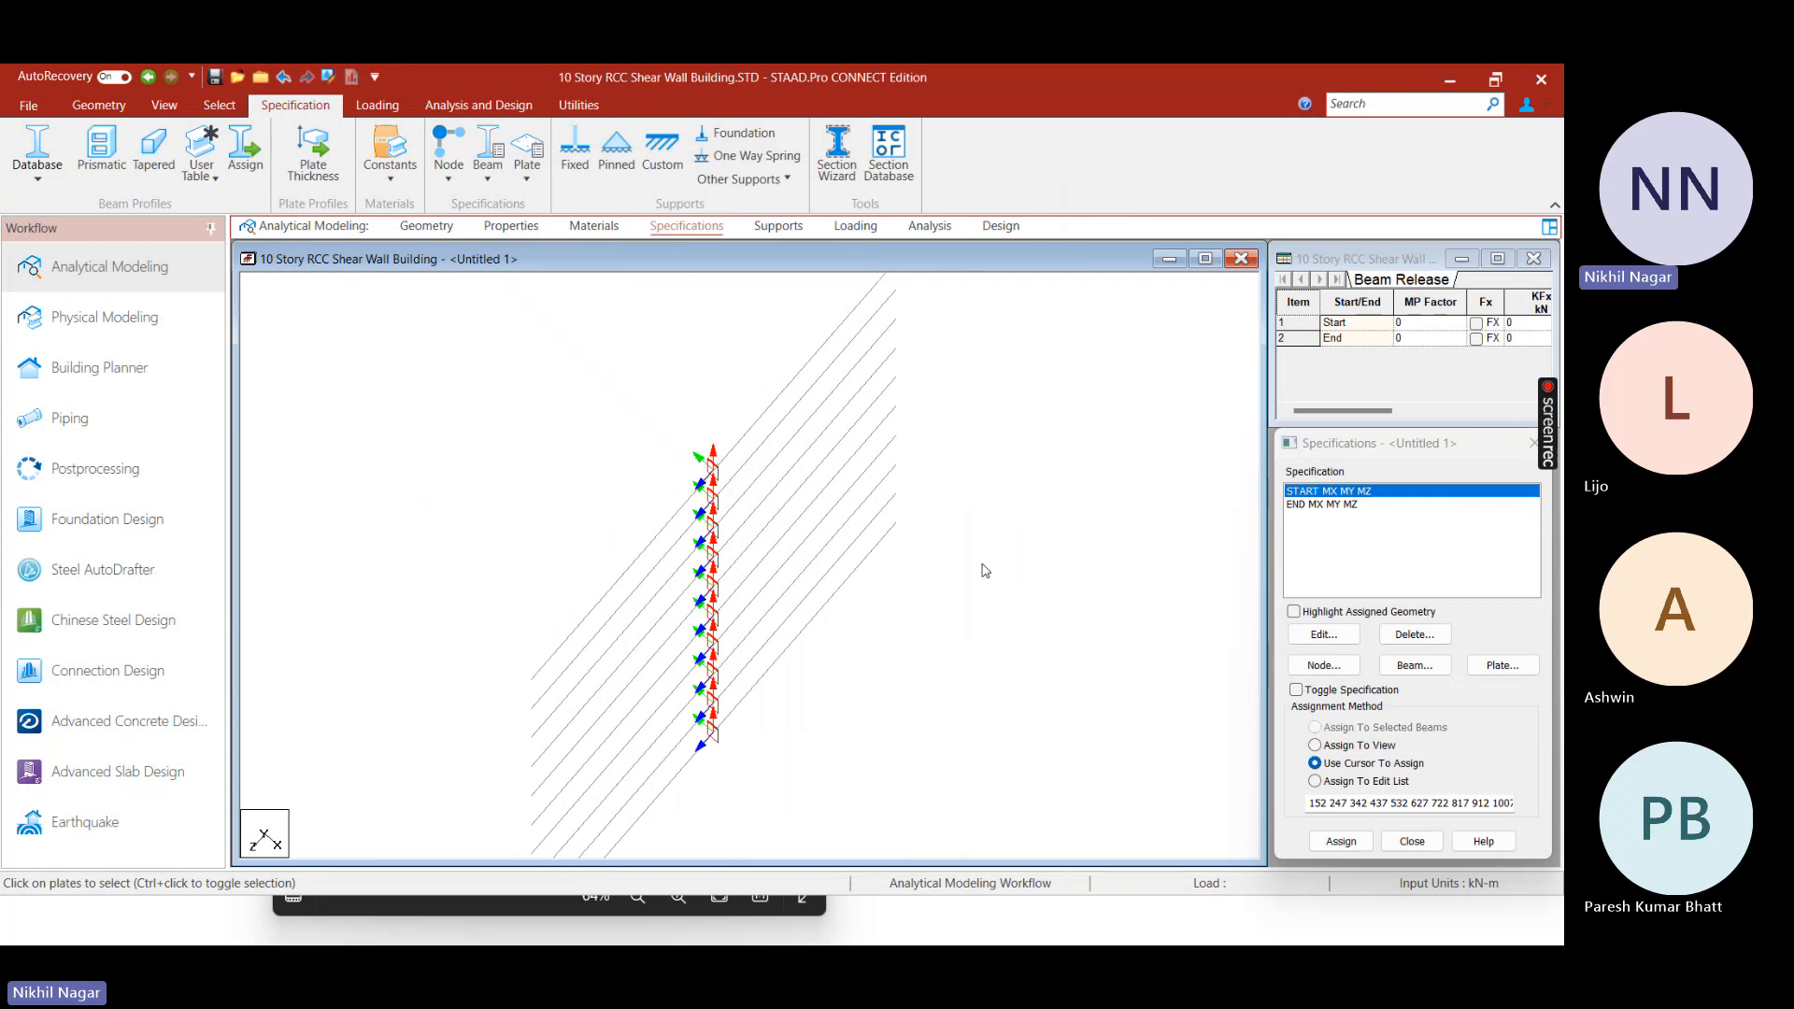
key("ctrl+a")
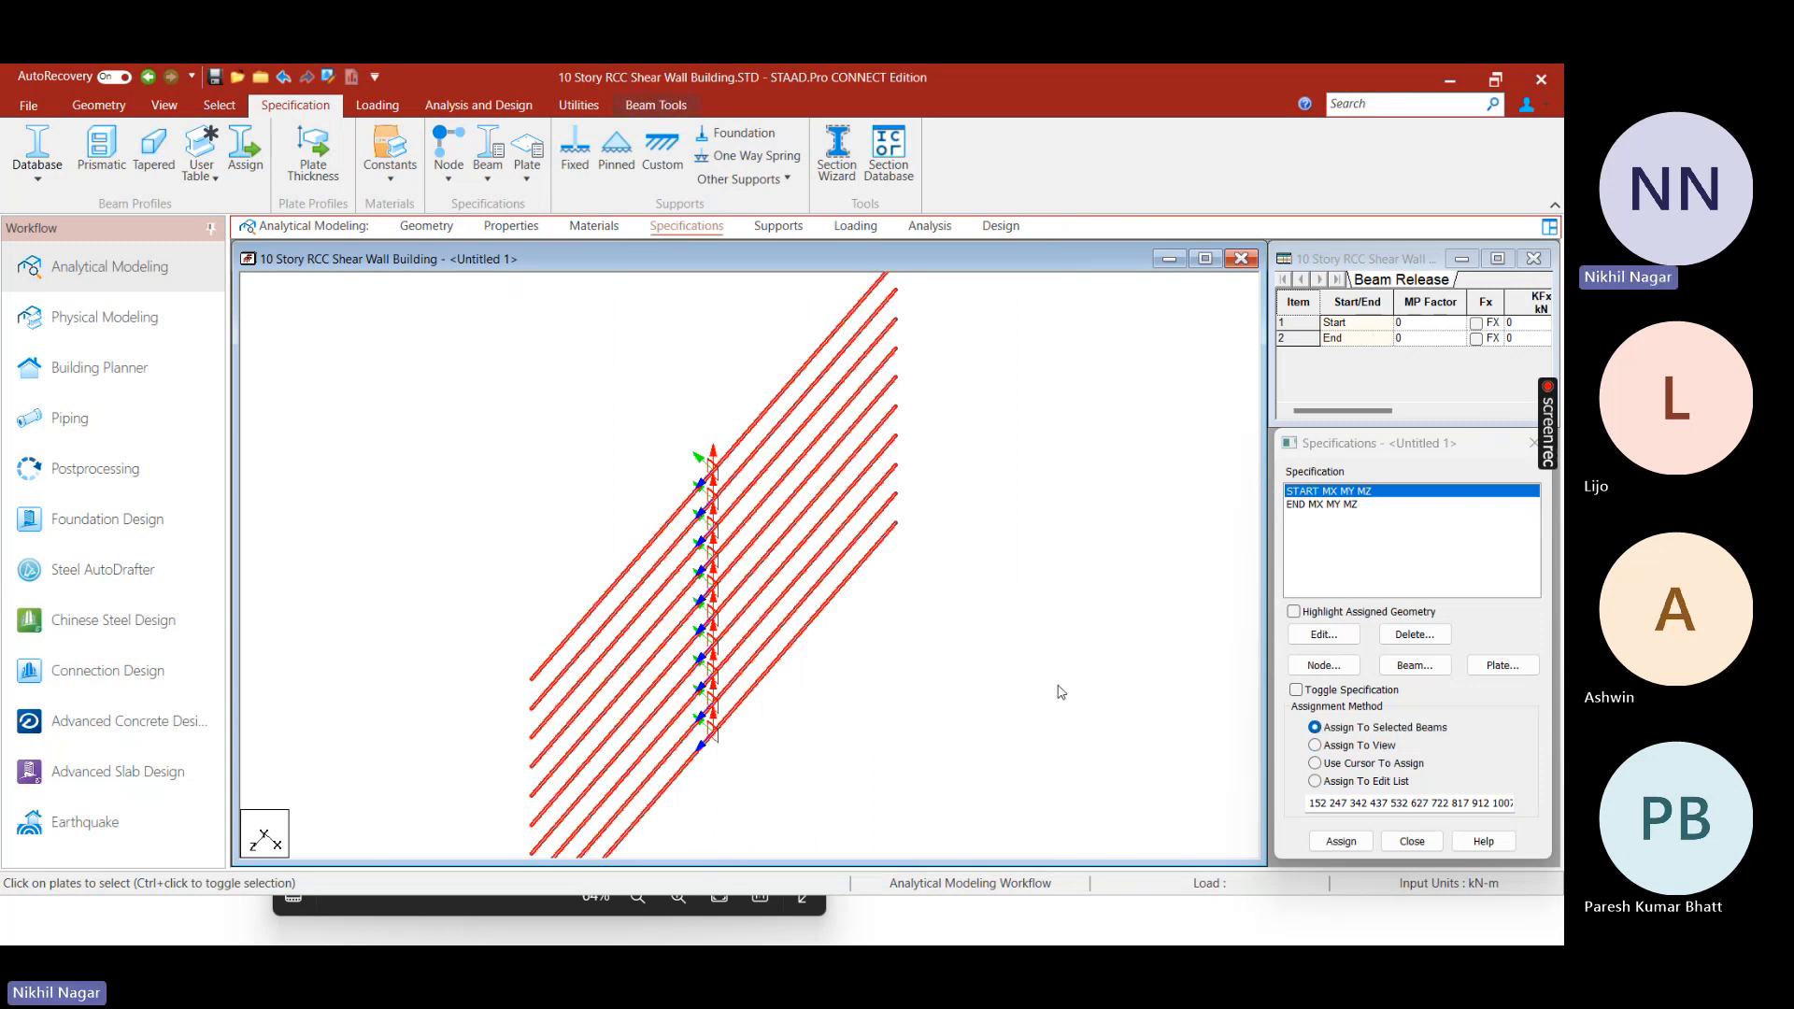
left_click(1339, 842)
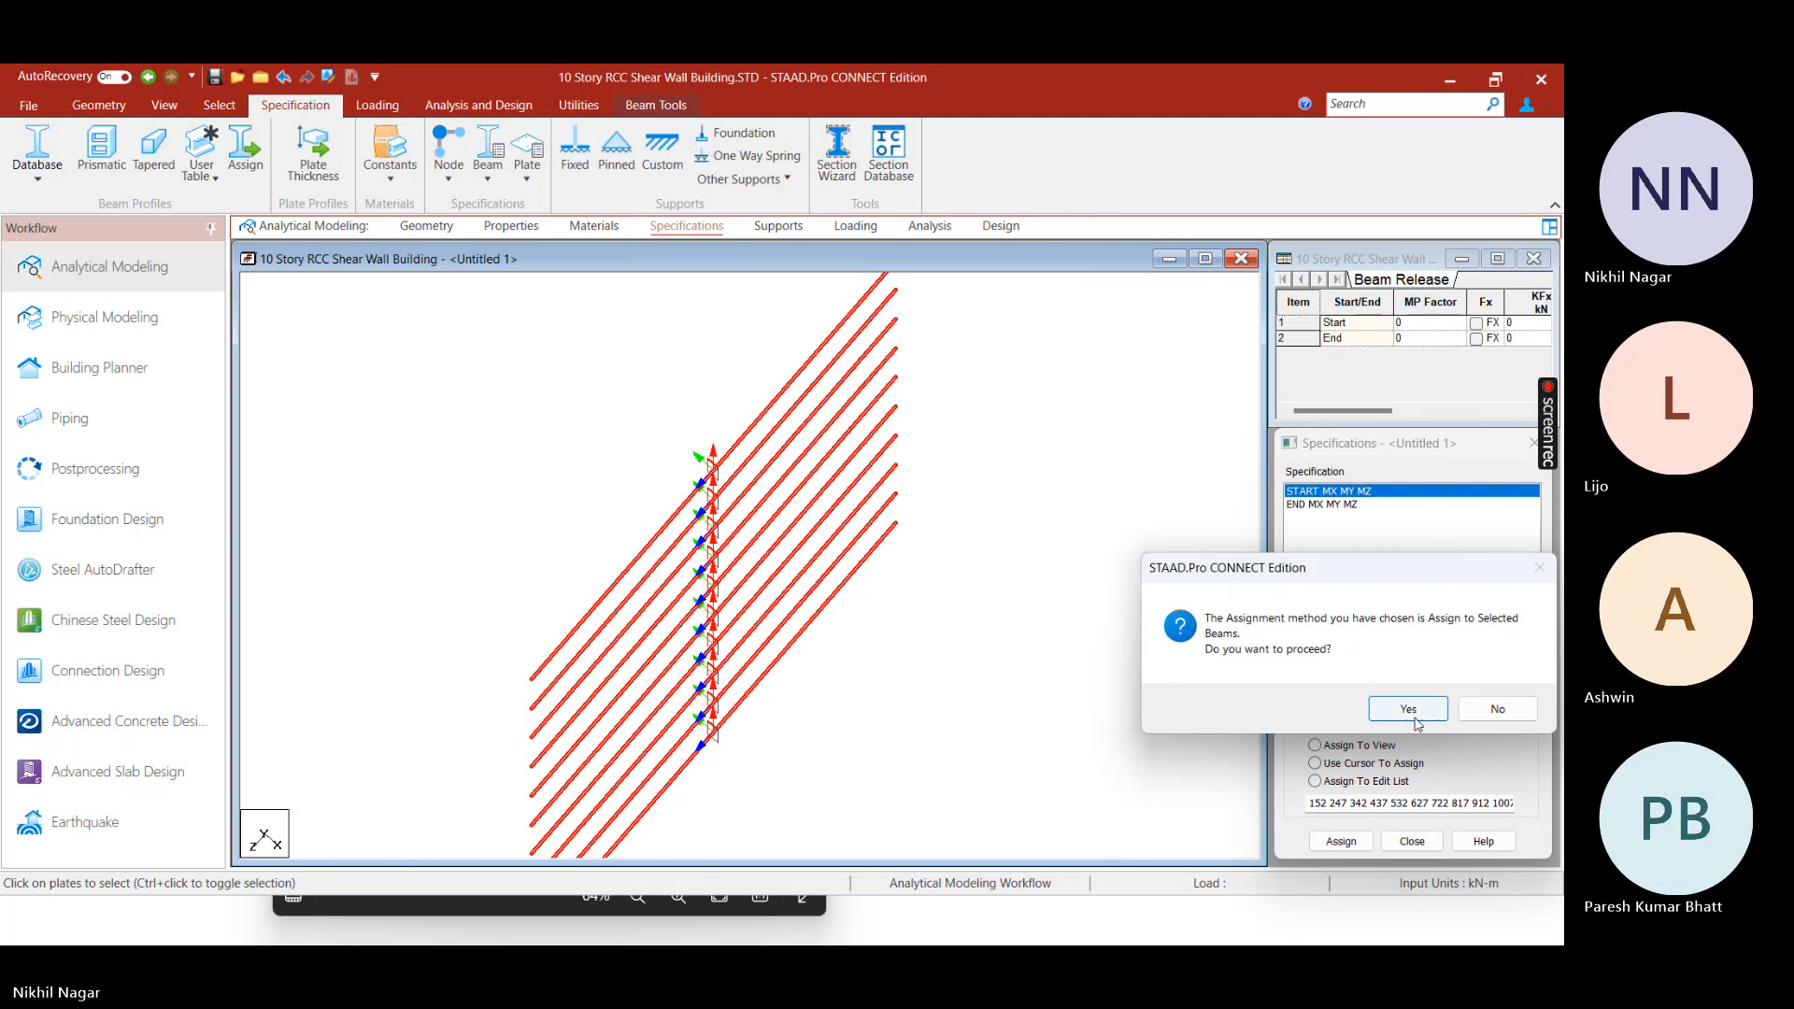
left_click(1405, 709)
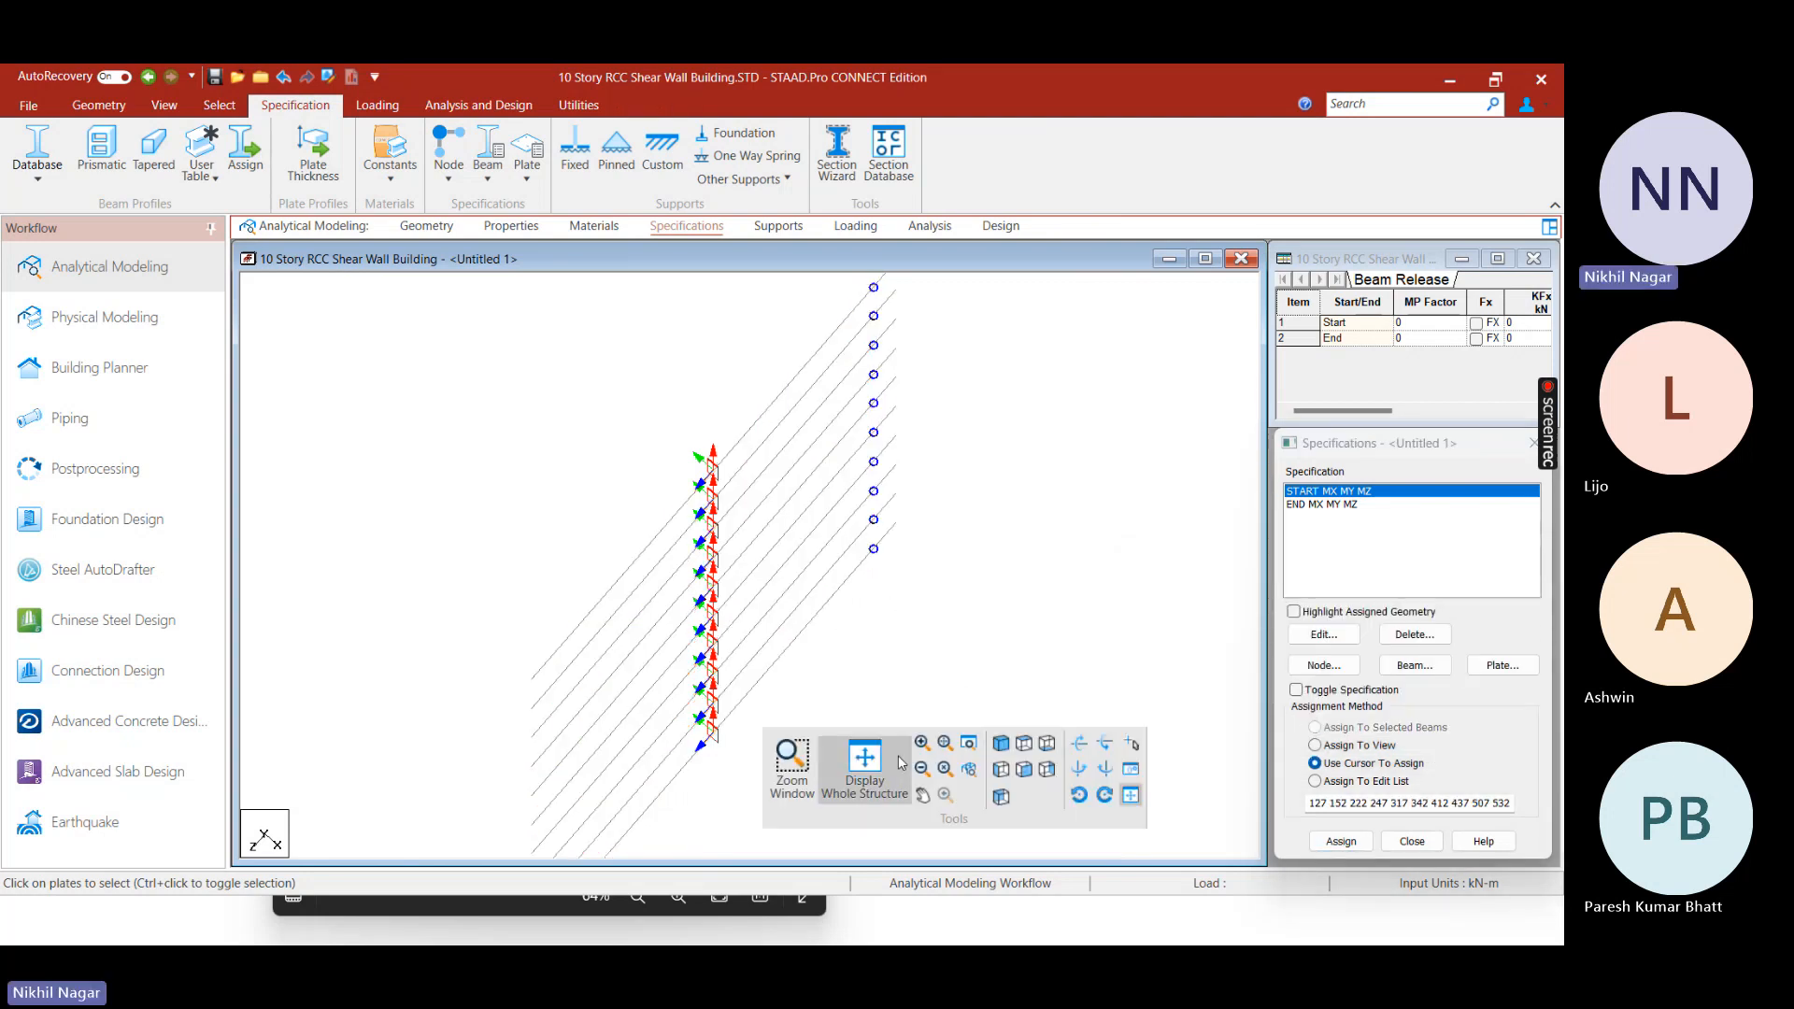
Restore the whole structure, select all beam members and display only them in the active window
left_click(861, 757)
right_click(951, 503)
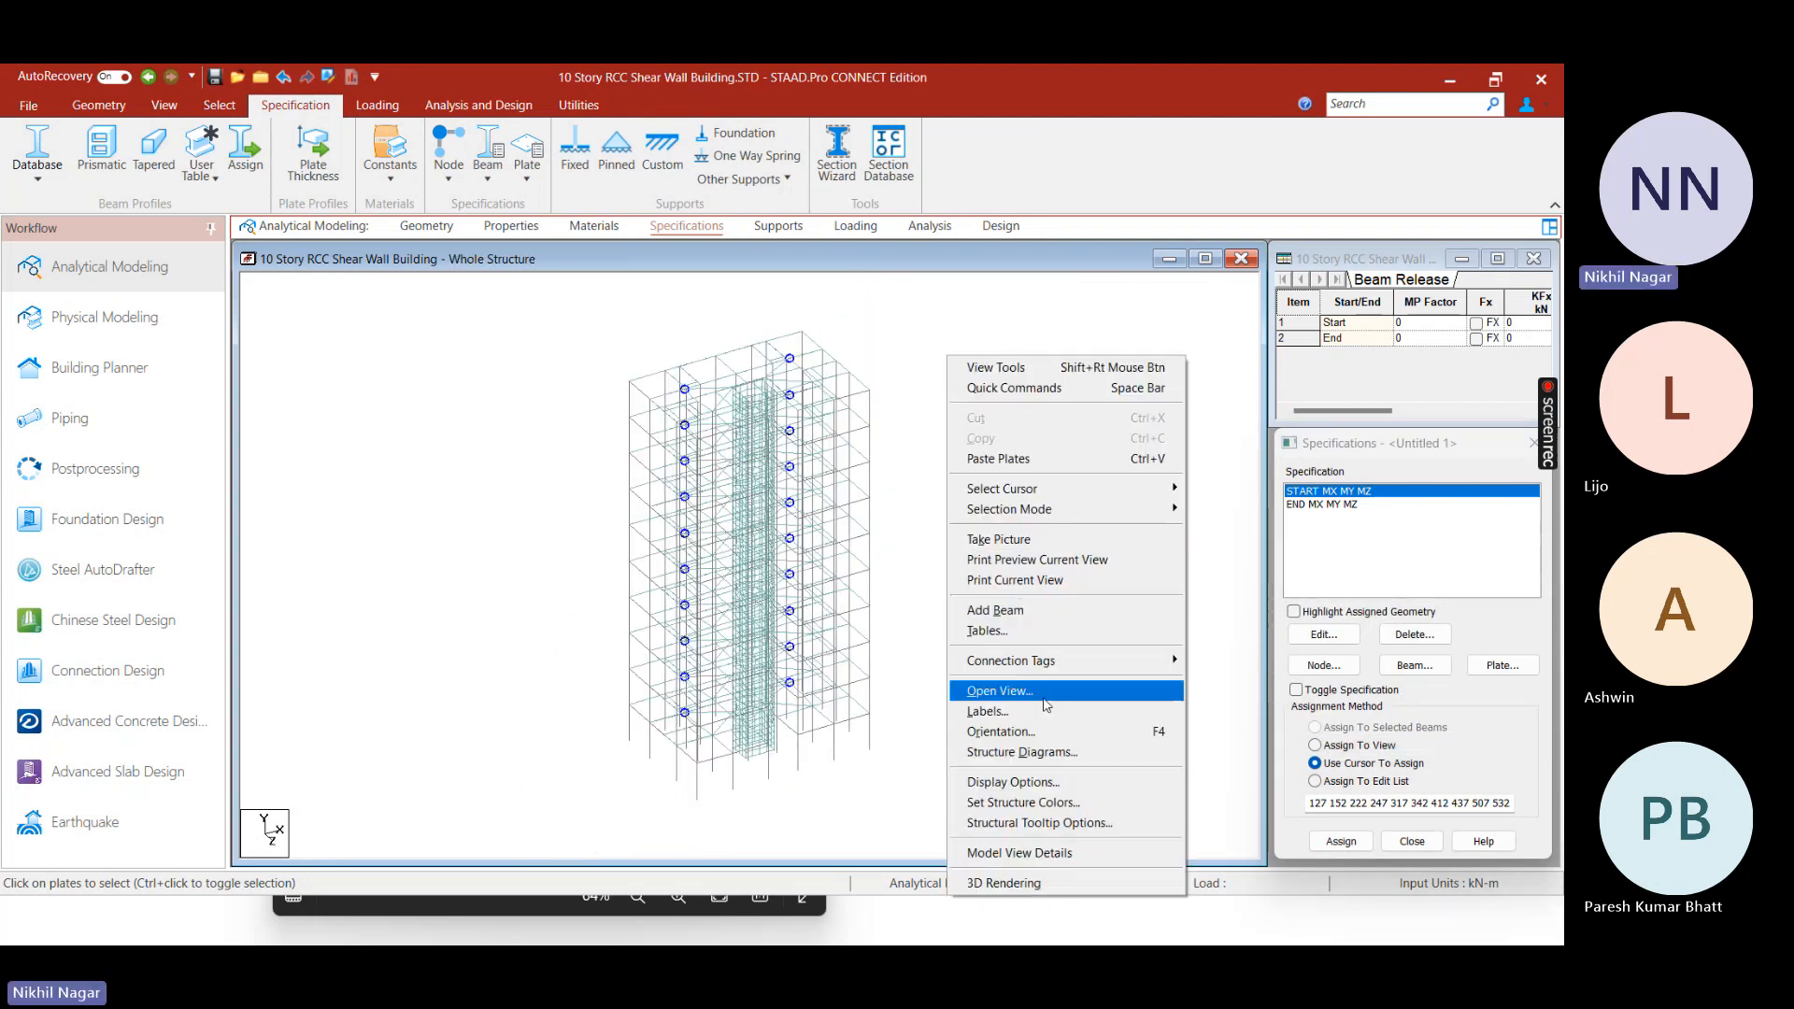
left_click(925, 631)
key("ctrl+a")
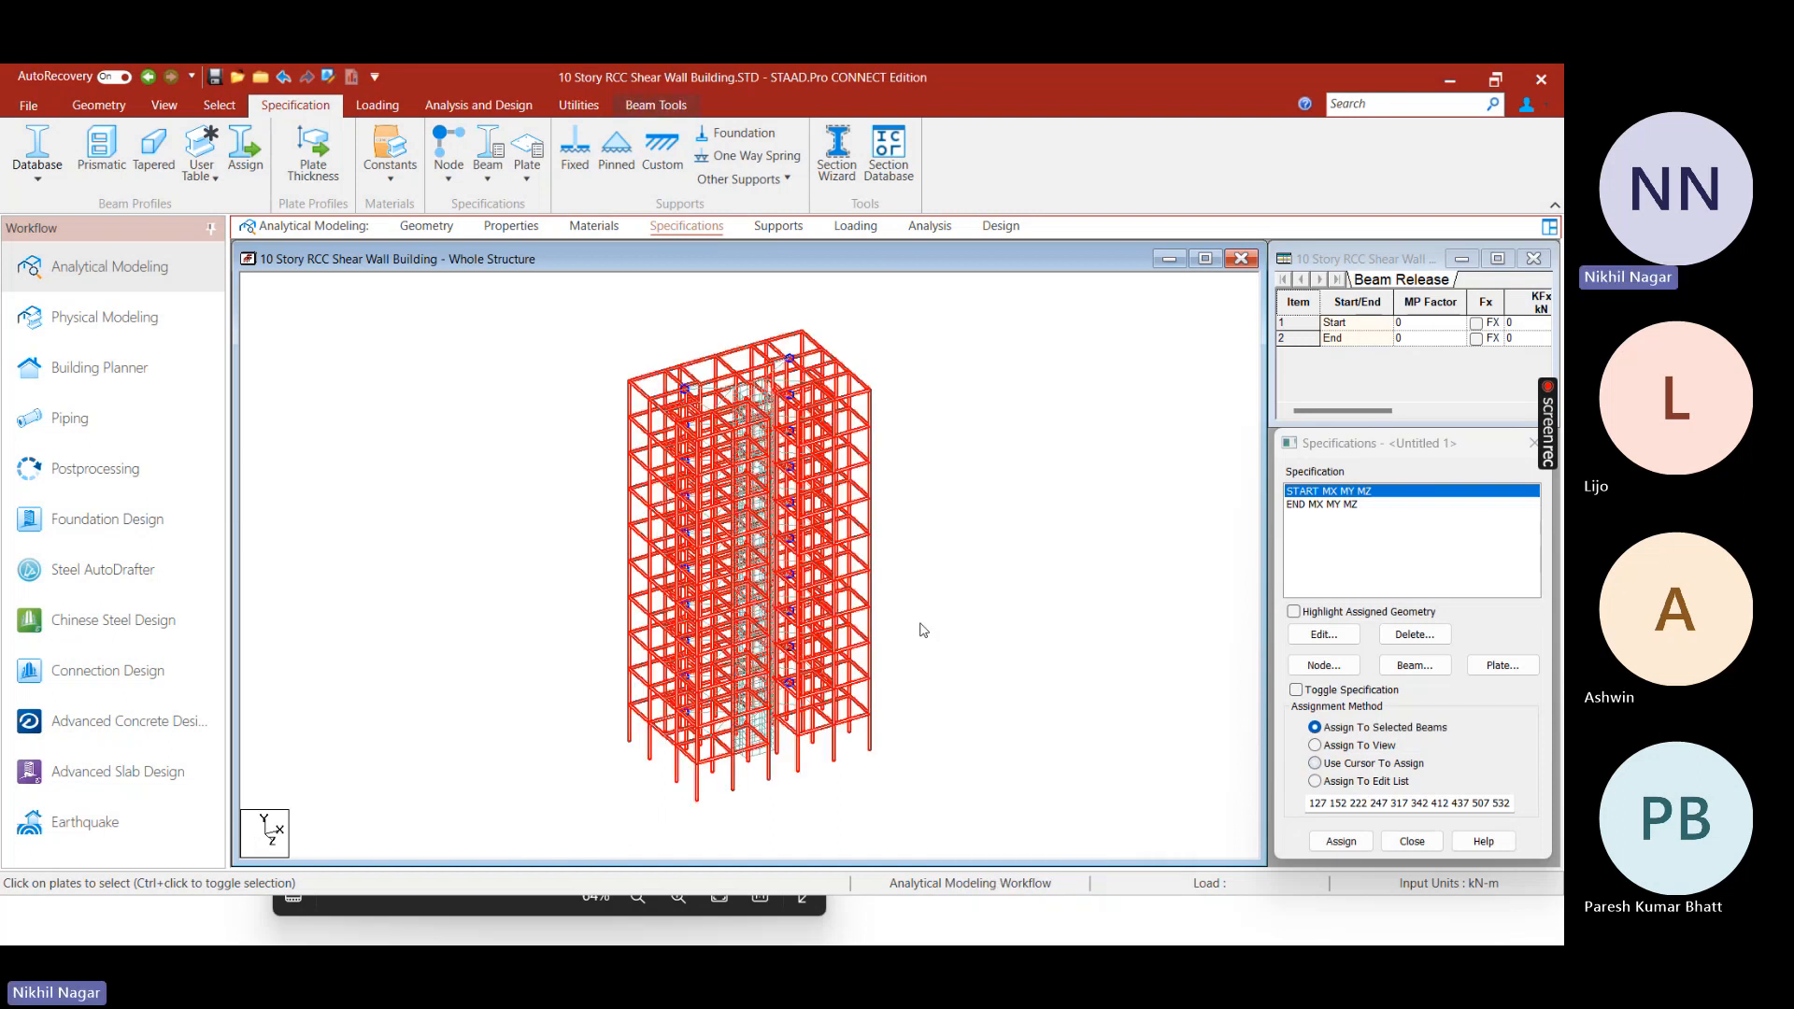
right_click(924, 629)
left_click(962, 713)
left_click(1033, 533)
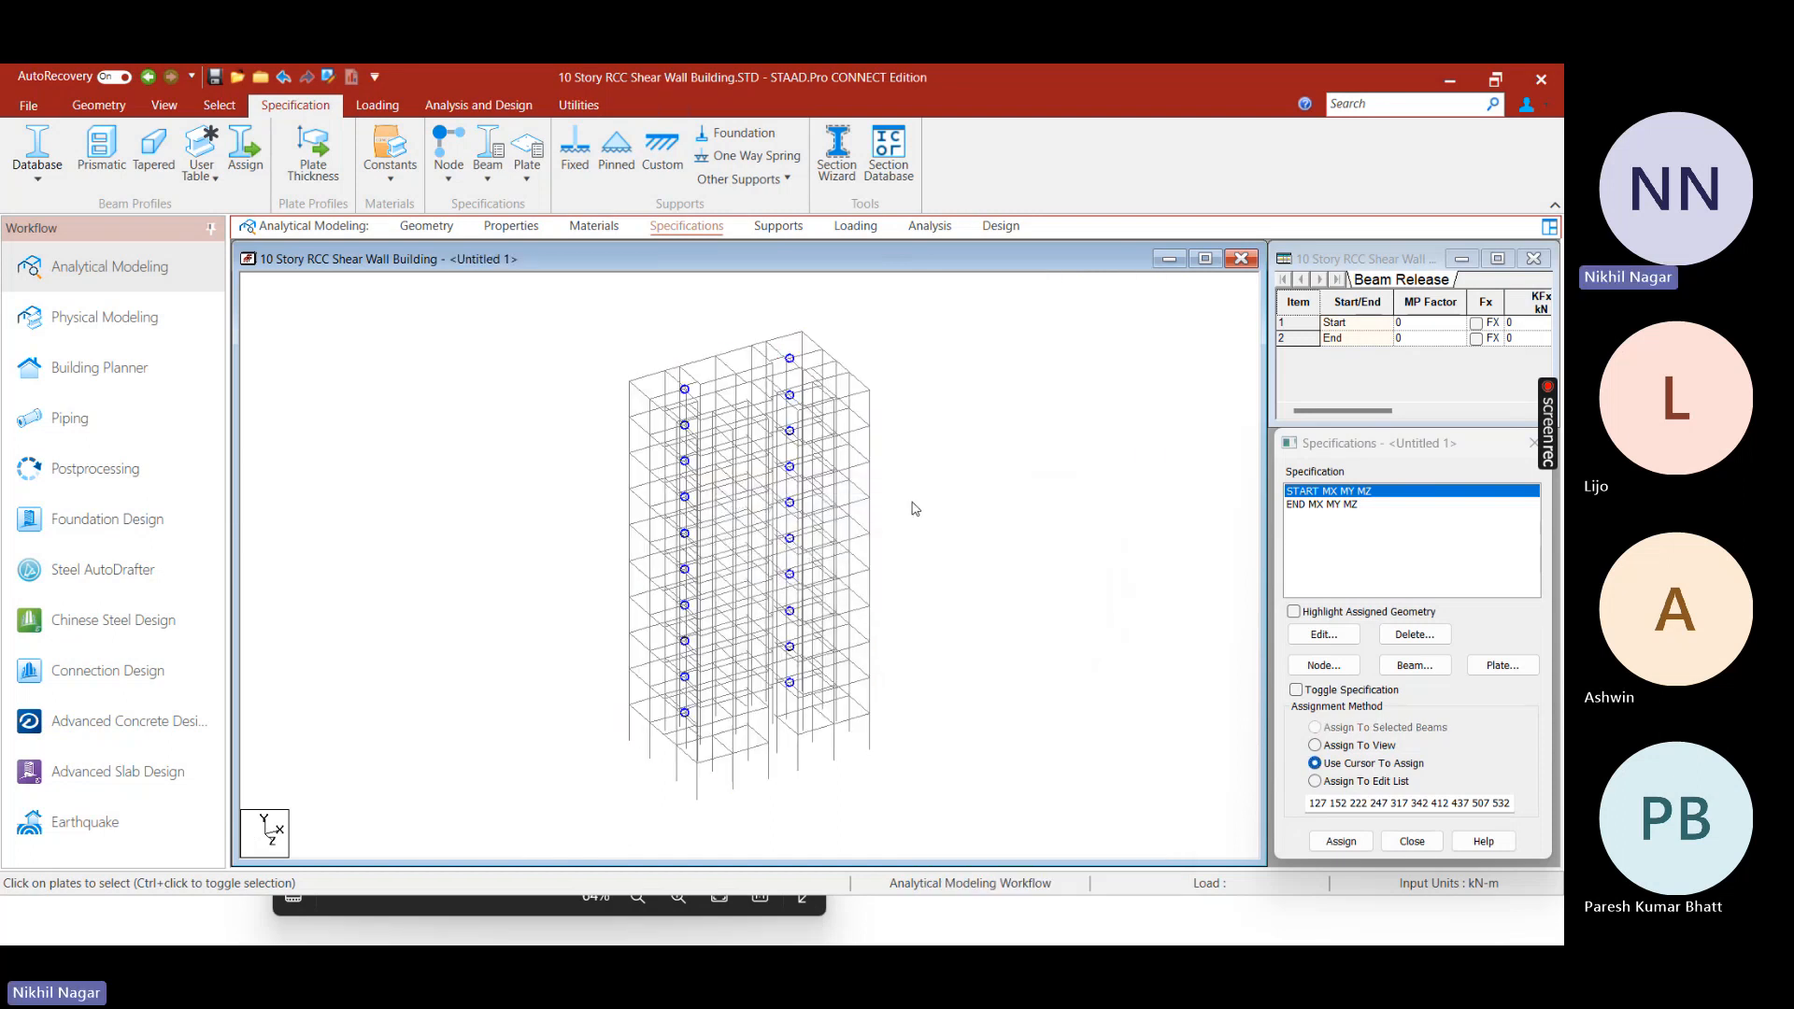
Show the members-only model in plan and tilt it to spread apart the beams of every storey
middle_click_drag(932, 494, 659, 547)
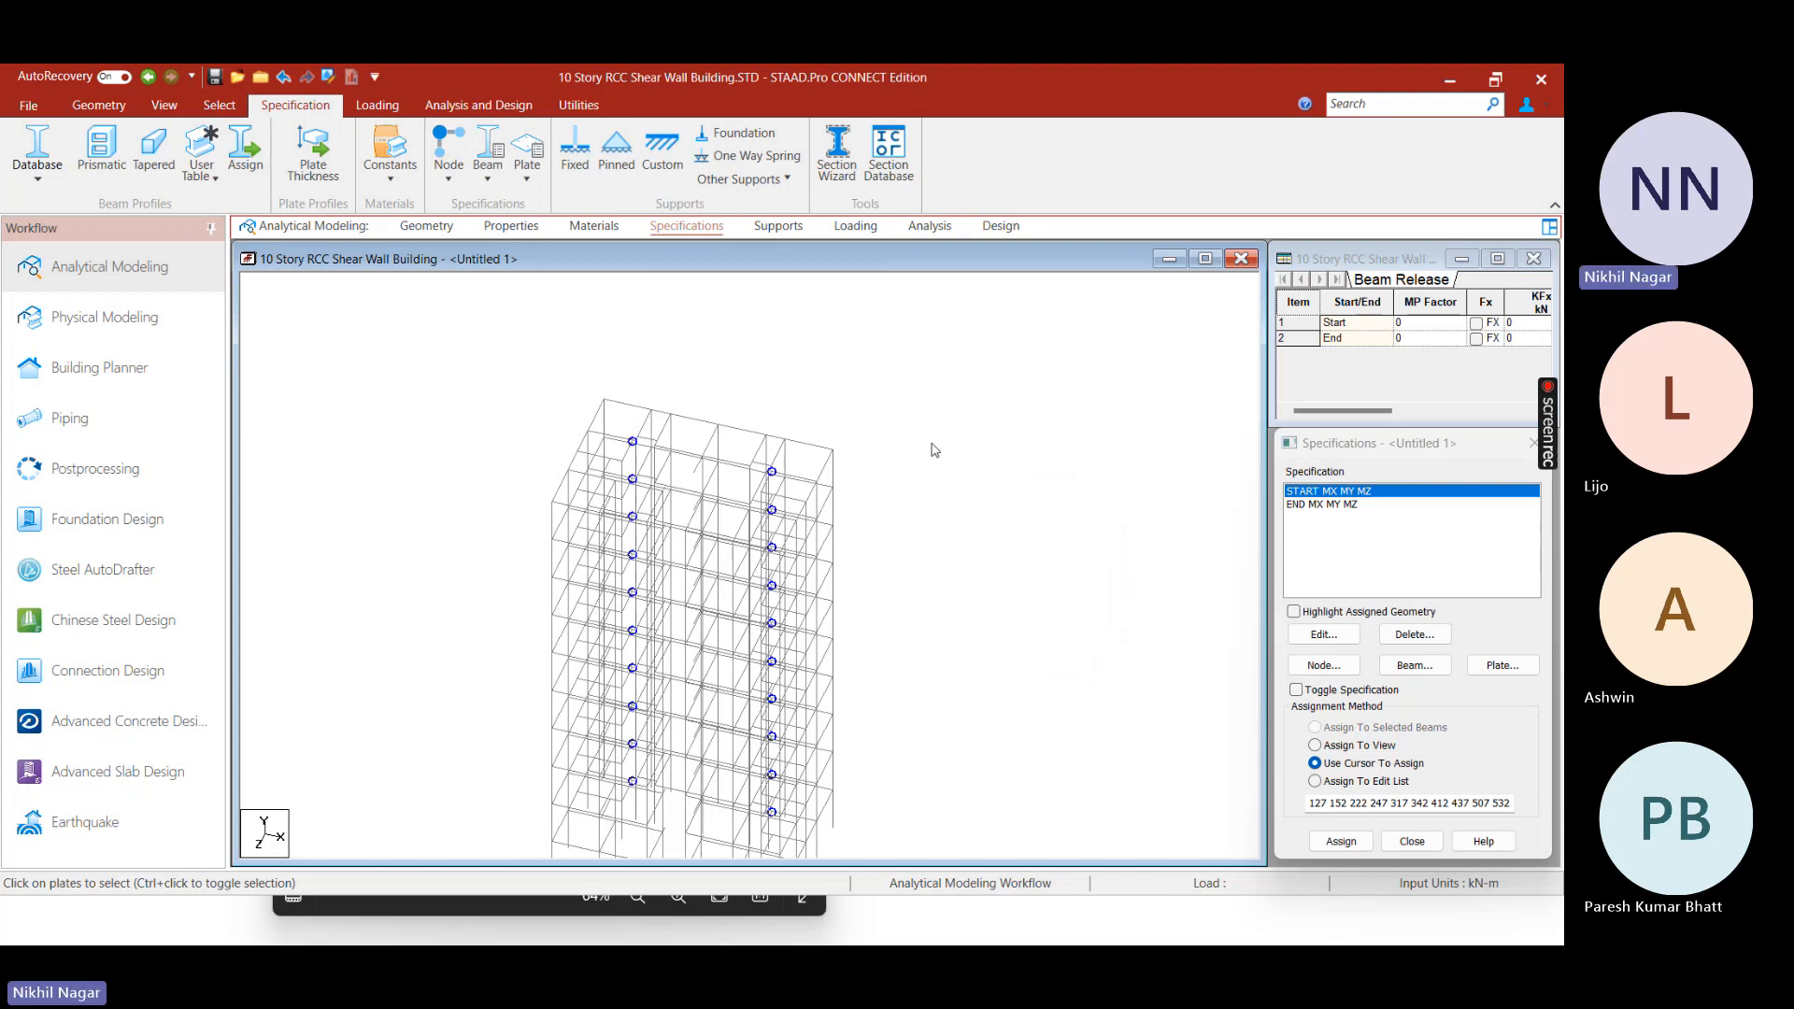
key("space")
left_click(1199, 457)
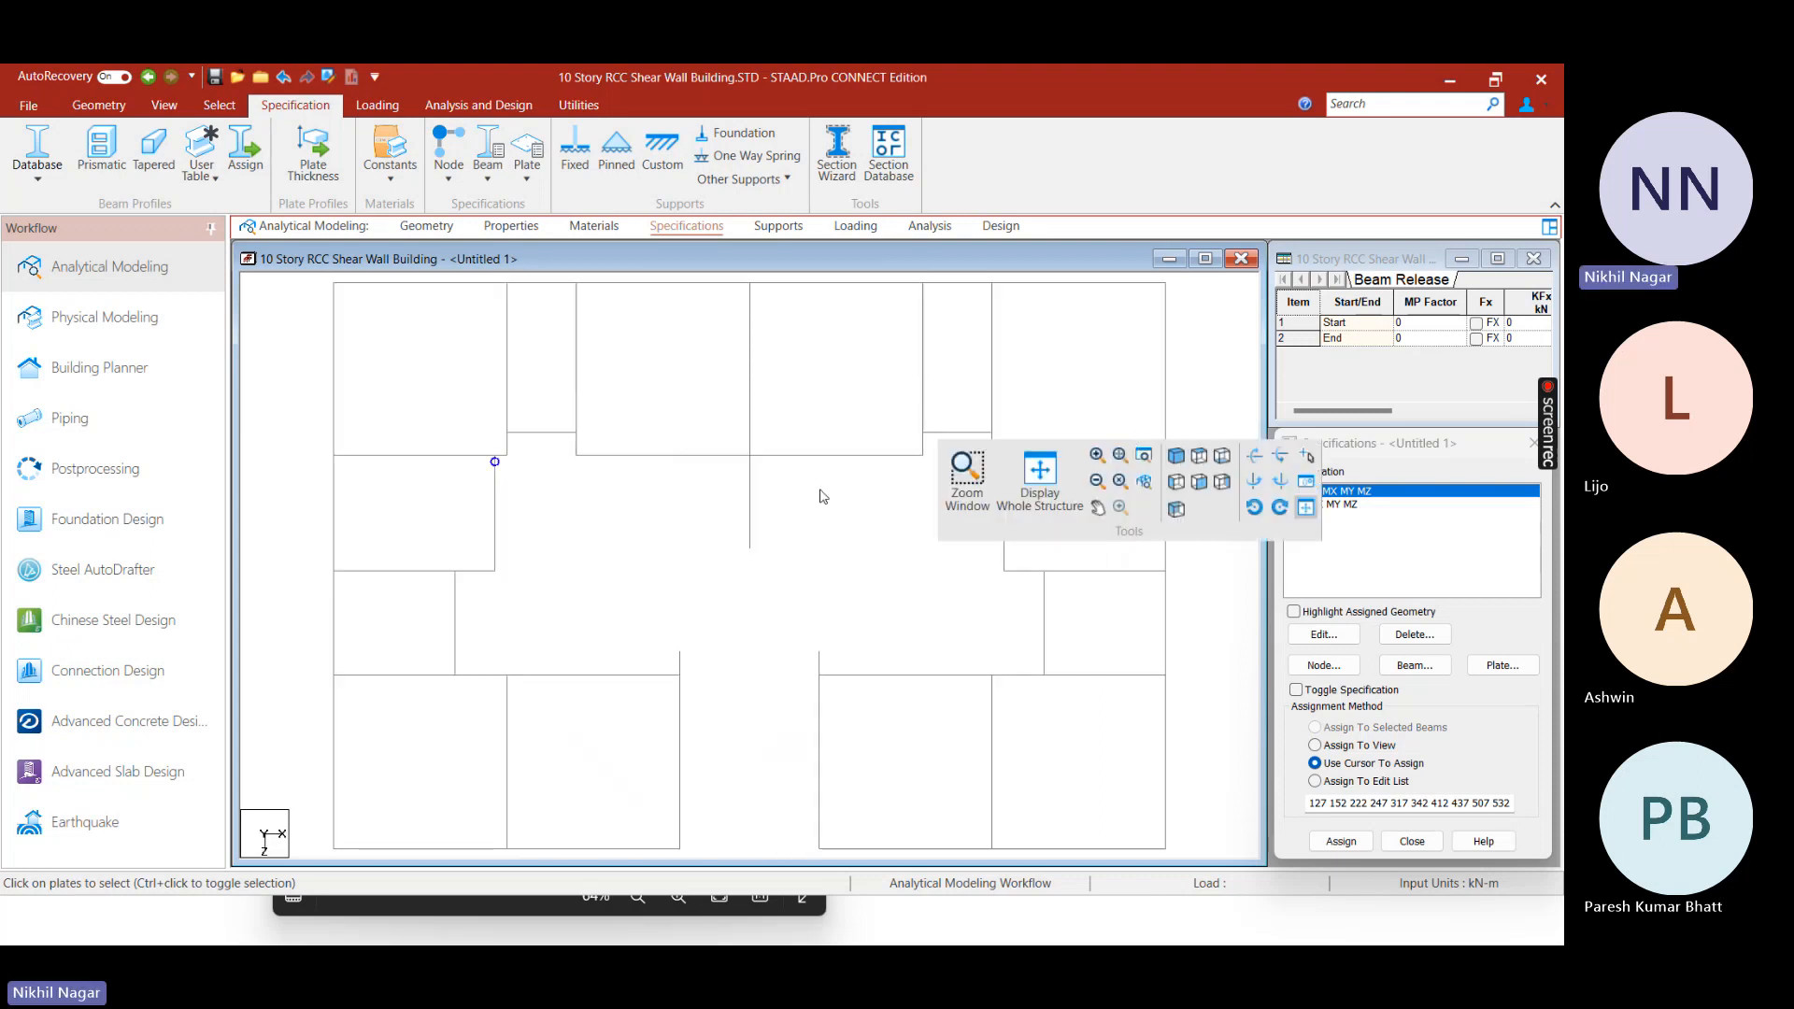
scroll(707, 544, "down", 3)
middle_click_drag(632, 564, 749, 514)
scroll(793, 574, "up", 6)
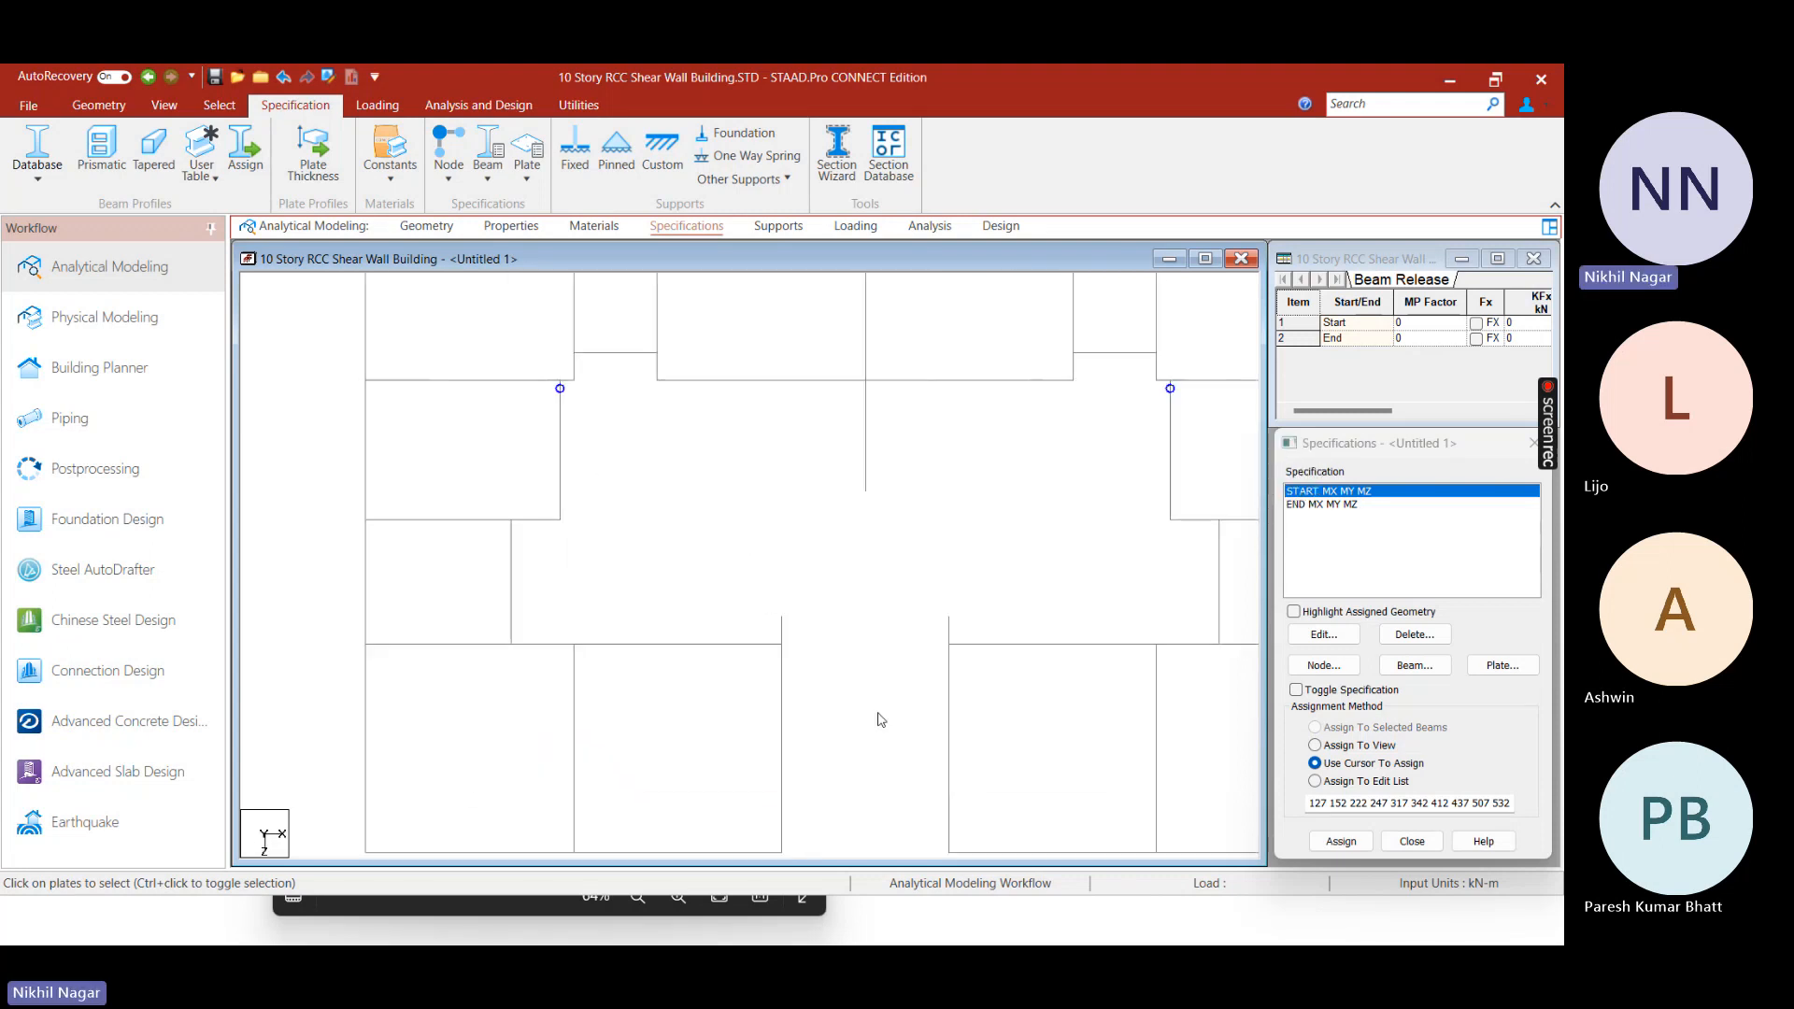
mouse_move(881, 720)
middle_mouse_down()
mouse_move(769, 693)
mouse_move(792, 702)
middle_mouse_up()
middle_click_drag(705, 472, 758, 609)
scroll(674, 529, "up", 1)
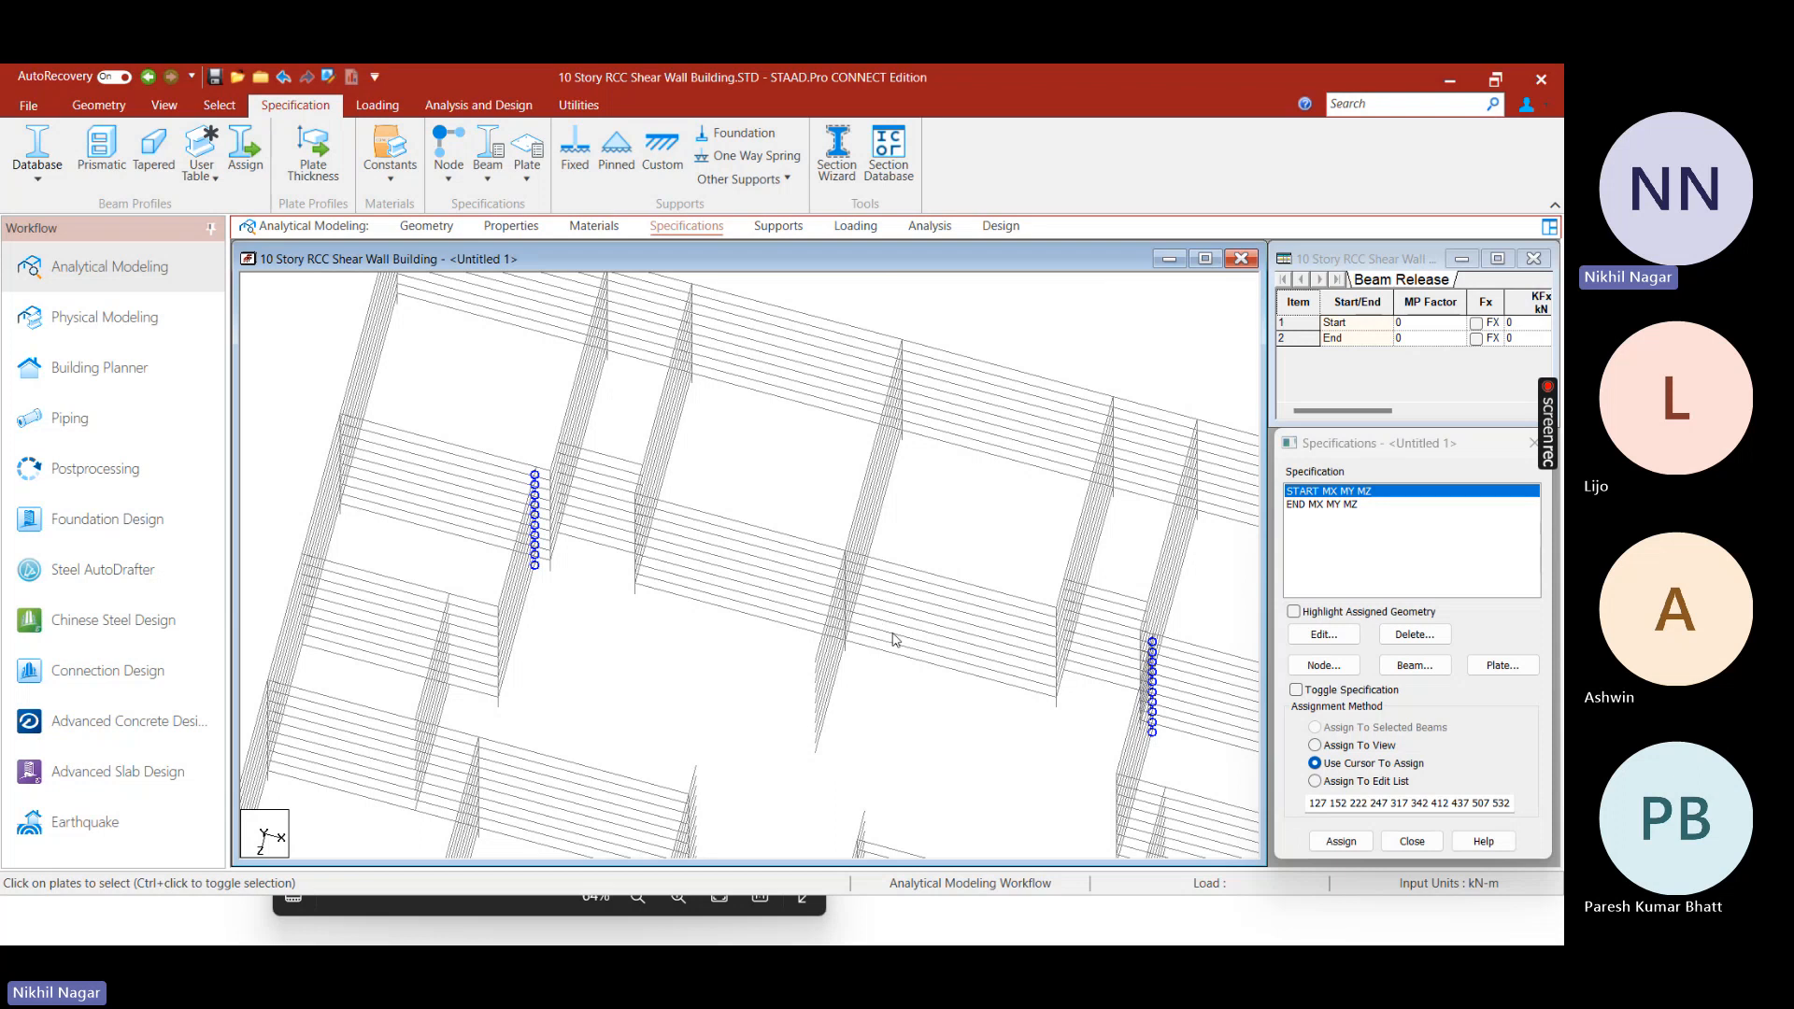
Examine the start releases on both store room bays and the surrounding beams, and restore the whole structure
mouse_move(821, 661)
middle_mouse_down()
mouse_move(700, 601)
mouse_move(813, 552)
middle_mouse_up()
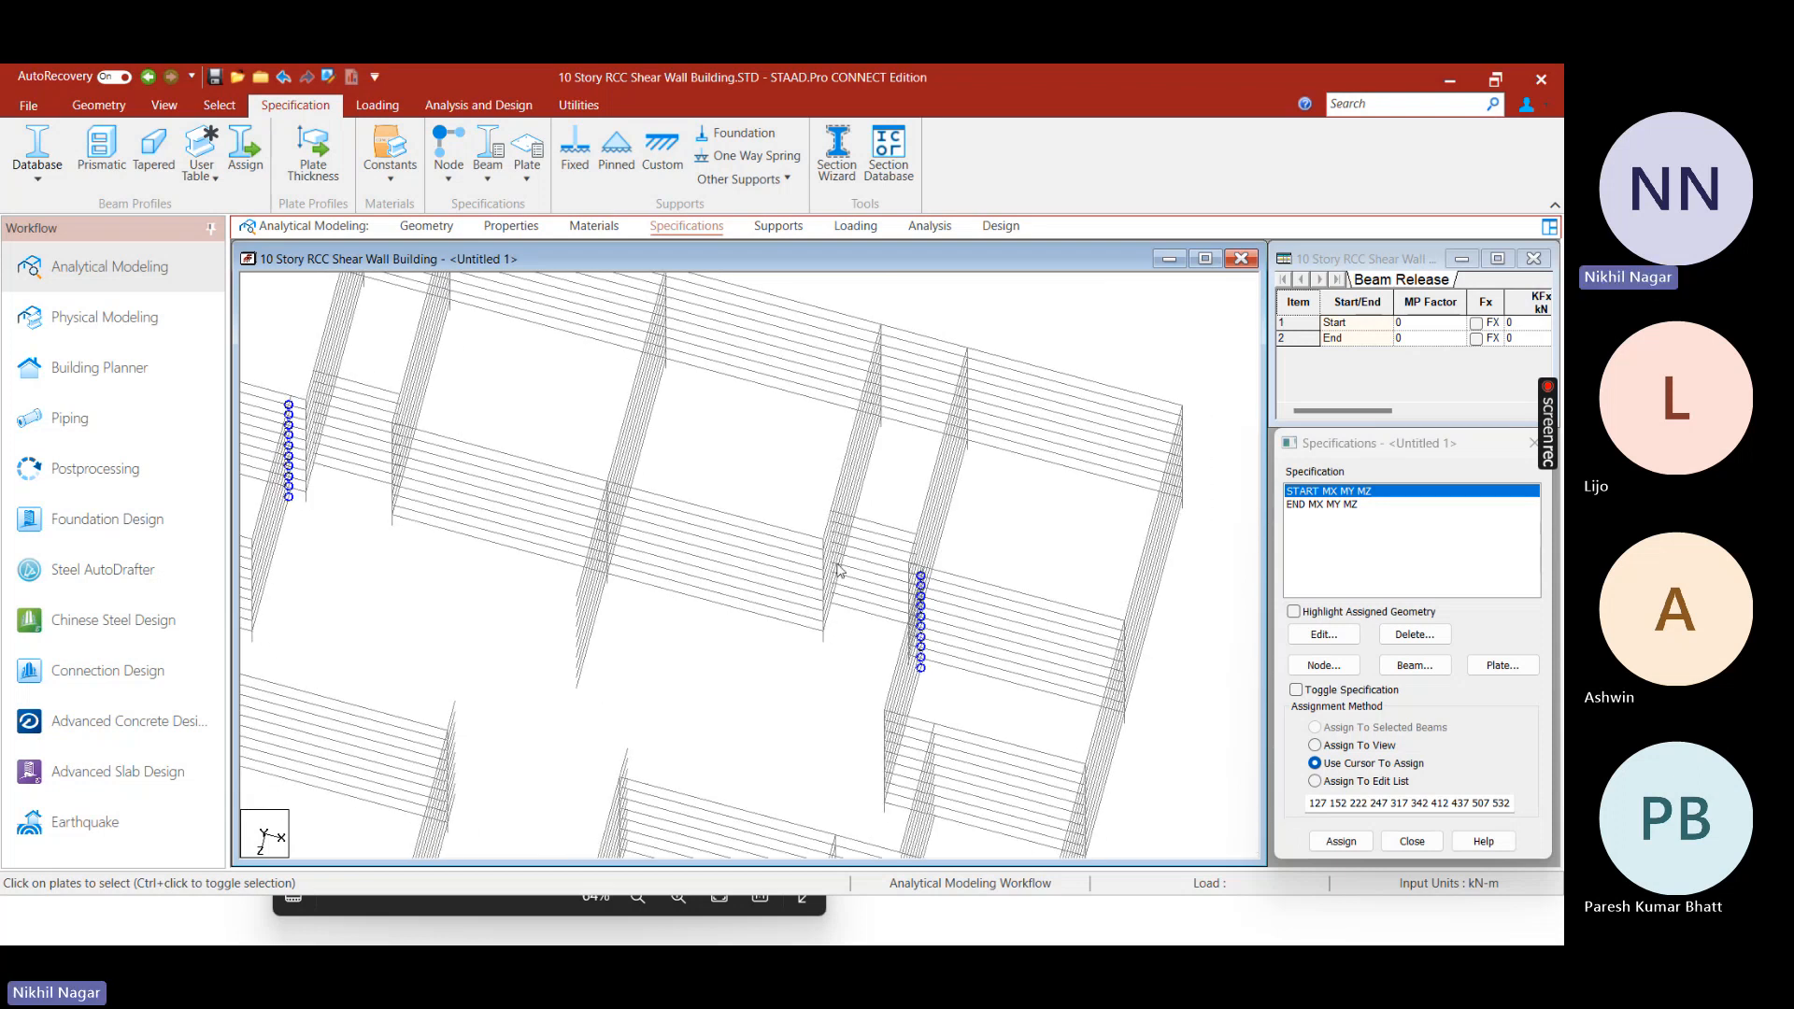
middle_click_drag(916, 501, 765, 466)
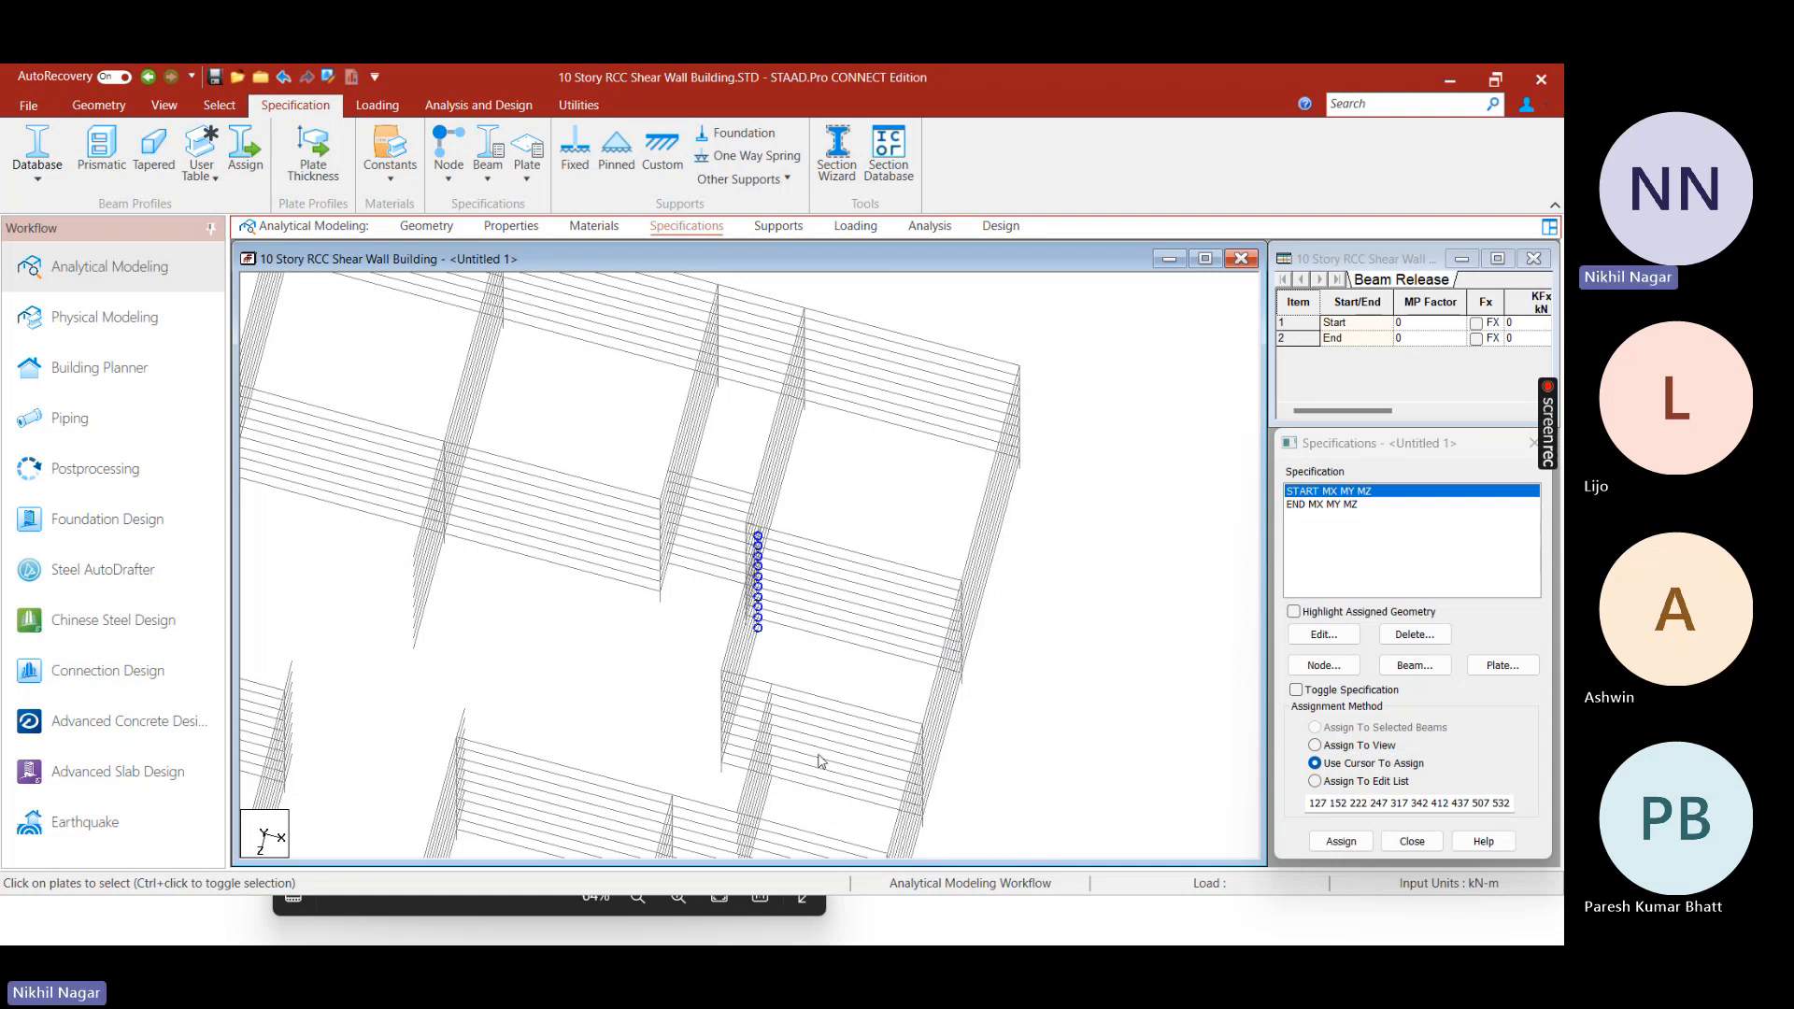
middle_click_drag(817, 757, 817, 608)
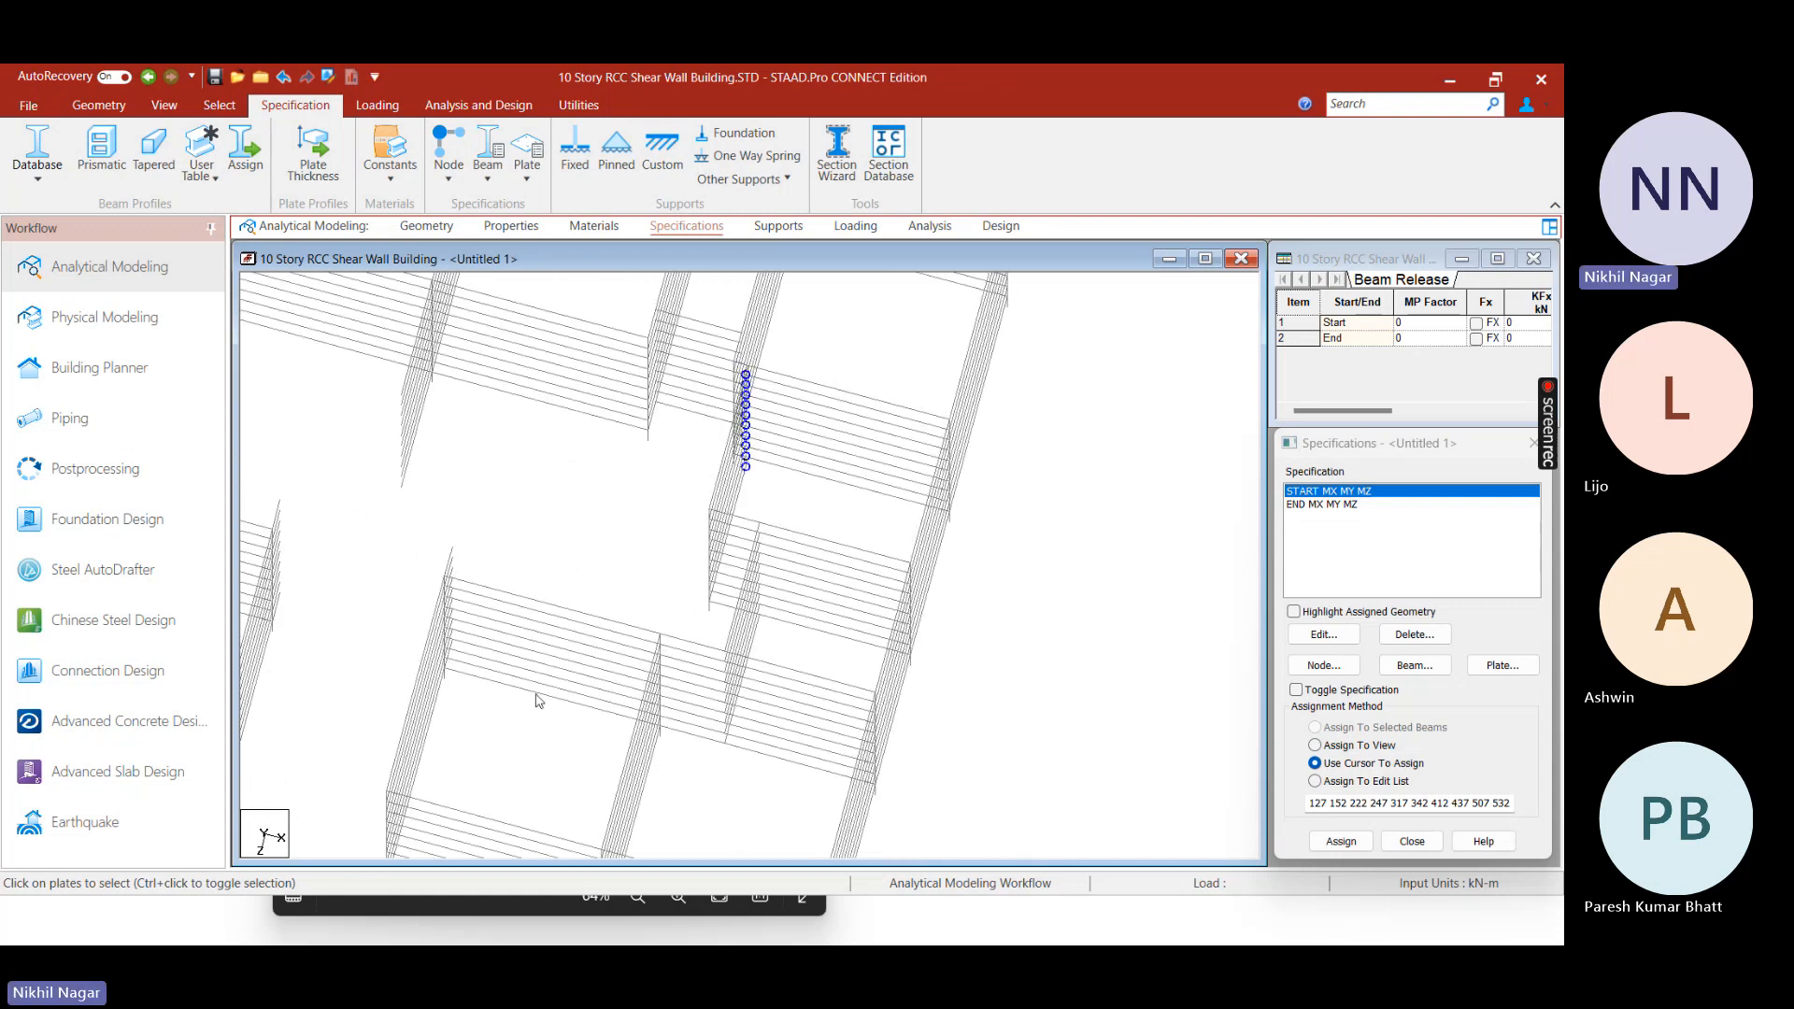
scroll(536, 699, "up", 5)
scroll(673, 645, "down", 5)
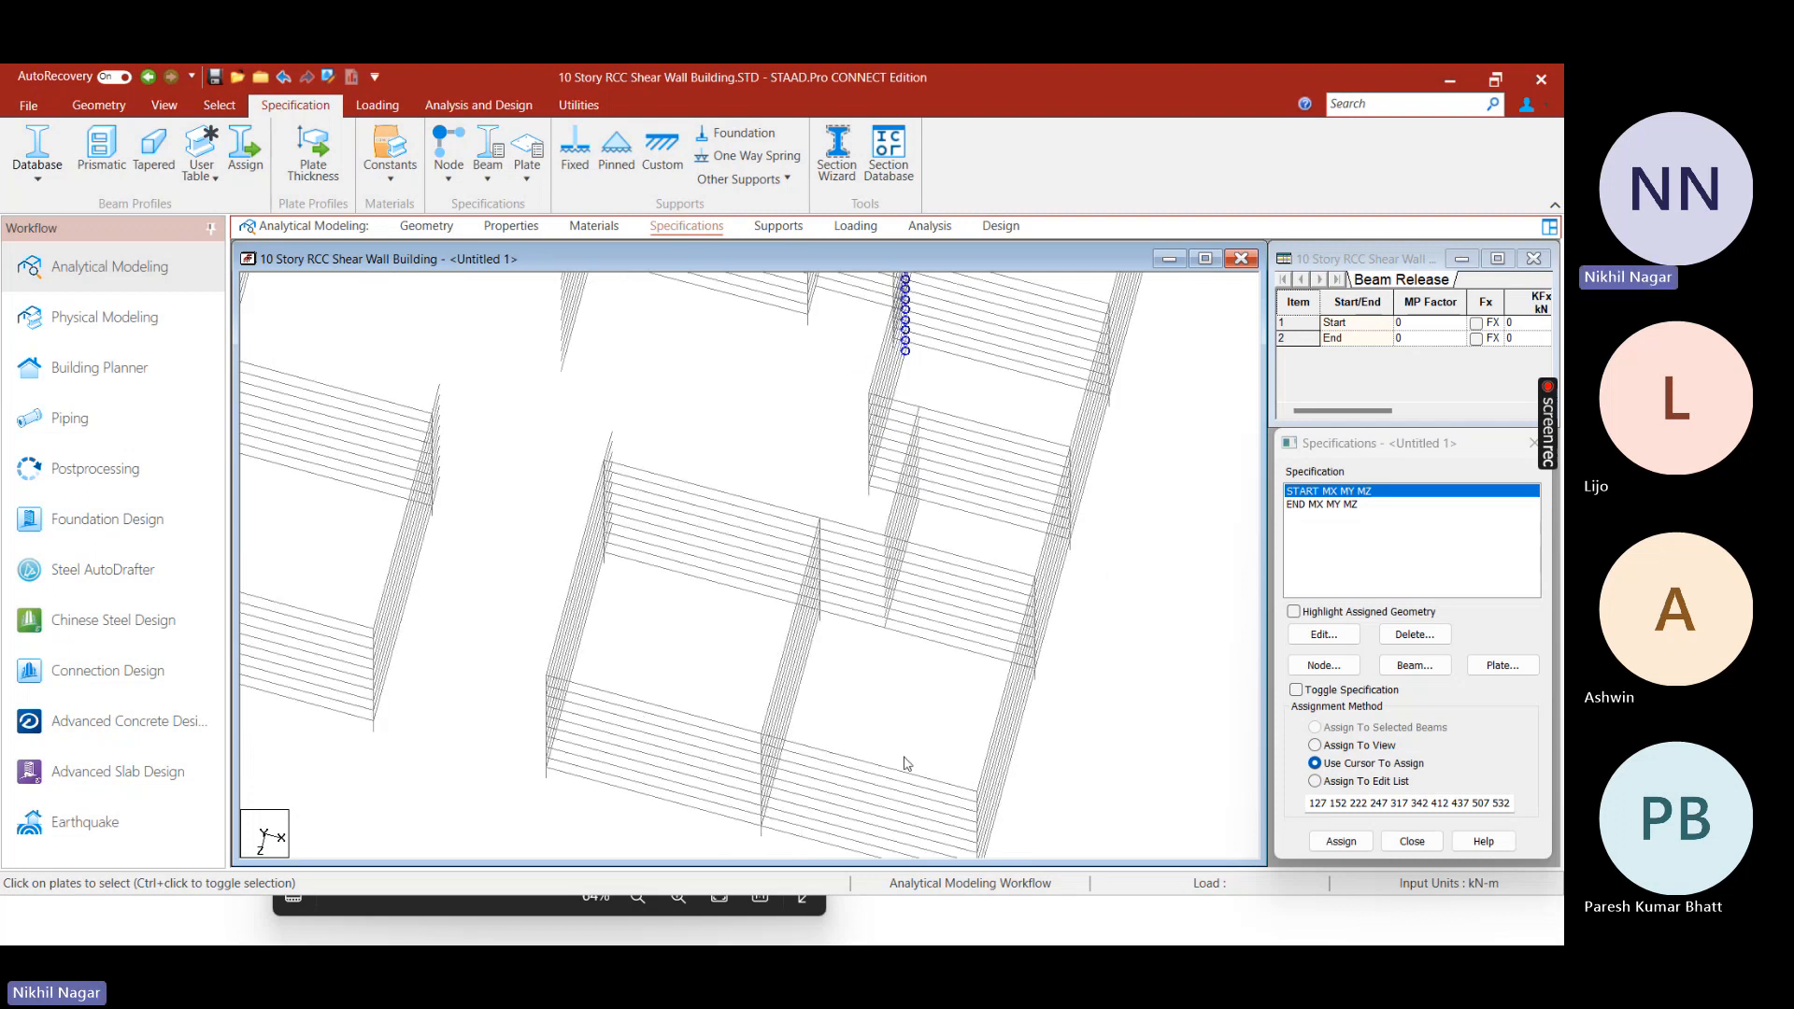
scroll(787, 623, "up", 5)
scroll(787, 623, "down", 5)
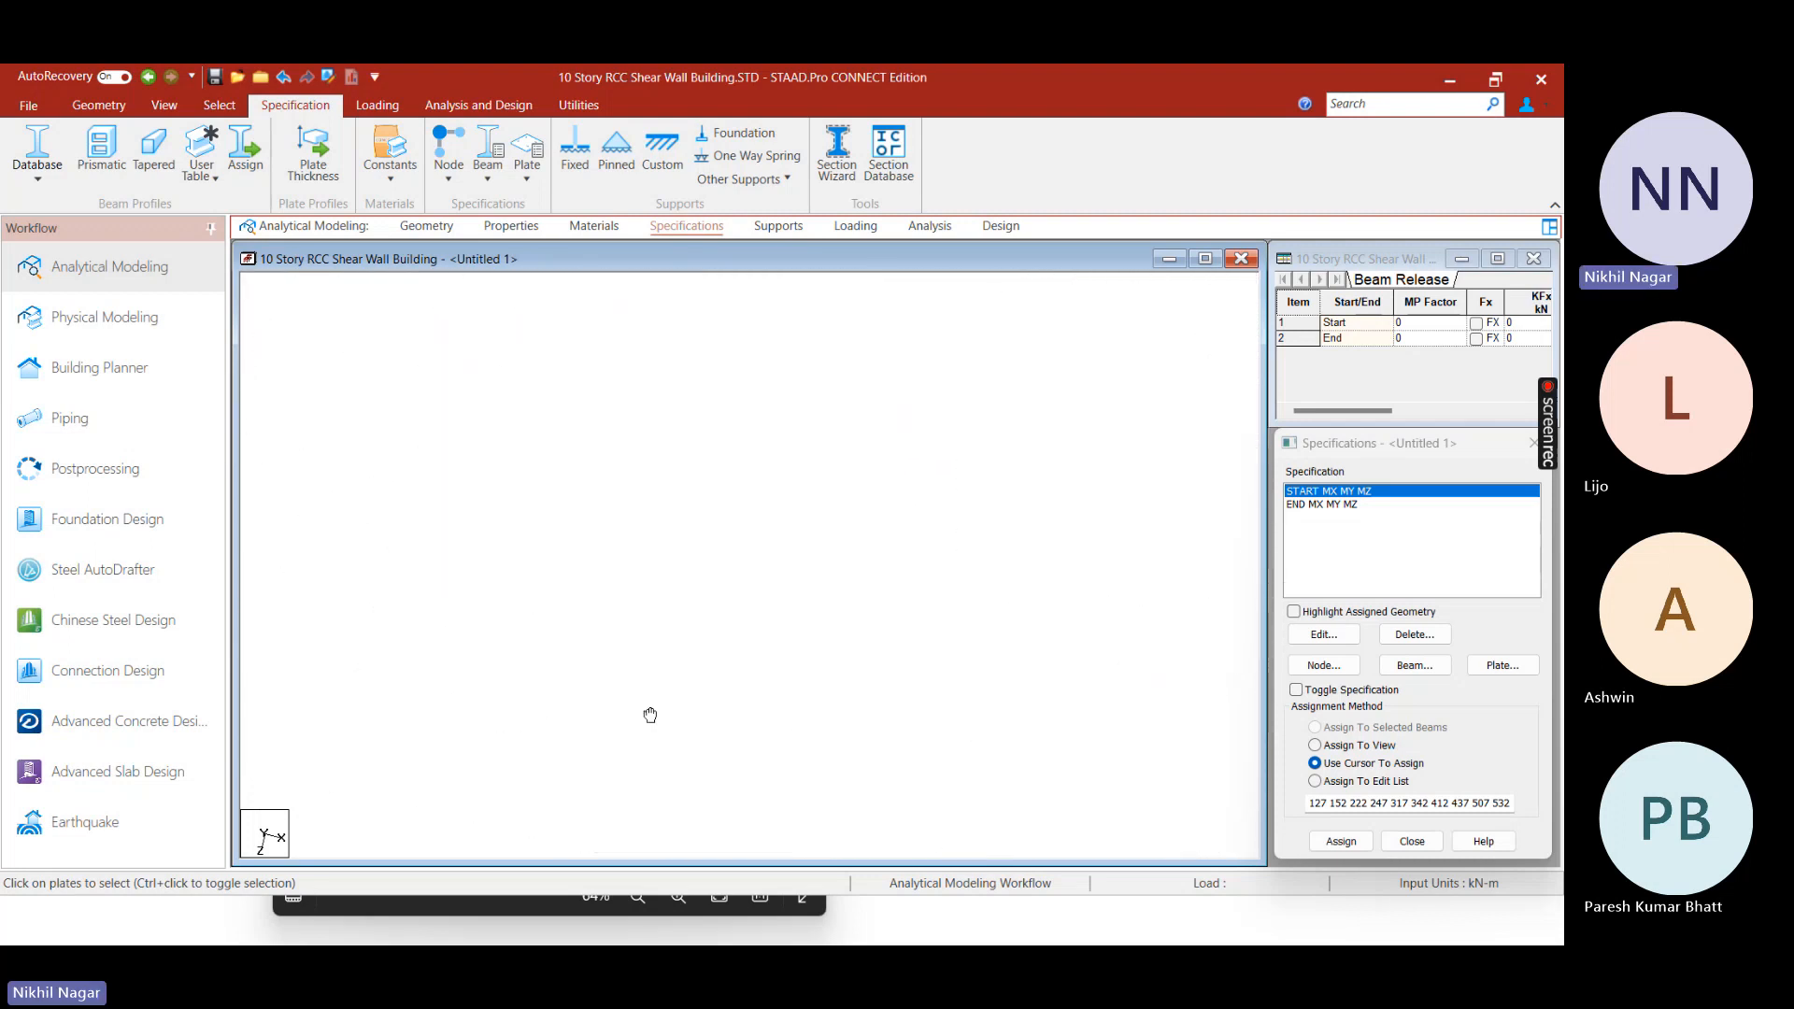
middle_click_drag(797, 553, 804, 633)
scroll(625, 547, "down", 2)
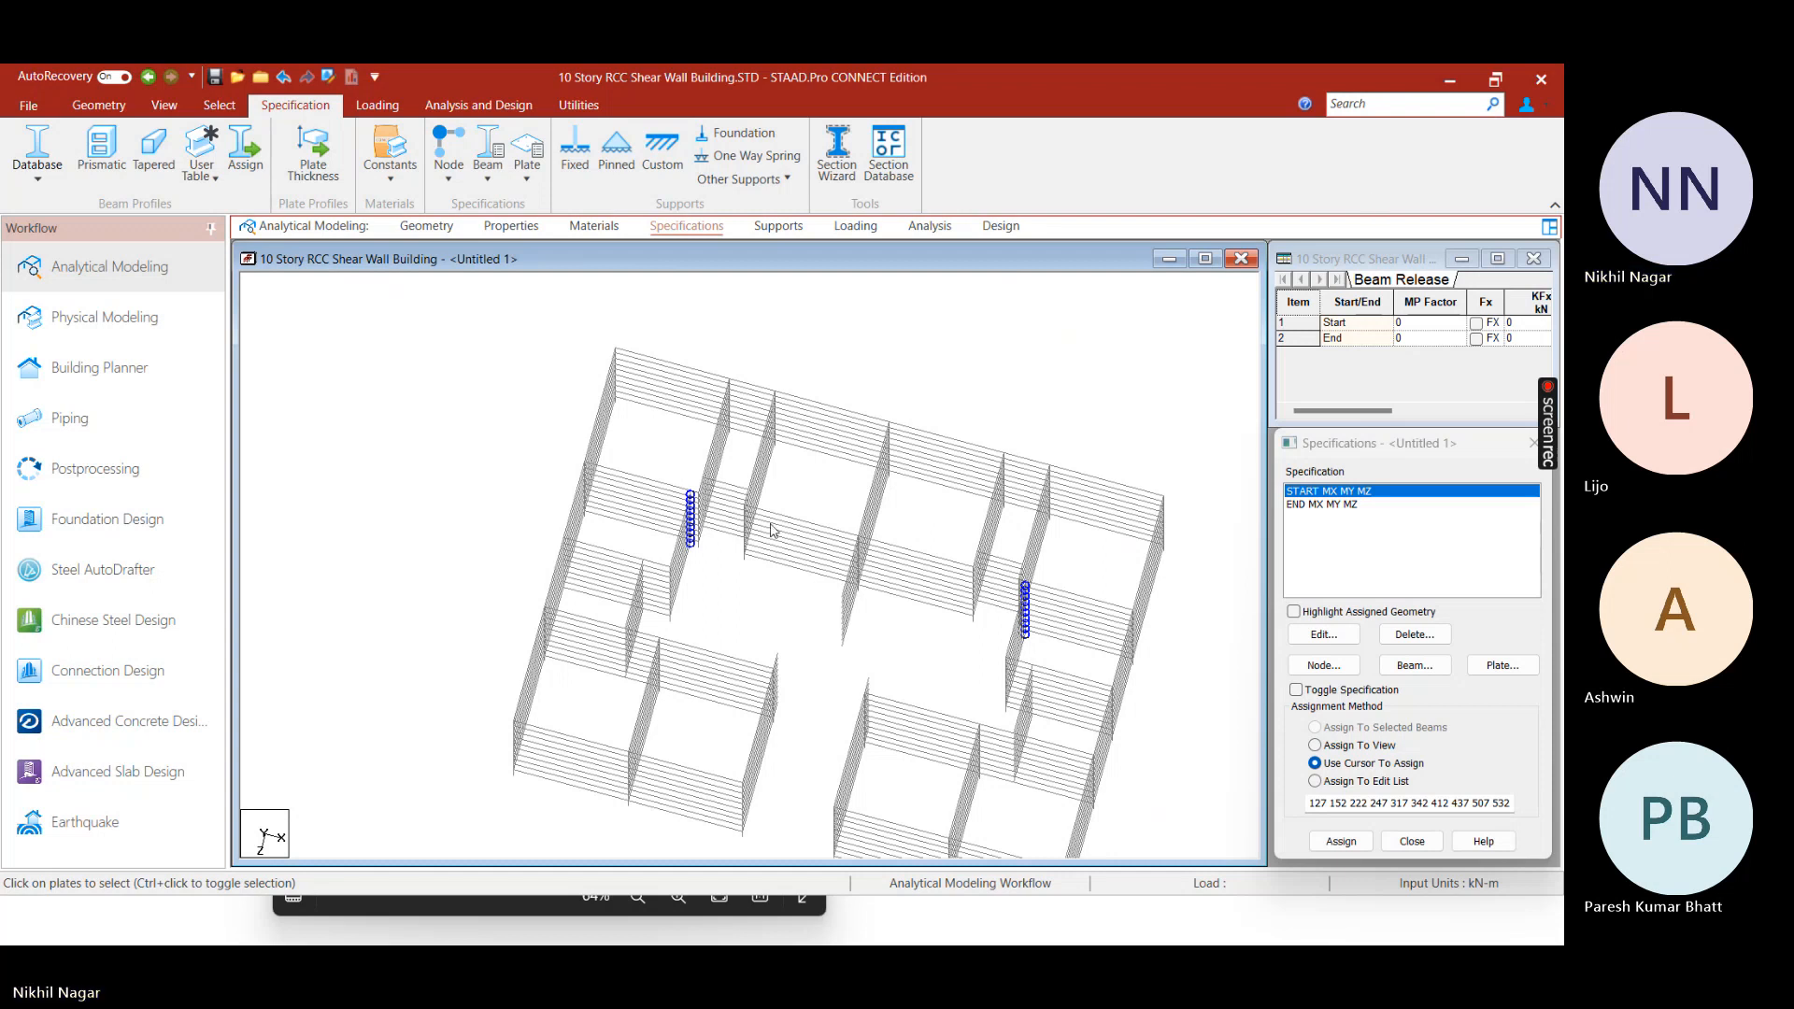
right_click(542, 420)
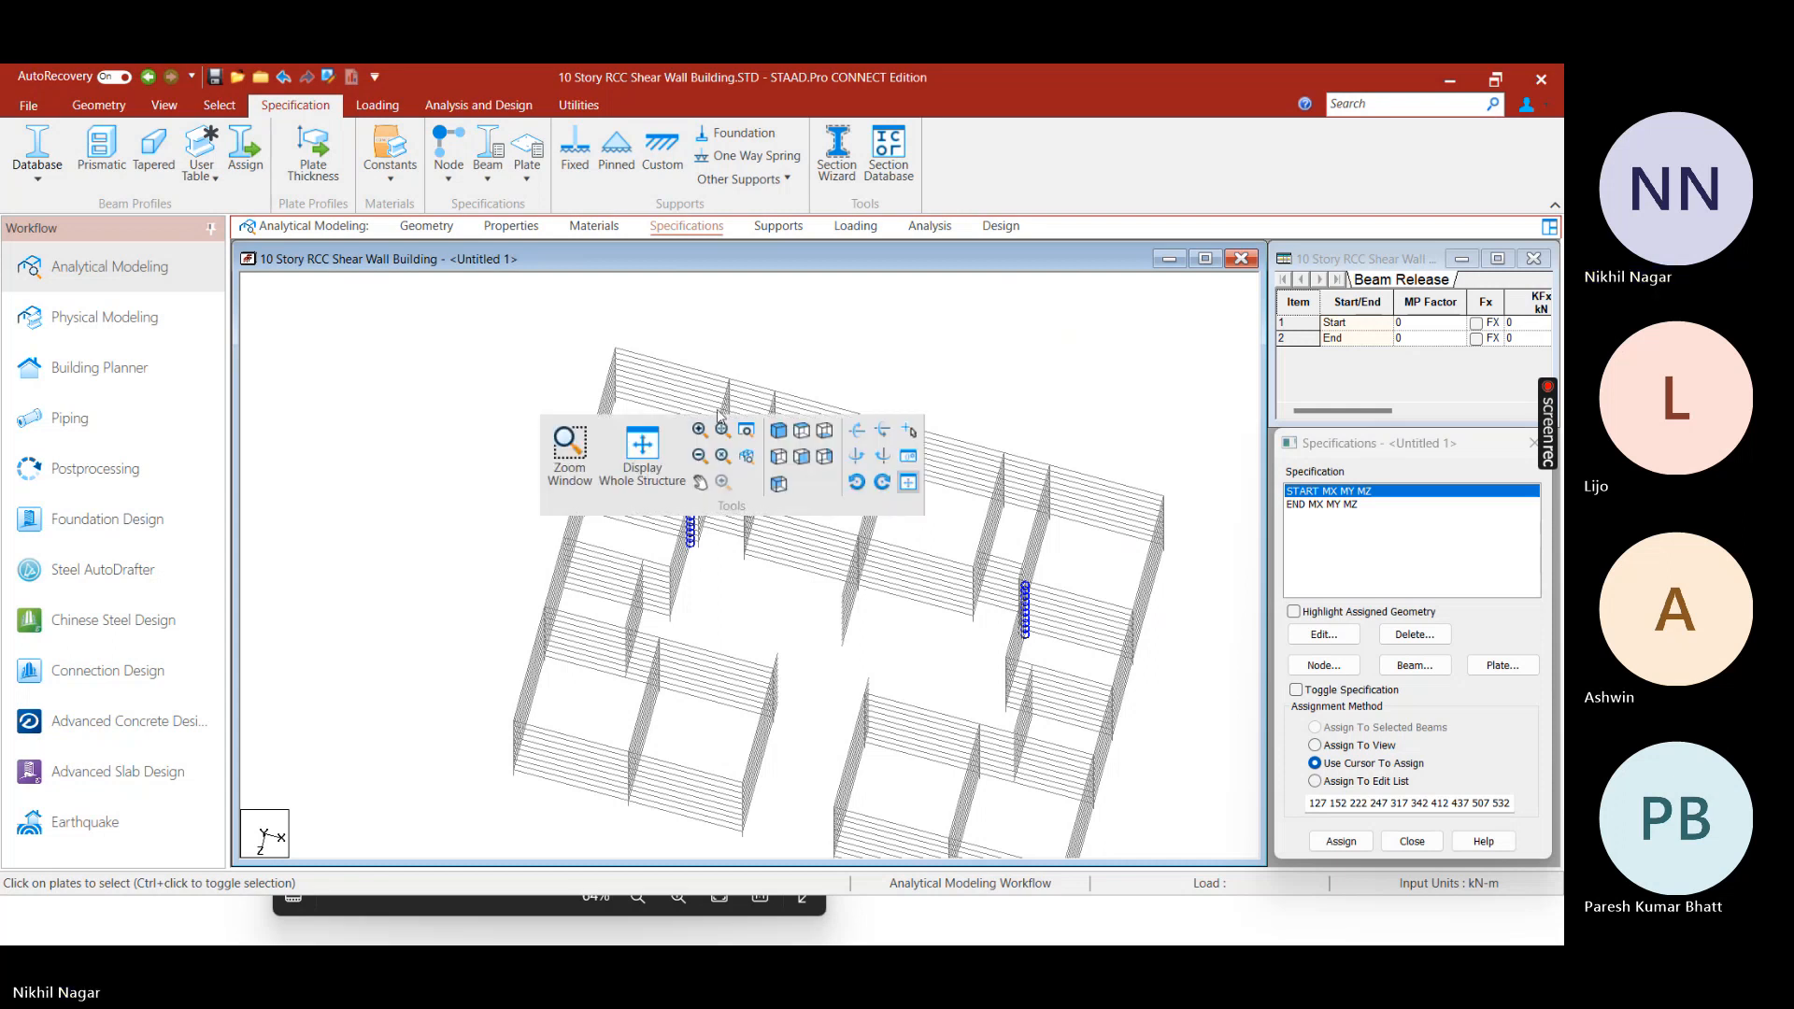
left_click(642, 451)
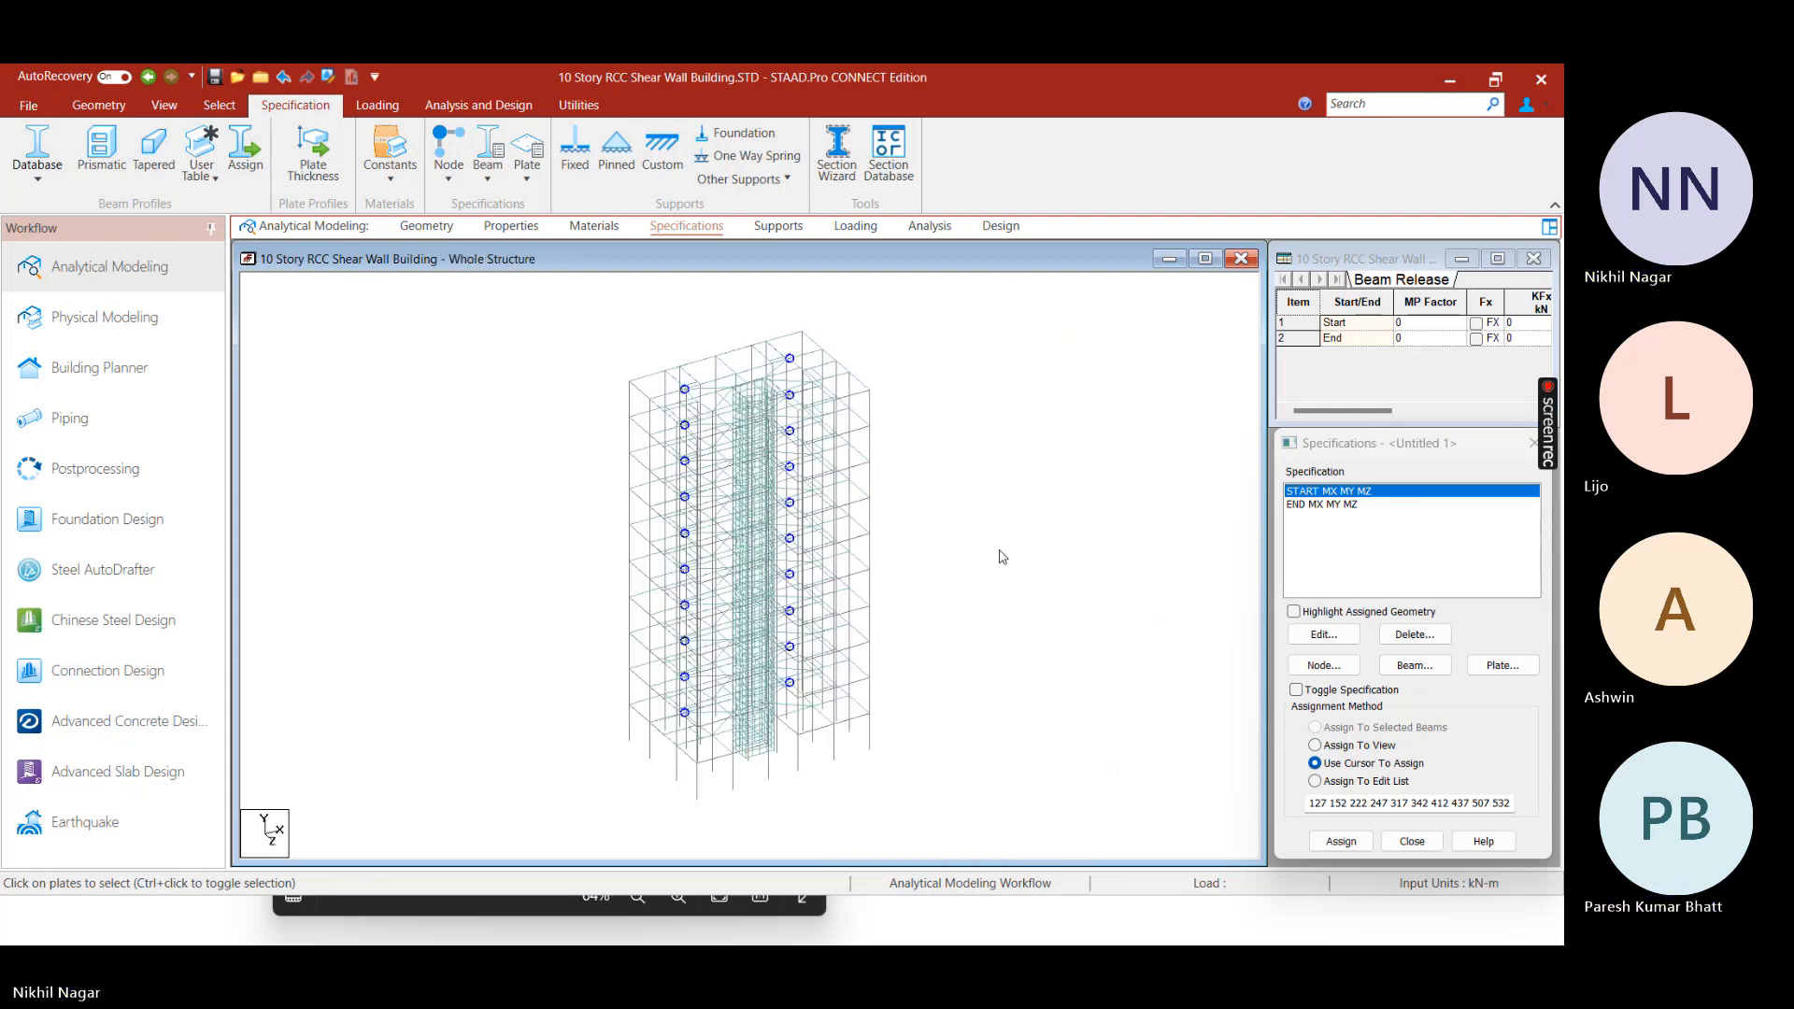
key("super")
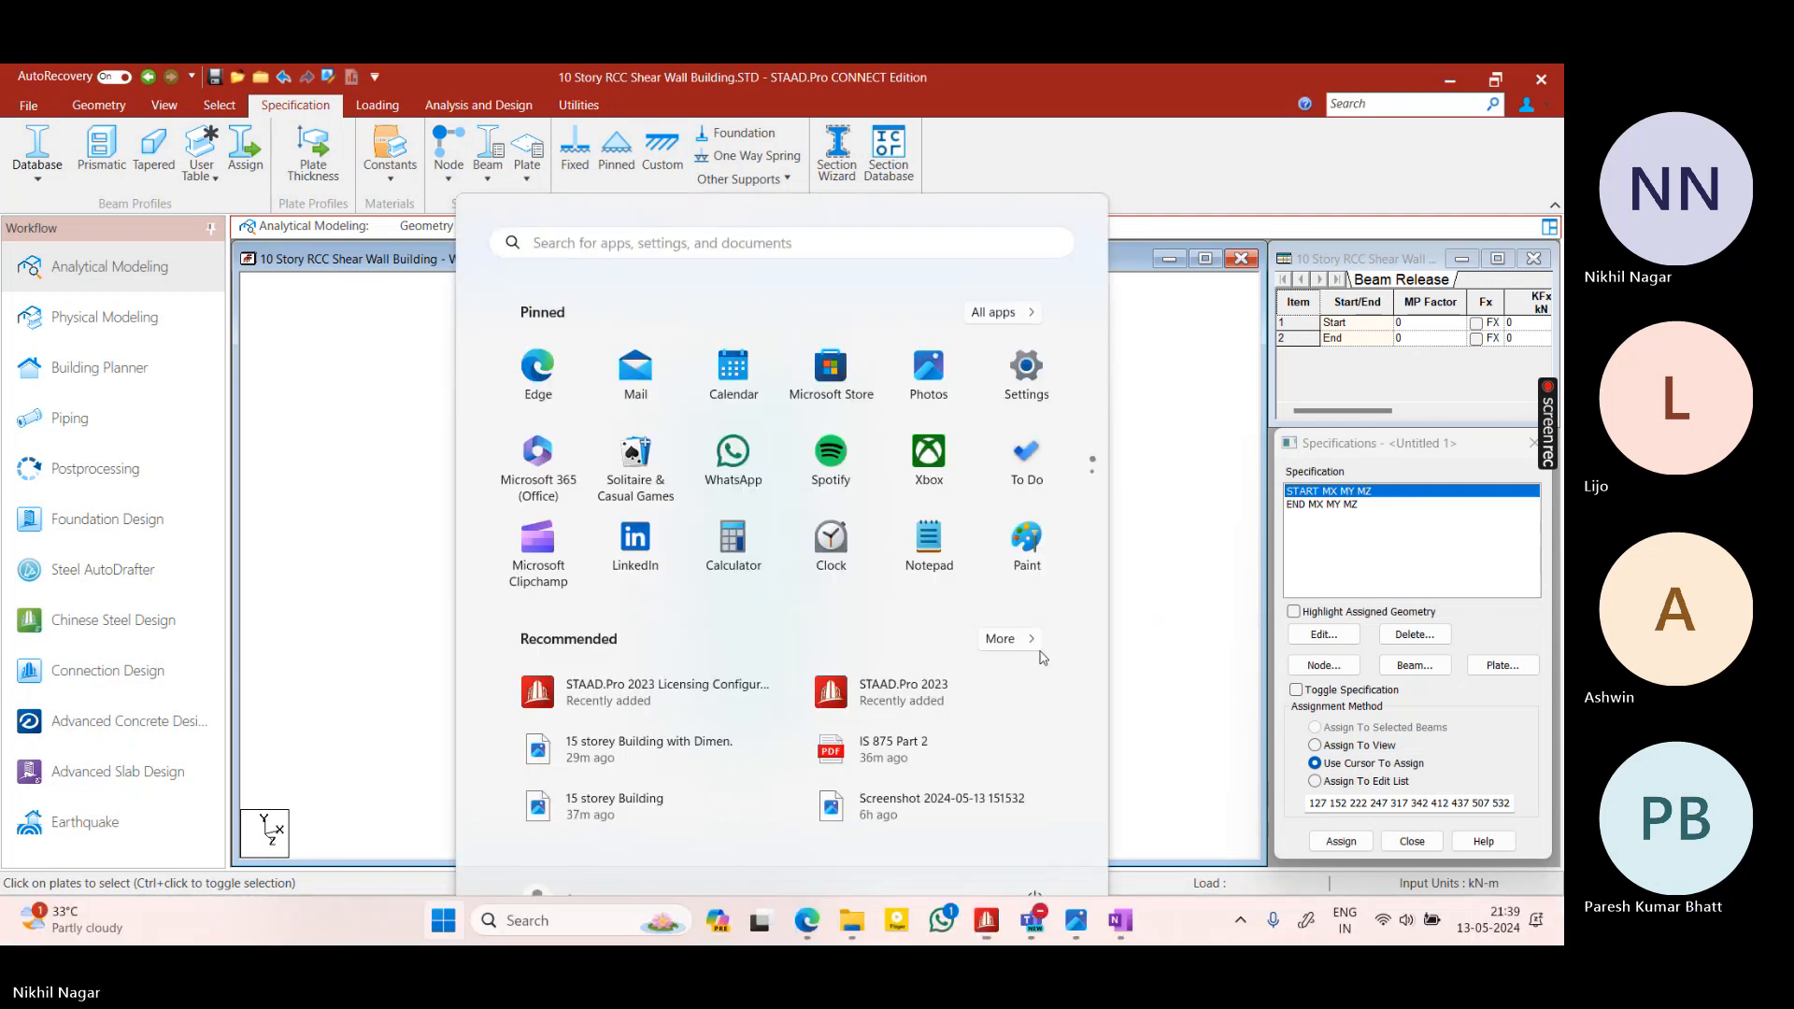
key("super")
key("super")
key("super")
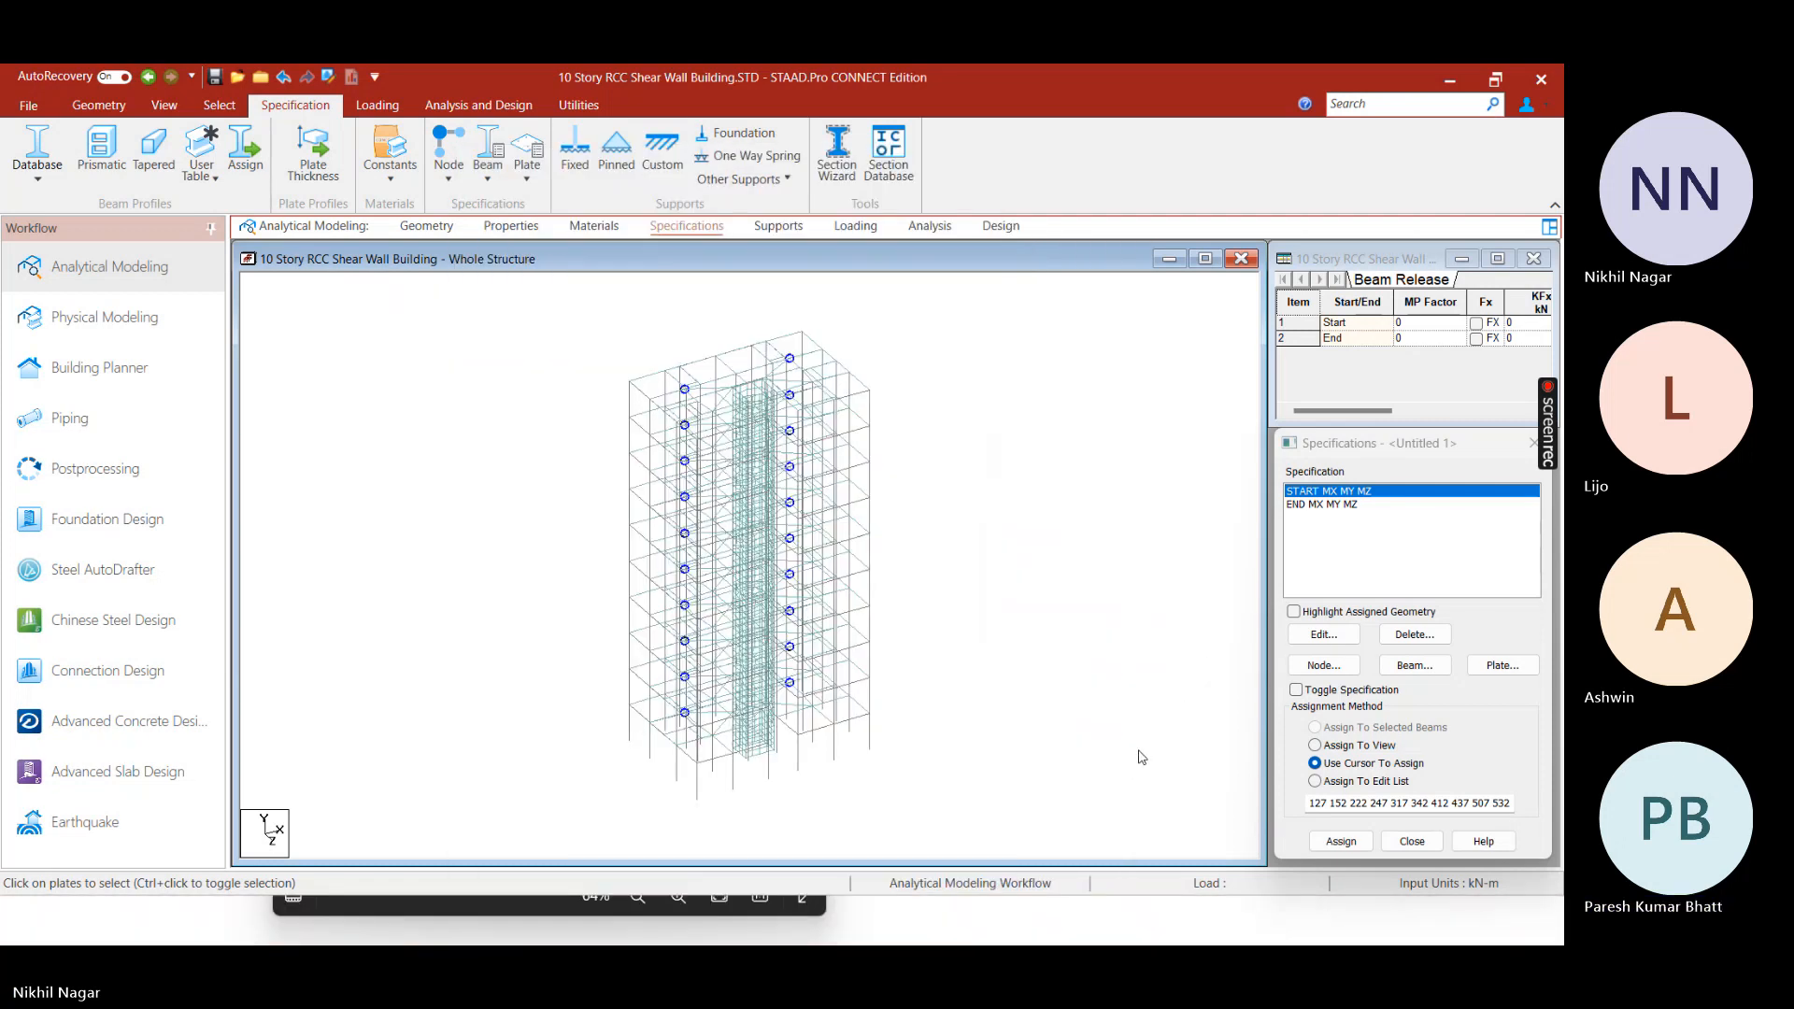
key("super")
key("super")
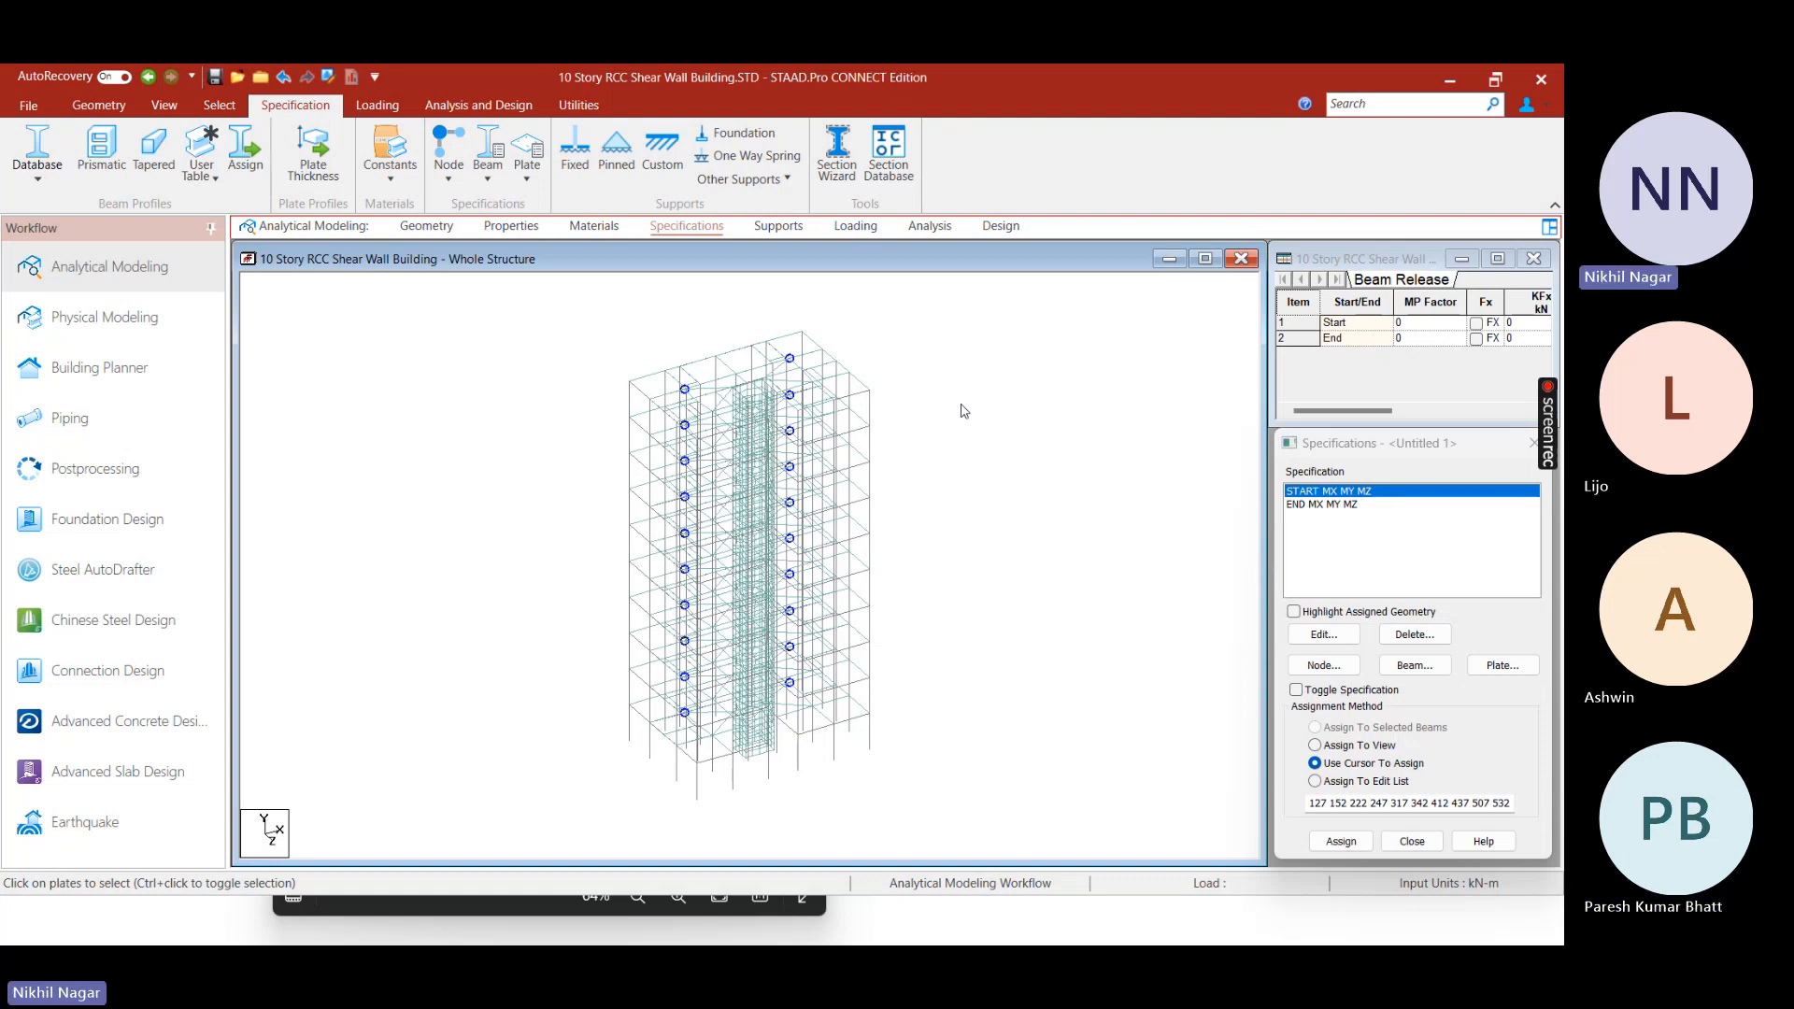
Switch to the OneNote page and sketch a tilted four-sided frame below the existing beam sketches
key("super")
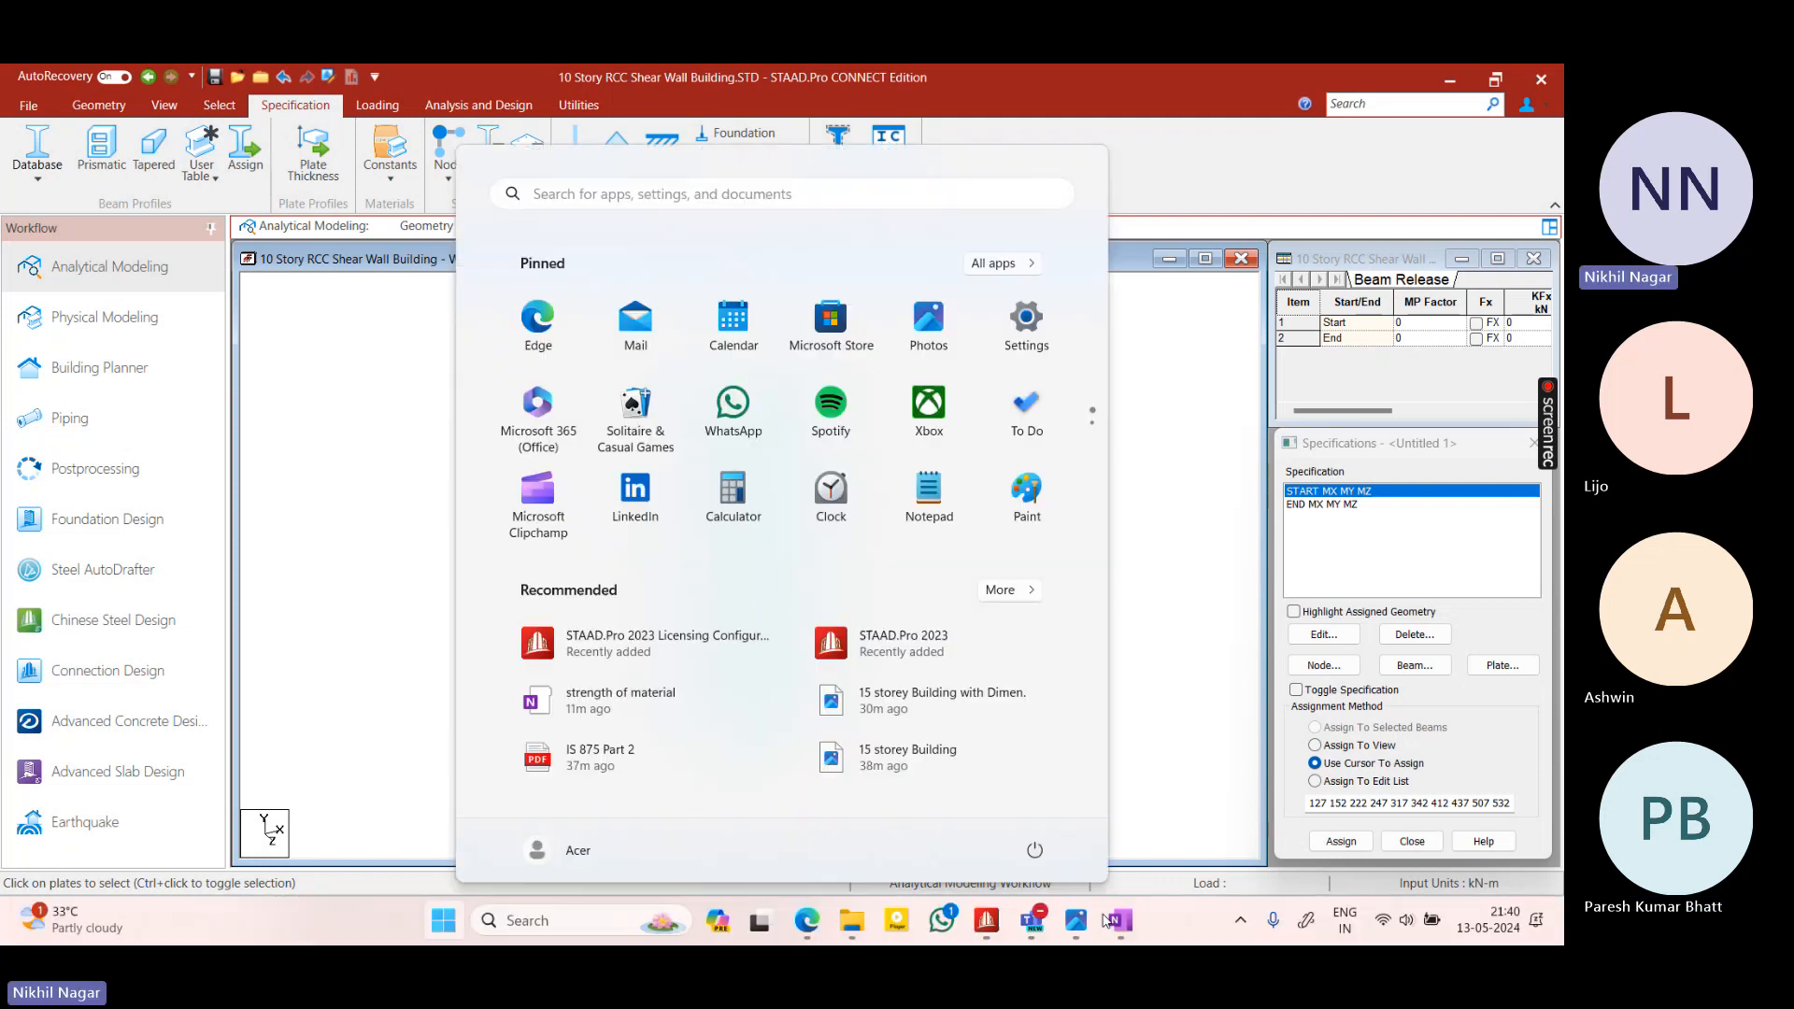
mouse_move(1119, 925)
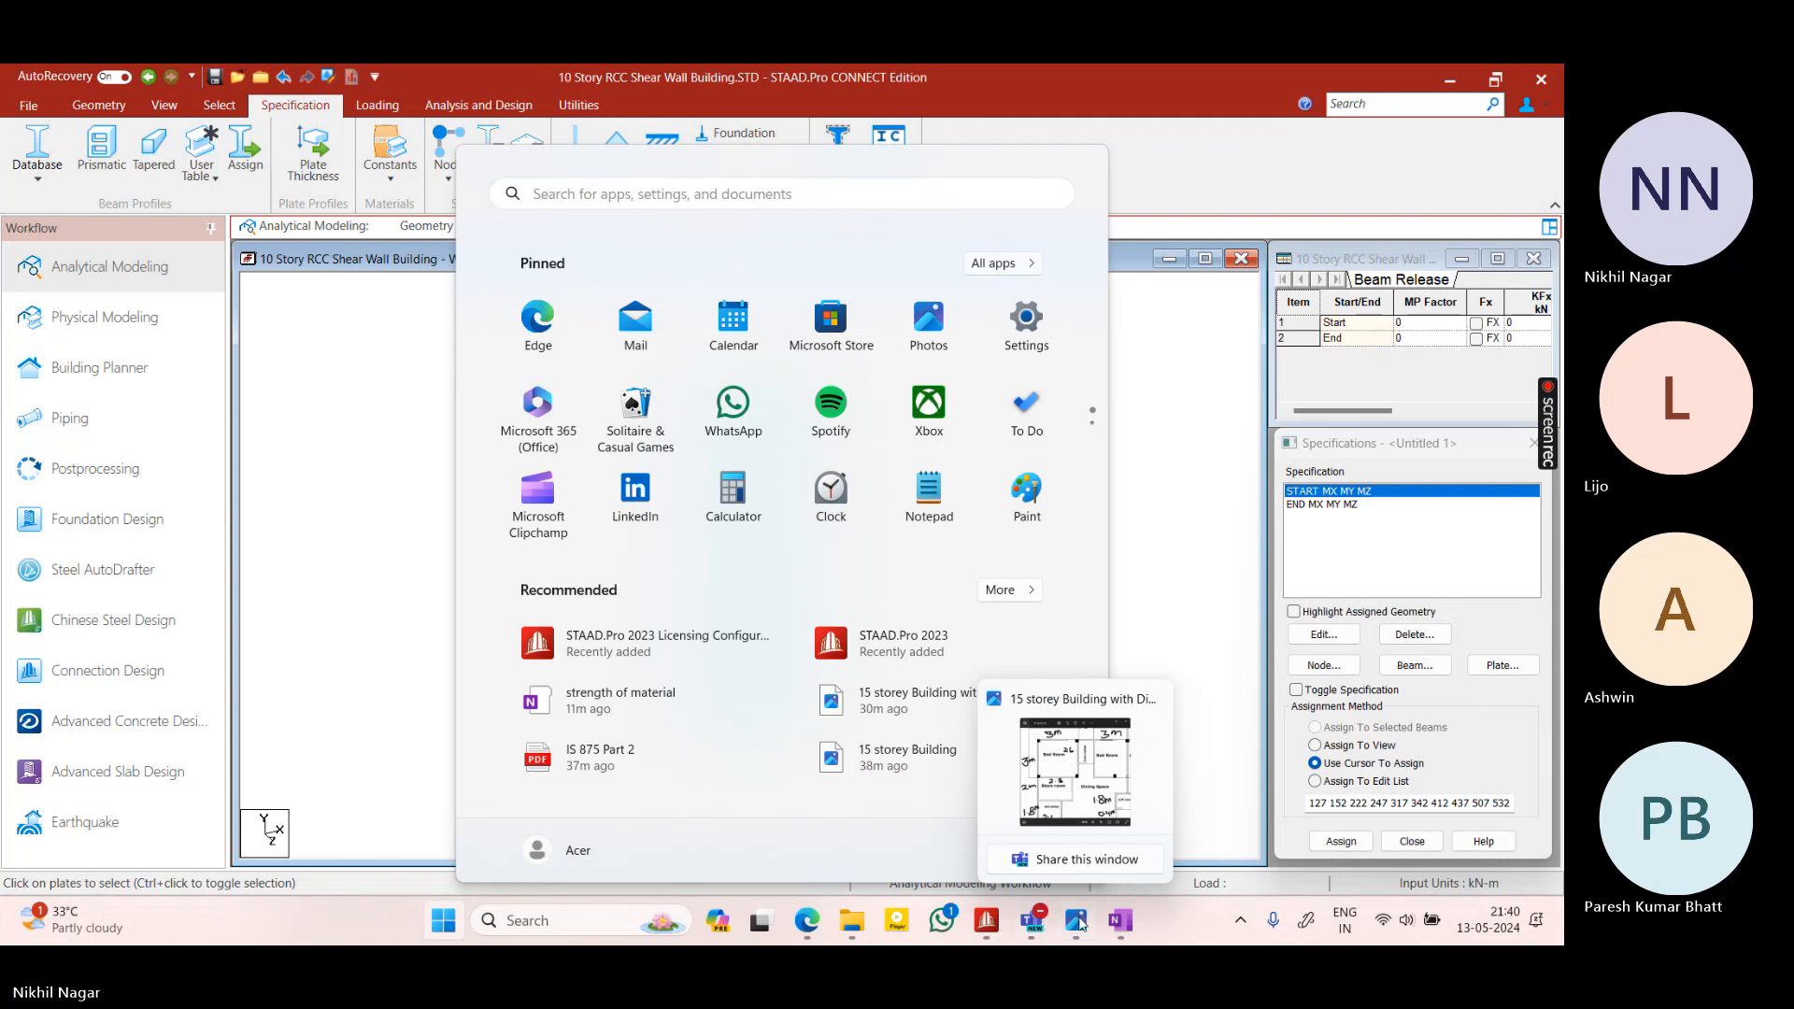
left_click(1112, 921)
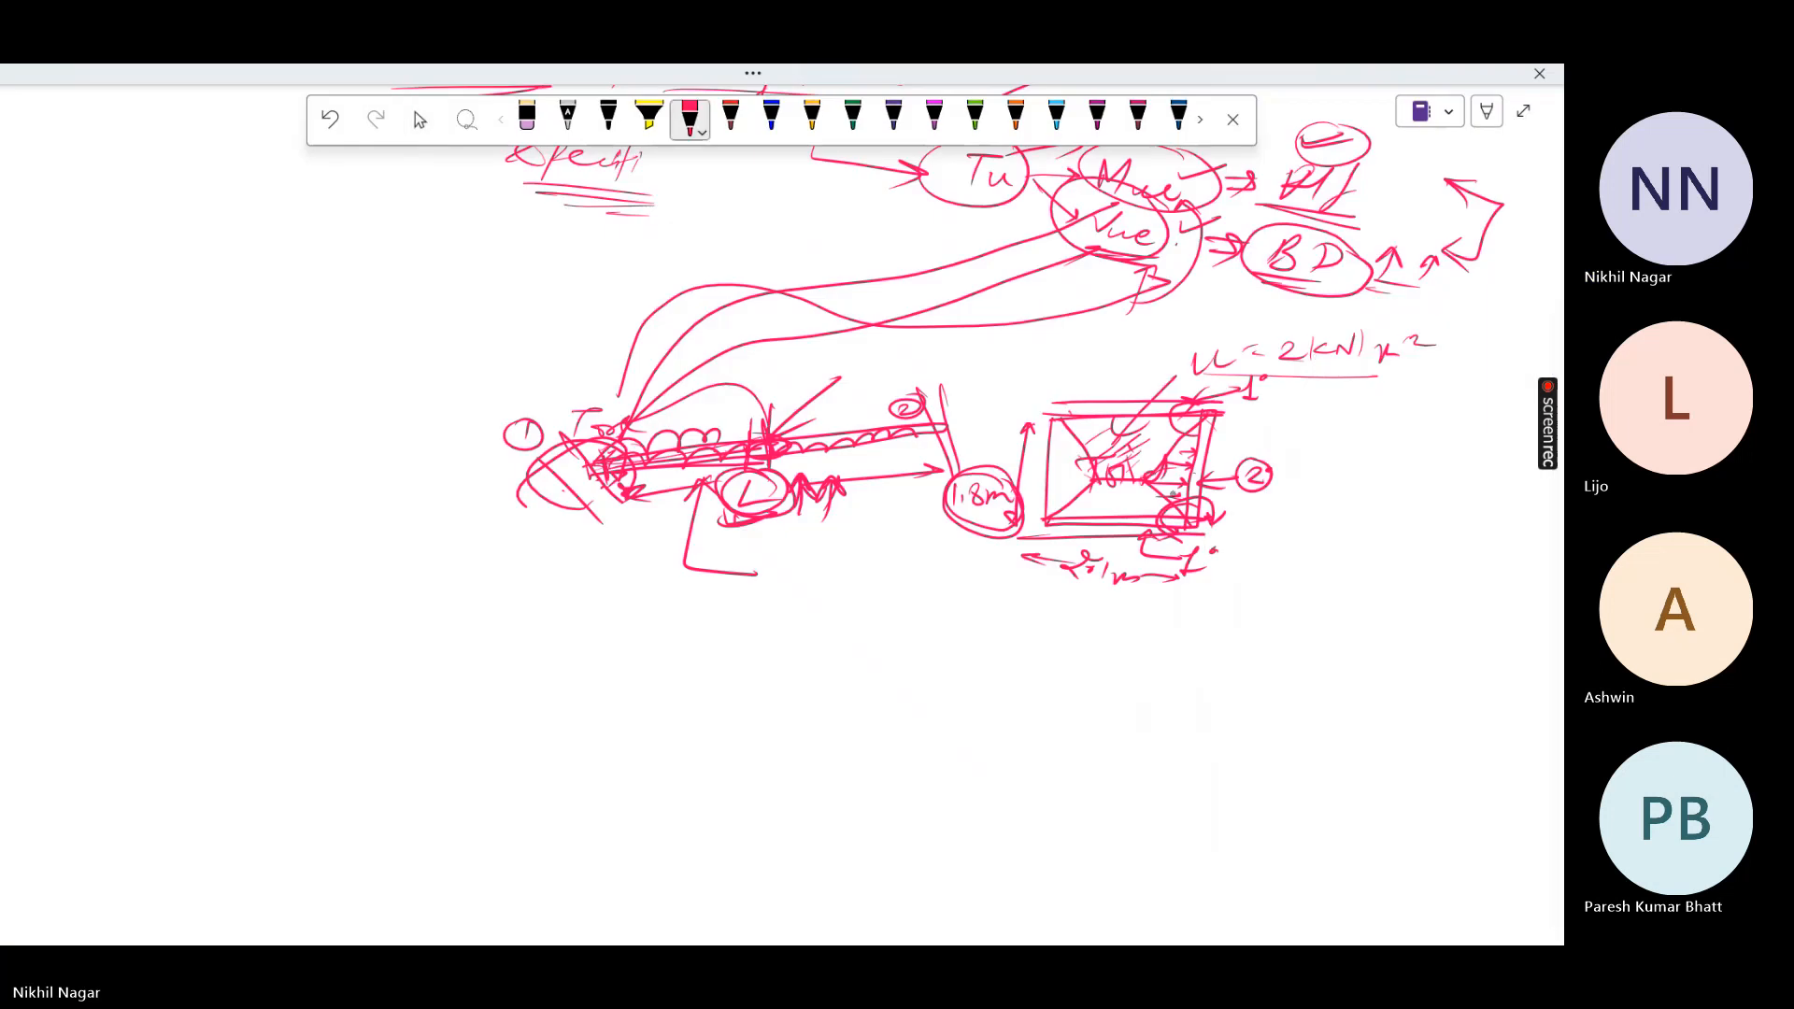
left_click_drag(684, 687, 711, 804)
mouse_move(682, 685)
left_mouse_down()
mouse_move(720, 671)
mouse_move(898, 742)
mouse_move(799, 806)
mouse_move(710, 815)
left_mouse_up()
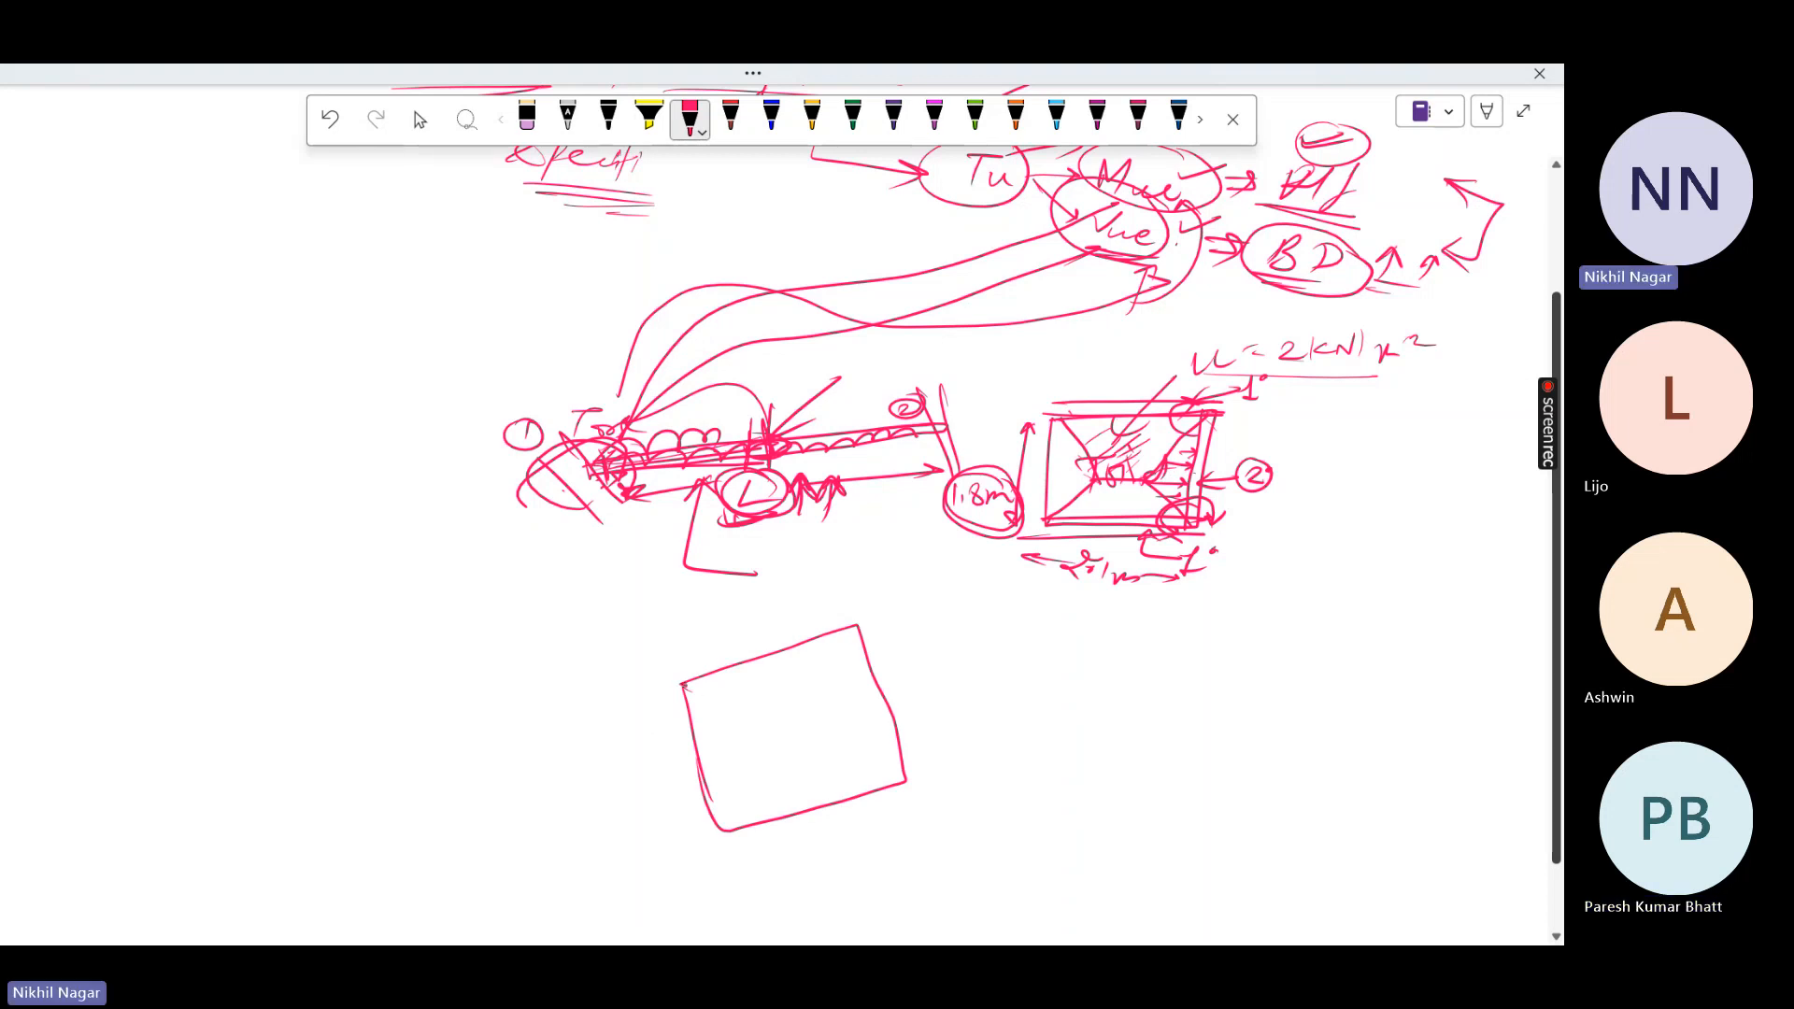
left_click_drag(696, 685, 660, 679)
key("ctrl+z")
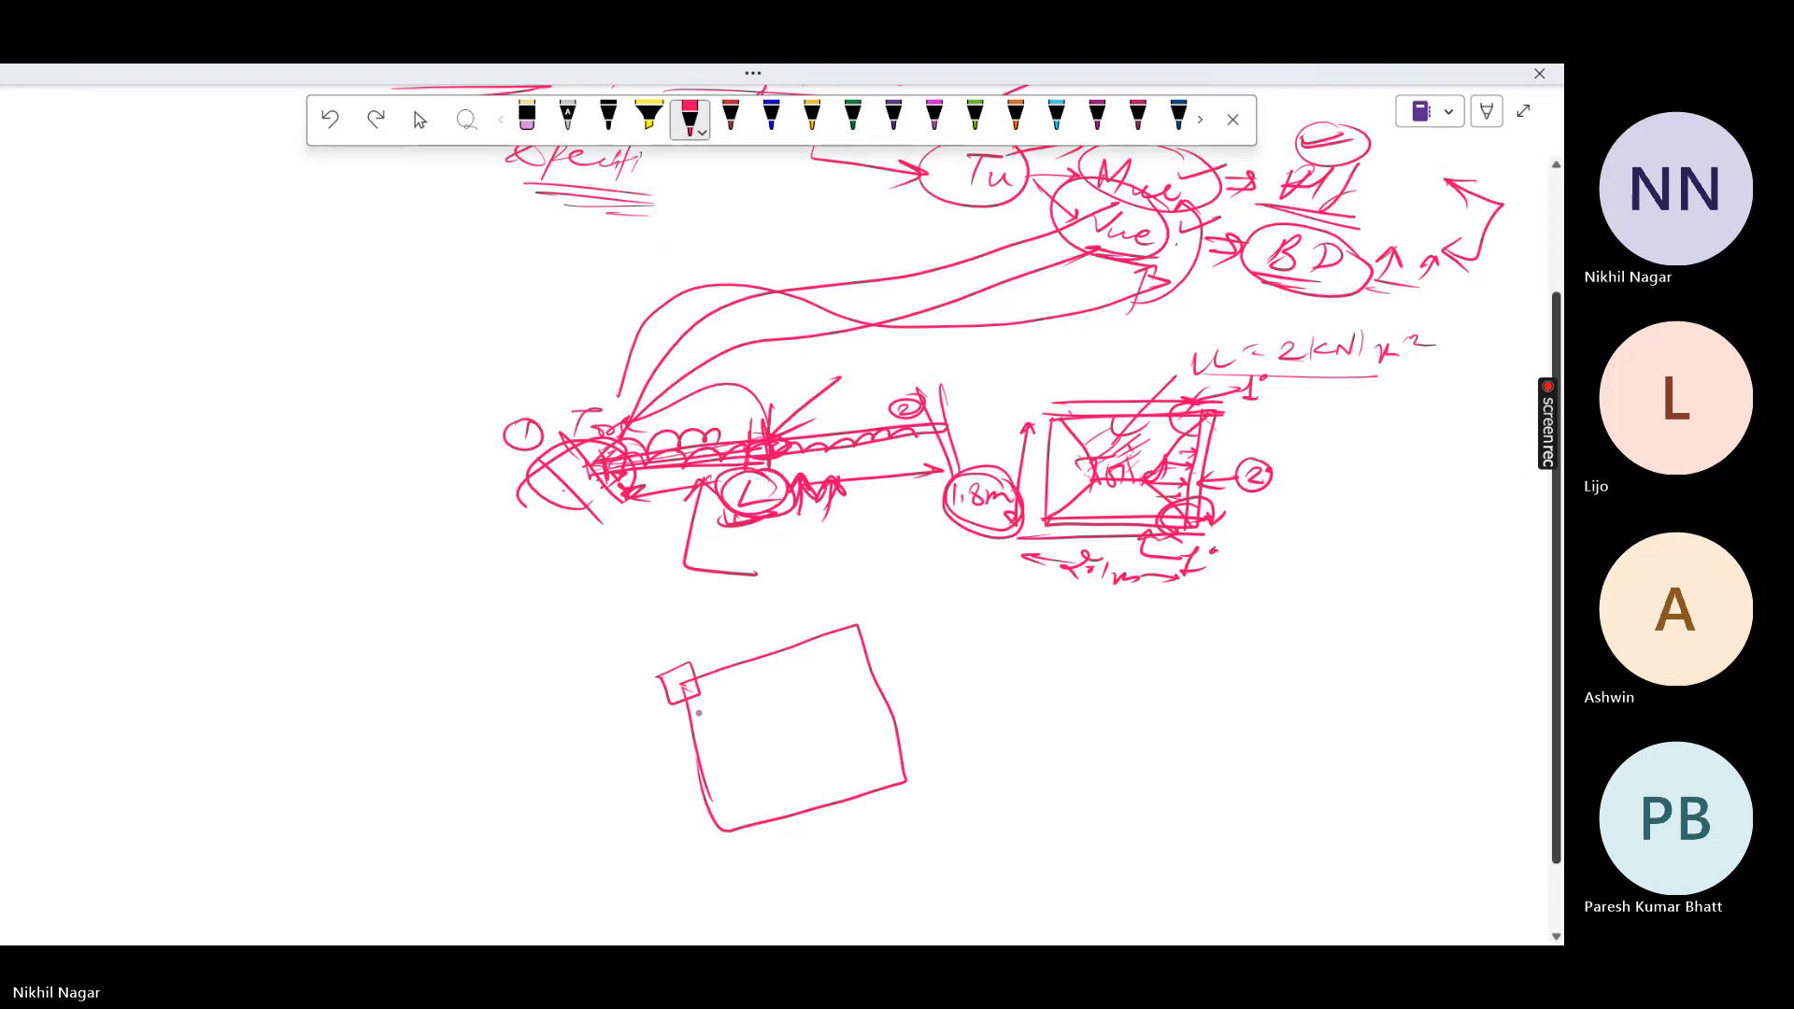
key("ctrl+z")
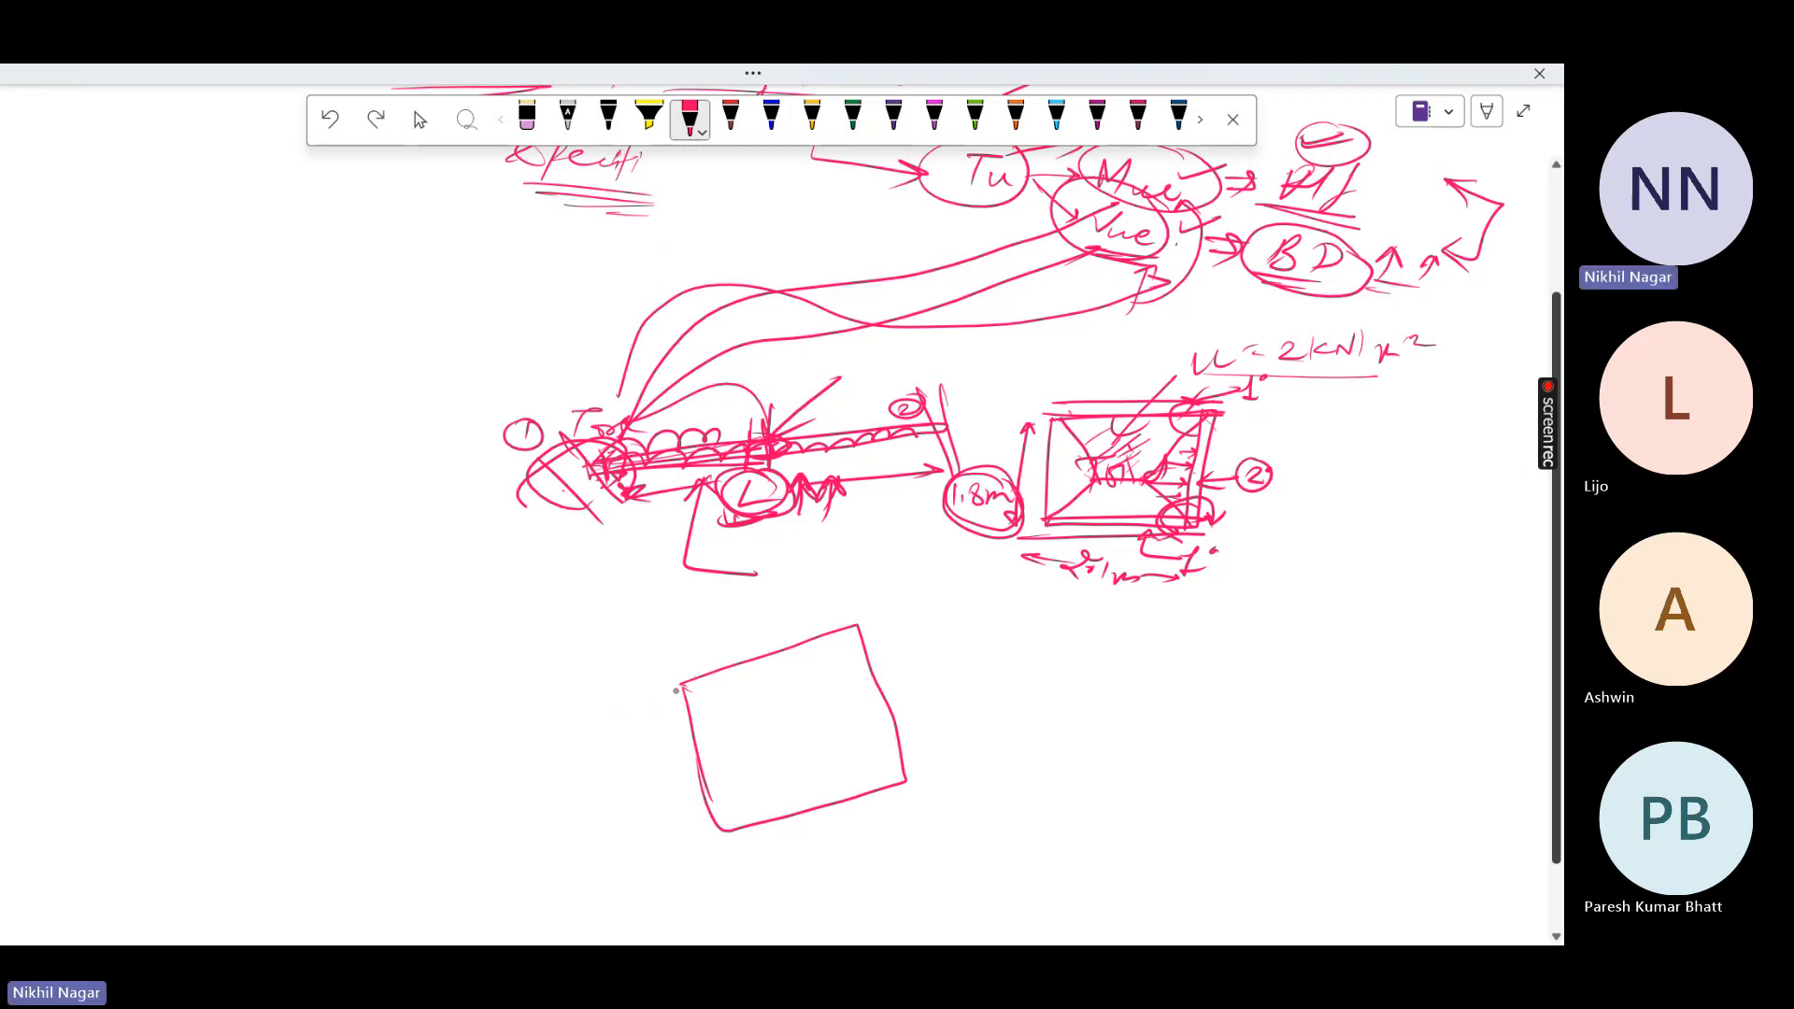
Draw small column squares at three corners of the frame, leaving the upper-left corner without one
mouse_move(693, 818)
left_mouse_down()
mouse_move(747, 834)
mouse_move(692, 823)
left_mouse_up()
mouse_move(920, 760)
left_mouse_down()
mouse_move(885, 798)
mouse_move(884, 769)
left_mouse_up()
left_click_drag(837, 616, 843, 615)
left_click_drag(844, 649, 838, 624)
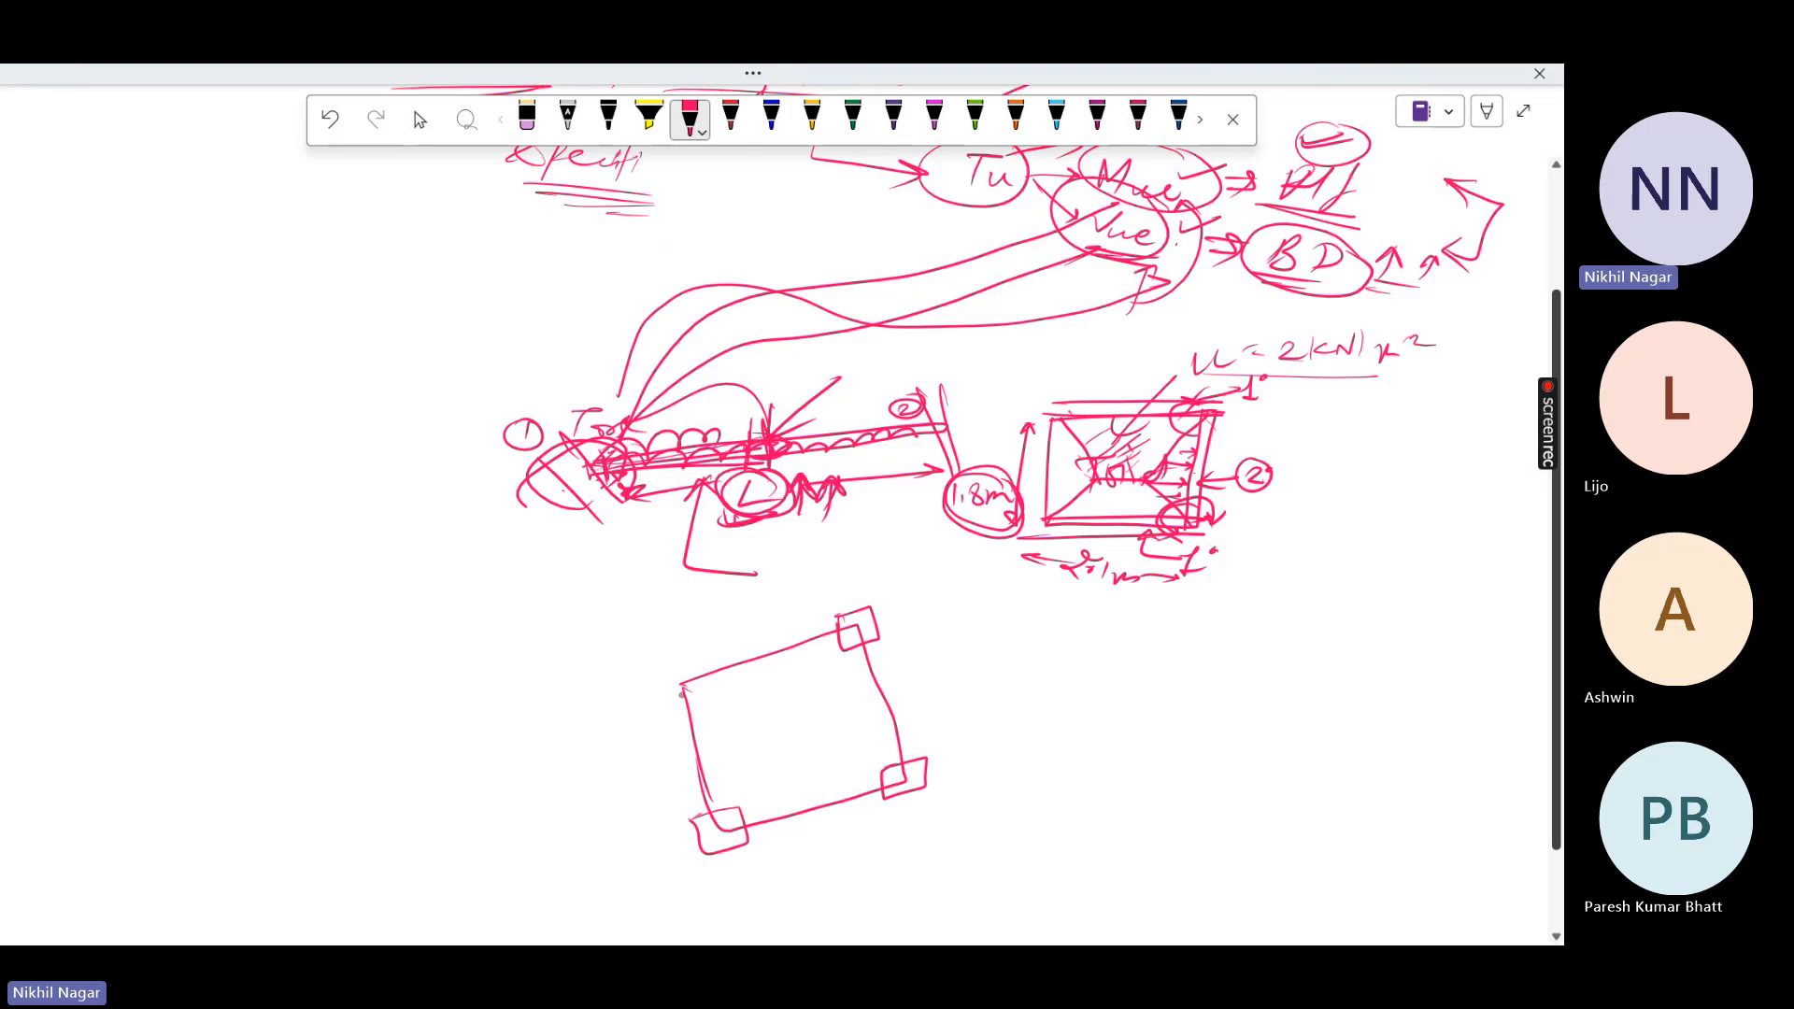
Label the frame corners with circled A, B, C and D, and write a release note listing A to D beside it
mouse_move(647, 643)
left_mouse_down()
mouse_move(652, 670)
mouse_move(631, 645)
mouse_move(668, 640)
left_mouse_up()
mouse_move(351, 729)
left_mouse_down()
mouse_move(364, 748)
mouse_move(445, 722)
mouse_move(432, 766)
mouse_move(477, 774)
mouse_move(458, 747)
mouse_move(473, 796)
mouse_move(501, 802)
mouse_move(467, 780)
left_mouse_up()
mouse_move(498, 830)
left_mouse_down()
mouse_move(486, 847)
mouse_move(505, 837)
left_mouse_up()
left_click_drag(492, 864, 505, 881)
mouse_move(729, 888)
left_mouse_down()
mouse_move(743, 880)
mouse_move(712, 880)
mouse_move(738, 864)
left_mouse_up()
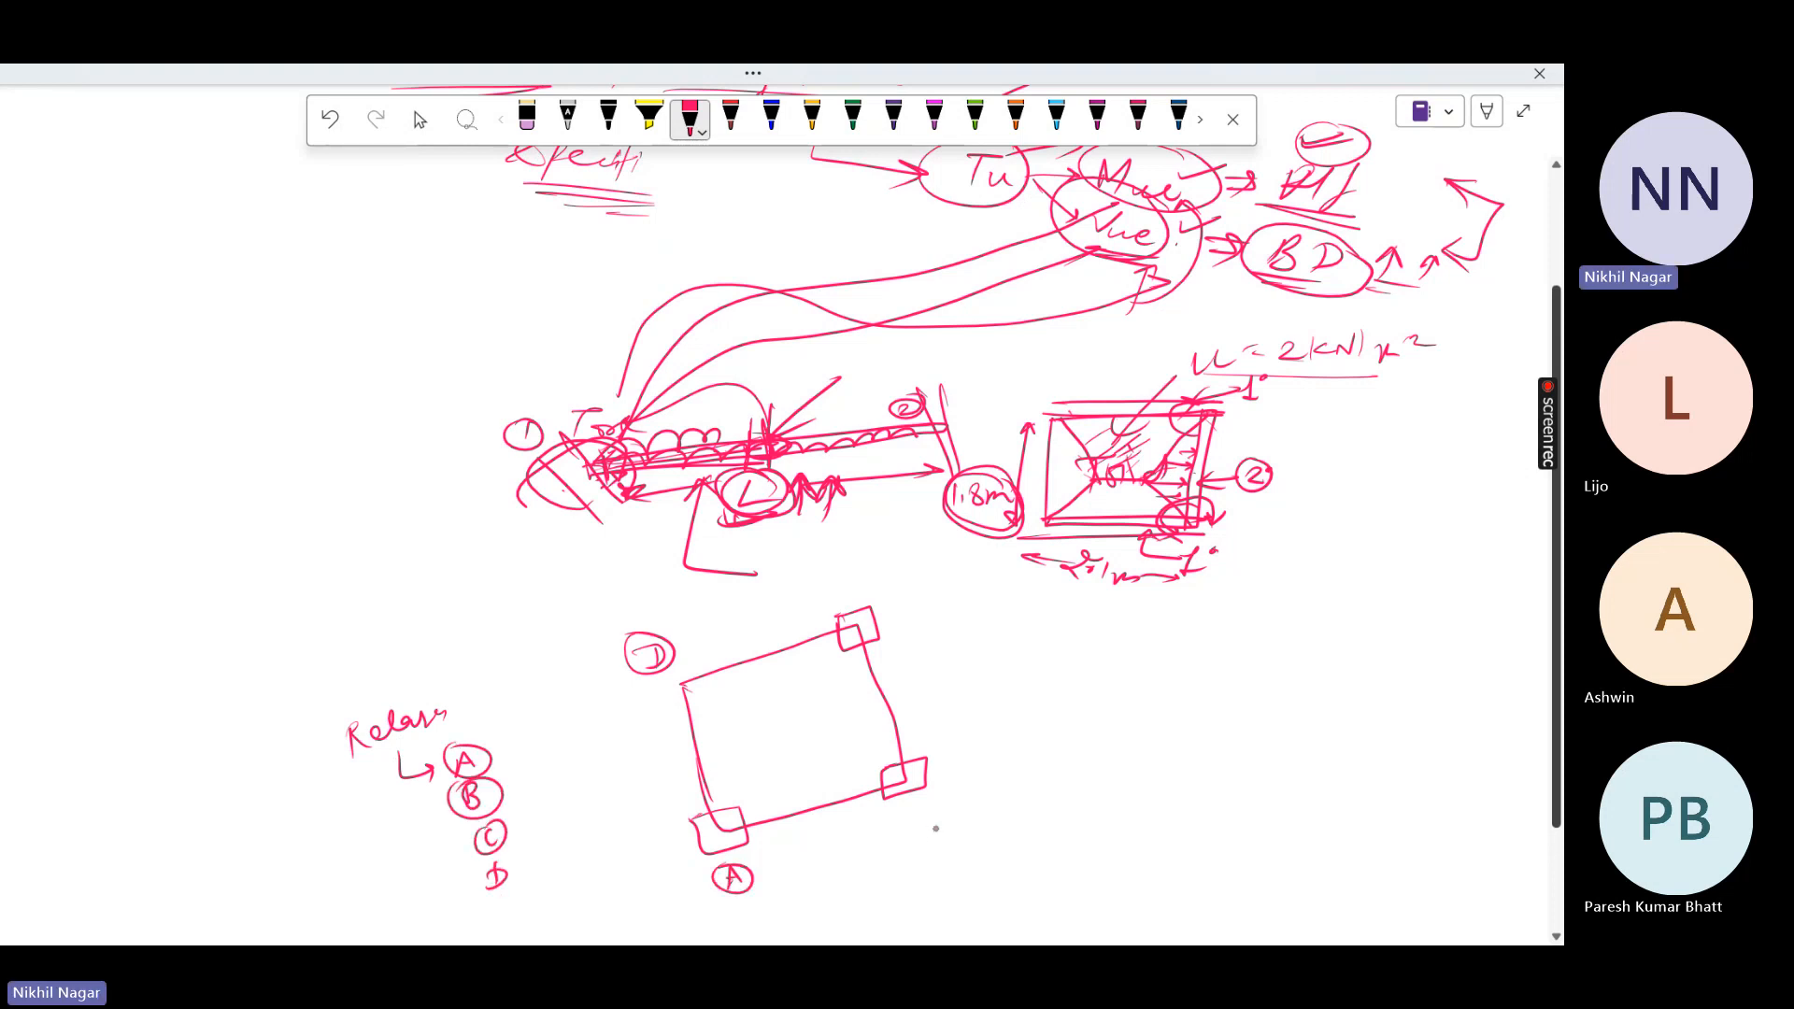
mouse_move(930, 821)
left_mouse_down()
mouse_move(940, 843)
mouse_move(918, 819)
left_mouse_up()
mouse_move(933, 591)
left_mouse_down()
mouse_move(927, 613)
mouse_move(942, 589)
left_mouse_up()
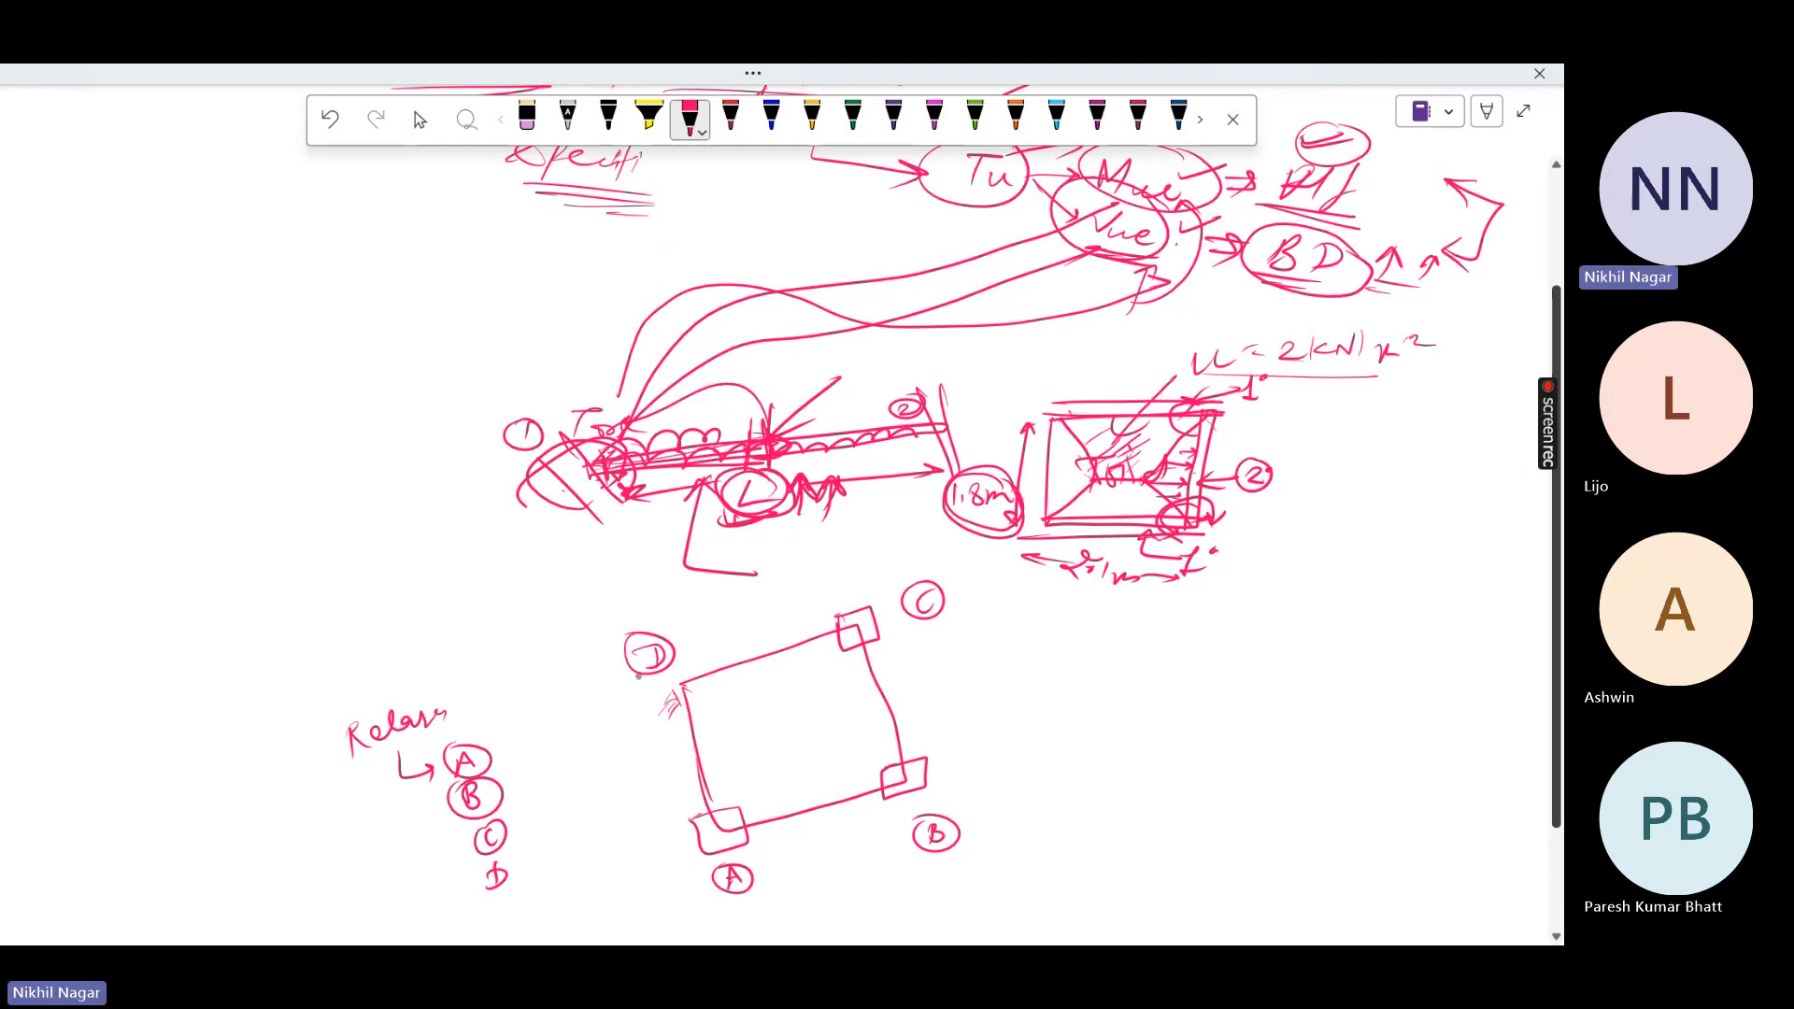
Write MX, MY and MZ beside the frame with FY below them, circle all four labels and underline FY
mouse_move(1070, 641)
left_mouse_down()
mouse_move(1071, 683)
mouse_move(1123, 677)
left_mouse_up()
mouse_move(1157, 665)
left_mouse_down()
mouse_move(1166, 644)
mouse_move(1293, 656)
left_mouse_up()
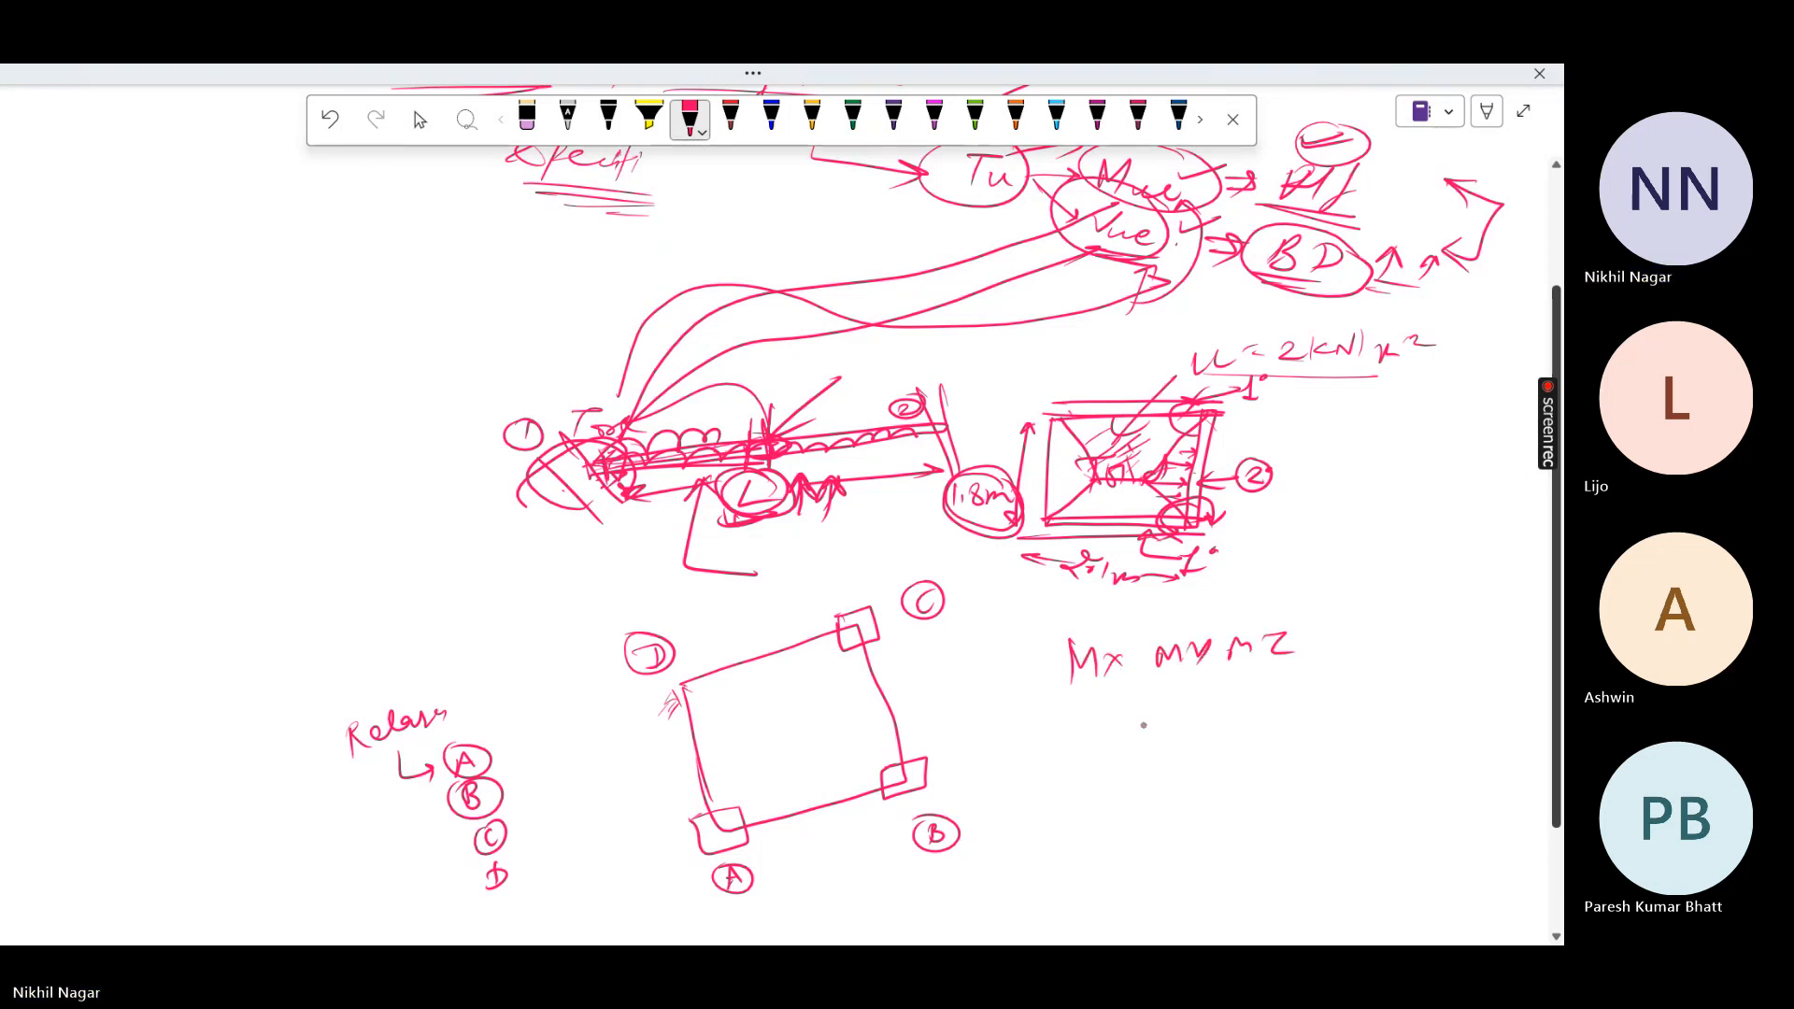
mouse_move(1122, 746)
left_mouse_down()
mouse_move(1144, 710)
mouse_move(1142, 727)
mouse_move(1180, 731)
left_mouse_up()
mouse_move(1194, 709)
left_mouse_down()
mouse_move(1174, 746)
mouse_move(1224, 743)
left_mouse_up()
mouse_move(1128, 772)
left_mouse_down()
mouse_move(1212, 762)
mouse_move(1114, 748)
mouse_move(1202, 701)
left_mouse_up()
mouse_move(1112, 632)
left_mouse_down()
mouse_move(1169, 628)
mouse_move(1220, 678)
mouse_move(1257, 619)
left_mouse_up()
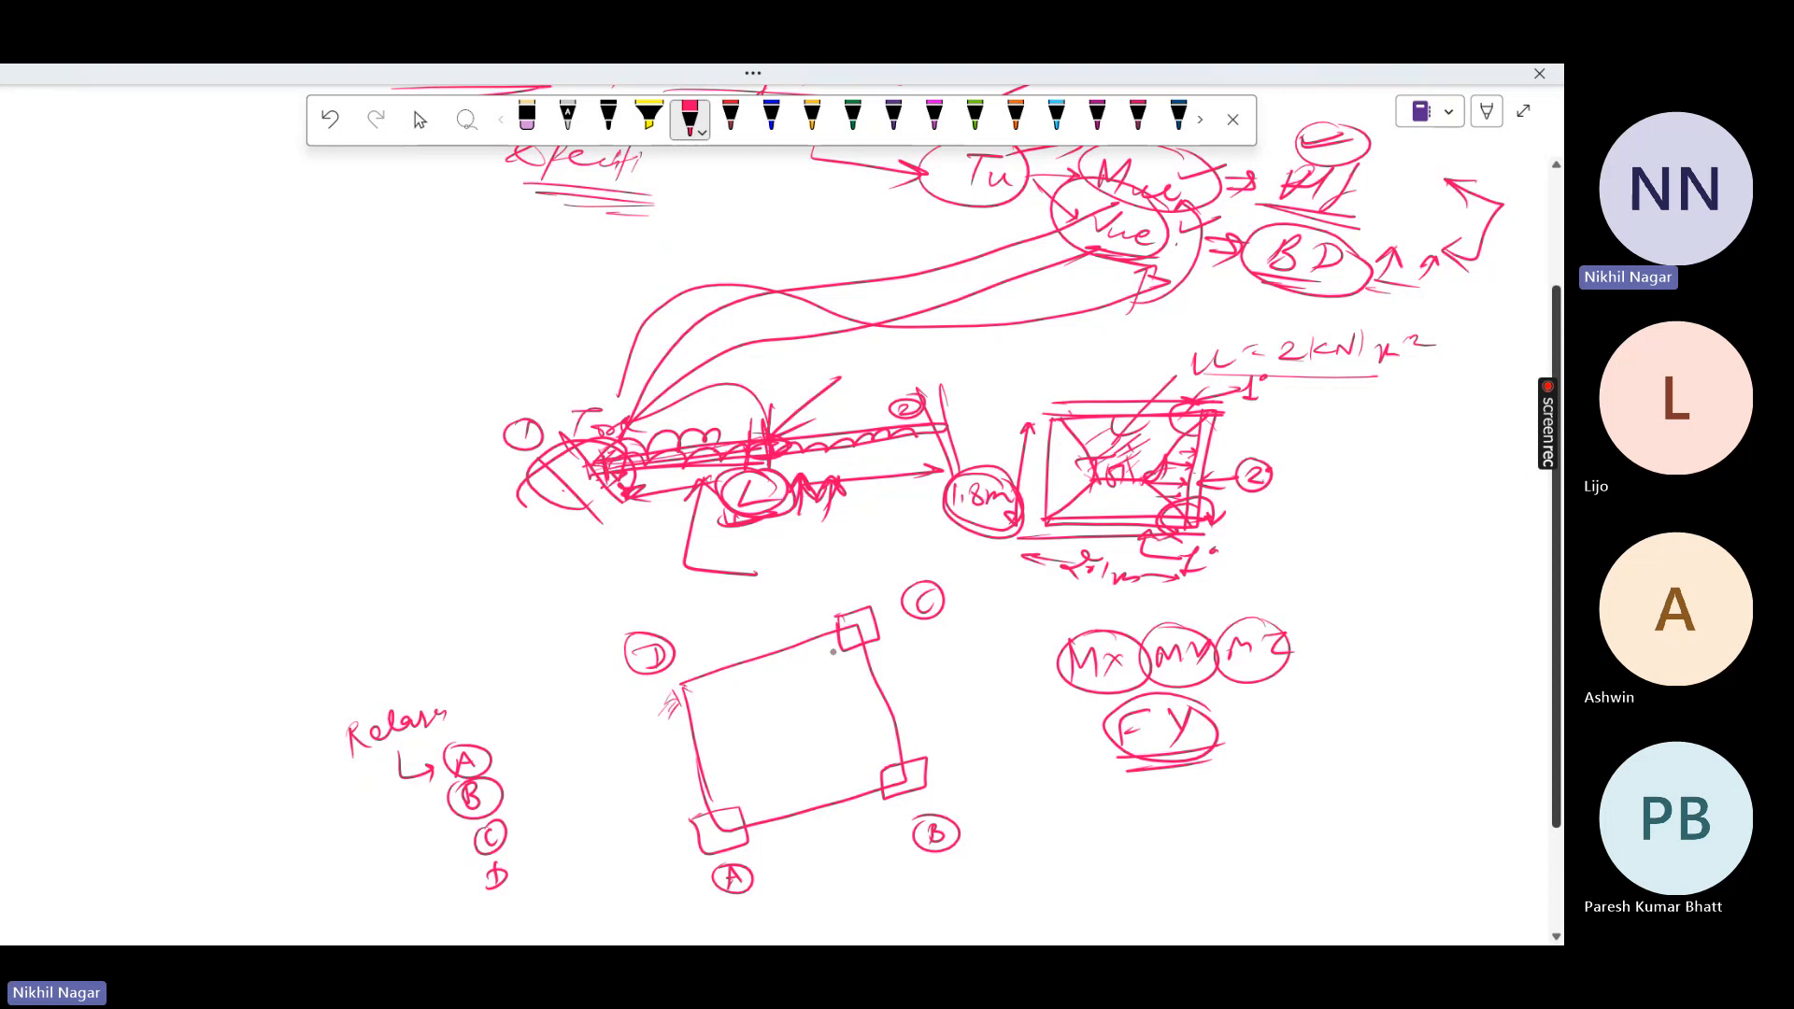
Add the force labels FX and FZ next to FY and underline FZ
mouse_move(1286, 701)
left_mouse_down()
mouse_move(1271, 736)
mouse_move(1305, 707)
left_mouse_up()
mouse_move(1313, 689)
left_mouse_down()
mouse_move(1342, 717)
mouse_move(1301, 722)
left_mouse_up()
mouse_move(1286, 754)
left_mouse_down()
mouse_move(1279, 773)
mouse_move(1310, 738)
mouse_move(1346, 767)
left_mouse_up()
mouse_move(1273, 785)
left_mouse_down()
mouse_move(1342, 775)
mouse_move(1324, 785)
left_mouse_up()
Cross and circle corner D, write an underlined XZ above edge D–C, and bracket the moment and force labels
left_click_drag(669, 720, 681, 680)
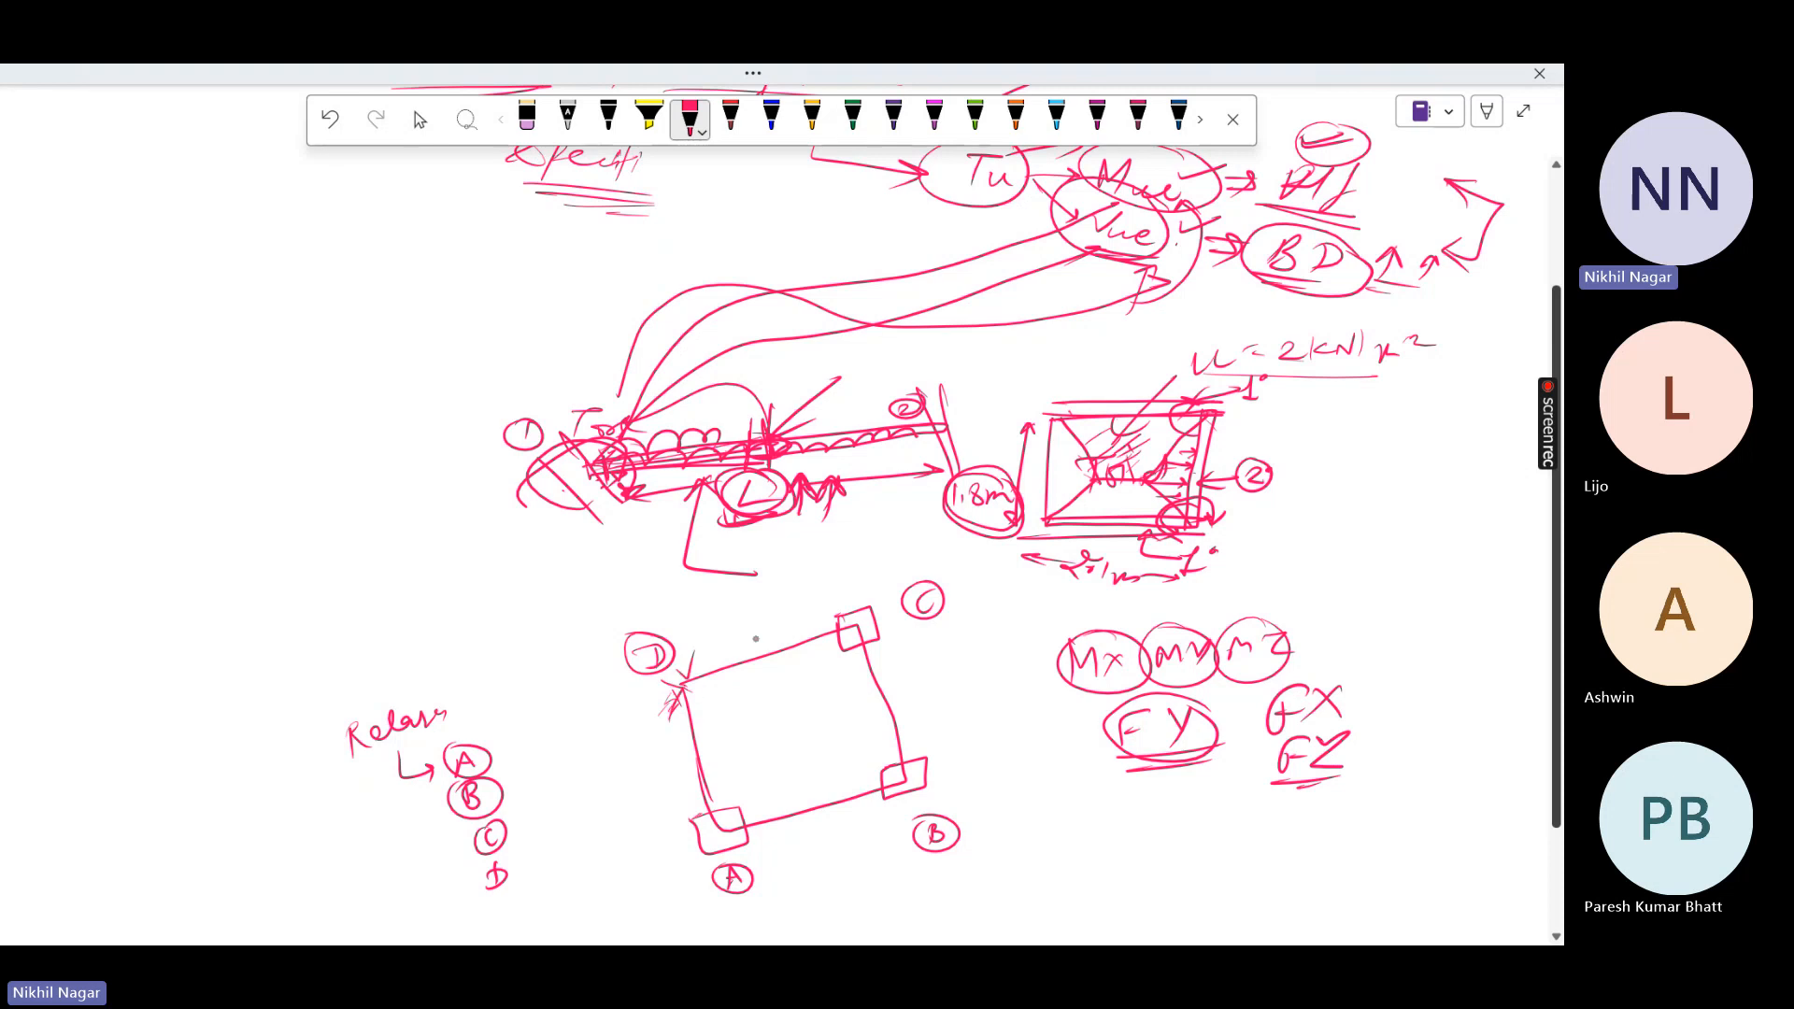
left_click_drag(742, 618, 759, 640)
left_click_drag(759, 618, 742, 641)
left_click_drag(769, 621, 798, 636)
left_click_drag(740, 664, 786, 654)
mouse_move(681, 680)
left_mouse_down()
mouse_move(668, 701)
mouse_move(675, 678)
left_mouse_up()
left_click_drag(1063, 619, 1102, 745)
left_click_drag(1291, 619, 1337, 738)
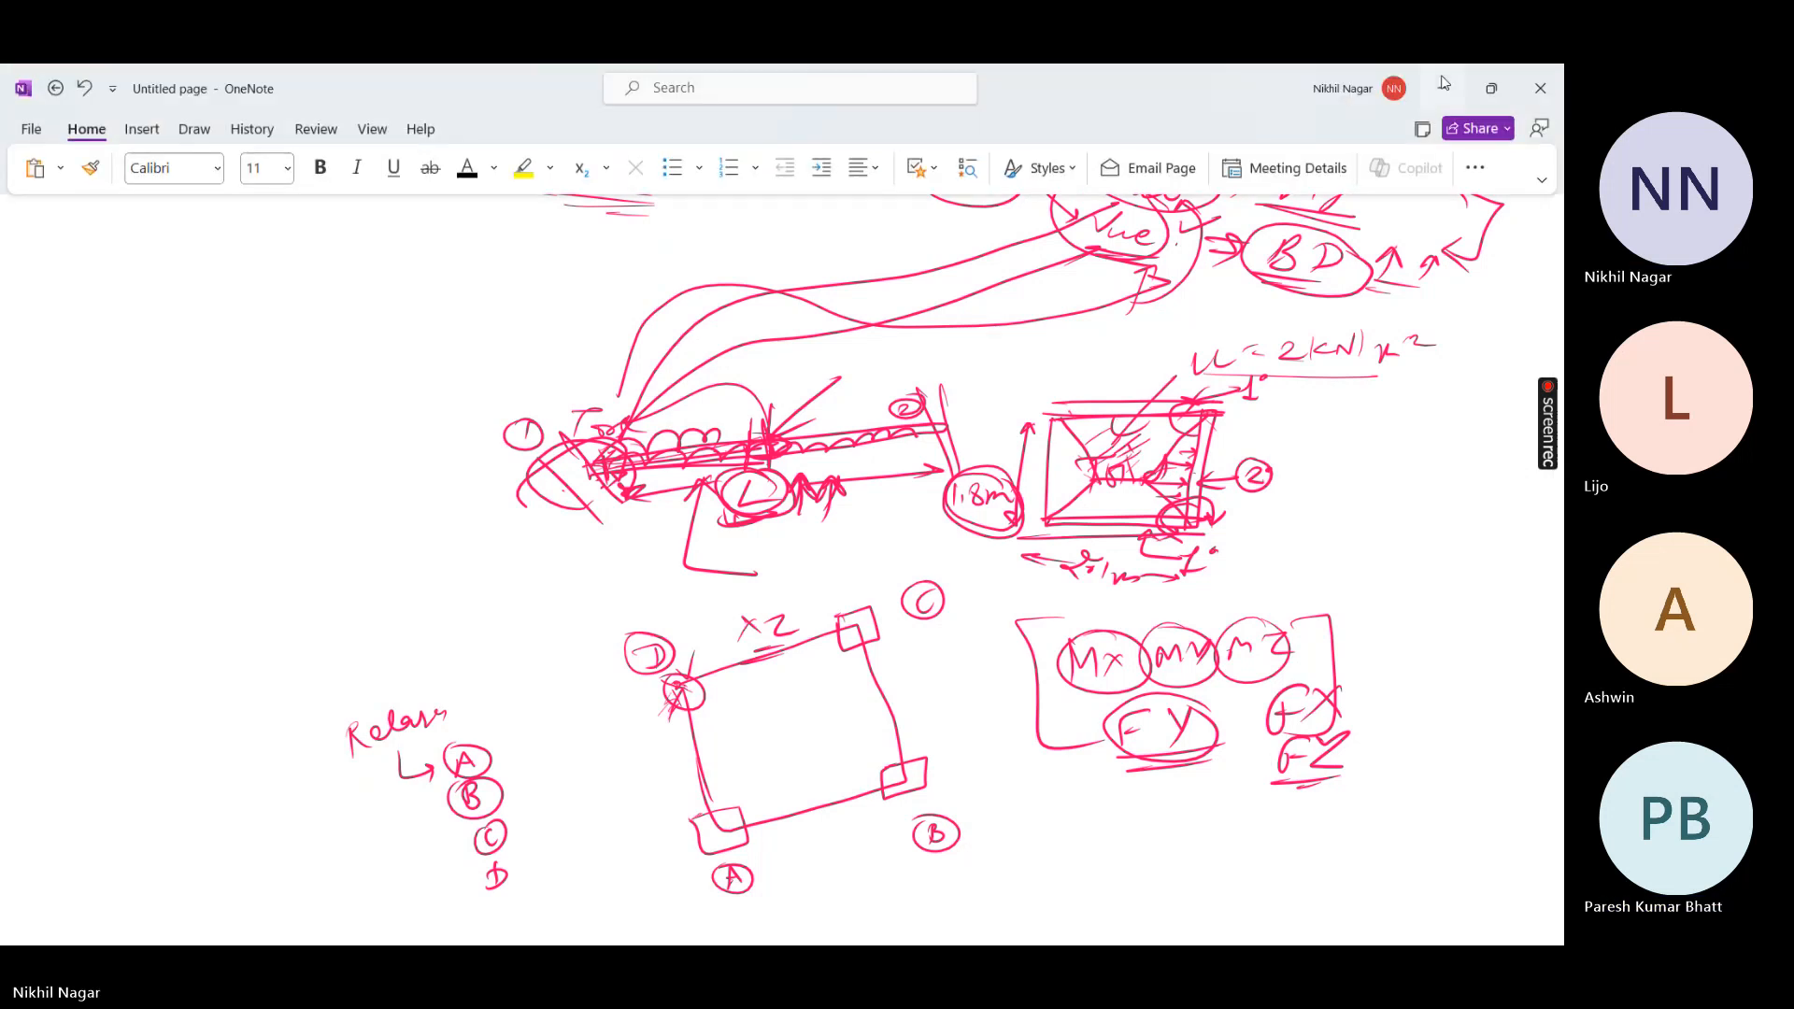
Switch to STAAD.Pro to look at the whole structure, and return to the OneNote page with the pen ready
left_click(1446, 86)
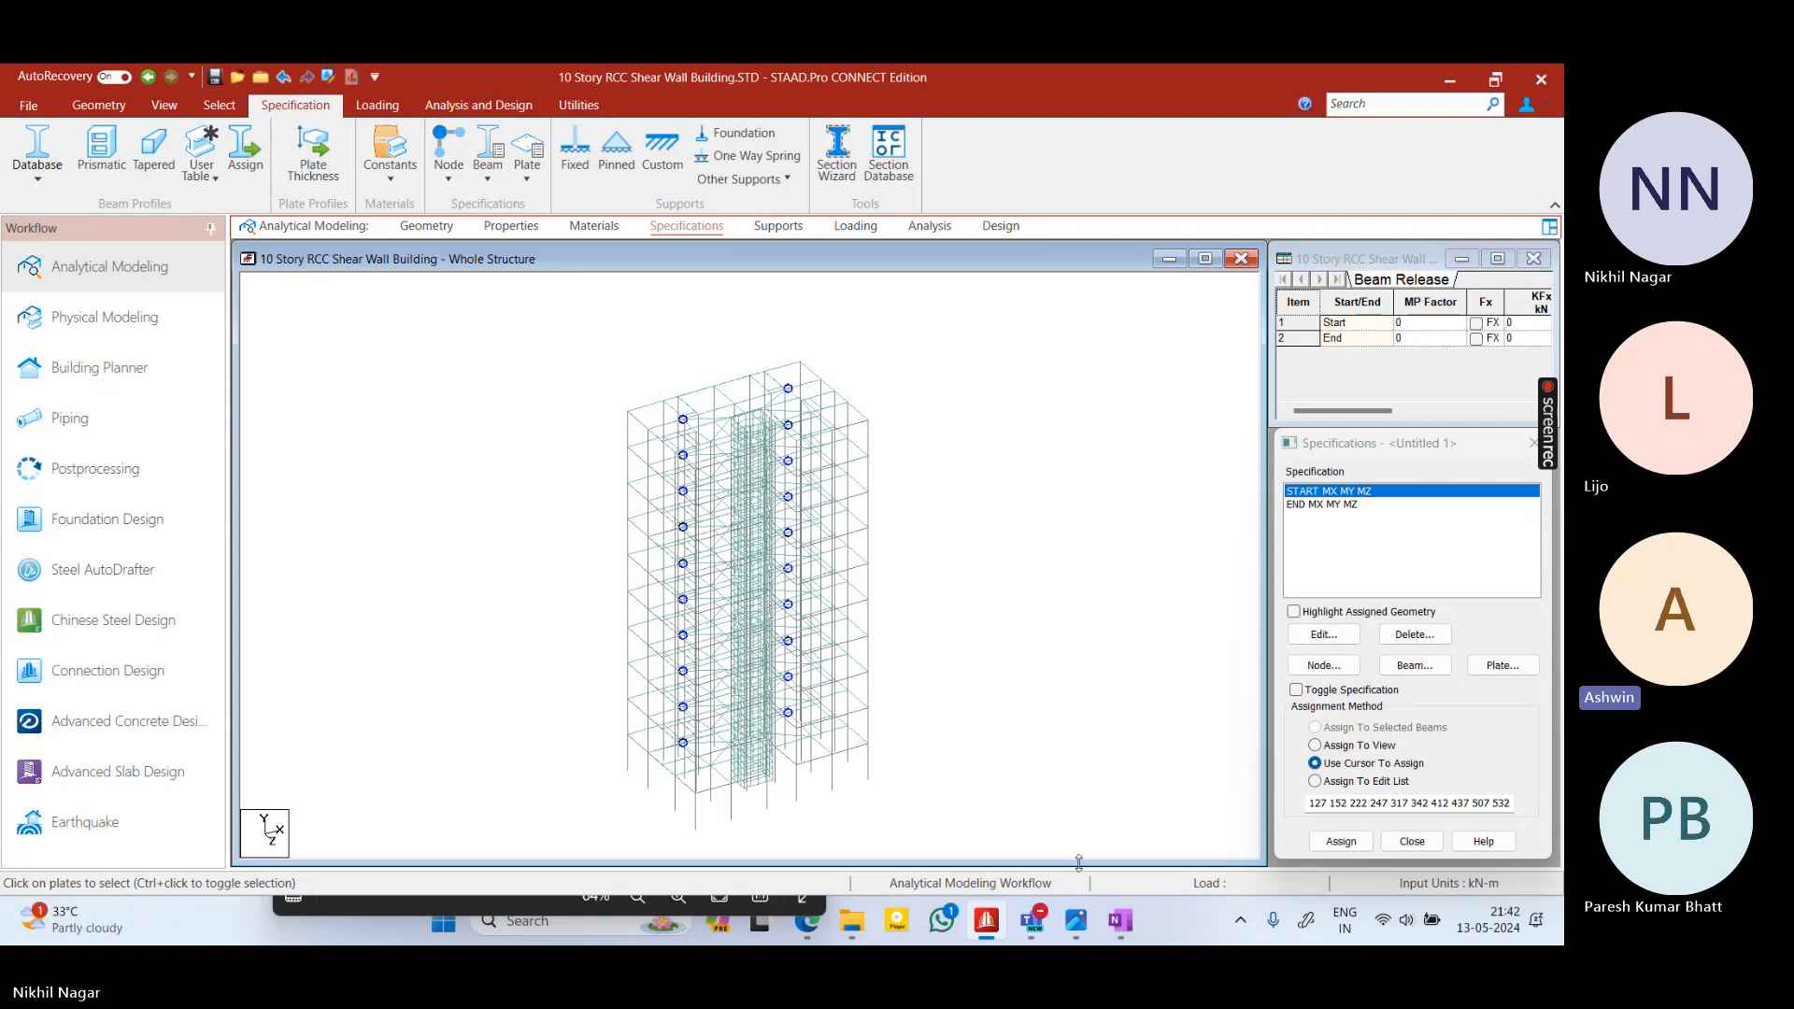
left_click(1121, 923)
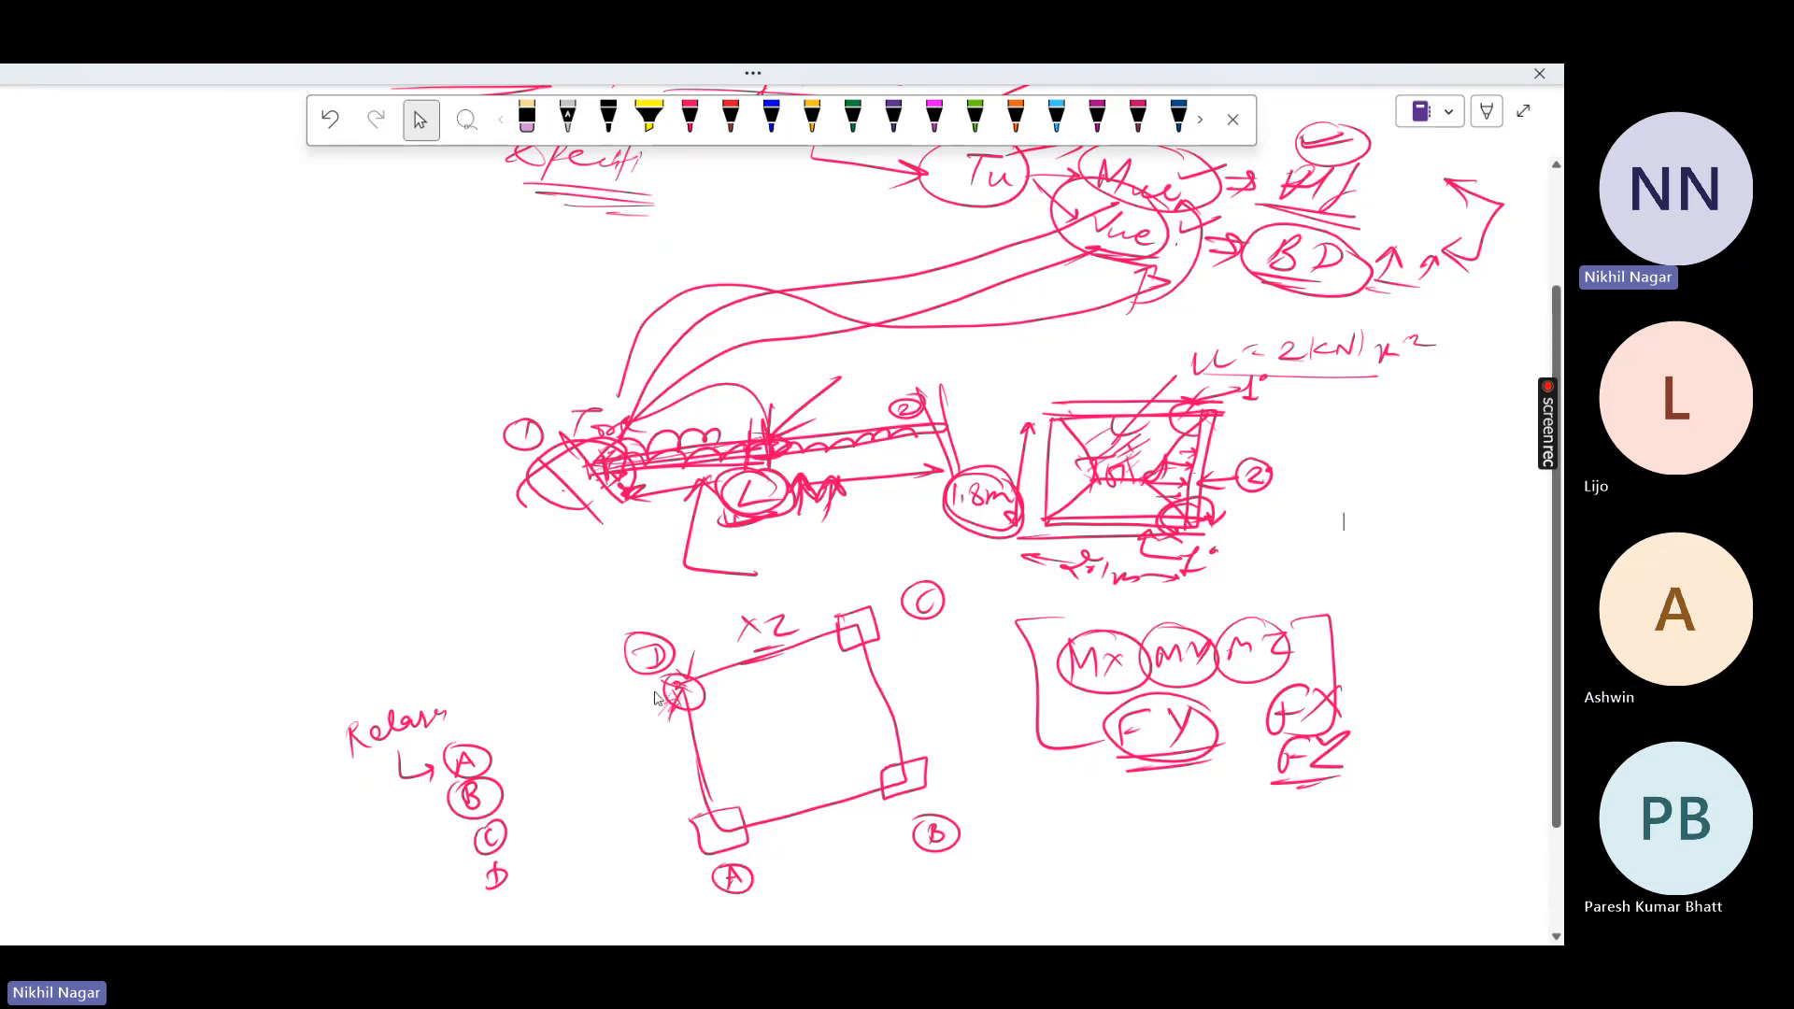
left_click(690, 117)
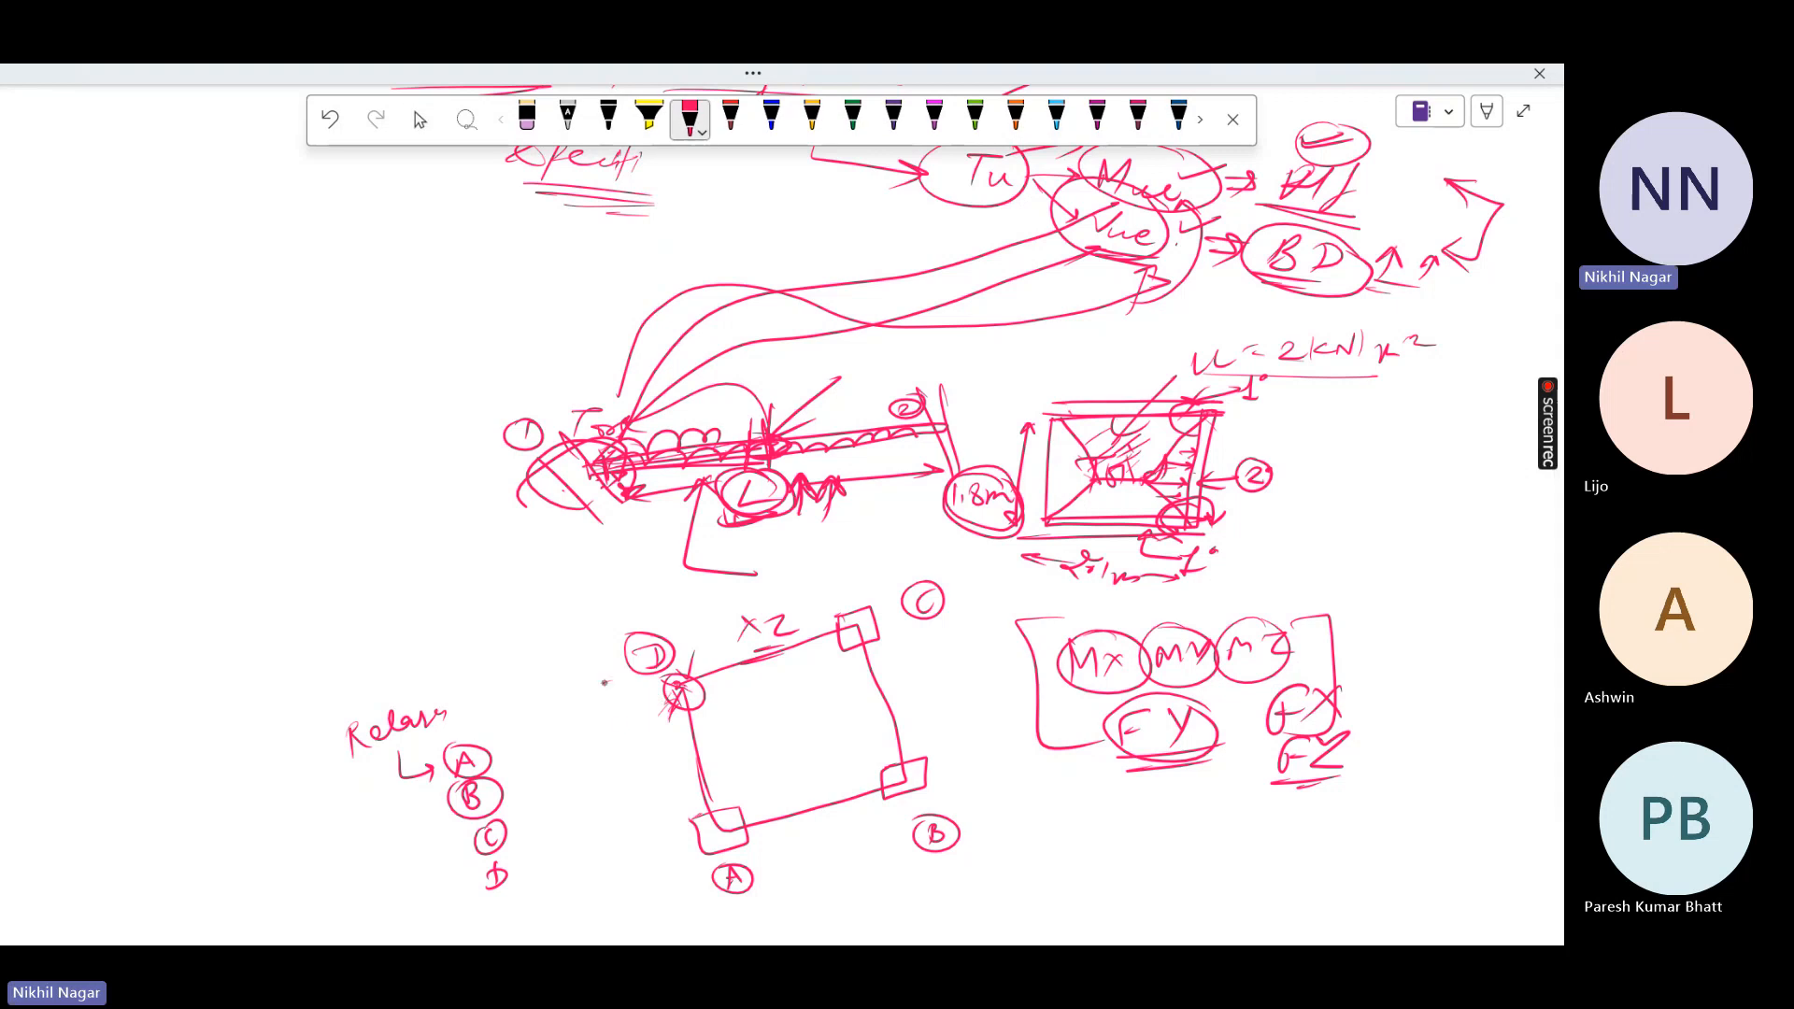
Sketch two short member stubs extending outward from corner D and number them, circling the 2
left_click_drag(604, 683, 663, 678)
left_click_drag(610, 718, 666, 708)
left_click_drag(670, 621, 673, 658)
mouse_move(708, 673)
left_mouse_down()
mouse_move(707, 622)
mouse_move(648, 687)
left_mouse_up()
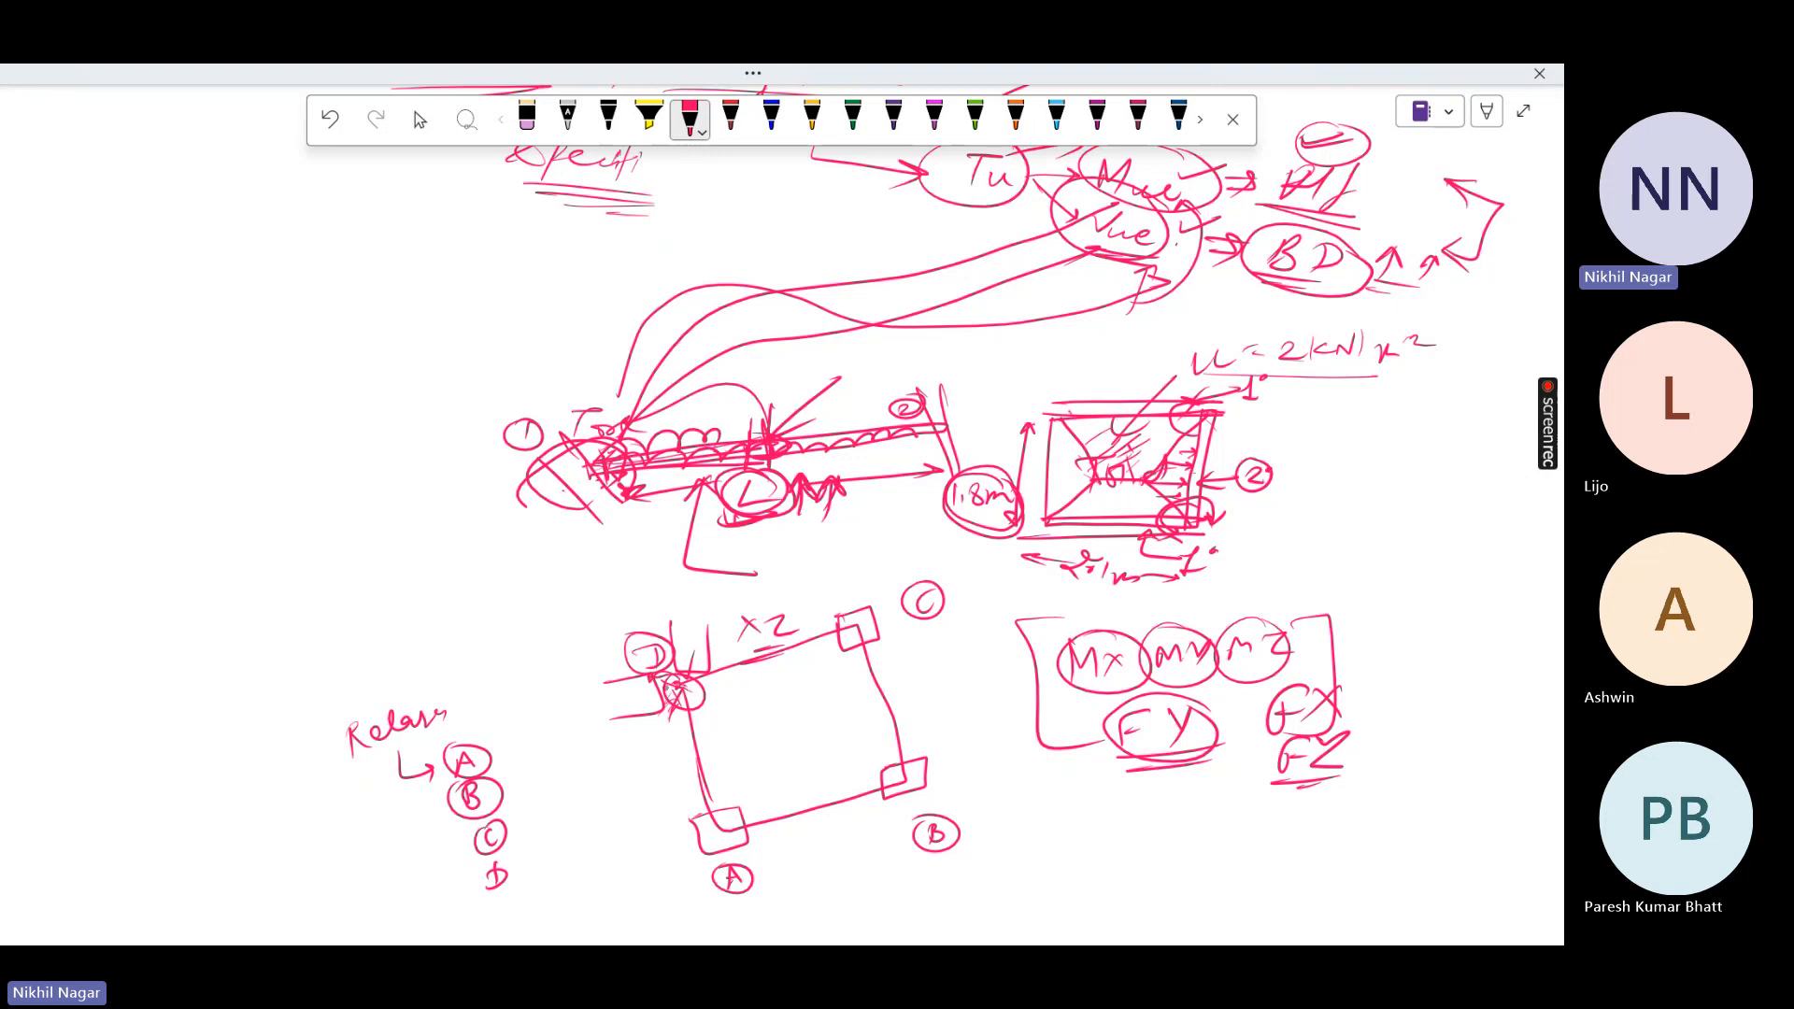
mouse_move(679, 629)
left_mouse_down()
mouse_move(679, 670)
mouse_move(683, 648)
left_mouse_up()
mouse_move(663, 685)
left_mouse_down()
mouse_move(619, 690)
mouse_move(688, 628)
left_mouse_up()
mouse_move(677, 641)
left_mouse_down()
mouse_move(688, 623)
mouse_move(720, 632)
mouse_move(617, 690)
left_mouse_up()
left_click_drag(617, 697, 639, 703)
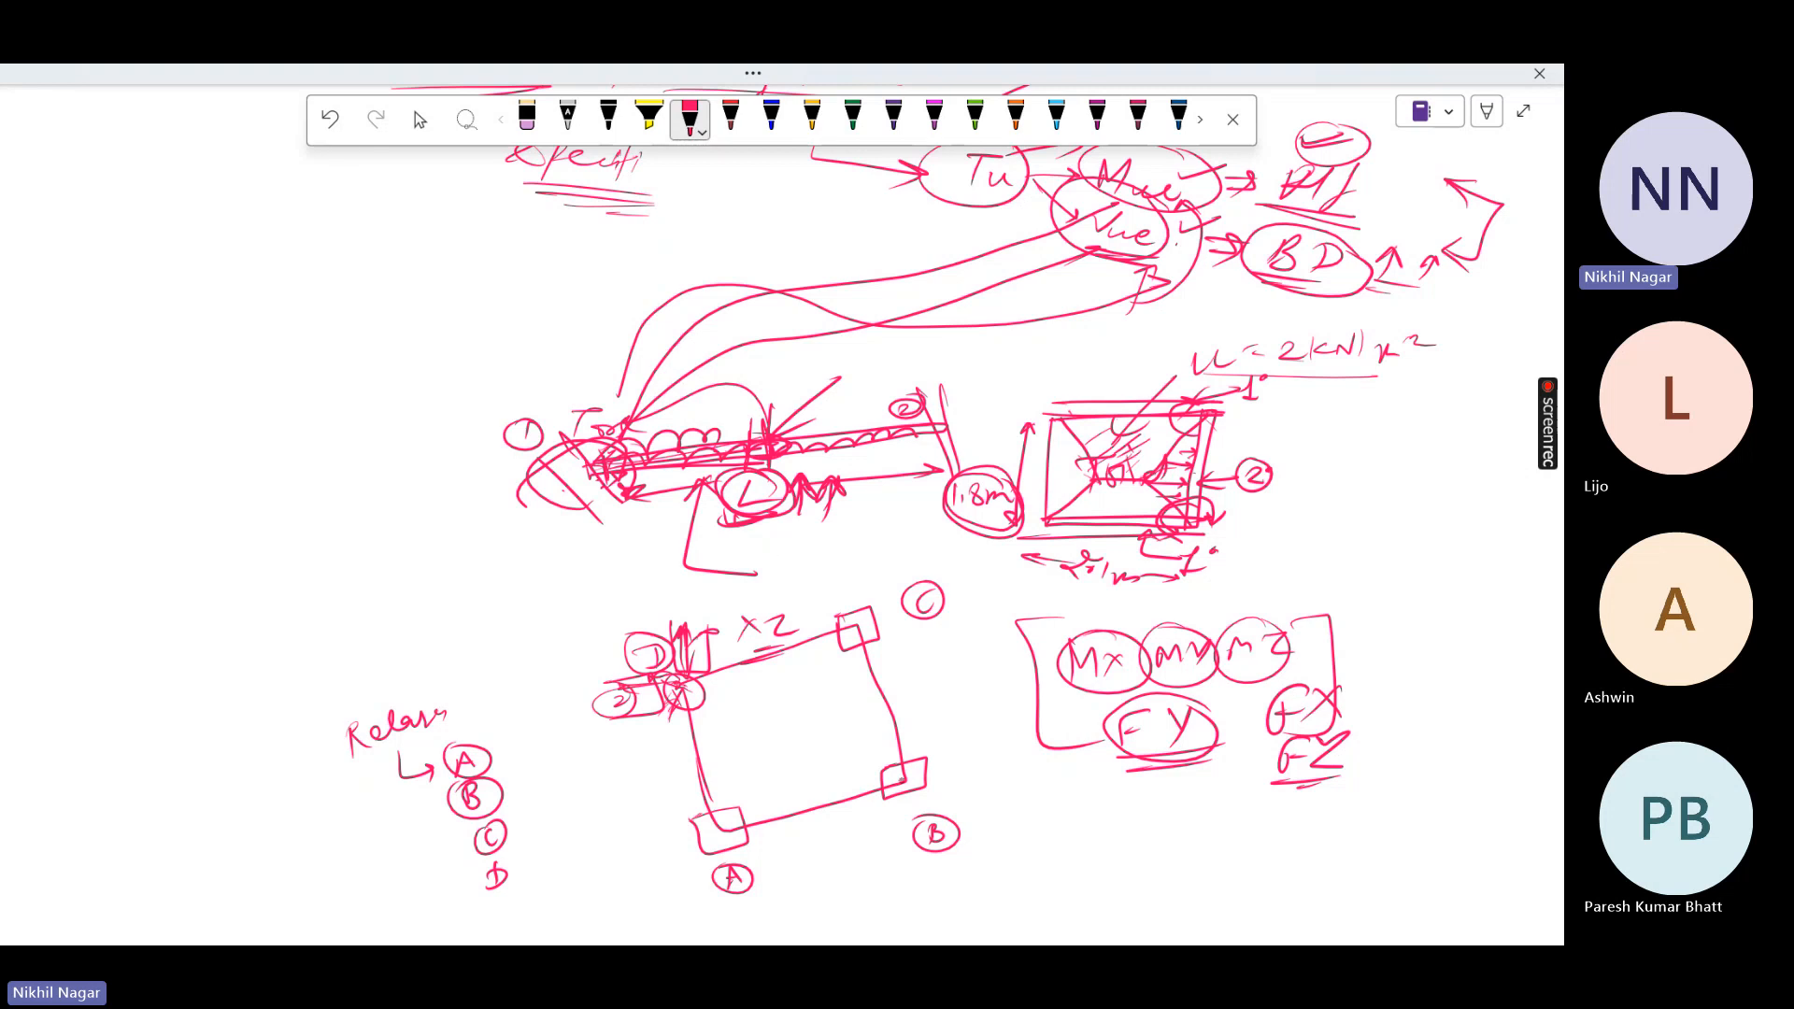
Tick FX and FZ, circle the two member stubs at corner D, and draw a second bracket around the label group
left_click_drag(1318, 671, 1383, 645)
mouse_move(1362, 710)
left_mouse_down()
mouse_move(1372, 725)
mouse_move(1425, 708)
left_mouse_up()
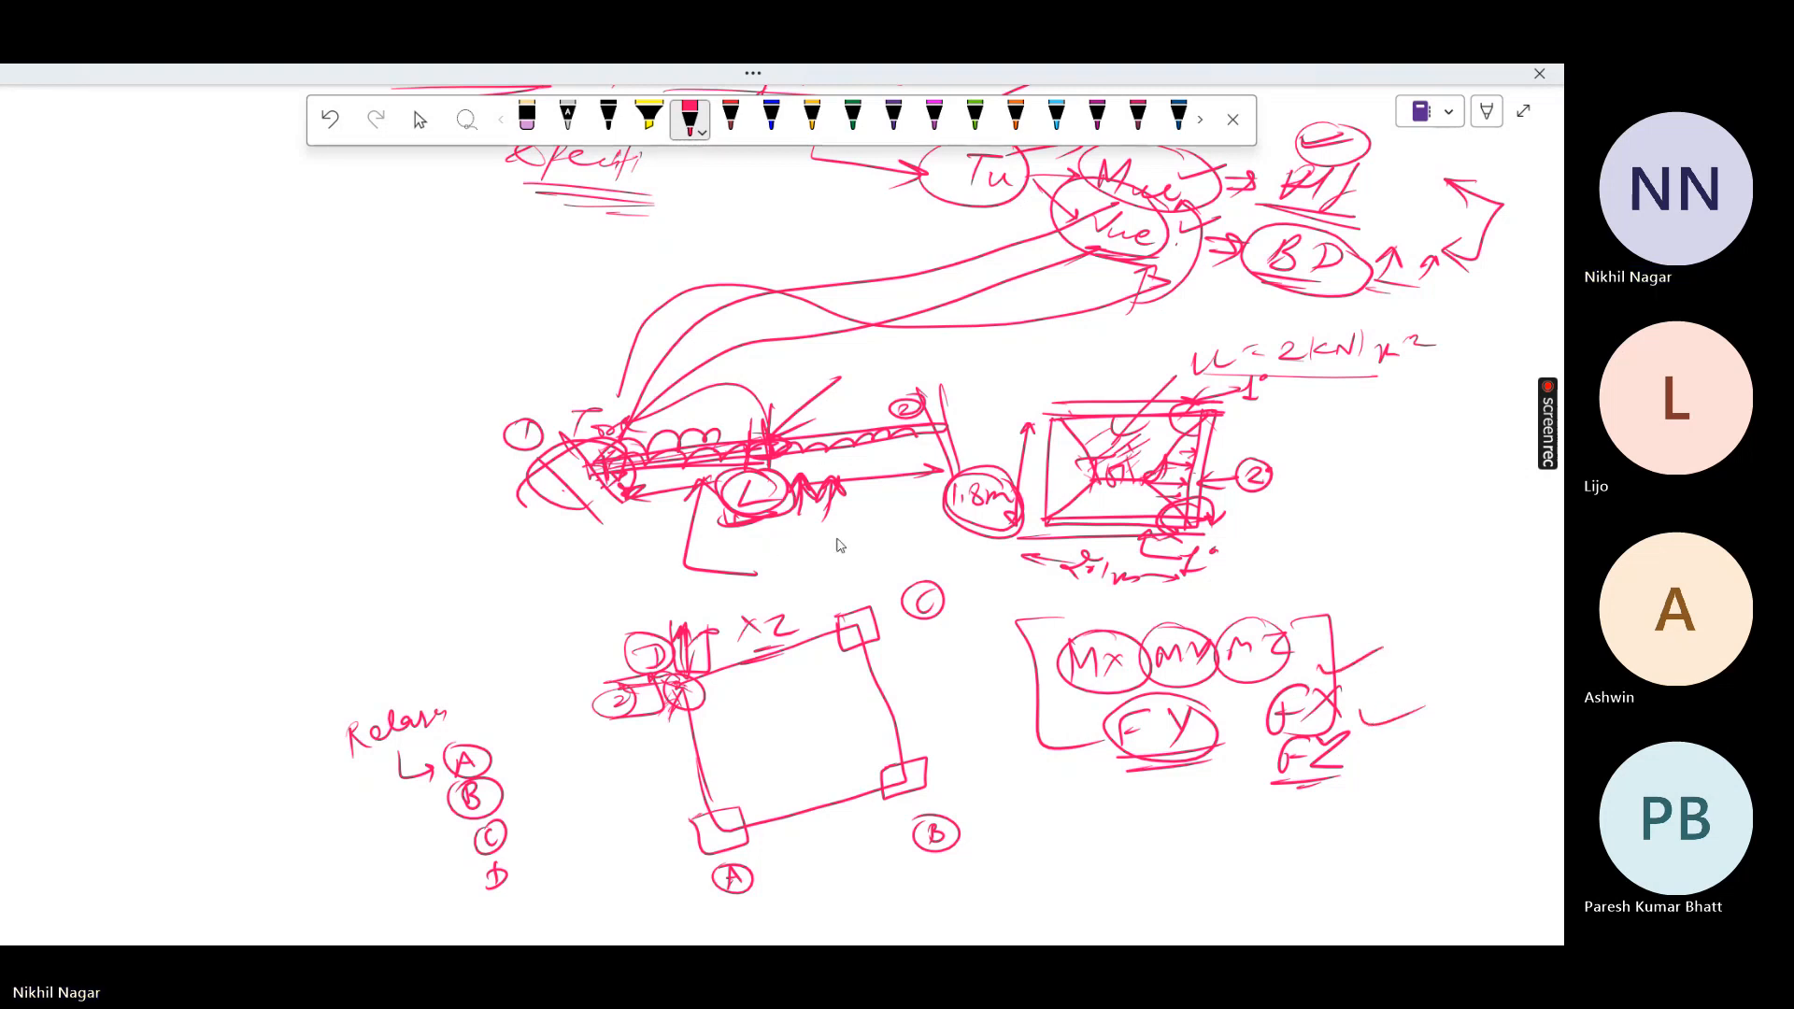
mouse_move(710, 606)
left_mouse_down()
mouse_move(693, 603)
mouse_move(641, 725)
left_mouse_up()
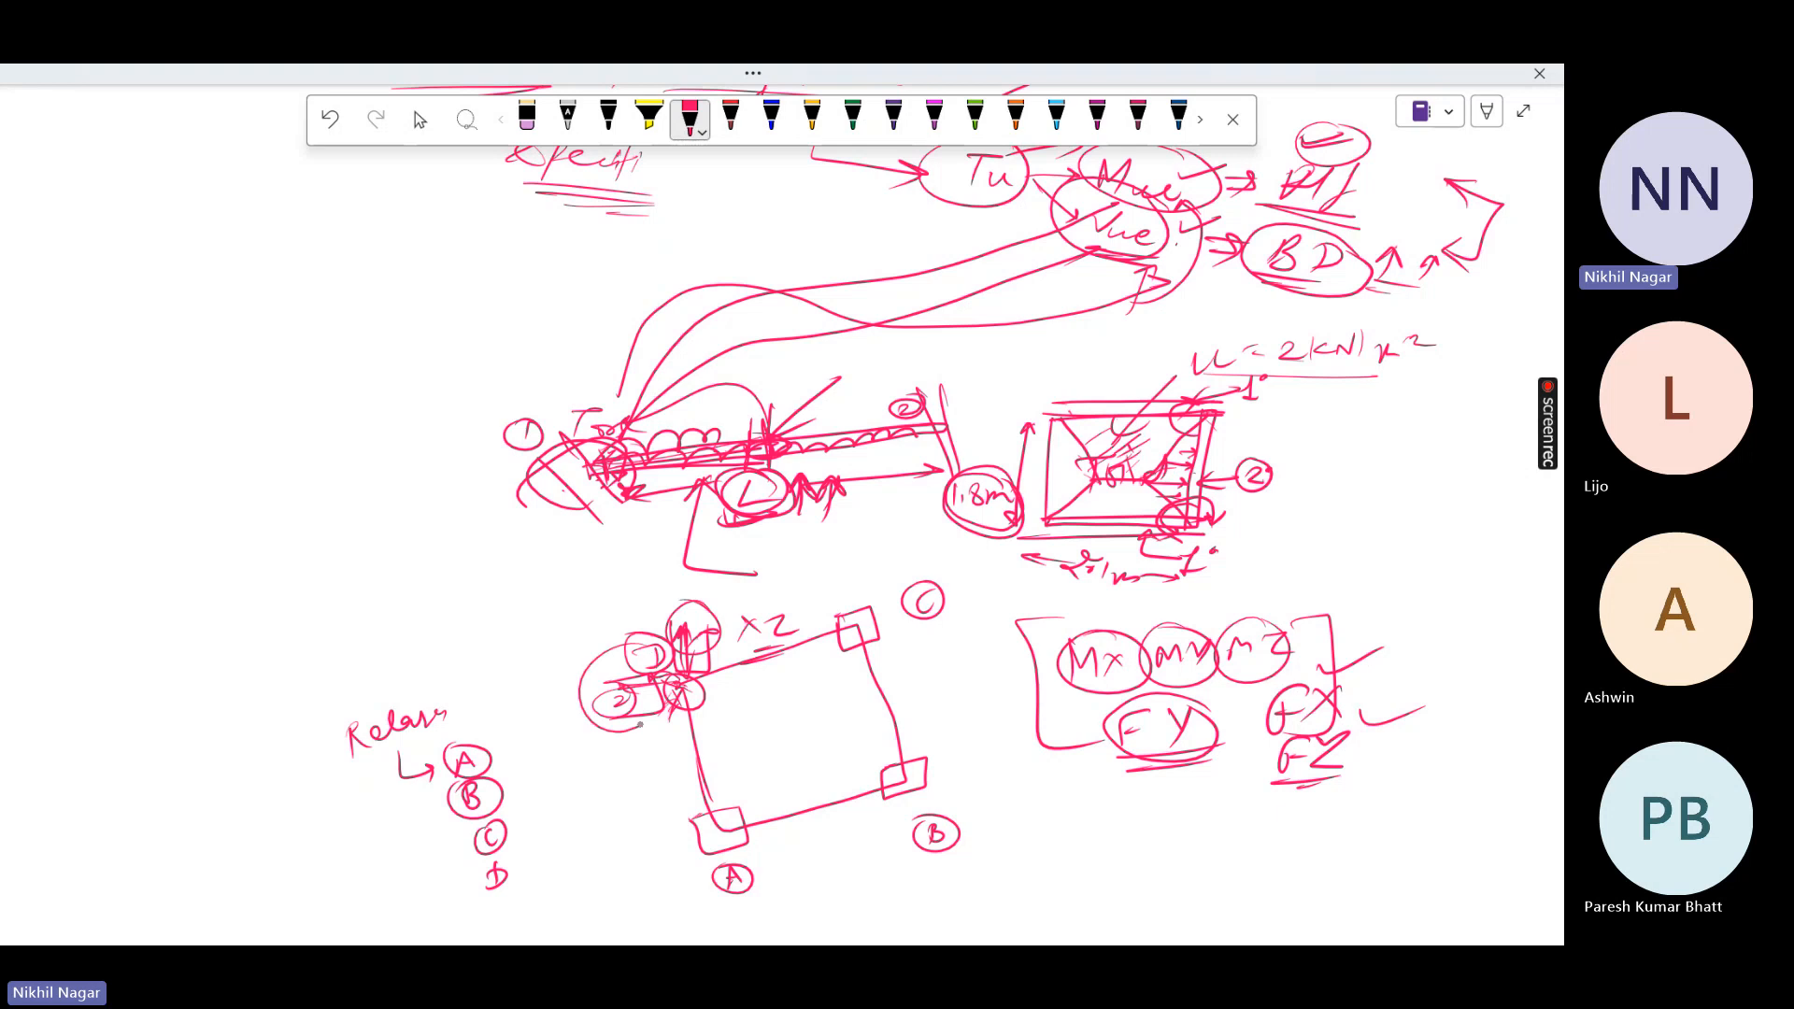
mouse_move(1083, 609)
left_mouse_down()
mouse_move(1006, 742)
mouse_move(1084, 778)
left_mouse_up()
mouse_move(1295, 641)
left_mouse_down()
mouse_move(1320, 635)
mouse_move(1327, 757)
mouse_move(1269, 772)
left_mouse_up()
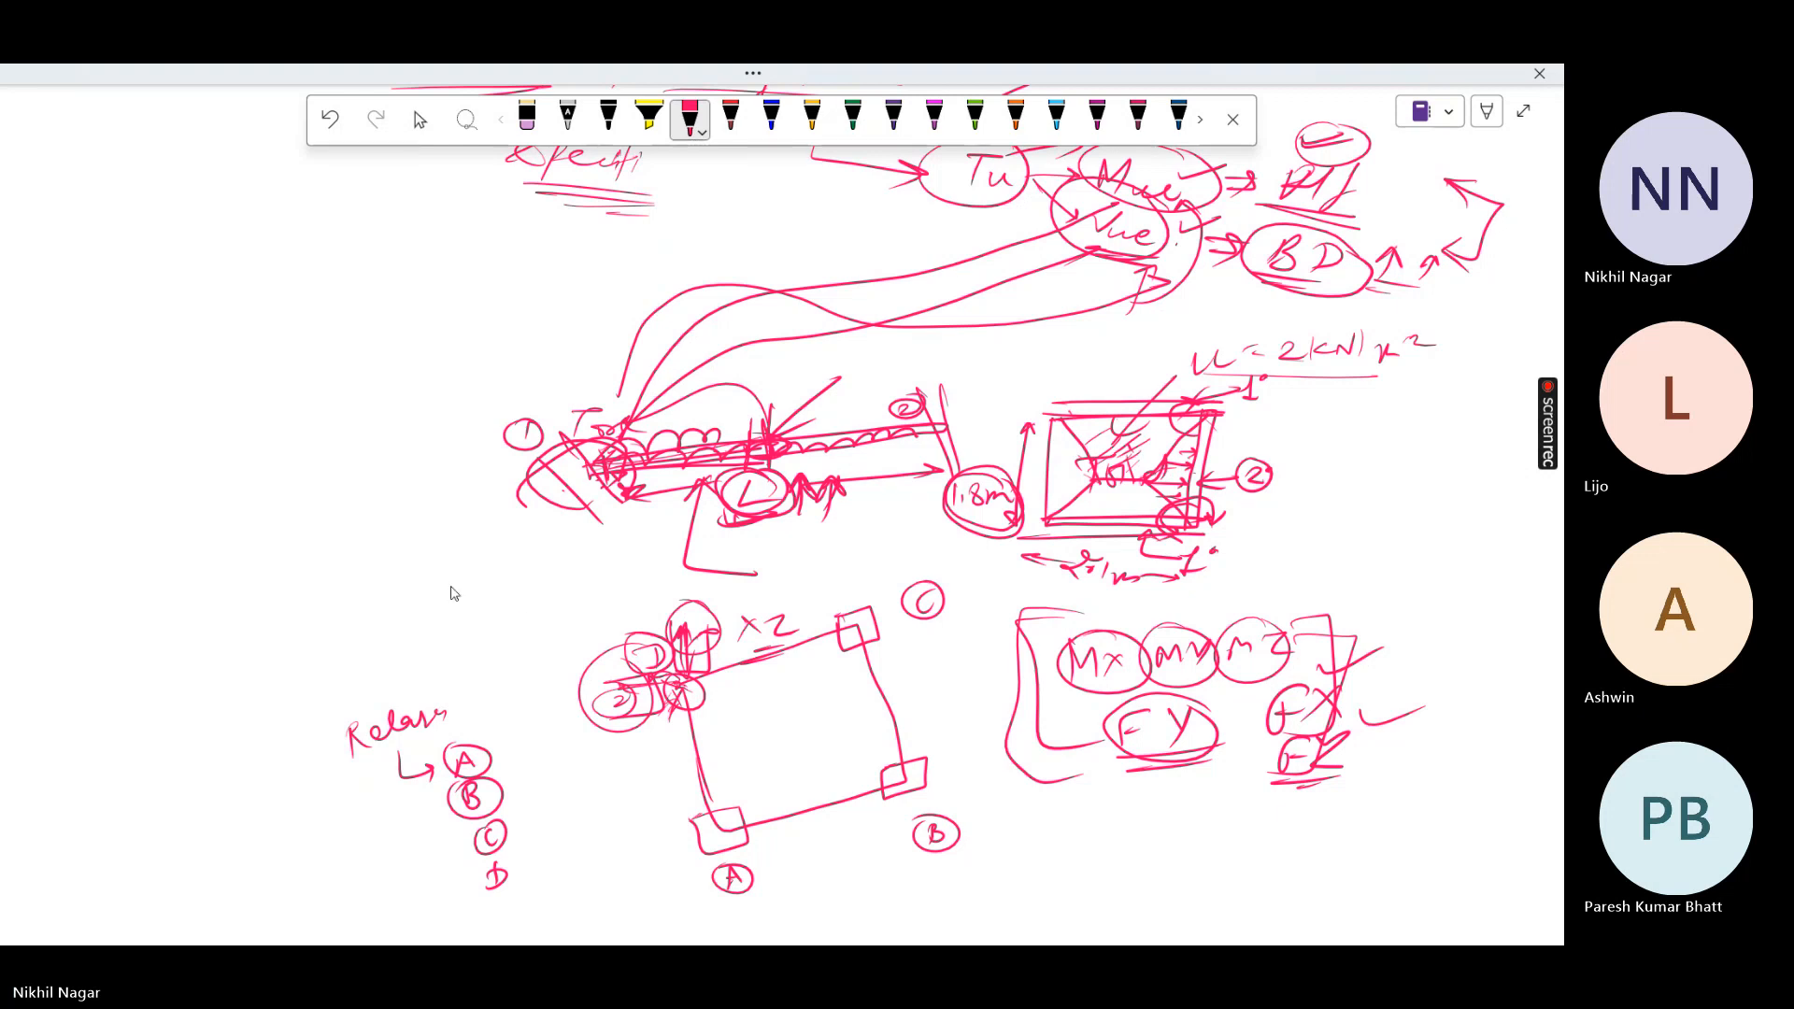
Hatch the slab area inside frame A-B-C-D with slanted pen strokes
key("Escape")
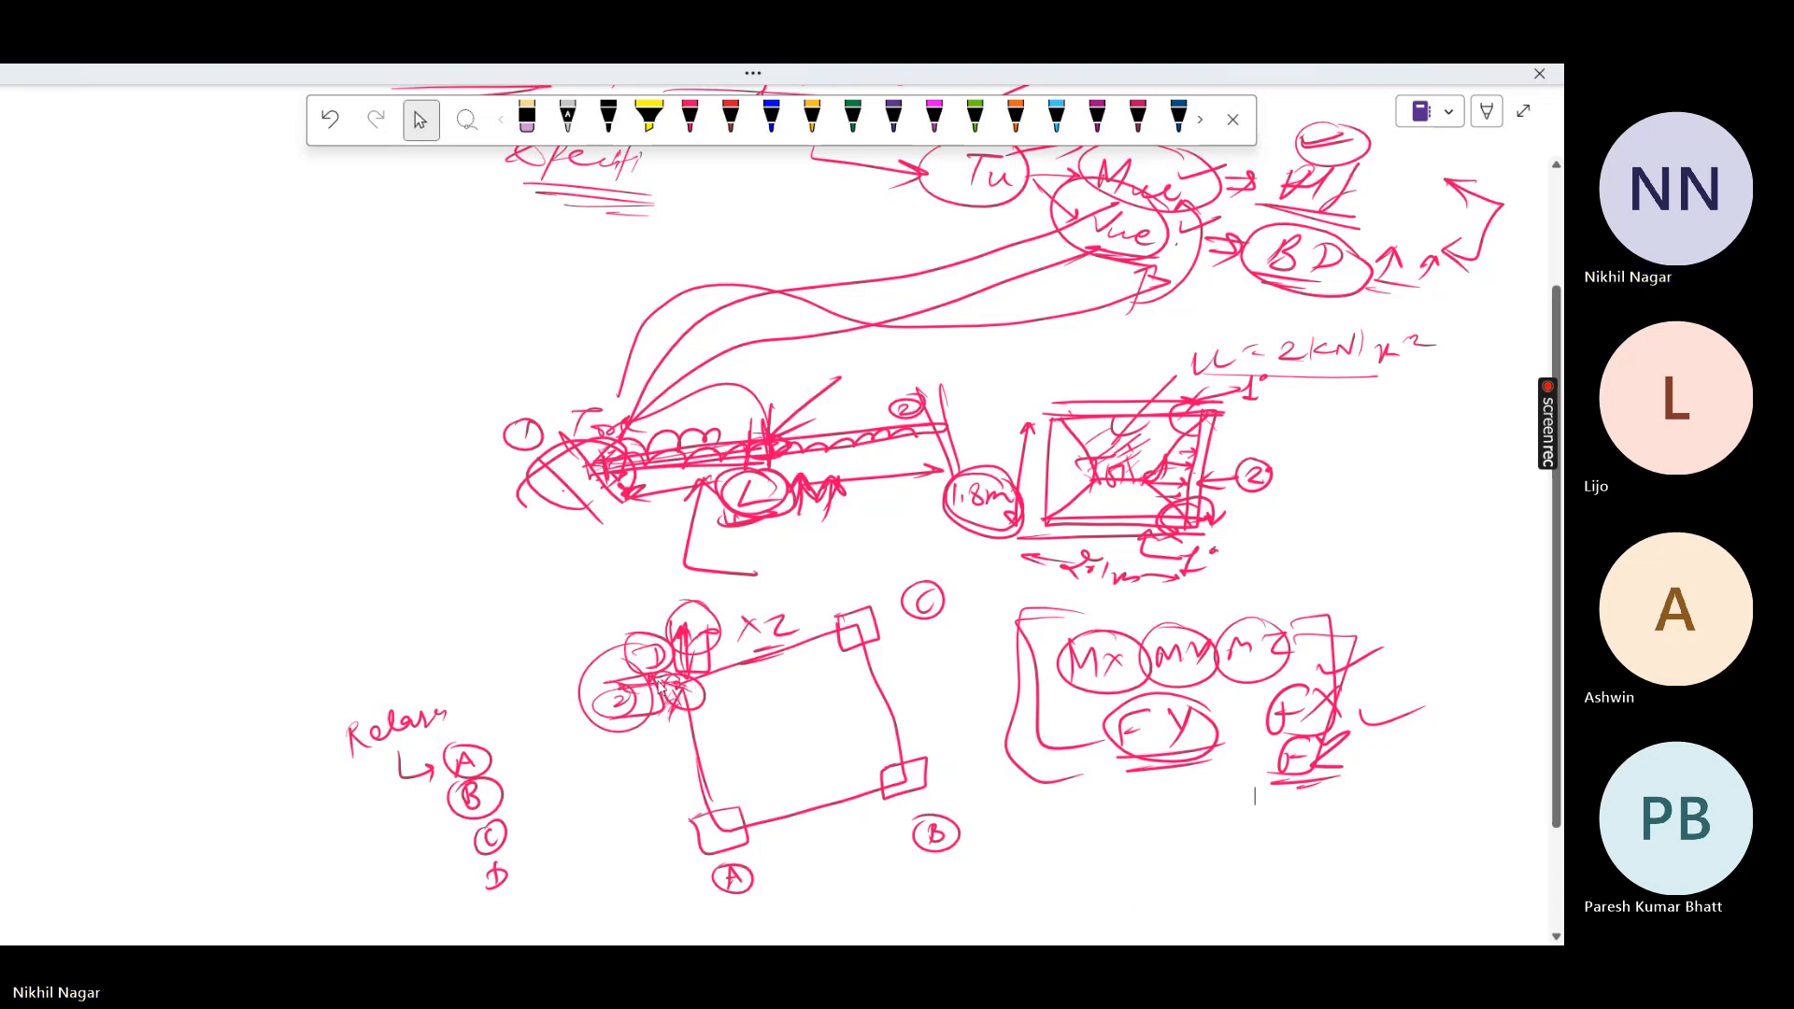
left_click(689, 117)
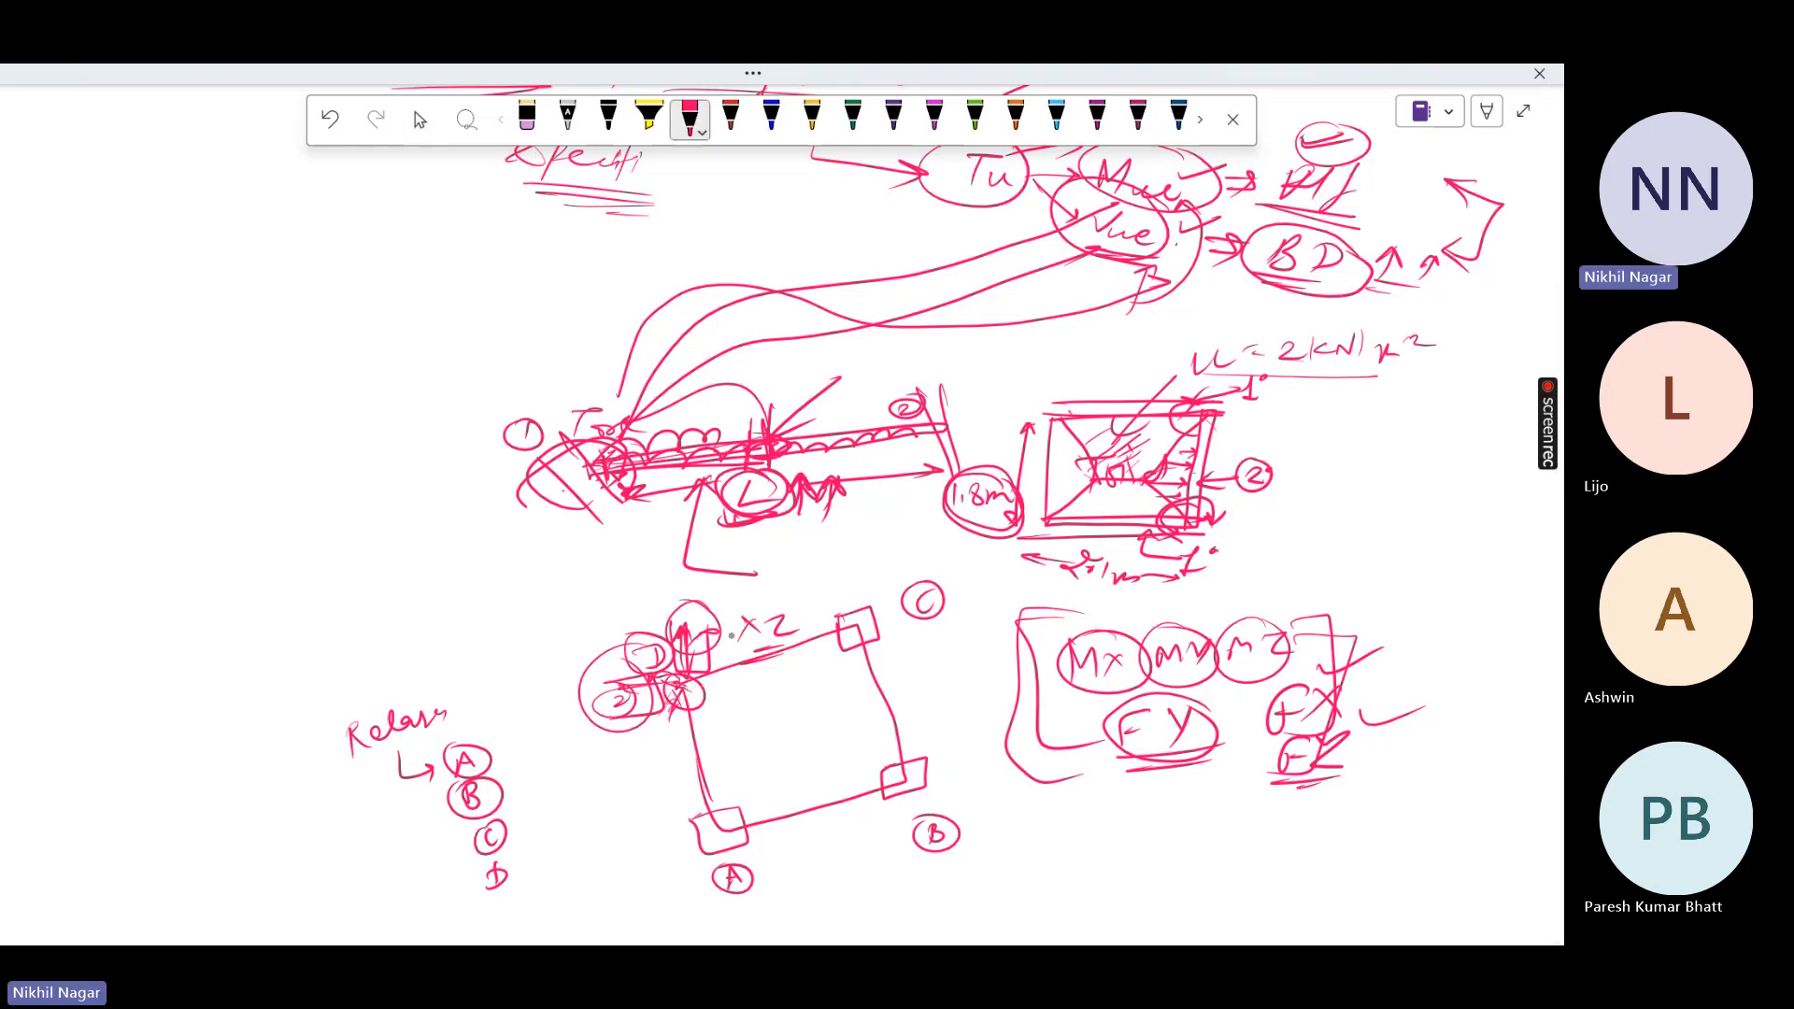
left_click_drag(769, 675, 702, 729)
left_click_drag(813, 695, 712, 757)
left_click_drag(842, 701, 746, 765)
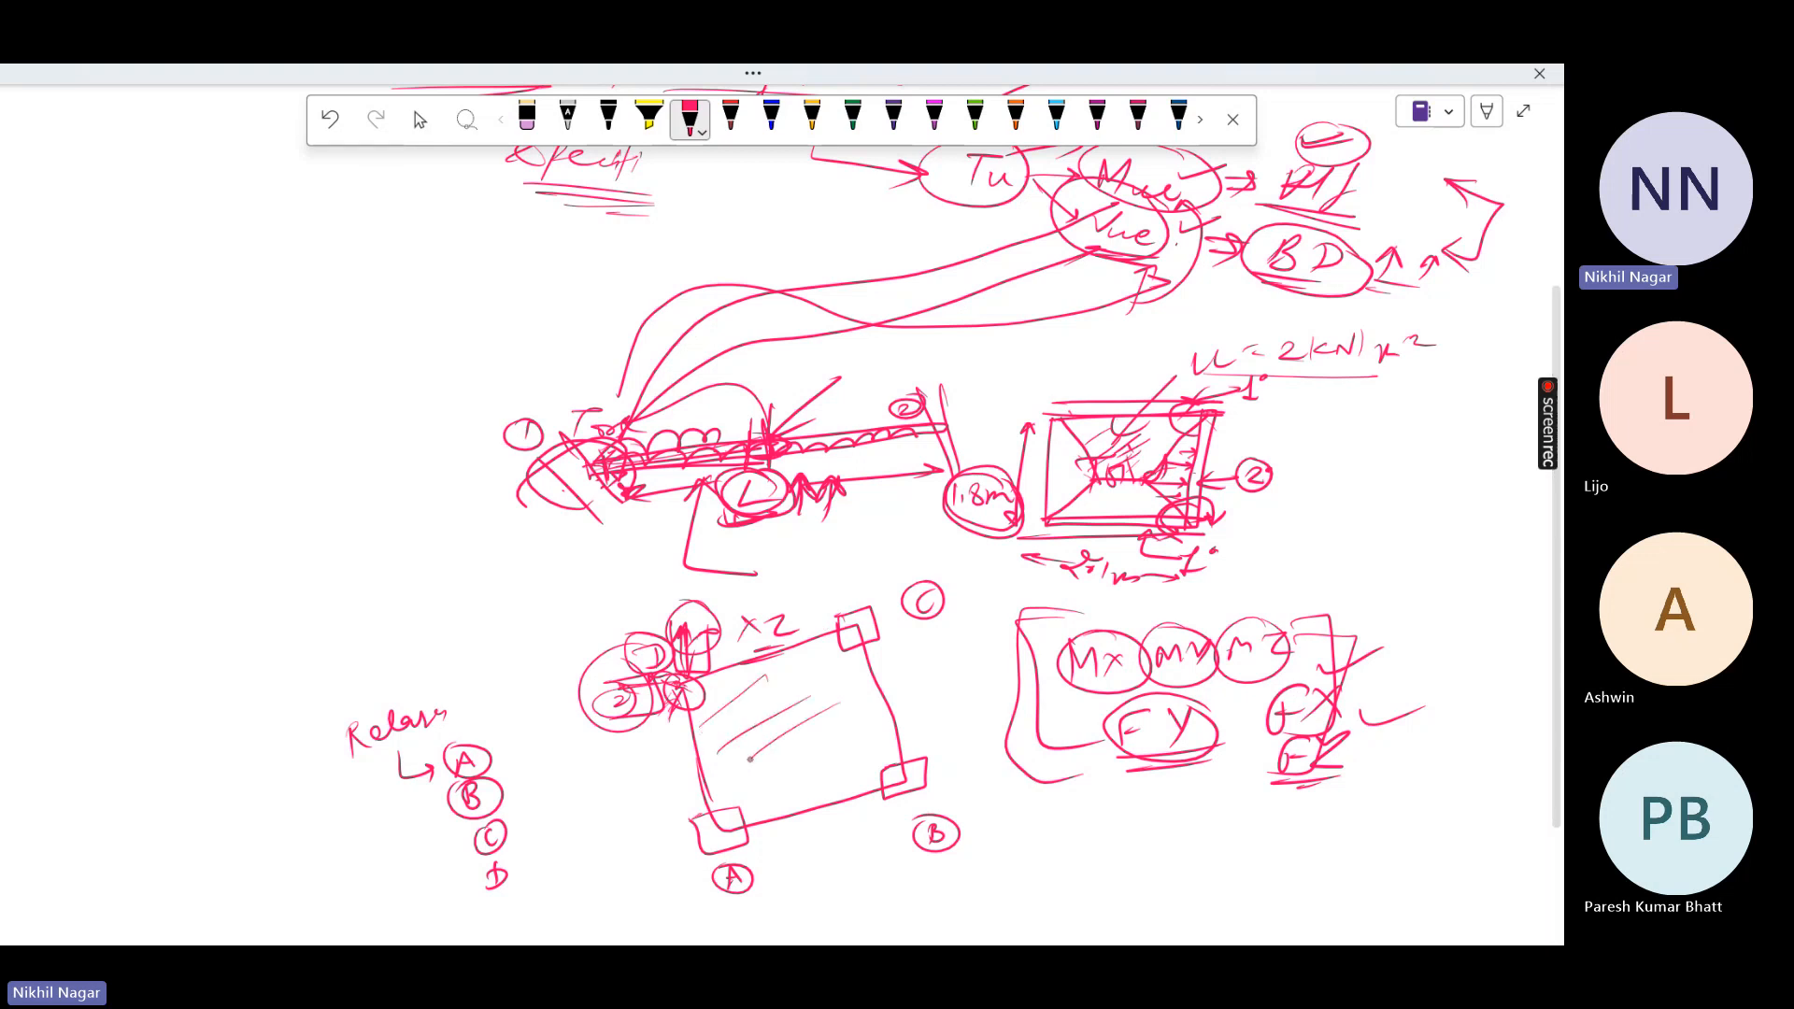
left_click_drag(875, 731, 808, 776)
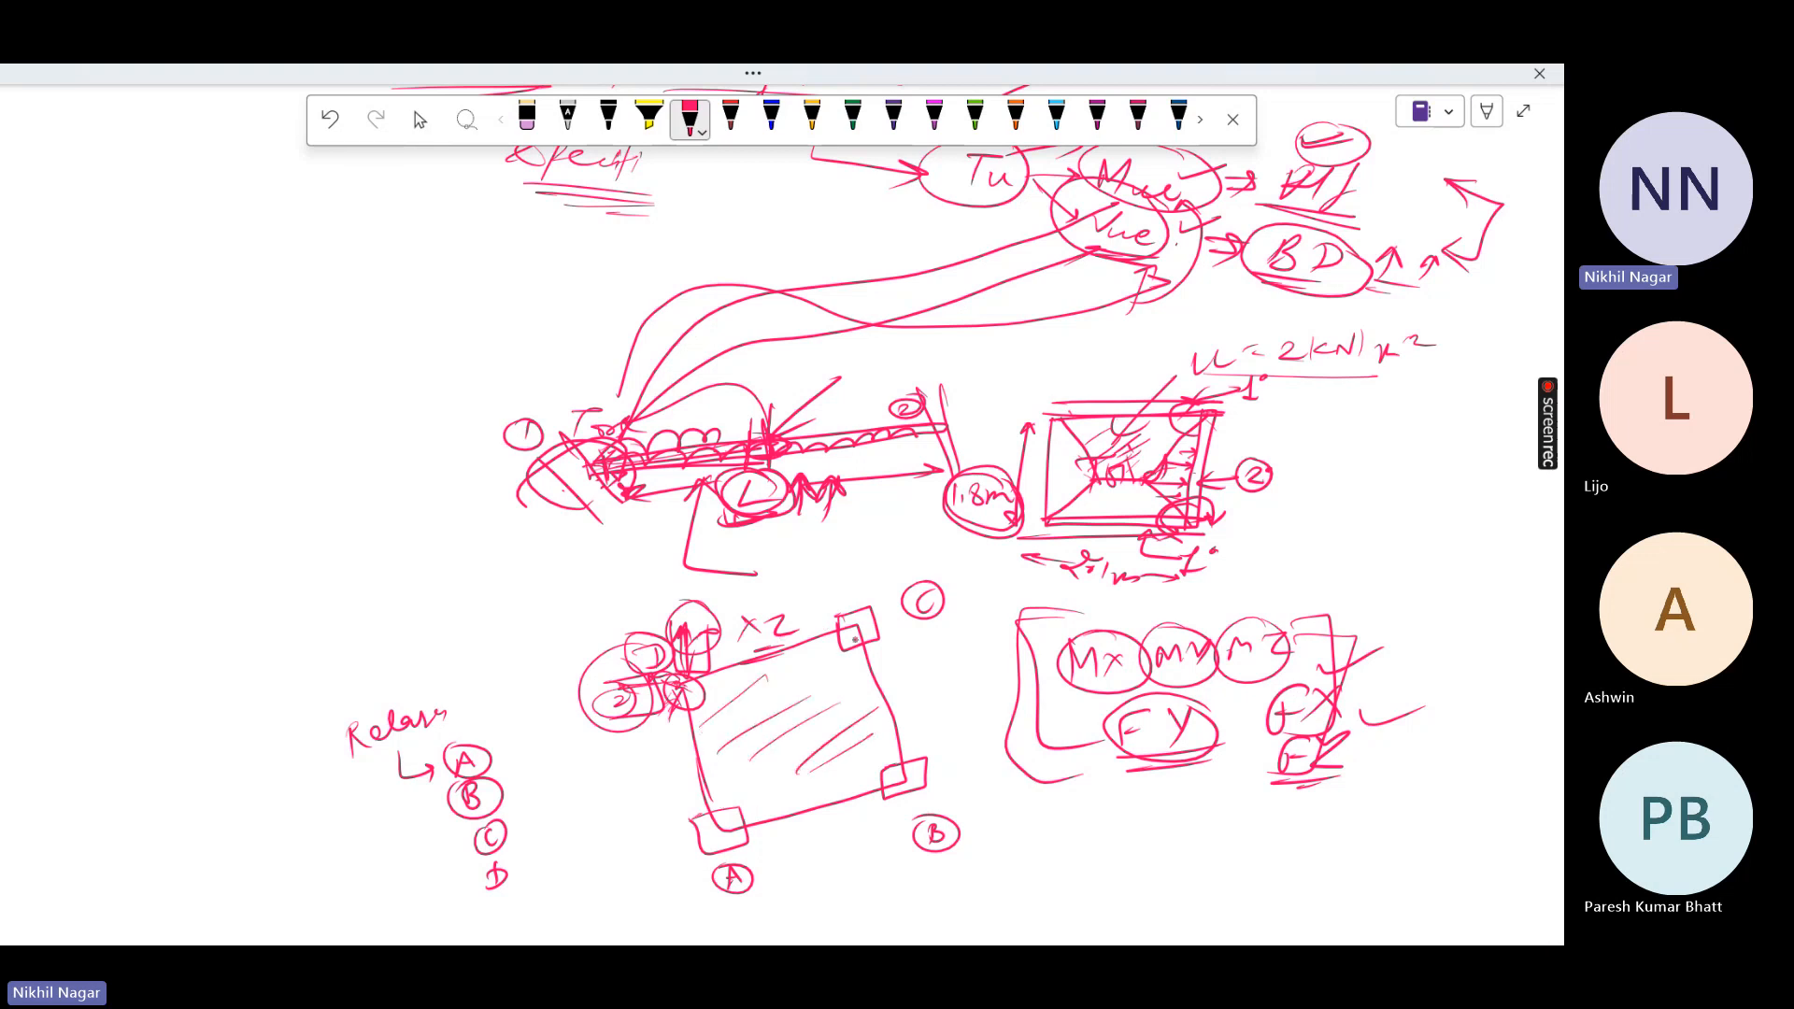
Draw a jagged diagonal line across the slab from corner C to corner A and thicken it
left_click_drag(851, 638, 725, 823)
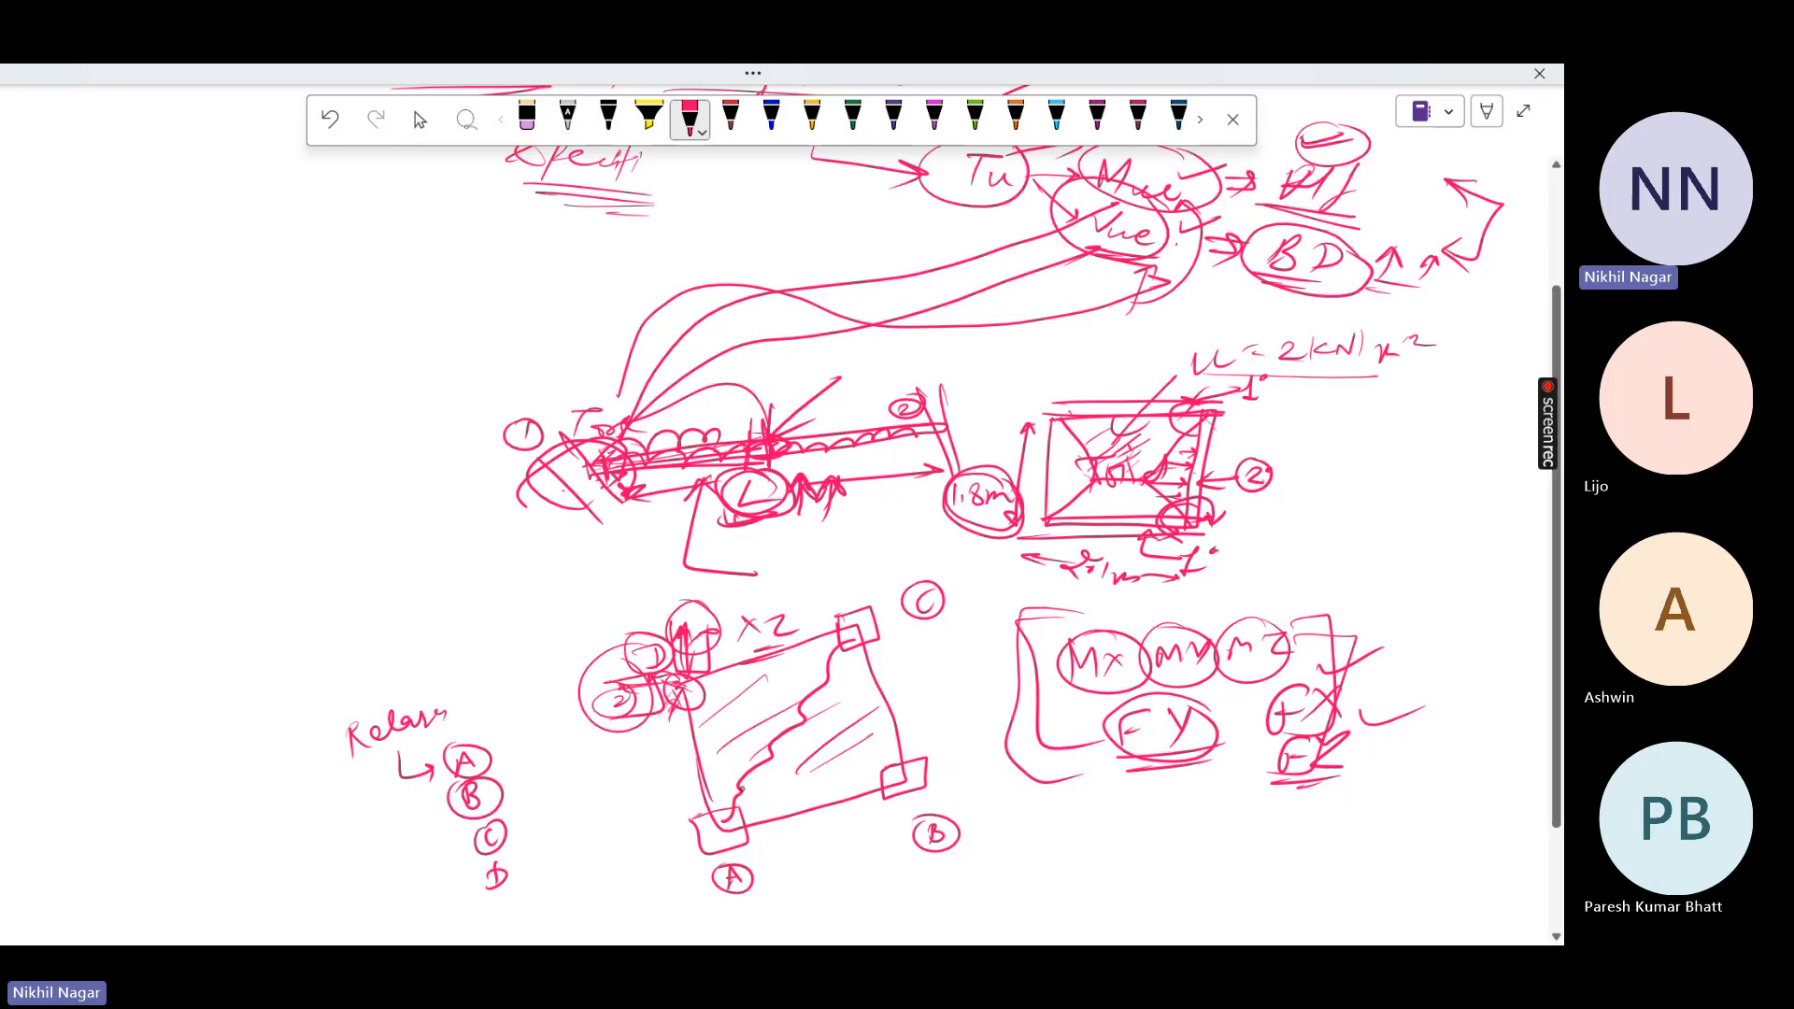
left_click_drag(832, 651, 730, 812)
left_click_drag(793, 729, 727, 809)
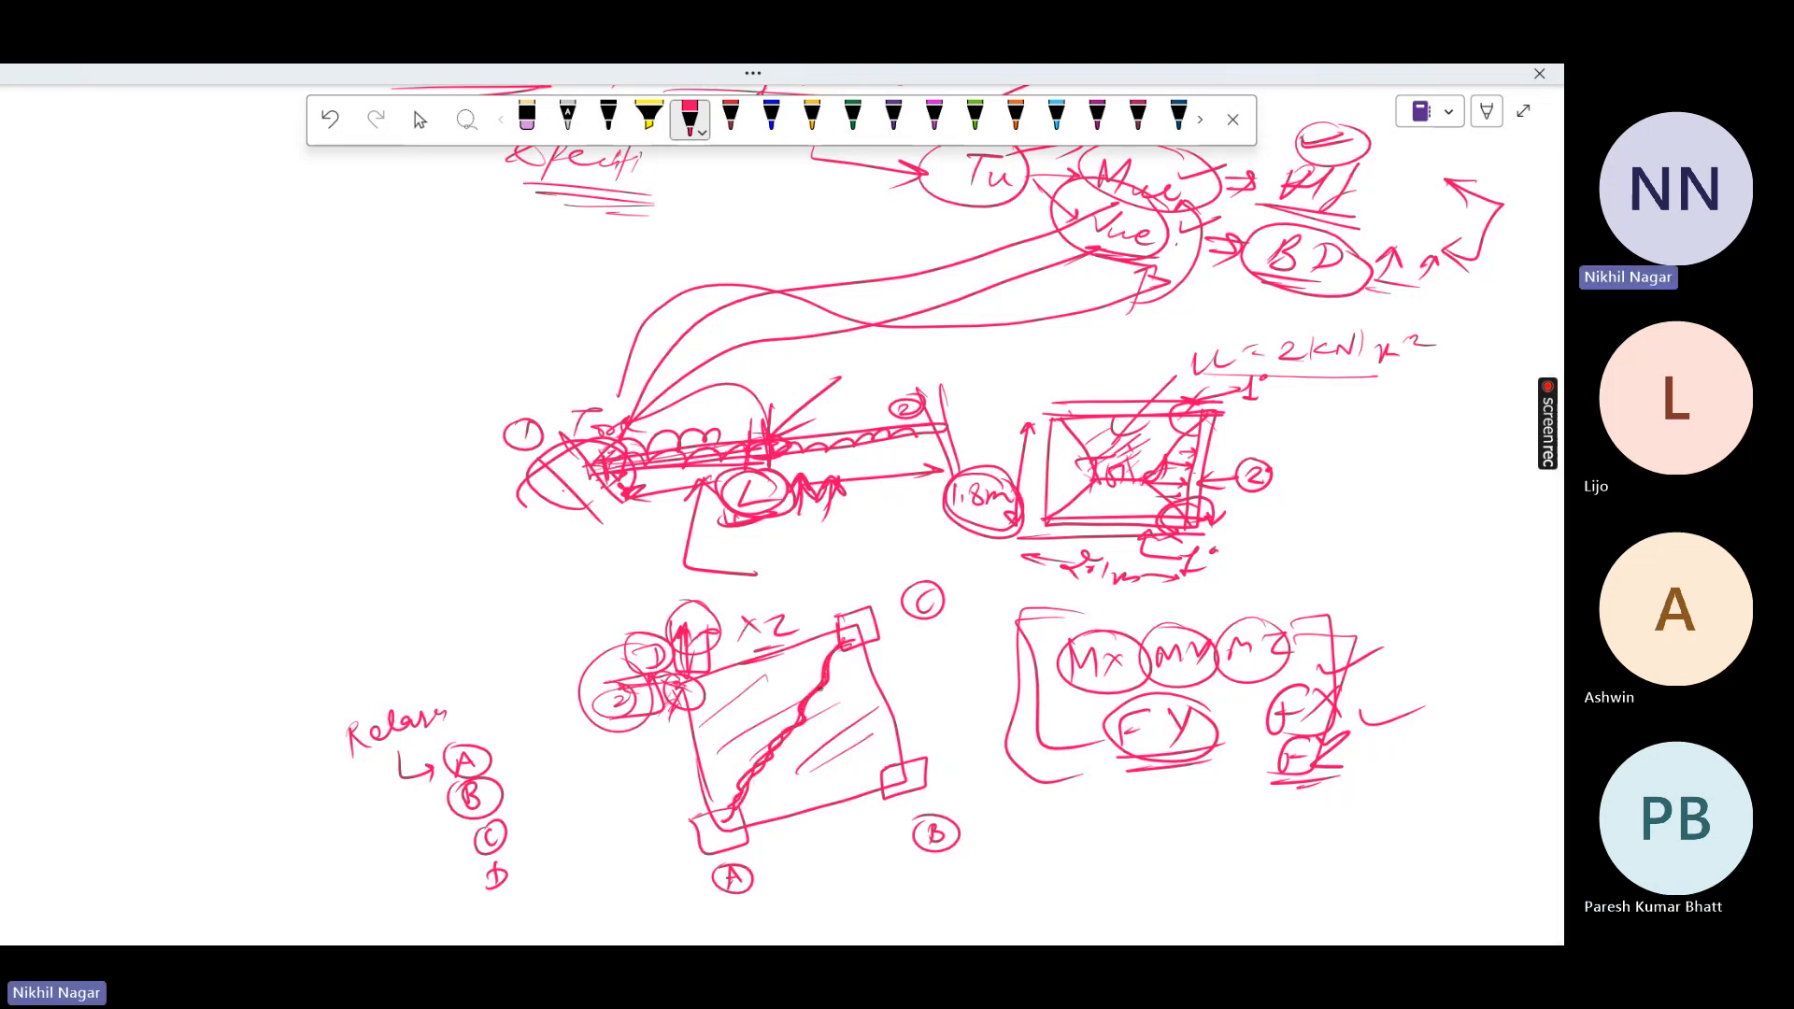
mouse_move(846, 640)
left_mouse_down()
mouse_move(743, 790)
mouse_move(712, 690)
mouse_move(822, 666)
left_mouse_up()
Densely hatch the slab triangle on the D side of the diagonal and add arrow strokes inside it
left_click_drag(703, 731, 809, 680)
mouse_move(696, 764)
left_mouse_down()
mouse_move(798, 716)
mouse_move(770, 741)
left_mouse_up()
left_click_drag(692, 804, 745, 772)
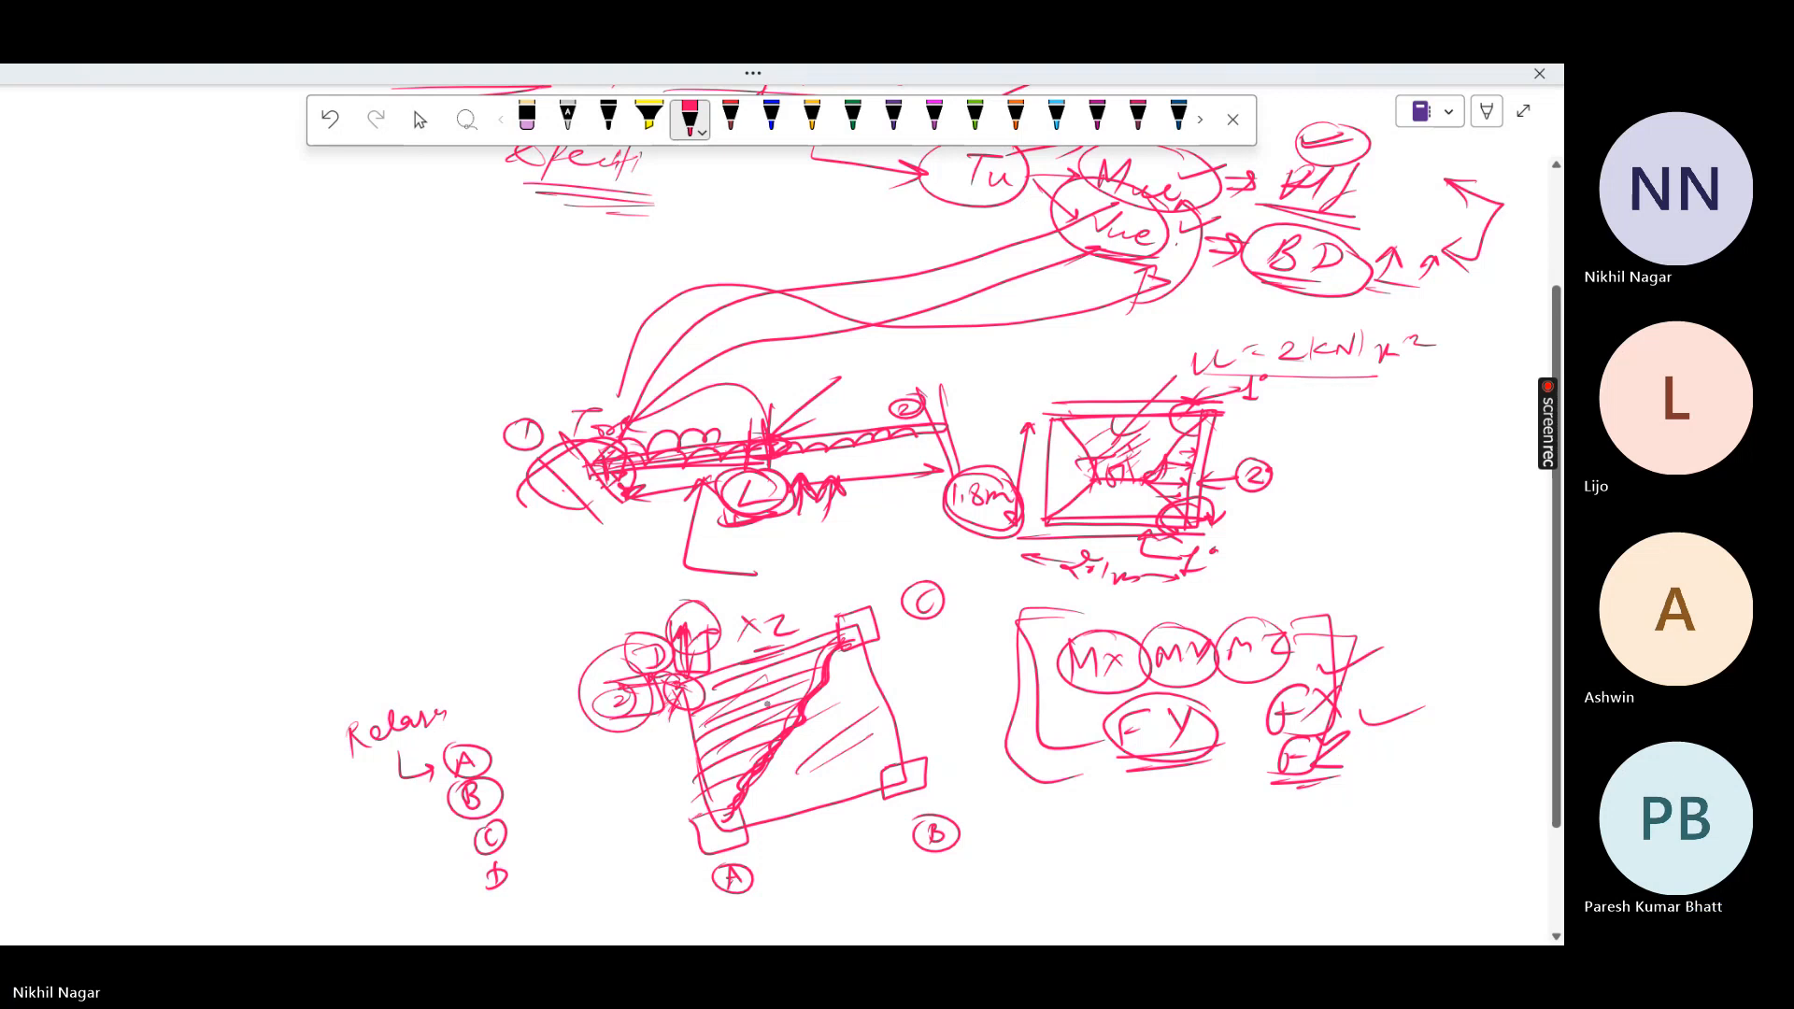
mouse_move(755, 639)
left_mouse_down()
mouse_move(721, 714)
mouse_move(783, 723)
mouse_move(805, 684)
left_mouse_up()
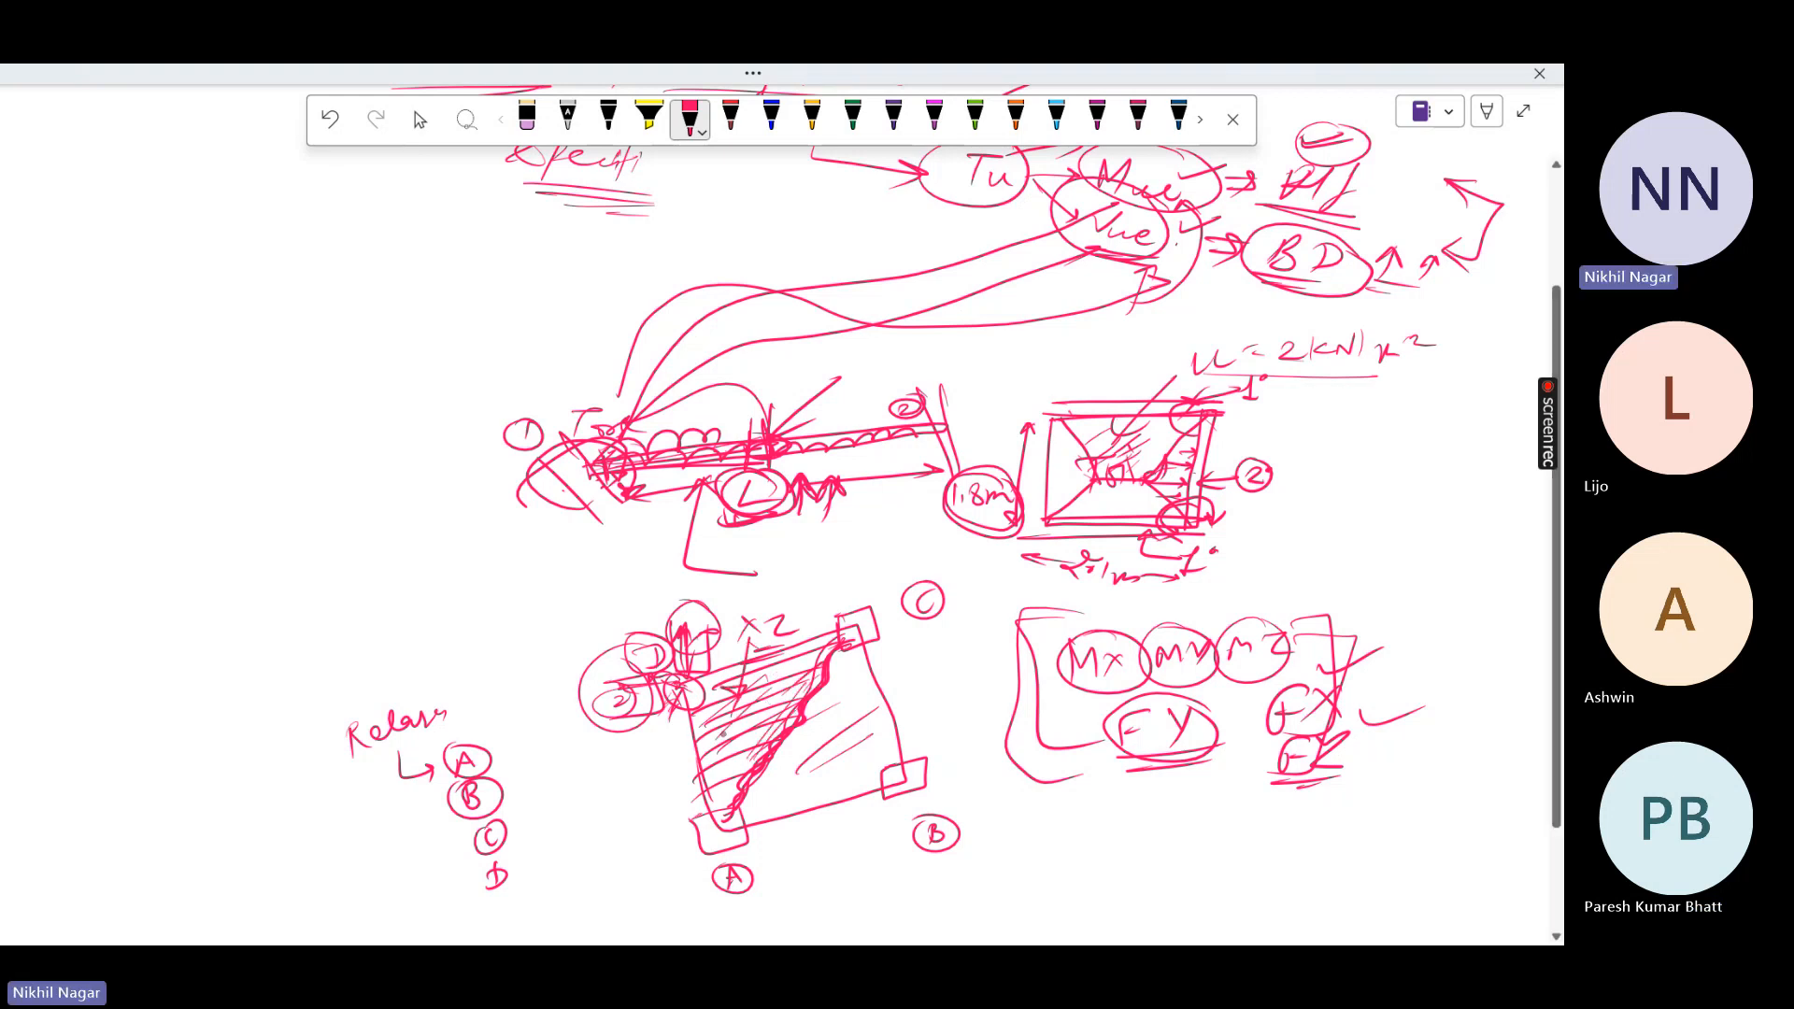
left_click_drag(700, 735, 759, 674)
left_click_drag(734, 719, 755, 692)
left_click_drag(722, 783, 766, 729)
left_click_drag(725, 772, 750, 755)
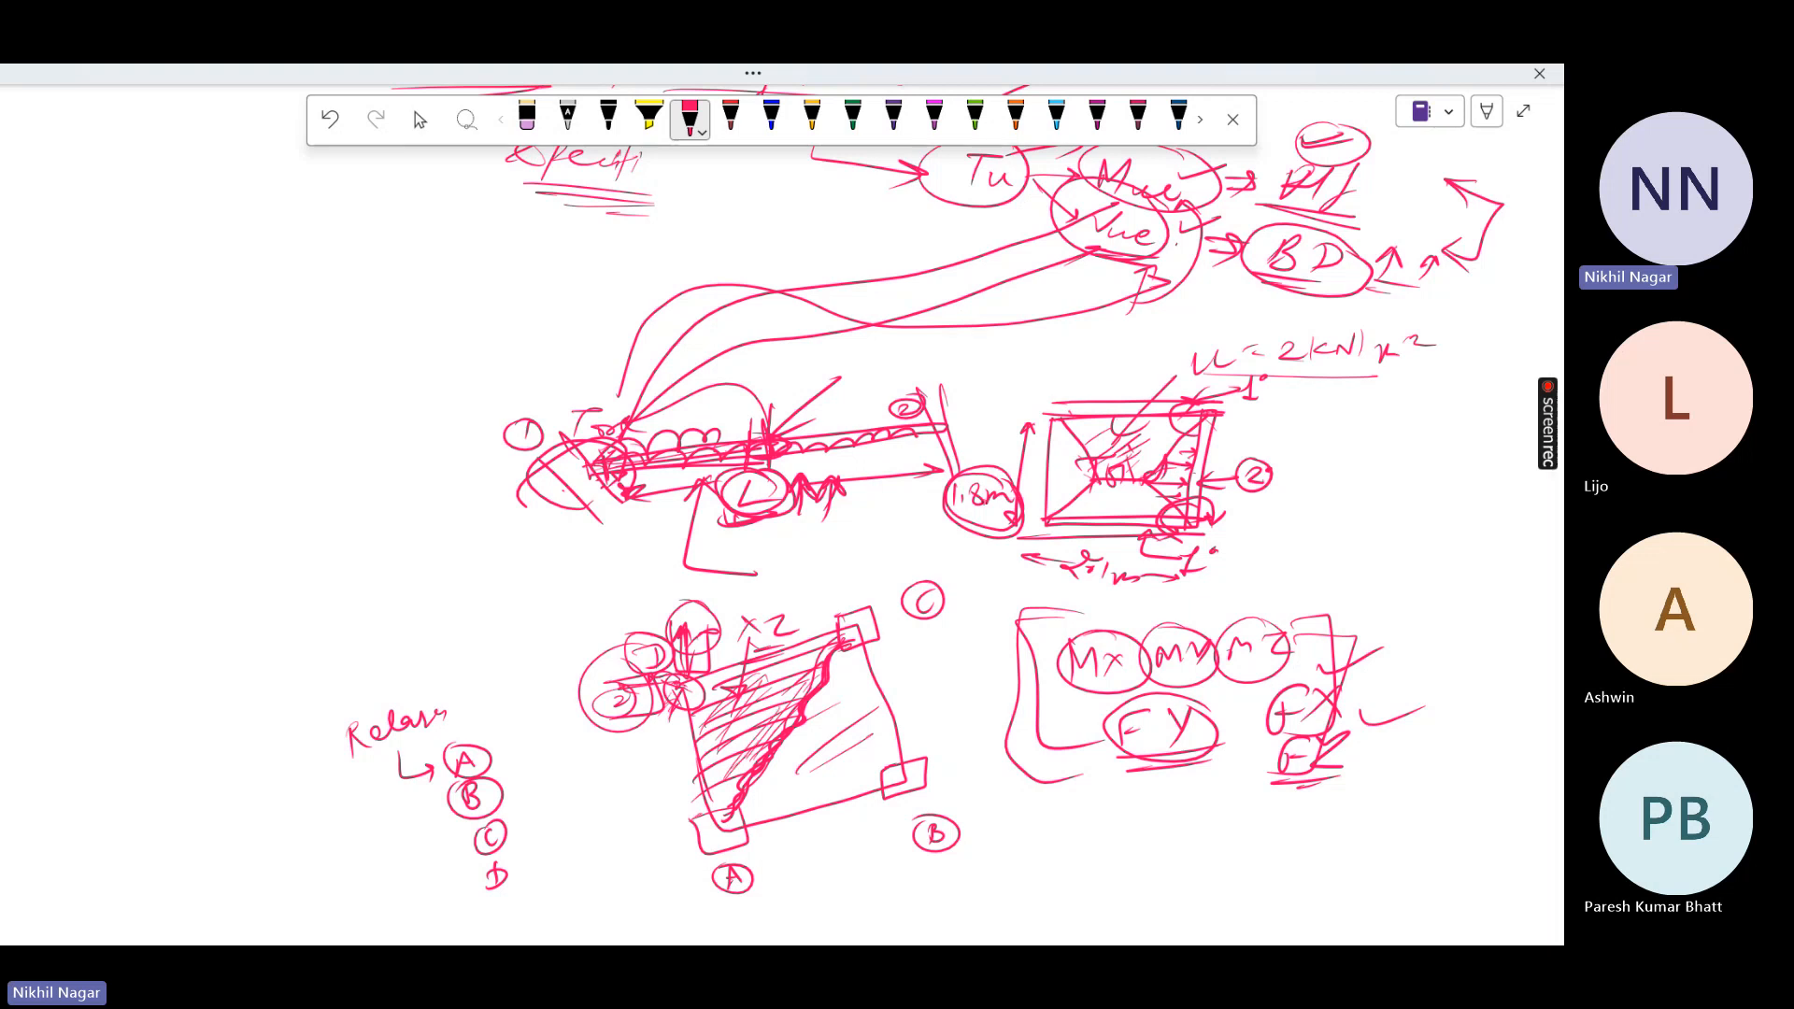
Draw a column box over corner D of the frame and leave pen mode
left_click(420, 120)
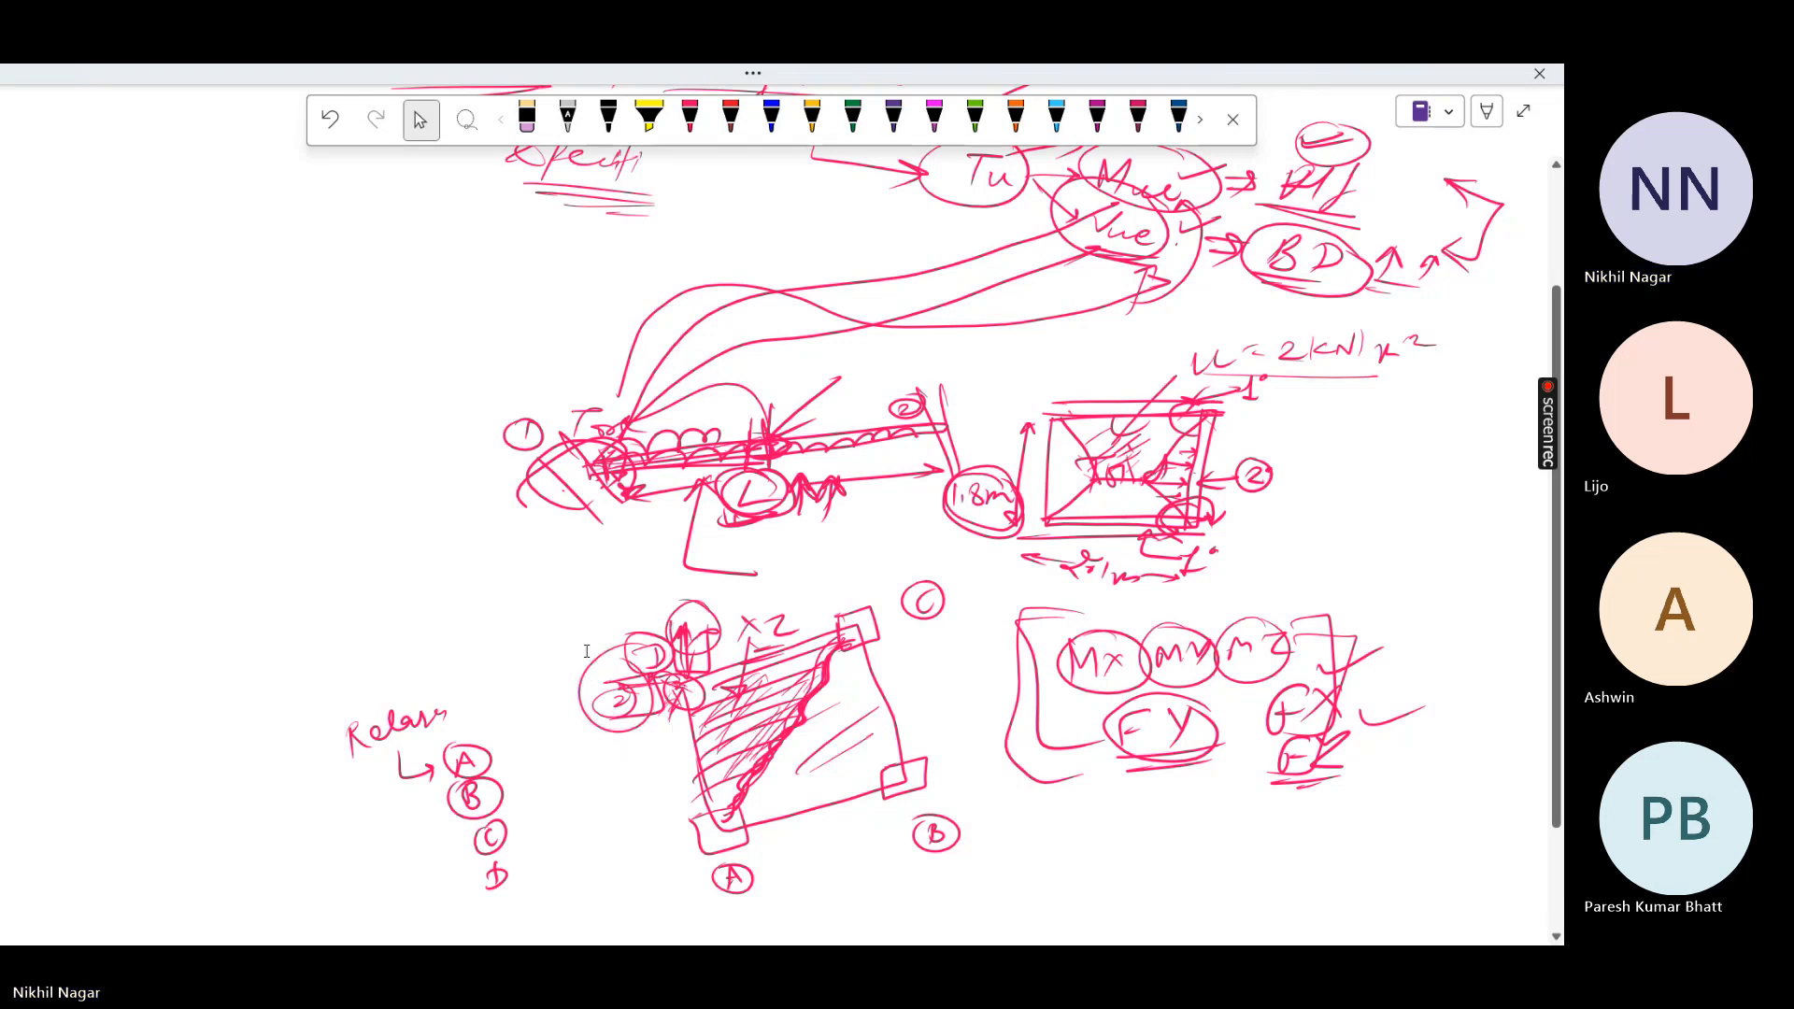
left_click(690, 117)
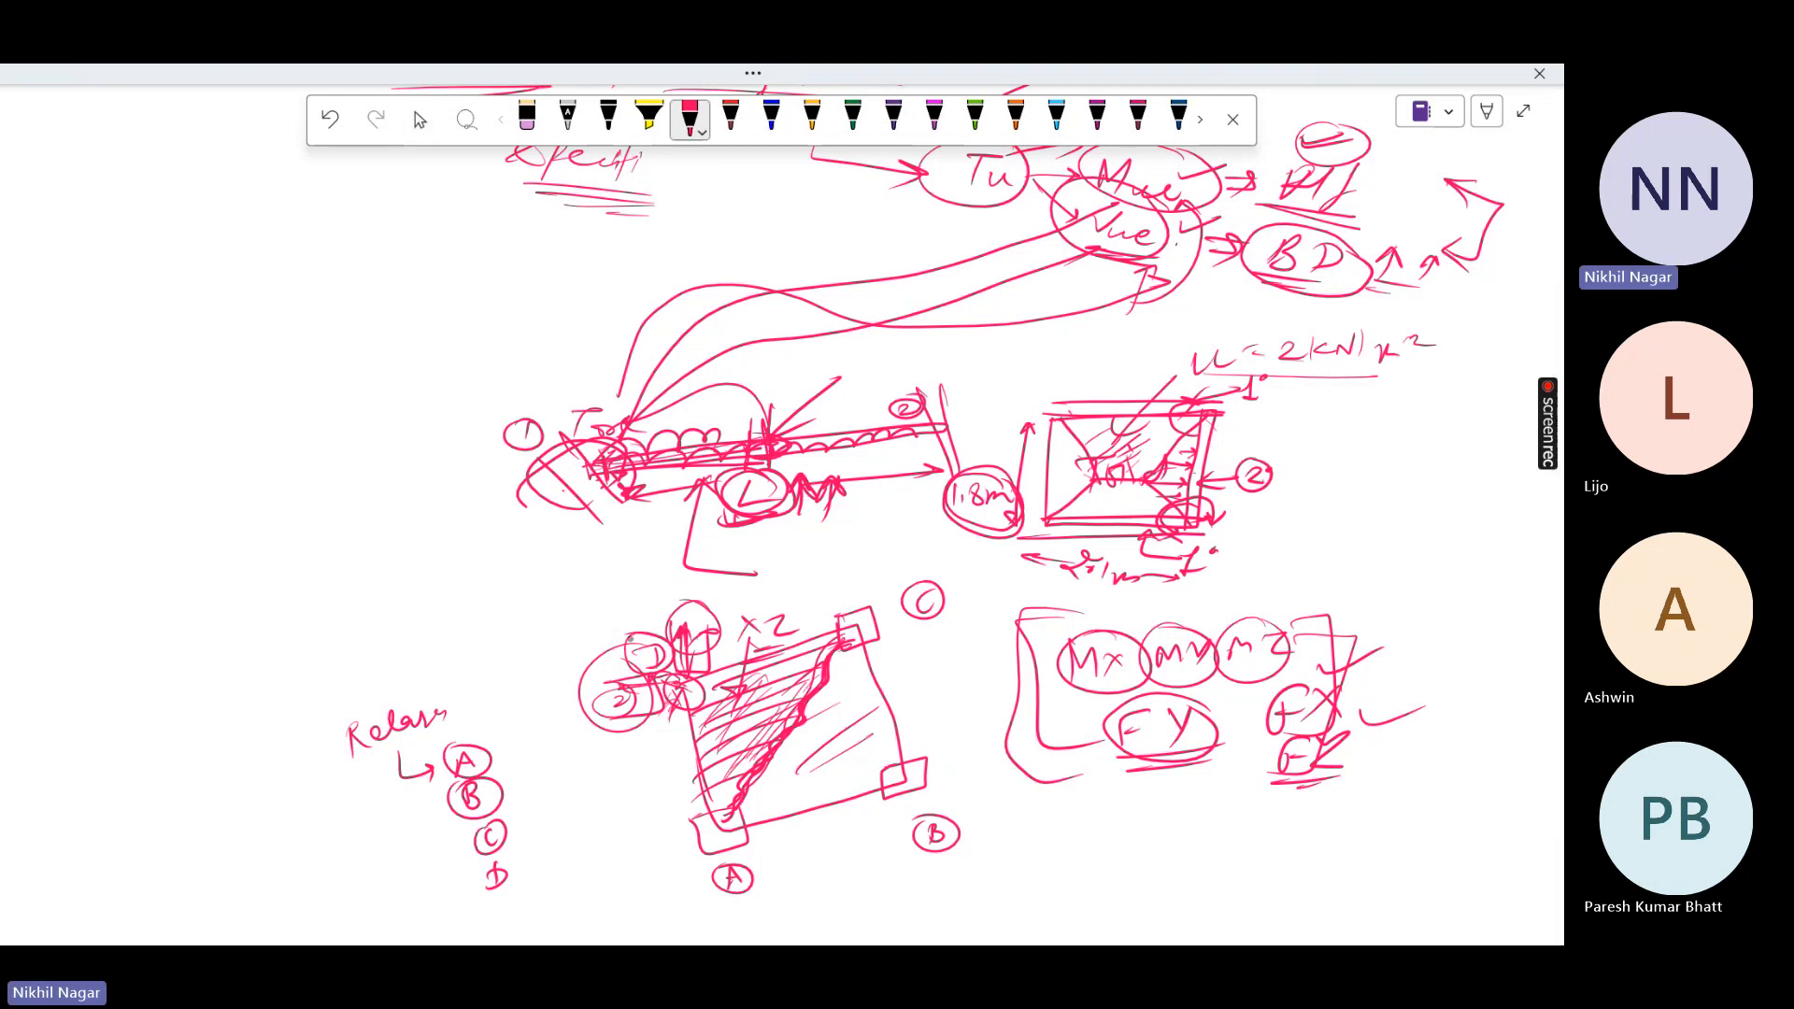
left_click_drag(656, 660, 683, 699)
left_click(421, 120)
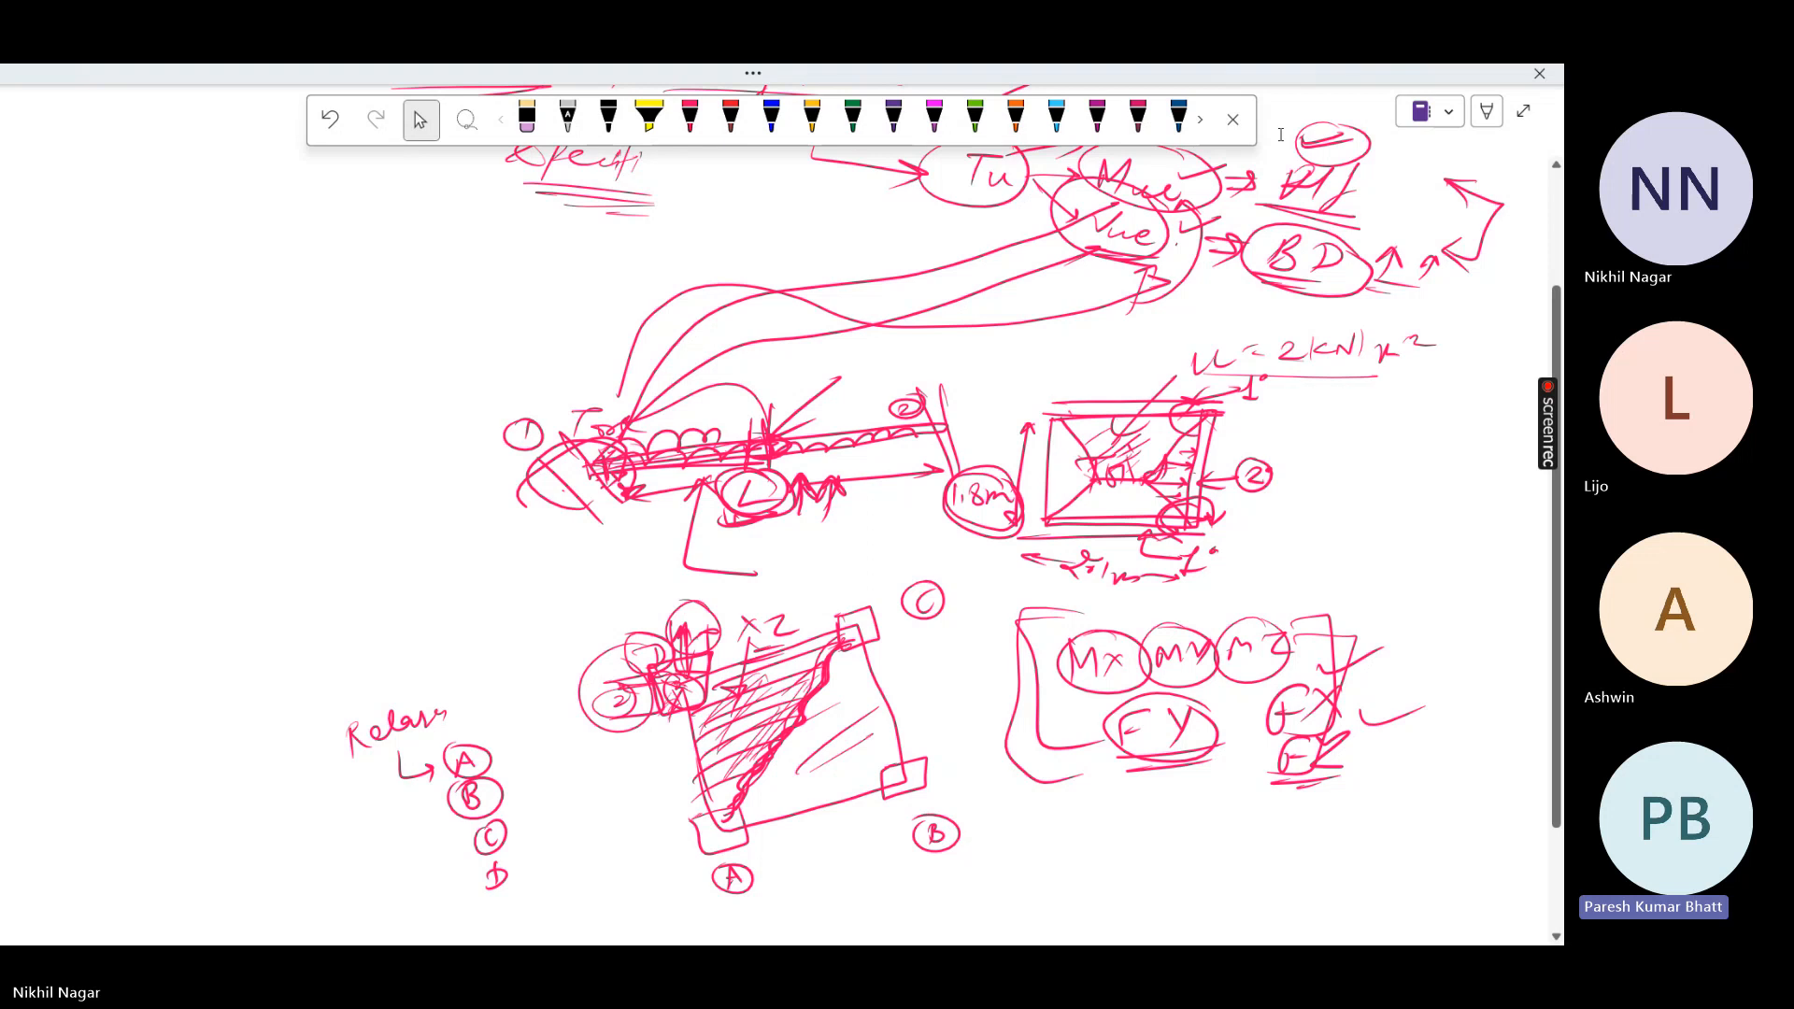
Switch to the floor plan image, examine the toilet and store room layout, and return to the STAAD.Pro model
left_click(1399, 72)
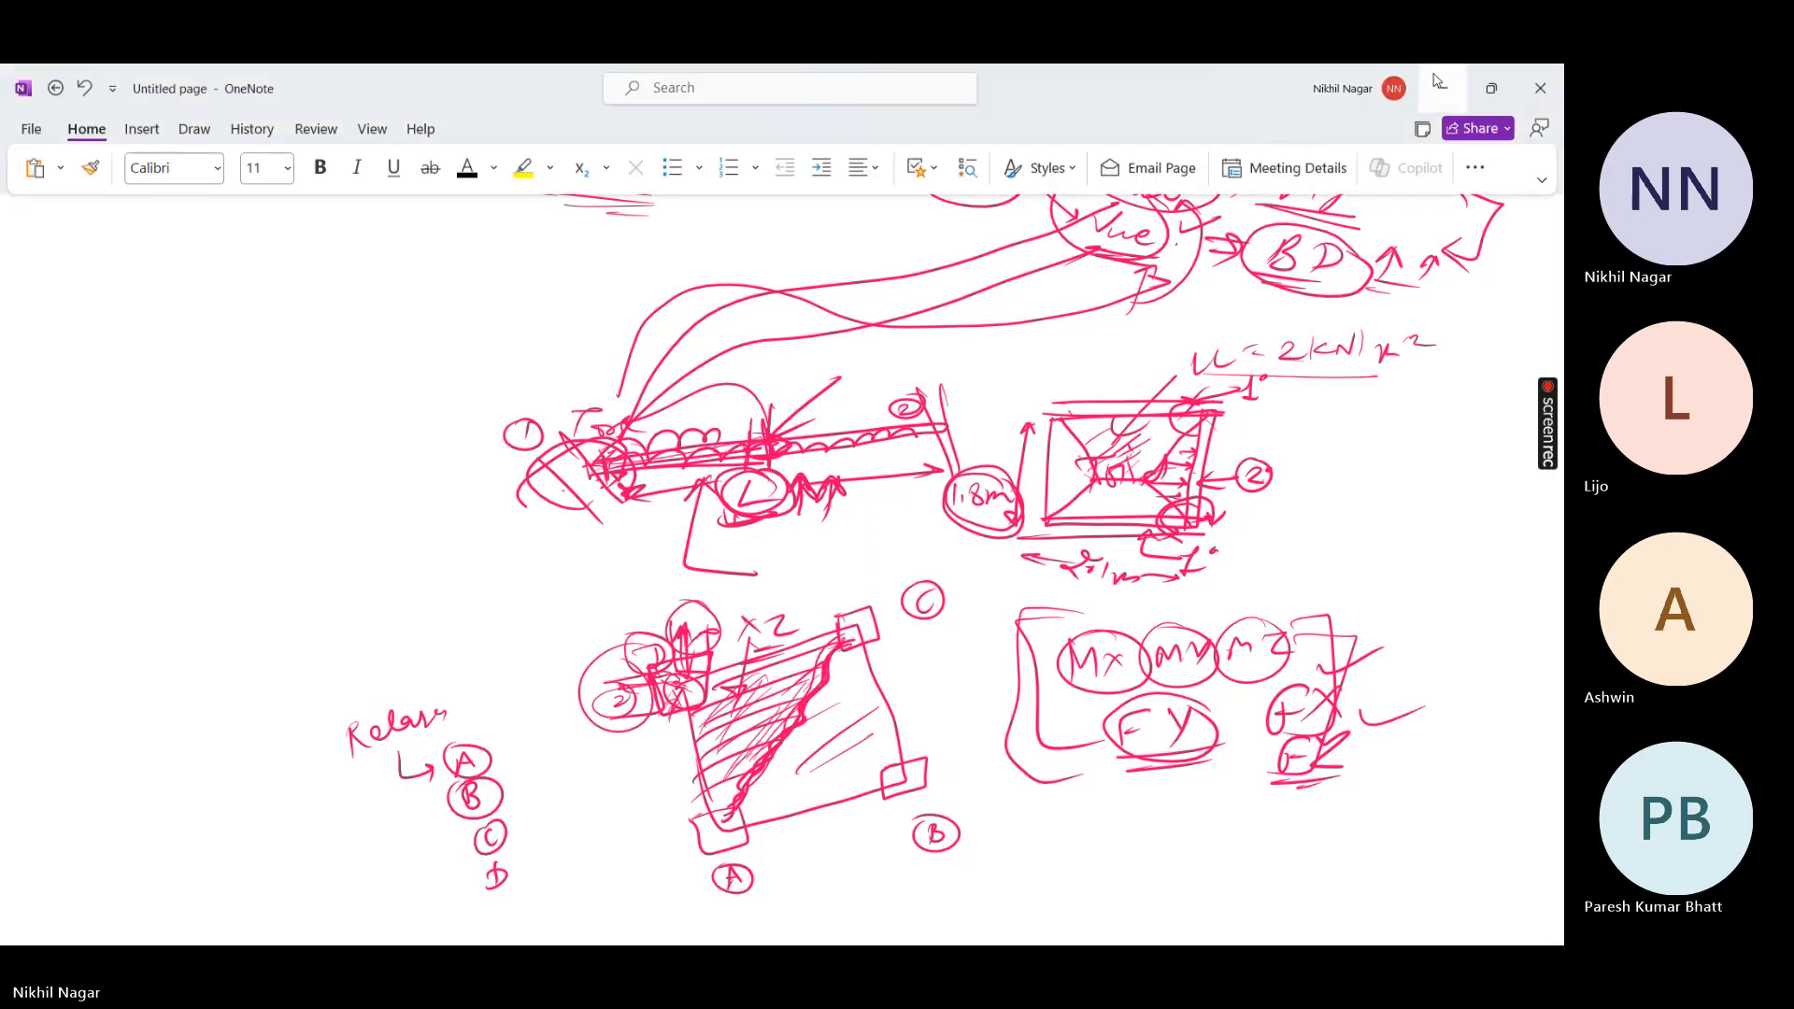
left_click(1439, 82)
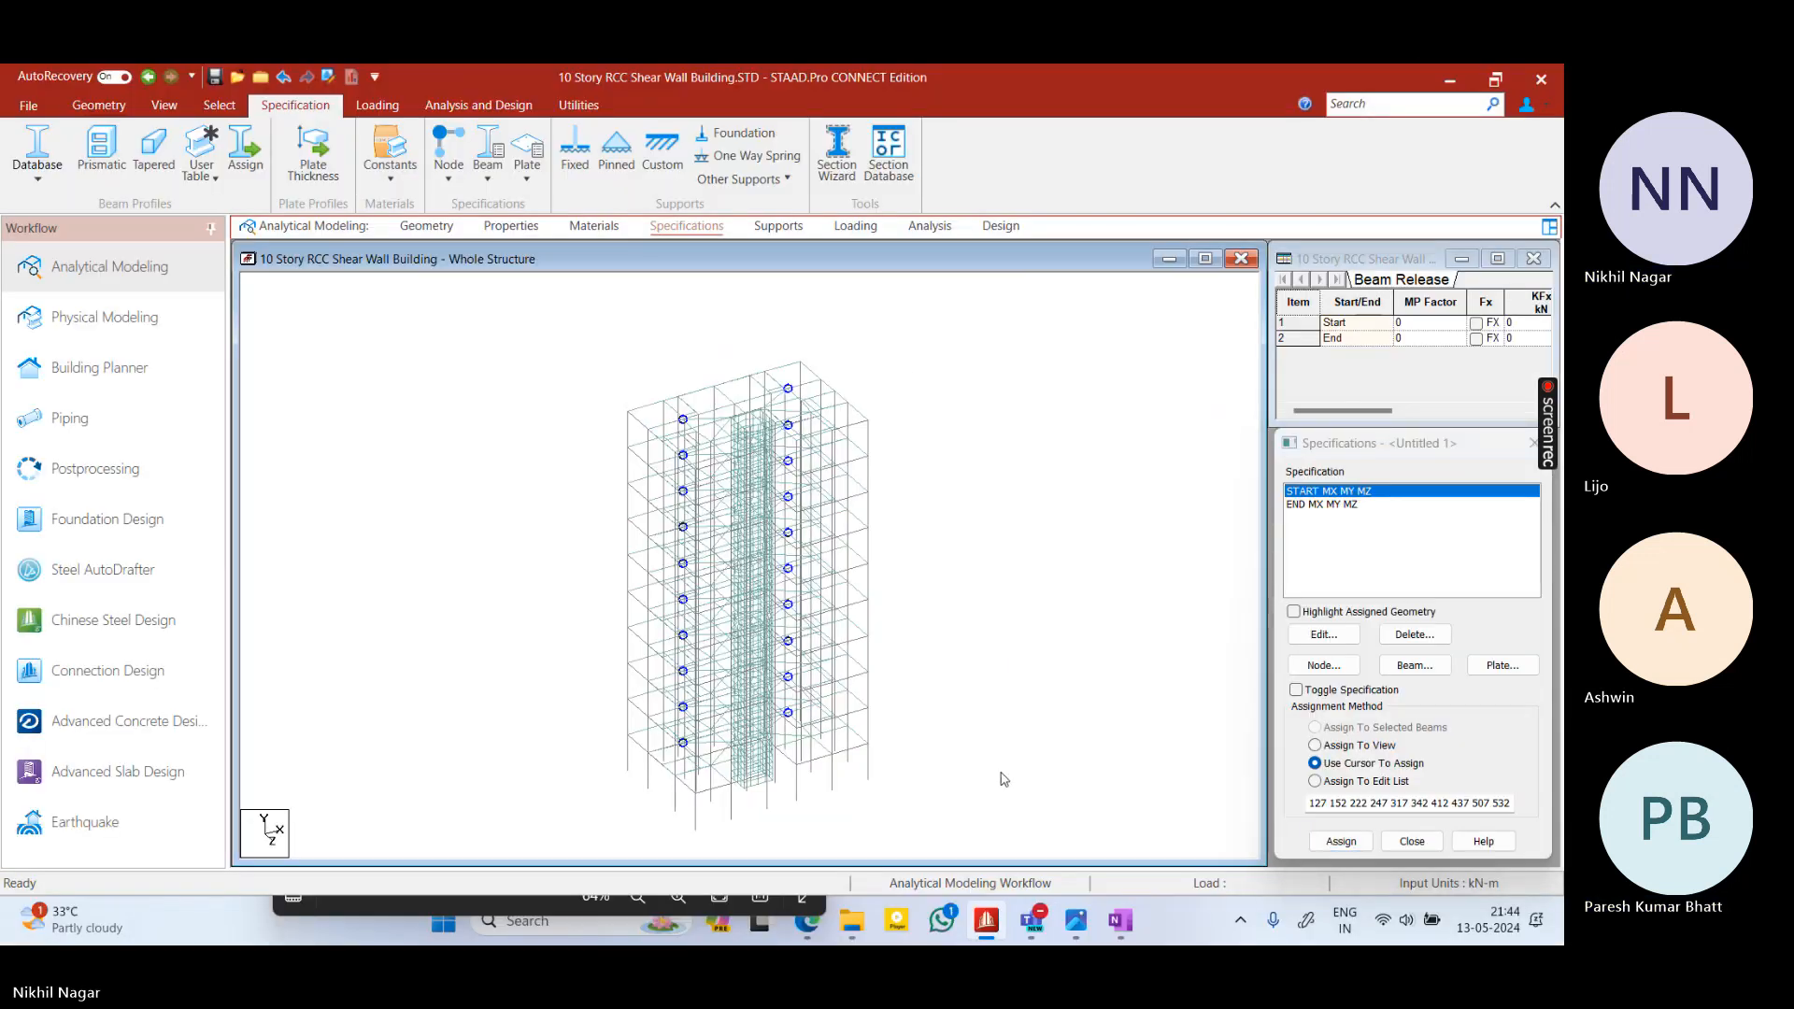
left_click(783, 918)
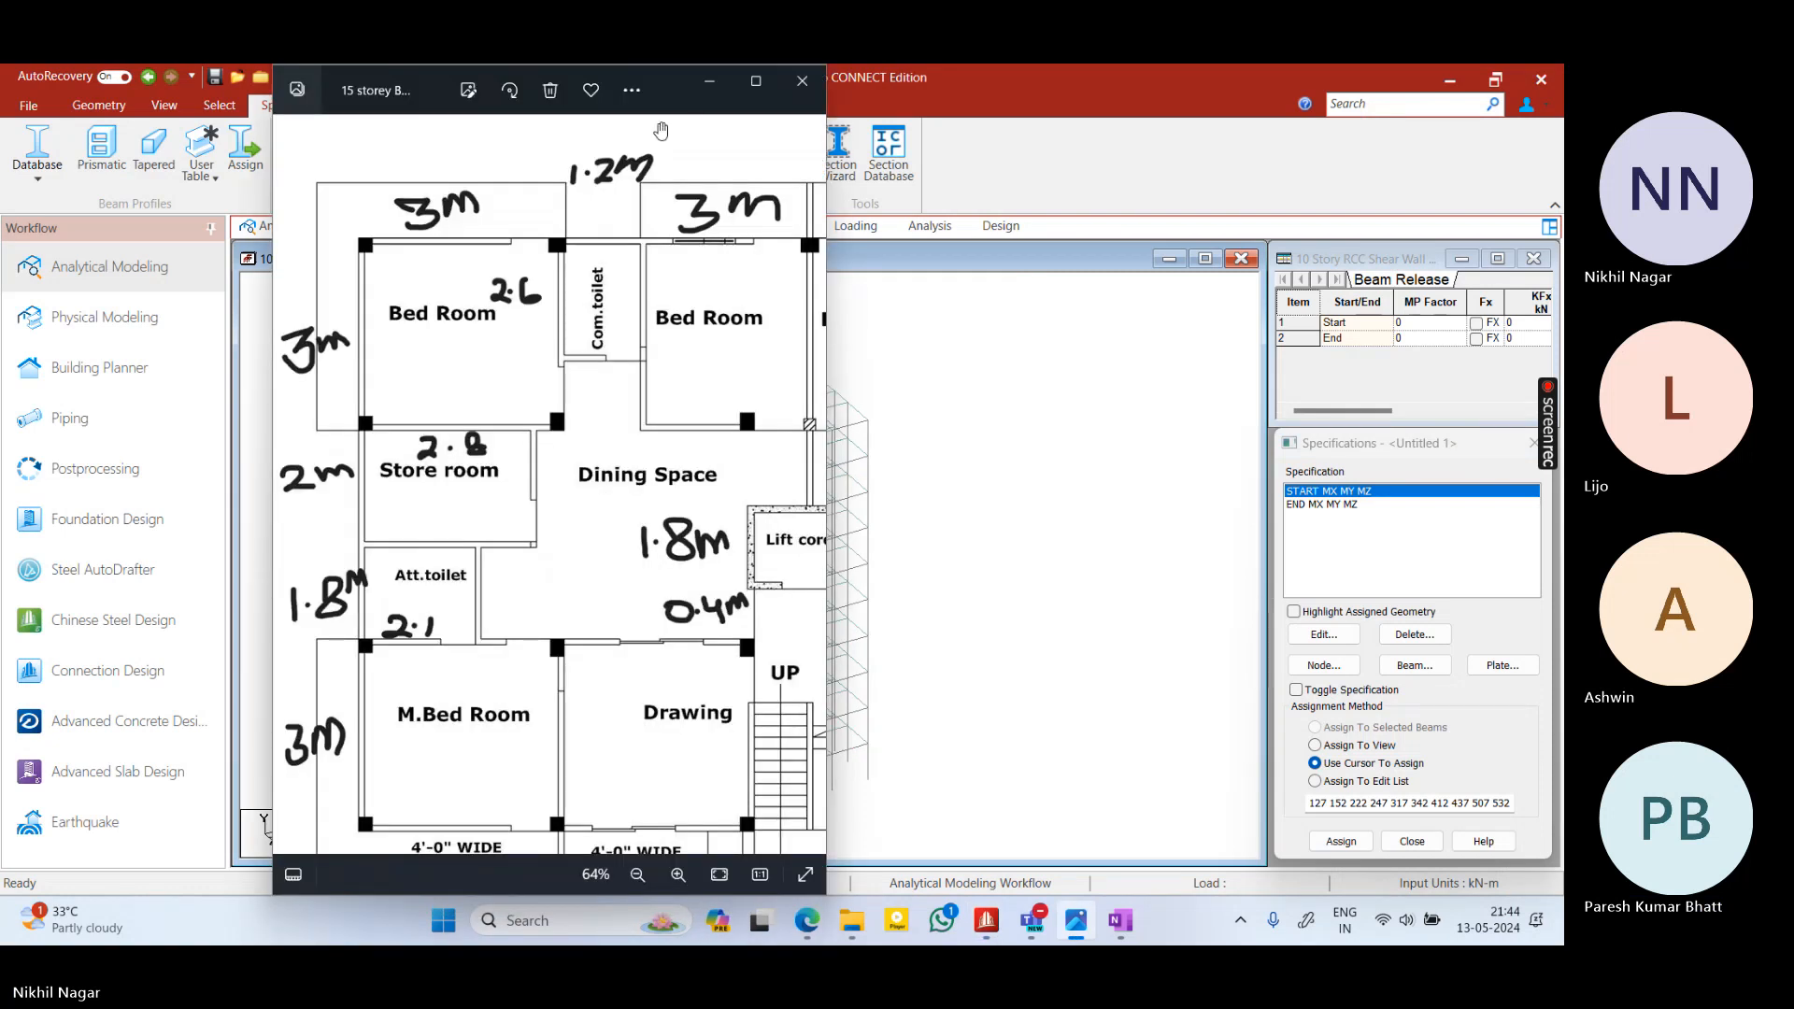
left_click_drag(667, 115, 774, 250)
left_click(963, 417)
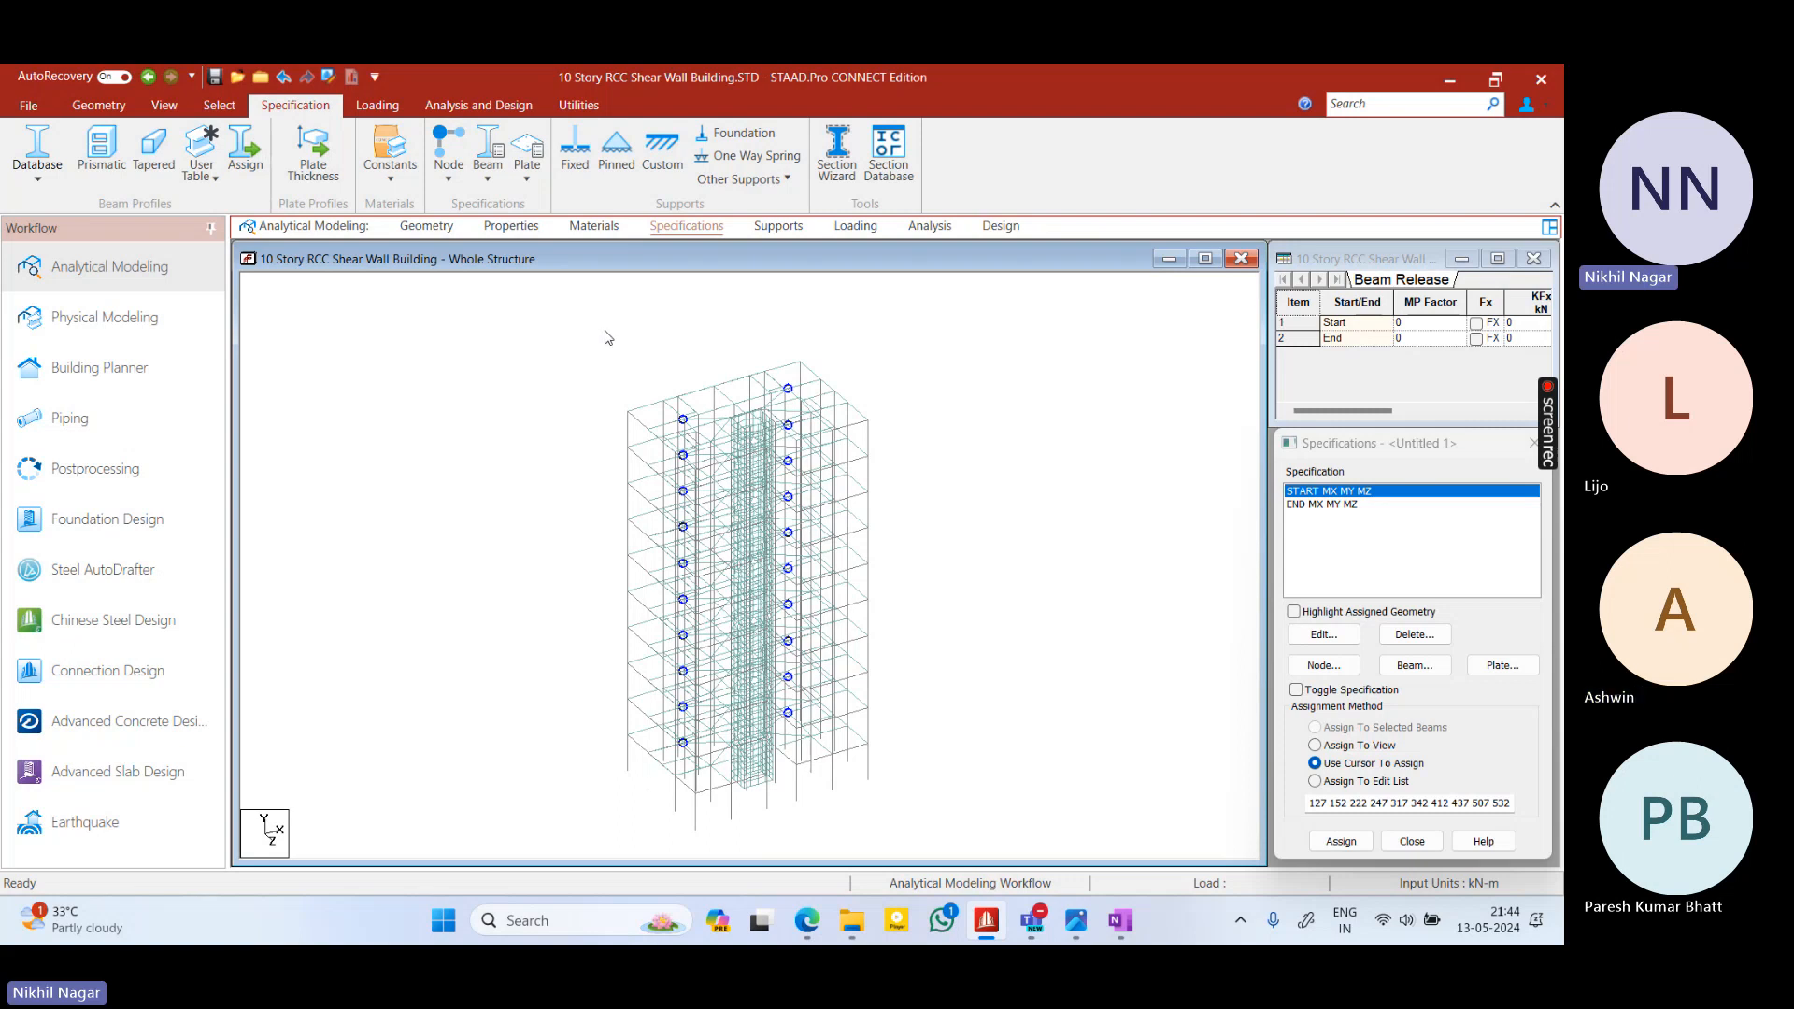
Switch to OneNote, open a new blank page, and sketch a long, slightly inclined beam outline left open at its left end
left_click(1120, 921)
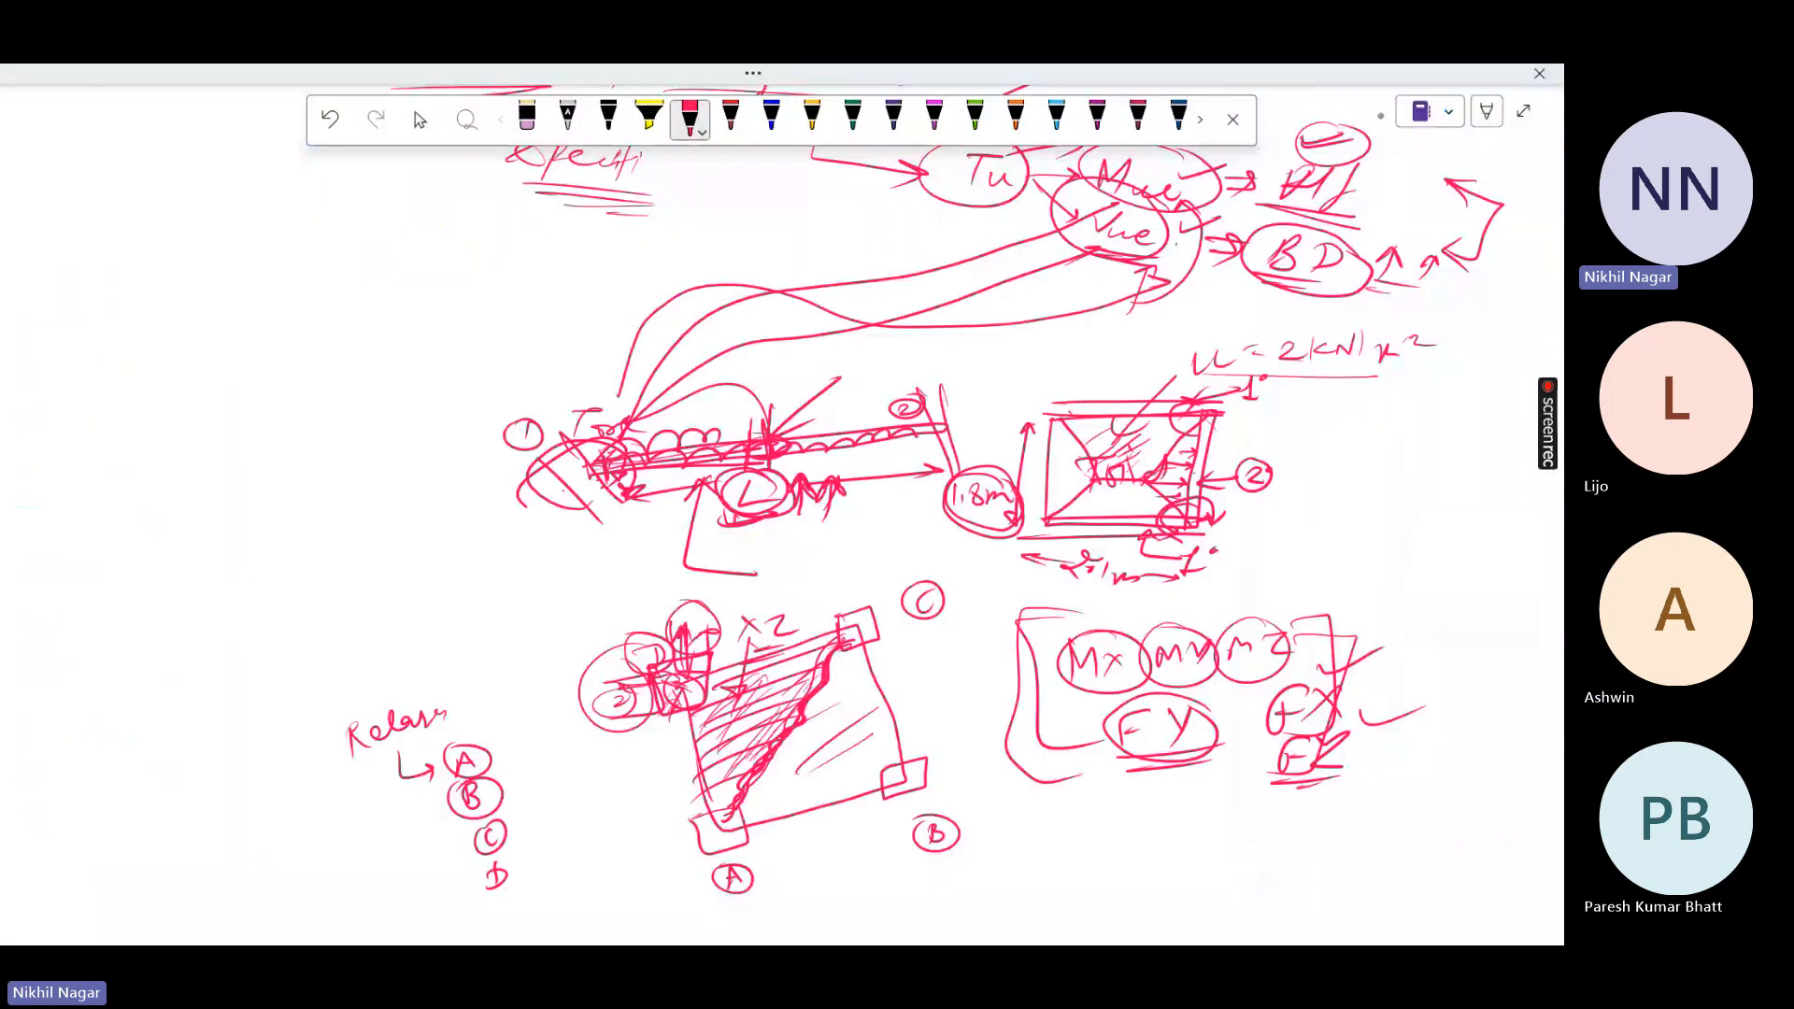
left_click(1448, 111)
left_click(1374, 181)
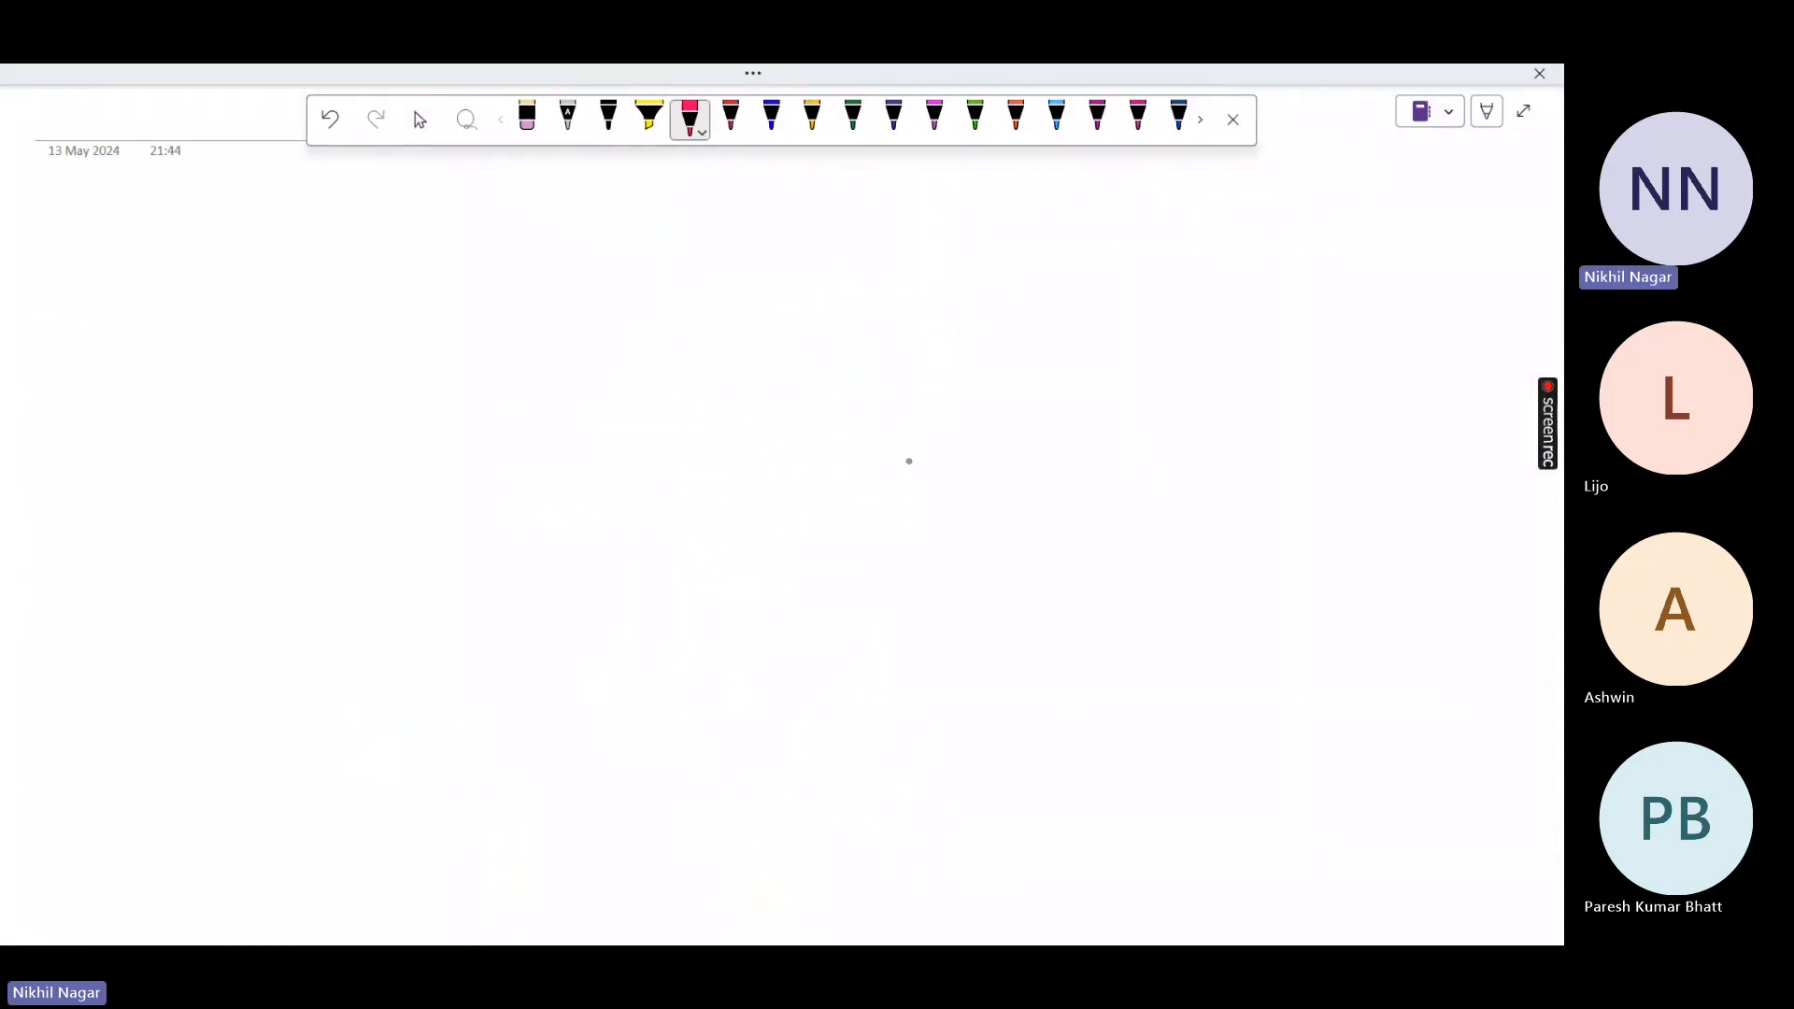
mouse_move(733, 488)
left_mouse_down()
mouse_move(1181, 445)
mouse_move(881, 550)
mouse_move(745, 568)
left_mouse_up()
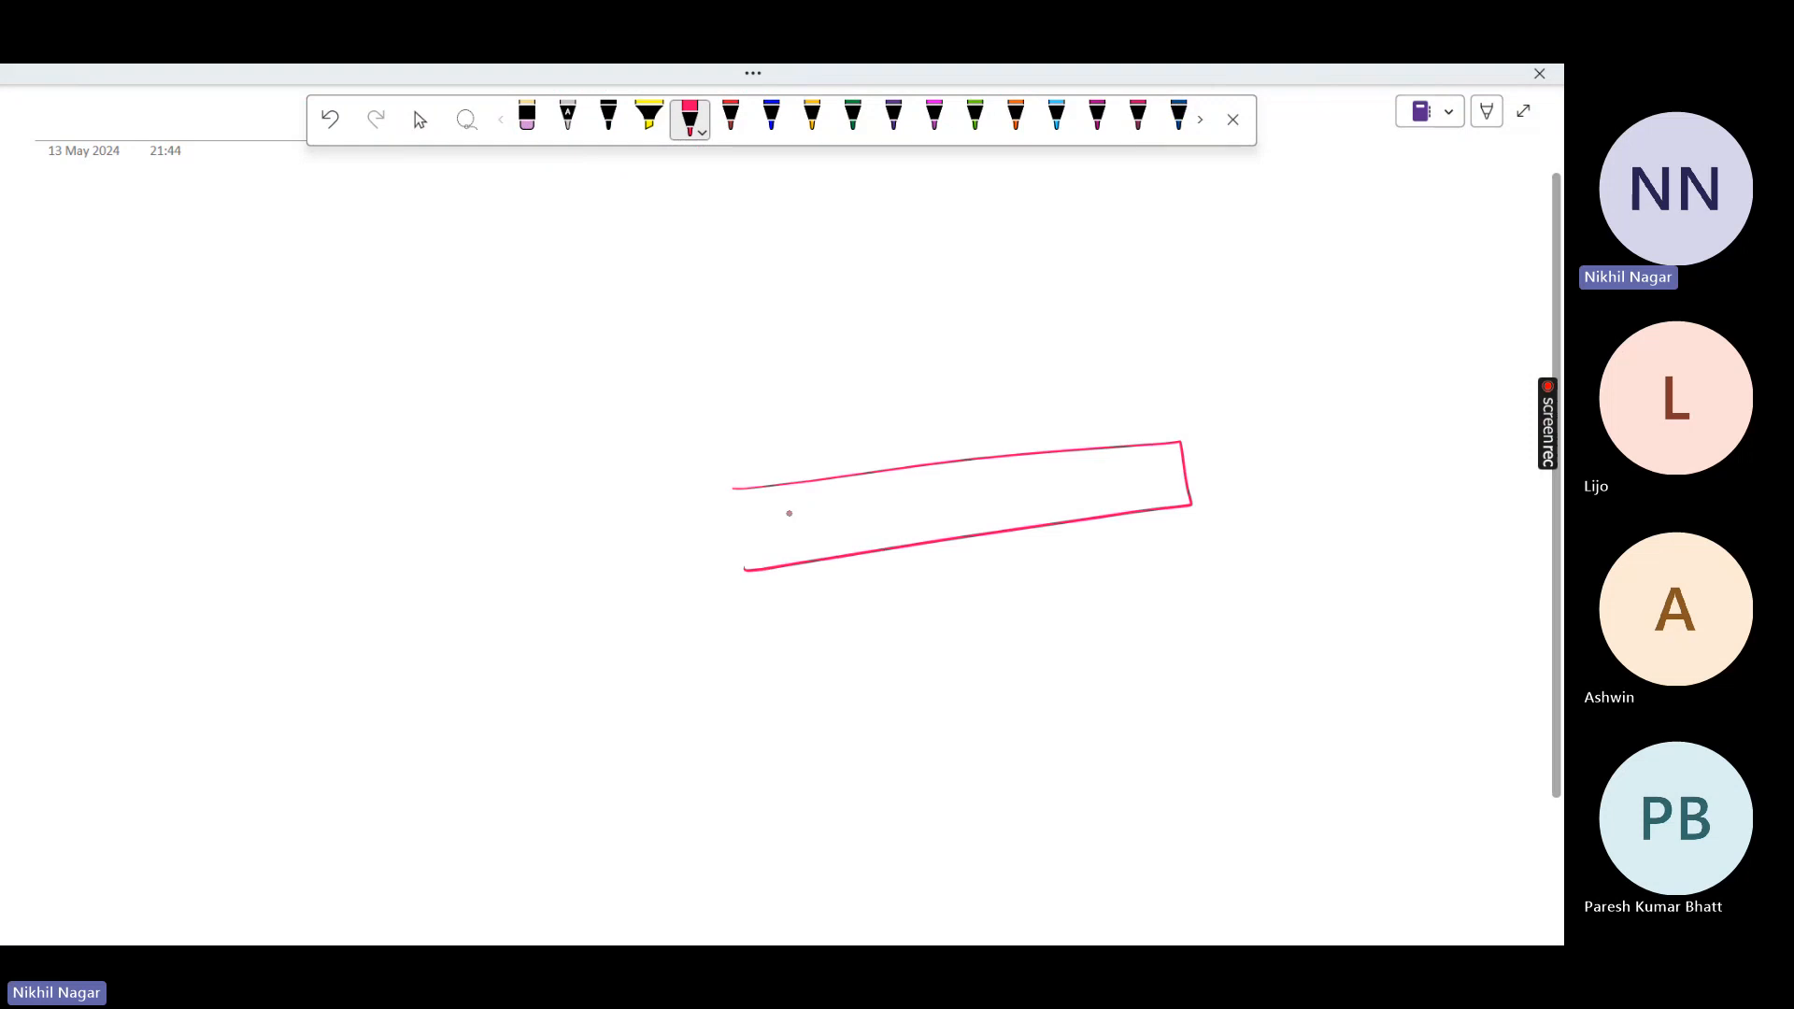
Draw a slanted, hatched support member across the beam's open end, with break marks at both of its ends
mouse_move(722, 437)
left_mouse_down()
mouse_move(788, 656)
mouse_move(714, 591)
left_mouse_up()
mouse_move(735, 529)
left_mouse_down()
mouse_move(729, 616)
mouse_move(775, 686)
left_mouse_up()
left_click_drag(714, 428, 797, 658)
left_click_drag(648, 422, 769, 681)
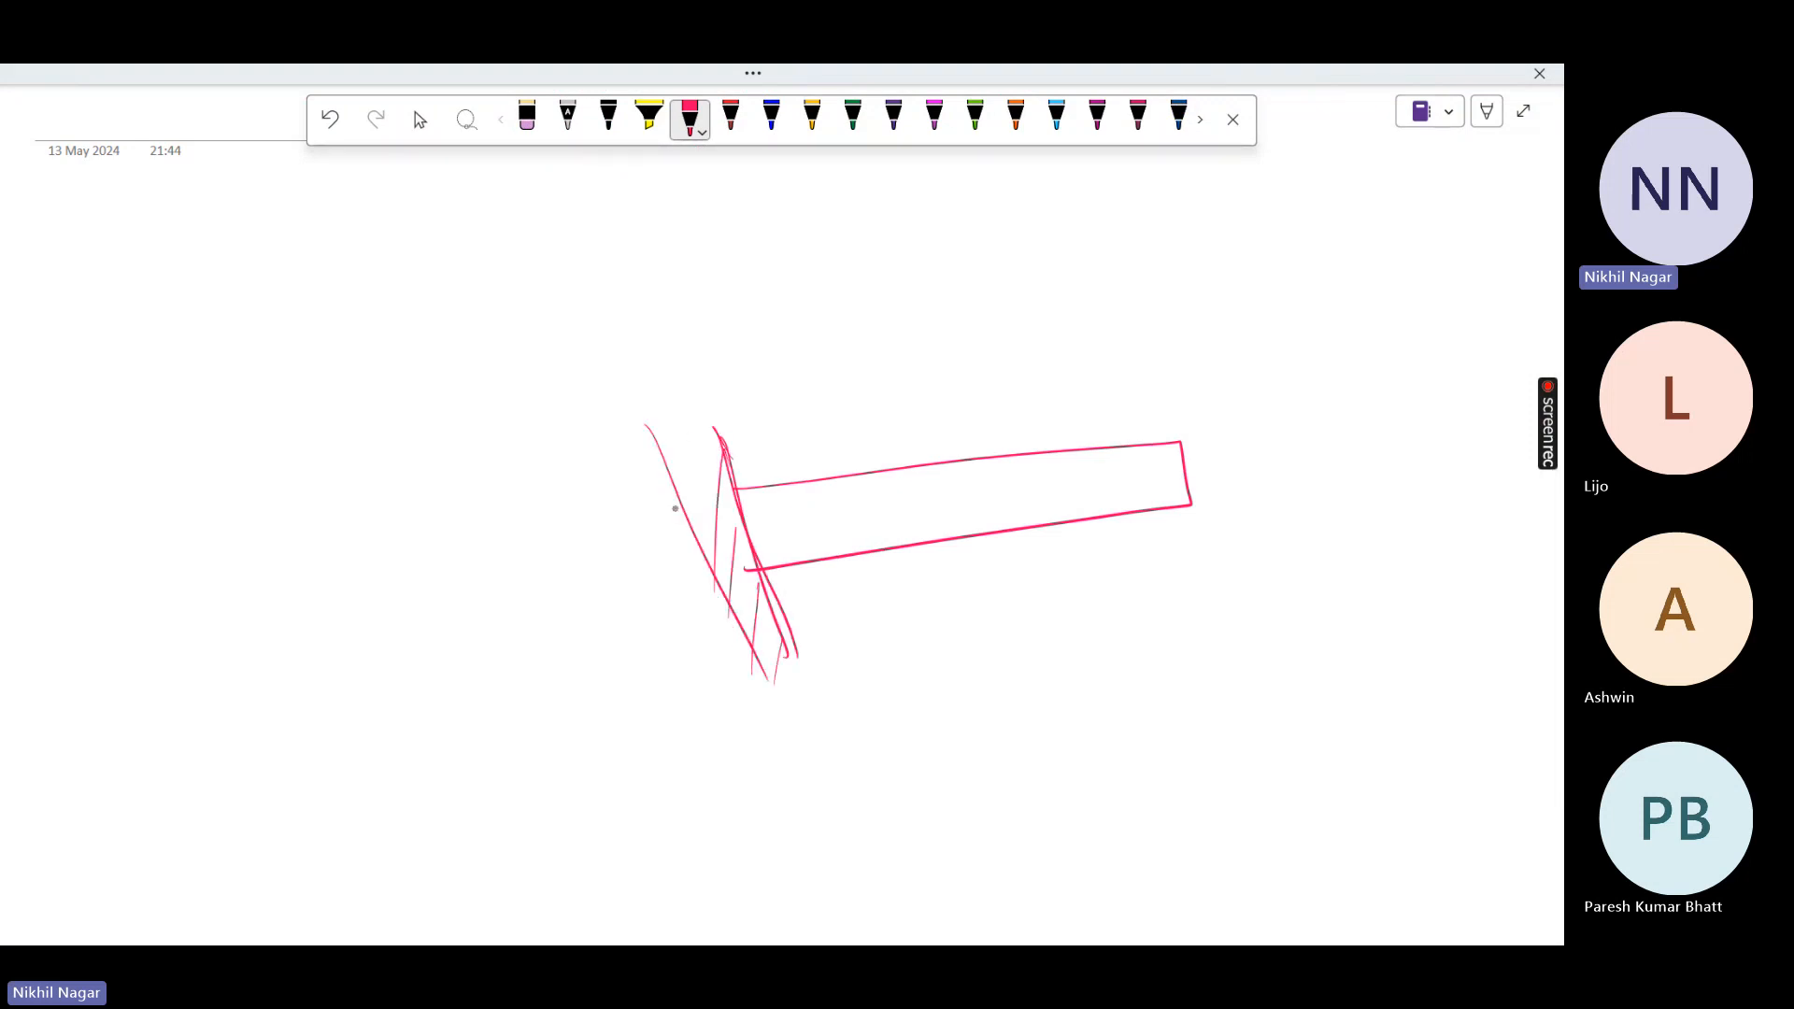
left_click_drag(620, 481, 731, 424)
mouse_move(762, 659)
left_mouse_down()
mouse_move(748, 716)
mouse_move(843, 640)
left_mouse_up()
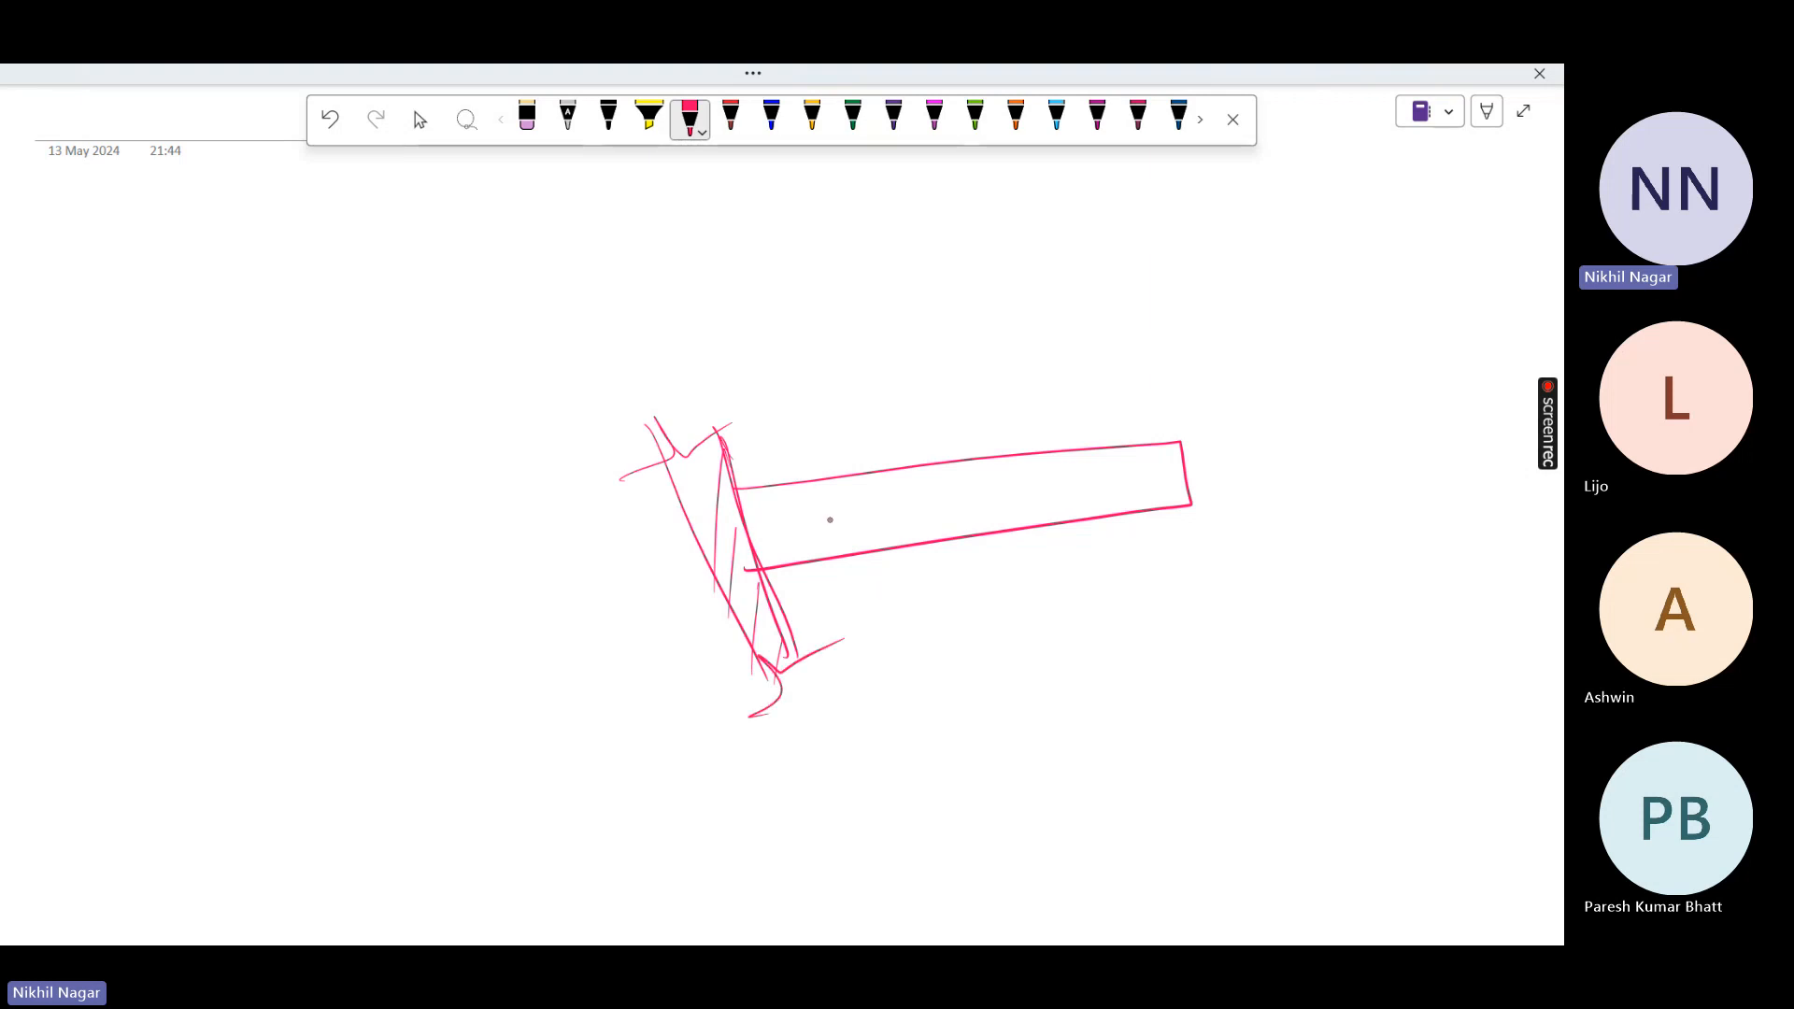
Add depth to the beam sketch by drawing its slanted end face and rear upper edge in perspective
left_click_drag(1182, 437, 1294, 290)
mouse_move(1192, 505)
left_mouse_down()
mouse_move(1316, 274)
mouse_move(1328, 342)
mouse_move(1322, 277)
mouse_move(806, 330)
left_mouse_up()
key("ctrl+z")
Draw a second support member as steep parallel lines at the open end of the beam's rear edge and hatch it
left_click_drag(778, 262, 809, 634)
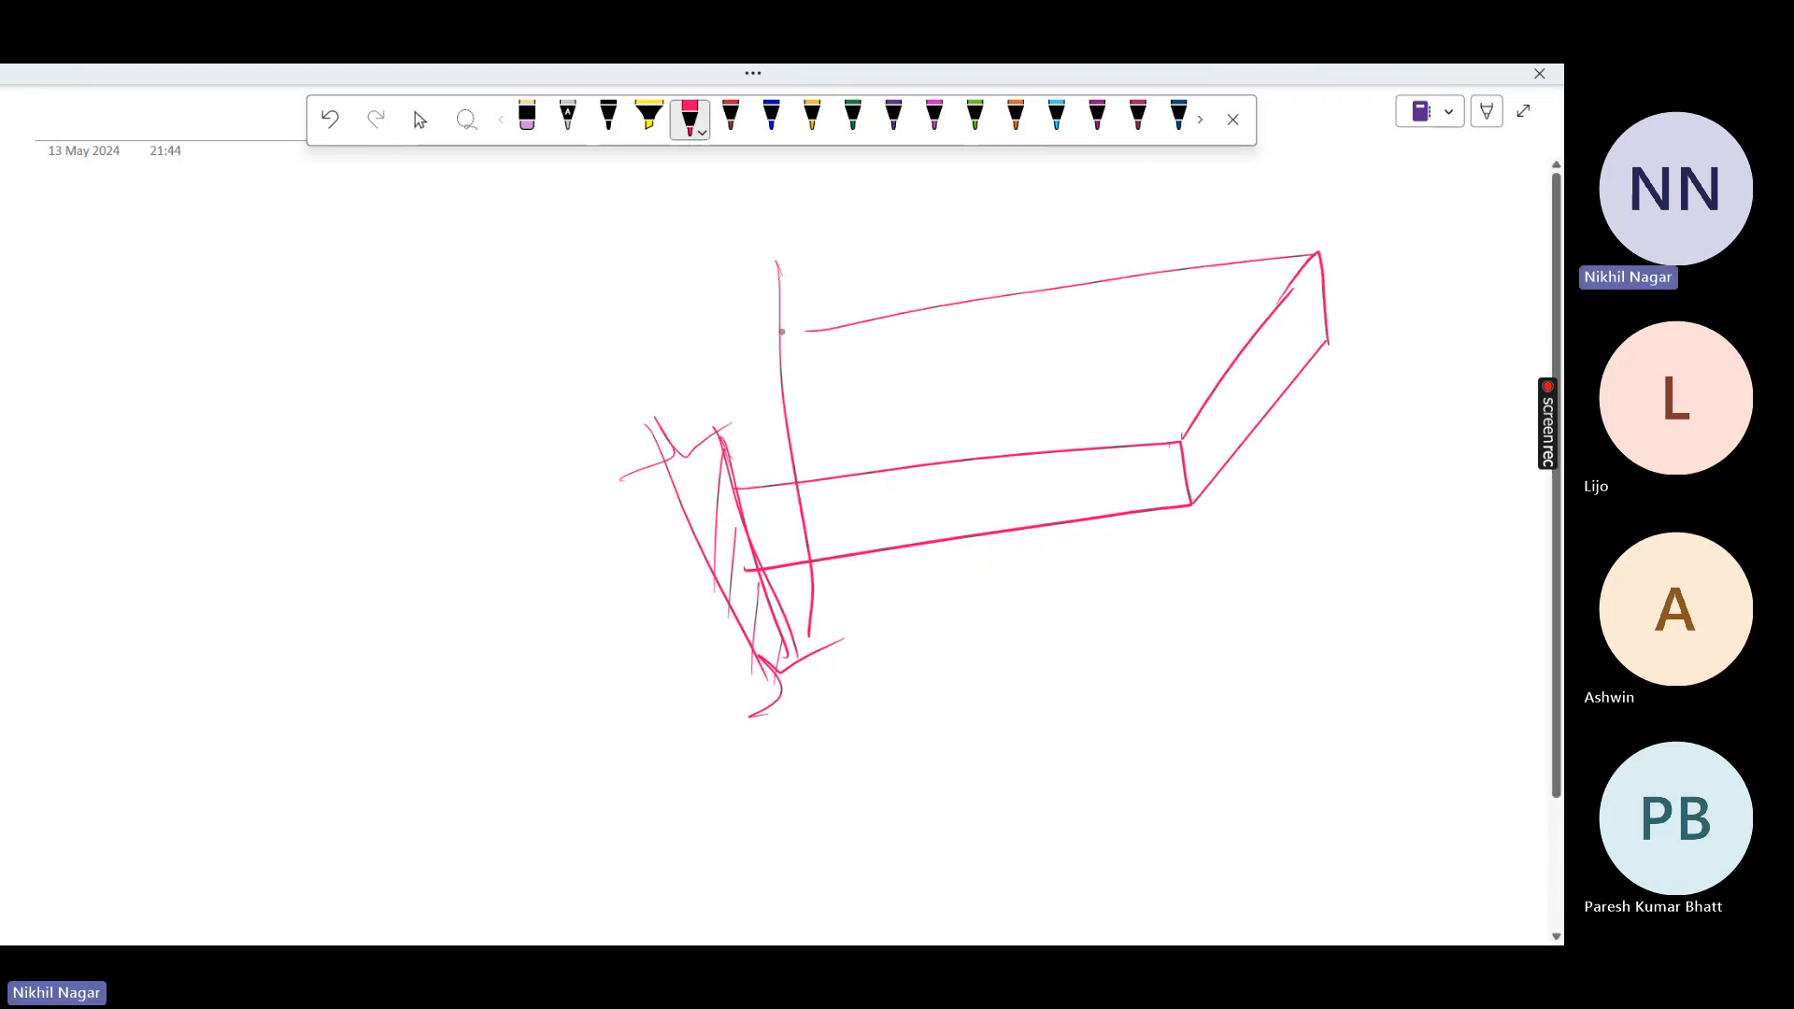
left_click_drag(794, 280, 828, 516)
mouse_move(801, 348)
left_mouse_down()
mouse_move(729, 500)
mouse_move(747, 528)
mouse_move(748, 395)
left_mouse_up()
Draw a series of curved lines extending outward from the support members on the side away from the beam
mouse_move(785, 392)
left_mouse_down()
mouse_move(748, 471)
mouse_move(580, 465)
left_mouse_up()
left_click_drag(719, 472, 596, 556)
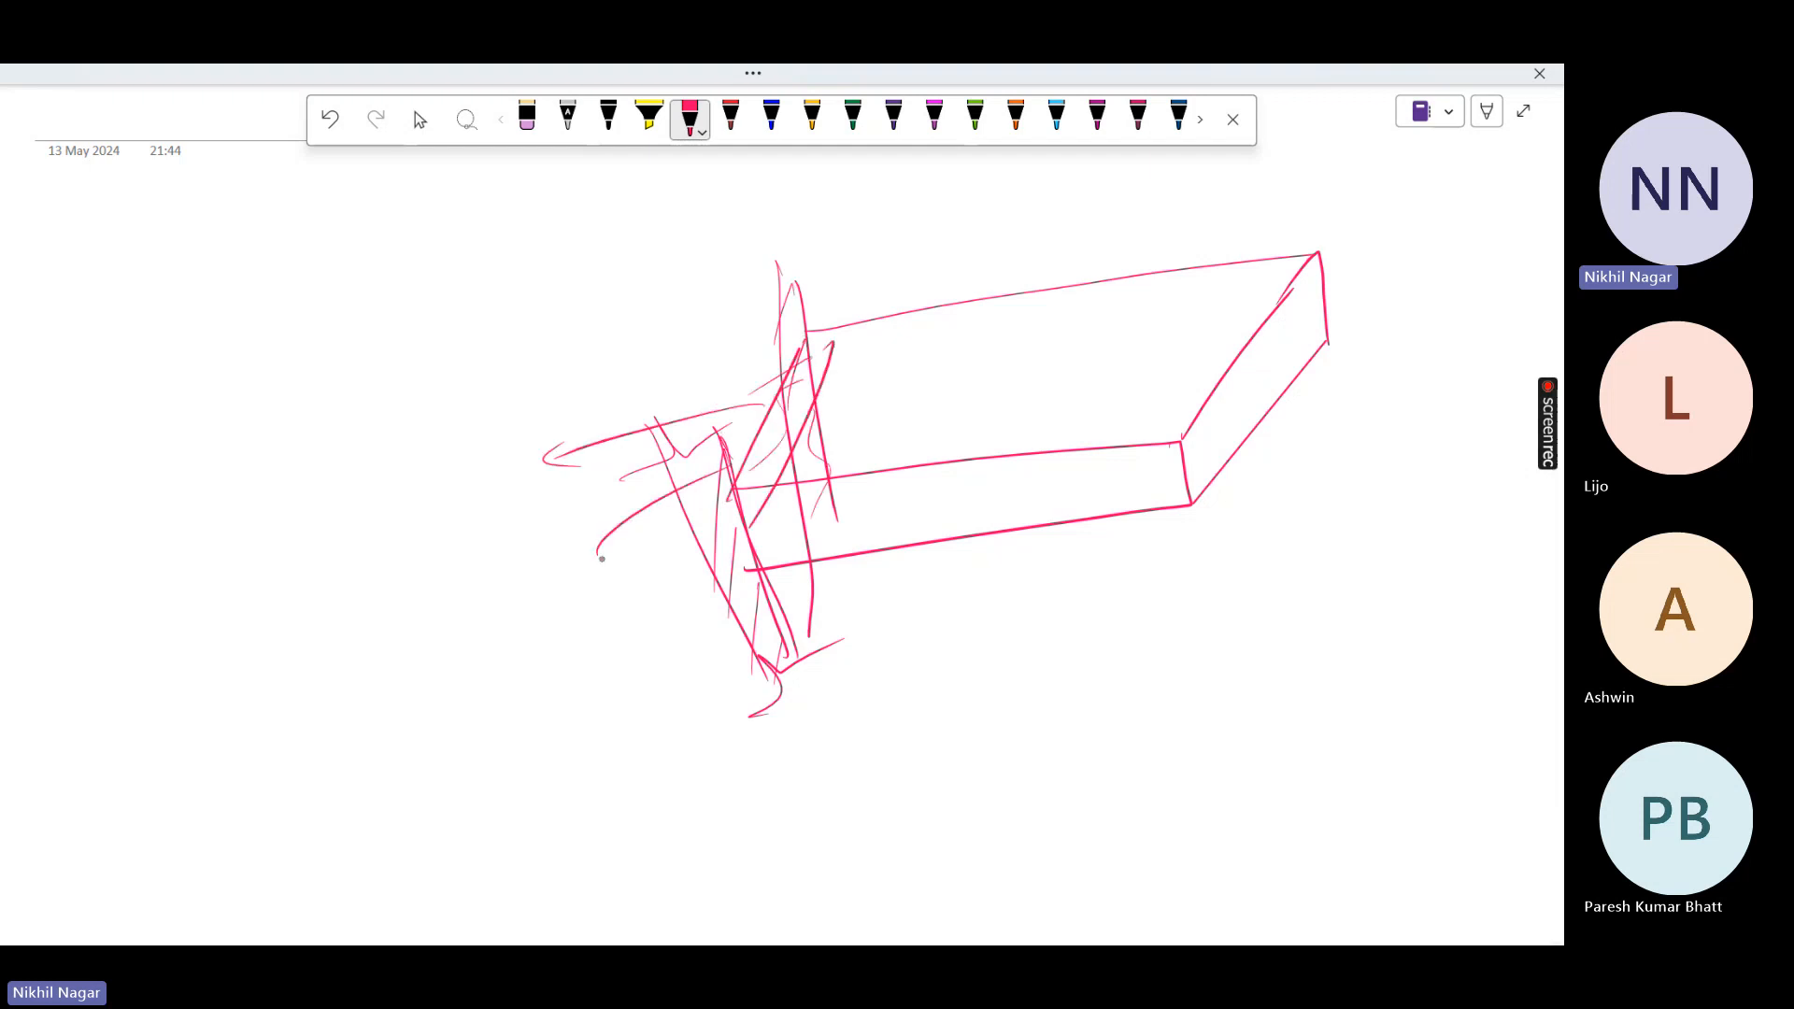
left_click_drag(746, 536, 680, 595)
left_click_drag(755, 587, 631, 686)
left_click_drag(732, 400, 560, 436)
left_click_drag(748, 332, 513, 409)
left_click_drag(672, 516, 643, 654)
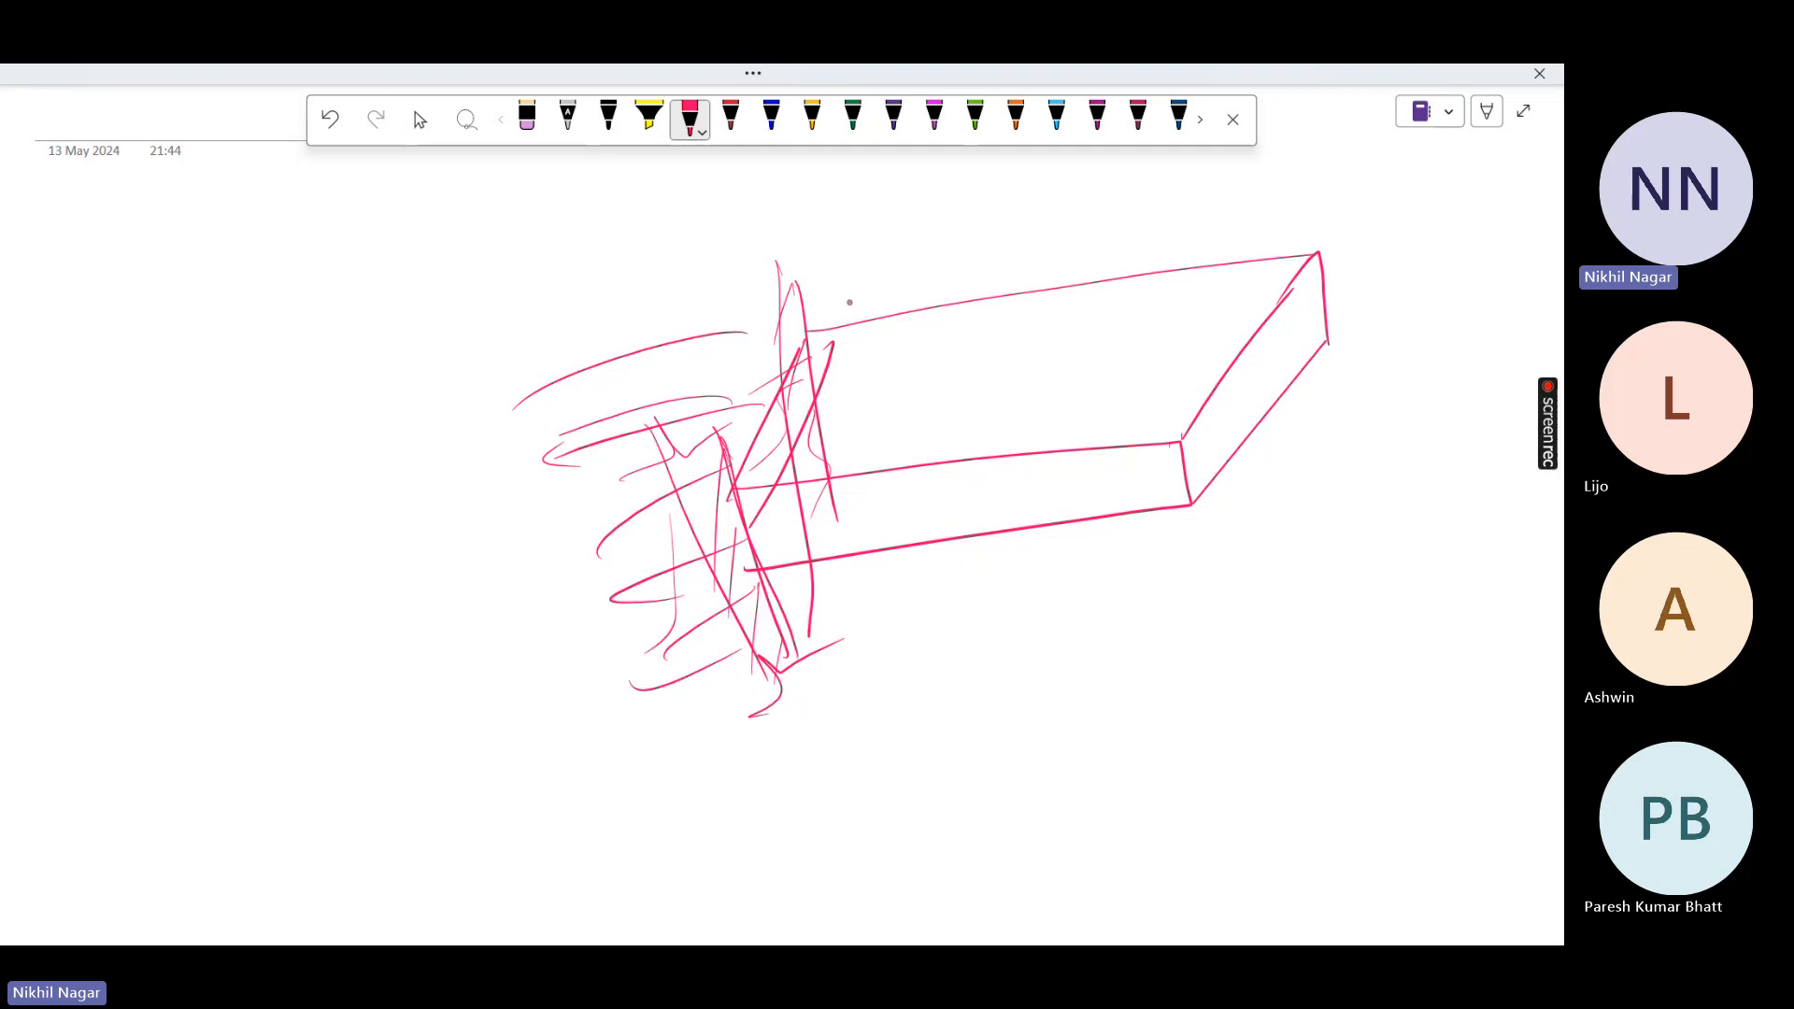
Extend both the rear and the front support members upward with pairs of parallel slanted lines
mouse_move(736, 187)
left_mouse_down()
mouse_move(776, 322)
mouse_move(768, 165)
left_mouse_up()
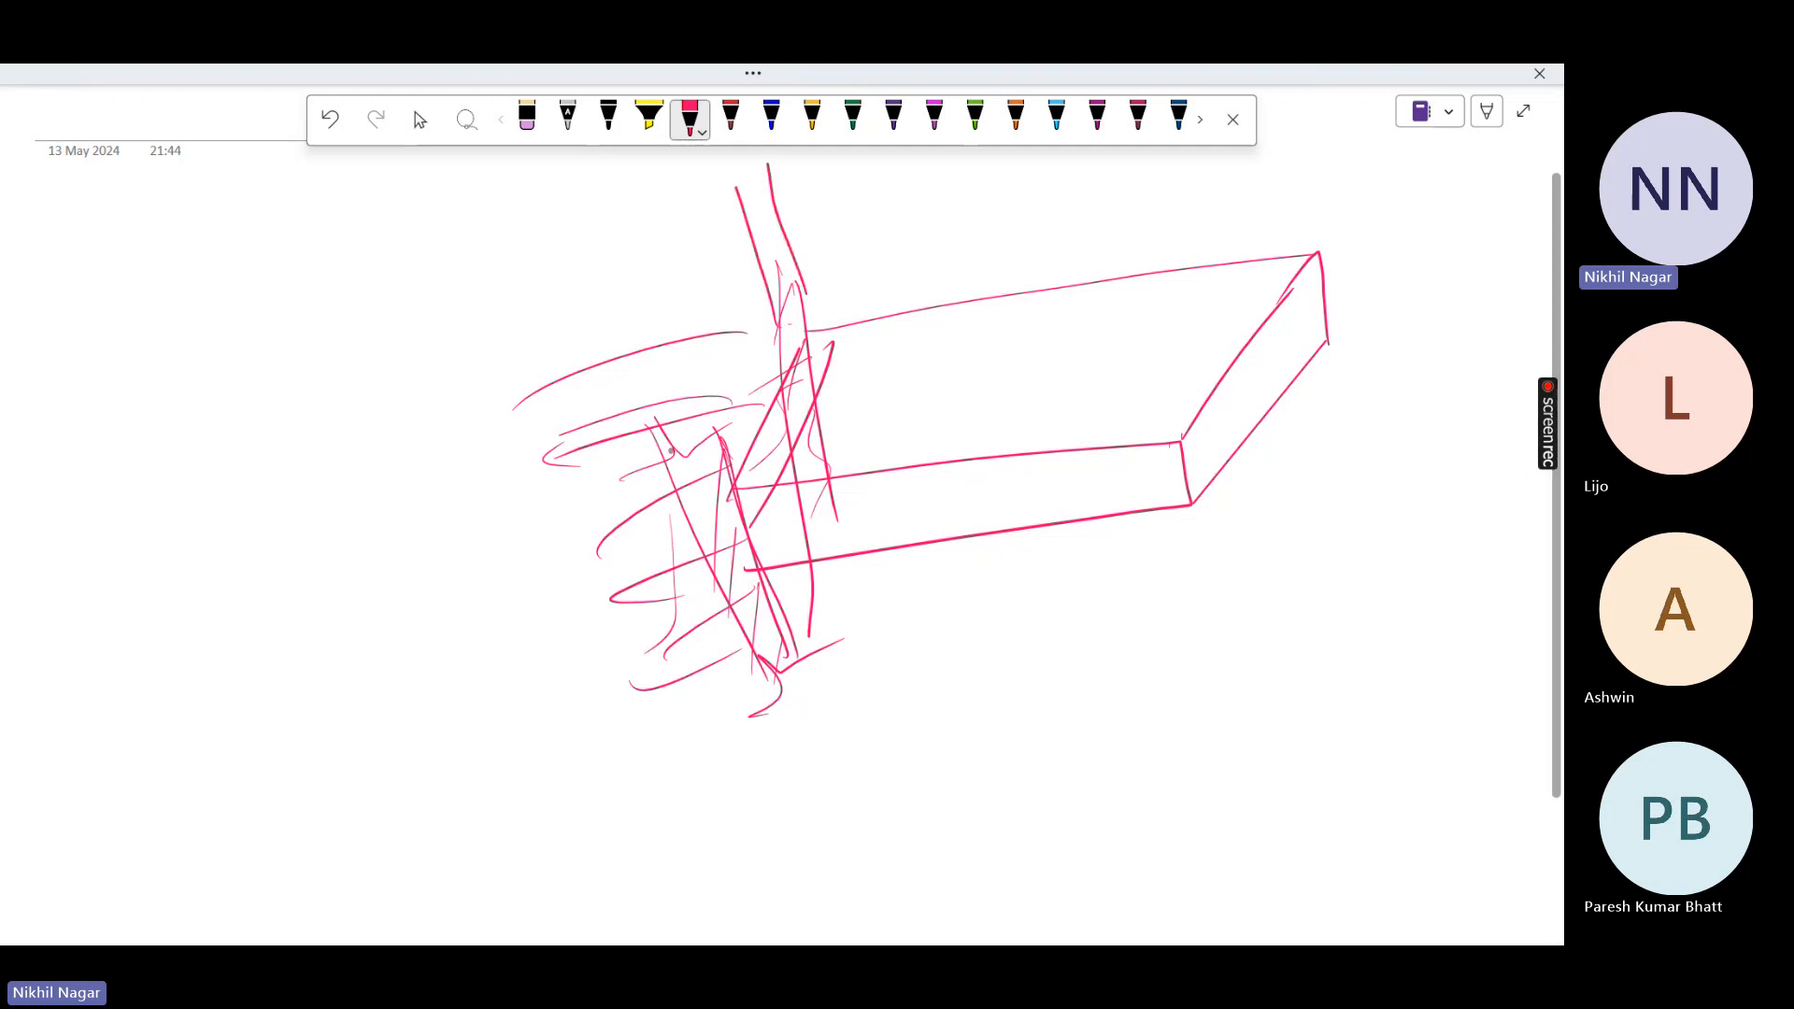
left_click_drag(667, 459, 596, 297)
left_click_drag(725, 446, 646, 282)
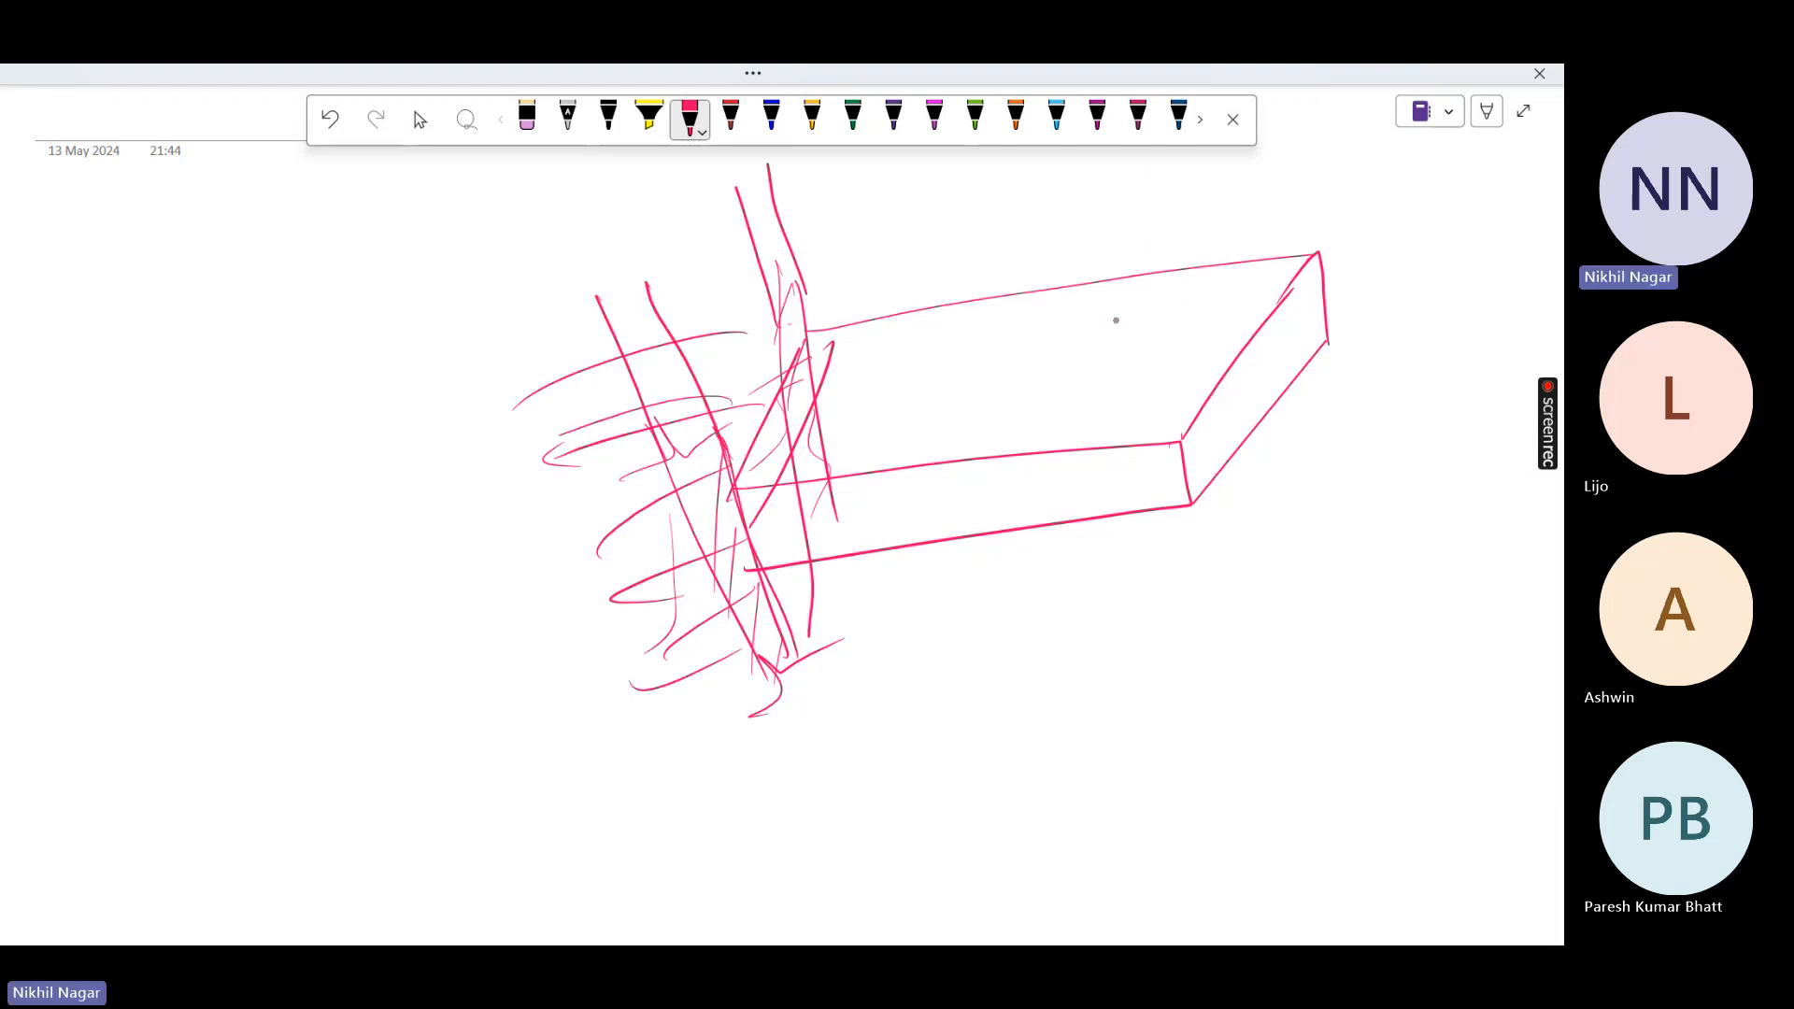
Draw a double-headed dimension arrow along the beam's lower edge, label it 3m and 4m, and write a circled 1.2m above it
mouse_move(799, 594)
left_mouse_down()
mouse_move(822, 626)
mouse_move(1156, 558)
left_mouse_up()
mouse_move(1121, 550)
left_mouse_down()
mouse_move(1156, 558)
mouse_move(1113, 590)
left_mouse_up()
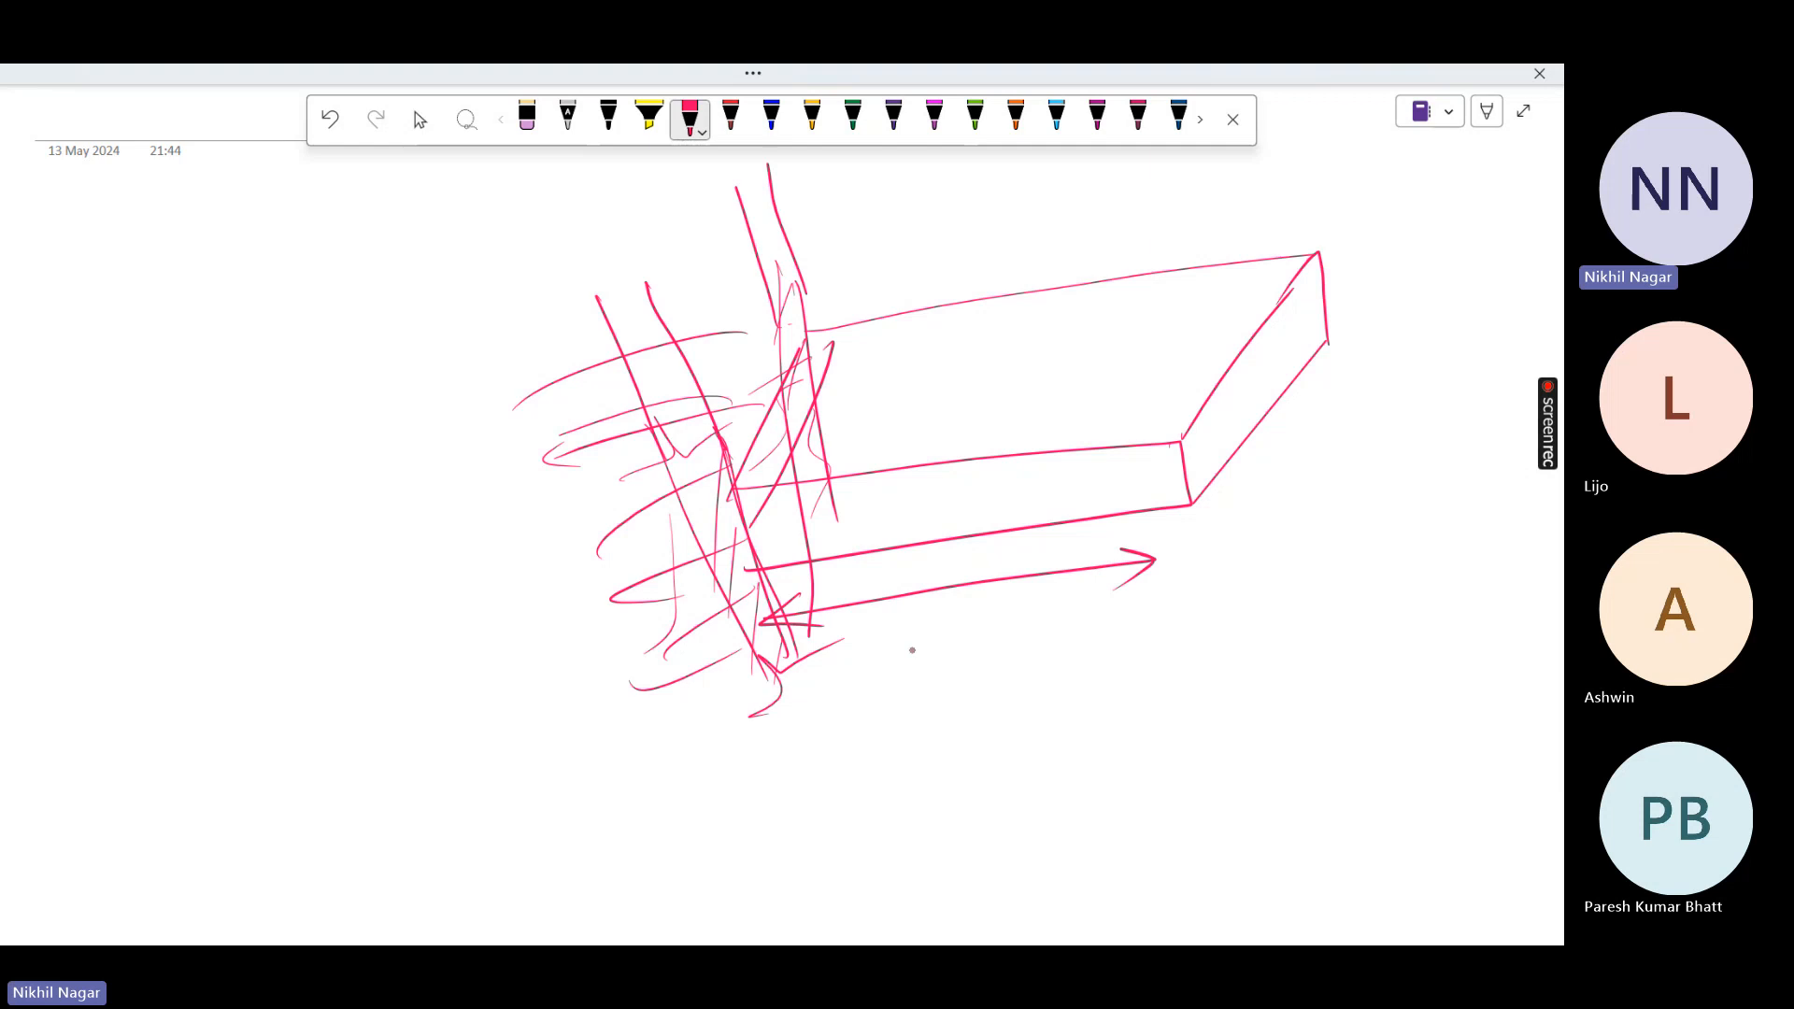
mouse_move(919, 617)
left_mouse_down()
mouse_move(933, 645)
mouse_move(989, 639)
mouse_move(988, 688)
left_mouse_up()
left_click_drag(993, 679, 1037, 682)
mouse_move(935, 522)
left_mouse_down()
mouse_move(939, 552)
mouse_move(1026, 526)
mouse_move(962, 572)
mouse_move(977, 494)
mouse_move(1053, 521)
left_mouse_up()
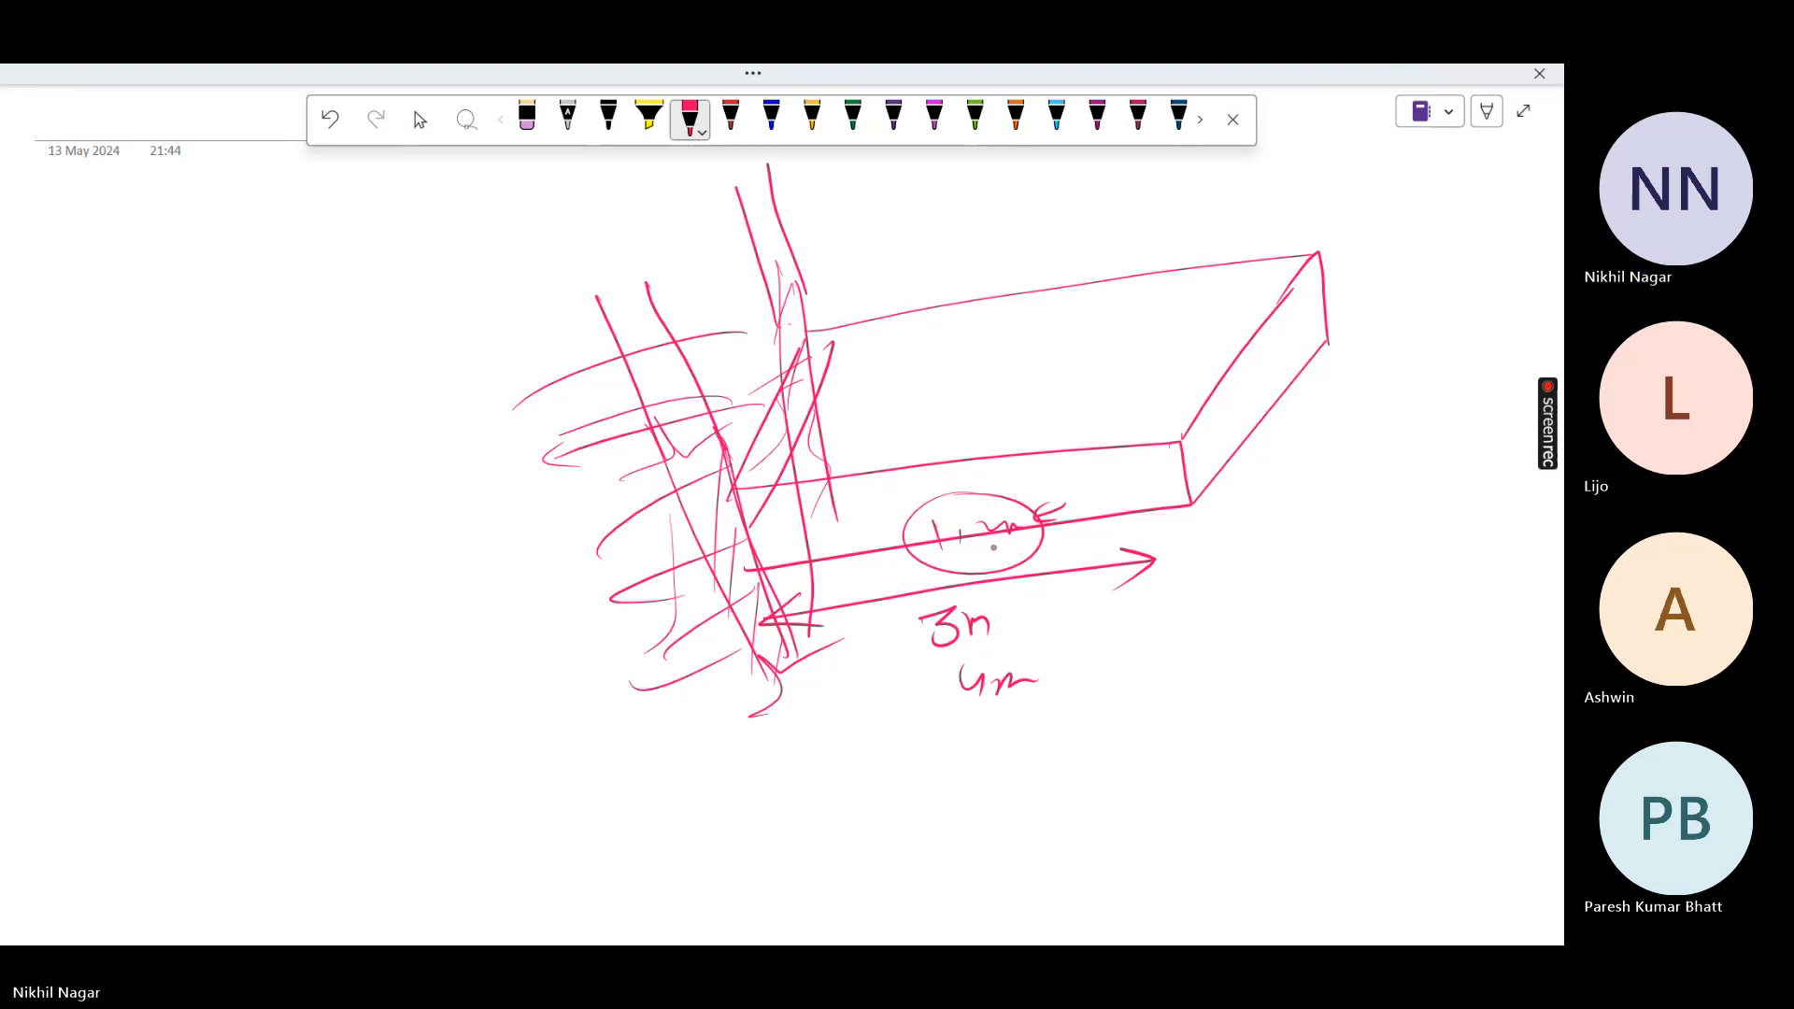
left_click(996, 634)
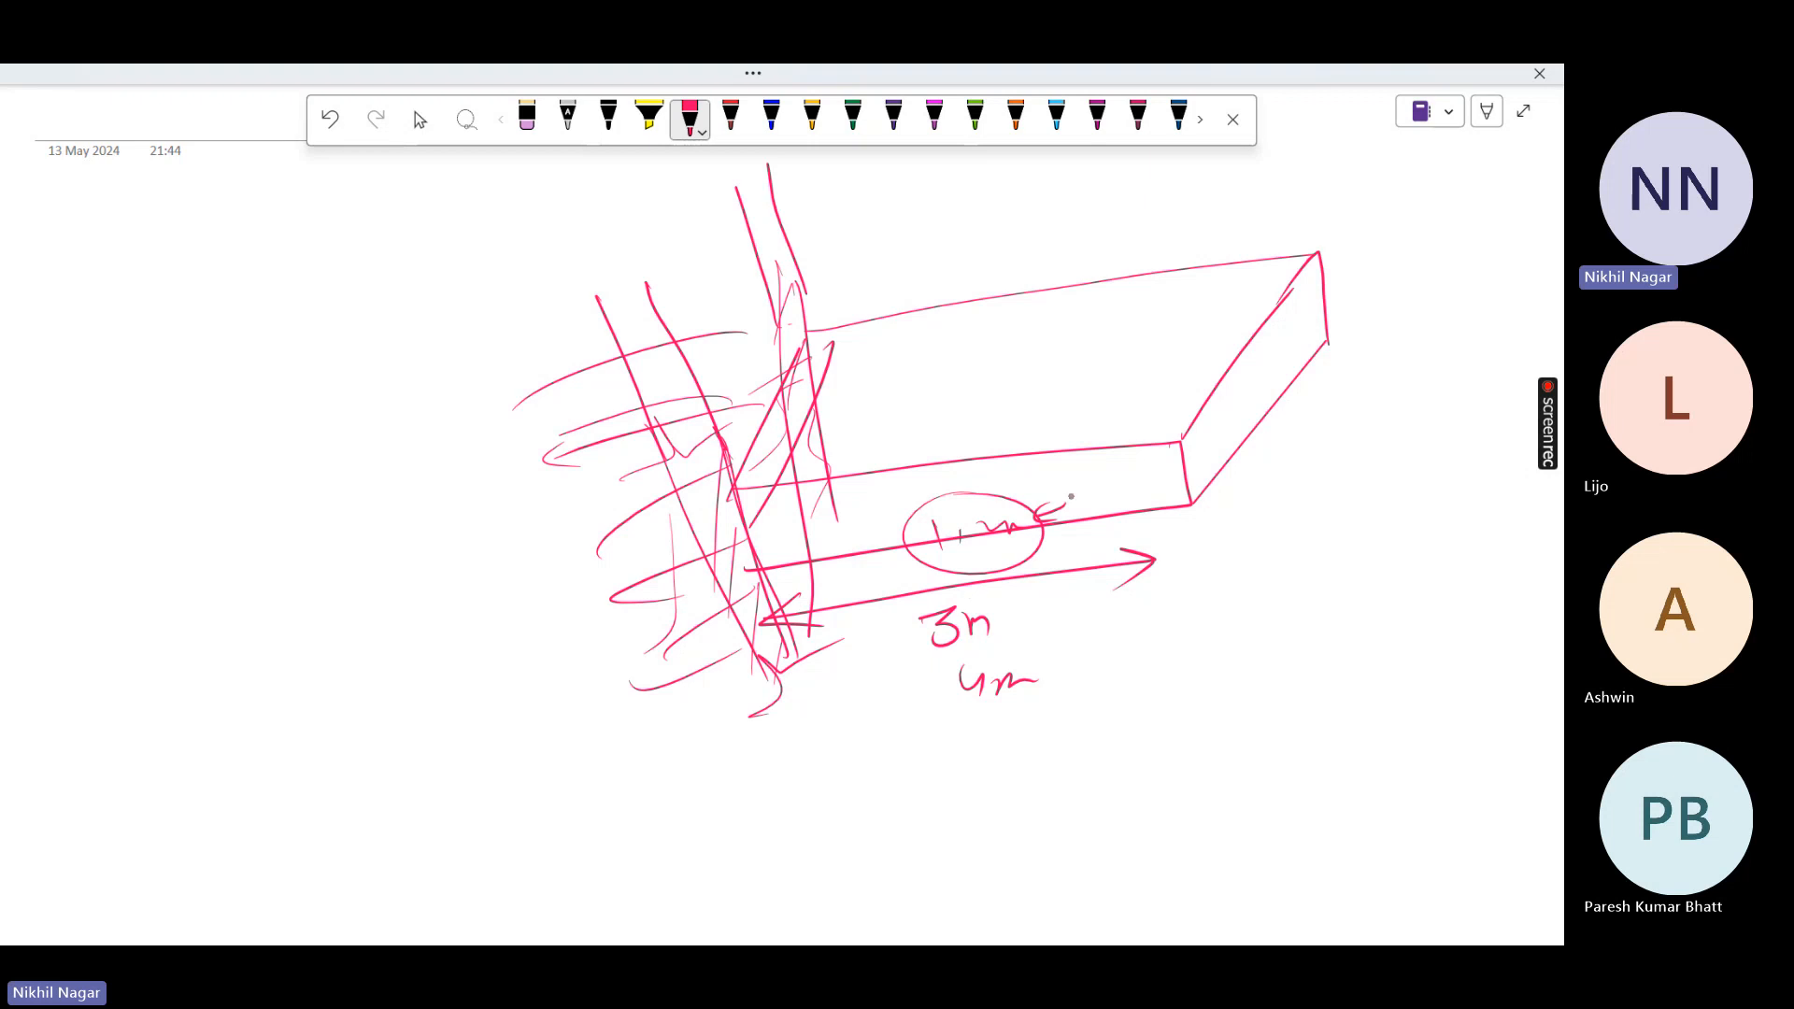
Write the words Redundancy and Indeterminacy beside the sketch, underline them, and frame them with a rough box
mouse_move(98, 301)
left_mouse_down()
mouse_move(117, 278)
mouse_move(320, 239)
mouse_move(386, 241)
mouse_move(369, 277)
left_mouse_up()
mouse_move(171, 353)
left_mouse_down()
mouse_move(280, 347)
mouse_move(318, 323)
left_mouse_up()
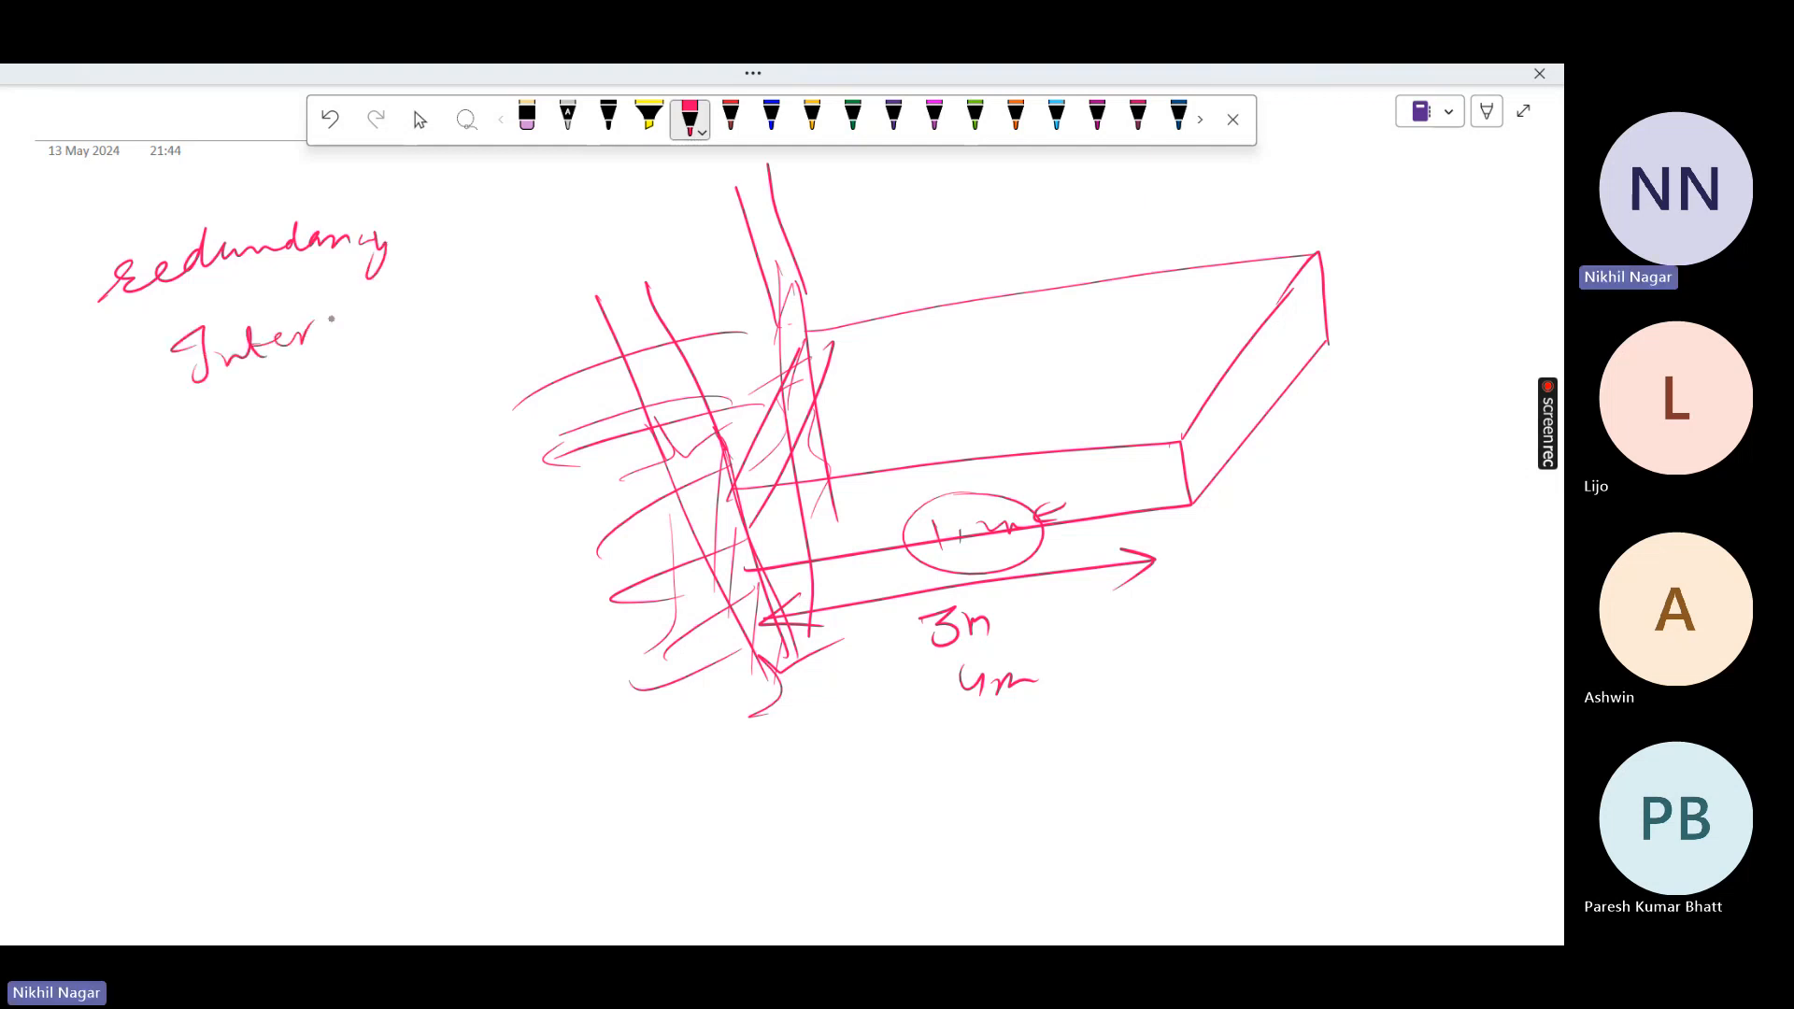
left_click_drag(236, 366, 263, 327)
mouse_move(263, 360)
left_mouse_down()
mouse_move(313, 320)
mouse_move(439, 306)
mouse_move(465, 322)
left_mouse_up()
left_click_drag(183, 348, 472, 251)
mouse_move(98, 271)
left_mouse_down()
mouse_move(349, 175)
mouse_move(486, 318)
mouse_move(164, 280)
left_mouse_up()
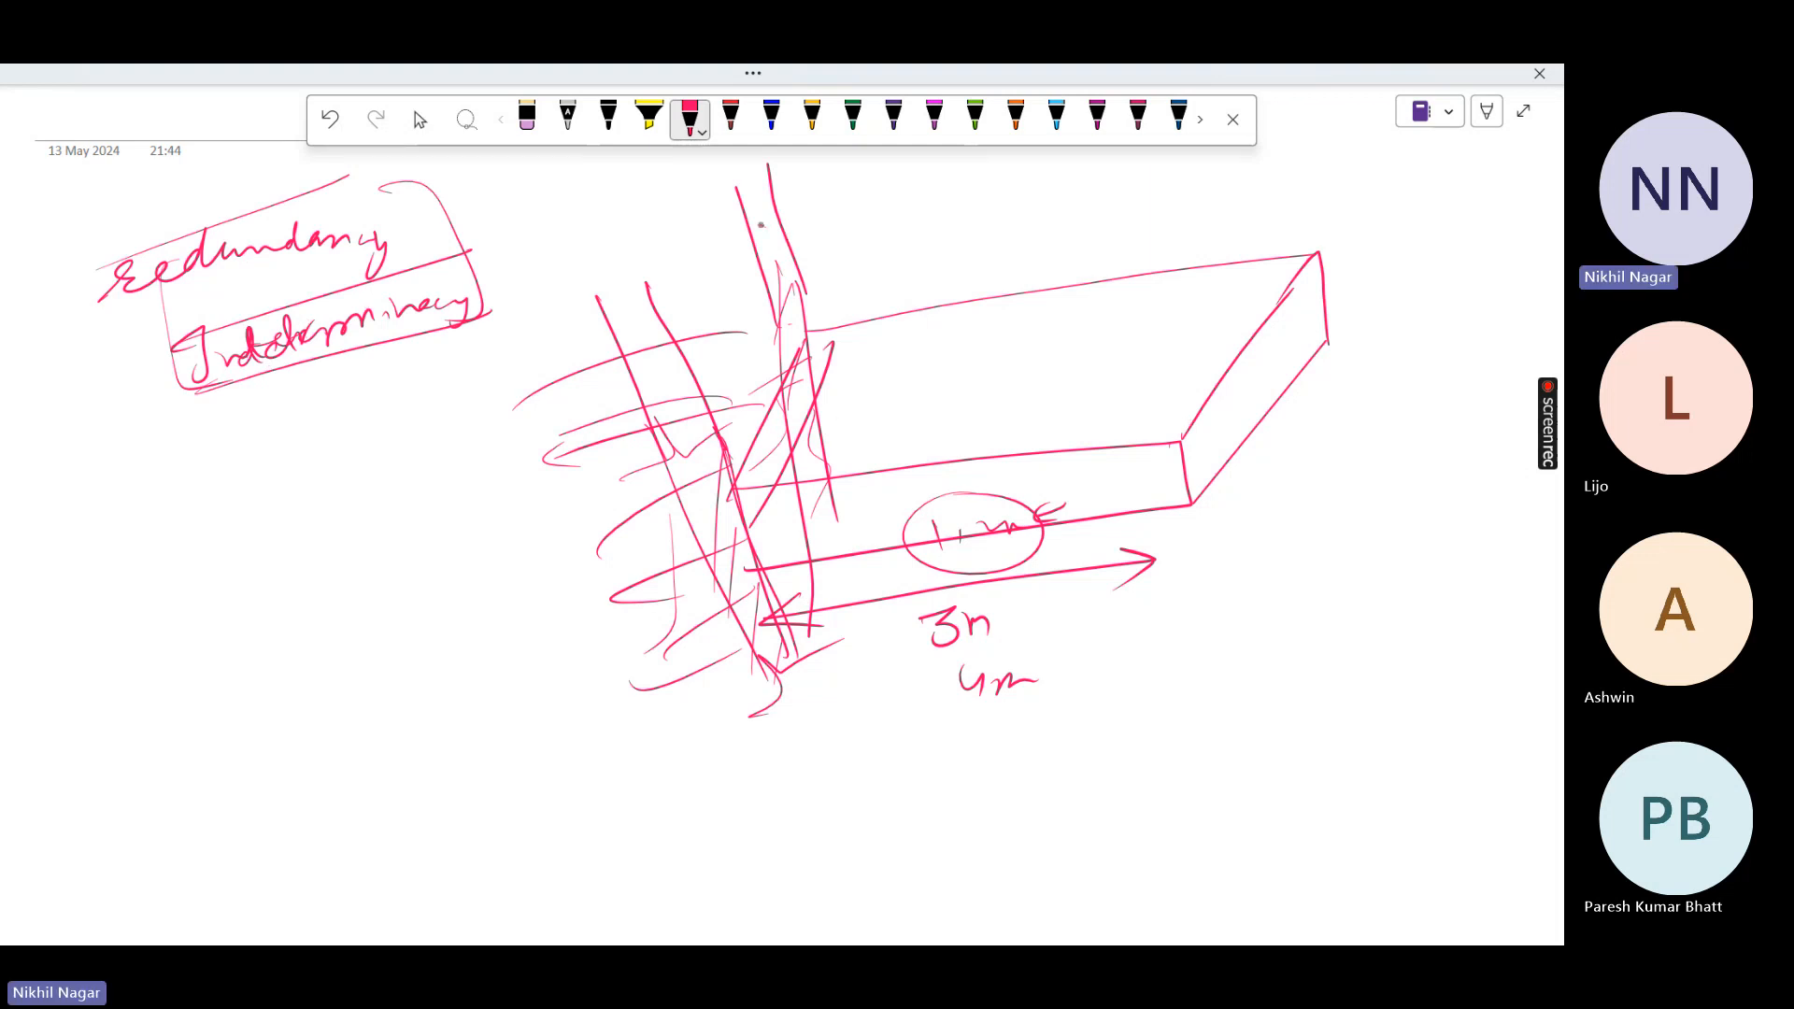
Draw a long, slightly sloping hatched strip from the rear support member along the beam's rear upper edge
left_click_drag(761, 224, 1159, 265)
left_click_drag(767, 263, 1109, 294)
left_click_drag(798, 234, 759, 260)
mouse_move(852, 229)
left_mouse_down()
mouse_move(785, 260)
mouse_move(845, 265)
left_mouse_up()
left_click_drag(951, 243, 884, 271)
left_click_drag(981, 247, 910, 276)
left_click_drag(1017, 243, 949, 272)
mouse_move(1046, 248)
left_mouse_down()
mouse_move(988, 277)
mouse_move(1025, 281)
left_mouse_up()
left_click_drag(1103, 266, 1068, 285)
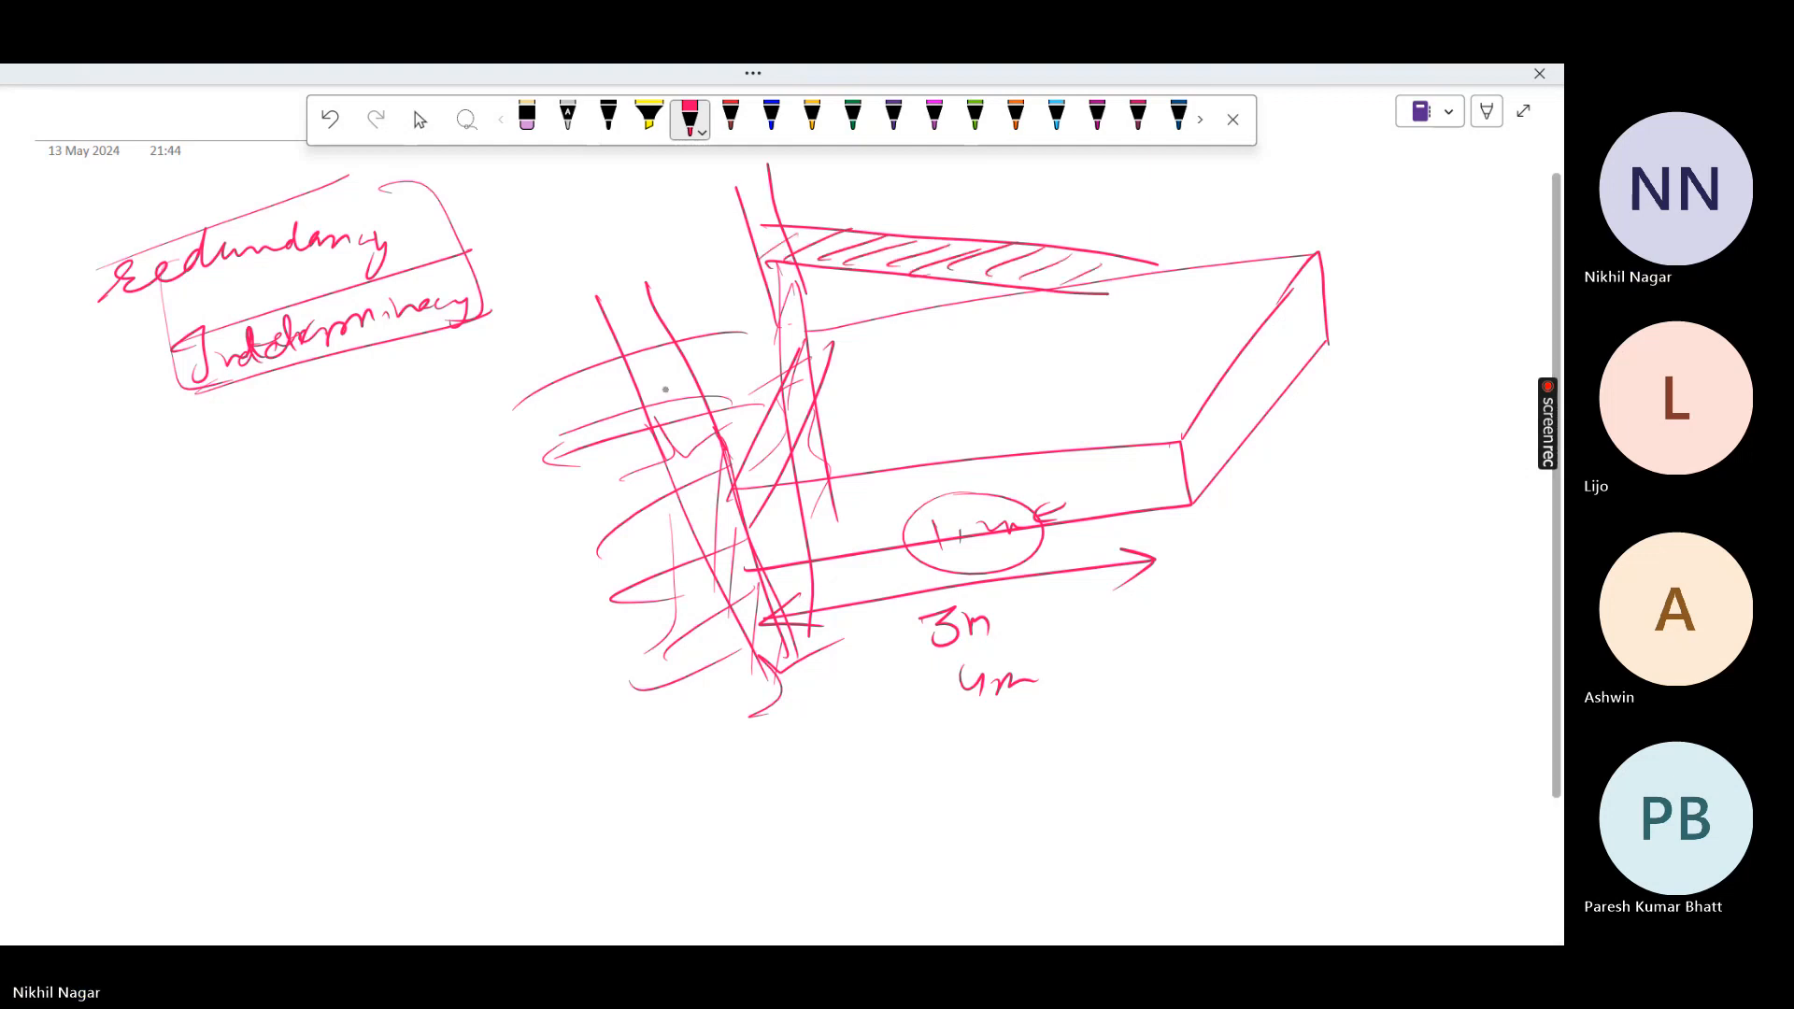
Draw a matching hatched strip from the front support member along the beam's front upper edge
left_click_drag(659, 387, 1079, 443)
left_click_drag(663, 429, 1045, 477)
mouse_move(793, 404)
left_mouse_down()
mouse_move(720, 431)
mouse_move(787, 448)
left_mouse_up()
mouse_move(890, 411)
left_mouse_down()
mouse_move(814, 452)
mouse_move(854, 450)
left_mouse_up()
mouse_move(943, 420)
left_mouse_down()
mouse_move(887, 449)
mouse_move(920, 450)
left_mouse_up()
left_click_drag(984, 429, 942, 459)
mouse_move(1007, 437)
left_mouse_down()
mouse_move(967, 464)
mouse_move(1032, 455)
left_mouse_up()
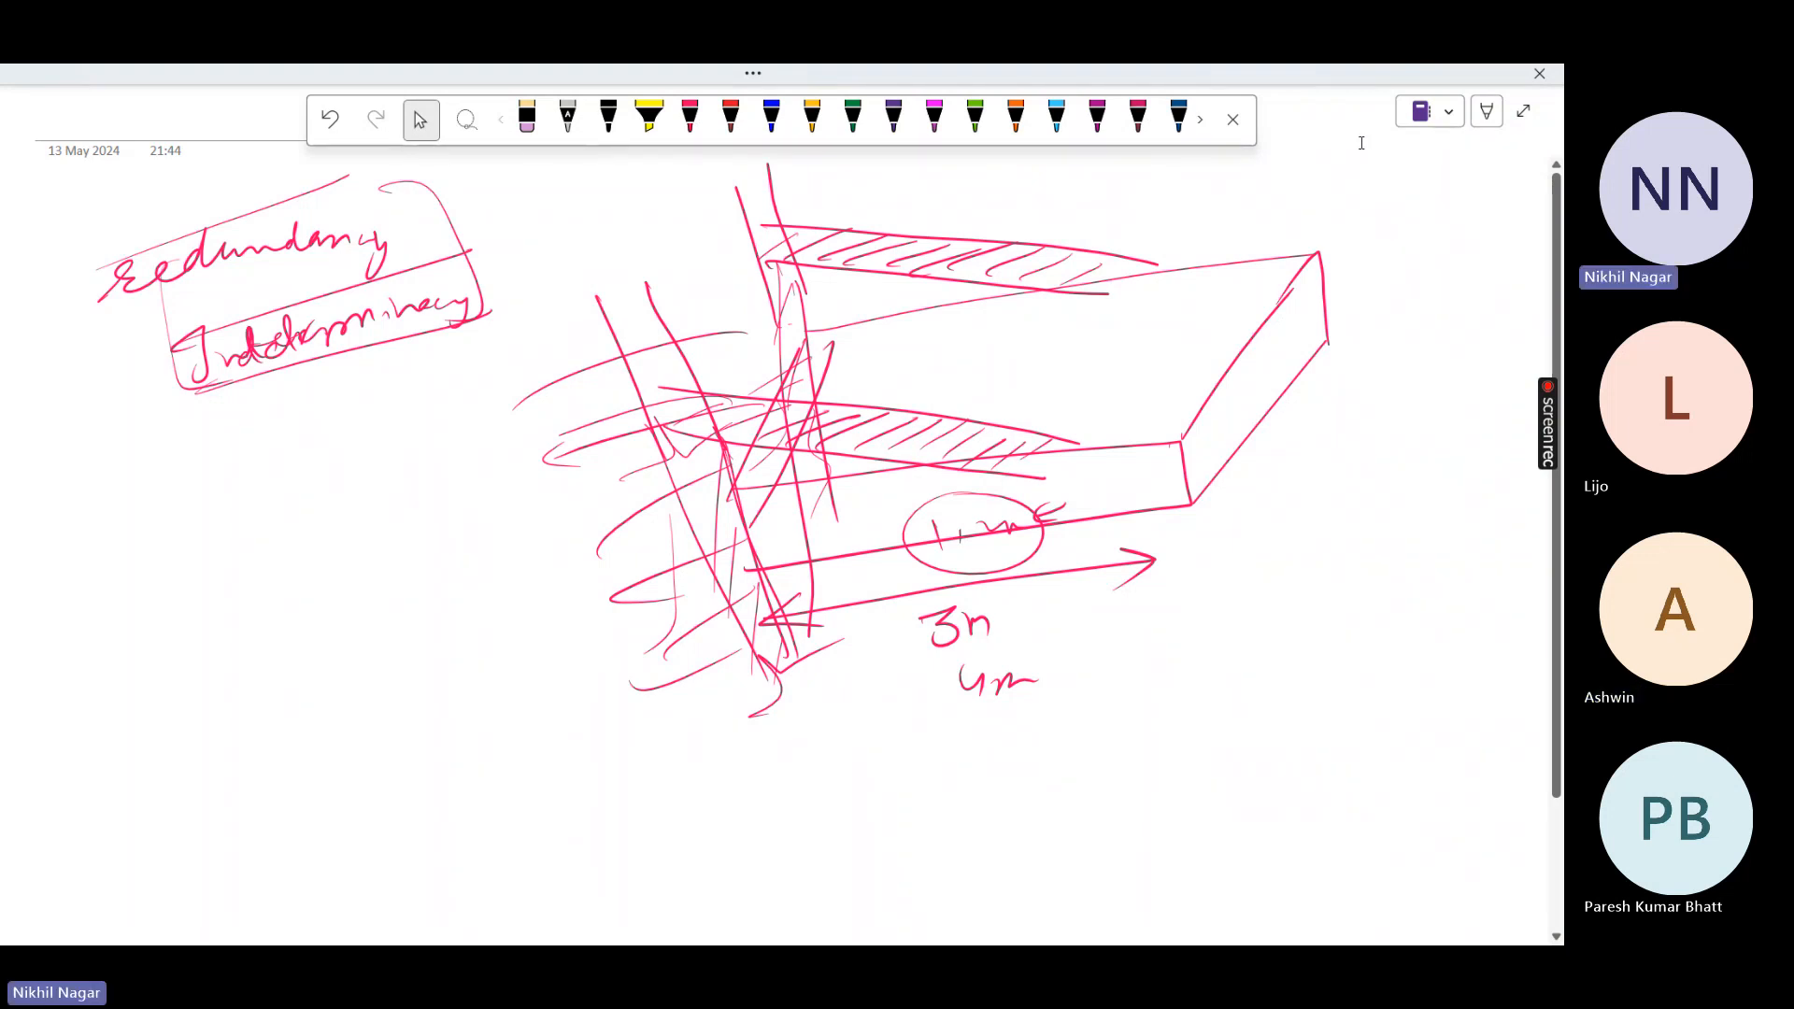
Pick the red pen again, mark the rear hatched strip, and sketch a small crossing-member symbol above the beam's far rear corner
left_click(689, 119)
left_click_drag(944, 240, 995, 217)
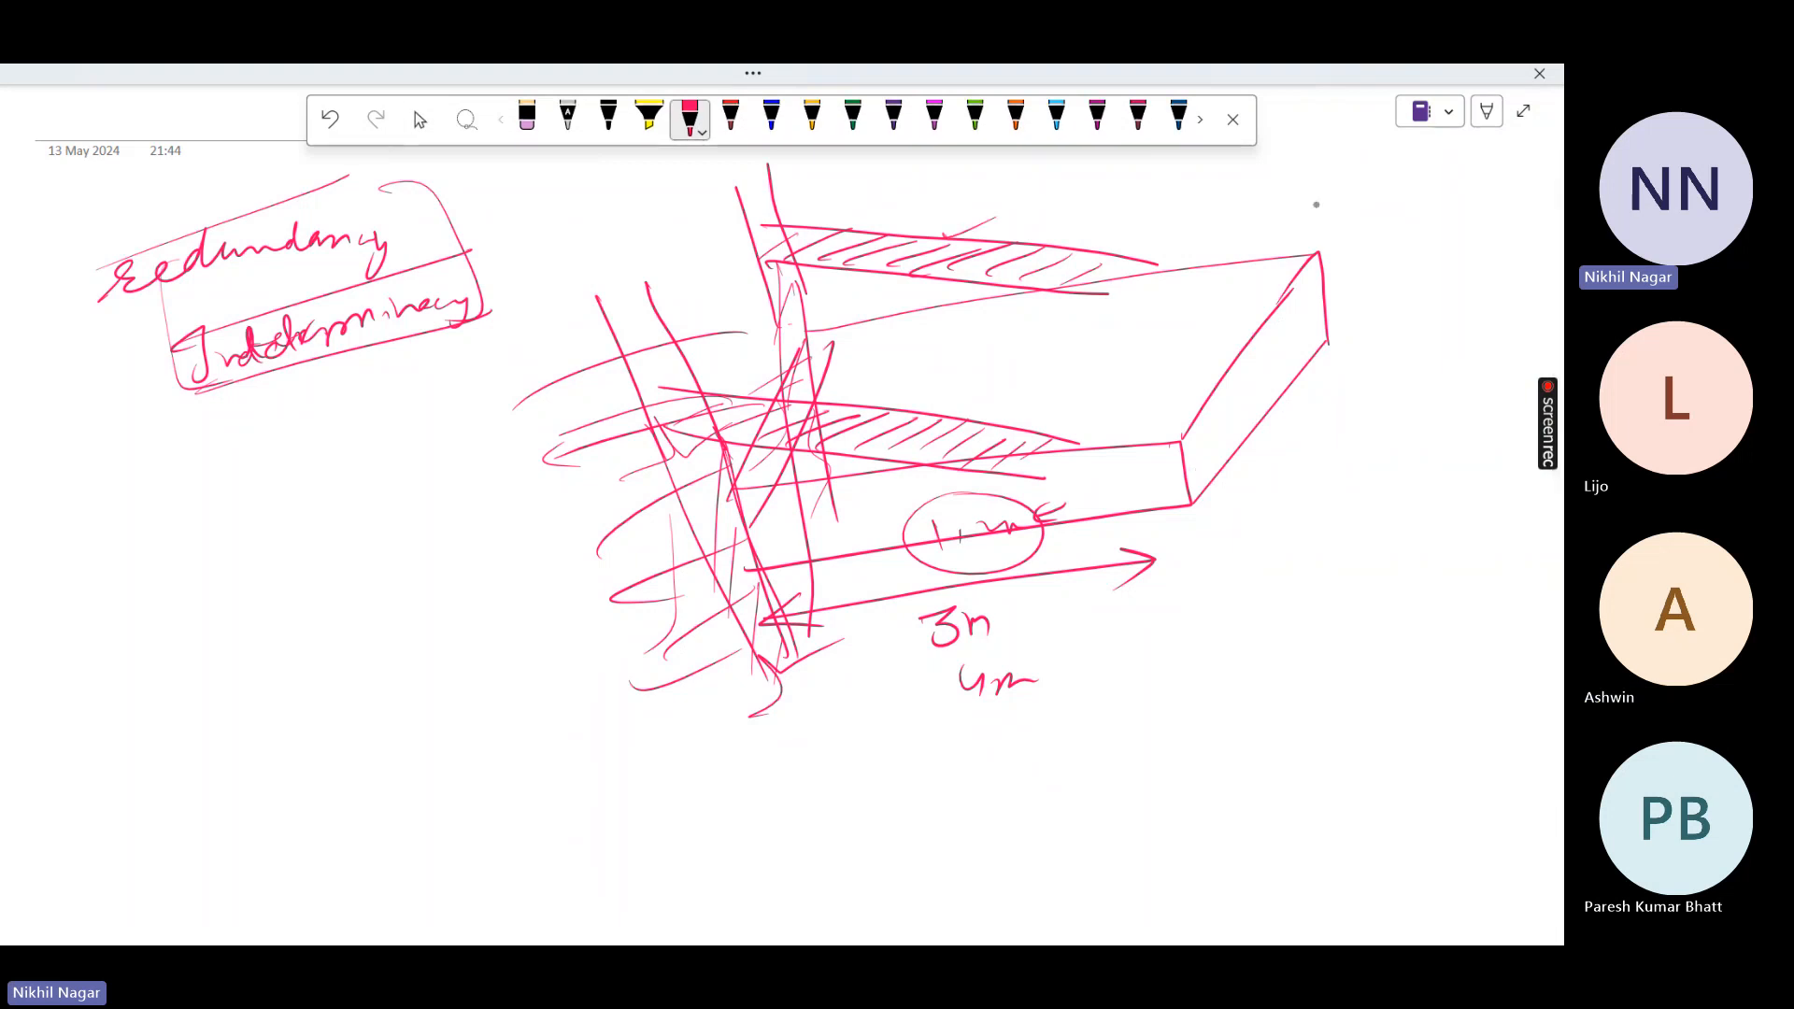
mouse_move(1280, 187)
left_mouse_down()
mouse_move(1305, 217)
mouse_move(1334, 179)
mouse_move(1280, 216)
mouse_move(1372, 192)
mouse_move(1315, 245)
left_mouse_up()
left_click_drag(1359, 219, 1340, 262)
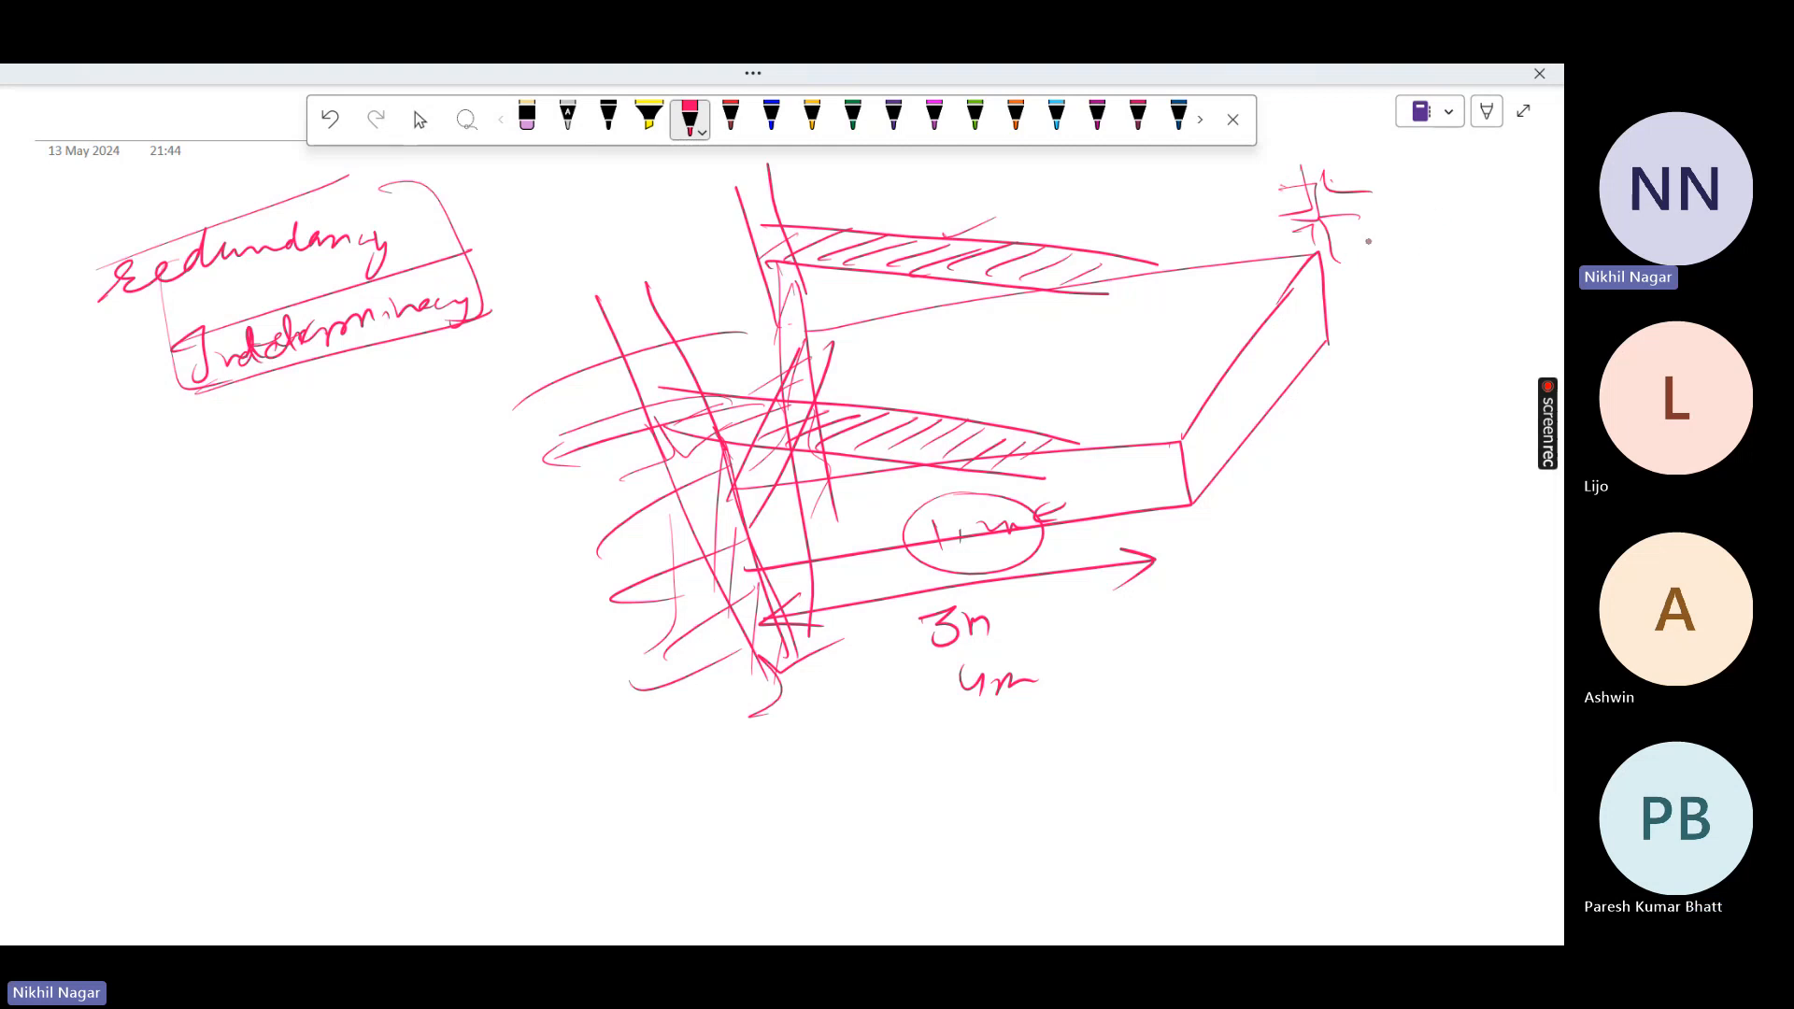
Extend the rear hatched strip past its support member and draw a slanted cut line across each strip near the supports
mouse_move(768, 225)
left_mouse_down()
mouse_move(668, 243)
mouse_move(667, 271)
left_mouse_up()
left_click_drag(785, 261, 712, 274)
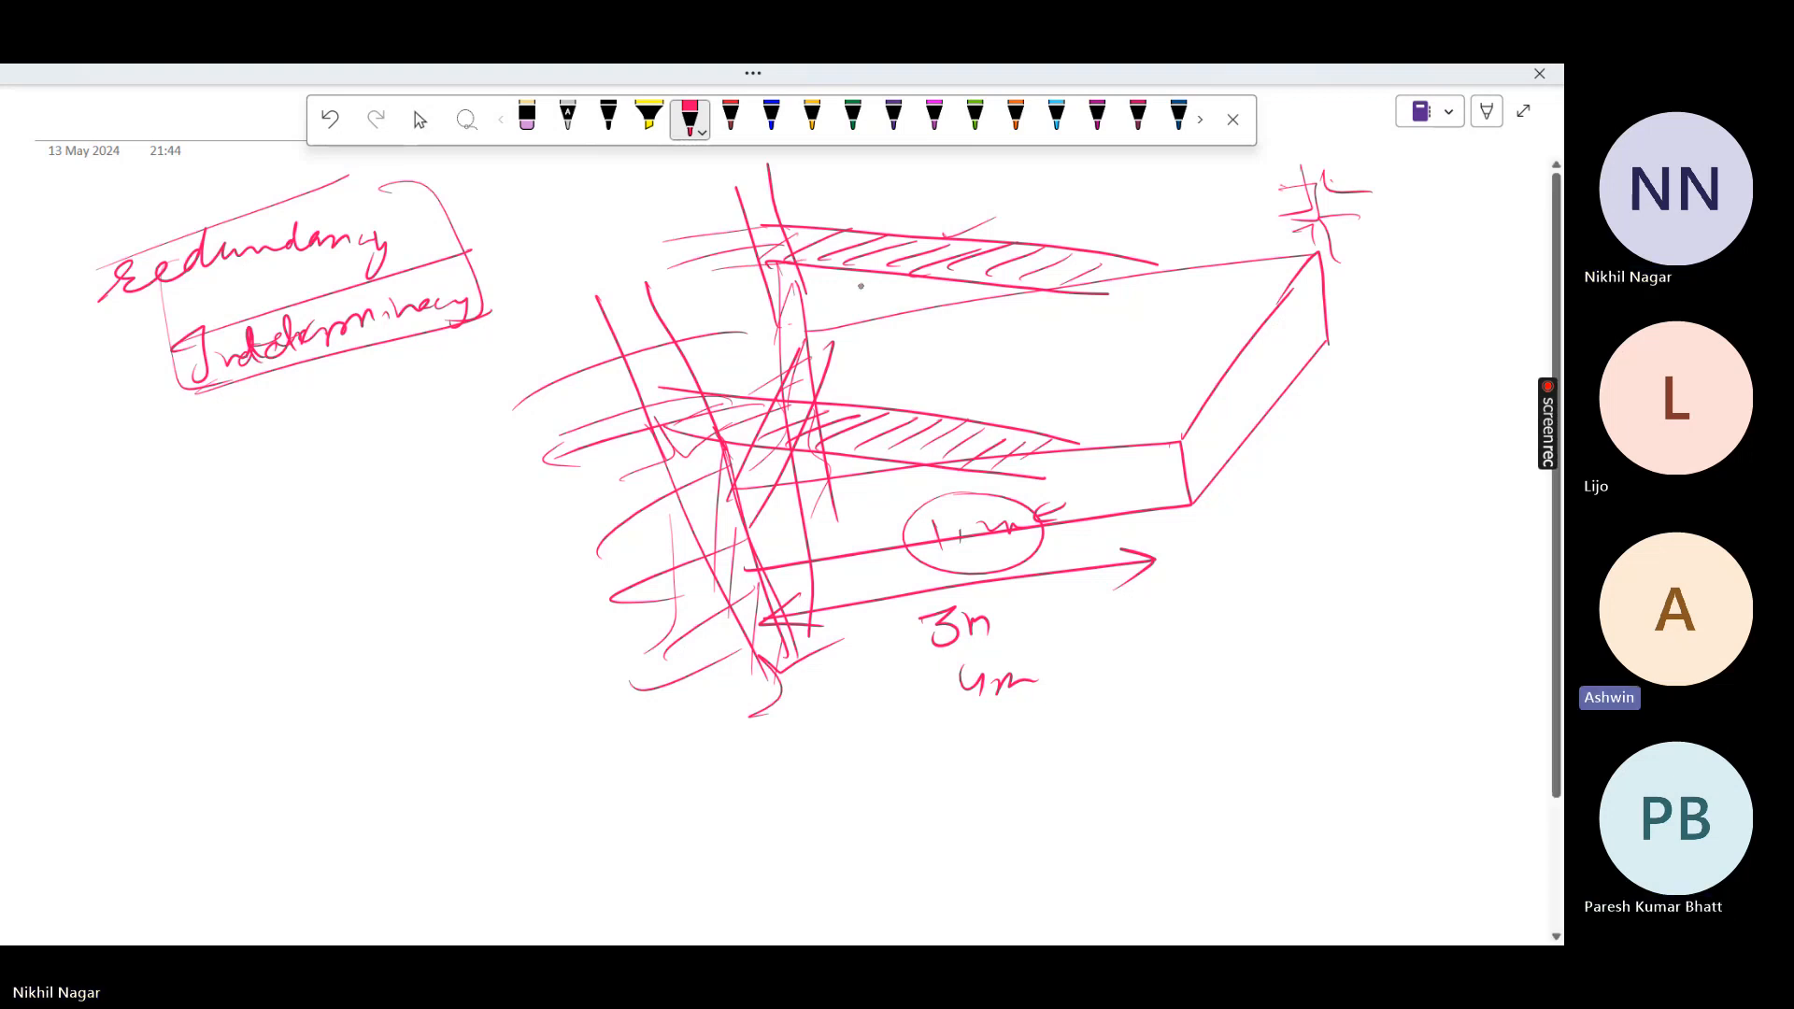
left_click_drag(860, 235, 846, 265)
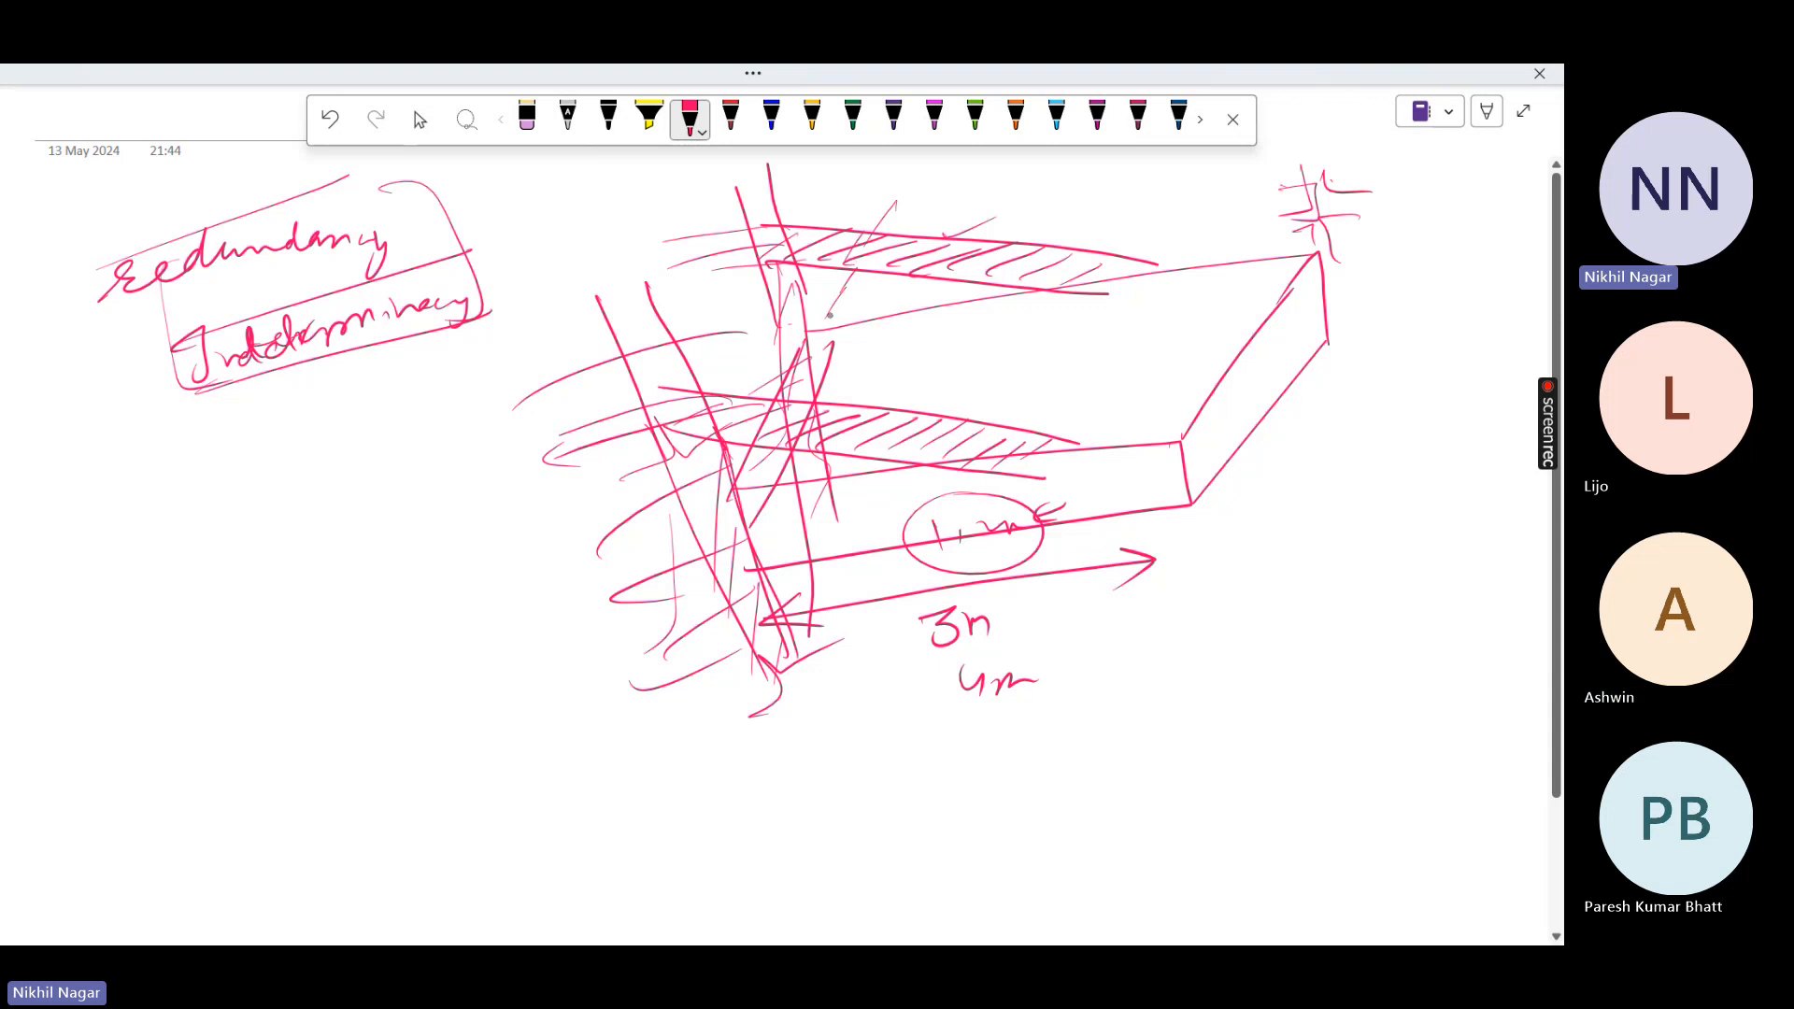
left_click_drag(850, 375, 830, 409)
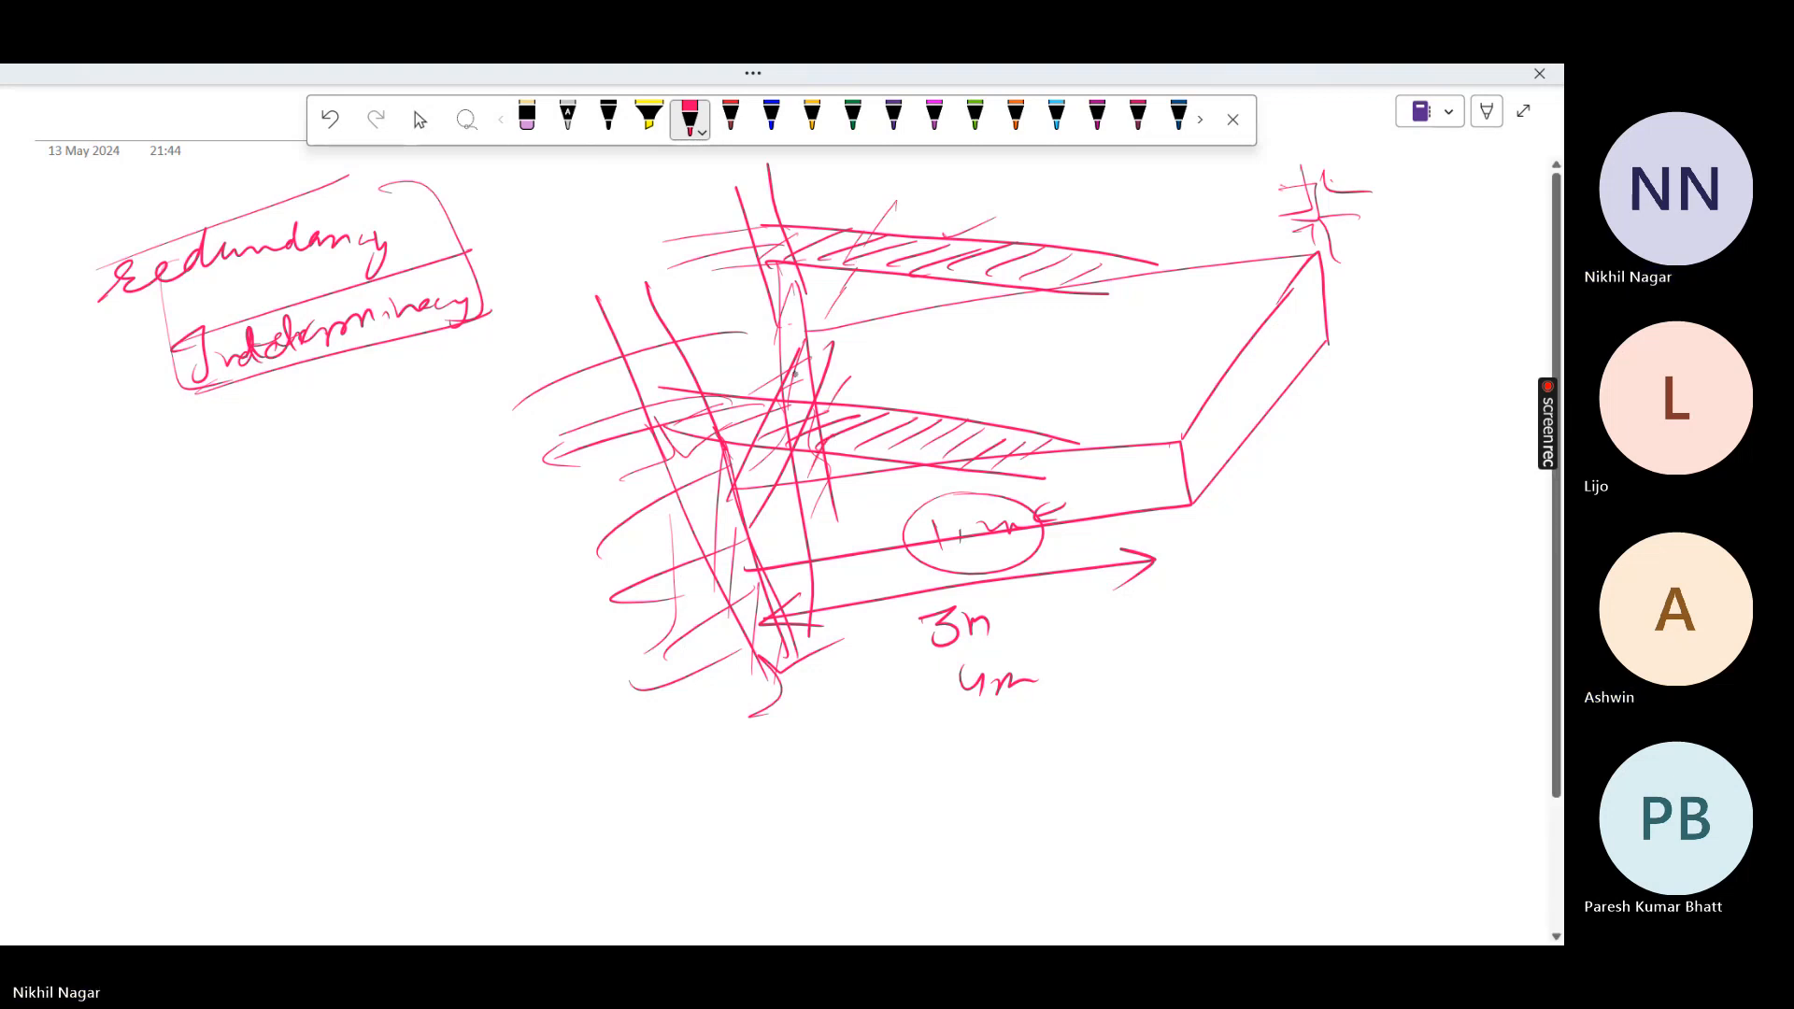
Leave the sketch, return to the STAAD.Pro model, and delete the END MX MY MZ beam release specification
left_click(420, 119)
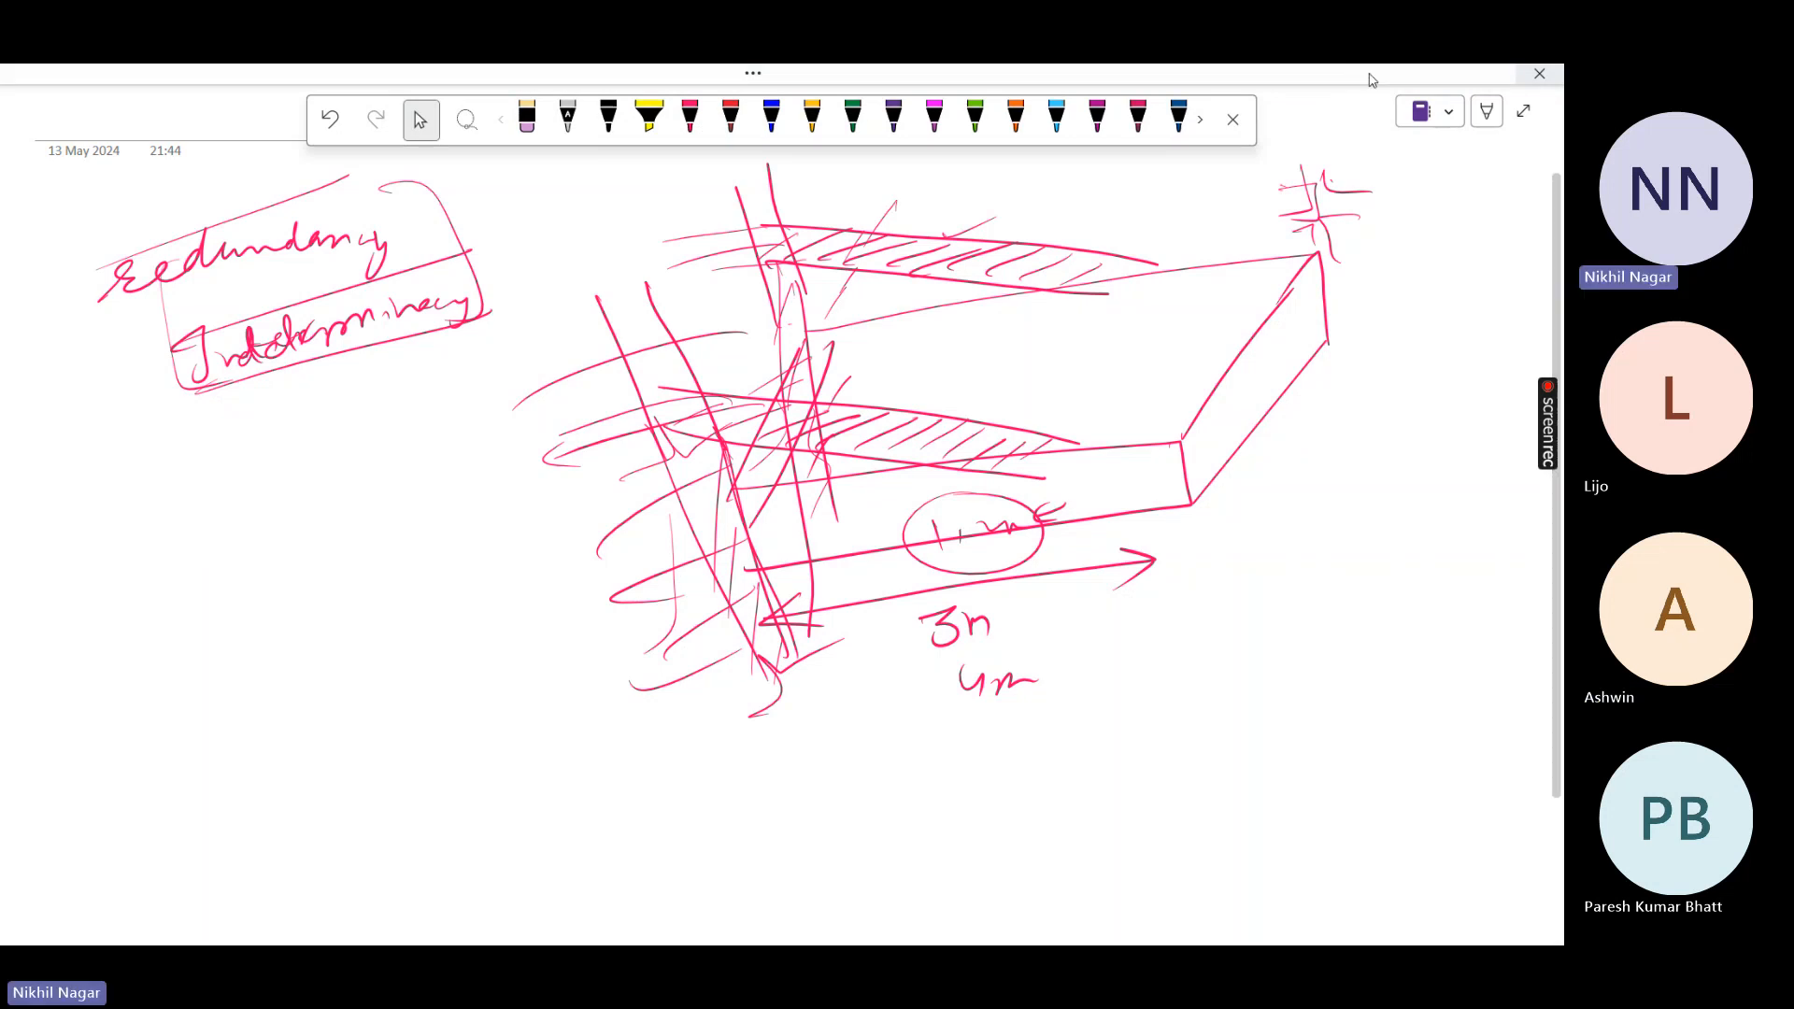
left_click(1524, 111)
left_click(1441, 88)
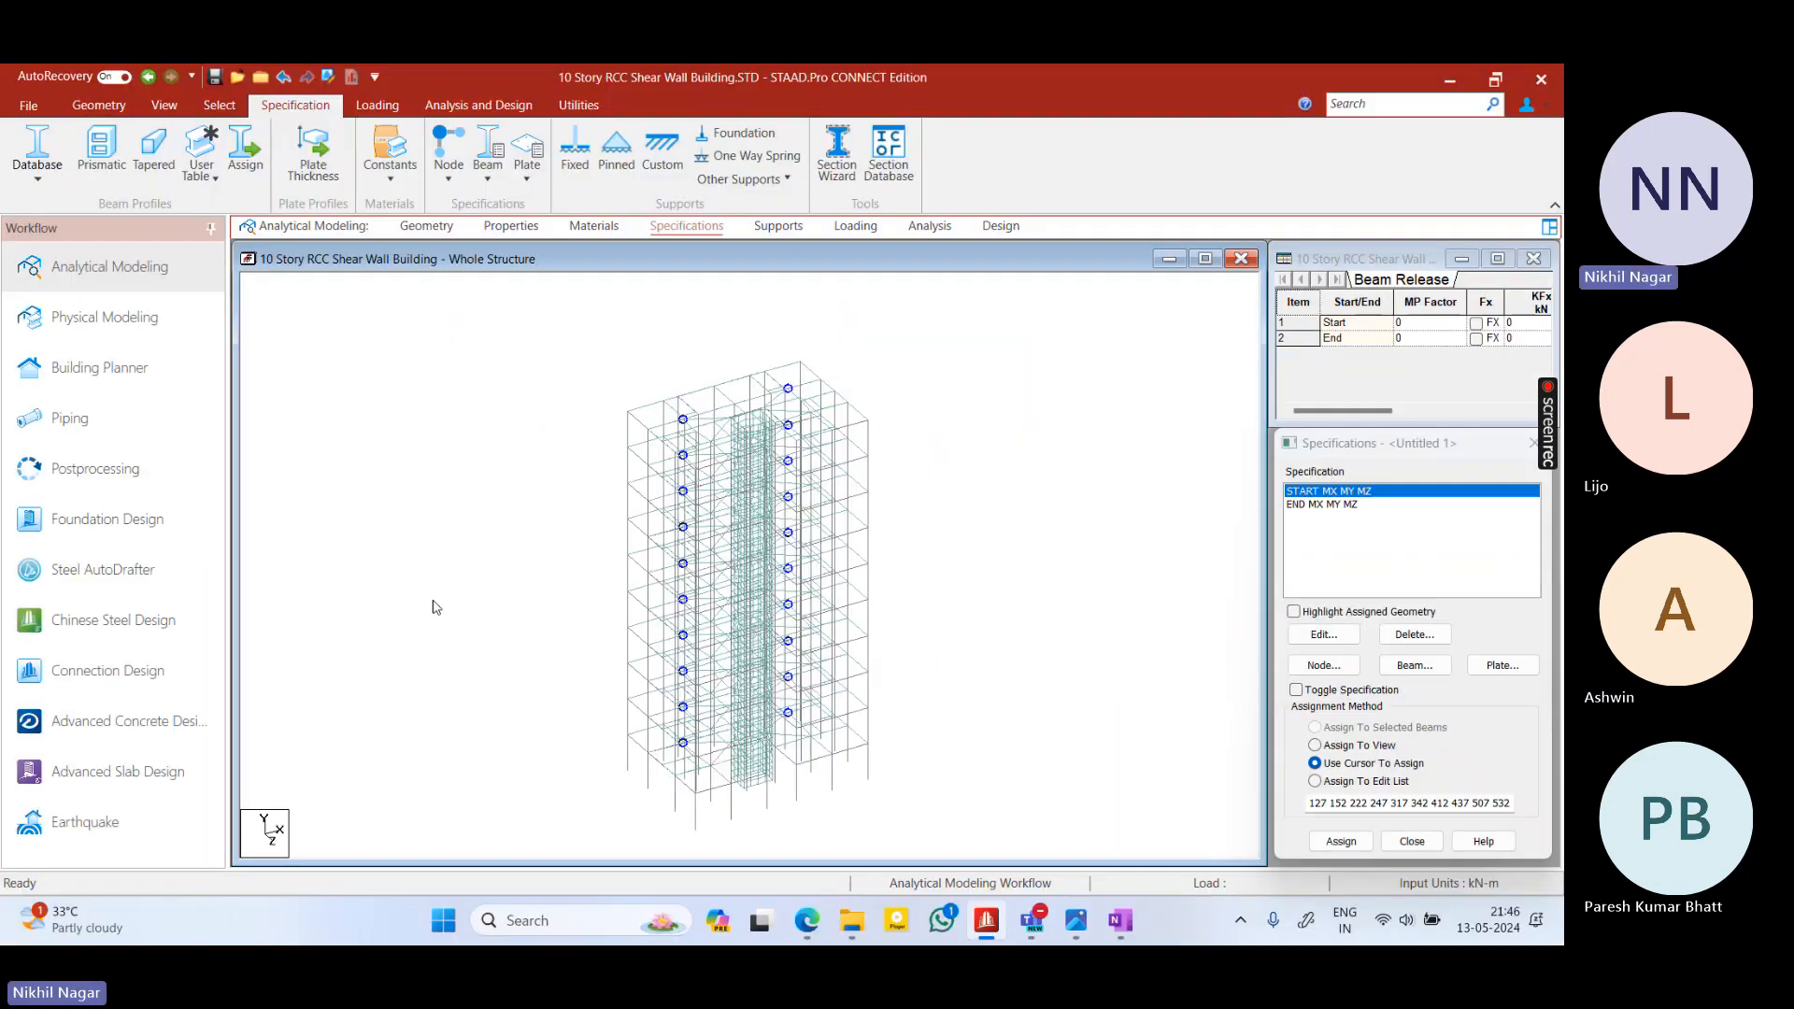
left_click(1317, 505)
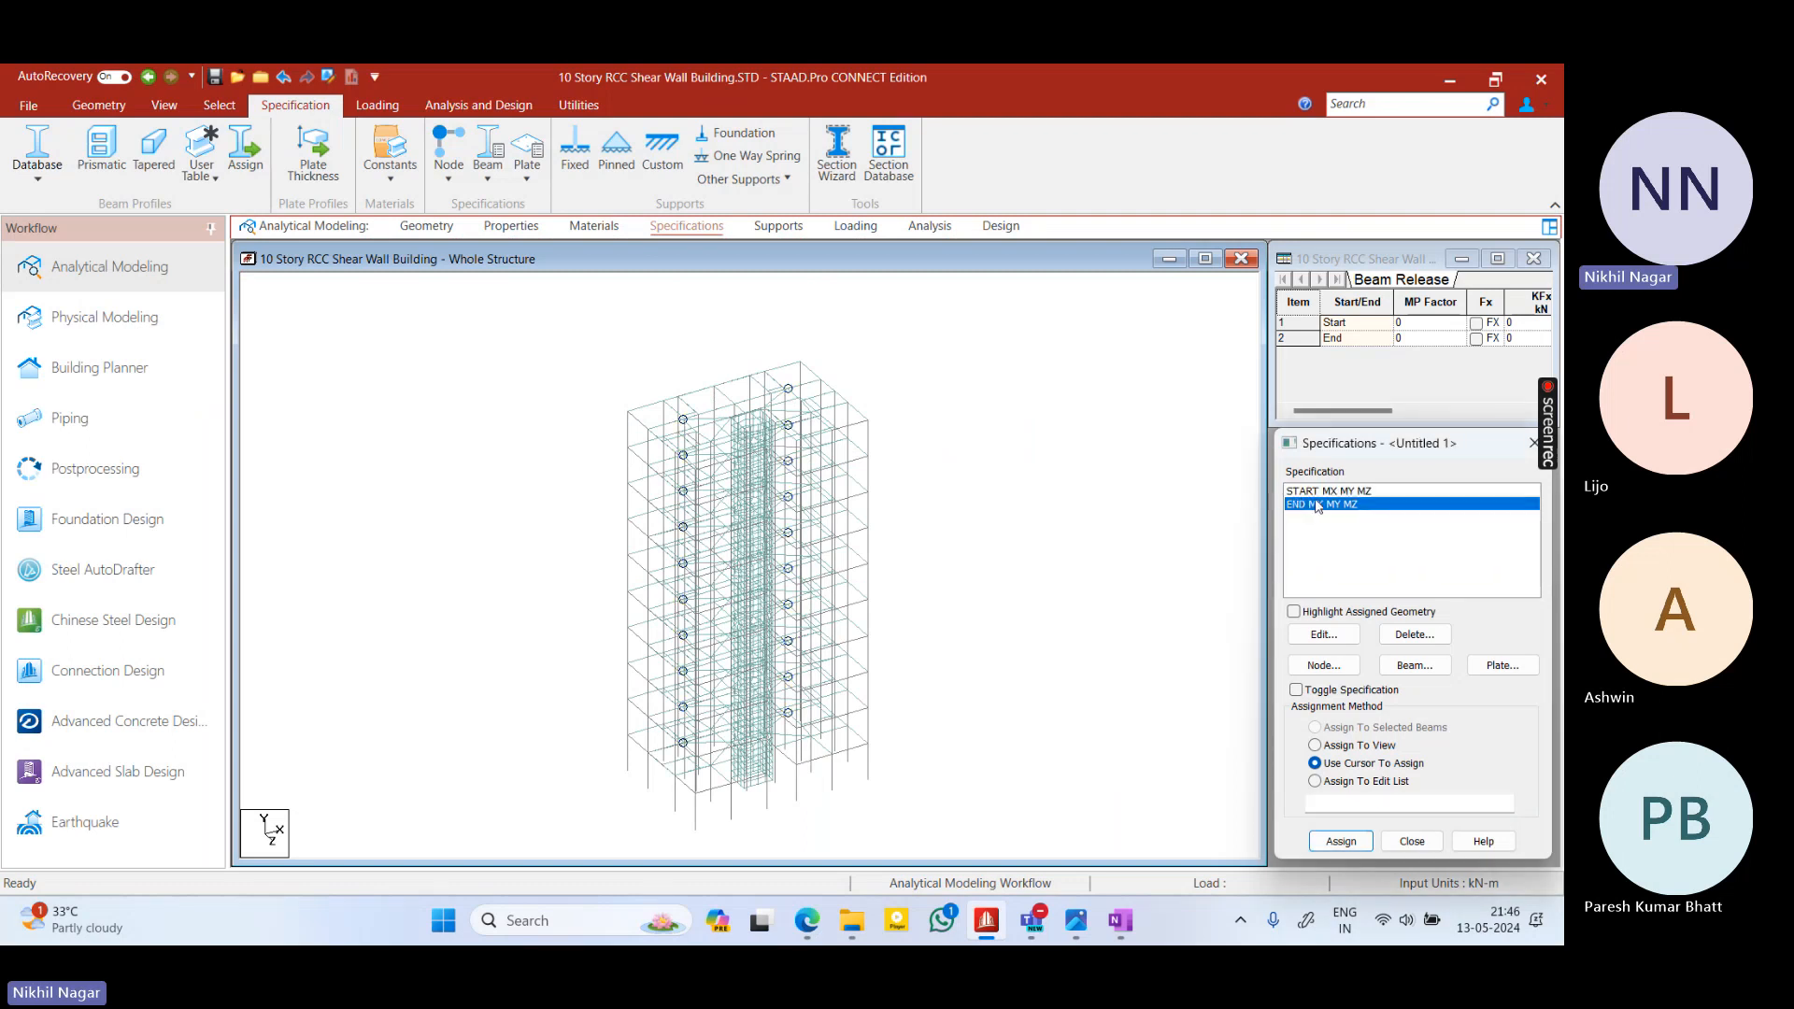
left_click(1415, 635)
left_click(1398, 713)
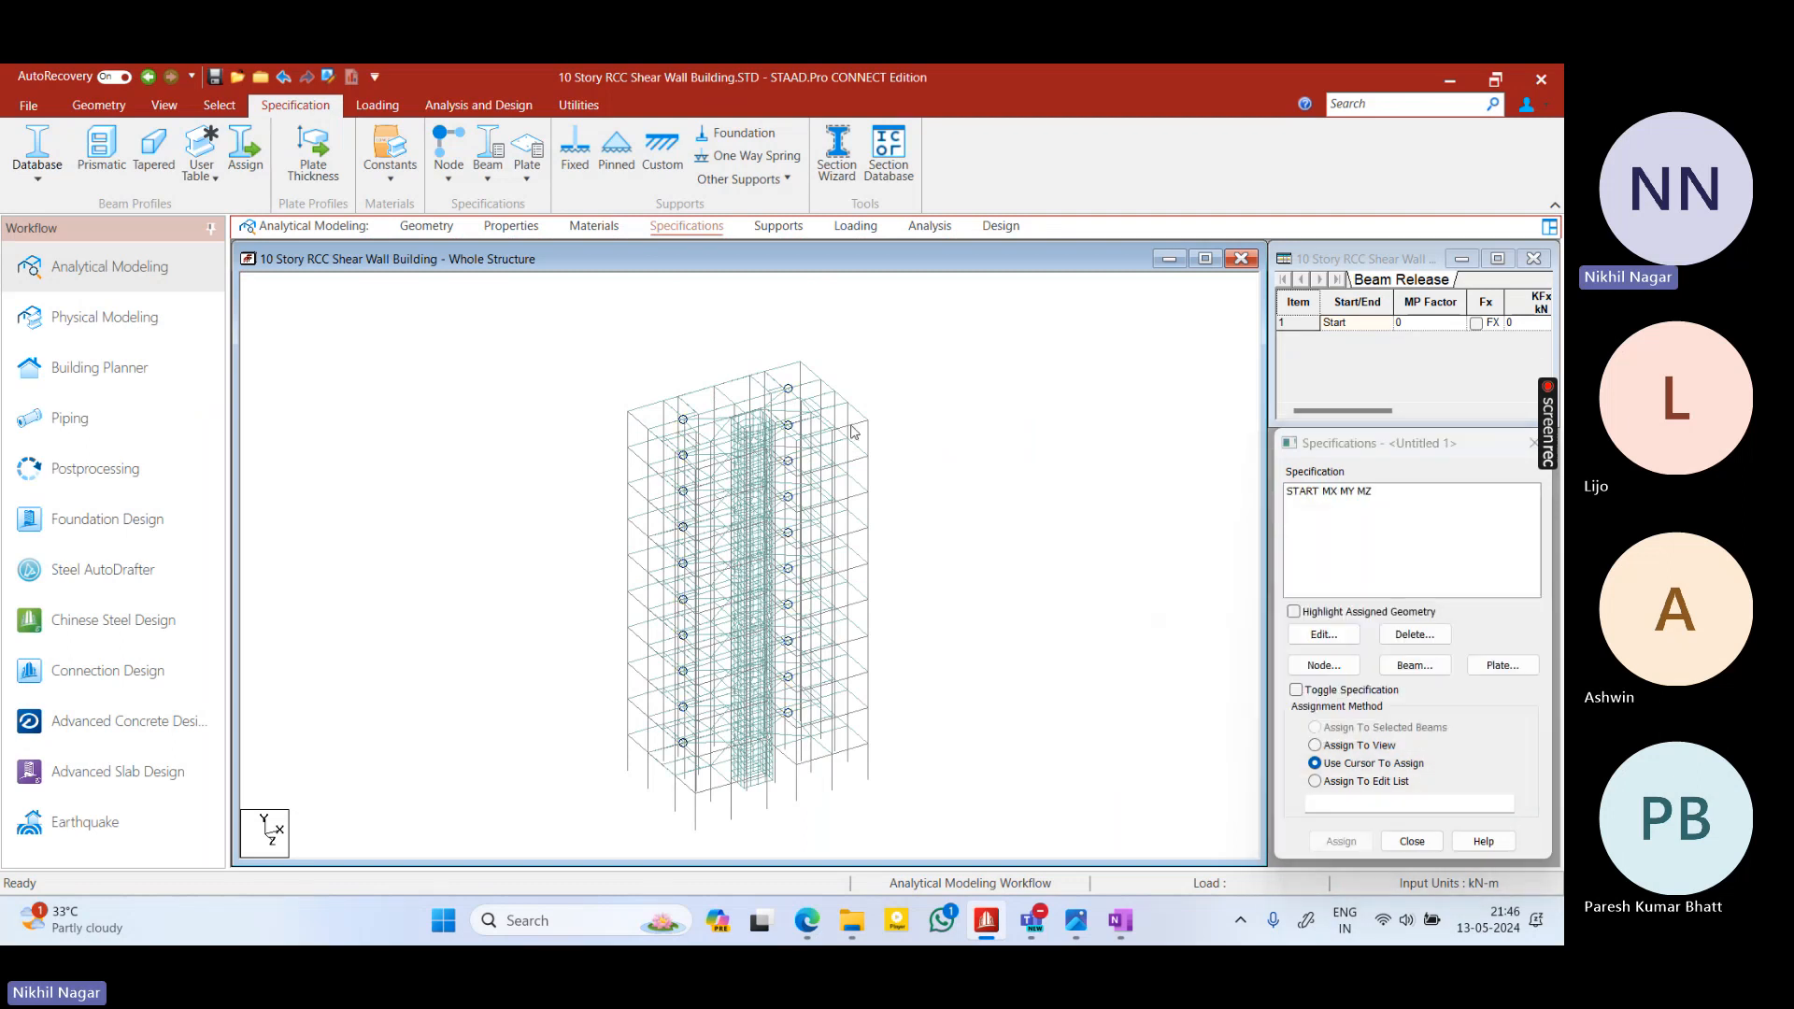
Create a fixed support definition for the building
left_click(779, 226)
left_click(1357, 691)
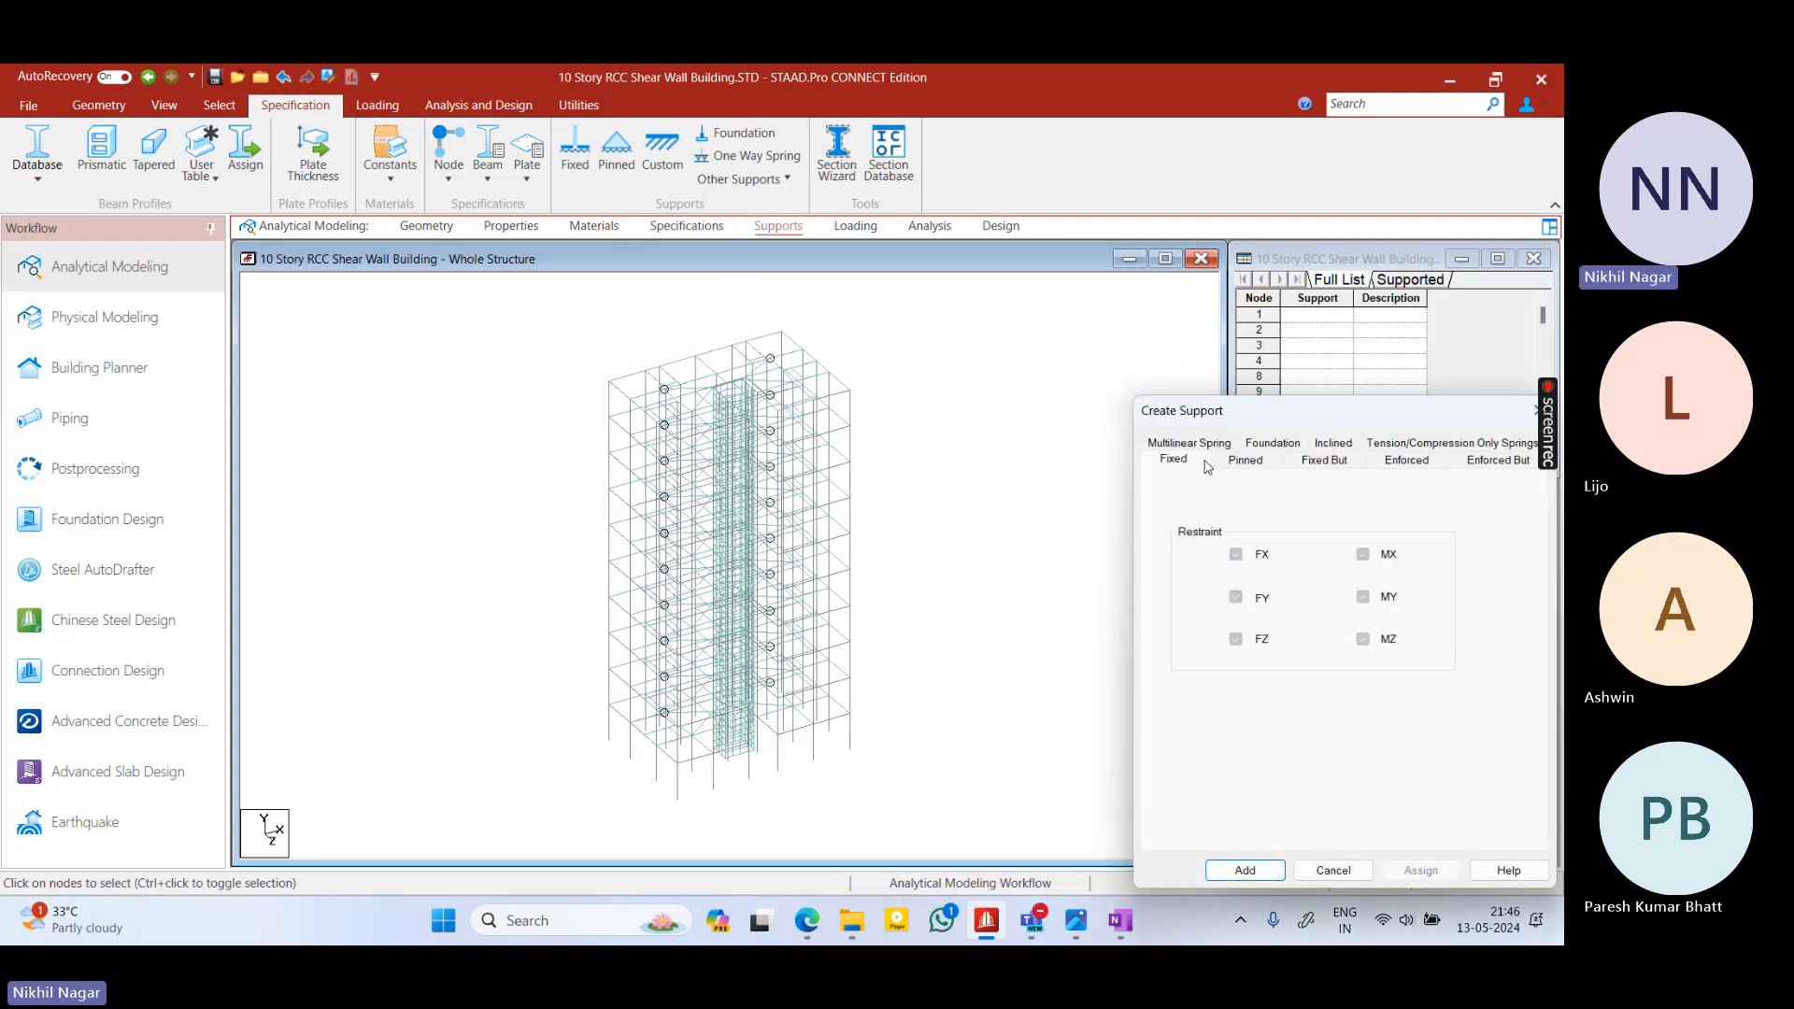
left_click(1246, 870)
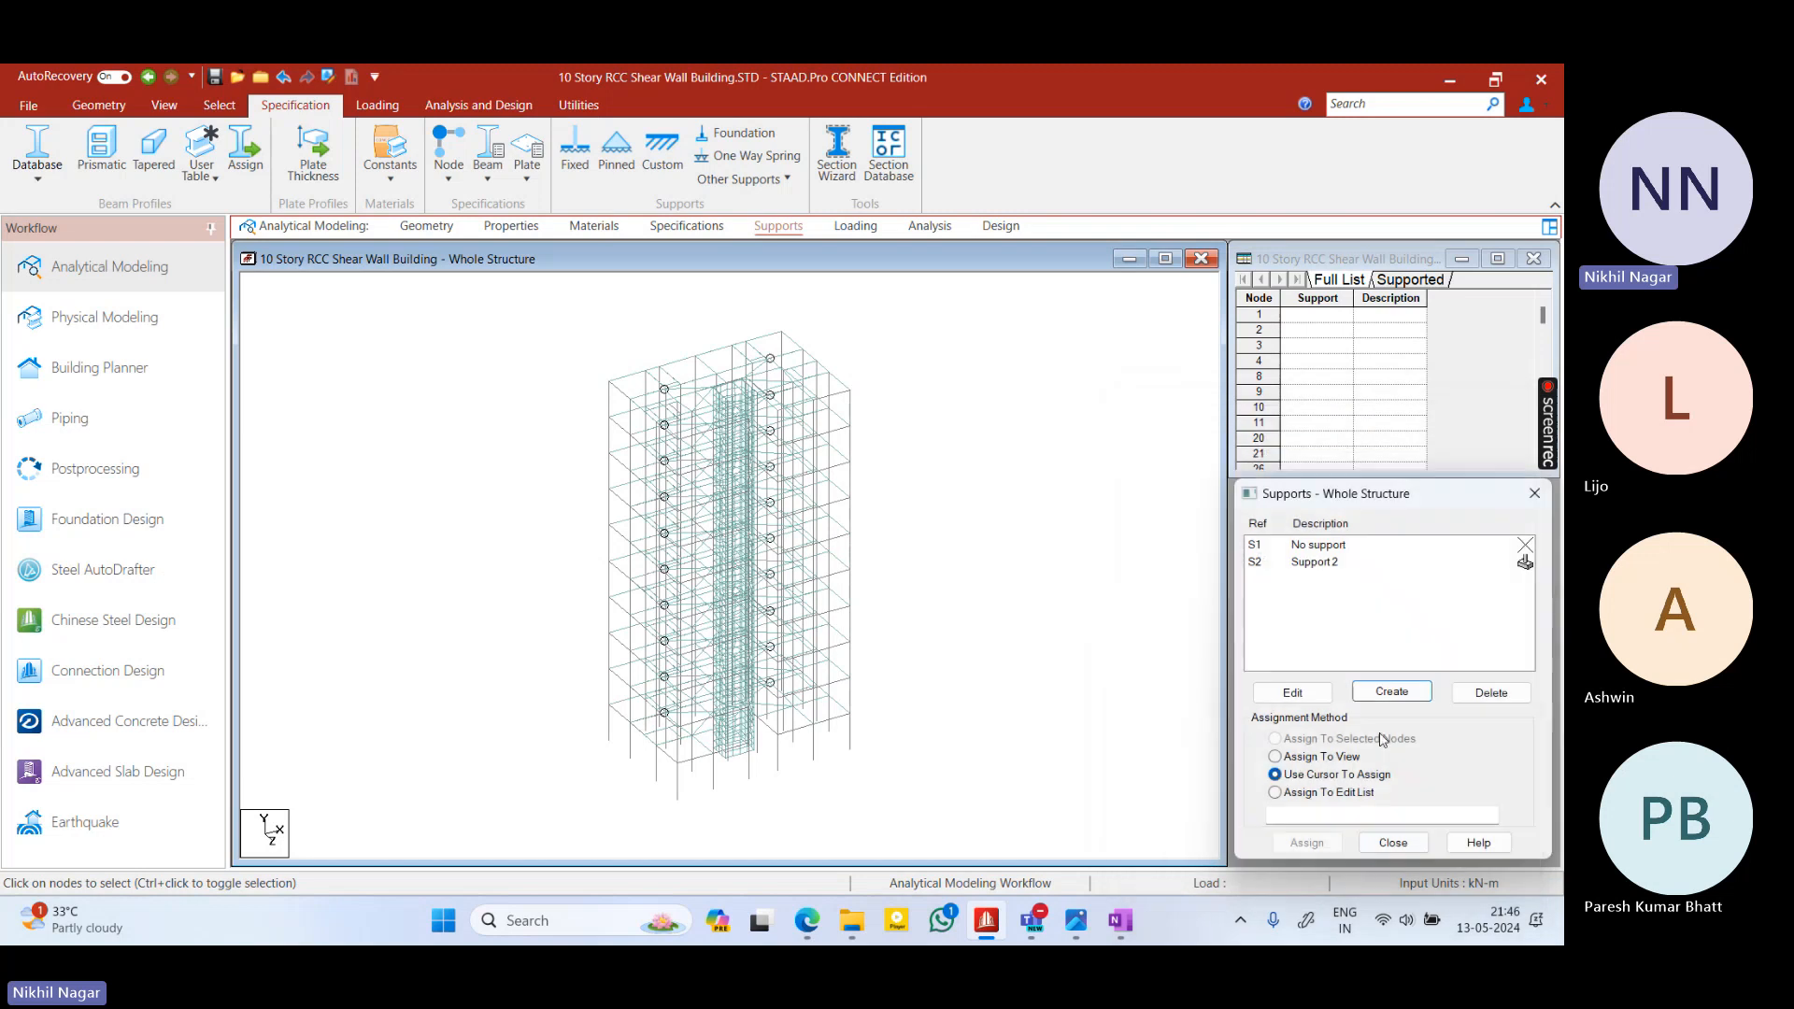
Select all base nodes of the building in front view and assign the fixed support, Support 2, to them
left_click(1336, 562)
right_click(1162, 620)
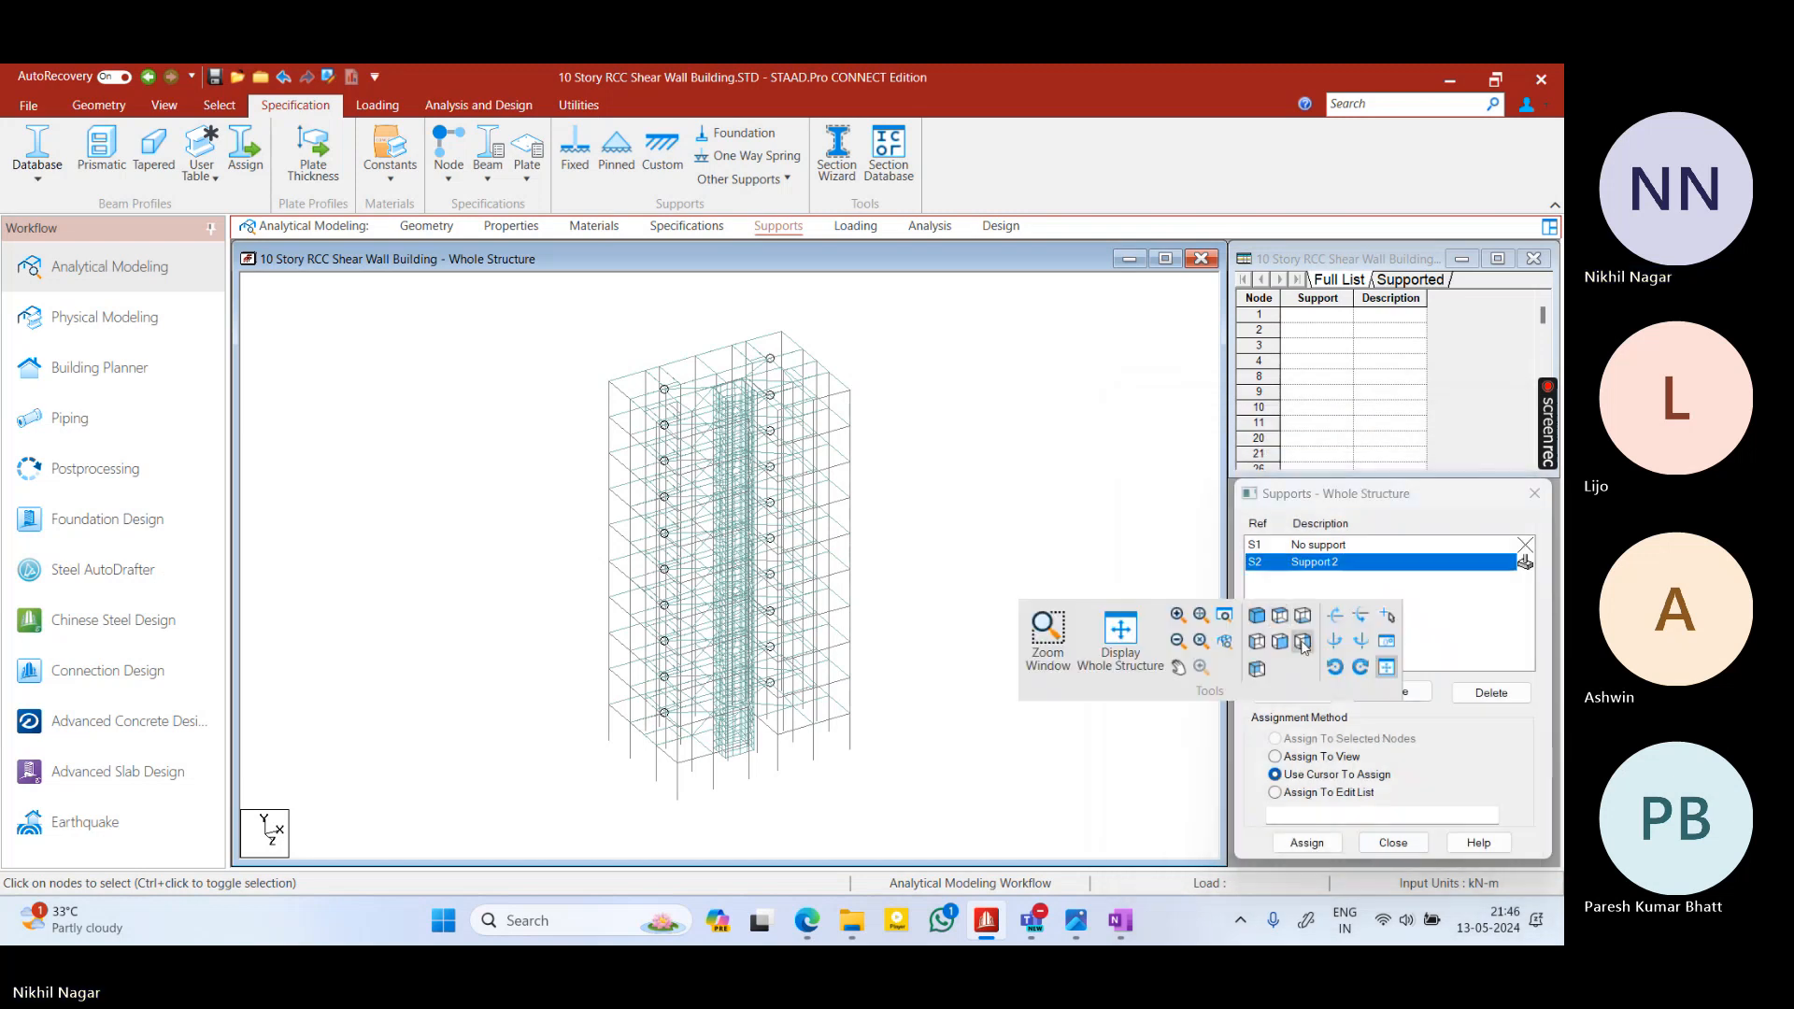
left_click(1303, 643)
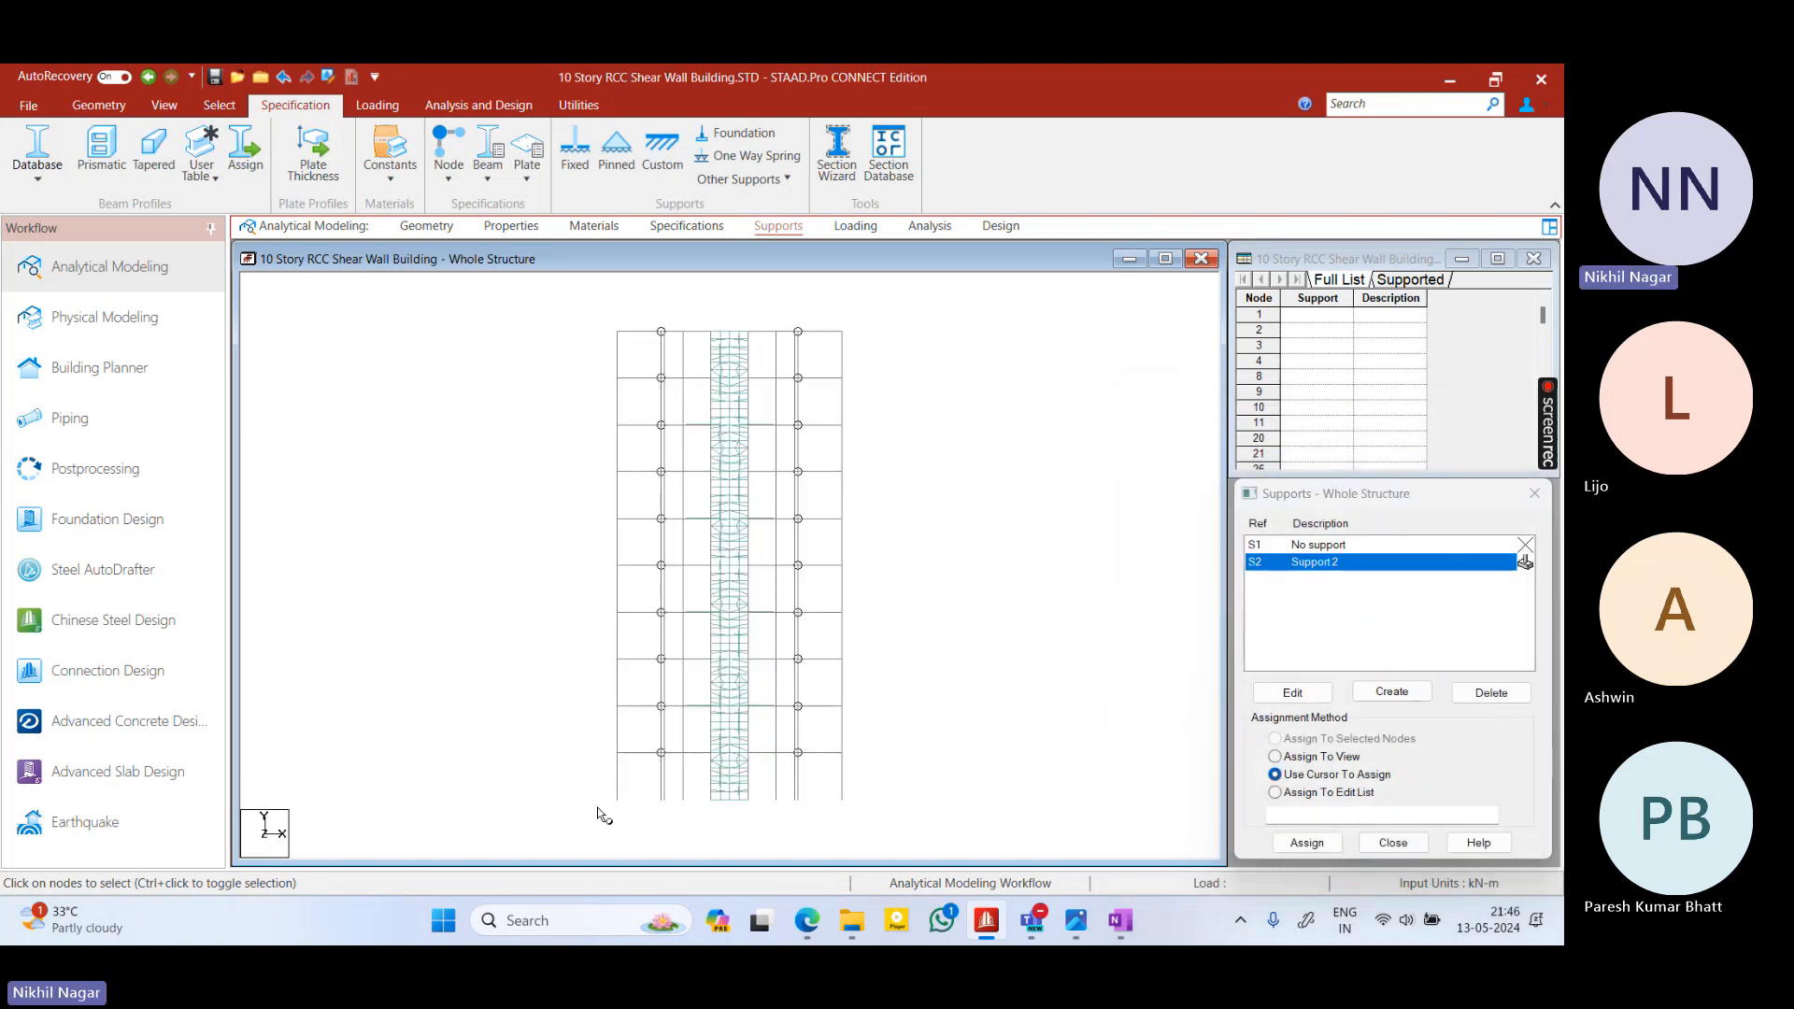
left_click_drag(601, 813, 831, 800)
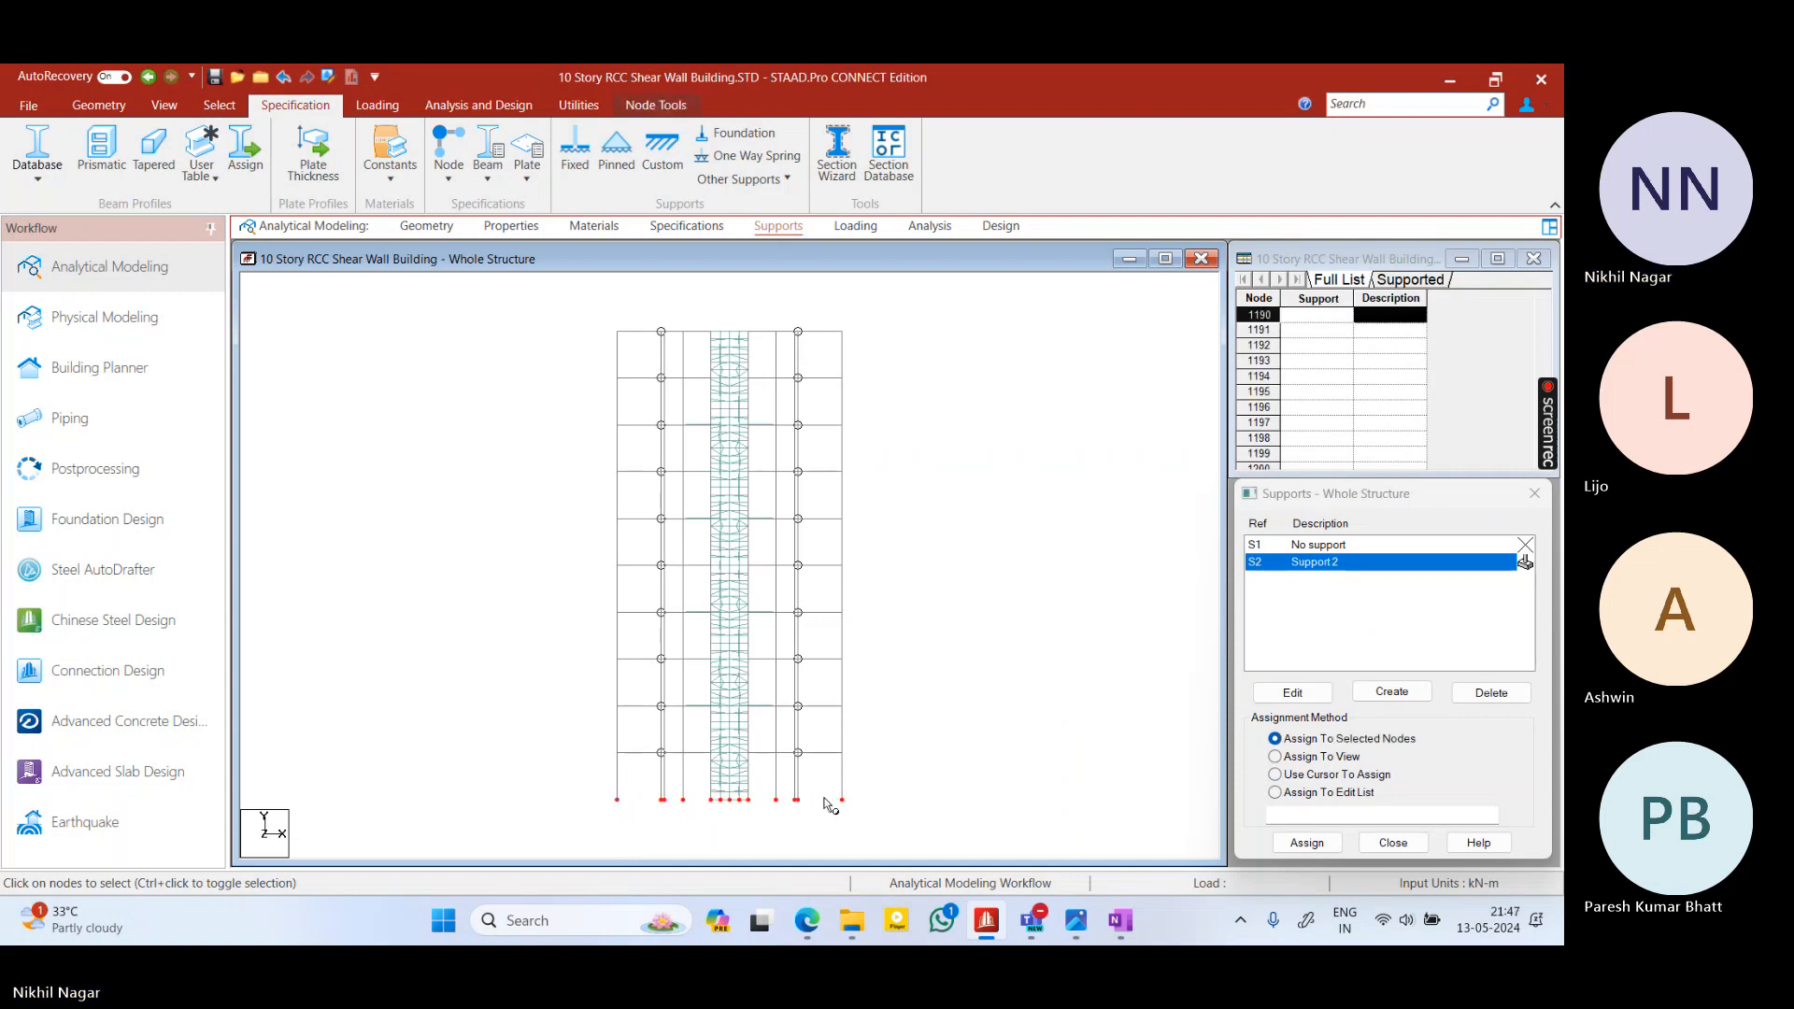
middle_click_drag(896, 806, 667, 811)
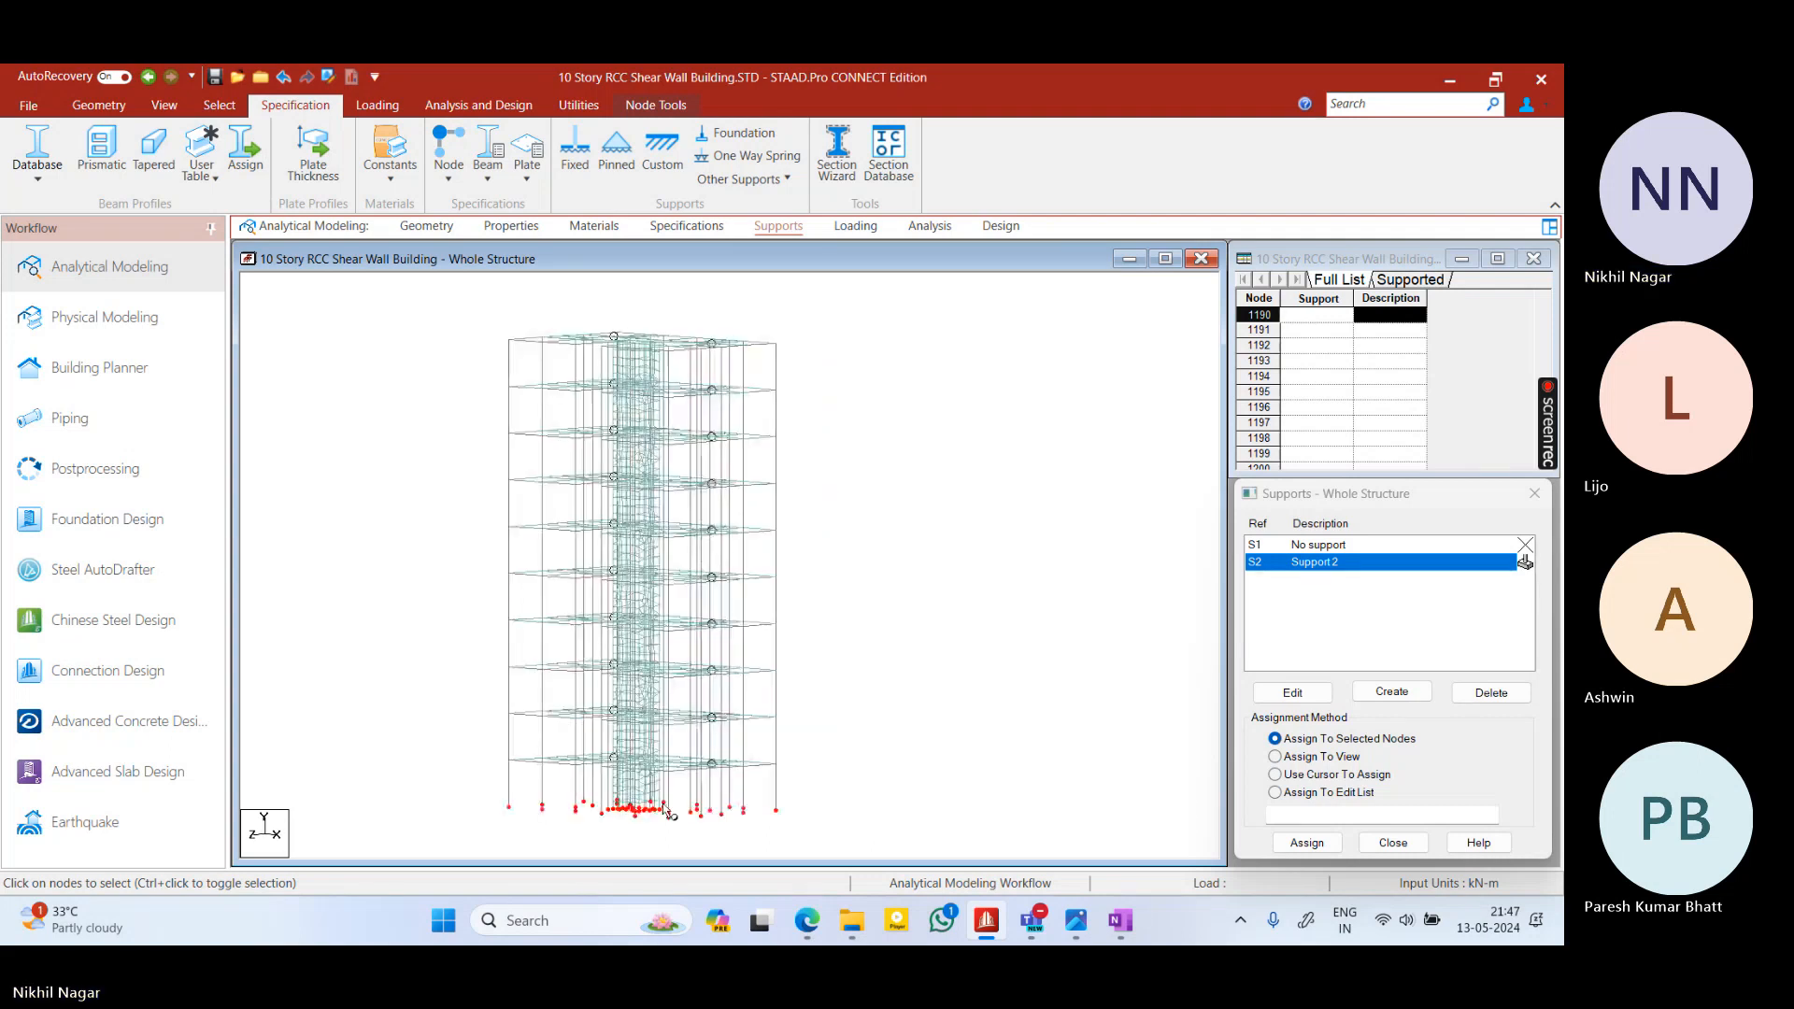
left_click(1203, 697)
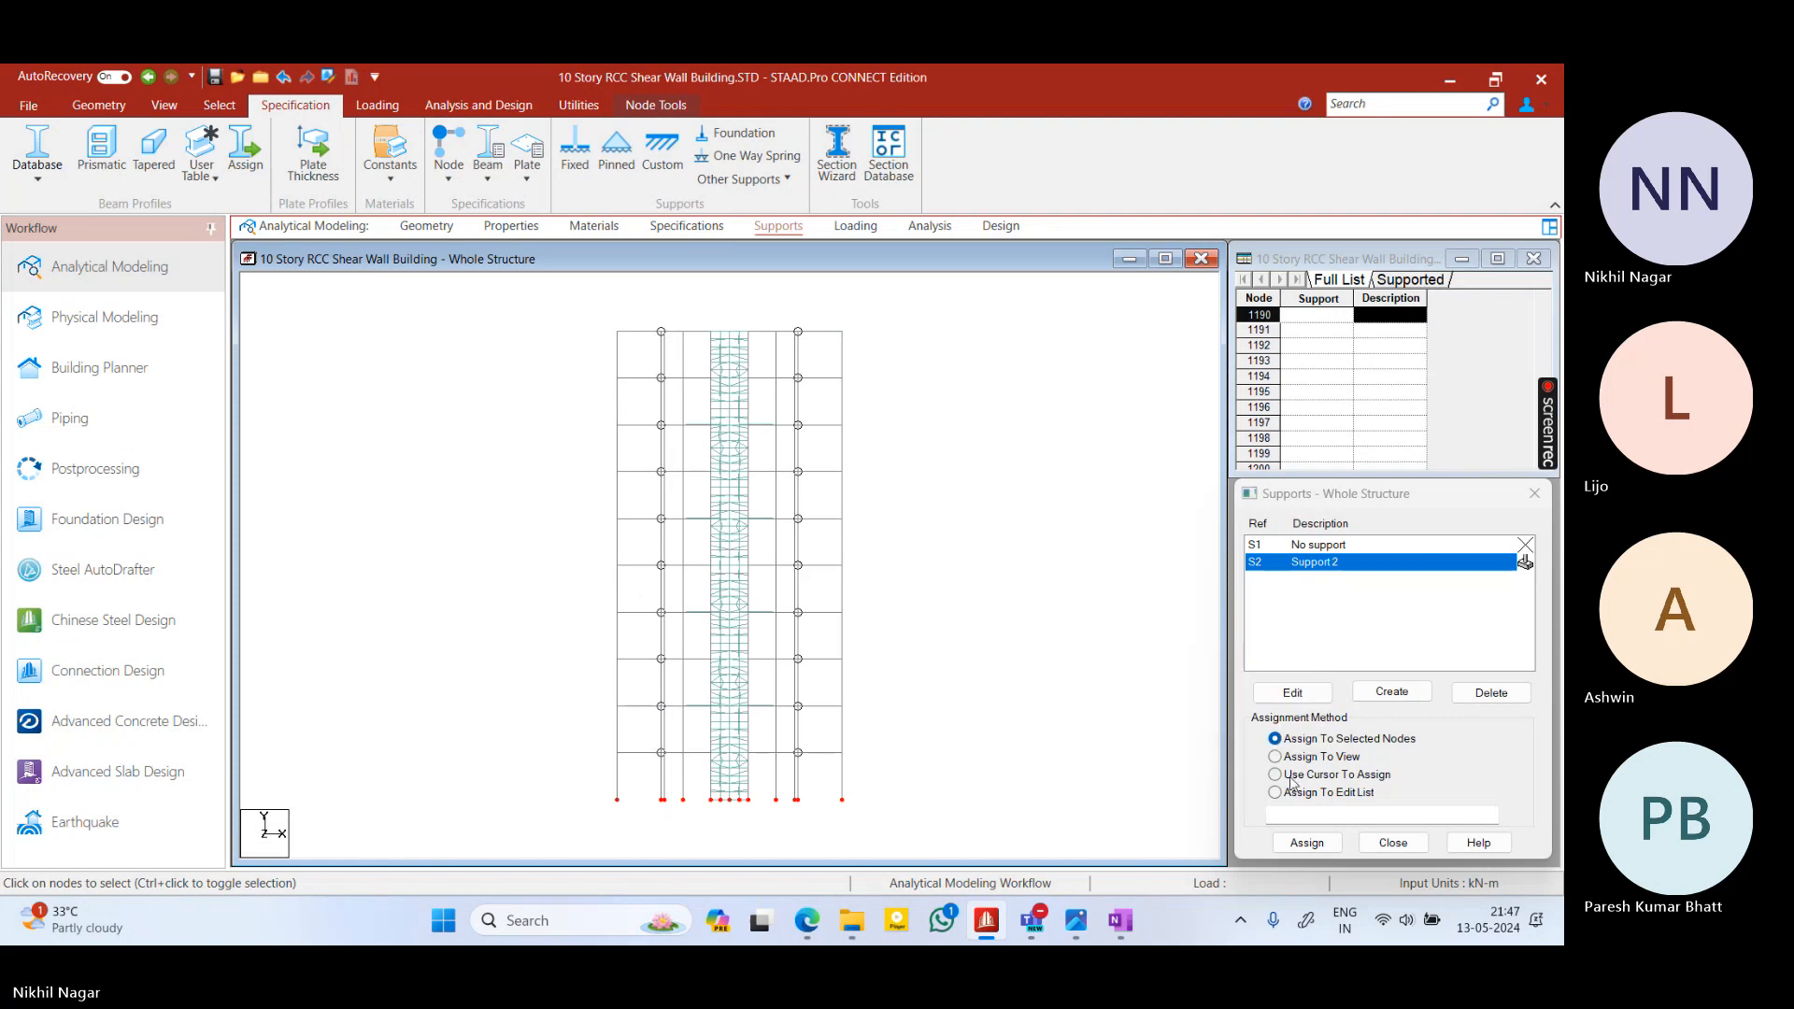
left_click(1307, 843)
left_click(1408, 737)
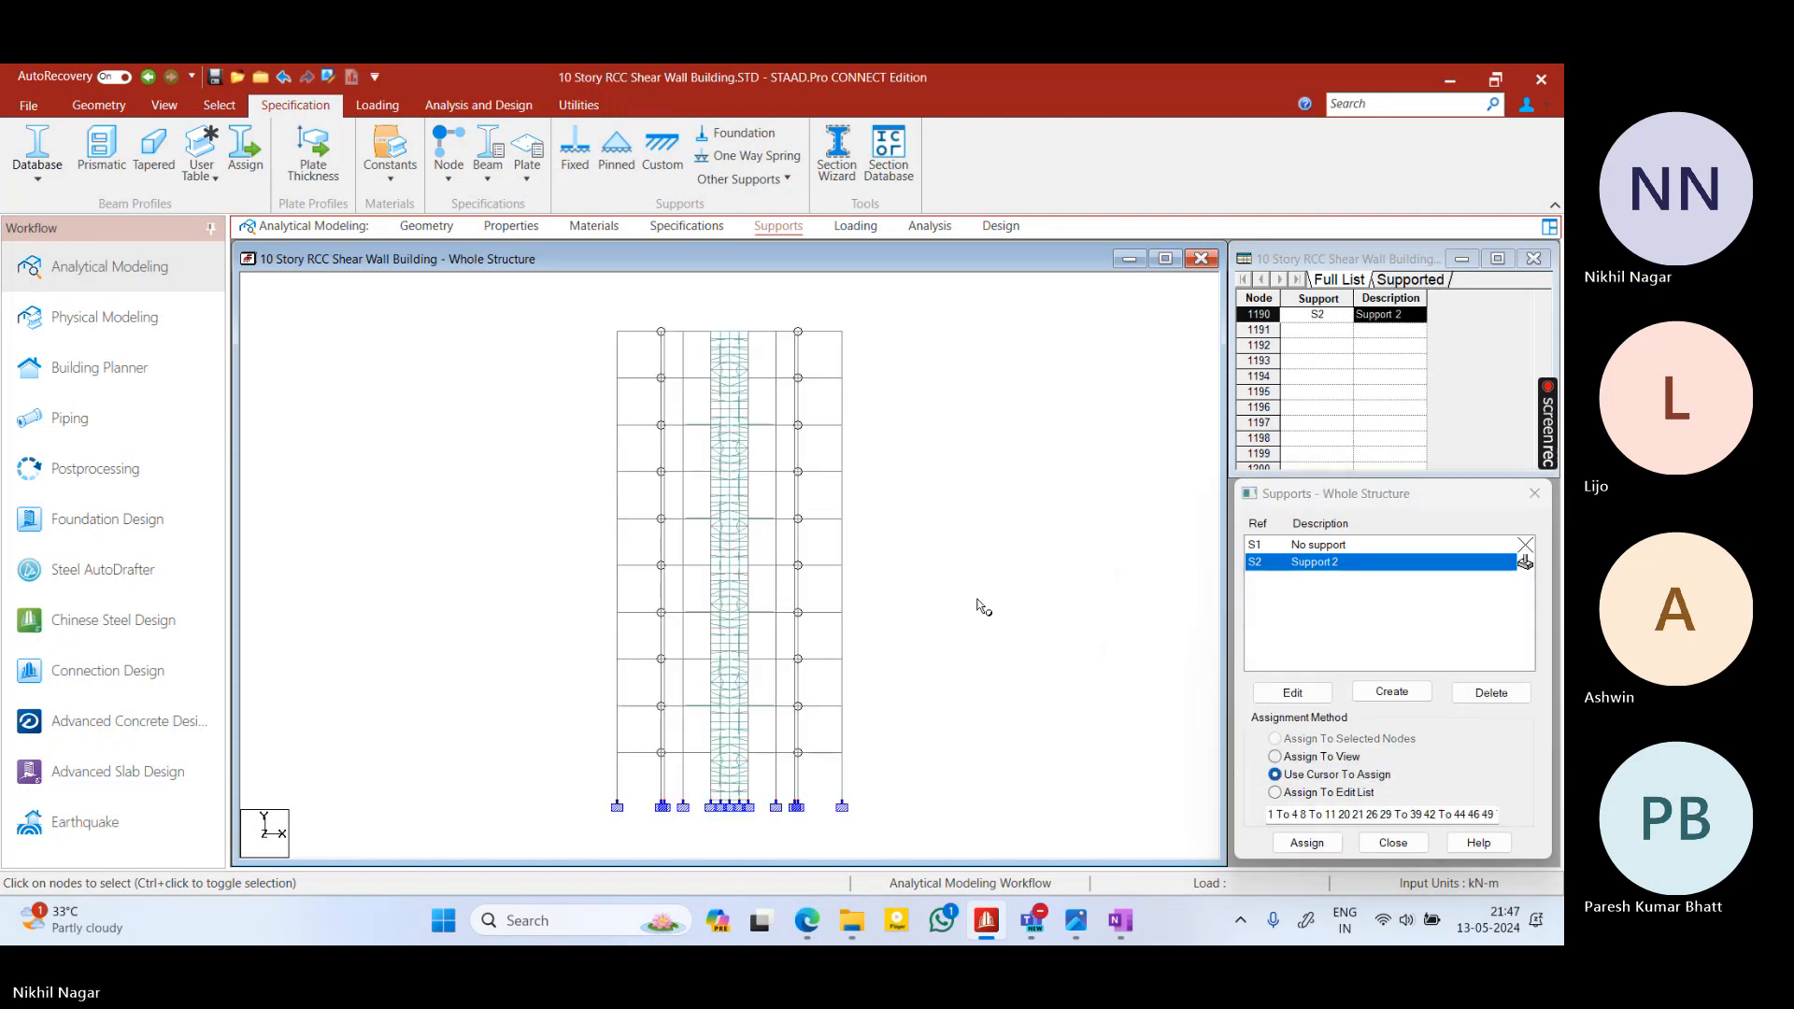
Select the lowest storey's columns, beams and supports in front view of the geometry workspace and isolate them in a new view
left_click(855, 225)
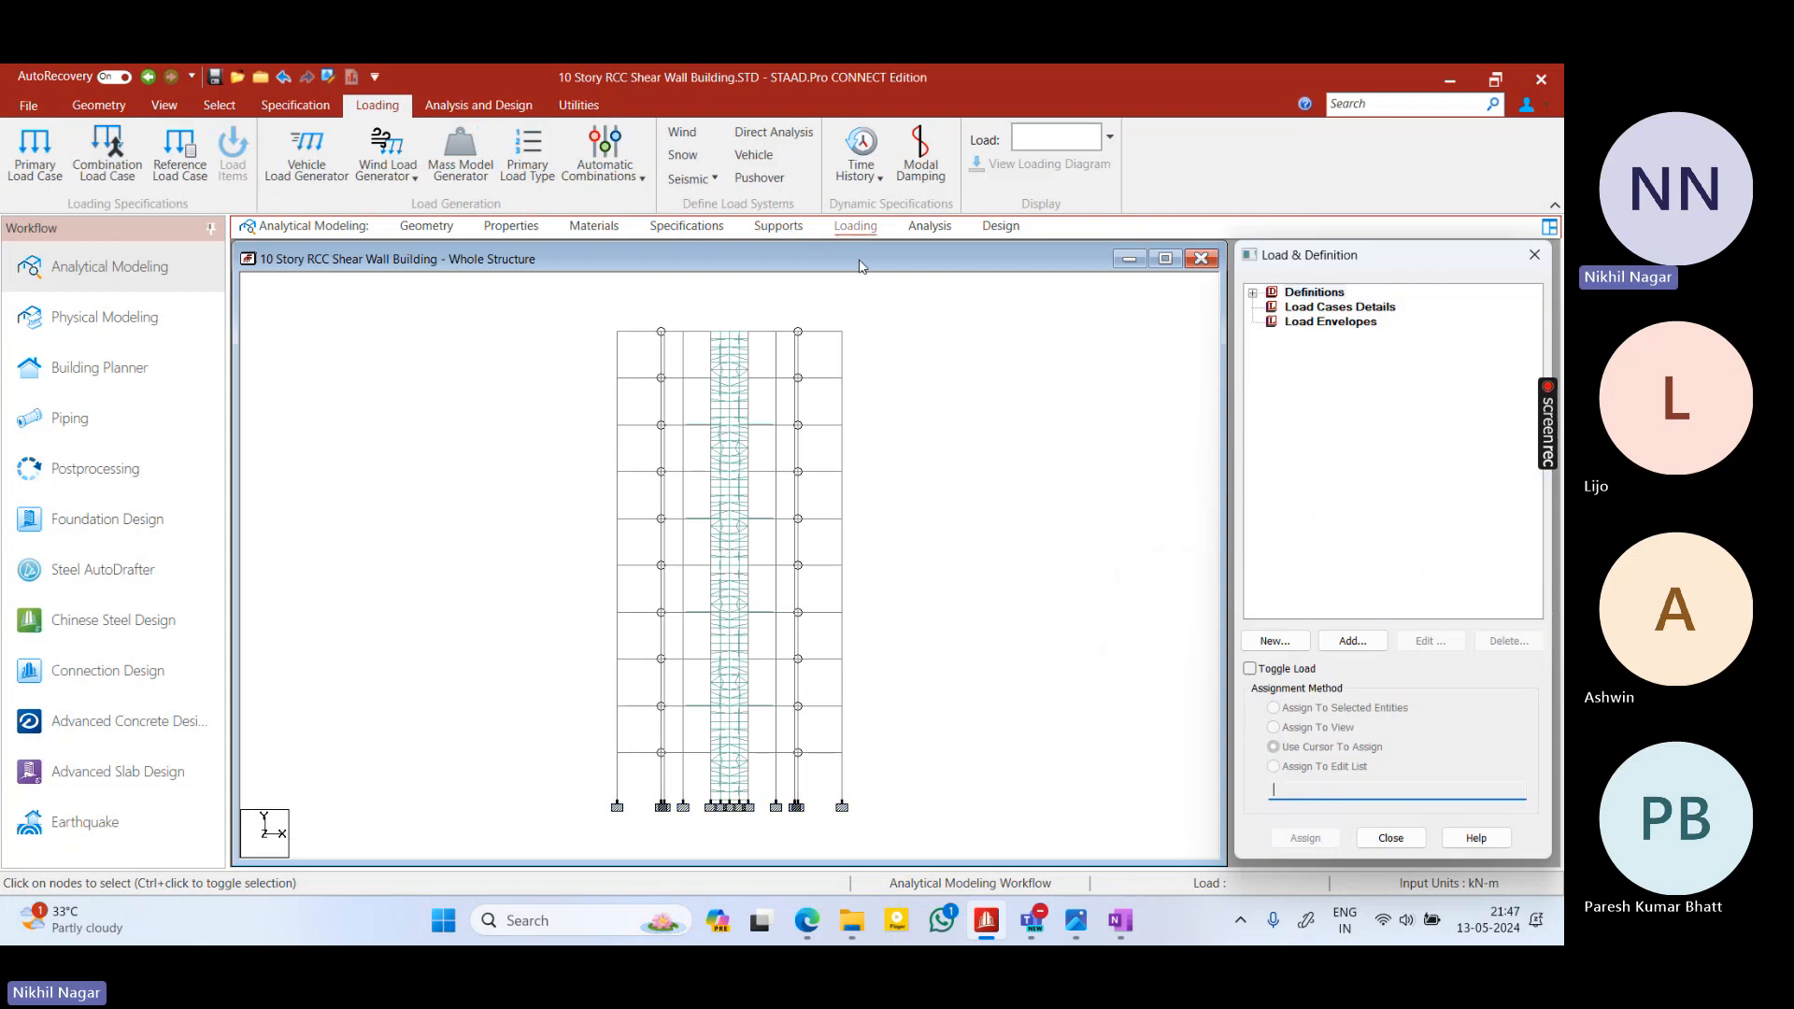
left_click(426, 226)
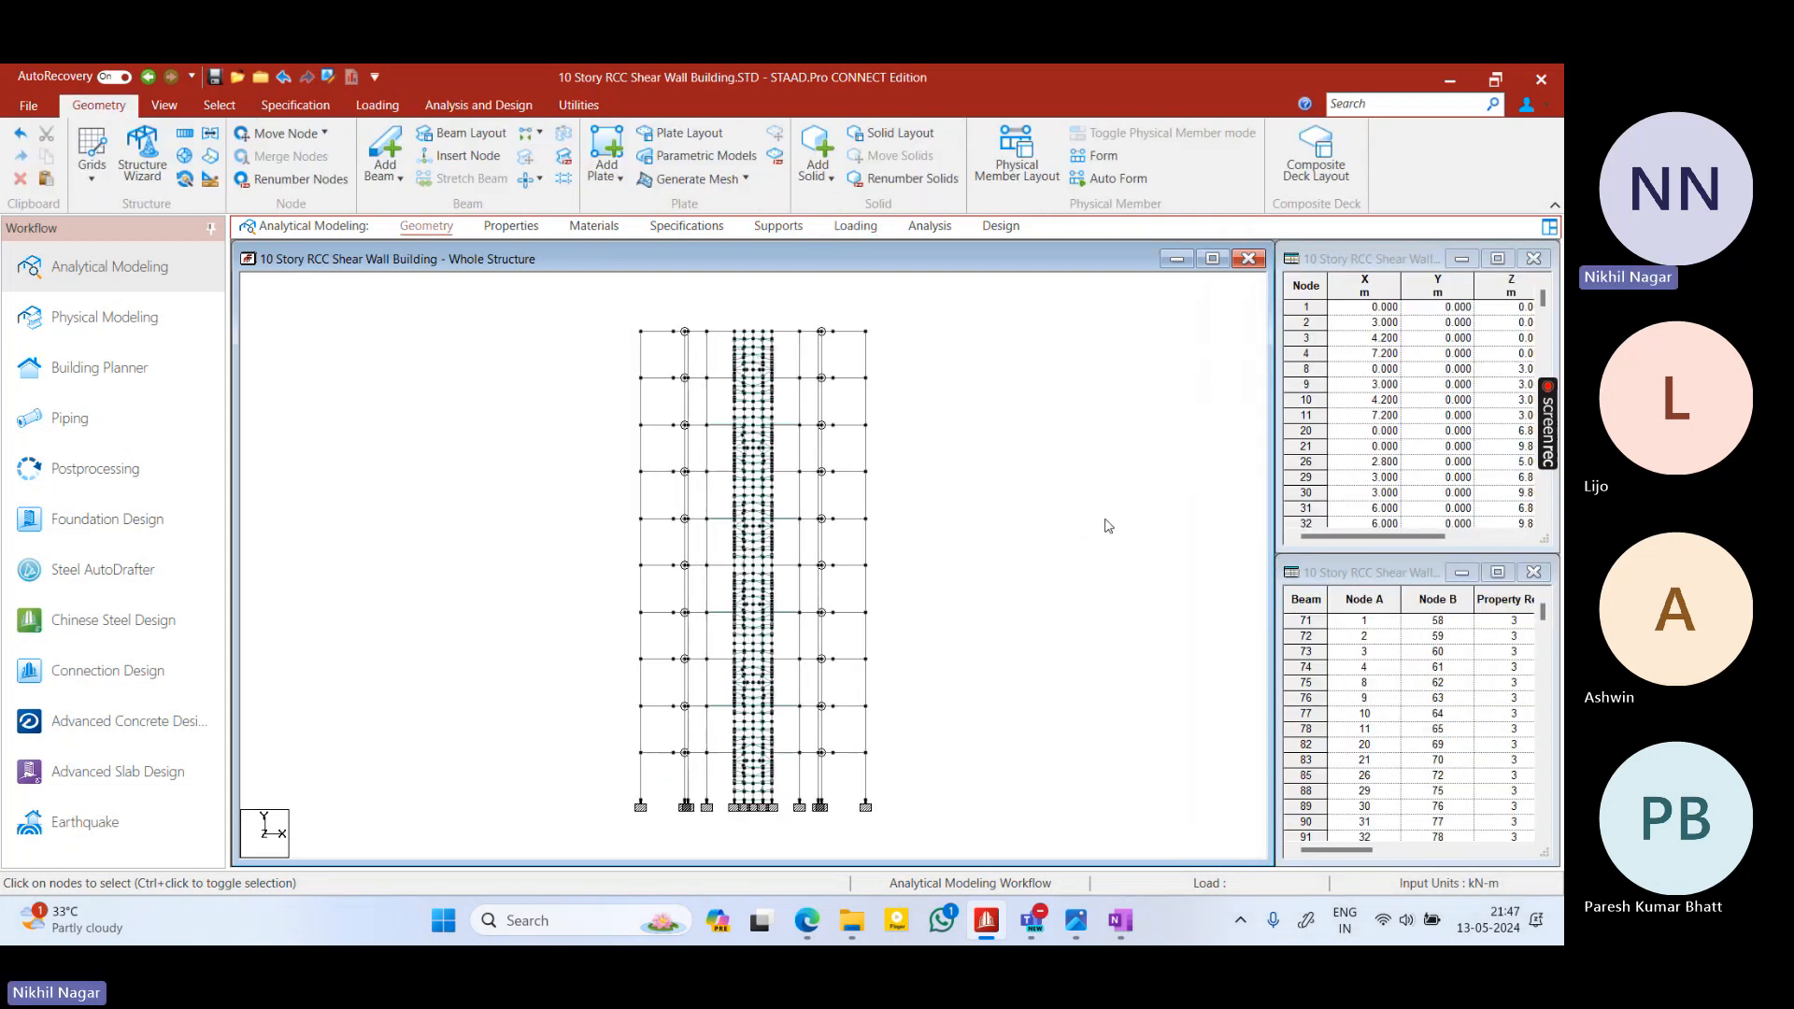
right_click(1004, 581)
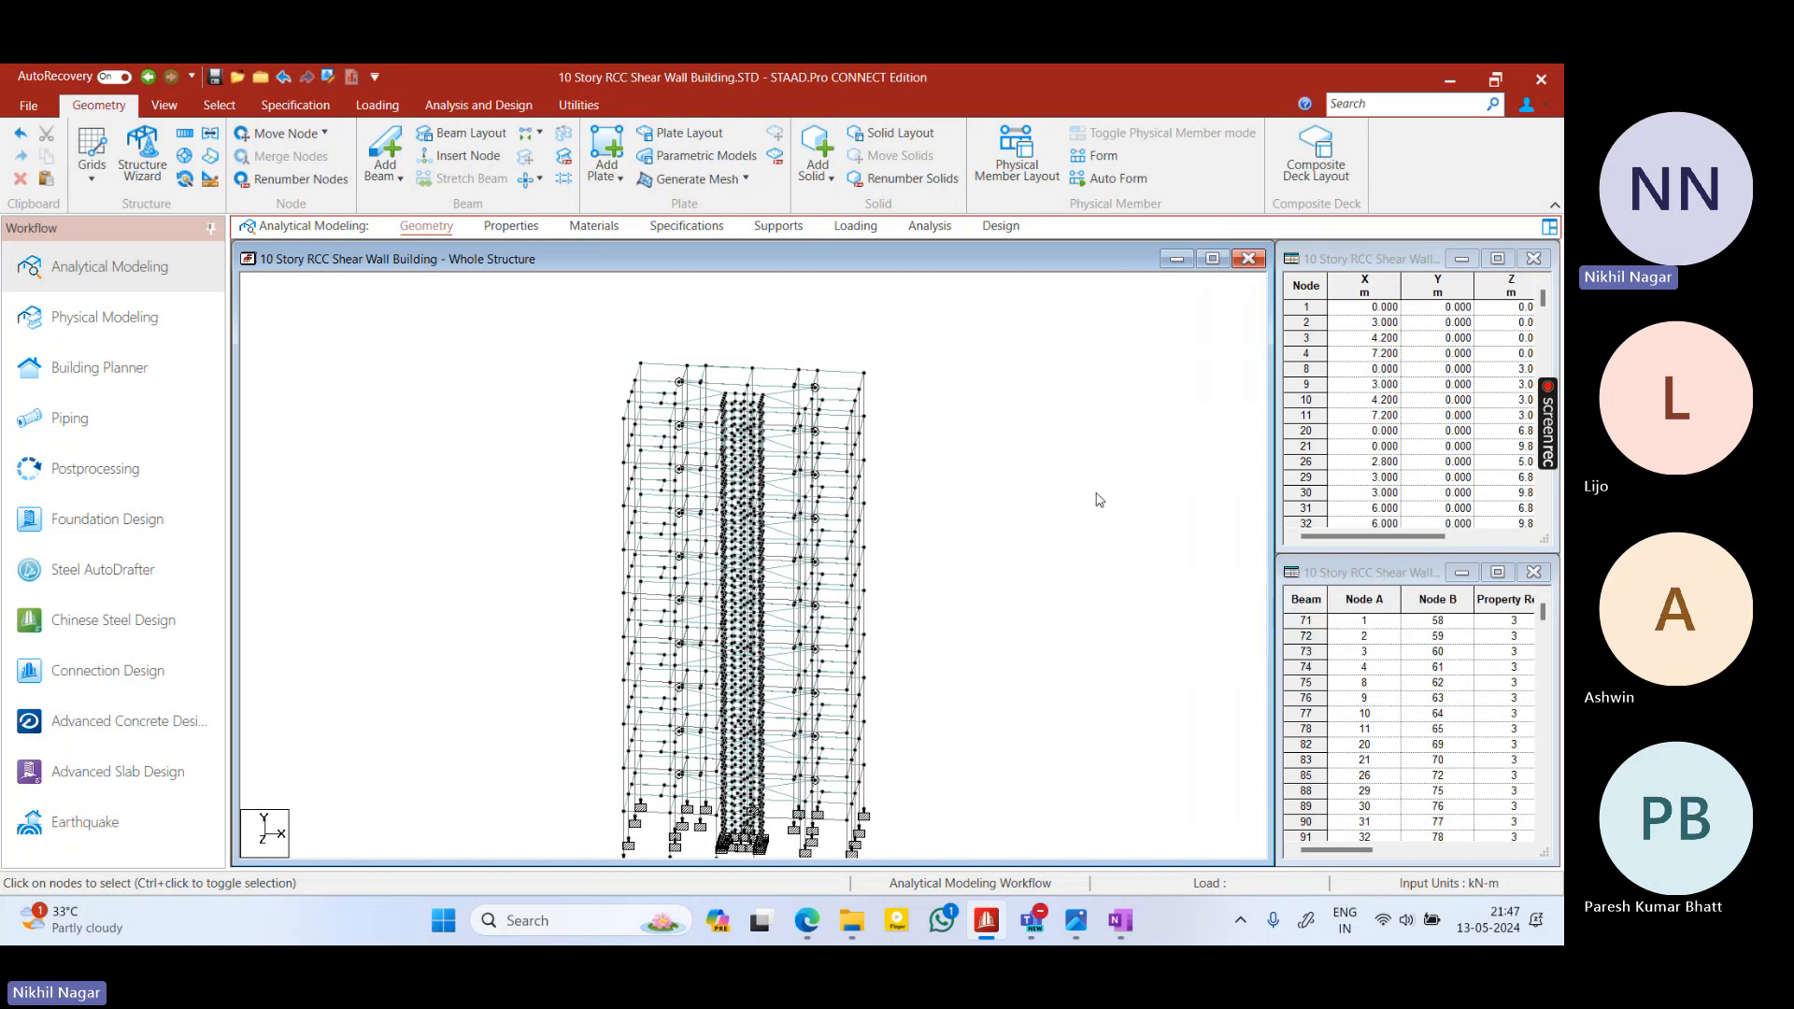
right_click(955, 486)
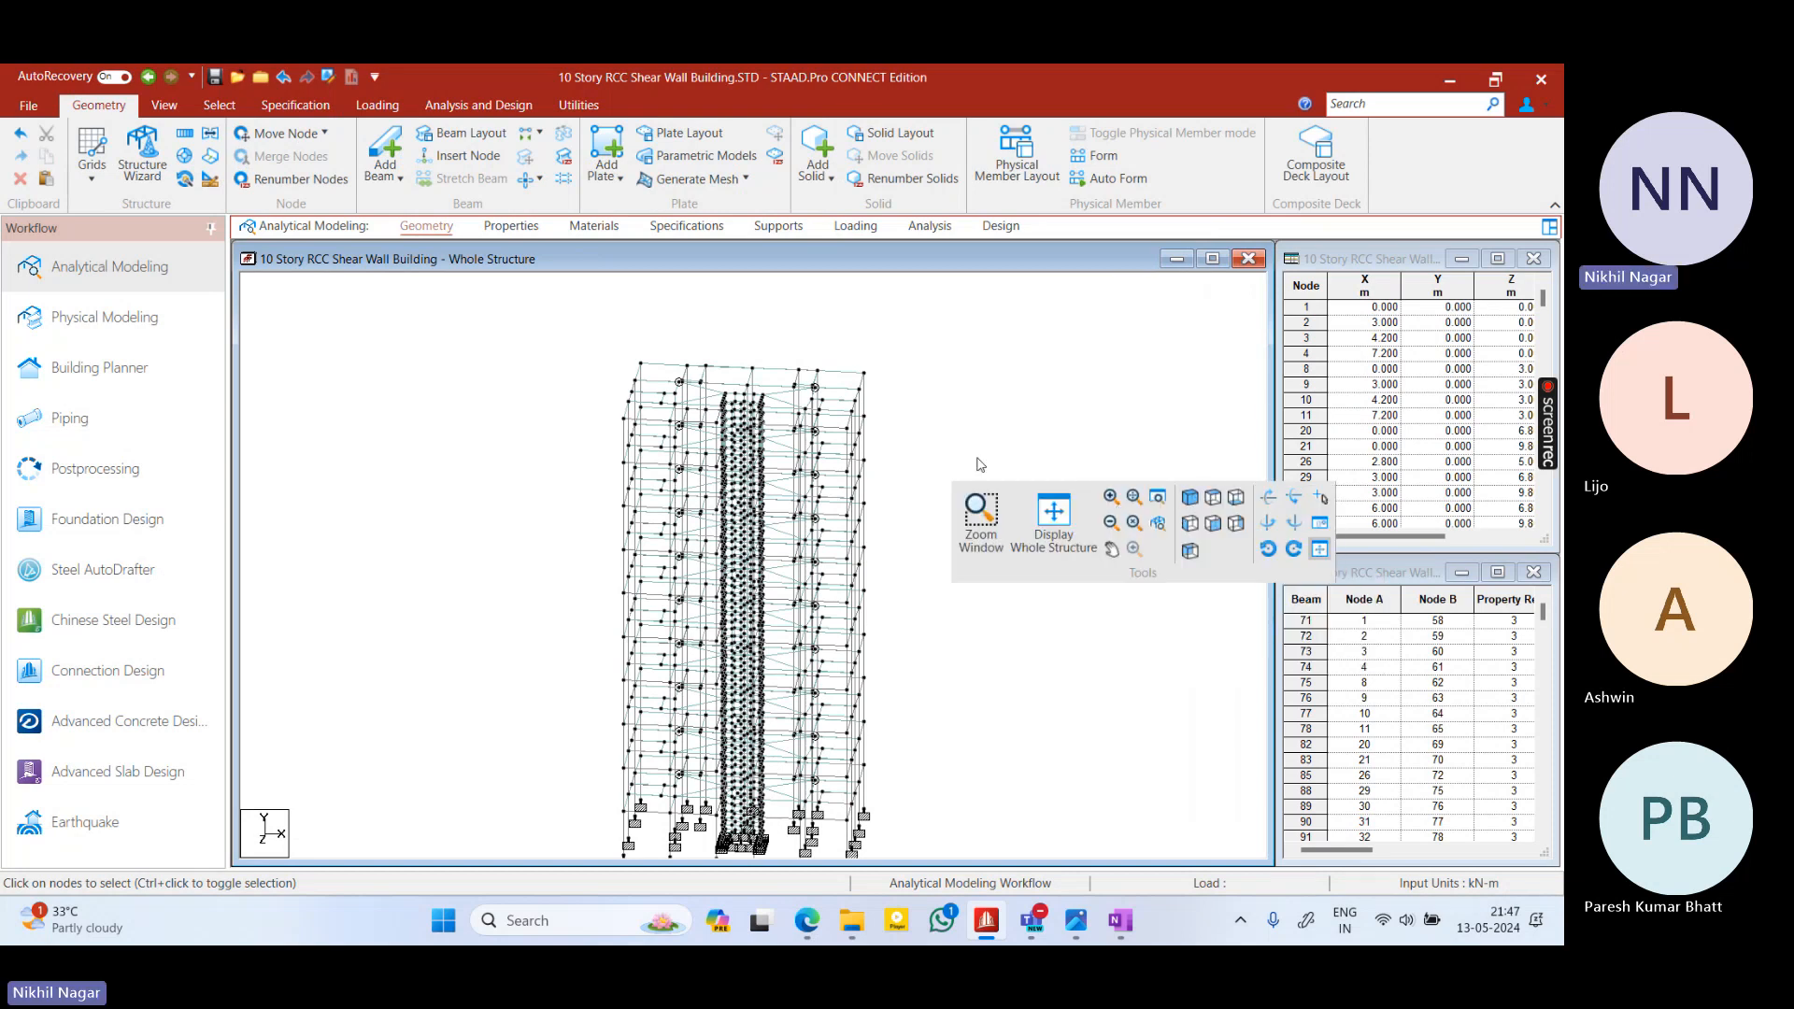
middle_click_drag(913, 621, 953, 387)
right_click(953, 387)
left_click(1207, 419)
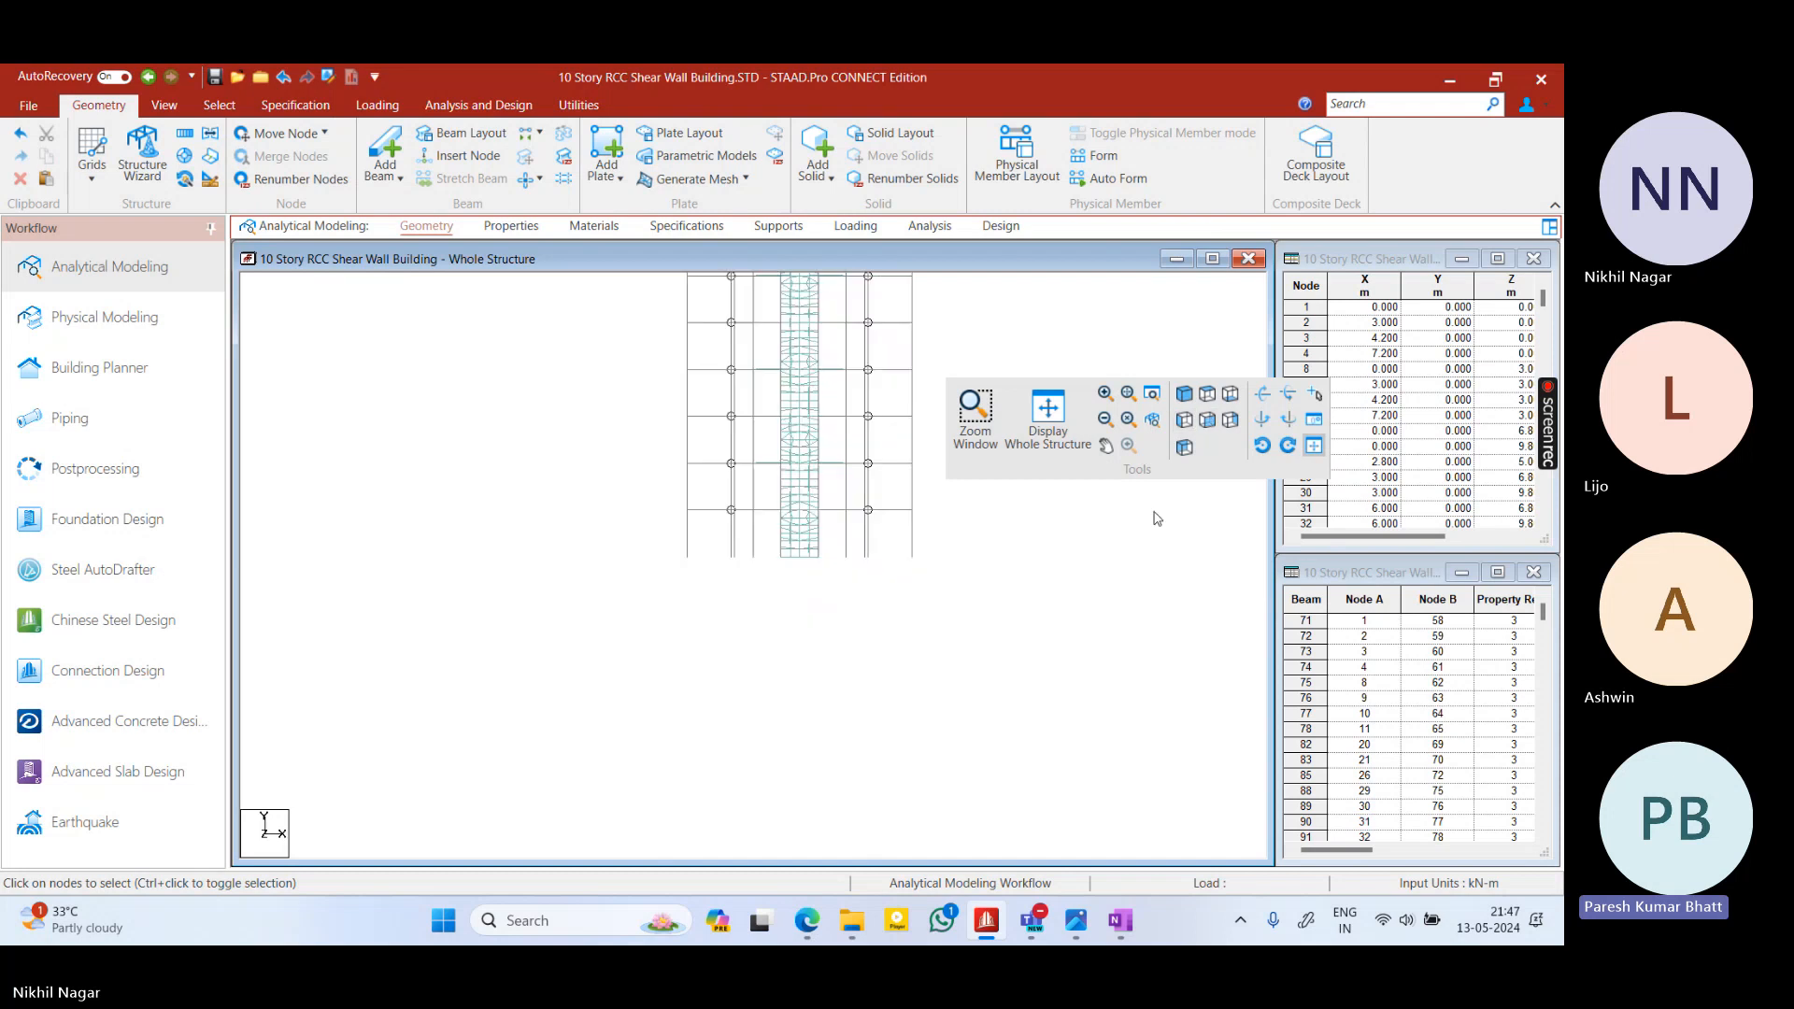
middle_click_drag(861, 581, 830, 723)
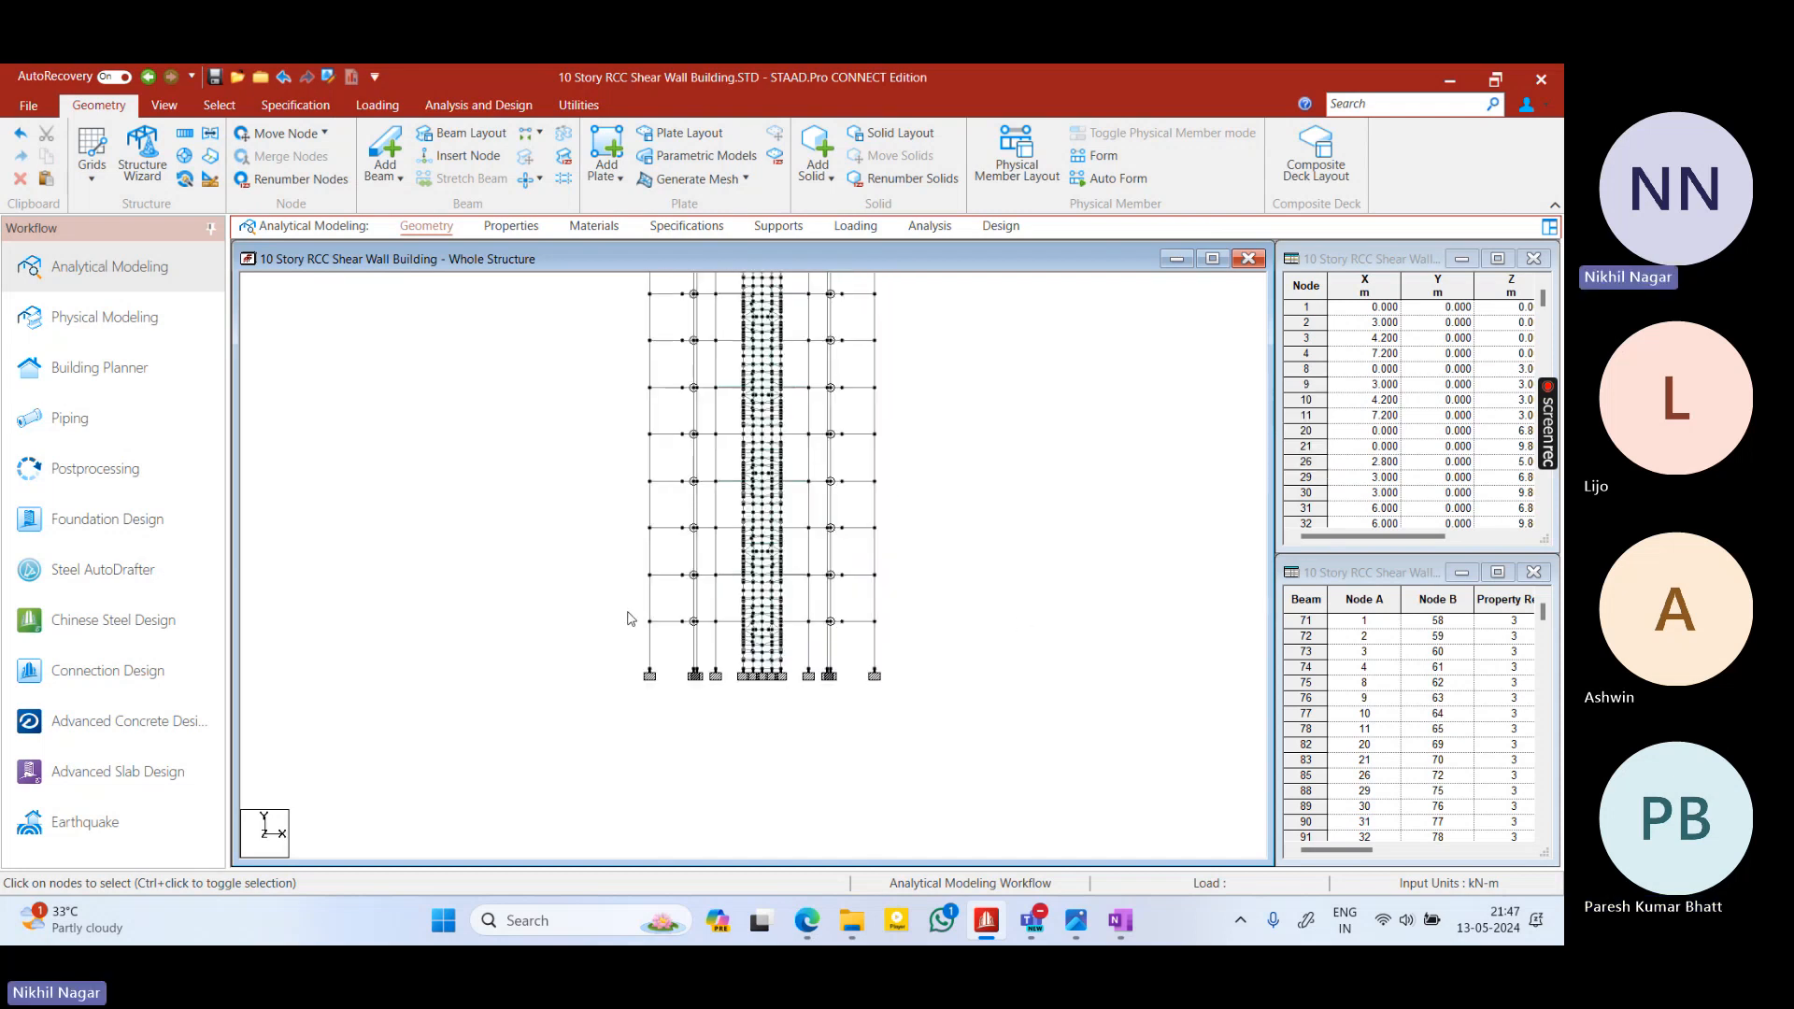
left_click_drag(639, 614, 949, 697)
right_click(938, 577)
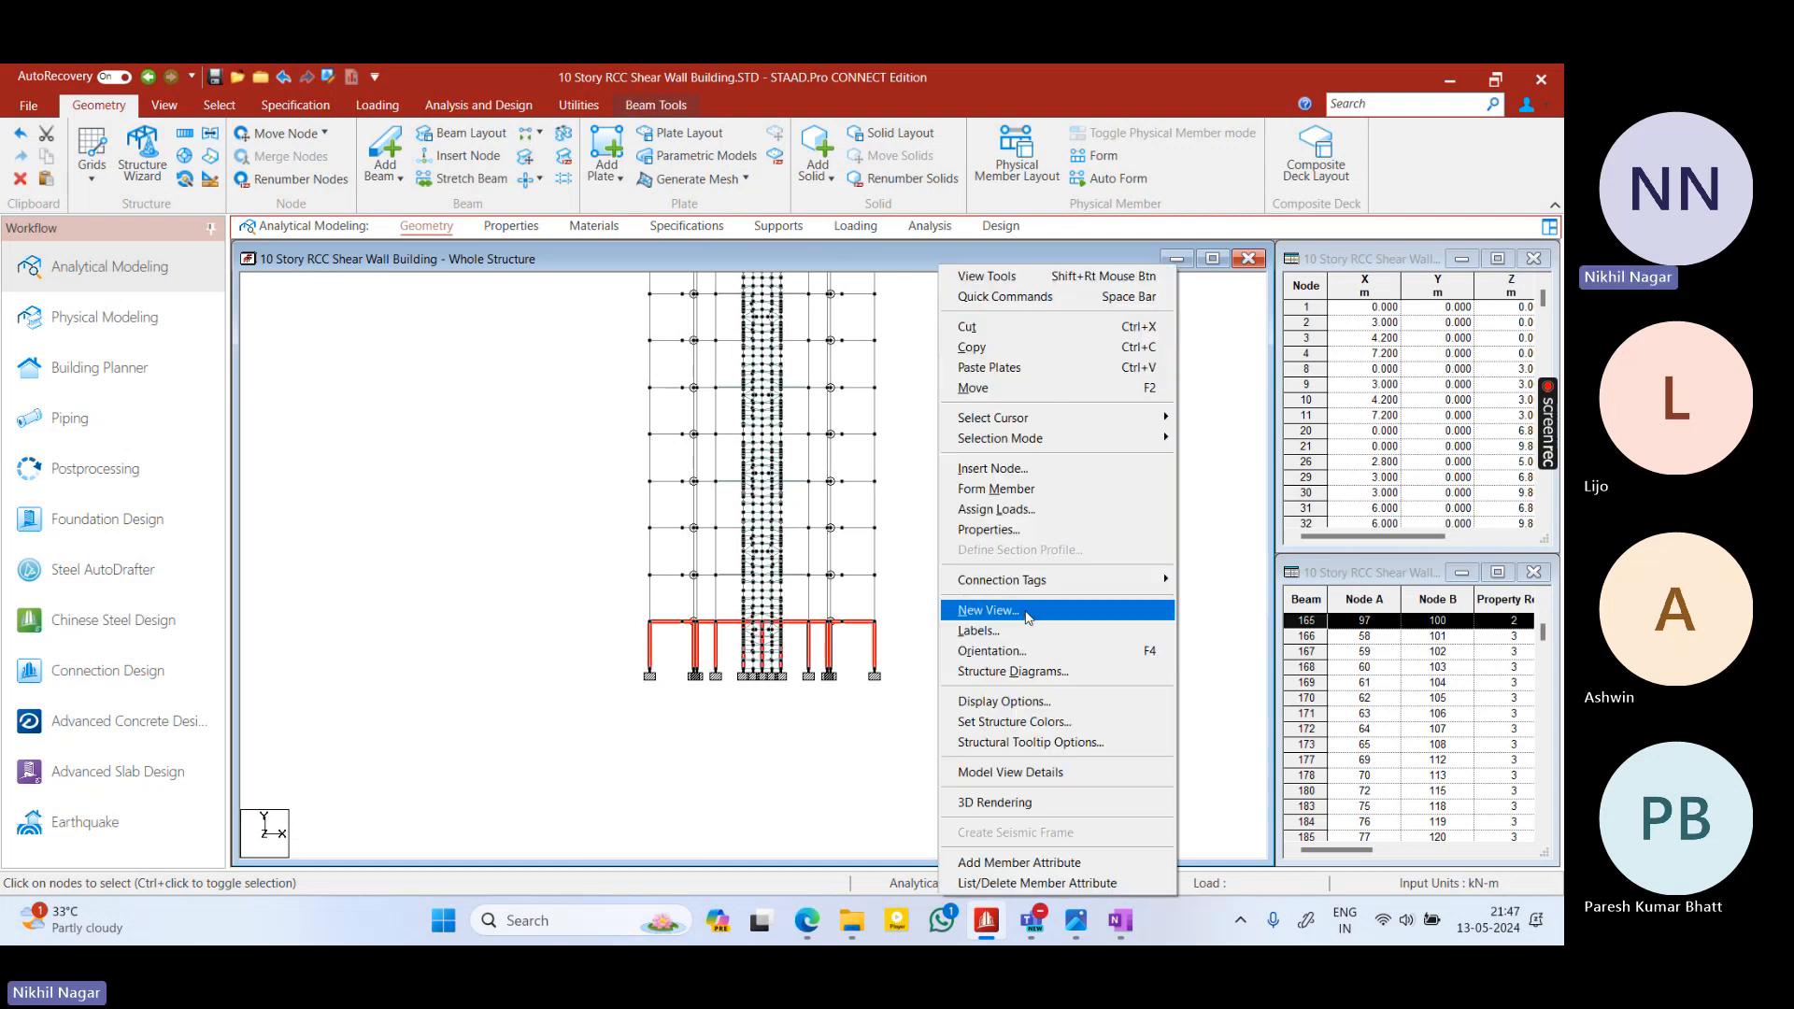
left_click(989, 611)
left_click(1031, 533)
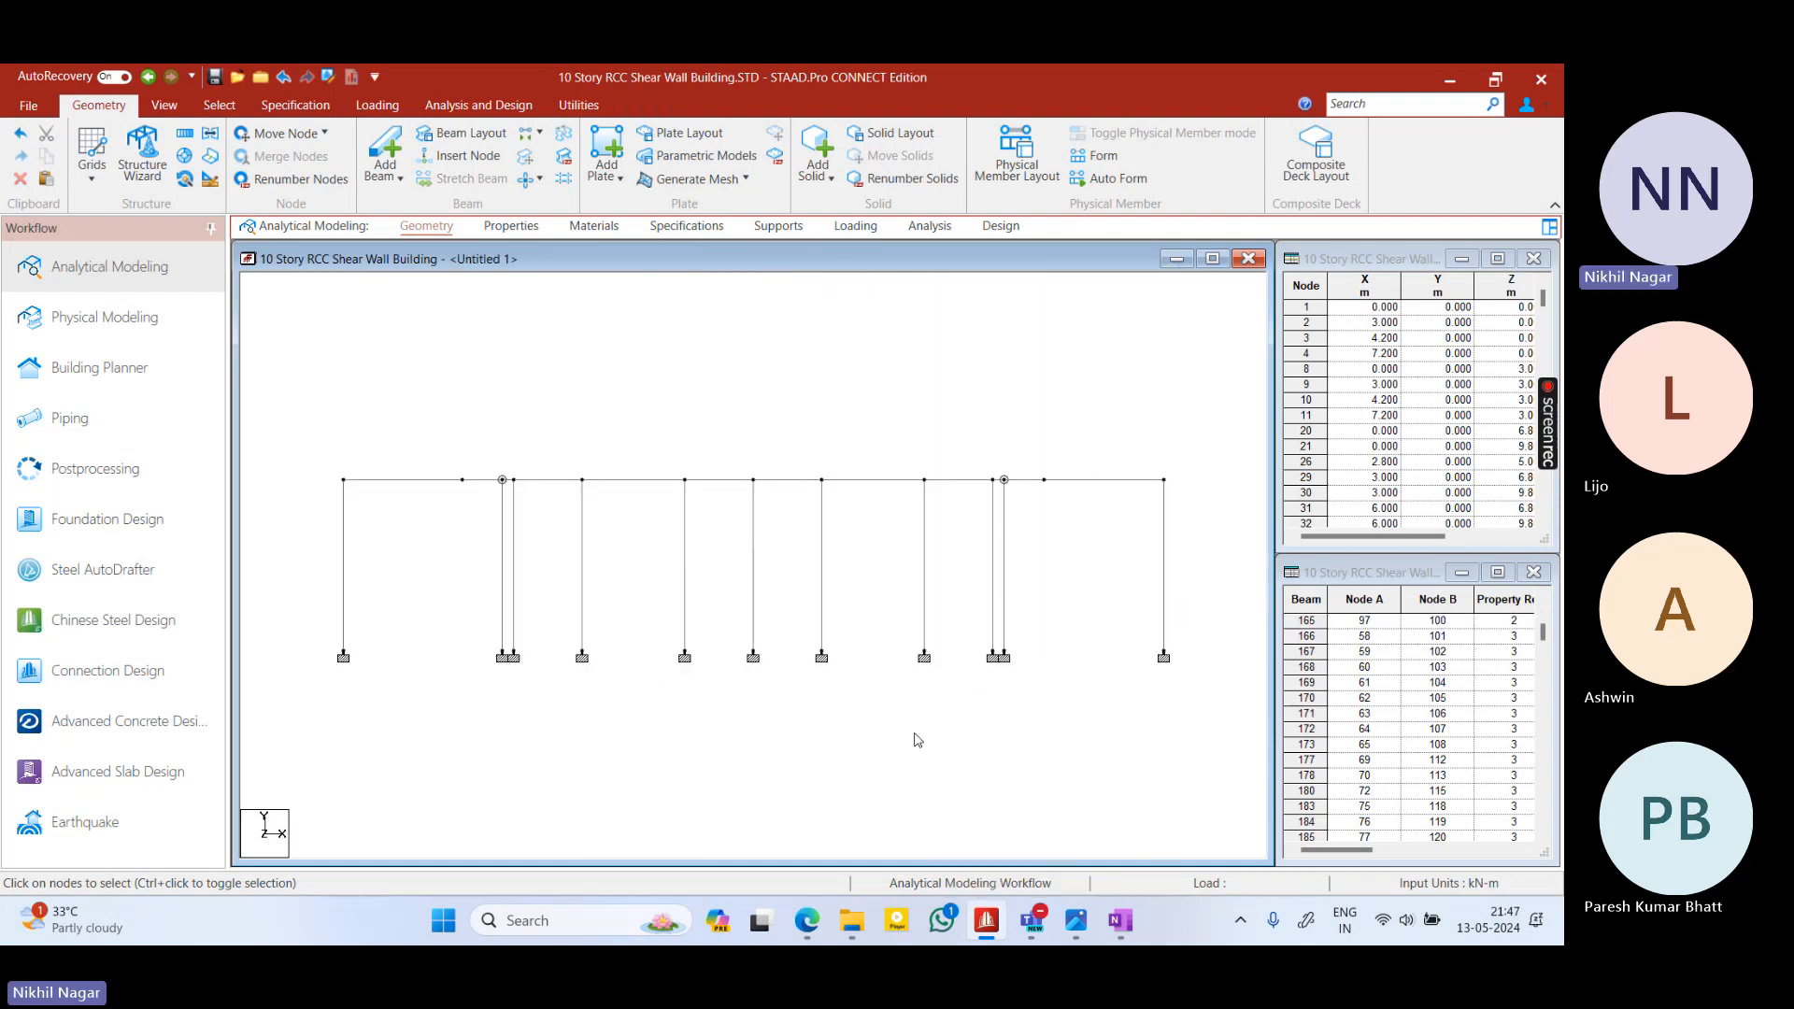
middle_click_drag(917, 740, 888, 575)
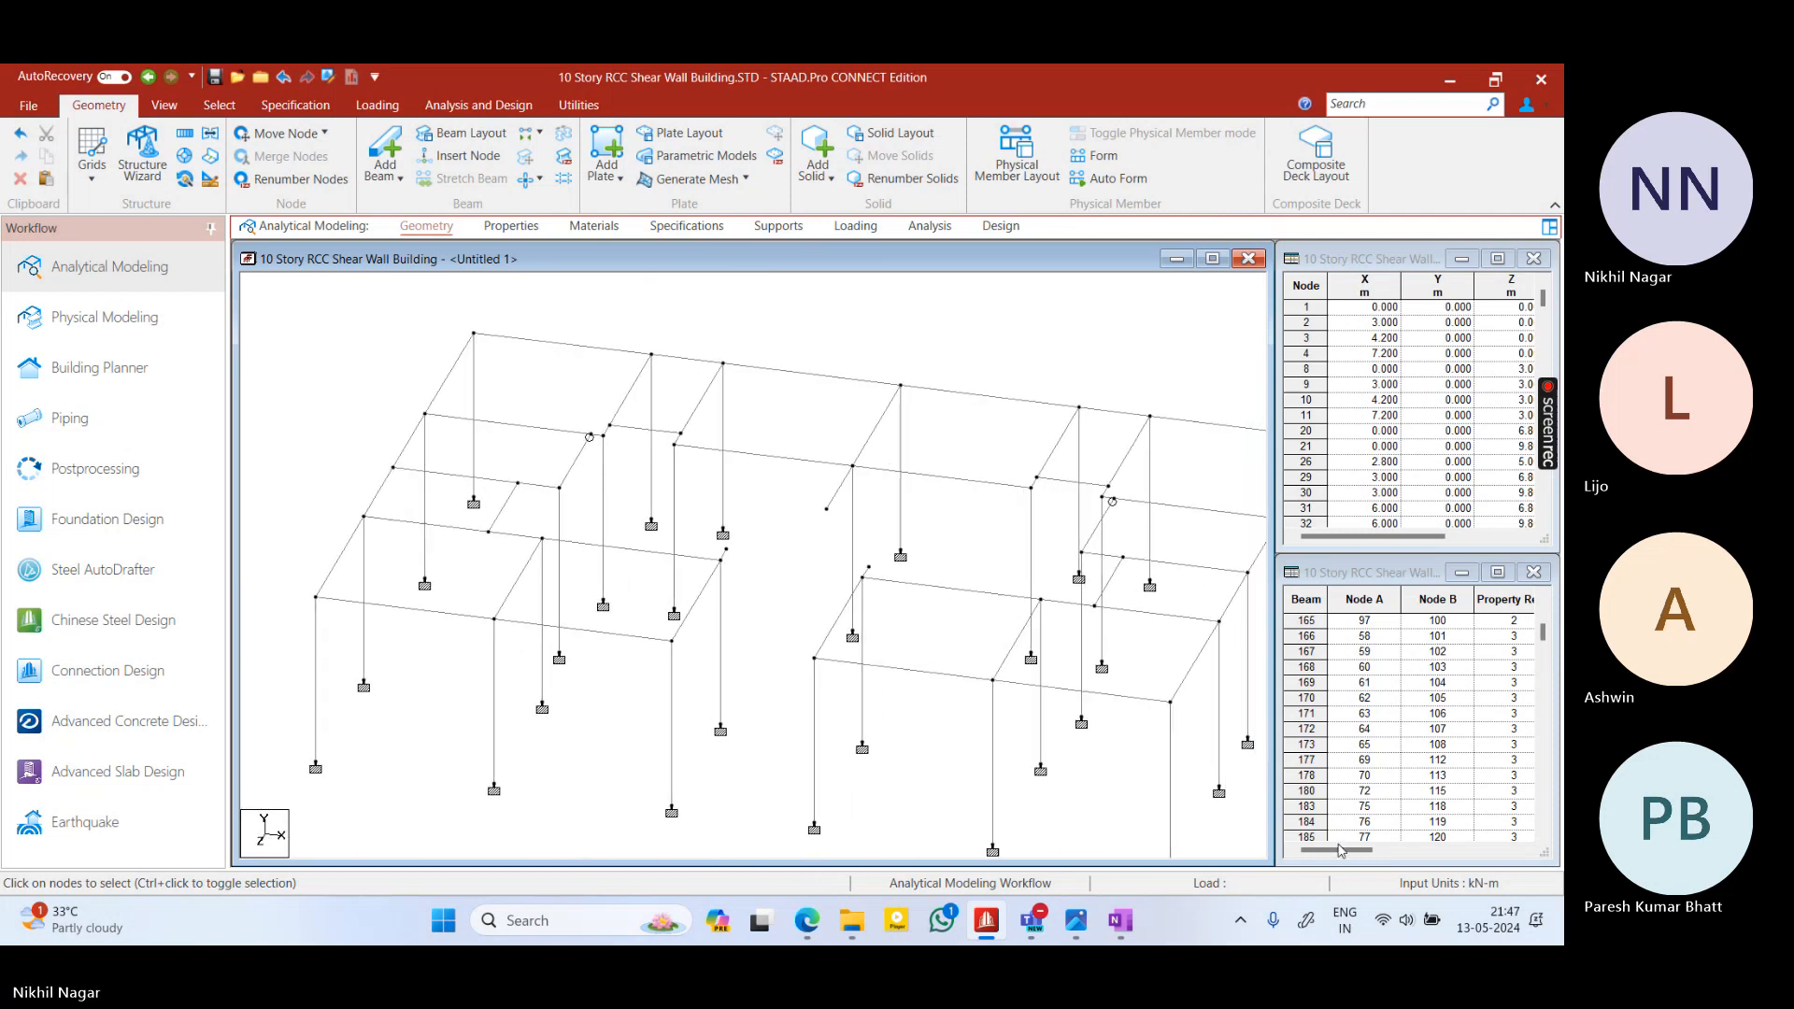
Switch to the 15-storey floor plan image and examine the dimensions around the staircase, lift core and adjoining drawing room
left_click(1075, 922)
left_click_drag(693, 623, 608, 456)
scroll(679, 543, "down", 2)
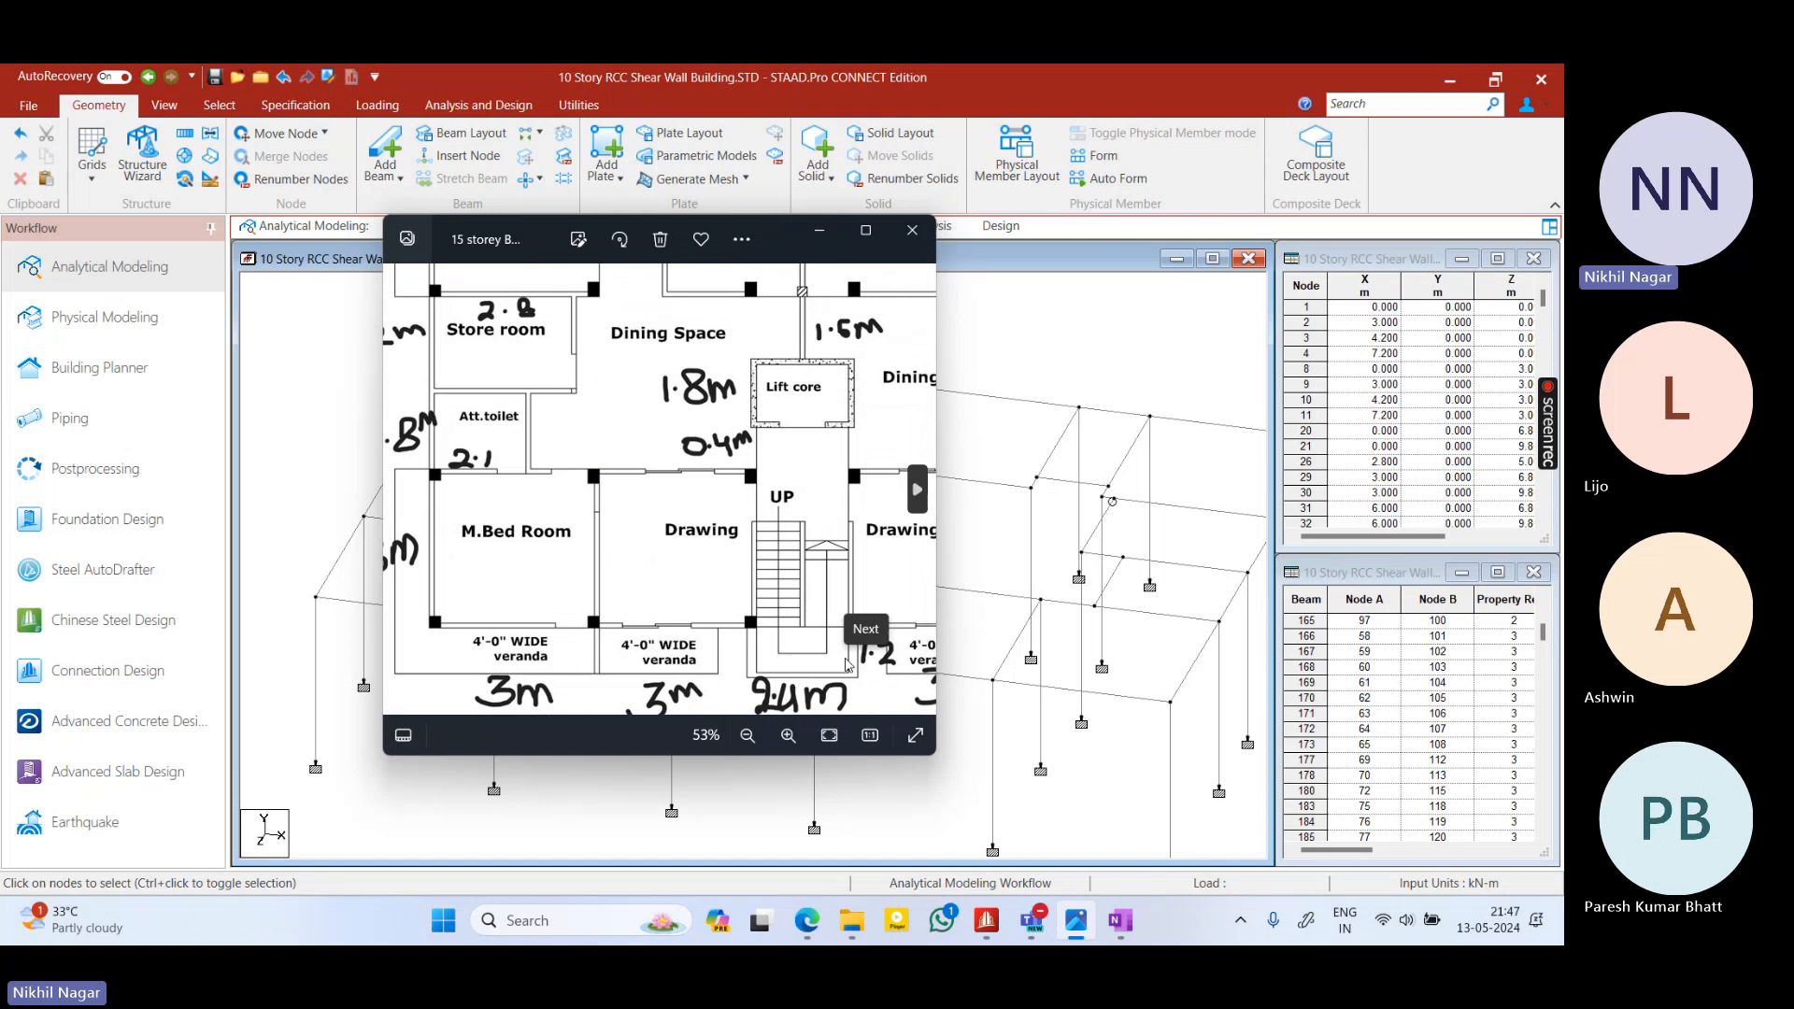
left_click_drag(683, 594, 707, 610)
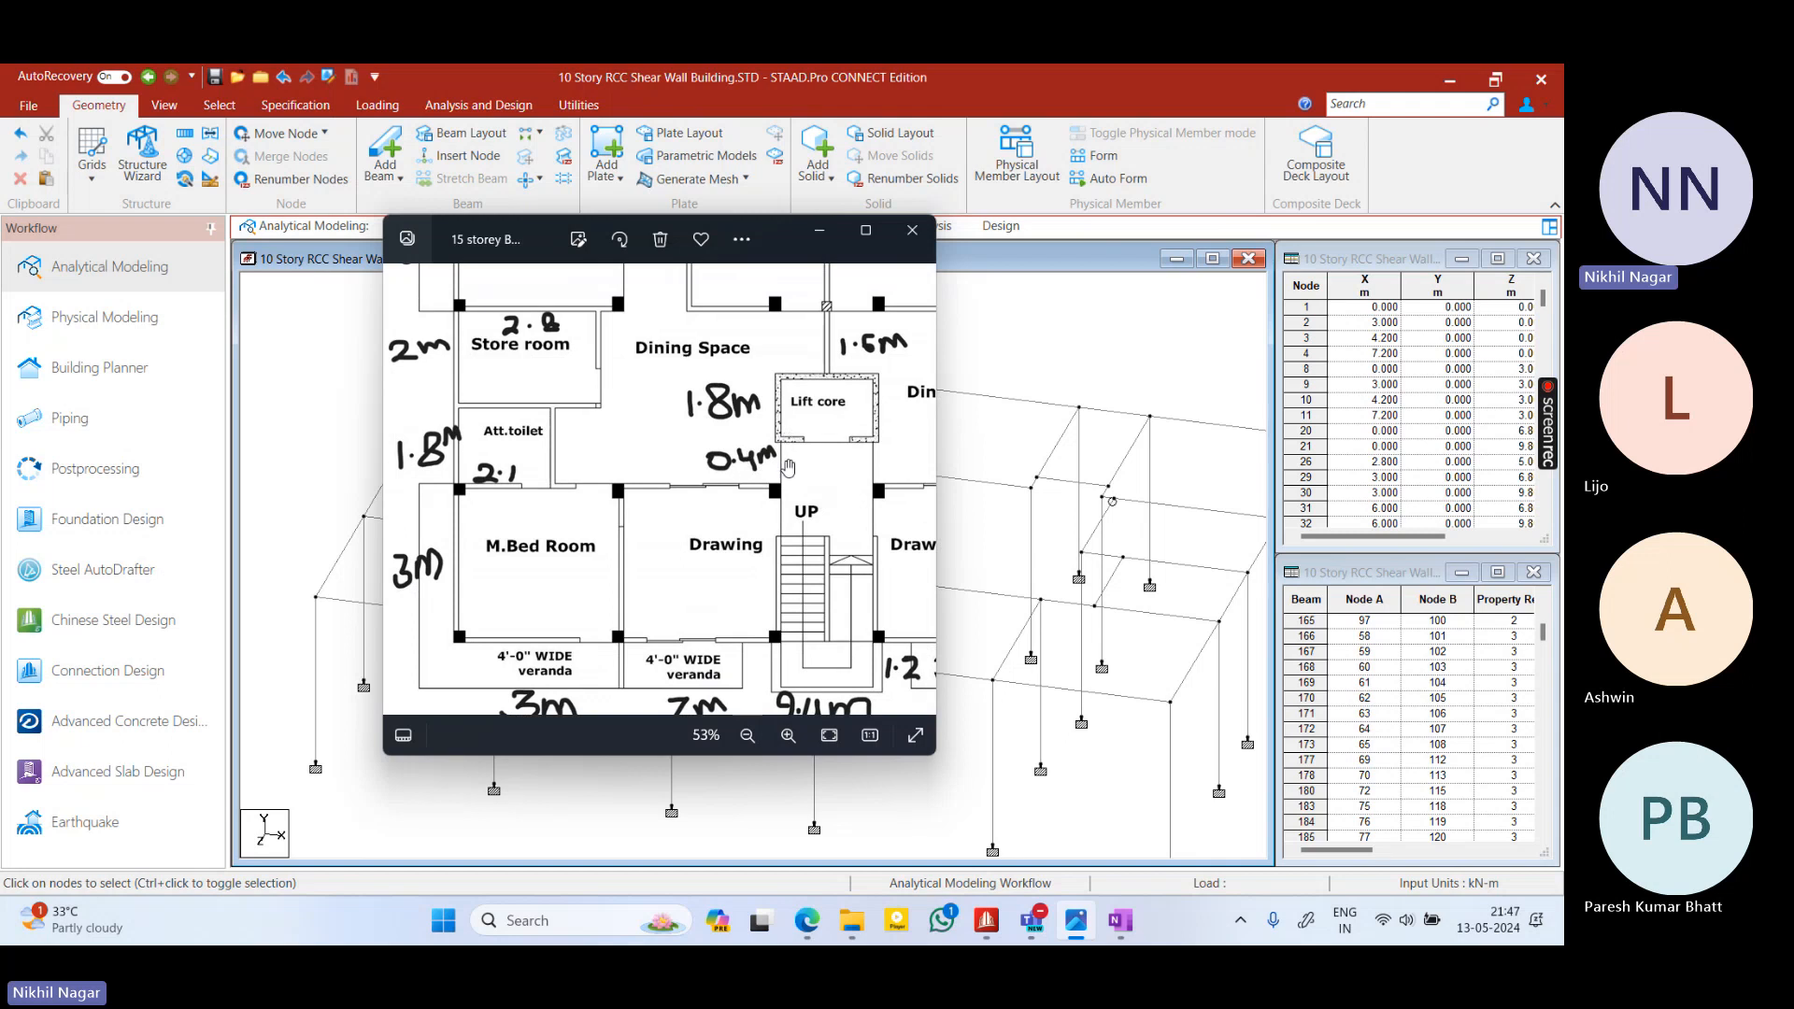
left_click_drag(796, 598, 788, 562)
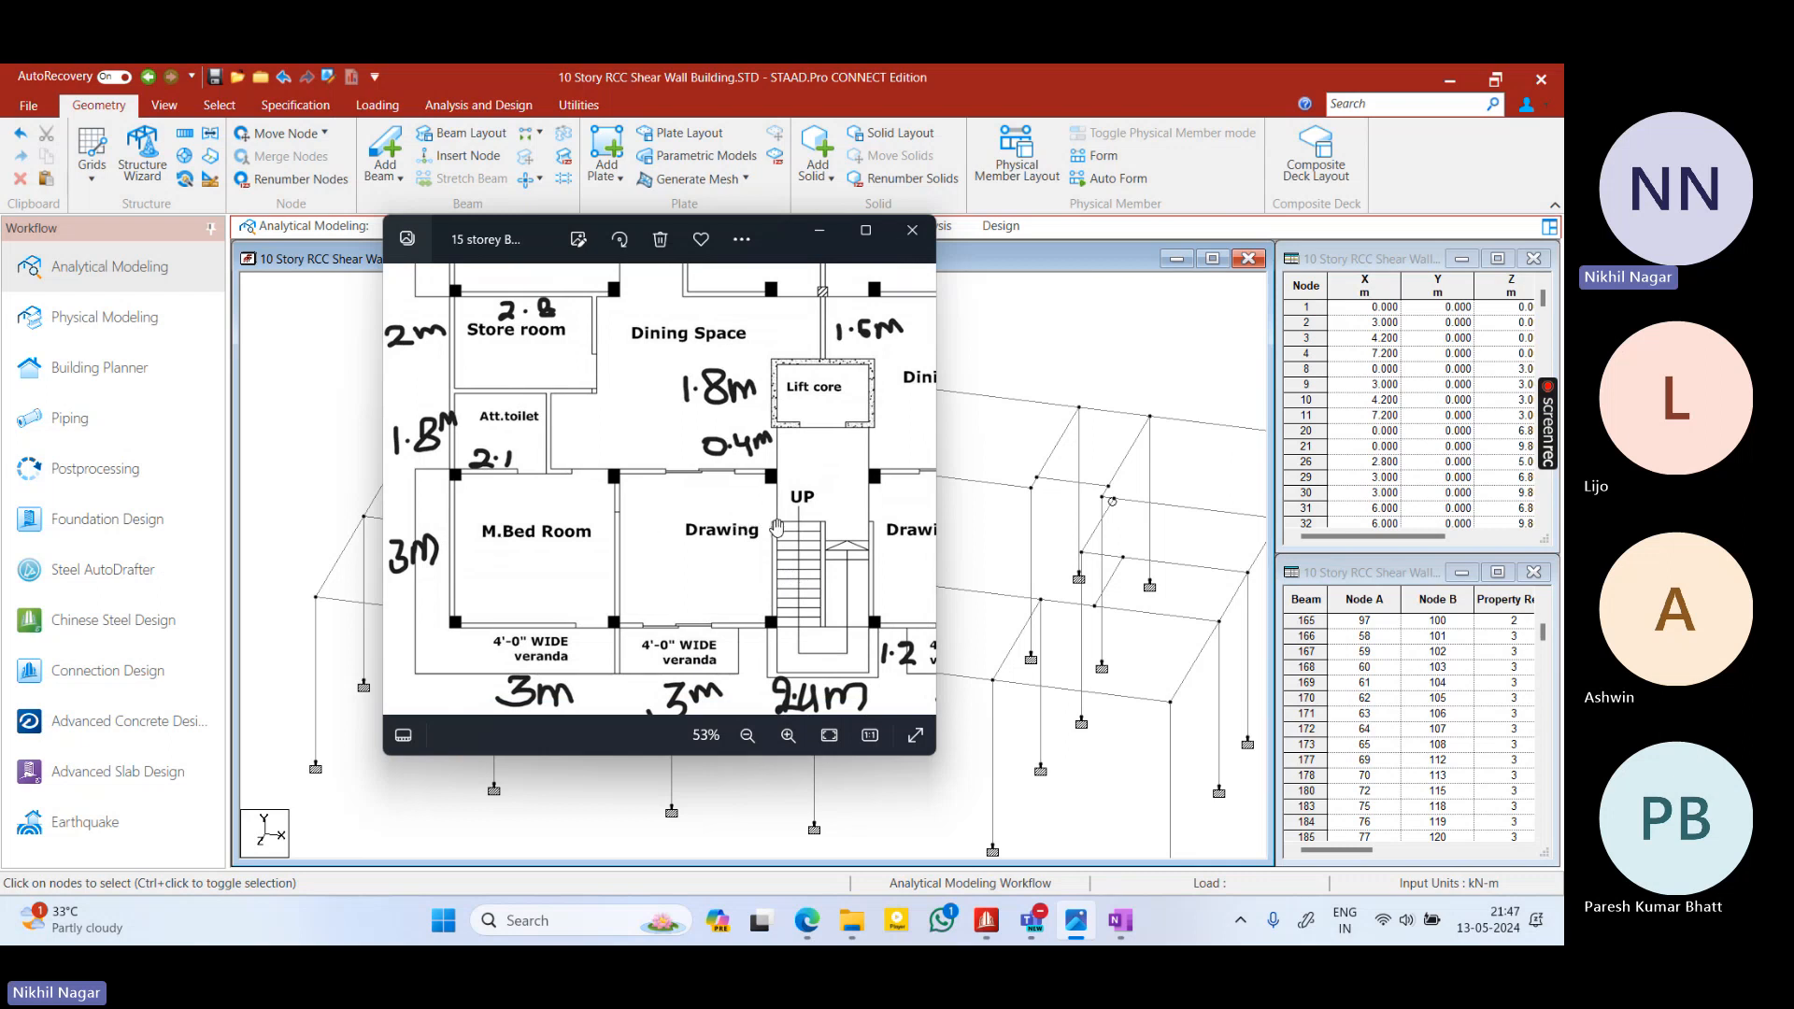
Mark up the enlarged floor plan with an underlined handwritten dimension in the drawing room beside the staircase's ascending flight
left_click(579, 240)
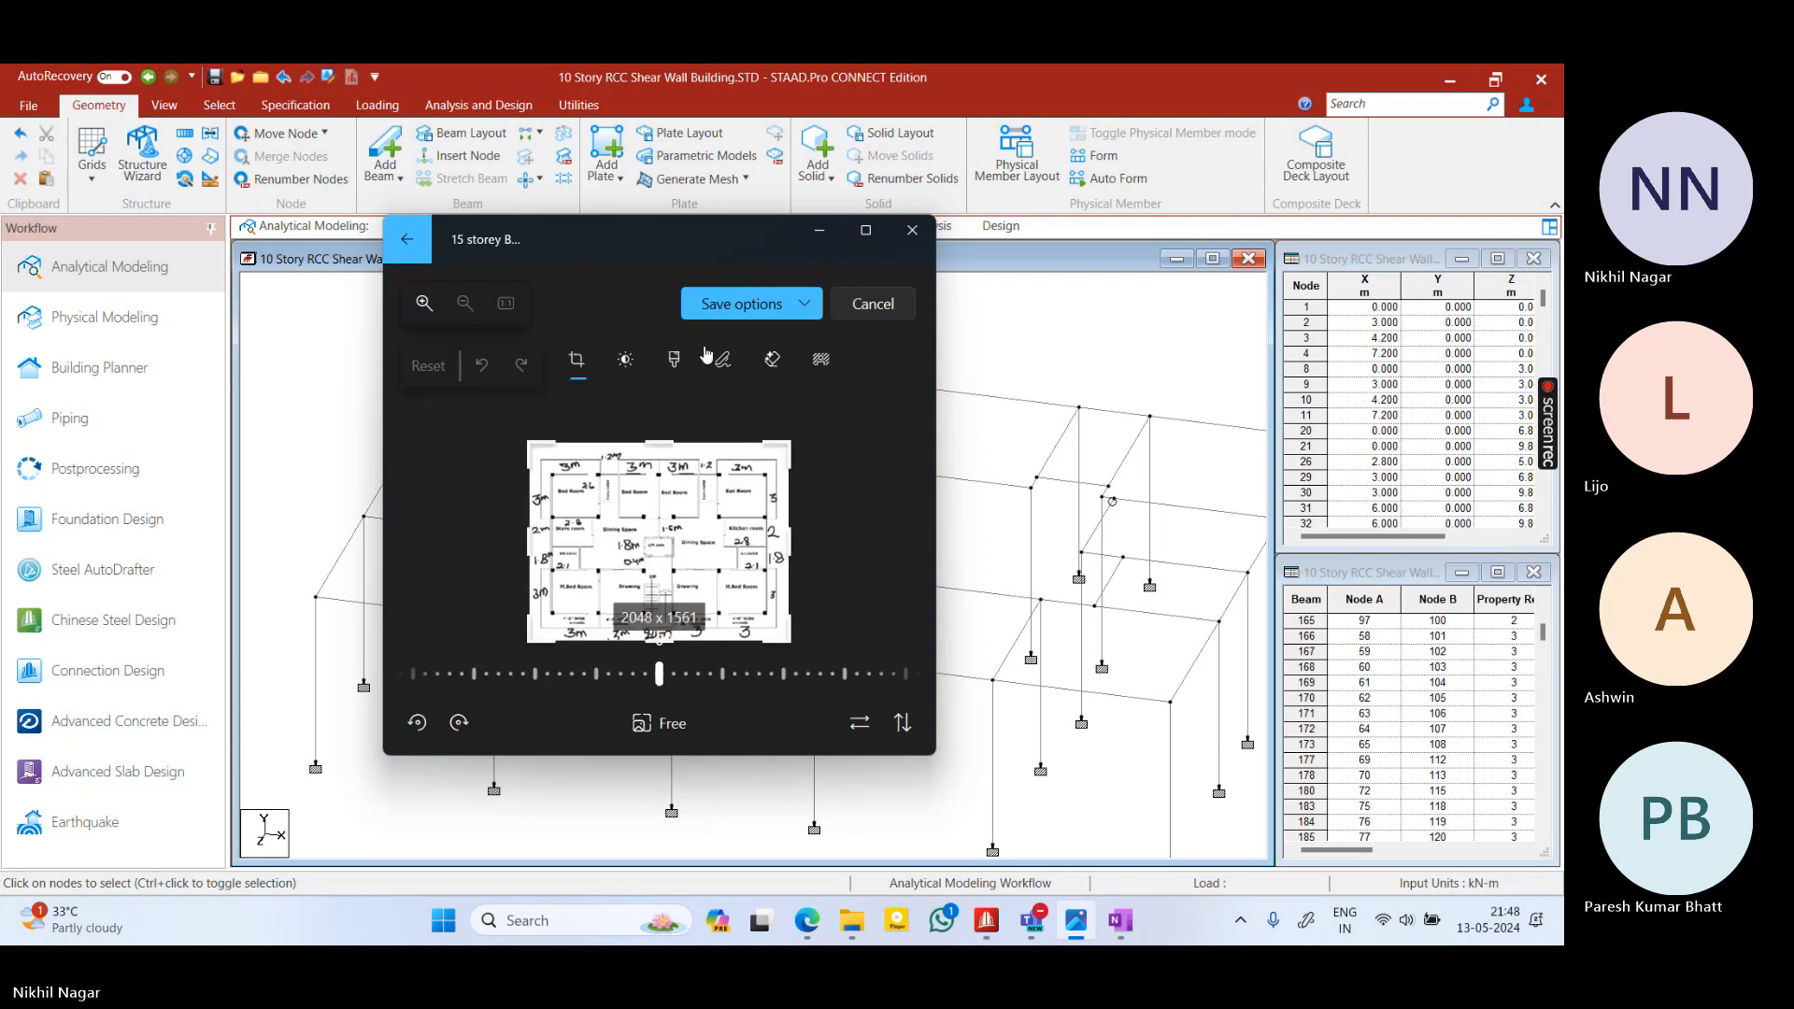
left_click(674, 359)
left_click(866, 230)
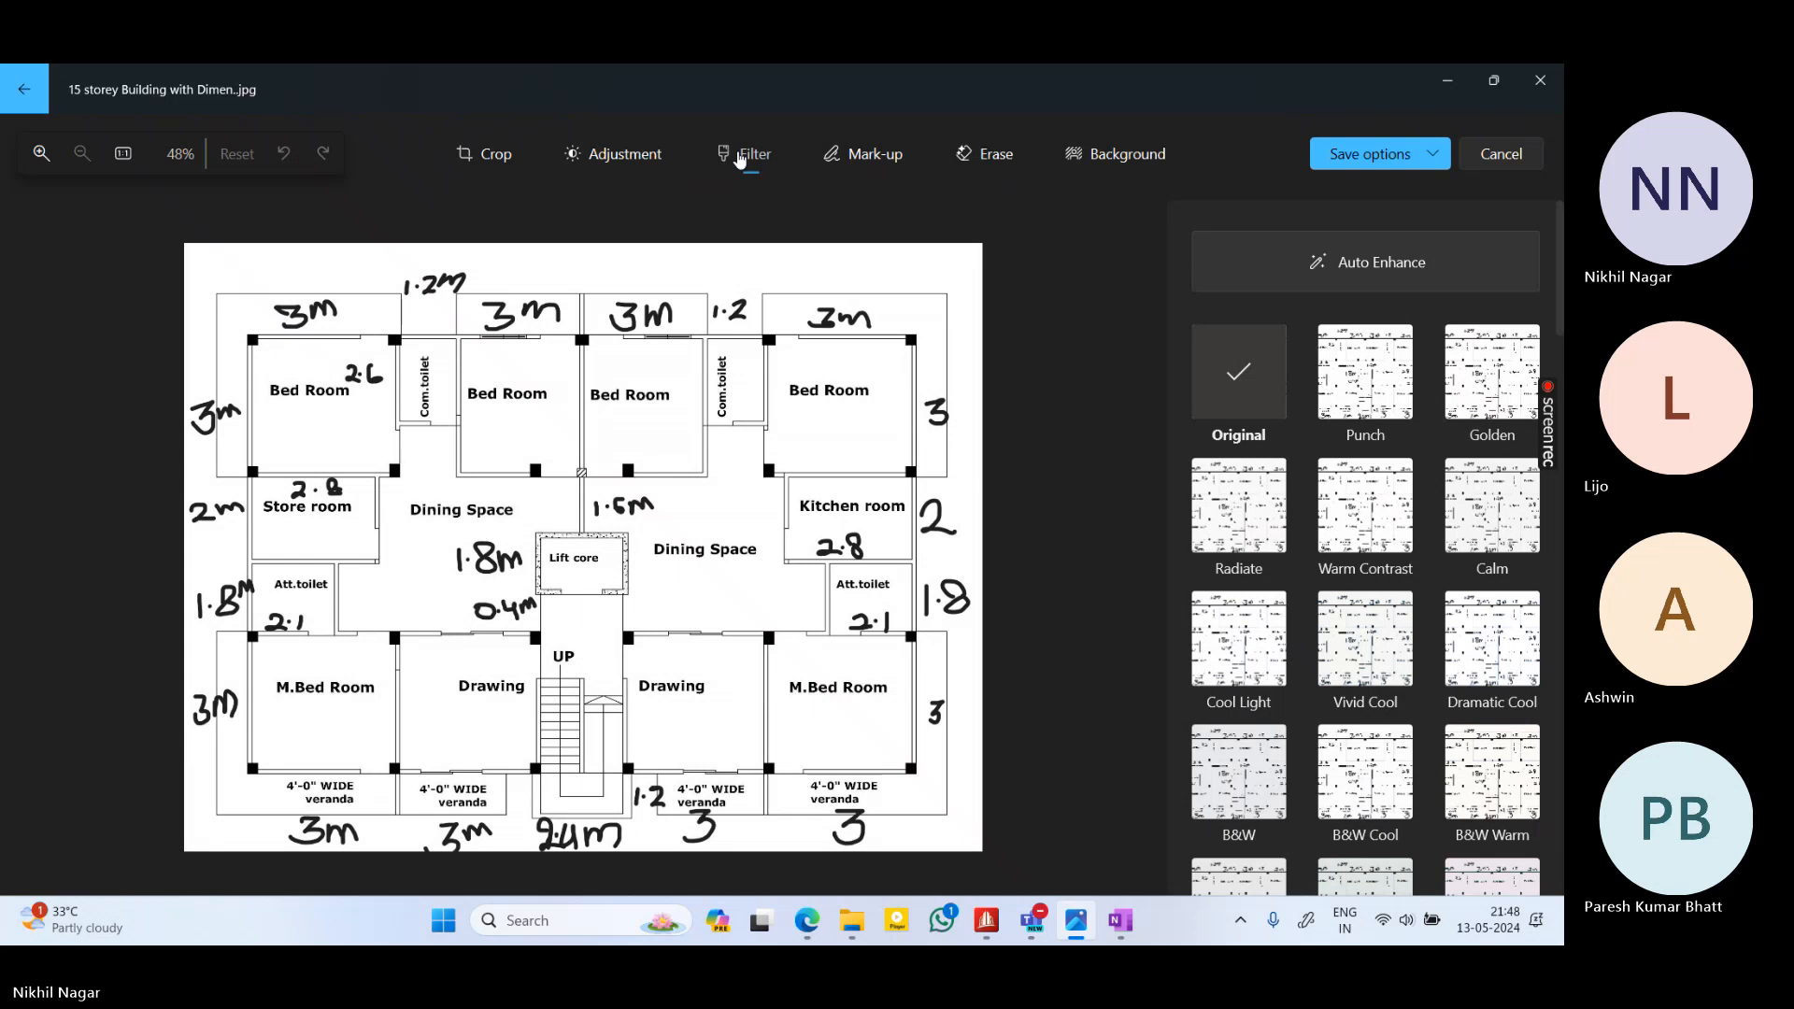
left_click(861, 153)
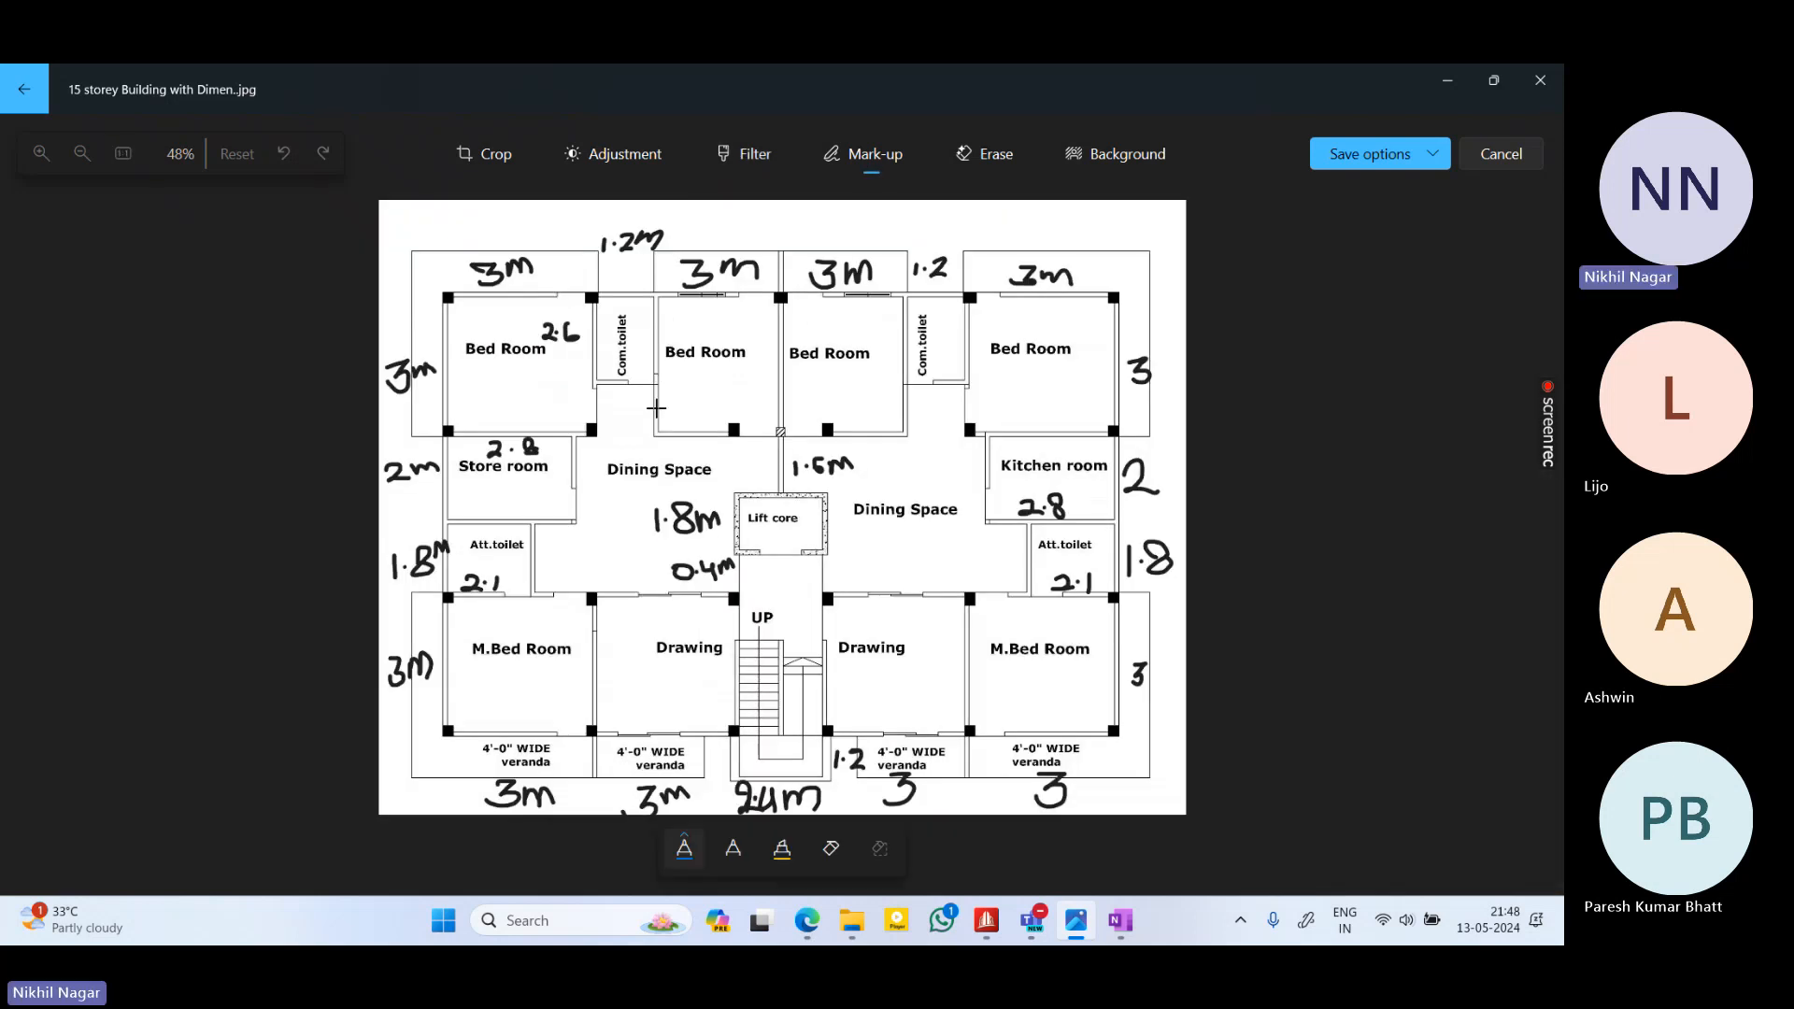
left_click_drag(692, 668, 727, 696)
left_click(713, 683)
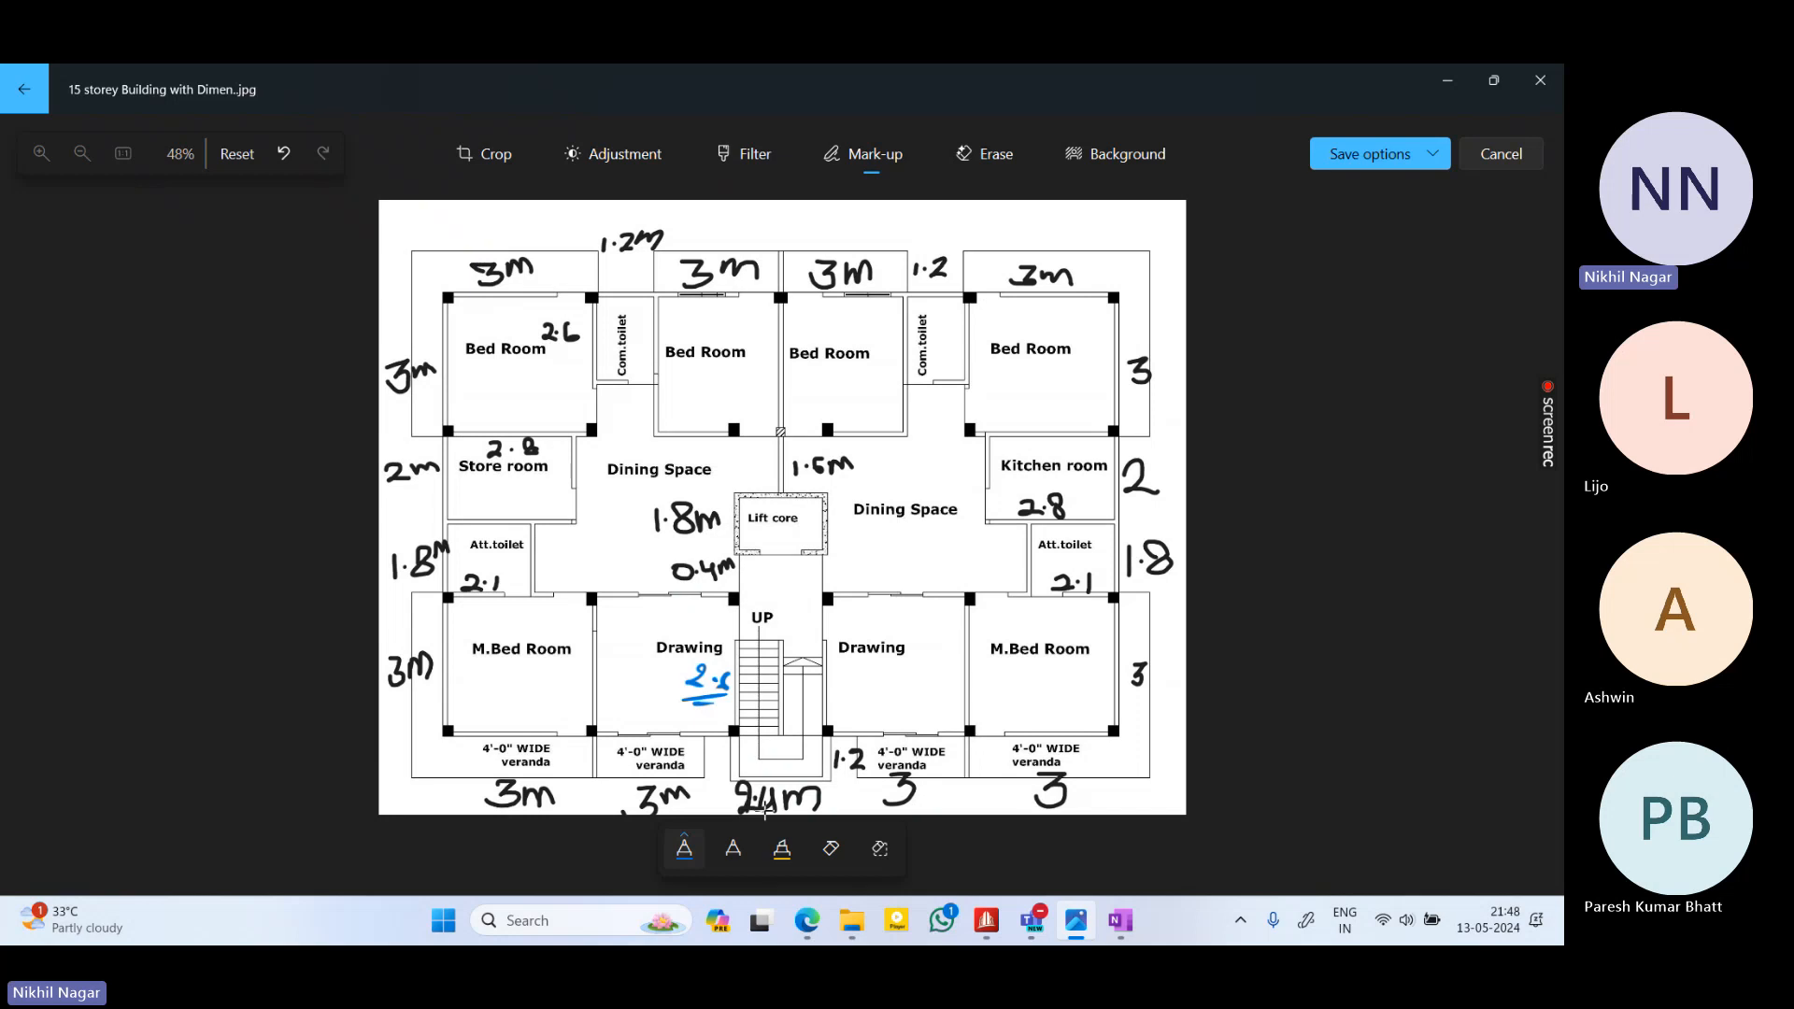
left_click(1442, 80)
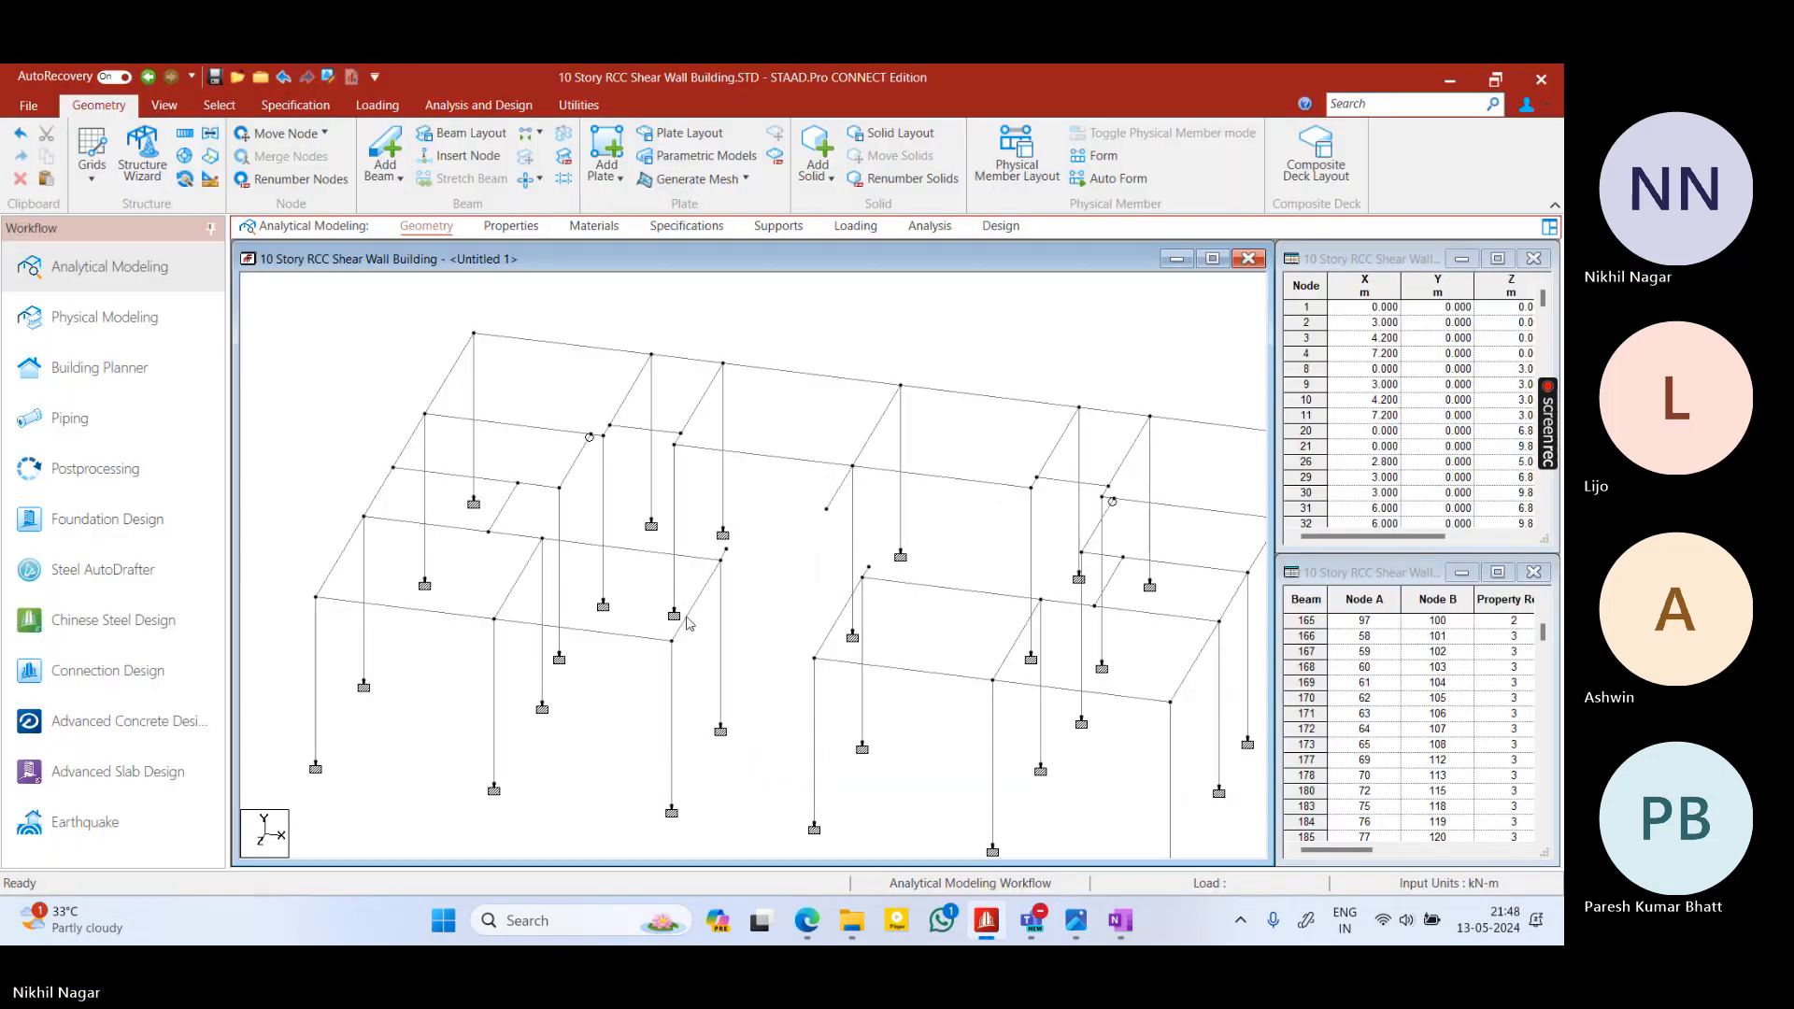
Select the base node of the inner column beside the staircase opening in the isolated storey of the STAAD.Pro model
middle_click_drag(741, 631, 861, 601)
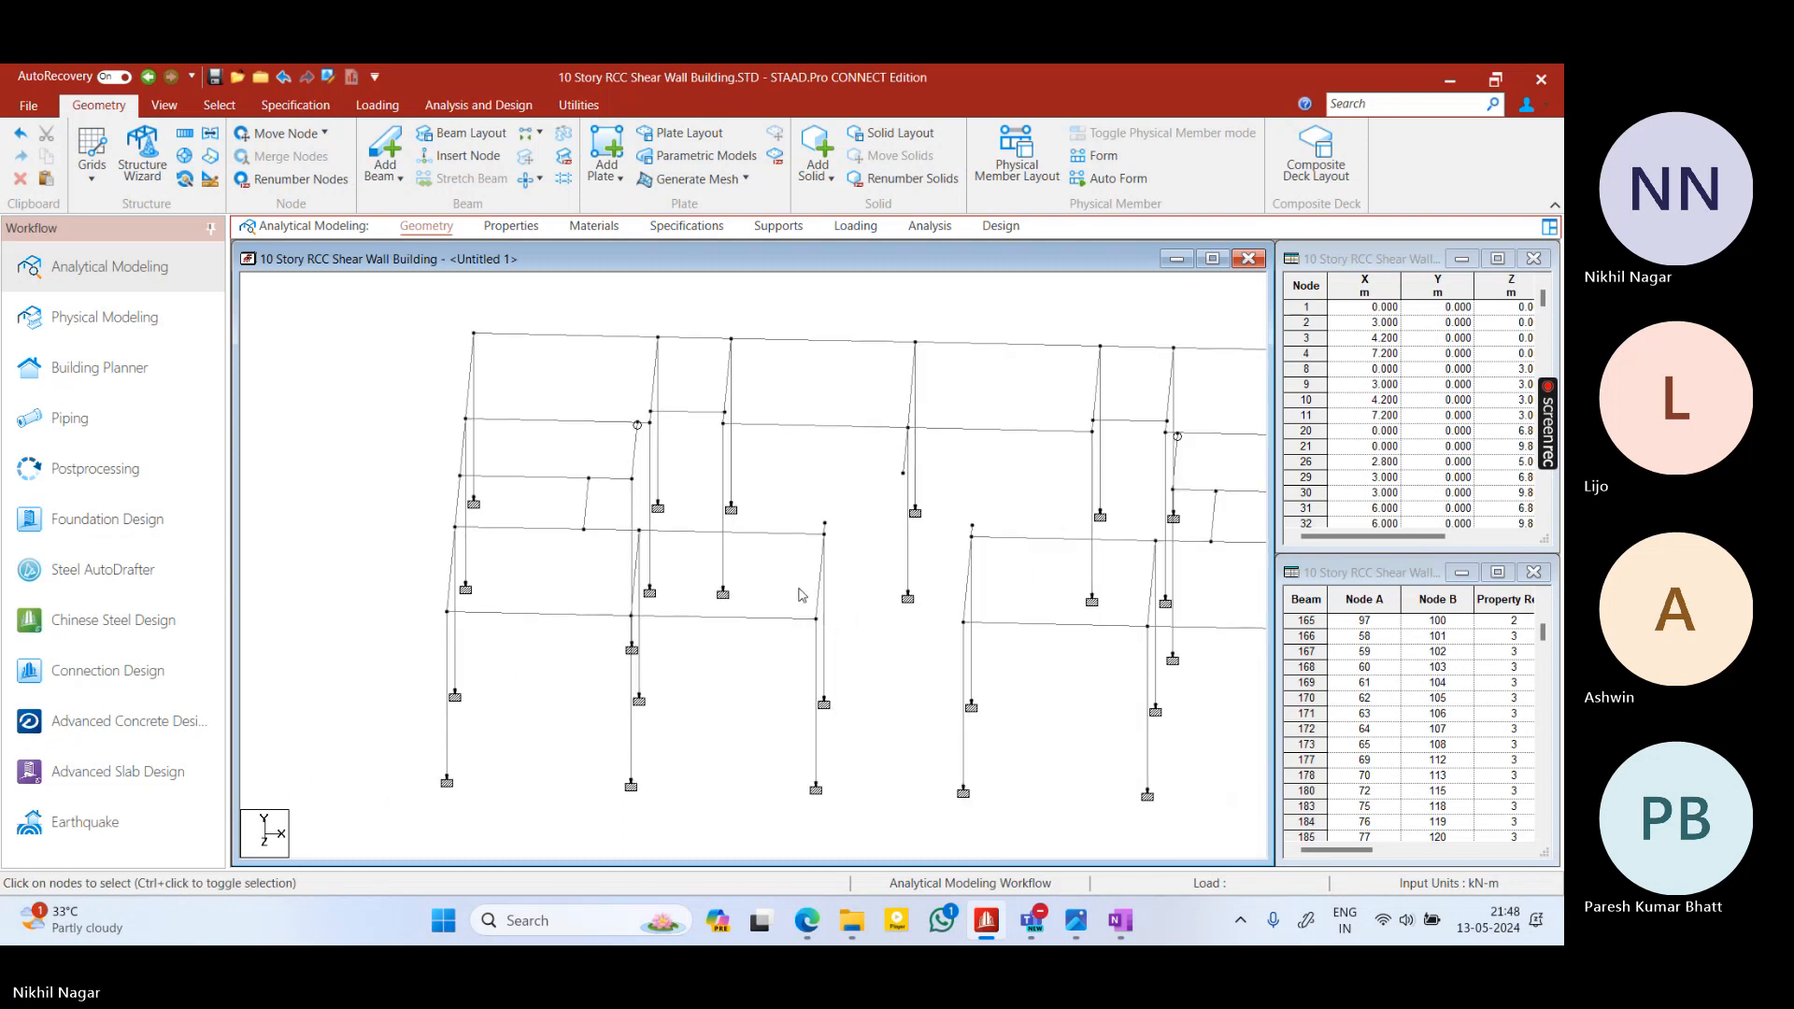
middle_click_drag(881, 666, 712, 639)
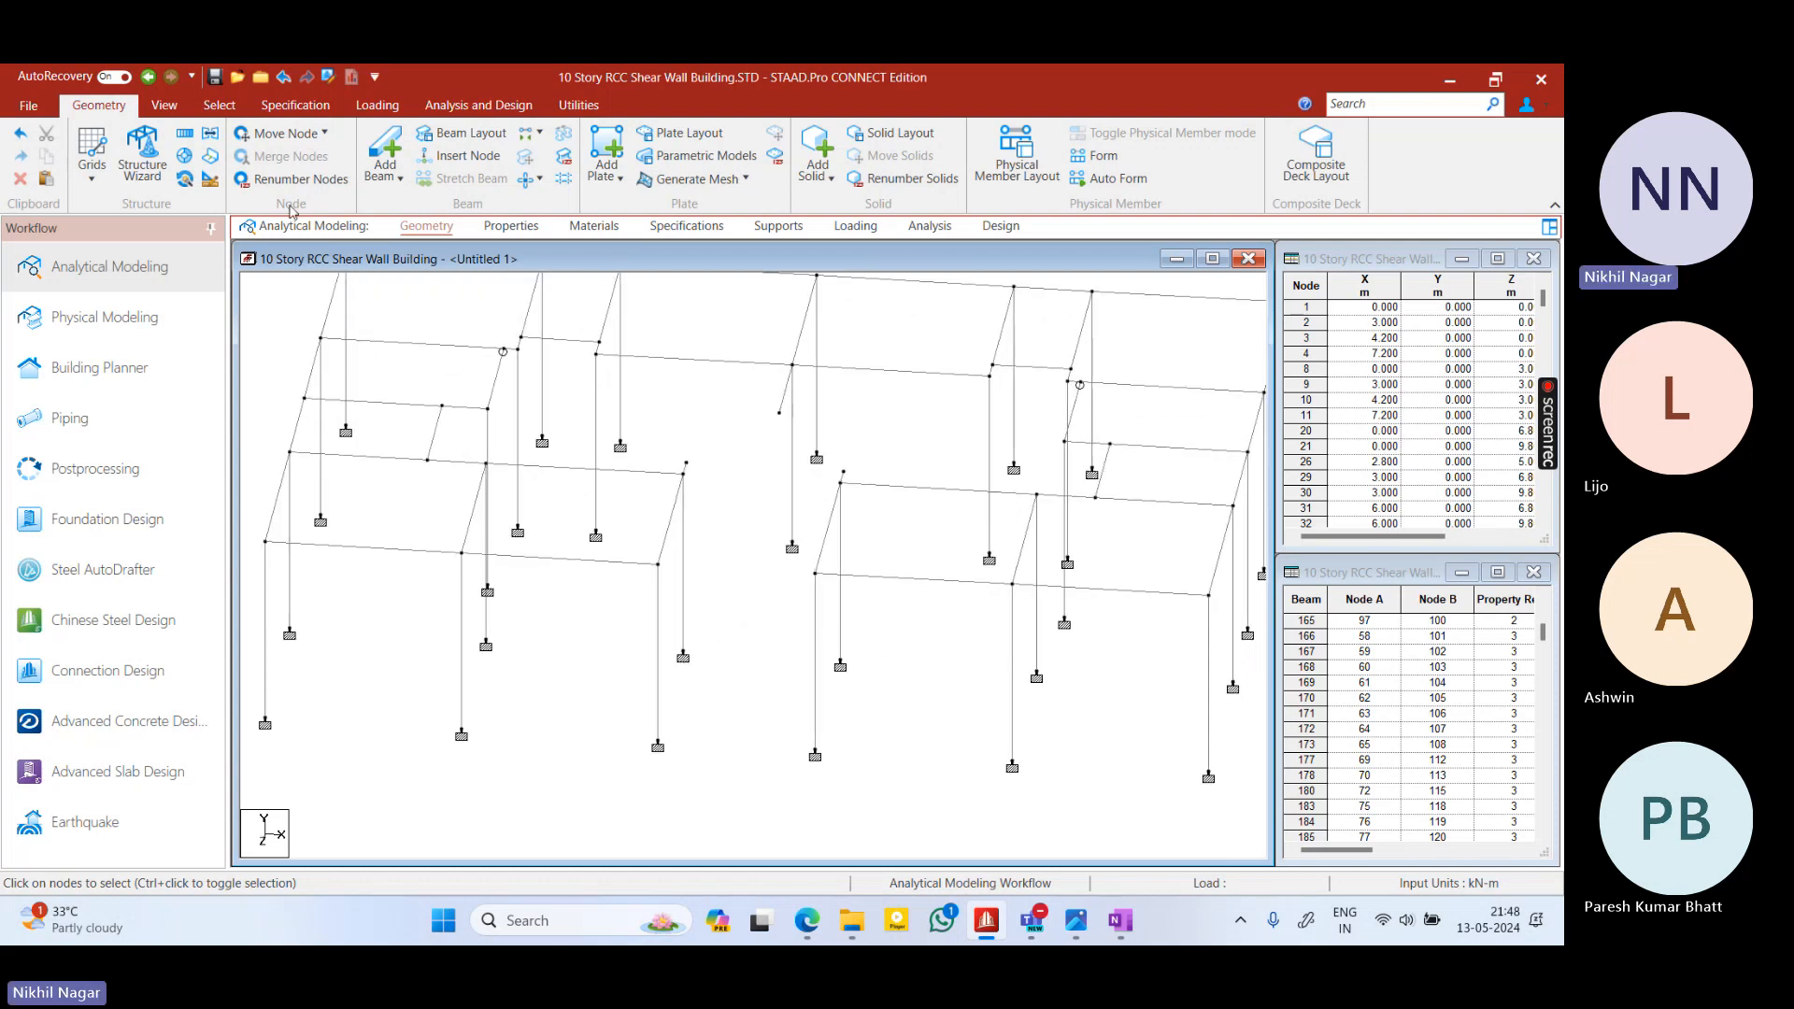
left_click(219, 105)
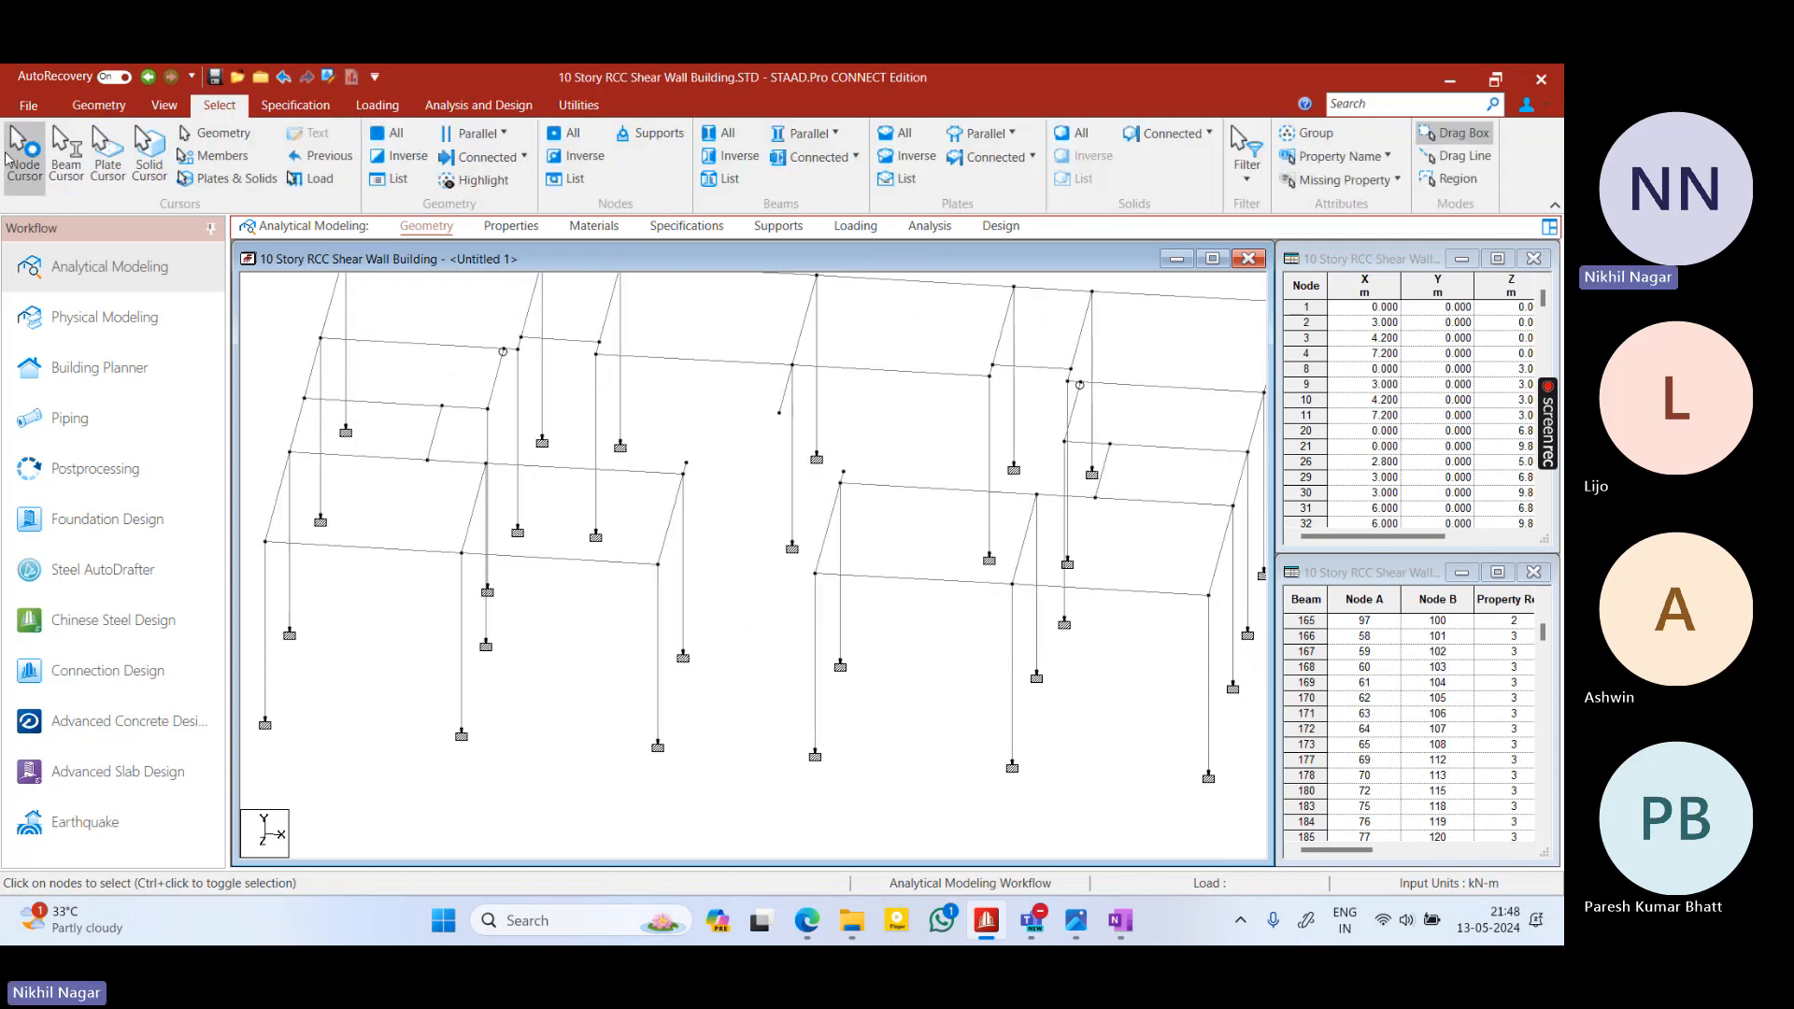
left_click(684, 653)
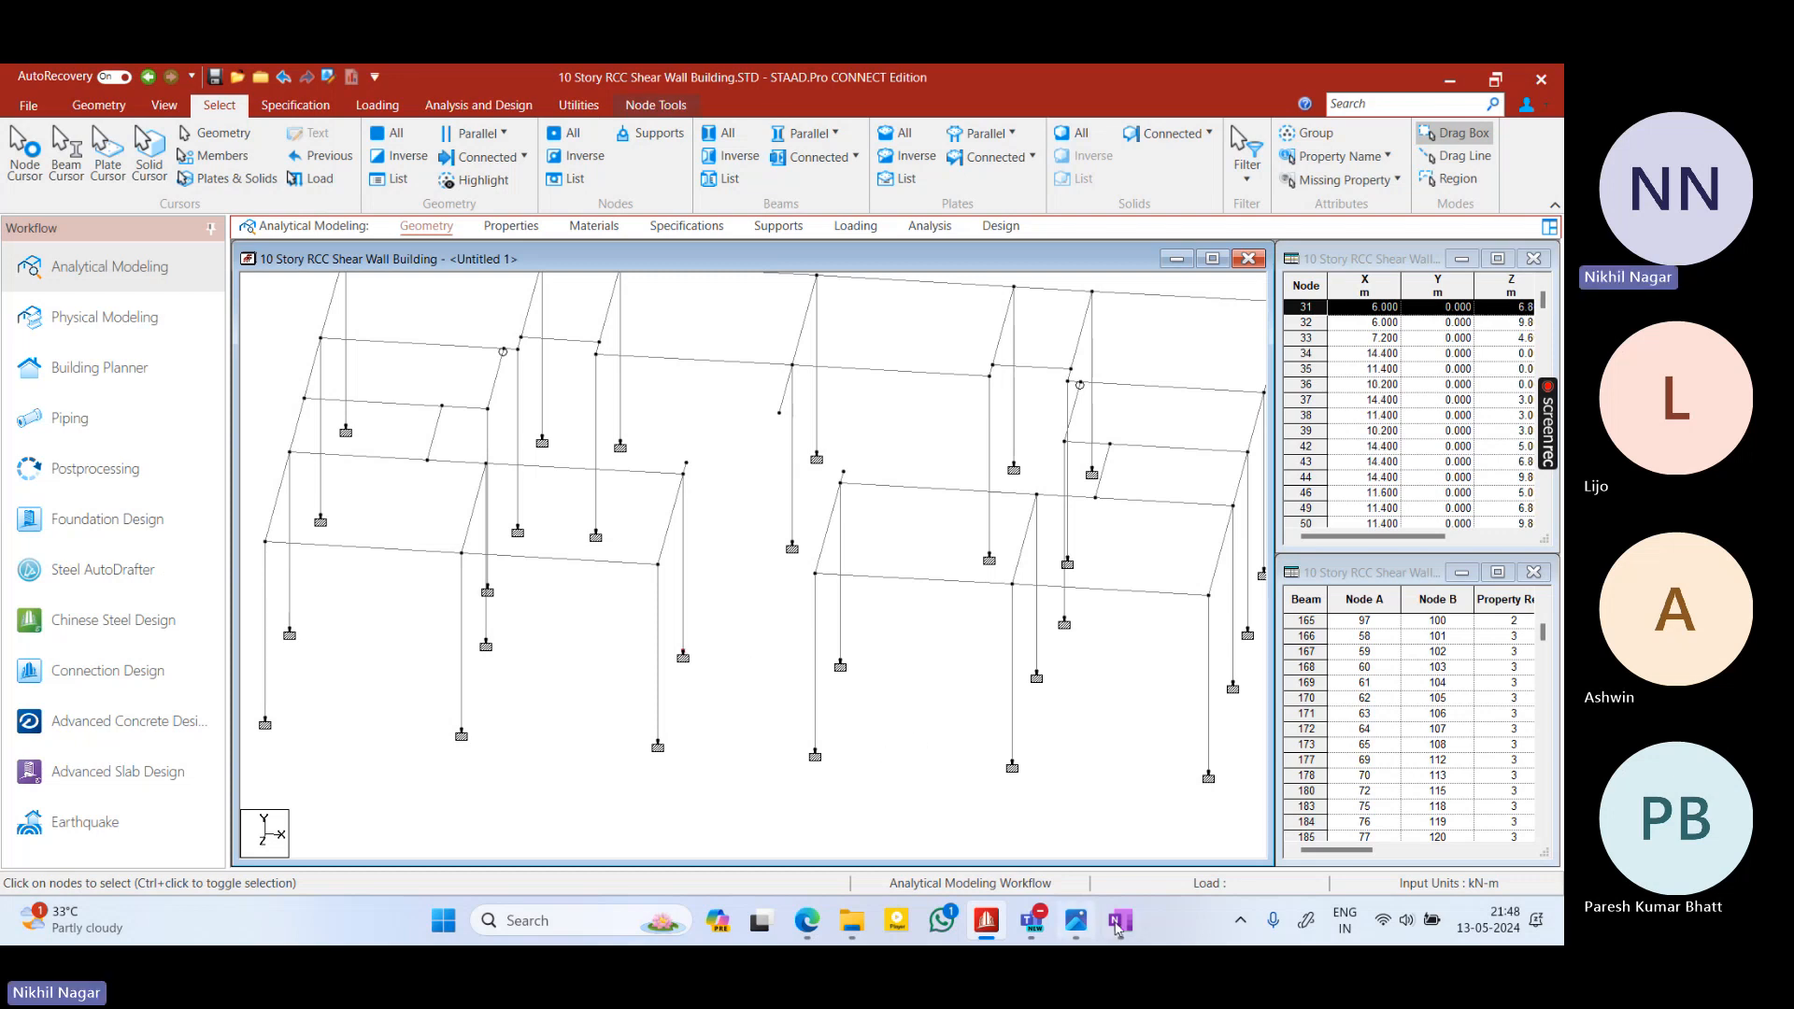
Outline the staircase's ascending flight on the floor plan, try sketching the landing around its end, undo the landing strokes, and return to STAAD.Pro
left_click(1076, 921)
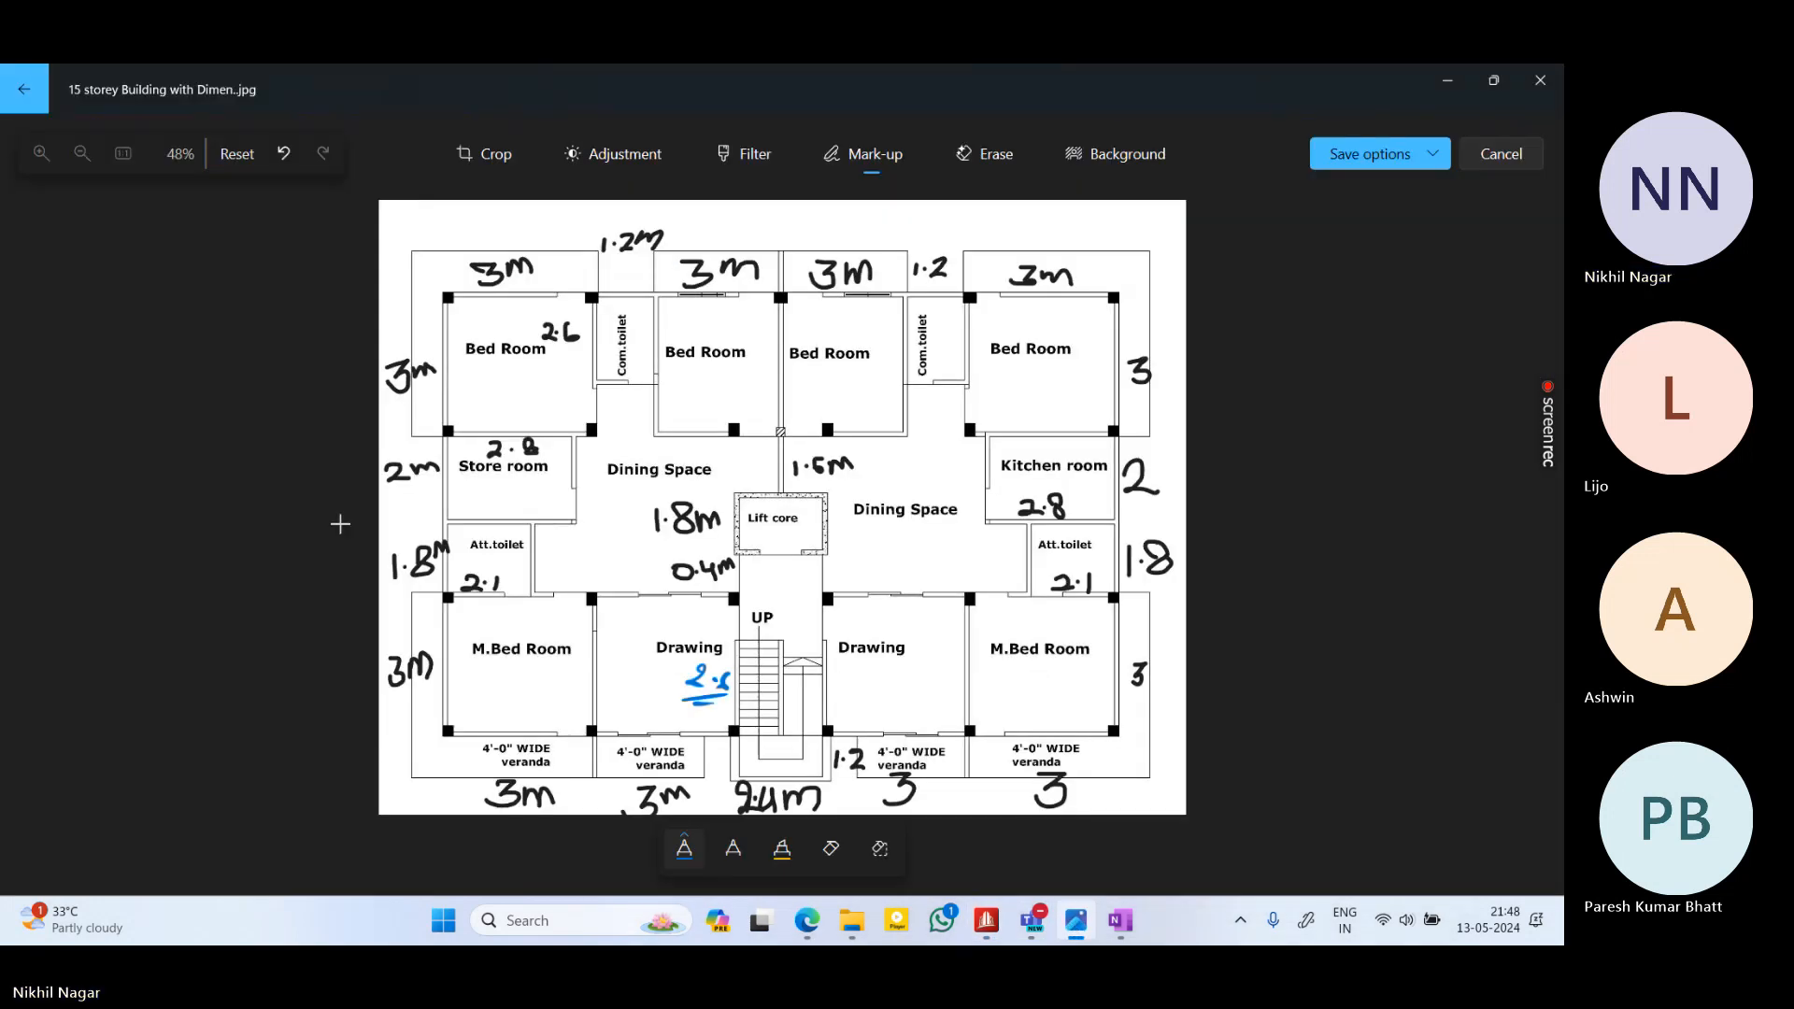
mouse_move(734, 596)
left_mouse_down()
mouse_move(787, 597)
mouse_move(733, 596)
mouse_move(729, 664)
mouse_move(765, 665)
mouse_move(774, 715)
left_mouse_up()
mouse_move(733, 666)
left_mouse_down()
mouse_move(730, 724)
mouse_move(782, 715)
mouse_move(788, 610)
mouse_move(783, 699)
mouse_move(734, 762)
mouse_move(785, 781)
mouse_move(833, 733)
left_mouse_up()
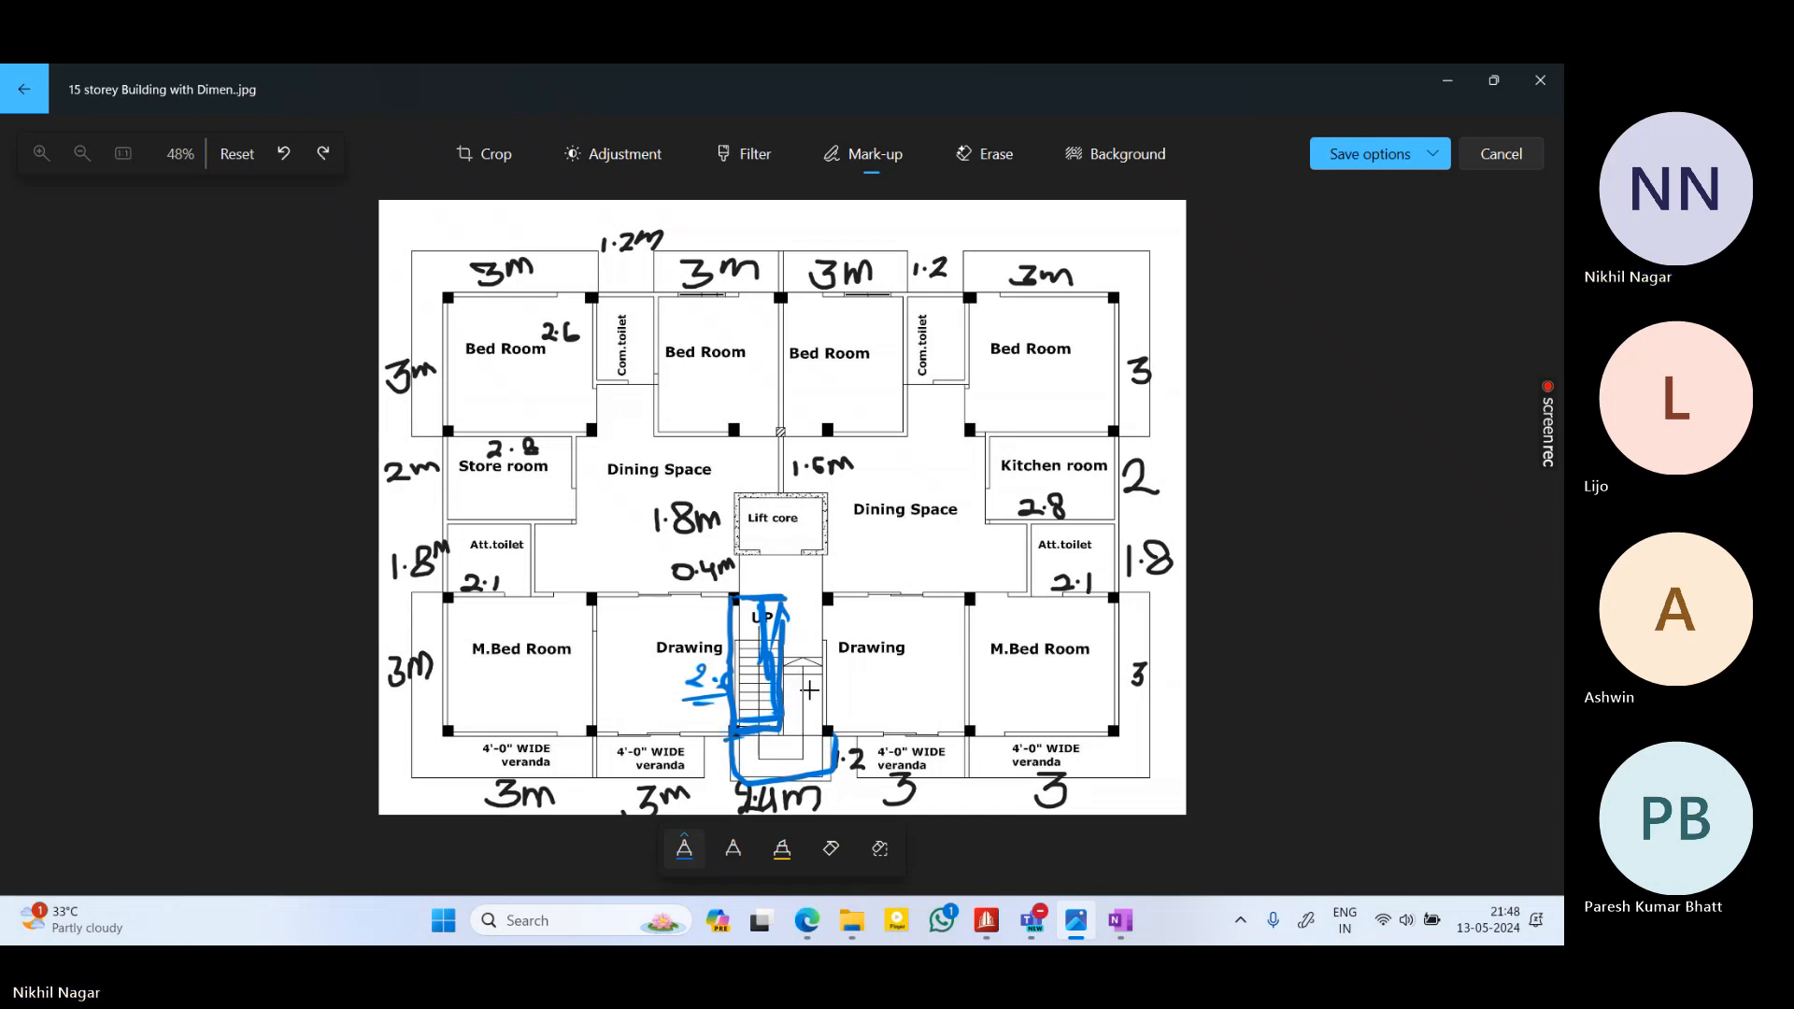
key("ctrl+z")
key("ctrl+z")
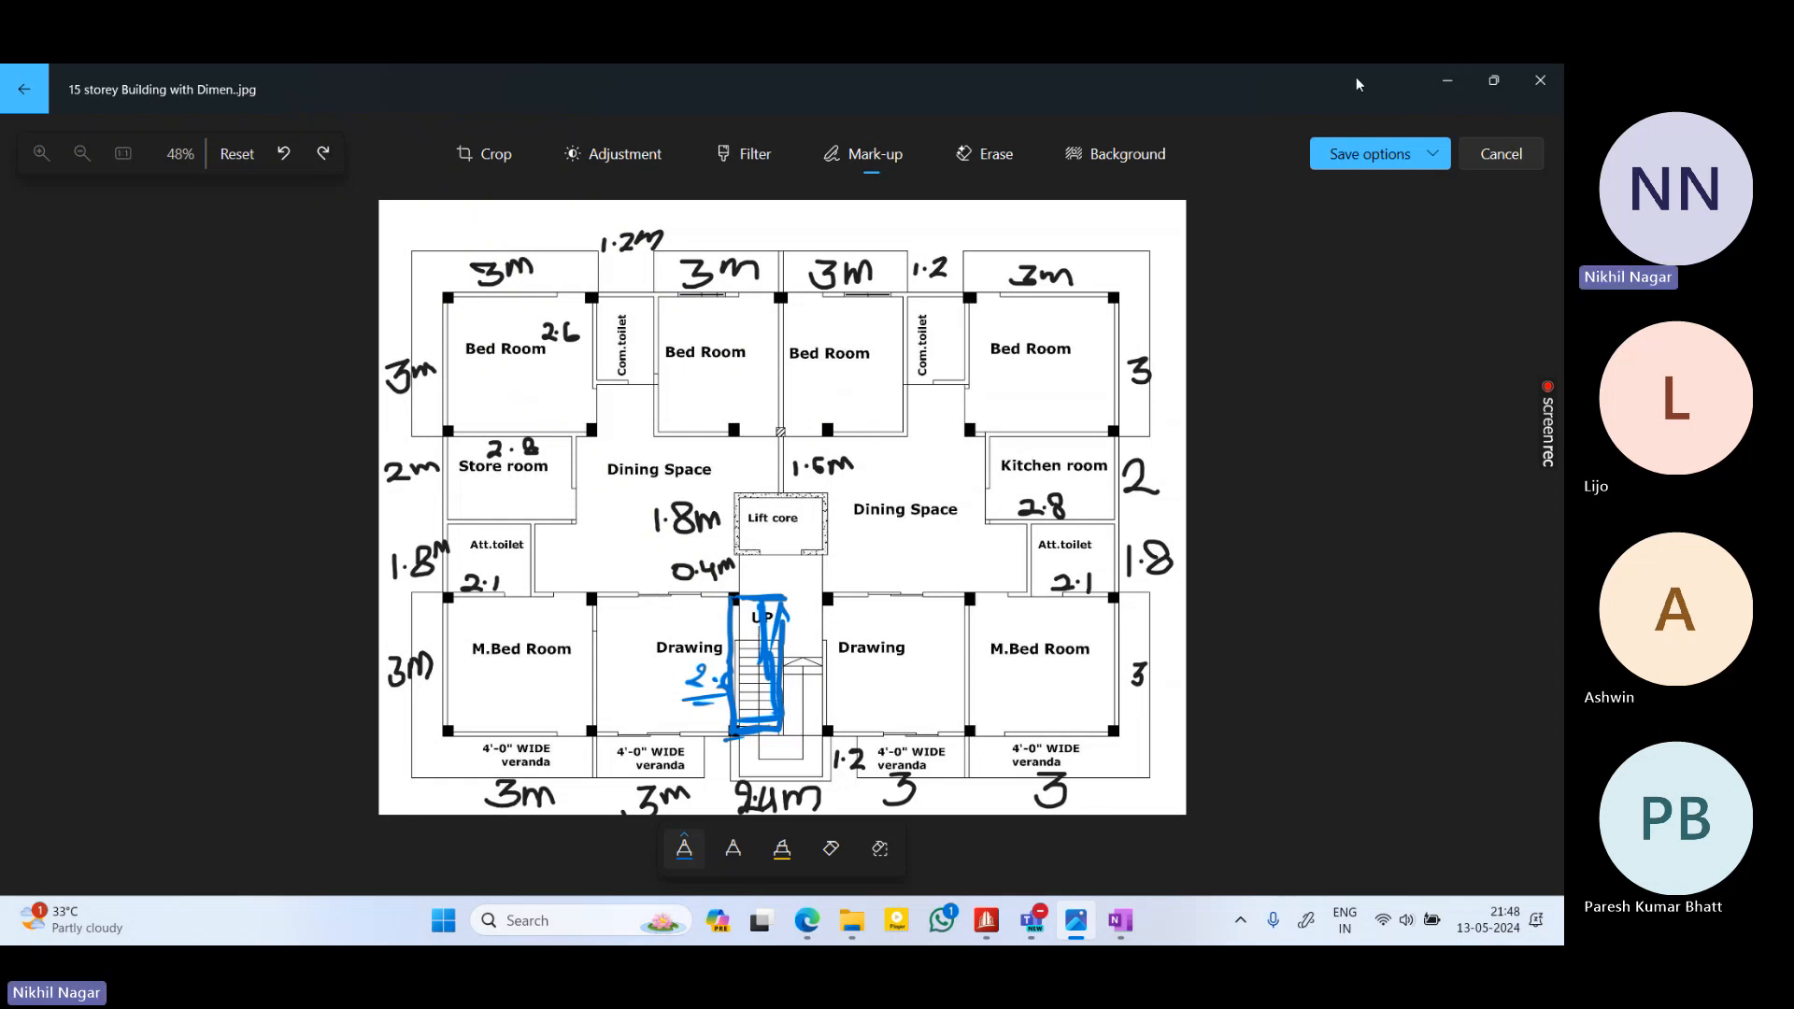
left_click(1448, 80)
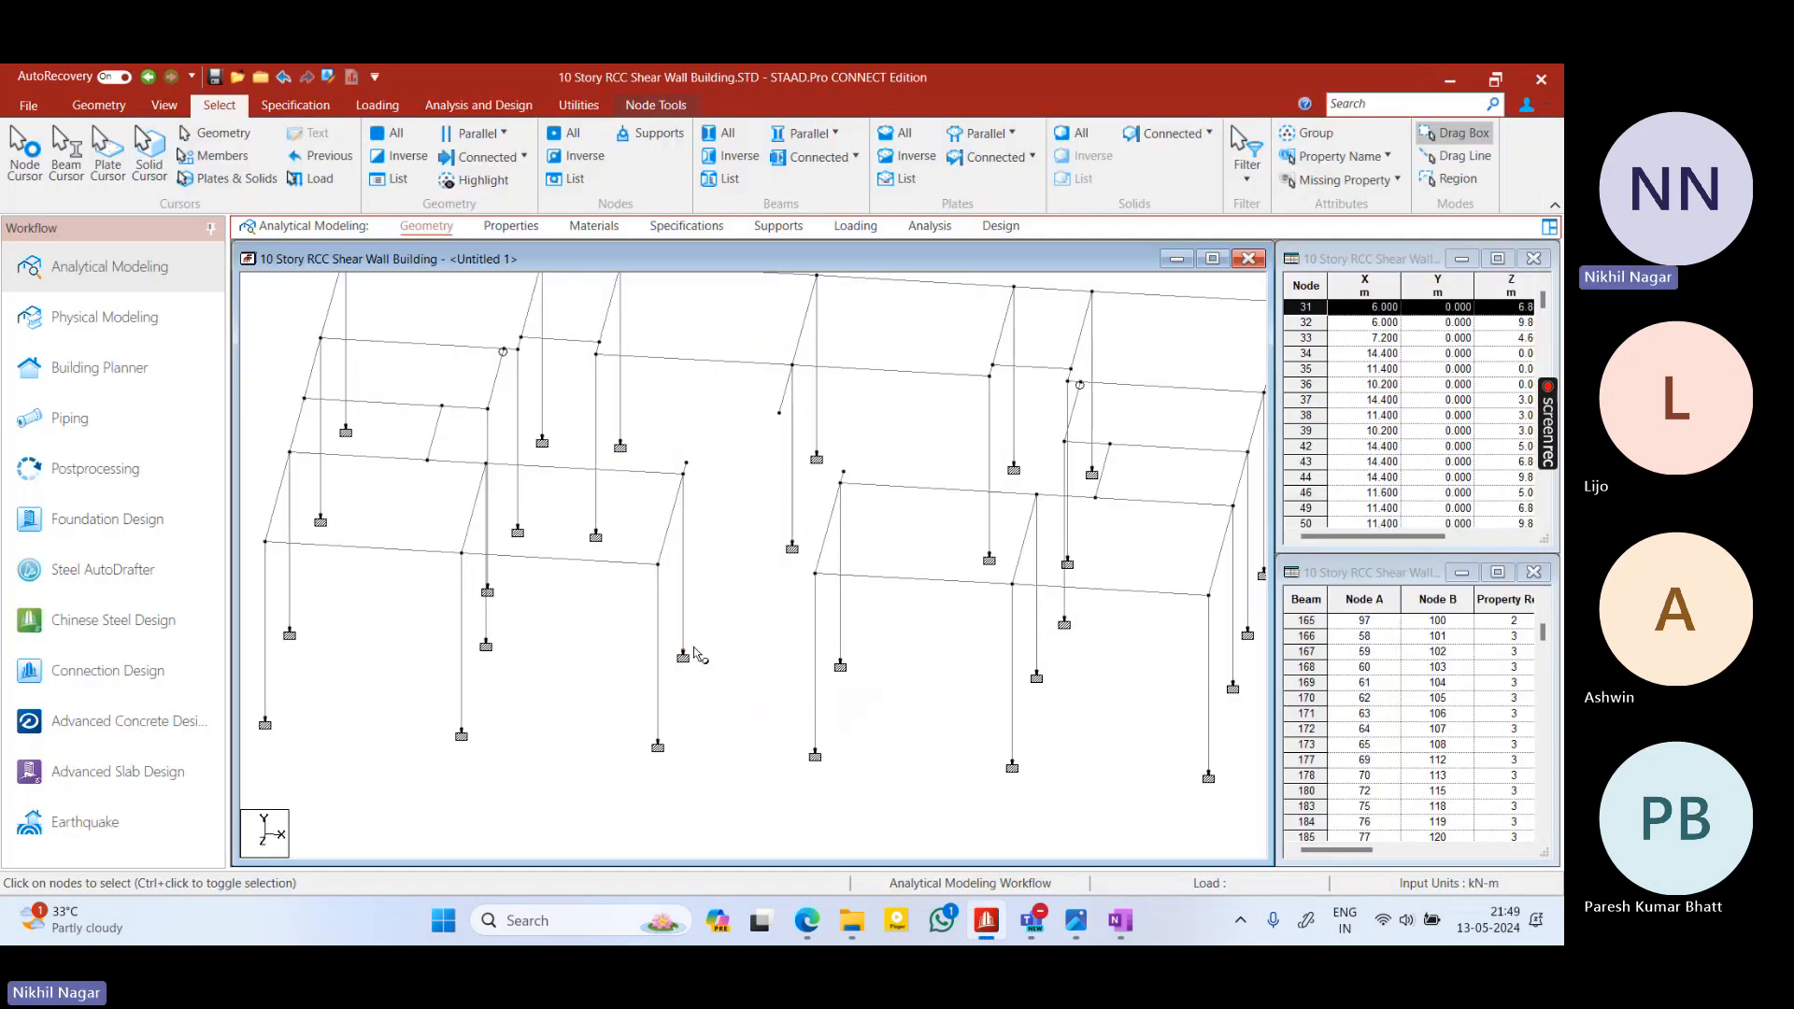
Paste a copy of the copied column base node with its support, offset 1.2 m in X
key("ctrl+v")
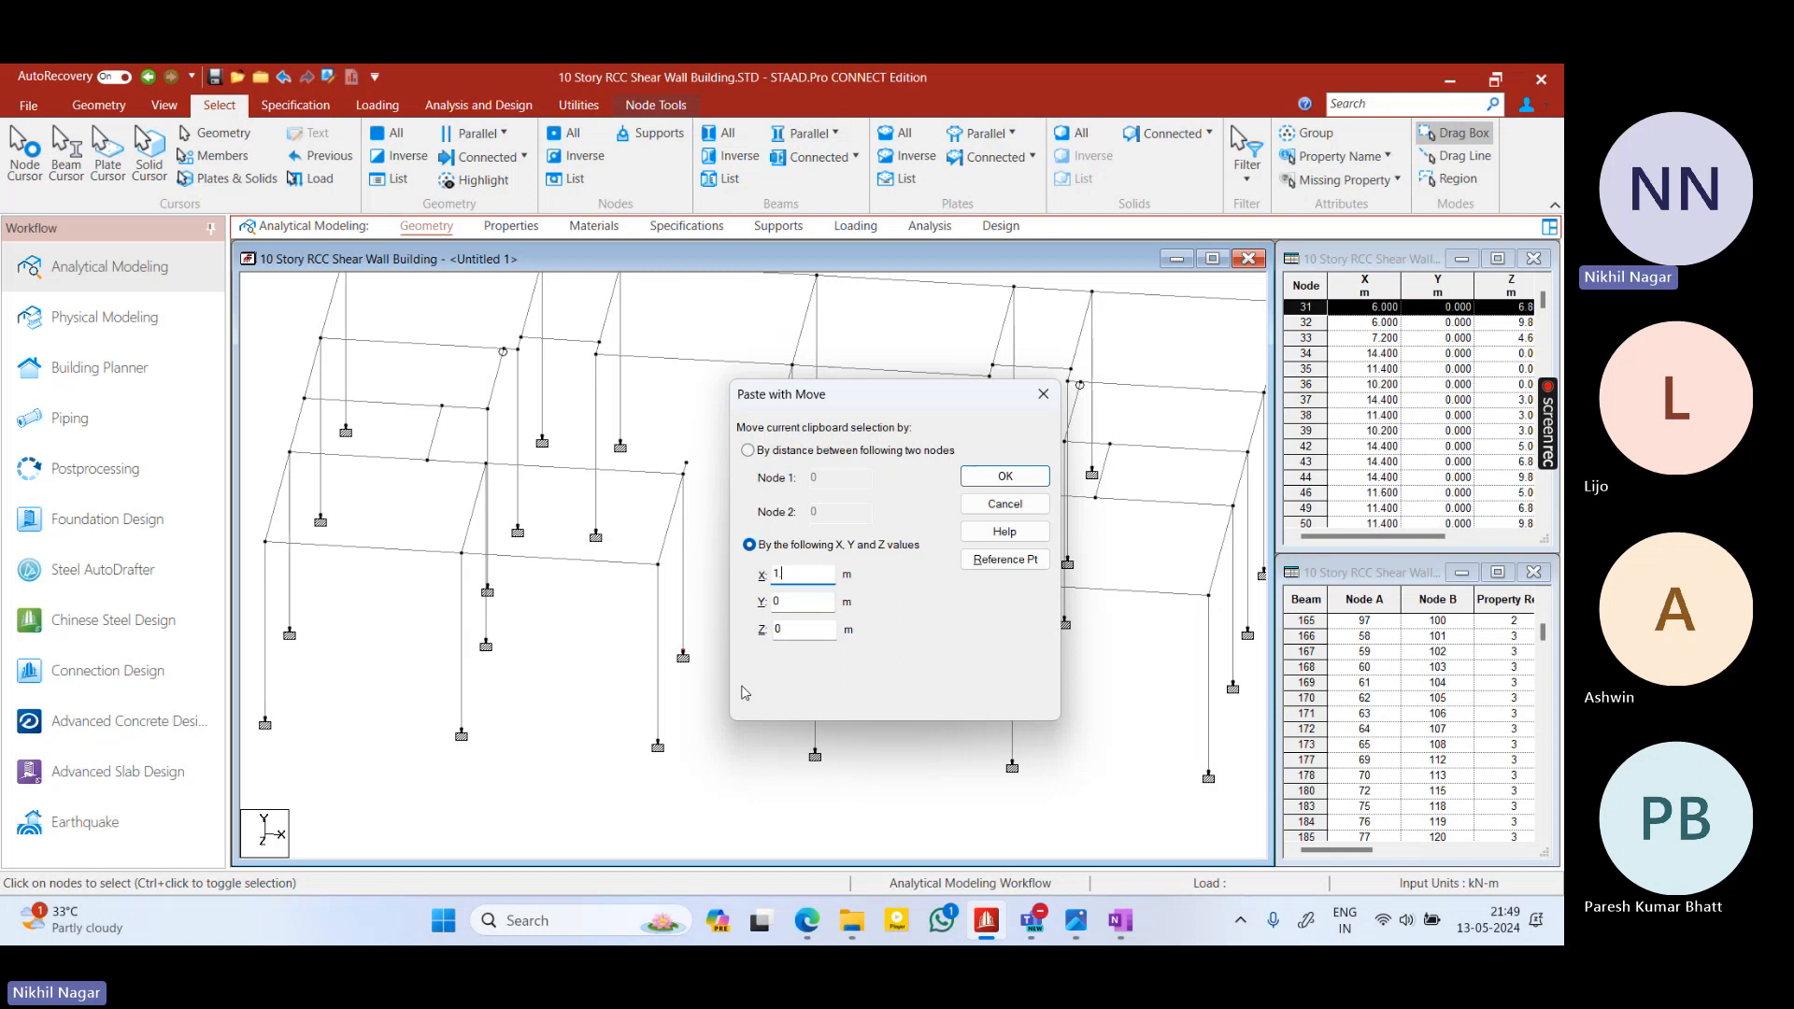
key("Return")
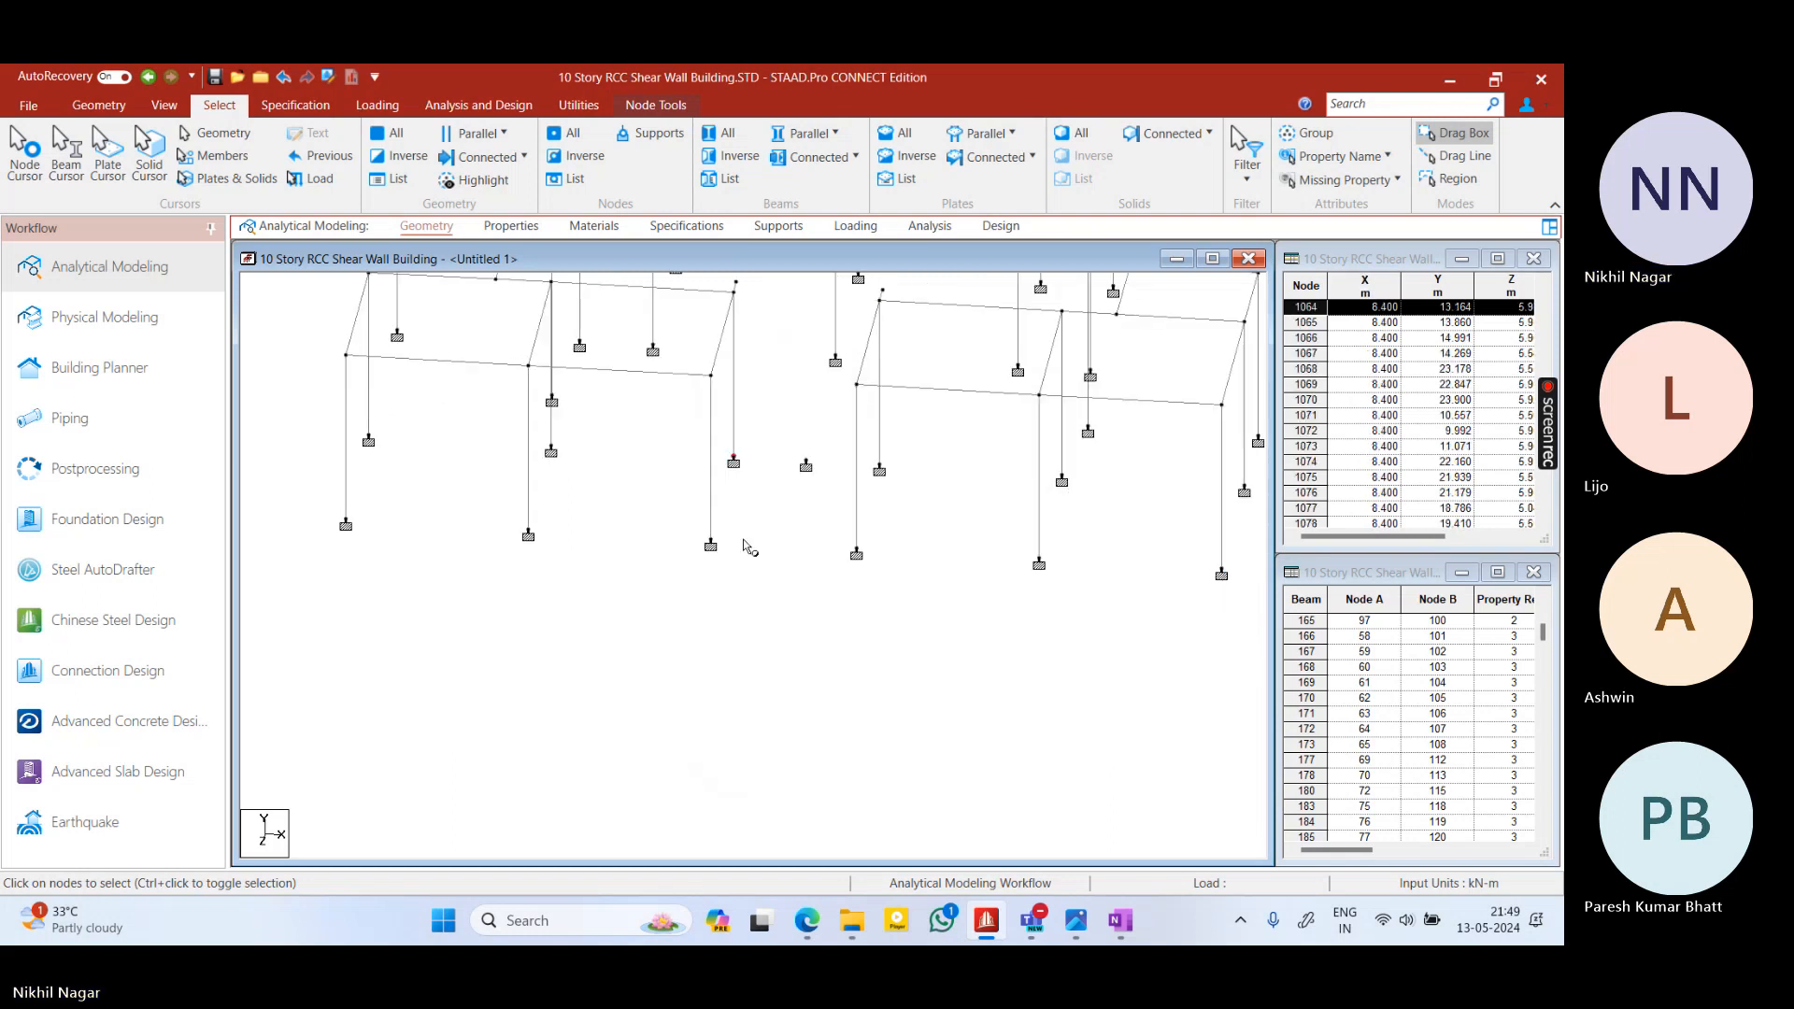
middle_click_drag(753, 467, 821, 574)
scroll(818, 574, "up", 1)
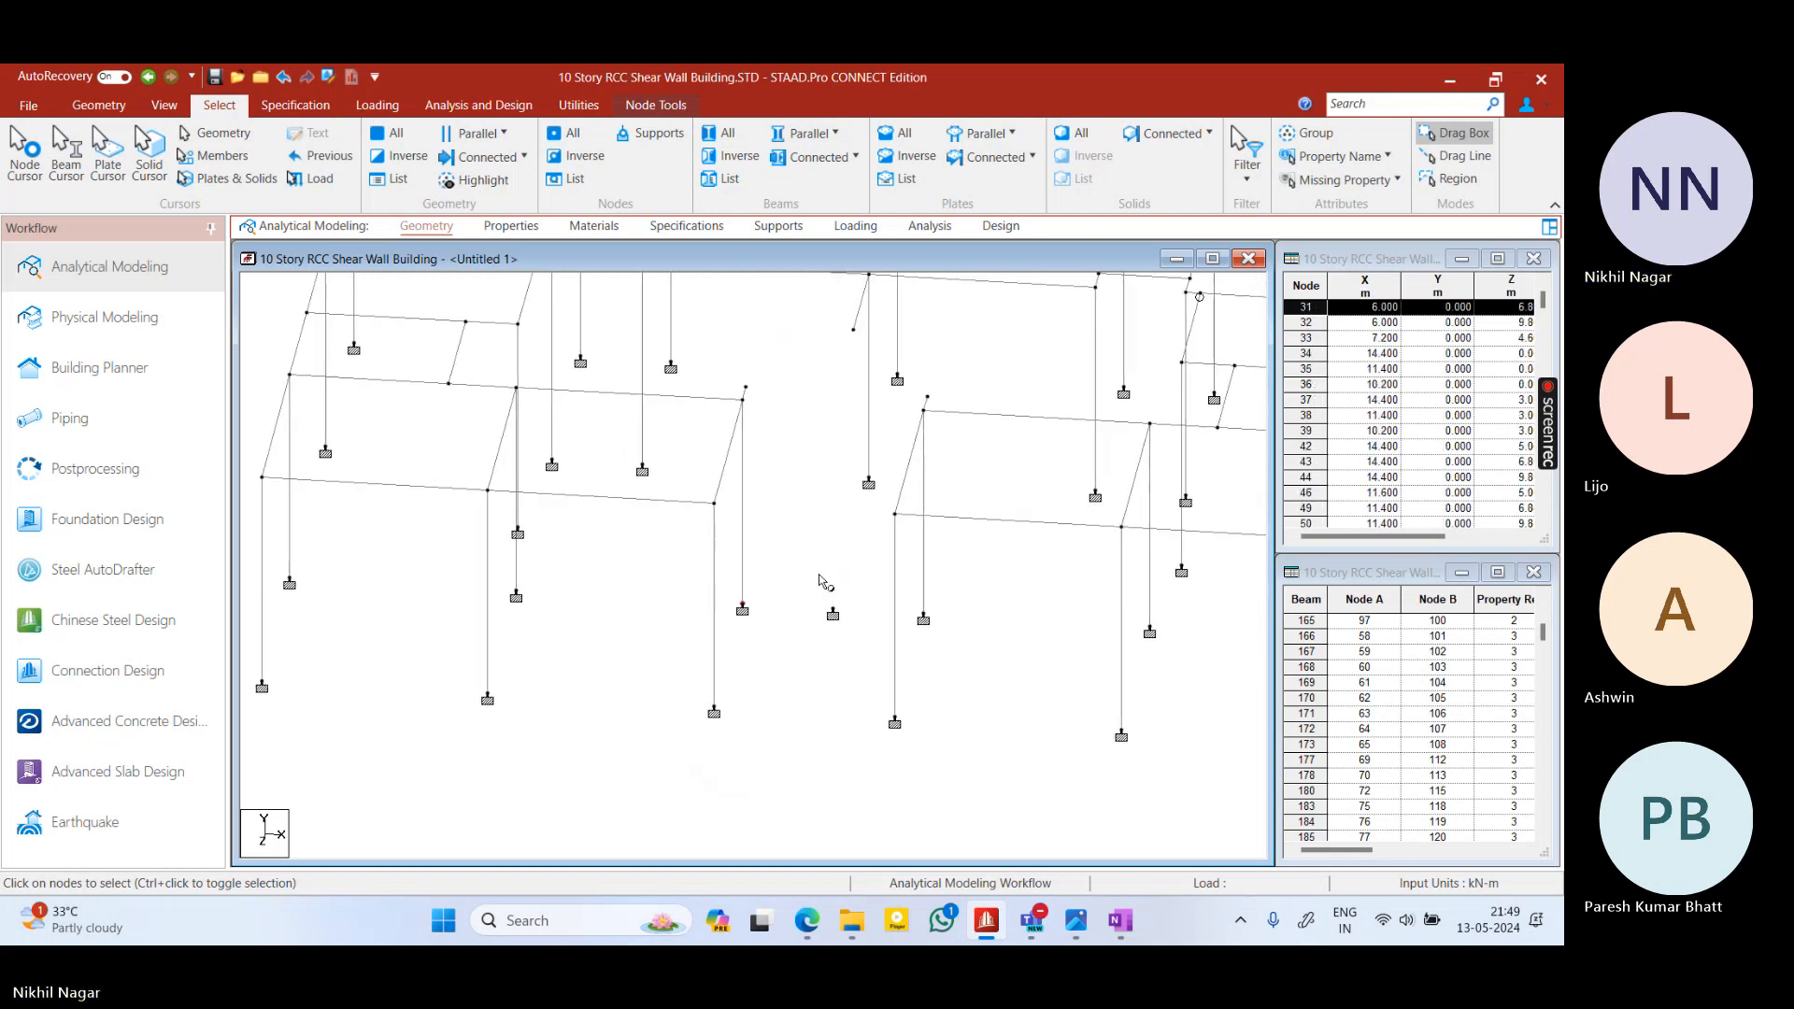
left_click(820, 572)
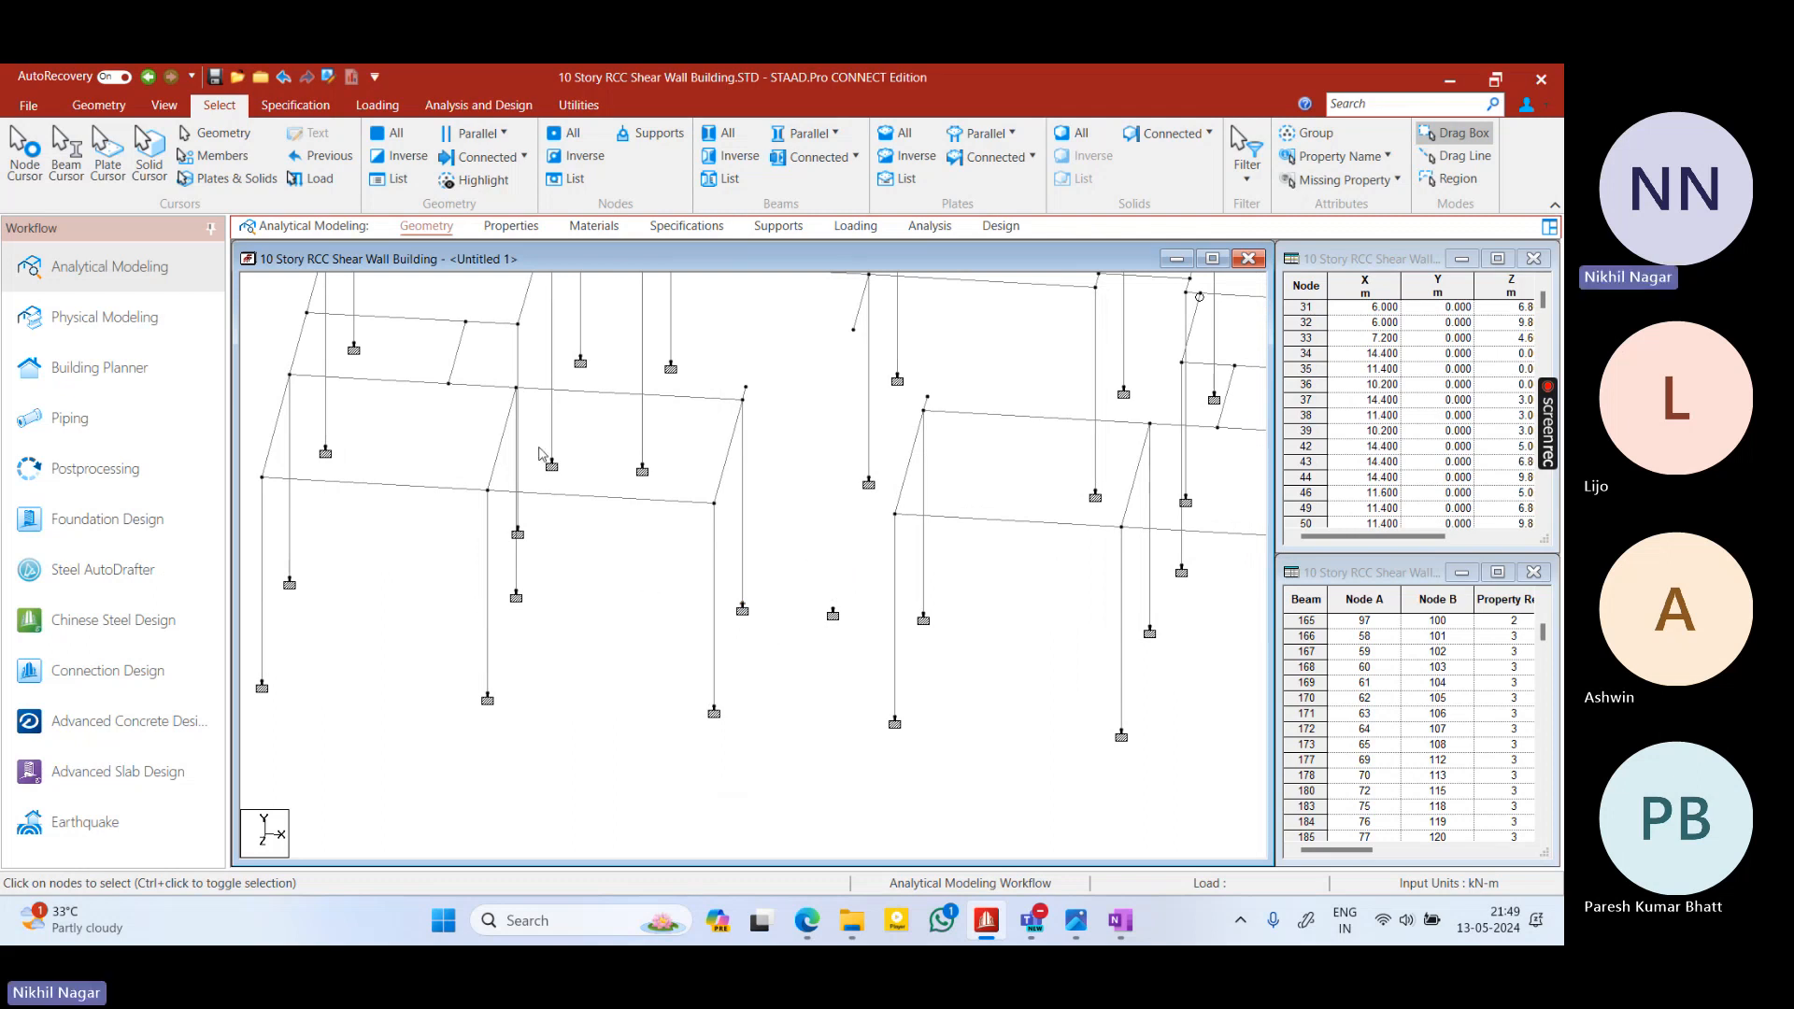
Add a beam from the column's base node to the adjacent pasted support node
left_click(98, 104)
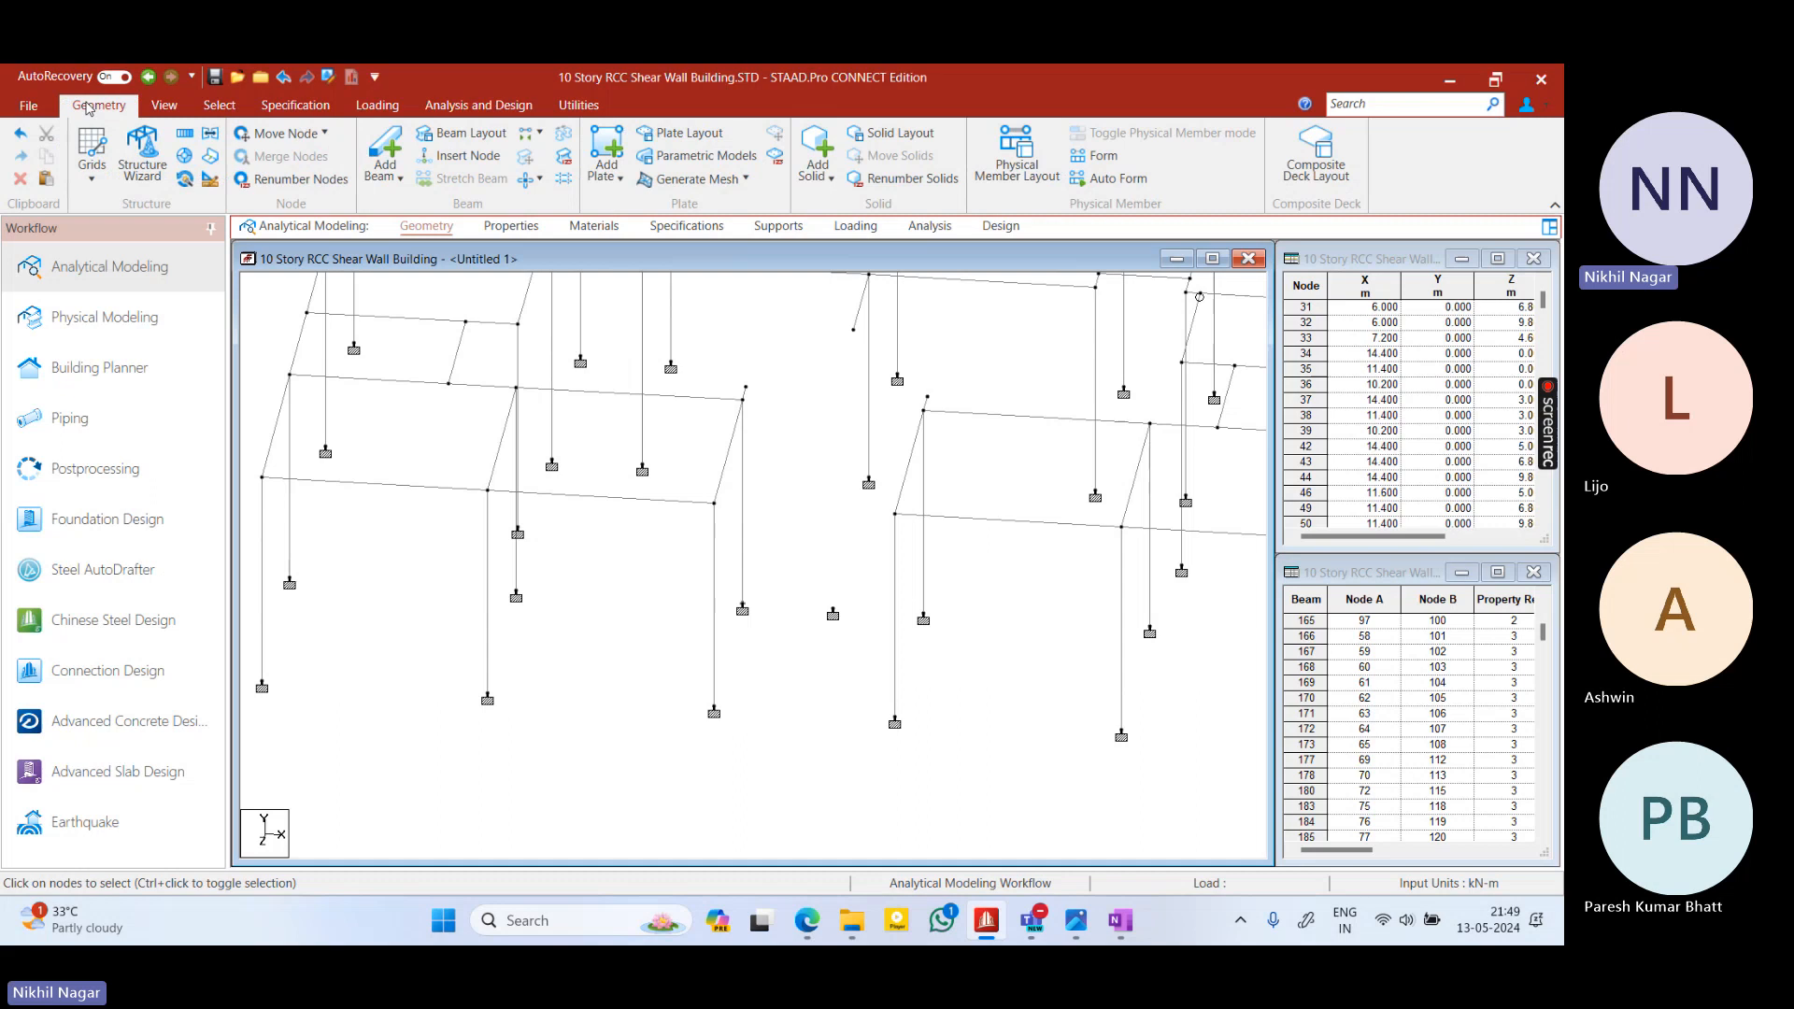
left_click(365, 151)
left_click_drag(743, 608, 841, 614)
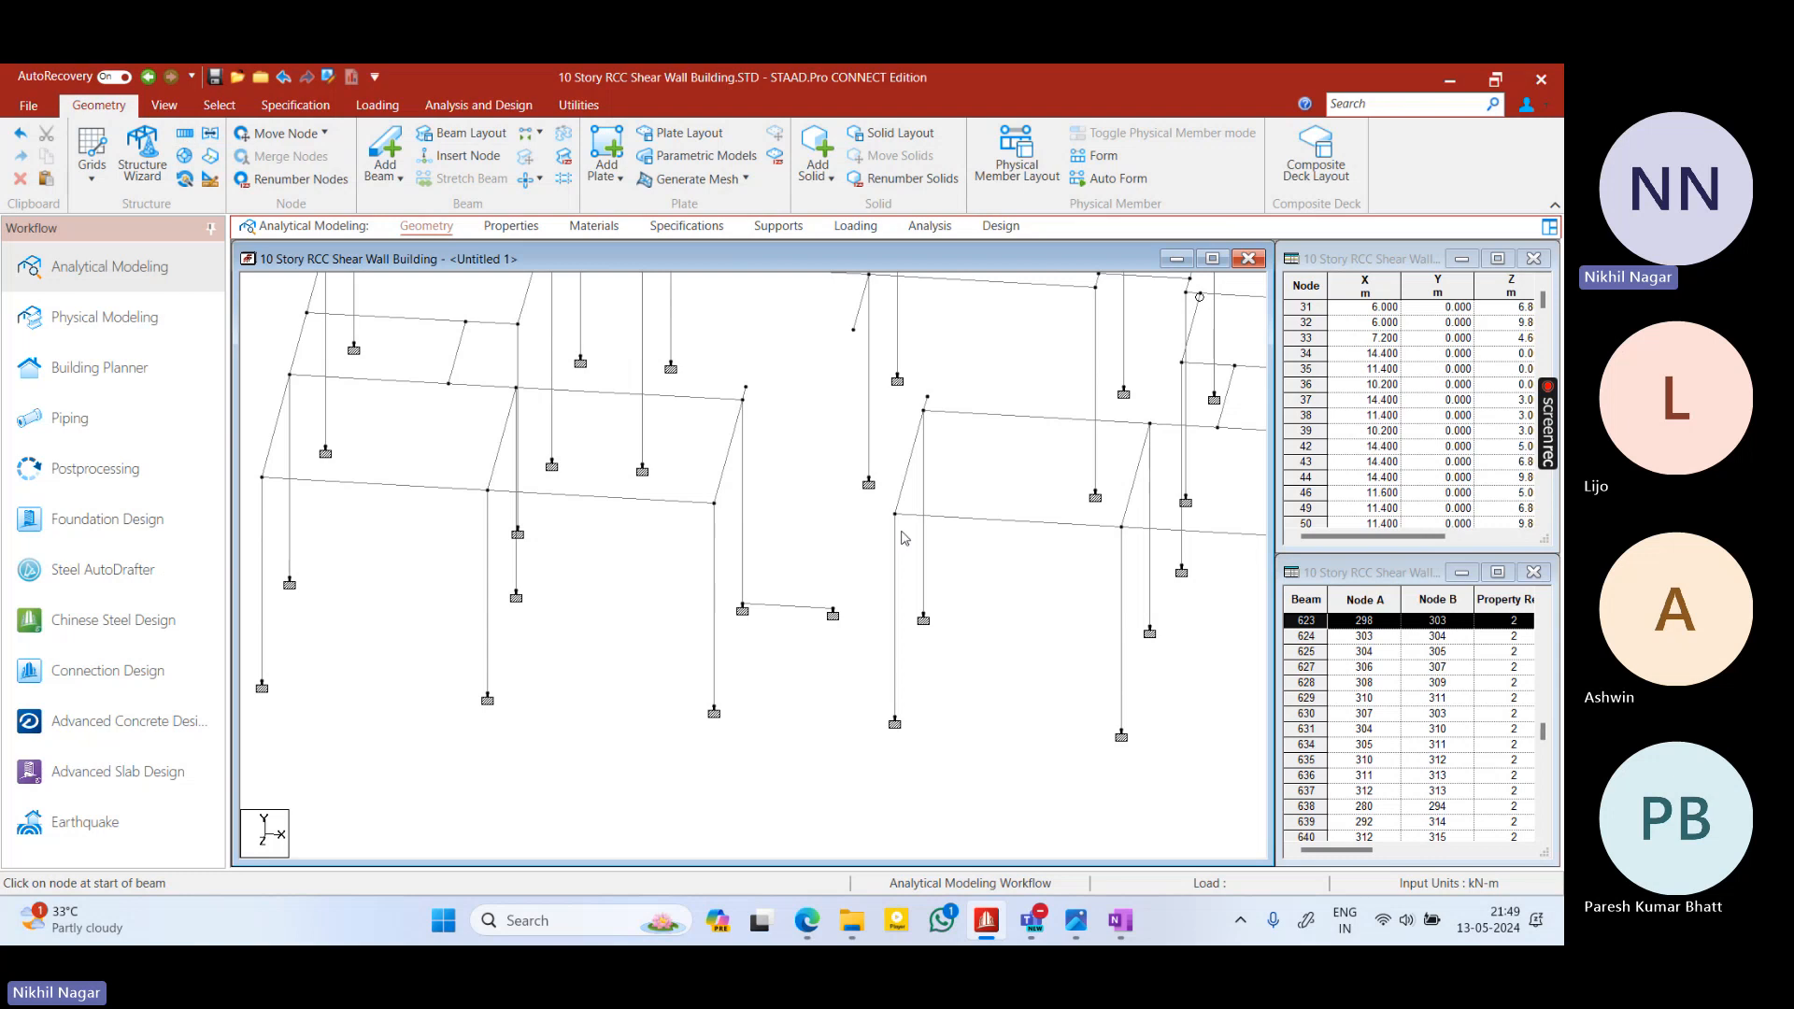
left_click(791, 609)
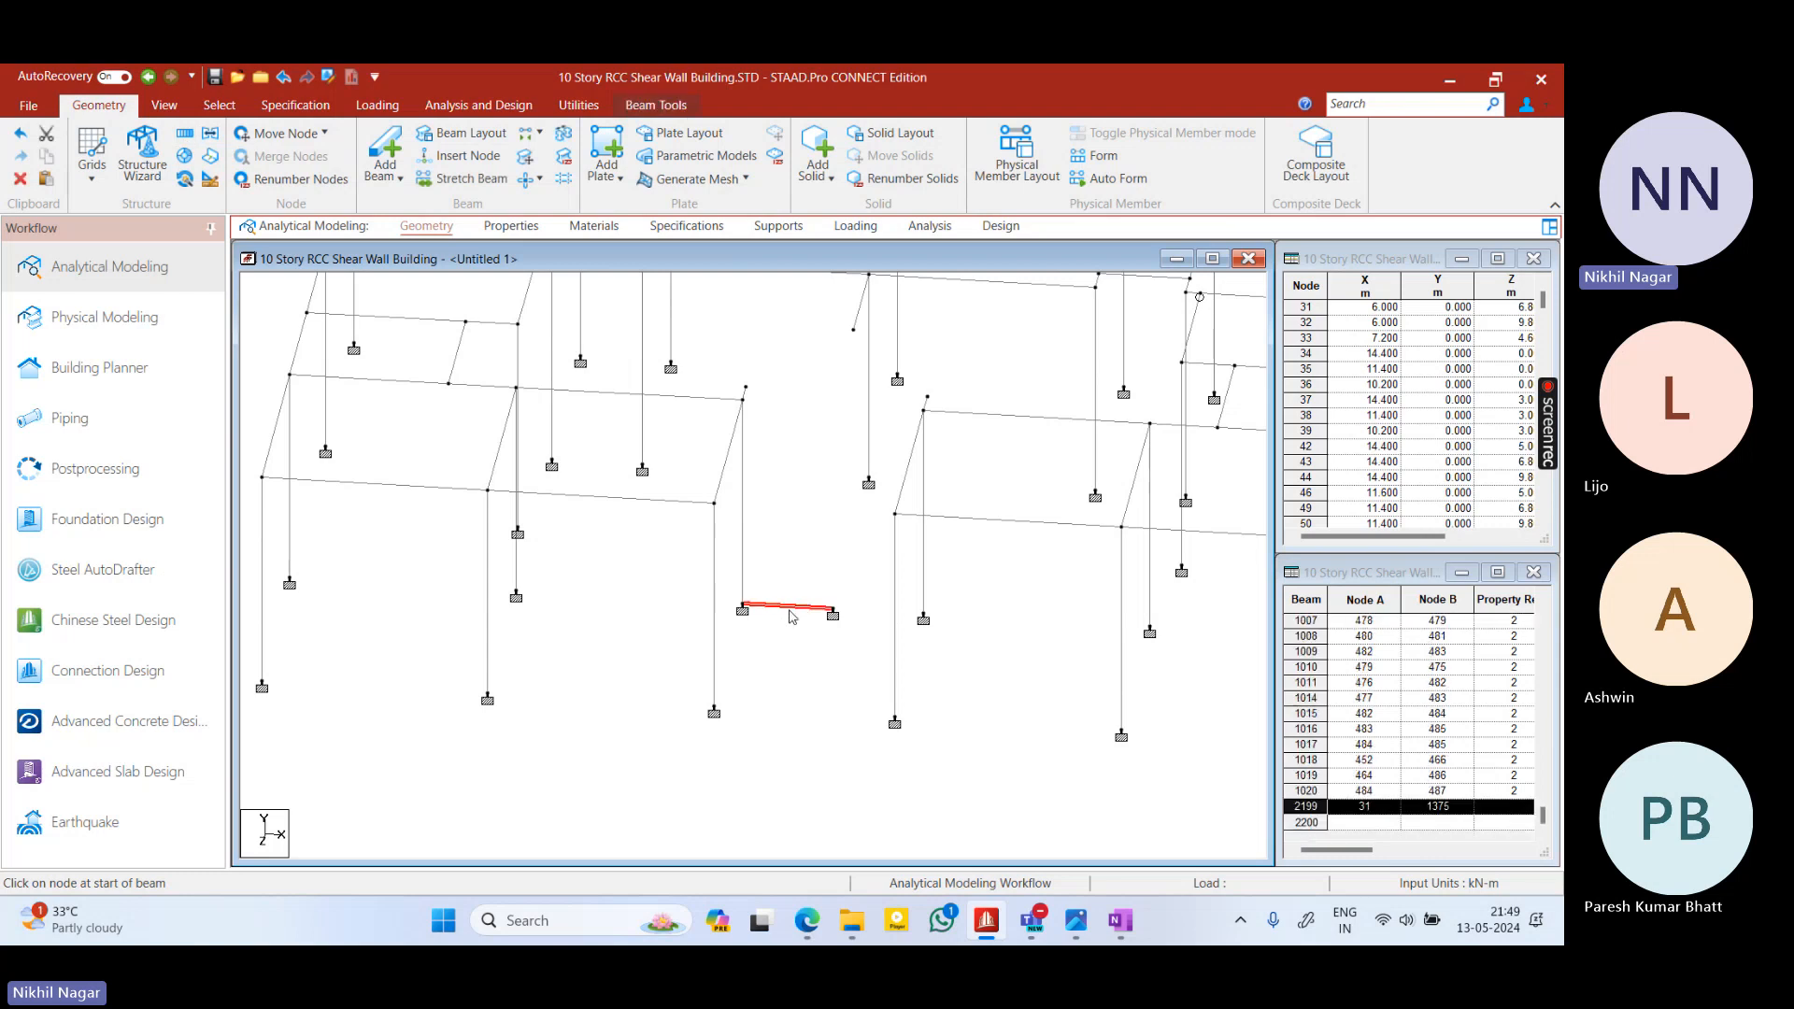
left_click(798, 561)
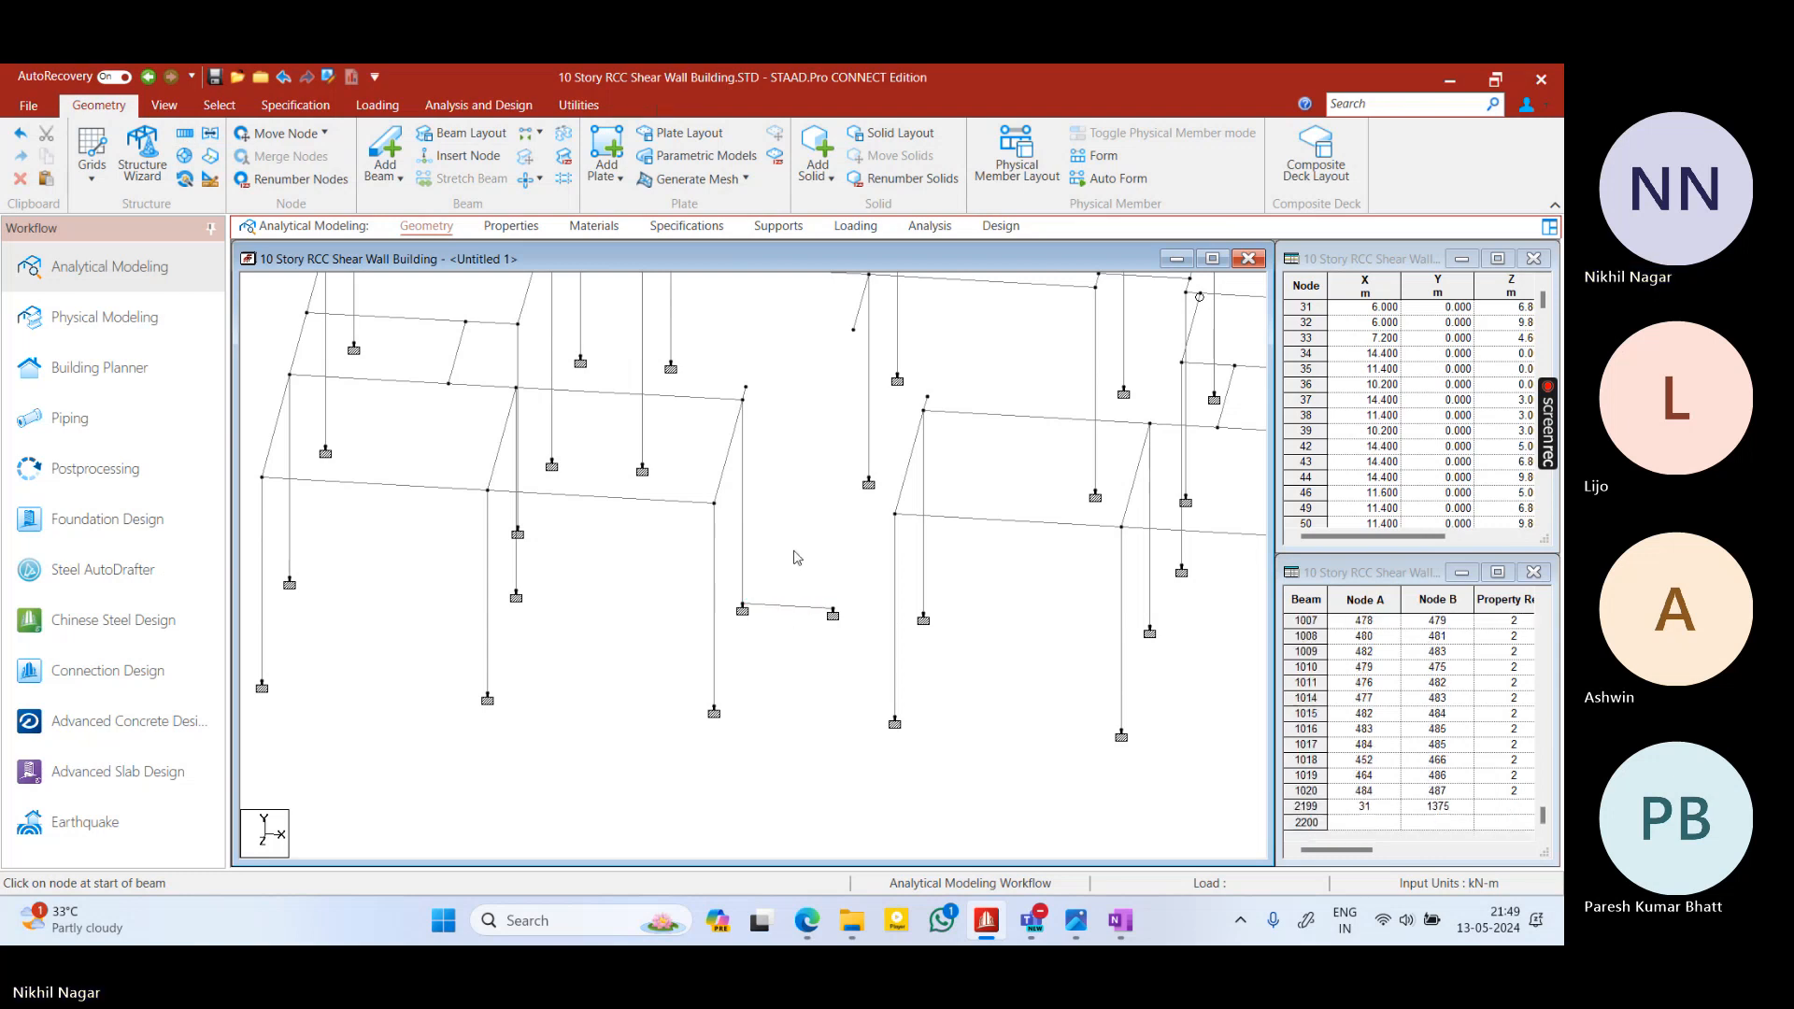
Try to paste a copy of the short base-level beam offset 1.5 m in Y and 3 m in Z, then undo it
left_click(802, 605)
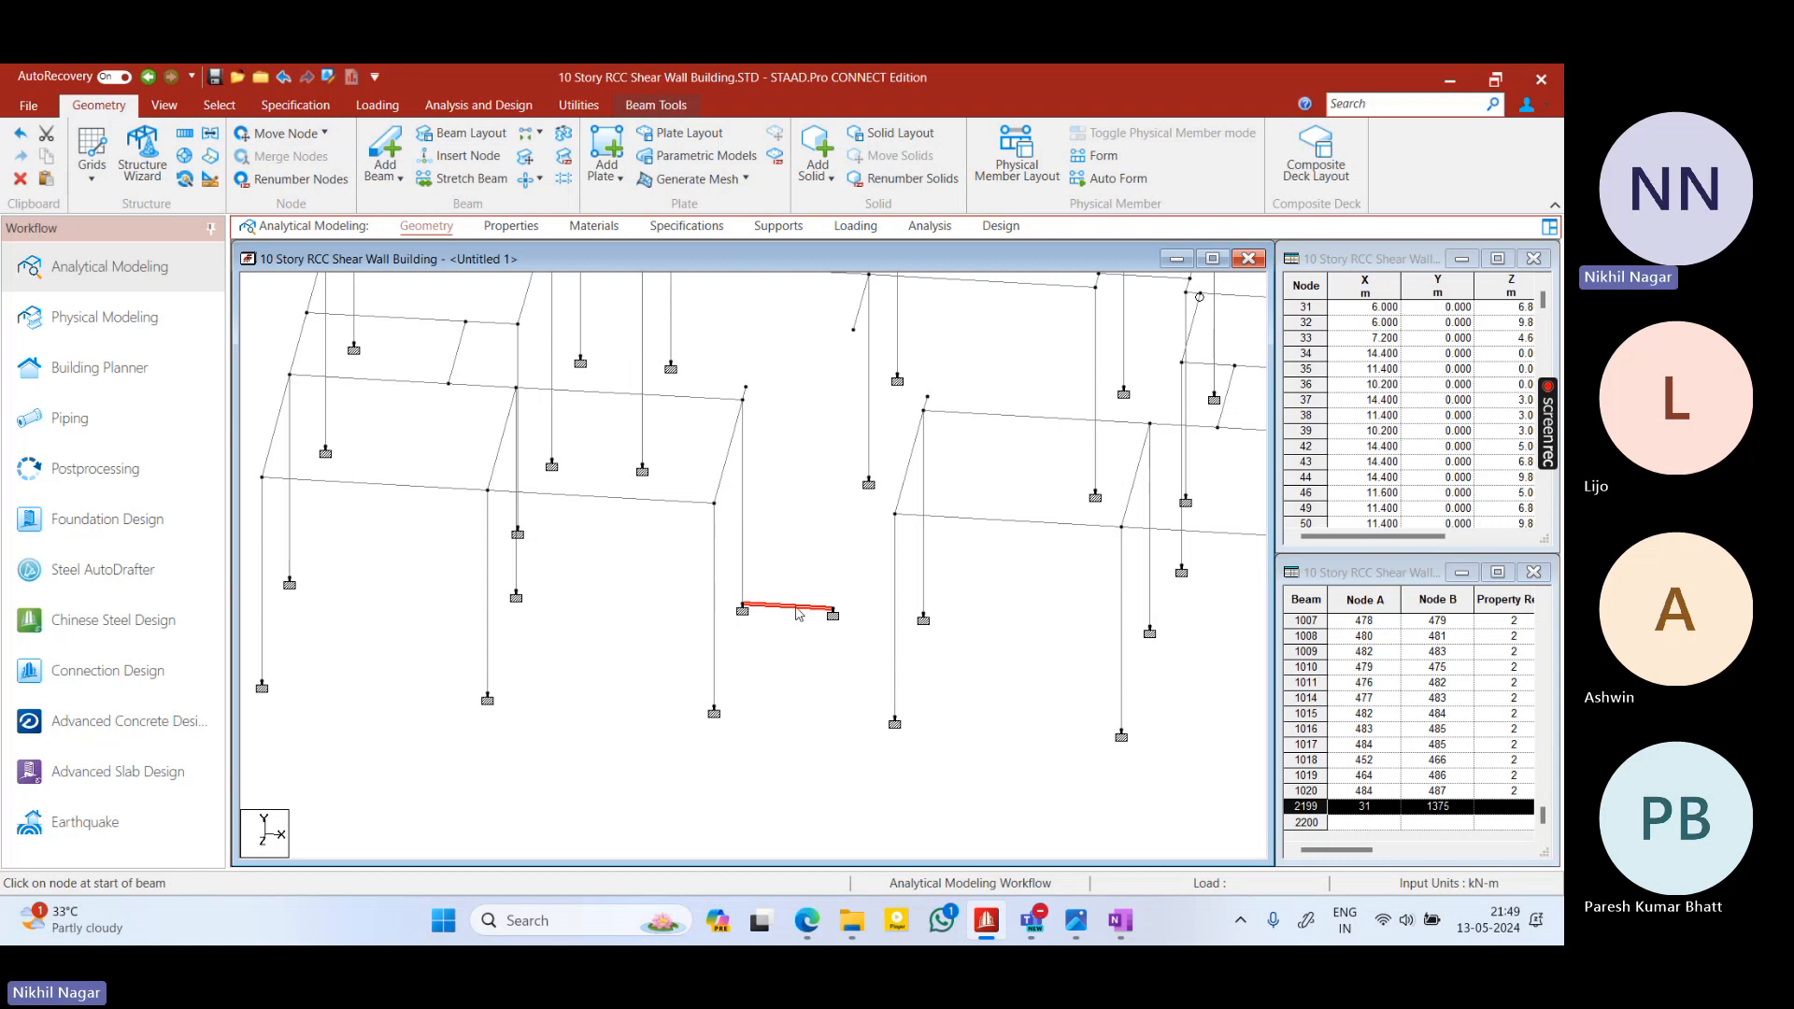
middle_click_drag(848, 581, 776, 586)
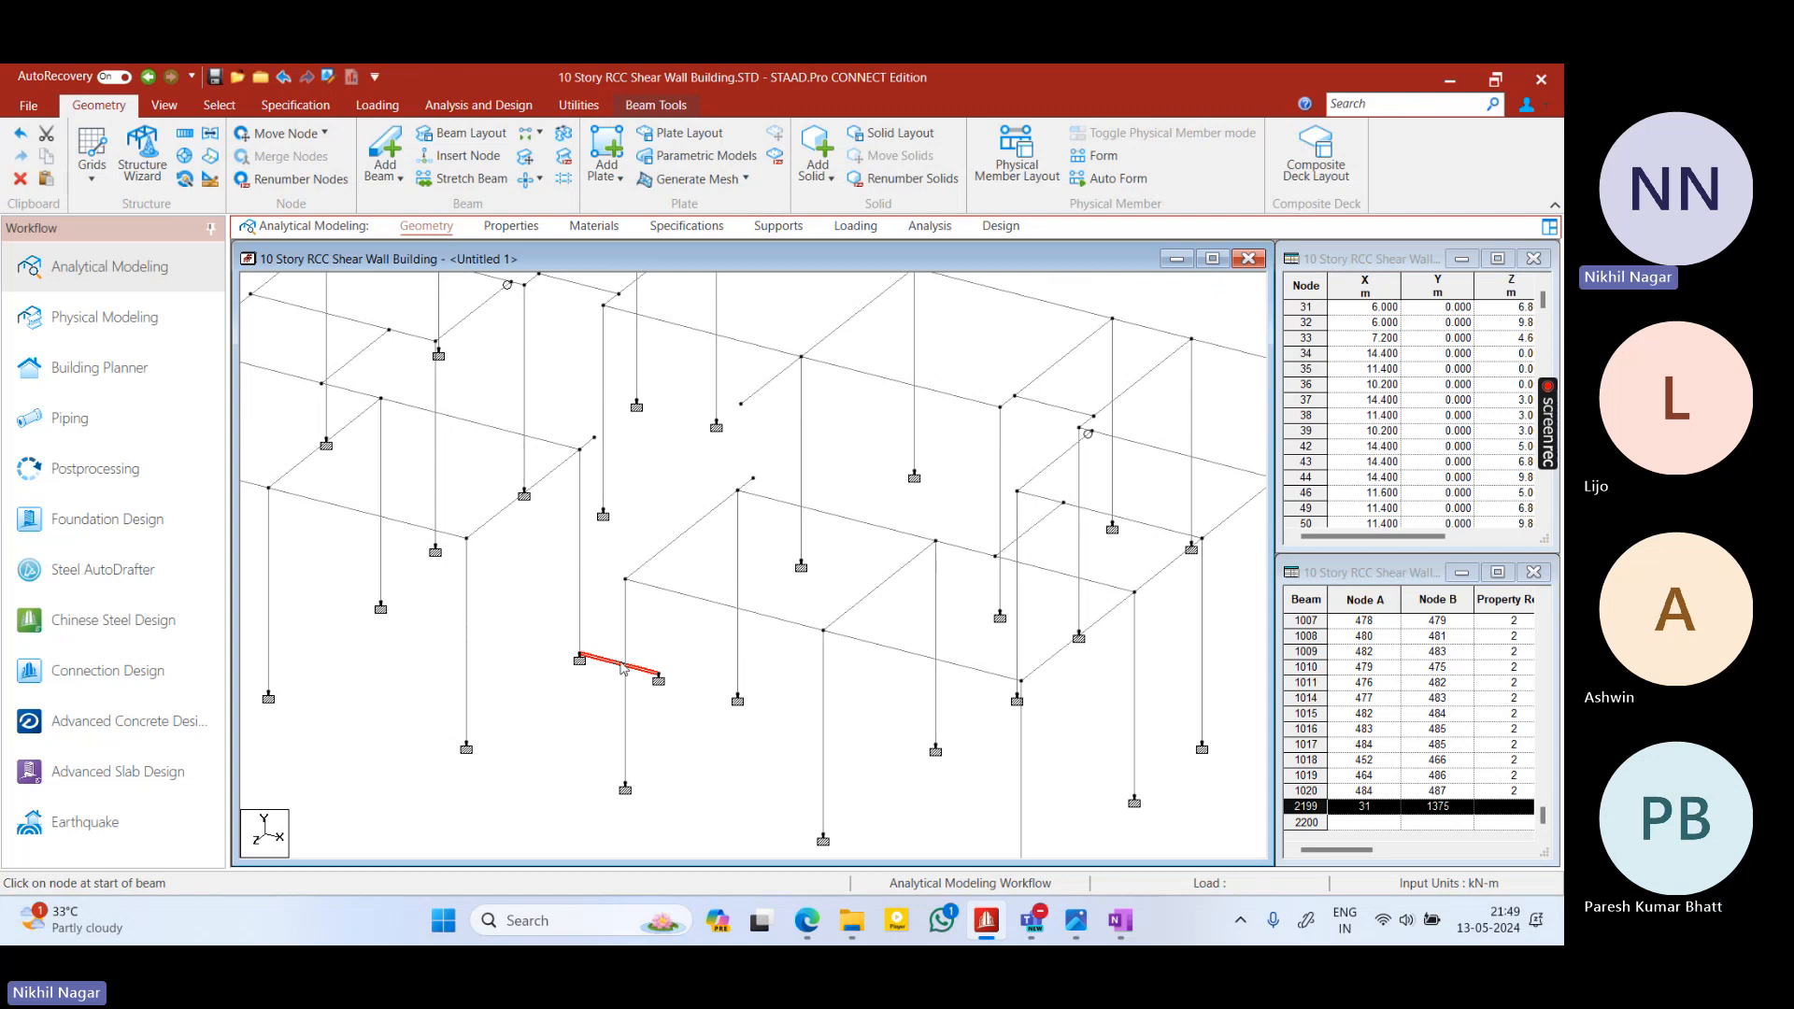
scroll(598, 710, "up", 2)
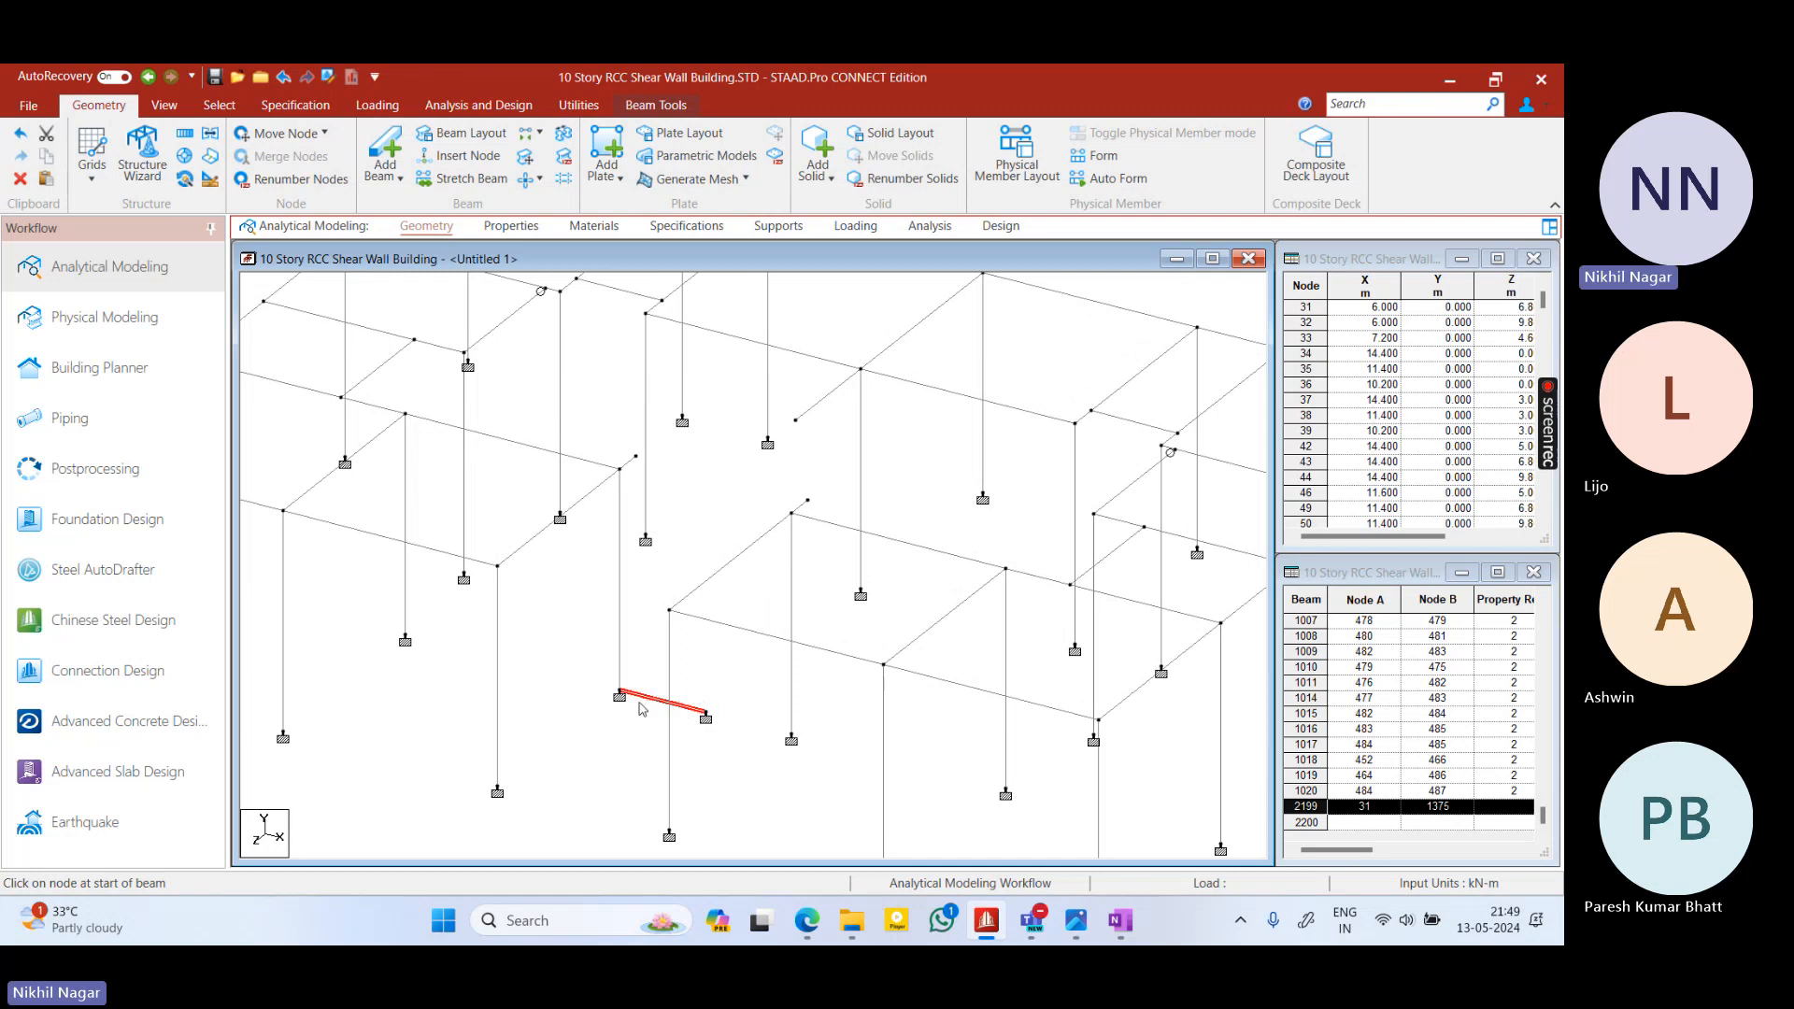
key("ctrl+v")
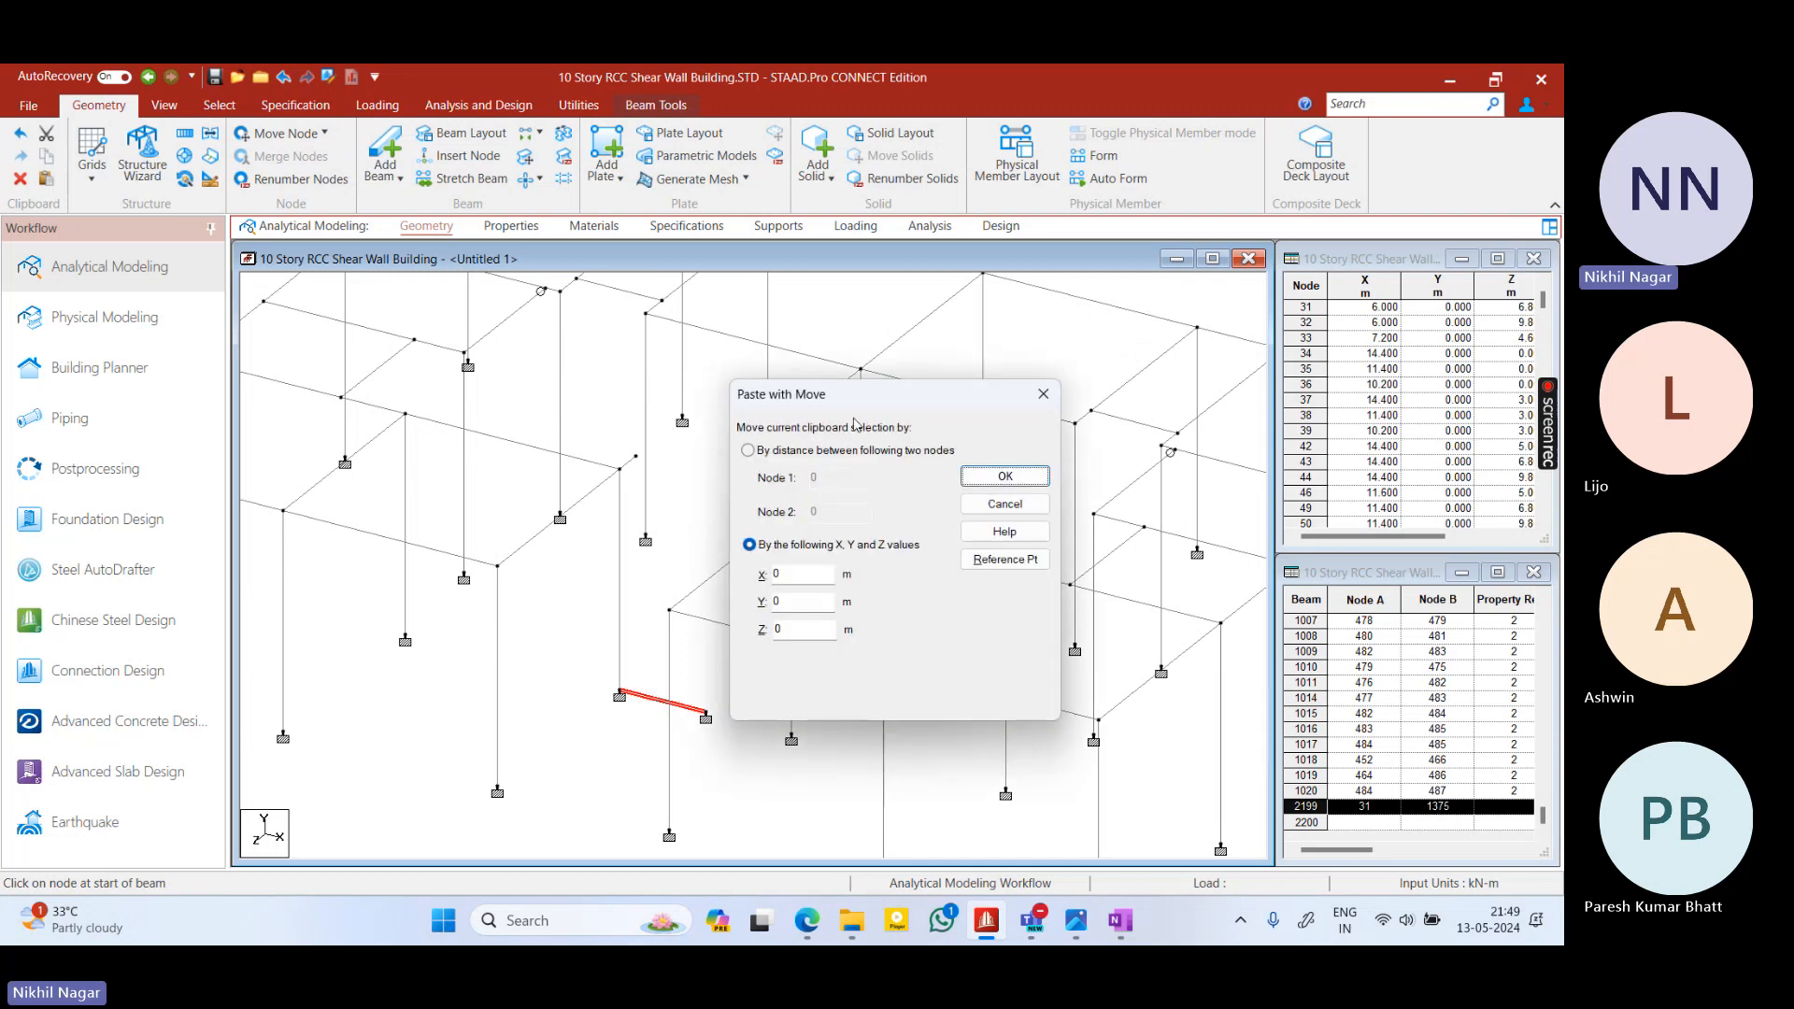
left_click_drag(904, 402, 1022, 377)
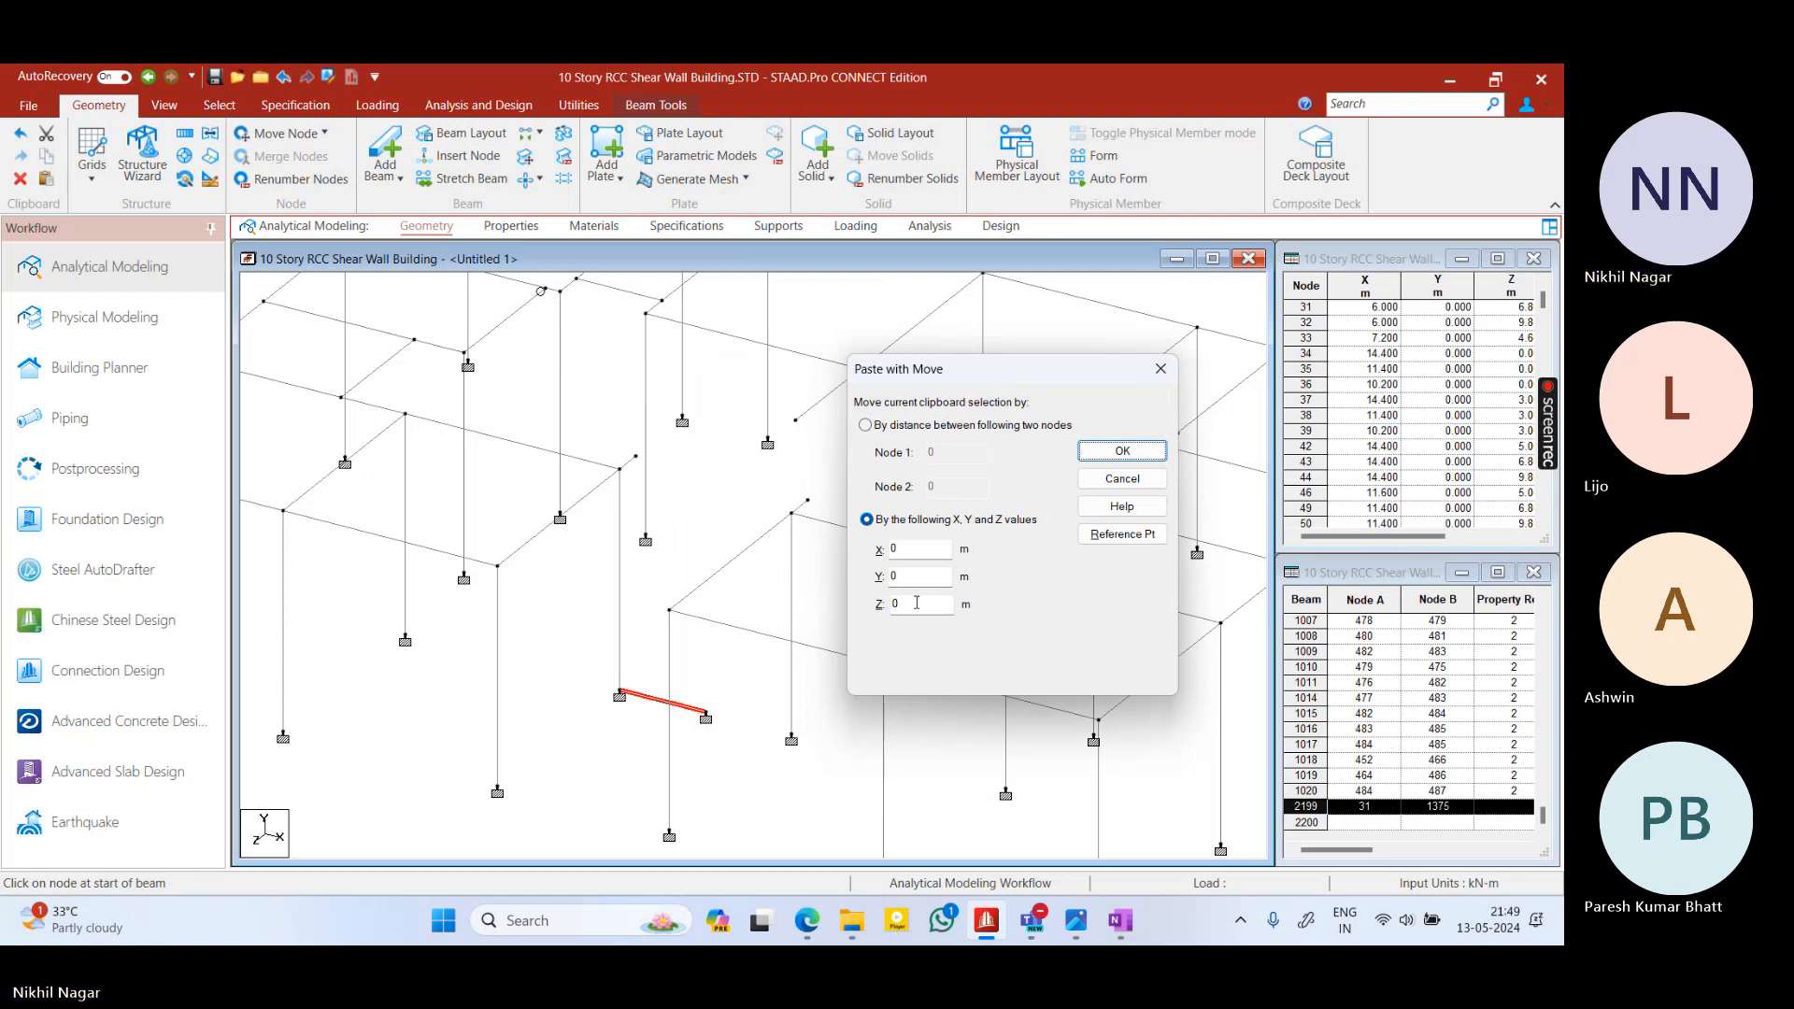
key("Tab")
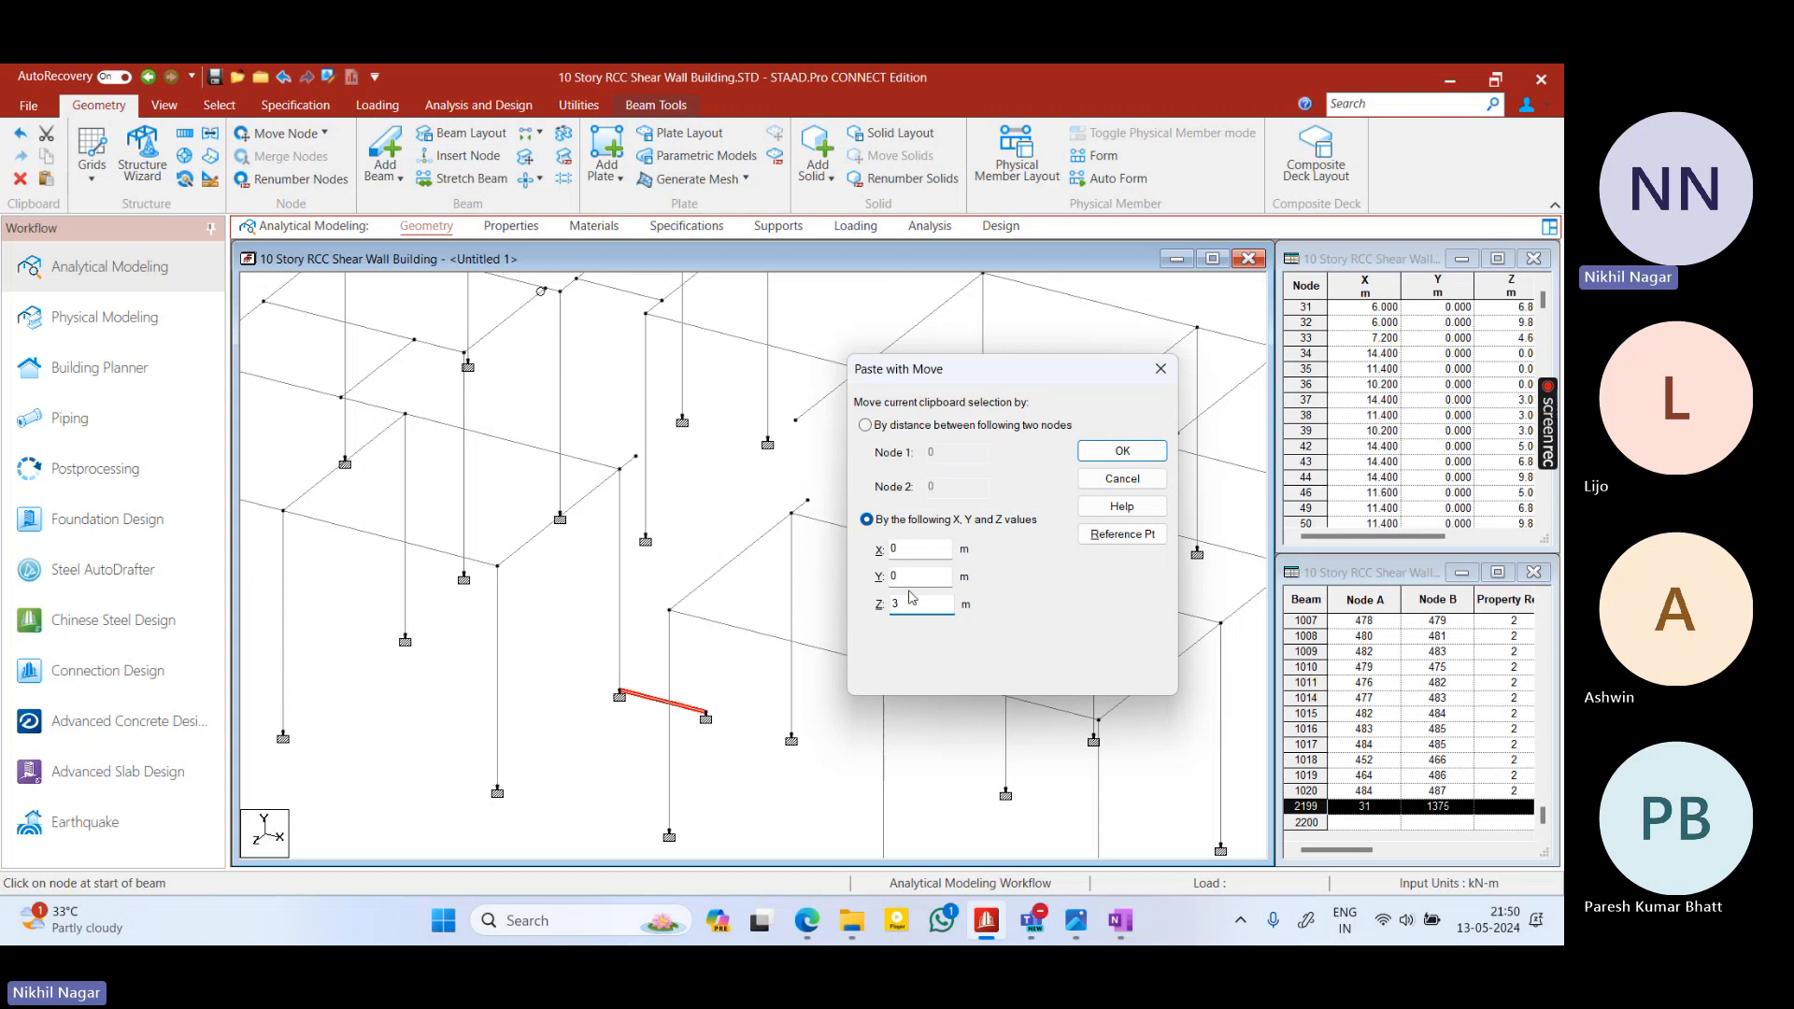
key("shift+Tab")
type("1.5")
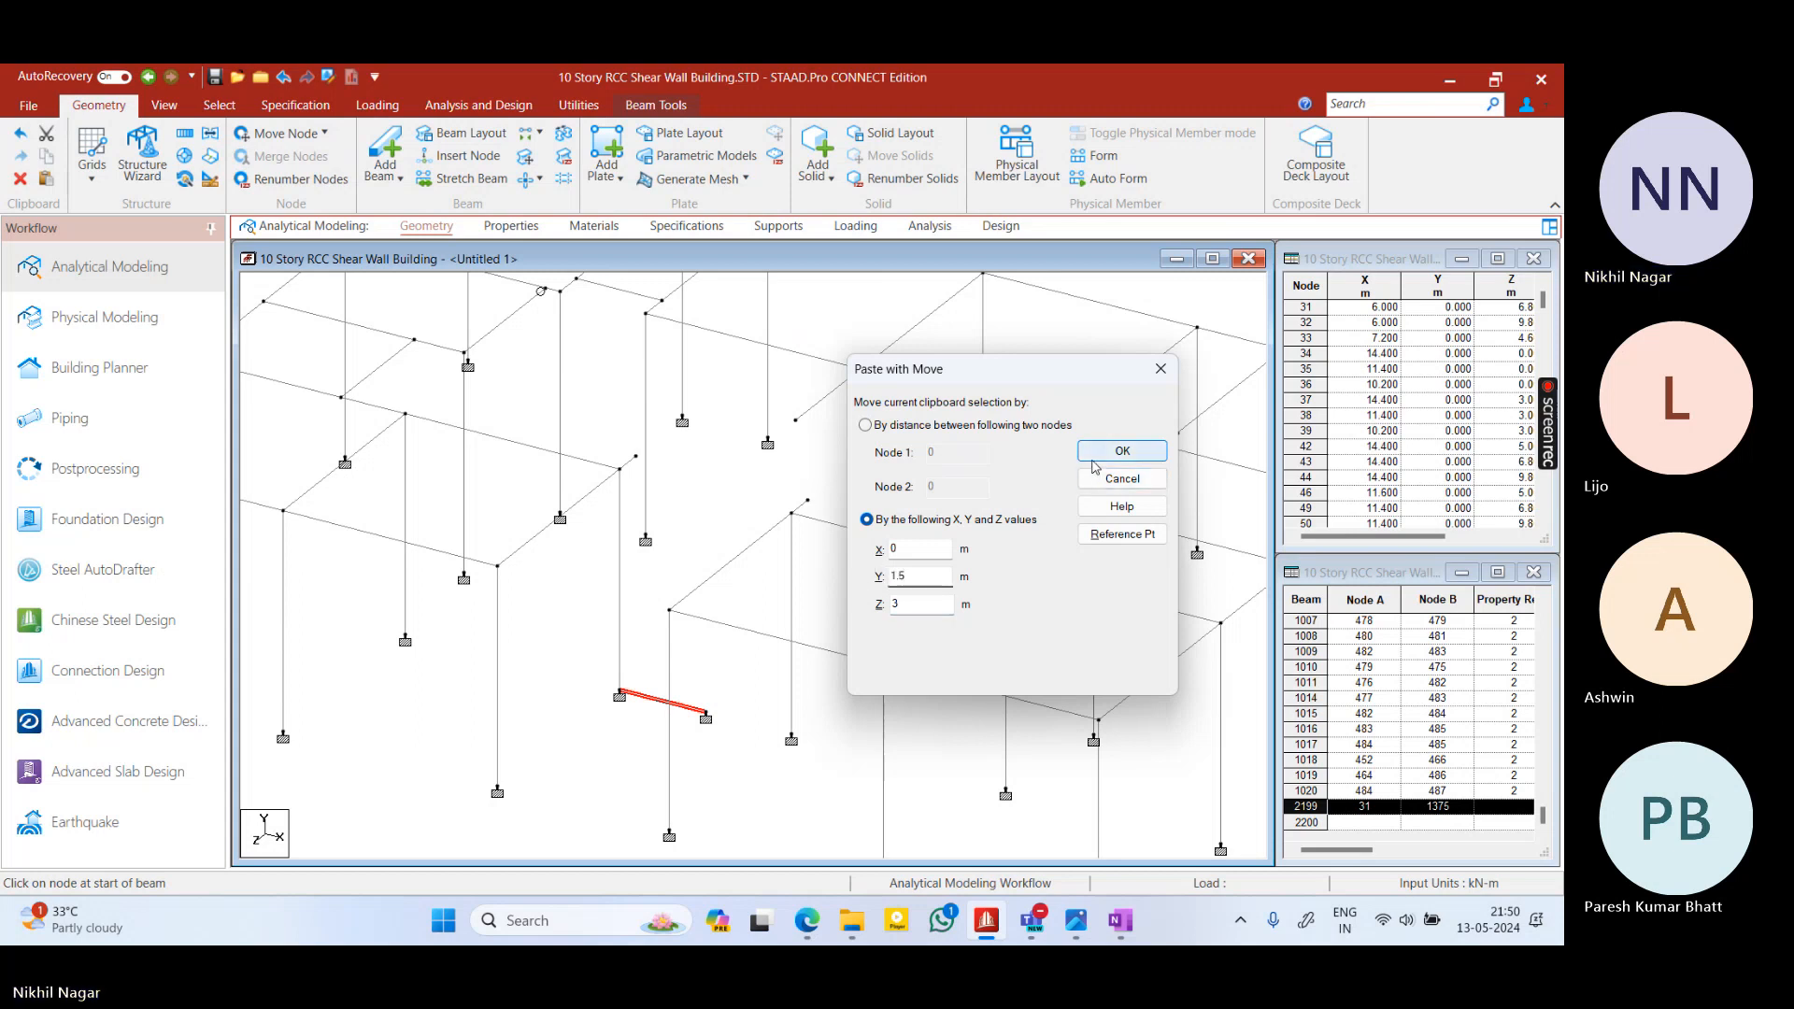
left_click(1095, 457)
left_click(940, 535)
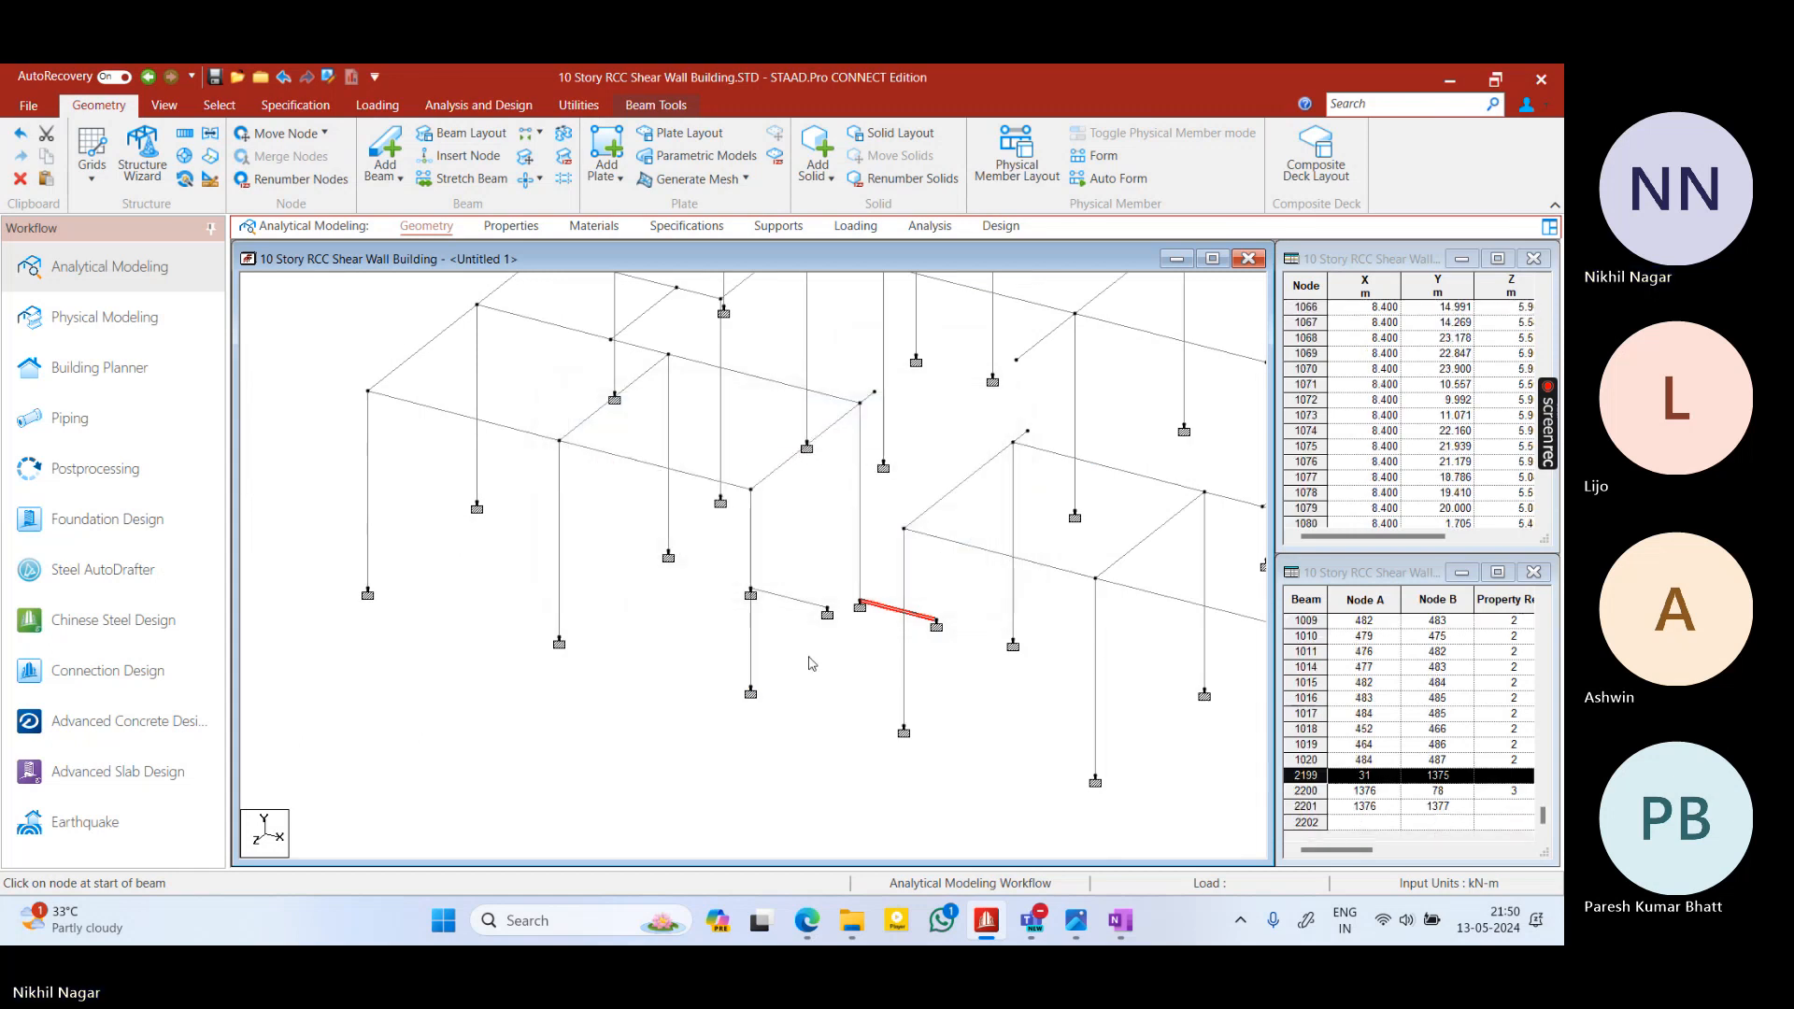
middle_click_drag(812, 663, 657, 659, "shift")
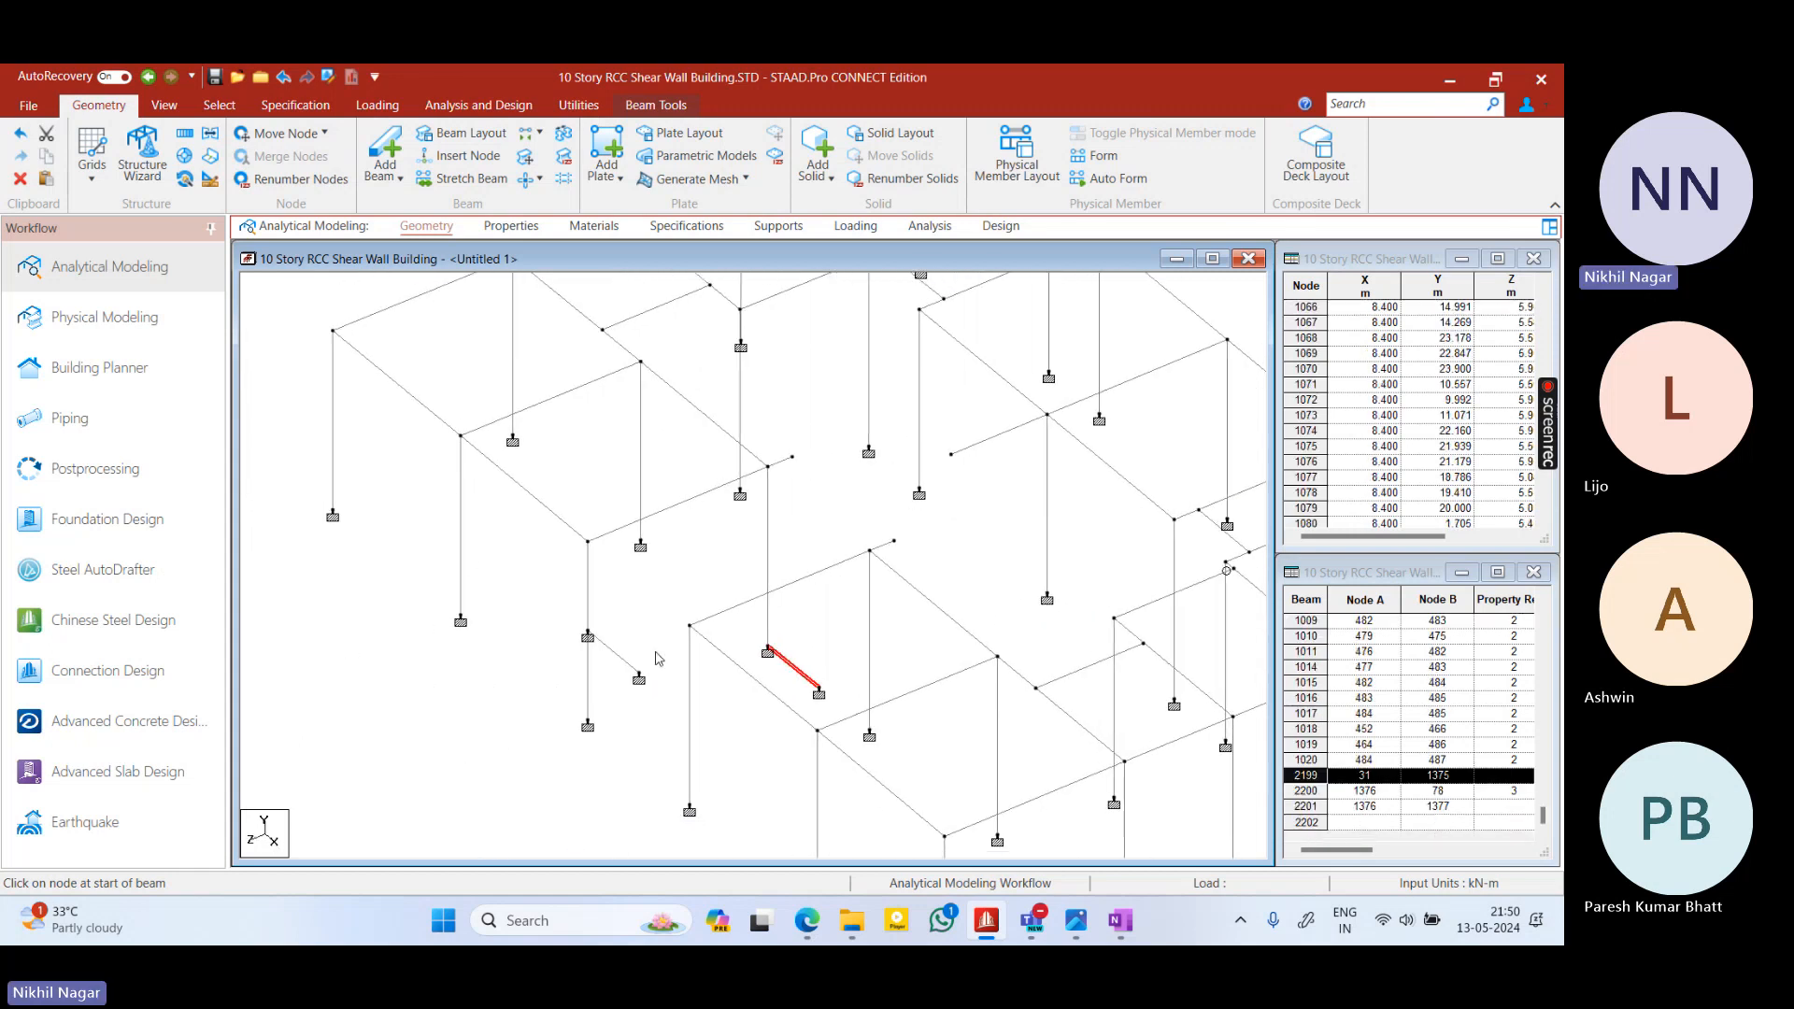
left_click(662, 639)
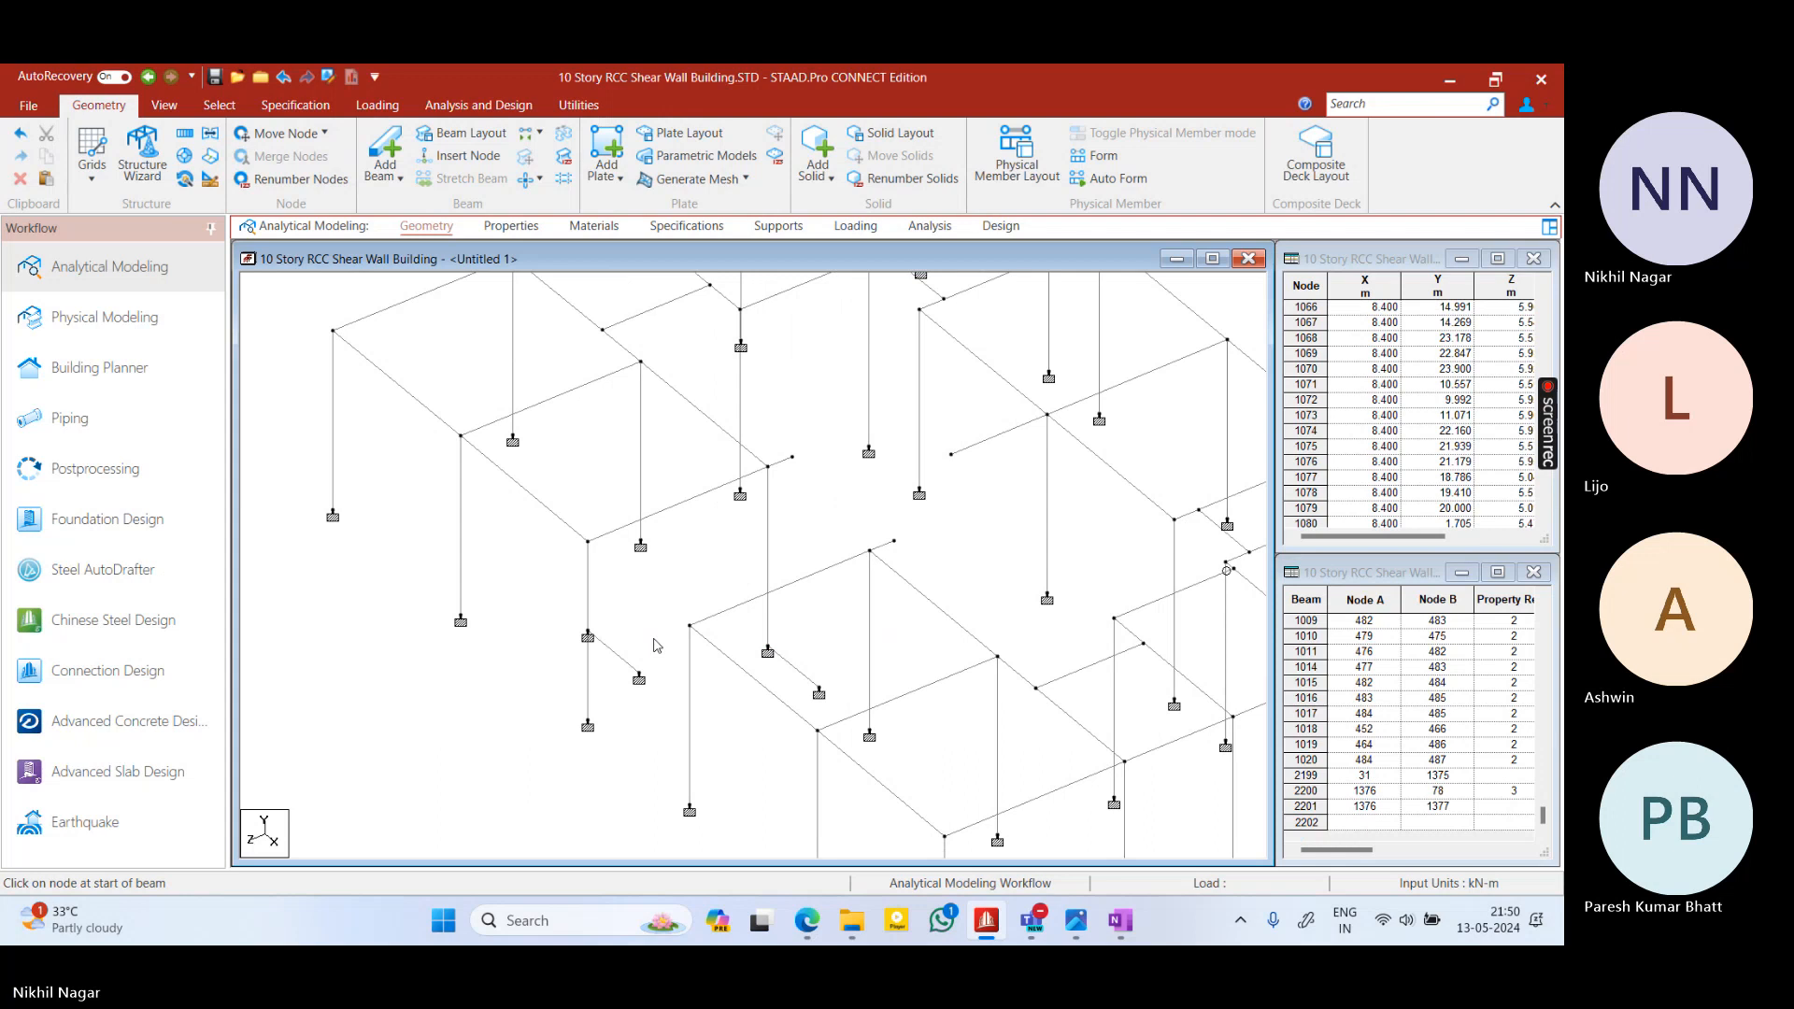
scroll(664, 665, "up", 2)
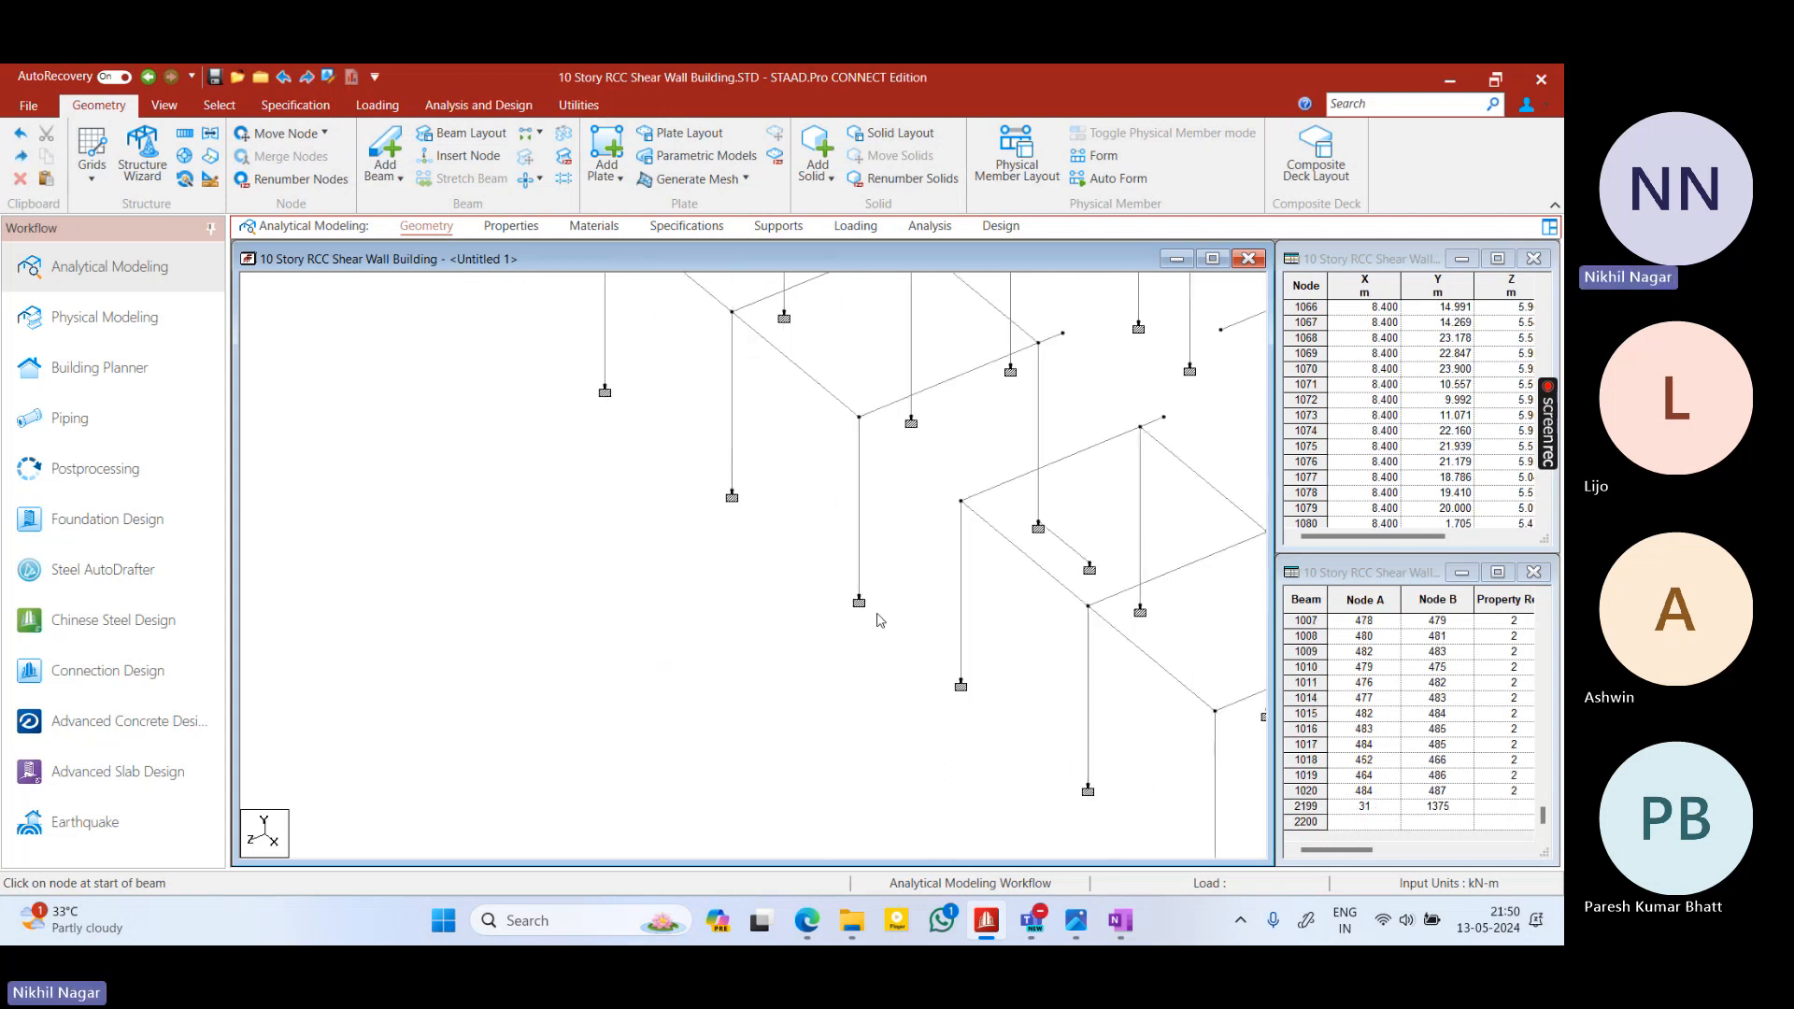
Insert midpoint nodes into the two facing ground-storey columns at the stair bay and join them with a beam
middle_click_drag(879, 620, 780, 743)
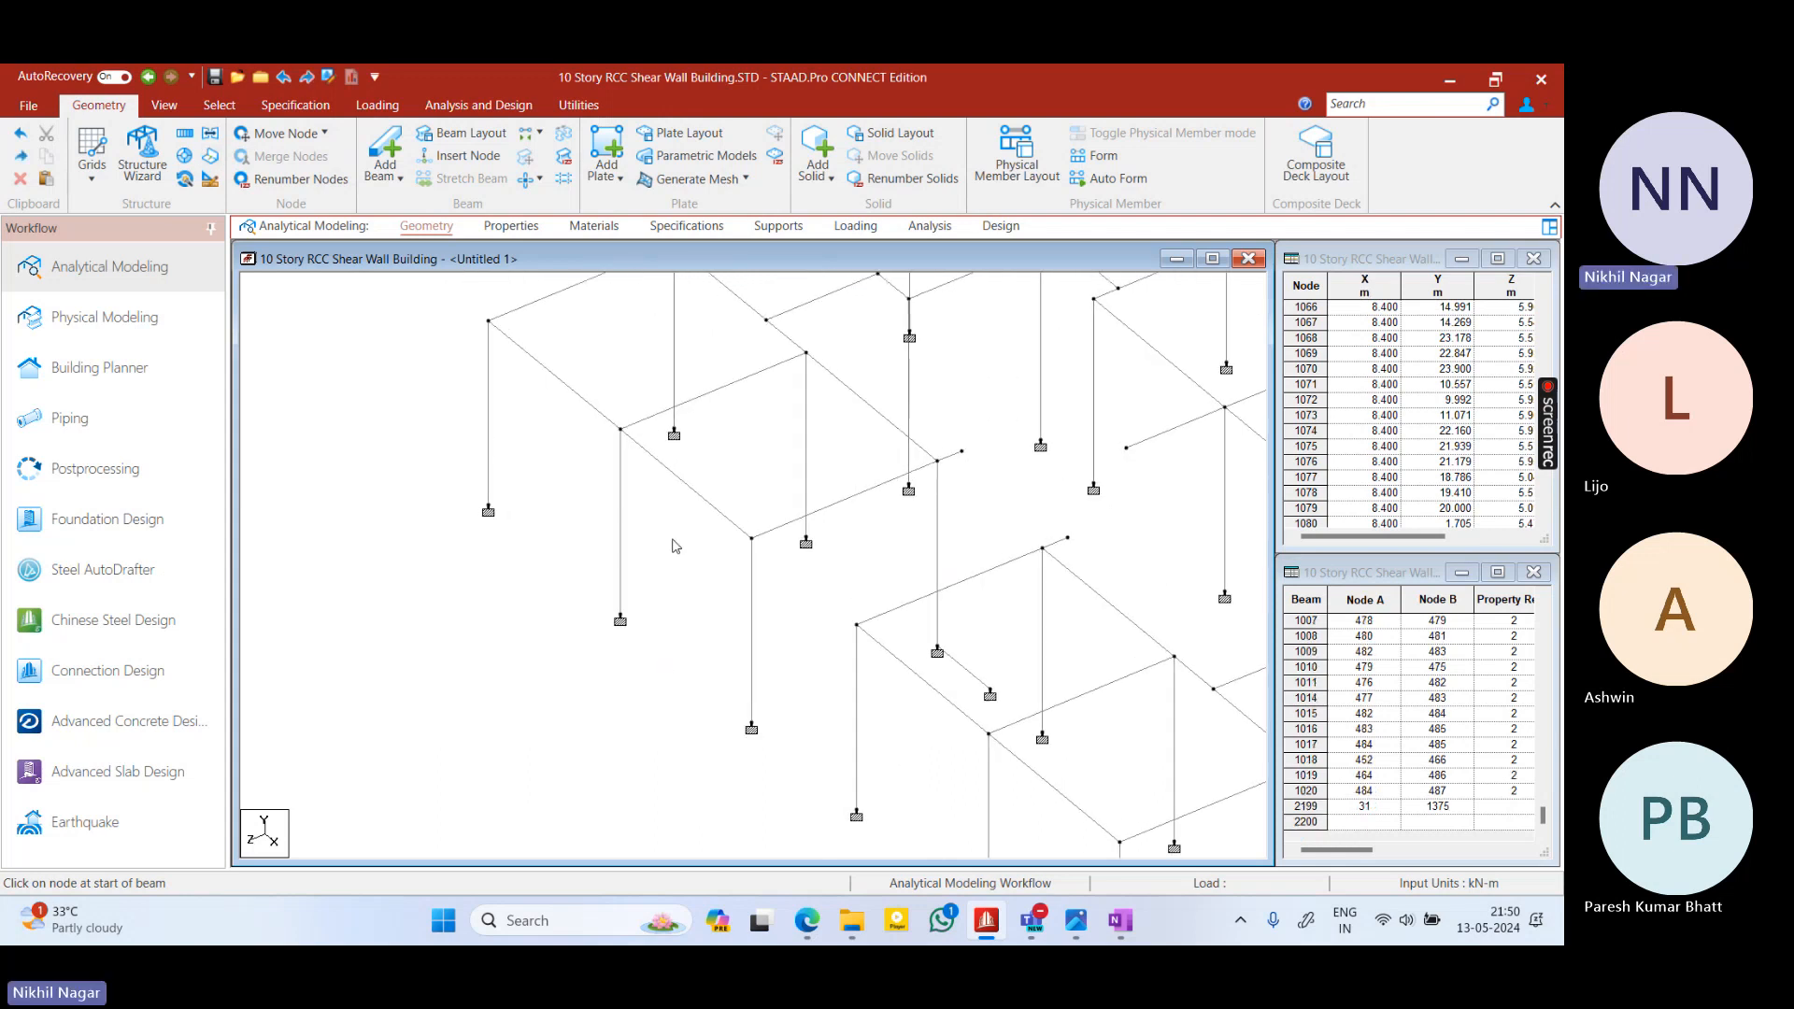
left_click(752, 603)
left_click(855, 711, "ctrl")
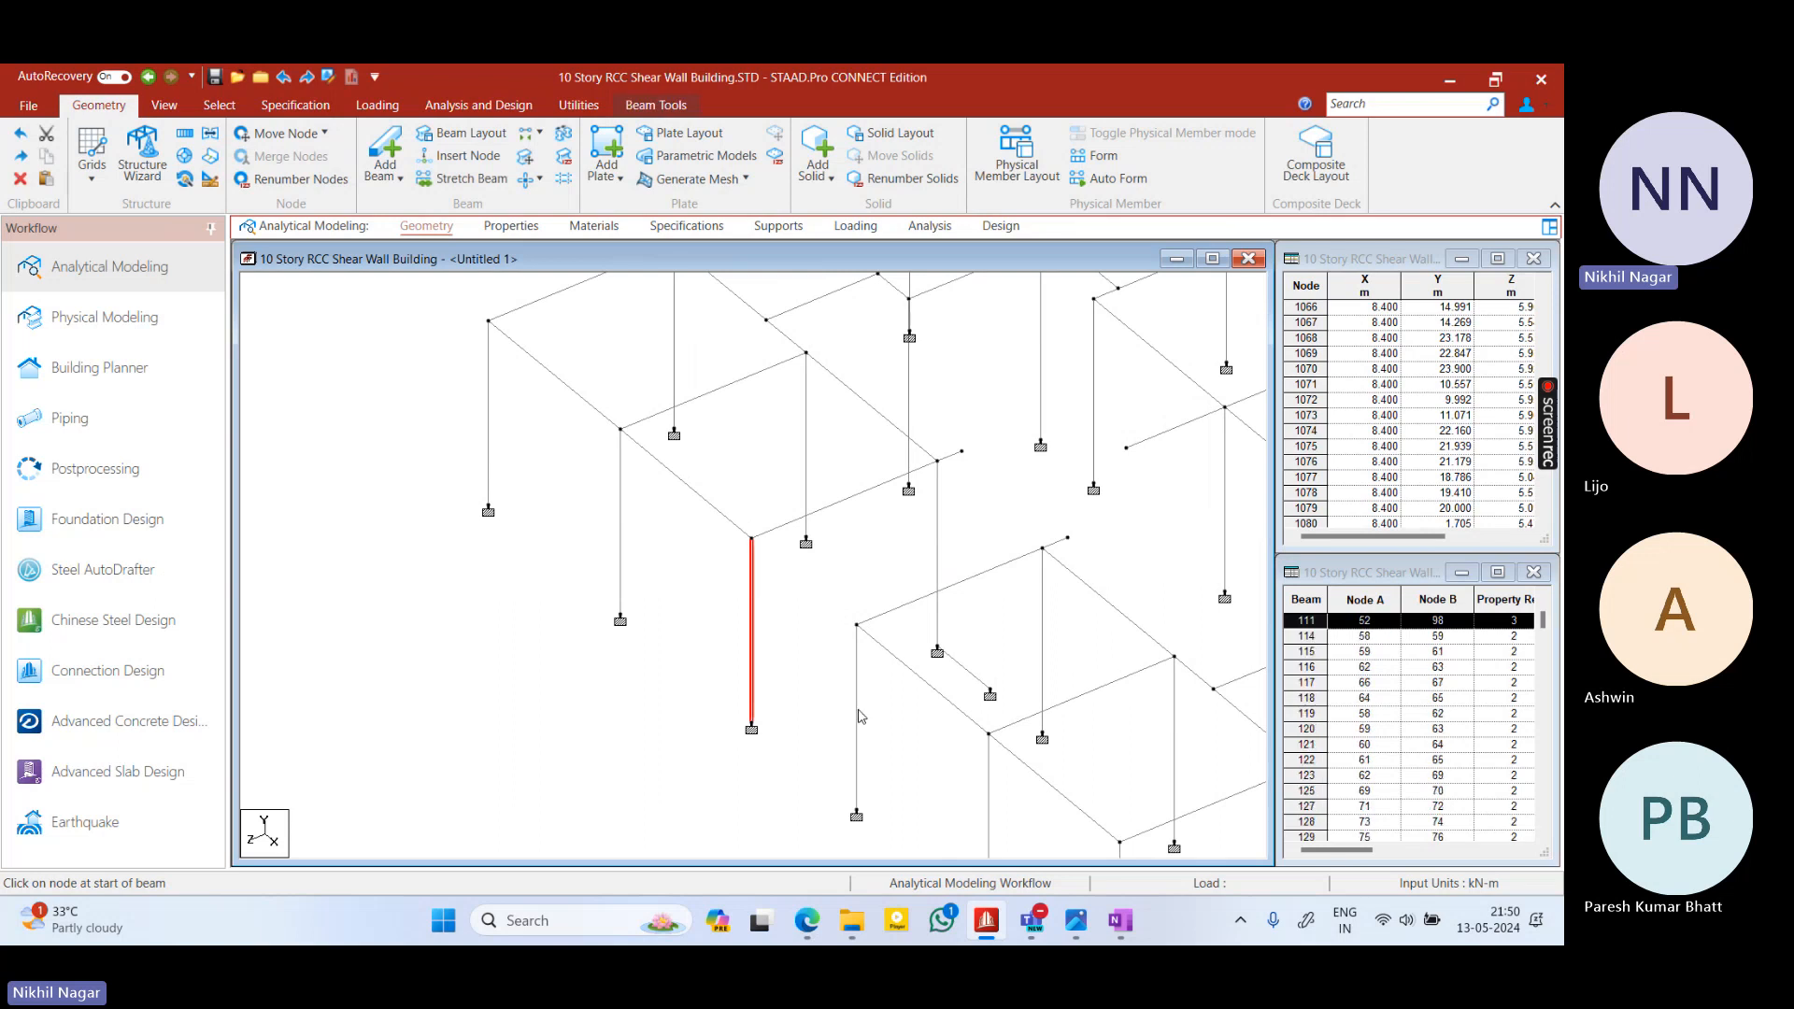
right_click(532, 423)
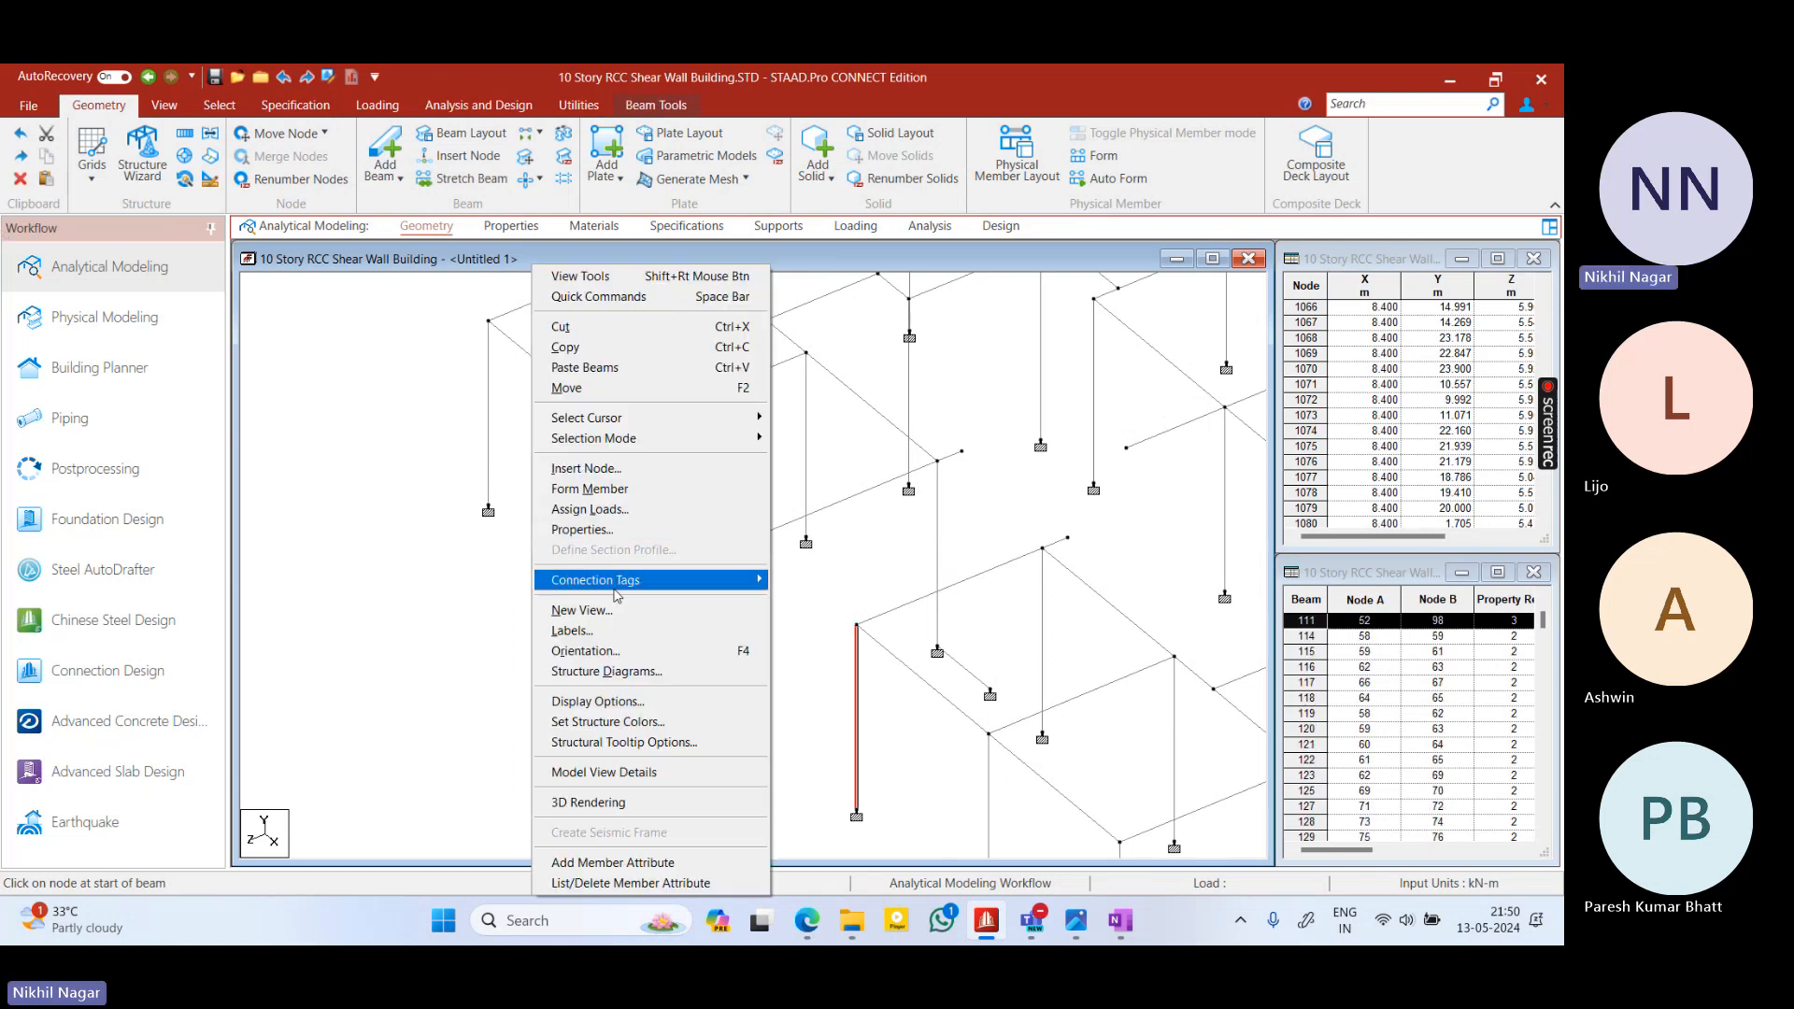
left_click(589, 464)
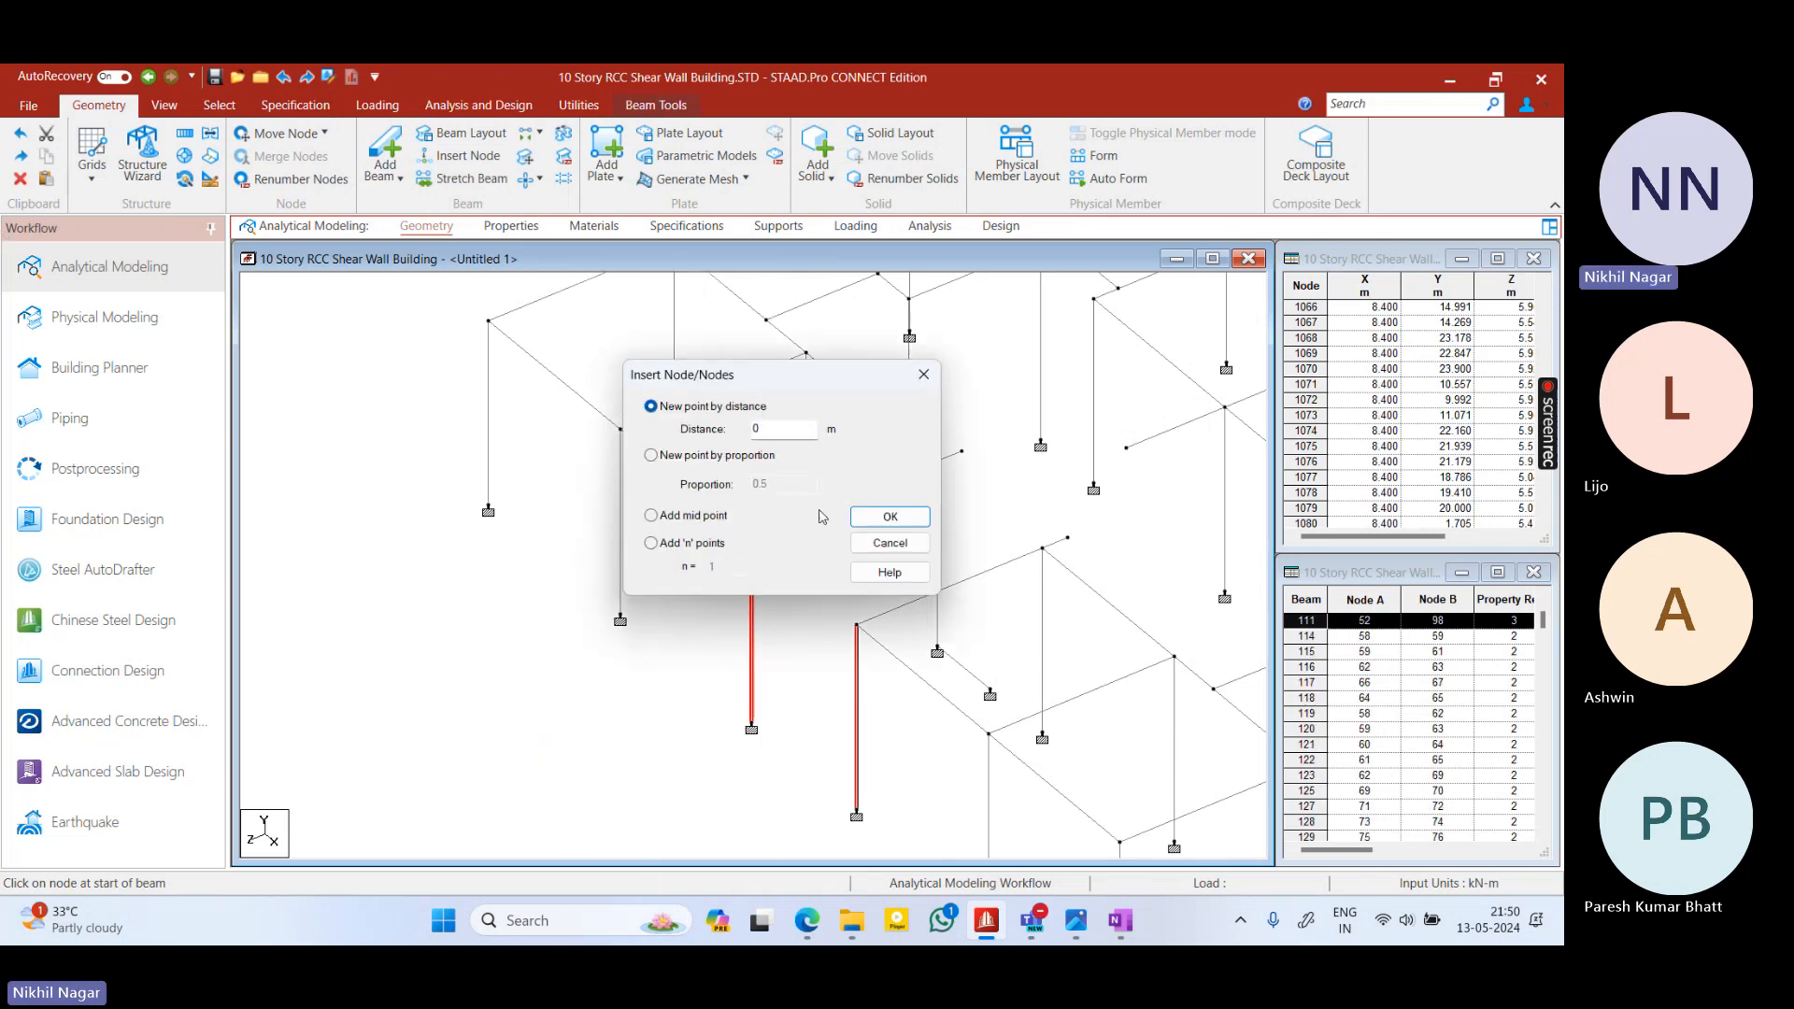
left_click(651, 516)
left_click(879, 518)
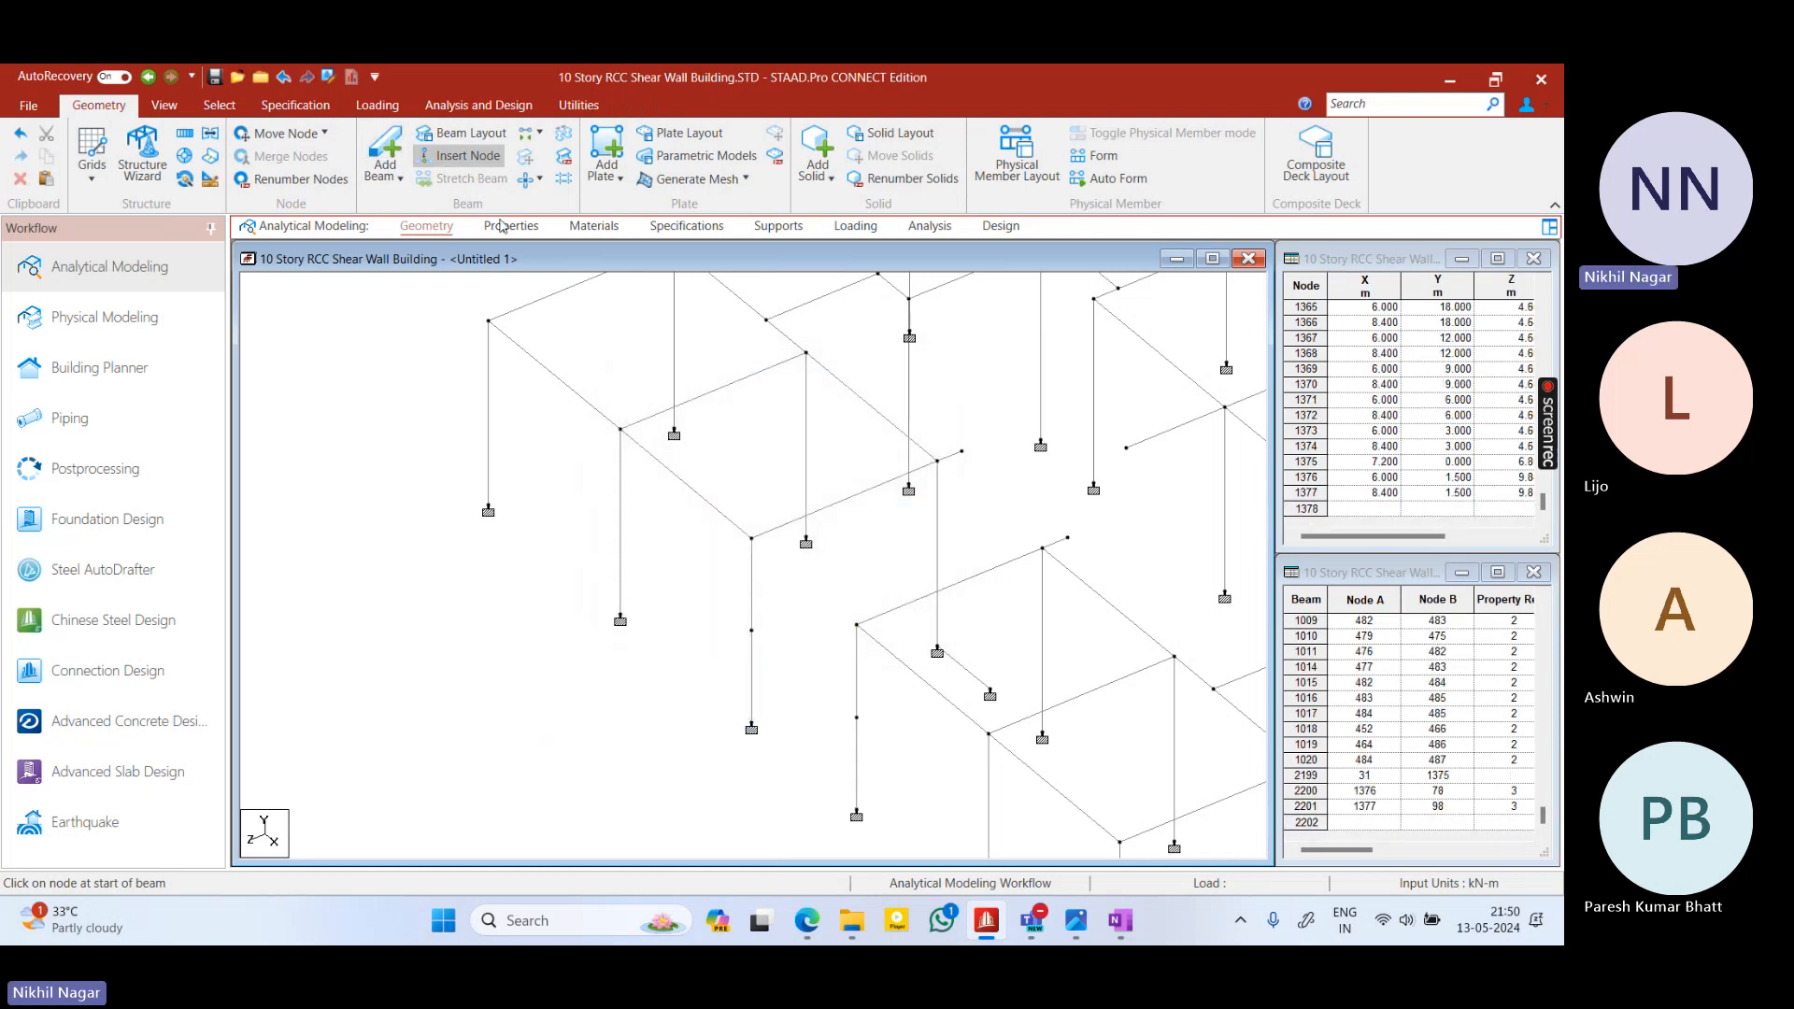
left_click_drag(752, 631, 857, 718)
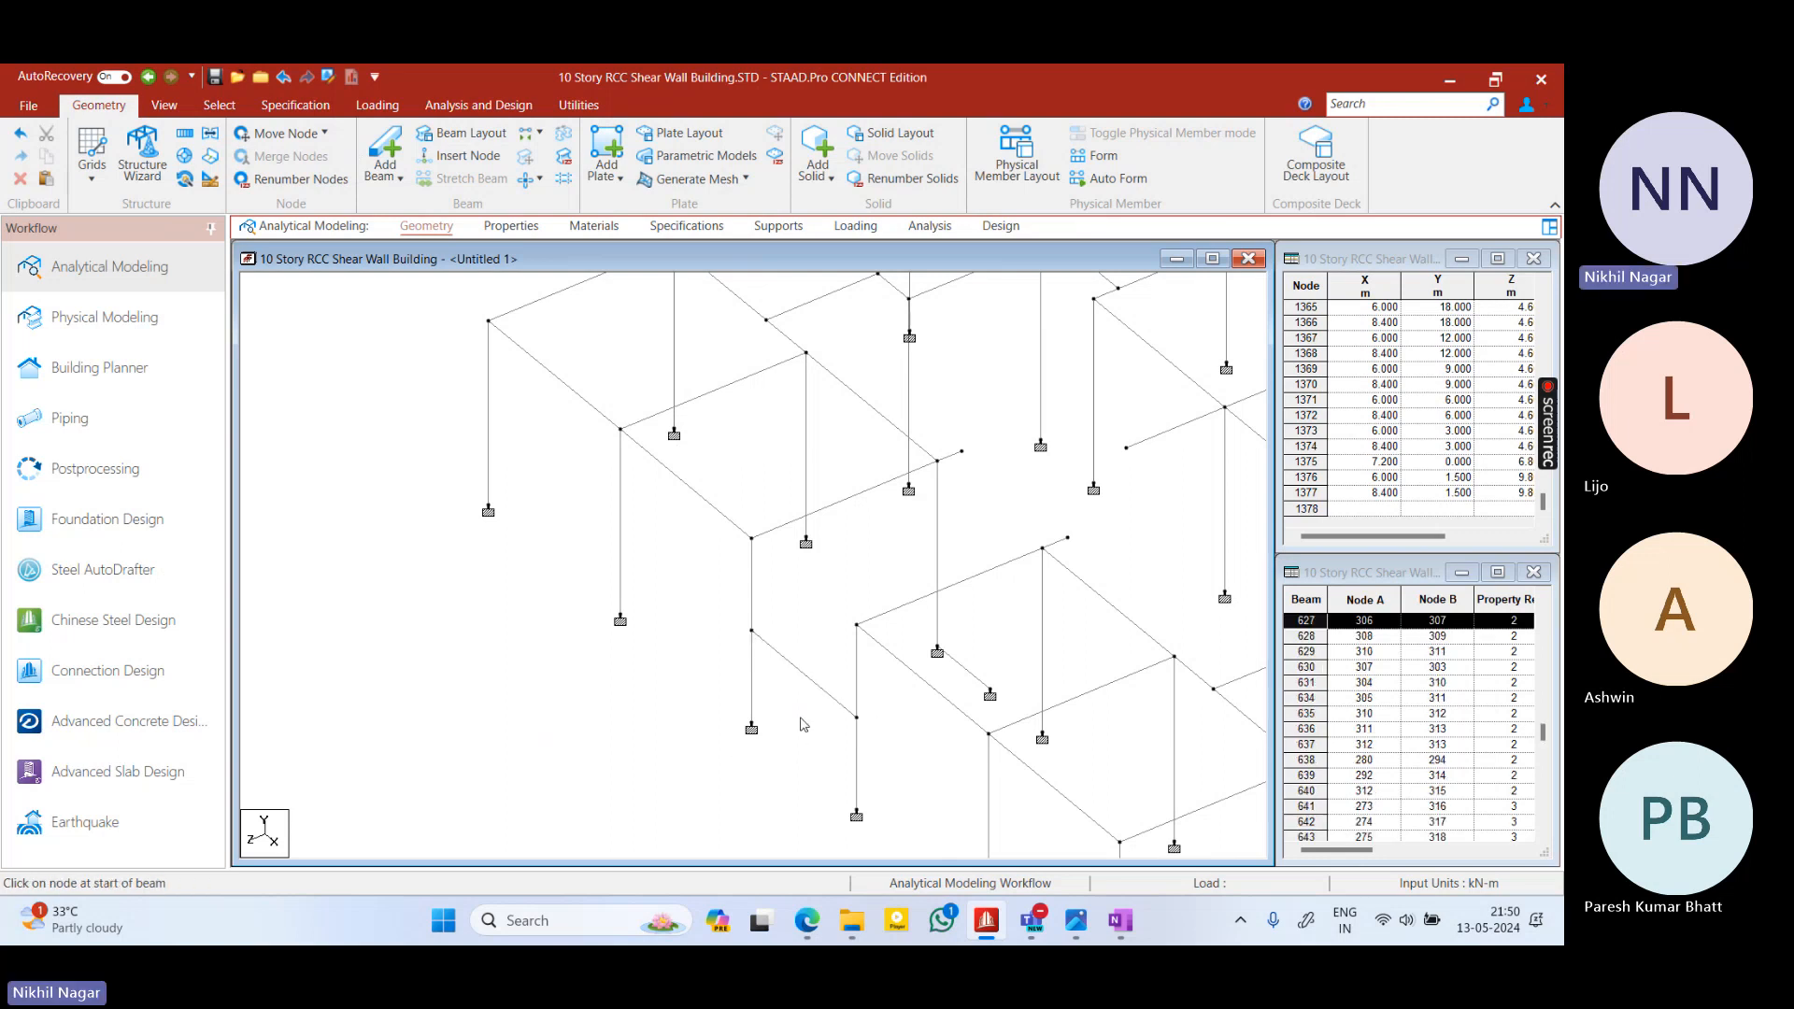
Paste a copy of the mid-height beam offset 1.2 m in Z and connect both its ends to the original beam's ends
key("ctrl+v")
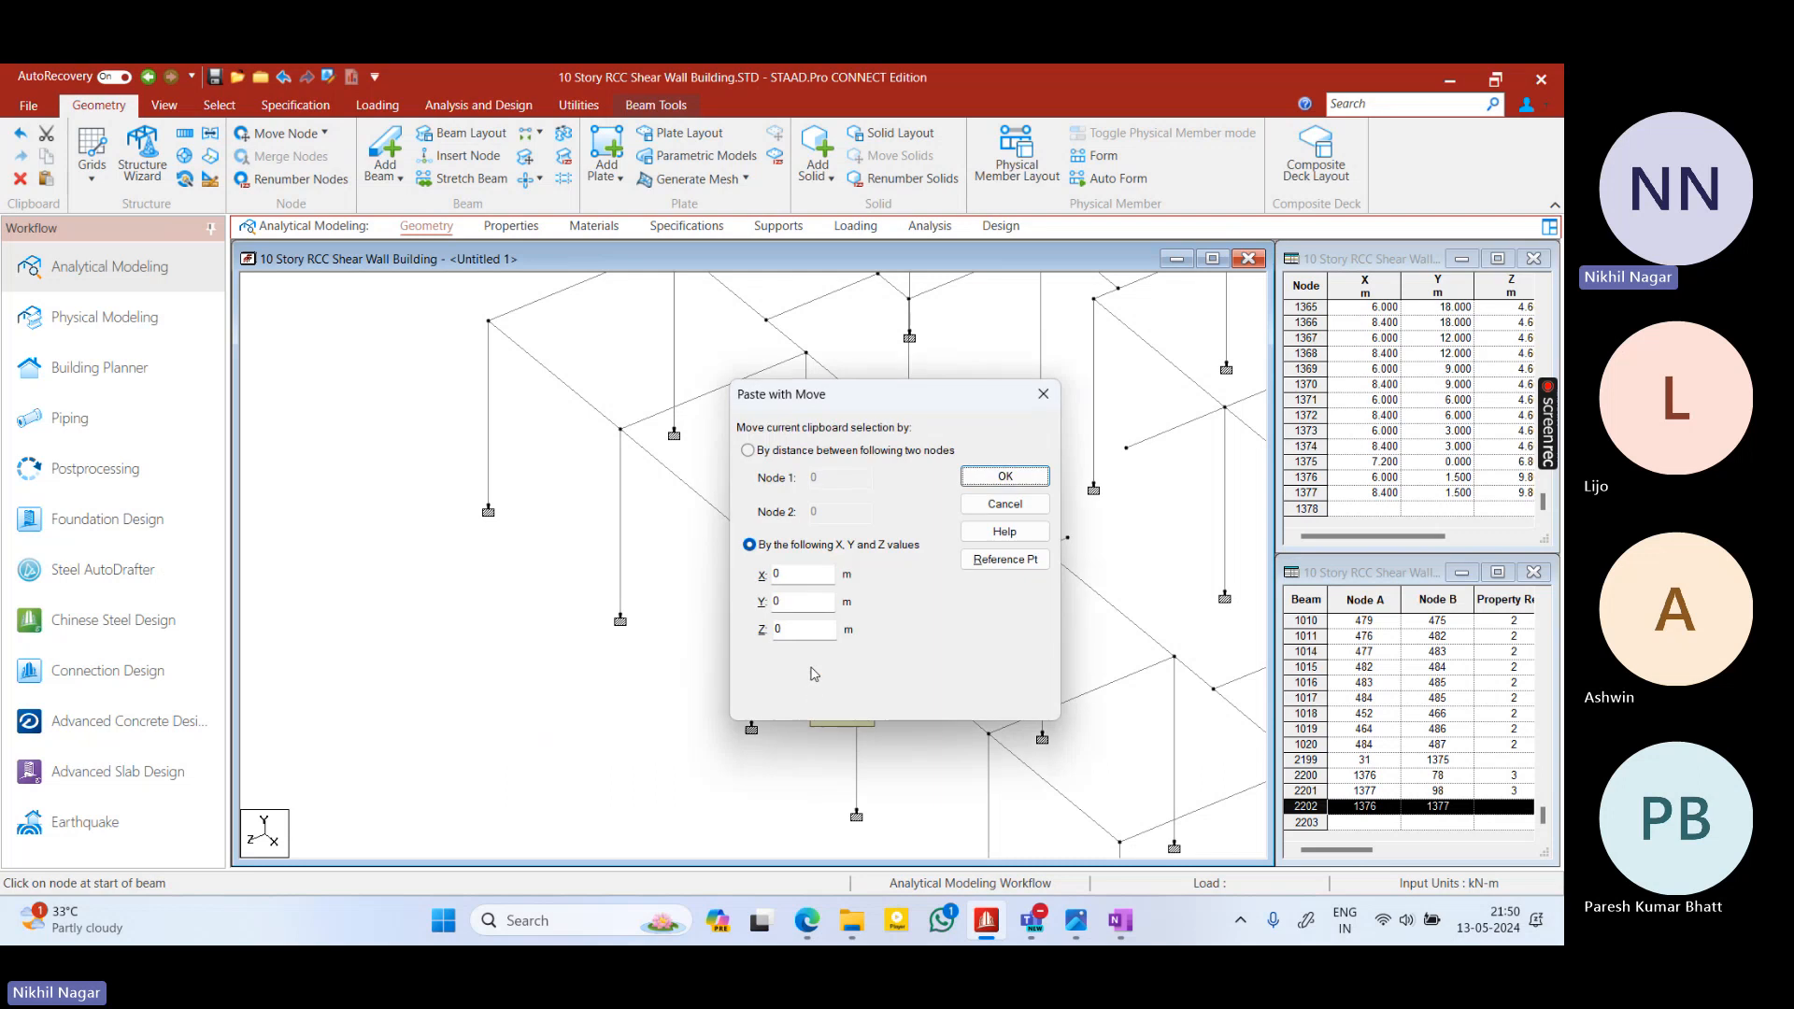
double_click(797, 628)
type("1.2")
key("Return")
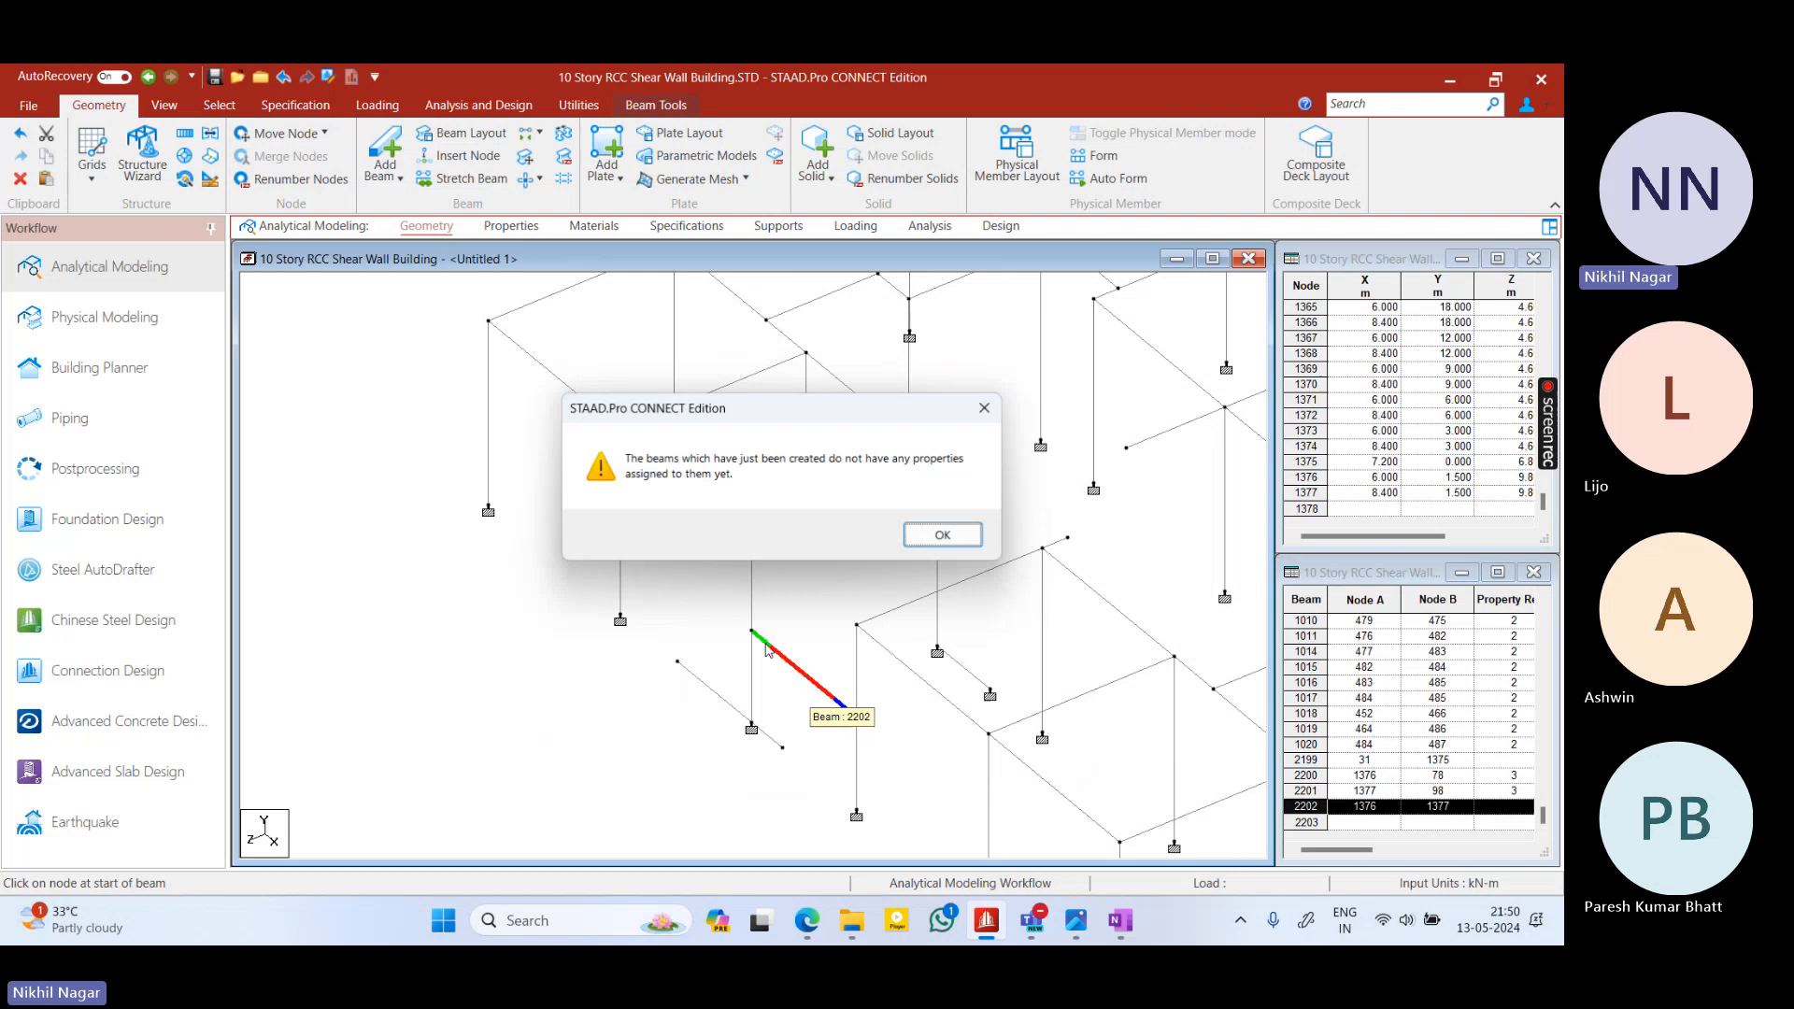
left_click(944, 537)
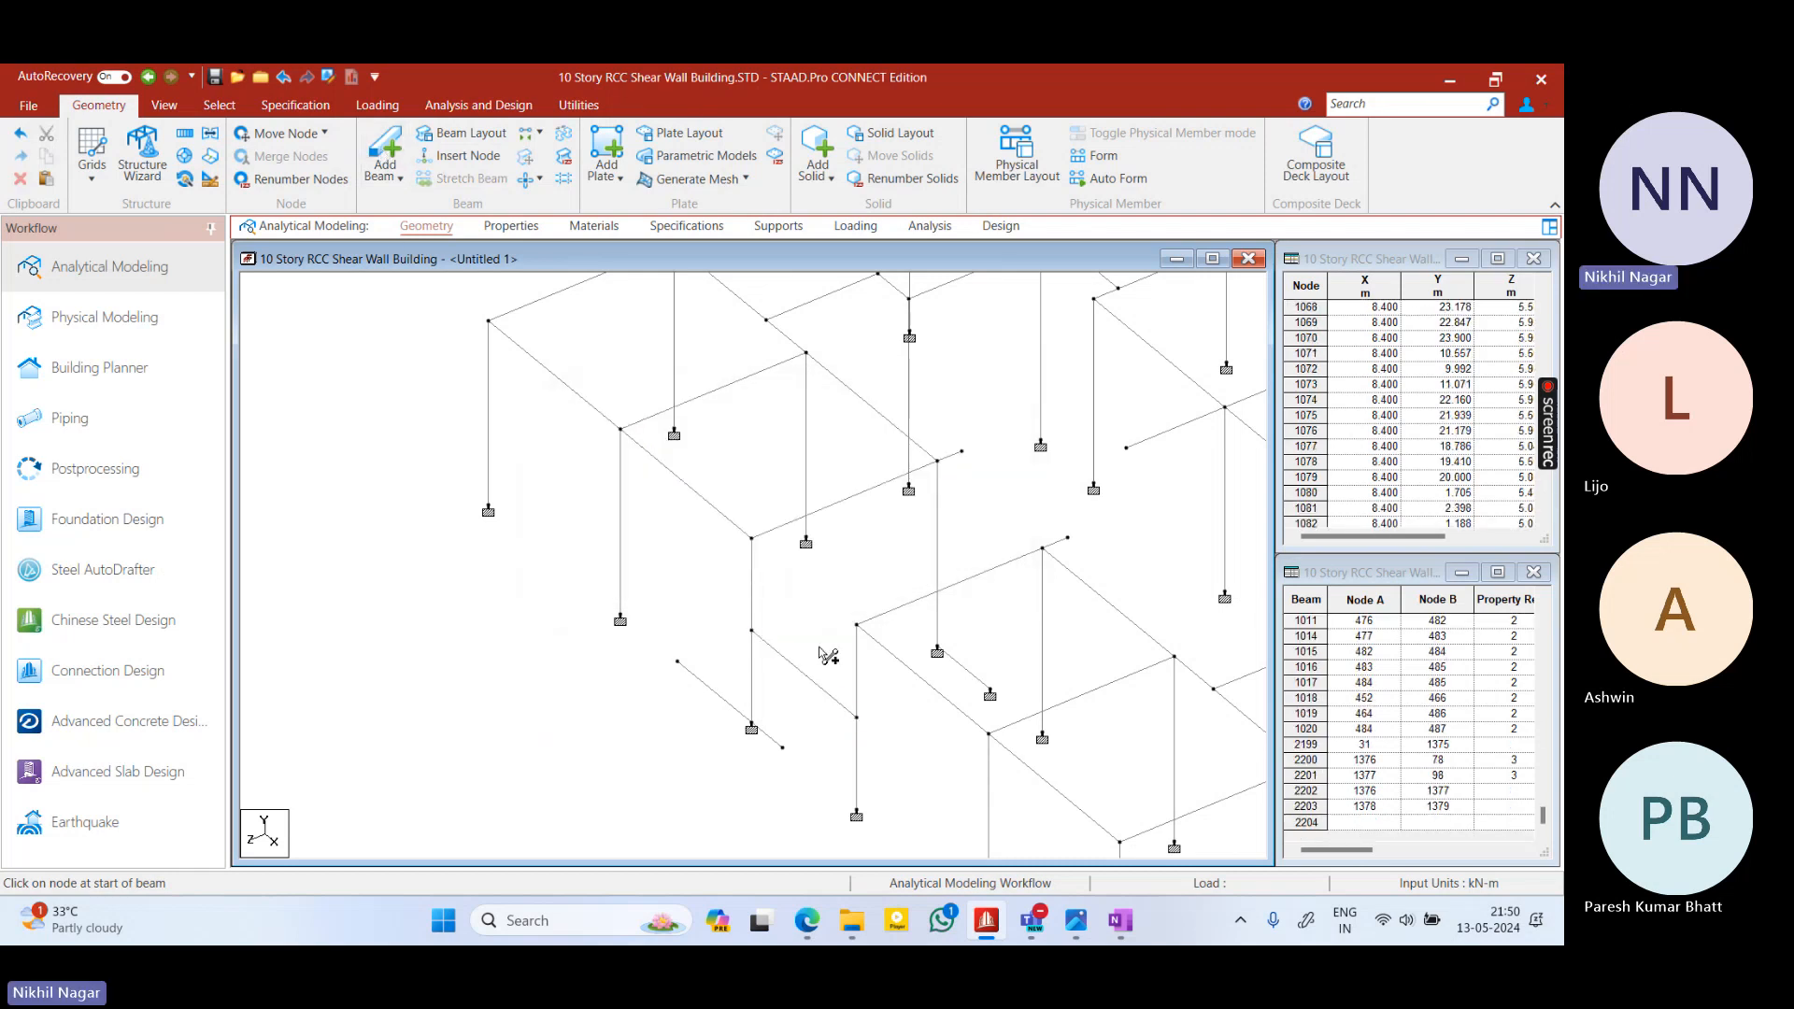
left_click_drag(678, 662, 752, 632)
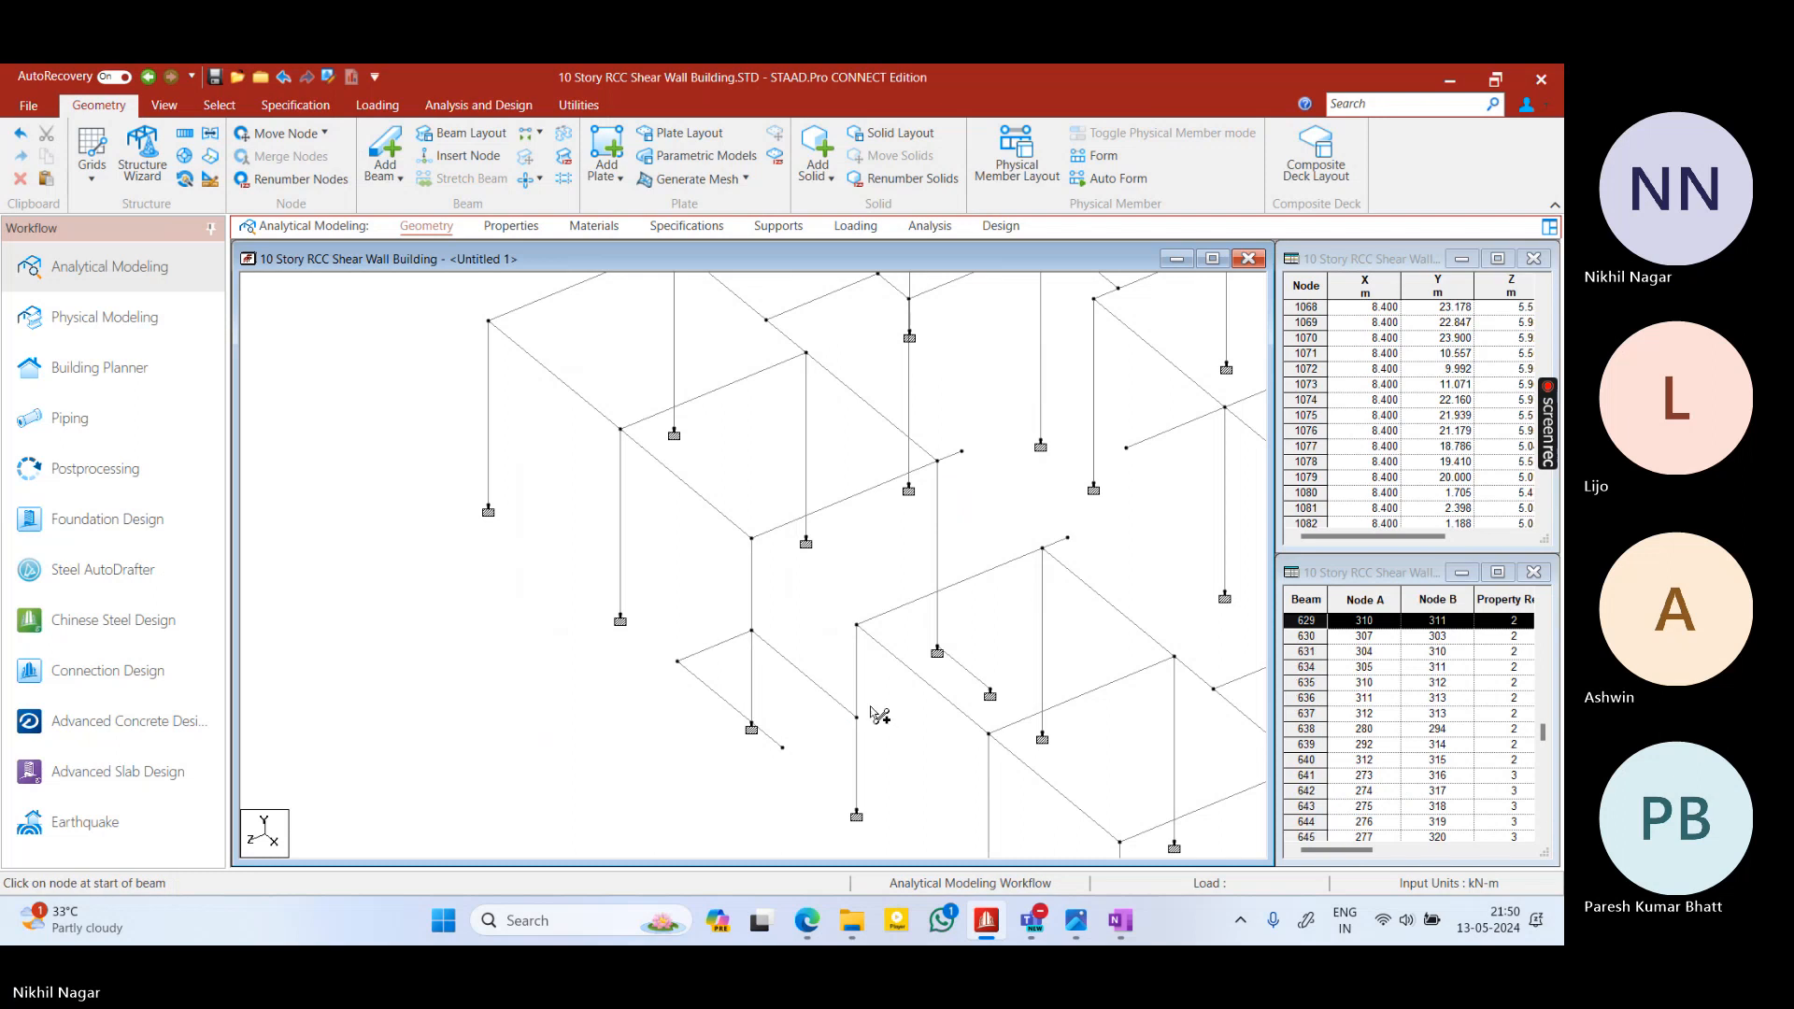
left_click_drag(857, 718, 782, 748)
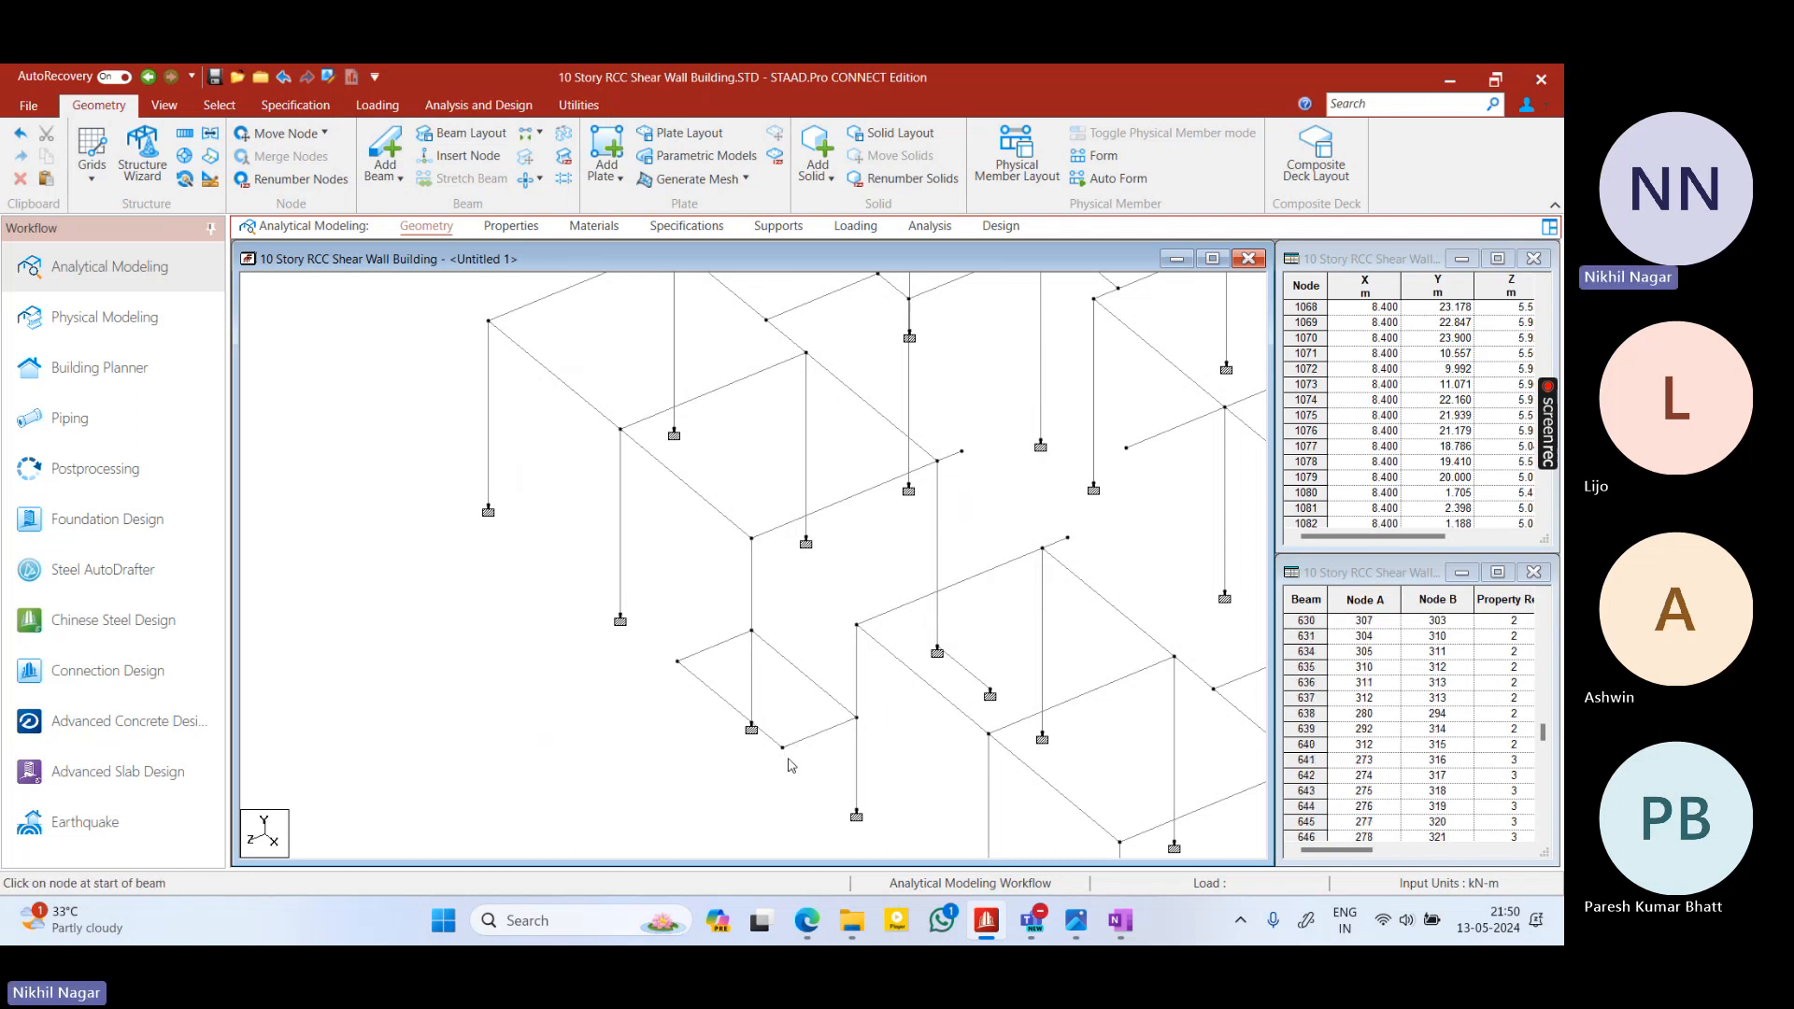
Insert a midpoint node into the mid-height beam spanning between the two columns
left_click(813, 683)
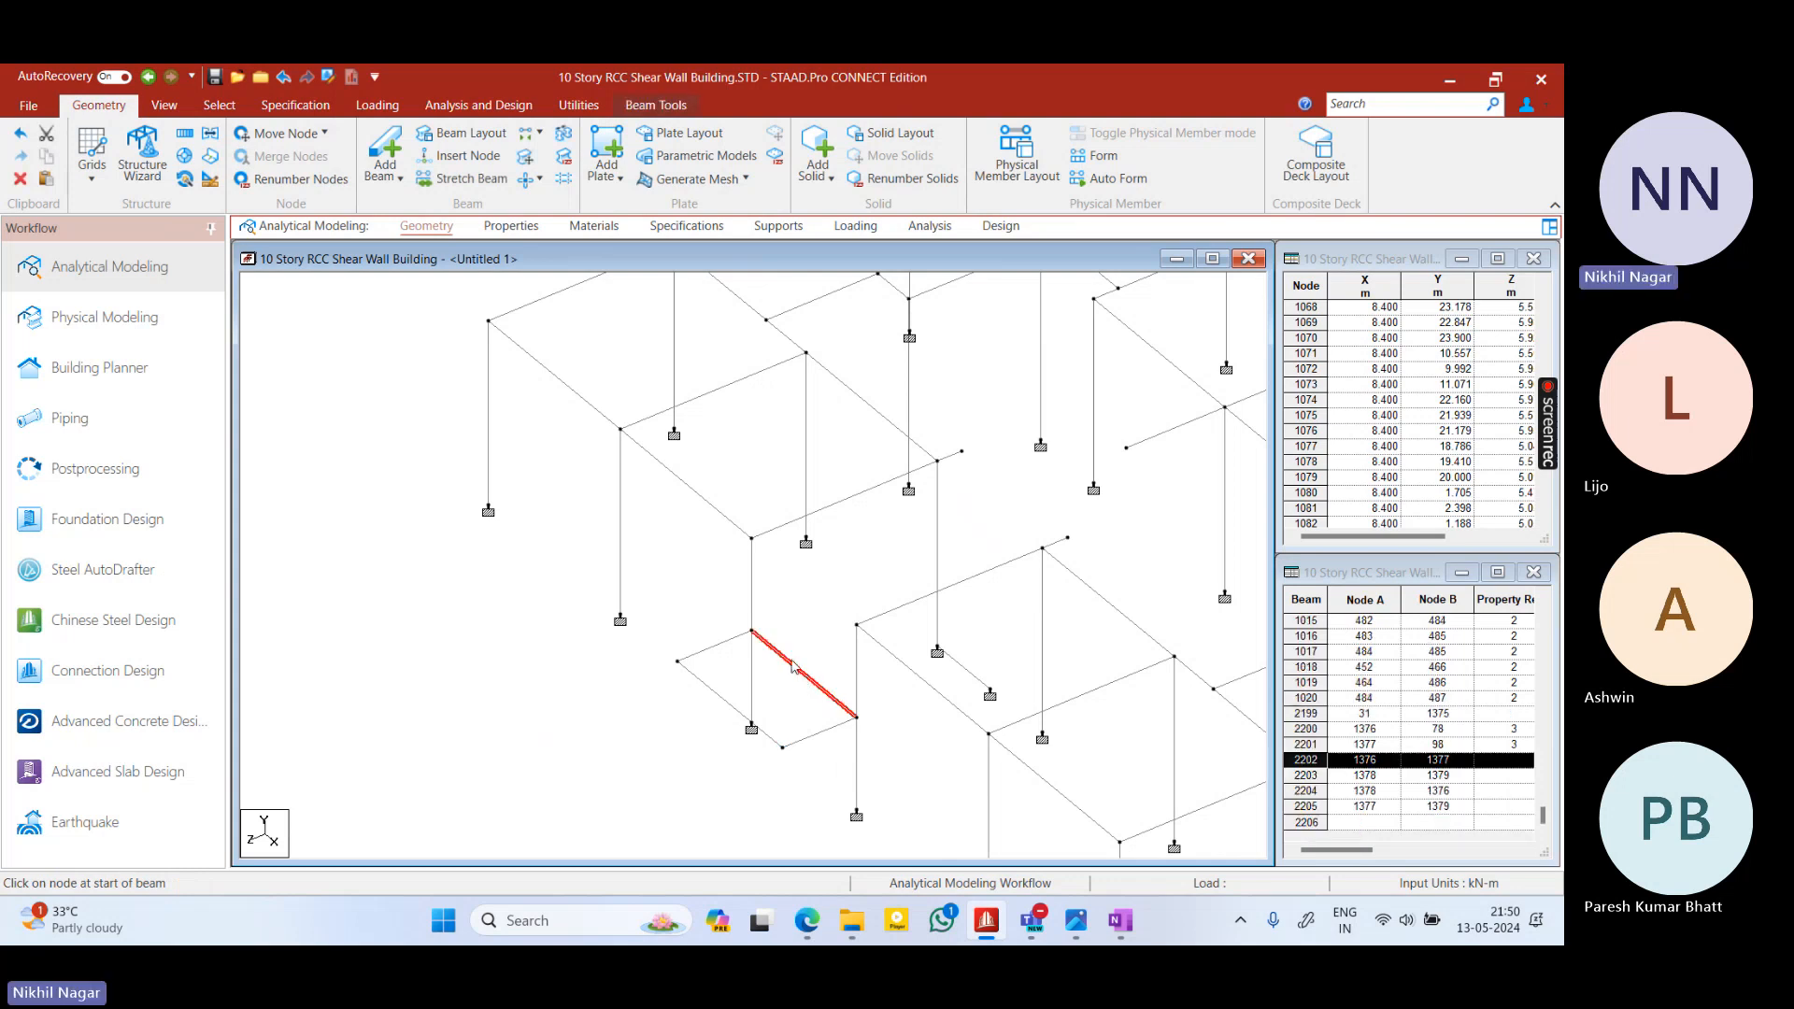
right_click(785, 623)
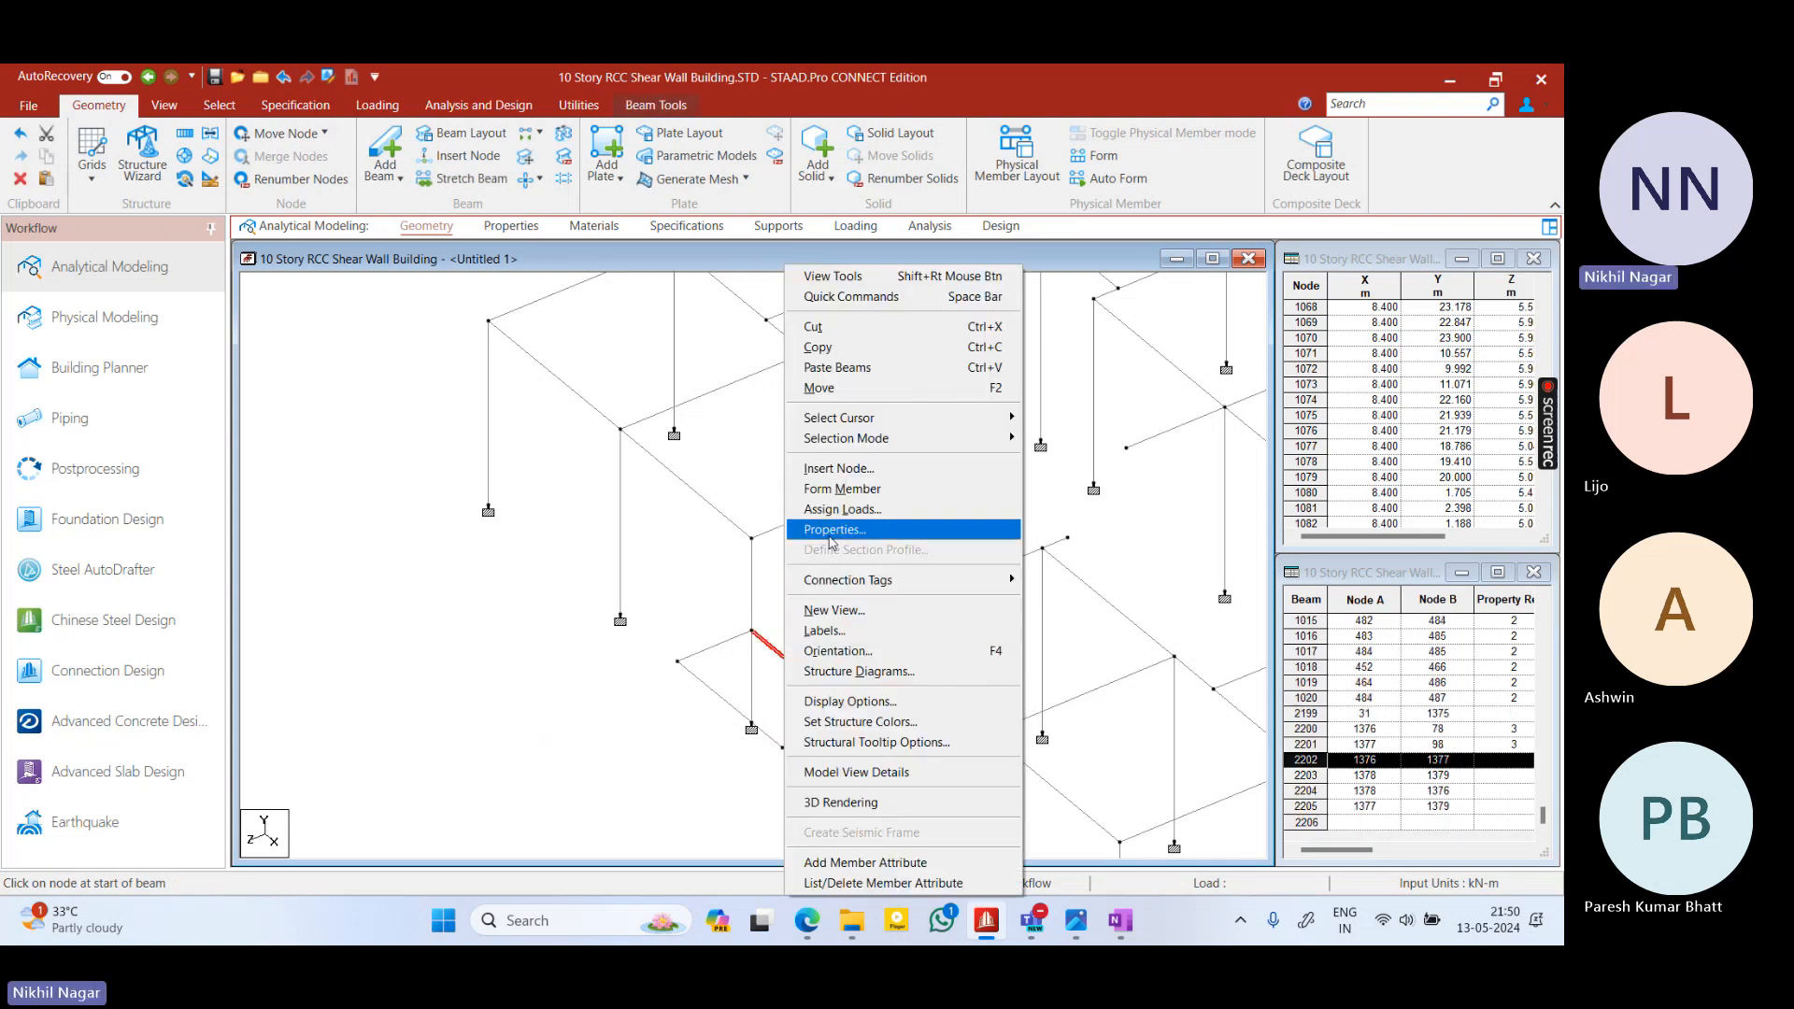
left_click(830, 468)
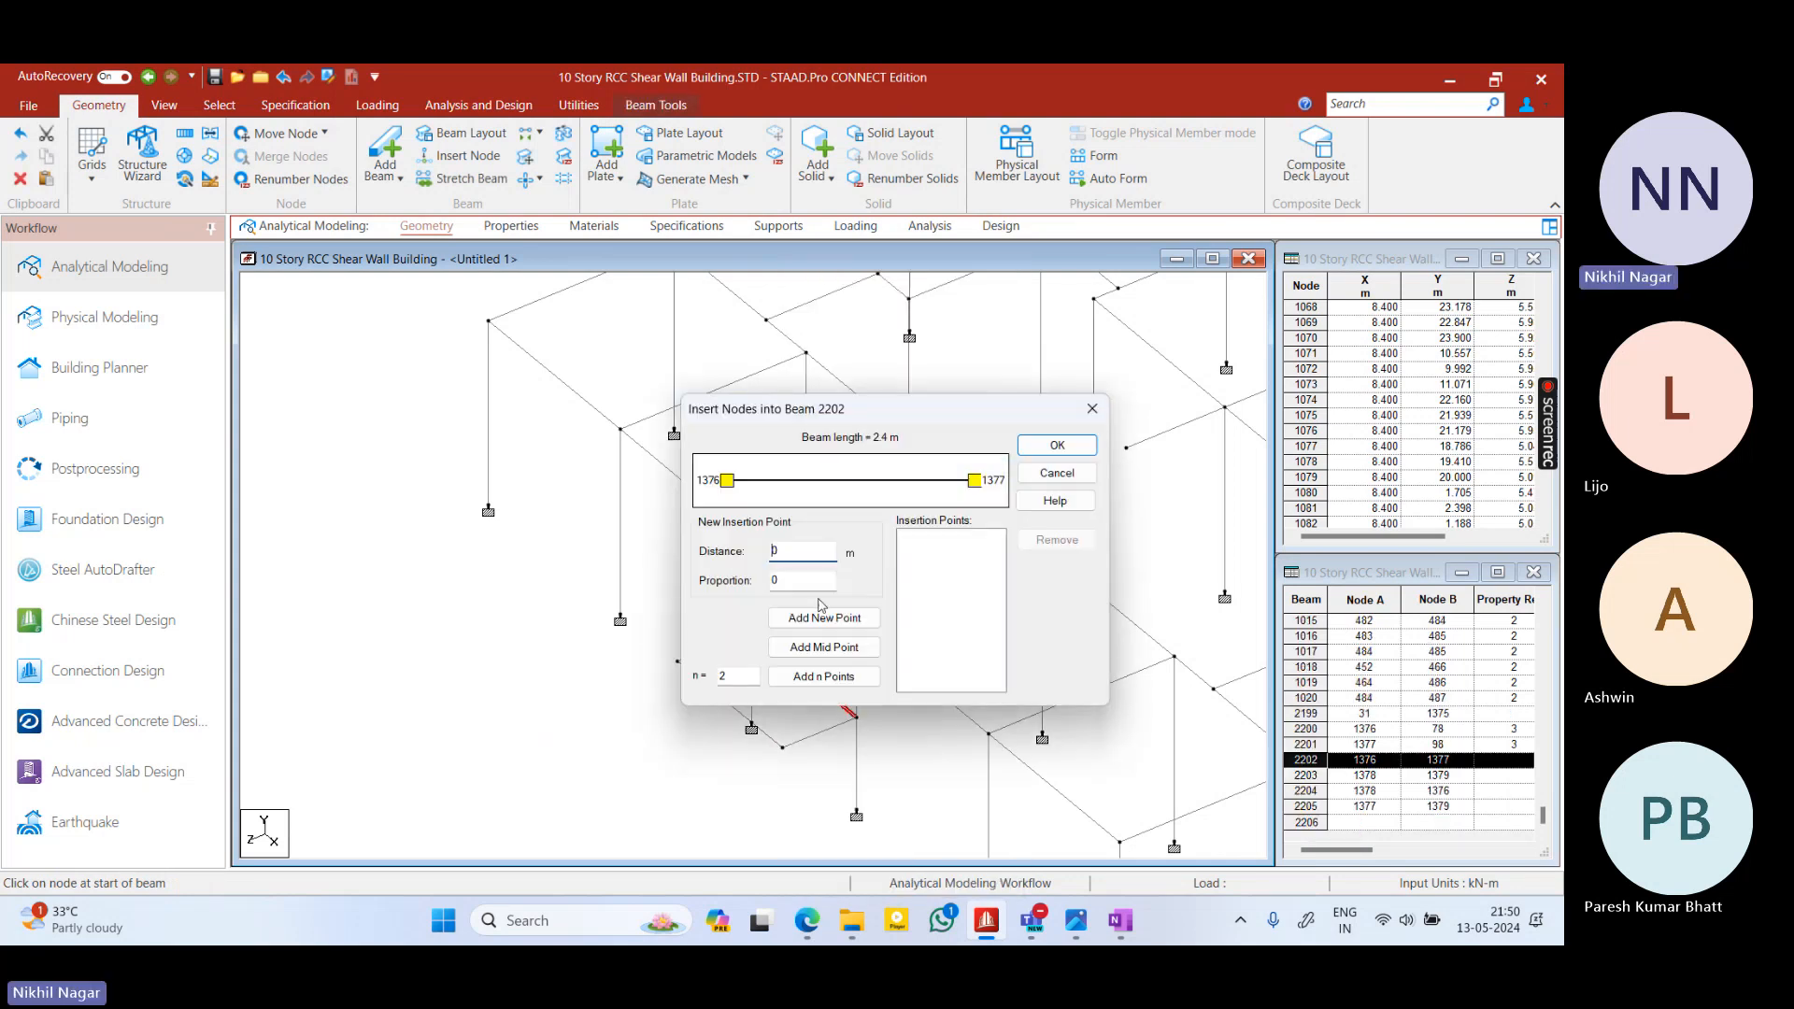
left_click(824, 646)
left_click(1057, 446)
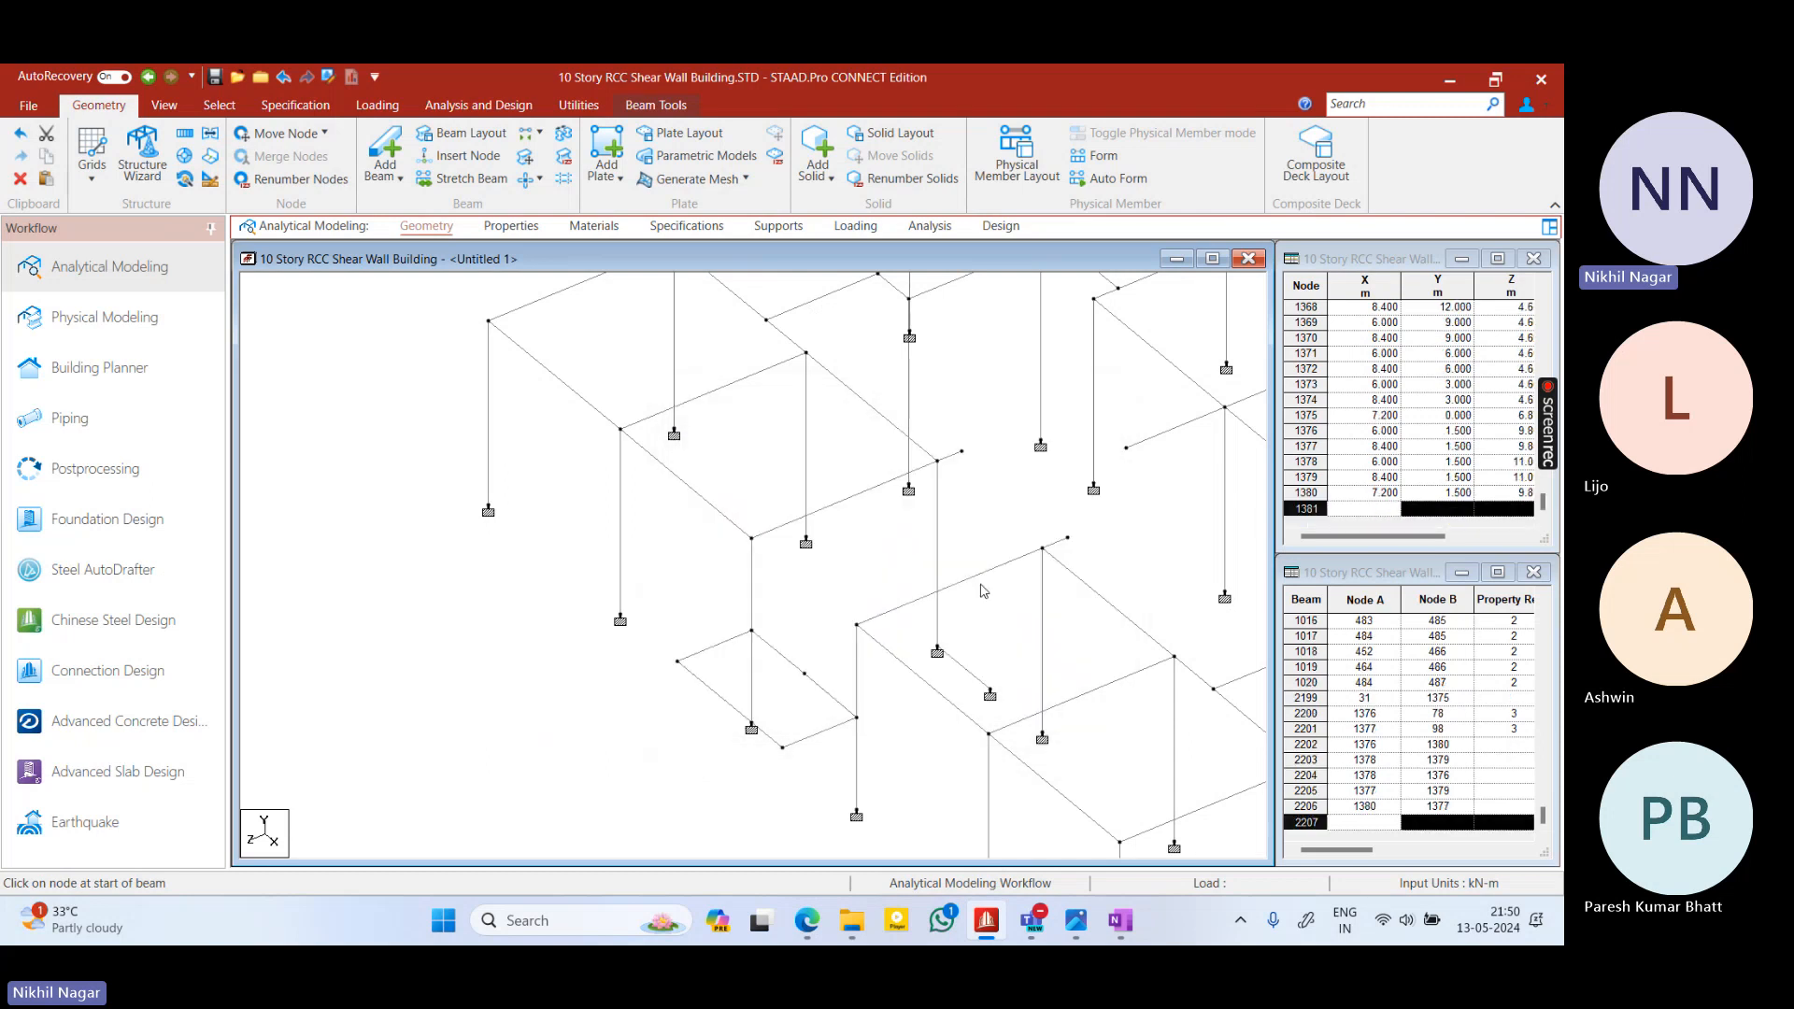
middle_click_drag(816, 624, 901, 697)
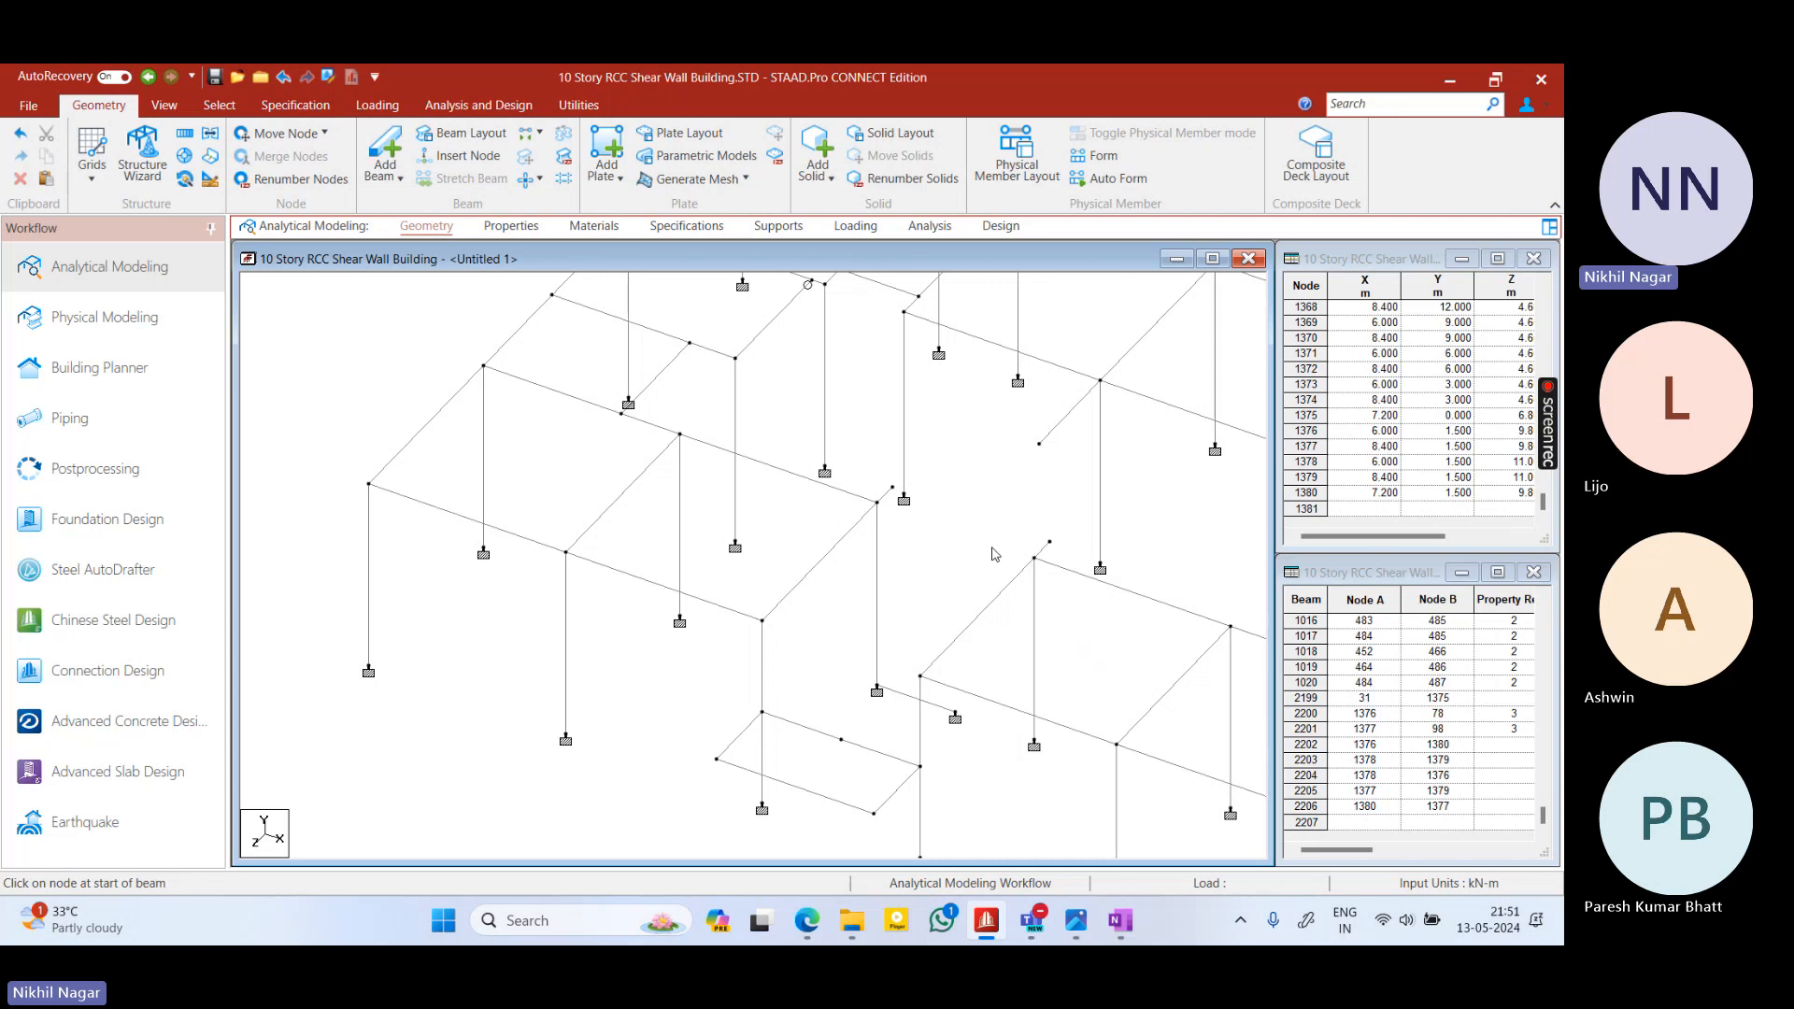
Paste a copy of the floor-level node at the column top beside the stair opening, offset in the negative X direction
left_click(219, 105)
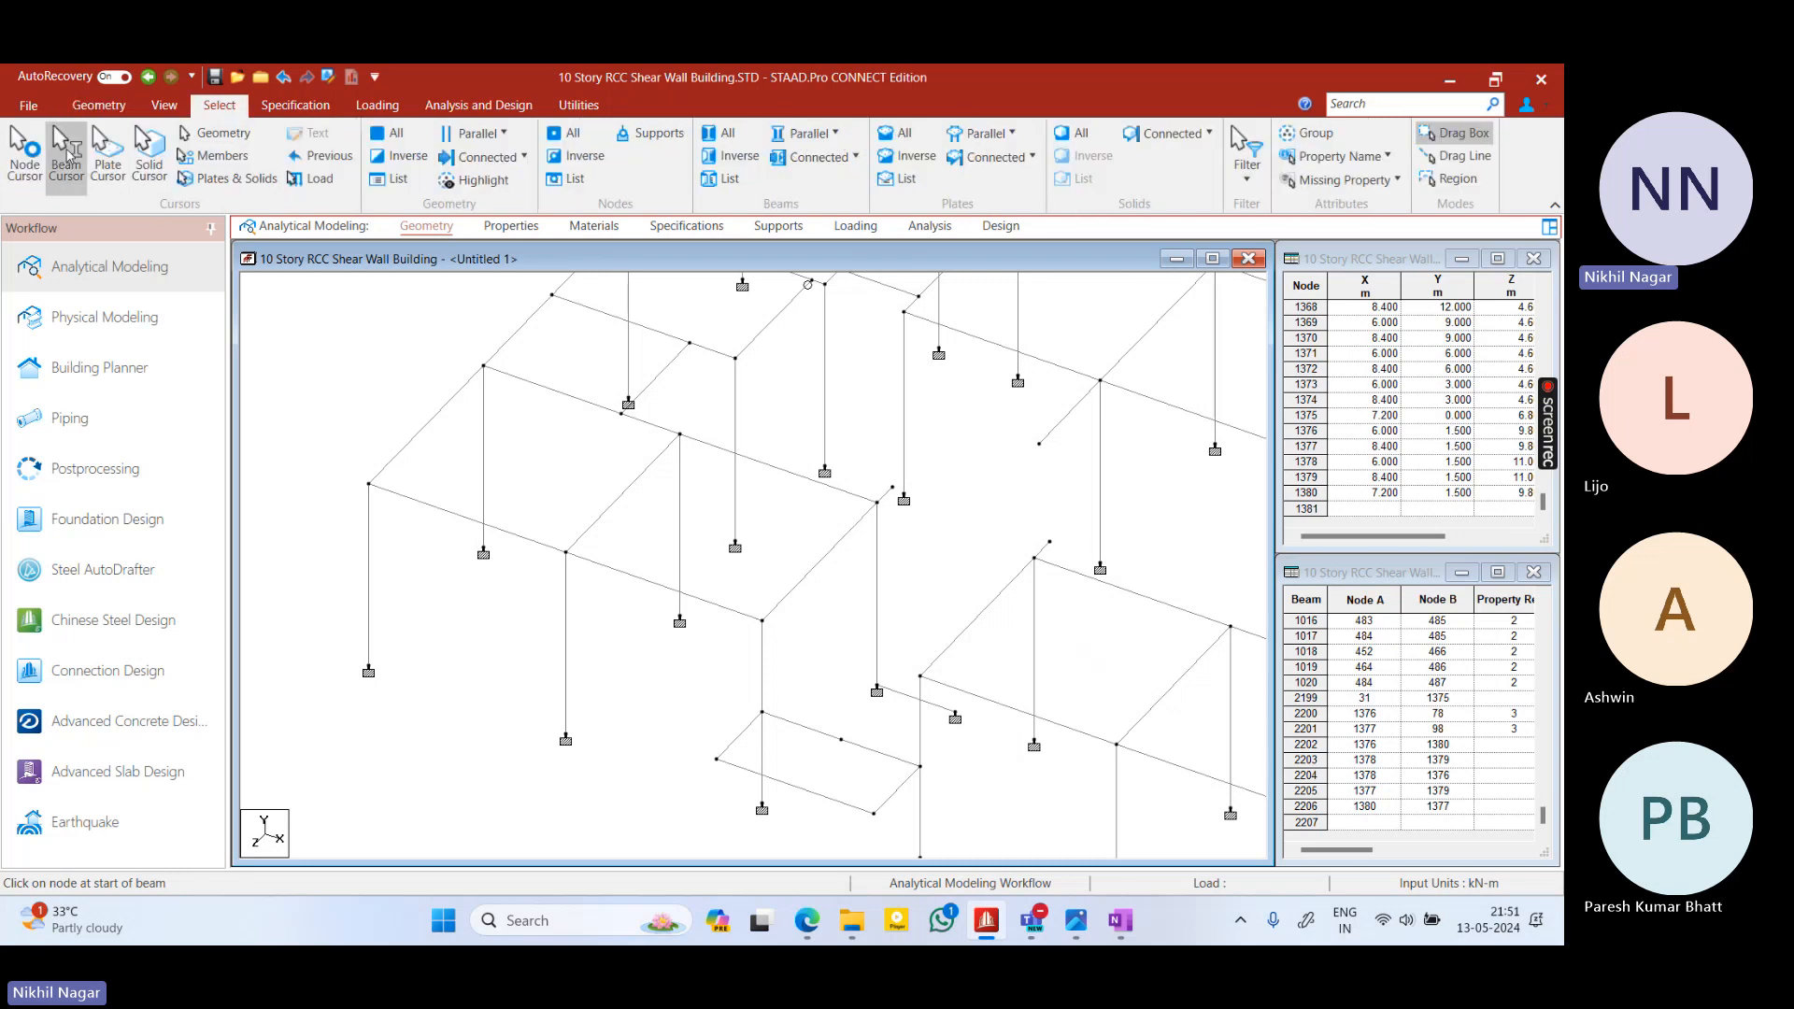
left_click(25, 150)
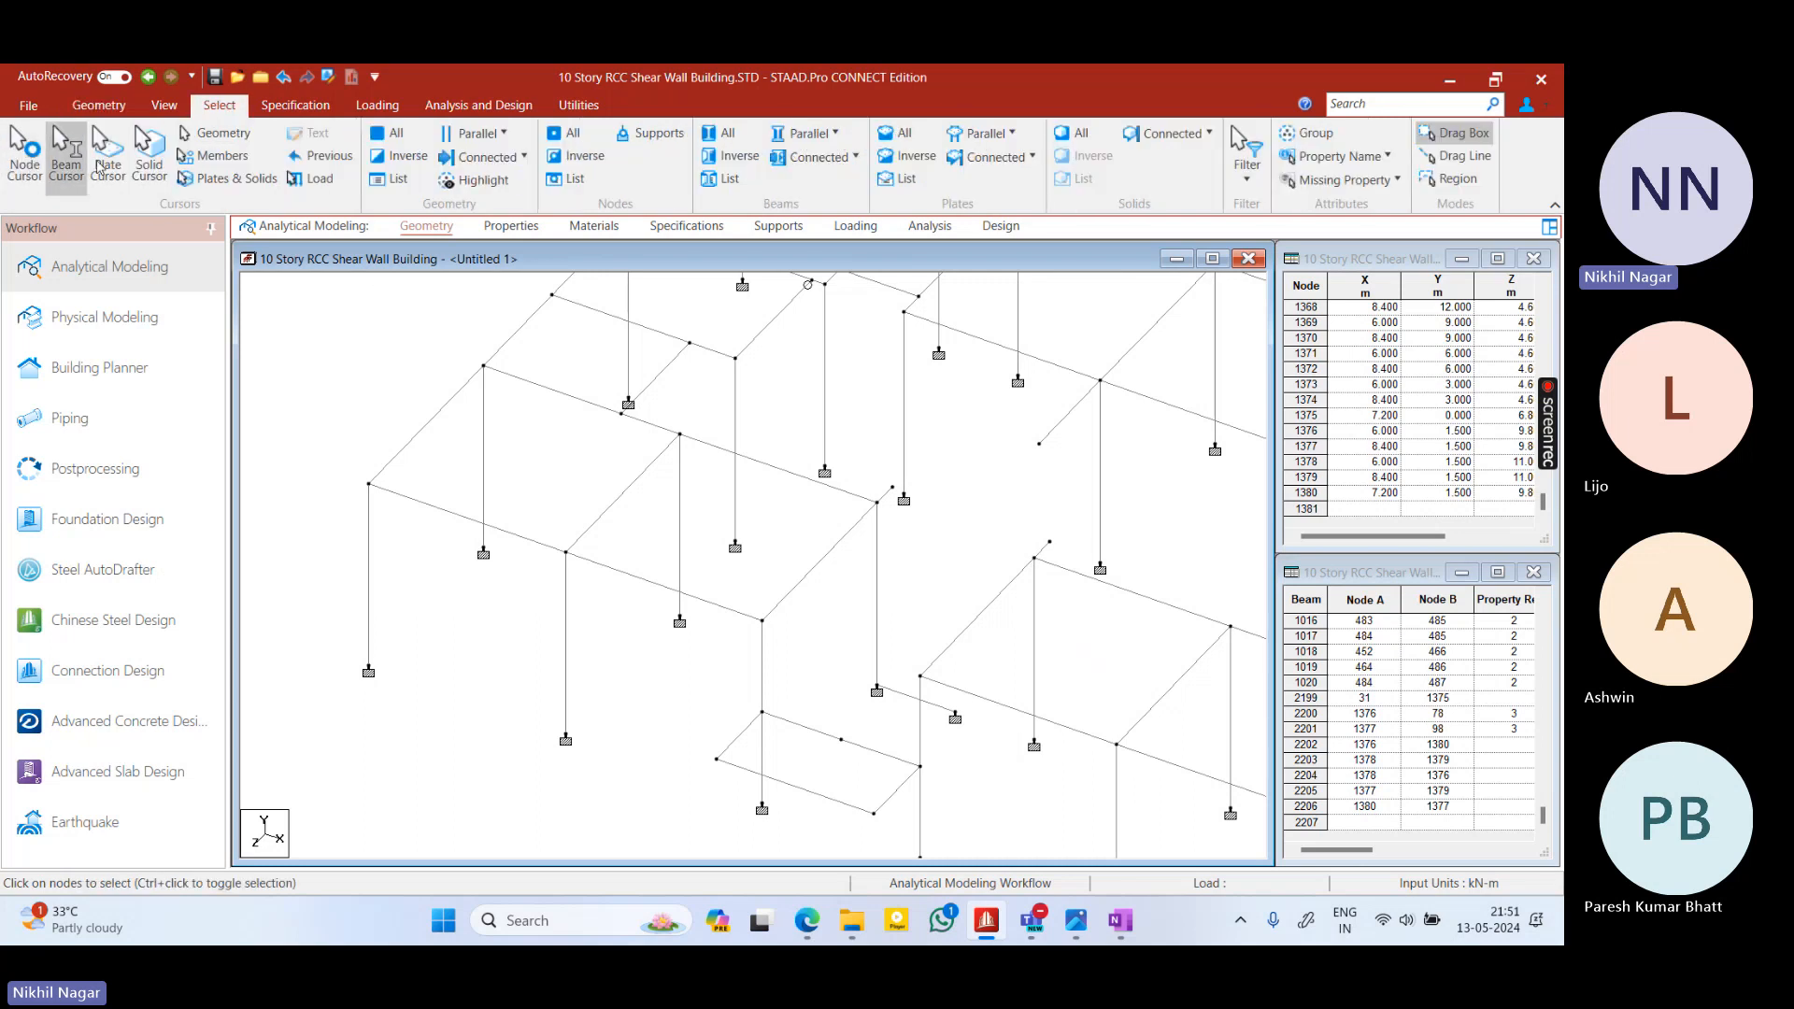
left_click(1034, 559)
key("ctrl+v")
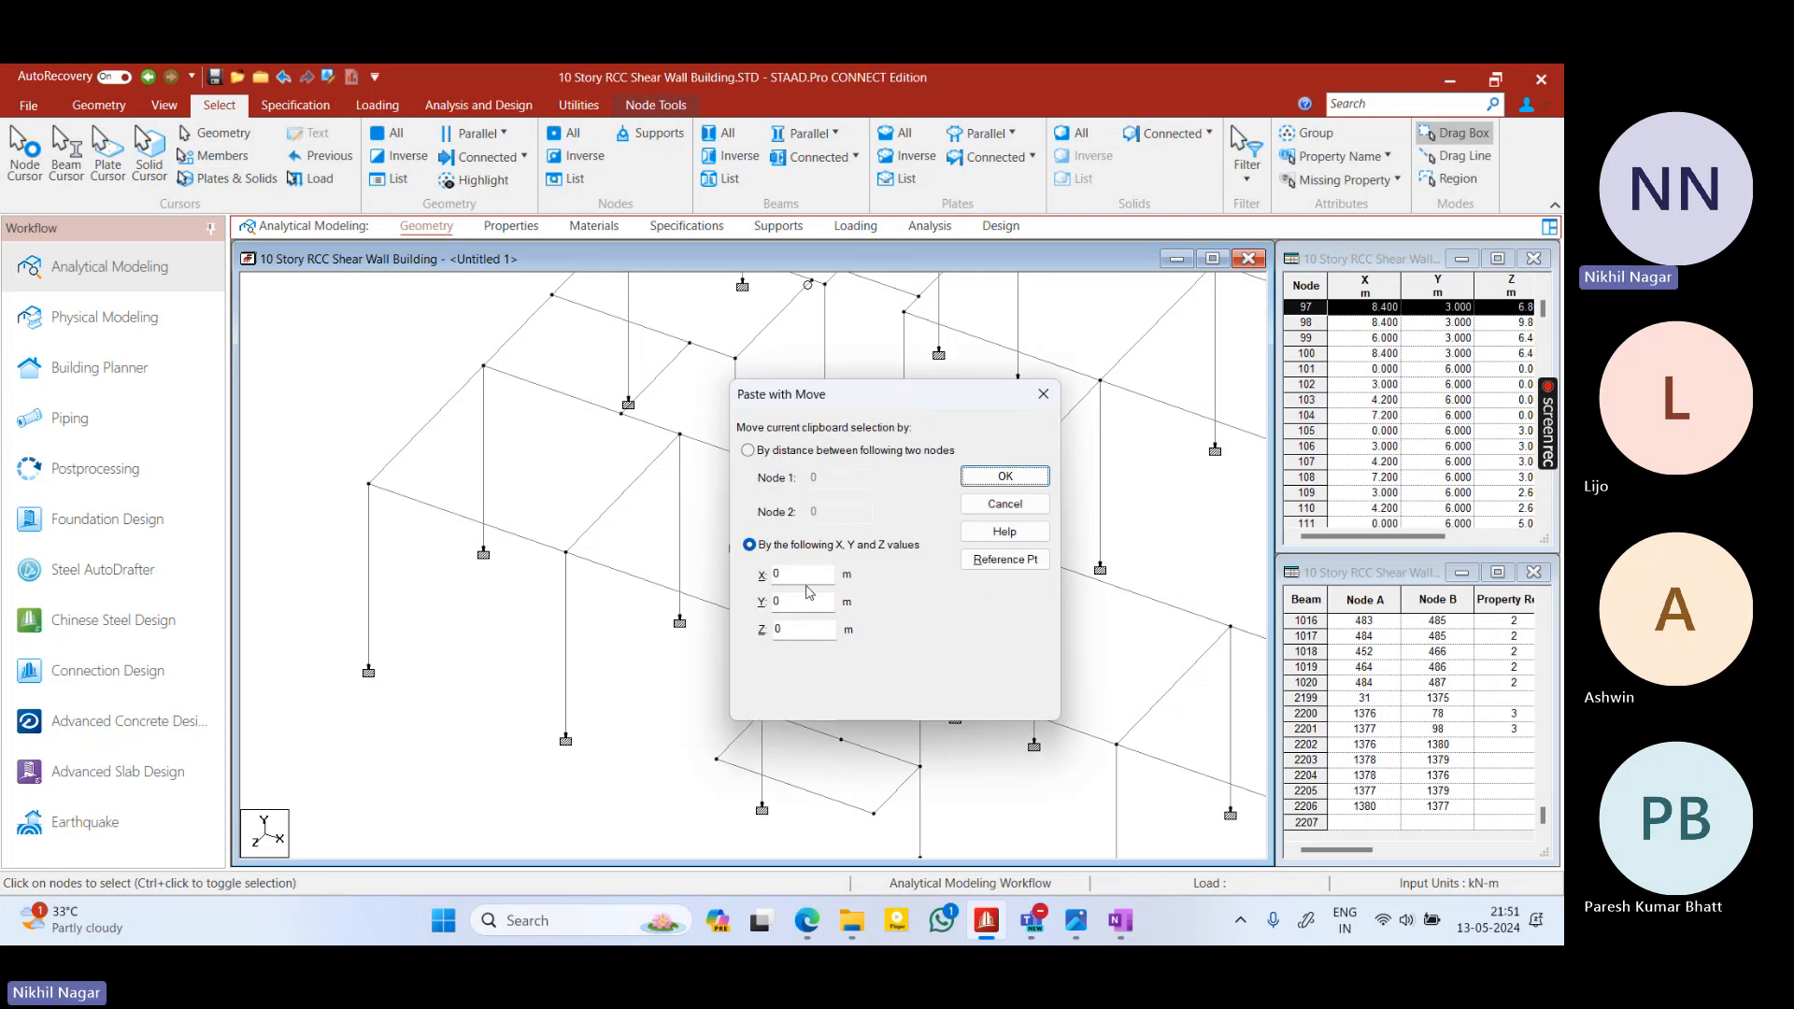
type("-1")
left_click(771, 620)
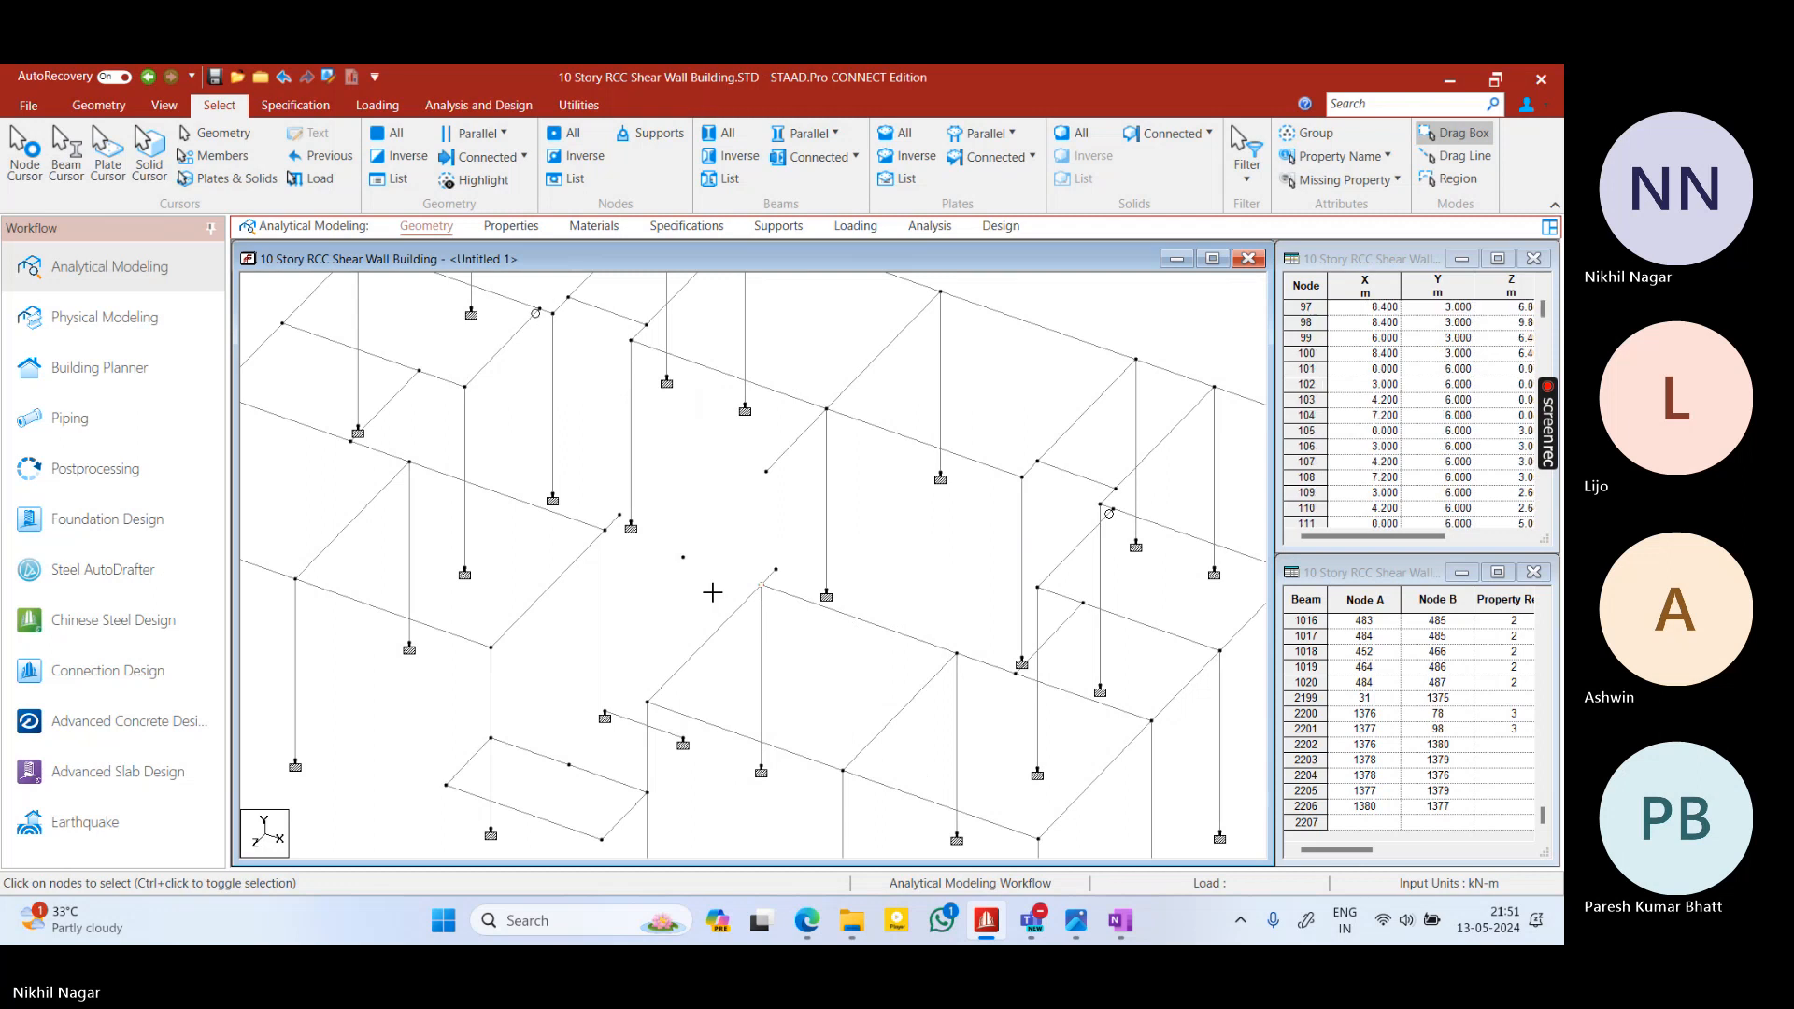
Add a short floor-level beam from the pasted node to the adjacent column-top node
left_click(98, 105)
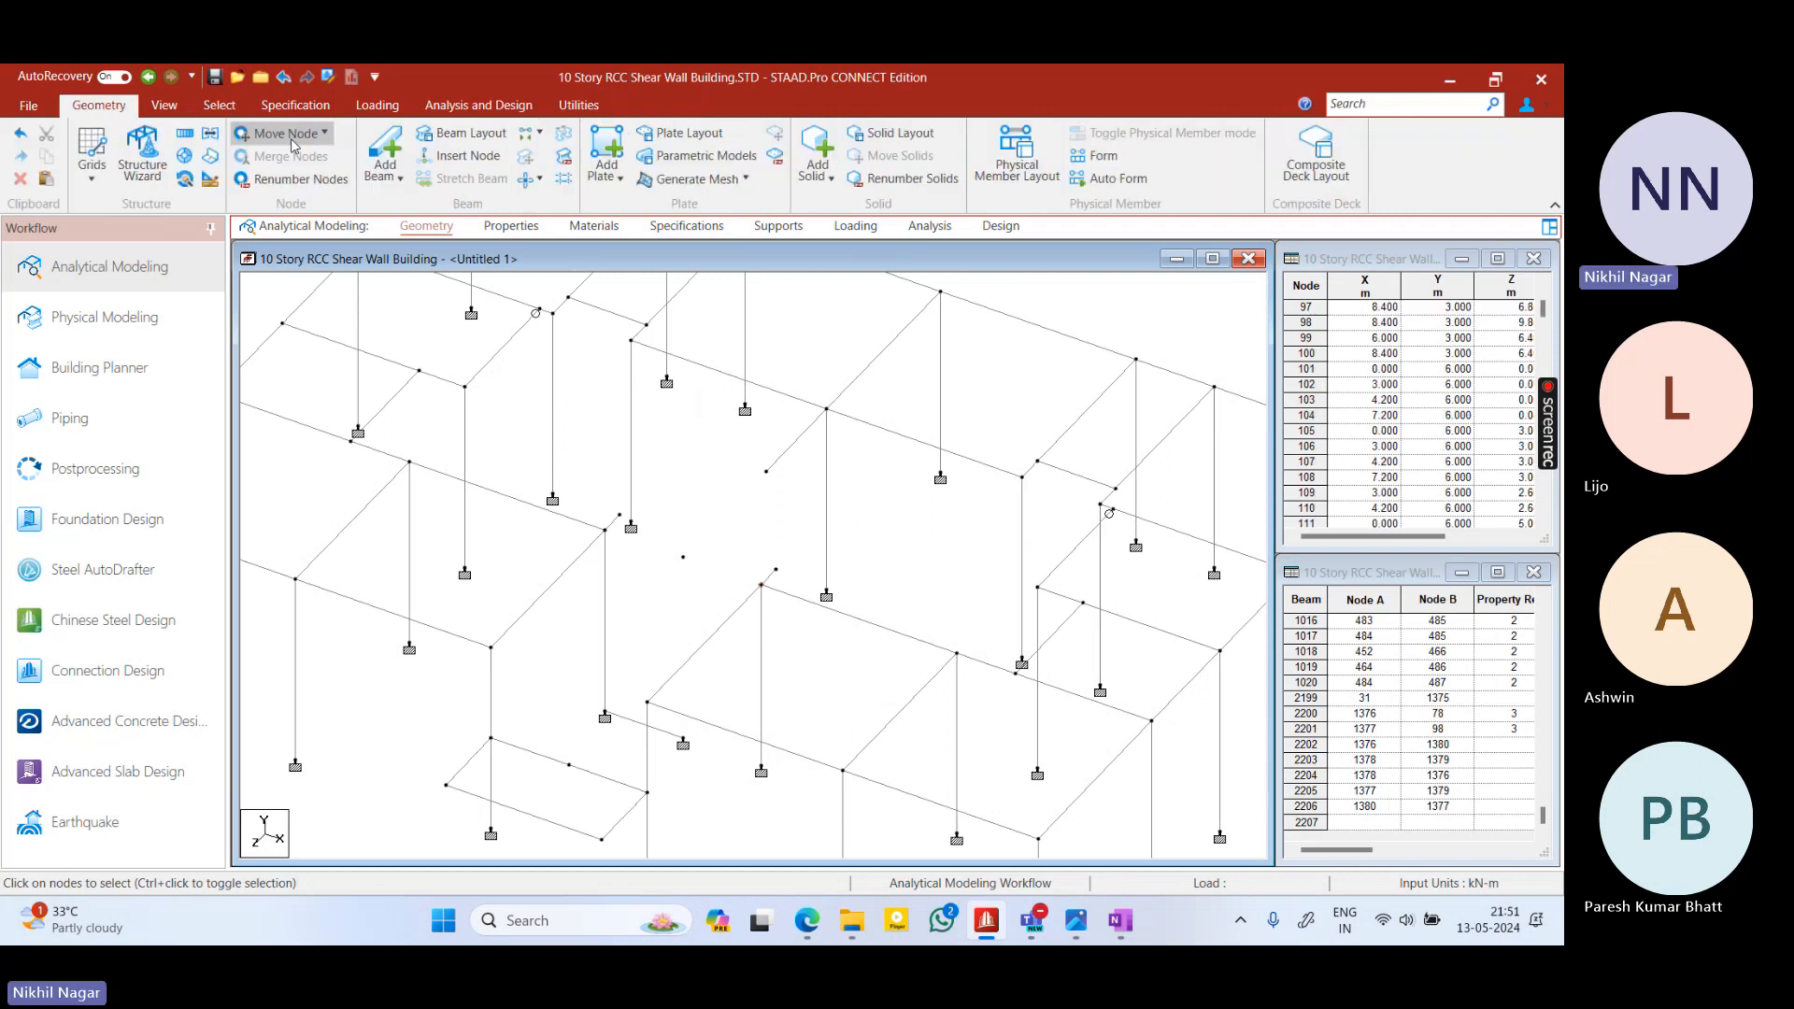
left_click(385, 148)
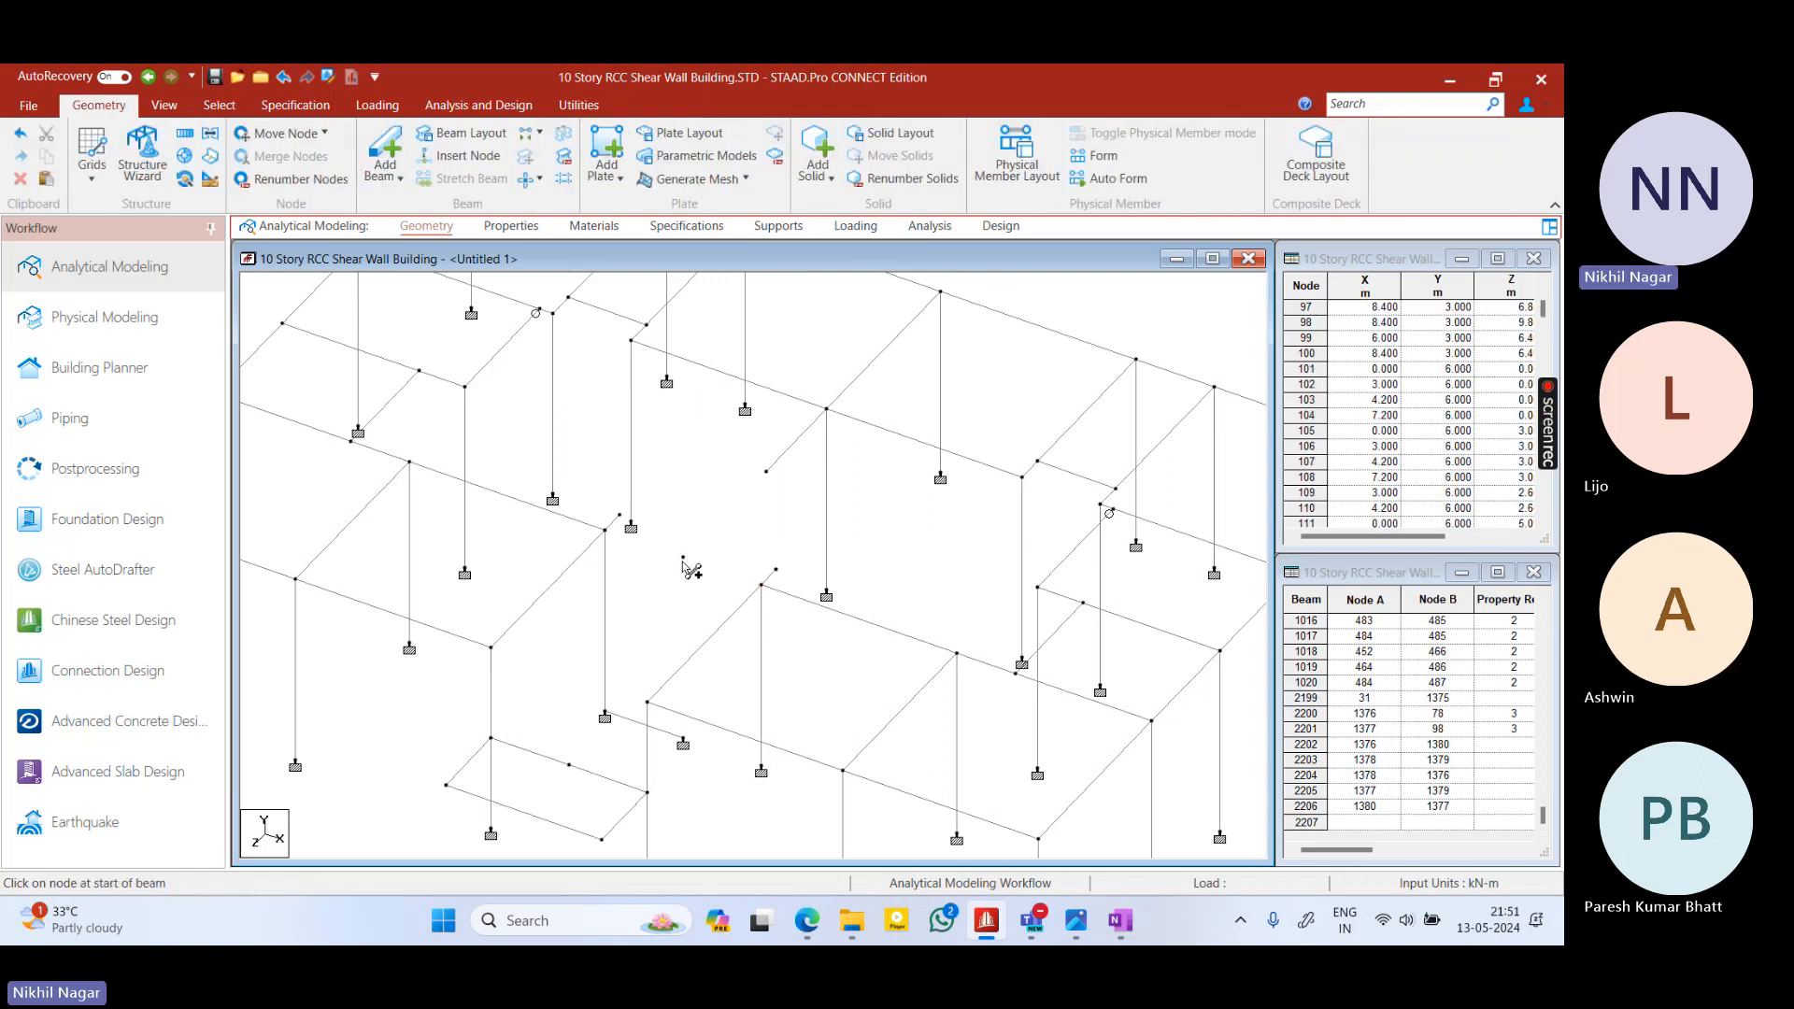
left_click_drag(685, 558, 760, 581)
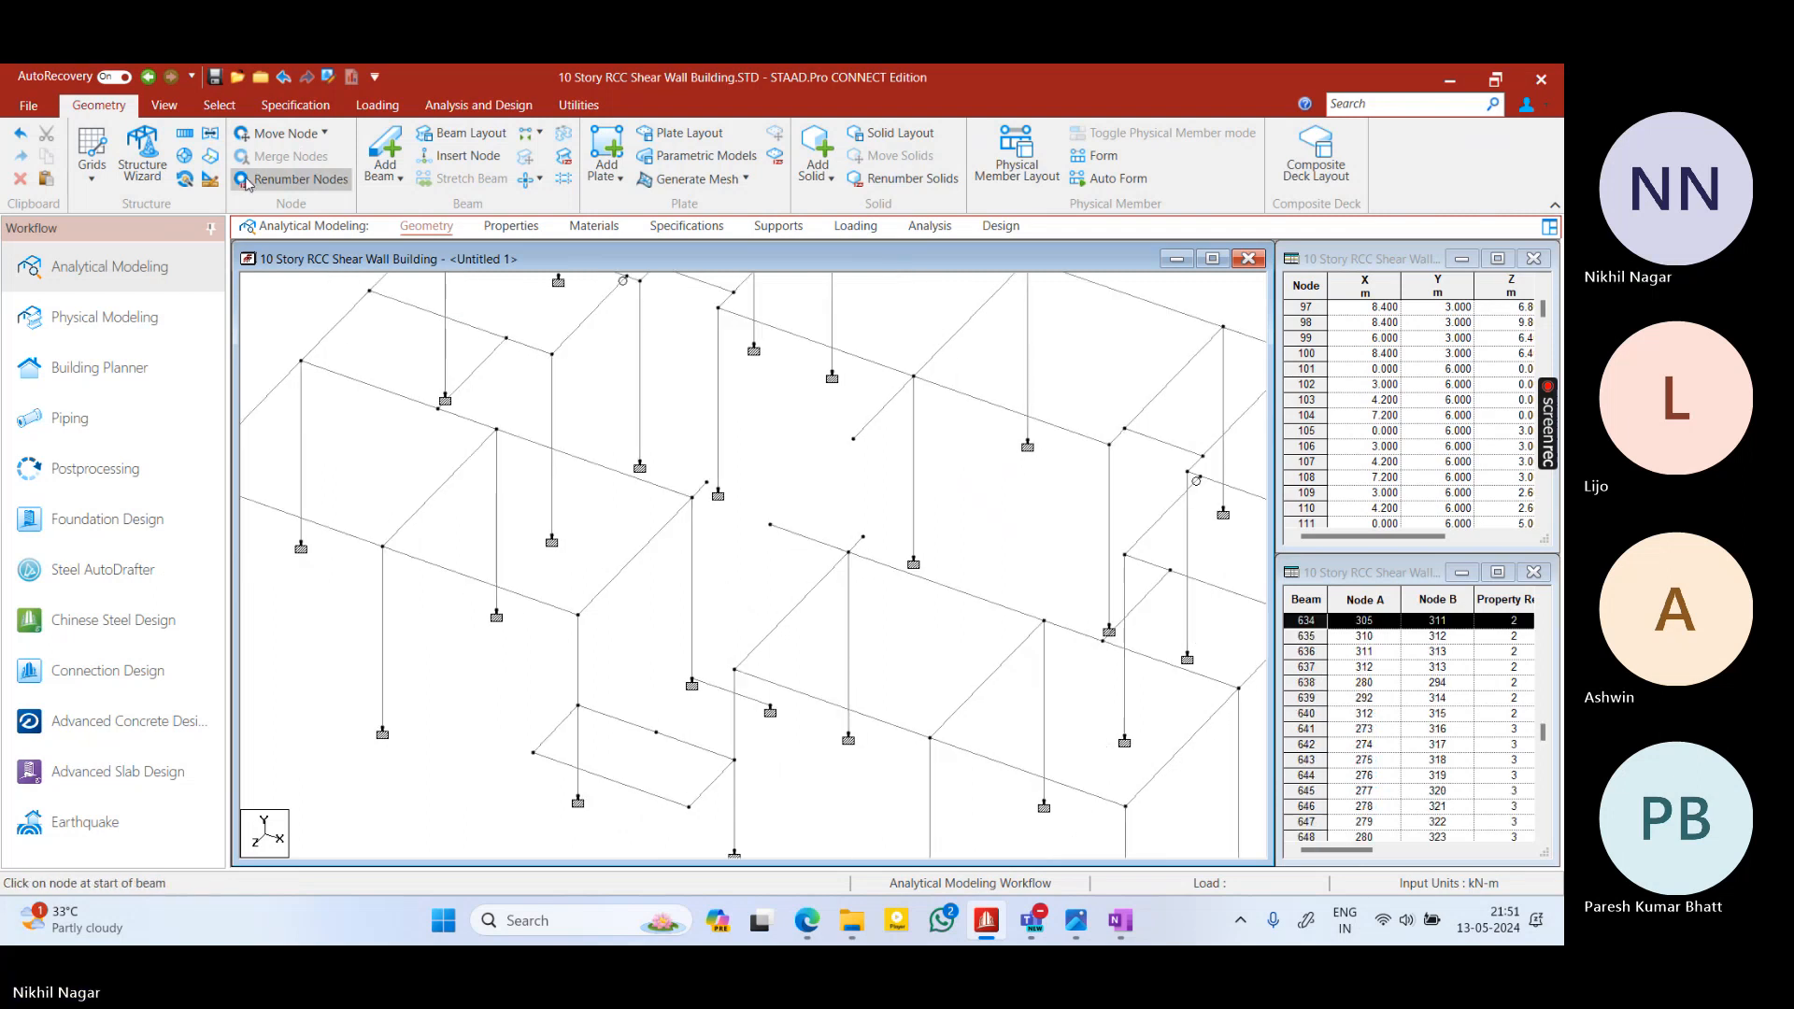
Add a four-node plate for the lower stair flight, from the short base-level beam to the adjoining half of the mid-height beam
left_click(607, 148)
left_click(691, 684)
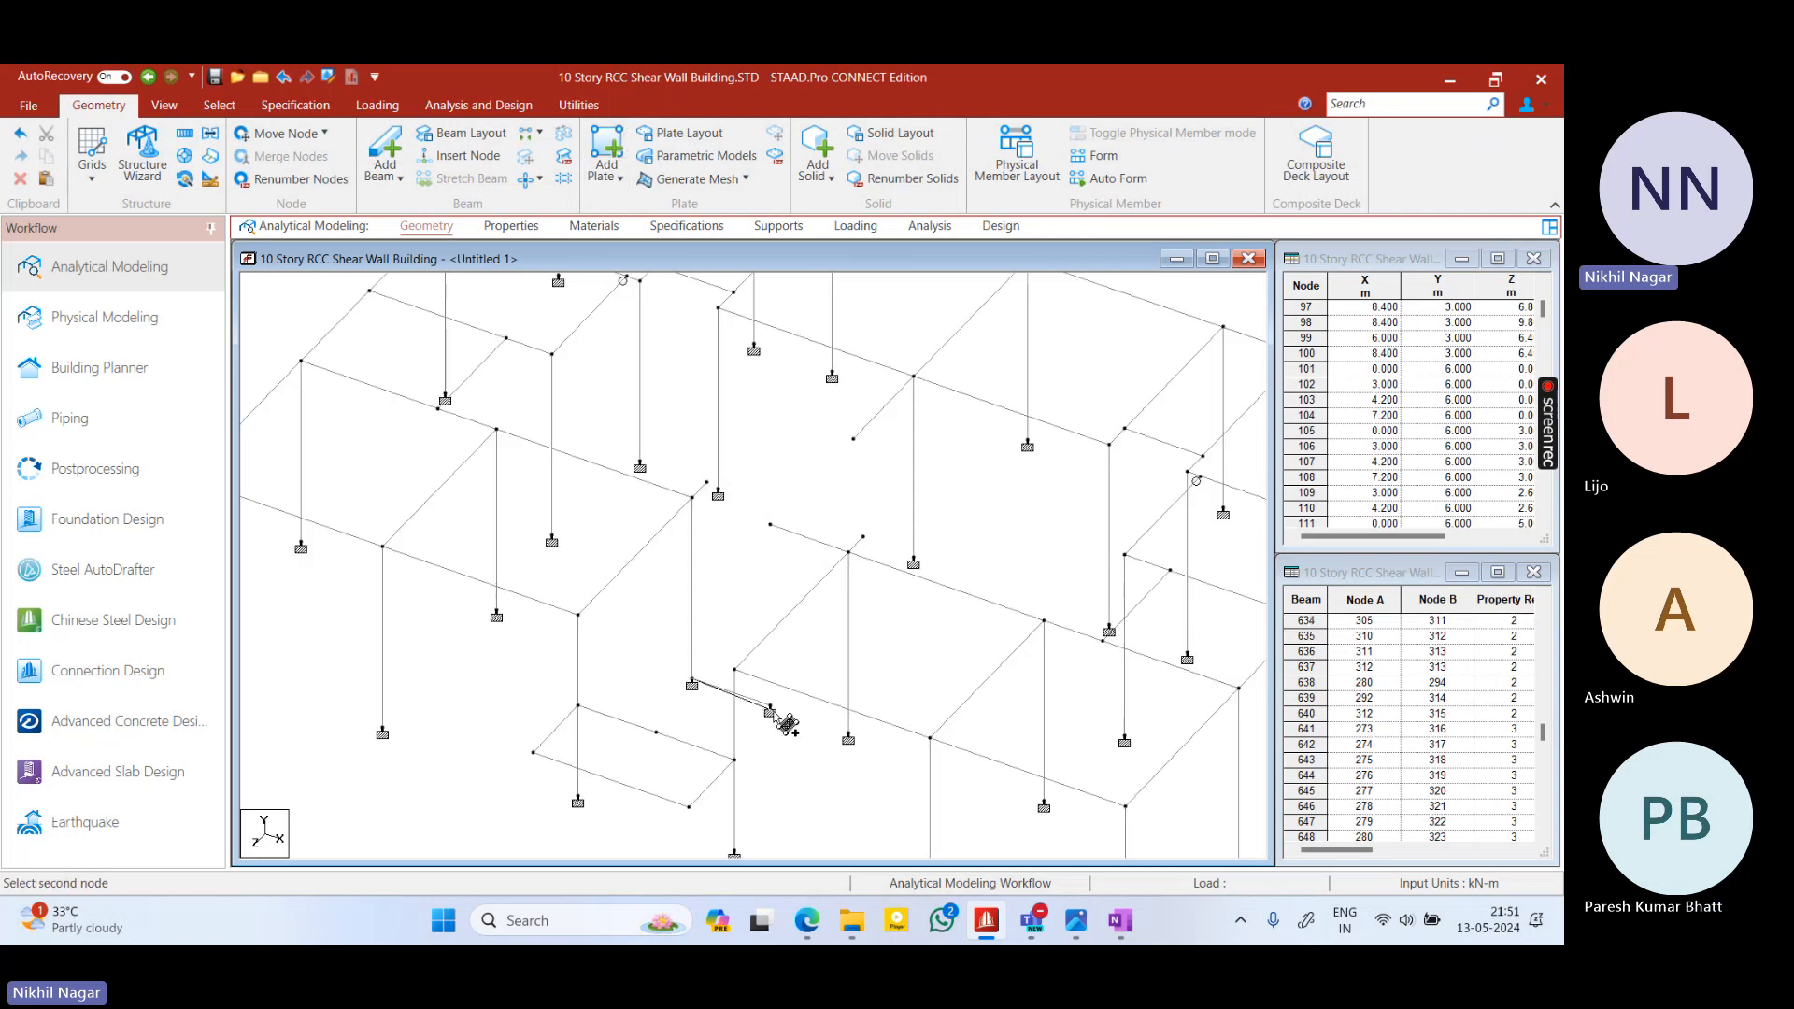
left_click(770, 707)
left_click(656, 732)
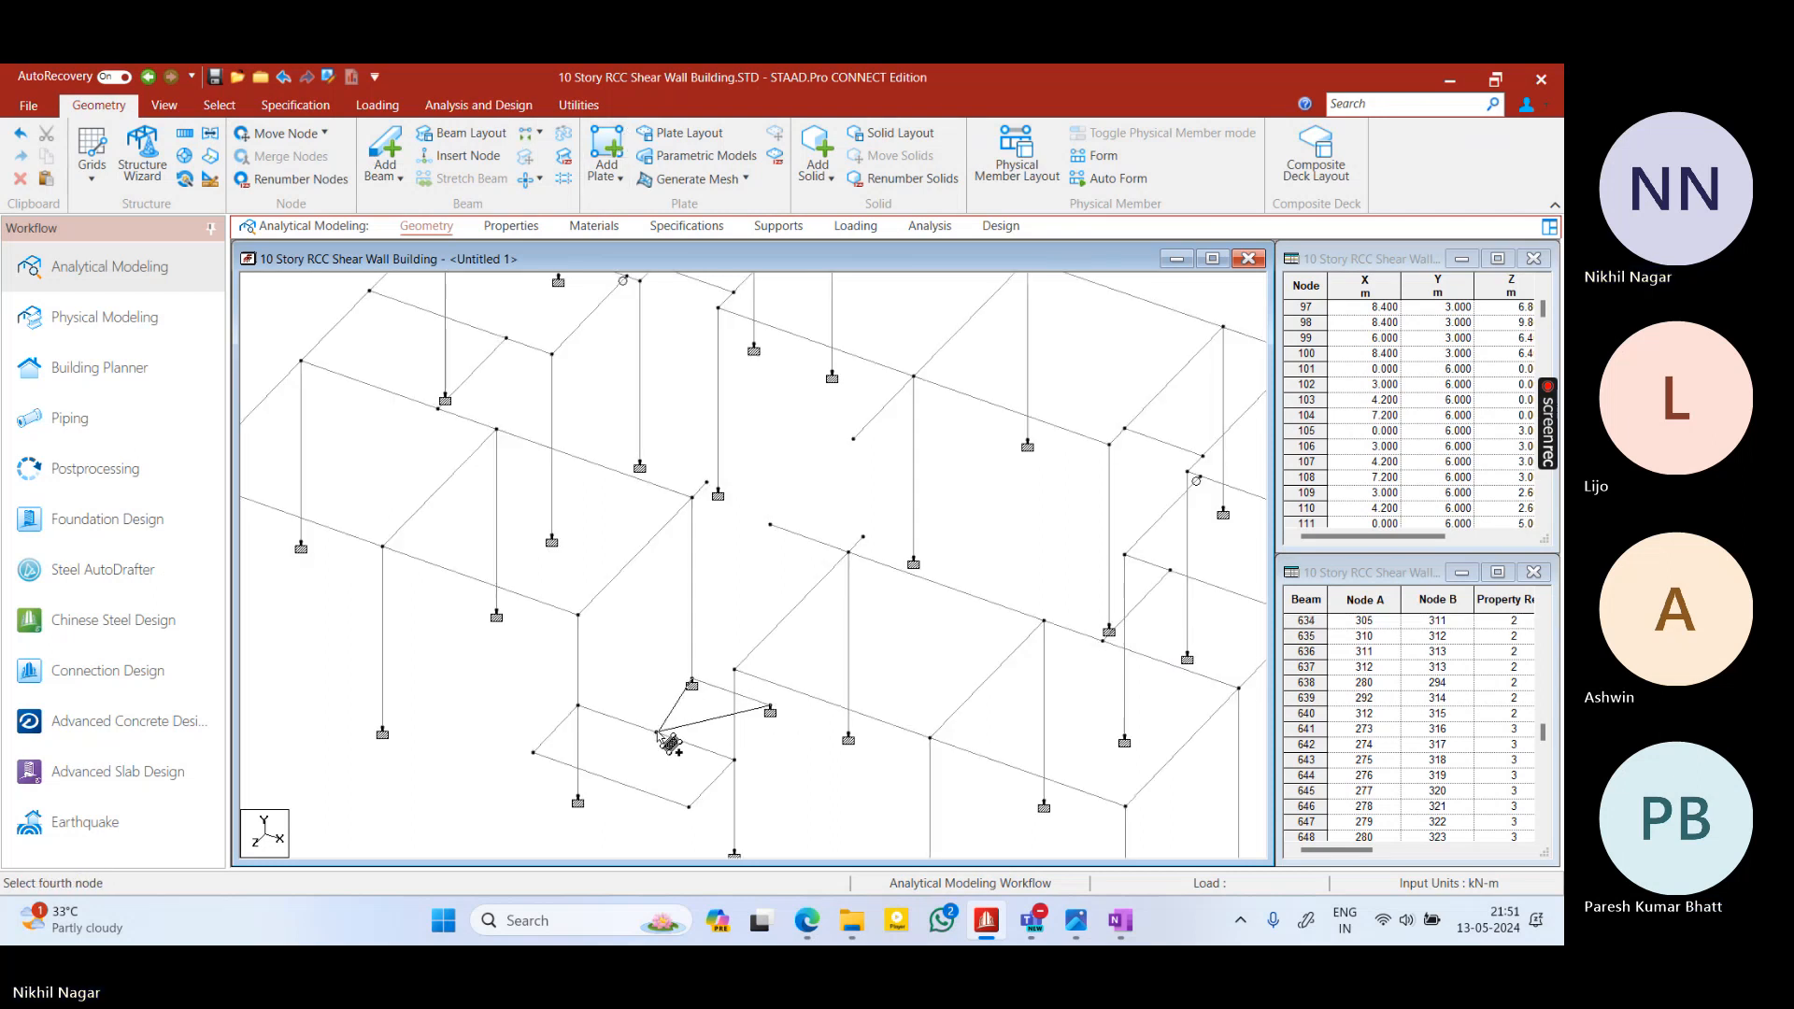
left_click(578, 706)
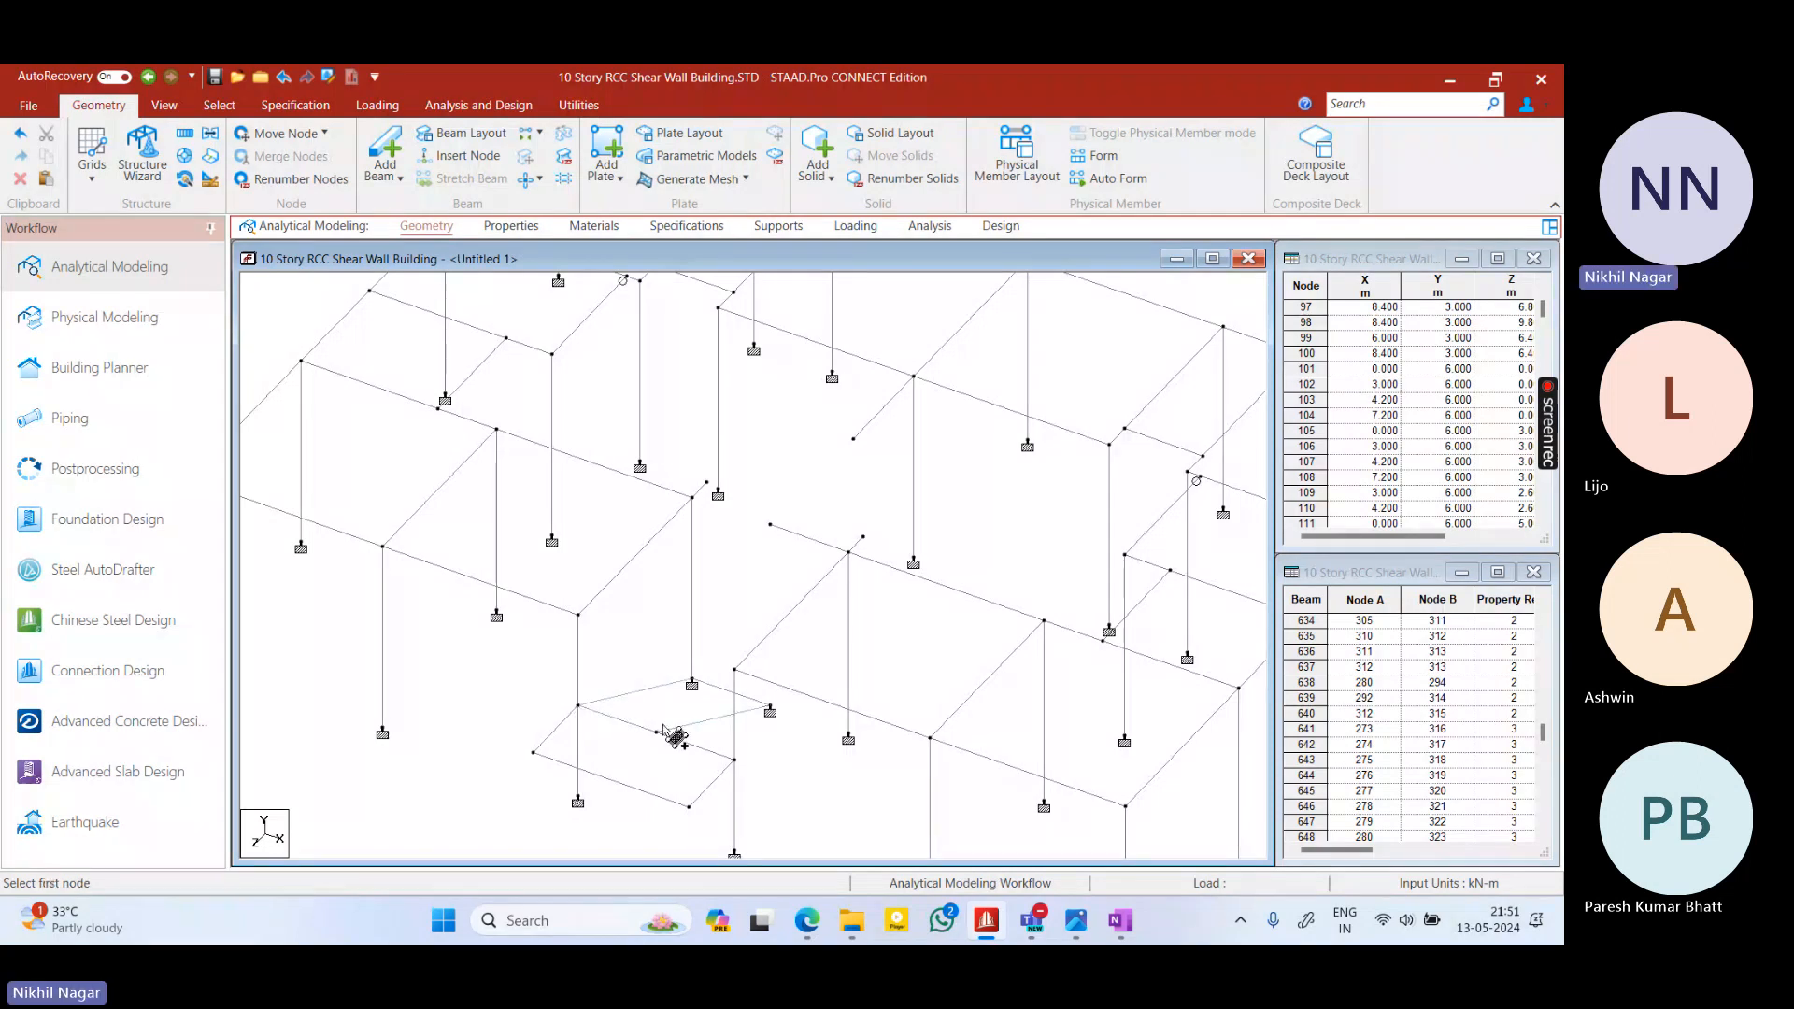
Add a four-node plate covering the mid-height landing between its four corner nodes
left_click(578, 705)
left_click(735, 760)
left_click(688, 806)
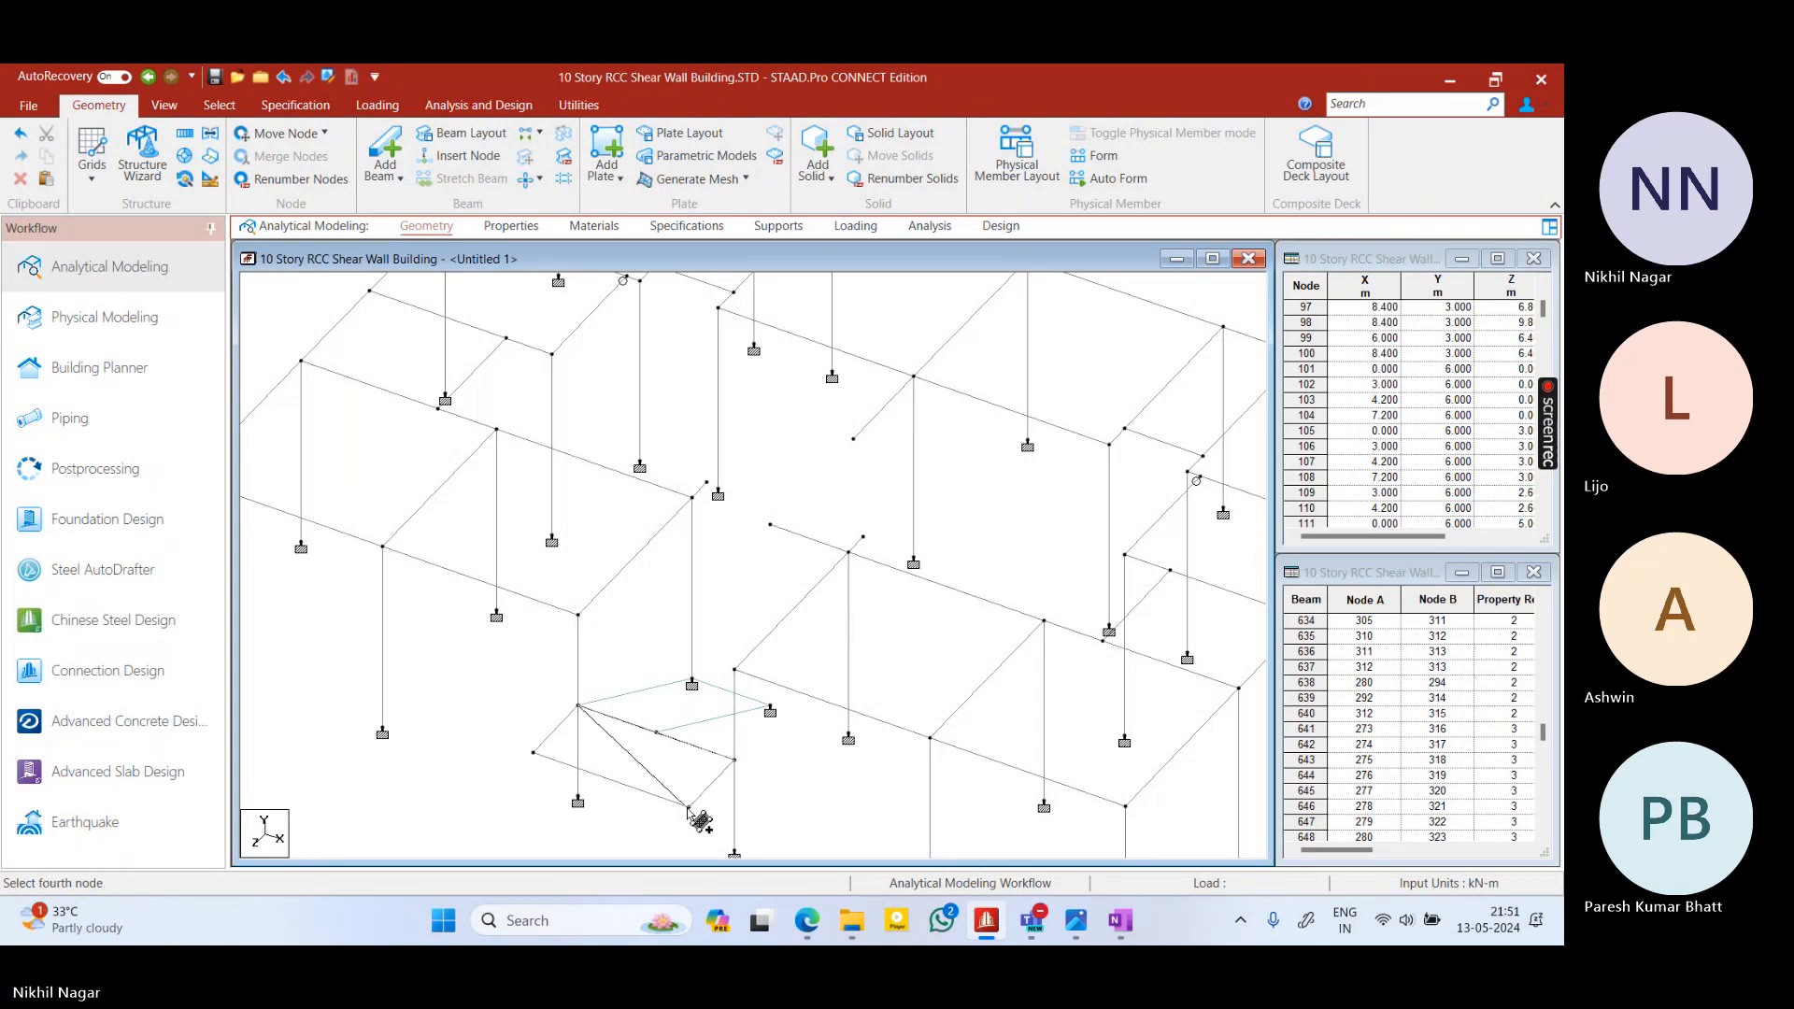
left_click(533, 753)
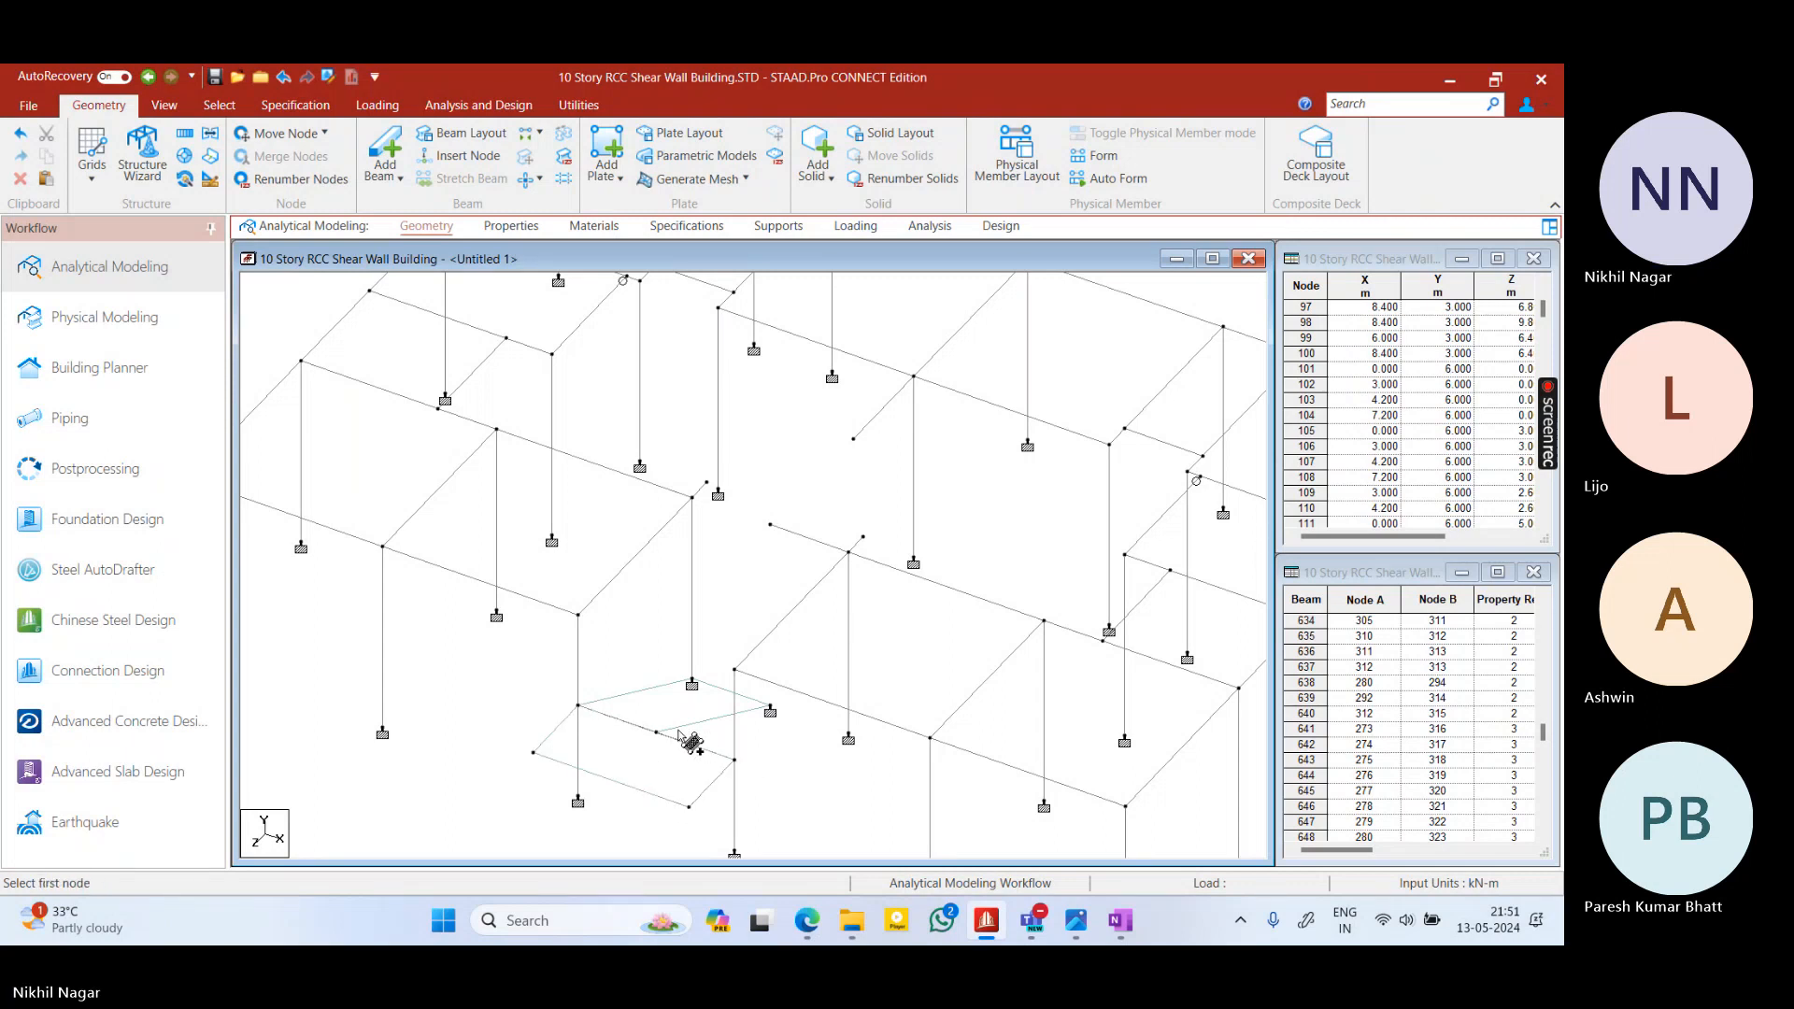
Add a four-node plate for the upper stair flight, from the other half of the mid-height beam to the short floor-level beam
left_click(657, 732)
left_click(735, 760)
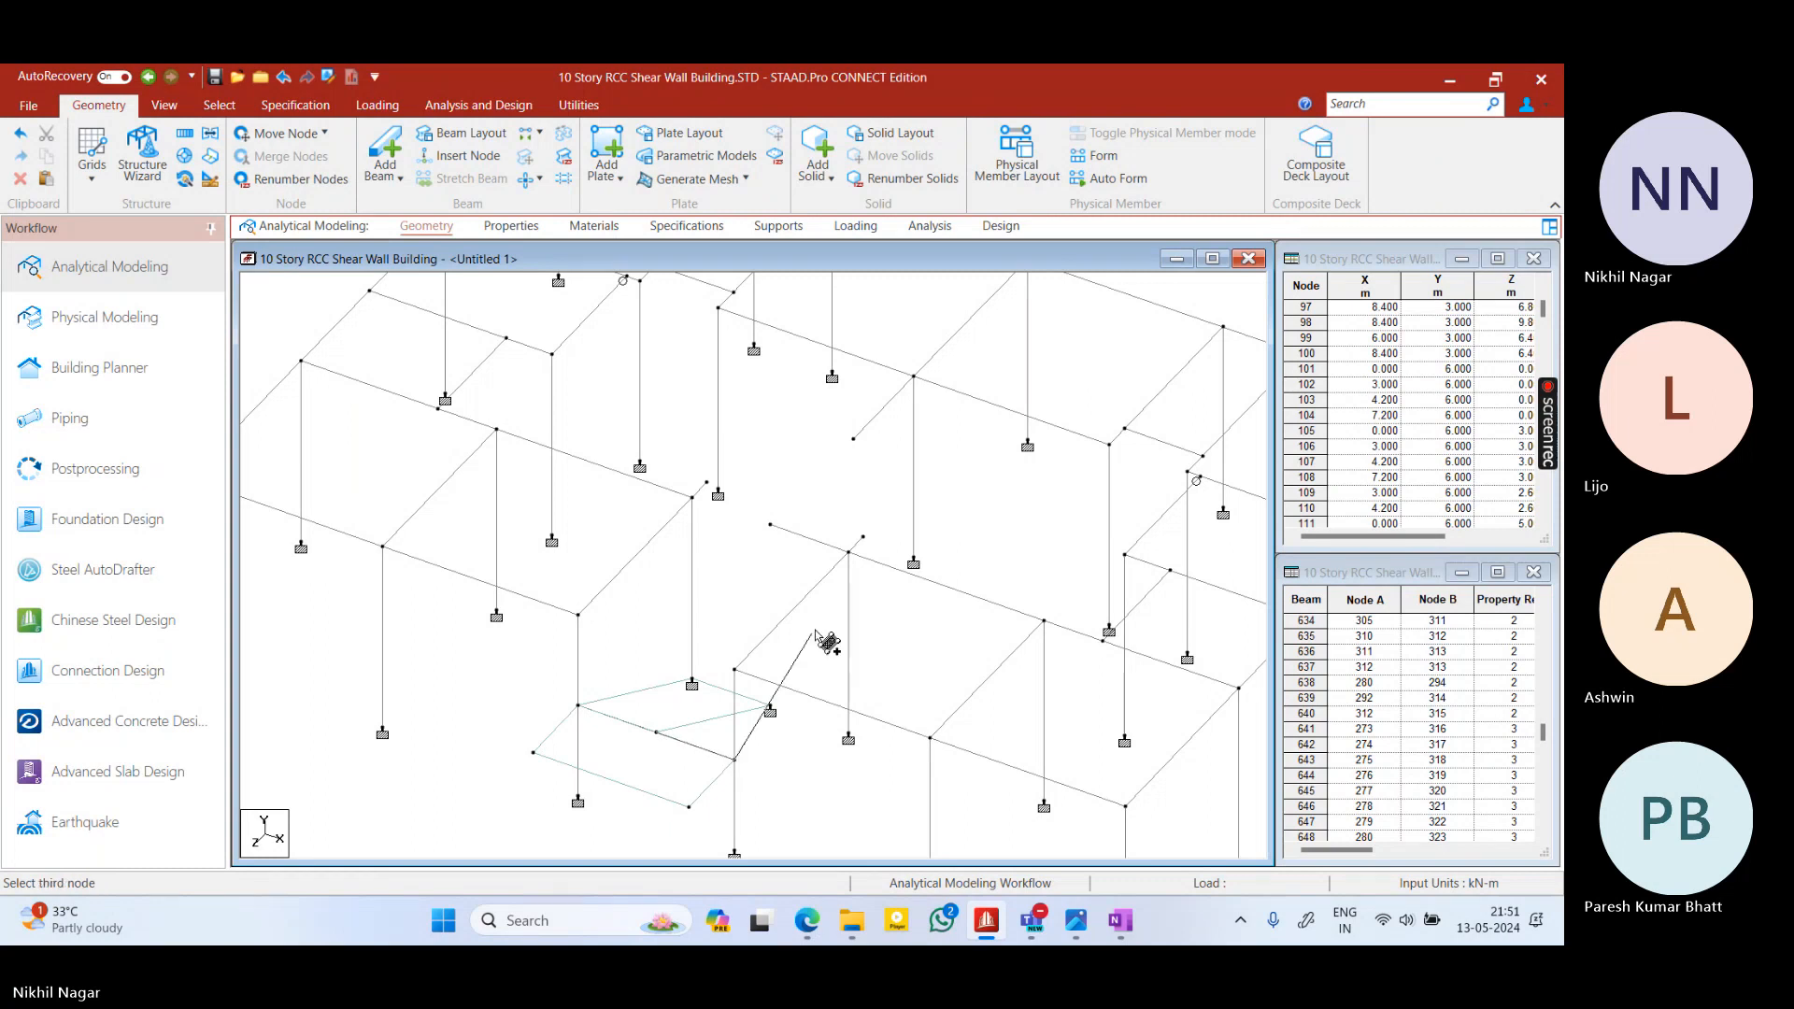
left_click(849, 553)
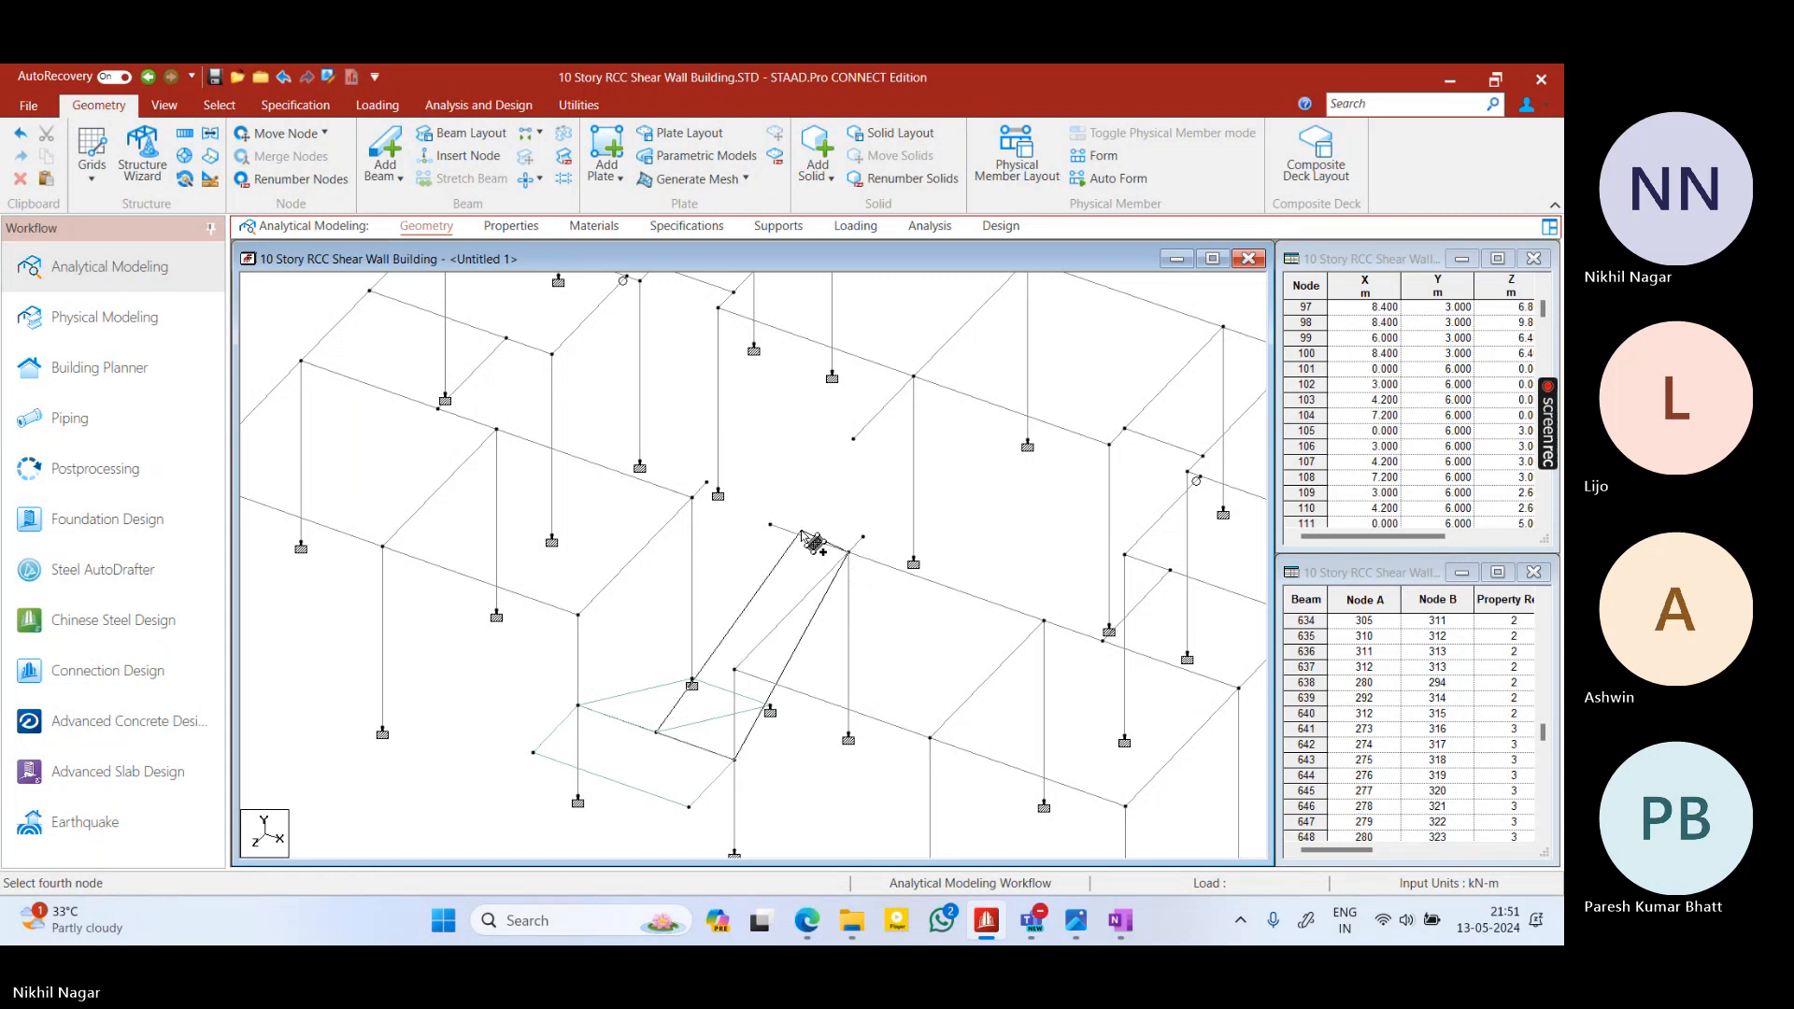
left_click(770, 525)
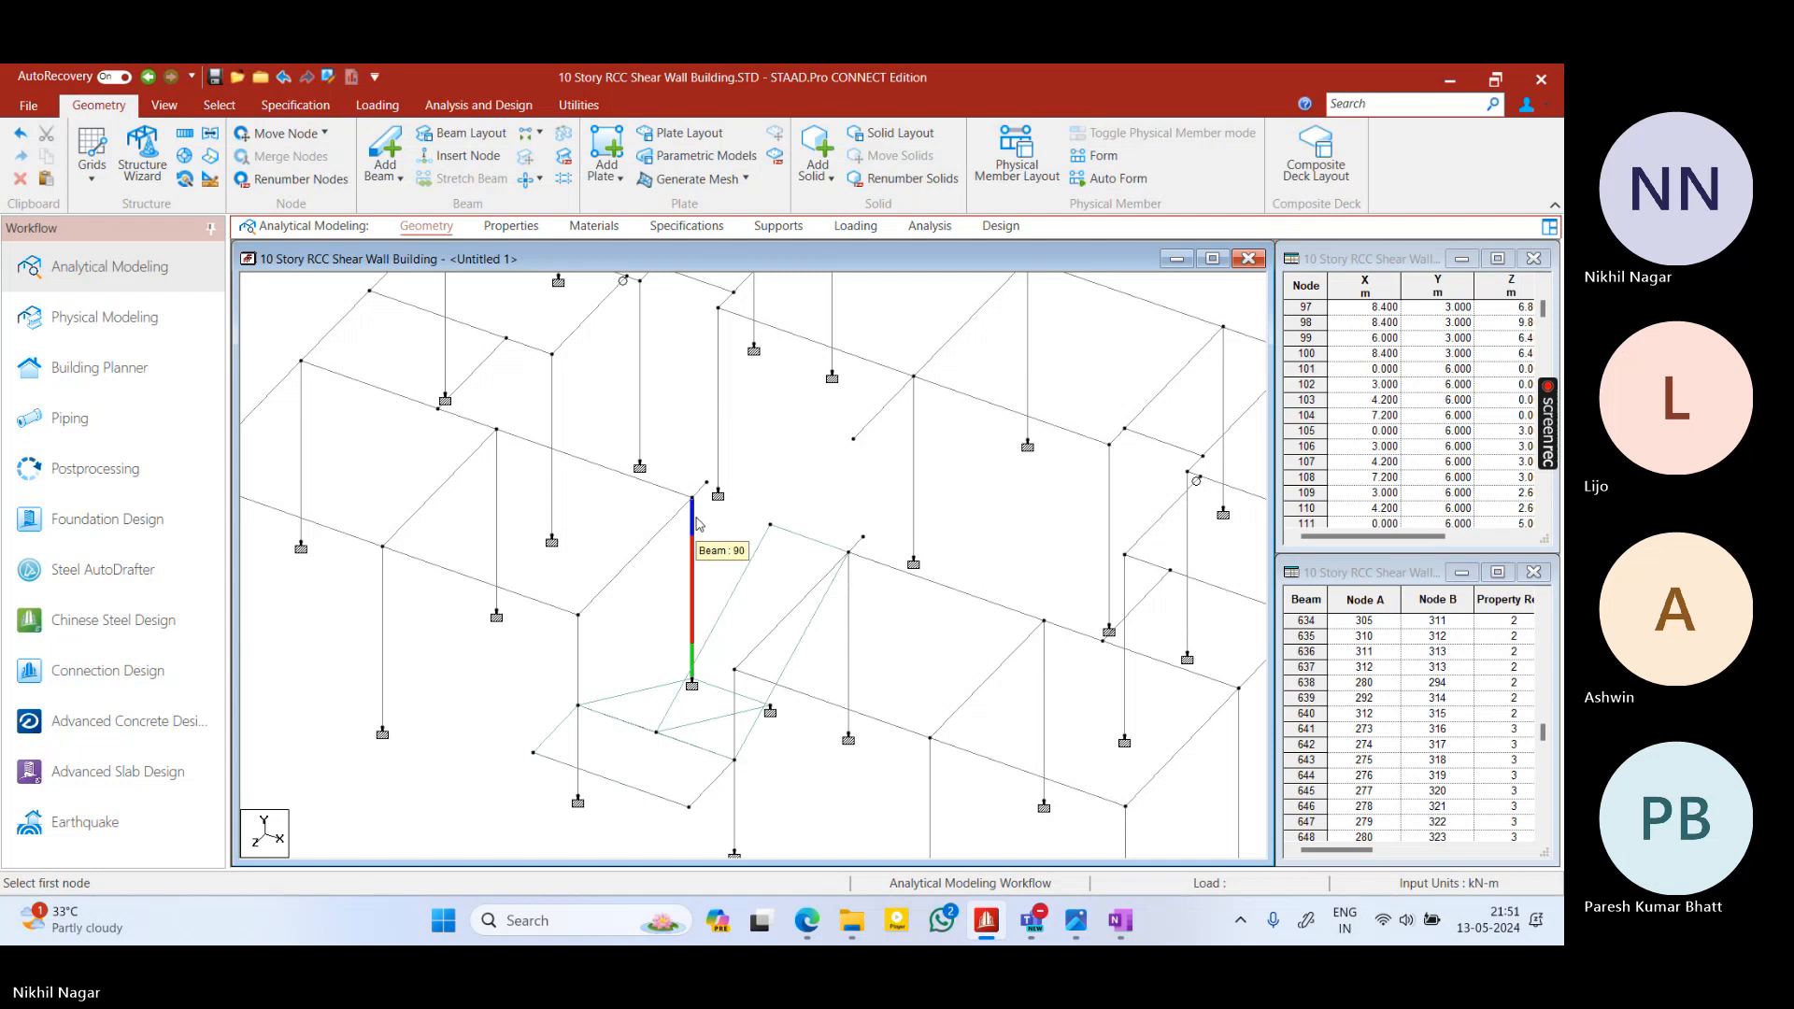
Display the whole structure and examine the staircase area from above in a 3D rendering
scroll(816, 514, "up", 3)
right_click(816, 514)
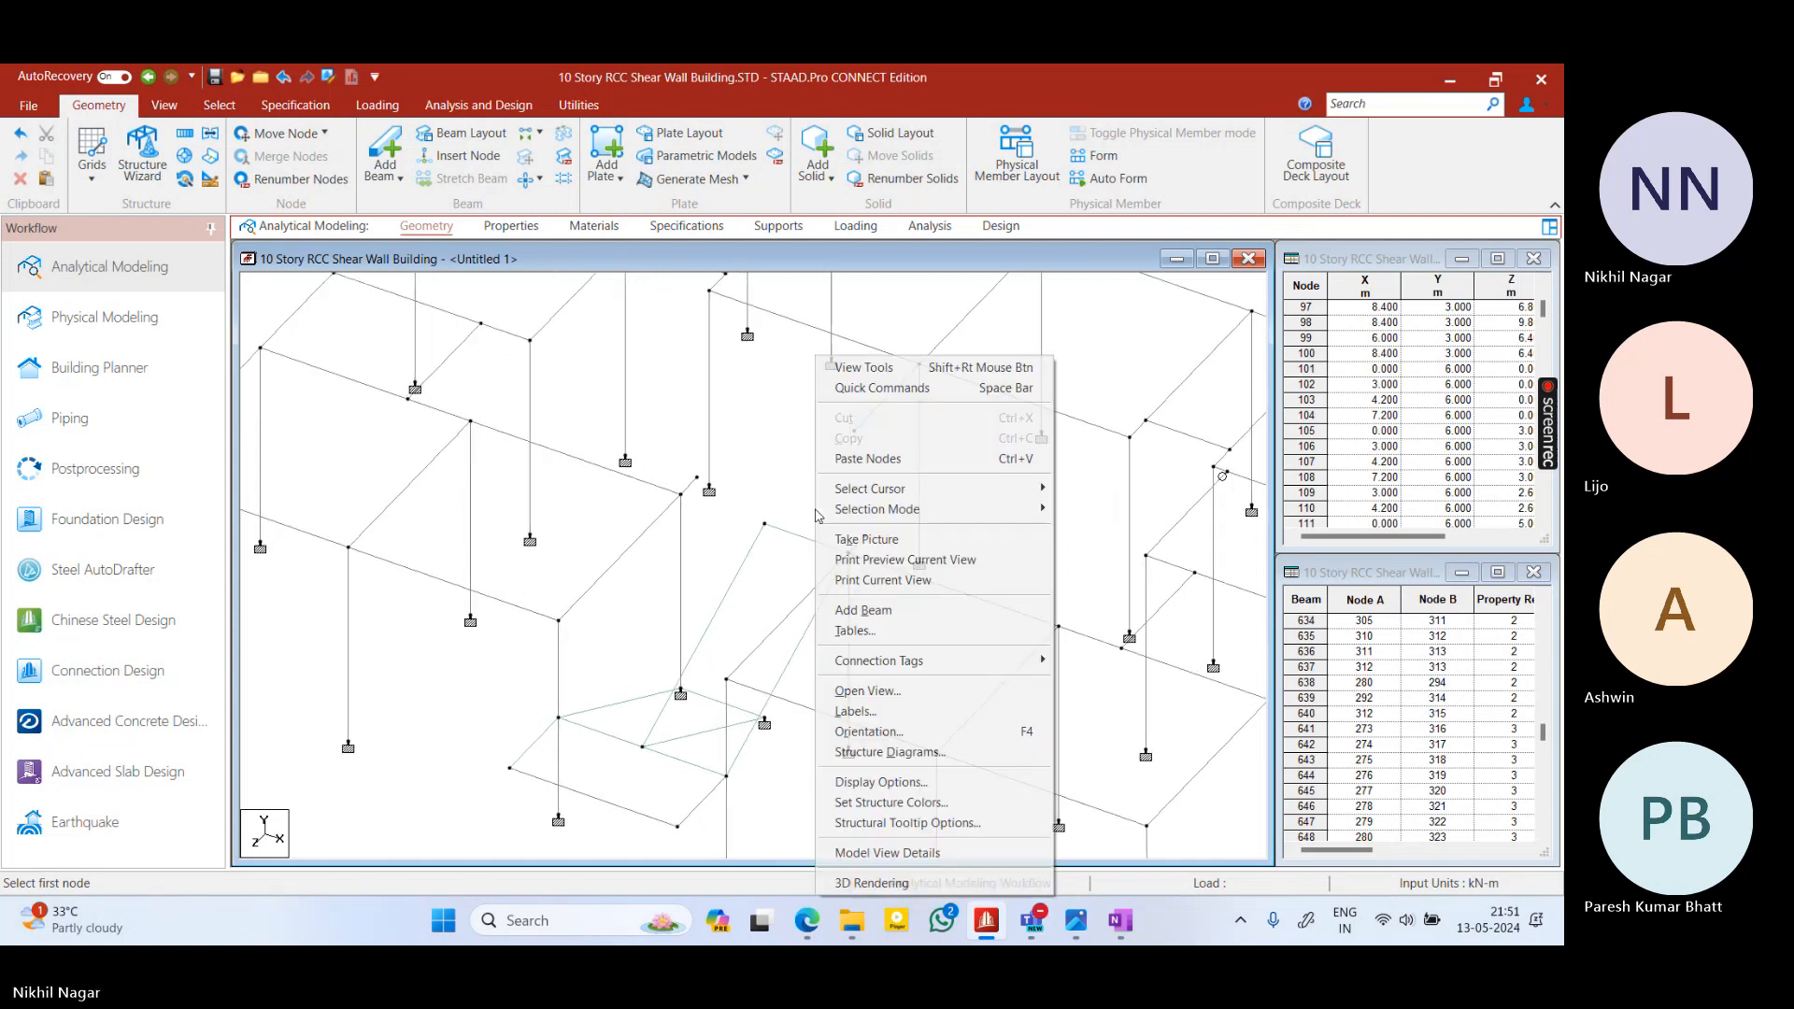
left_click(781, 510)
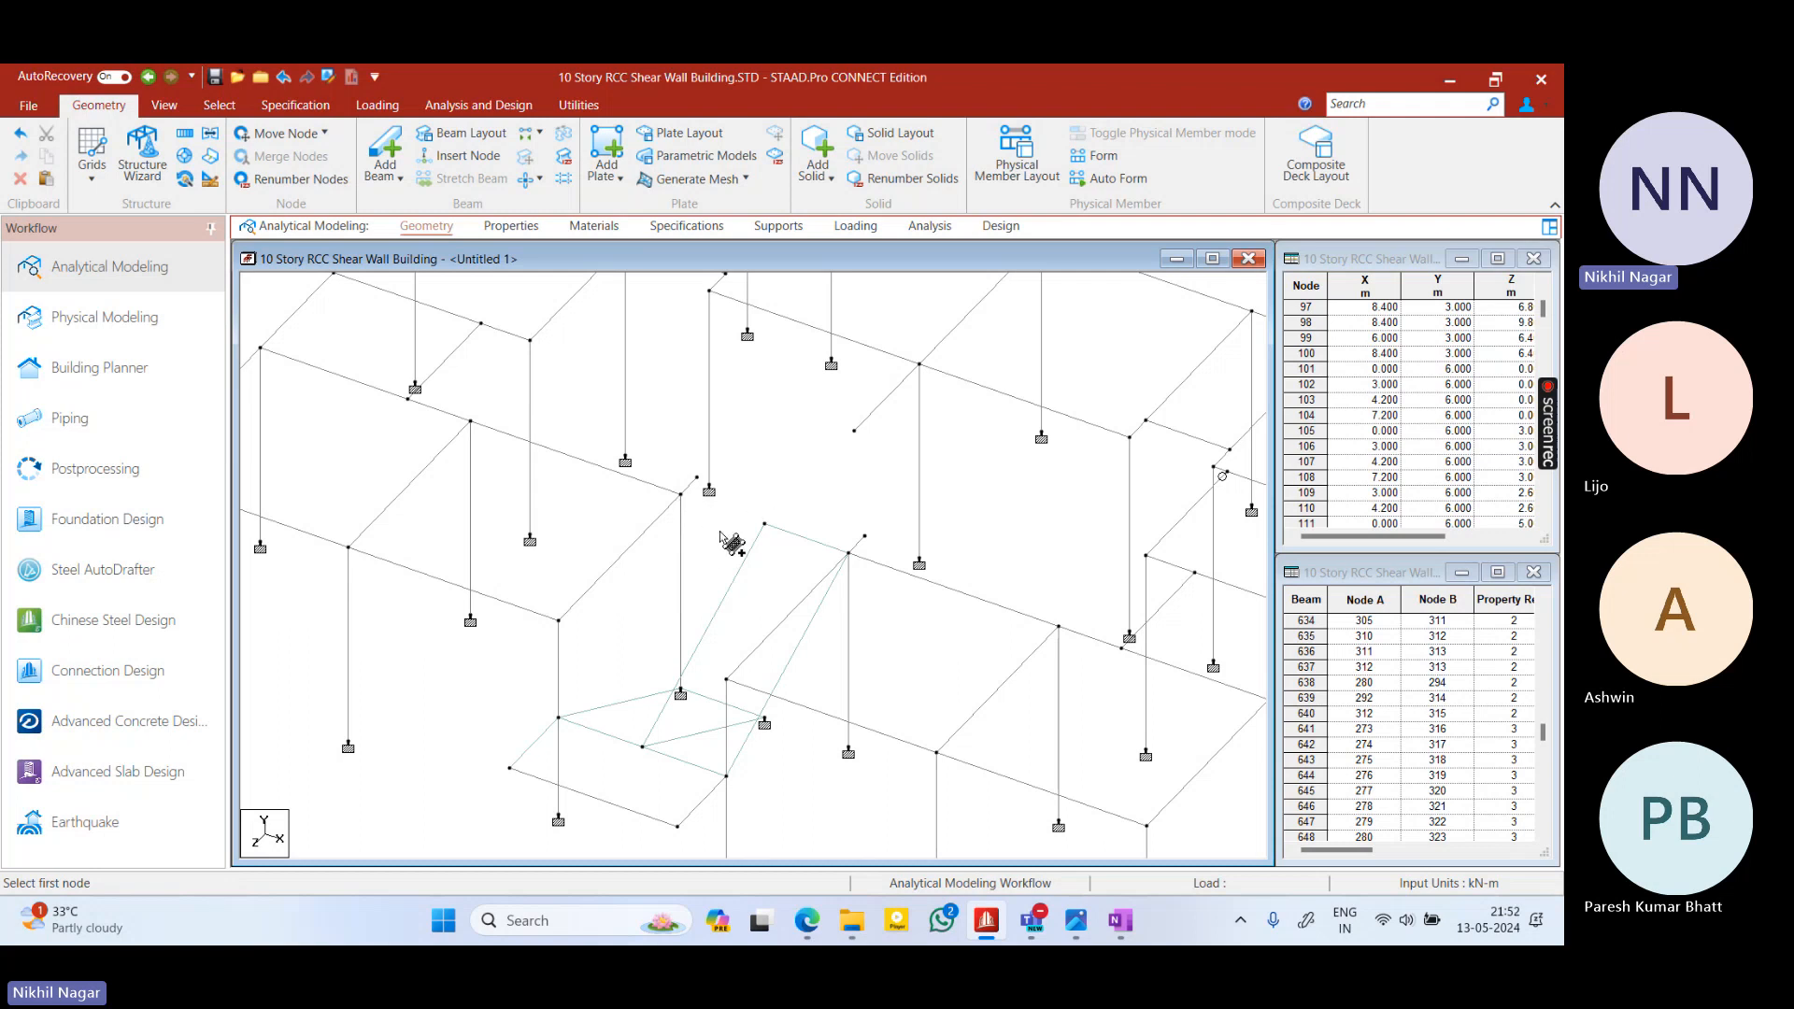
right_click(470, 692)
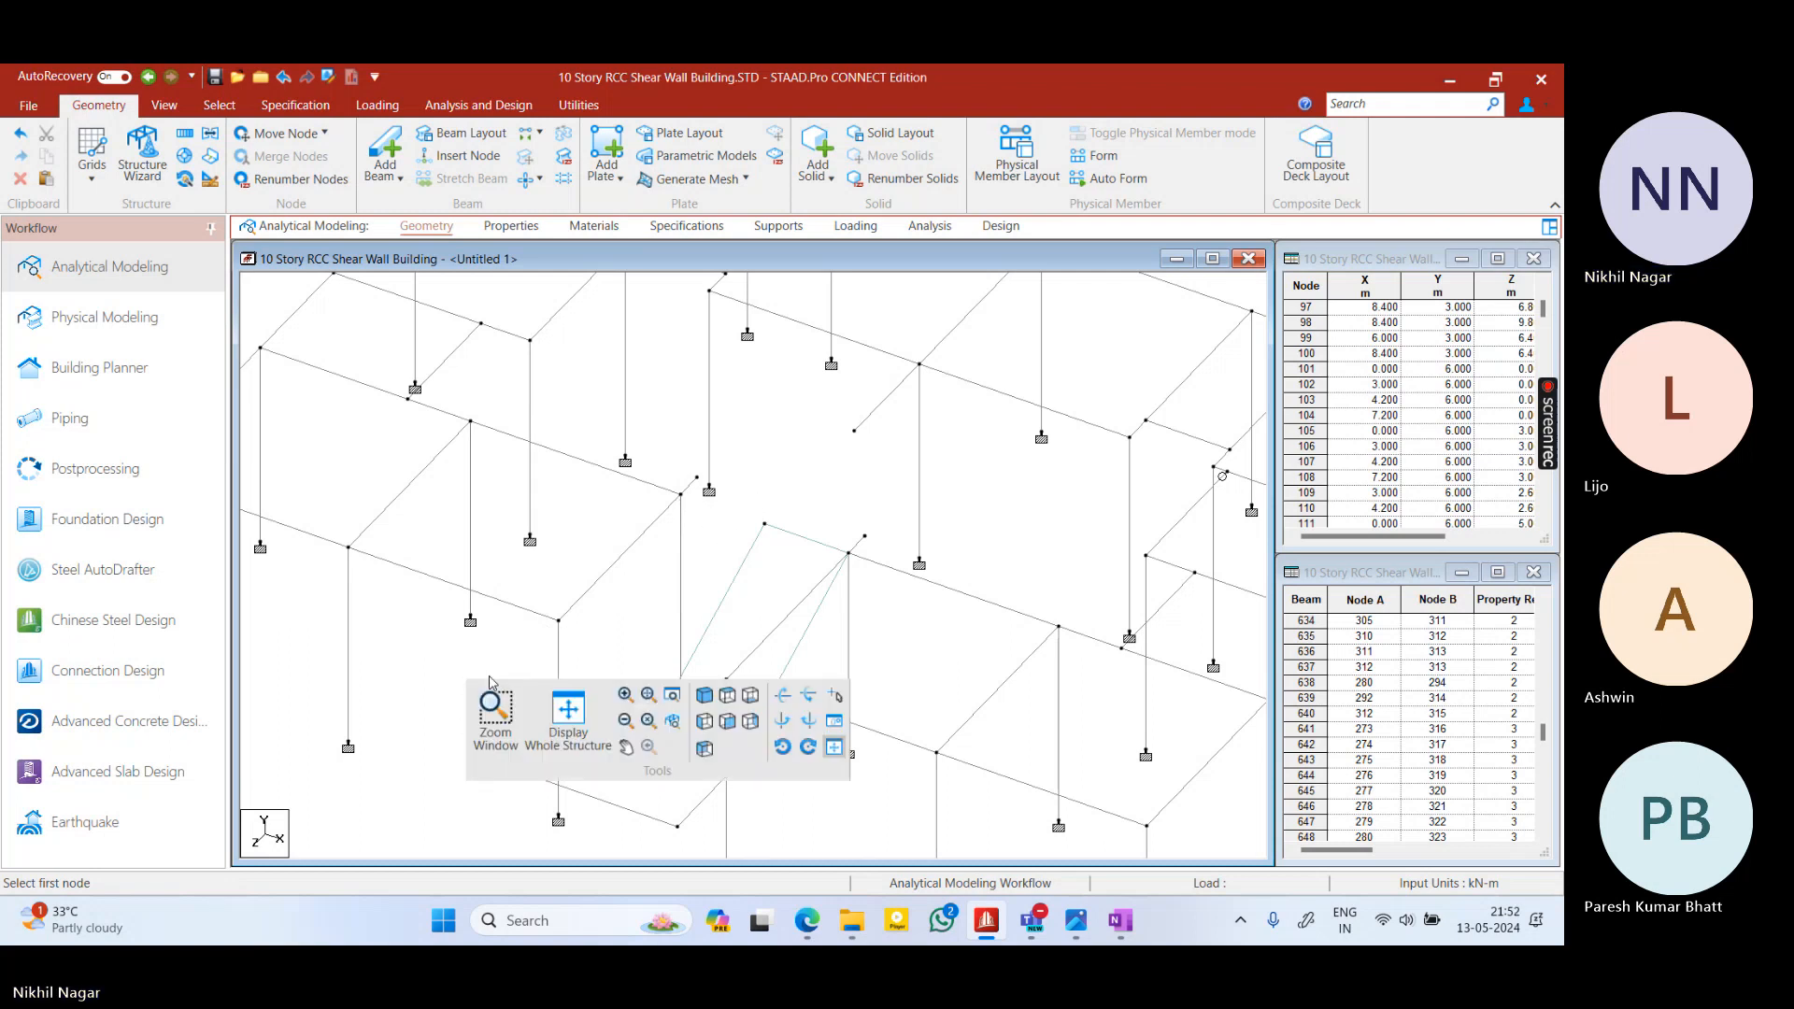
left_click(568, 715)
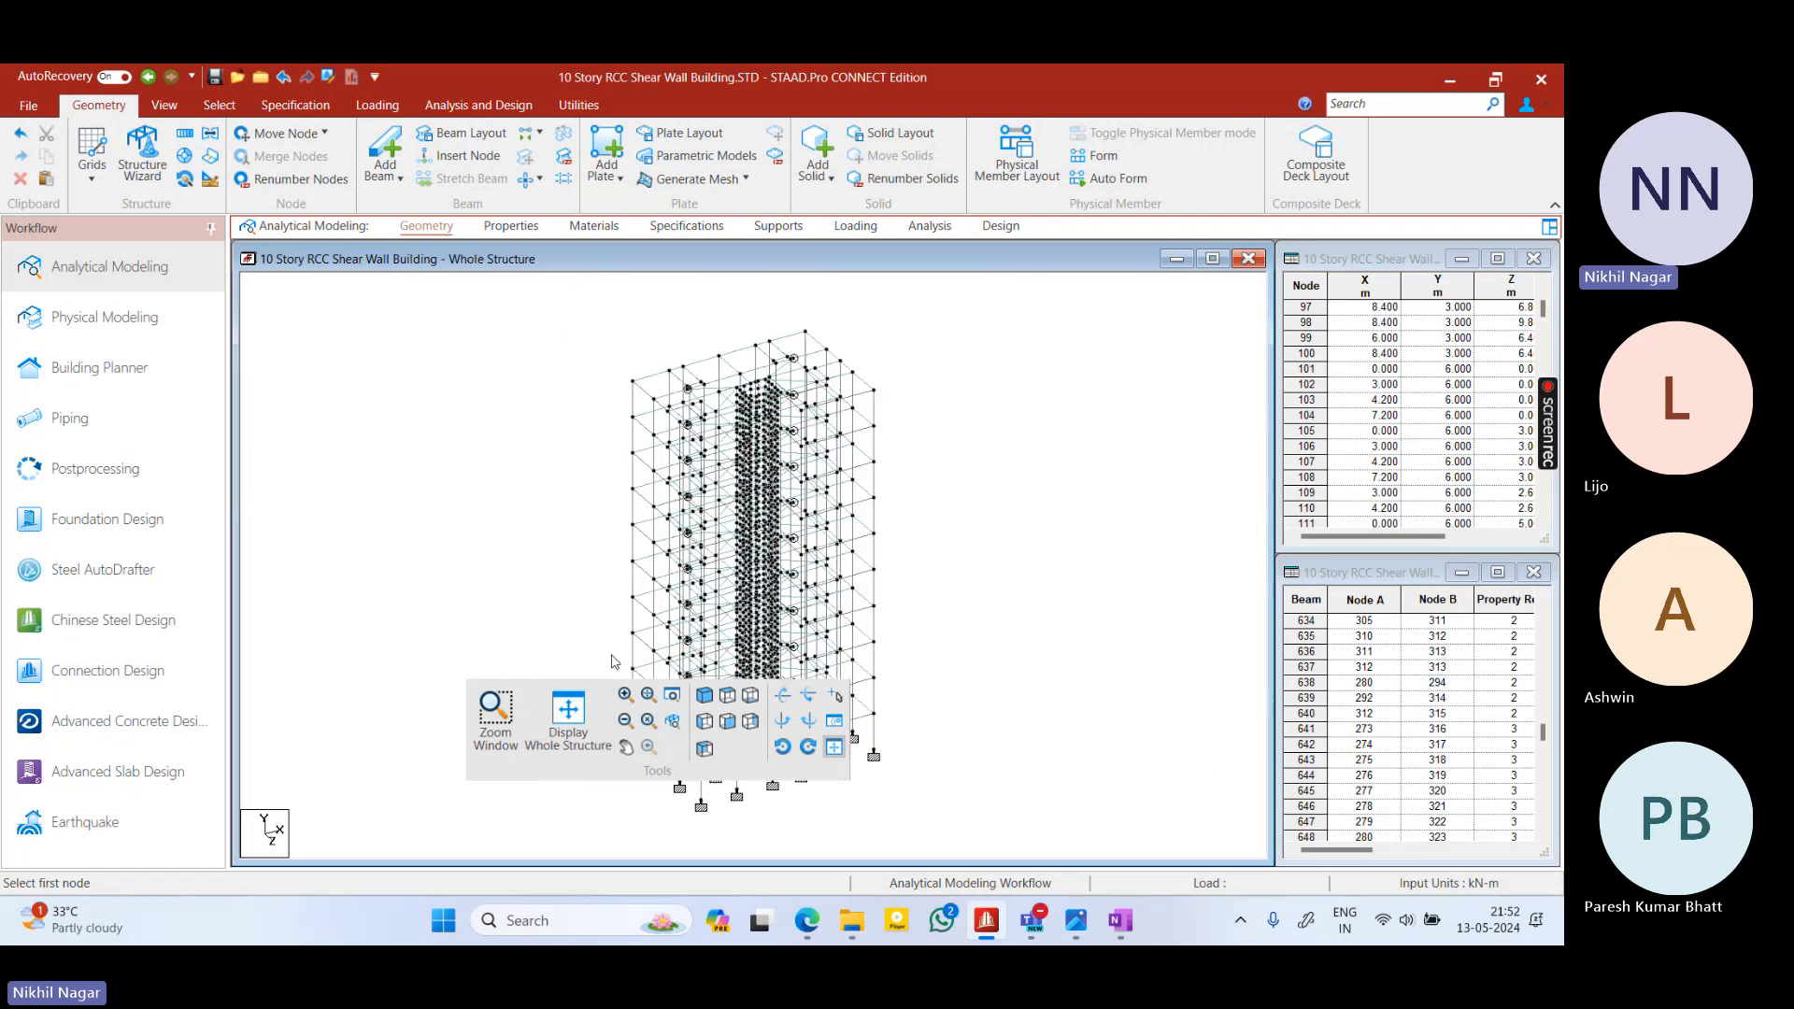
right_click(591, 572)
left_click(696, 876)
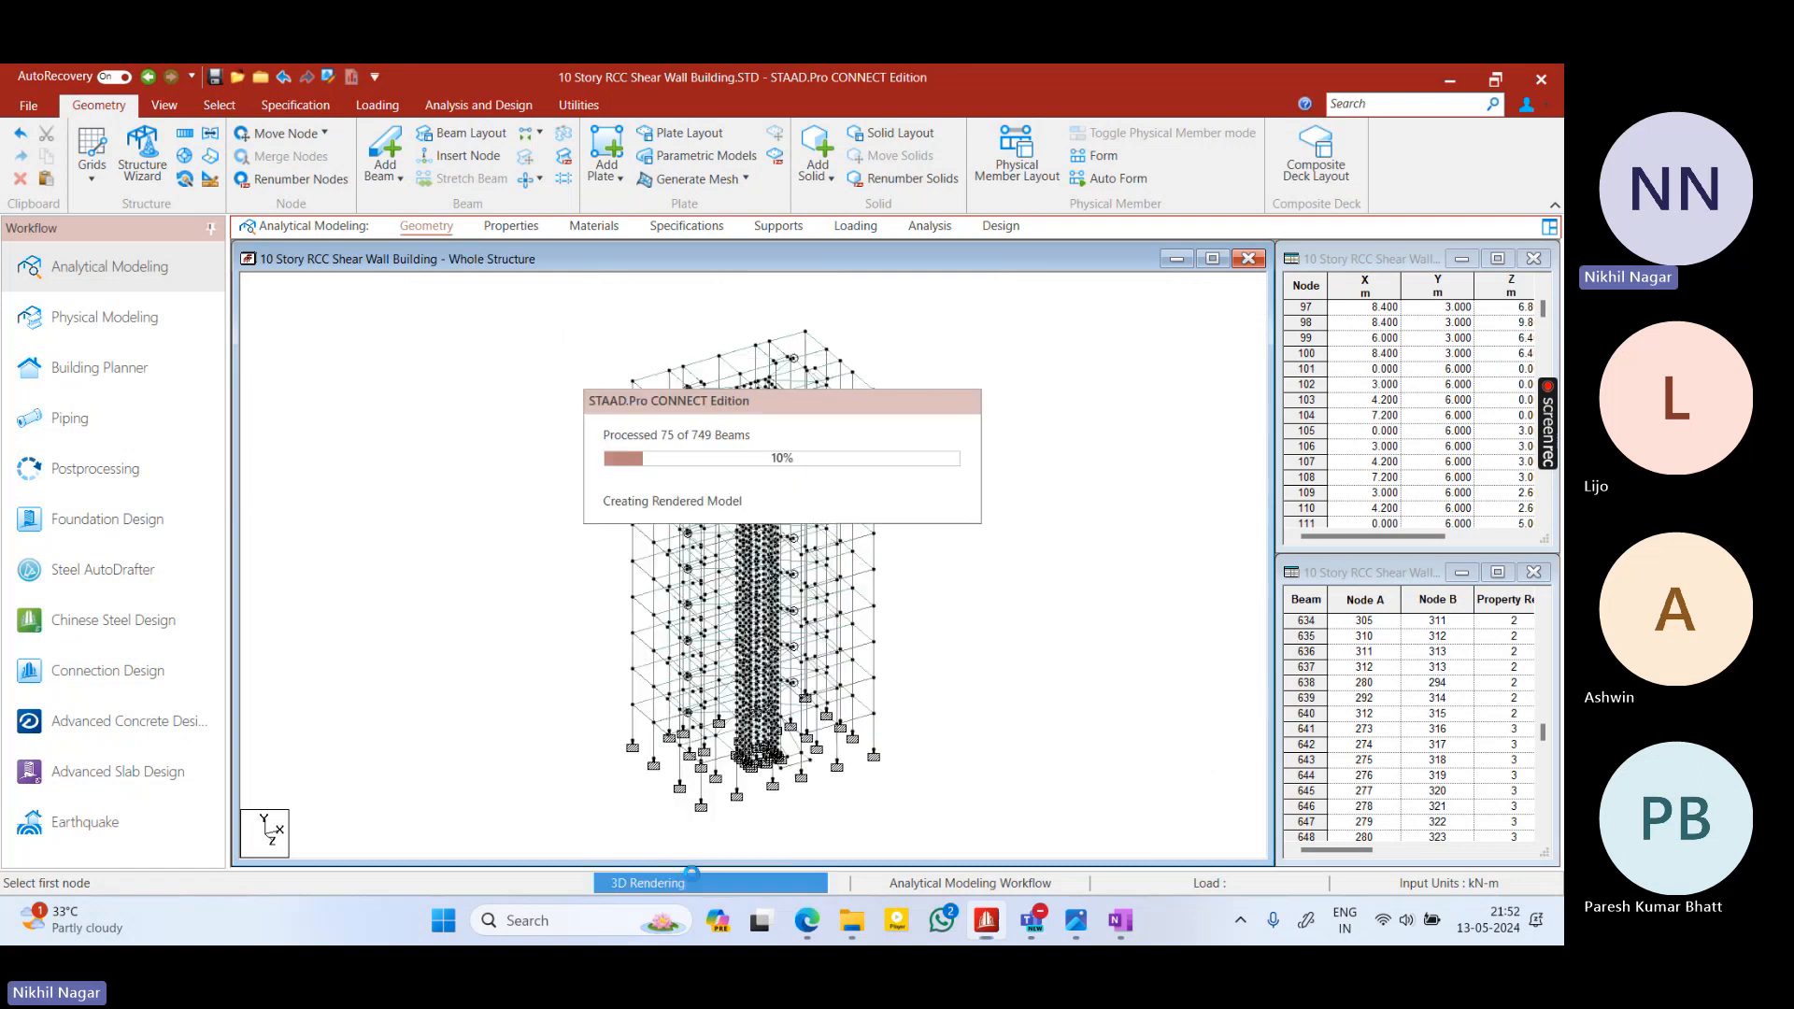
left_click_drag(930, 601, 893, 689)
scroll(935, 580, "up", 3)
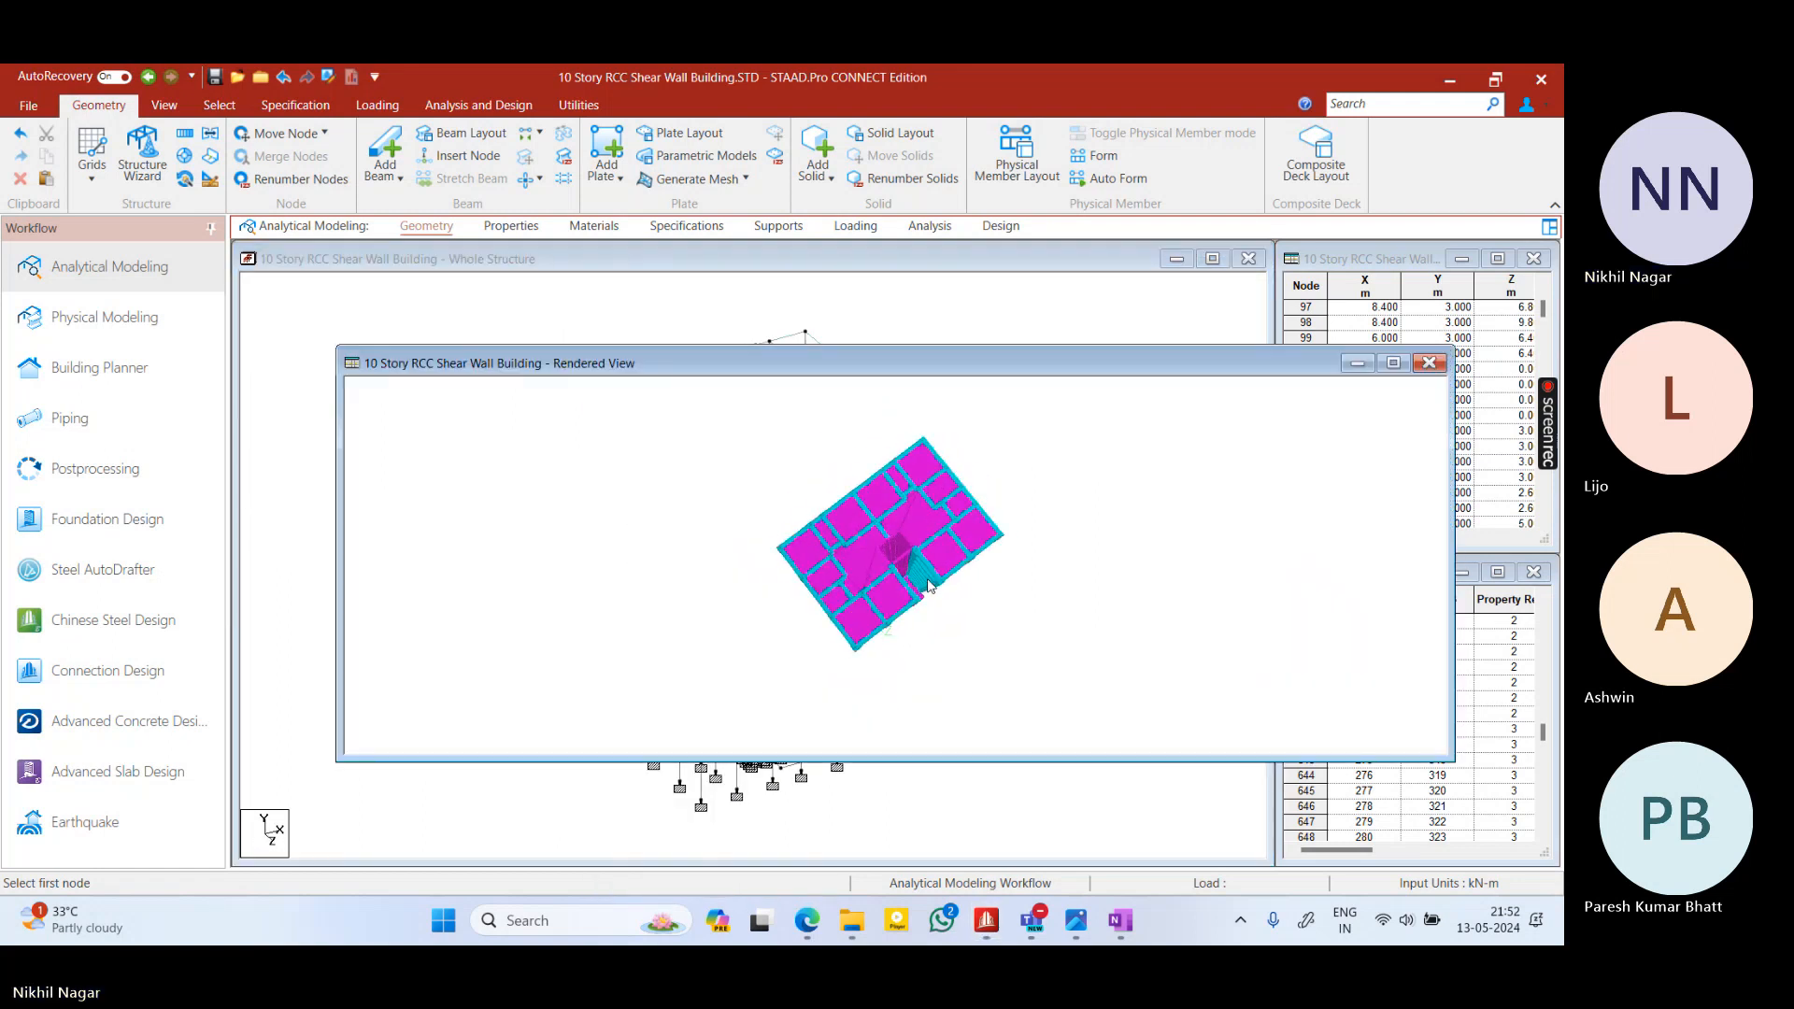
scroll(939, 588, "up", 5)
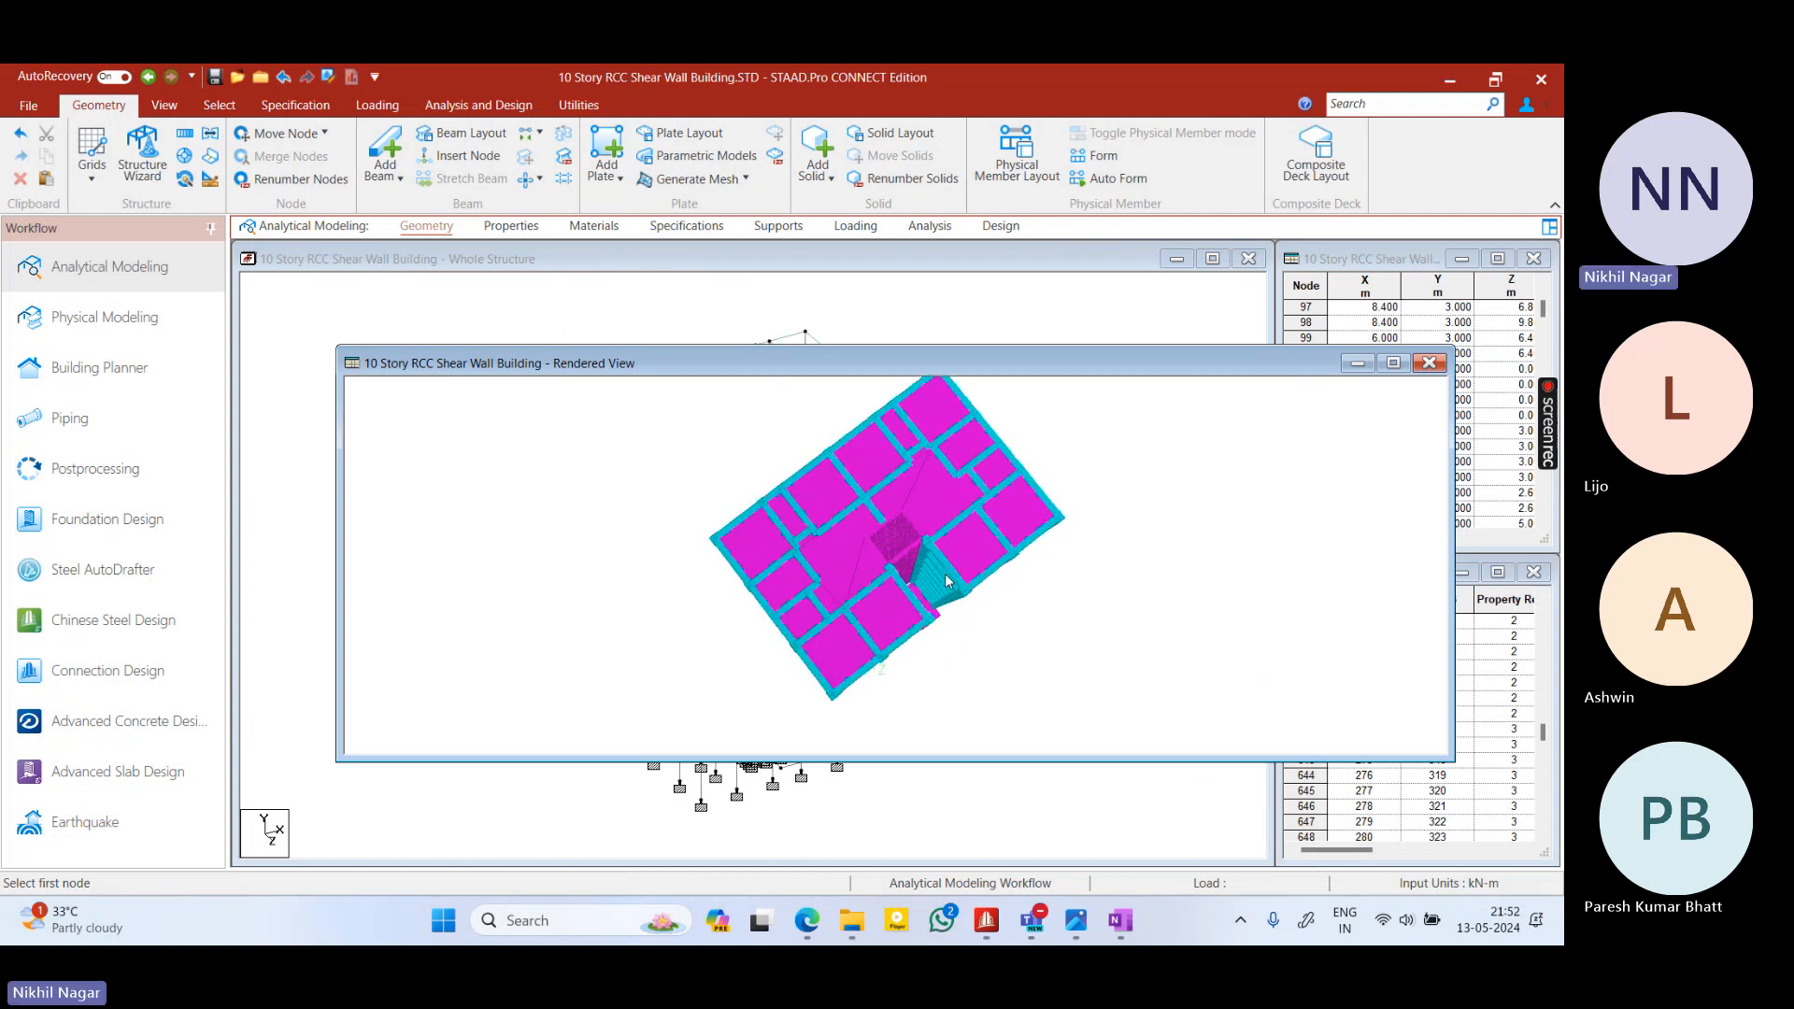
scroll(946, 580, "up", 6)
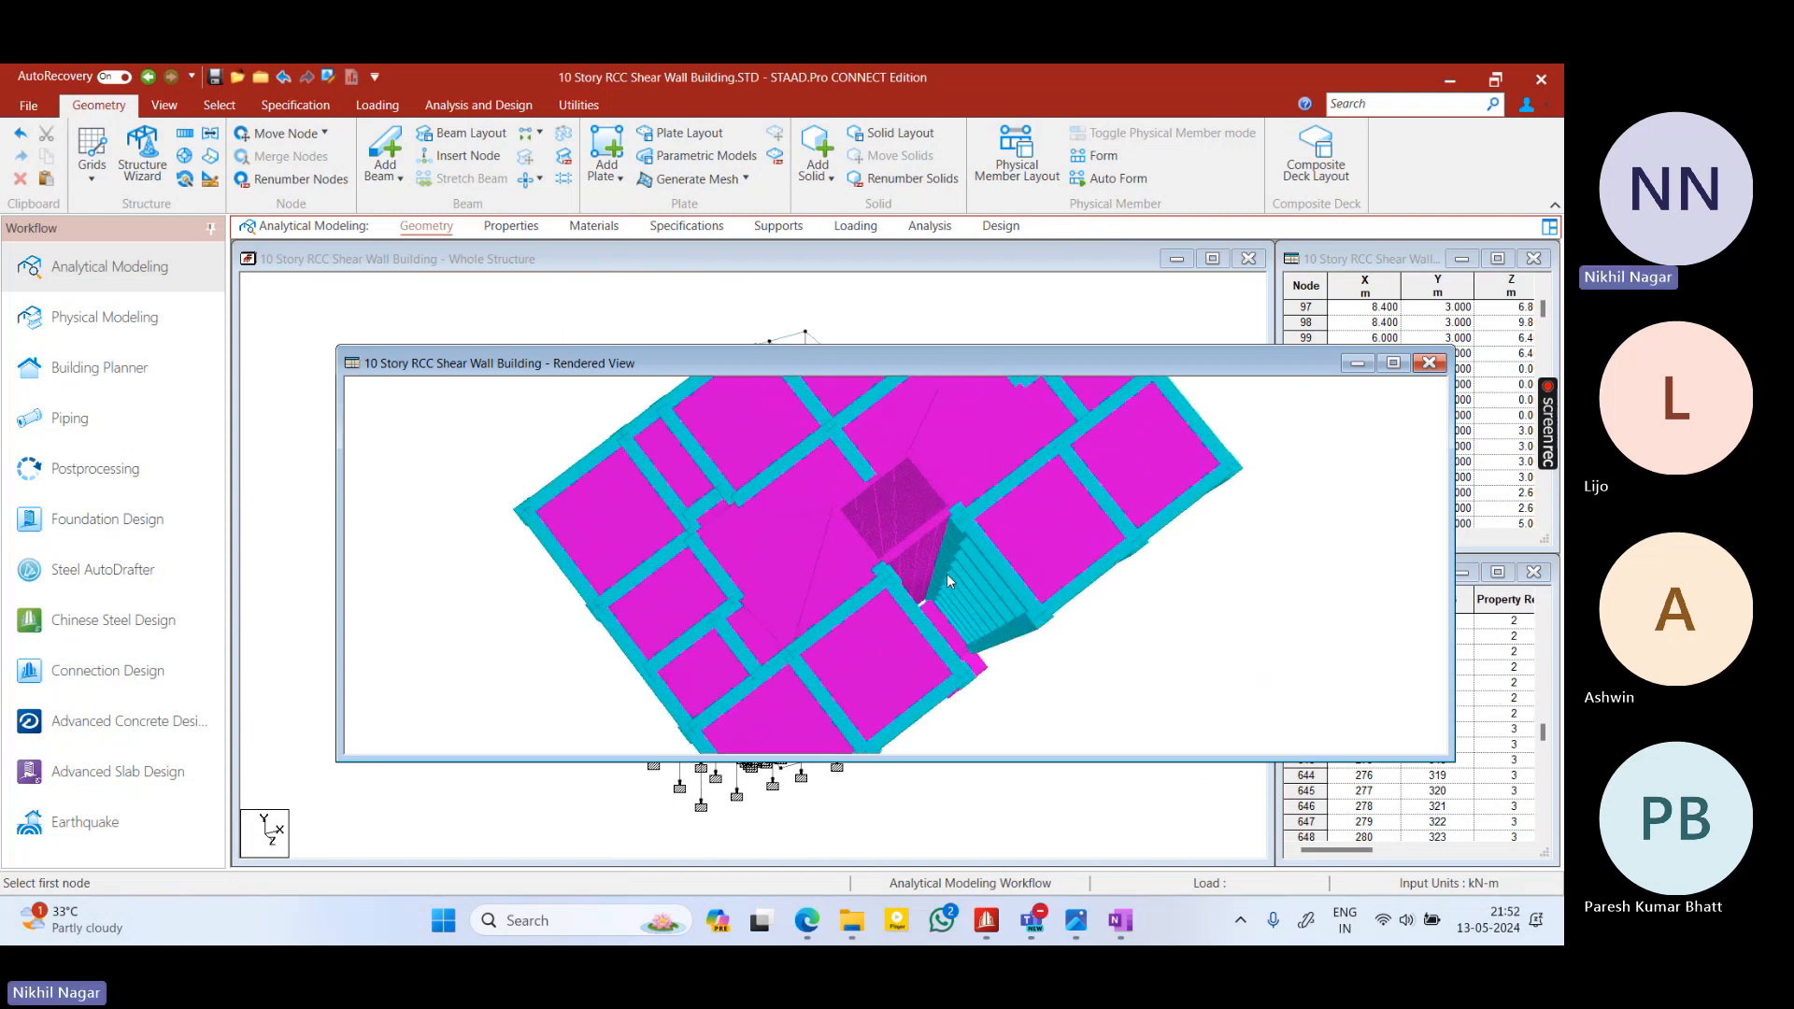
scroll(939, 582, "up", 6)
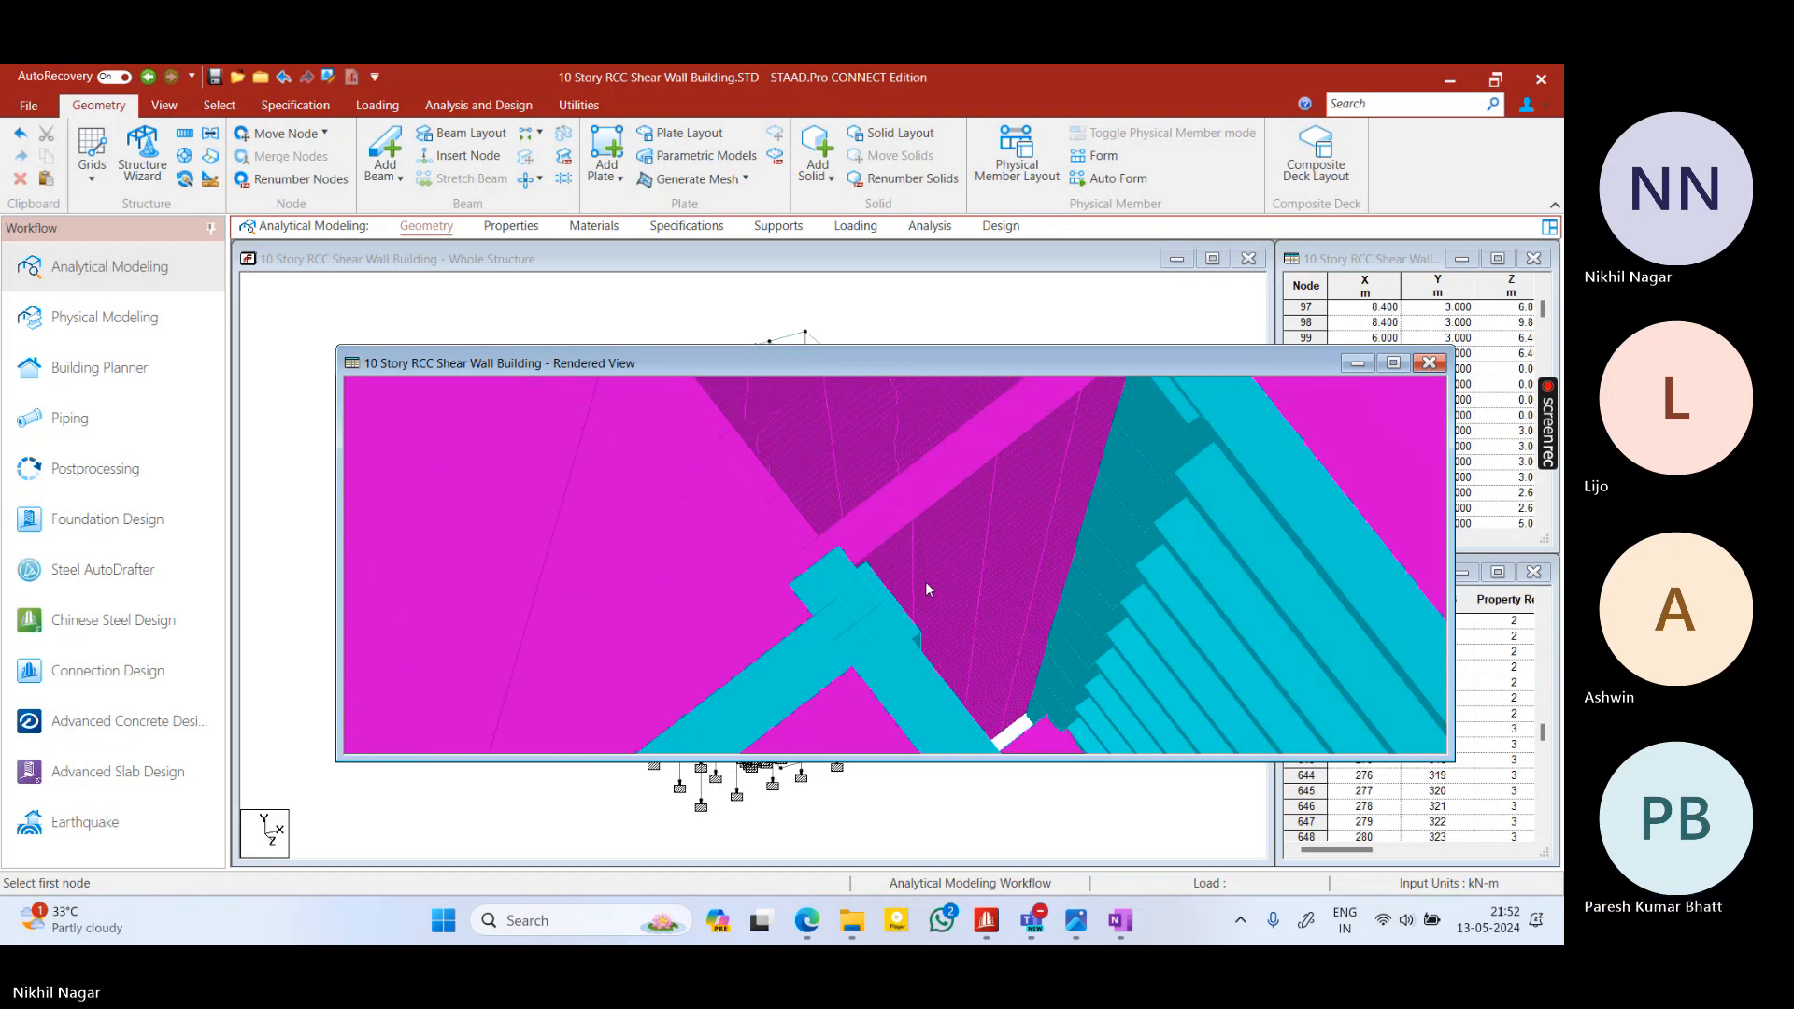
scroll(925, 582, "up", 2)
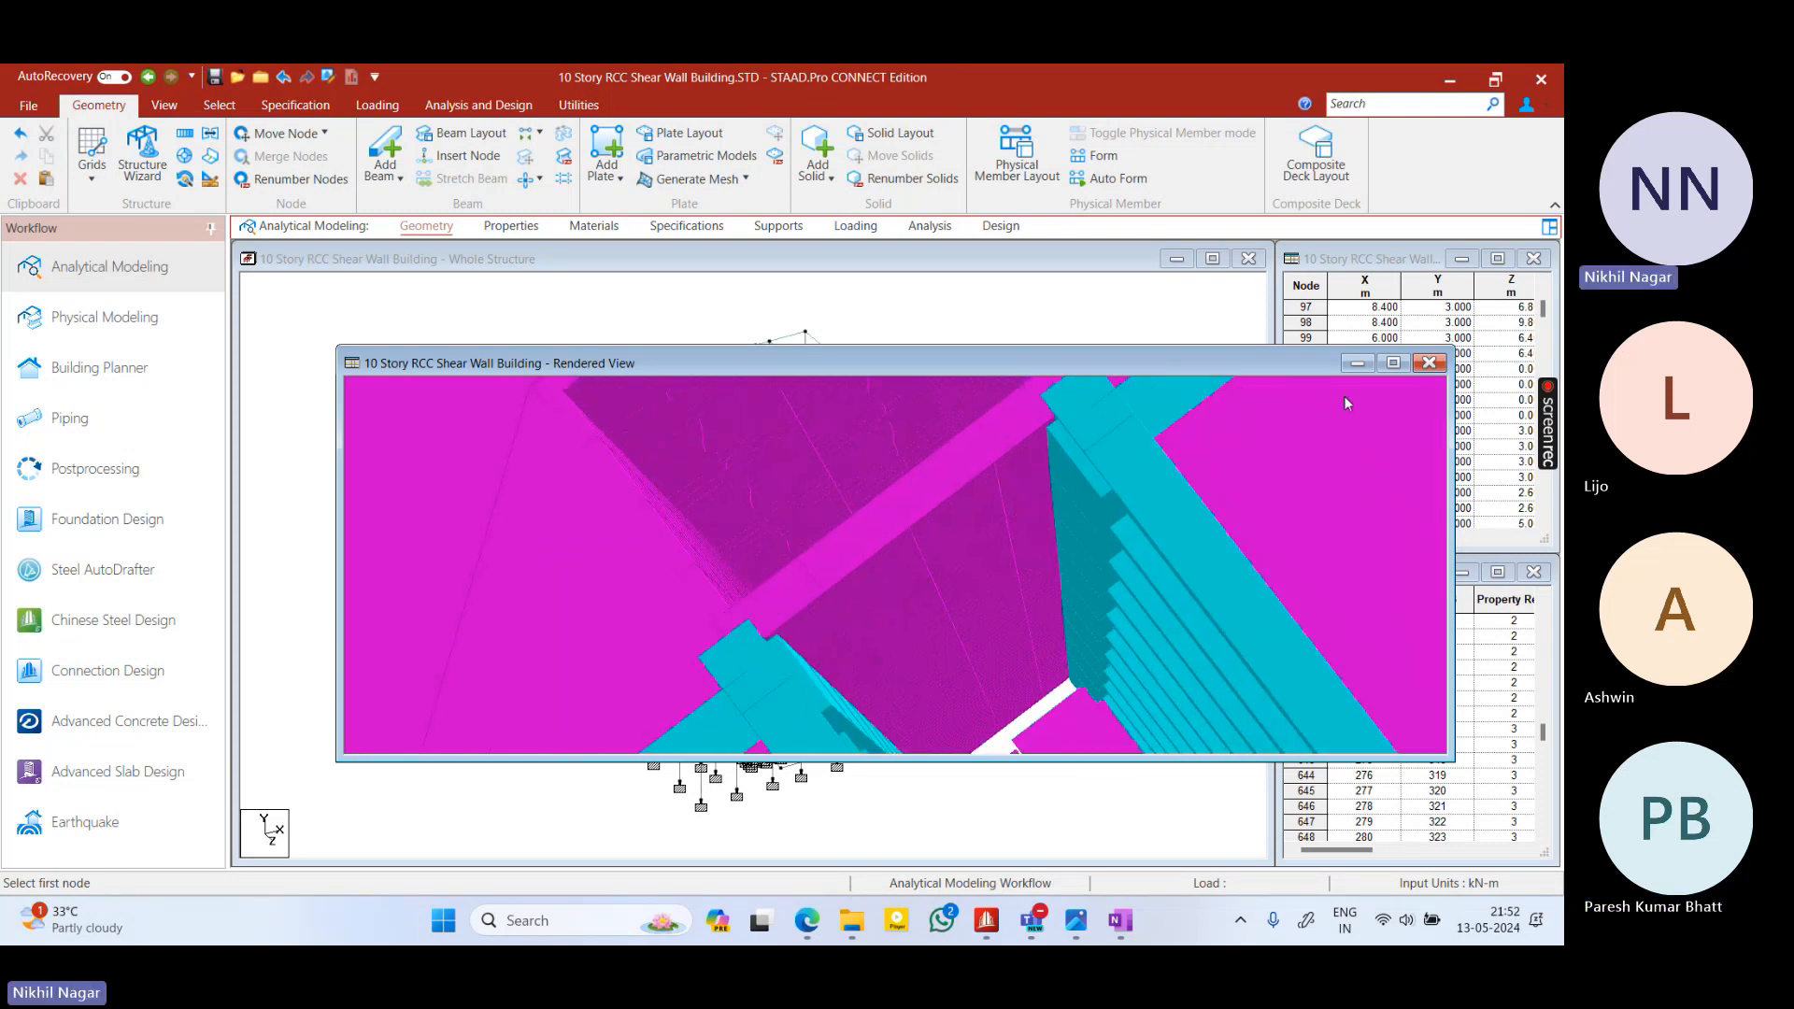
left_click(1429, 362)
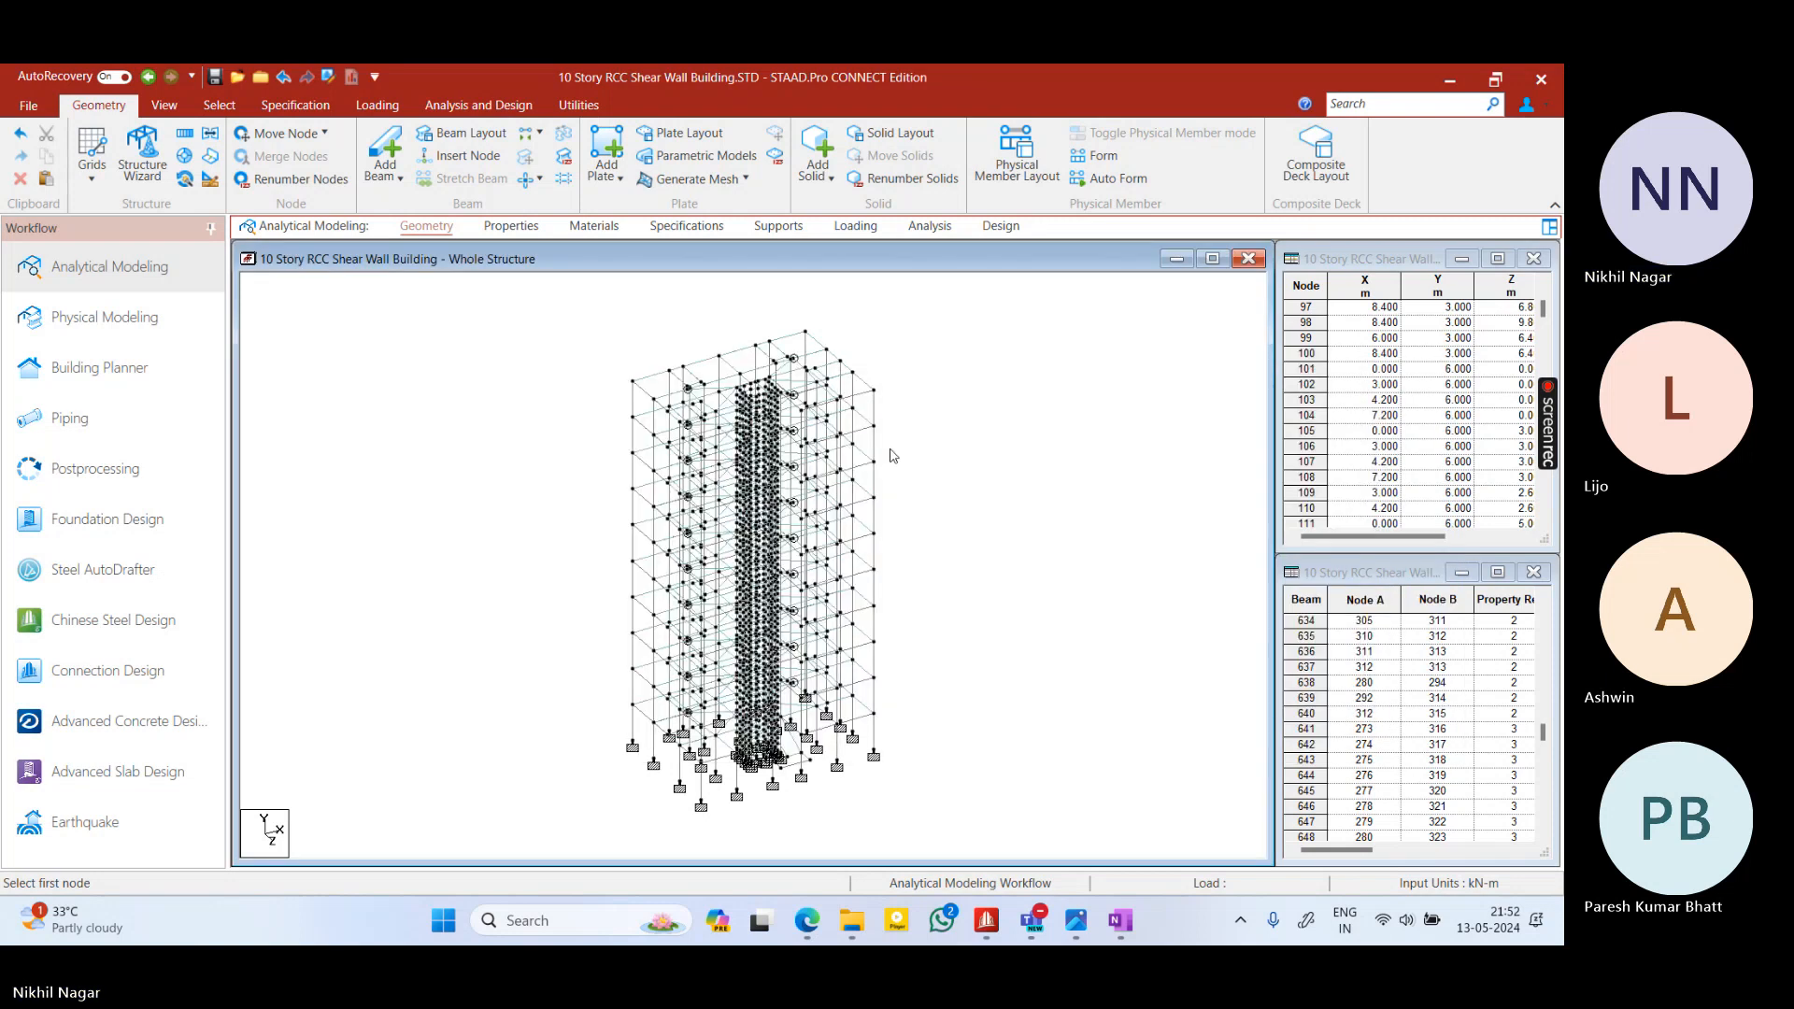
Select the ground-storey members in the front elevation and isolate them in a new view
key("Down")
key("Down")
key("Down")
right_click(958, 469)
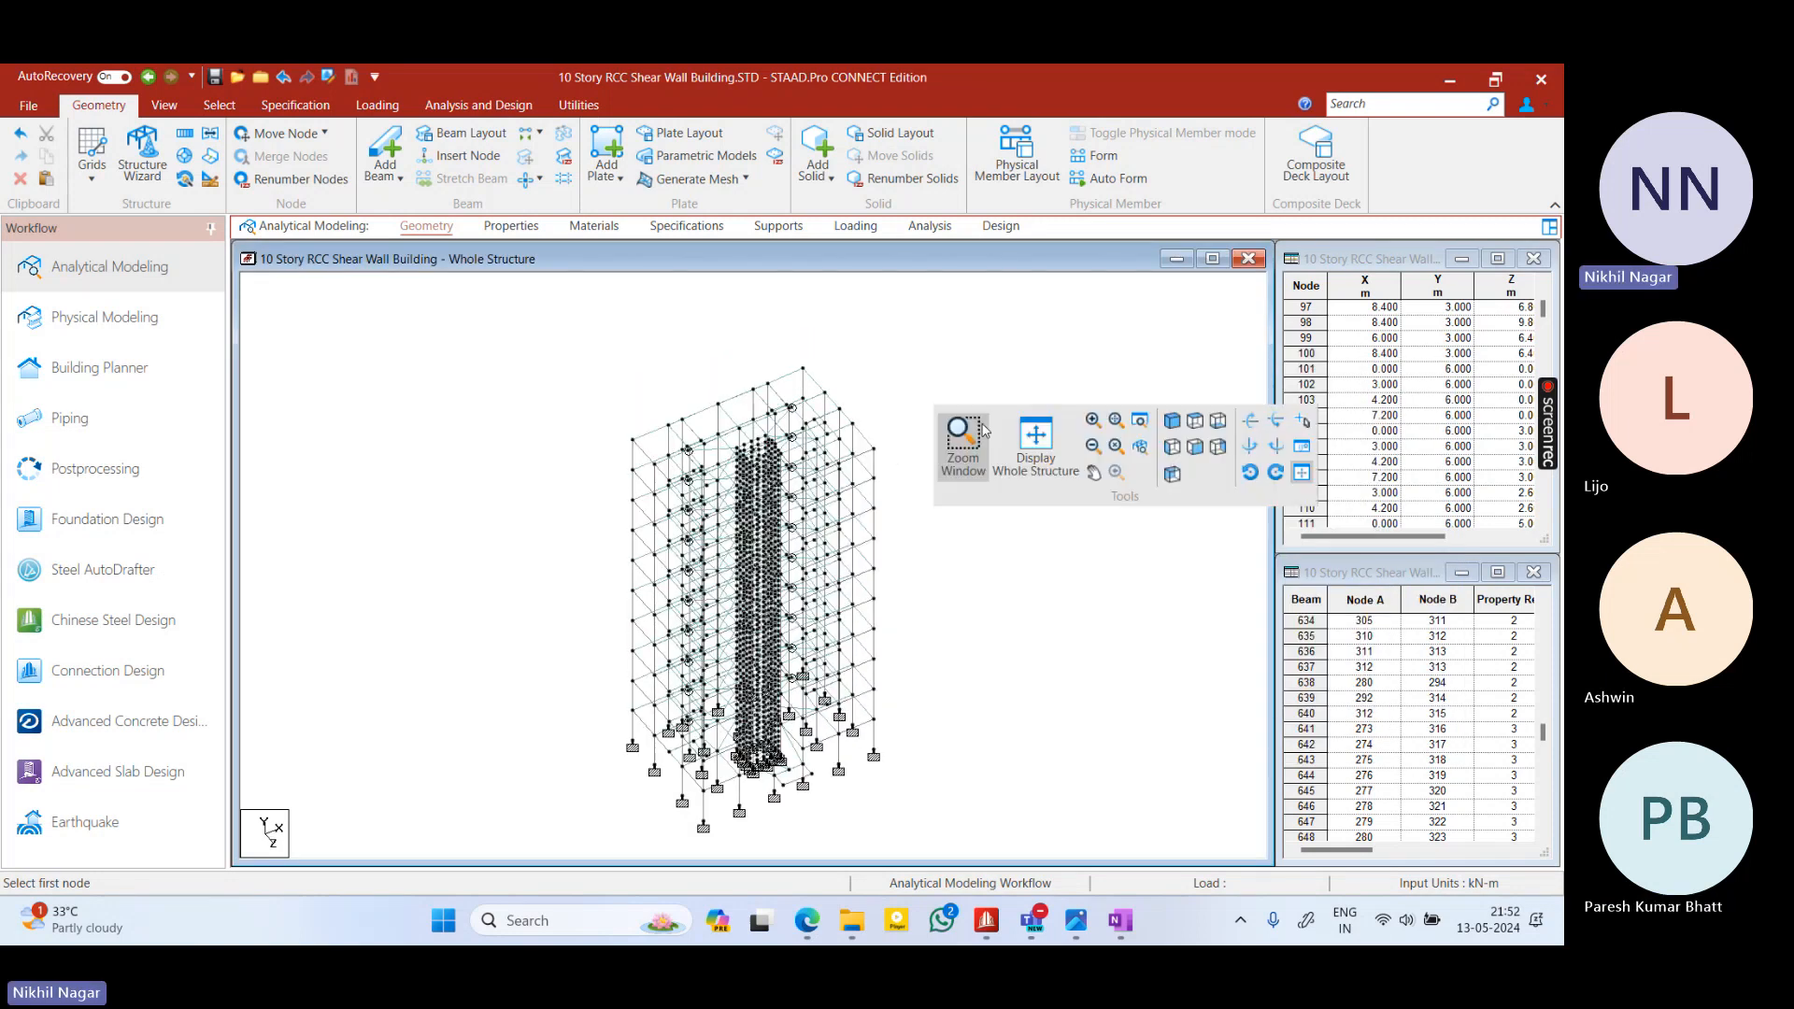
left_click(1160, 458)
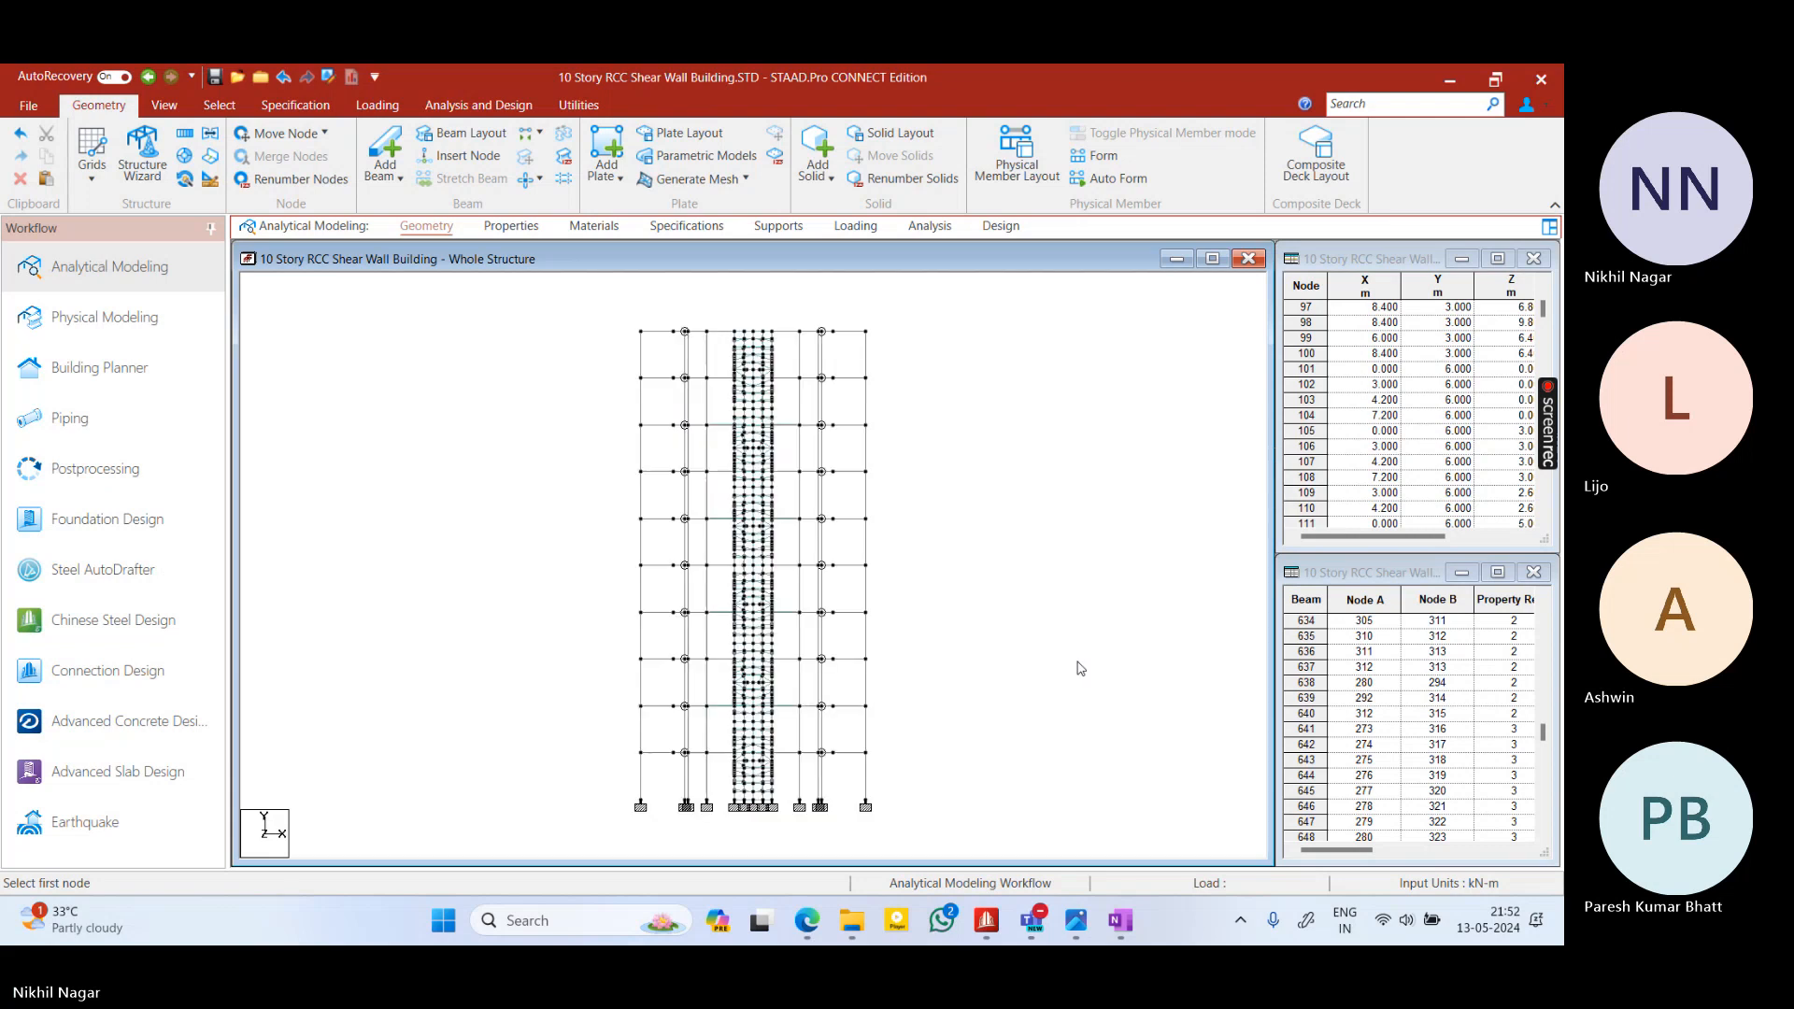
left_click_drag(624, 744, 897, 822)
right_click(946, 720)
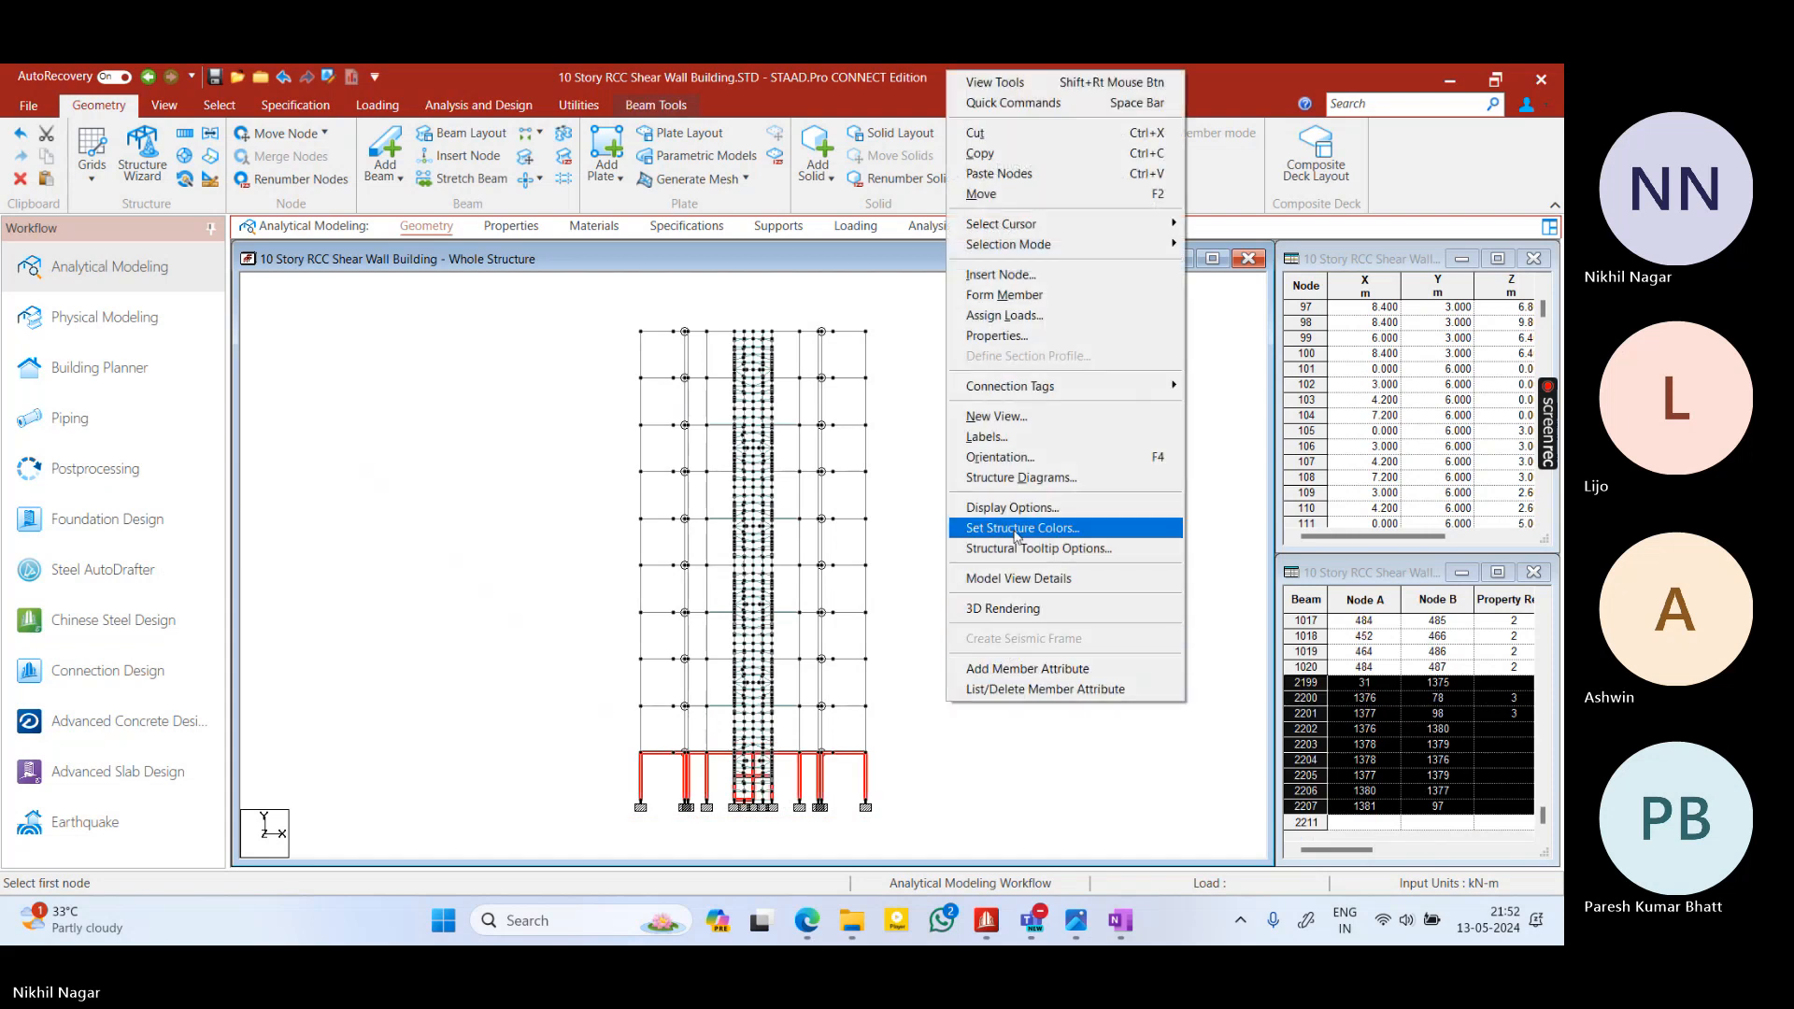
left_click(1000, 416)
left_click(1066, 510)
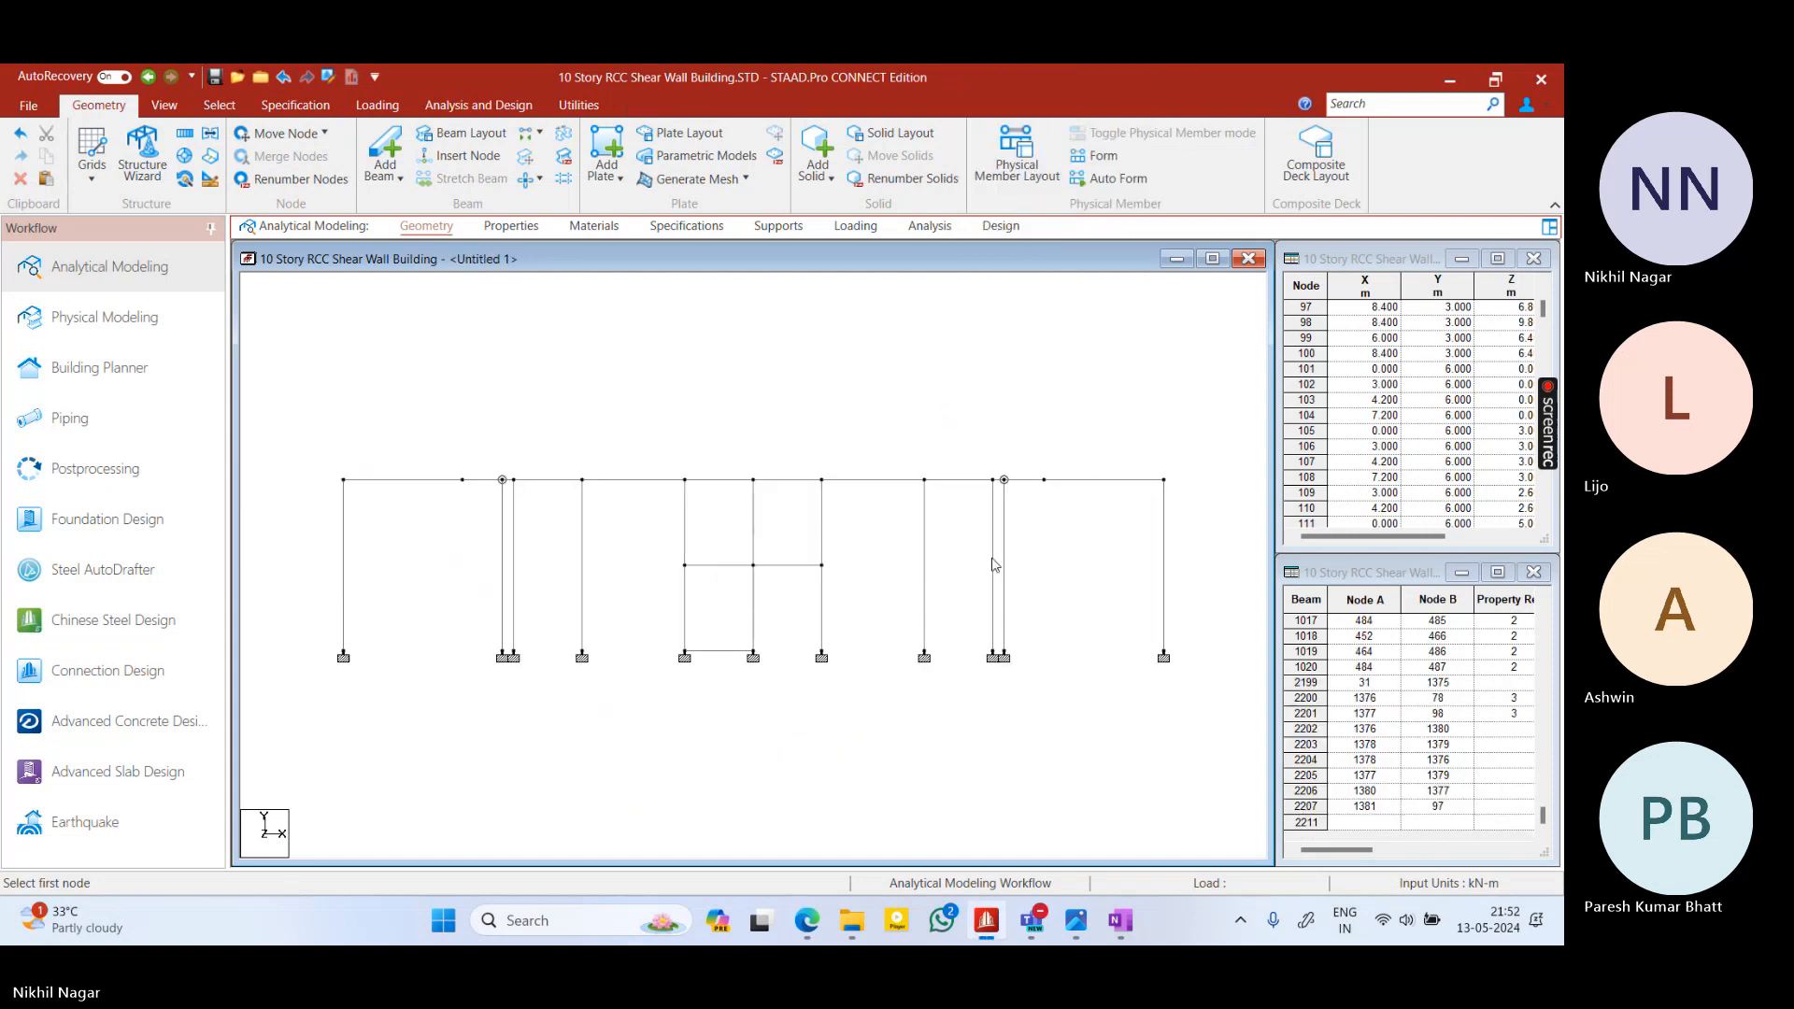
Add a four-node floor-level plate across the stair opening, between the two column tops and the ends of the short beam stubs
middle_click_drag(685, 691, 472, 345)
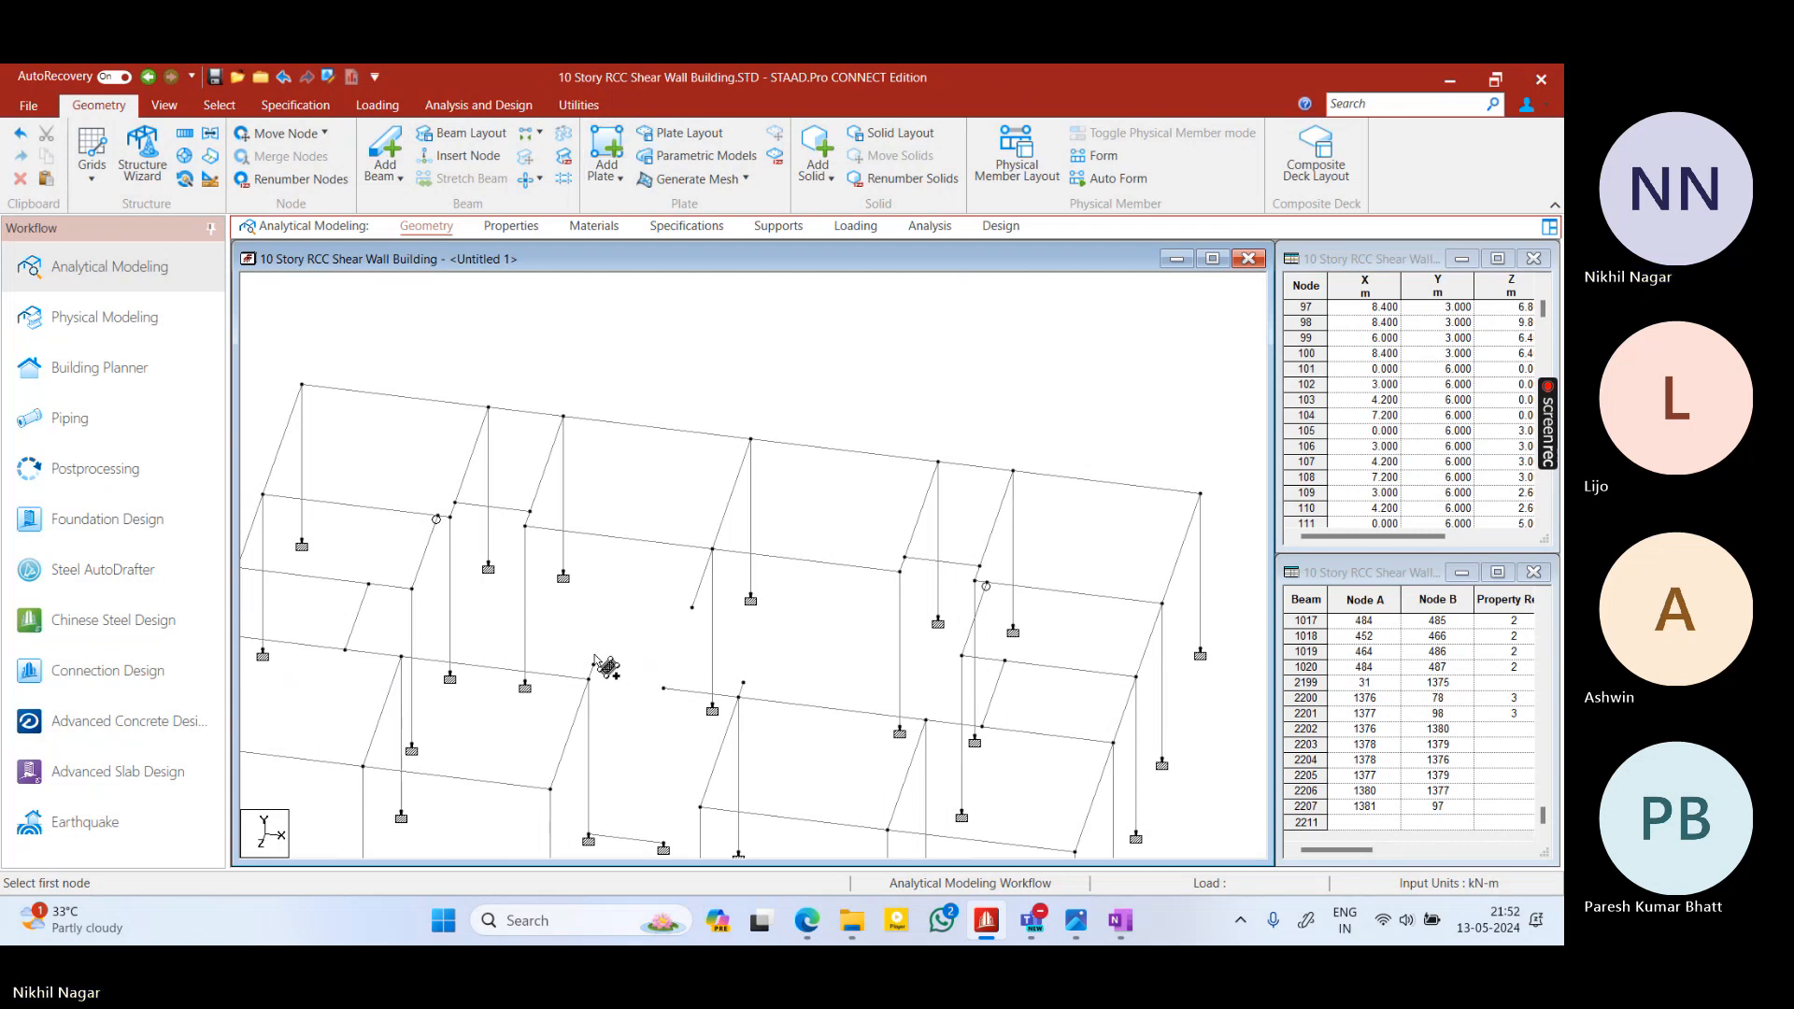
left_click(593, 663)
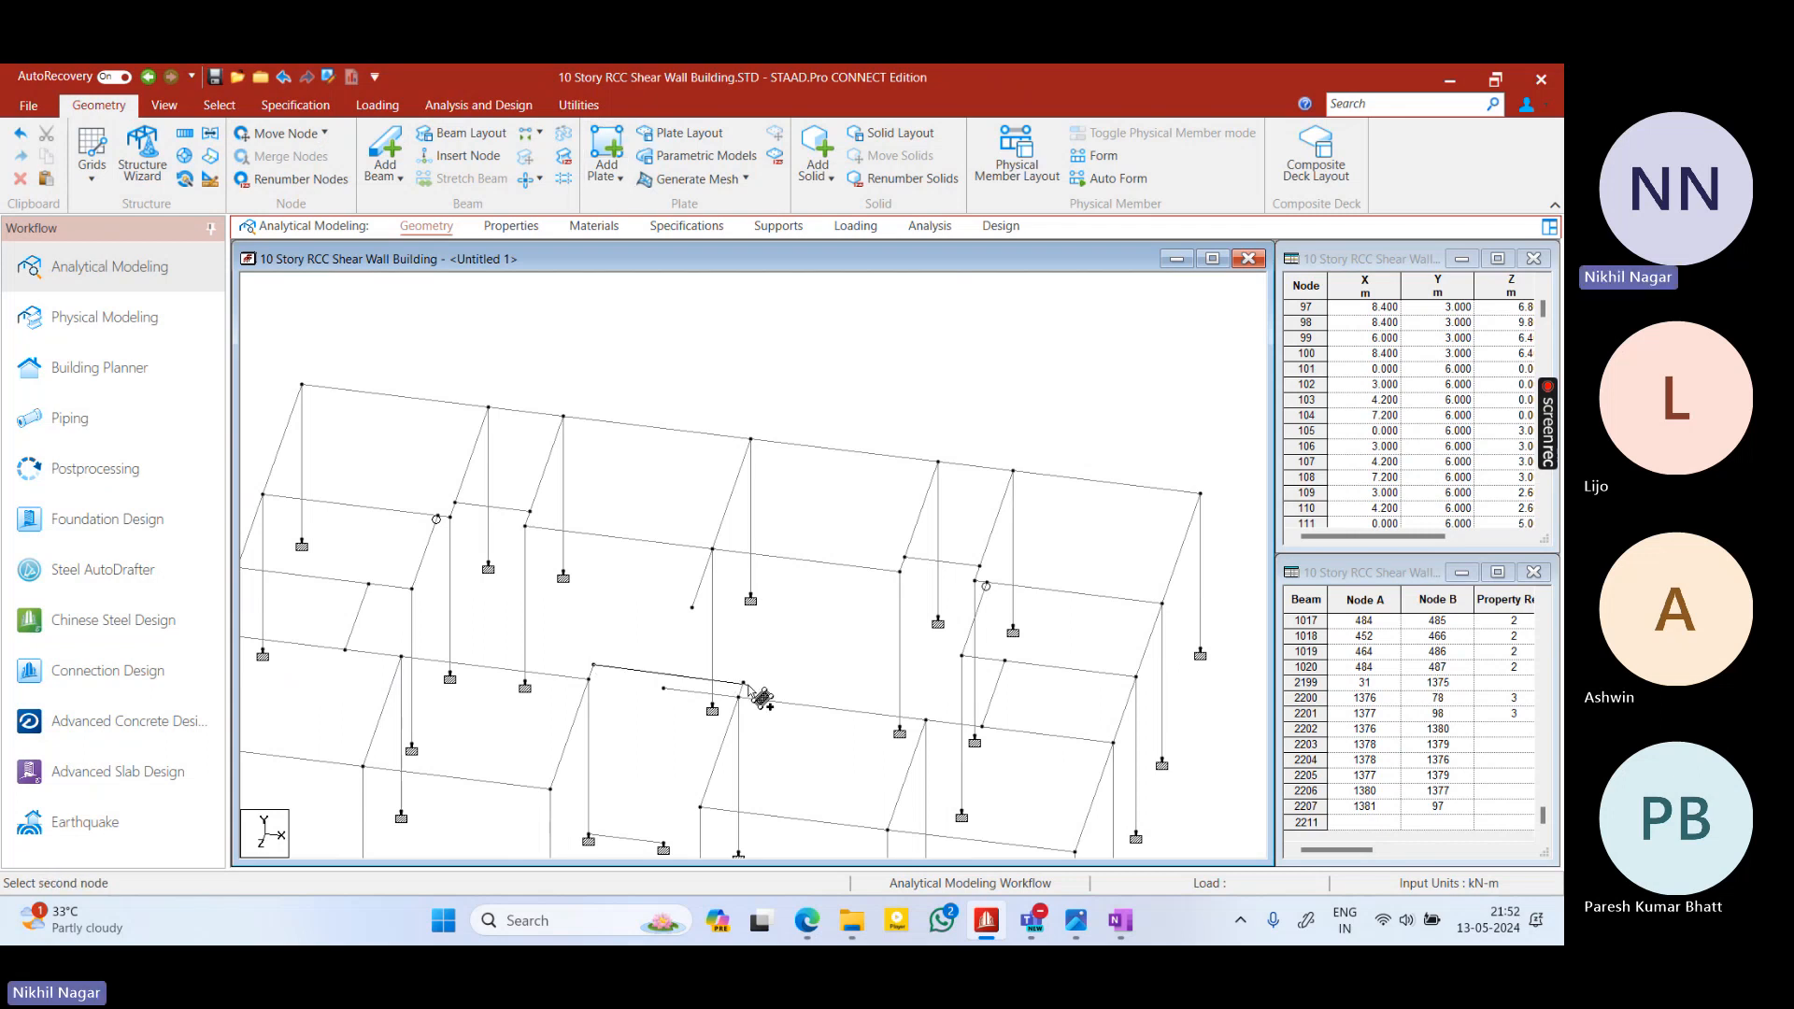
left_click(745, 684)
left_click(738, 697)
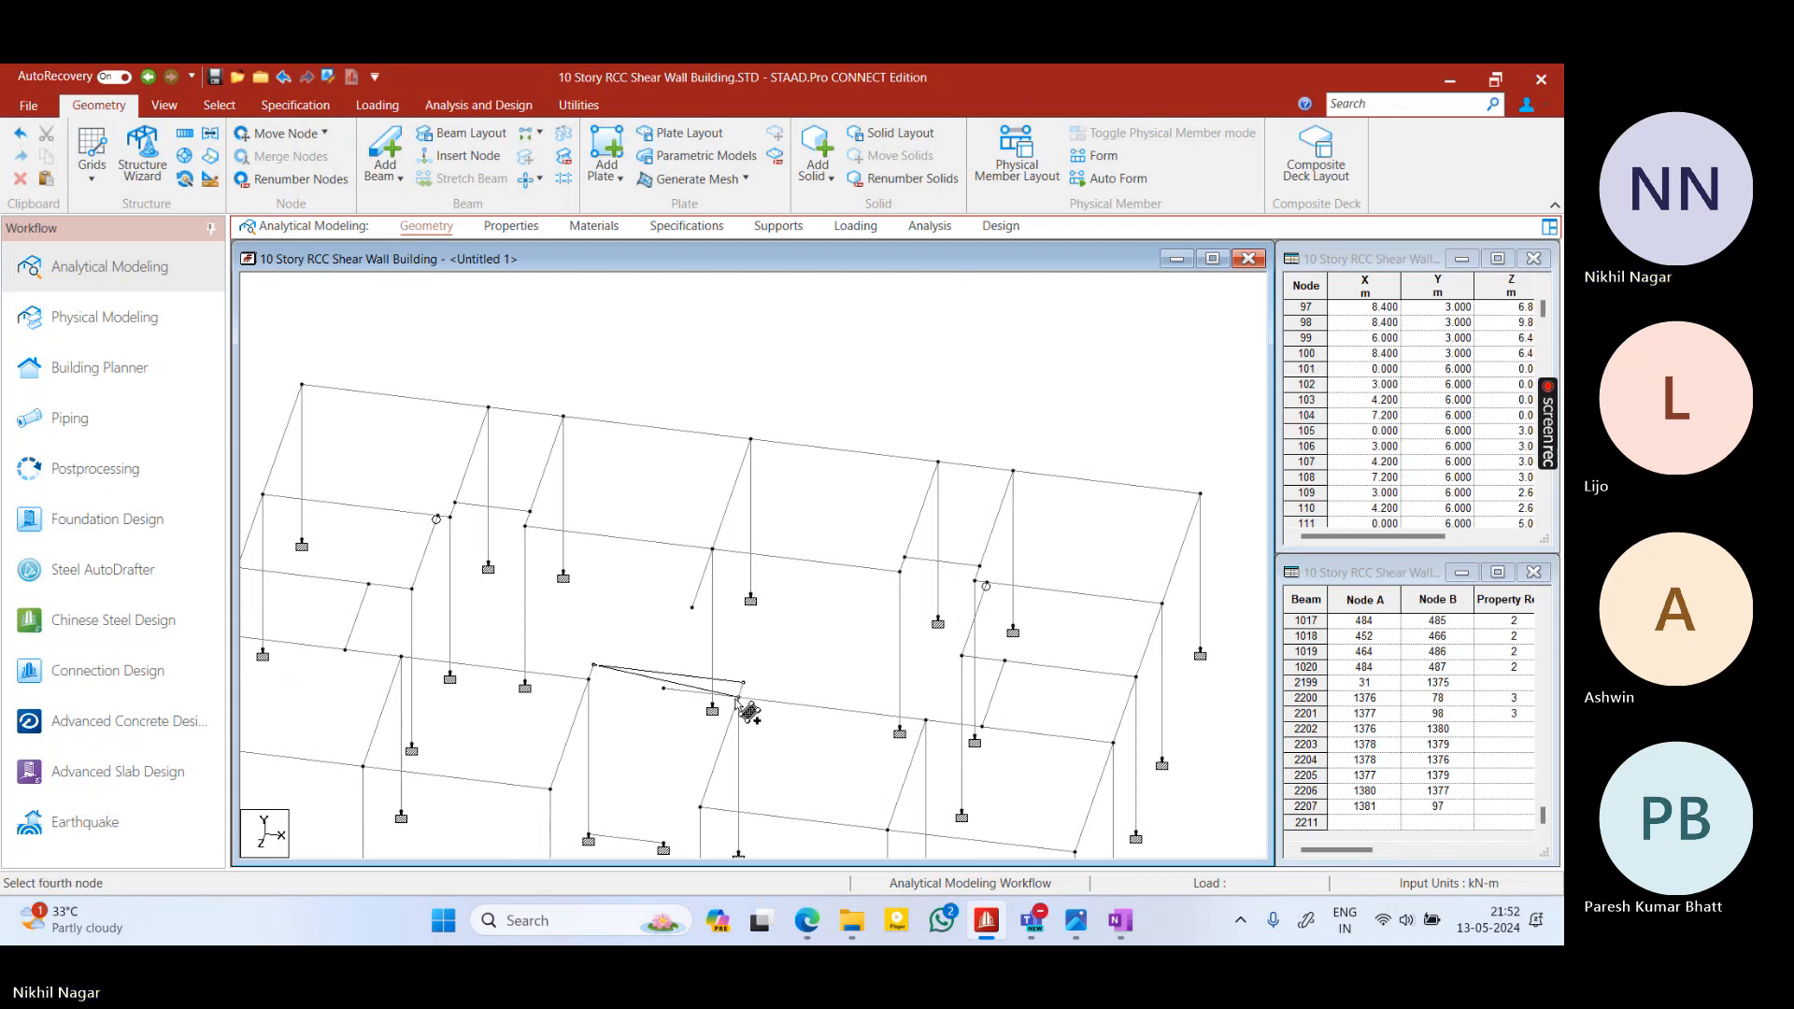
left_click(591, 691)
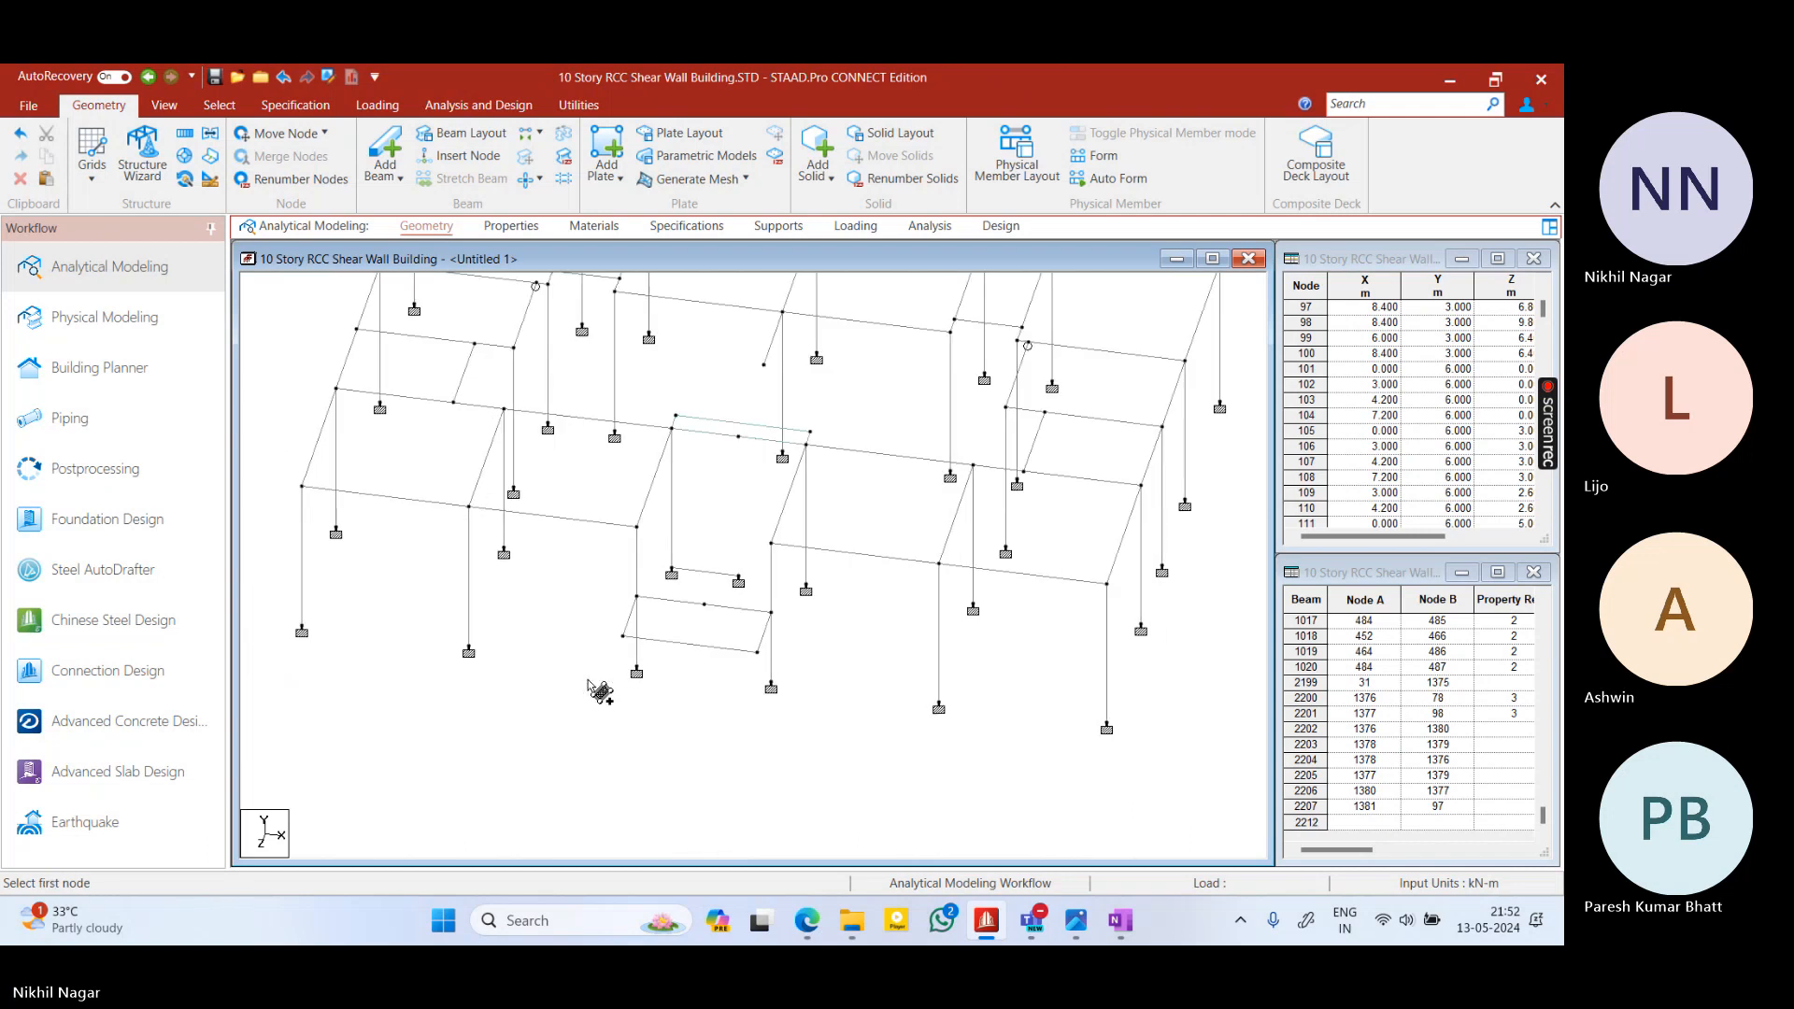
Display the whole structure and select all members and plates with a missing property, covering the new staircase
right_click(535, 608)
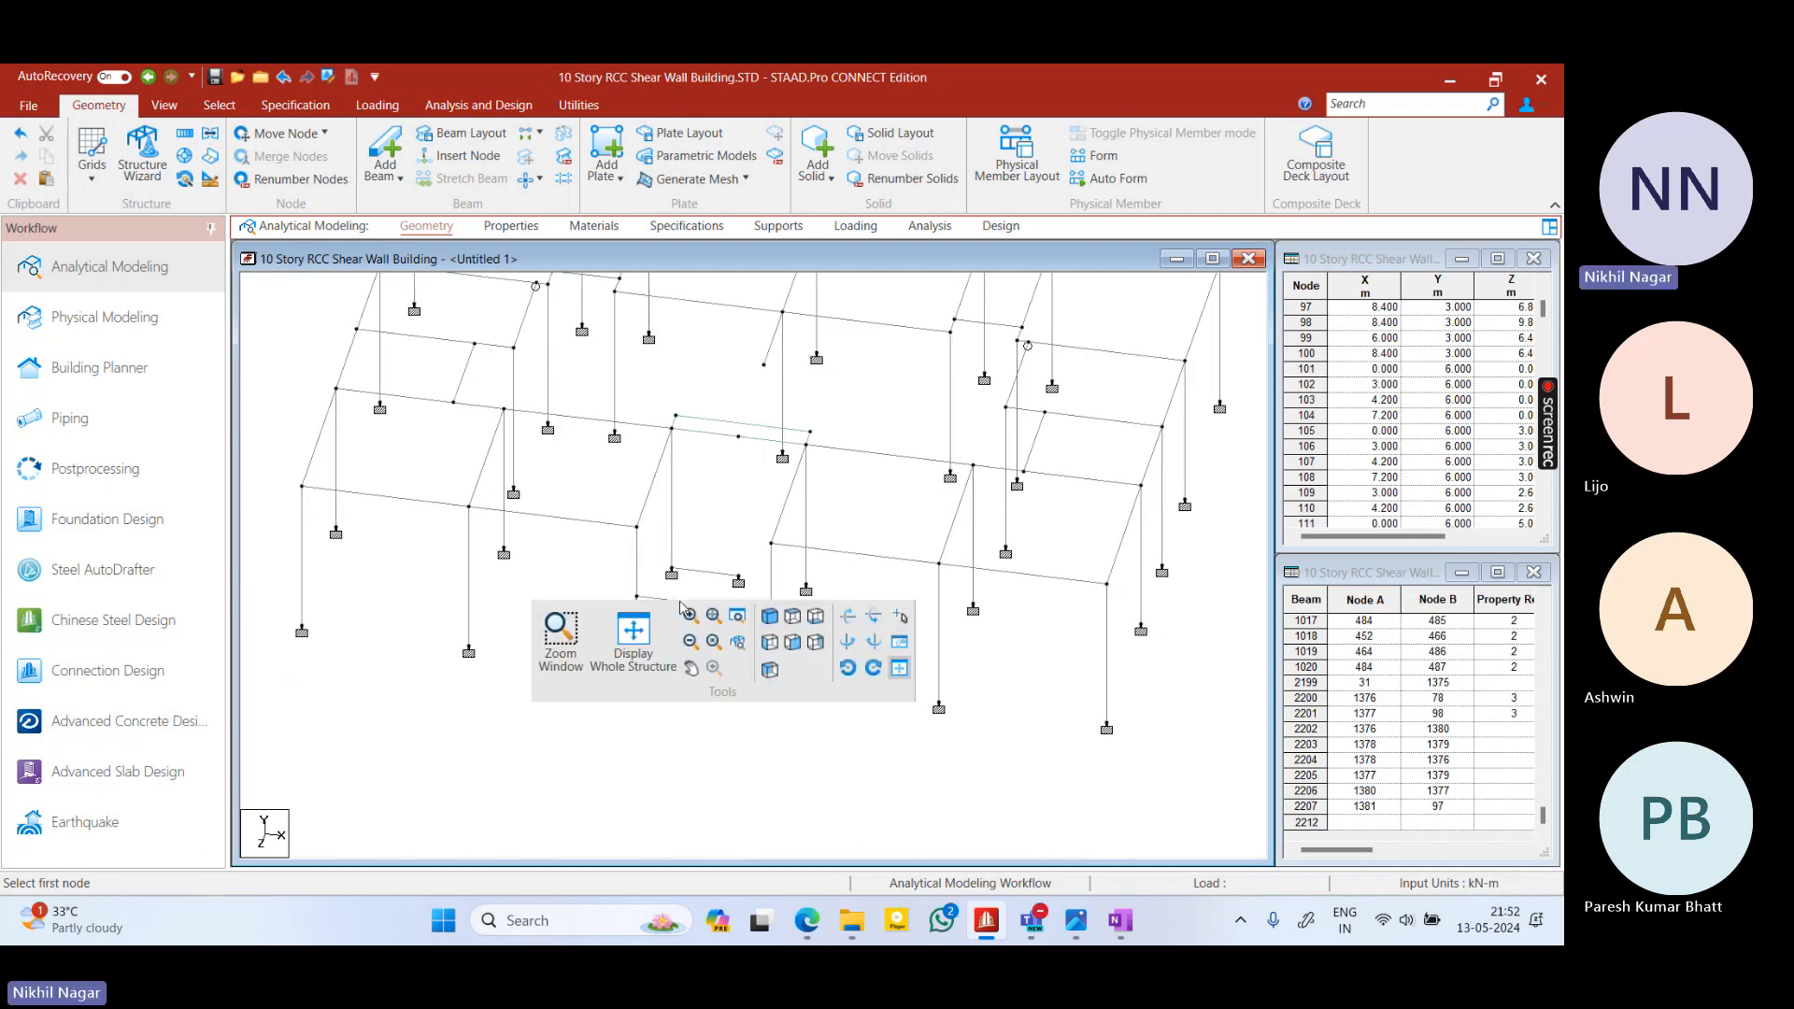
left_click(652, 639)
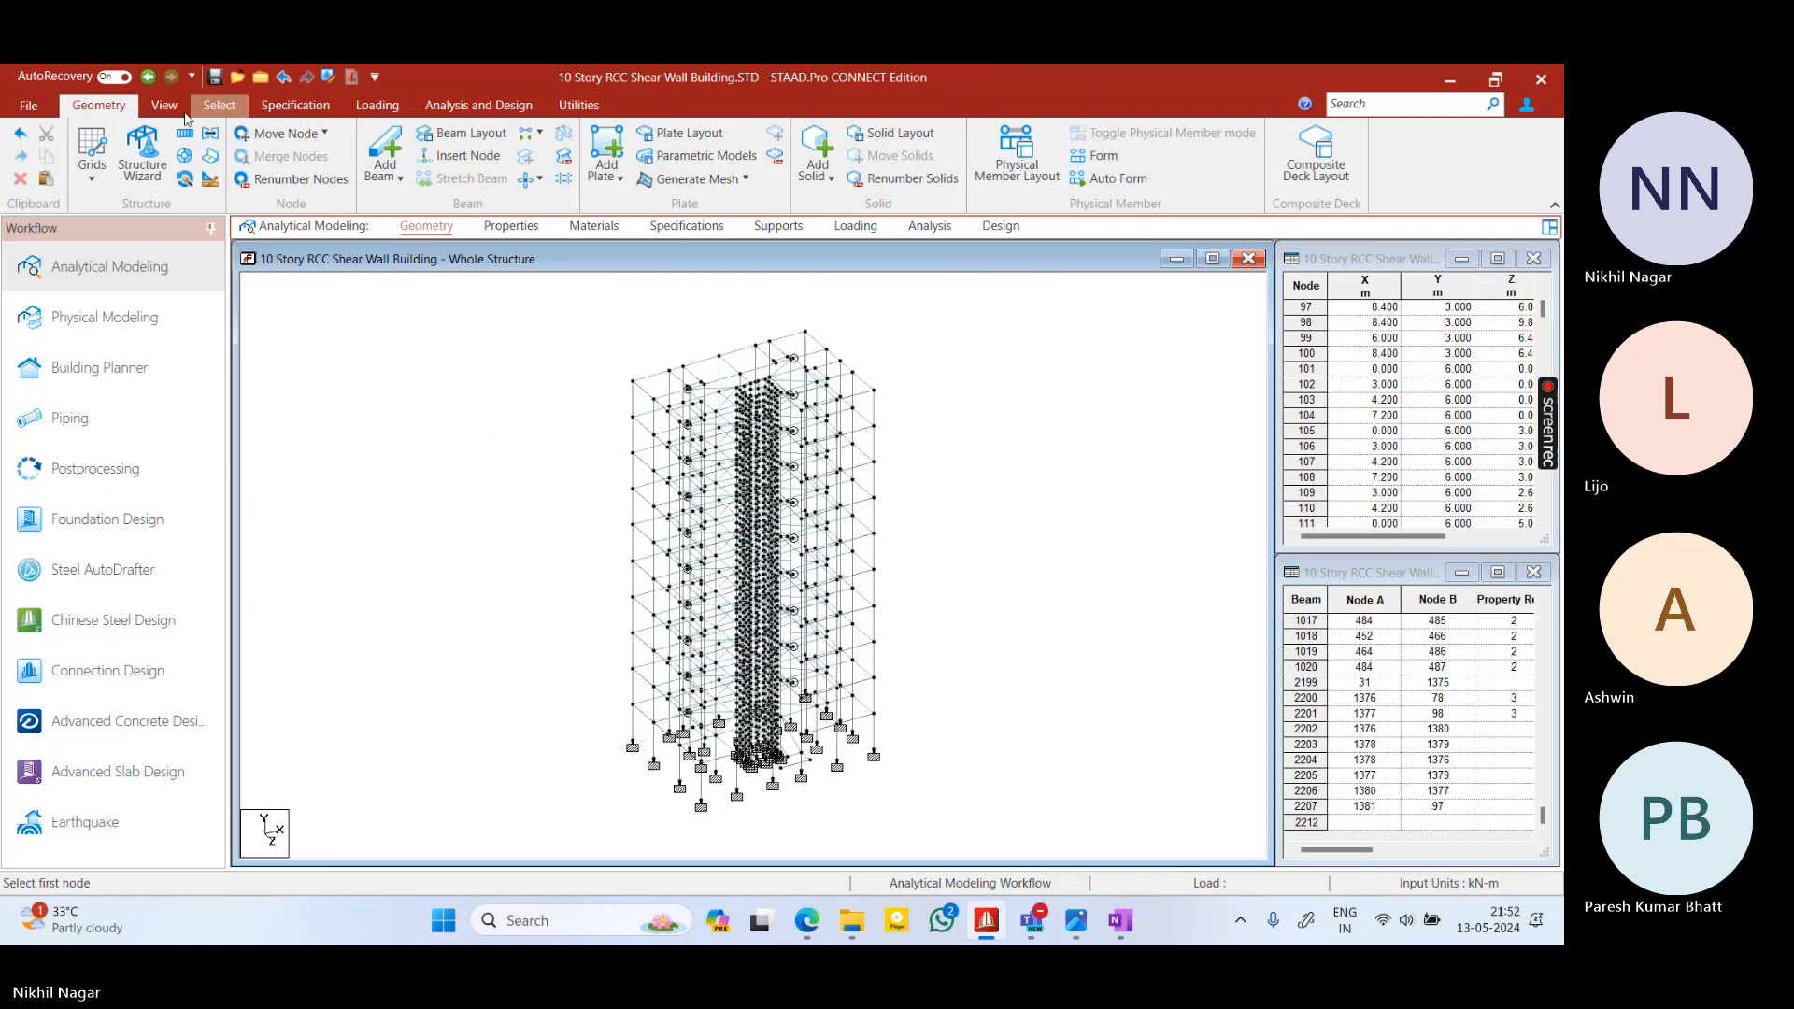
left_click(220, 104)
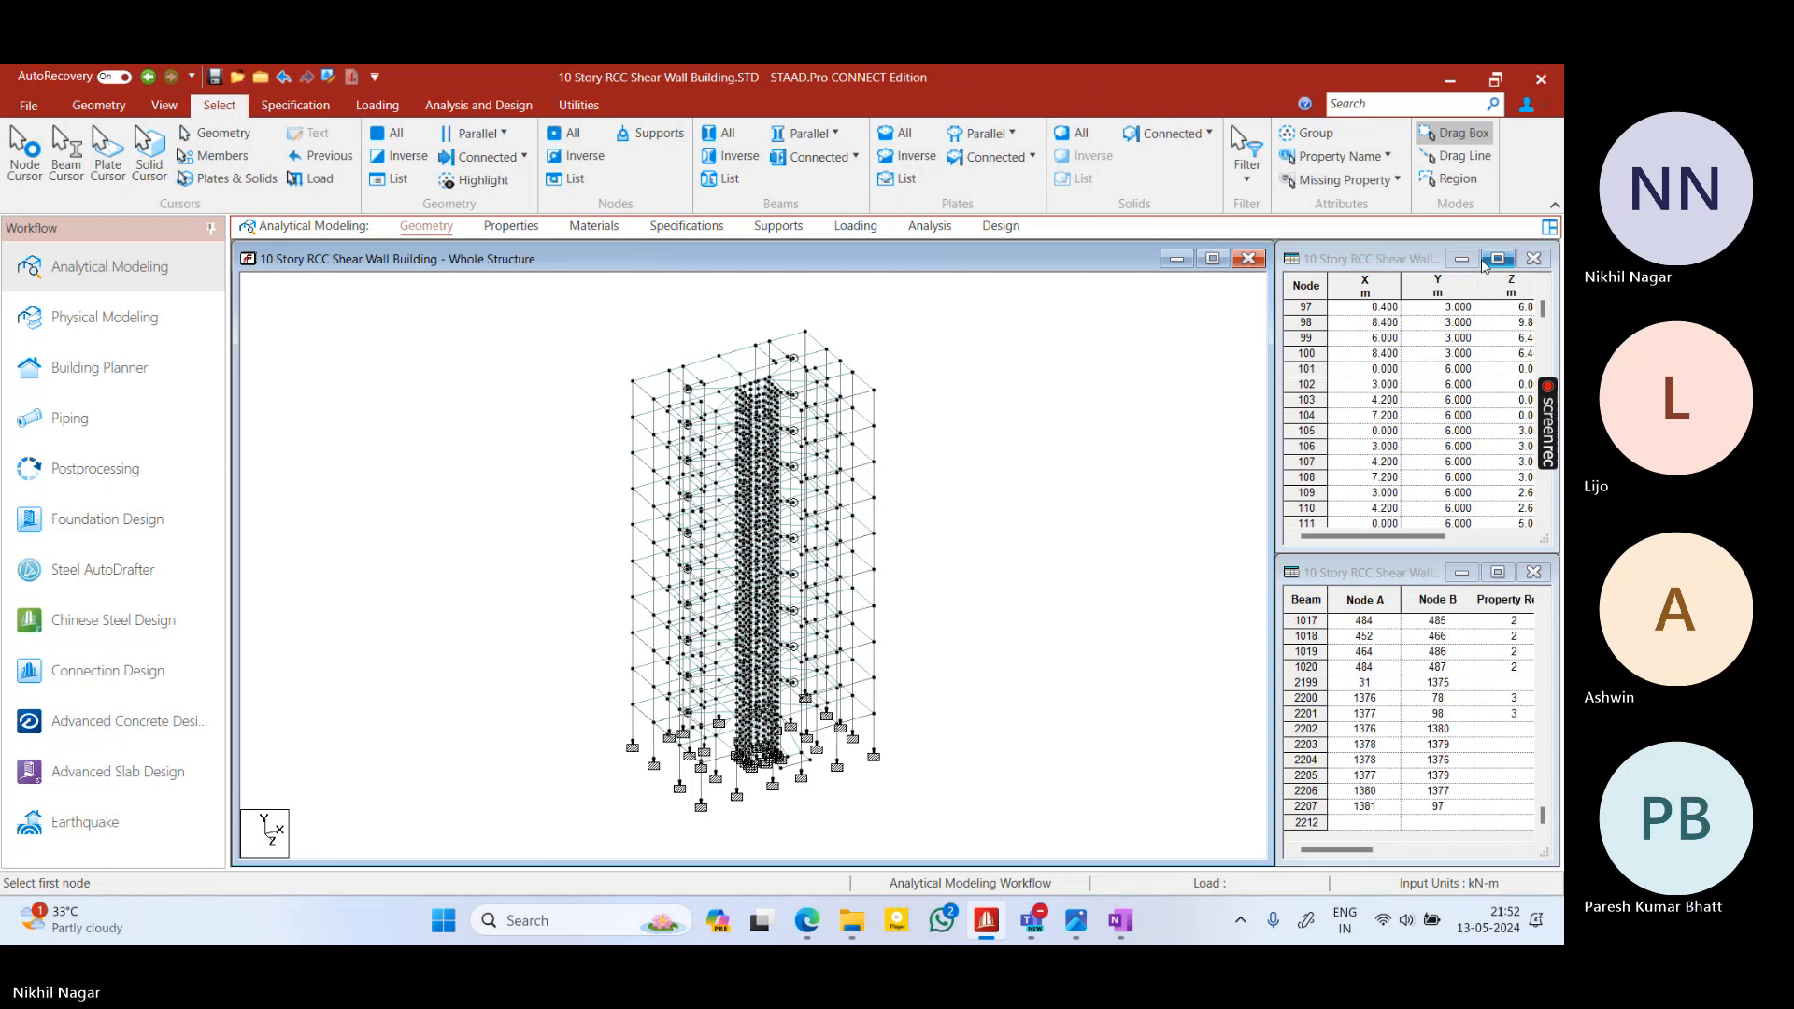
left_click(1346, 179)
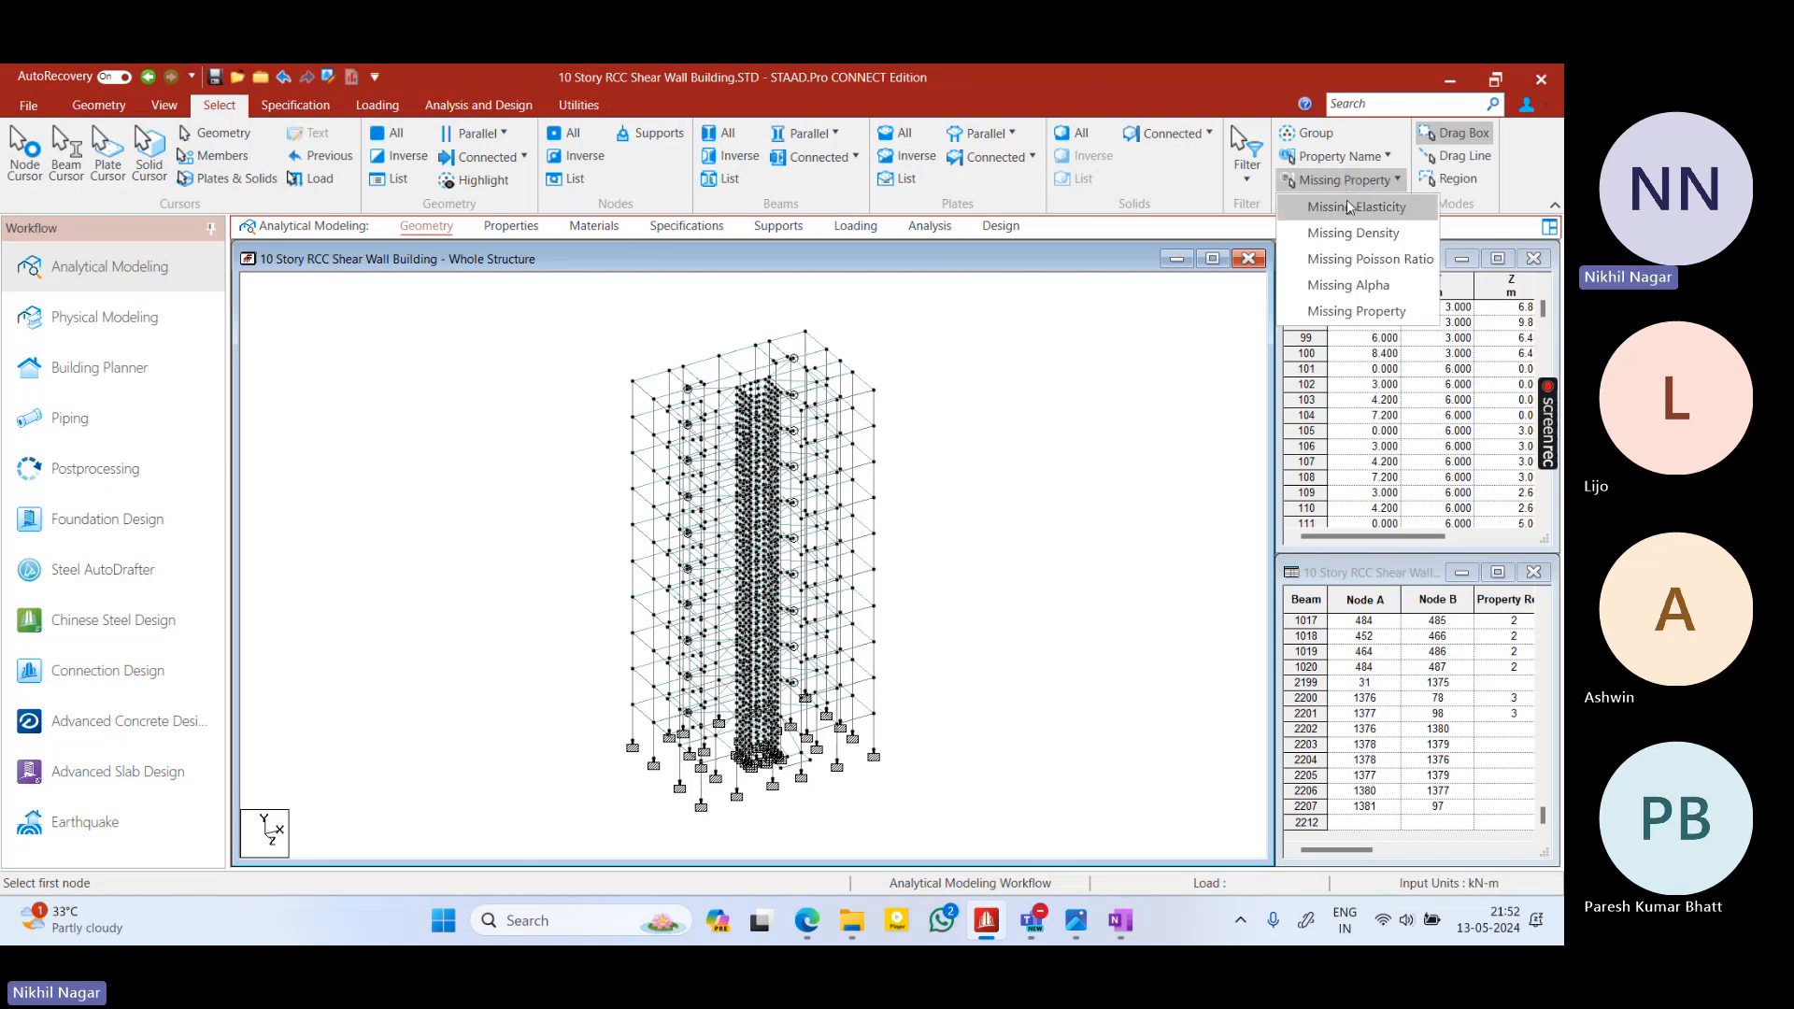
left_click(1363, 311)
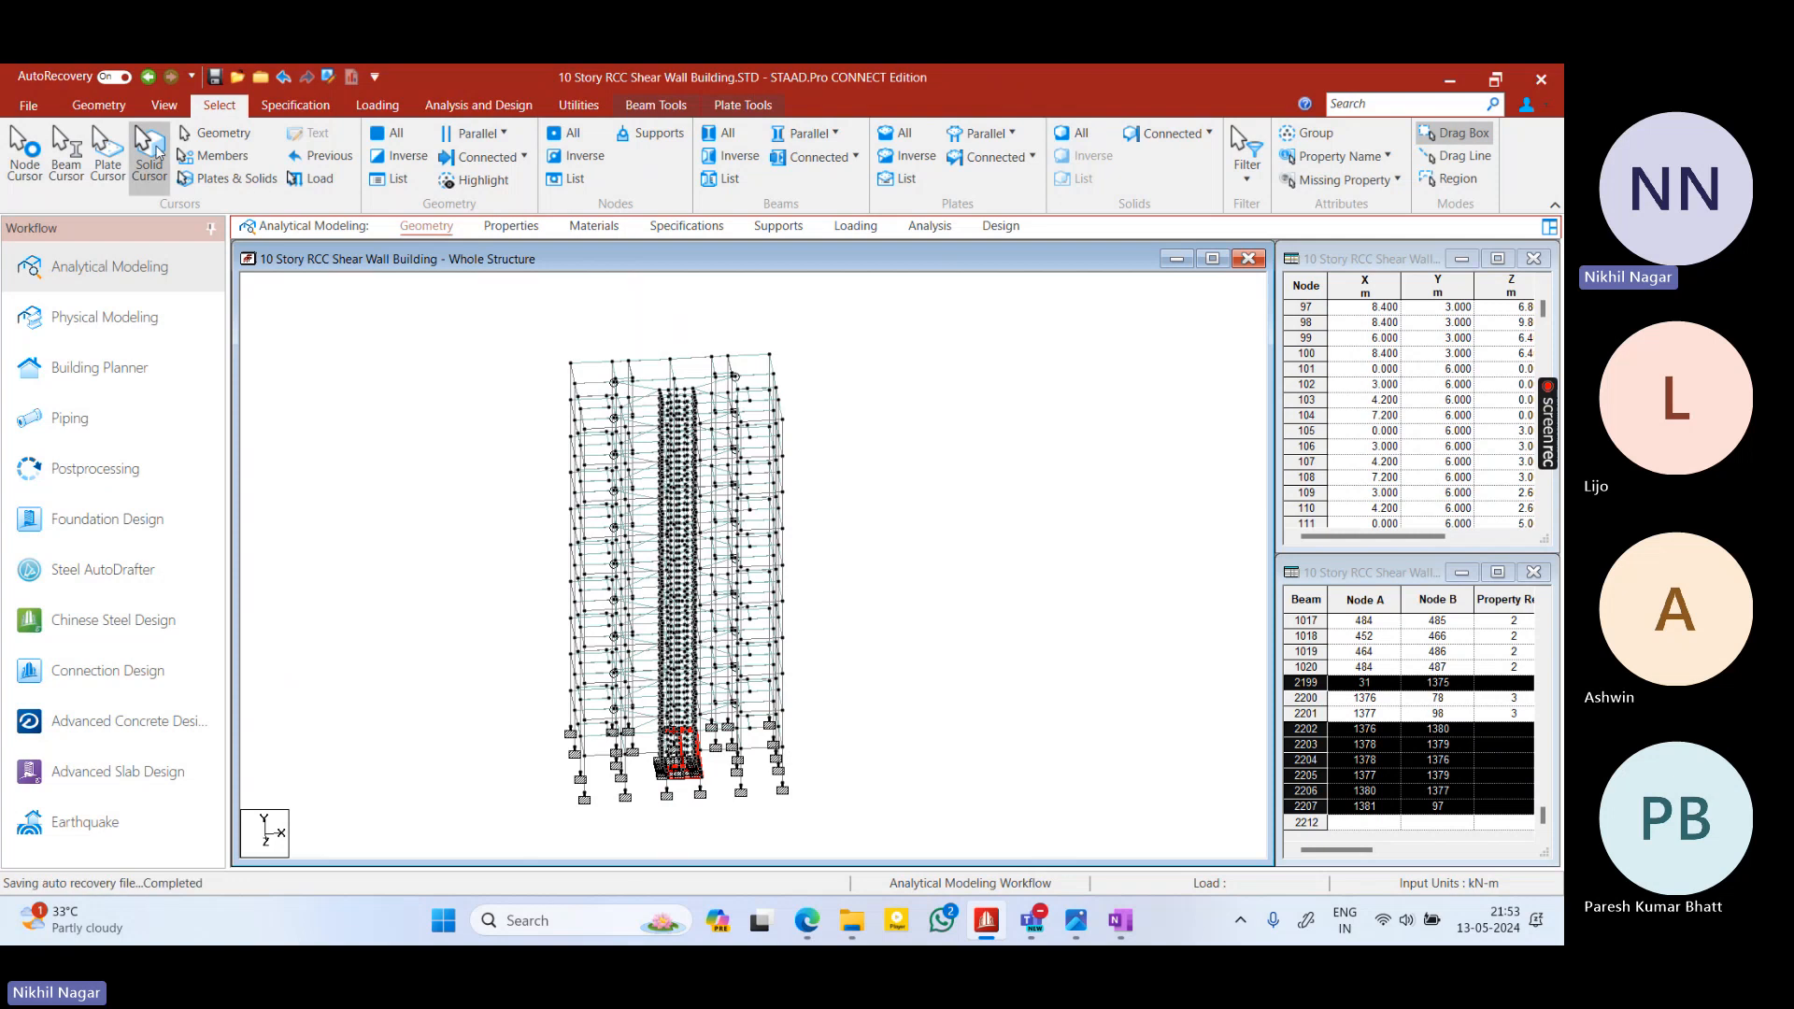
Repeat the selected staircase along global Y with Translational Repeat, using 9 steps at 3 m spacing and generating all attributes
left_click(98, 105)
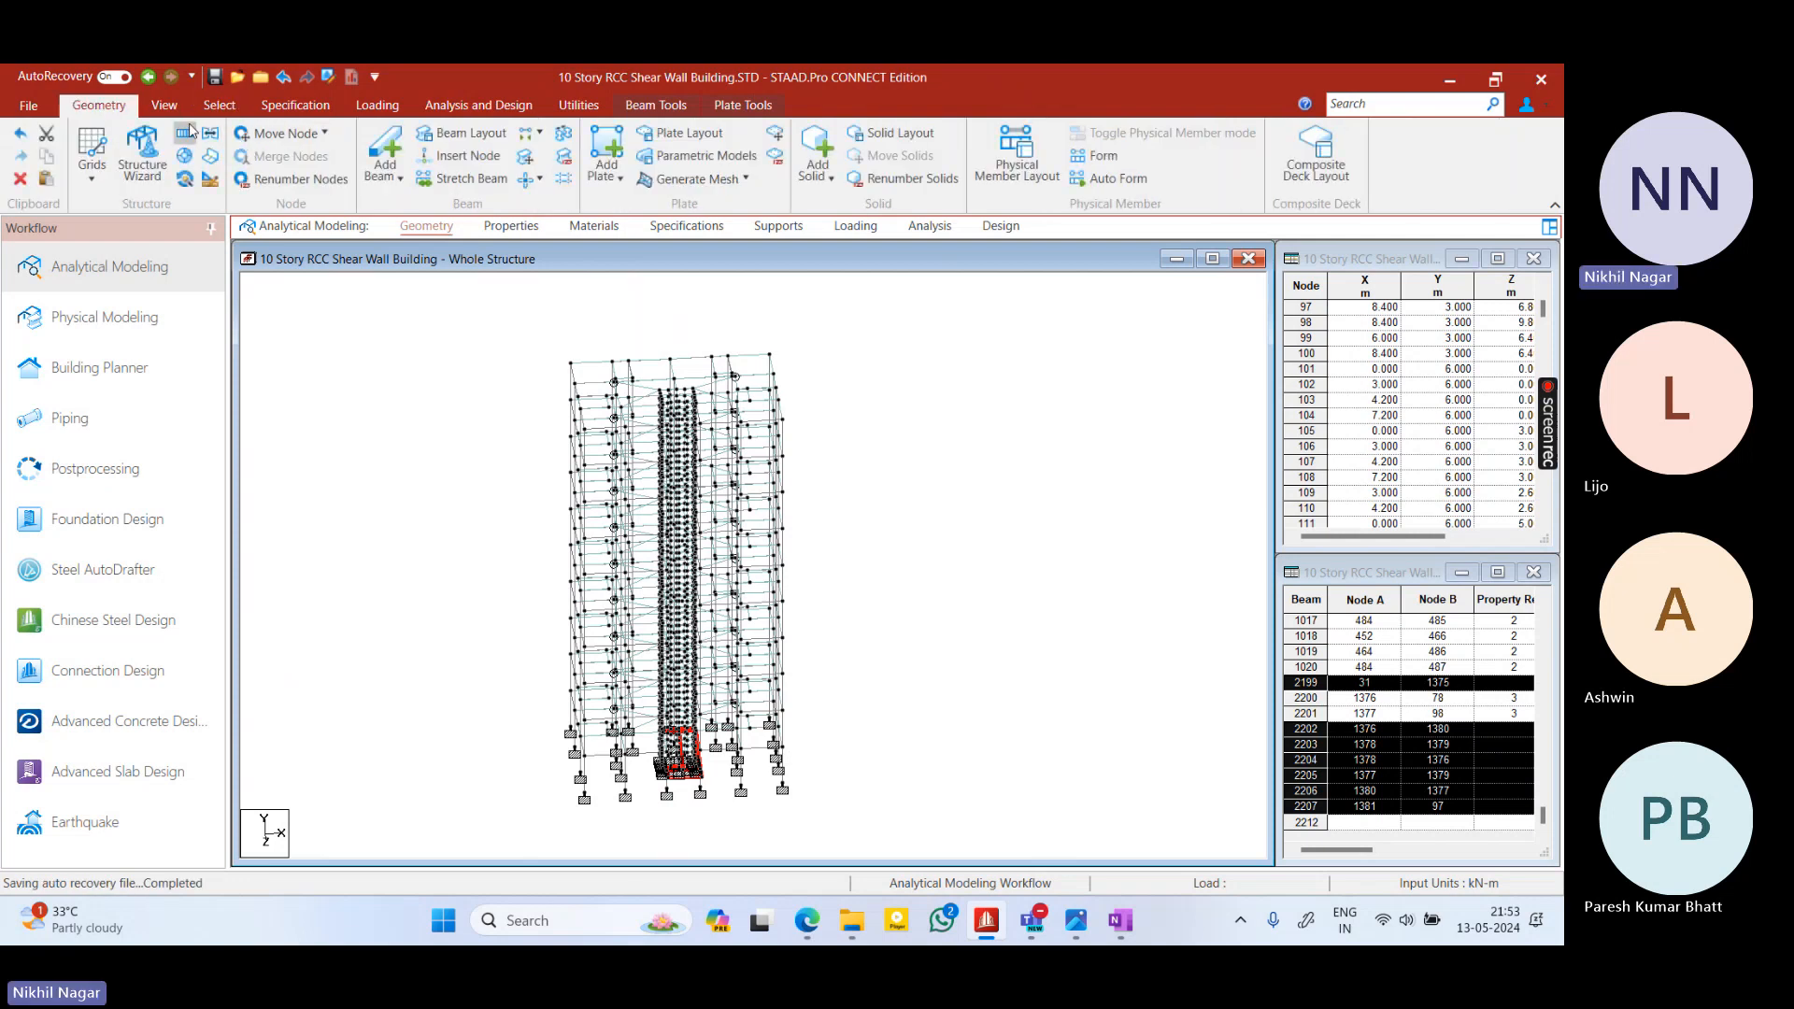
left_click(208, 133)
left_click(671, 655)
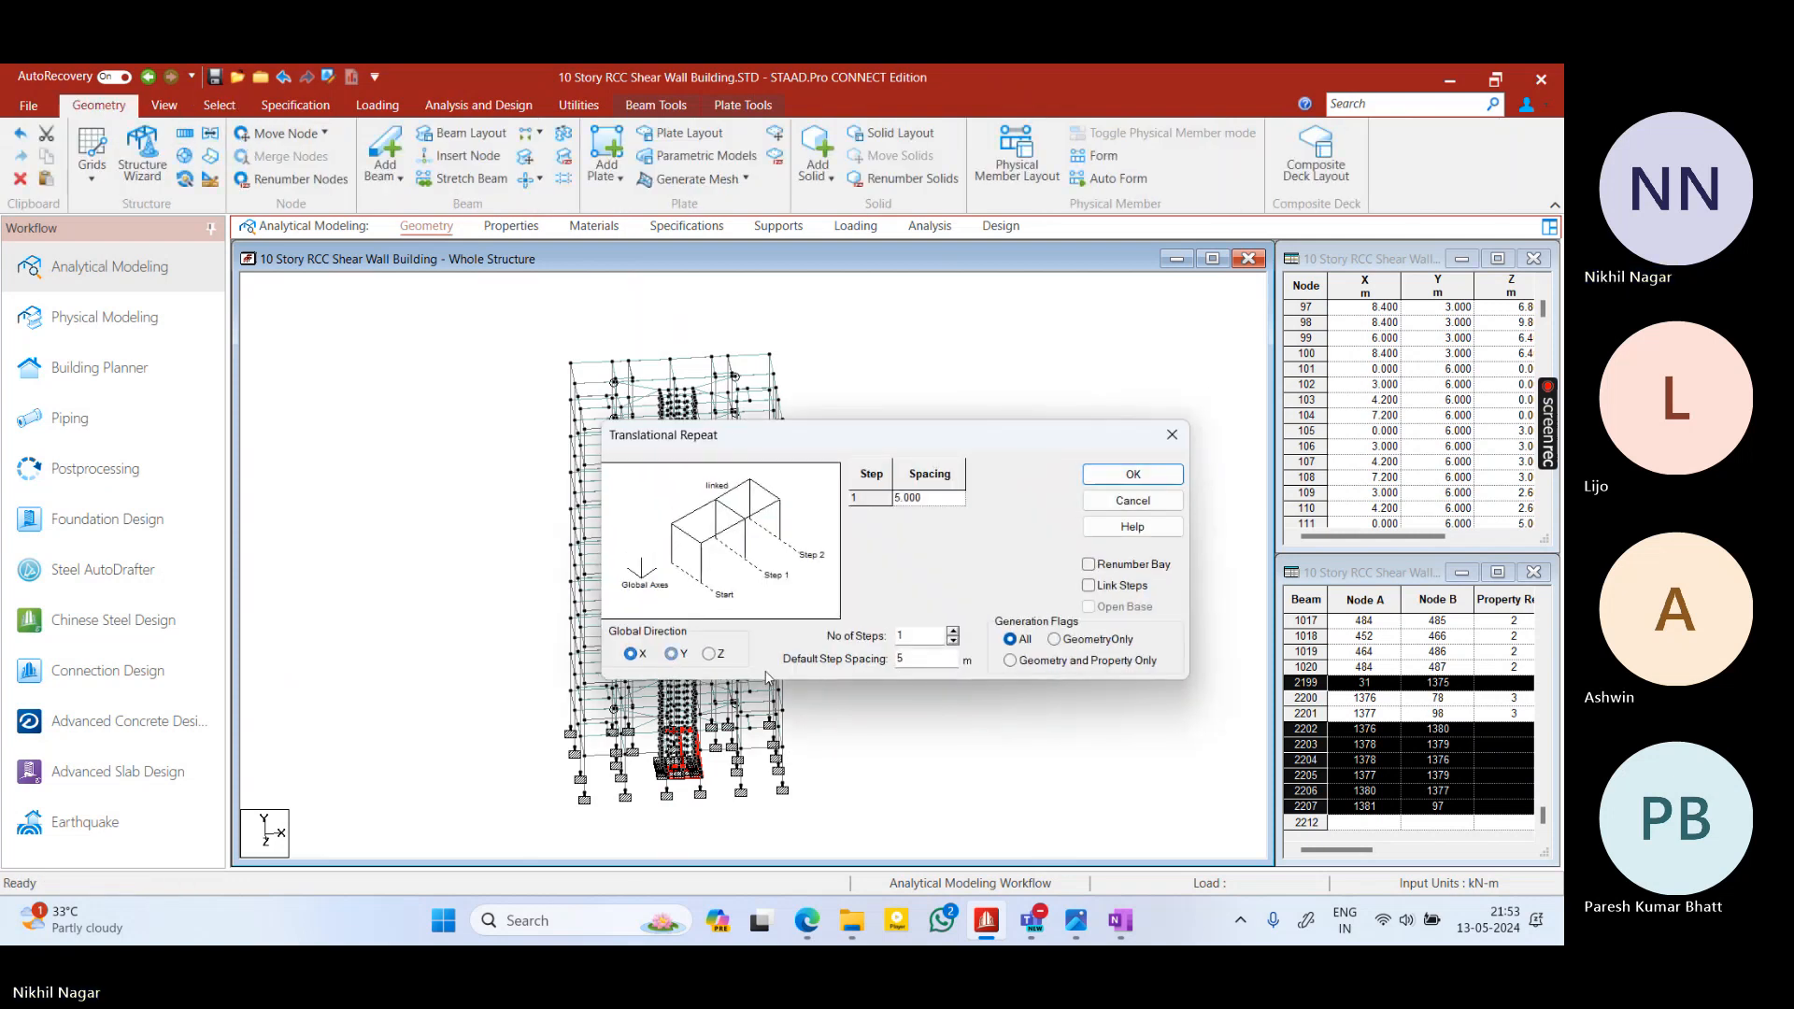
double_click(923, 664)
type("3")
left_click(902, 635)
type("0")
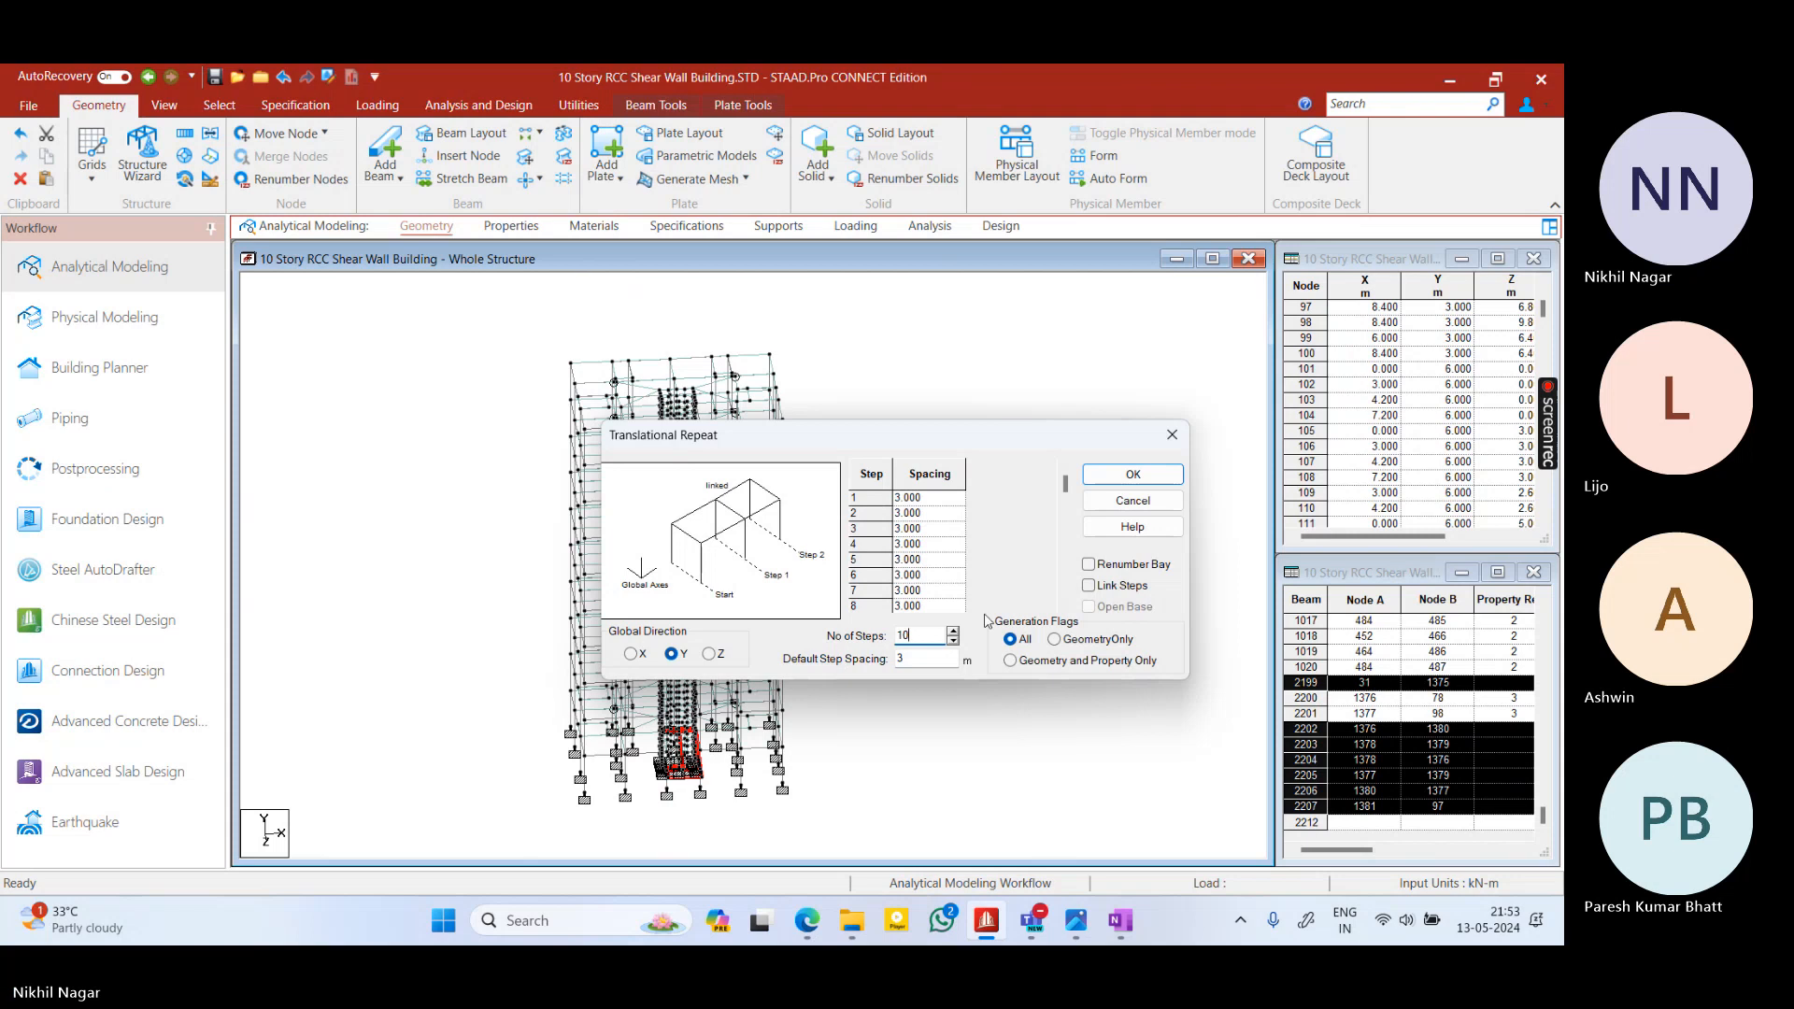
left_click_drag(883, 436, 1077, 434)
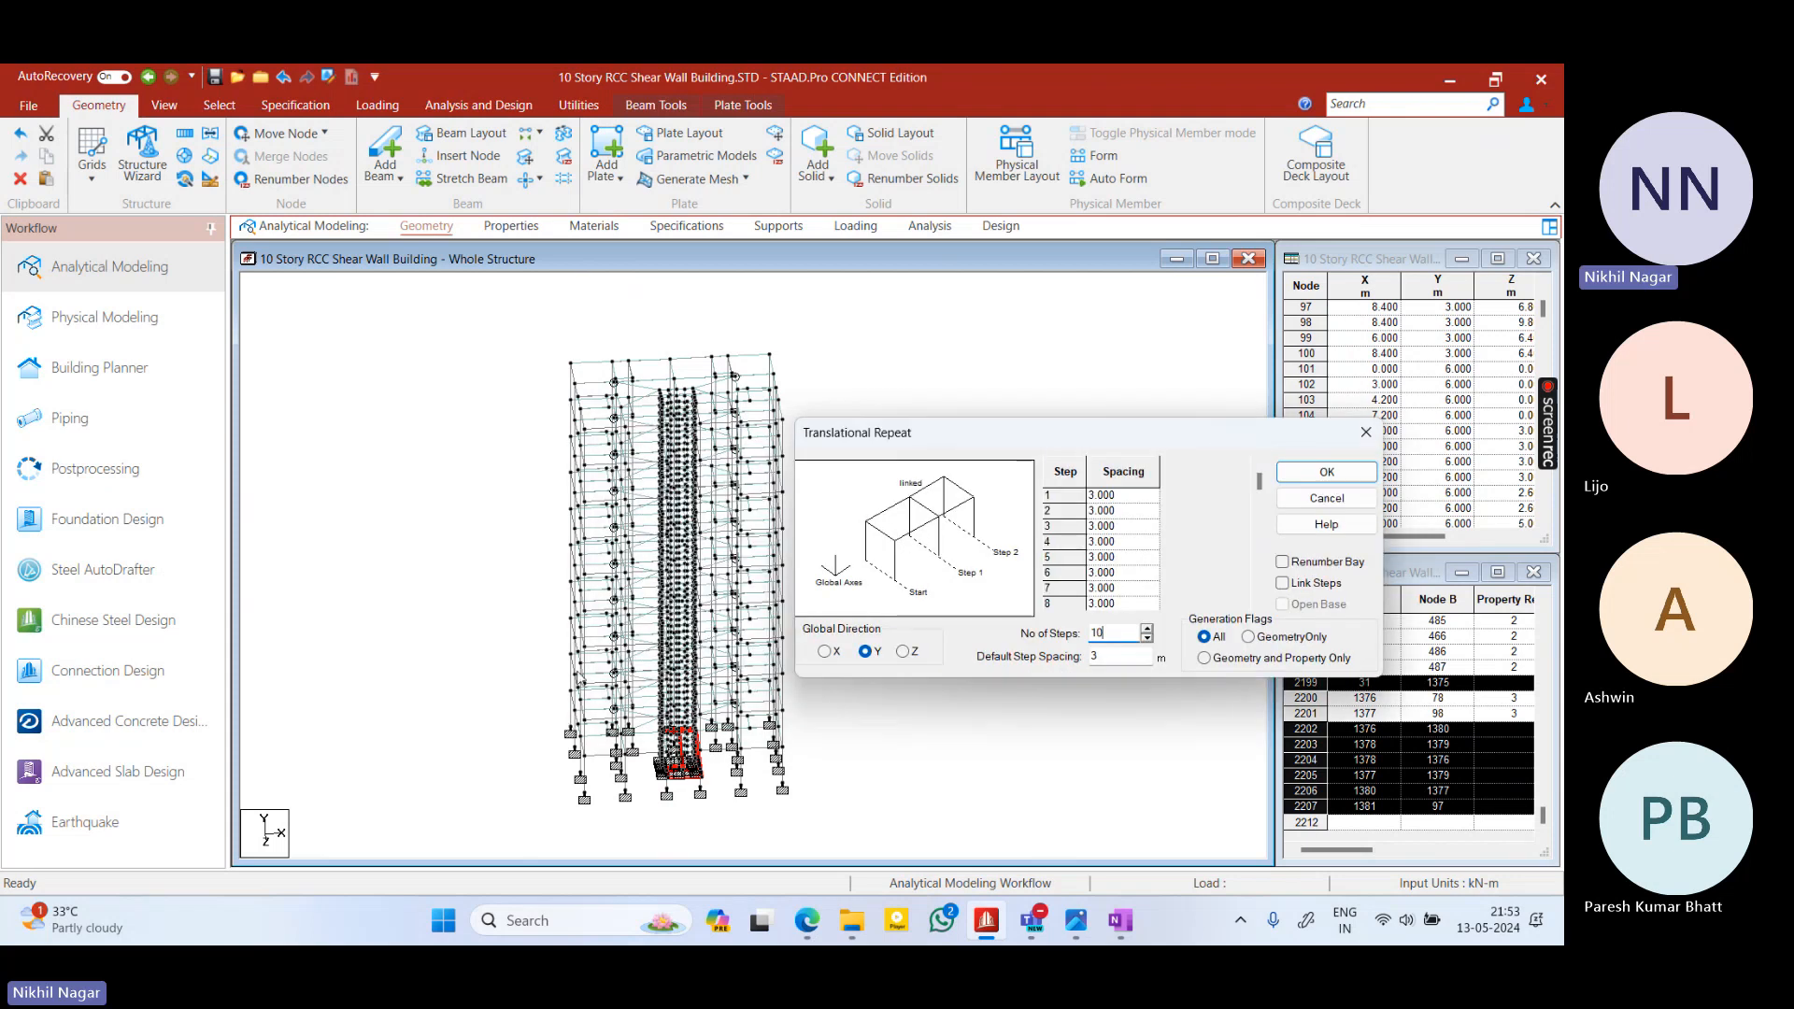
left_click(886, 679)
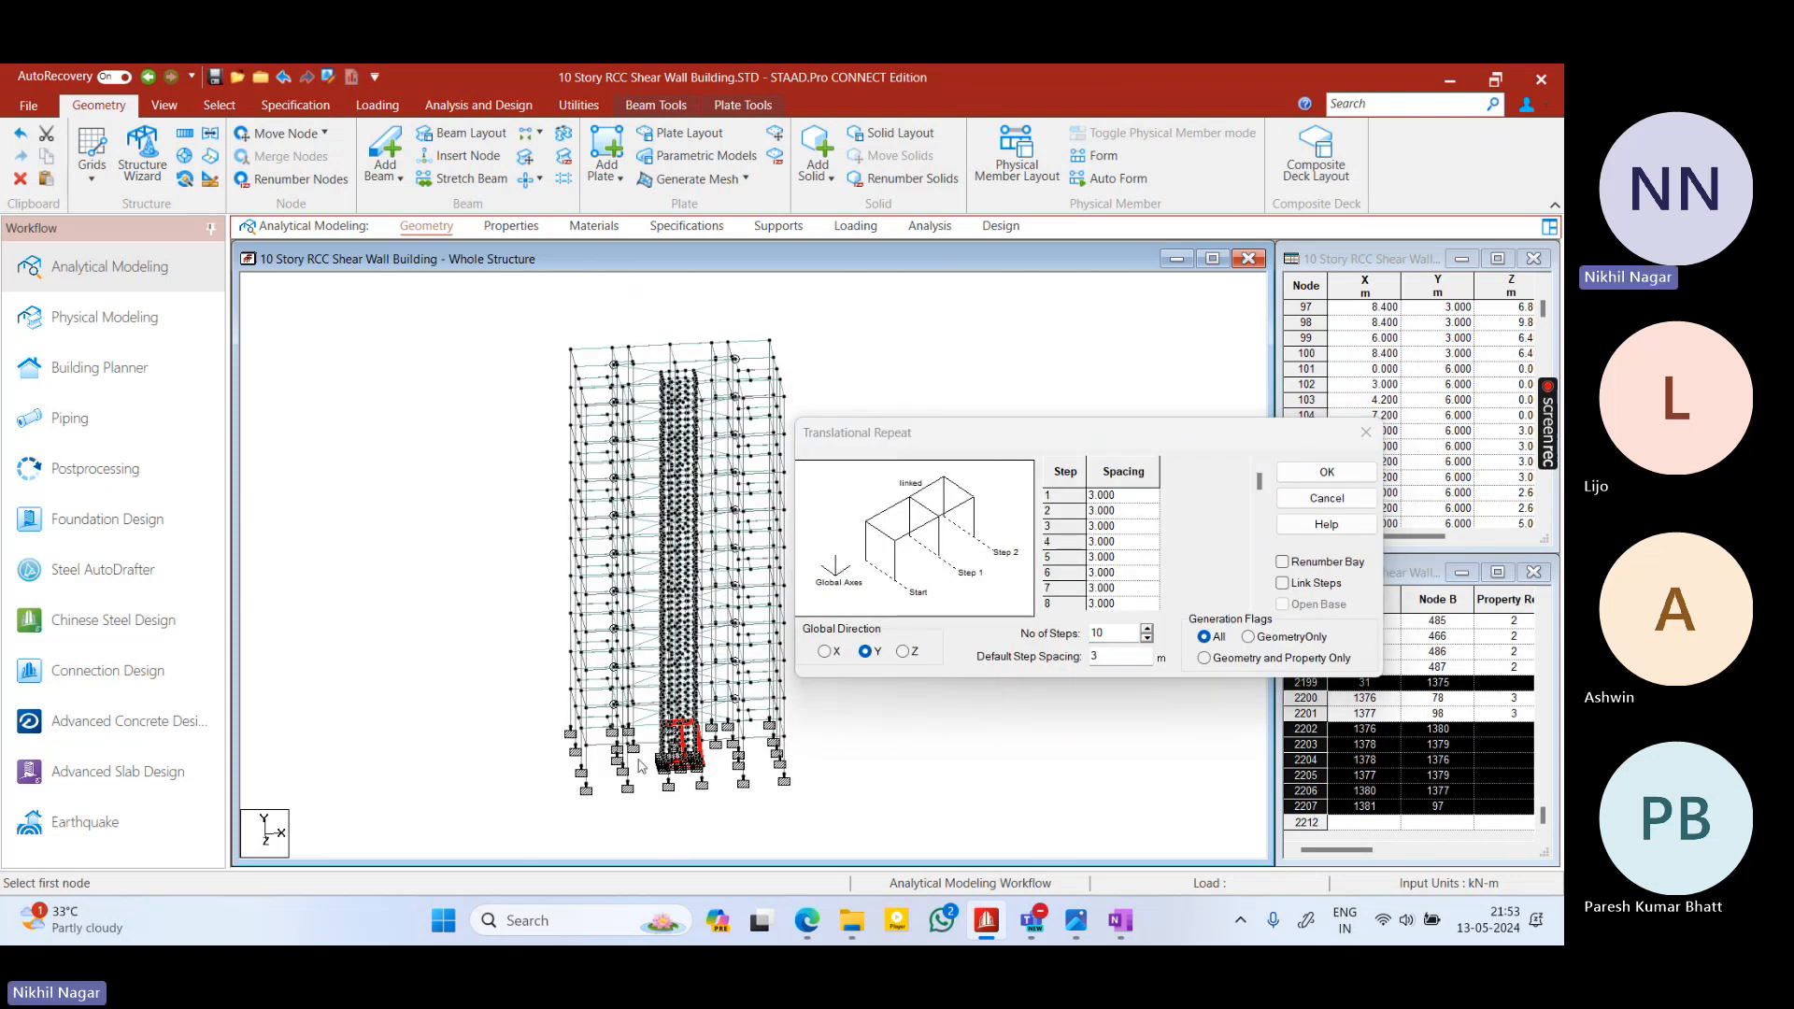
double_click(1112, 634)
type("9")
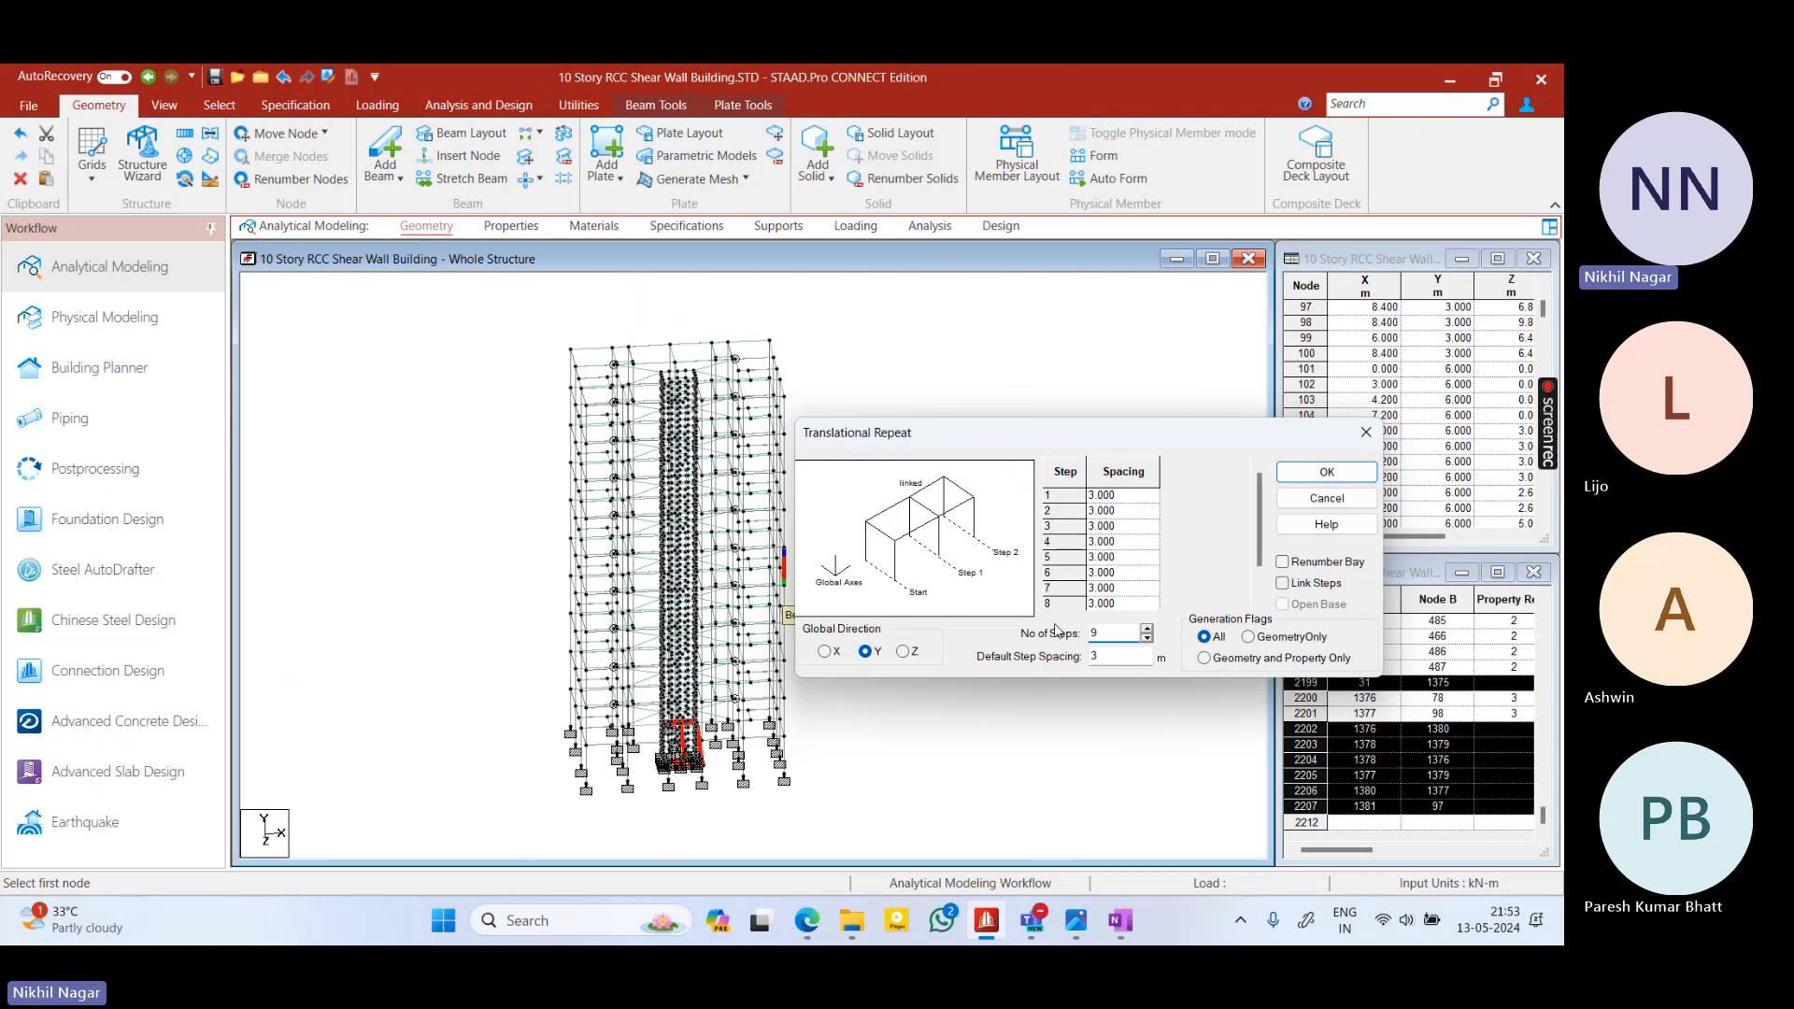
left_click(1327, 472)
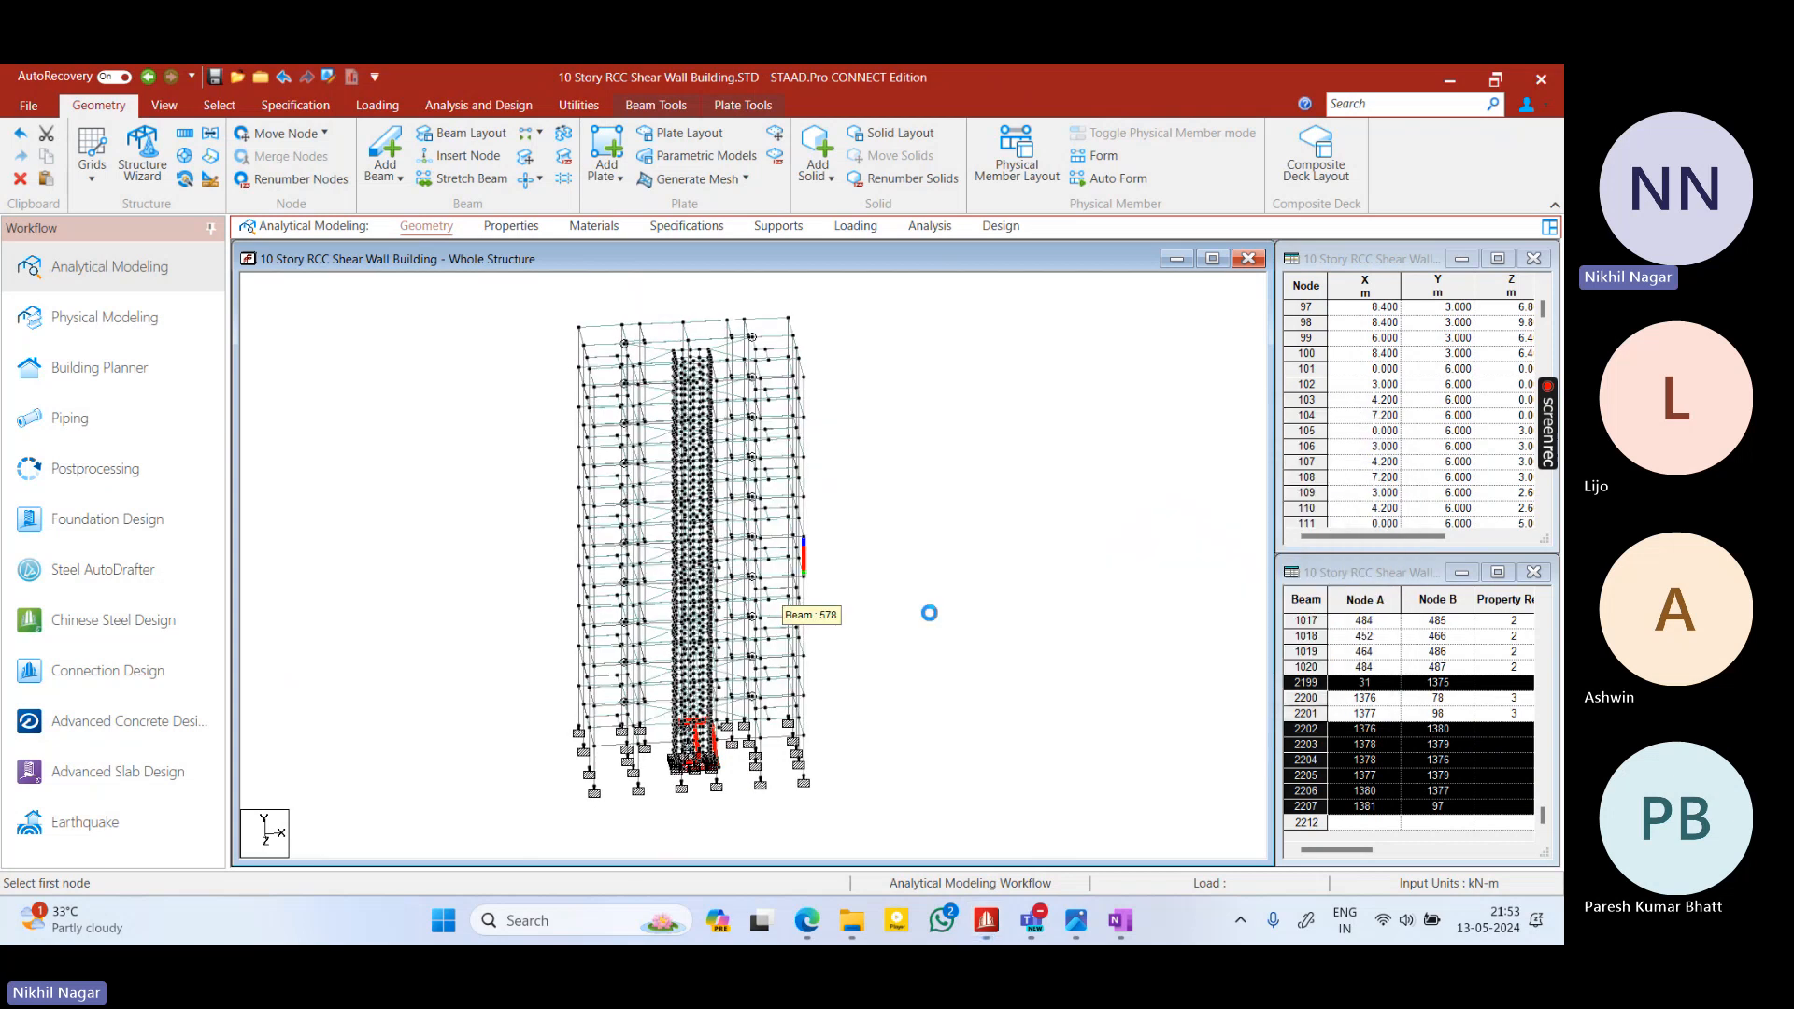
Examine the repeated staircase through all storeys in a 3D rendering of the building, including from above
right_click(898, 355)
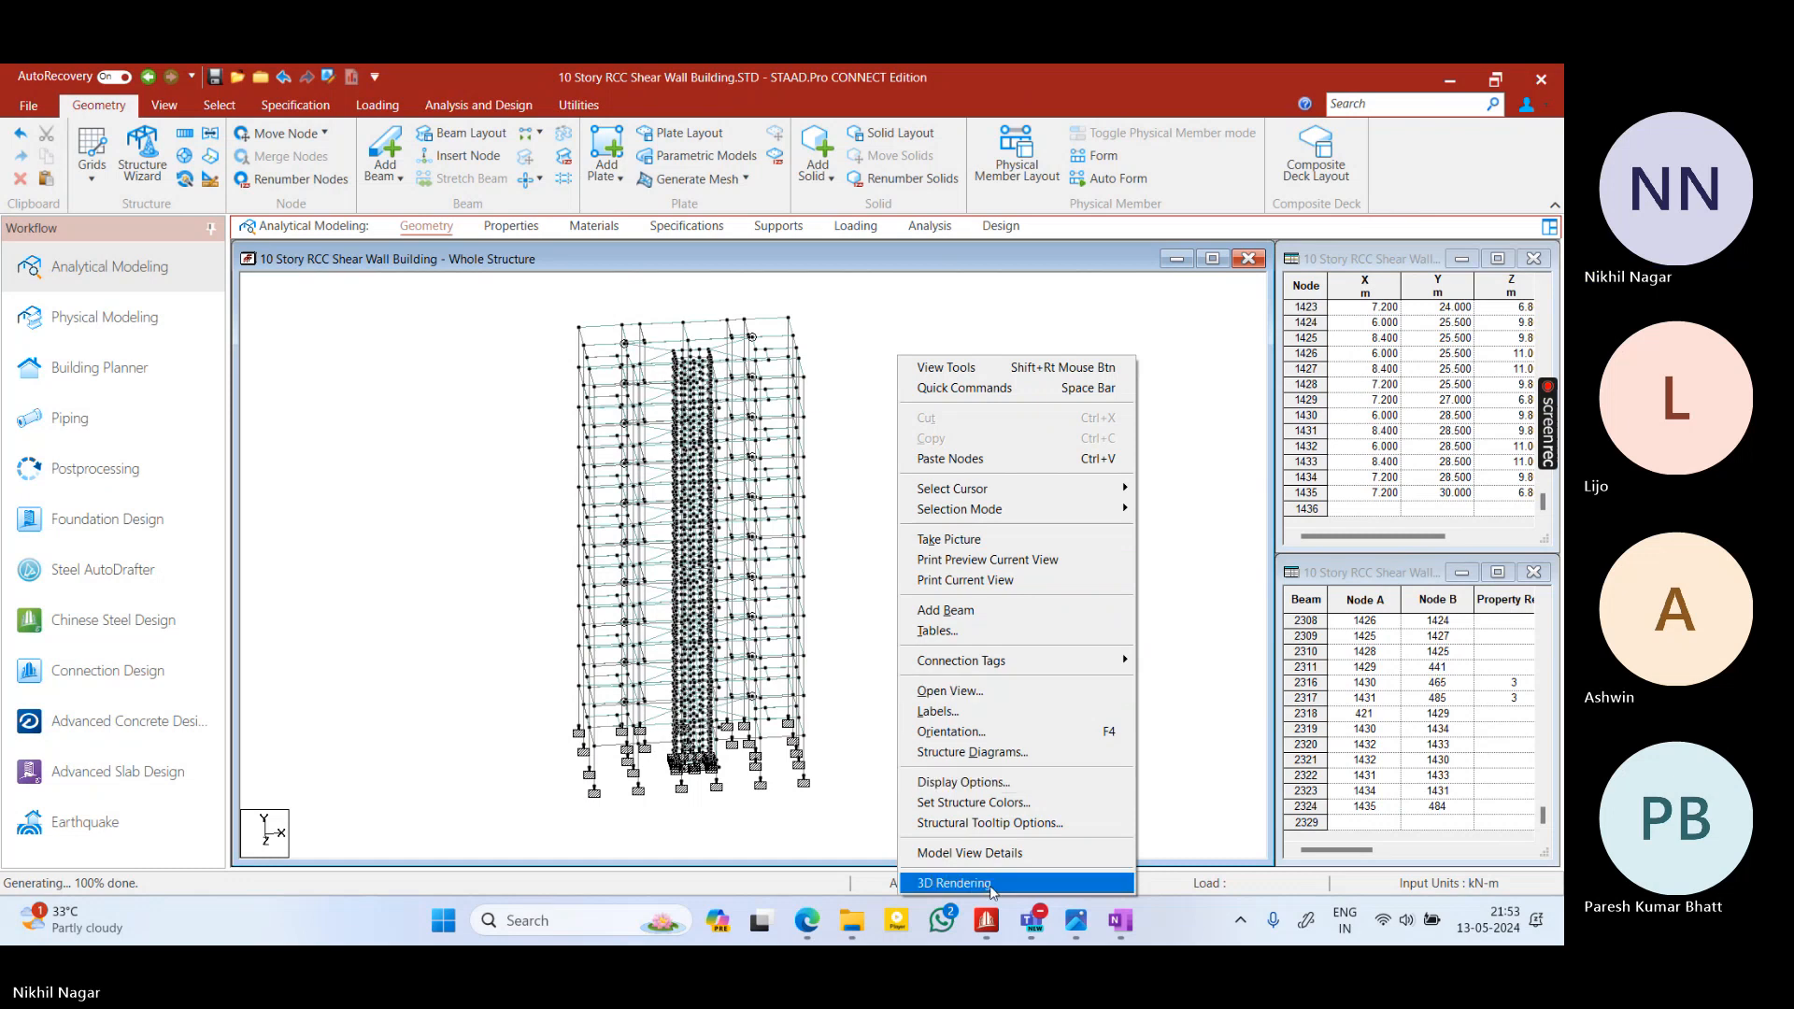
left_click(981, 883)
left_click_drag(773, 564, 861, 628)
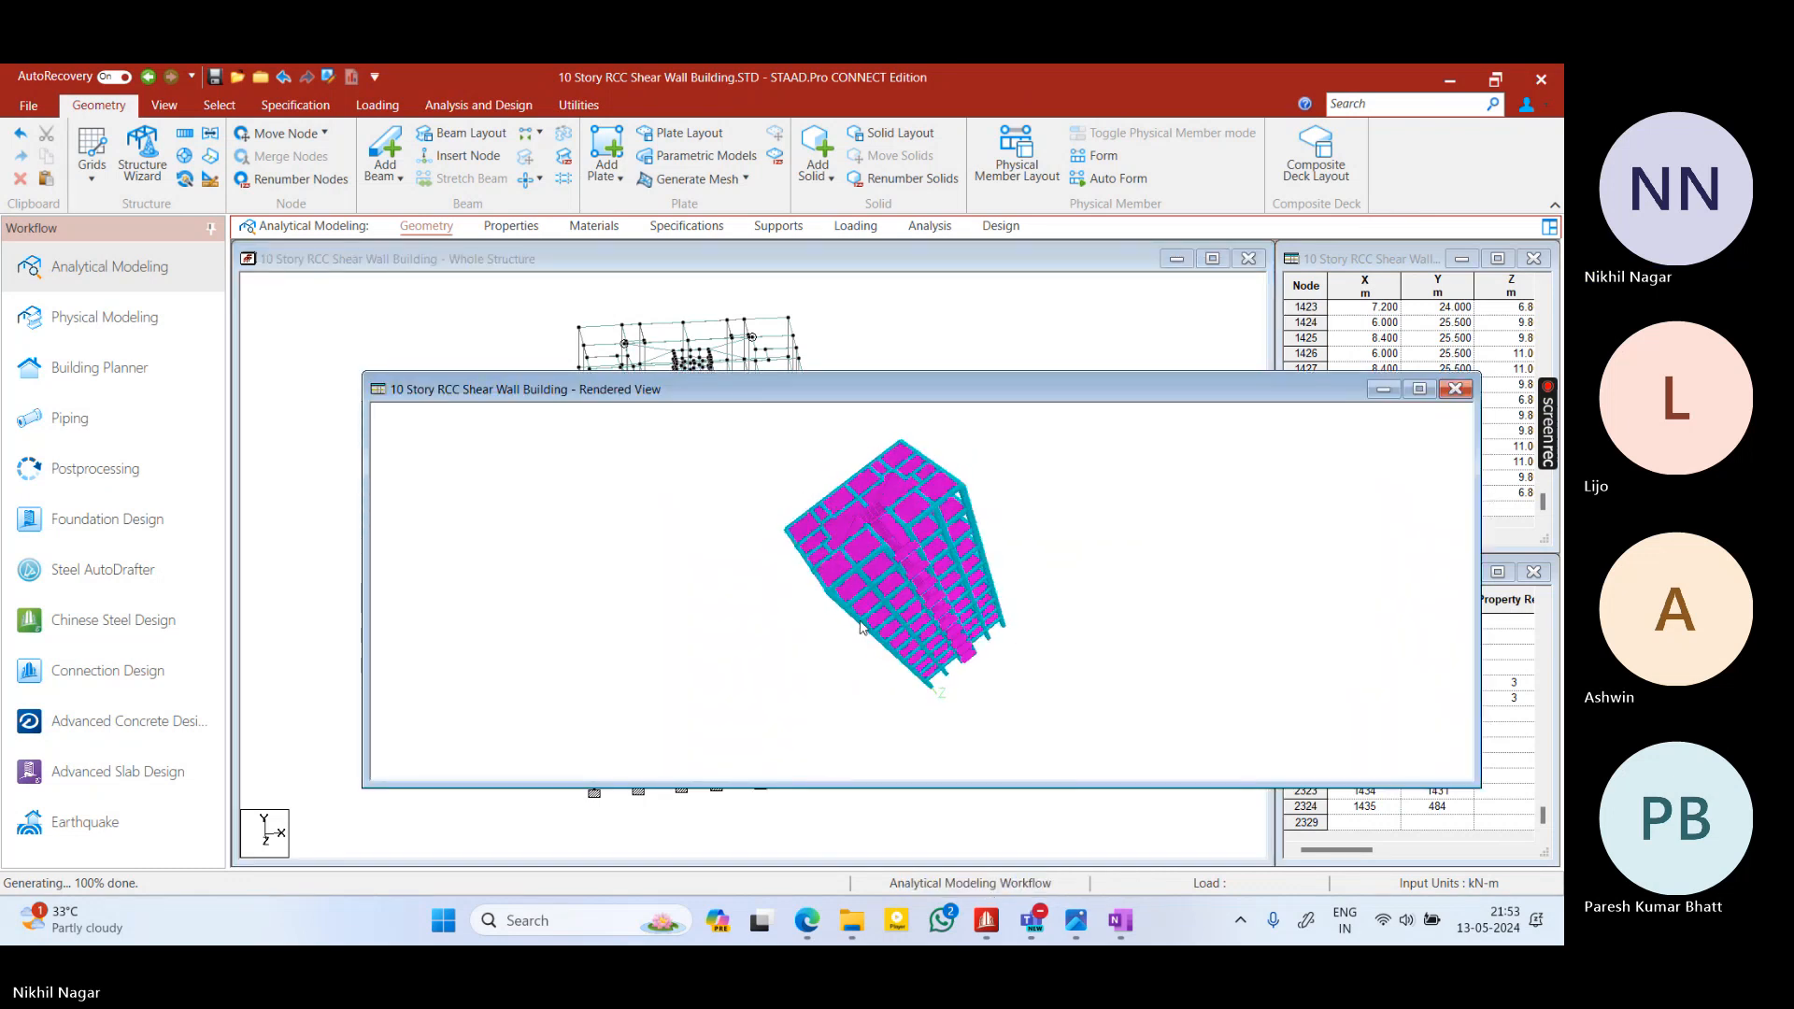
scroll(891, 526, "up", 5)
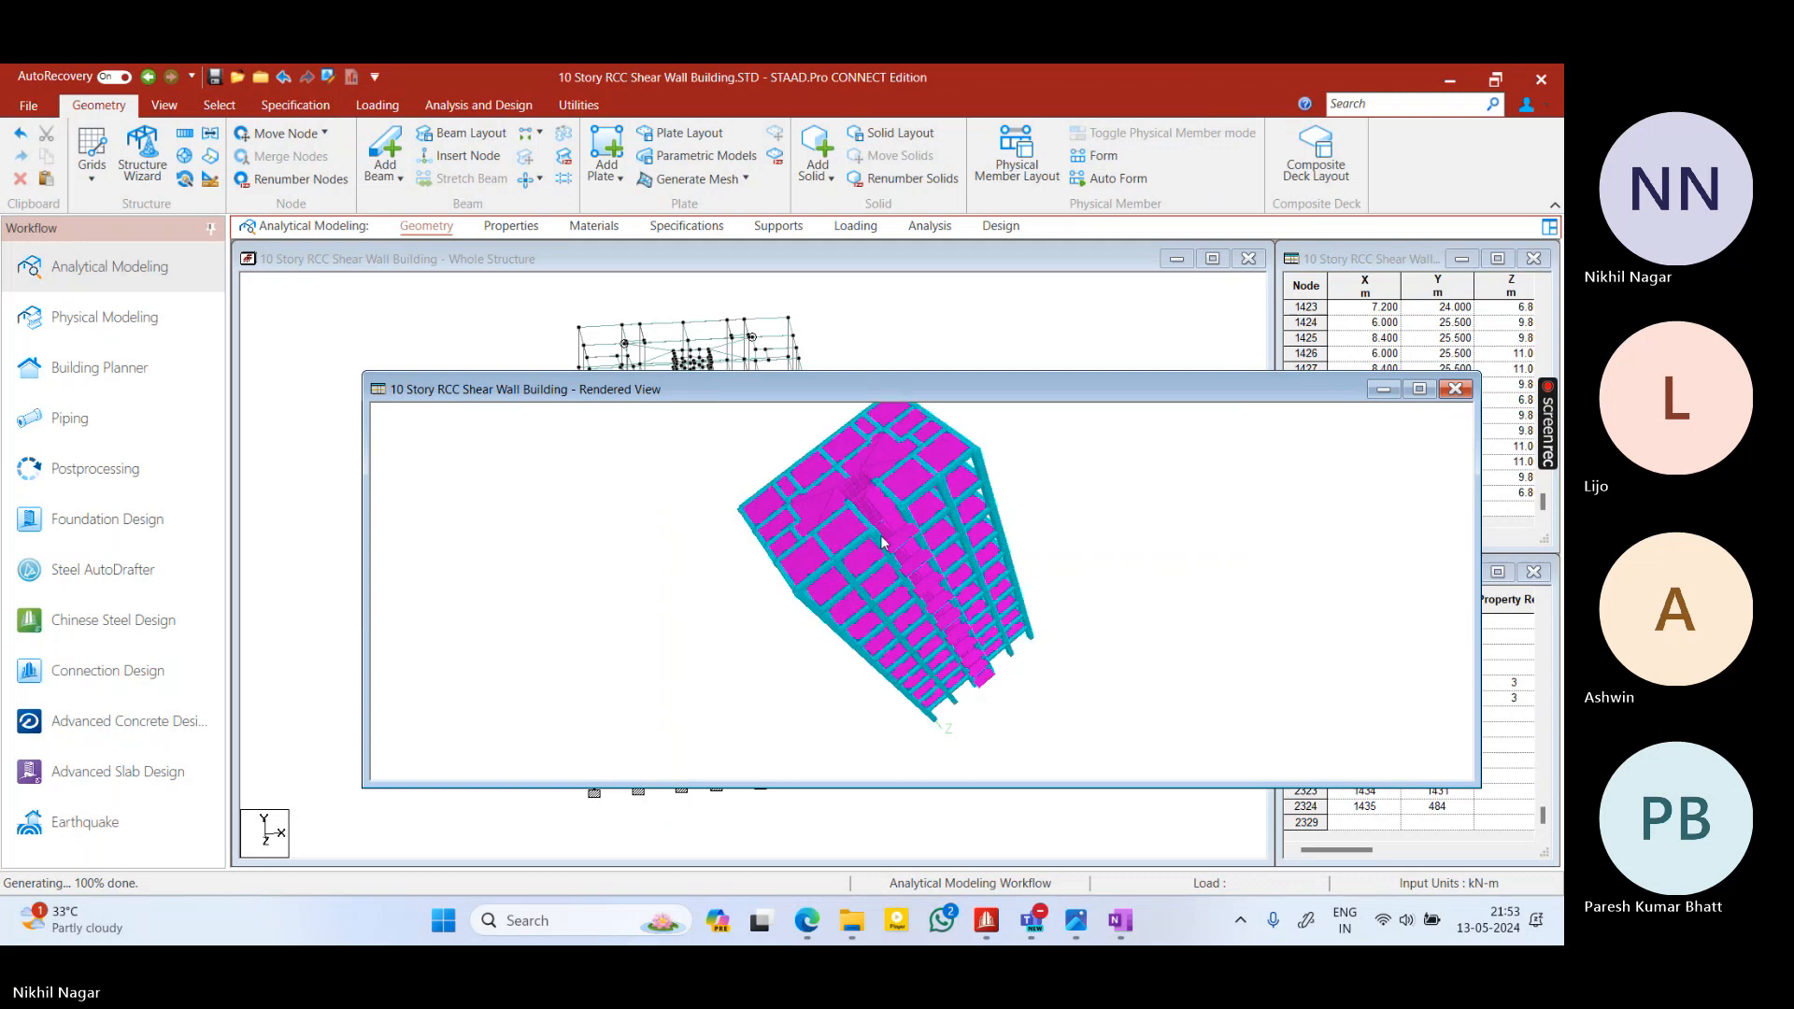
scroll(890, 526, "up", 6)
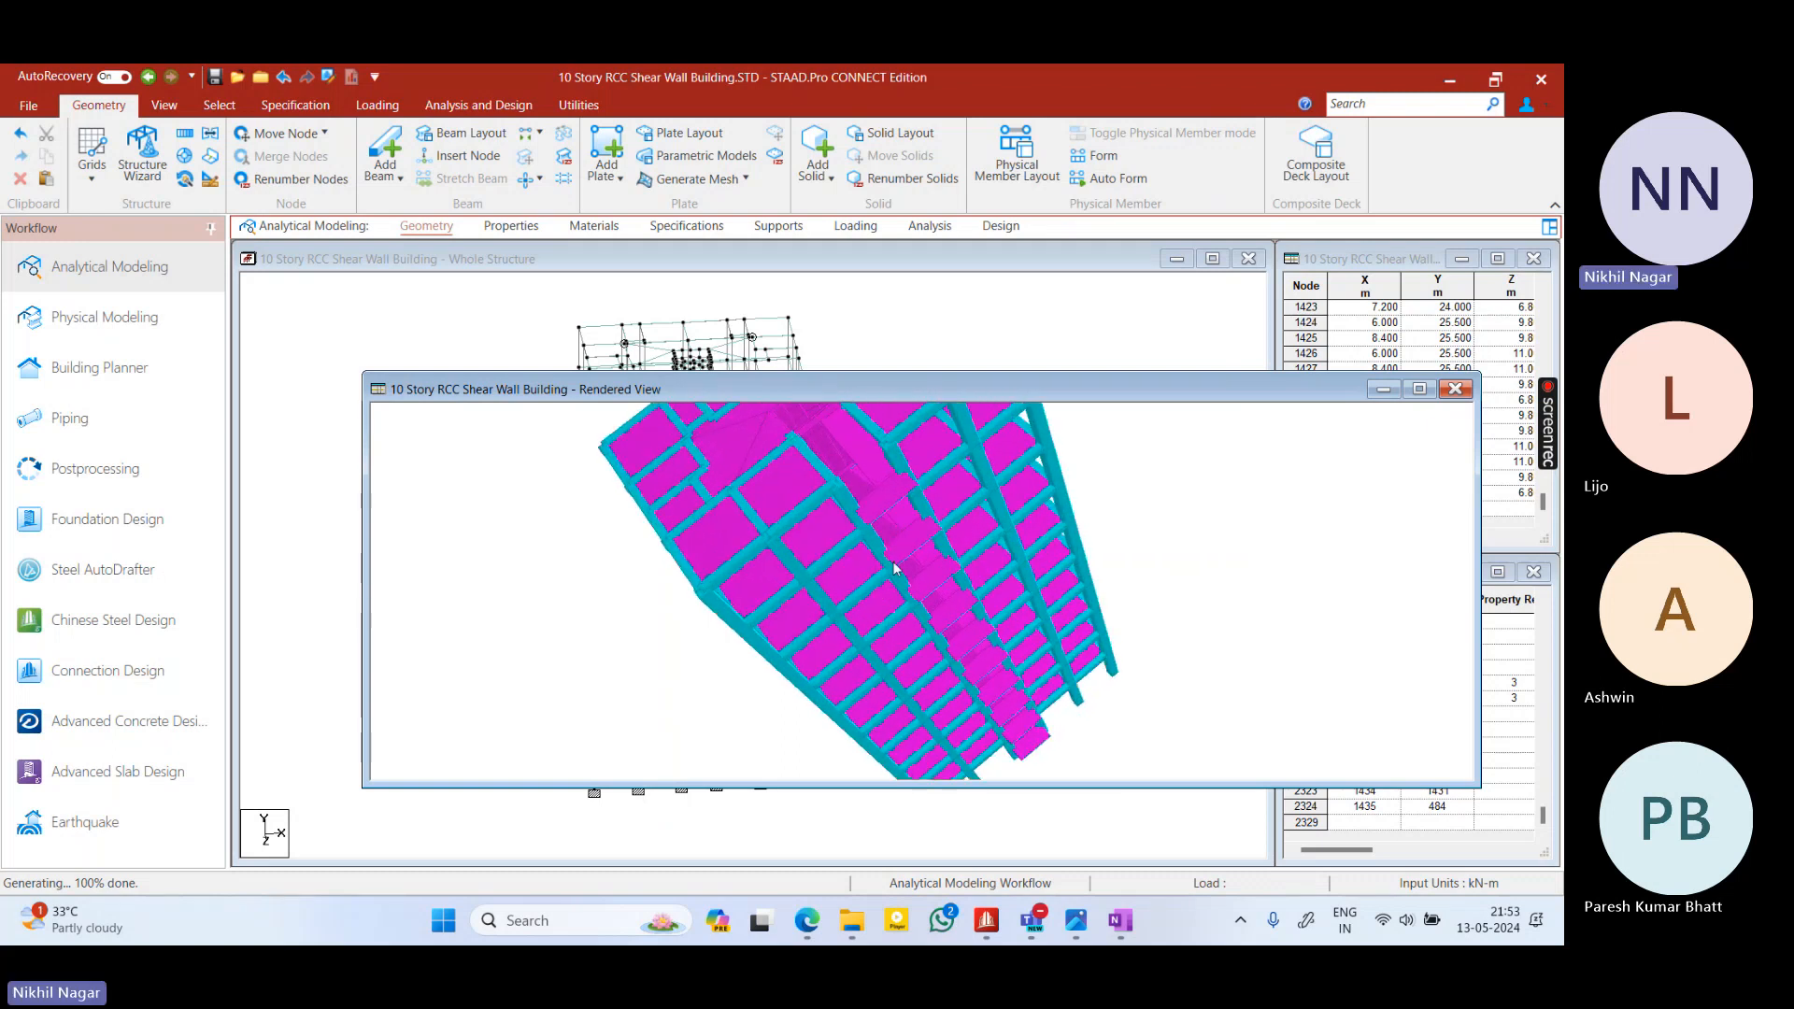
left_click_drag(882, 639, 853, 606)
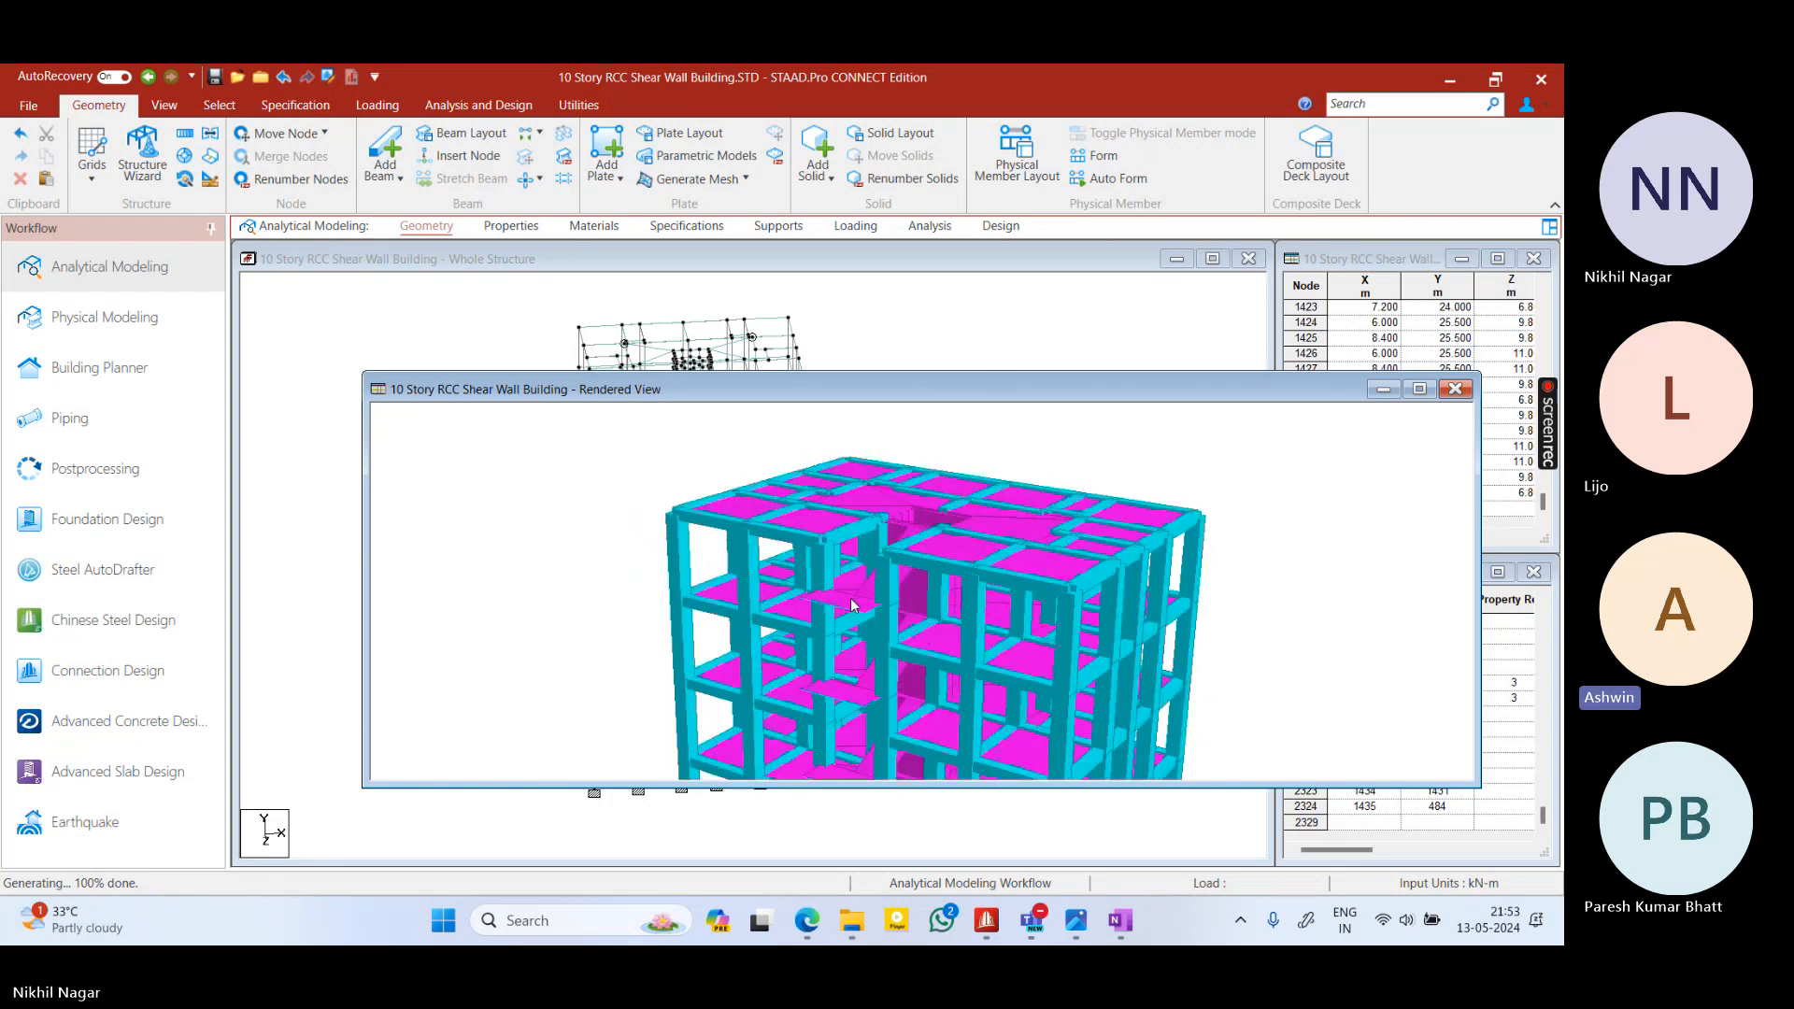
left_click(1455, 389)
Show the beam specifications, orbit the whole structure, and examine the staircase side again in a 3D rendering
left_click(688, 226)
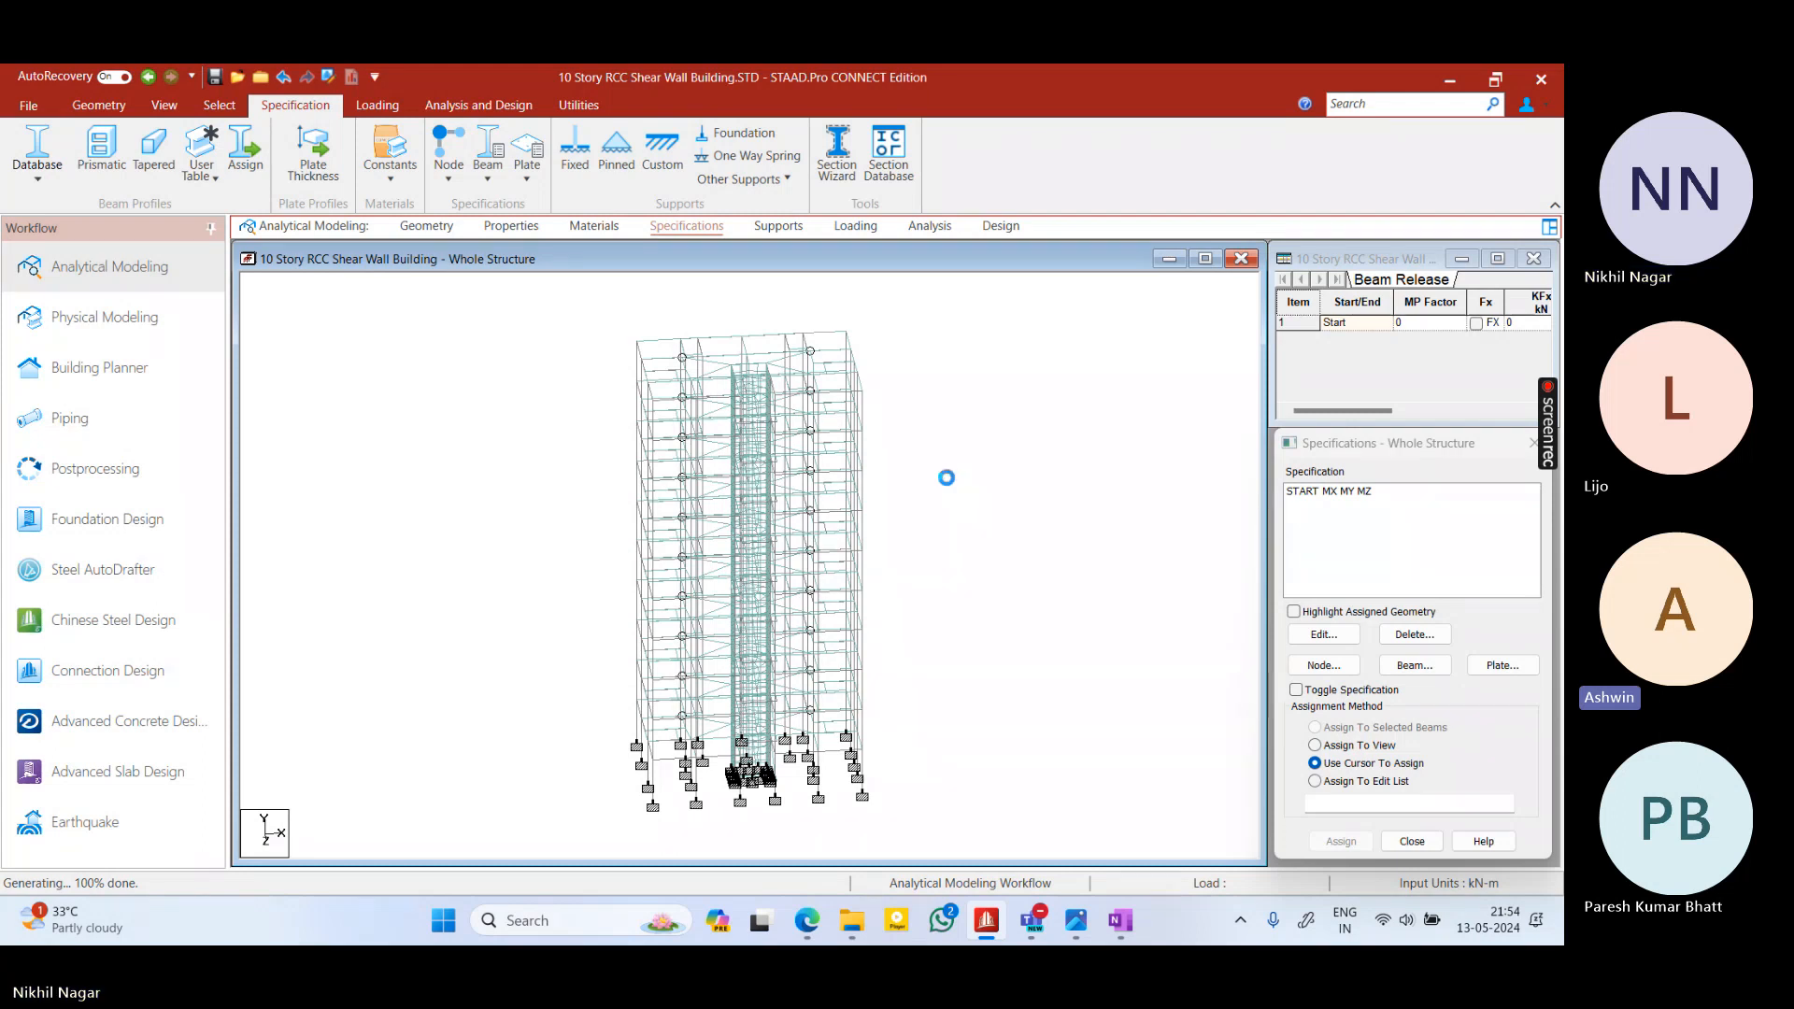
middle_click_drag(945, 477, 781, 469, "shift")
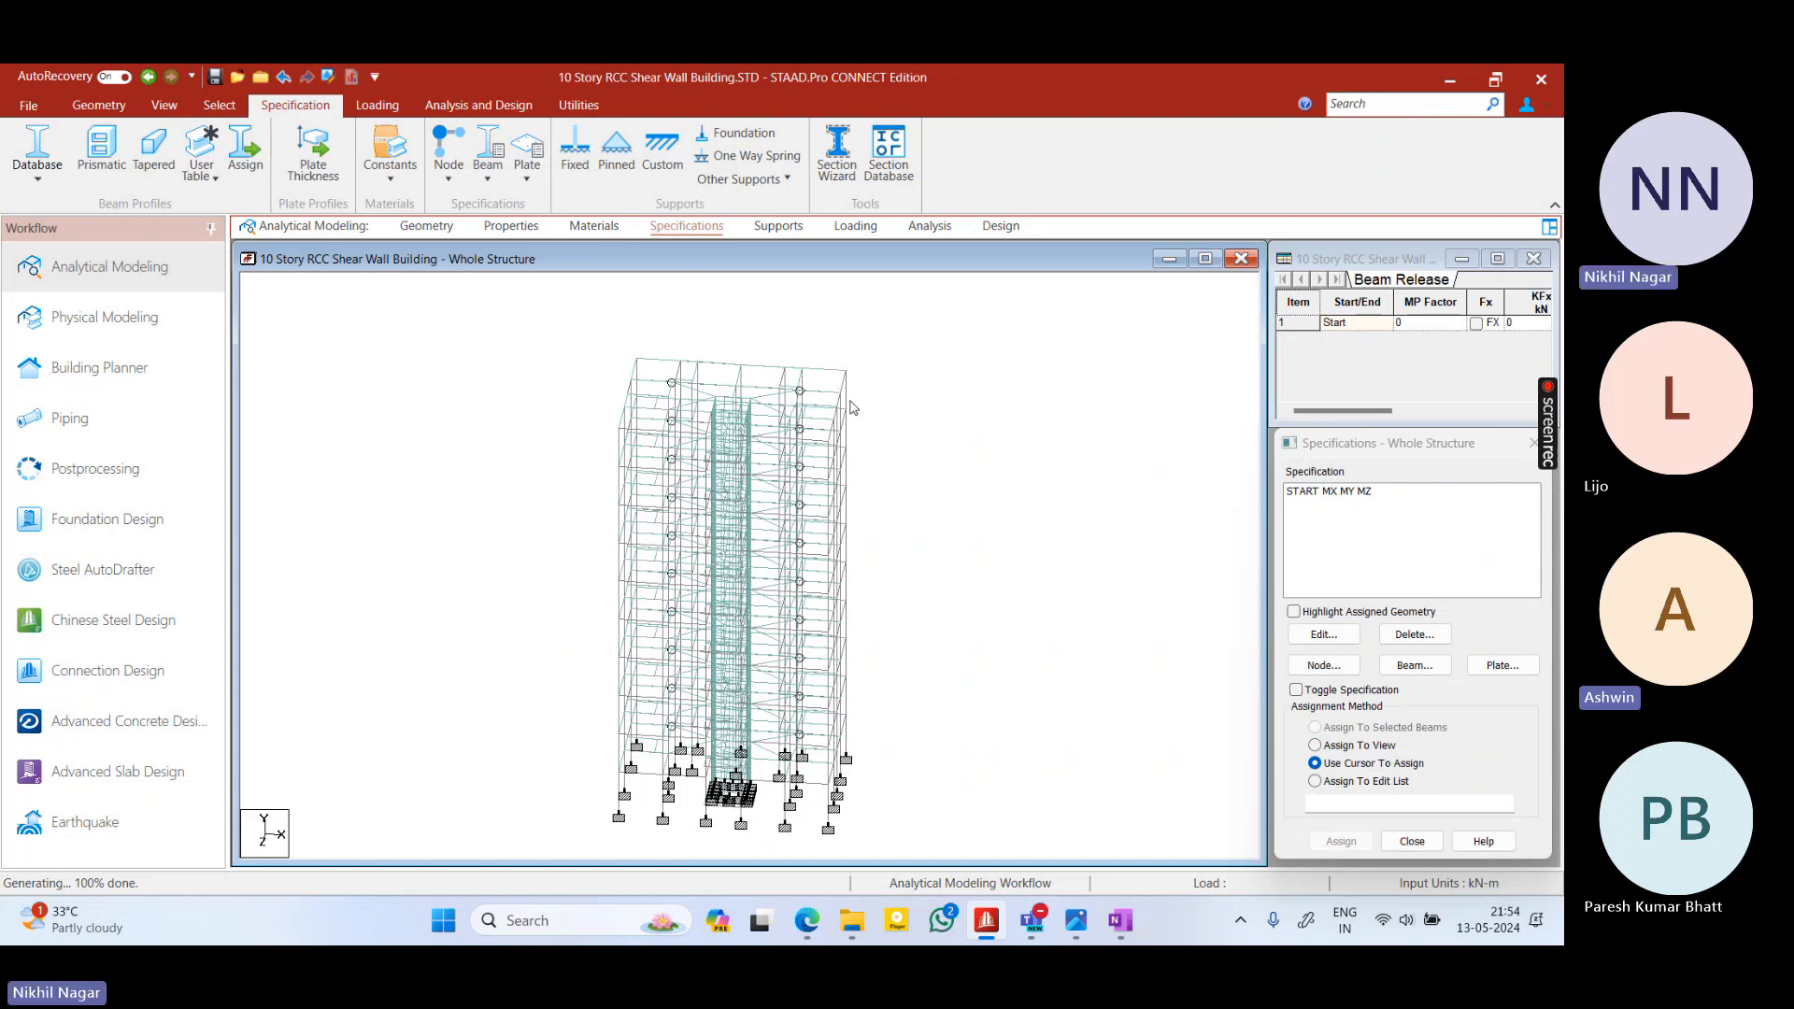
middle_click_drag(947, 425, 853, 464)
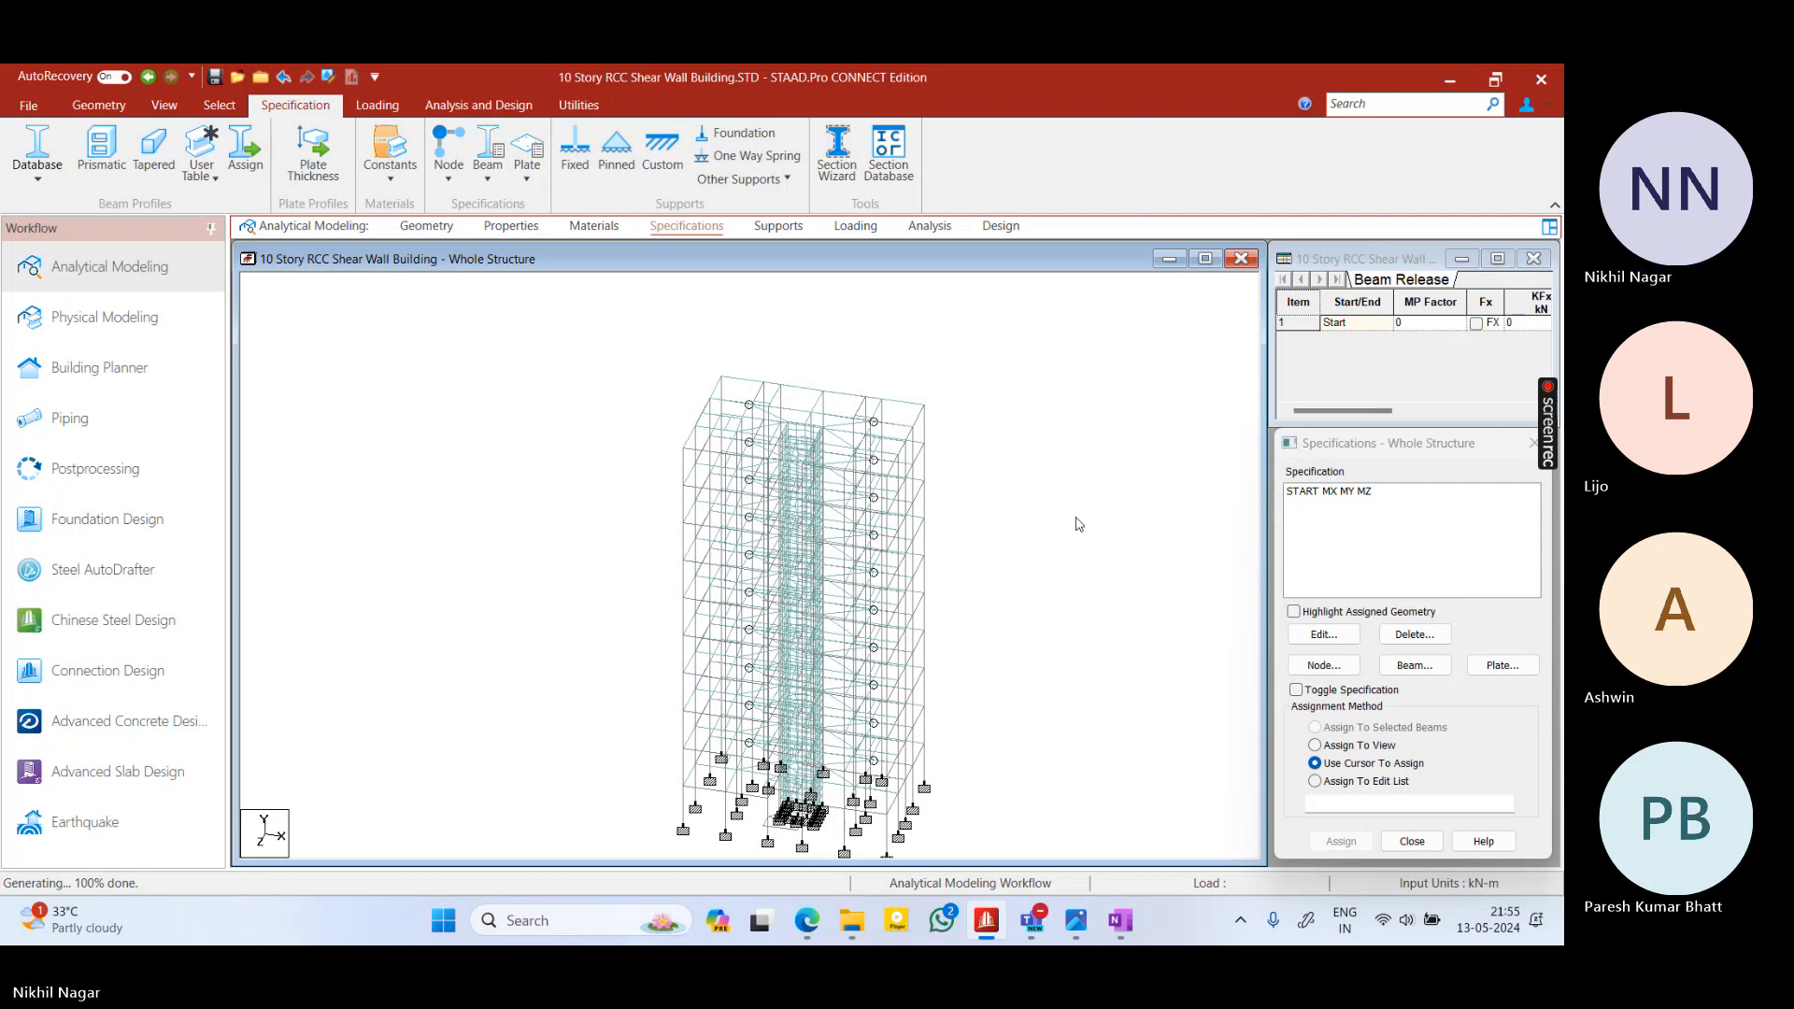
right_click_drag(1075, 518, 1039, 492)
left_click(963, 420)
right_click(967, 403)
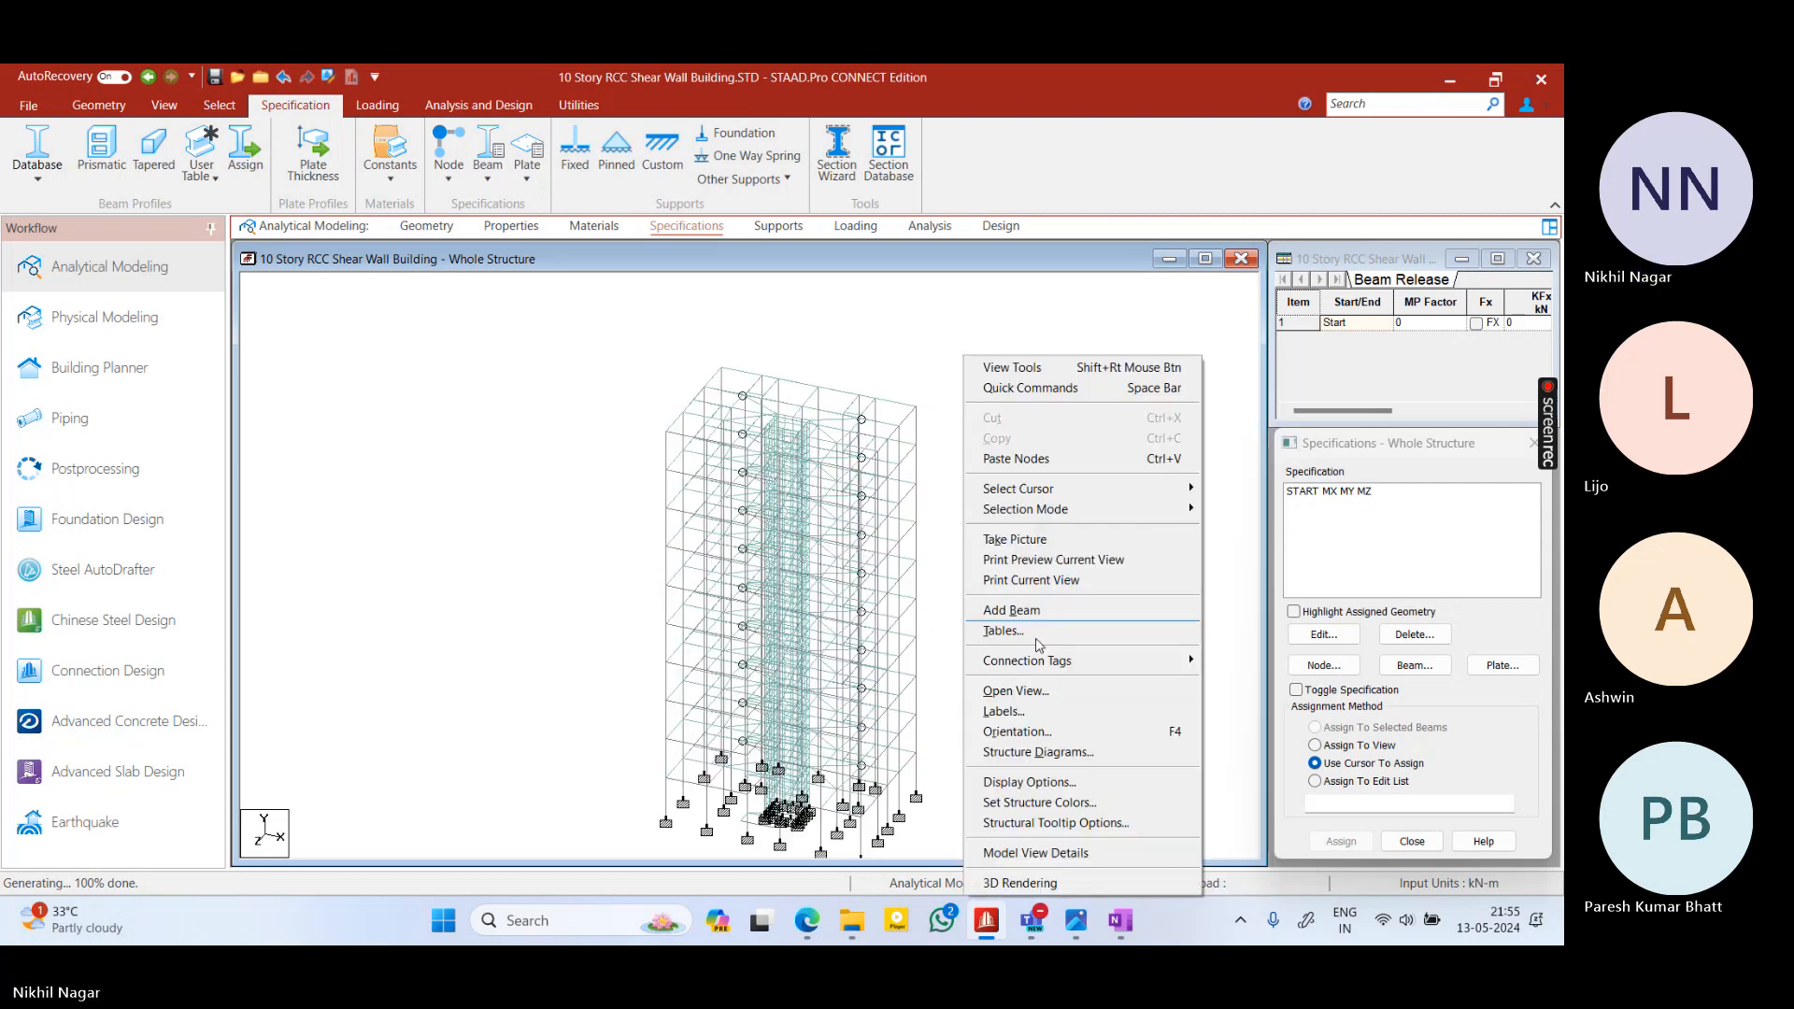
left_click(1010, 876)
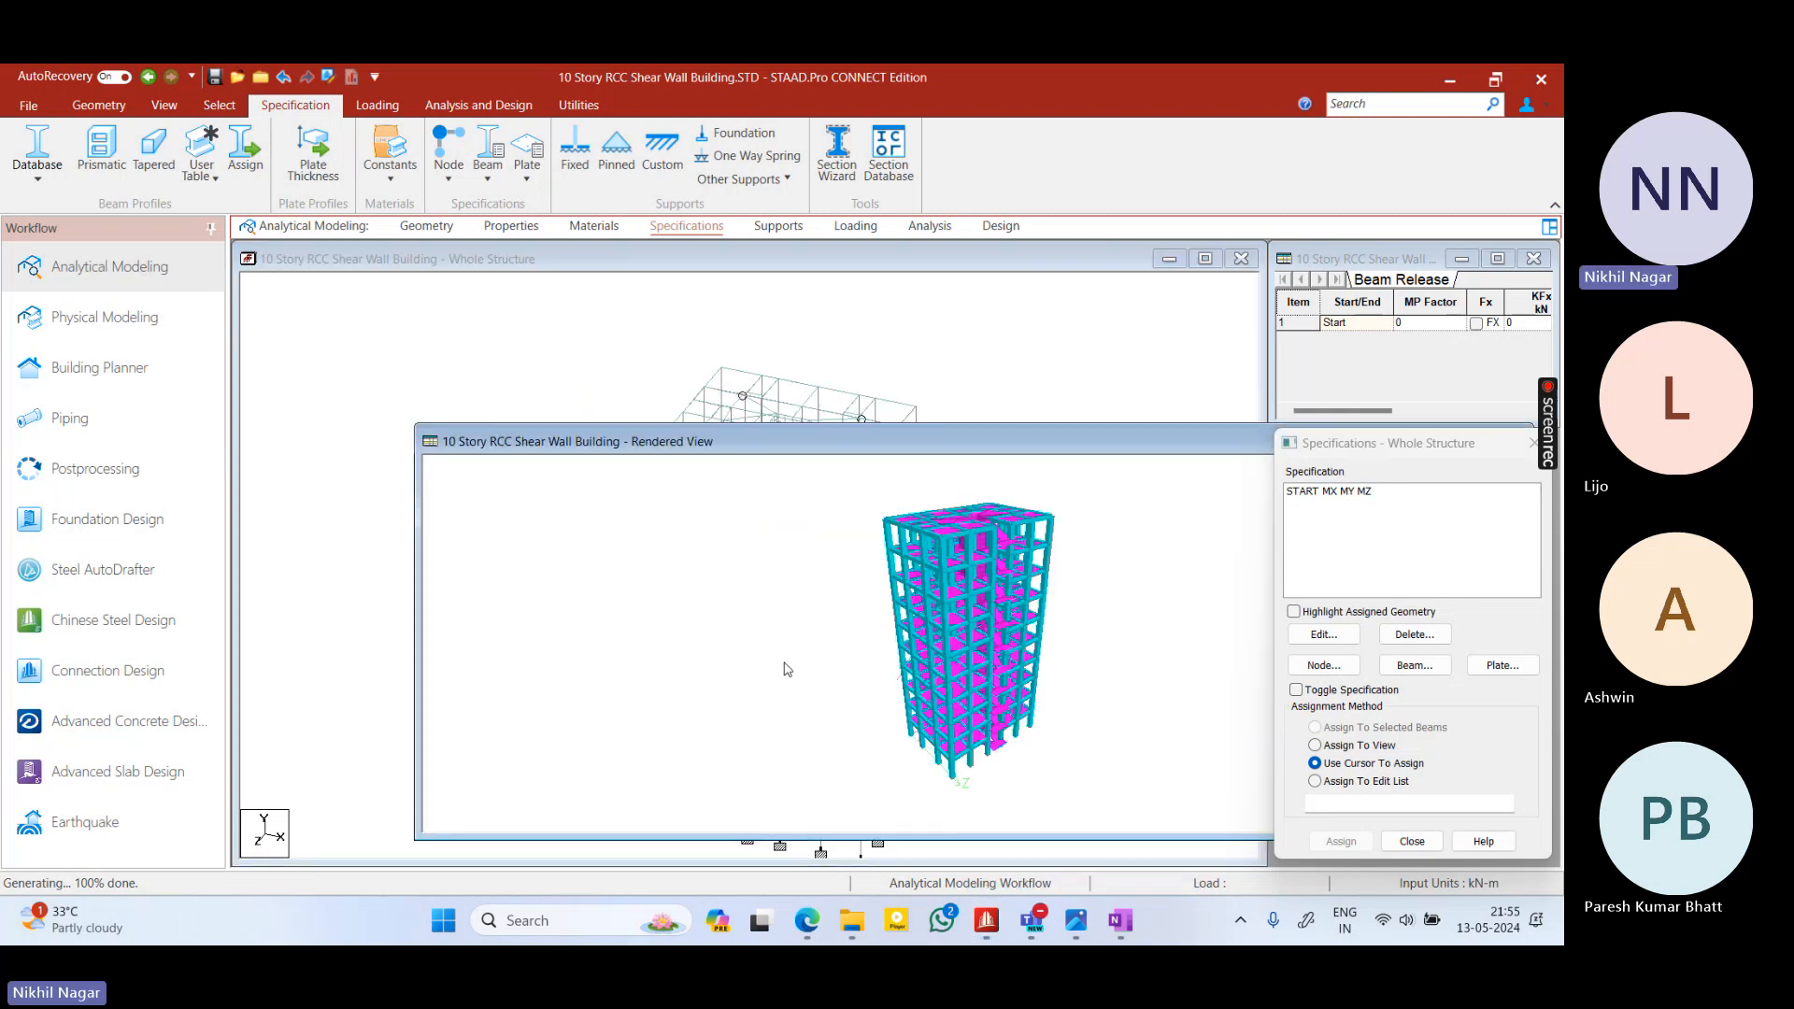
left_click_drag(785, 665, 1004, 561)
scroll(1005, 561, "up", 5)
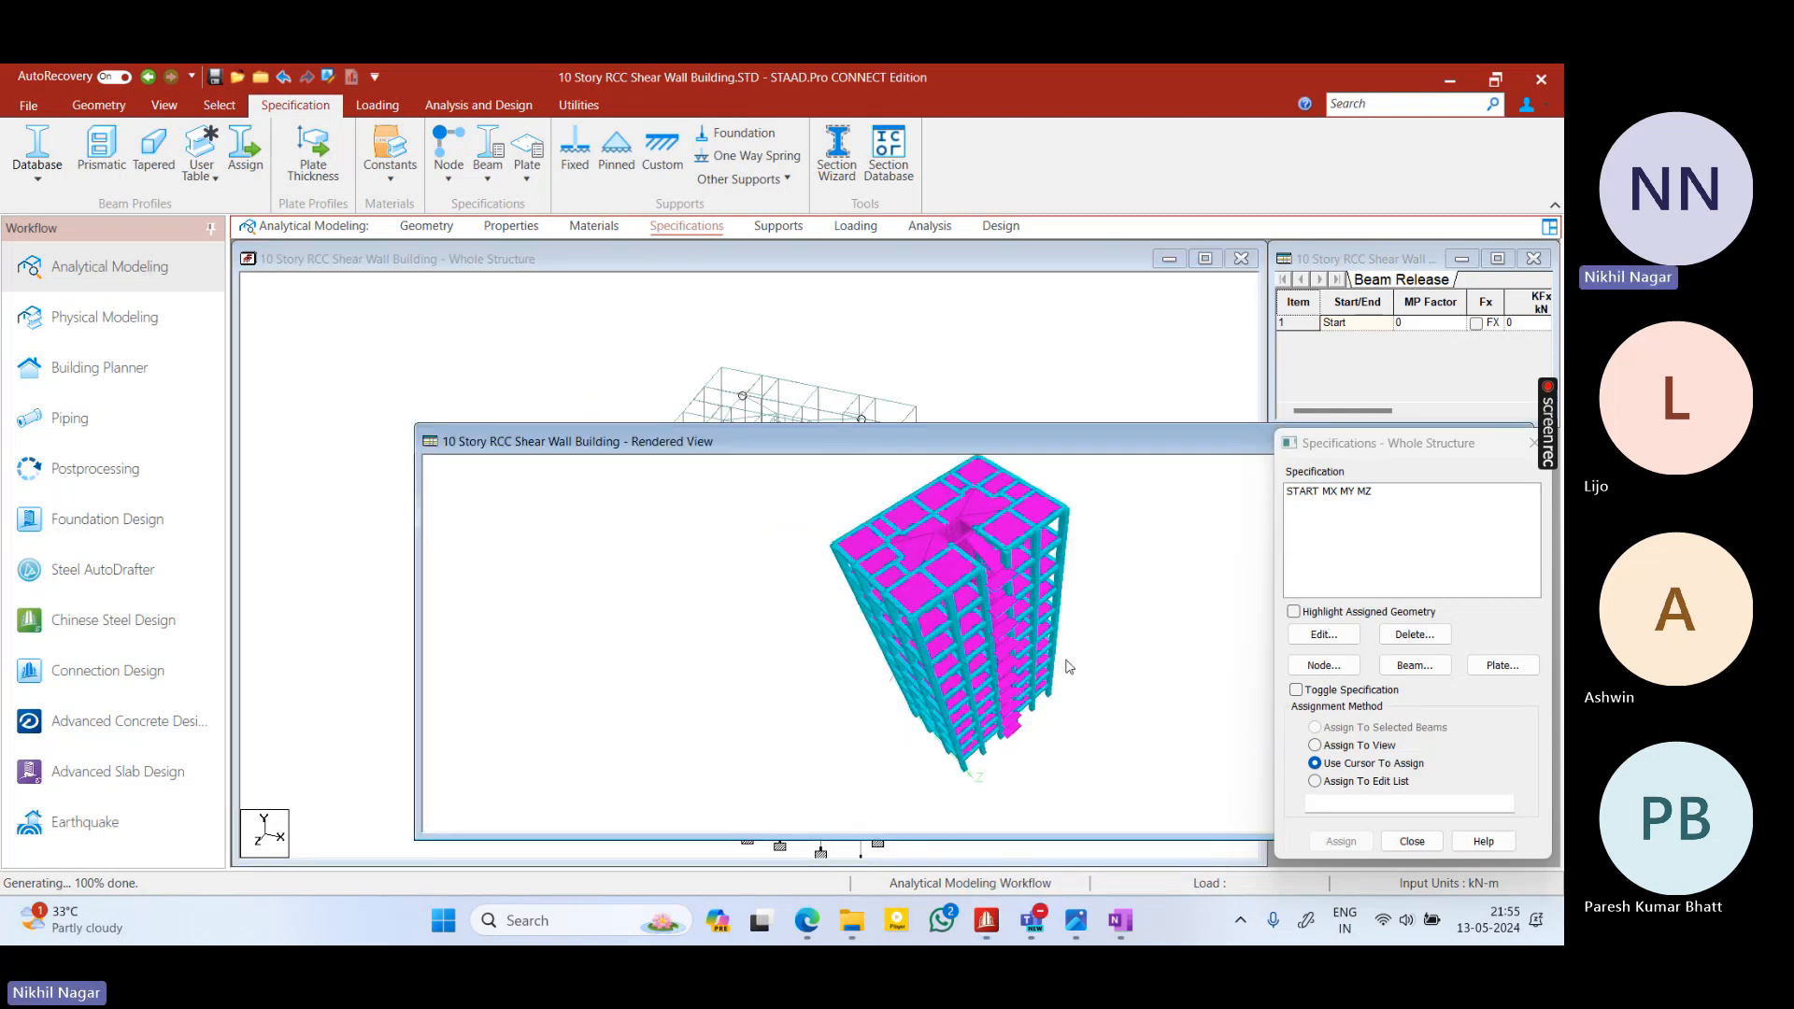
scroll(1027, 685, "up", 1)
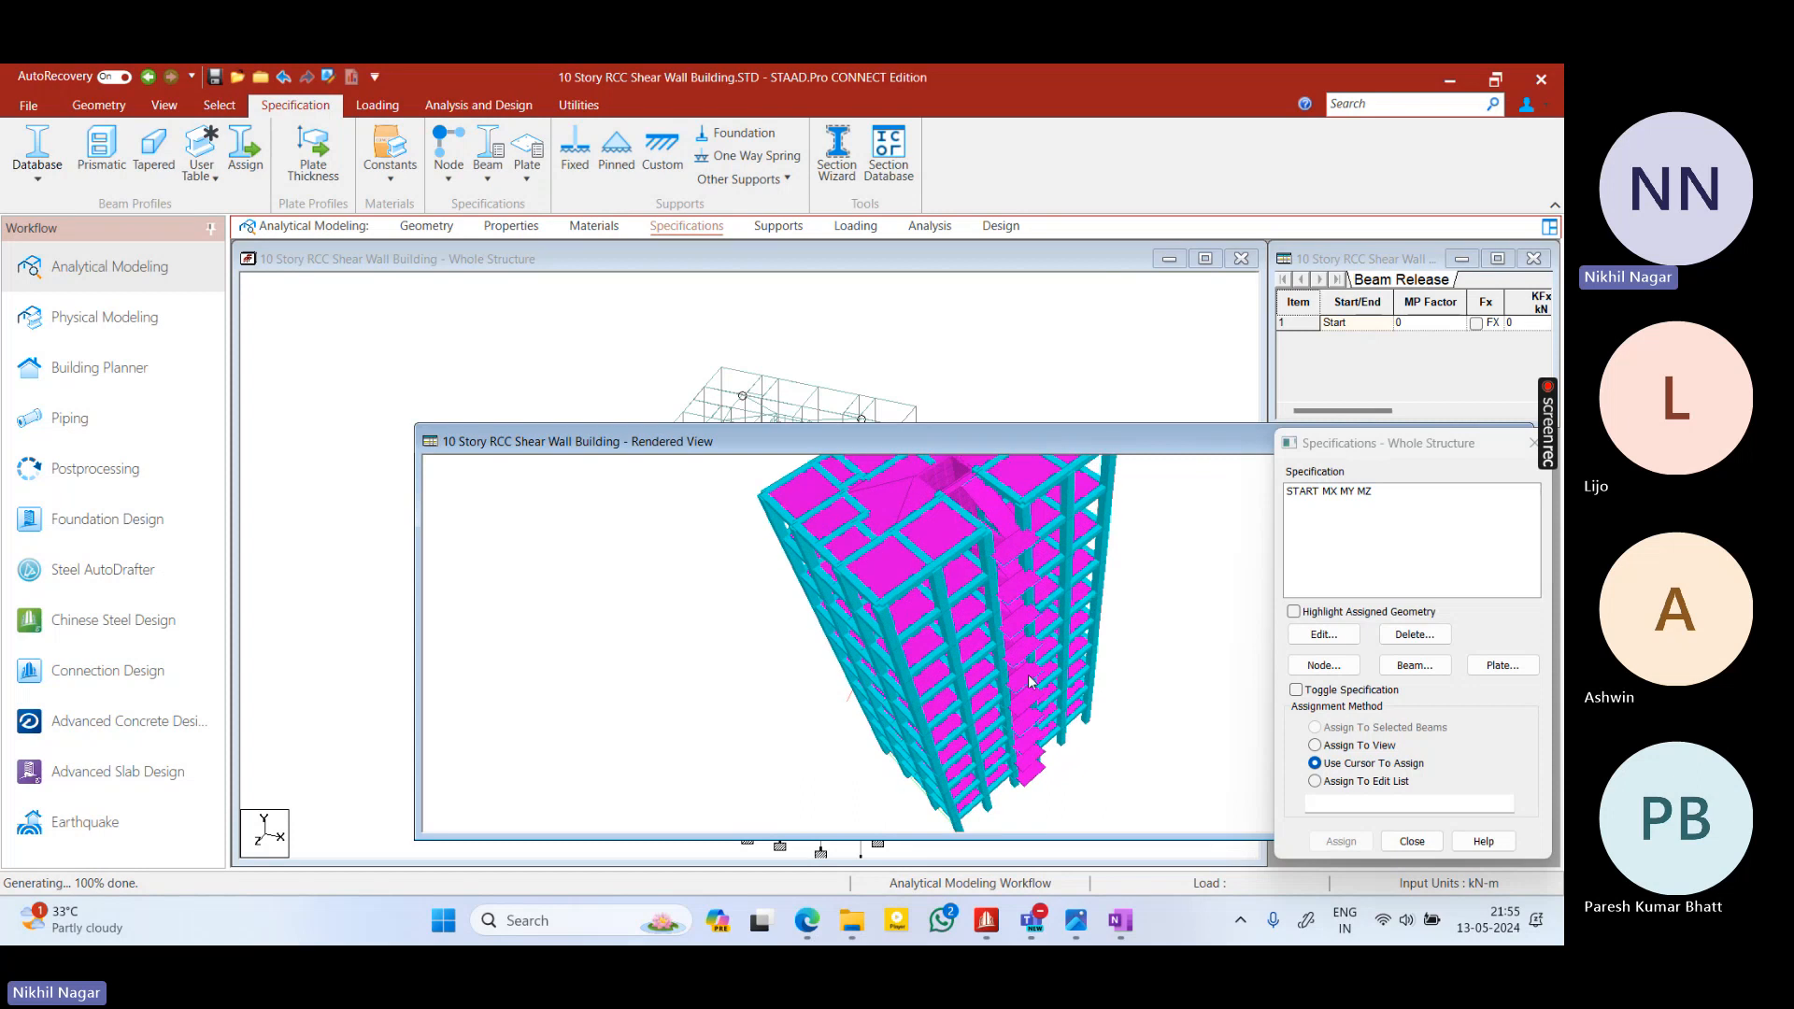
scroll(1031, 682, "up", 2)
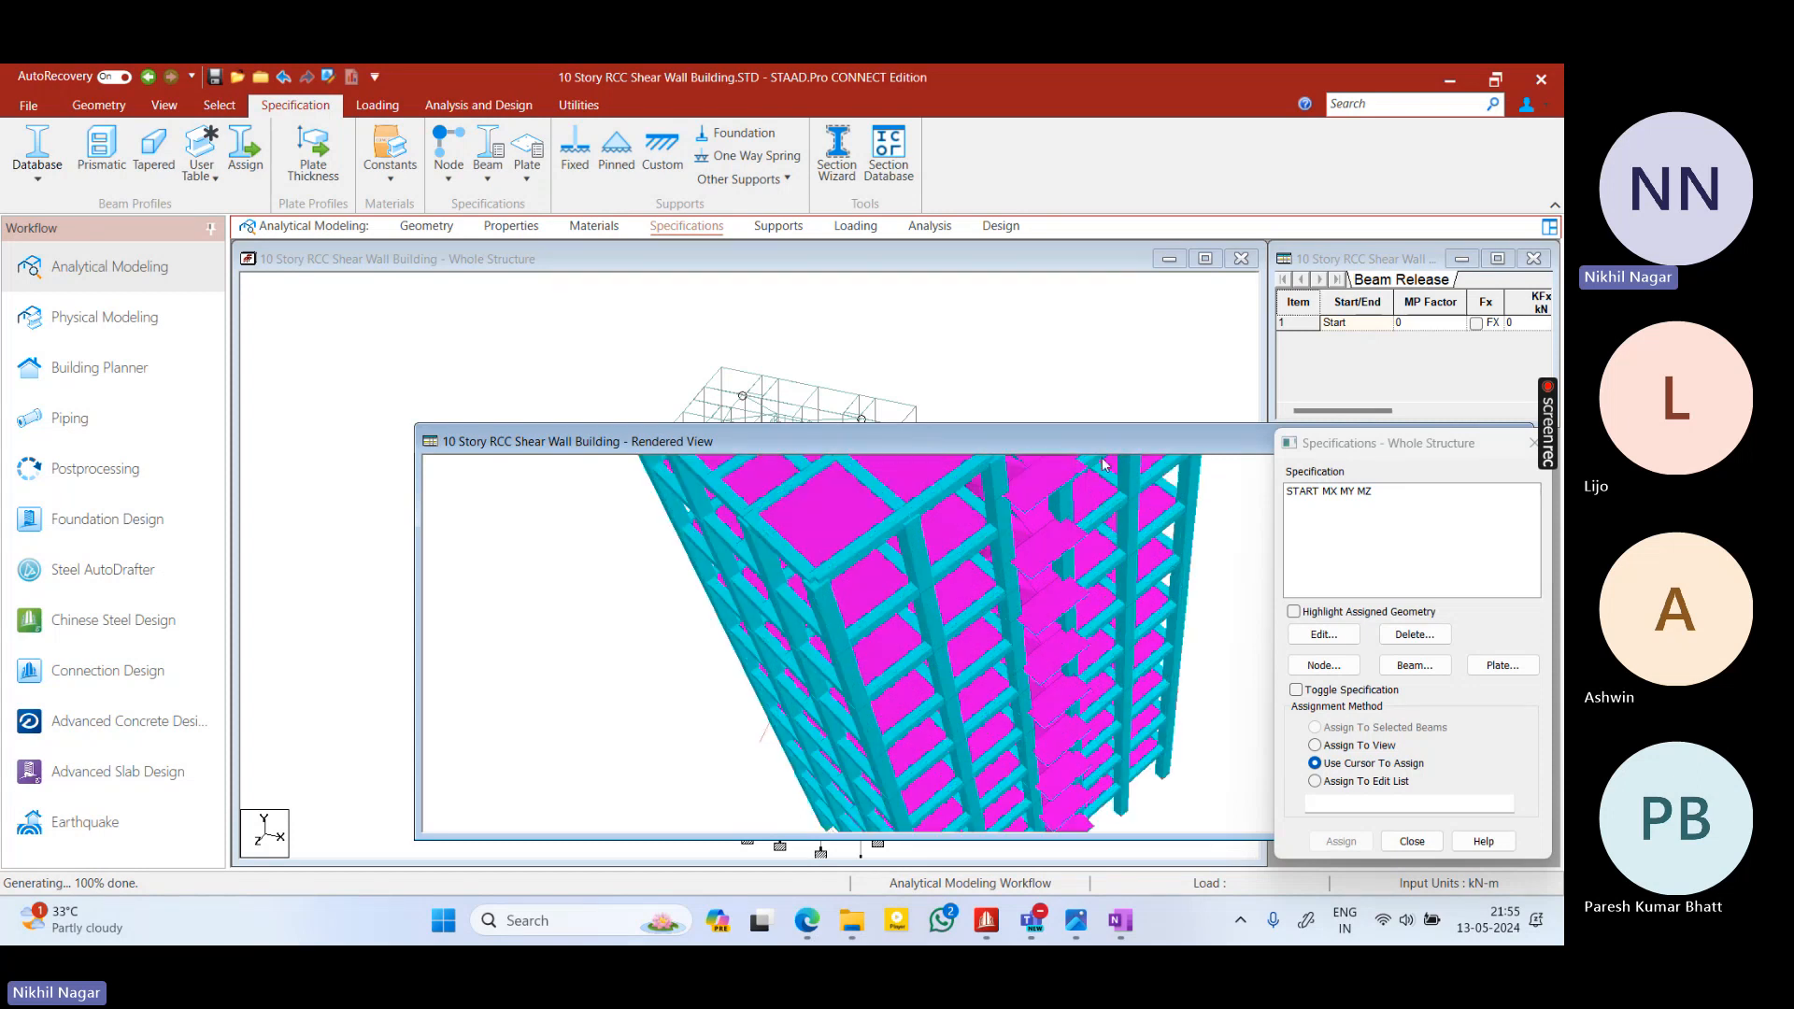
left_click_drag(1098, 446, 572, 451)
left_click(988, 452)
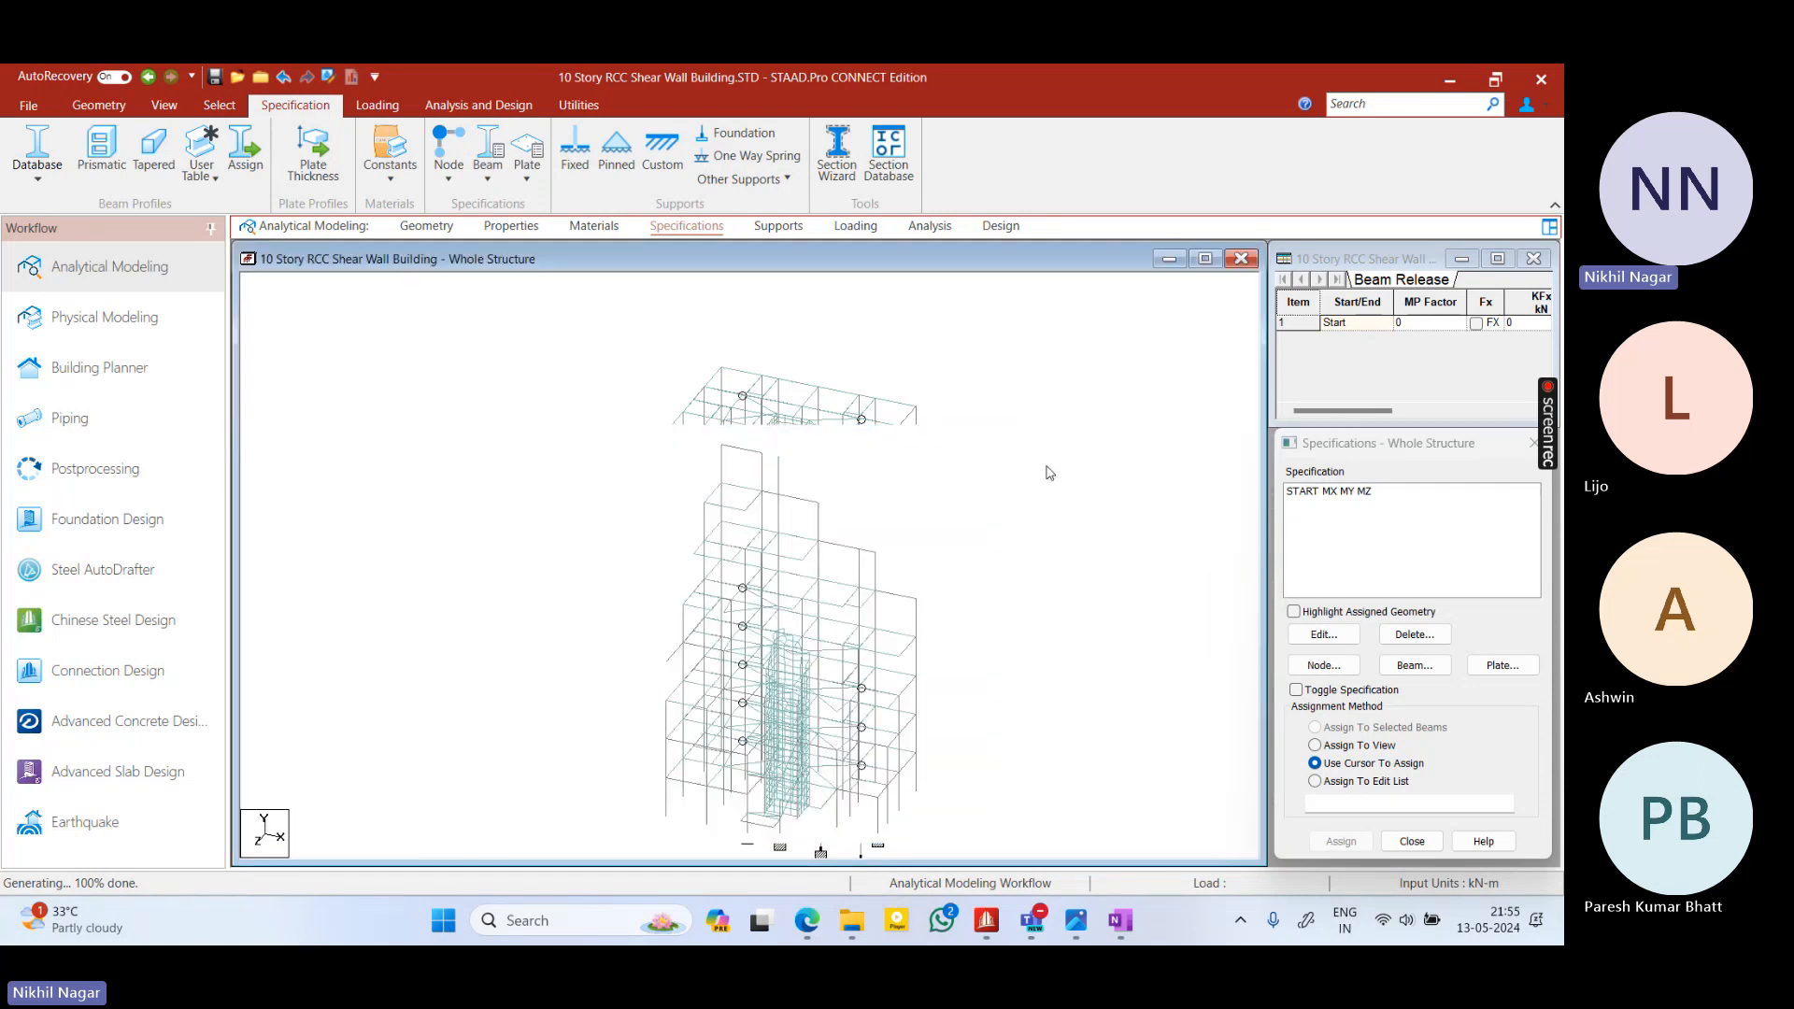
Select the beams at base level across the building in the front elevation and delete them
right_click(997, 492)
right_click(965, 753, "shift")
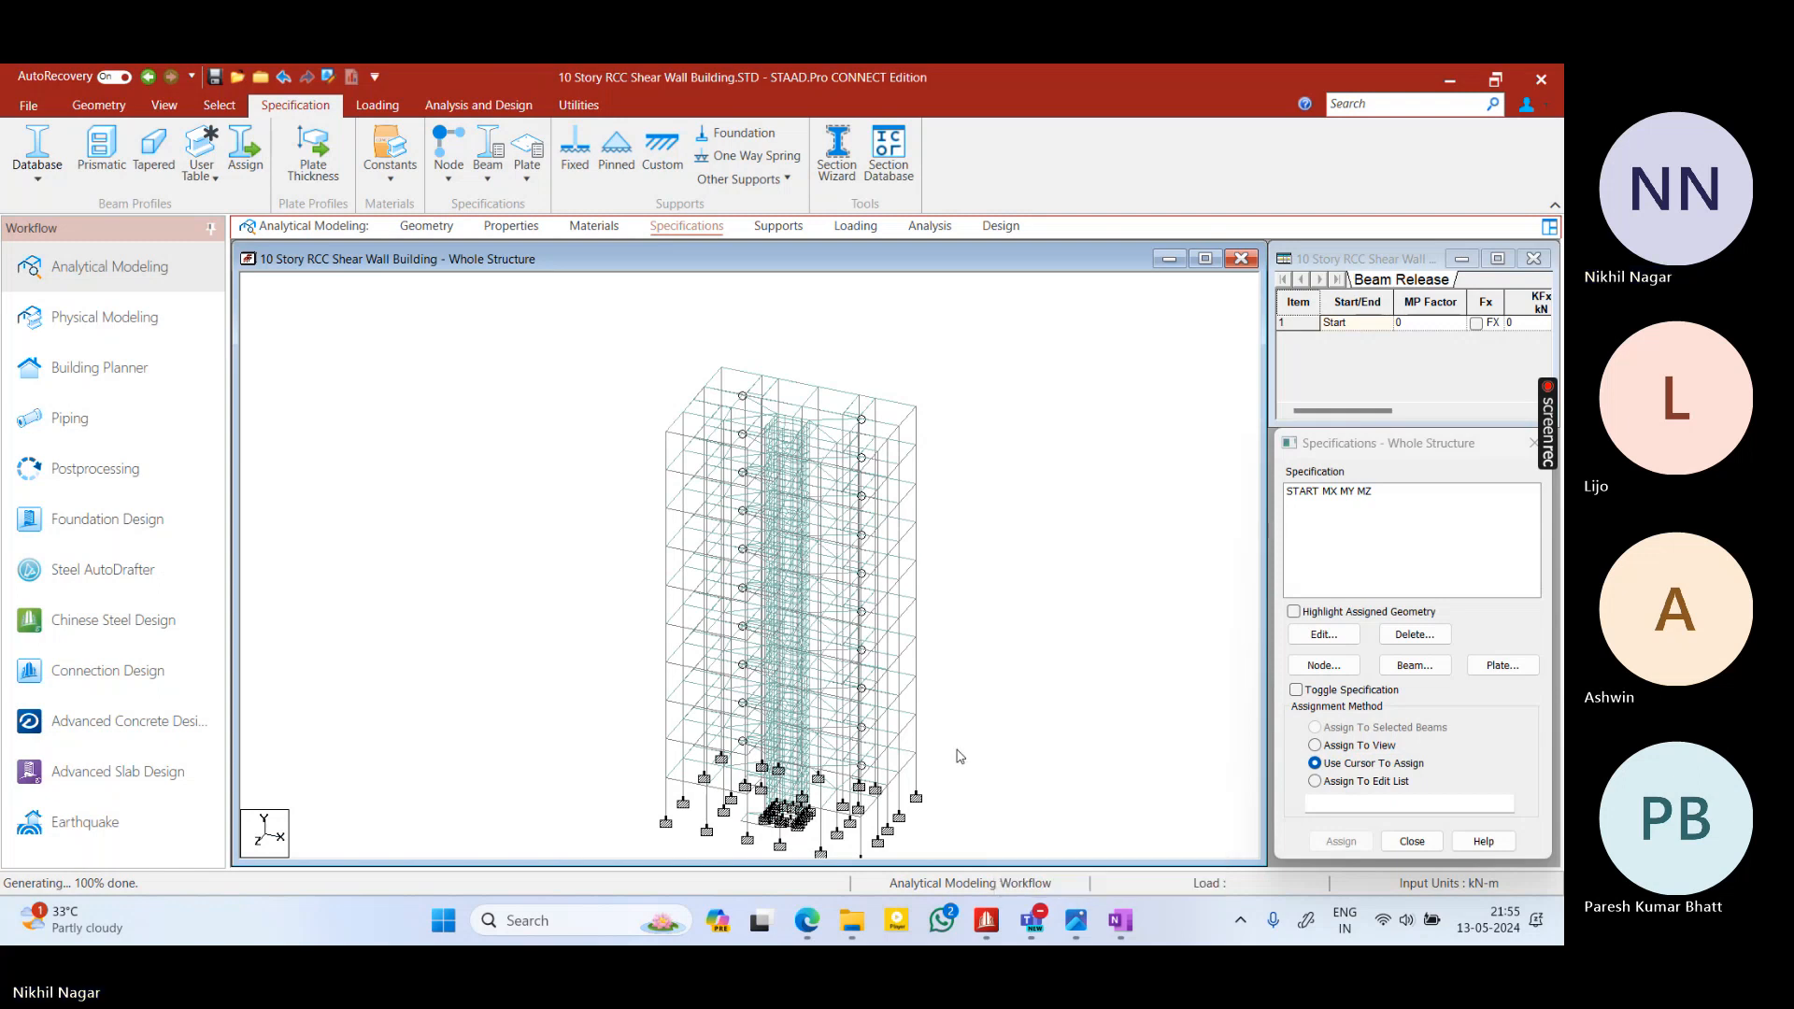
left_click(1197, 789)
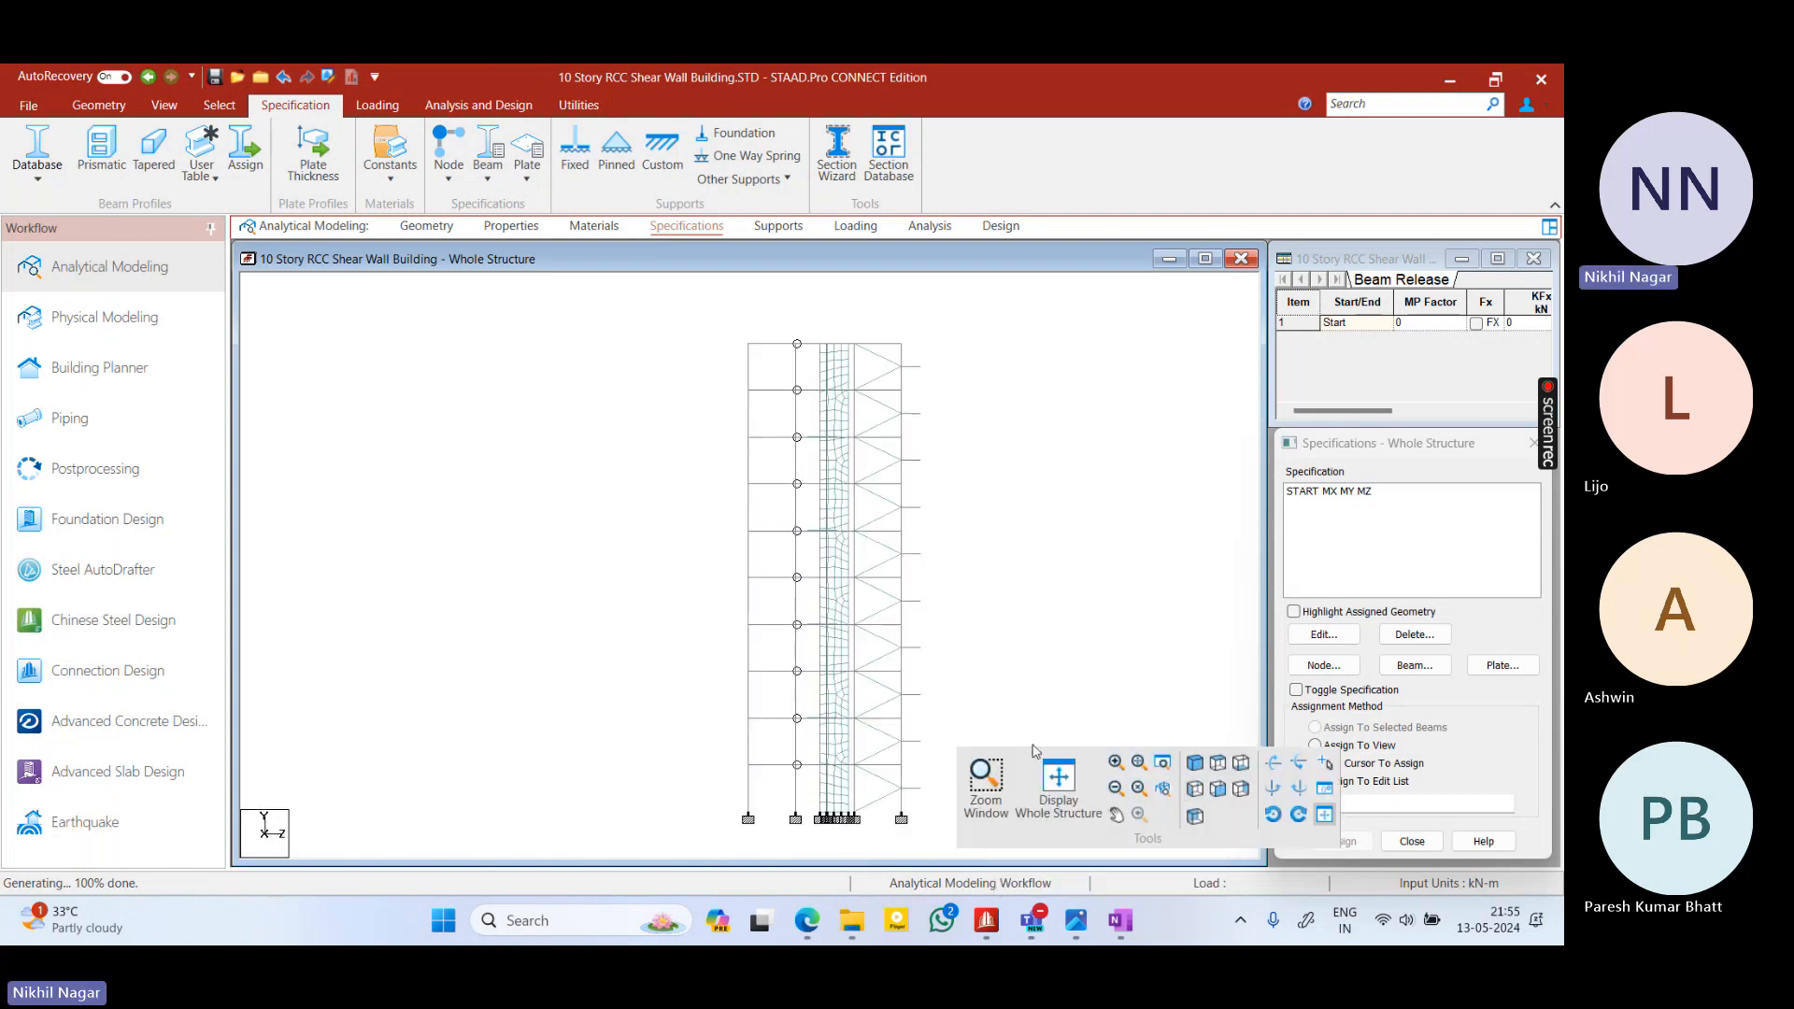
right_click(955, 747, "shift")
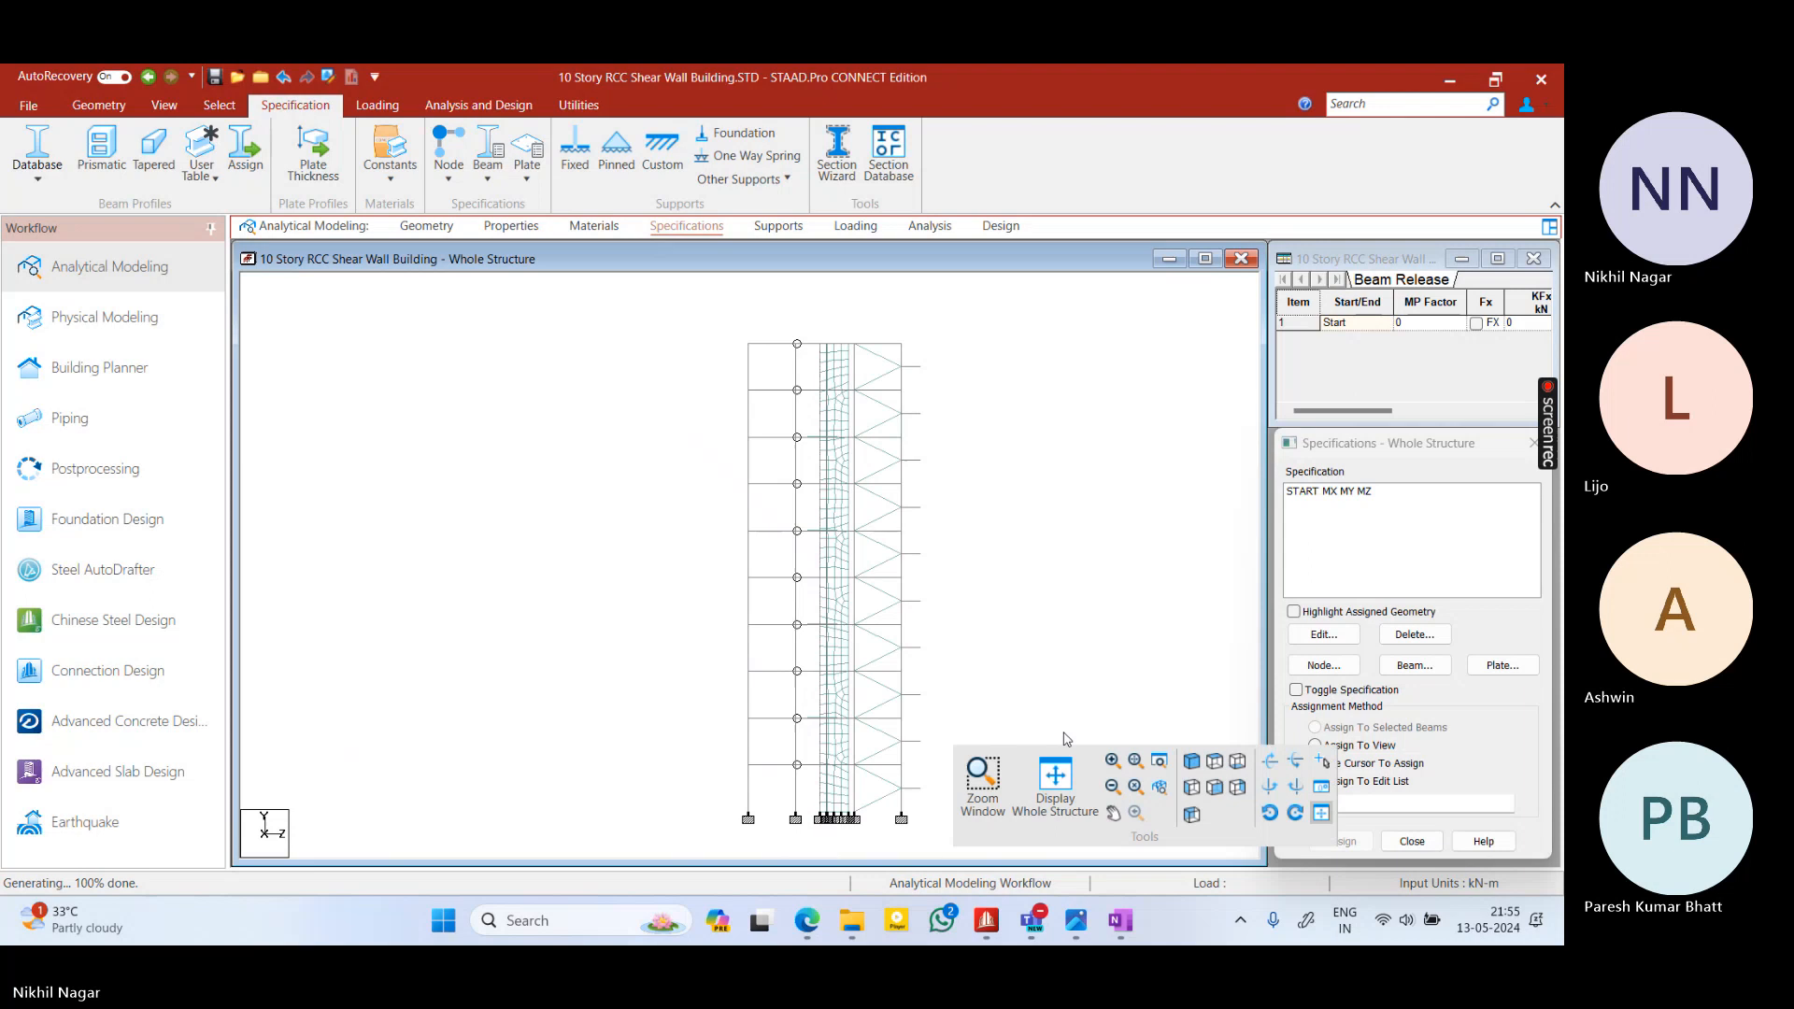
left_click(1217, 791)
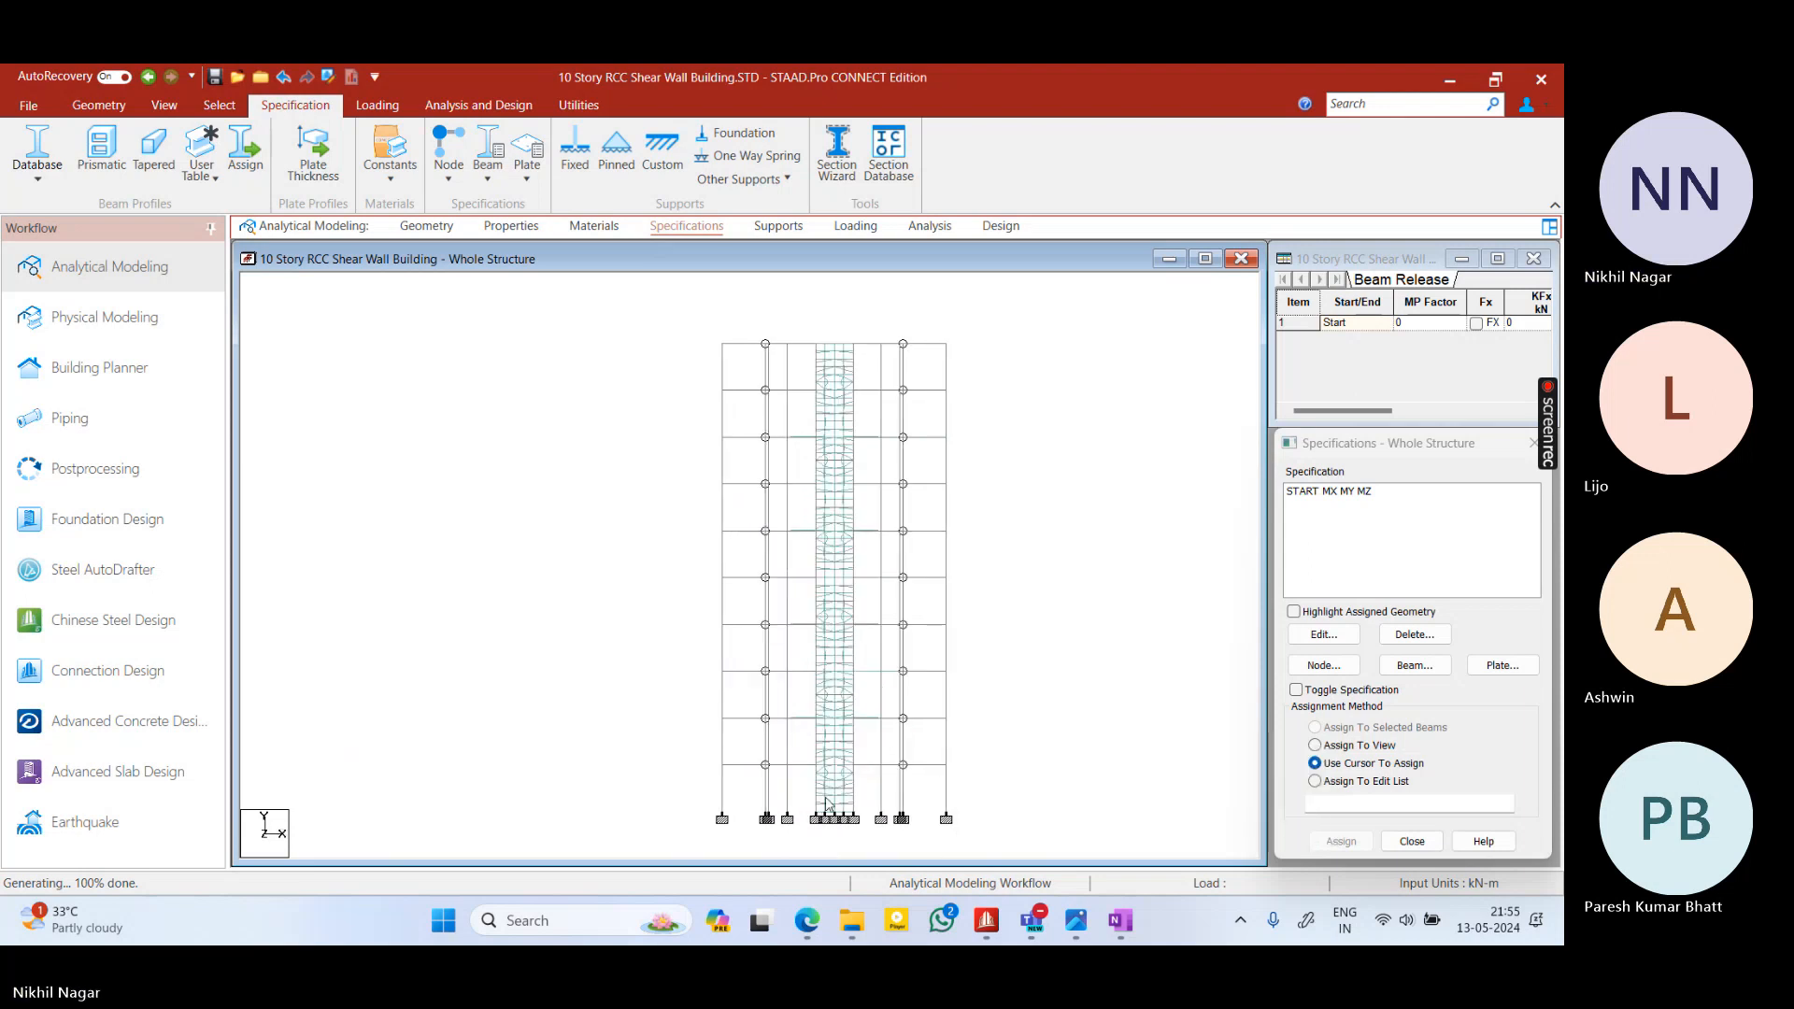
left_click_drag(677, 819, 990, 837)
left_click_drag(680, 804, 1051, 829)
mouse_move(1035, 779)
left_click(1253, 787)
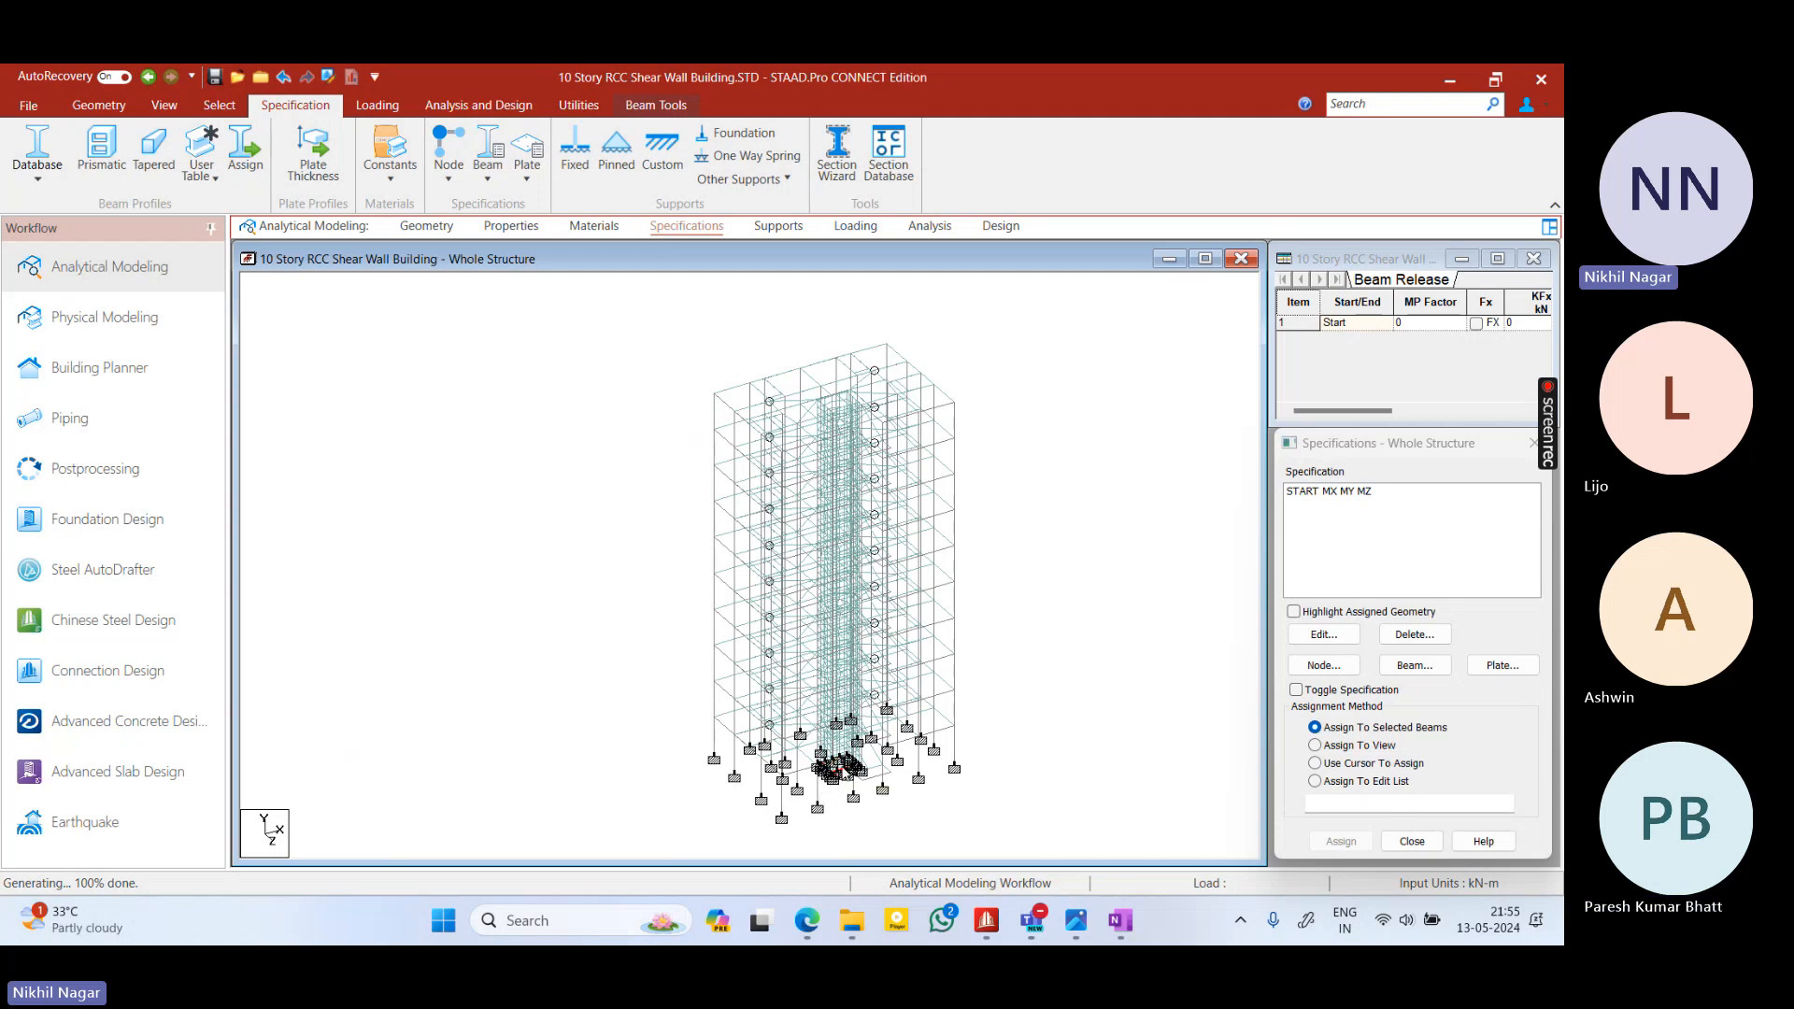
key("Delete")
key("Return")
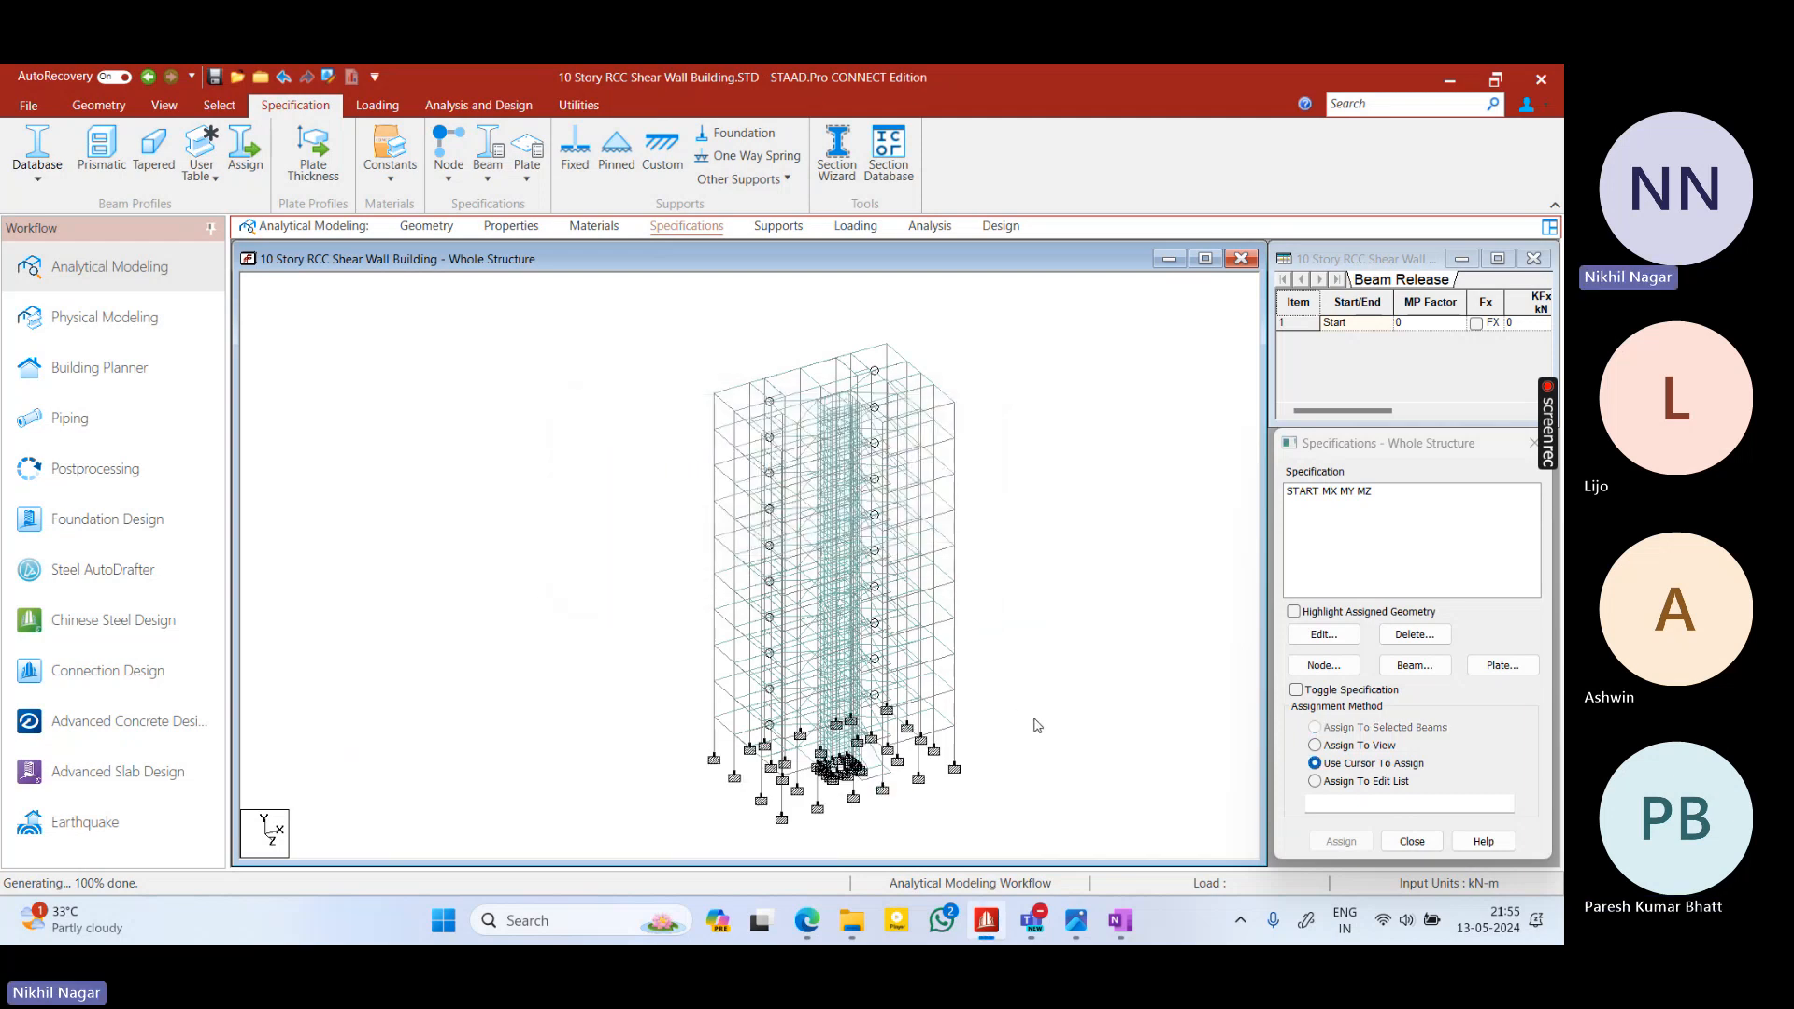
Examine the supports and the shear wall core at the base of the building in the isometric wireframe
middle_click_drag(1013, 757, 789, 721)
scroll(801, 742, "up", 3)
scroll(944, 755, "up", 1)
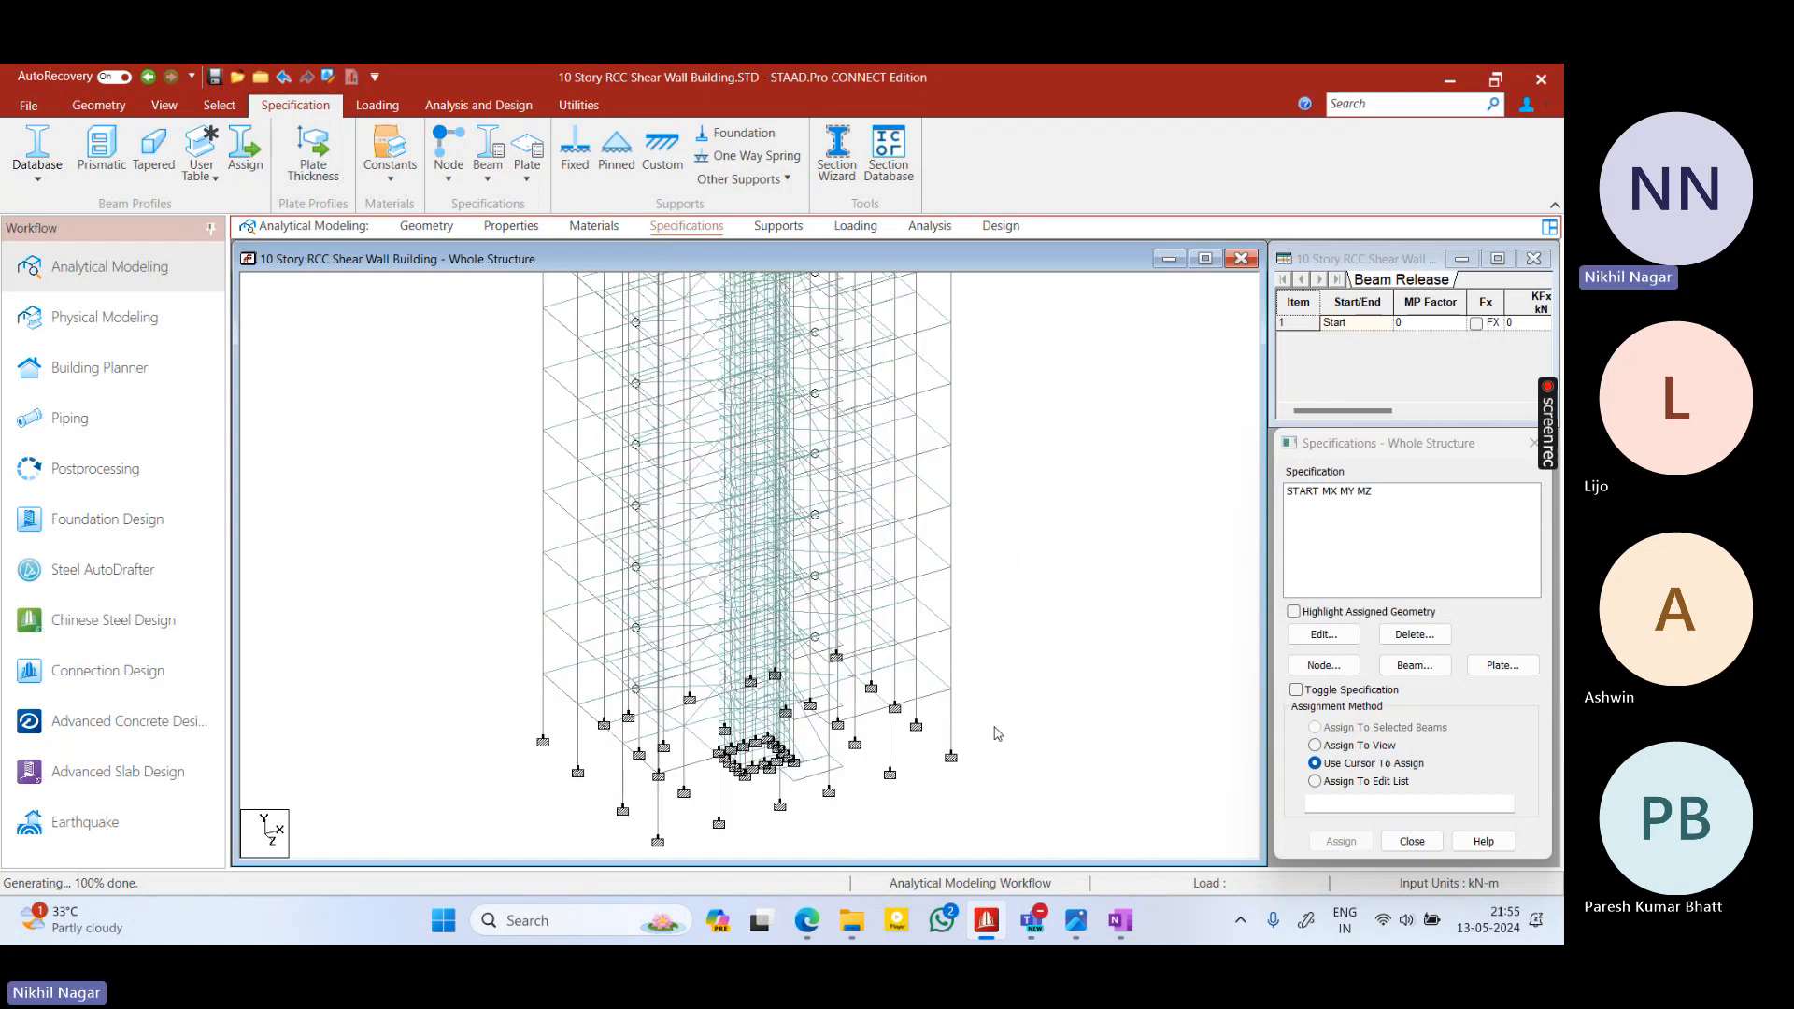
scroll(997, 734, "down", 2)
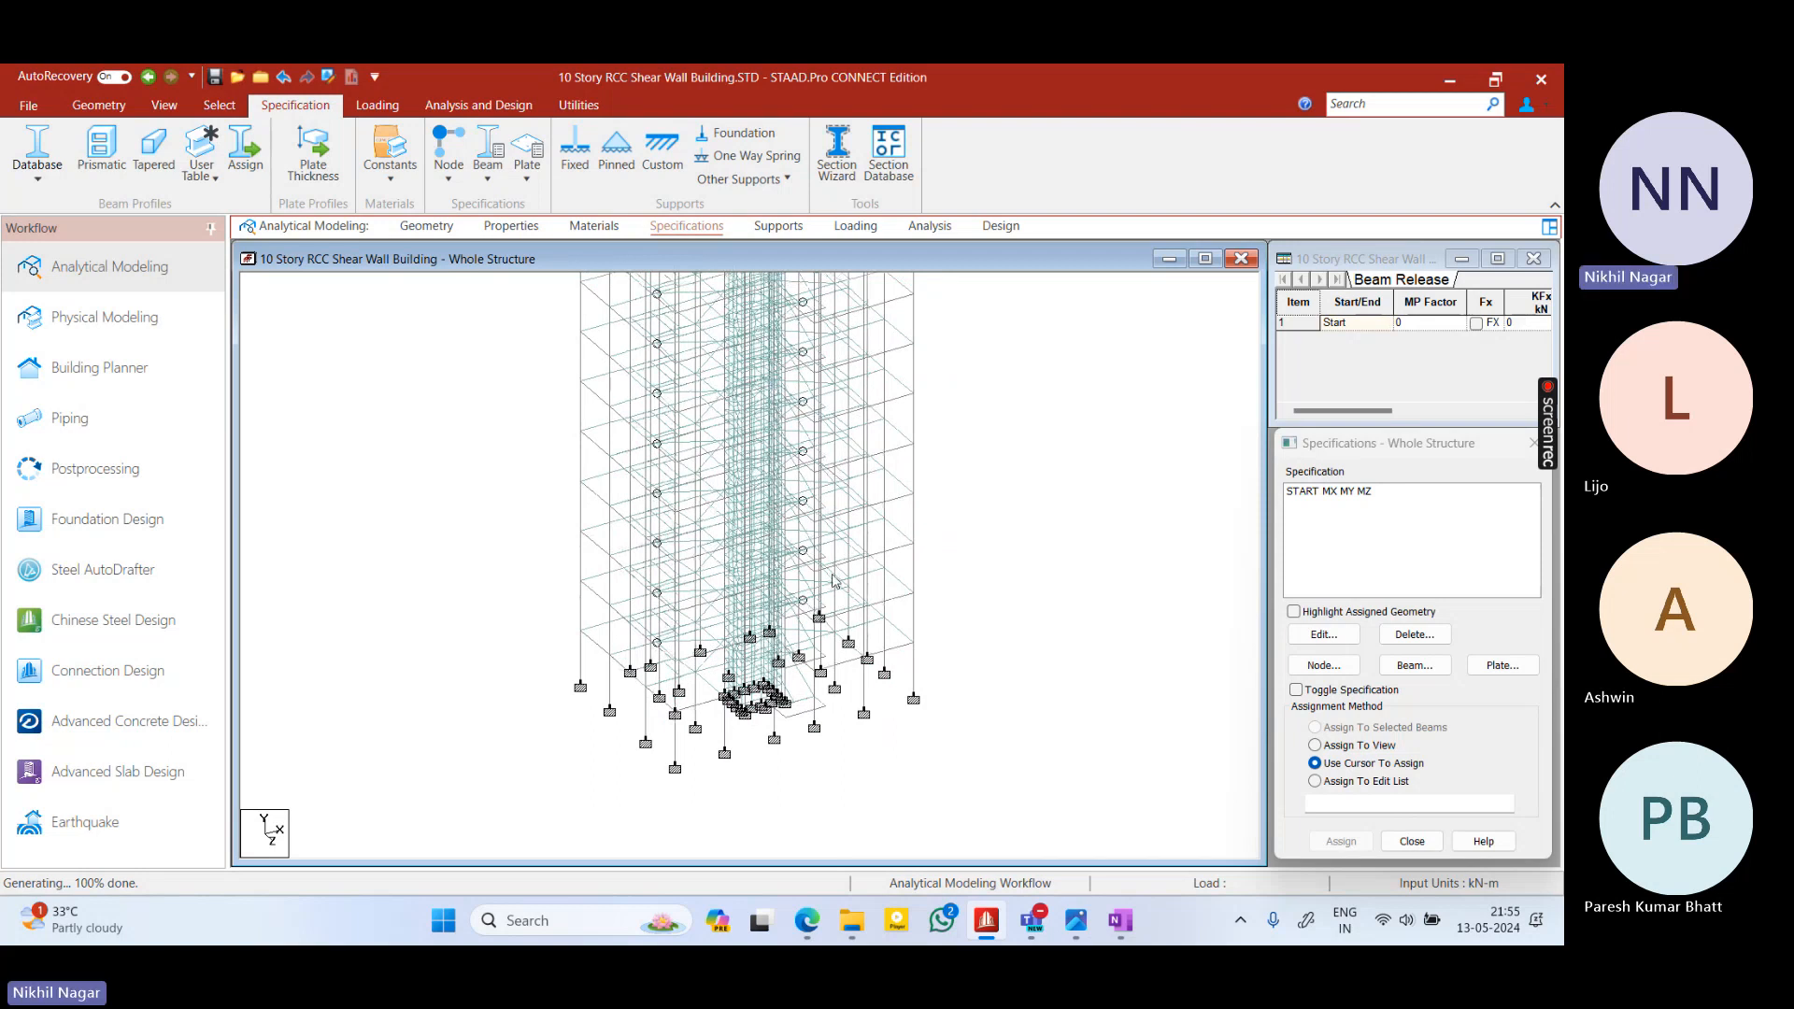
scroll(835, 582, "down", 1)
middle_click_drag(889, 512, 920, 492)
middle_click_drag(788, 547, 773, 384)
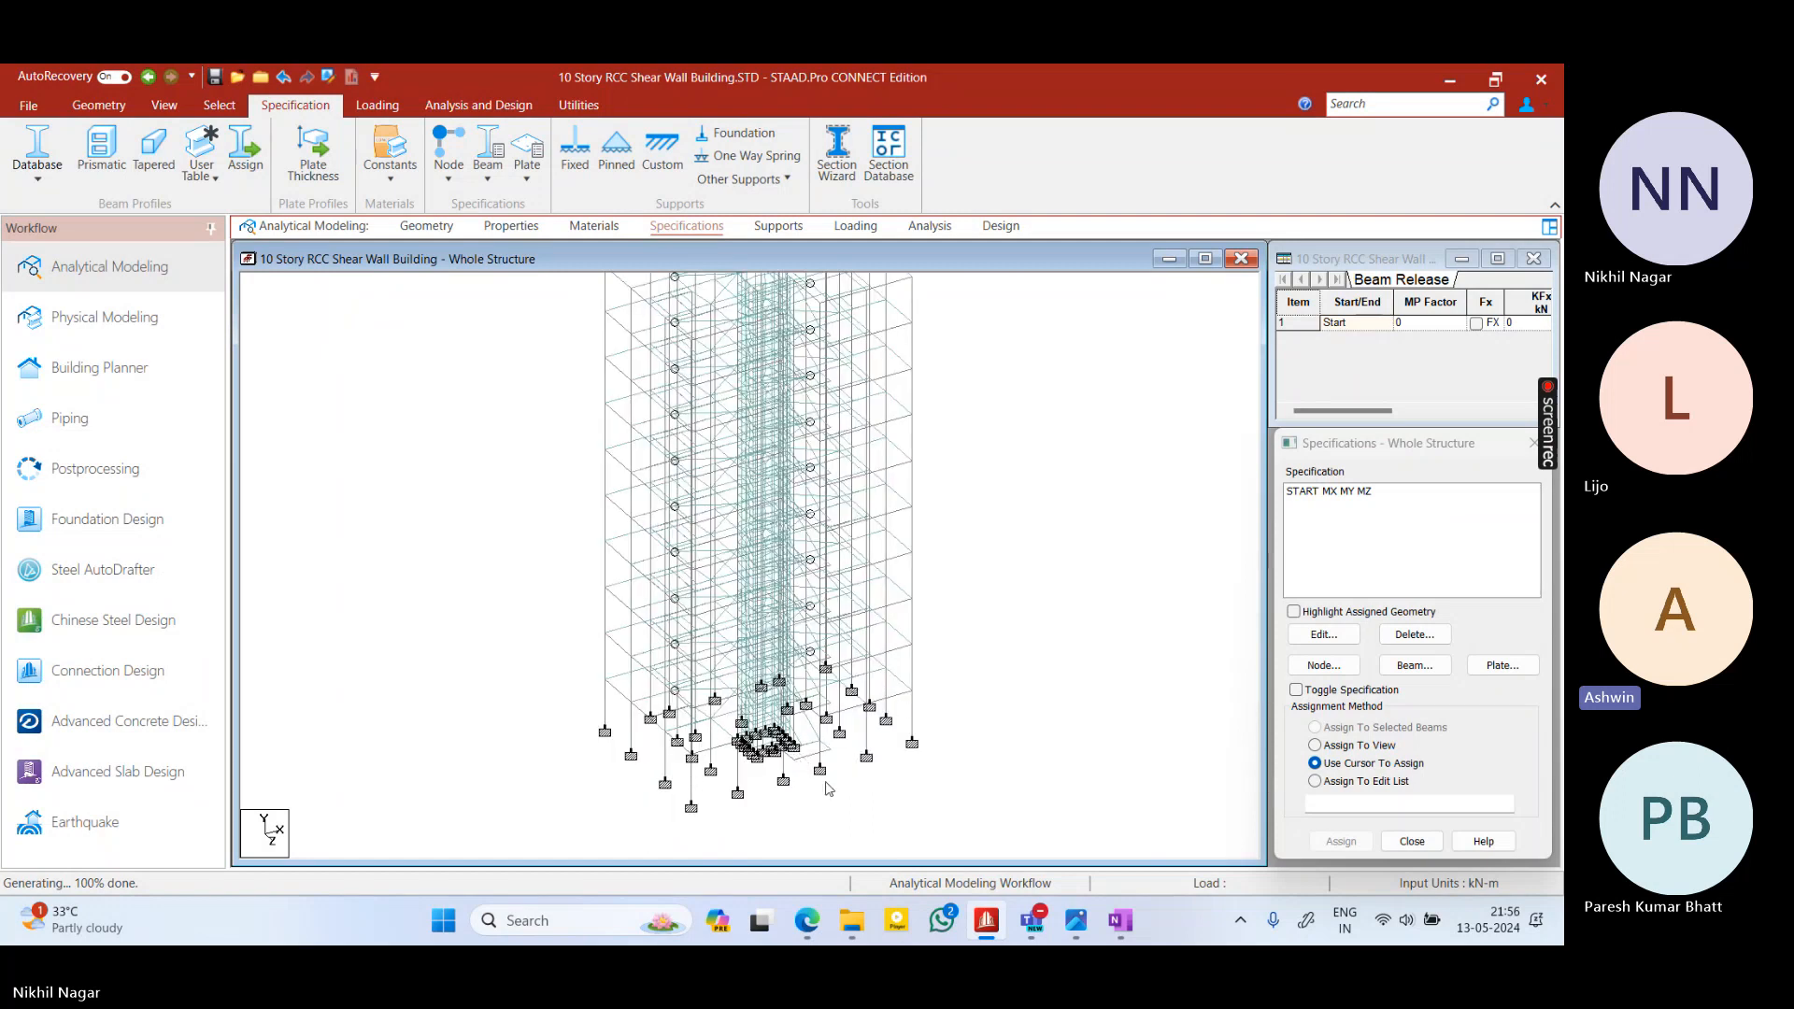
Examine the base around the shear wall core and highlight the two long beams of the lowest stair landing
middle_click_drag(881, 804, 848, 787, "shift")
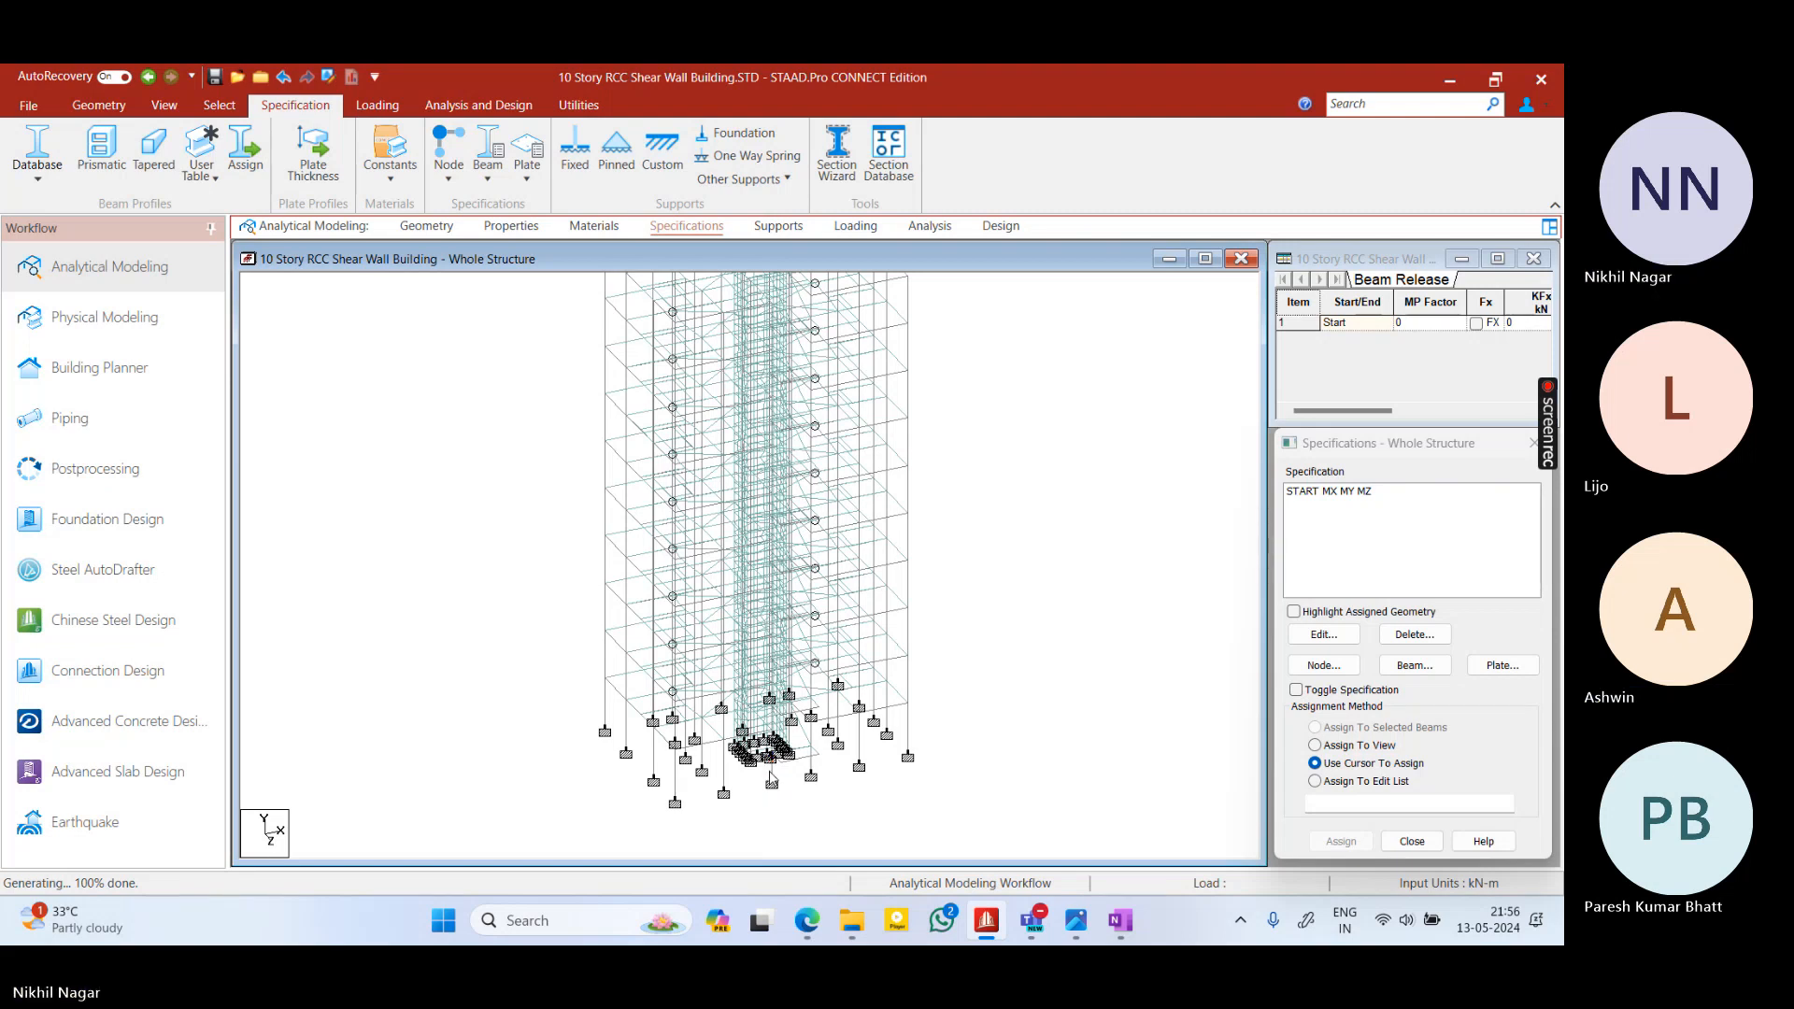
middle_click_drag(965, 689, 660, 764)
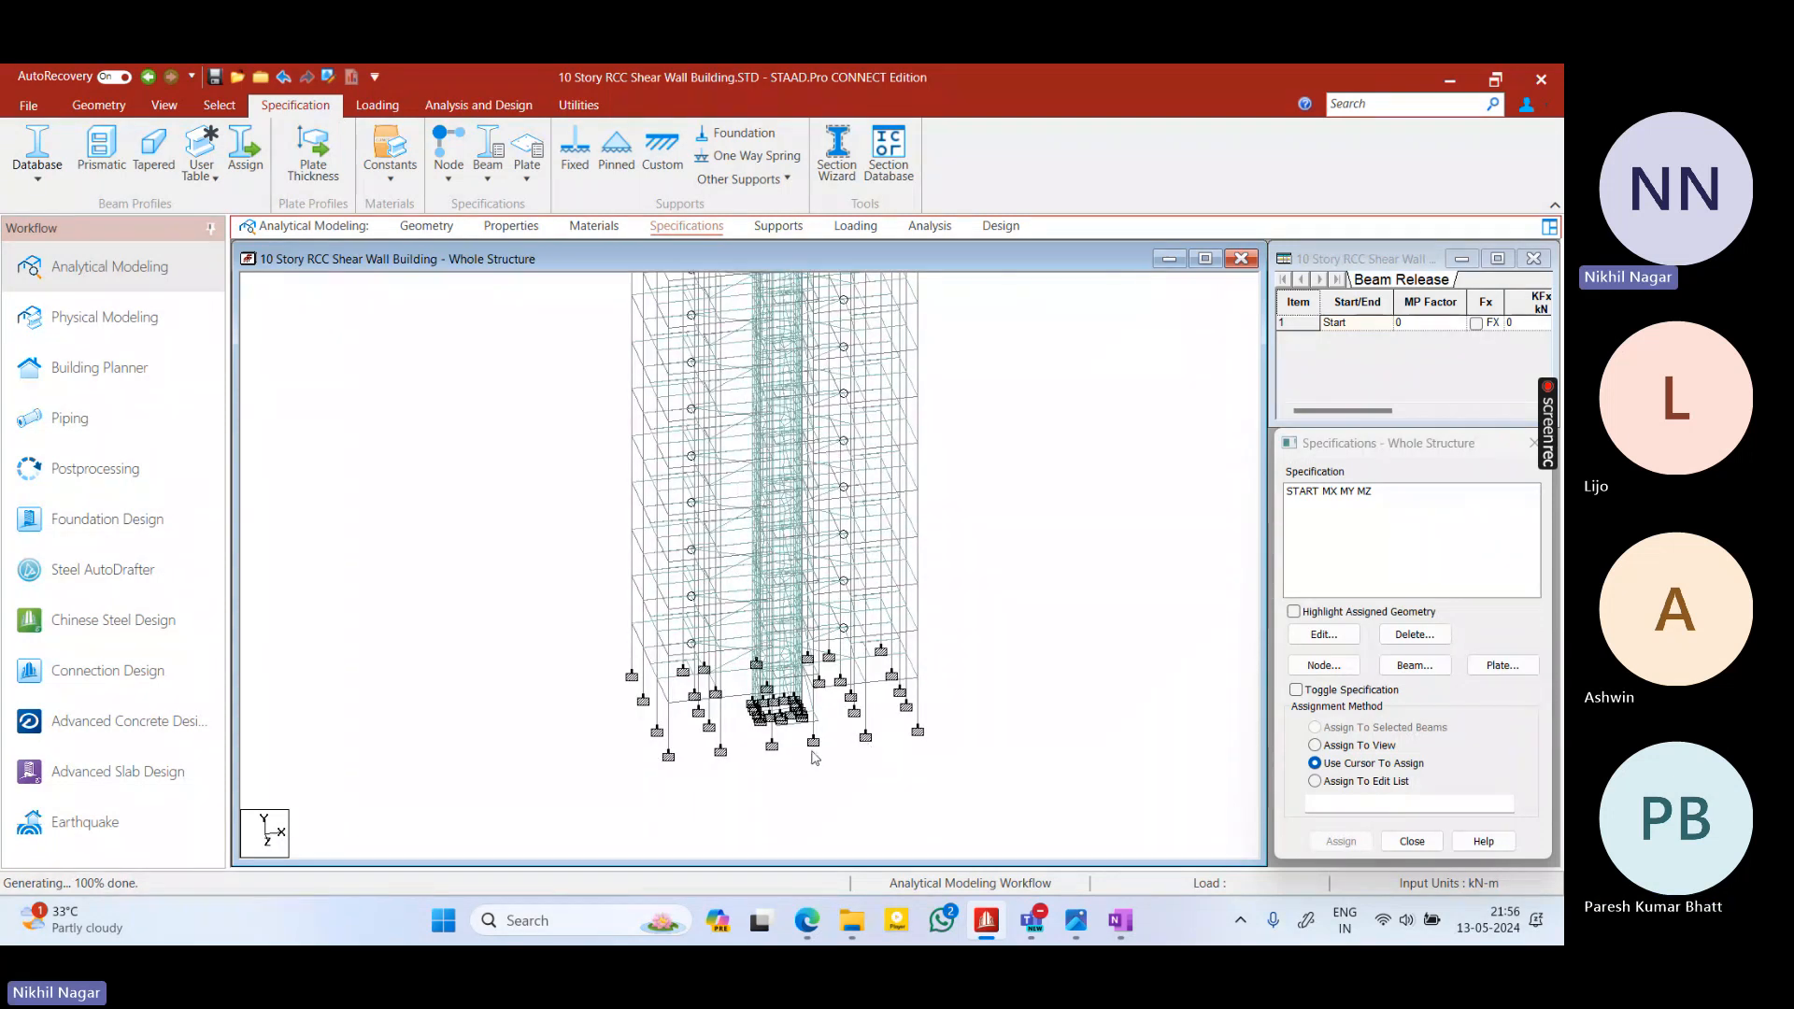
middle_click_drag(815, 758, 710, 724)
middle_click_drag(677, 666, 777, 734)
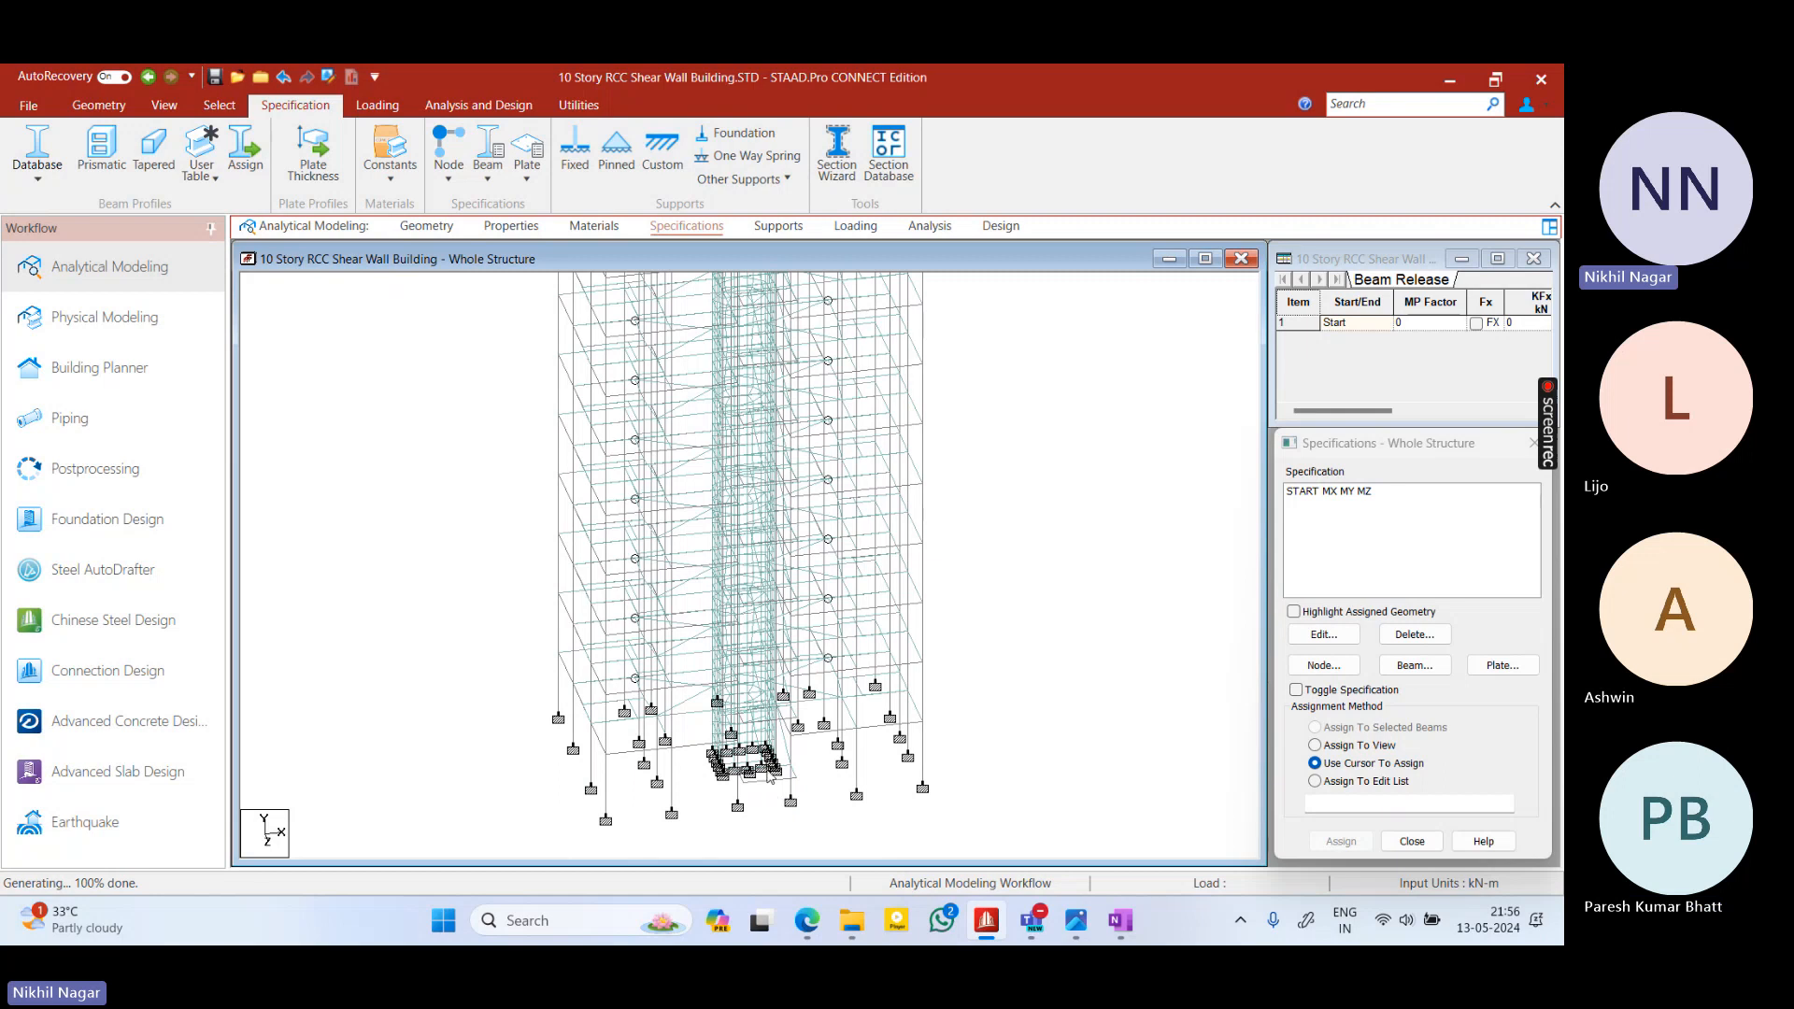
scroll(764, 797, "up", 3)
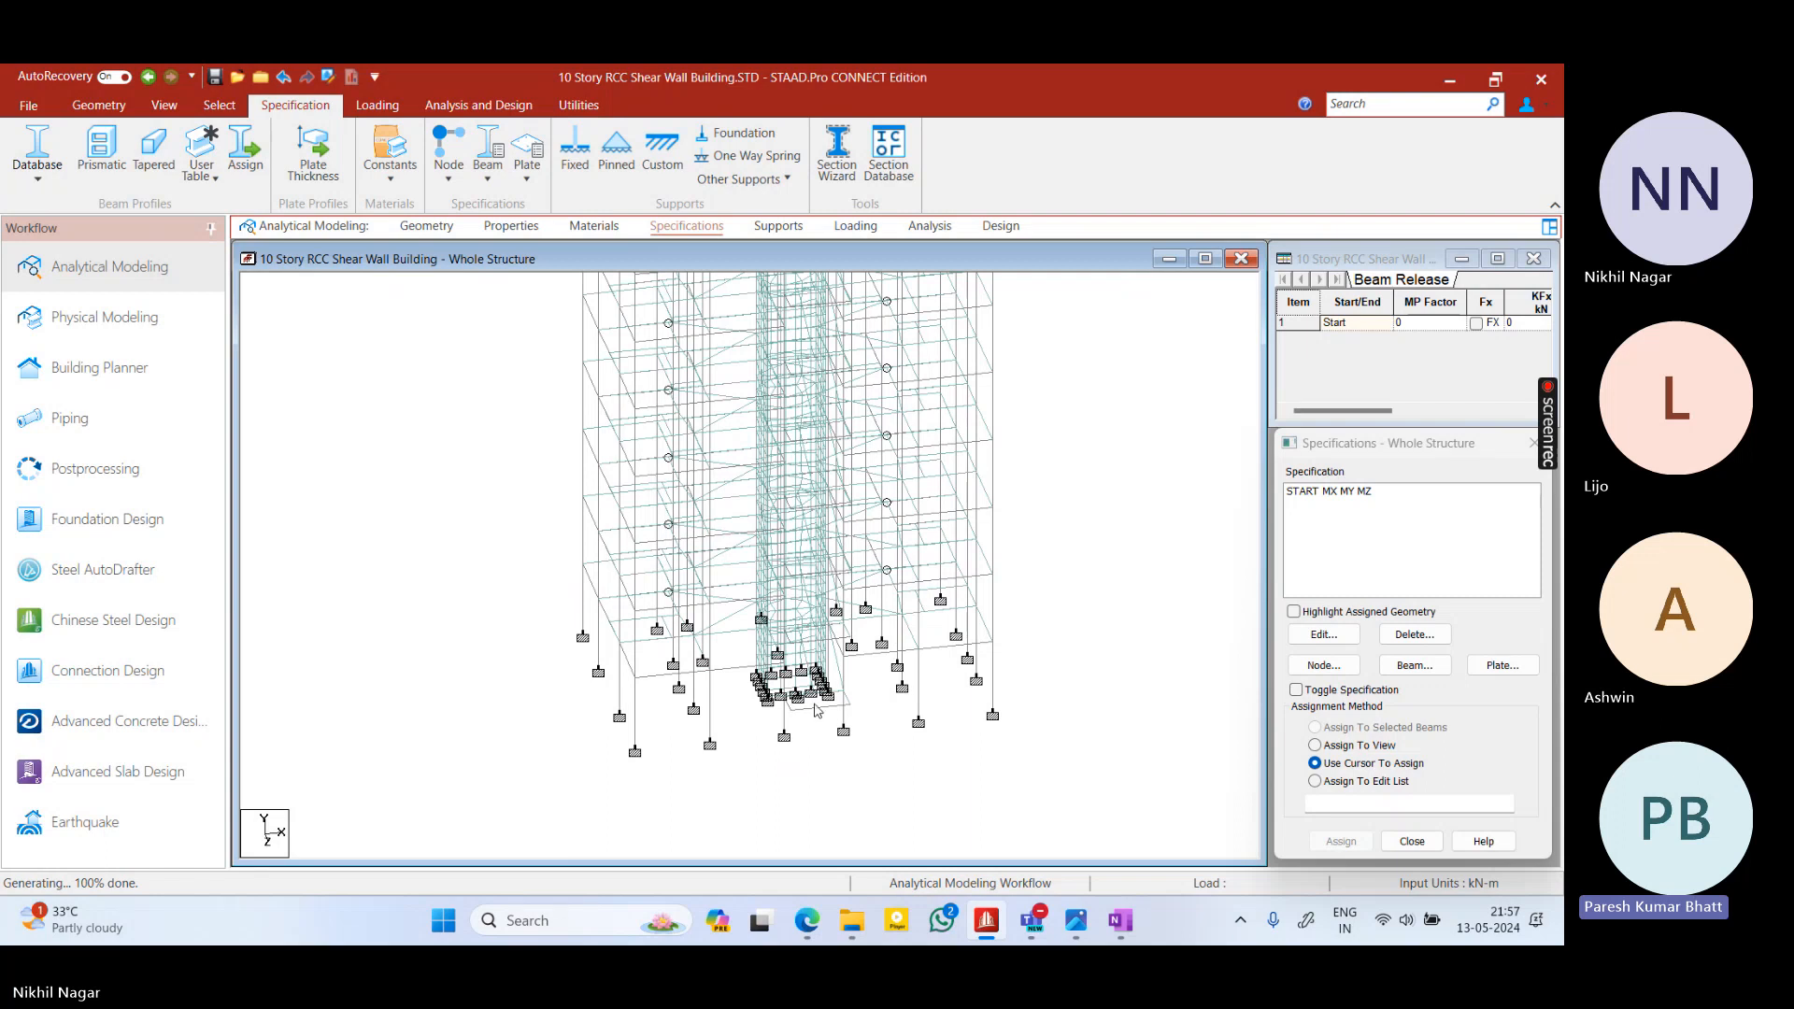
left_click(815, 709)
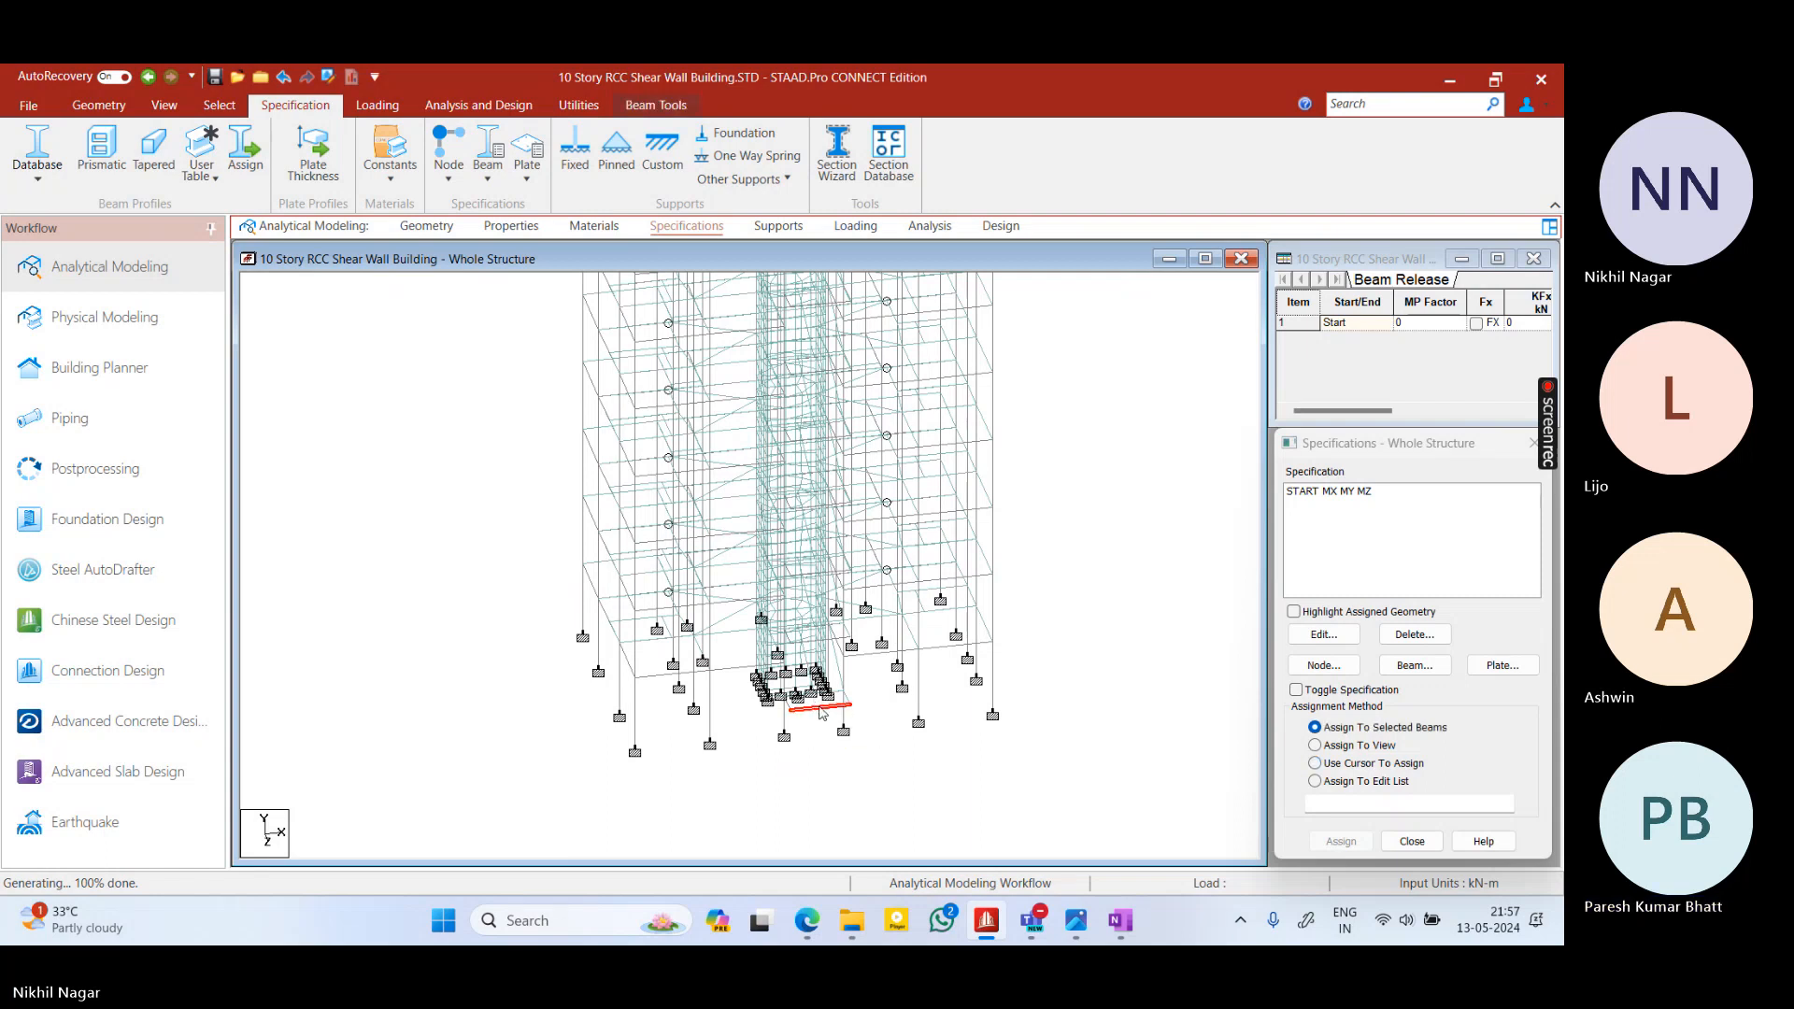
left_click(816, 707)
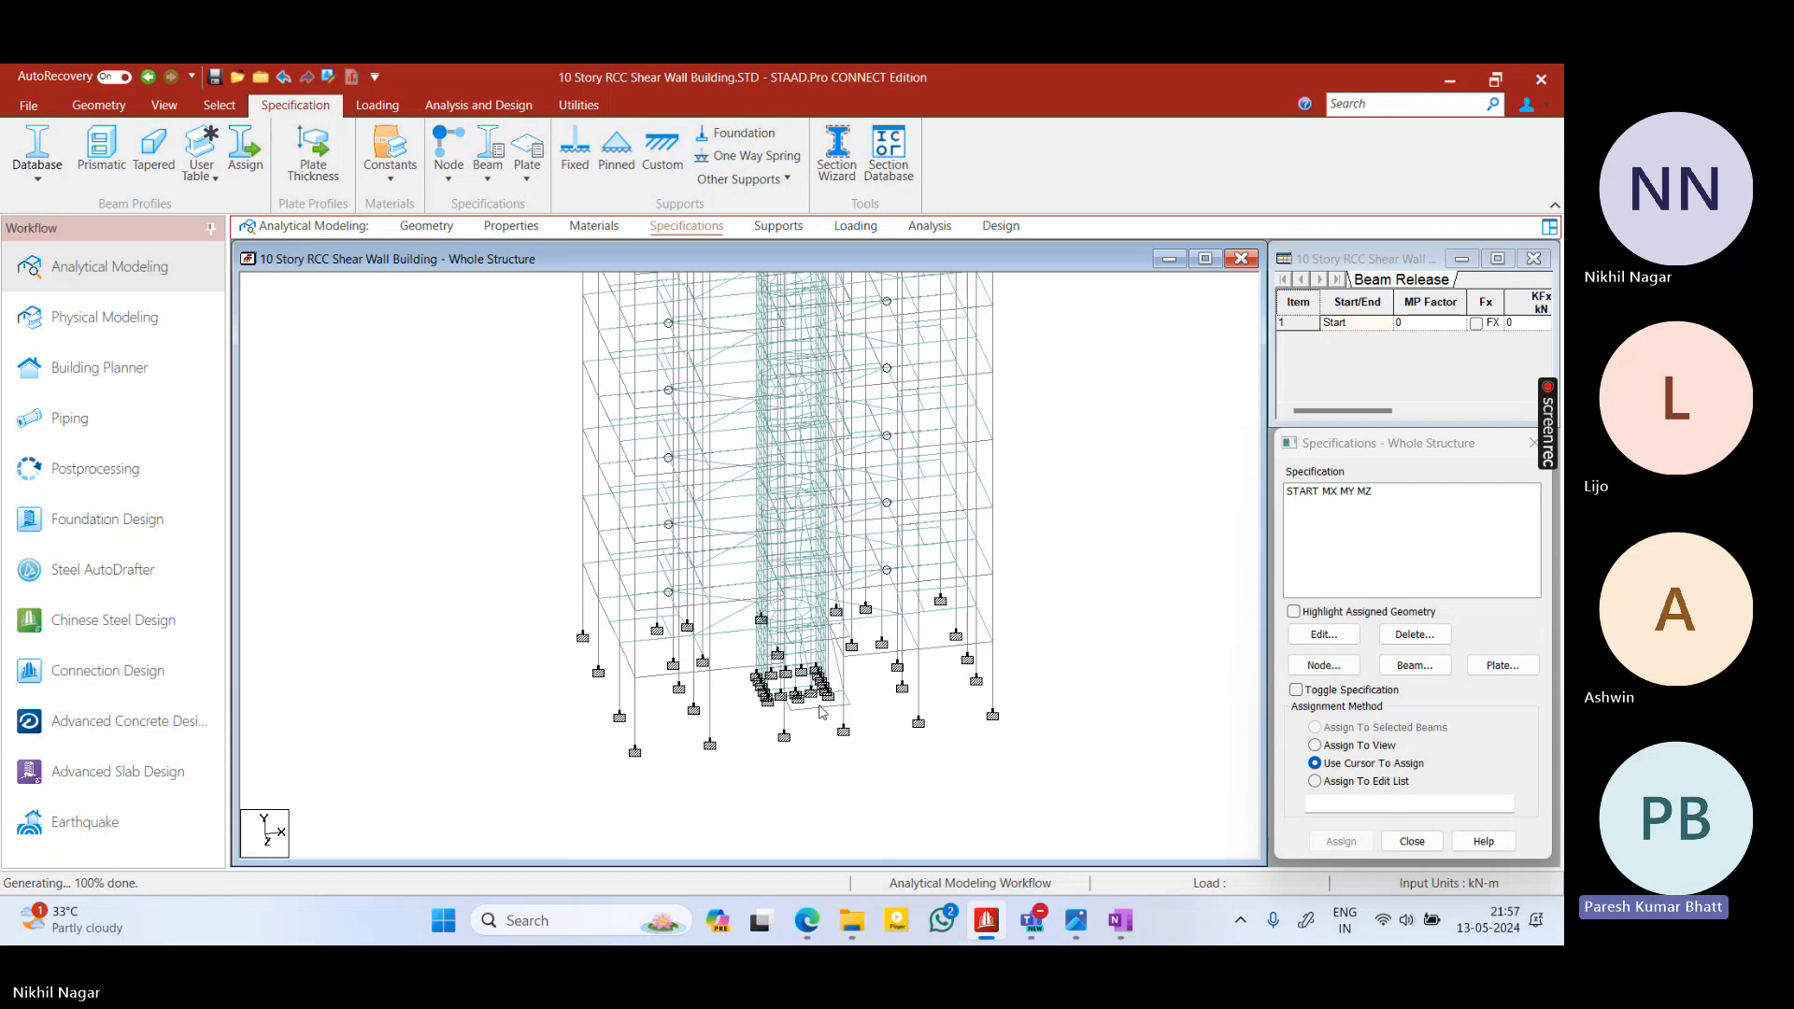
left_click(821, 712)
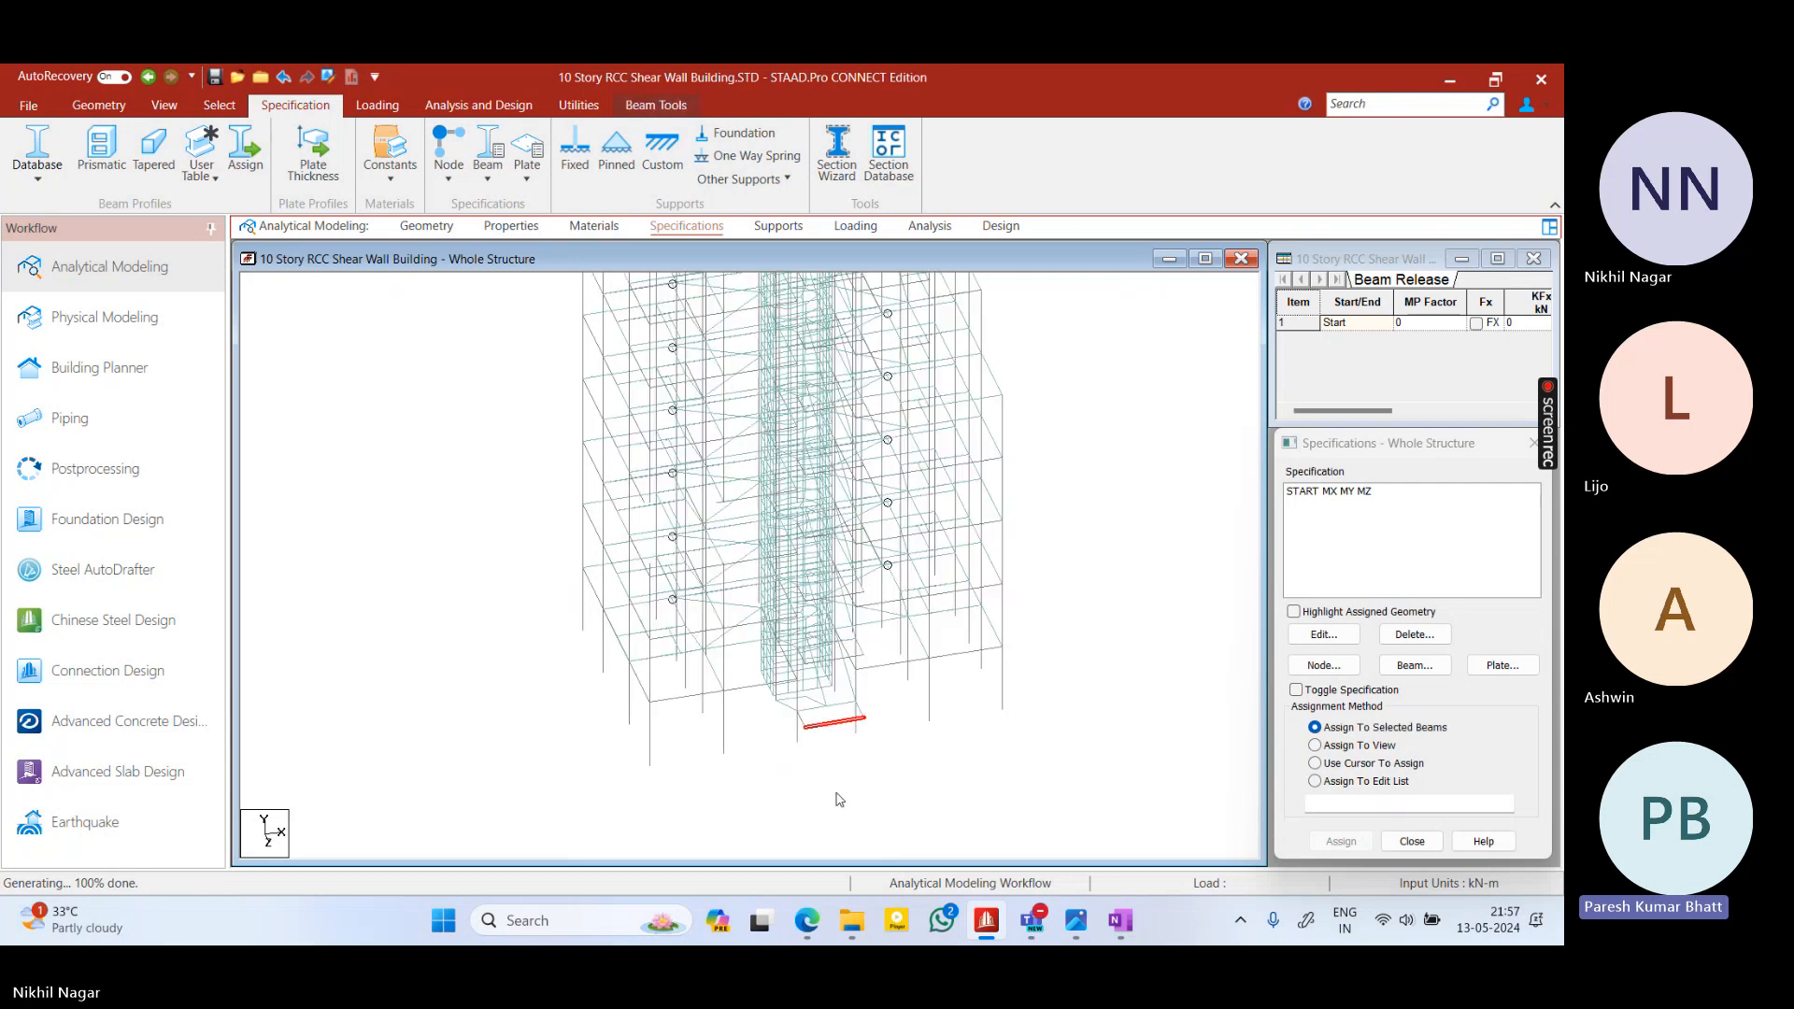
left_click(833, 725, "ctrl")
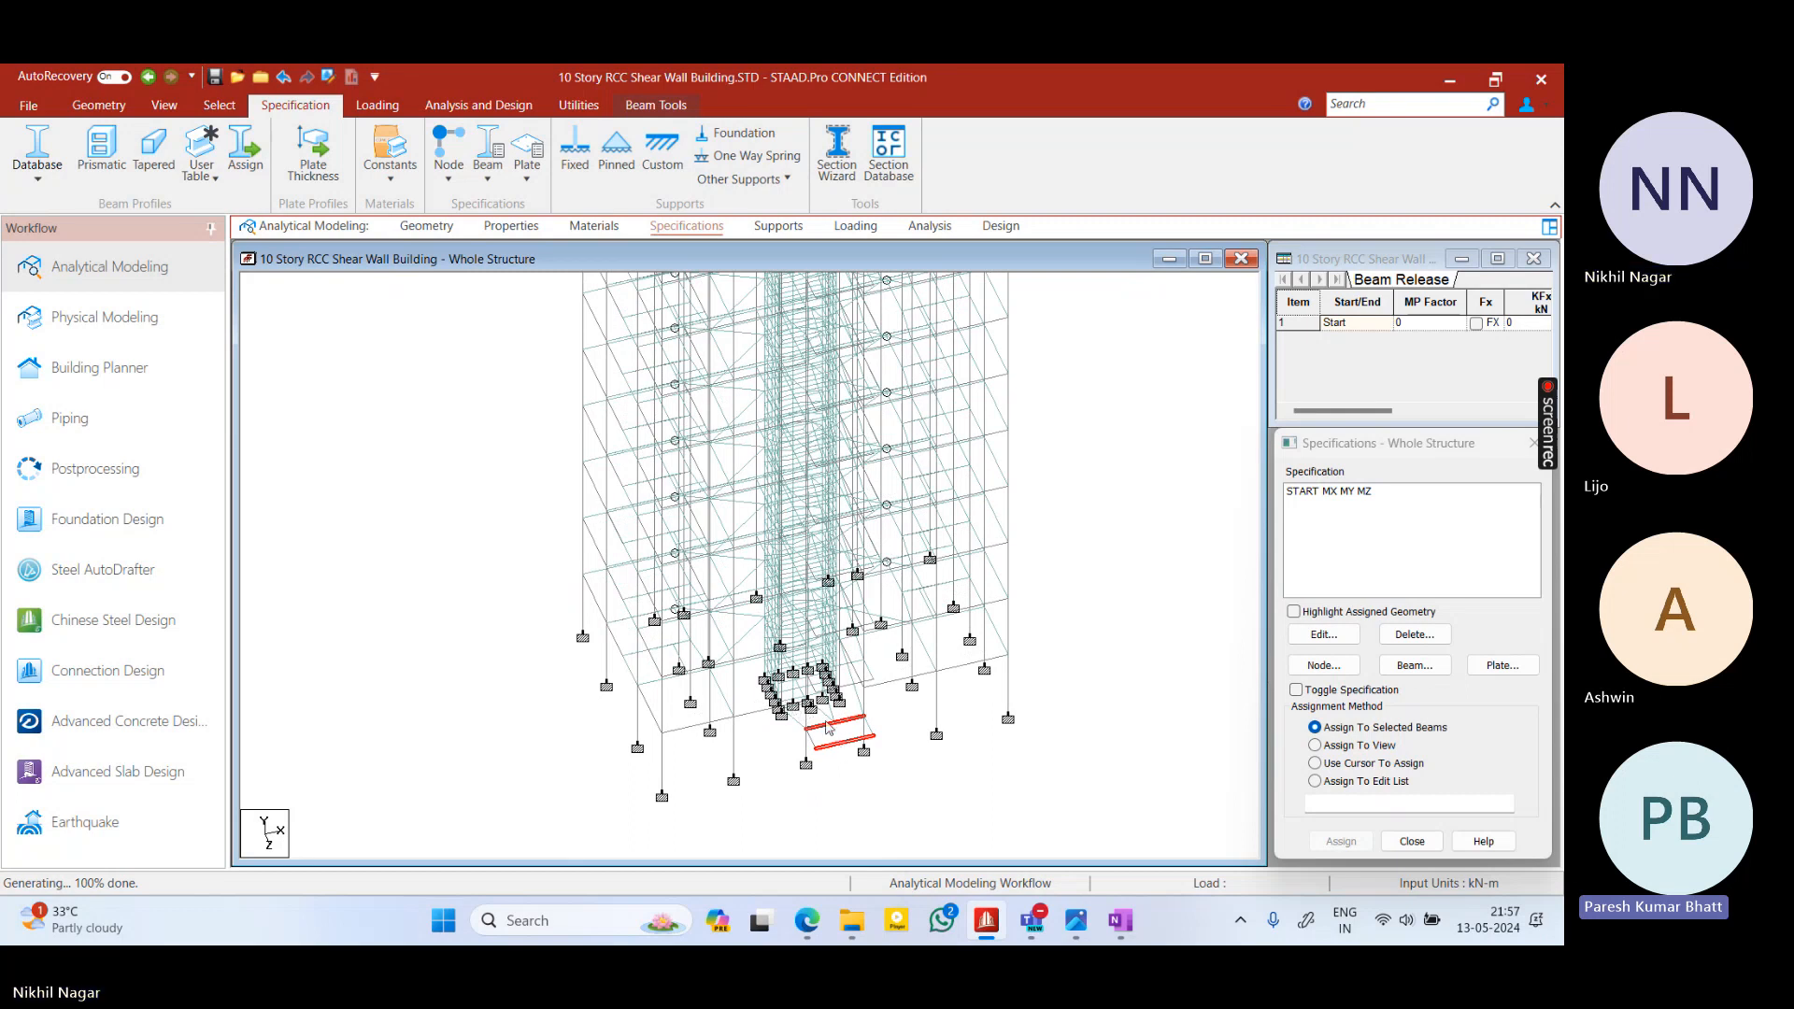
Highlight the two short side beams and the outer beam of the lowest stair landing in turn, and clear the selection
scroll(836, 724, "up", 5)
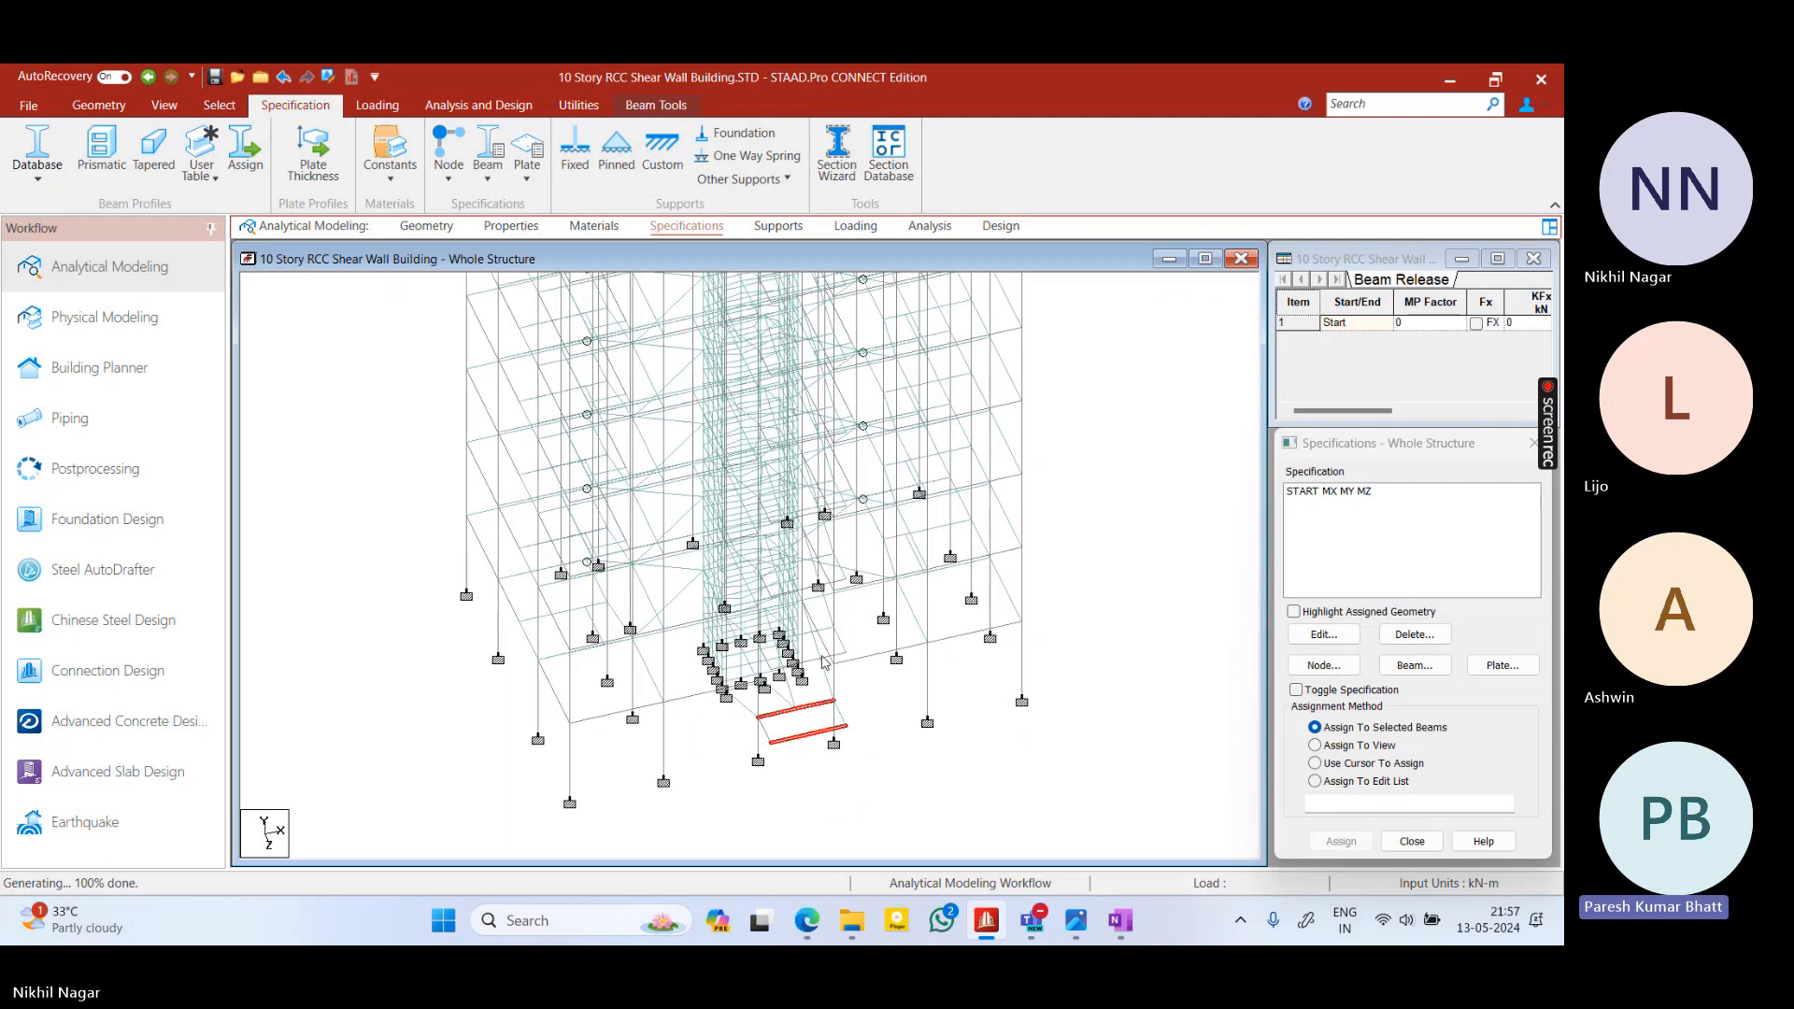
scroll(802, 622, "up", 3)
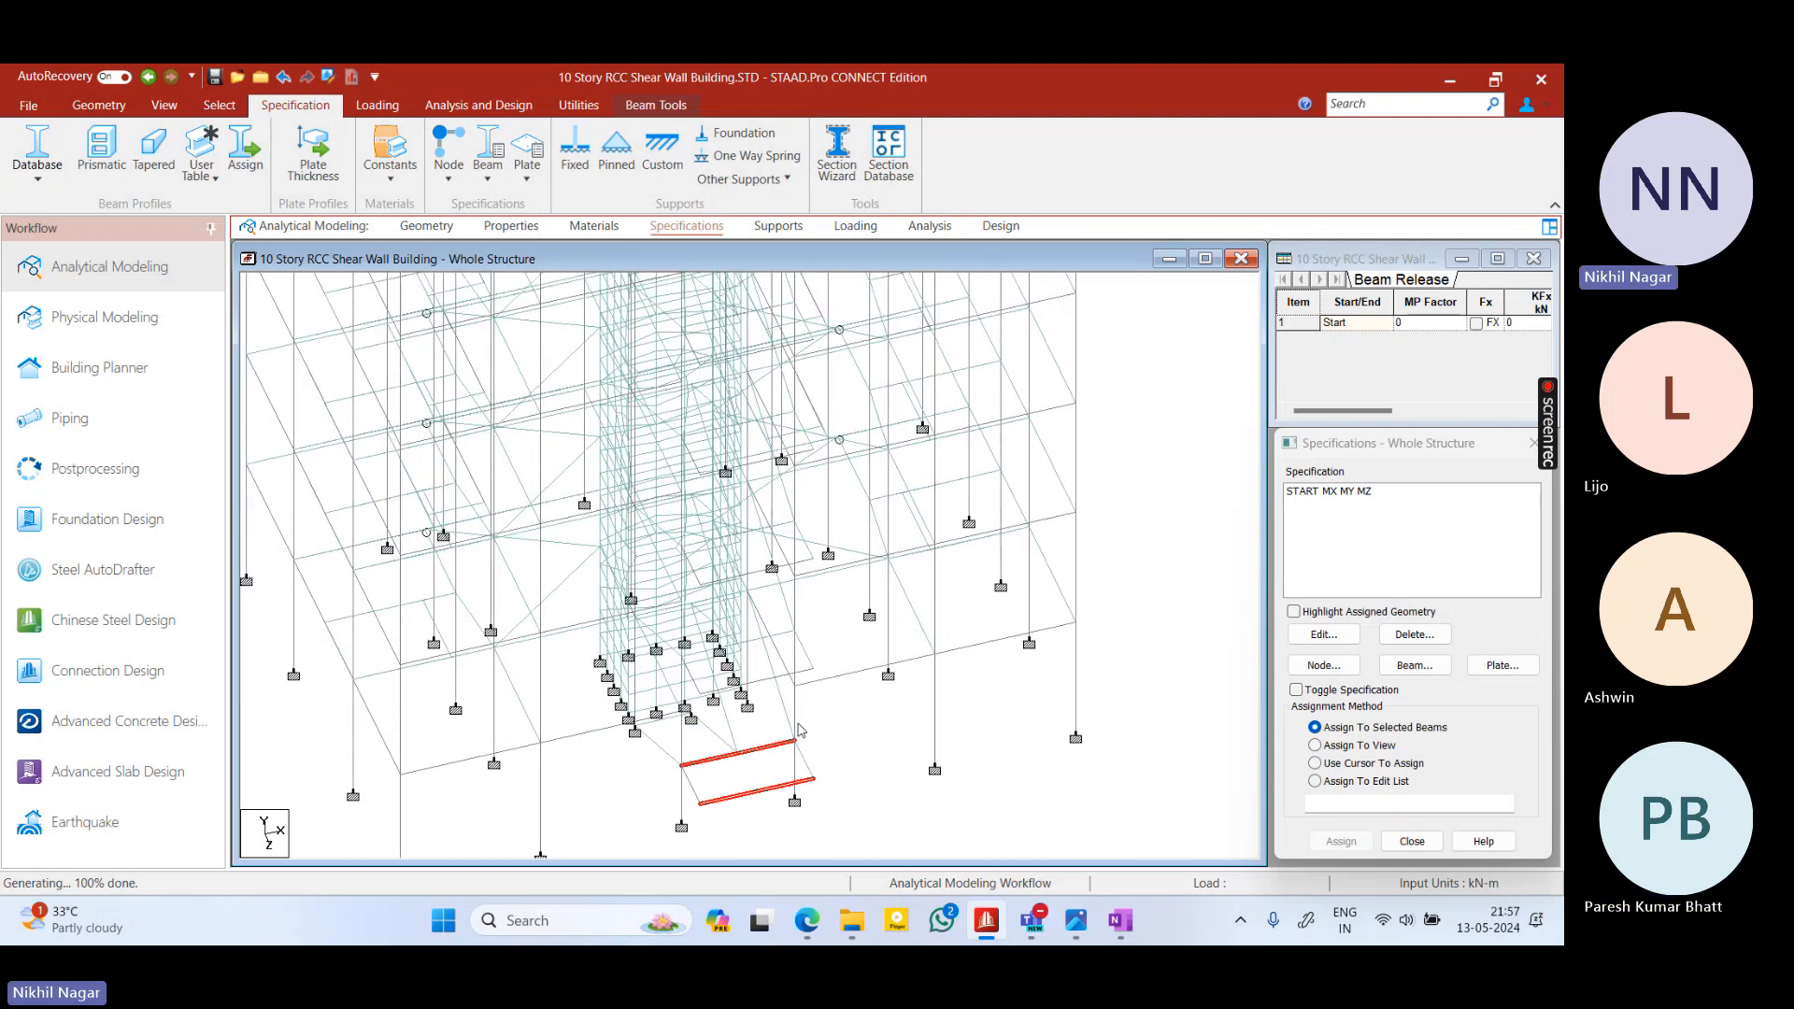
left_click(807, 765)
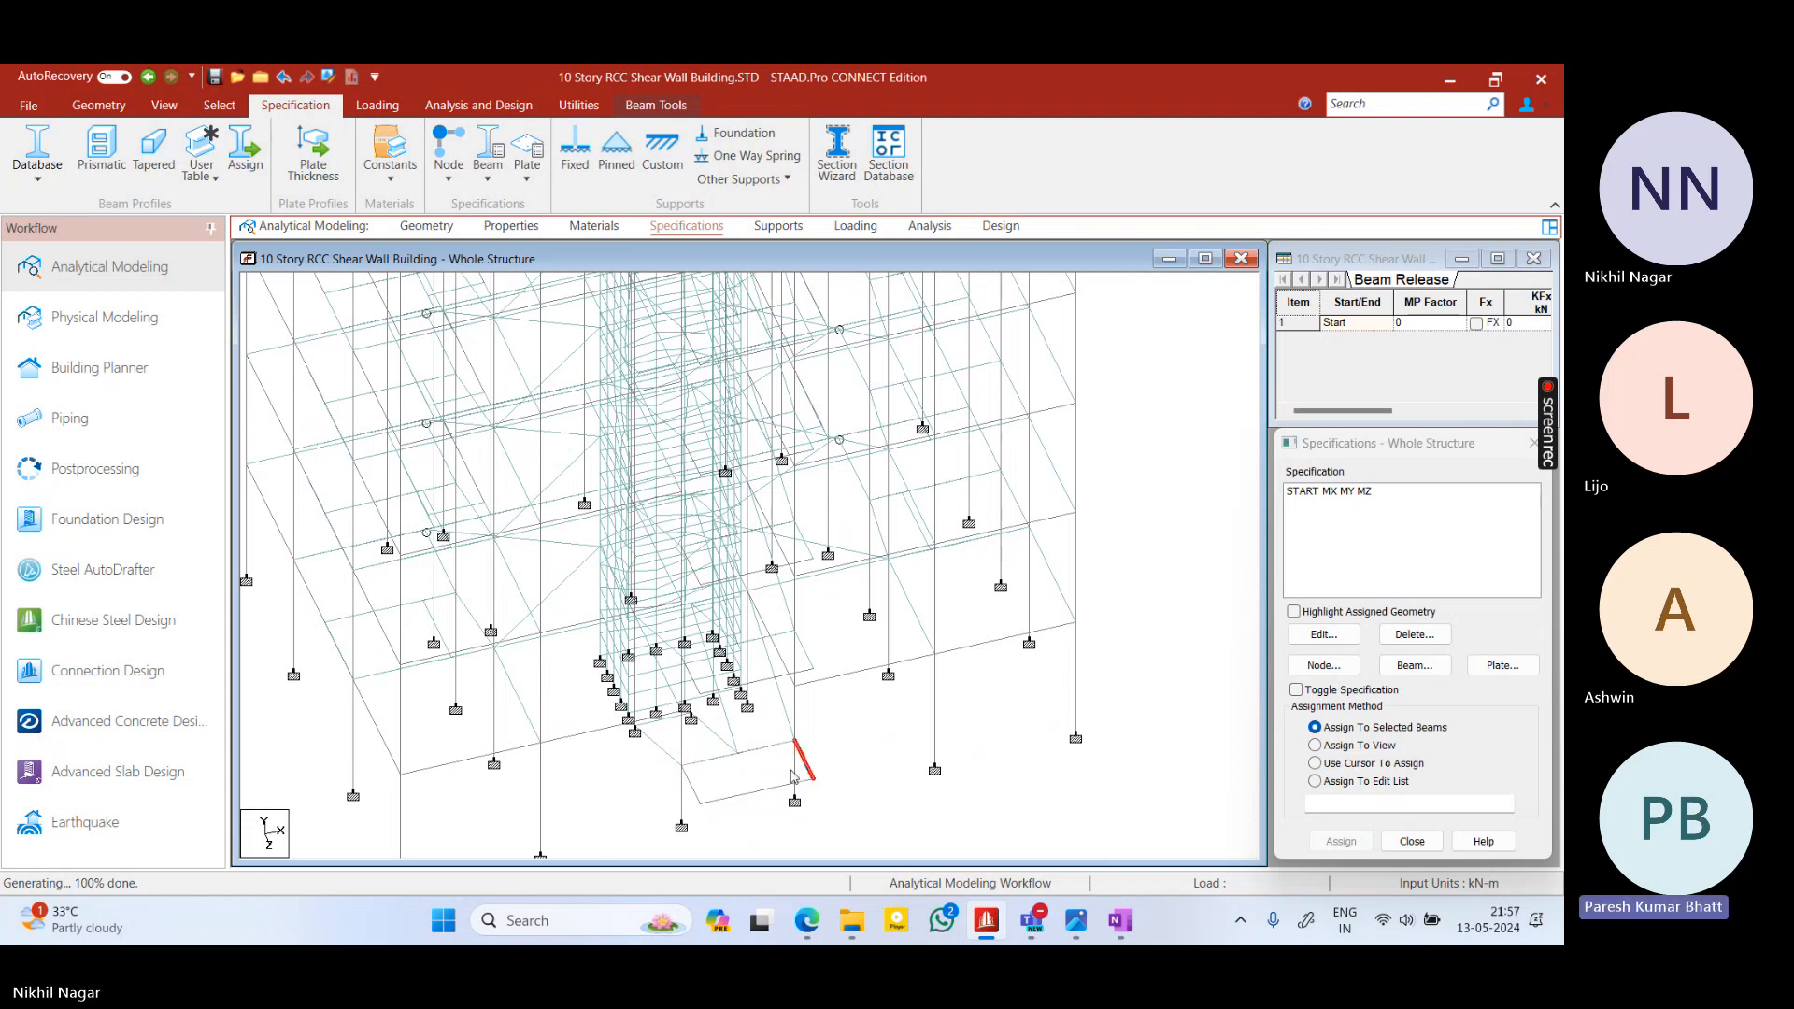
left_click(694, 792)
left_click(805, 766, "ctrl")
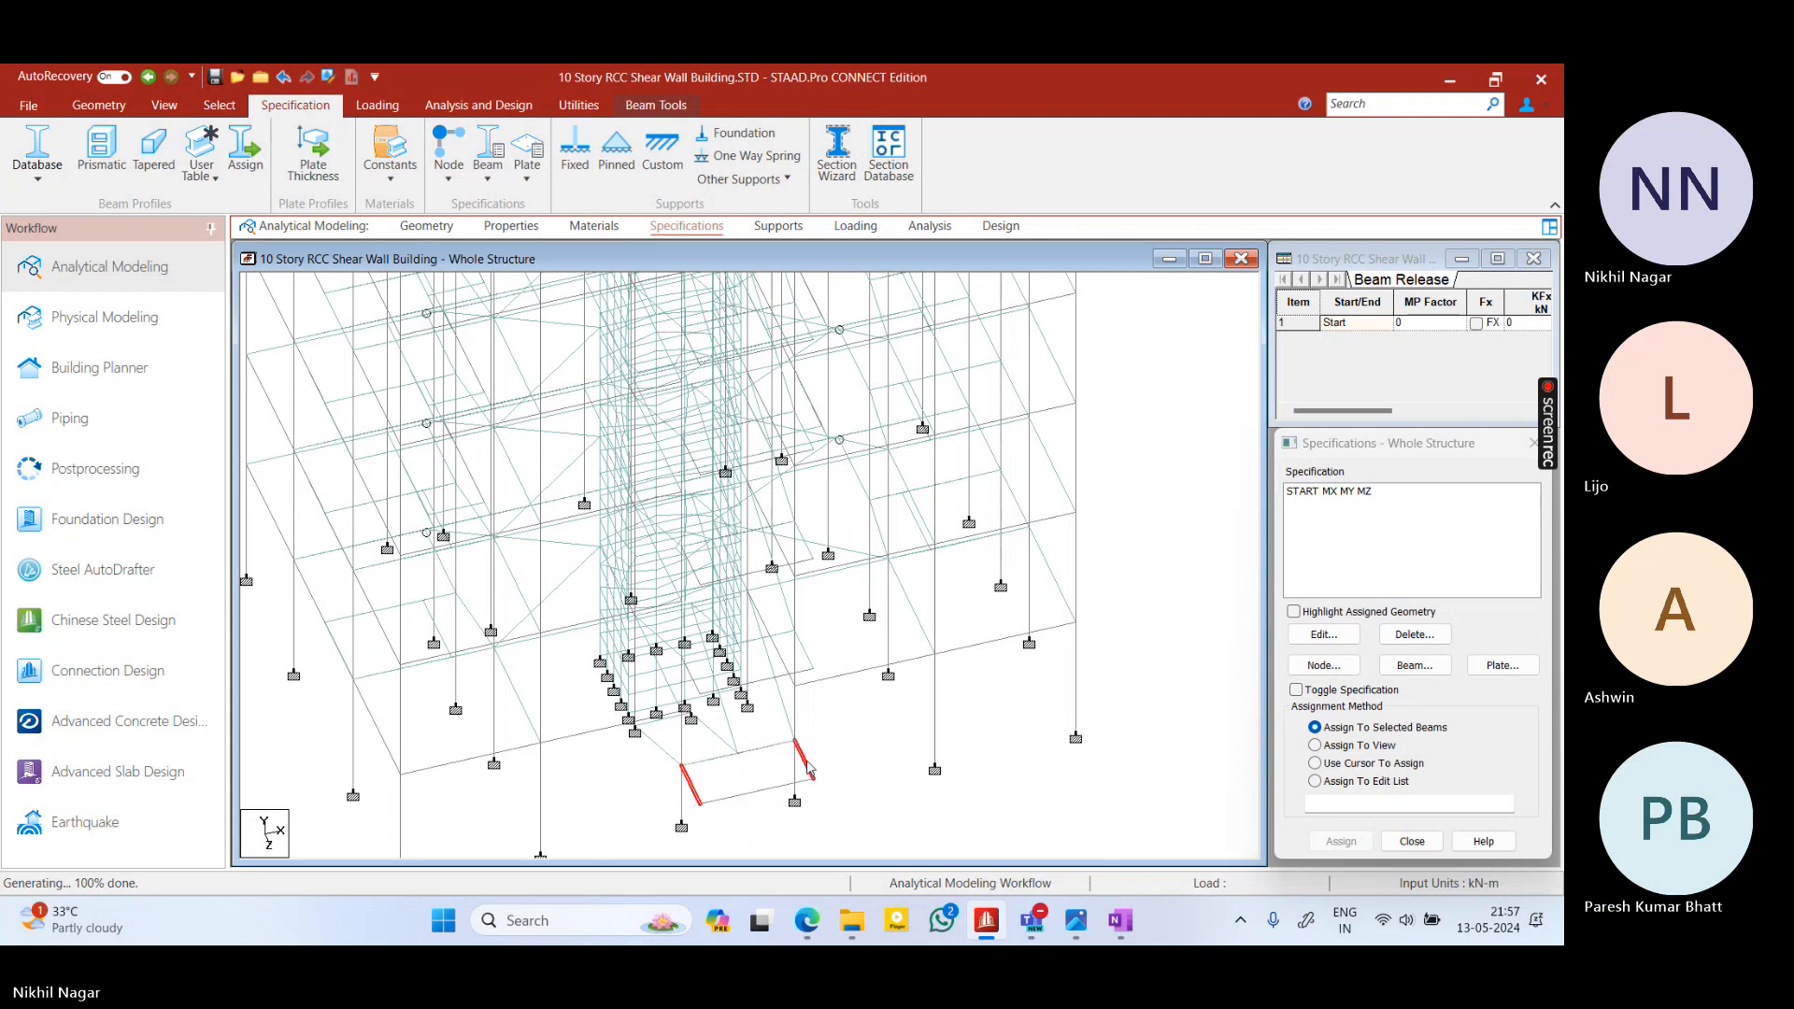
left_click(743, 795)
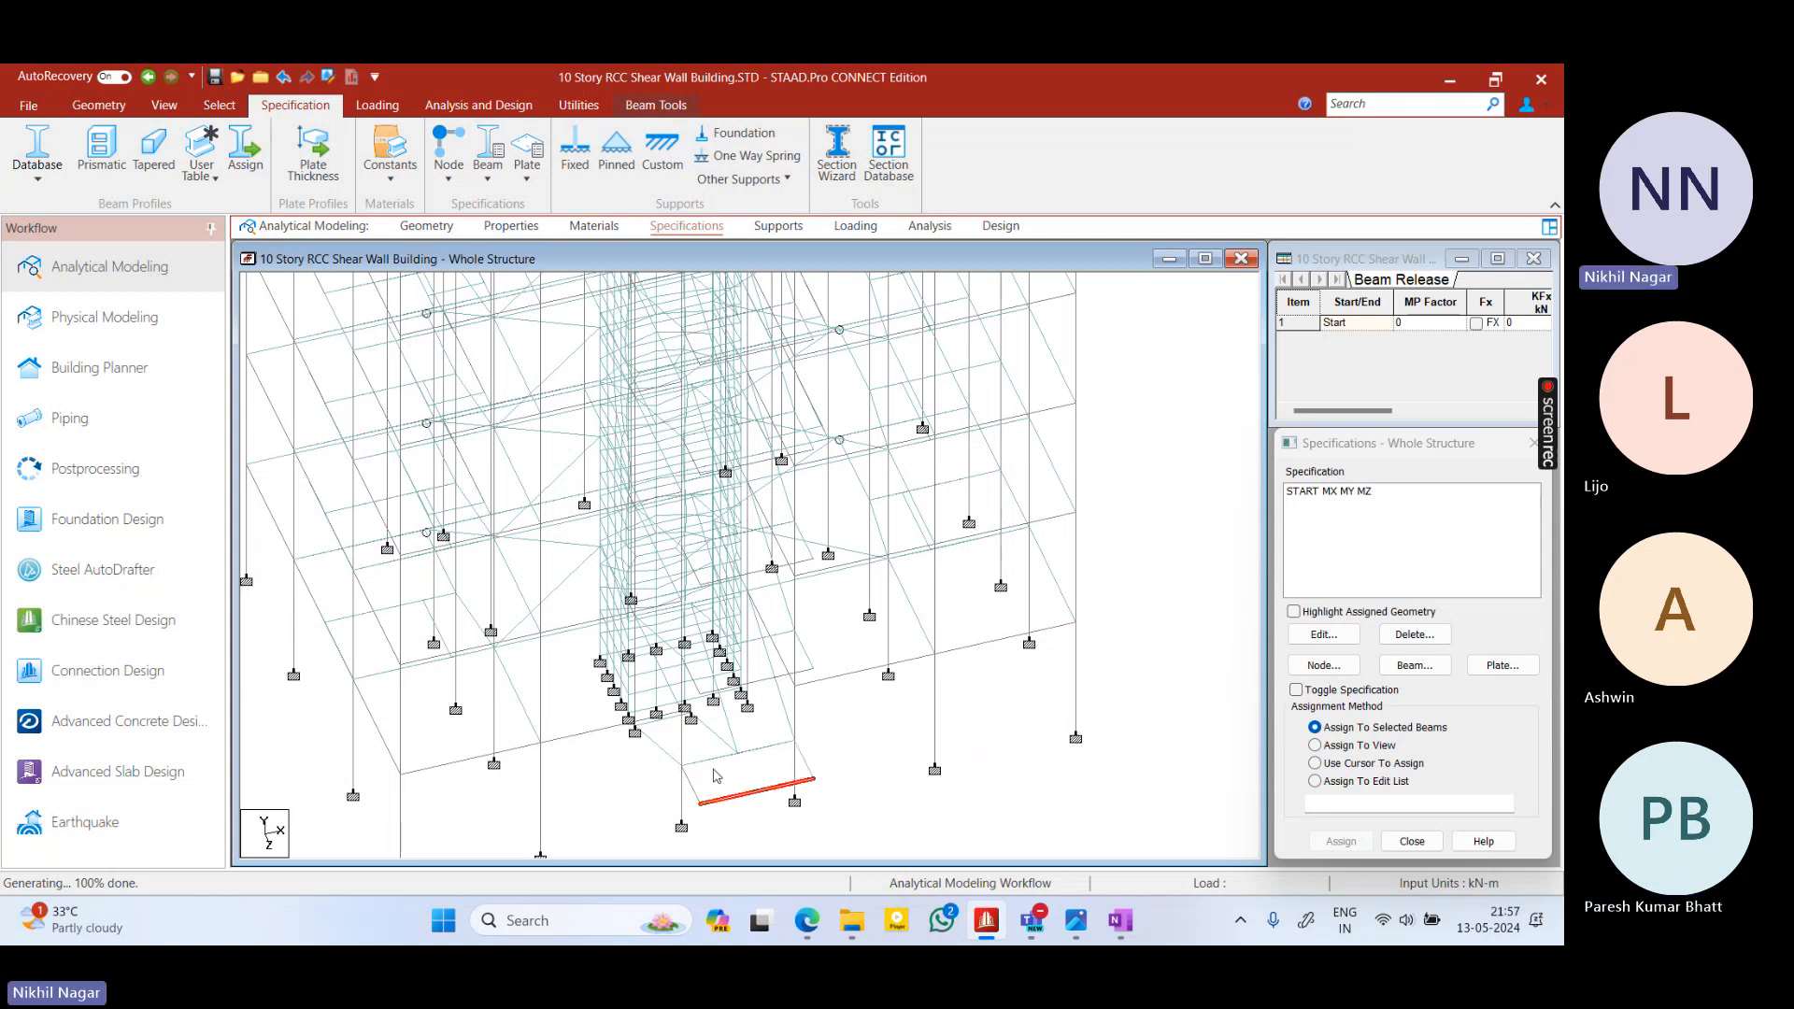
left_click(695, 788)
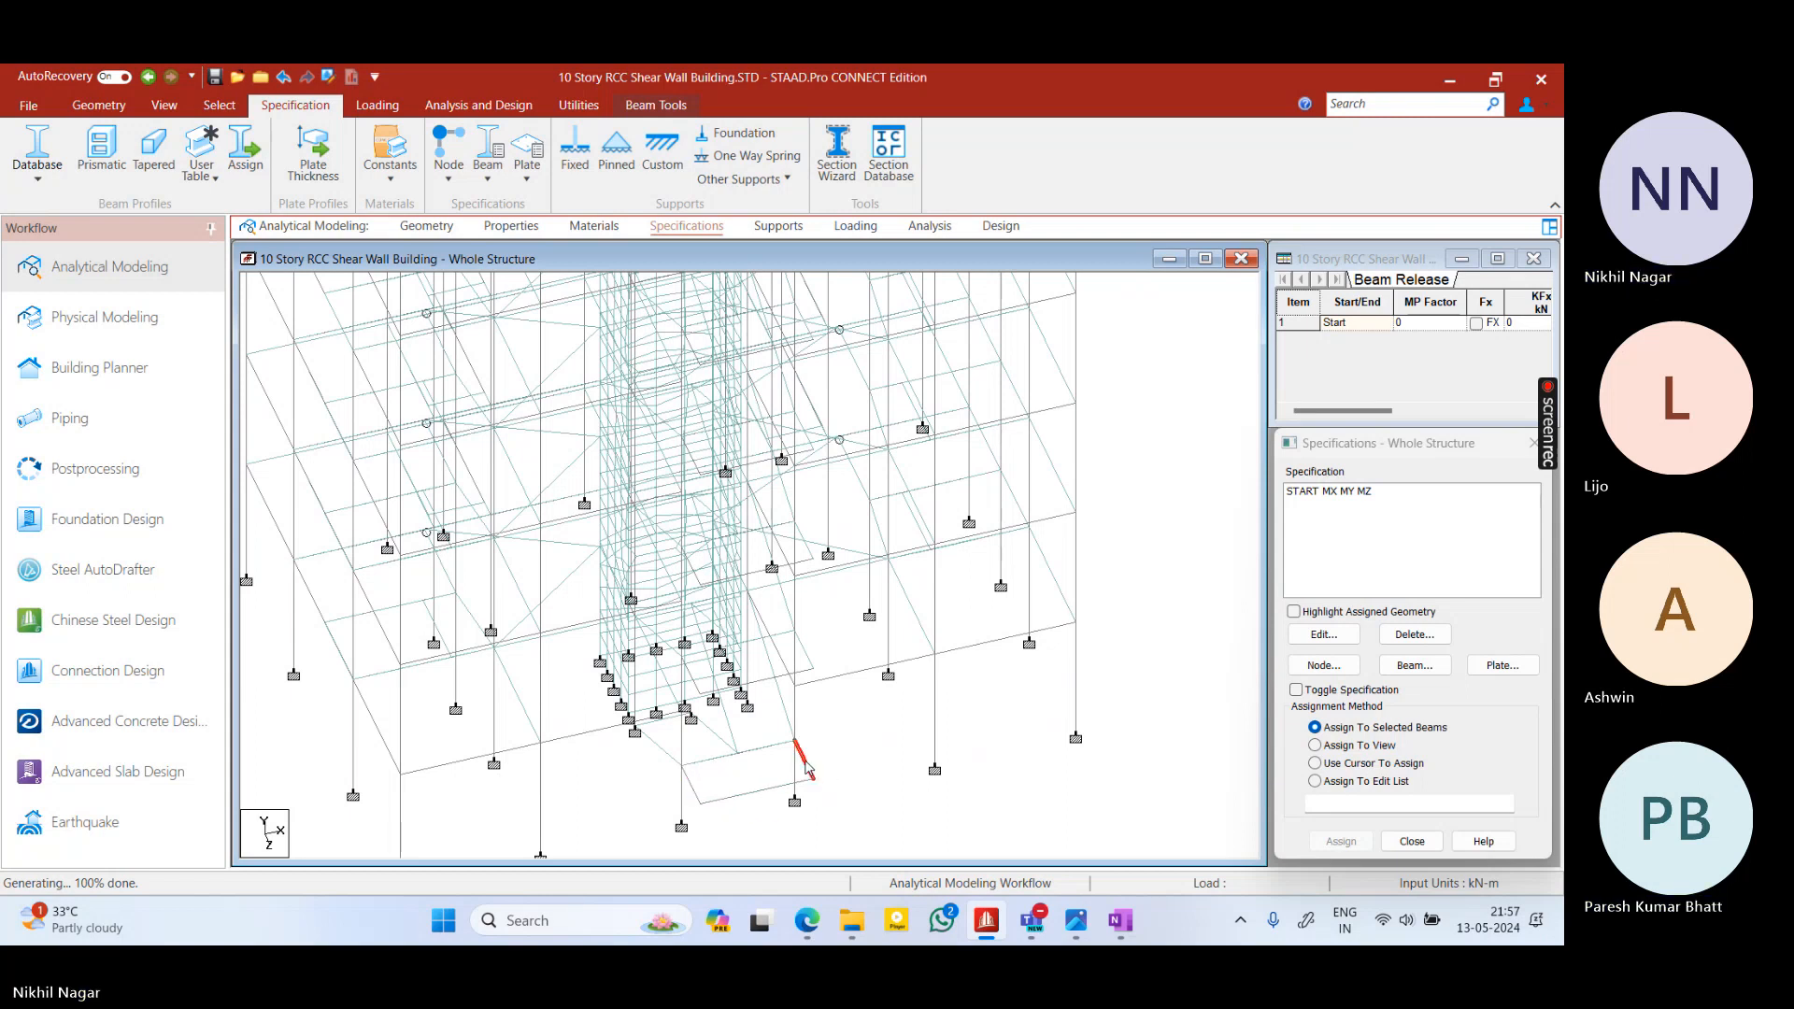
middle_click_drag(811, 790, 801, 608)
left_click(801, 609)
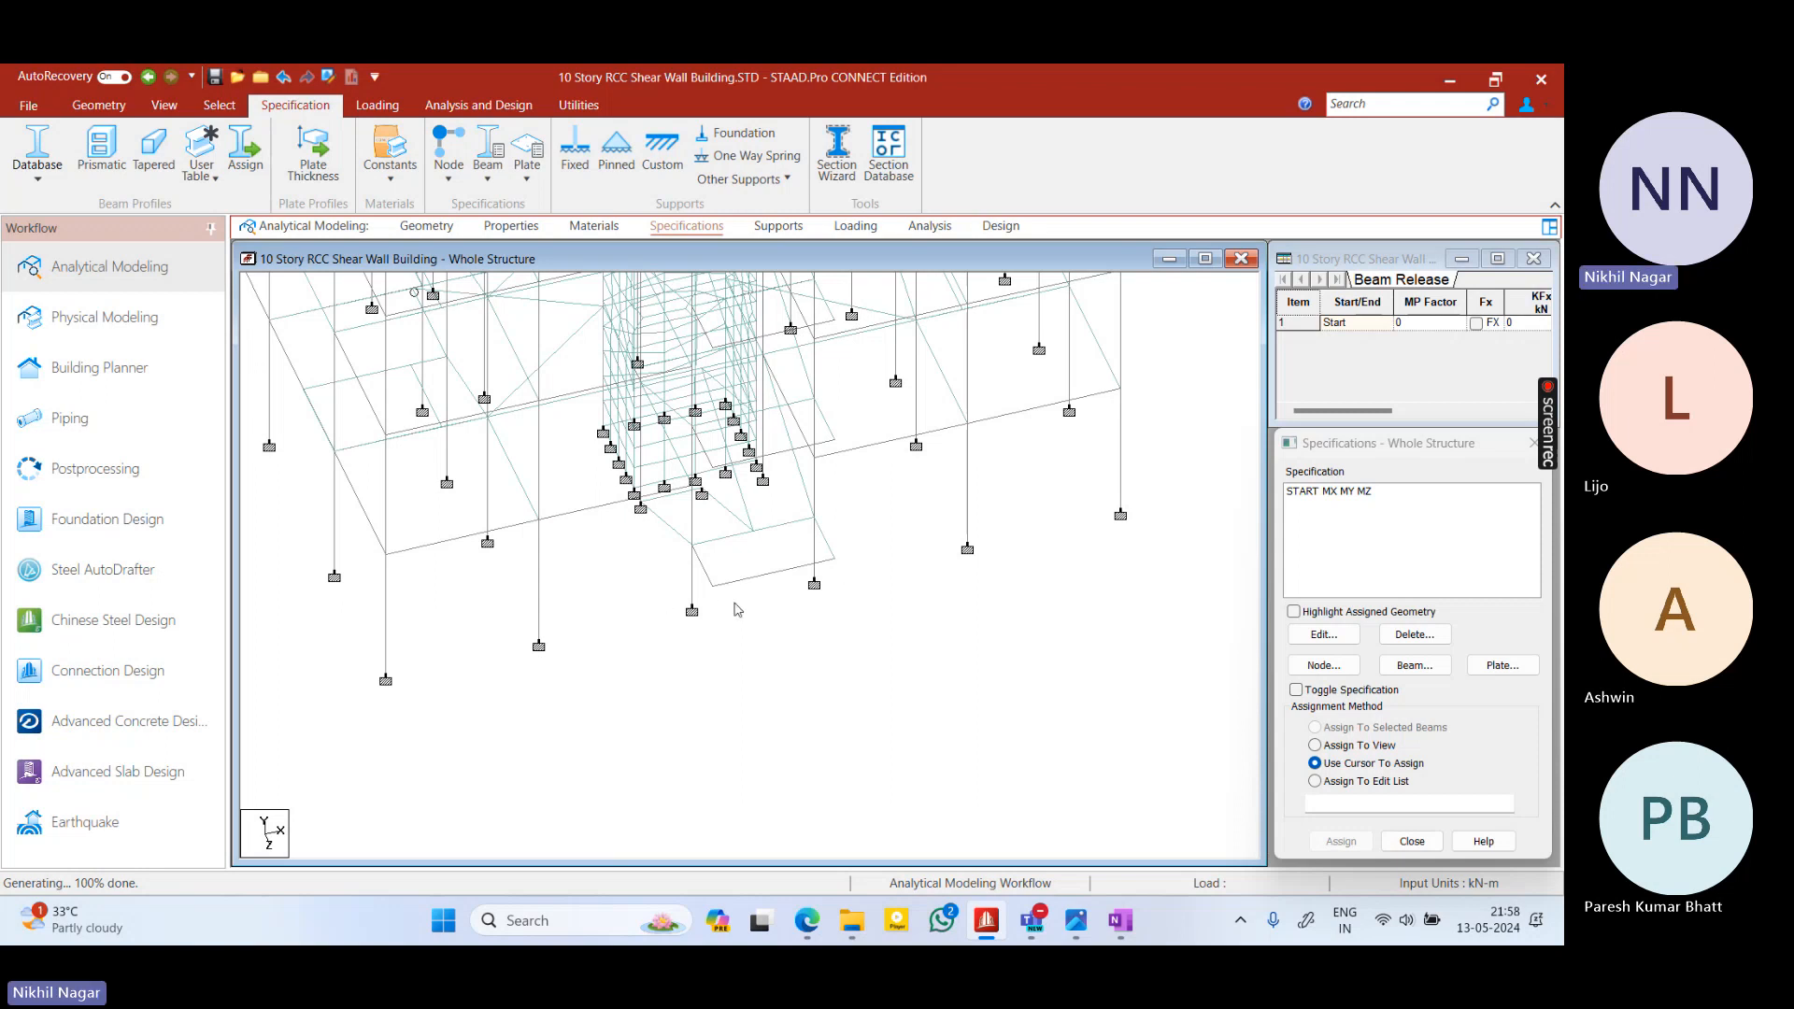
Switch to the geometry page and display the node points and supports around the lowest stair landing
scroll(724, 484, "up", 2)
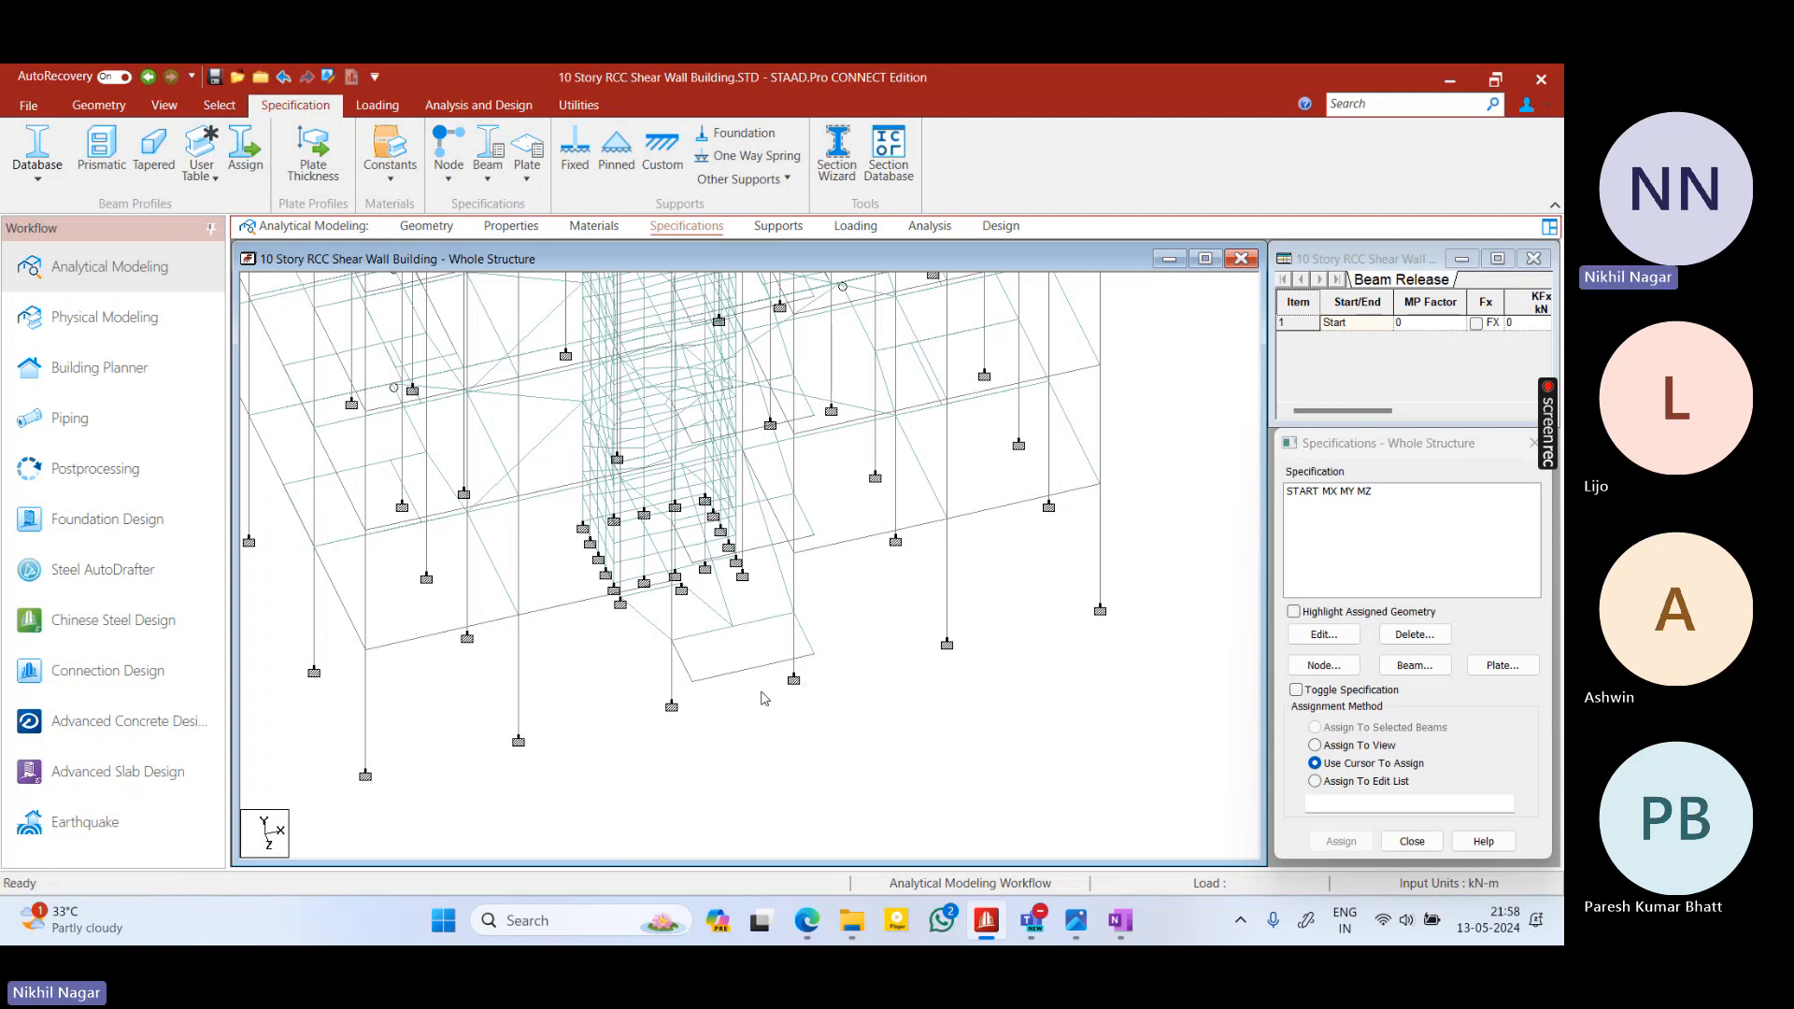
scroll(744, 685, "down", 3)
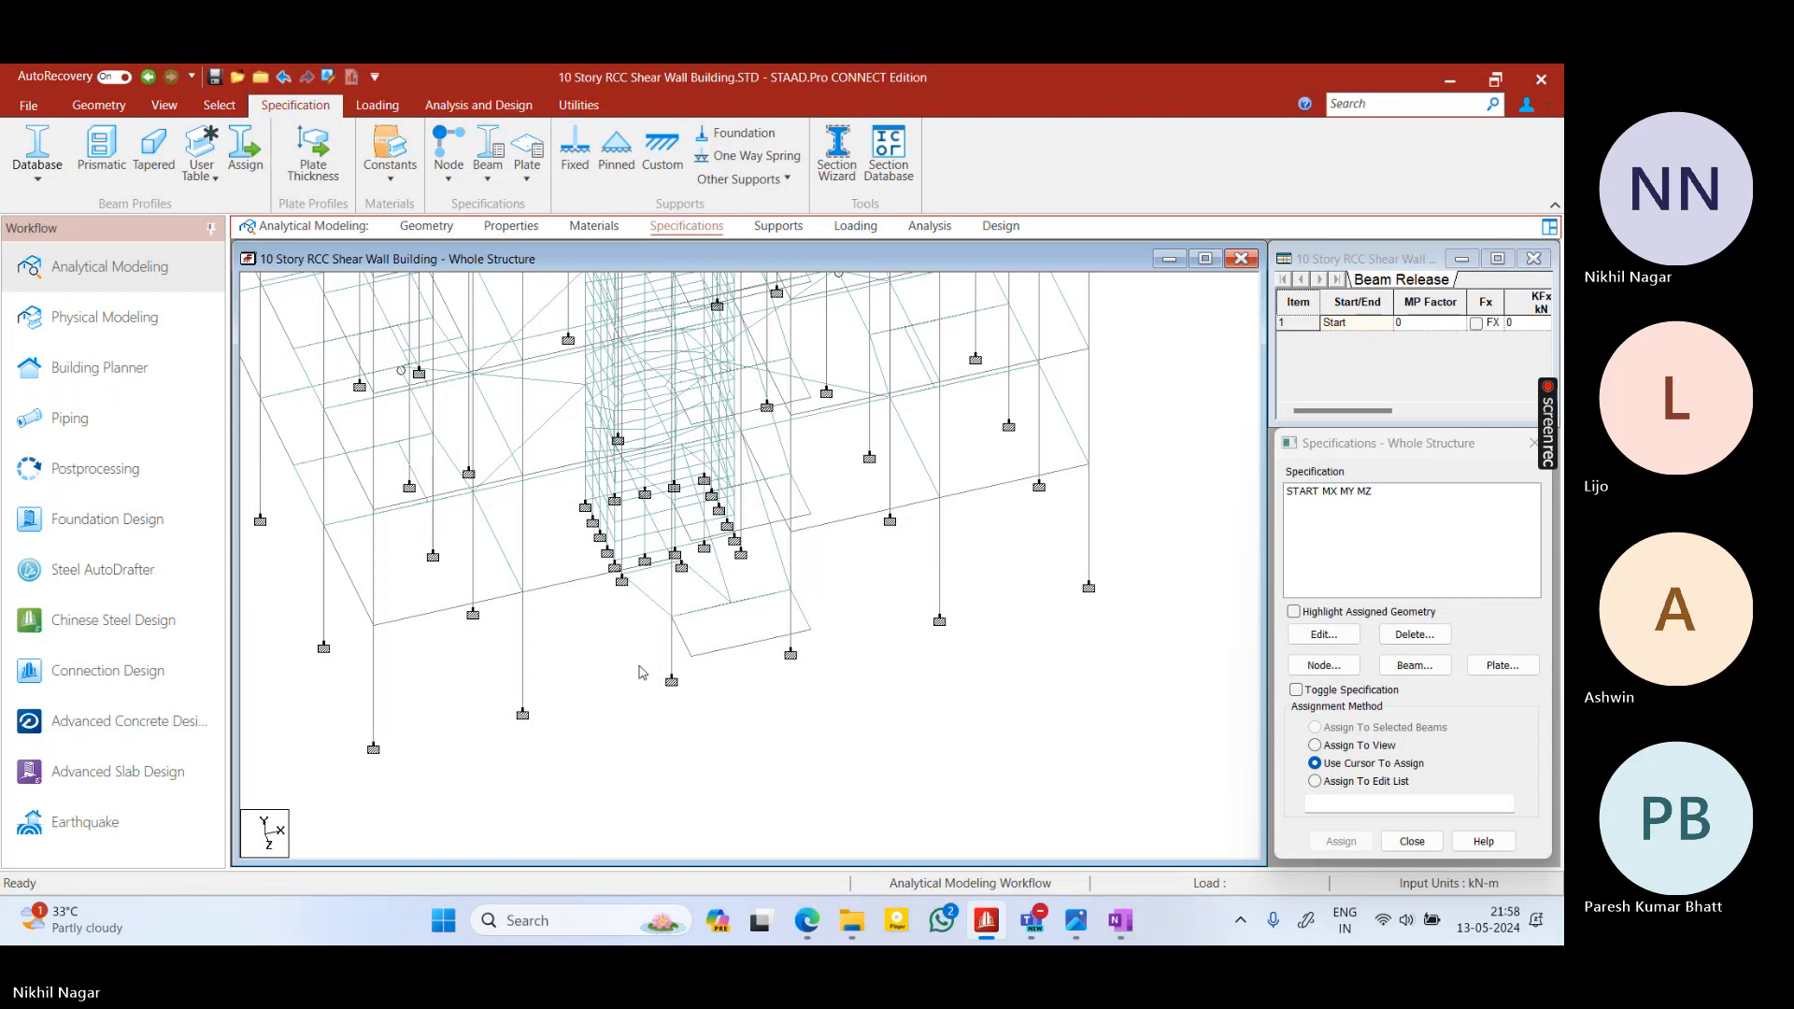
mouse_move(849, 639)
middle_mouse_down()
mouse_move(913, 648)
mouse_move(874, 619)
middle_mouse_up()
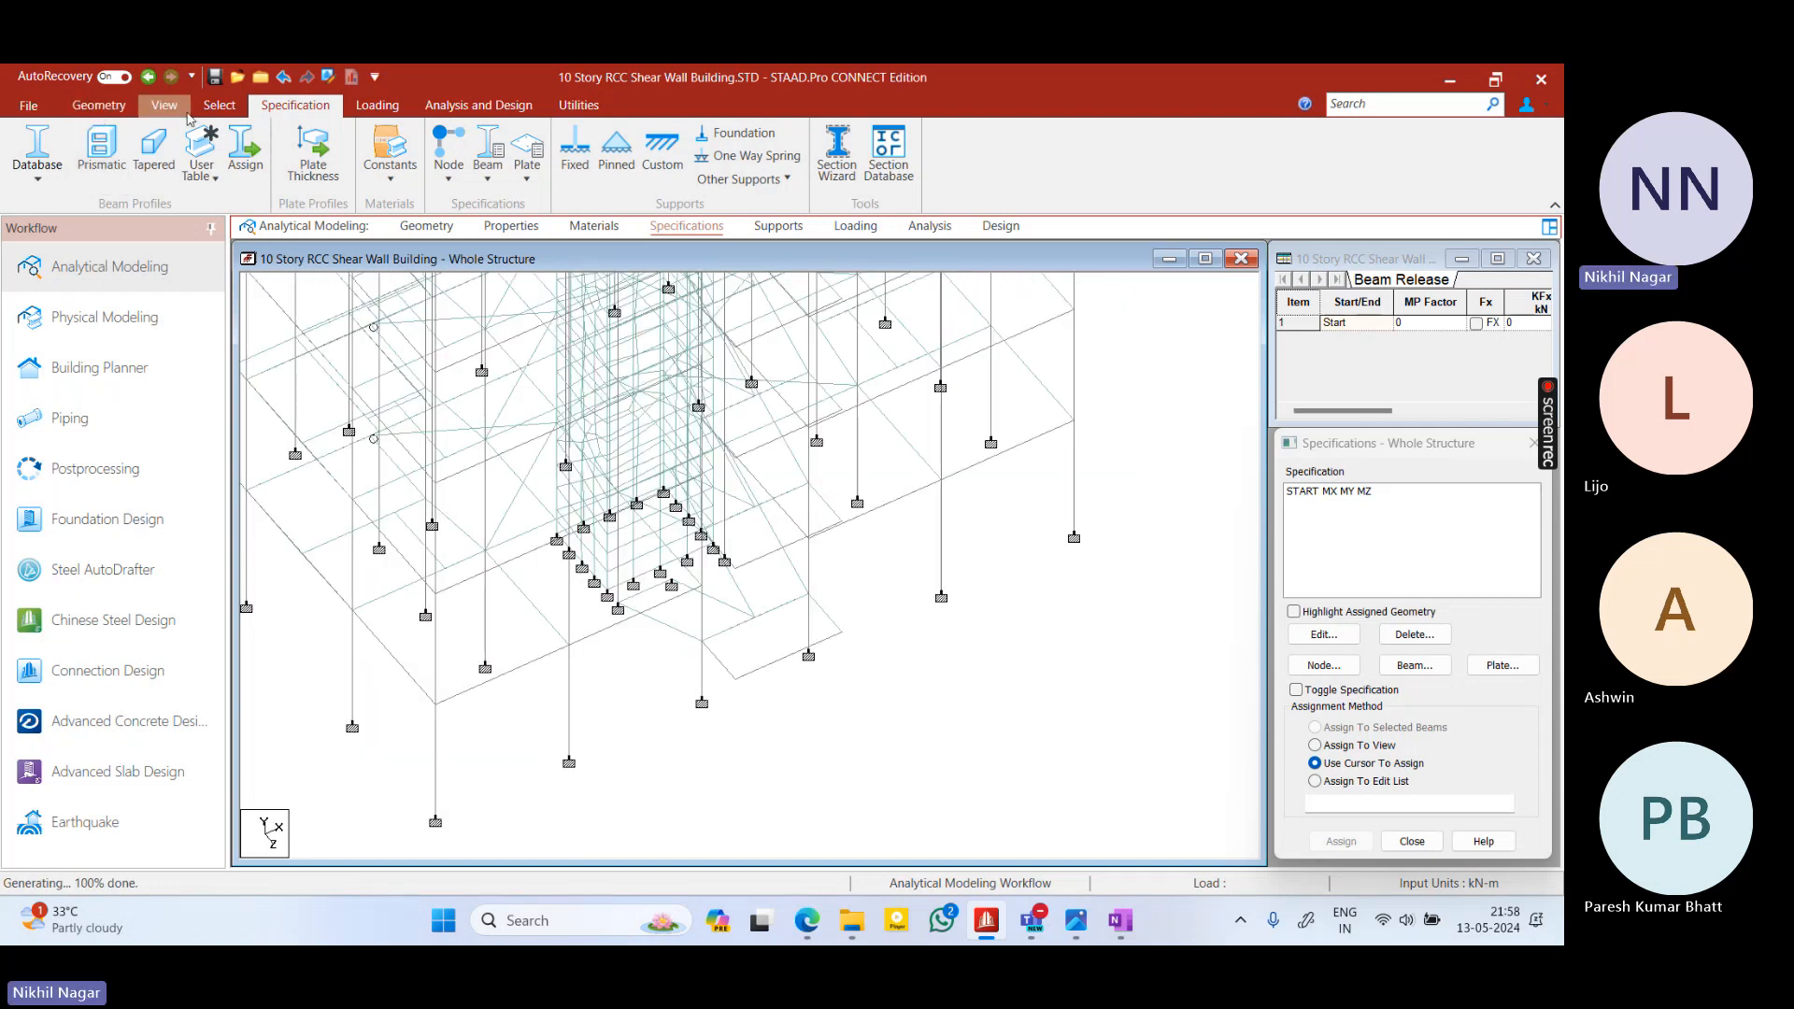
left_click(216, 112)
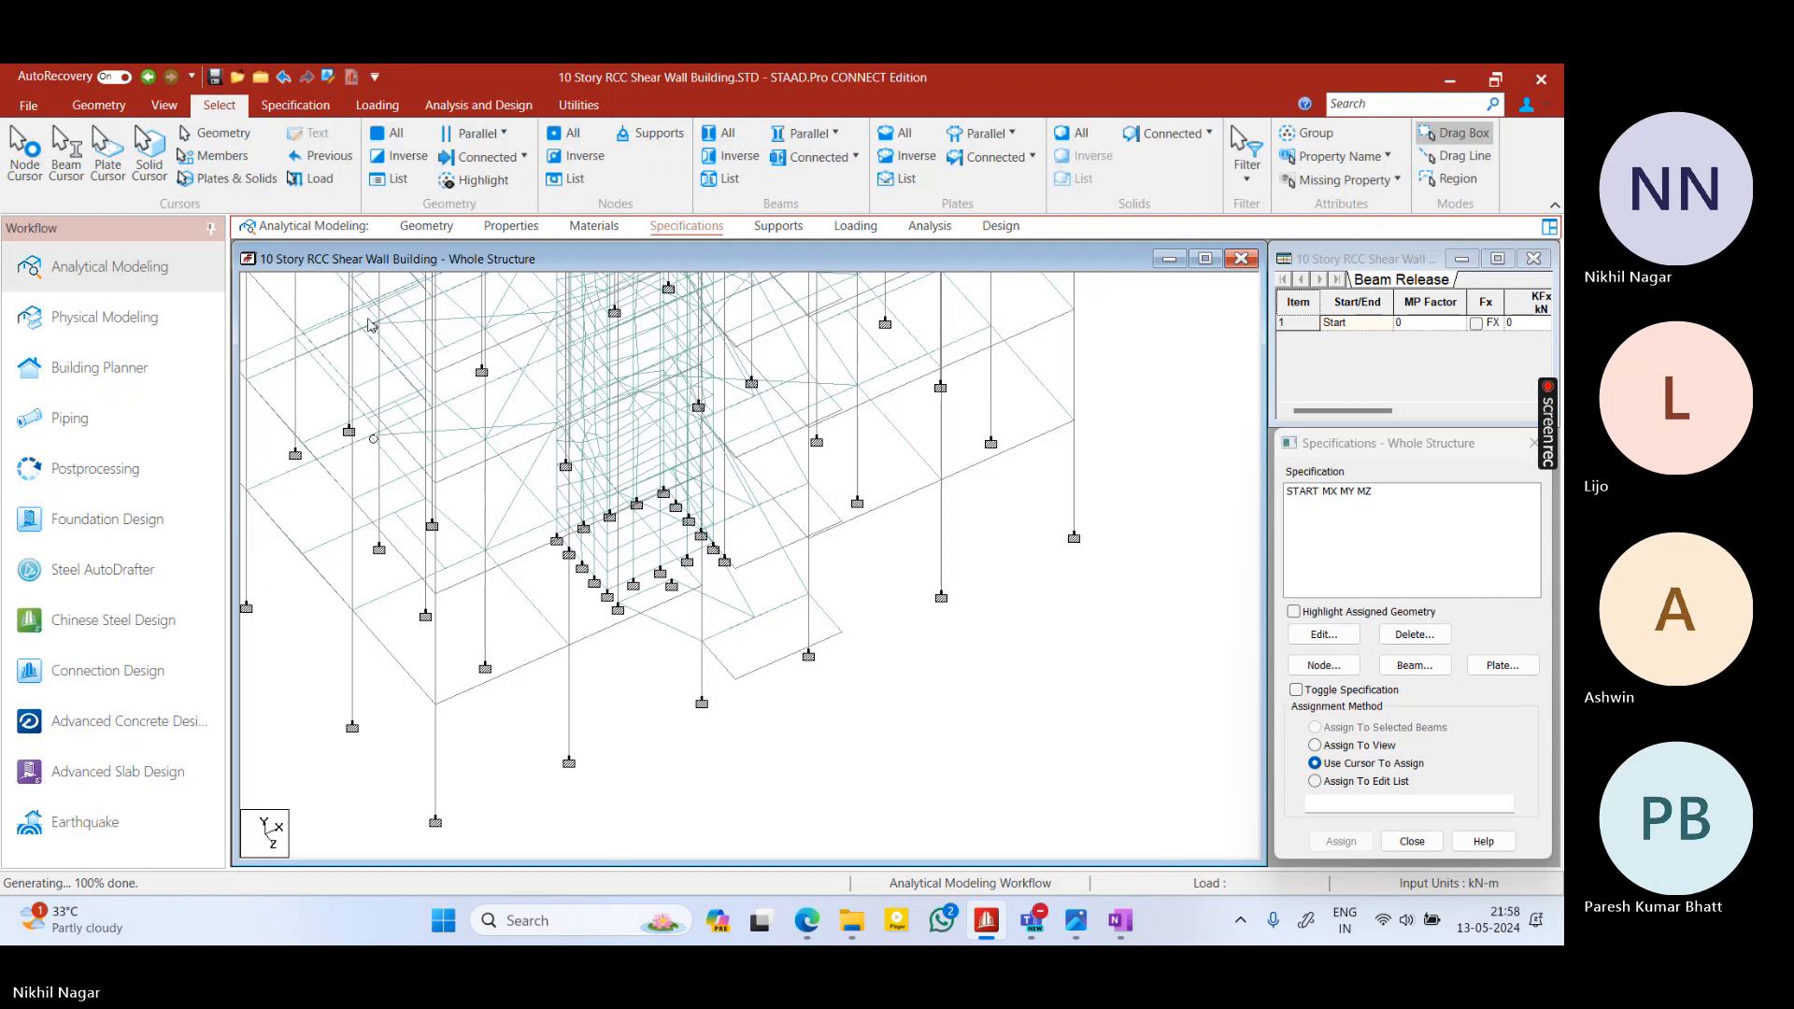
left_click(426, 226)
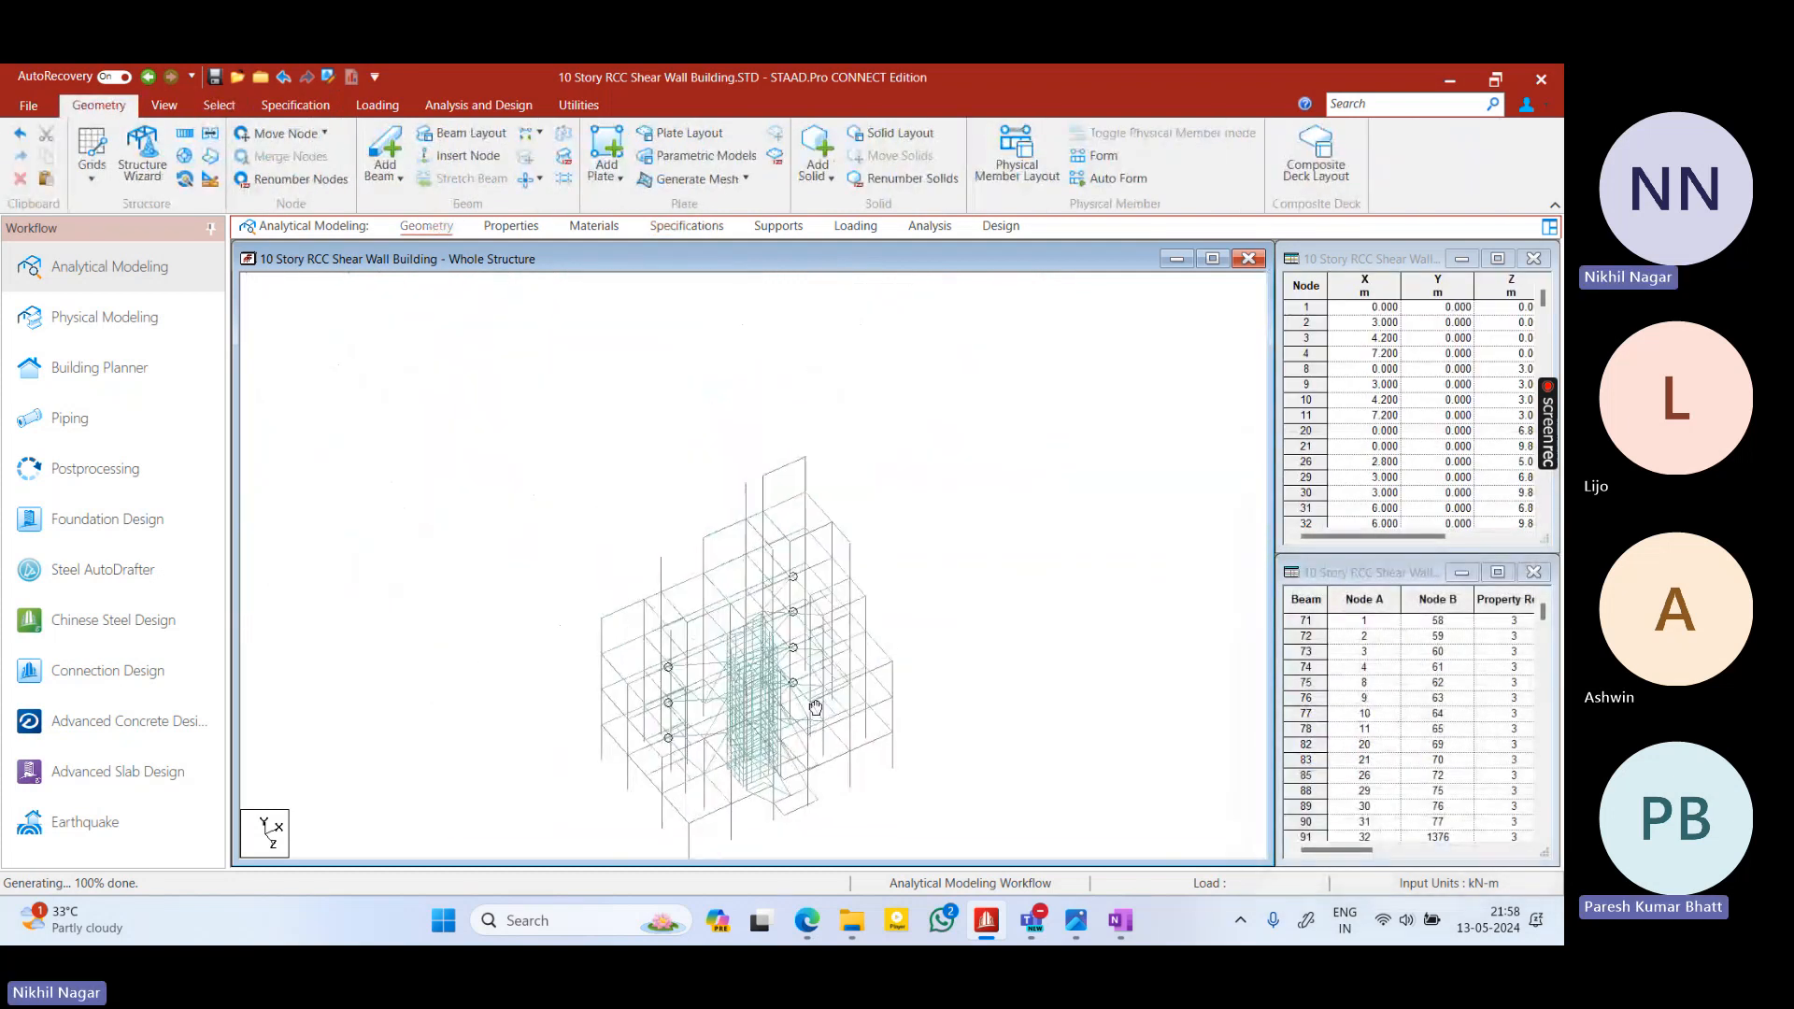
middle_click_drag(816, 708, 746, 516)
scroll(720, 620, "up", 5)
middle_click_drag(761, 654, 699, 577)
scroll(699, 576, "up", 1)
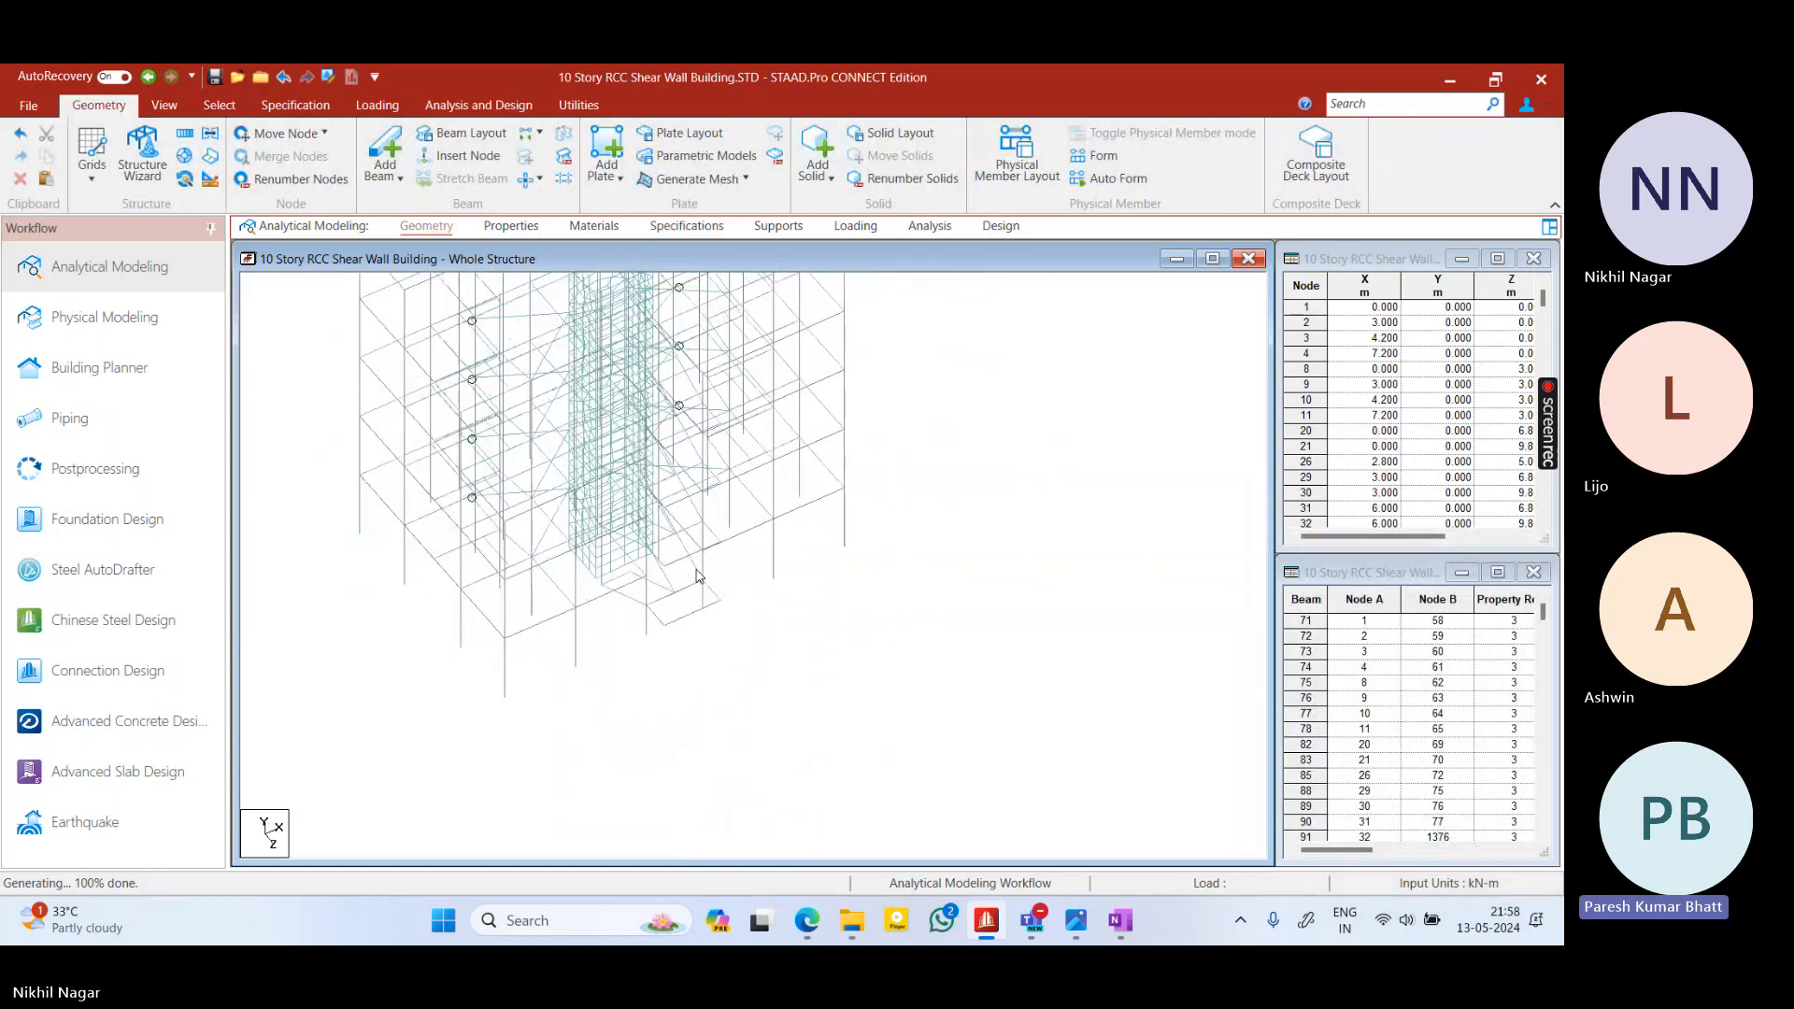
scroll(735, 656, "down", 2)
scroll(690, 572, "up", 1)
scroll(716, 628, "down", 1)
scroll(724, 645, "down", 1)
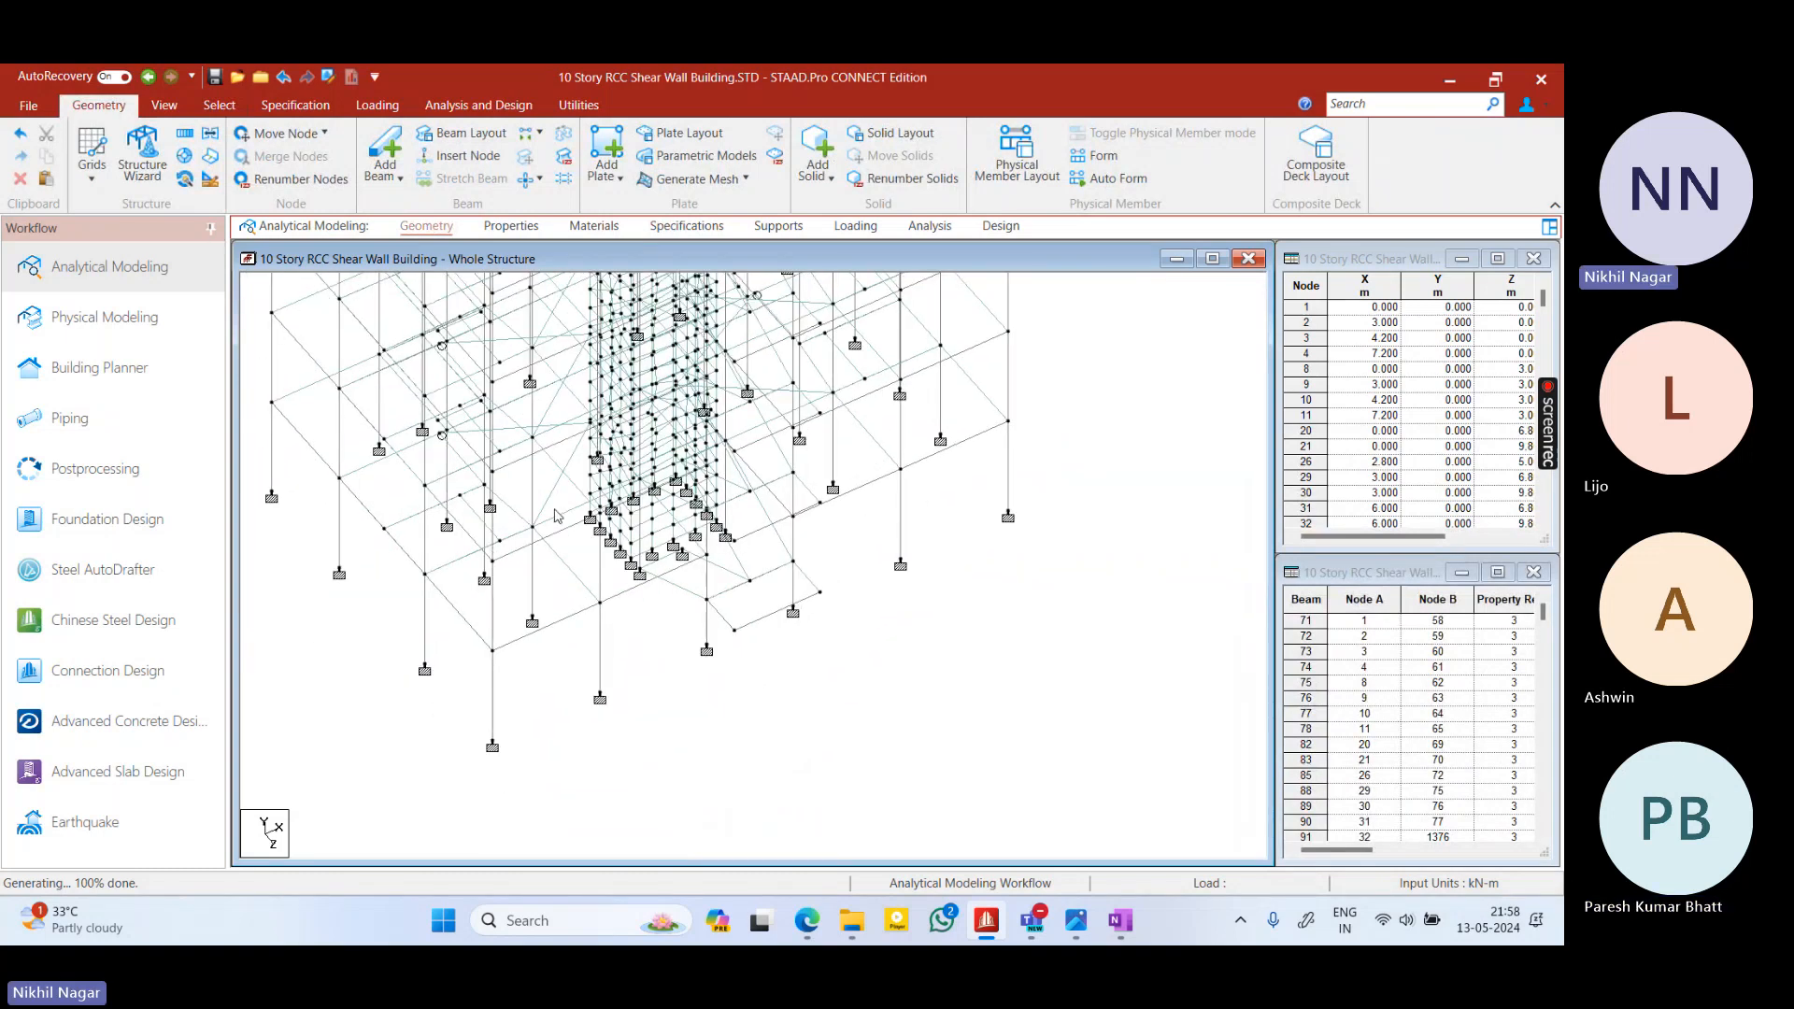
Select the two outer corner nodes of the lowest stair landing with the Node Cursor
left_click(384, 148)
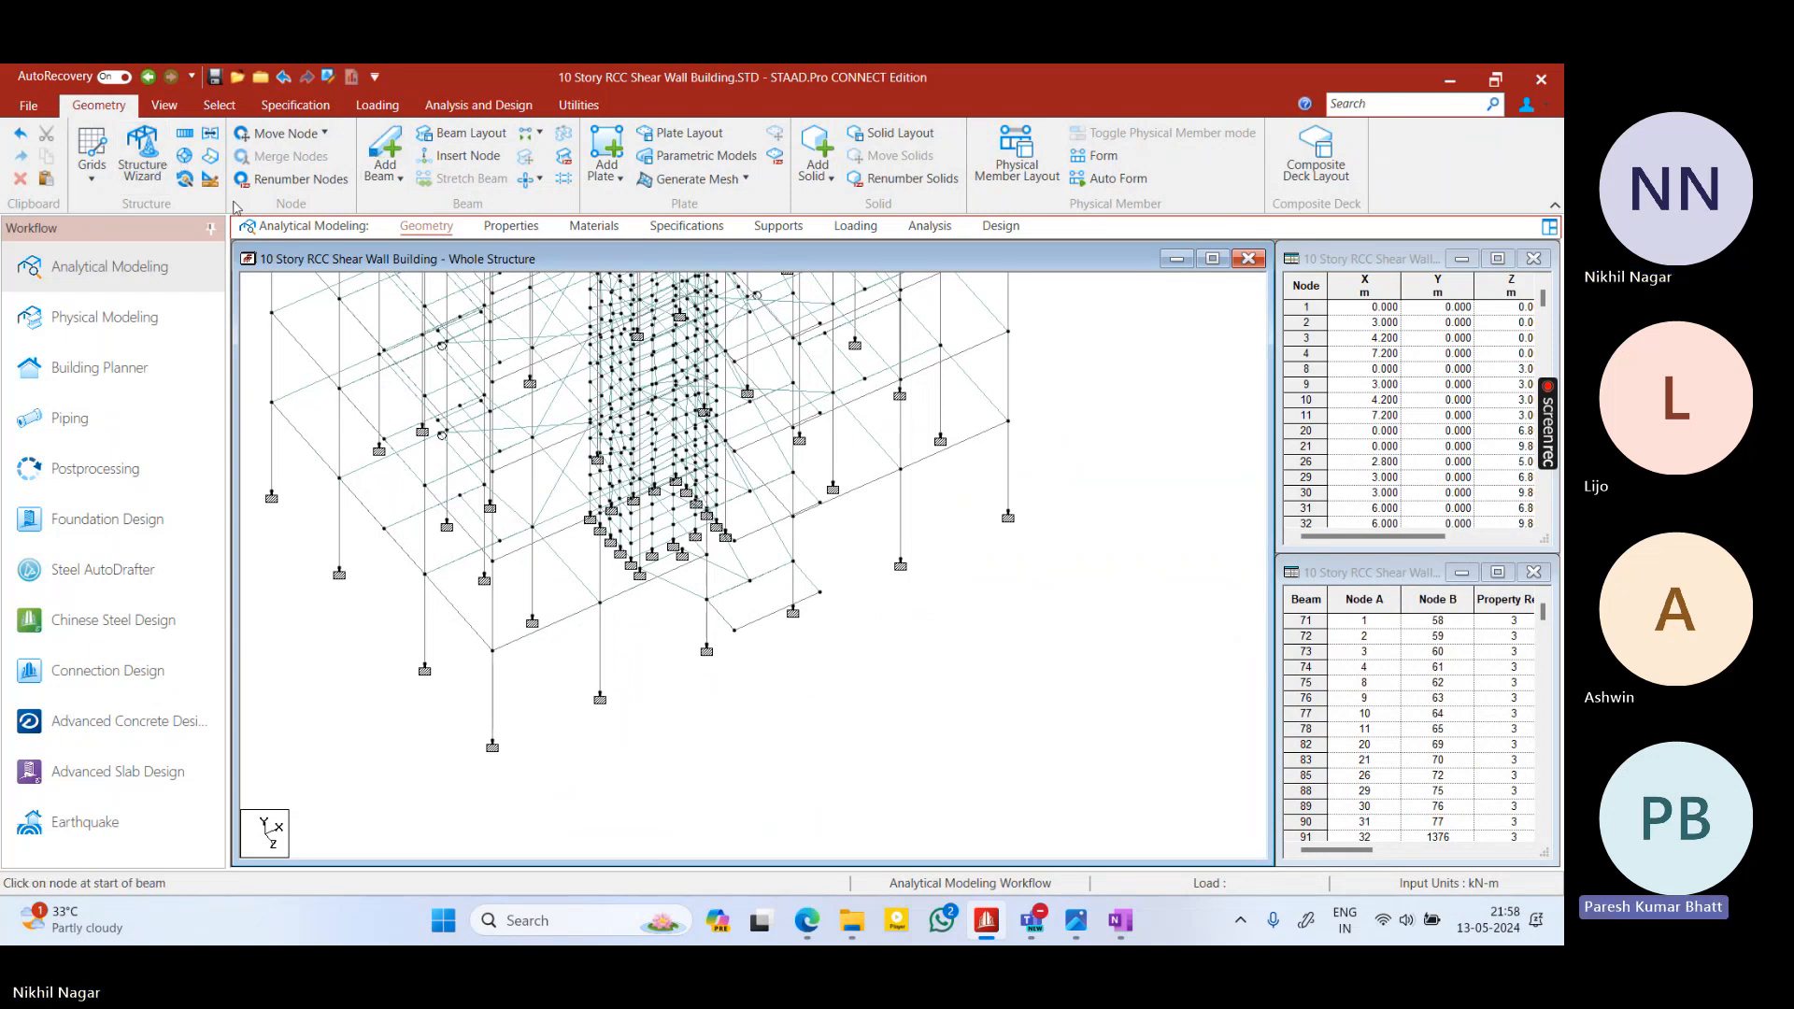
left_click(219, 104)
left_click(25, 154)
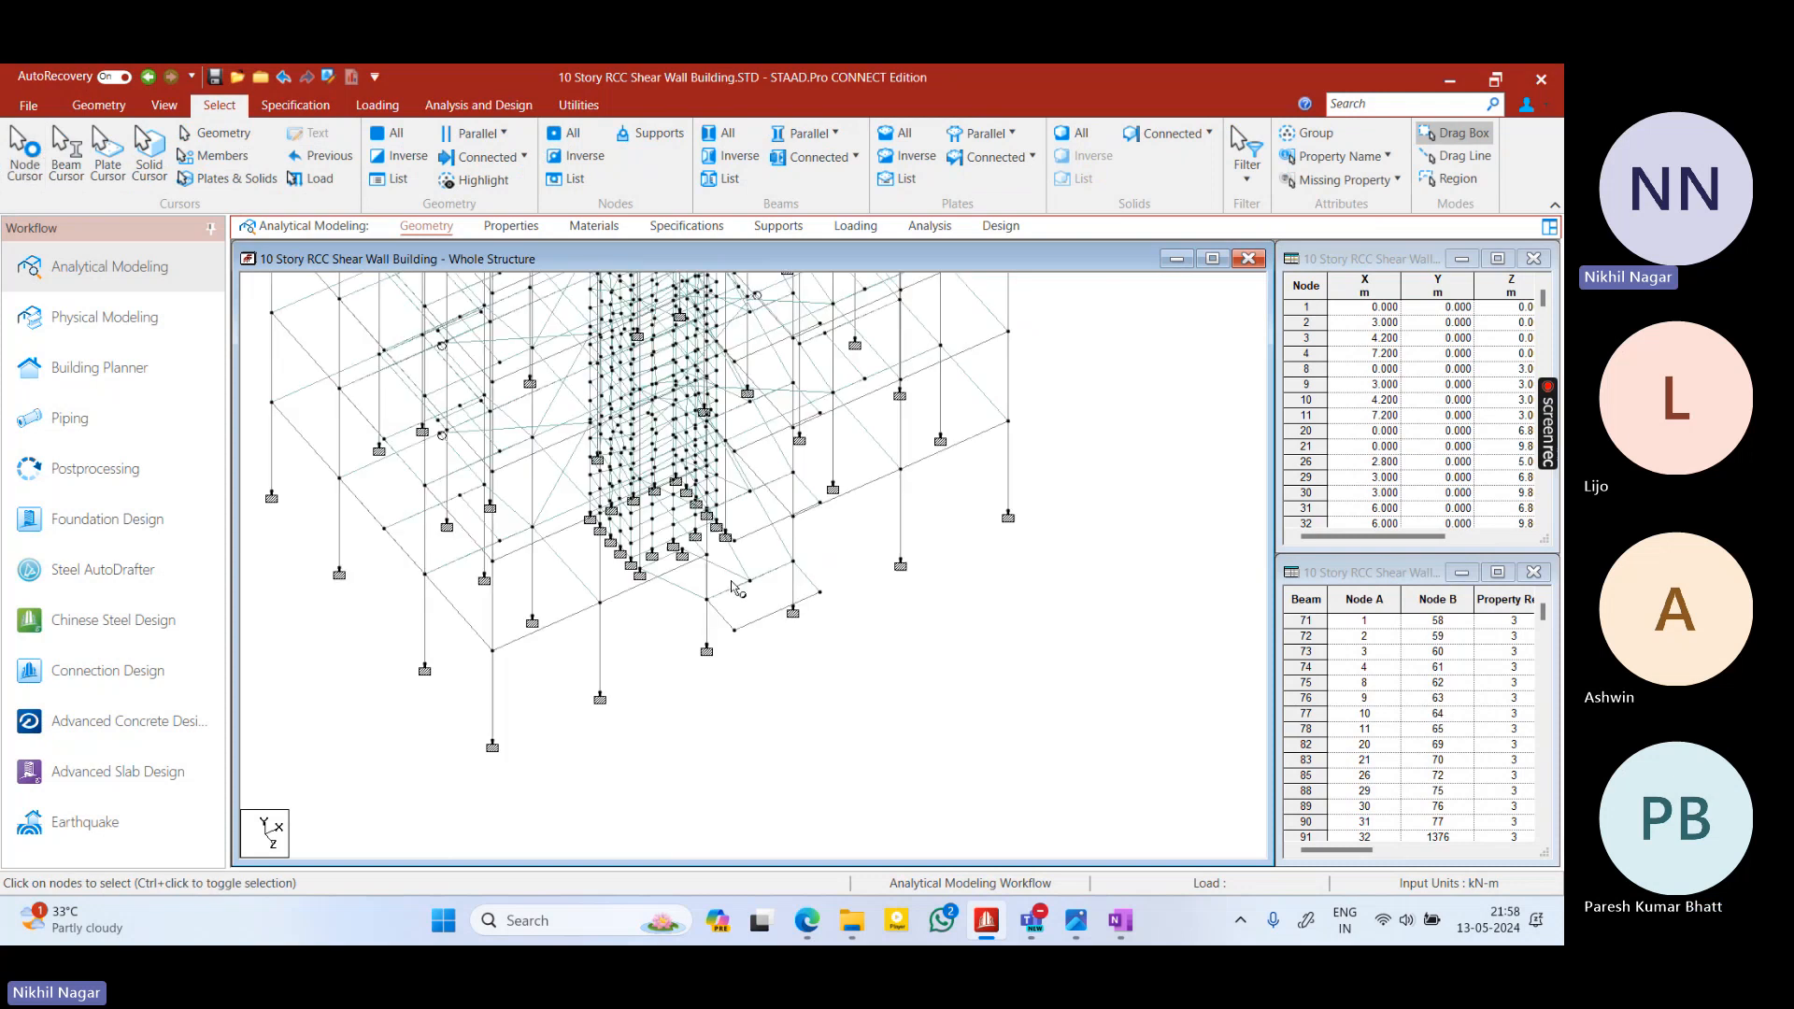
left_click(735, 630)
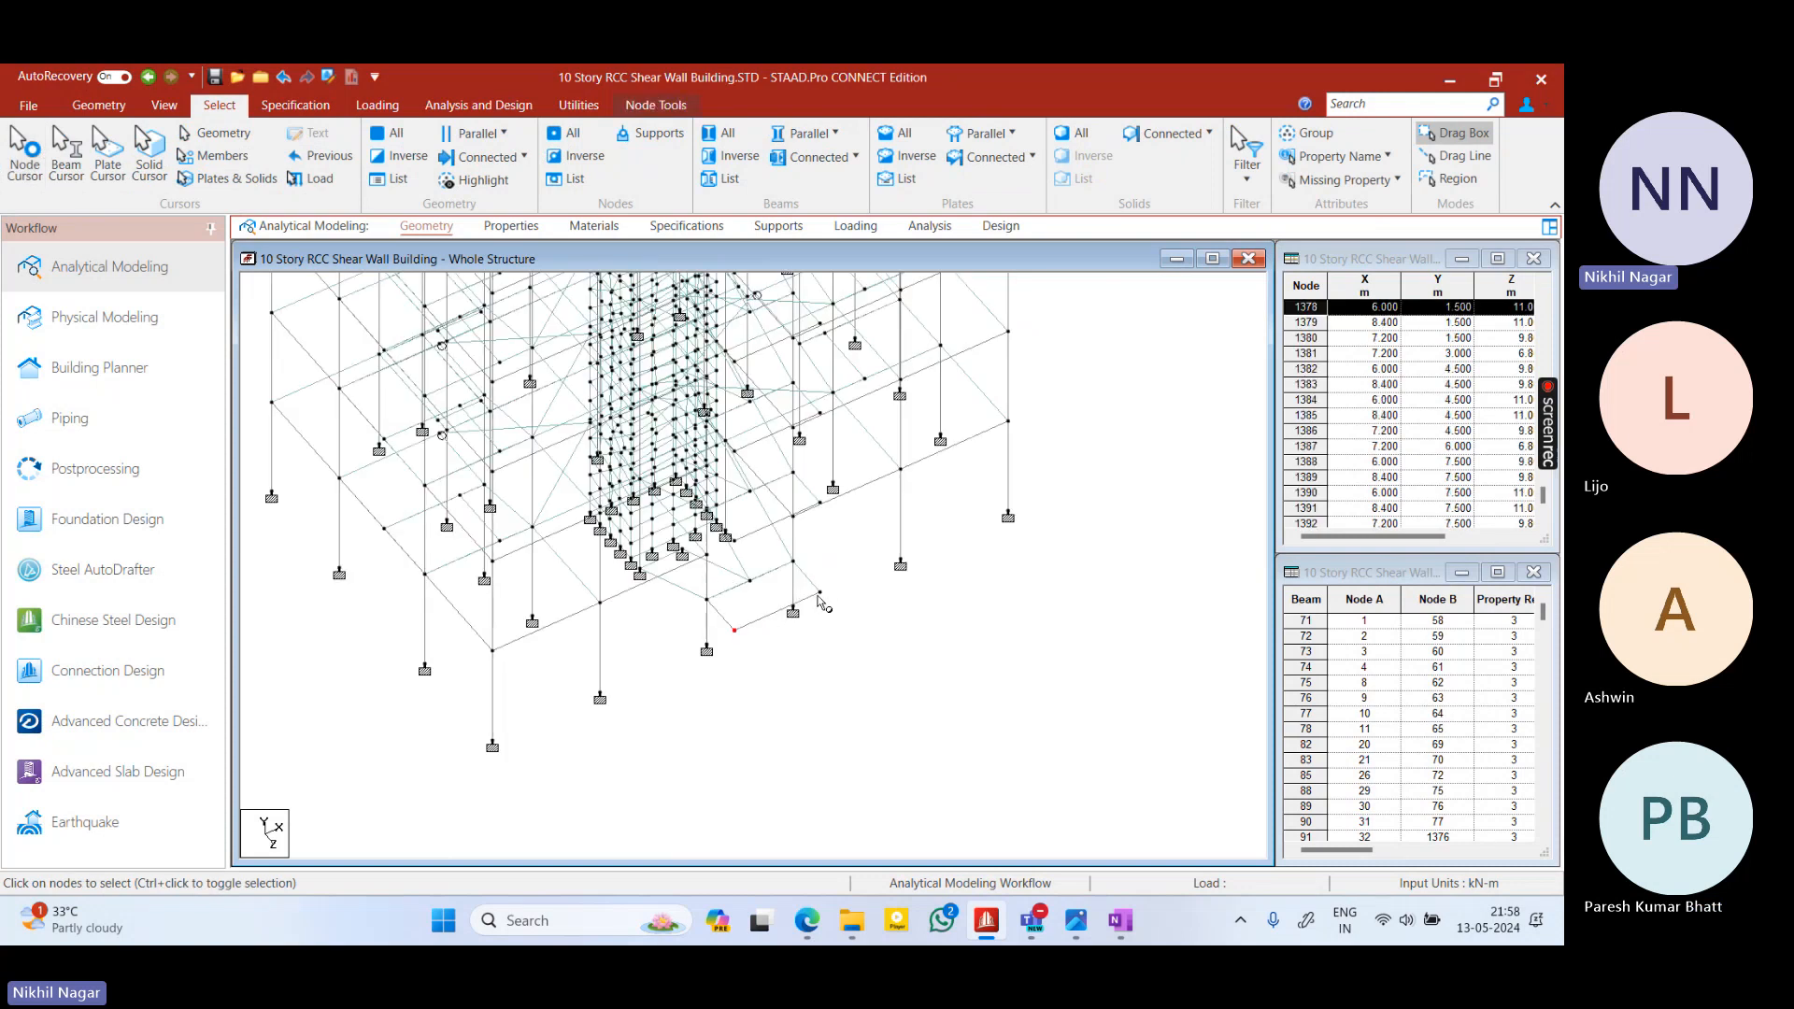
left_click(820, 592, "ctrl")
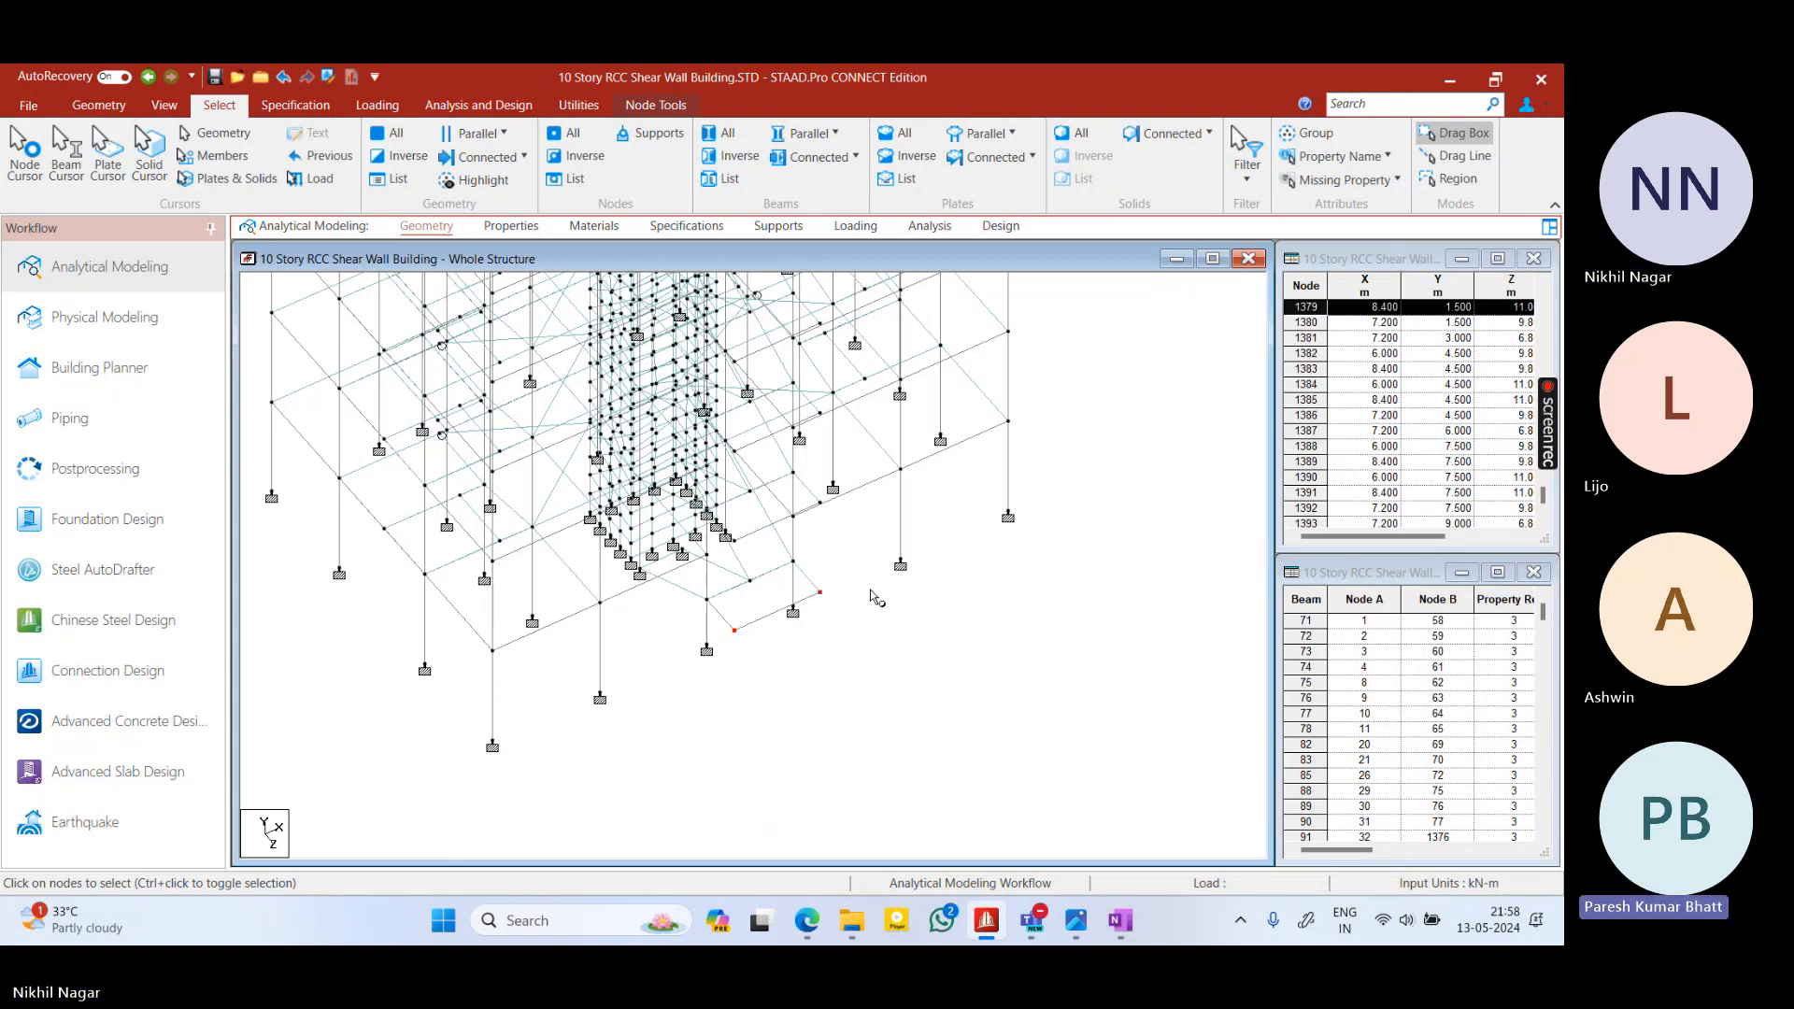
Start pasting copies of the two landing nodes with Paste with Move, setting the Y offset to -1.5 m
key("ctrl+v")
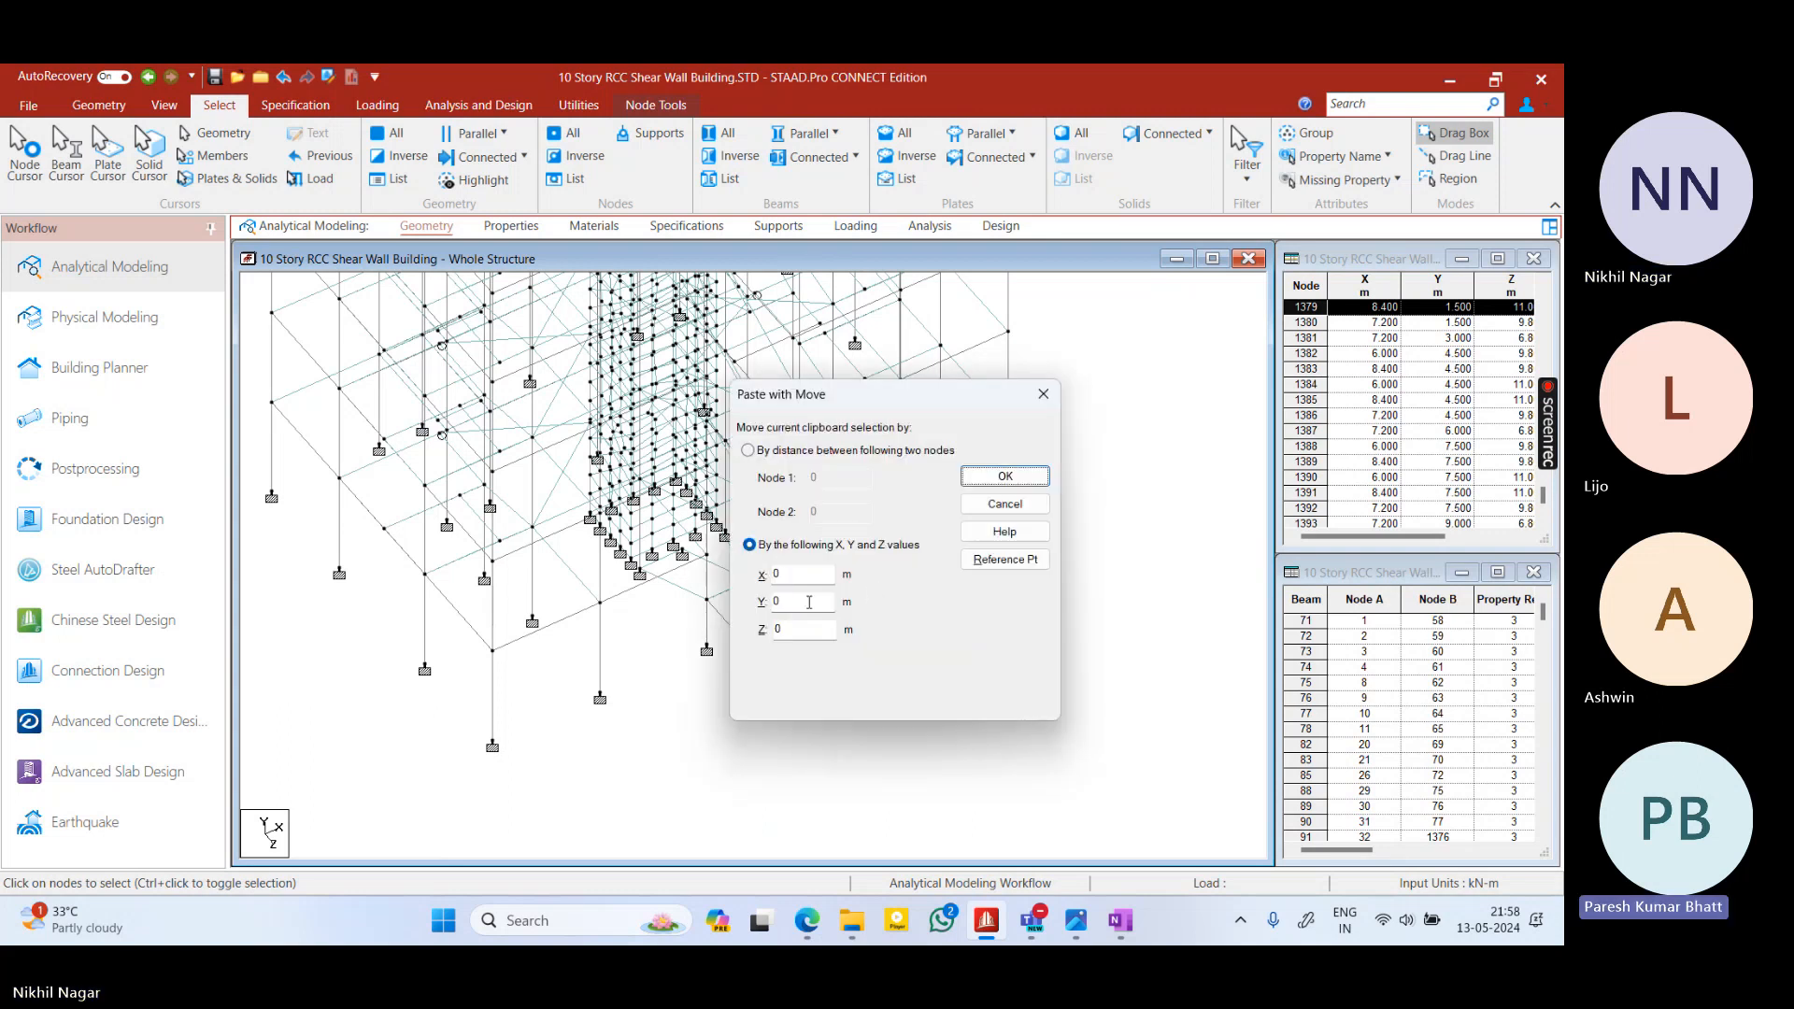
left_click_drag(797, 394, 1052, 416)
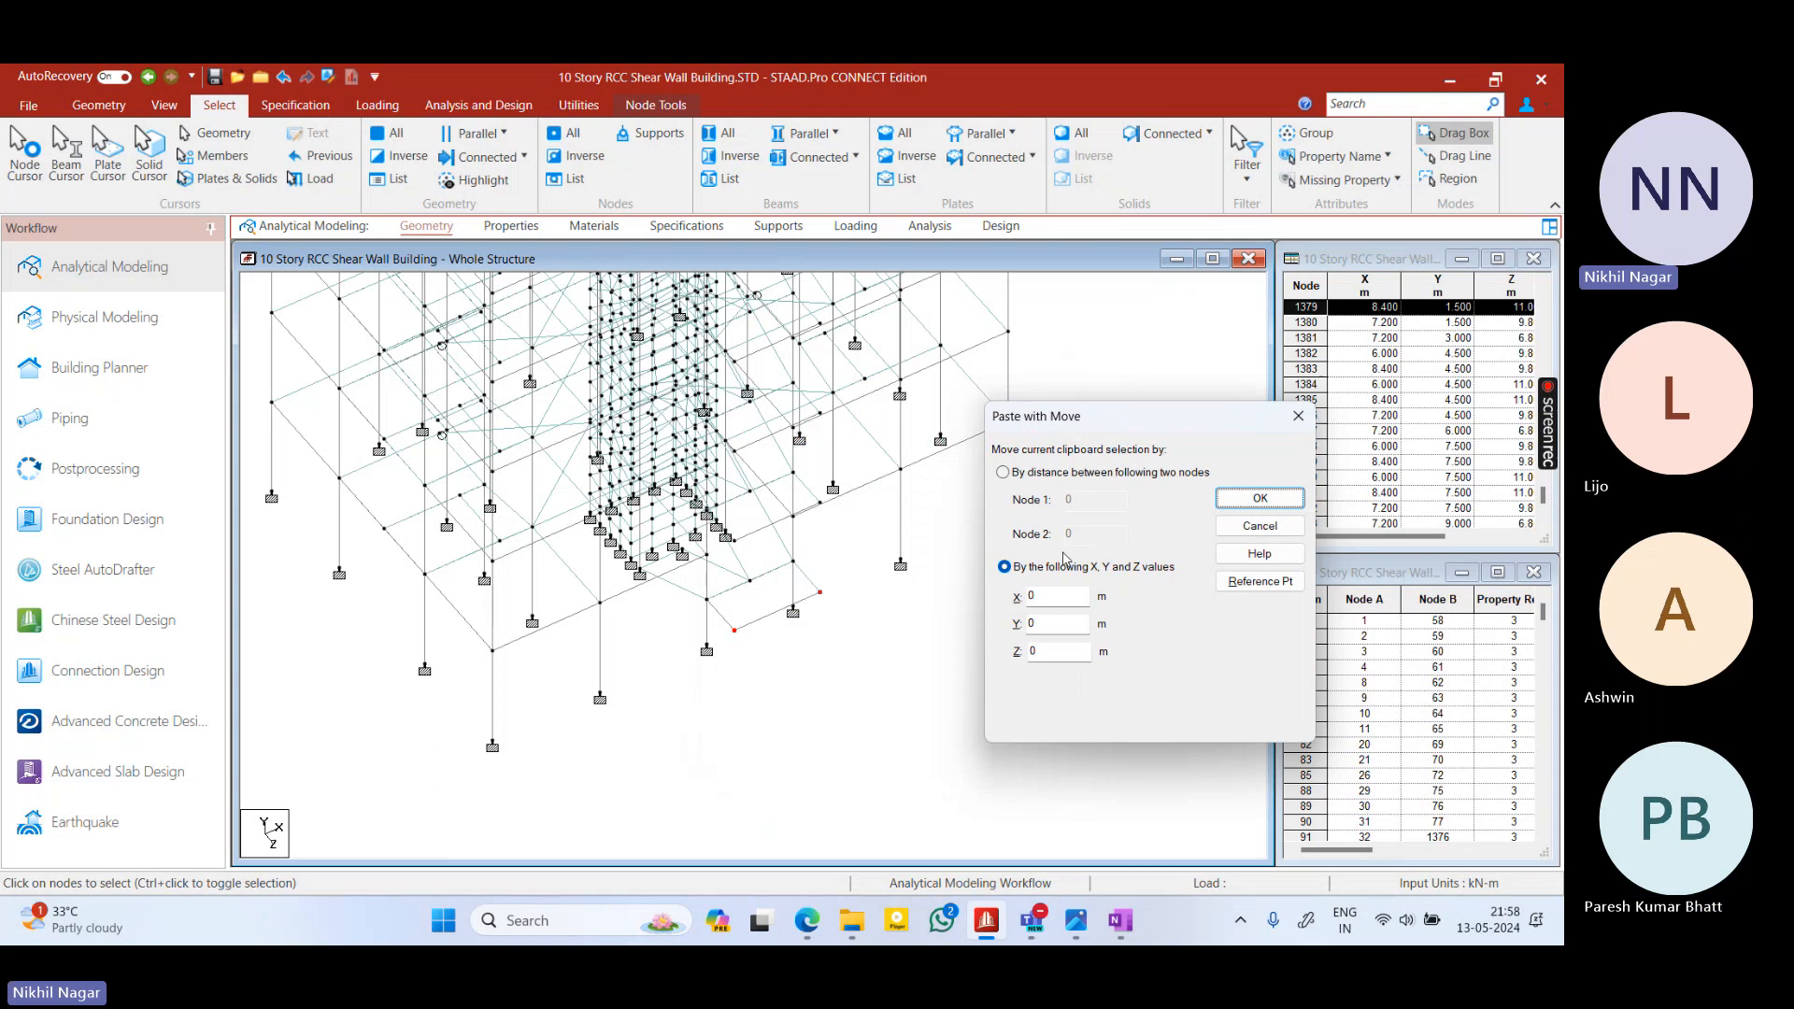
double_click(1059, 620)
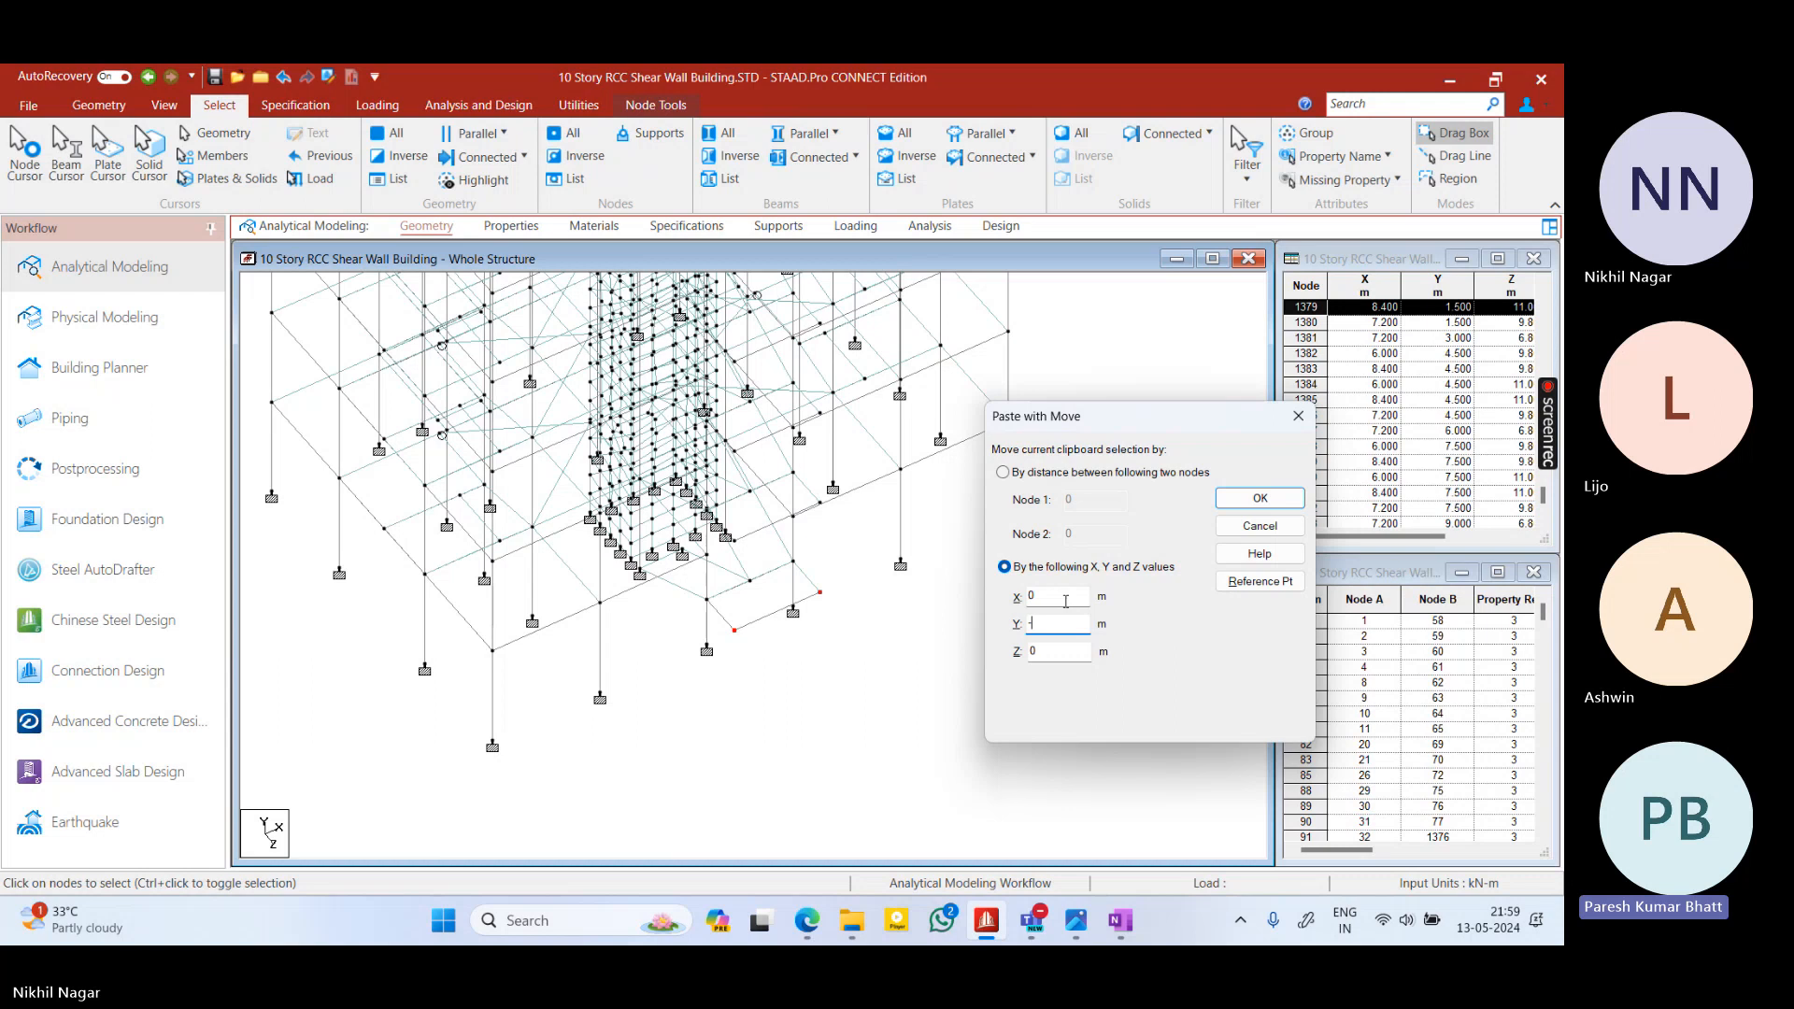
type(".5")
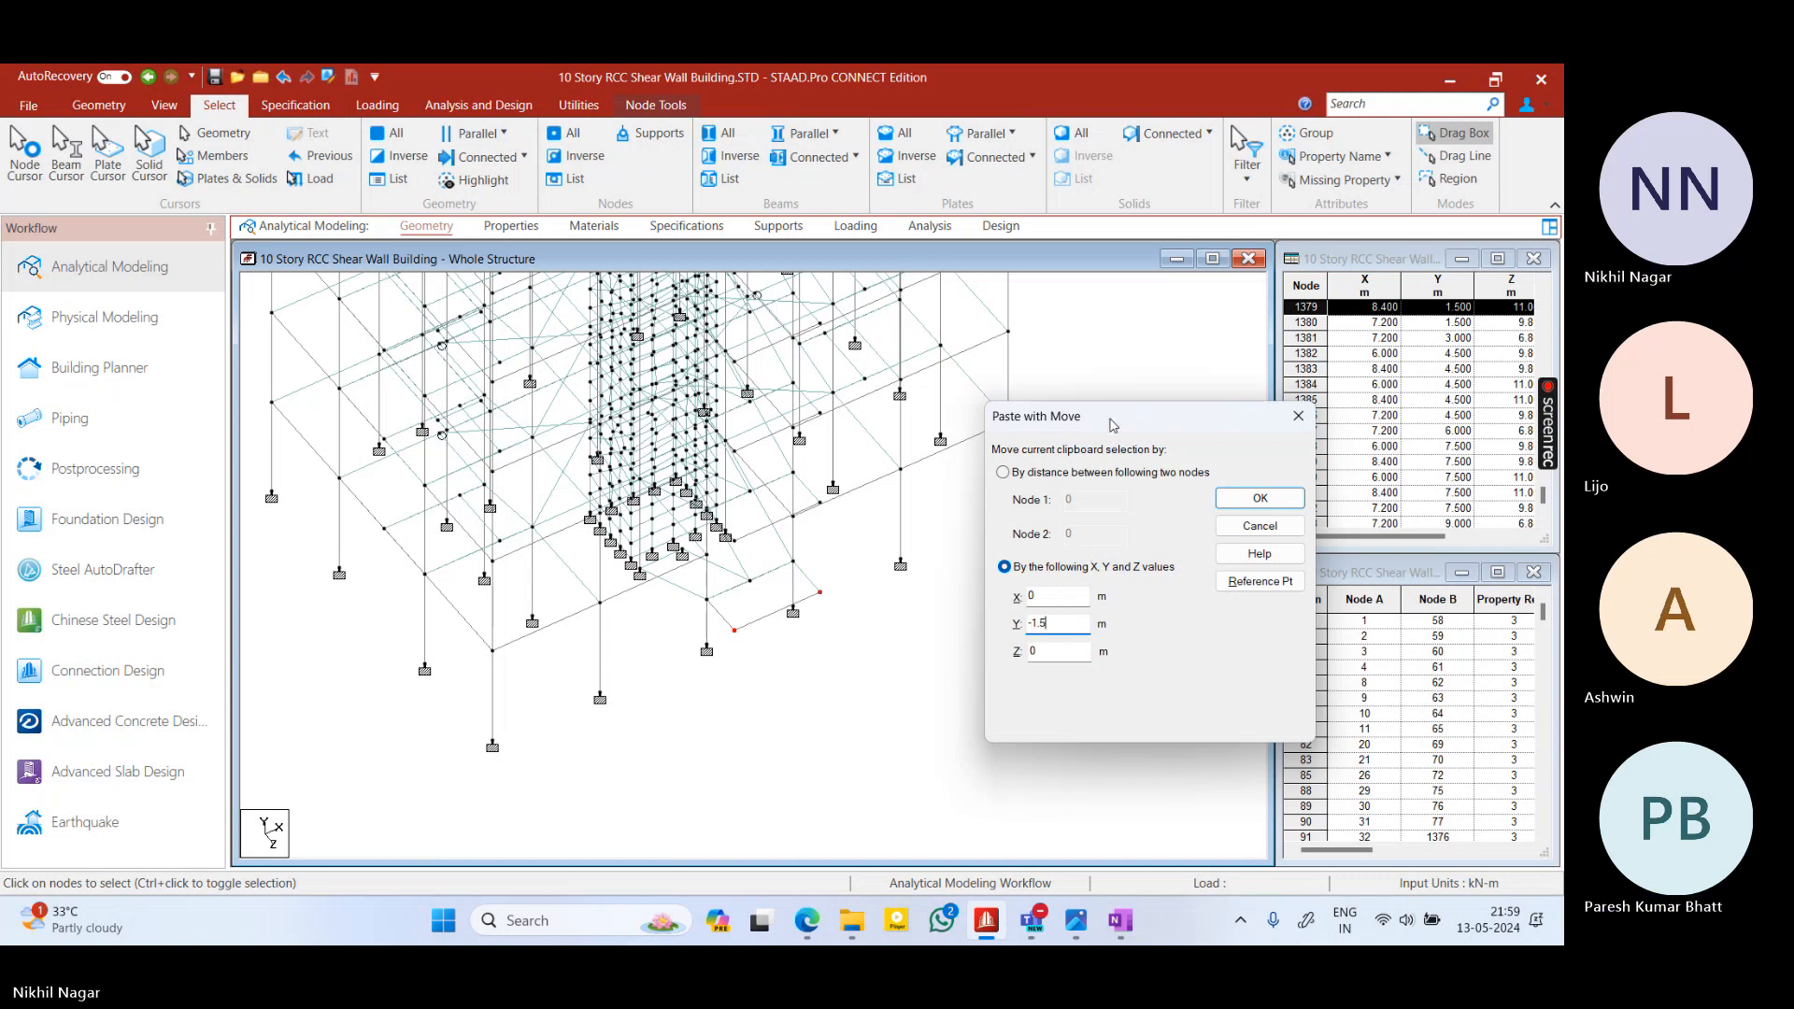
left_click_drag(1113, 425, 1231, 417)
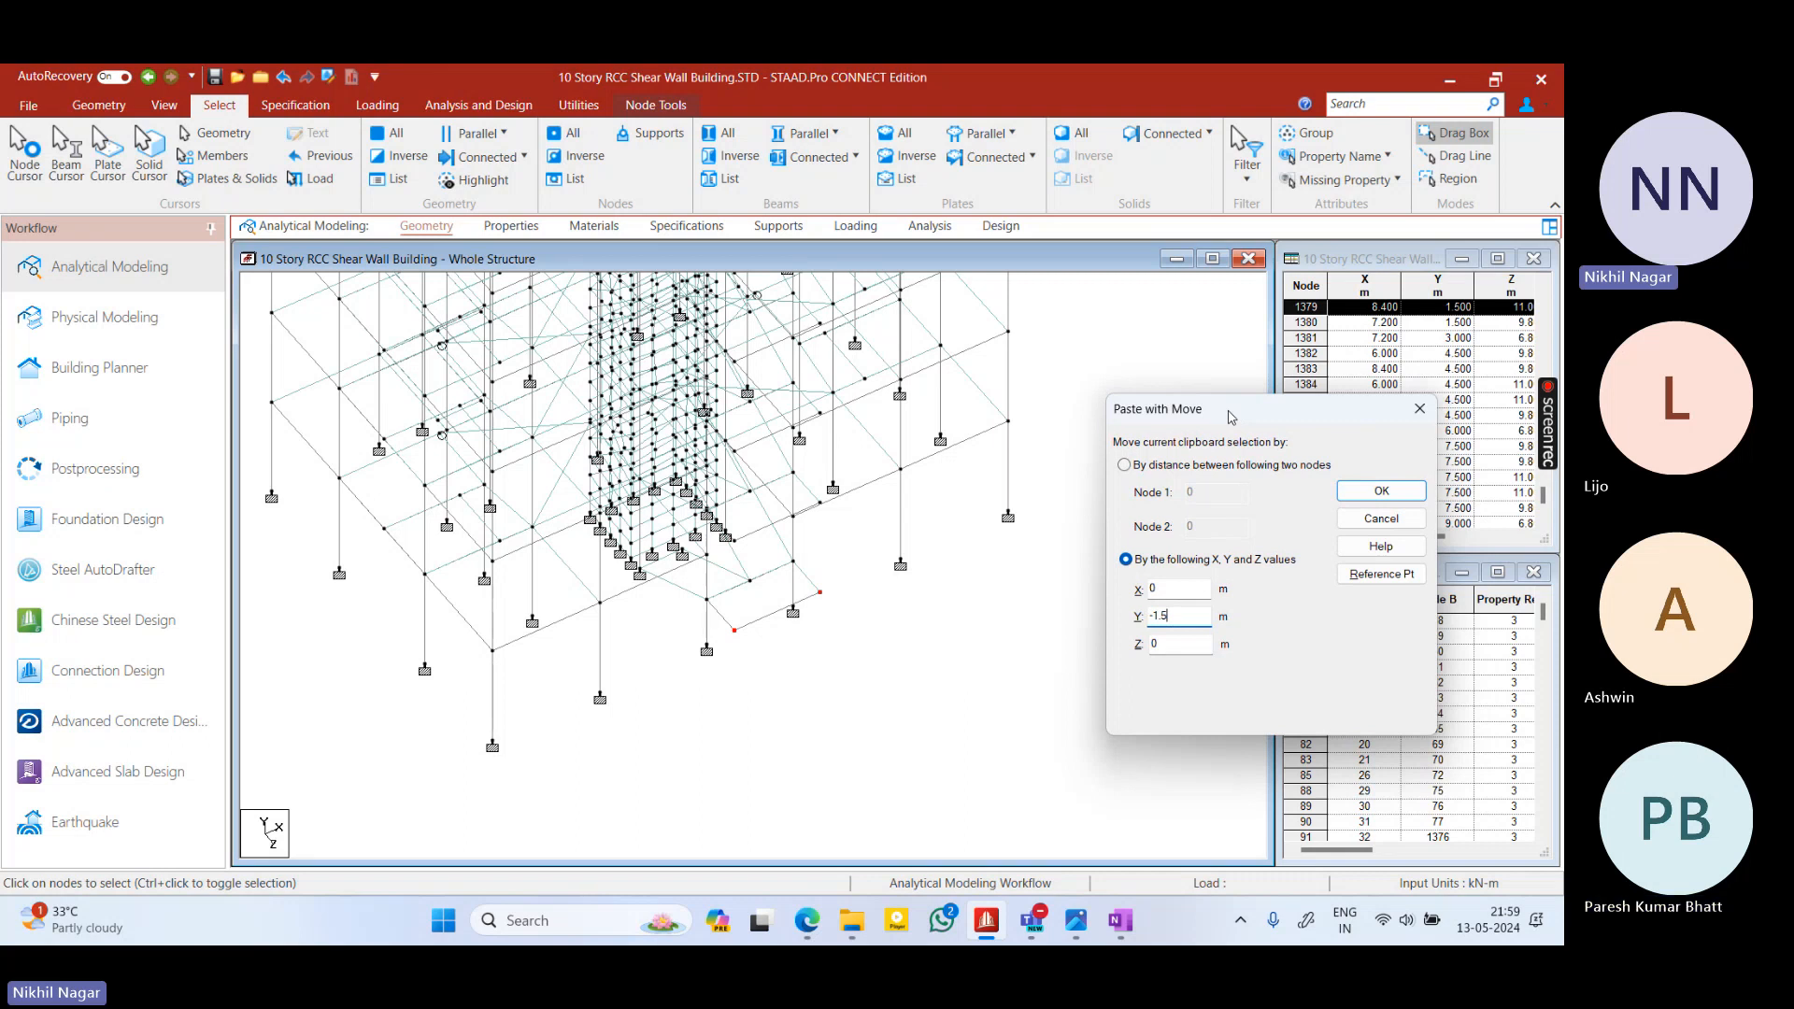
left_click_drag(1230, 418, 1189, 400)
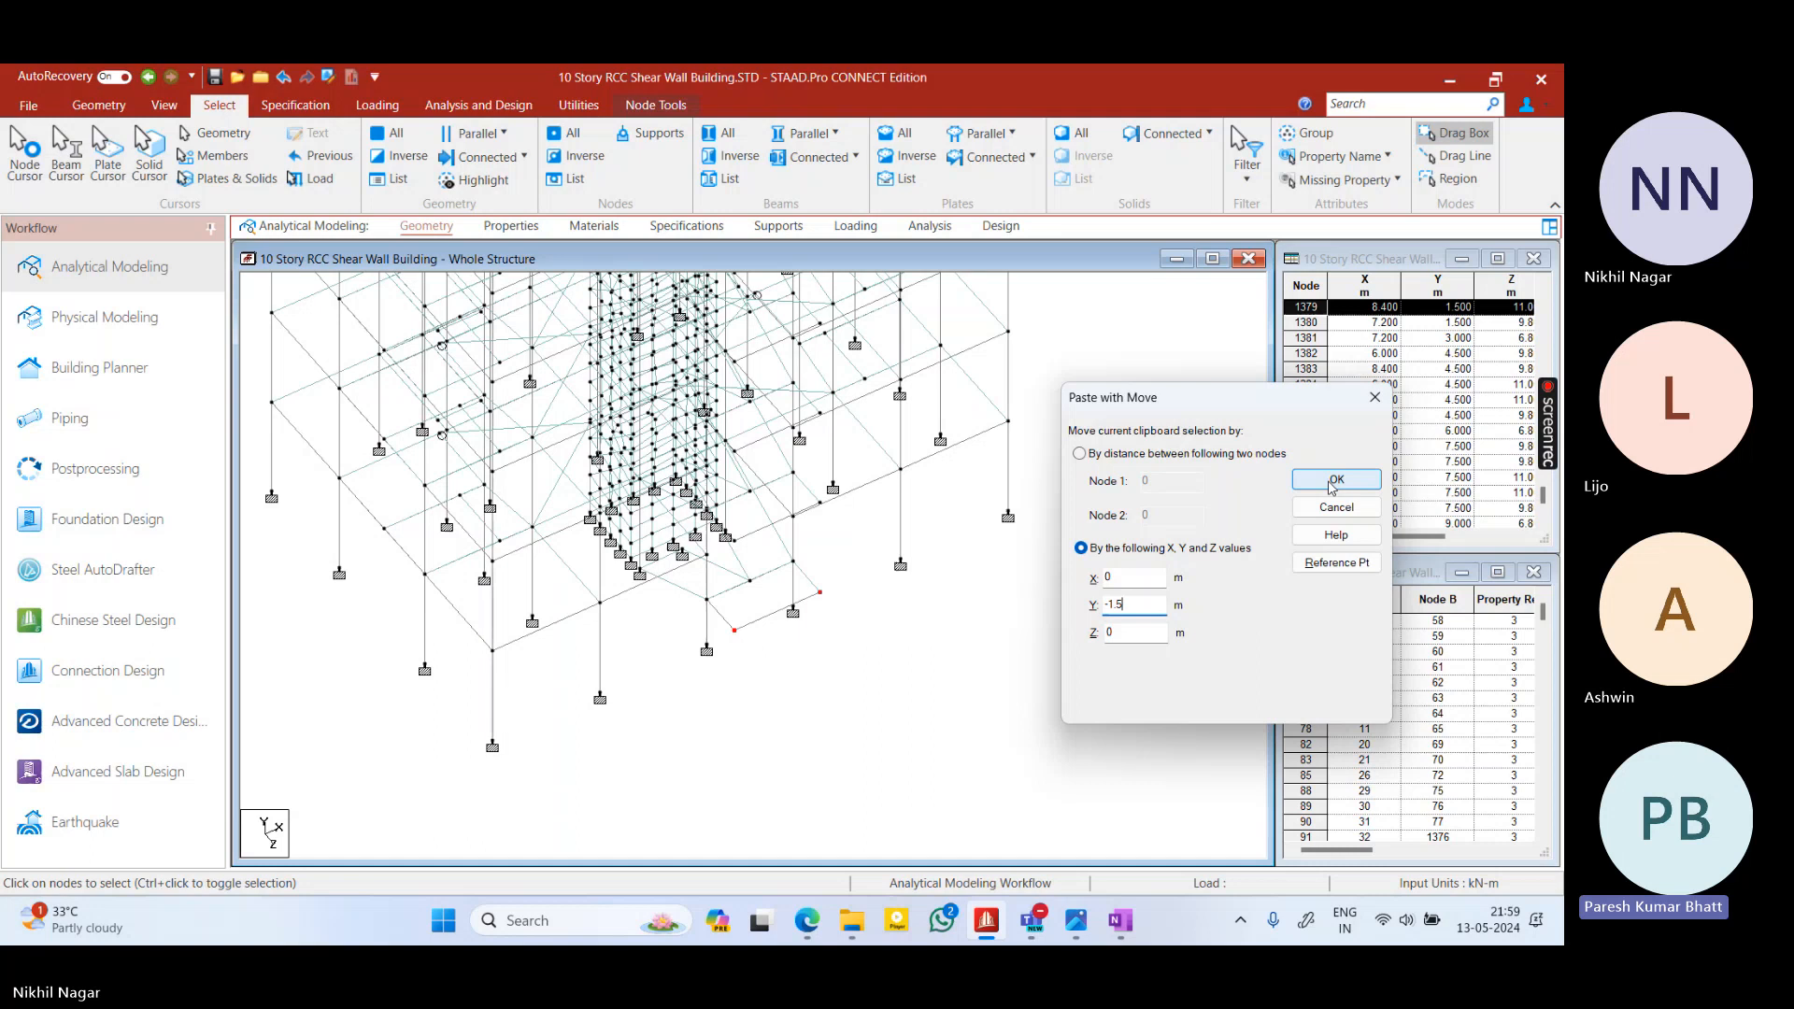
left_click_drag(1241, 406, 1214, 432)
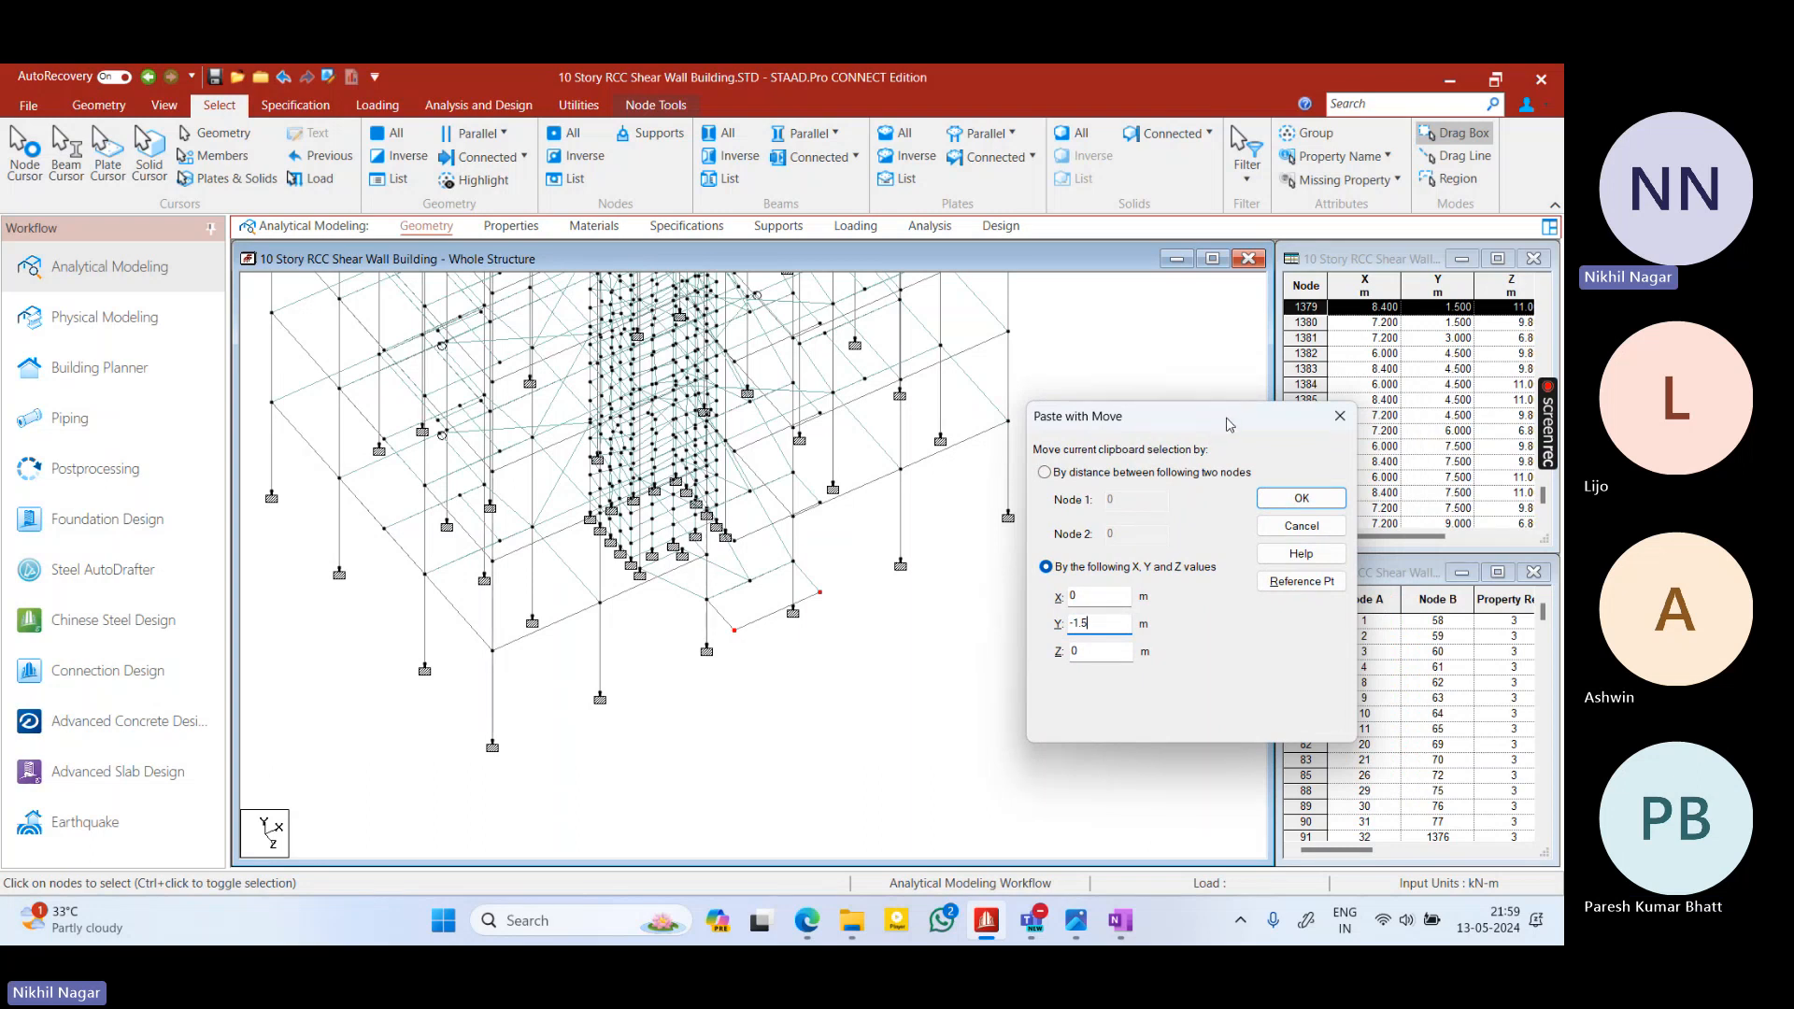
left_click_drag(1234, 425, 1266, 423)
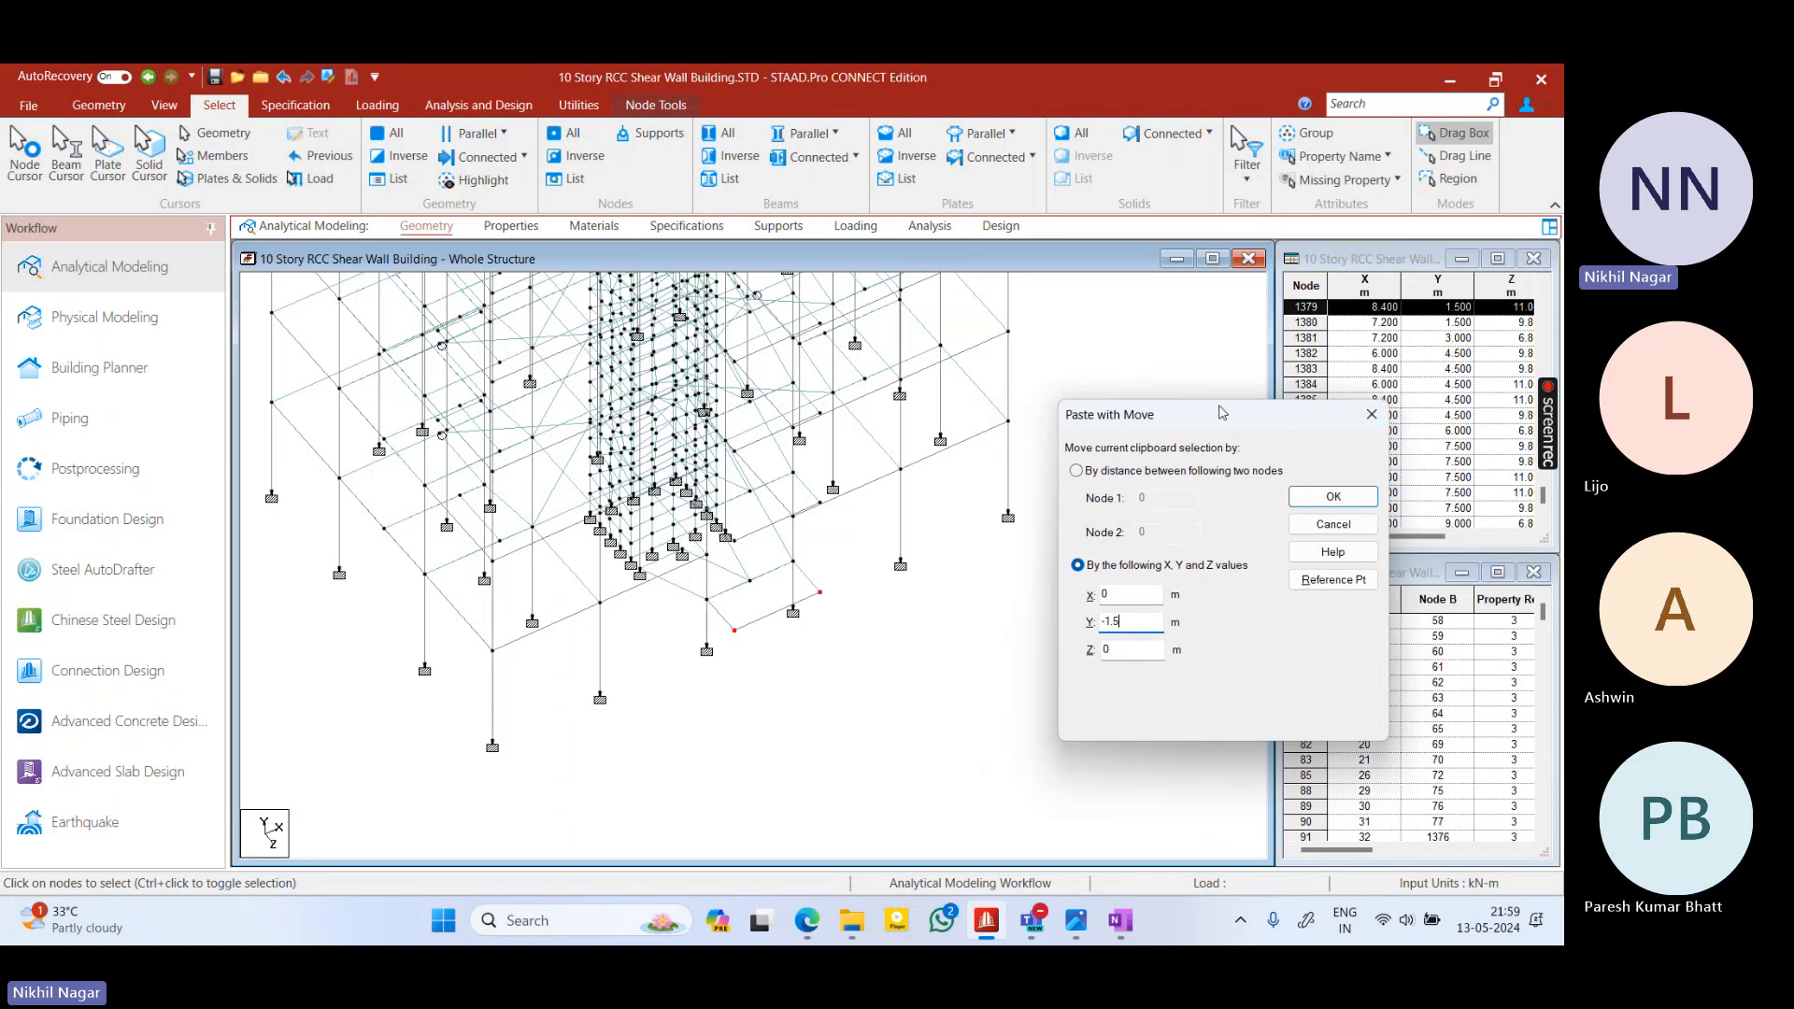
Switch to the Edge browser and open YouTube in a new tab
left_click(807, 921)
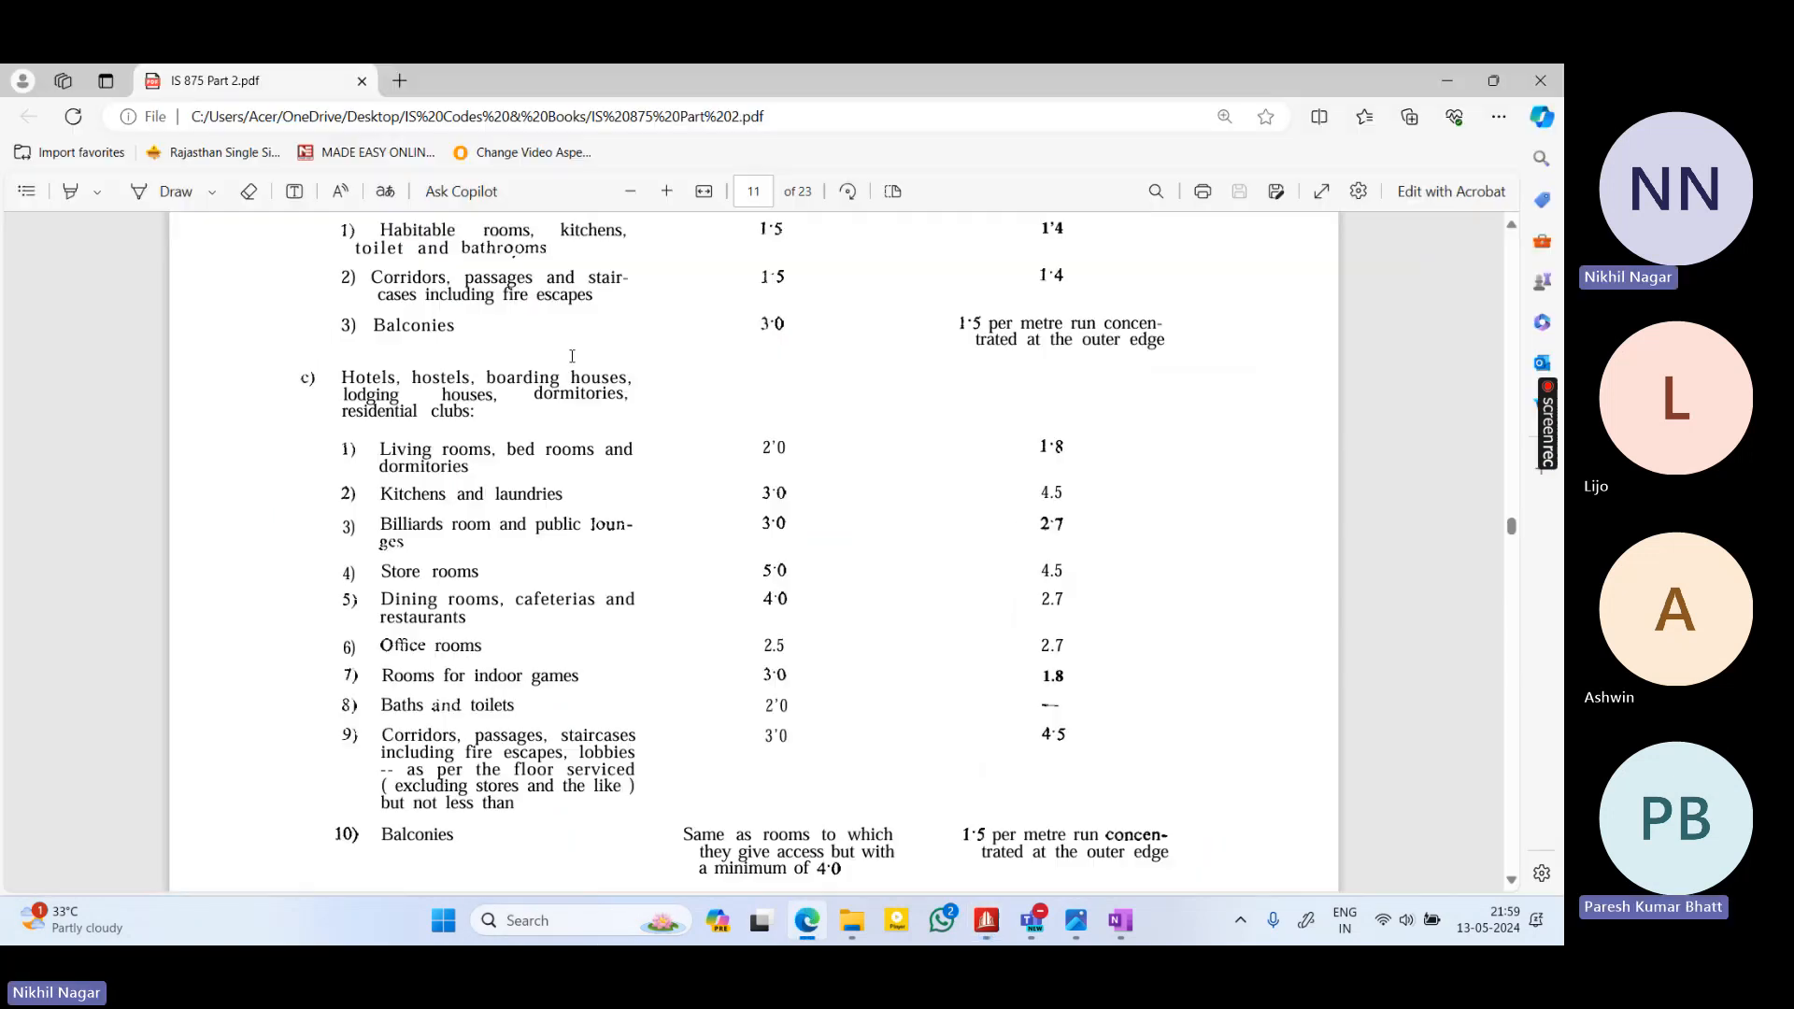
left_click(392, 82)
type("you")
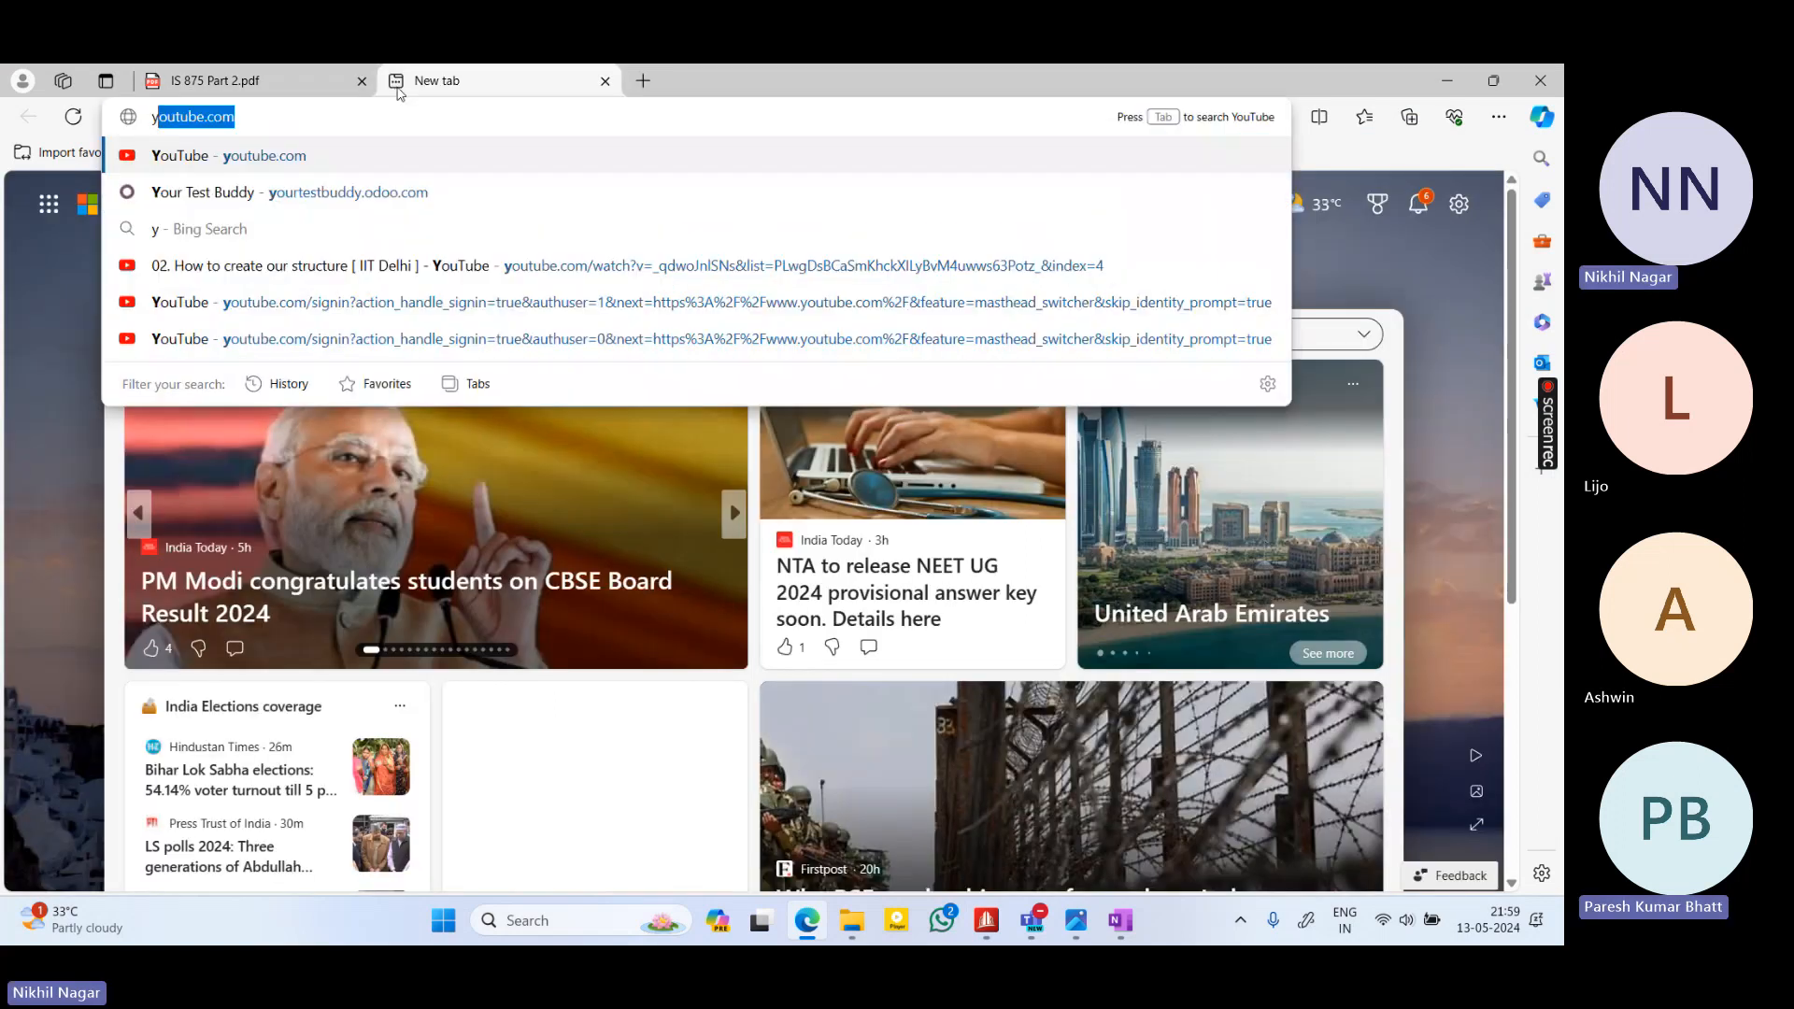
key("Return")
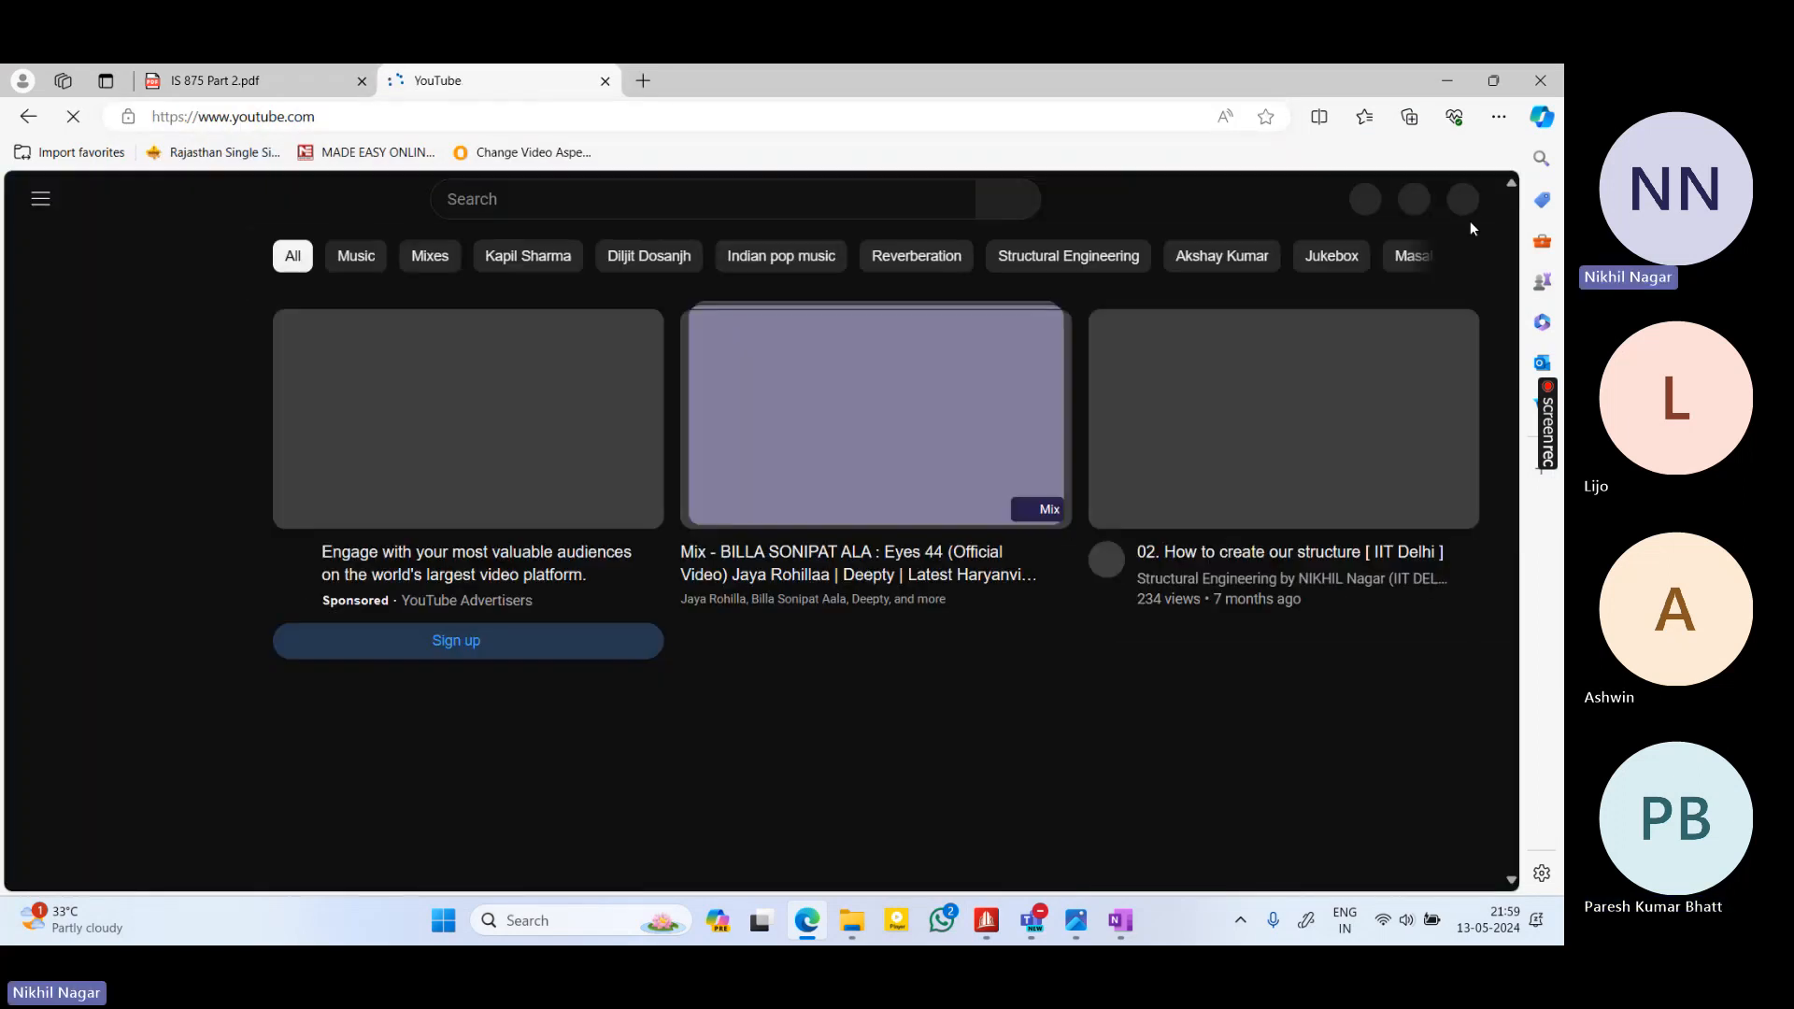
Switch YouTube to the structural engineering channel's account and open YouTube Studio
left_click(1463, 204)
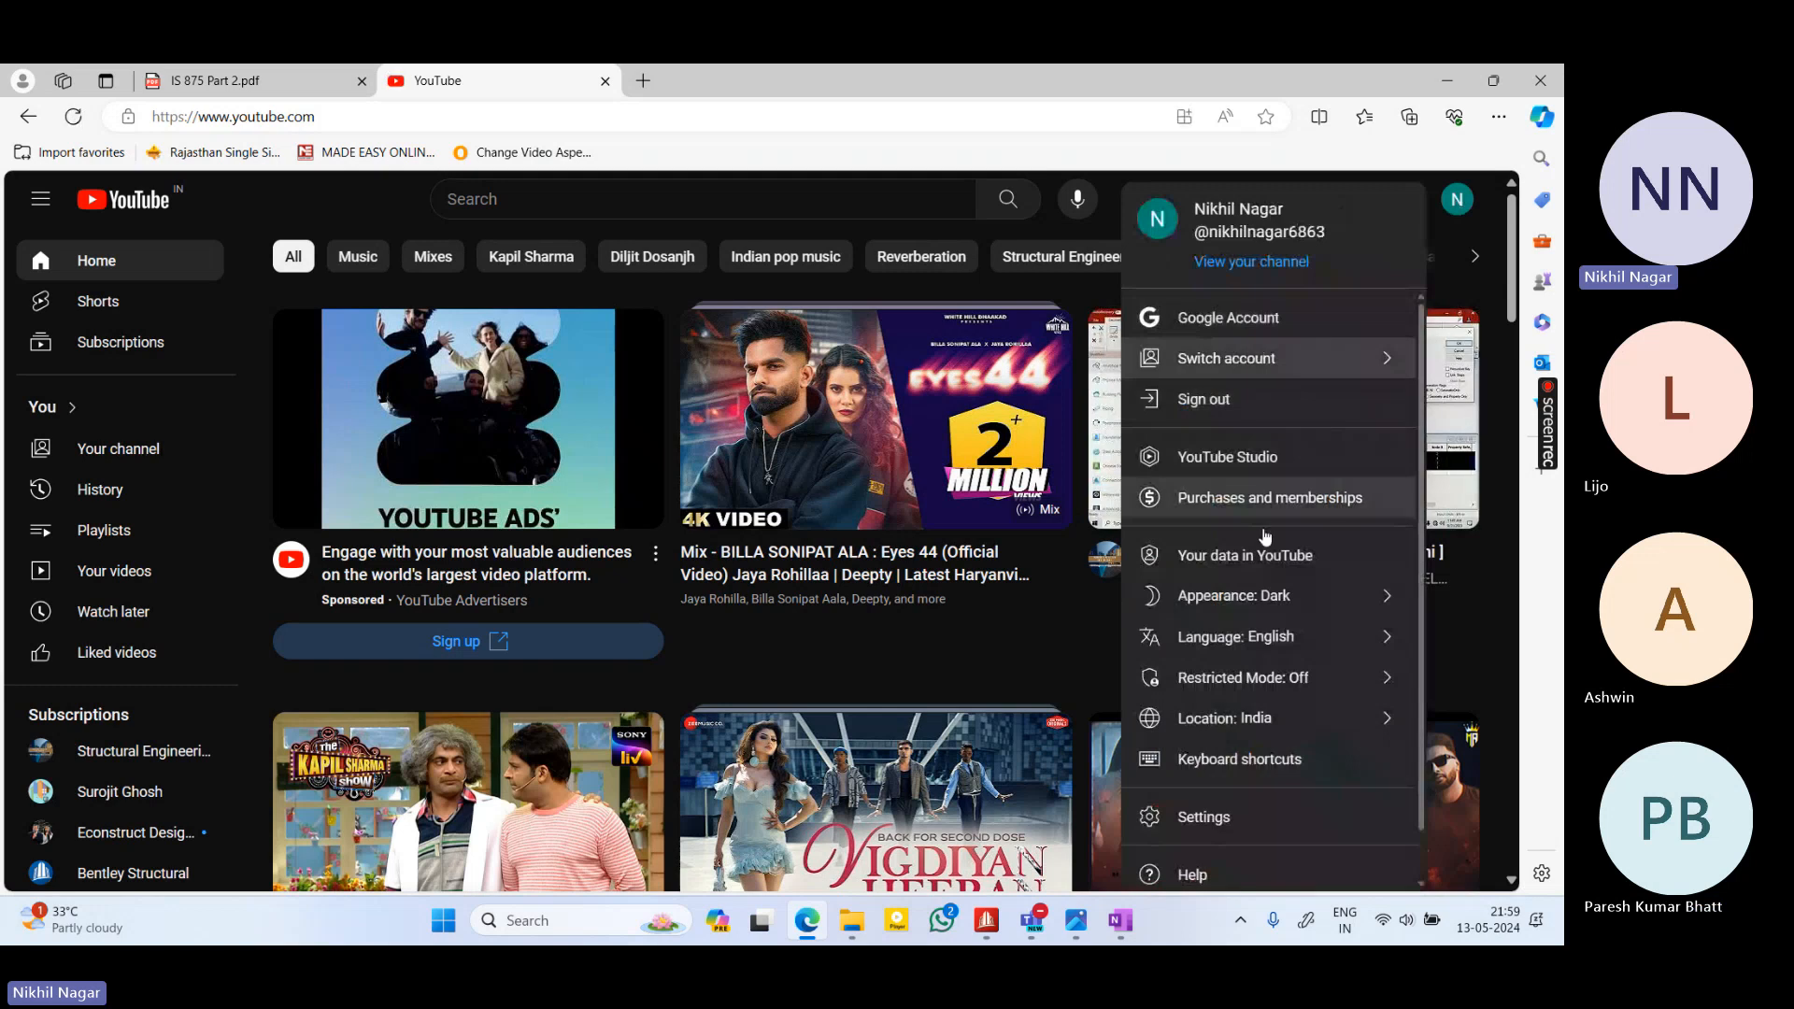
left_click(1342, 365)
left_click(1271, 516)
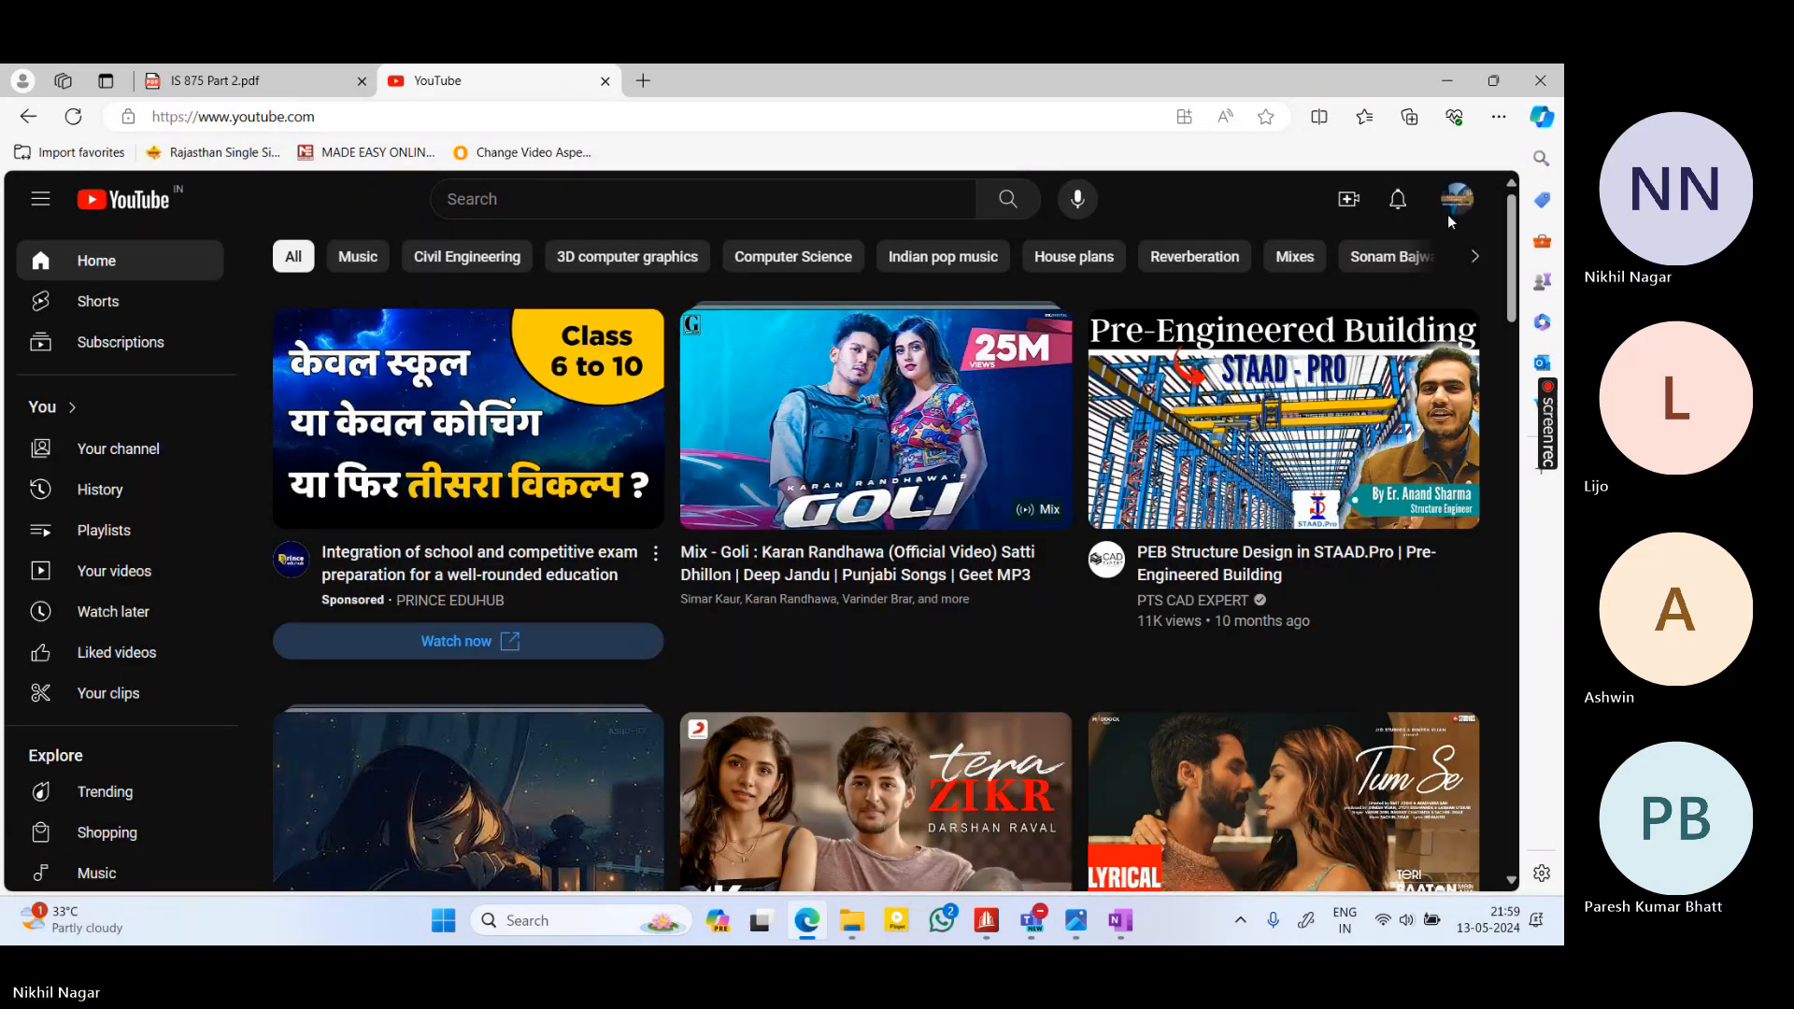
left_click(1454, 201)
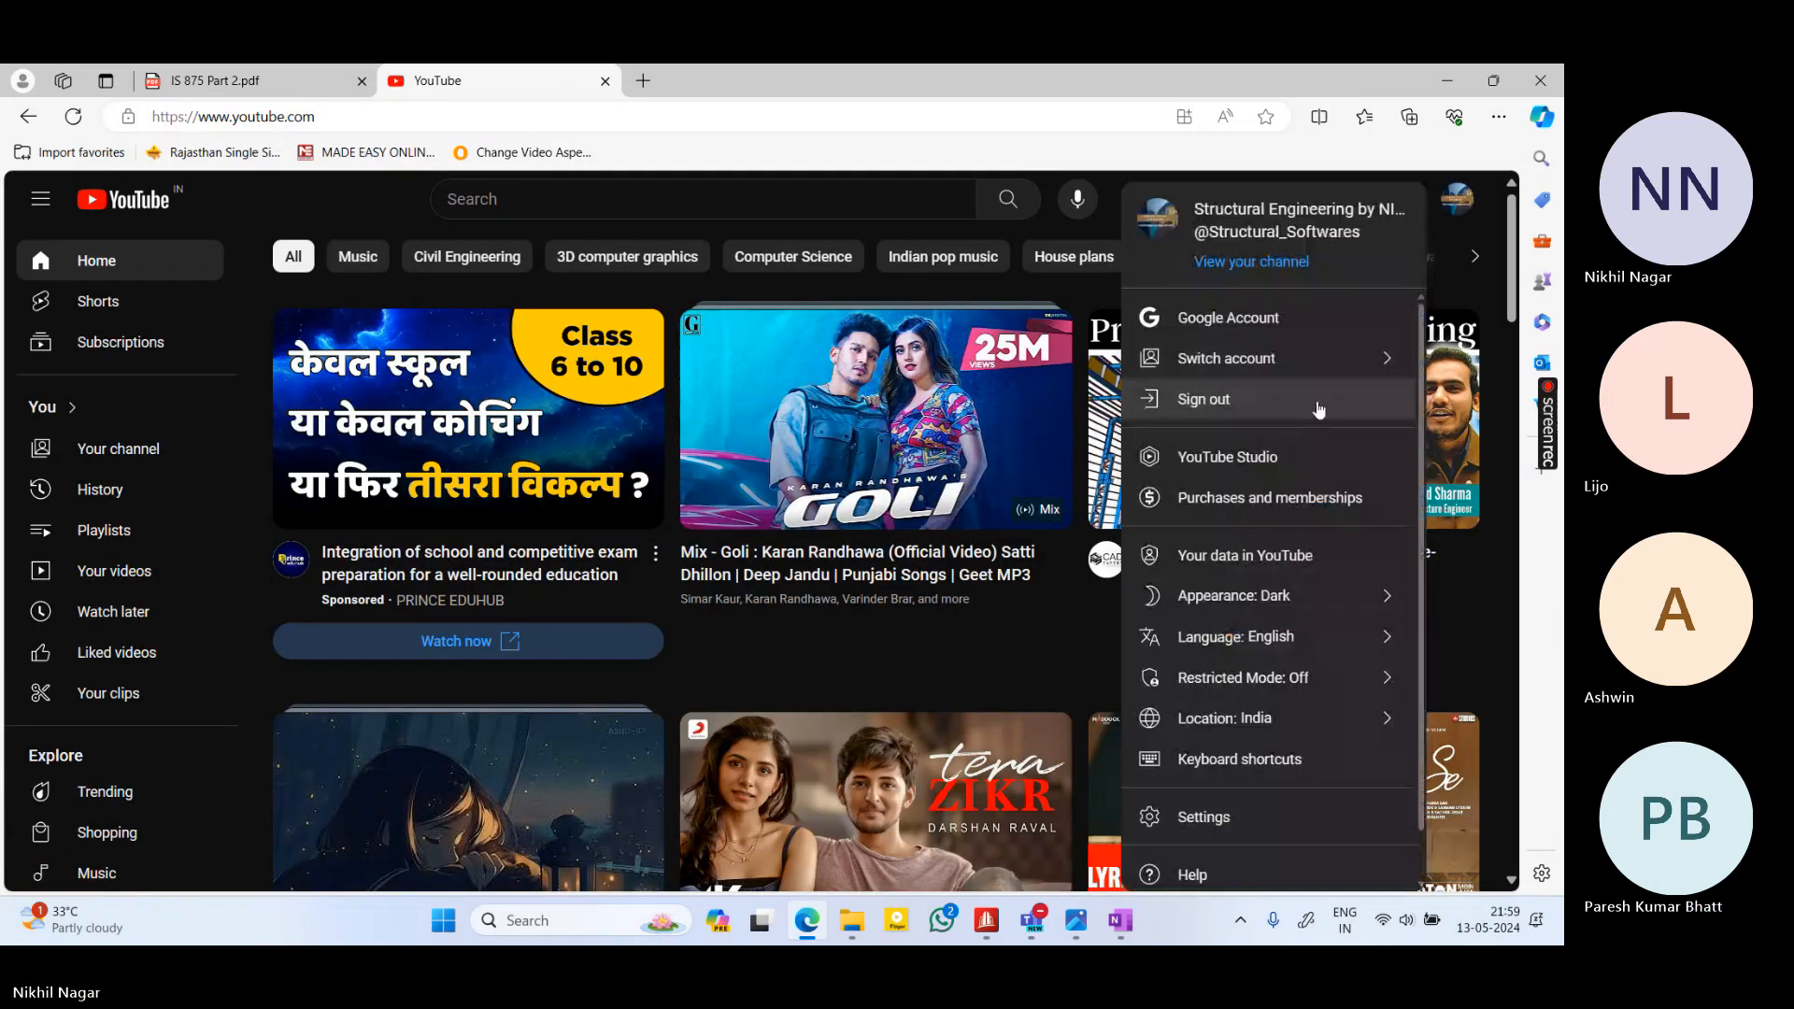
left_click(1227, 456)
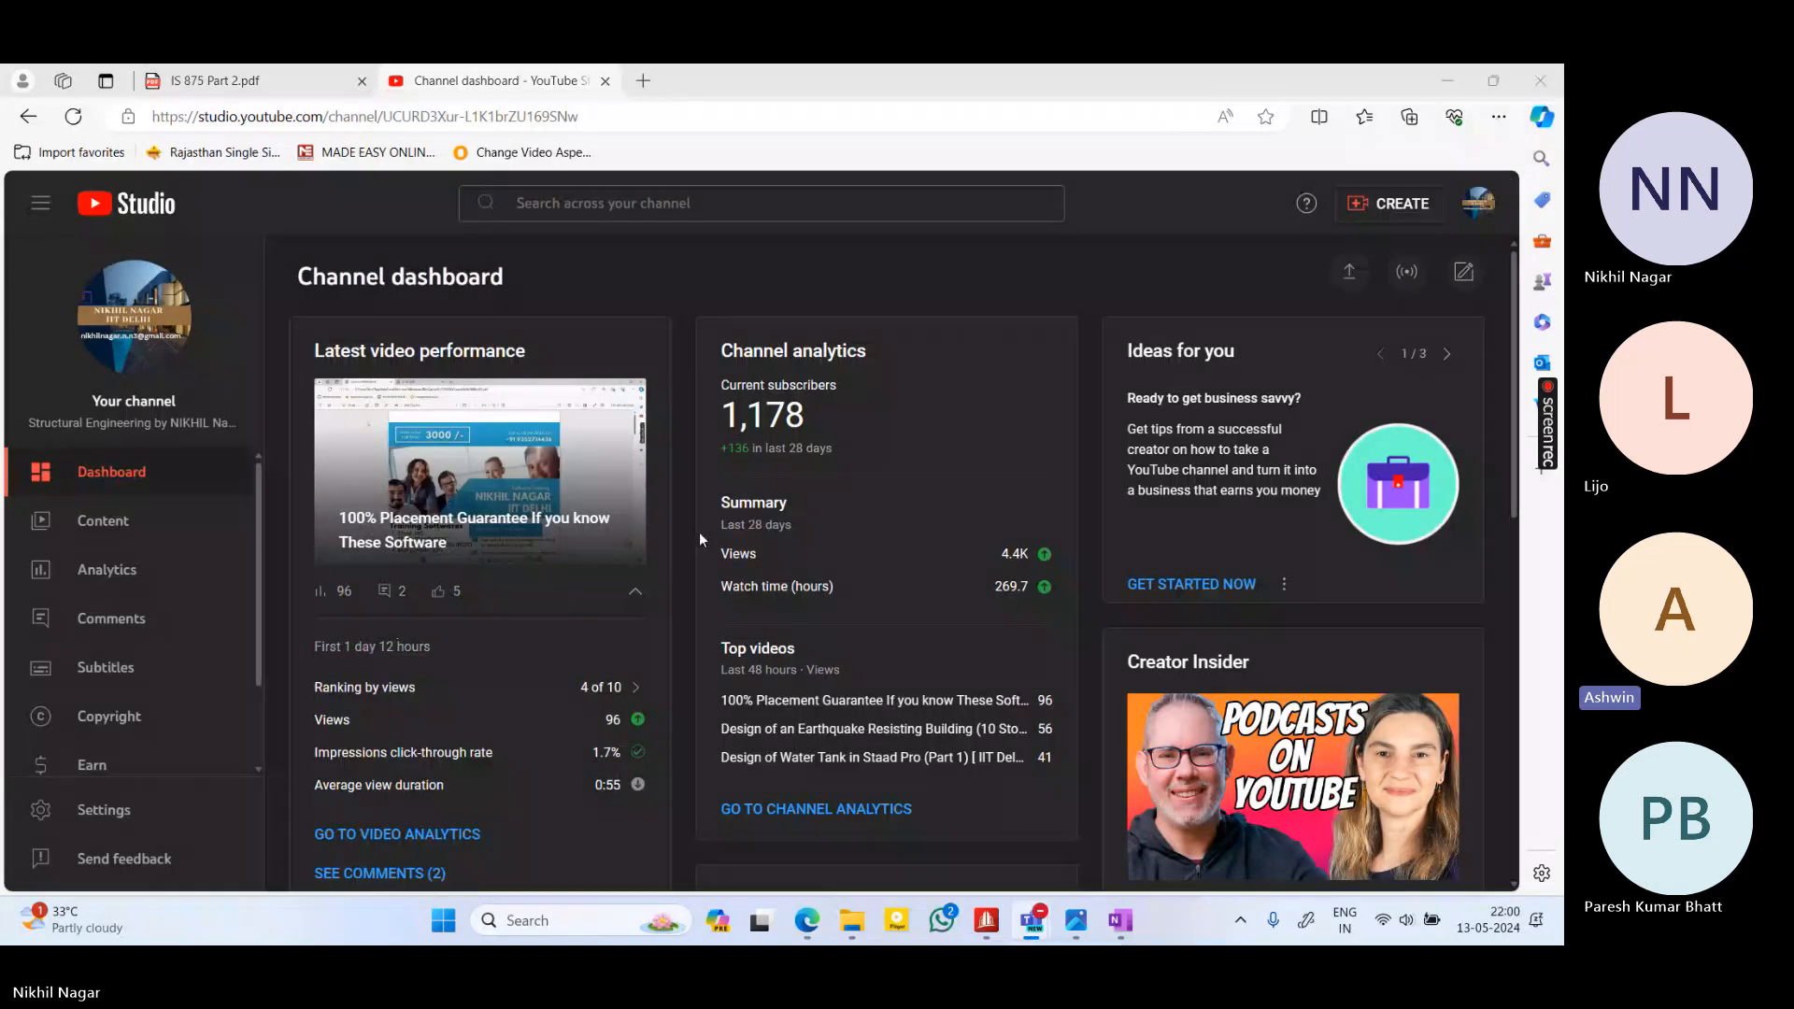
Open the 1:05:22 Lecture 11 video's details from the channel's ADVANCED RCC STRUCTURE DESIGN (Paid Course) playlist
left_click(165, 534)
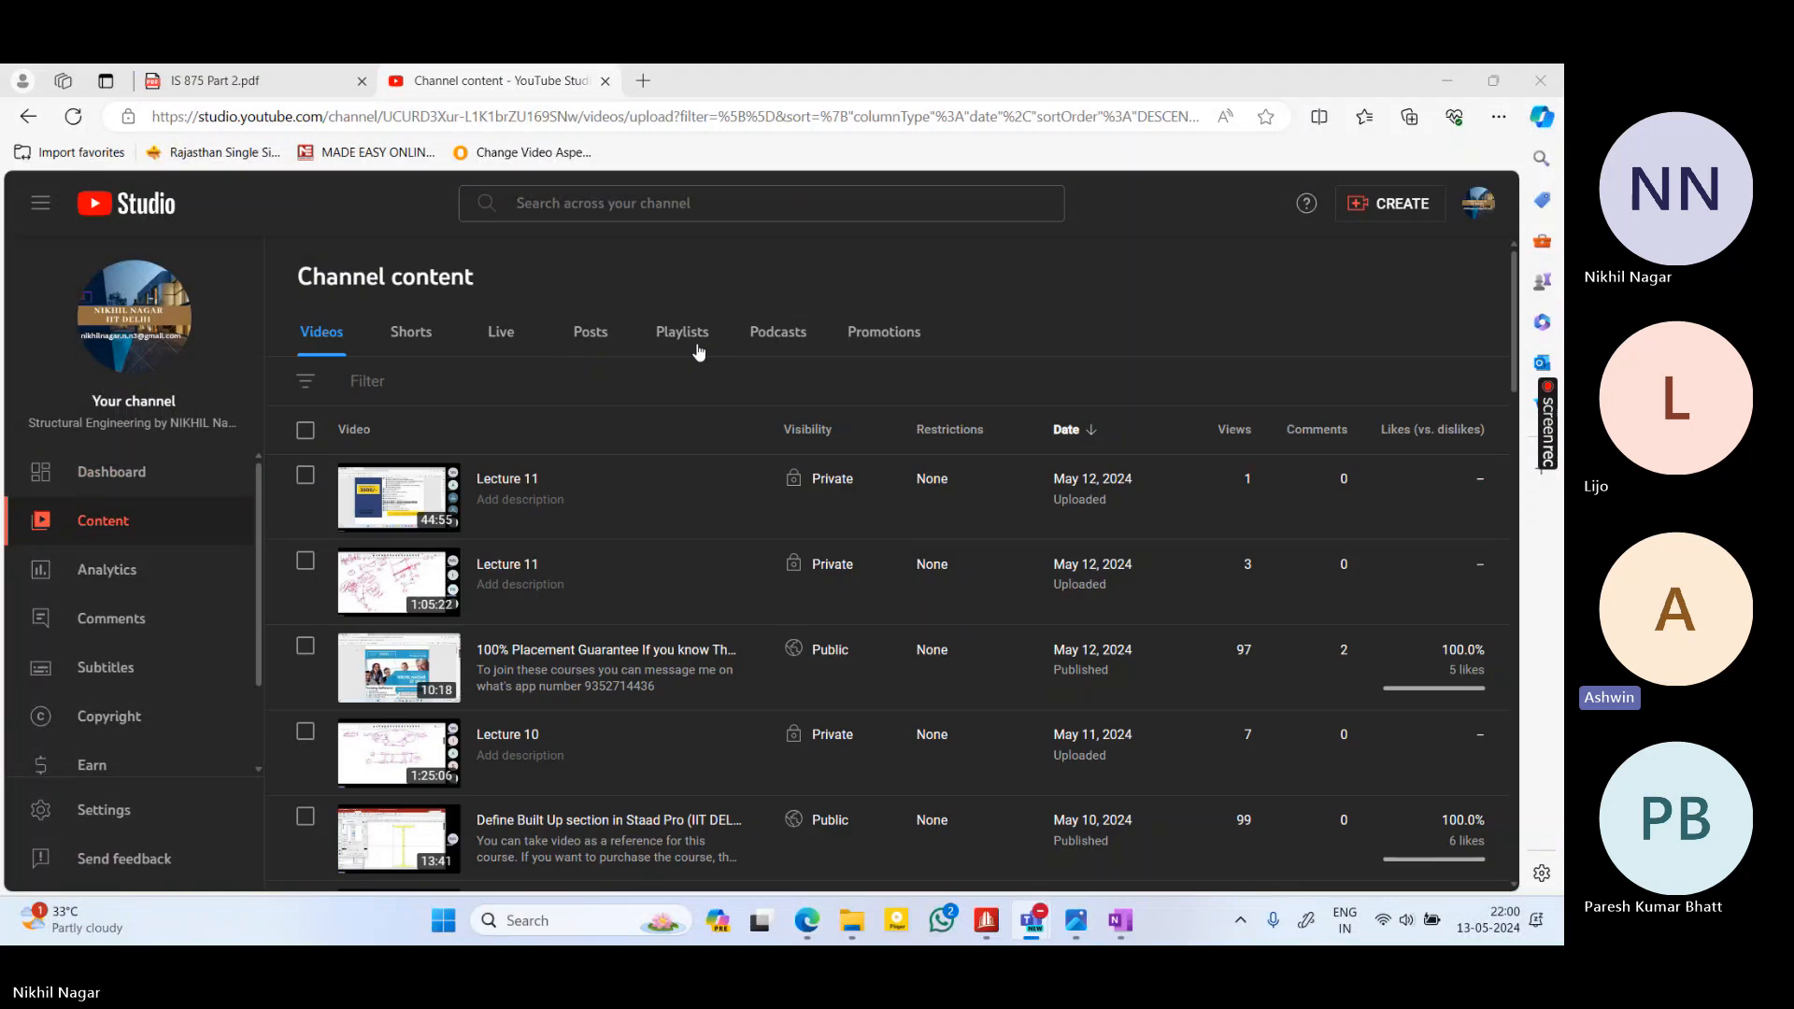
left_click(682, 332)
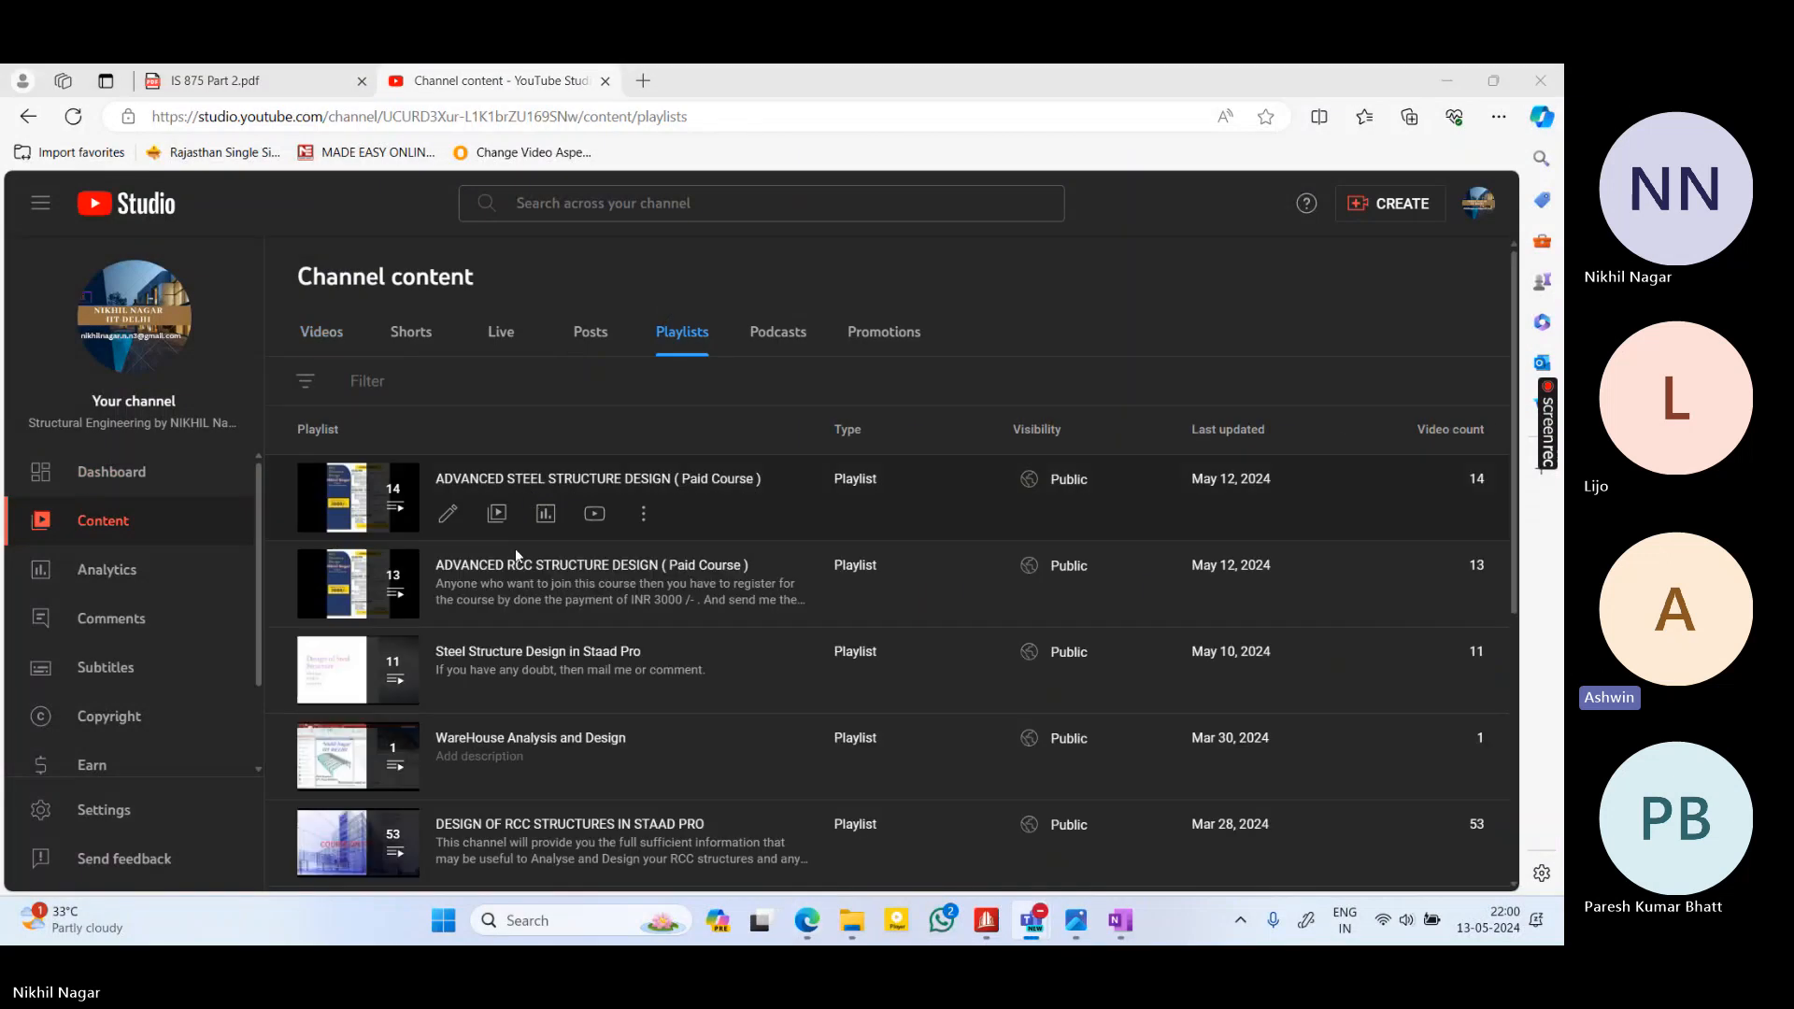
left_click(496, 600)
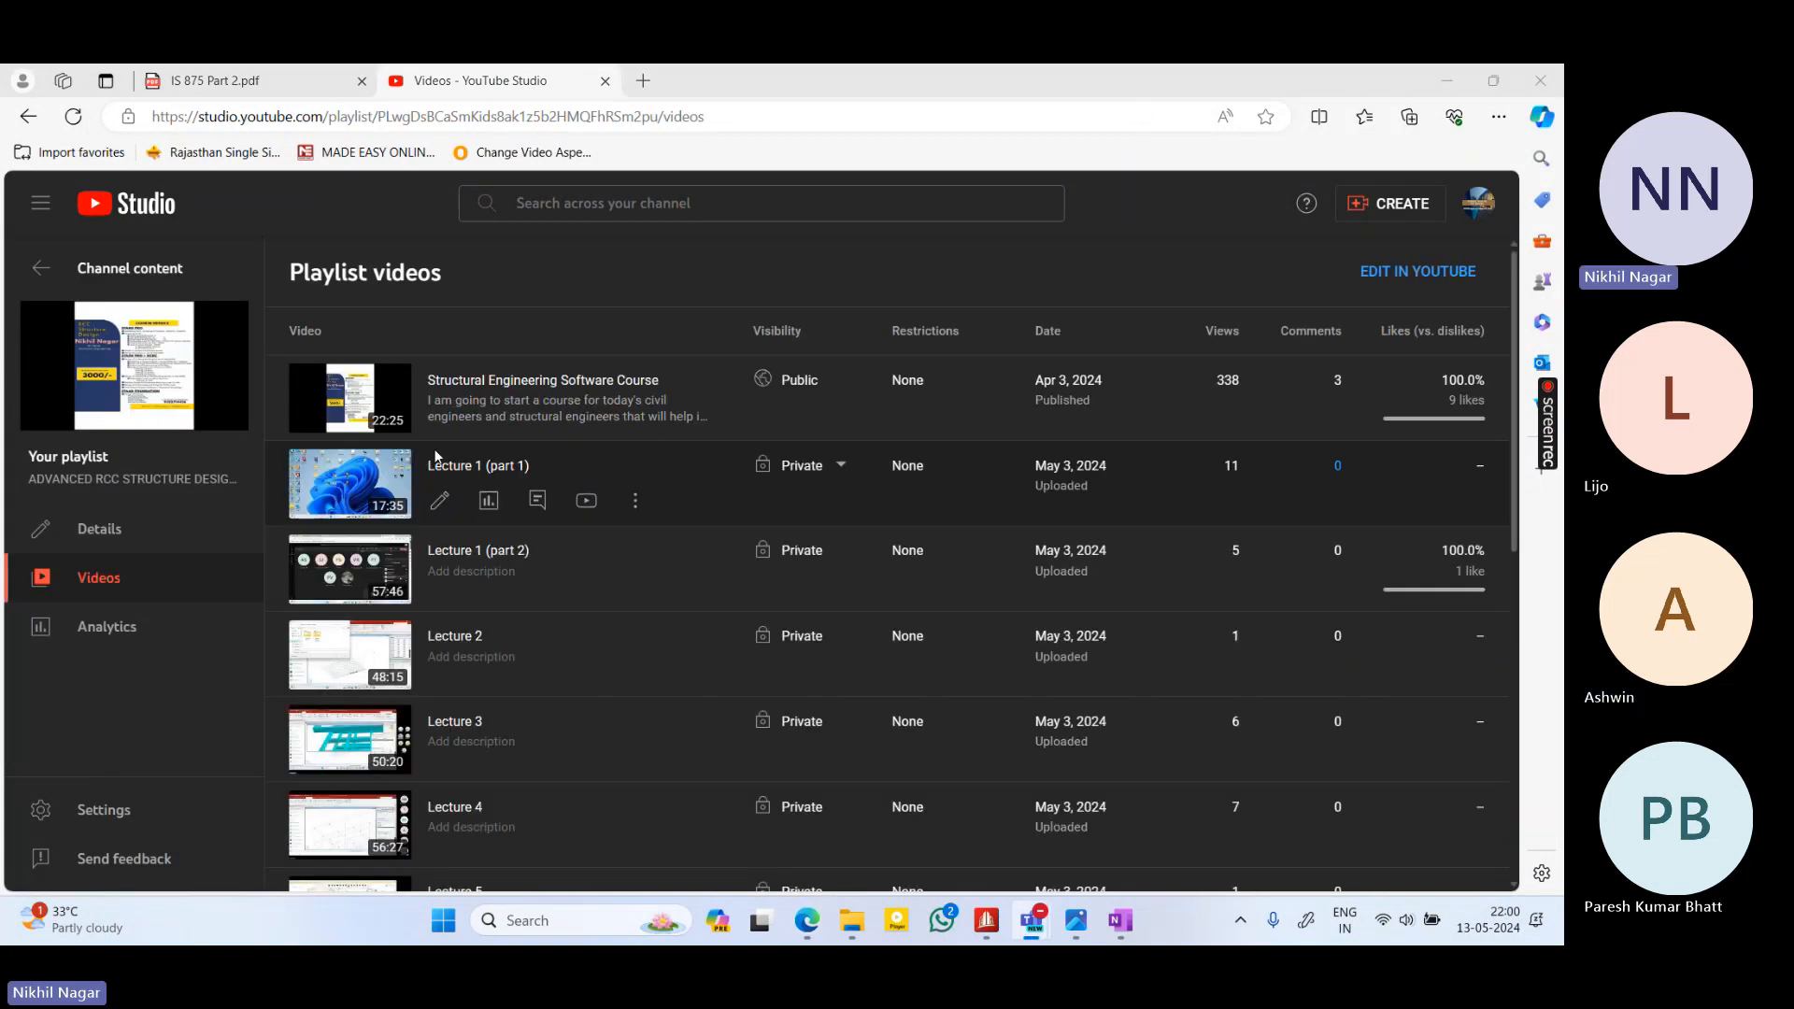
scroll(484, 604, "down", 5)
scroll(484, 604, "down", 2)
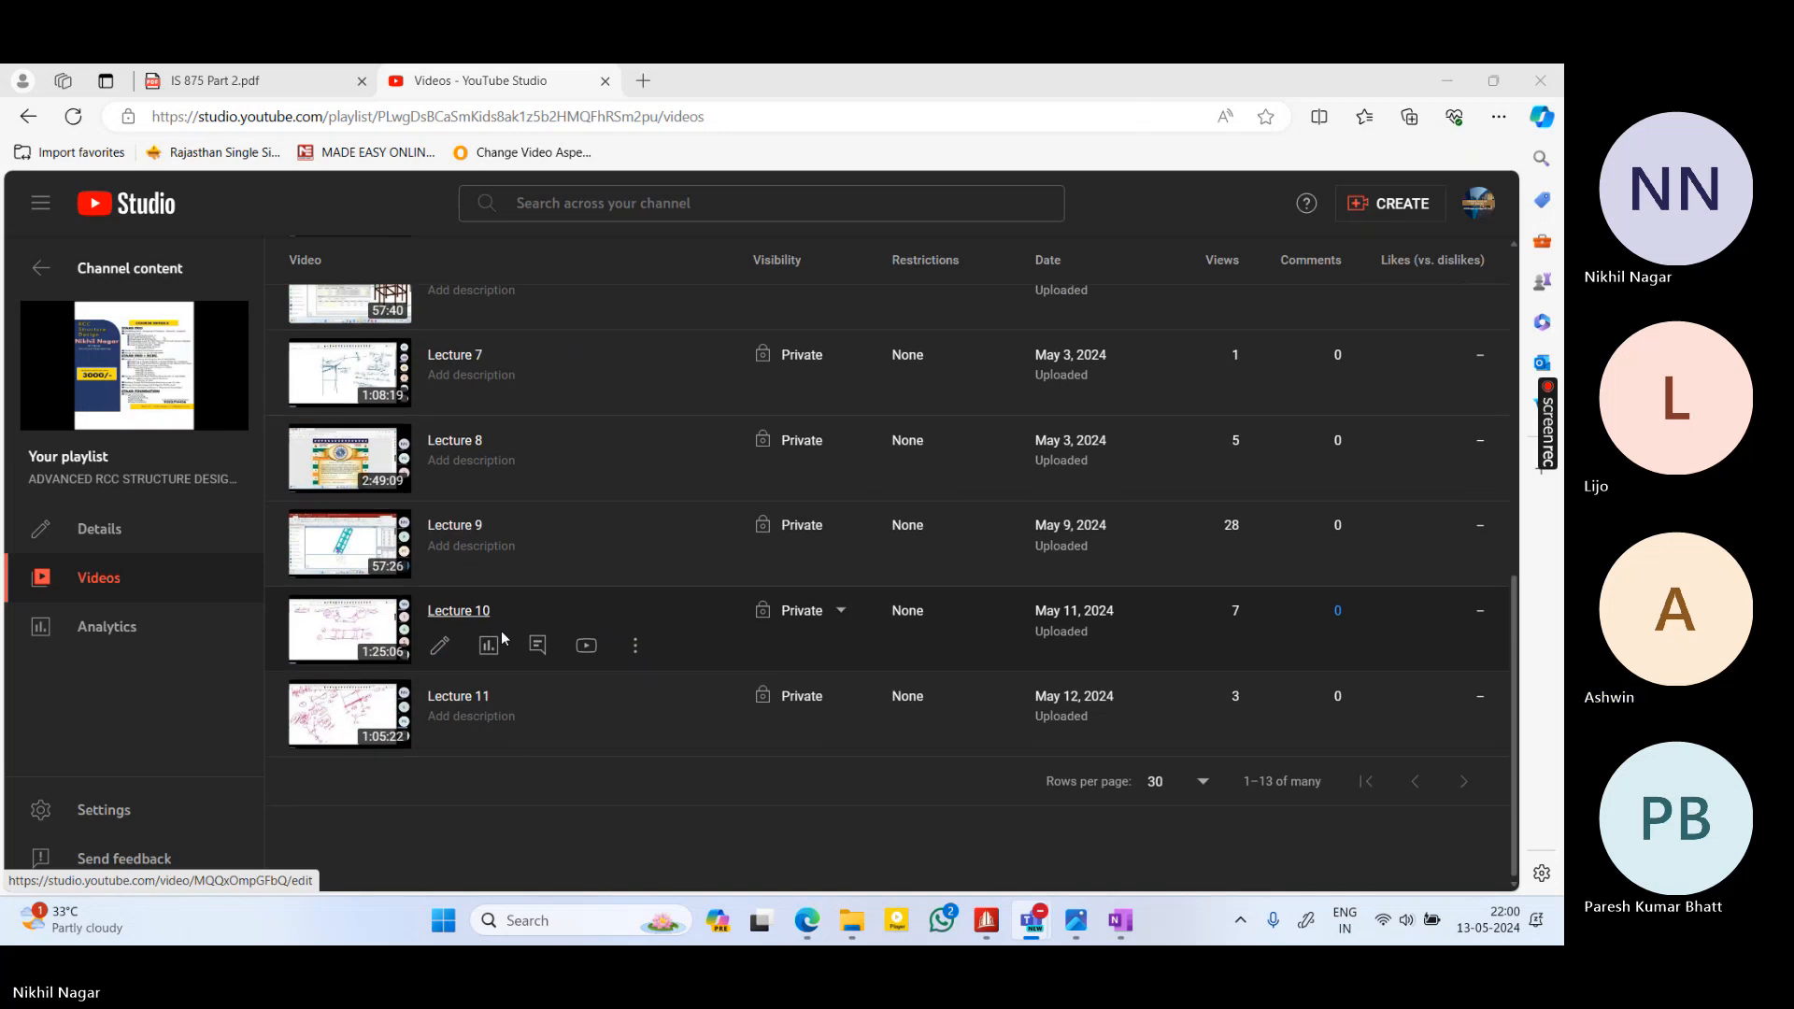
left_click(440, 731)
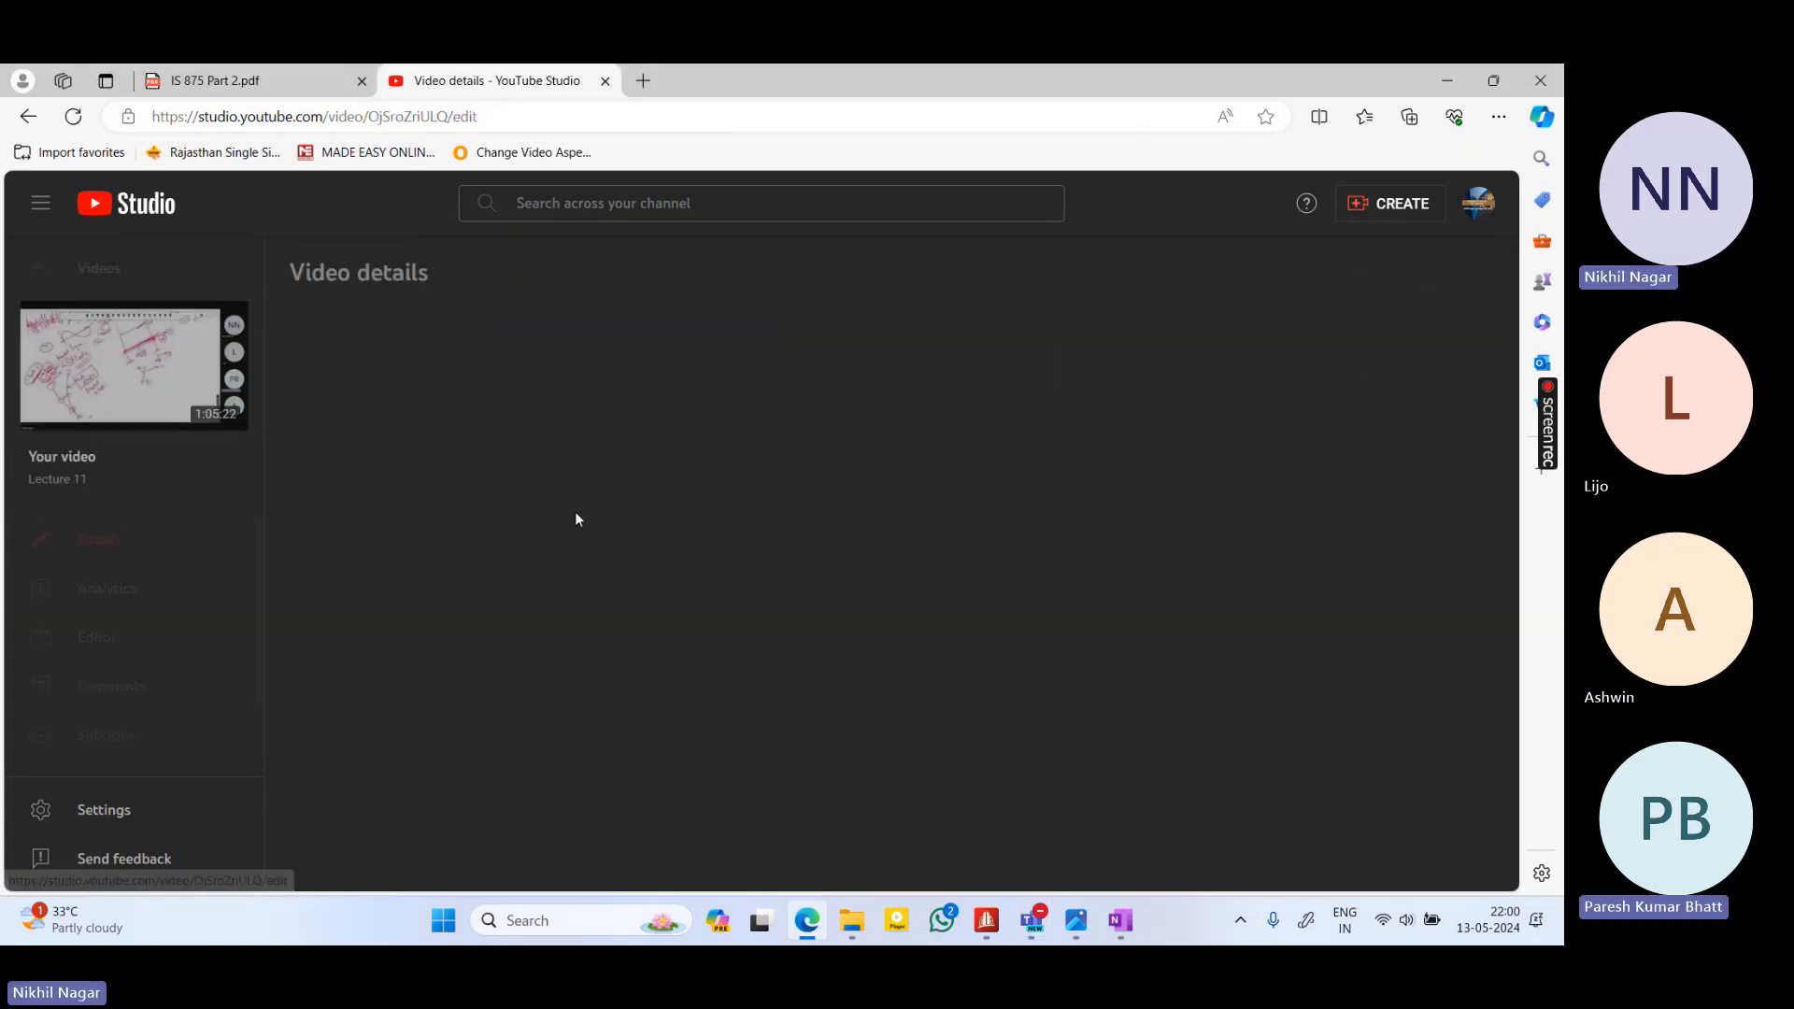
Review the Lecture 11 video's private sharing list and turn on email notification for its invitees
scroll(582, 521, "down", 5)
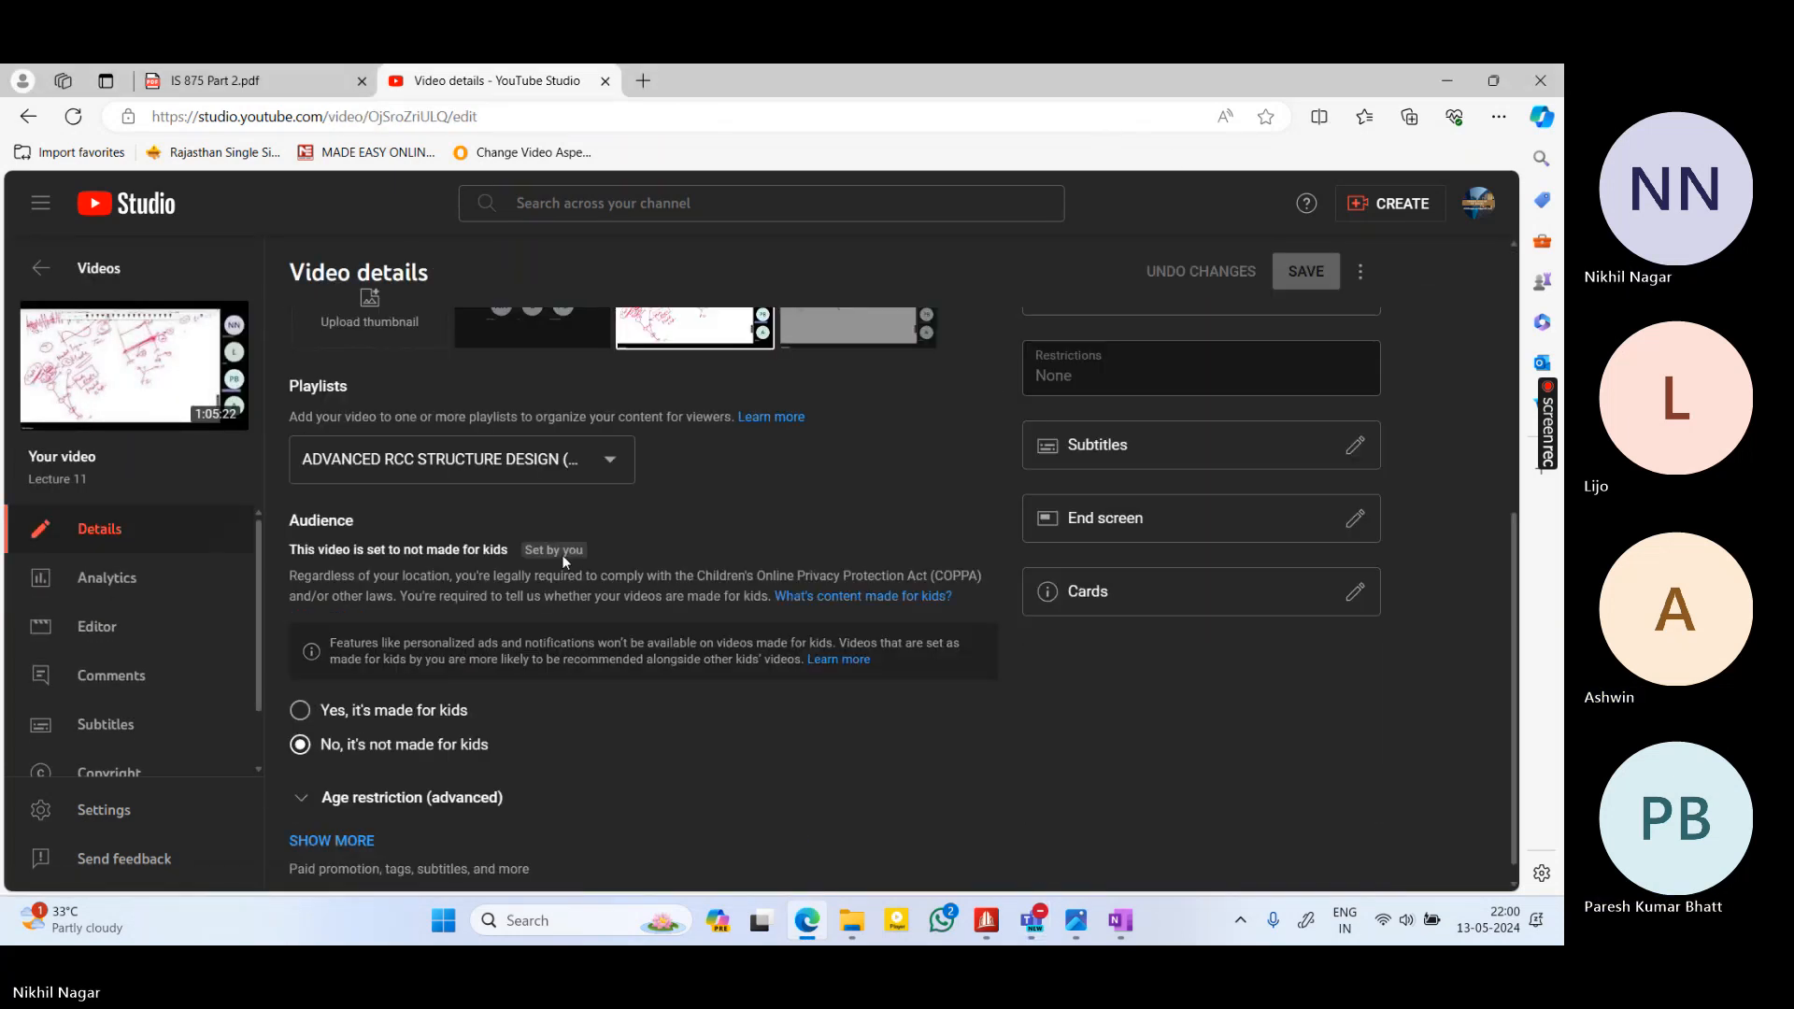
scroll(607, 508, "up", 3)
left_click(1159, 598)
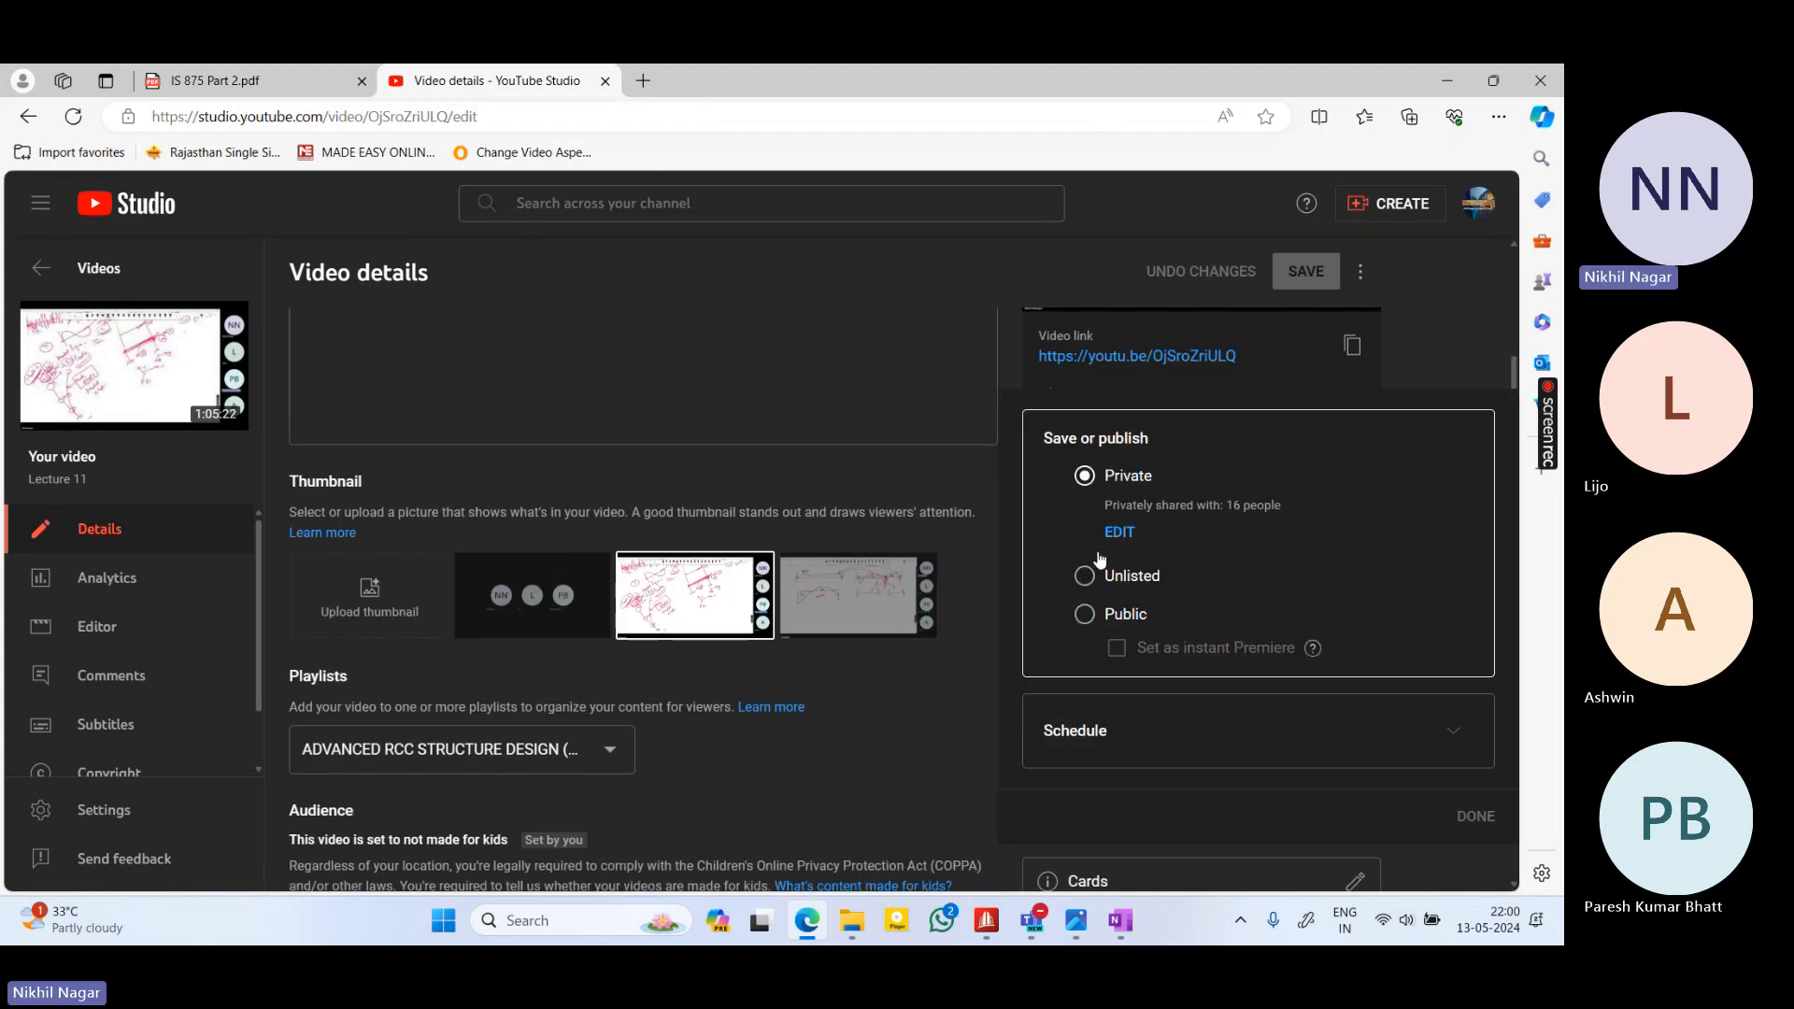
left_click(1120, 532)
scroll(654, 581, "up", 3)
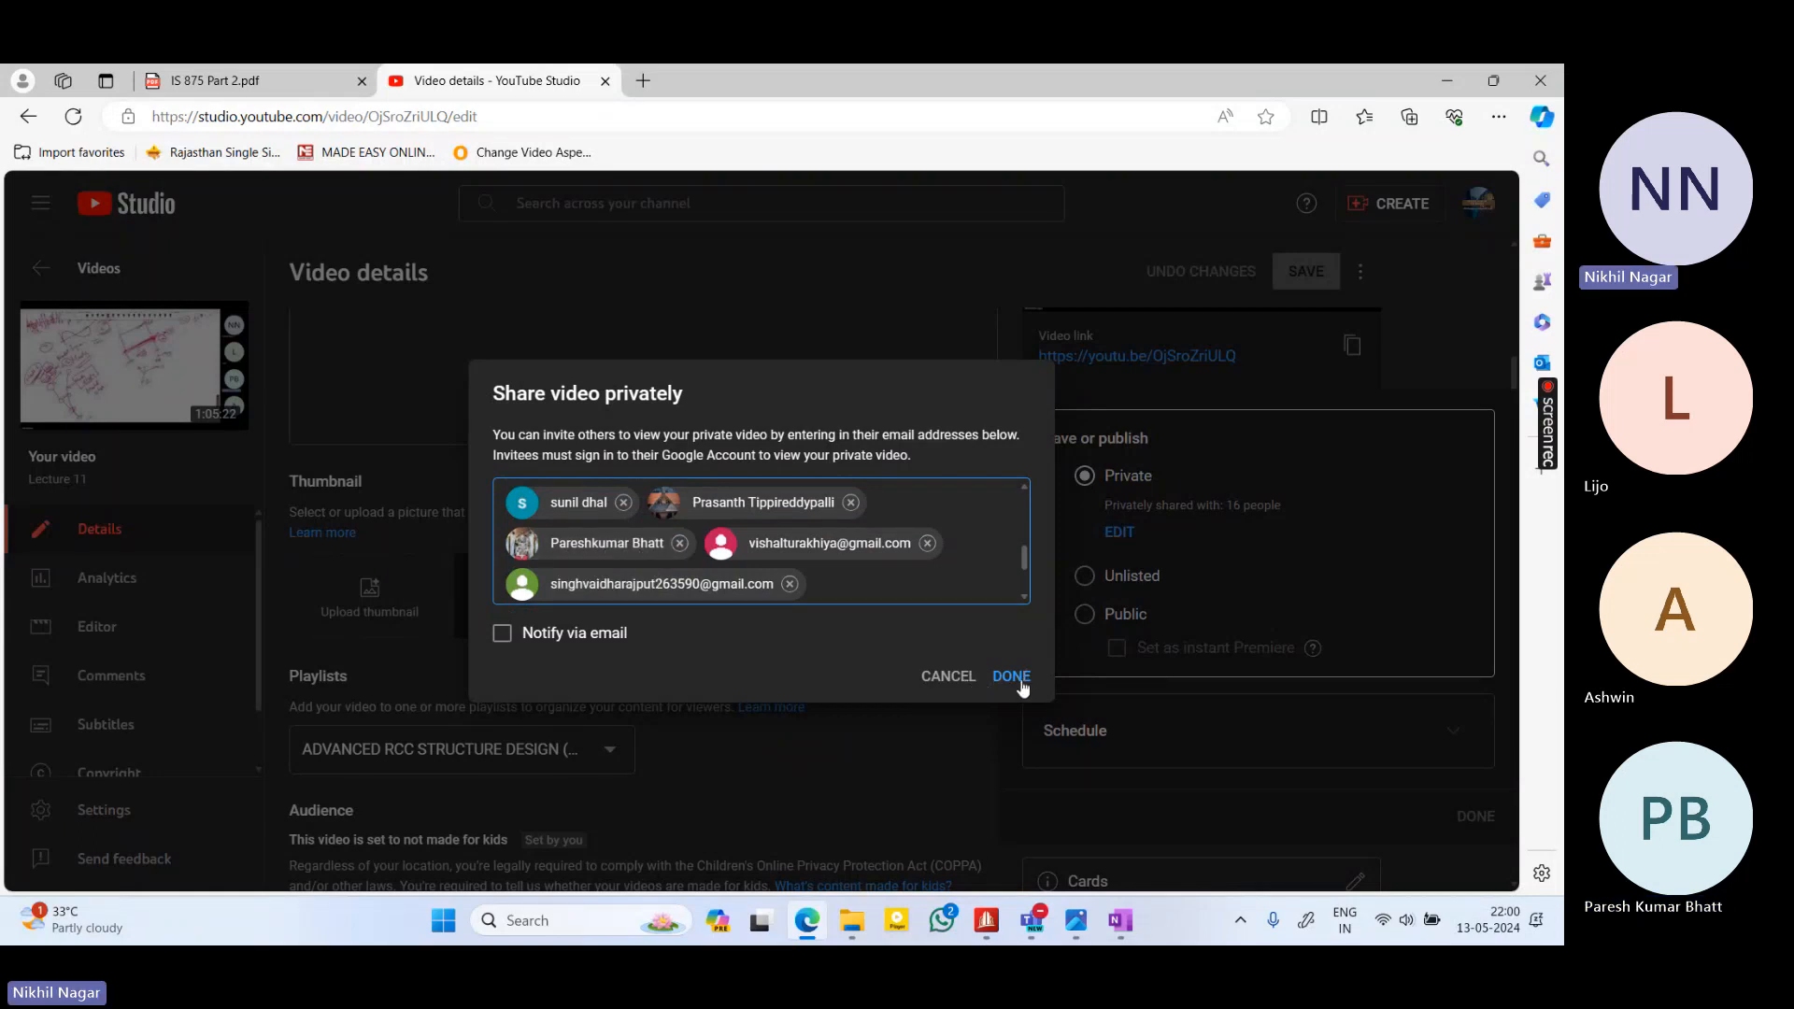
left_click(511, 637)
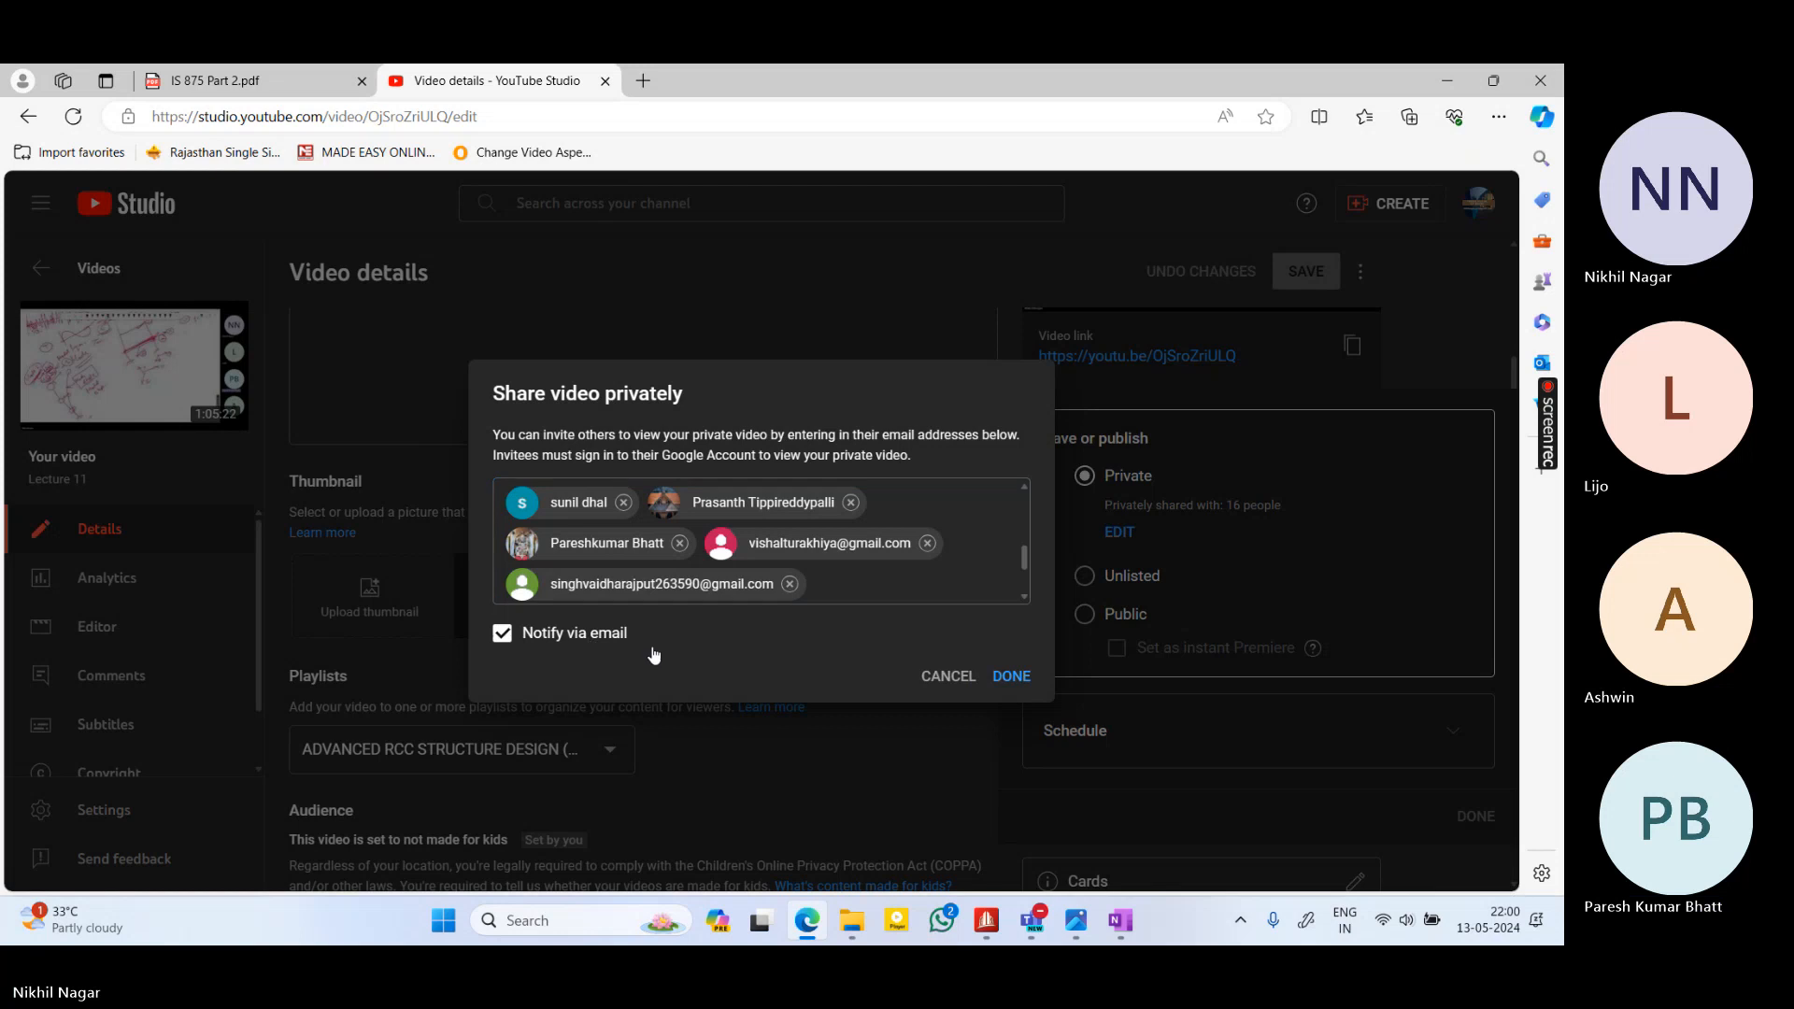
left_click(1013, 675)
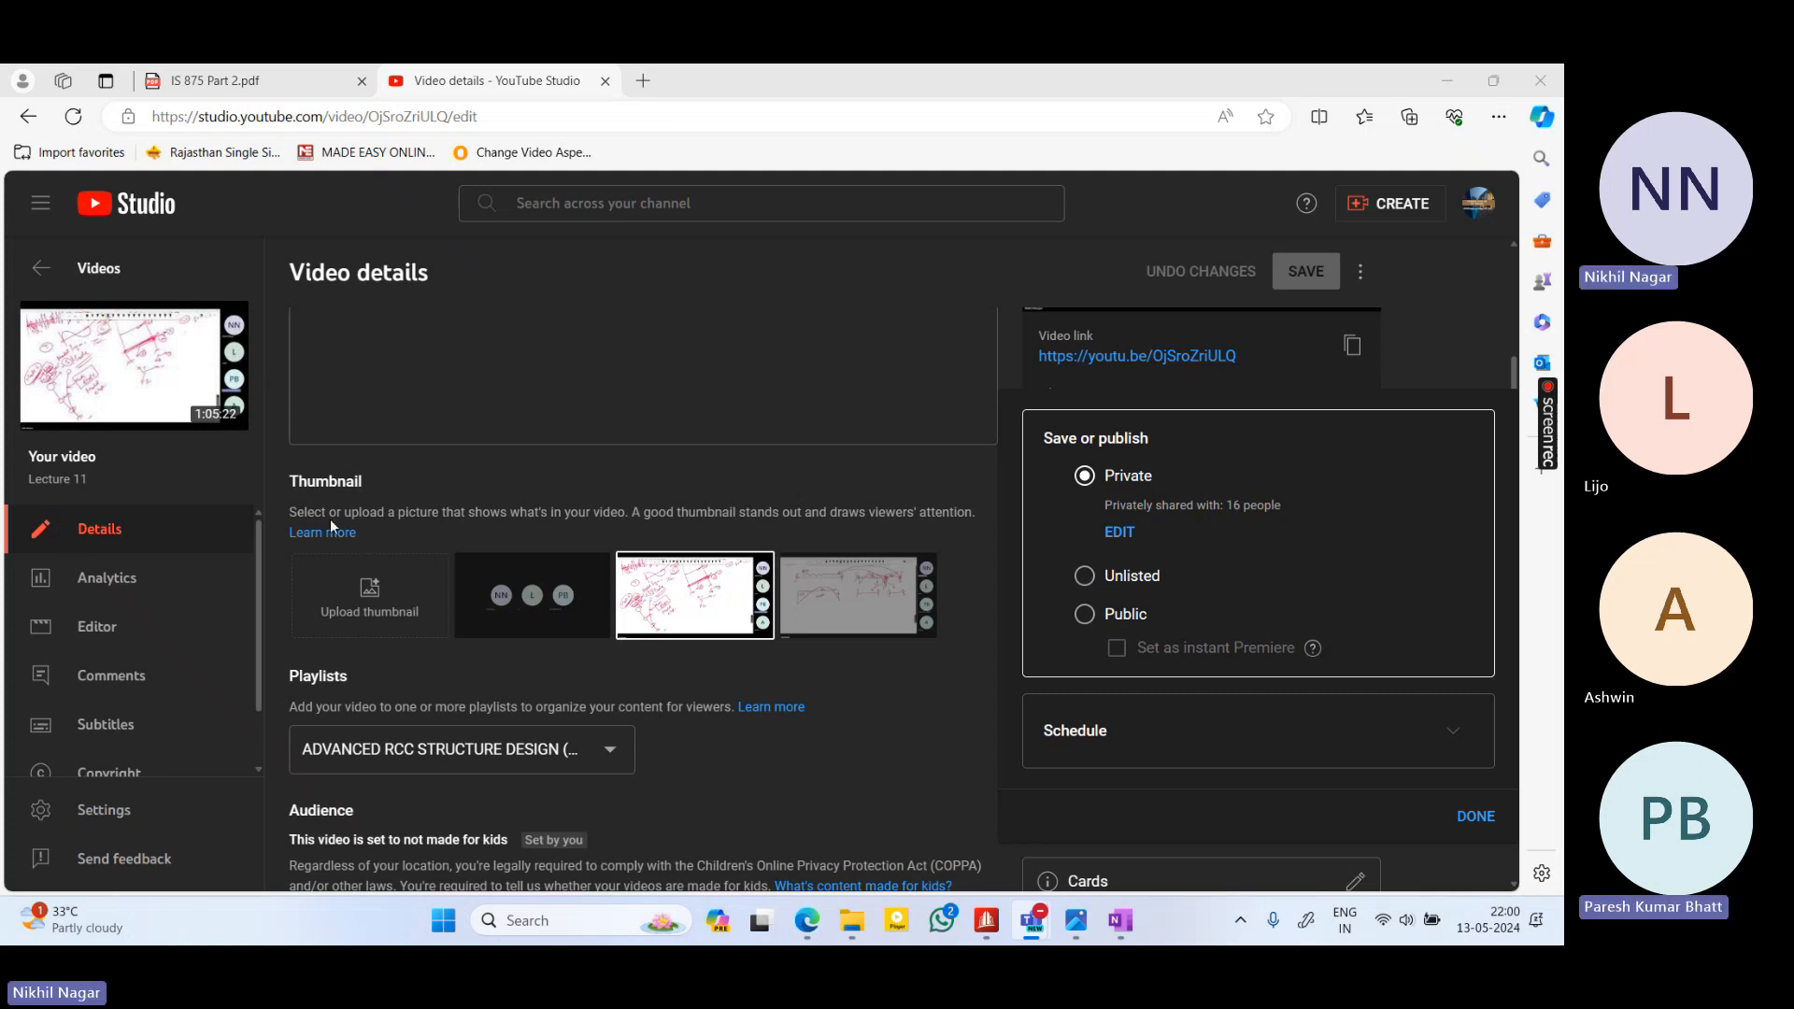
Close the video's visibility settings and return to the list of playlist videos
left_click(300, 457)
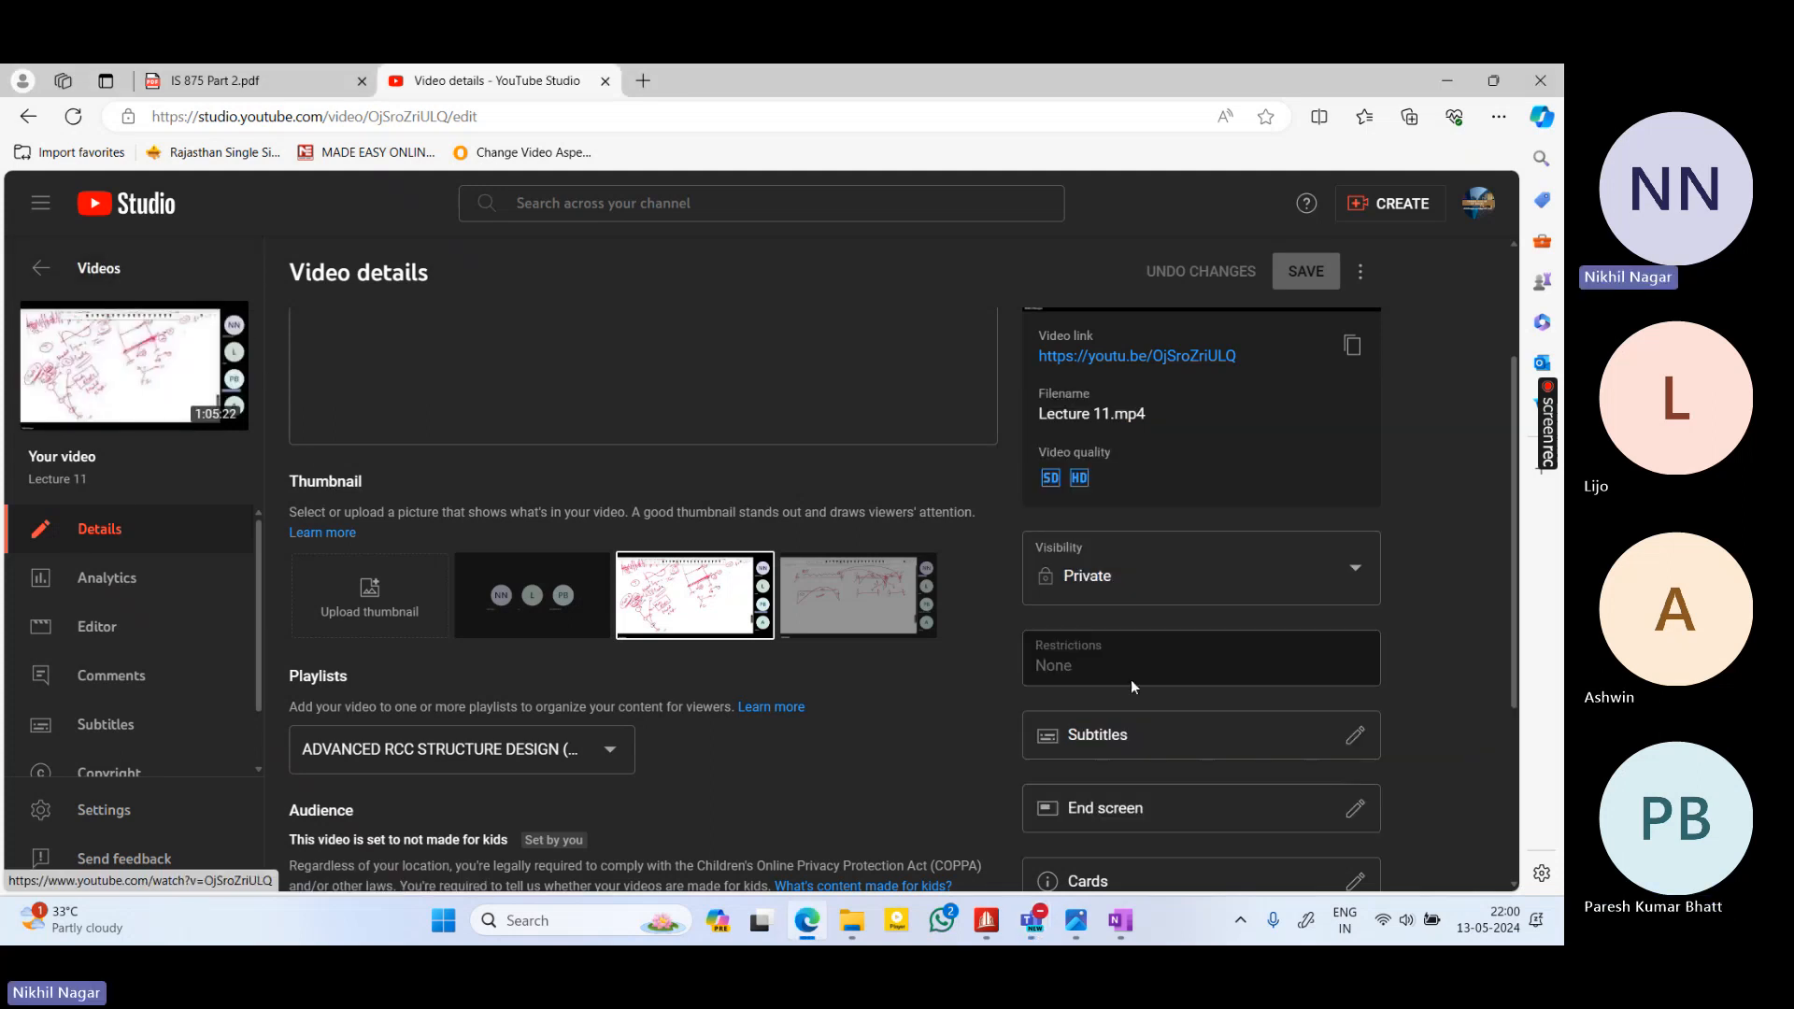
scroll(1131, 680, "up", 2)
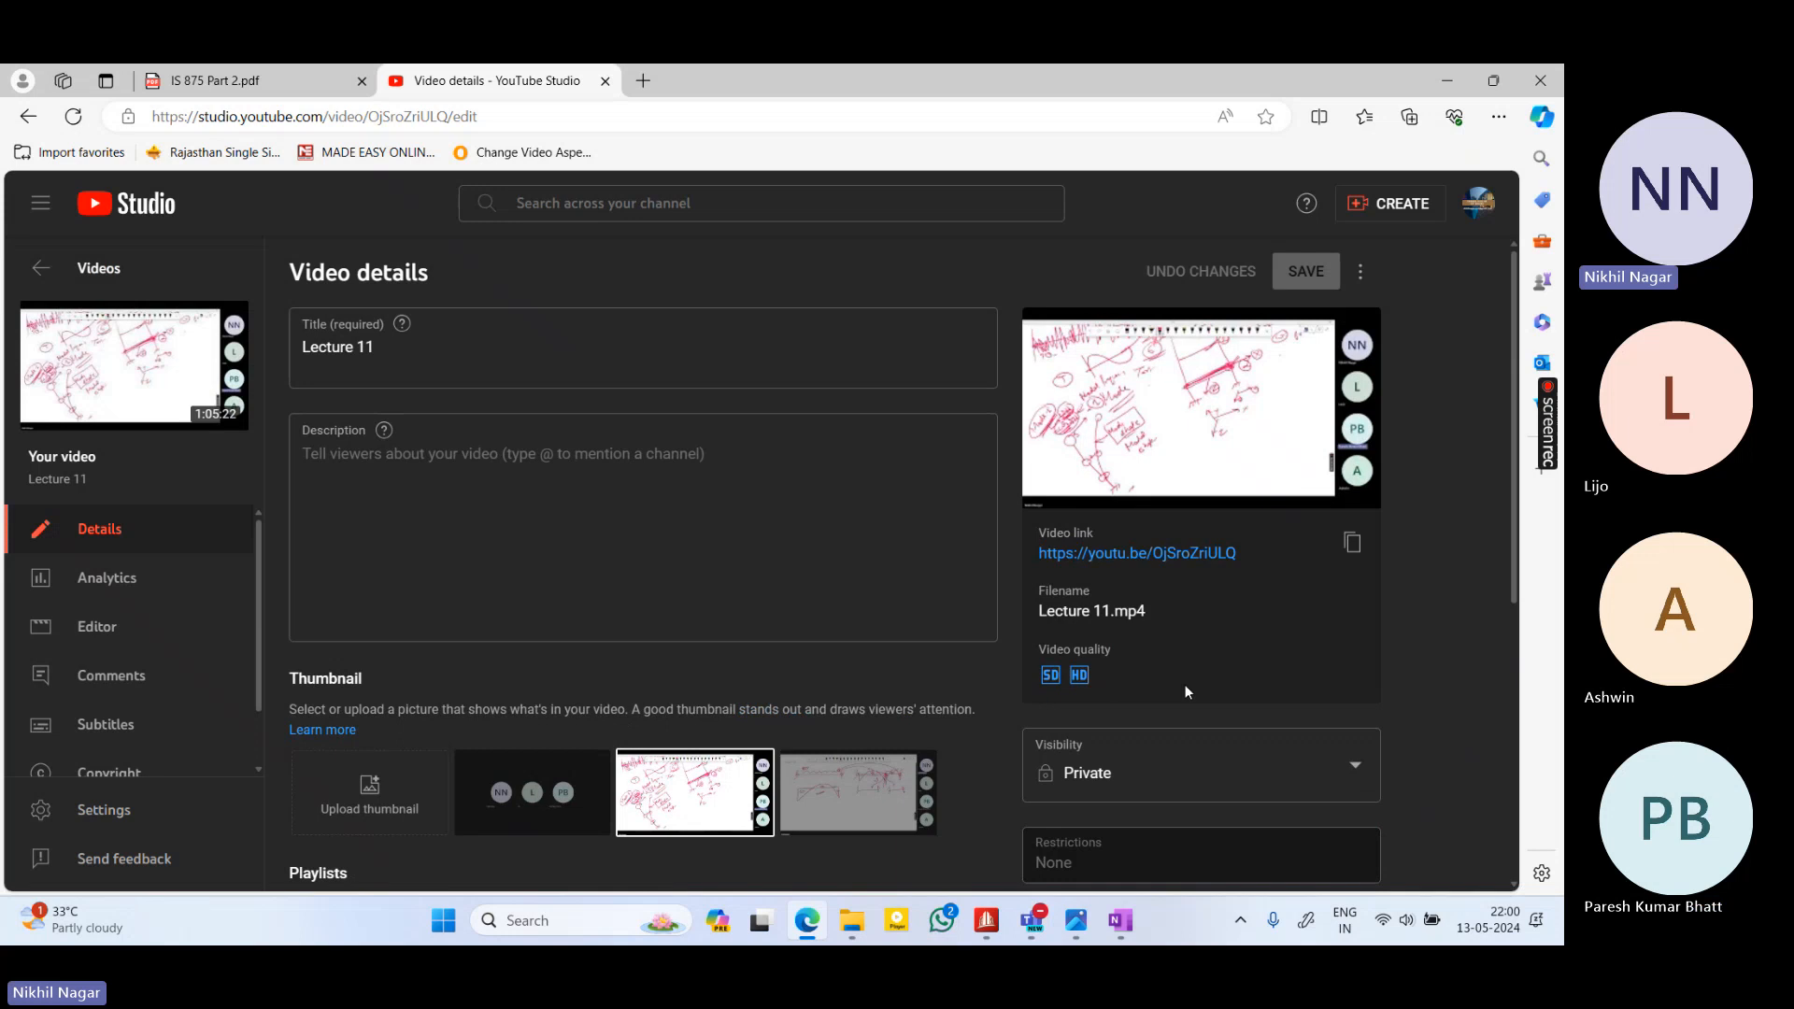
left_click(138, 287)
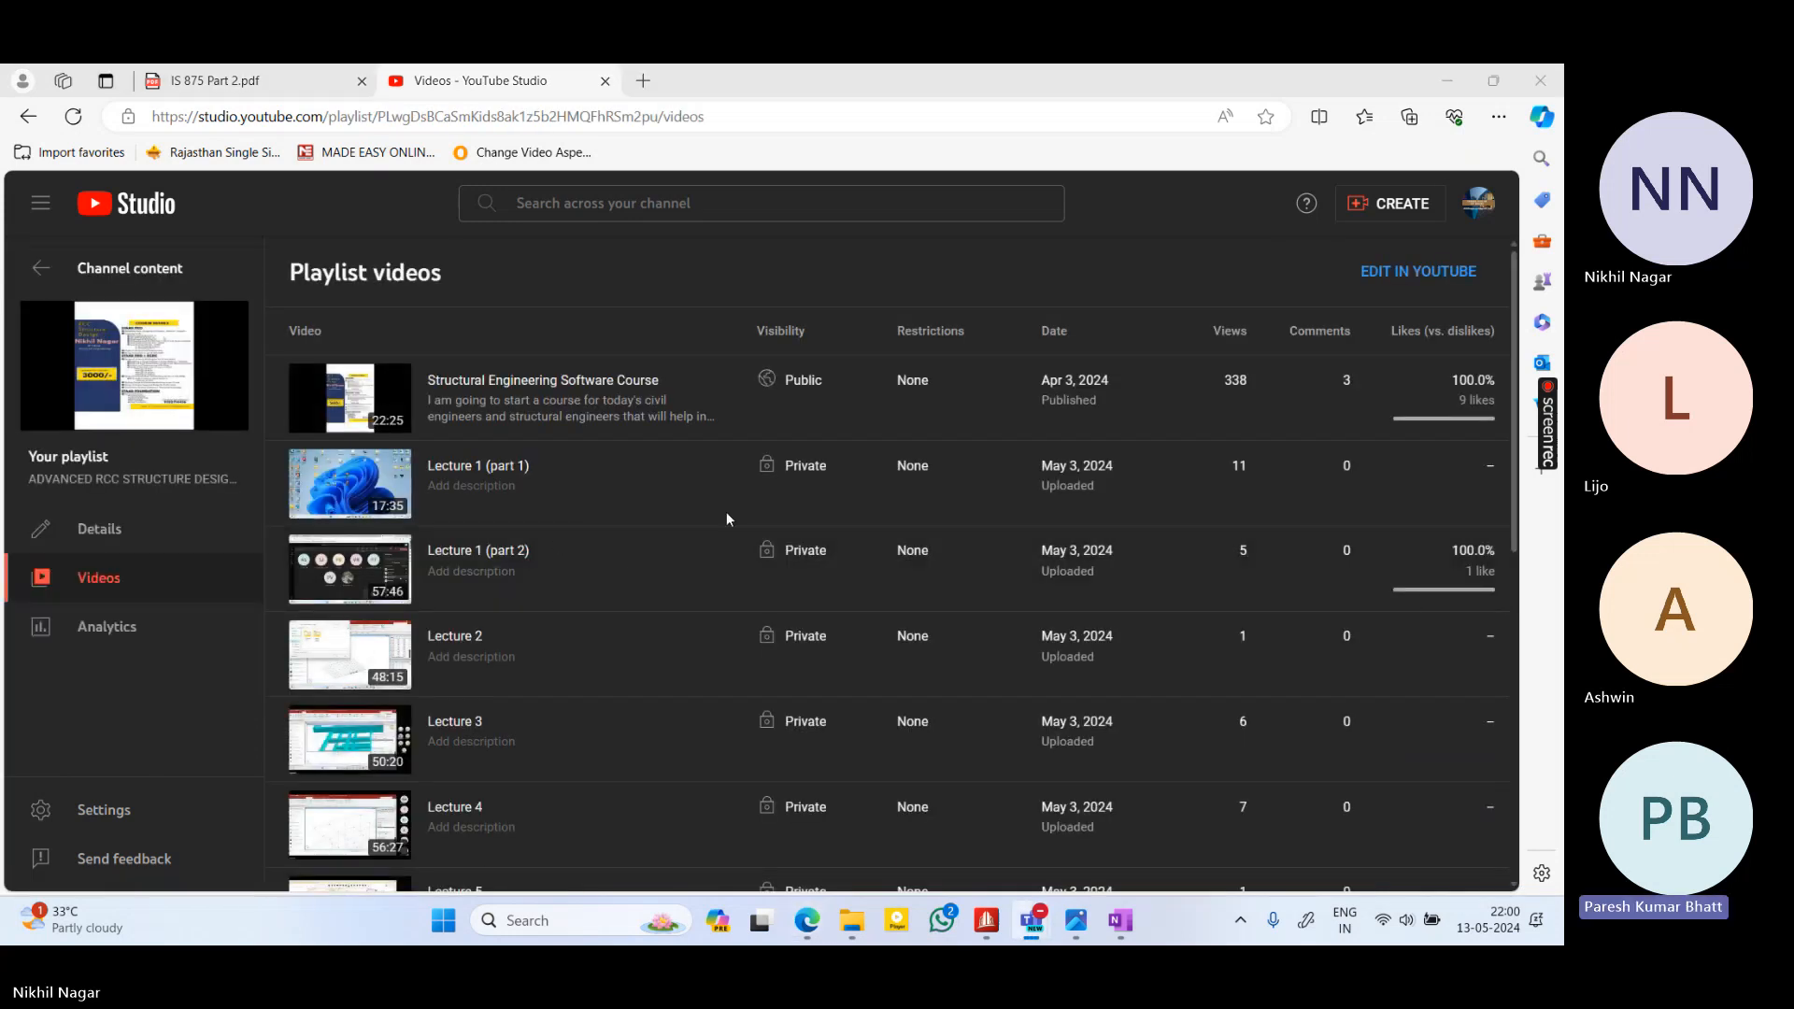
left_click(737, 300)
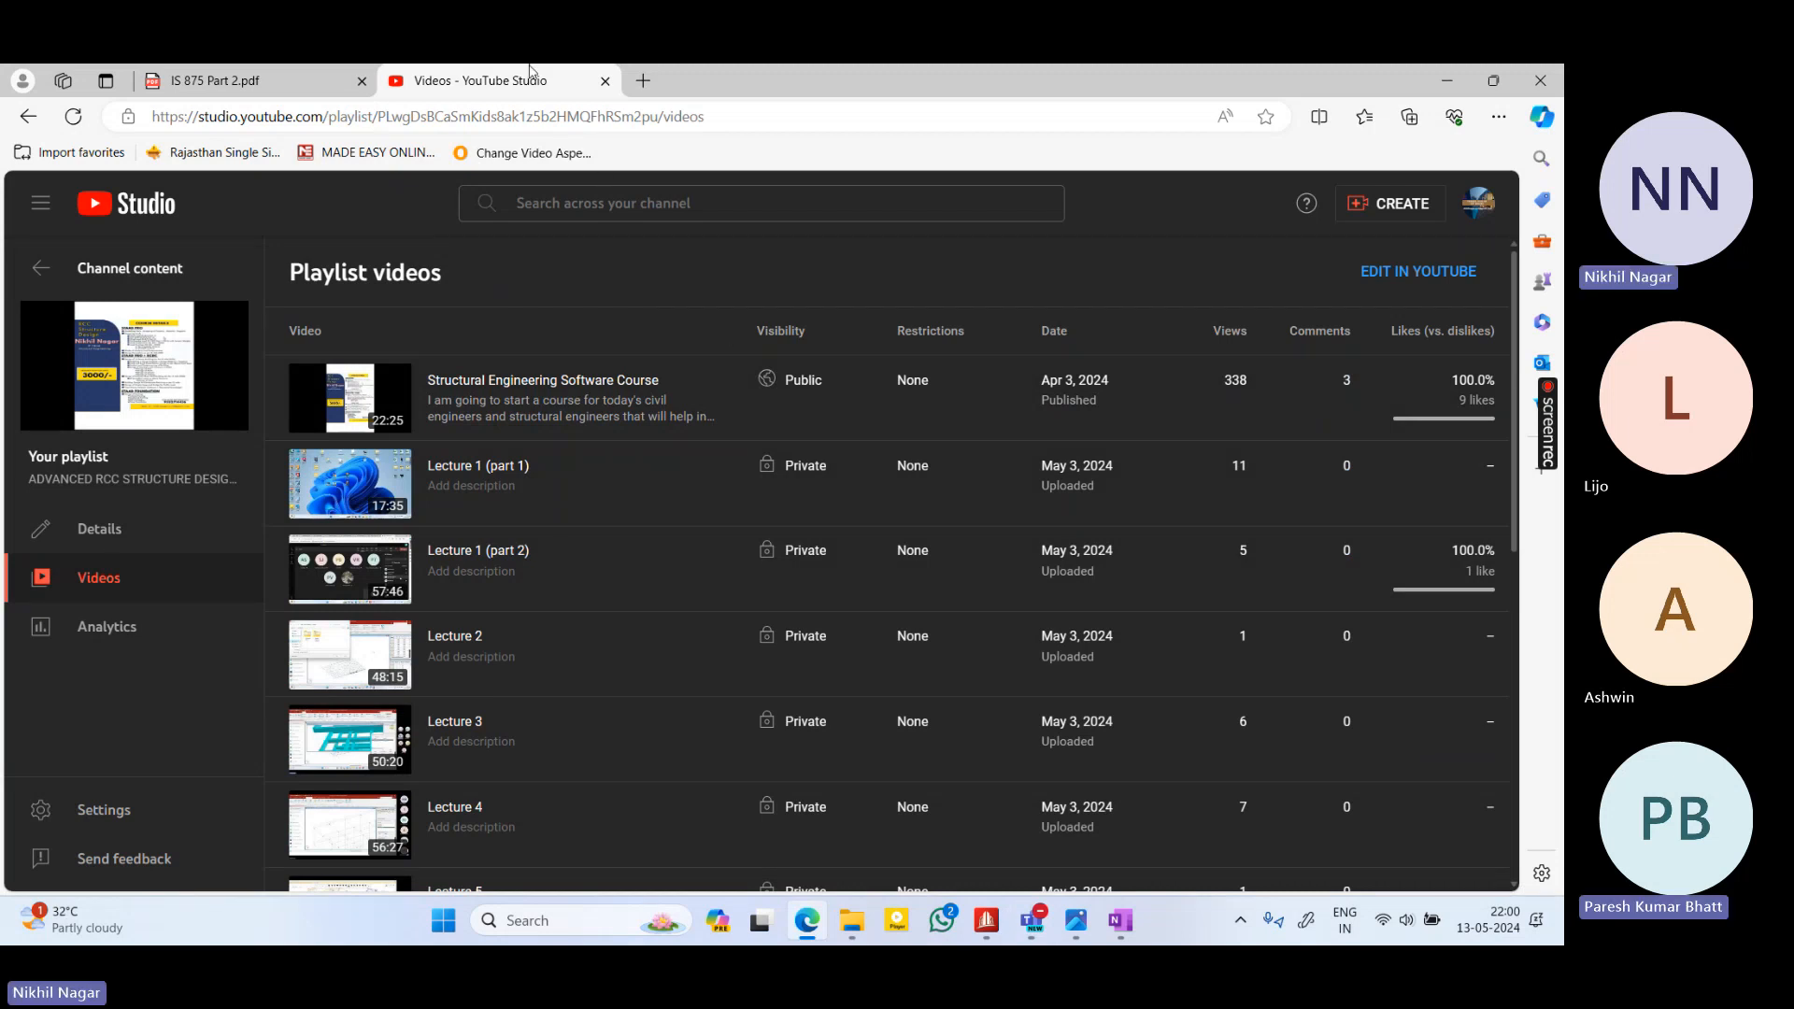
left_click(299, 74)
left_click(588, 75)
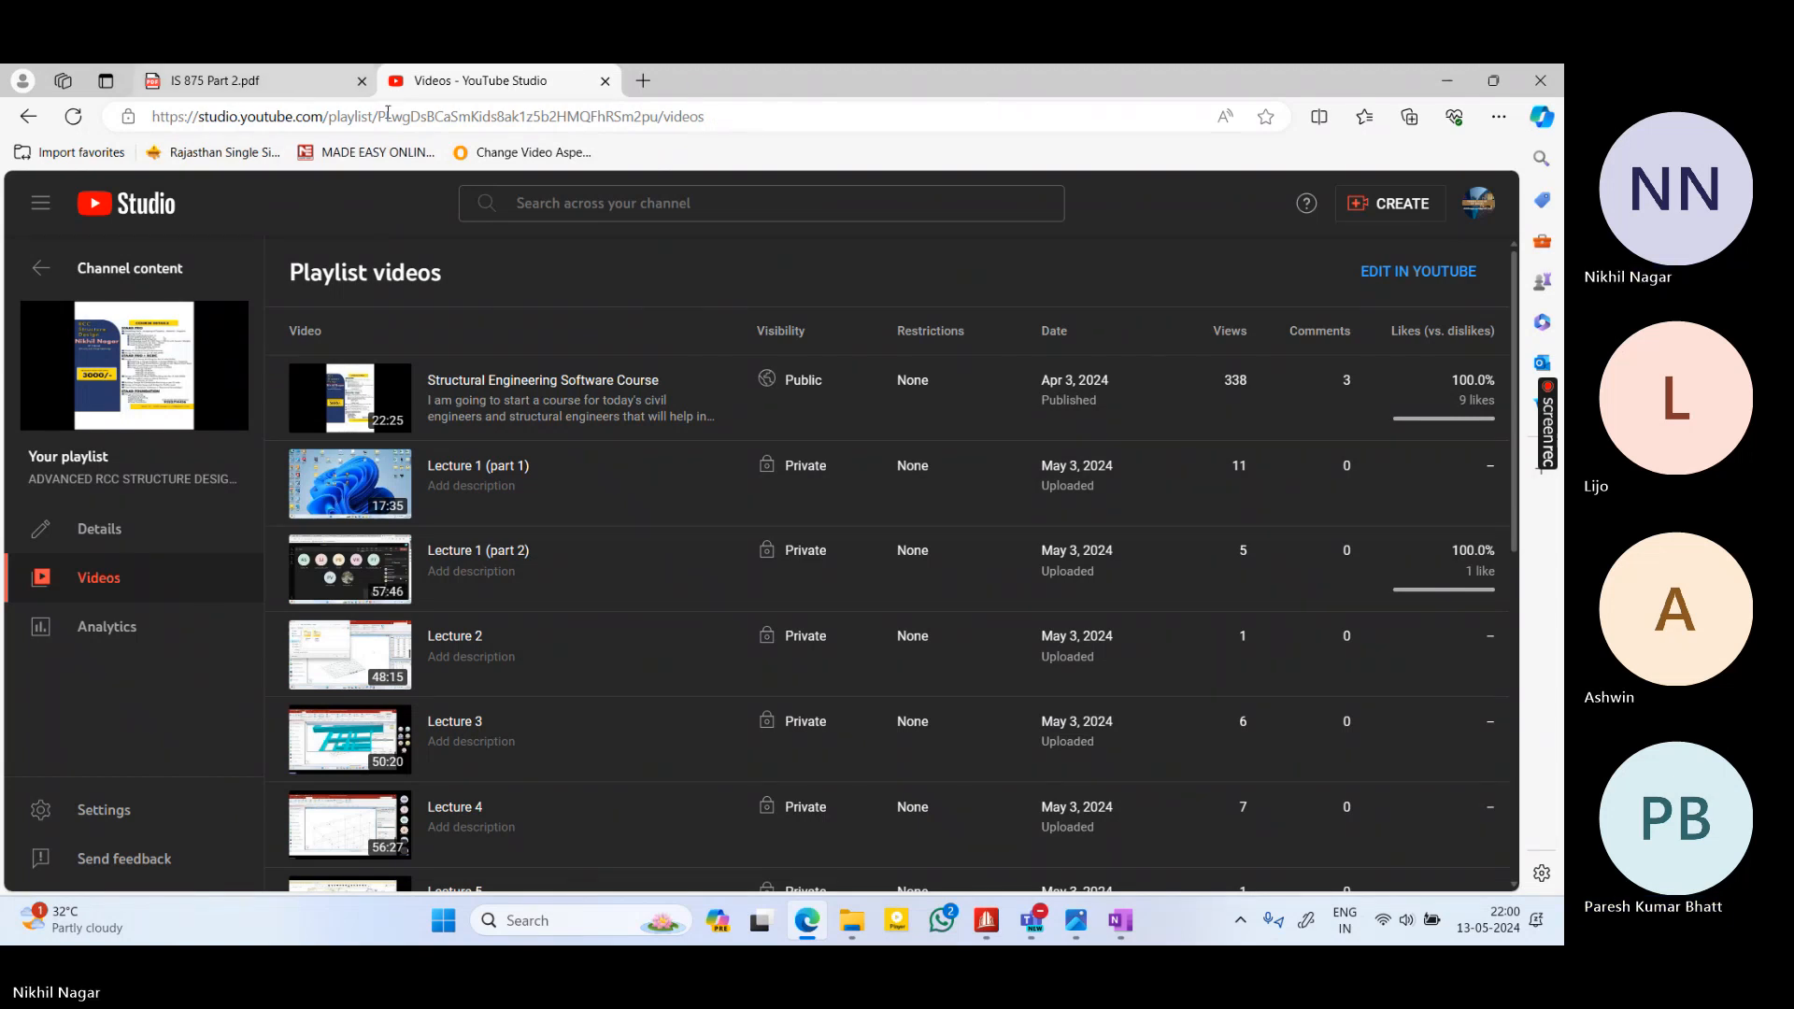
Switch back to STAAD.Pro, confirm the node paste, and add a vertical beam from each pasted node up to its landing corner
key("alt+Tab")
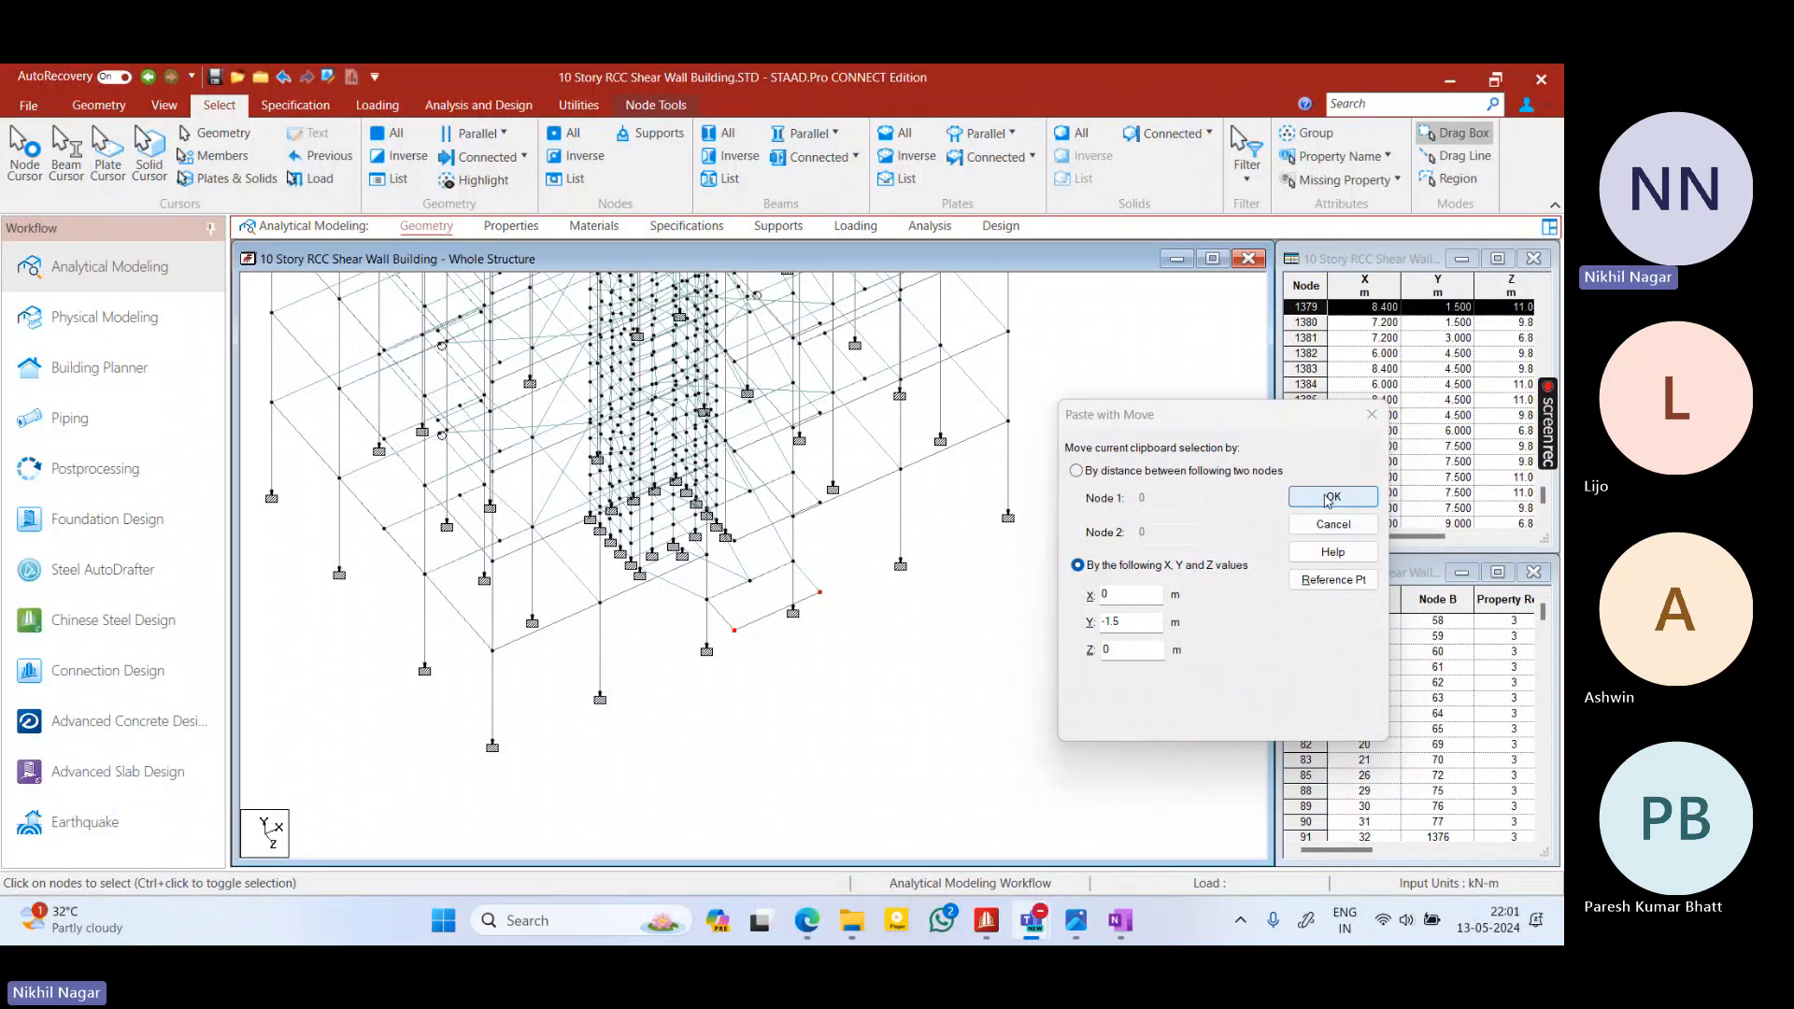
left_click(1331, 498)
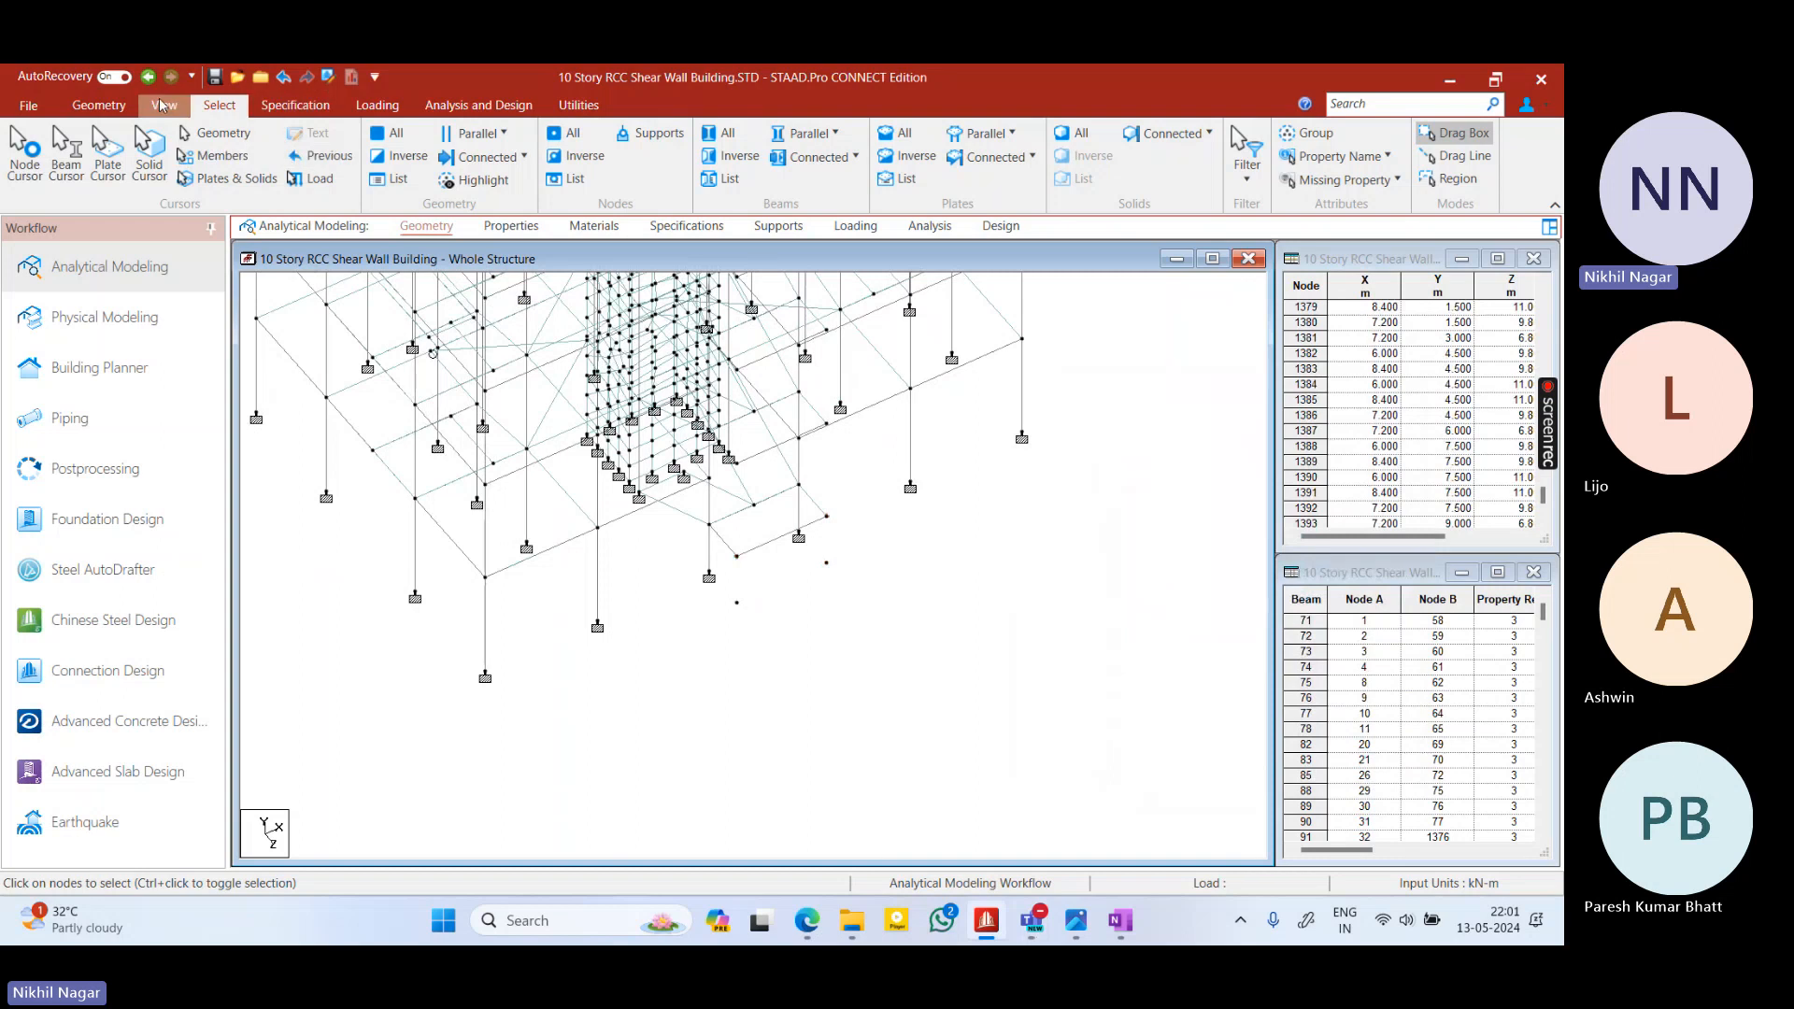
left_click(99, 105)
left_click(382, 154)
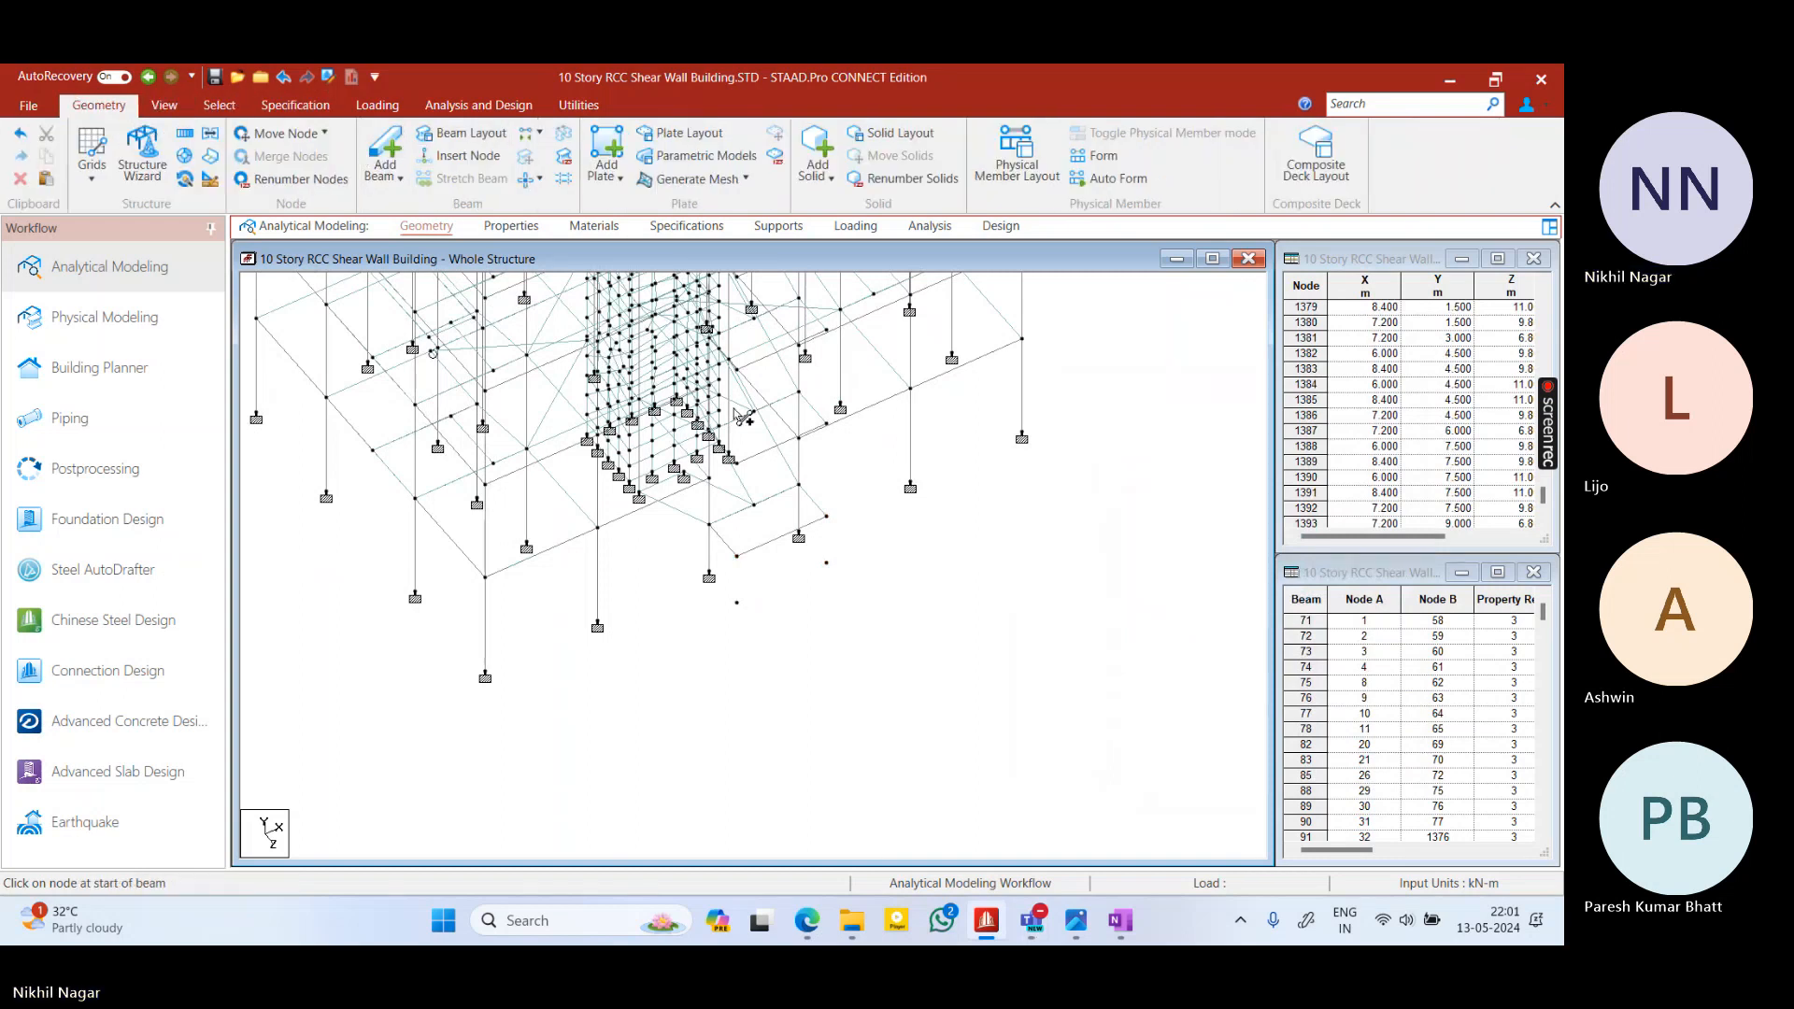
left_click_drag(737, 602, 738, 556)
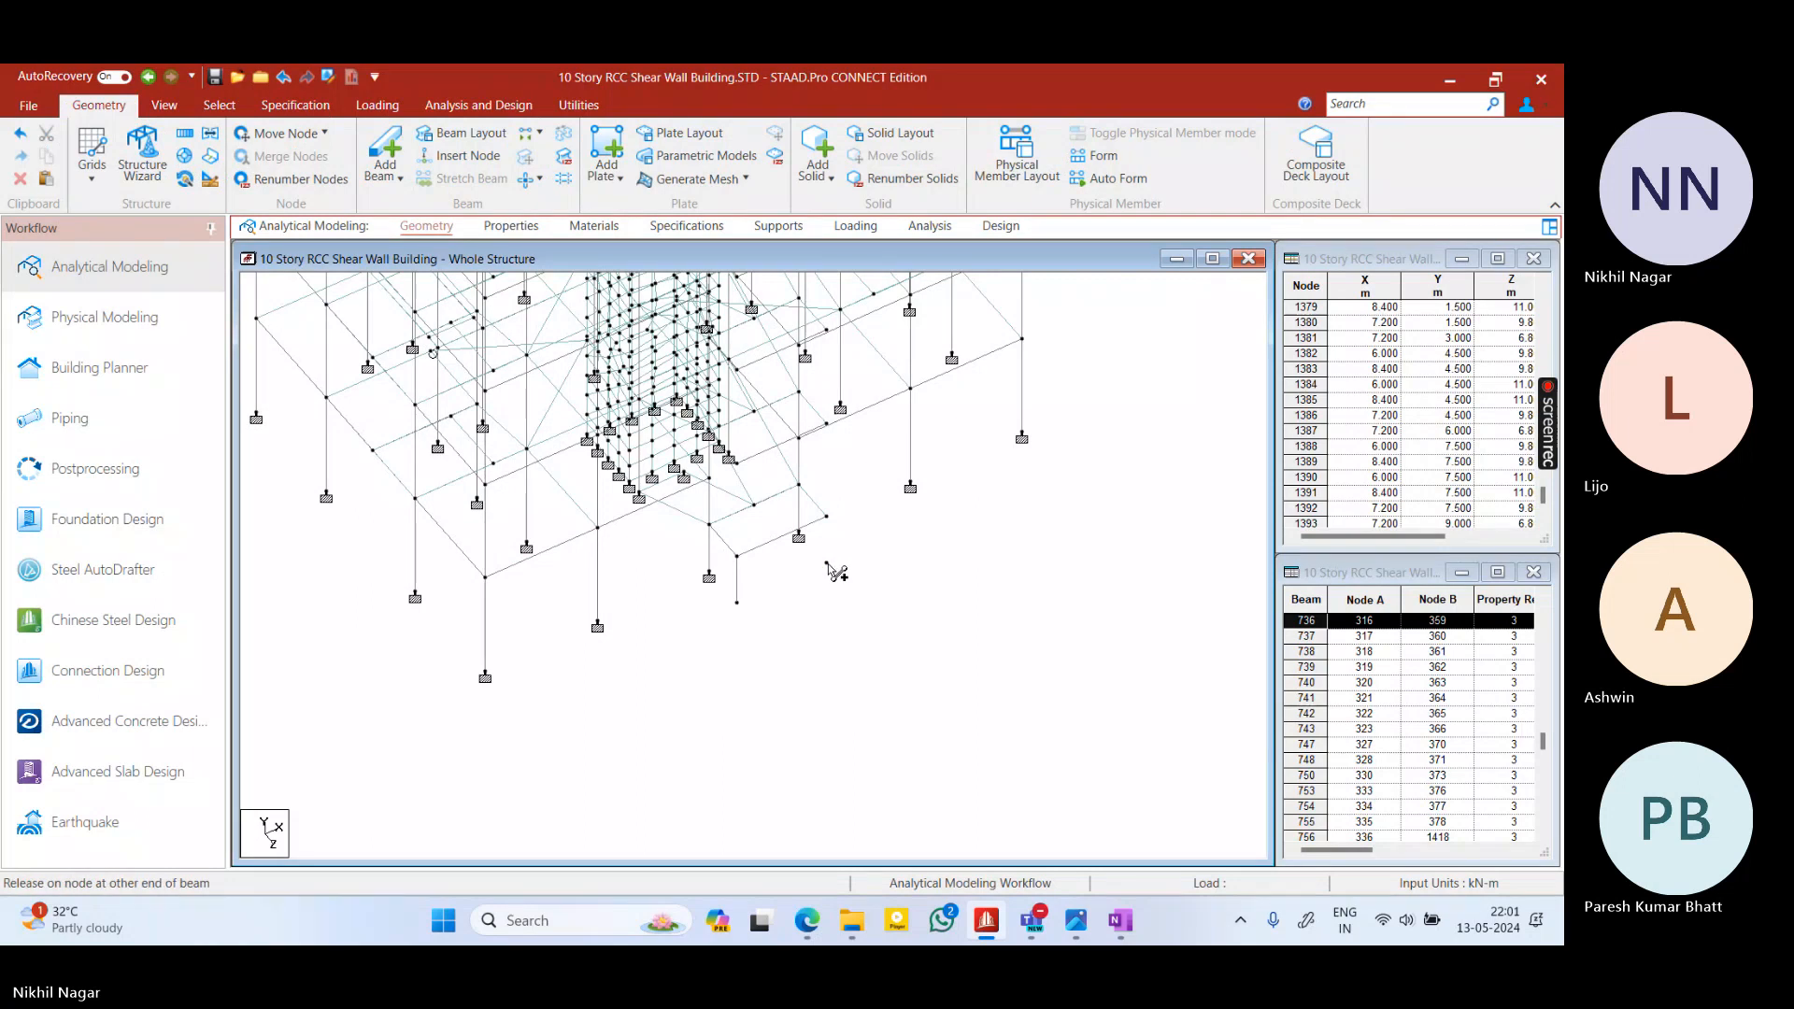
left_click_drag(827, 563, 826, 517)
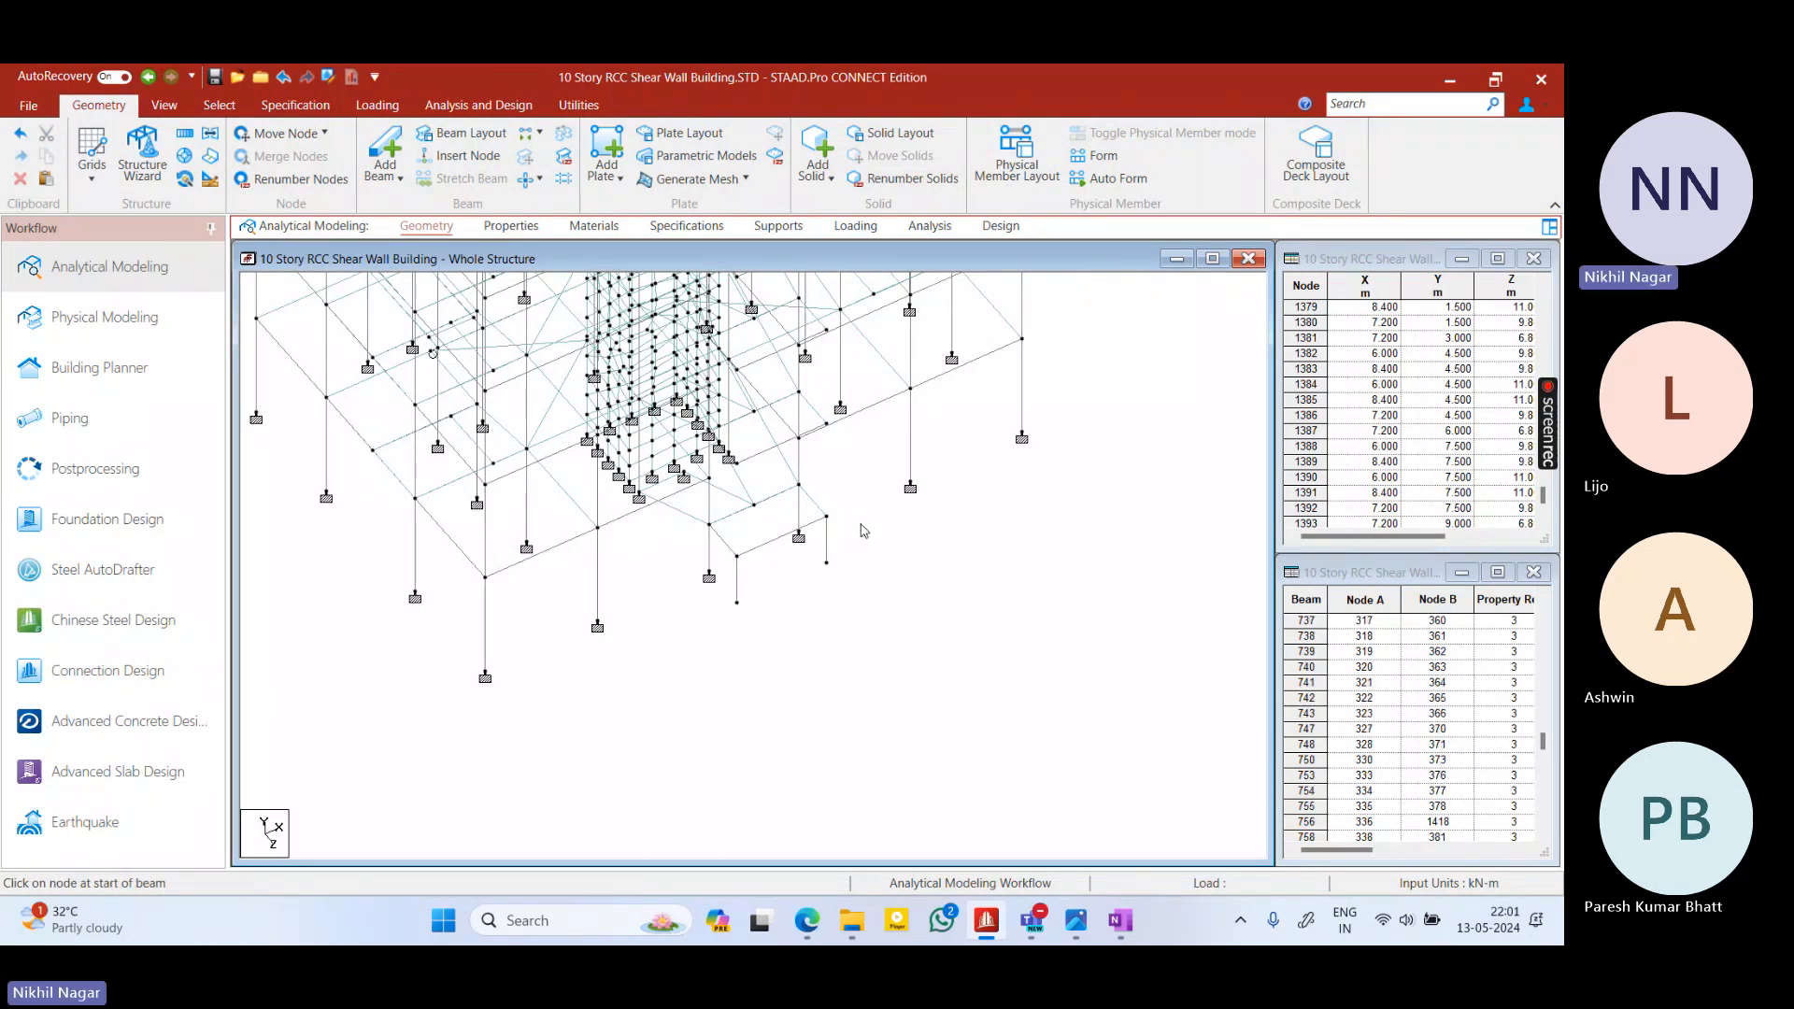
Repeat the two new landing columns upward in Y with Translational Repeat, using 19 steps at 1.5 m spacing
left_click(827, 555)
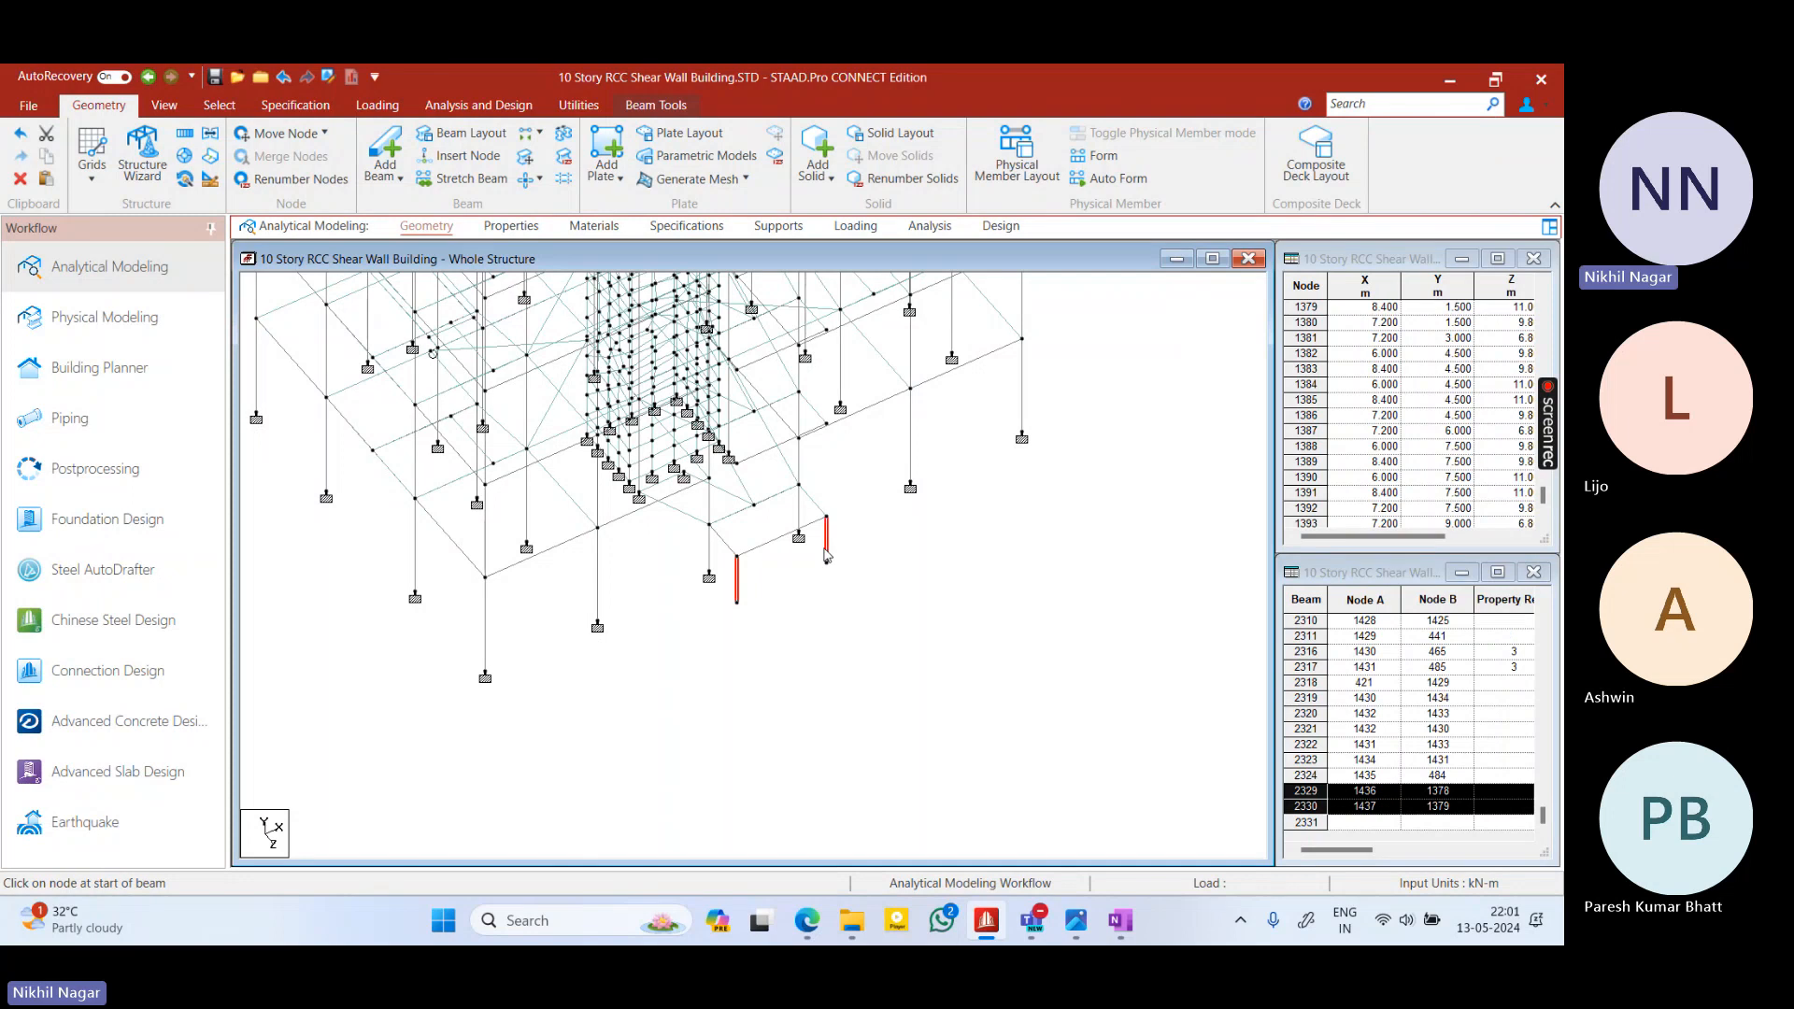
scroll(827, 555, "down", 1)
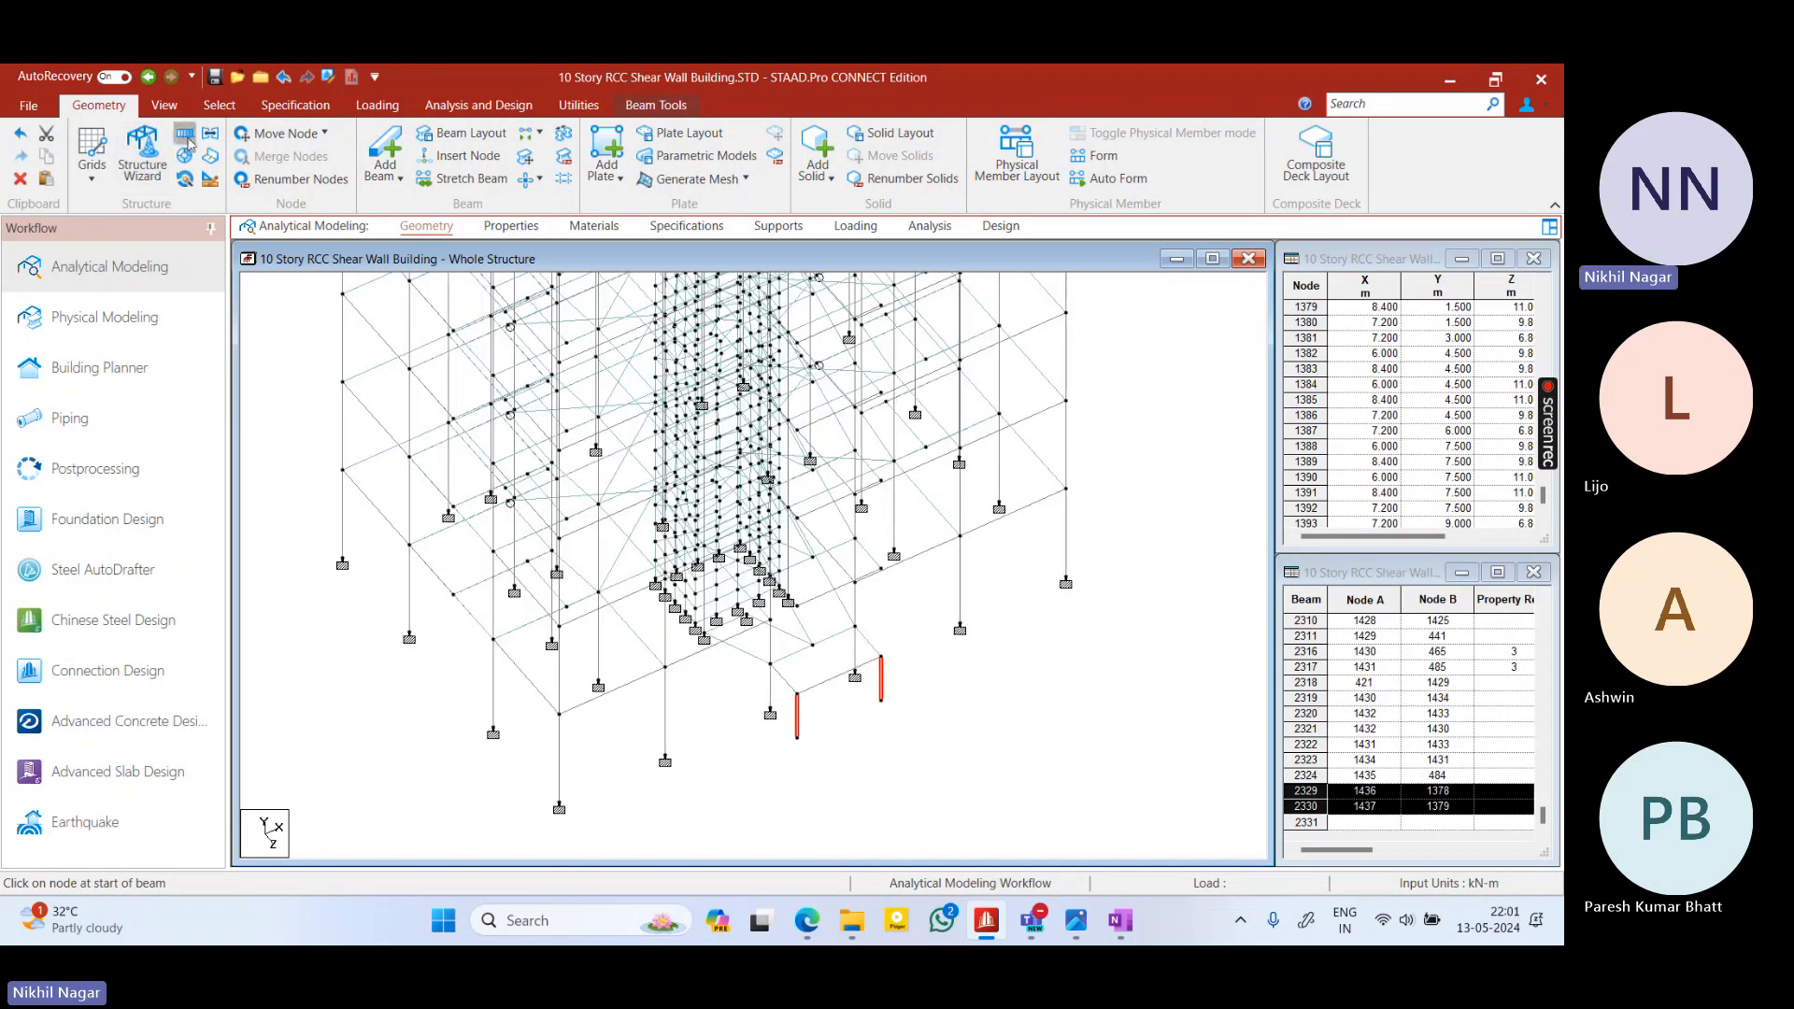
left_click(186, 134)
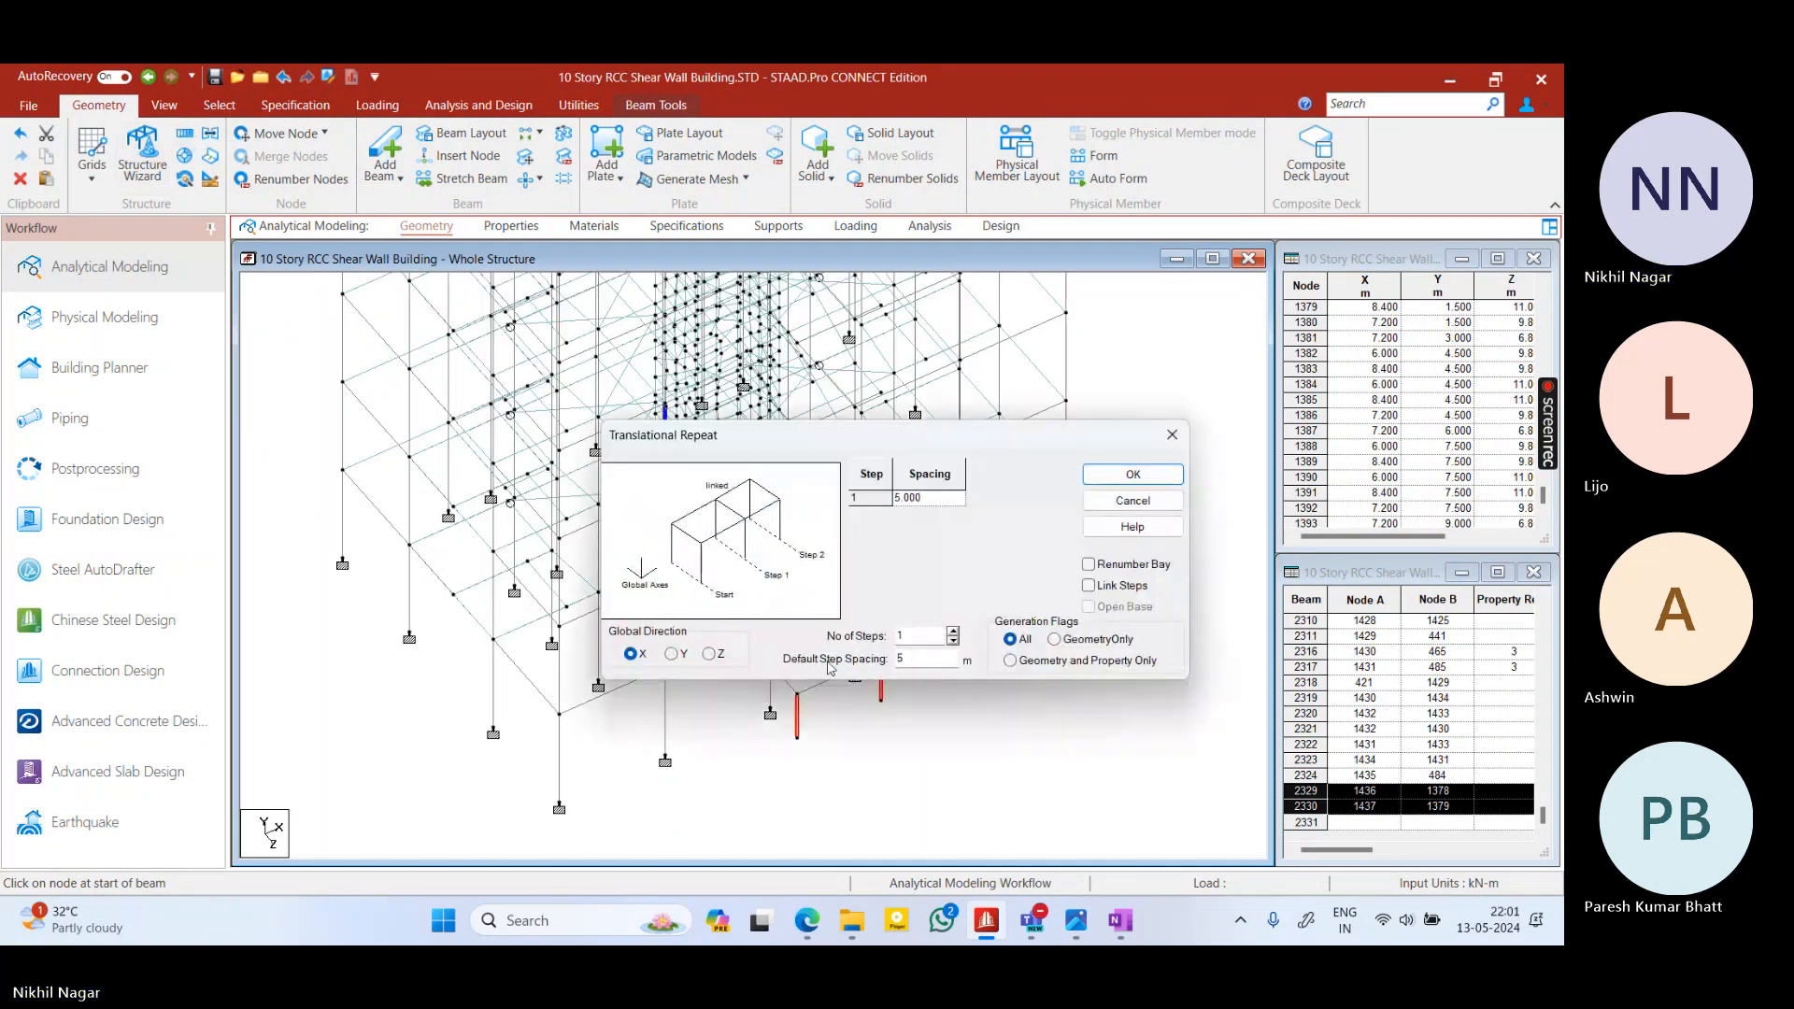
left_click(671, 655)
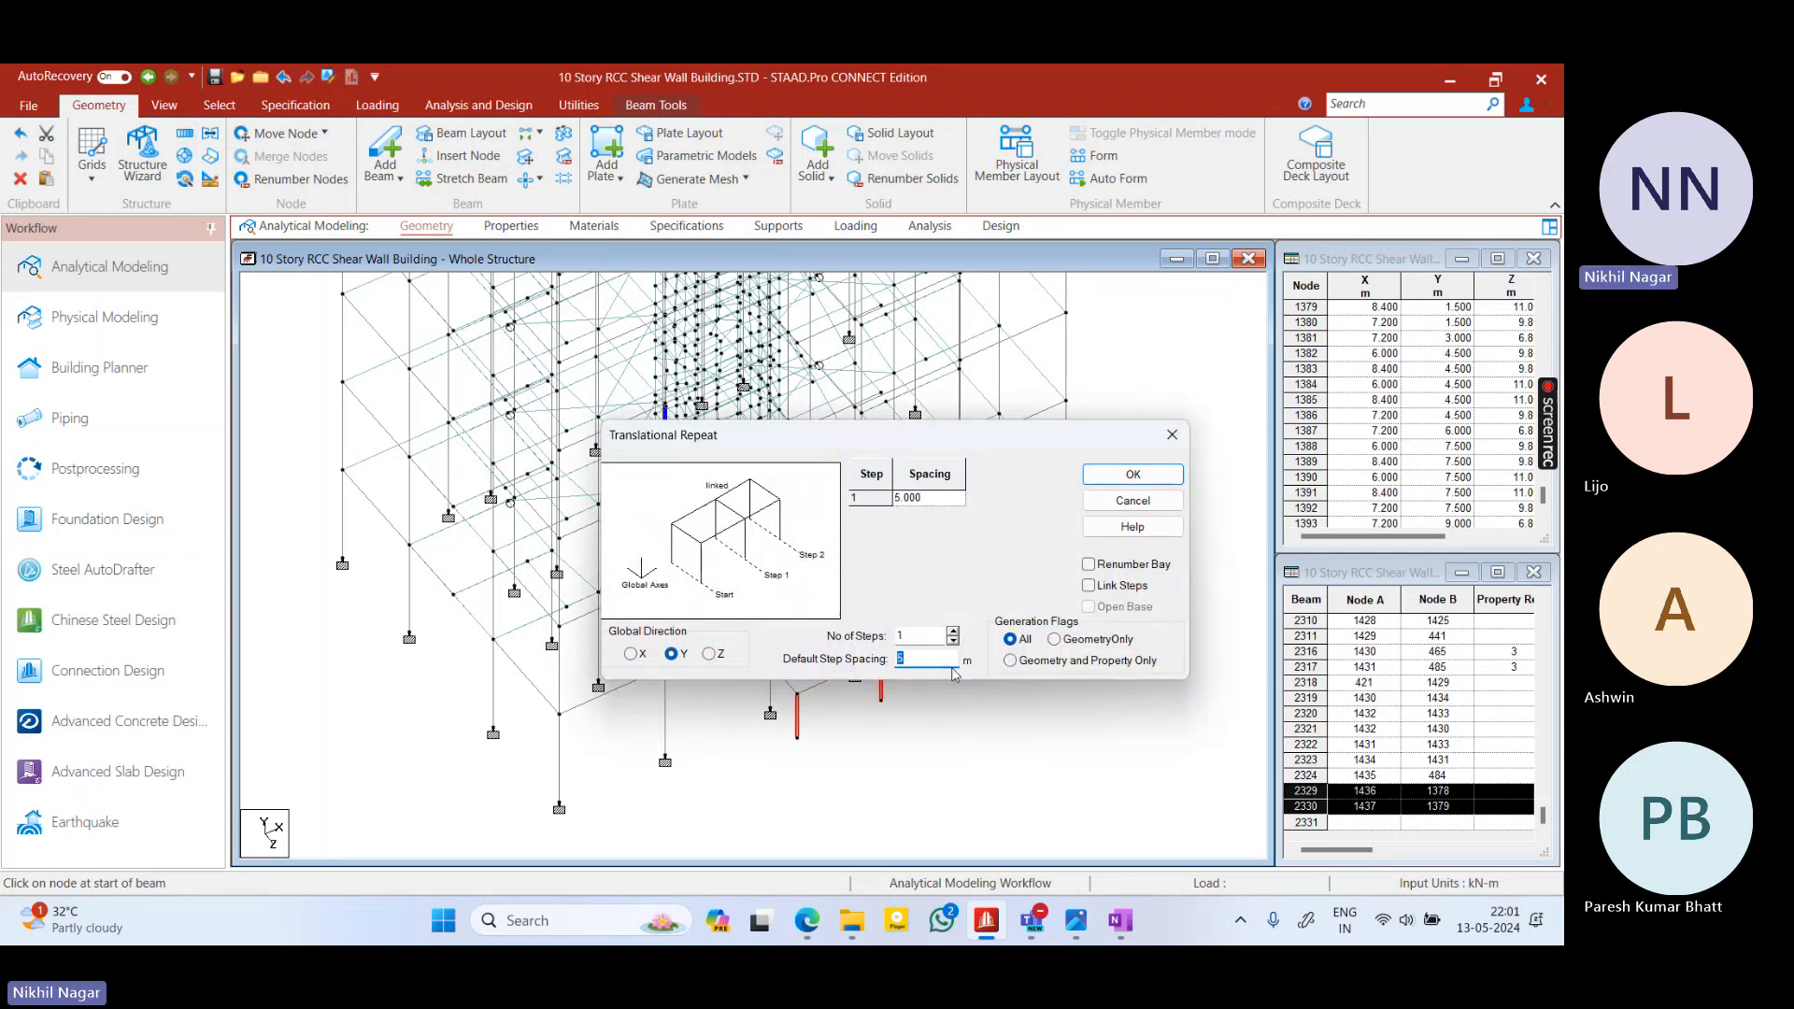
key("shift+Tab")
type("9")
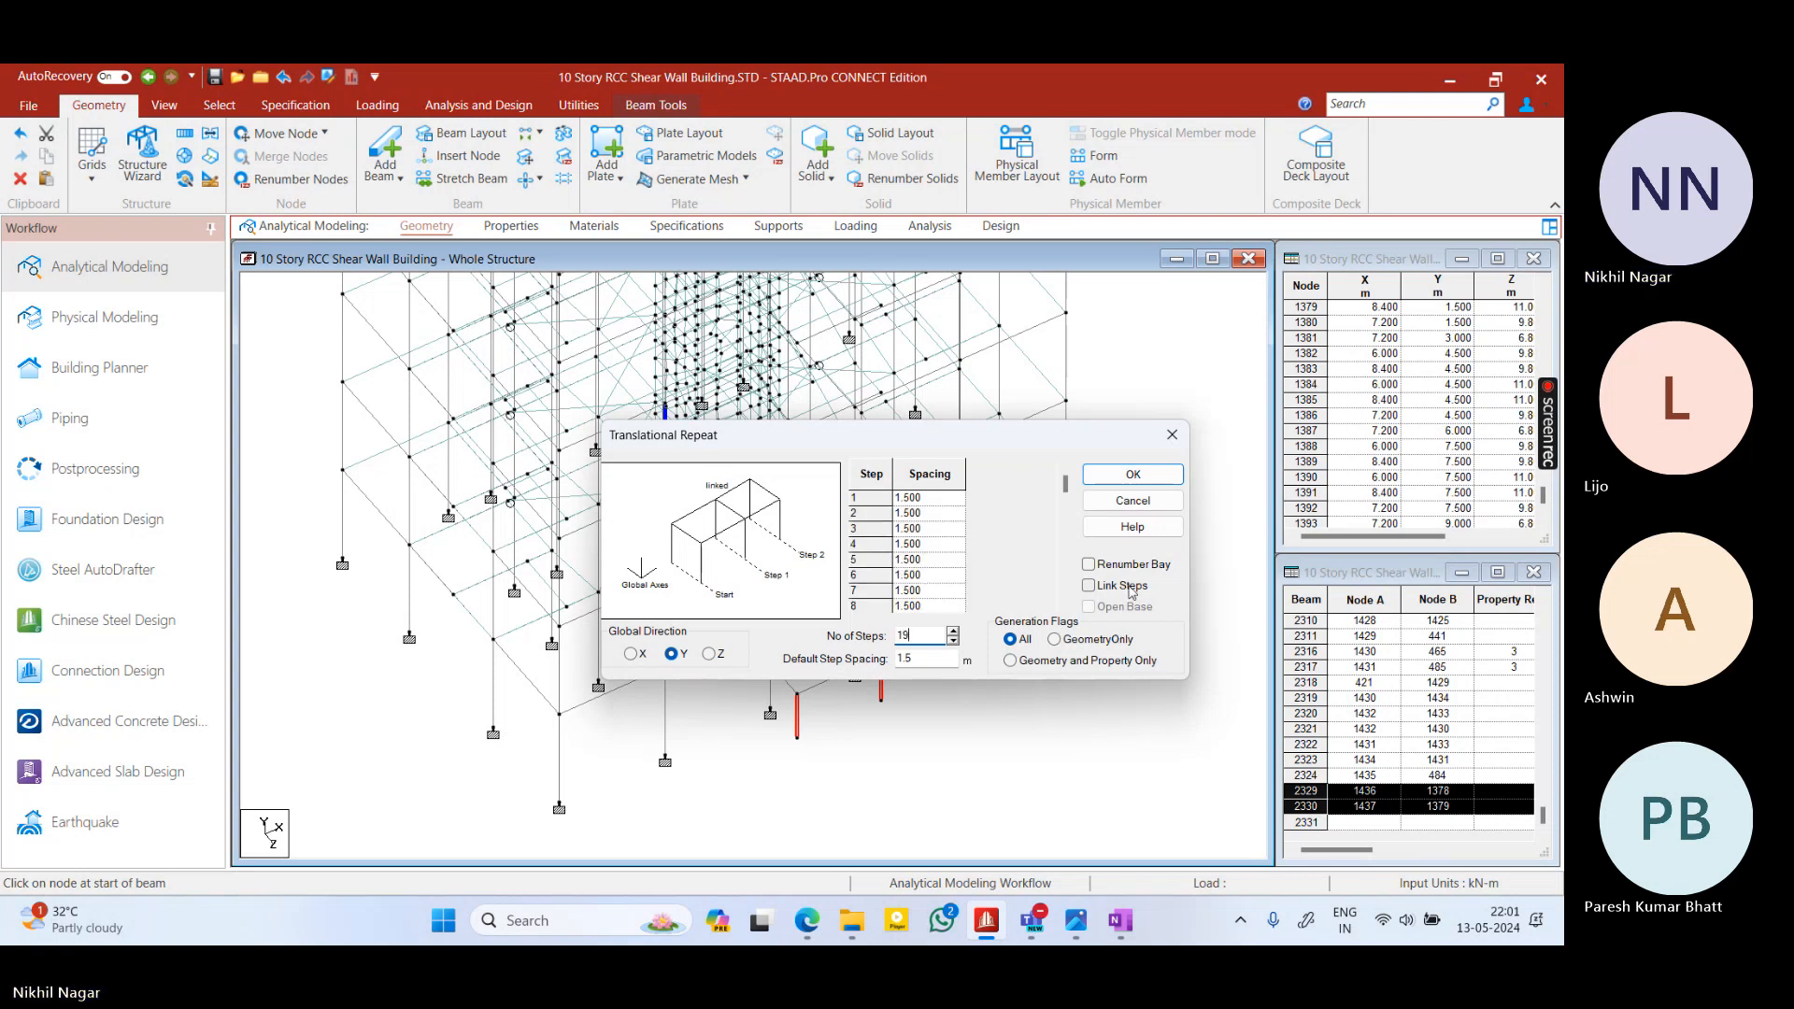
left_click(1164, 475)
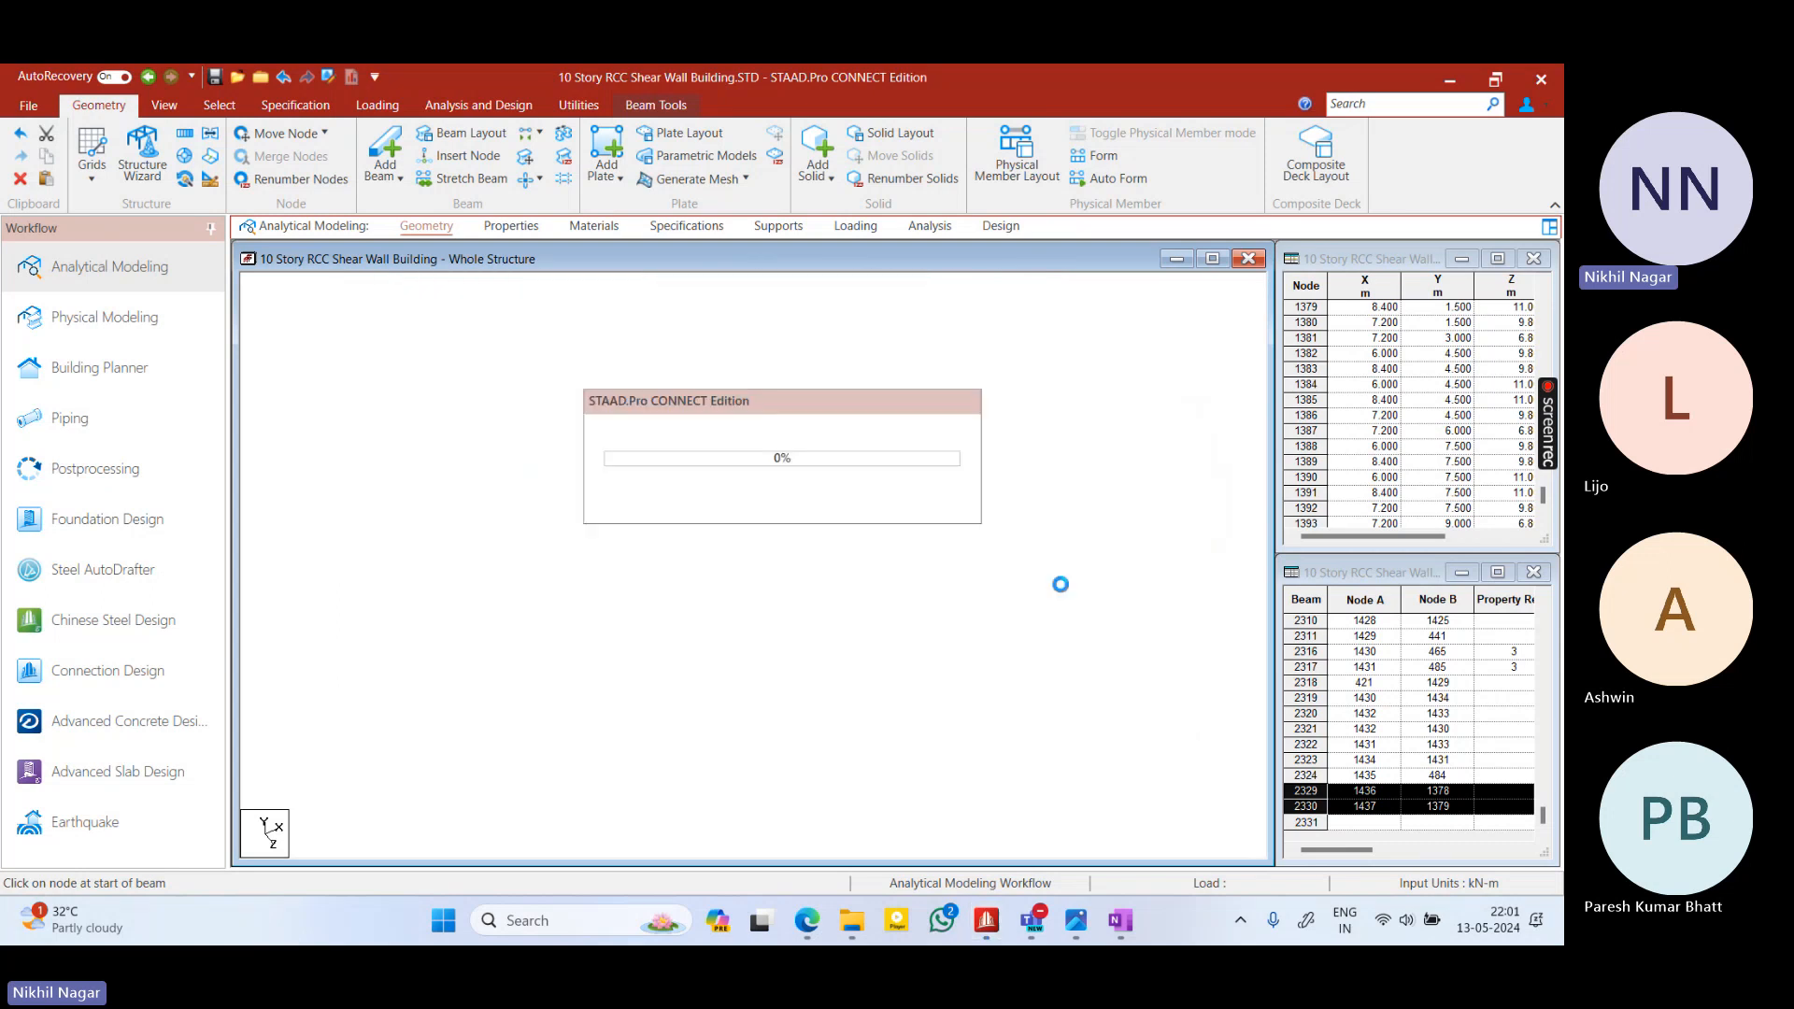
Open the 3D rendered view of the whole building to inspect the repeated landing columns
right_click(1115, 497)
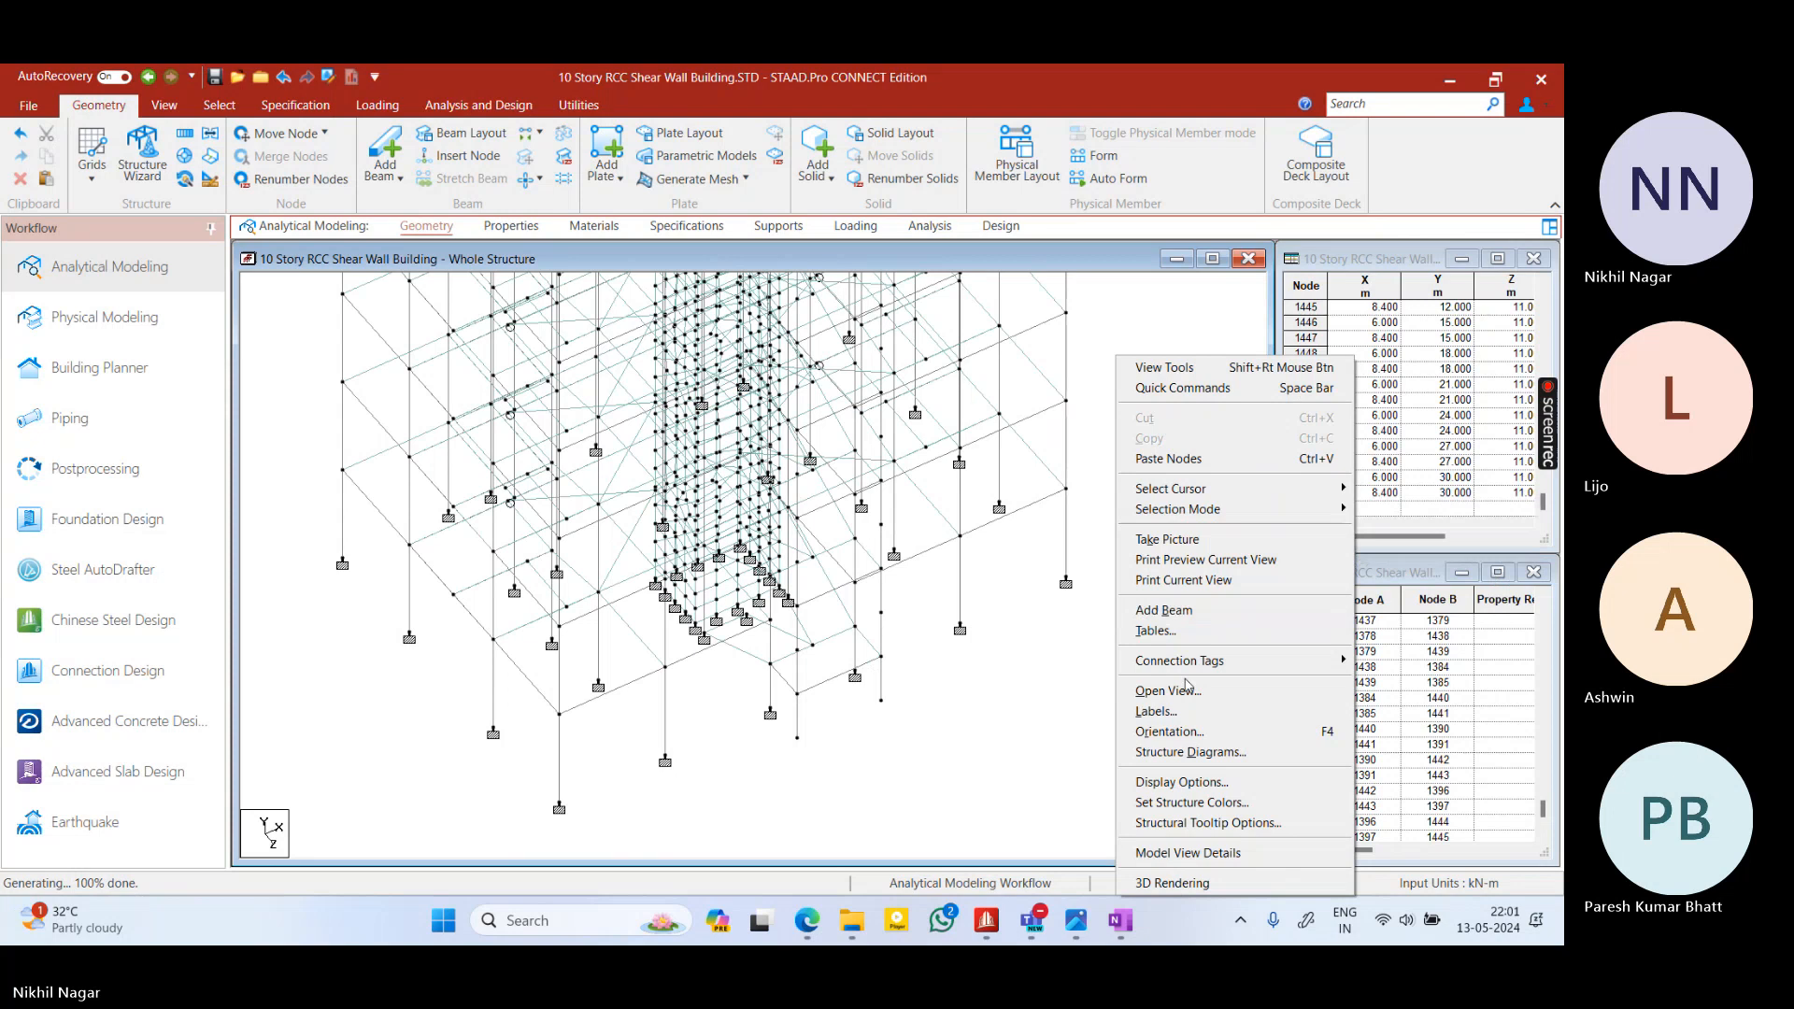
left_click(1172, 882)
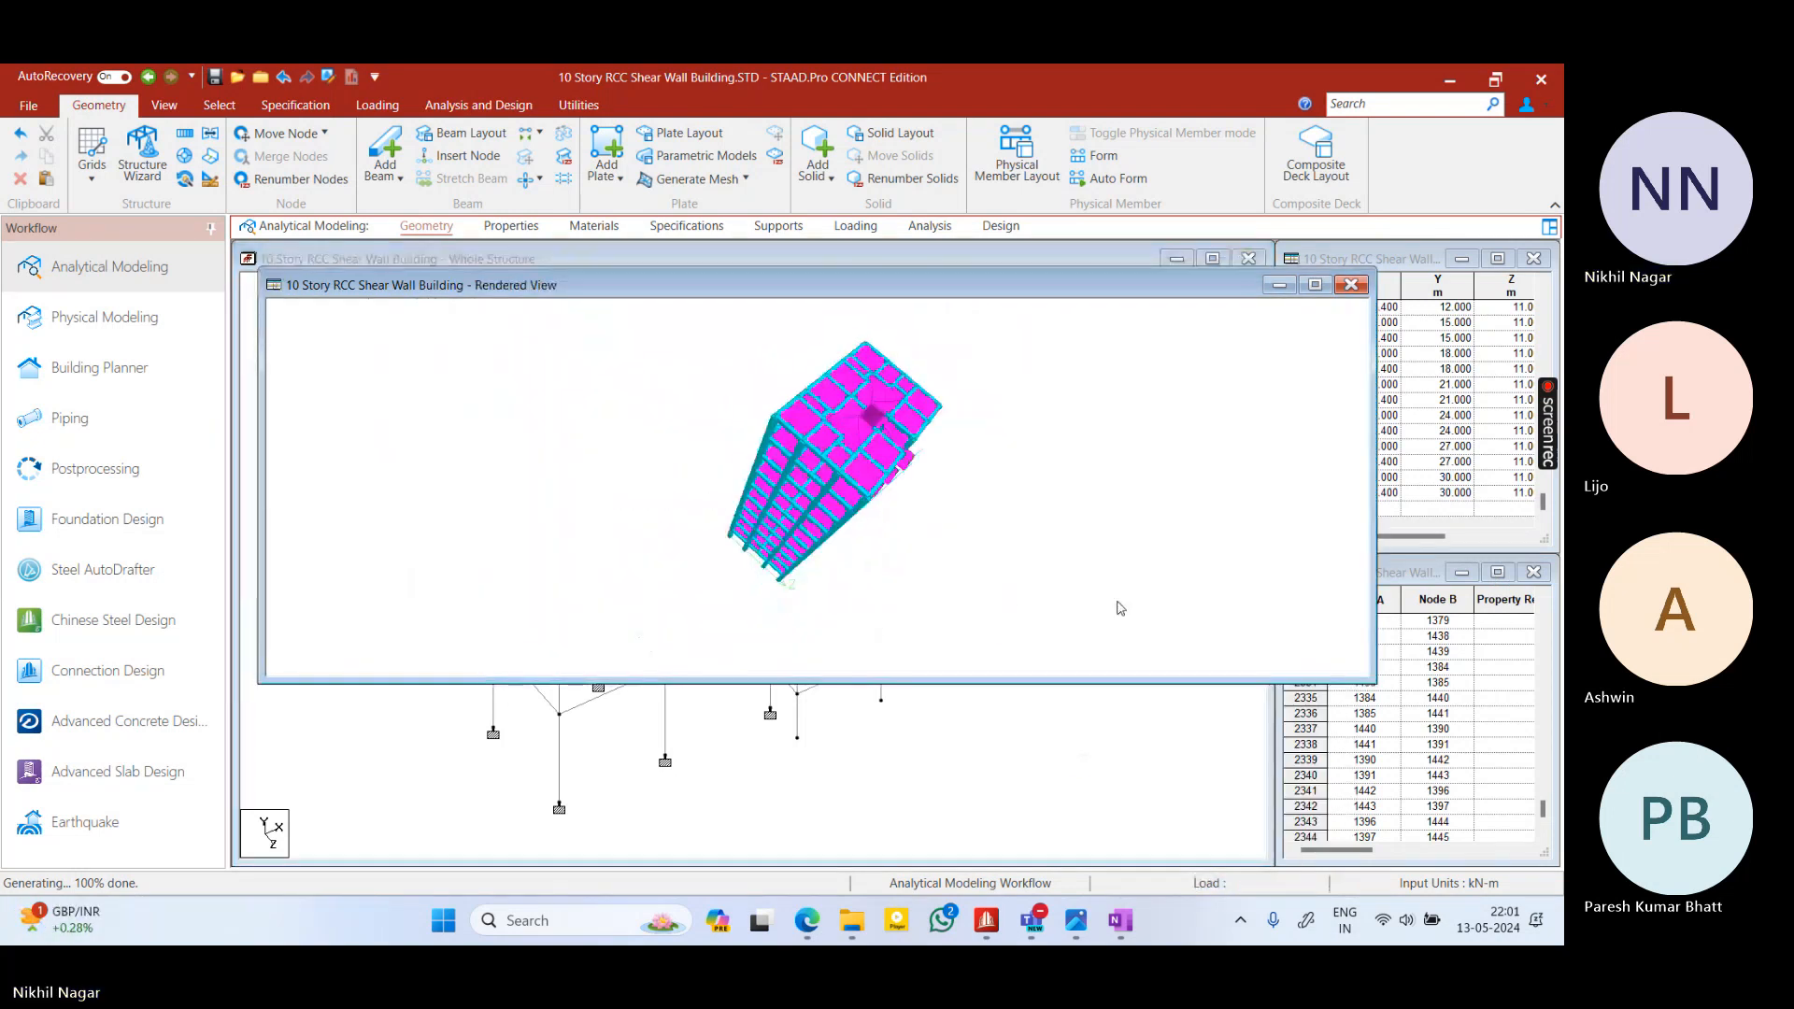
Examine the stair landing edge and landing columns near the roof in the rendered model, and close the rendered view
left_click_drag(1122, 609, 920, 584)
scroll(929, 542, "up", 4)
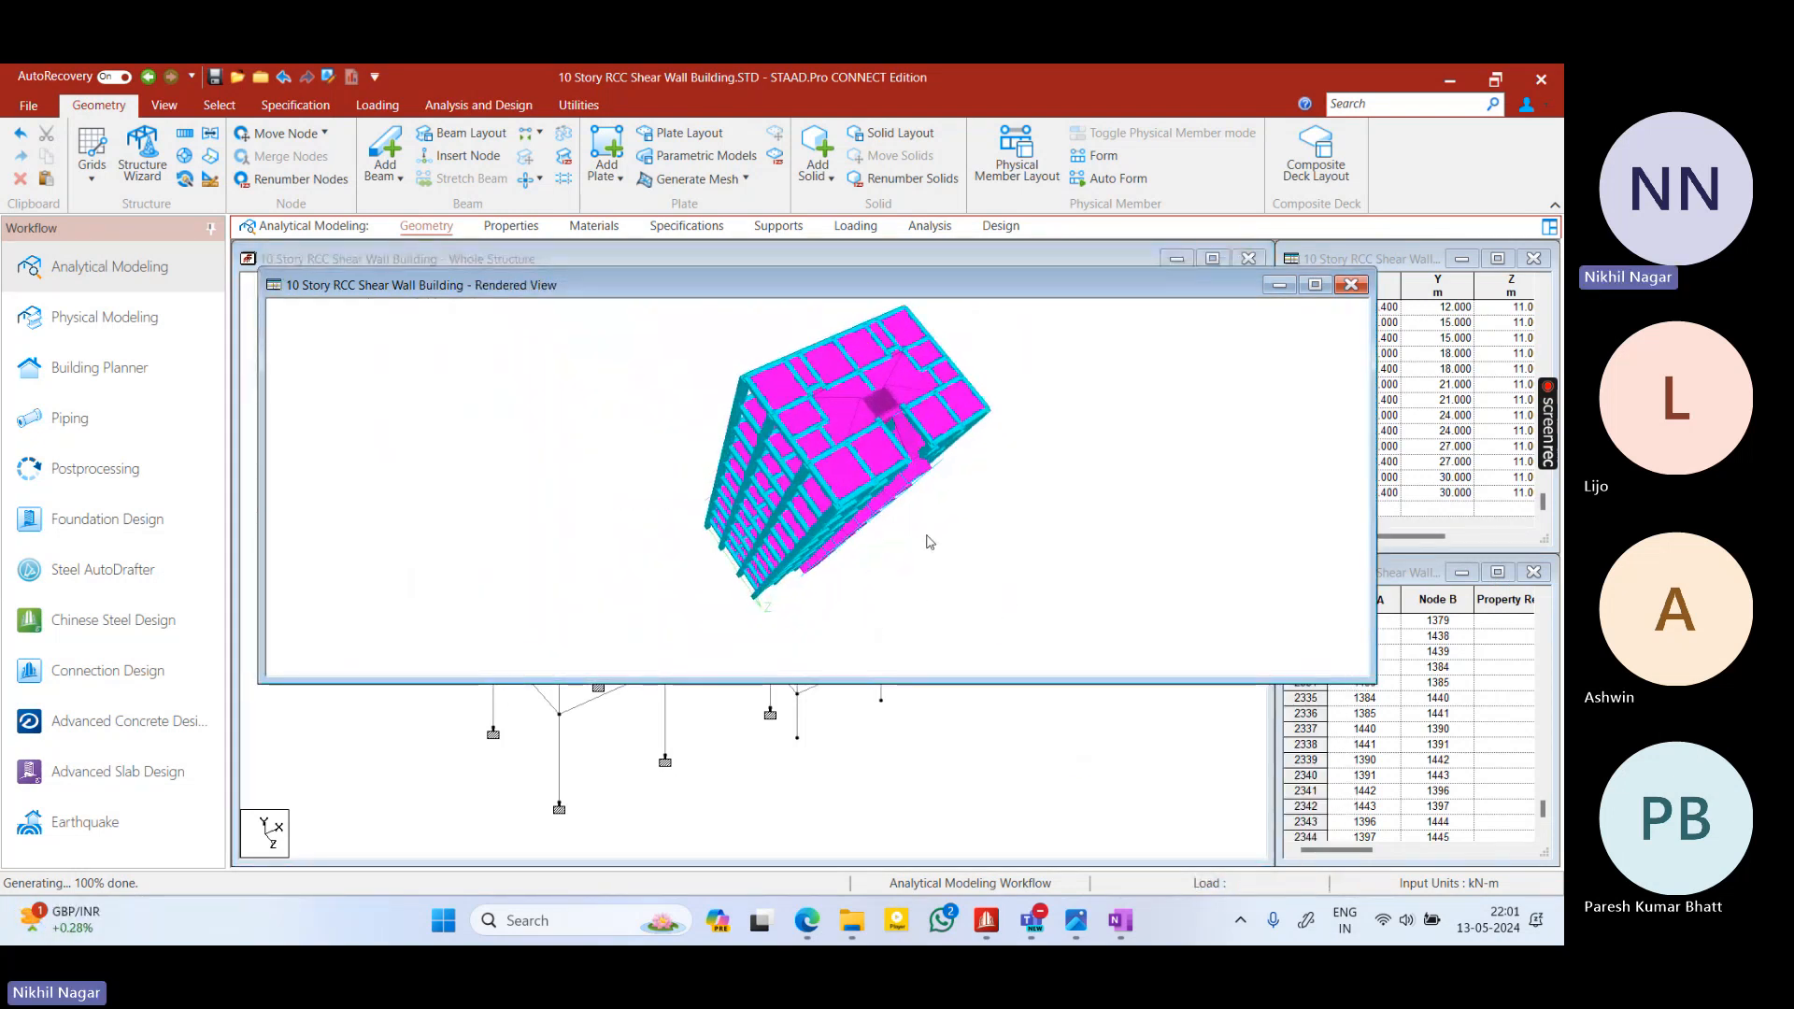
scroll(931, 543, "up", 6)
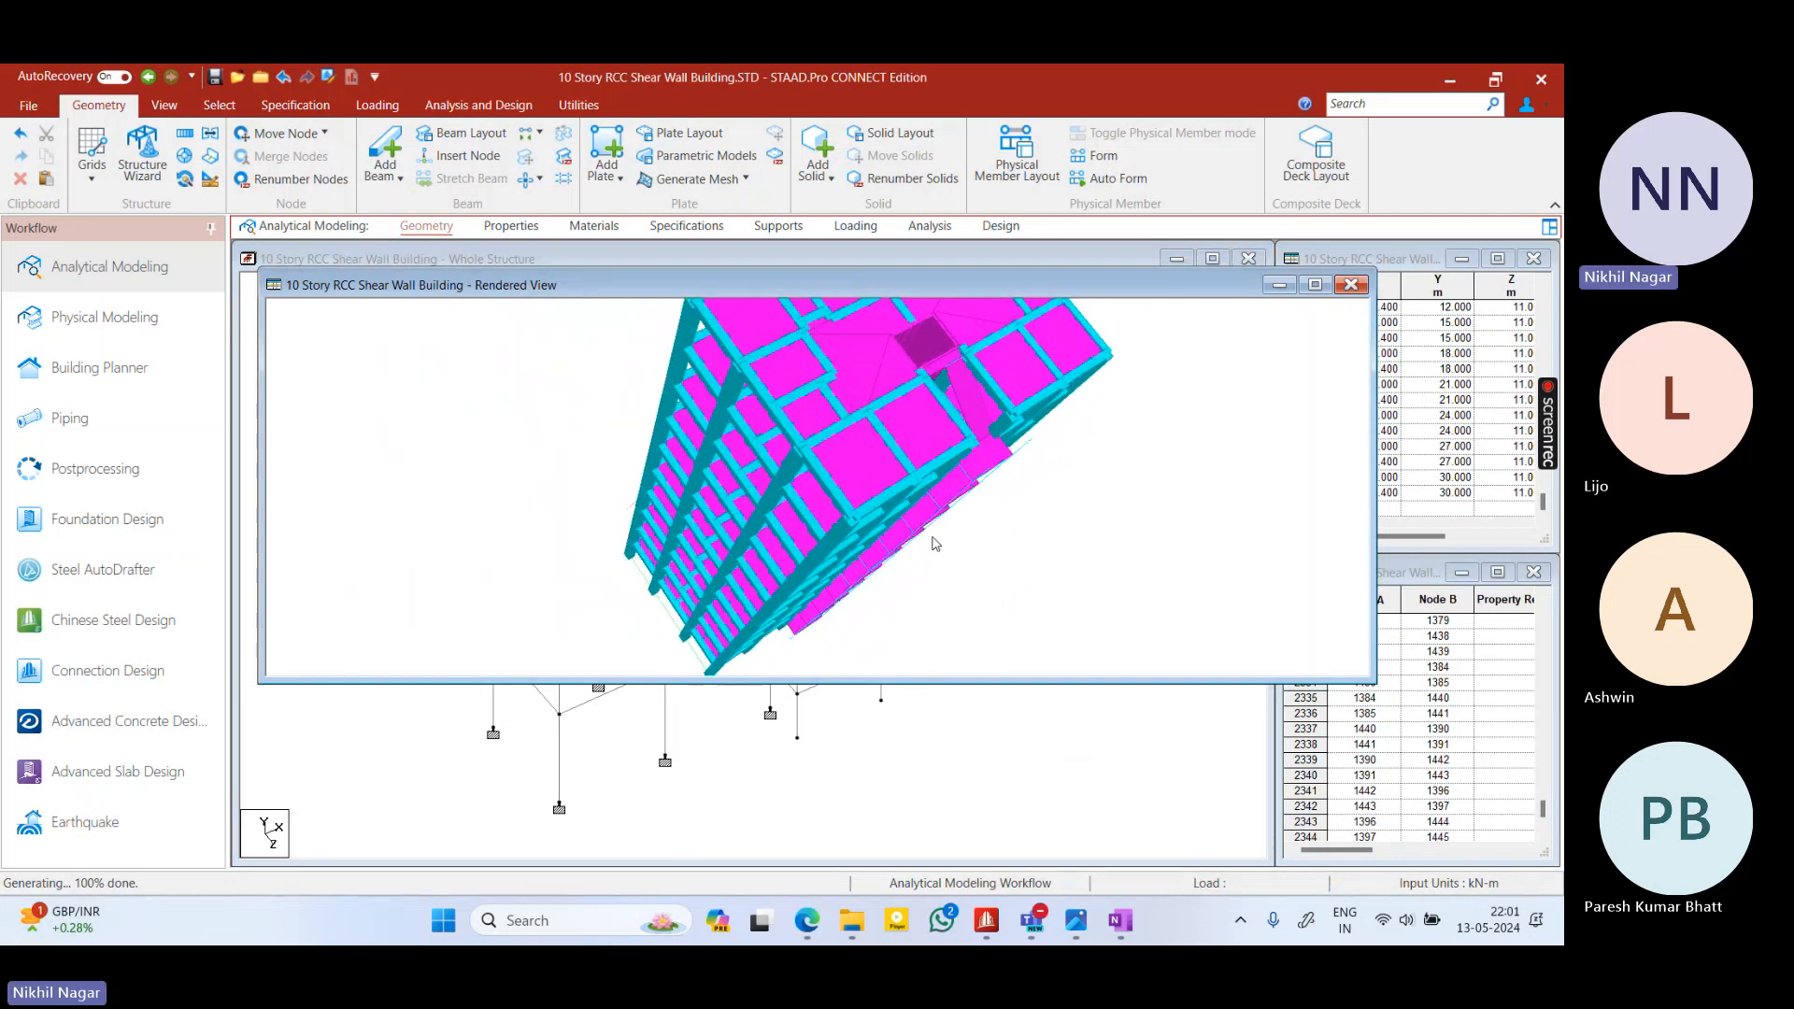
scroll(935, 543, "up", 8)
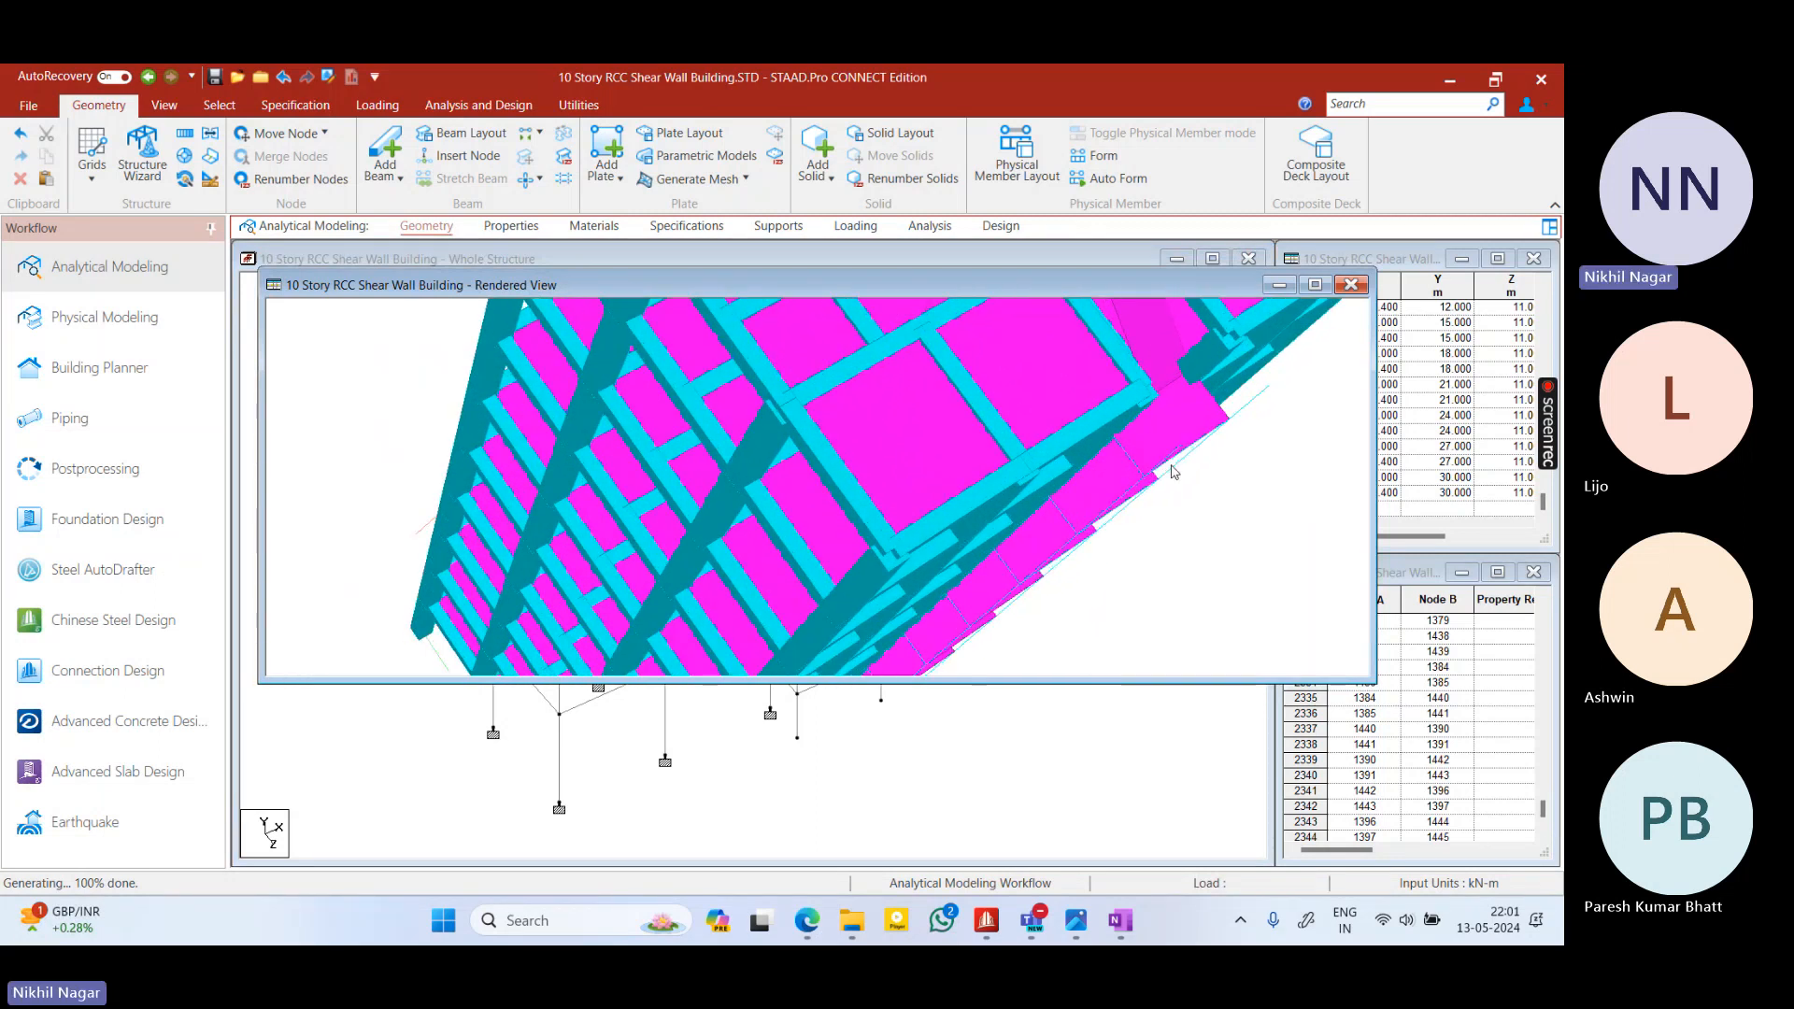
scroll(1174, 472, "up", 8)
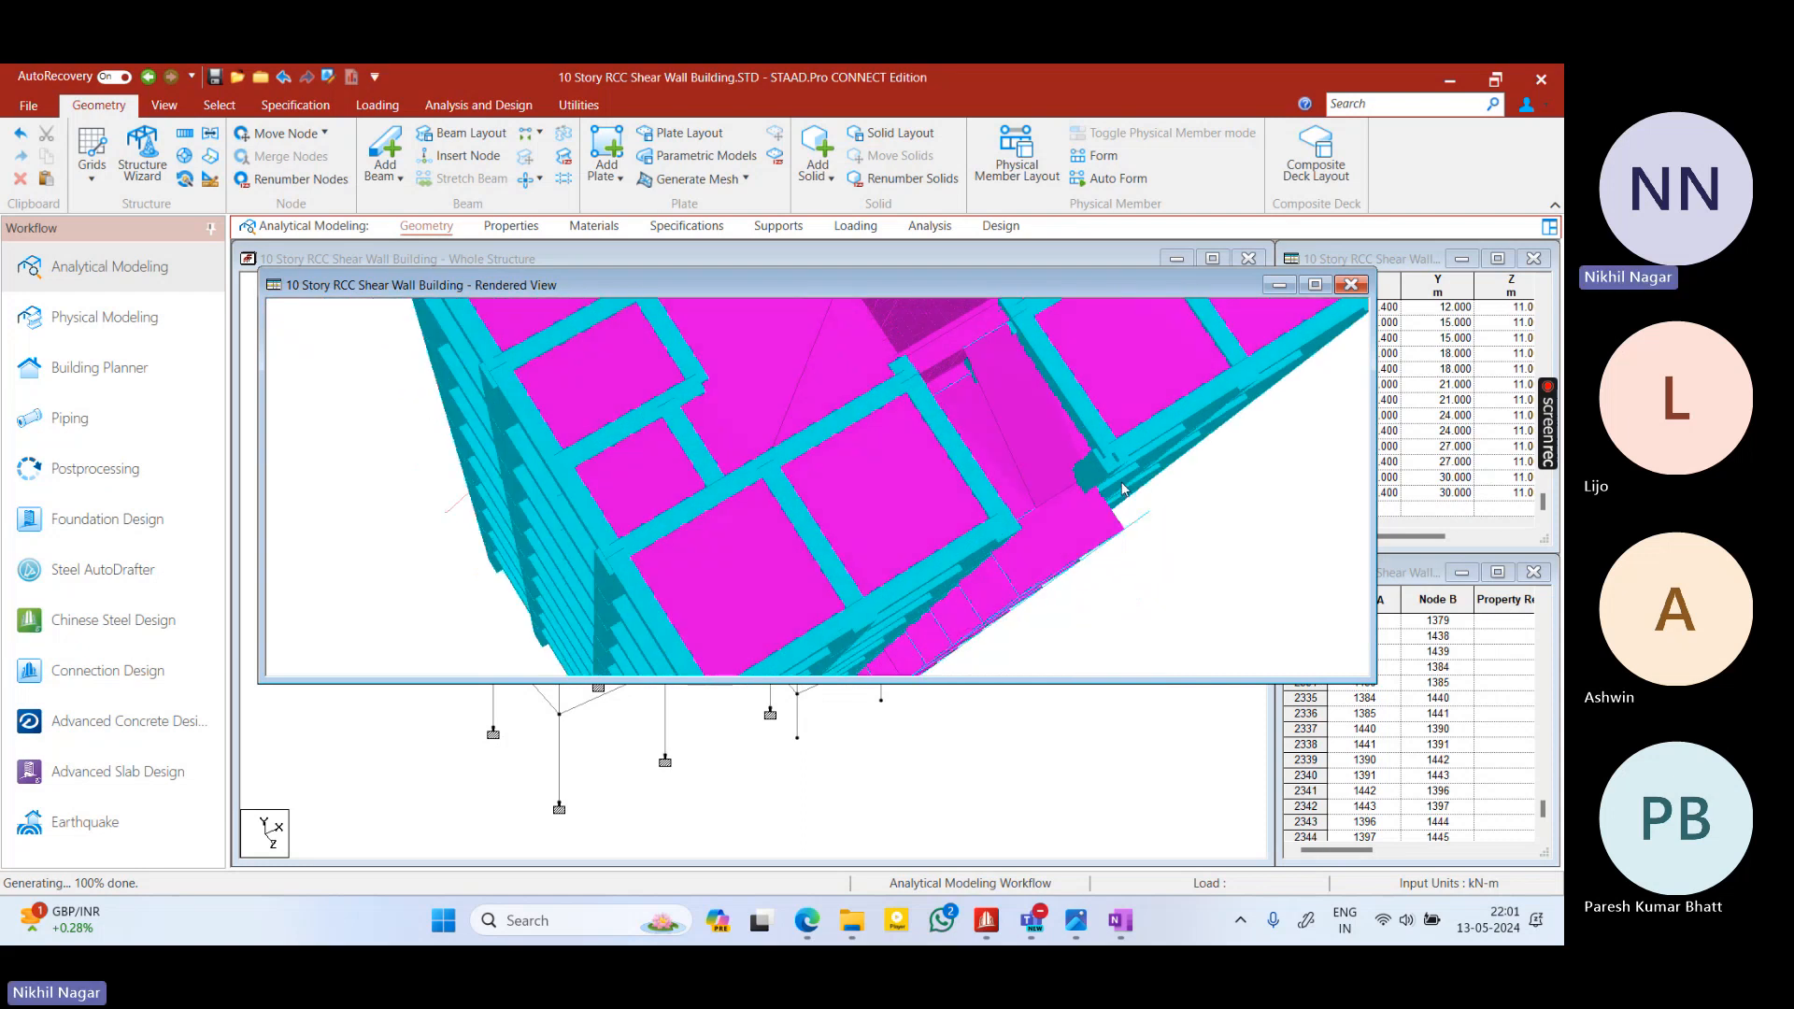
scroll(1122, 488, "up", 4)
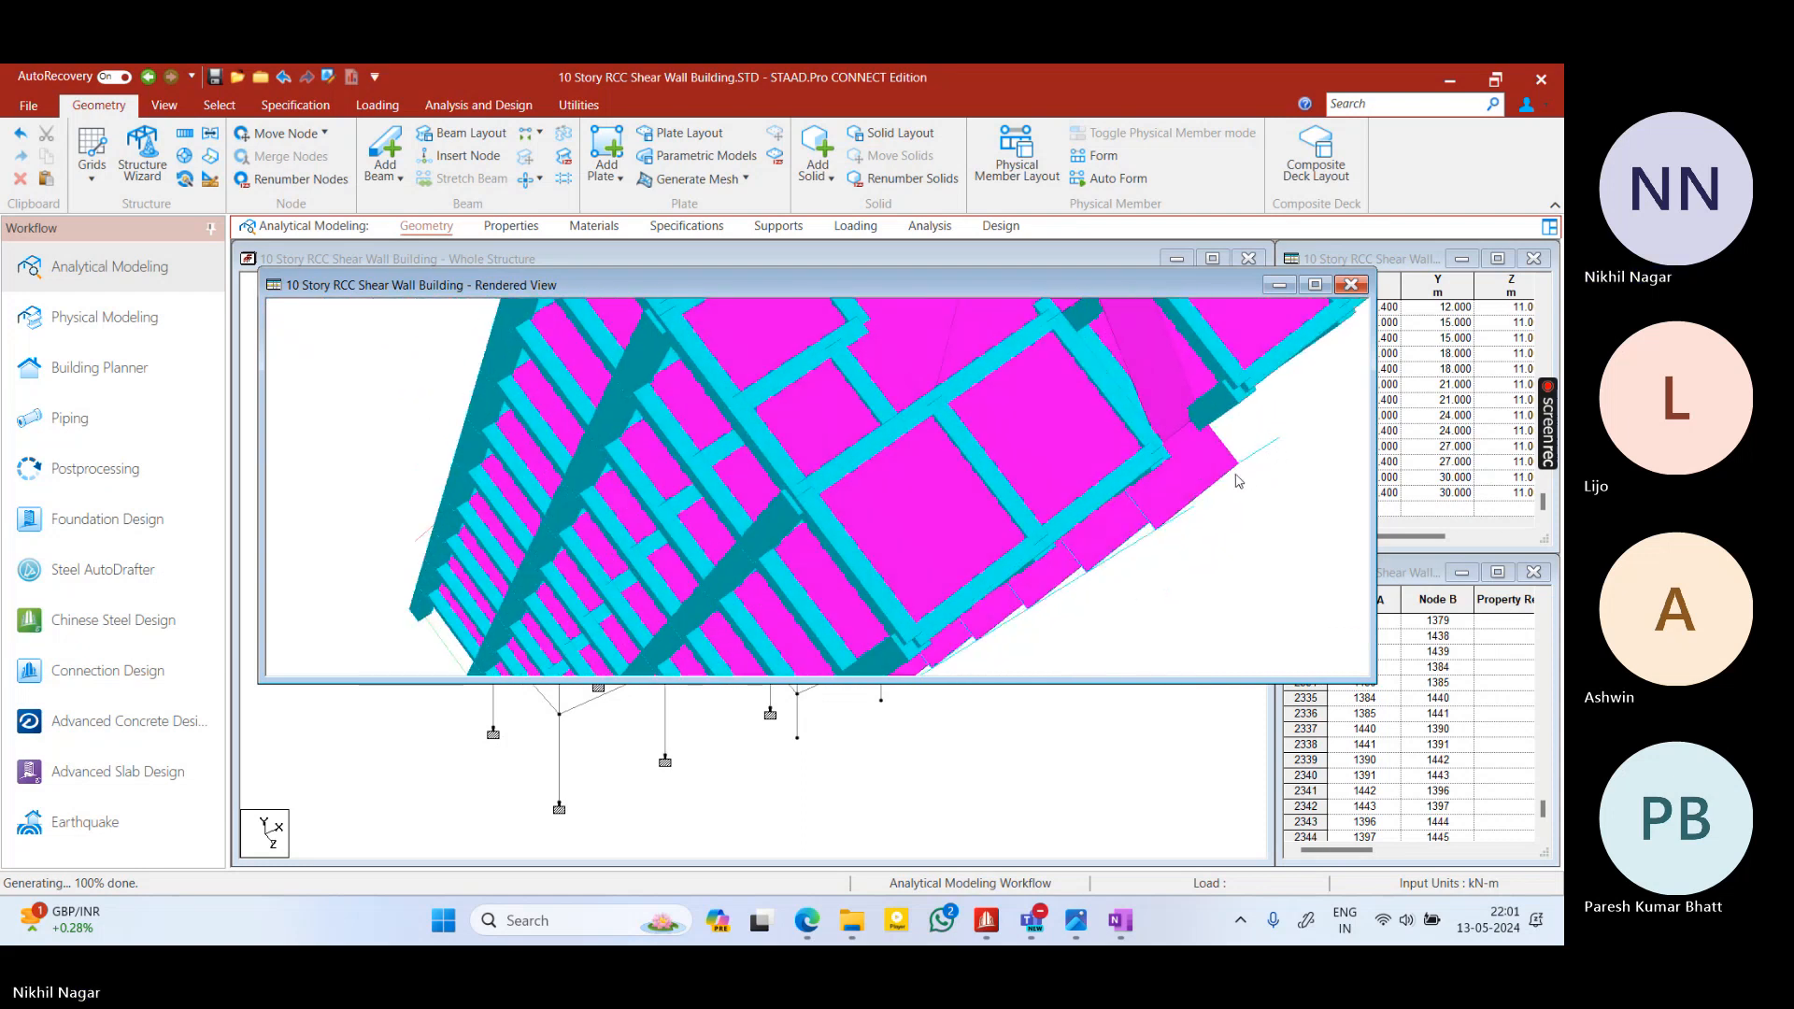
double_click(1212, 286)
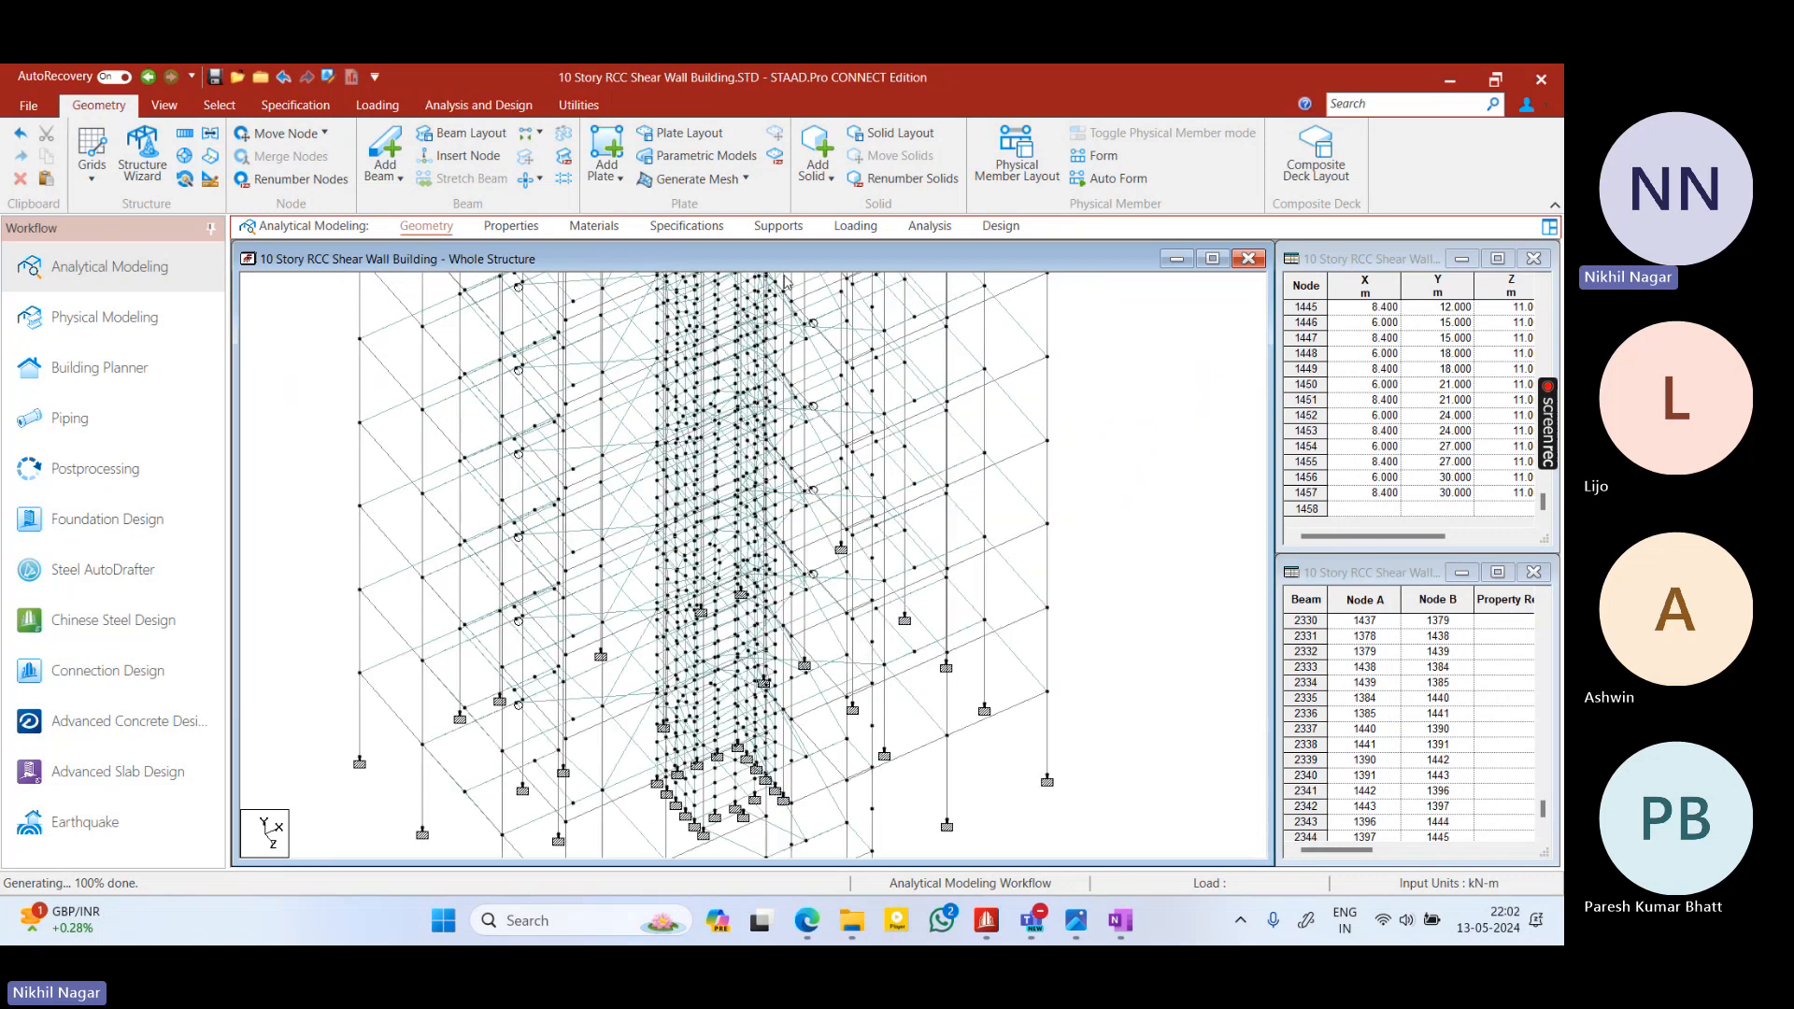
Isolate only the roof-level beams in a new view from the front elevation, and return to the whole structure
middle_click_drag(788, 344, 768, 597)
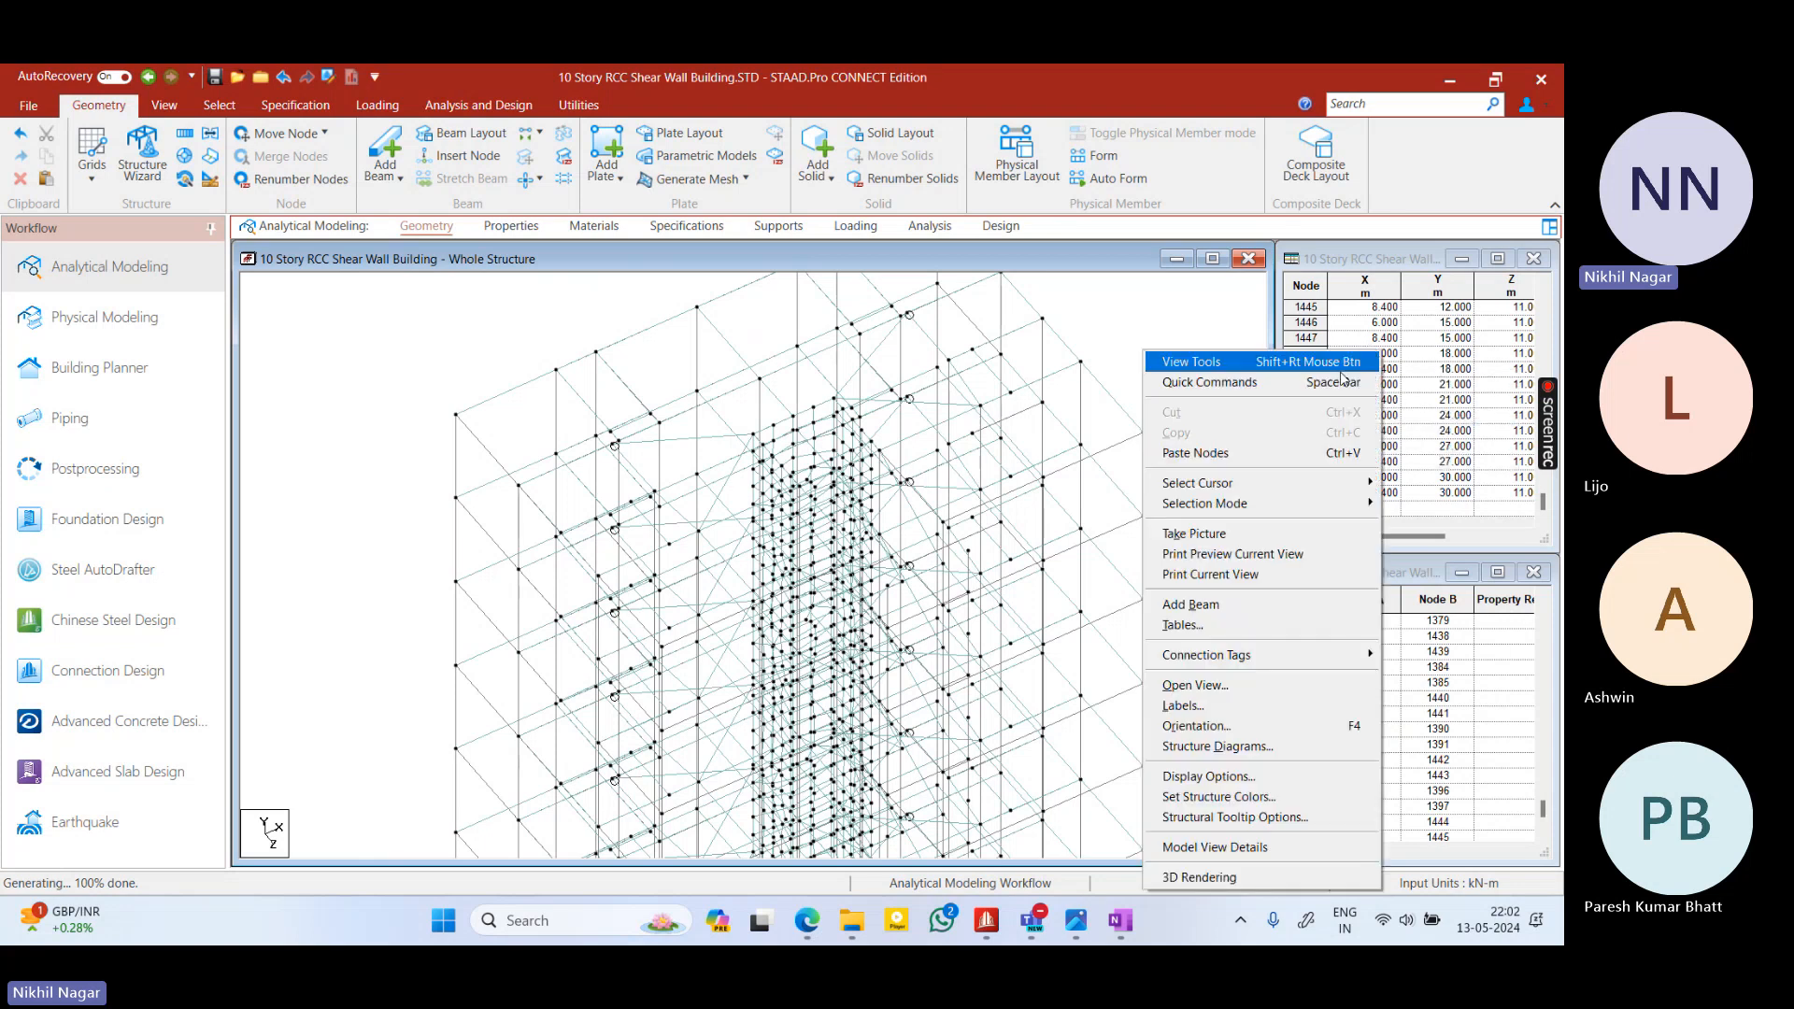
right_click(1146, 353)
left_click(1189, 365)
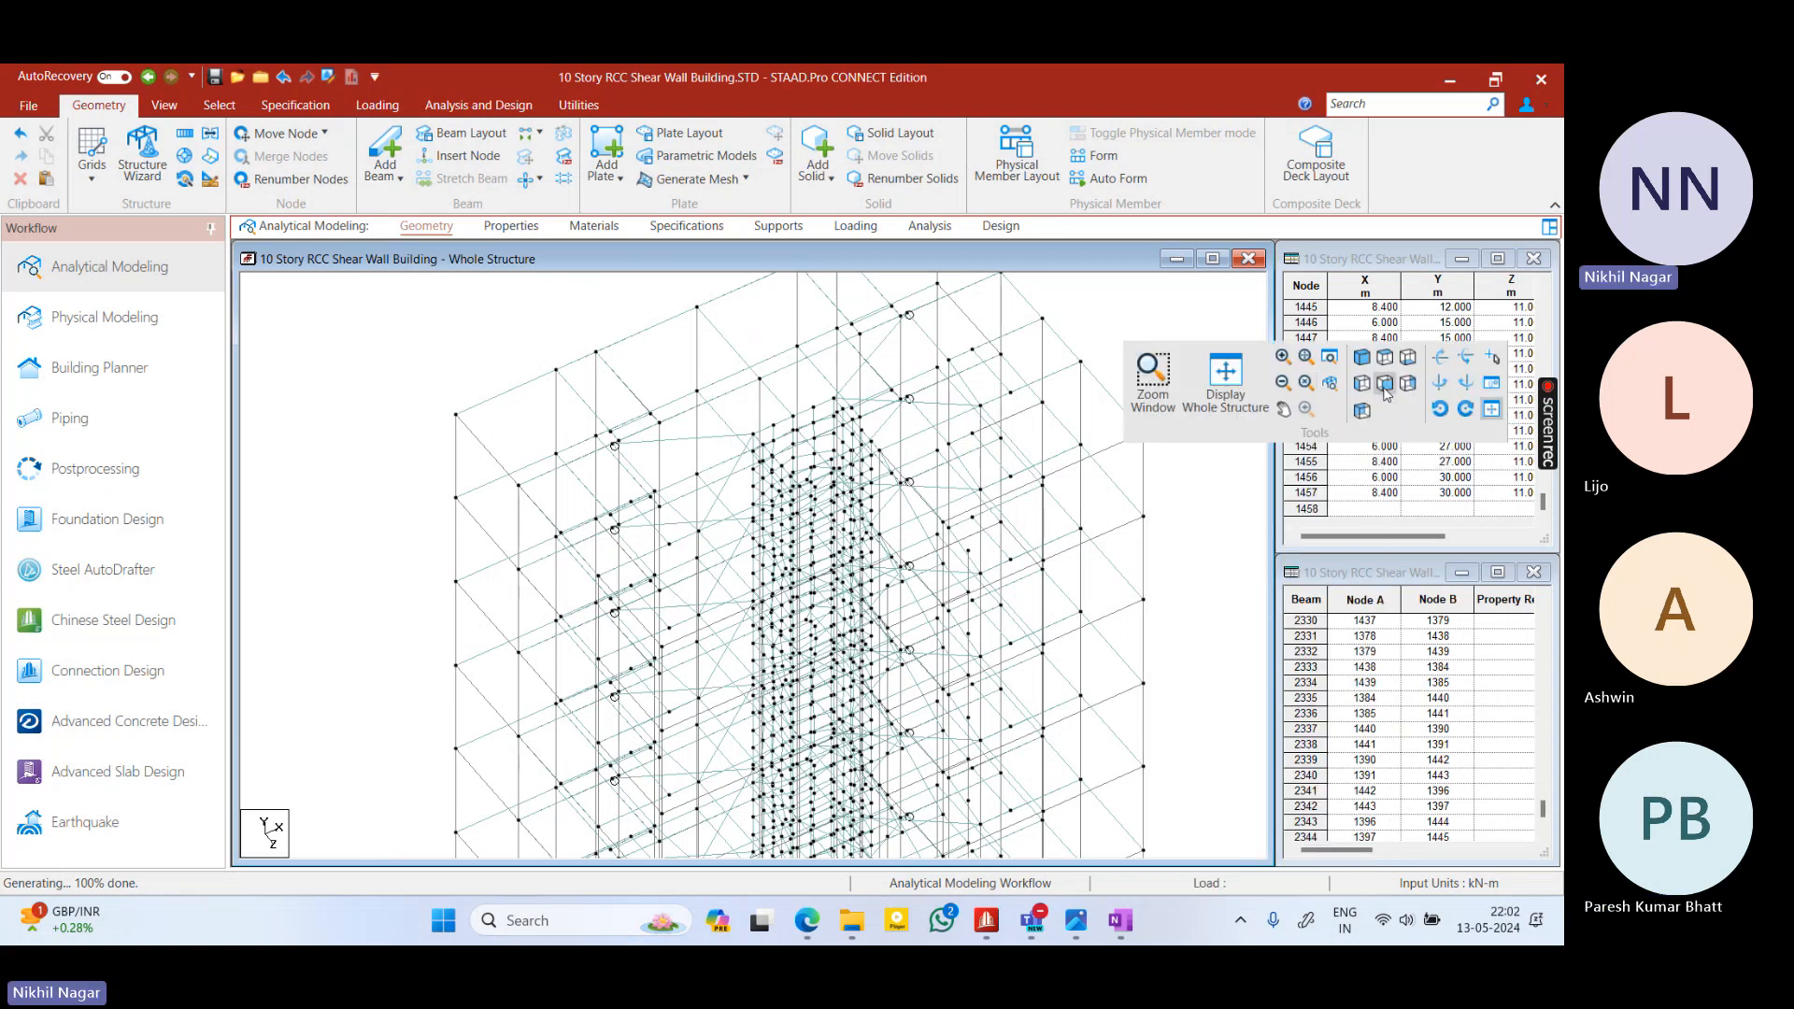
left_click(1384, 385)
middle_click_drag(849, 449, 869, 674)
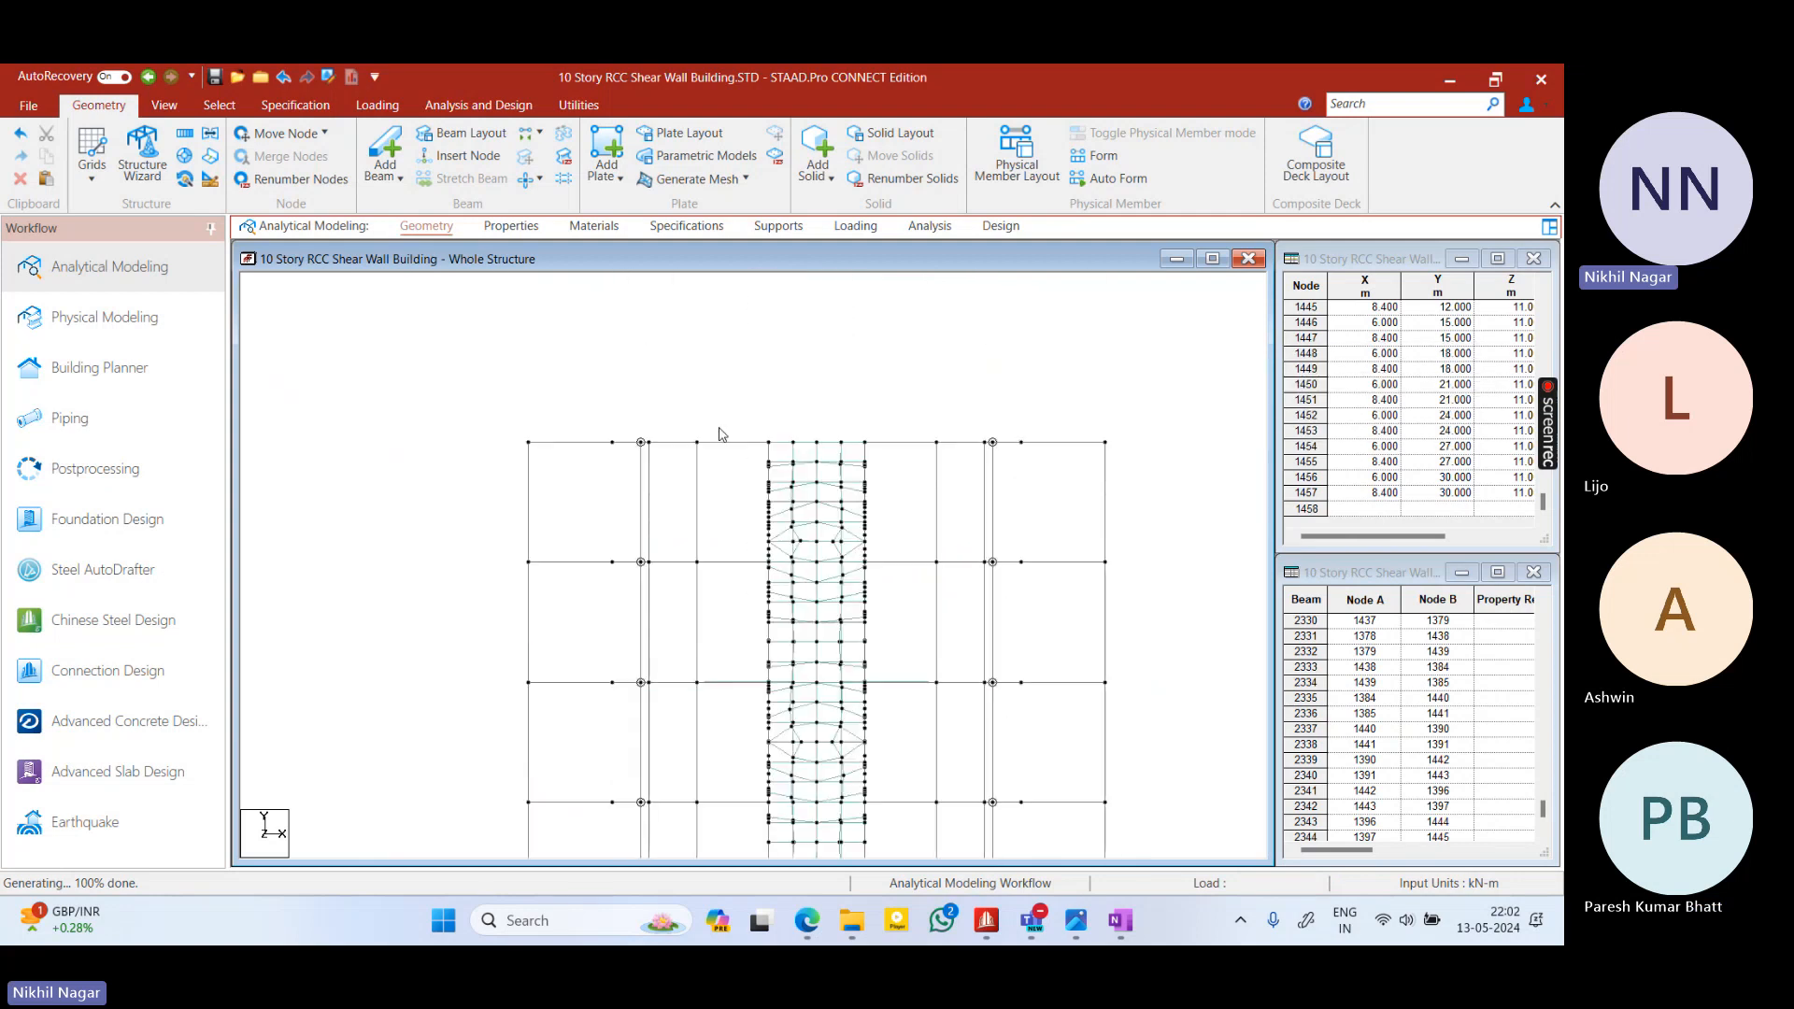
left_click_drag(521, 425, 1130, 454)
right_click(1130, 455)
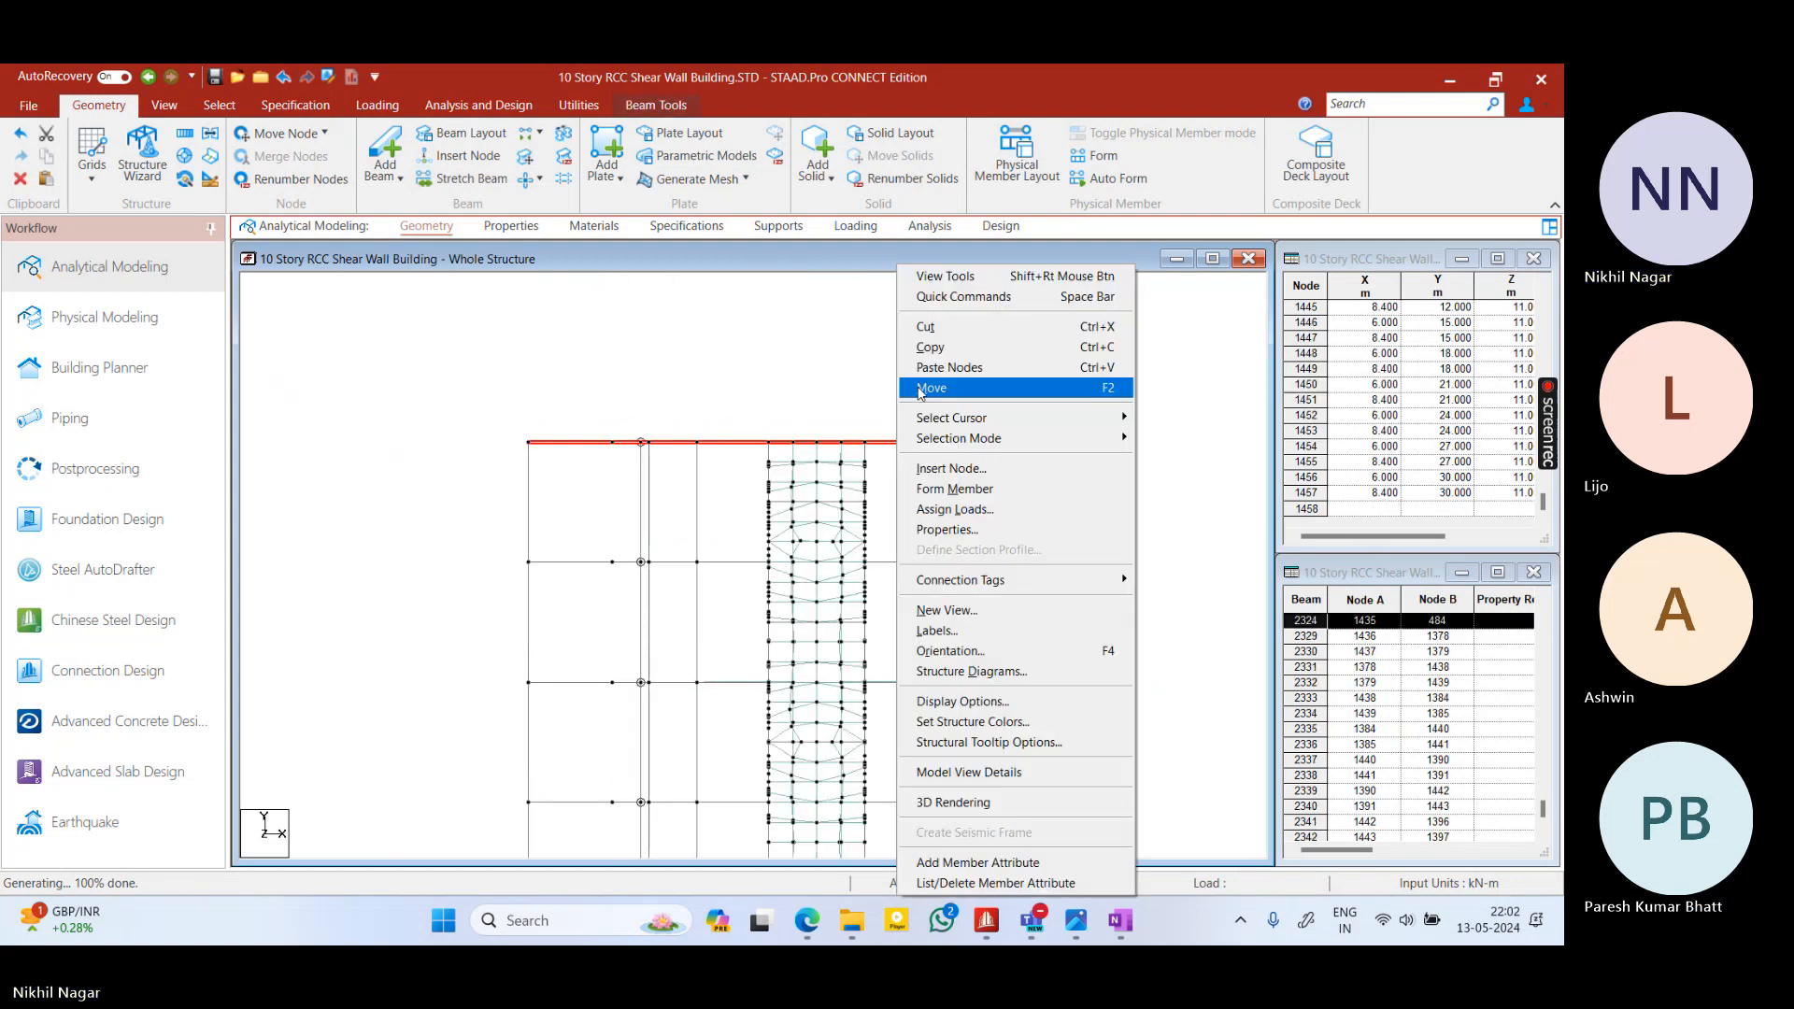
left_click(953, 618)
left_click(1005, 531)
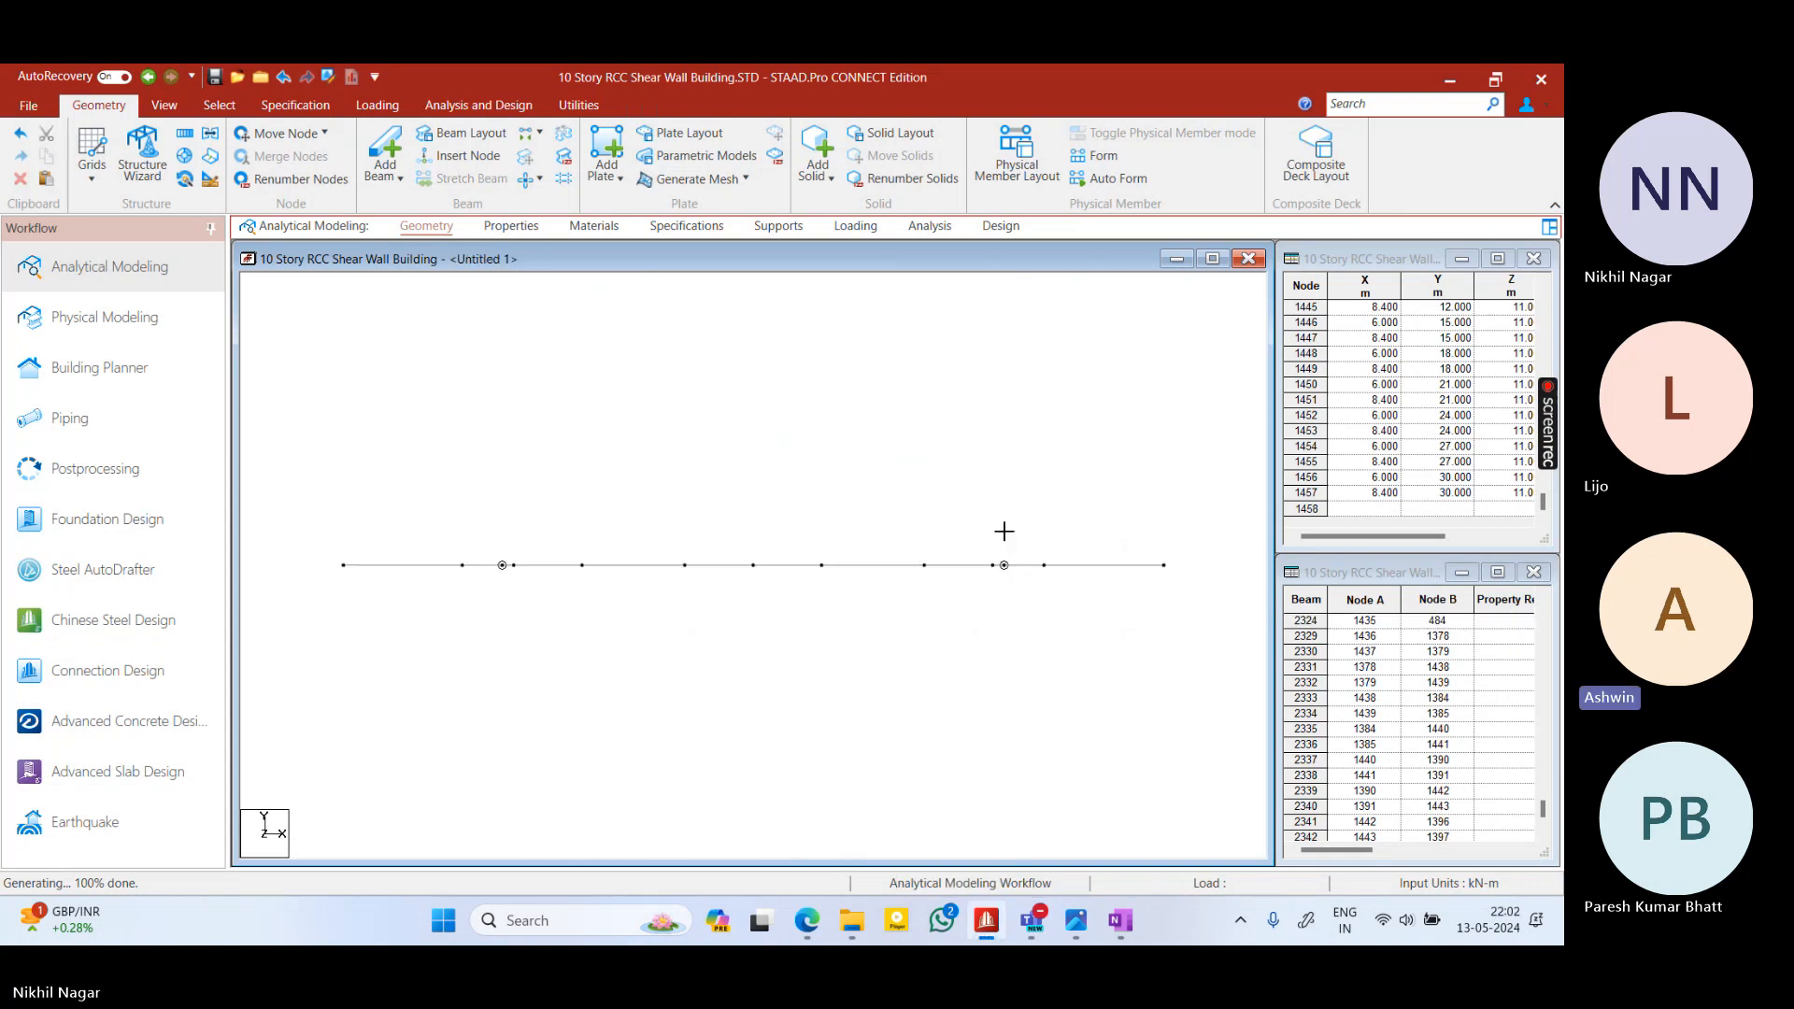
right_click(826, 496)
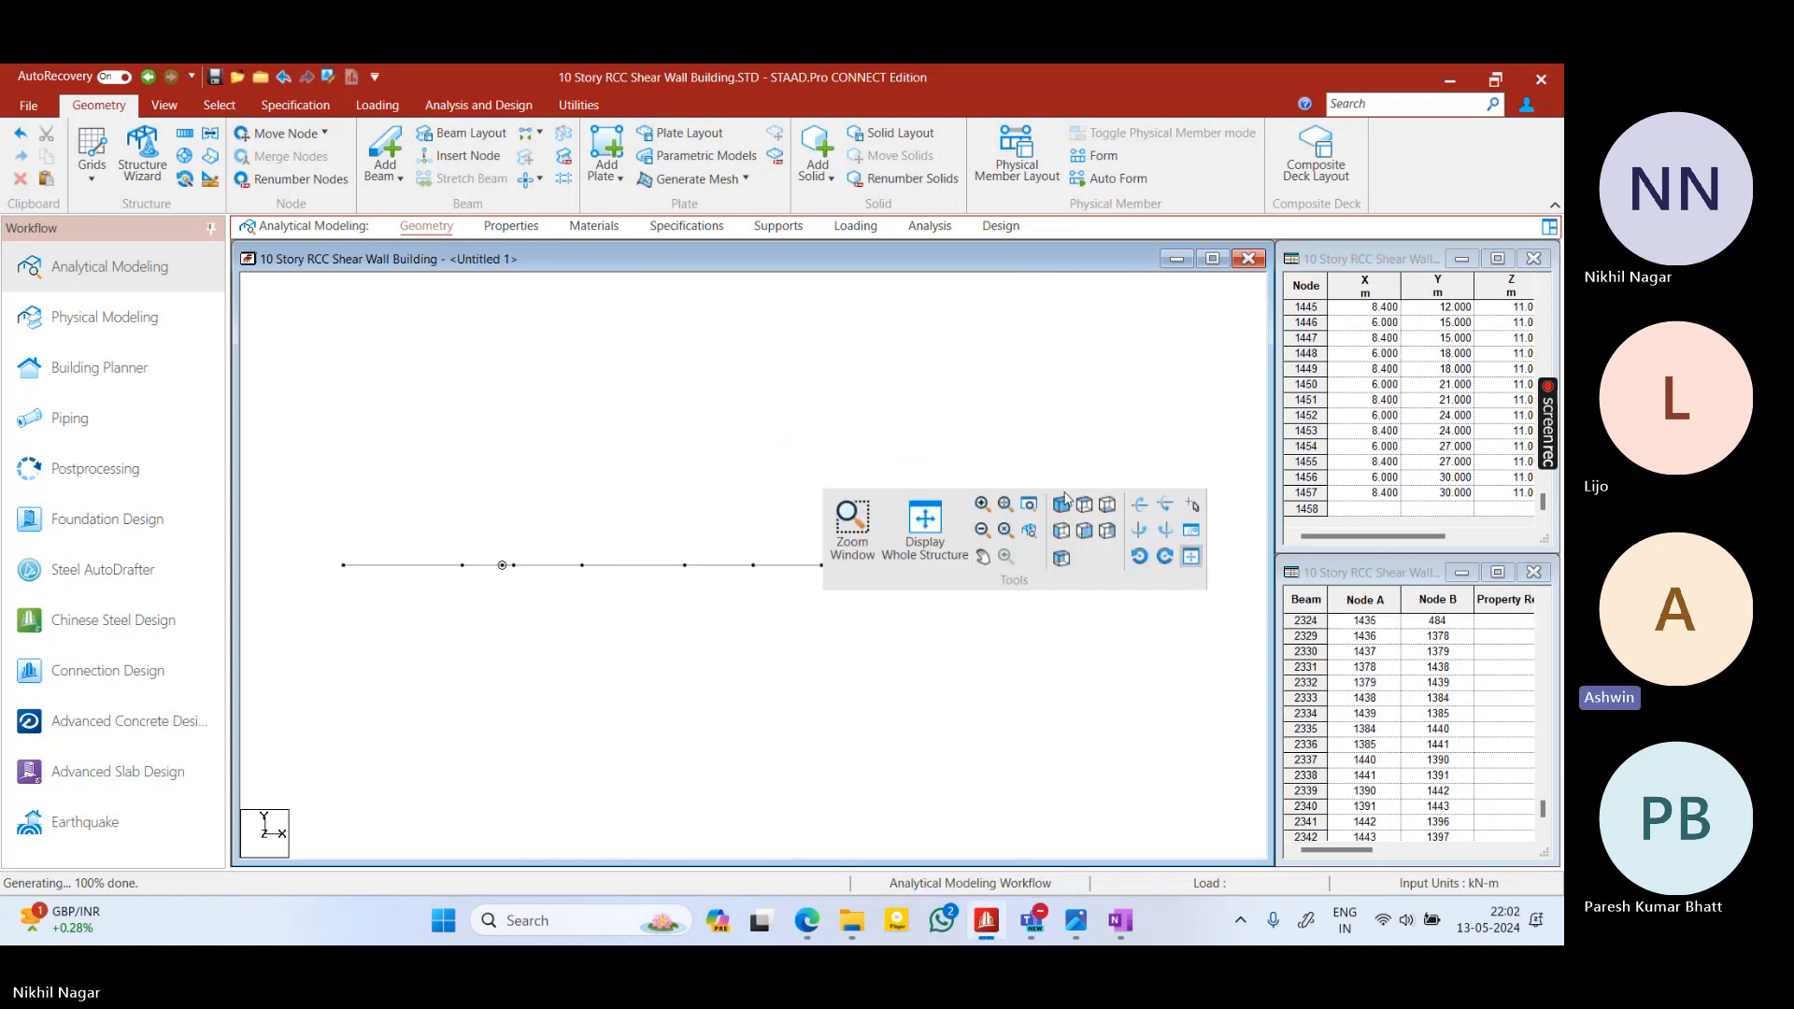
left_click(925, 525)
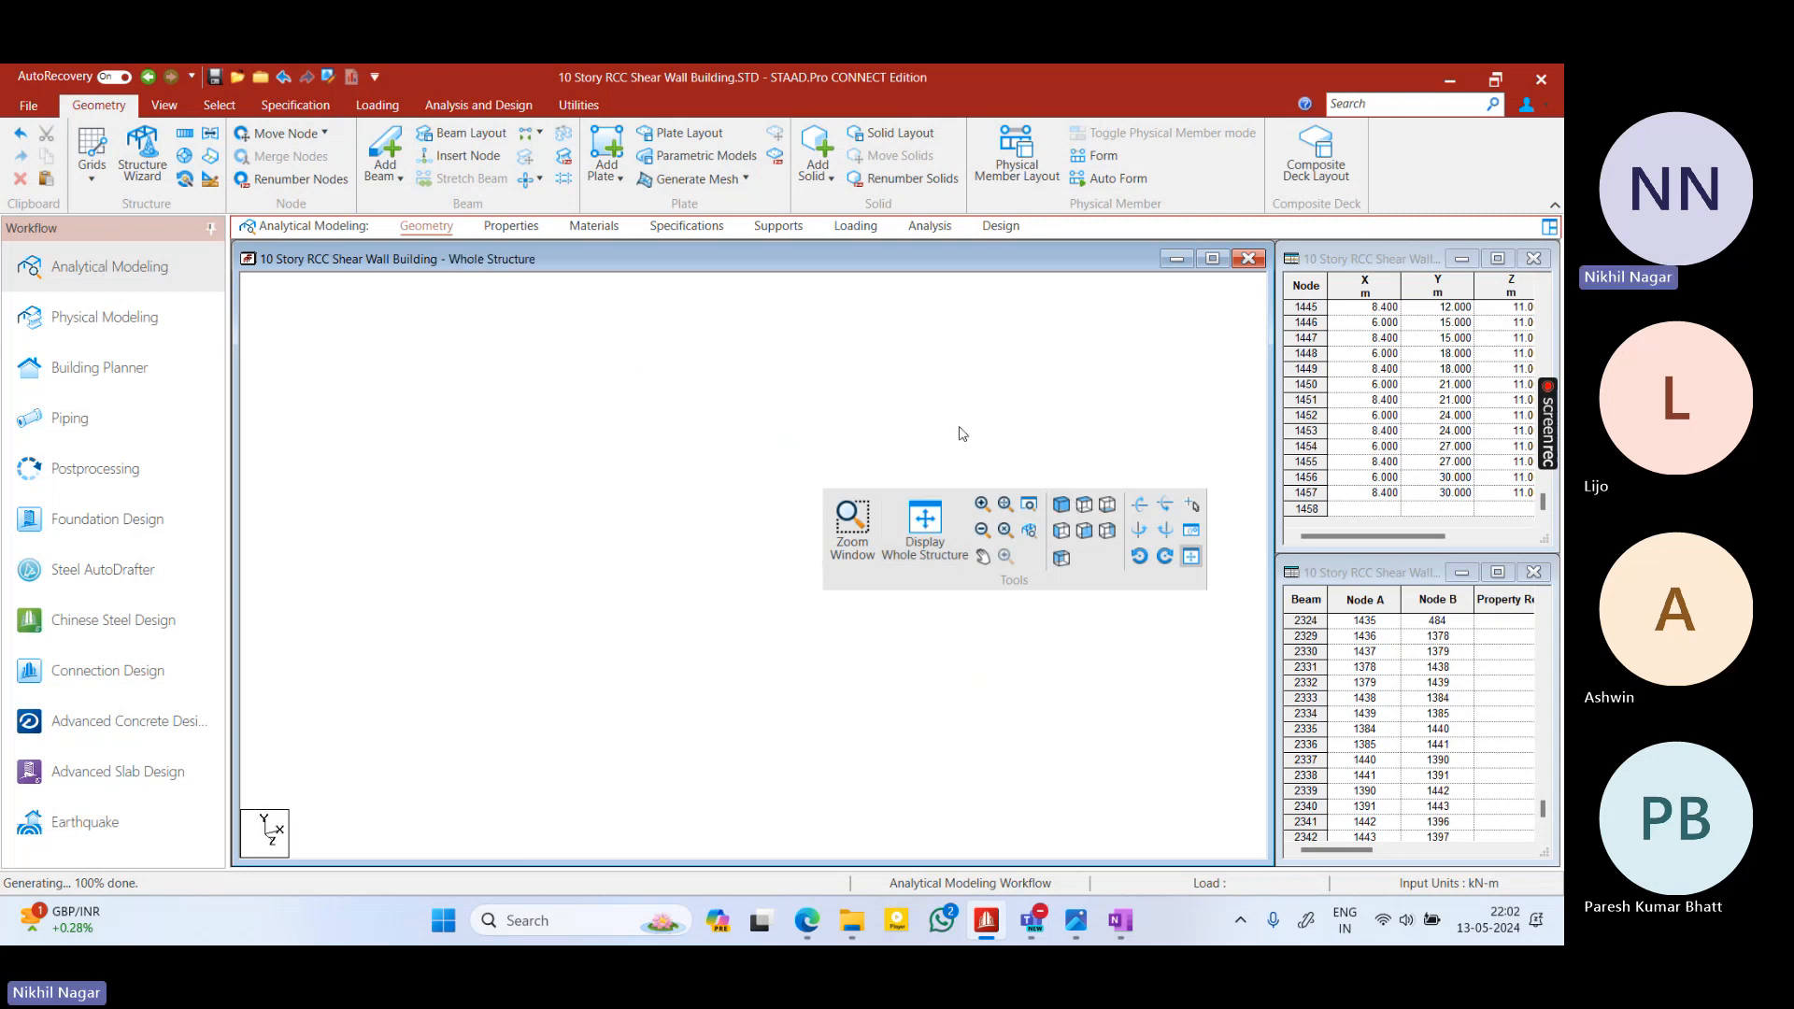
Open the 3D rendered view of the whole building and examine the stair landing columns near the base
right_click(903, 363)
left_click(990, 883)
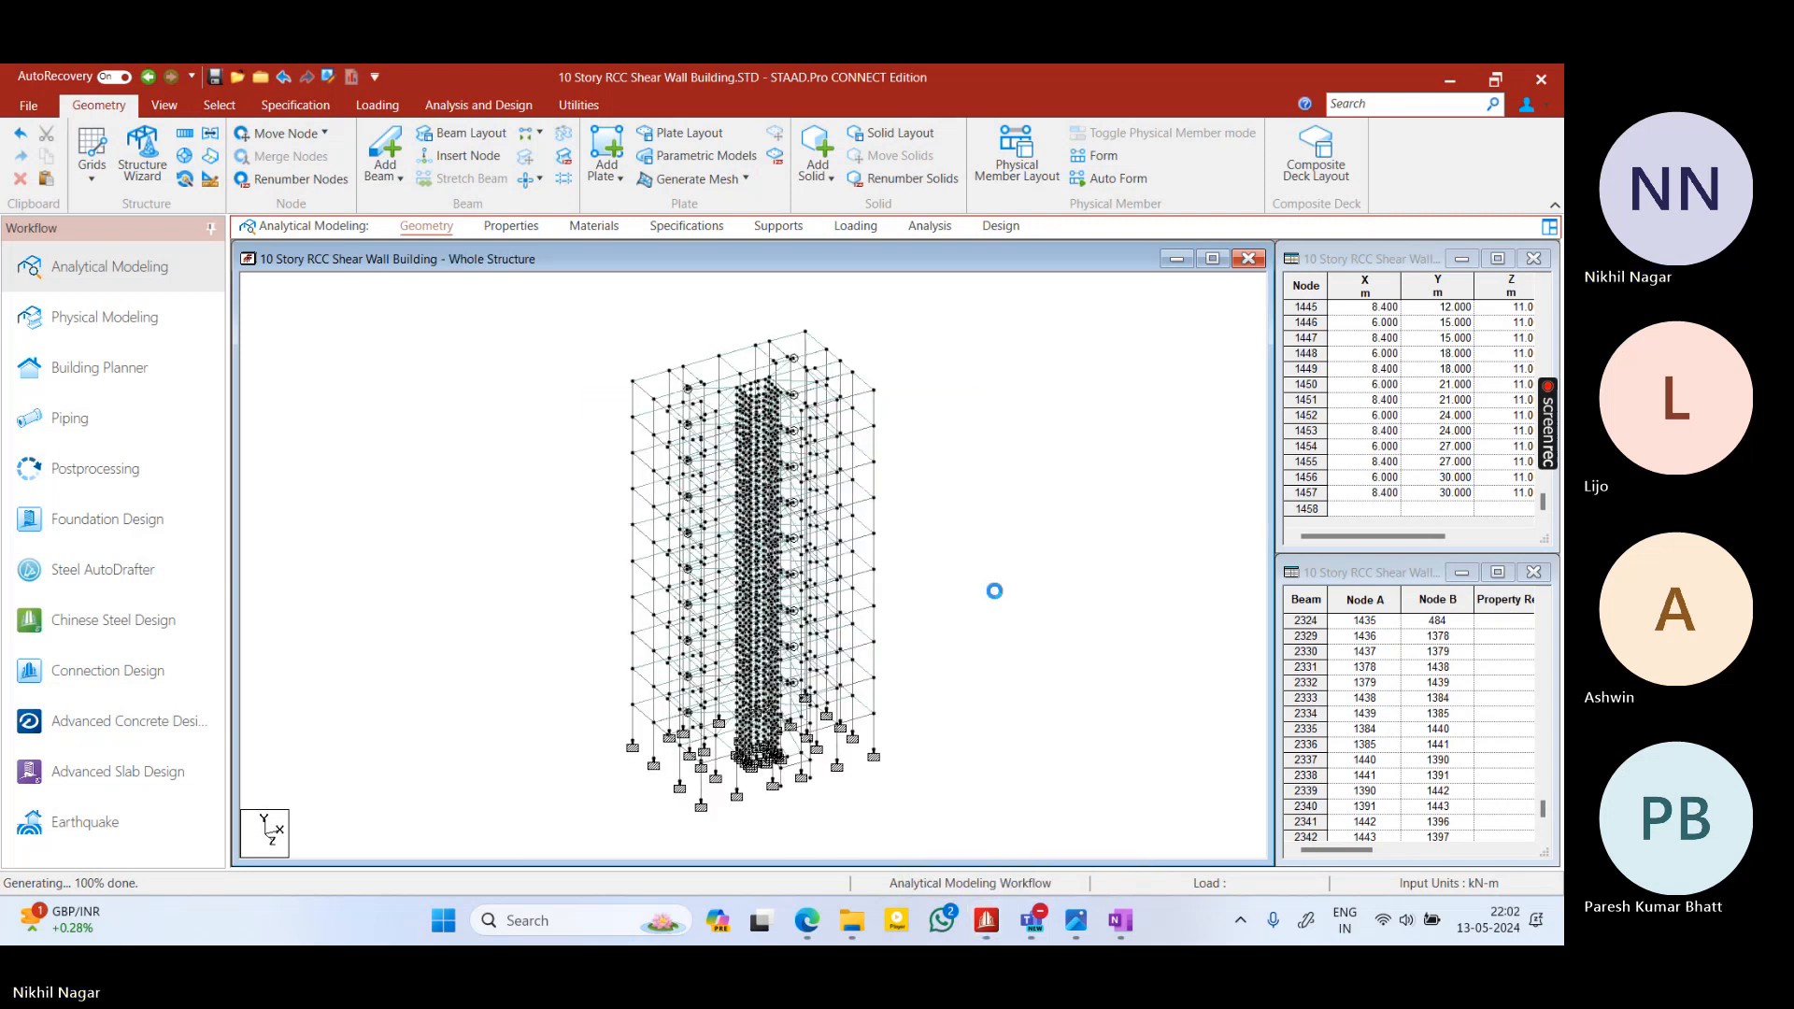
left_click_drag(938, 533, 811, 348)
scroll(982, 493, "up", 6)
left_click_drag(789, 434, 580, 458)
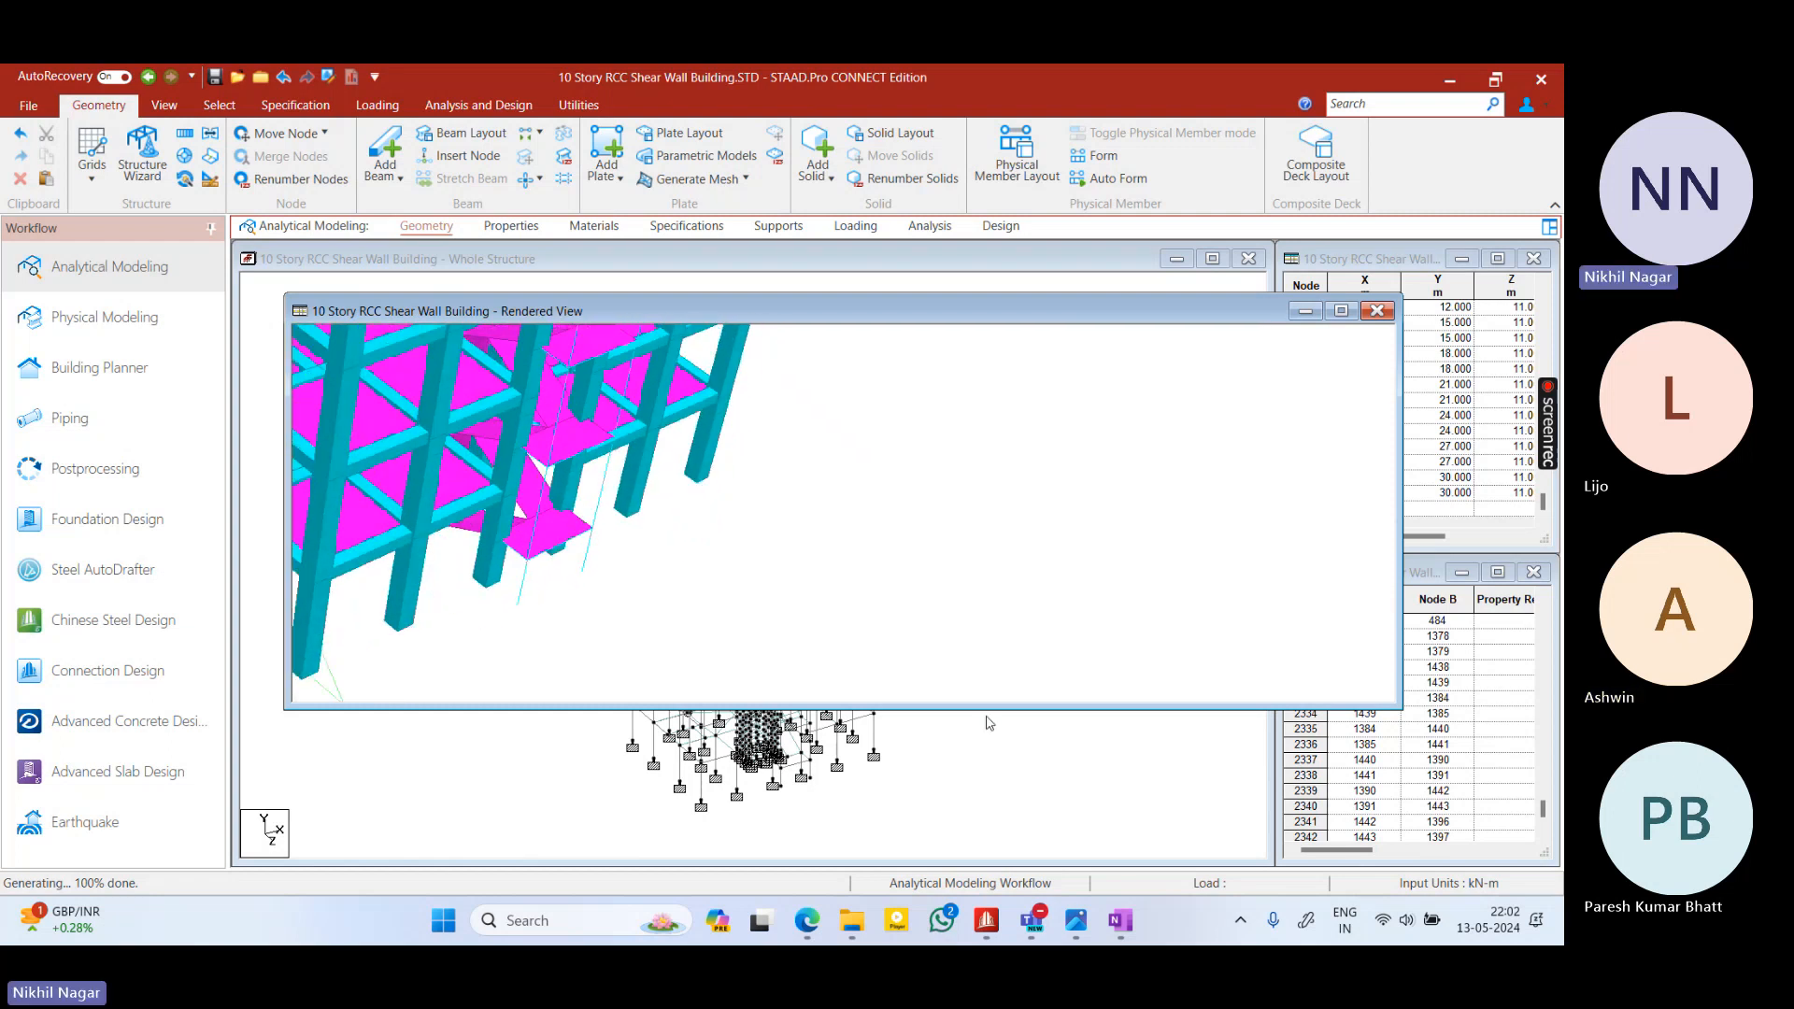
Switch to the floor plan image to check the staircase area, return to STAAD.Pro and close the rendered view
left_click(1077, 920)
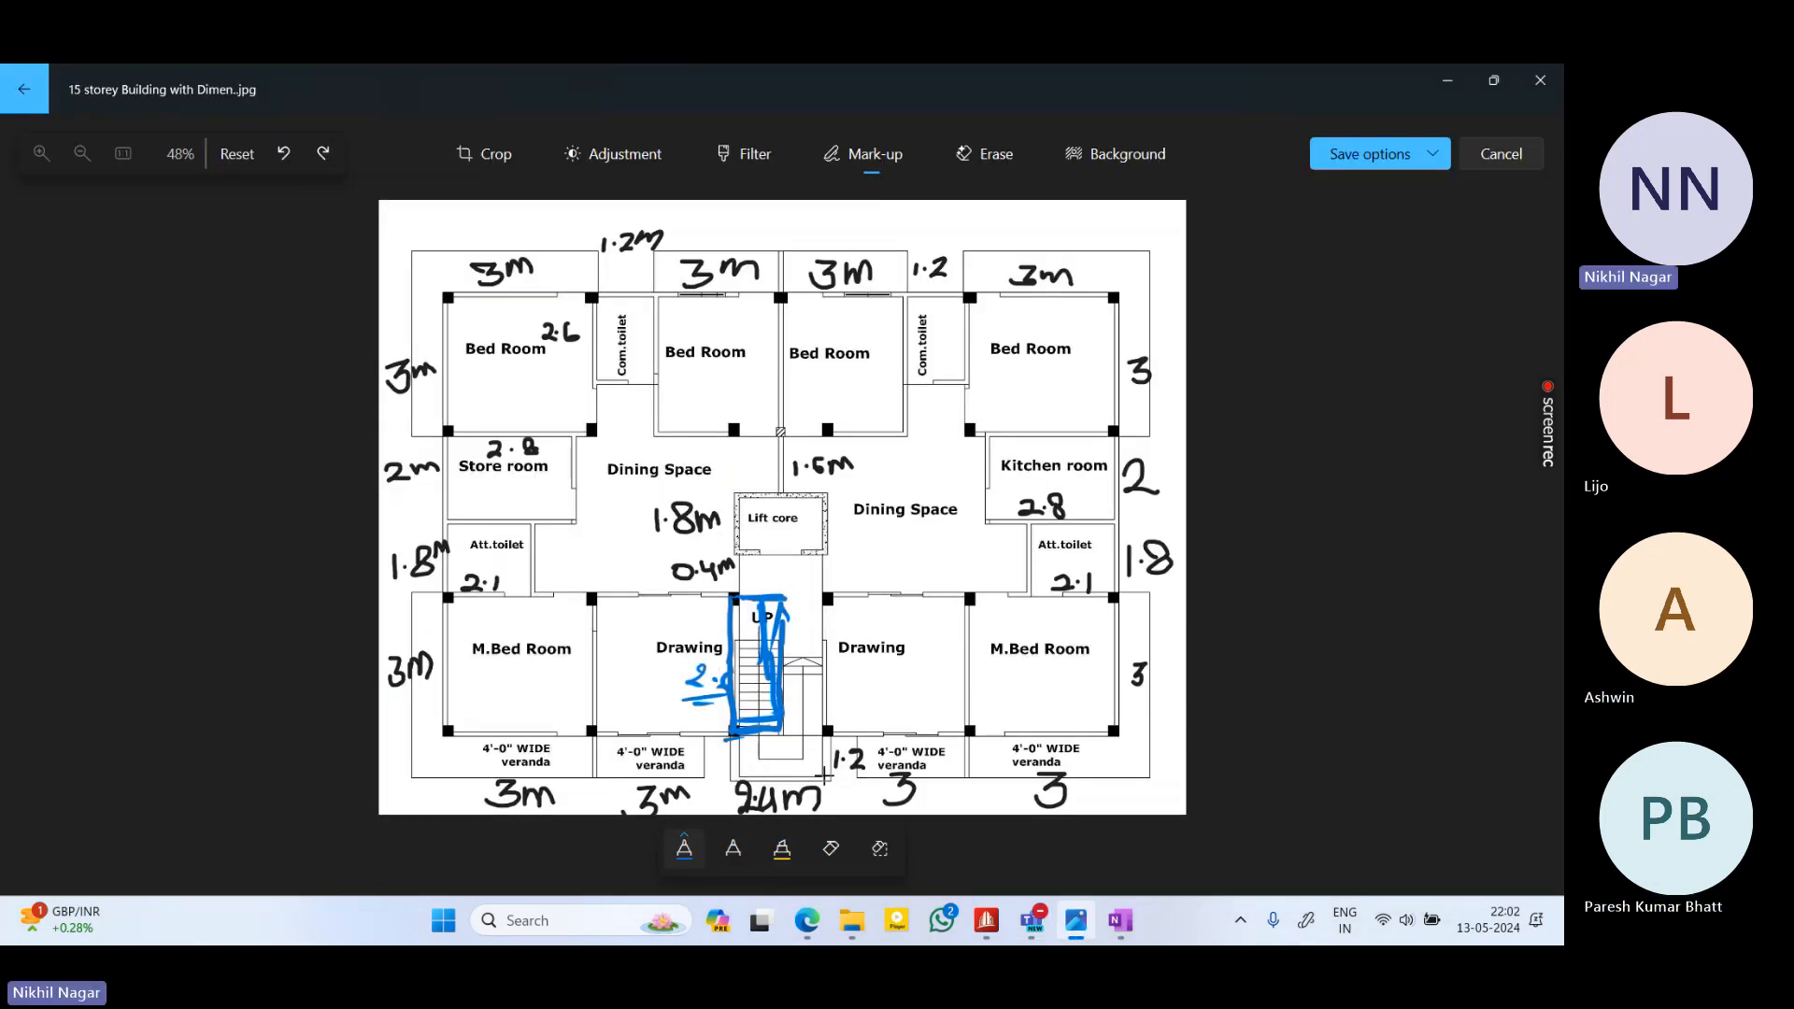
left_click(1436, 71)
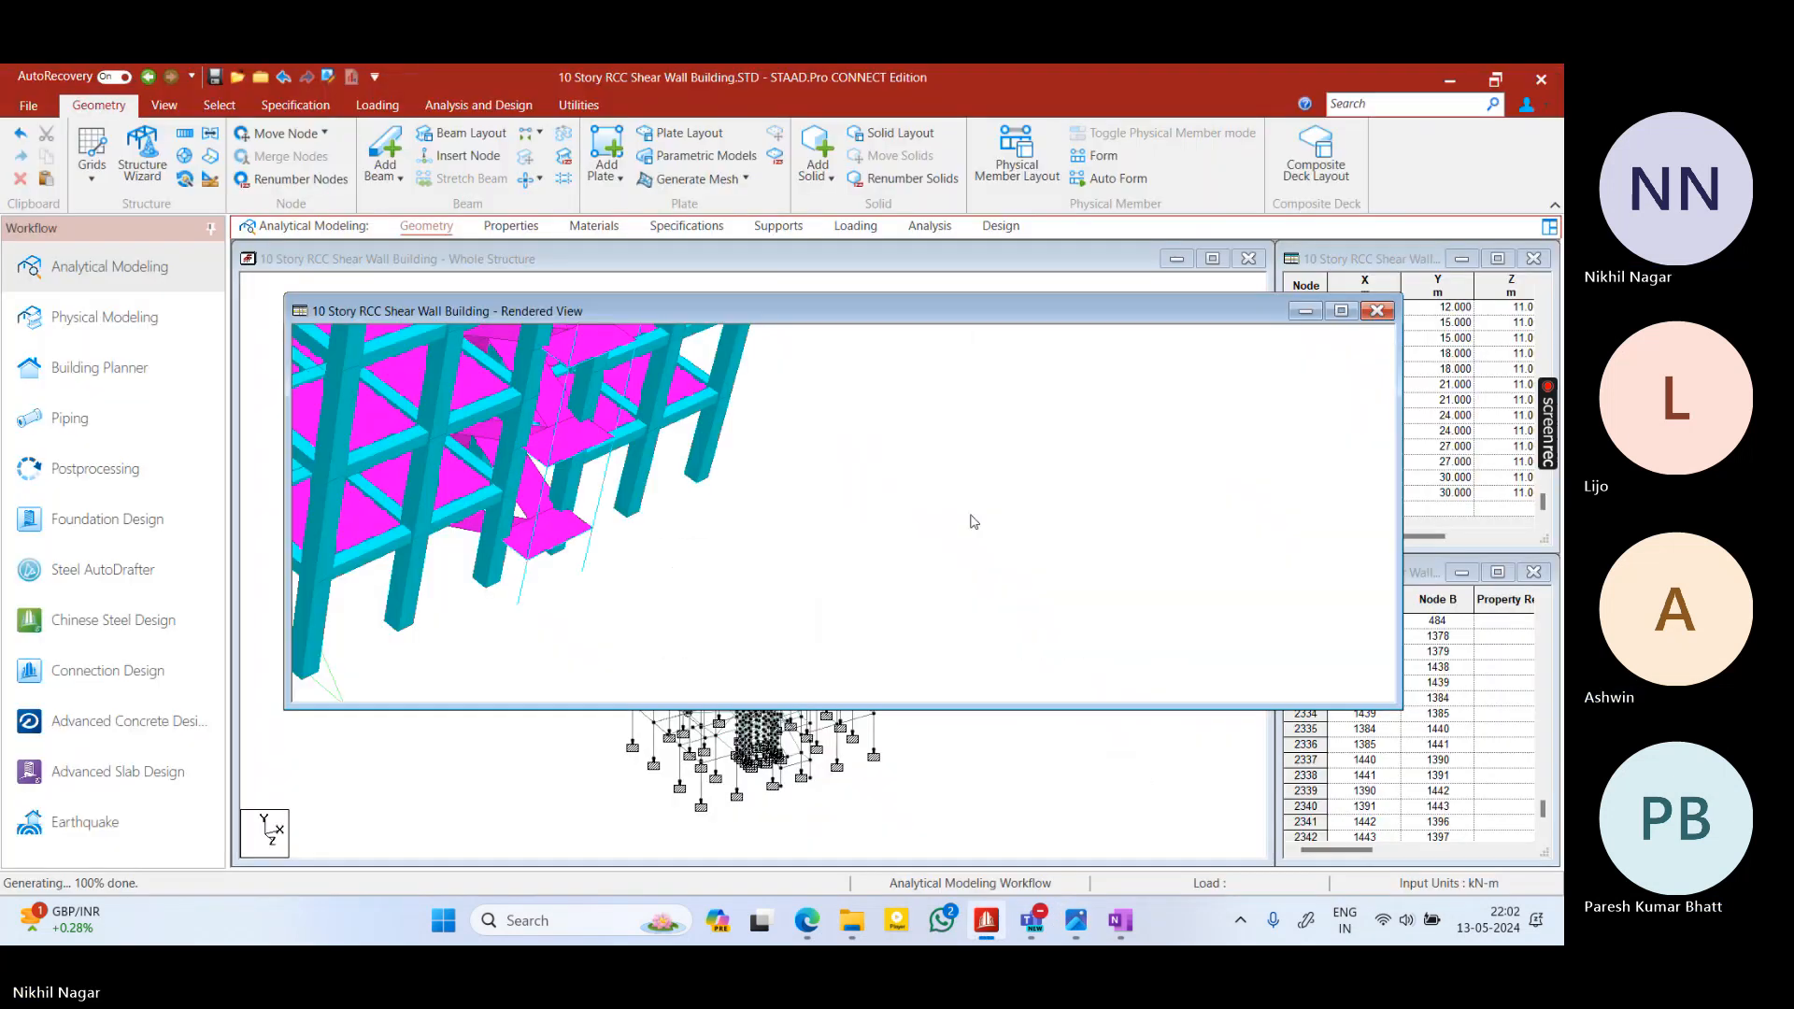
left_click(1377, 311)
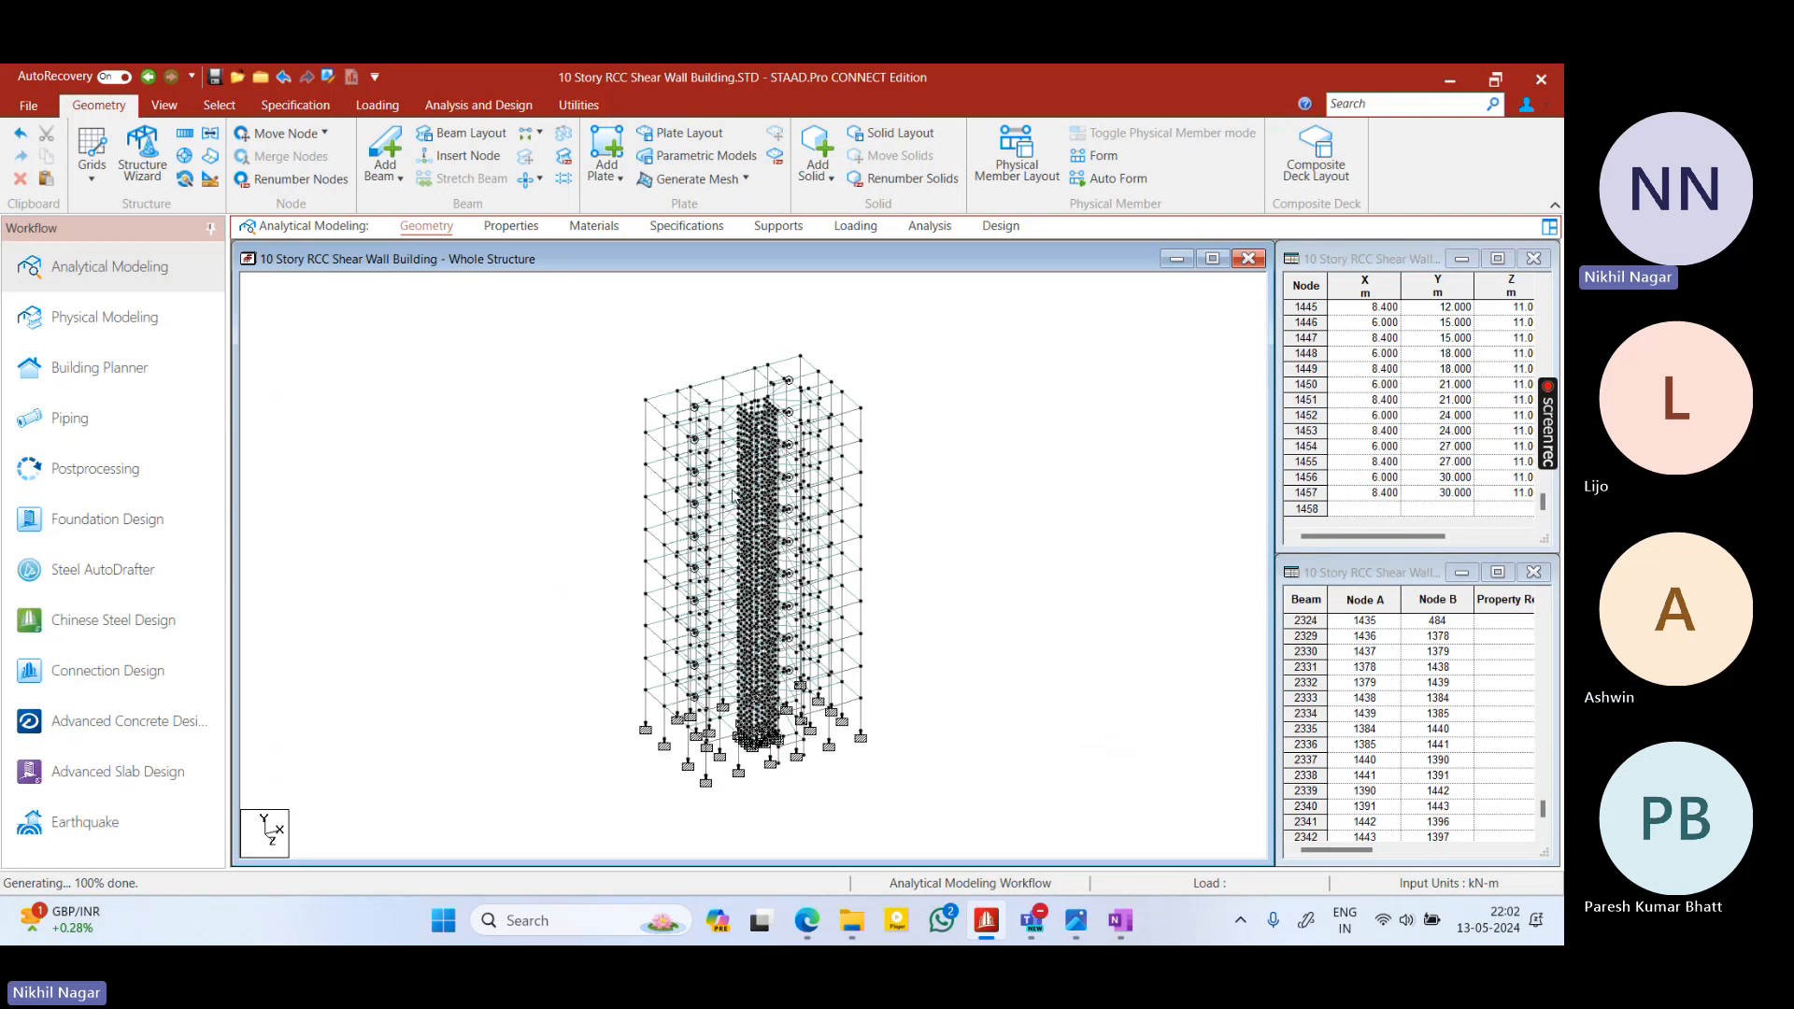
Isolate the roof-level beams in a new view again to inspect the stair opening, and restore the whole structure
right_click(937, 420)
left_click(1197, 460)
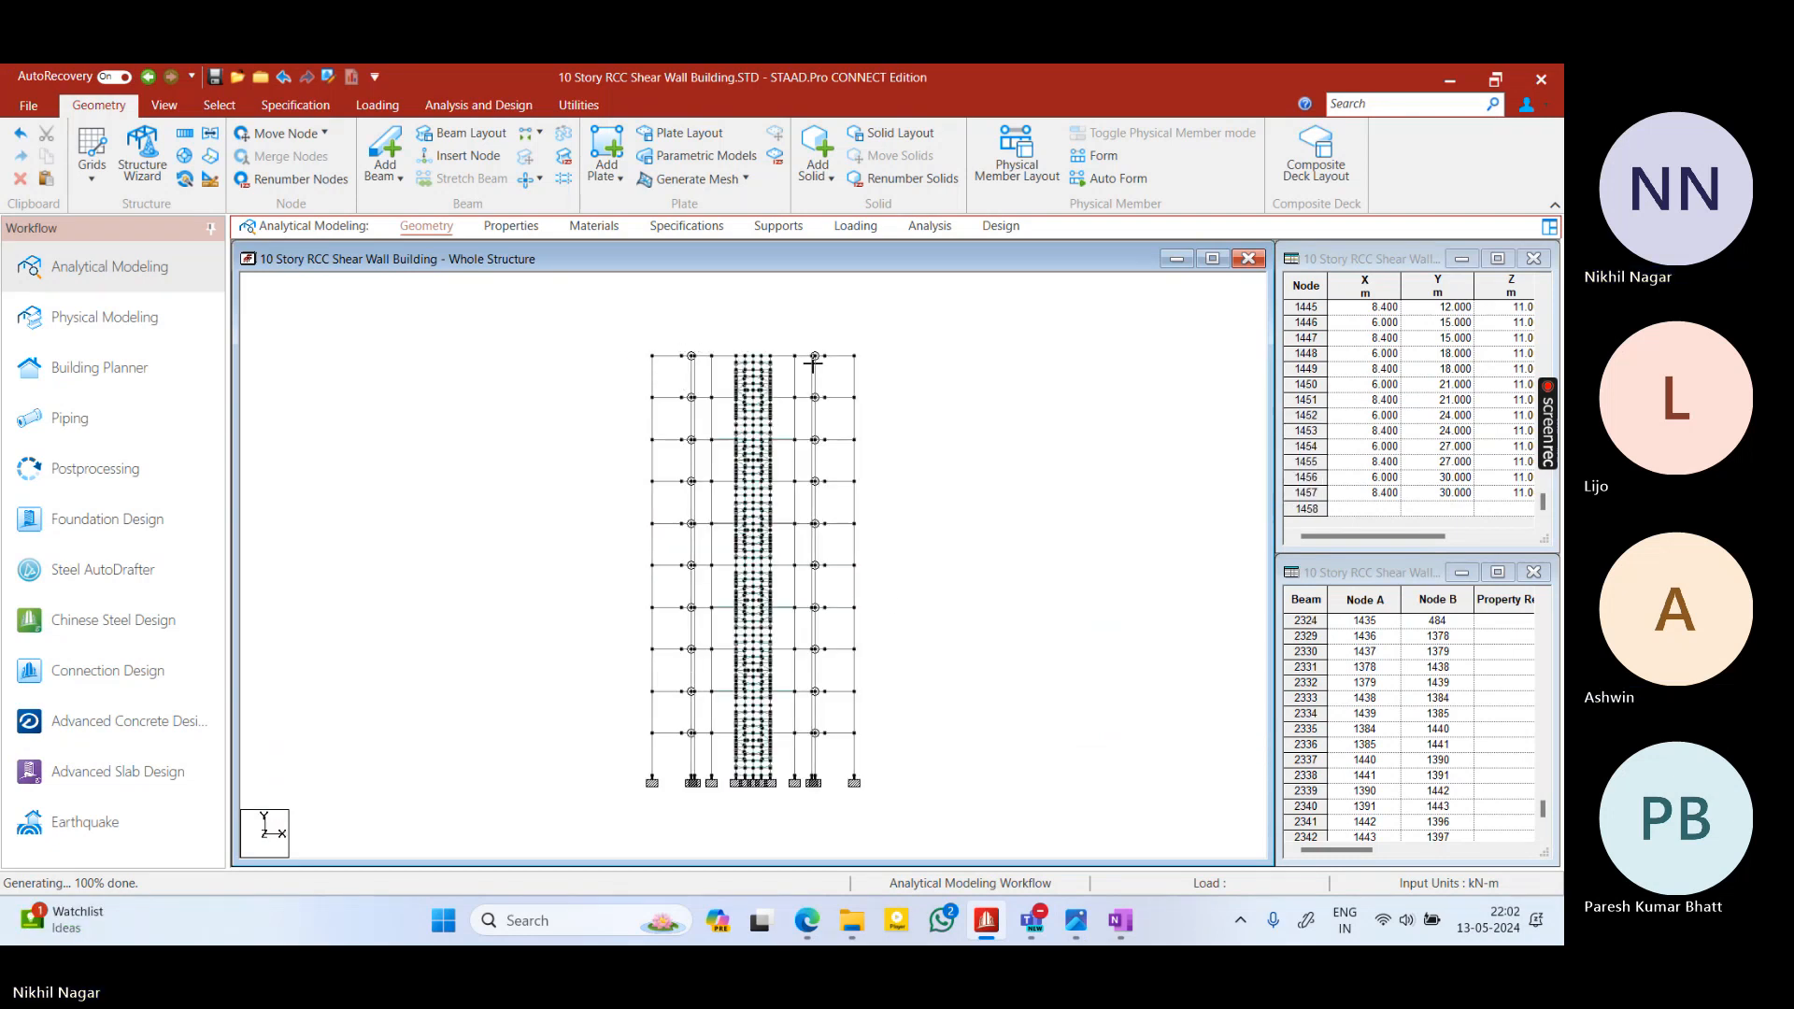
left_click_drag(632, 342, 852, 370)
right_click(942, 353)
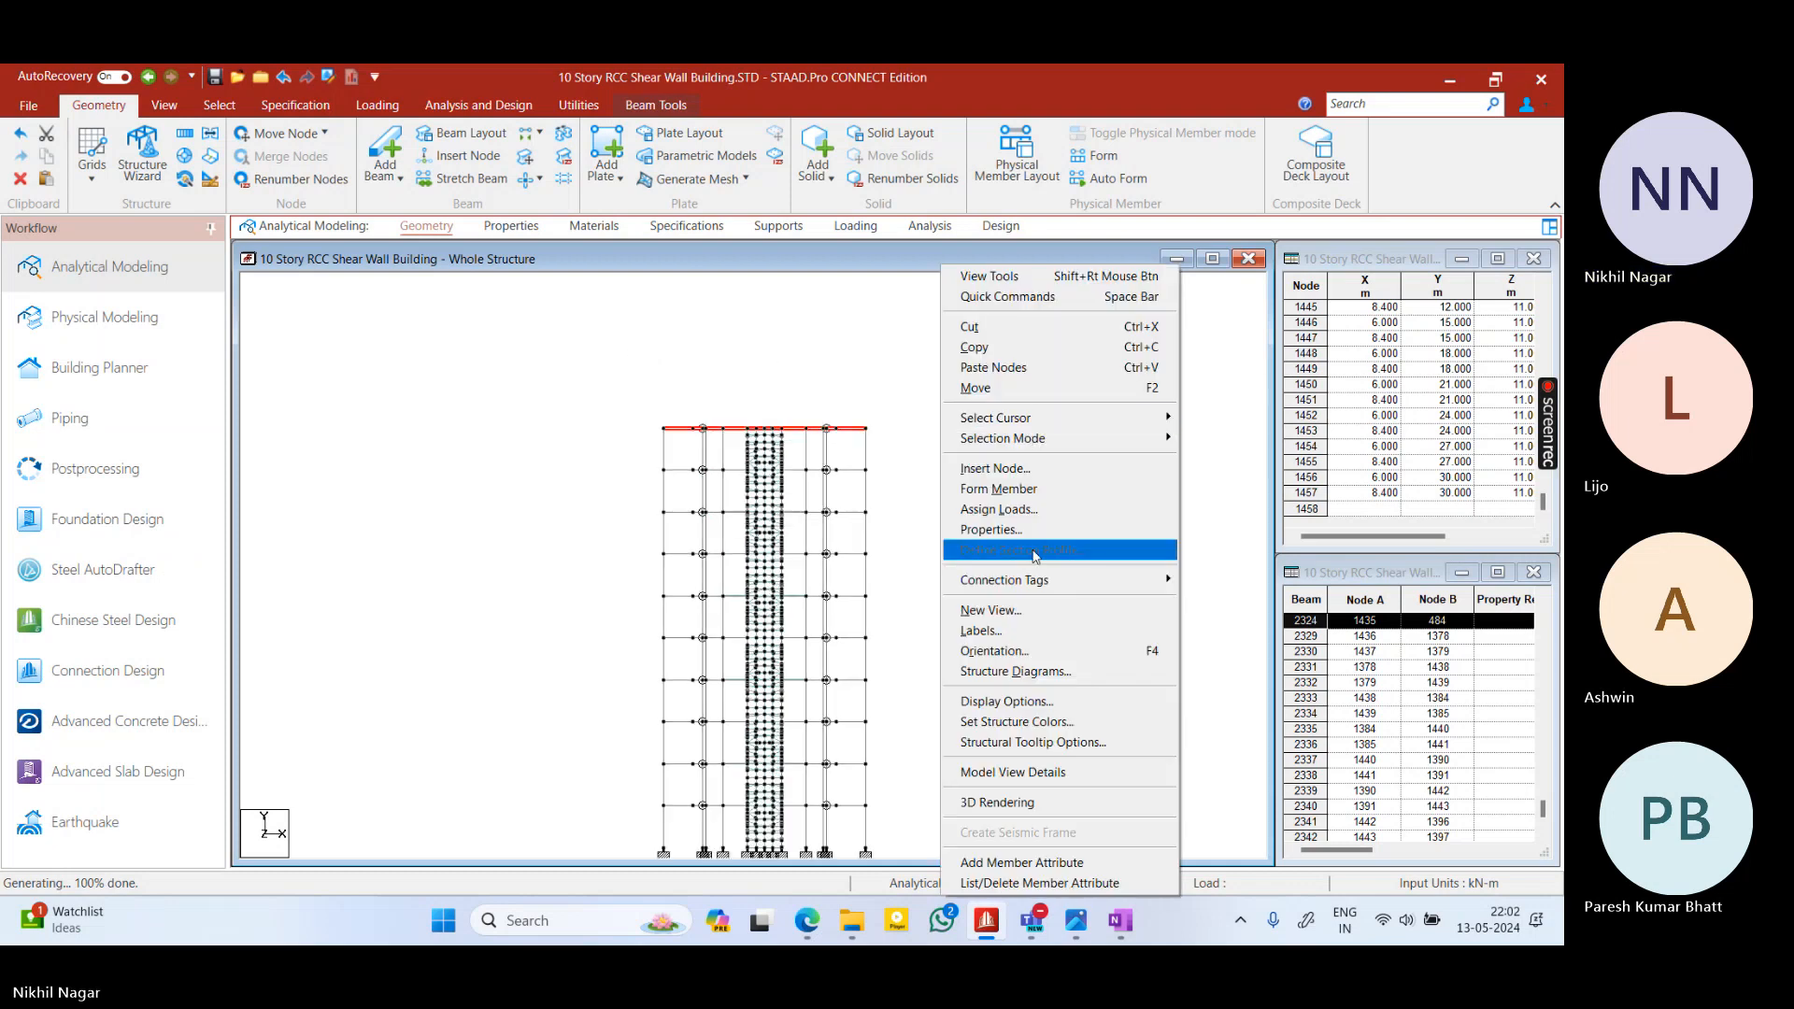
left_click(1037, 606)
left_click(1048, 536)
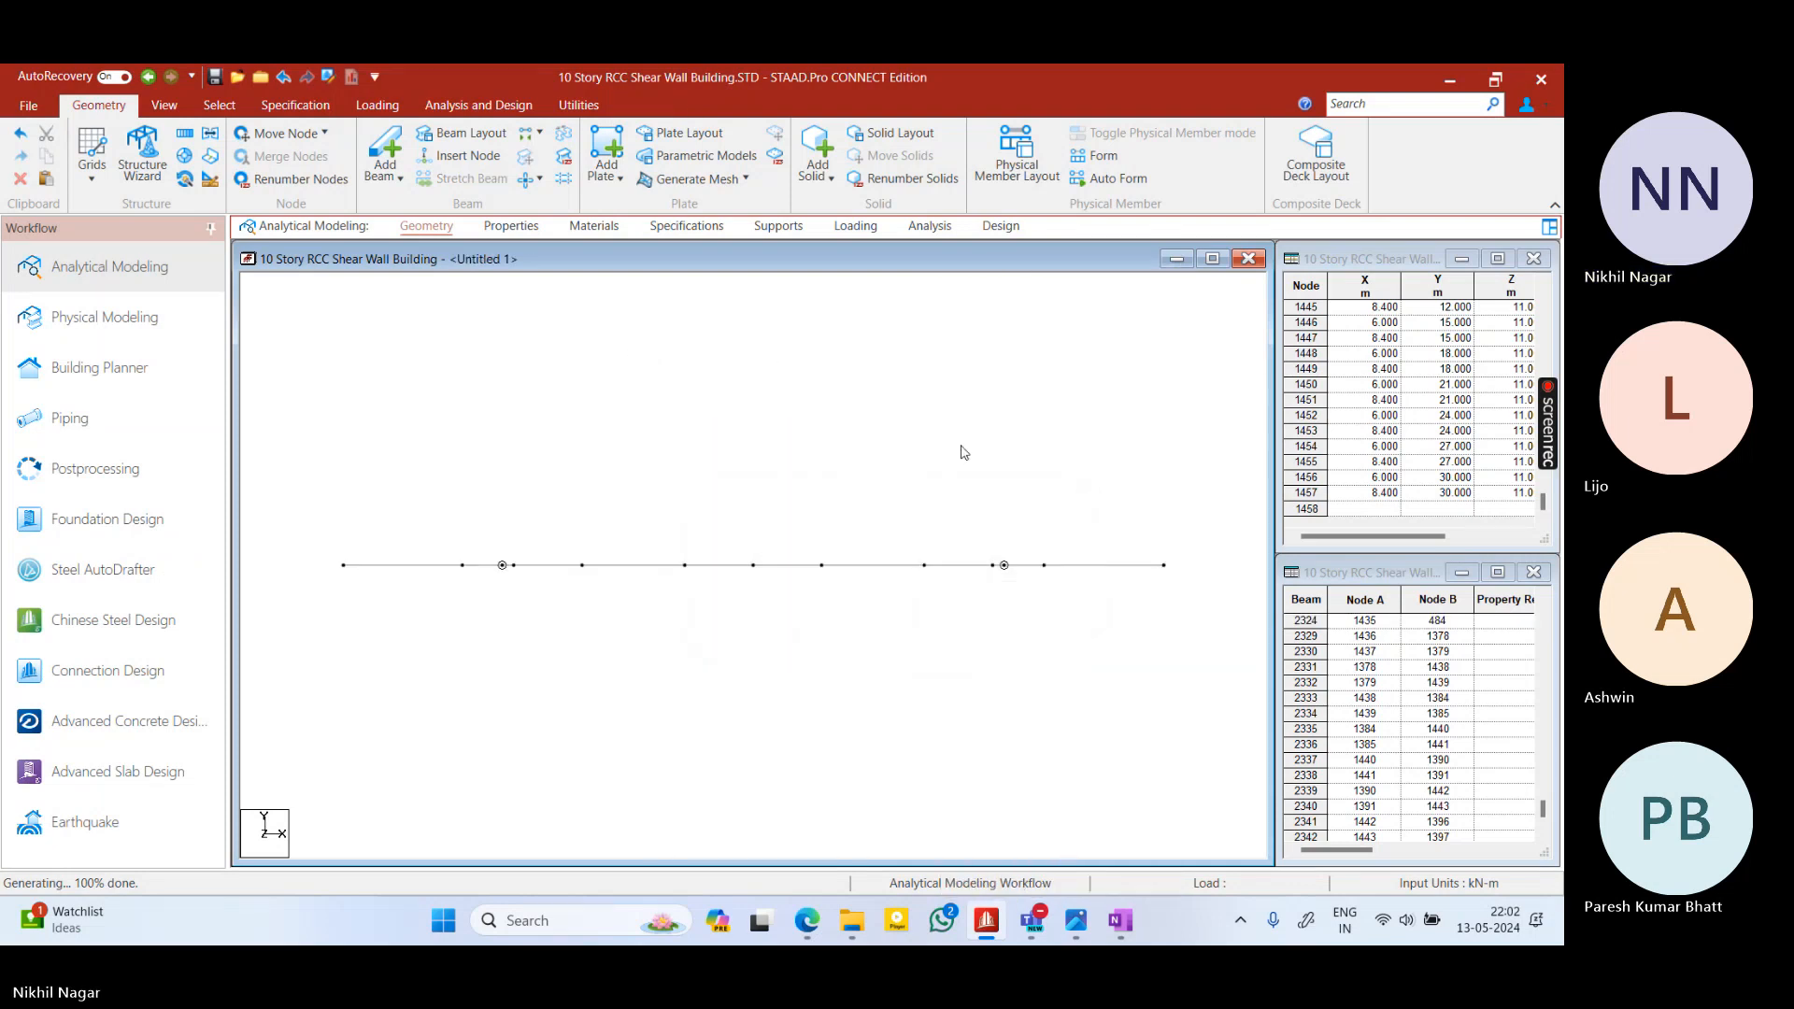
middle_click_drag(817, 471, 914, 578, "shift")
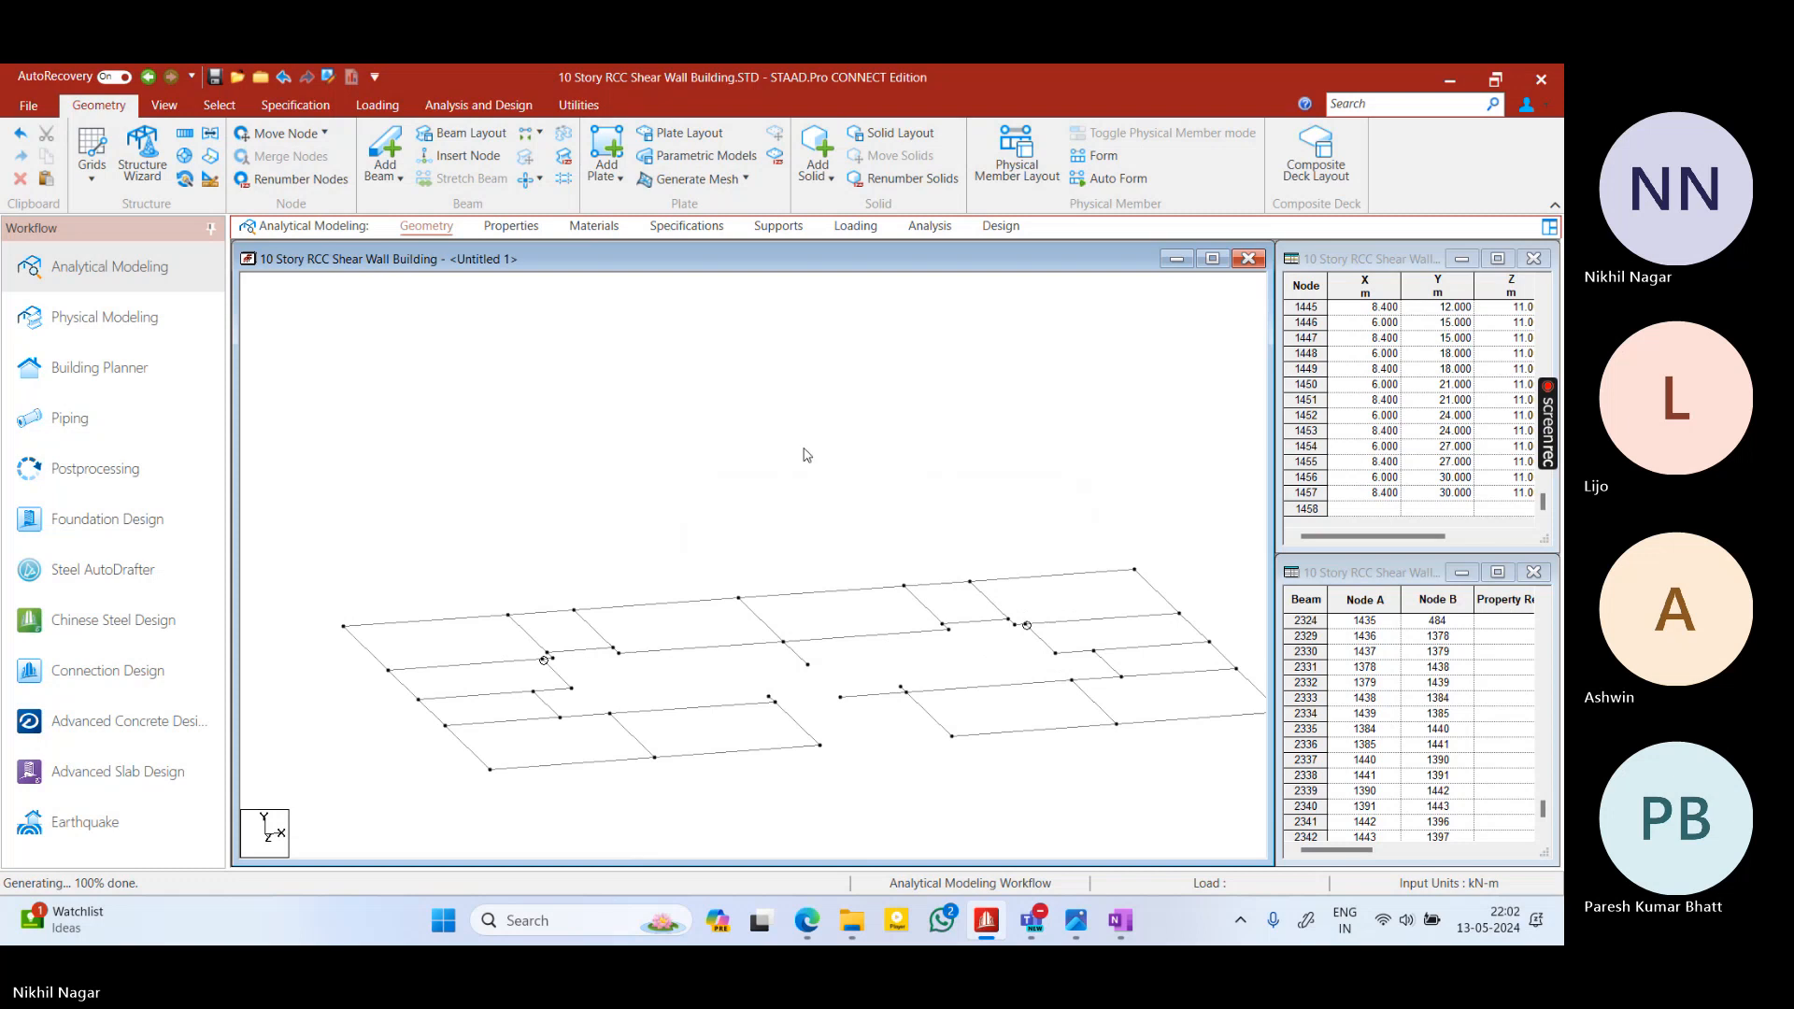
middle_click(808, 455)
left_click(907, 486)
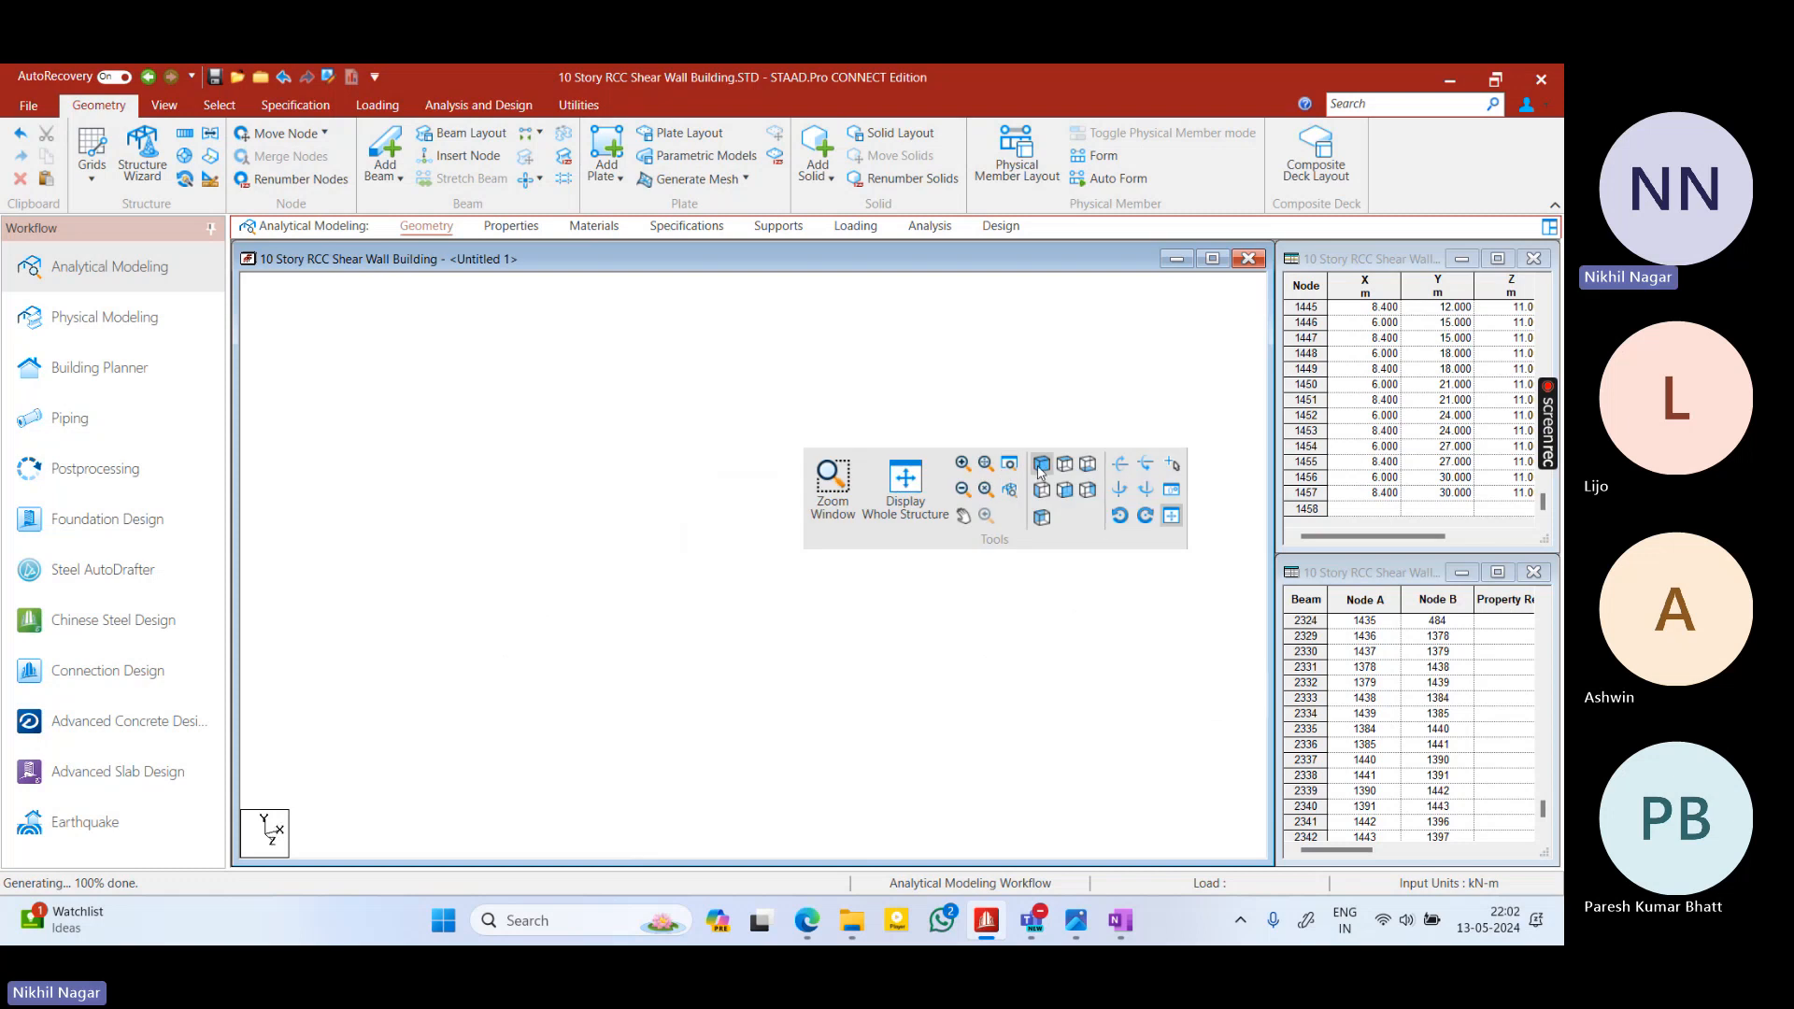
left_click(914, 493)
Select the entire top storey in front elevation, open it in a new view, and orient it isometrically toward the landing columns
middle_click(569, 352)
left_click(833, 388)
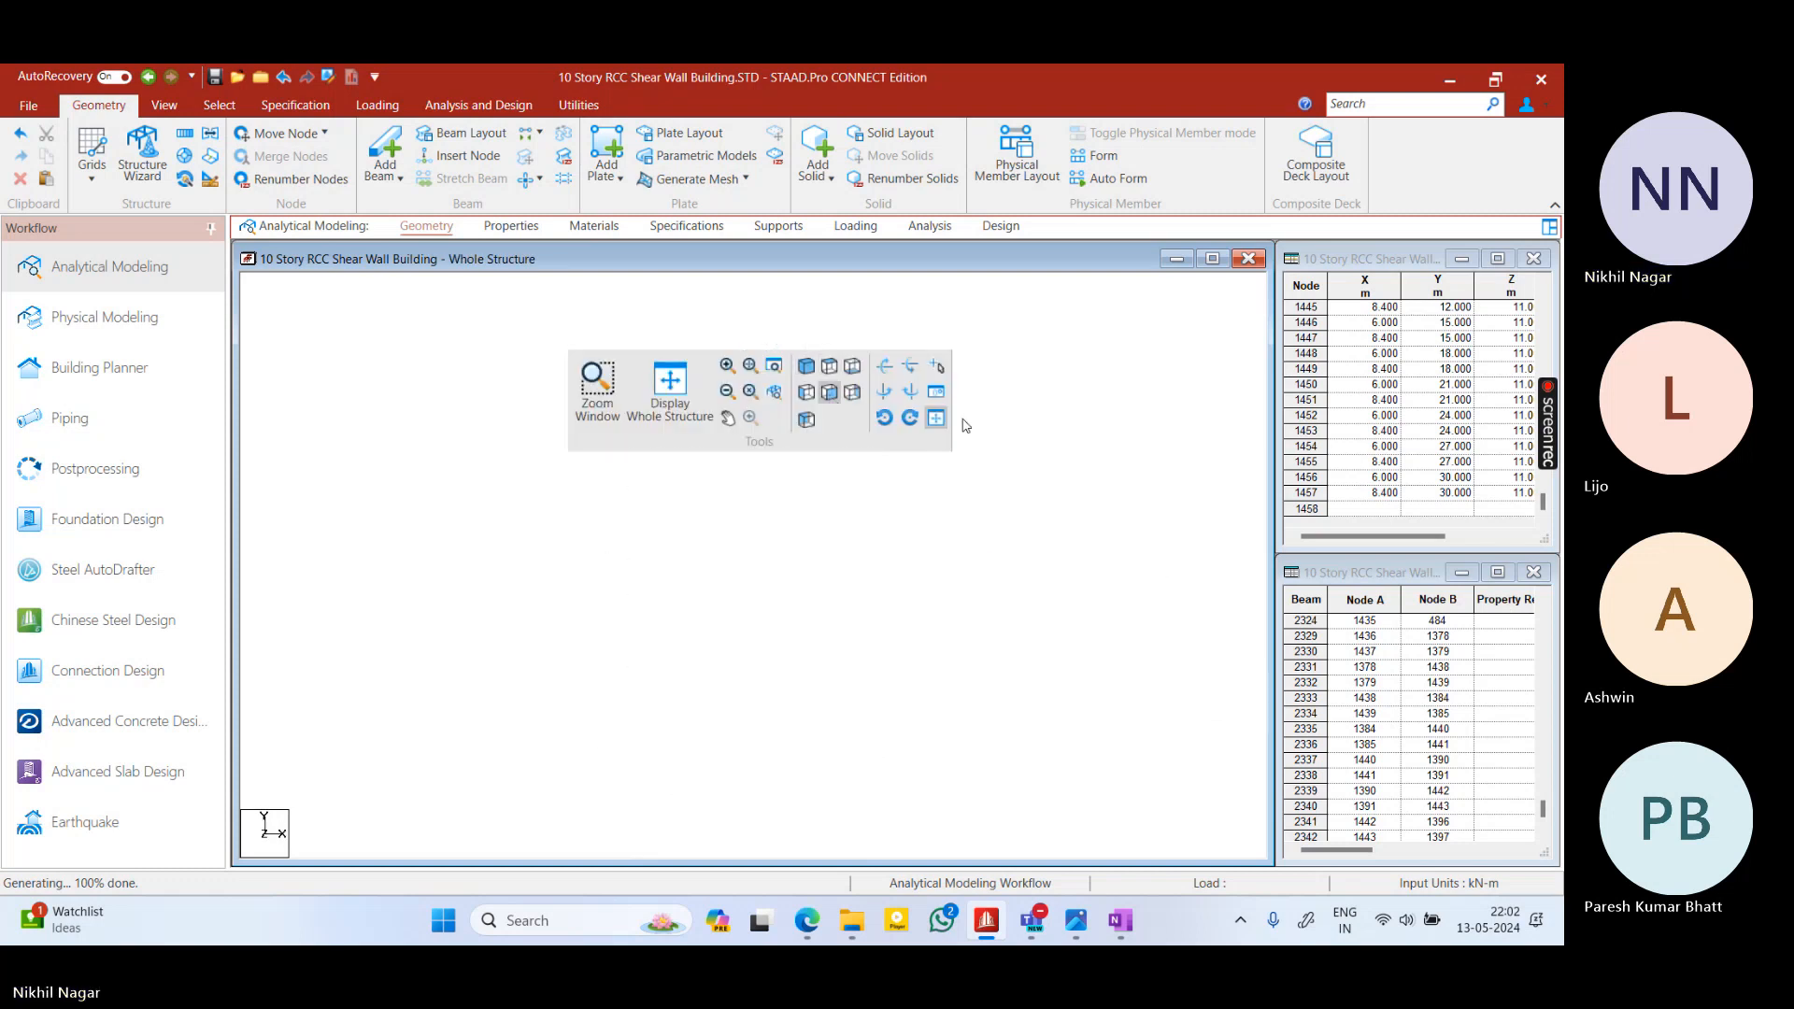
left_click_drag(620, 310, 888, 397)
right_click(925, 360)
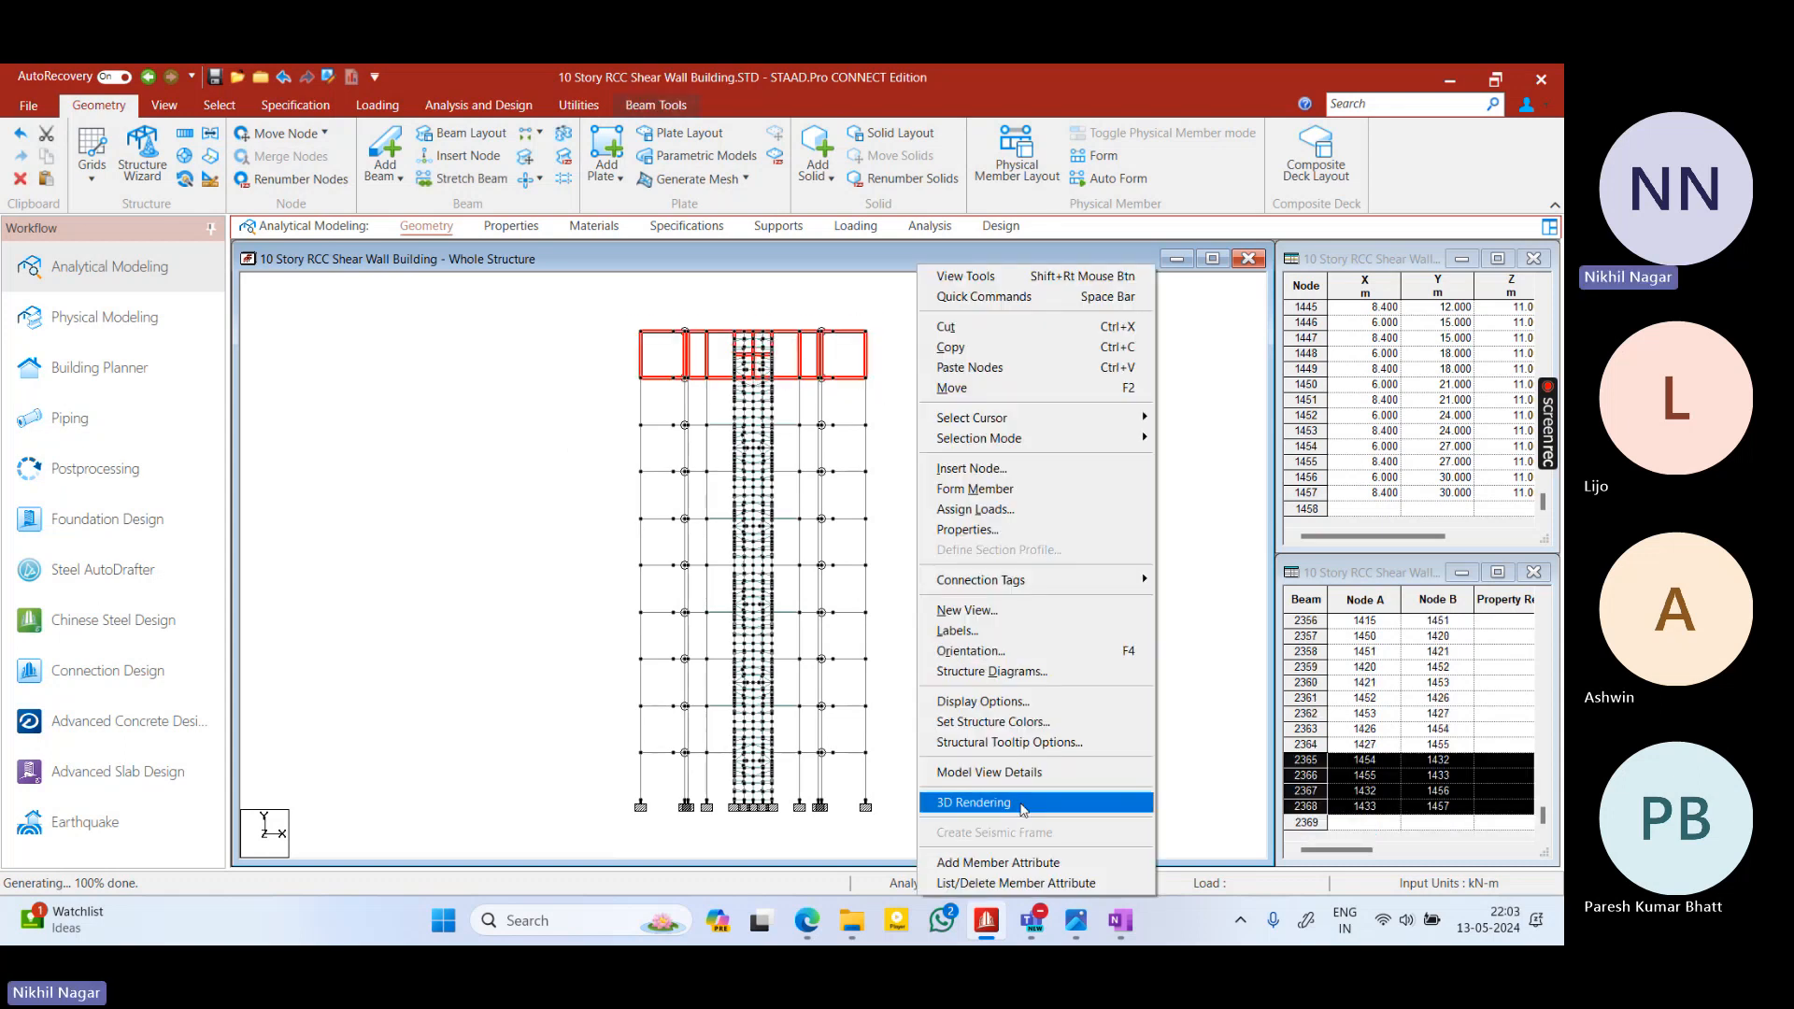
left_click(996, 610)
left_click(1025, 537)
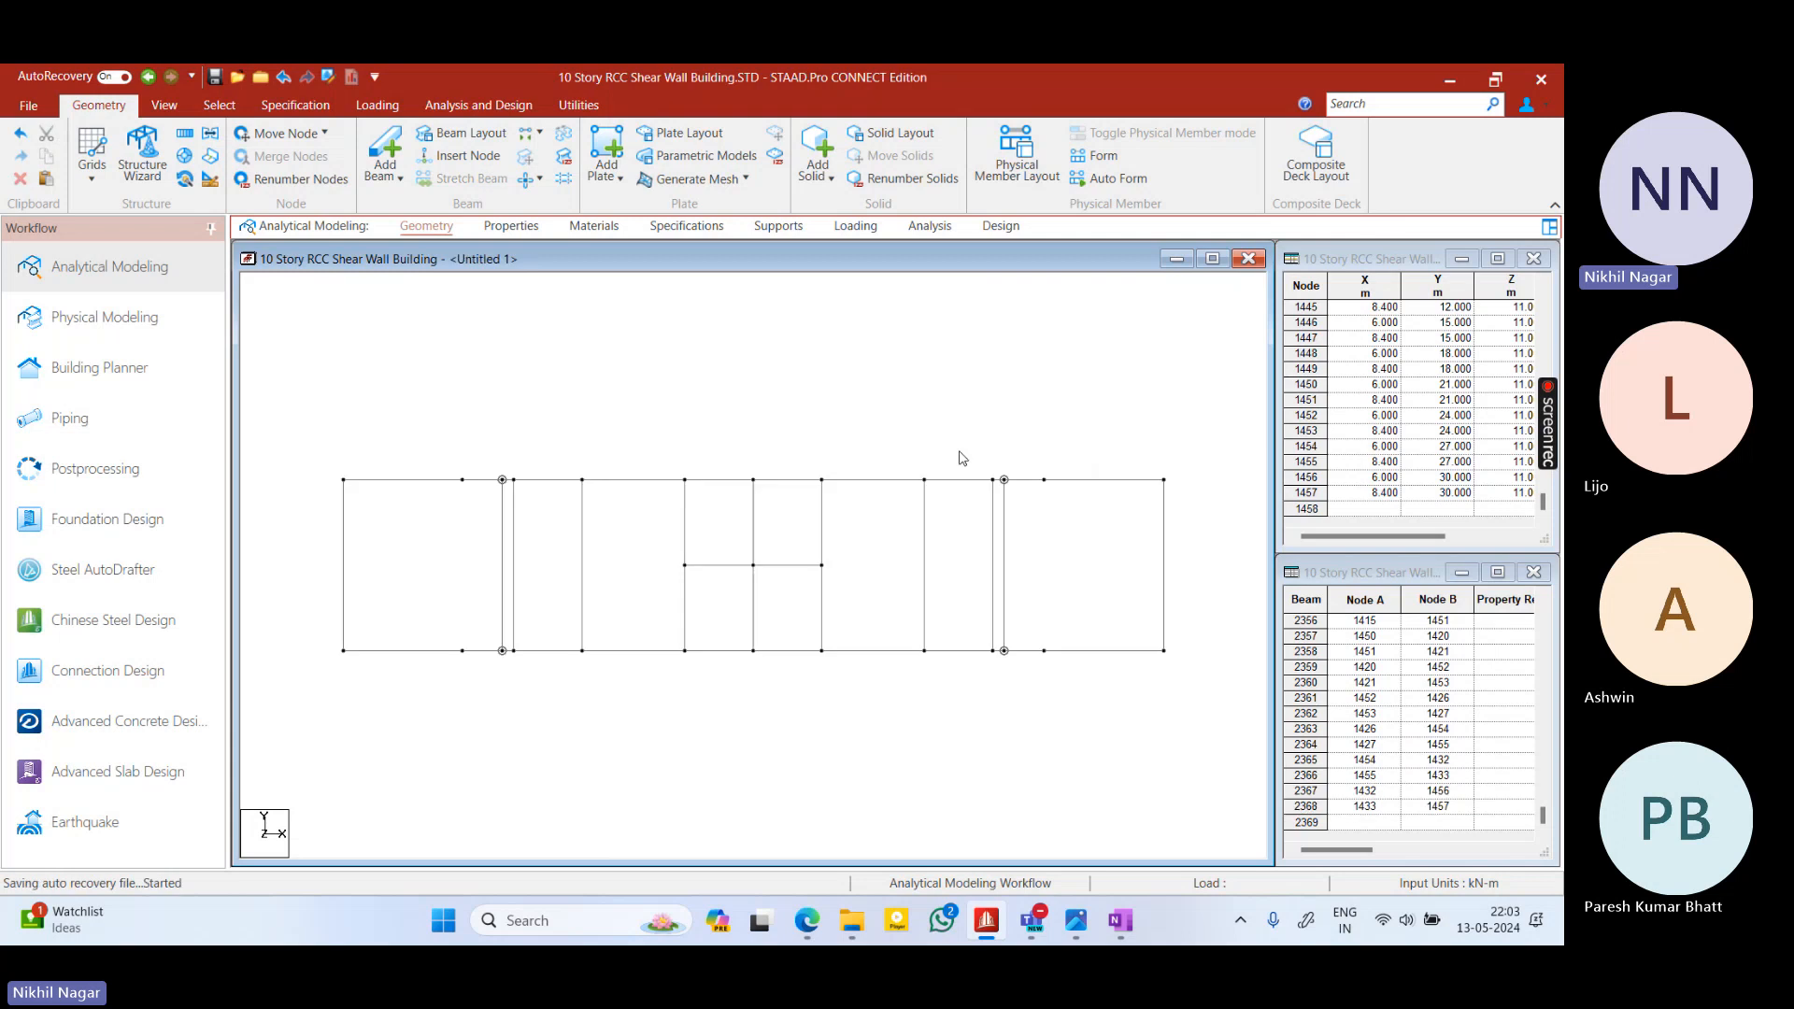
middle_click(1186, 416)
left_click(1189, 419)
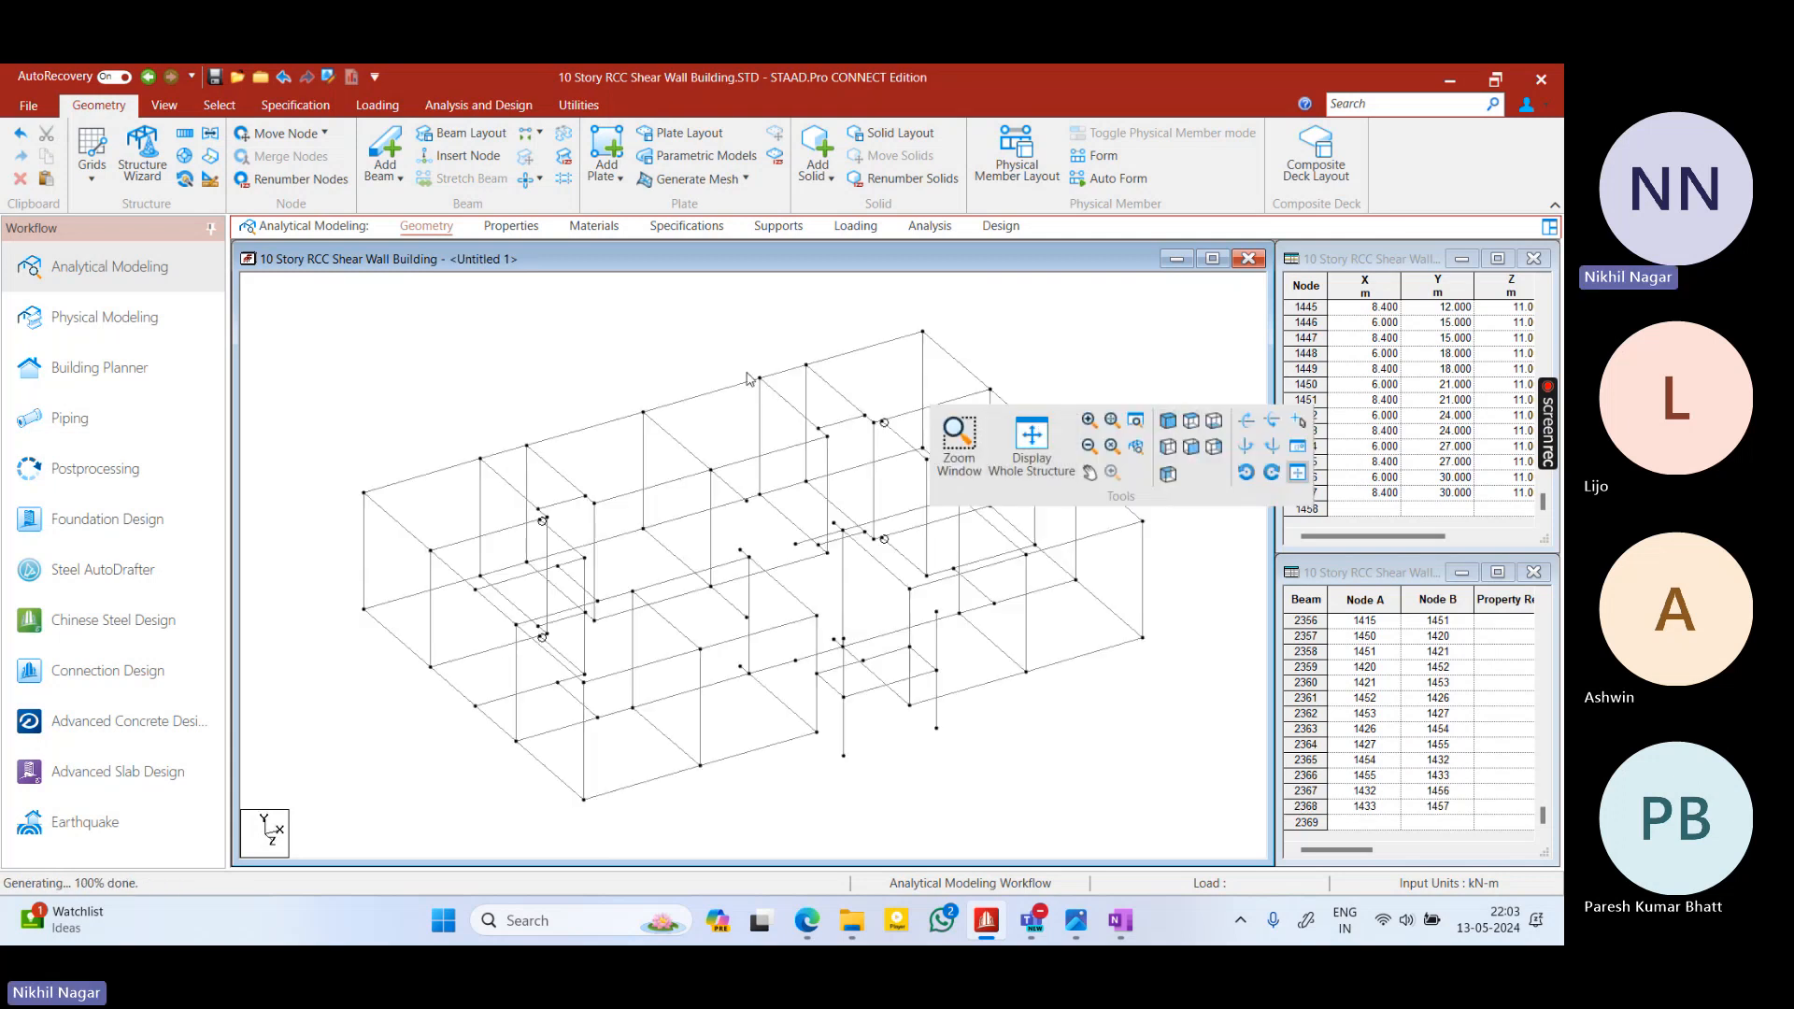
middle_click_drag(1062, 737, 1062, 690)
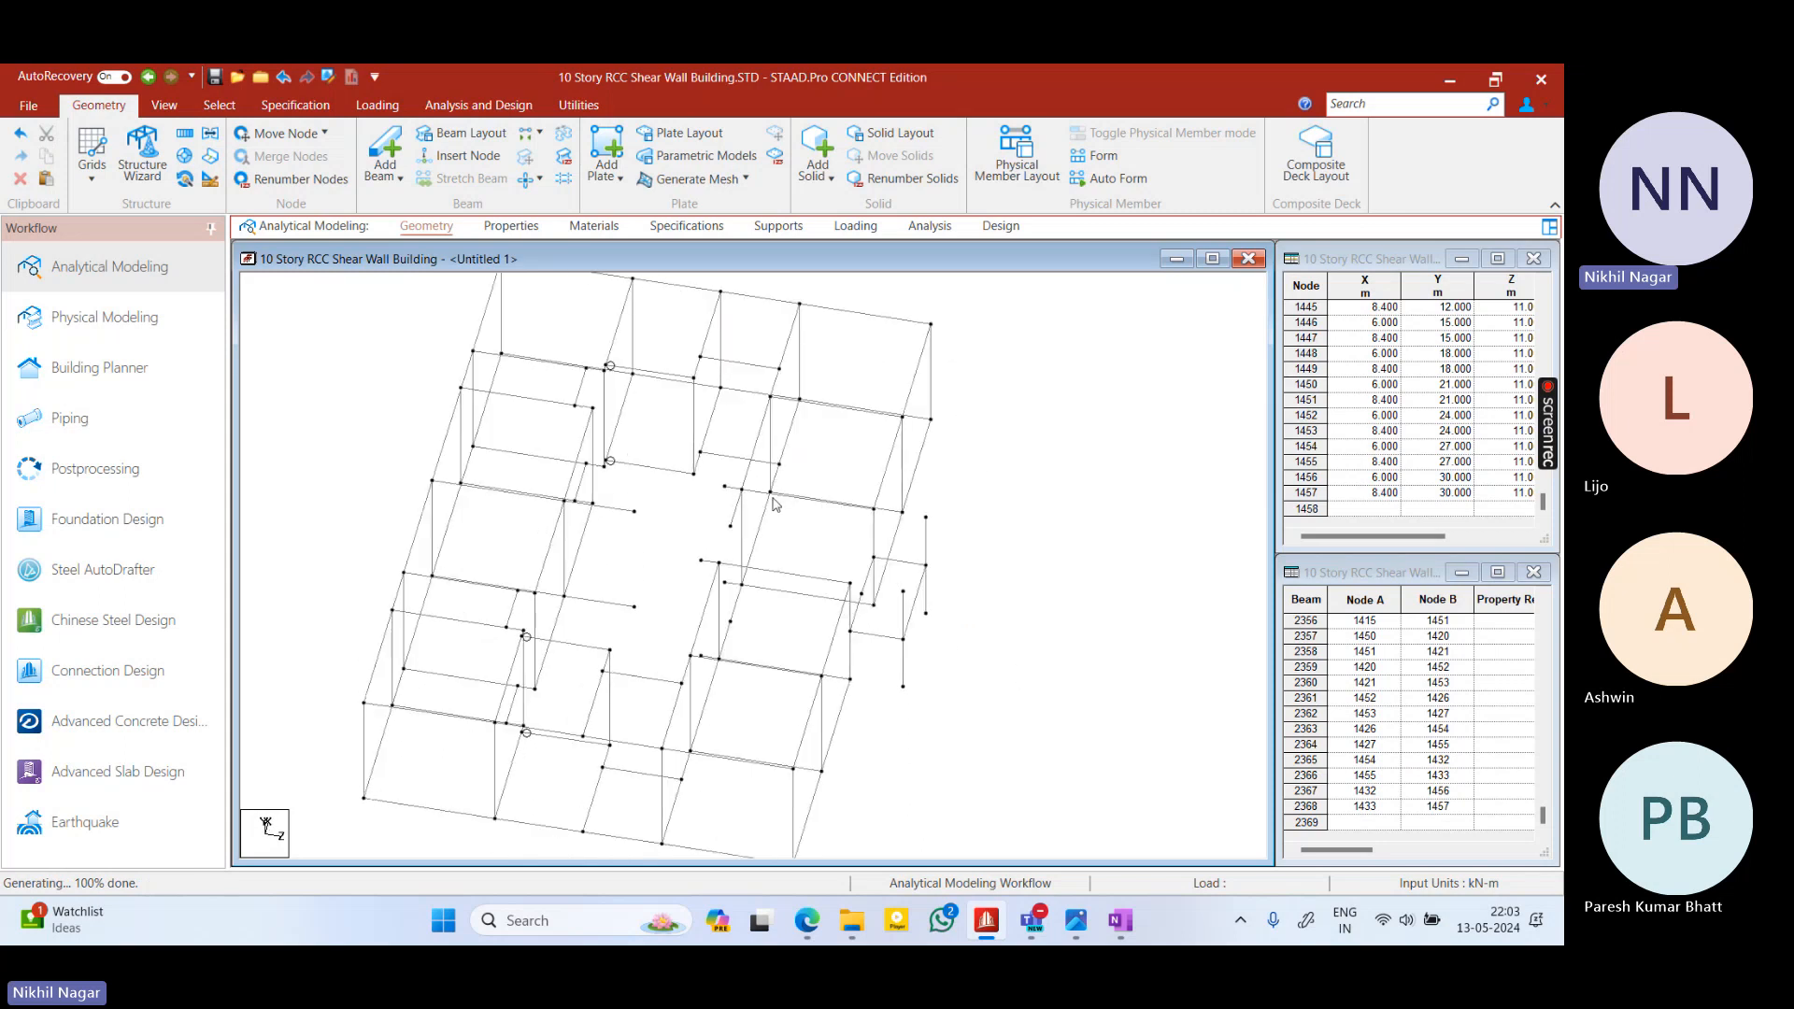
middle_click_drag(981, 517, 897, 461)
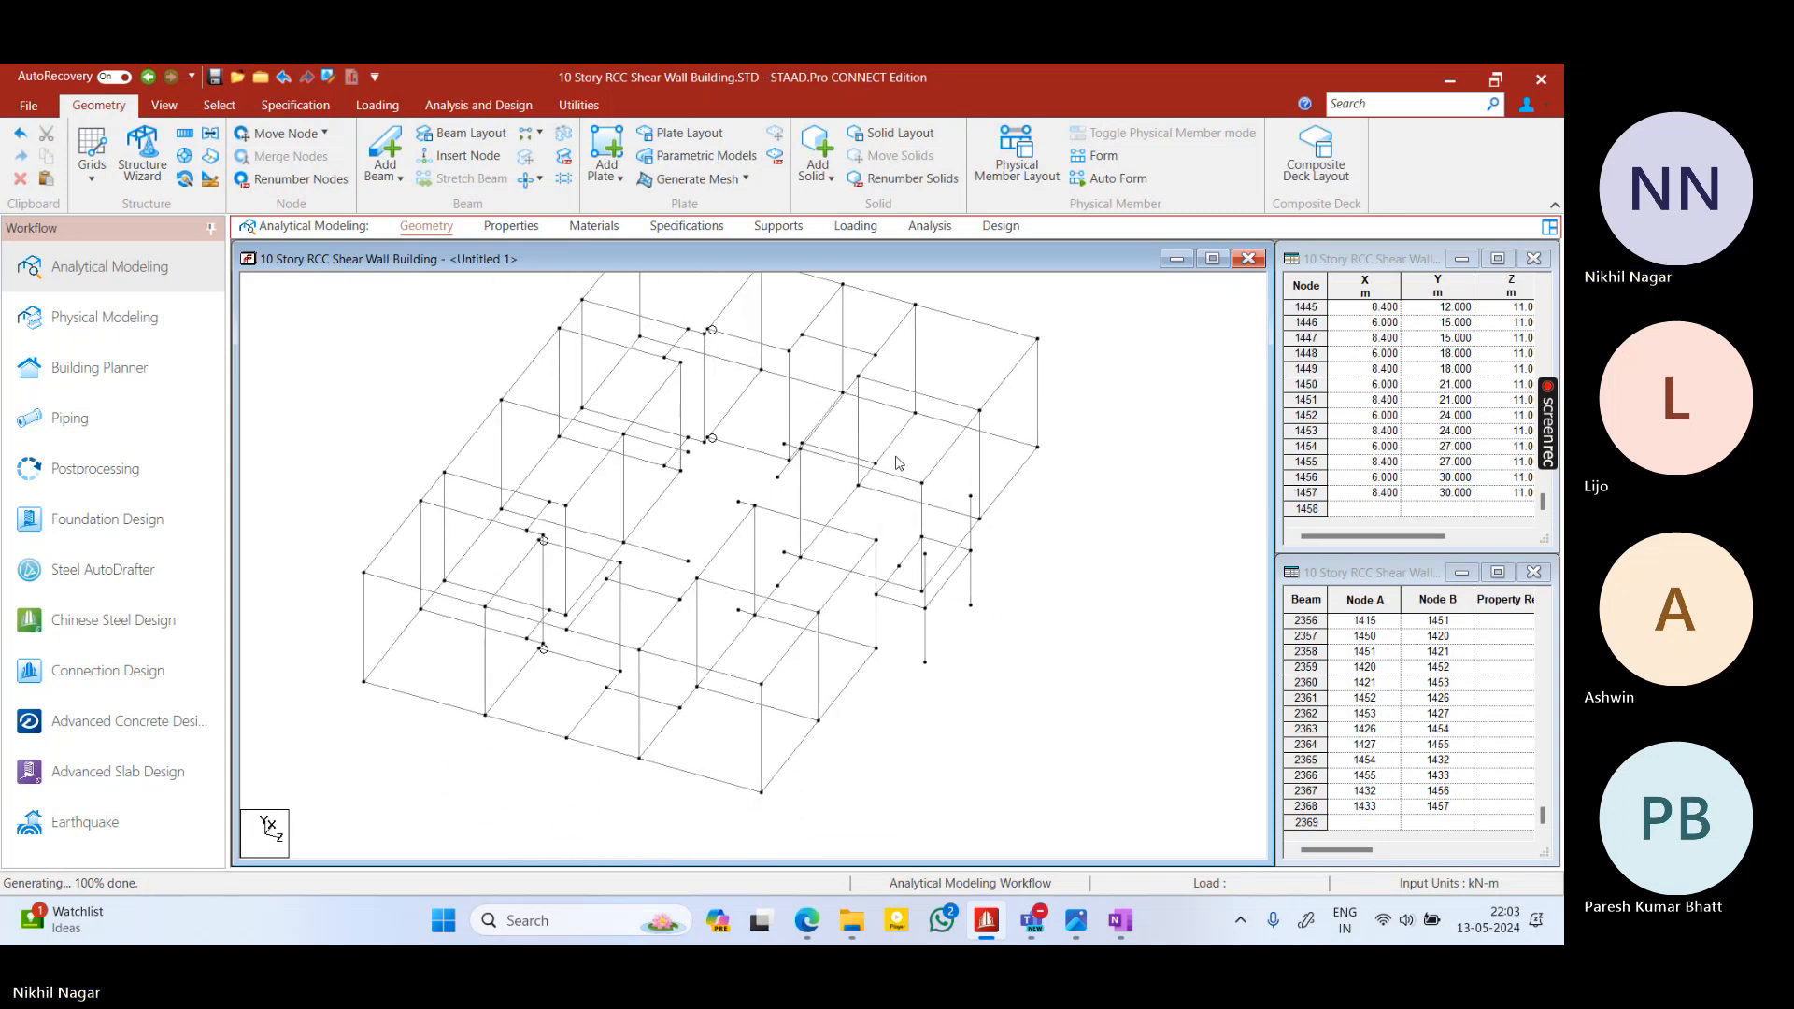
Add two beams joining the landing column tops to the adjacent roof-level frame corners, and display the whole structure again
left_click(384, 154)
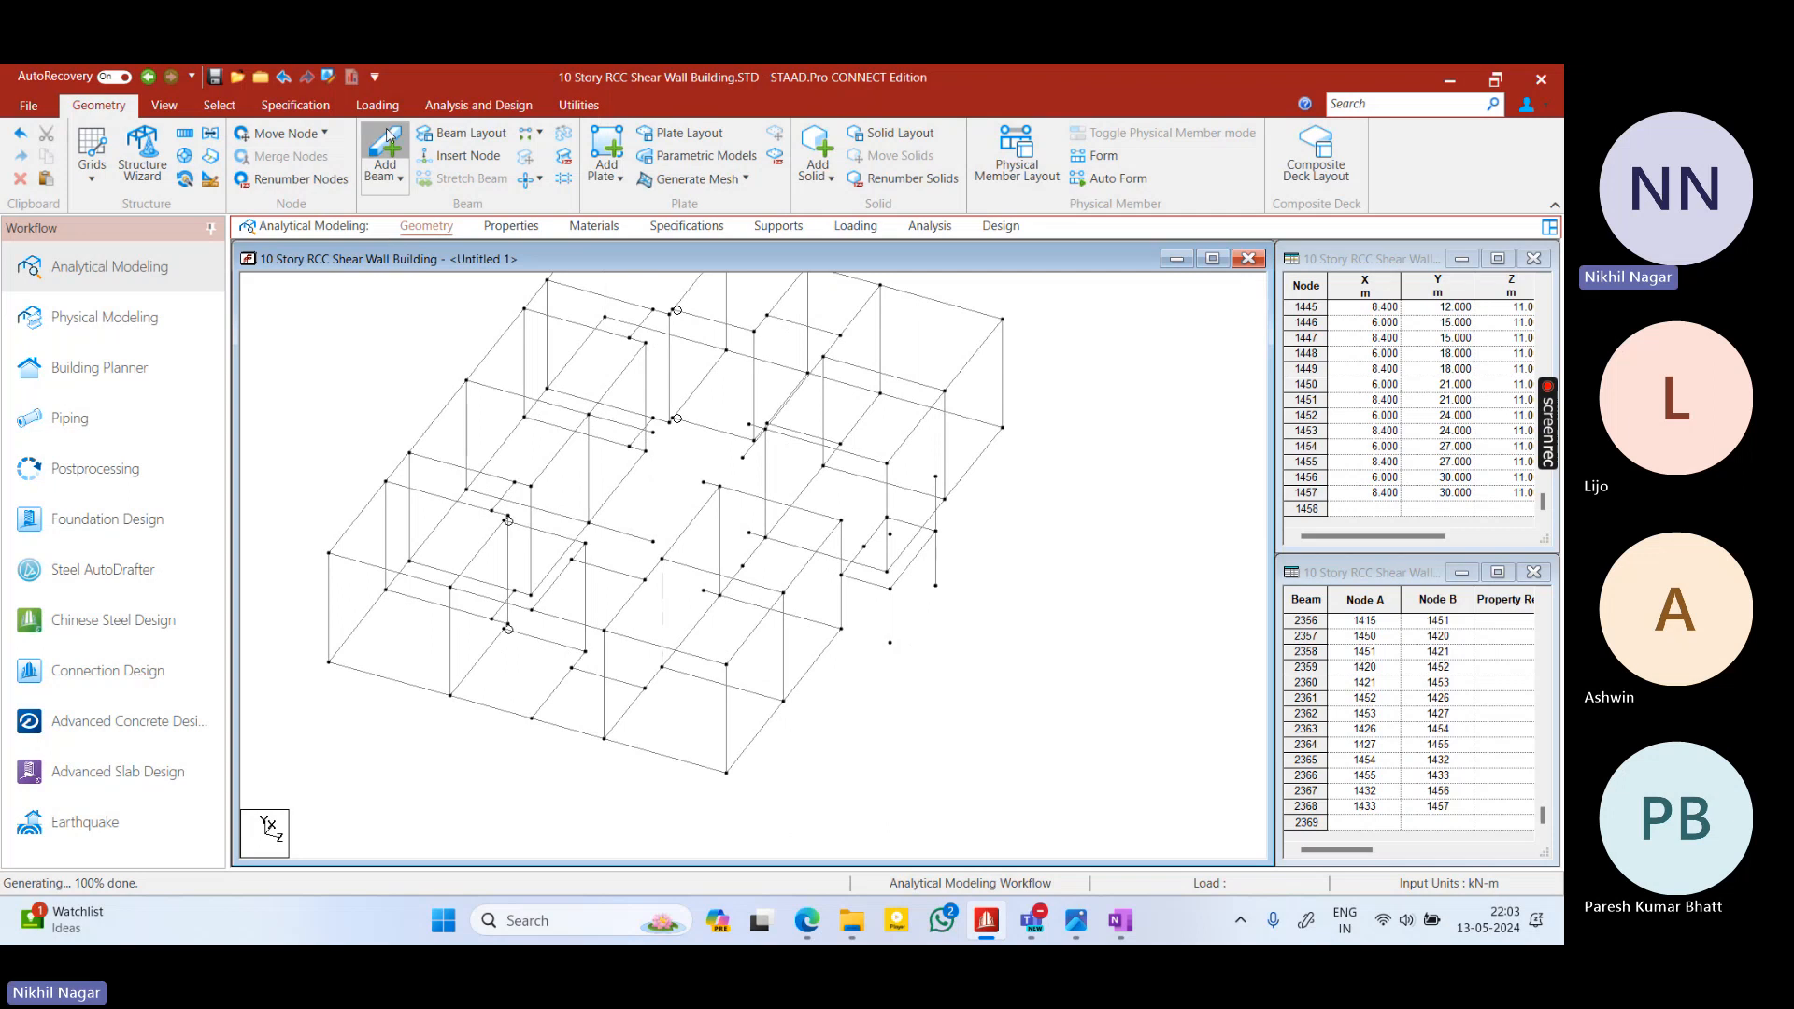
left_click_drag(886, 464, 938, 483)
left_click_drag(874, 581, 913, 591)
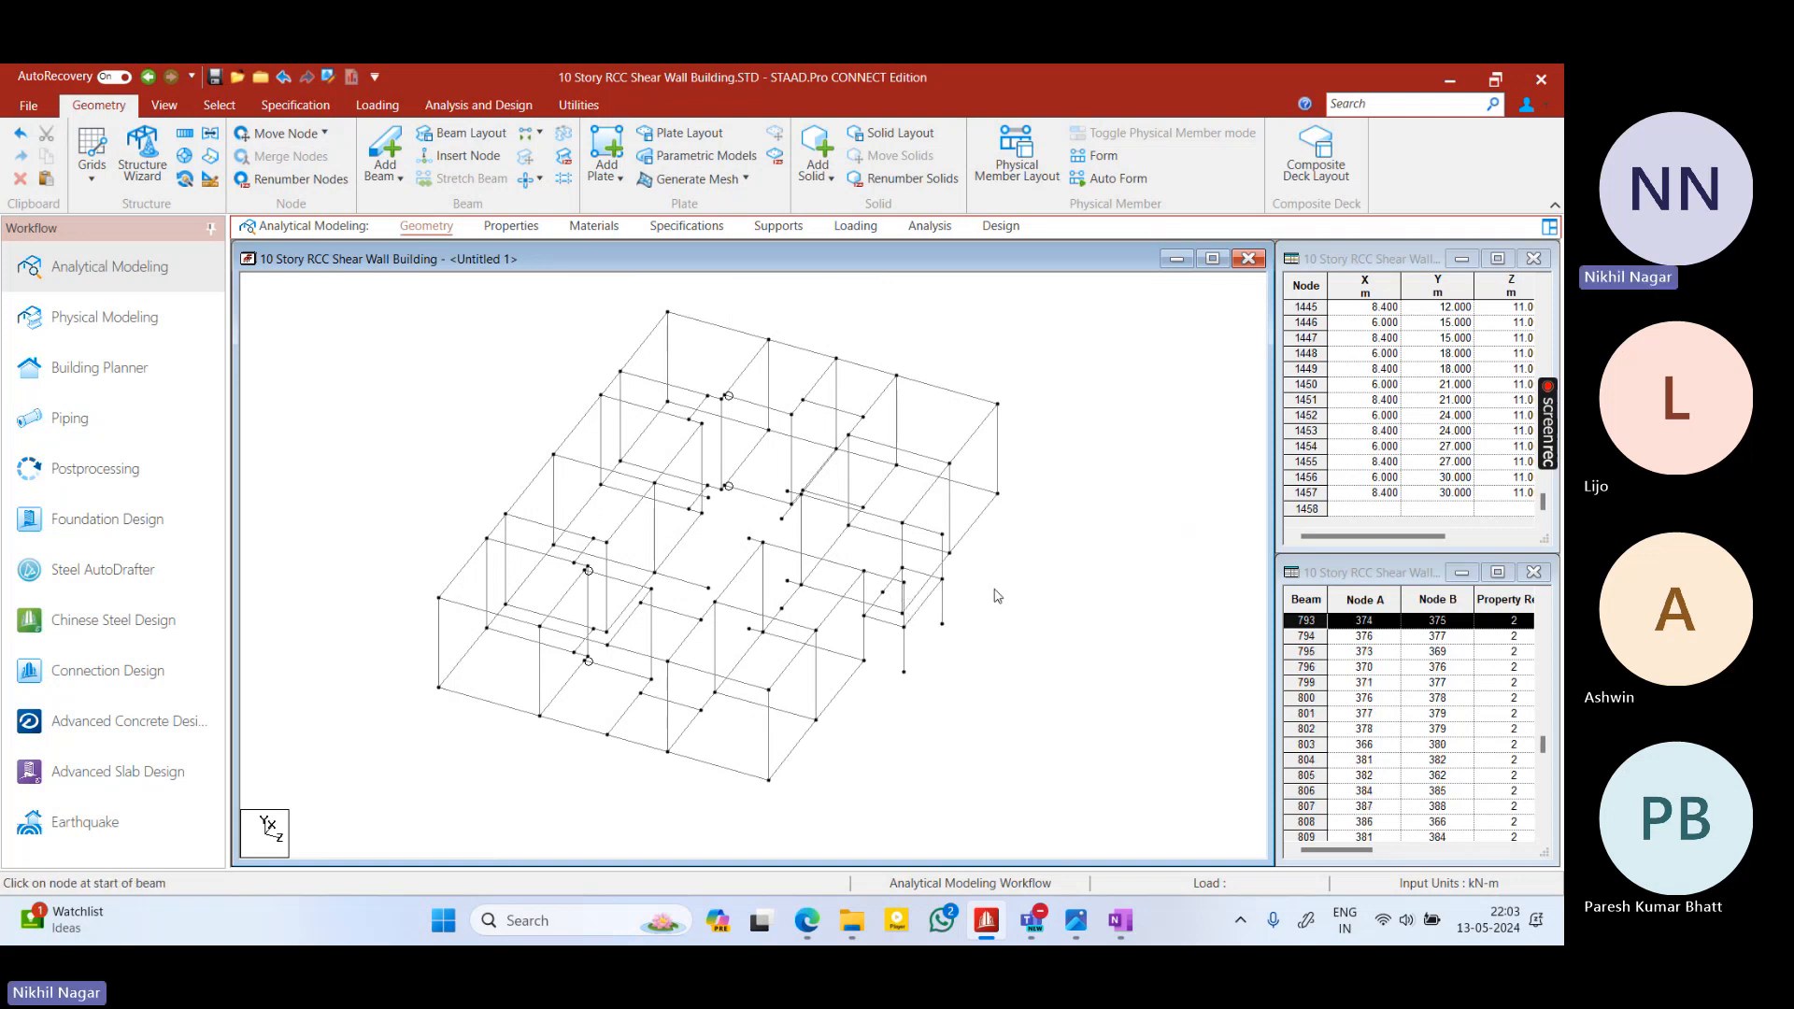
right_click(998, 595)
left_click(1096, 624)
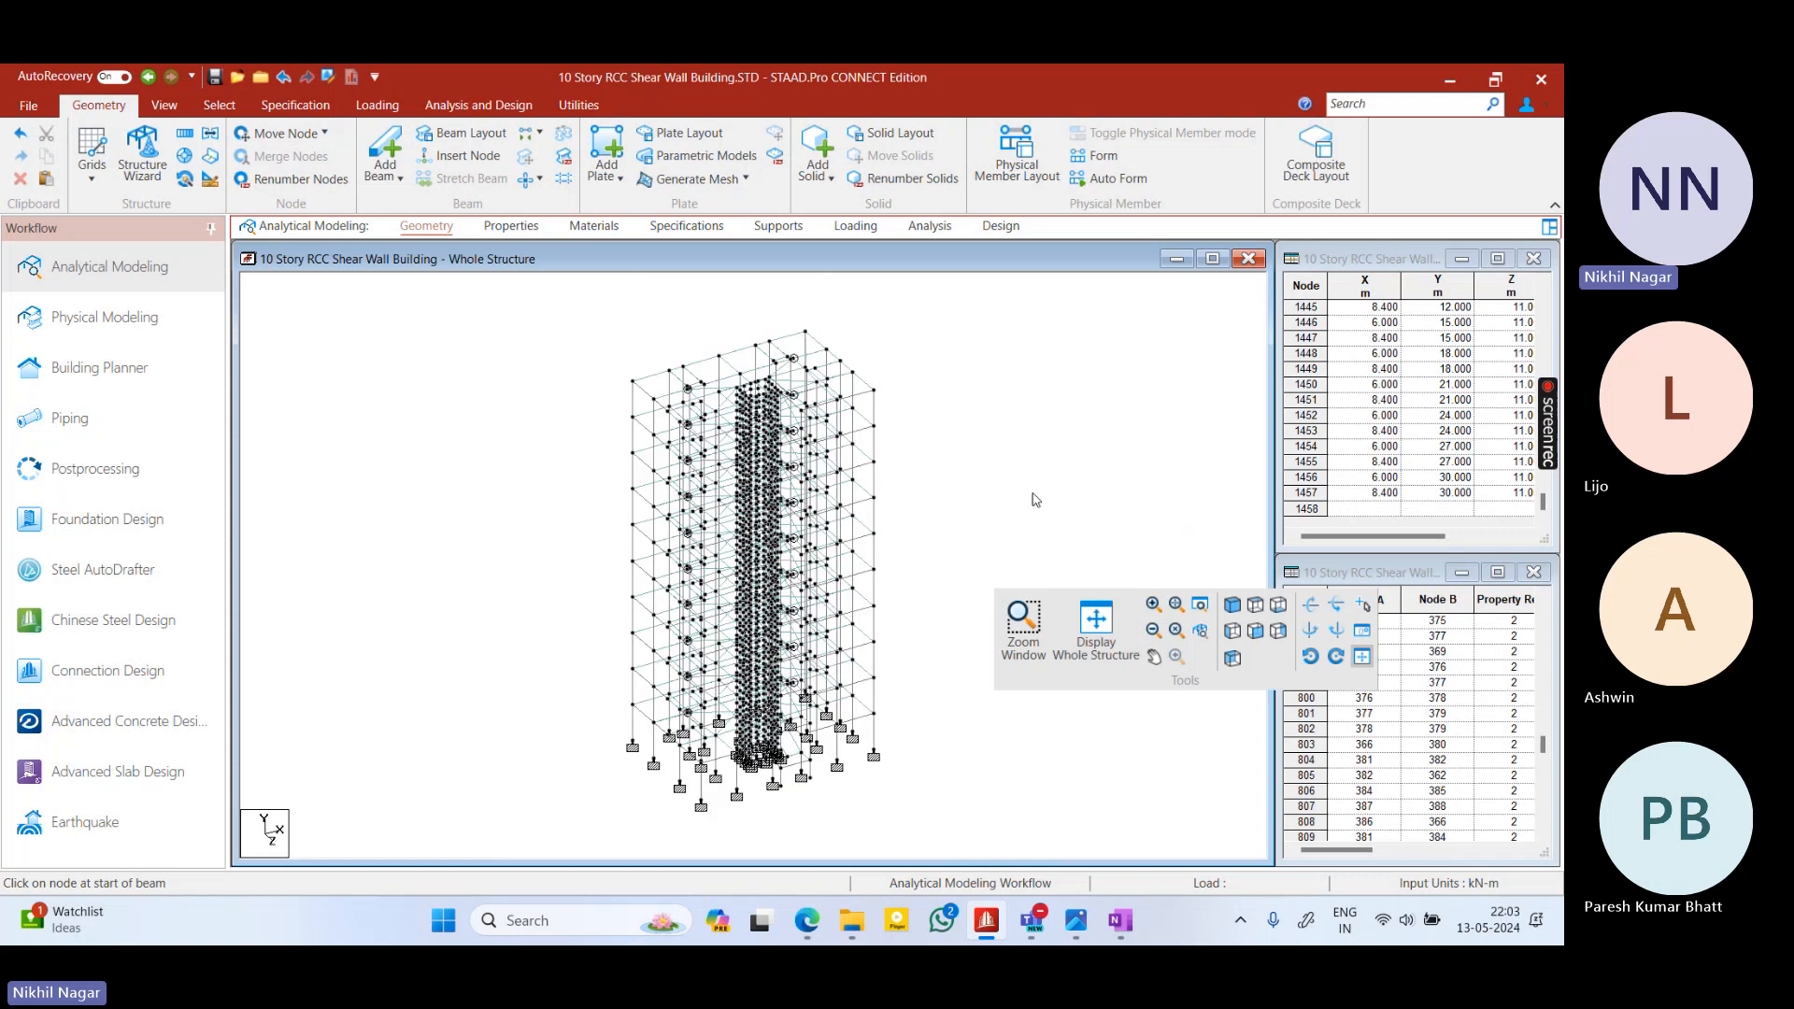
Open the section properties of the whole structure and highlight the plates assigned to Plate 9.84
left_click(513, 226)
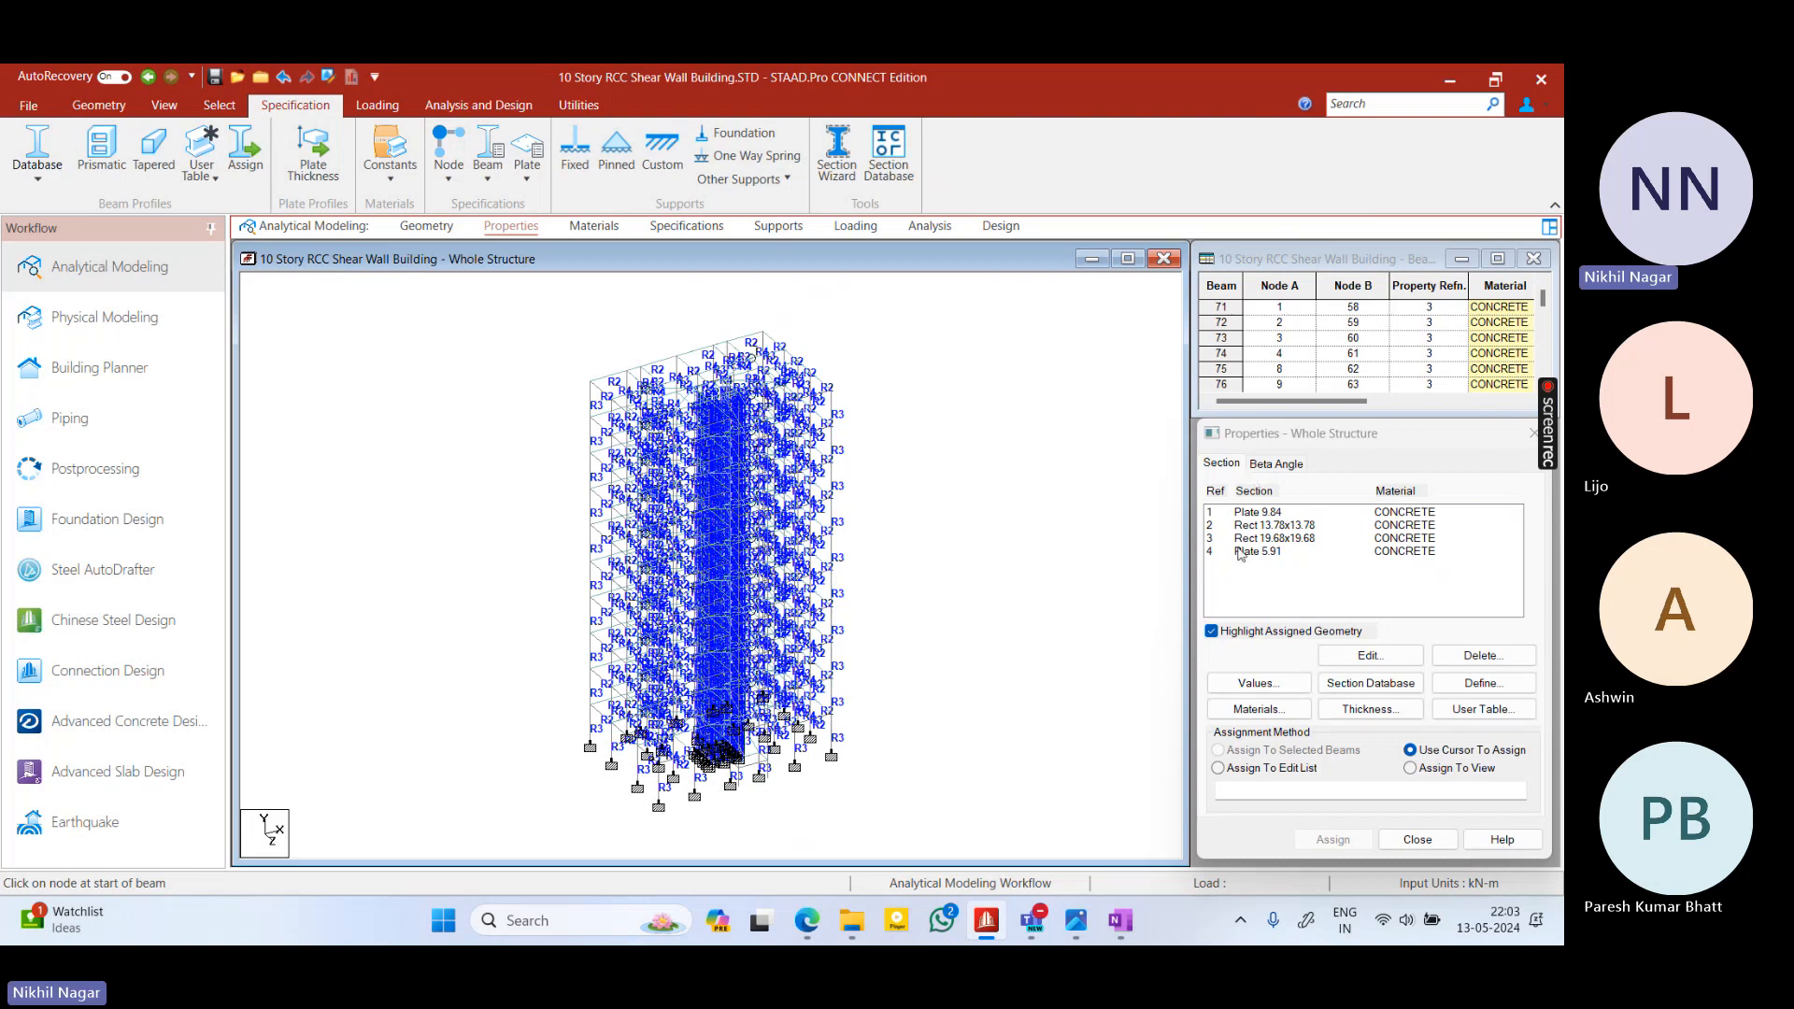
left_click(1275, 514)
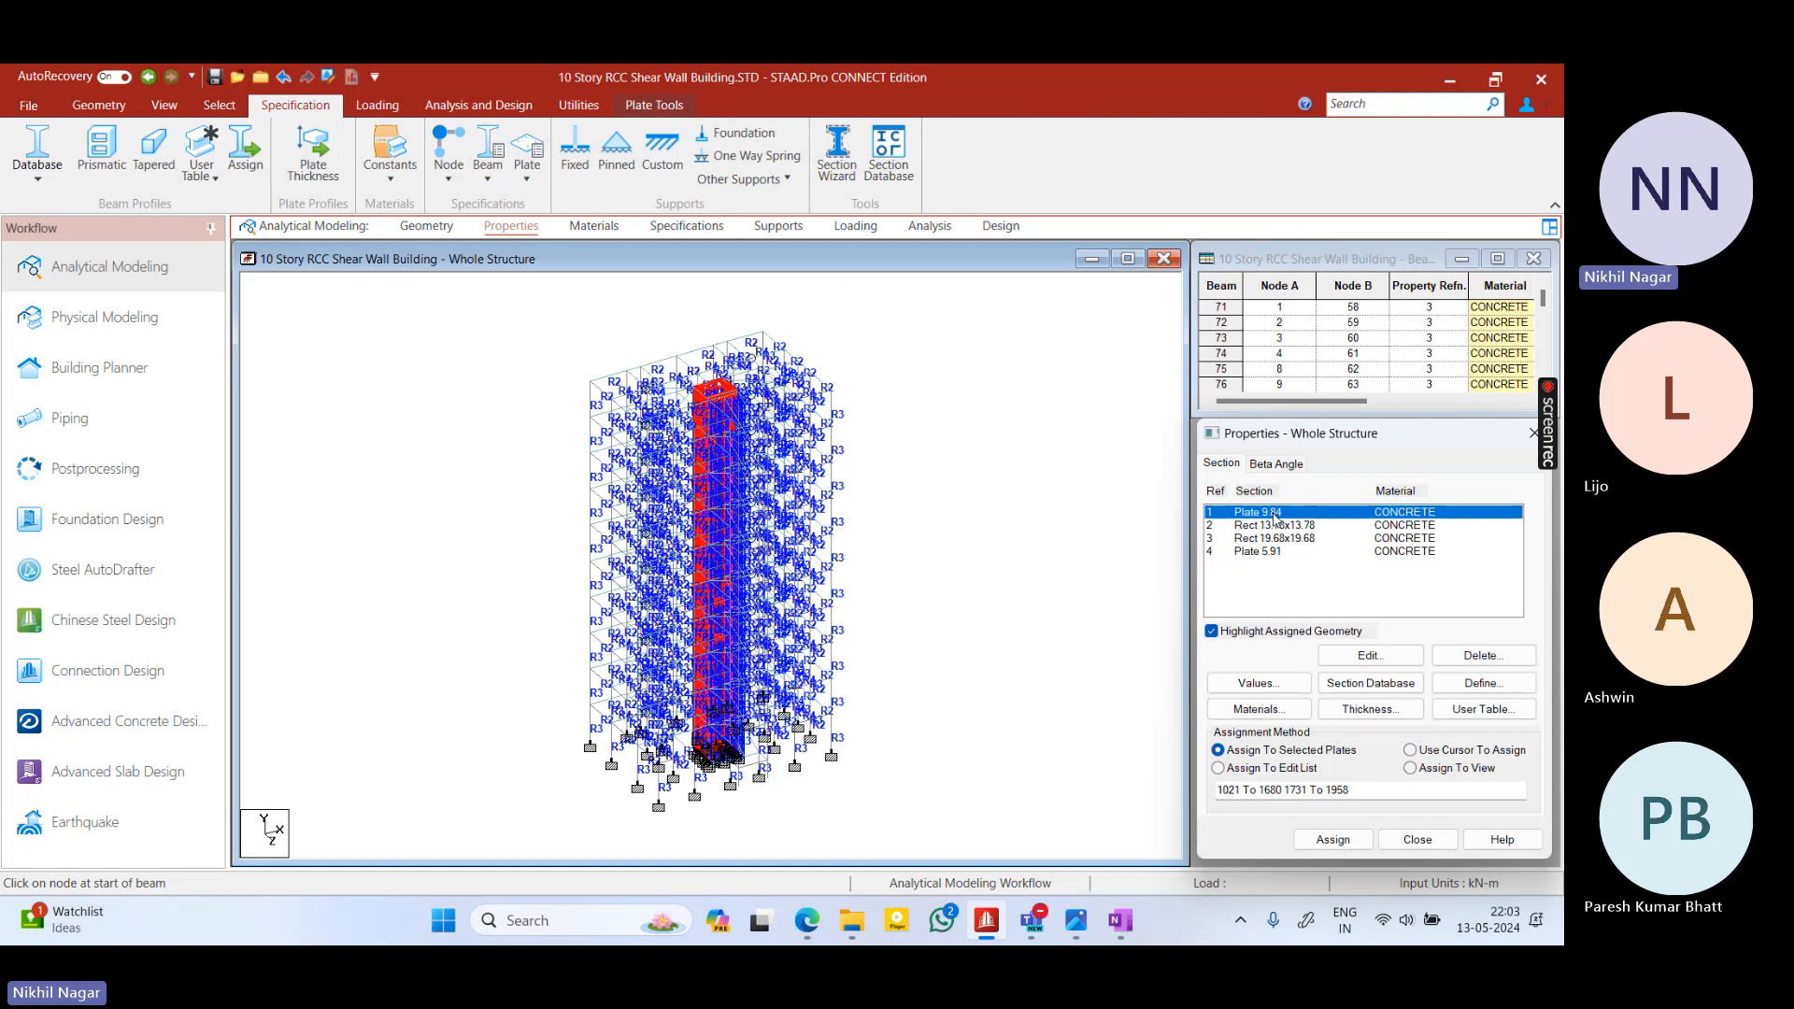
left_click(98, 104)
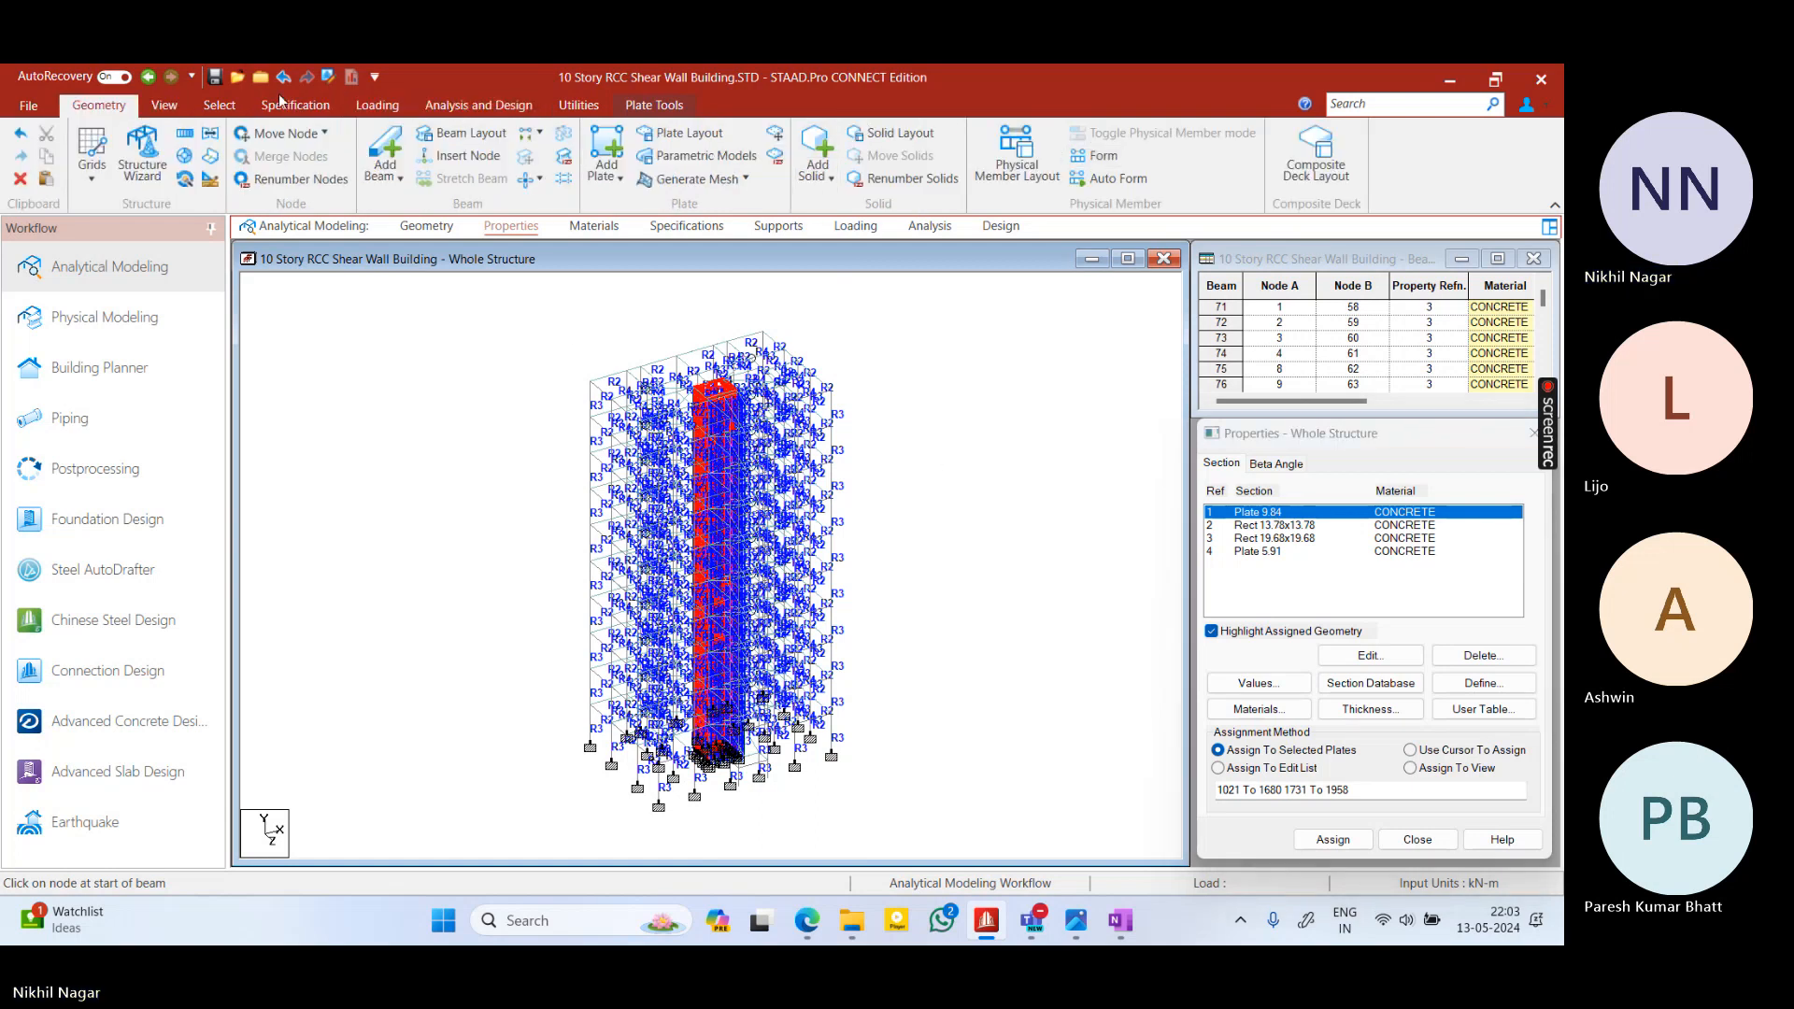
Select all elements with a missing property and isolate them in a new view displayed in the active window
left_click(221, 105)
left_click(437, 387)
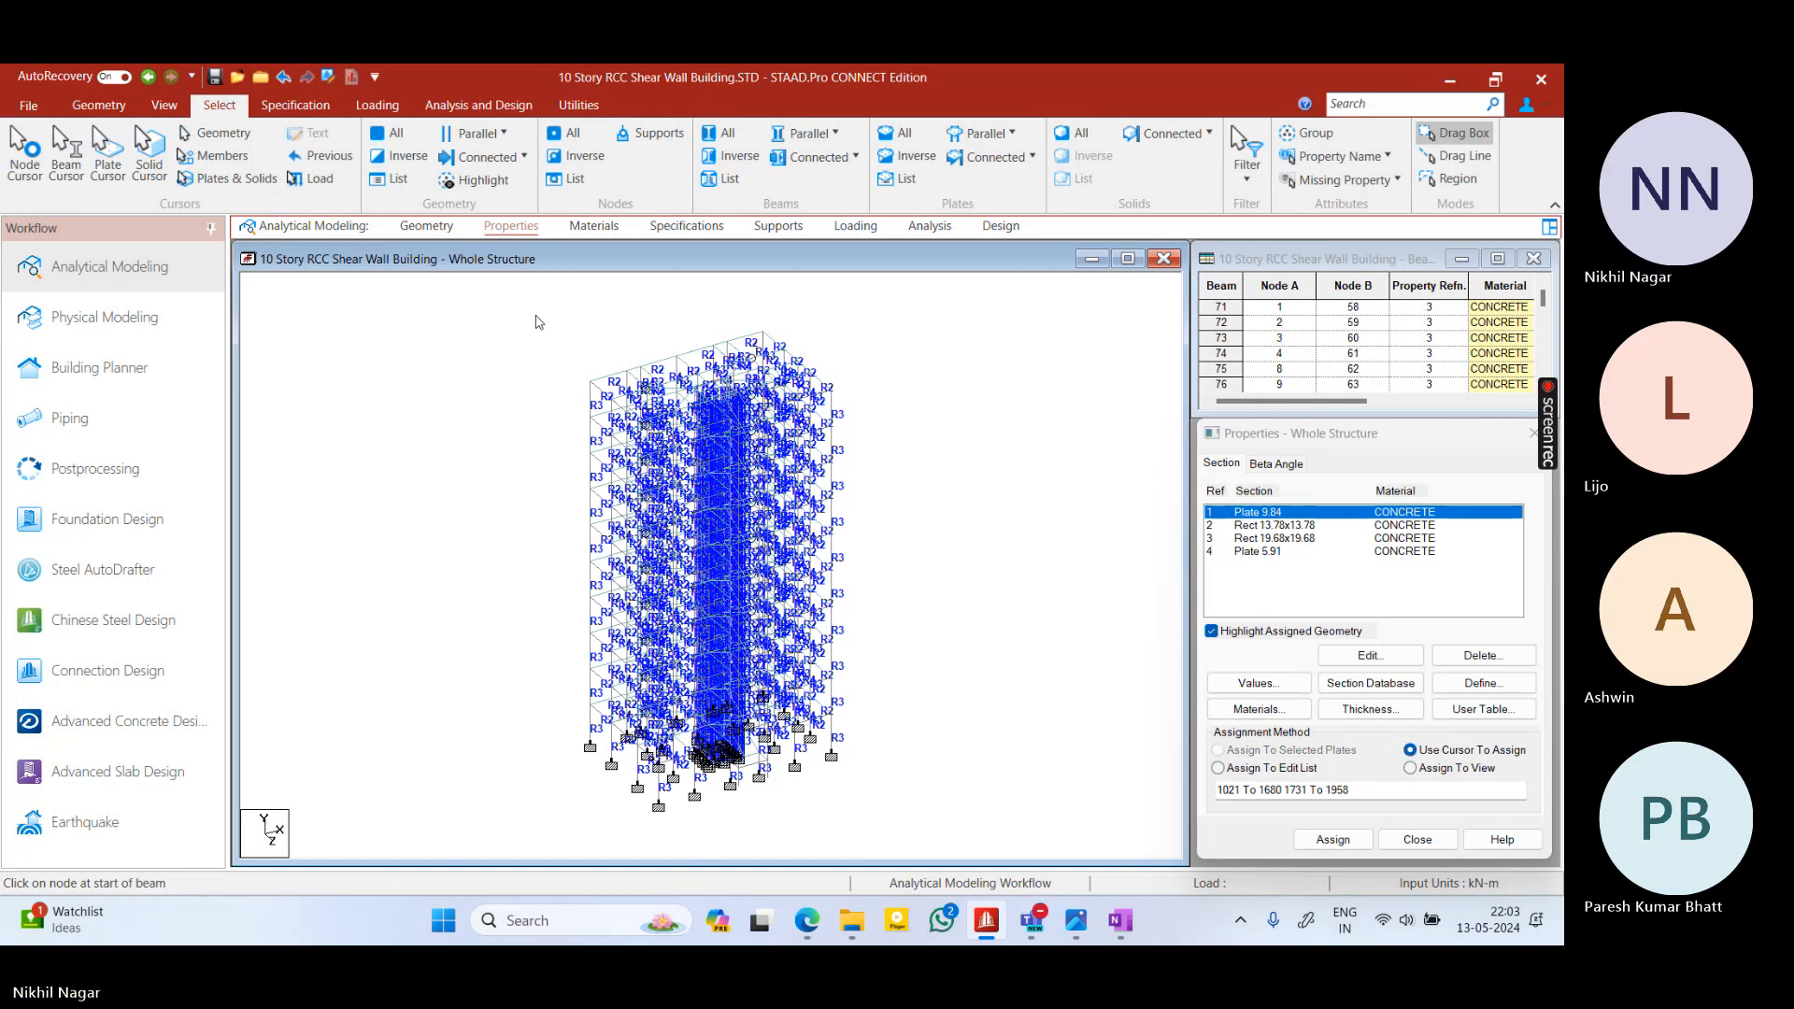
left_click(1389, 160)
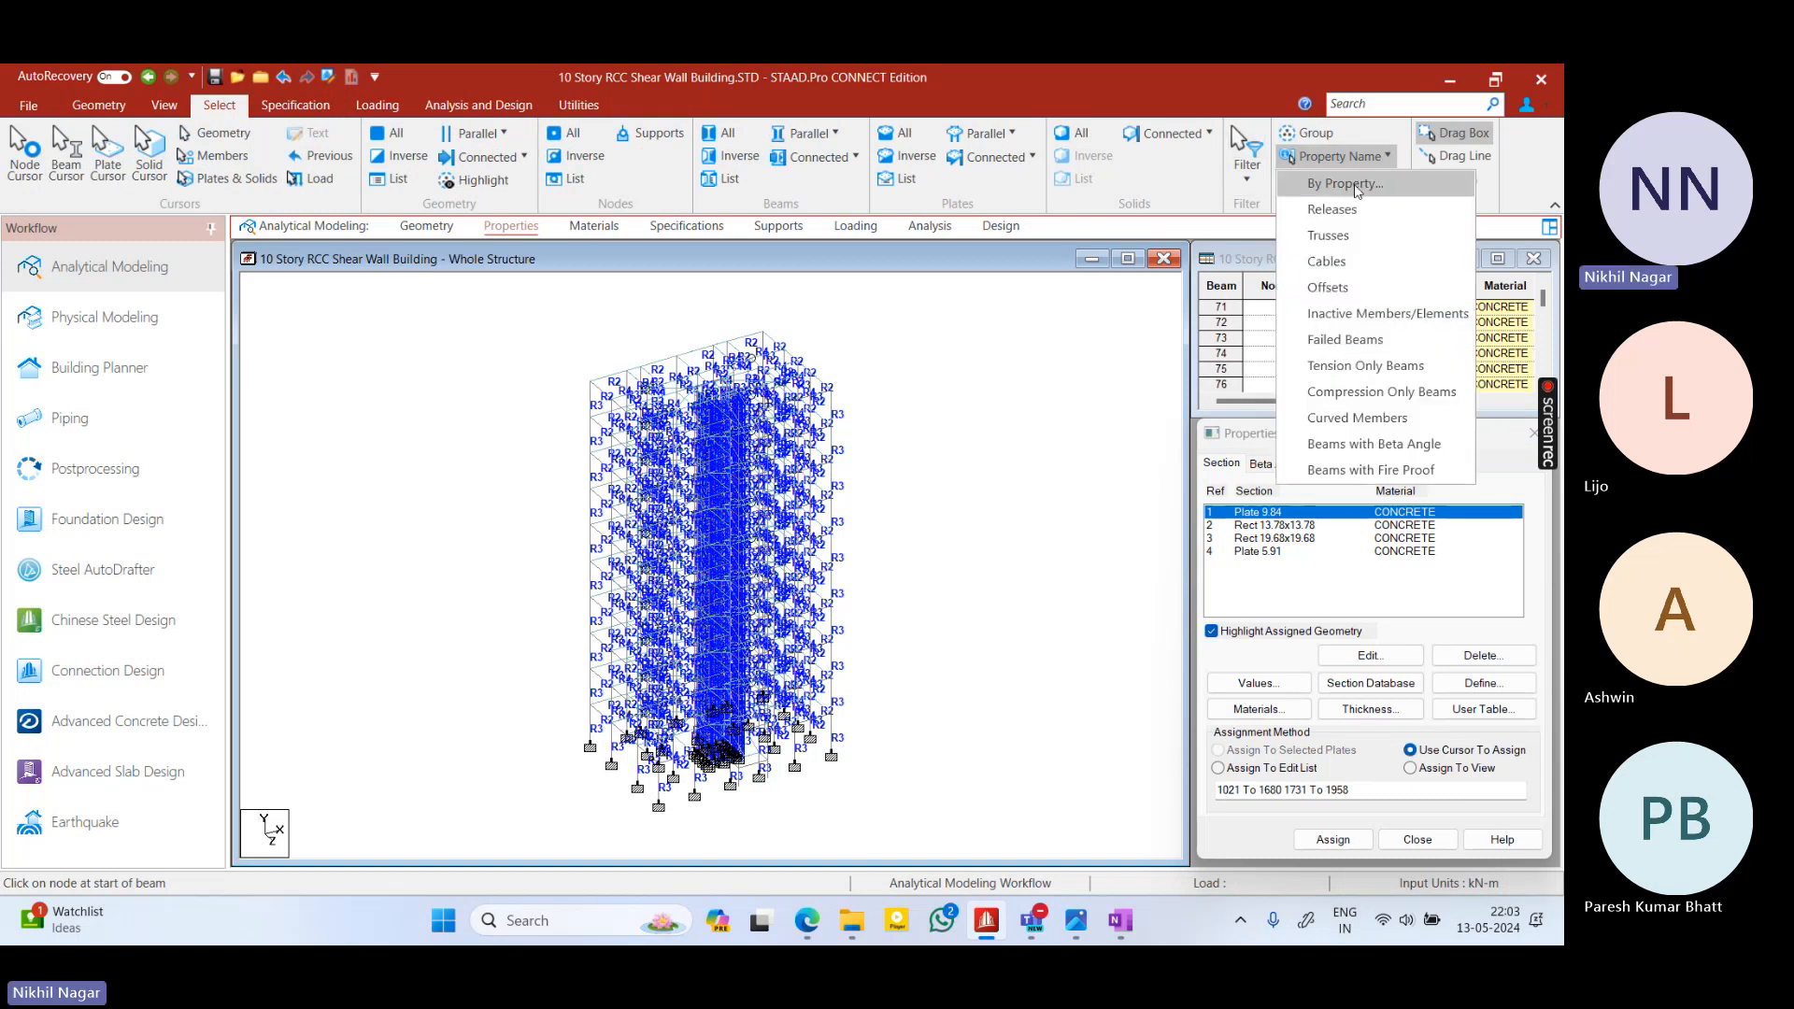
left_click(1061, 356)
left_click(1397, 179)
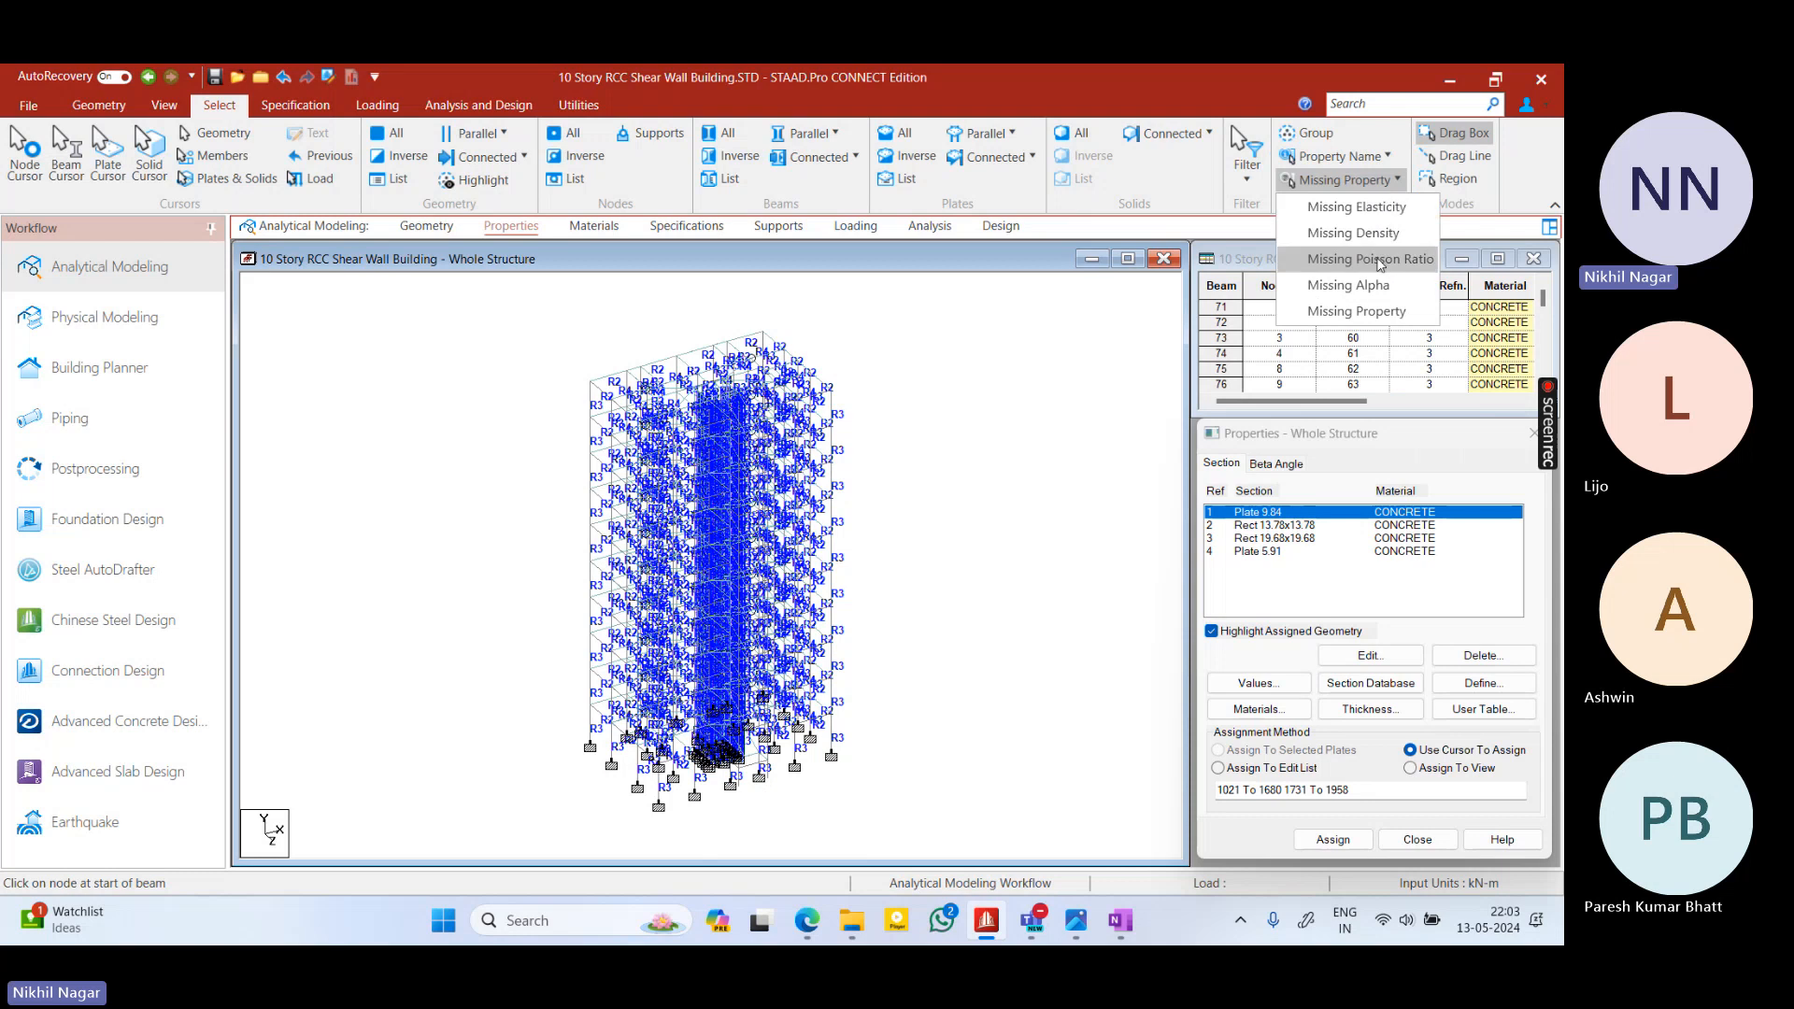
left_click(1357, 311)
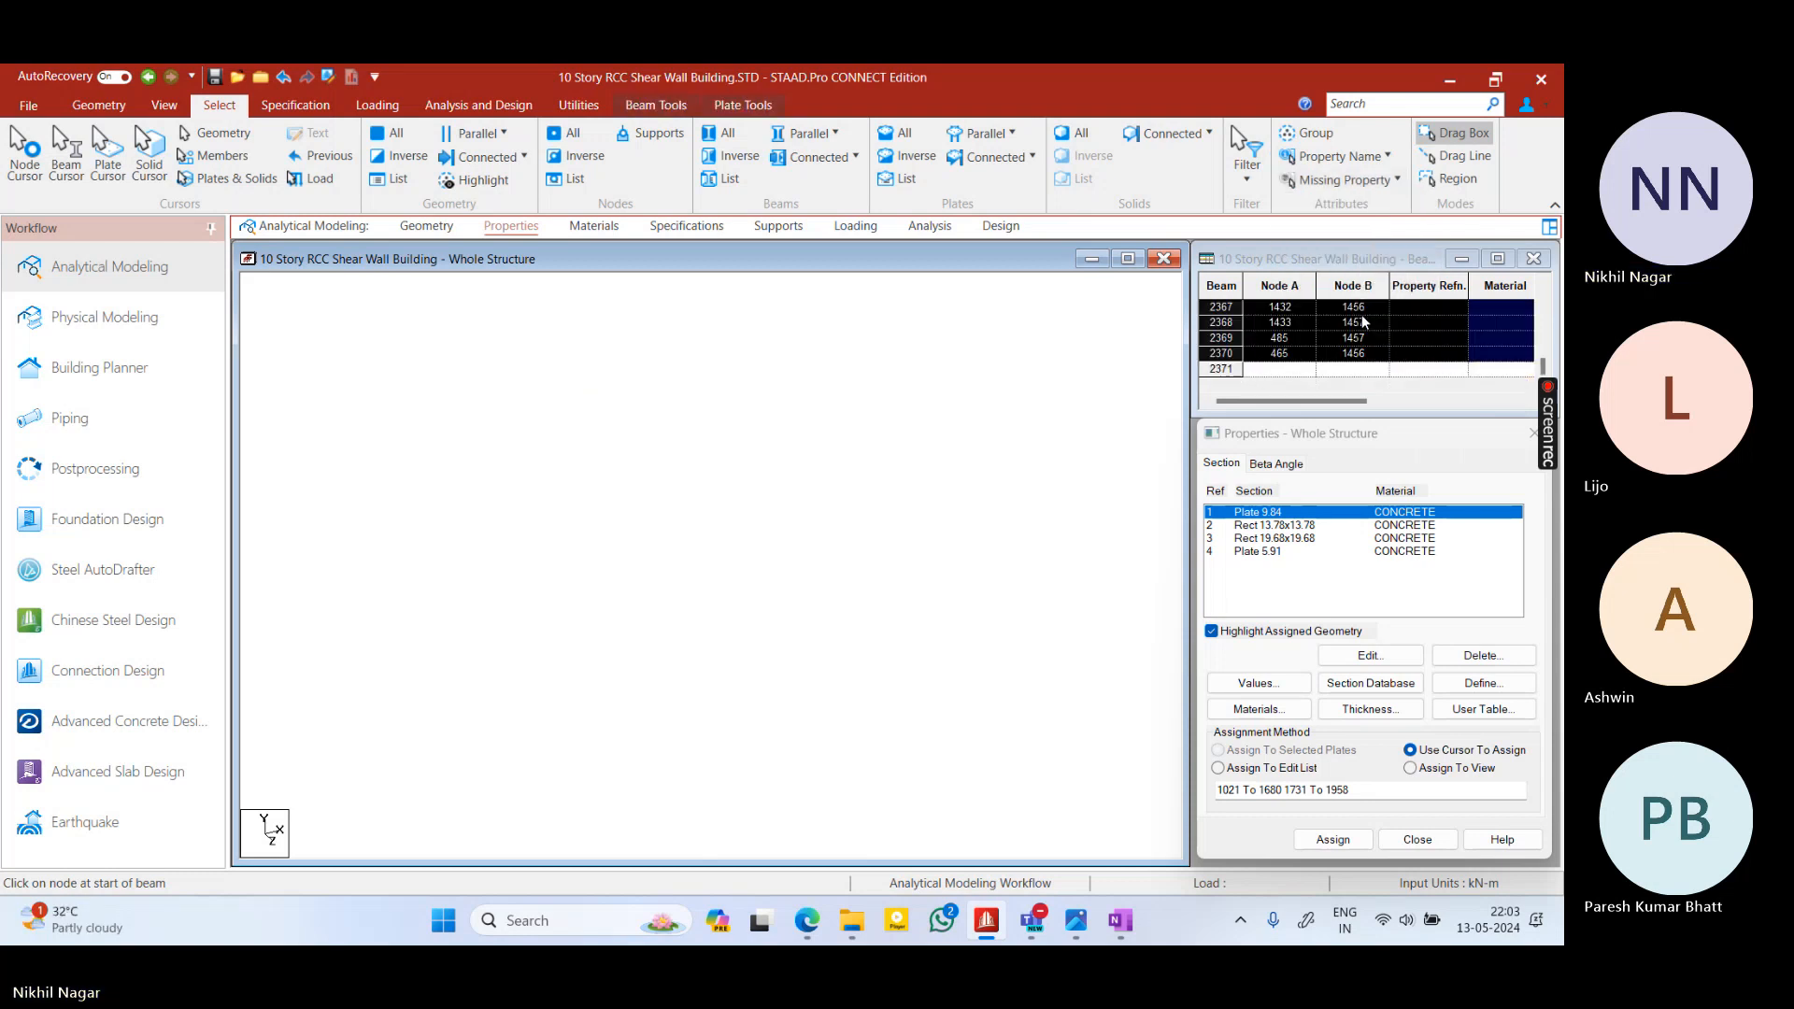
right_click(941, 413)
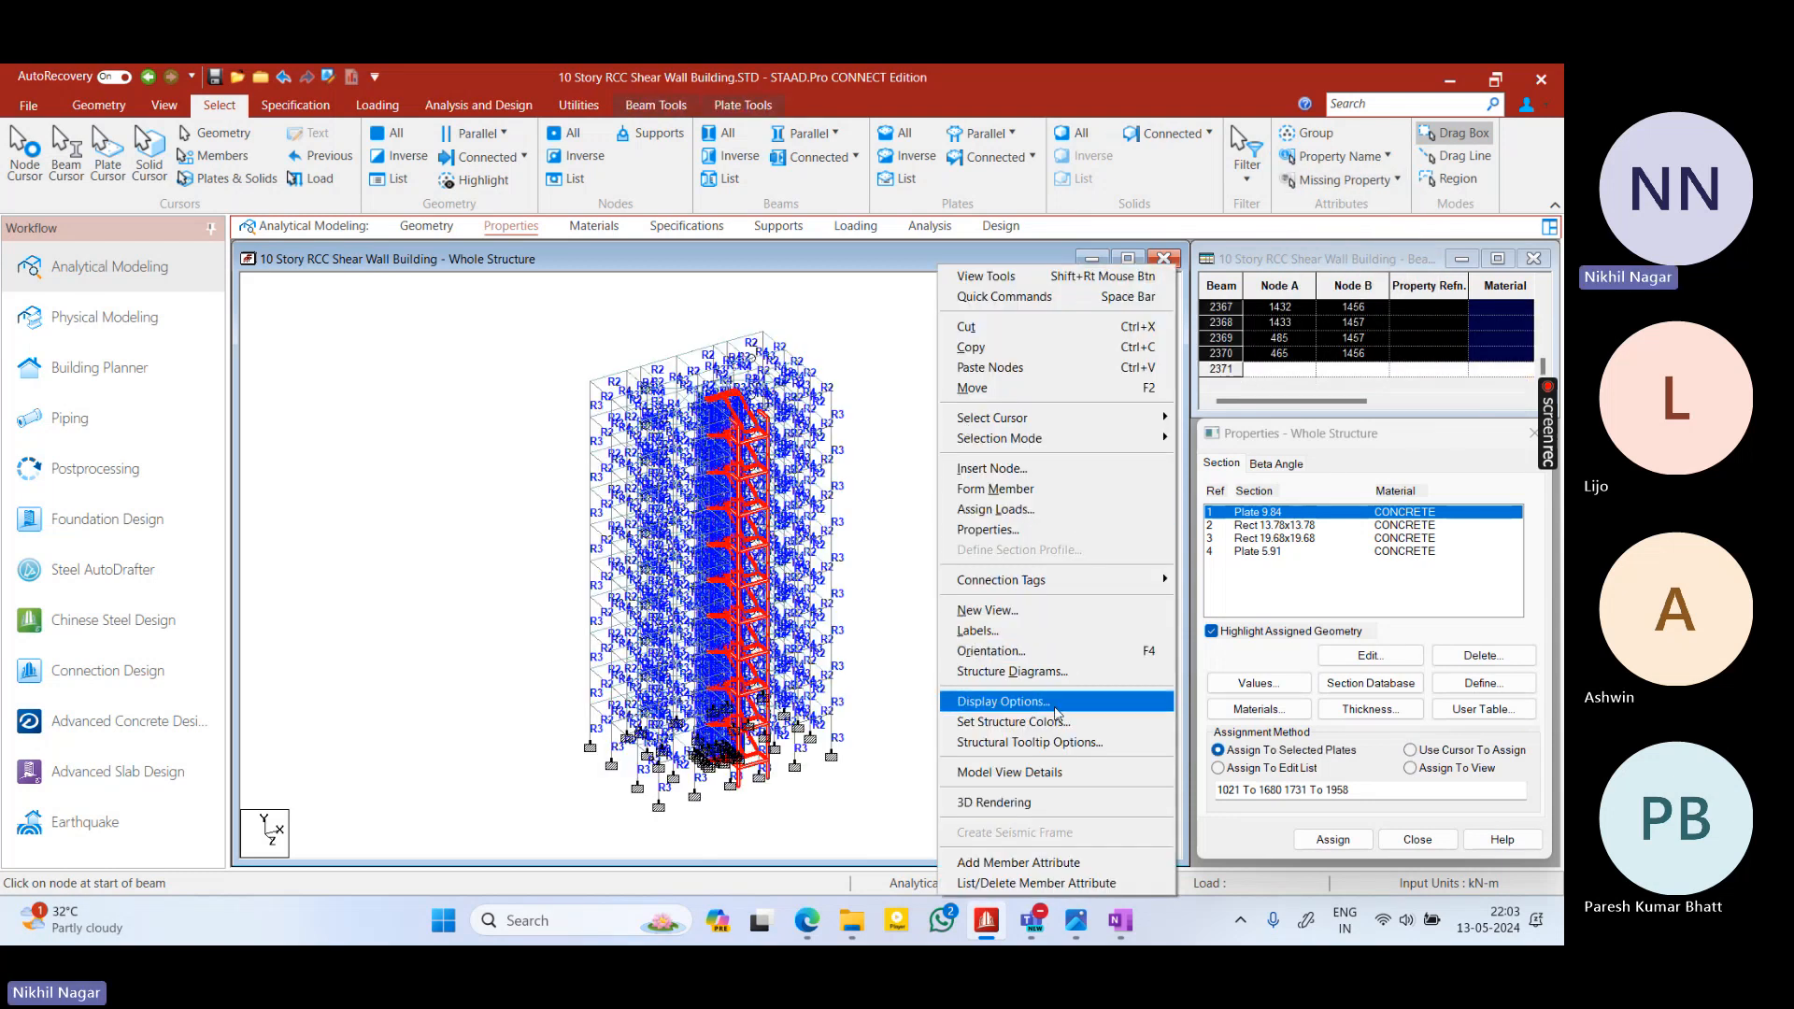
left_click(1016, 606)
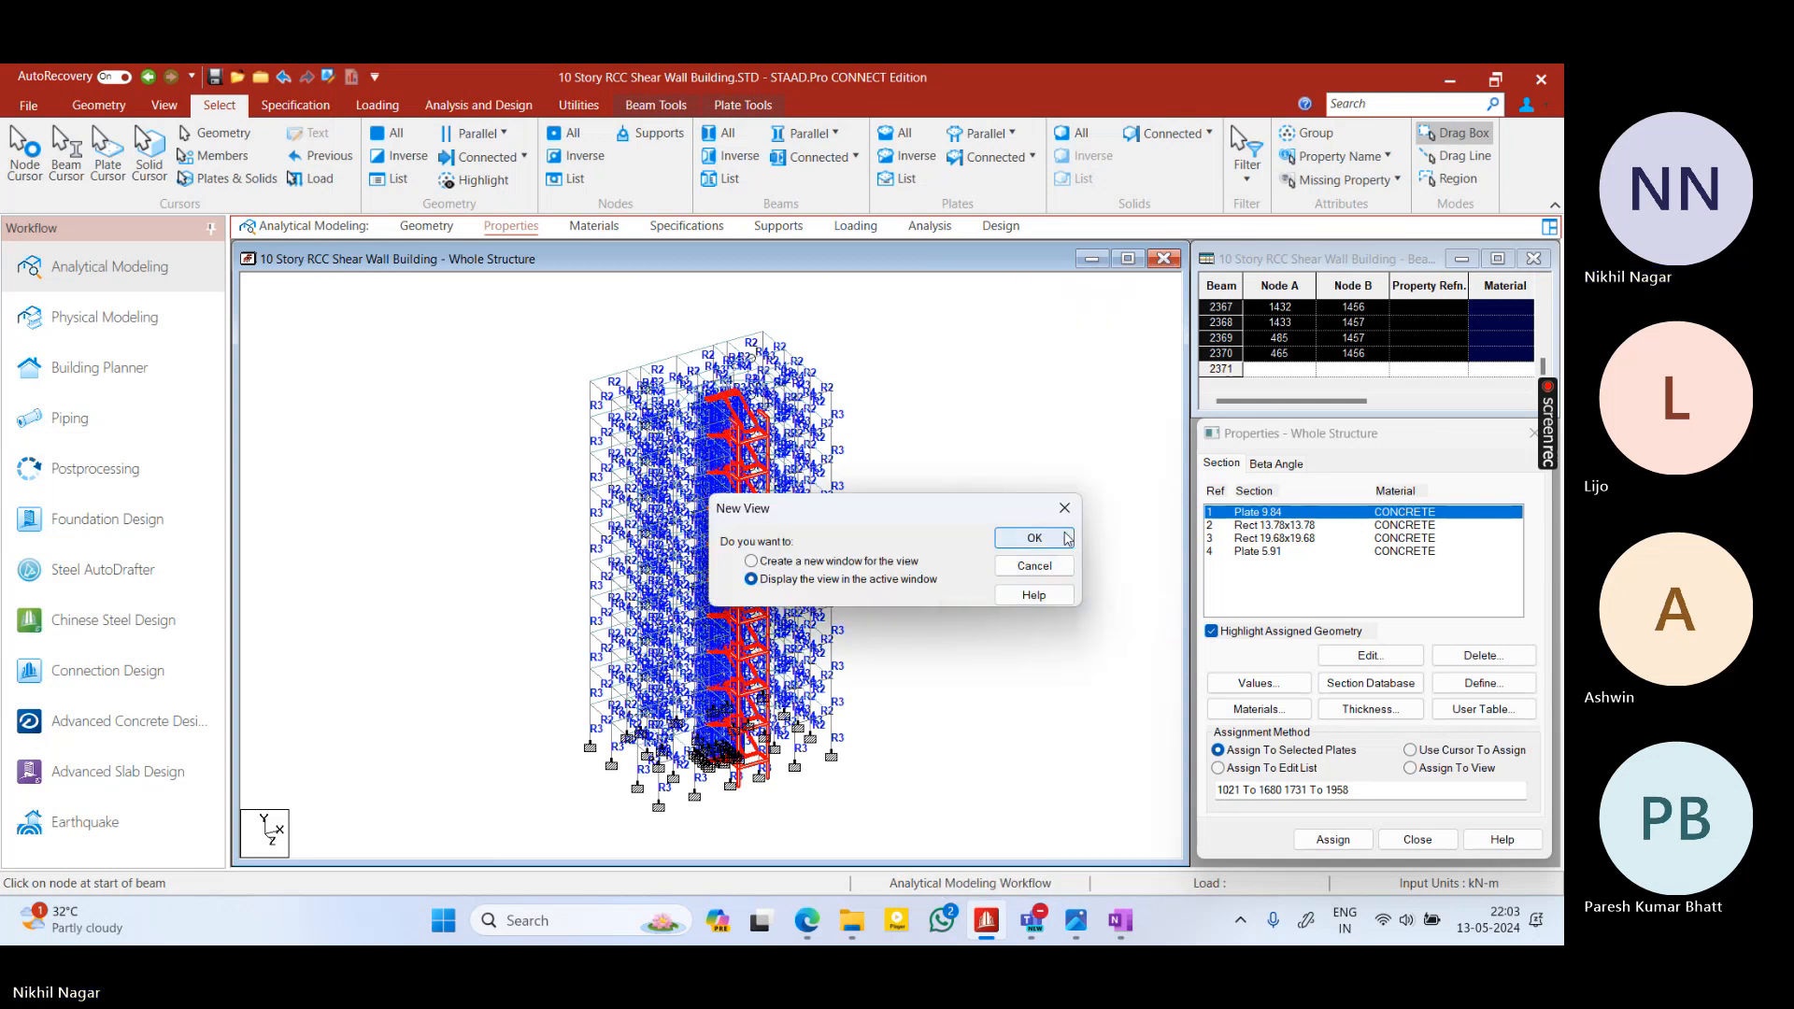
left_click(1033, 534)
middle_click_drag(843, 411, 835, 487)
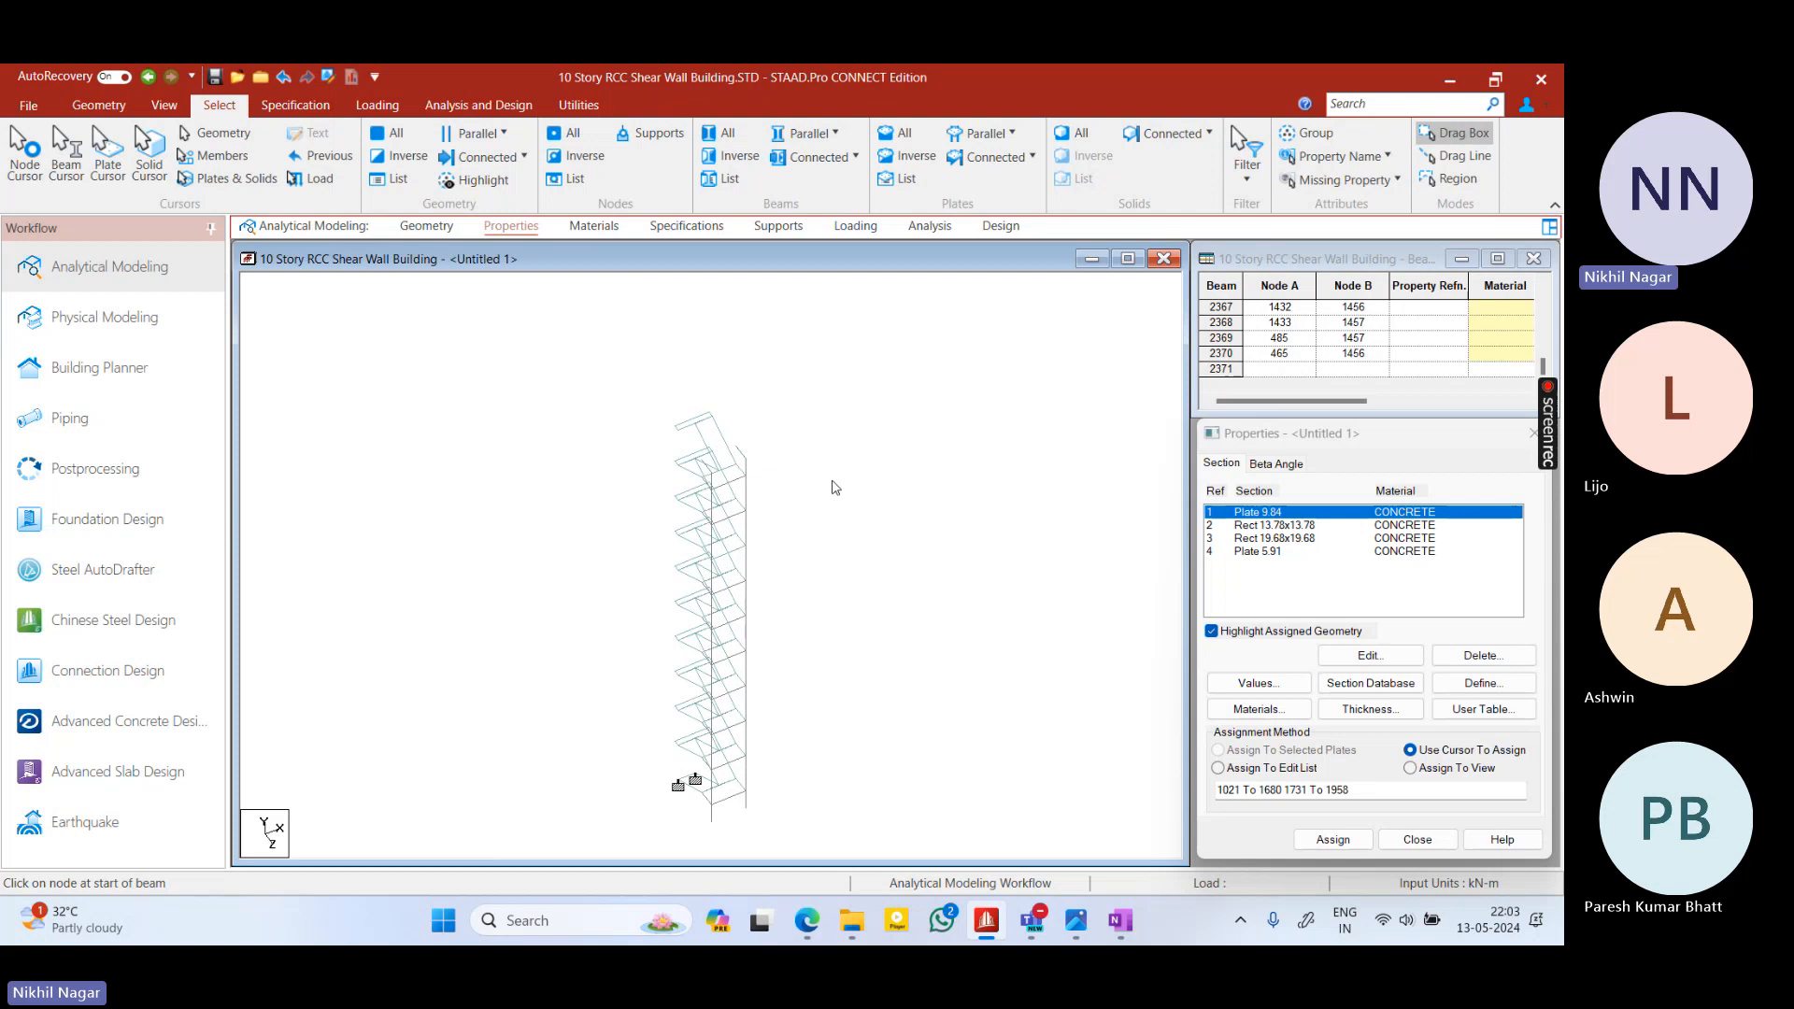
Assign the Plate 9.84 property to all stair plates in the isolated view, and clear the selection
left_click(1293, 514)
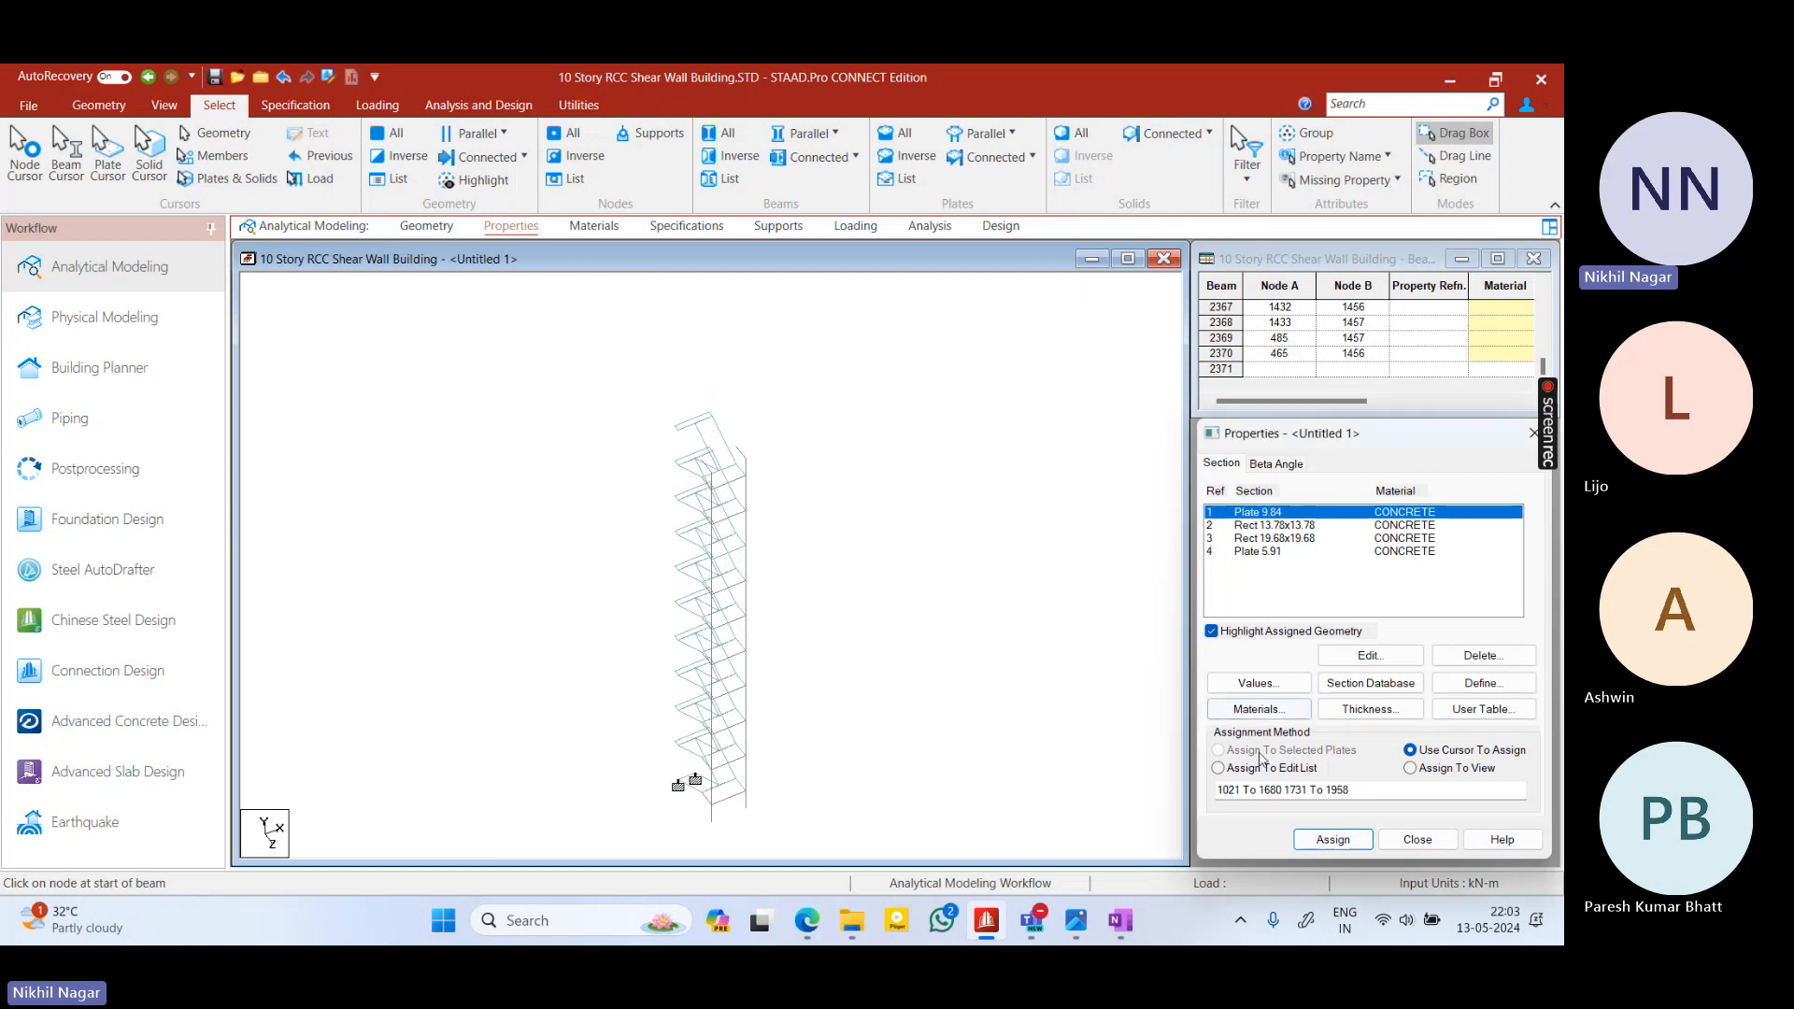
middle_click_drag(839, 677, 821, 713)
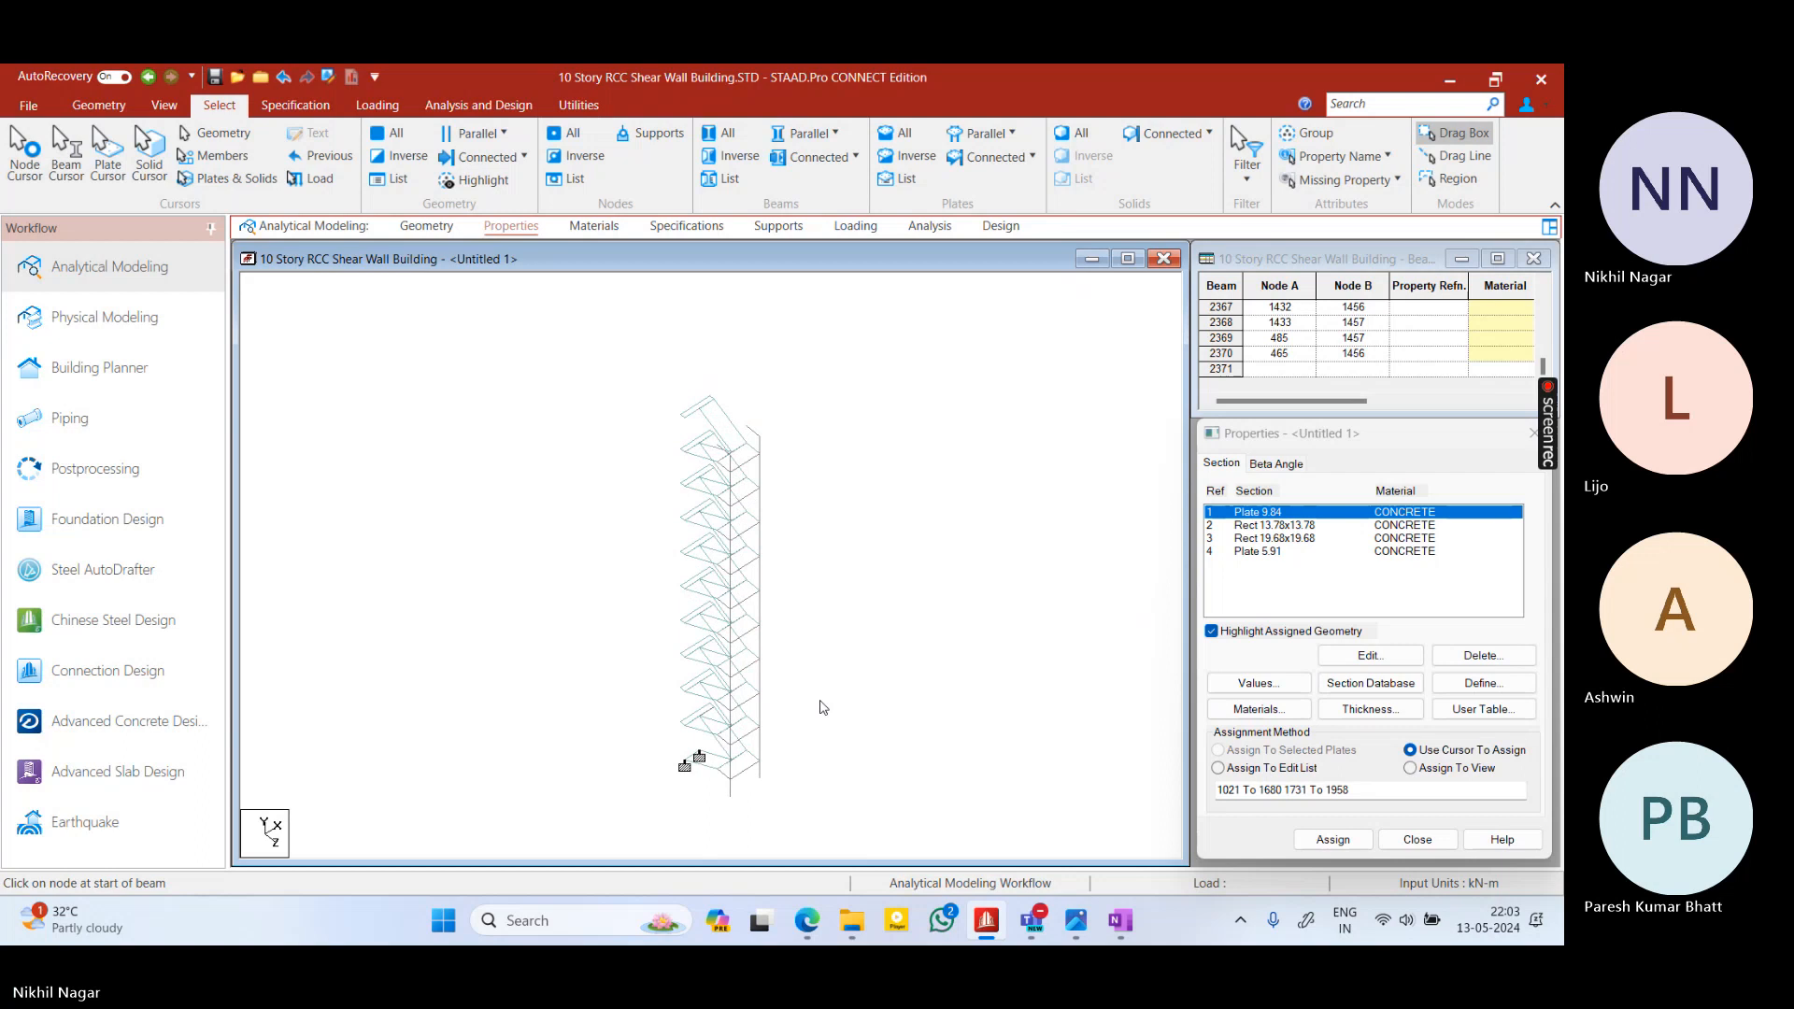
left_click(1430, 769)
left_click(1335, 840)
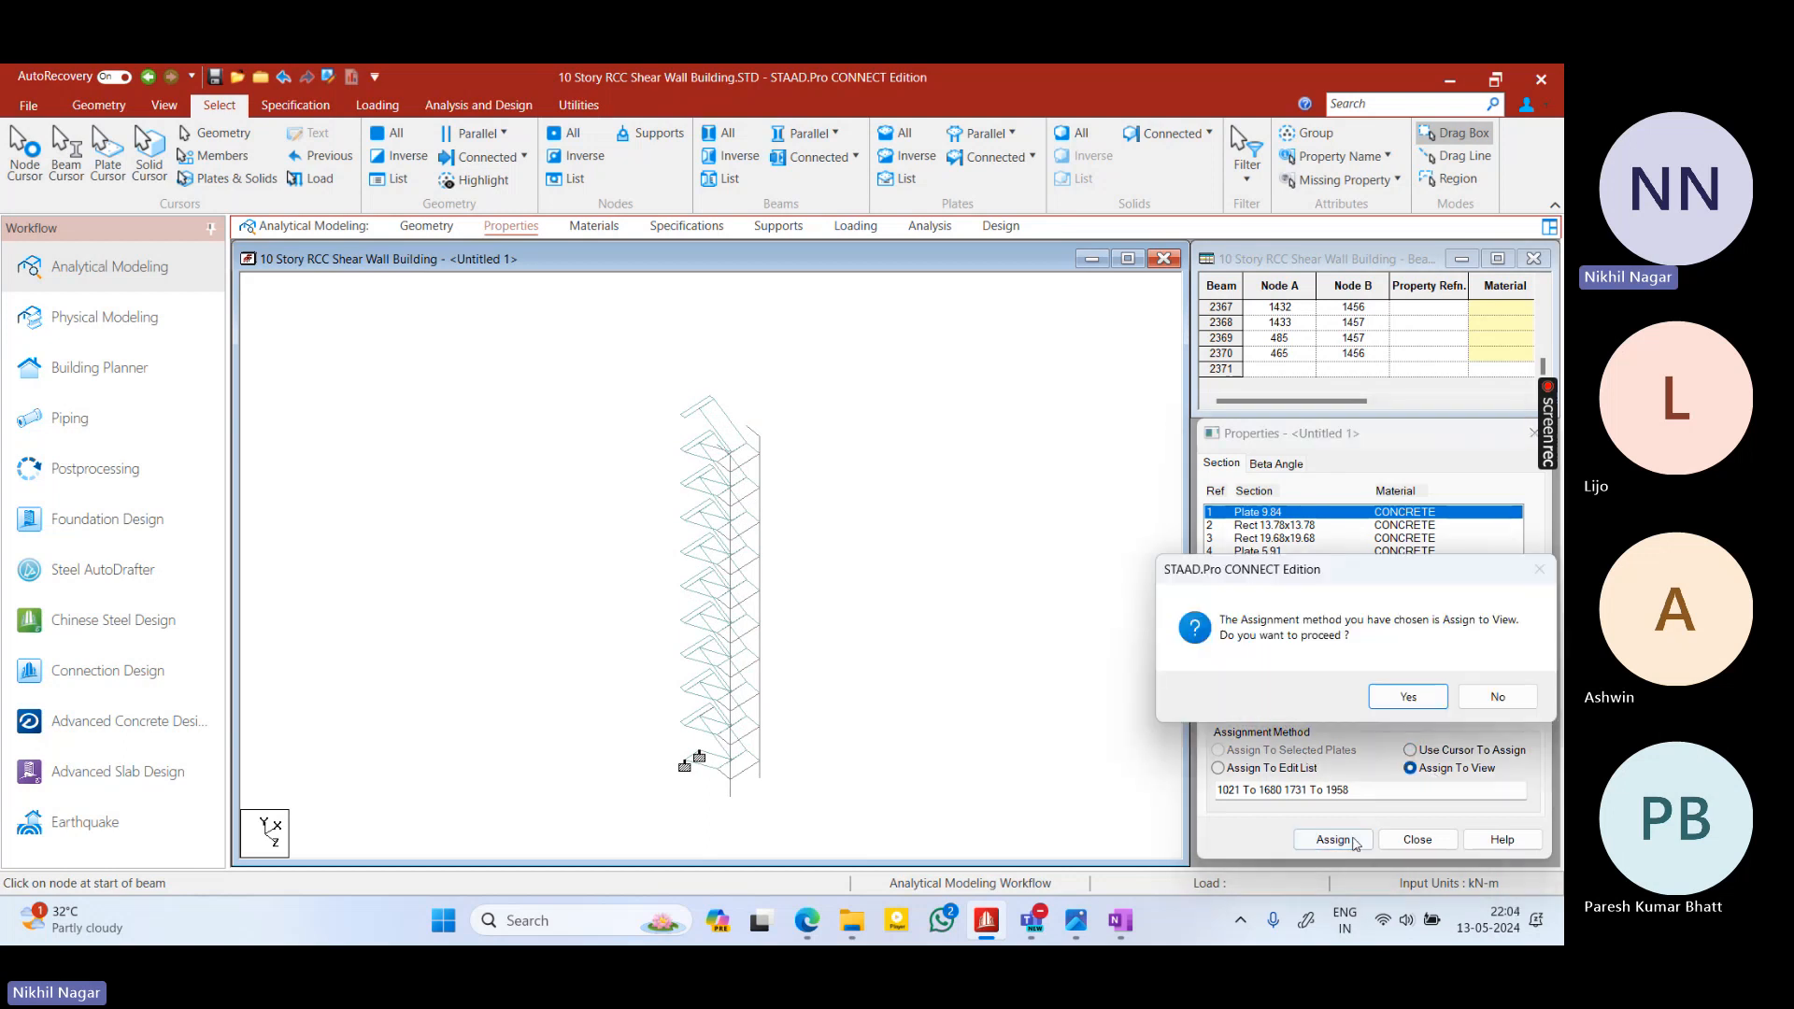
left_click(1405, 696)
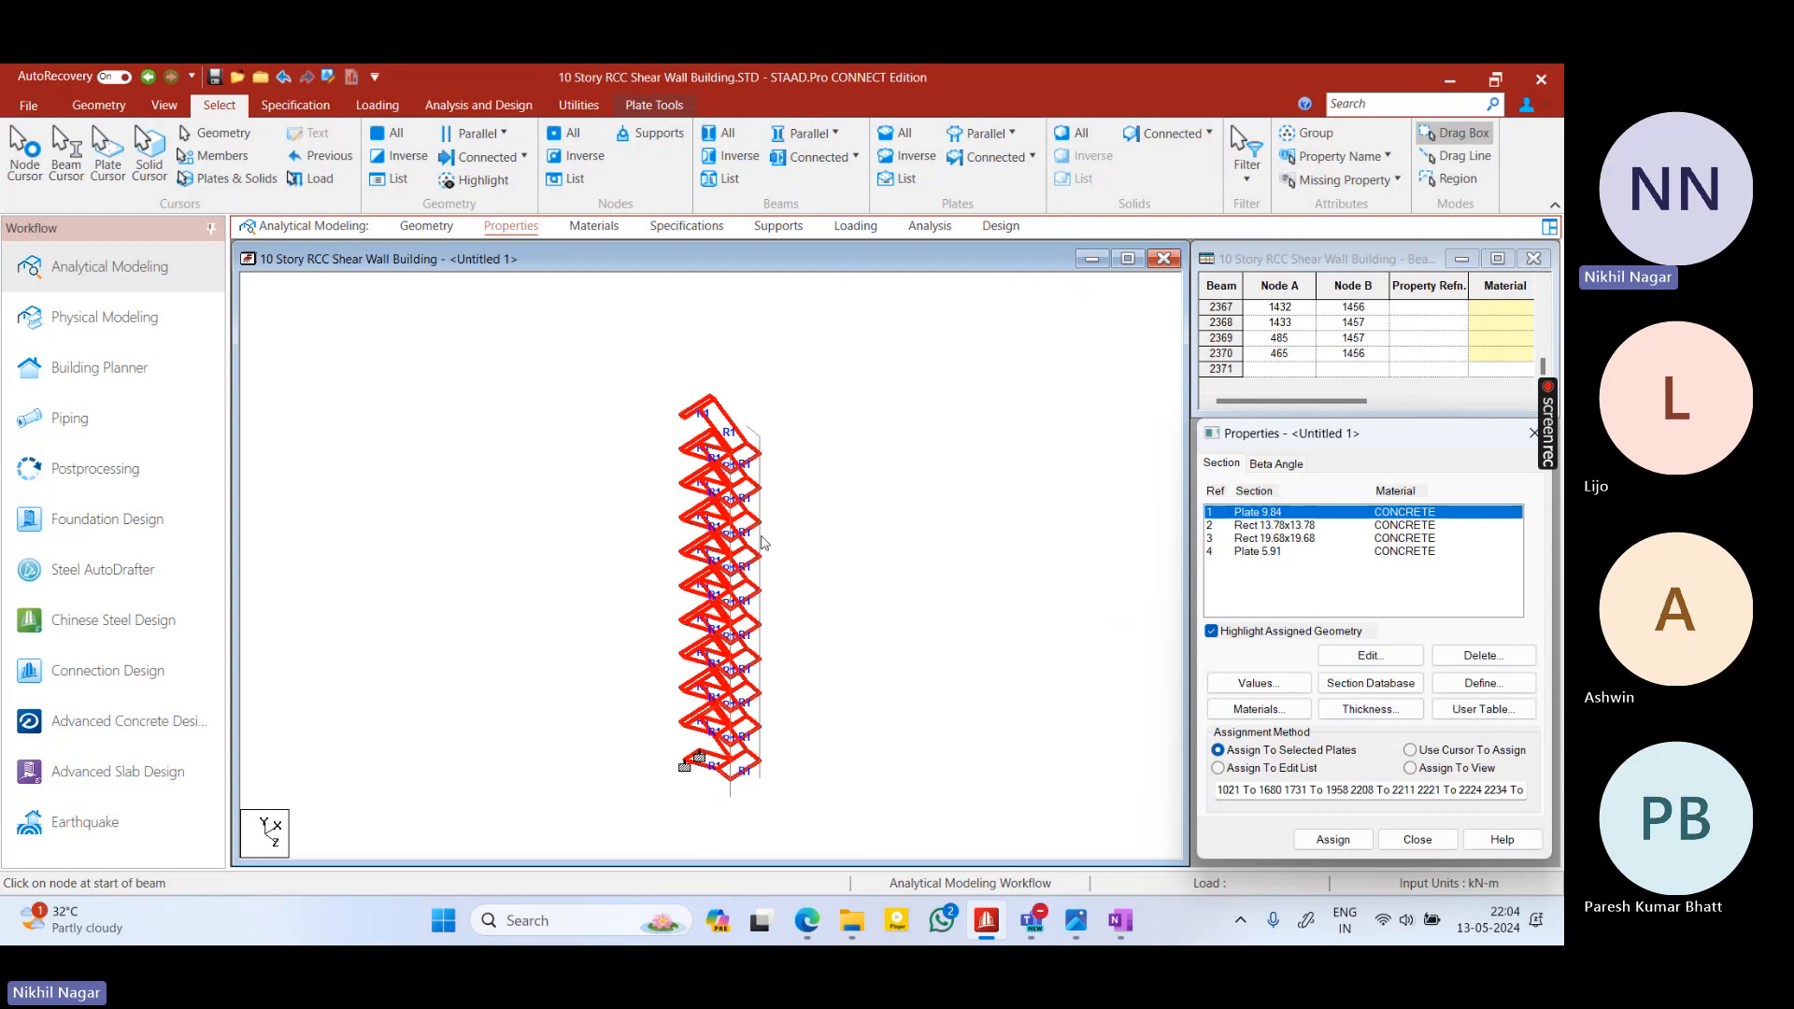
left_click(848, 462)
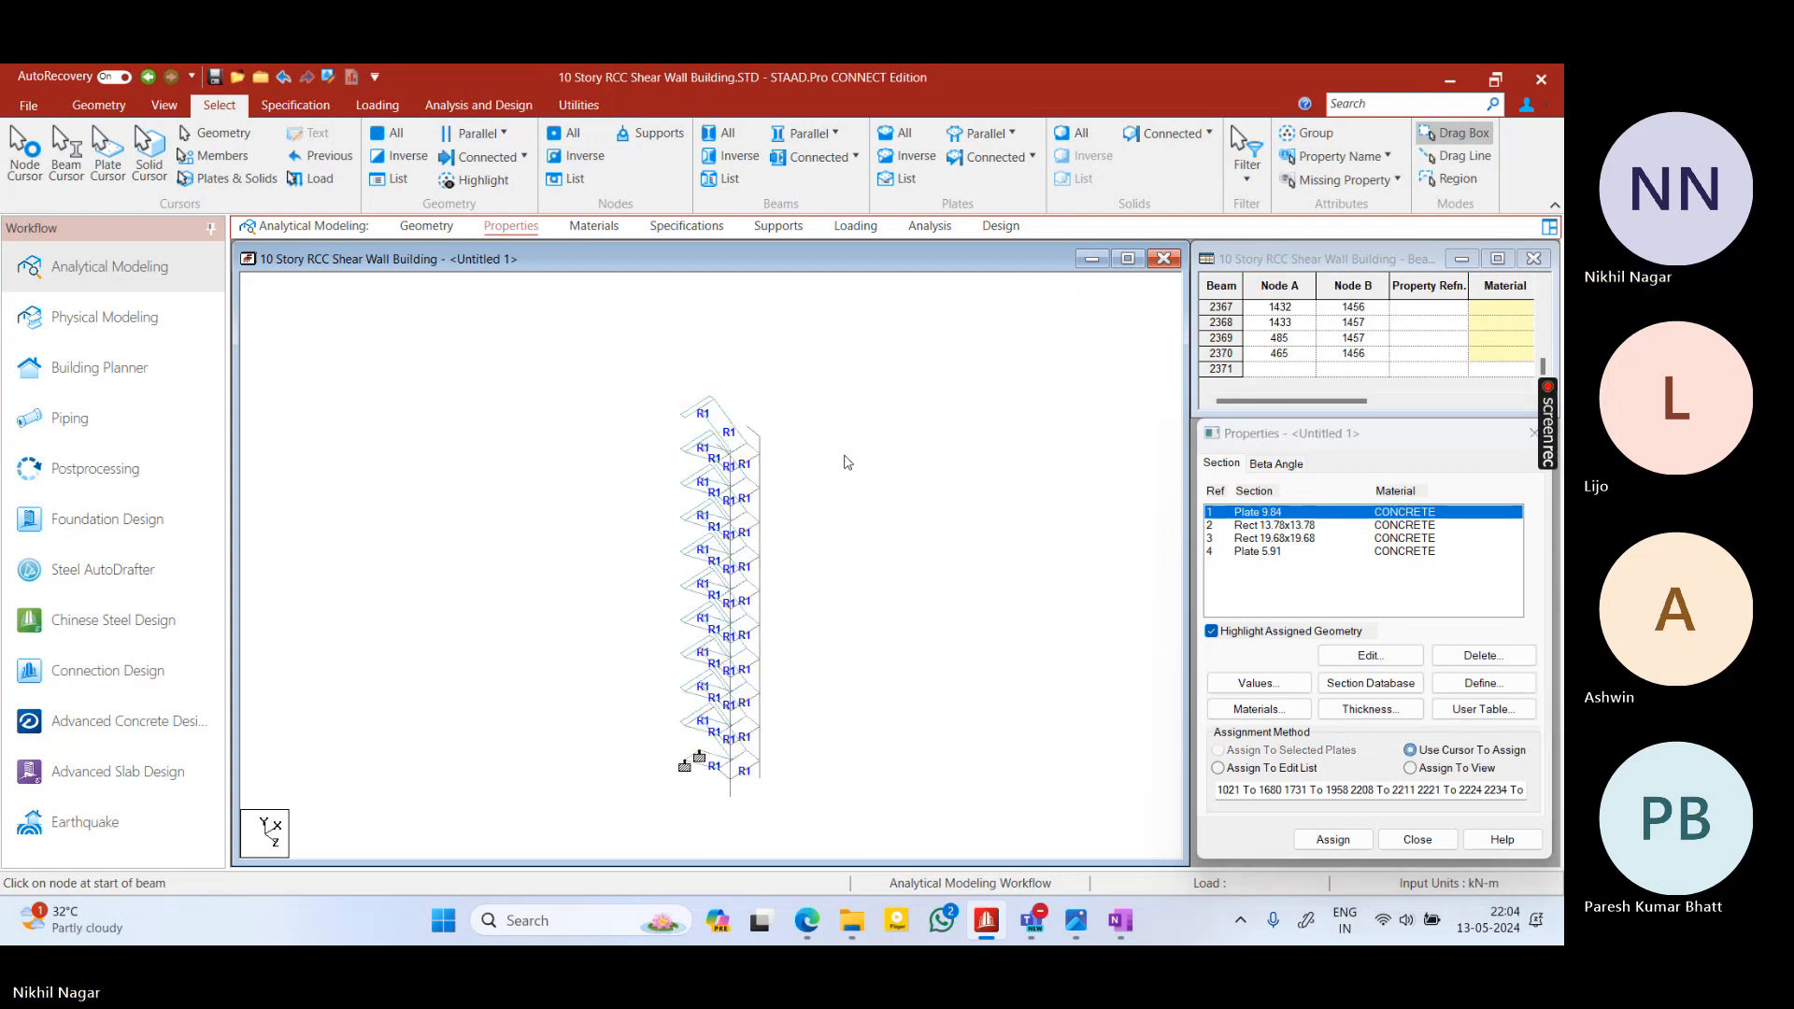
Review the Rect 13.78x13.78 section in the properties list
right_click(998, 485)
left_click(1271, 535)
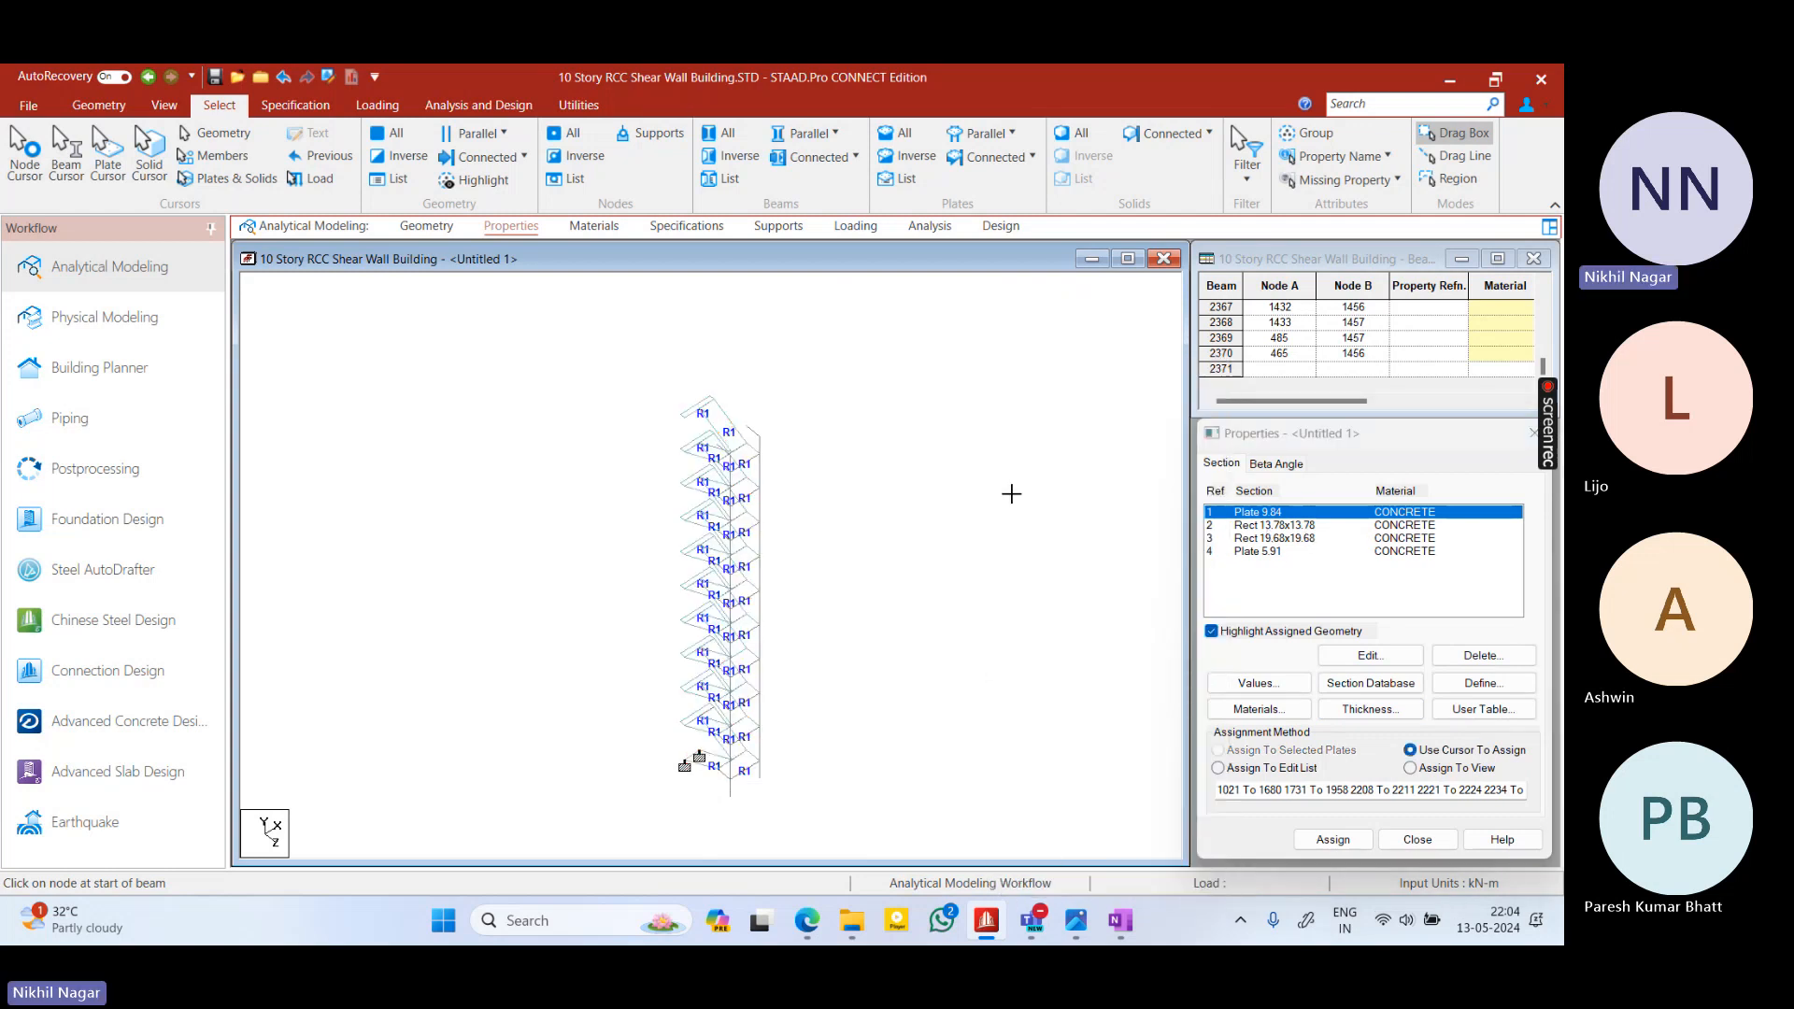
left_click(1288, 526)
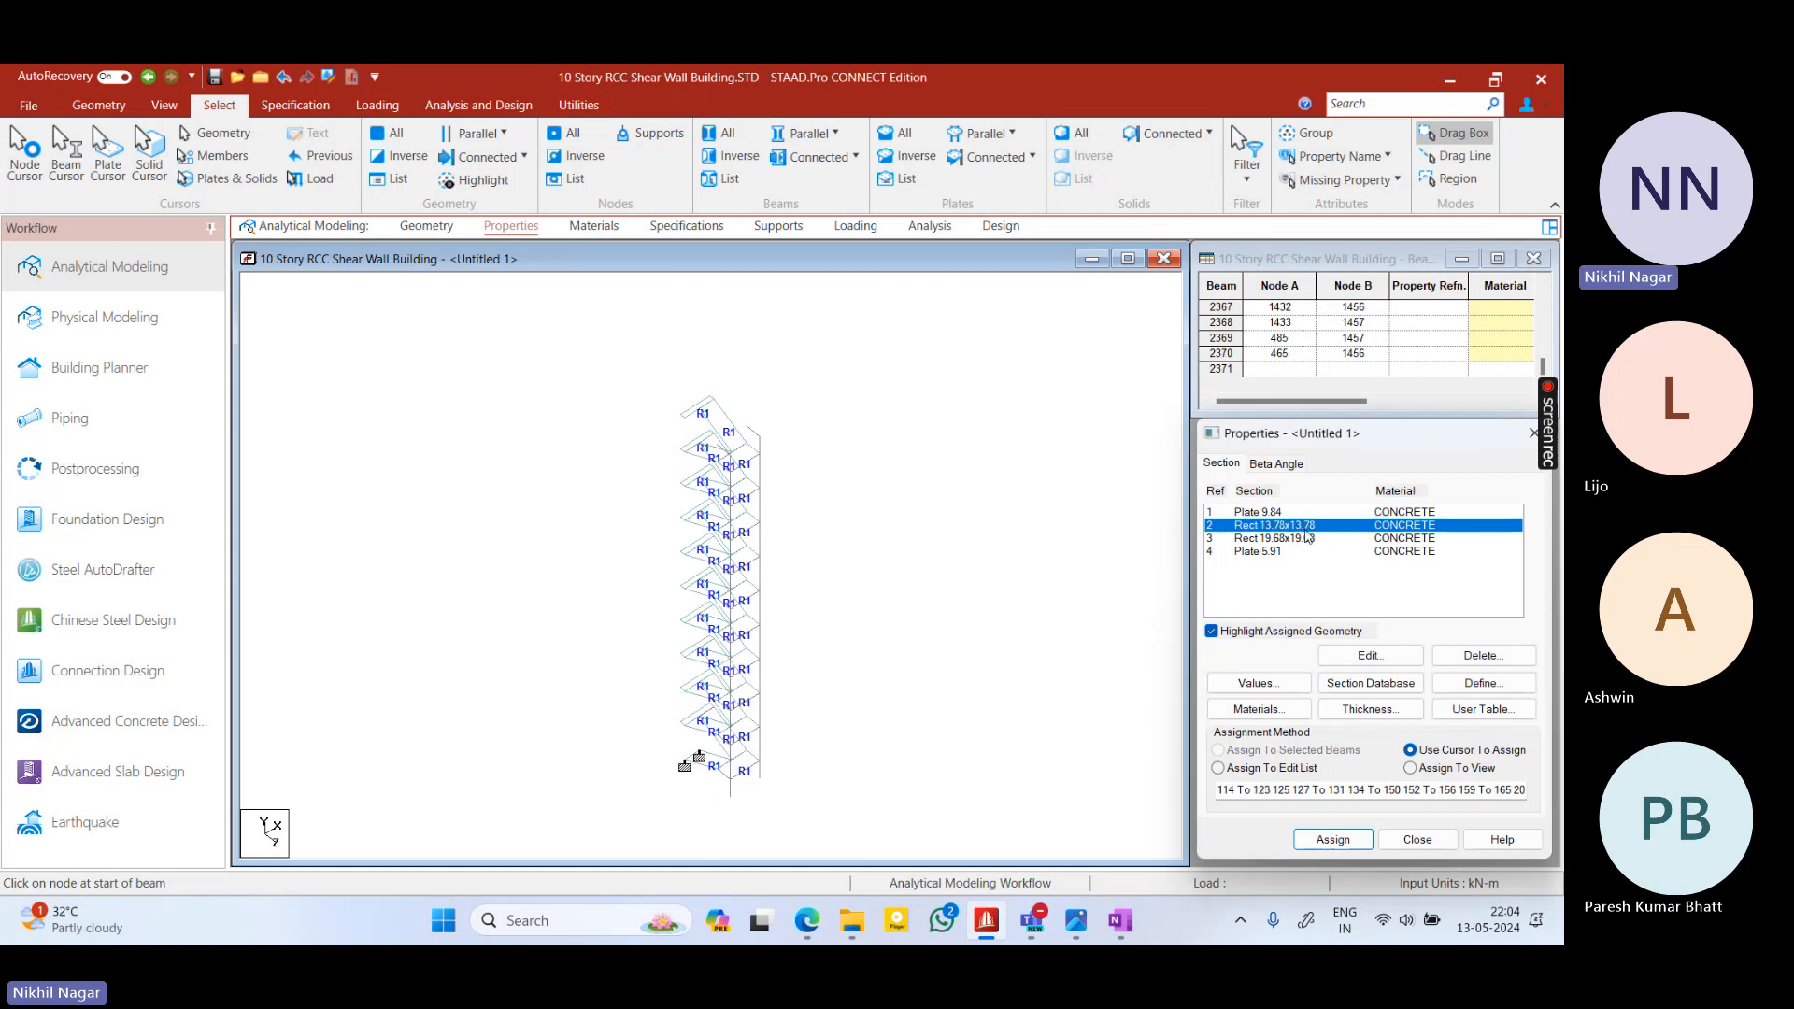
double_click(1304, 529)
left_click(1080, 380)
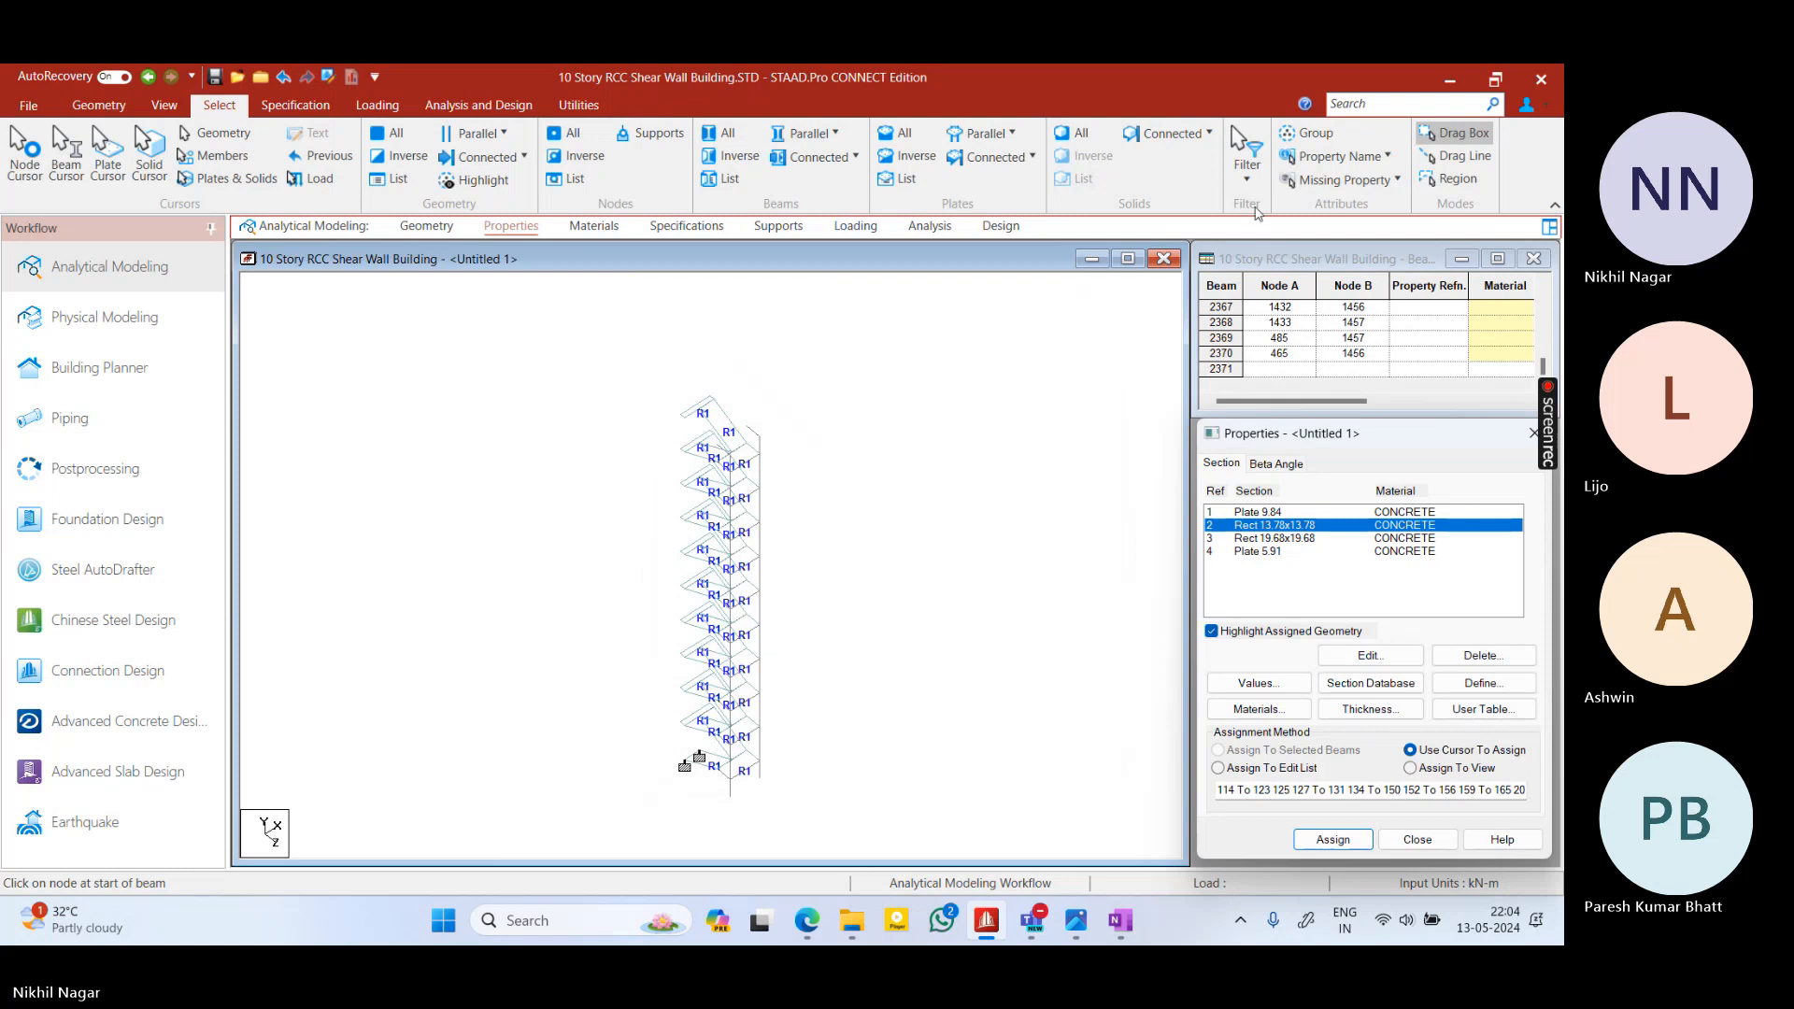
Select the beams parallel to the X and Z axes and examine the staircase's landing beams from several orientations
left_click(360, 106)
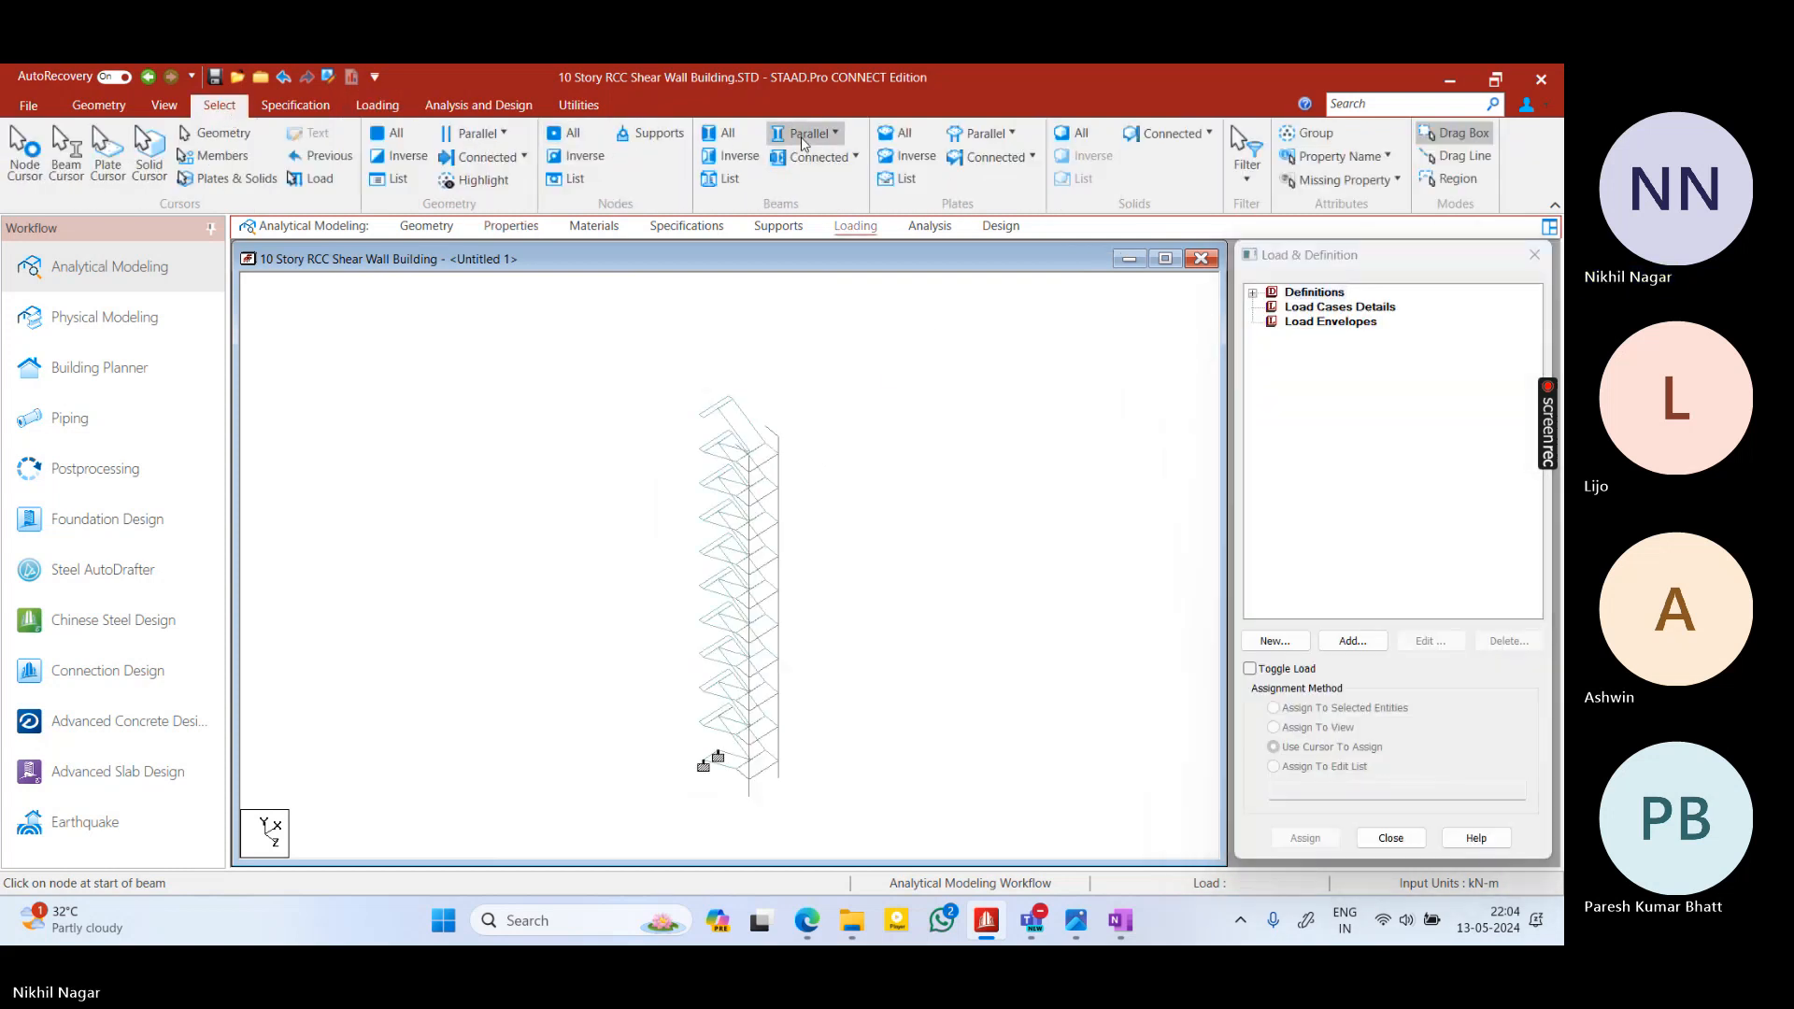
left_click(802, 141)
left_click(809, 207)
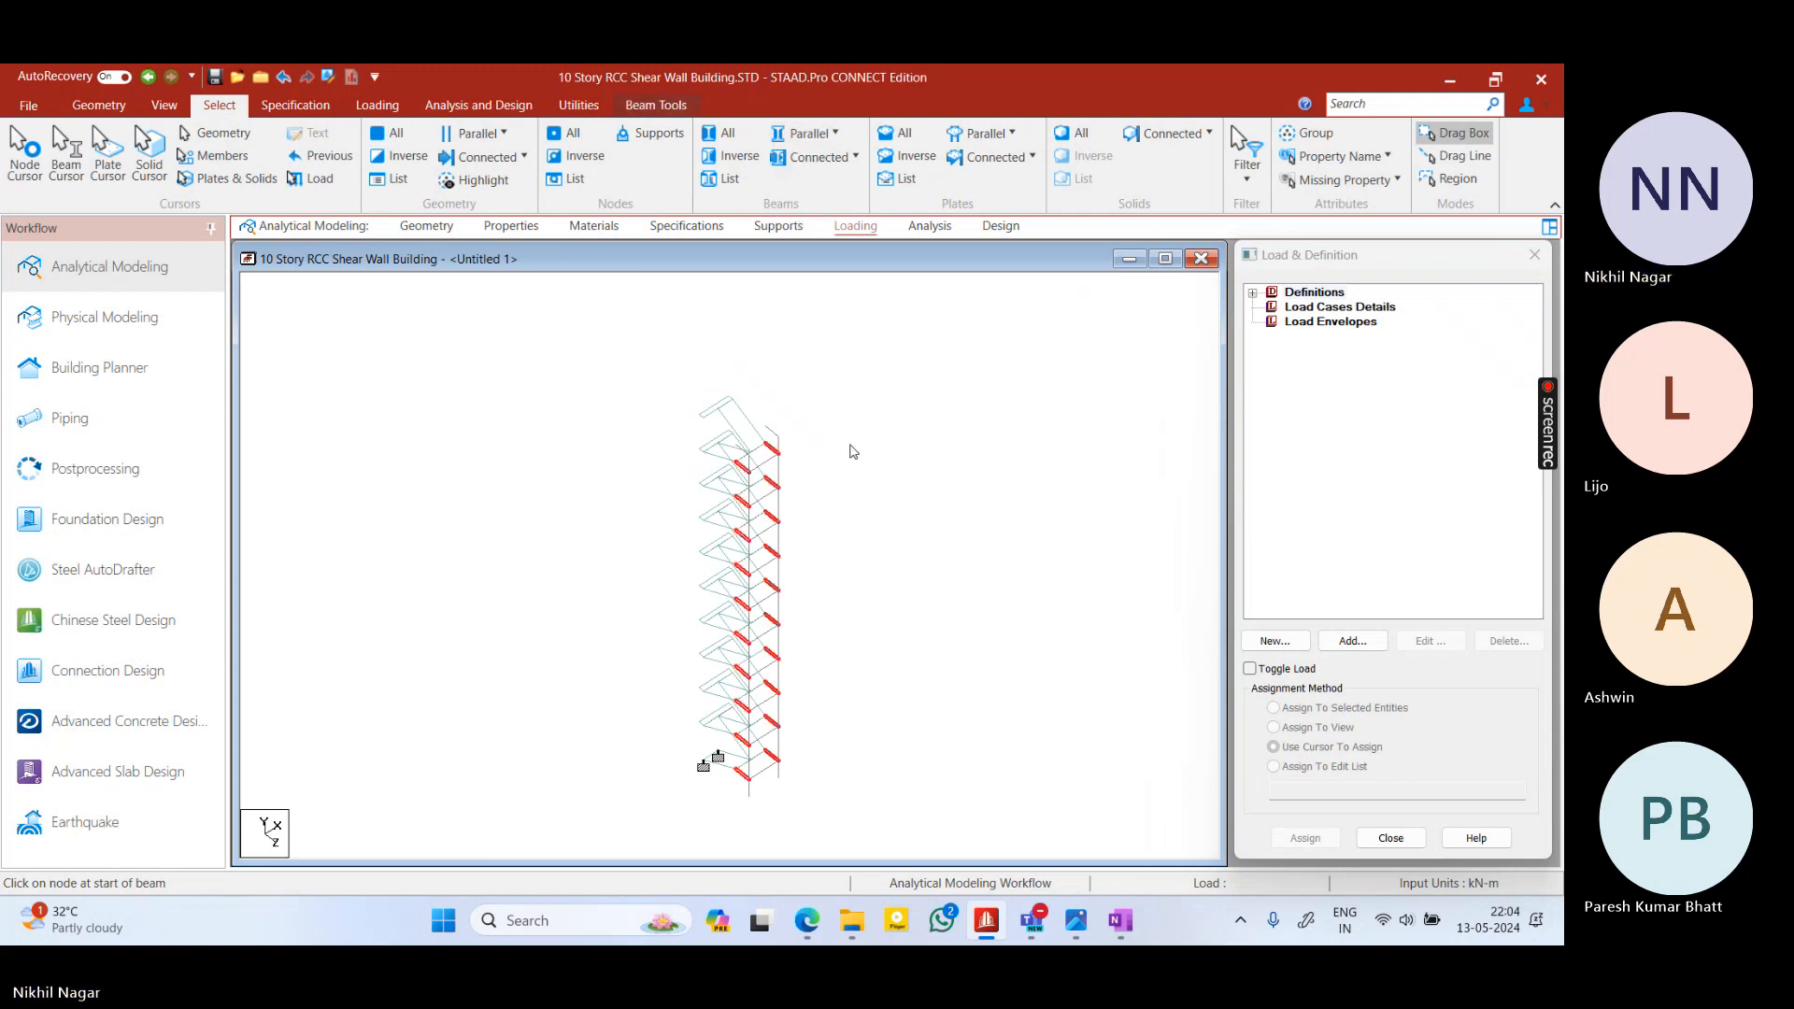
left_click(823, 136)
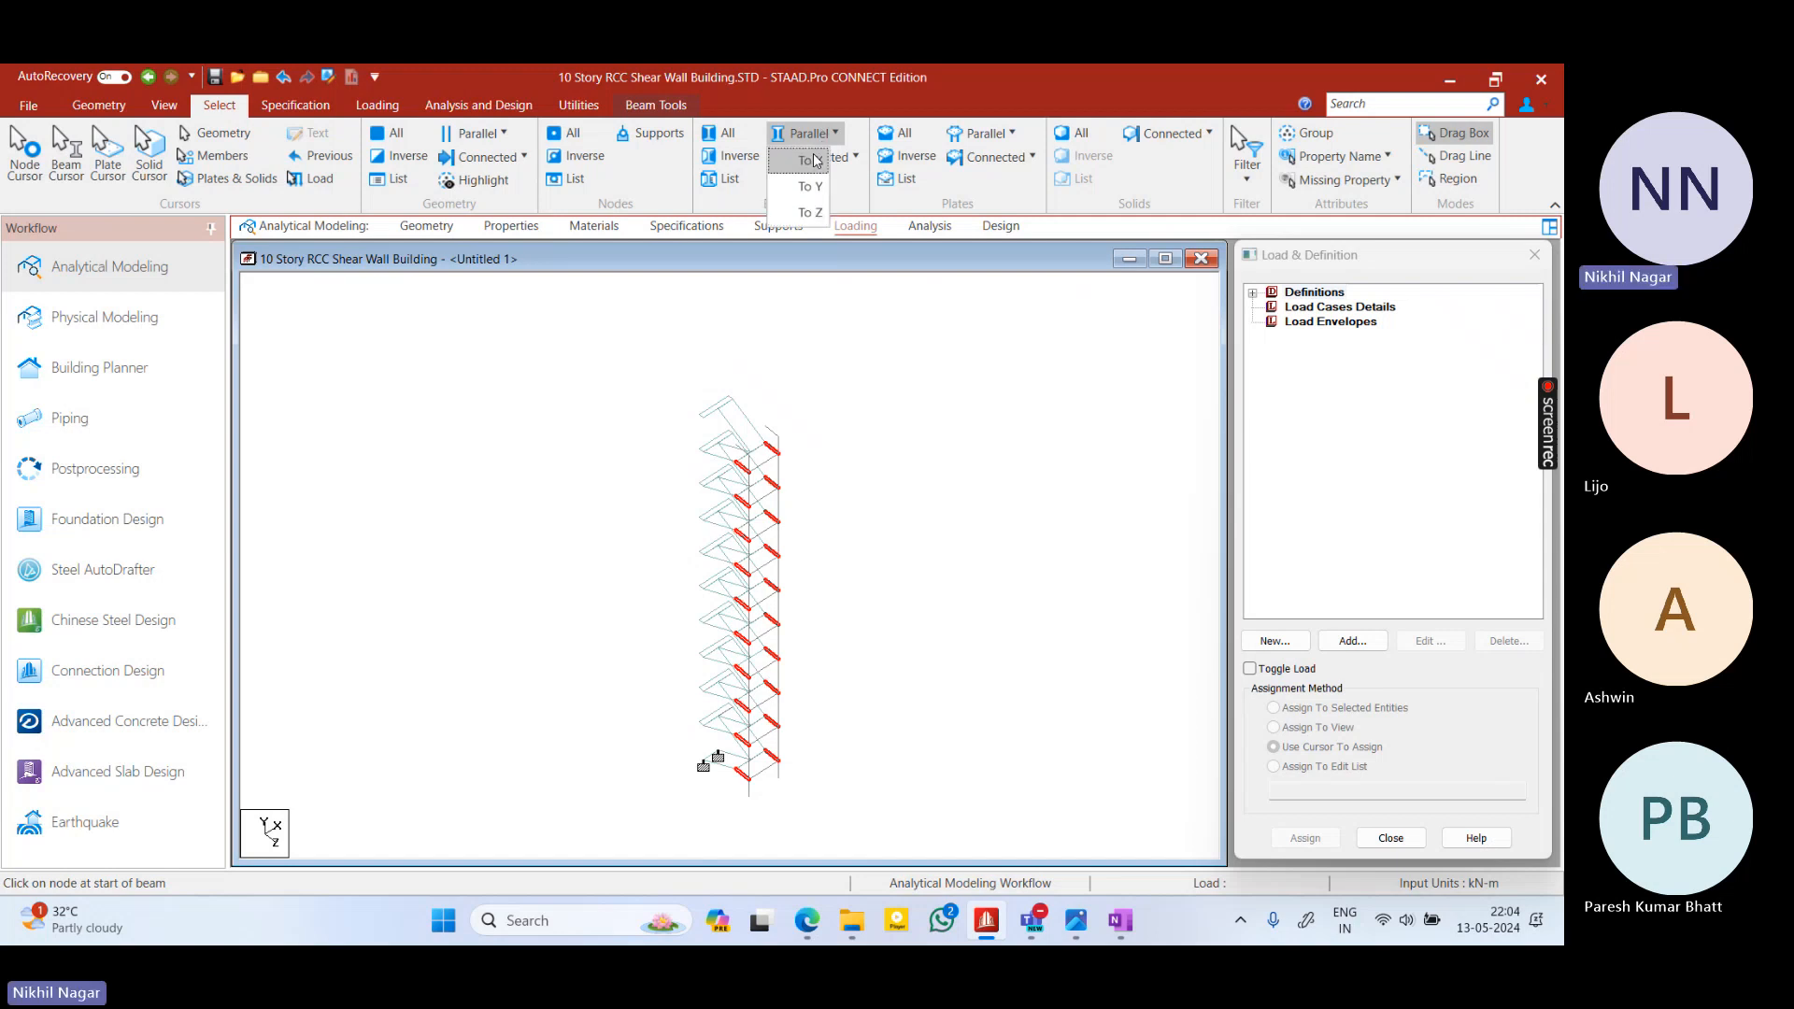
left_click(814, 214)
middle_click_drag(869, 391, 661, 458)
scroll(659, 453, "up", 5)
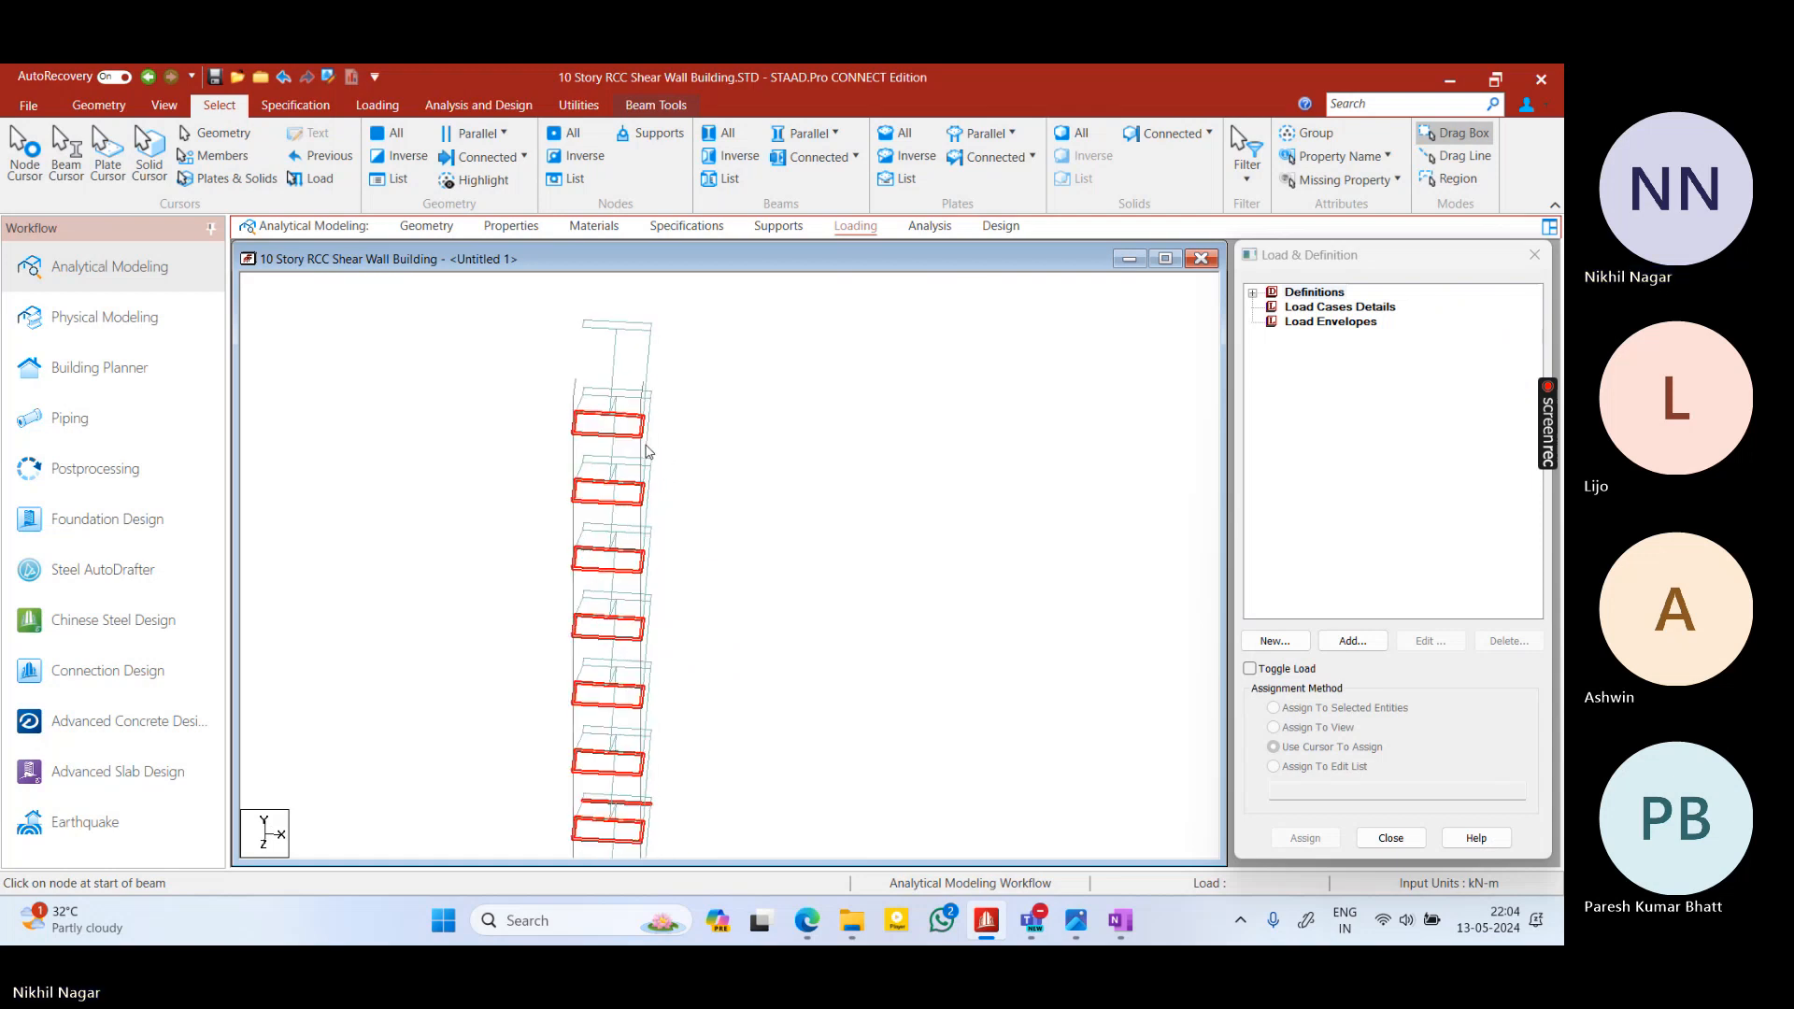
middle_click_drag(588, 411, 617, 485)
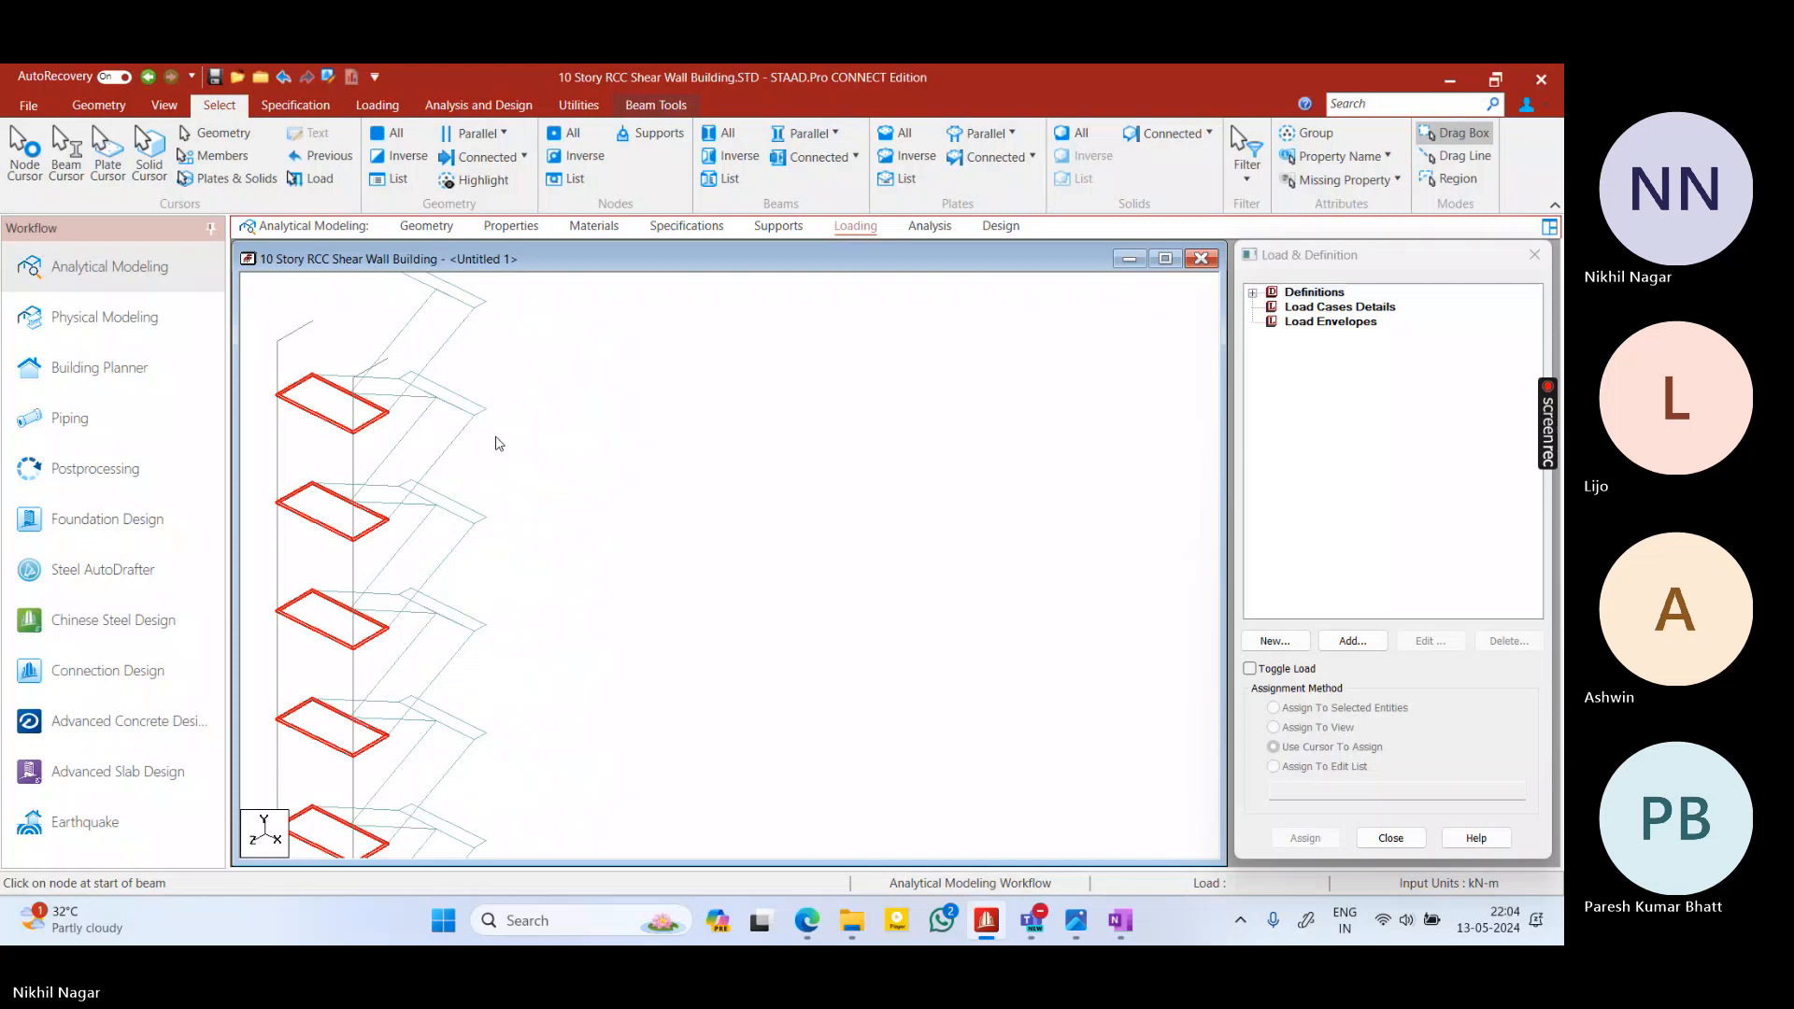
middle_click_drag(499, 444, 777, 557)
key("Left")
key("Left")
key("Left")
key("Left")
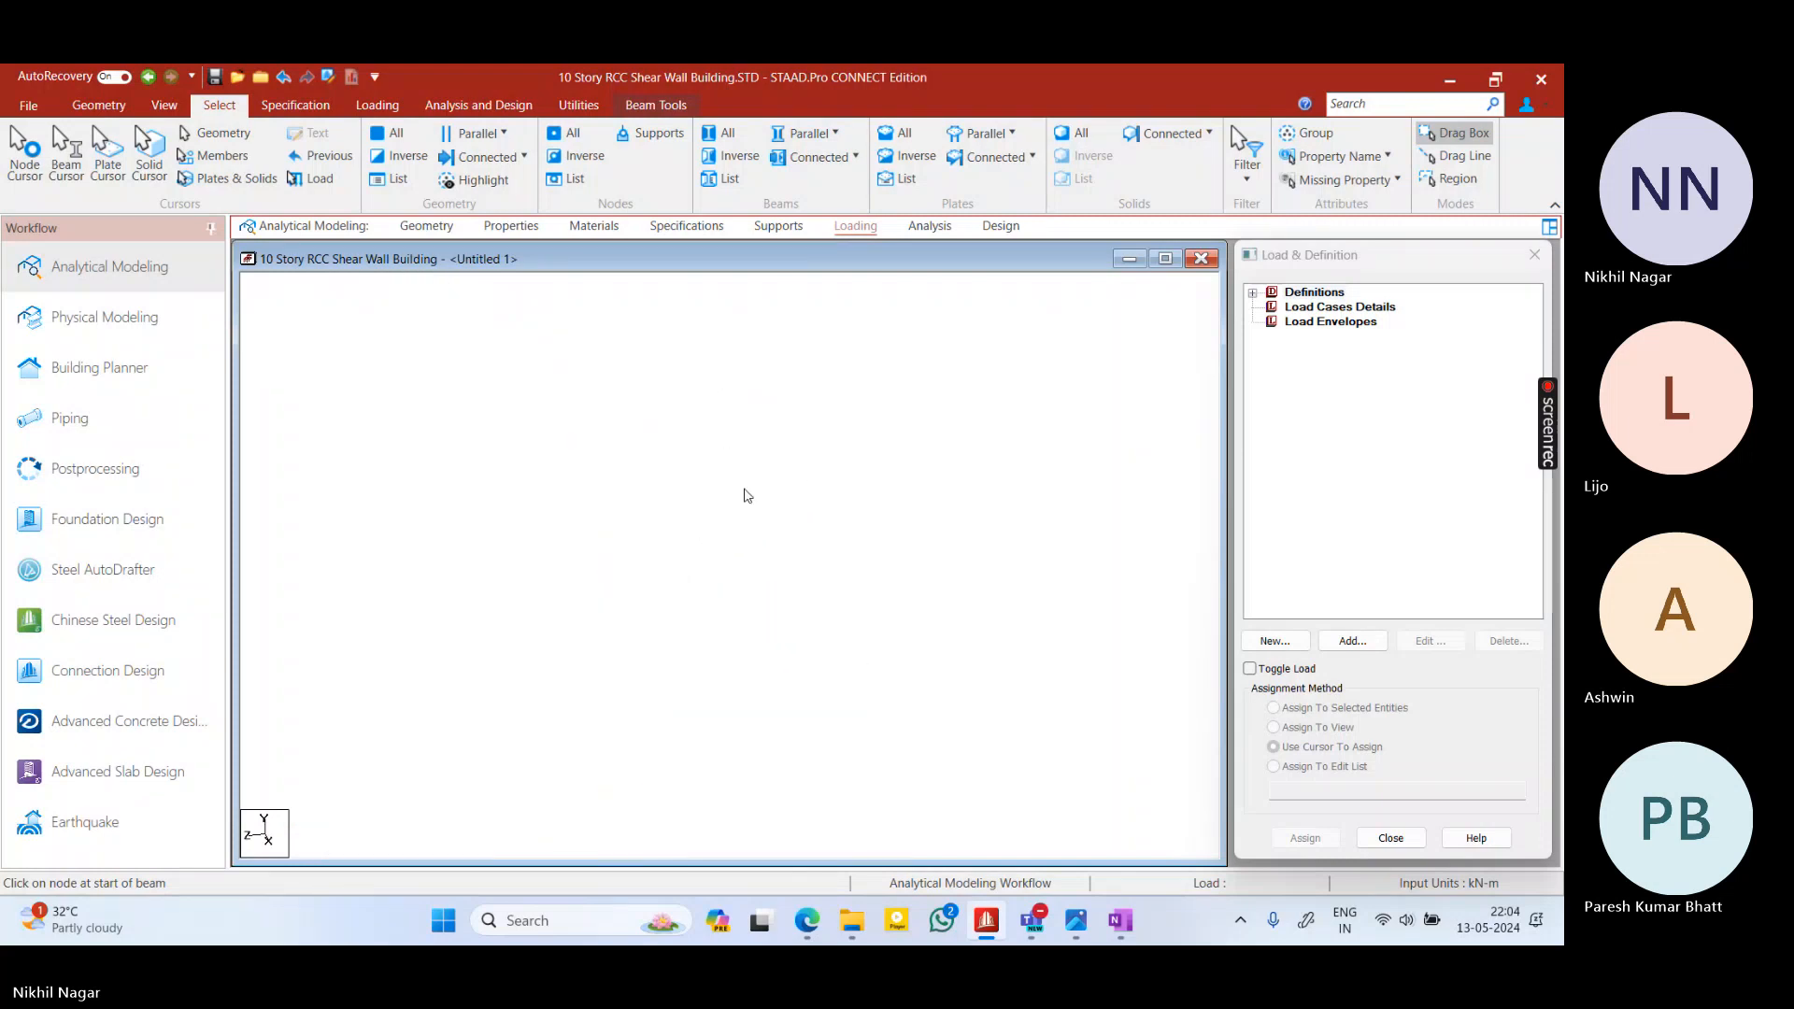
mouse_move(745, 496)
middle_mouse_down()
mouse_move(792, 526)
mouse_move(769, 389)
mouse_move(783, 313)
middle_mouse_up()
middle_click_drag(832, 579, 765, 570)
middle_click_drag(792, 507, 783, 706)
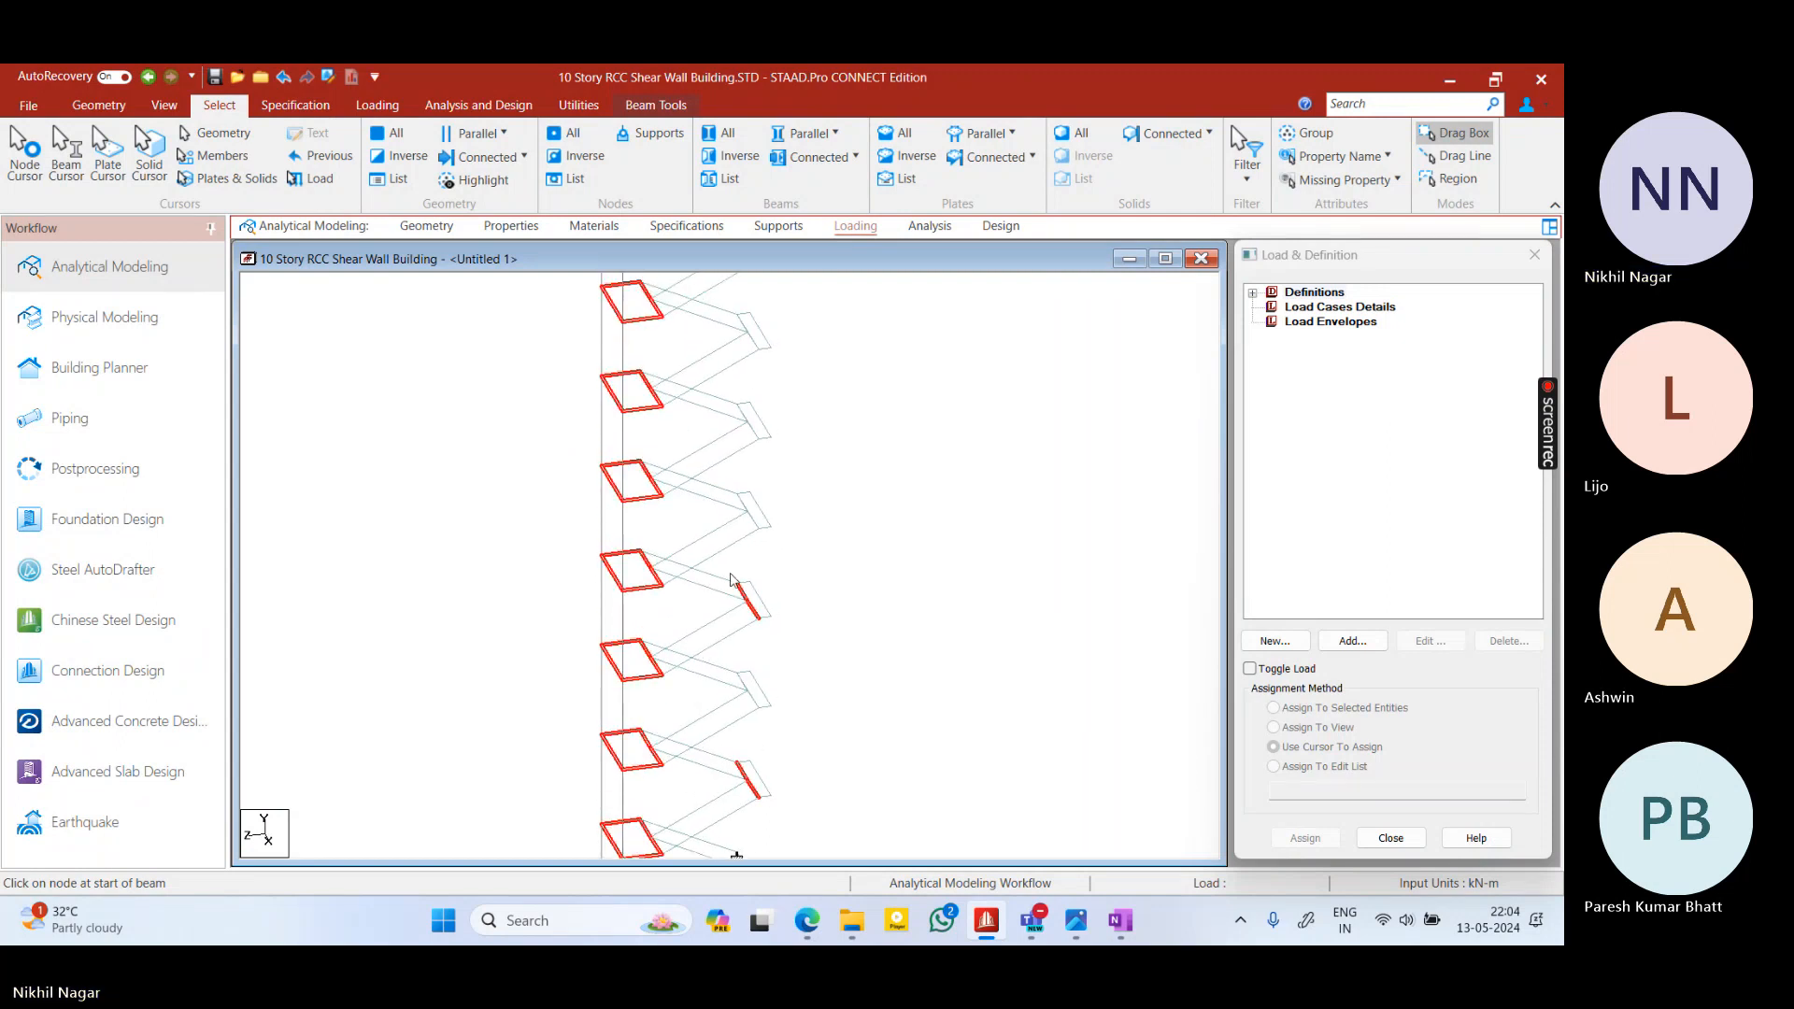
Check a single landing beam, and highlight all stair members still missing a section property before clearing the selection
left_click(755, 524)
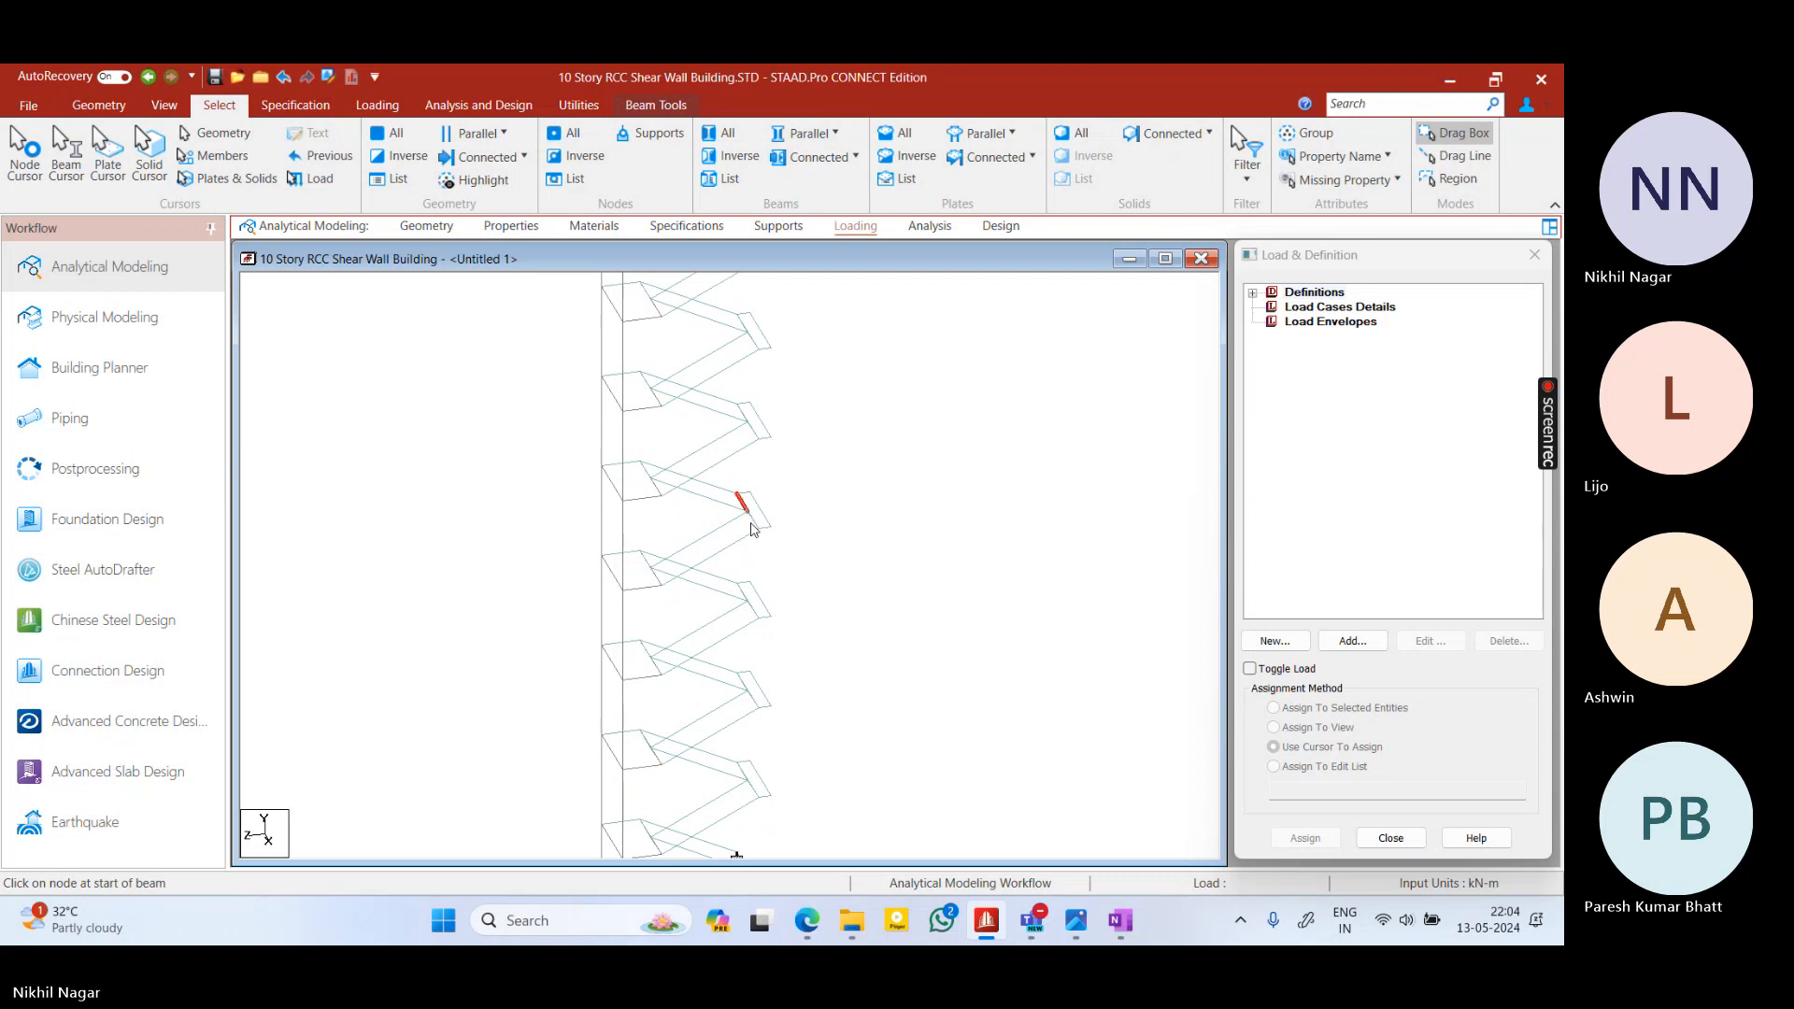
middle_click_drag(745, 502, 752, 650)
left_click(862, 616)
scroll(766, 605, "down", 3)
scroll(896, 617, "down", 8)
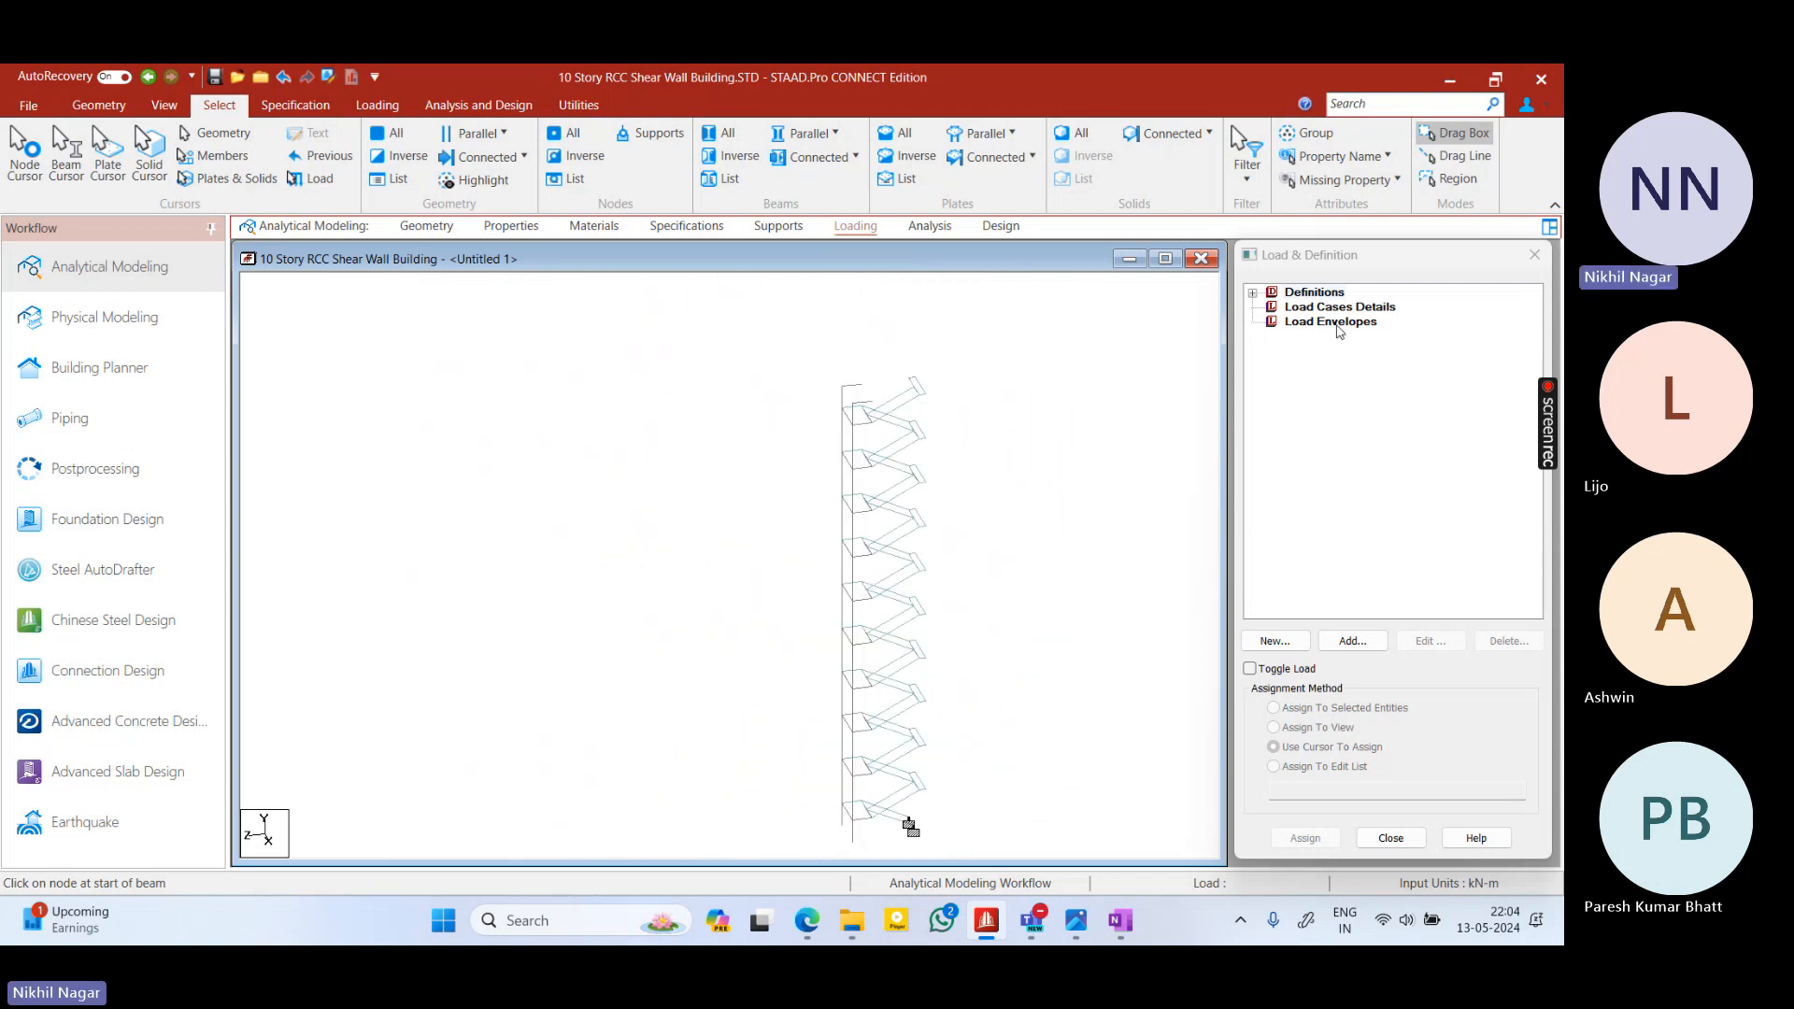
left_click(1396, 180)
left_click(1323, 308)
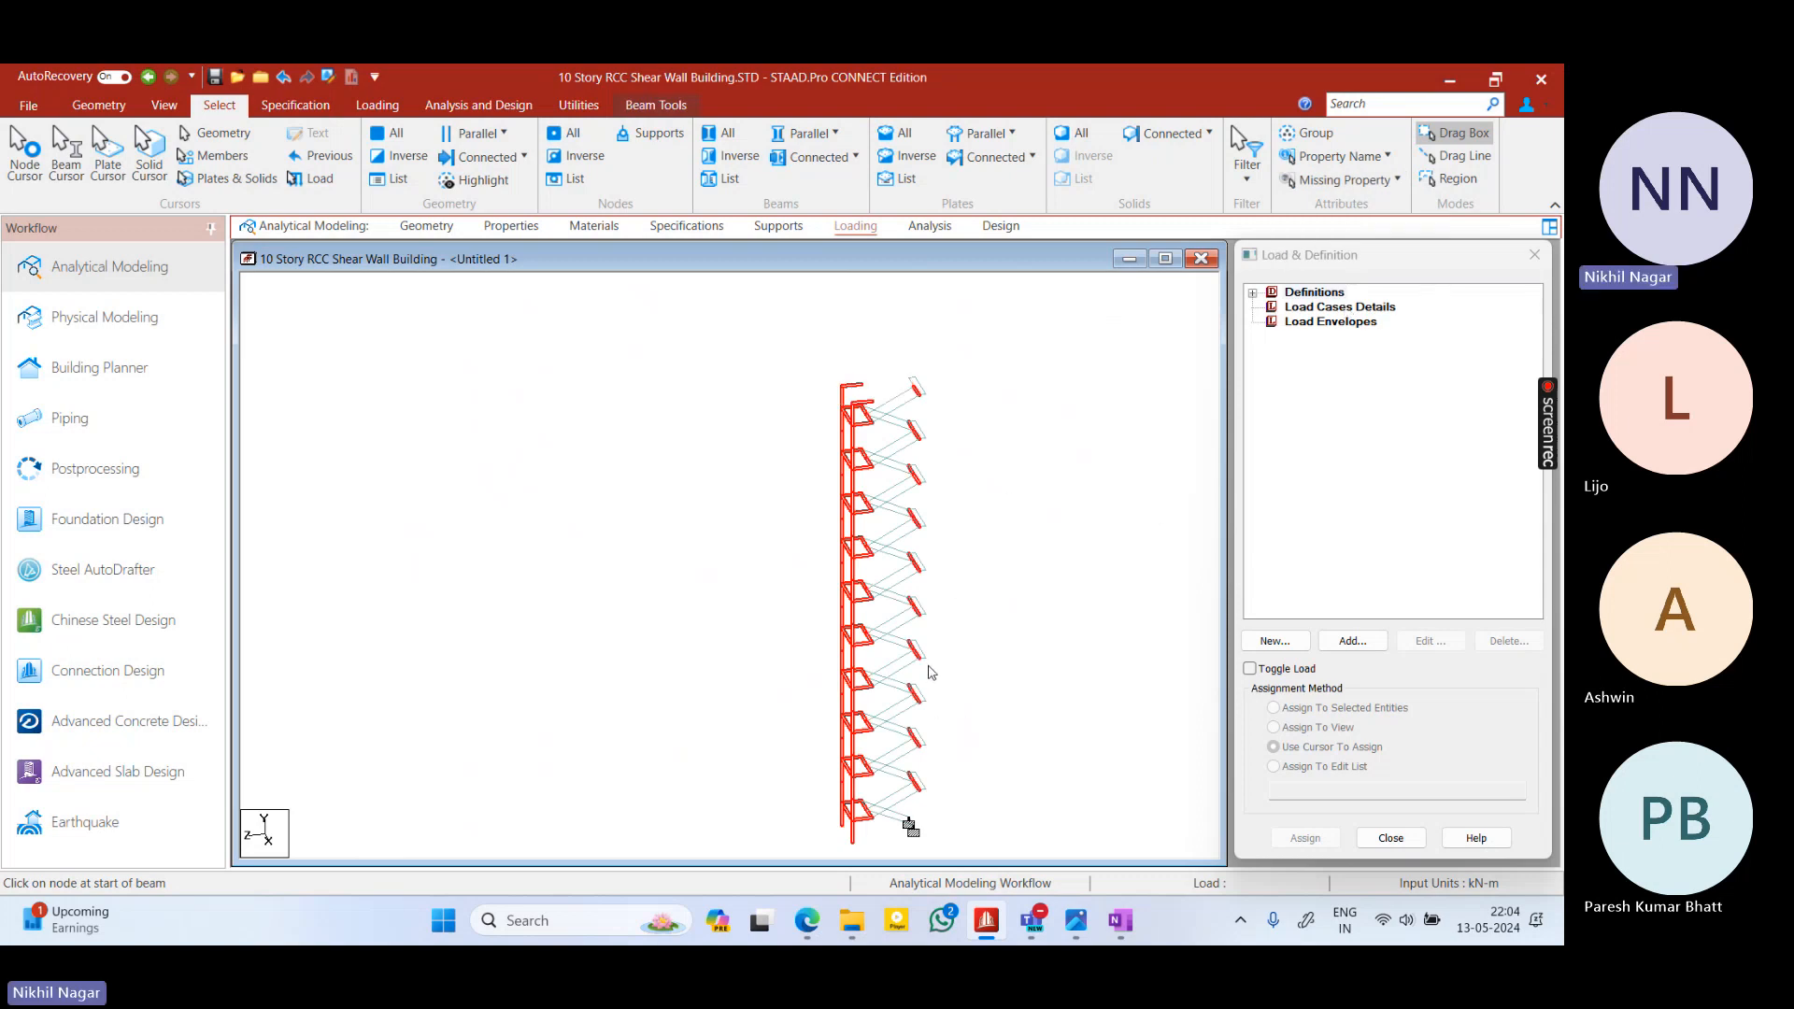
left_click(876, 385)
scroll(809, 389, "up", 3)
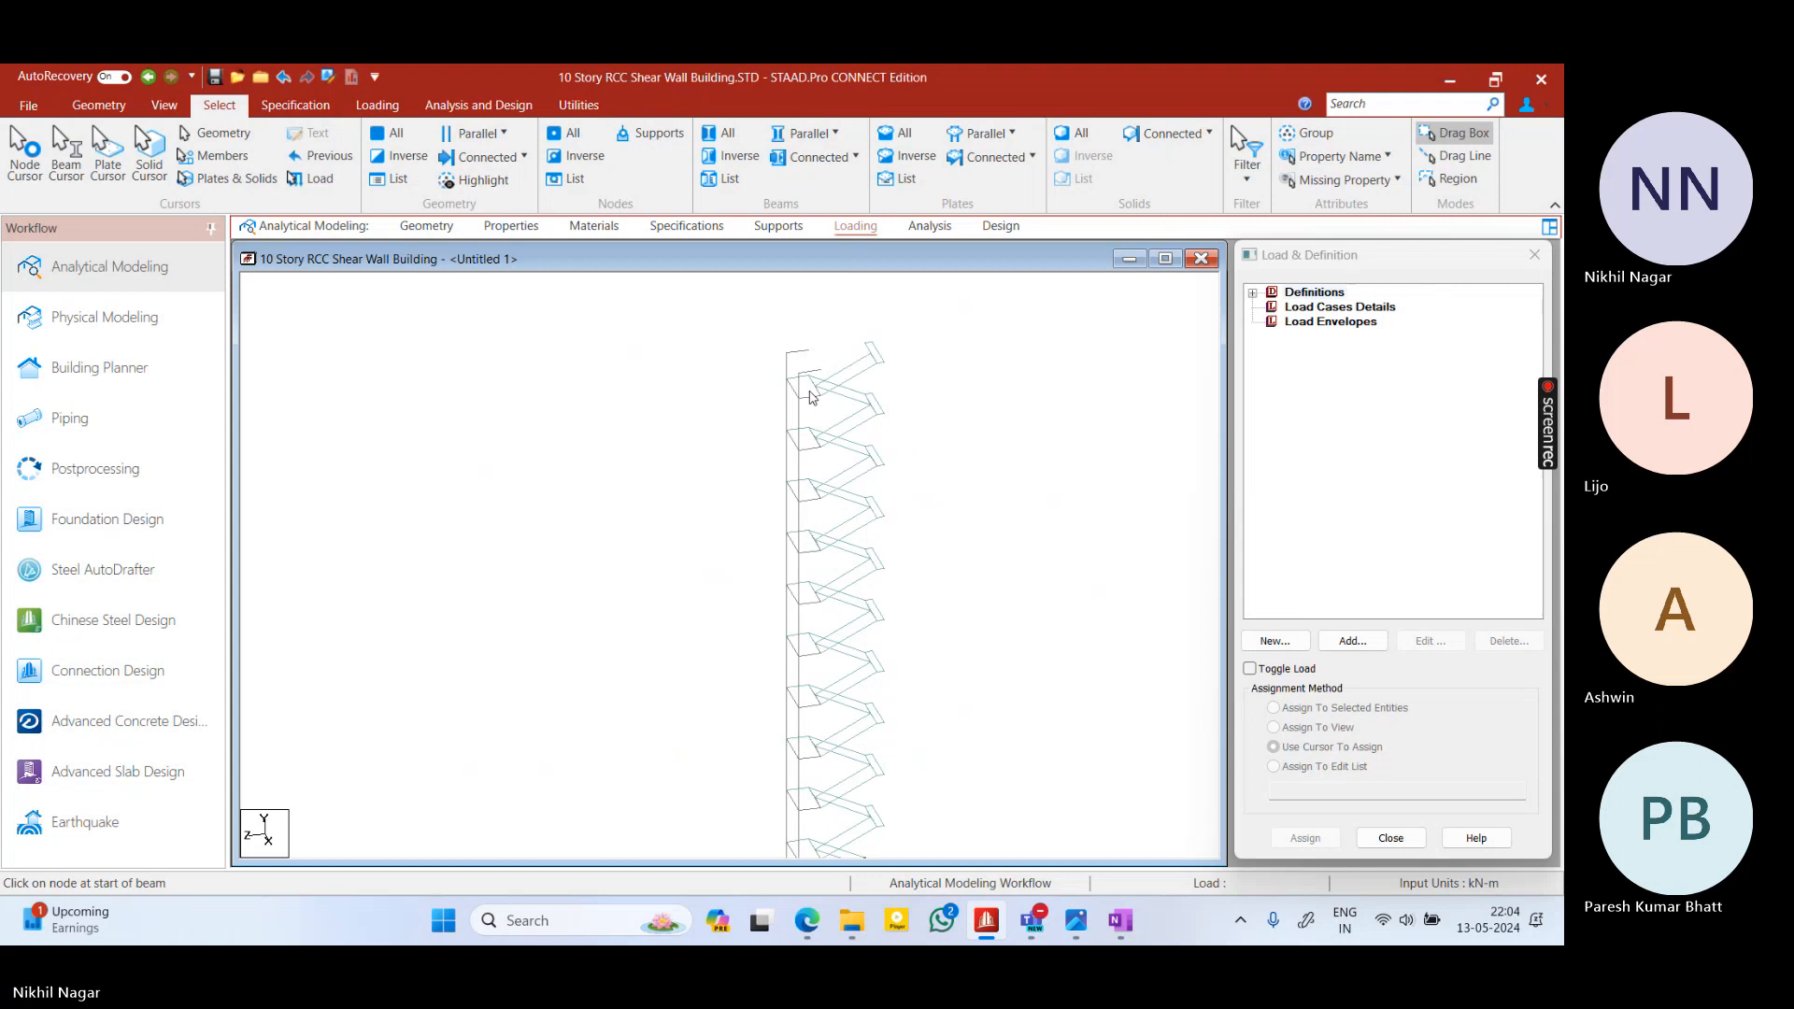
Define a rectangular concrete section with YD 0.05 m and ZD 0.05 m, and add it to the section properties
left_click(507, 228)
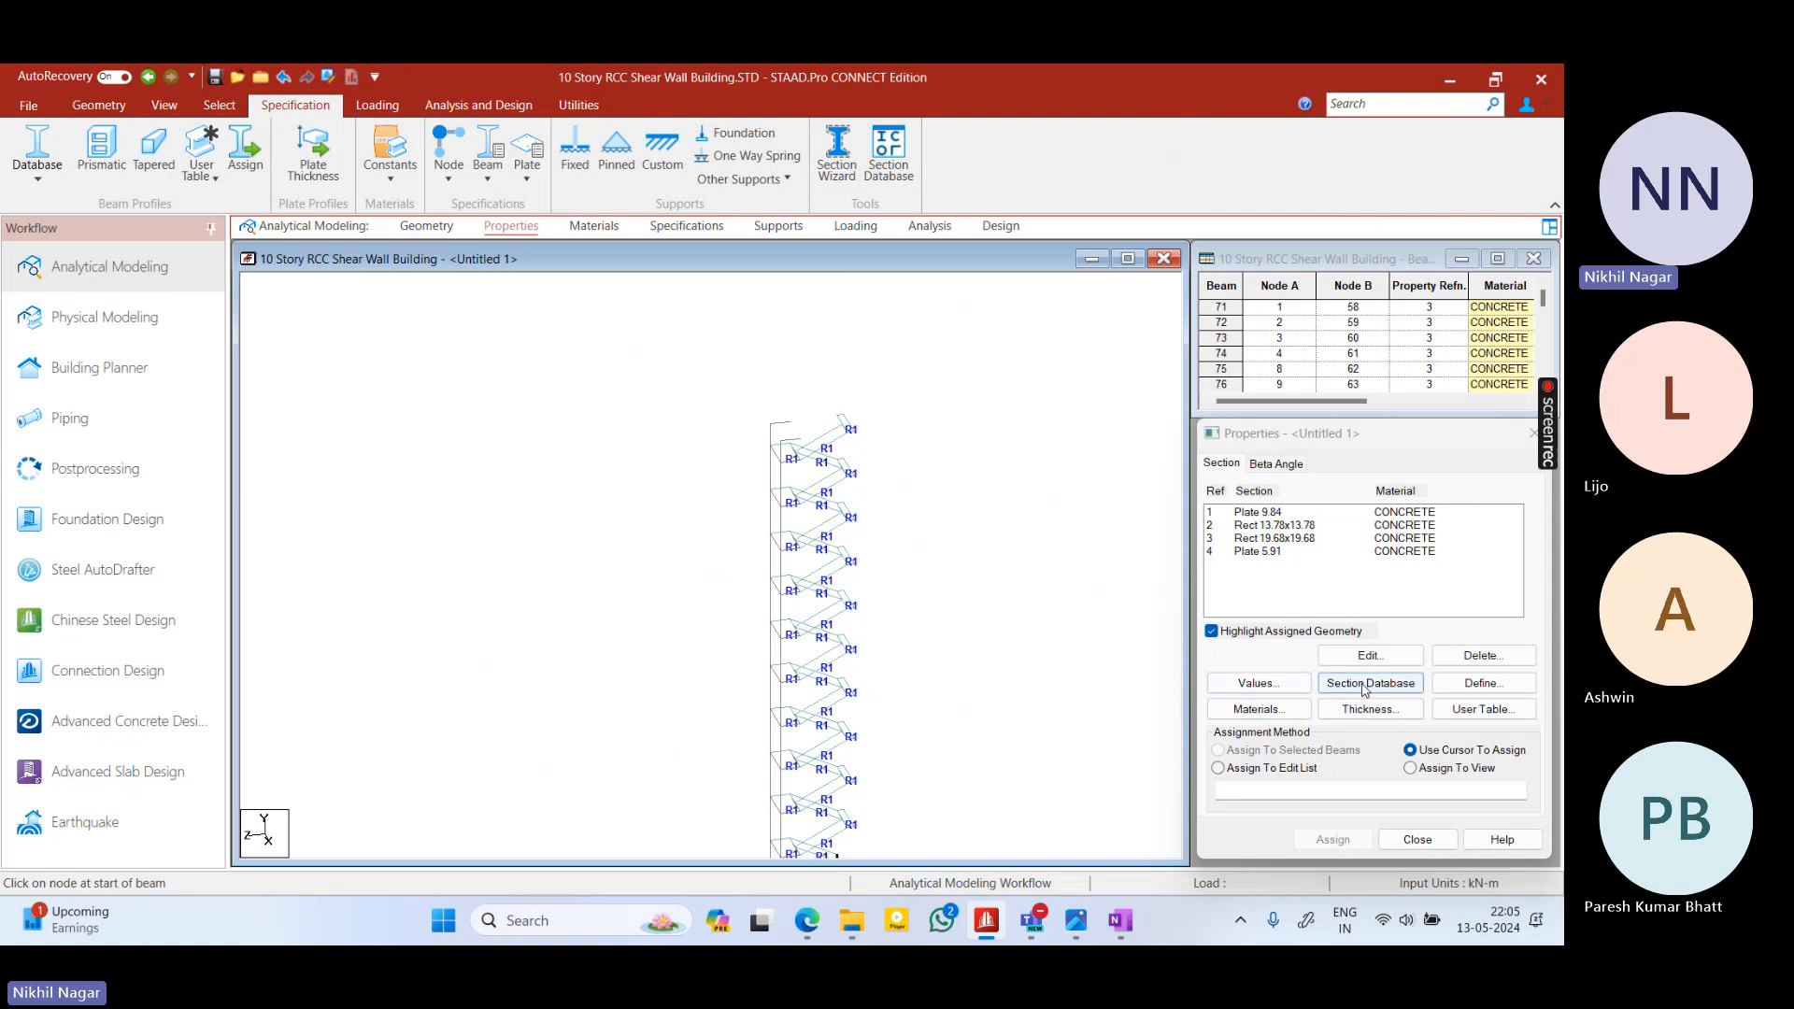
left_click(1486, 683)
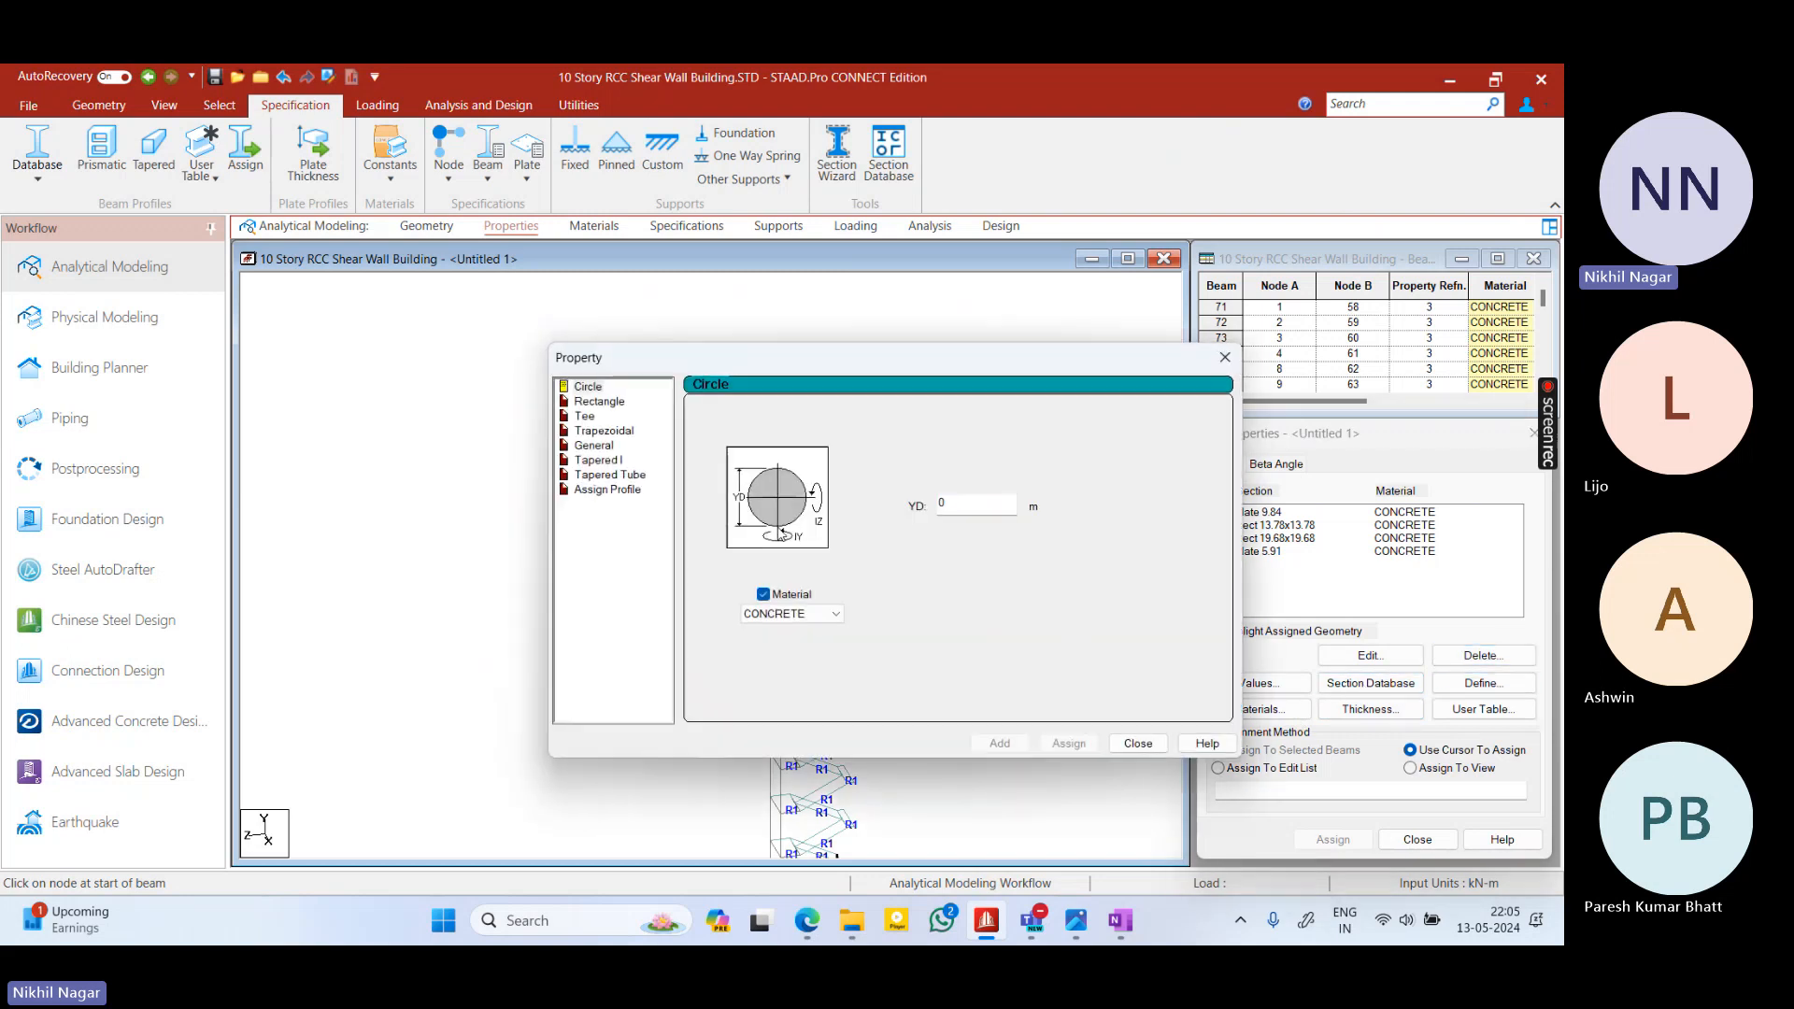
left_click(598, 401)
left_click(981, 495)
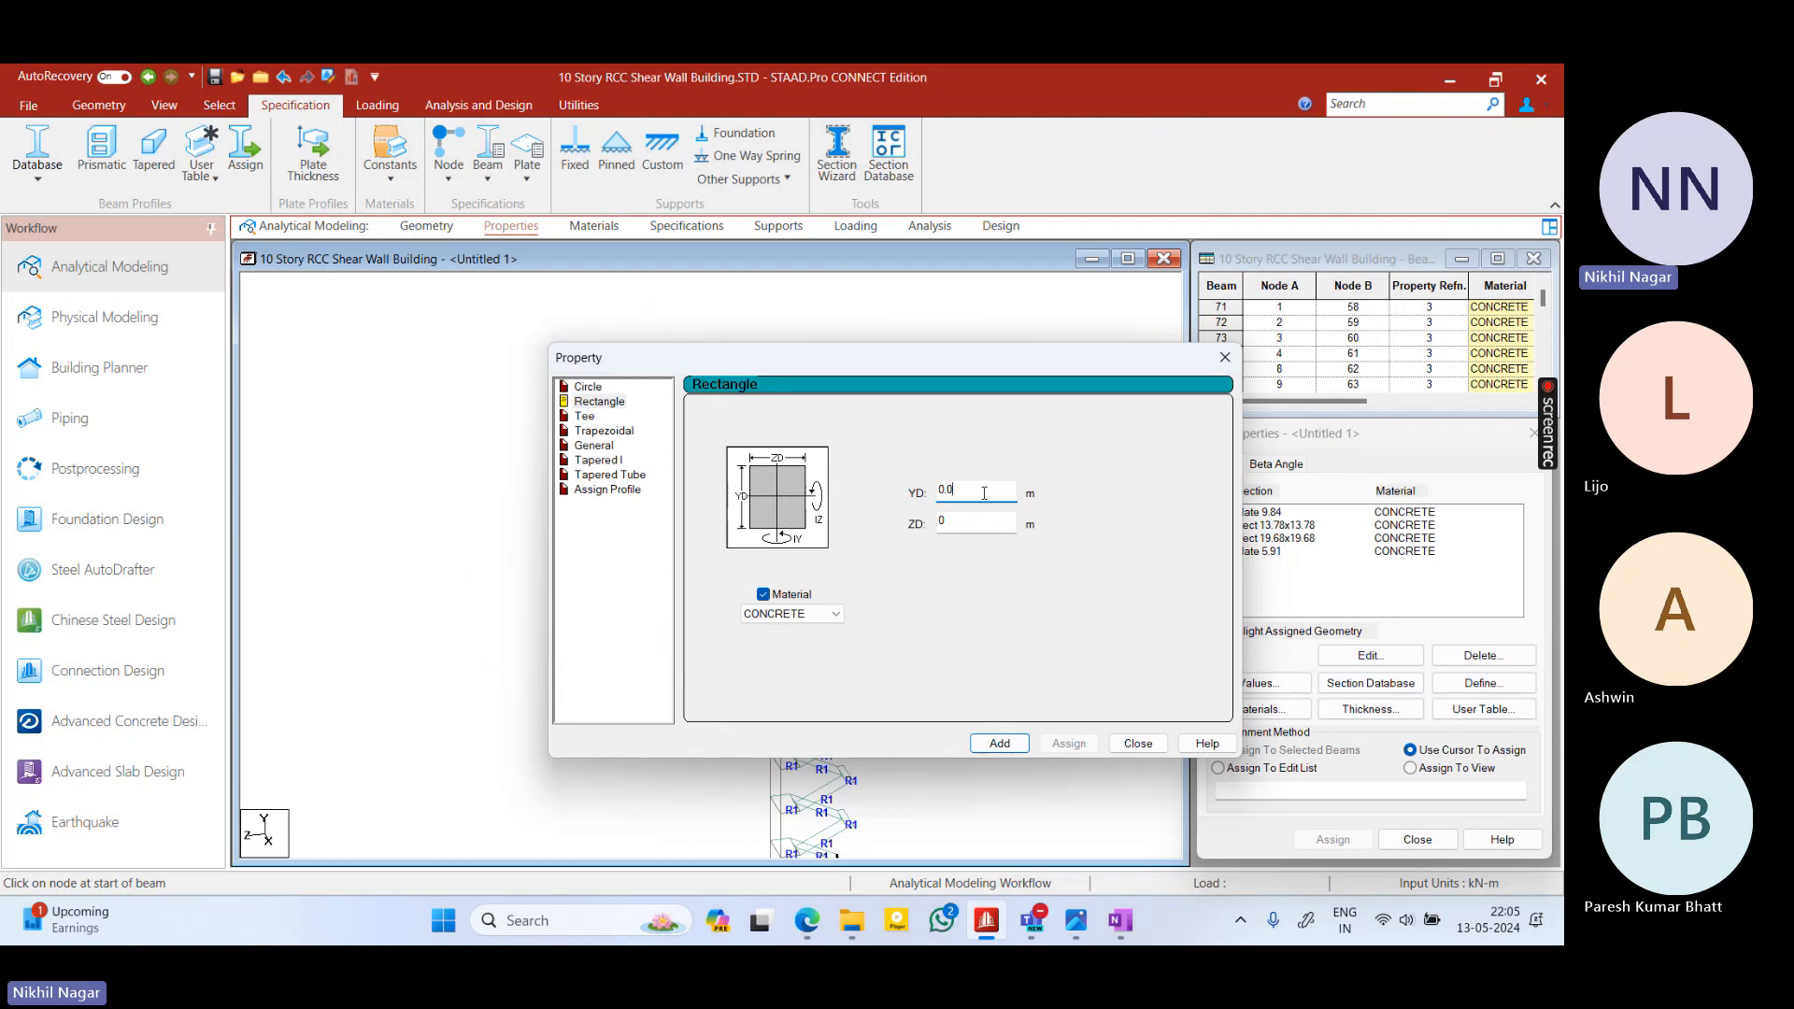
left_click(946, 522)
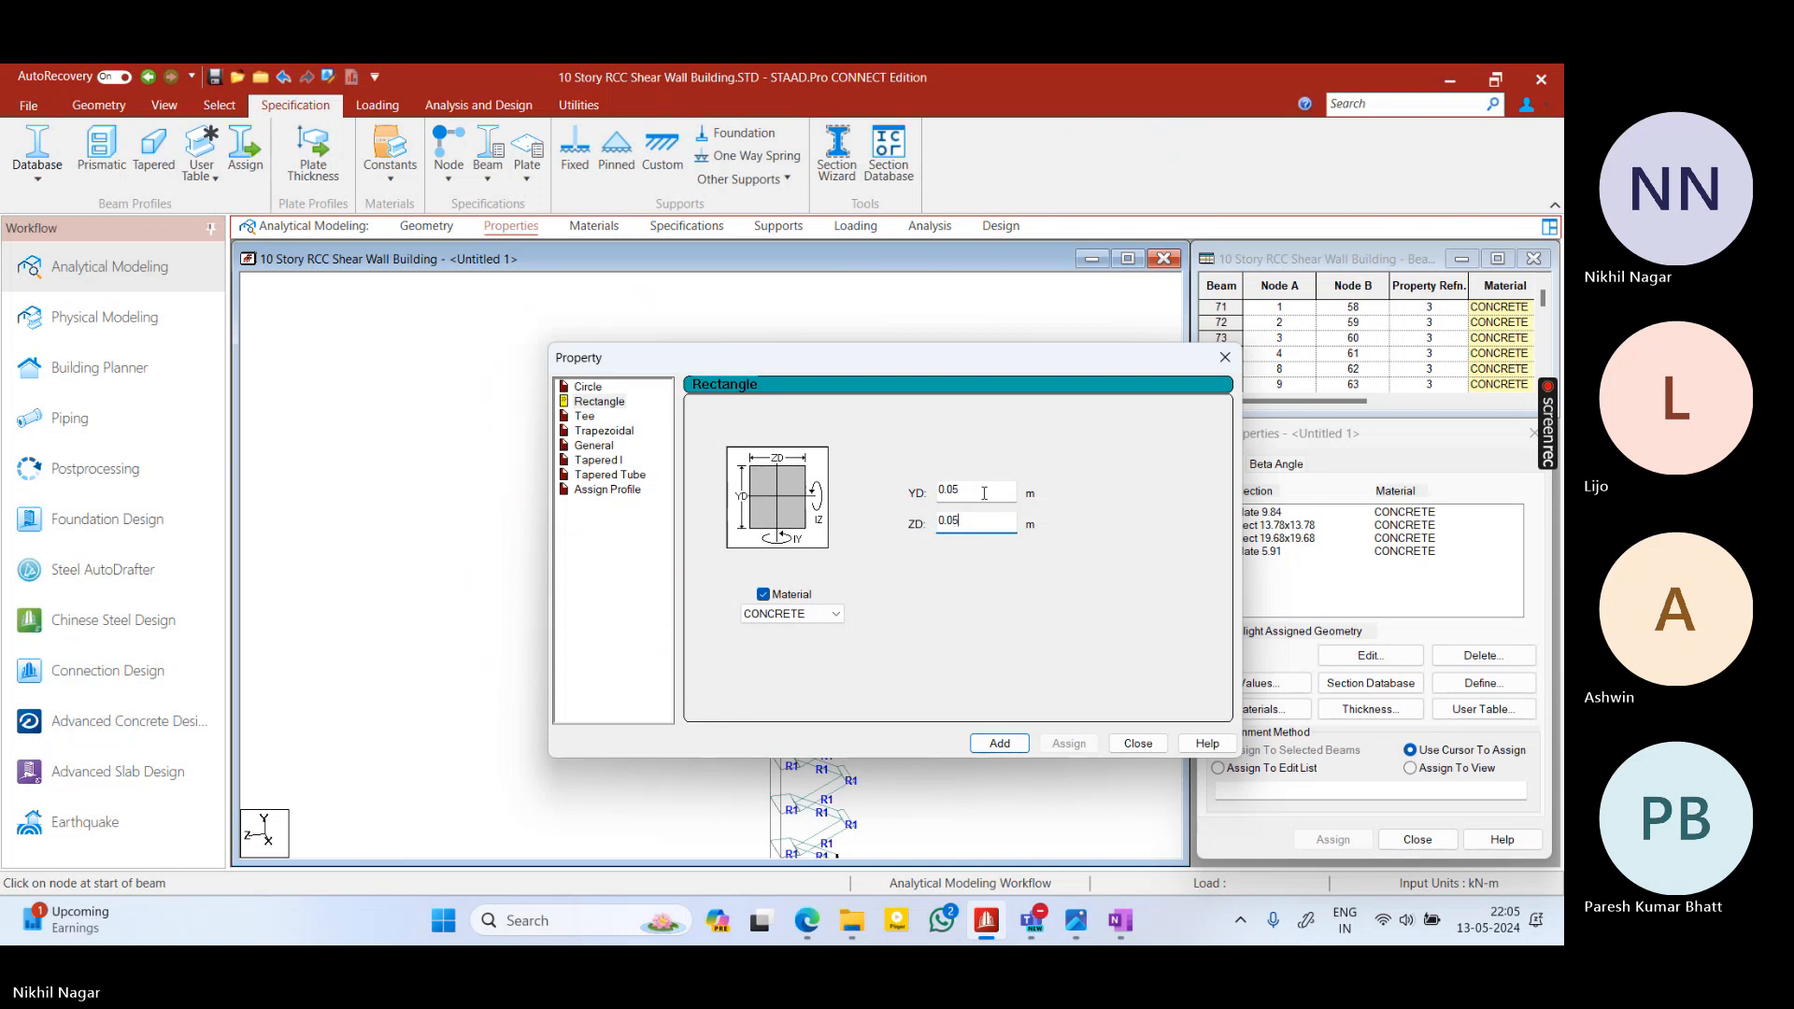
left_click(1000, 743)
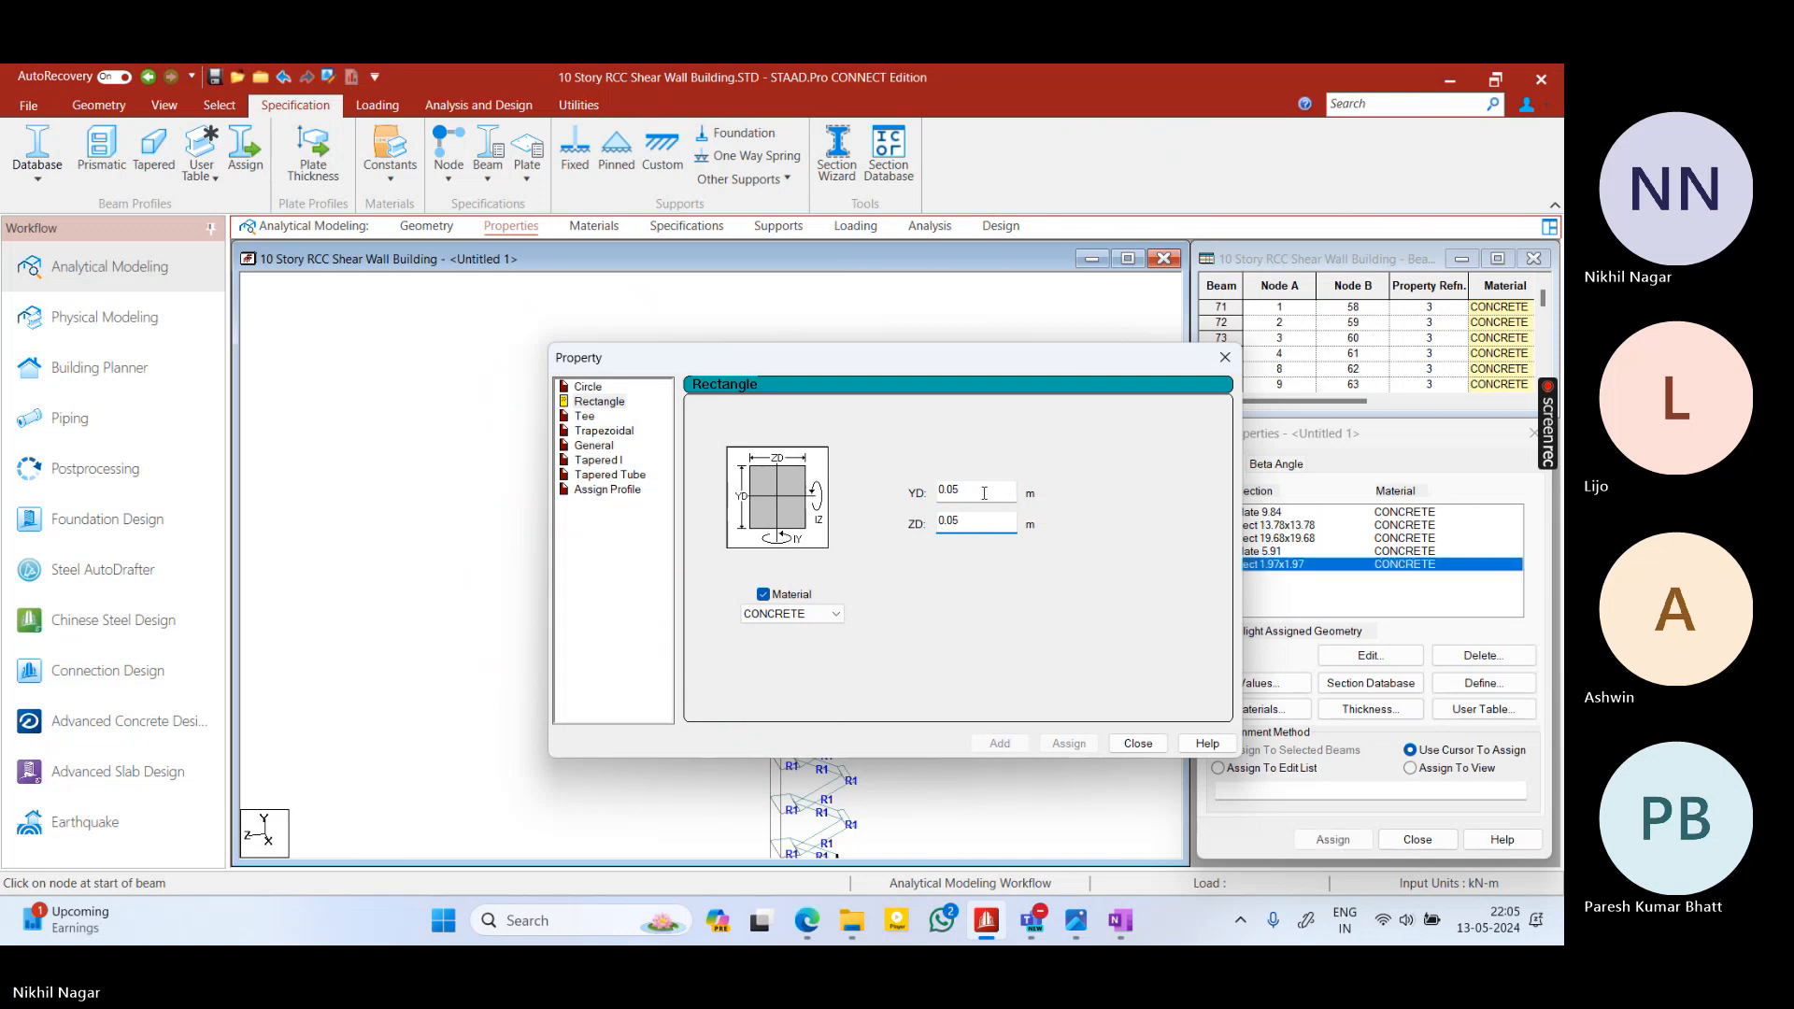
left_click(1124, 743)
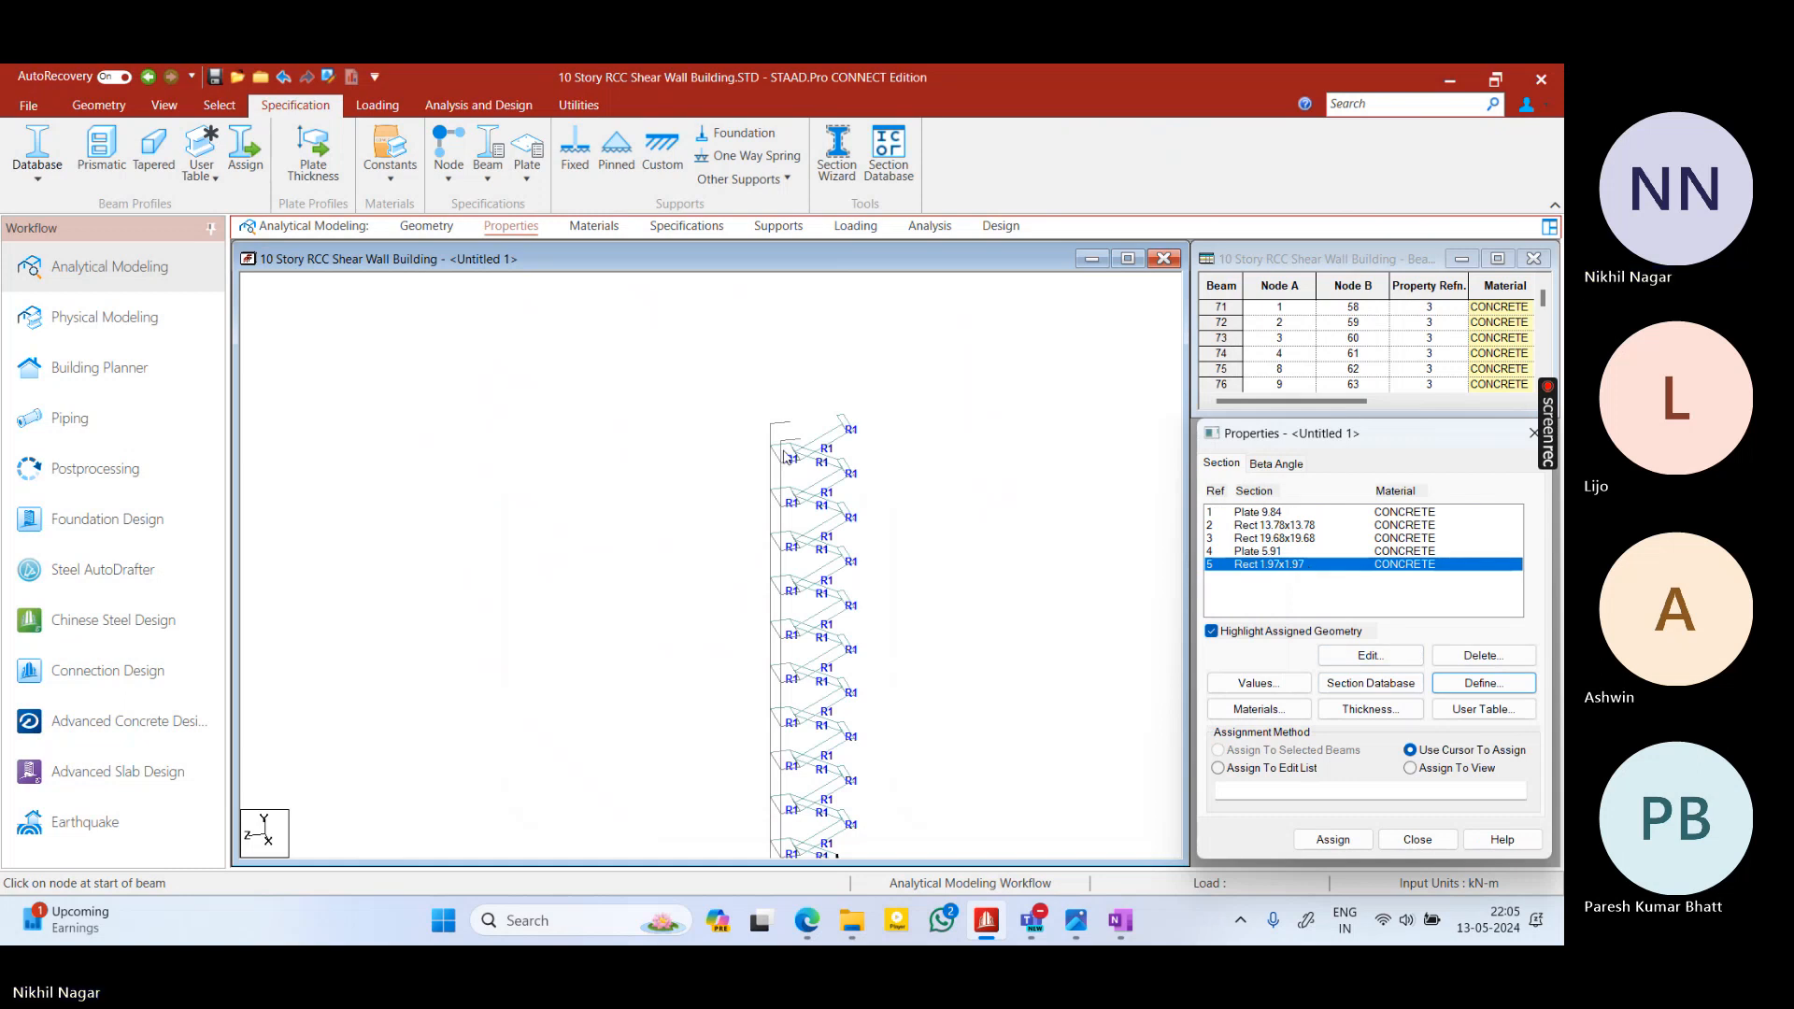
Assign the Rect 1.97x1.97 section to the two stacks of vertical members at the outer corners of the stair landings
right_click(752, 387)
left_click(1011, 397)
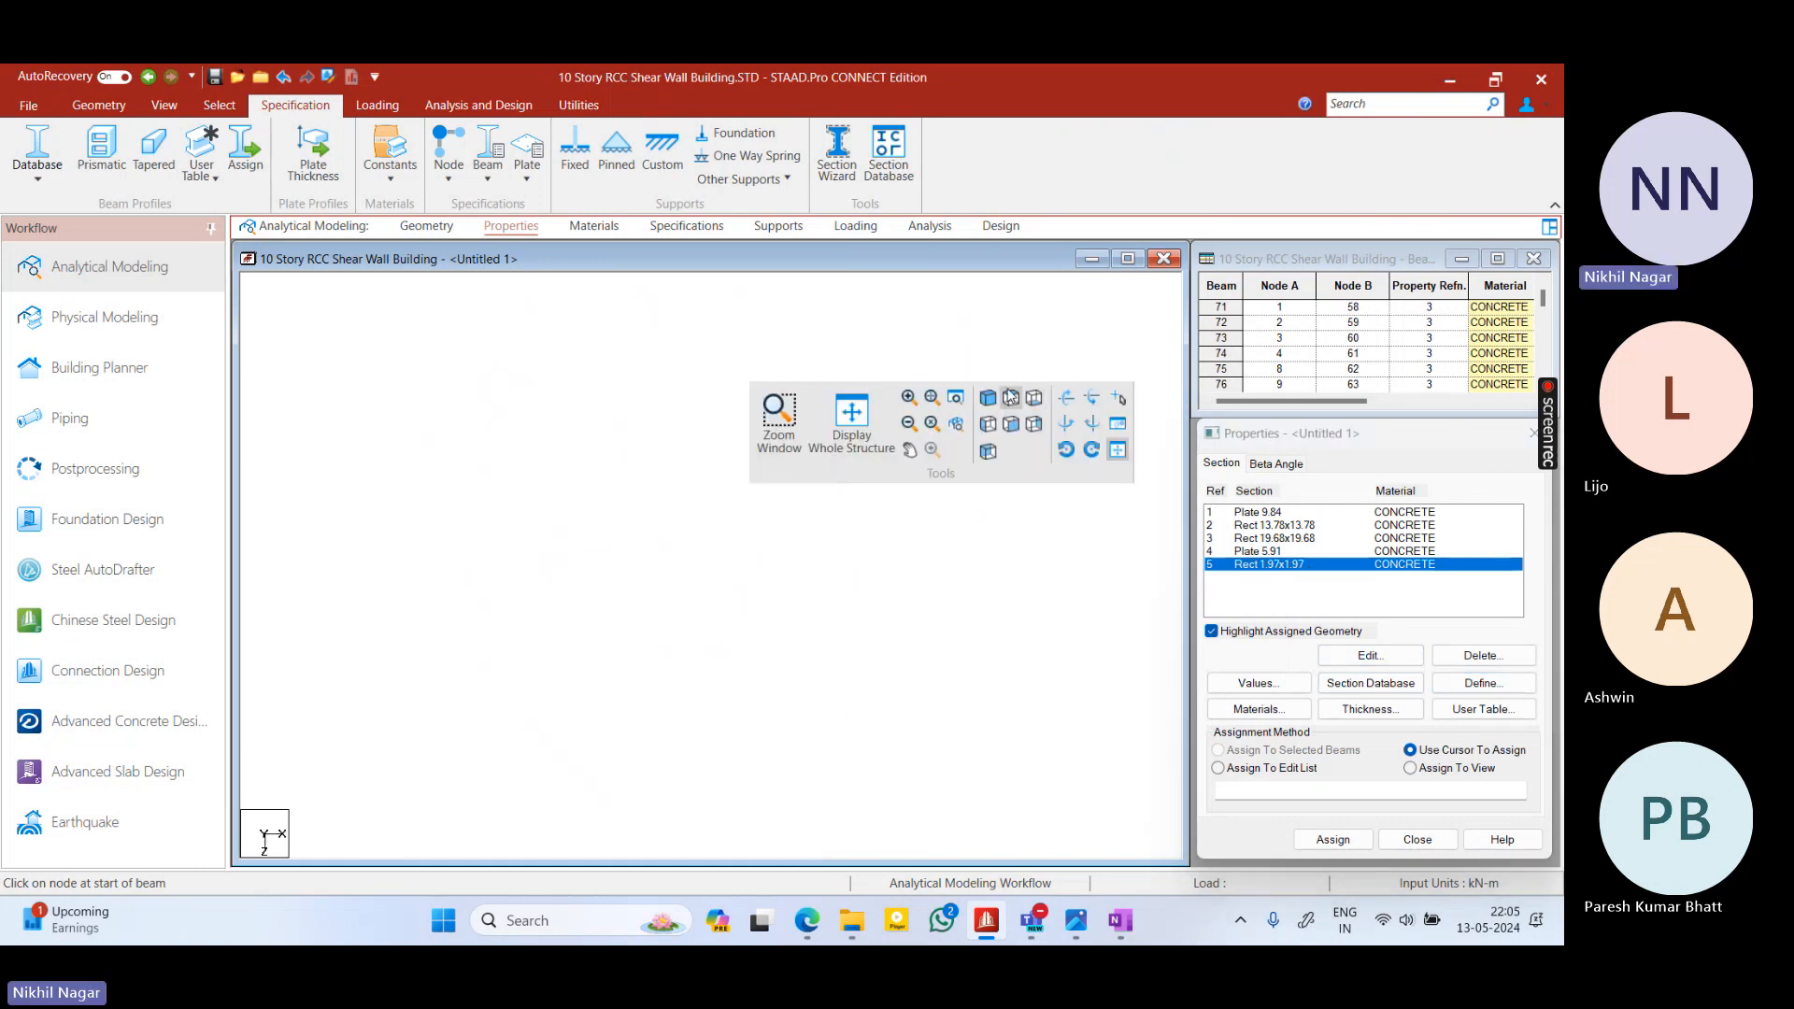
mouse_move(1040, 589)
middle_mouse_down()
mouse_move(659, 629)
mouse_move(821, 603)
mouse_move(847, 562)
mouse_move(806, 542)
mouse_move(874, 512)
mouse_move(1004, 595)
mouse_move(960, 600)
mouse_move(1036, 538)
mouse_move(1038, 582)
middle_mouse_up()
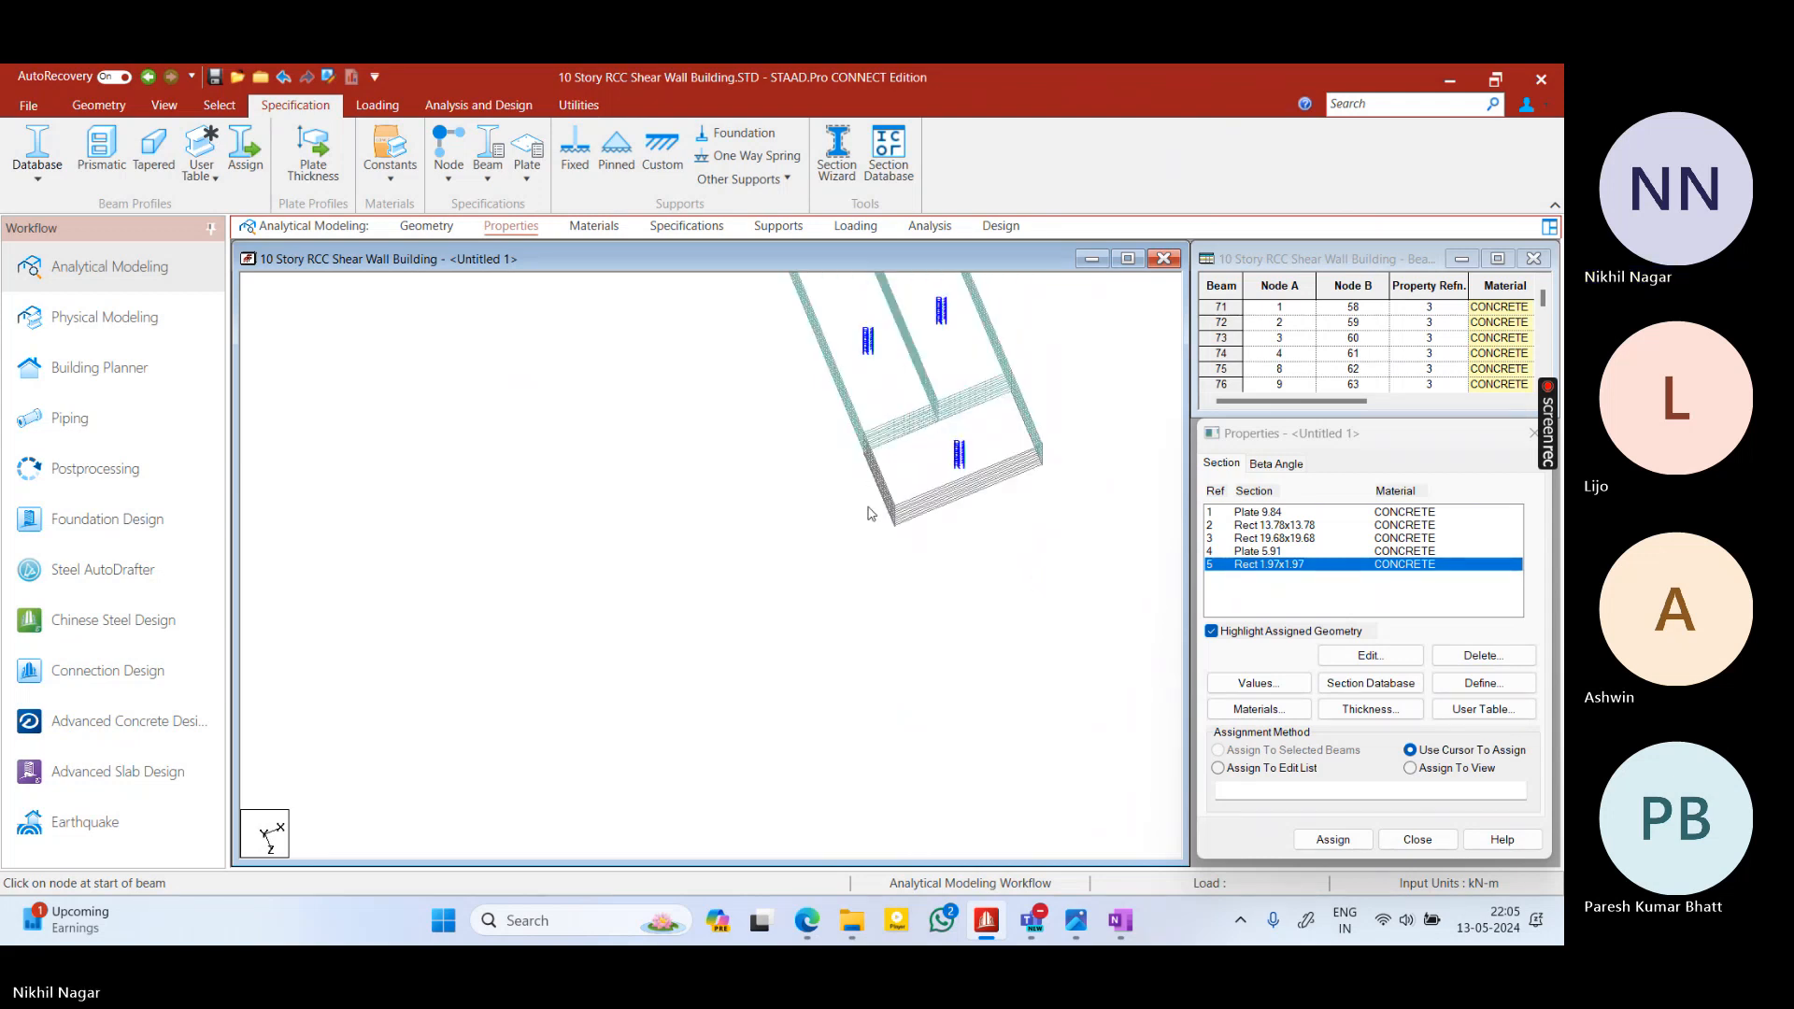
left_click_drag(868, 508, 920, 541)
left_click_drag(1064, 438, 1022, 496, "ctrl")
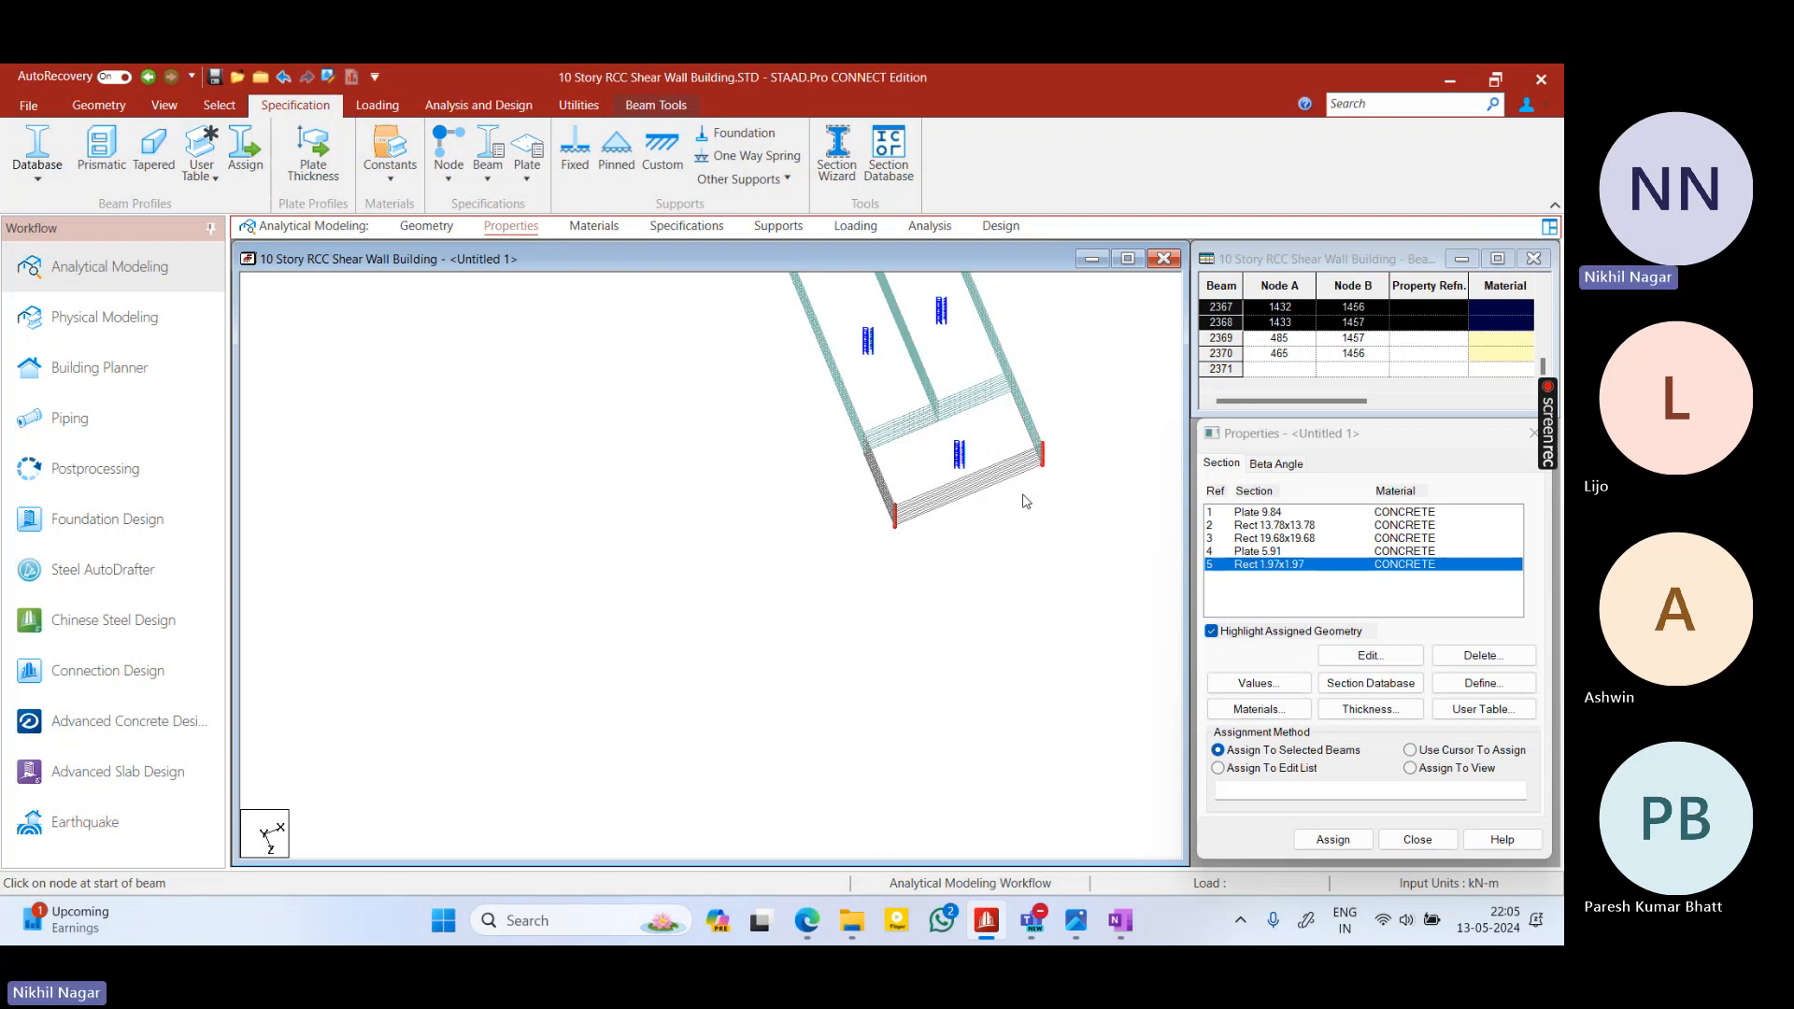
middle_click_drag(1024, 496, 1009, 495)
left_click(1332, 839)
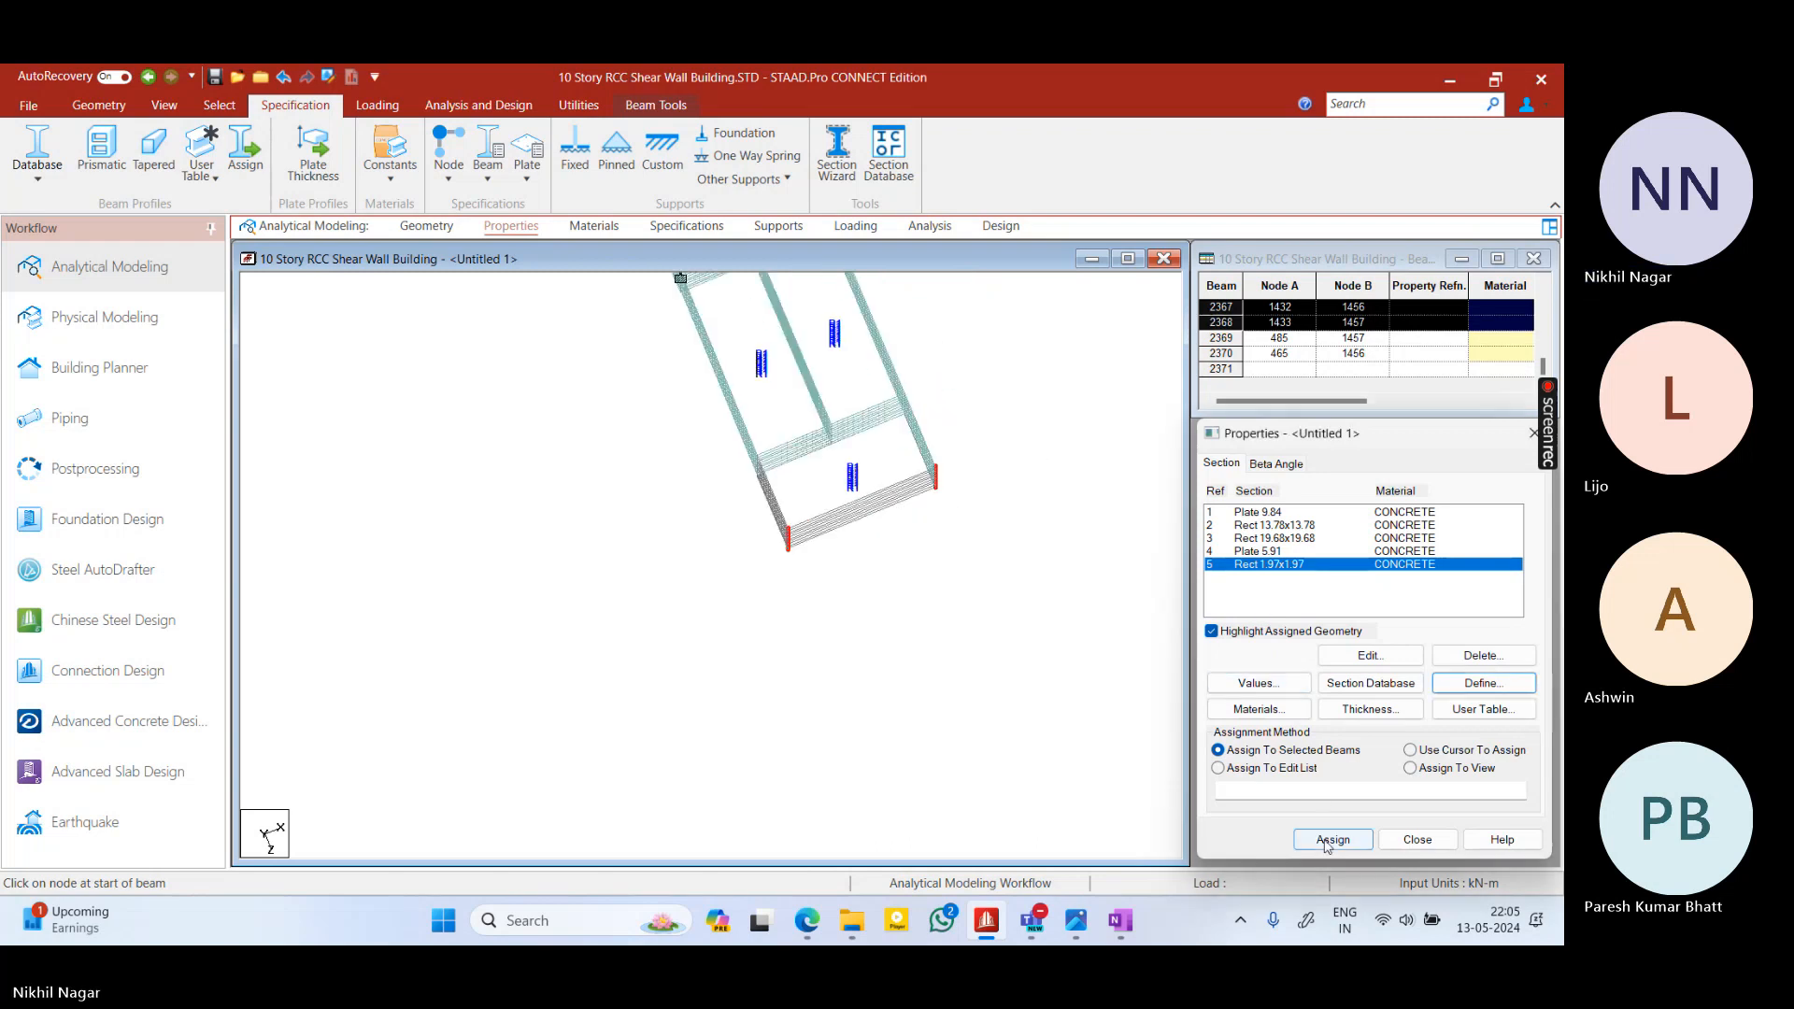
left_click(1407, 704)
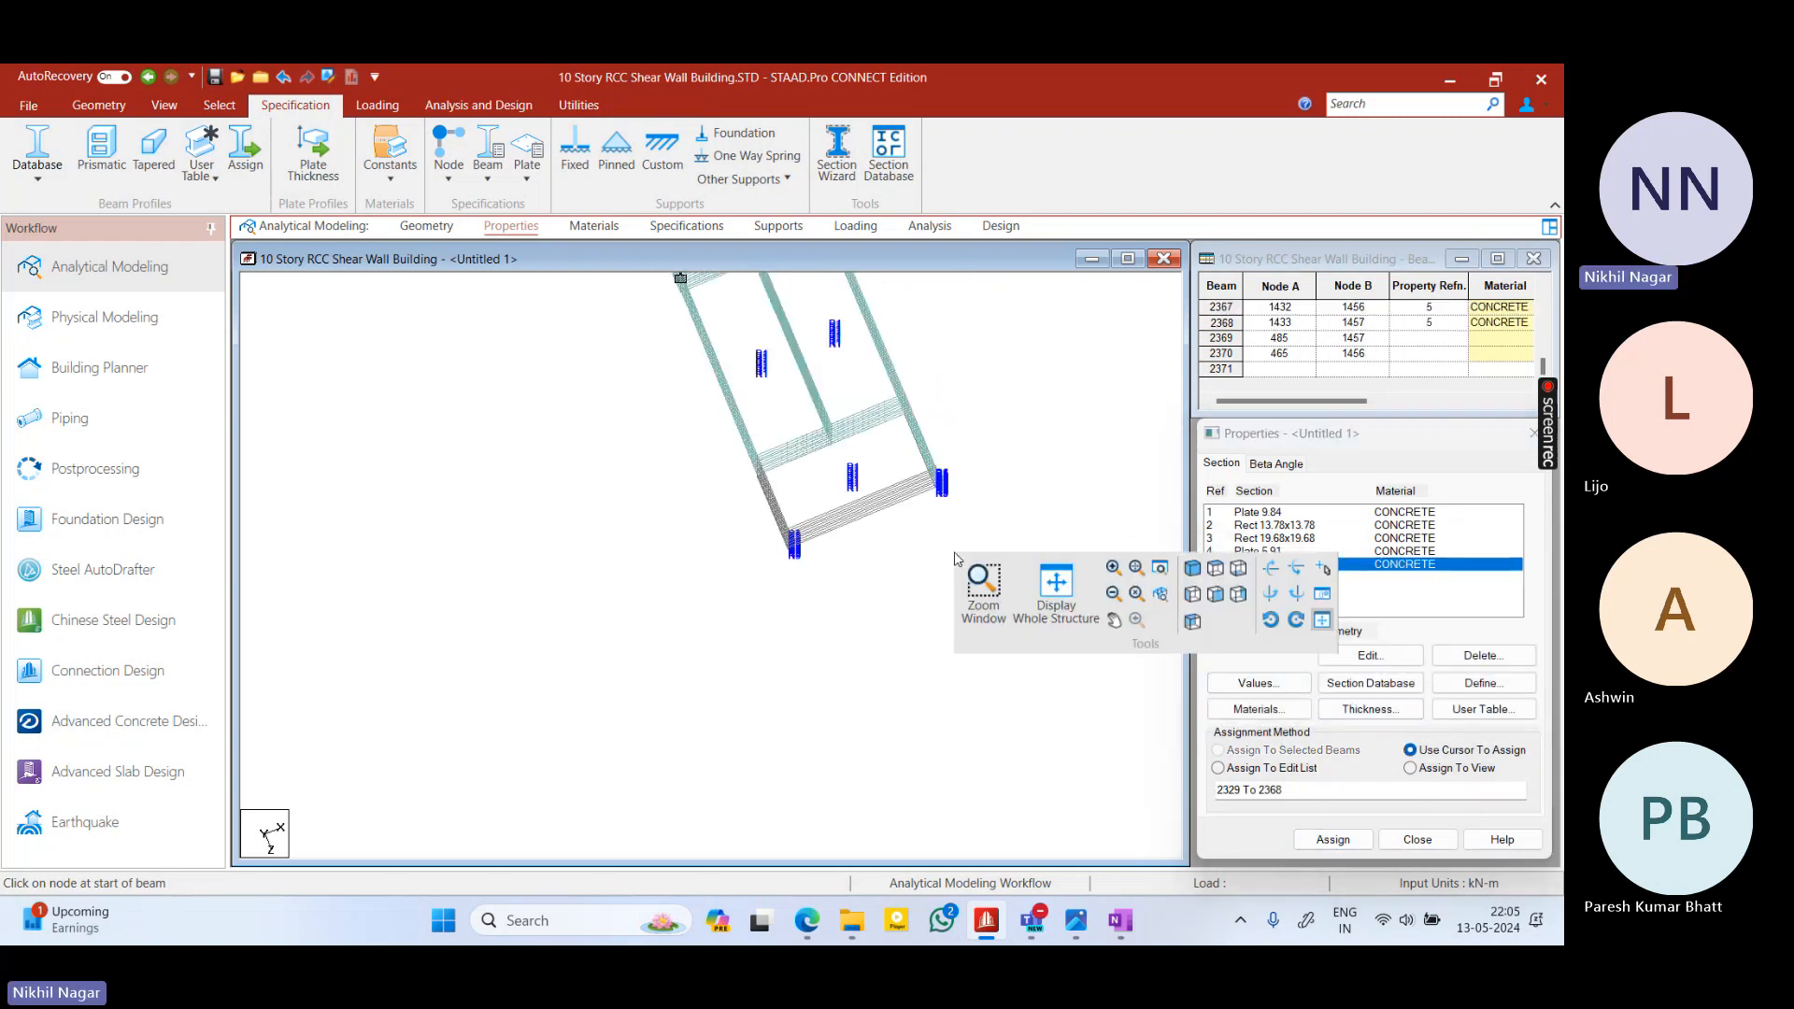
Assign the Rect 1.97x1.97 section to the two short inclined members at the top of the landing columns
left_click(1193, 568)
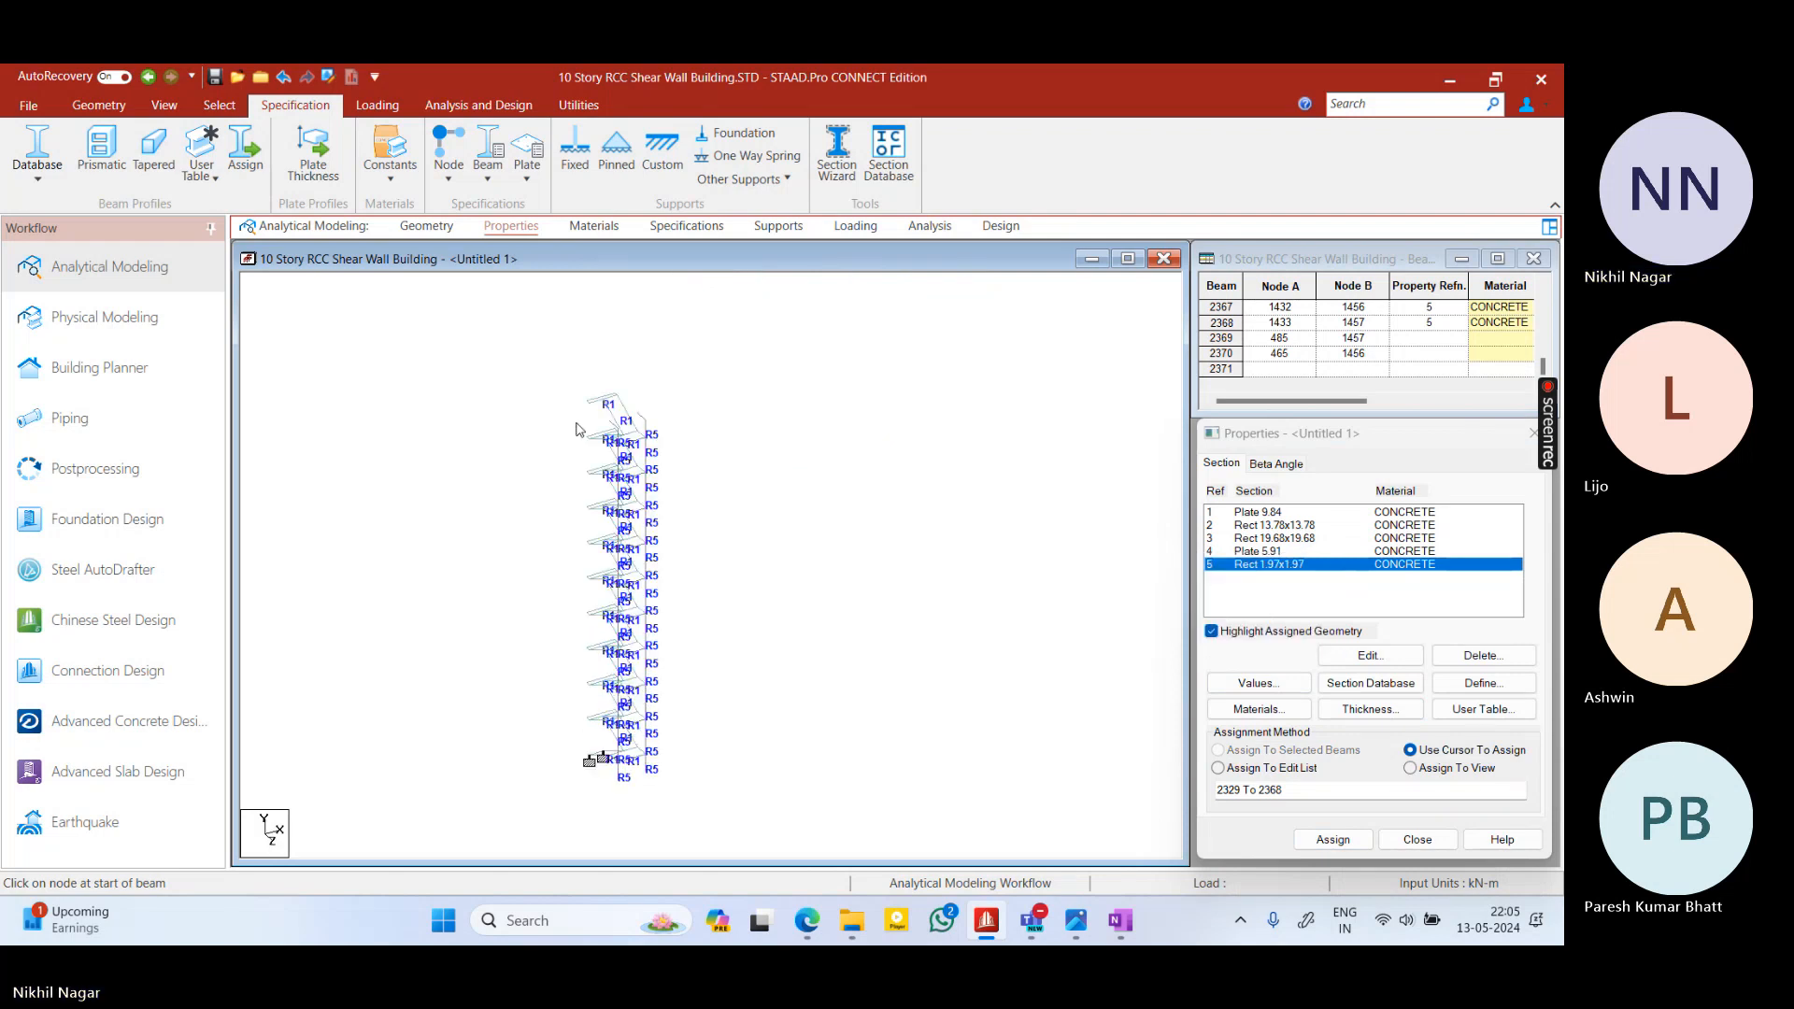
middle_click_drag(580, 512, 773, 606)
scroll(774, 605, "up", 2)
left_click(850, 471)
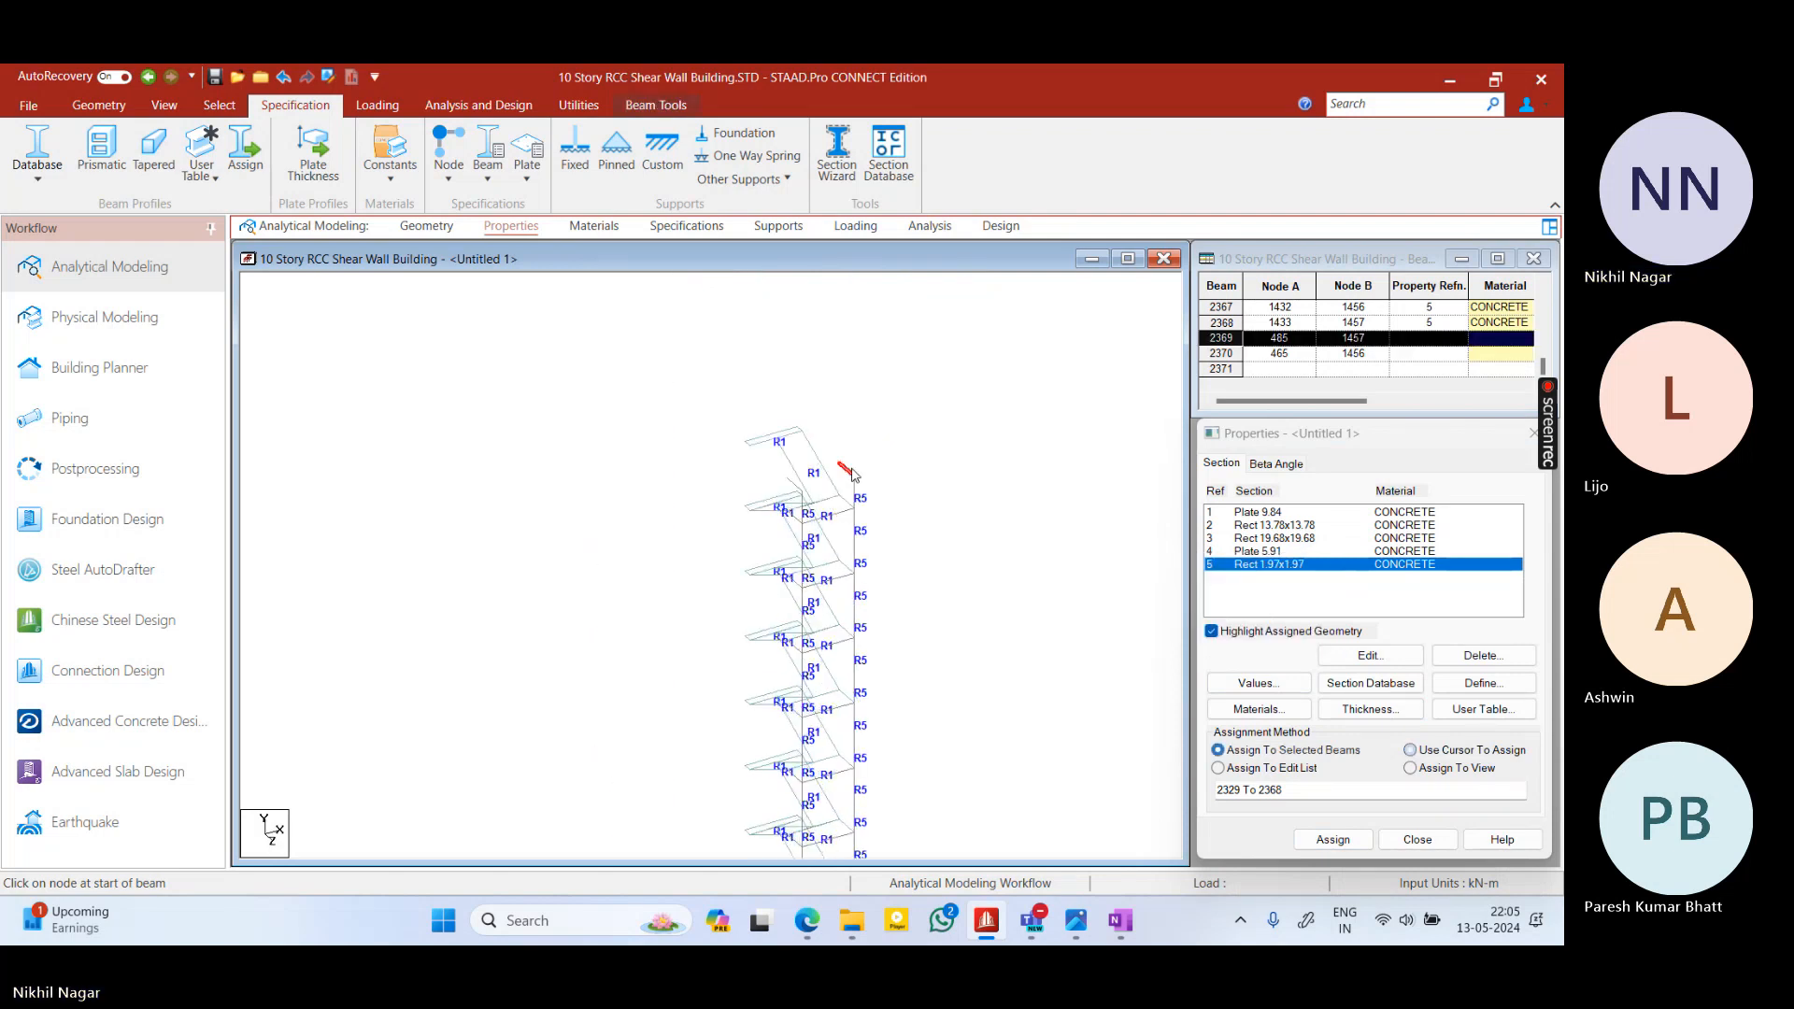
left_click(797, 484, "ctrl")
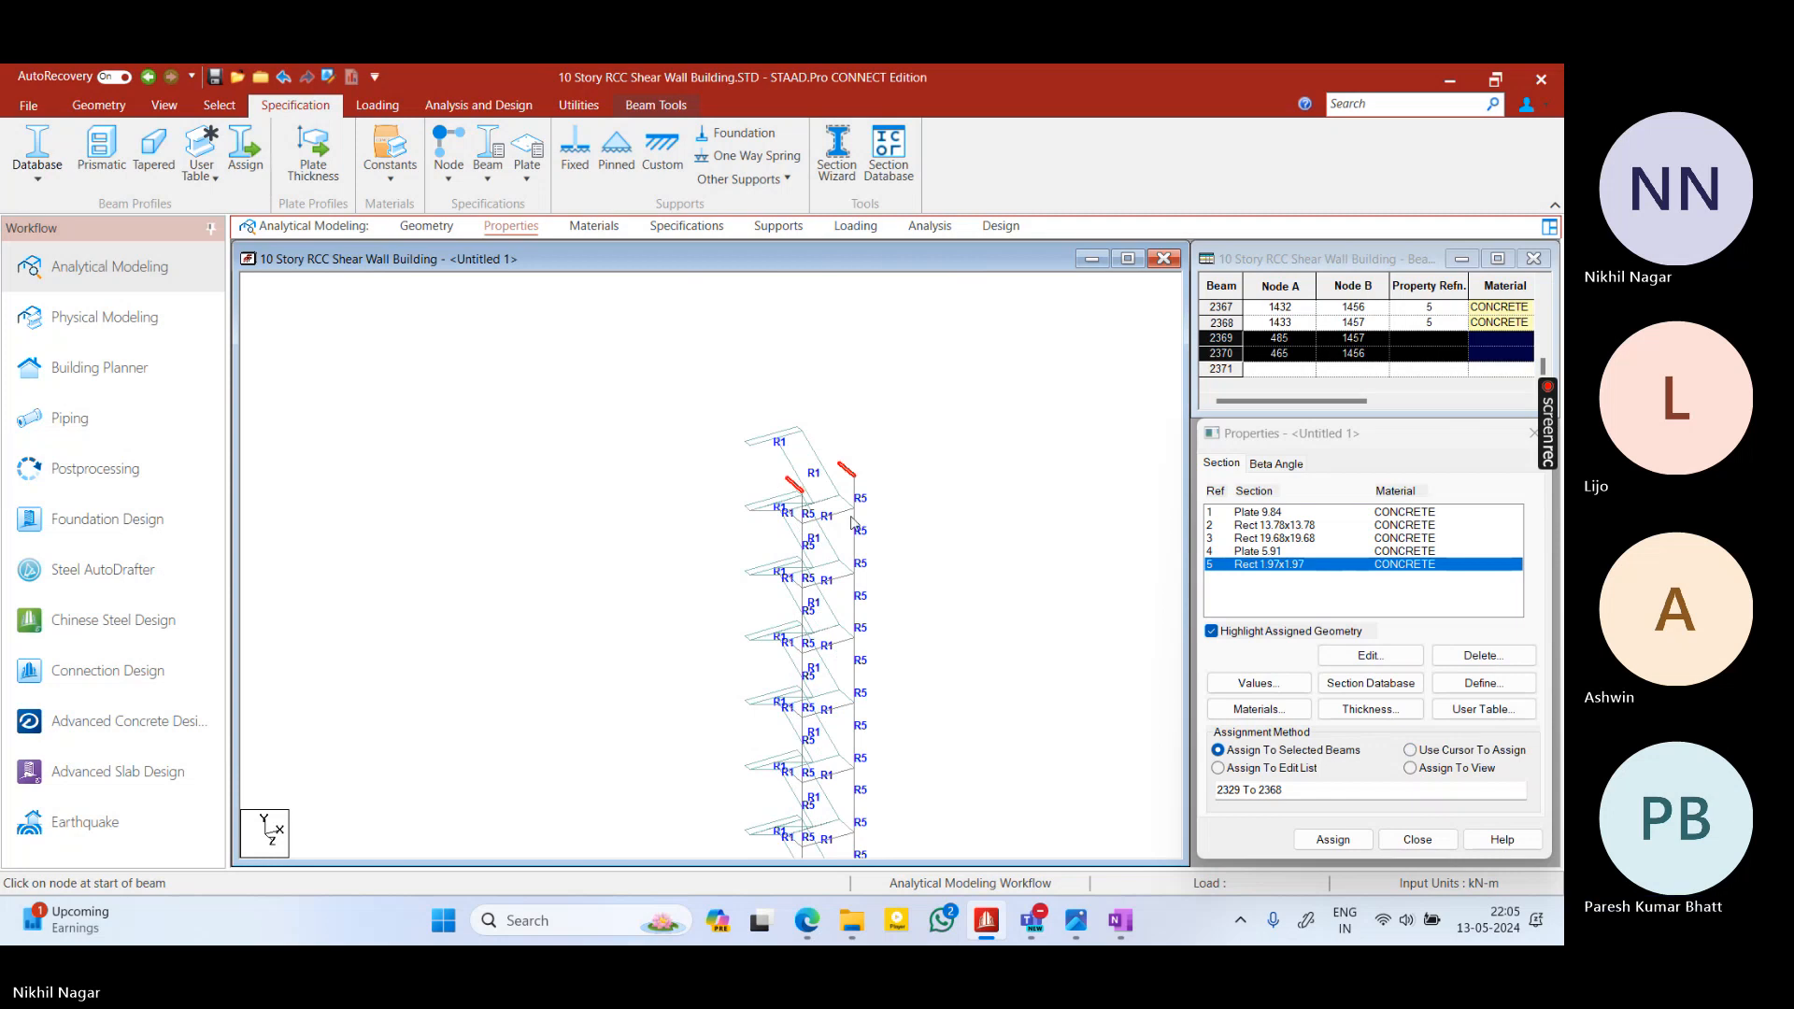
left_click(878, 540)
left_click(849, 471)
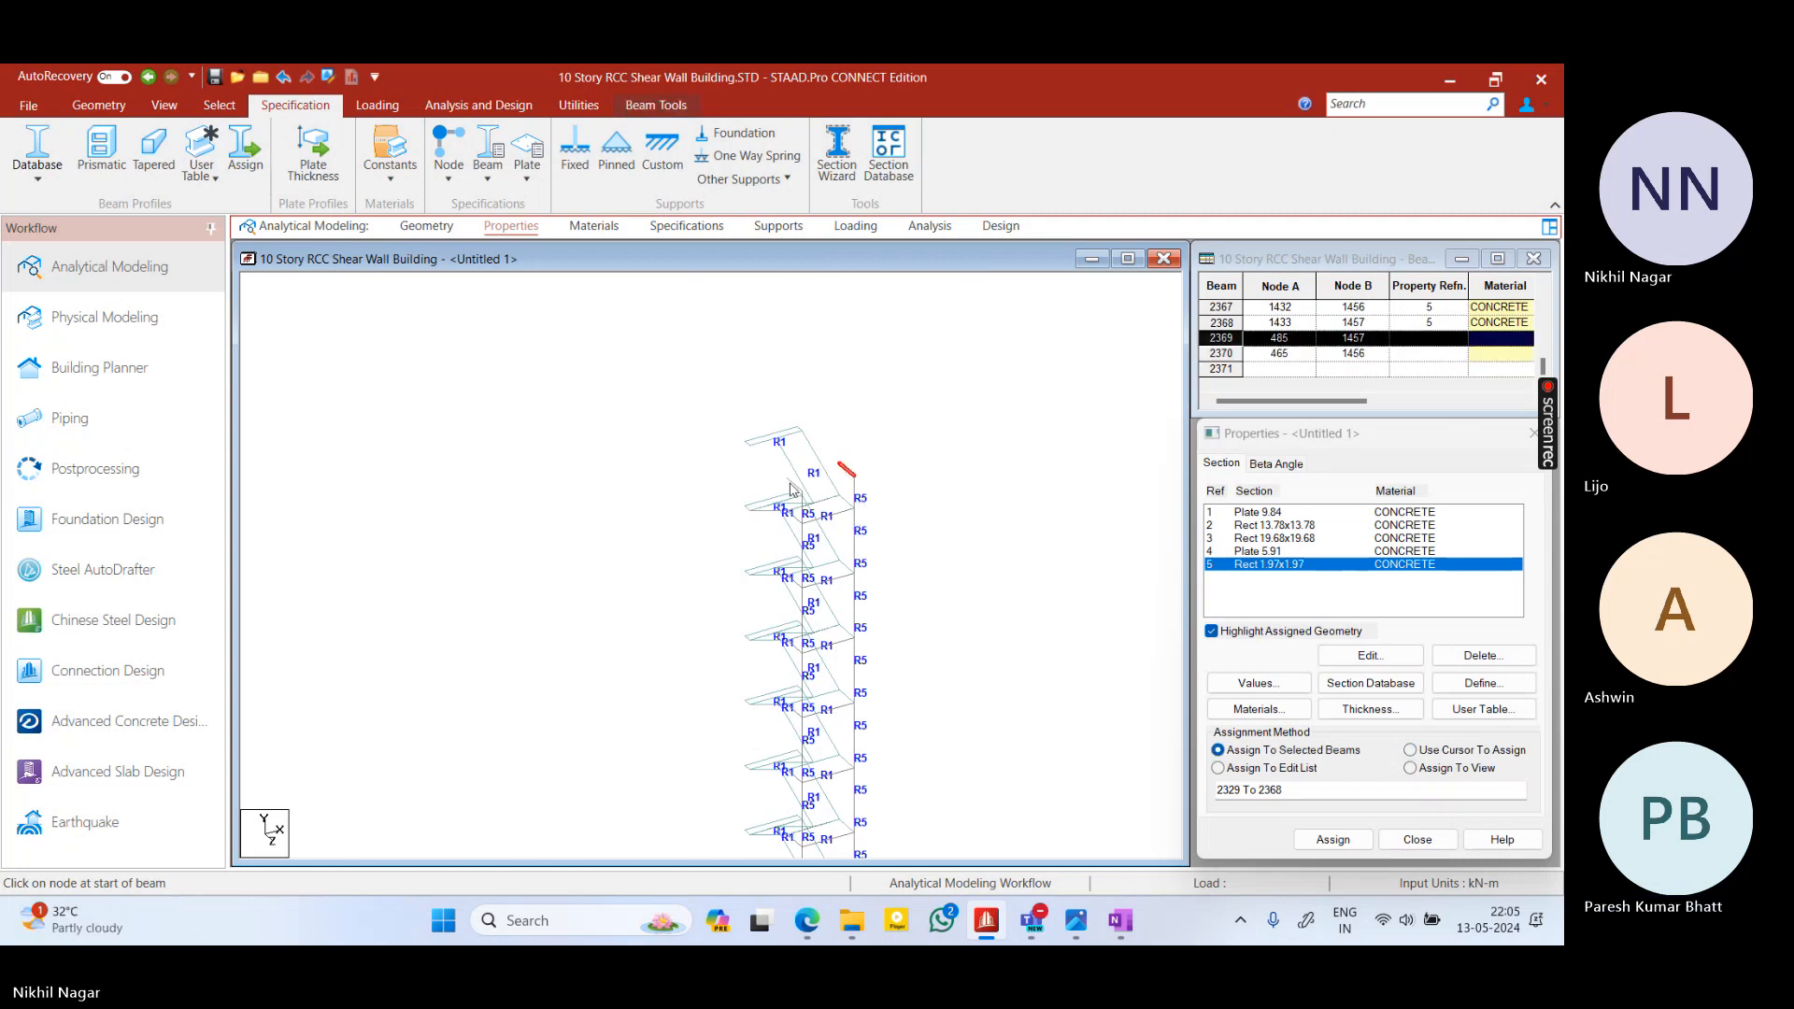
left_click(791, 483, "ctrl")
key("Left")
key("Left")
key("Left")
key("Left")
key("Left")
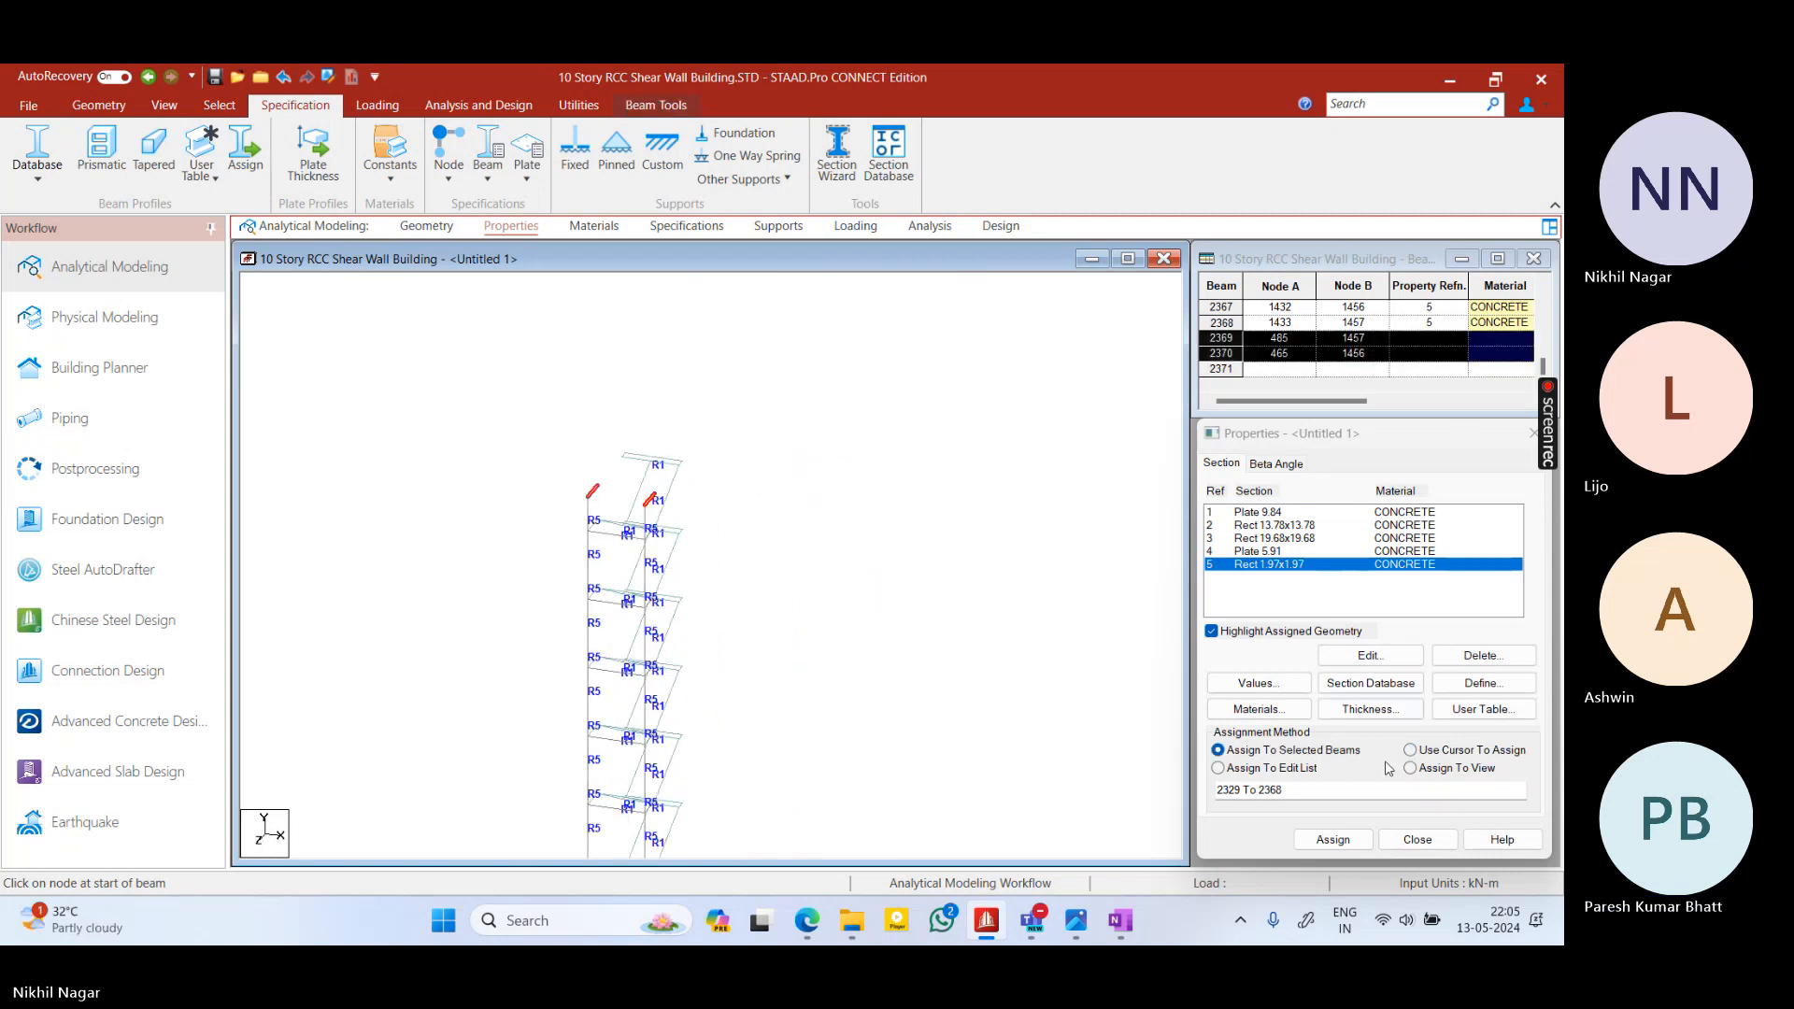
left_click(1332, 839)
left_click(1406, 703)
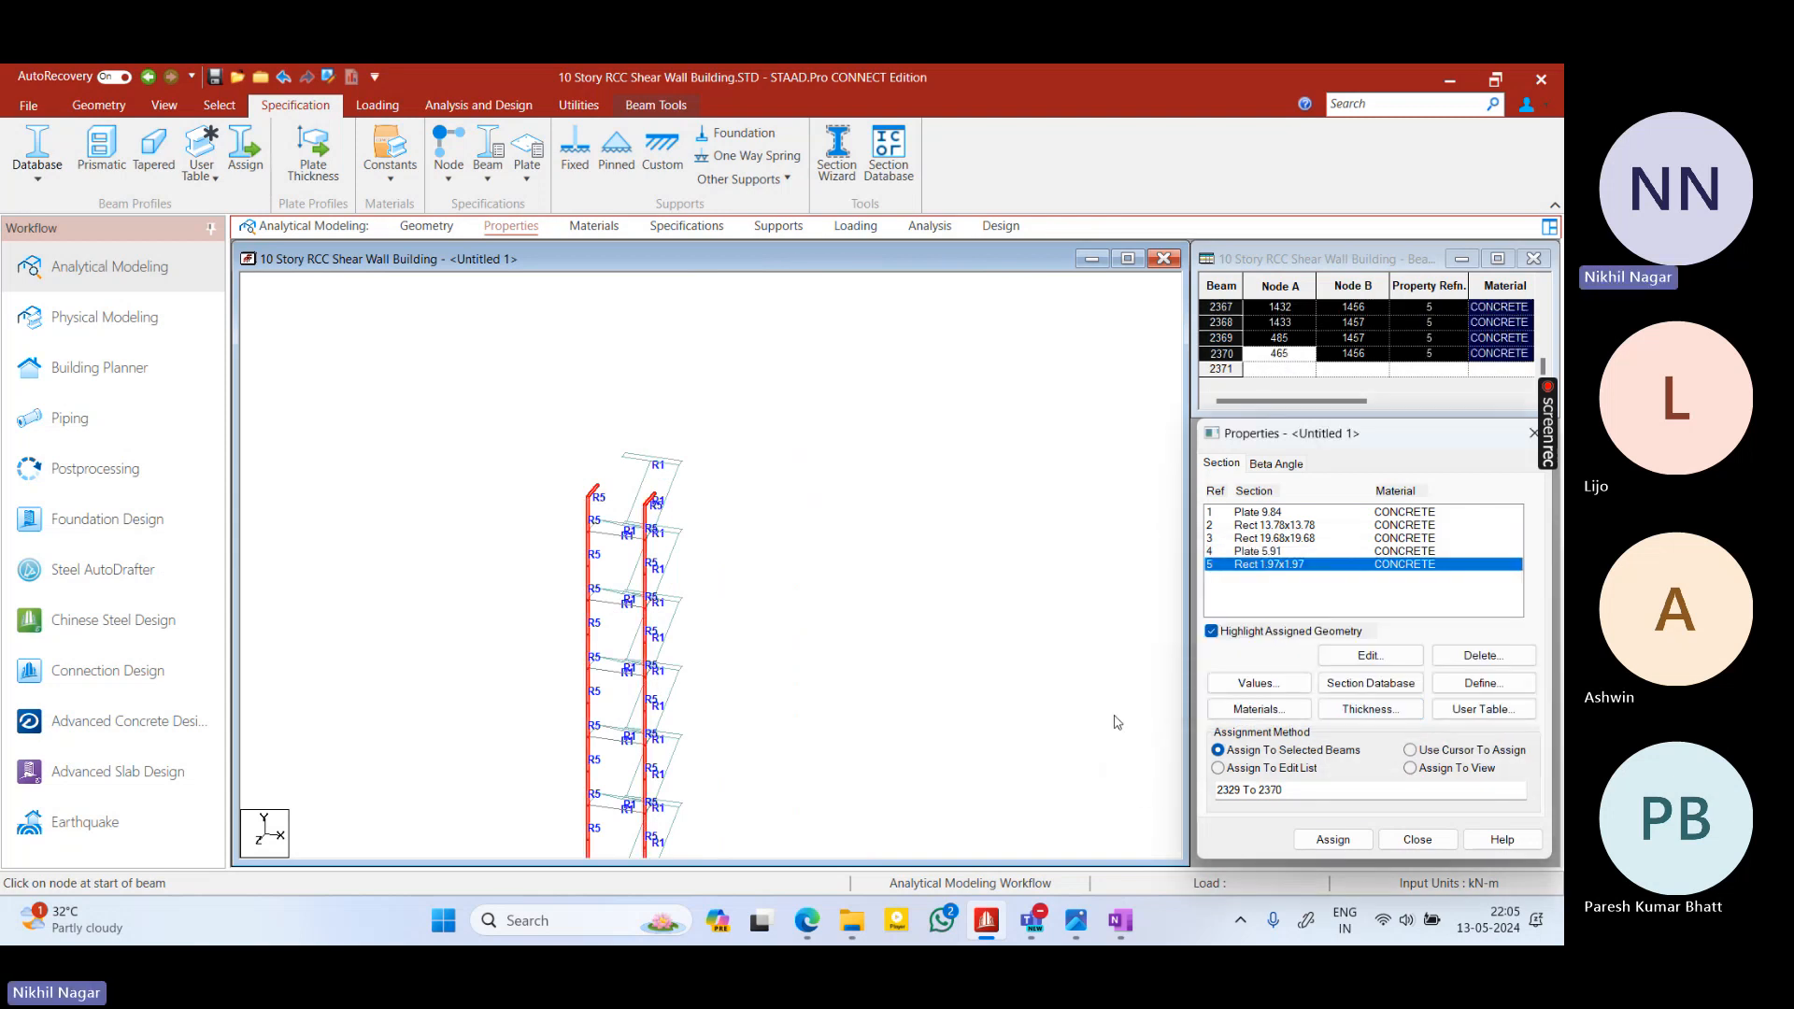
left_click(1044, 694)
middle_click_drag(783, 632, 942, 641)
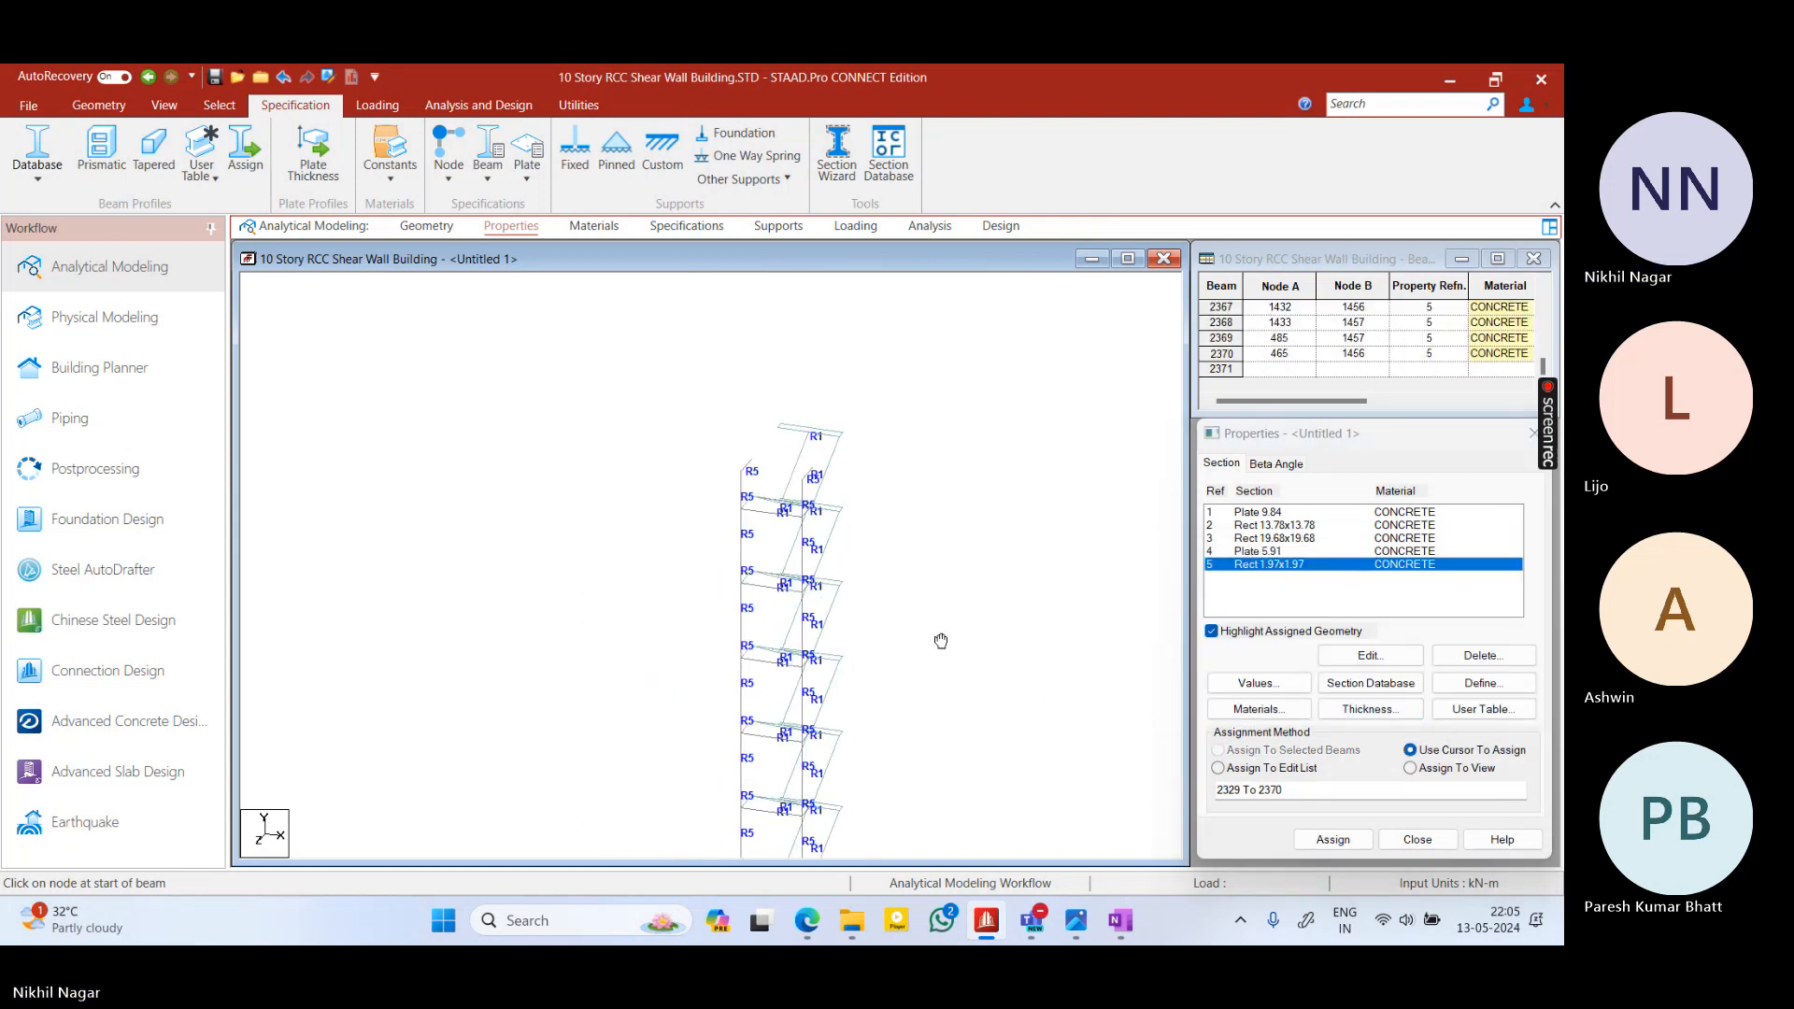
Select all stair members still missing a section property and assign them the Rect 13.78x13.78 section
left_click(1262, 525)
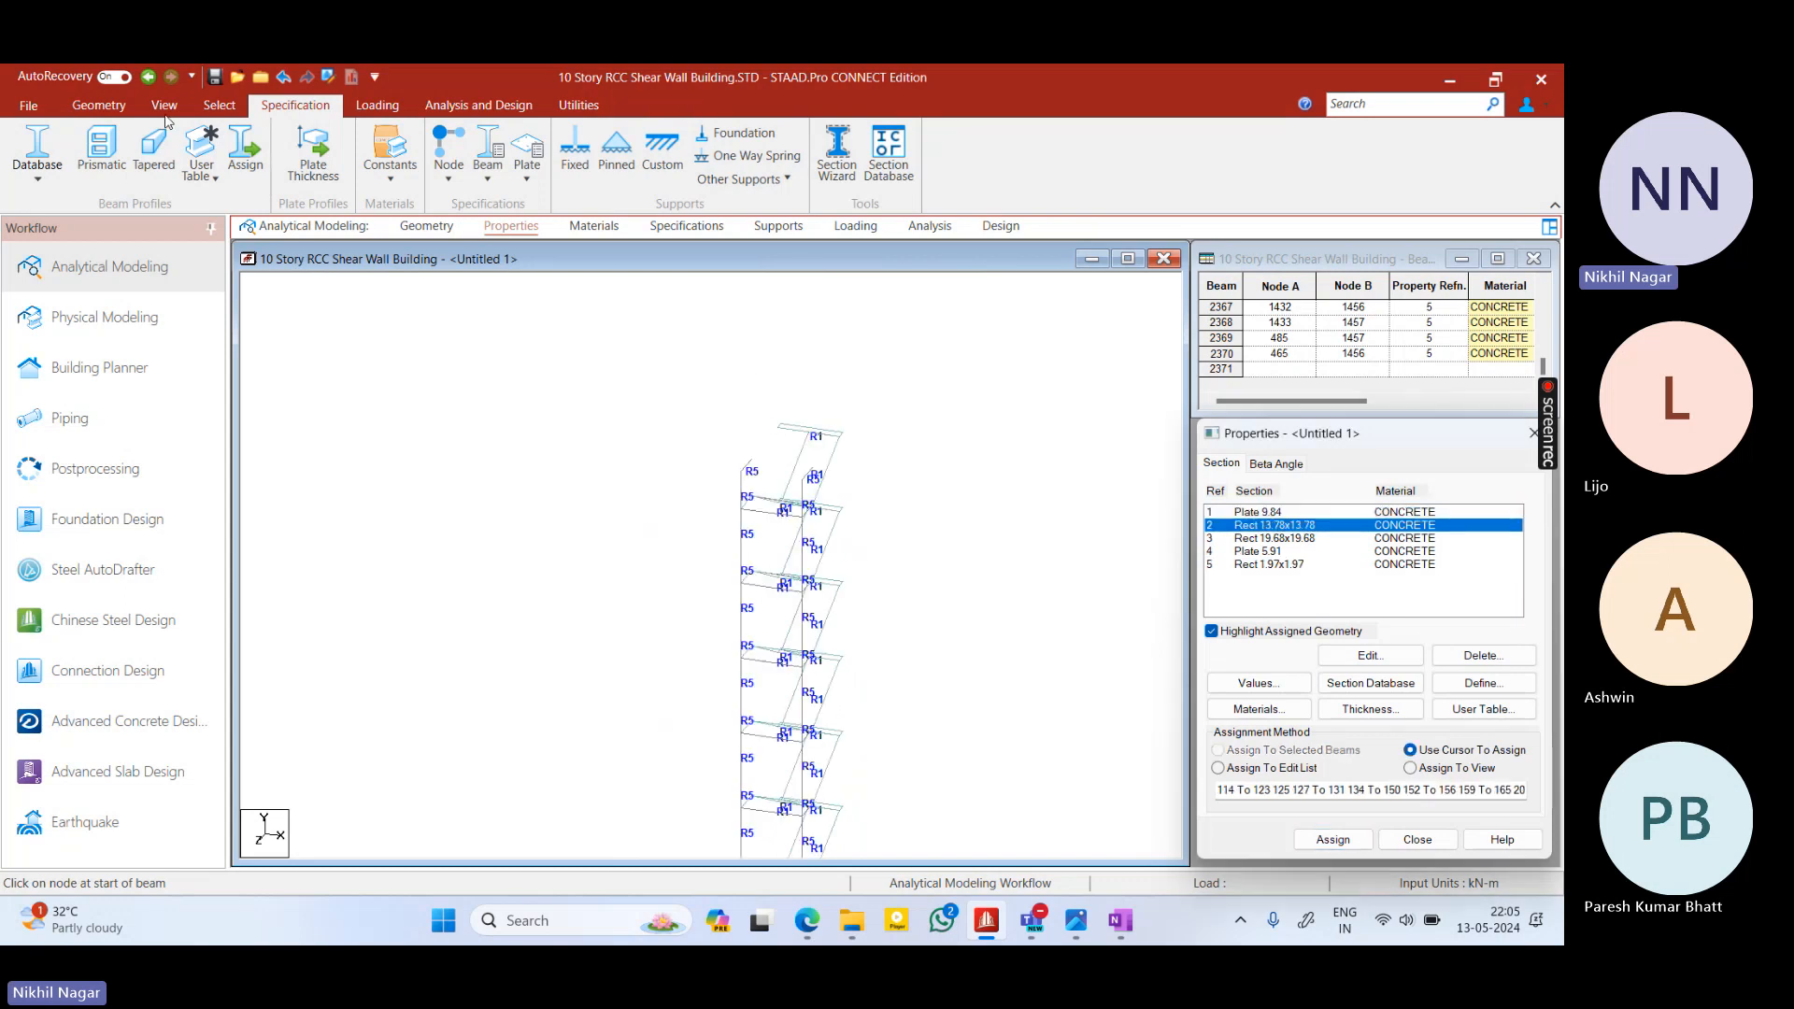
left_click(219, 105)
left_click(1343, 180)
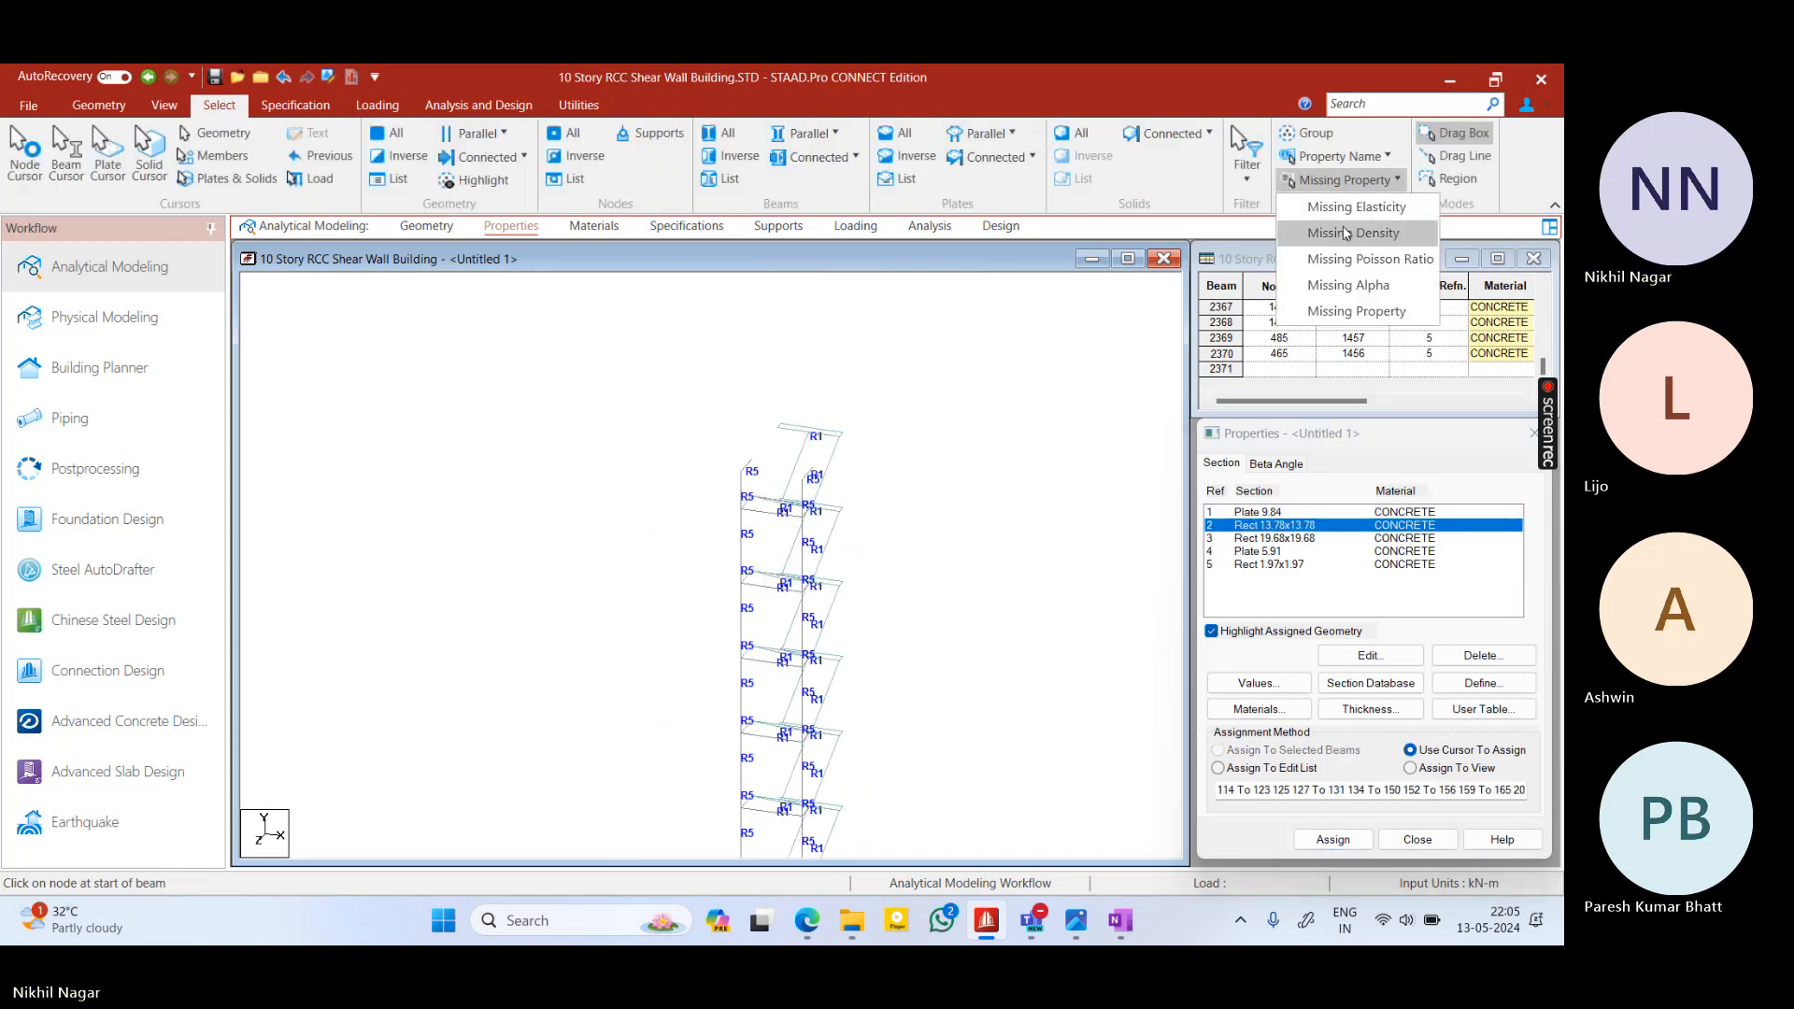
left_click(1355, 312)
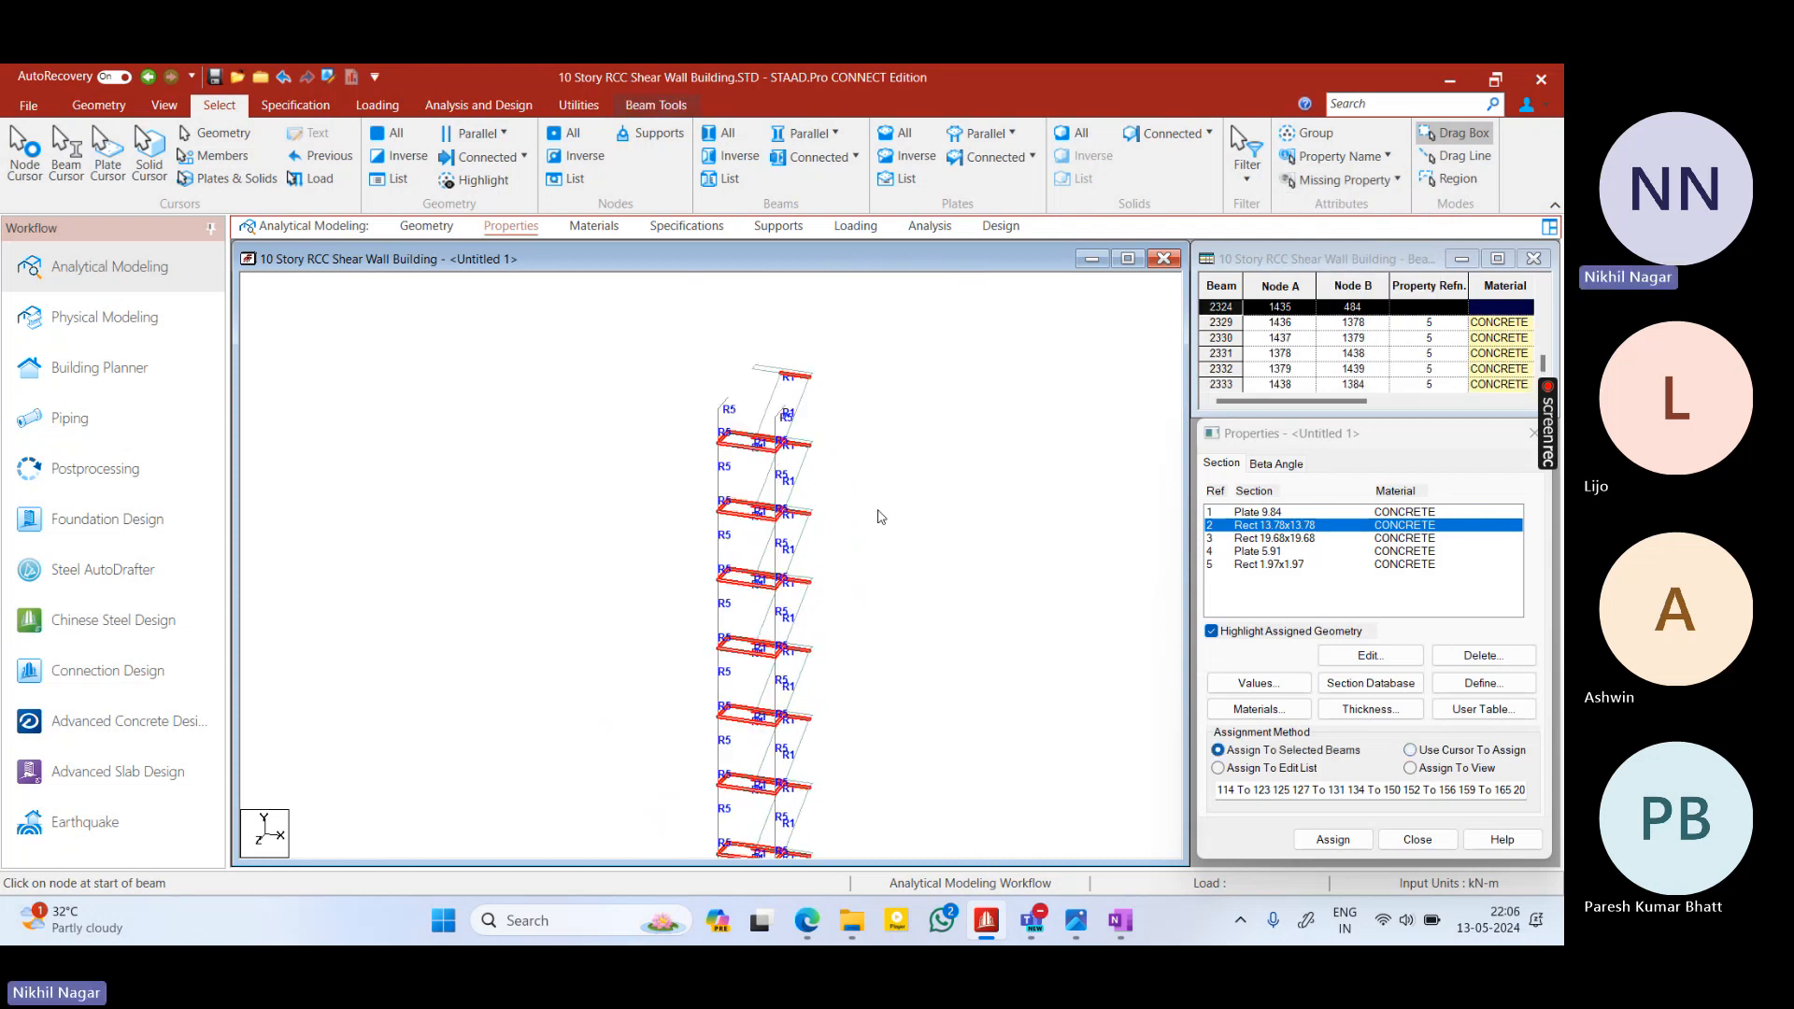
middle_click_drag(837, 625, 823, 690)
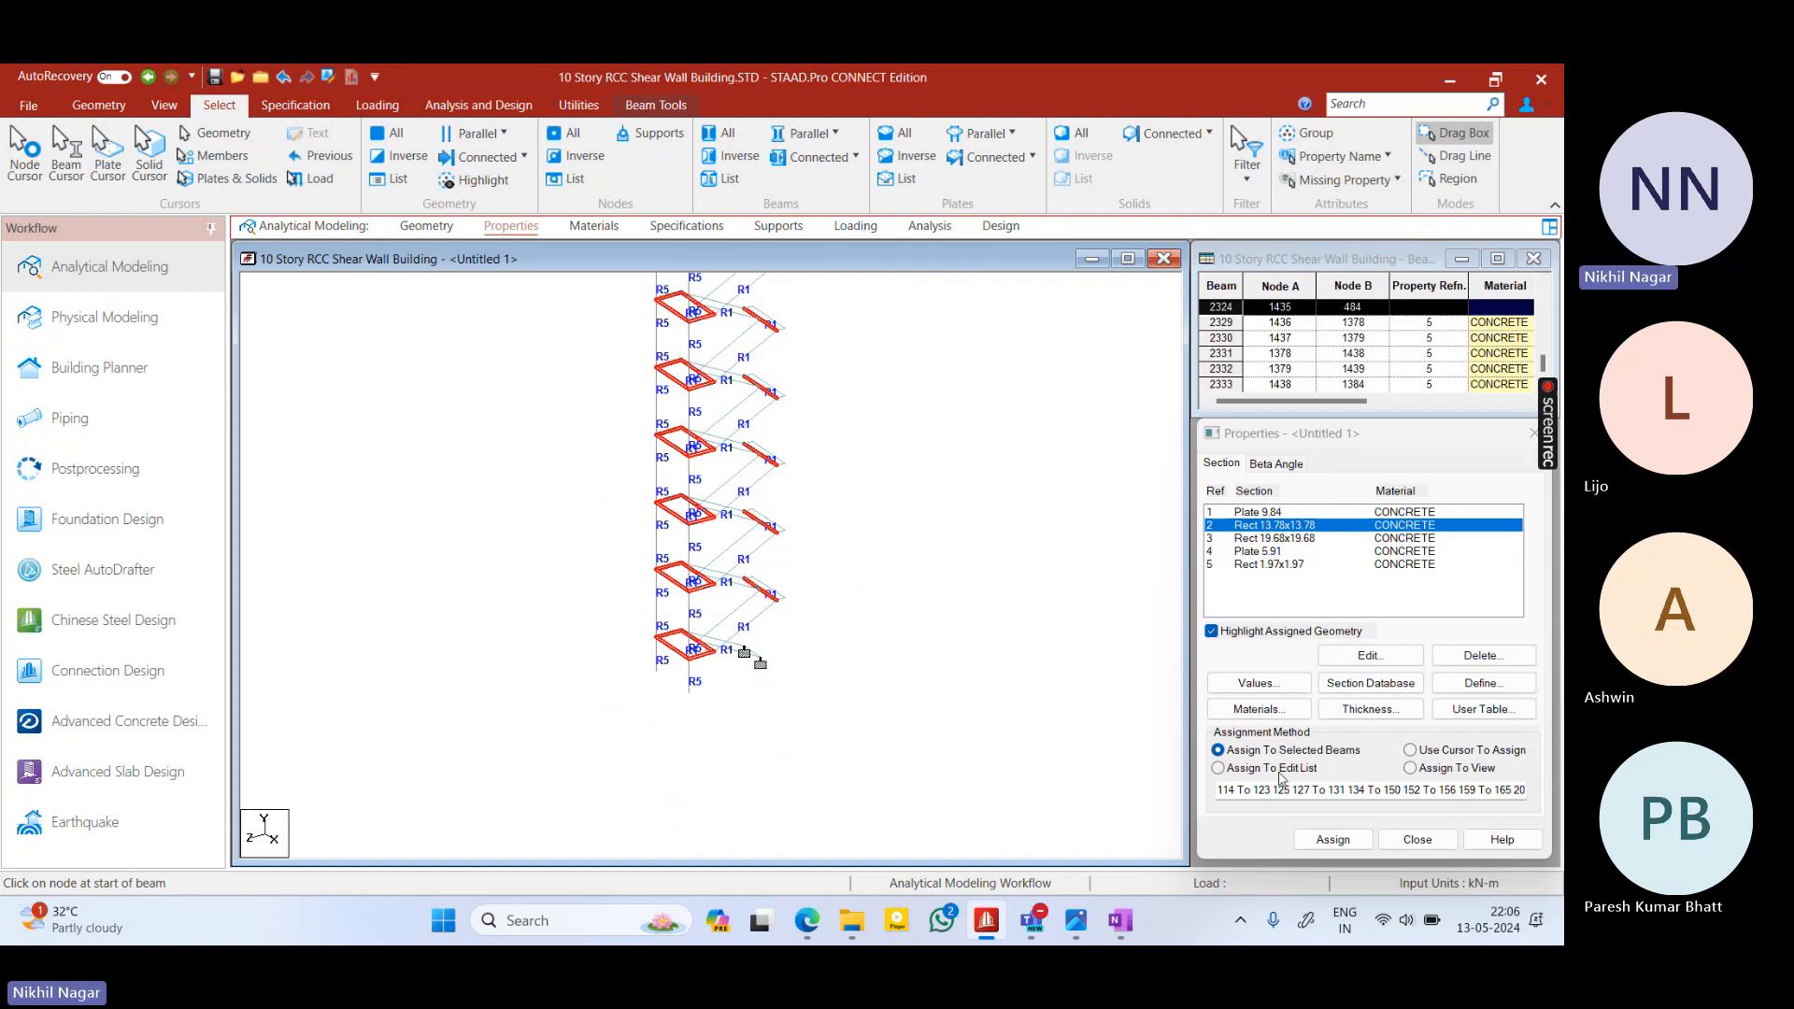
left_click(1328, 838)
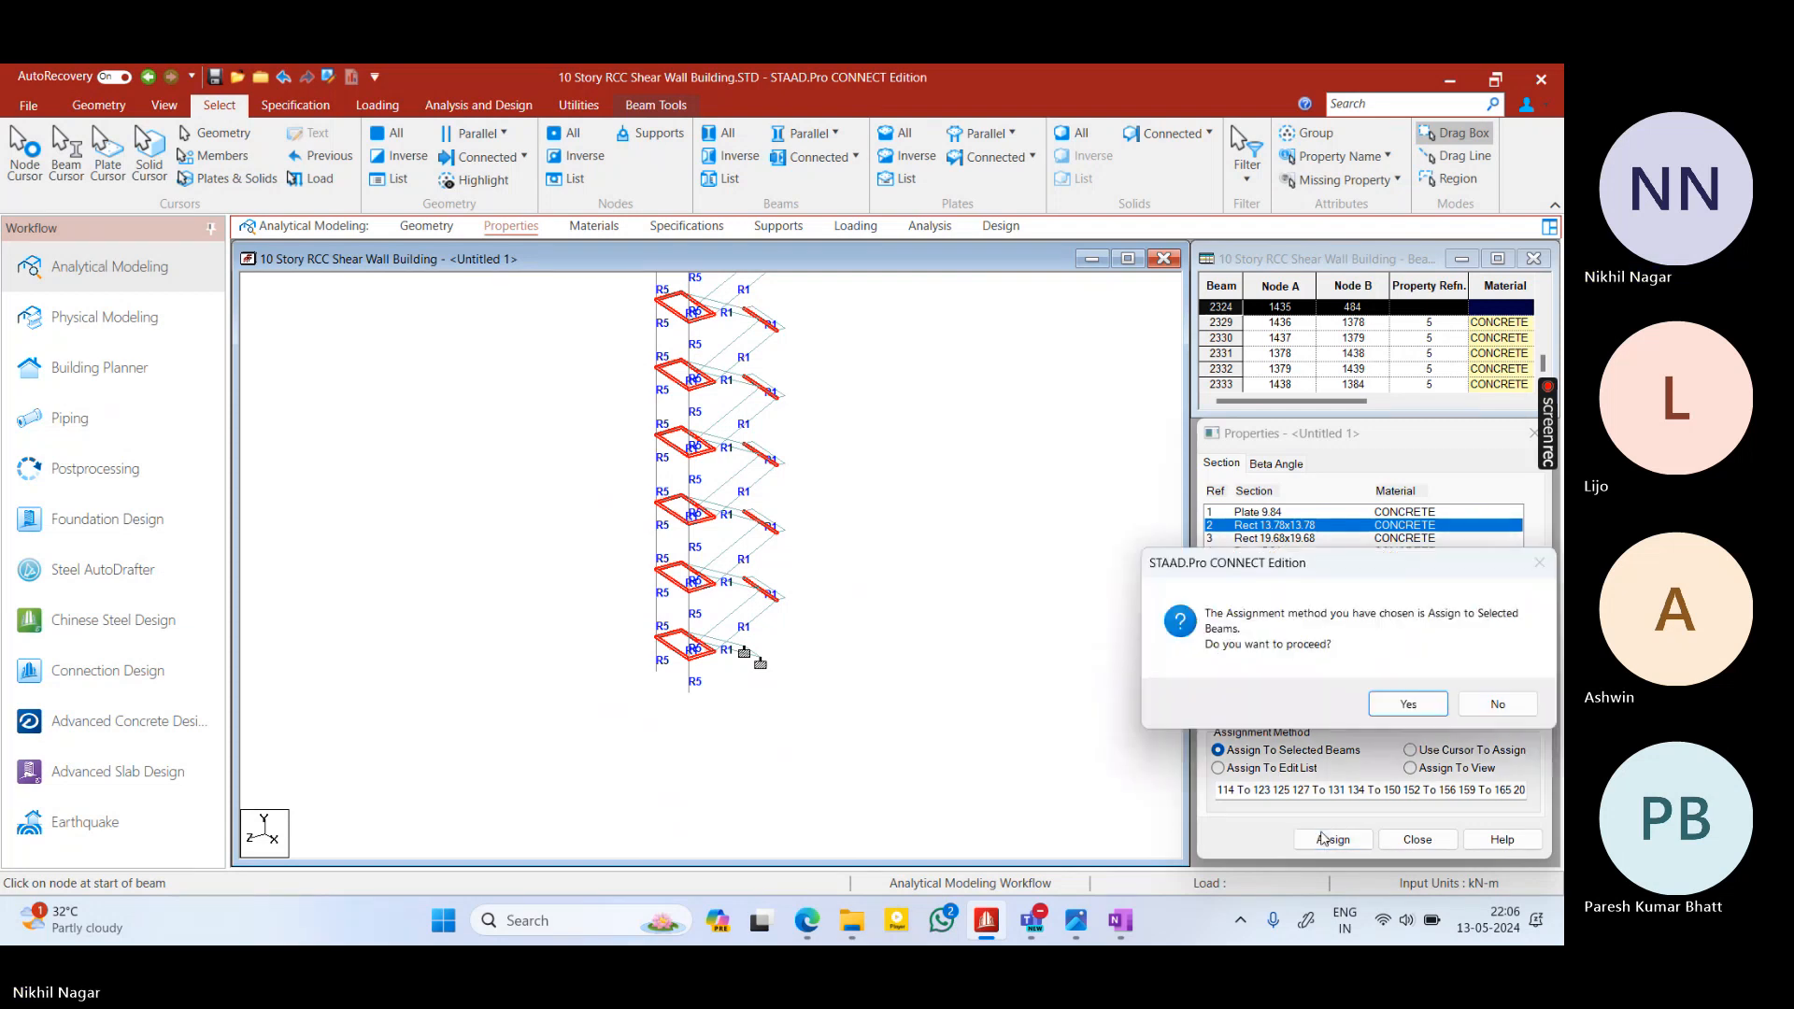
left_click(1405, 706)
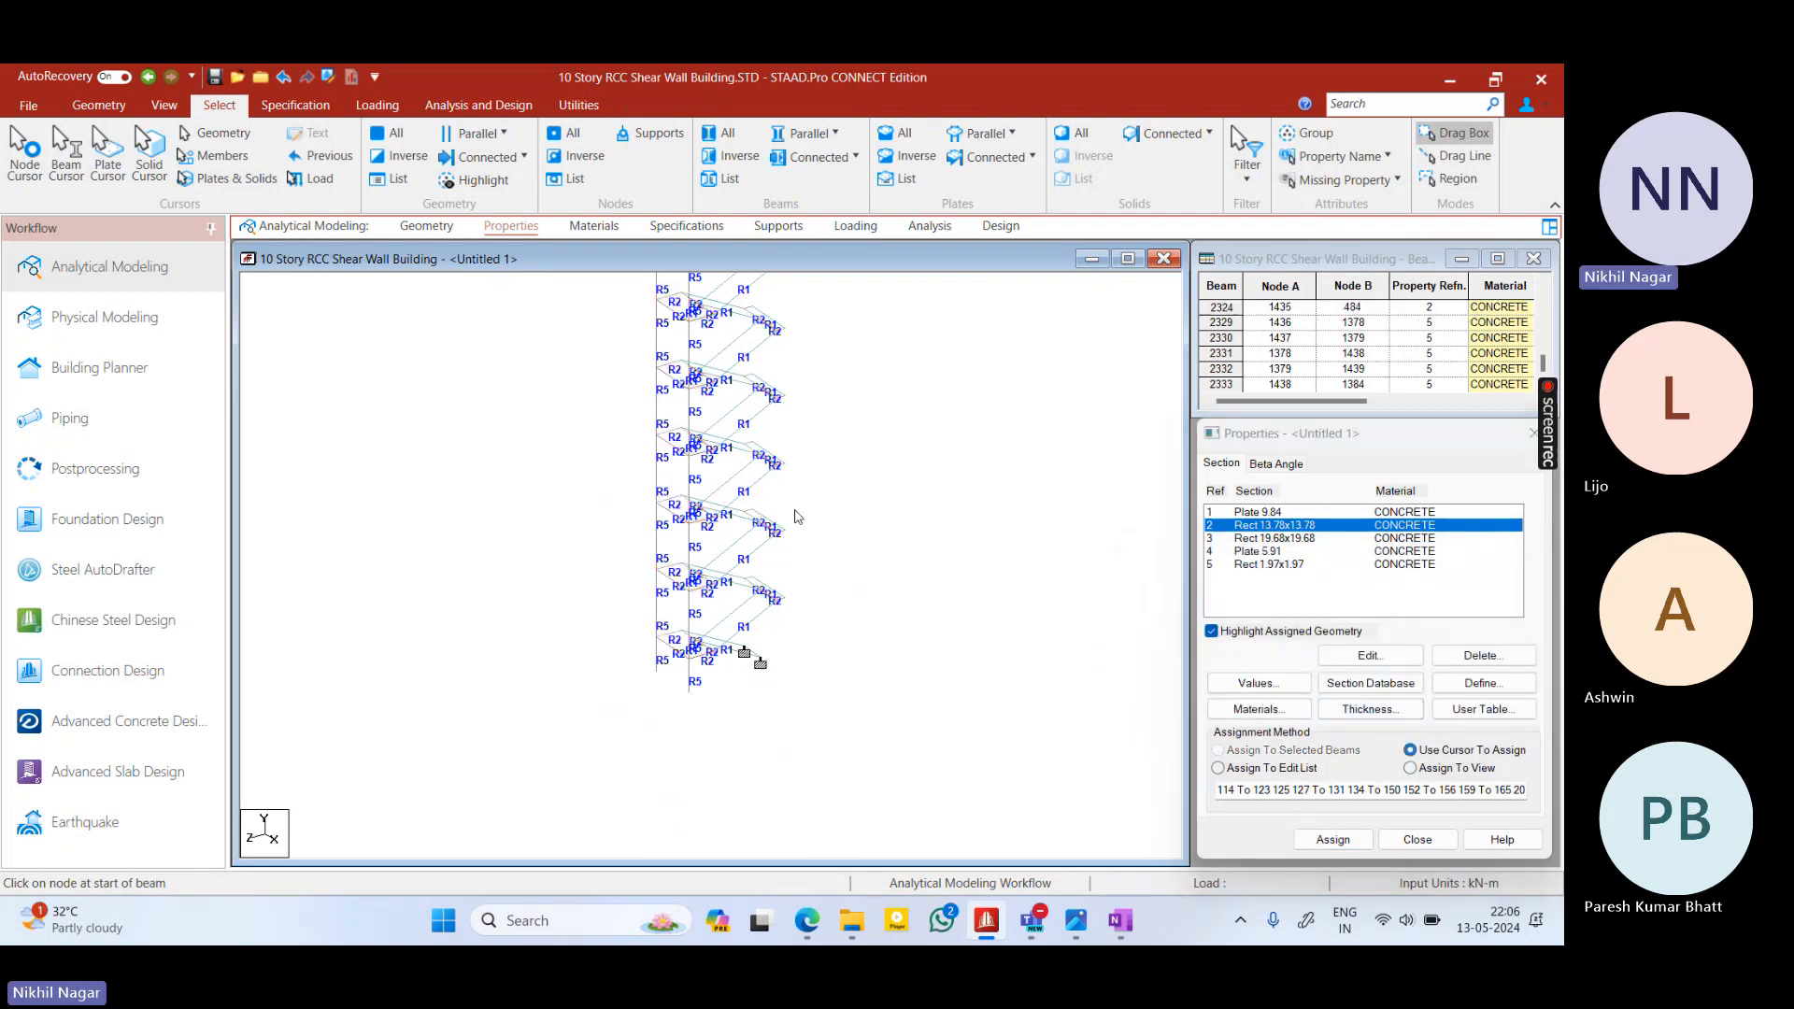
Display the whole structure in a 3D rendering and examine the staircase from several orientations before closing the rendered view
right_click(795, 510)
left_click(892, 542)
right_click(913, 412)
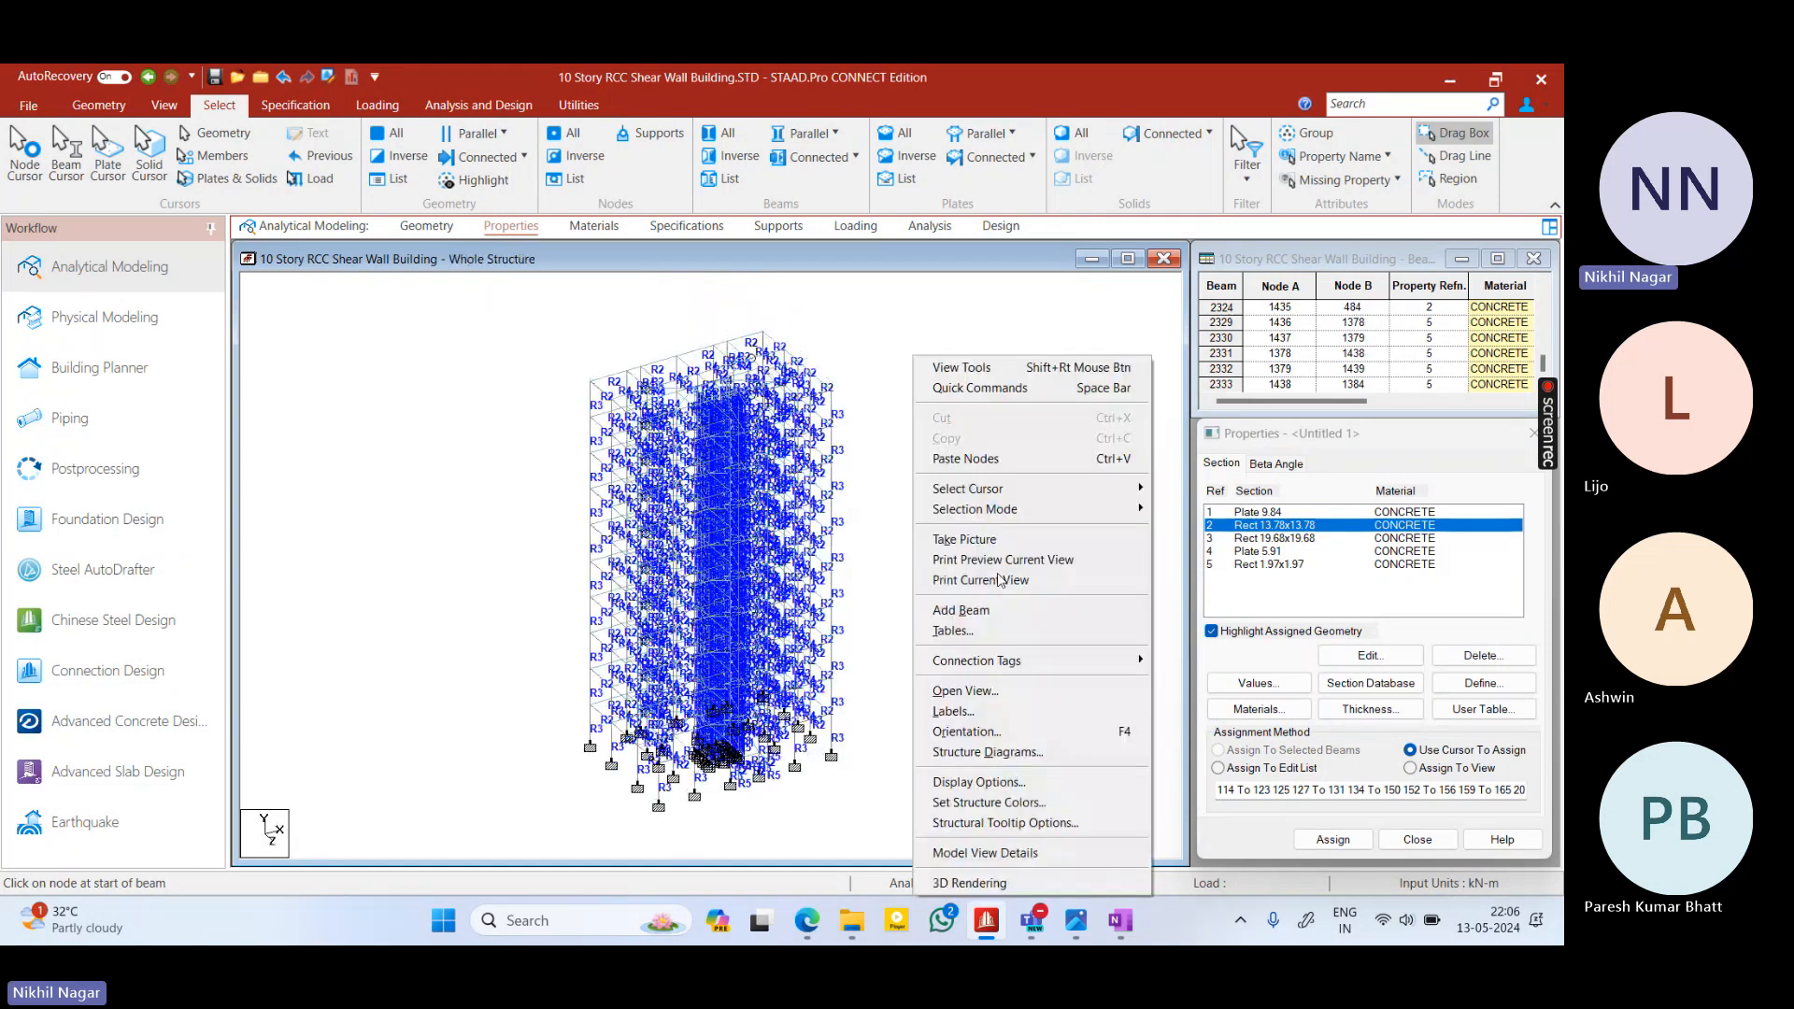
left_click(969, 884)
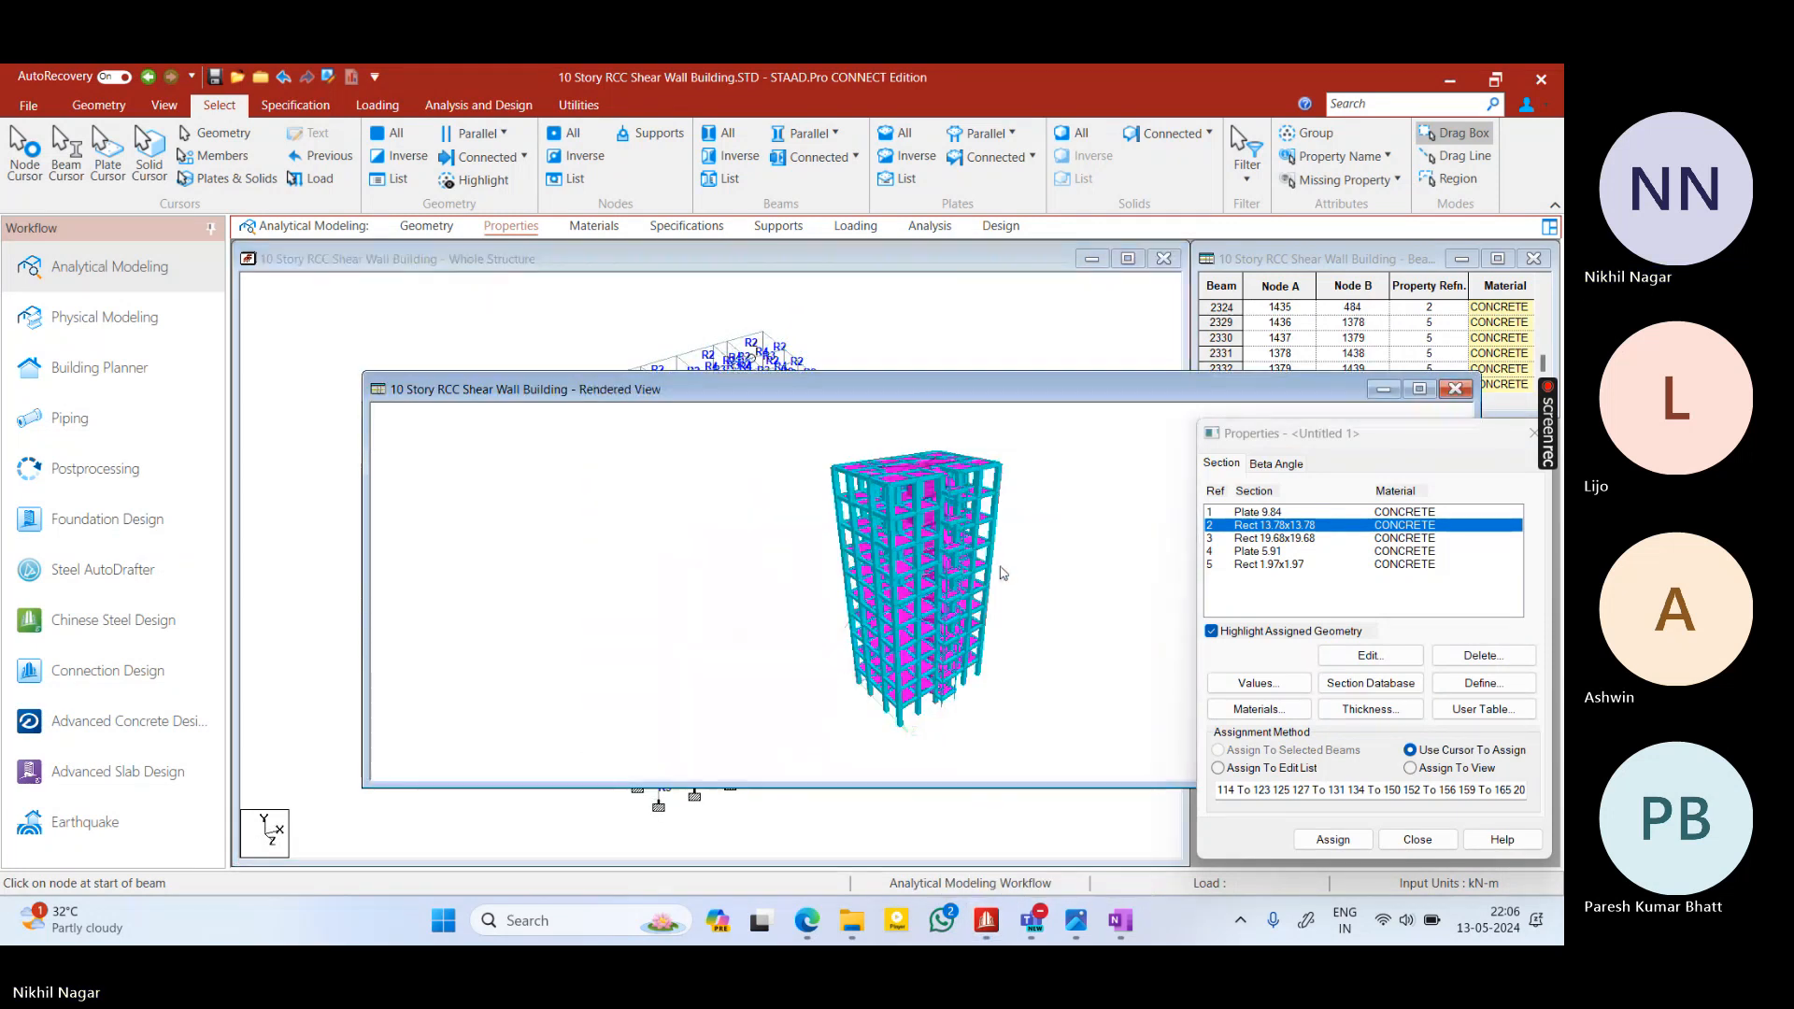
left_click_drag(897, 598, 835, 565)
scroll(934, 561, "up", 6)
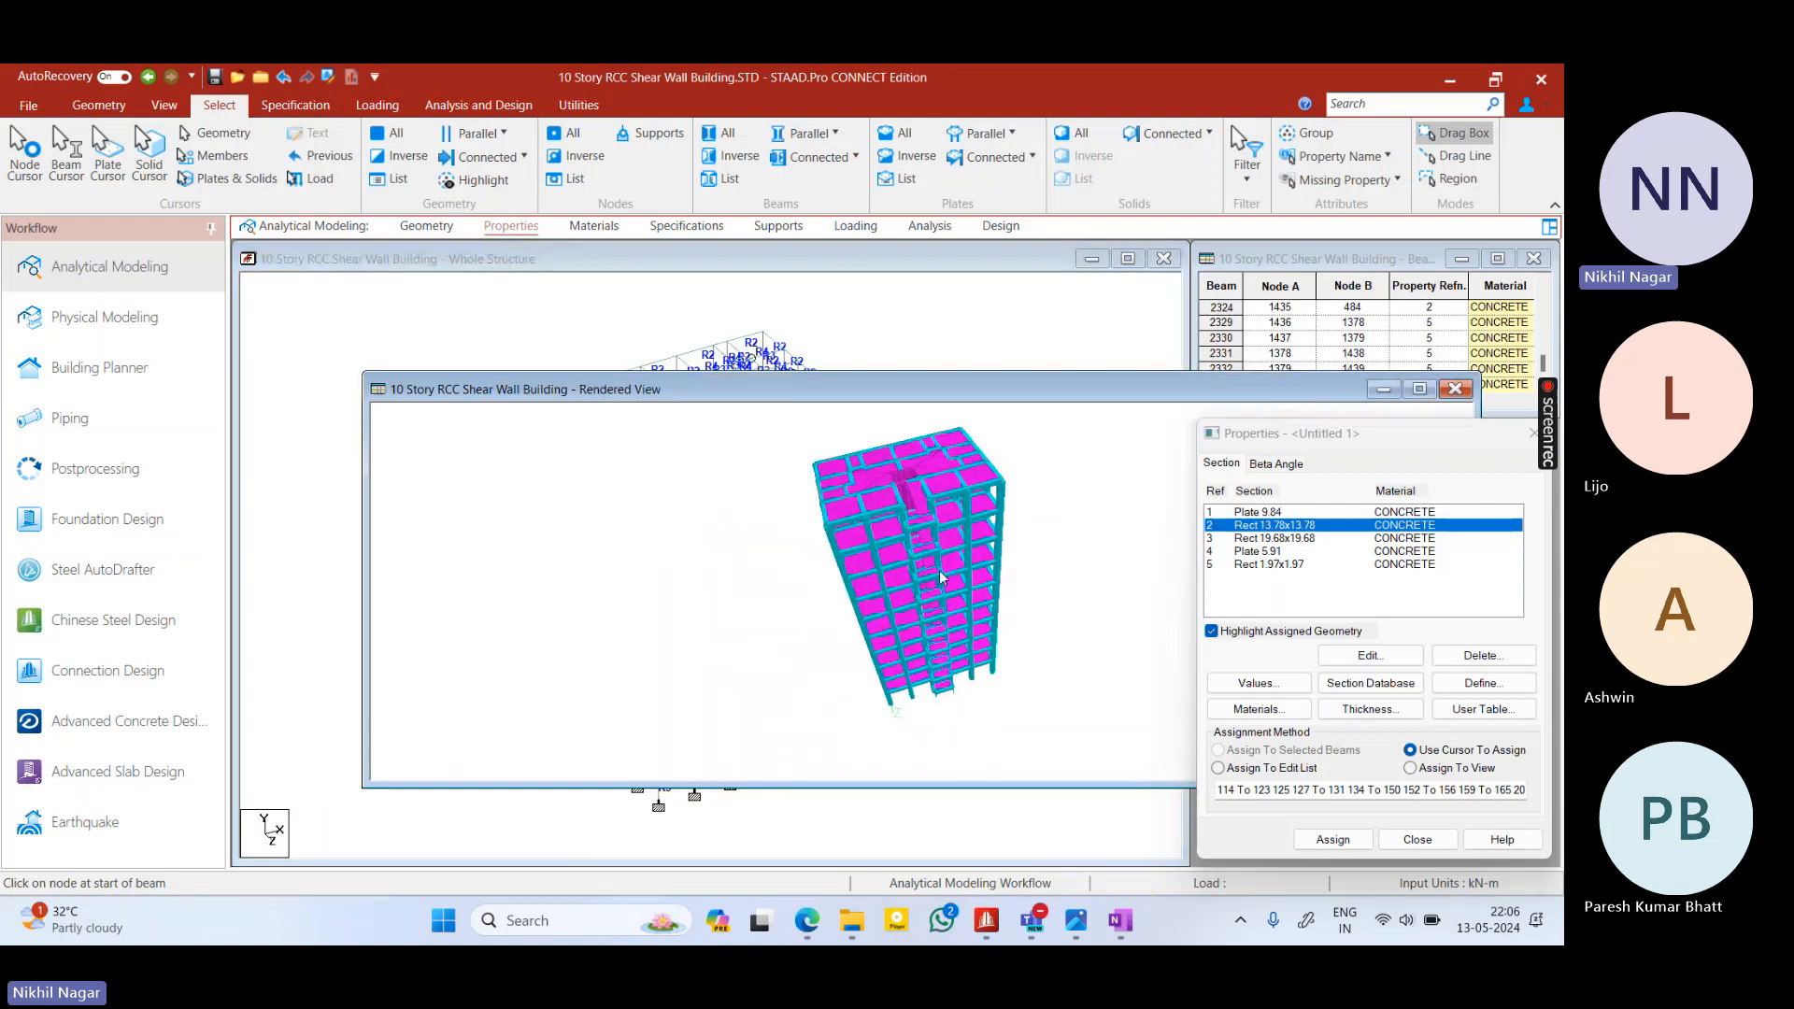
scroll(934, 539, "up", 8)
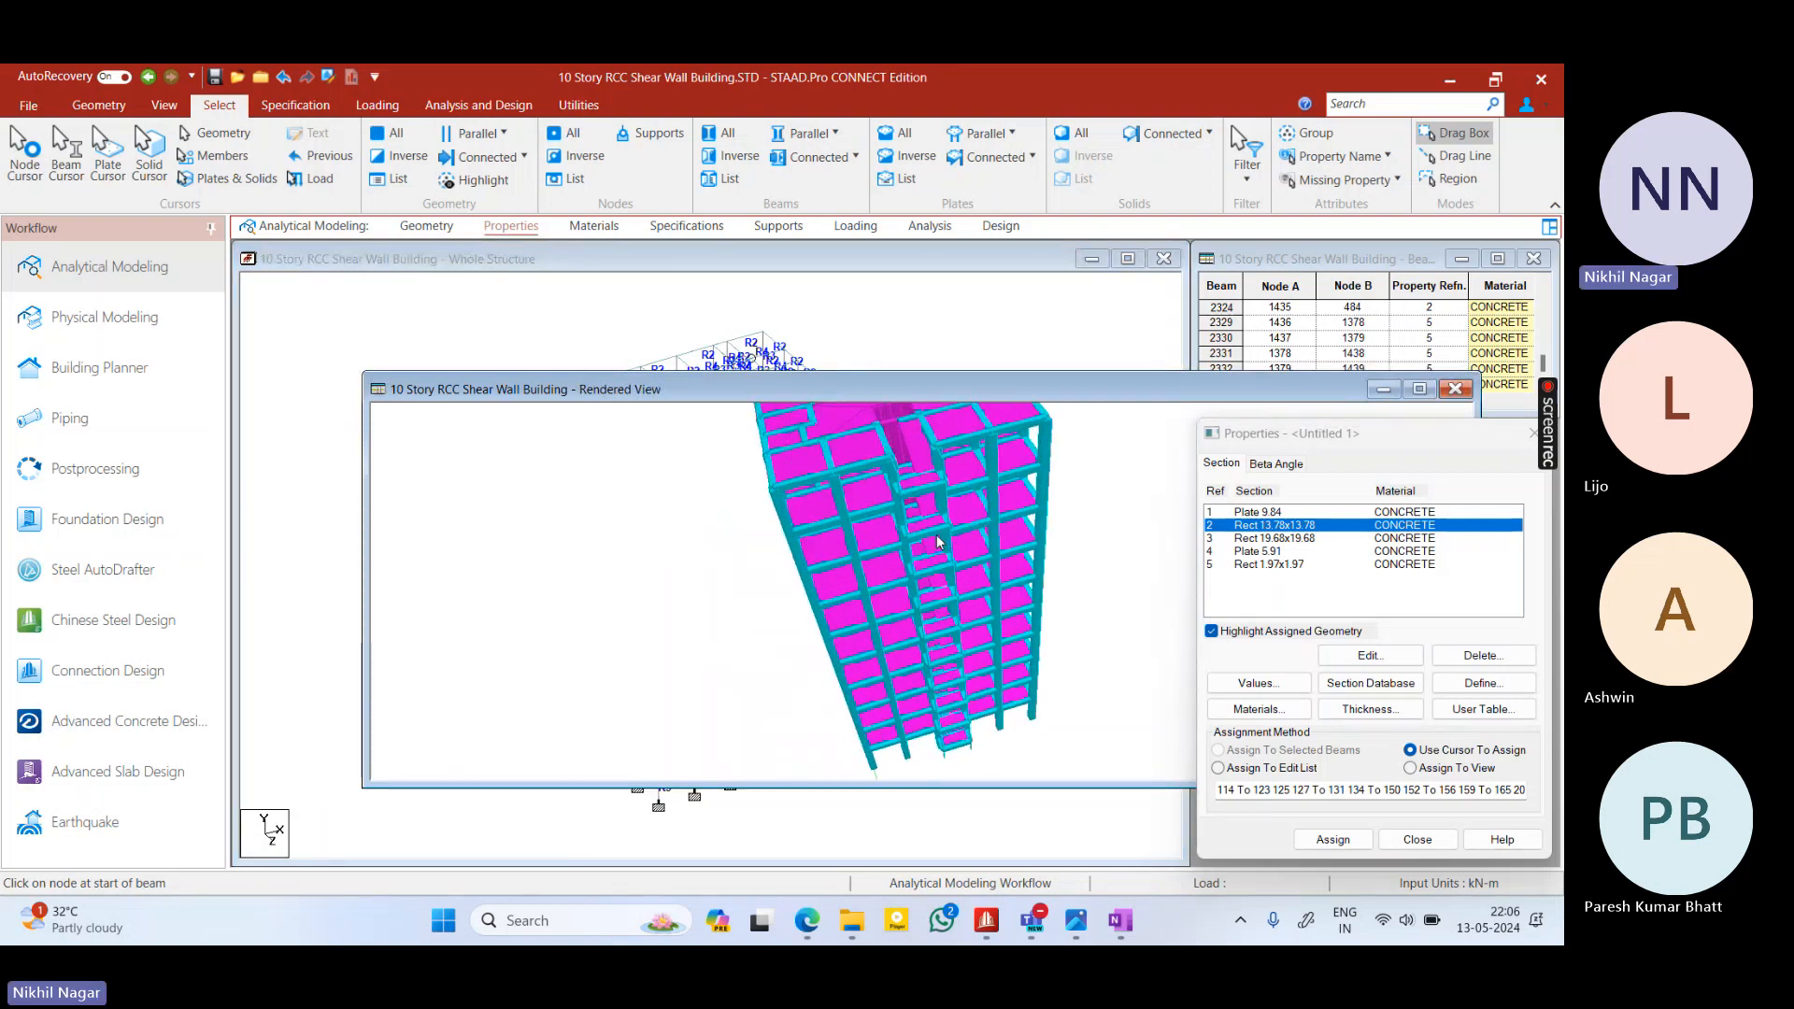
right_click(1081, 641)
key("Escape")
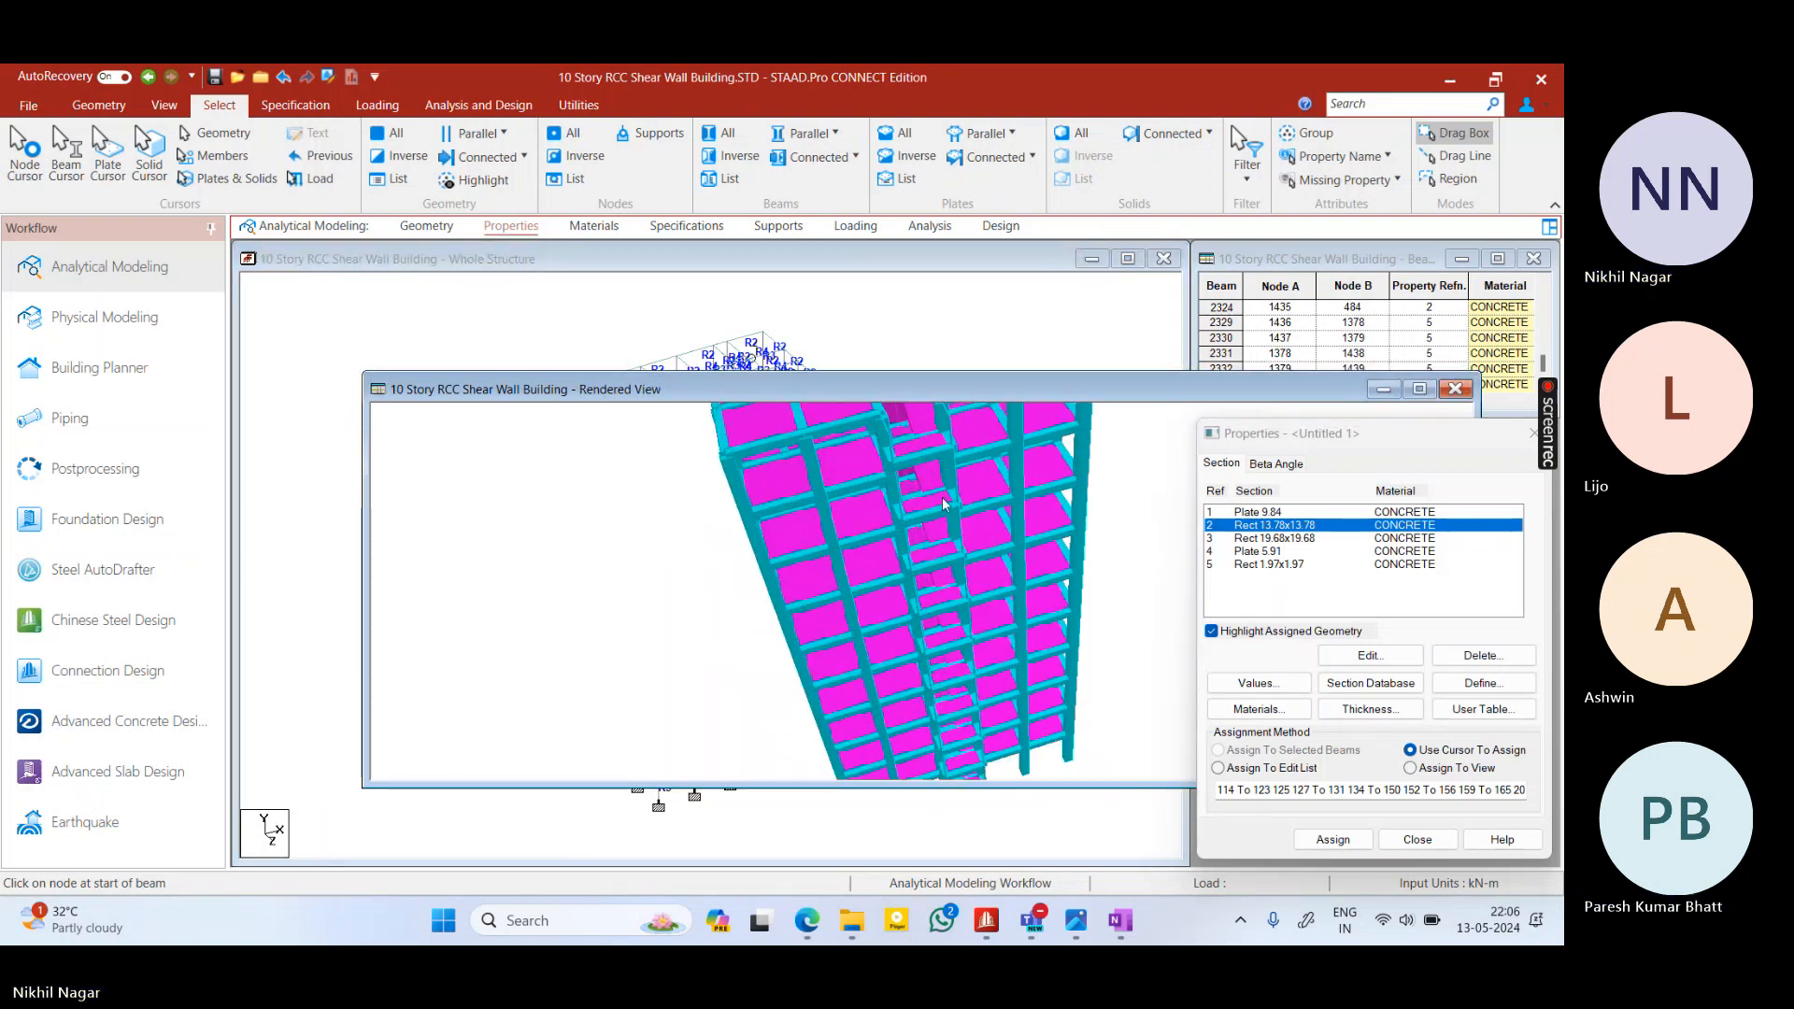
left_click_drag(935, 598, 862, 524)
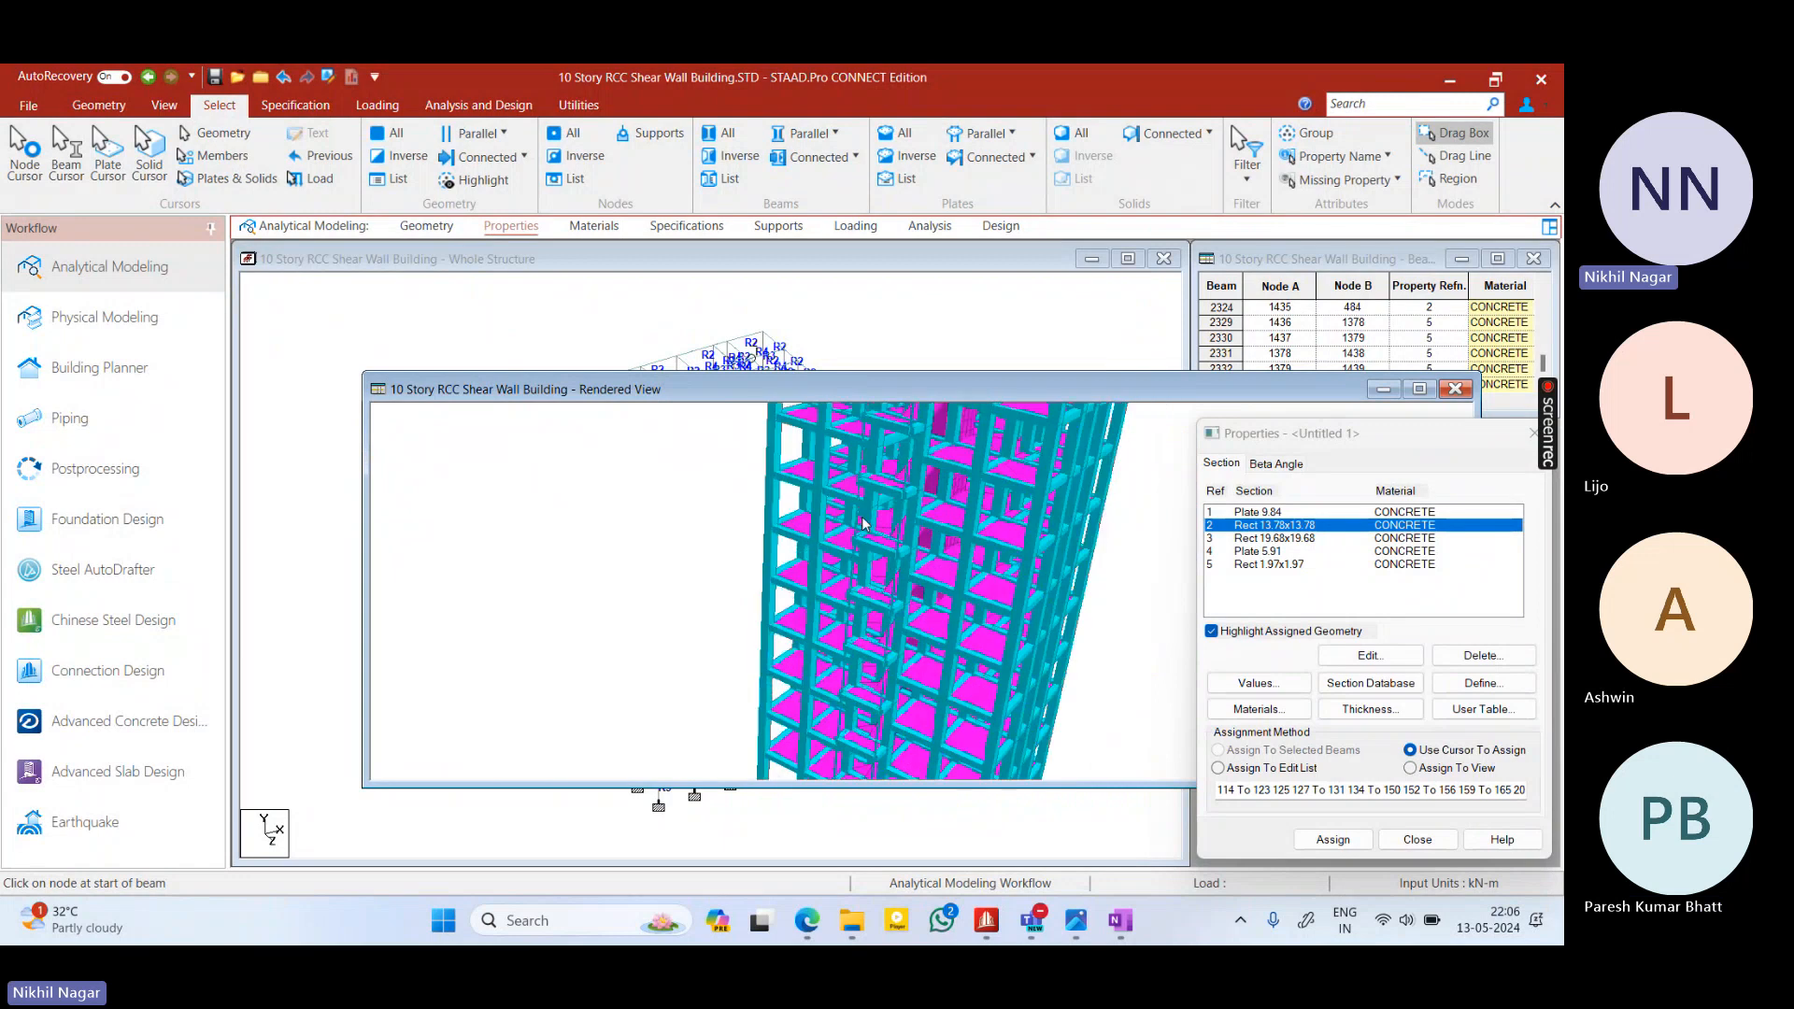
left_click(1455, 389)
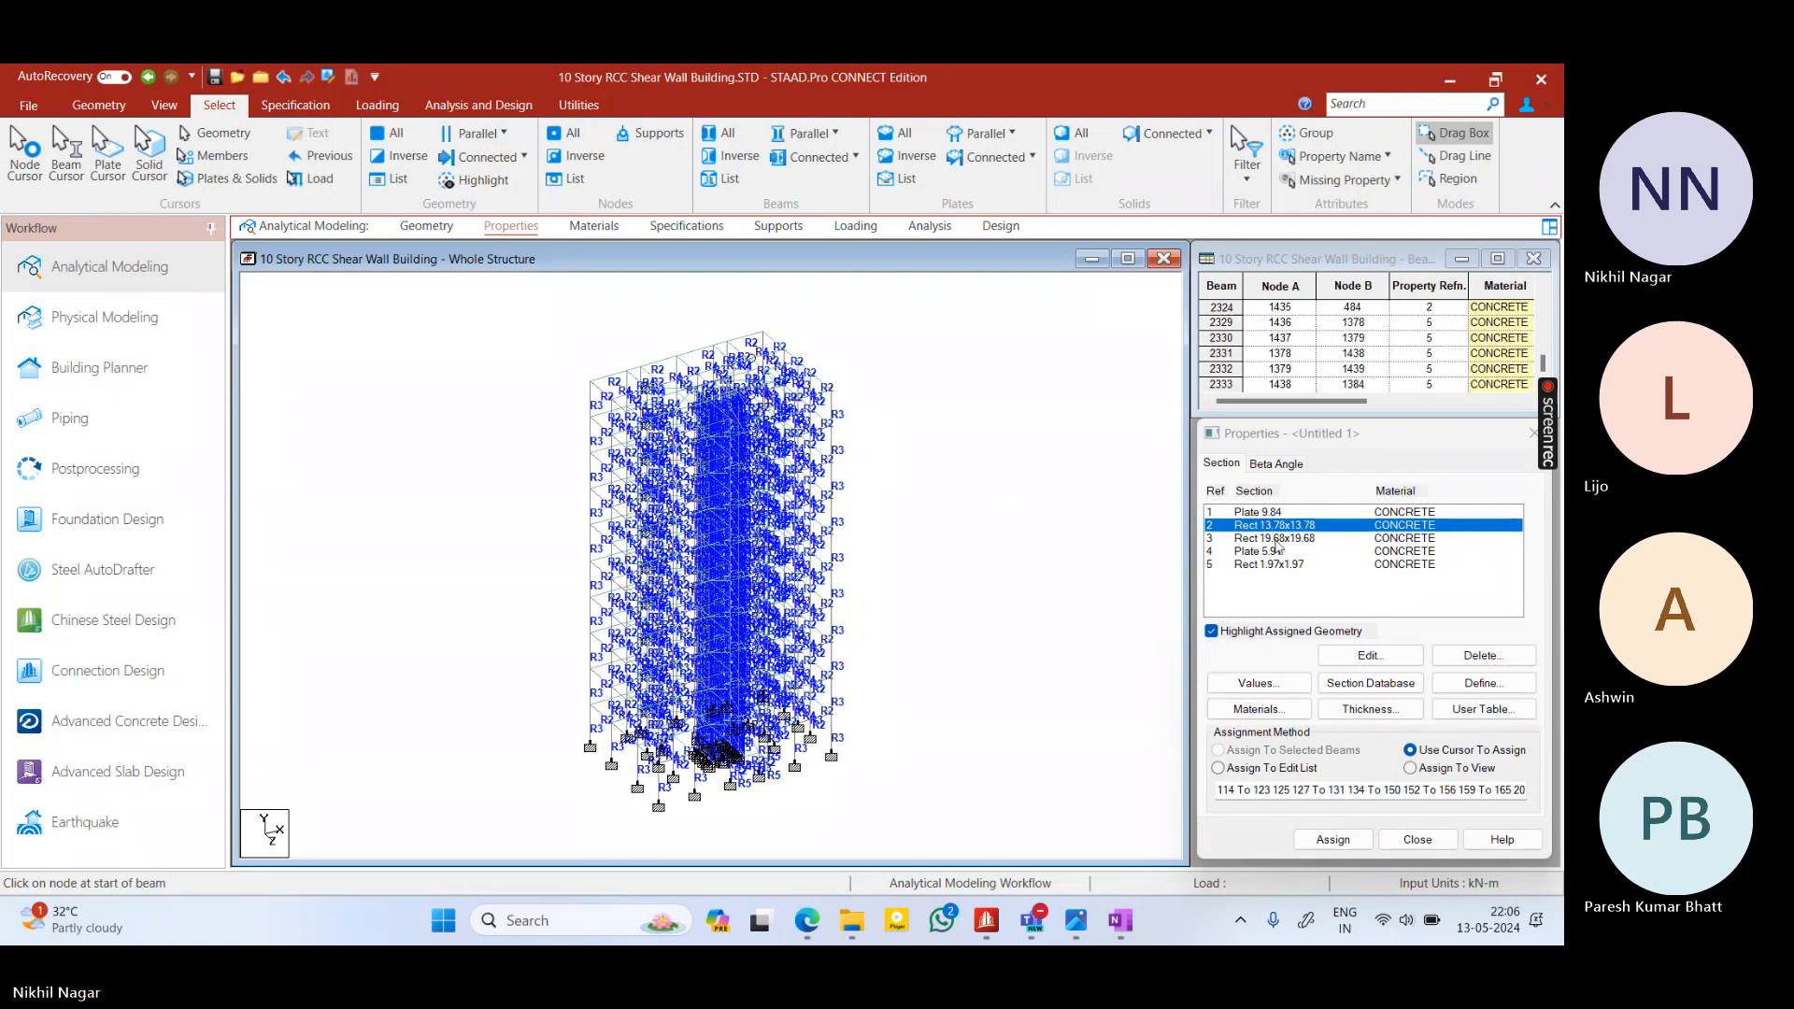
Check the whole structure for members missing a section property
right_click(927, 421)
left_click(904, 318)
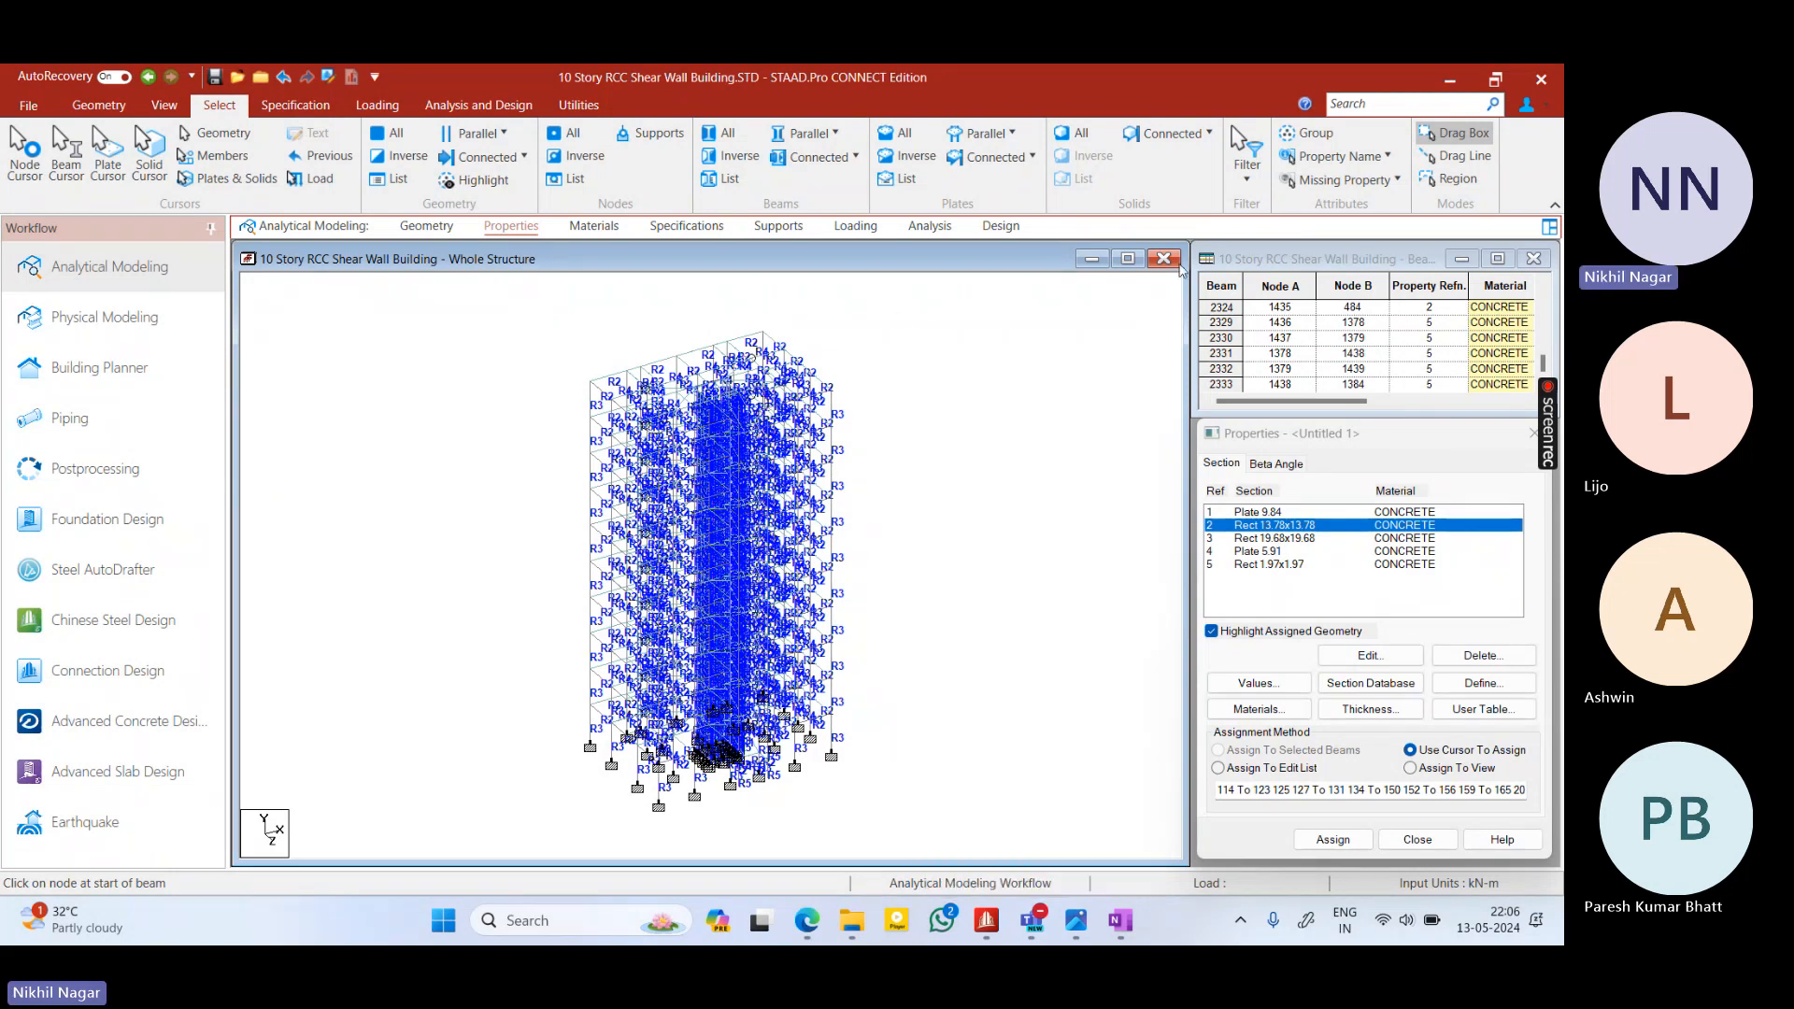
left_click(1344, 179)
left_click(1356, 311)
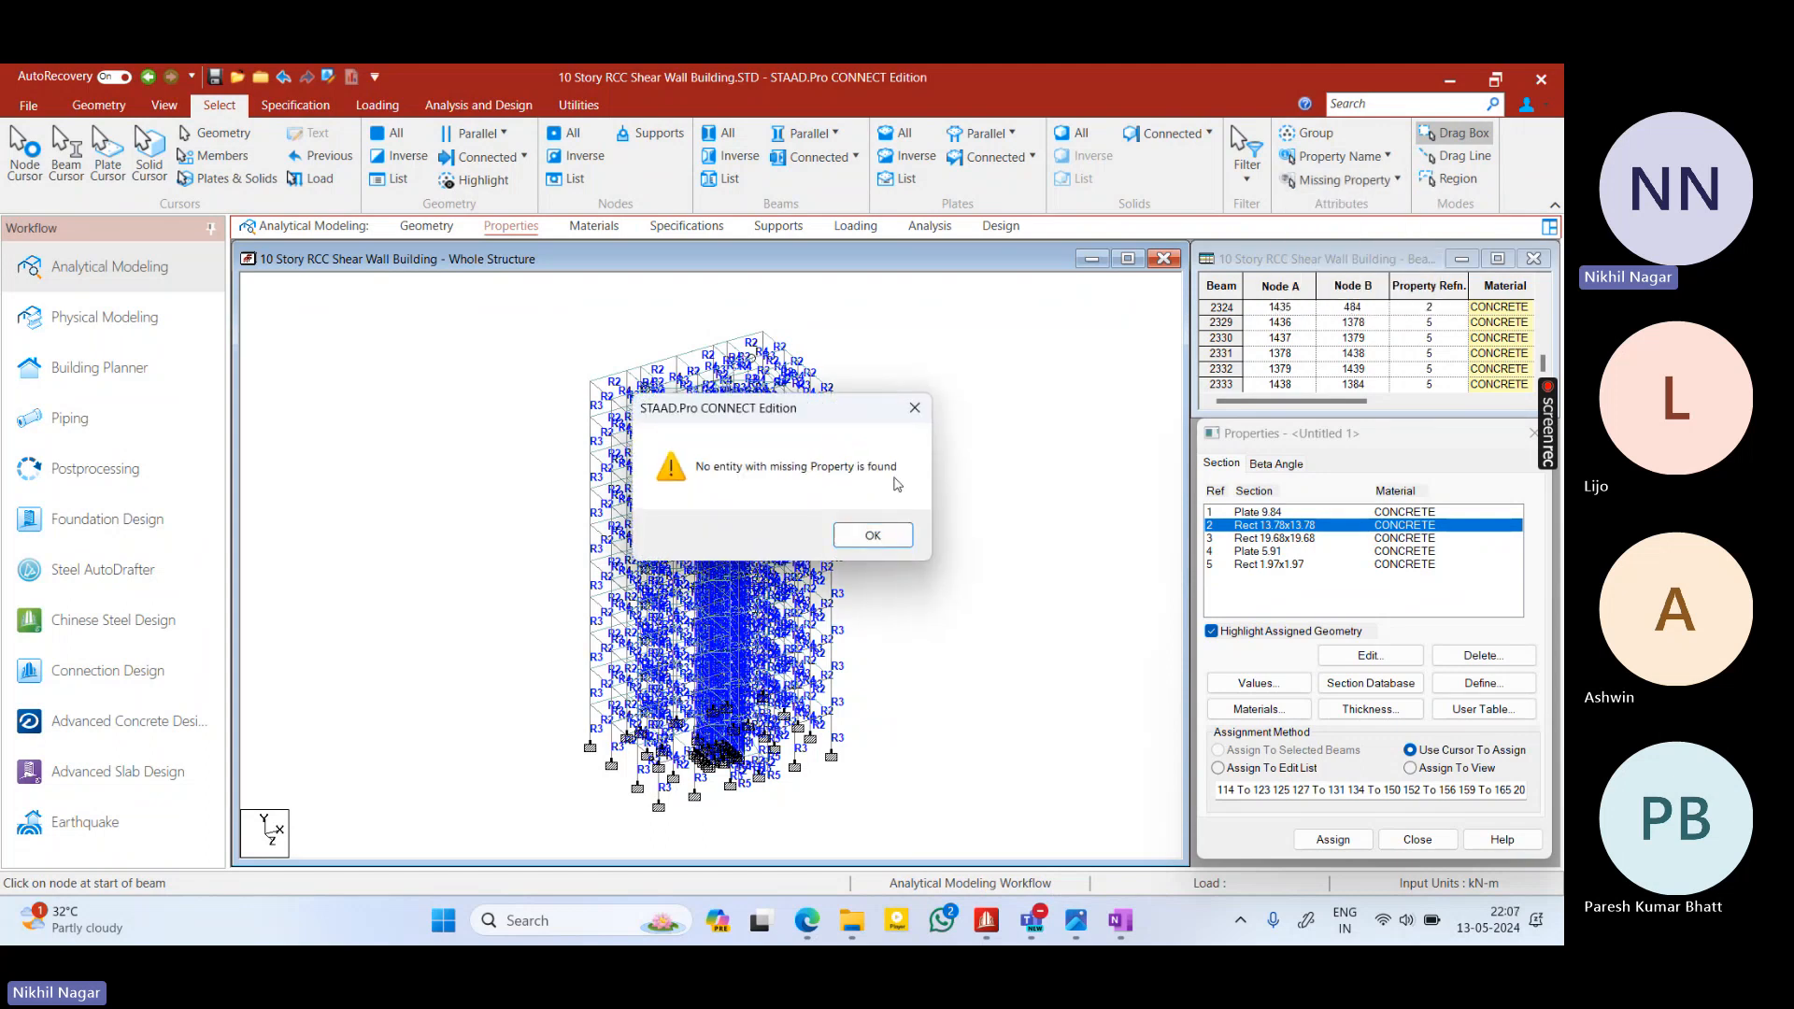
left_click(873, 536)
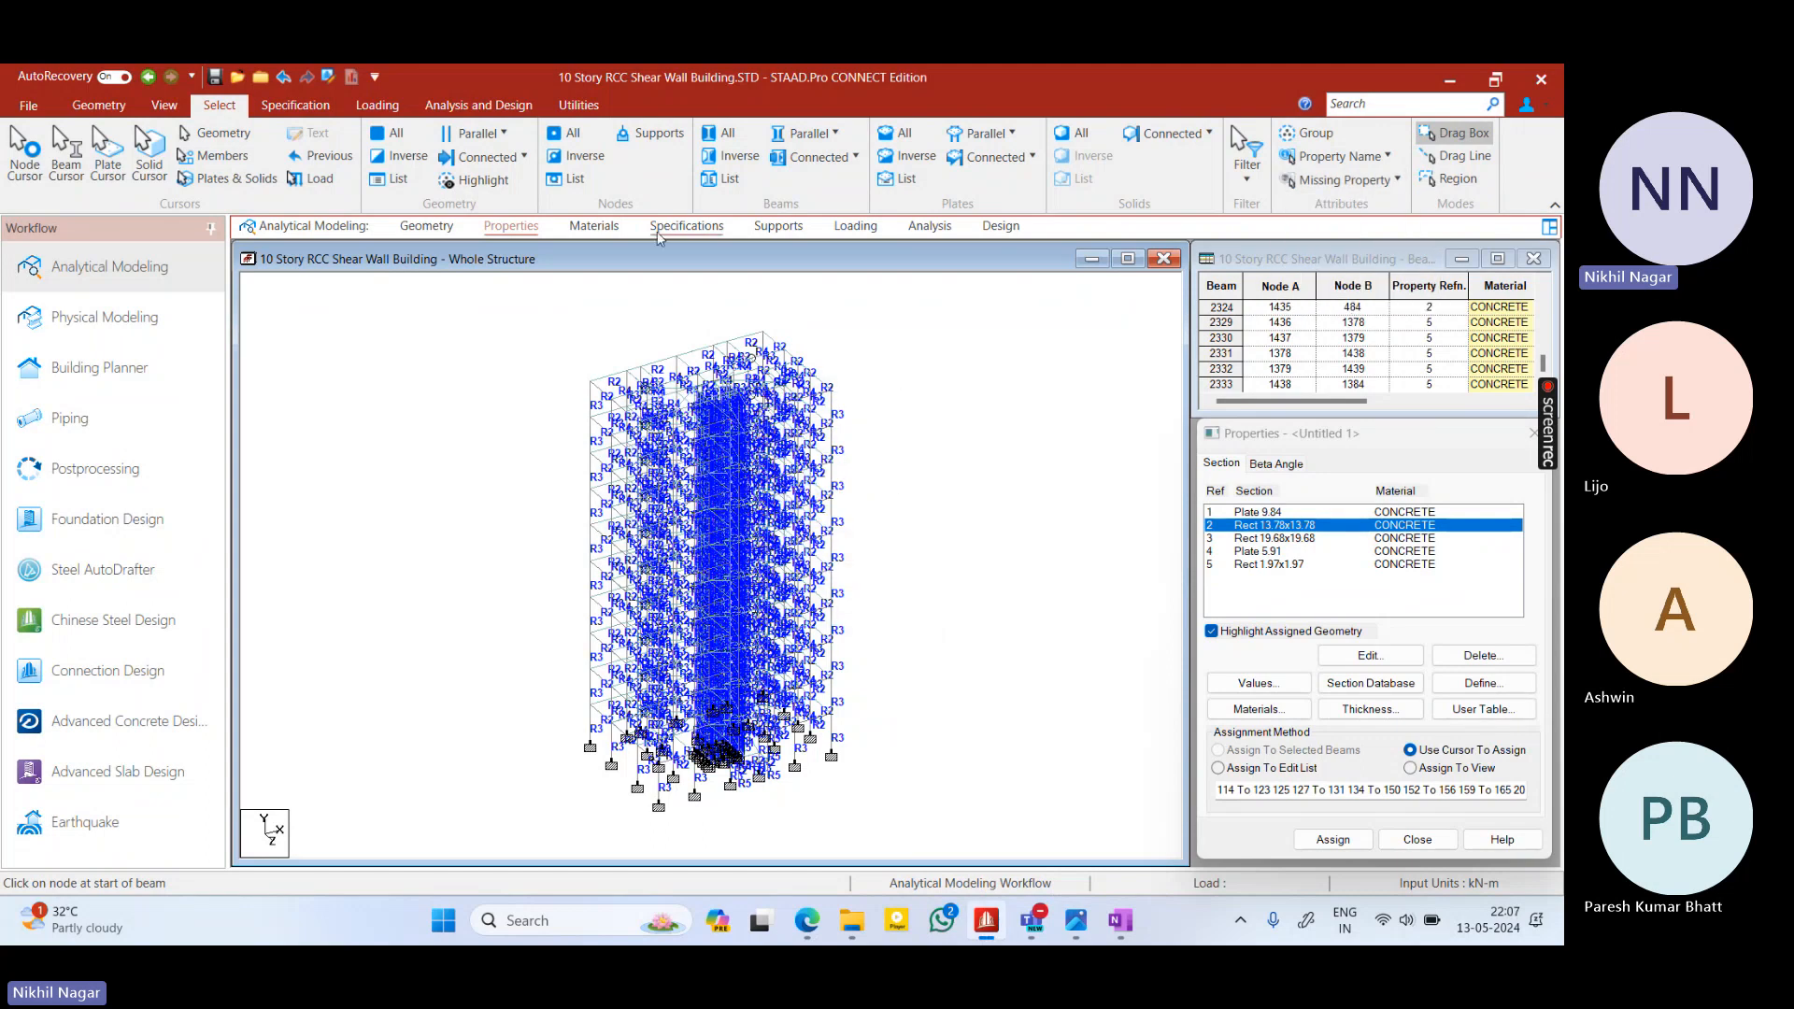
Open a new seismic definition in the load definitions and set its code type to Indian:IS 1893 (Part 1):2016
left_click(793, 228)
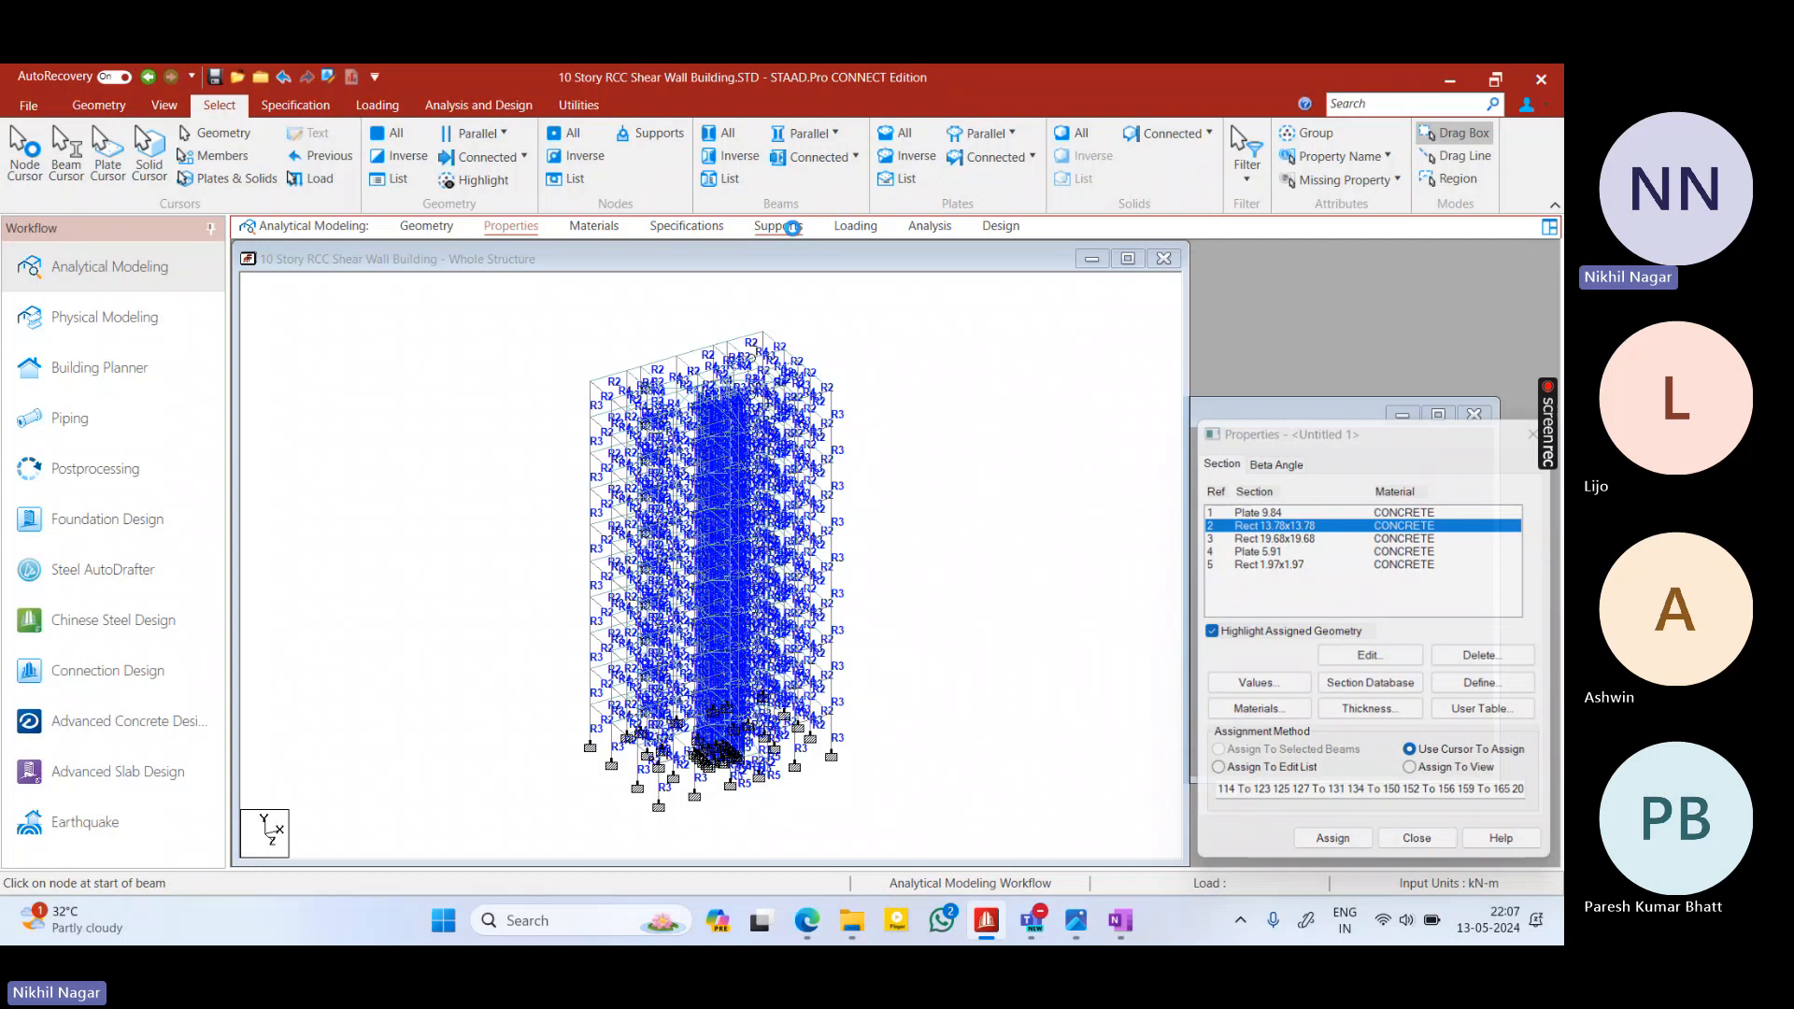
left_click(855, 226)
left_click(1254, 293)
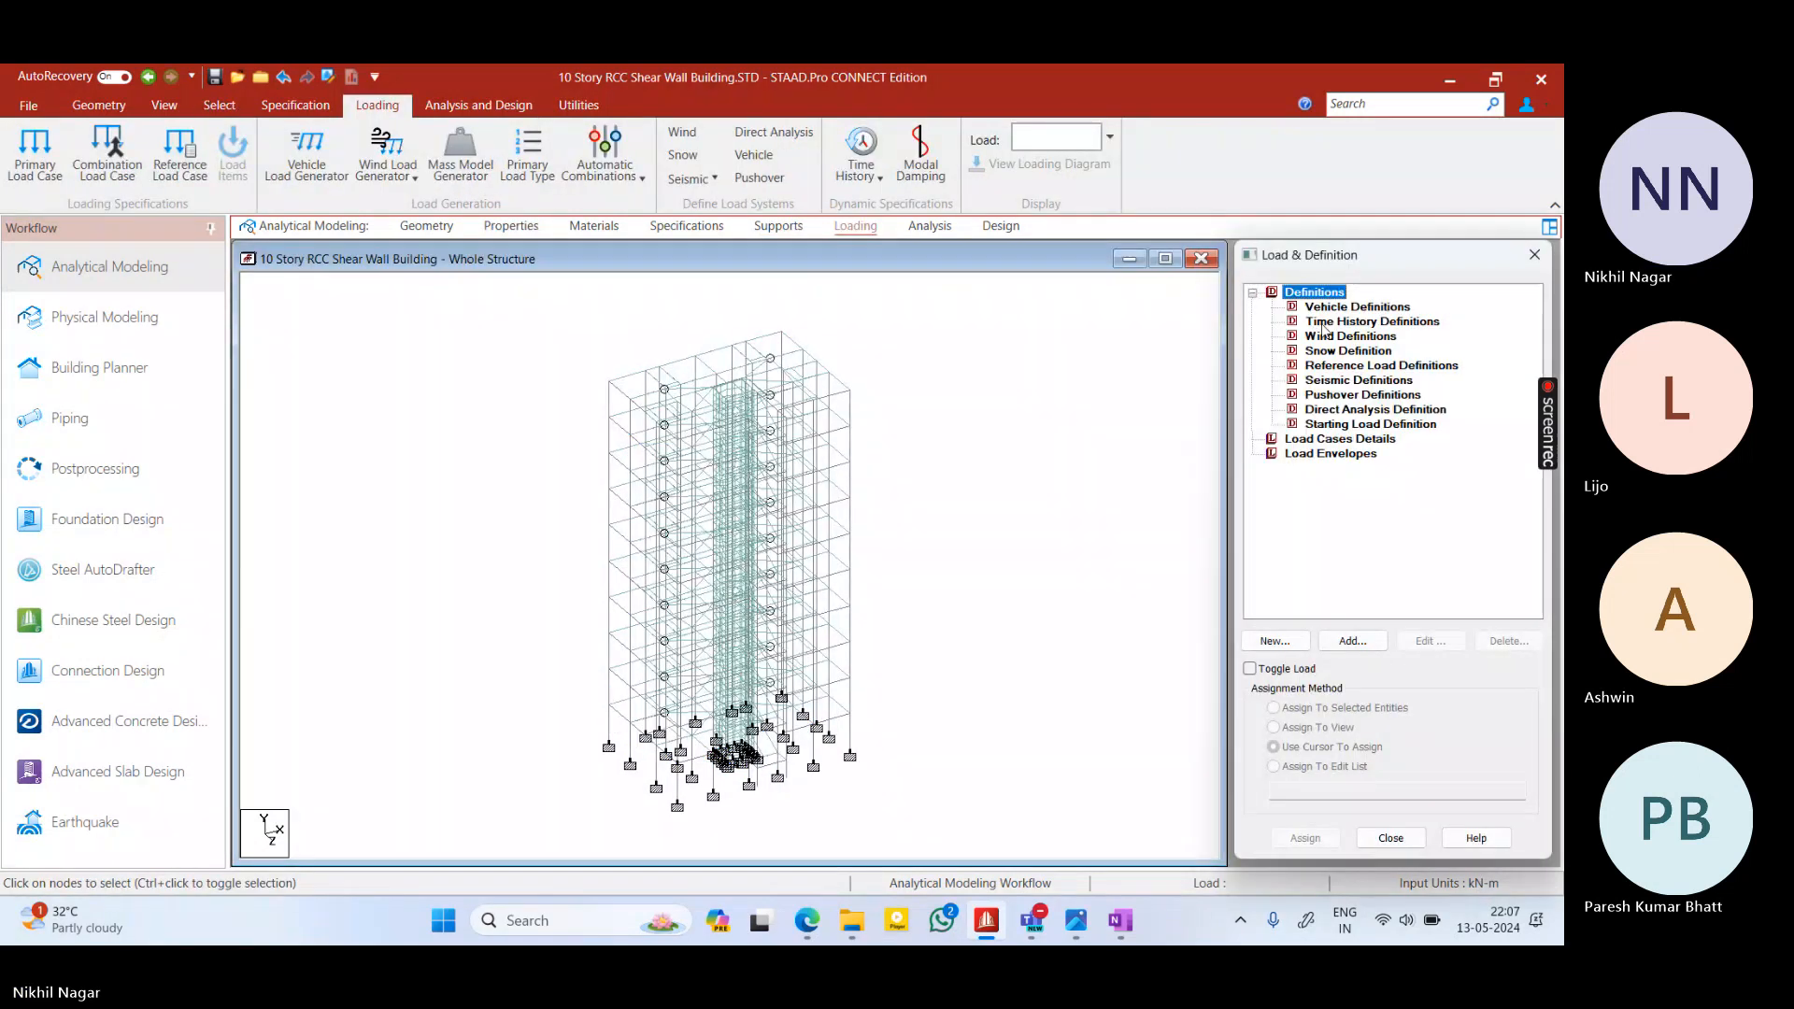
left_click(1045, 389)
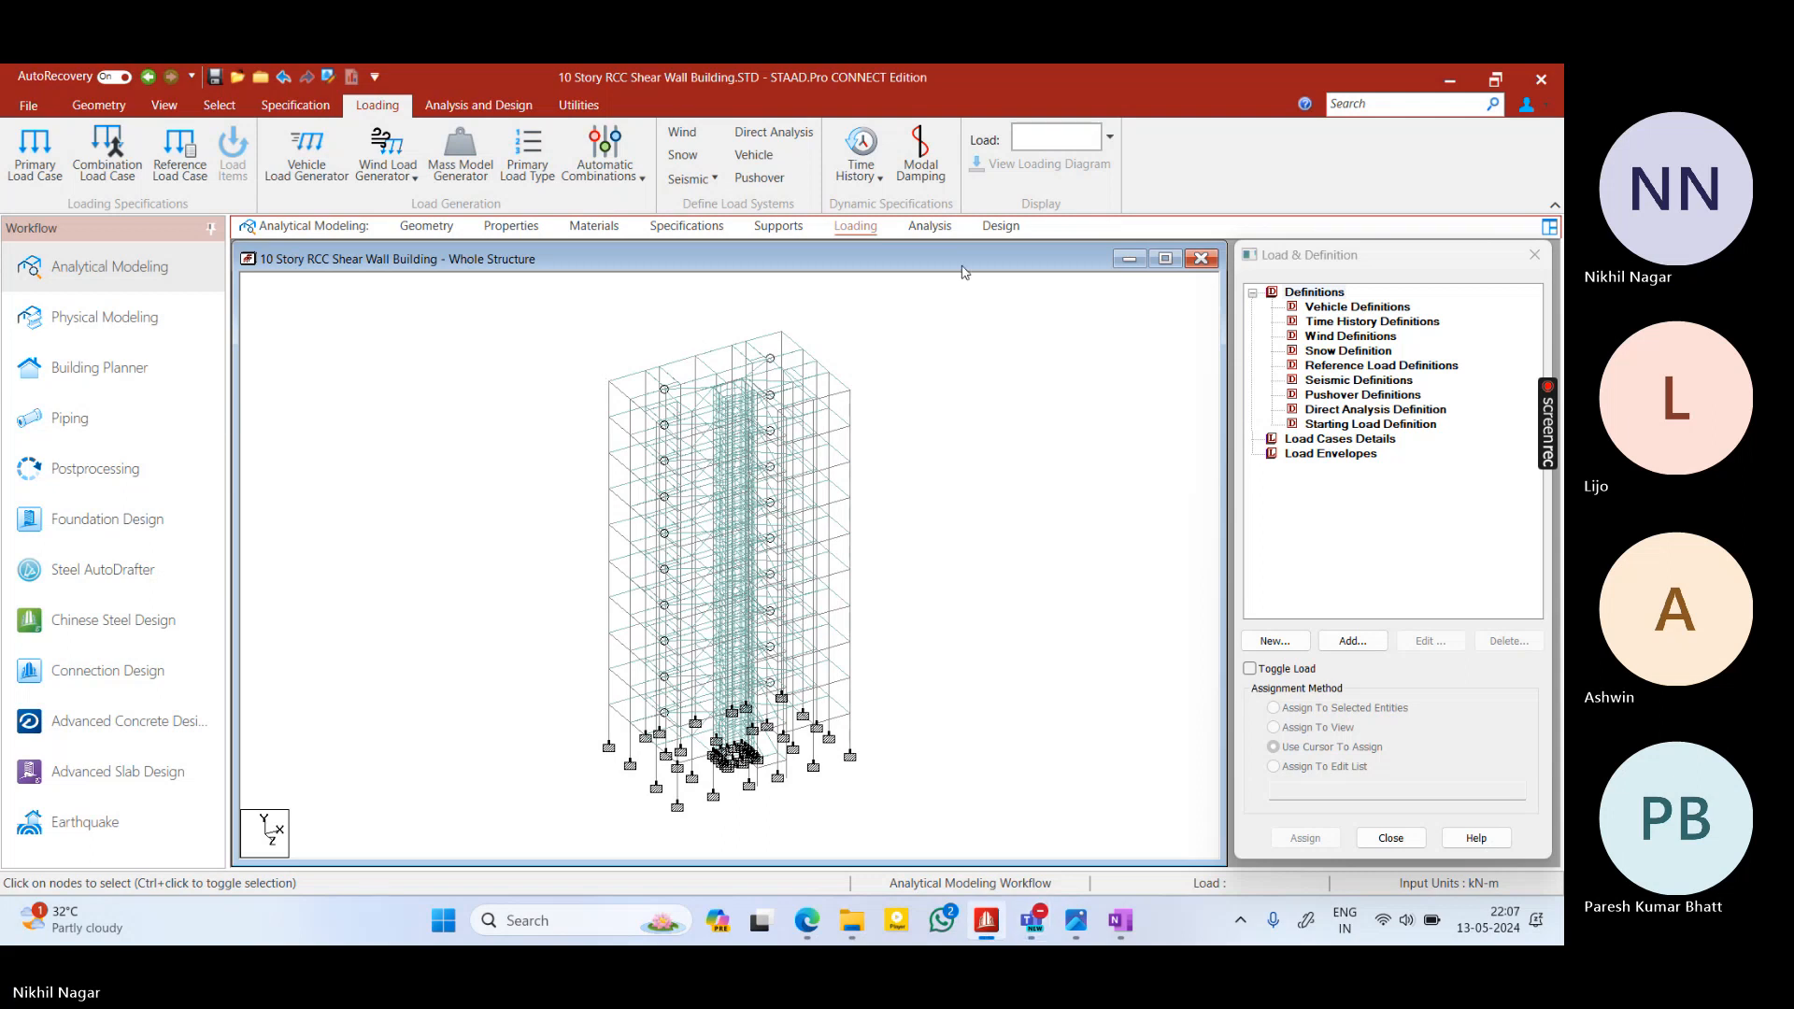
left_click(1345, 380)
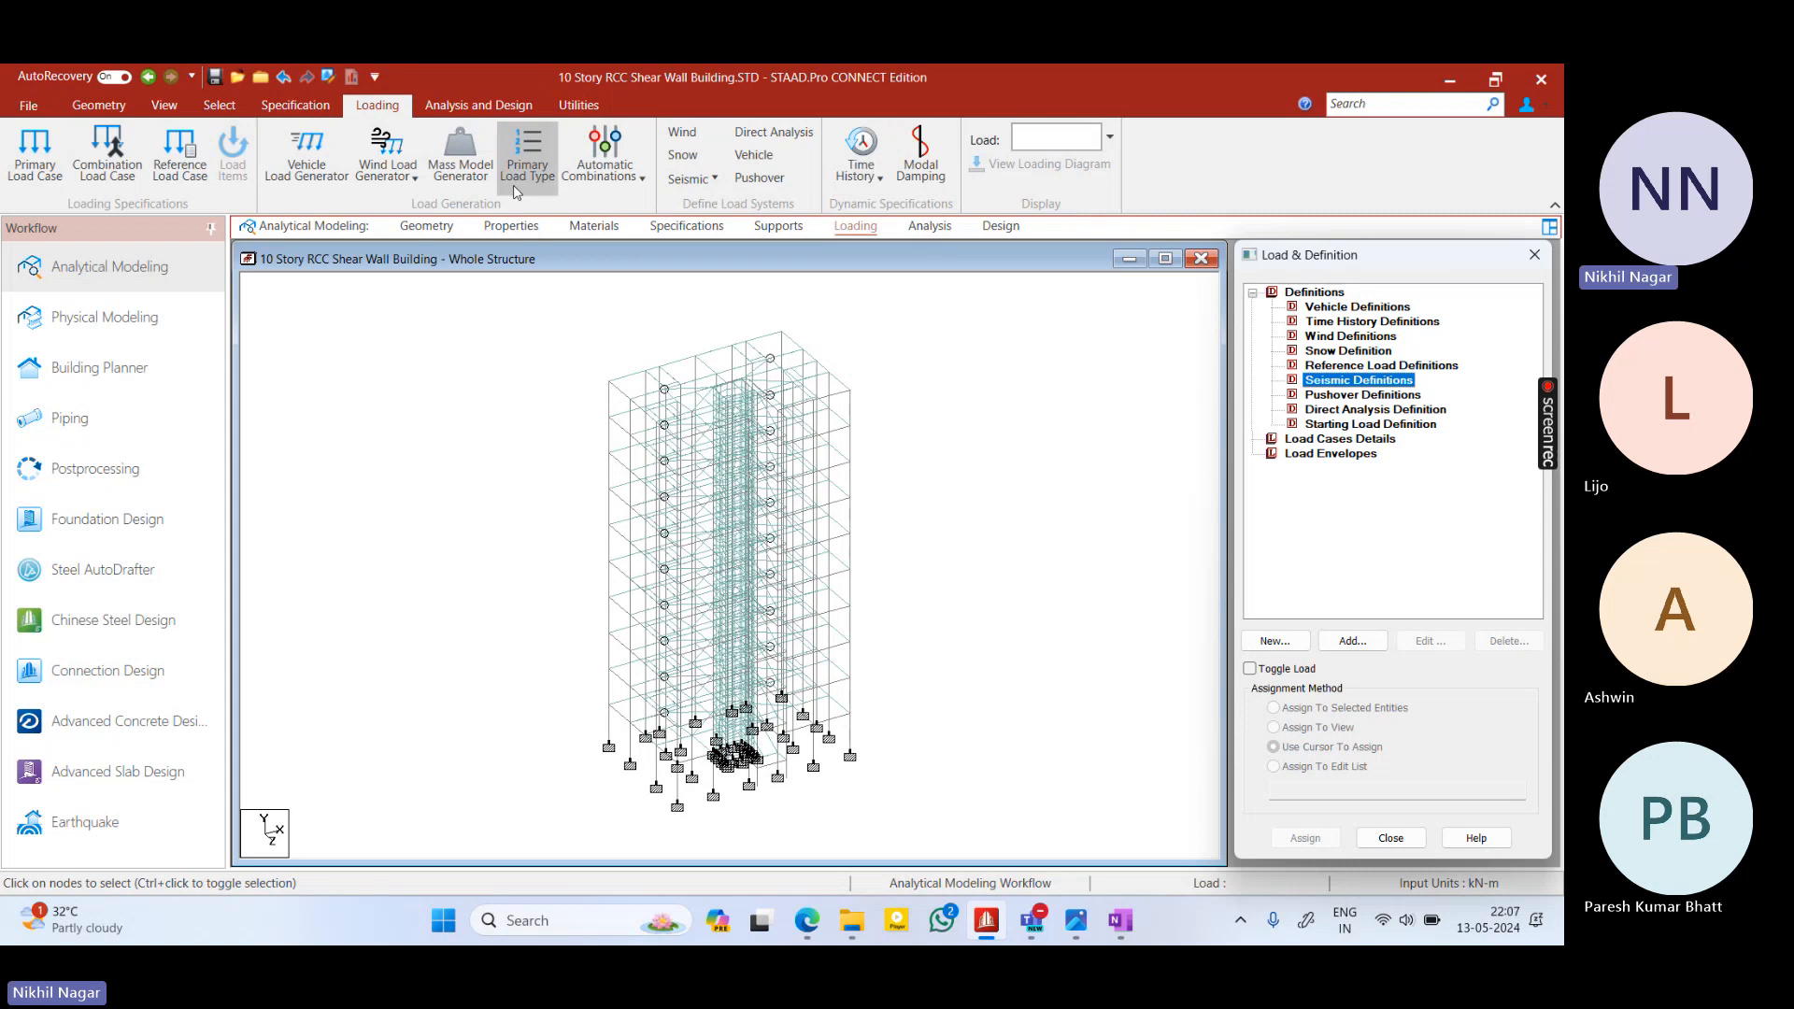
left_click(1346, 643)
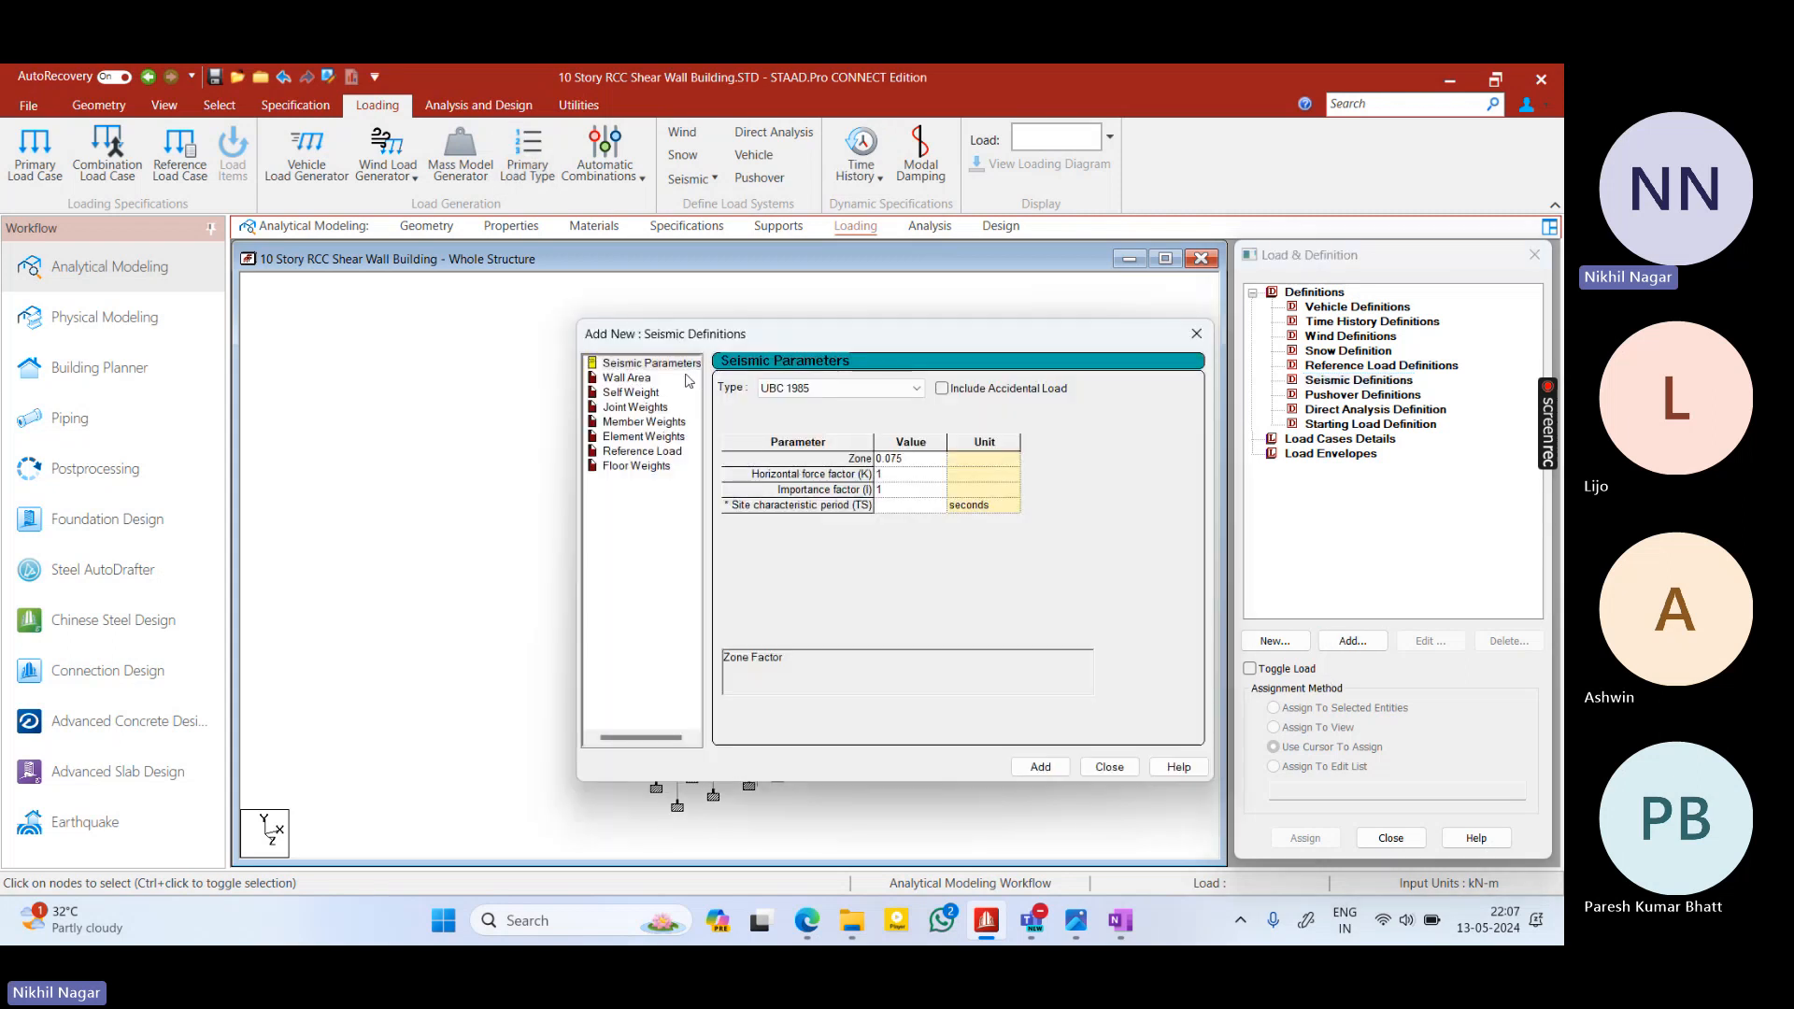
left_click(841, 387)
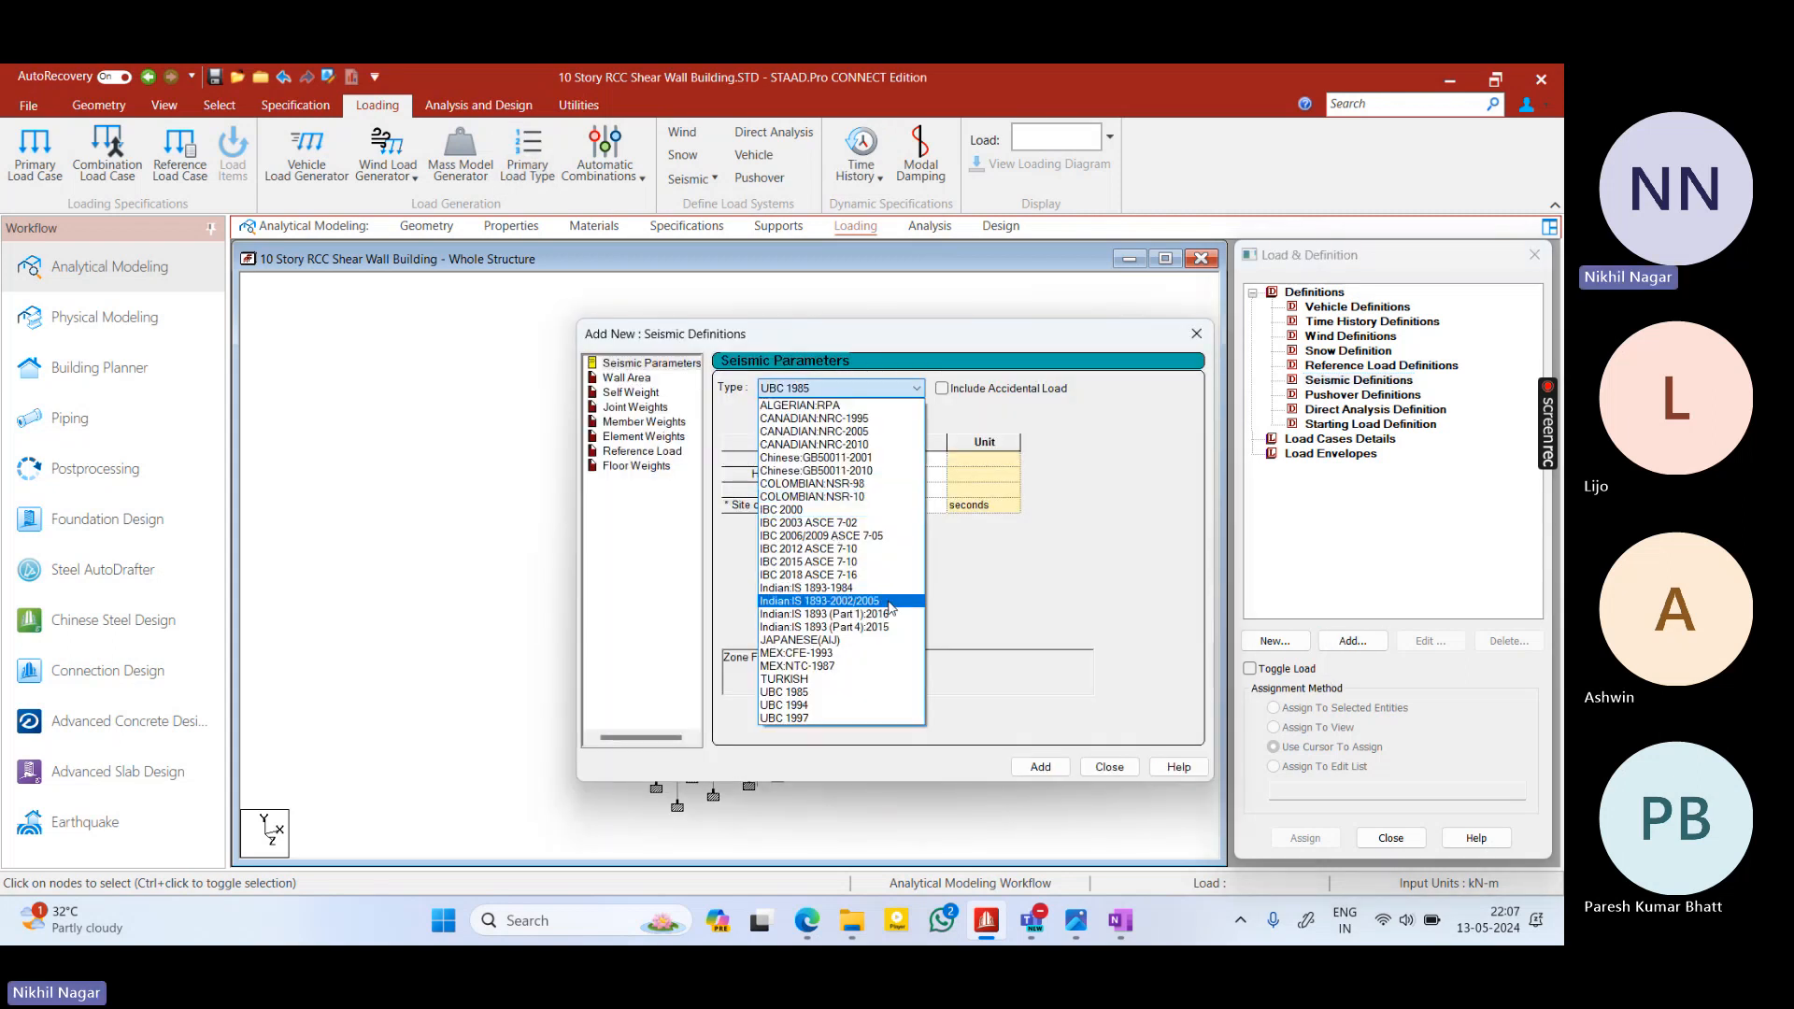
left_click(823, 614)
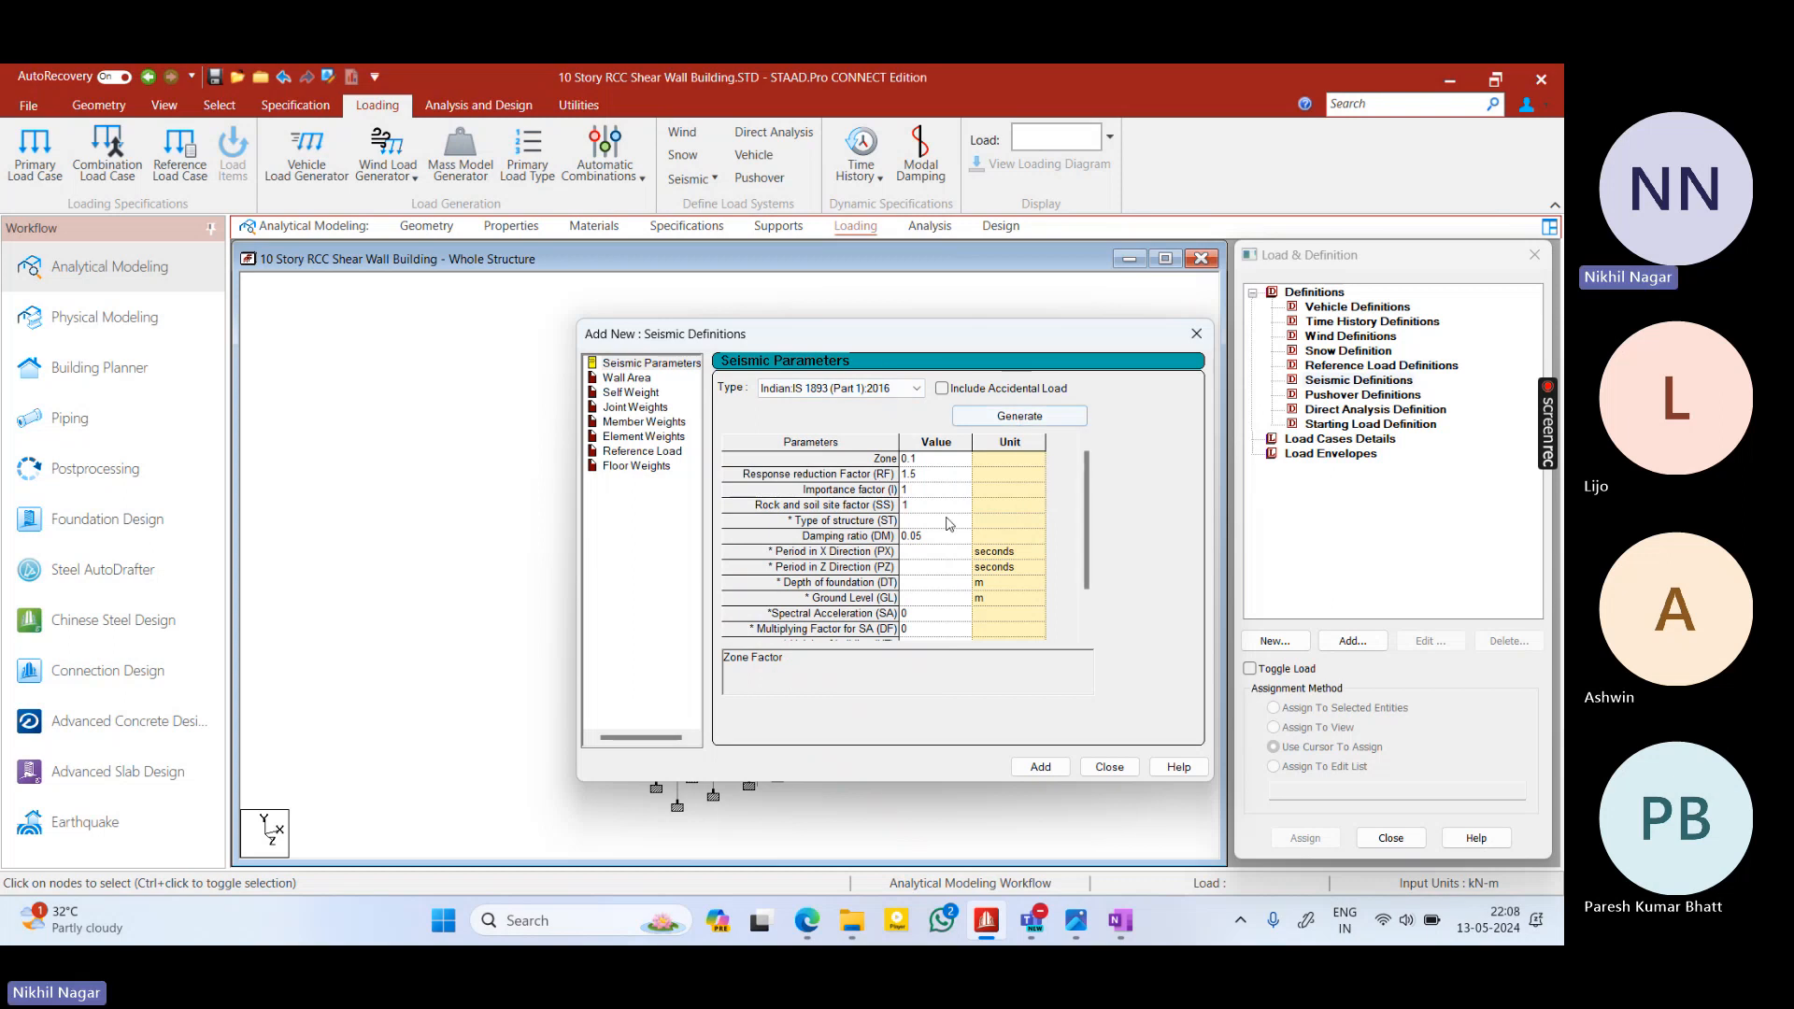
Start generating the IS 1893 seismic parameters and set the zone factor's city to Delhi
left_click(993, 416)
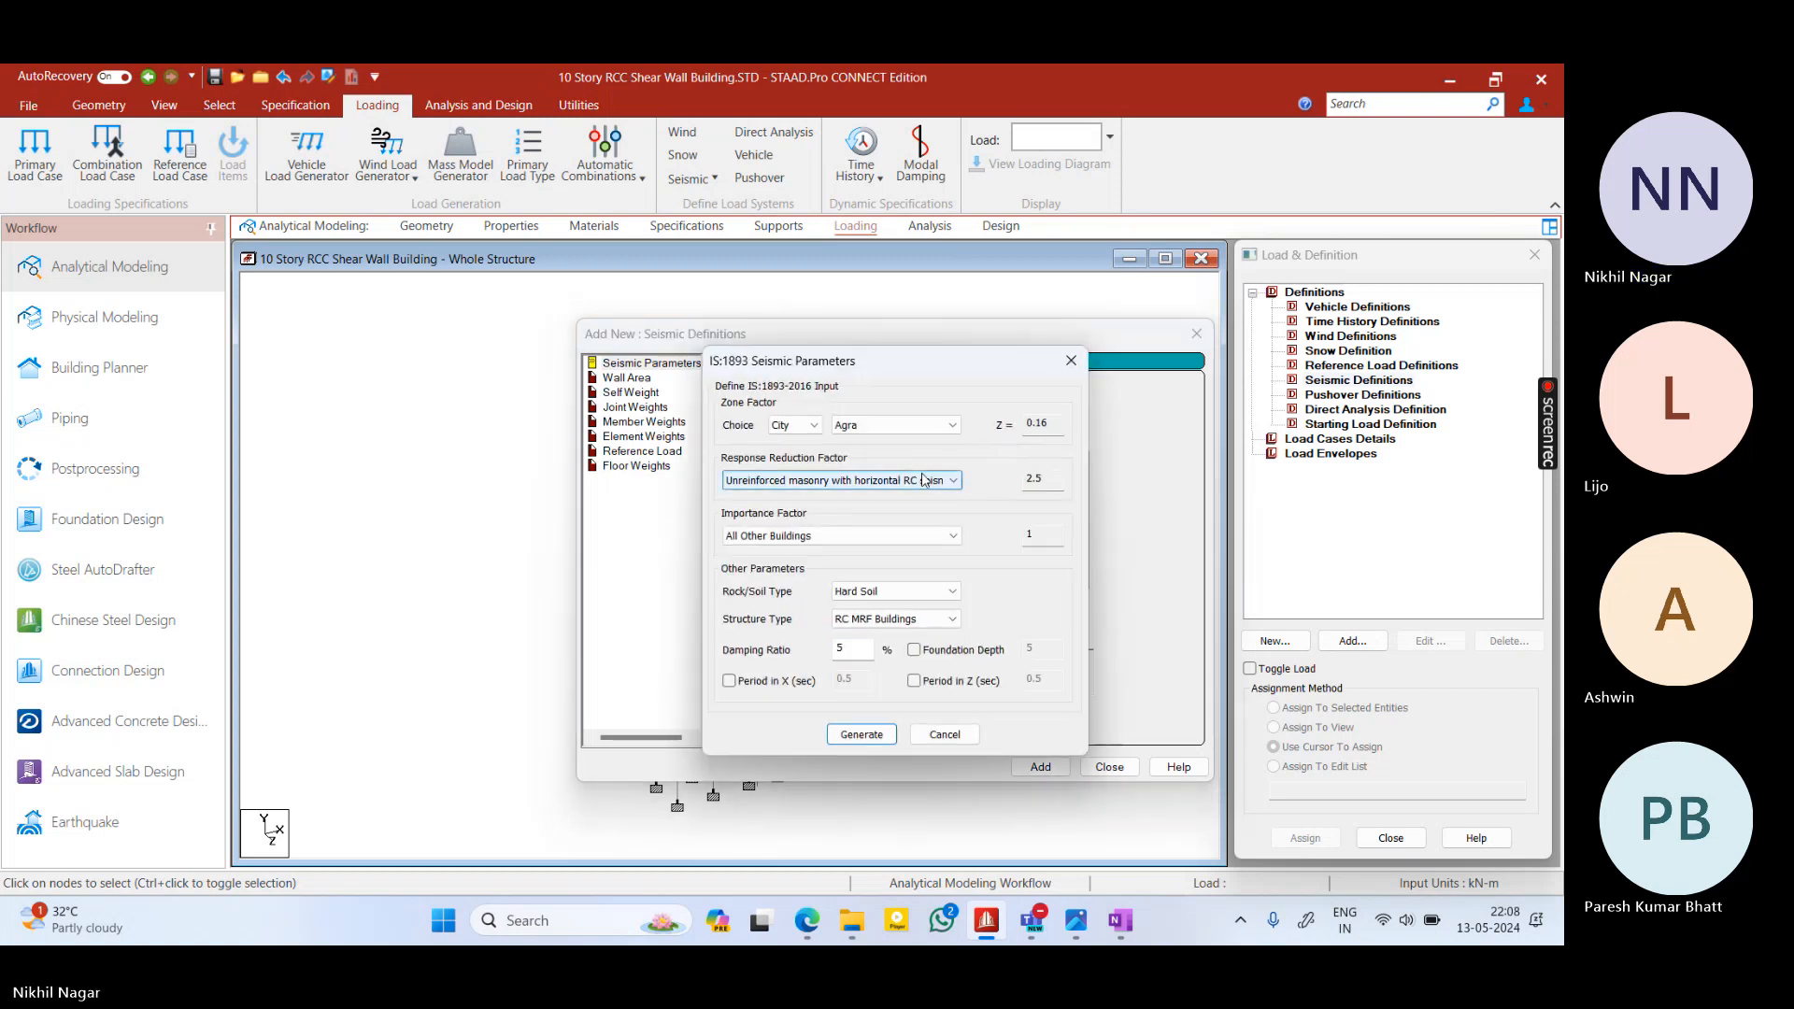
left_click(914, 426)
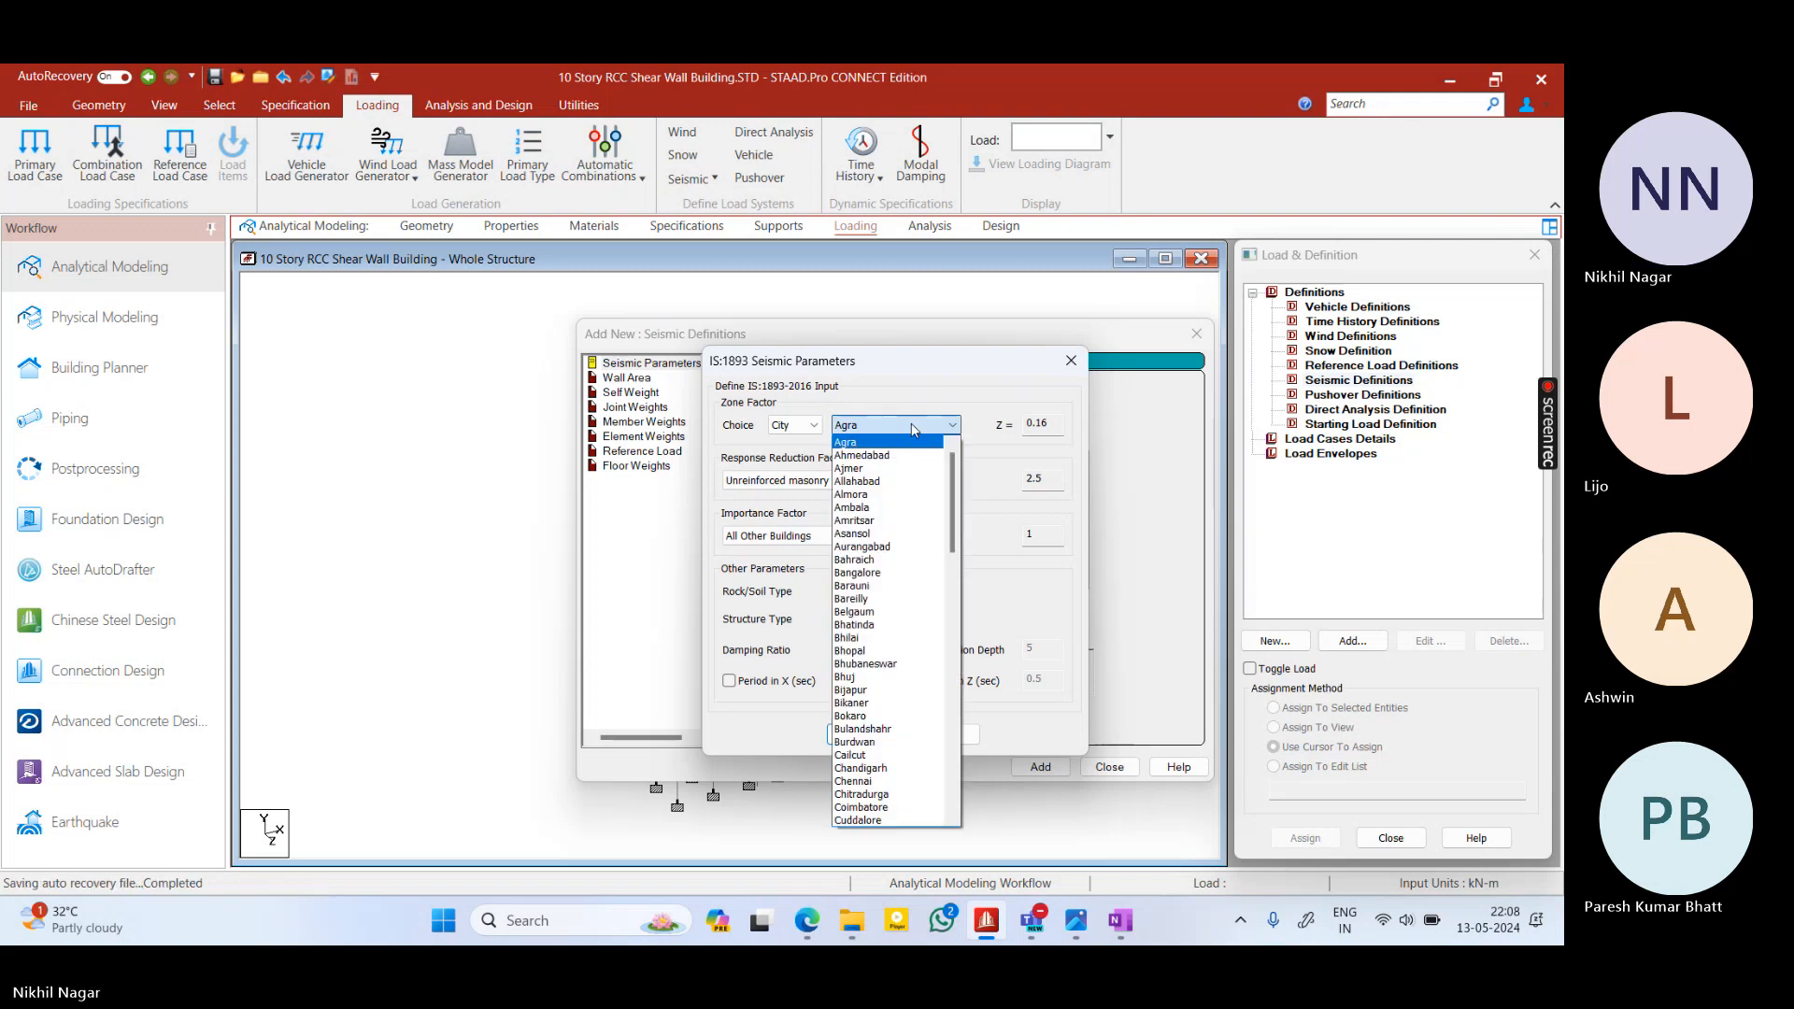
left_click(914, 426)
left_click(914, 426)
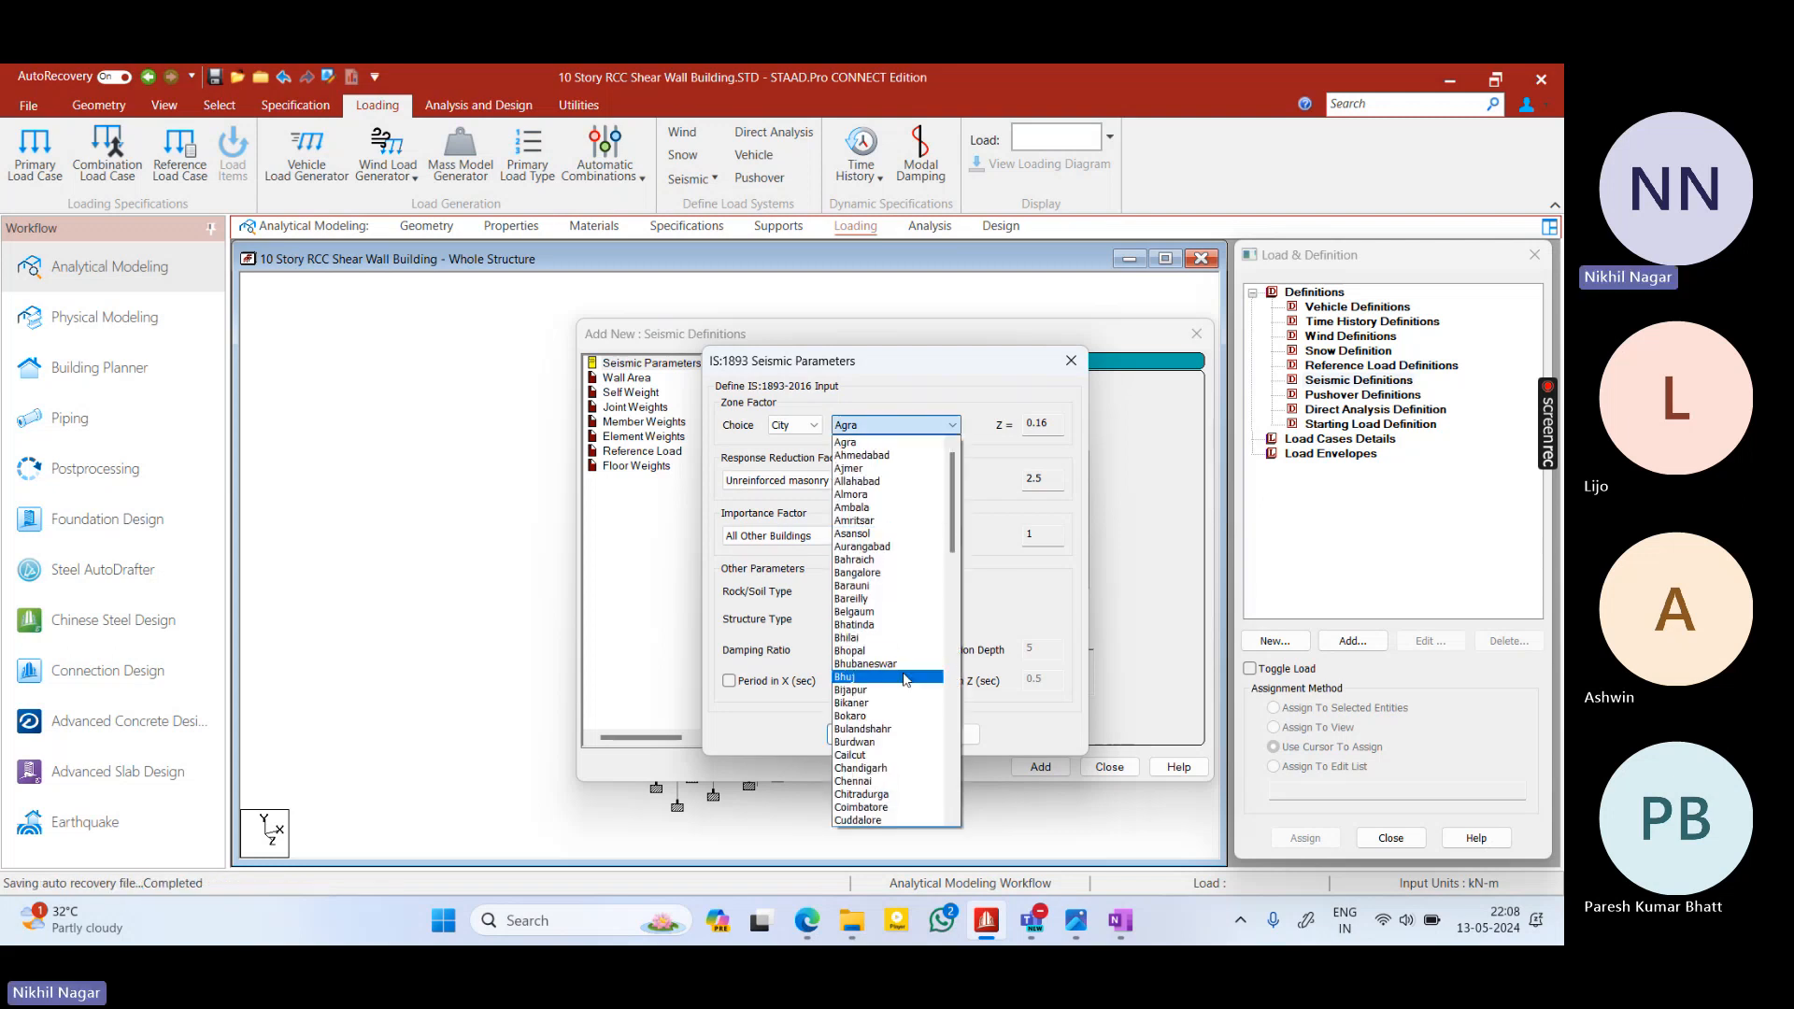
scroll(904, 679, "down", 2)
scroll(903, 680, "down", 3)
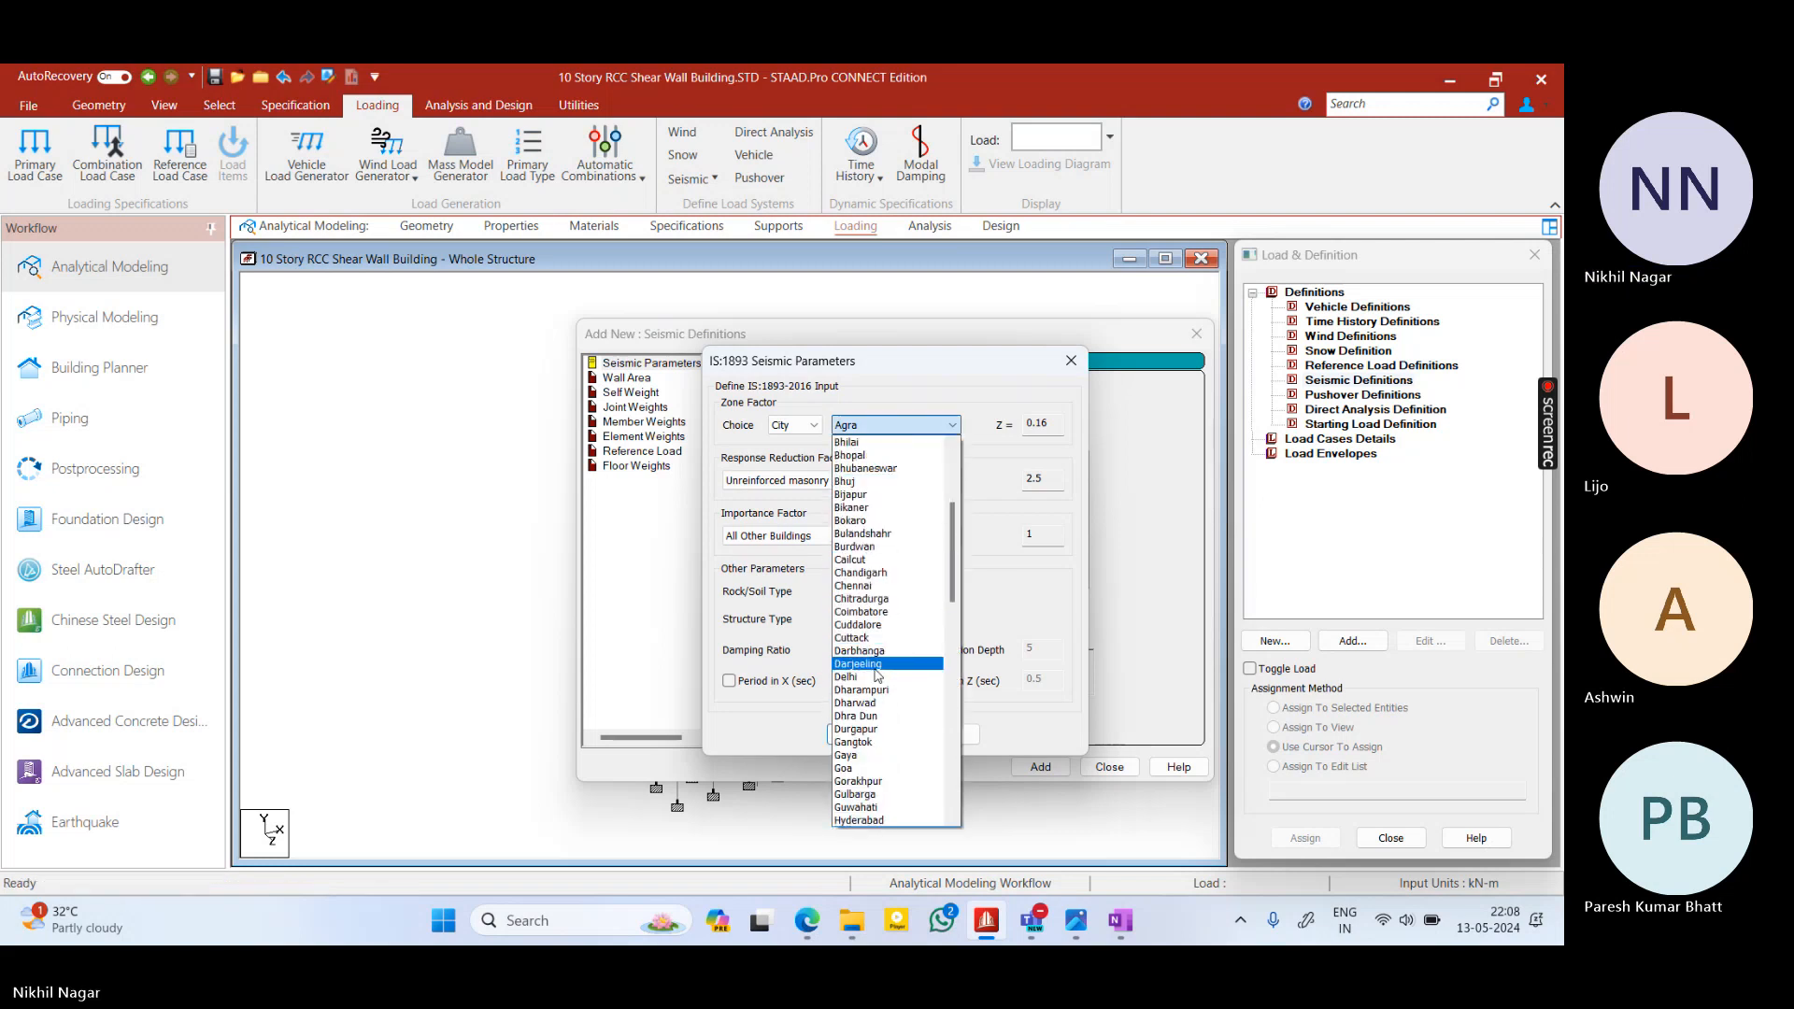
left_click(879, 681)
Set the response reduction type to the buildings with ordinary RC structural walls option that has a factor of 3
left_click(830, 479)
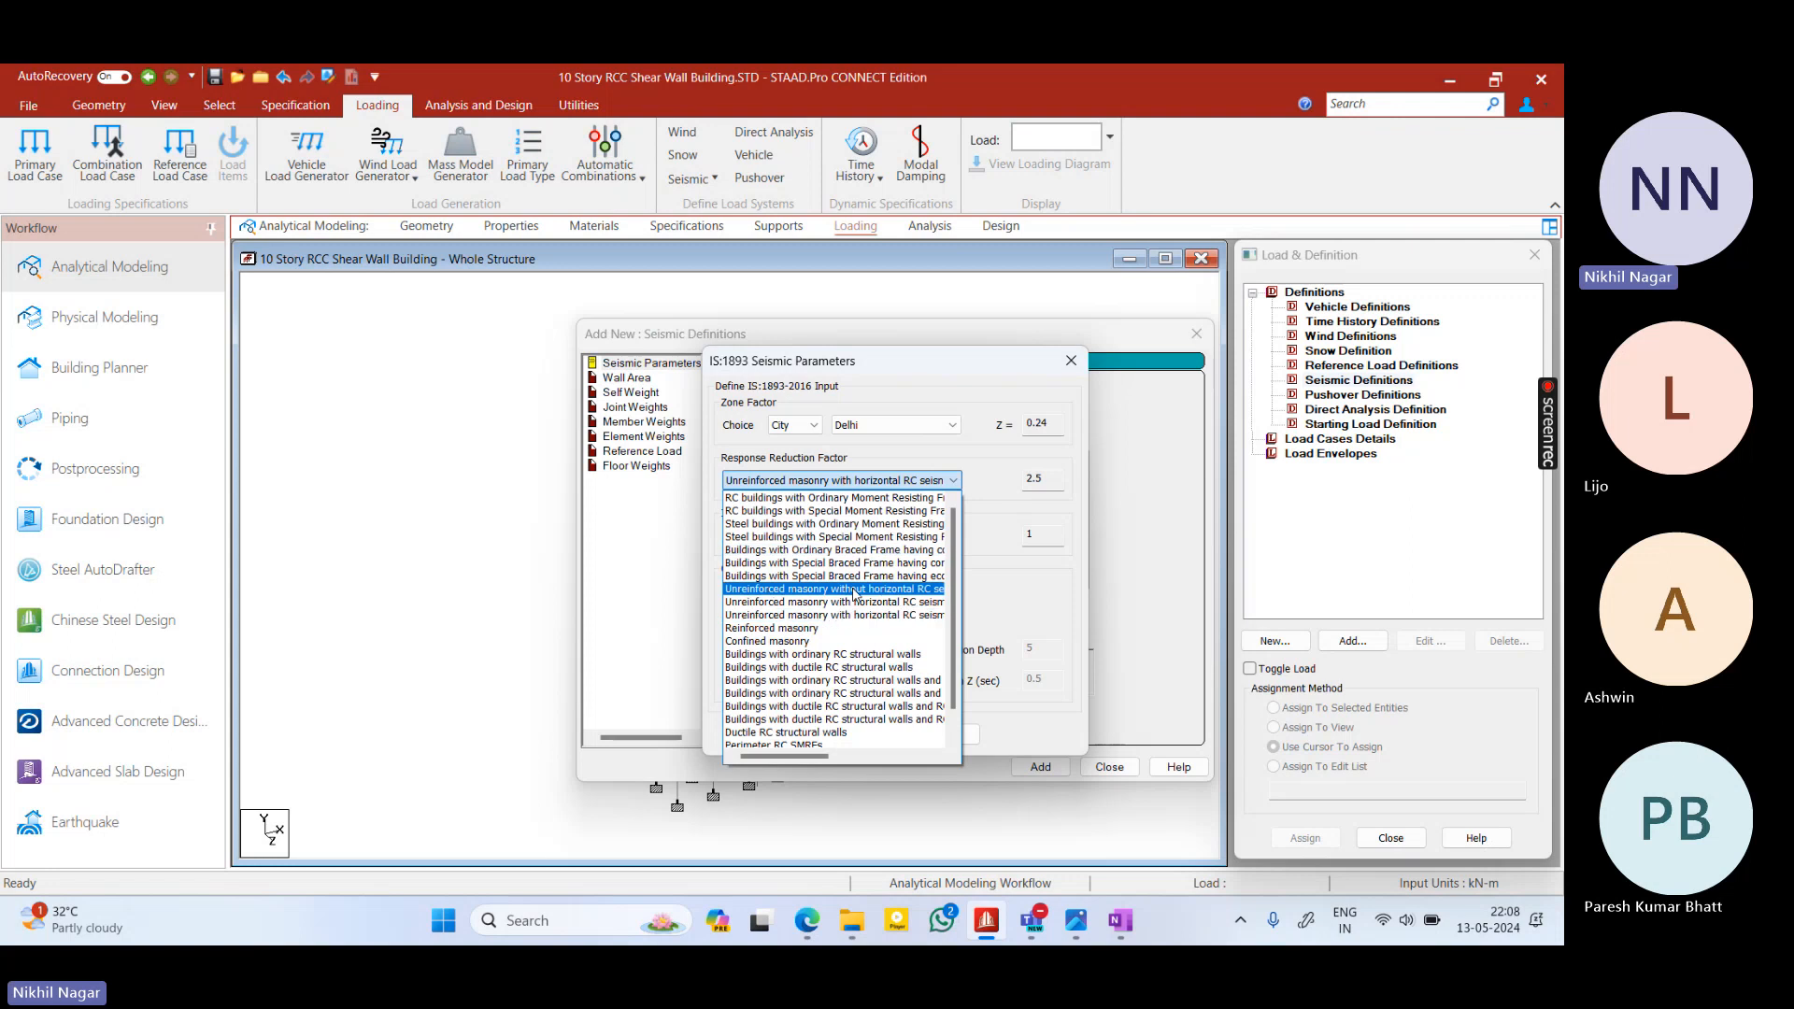
scroll(821, 693, "down", 1)
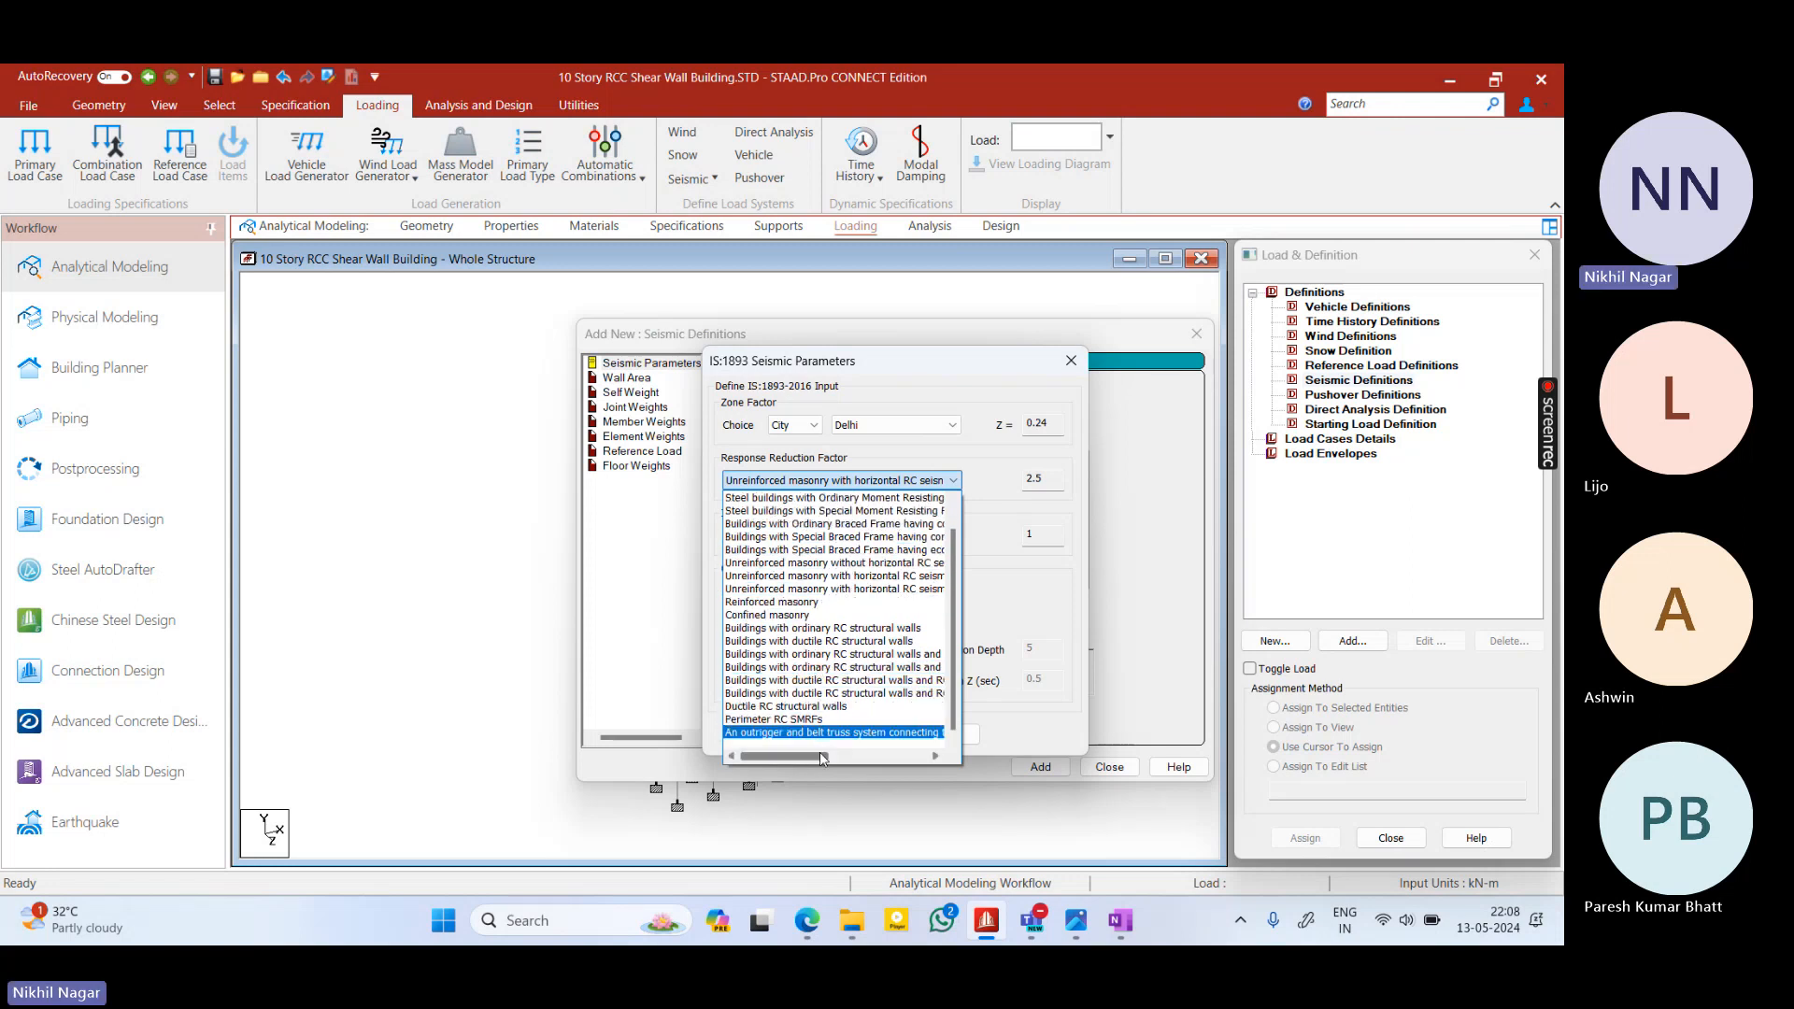
mouse_move(821, 755)
left_mouse_down()
mouse_move(865, 759)
mouse_move(827, 763)
left_mouse_up()
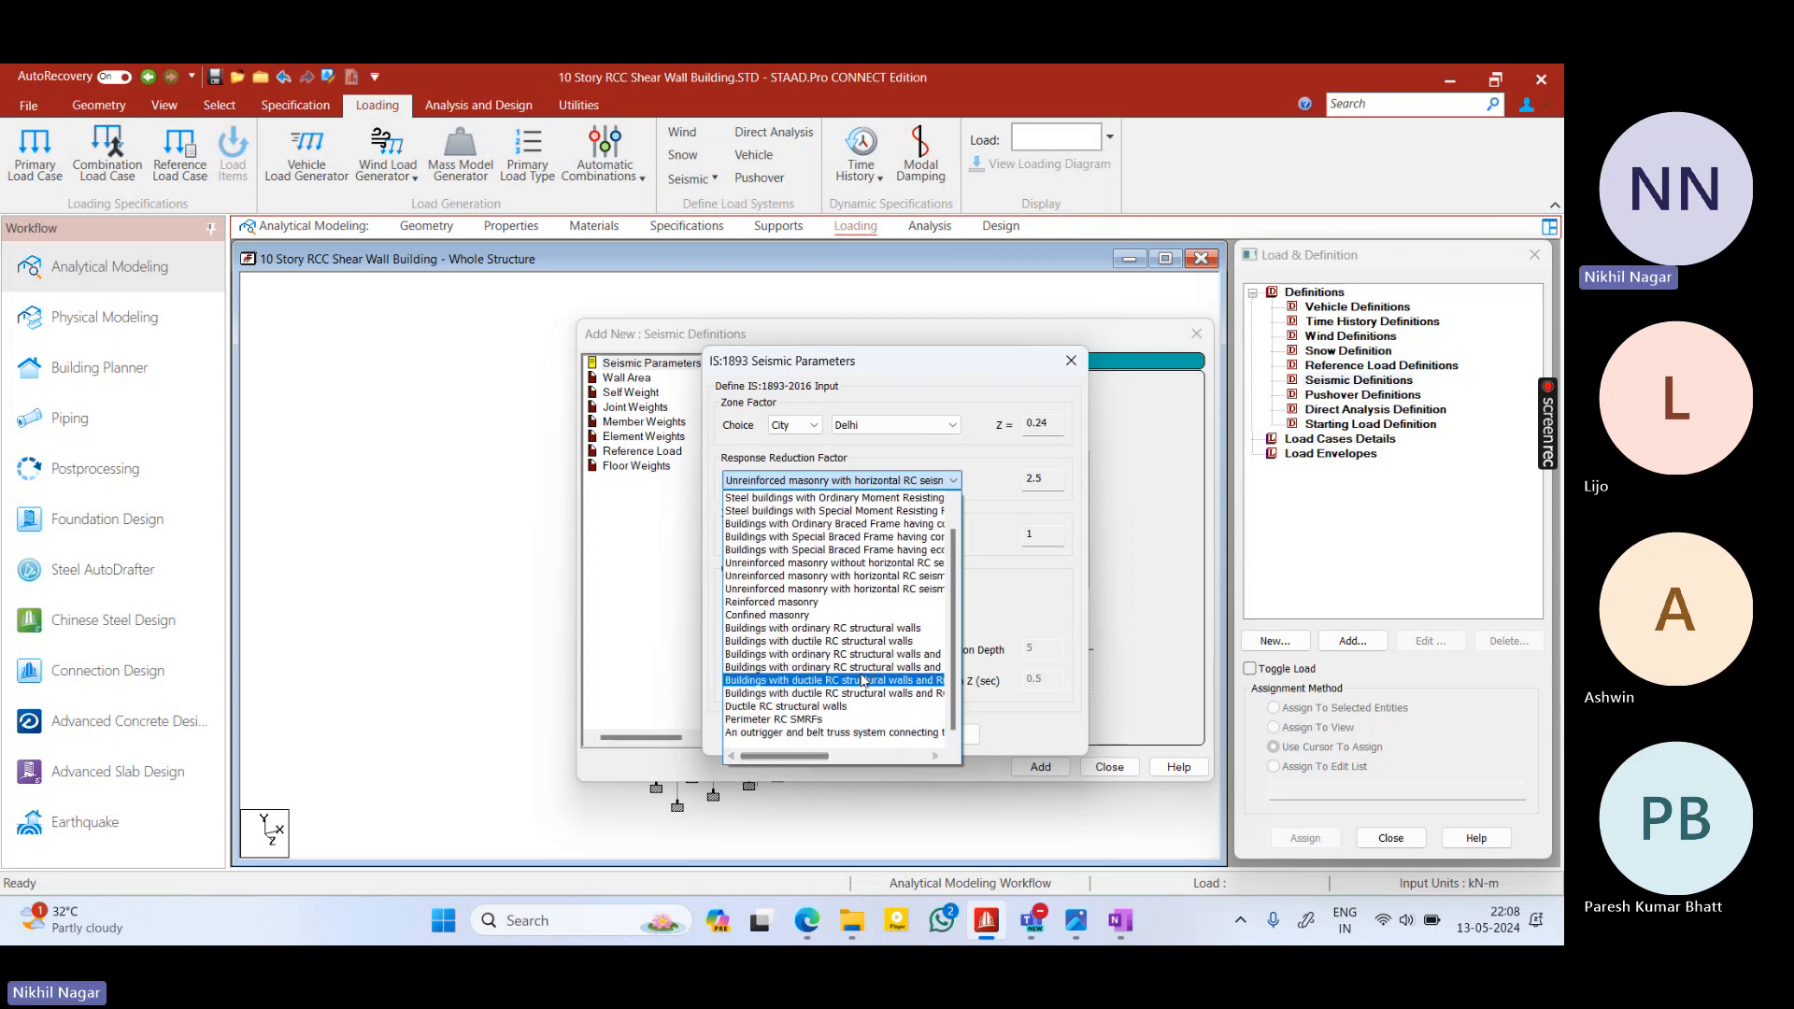
key("Escape")
Set the importance factor category to Residential or commercial Buildings and the rock/soil type to Medium Soil
left_click(883, 536)
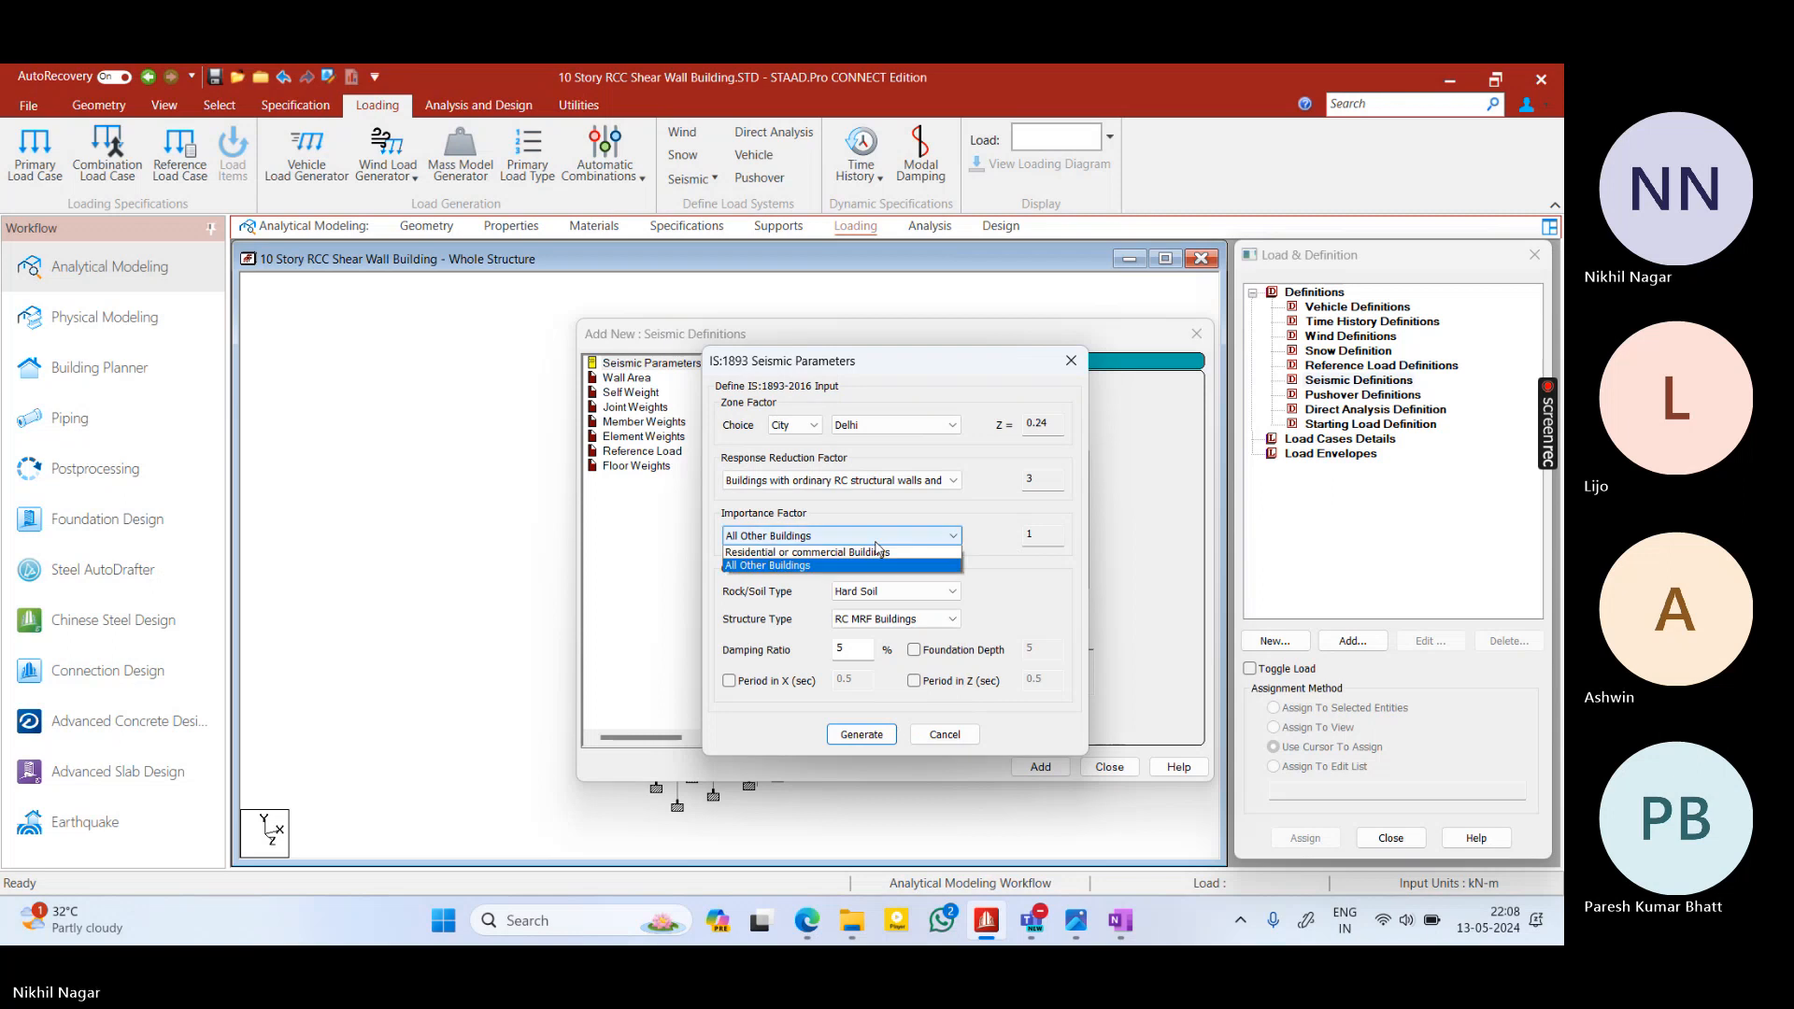
left_click(885, 567)
left_click(895, 592)
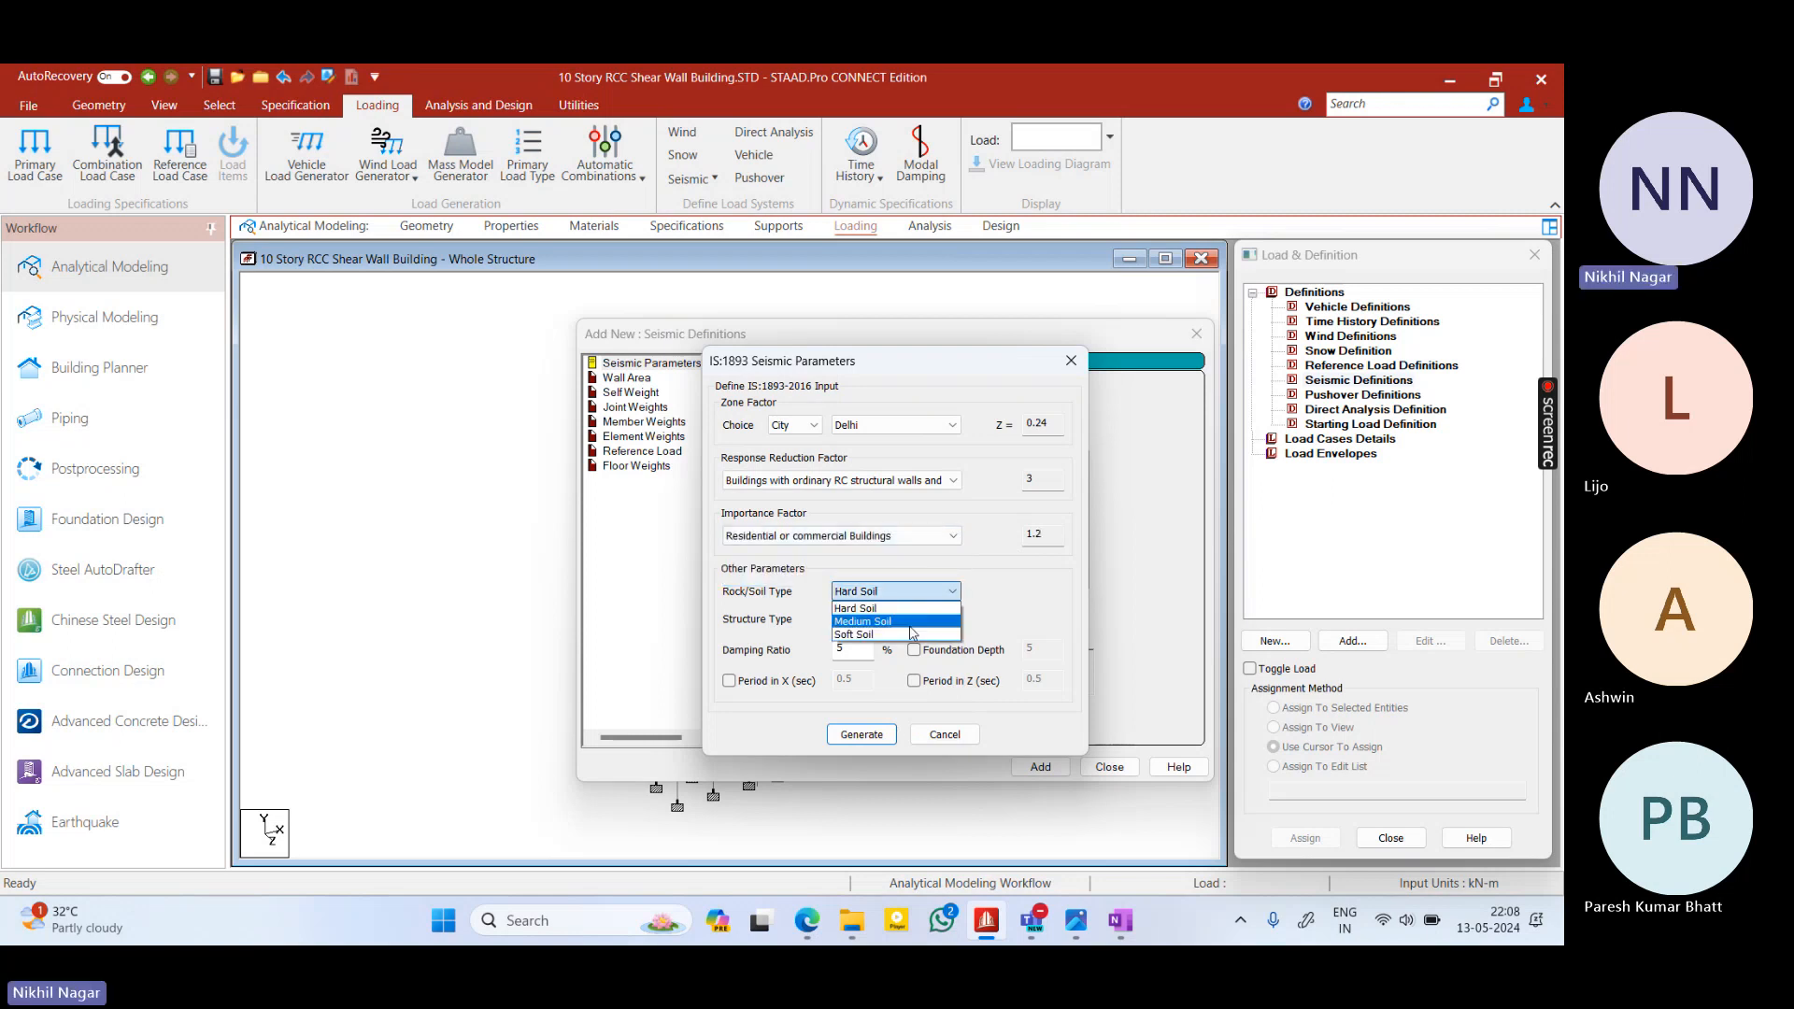
left_click(897, 619)
Set the structure type to buildings with RC structural walls and generate the seismic parameters into the definition
left_click(911, 620)
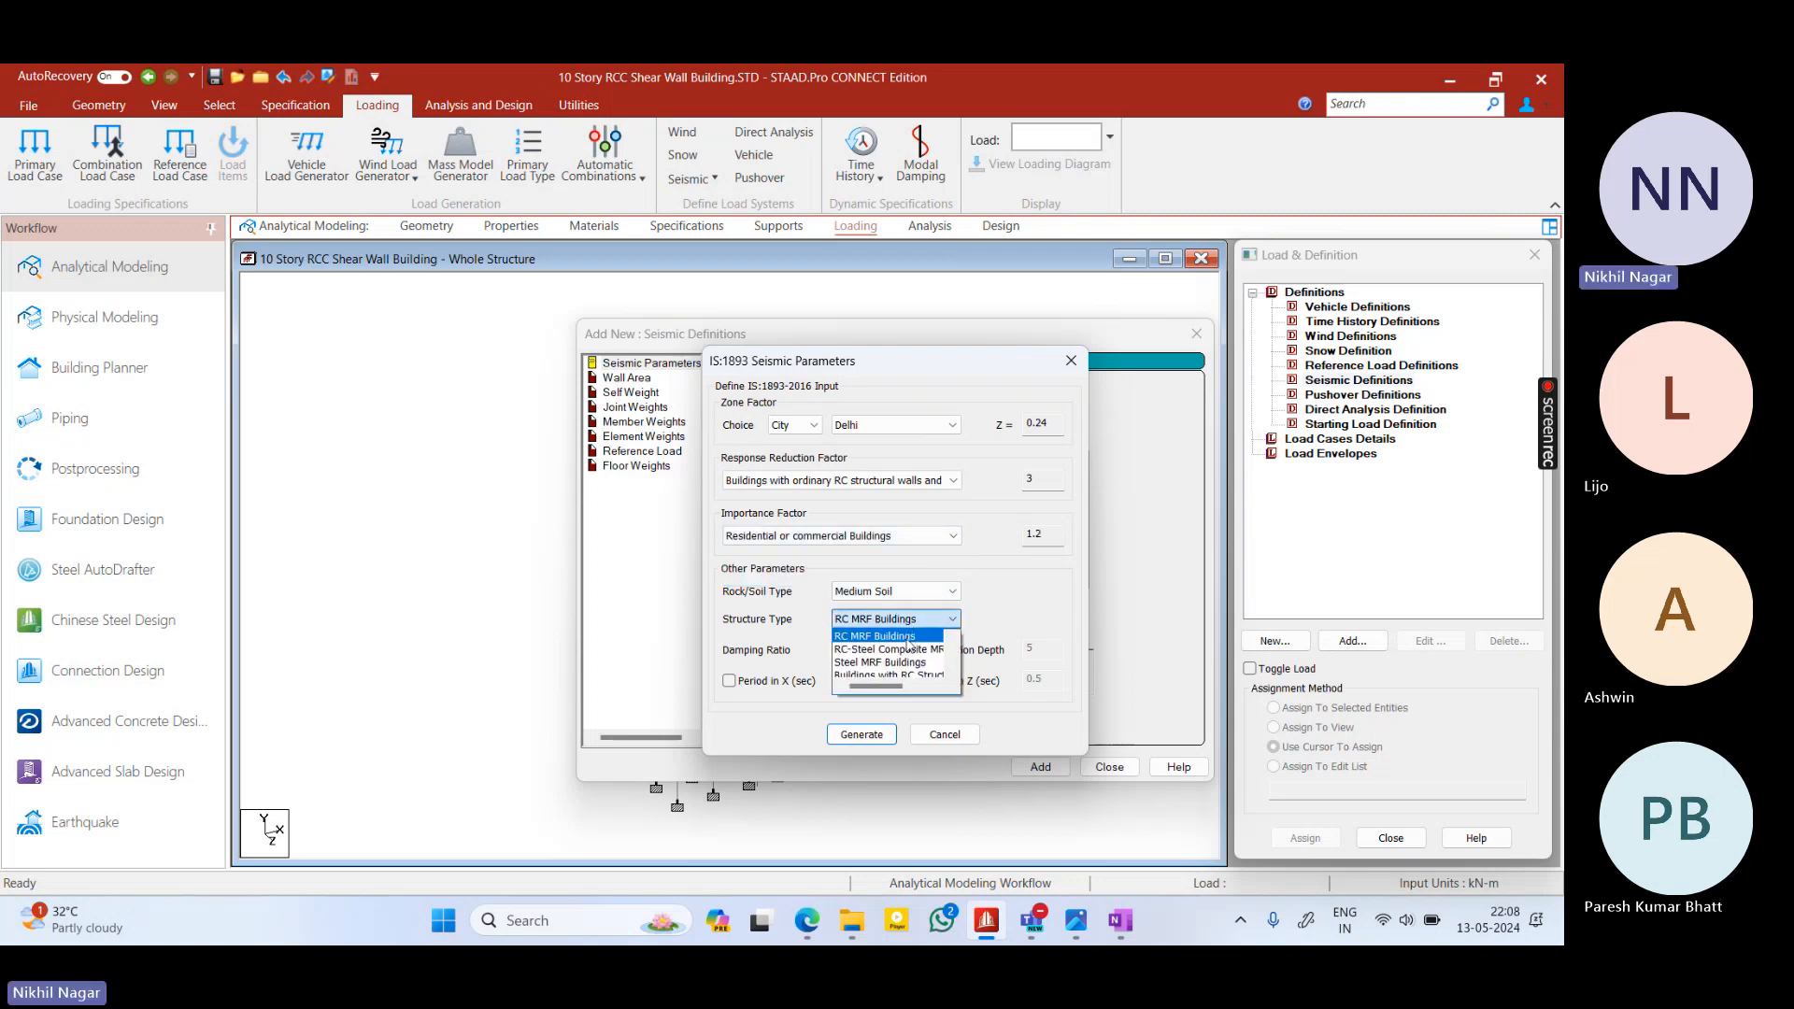
scroll(909, 645, "down", 1)
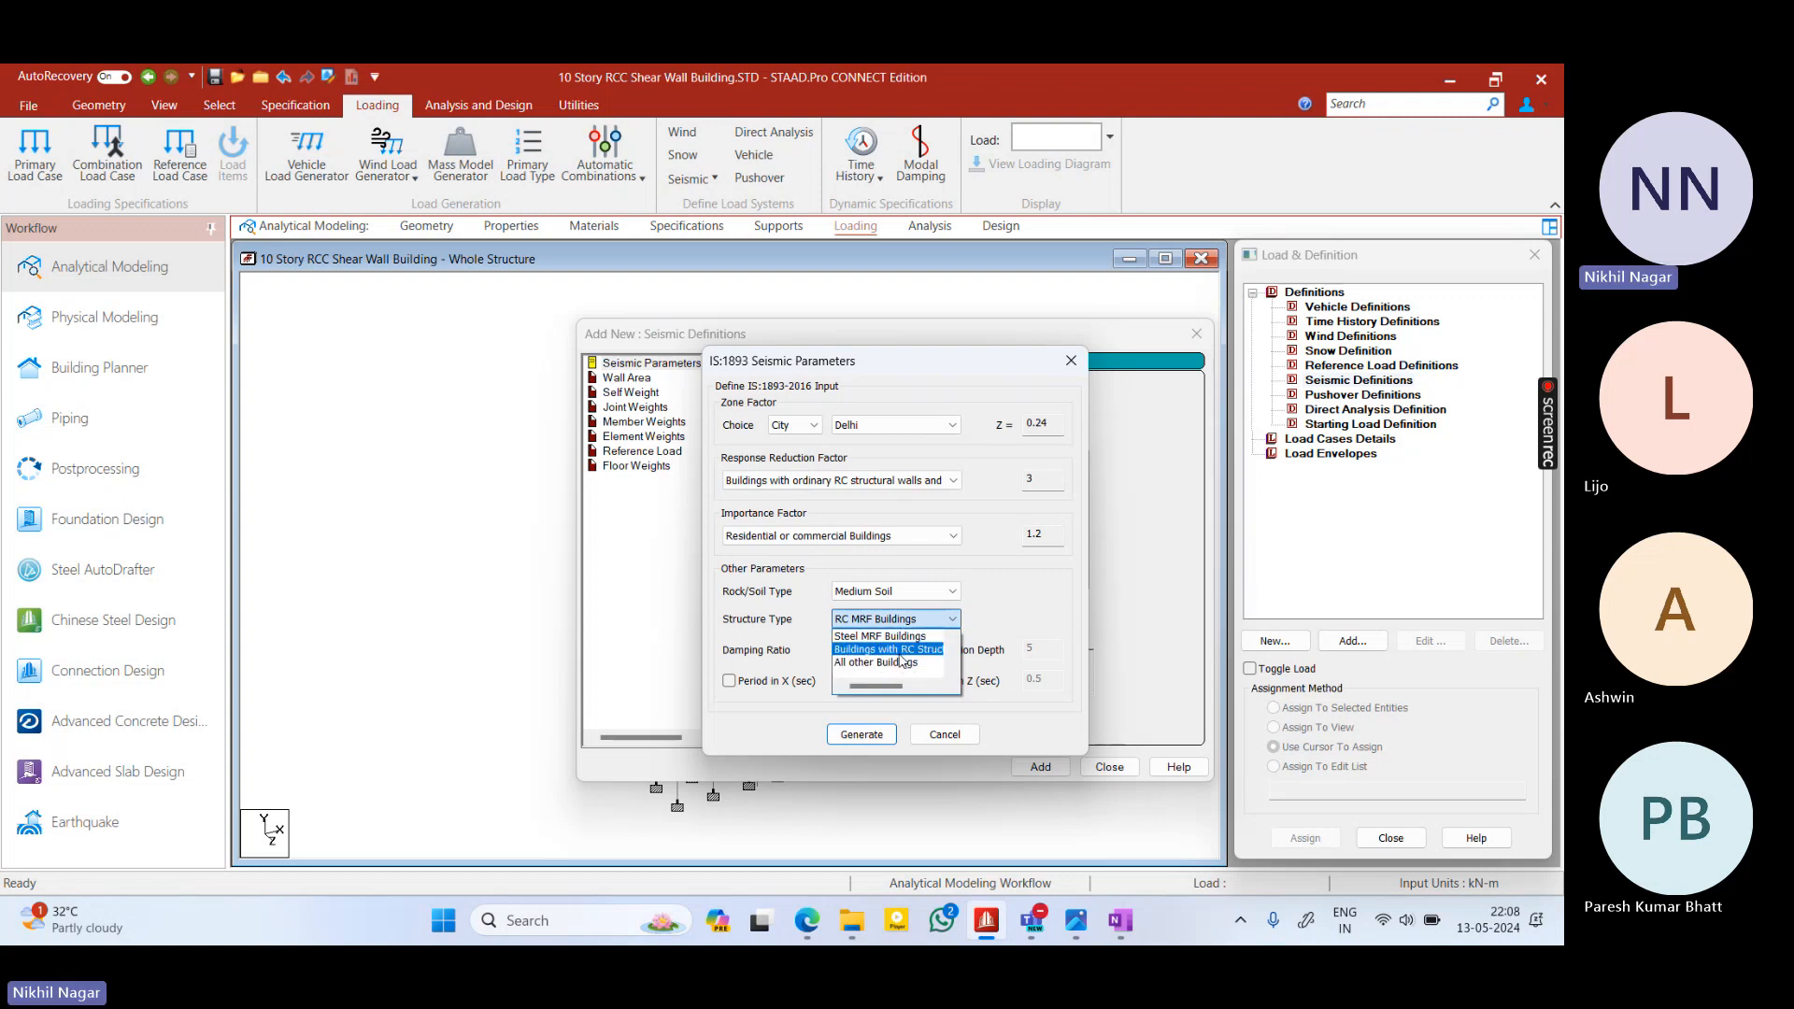
left_click(903, 662)
left_click(865, 648)
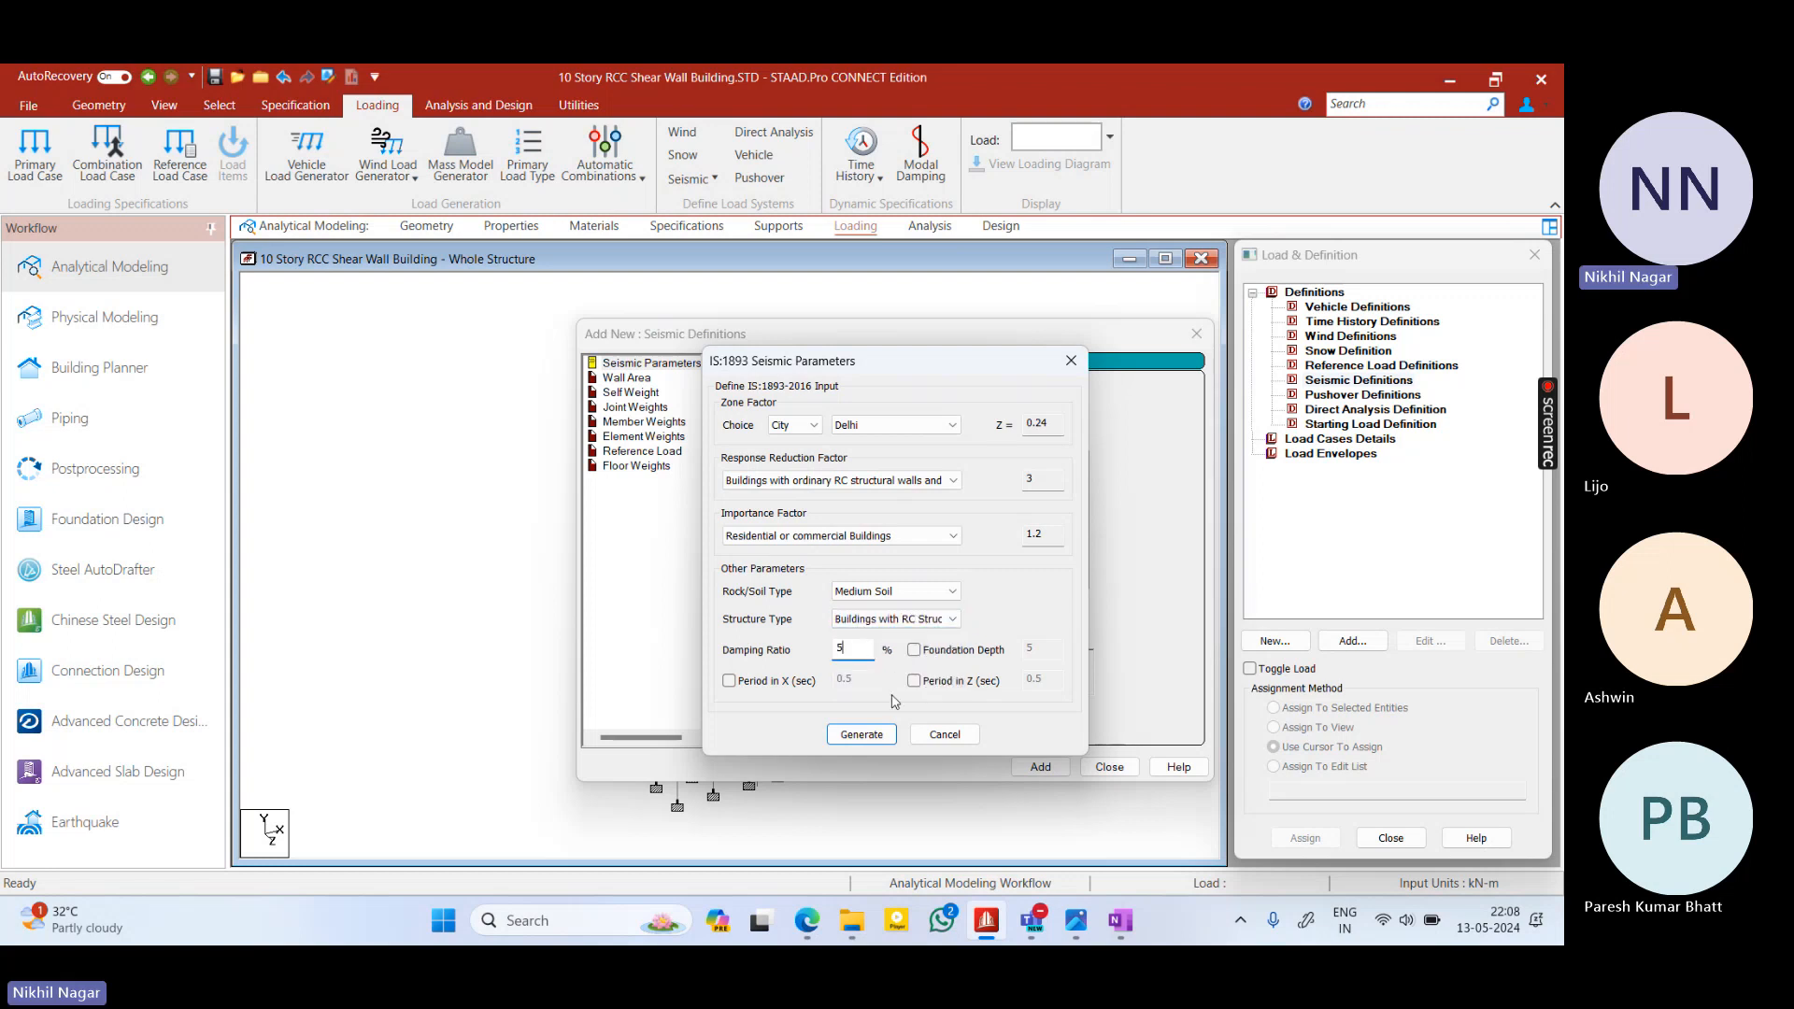
left_click(873, 739)
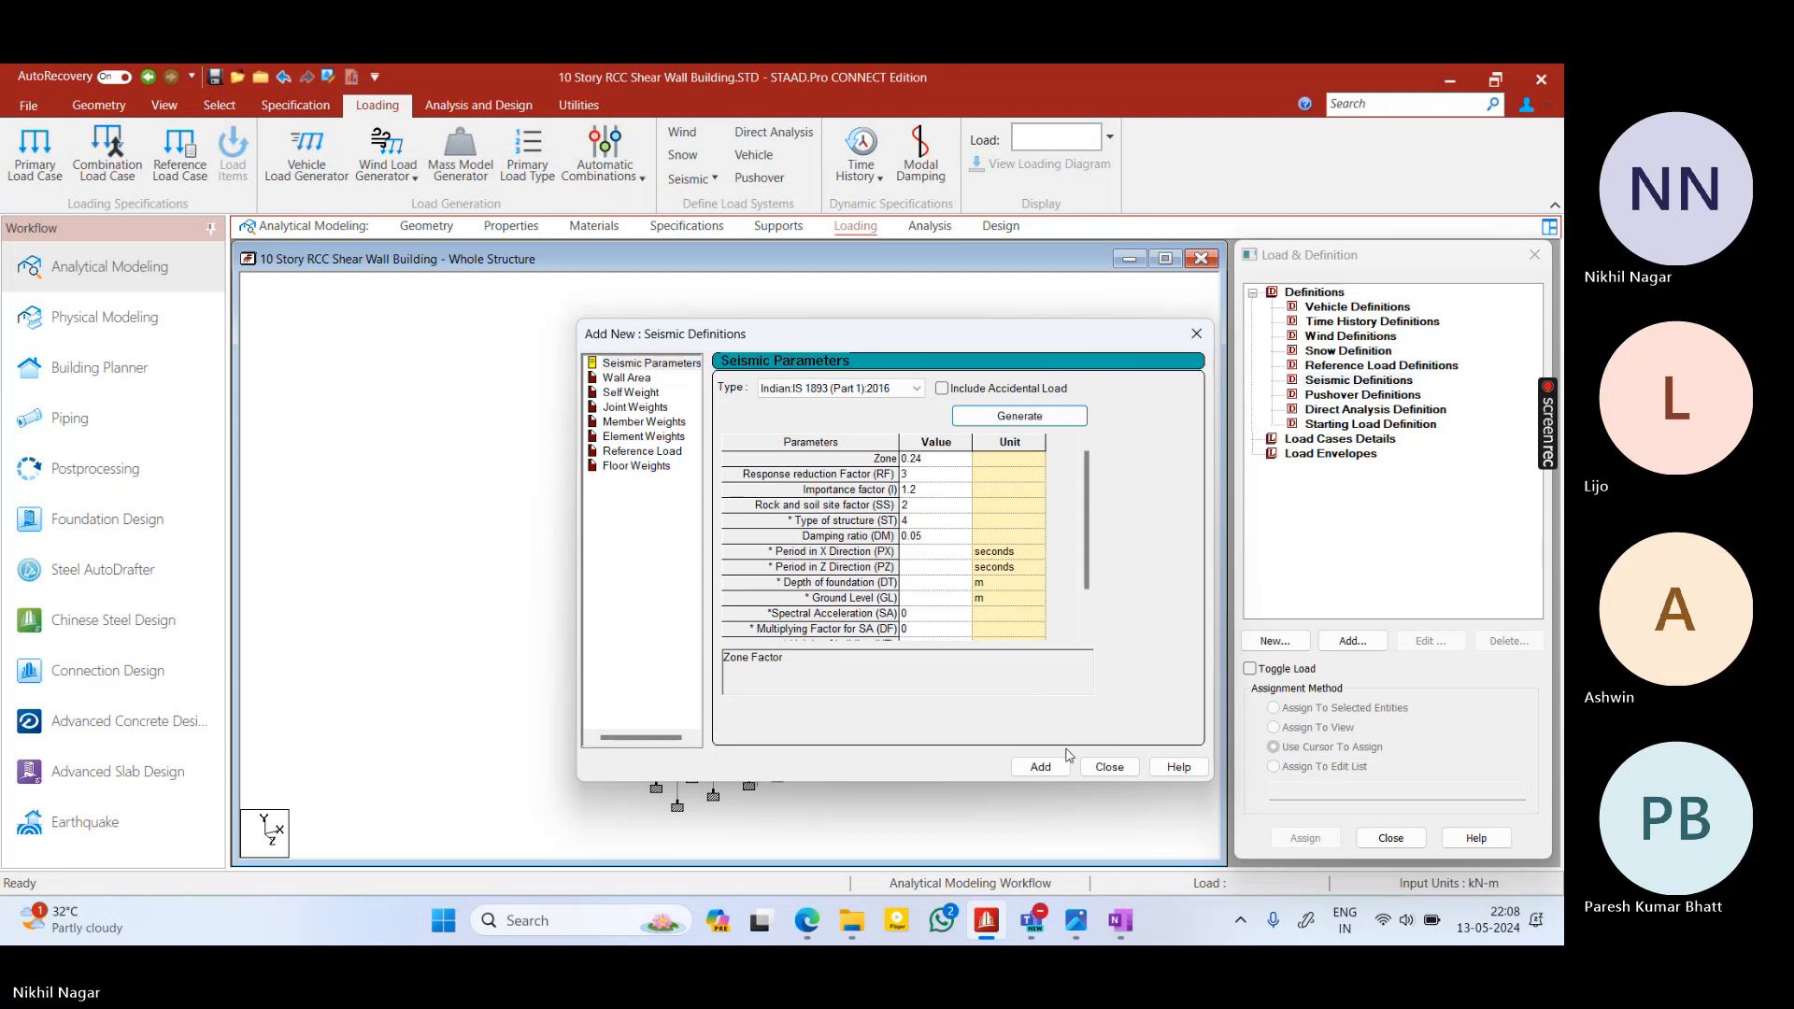
Reopen the seismic parameter generator and compare the response reduction factors of the combined ordinary RC structural wall options
left_click(976, 418)
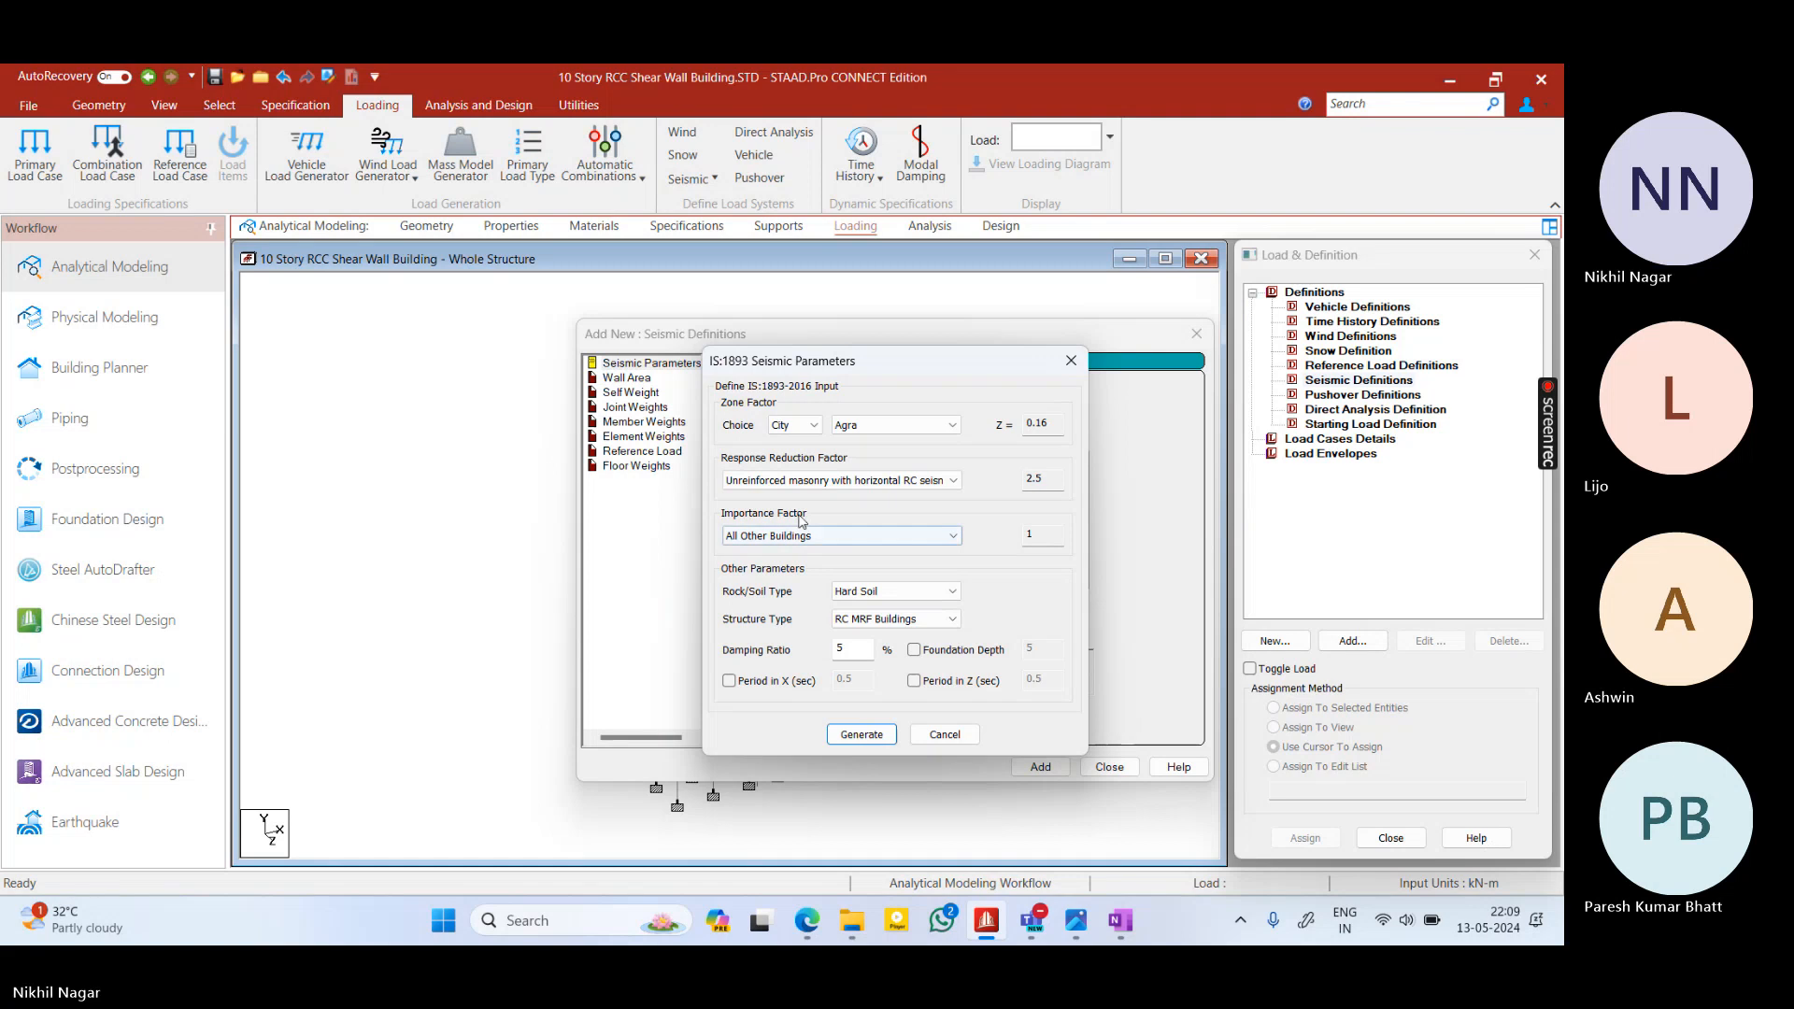
left_click(816, 482)
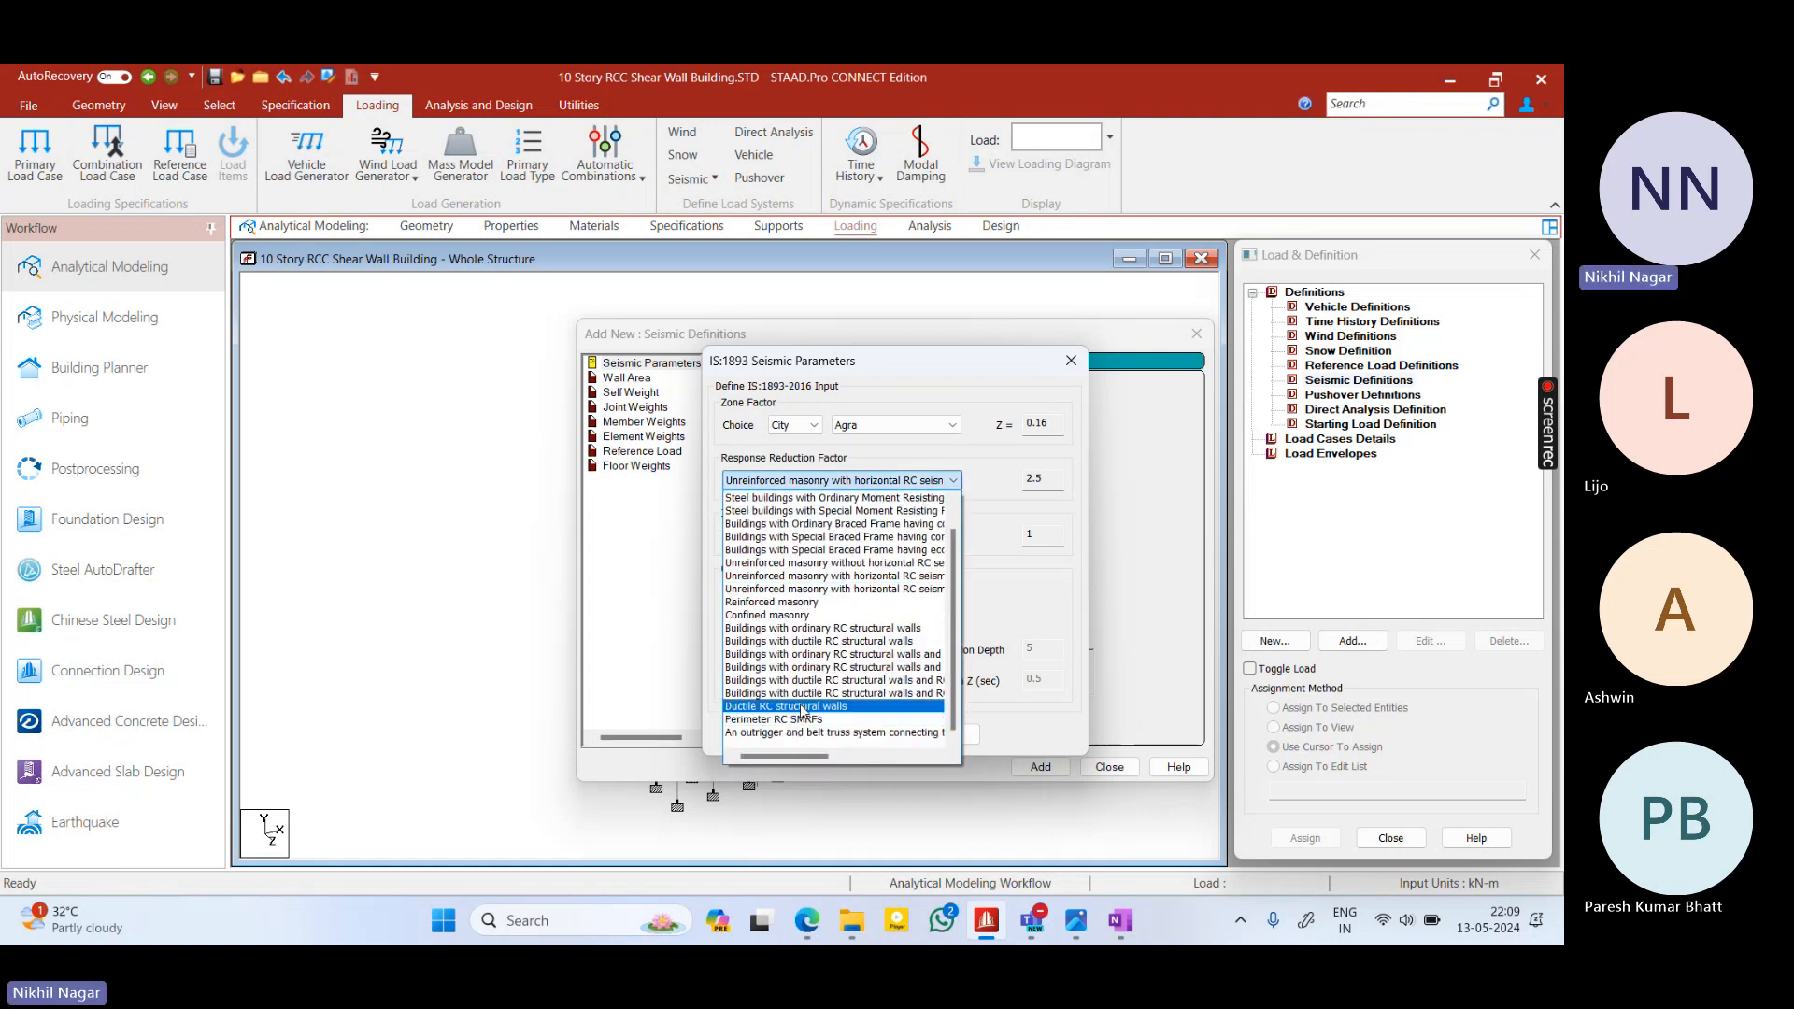
left_click(844, 655)
left_click(1034, 480)
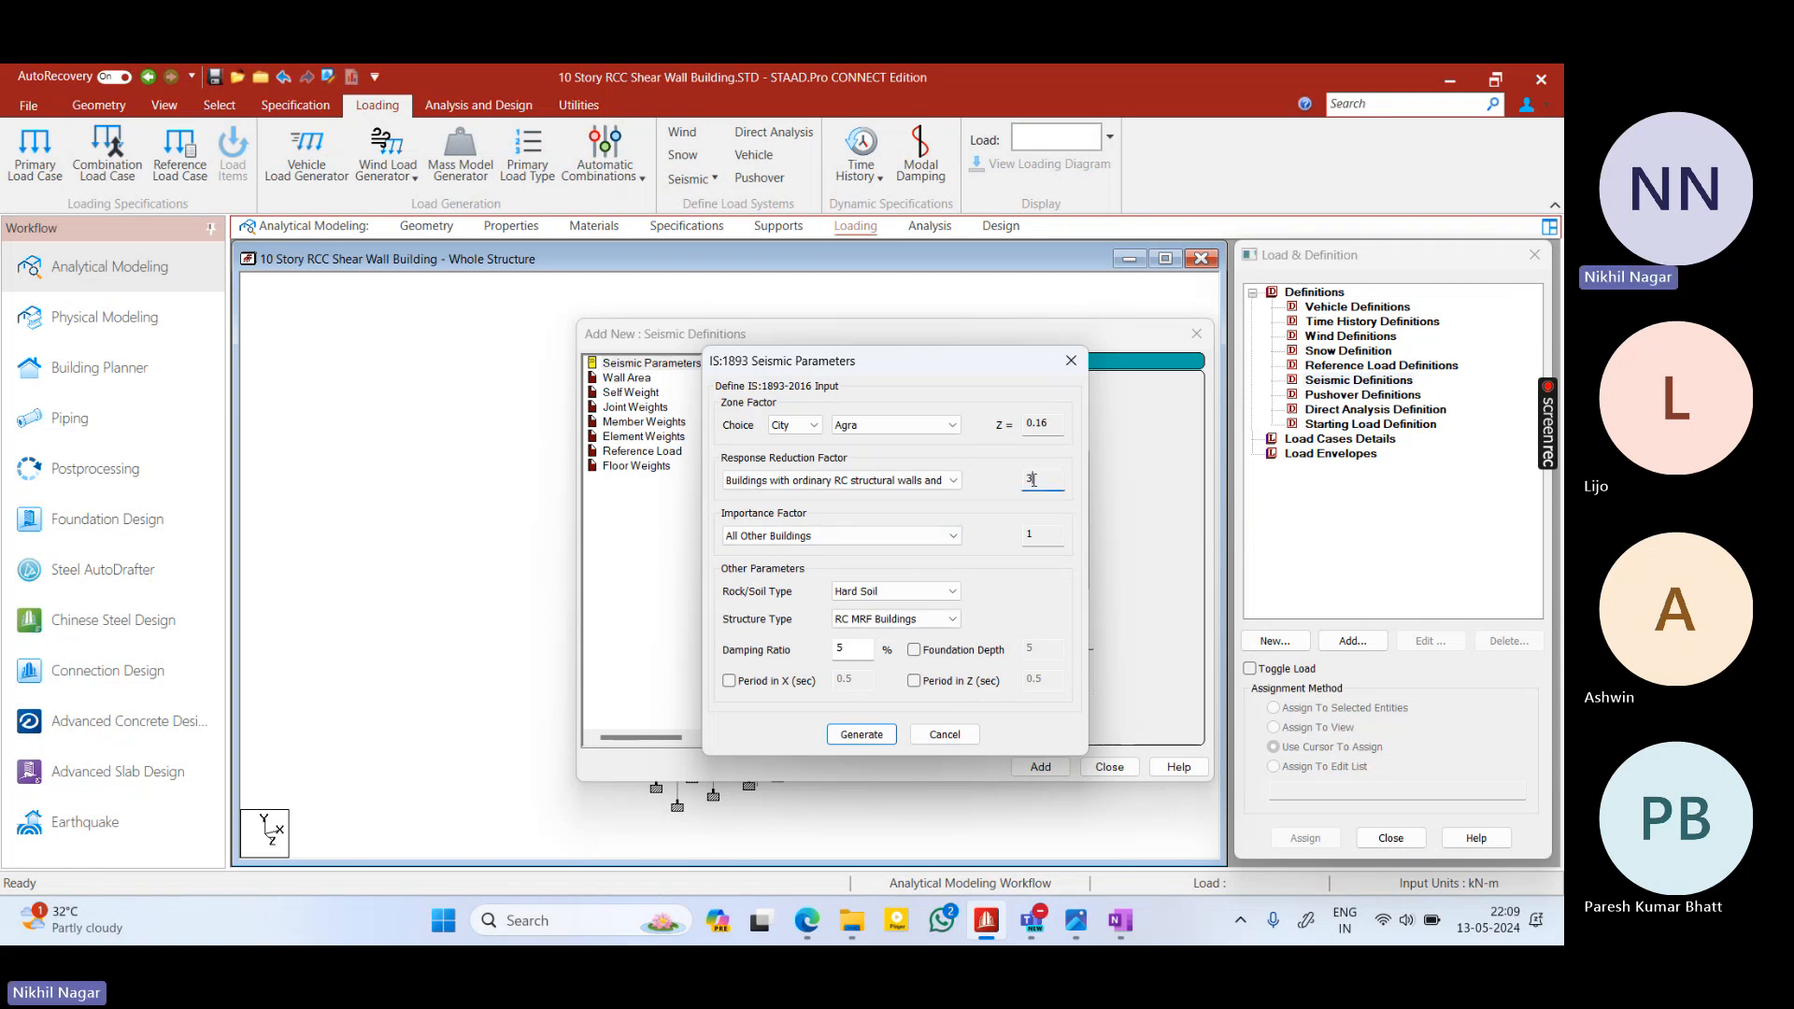
left_click(934, 481)
left_click(900, 669)
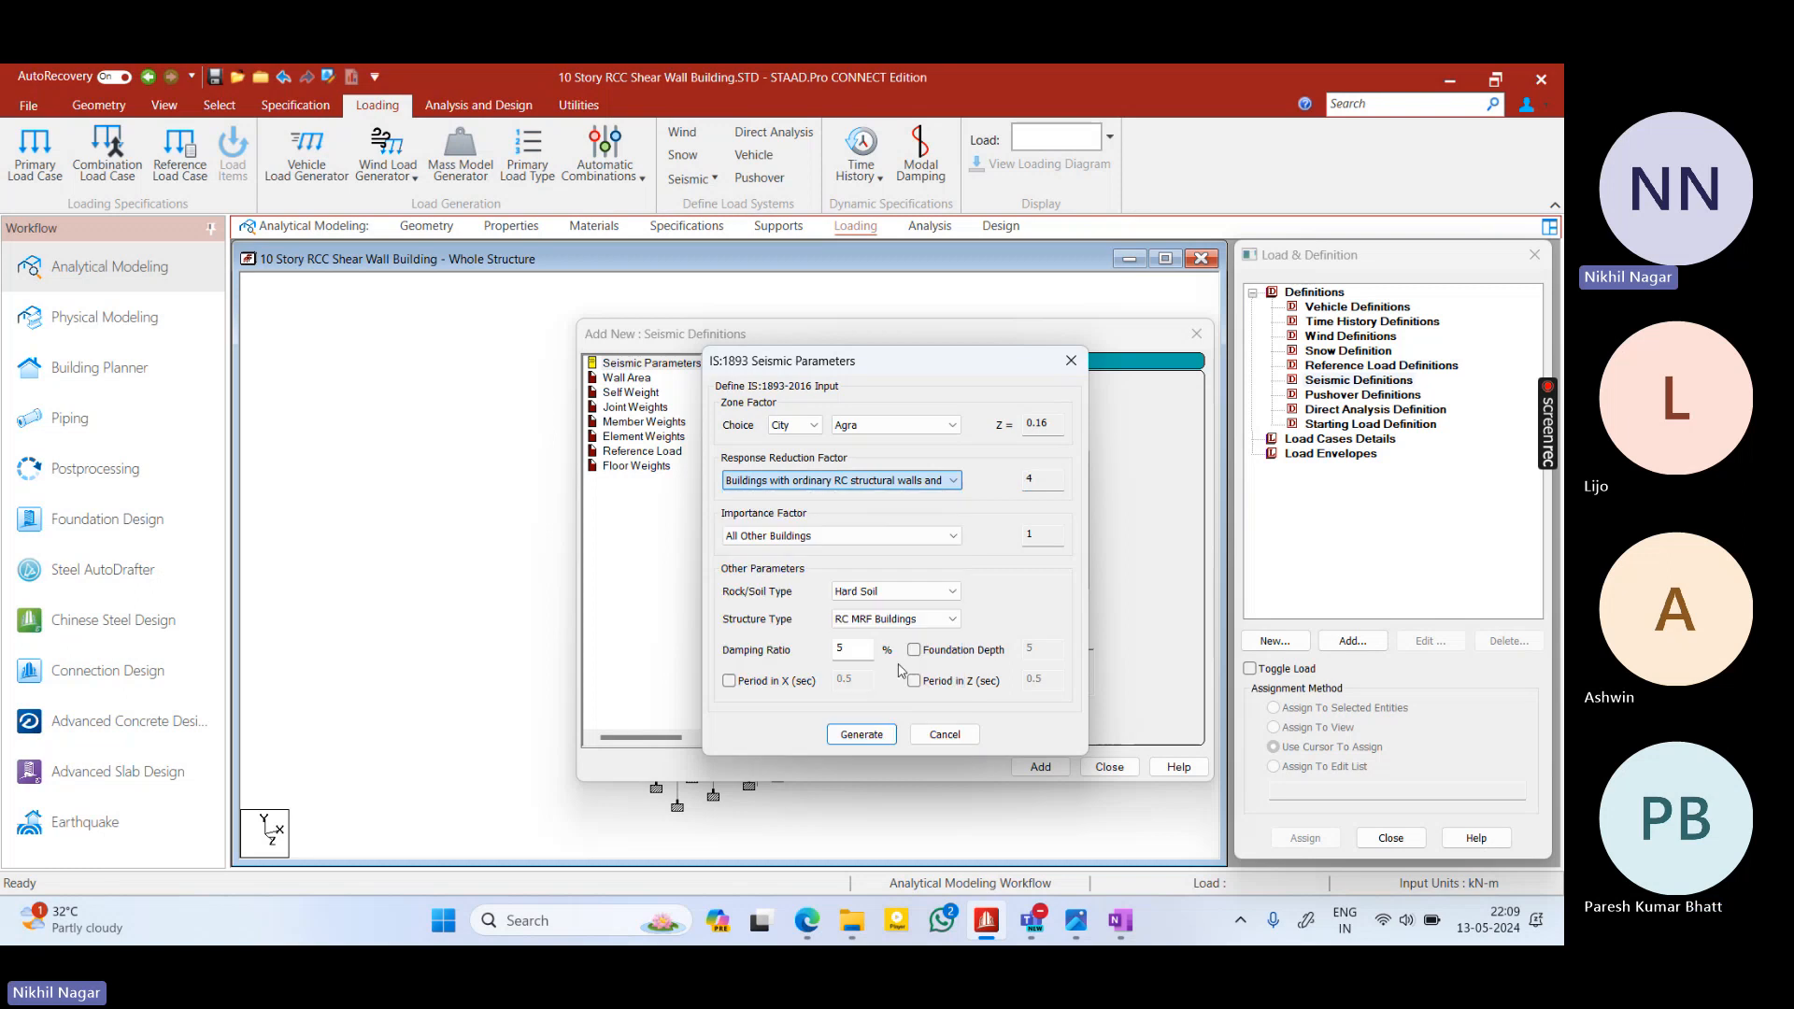
key("Tab")
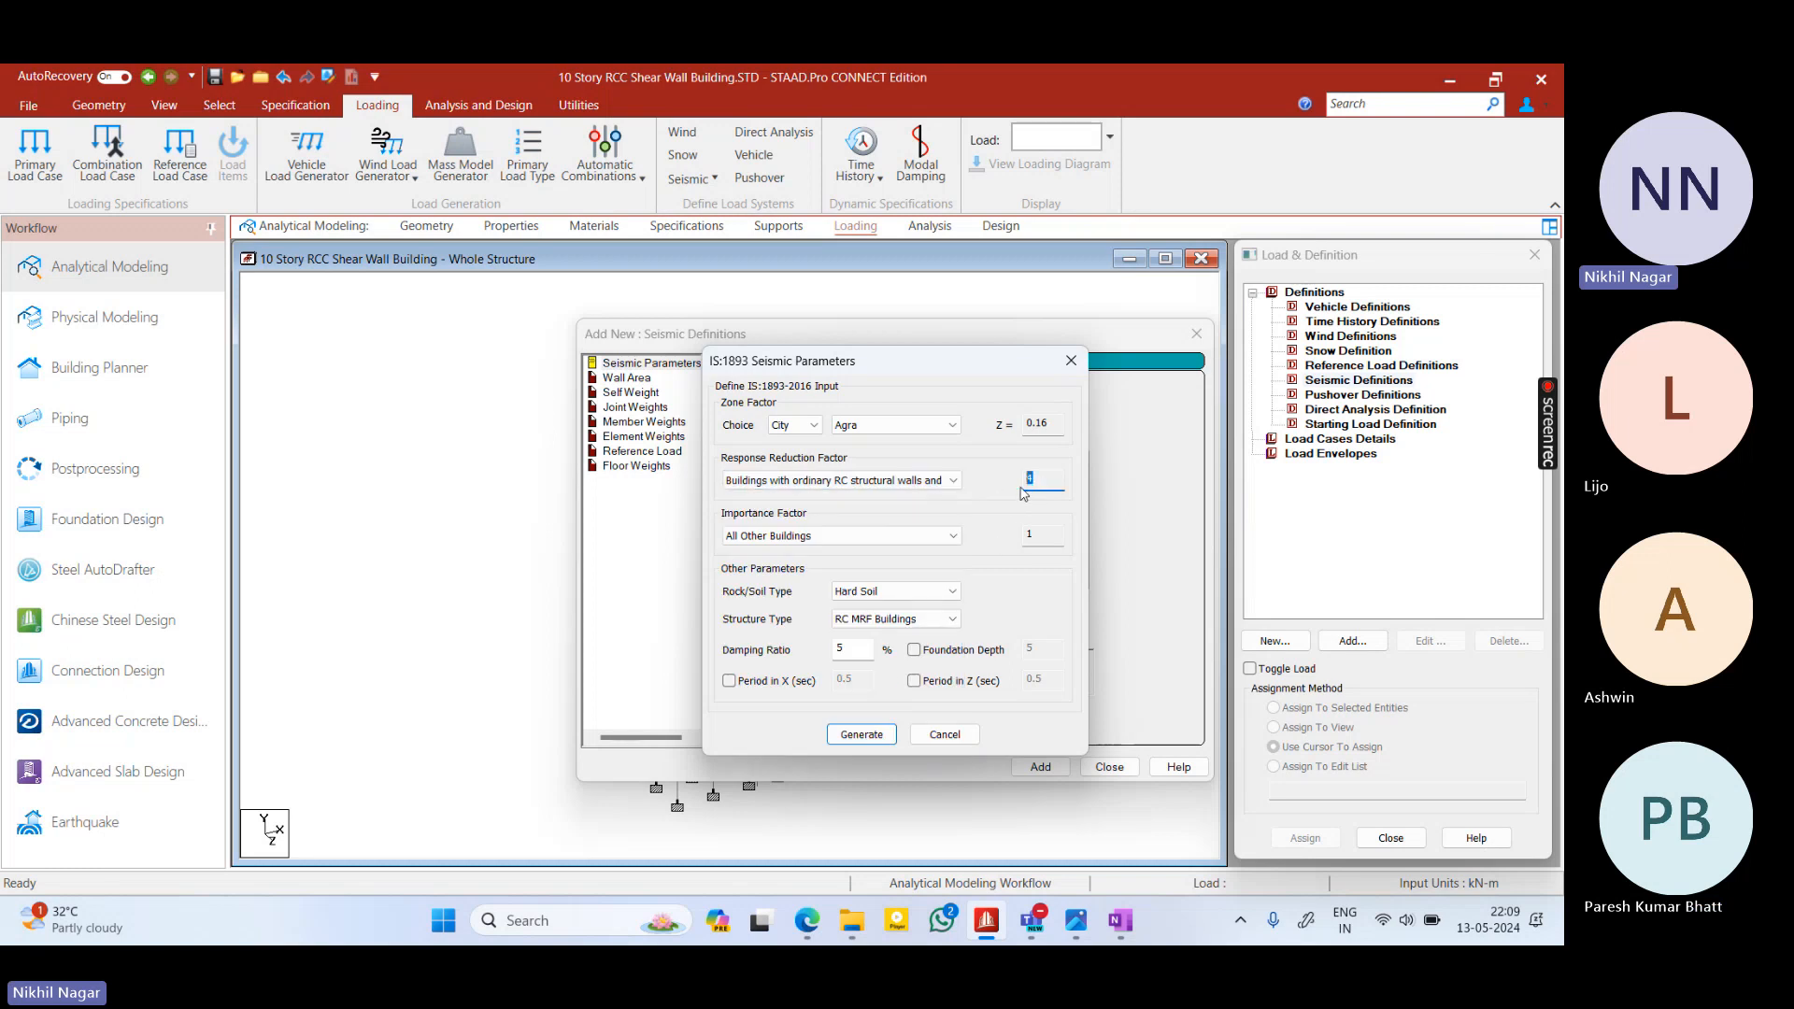
Switch to File Explorer and open IS1893_Part1_2016.pdf from the IS Codes & Books folder on the Desktop
left_click(851, 920)
left_click(957, 424)
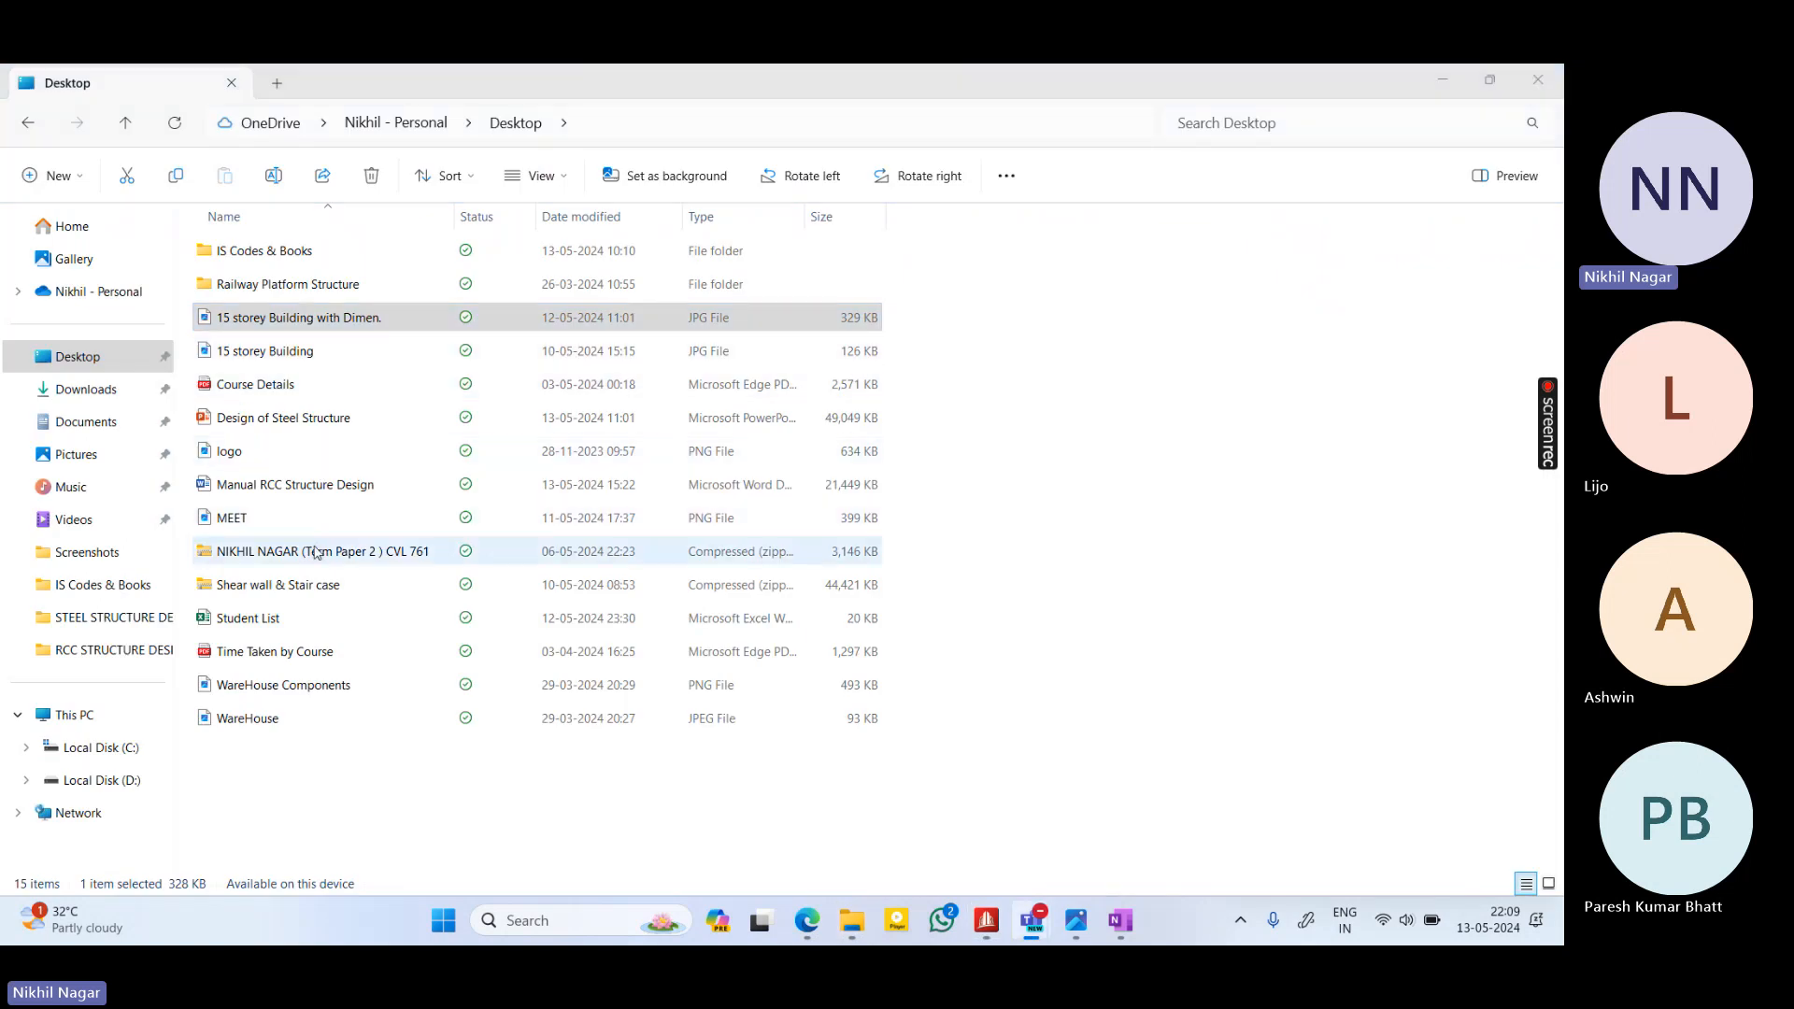
double_click(266, 250)
double_click(280, 518)
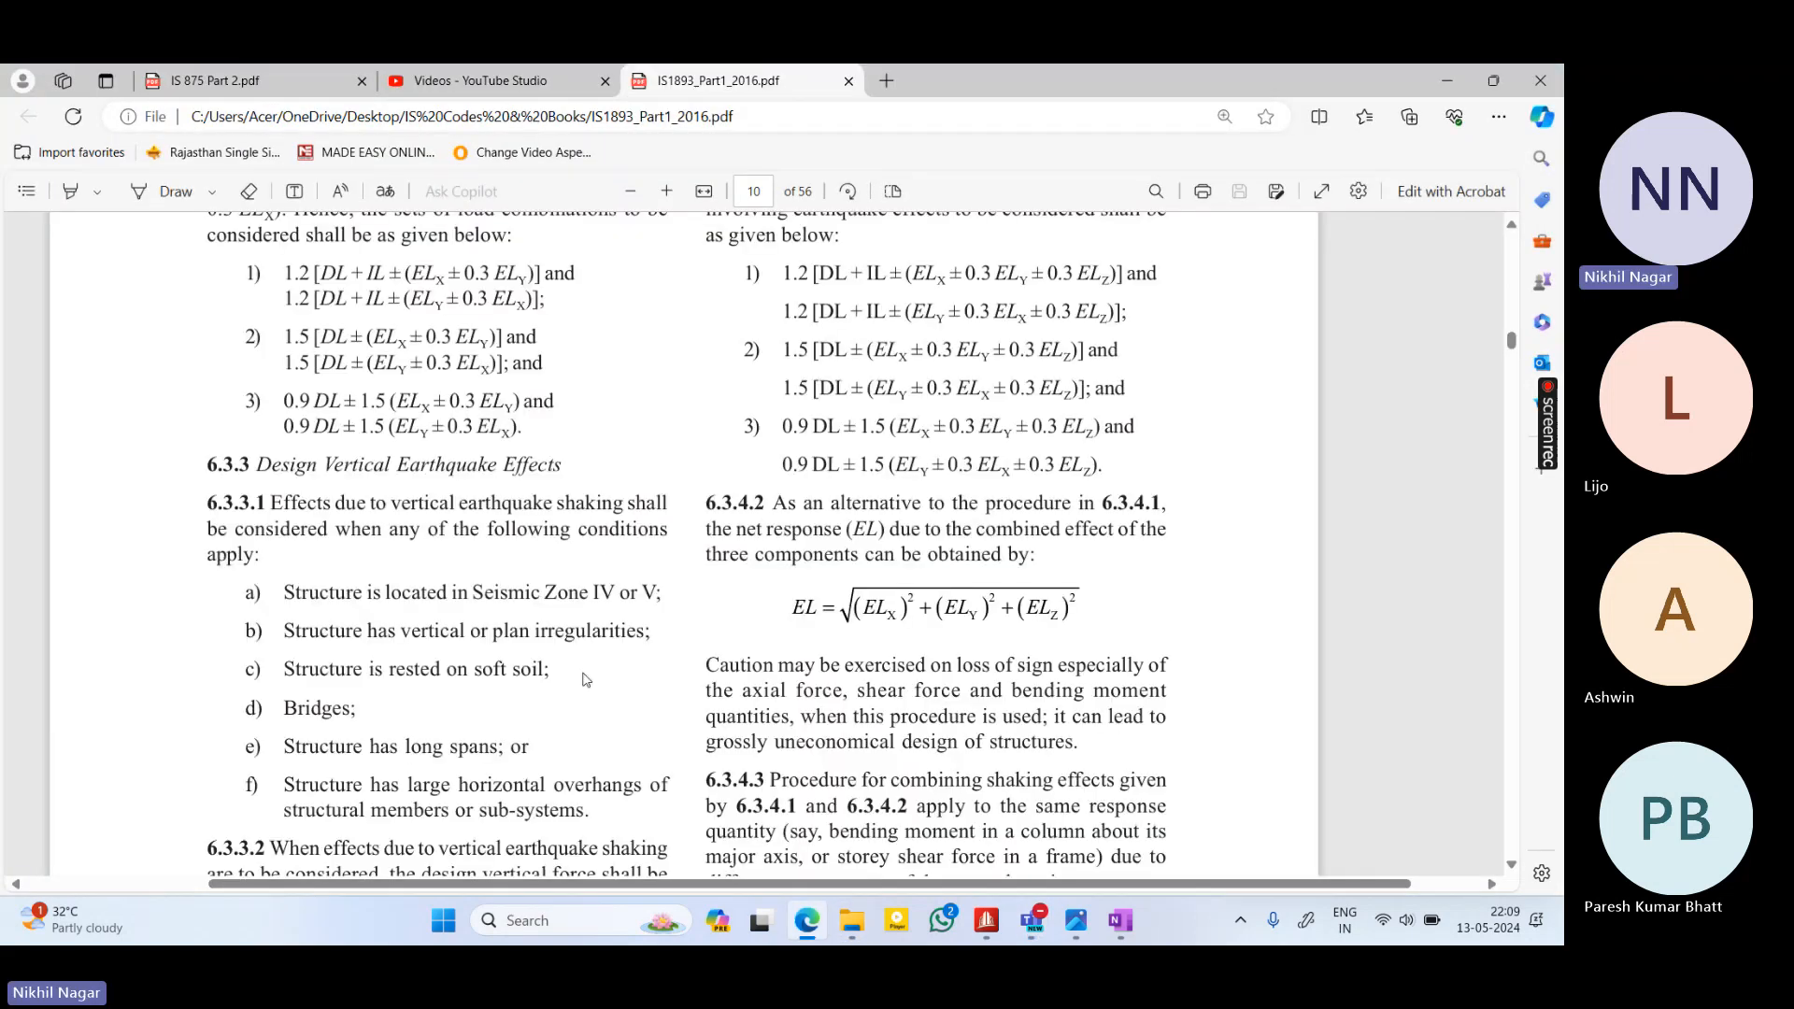
Browse the IS 1893 PDF to clause 6.4.6 on page 14 and examine the design seismic acceleration expressions
scroll(580, 607, "down", 10)
scroll(579, 693, "down", 12)
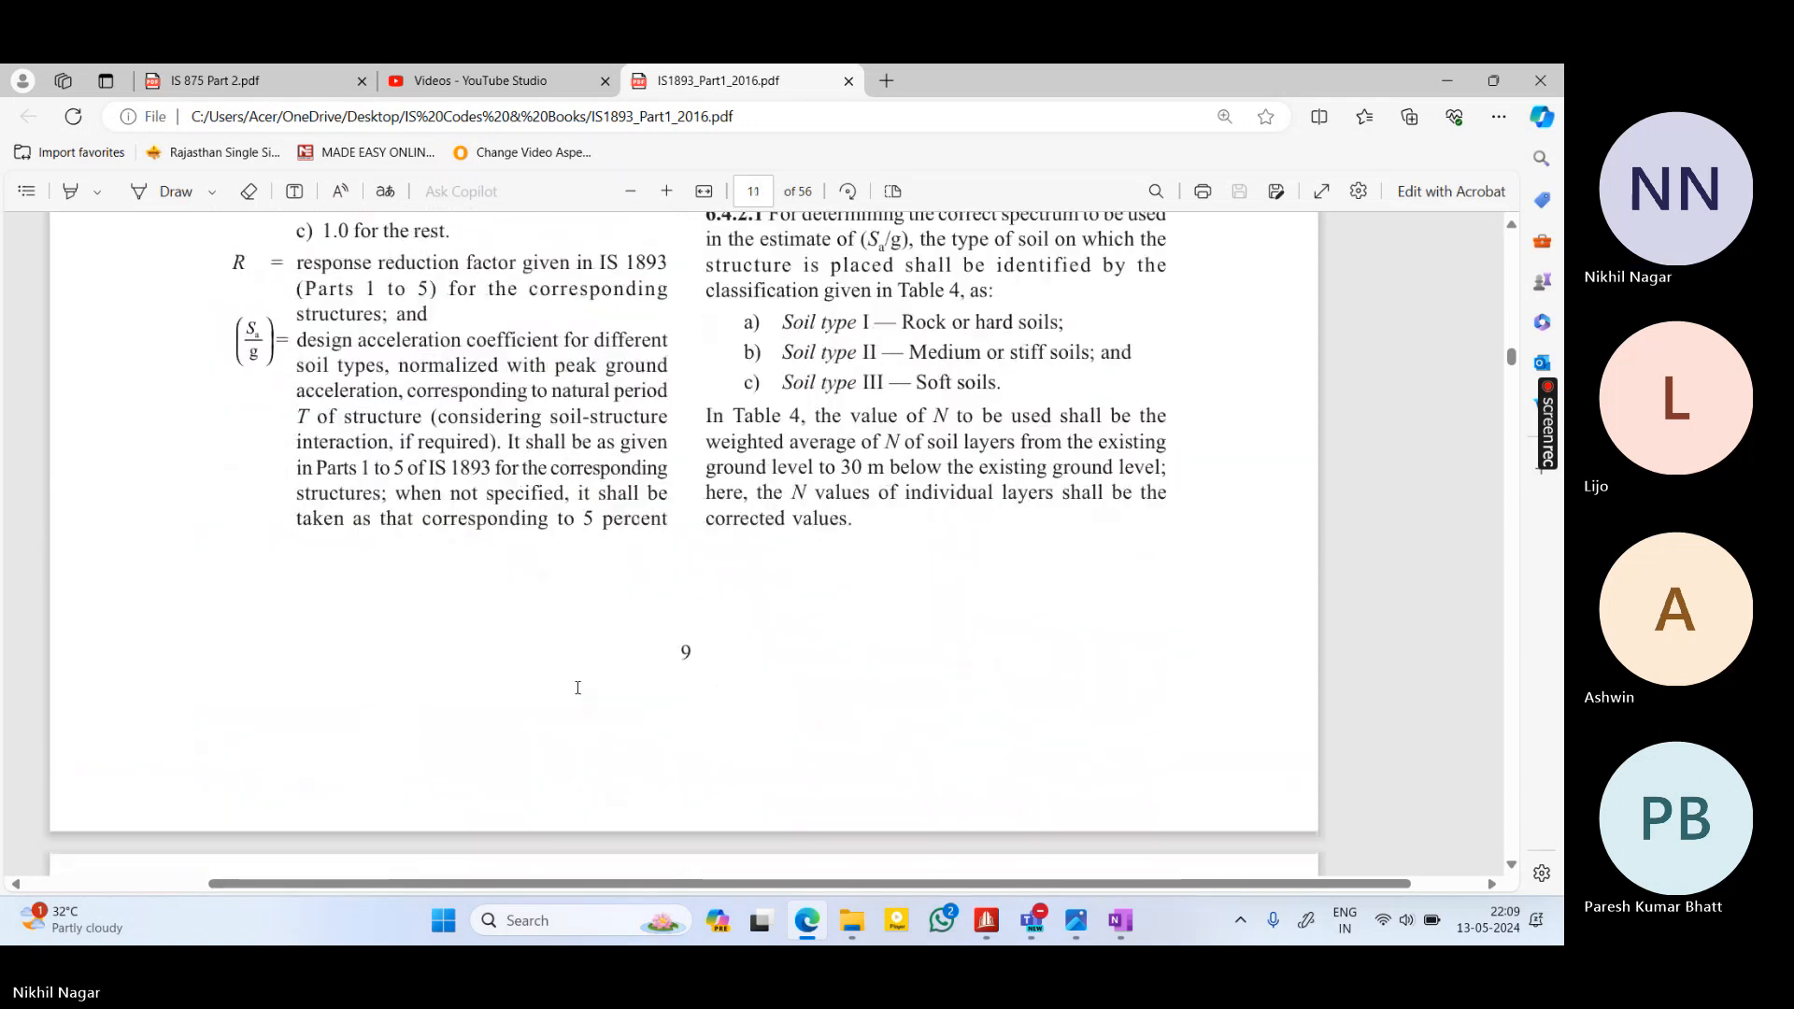
scroll(579, 689, "down", 15)
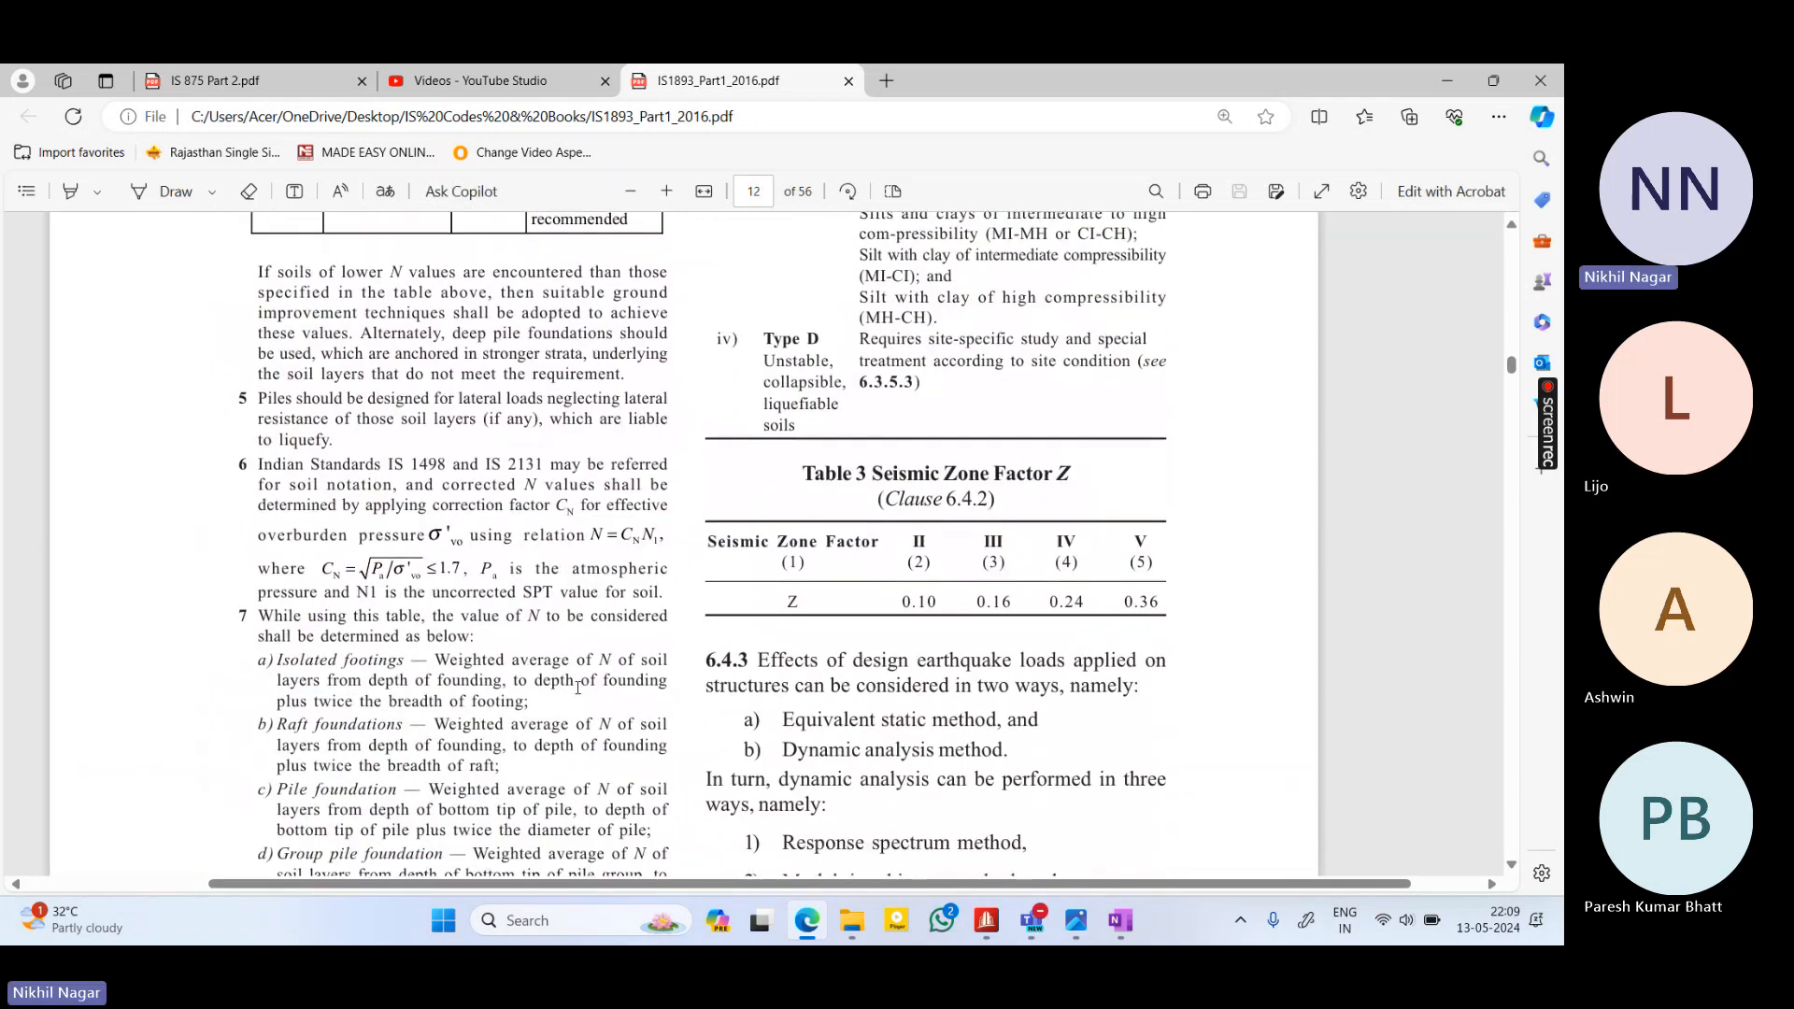
scroll(579, 689, "down", 15)
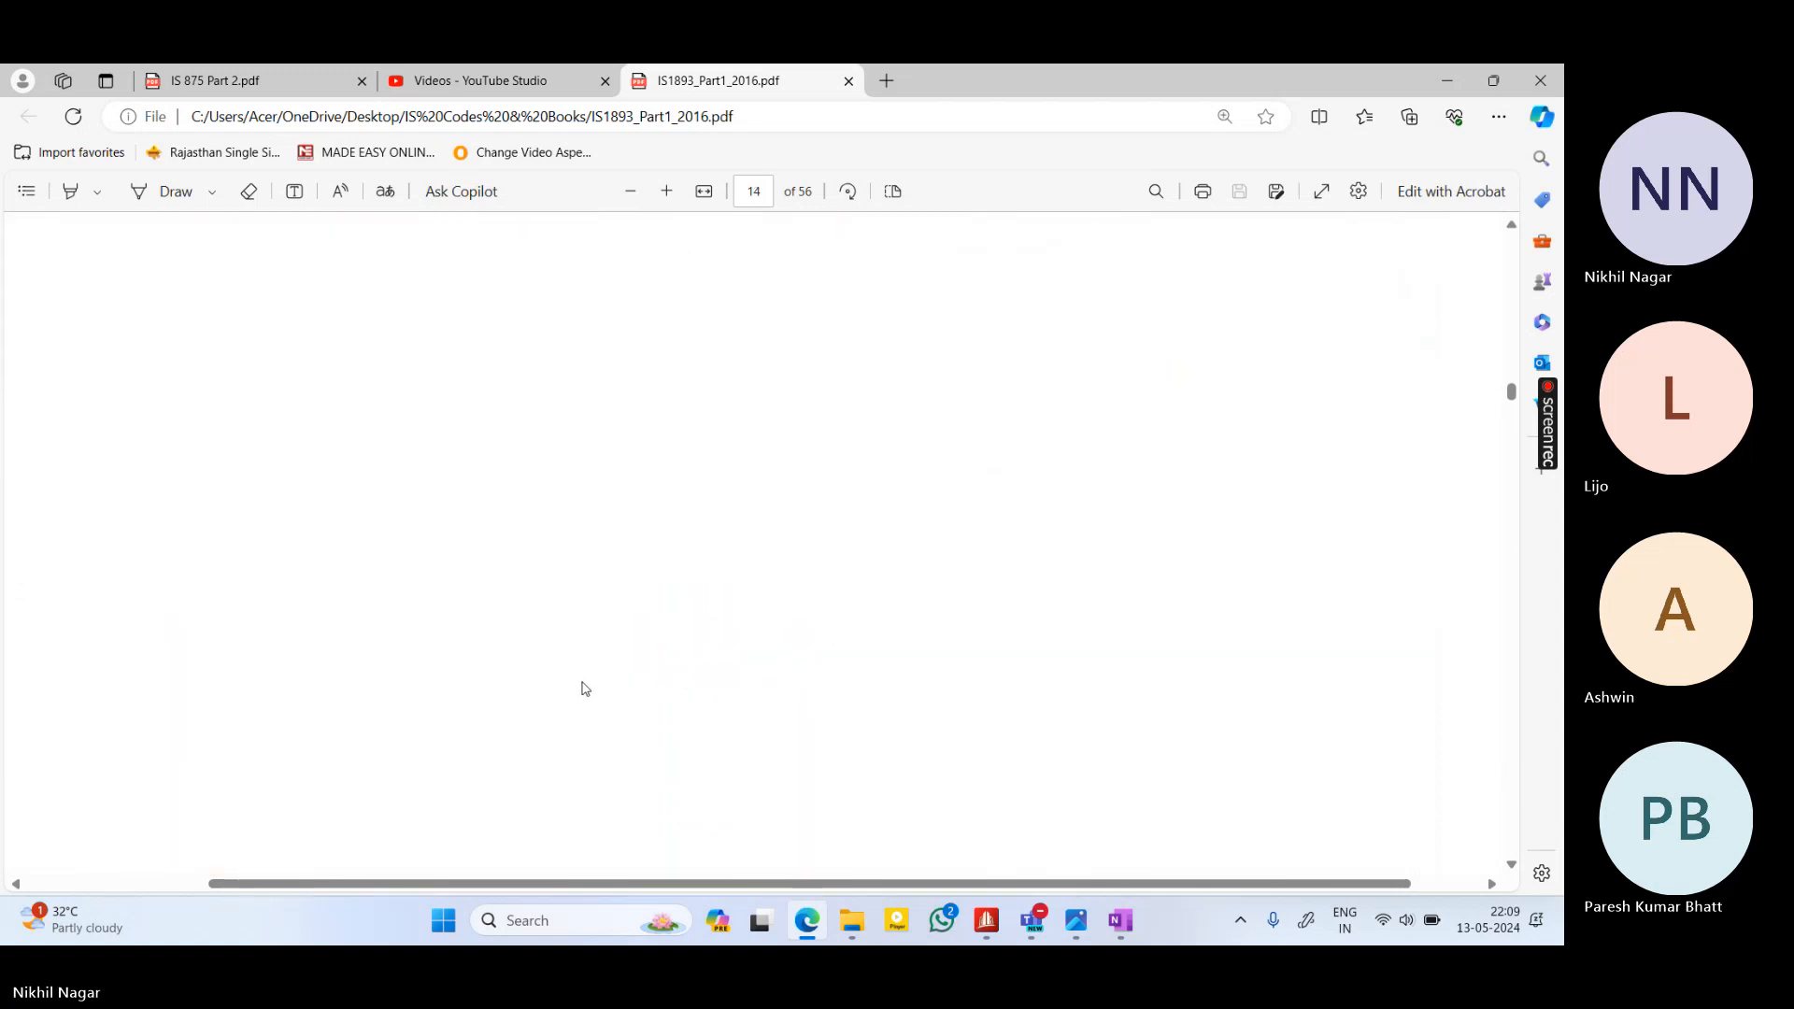
scroll(580, 693, "down", 5, "ctrl")
scroll(584, 689, "down", 3)
scroll(583, 685, "down", 15)
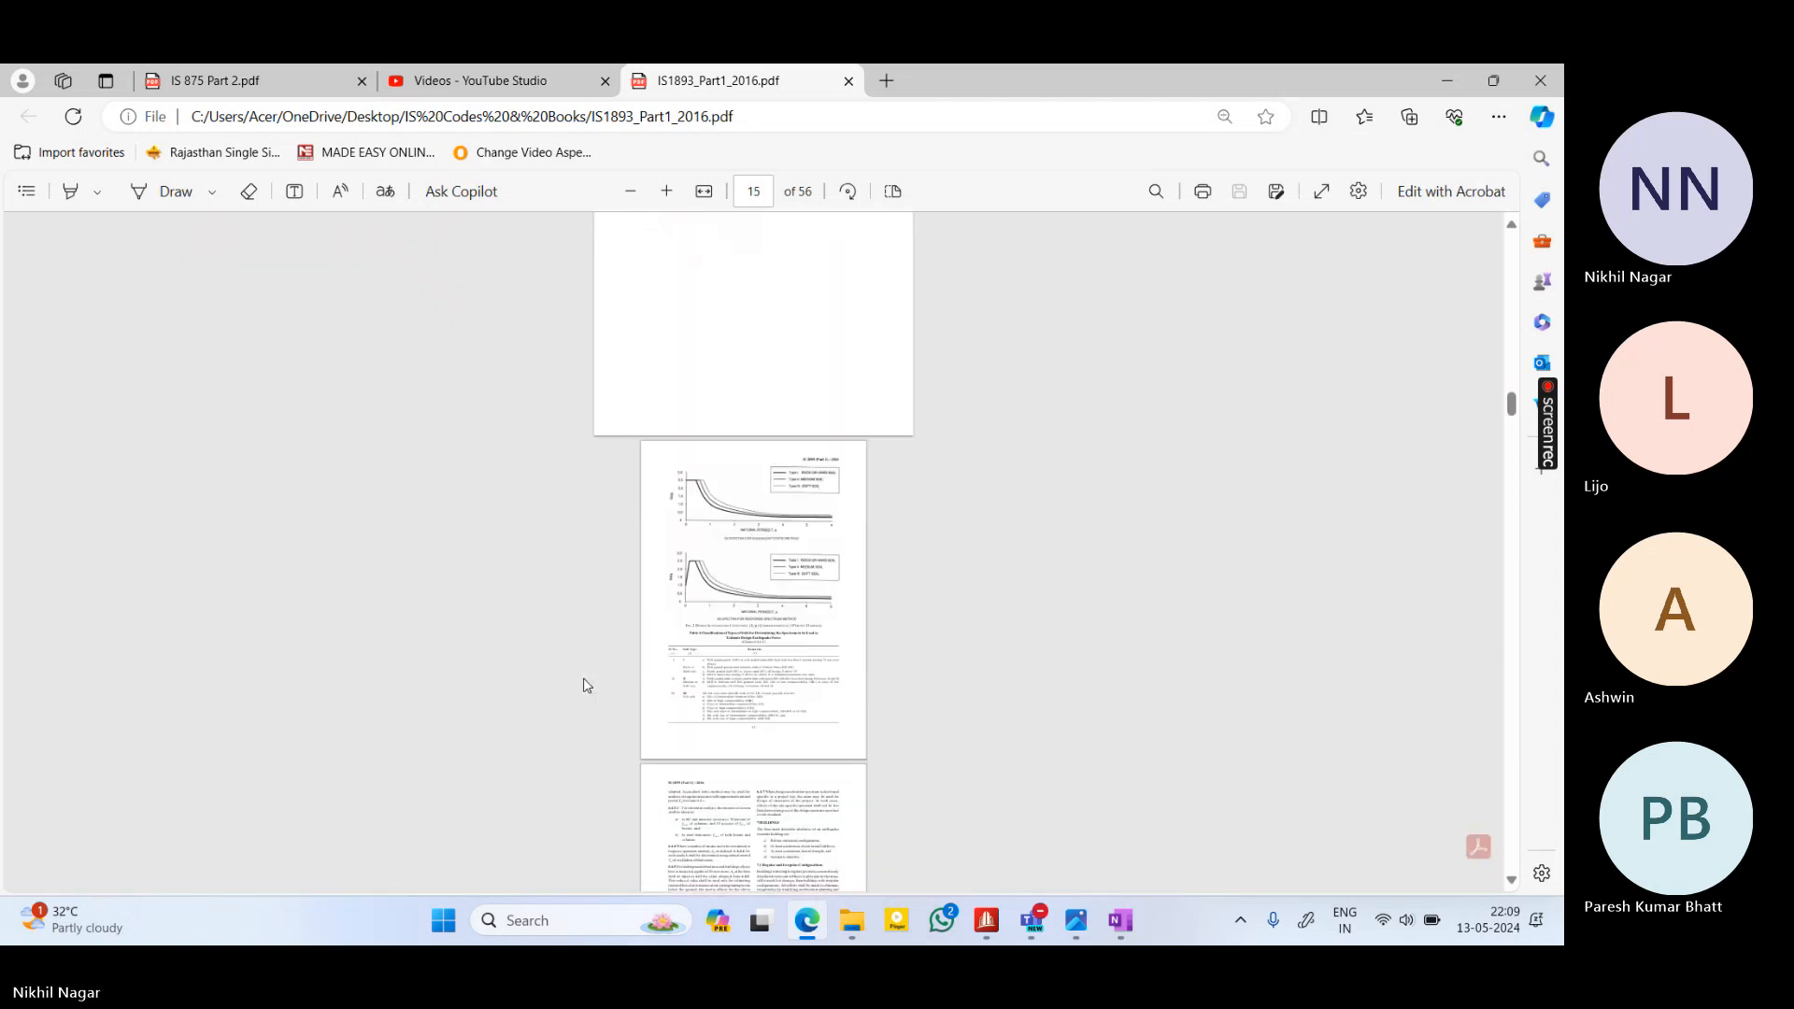
scroll(583, 685, "up", 1, "ctrl")
scroll(583, 686, "up", 5)
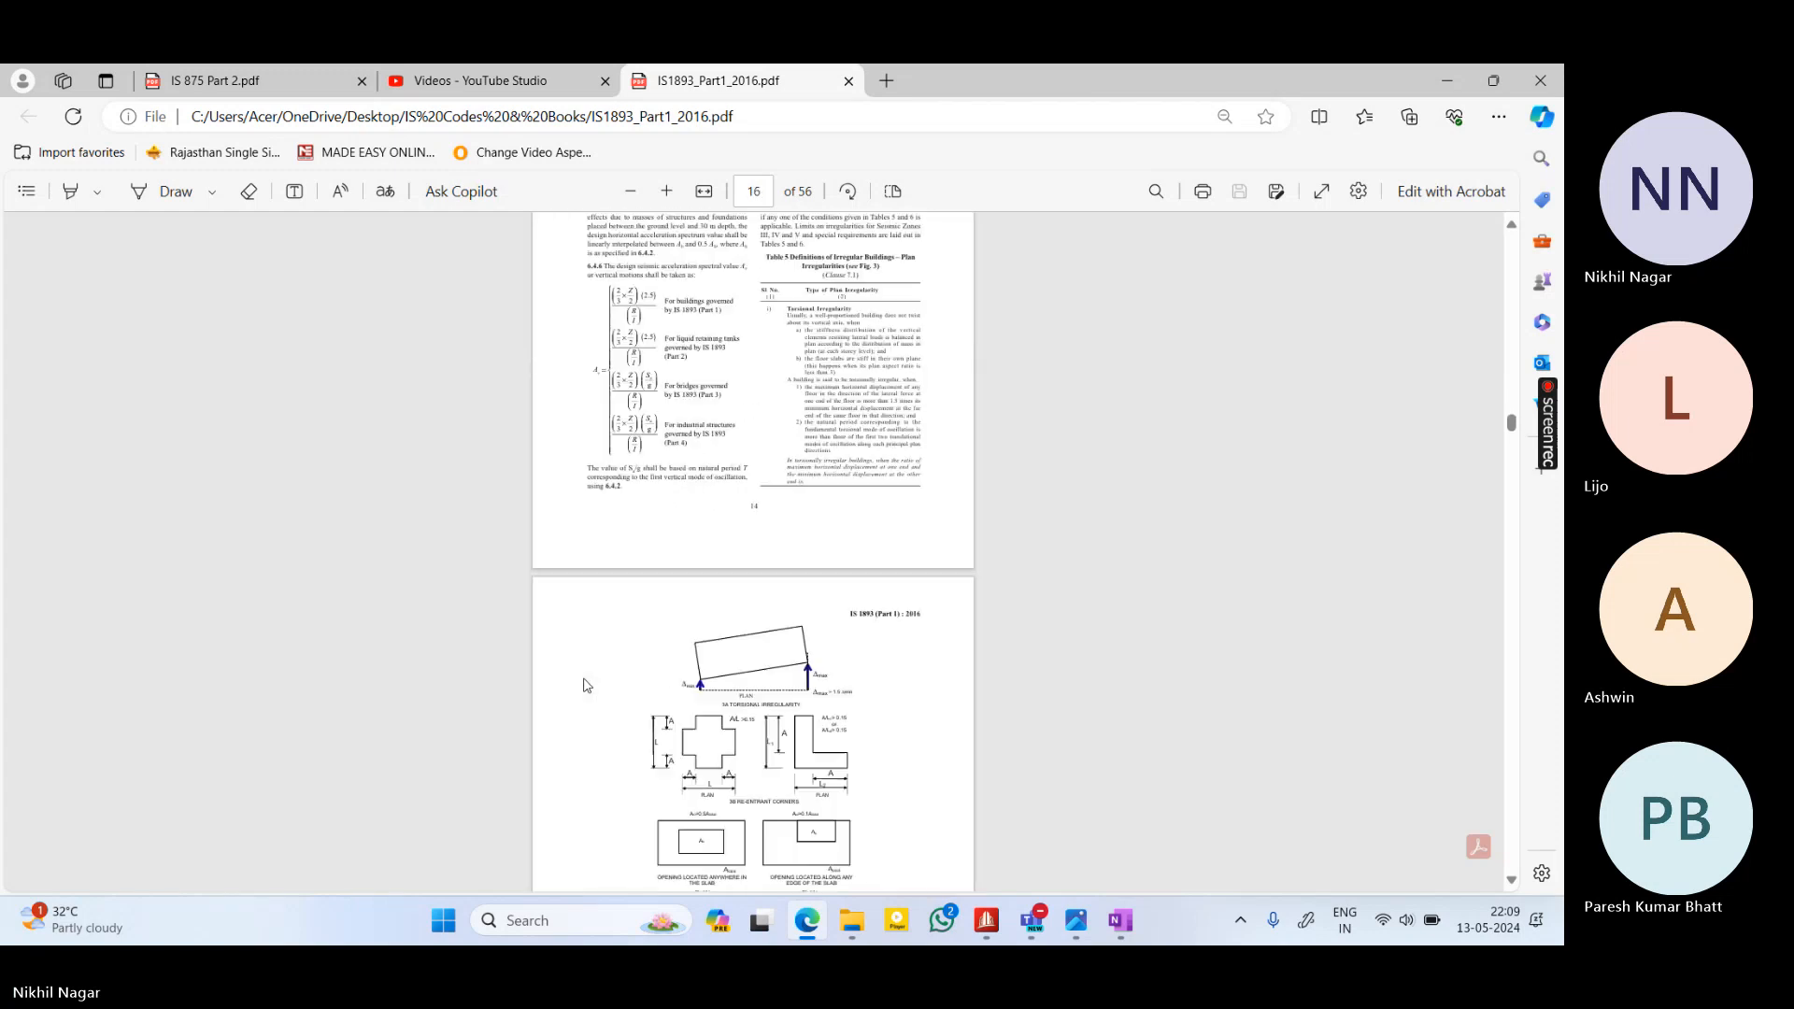
scroll(595, 668, "up", 3, "ctrl")
scroll(594, 667, "up", 1, "ctrl")
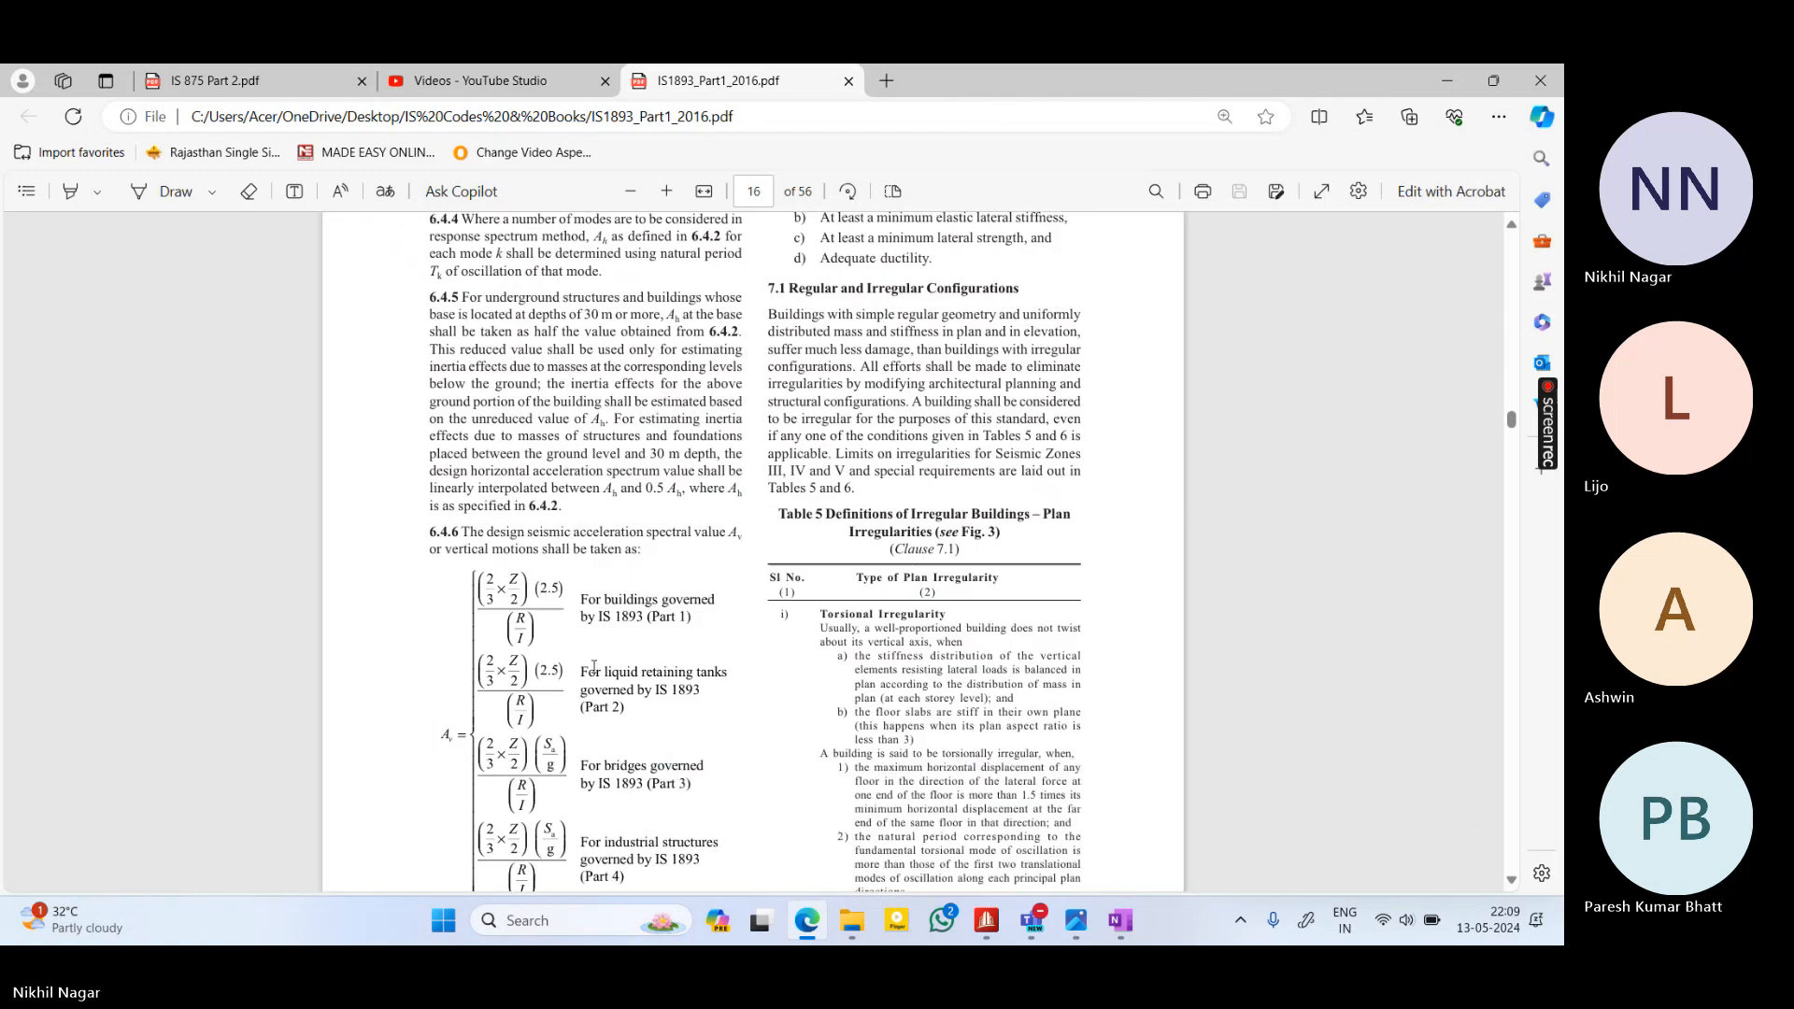
scroll(594, 667, "down", 2)
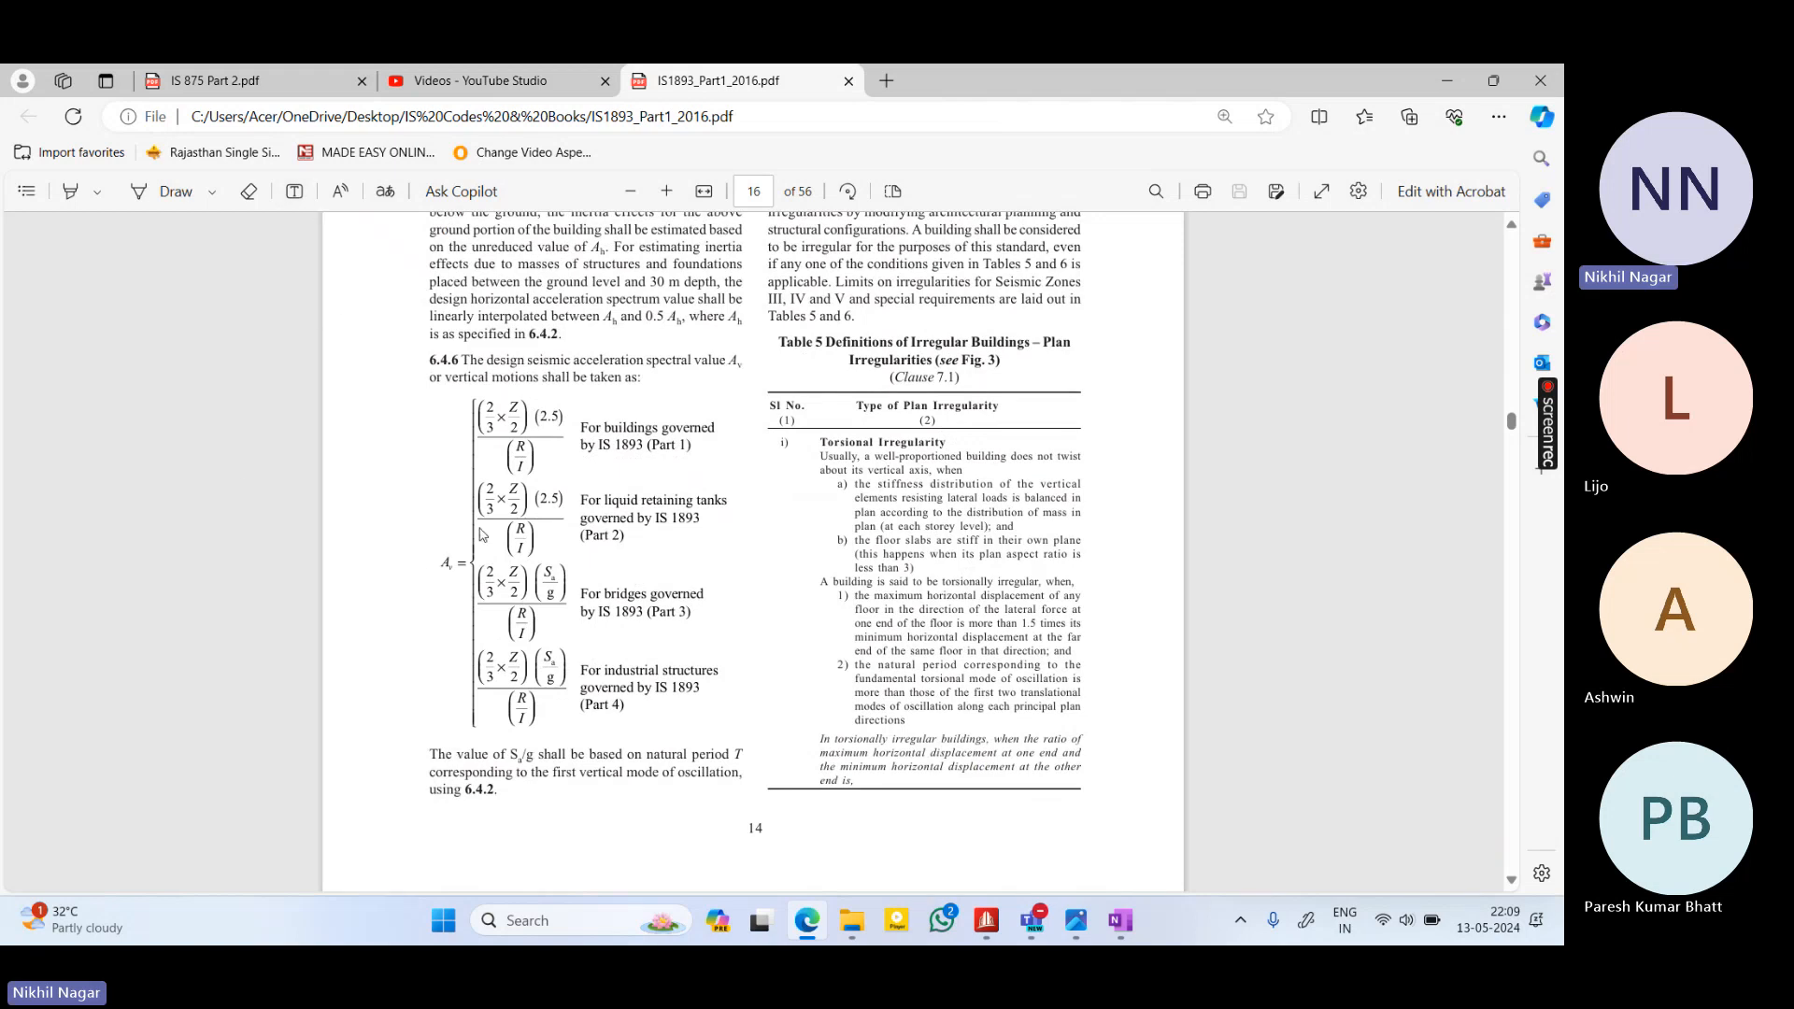
Draw a circle around the acceleration symbol and link the R/I term to handwritten notes 3 for OMRF and 4 for SMRF
left_click(168, 191)
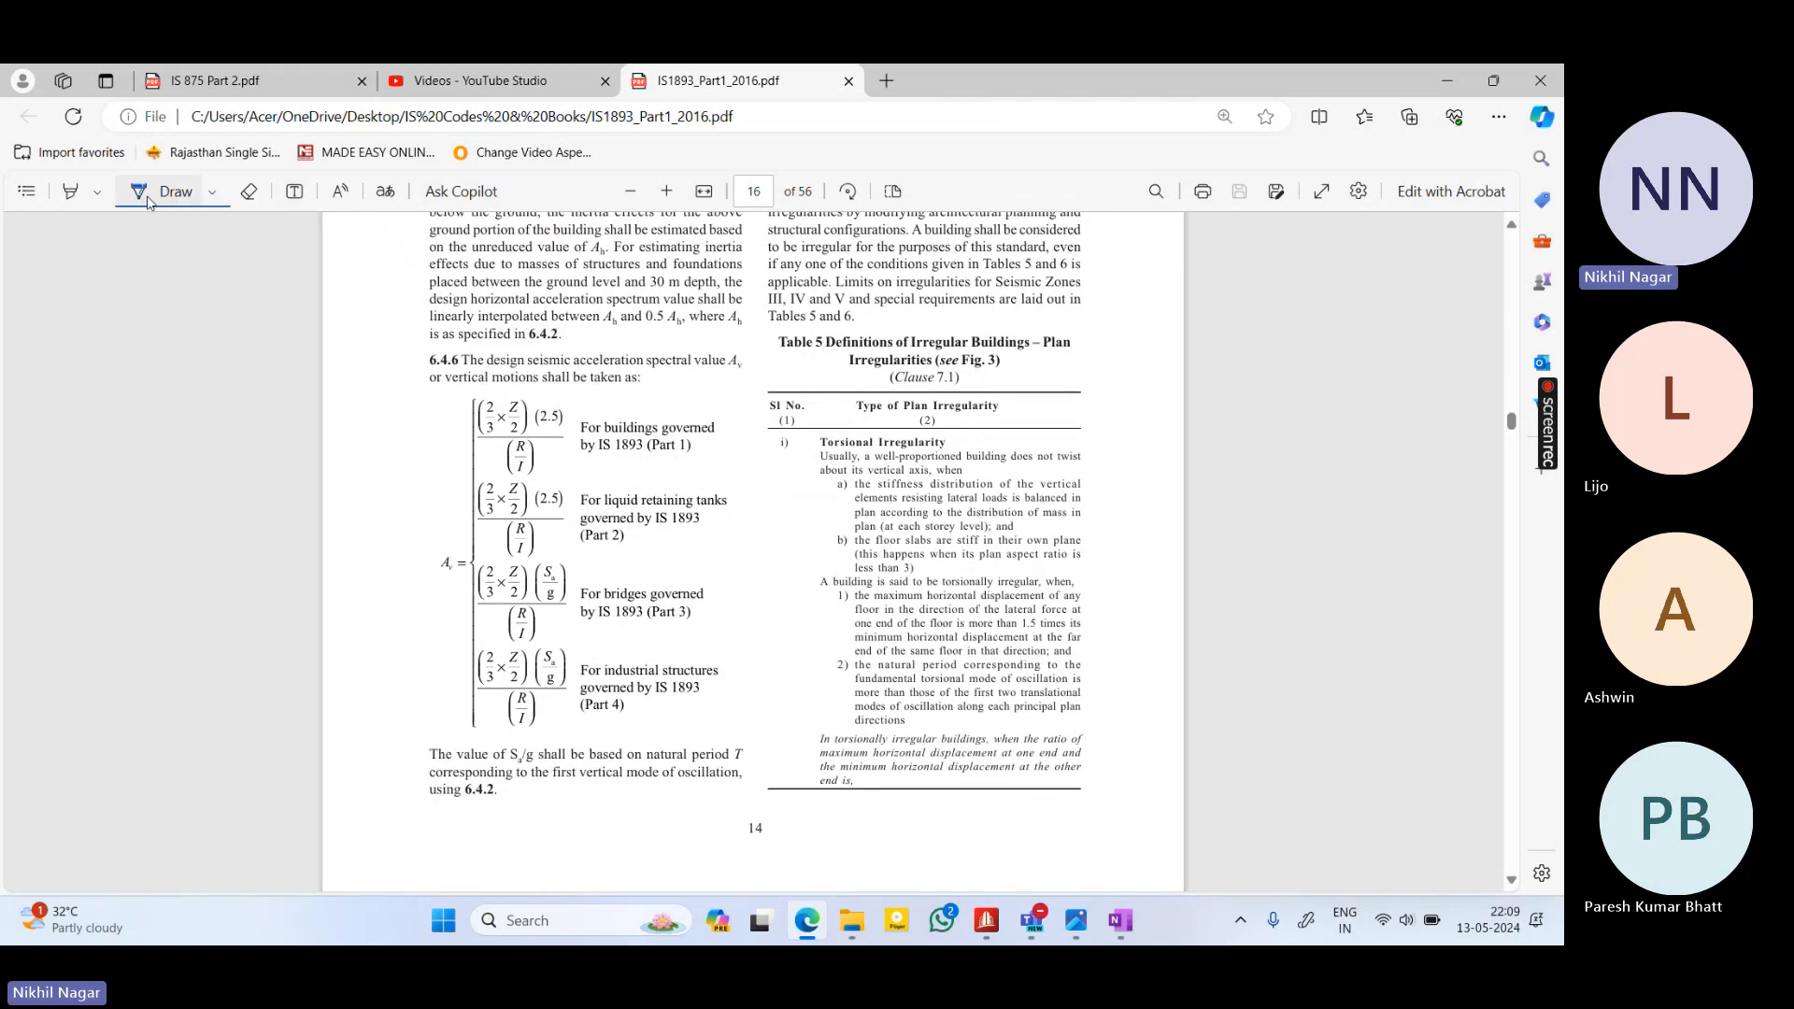
mouse_move(445, 555)
left_mouse_down()
mouse_move(430, 580)
mouse_move(455, 552)
left_mouse_up()
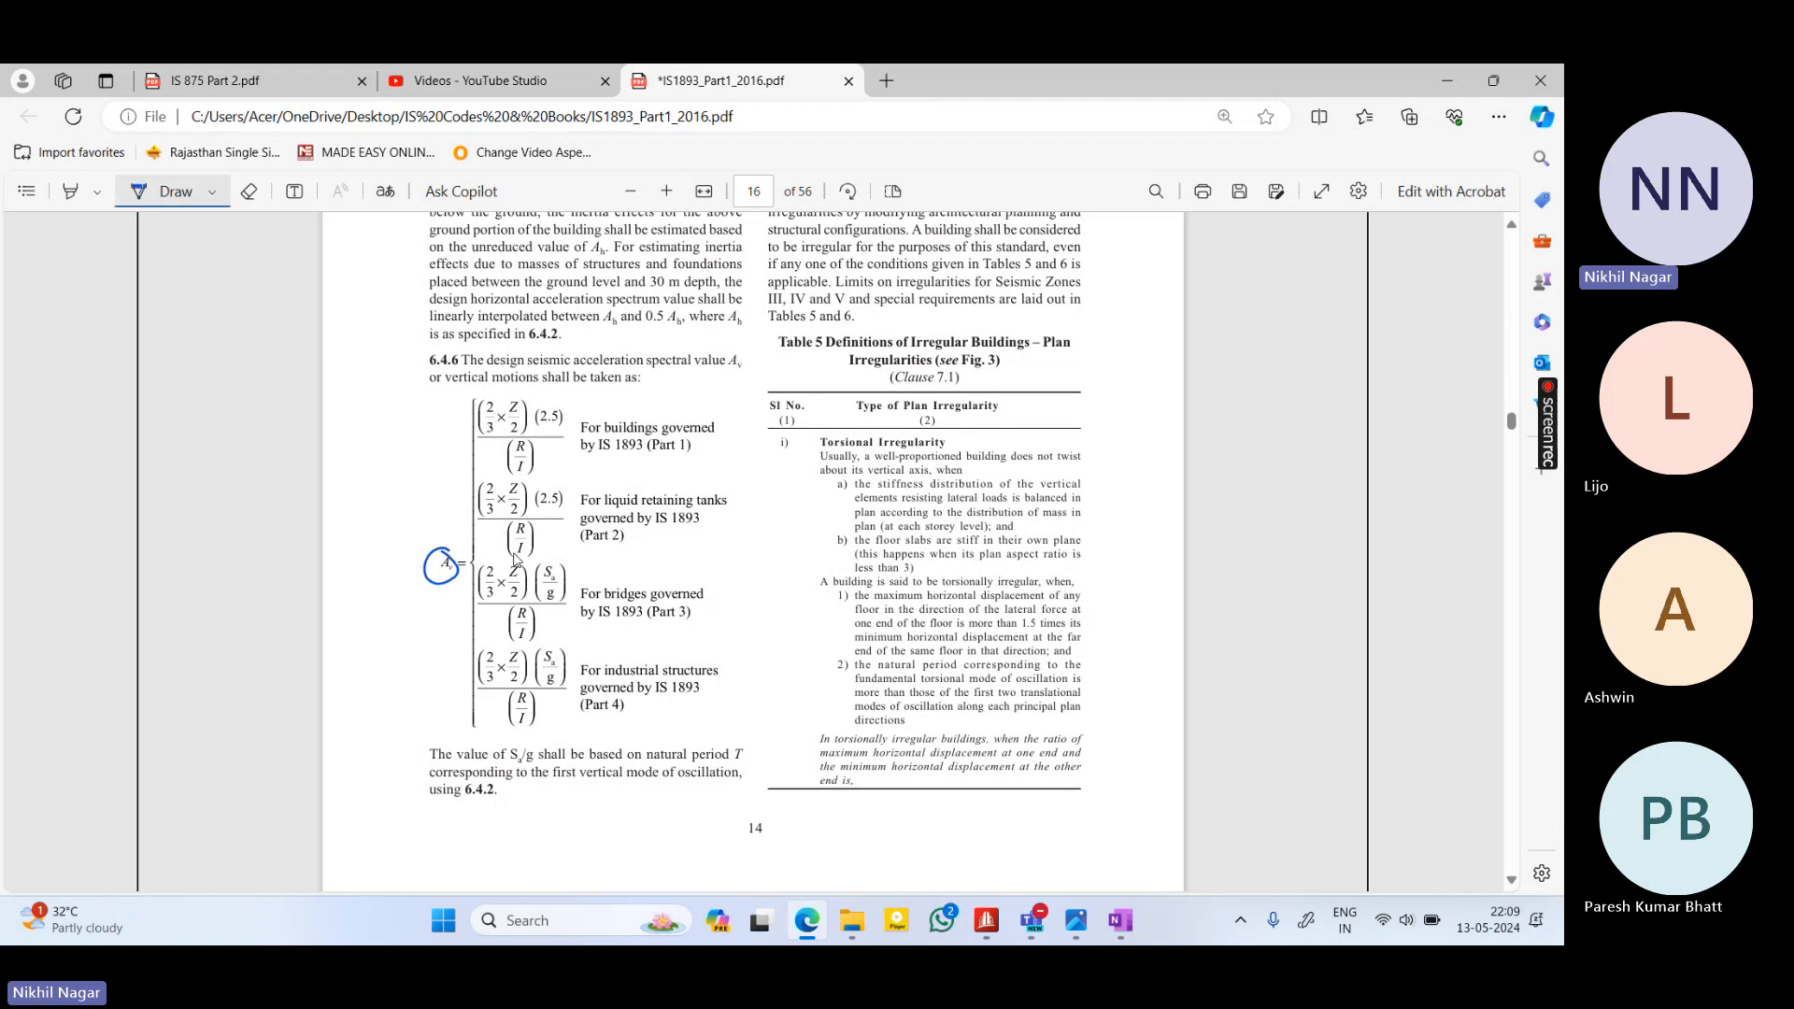
mouse_move(540, 626)
left_mouse_down()
mouse_move(618, 639)
mouse_move(628, 660)
mouse_move(697, 632)
left_mouse_up()
mouse_move(645, 649)
left_mouse_down()
mouse_move(735, 654)
mouse_move(802, 626)
mouse_move(820, 640)
mouse_move(836, 612)
left_mouse_up()
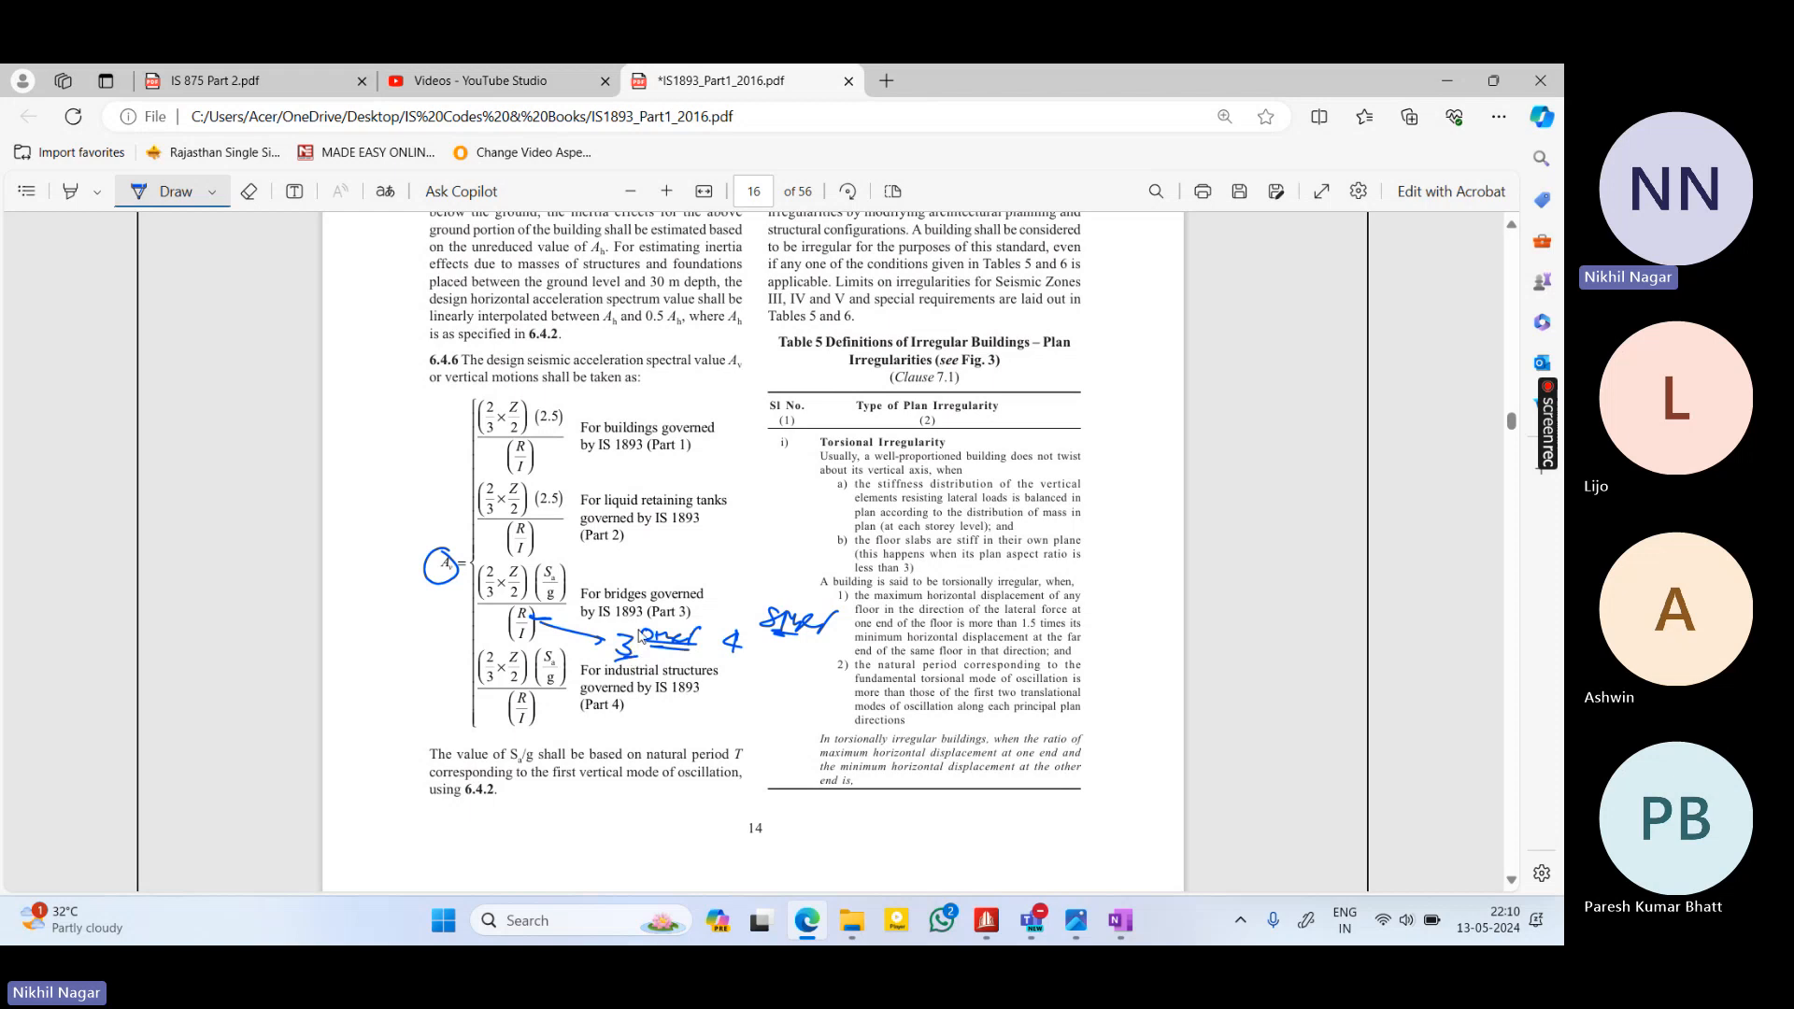
mouse_move(637, 621)
left_mouse_down()
mouse_move(619, 664)
mouse_move(642, 624)
mouse_move(728, 628)
mouse_move(716, 656)
mouse_move(737, 620)
mouse_move(829, 649)
left_mouse_up()
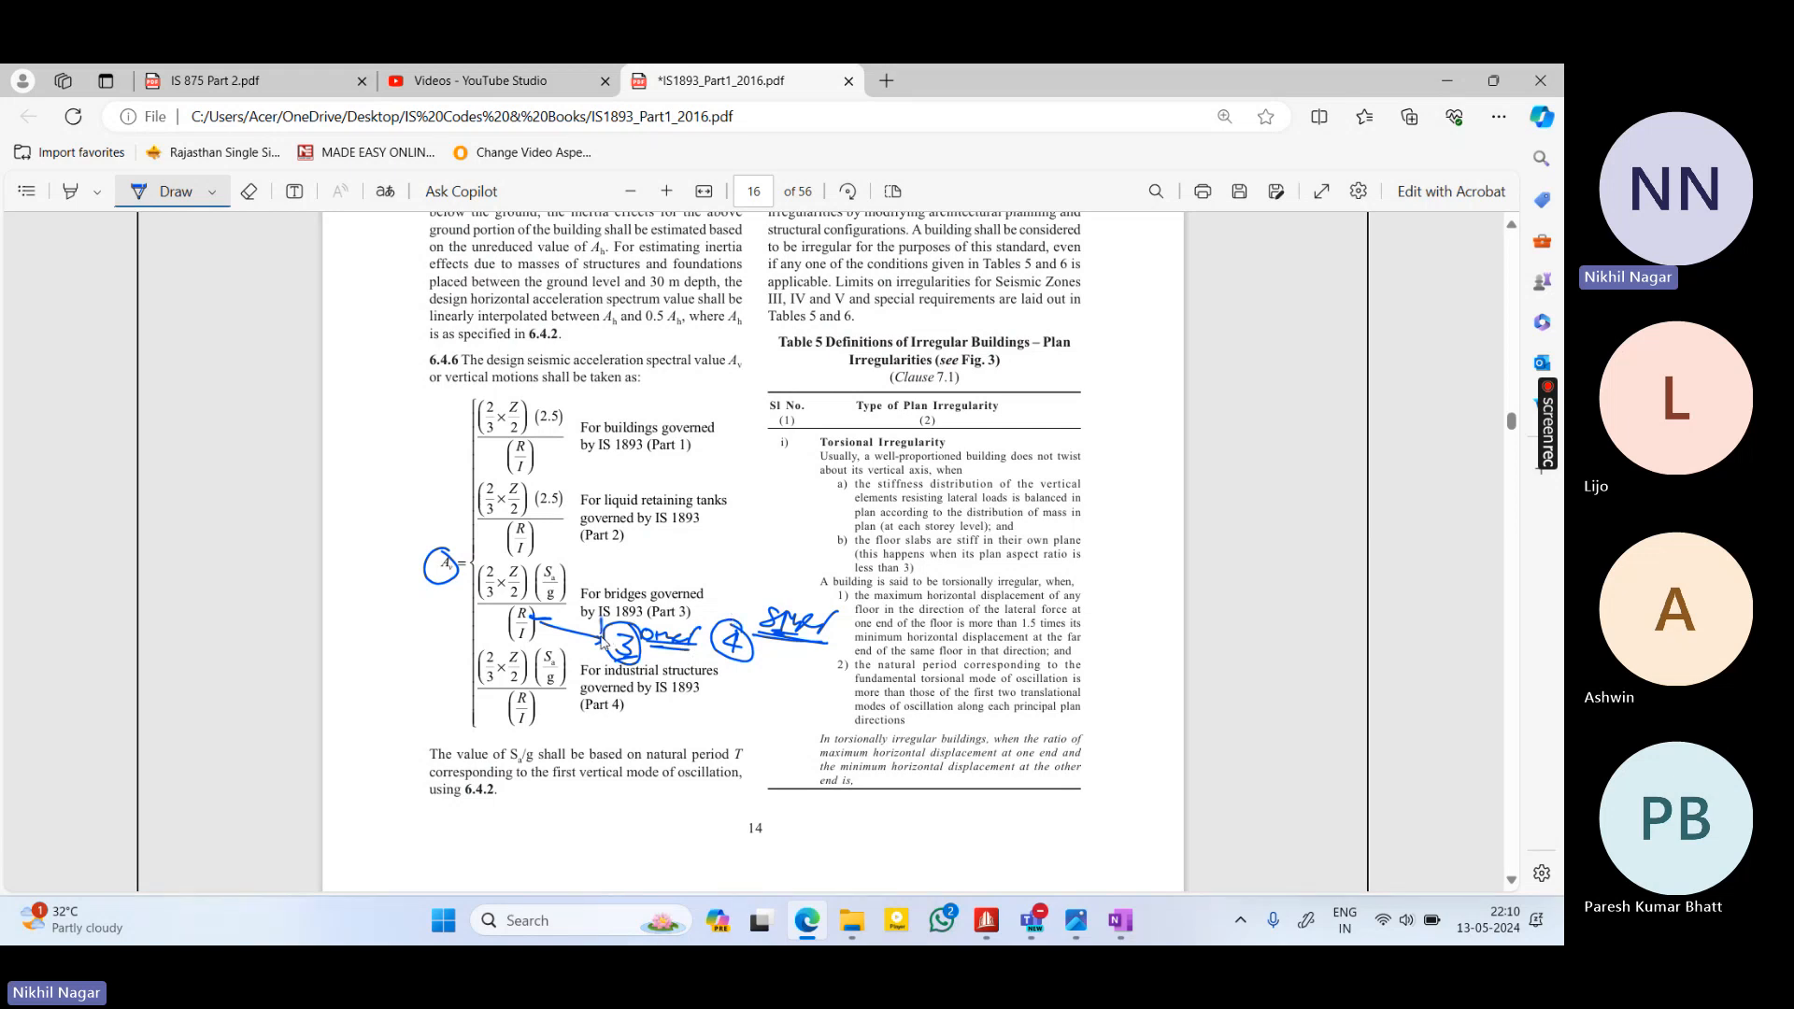
Draw a downward arrow beside R/I, add handwritten effect notes with upward arrows beside the formula, and underline the notes and the 4
left_click_drag(558, 645, 557, 610)
mouse_move(403, 582)
left_mouse_down()
mouse_move(402, 552)
mouse_move(403, 589)
left_mouse_up()
mouse_move(373, 598)
left_mouse_down()
mouse_move(374, 622)
mouse_move(403, 631)
left_mouse_up()
mouse_move(392, 605)
left_mouse_down()
mouse_move(402, 621)
mouse_move(421, 600)
left_mouse_up()
mouse_move(420, 600)
left_mouse_down()
mouse_move(433, 625)
mouse_move(445, 608)
mouse_move(417, 635)
mouse_move(447, 635)
mouse_move(374, 669)
mouse_move(387, 681)
mouse_move(353, 721)
mouse_move(479, 721)
left_mouse_up()
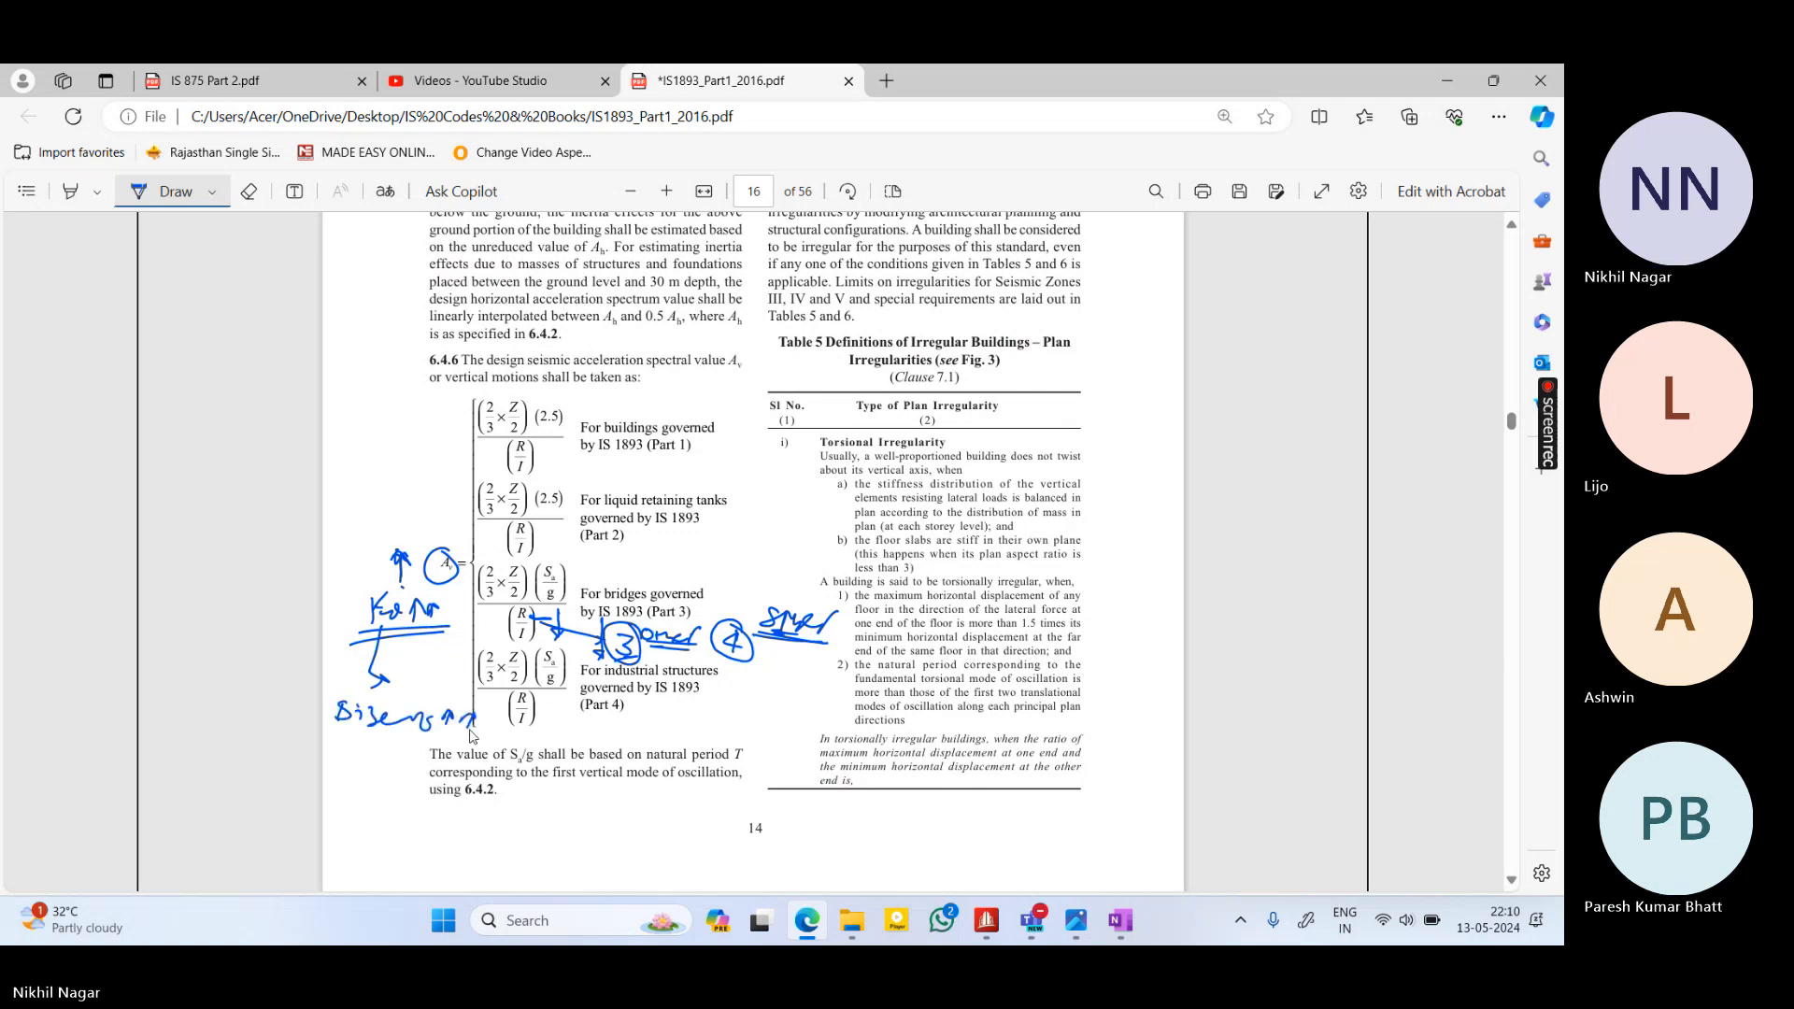
left_click_drag(715, 659, 791, 660)
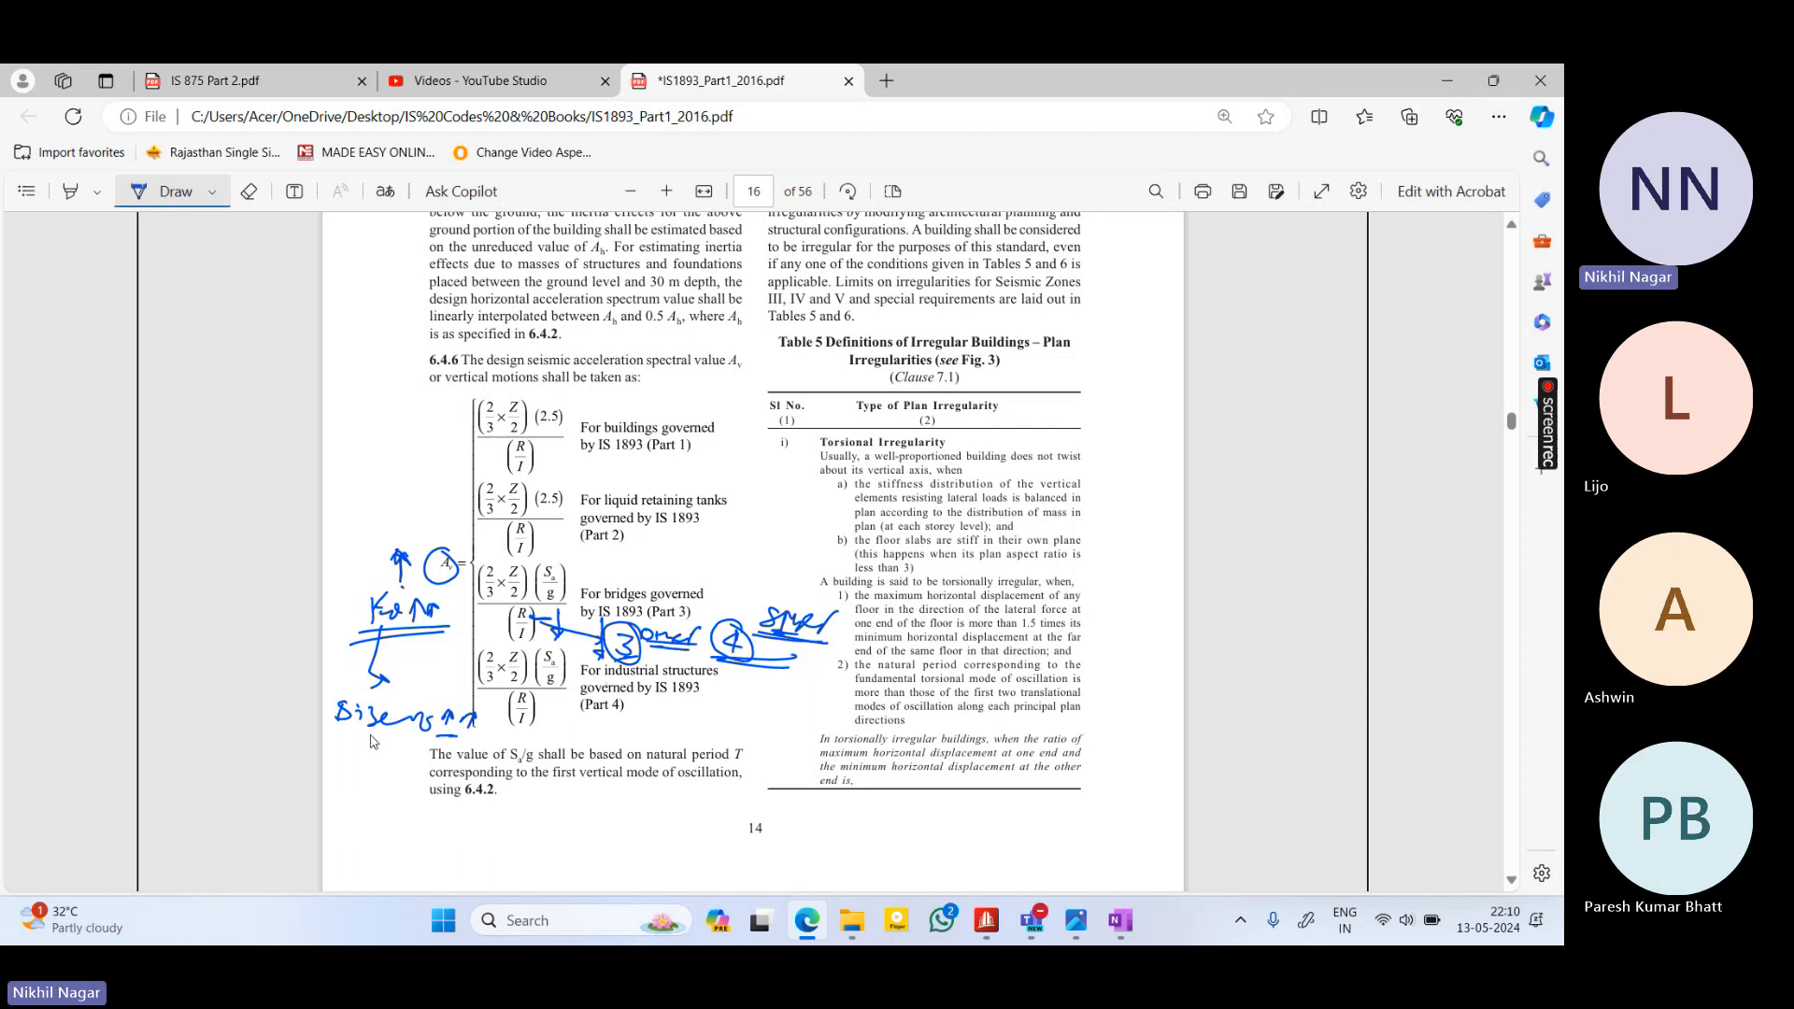
left_click_drag(371, 737, 483, 729)
Circle the OMRF and SMRF notes, draw an arrow up from the 4, and handwrite 50 kN, 4th, 10th and 150 kN with linking arrows
mouse_move(740, 636)
left_mouse_down()
mouse_move(735, 584)
mouse_move(711, 566)
mouse_move(742, 577)
left_mouse_up()
mouse_move(828, 624)
left_mouse_down()
mouse_move(788, 593)
mouse_move(761, 644)
mouse_move(823, 653)
mouse_move(794, 587)
left_mouse_up()
mouse_move(652, 628)
left_mouse_down()
mouse_move(687, 619)
mouse_move(645, 662)
mouse_move(706, 626)
left_mouse_up()
left_click(568, 545)
left_click(579, 555)
left_click_drag(579, 556, 679, 558)
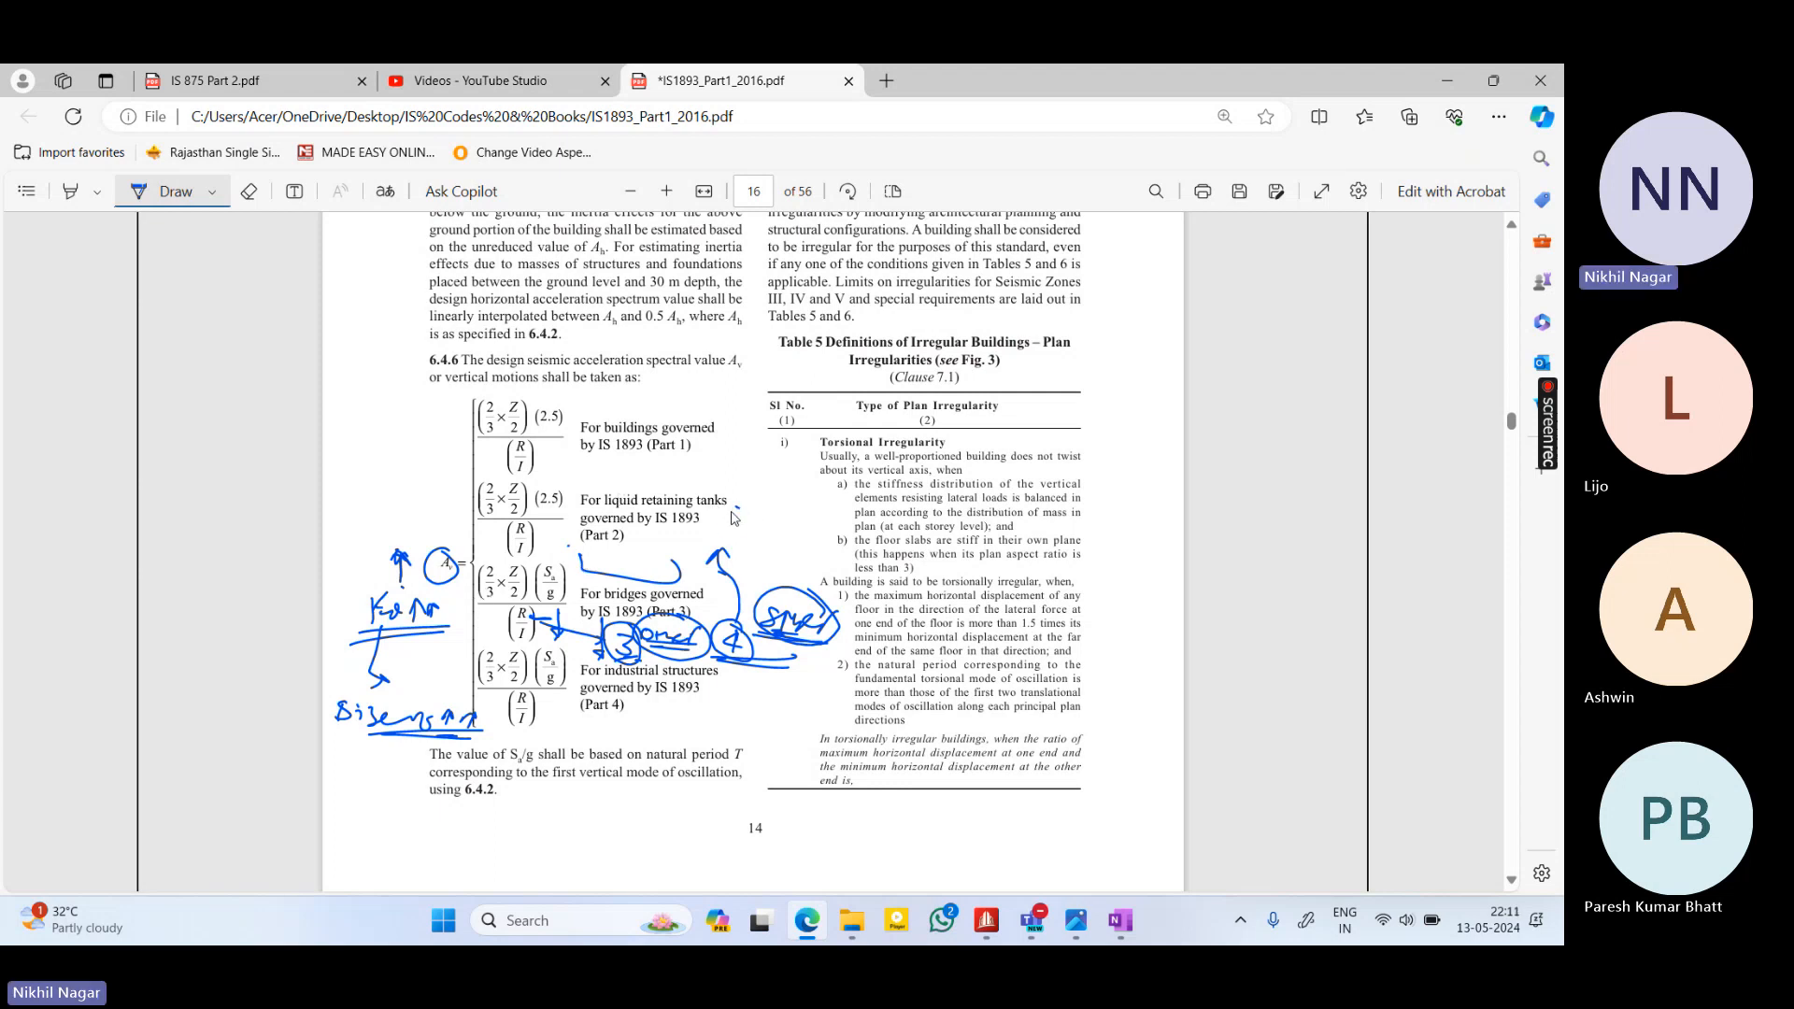
mouse_move(735, 517)
left_mouse_down()
mouse_move(819, 544)
mouse_move(732, 441)
mouse_move(743, 455)
mouse_move(743, 397)
mouse_move(762, 426)
mouse_move(799, 366)
mouse_move(866, 381)
left_mouse_up()
mouse_move(762, 489)
left_mouse_down()
mouse_move(813, 432)
mouse_move(972, 383)
left_mouse_up()
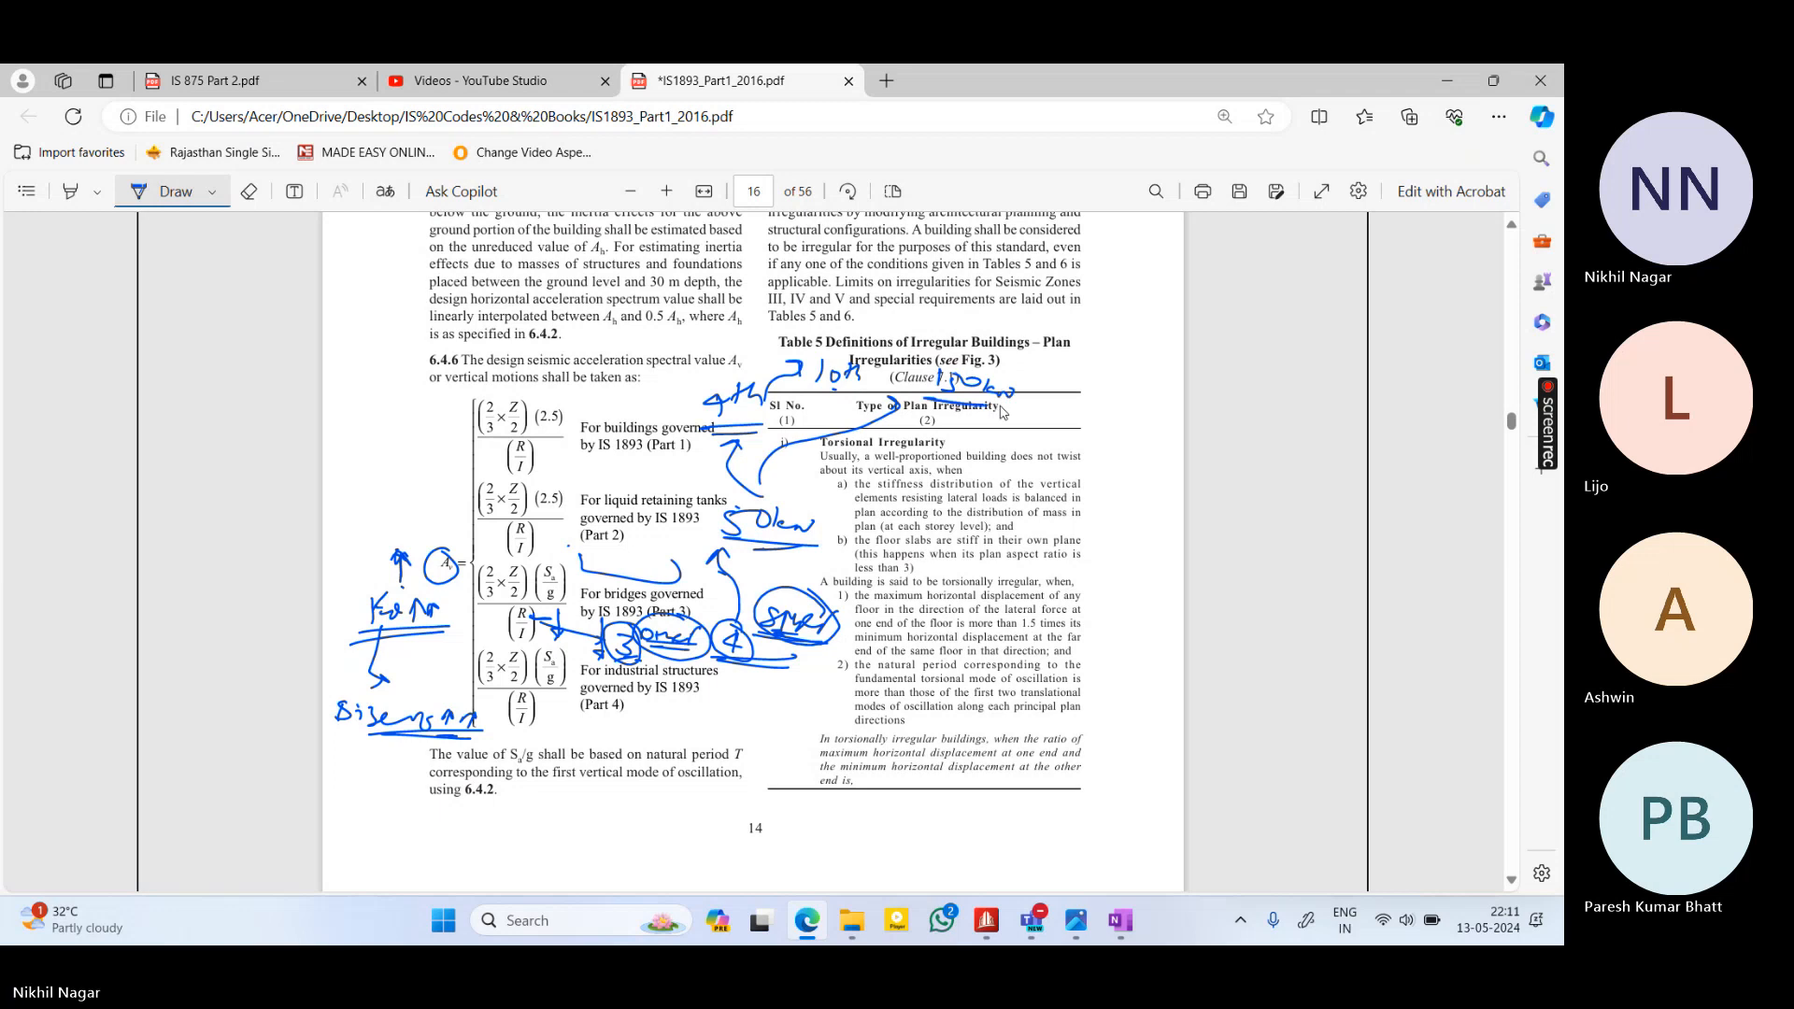
Circle the handwritten 150 kN note, underline it again, and draw an arrow up to it from the text below
mouse_move(1015, 400)
left_mouse_down()
mouse_move(991, 353)
mouse_move(948, 425)
mouse_move(1014, 416)
mouse_move(1000, 378)
left_mouse_up()
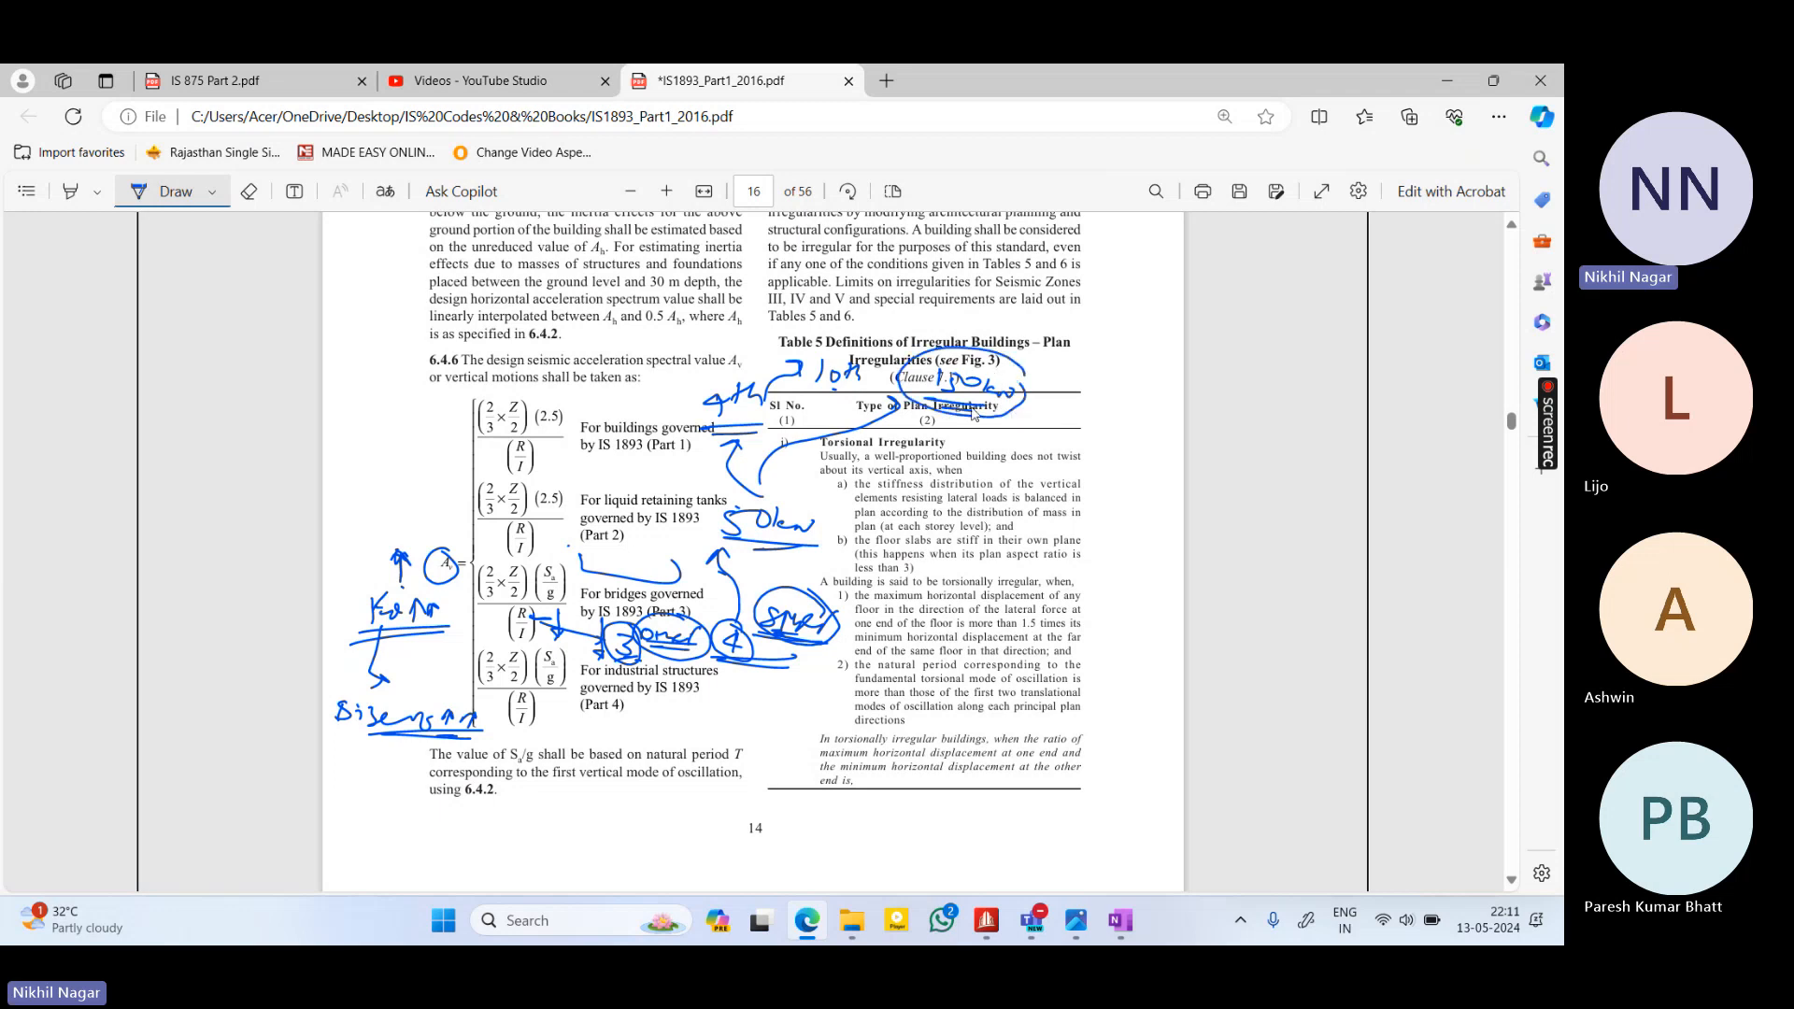
mouse_move(914, 419)
left_mouse_down()
mouse_move(1005, 434)
mouse_move(937, 418)
left_mouse_up()
left_click_drag(903, 485, 930, 409)
key("Escape")
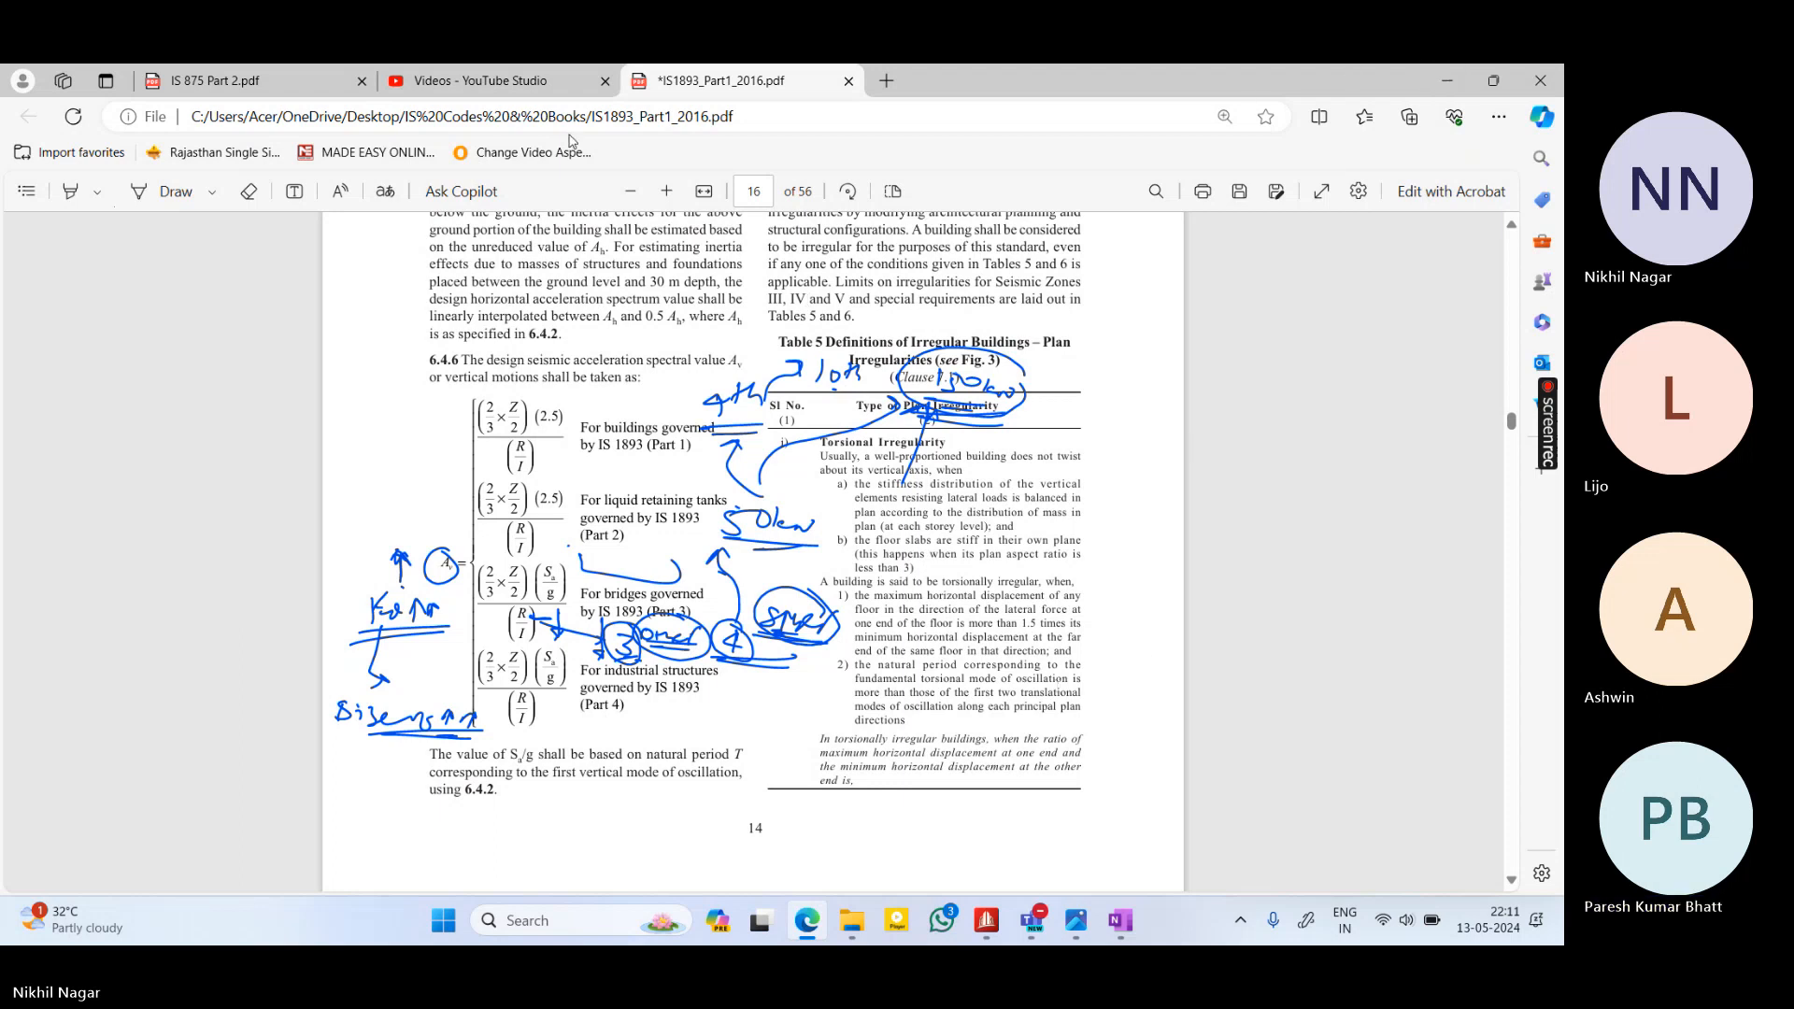
Close the YouTube Studio page and add pen strokes linking the handwritten 3 and 4 and emphasising the circled 150 kN note
left_click(606, 81)
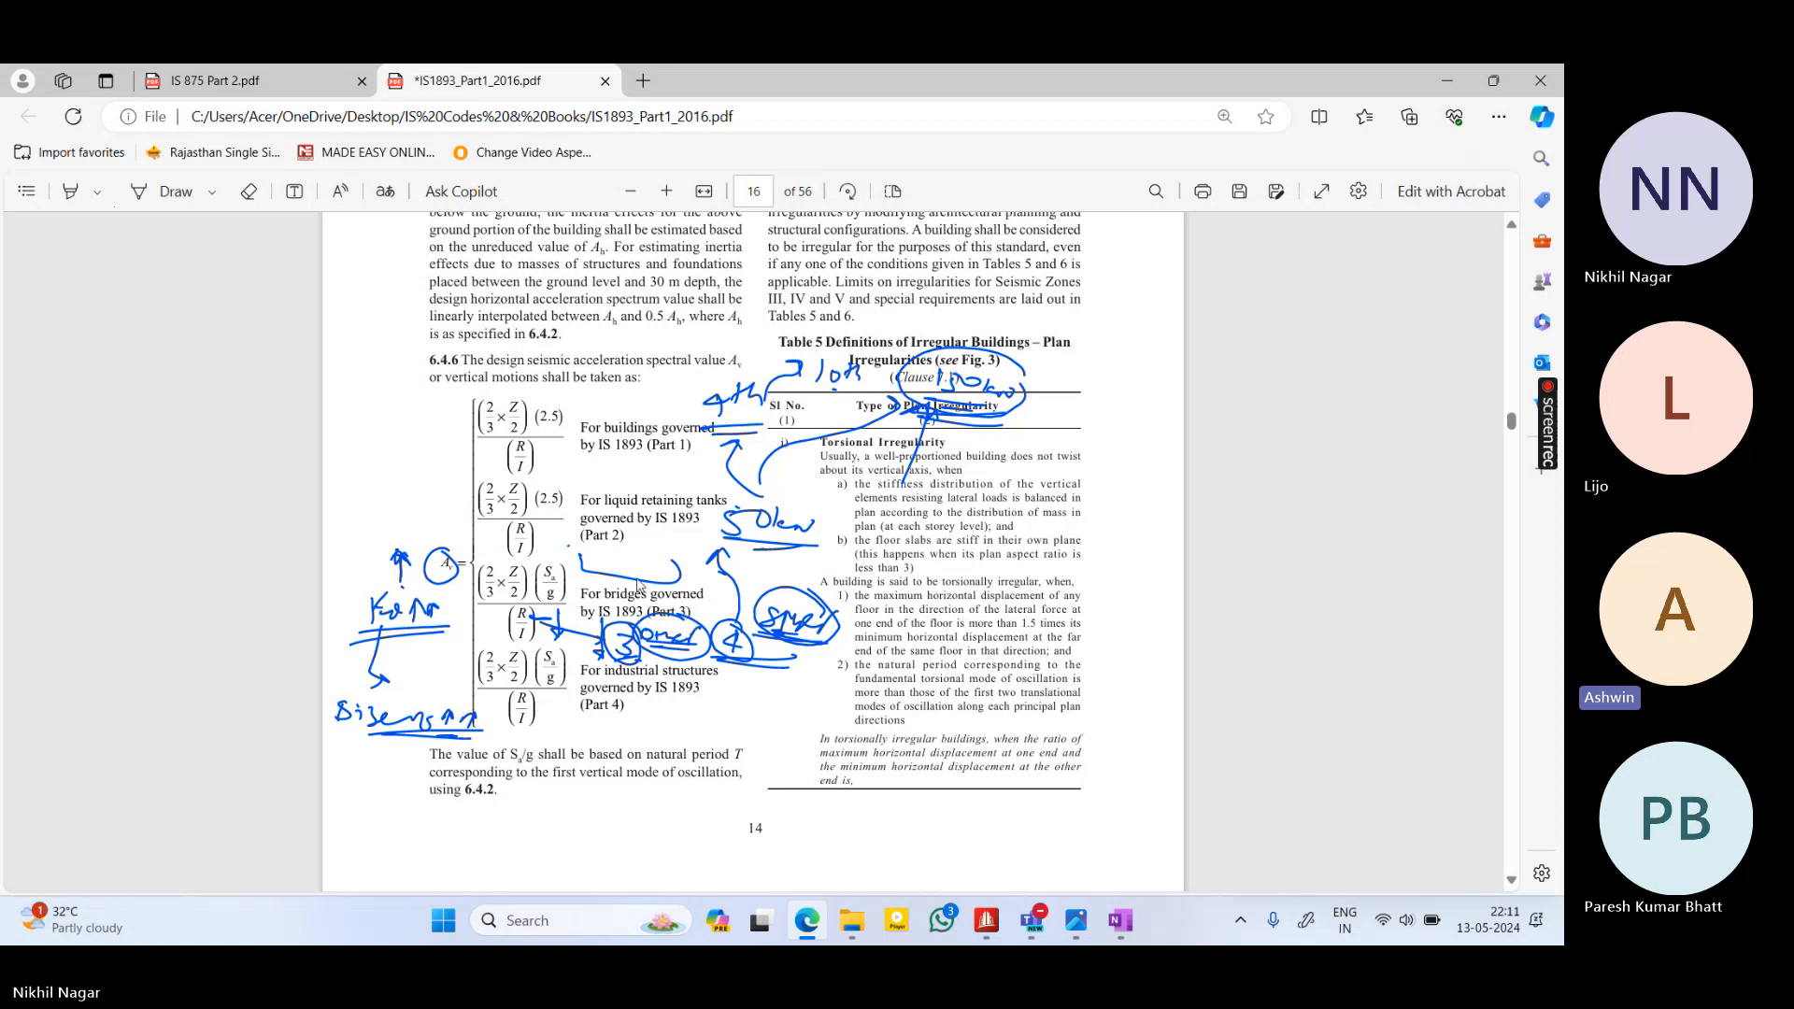
left_click(184, 201)
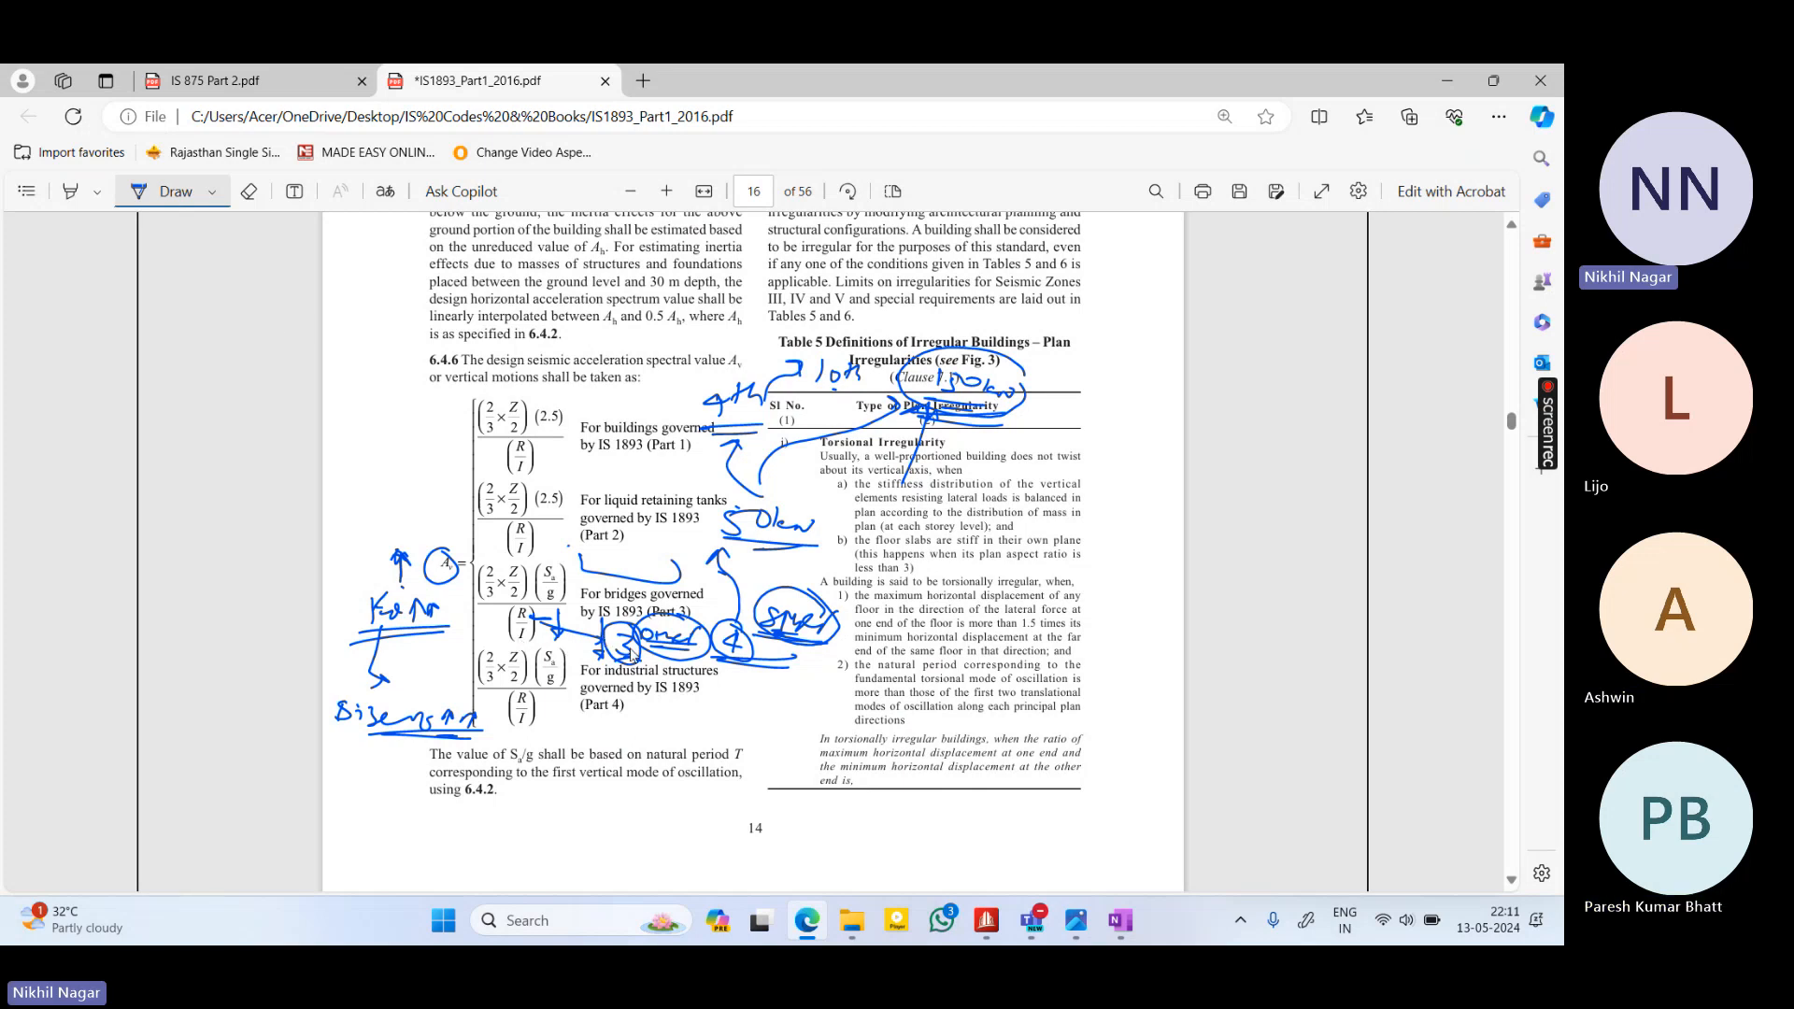
left_click_drag(626, 671, 721, 669)
left_click_drag(935, 404, 1002, 406)
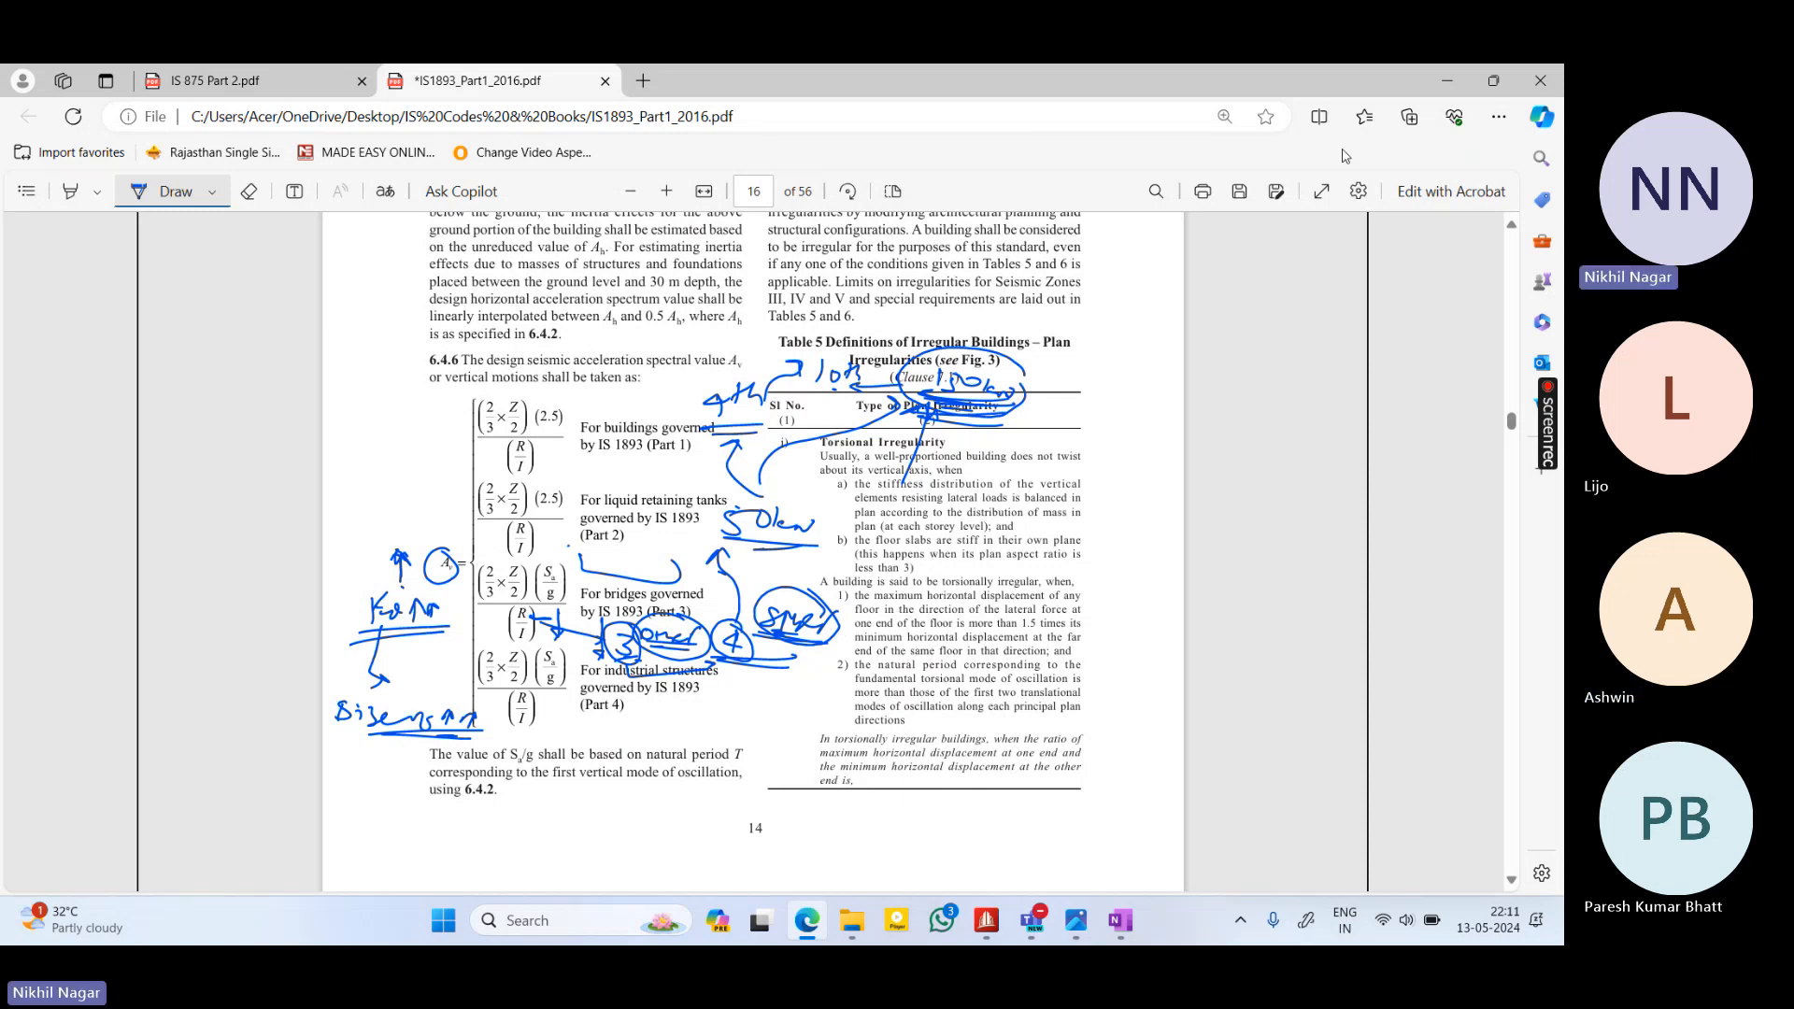
left_click_drag(989, 367, 1066, 344)
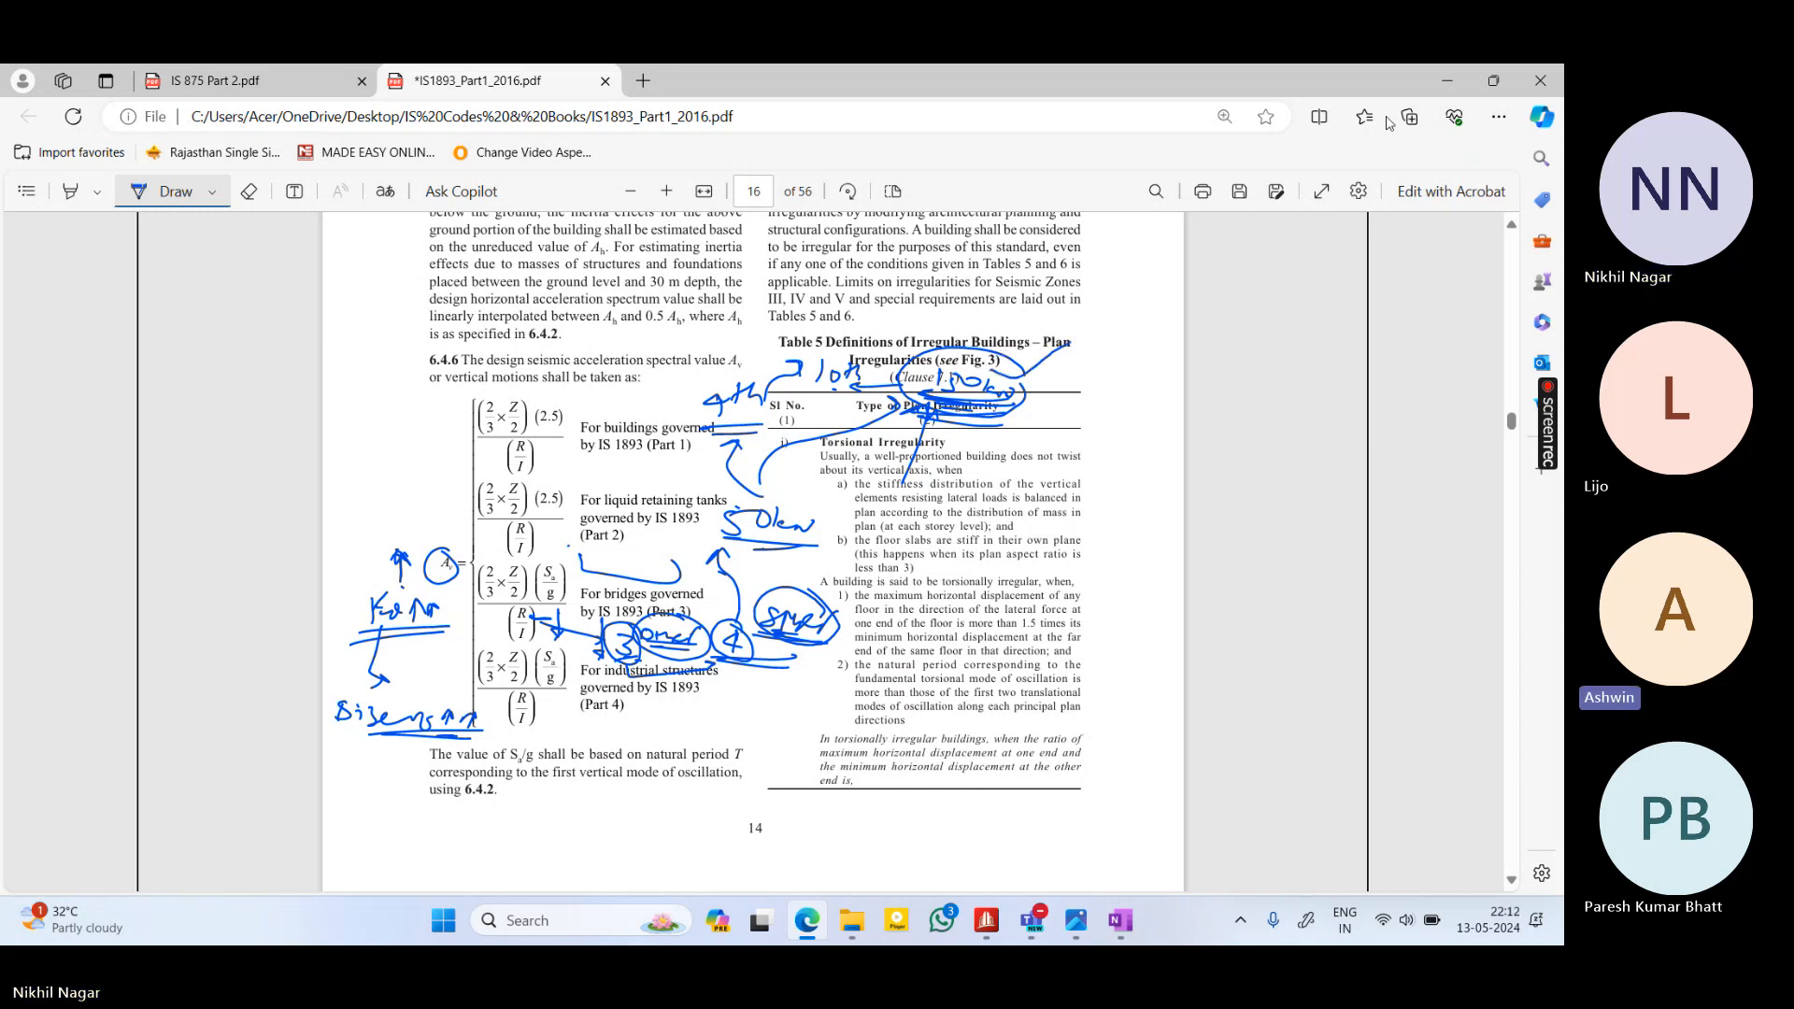
Switch to STAAD.Pro and choose Delhi as the city for the zone factor in the IS 1893 seismic parameters
left_click(1437, 72)
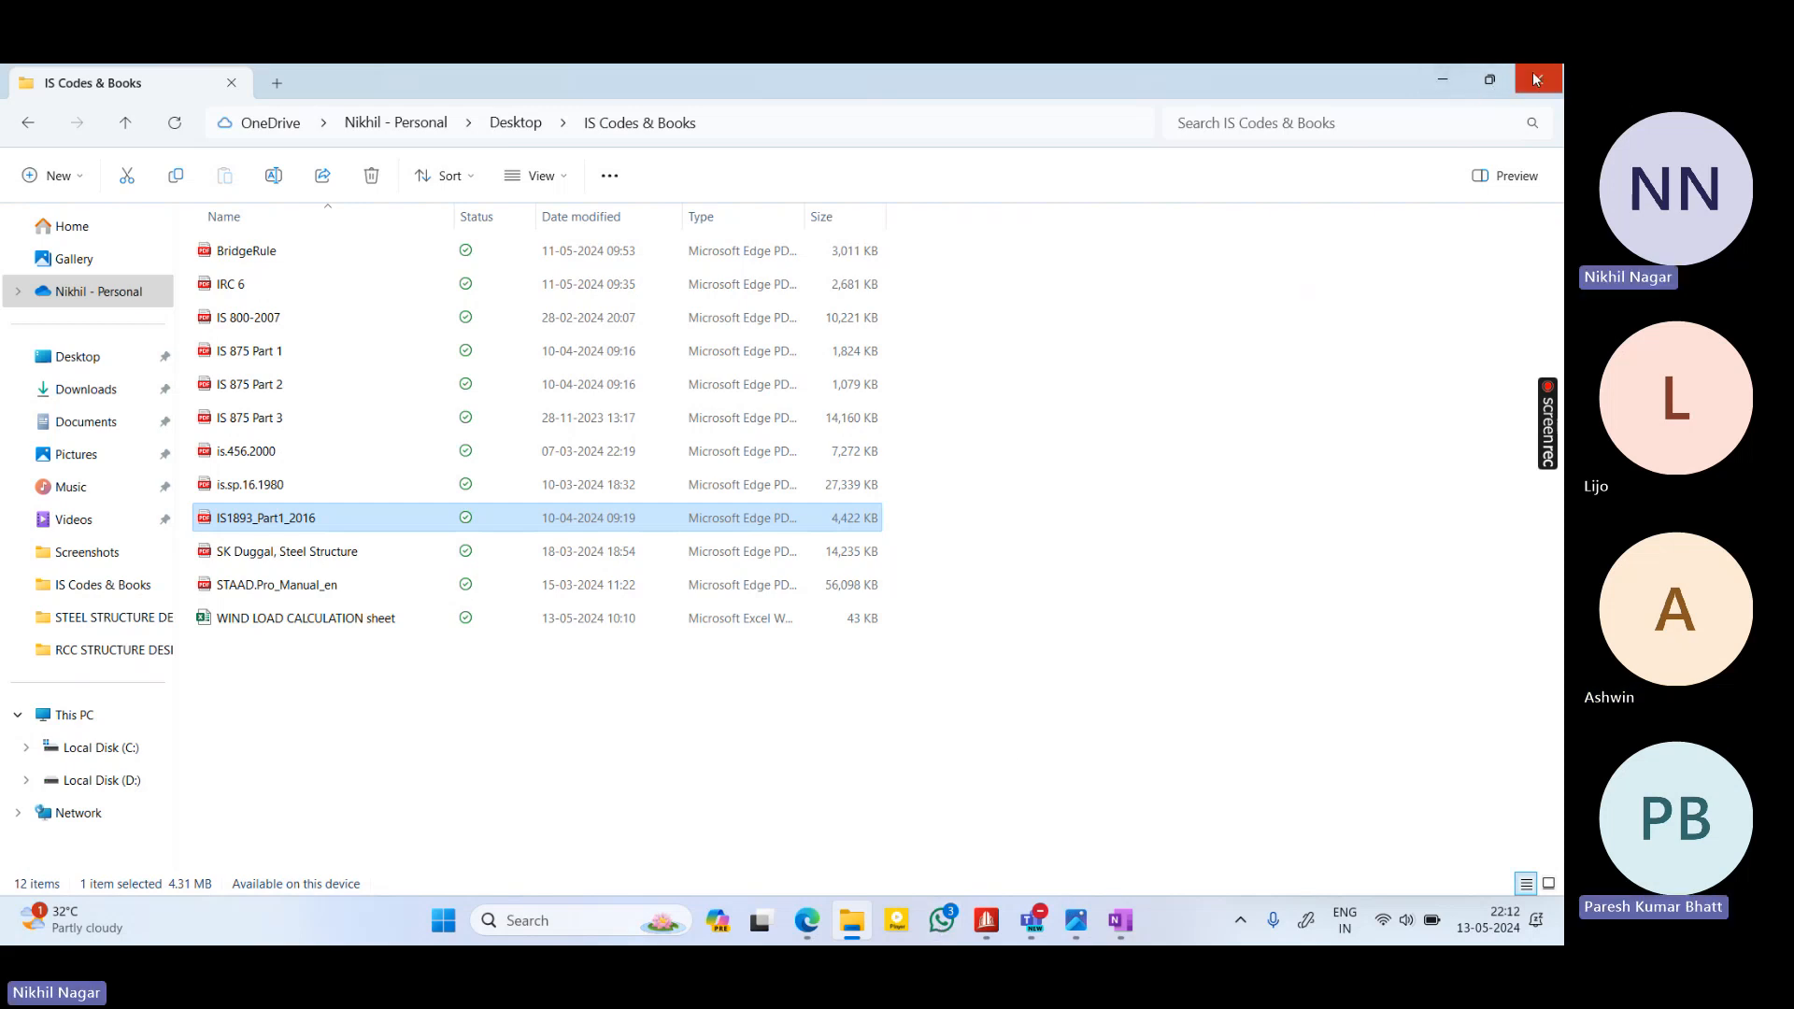
left_click(987, 921)
left_click(1127, 405)
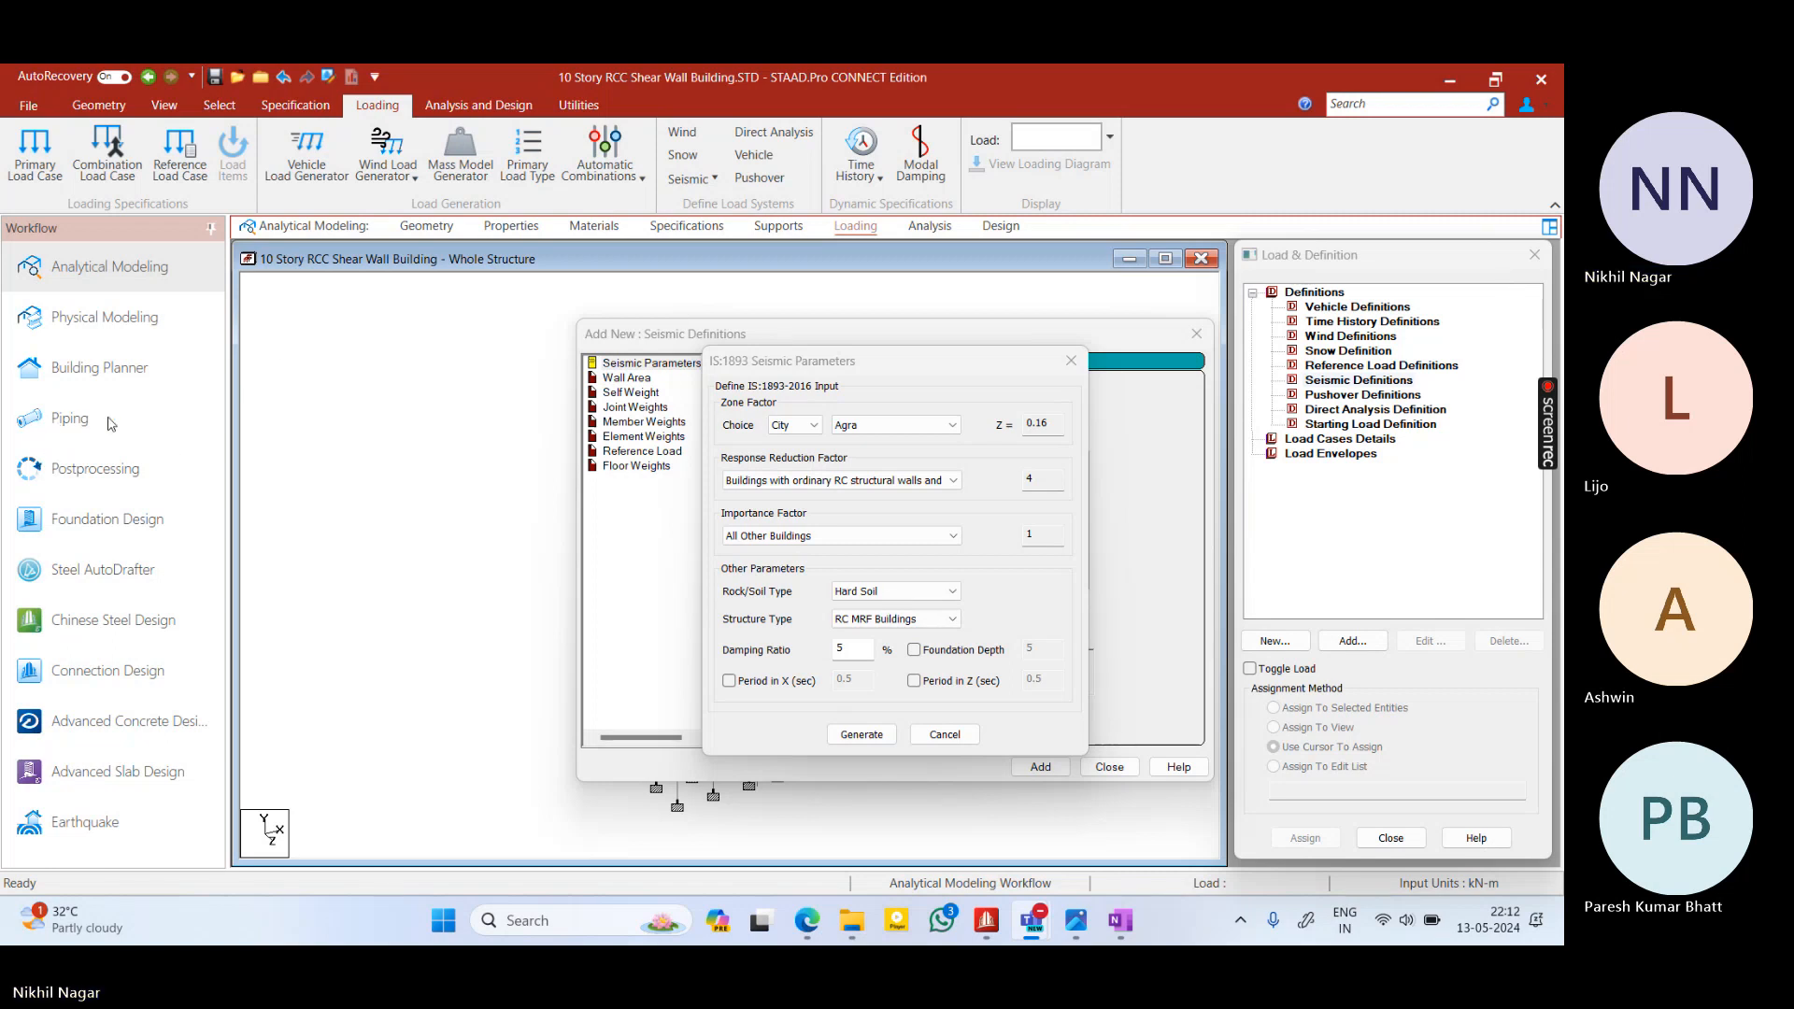
left_click(795, 427)
left_click(795, 437)
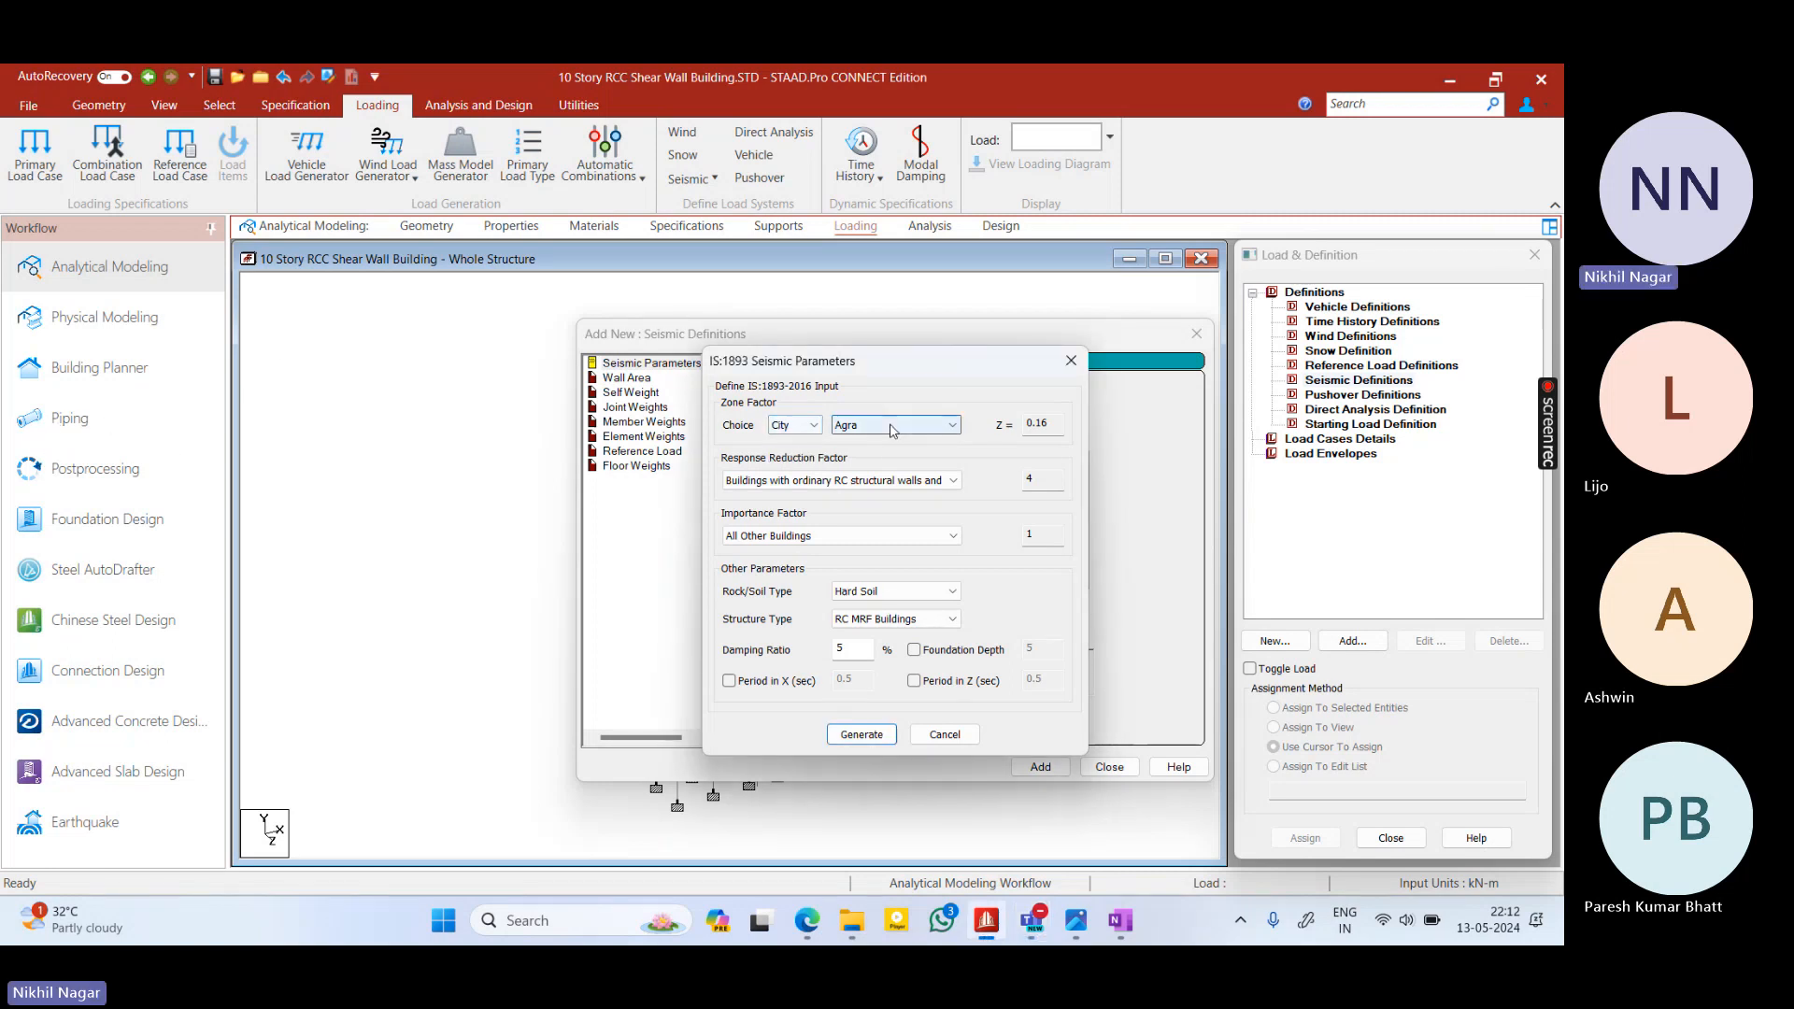
left_click(900, 425)
scroll(897, 579, "down", 2)
scroll(897, 580, "down", 2)
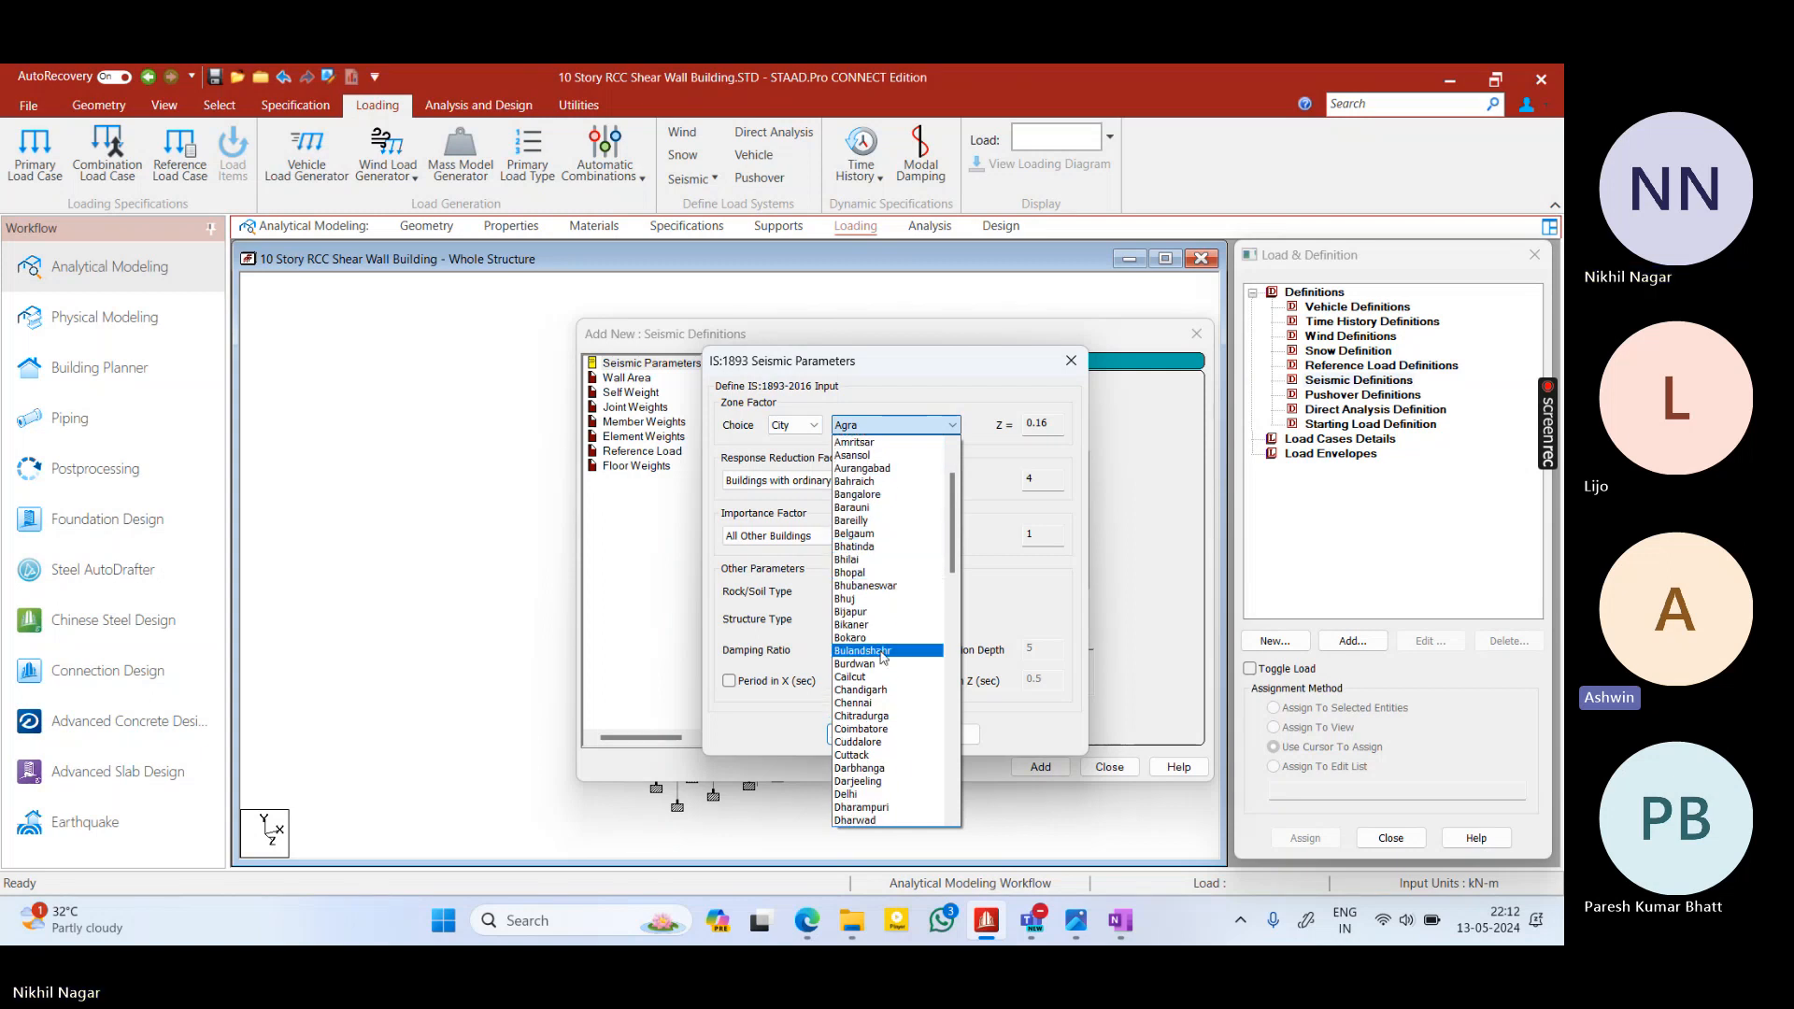
scroll(884, 654, "down", 2)
left_click(864, 677)
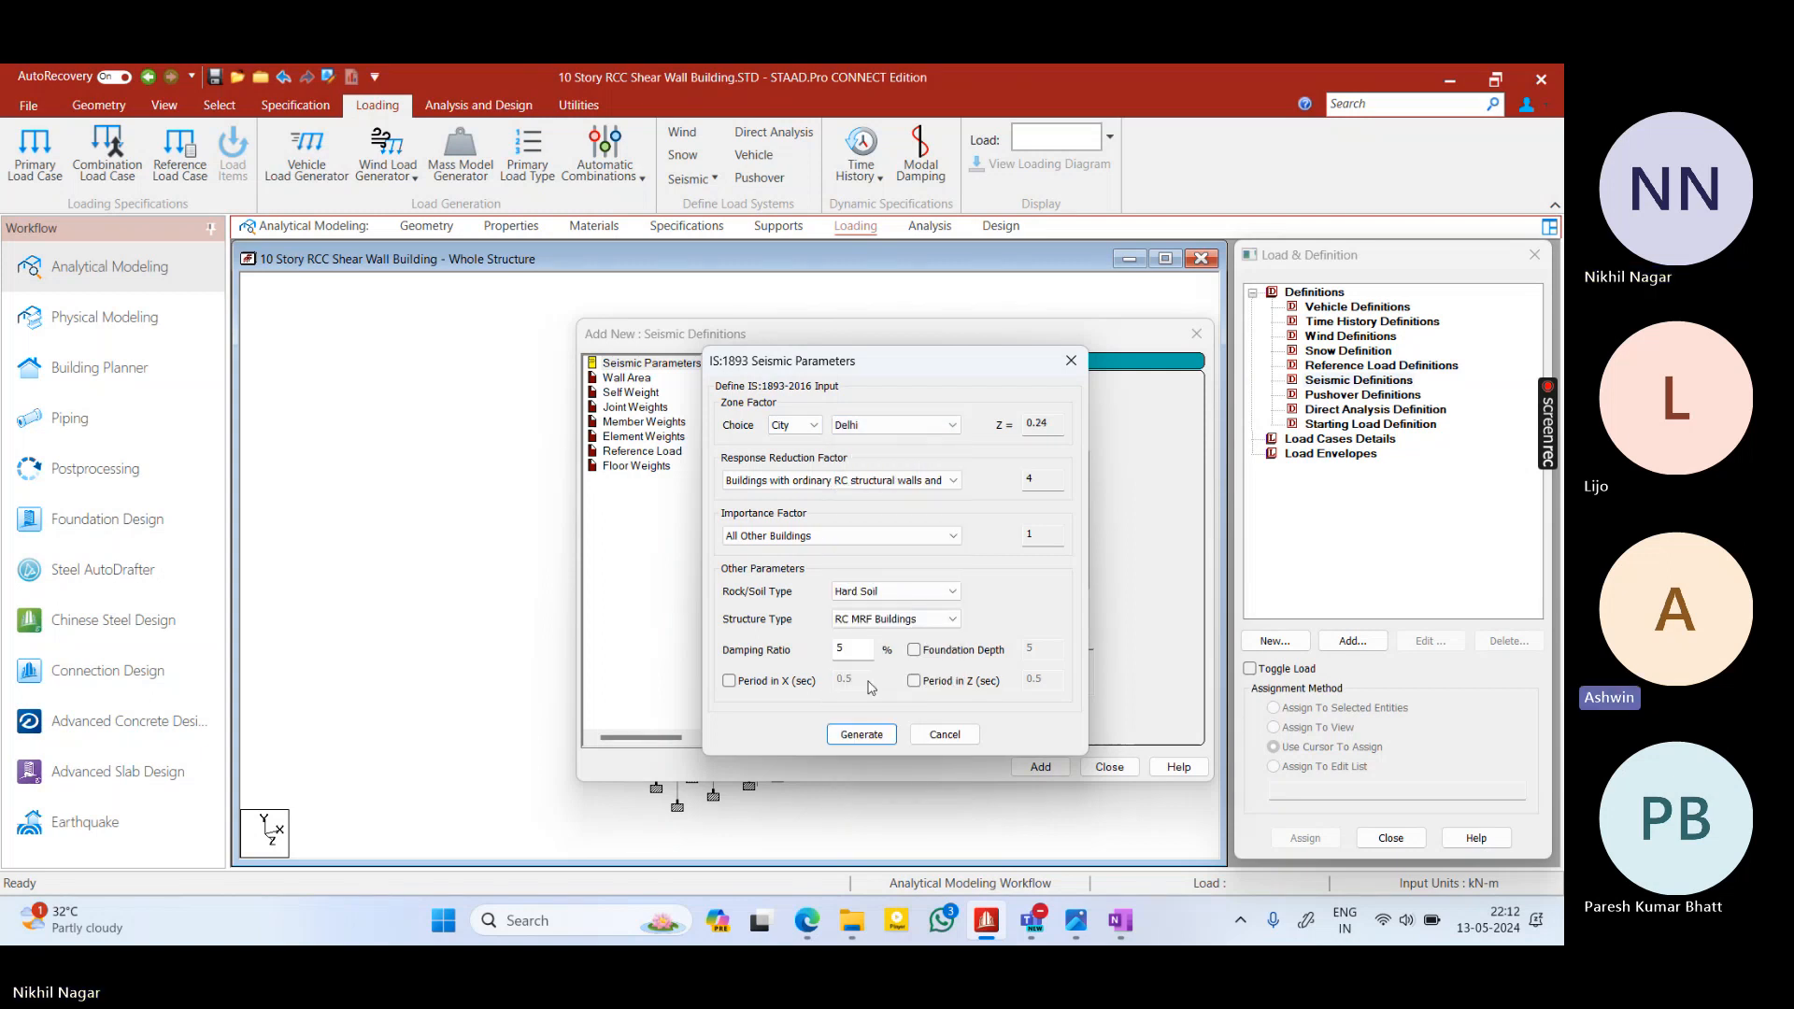
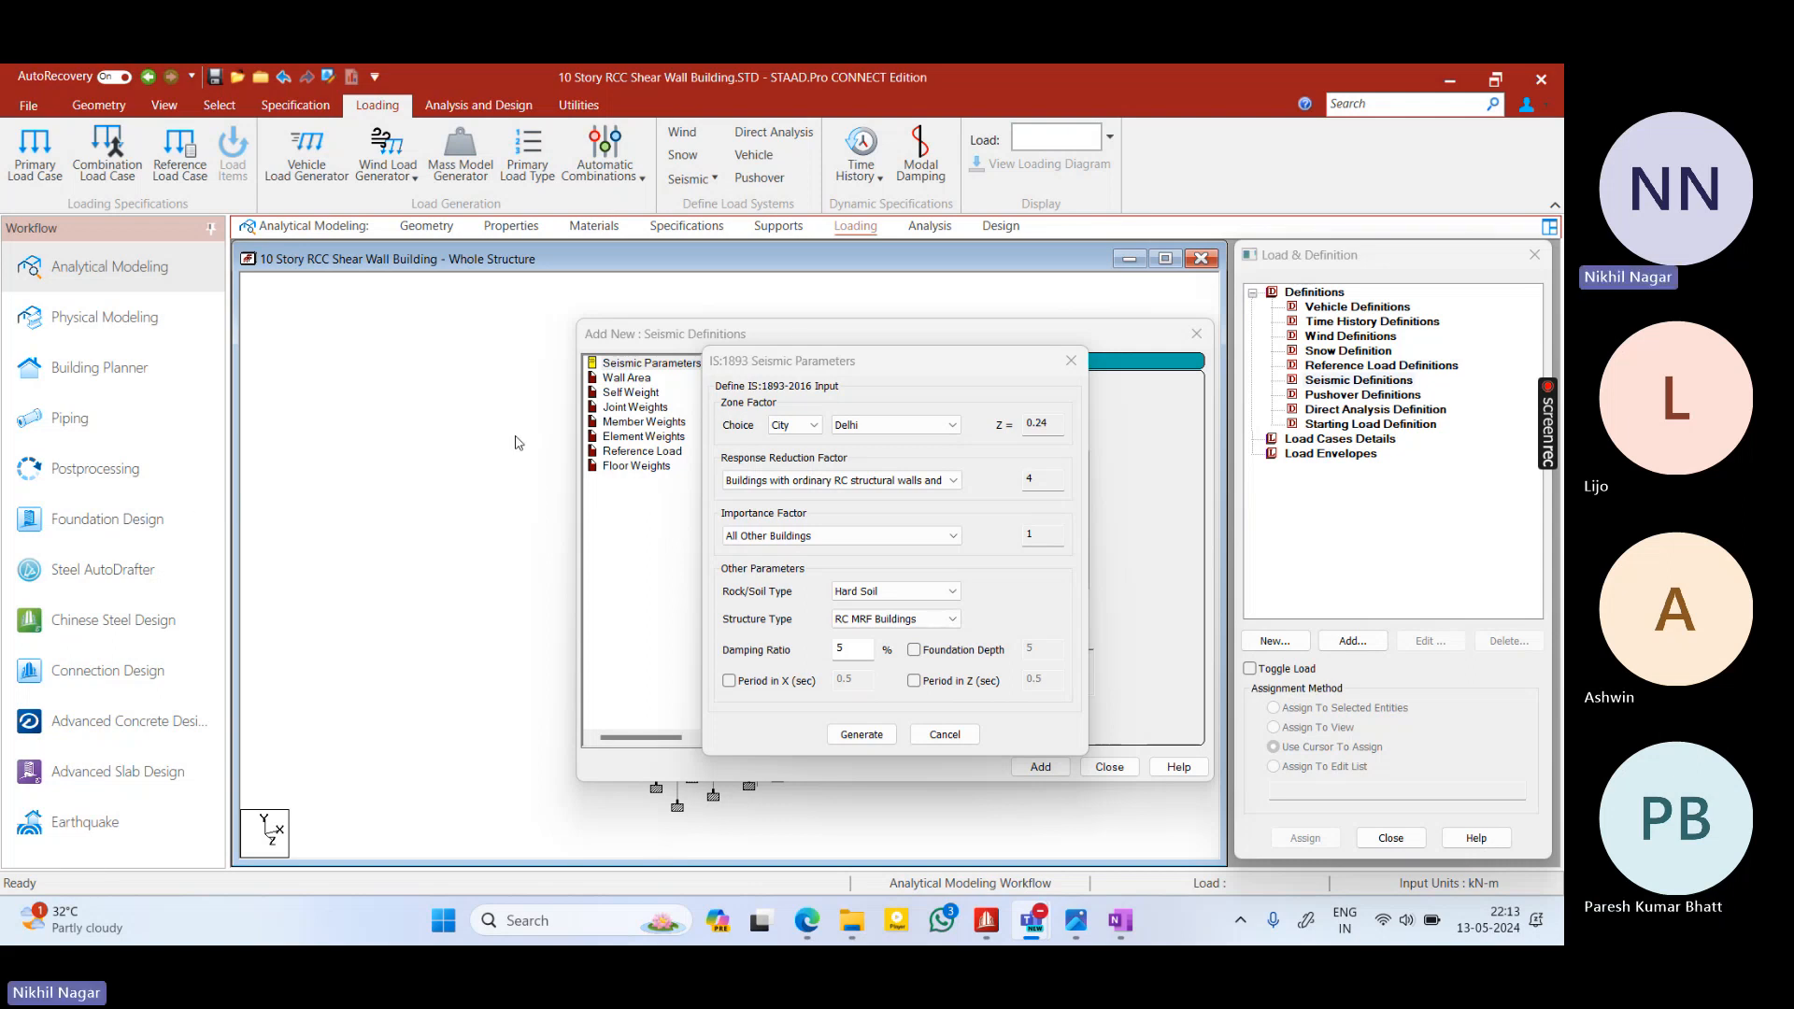
Generate the IS 1893 seismic parameters and add them to the seismic definitions, together with a self-weight entry of factor 1
left_click_drag(830, 361, 533, 311)
left_click(564, 683)
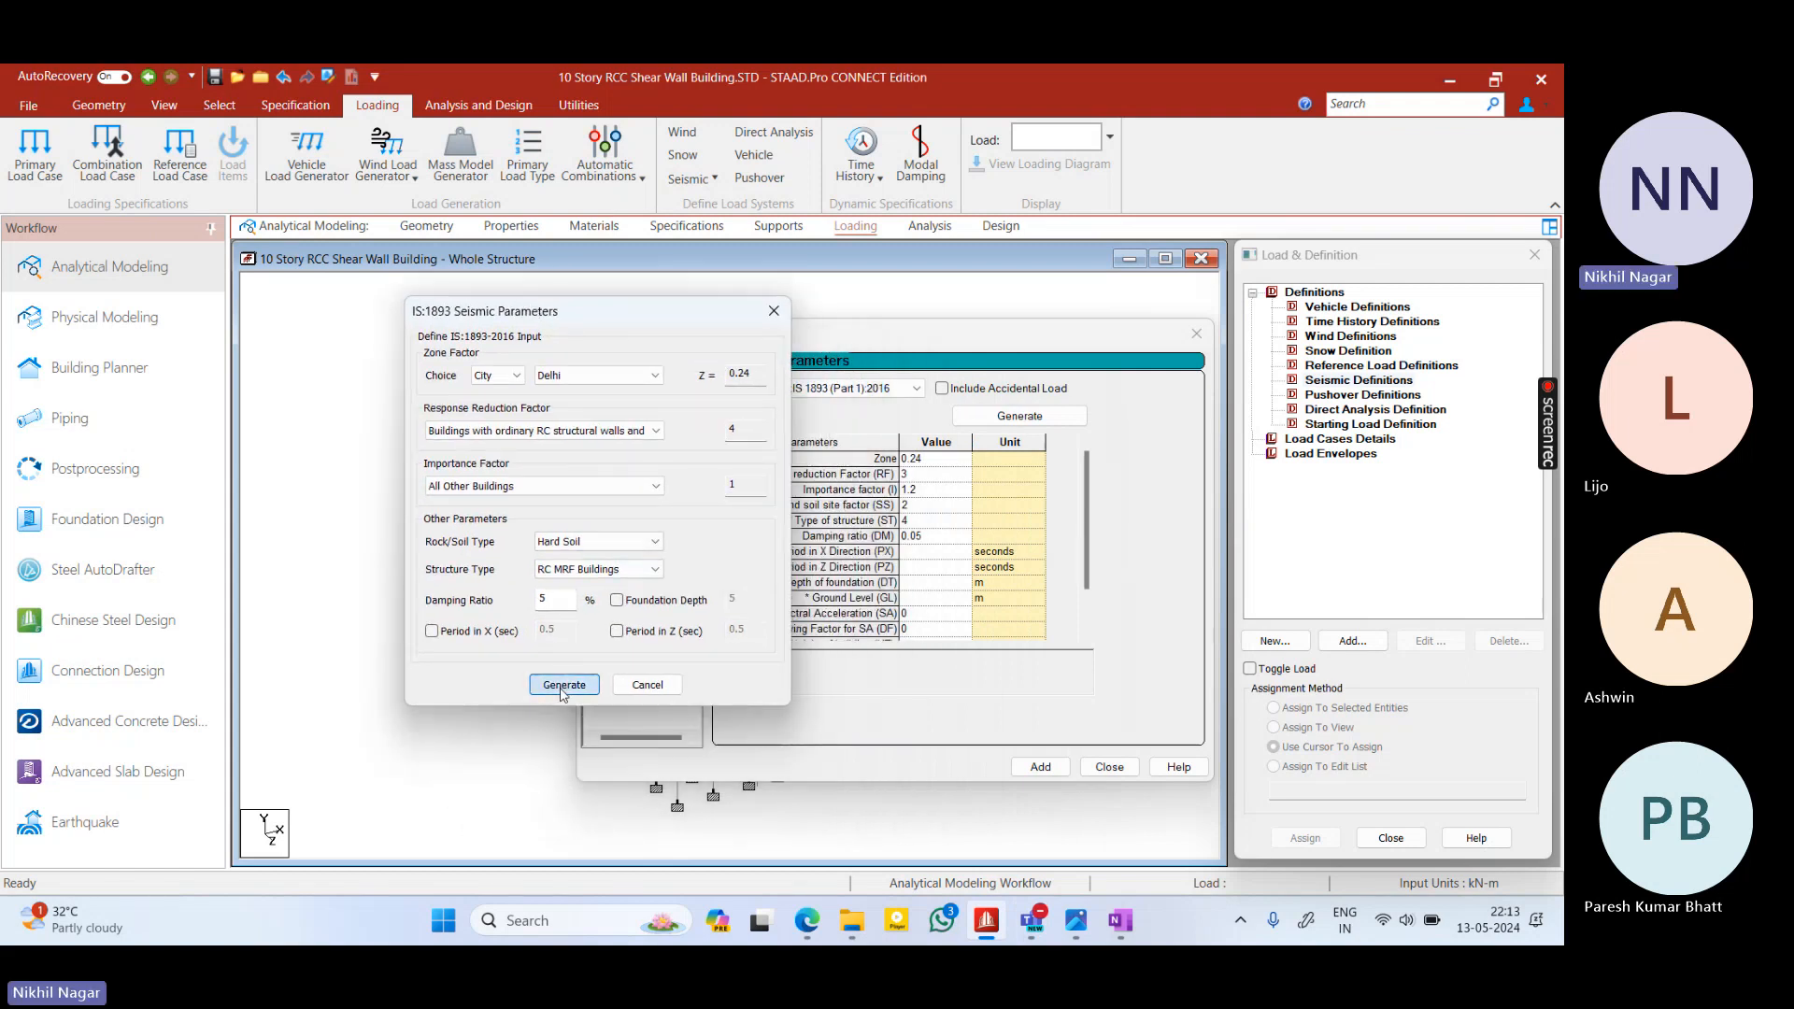
left_click(1042, 768)
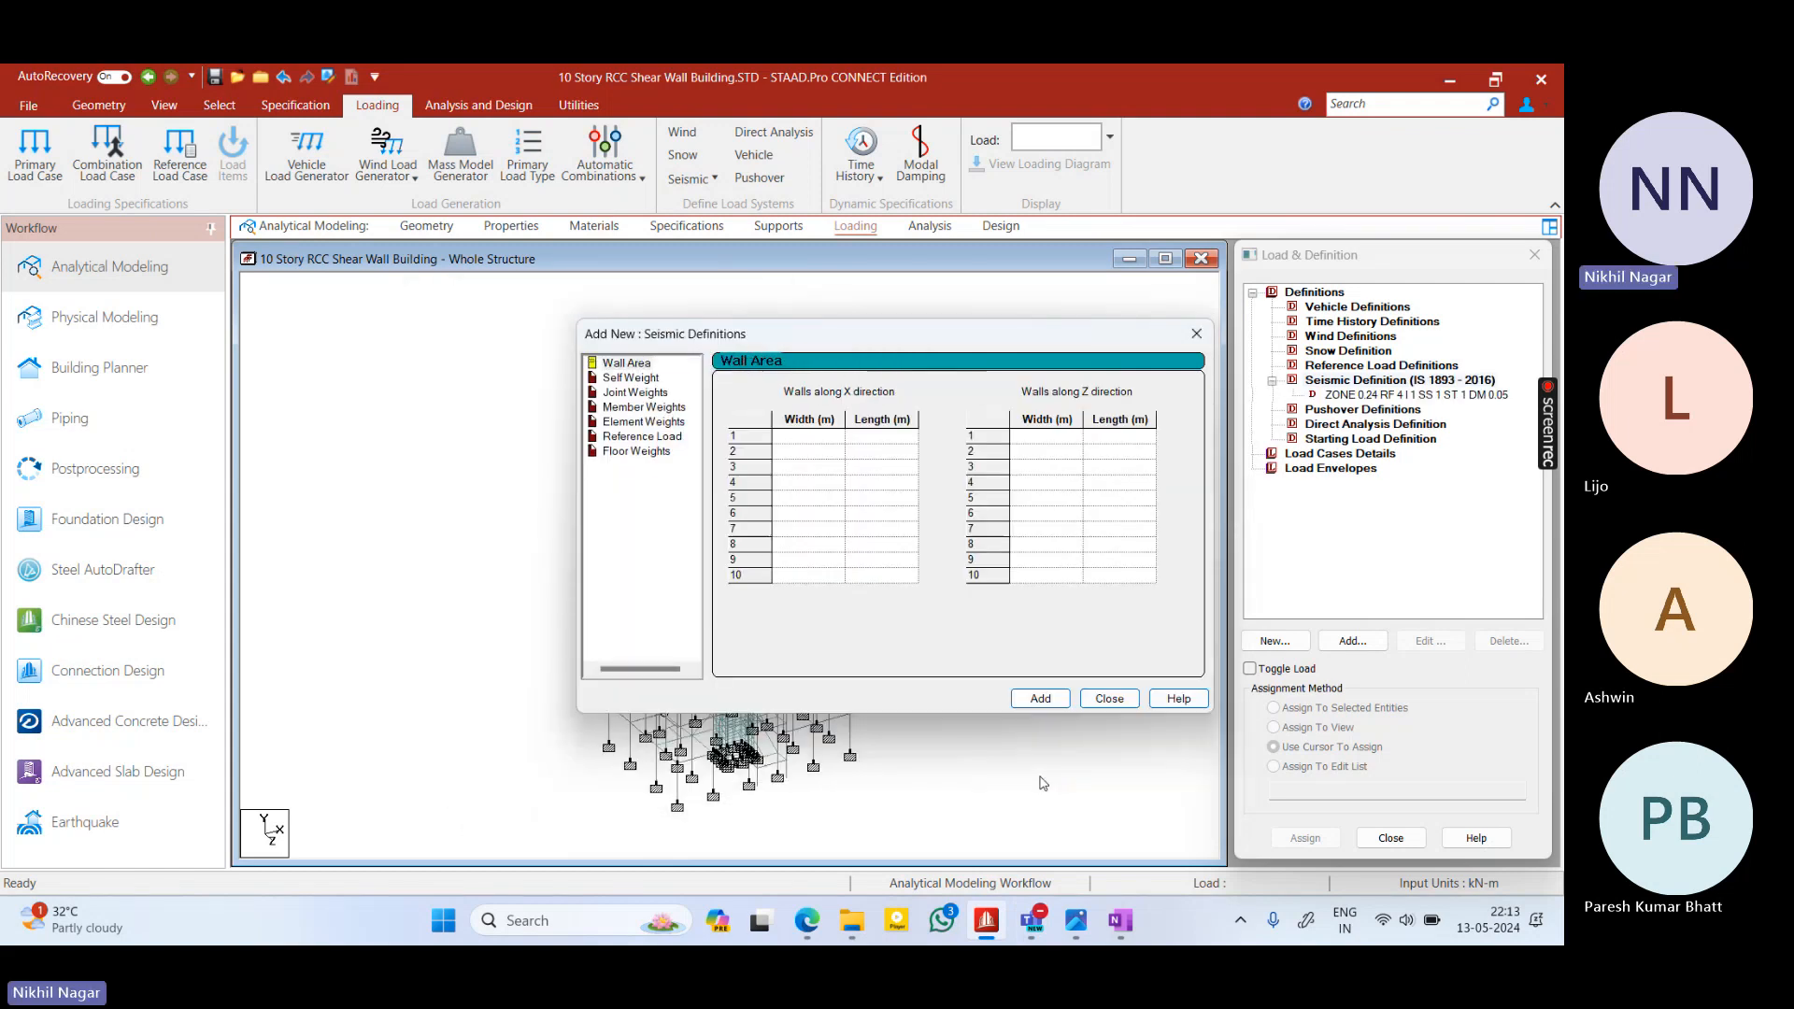
left_click(624, 378)
left_click(1040, 698)
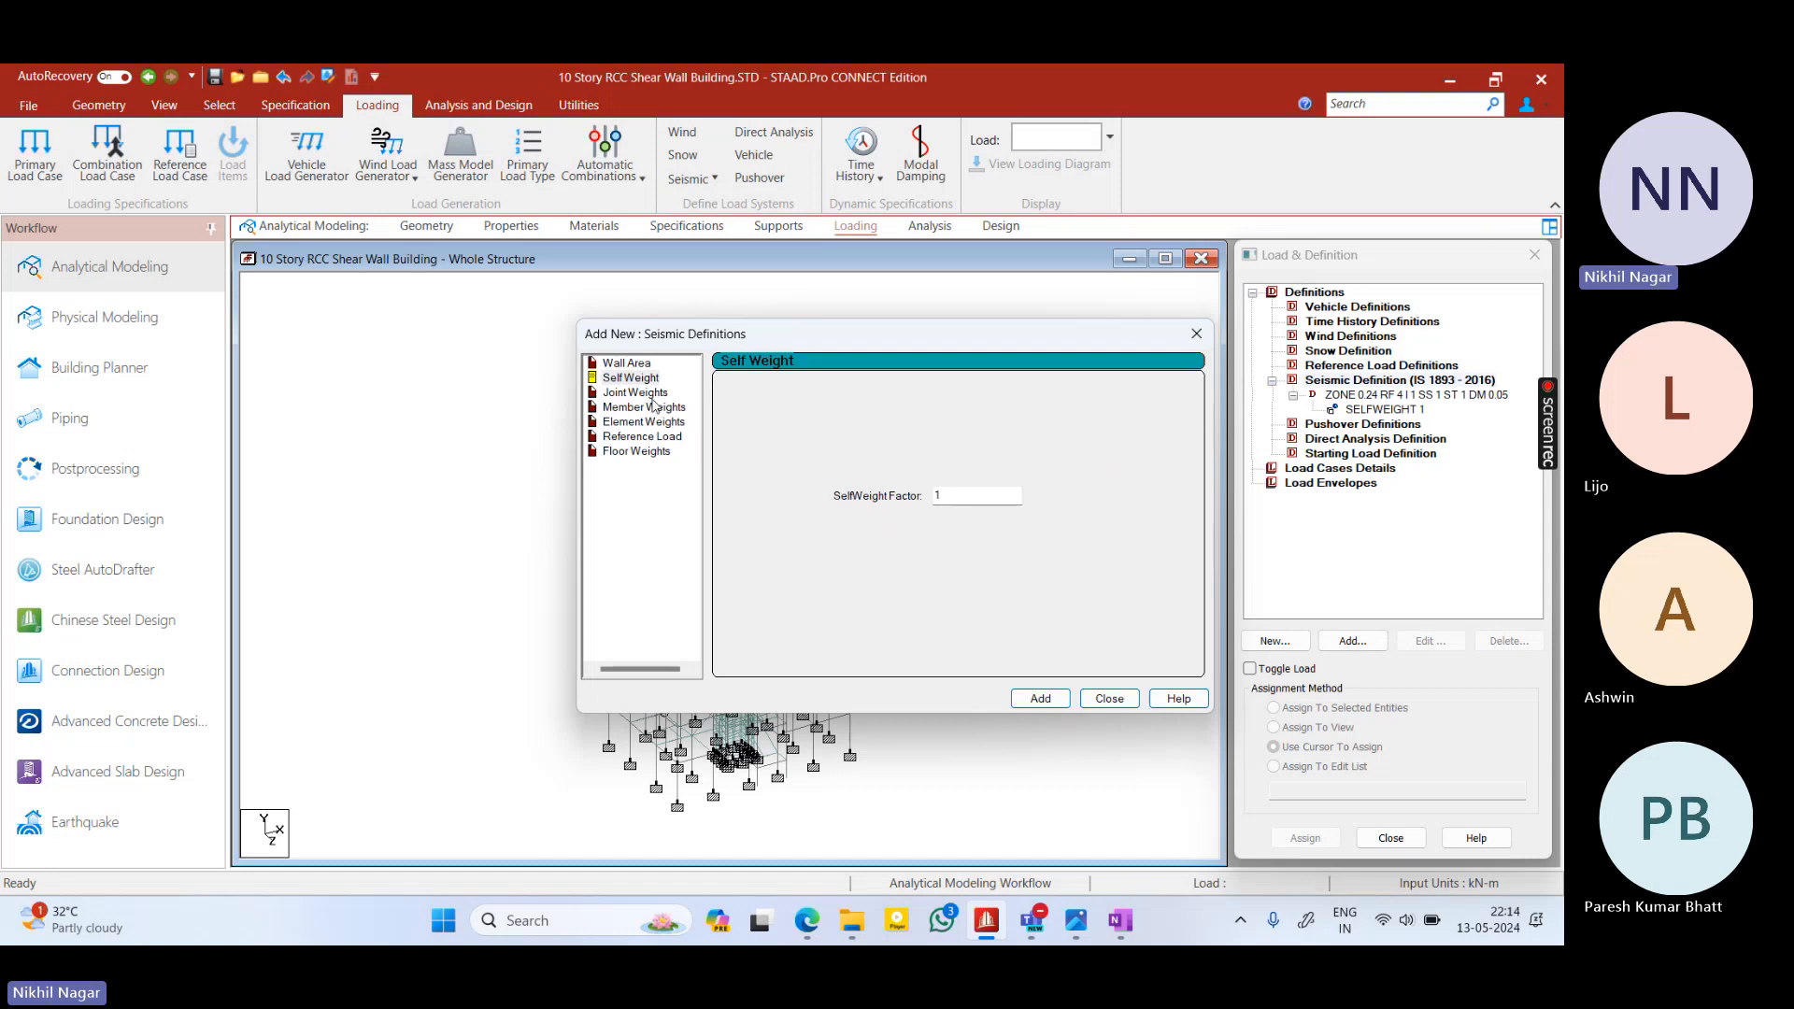
Examine the member weight and floor weight options for the IS 1893 - 2016 seismic definition without adding any
left_click(655, 408)
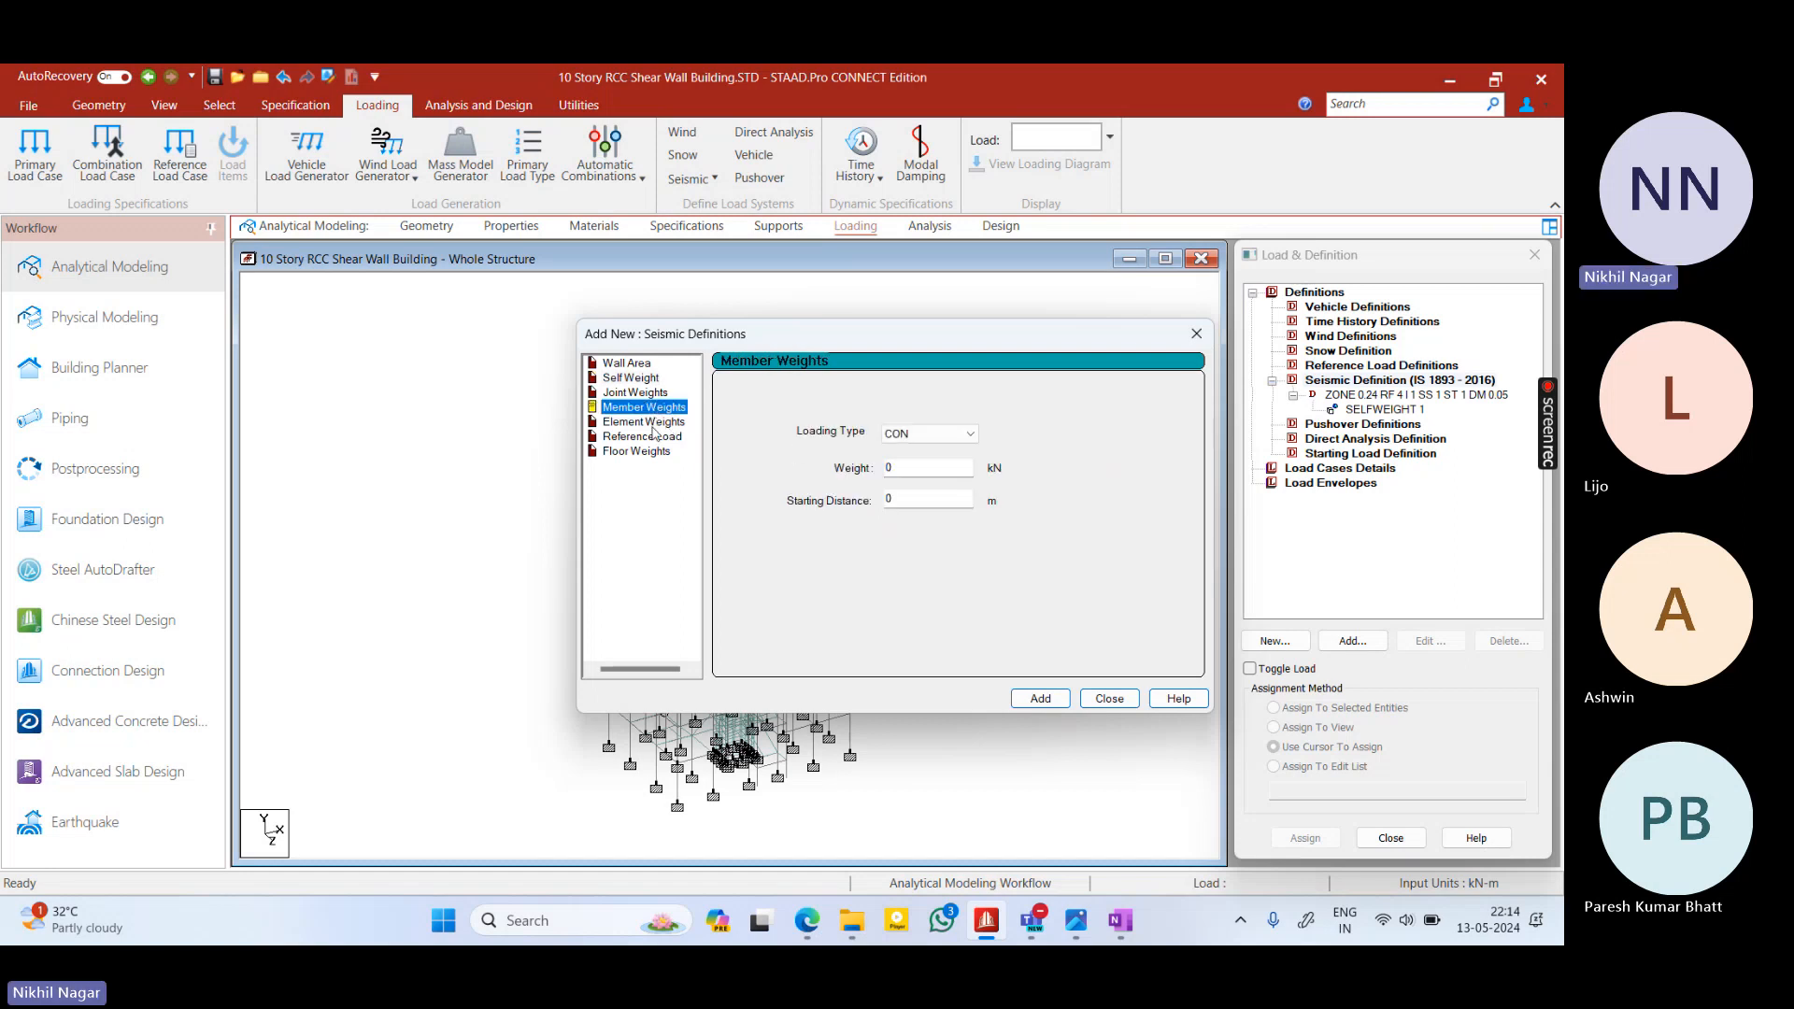
left_click(643, 453)
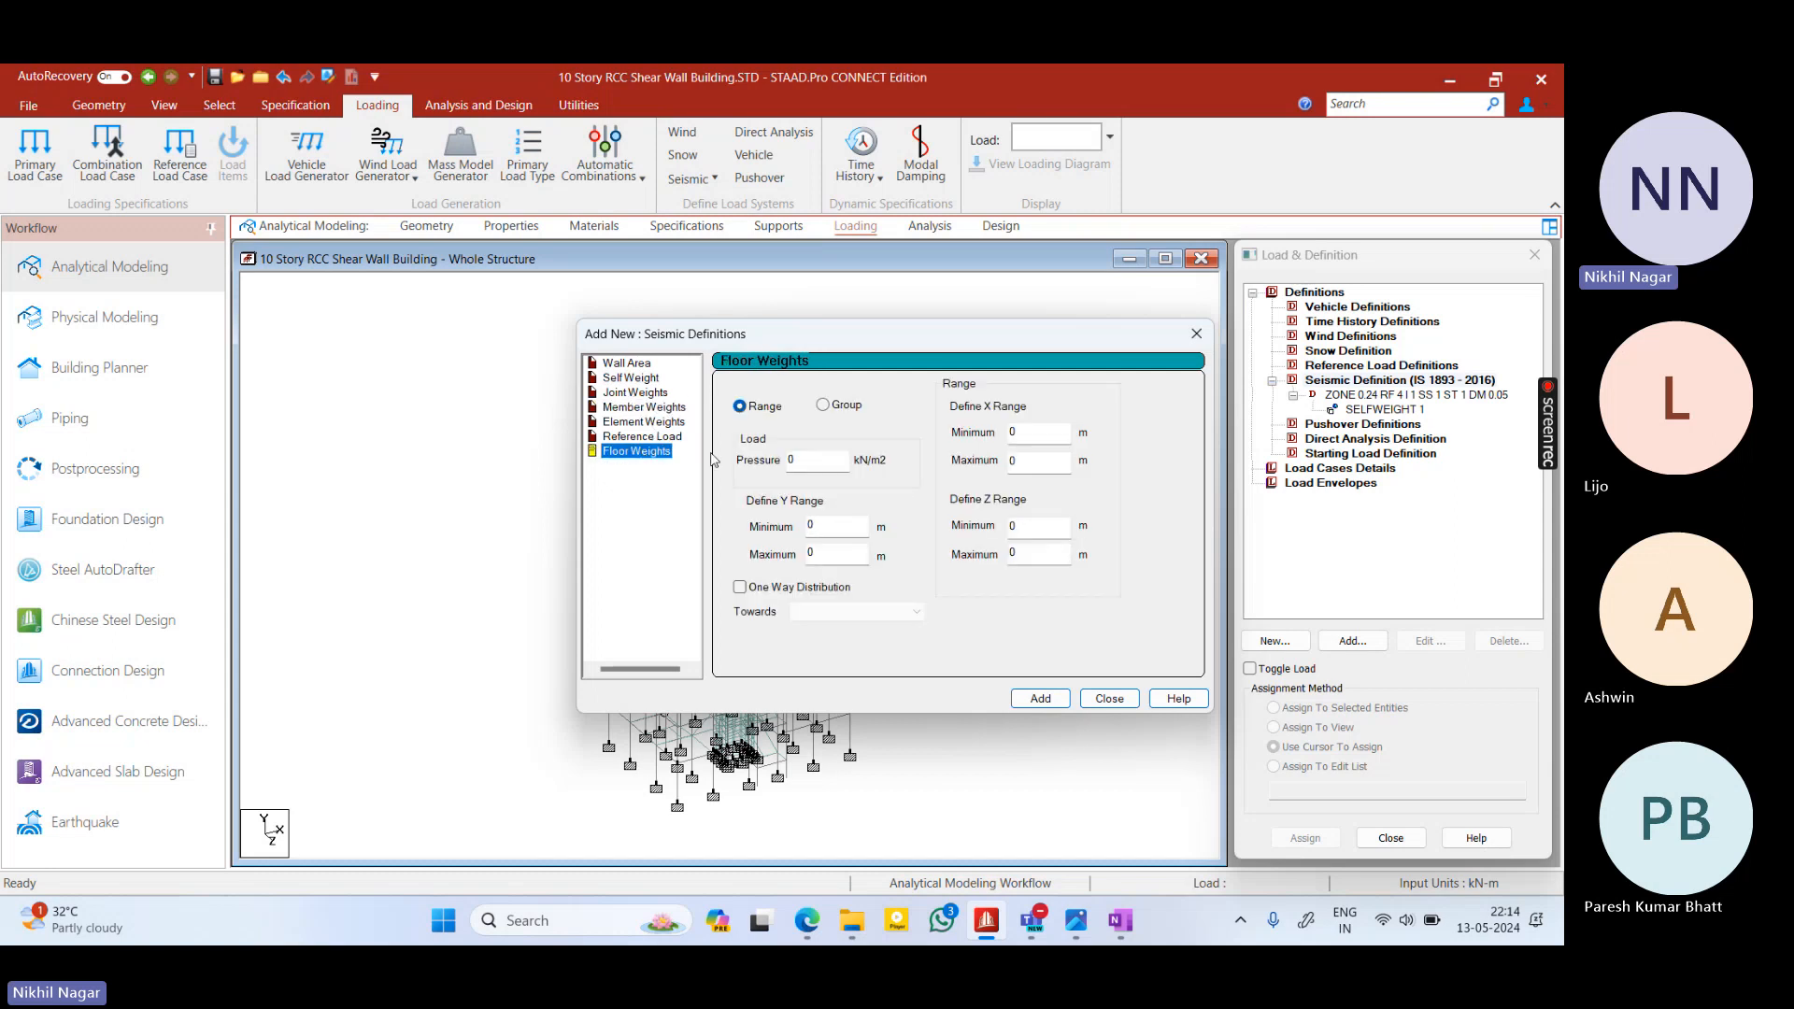
left_click(1196, 339)
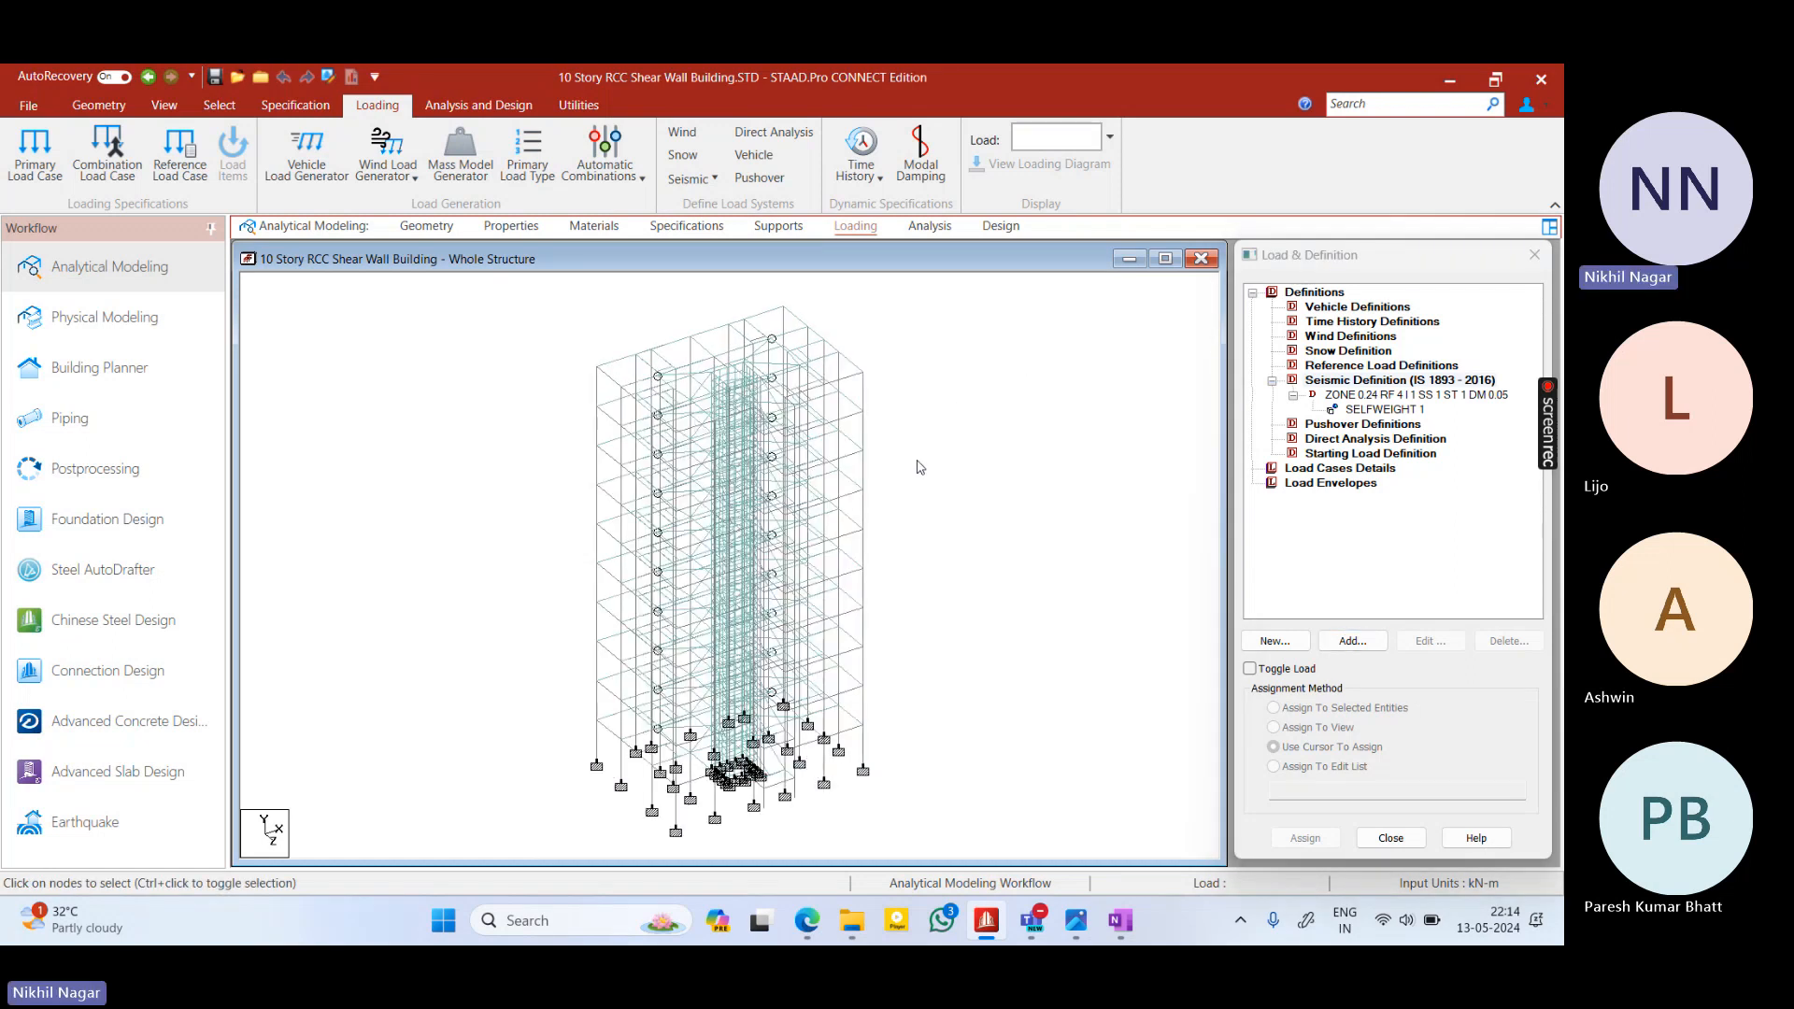
scroll(928, 574, "up", 4)
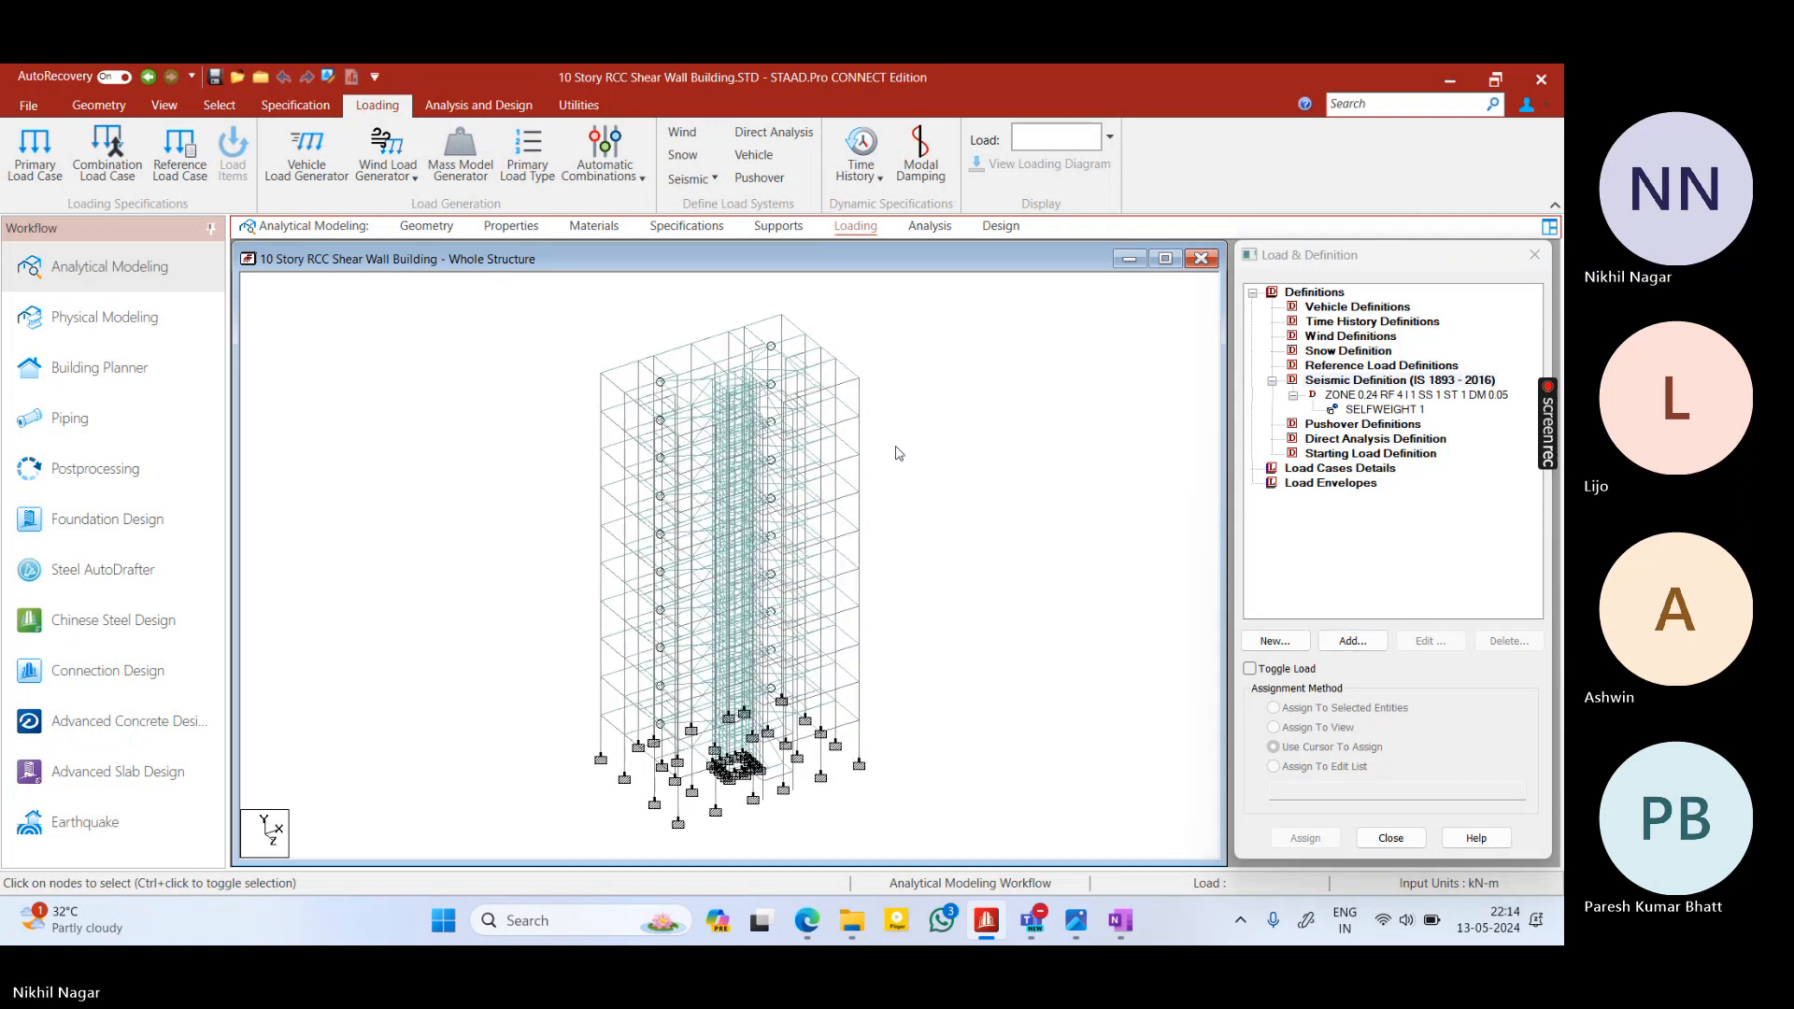
scroll(711, 457, "up", 3)
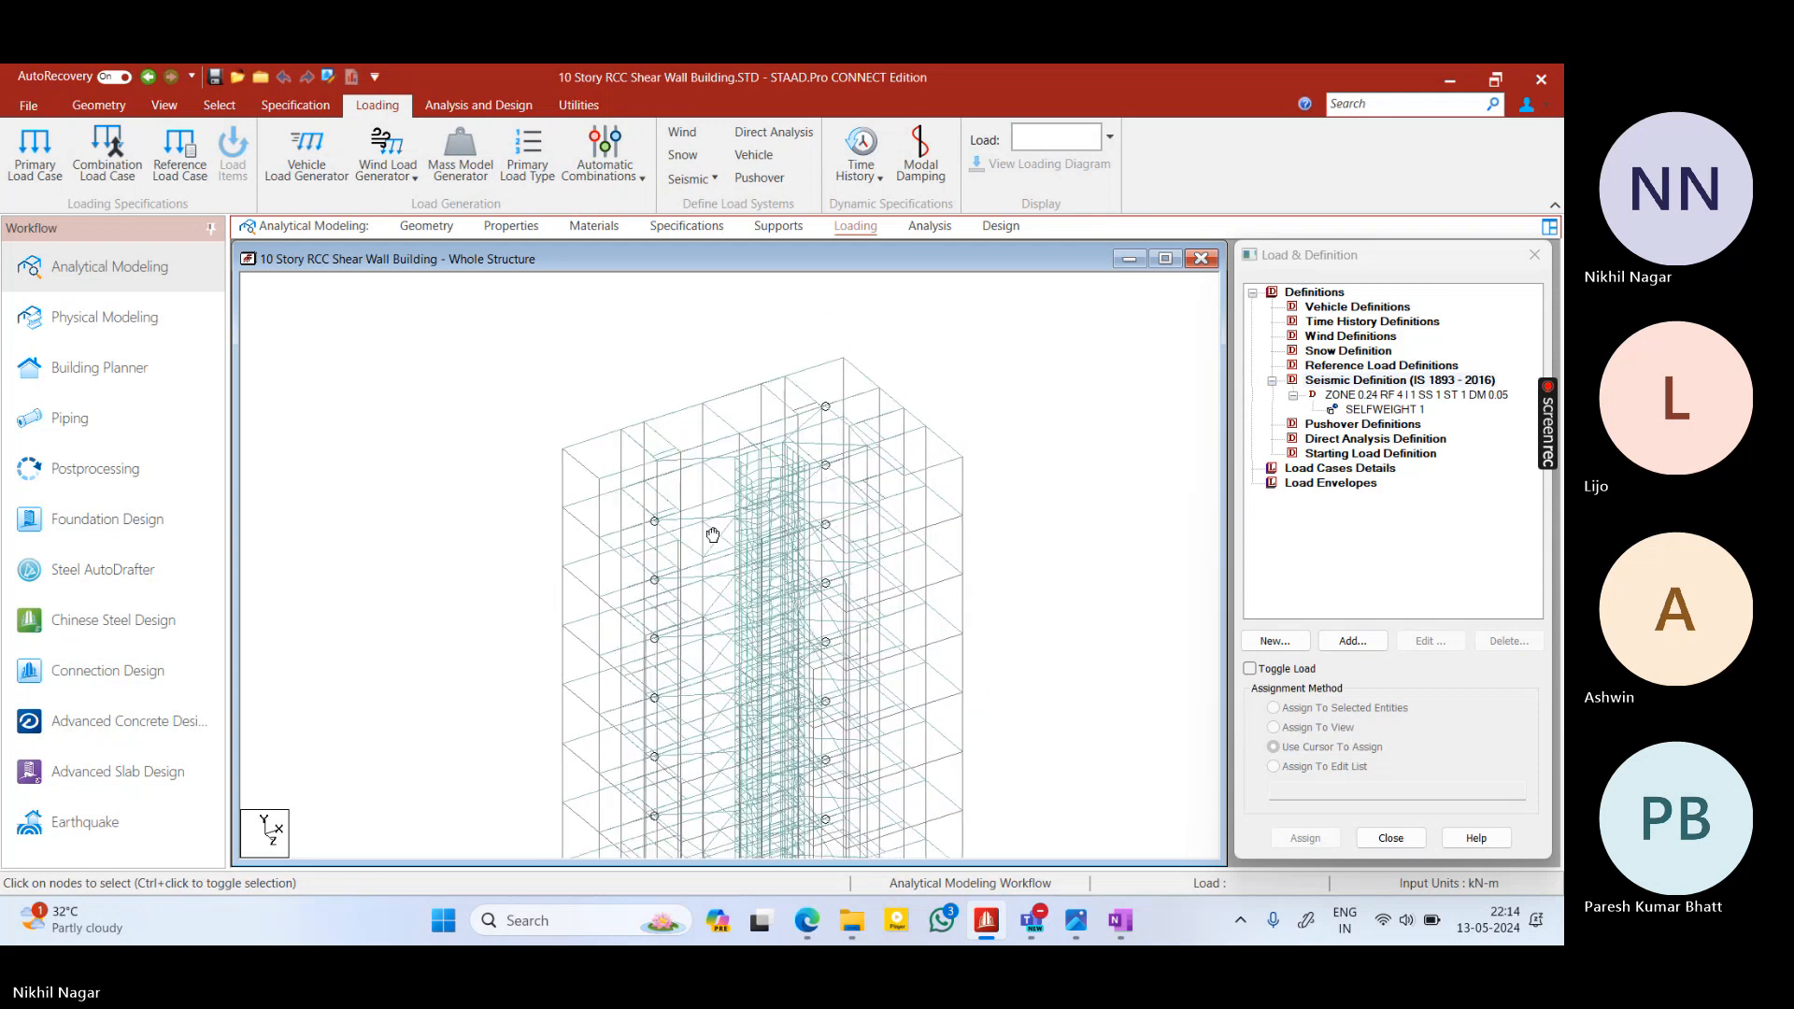
left_click(1369, 396)
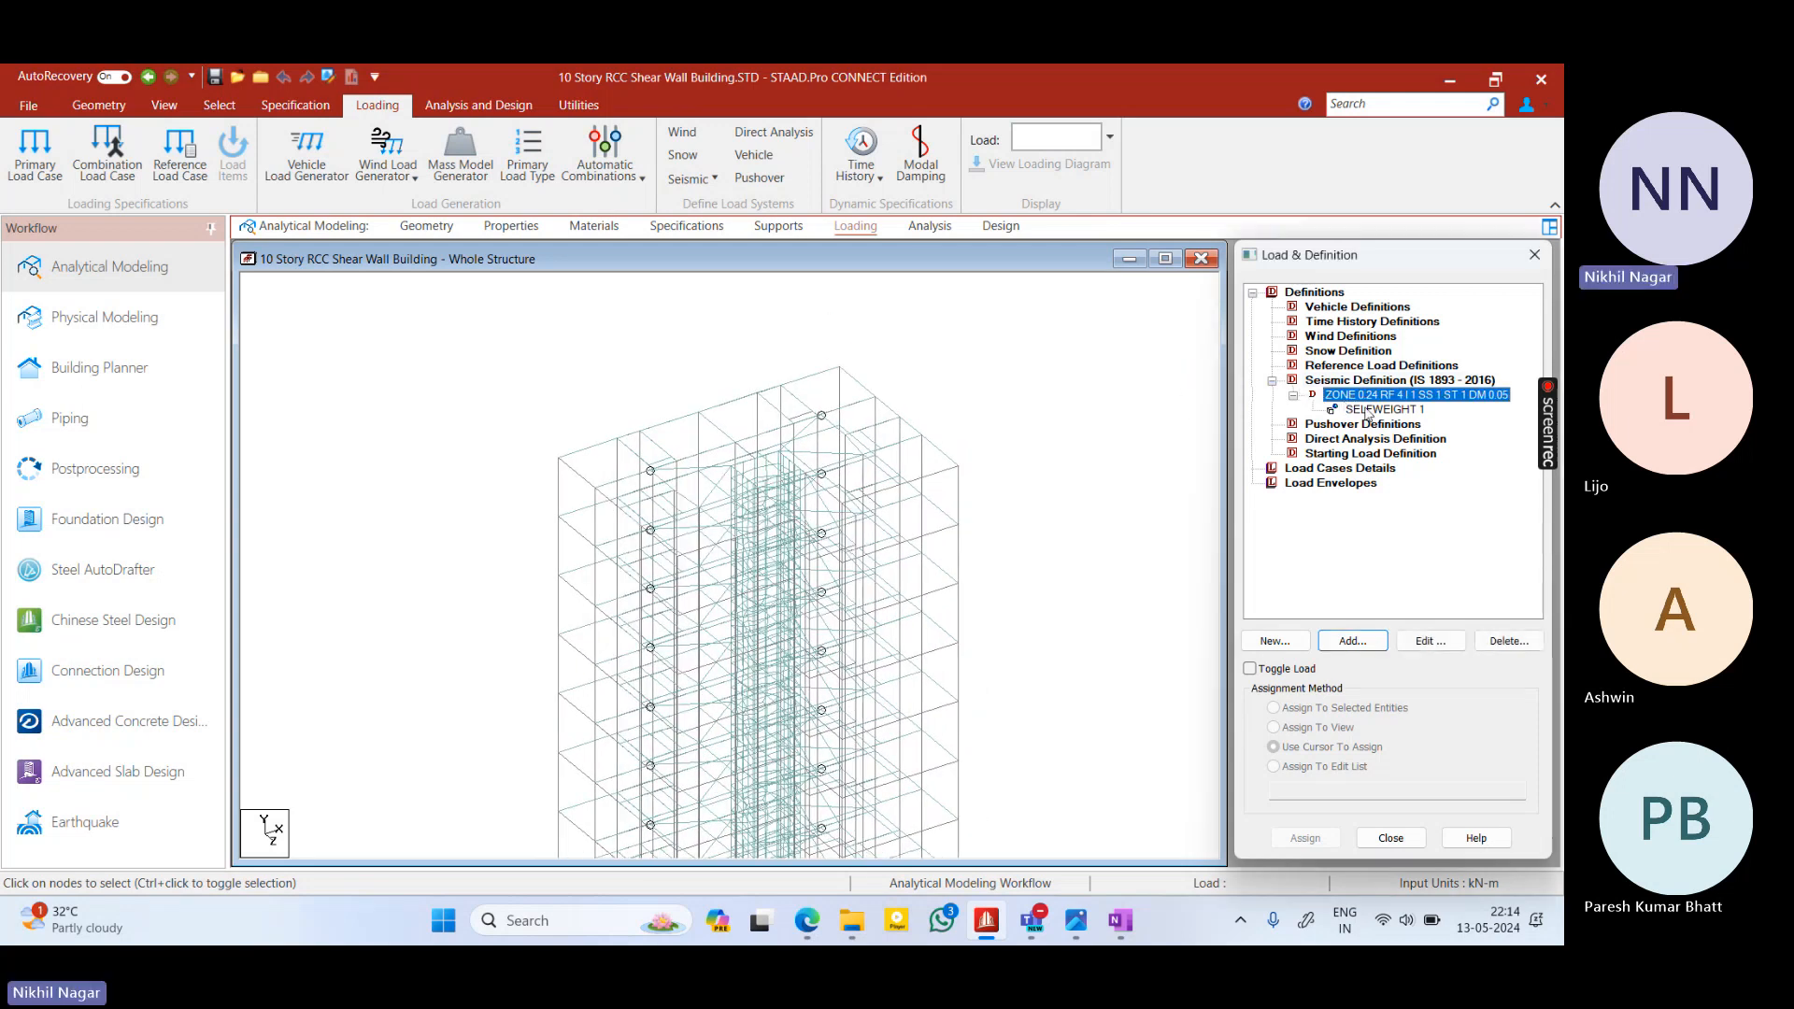
left_click(1104, 340)
Add primary load case 1 with loading type Seismic-H titled EQ +X, and start the title of load case 2 with EQ
left_click(1295, 470)
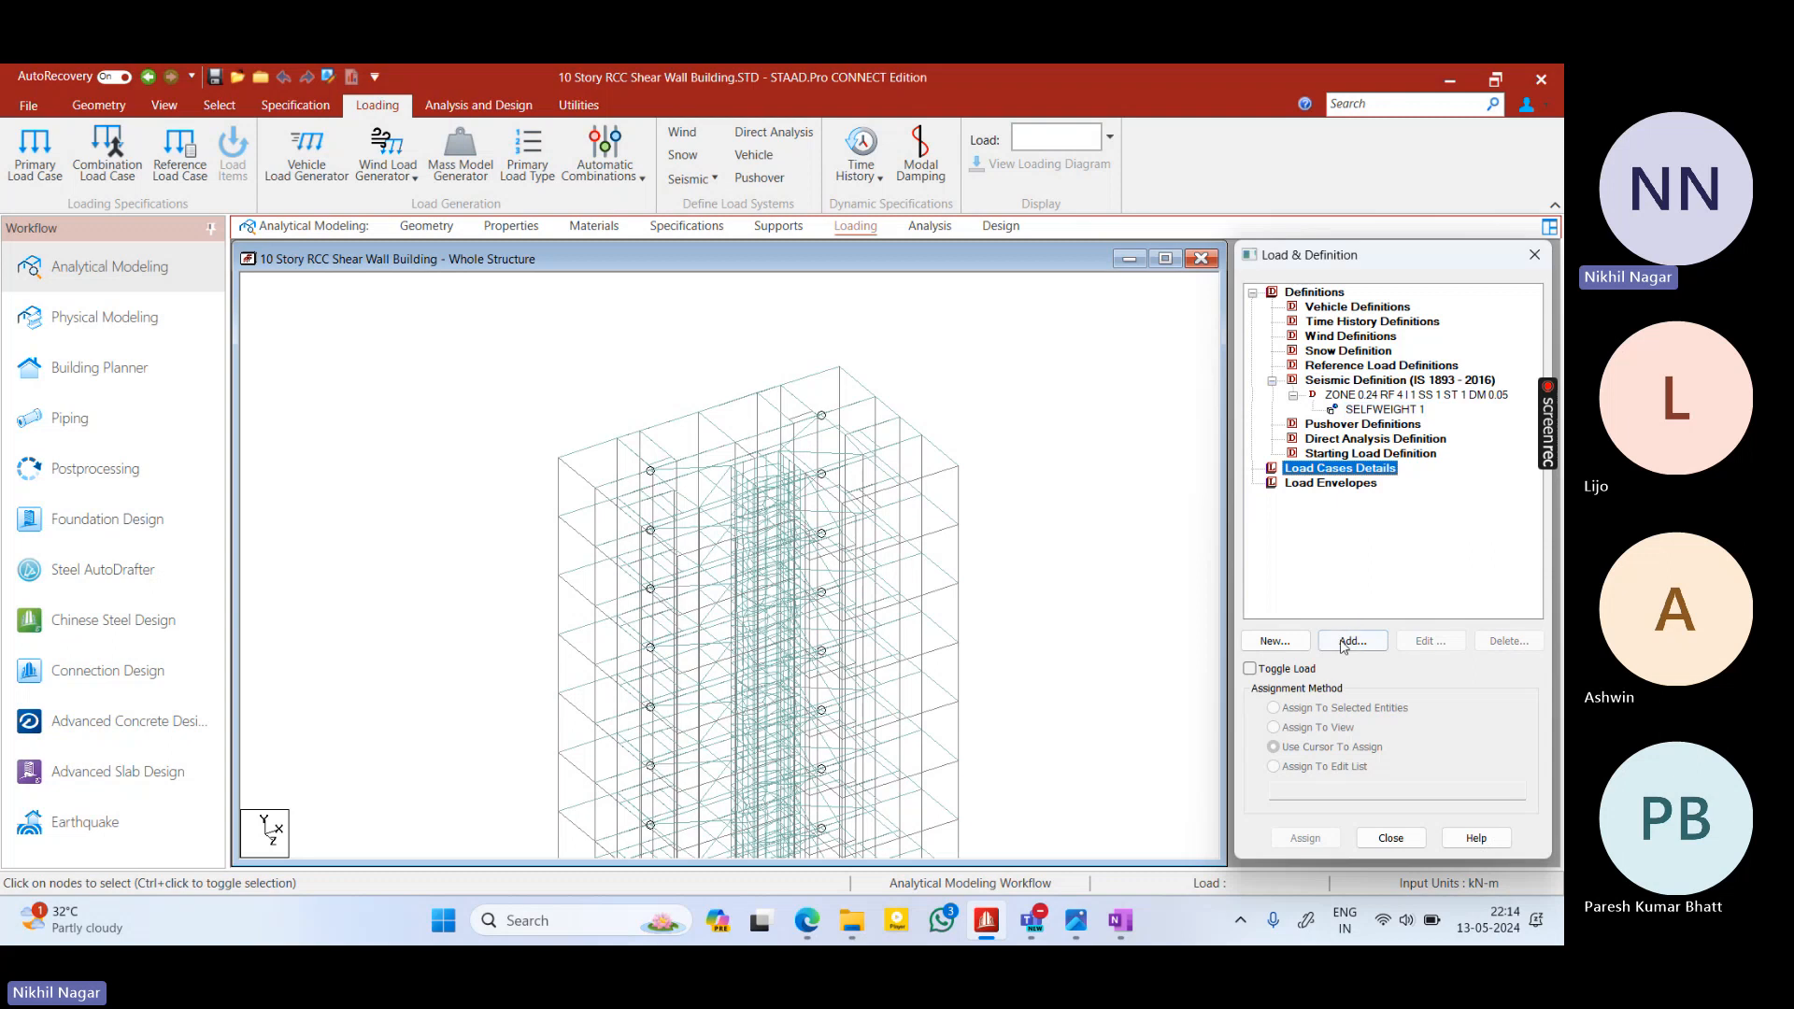
left_click(1352, 641)
left_click(1042, 382)
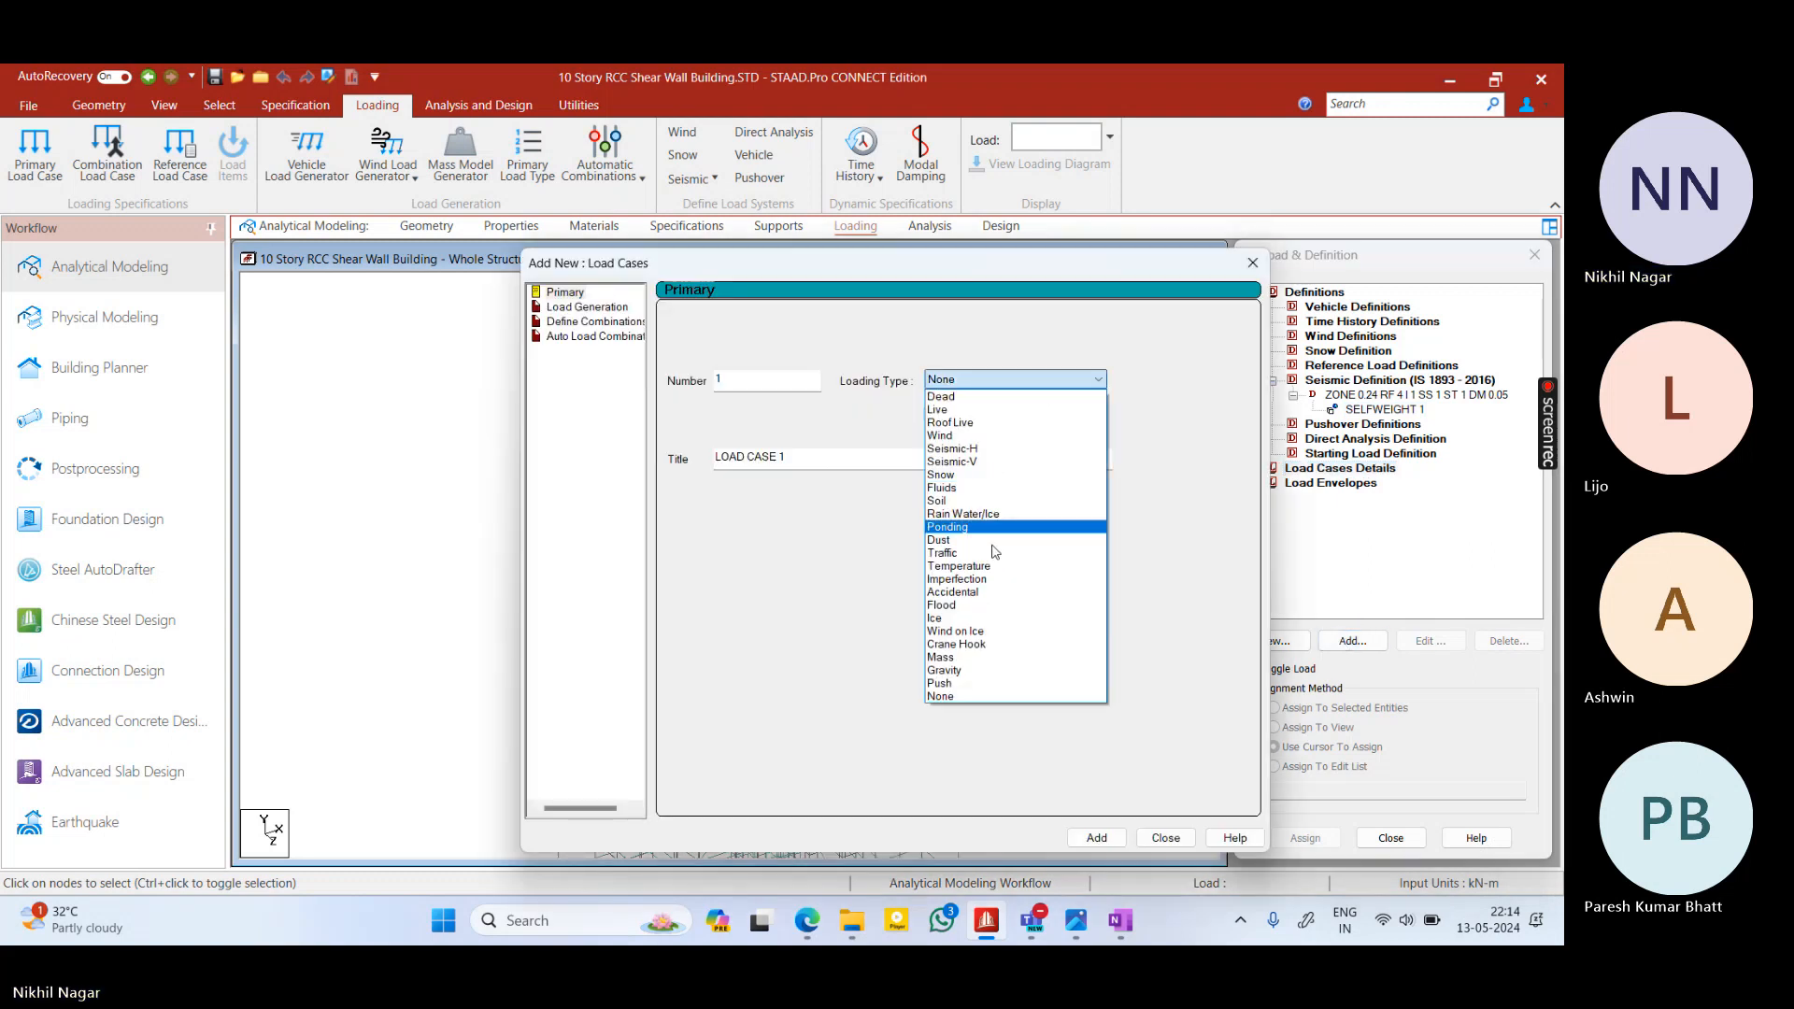
left_click(963, 465)
left_click_drag(886, 462, 687, 464)
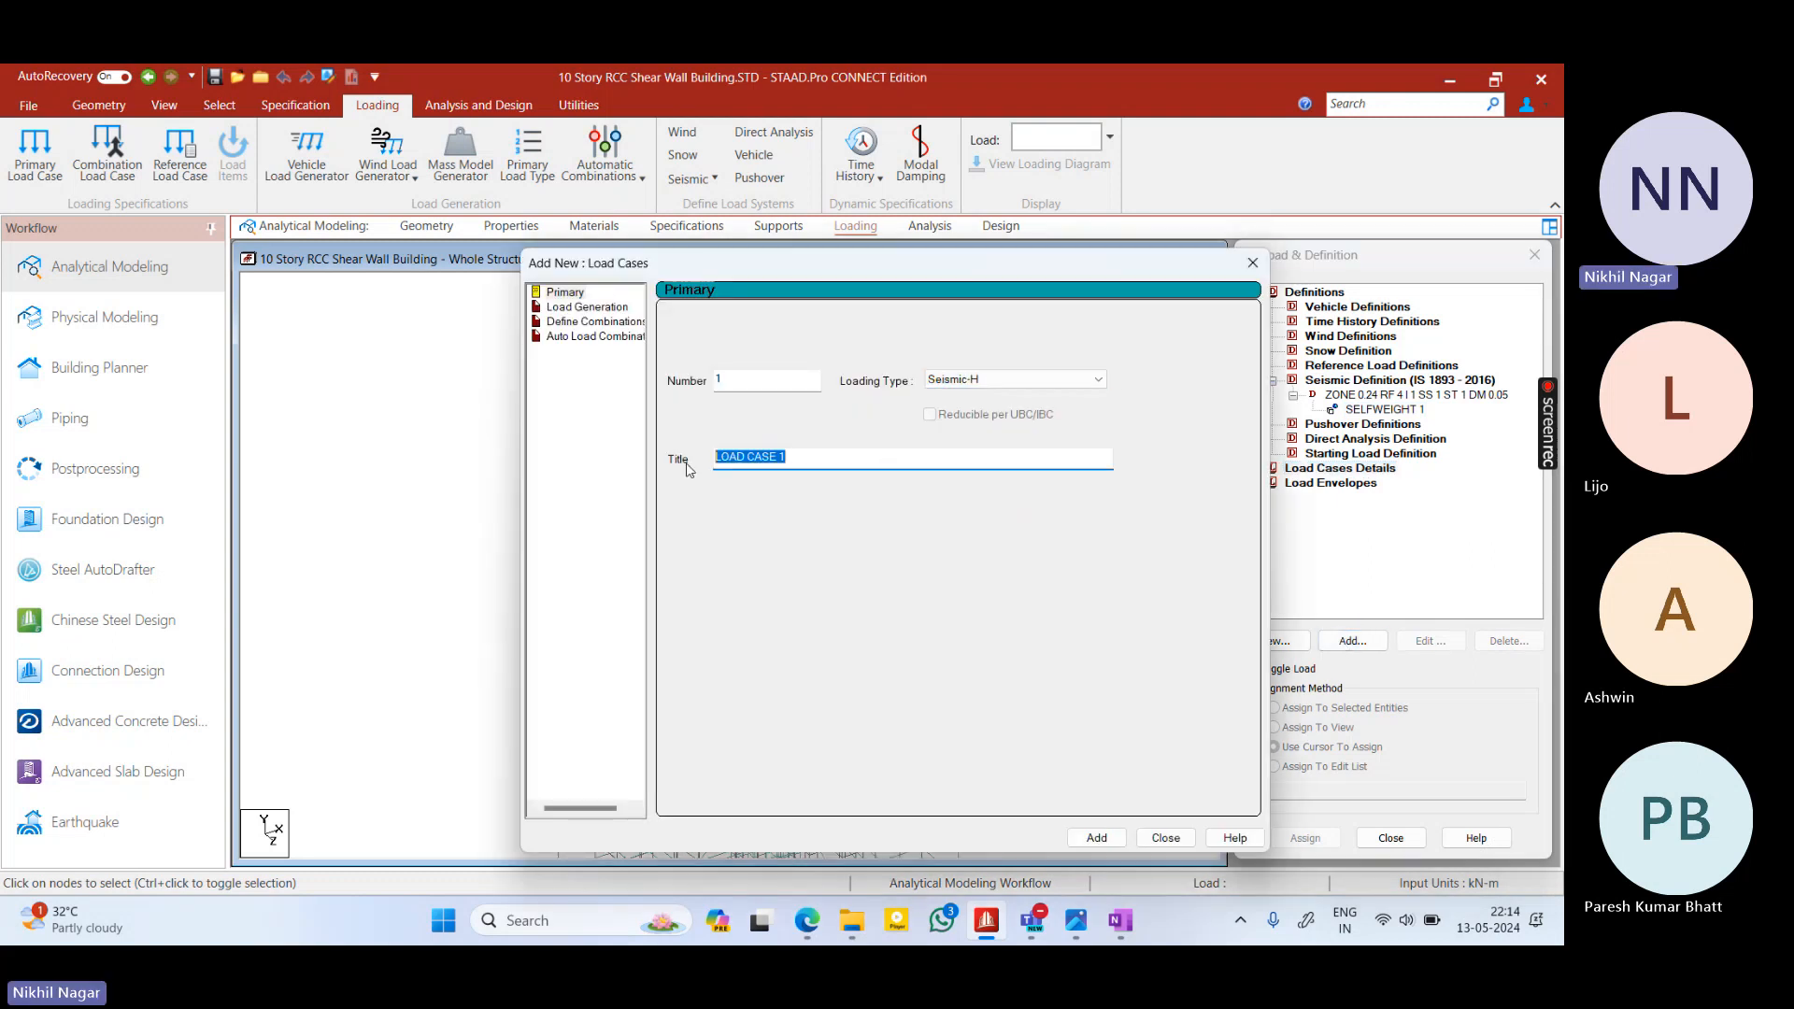
type("EQ +X")
key("Return")
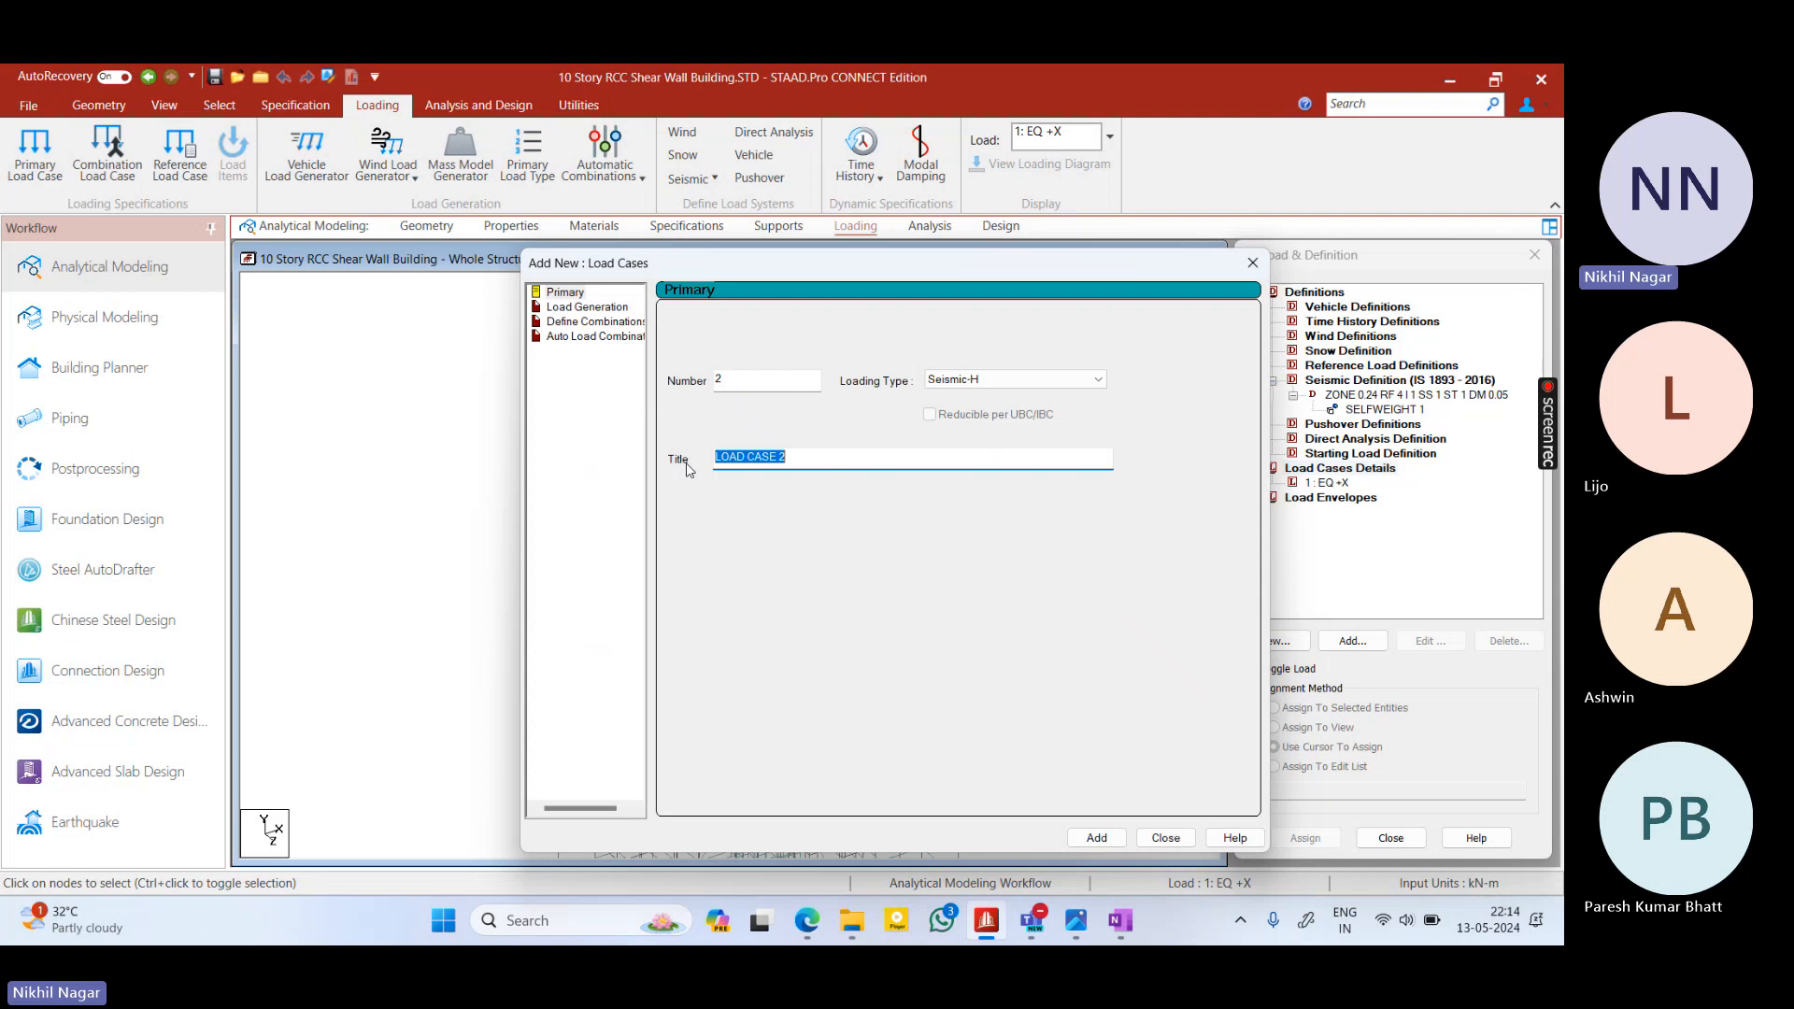
type("EQ")
Switch to the floor plan image, draw broken vertical and horizontal centre lines through the lift core, and return to STAAD.Pro
key("alt+Tab")
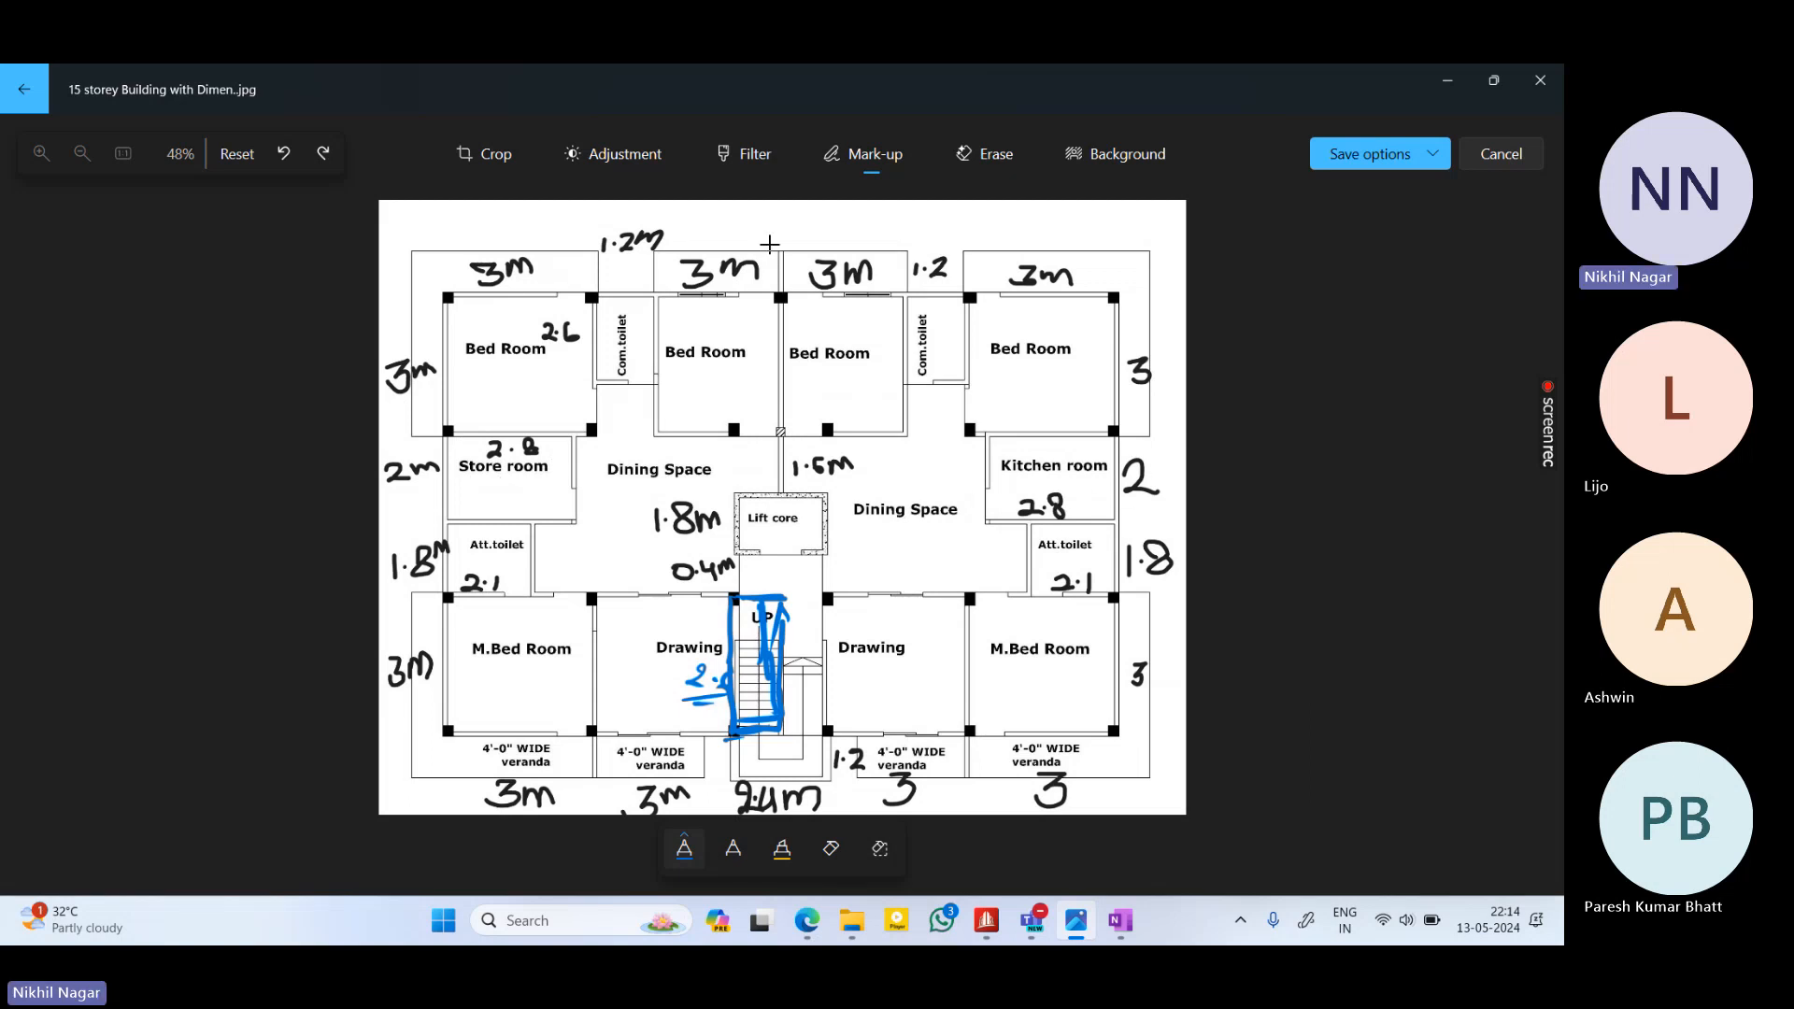
left_click_drag(785, 211, 779, 432)
left_click_drag(777, 484, 766, 824)
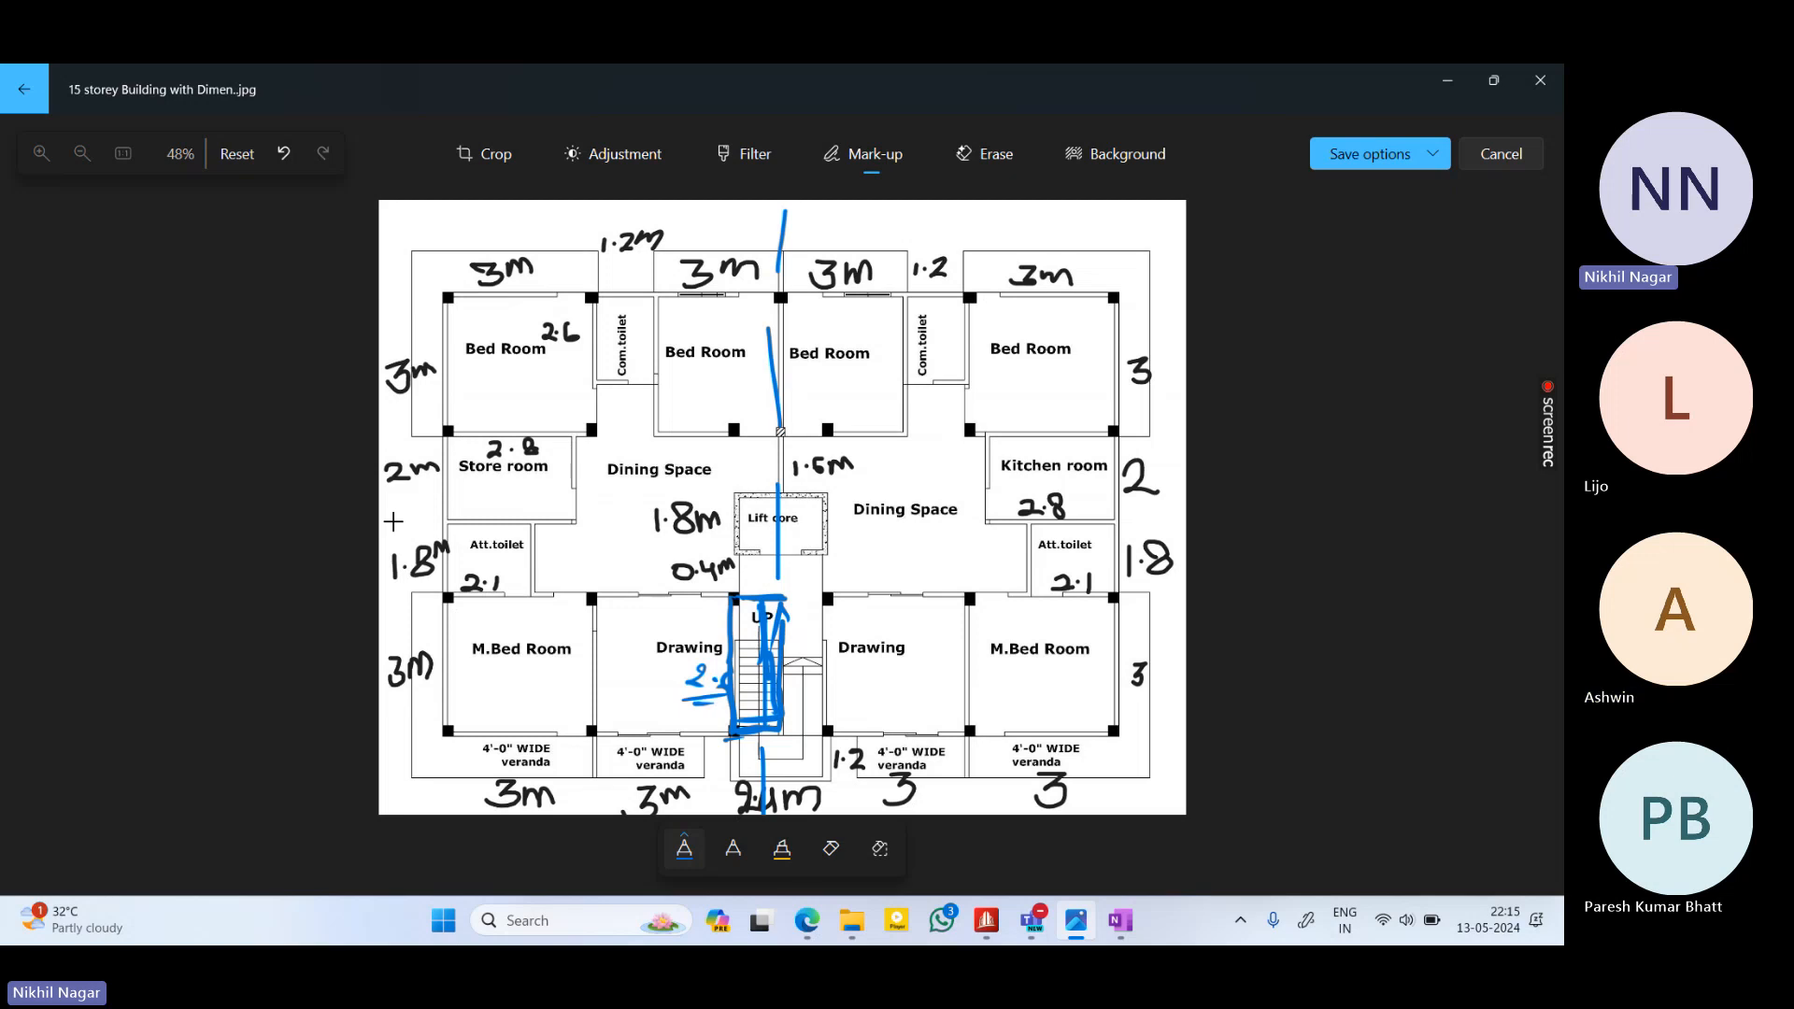
left_click_drag(393, 522, 831, 528)
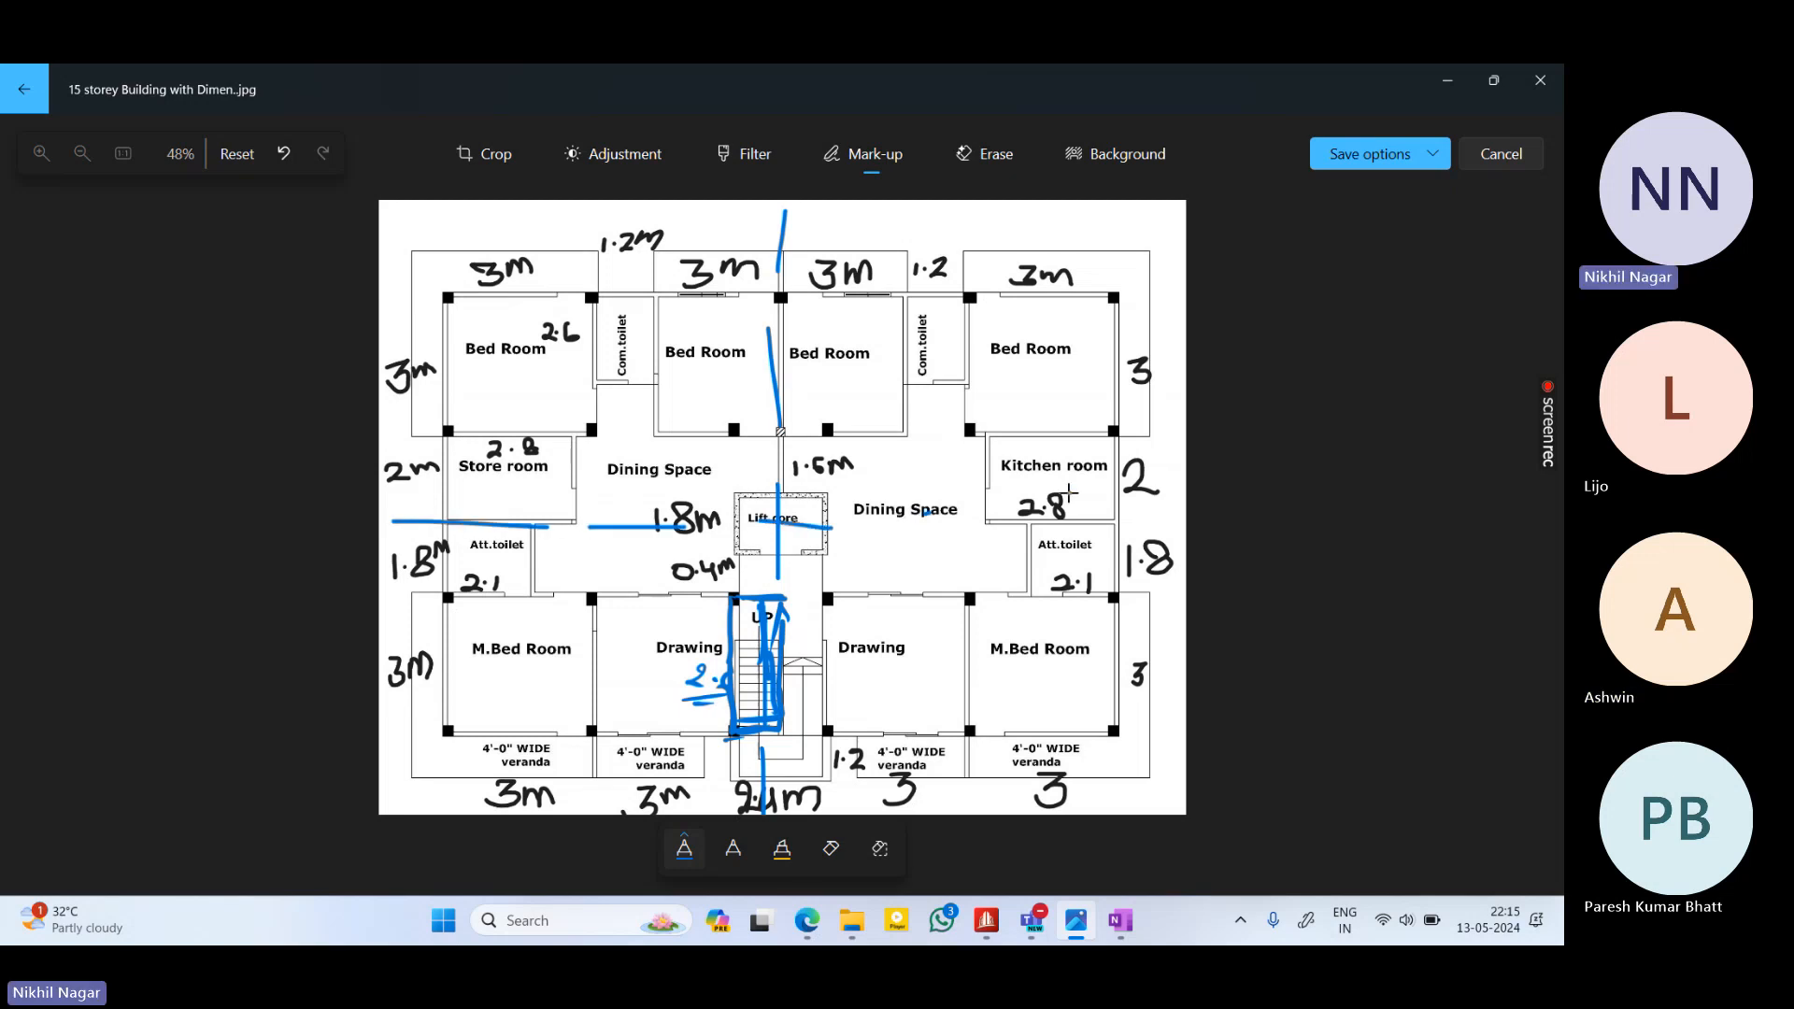
left_click_drag(998, 523, 1185, 514)
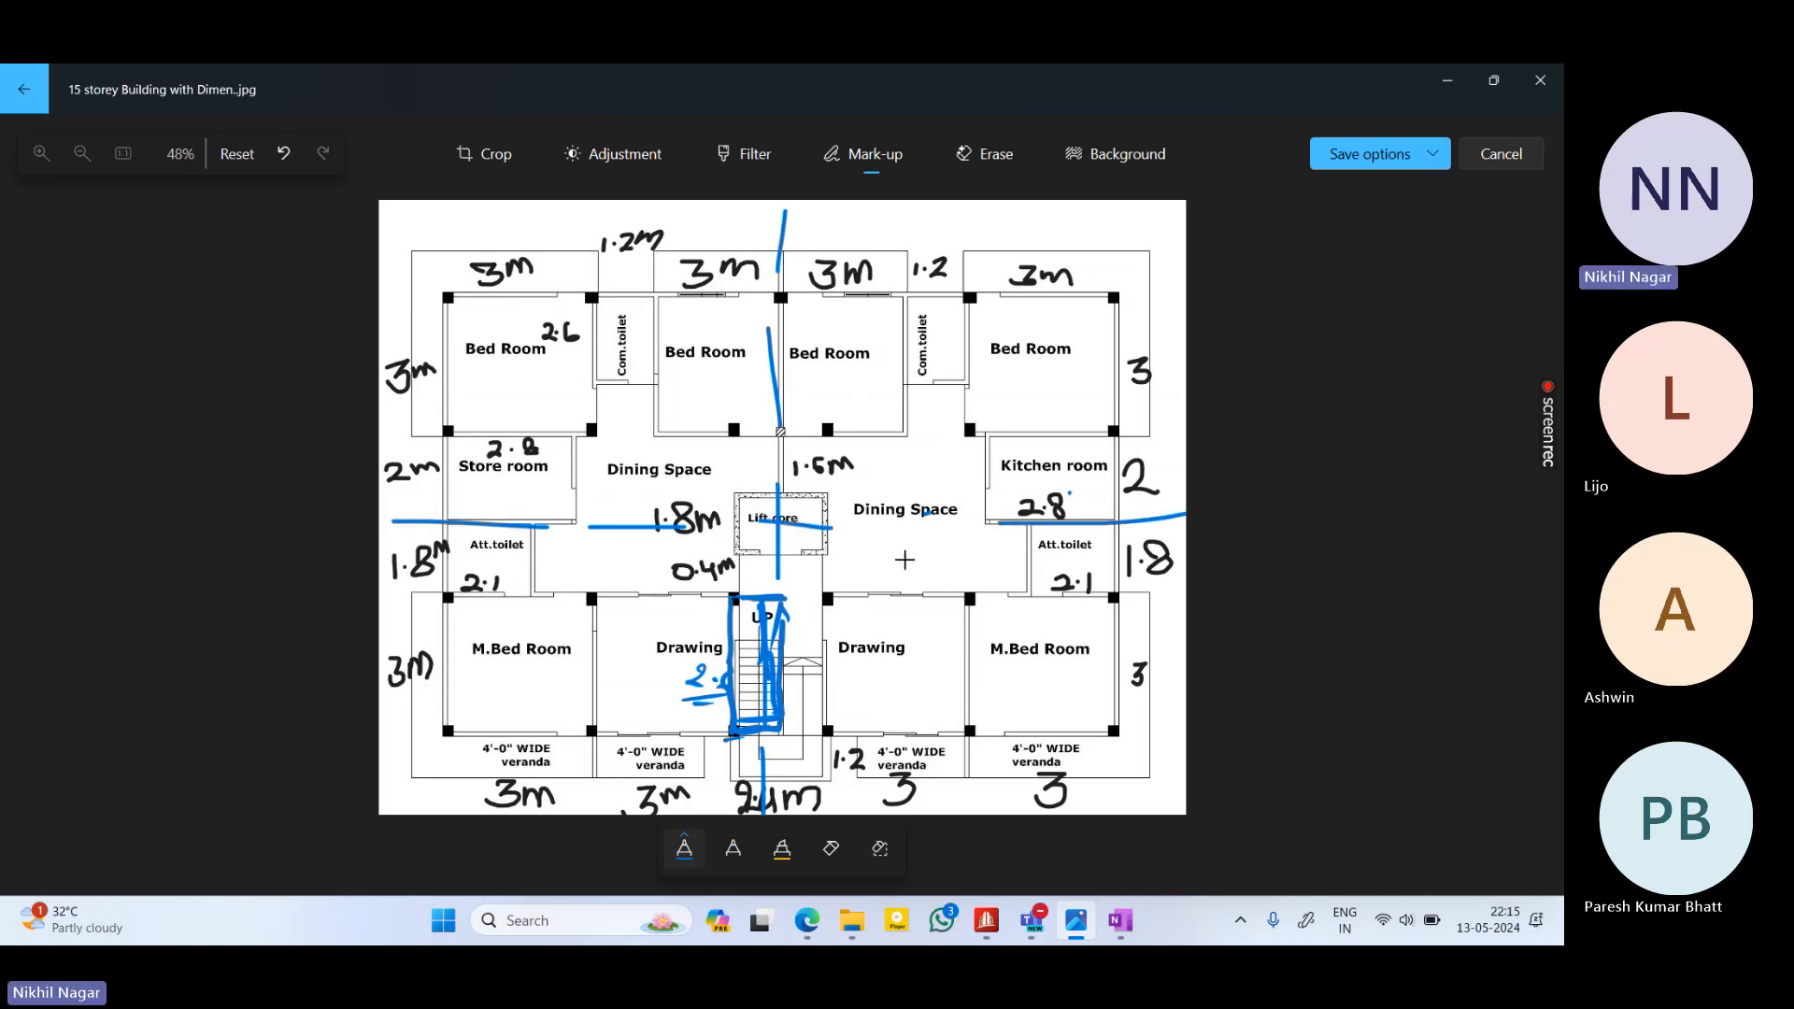
left_click(1447, 80)
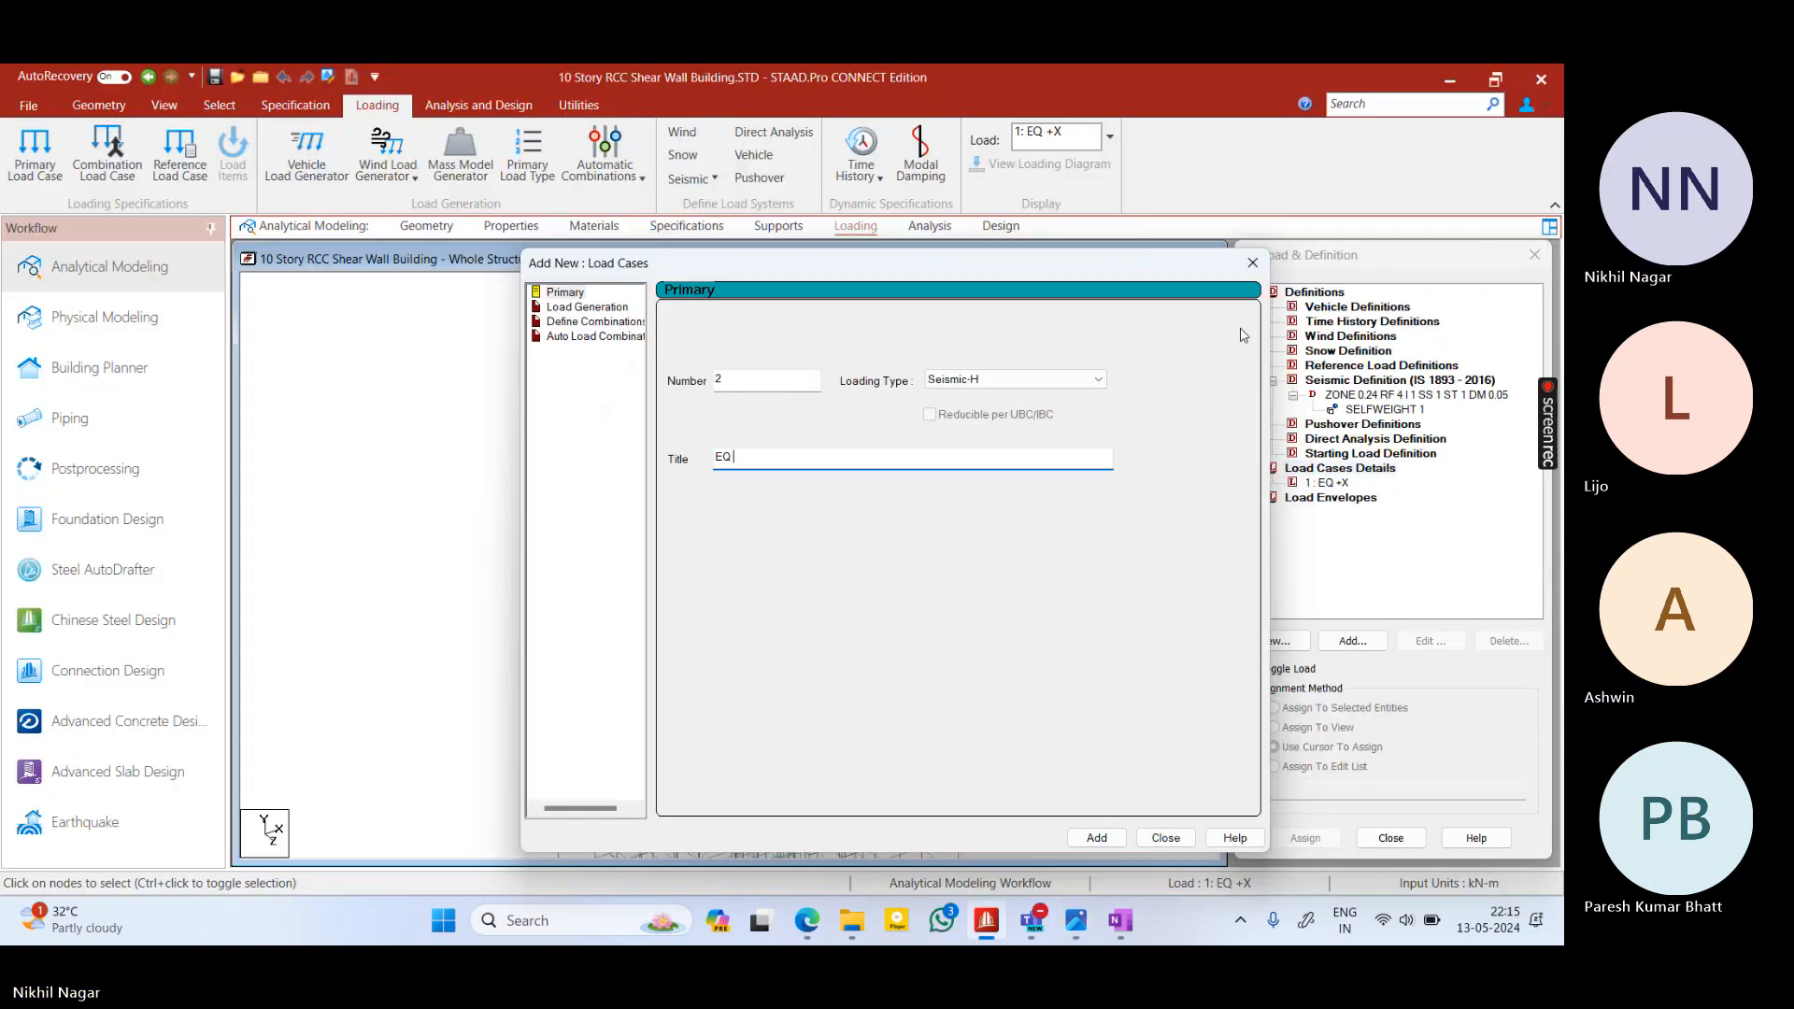
Complete load case 2 as EQ +Z and add load case 3 titled EQ -Z, both with loading type Seismic-H
left_click_drag(924, 268, 745, 283)
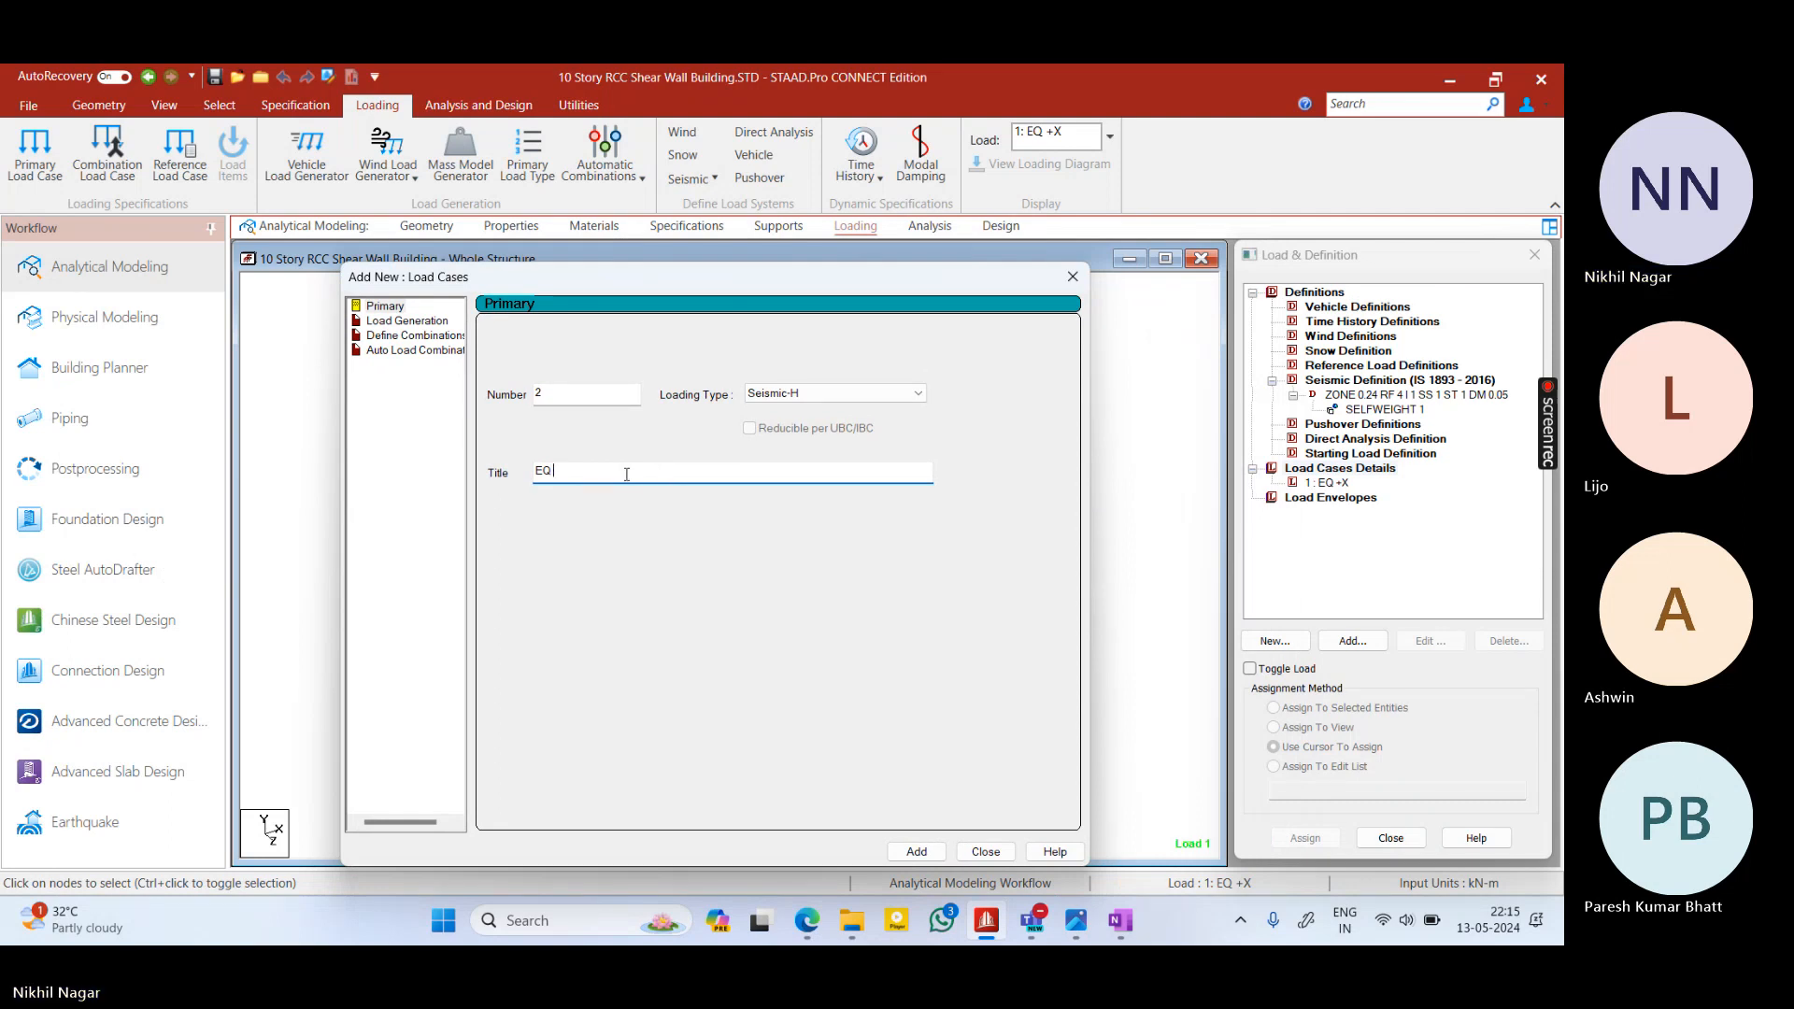
type("+Z")
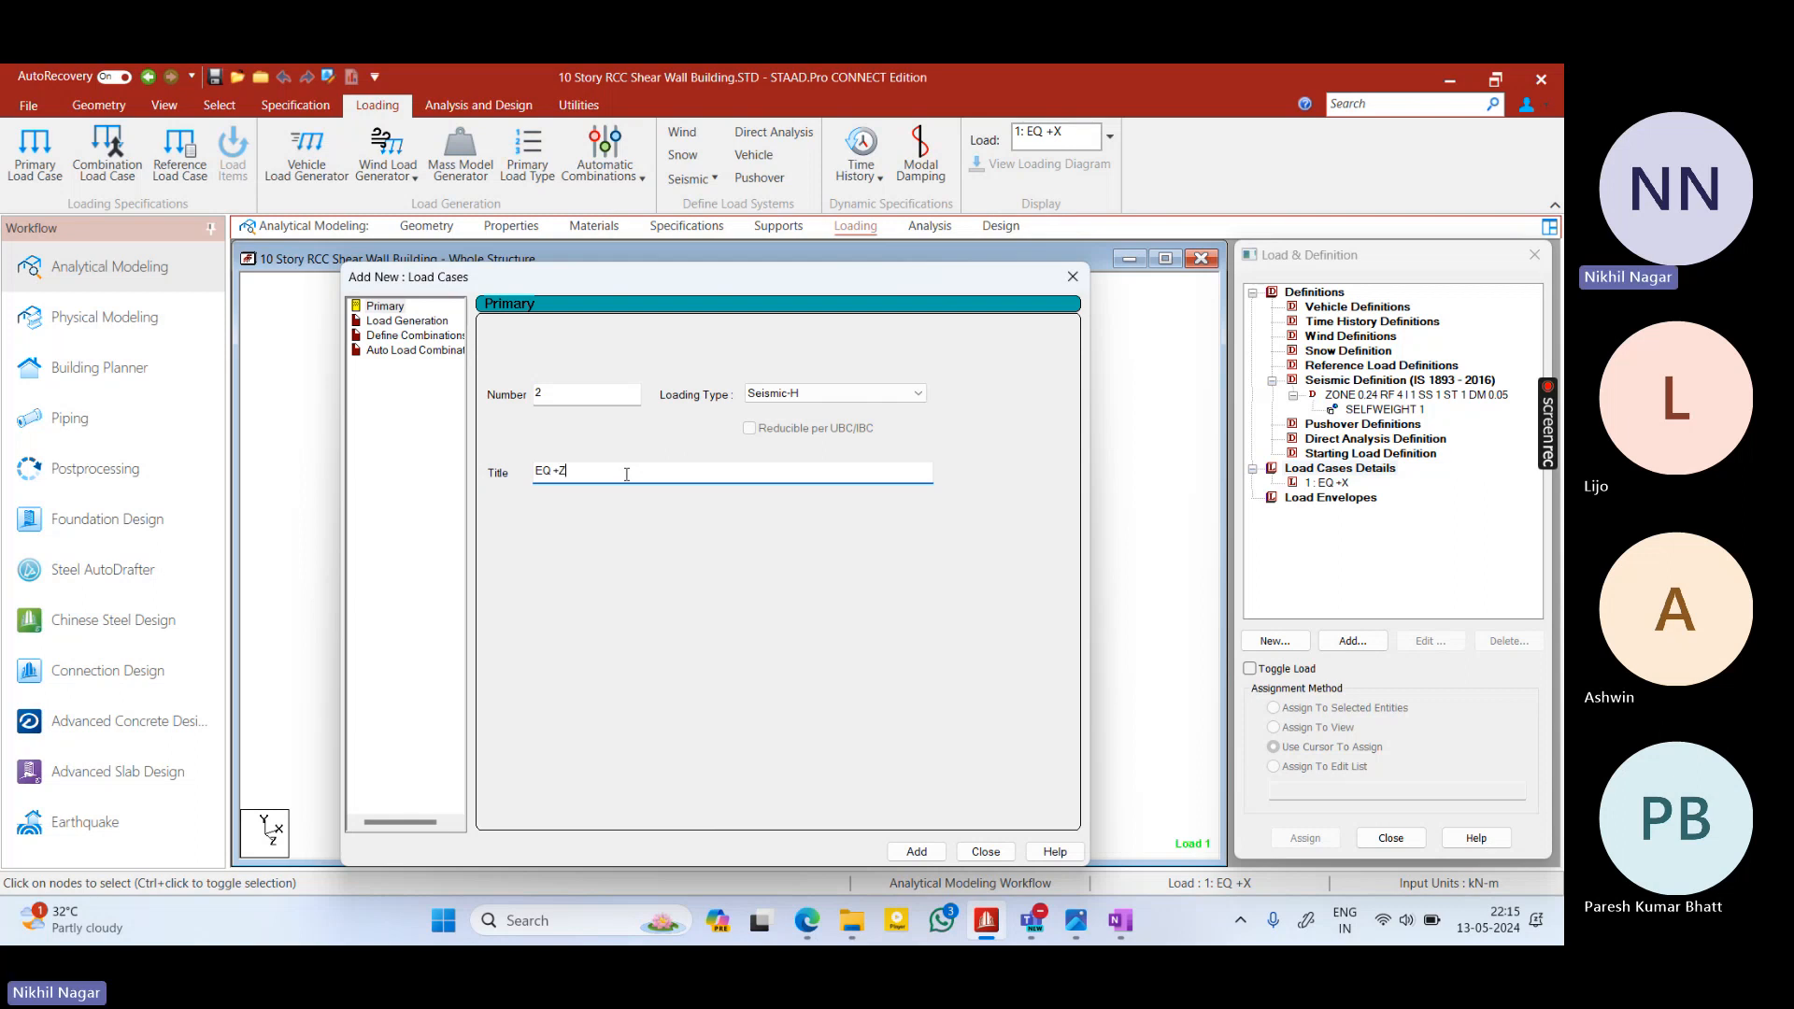
key("Return")
key("BackSpace")
key("BackSpace")
key("Return")
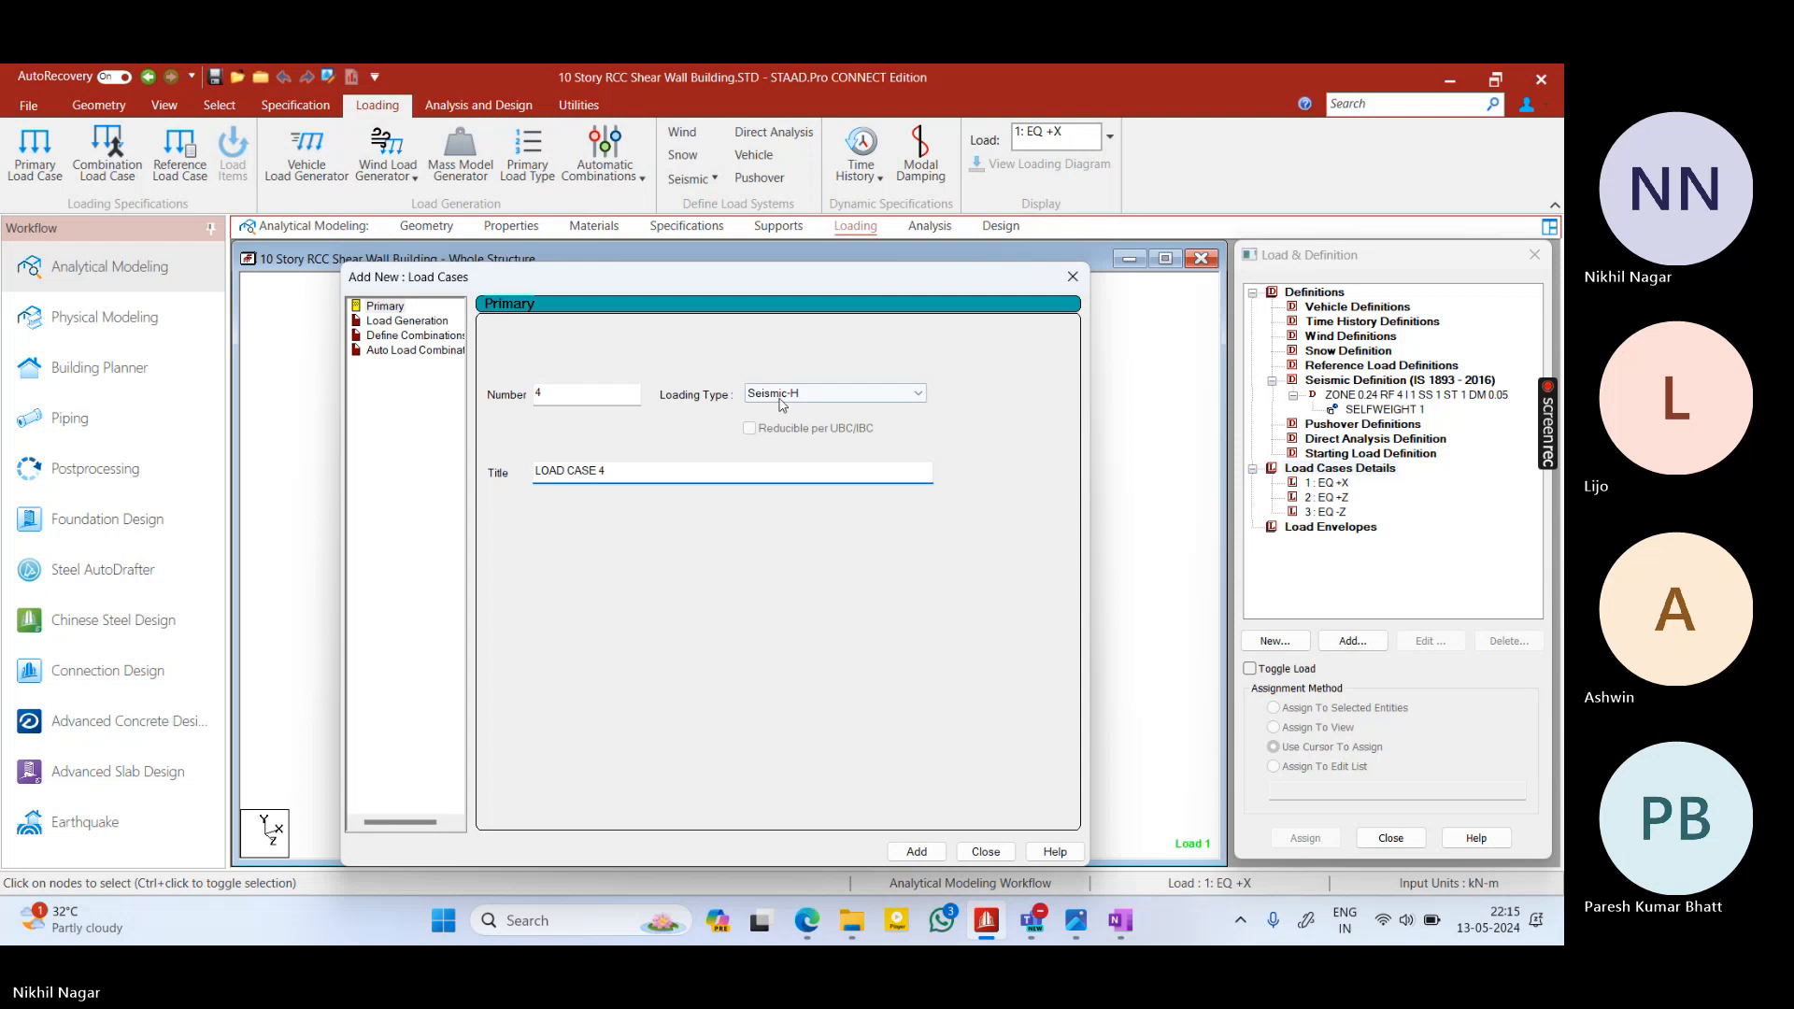
Add primary load case 4 with loading type Dead and the title DL
left_click(841, 393)
left_click(785, 419)
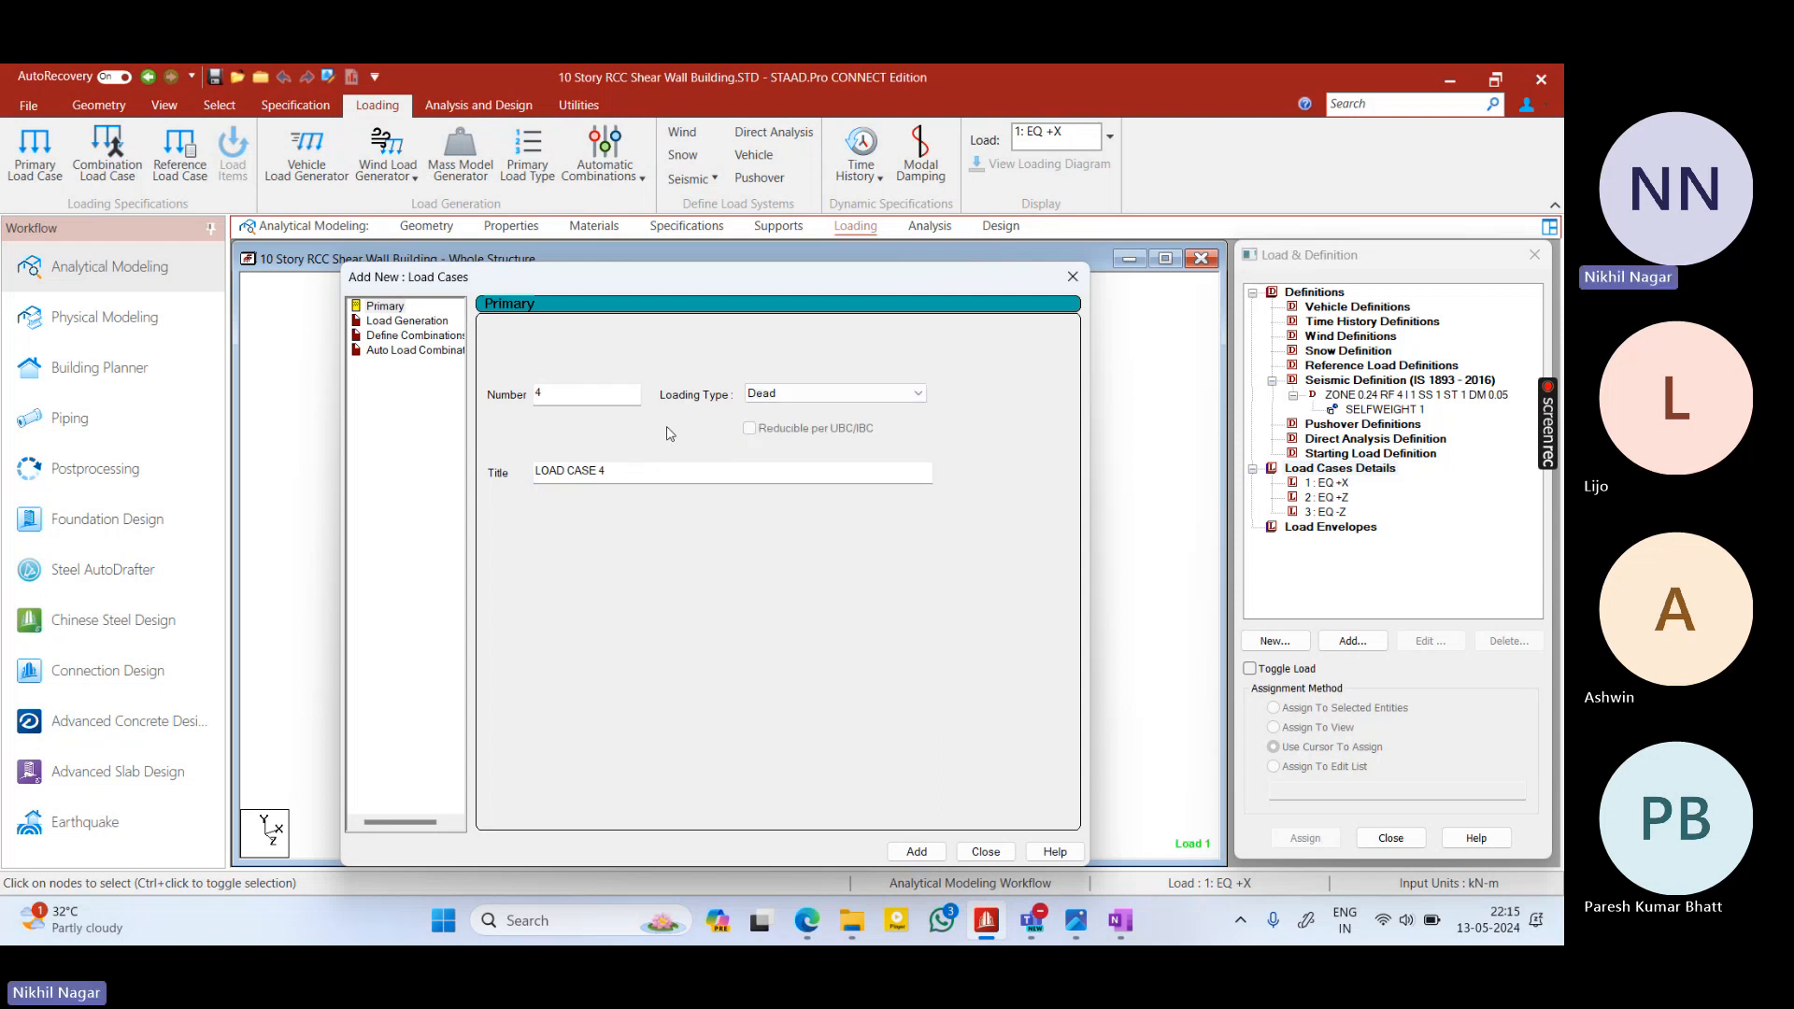
left_click_drag(652, 478, 533, 473)
type("D")
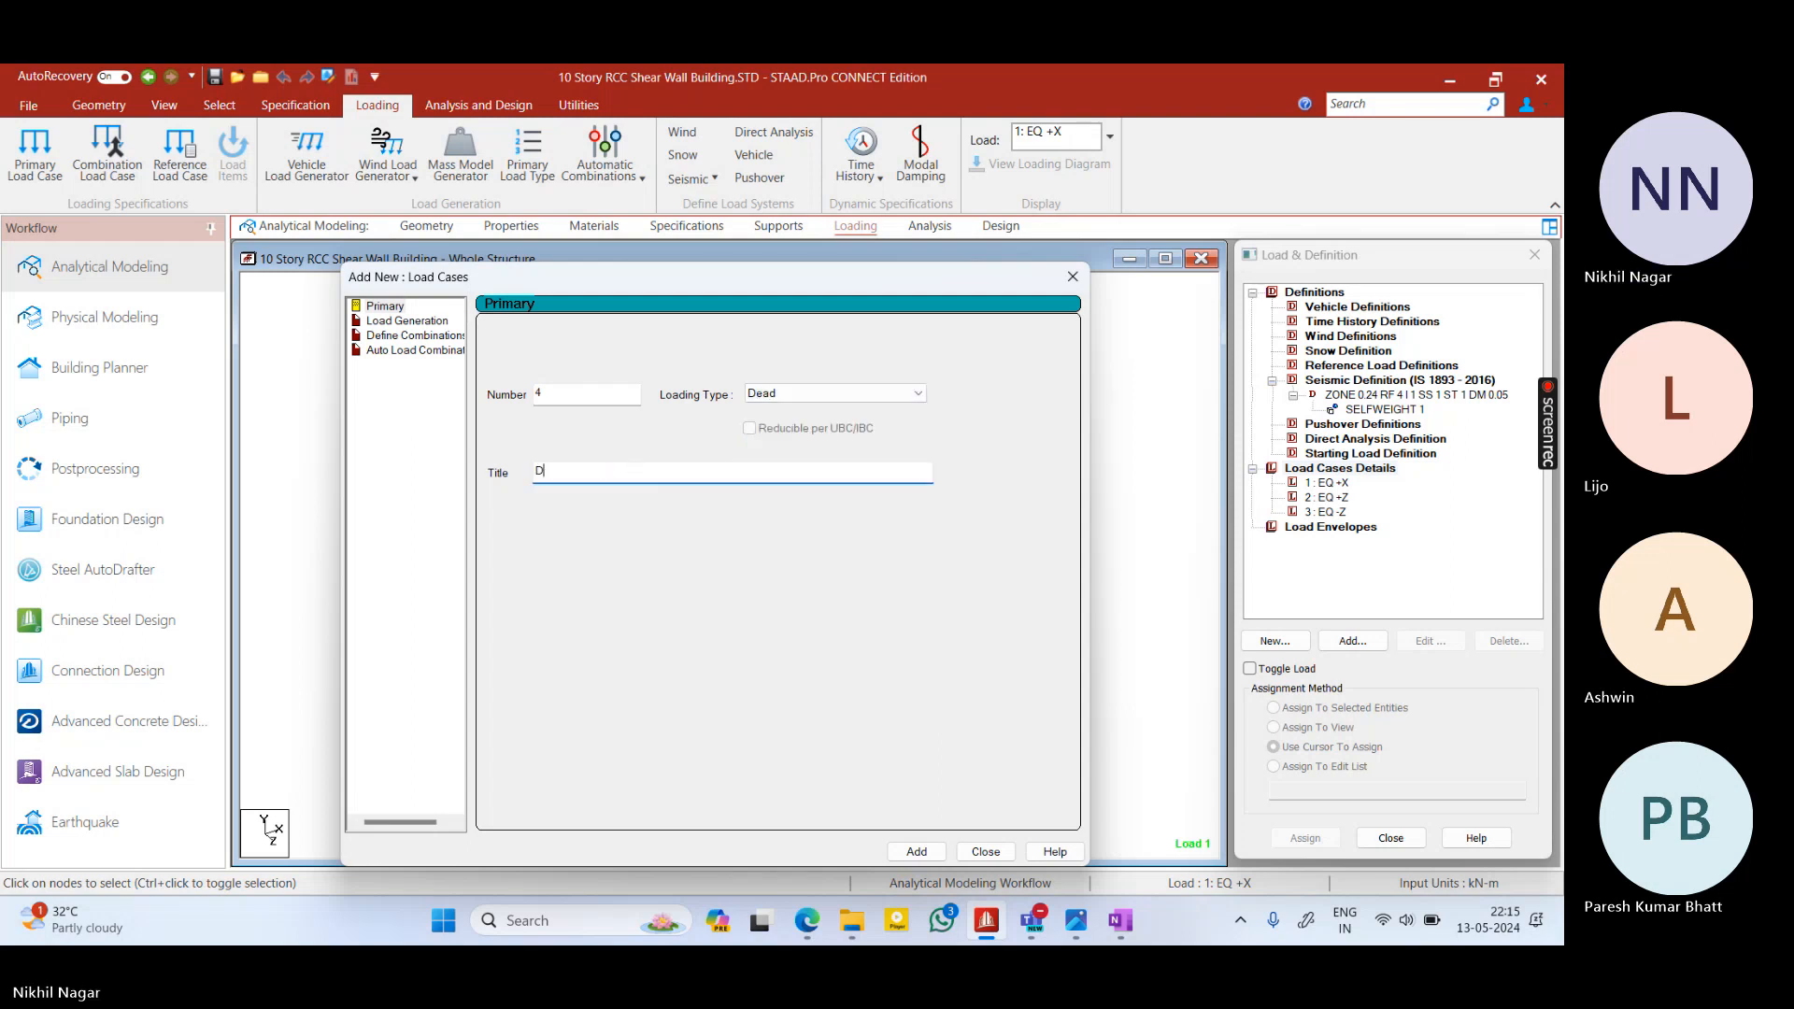
type("L")
key("Return")
Add primary load case 5 with loading type Live and the title LL, and finish creating load cases
left_click_drag(652, 477, 533, 472)
type("LL")
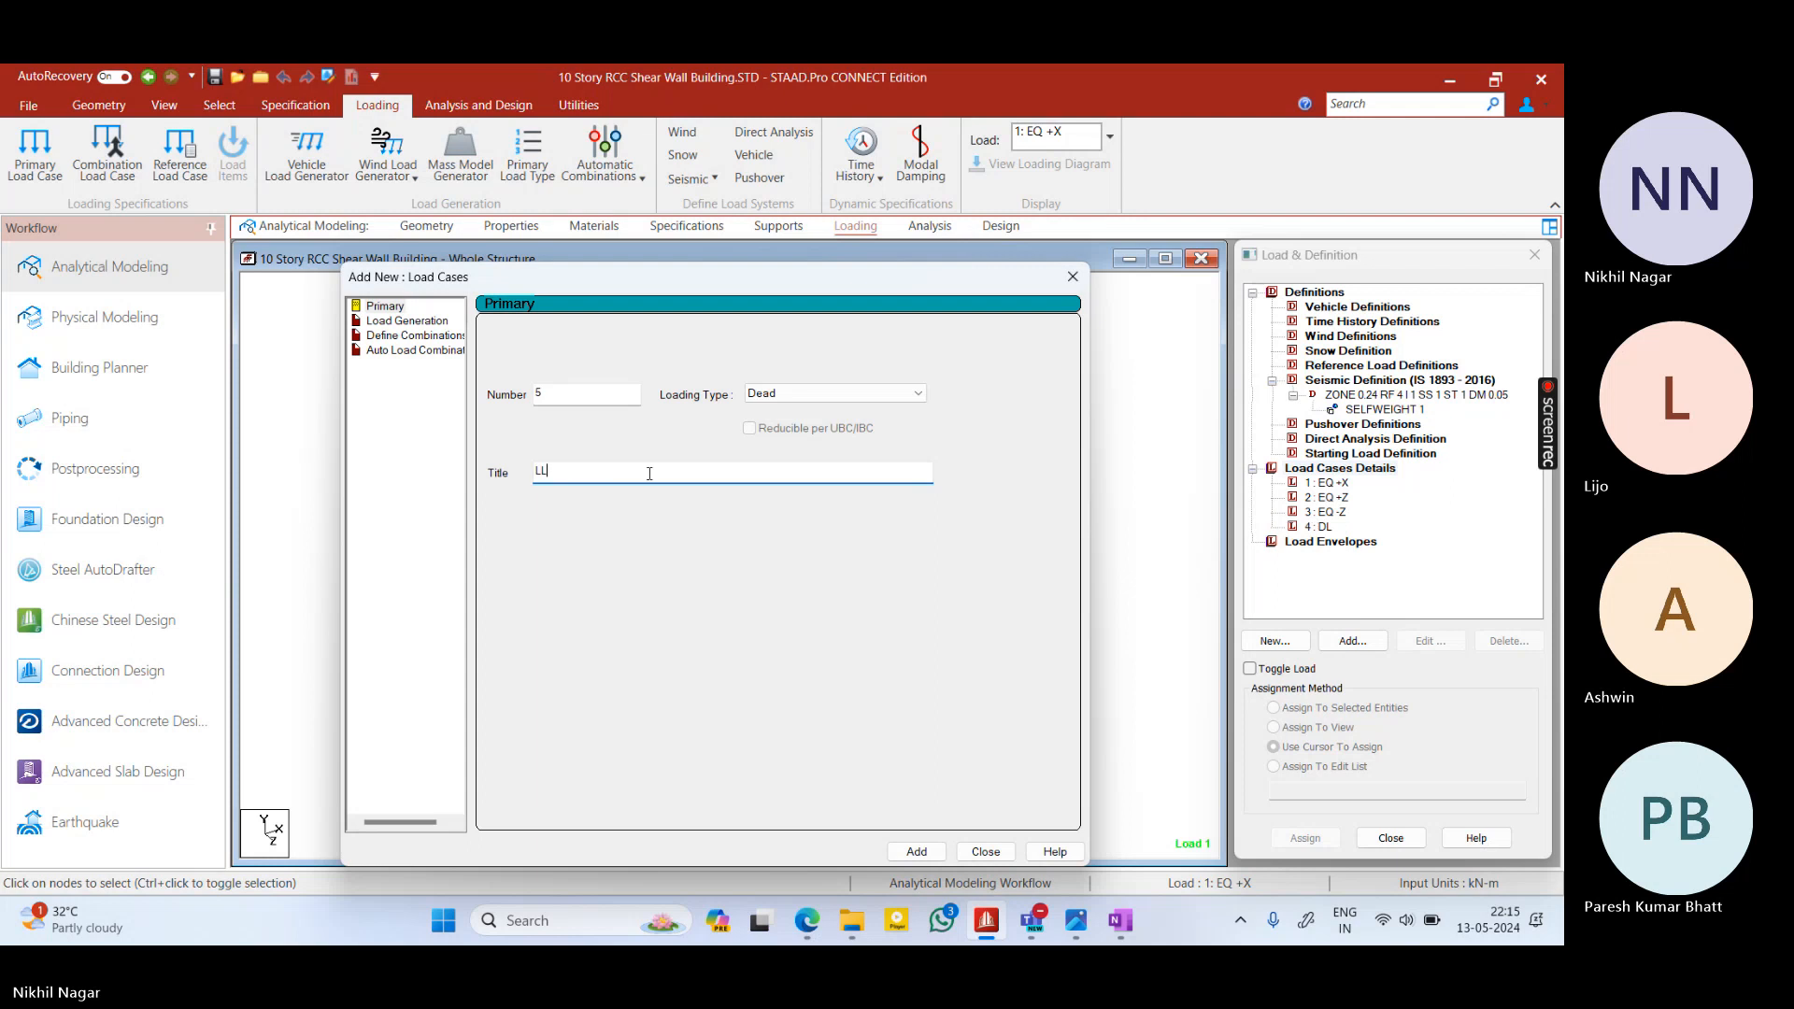
left_click(841, 394)
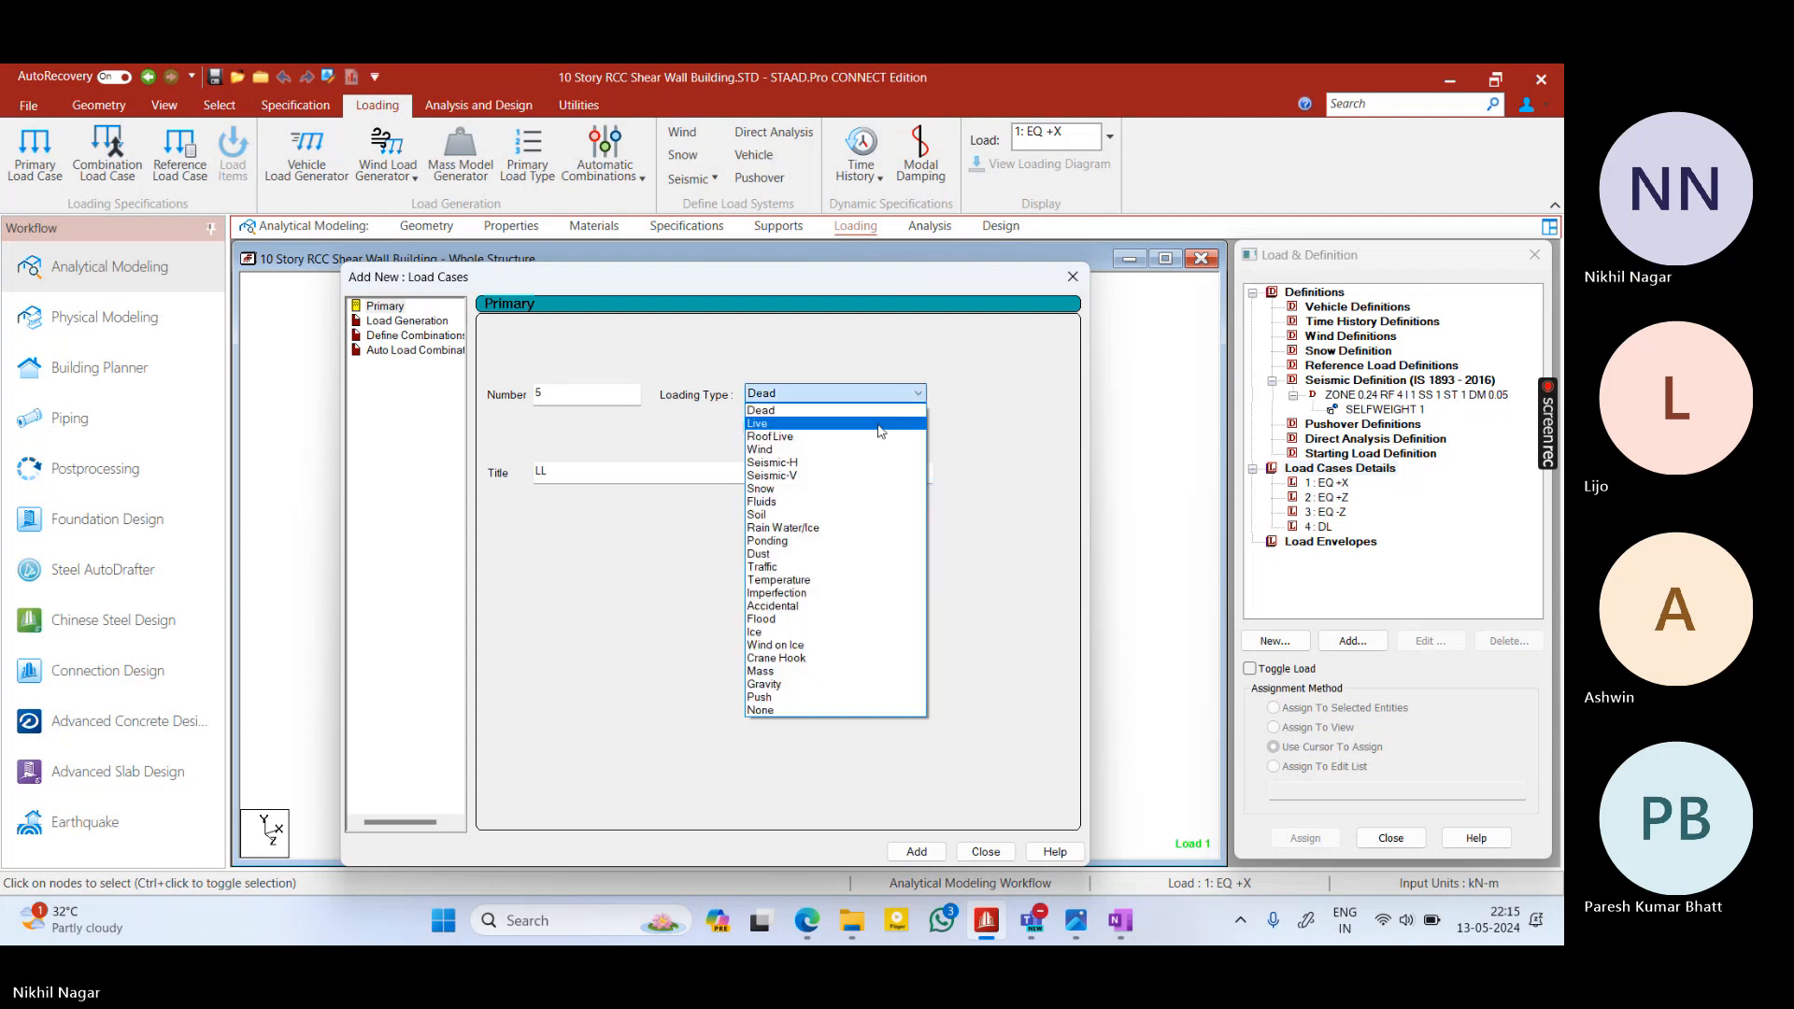
left_click(880, 423)
left_click(917, 852)
left_click(986, 851)
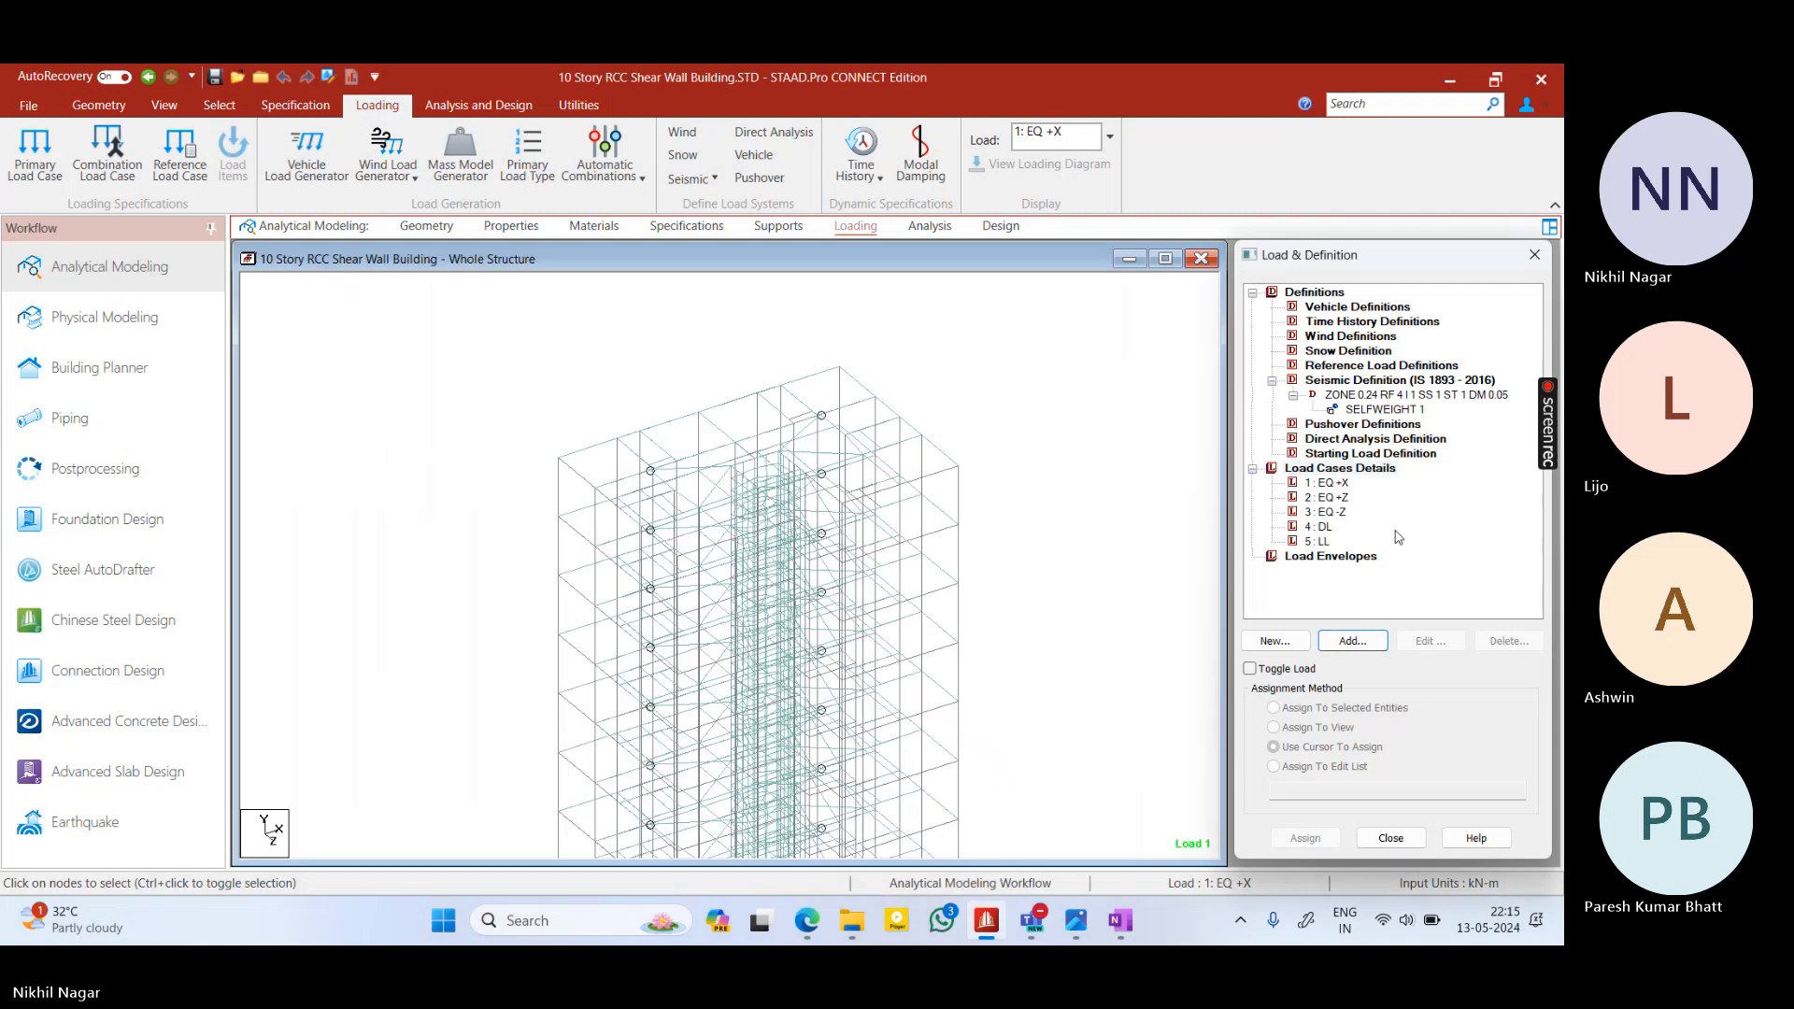
Add a seismic load in the X direction with factor 1 to load case EQ +X
left_click(1332, 484)
left_click(1352, 641)
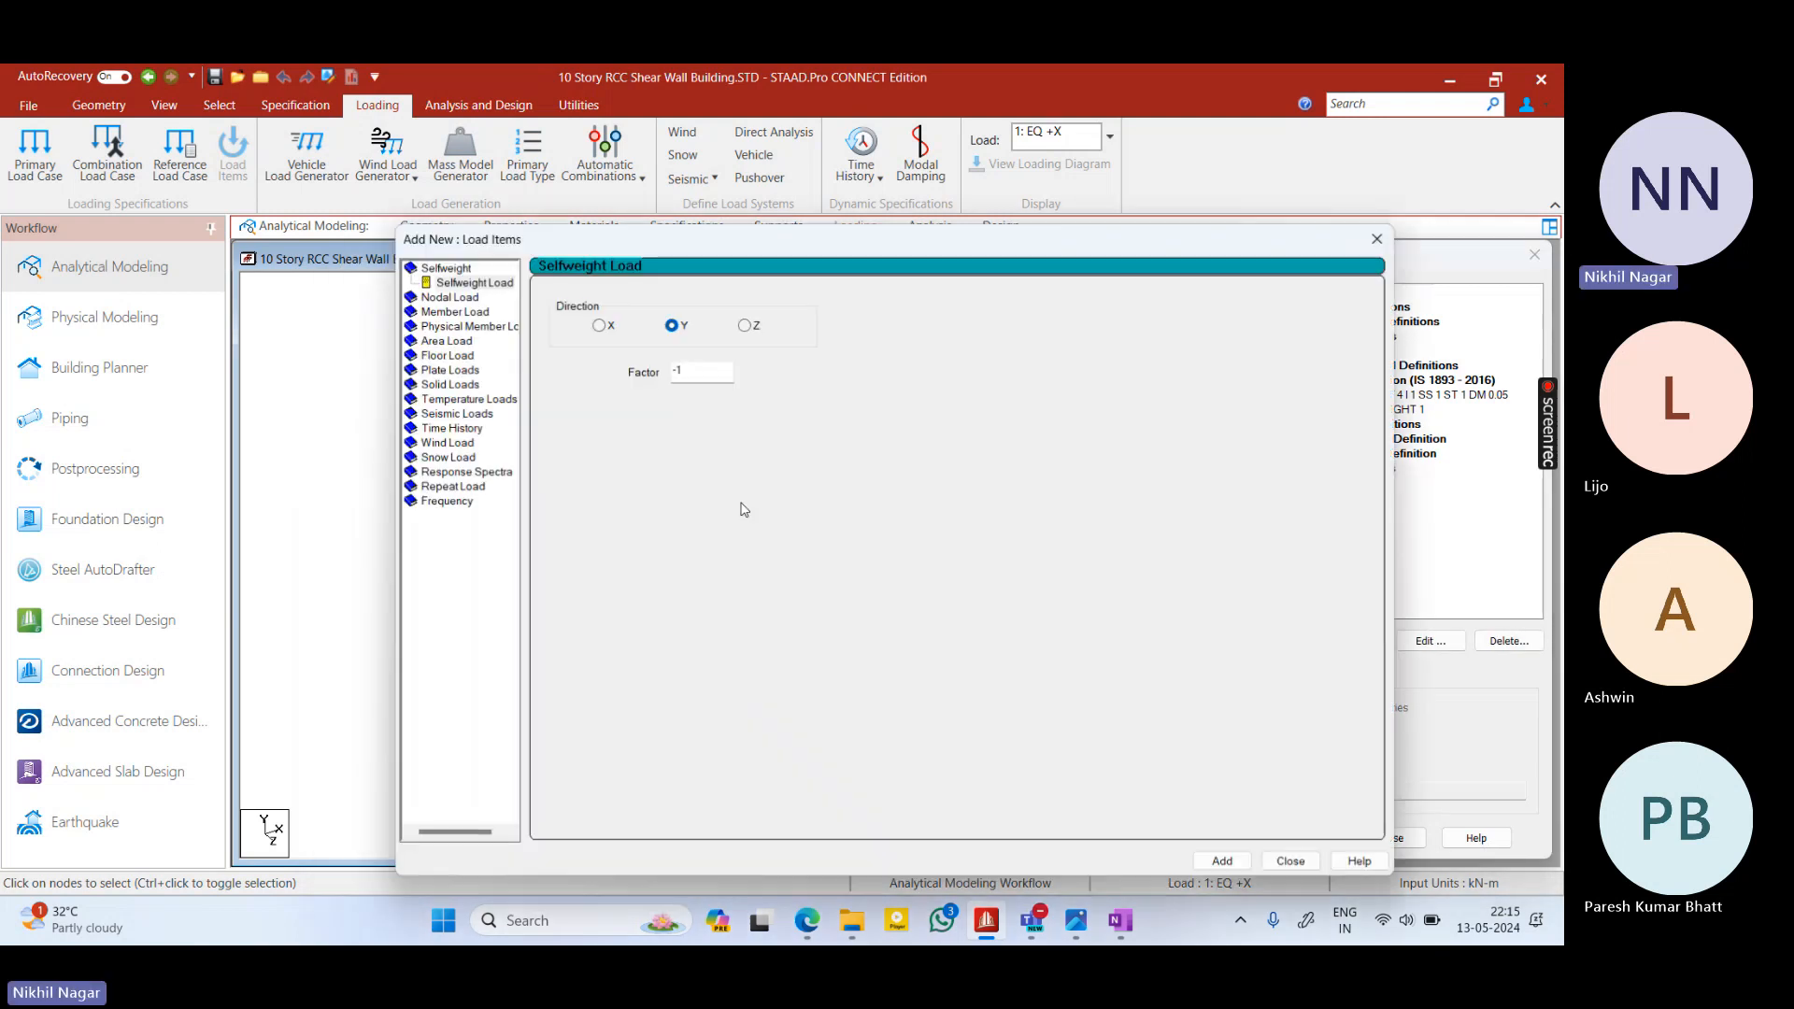
left_click(456, 413)
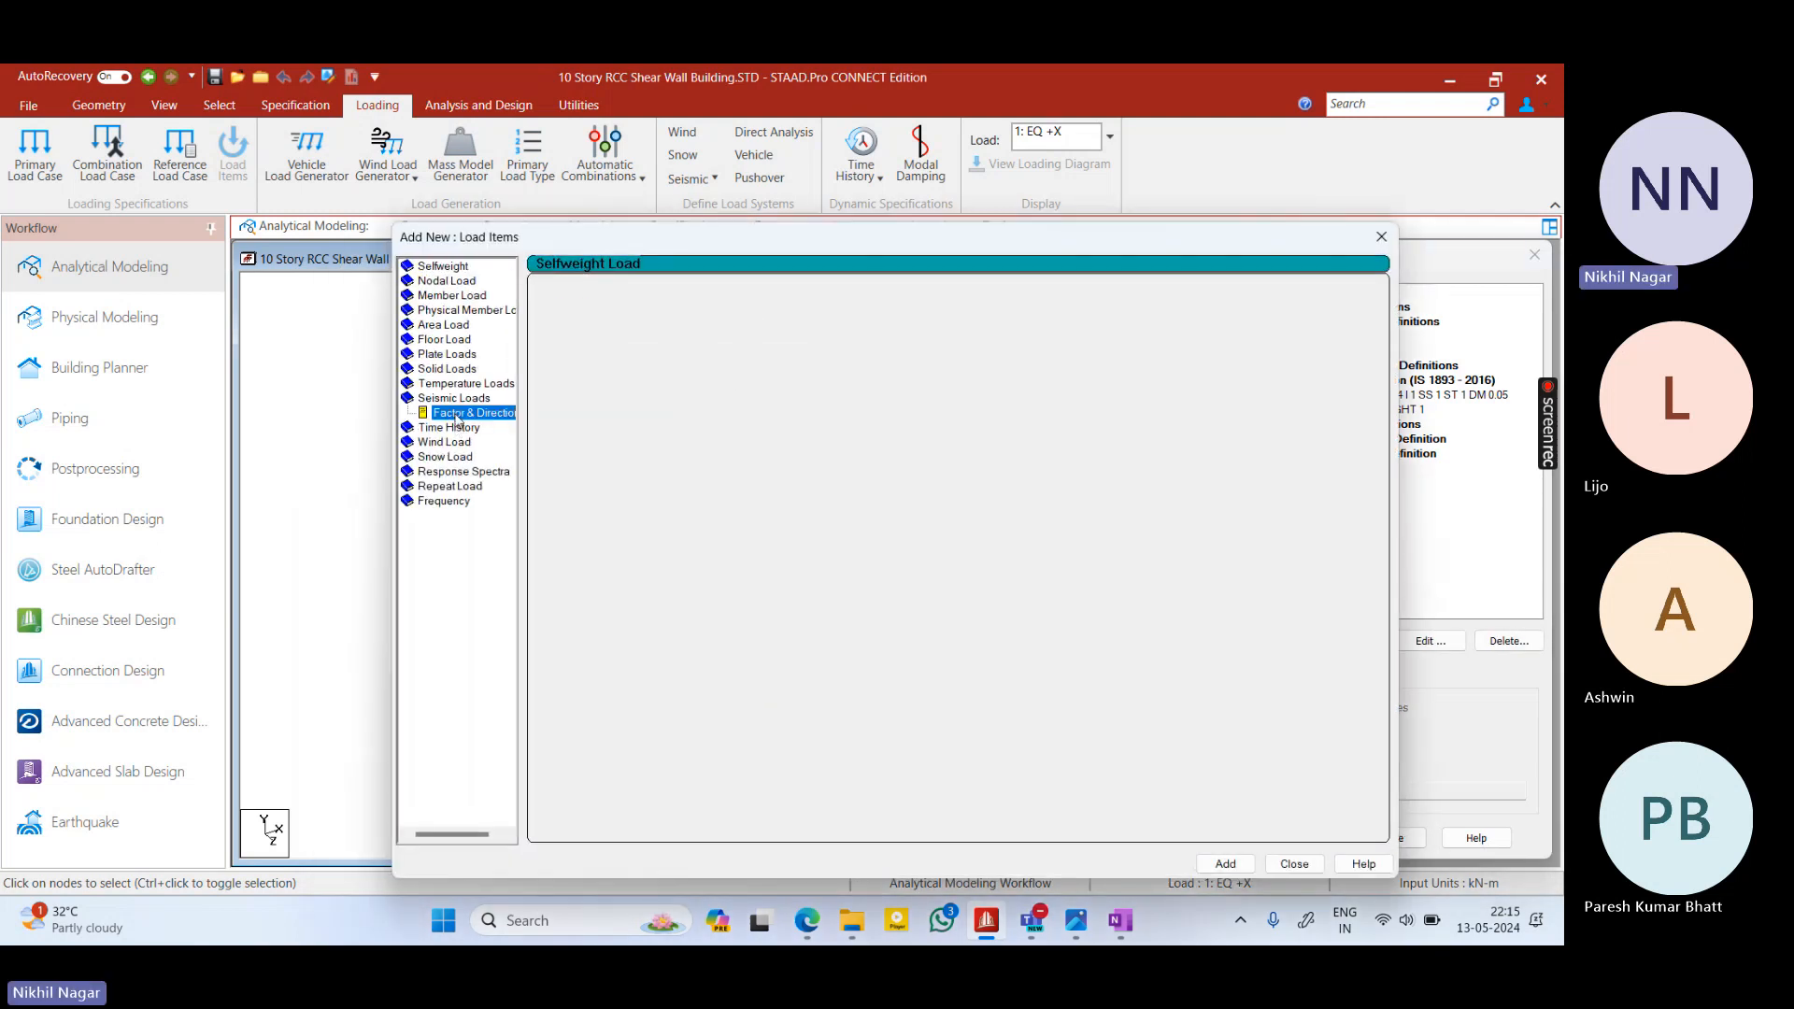
left_click(1199, 864)
left_click(1293, 864)
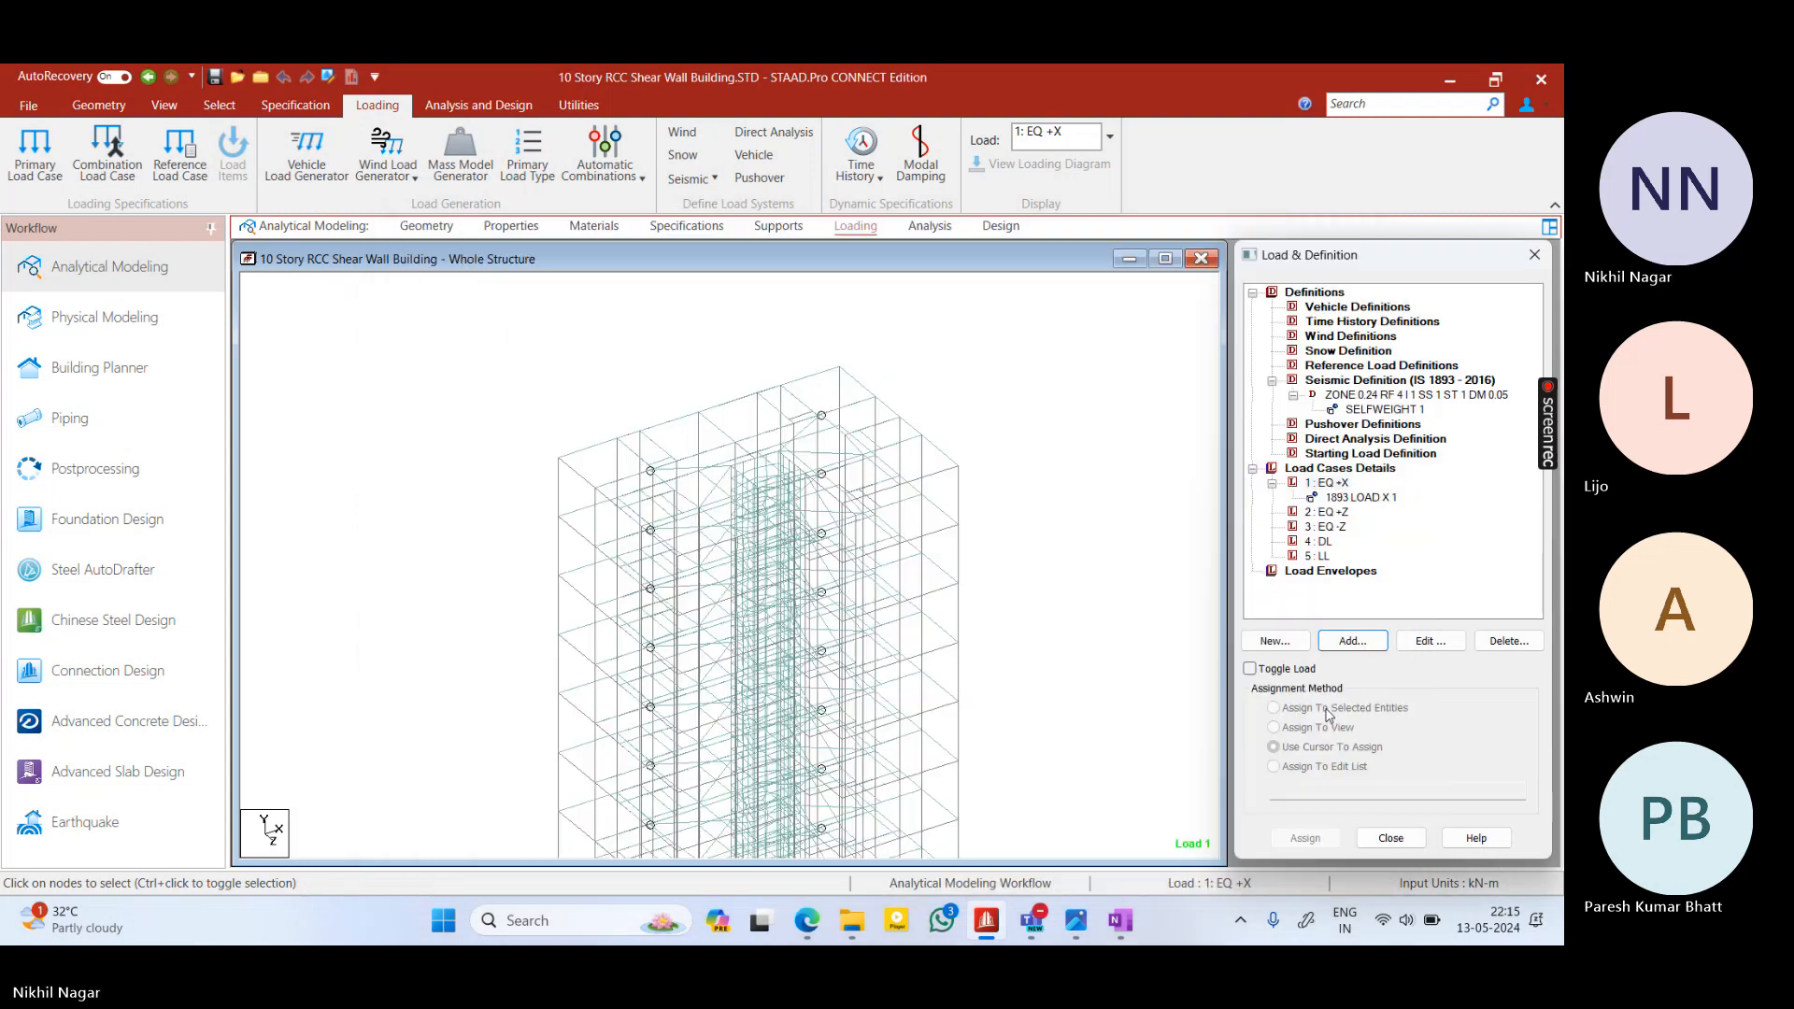
Add a seismic load in the Z direction with factor 1 to load case EQ +Z
left_click(1326, 512)
left_click(1354, 641)
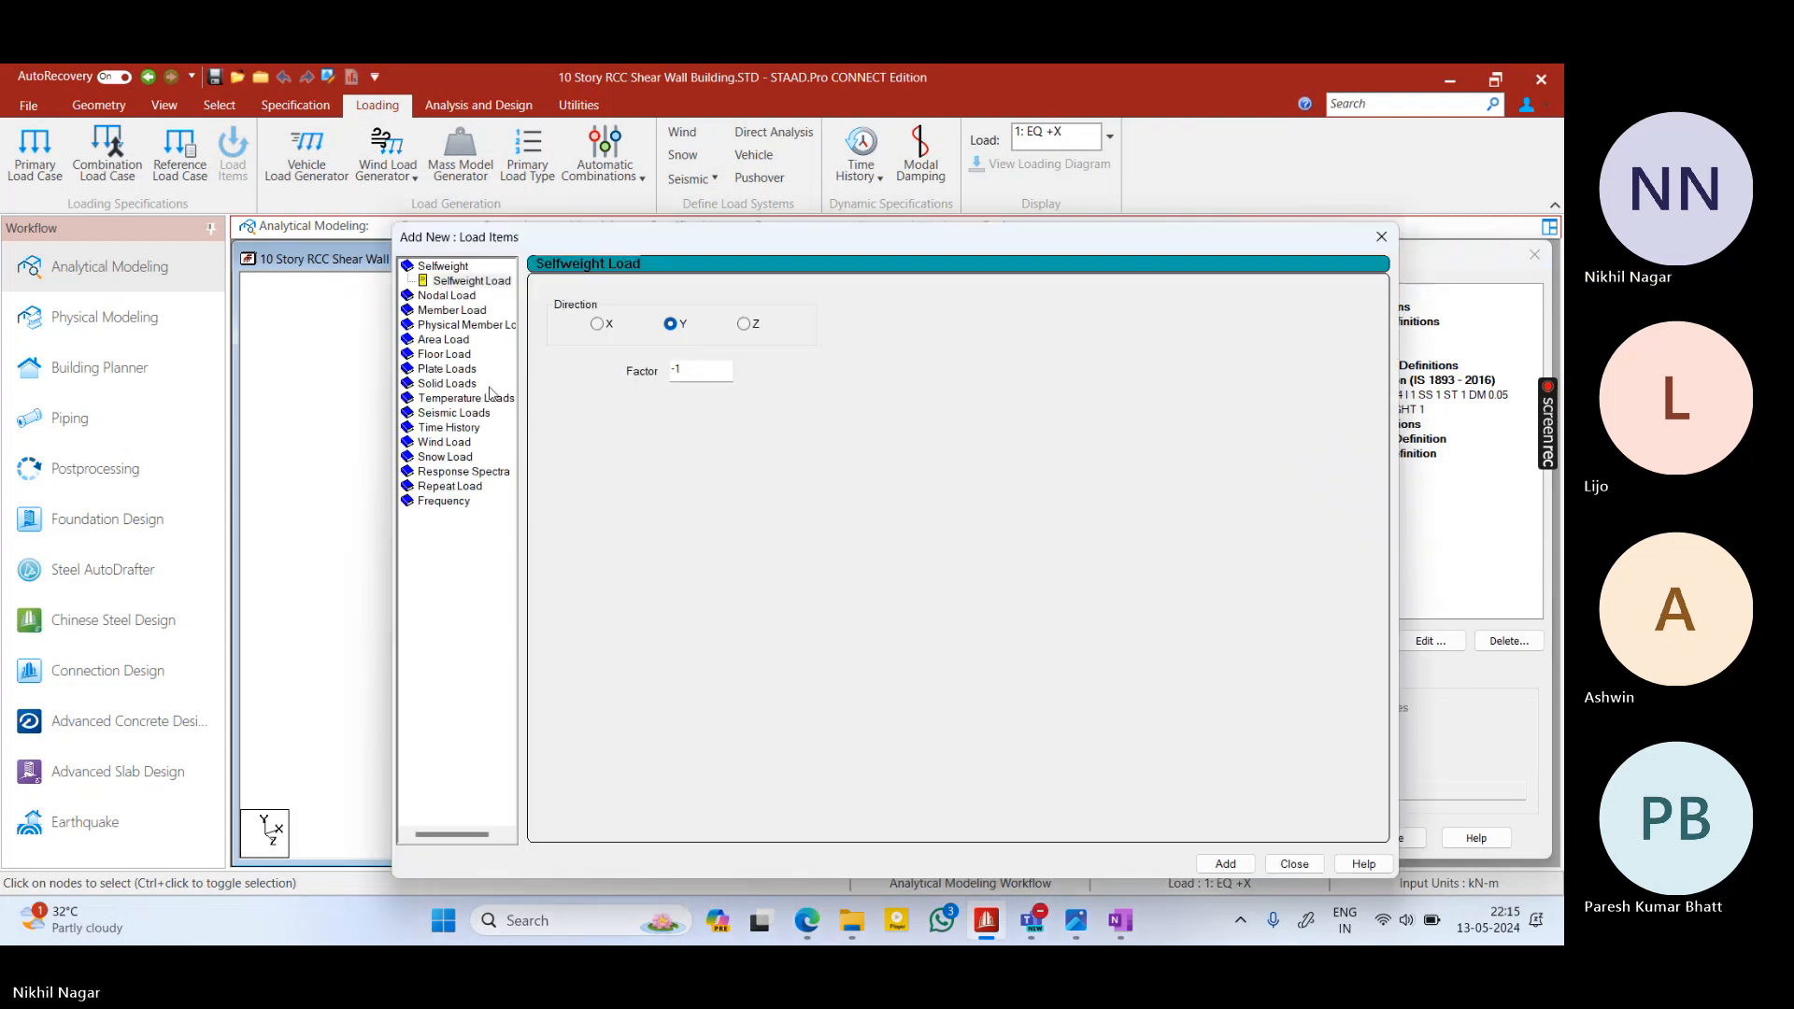
left_click(453, 413)
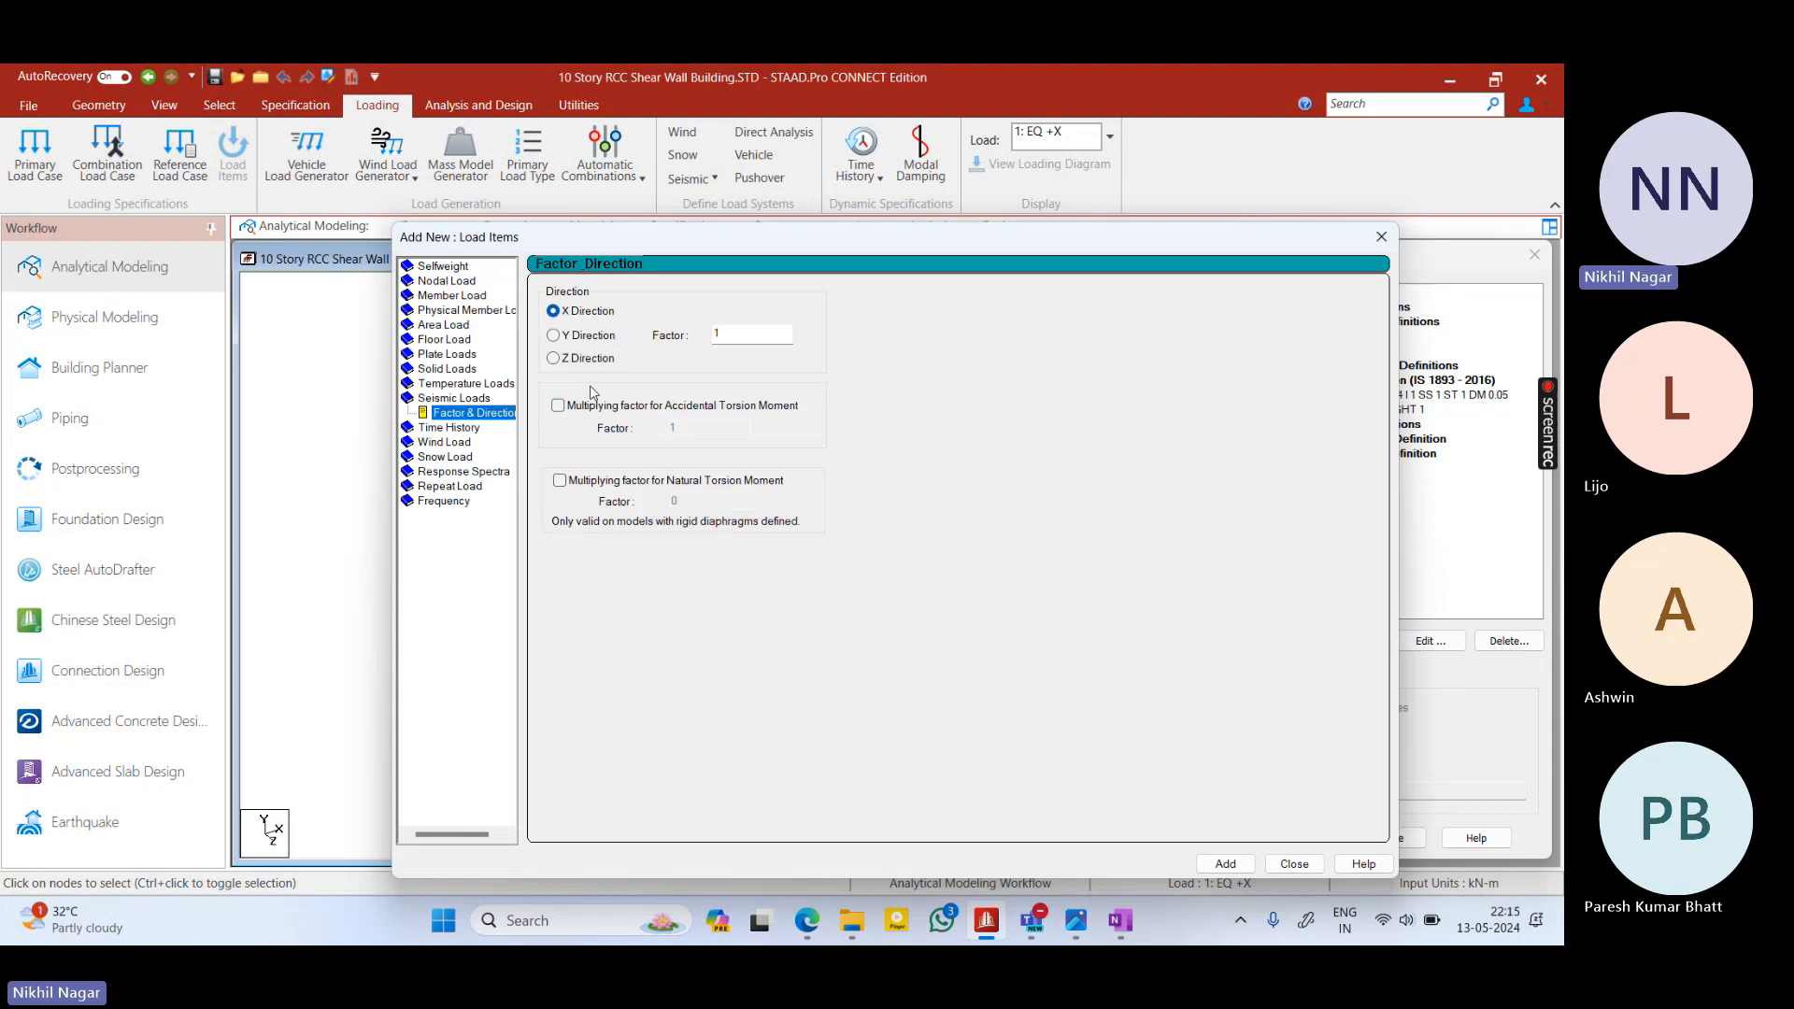
left_click(555, 358)
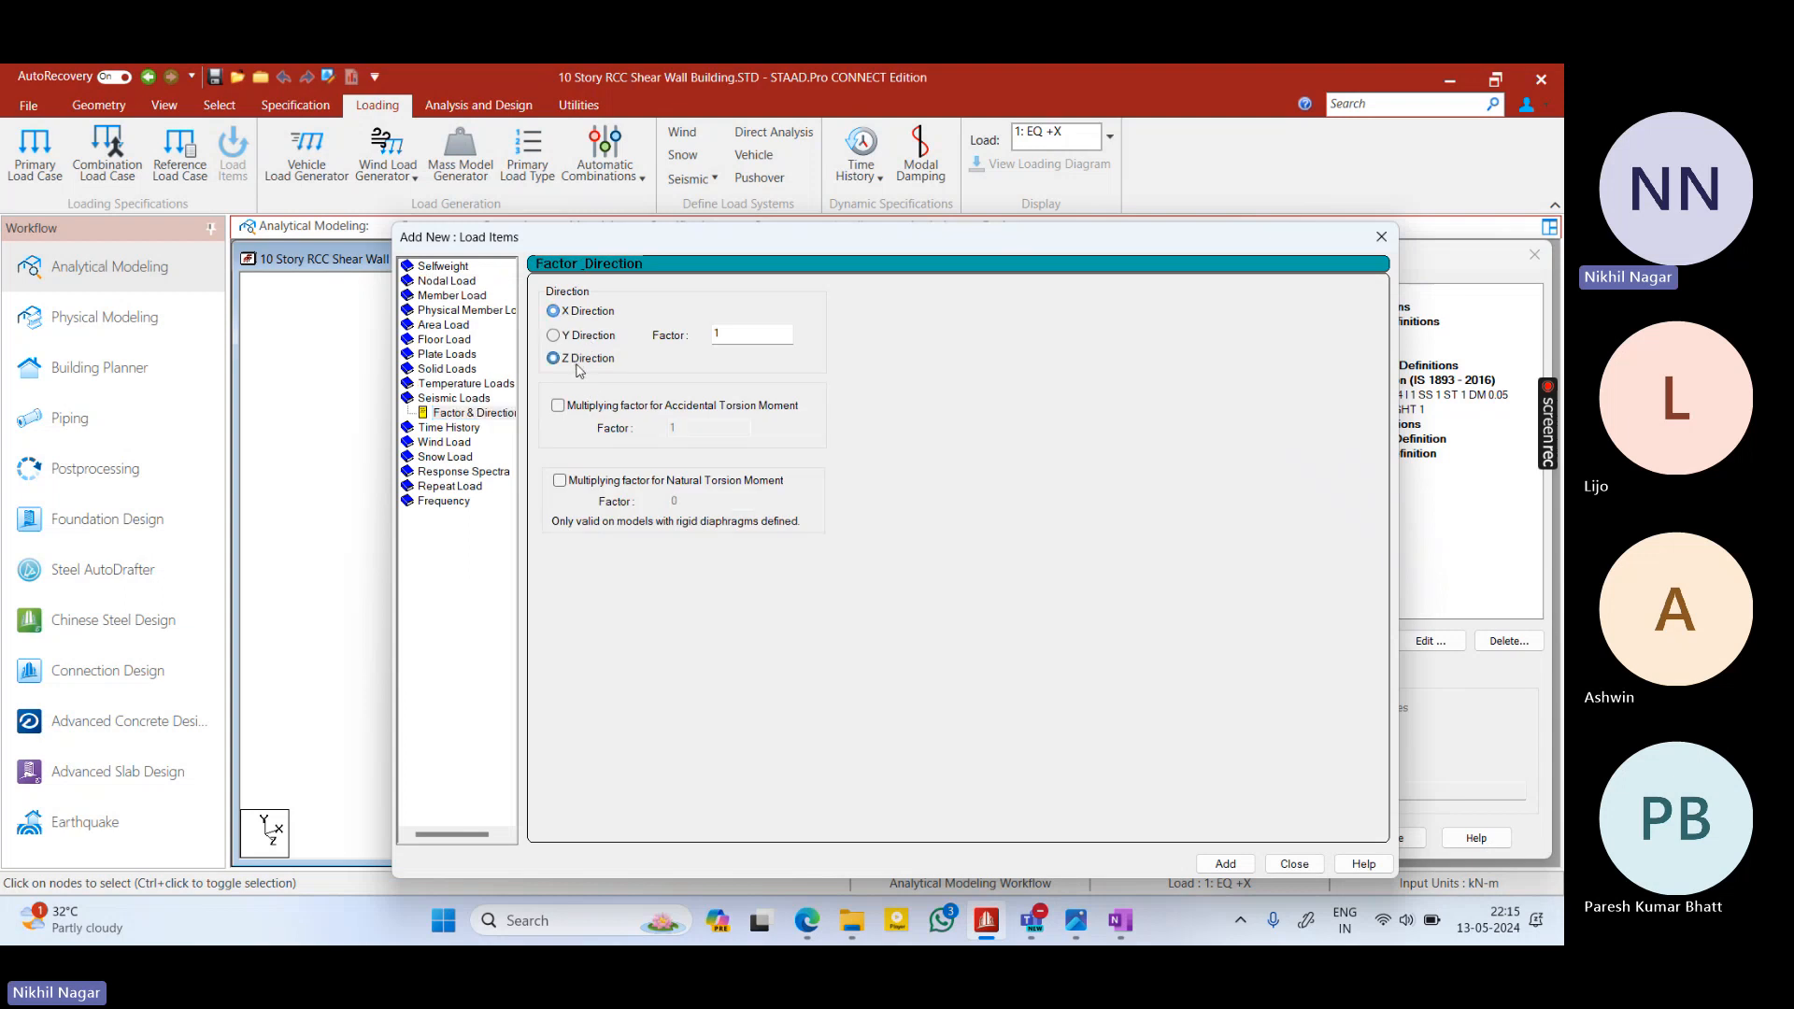
left_click(1227, 864)
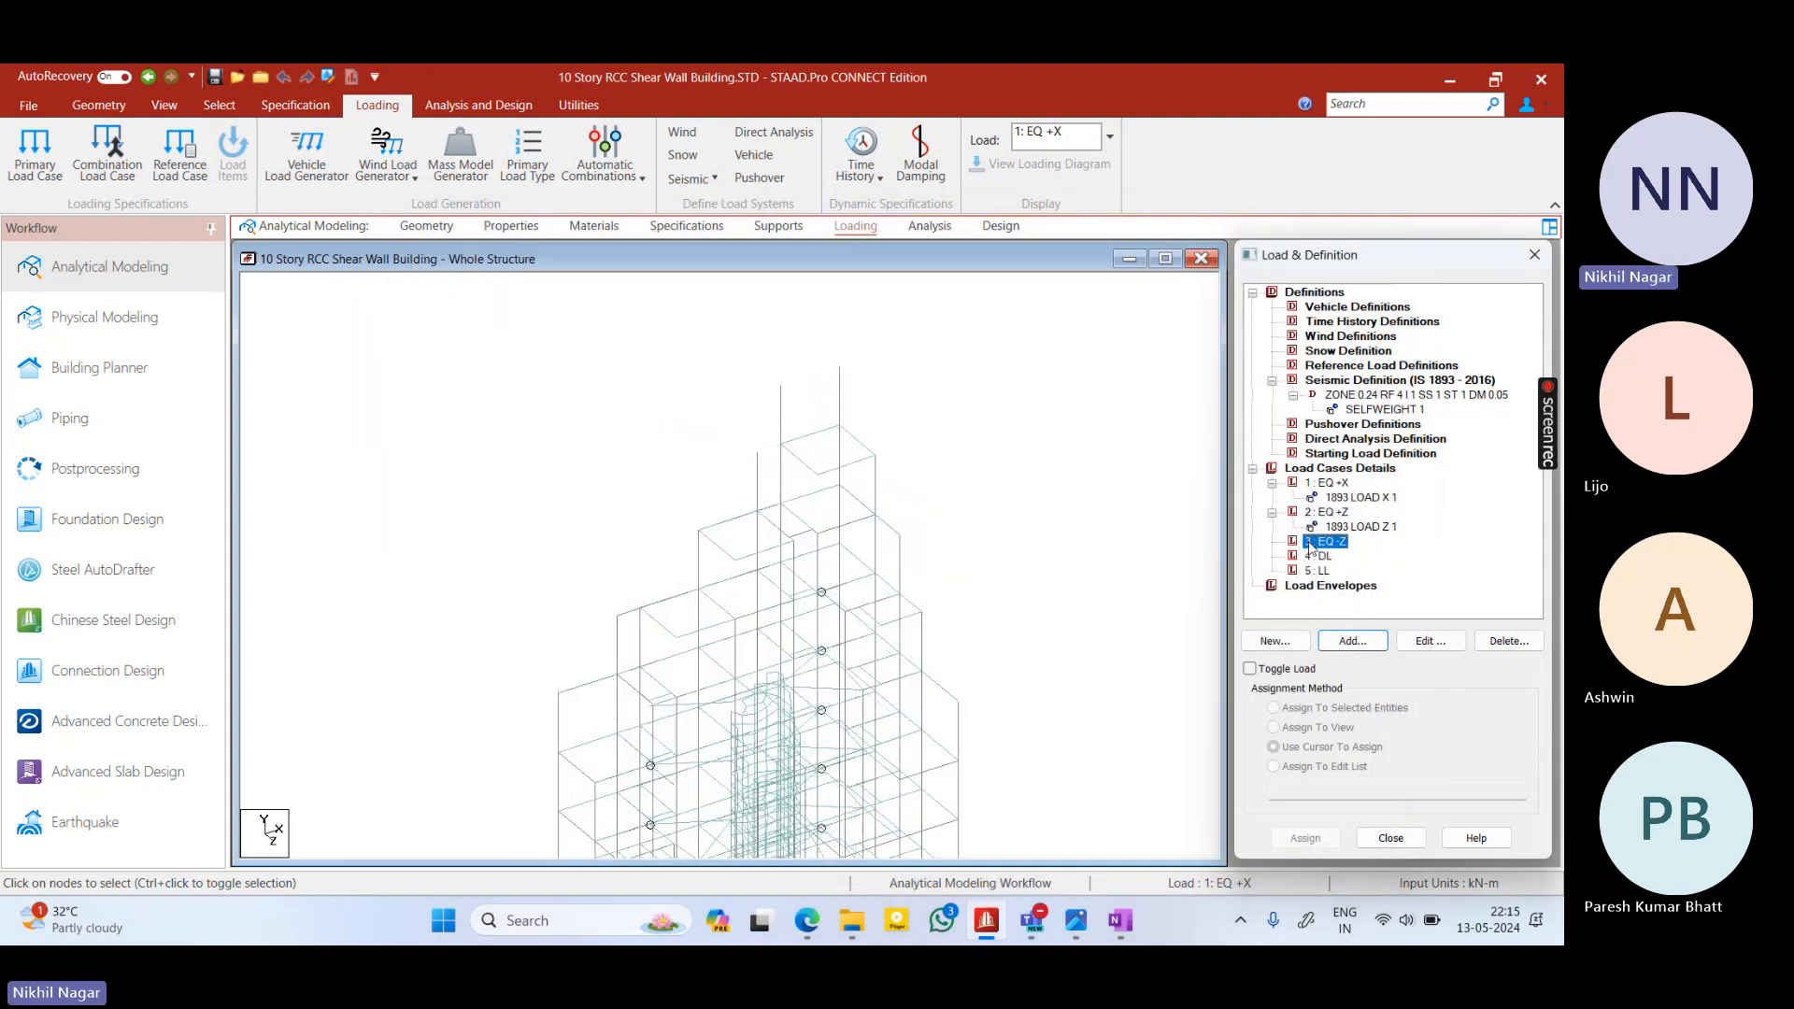
Add a seismic load in the Z direction with factor -1 to load case EQ -Z
left_click(1351, 641)
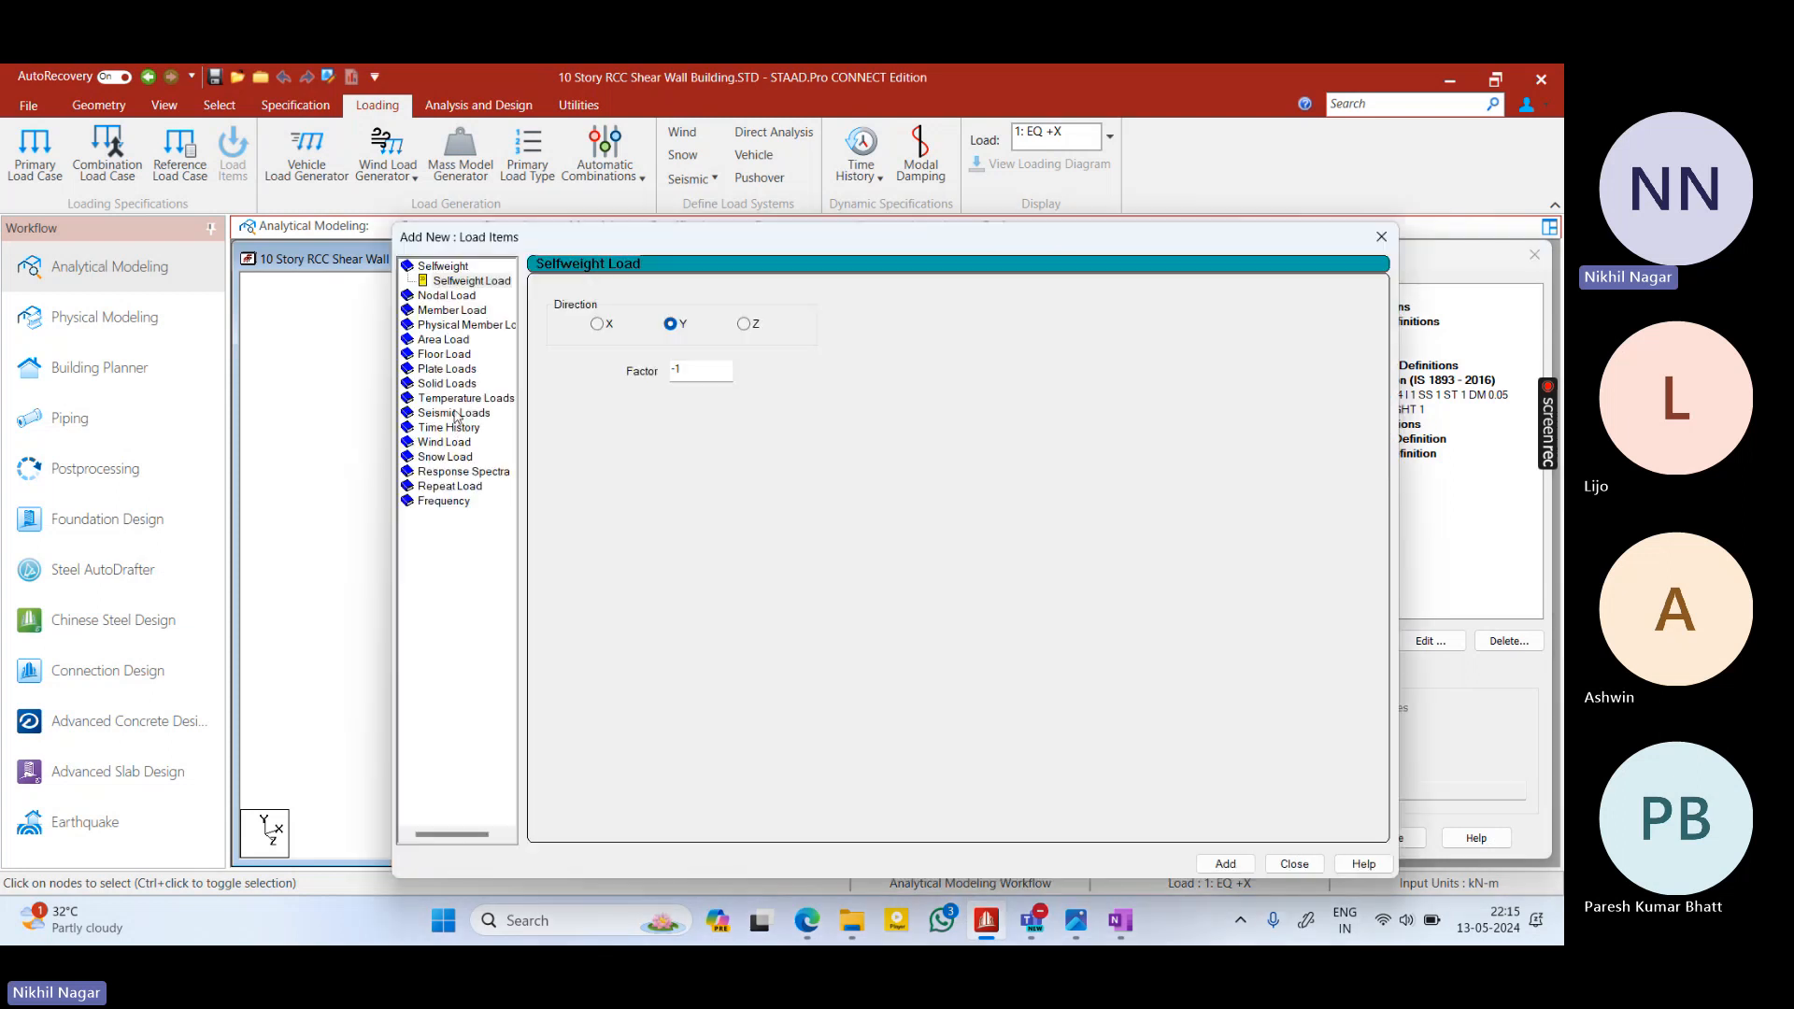
left_click(554, 359)
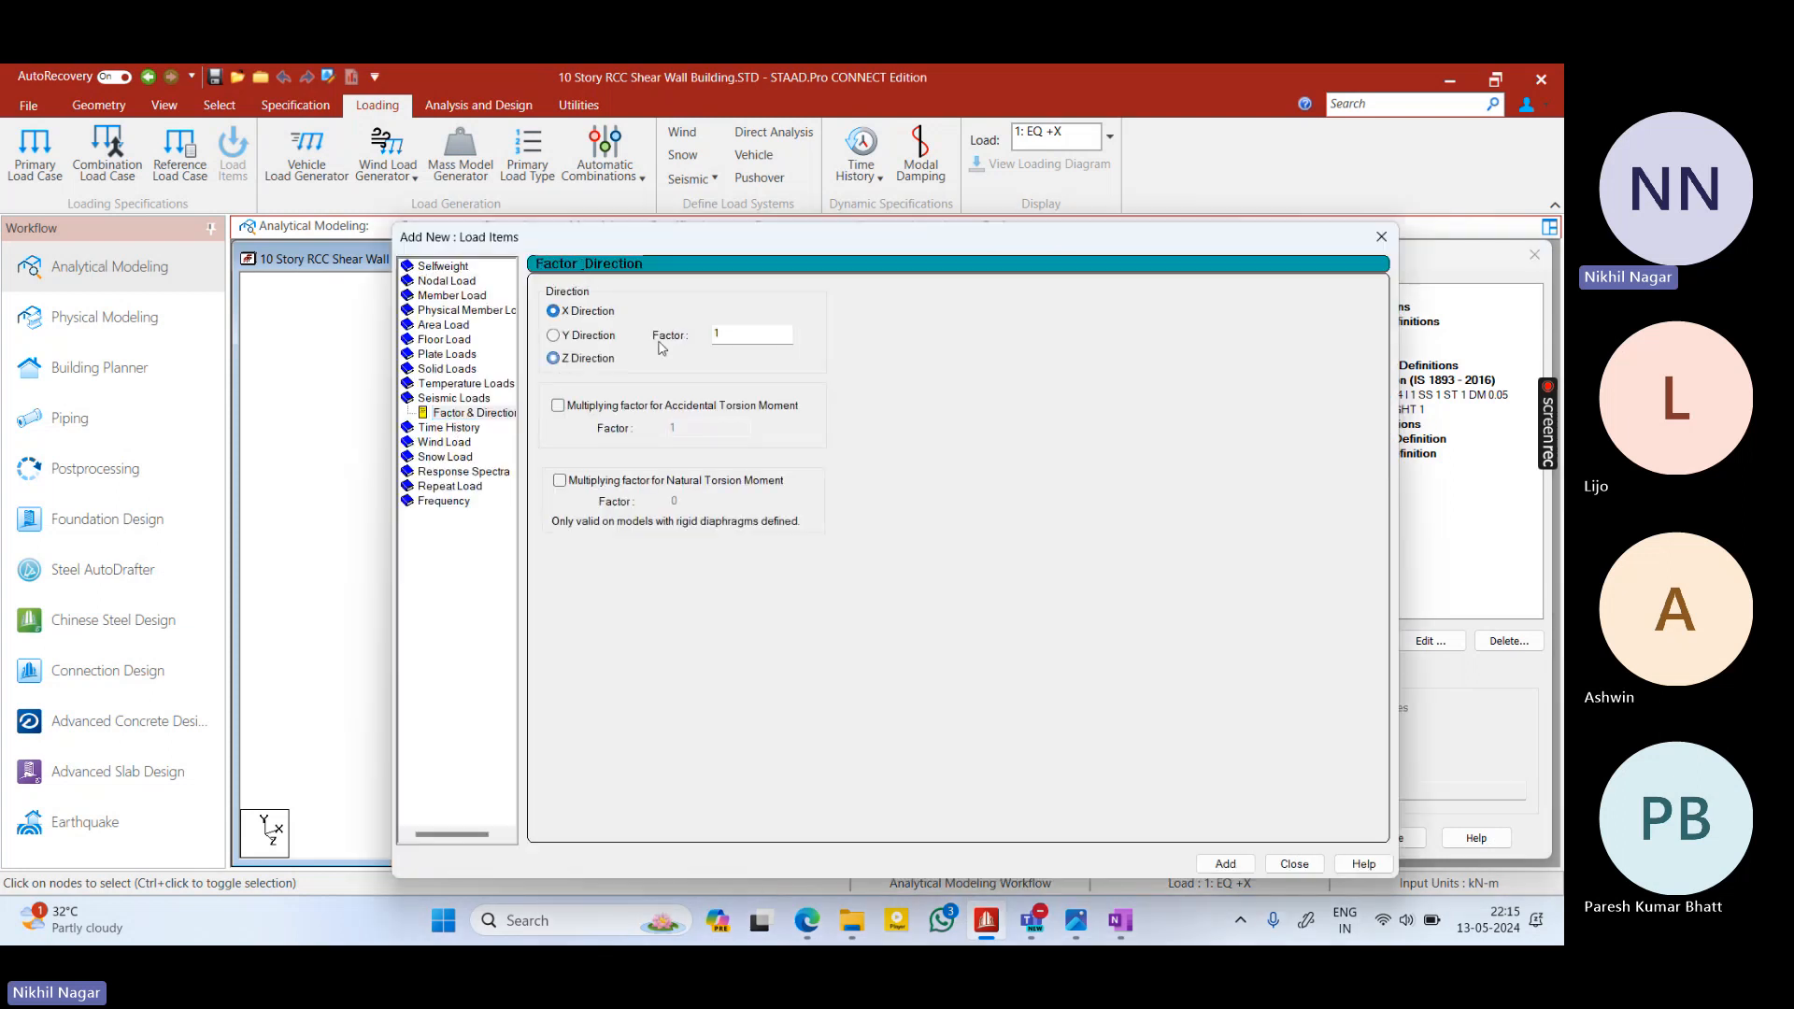
left_click(716, 334)
type("-1")
left_click(1293, 865)
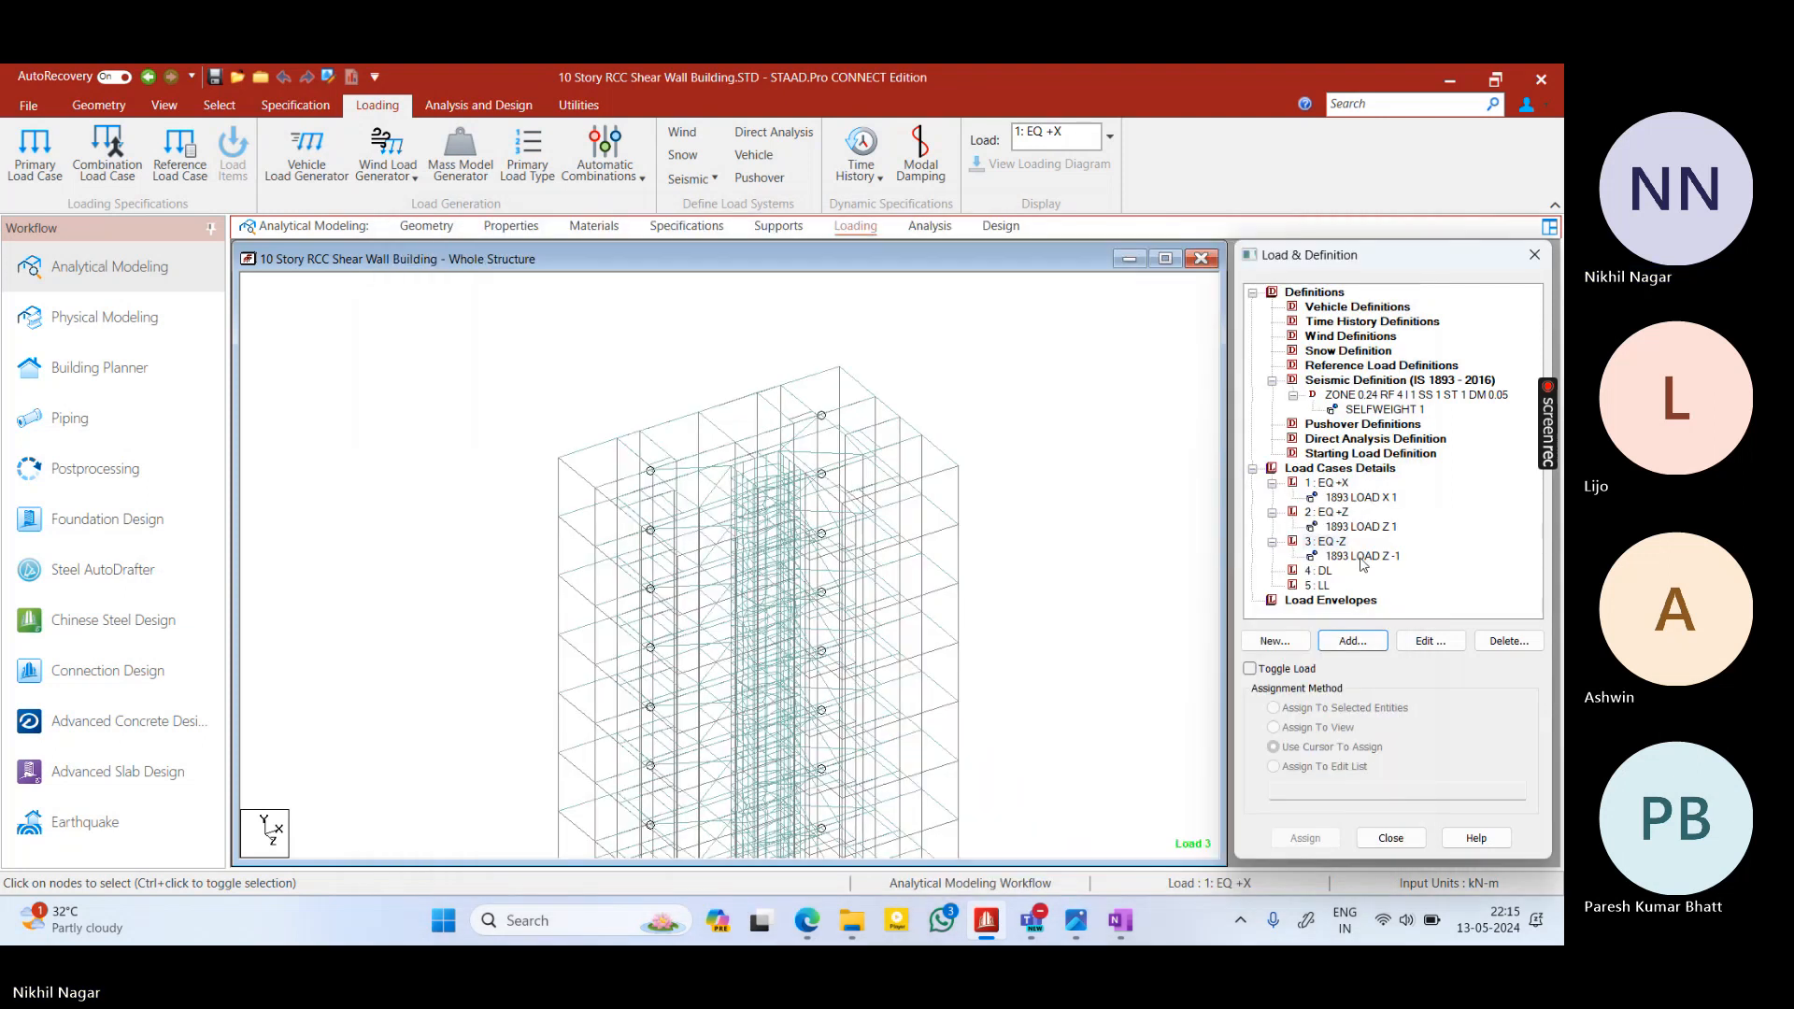
Add a selfweight load in the Y direction with factor -1 to load case DL
left_click(1310, 571)
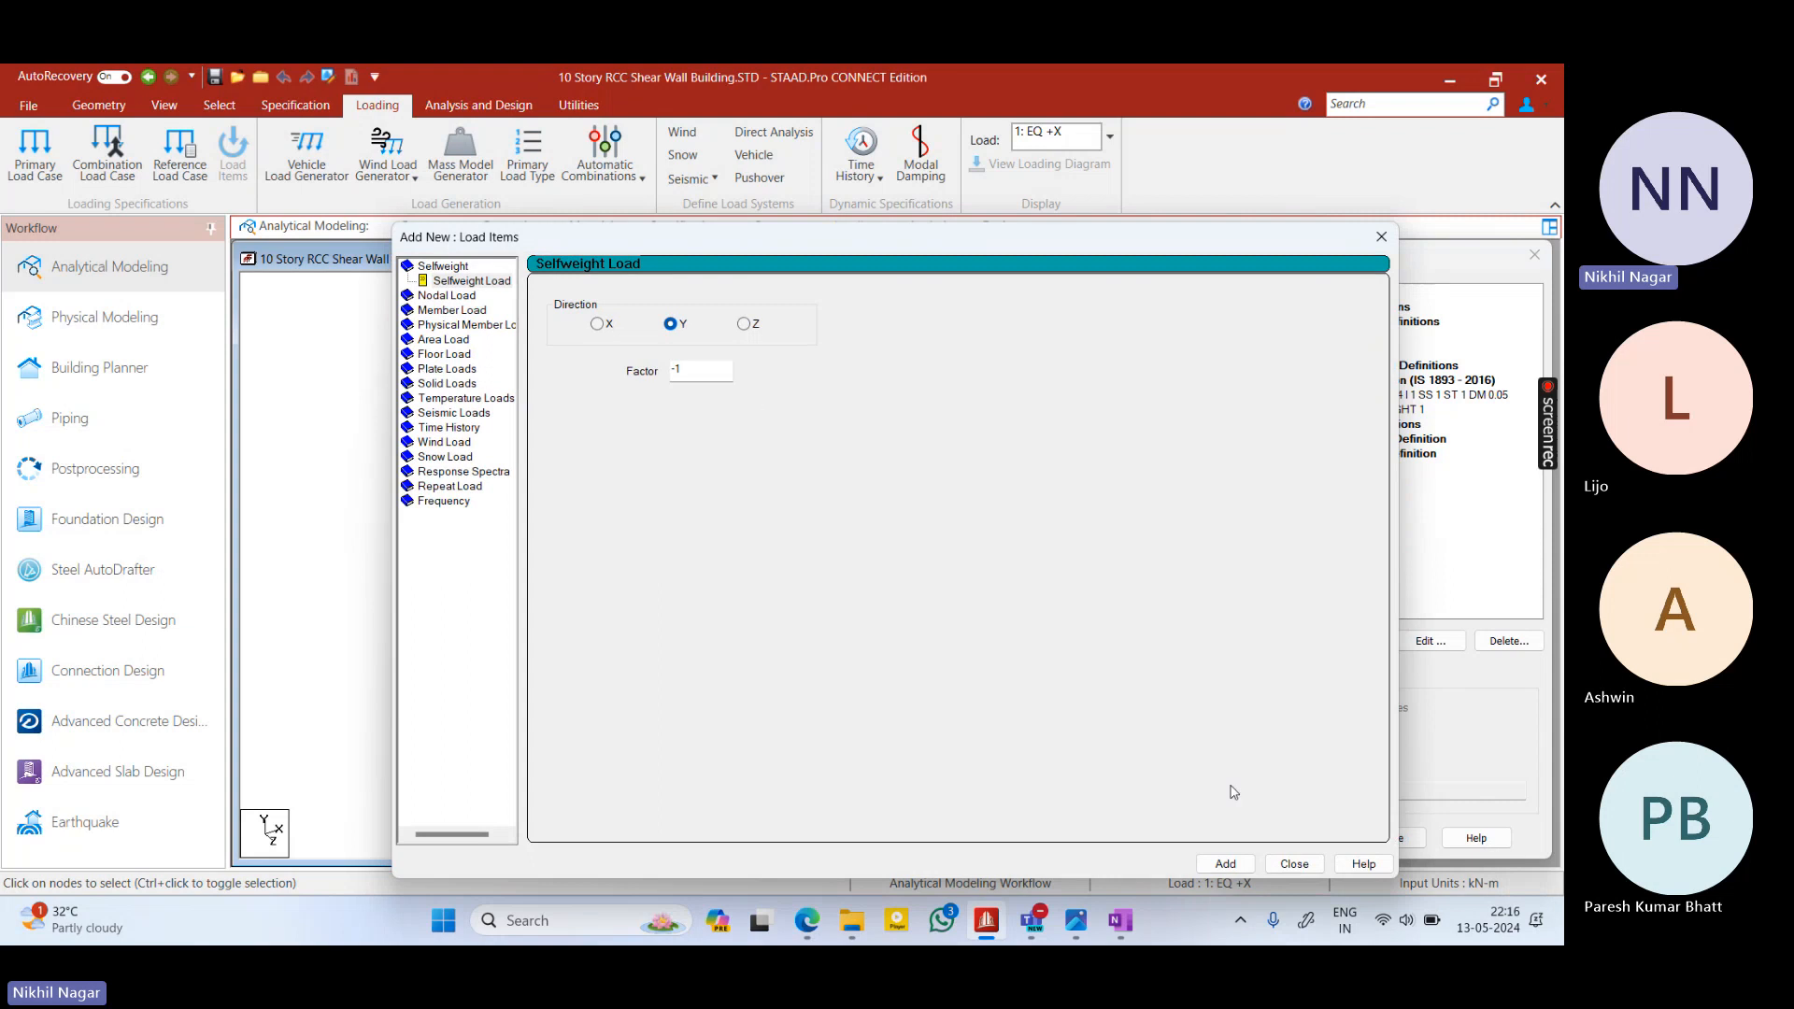
left_click(1226, 865)
left_click(1294, 864)
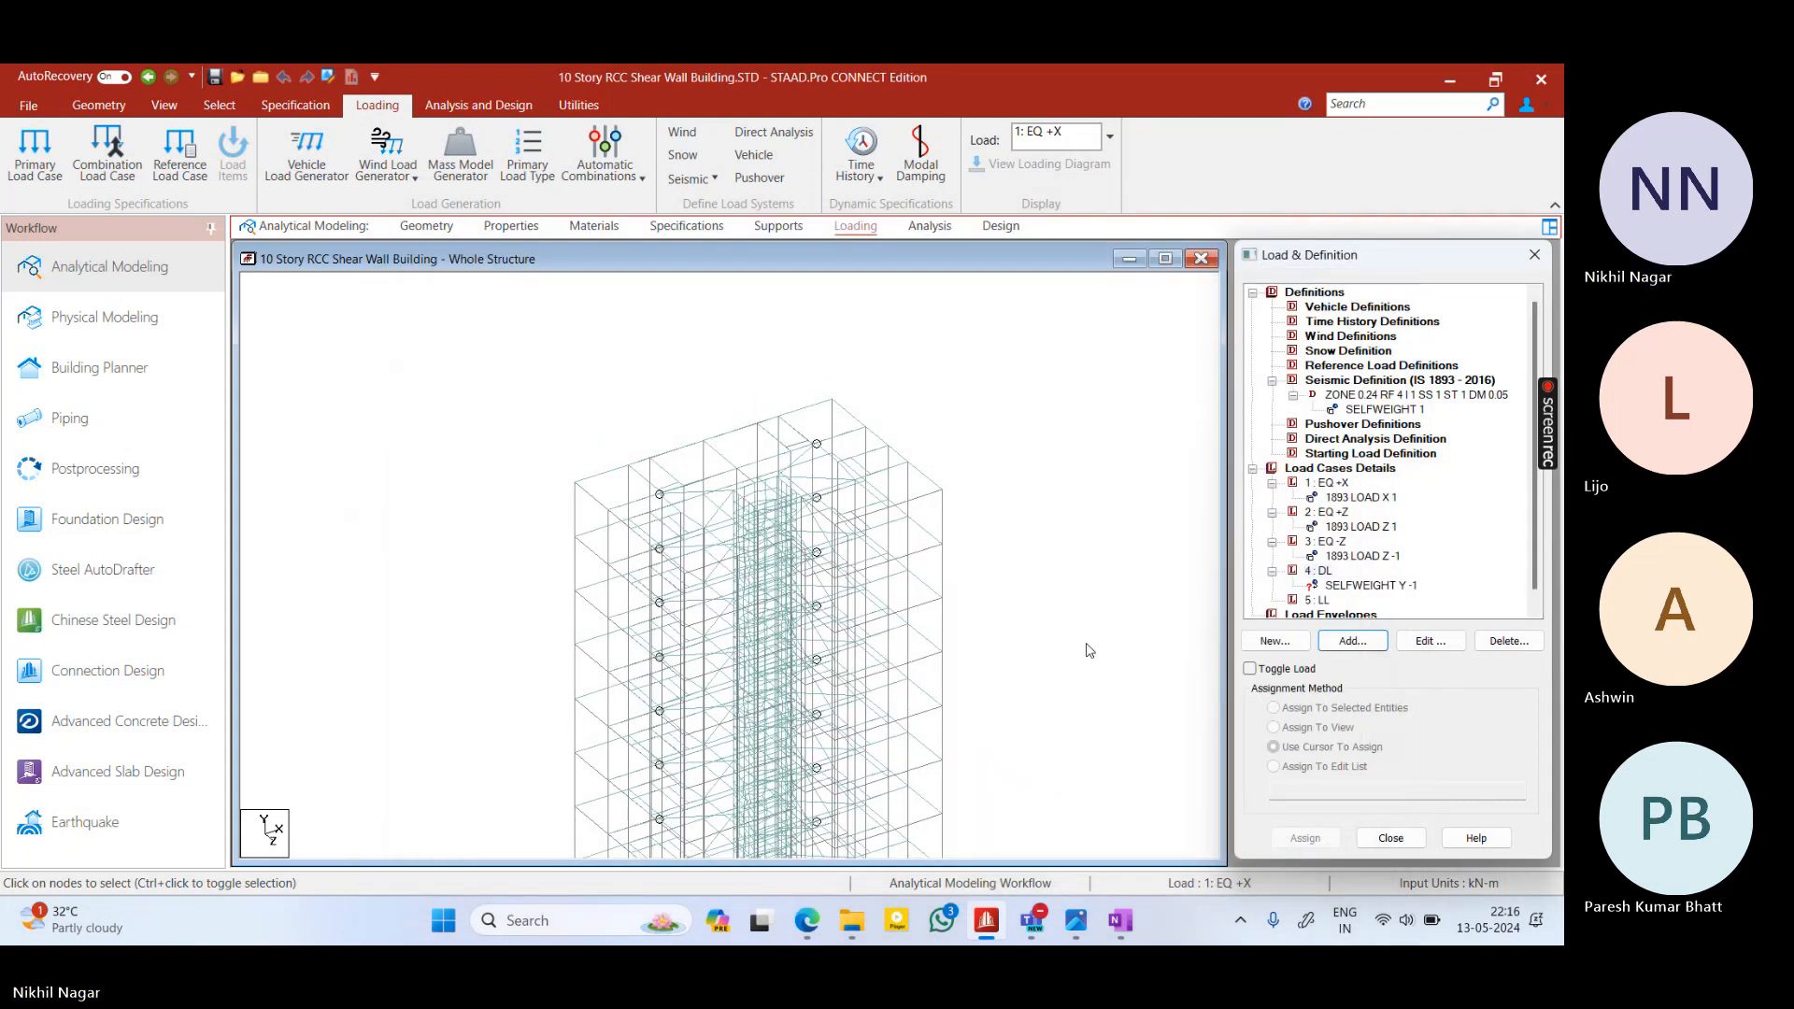
Add a uniform force member load of -11.25 kN/m in the GY direction to load case DL
scroll(914, 554, "down", 1)
middle_click_drag(752, 439, 753, 517)
scroll(1314, 567, "down", 1)
left_click(1316, 569)
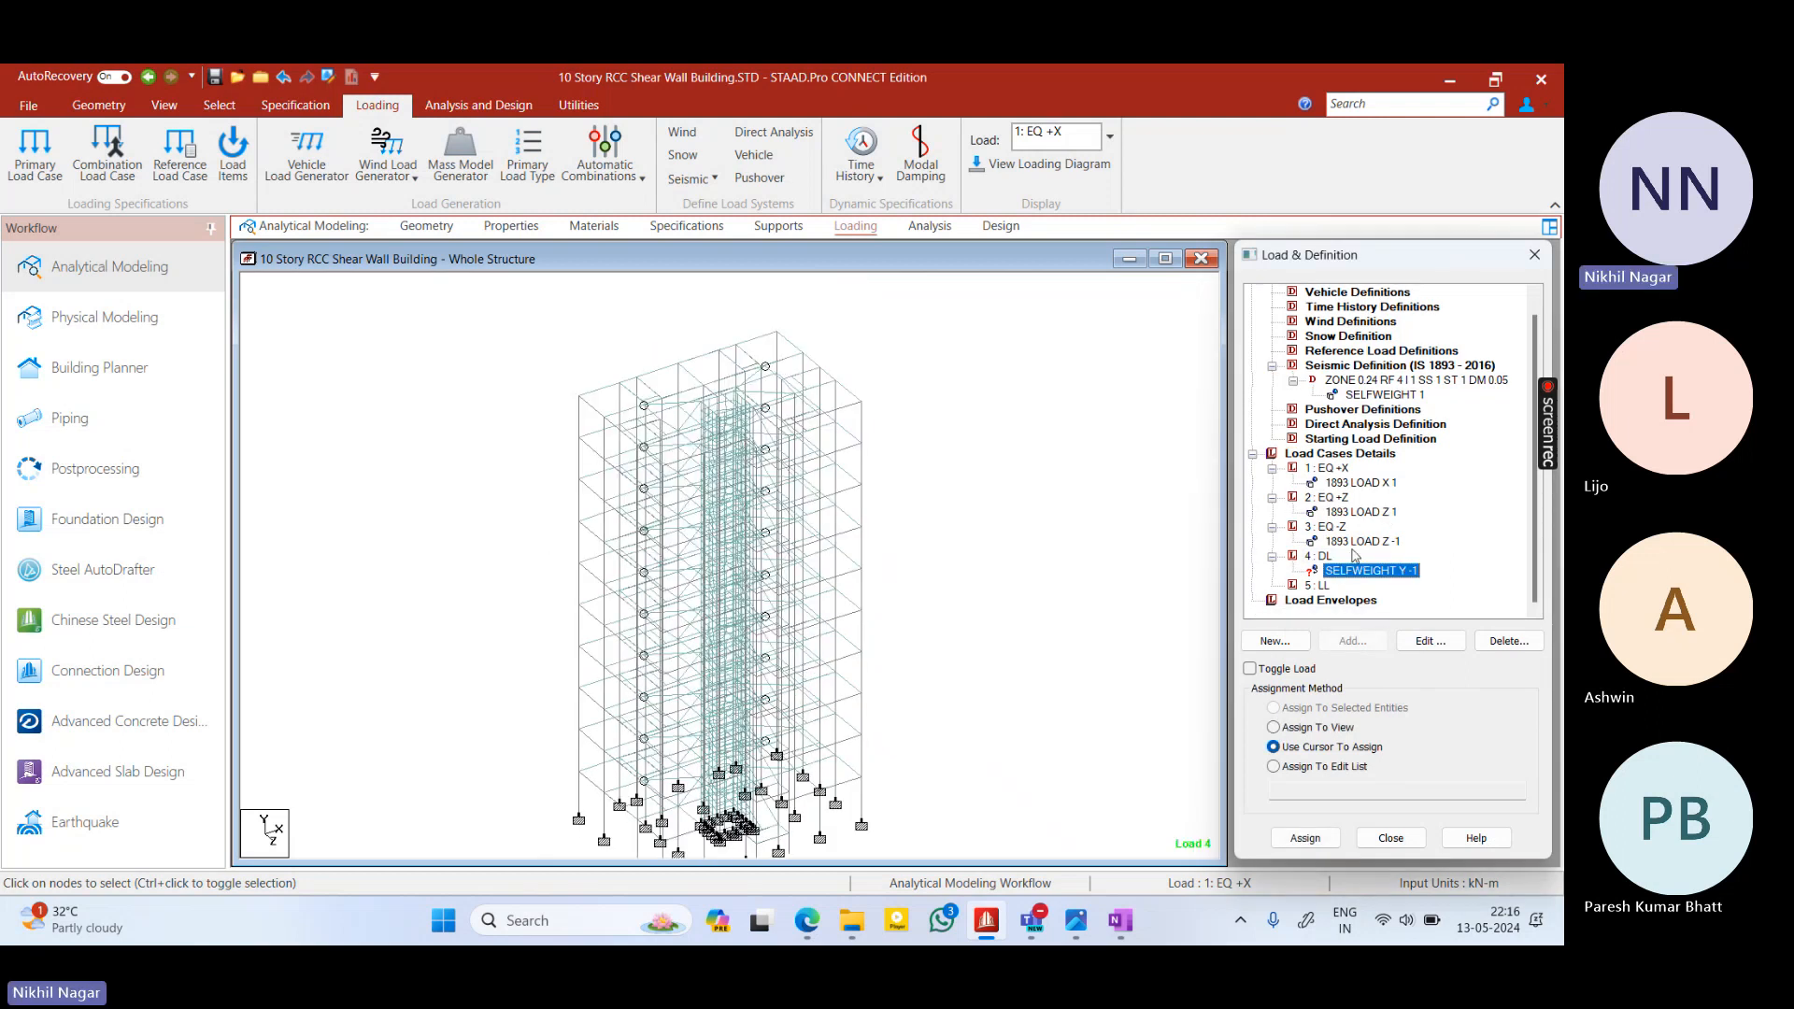
left_click(1323, 556)
left_click(1352, 641)
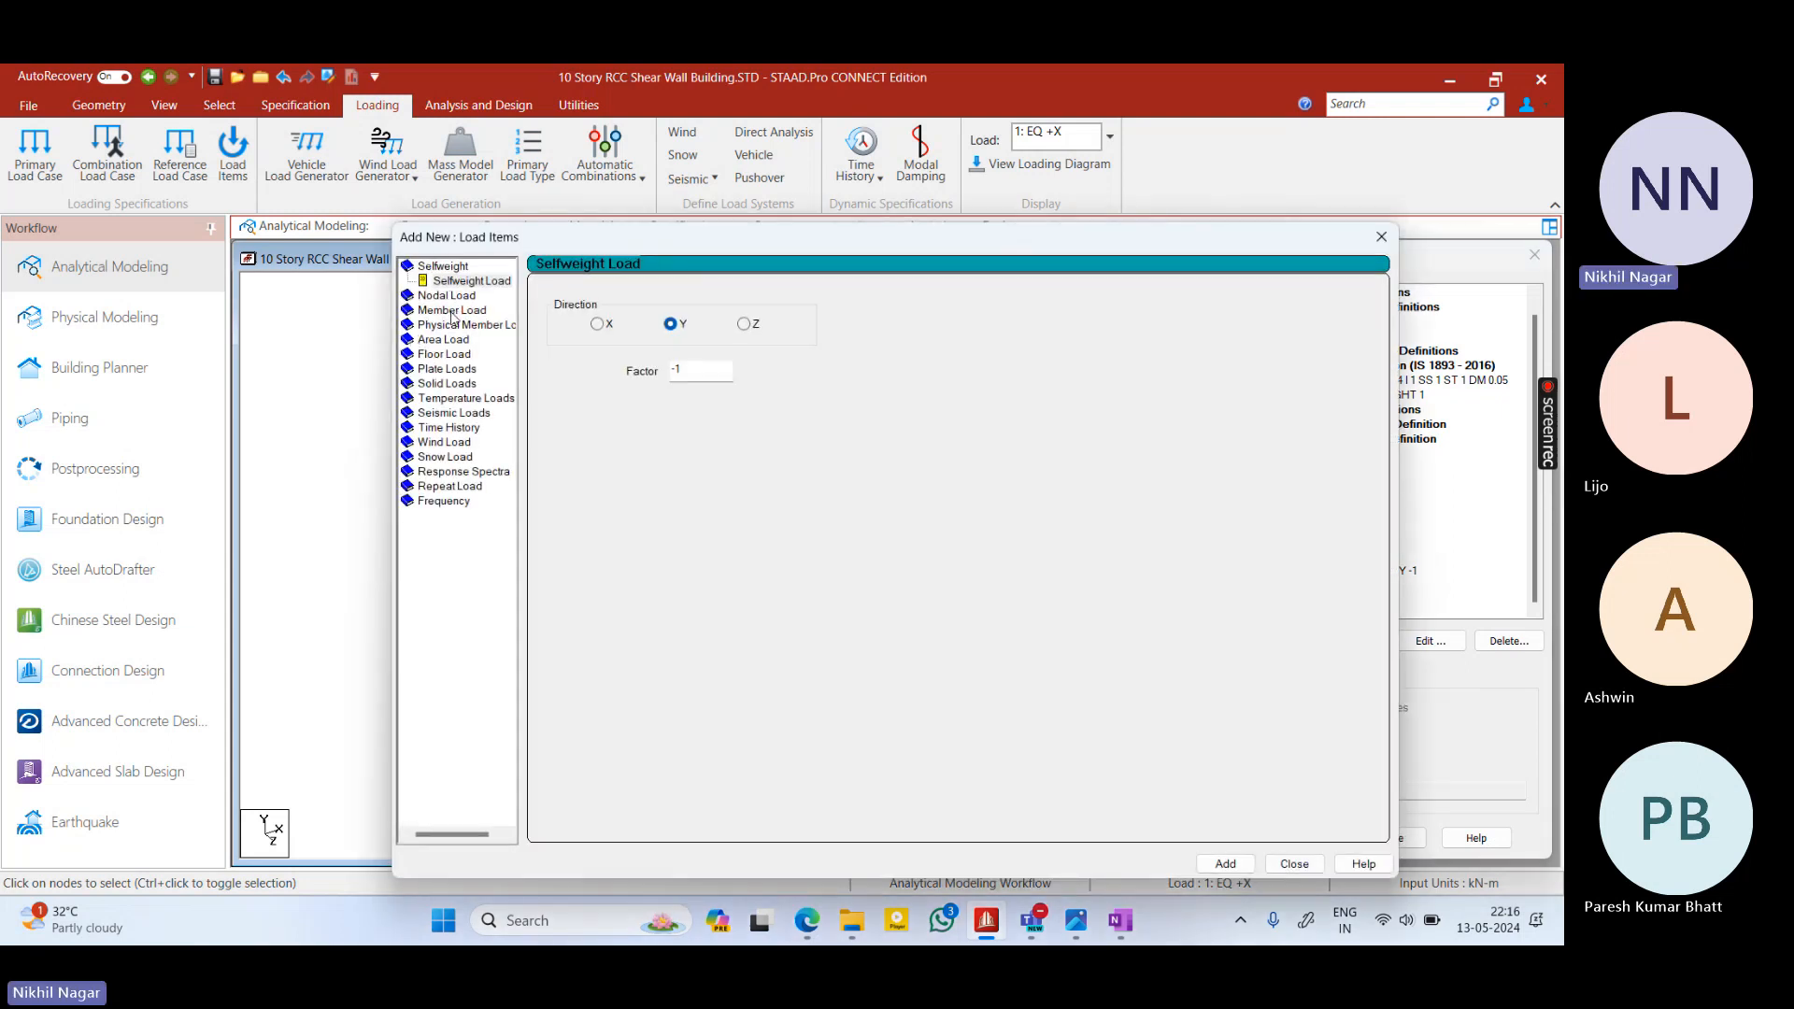
left_click(452, 312)
type("-")
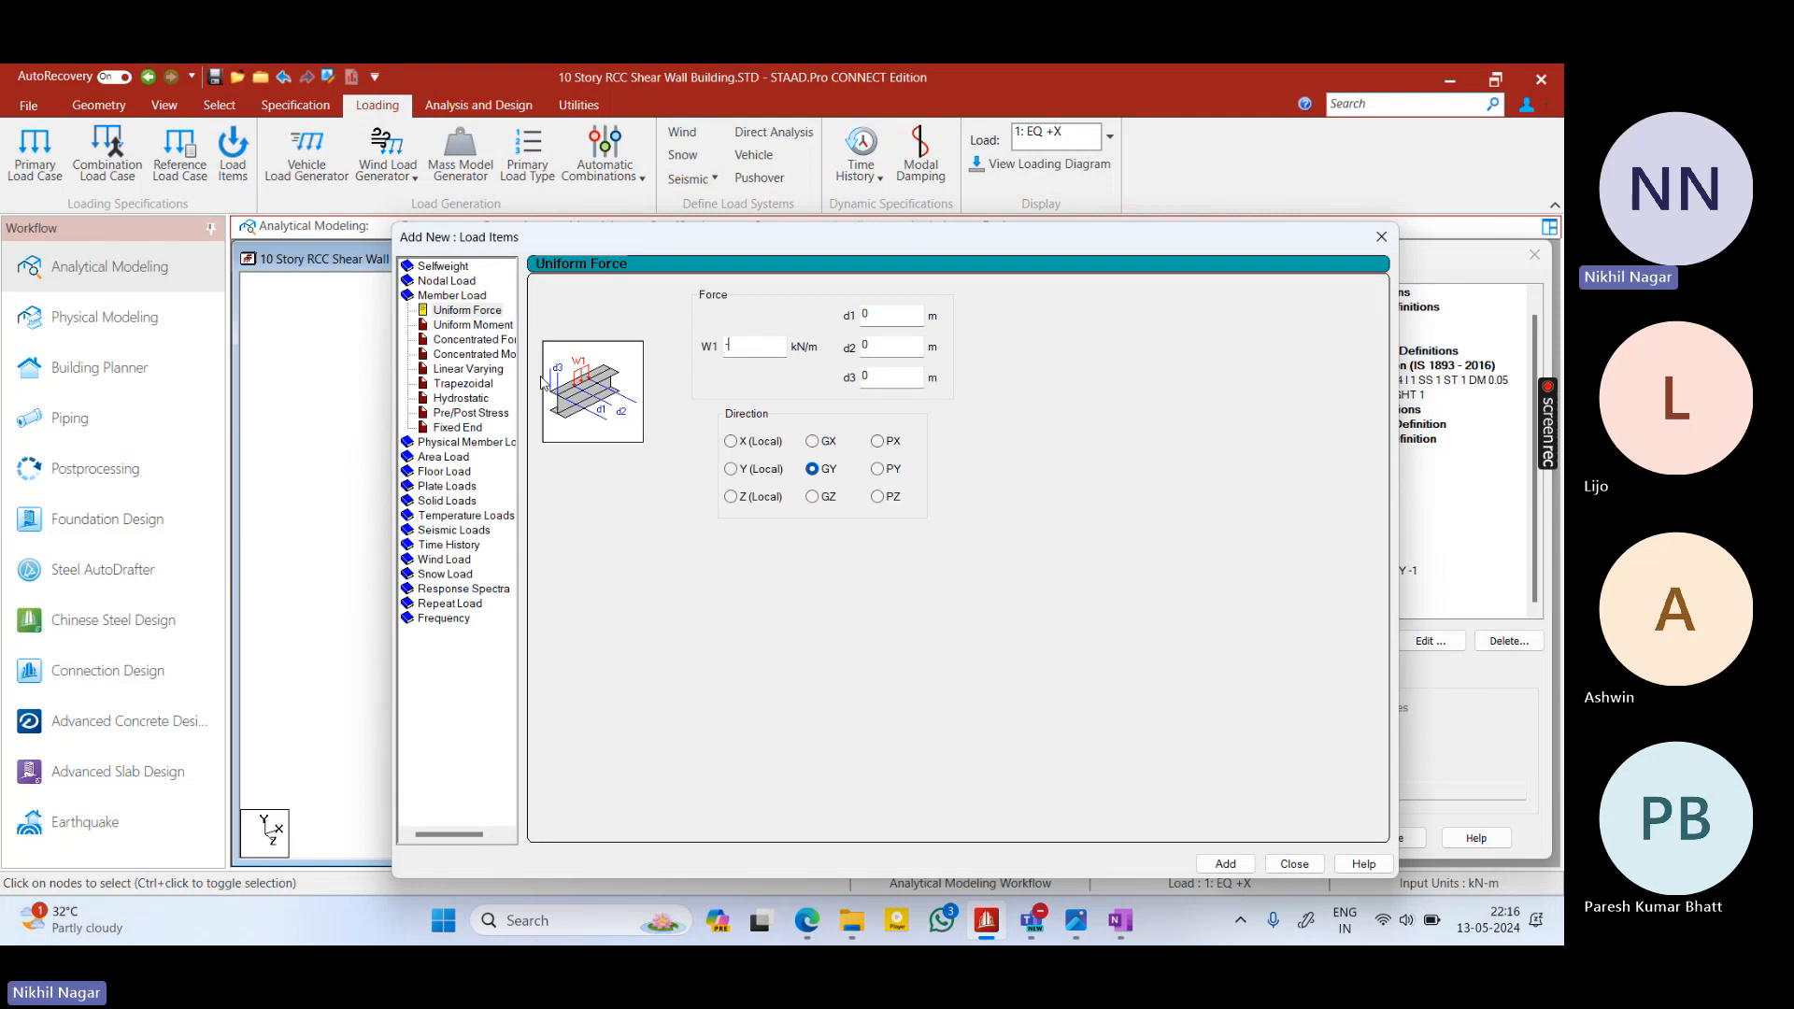
type("11.25")
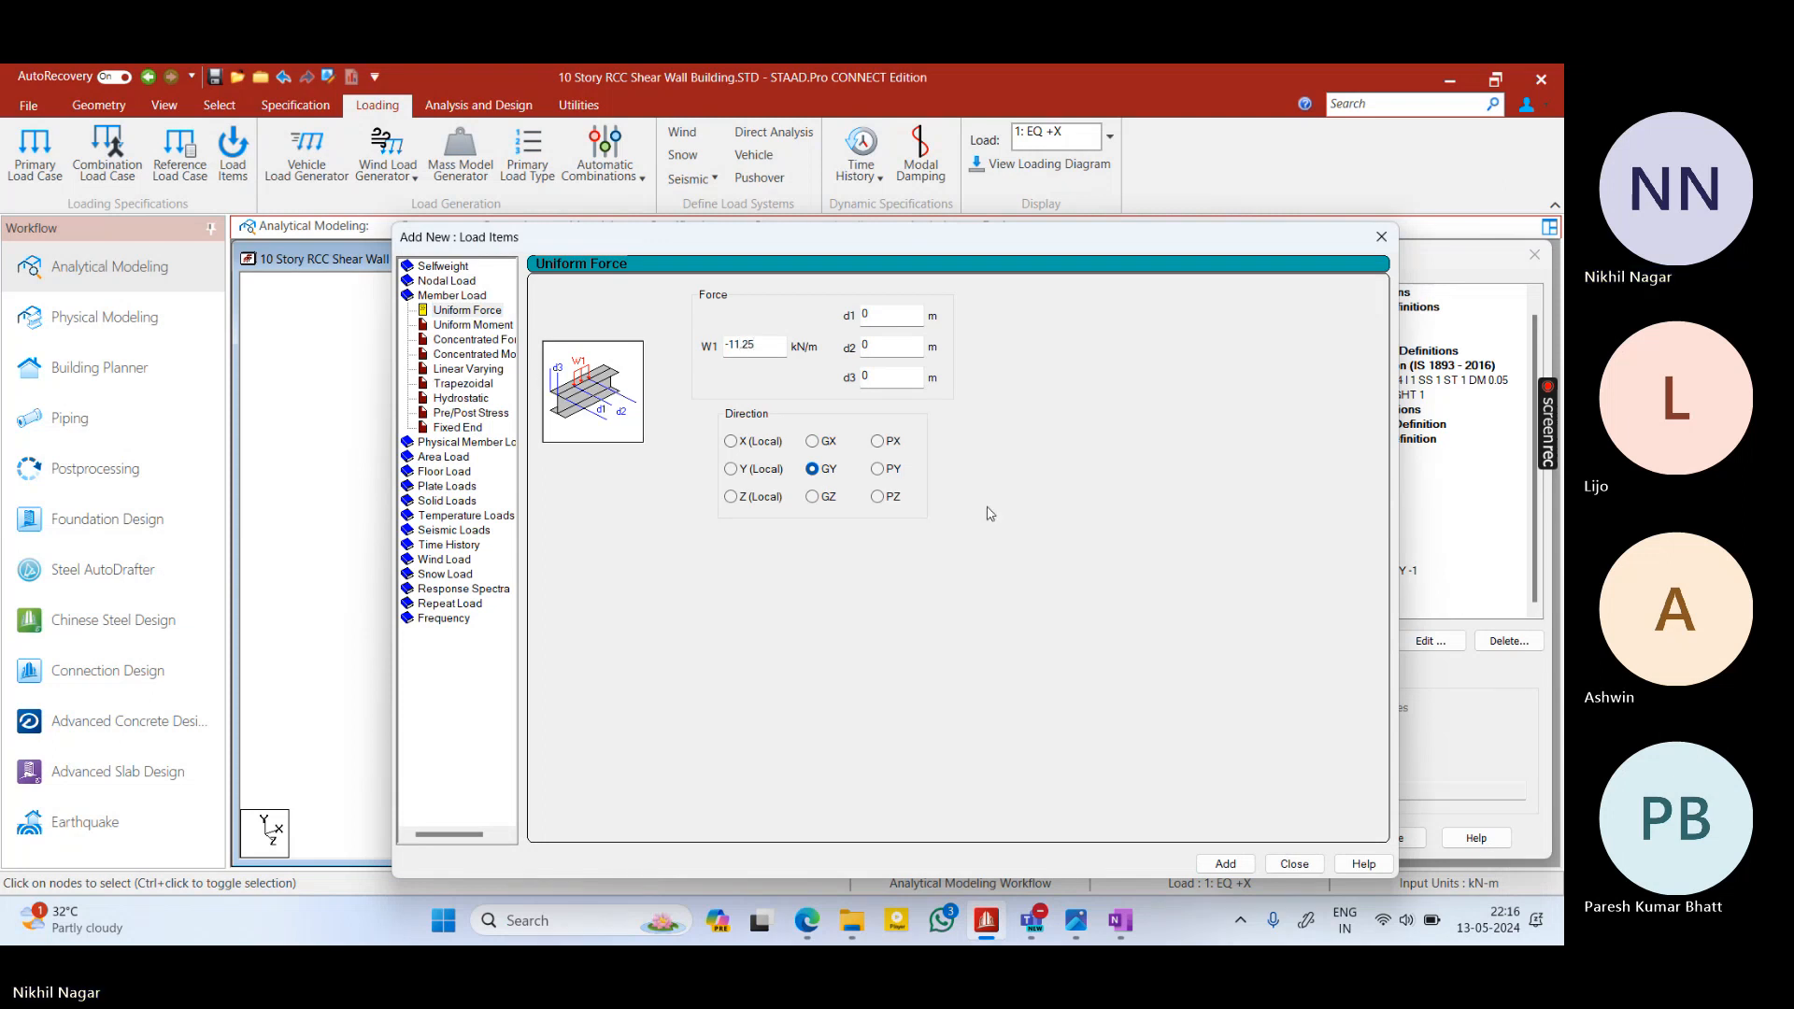
left_click(1225, 863)
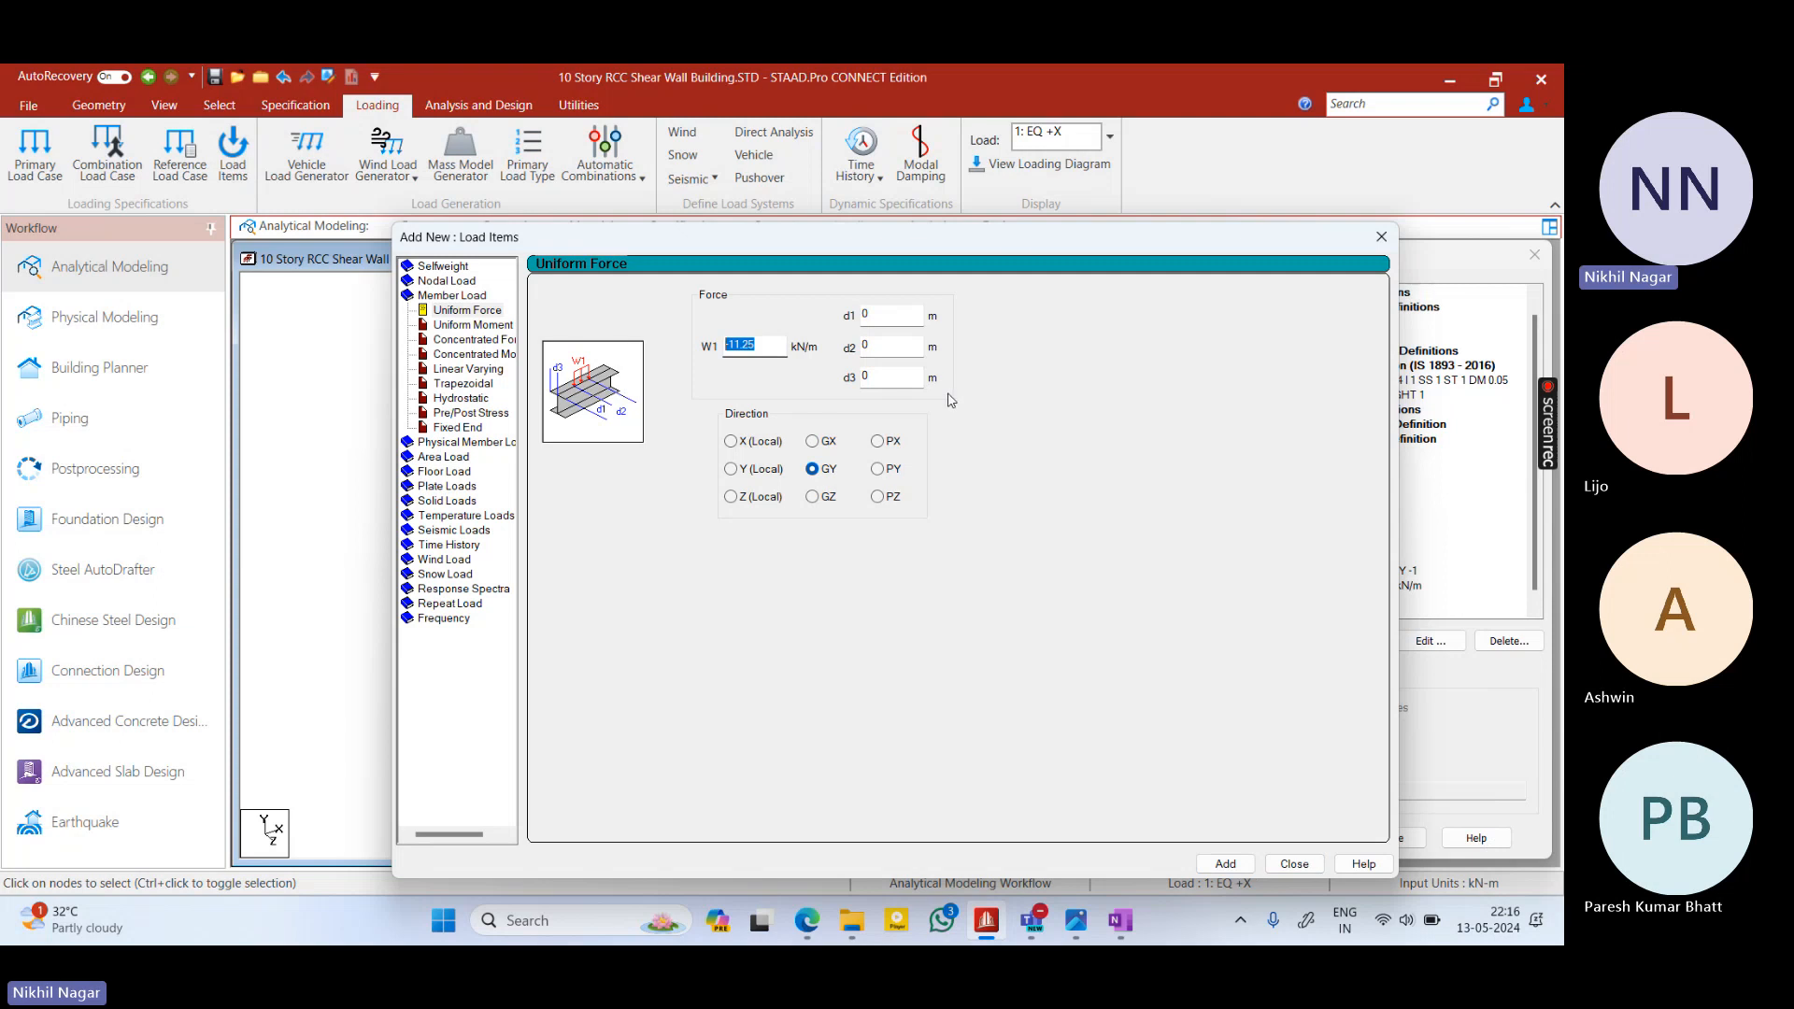
type("-")
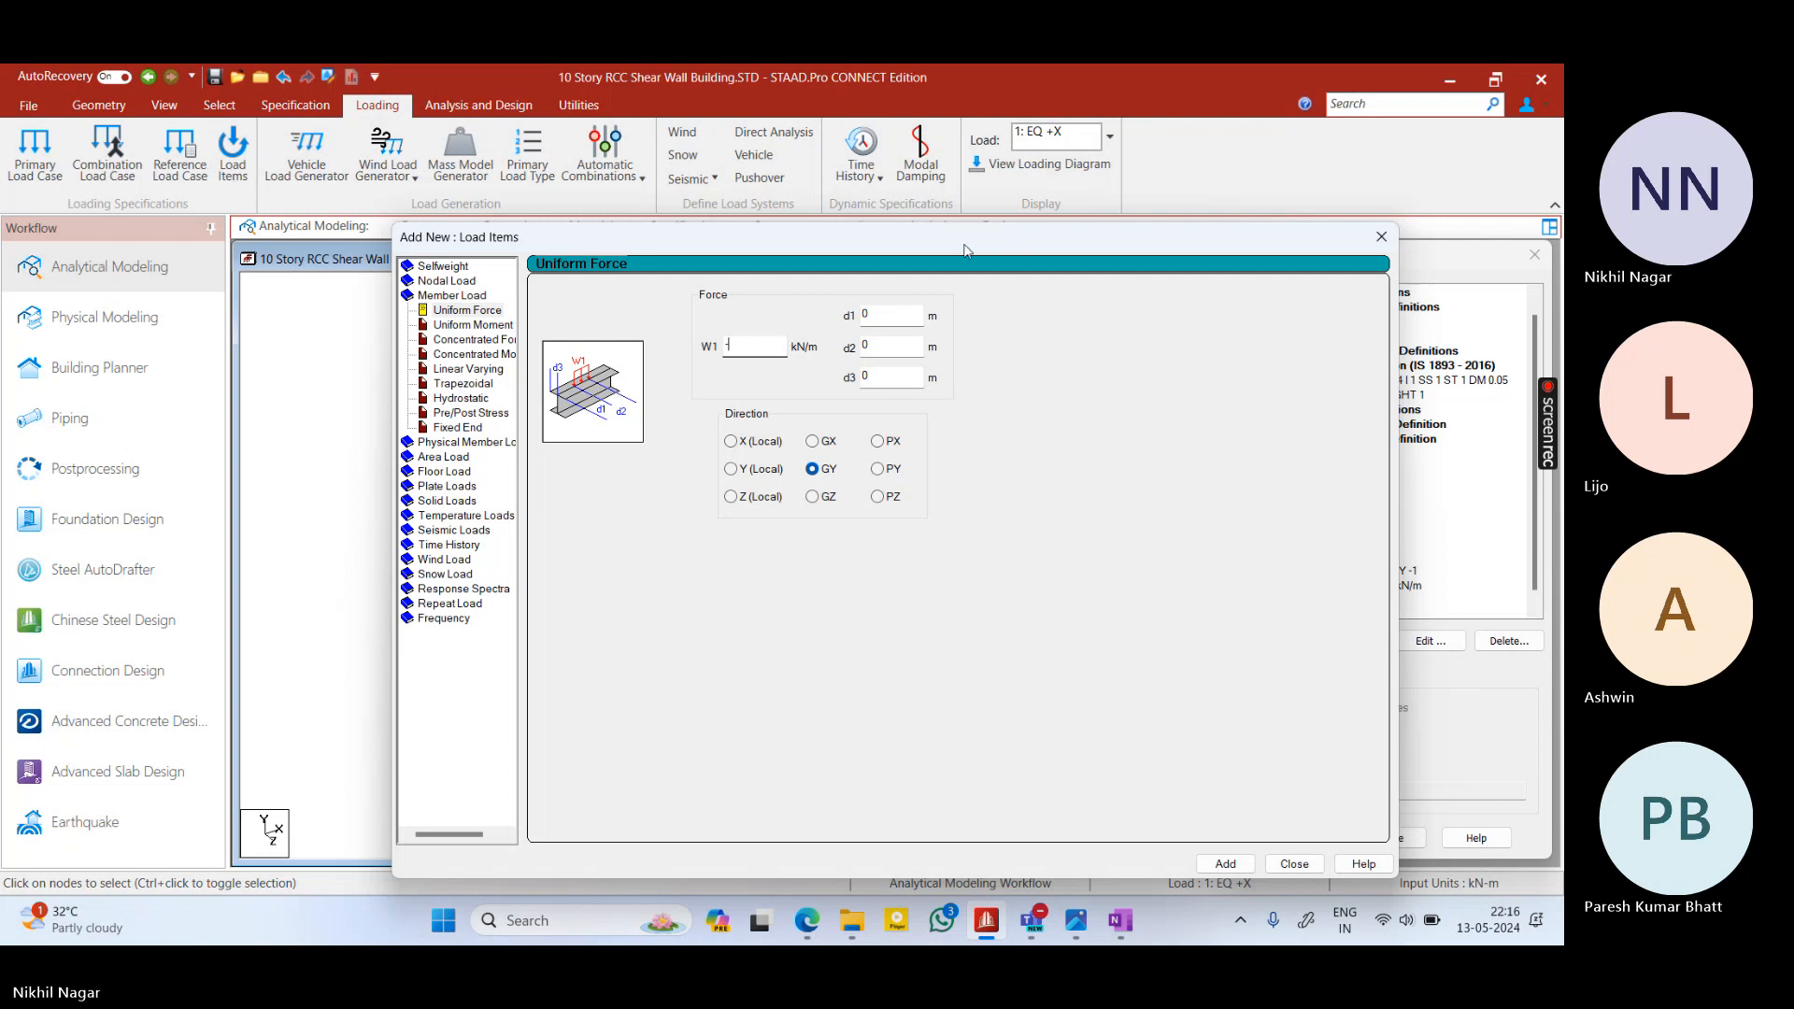
left_click_drag(966, 250, 794, 274)
left_click(1209, 260)
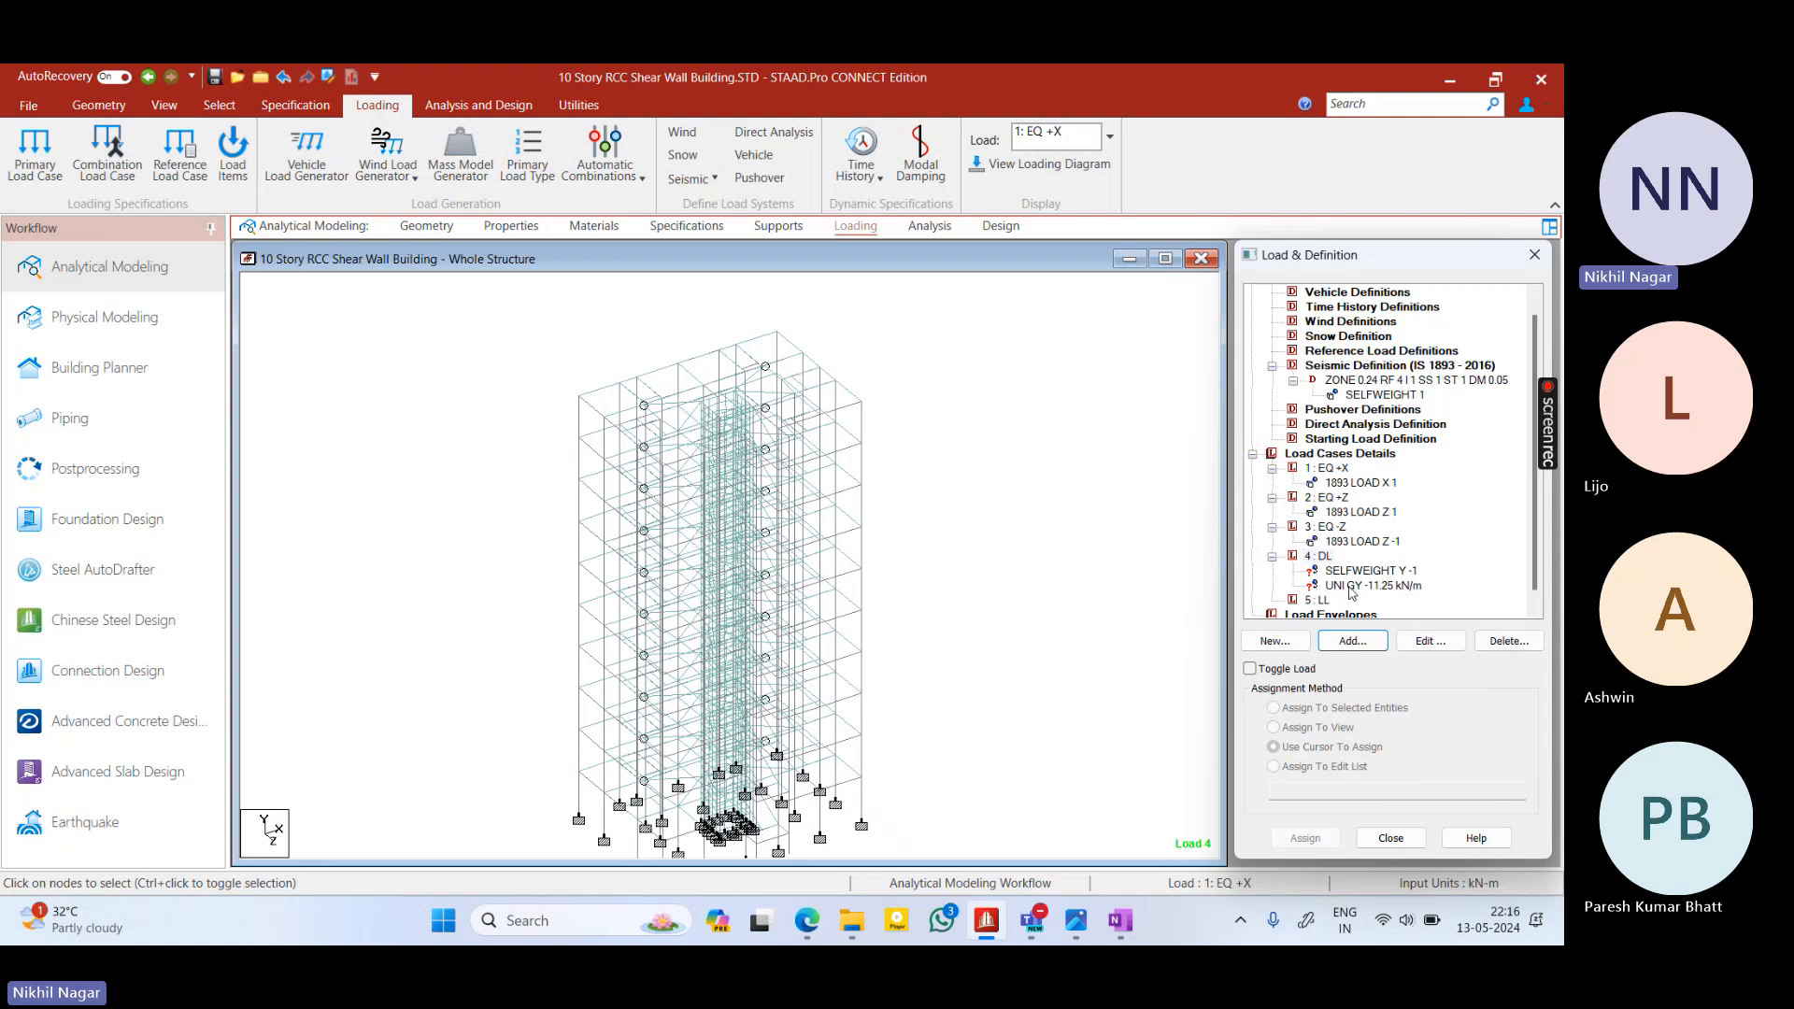
Open DL's uniform force for editing and, on the OneNote page, handwrite the wall load formula (H-D) × γ × t = ___ kN/m
double_click(1349, 590)
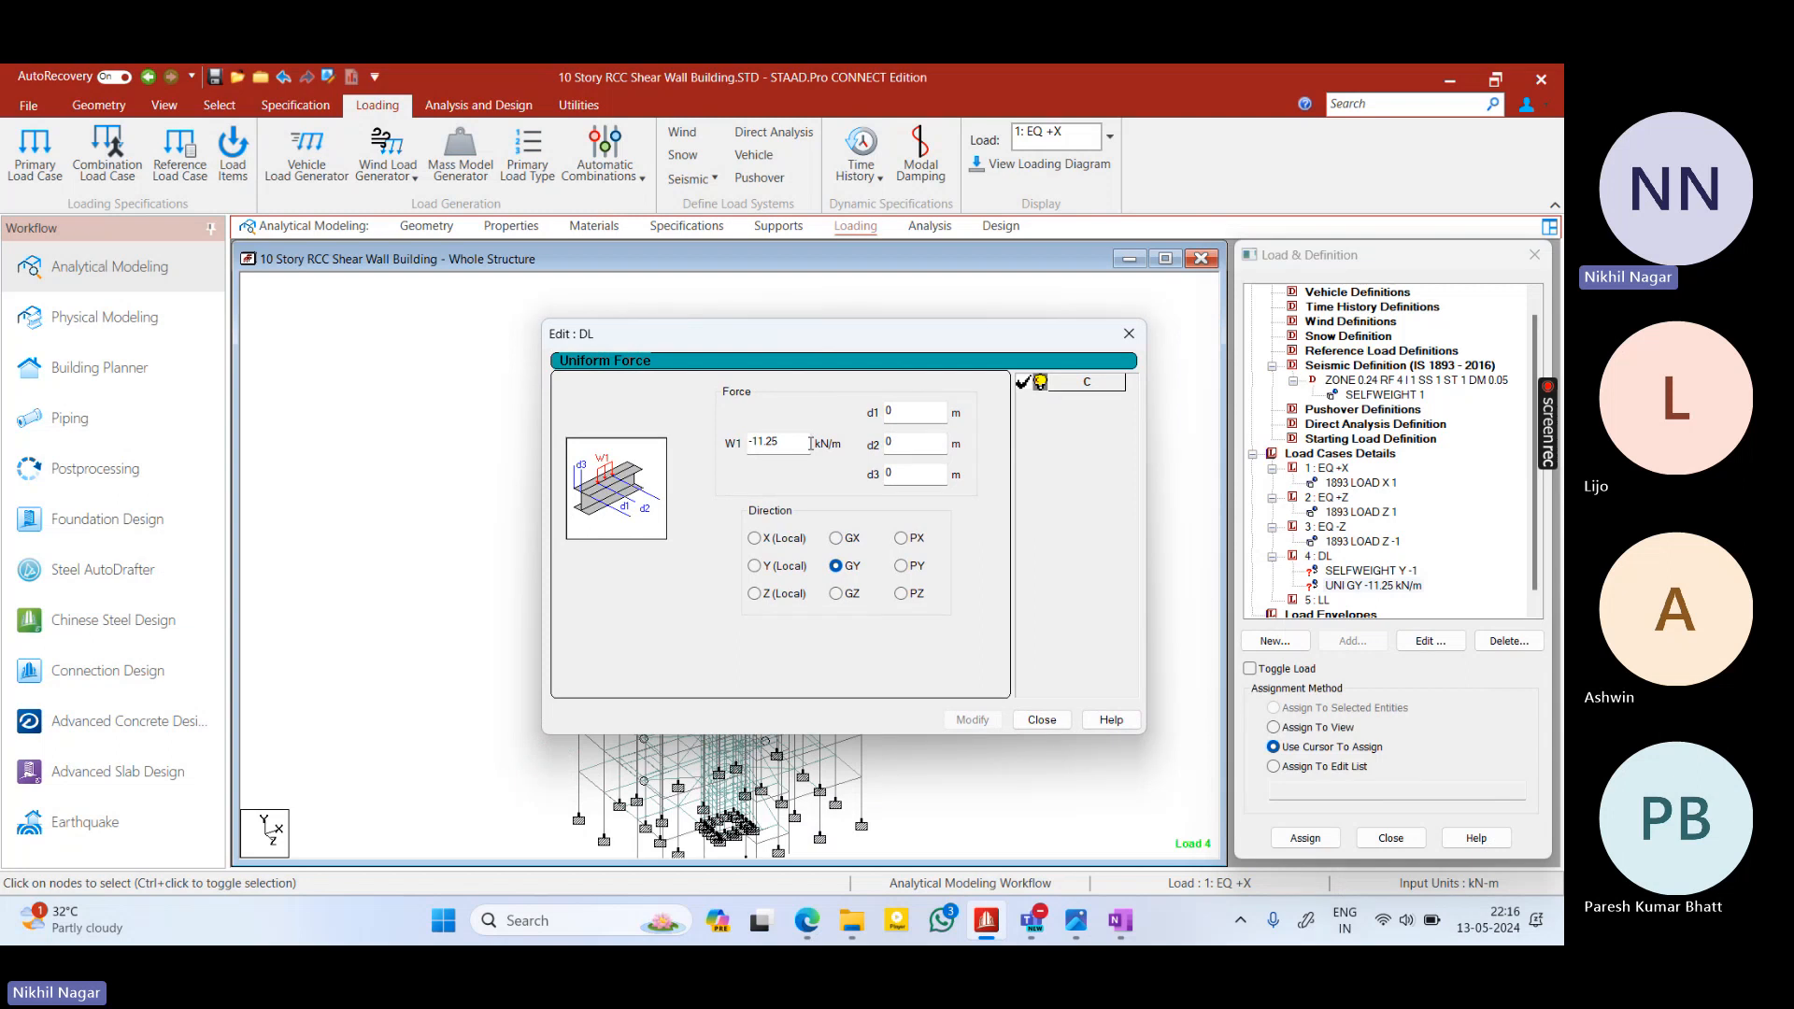
key("super")
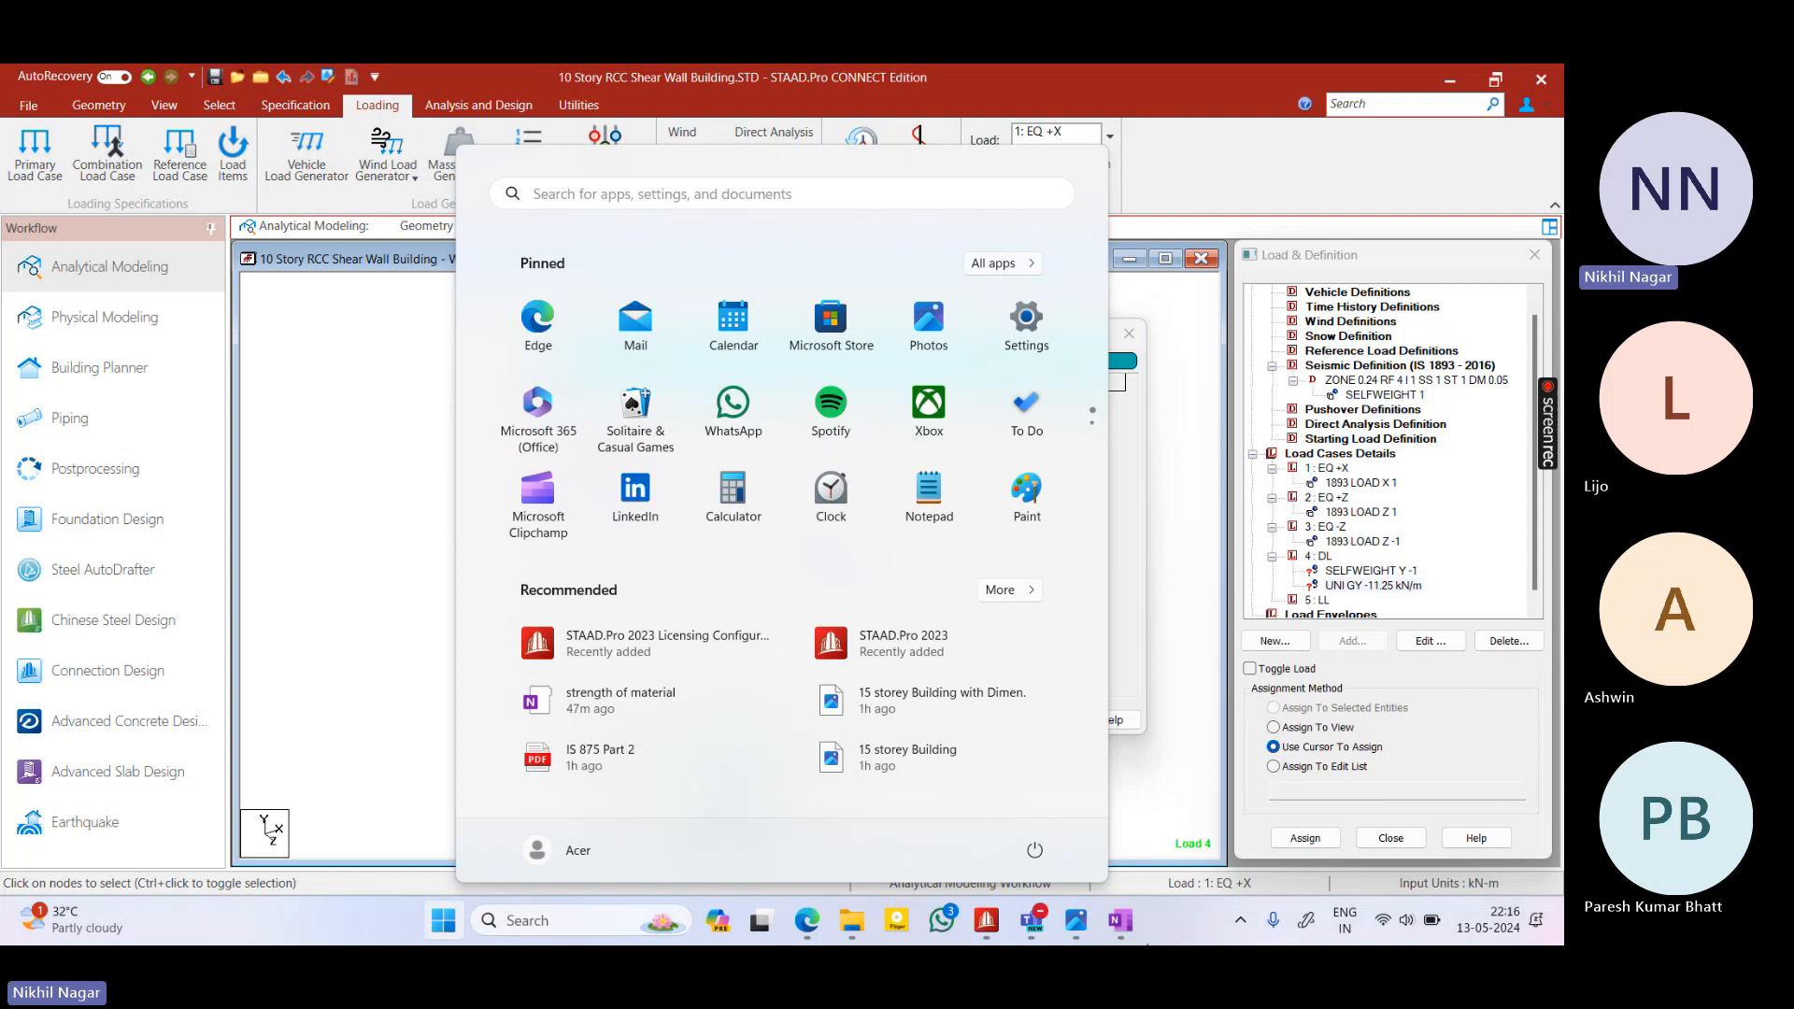
left_click(1121, 921)
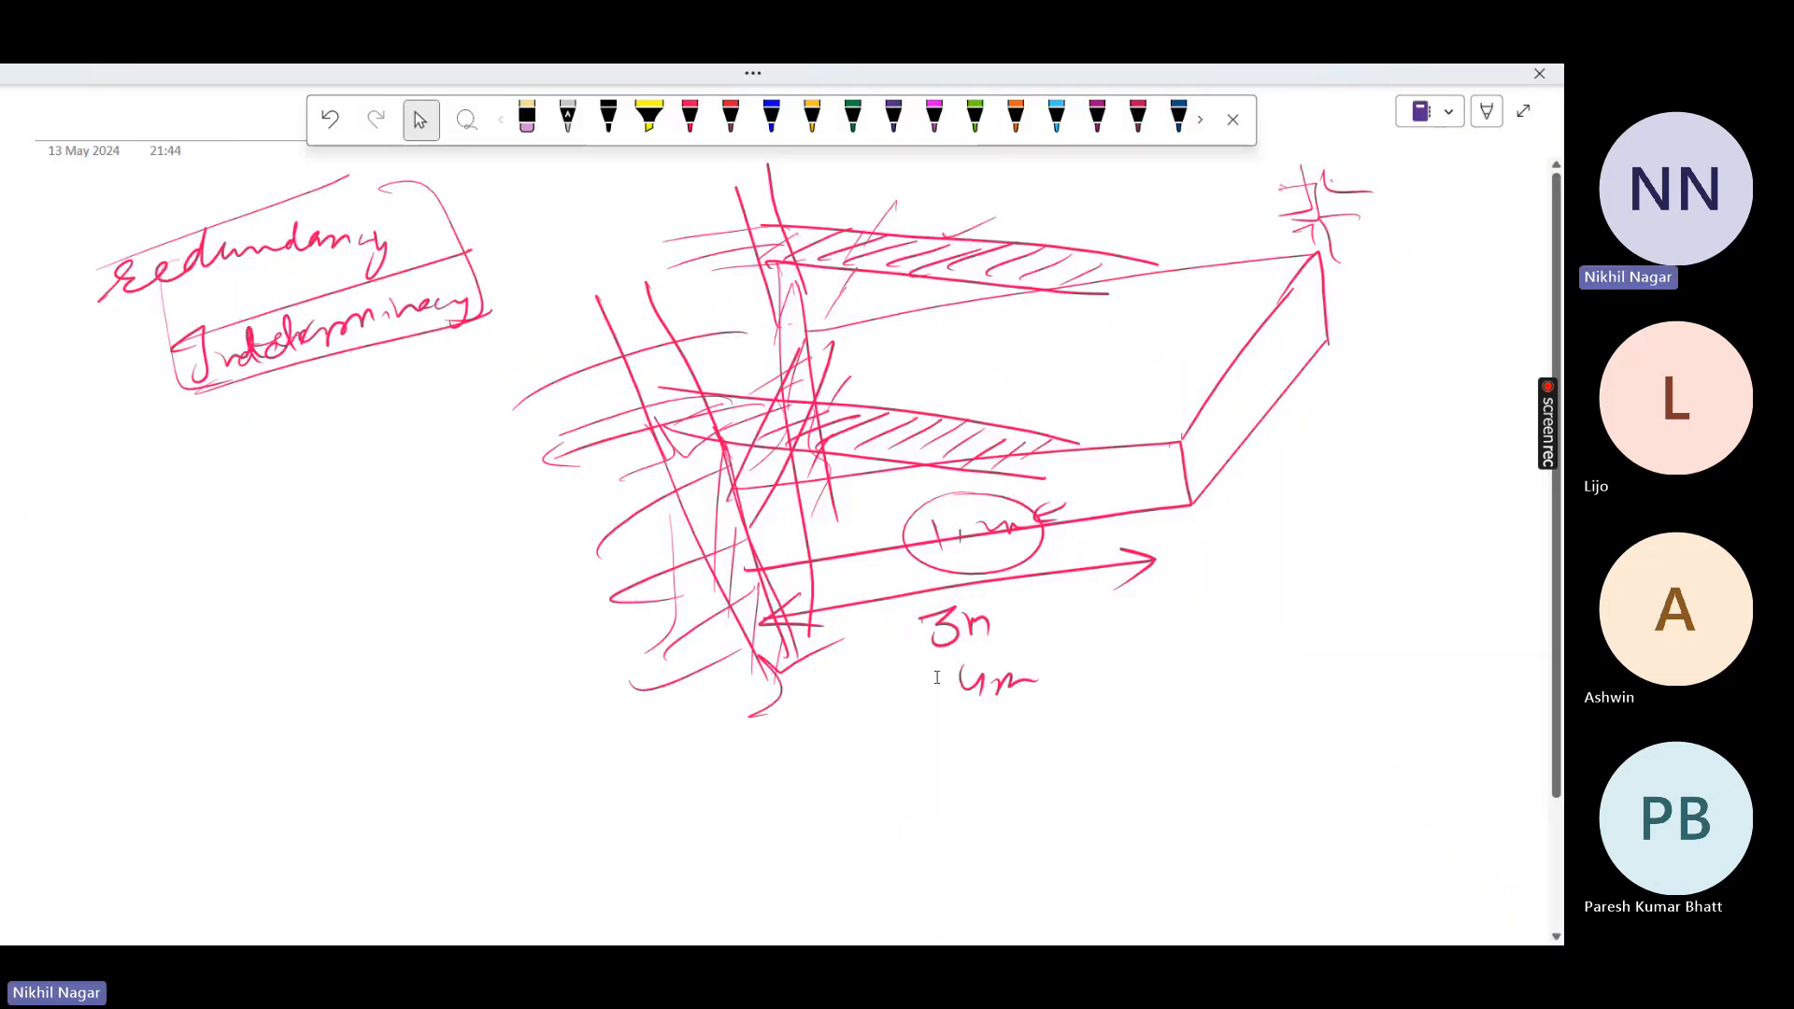
left_click(690, 119)
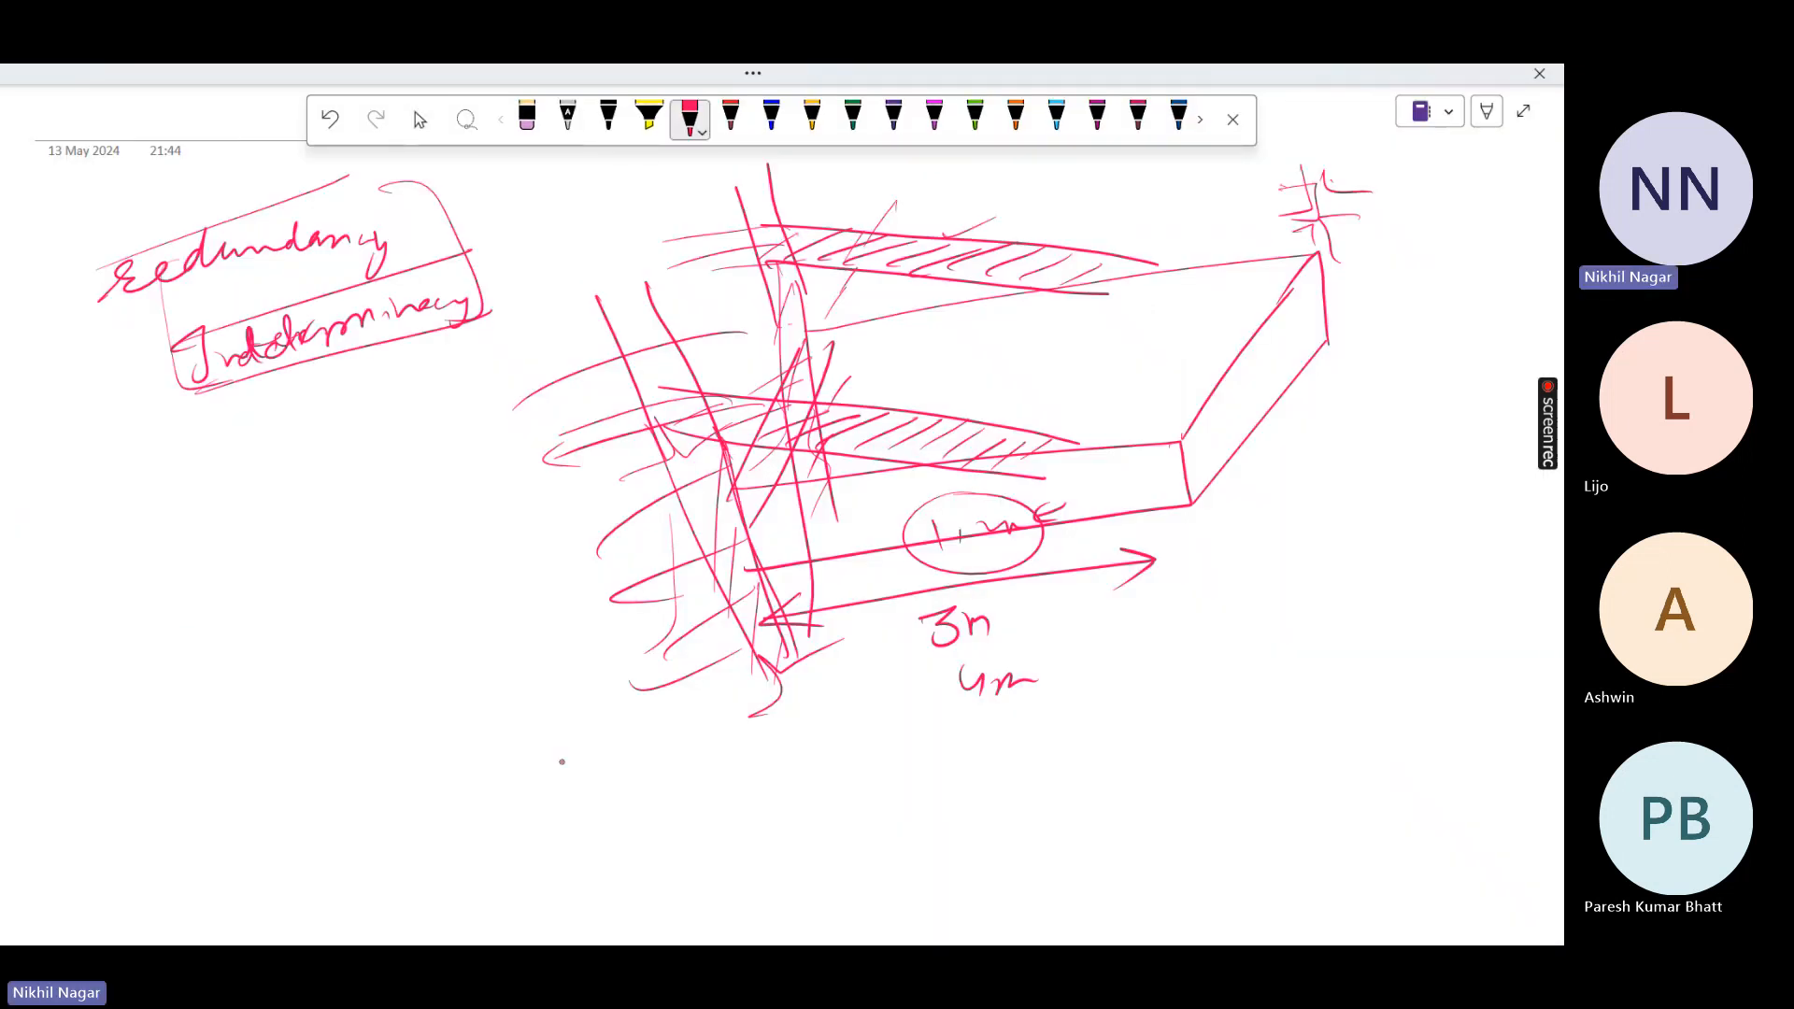
left_click_drag(436, 762, 435, 806)
left_click_drag(438, 785, 499, 784)
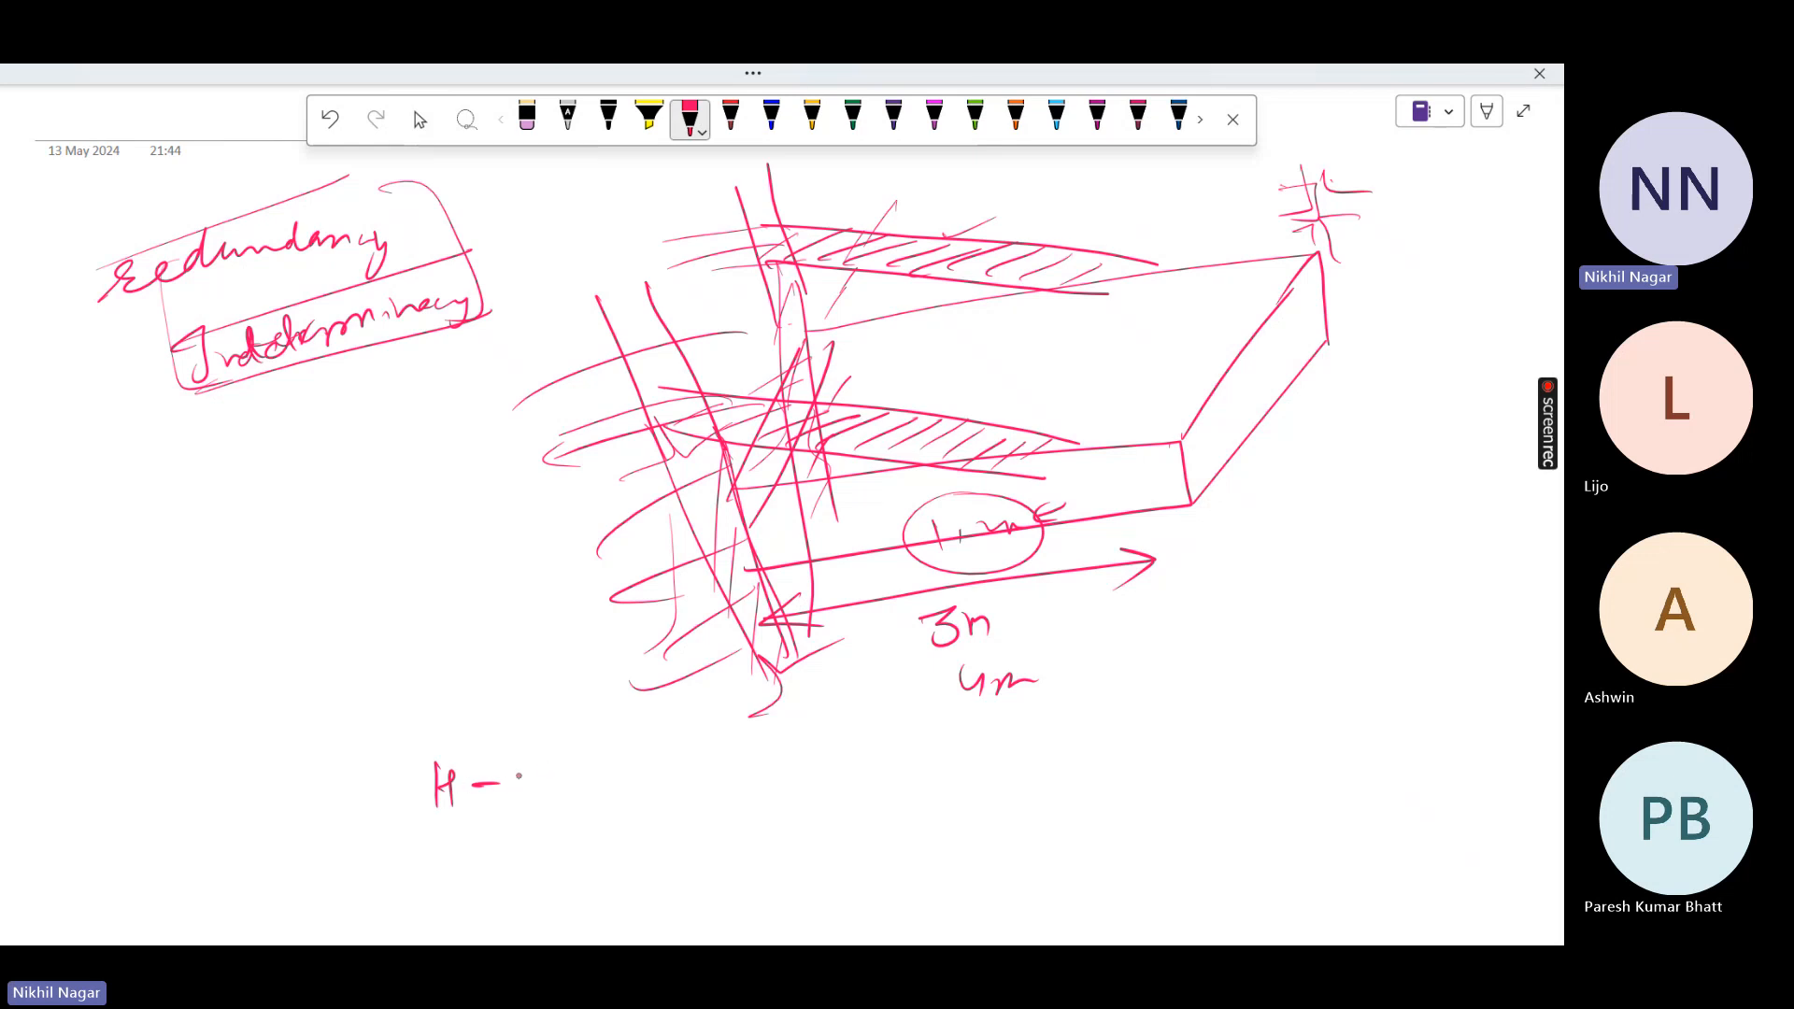
left_click_drag(514, 765, 512, 809)
left_click_drag(540, 749, 539, 819)
left_click_drag(413, 769, 433, 835)
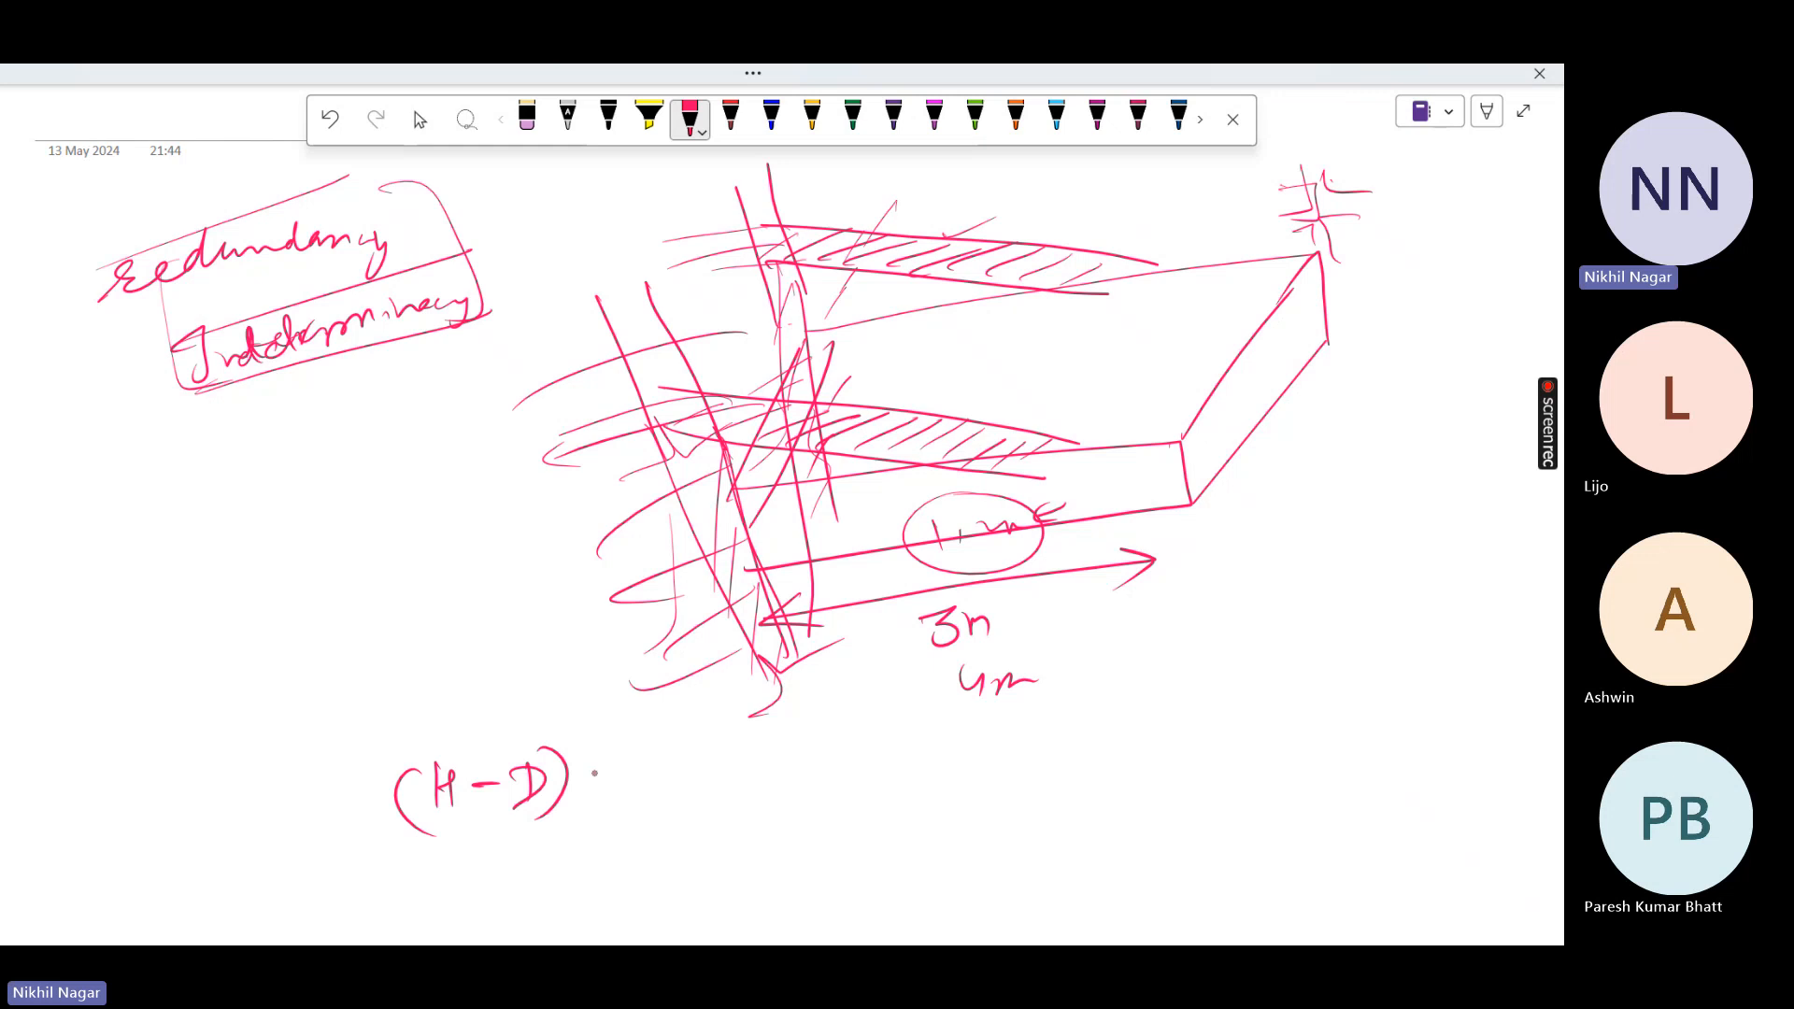
left_click_drag(594, 774, 614, 794)
mouse_move(613, 773)
left_mouse_down()
mouse_move(596, 797)
mouse_move(634, 776)
mouse_move(641, 804)
mouse_move(695, 789)
left_mouse_up()
mouse_move(692, 763)
left_mouse_down()
mouse_move(670, 790)
mouse_move(738, 797)
left_mouse_up()
left_click_drag(703, 774, 813, 765)
left_click_drag(796, 772, 1005, 775)
mouse_move(1042, 741)
left_mouse_down()
mouse_move(1041, 772)
mouse_move(1059, 769)
left_mouse_up()
left_click_drag(1068, 768, 1113, 743)
left_click_drag(1108, 765, 1151, 743)
Handwrite the substituted values (3 - 0.35) × 19.5 × 0.230 beneath the wall load formula
mouse_move(436, 831)
left_mouse_down()
mouse_move(456, 902)
mouse_move(526, 880)
left_mouse_up()
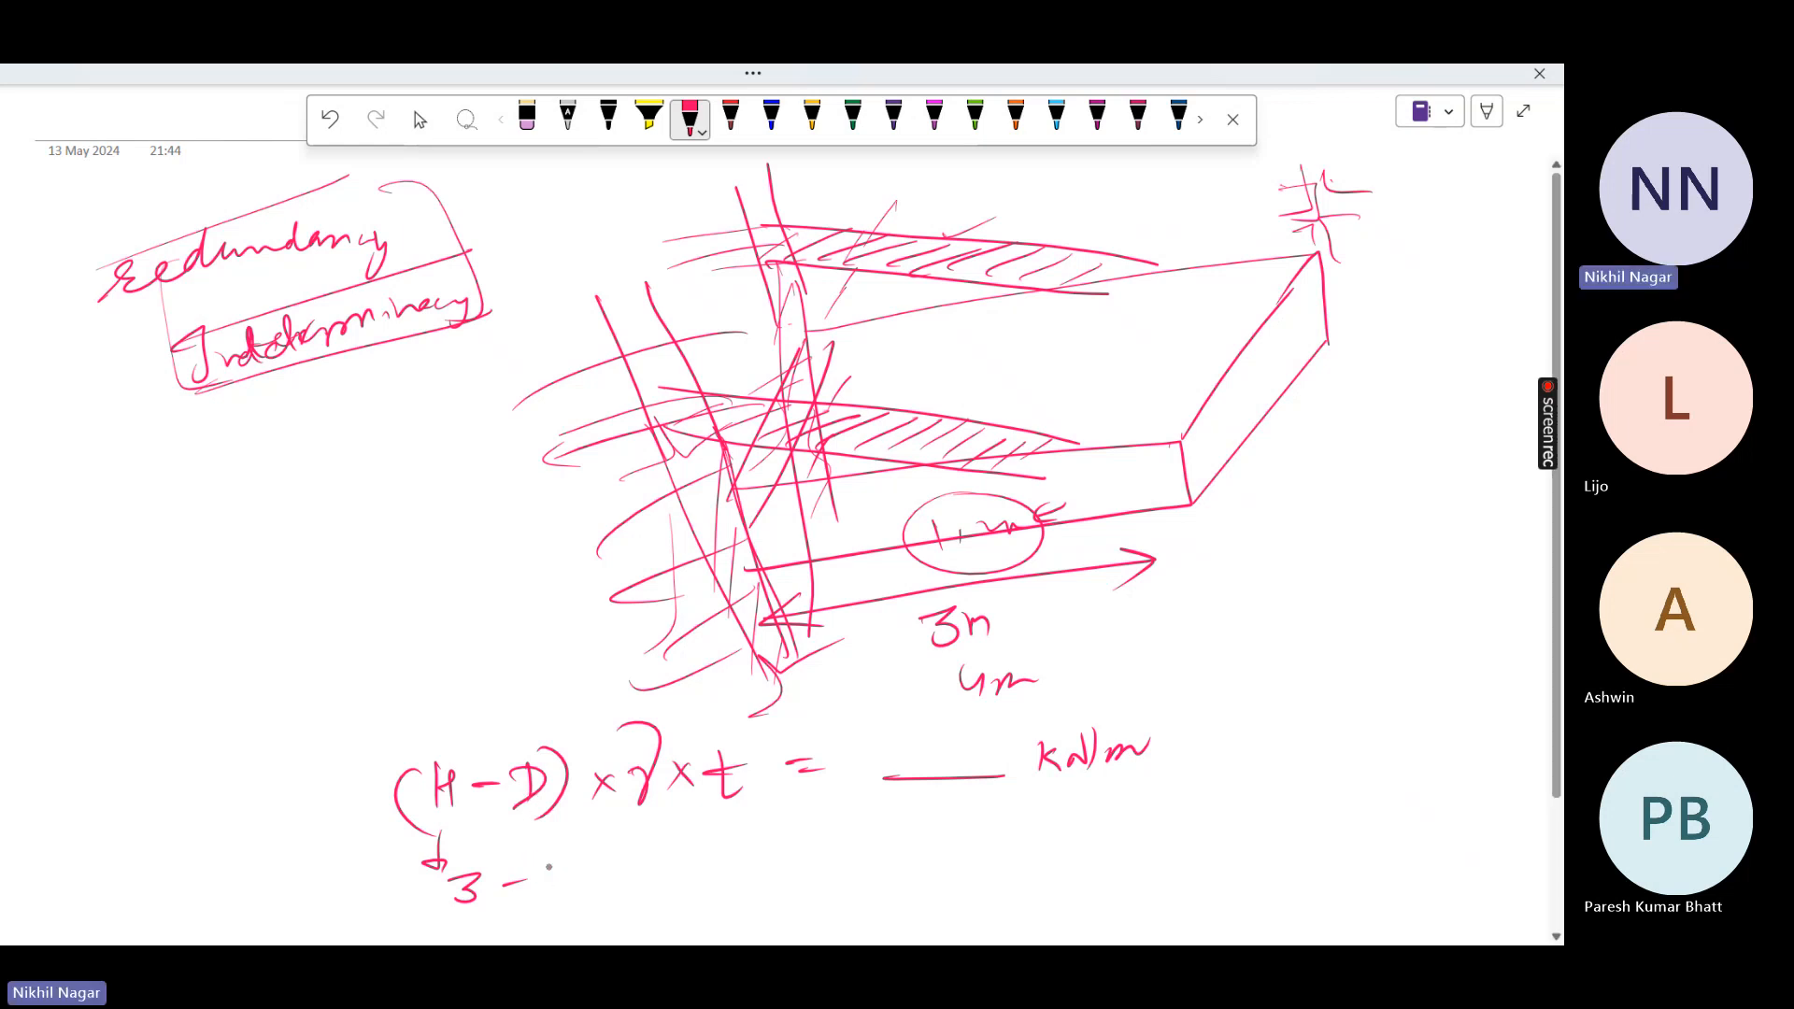
left_click_drag(548, 866, 591, 884)
left_click(555, 876)
left_click(592, 866)
left_click_drag(613, 845, 619, 890)
left_click_drag(451, 847, 467, 918)
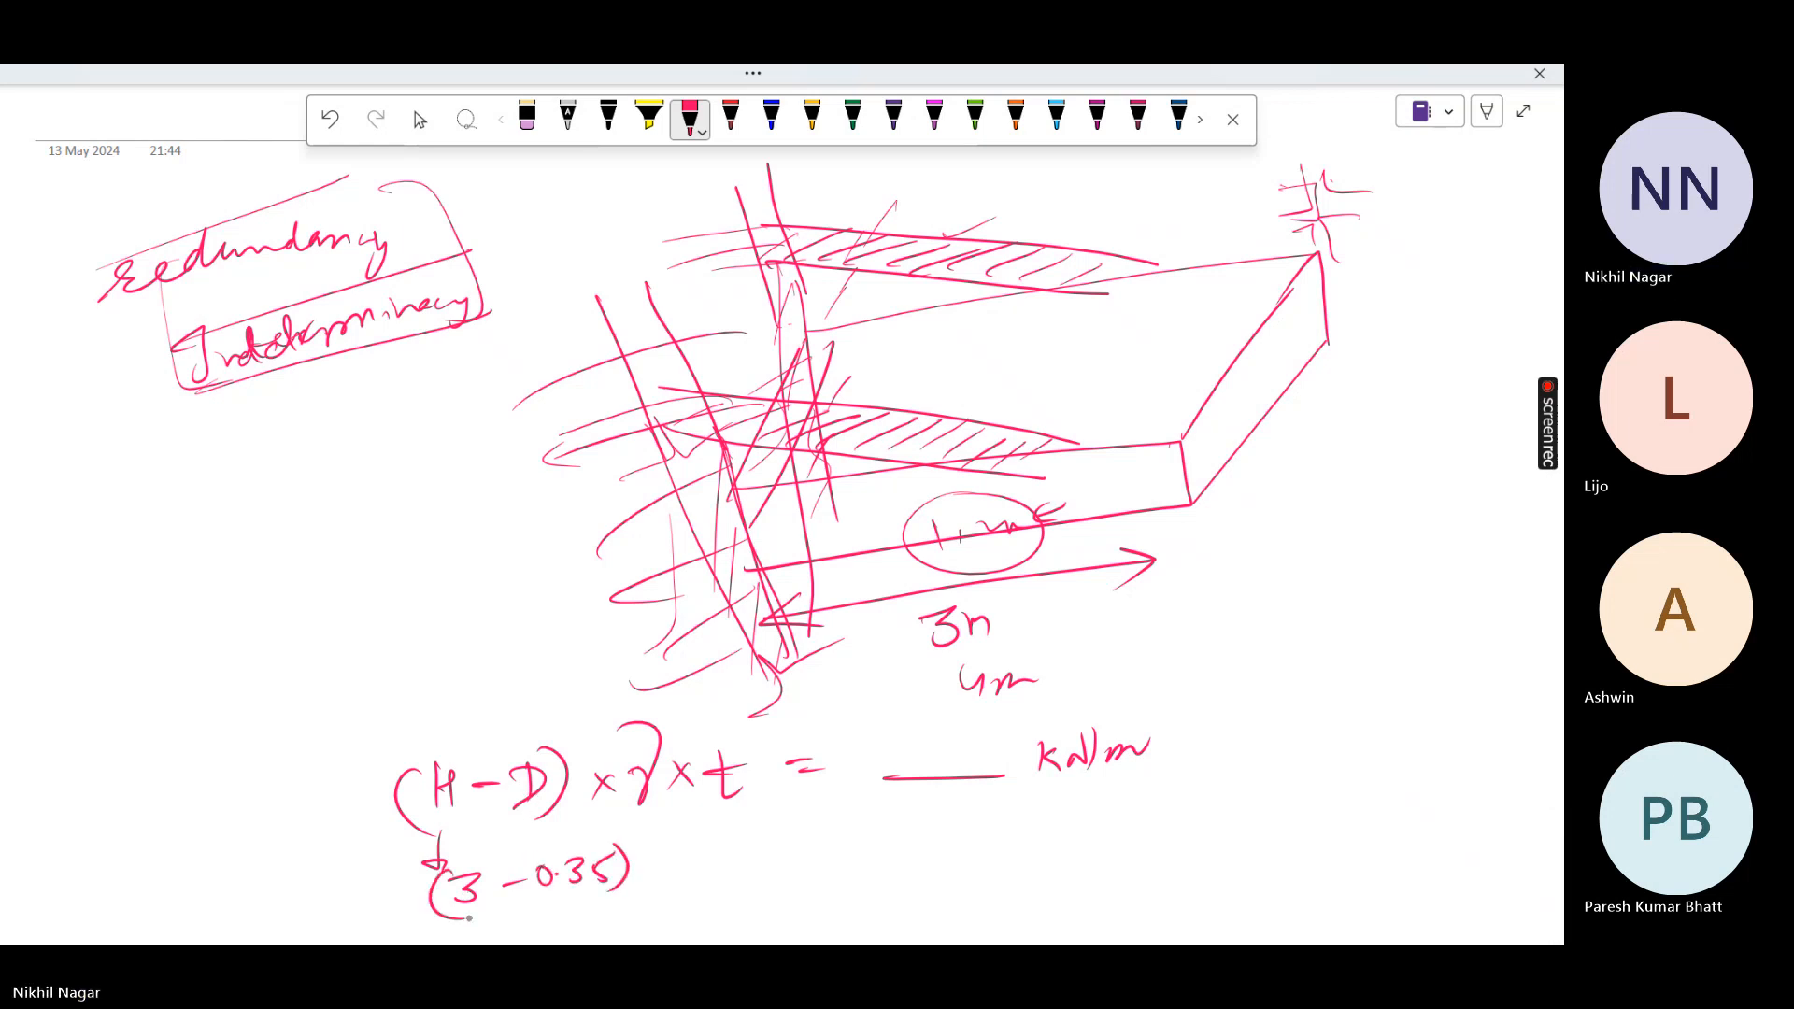
left_click_drag(657, 862, 683, 881)
mouse_move(680, 858)
left_mouse_down()
mouse_move(661, 882)
mouse_move(696, 878)
left_mouse_up()
mouse_move(712, 853)
left_mouse_down()
mouse_move(711, 884)
mouse_move(793, 884)
left_mouse_up()
left_click(736, 869)
left_click_drag(792, 856, 768, 886)
mouse_move(709, 807)
left_mouse_down()
mouse_move(830, 875)
mouse_move(807, 873)
mouse_move(884, 873)
mouse_move(901, 854)
left_mouse_up()
left_click(837, 862)
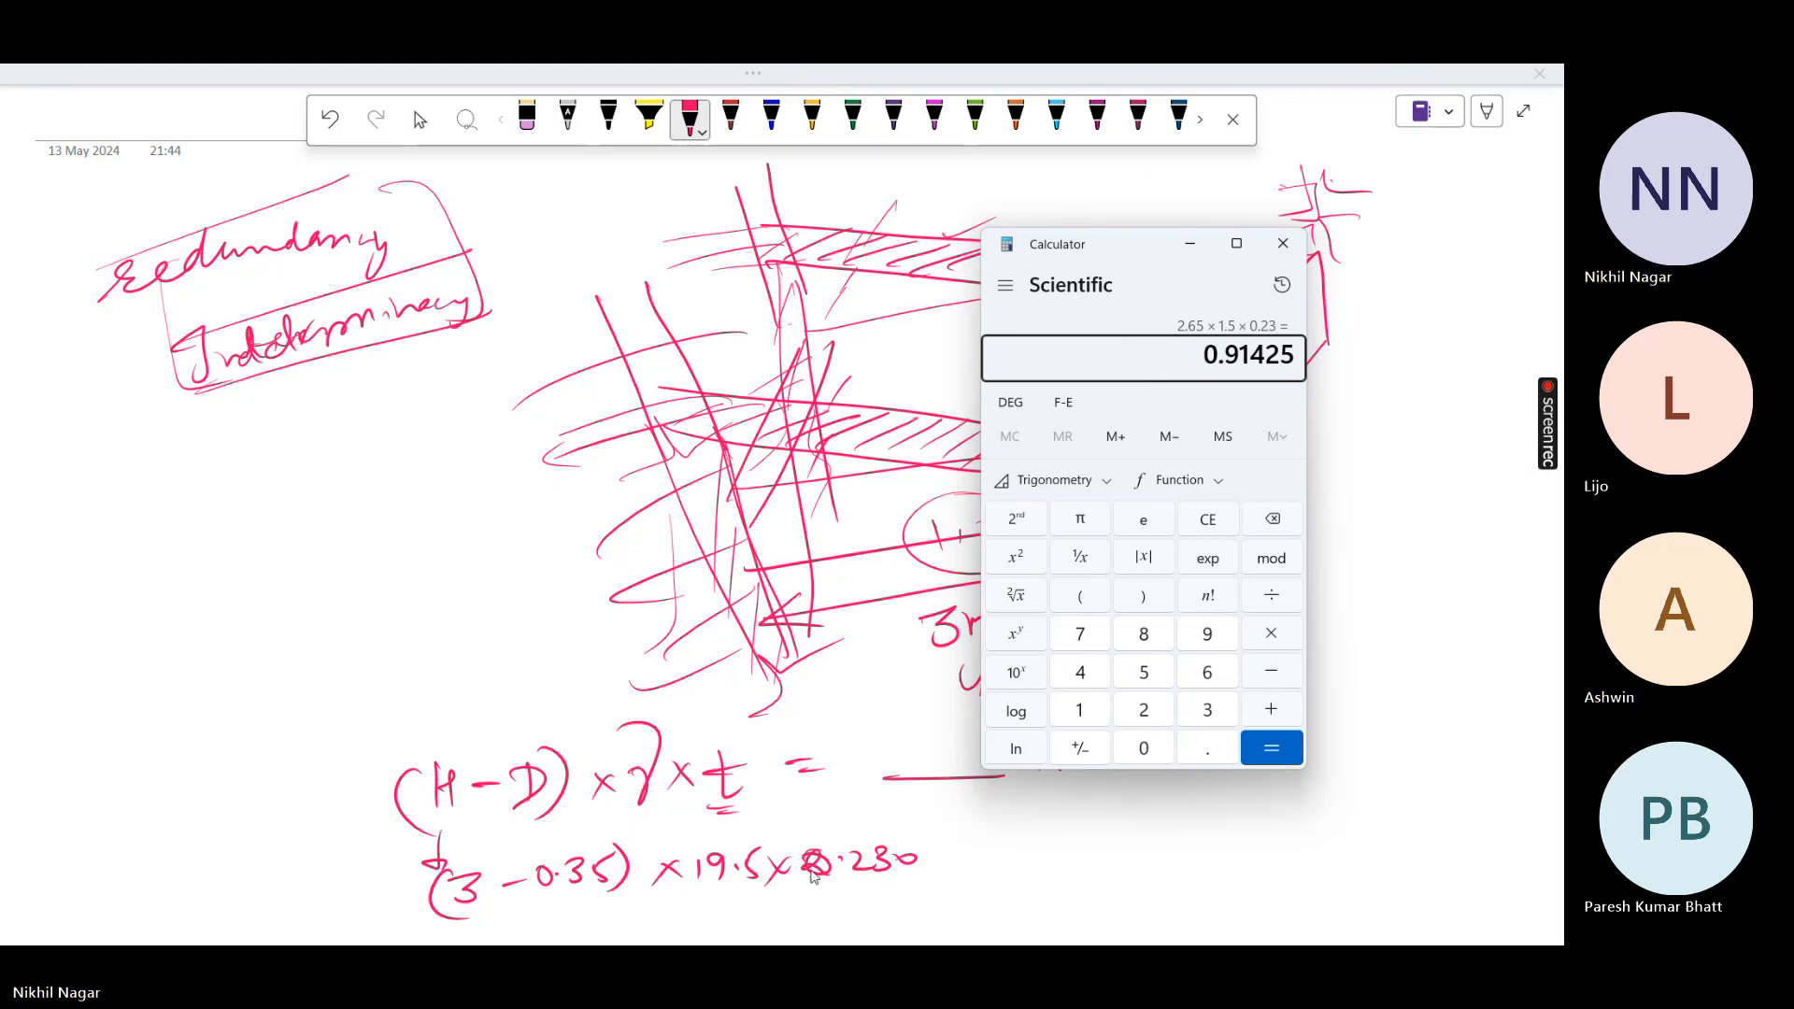
Compute the wall load as 2.65 × 19.5 × 0.23 in Calculator
left_click(1218, 360)
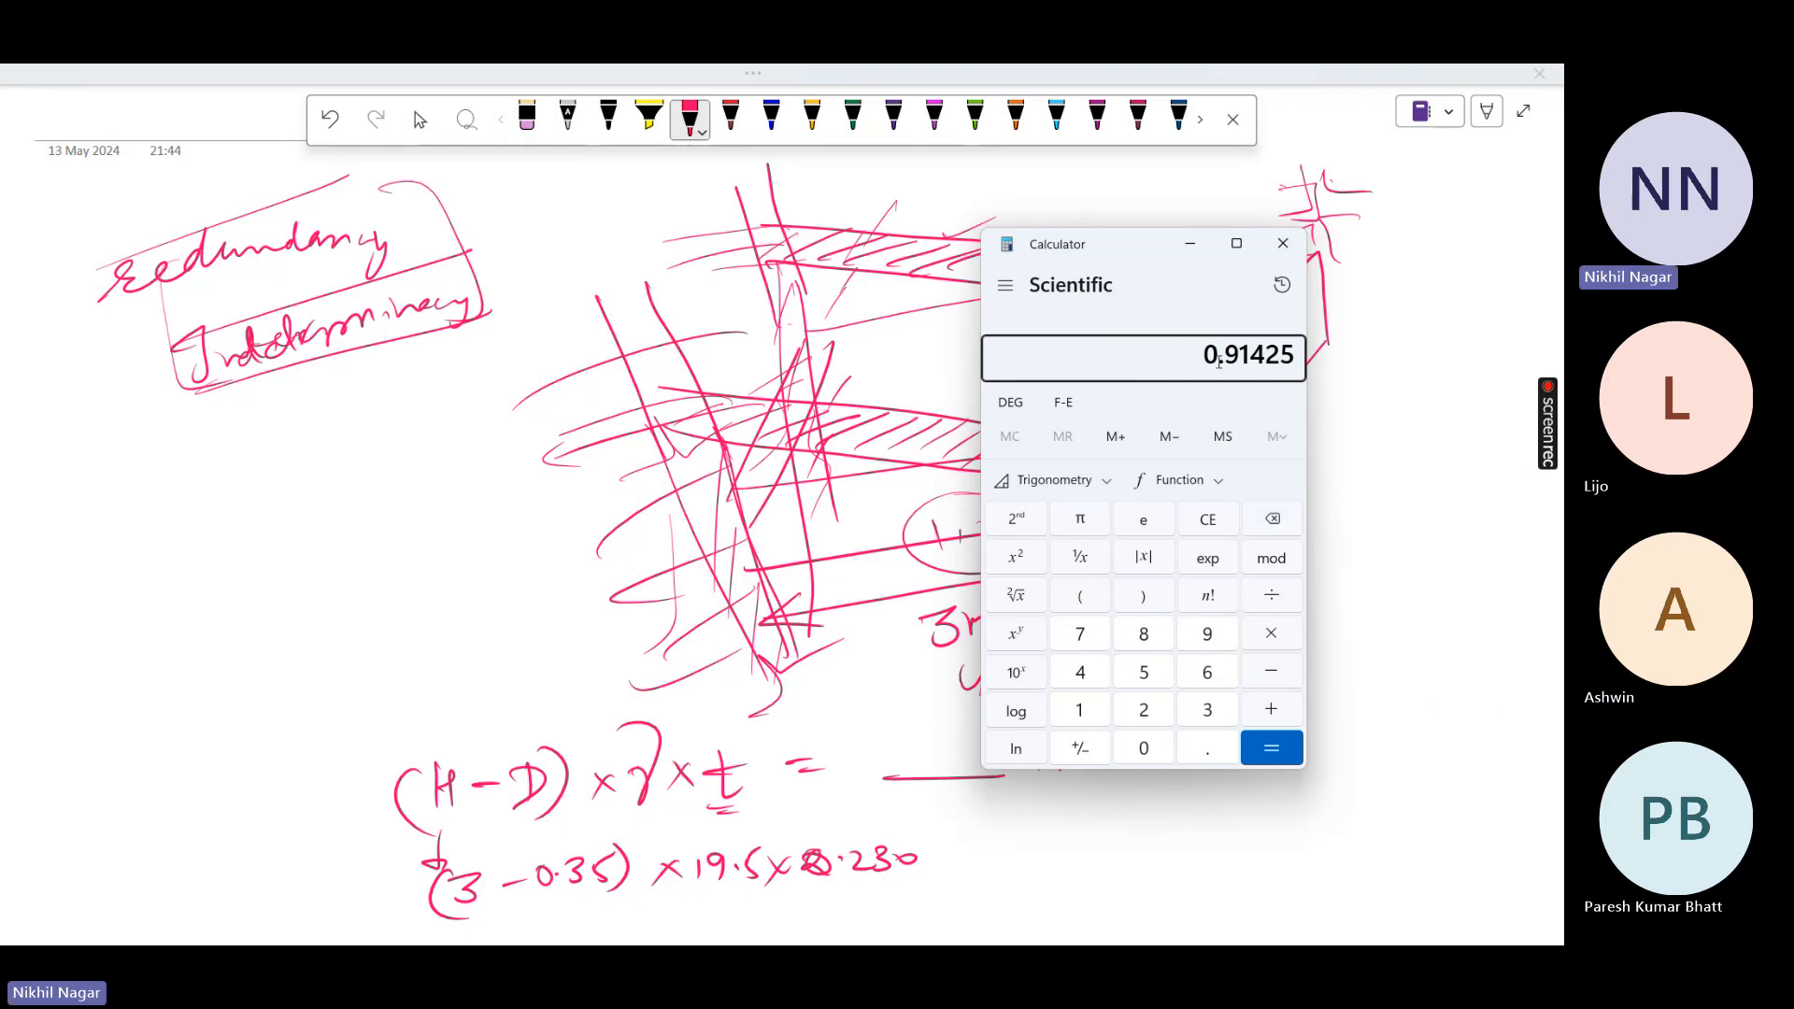
type("2.65 × 19.5*")
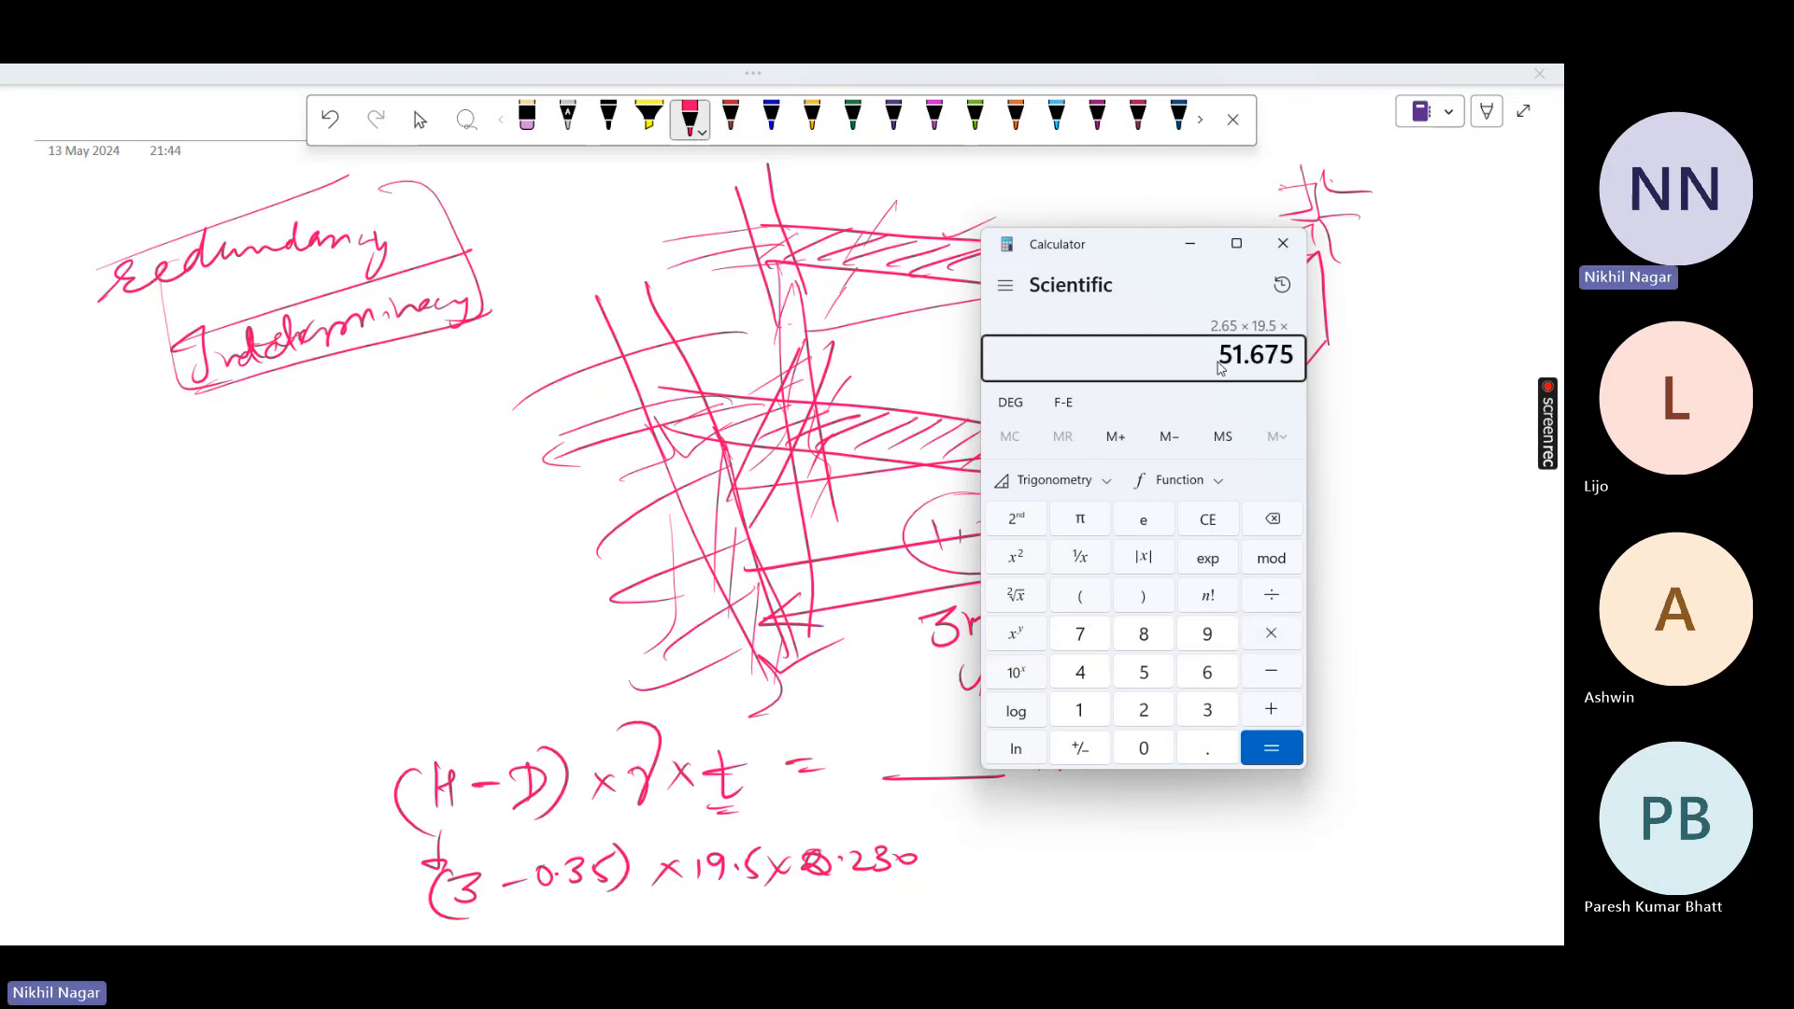
type("0.23")
key("Return")
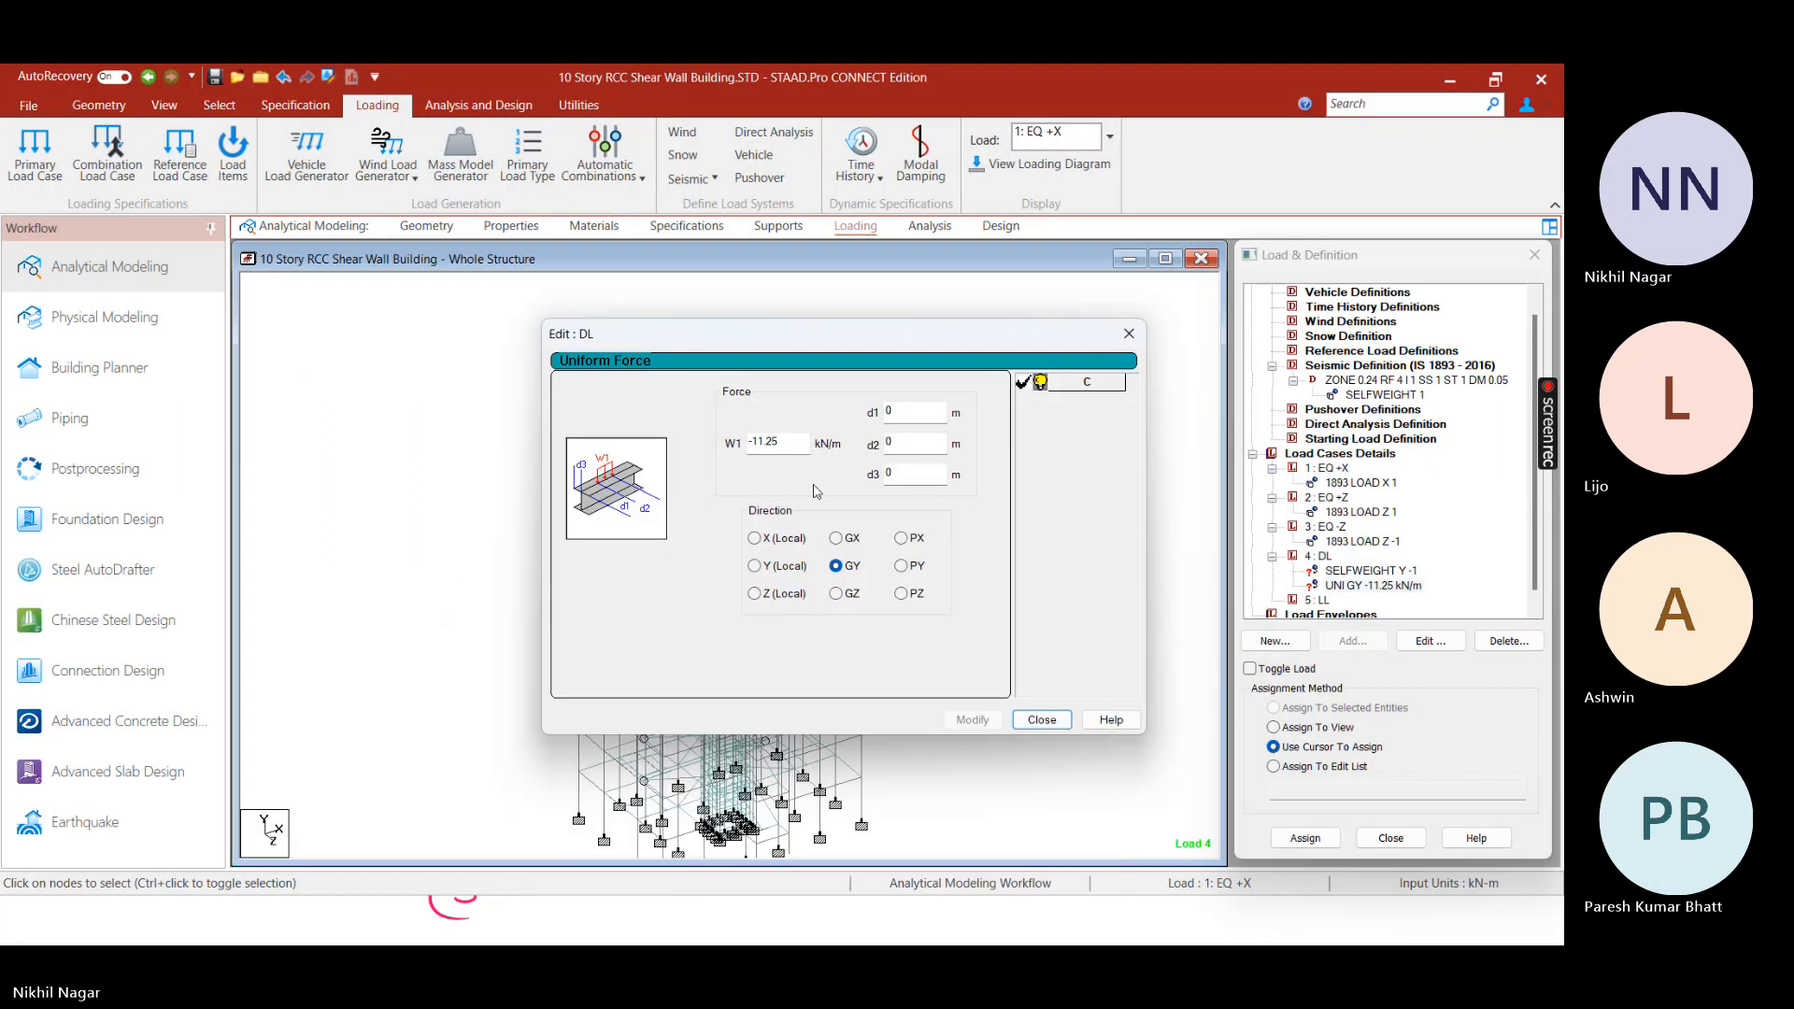
Switch back to STAAD.Pro and set W1 of DL's uniform force to -12 kN/m
left_click(794, 446)
key("BackSpace")
key("BackSpace")
key("BackSpace")
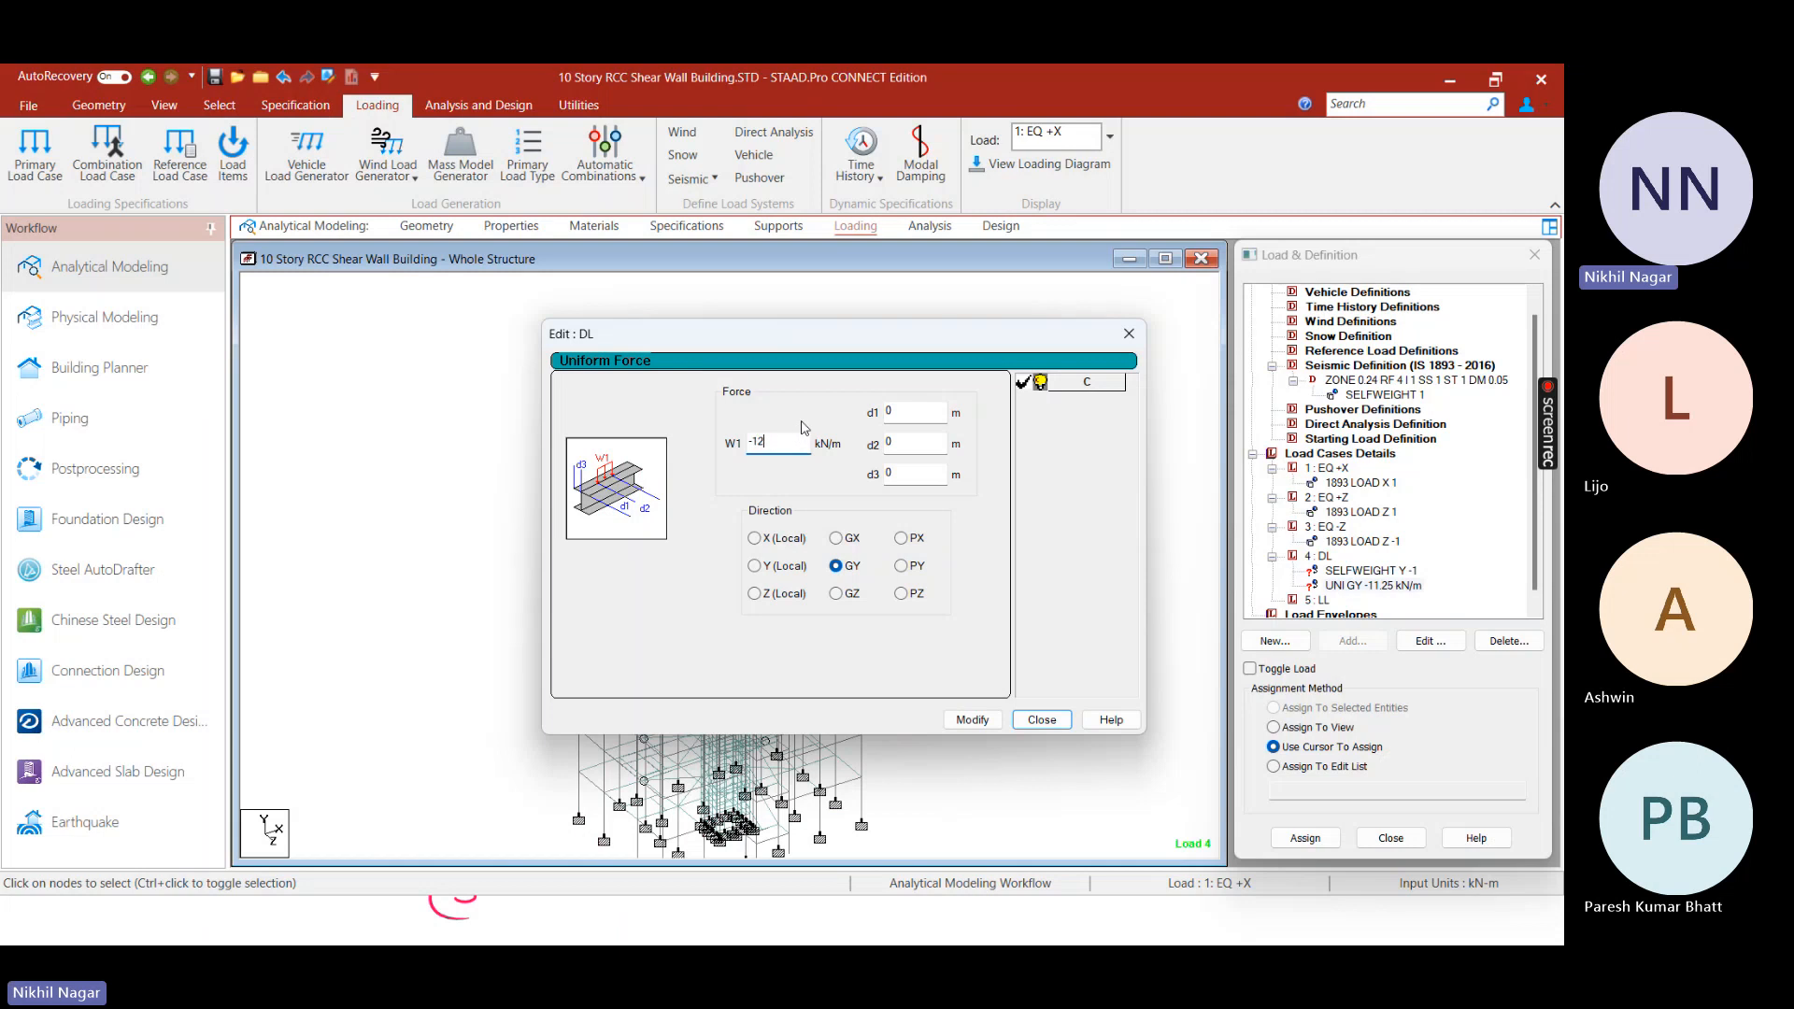
left_click(976, 727)
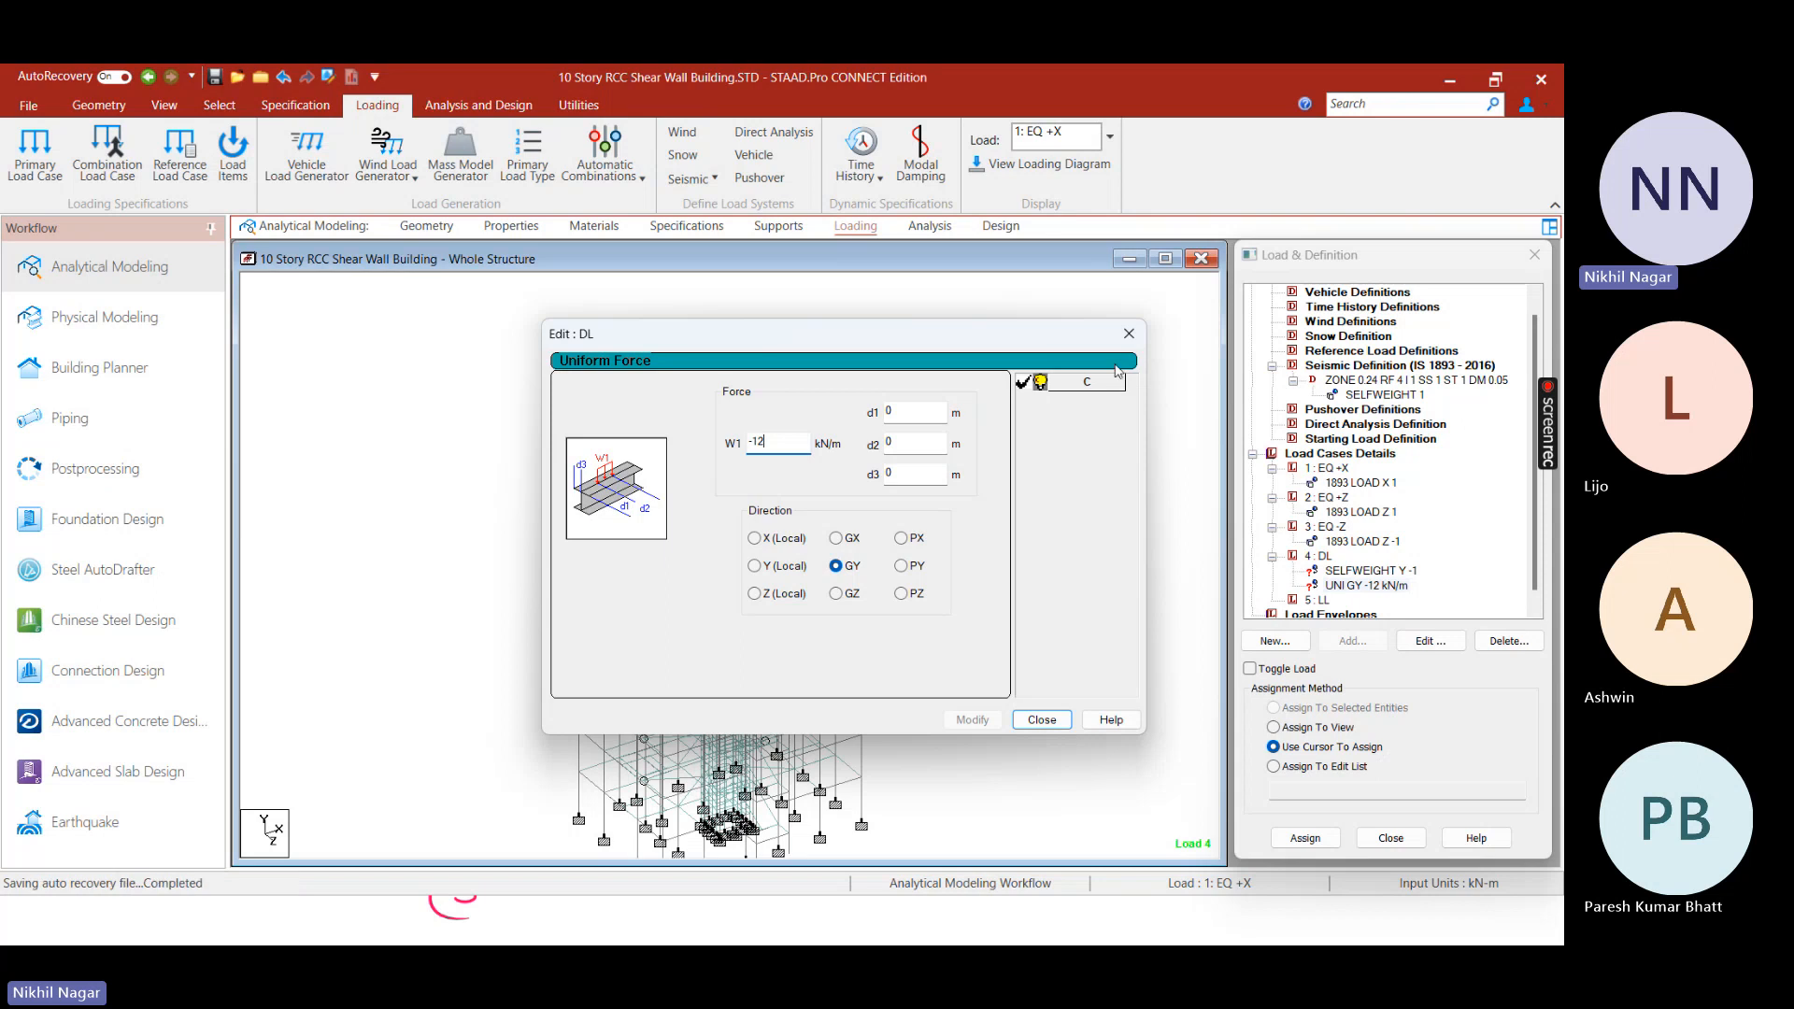
left_click(1042, 720)
Open a new uniform force member load item for load case DL
left_click(1321, 557)
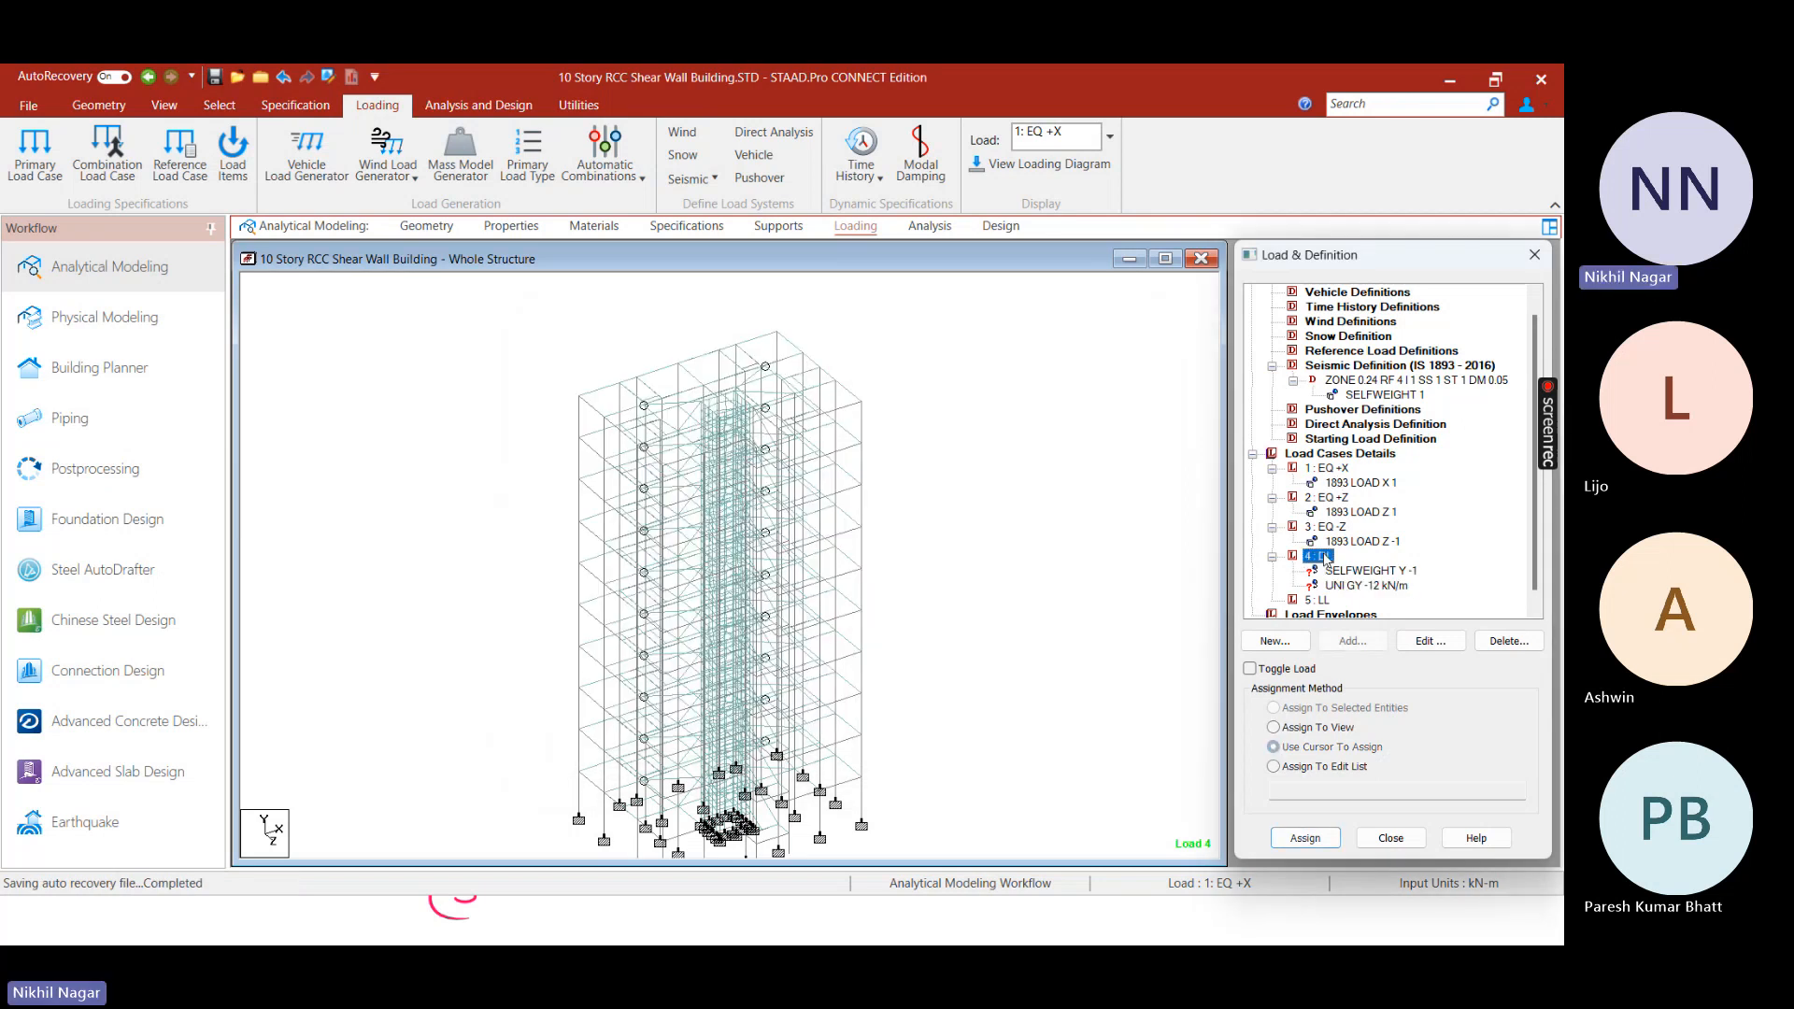
left_click(1353, 641)
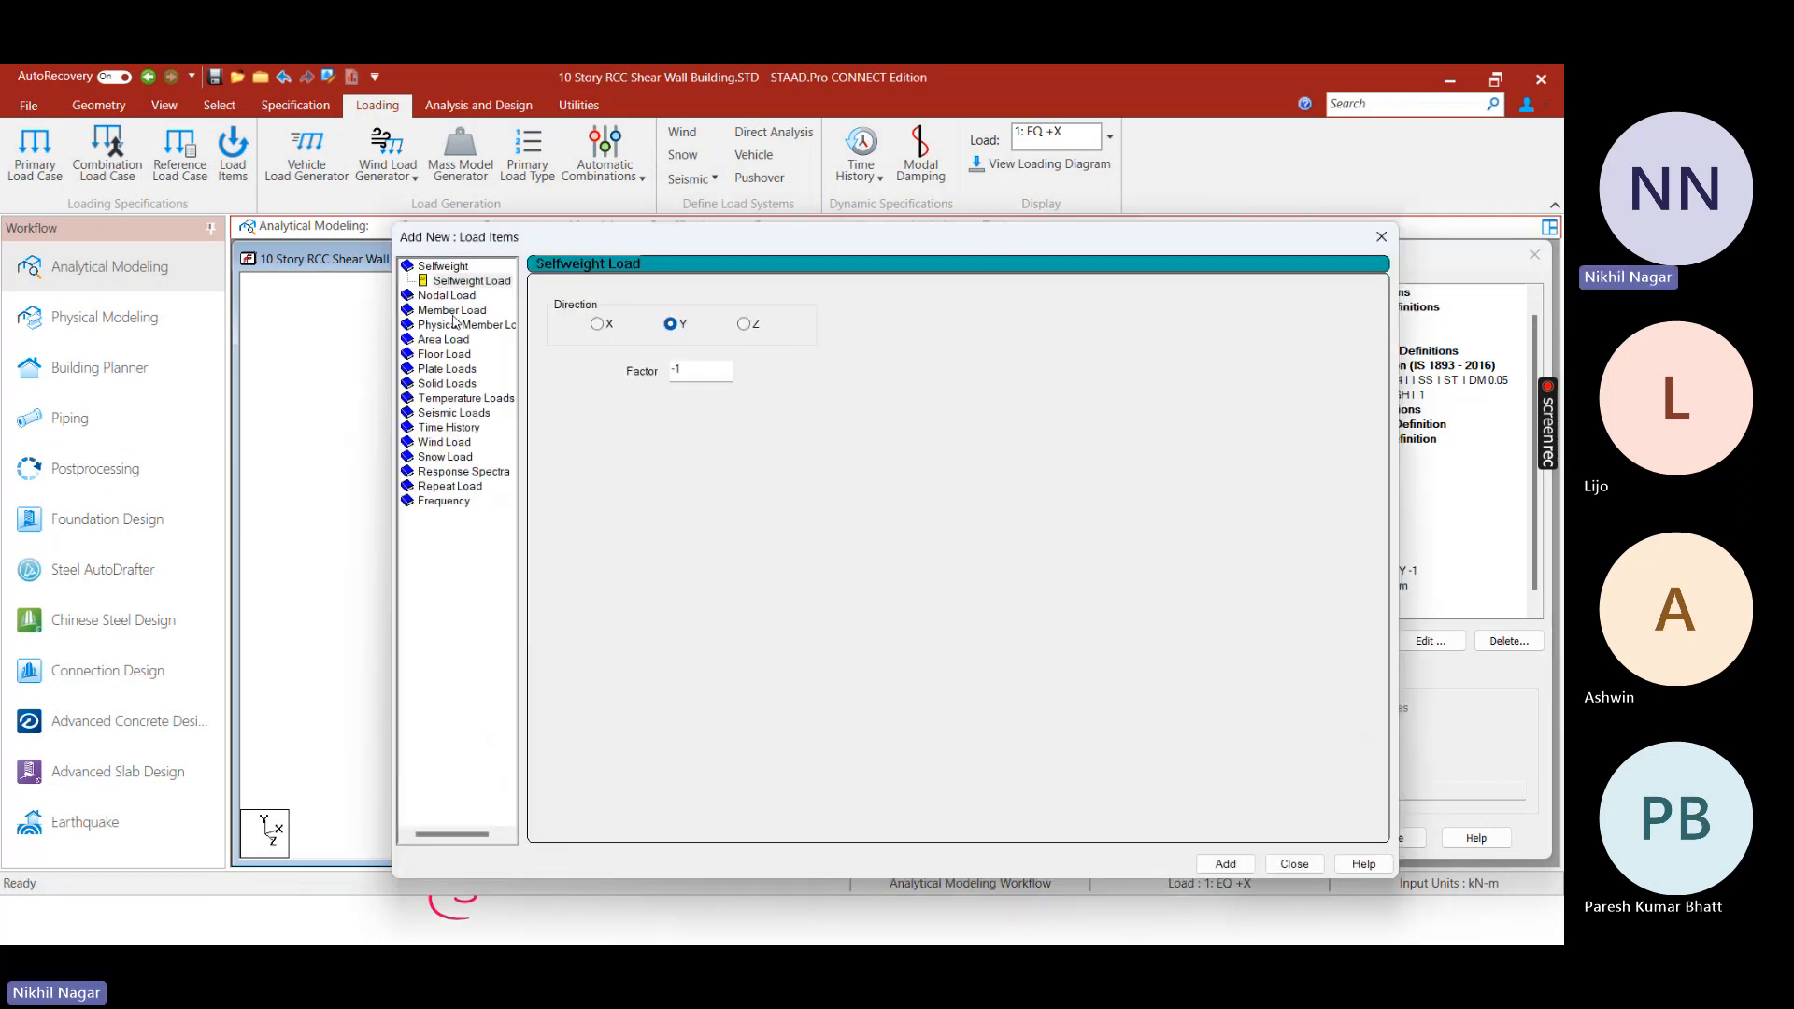
left_click(454, 311)
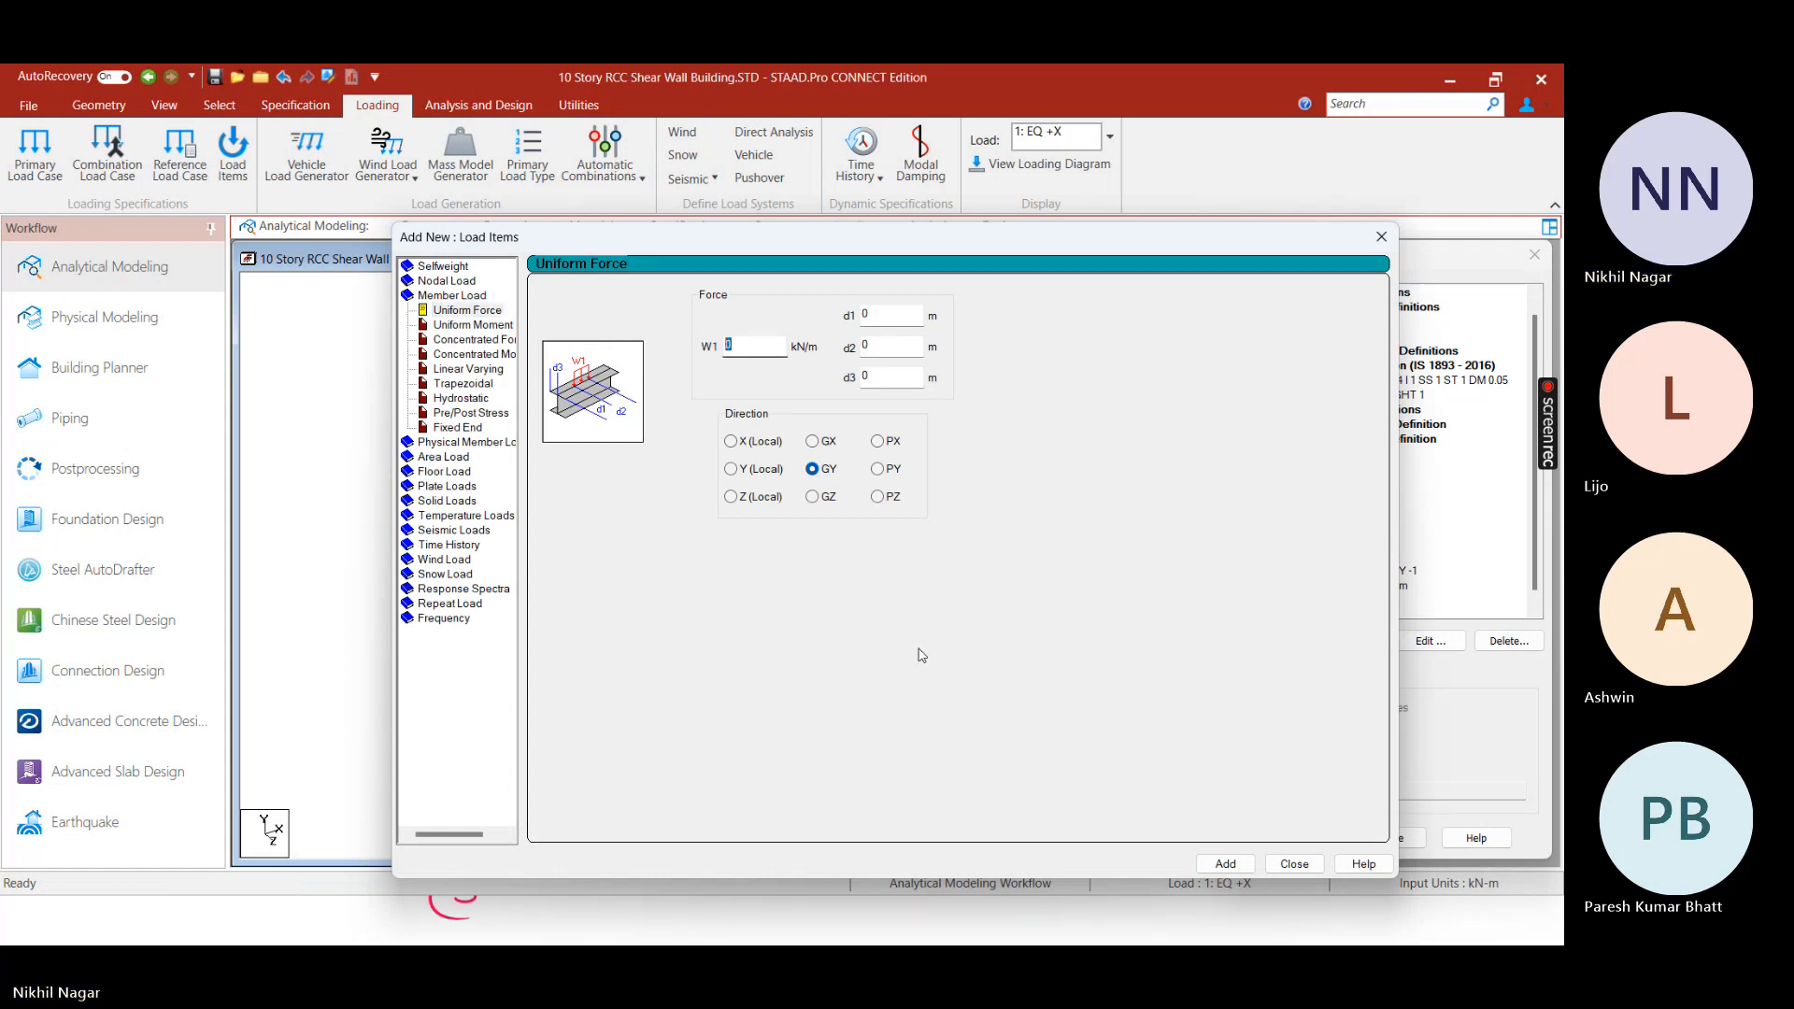
In Calculator, divide the previous wall load result by 2.65 and multiply it by 1.2
key("super")
left_click(1141, 925)
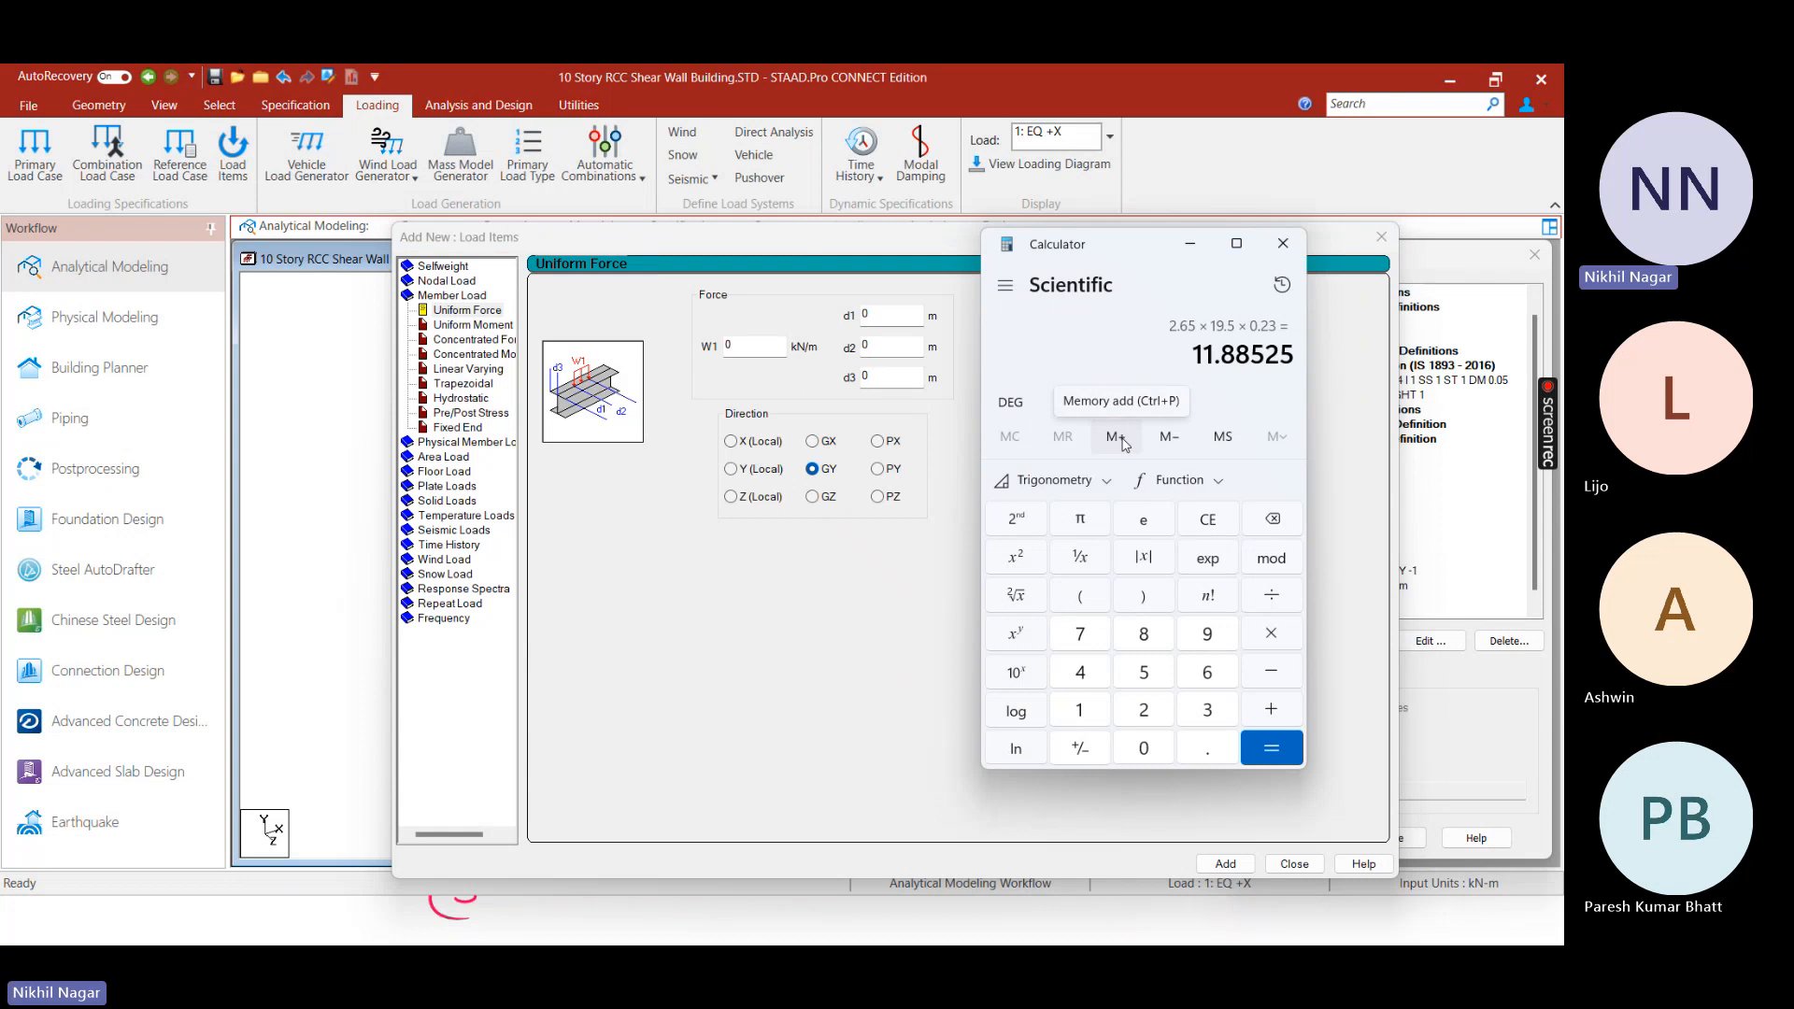
key("slash")
type("2.65")
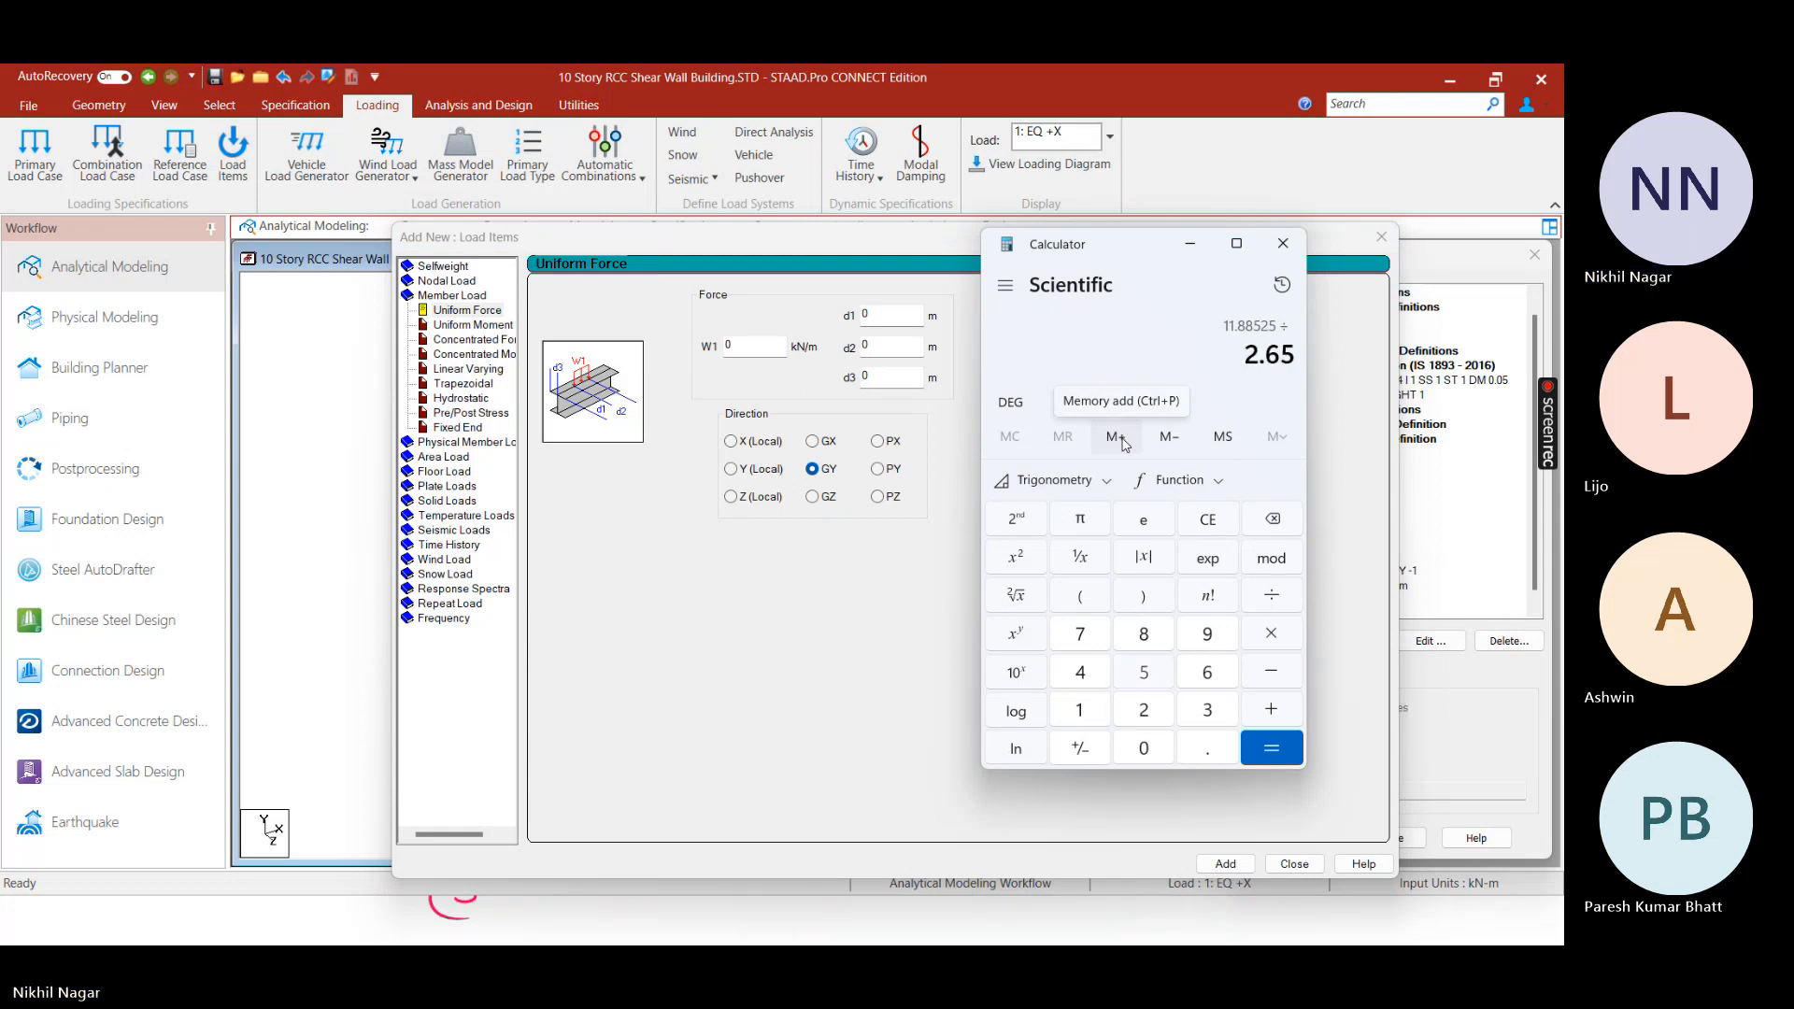
key("Return")
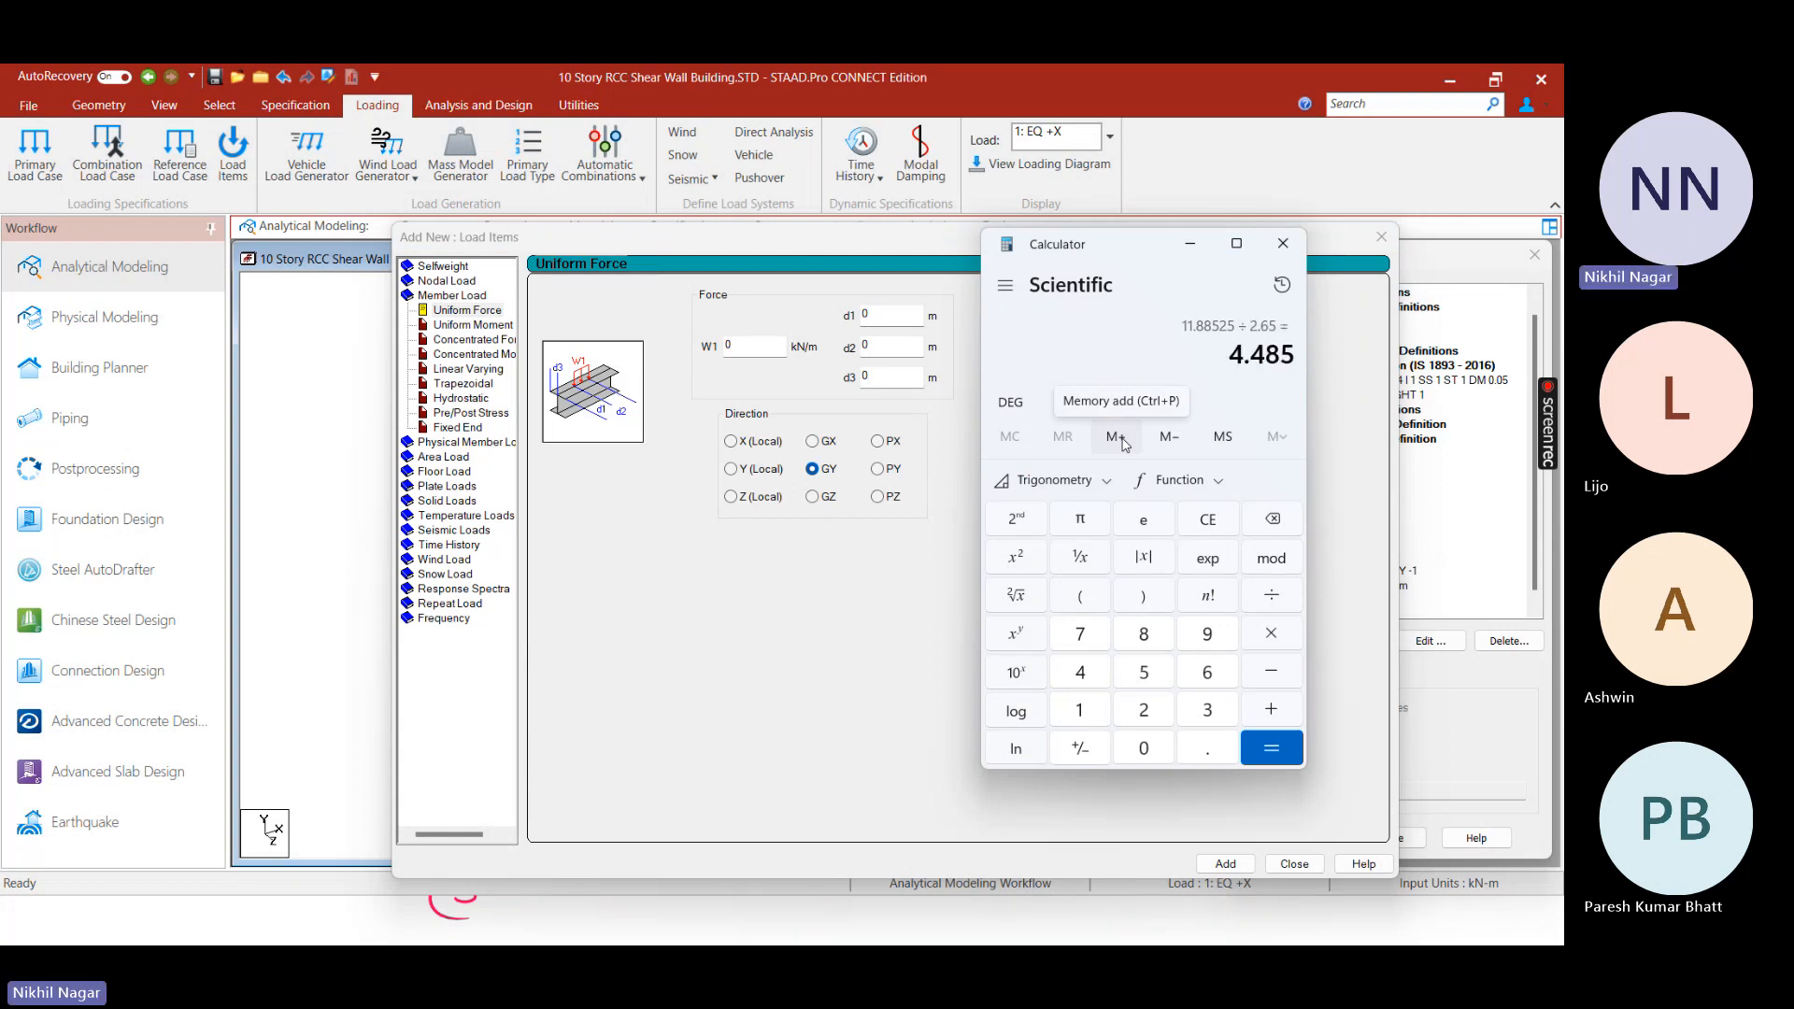
key("asterisk")
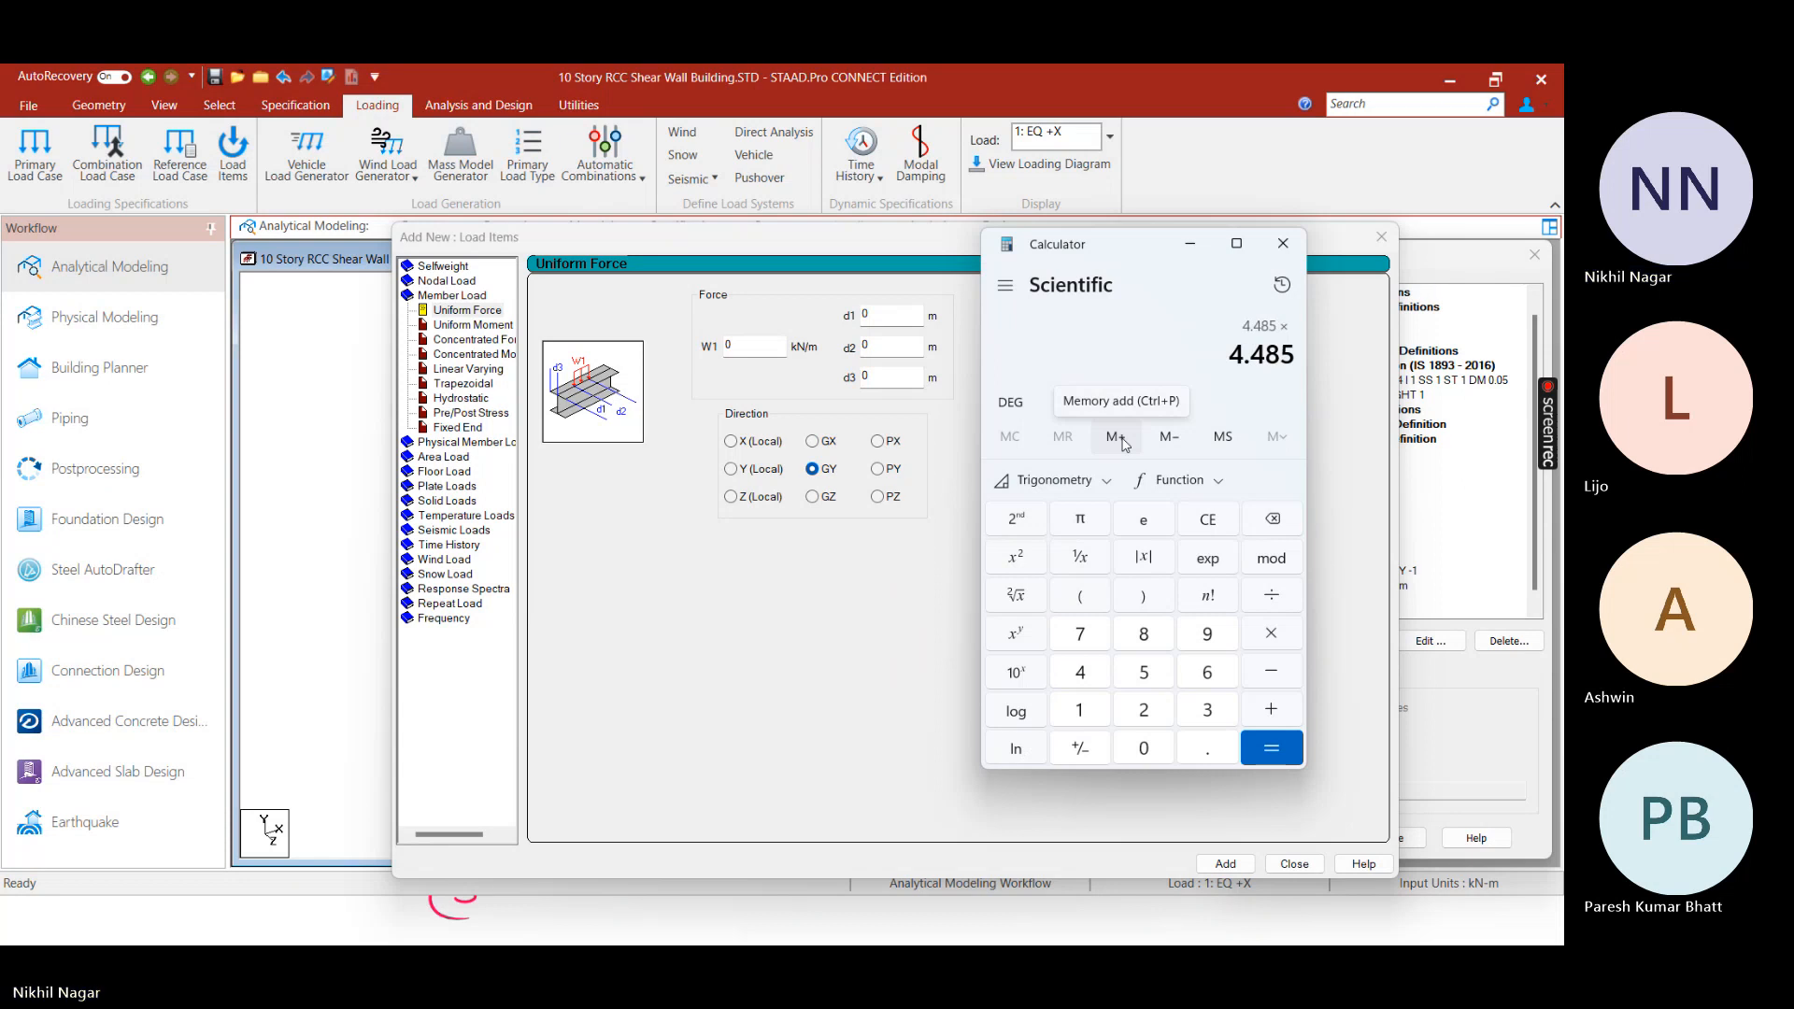
type("1.2")
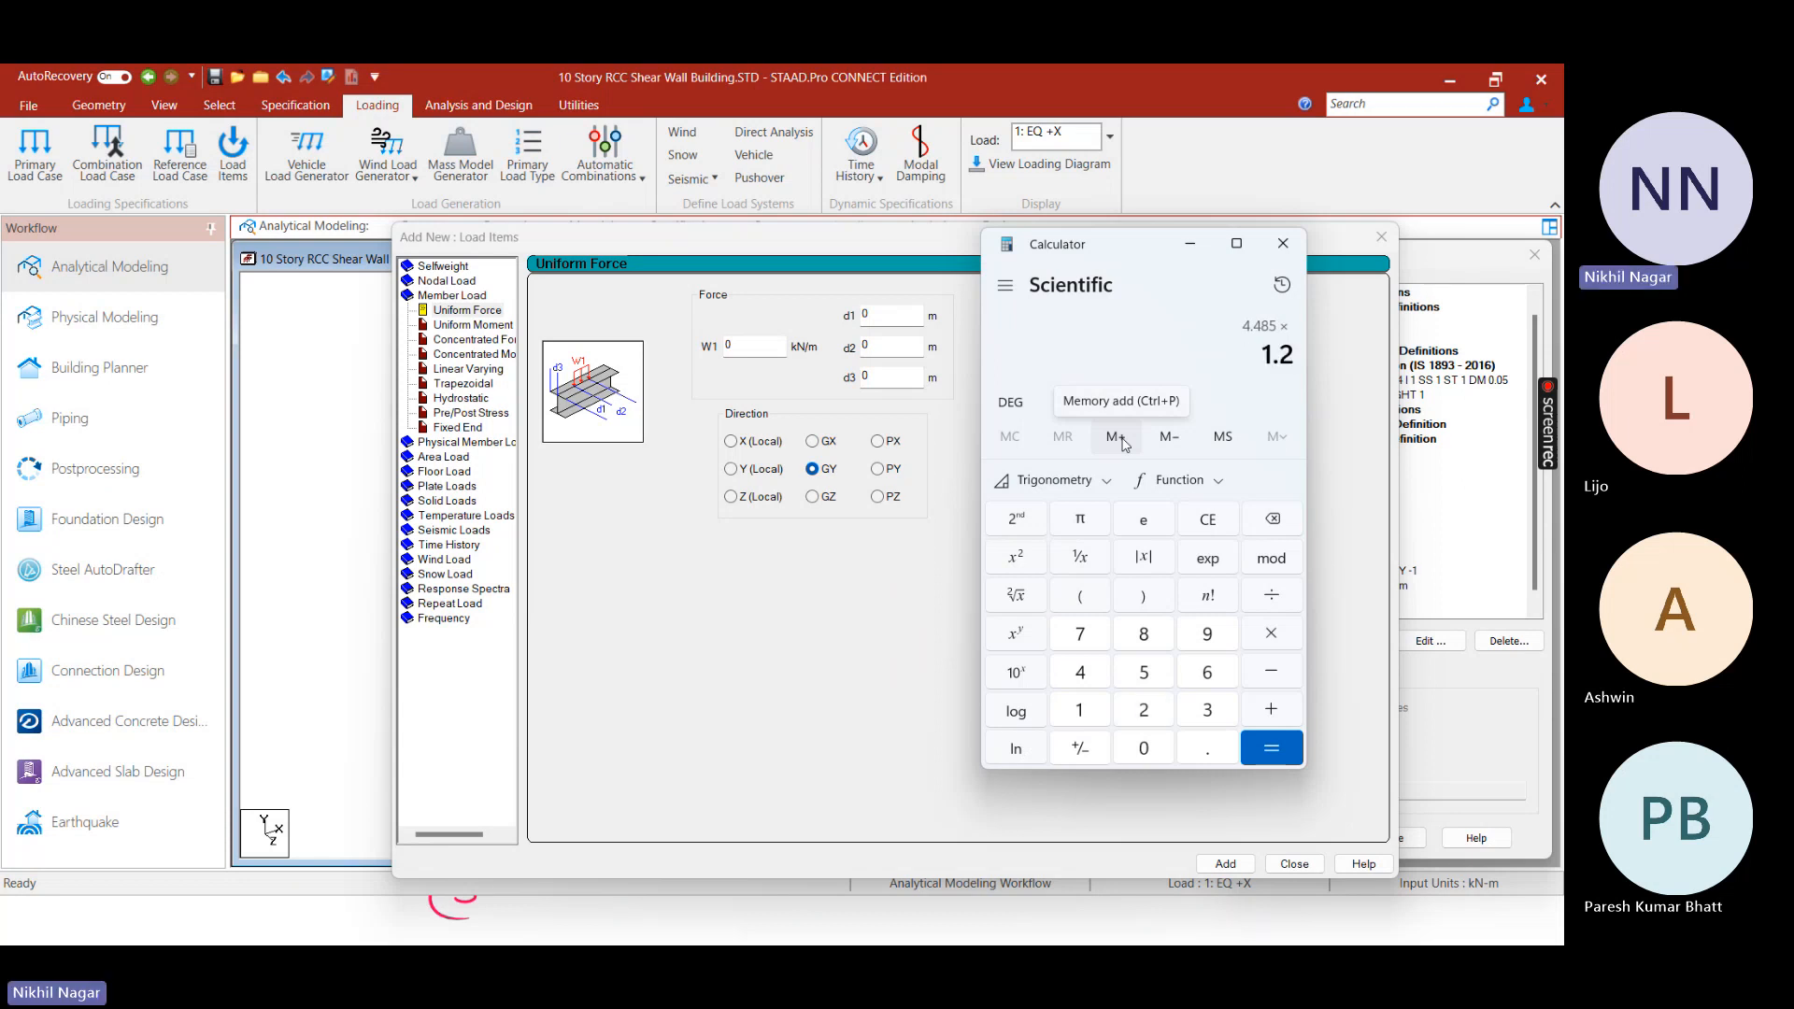
key("Return")
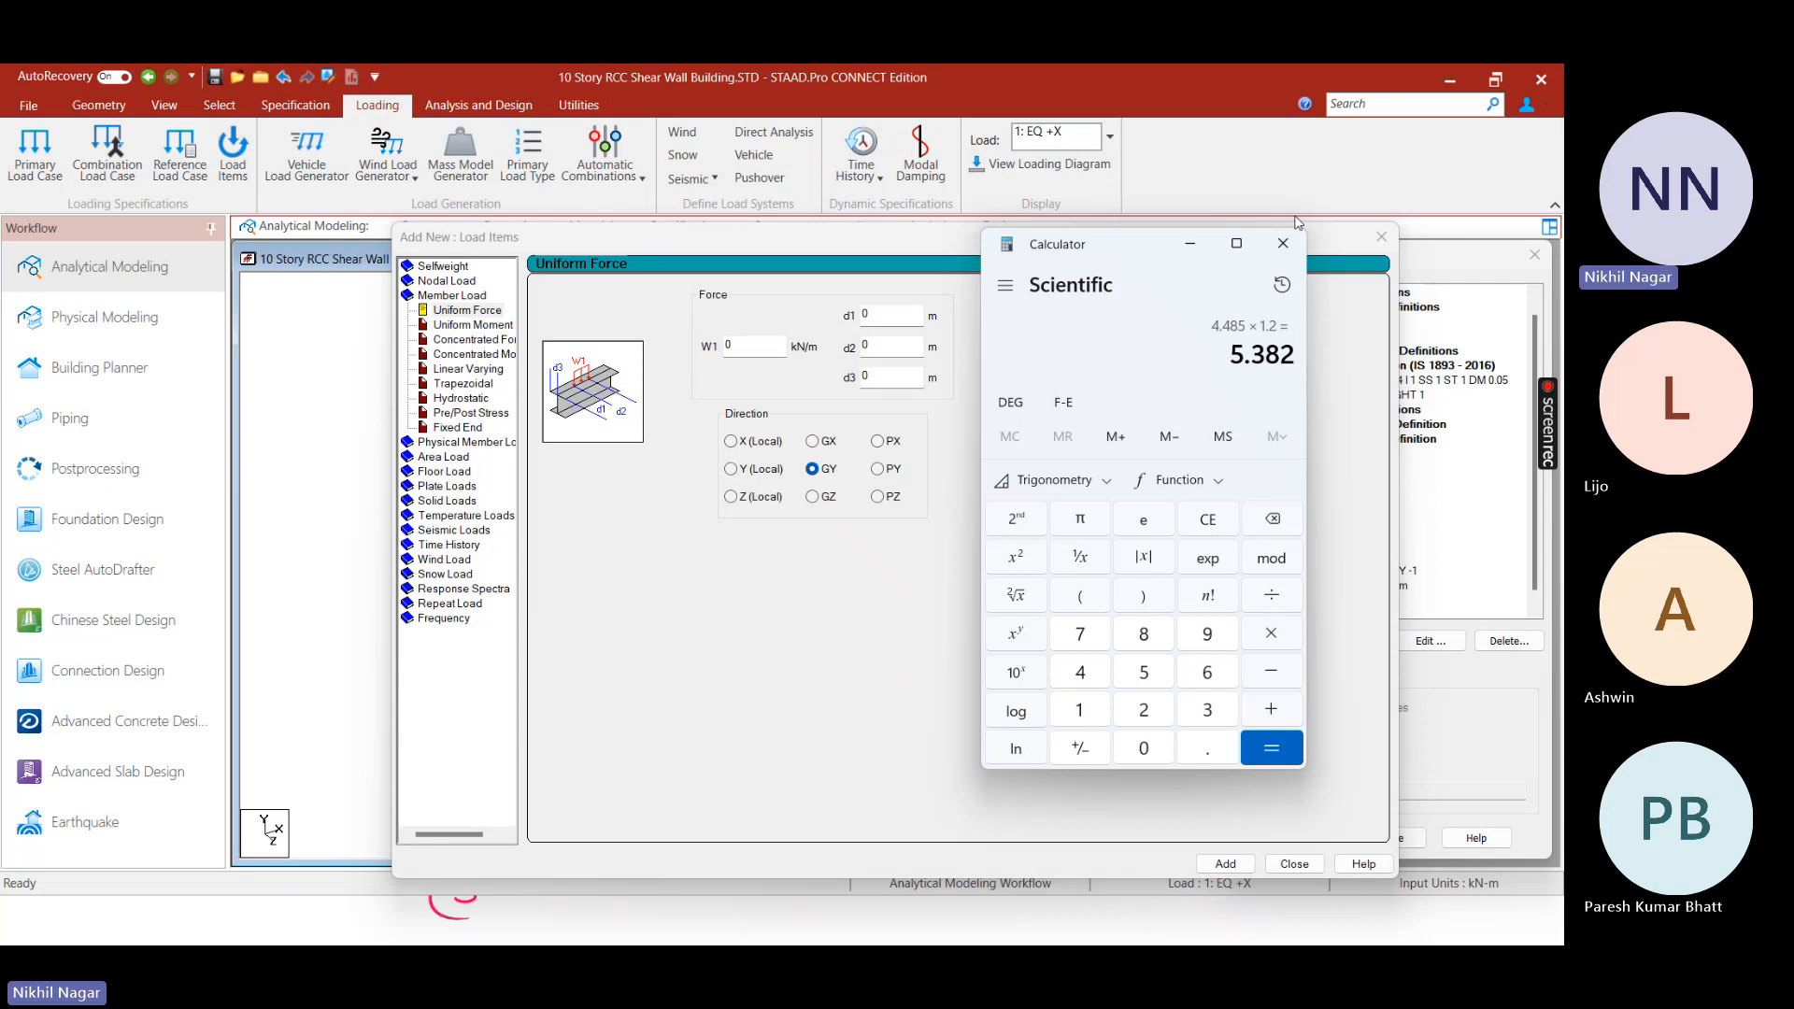
Return to STAAD.Pro and add the uniform force with W1 of -5.5 kN/m in the GY direction to load case DL
left_click(1283, 243)
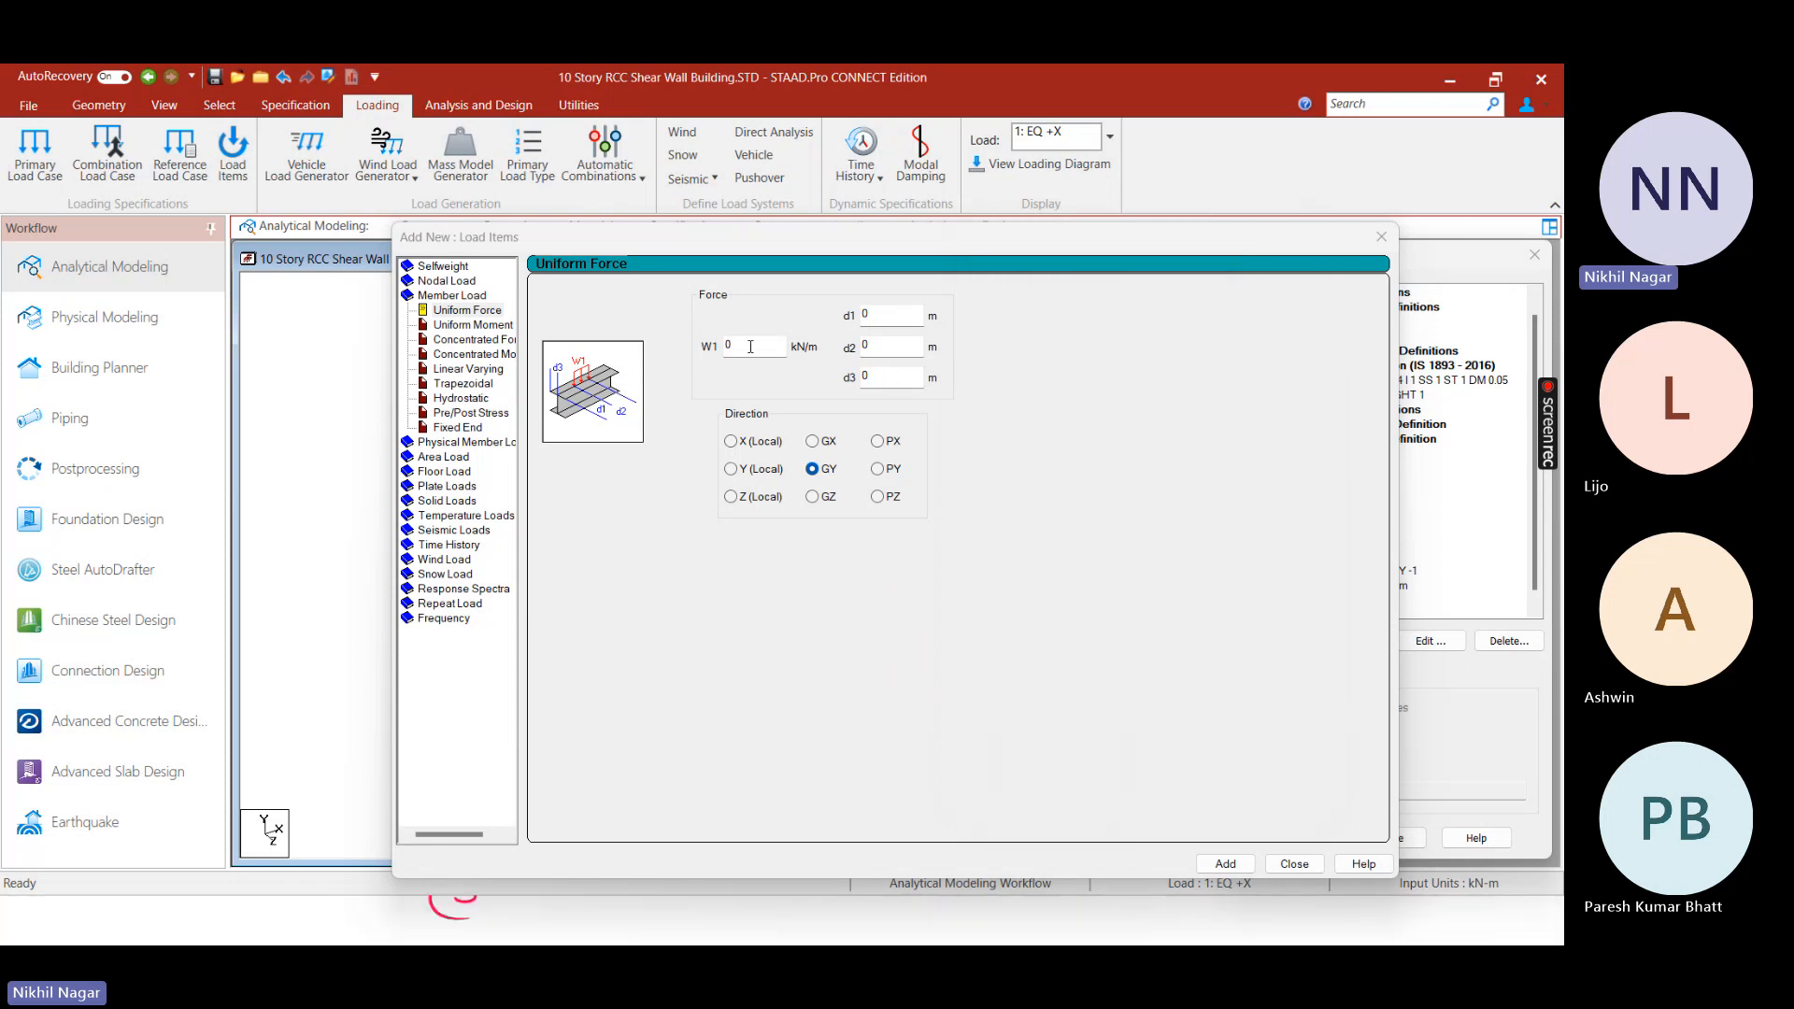
key("BackSpace")
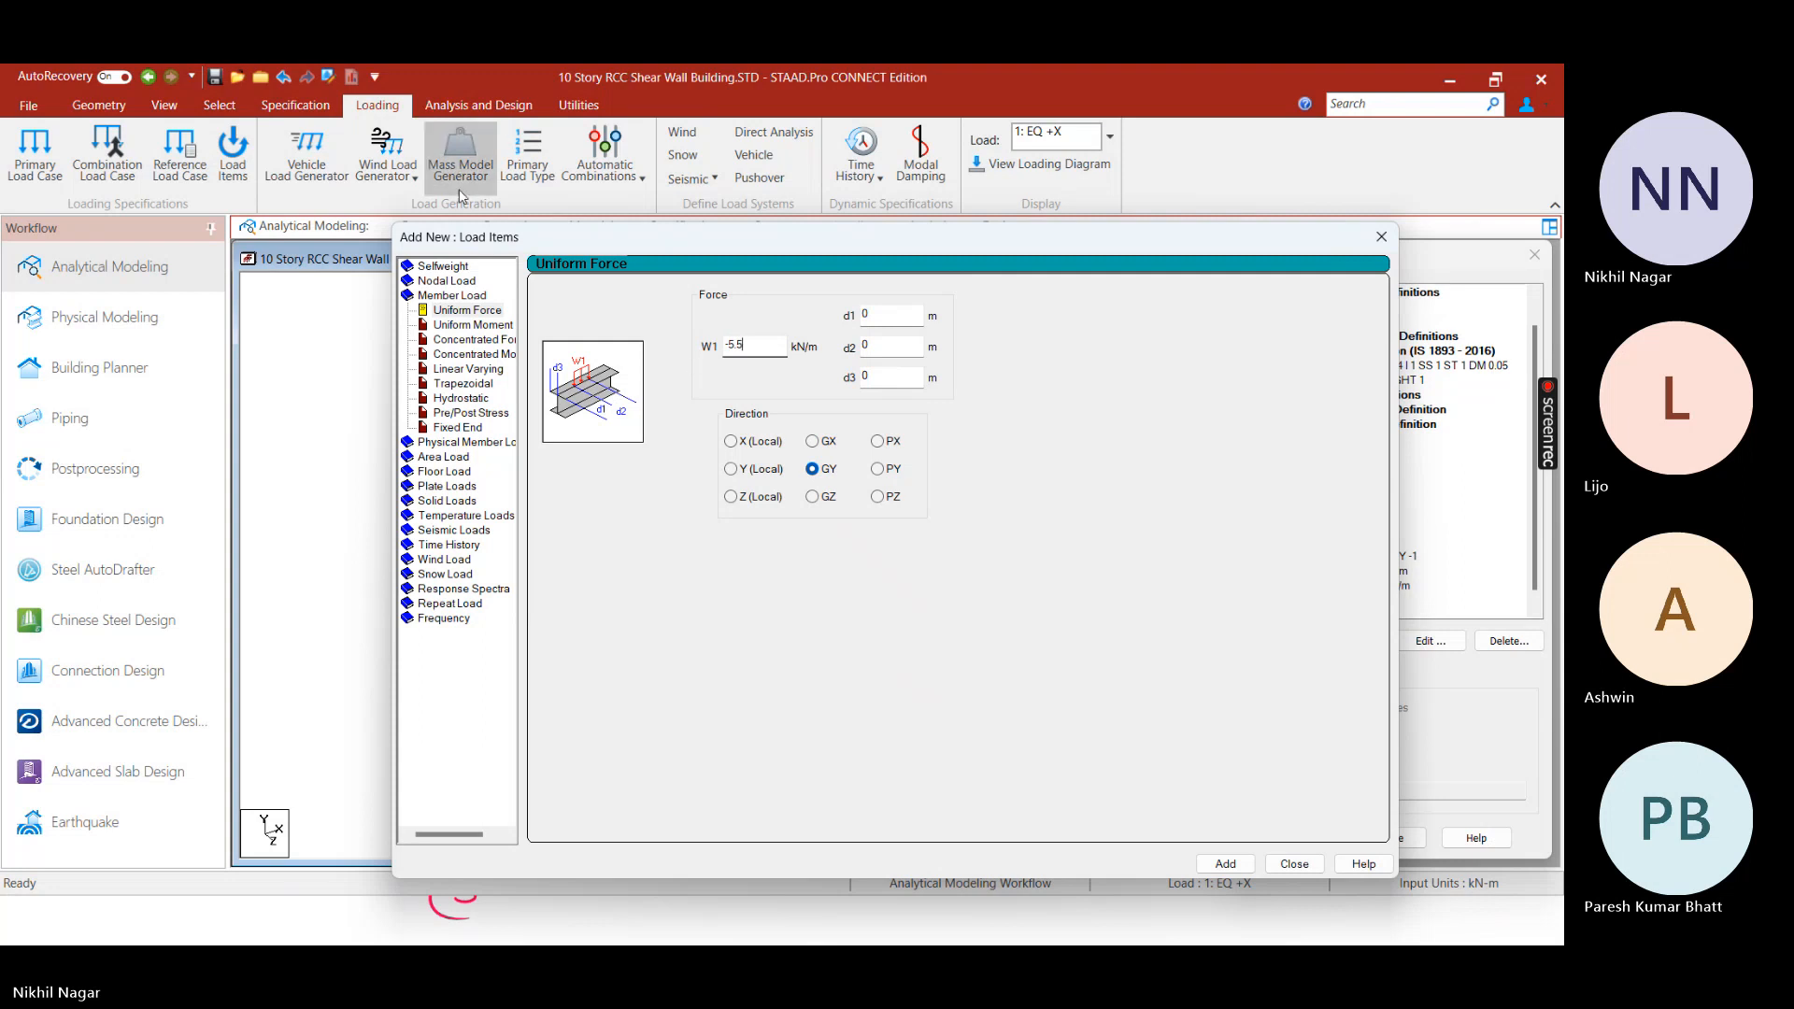
left_click(1381, 236)
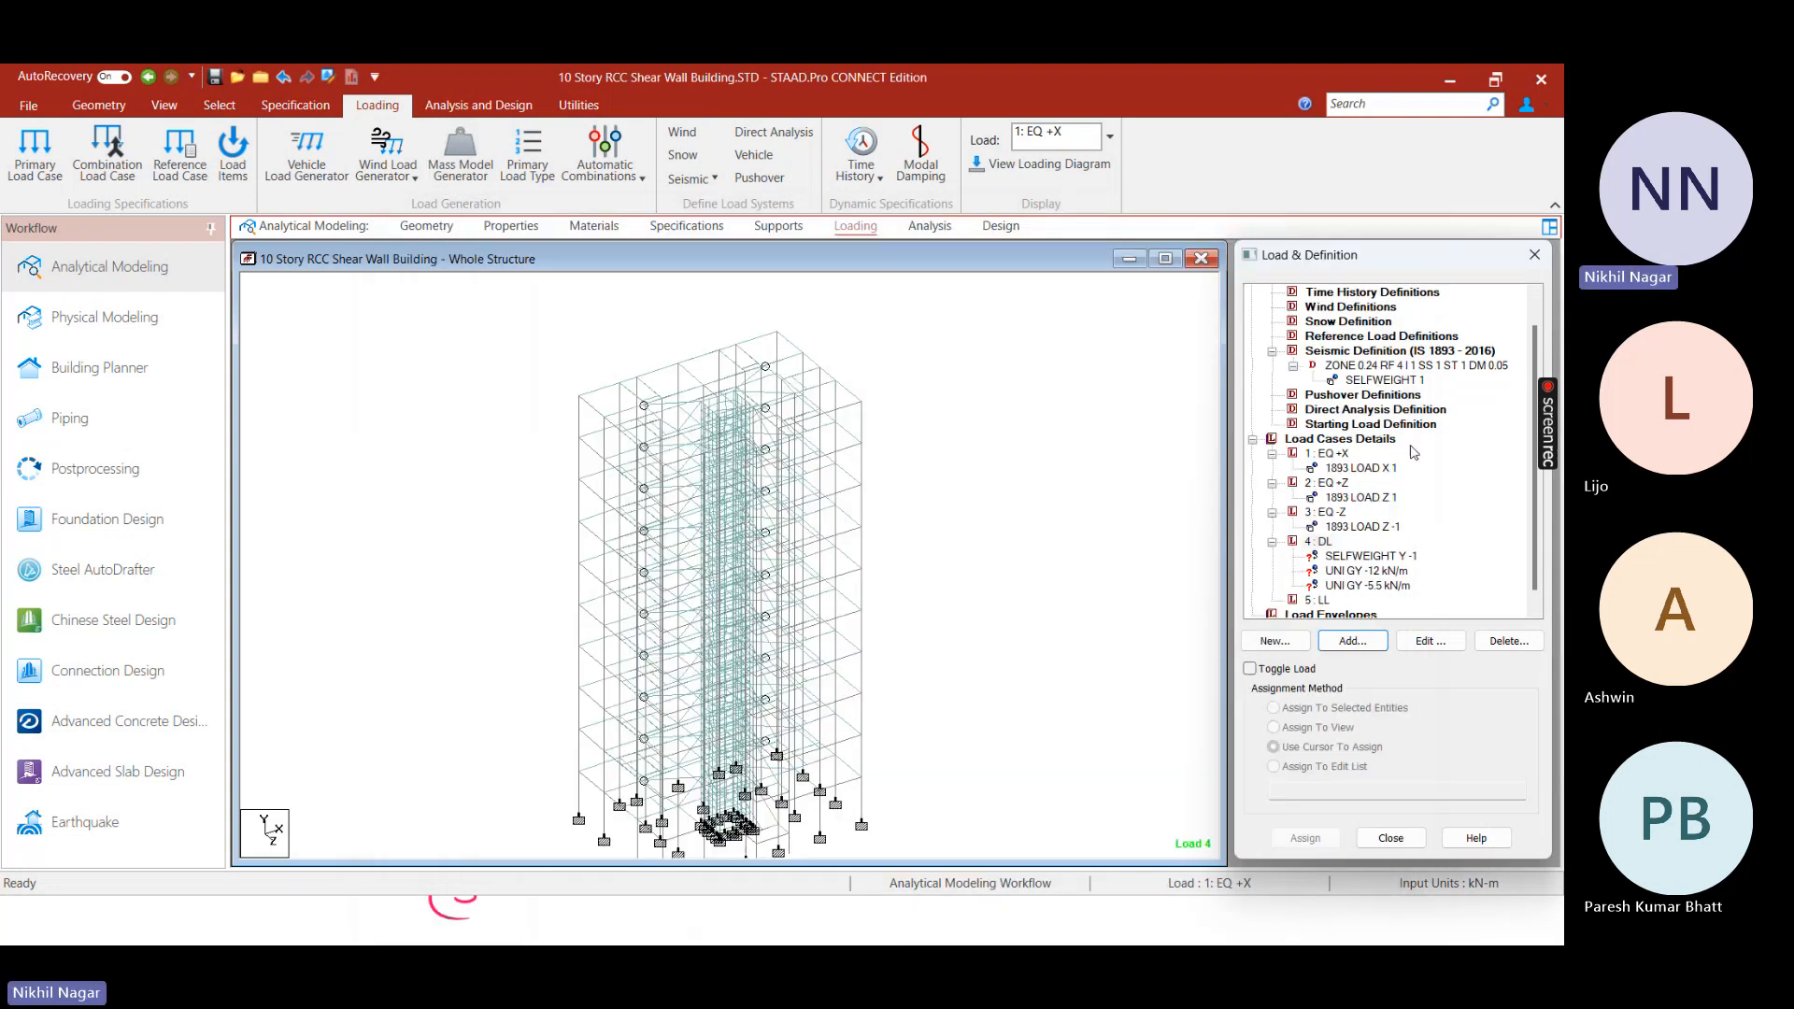
Assign load case DL's selfweight load with factor -1 in Y to the whole view
left_click(1346, 570)
left_click(1348, 556)
left_click(1351, 542)
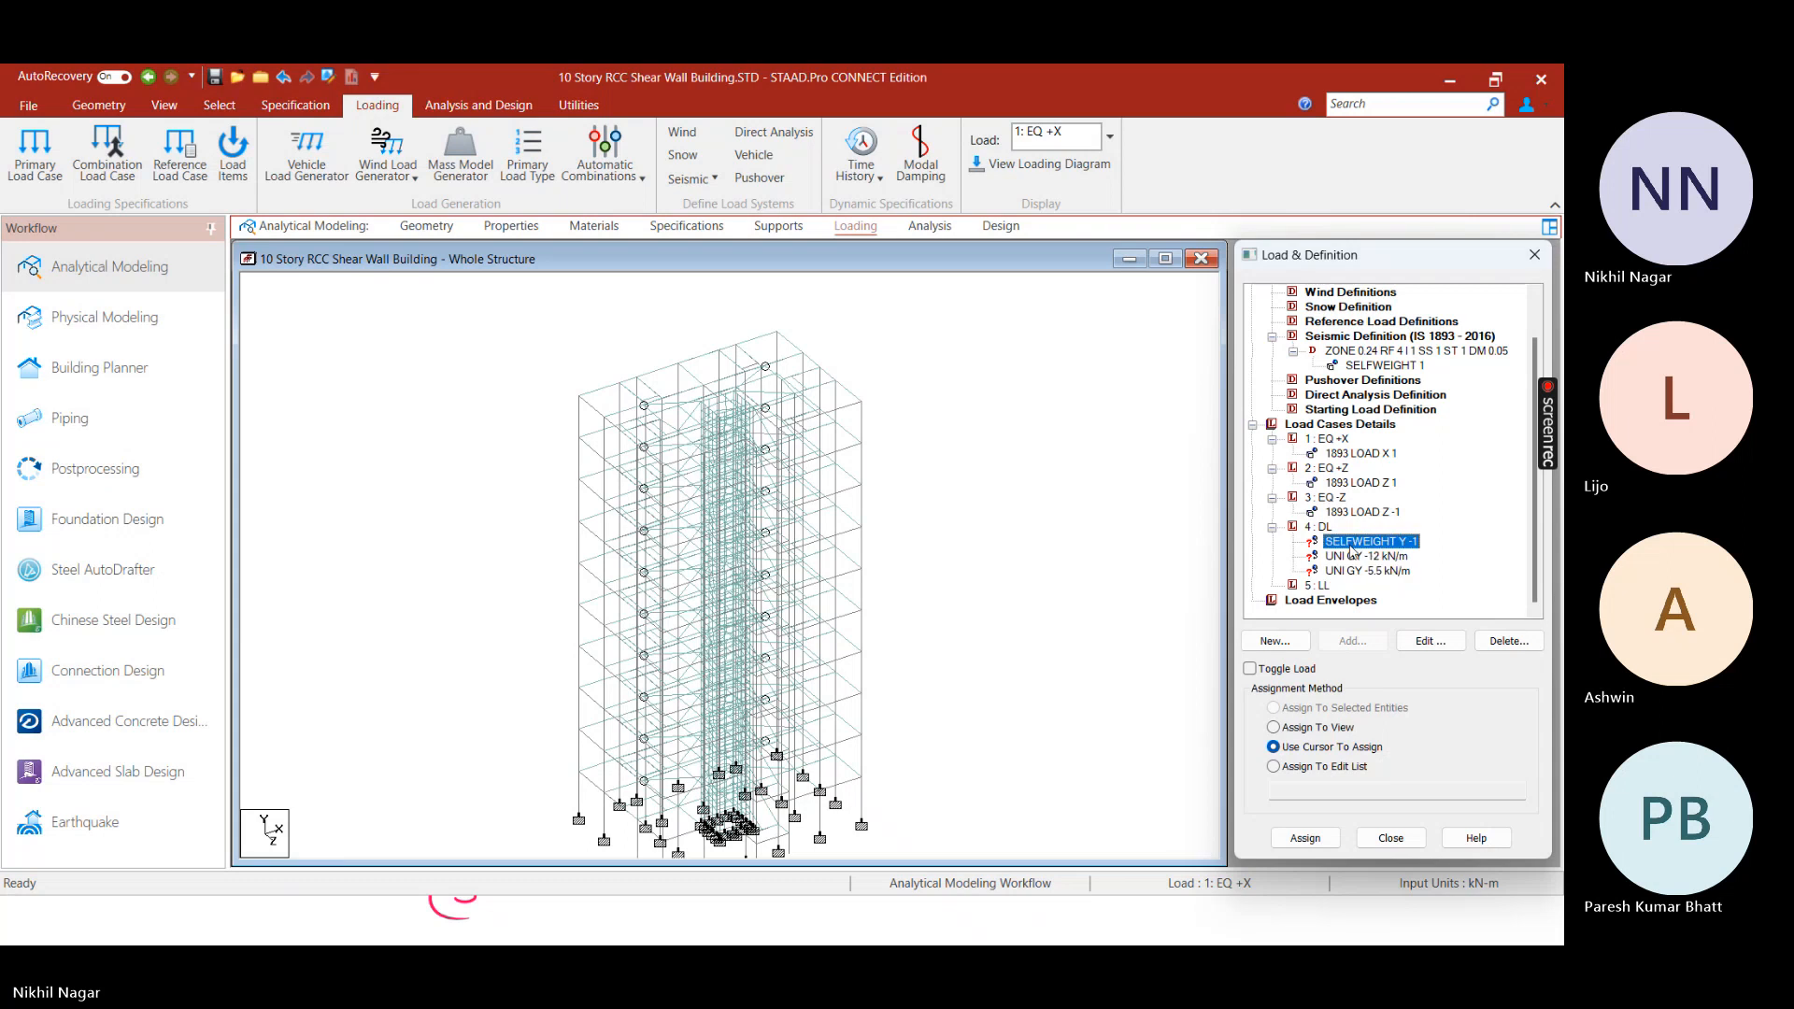
left_click(1331, 731)
left_click(1306, 838)
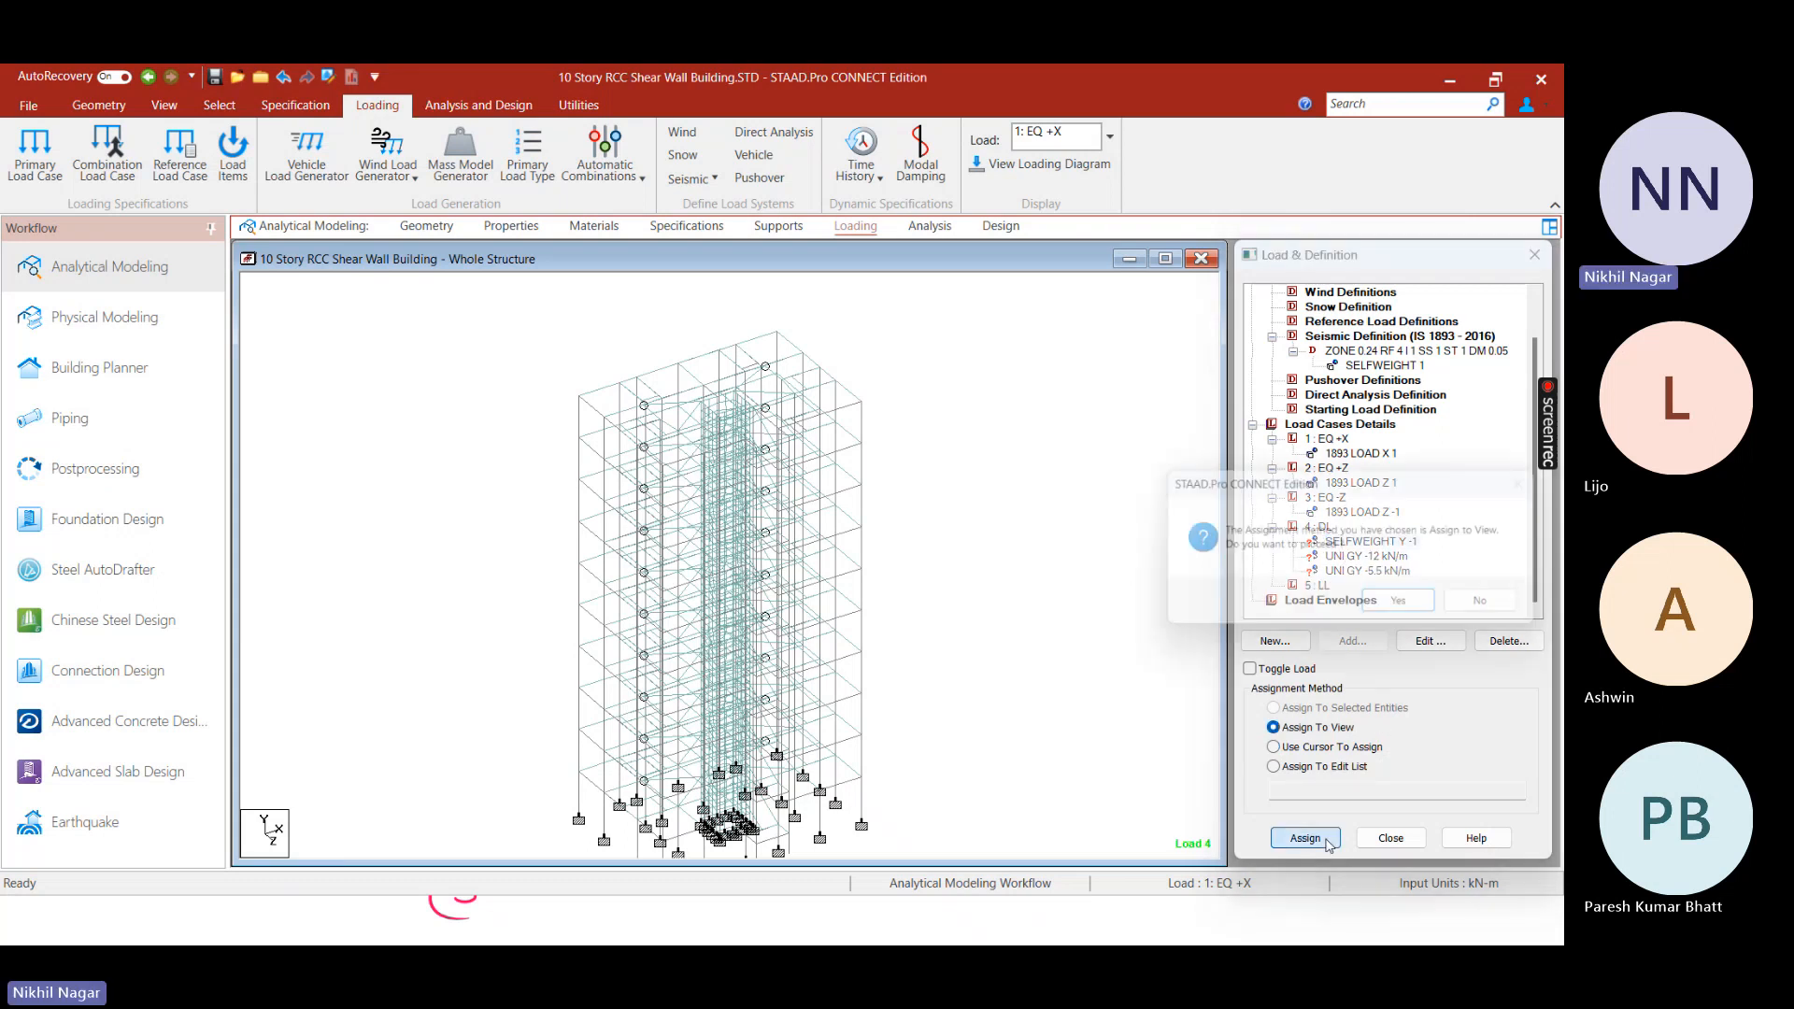
left_click(1409, 612)
Select the outermost staircase beam and the members stacked with it in plan view, and inspect them in isometric view
left_click(1357, 557)
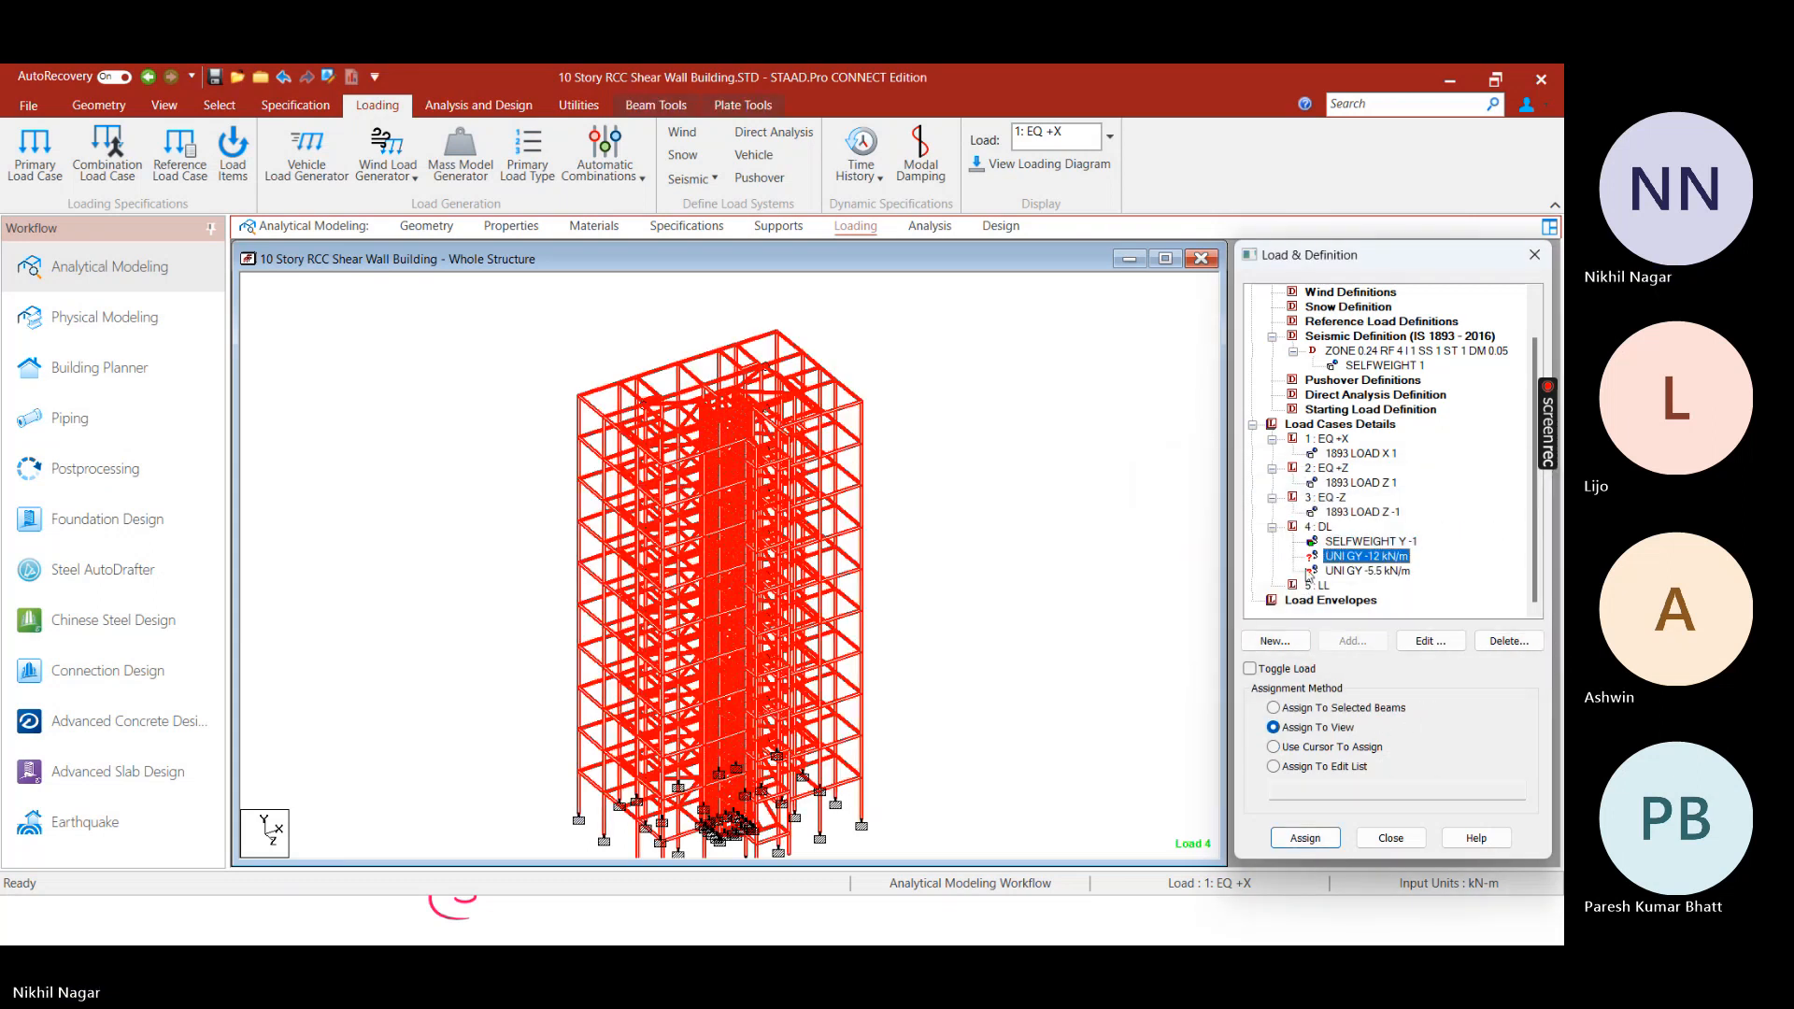
left_click(1336, 557)
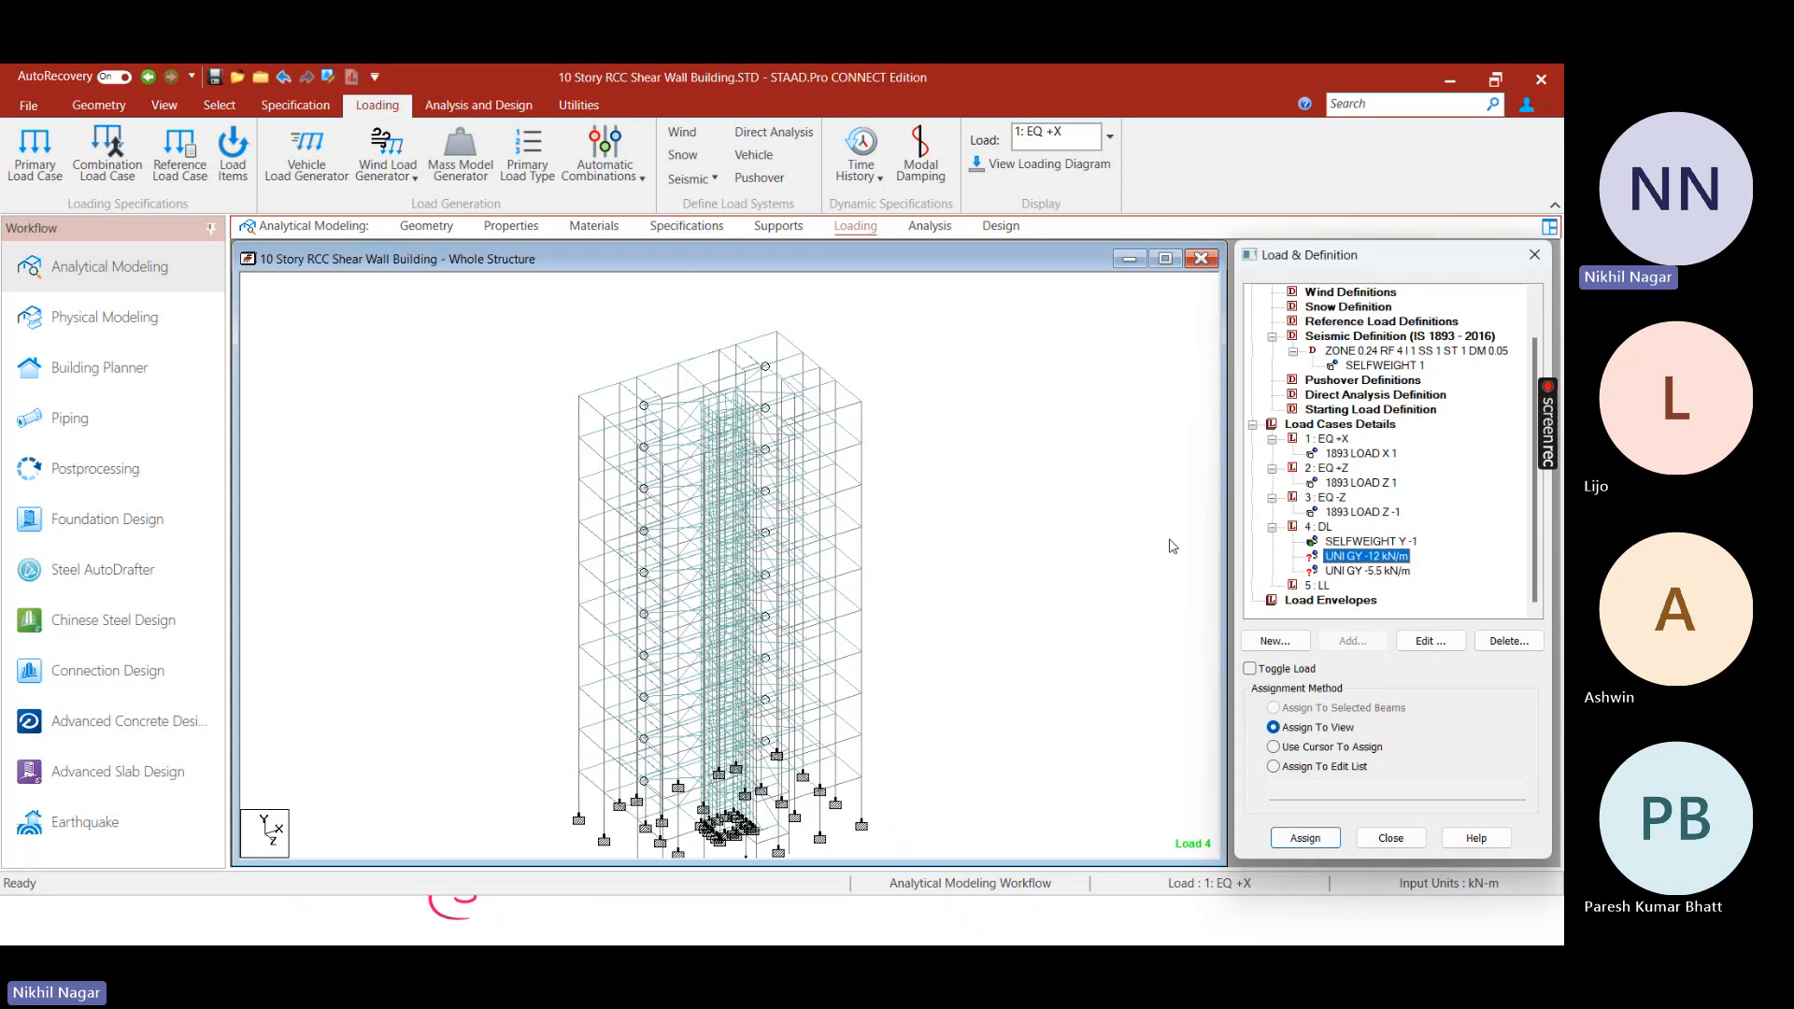
left_click(905, 432)
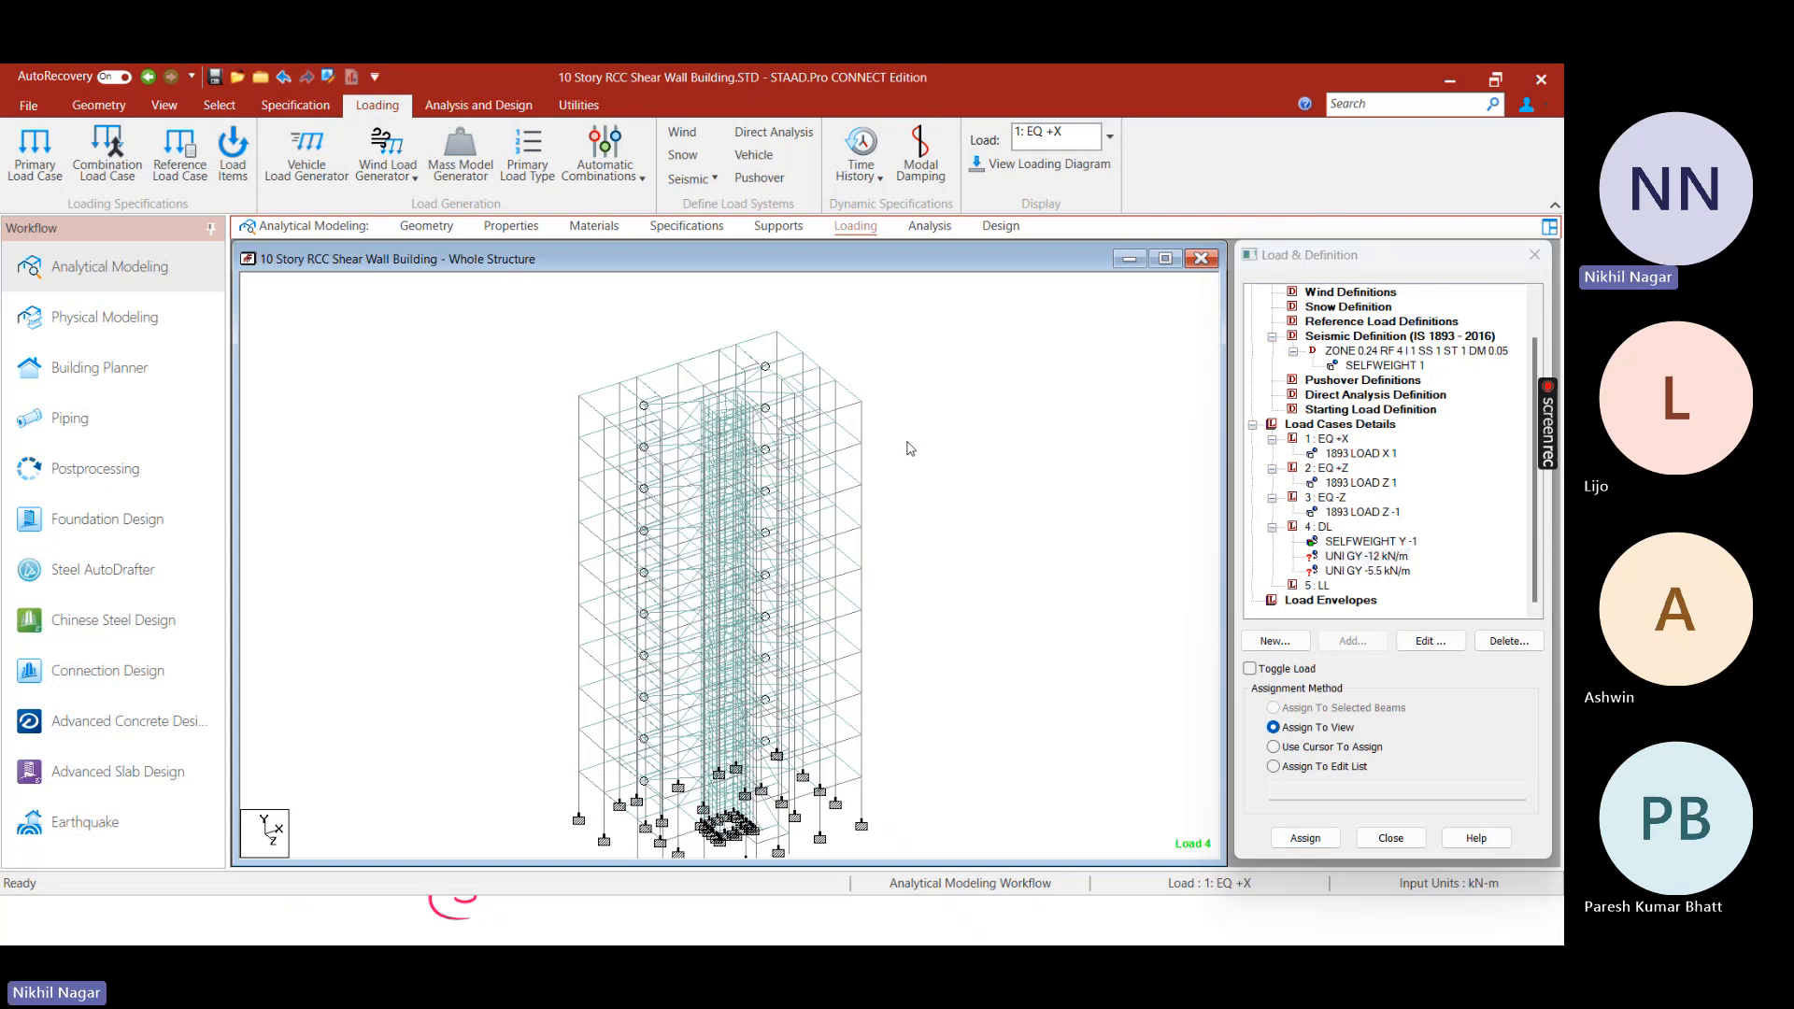
right_click(906, 447)
left_click(1156, 458)
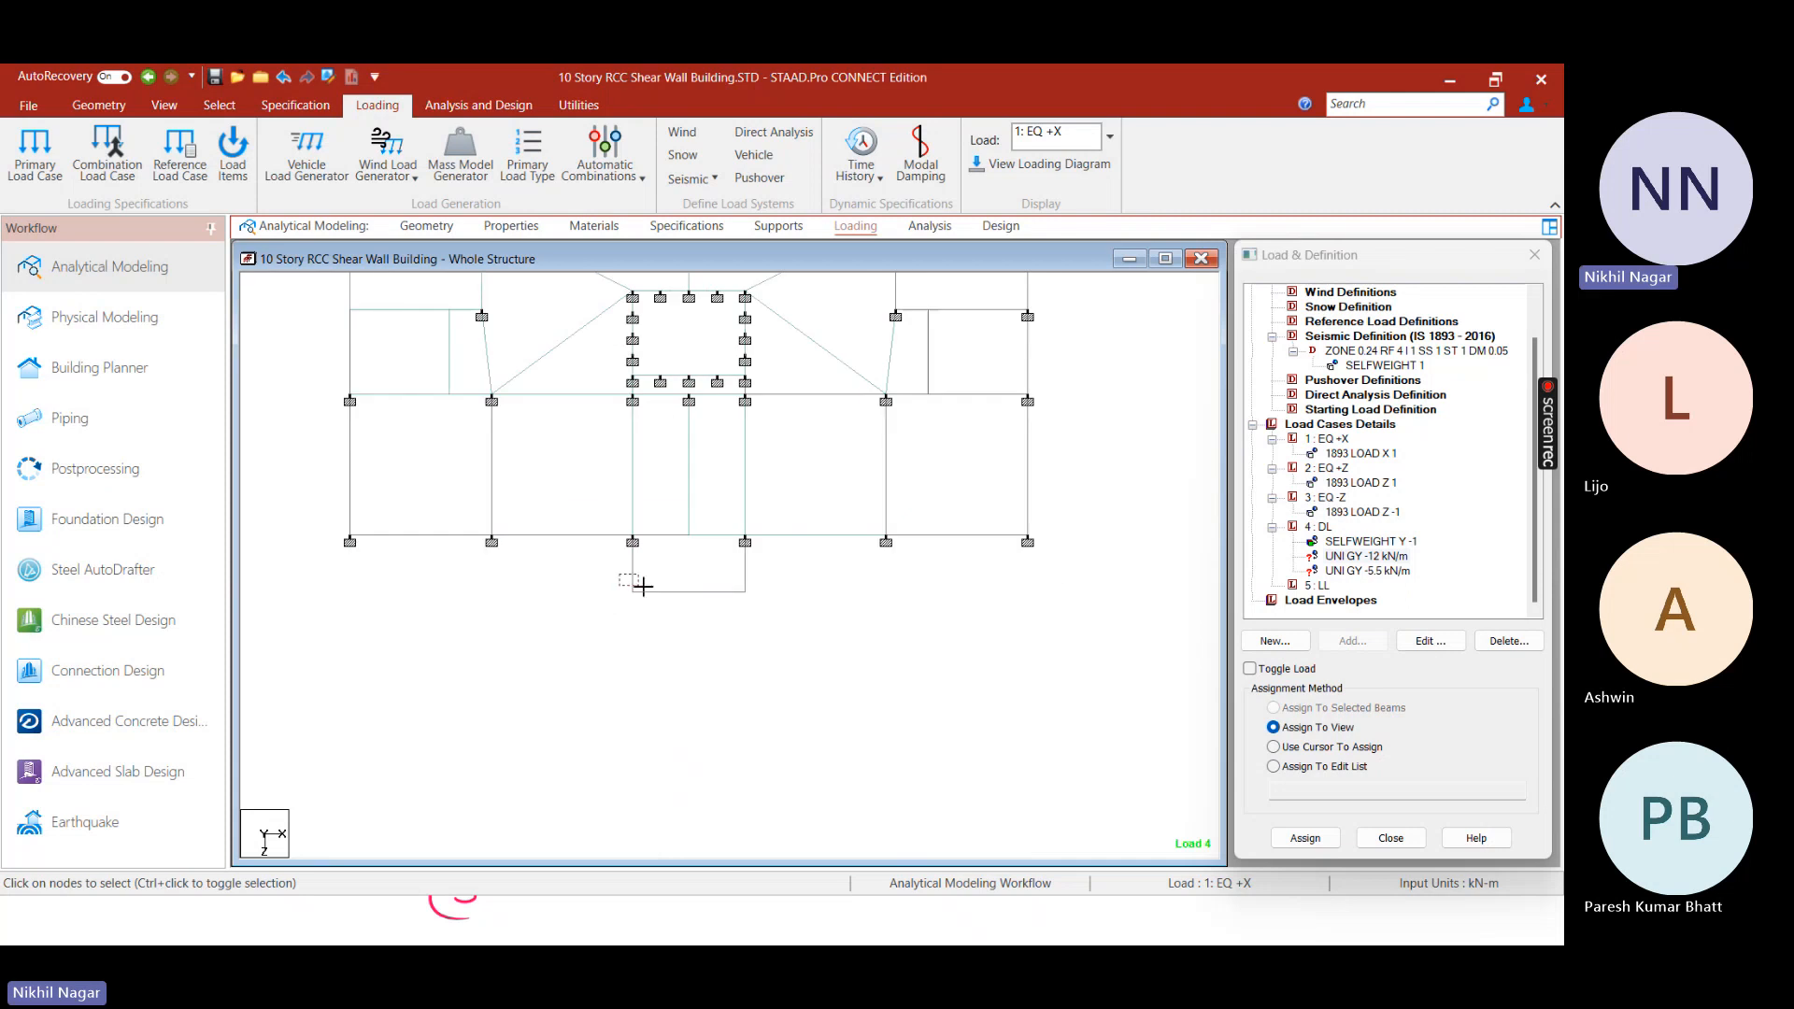
left_click(645, 591)
right_click(820, 585)
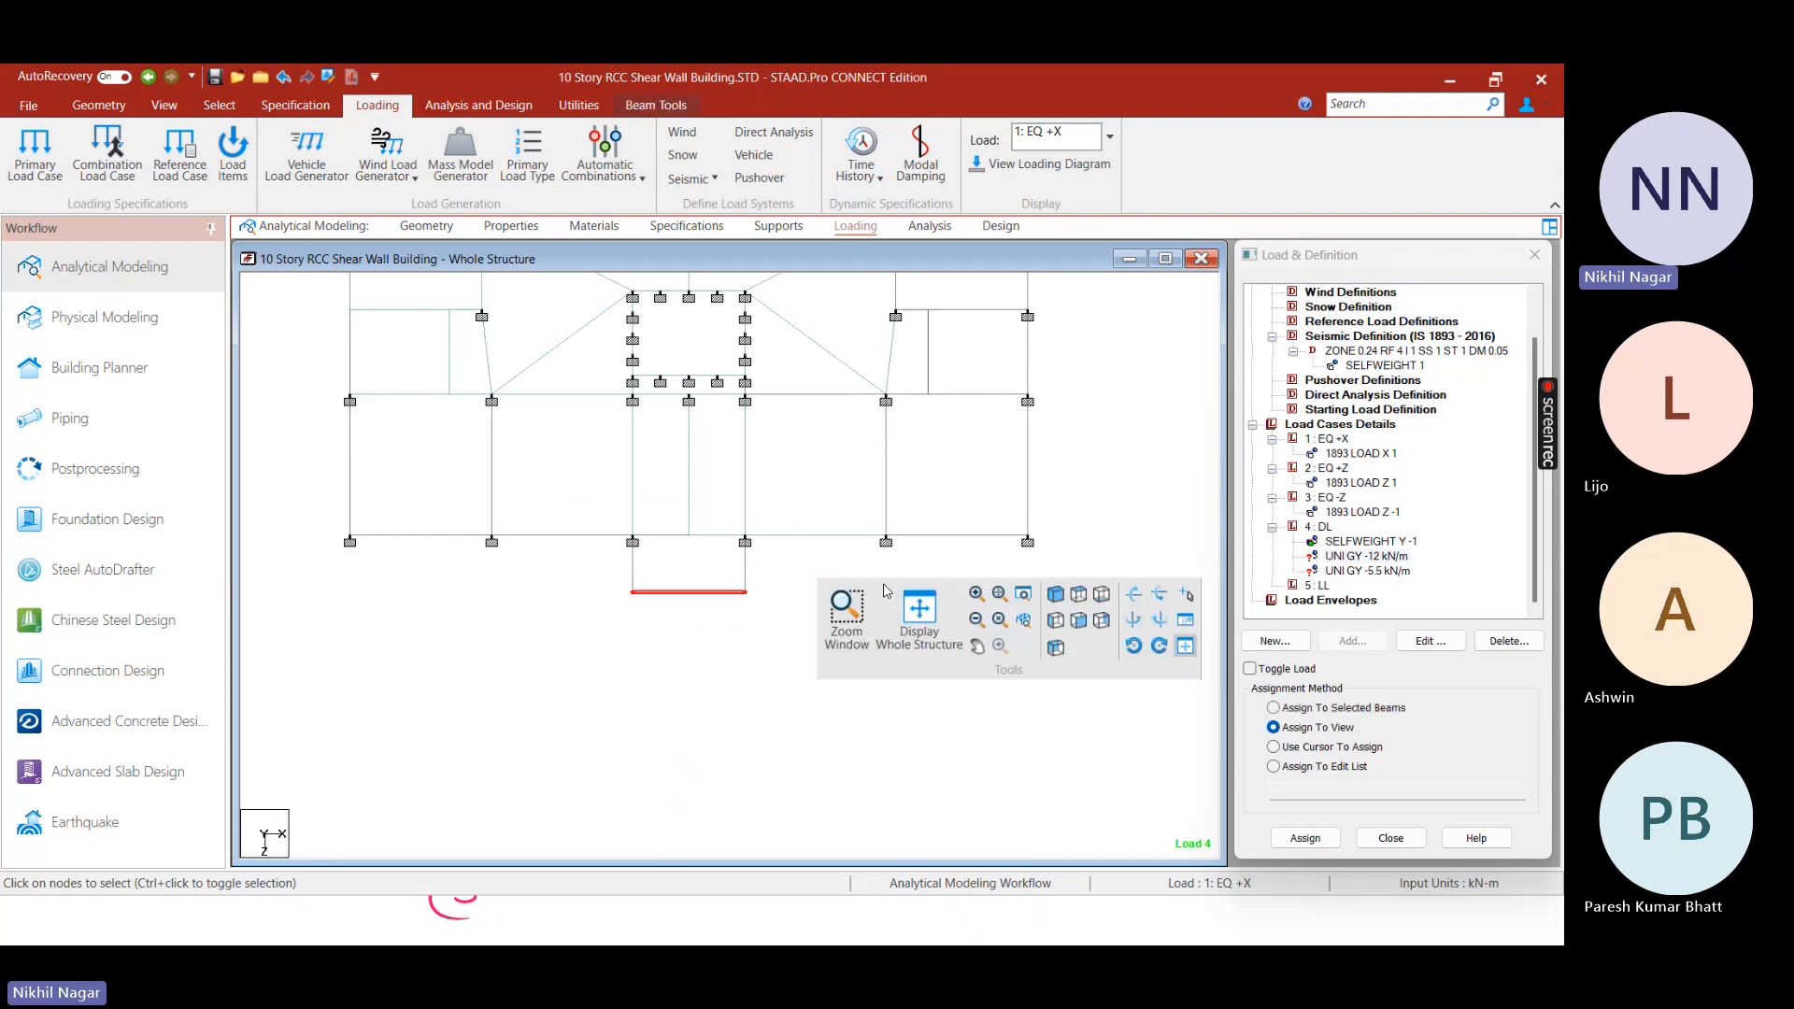
left_click(1065, 612)
middle_click_drag(918, 546, 503, 513)
scroll(637, 493, "up", 3)
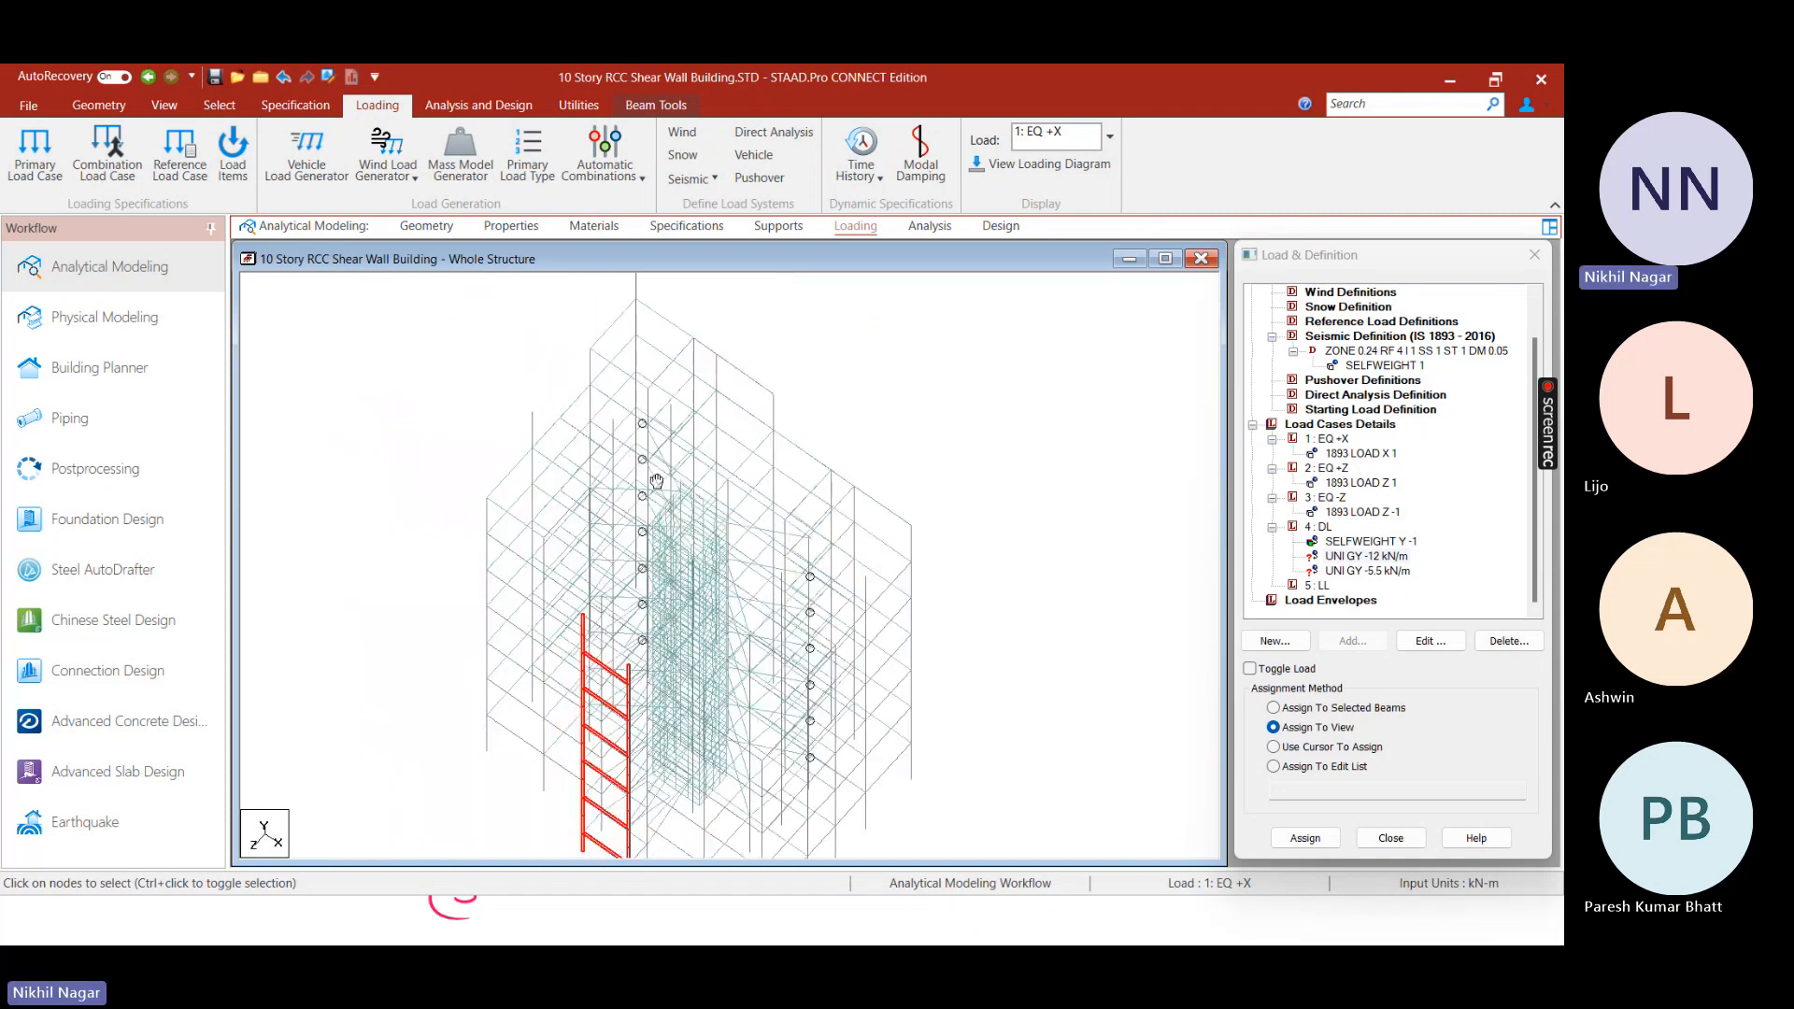
scroll(637, 493, "up", 1)
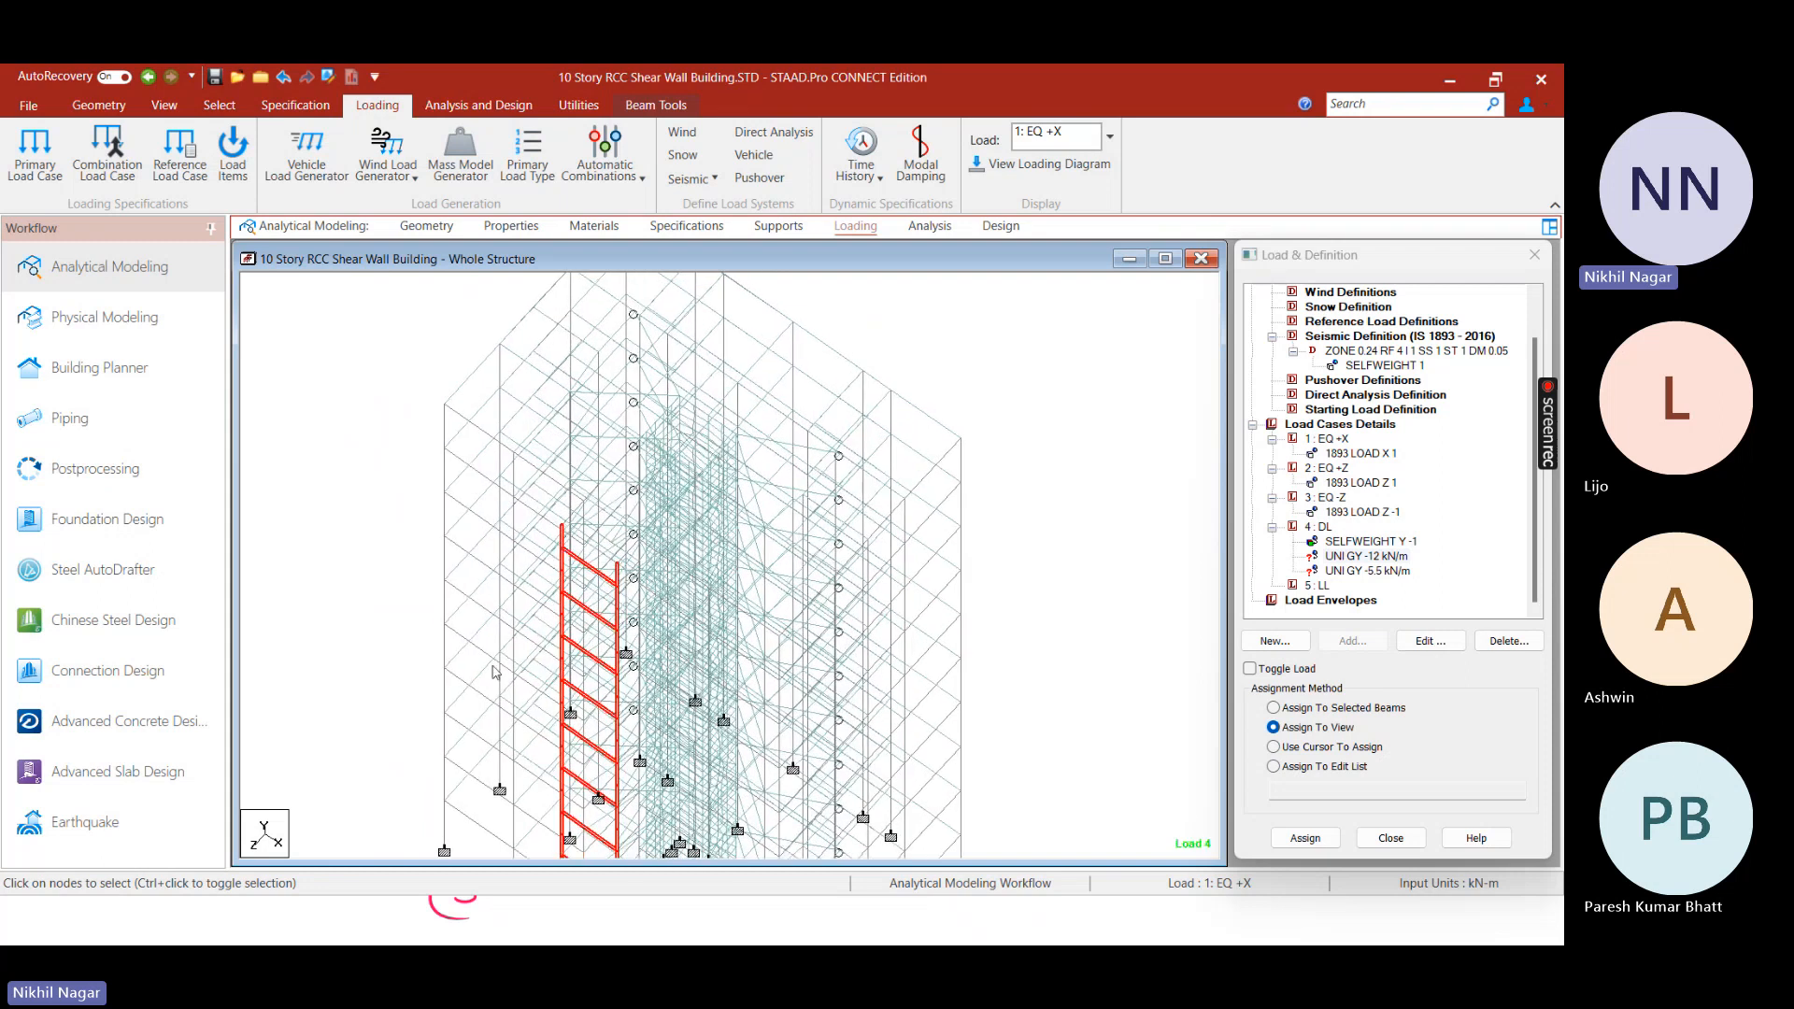
Open the floor plan image 15 storey Building with Dimen, trace the staircase's outer landing, and return to STAAD.Pro with the member selection cleared
key("super")
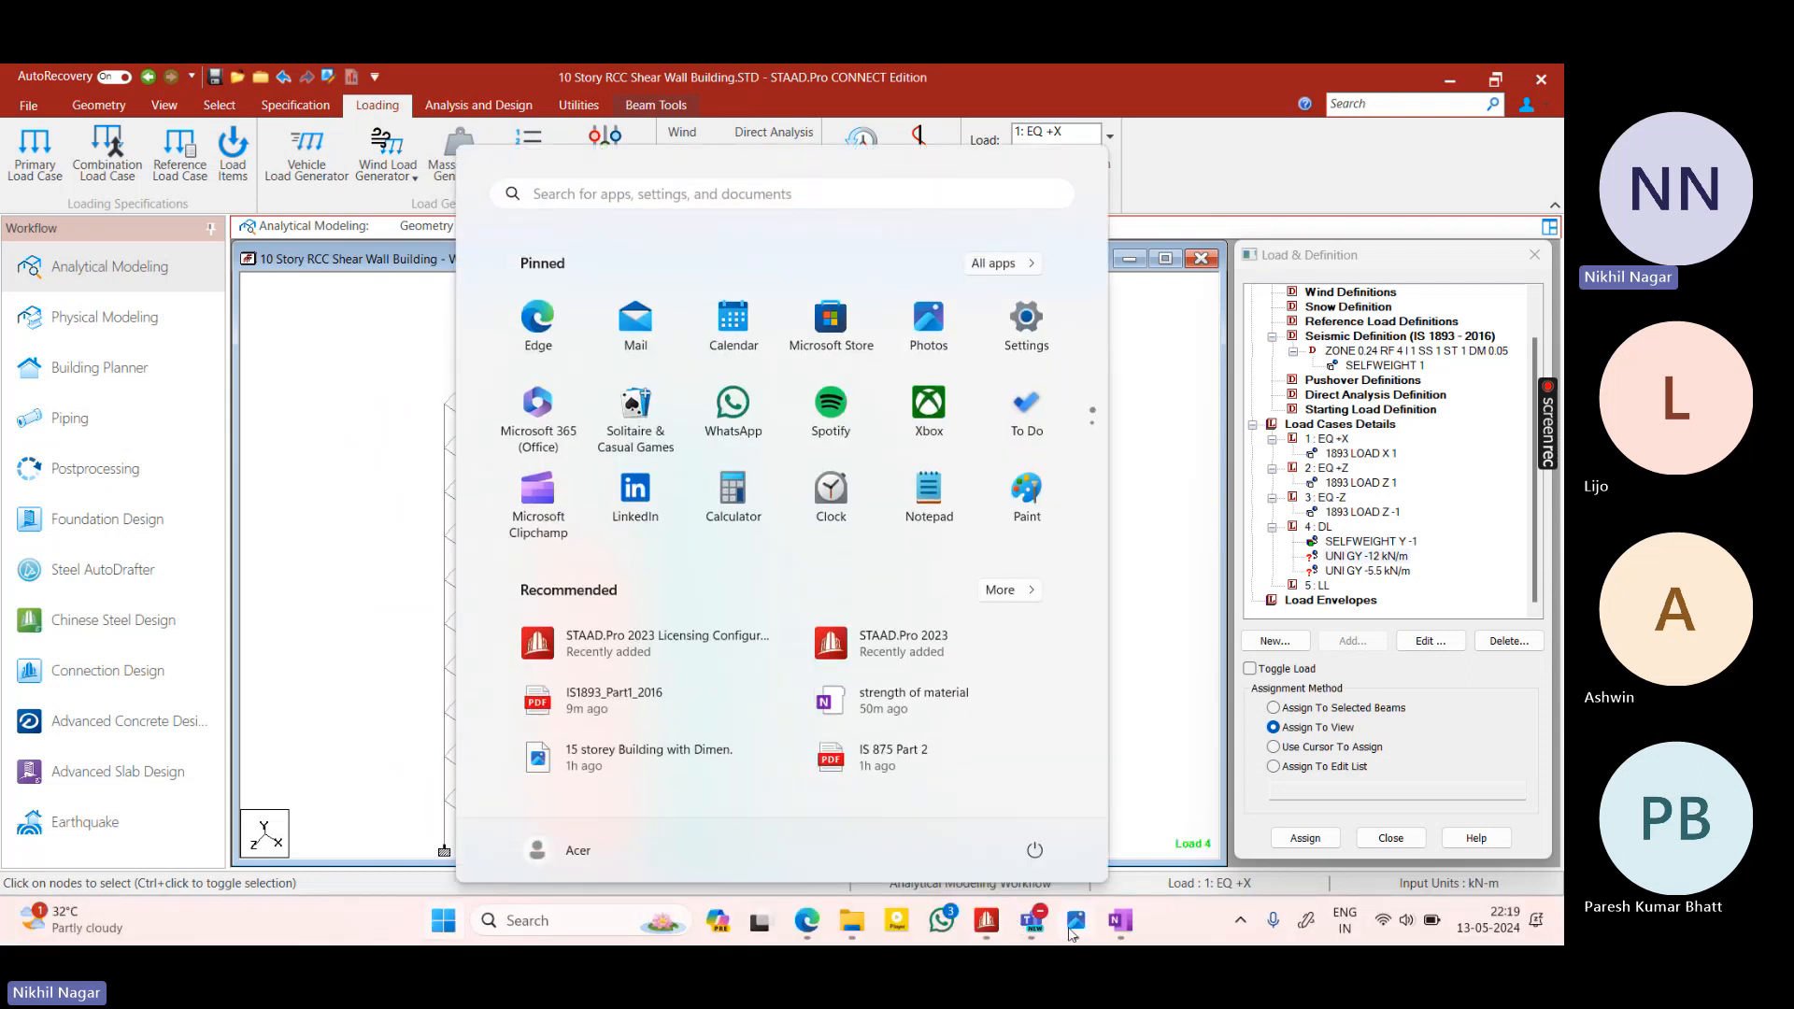
left_click(621, 749)
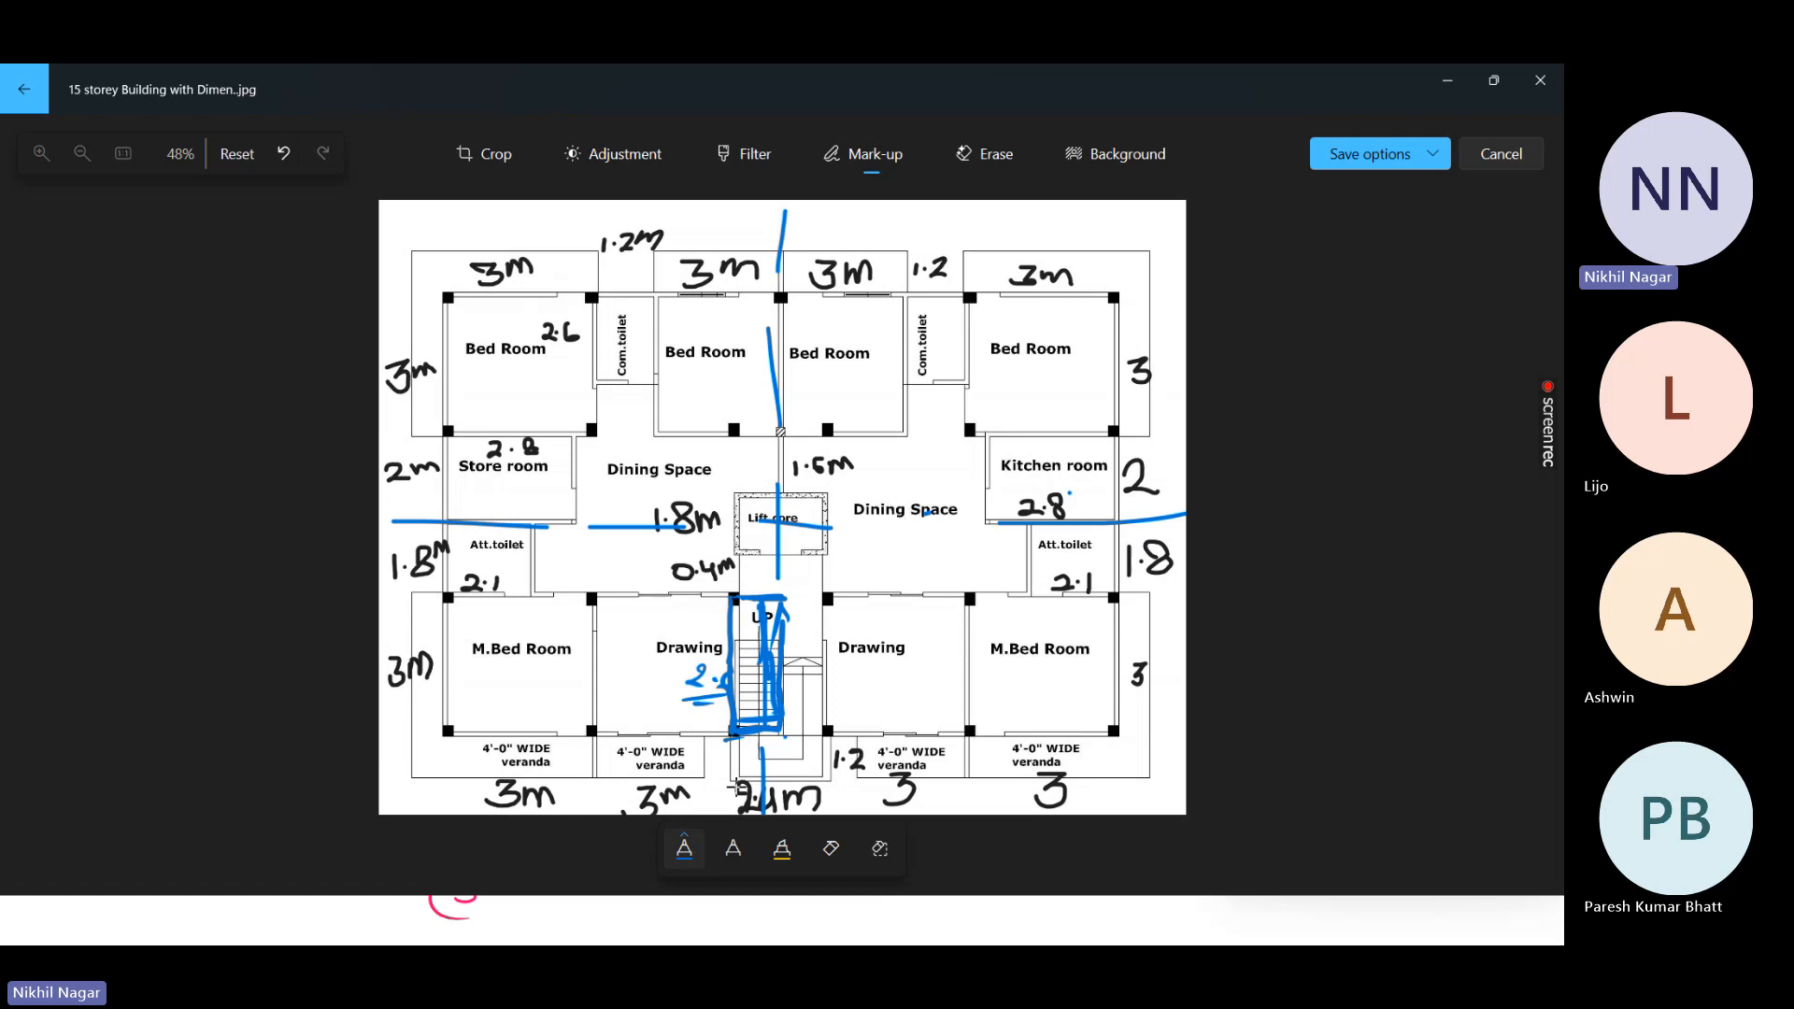
mouse_move(731, 742)
left_mouse_down()
mouse_move(729, 784)
mouse_move(839, 772)
left_mouse_up()
left_click(1429, 75)
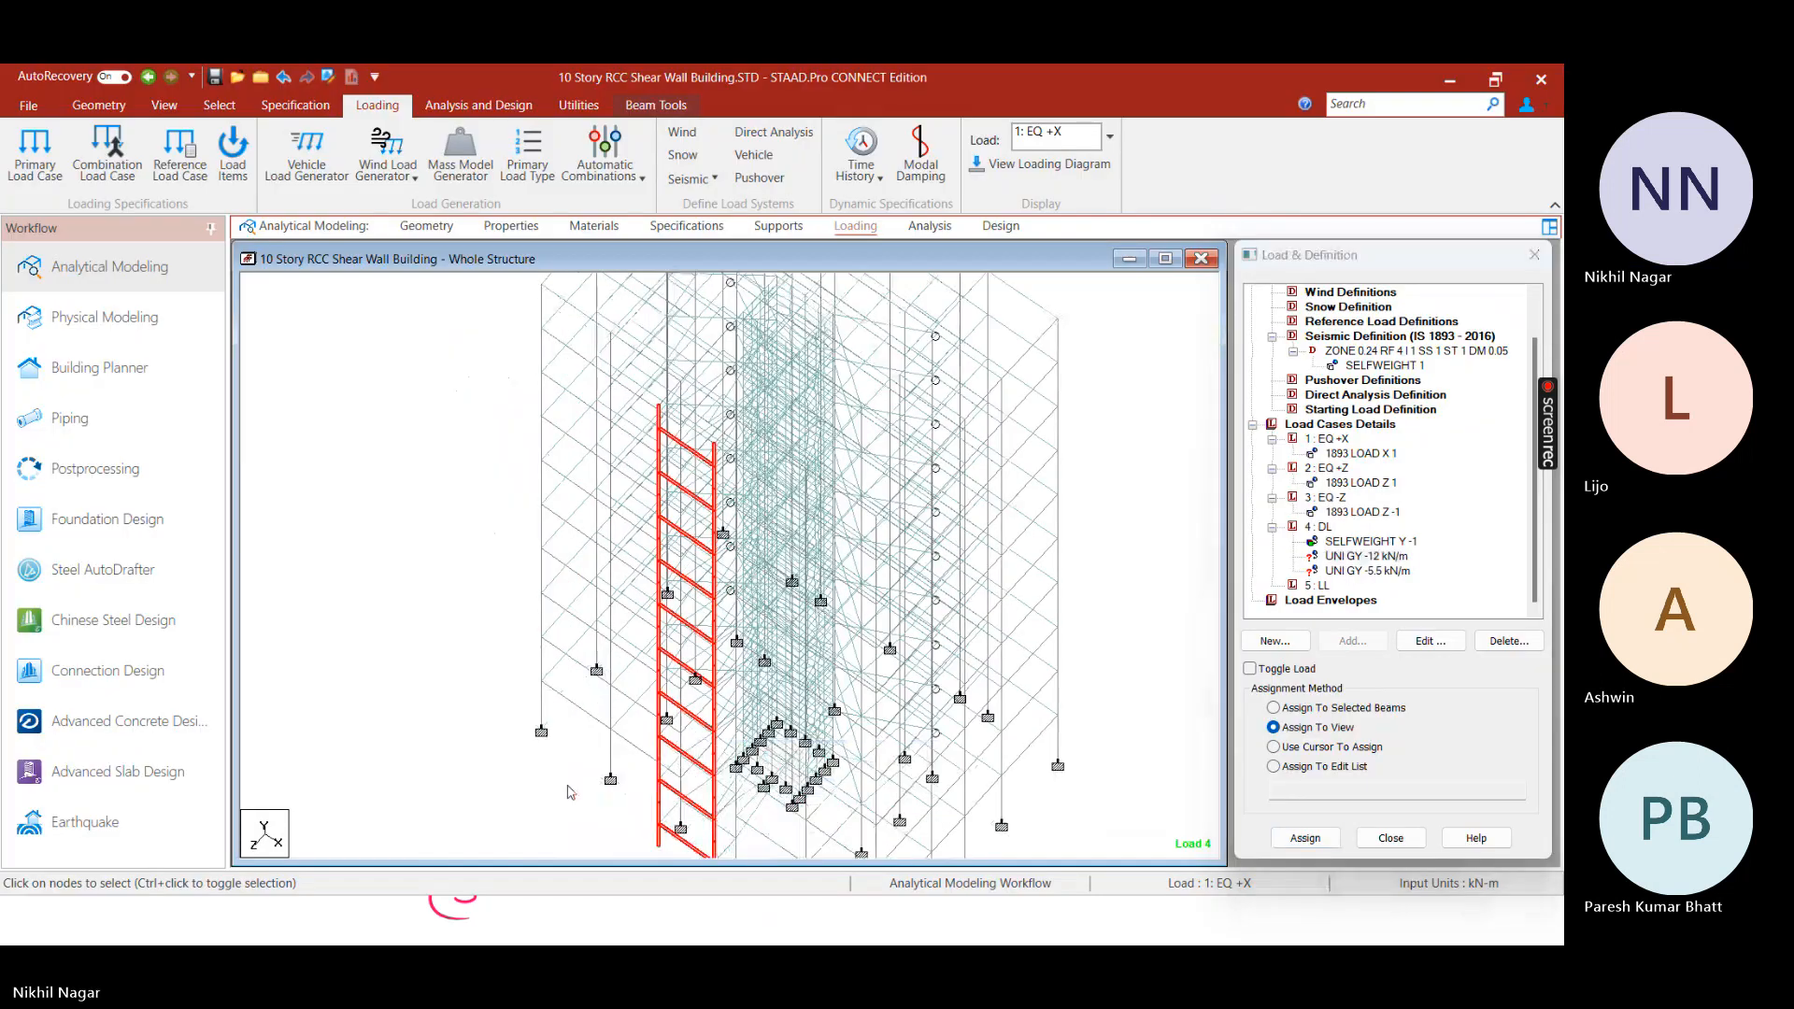
right_click(673, 718)
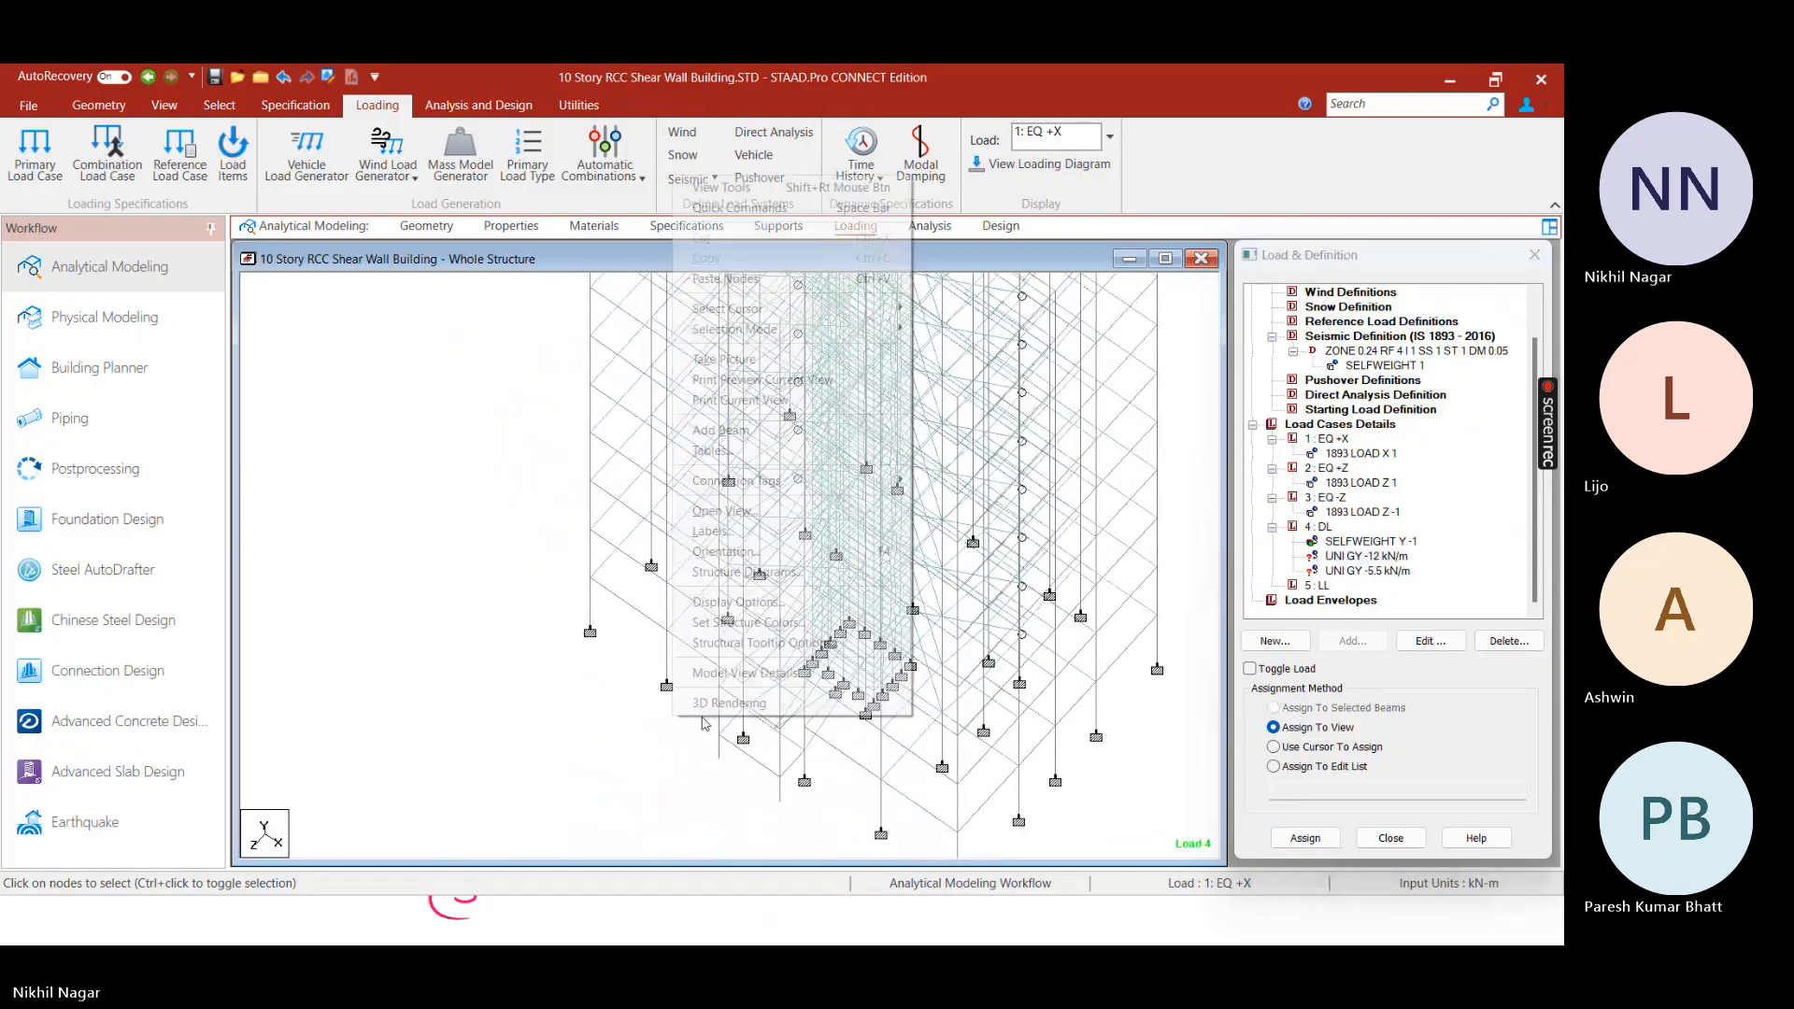
left_click(734, 673)
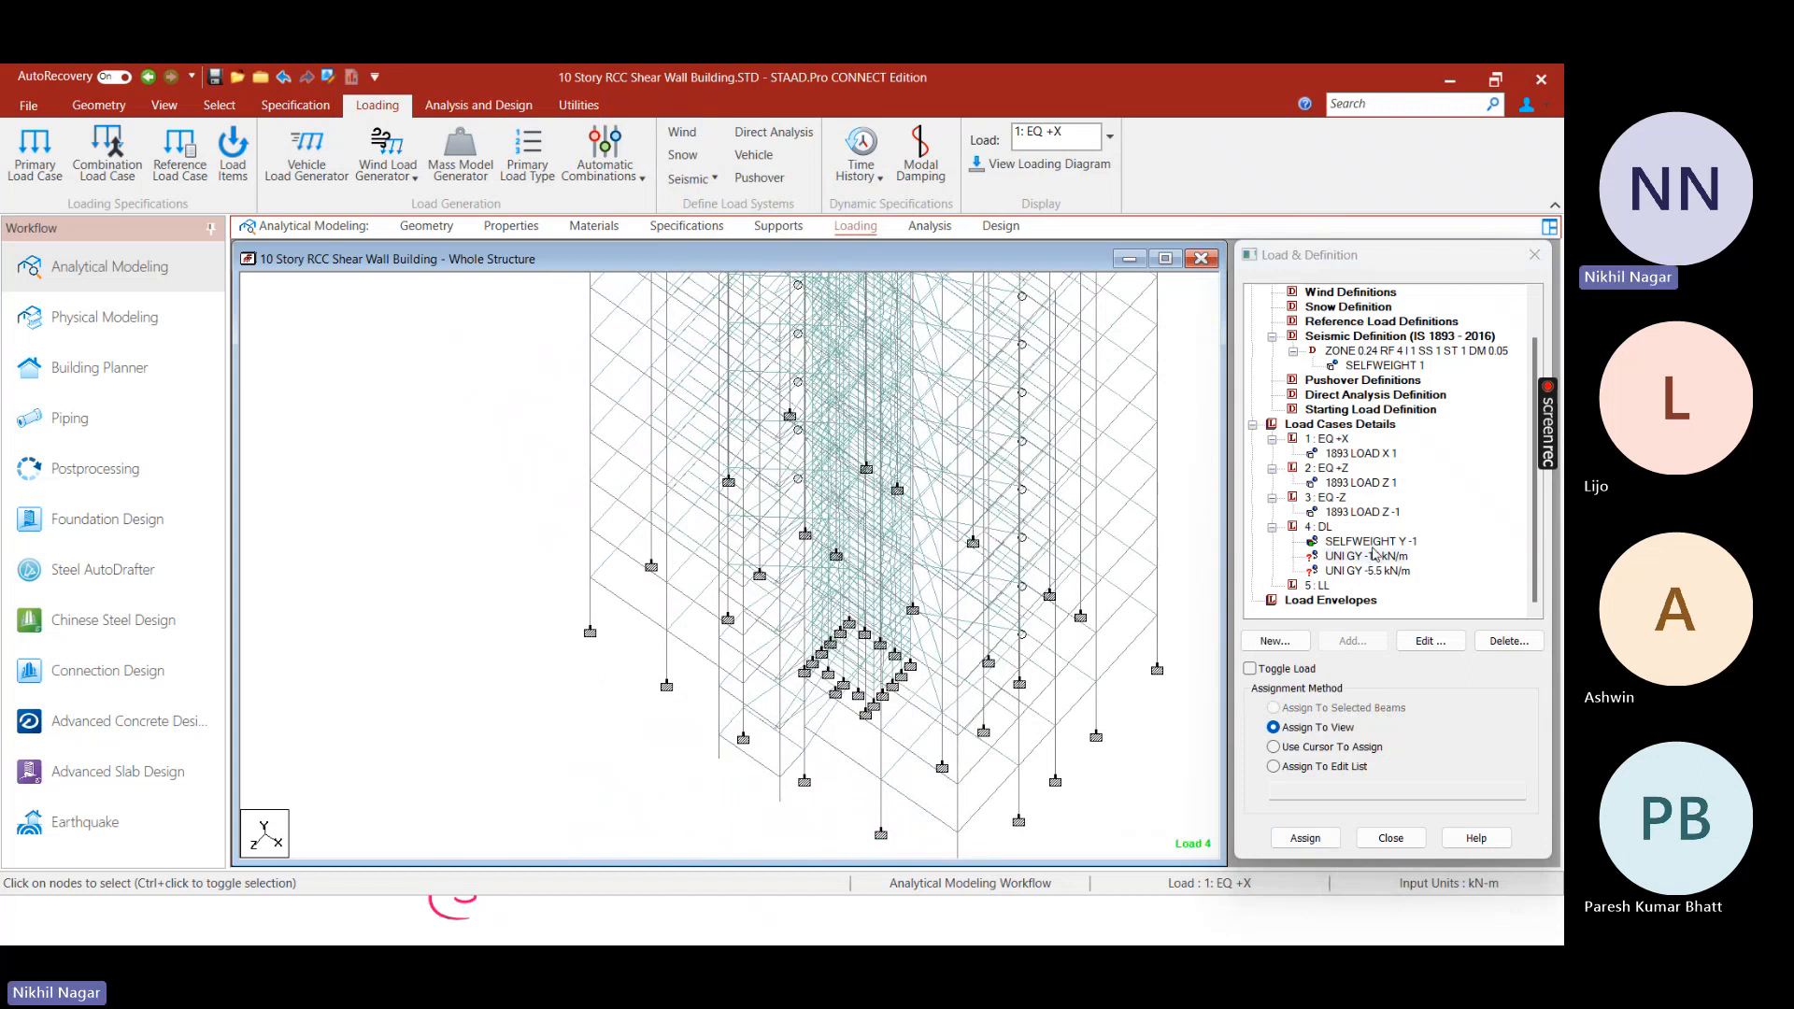
Add a uniform force member load with W1 of -6 kN/m in the GY direction to load case DL
left_click(1325, 529)
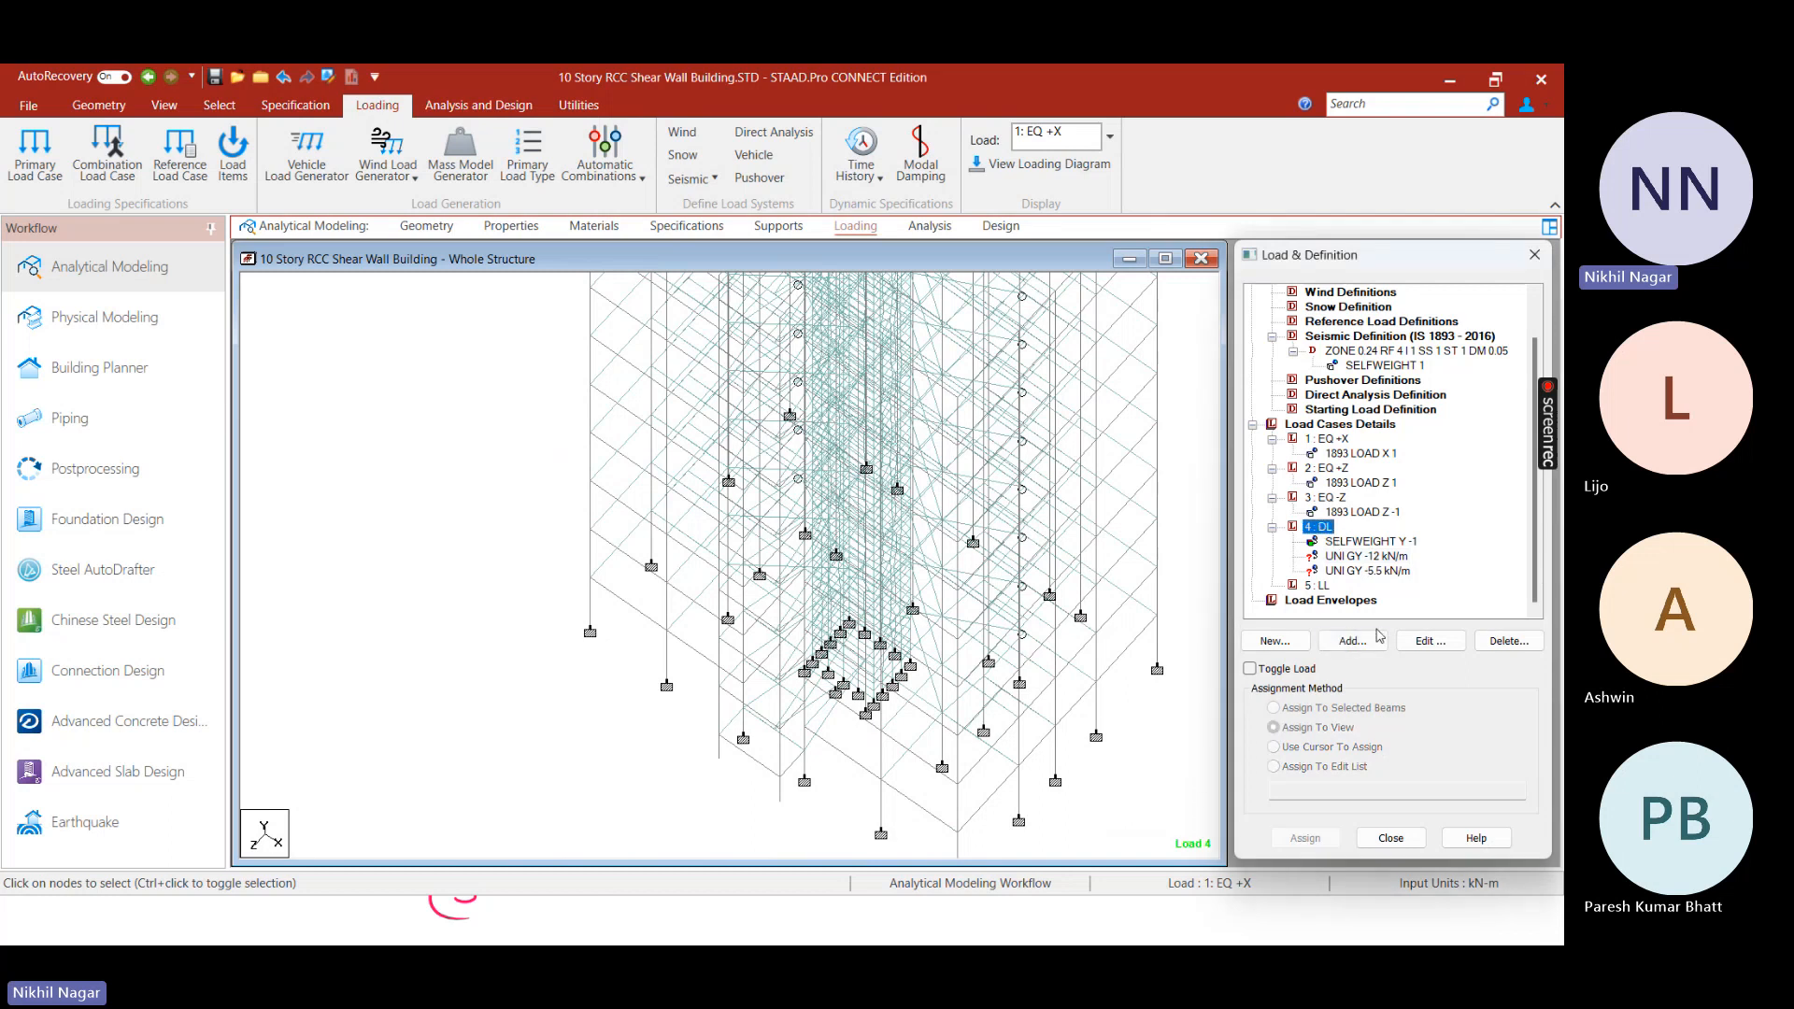
left_click(1378, 640)
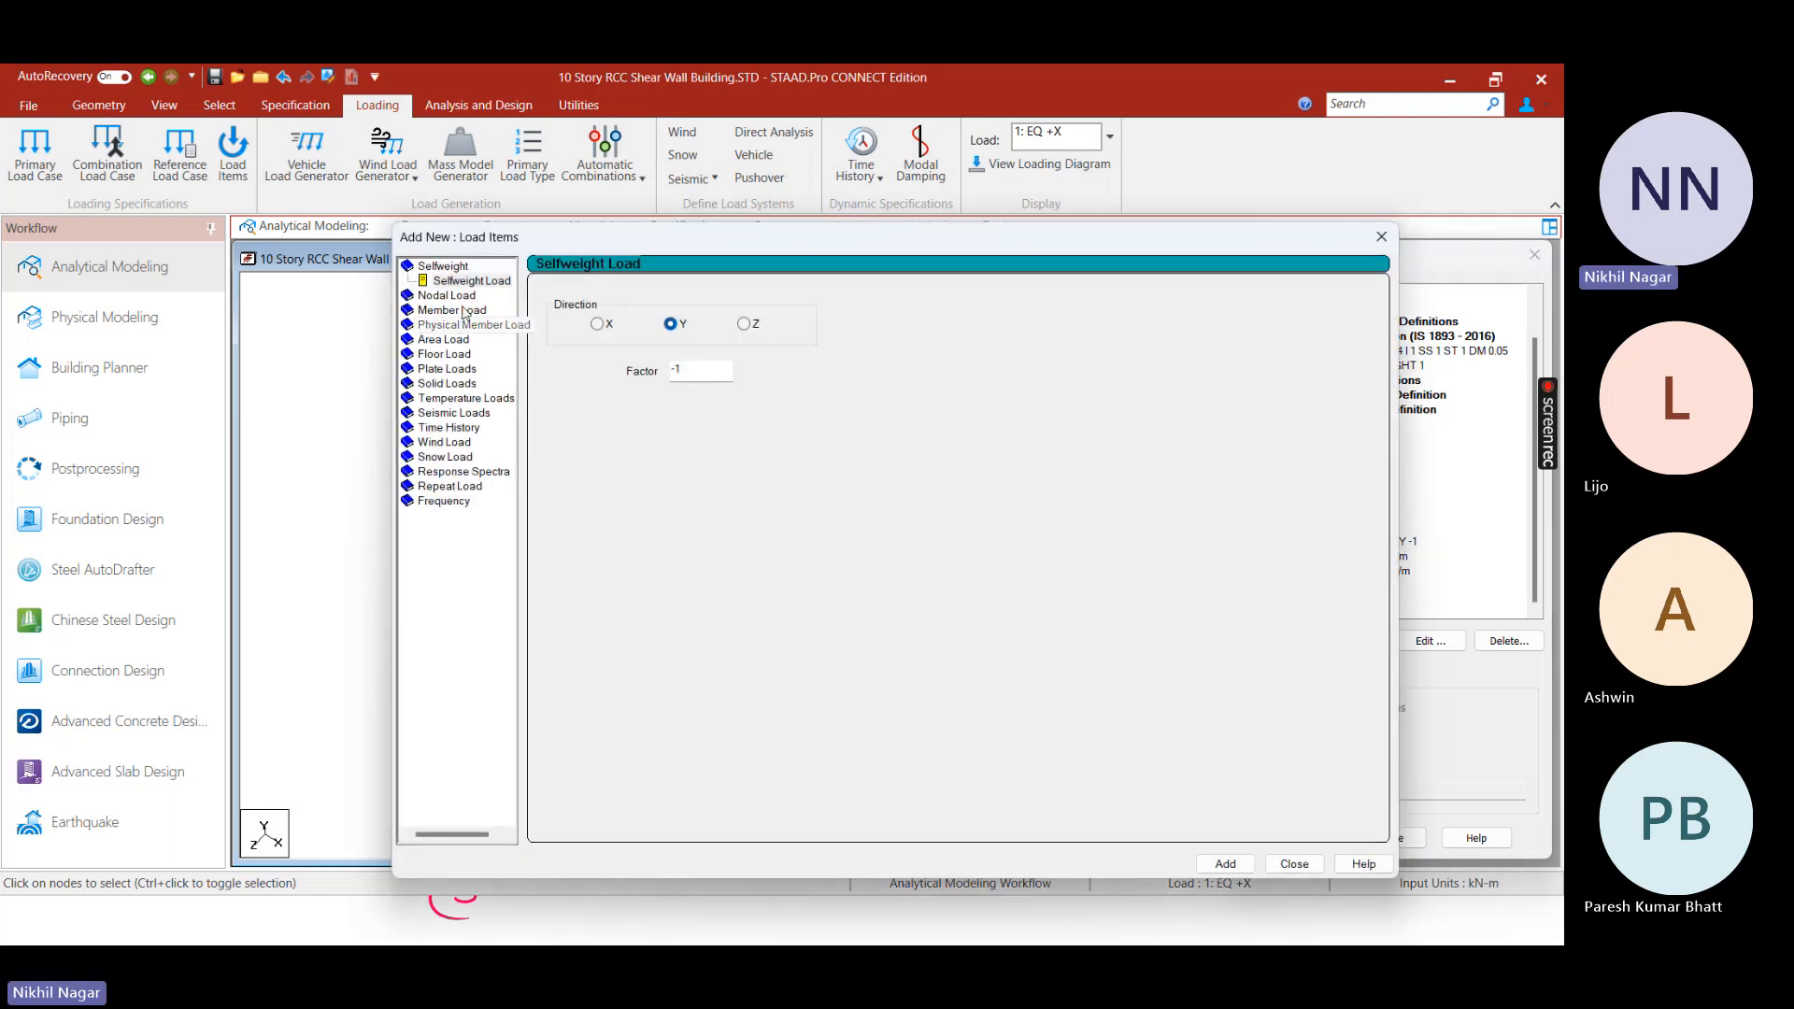
left_click(464, 310)
double_click(740, 347)
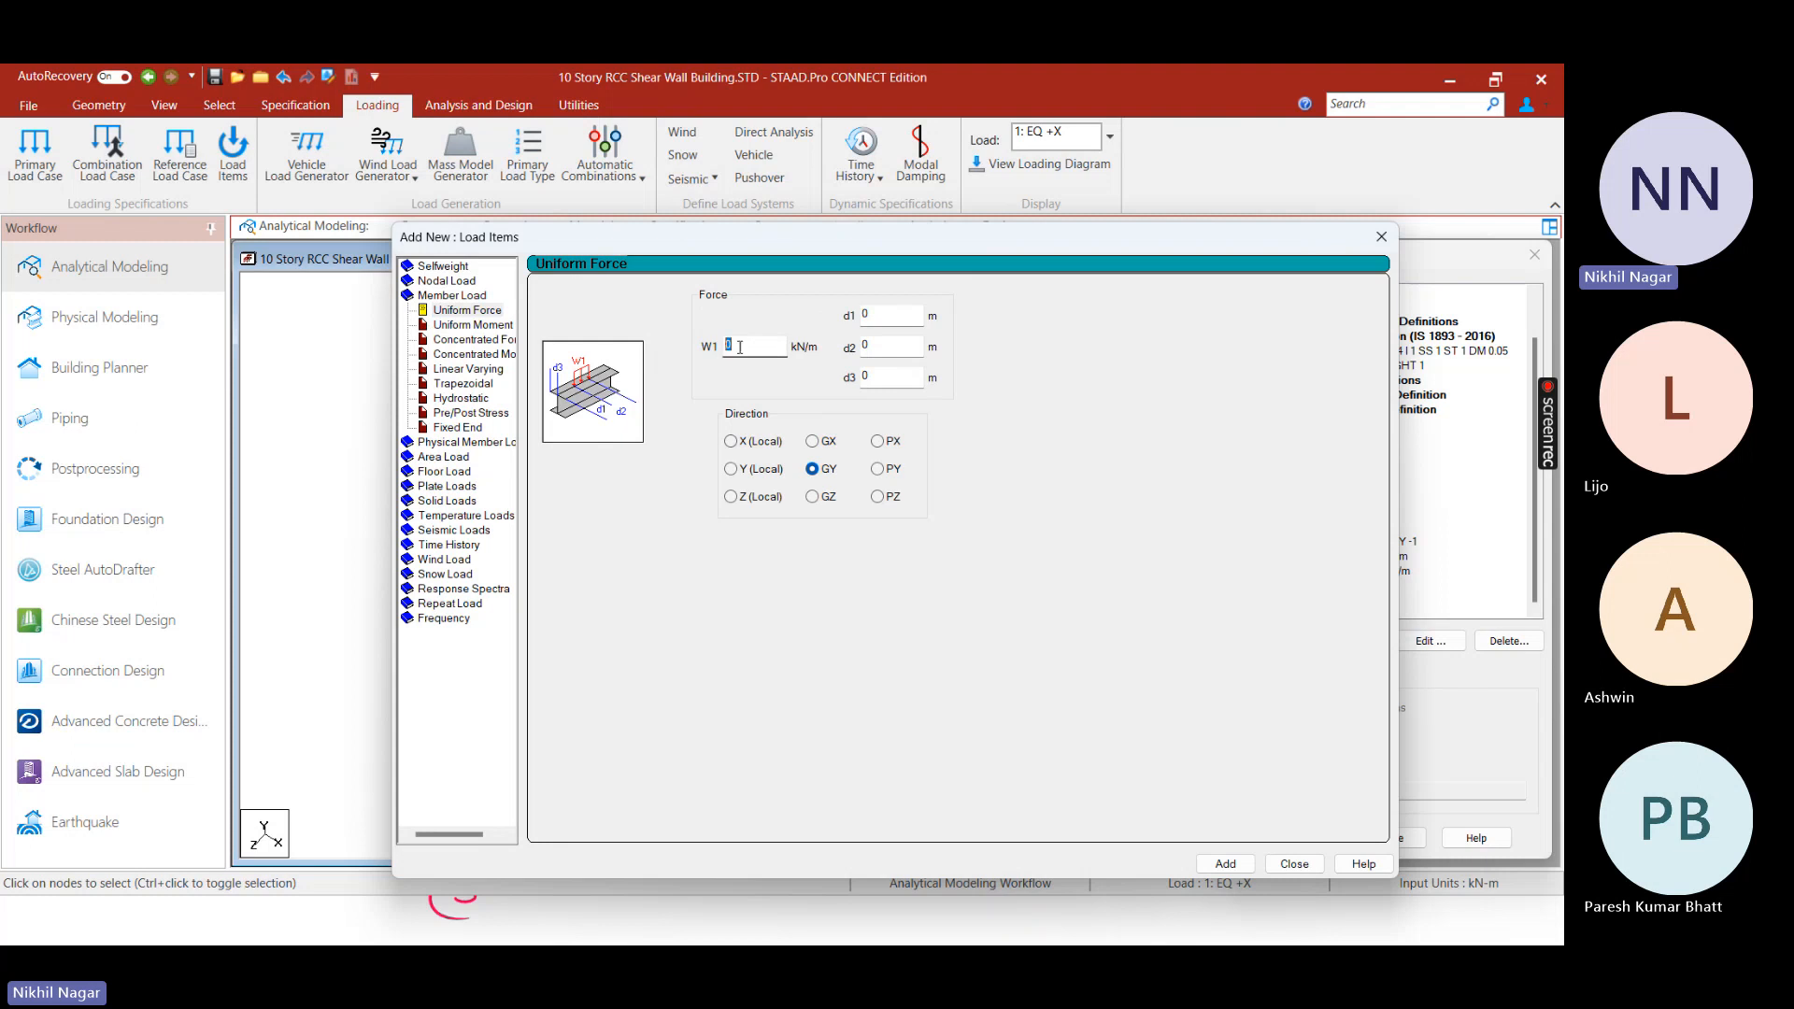
left_click(1223, 862)
left_click(1295, 863)
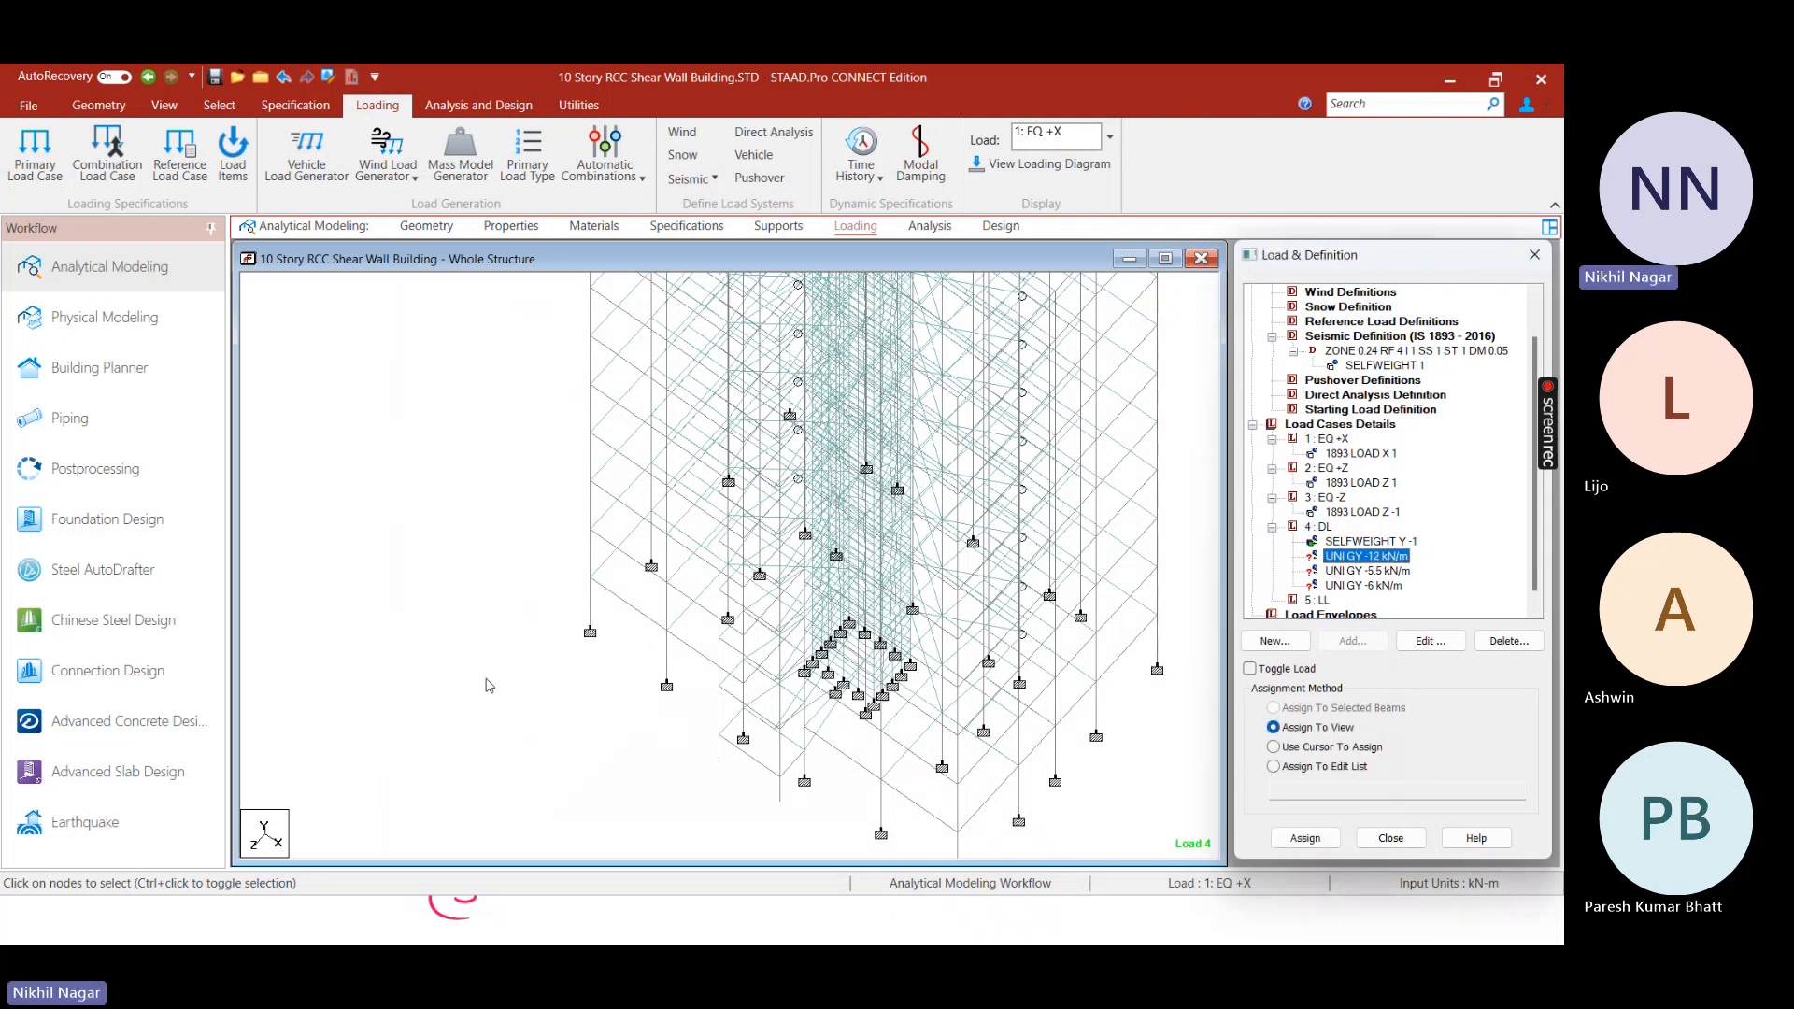
Display the model in plan view and select all beams with the property Rect 13.78x13.78
middle_click_drag(485, 685, 696, 568)
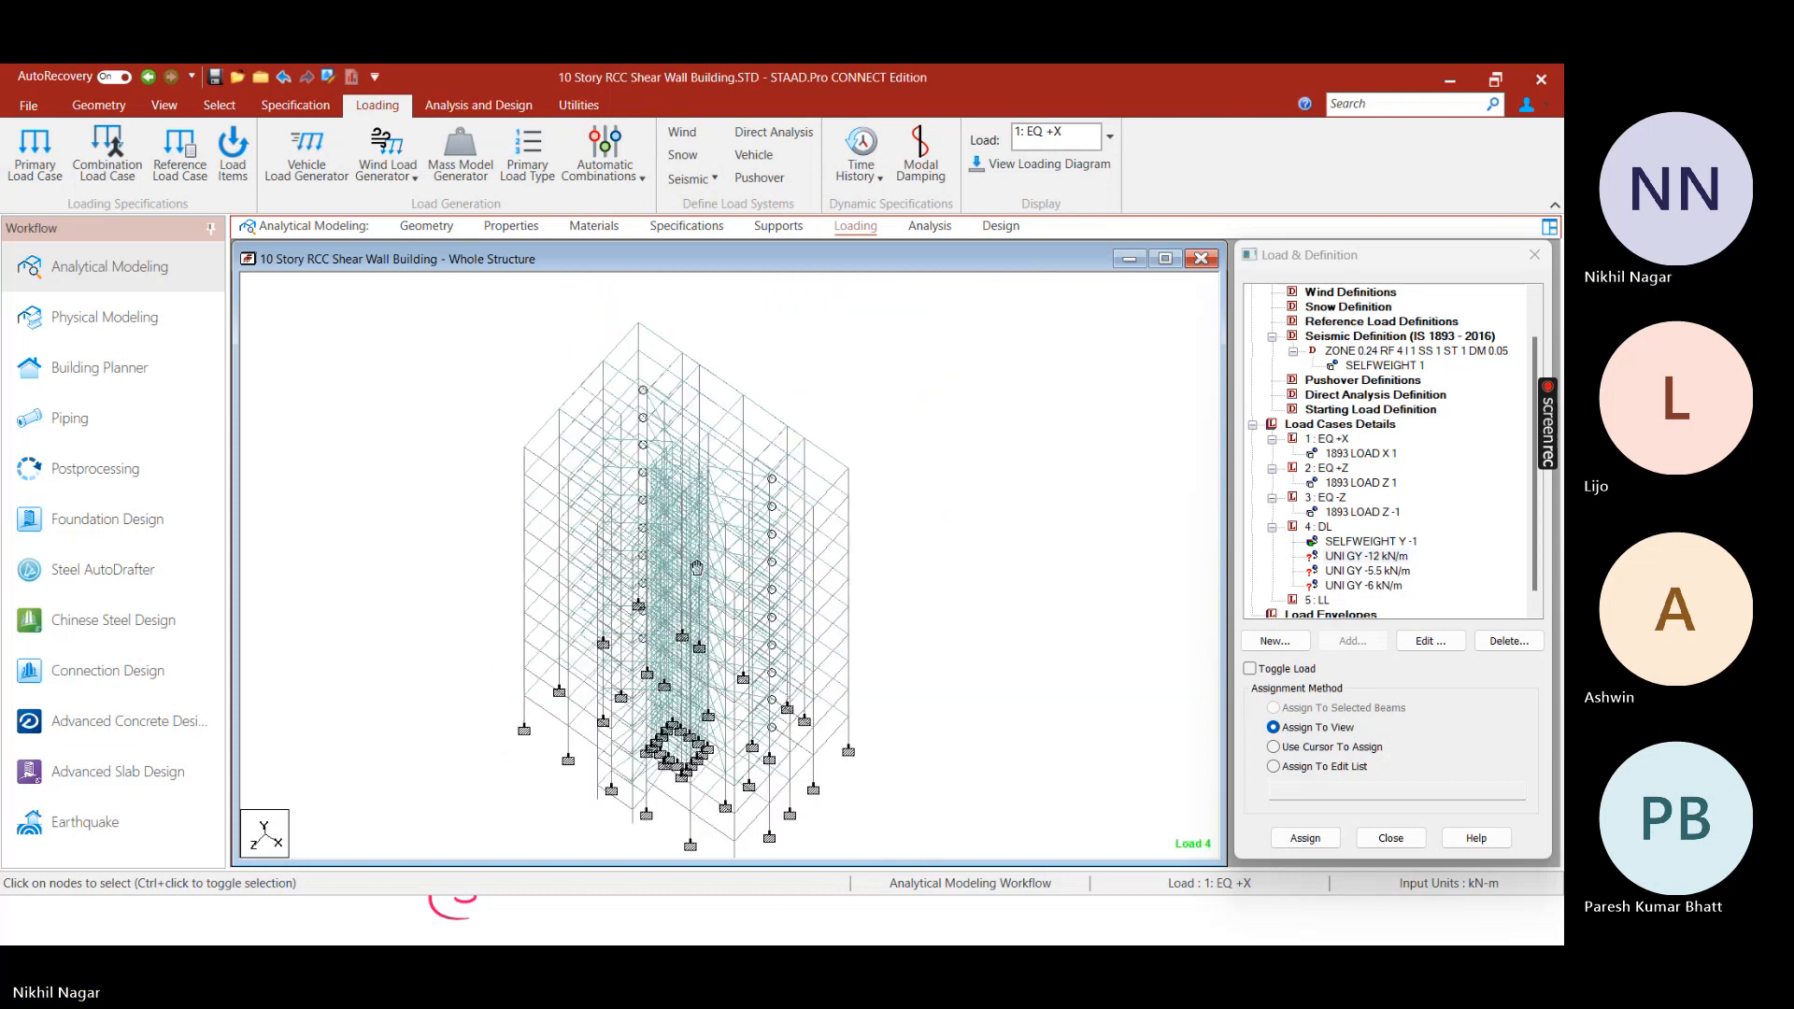
left_click(220, 105)
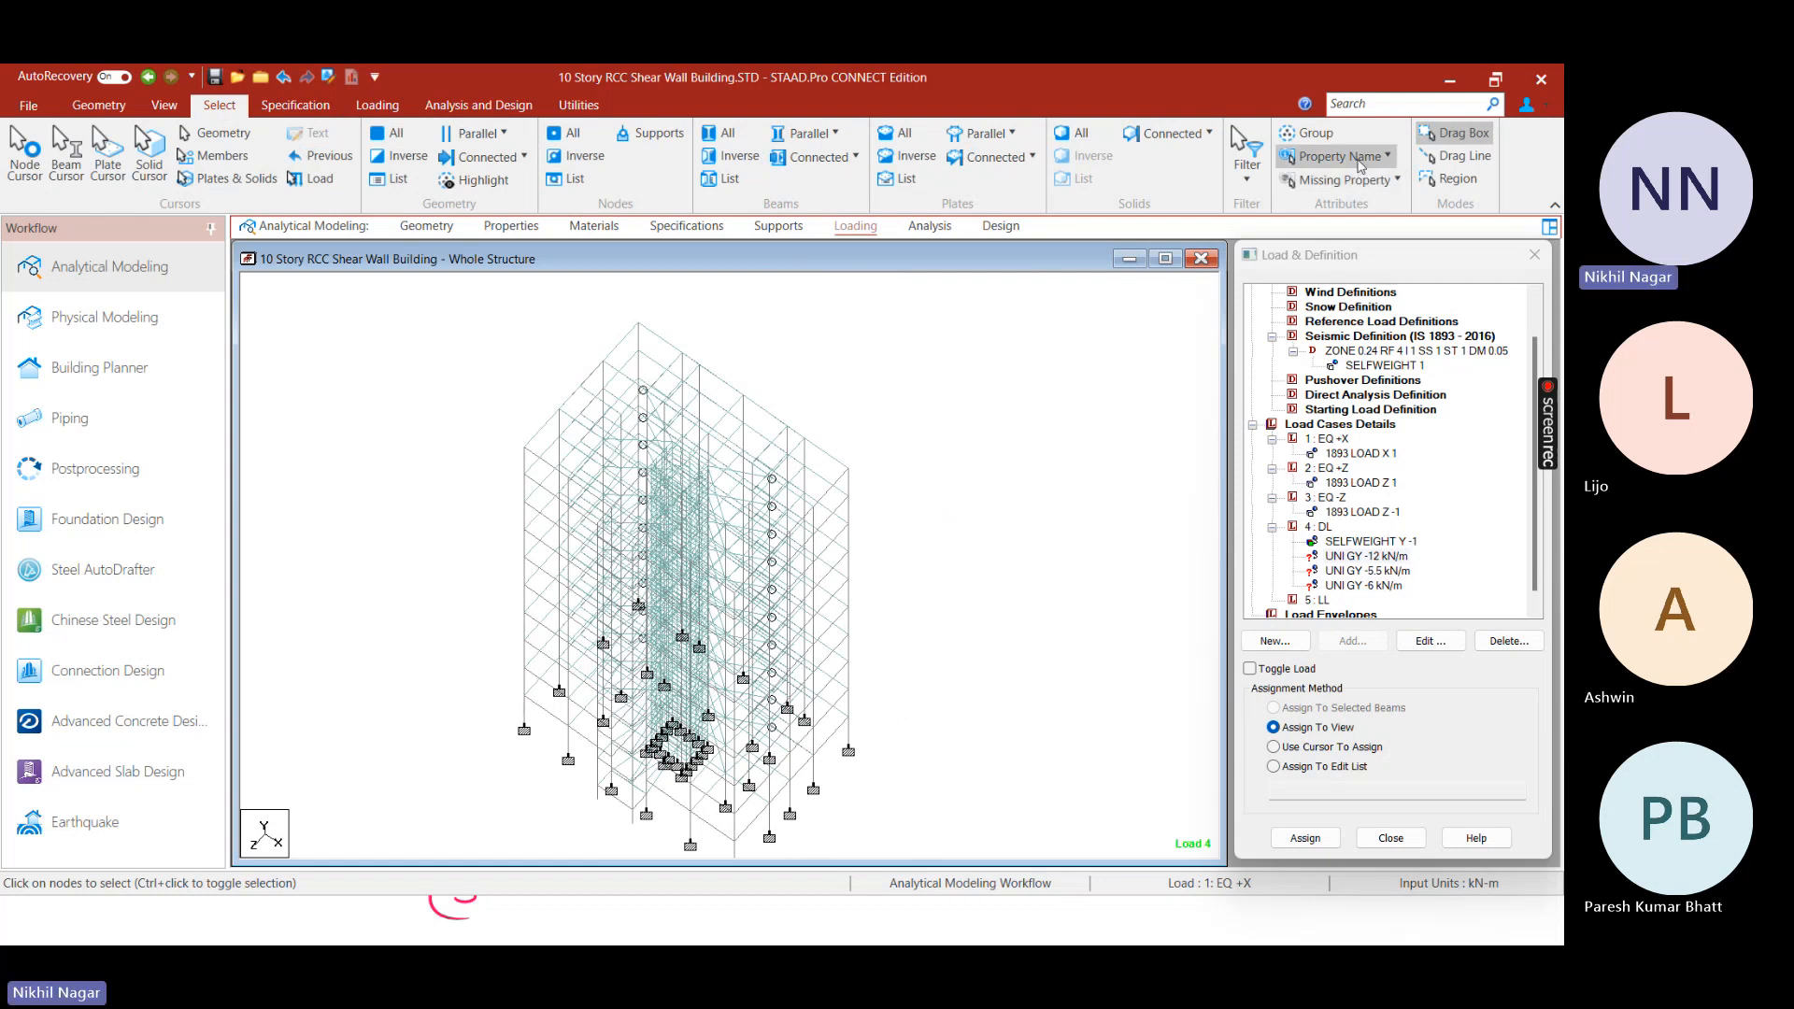
left_click(858, 374)
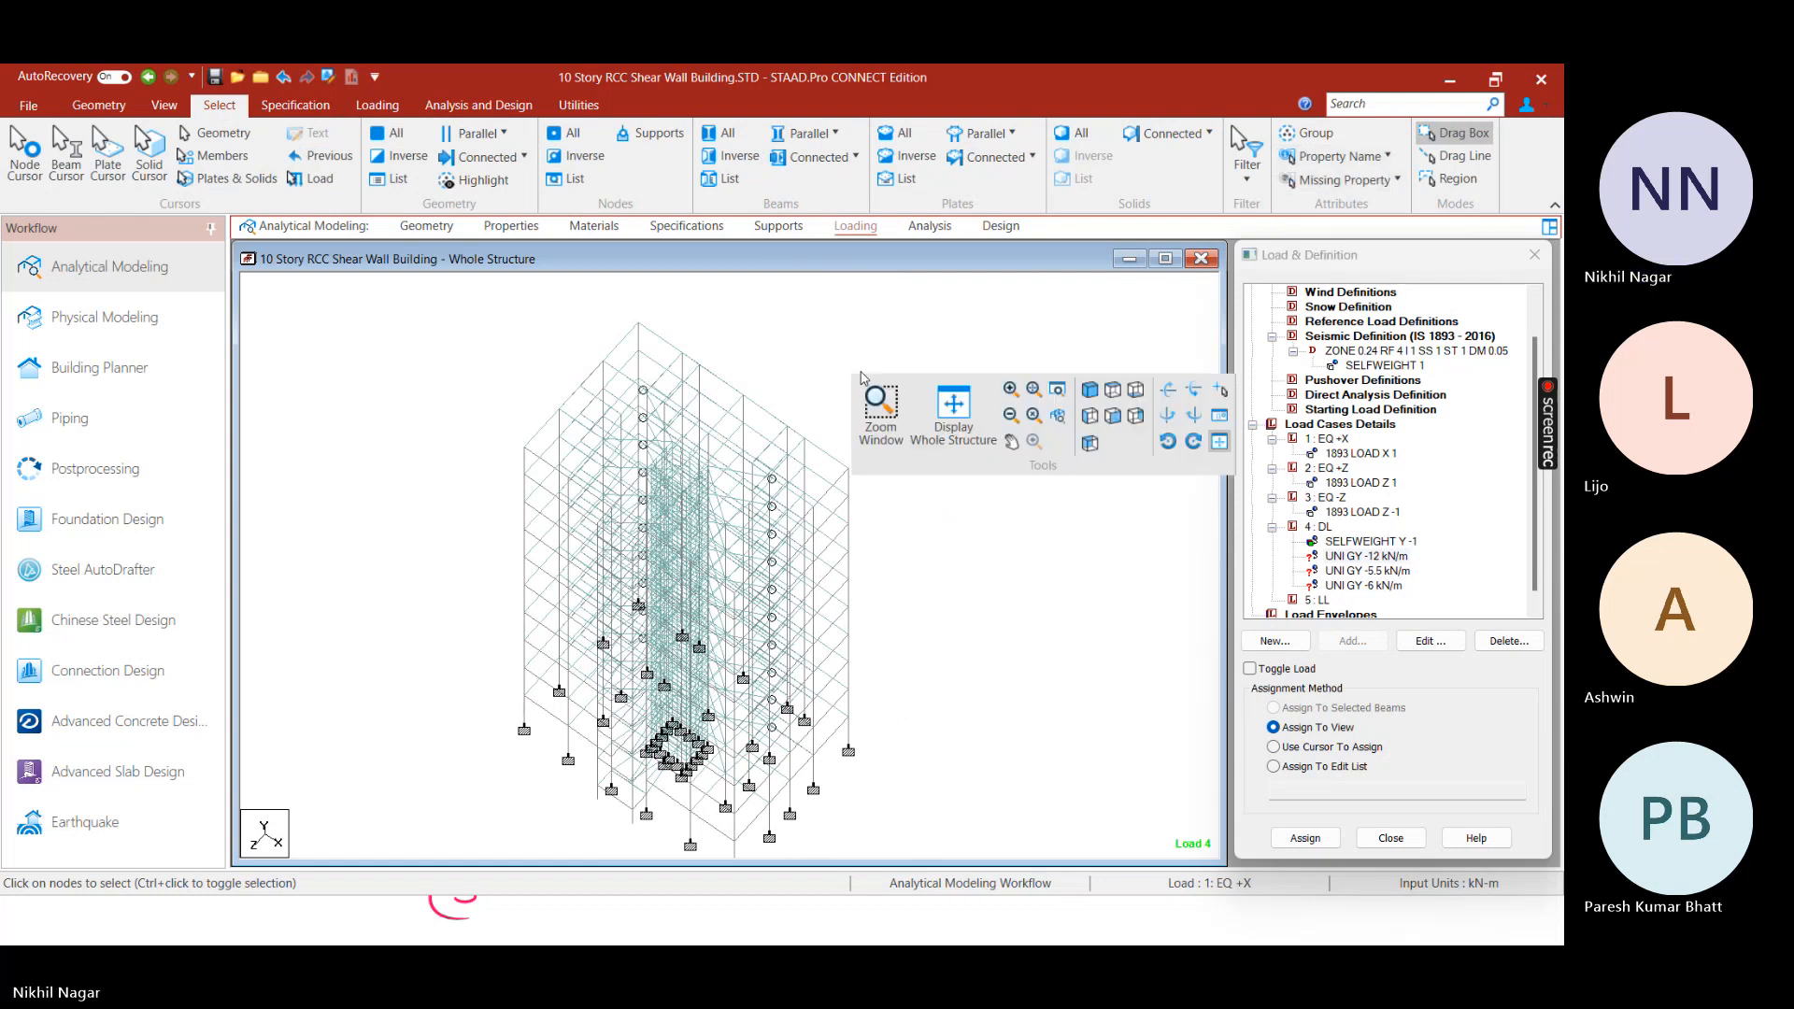
left_click(1113, 391)
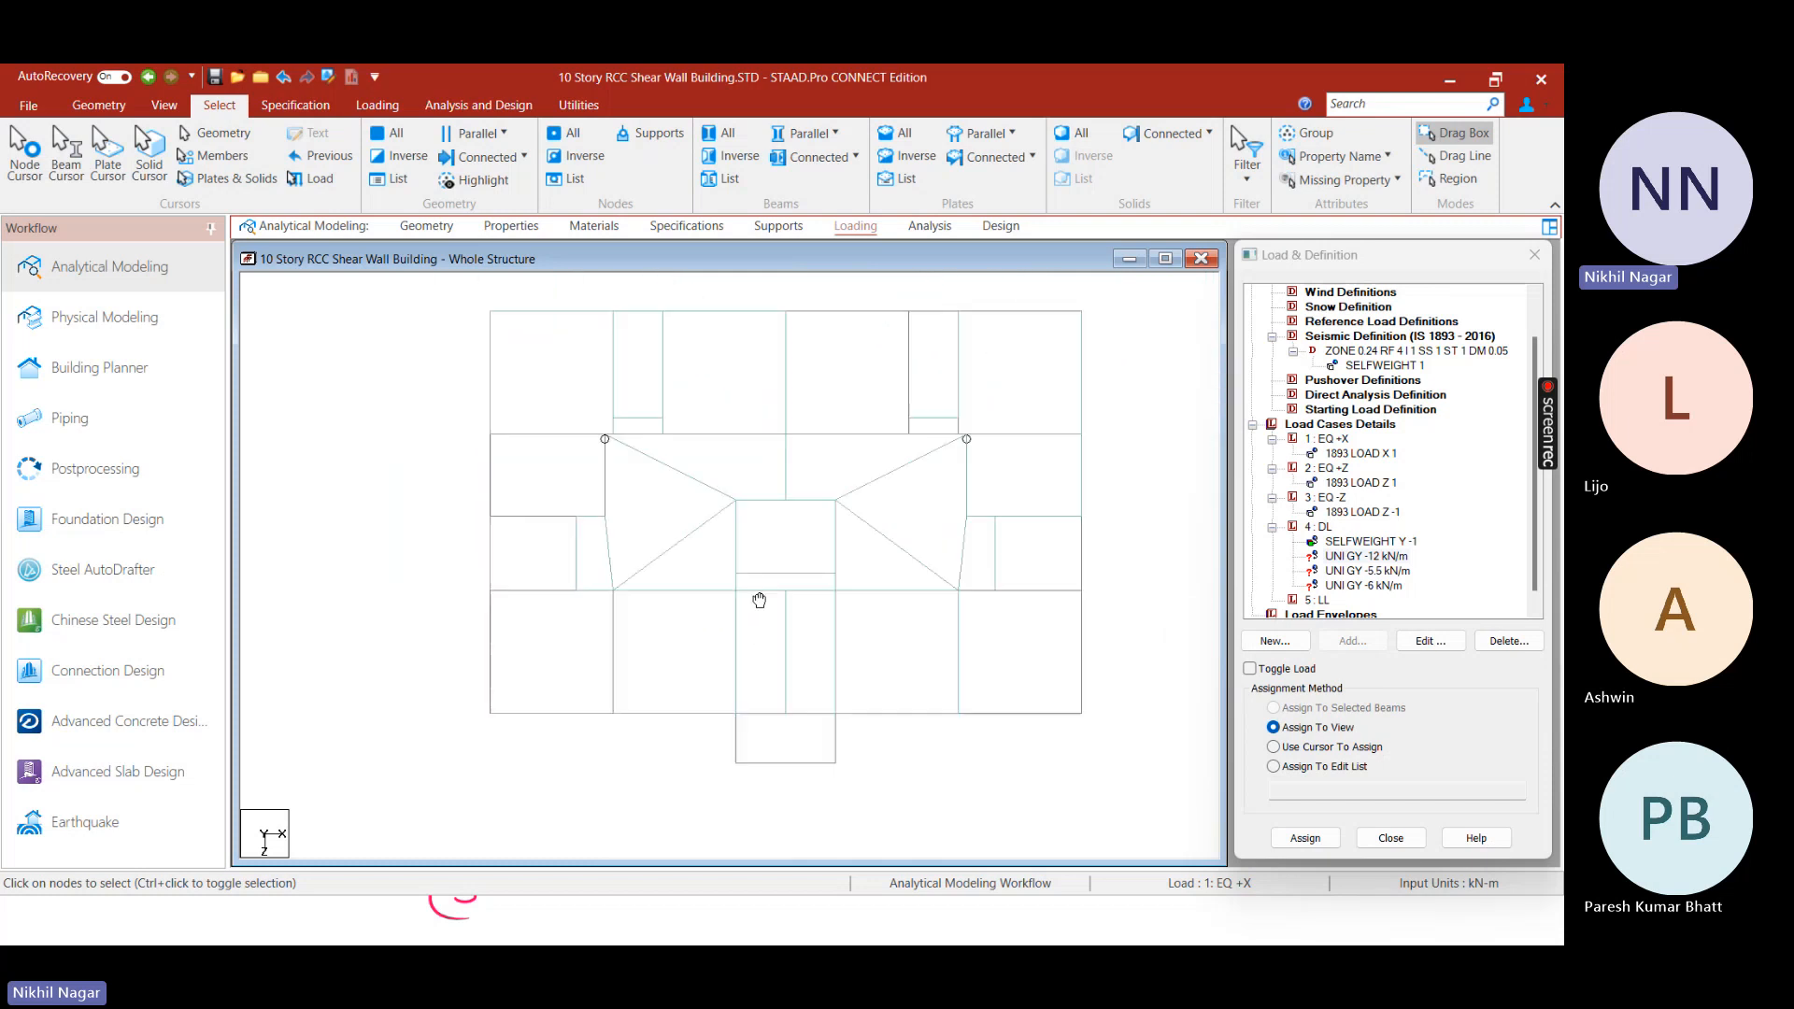
left_click(1327, 159)
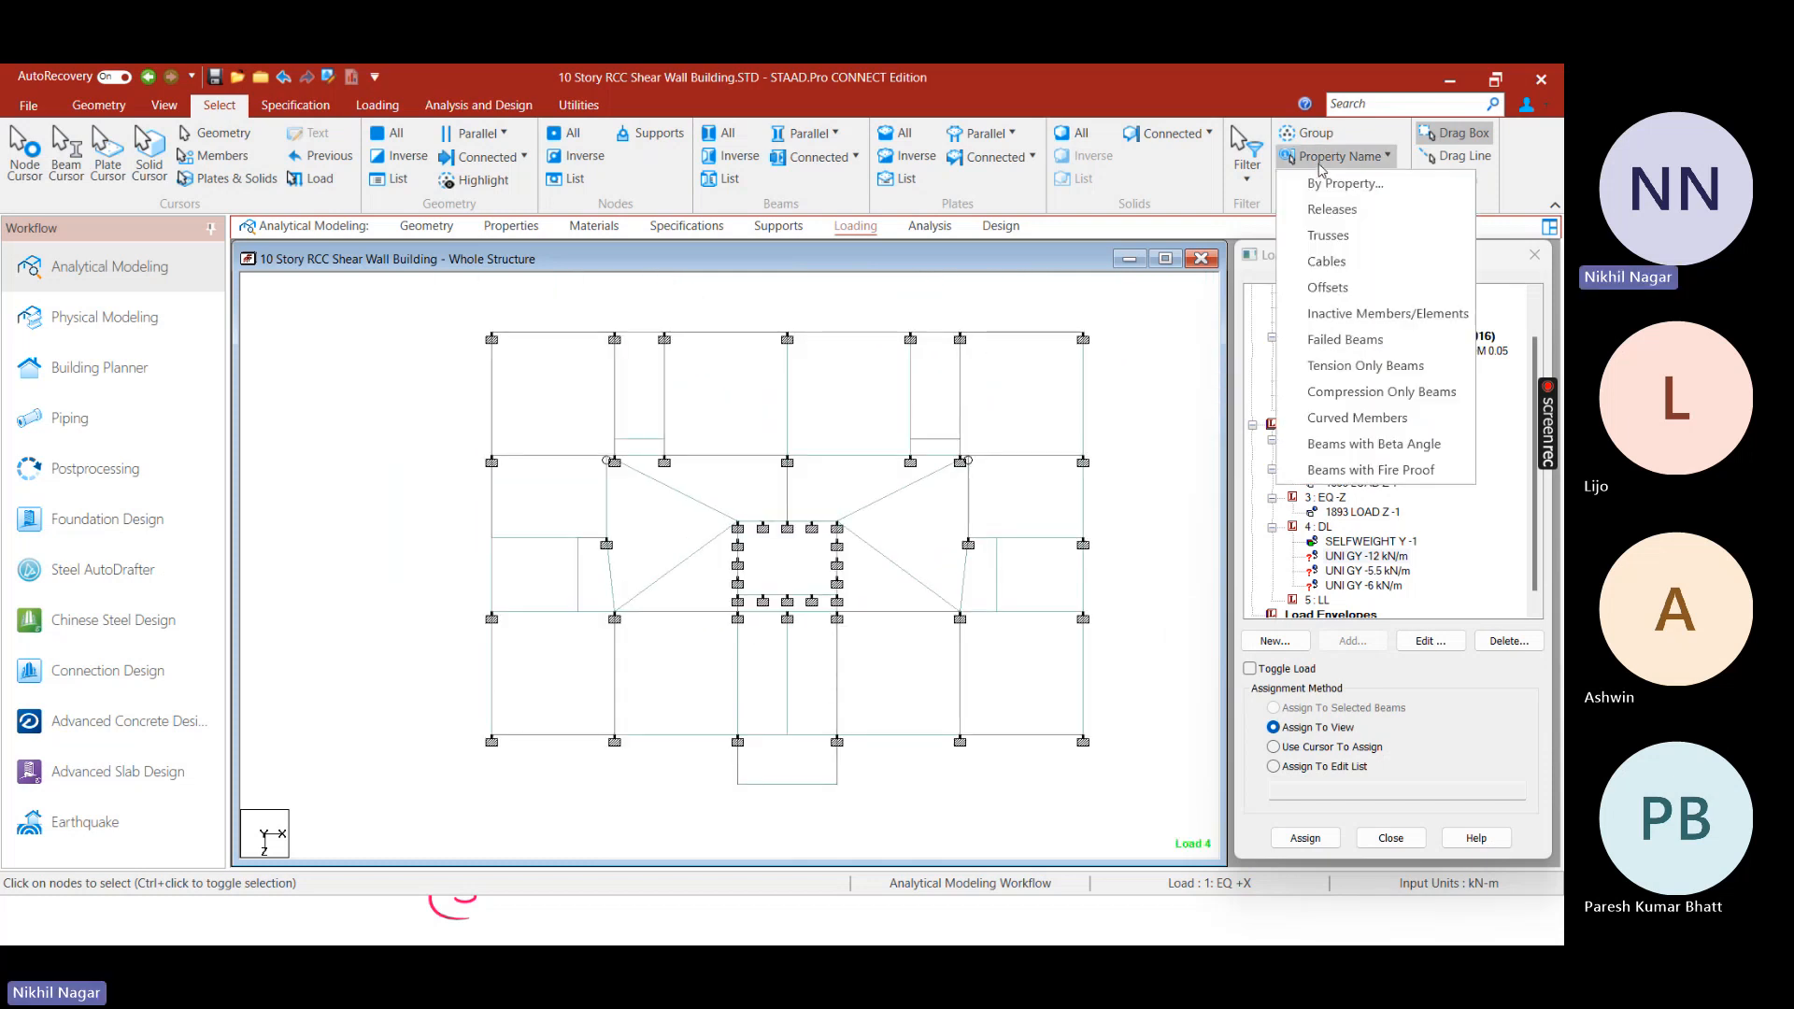
left_click(1323, 181)
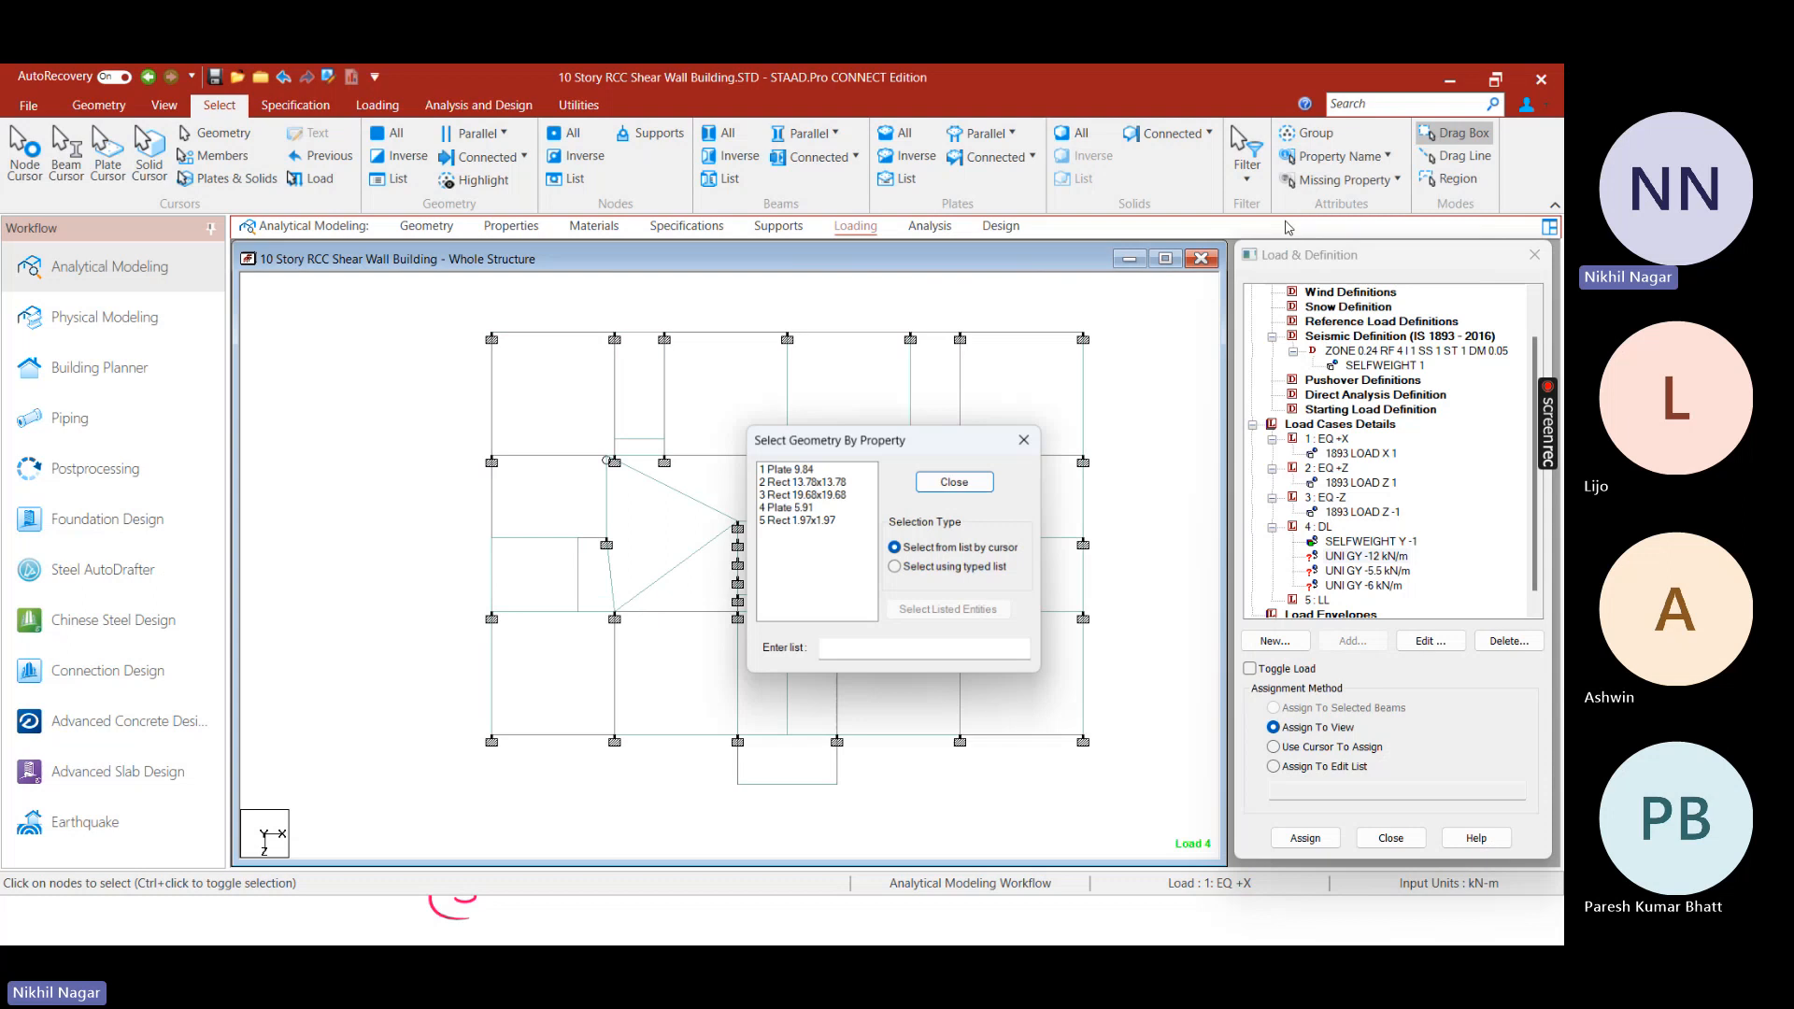
left_click(812, 482)
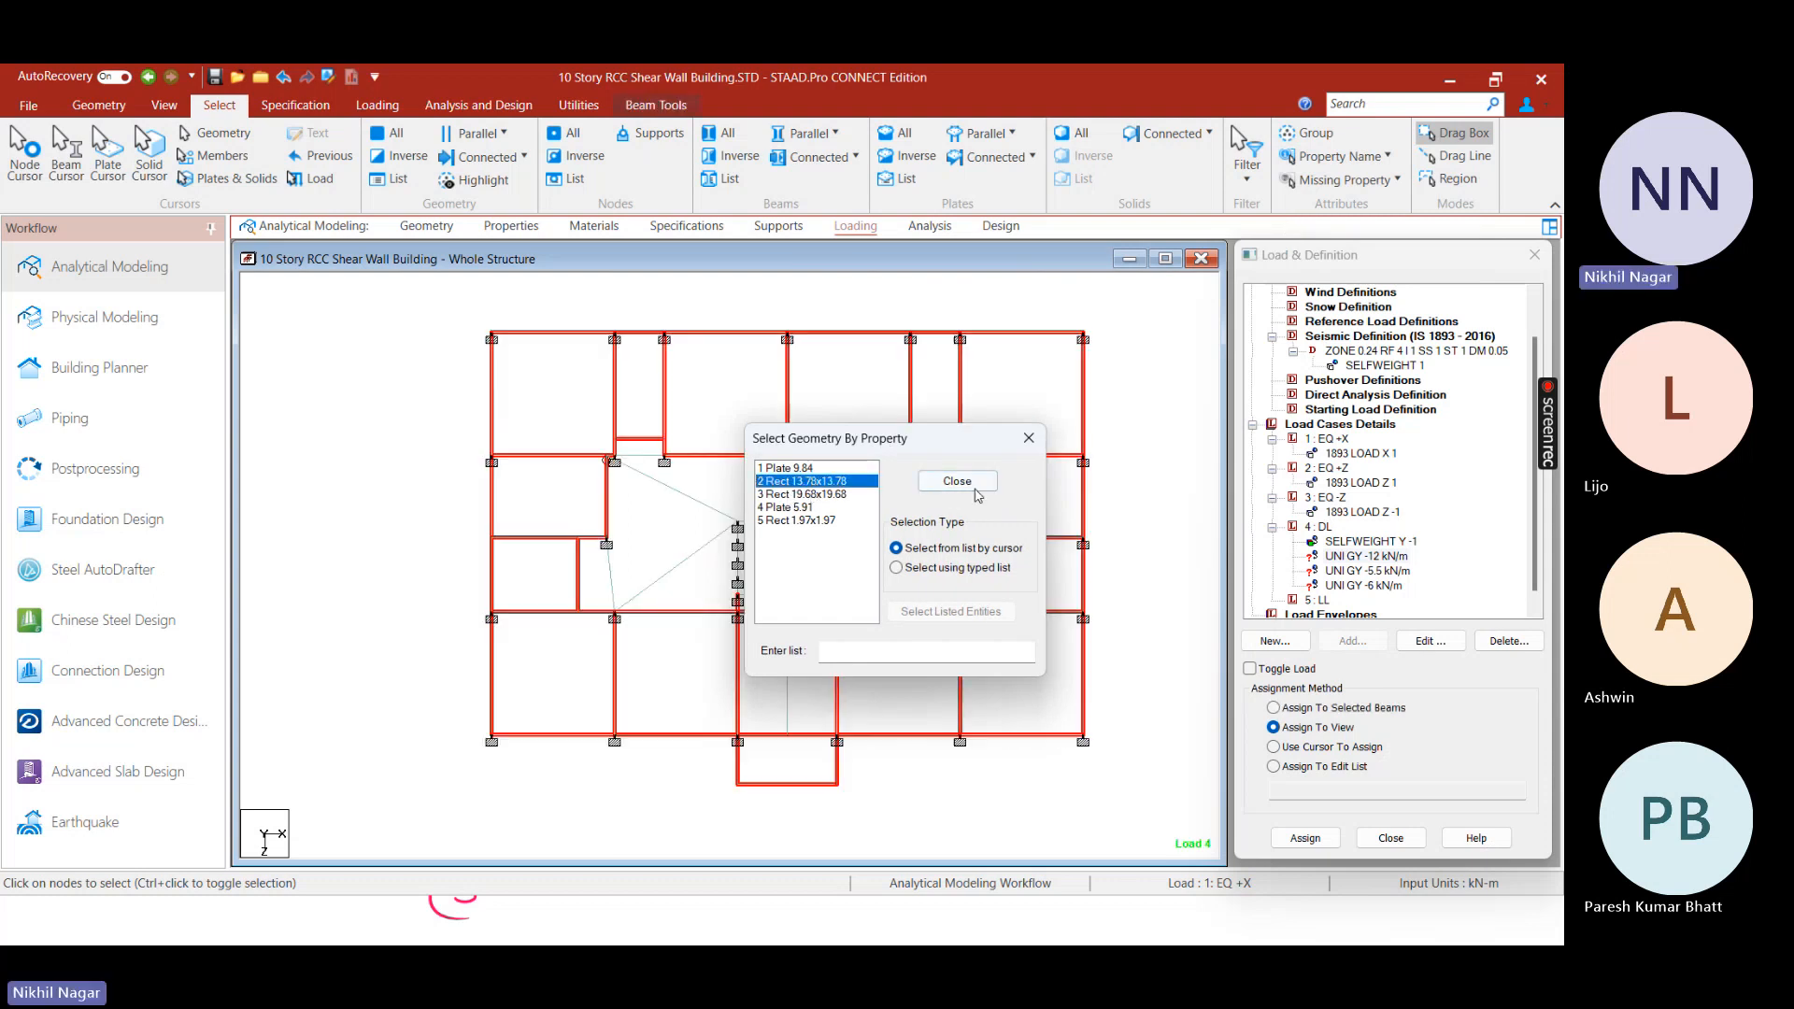
left_click(1029, 438)
Open the selected beams in a new view of their own and show that view from the front
right_click(405, 267)
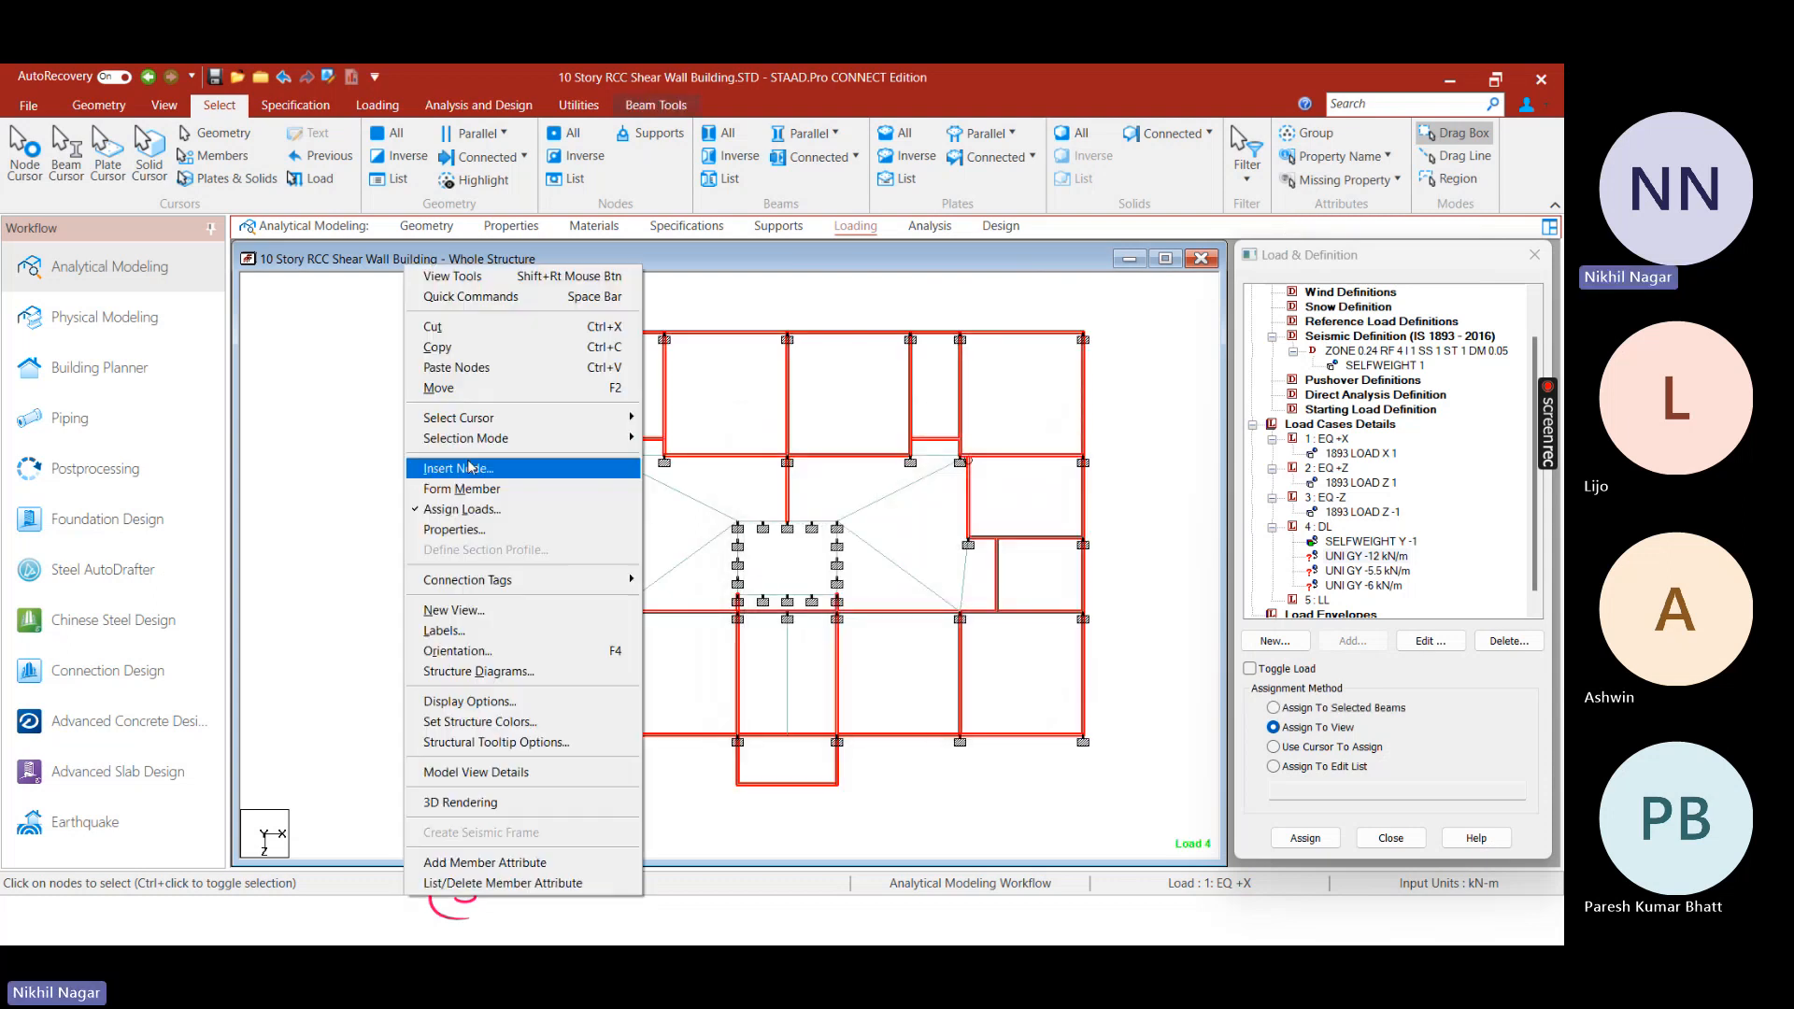
left_click(485, 613)
left_click(1032, 533)
key("space")
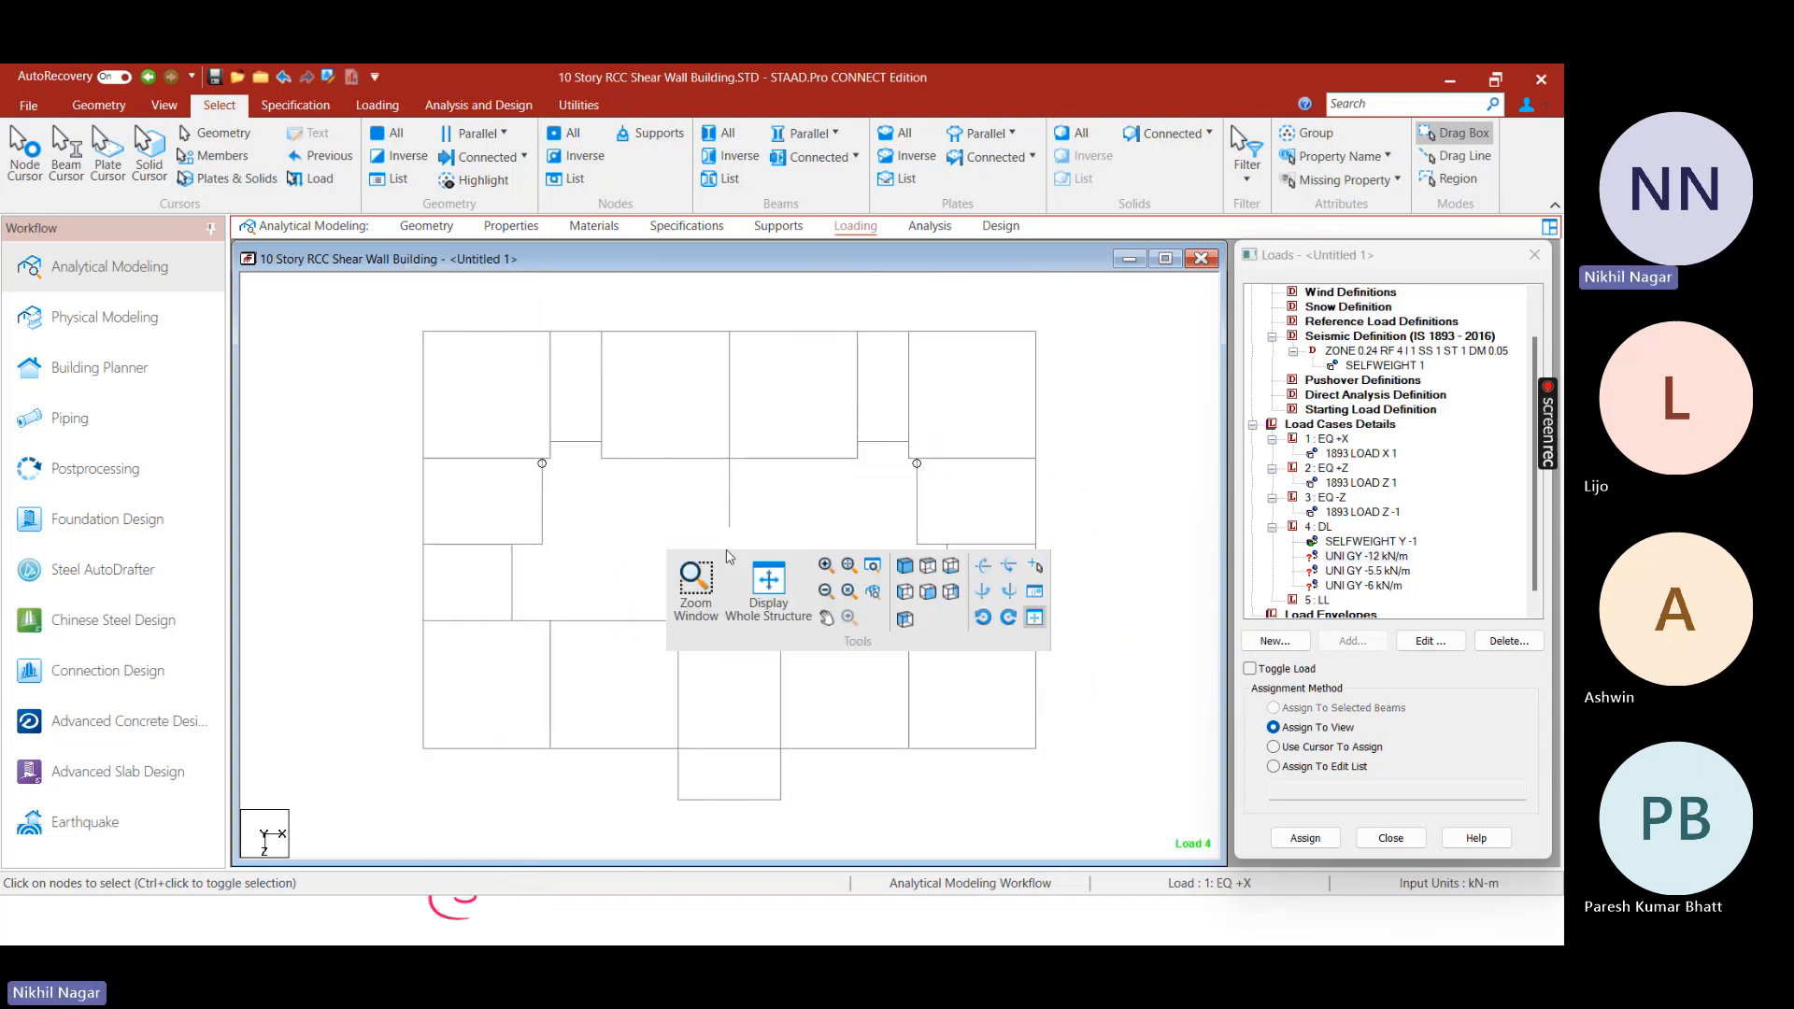
left_click(905, 566)
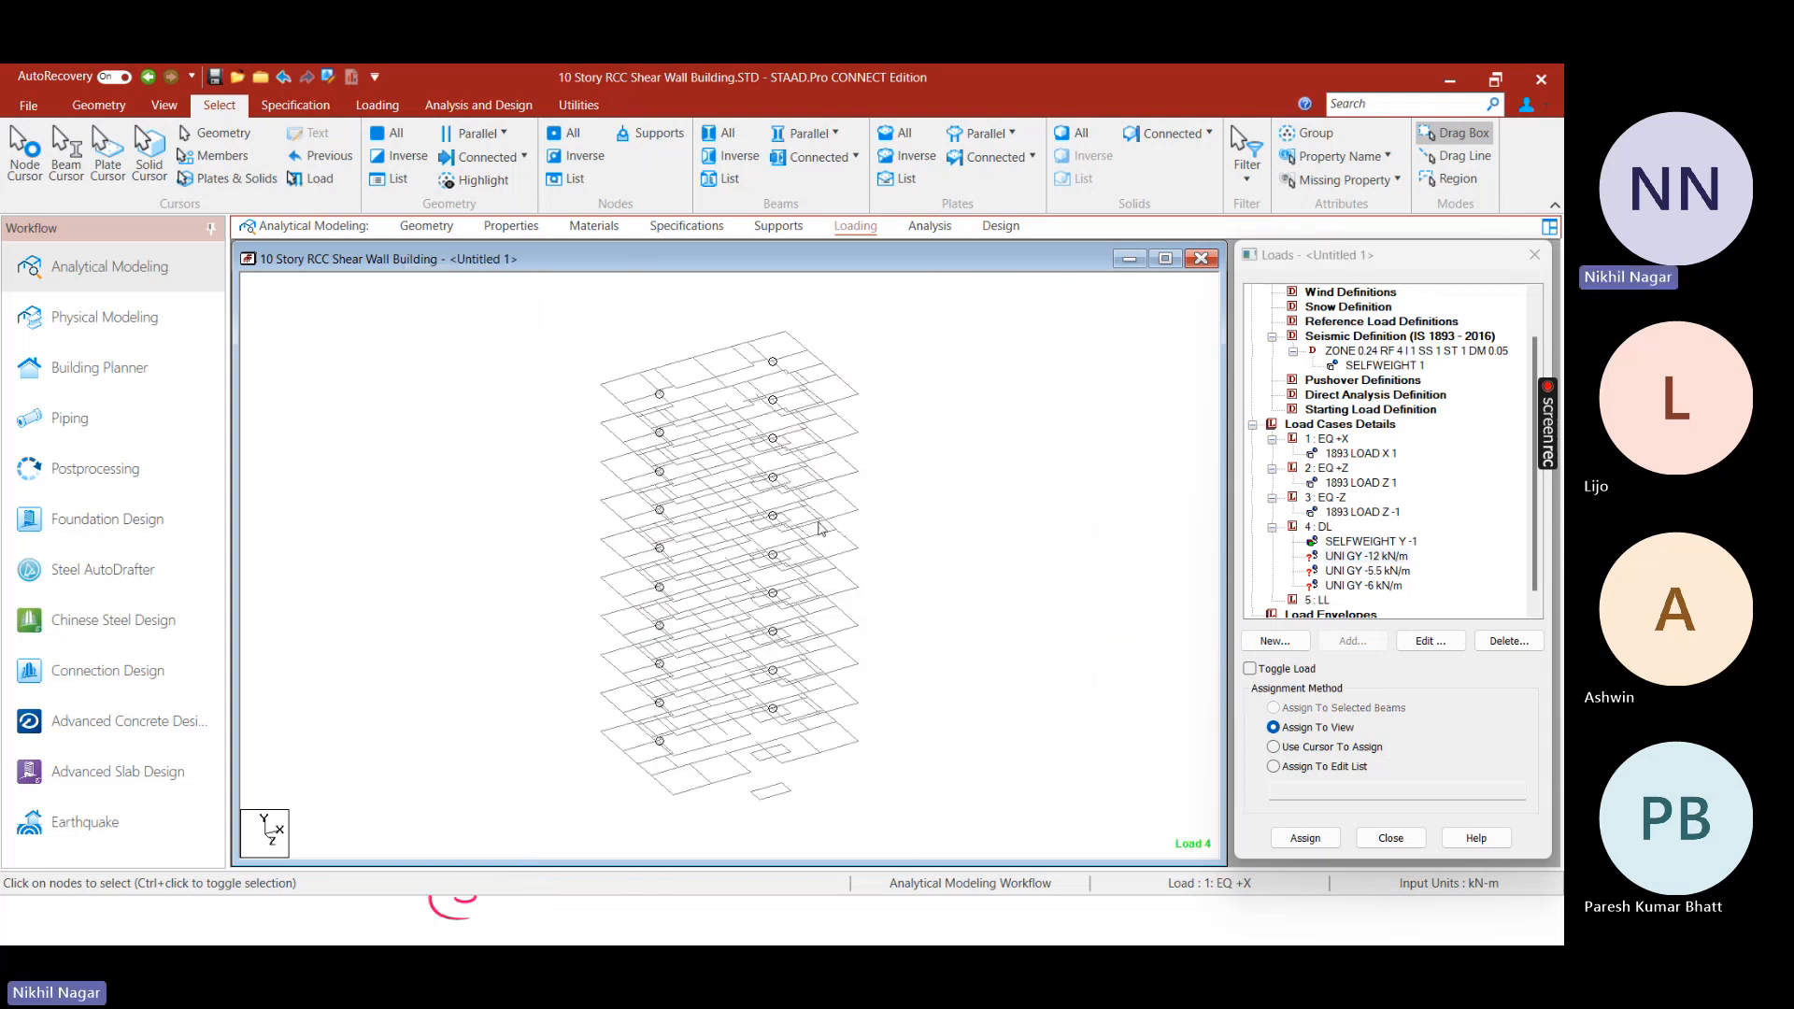
scroll(819, 529, "up", 3)
scroll(705, 549, "up", 2)
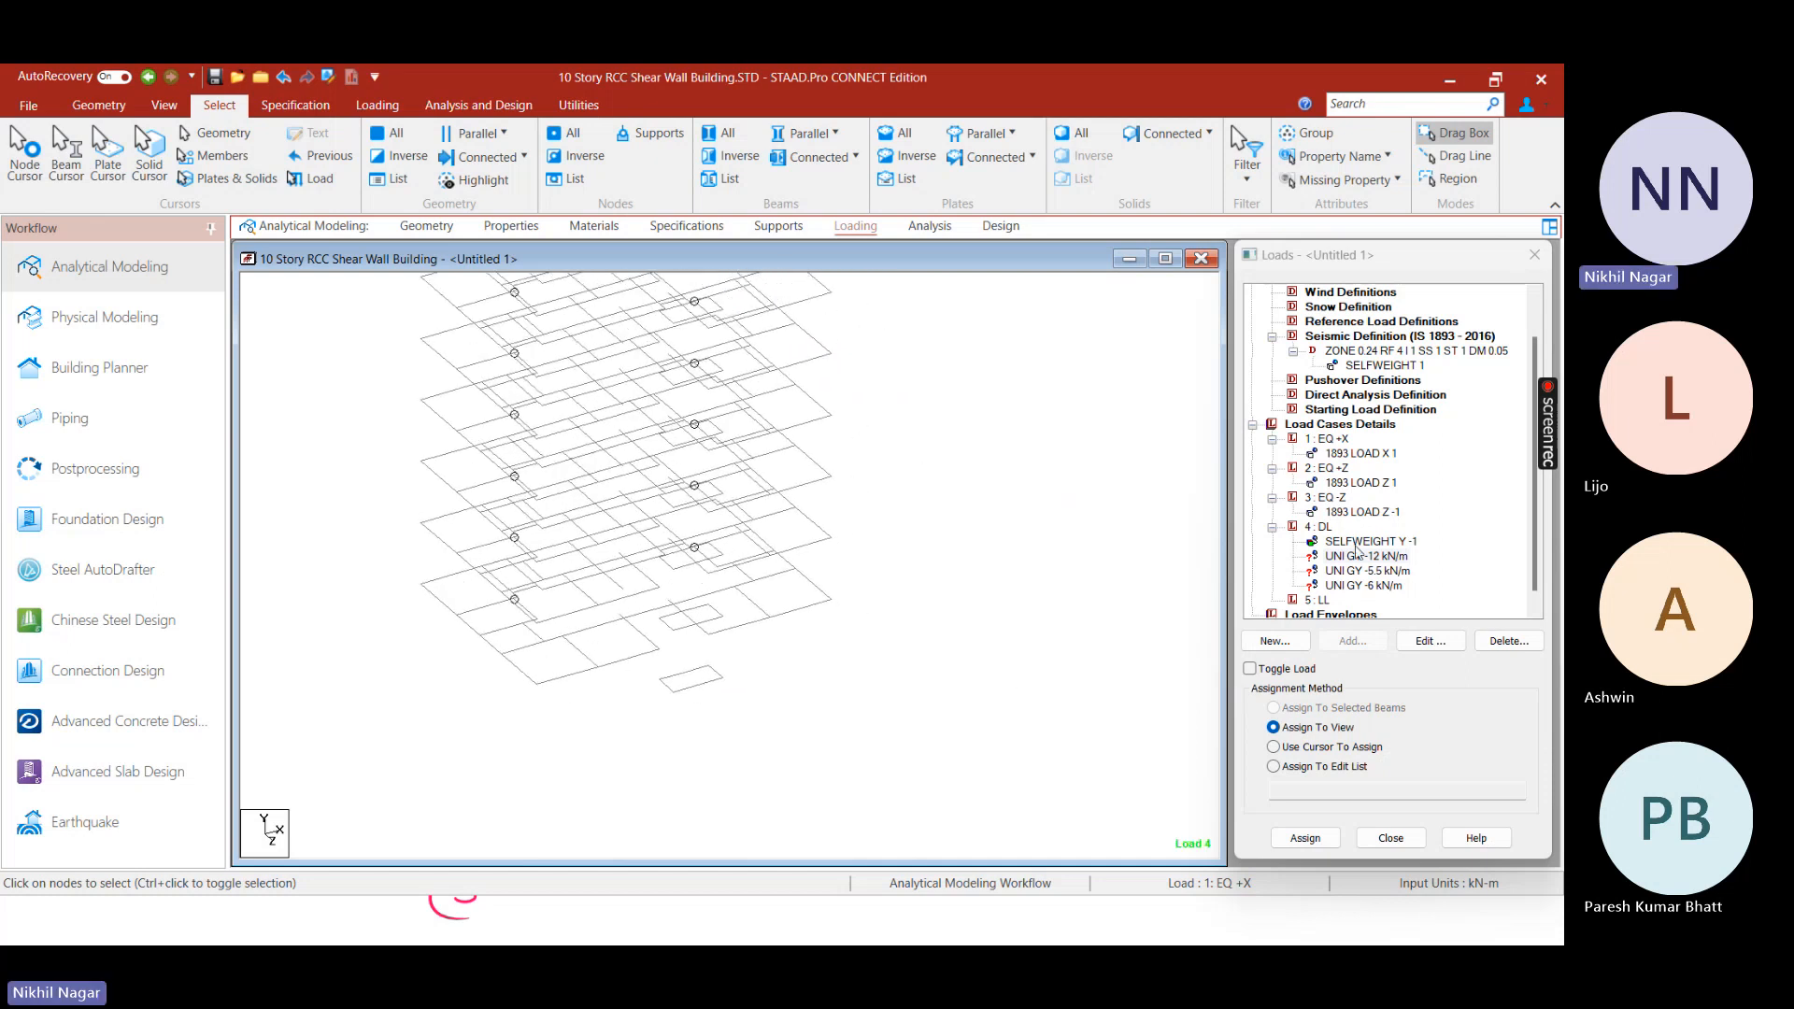
middle_click_drag(726, 493, 785, 578)
right_click(1029, 490)
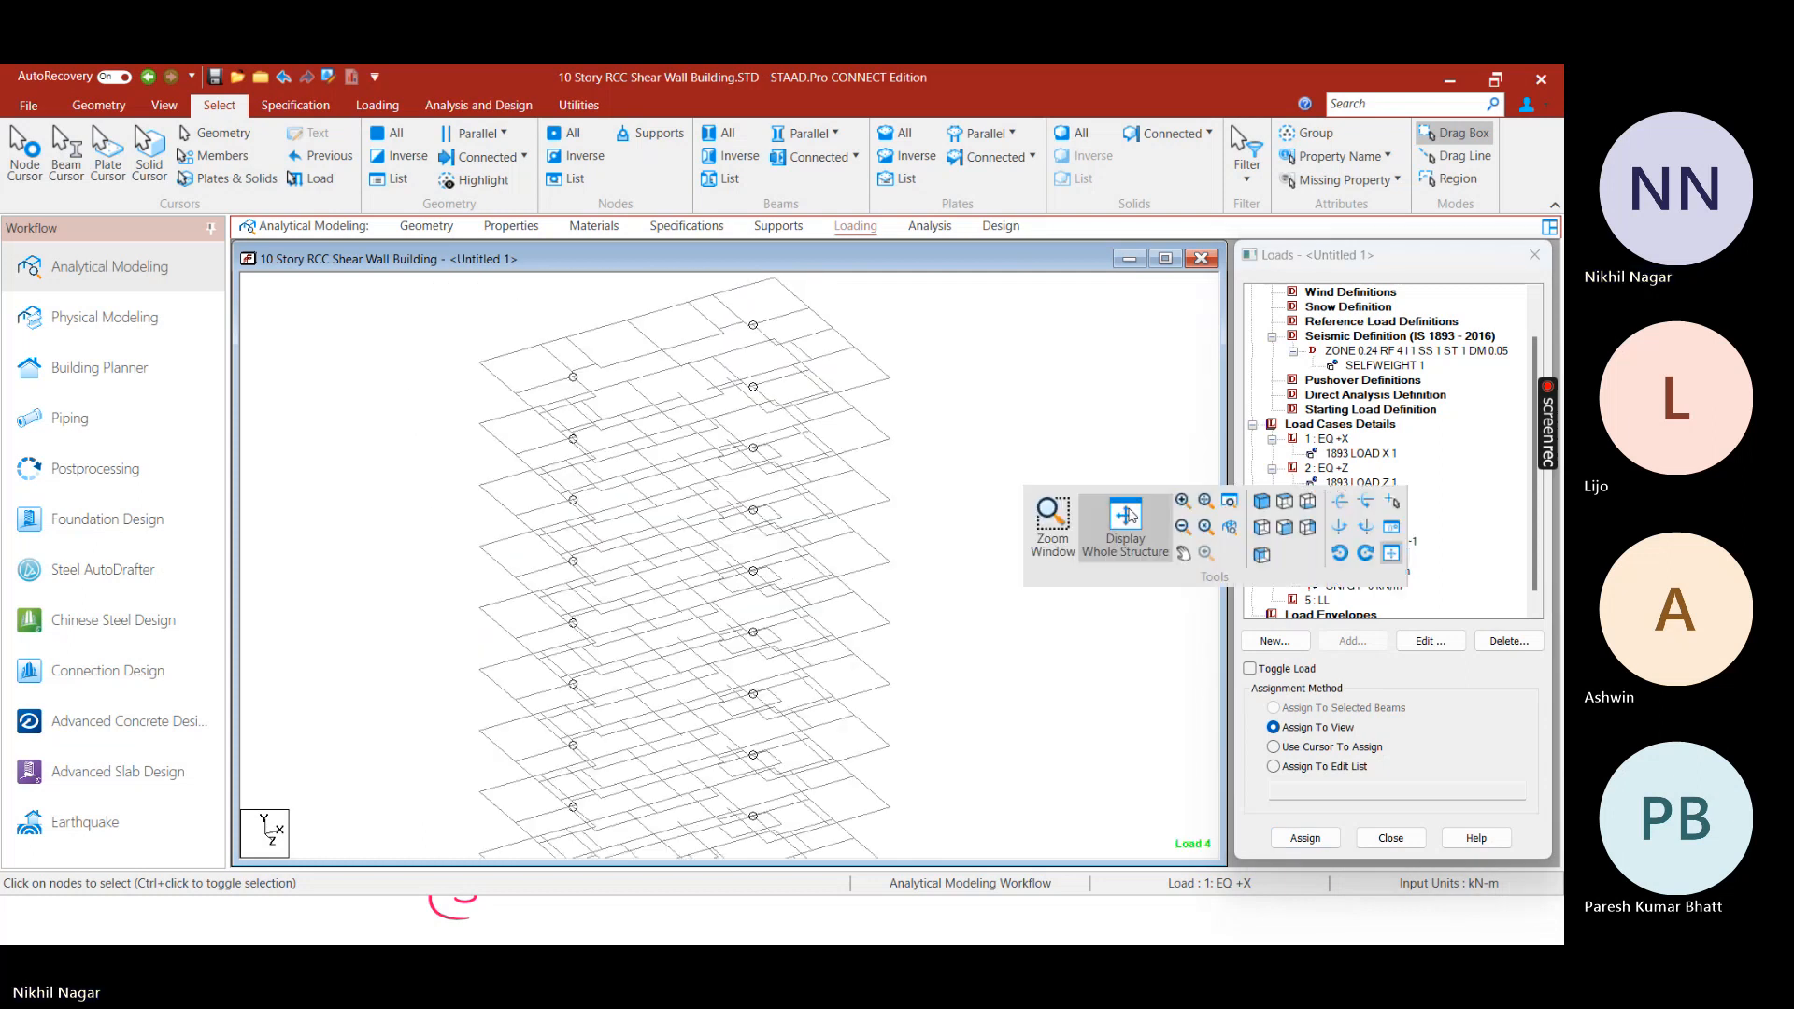
left_click(1285, 527)
left_click_drag(441, 414, 946, 475)
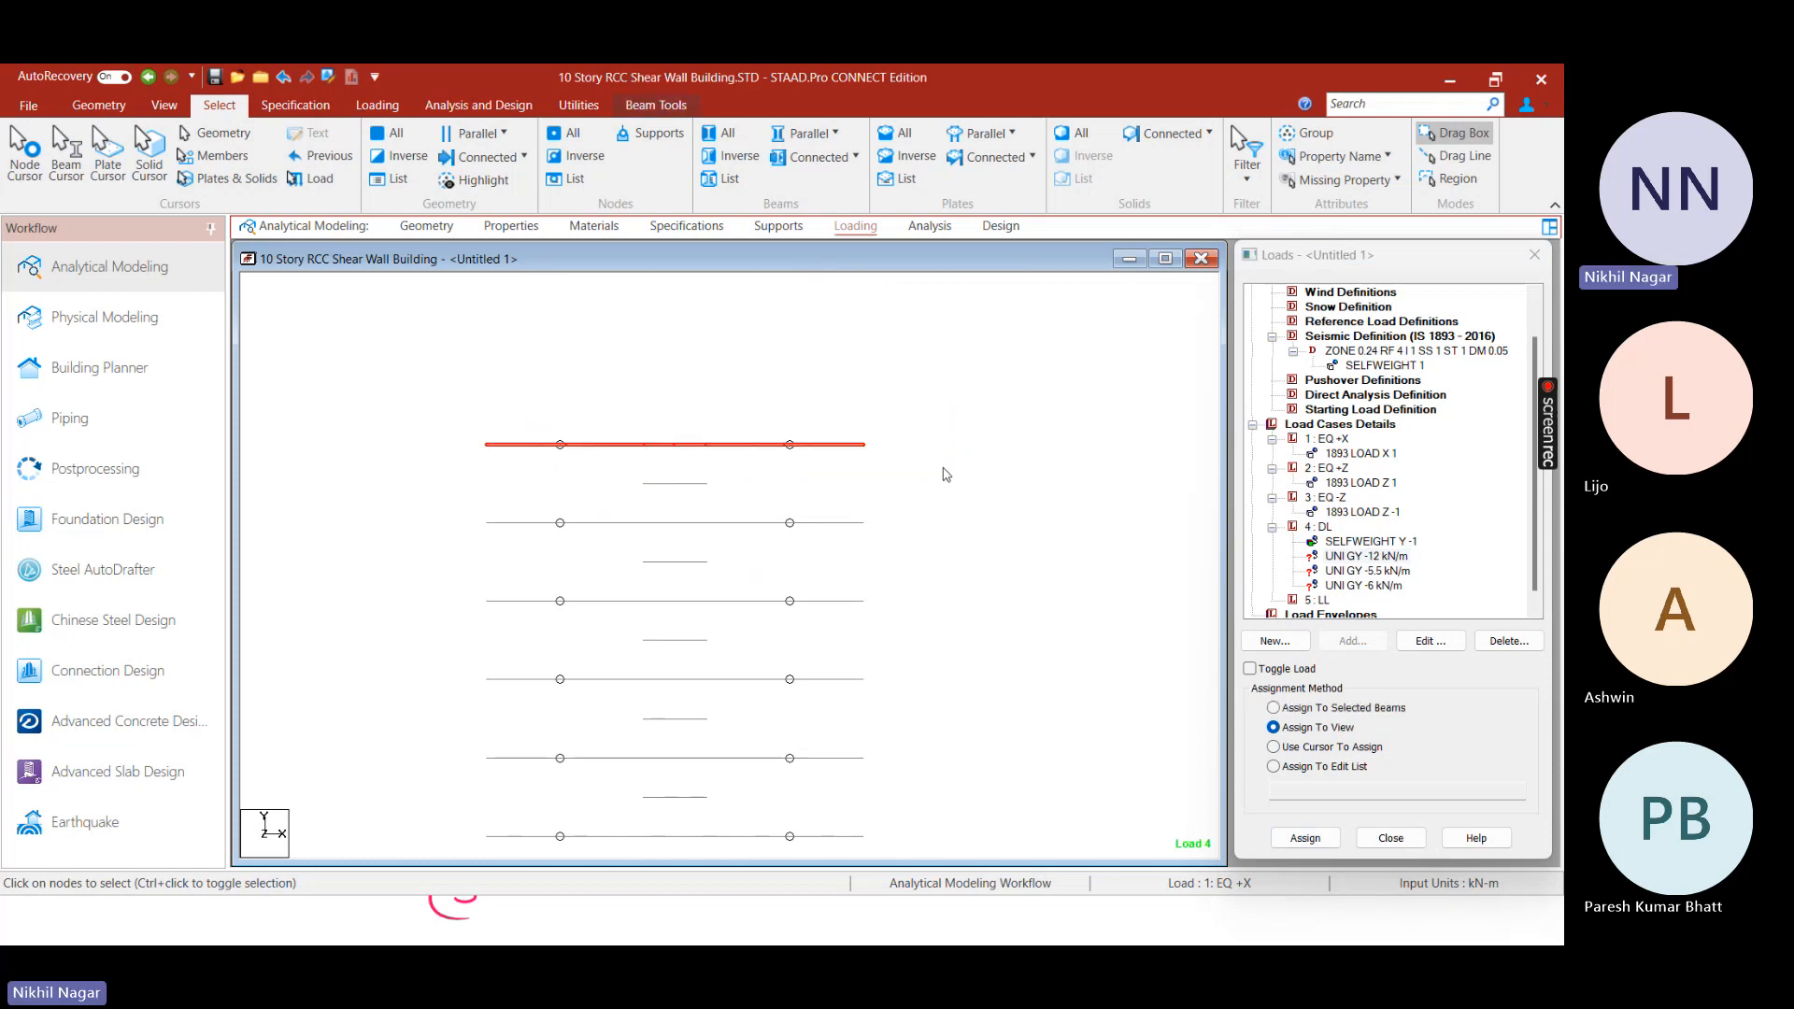
left_click(1371, 585)
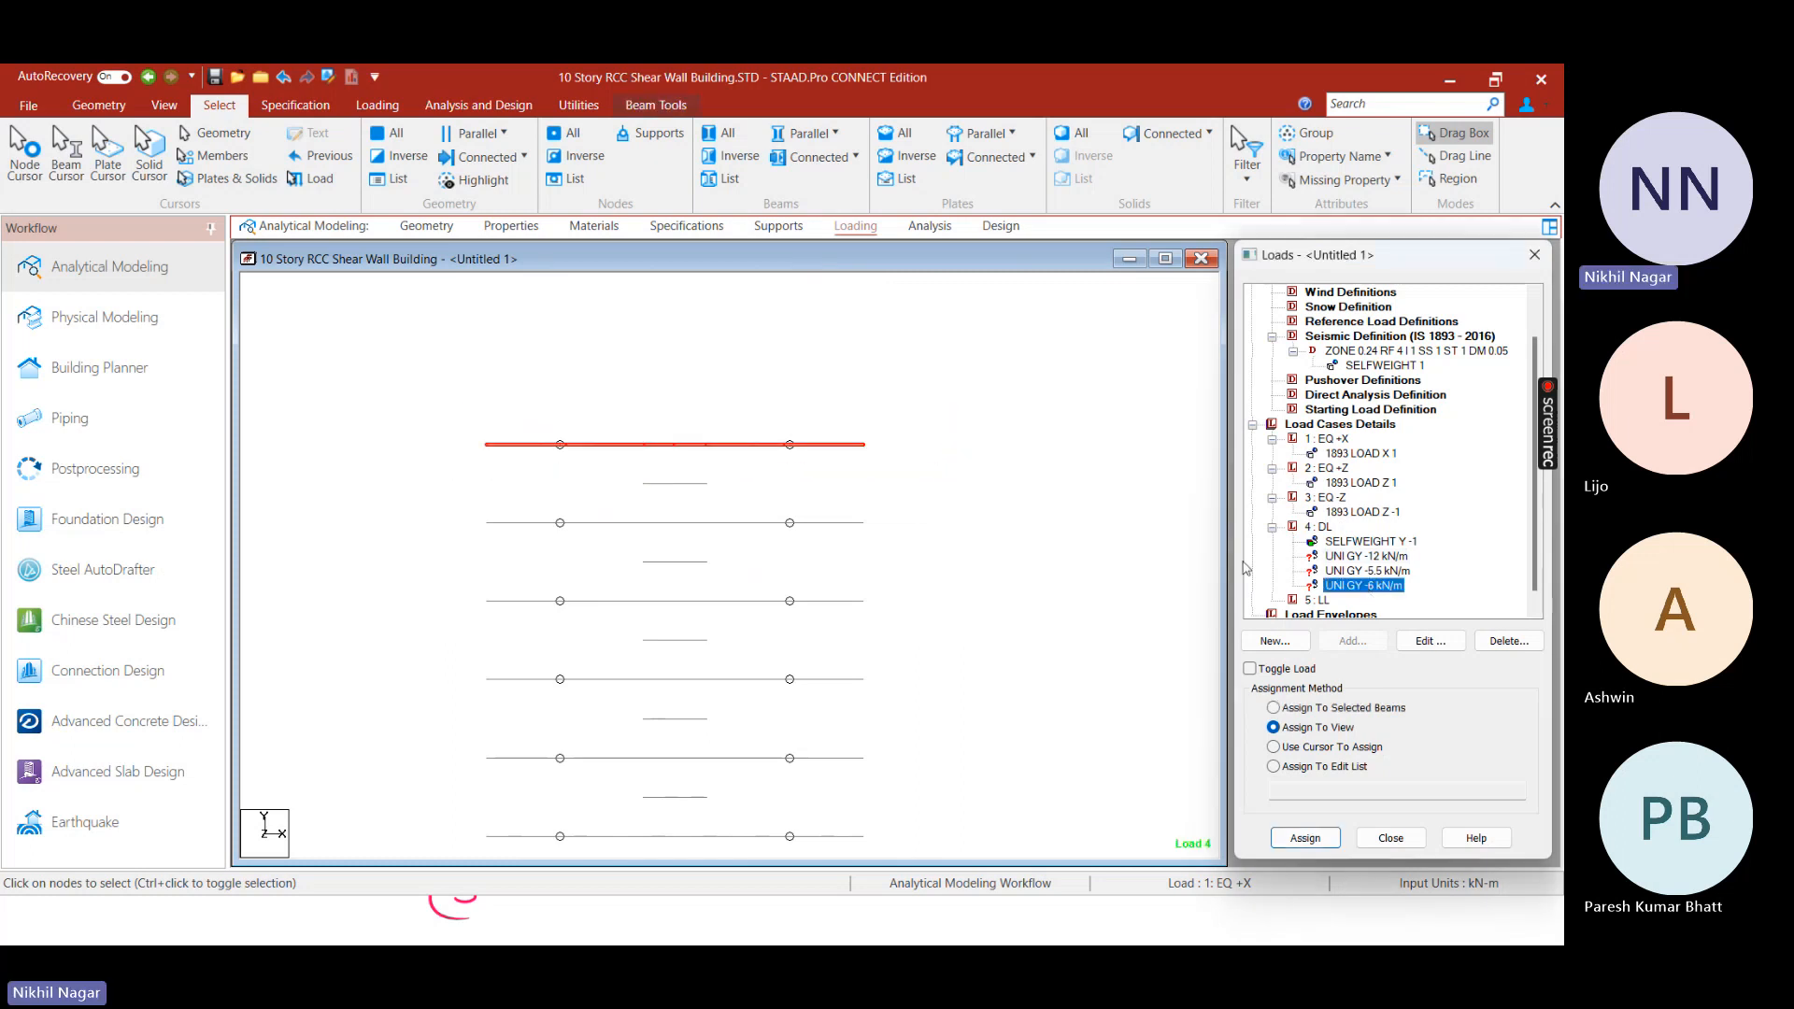
left_click(1045, 502)
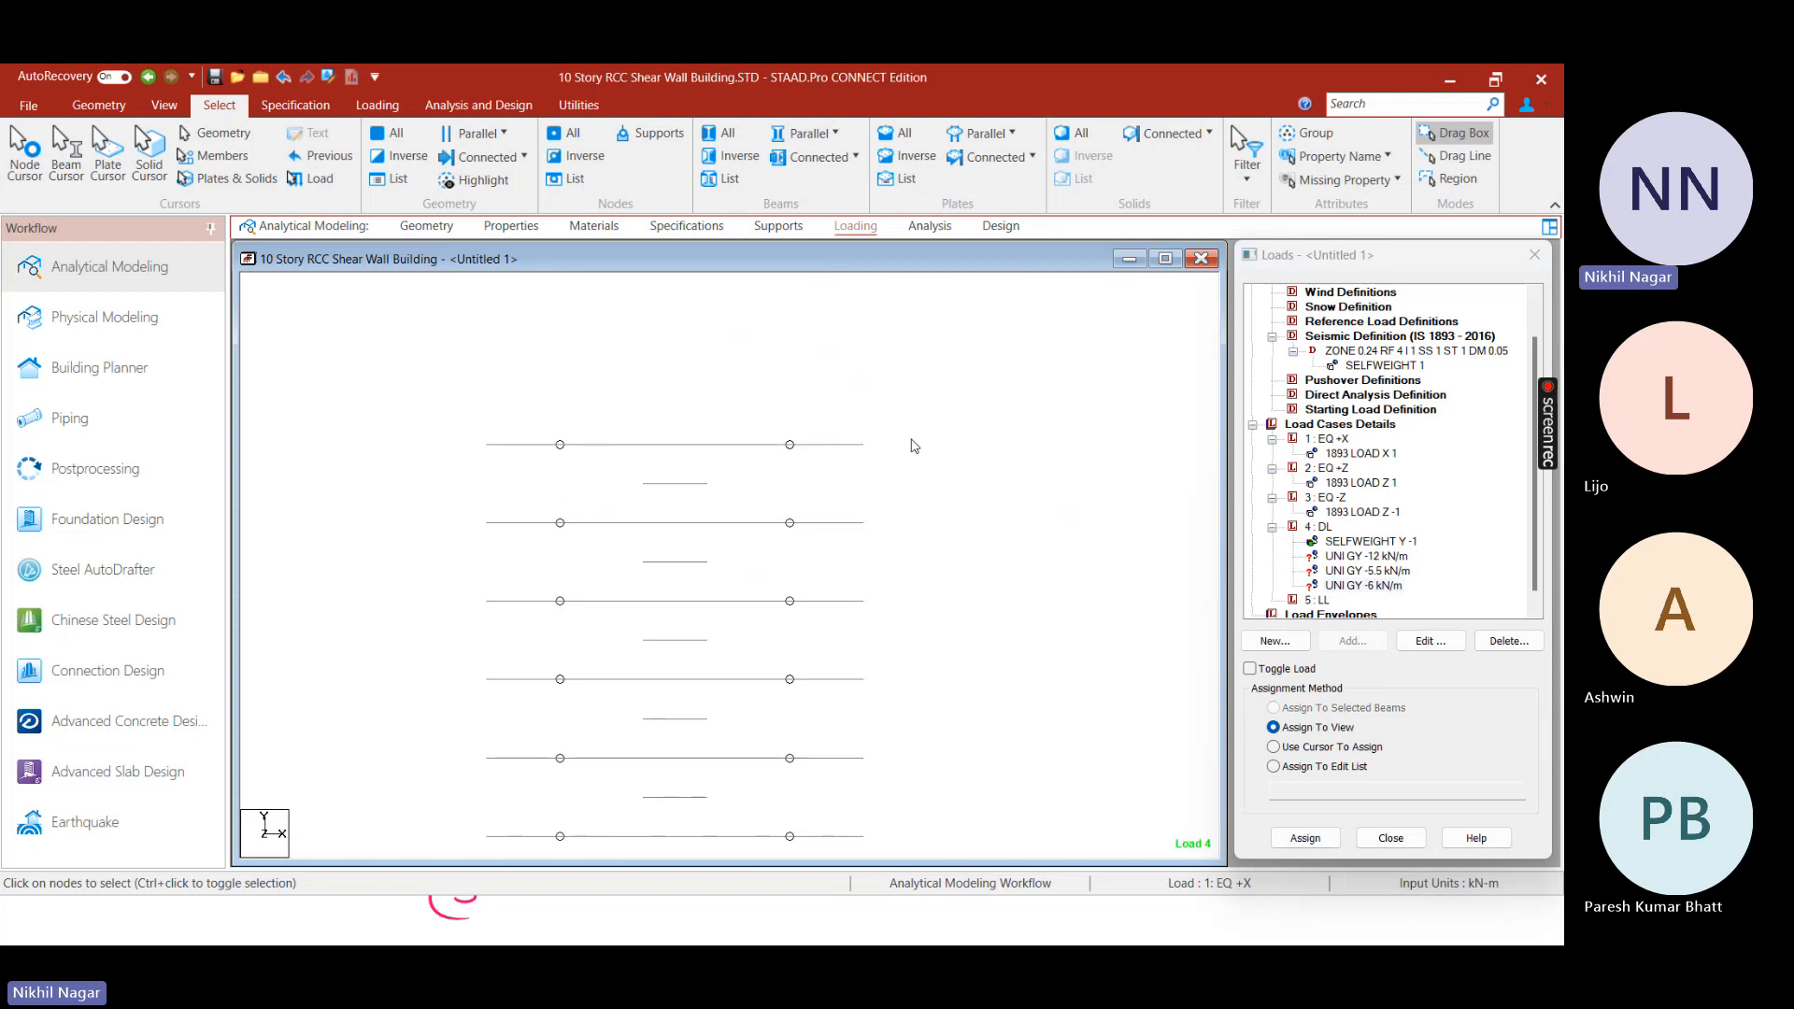
Select the beams forming the outer perimeter of the topmost floor, leaving out inner beams
middle_click_drag(503, 418, 457, 521)
left_click(484, 485)
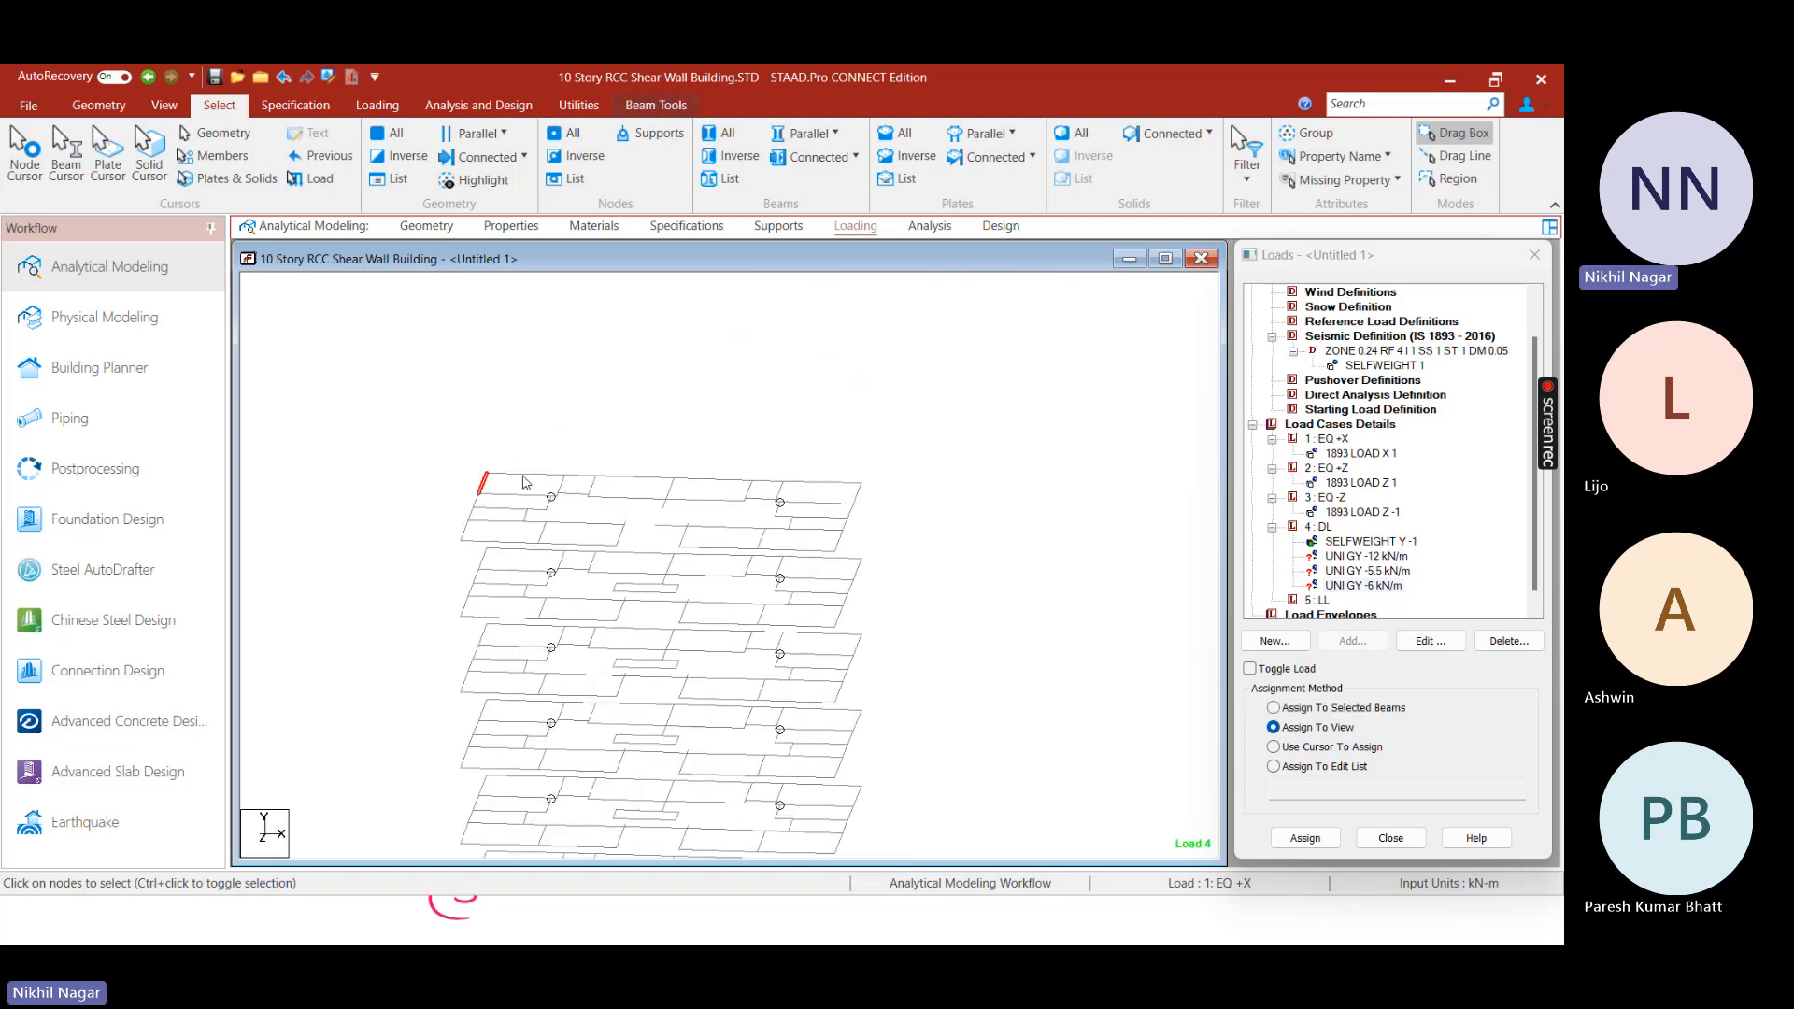
left_click(556, 475, "ctrl")
left_click(617, 479, "ctrl")
left_click(703, 480, "ctrl")
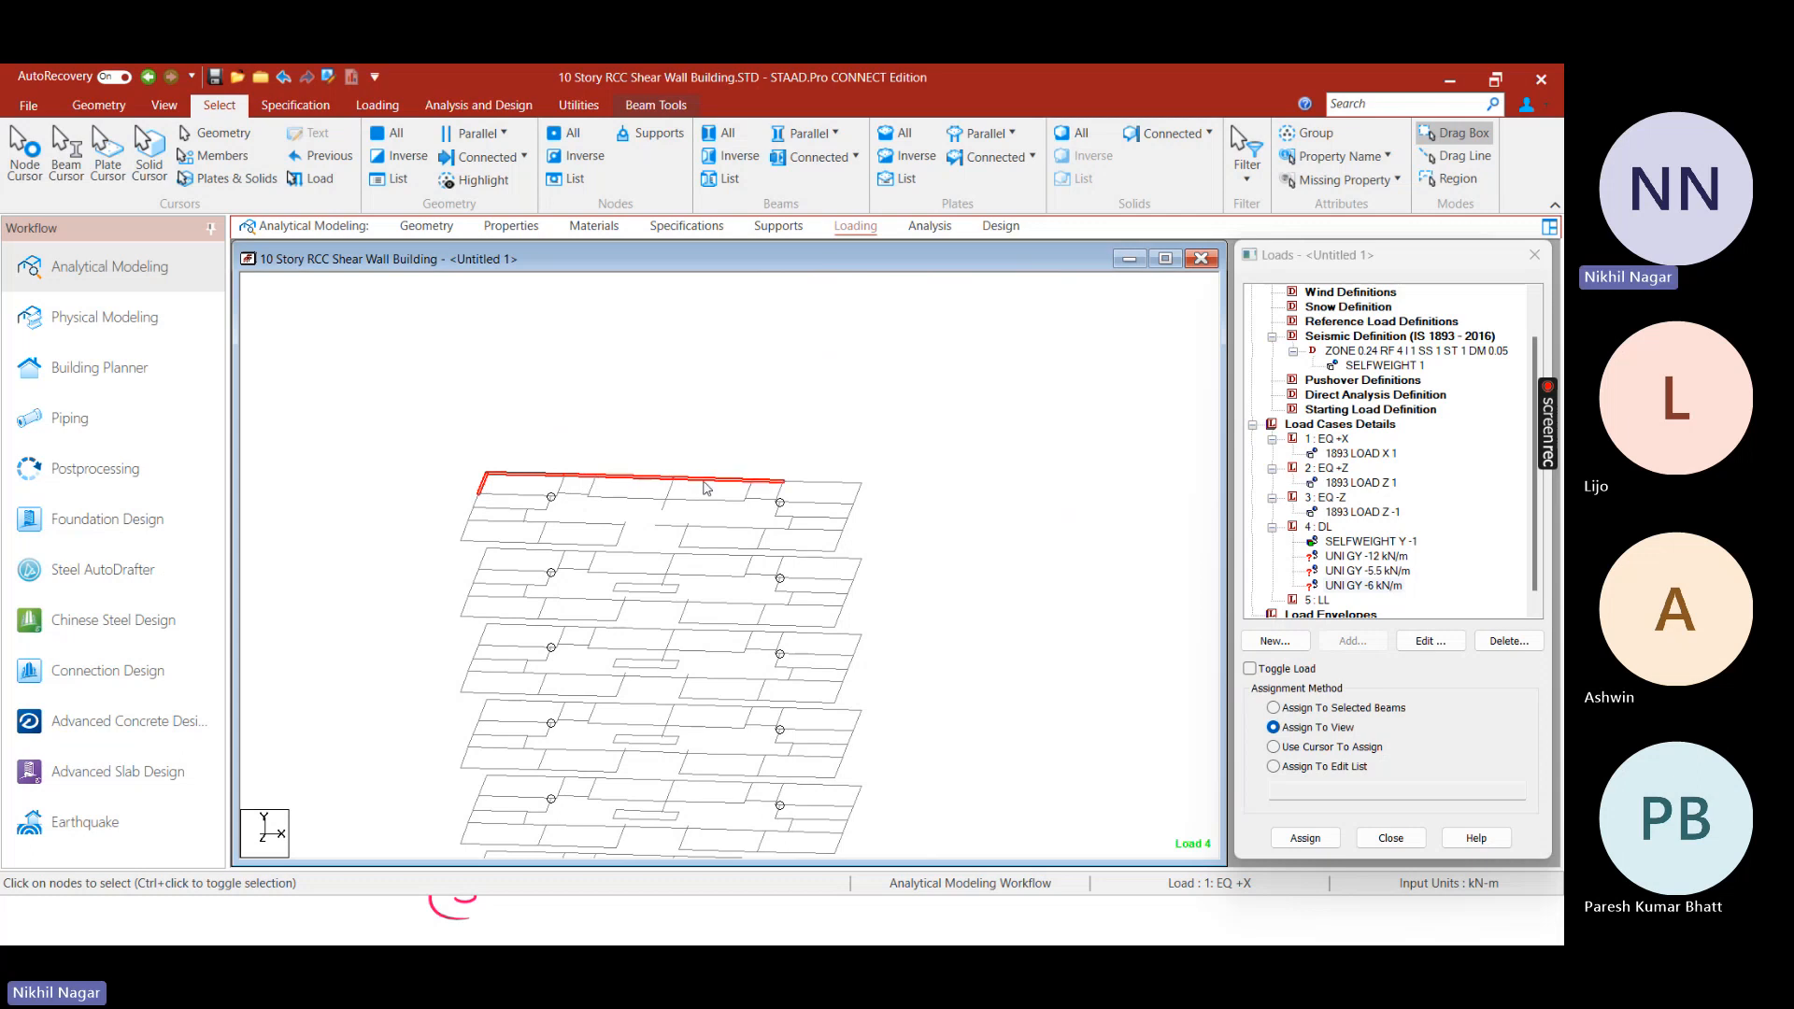
left_click(824, 482, "ctrl")
left_click(846, 516, "ctrl")
left_click(853, 511, "ctrl")
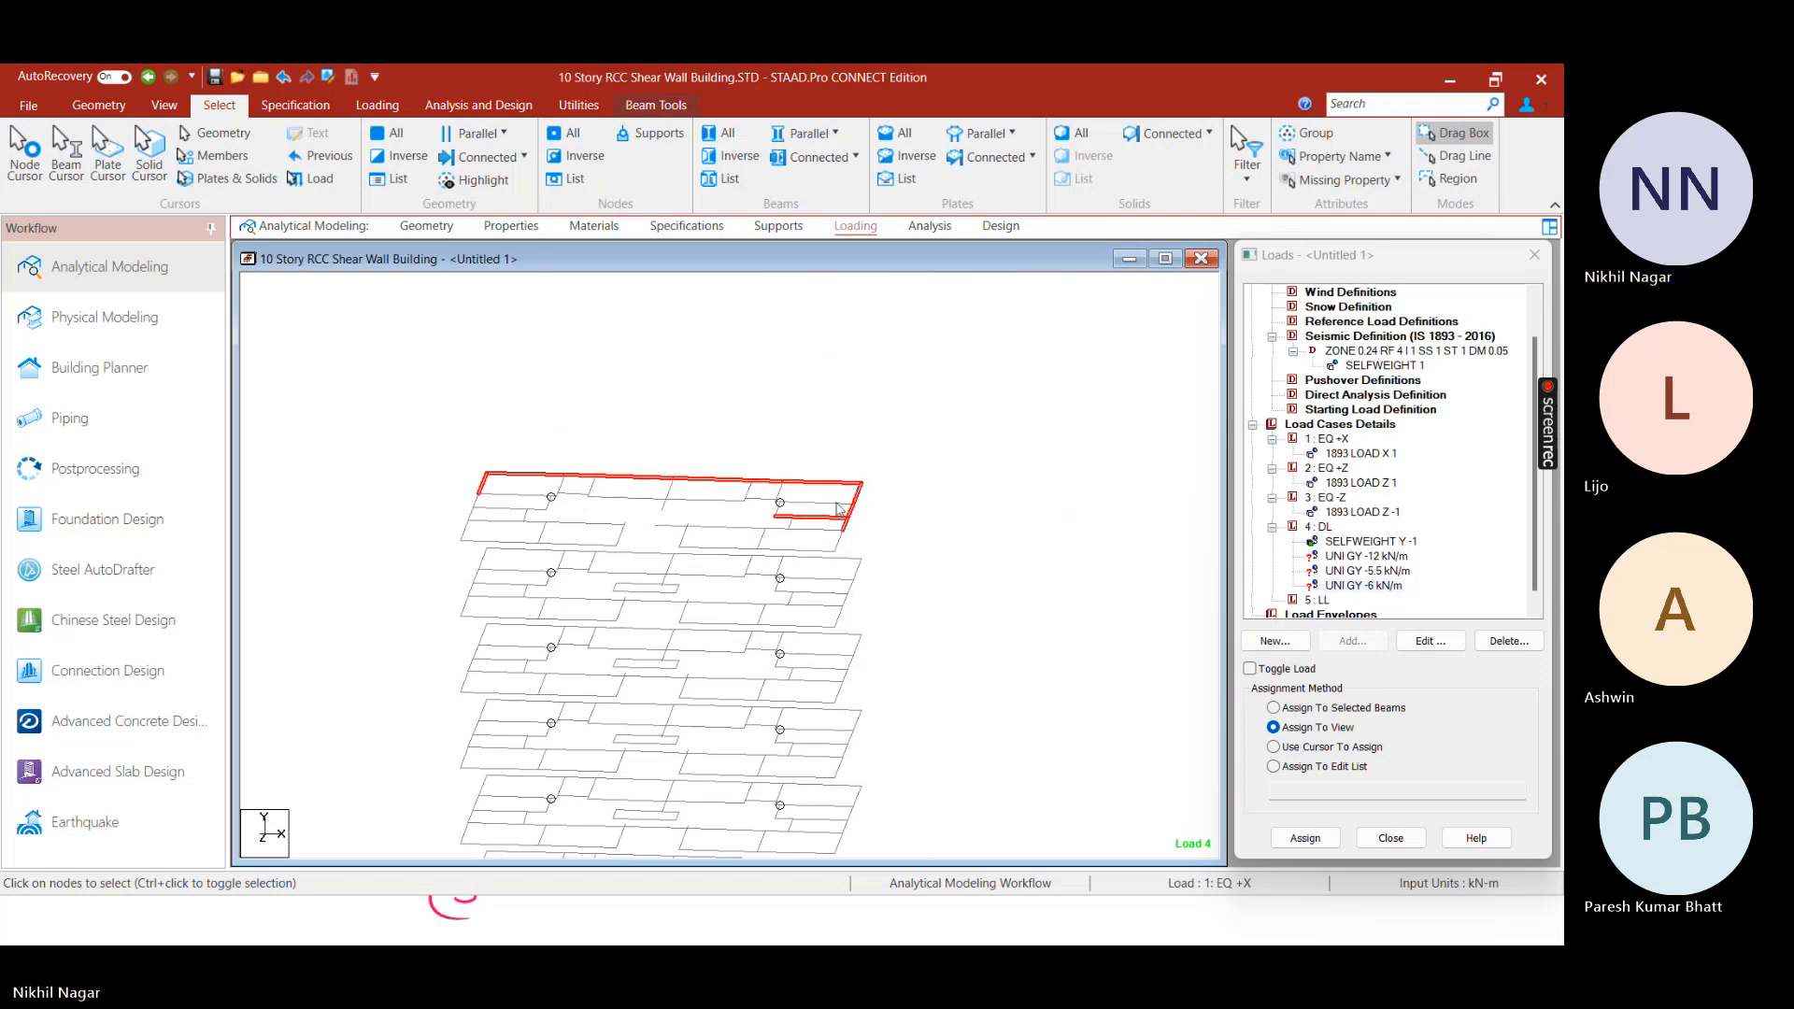
left_click(819, 516, "ctrl")
left_click(807, 558, "ctrl")
left_click(769, 550, "ctrl")
left_click(840, 558, "ctrl")
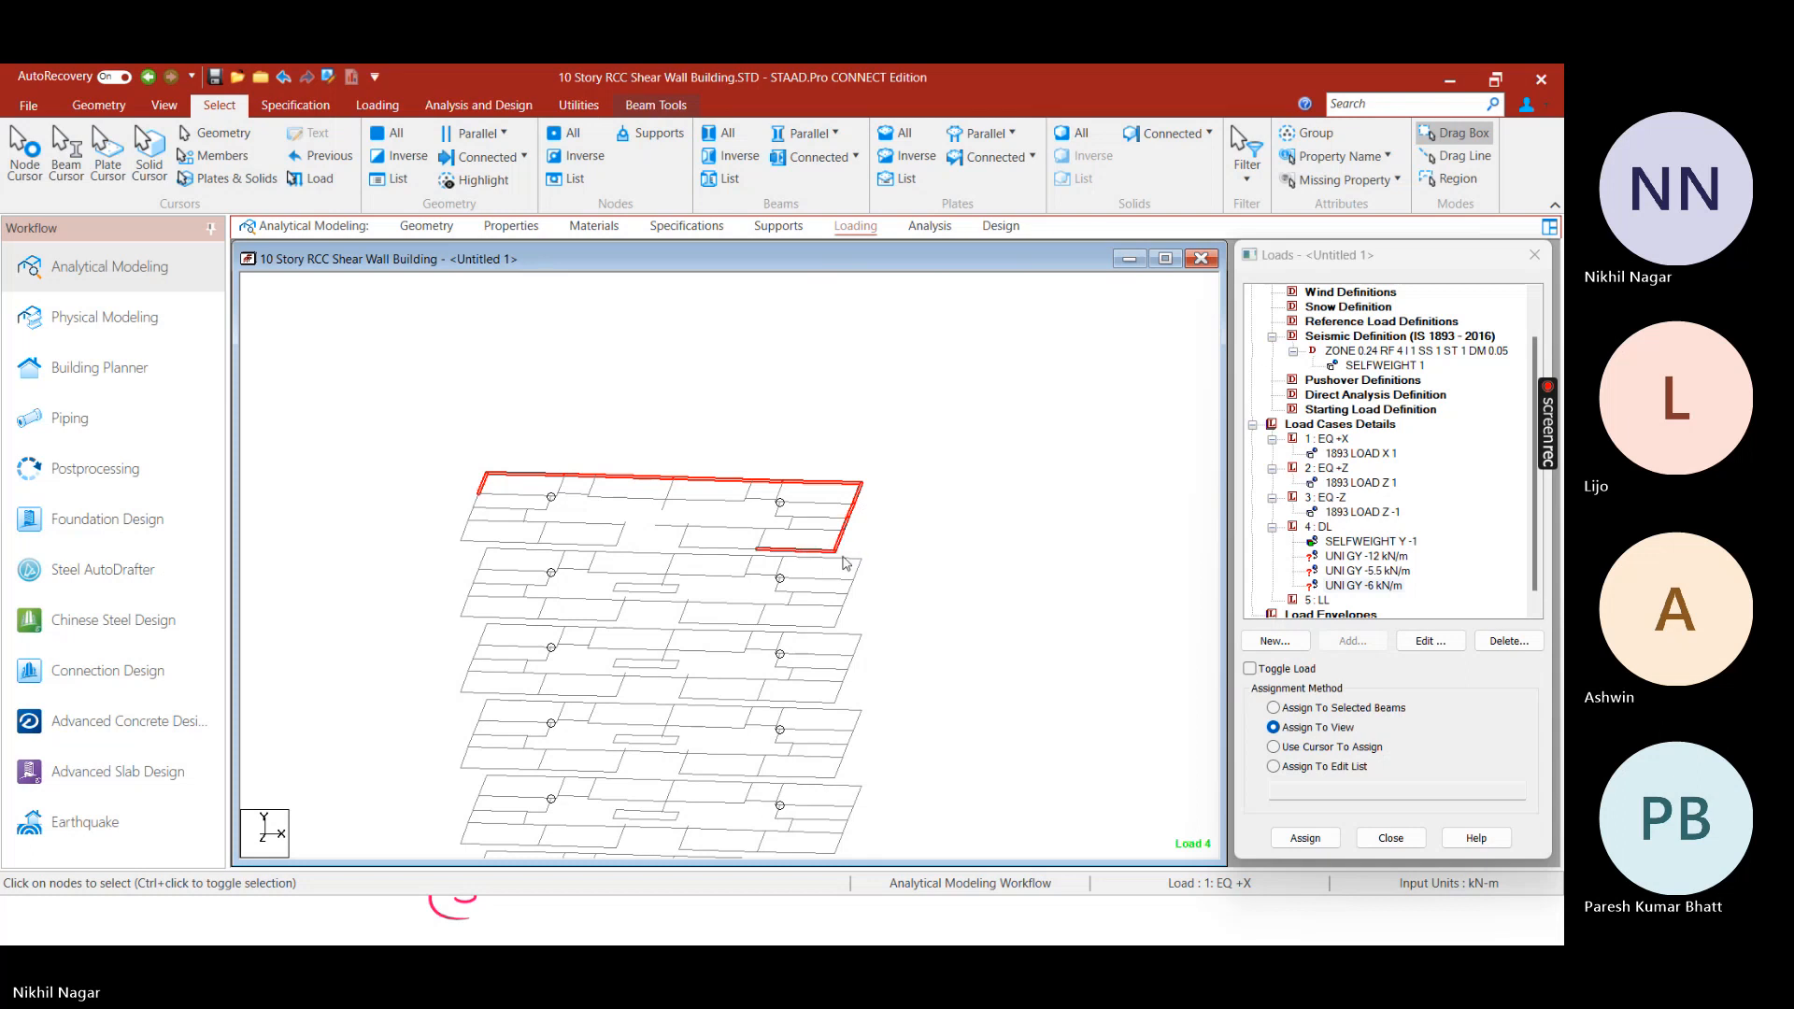
left_click(717, 549, "ctrl")
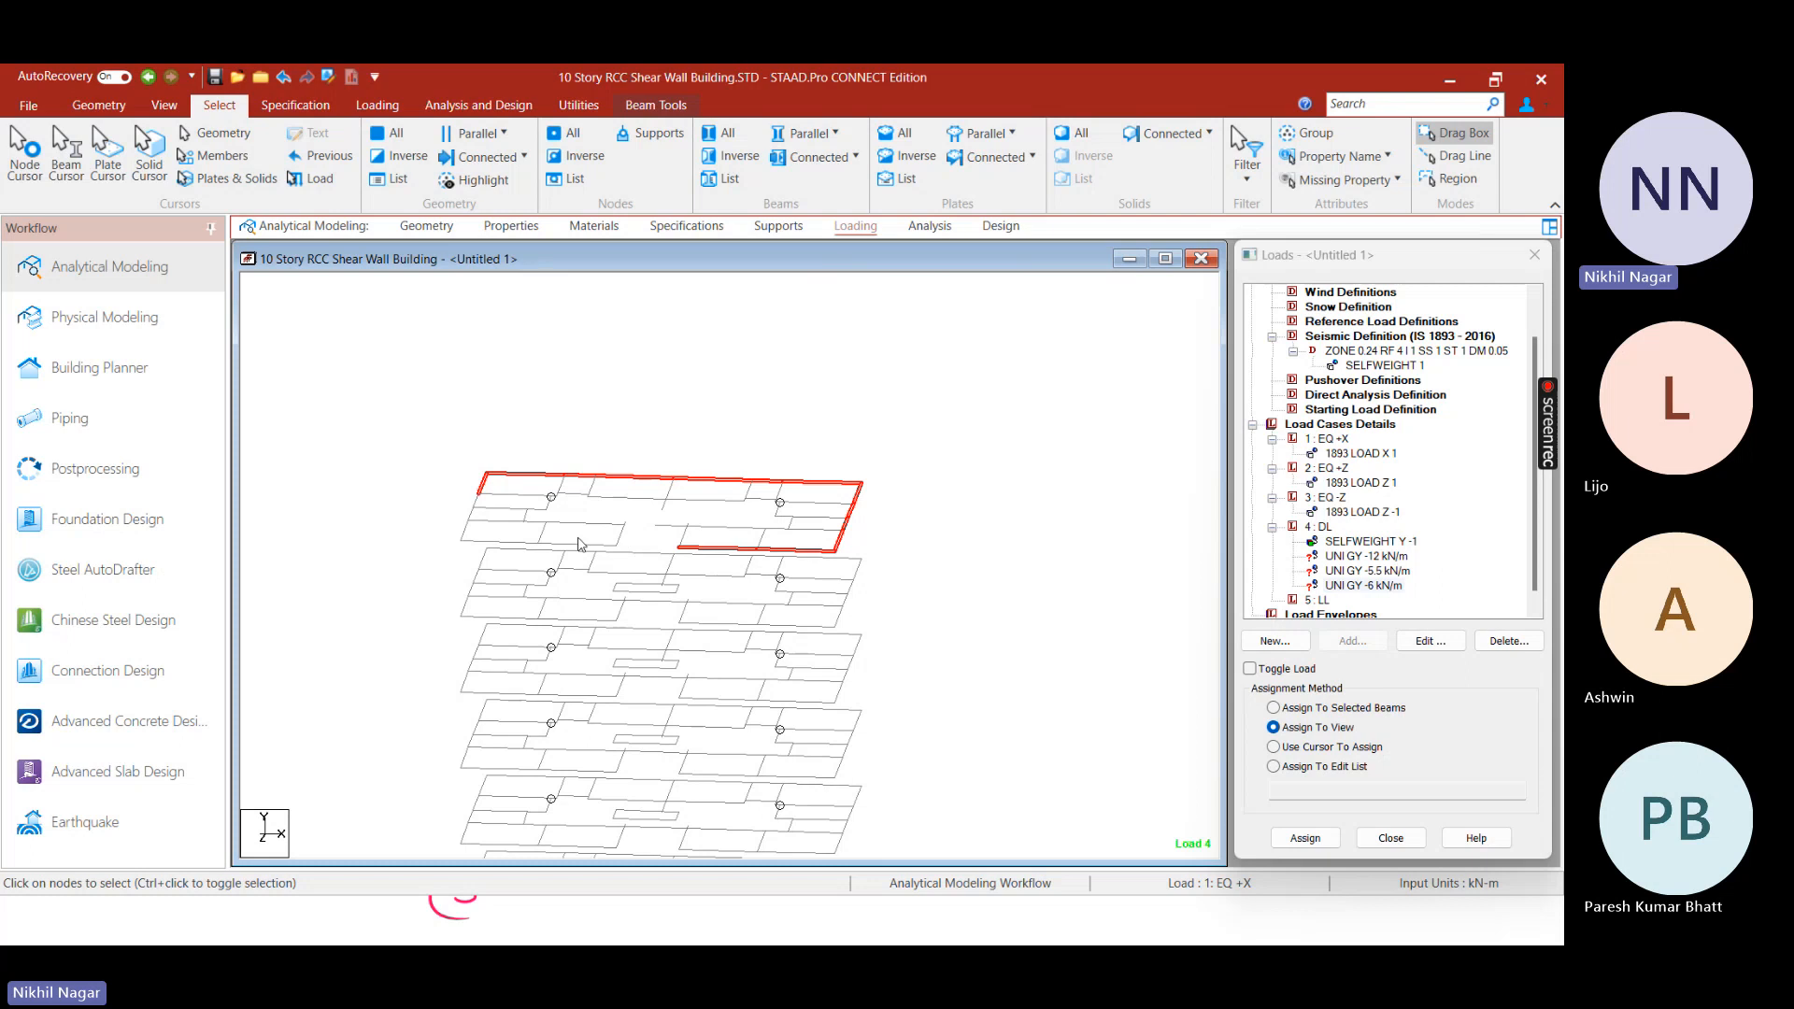
left_click(579, 542, "ctrl")
left_click(504, 541, "ctrl")
left_click(465, 530, "ctrl")
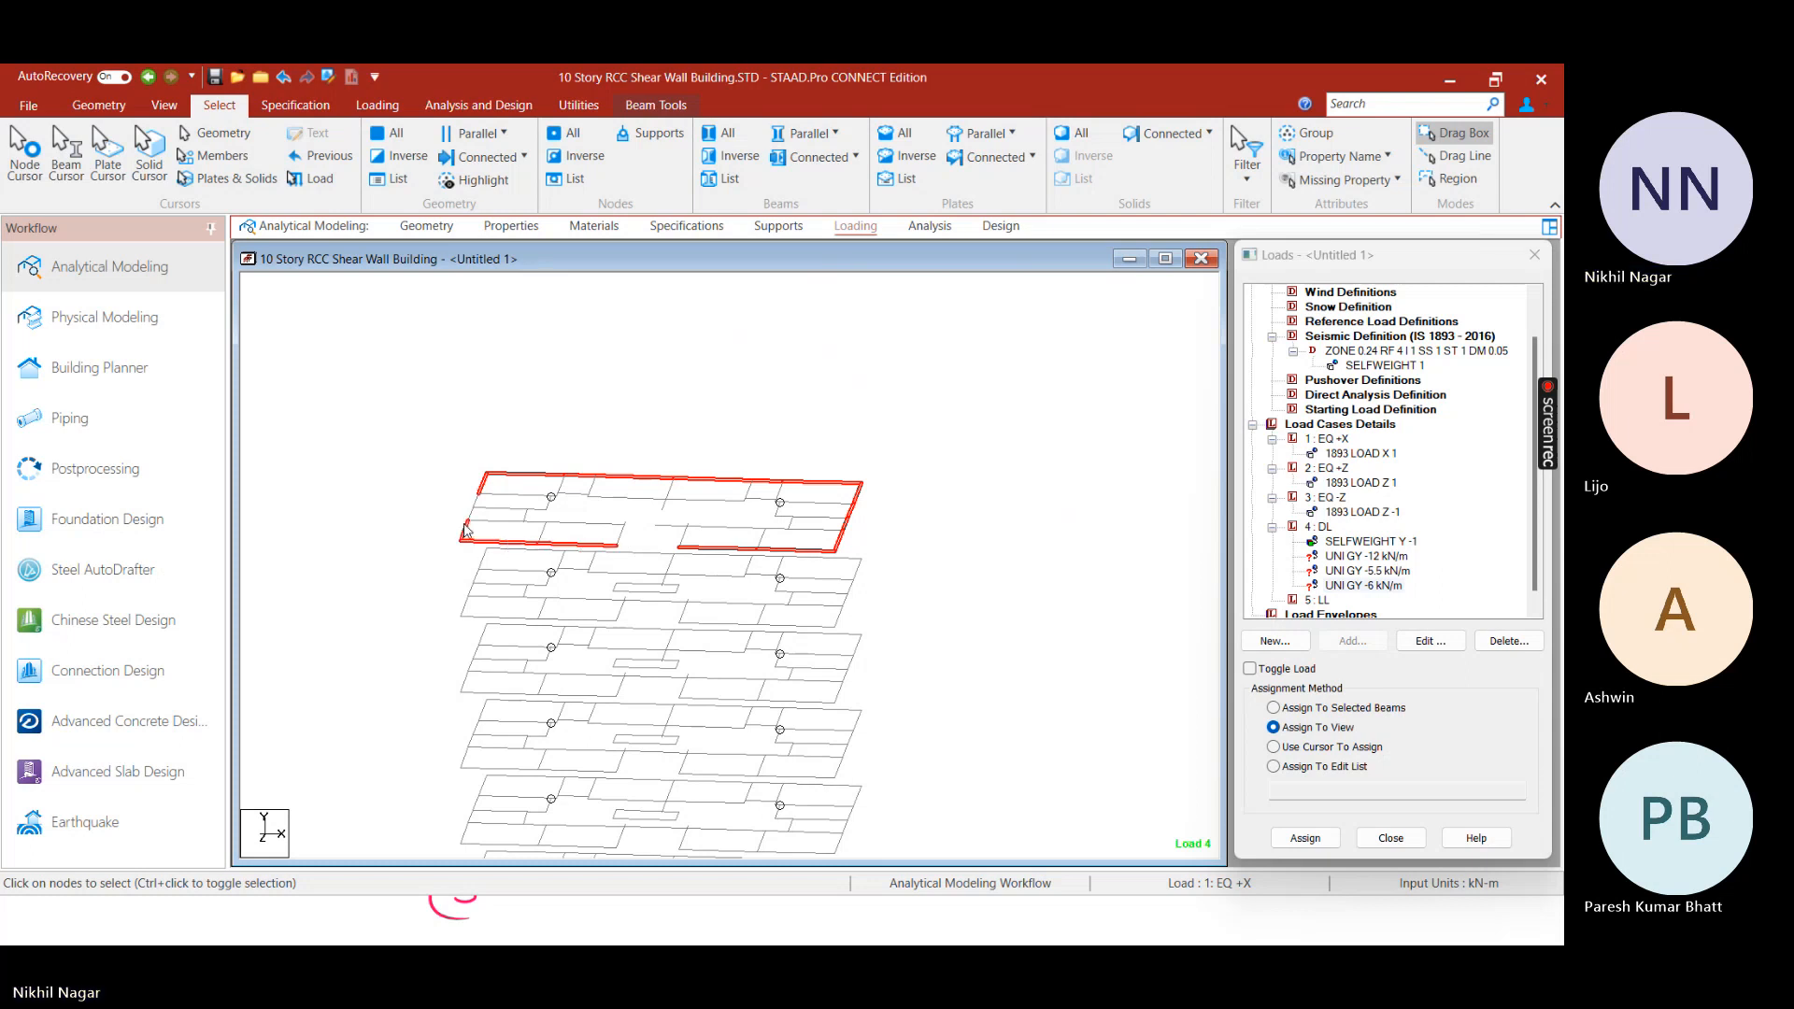
left_click(485, 503, "ctrl")
left_click(499, 511, "ctrl")
middle_click_drag(477, 509, 738, 549)
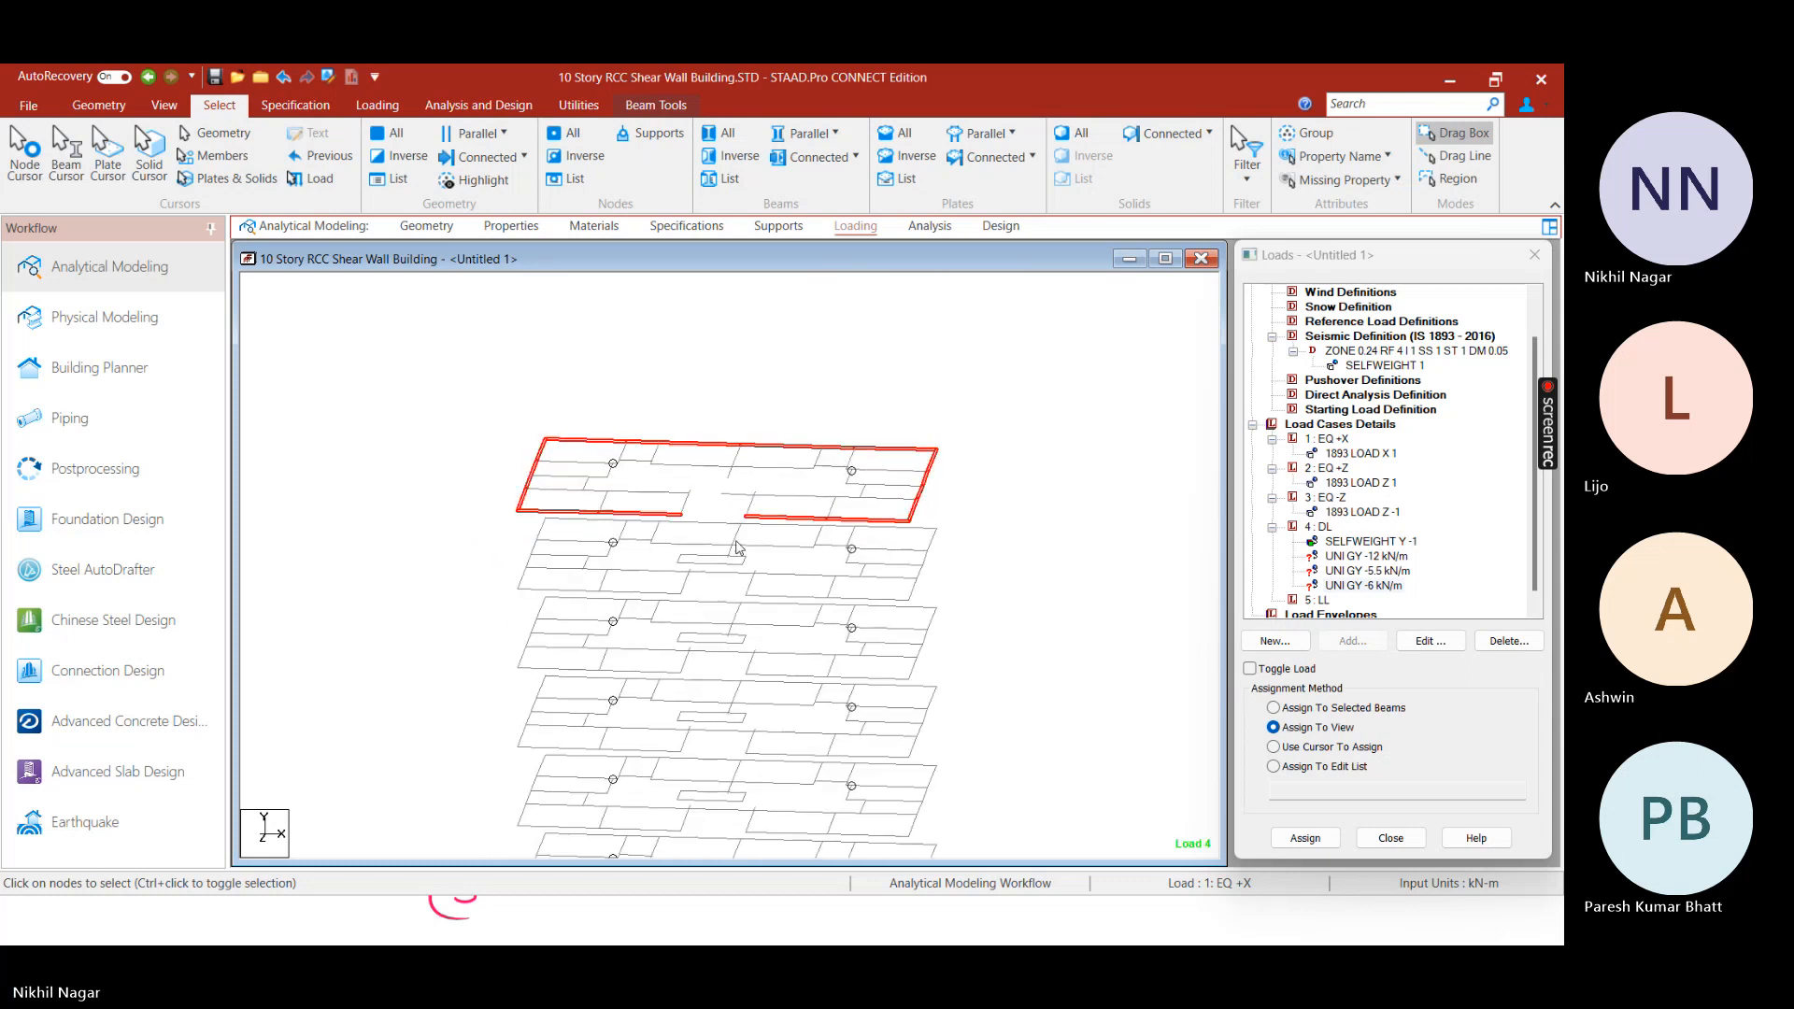
Examine the topmost floor's front edge around the opening and clear the beam selection
scroll(738, 549, "up", 2)
middle_click_drag(720, 404, 738, 533)
scroll(747, 565, "up", 3)
middle_click_drag(726, 468, 732, 553)
scroll(733, 559, "up", 3)
scroll(653, 534, "up", 2)
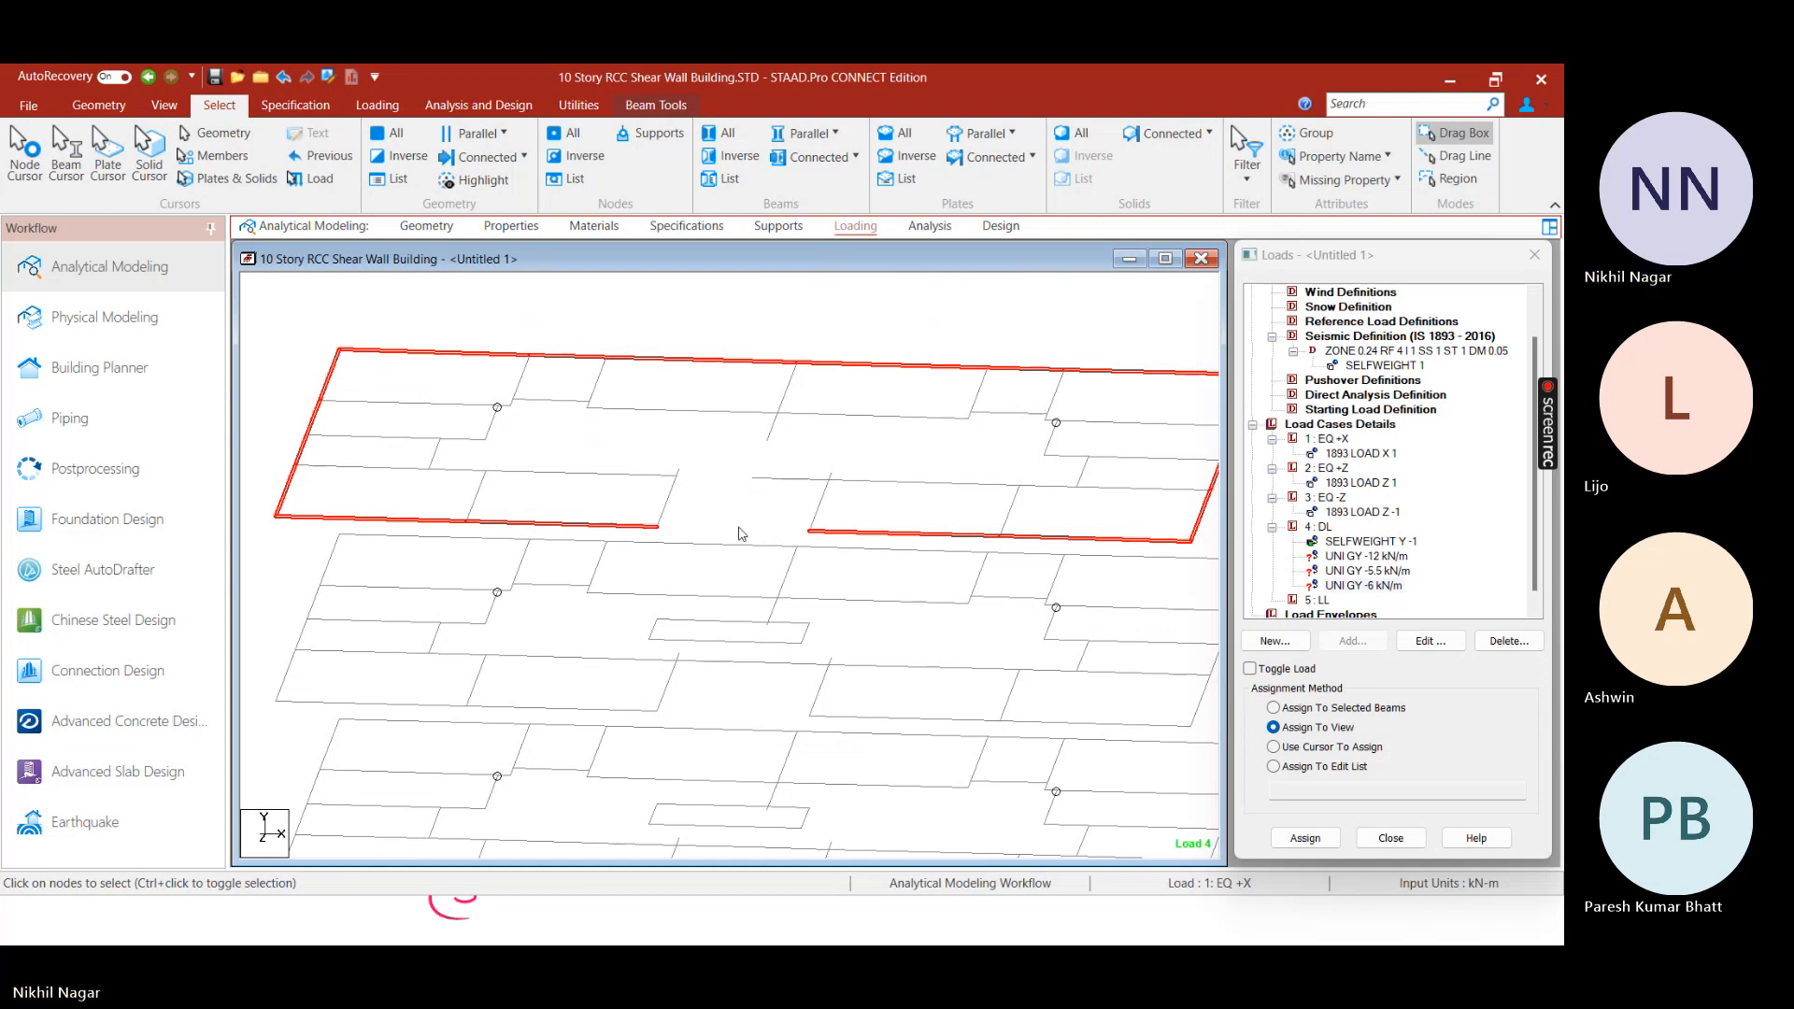
left_click(736, 340)
Show the whole structure from the front, select the topmost floor's beams, and display them alone in the active window
right_click(703, 316)
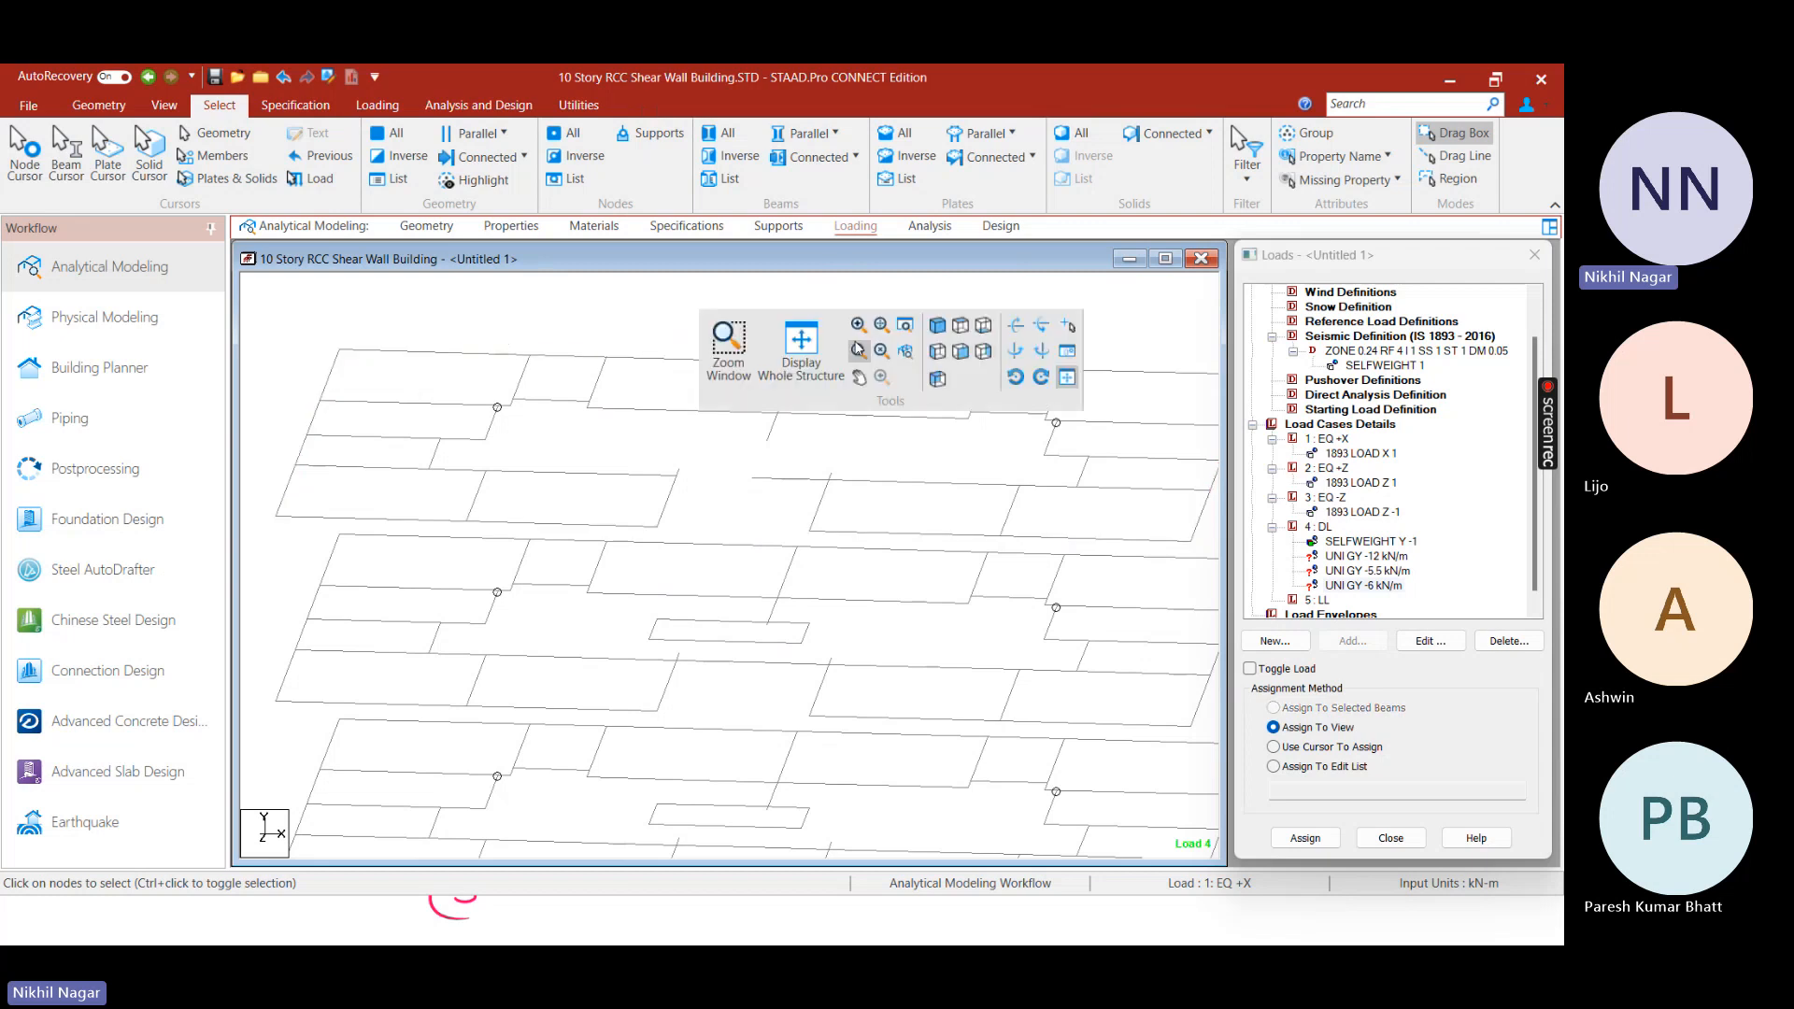
left_click(724, 346)
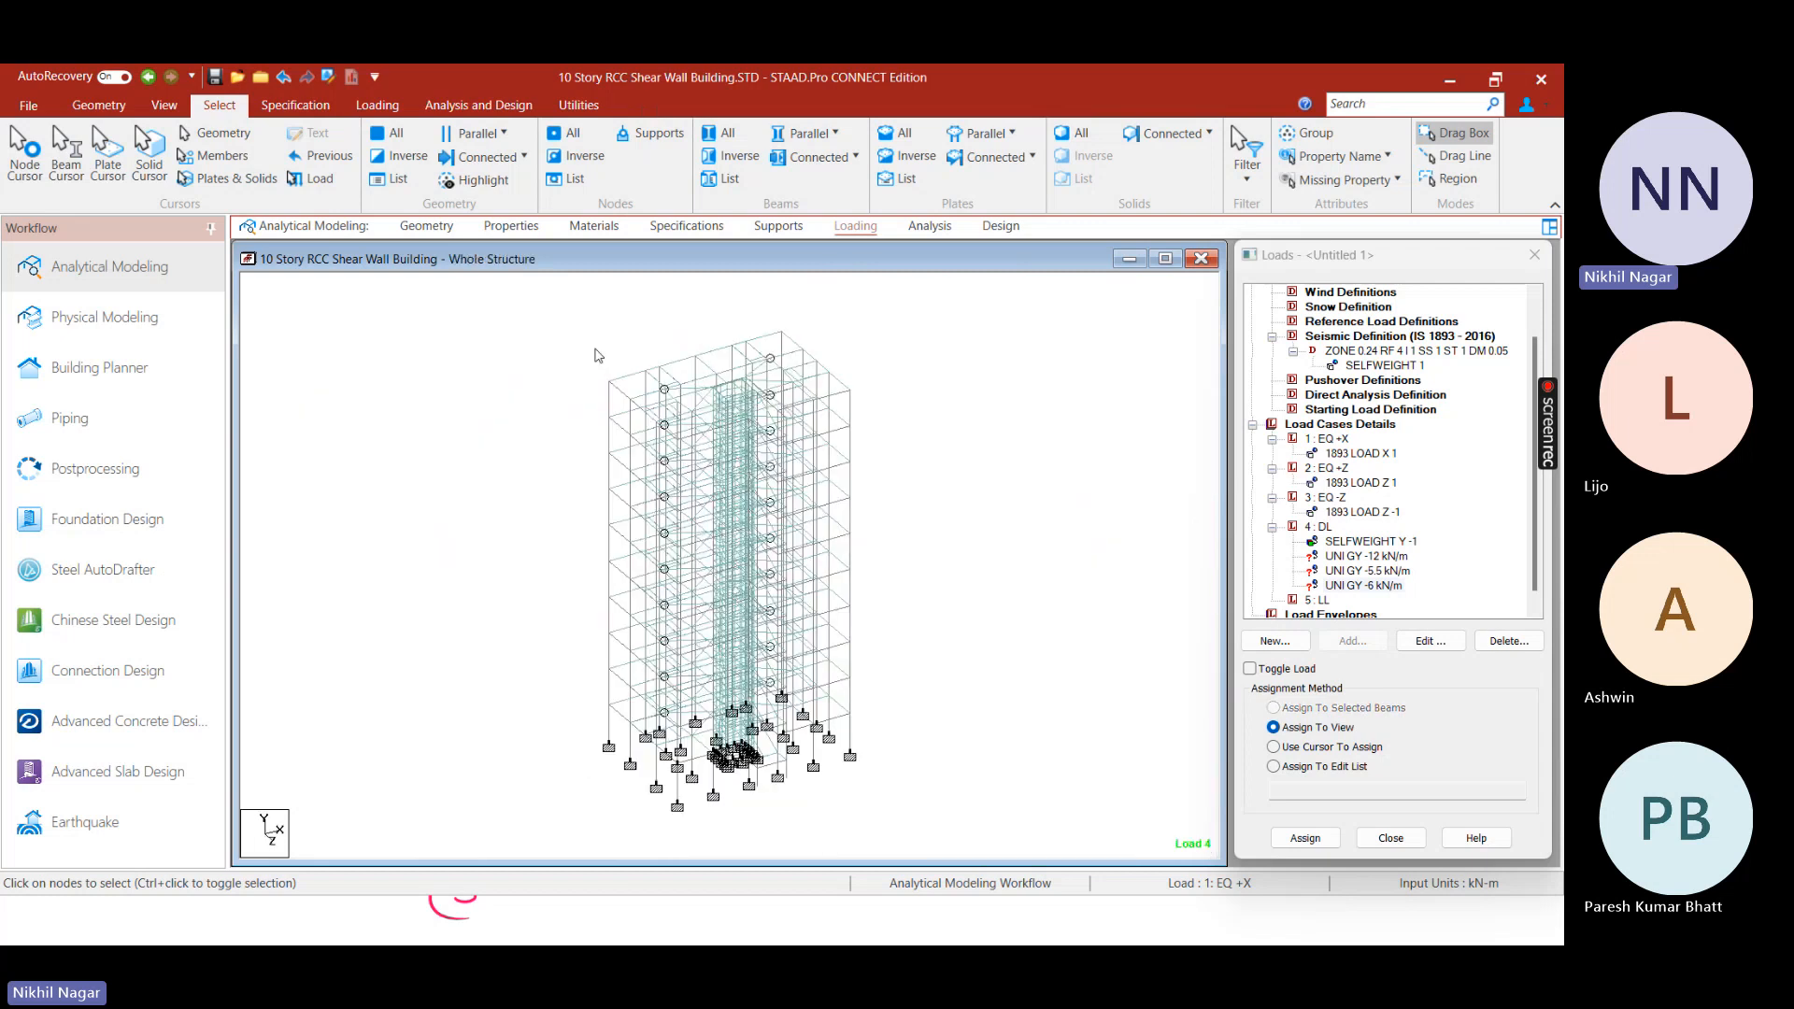
right_click(899, 366)
left_click(1157, 406)
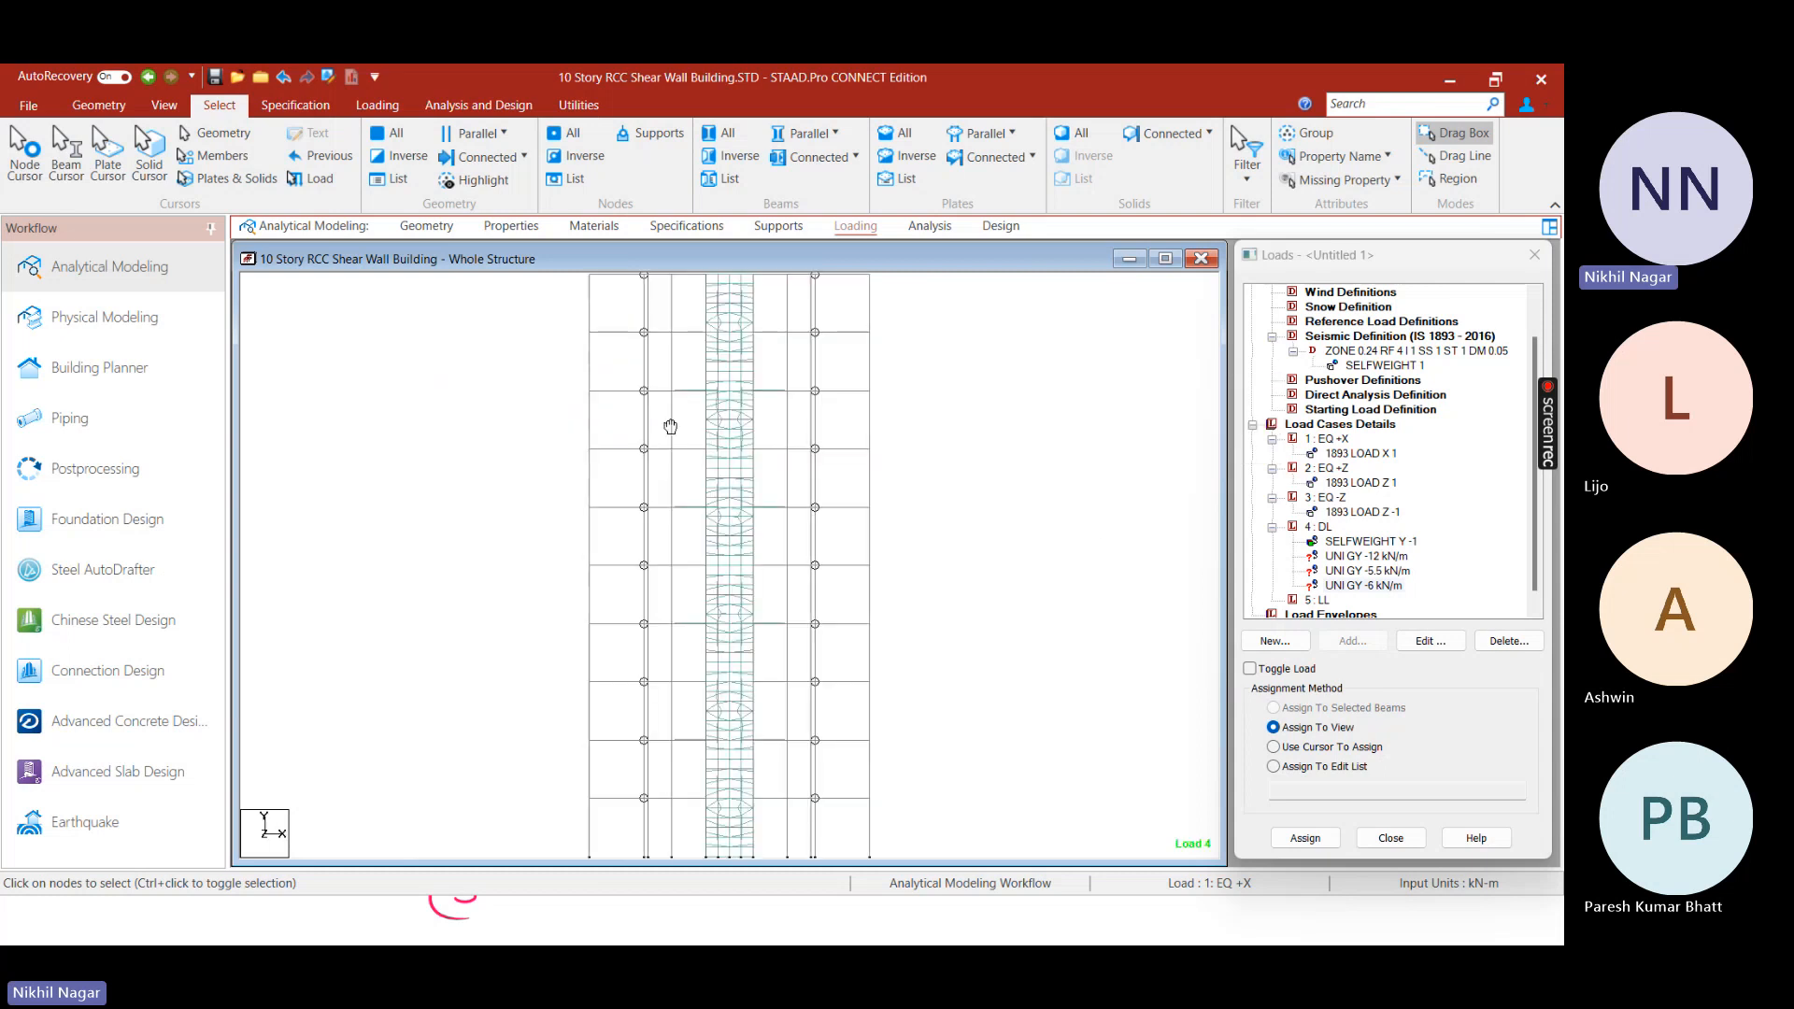
left_click_drag(536, 429, 874, 461)
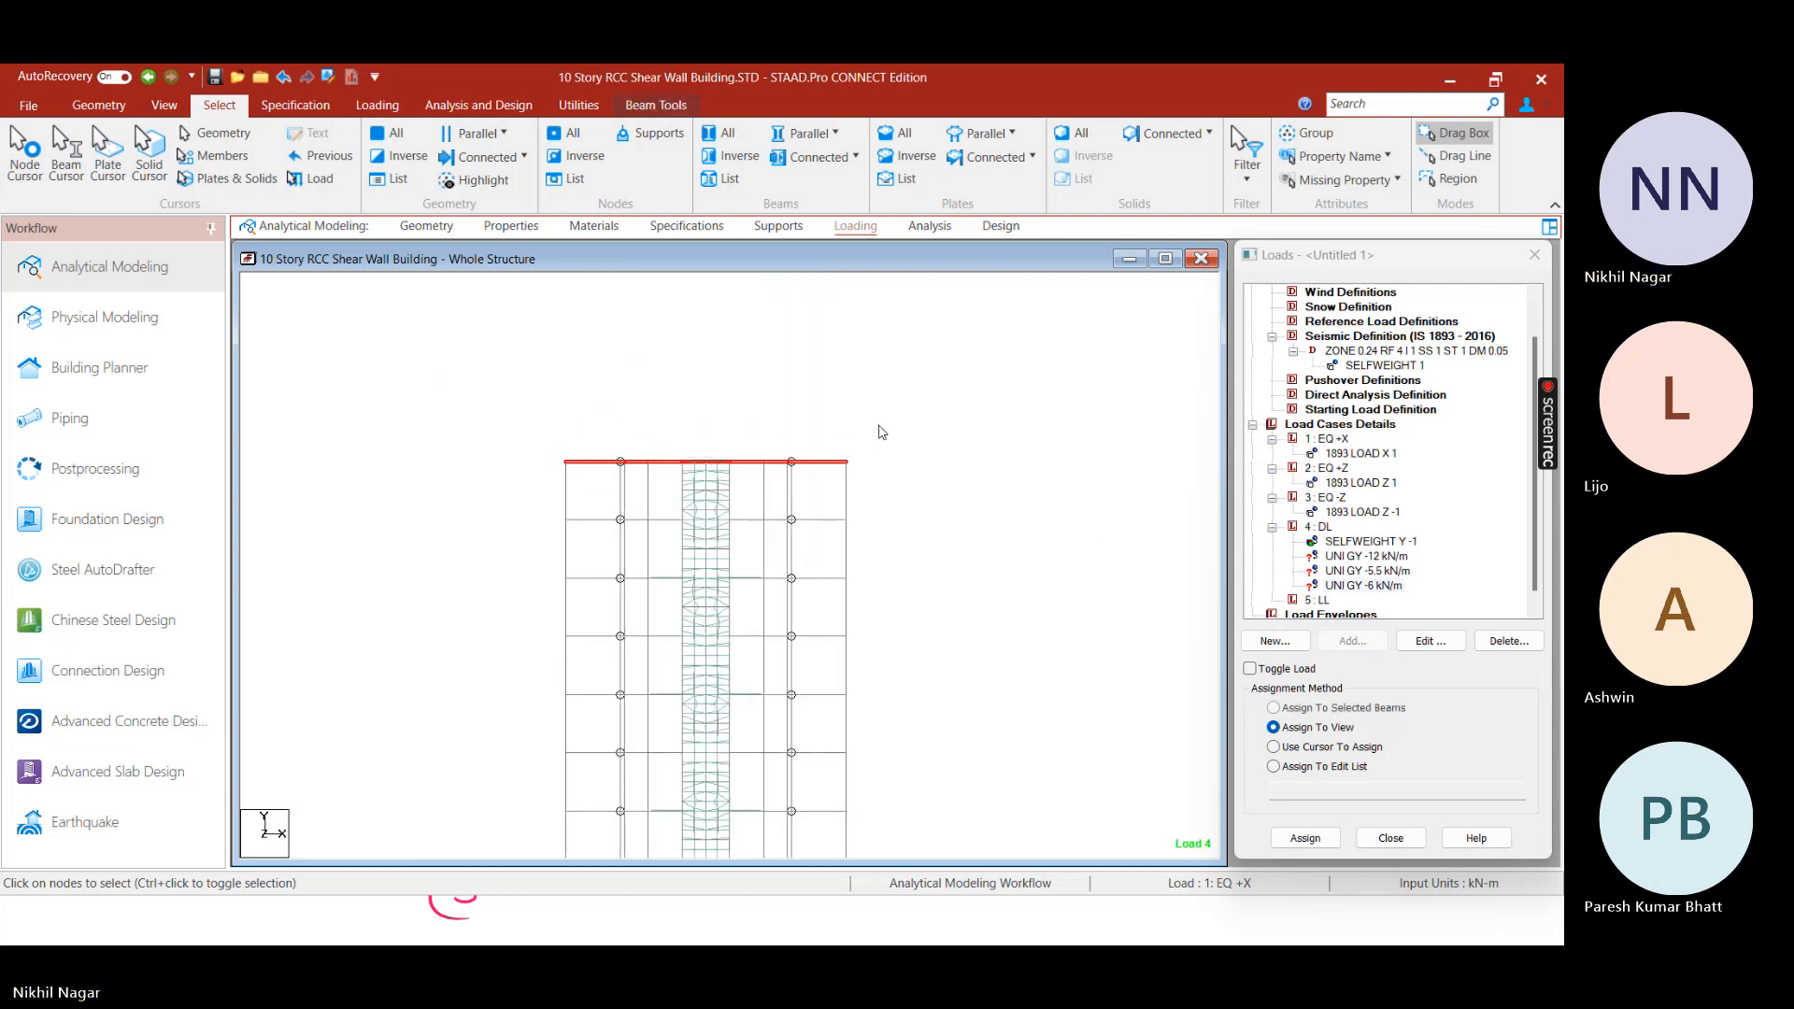
right_click(879, 428)
left_click(930, 610)
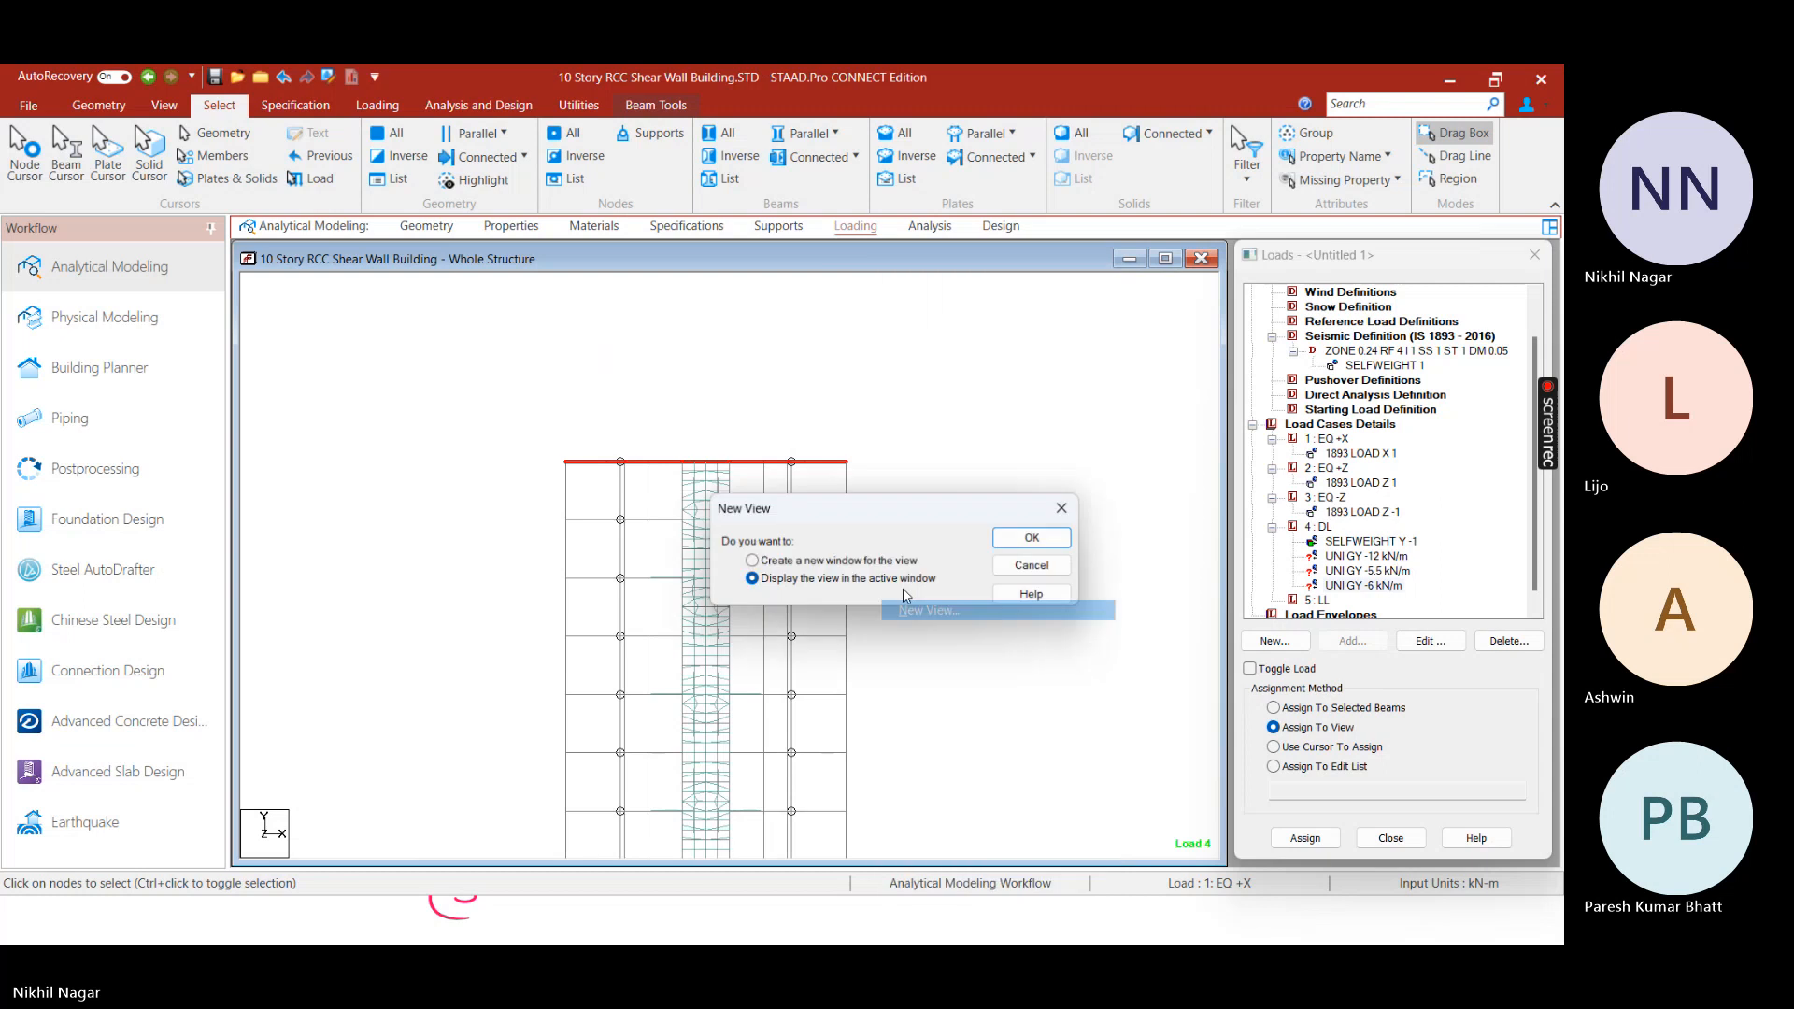
left_click(902, 584)
left_click(1034, 535)
middle_click_drag(874, 446, 790, 726)
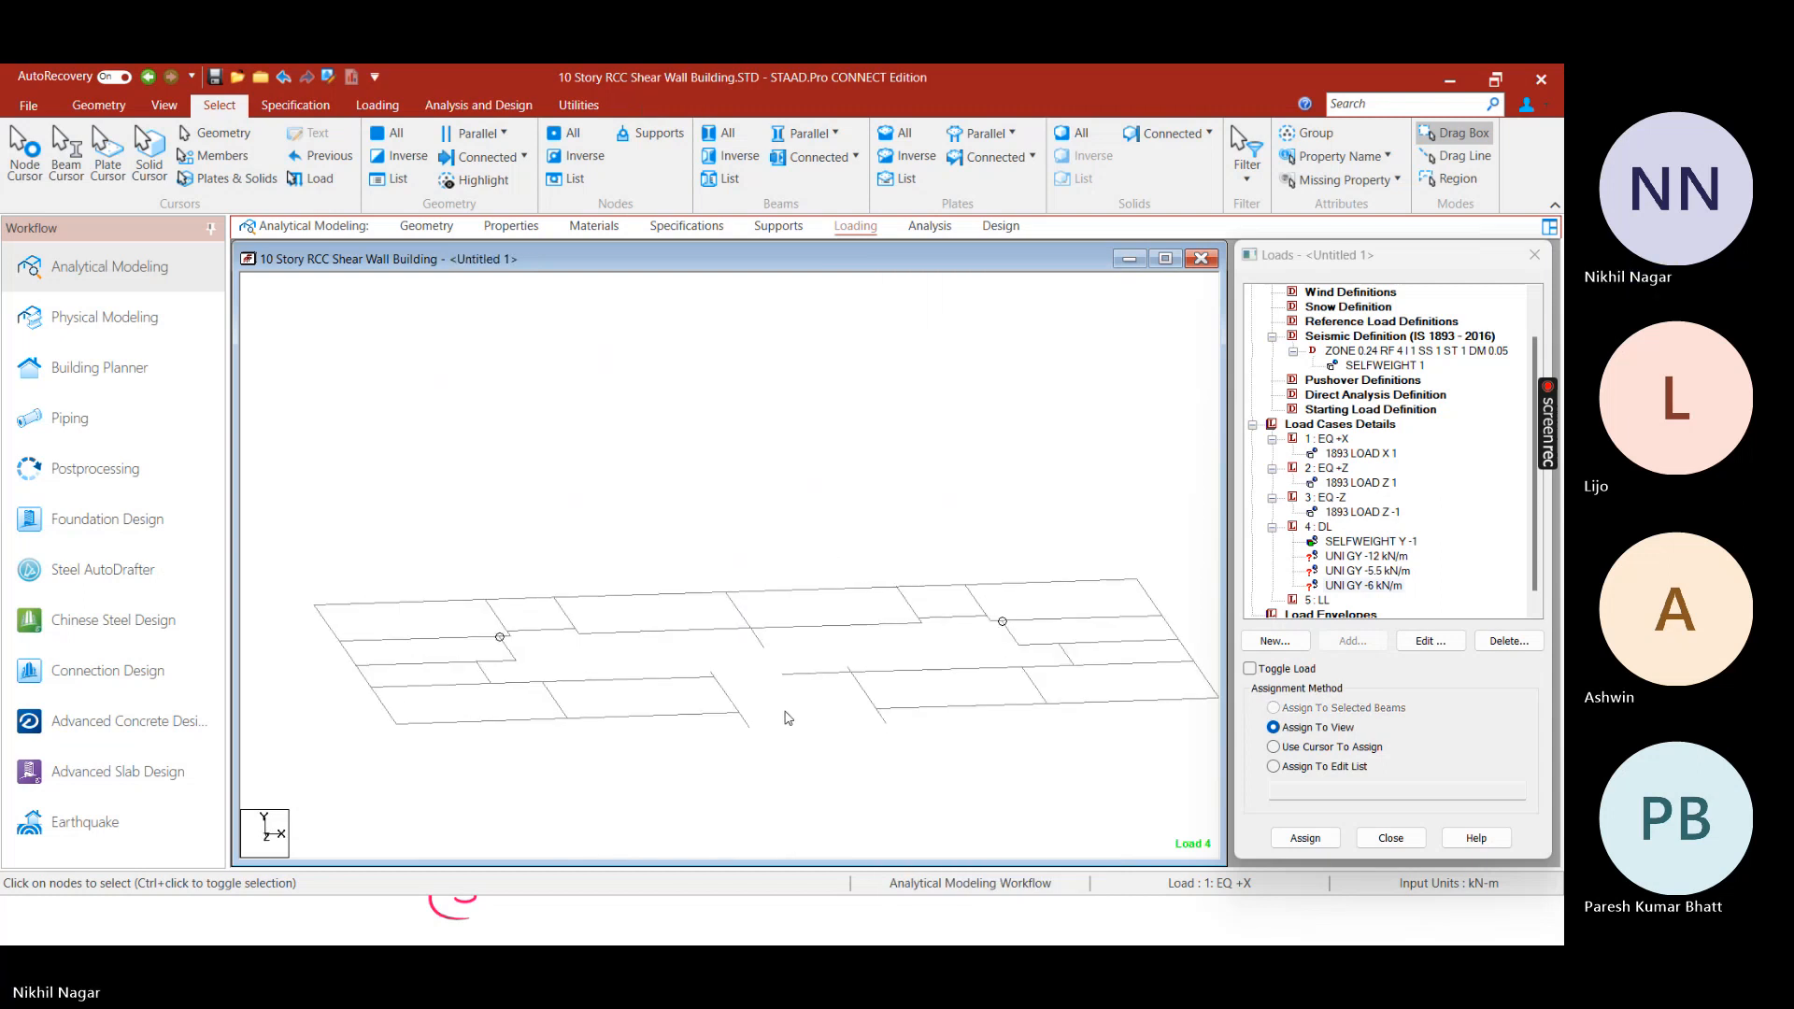
Display the whole structure and examine the top storeys around the shear wall core from several angles
left_click(838, 493)
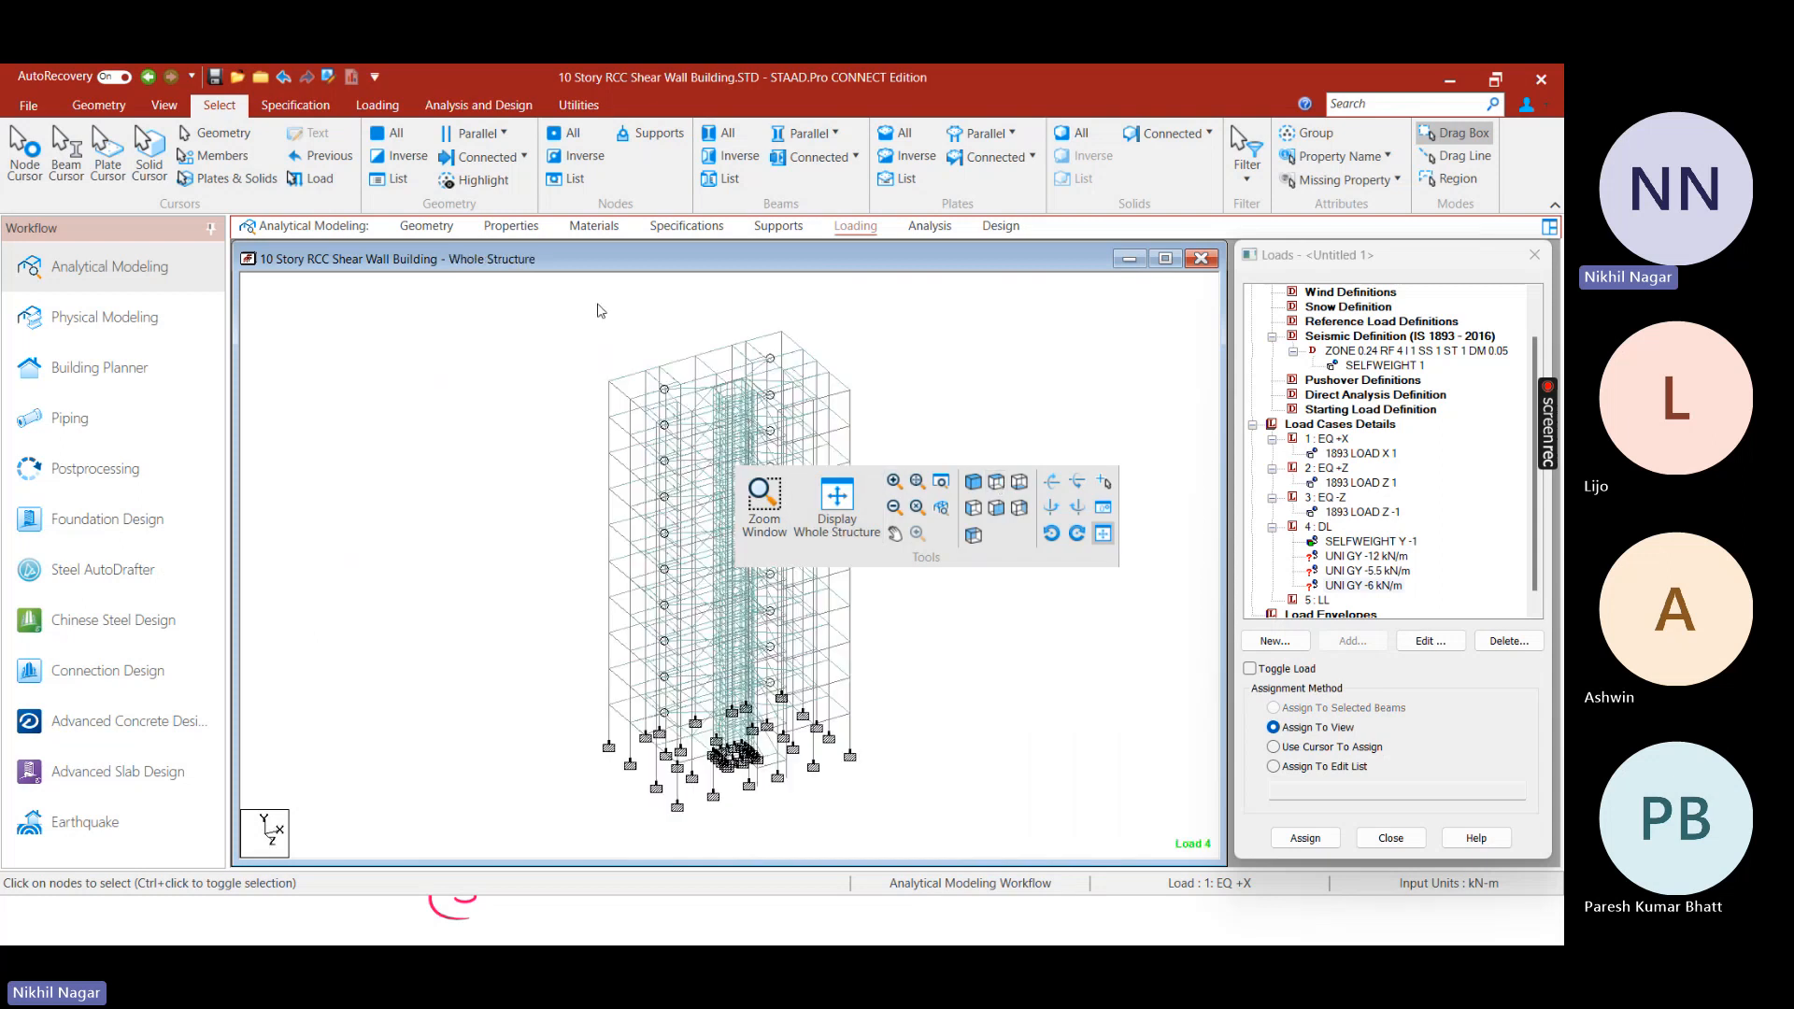
middle_click_drag(845, 318, 734, 501)
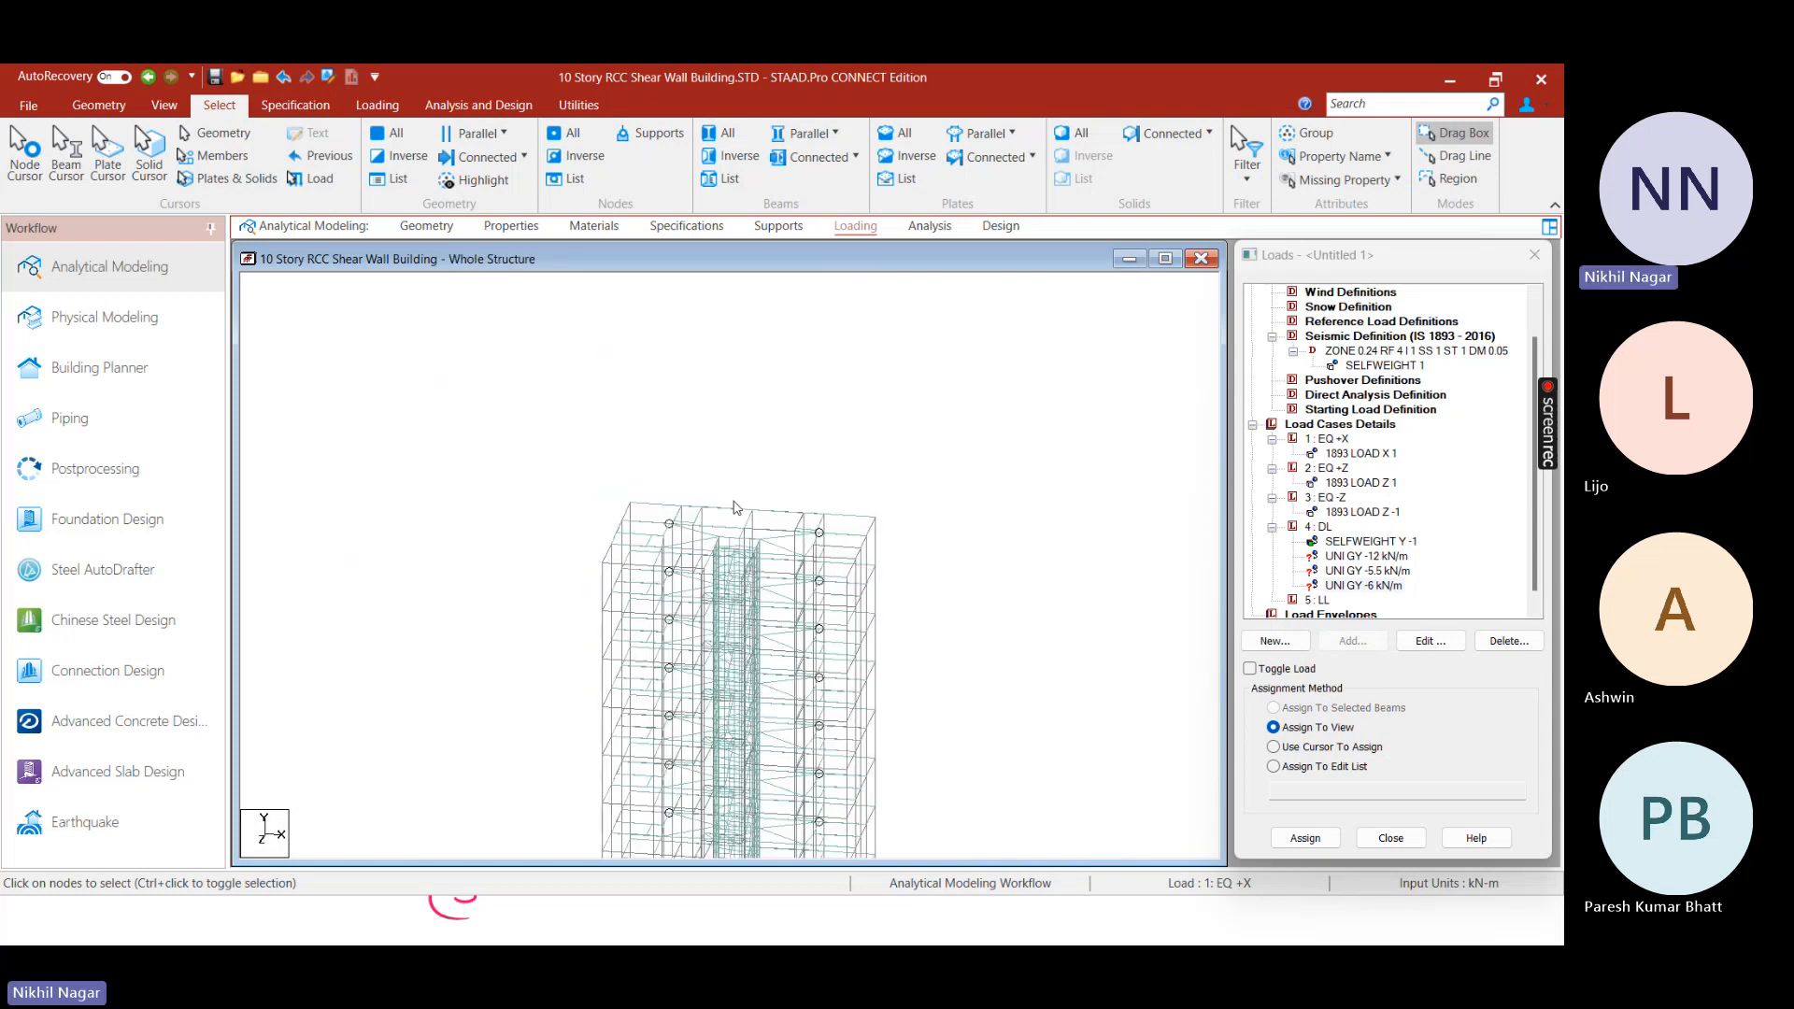
scroll(734, 501, "up", 3)
middle_click_drag(681, 472, 931, 597)
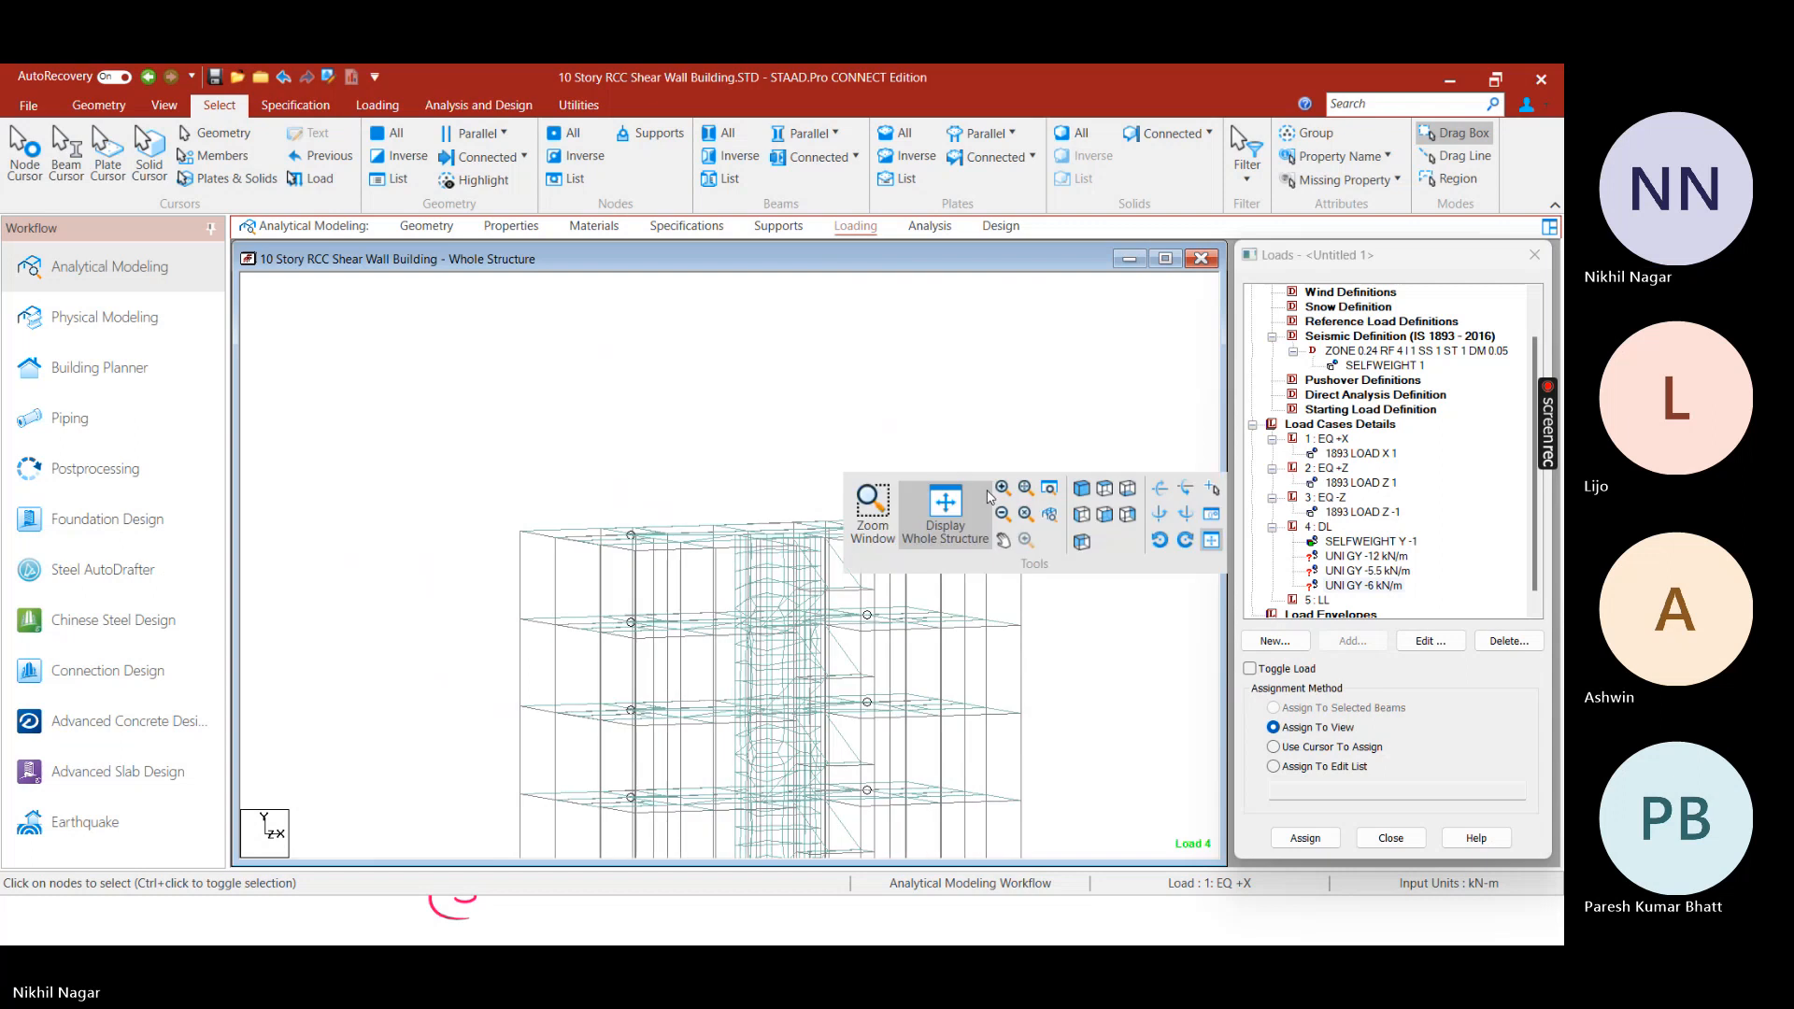
left_click(1081, 490)
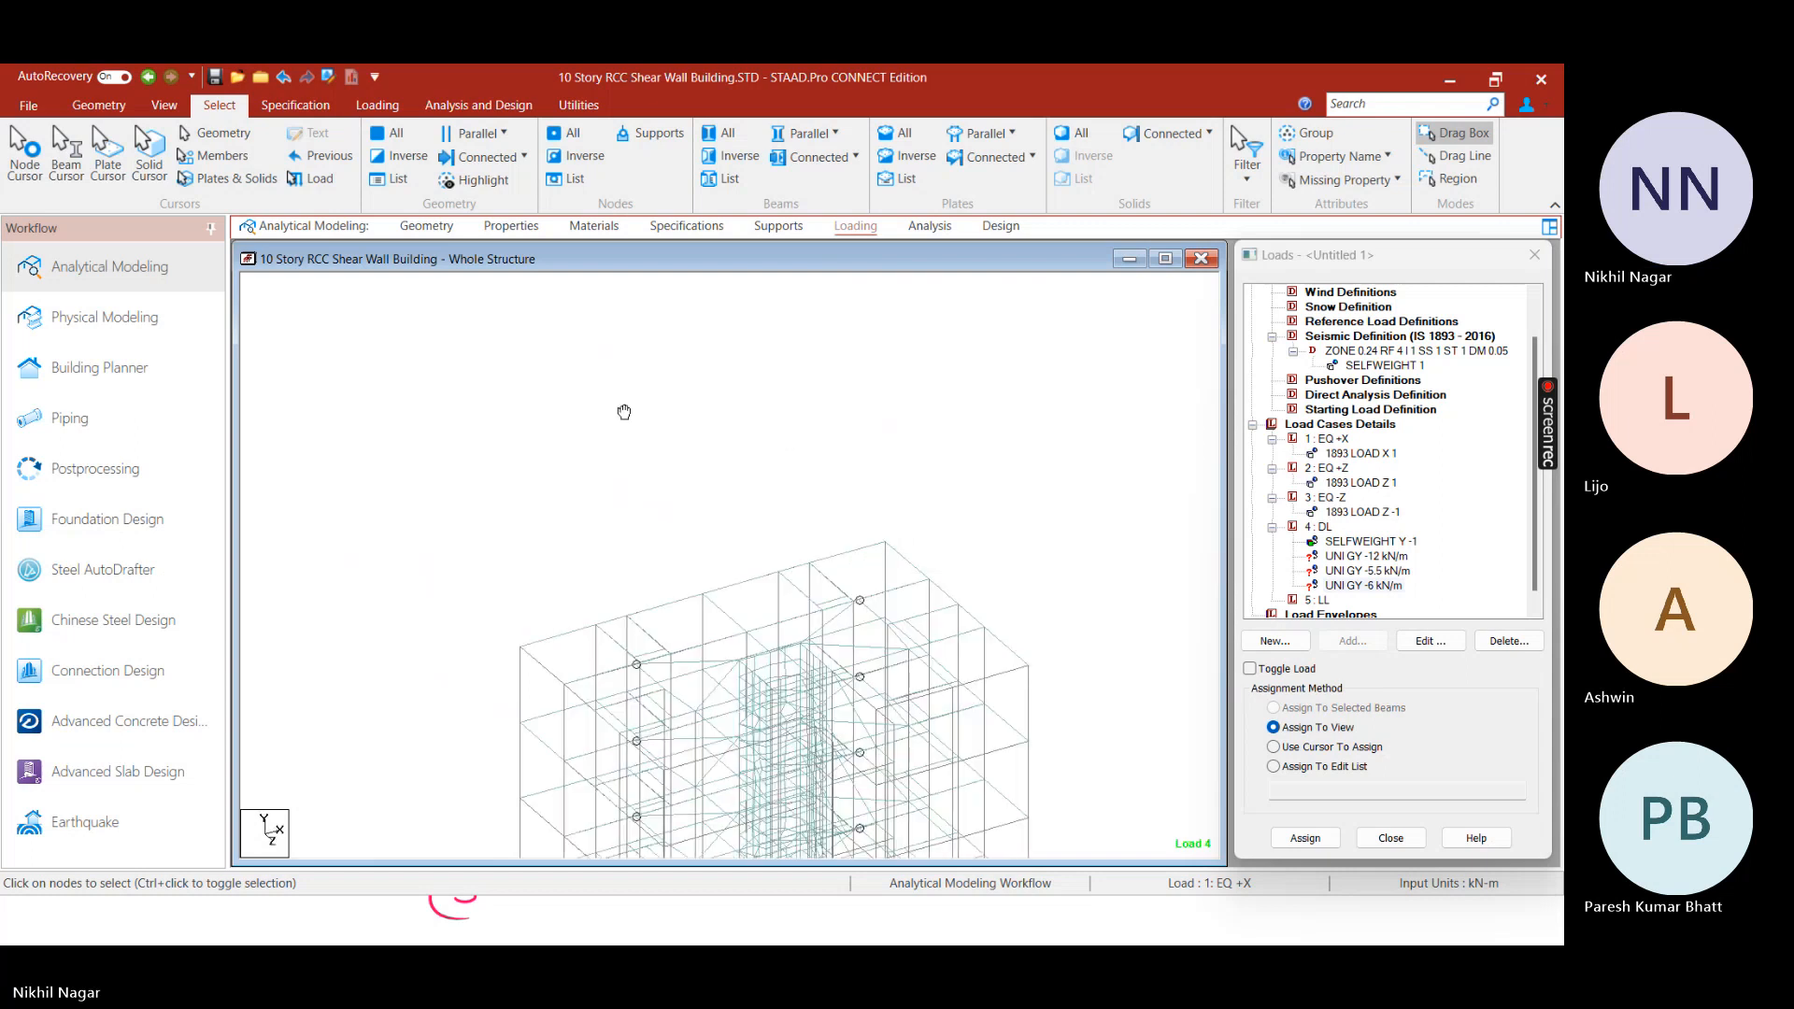
middle_click_drag(624, 412, 608, 388)
middle_click_drag(865, 463, 636, 393)
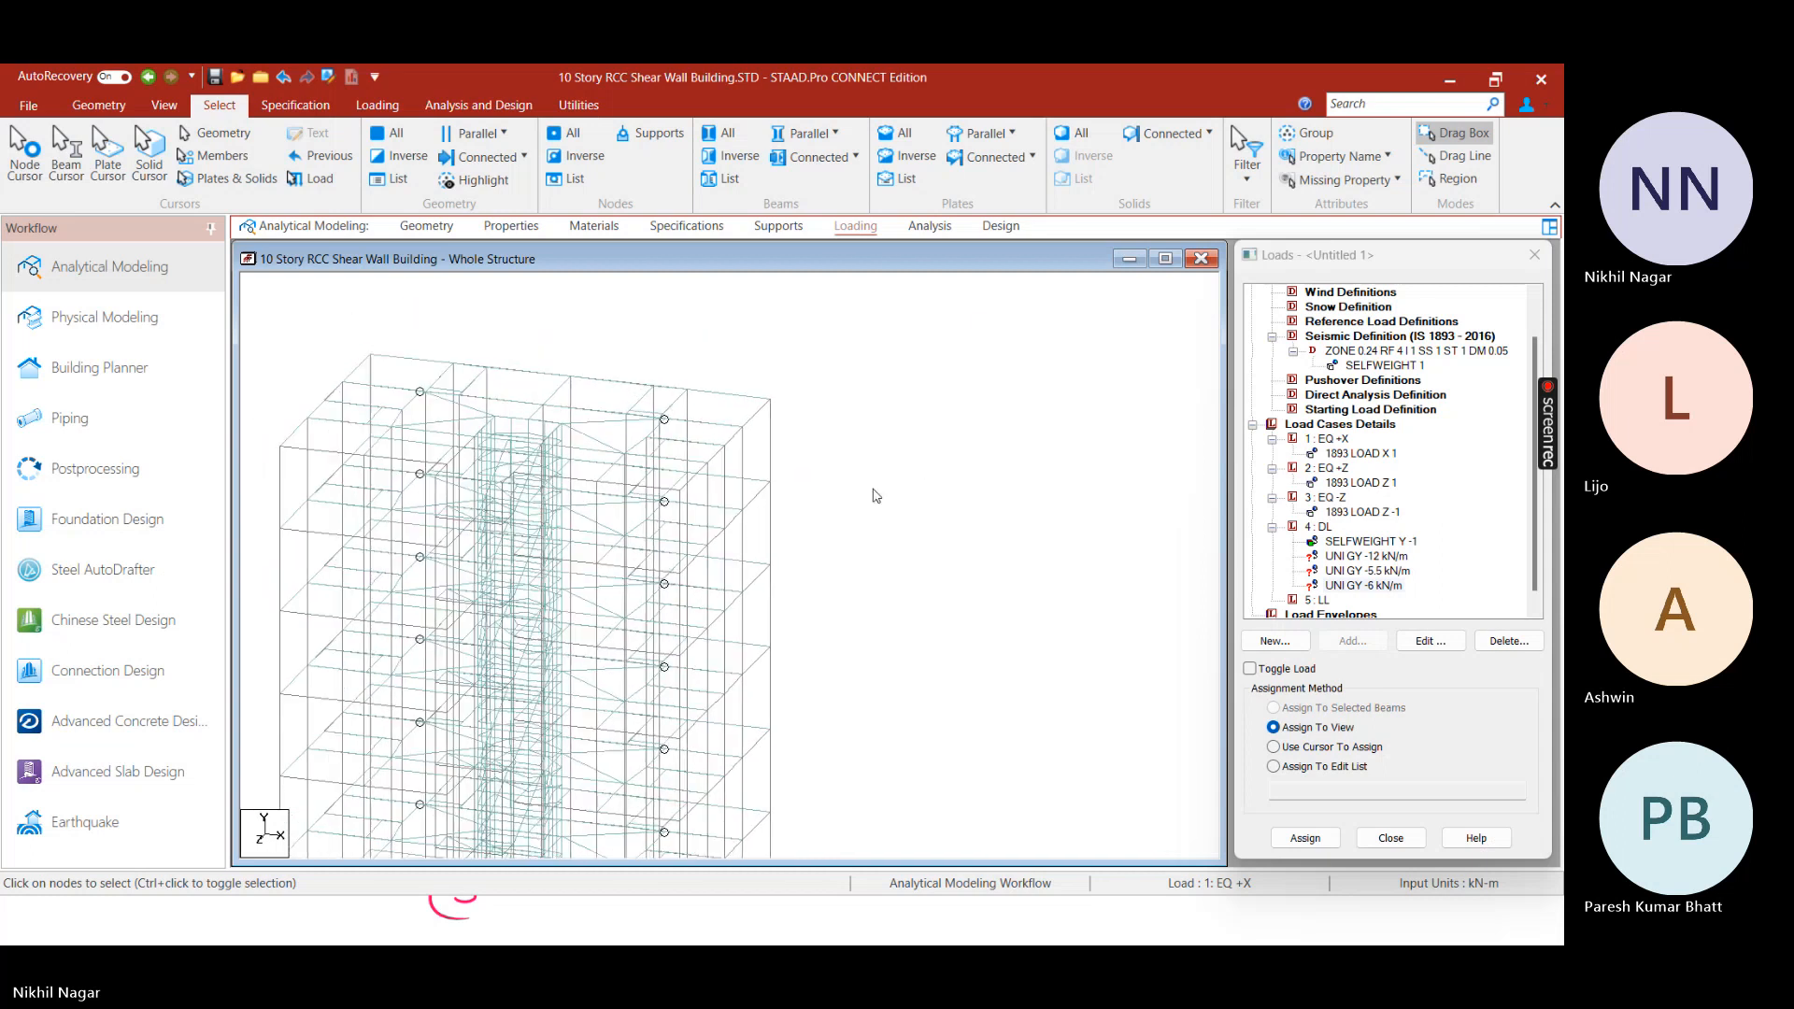
middle_click_drag(874, 495, 929, 452)
Show the structure from the front, select all beams at roof level, and display them in a view of their own
right_click(929, 453)
left_click(1150, 461)
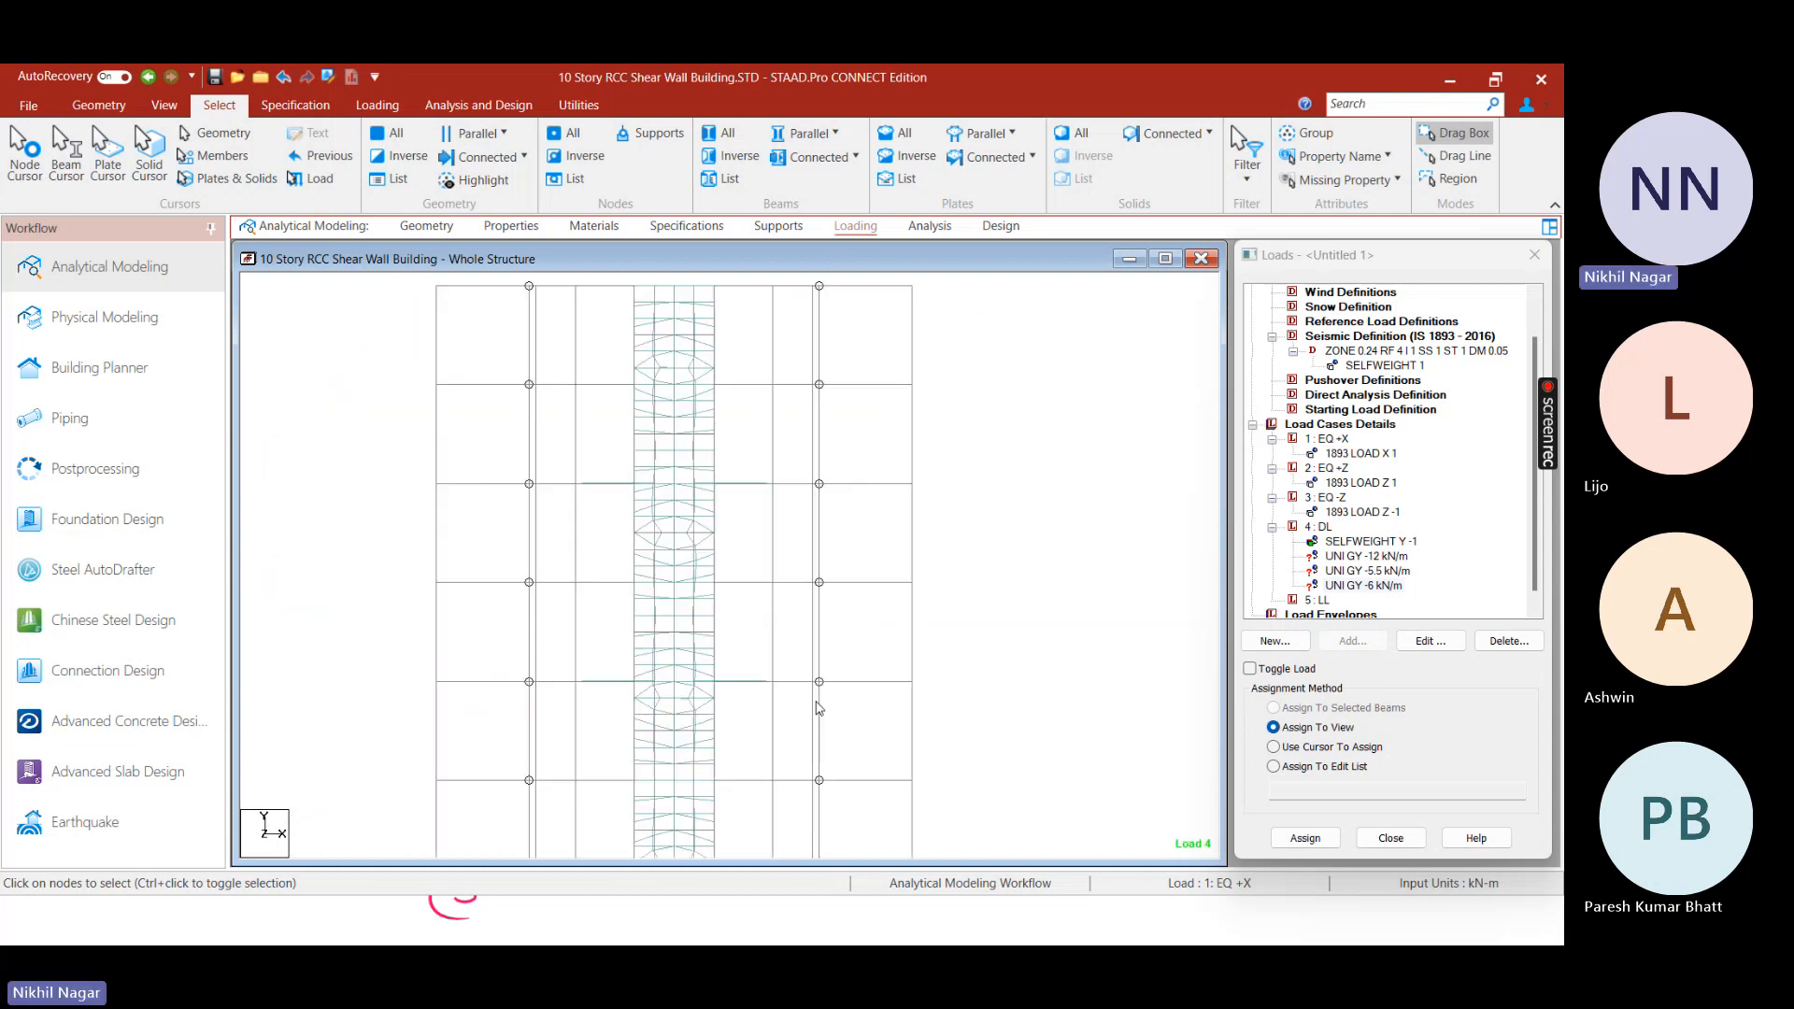
left_click_drag(422, 428, 934, 490)
right_click(958, 489)
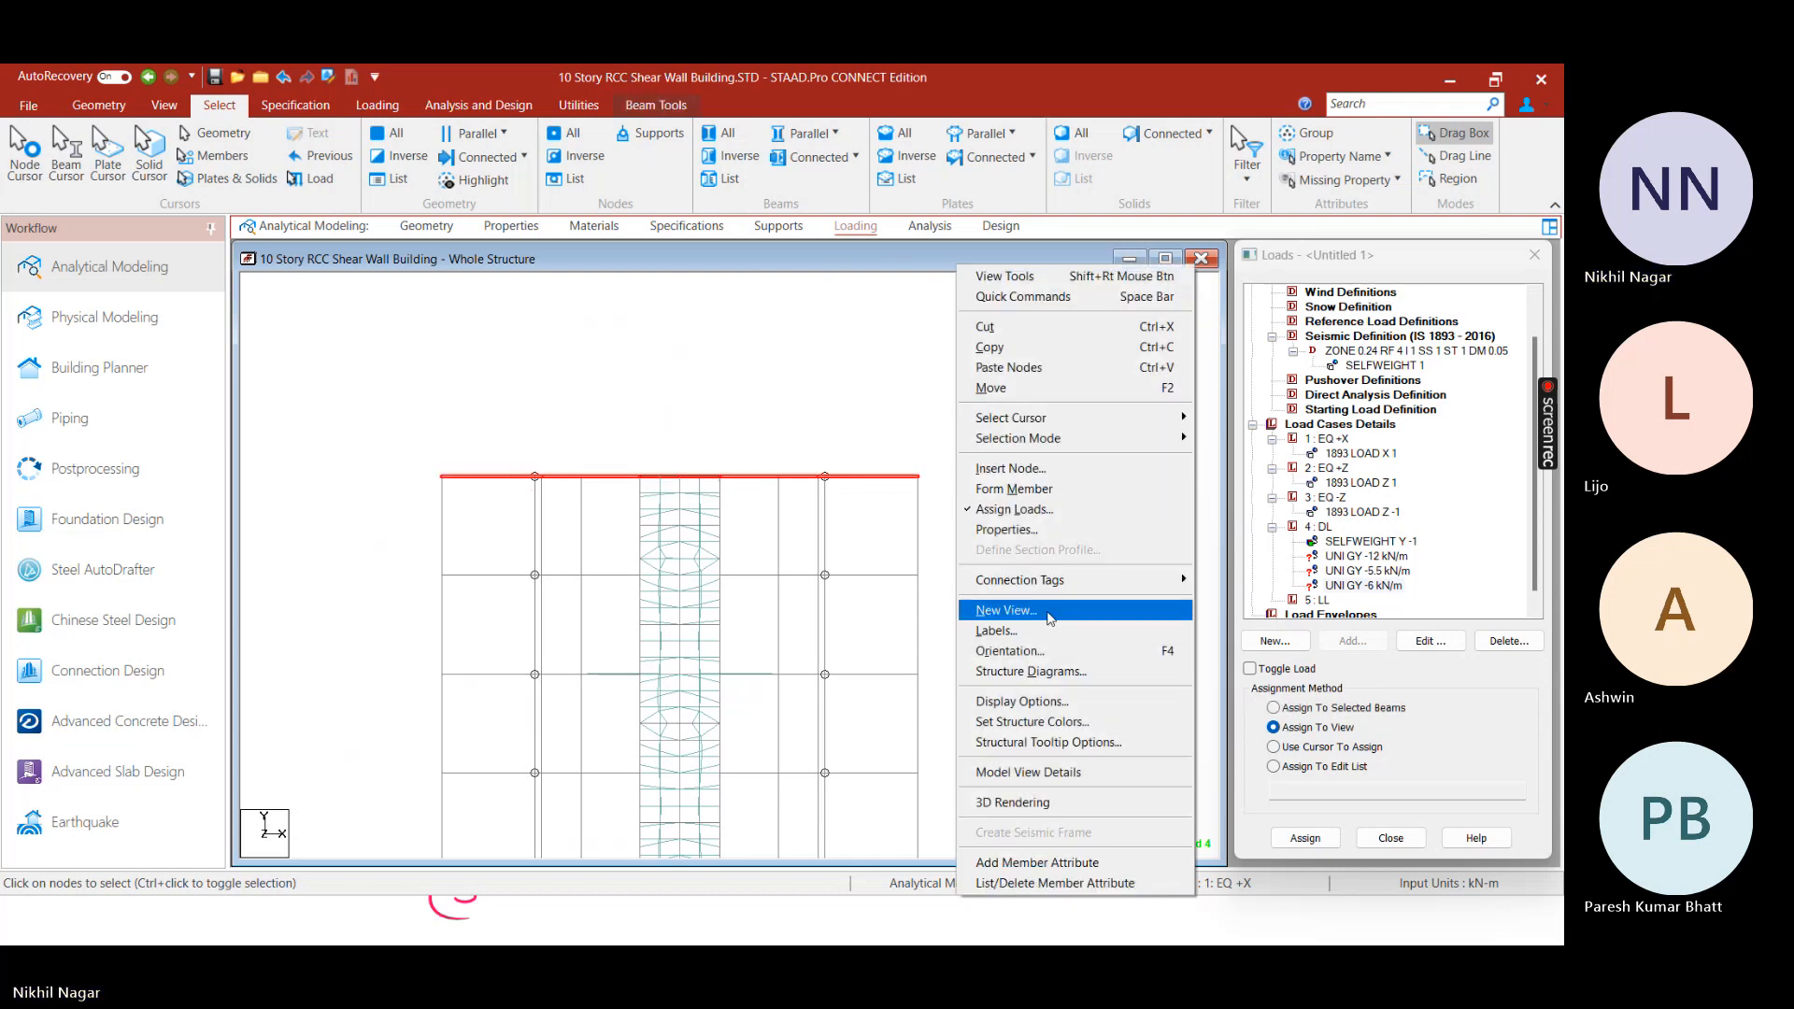
left_click(1050, 618)
left_click(1037, 521)
Show the roof-level beams in isometric orientation and examine the opening along the front edge
right_click(710, 403)
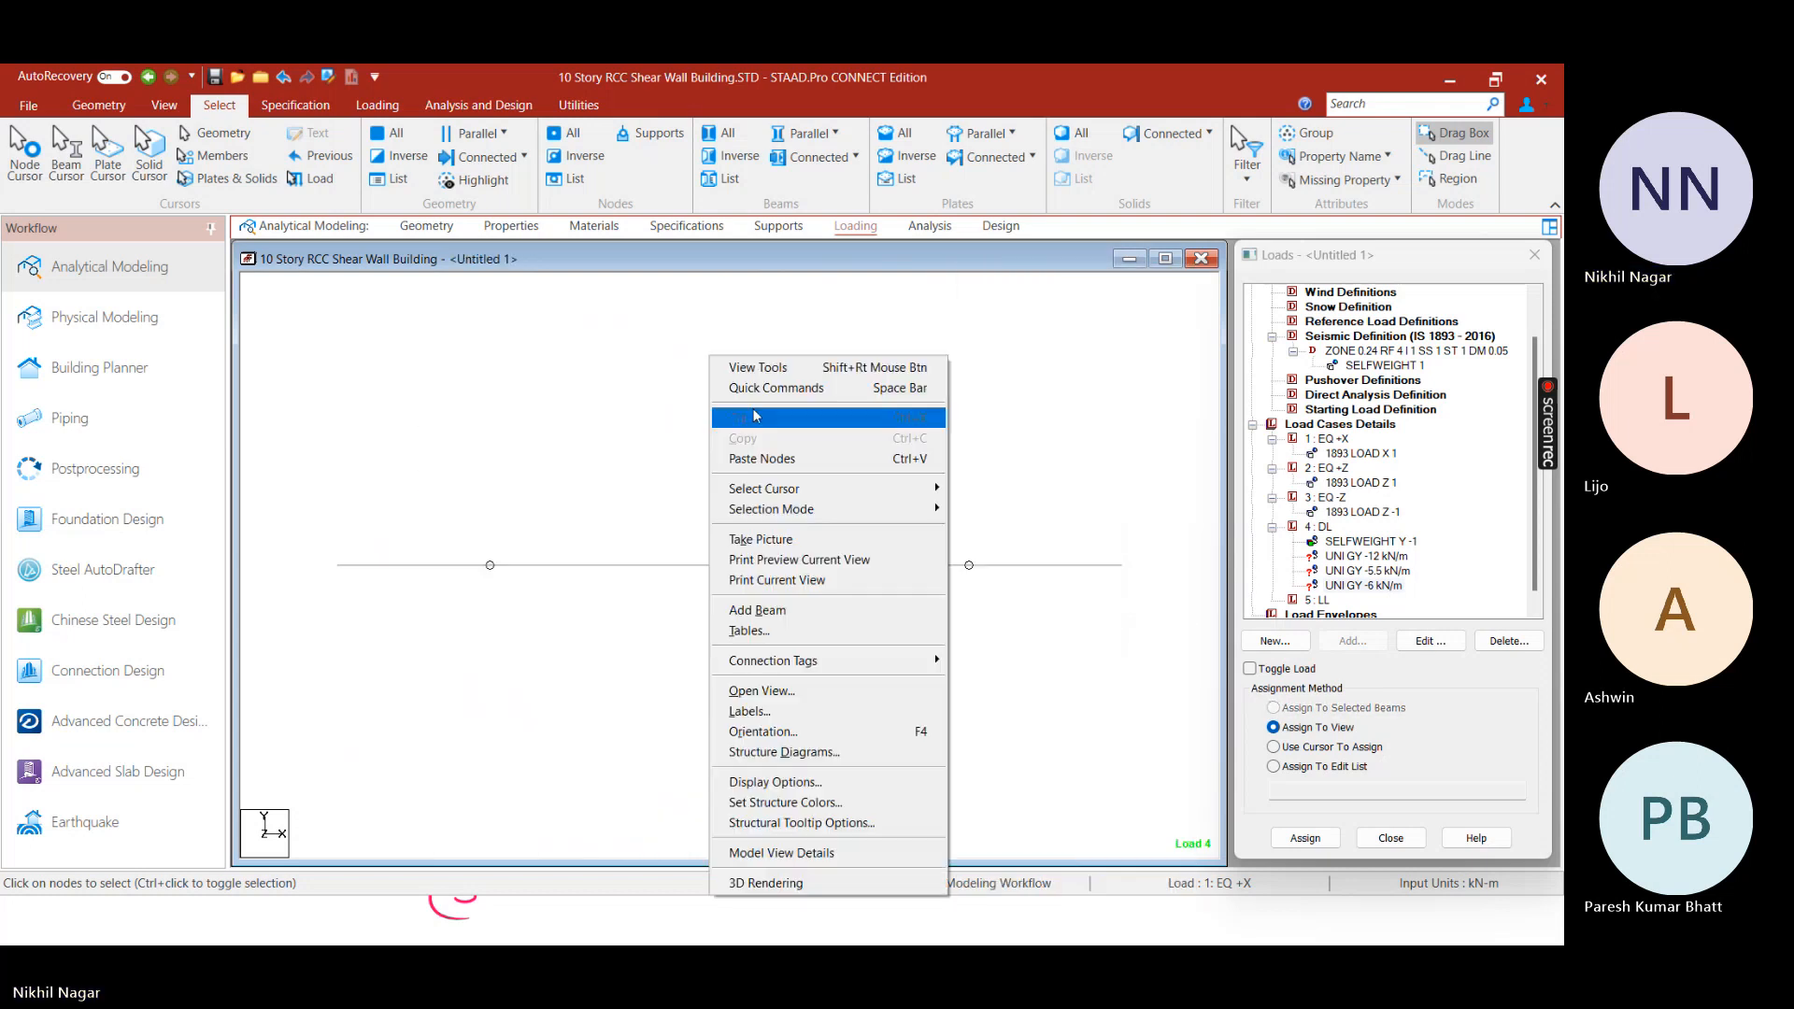
left_click(541, 429)
right_click(541, 429, "shift")
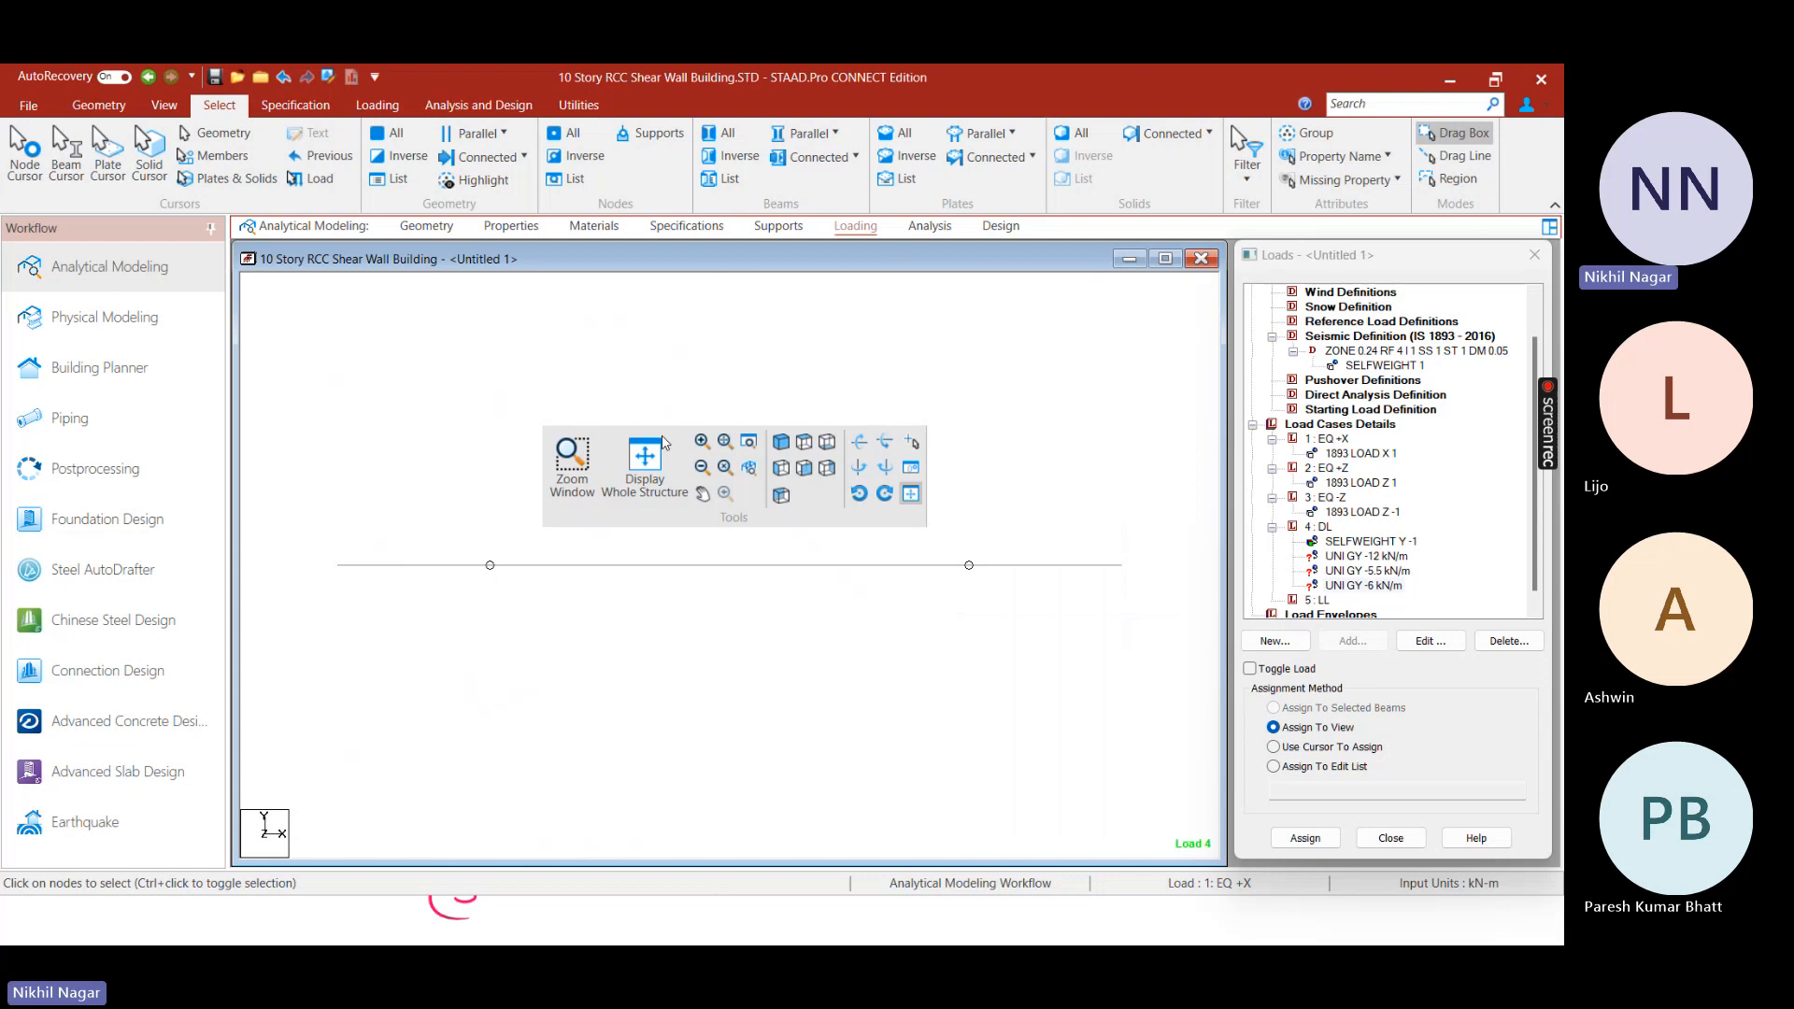
left_click(785, 441)
scroll(670, 520, "up", 4)
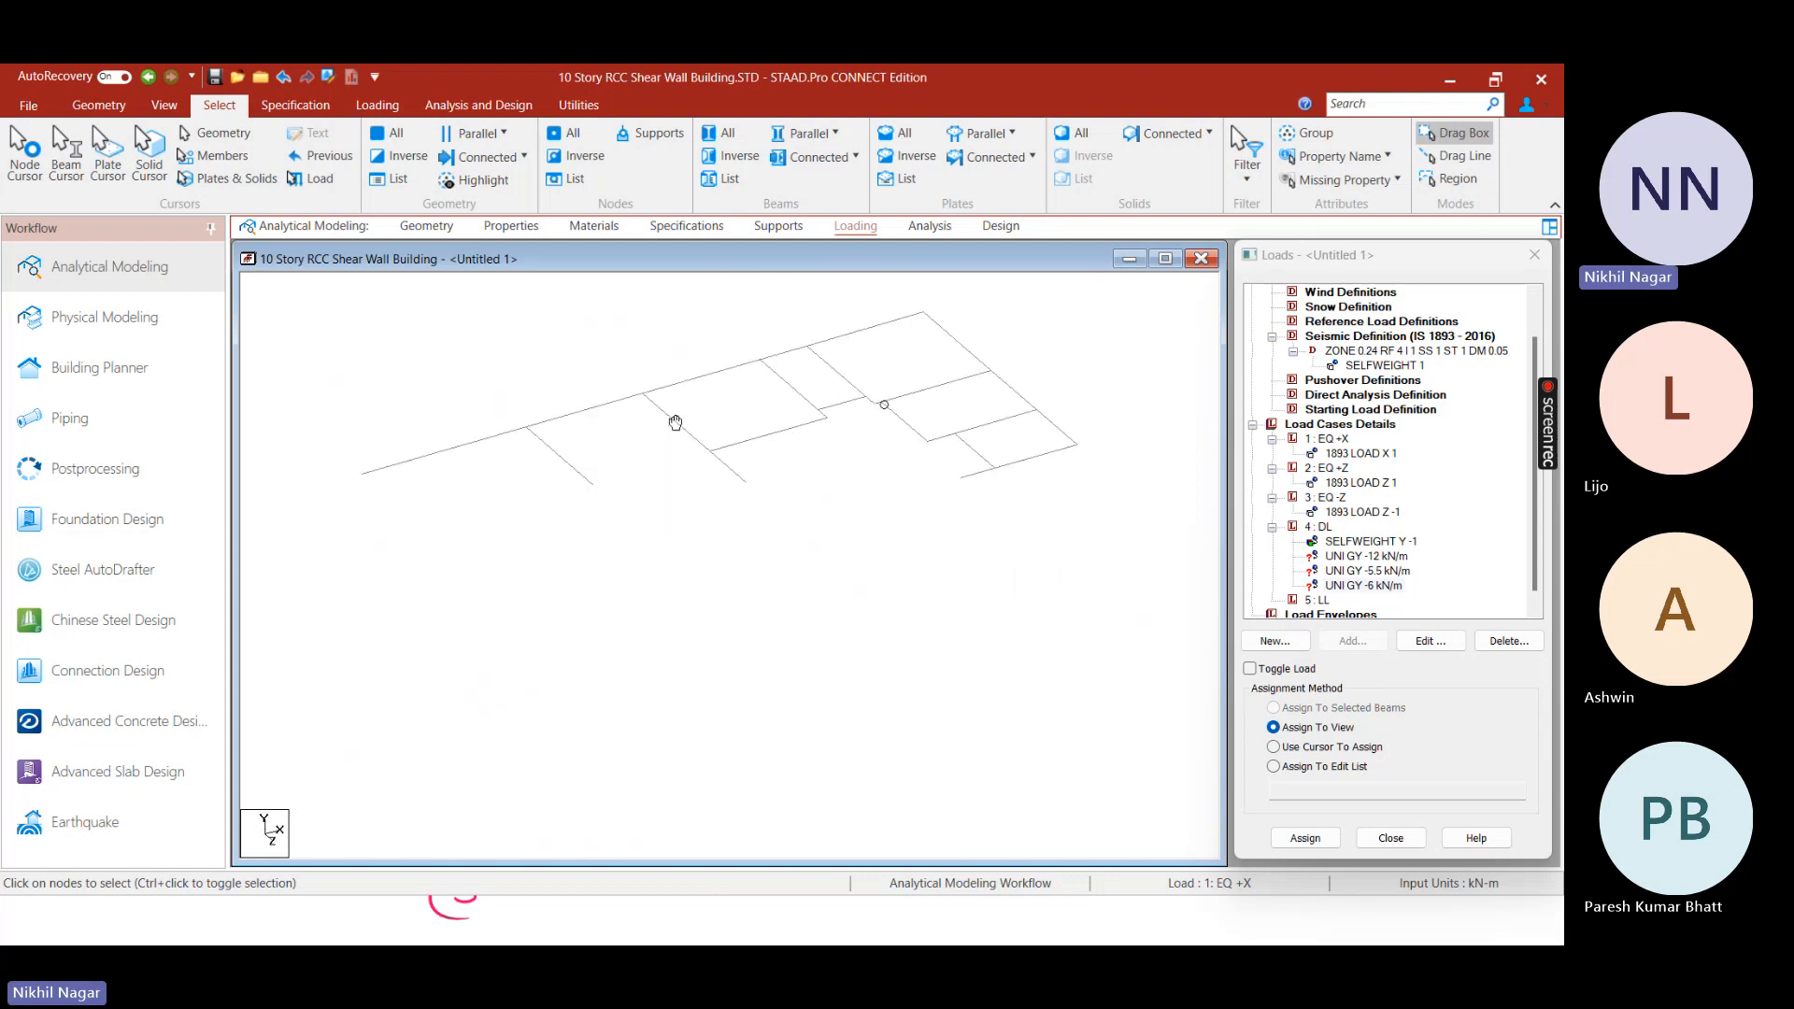
scroll(628, 444, "down", 3)
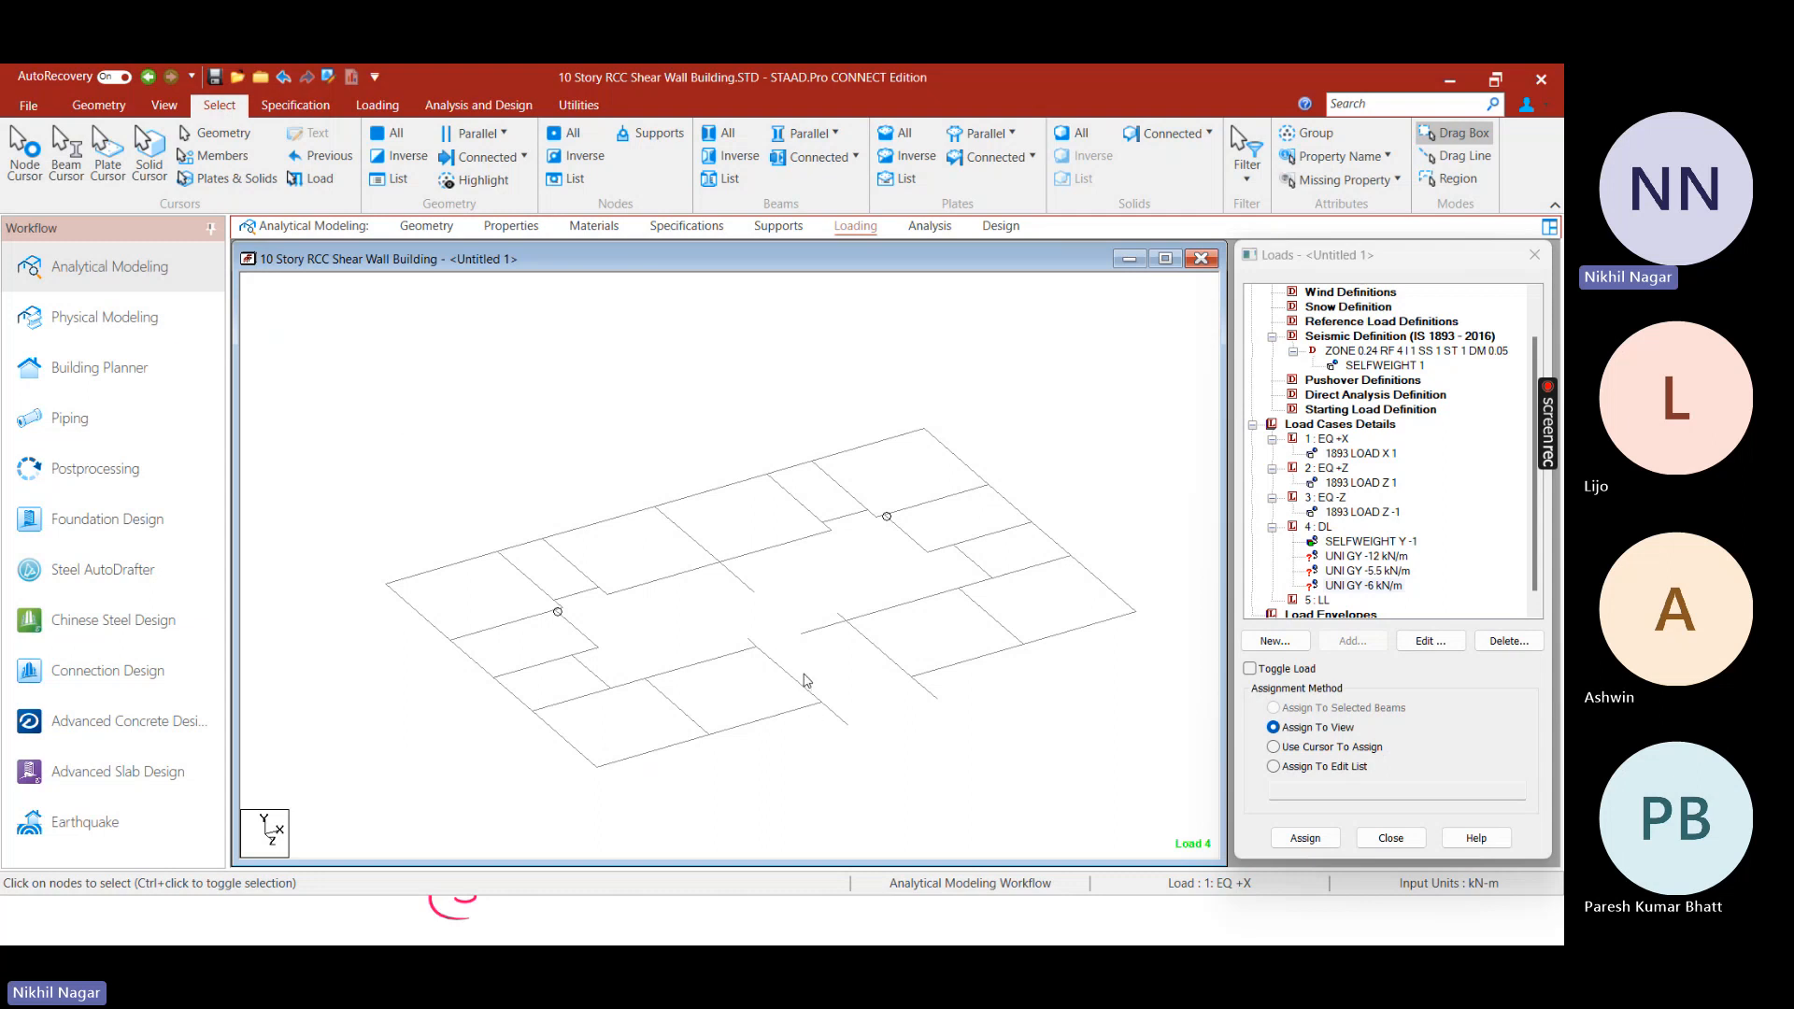
scroll(793, 633, "up", 3)
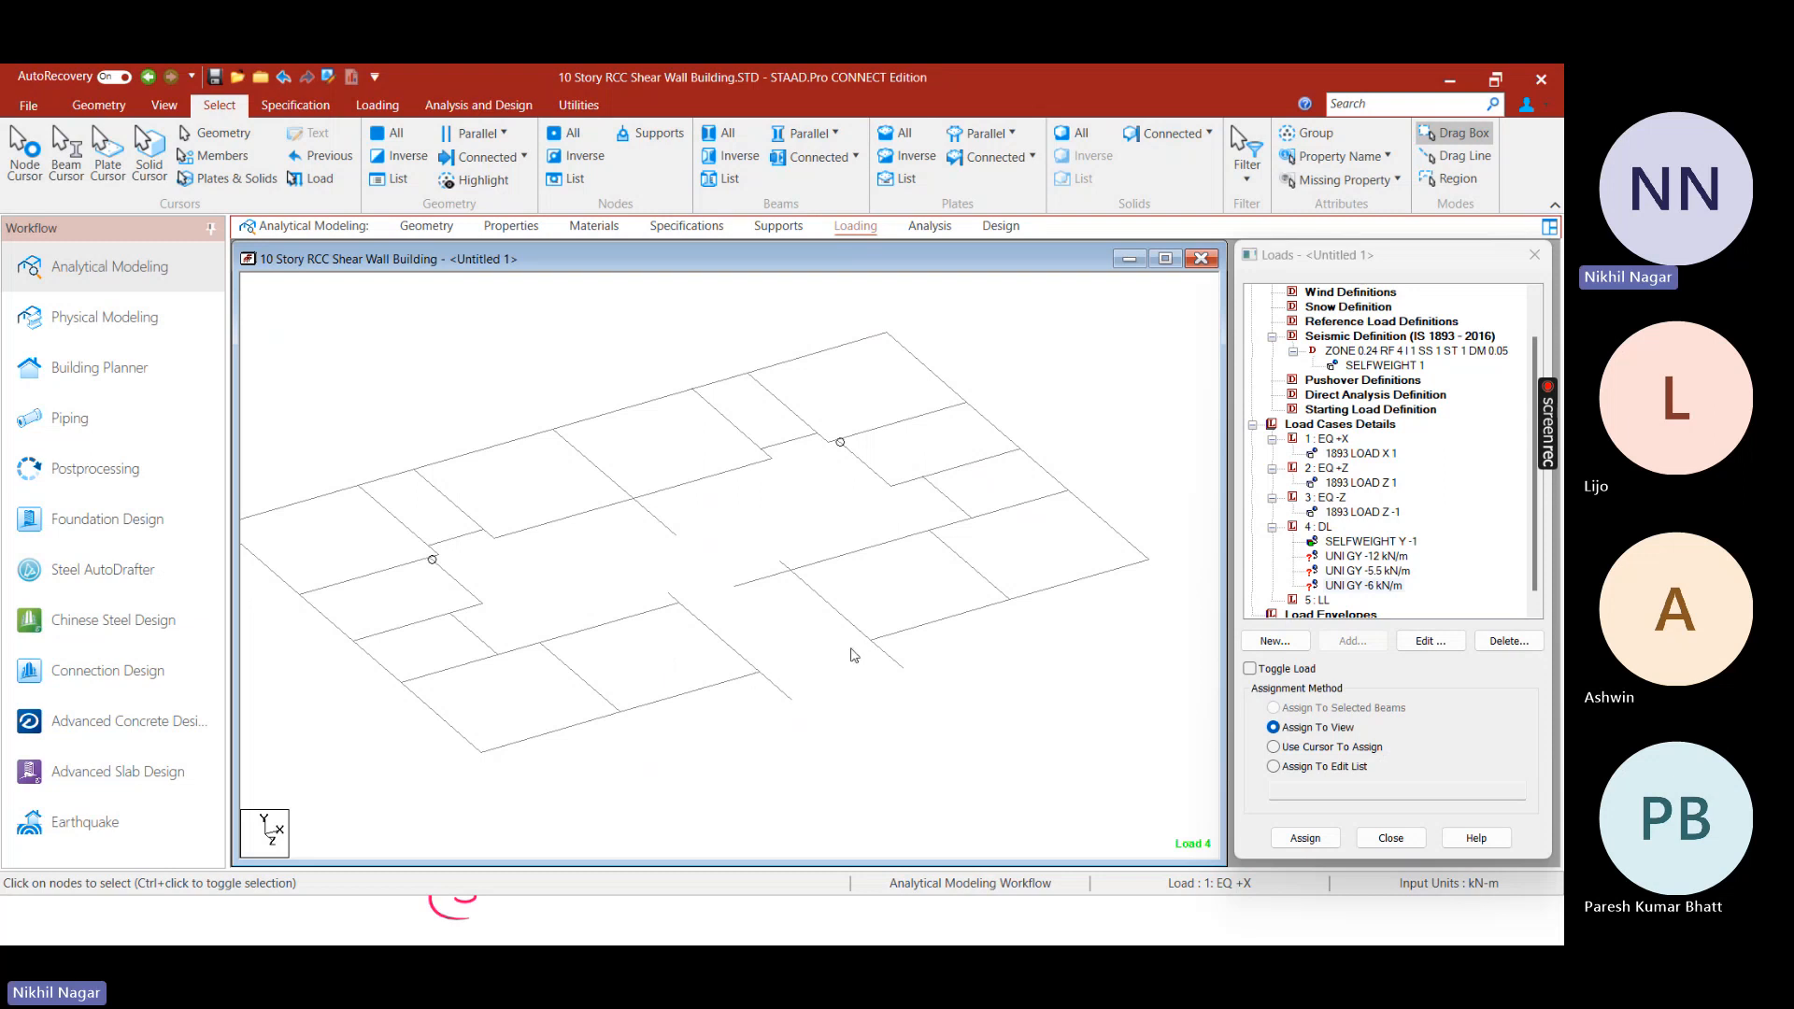
Add a beam across the front-edge opening, joining the ends of the two outer perimeter beam runs
left_click(99, 105)
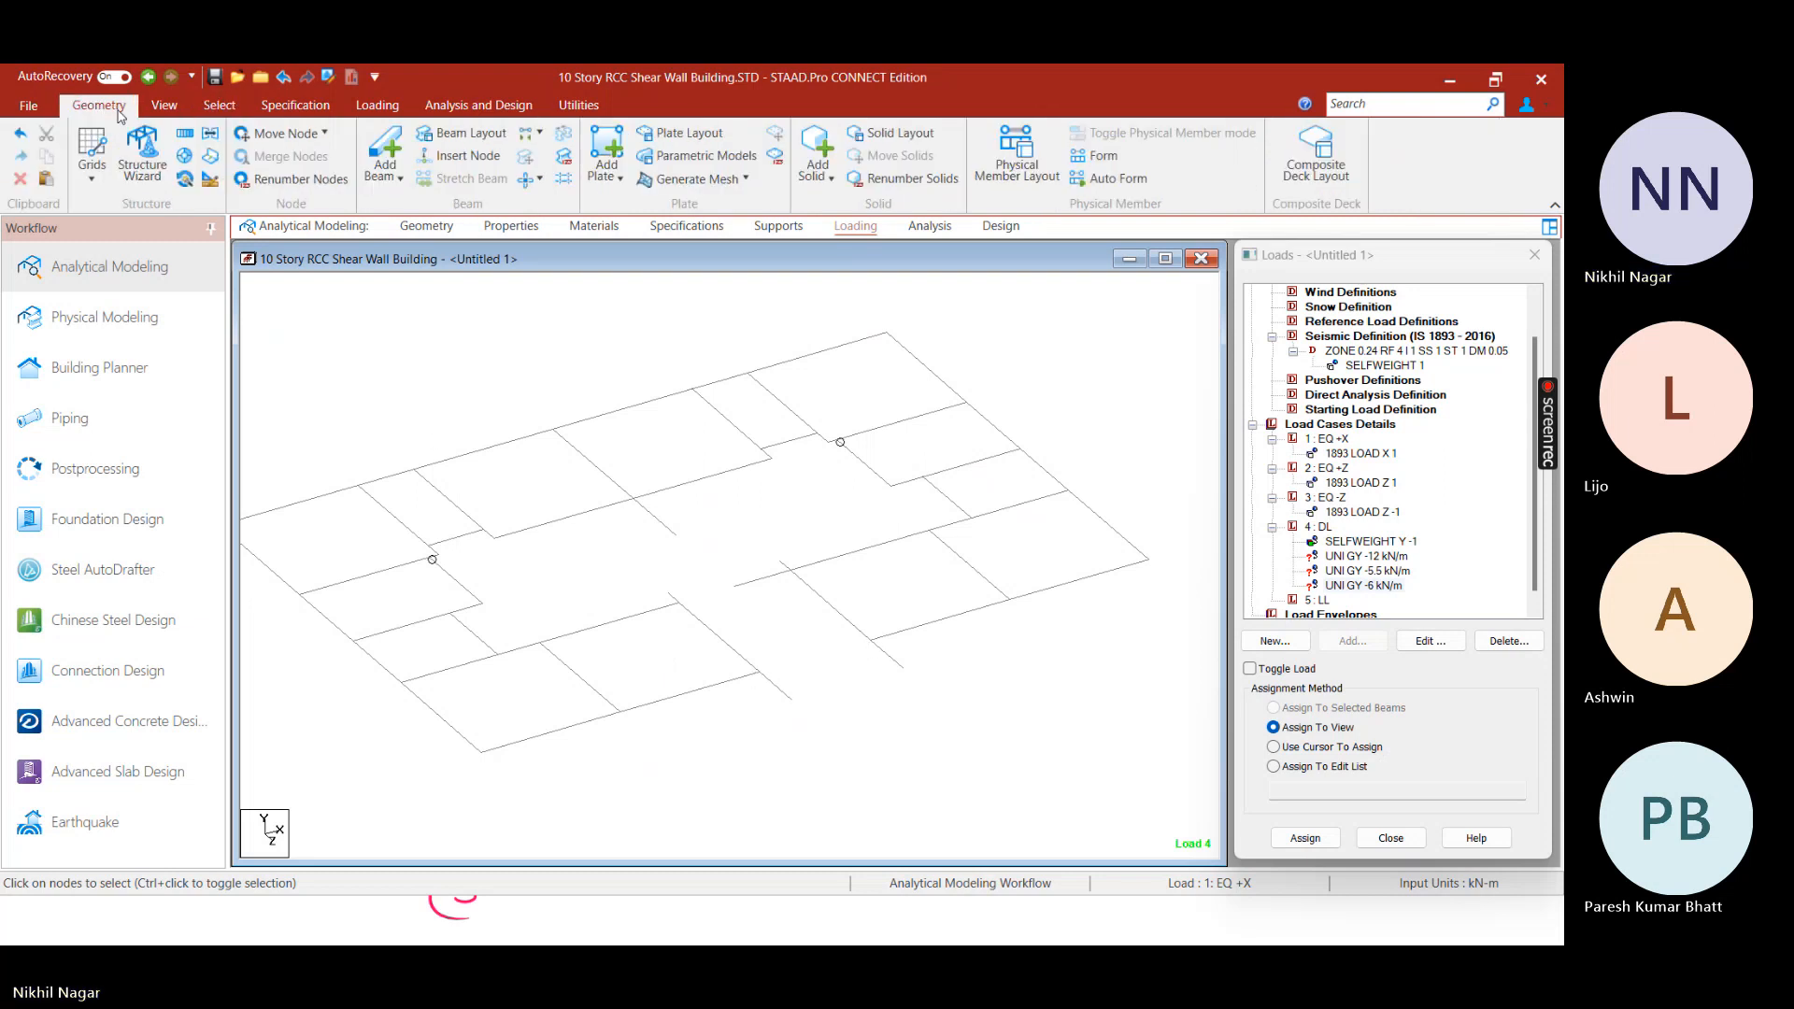
left_click(390, 146)
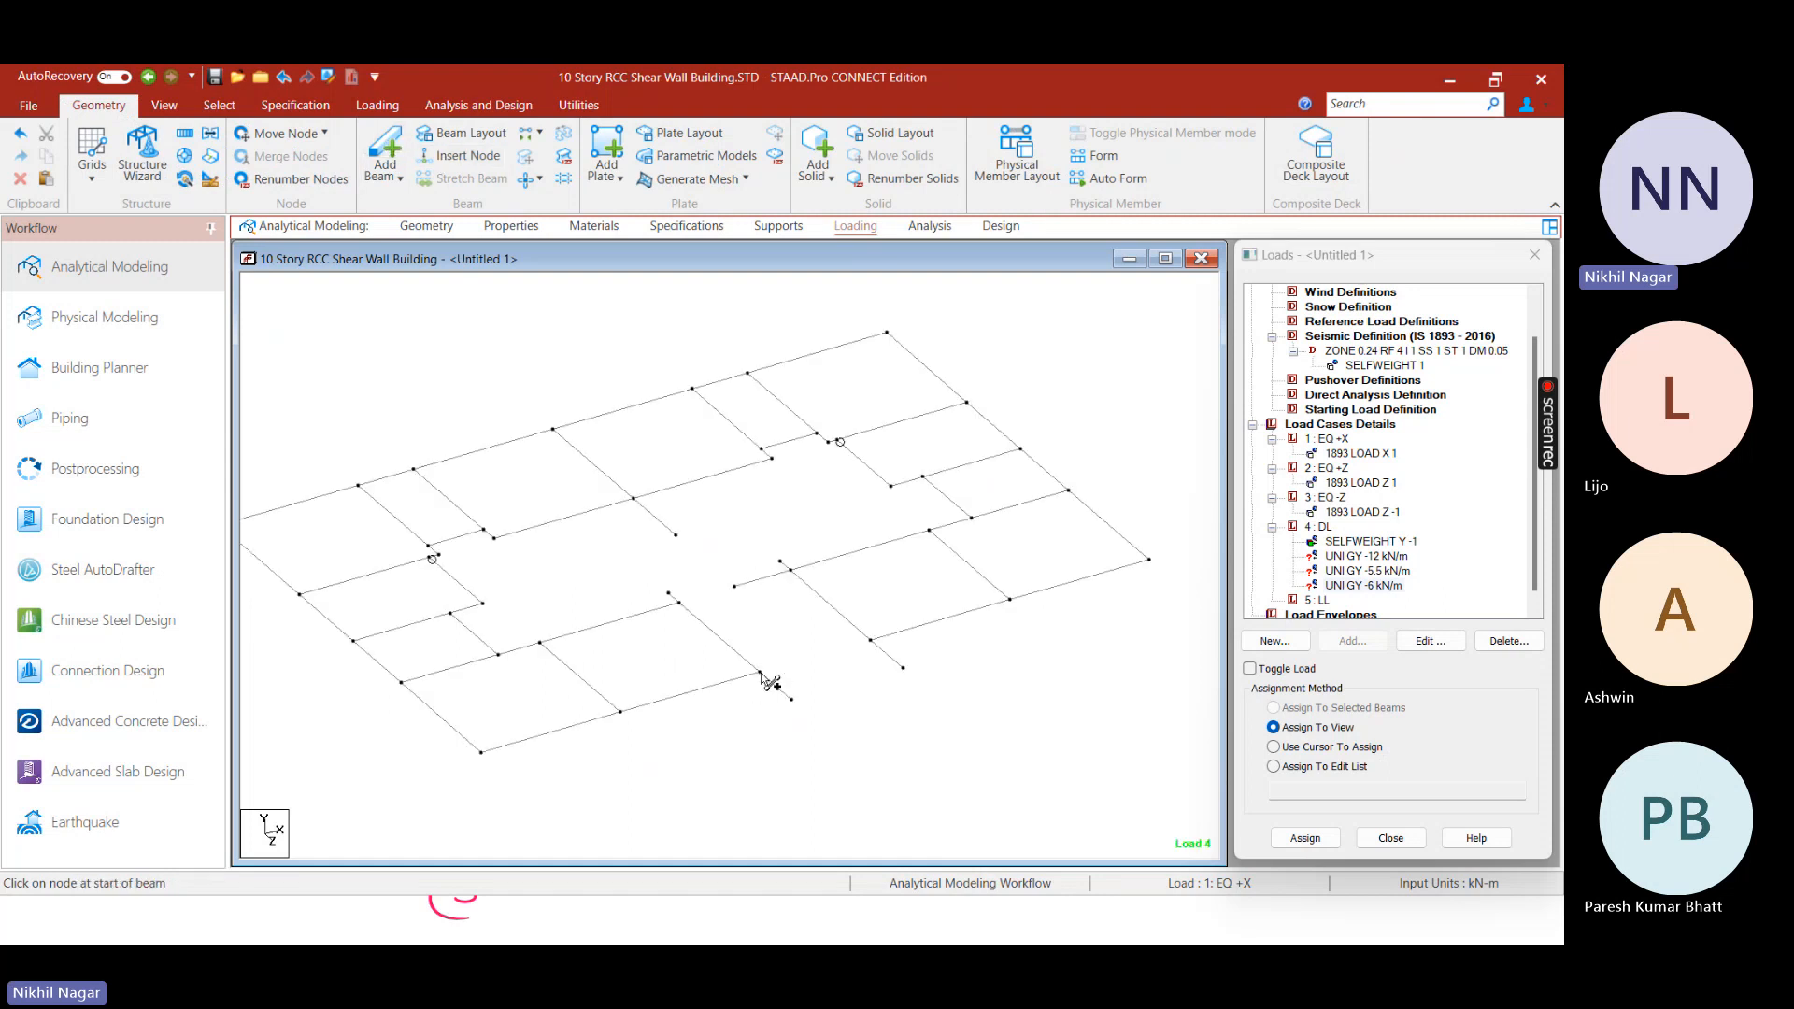
left_click_drag(760, 672, 871, 643)
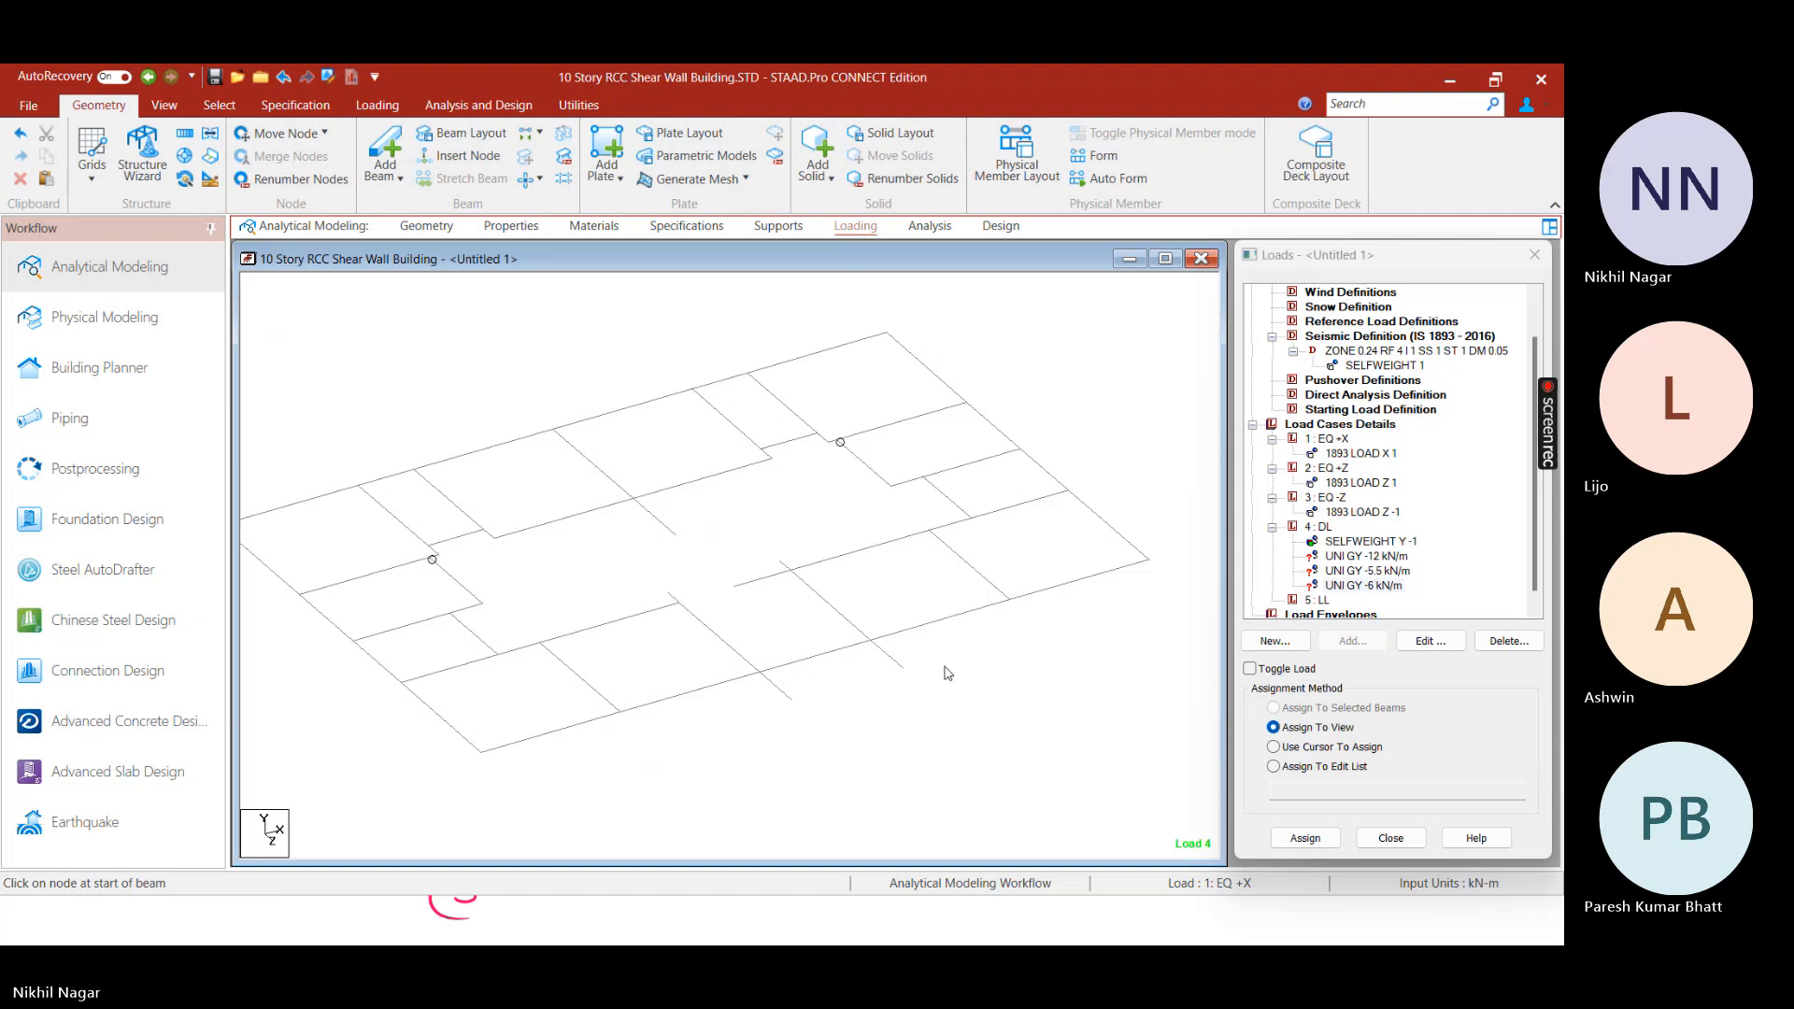
Assign the section Rect 13.78x13.78 to the new front-edge beam
left_click(794, 666)
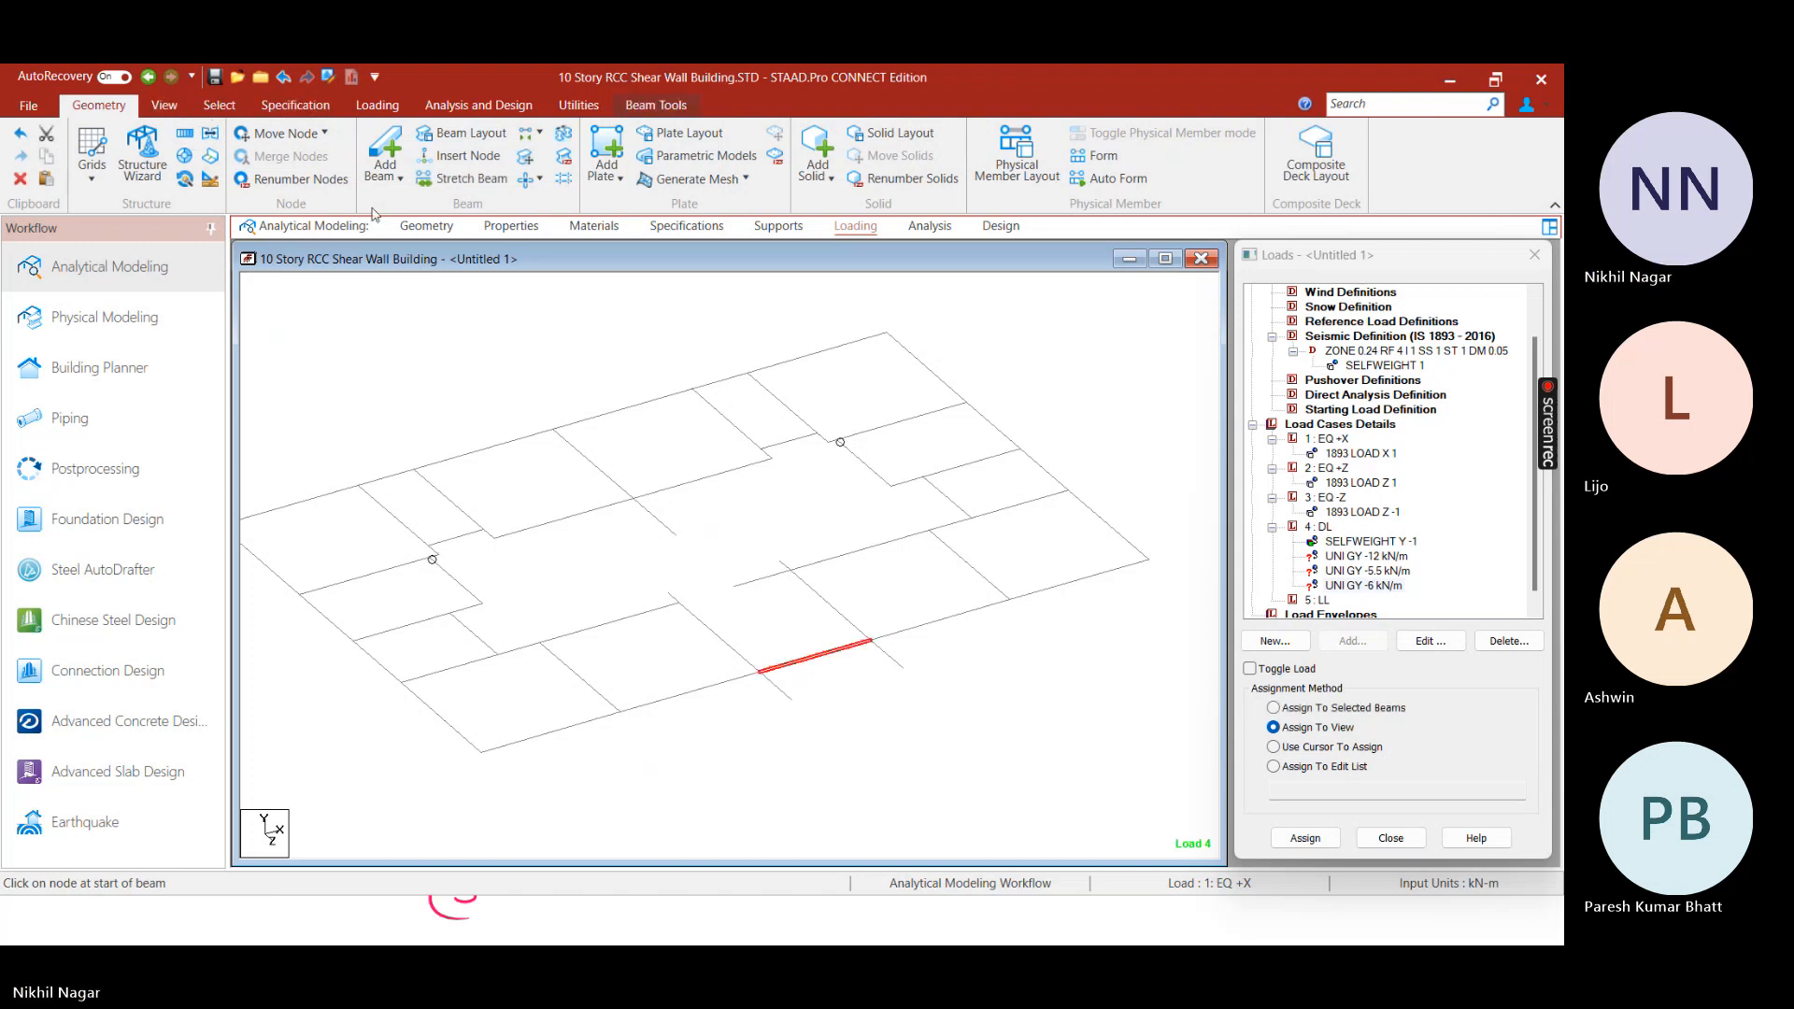
left_click(512, 226)
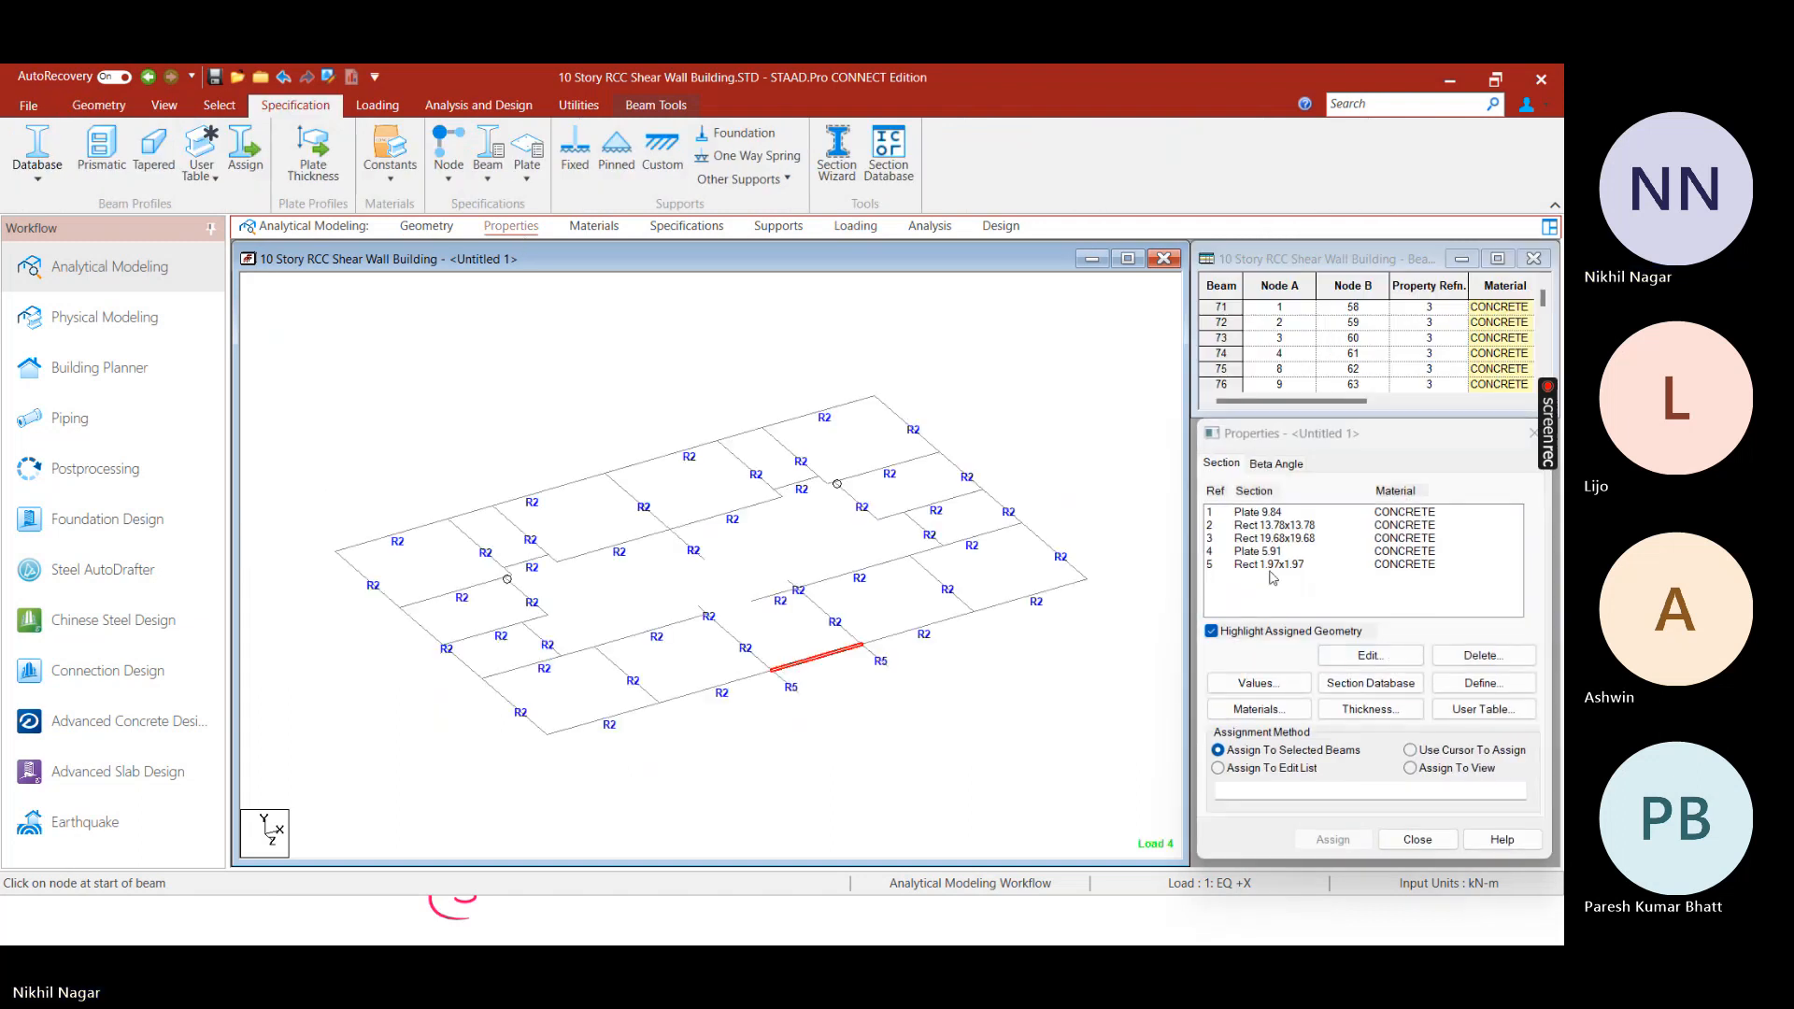
left_click(1271, 525)
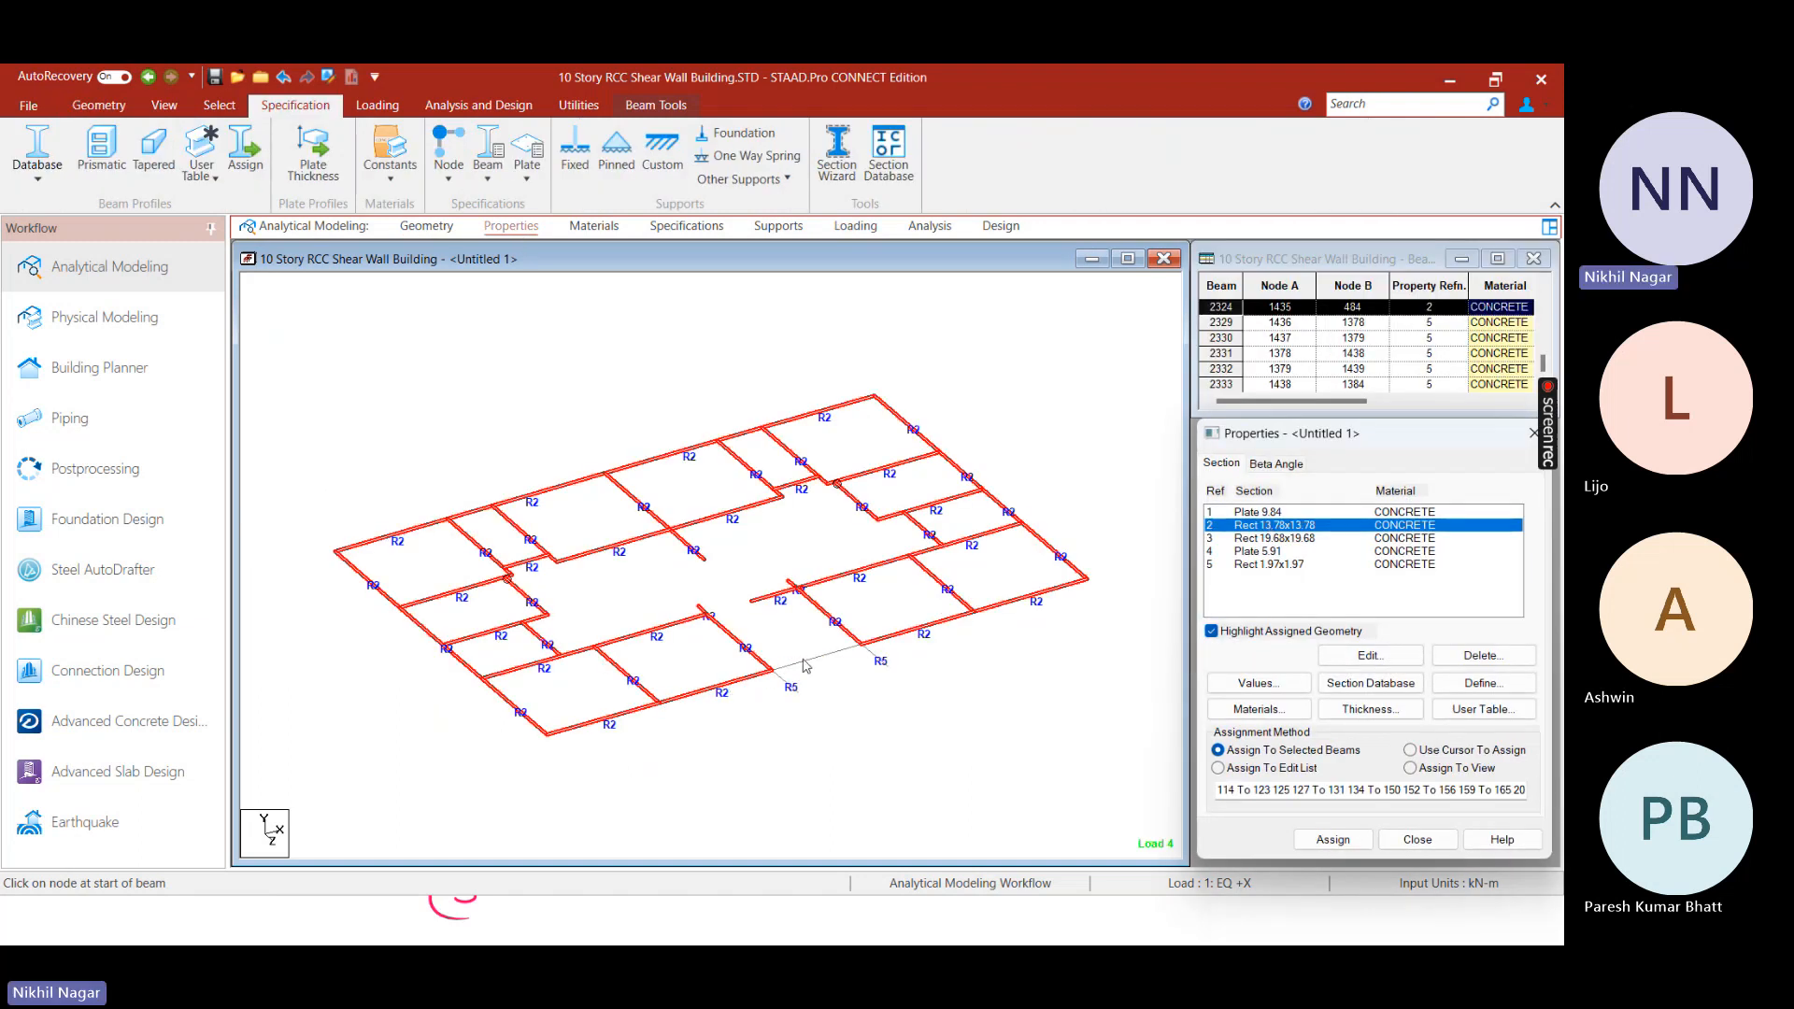
left_click(1333, 840)
left_click(1408, 704)
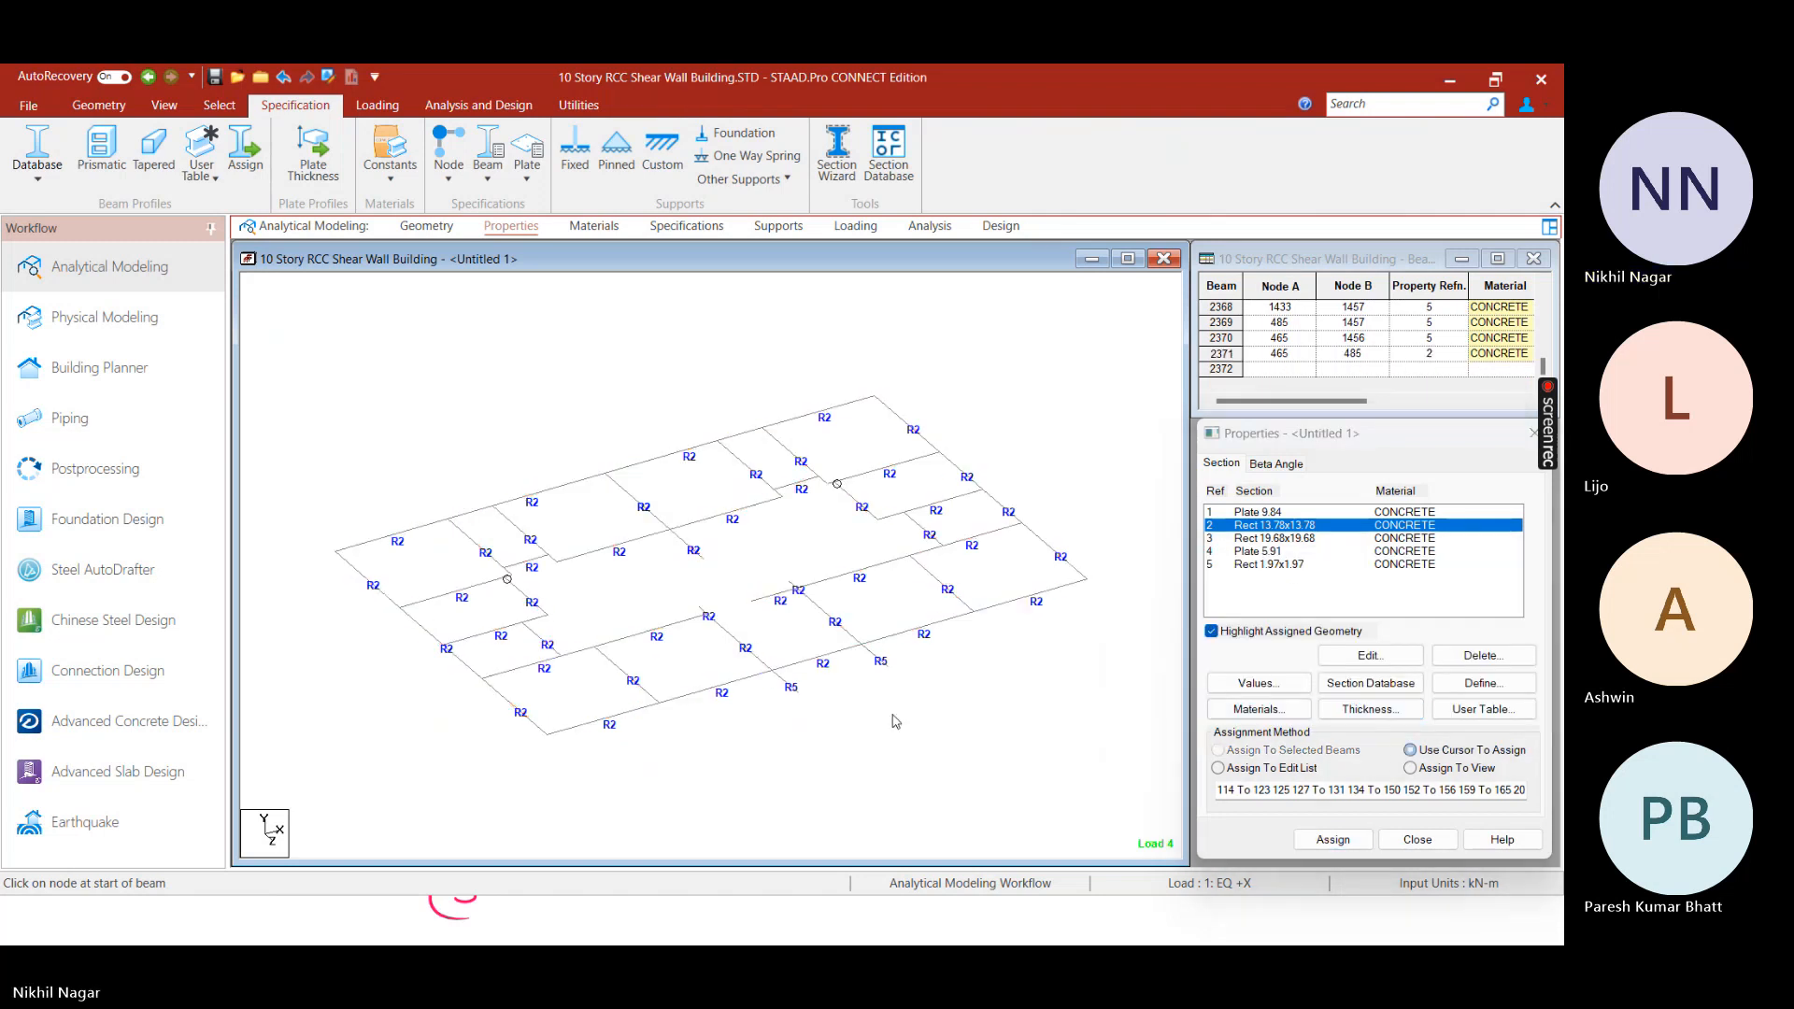
From the whole structure, select all members with section Rect 13.78x13.78 and display them in a view of their own
left_click(917, 743)
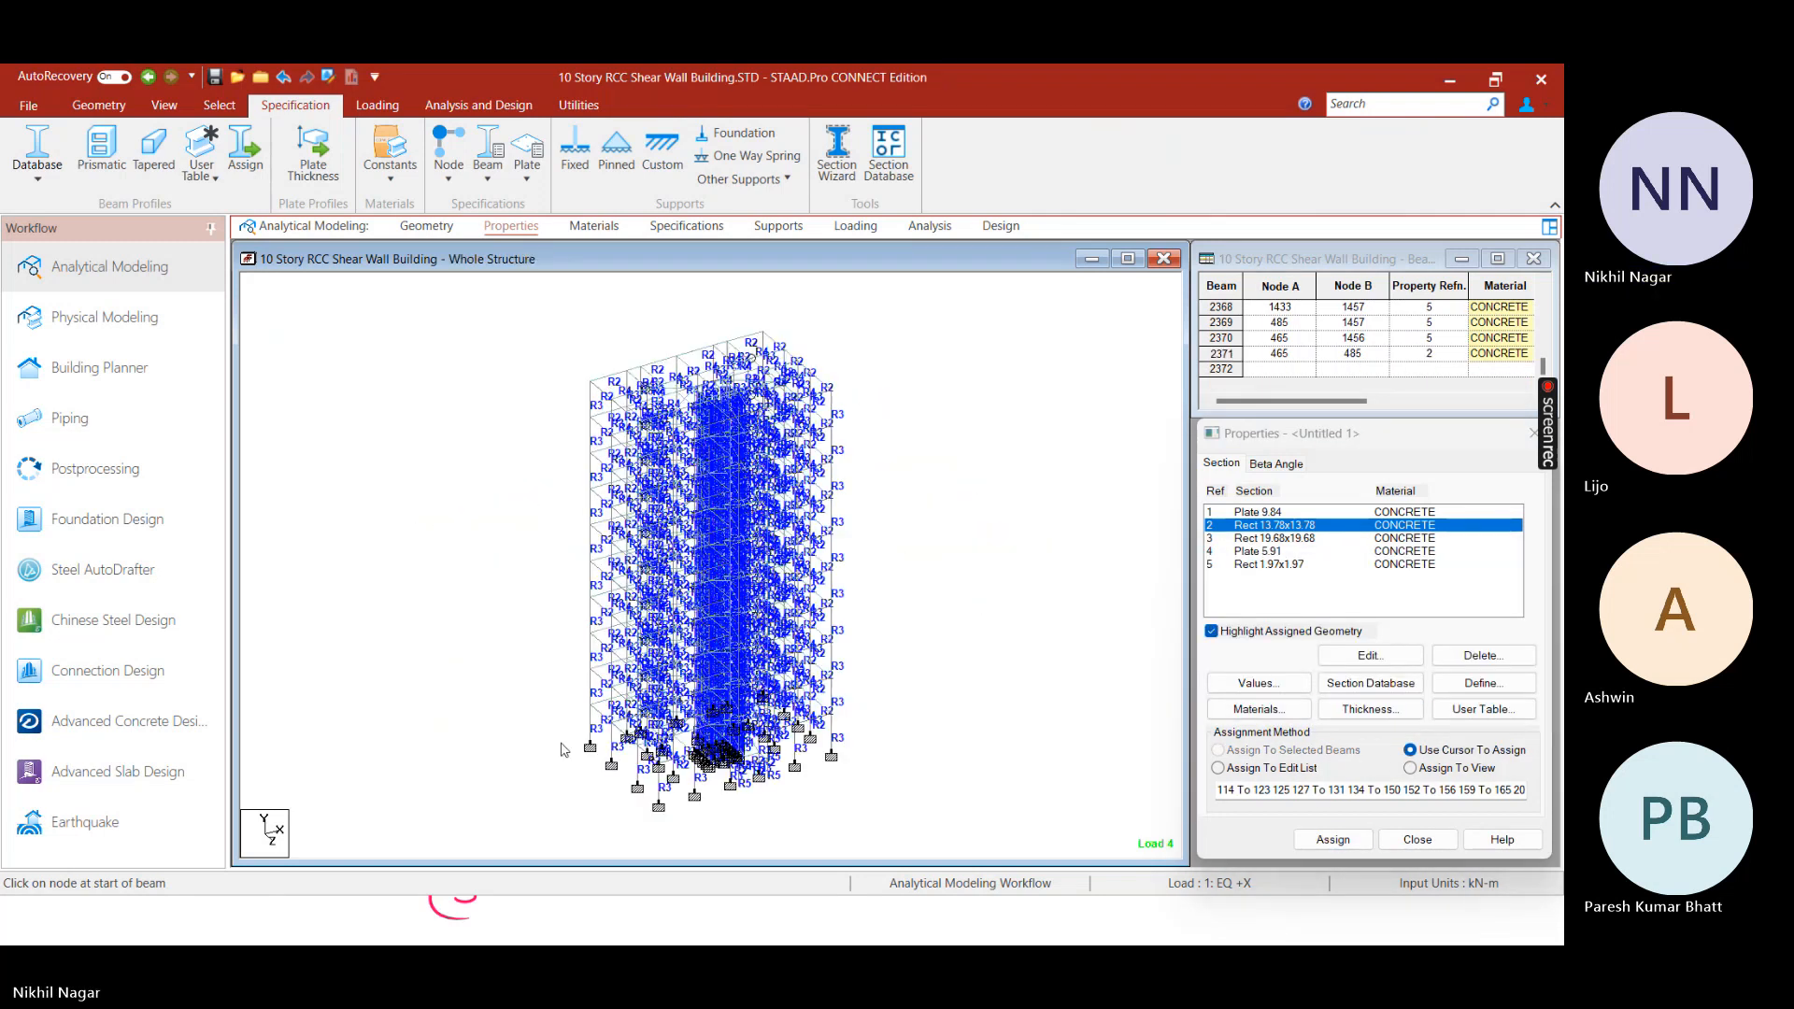
left_click(220, 104)
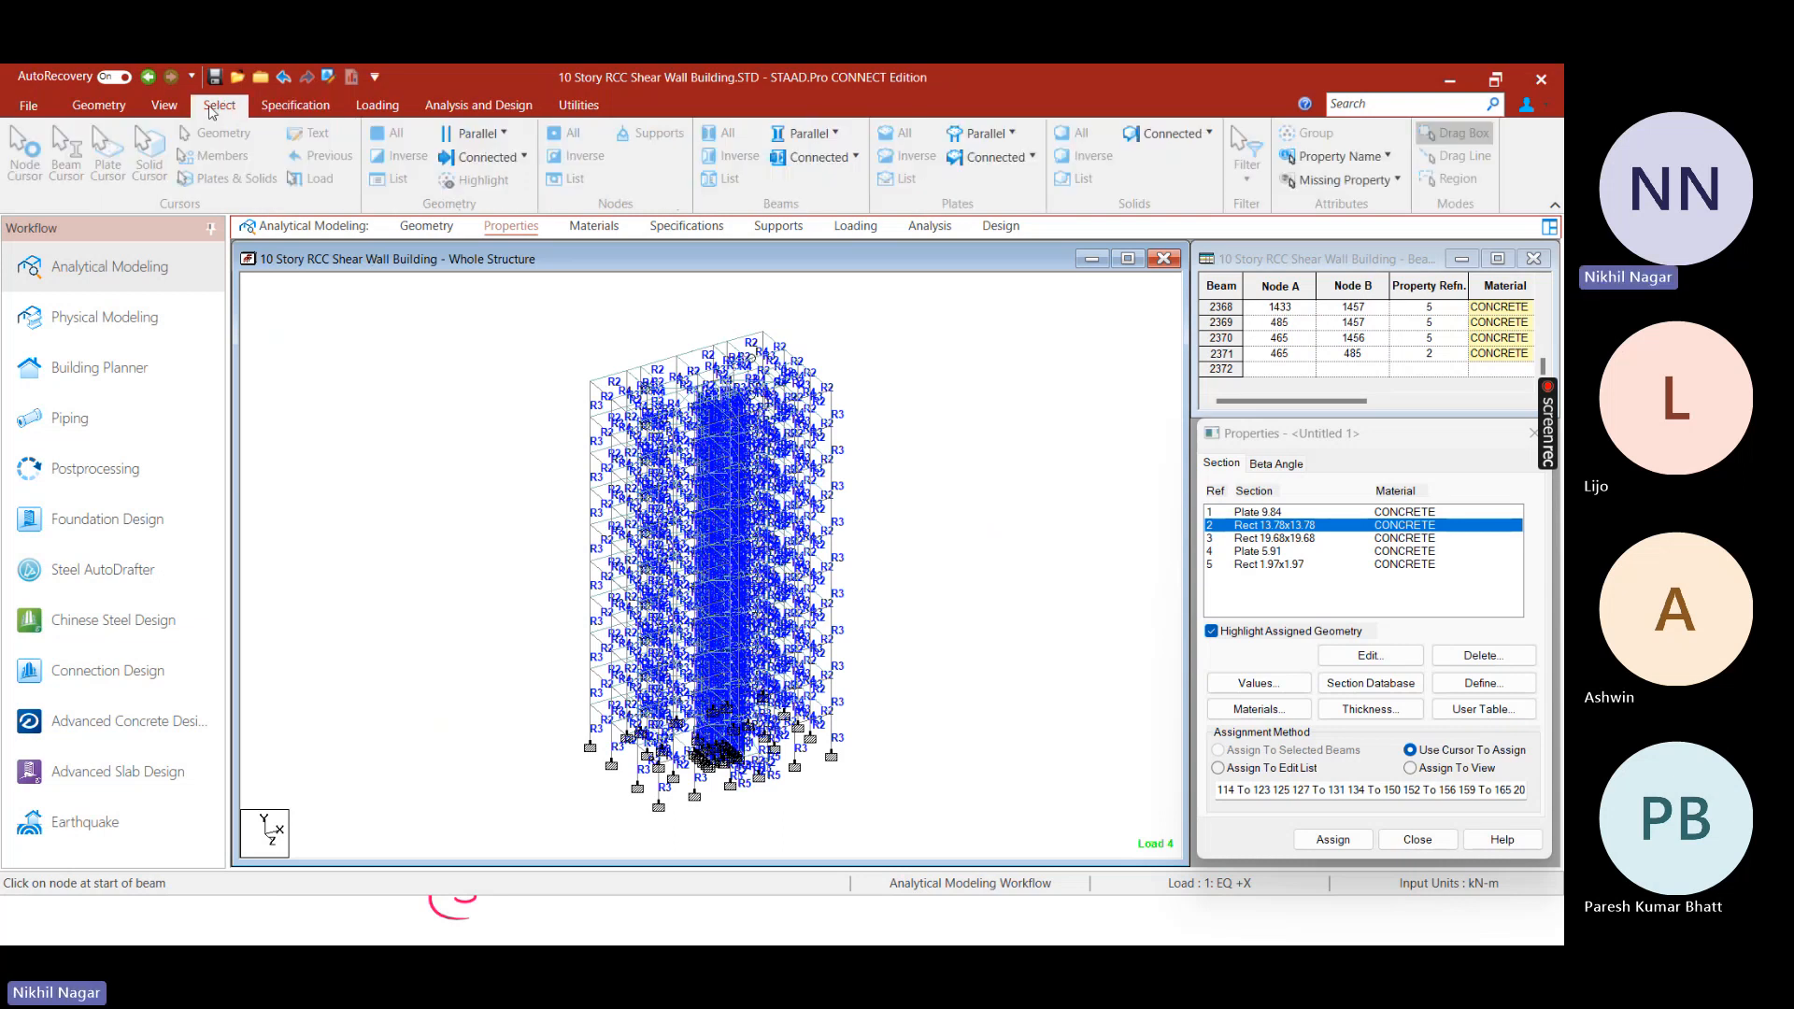
left_click(1339, 156)
left_click(1346, 182)
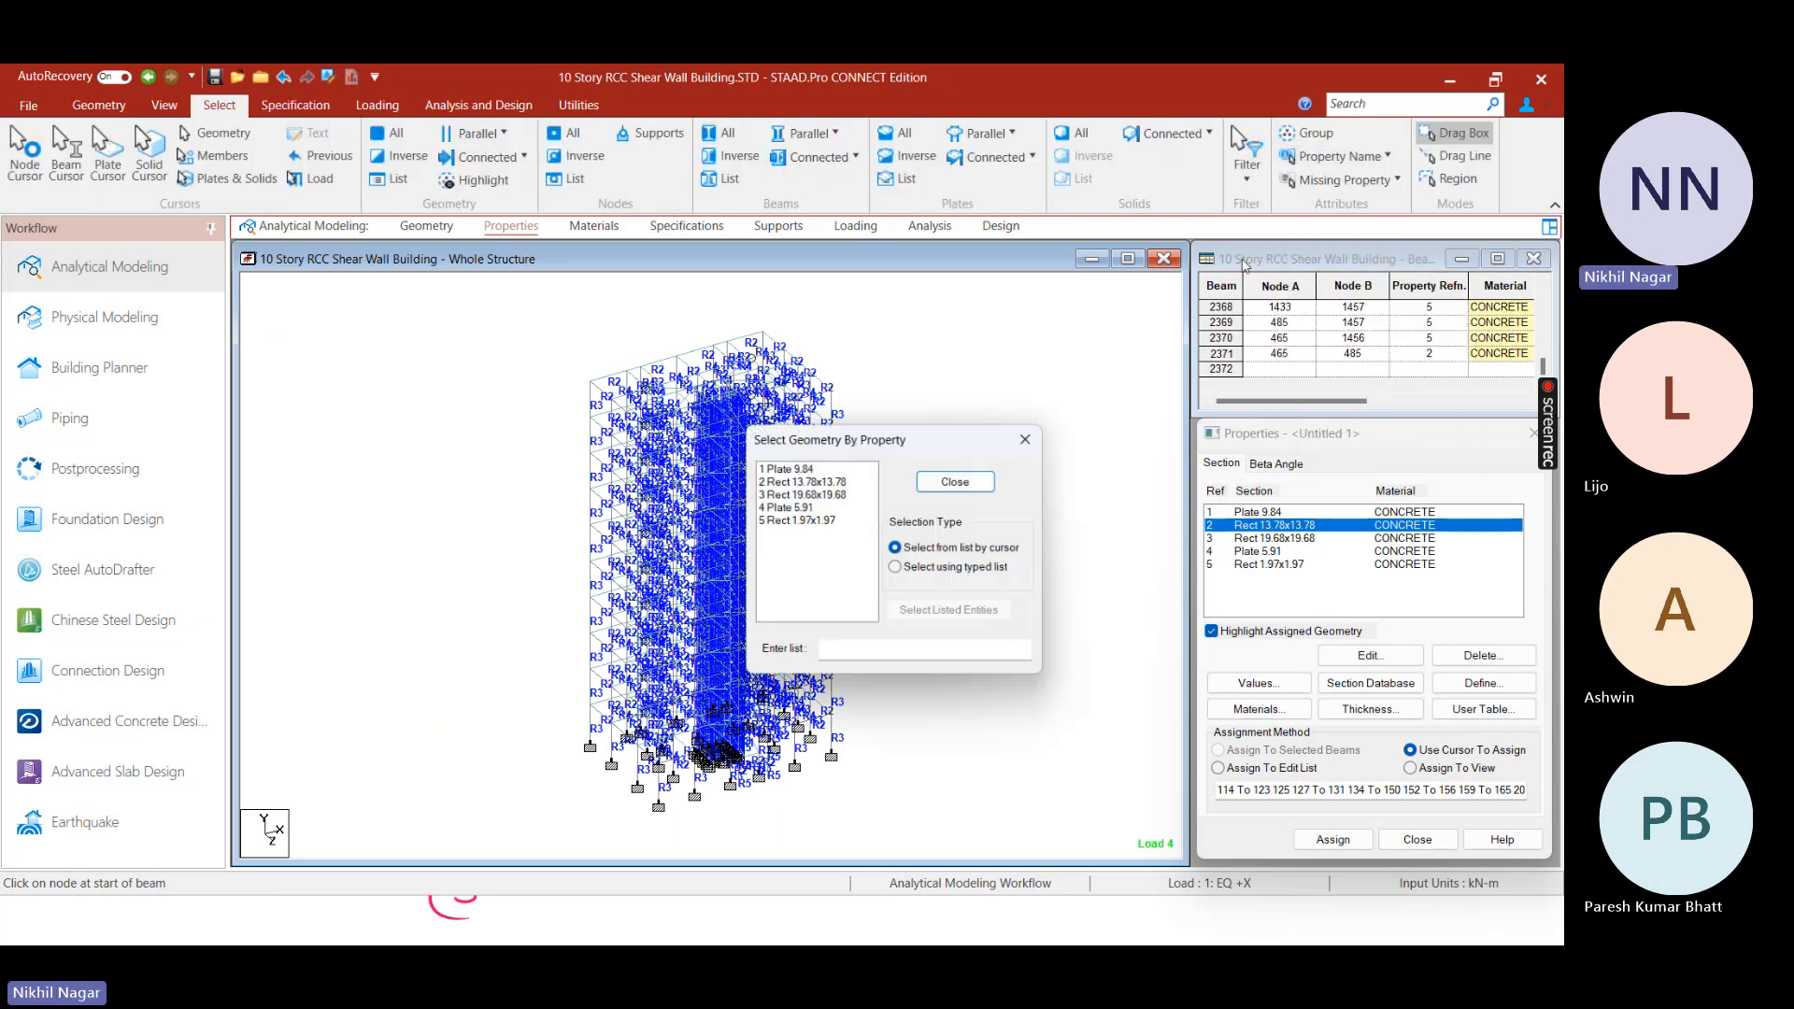
left_click(809, 480)
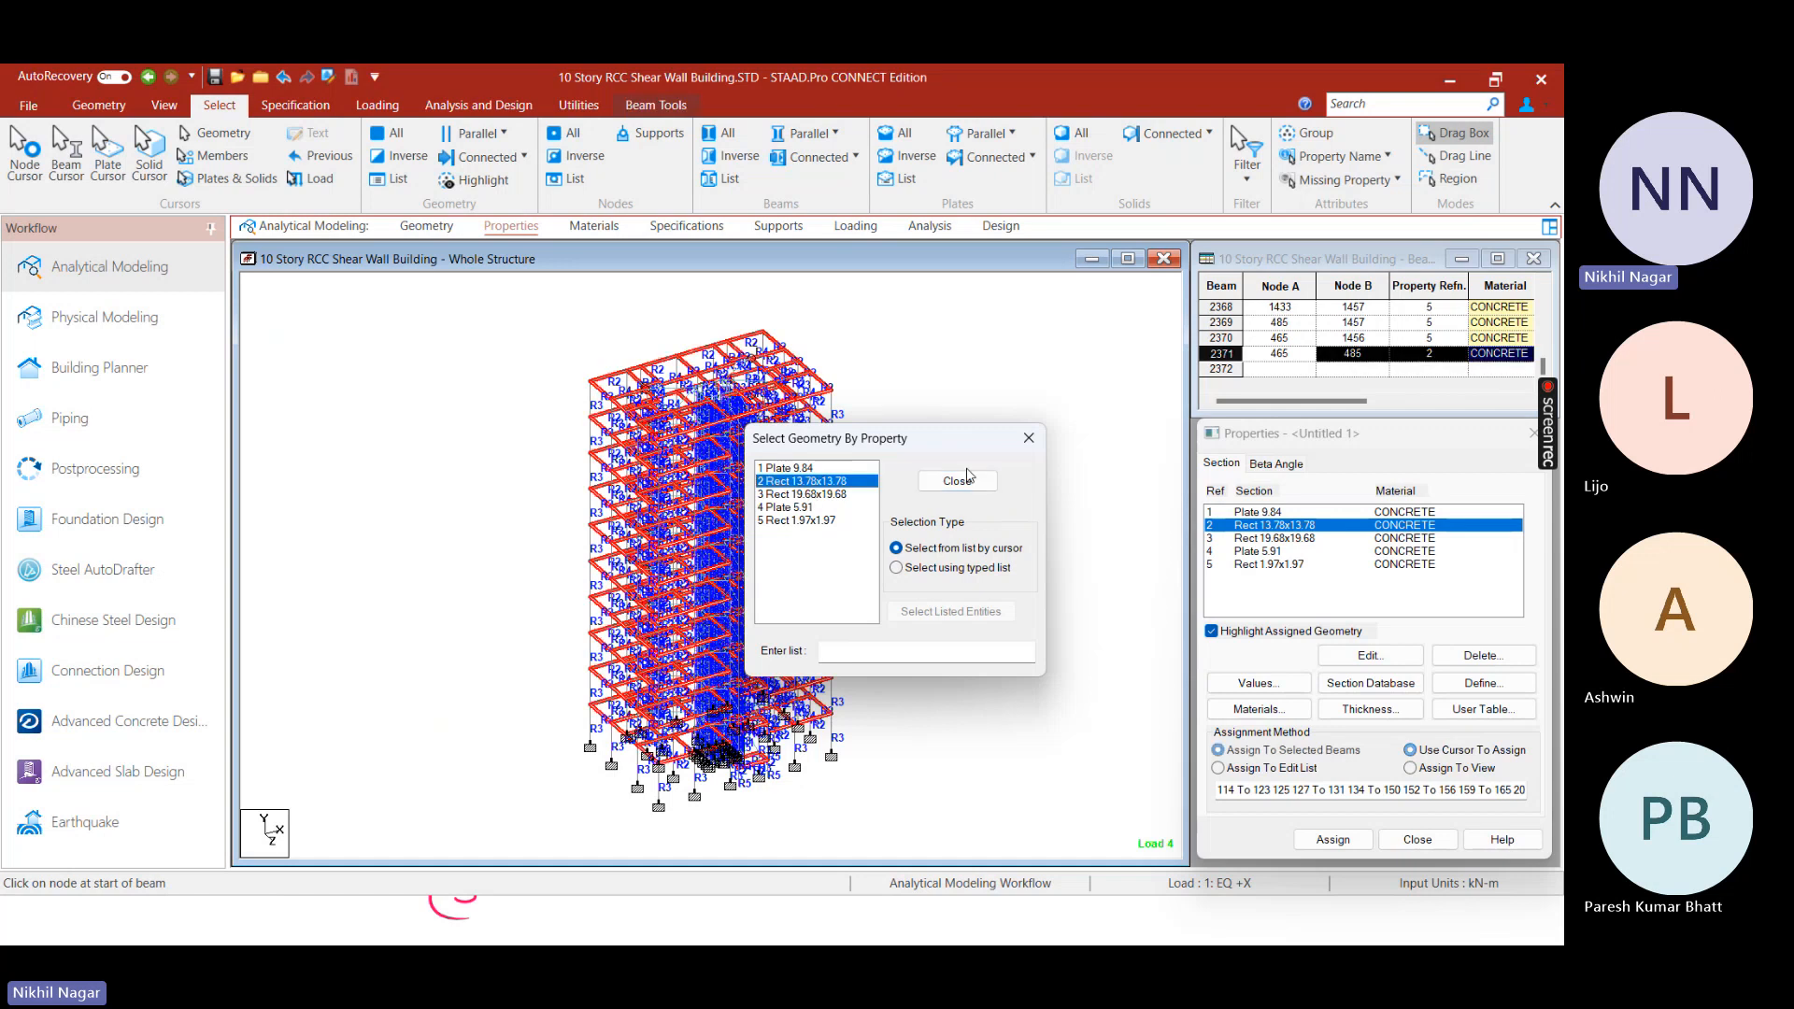
left_click(1029, 439)
right_click(925, 356)
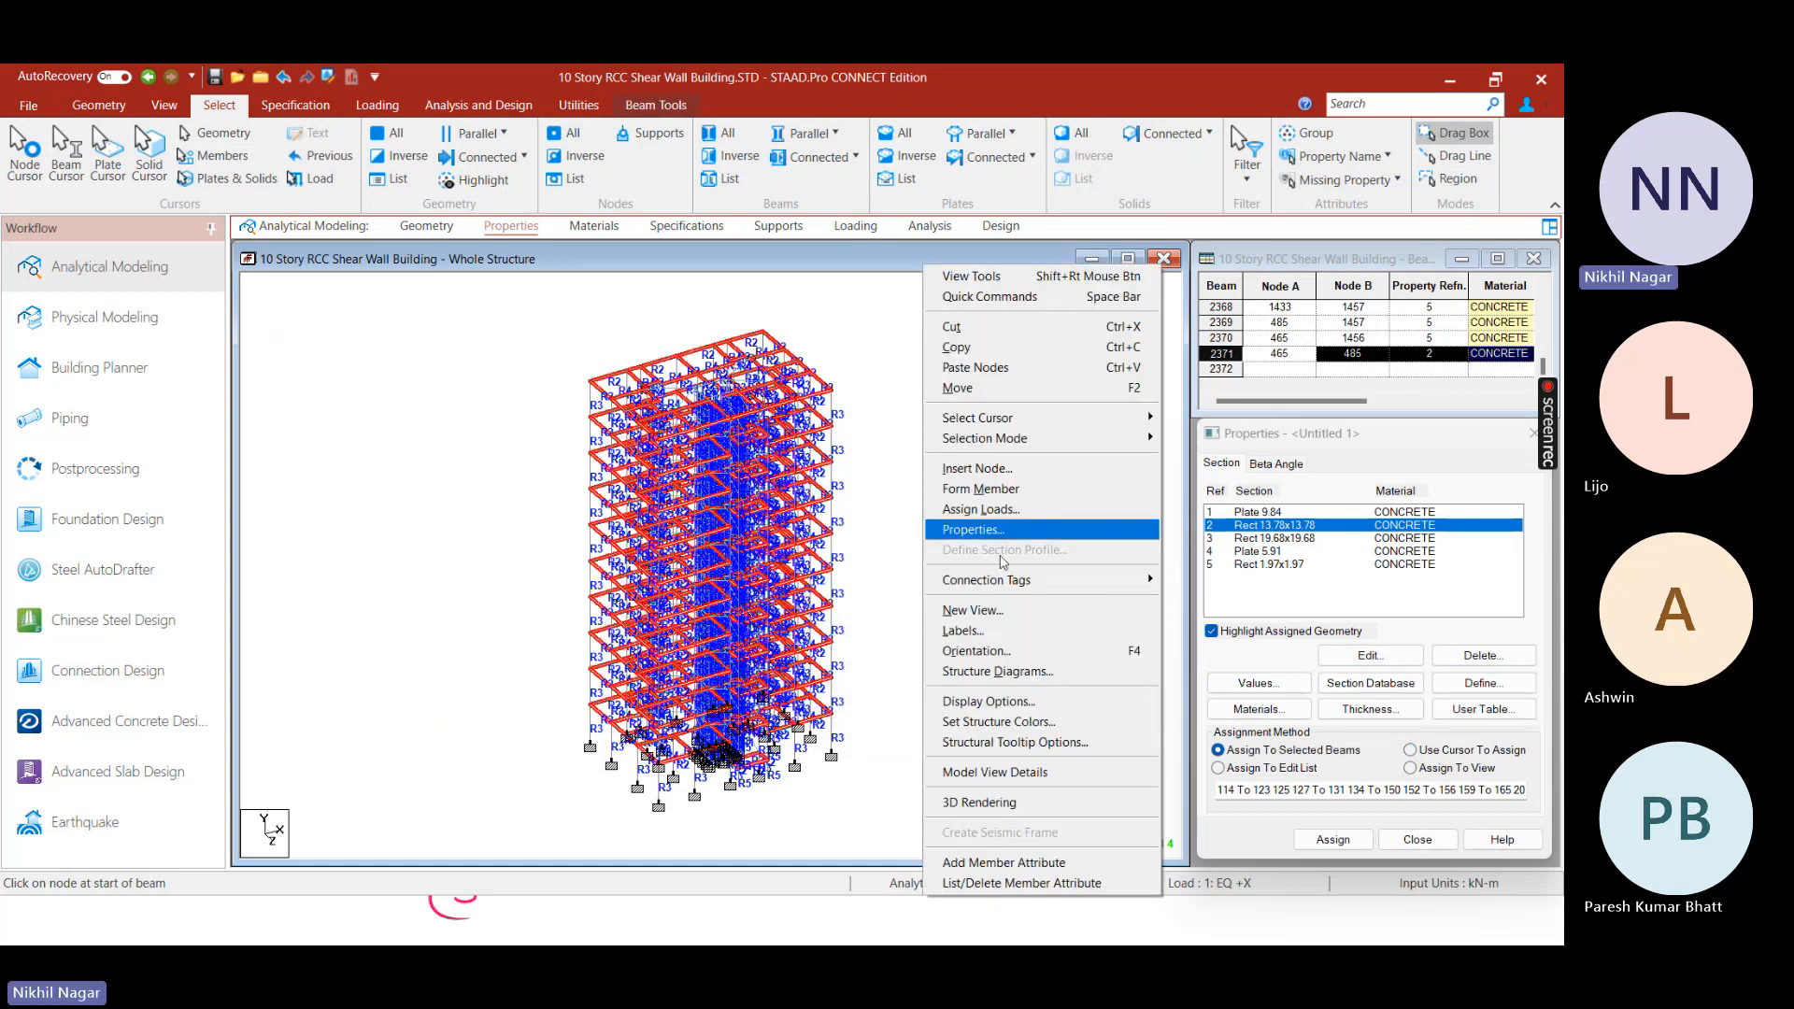
left_click(993, 611)
left_click(1034, 538)
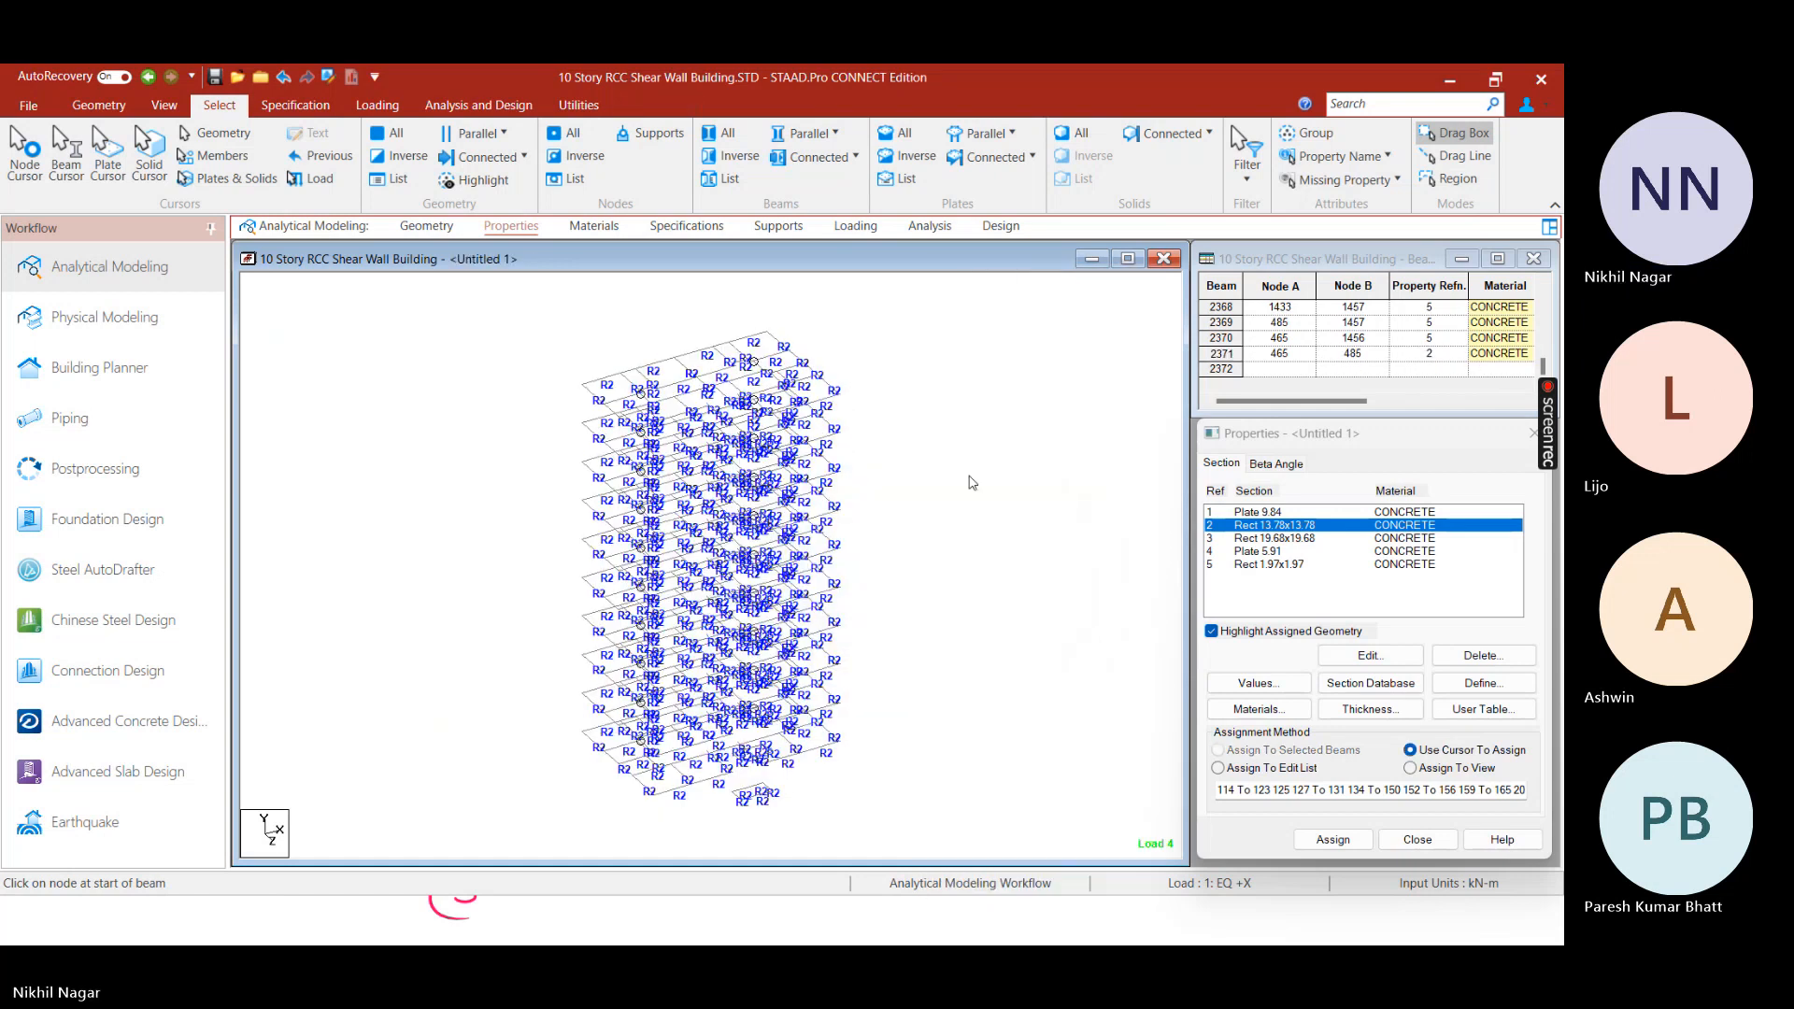
right_click(928, 432)
key("Escape")
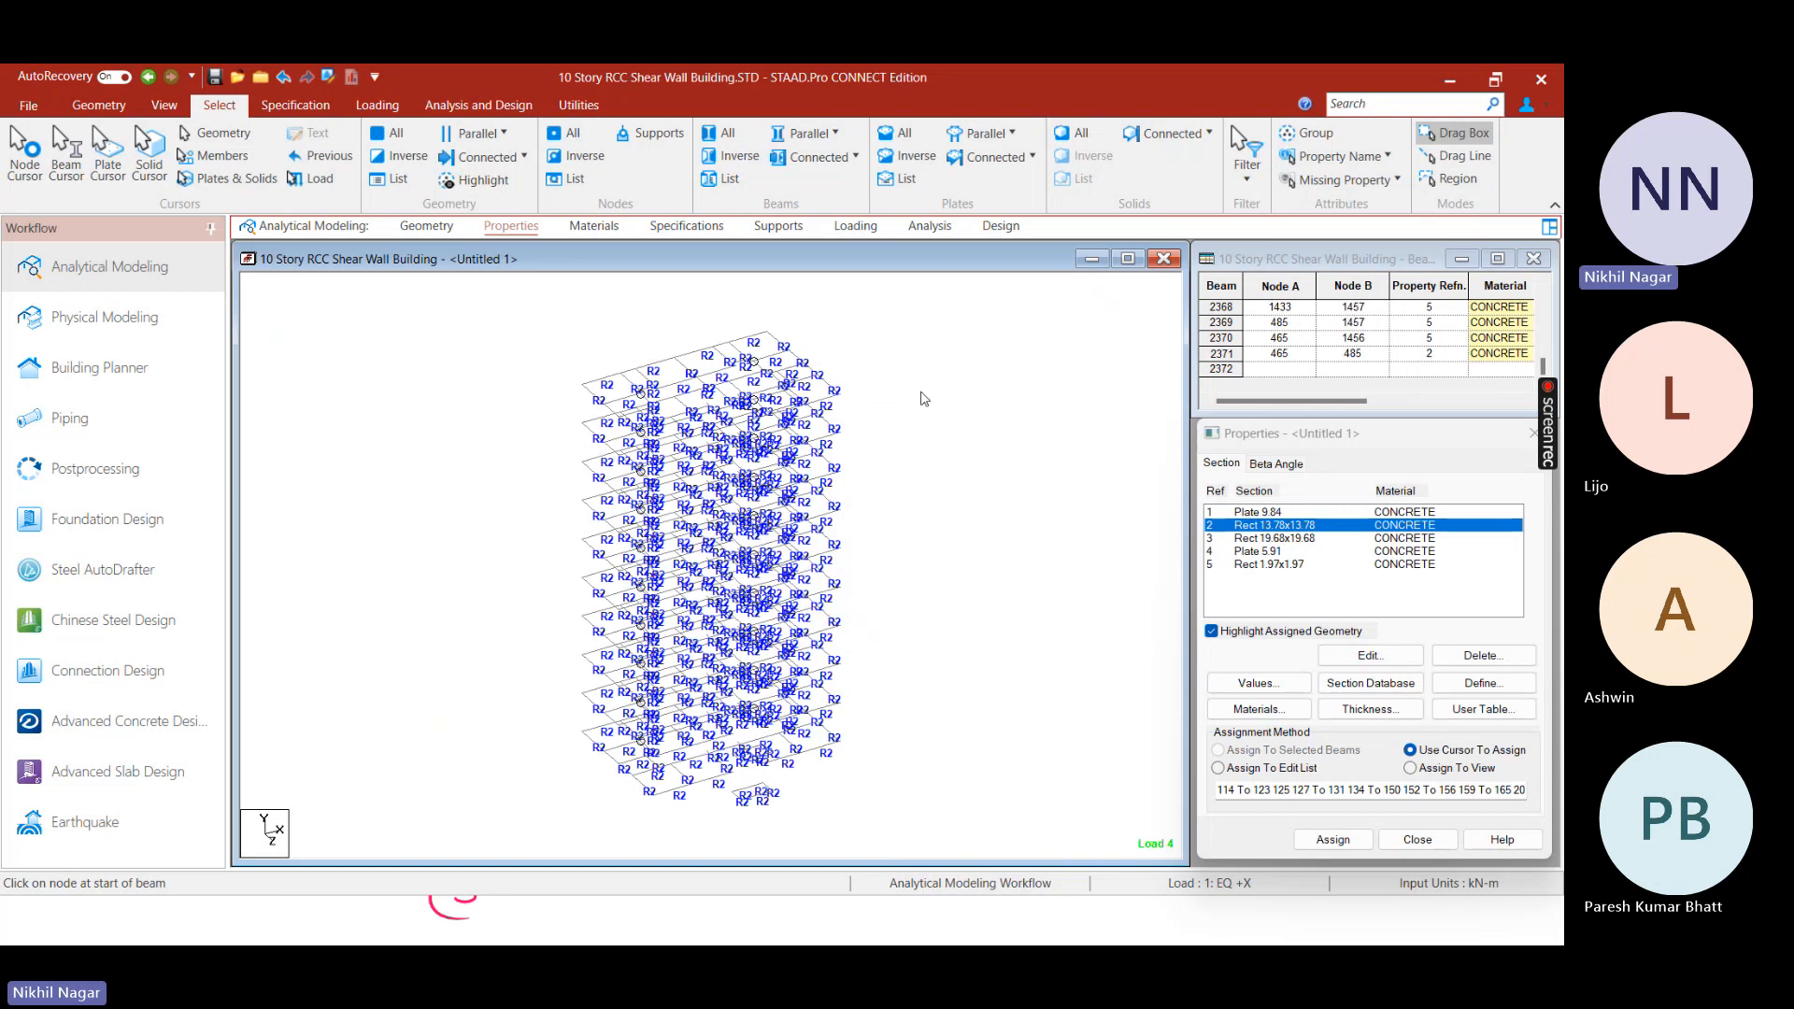
List the load items of the DL load case and bring the upper floors' beams into close view
left_click(852, 226)
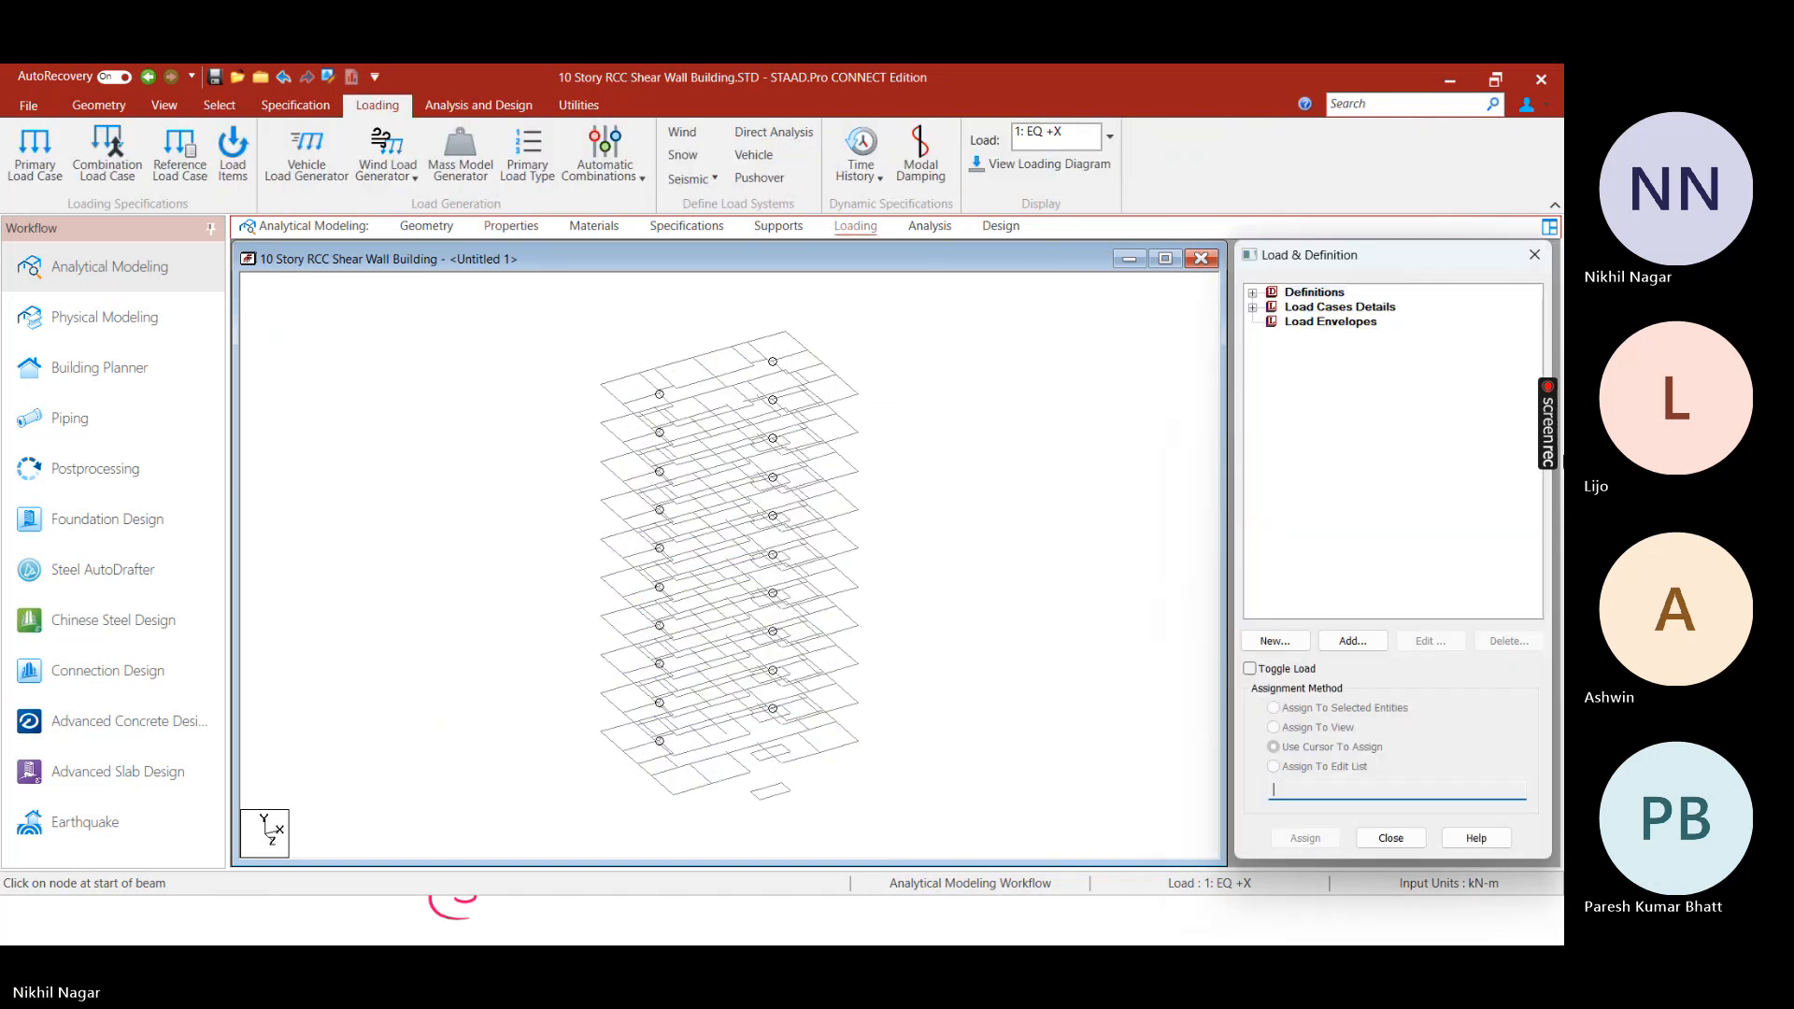
left_click(1253, 307)
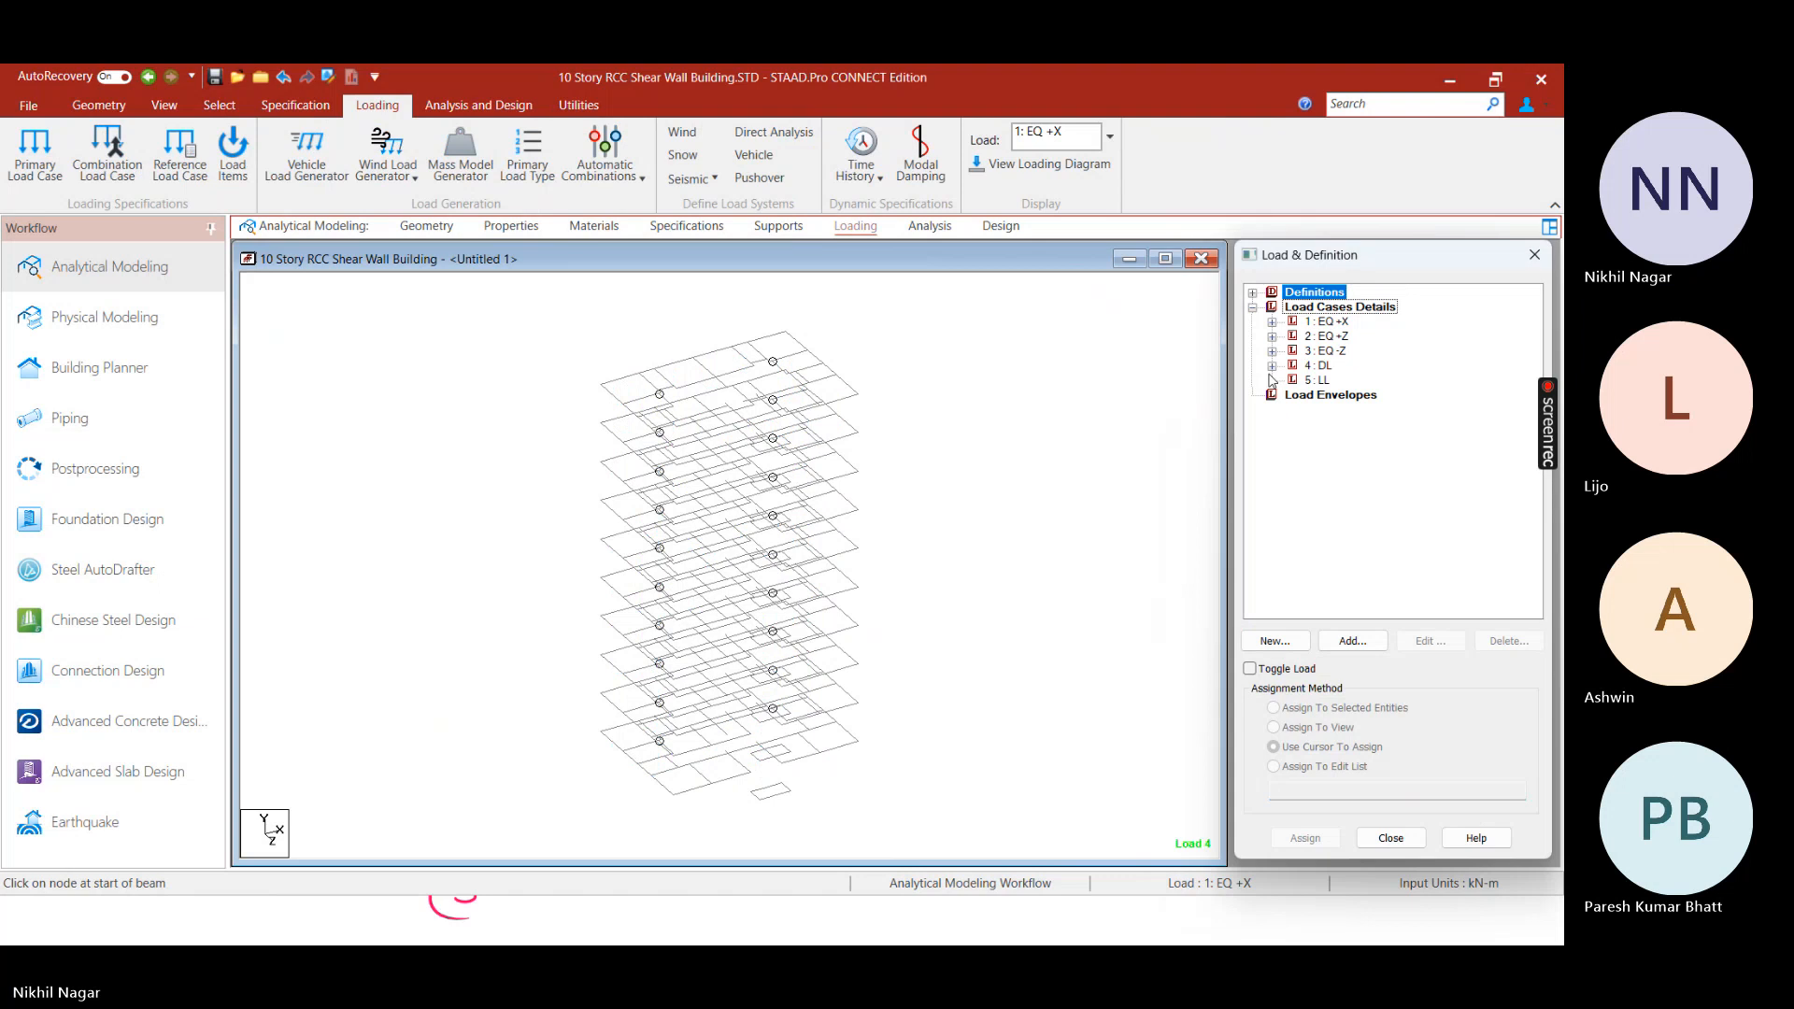
left_click(1272, 366)
left_click(1366, 395)
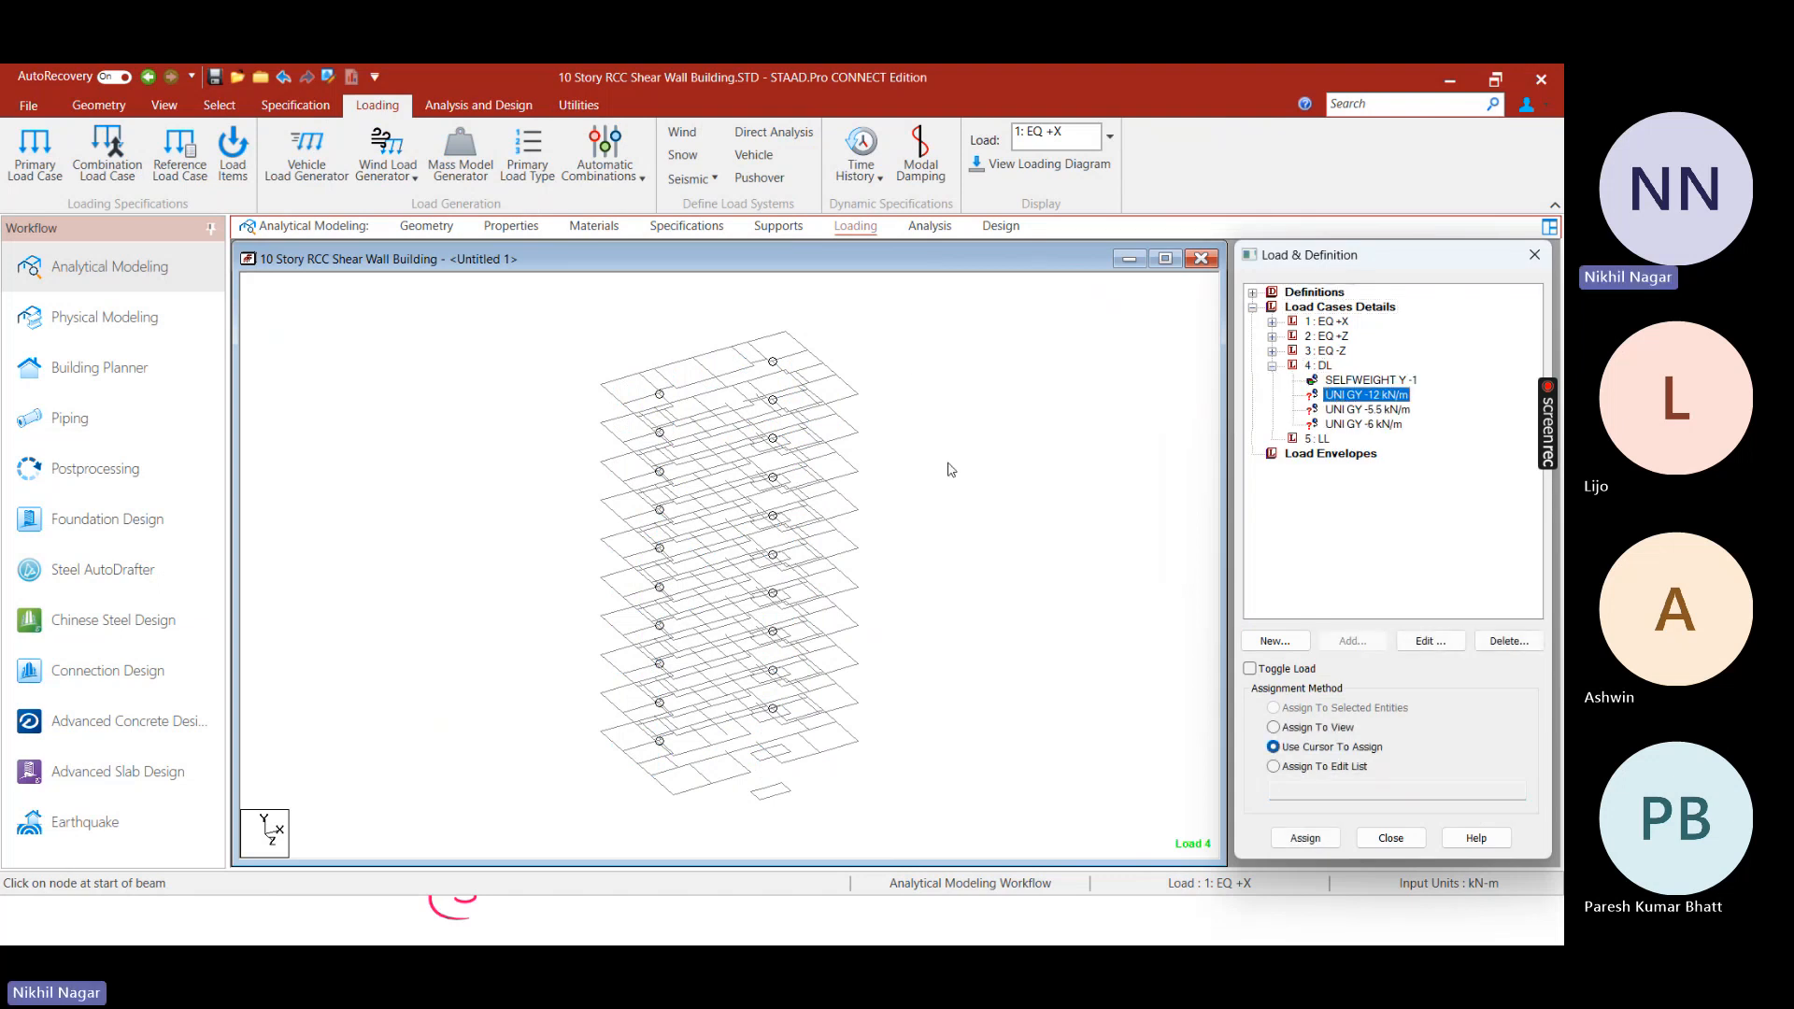
scroll(860, 582, "up", 3)
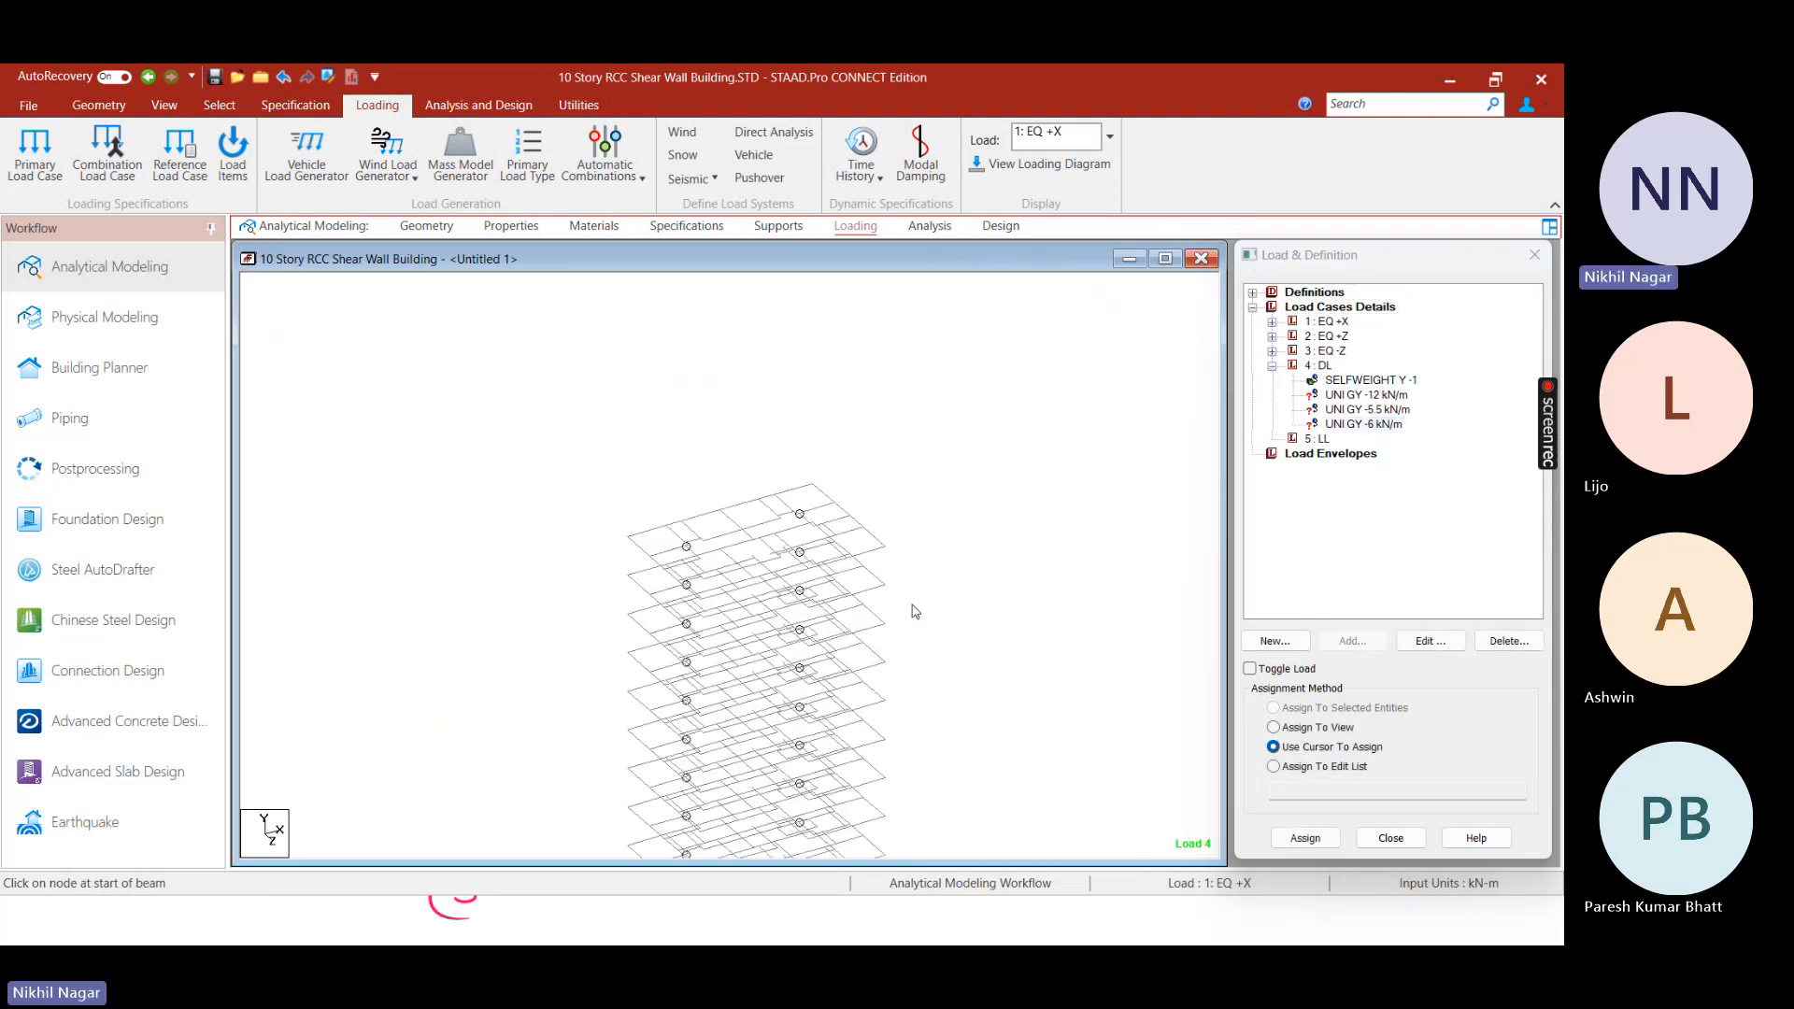
middle_click_drag(861, 574, 574, 478)
scroll(598, 458, "up", 5)
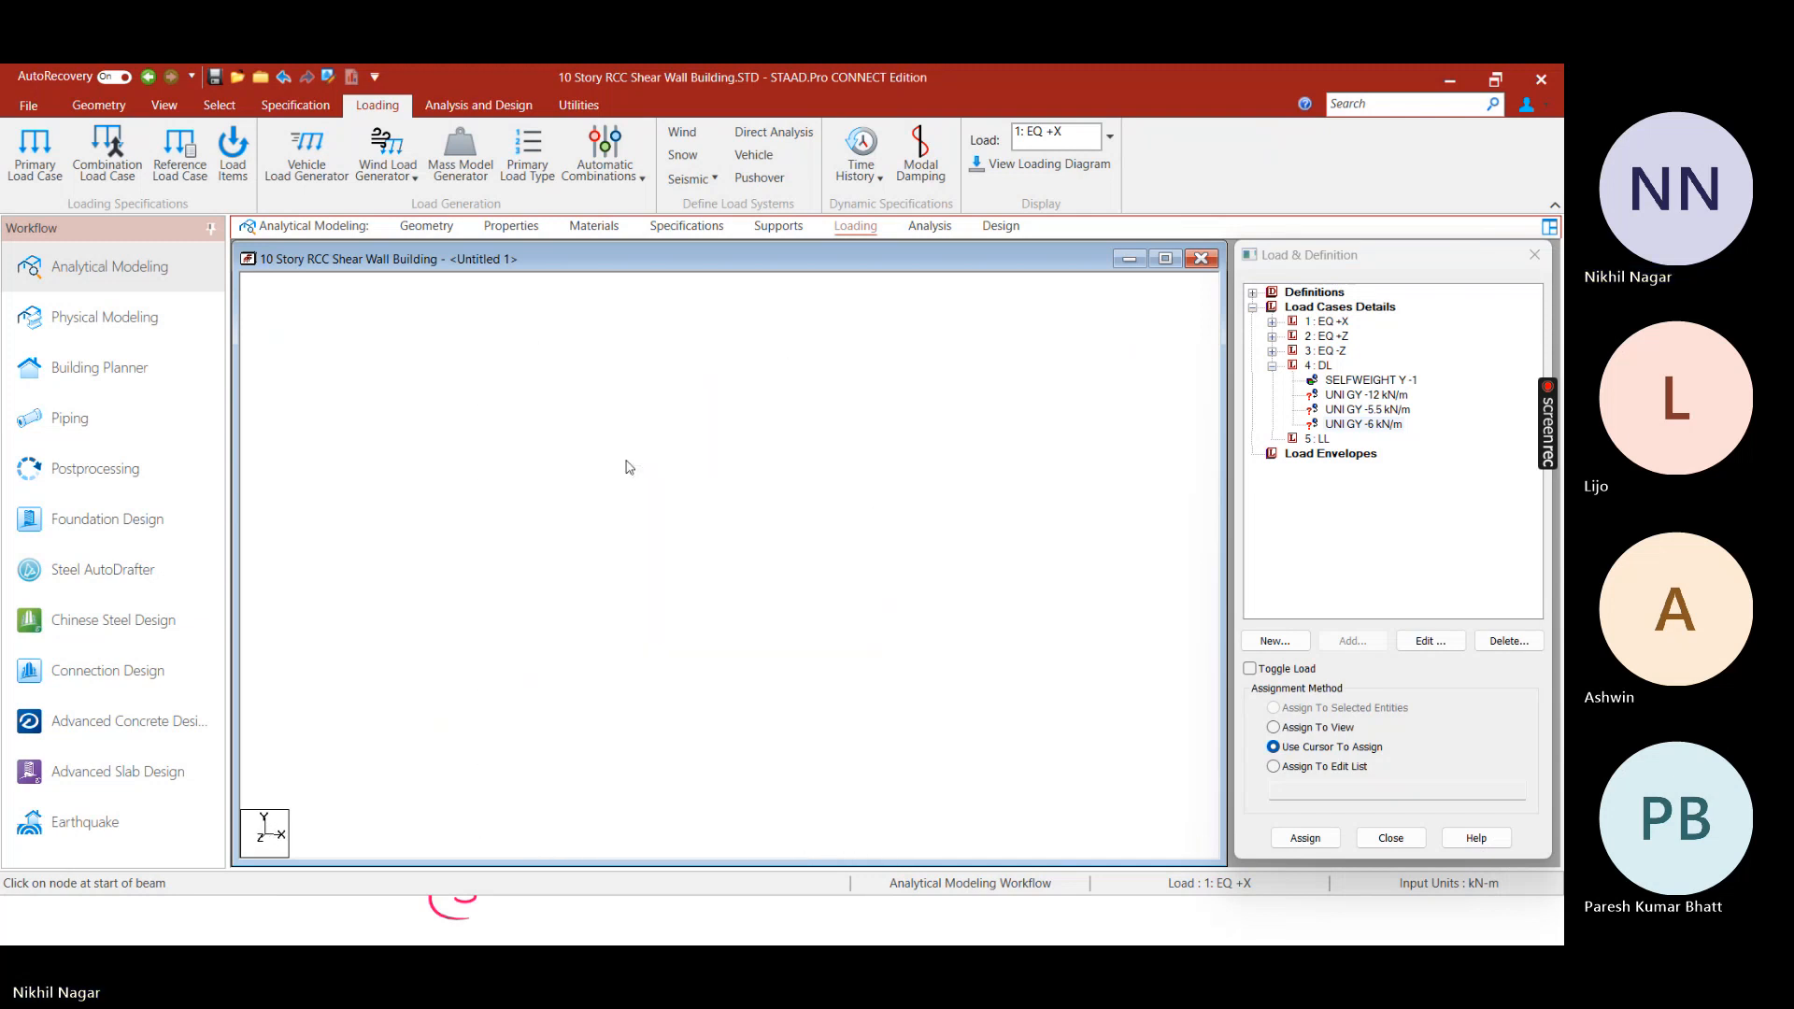
scroll(621, 427, "up", 3)
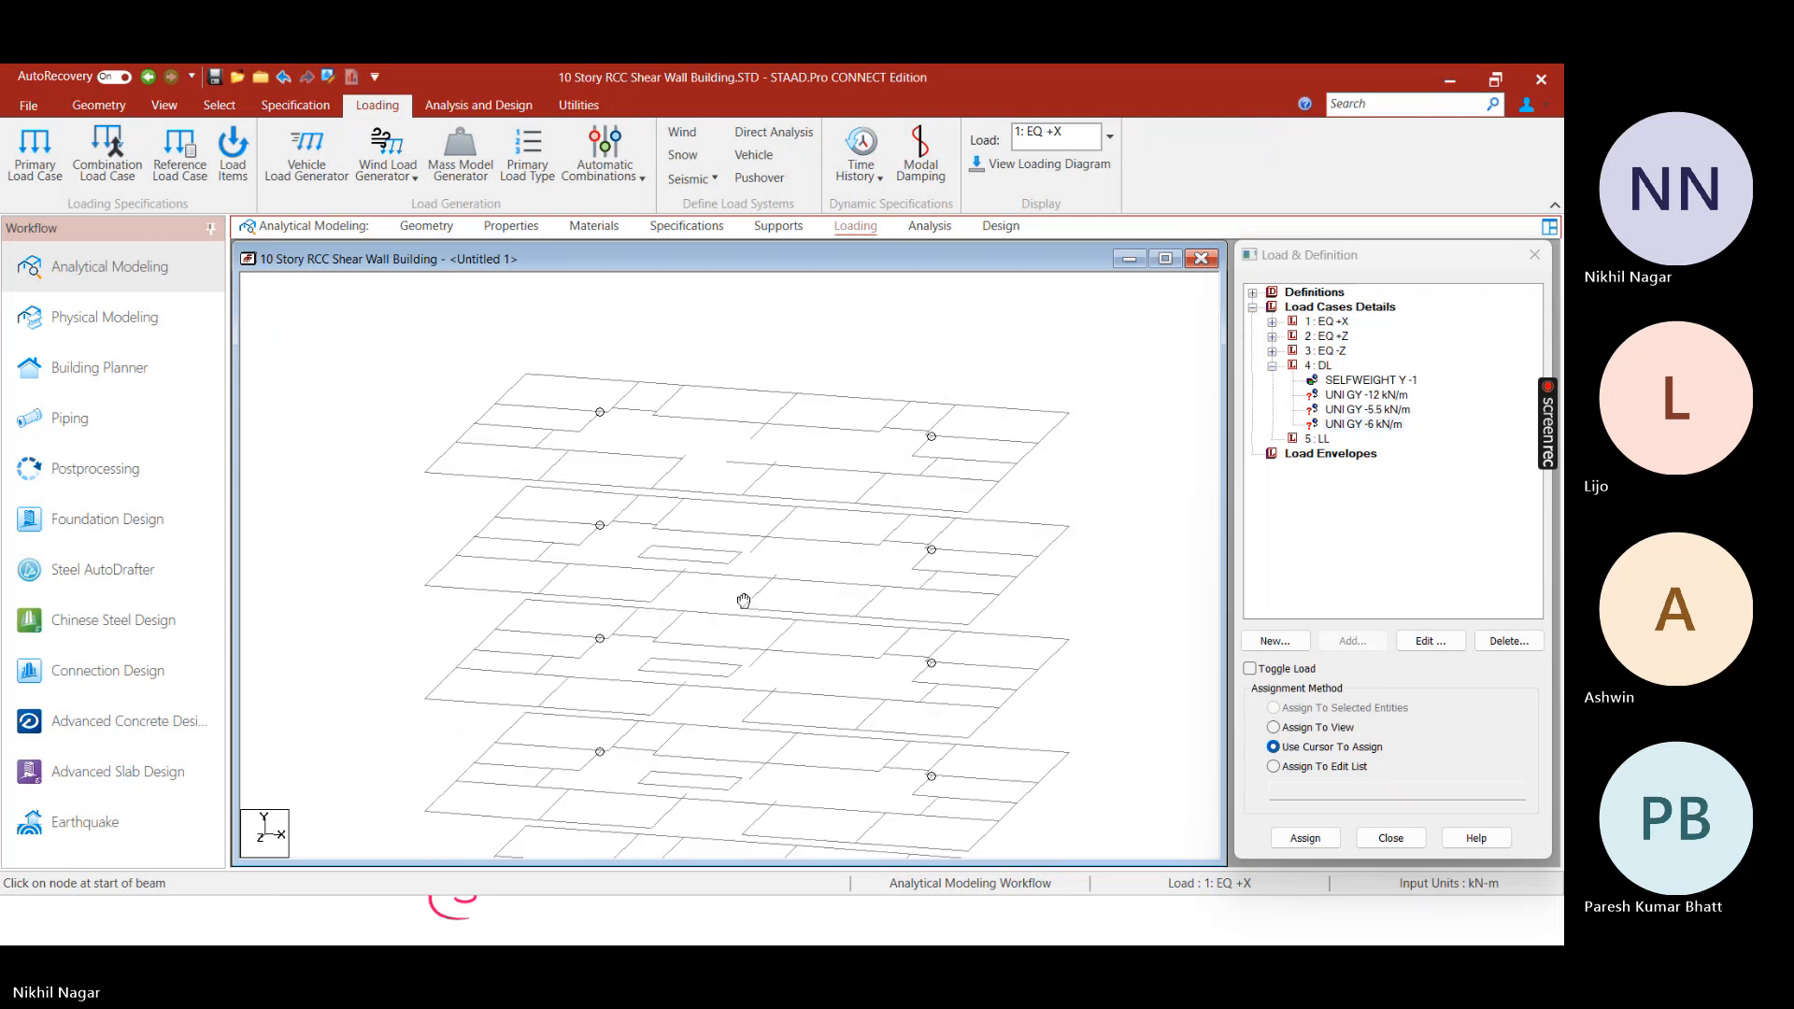
Assign the DL load UNI GY -6 kN/m to all perimeter beams at roof level
left_click(735, 511)
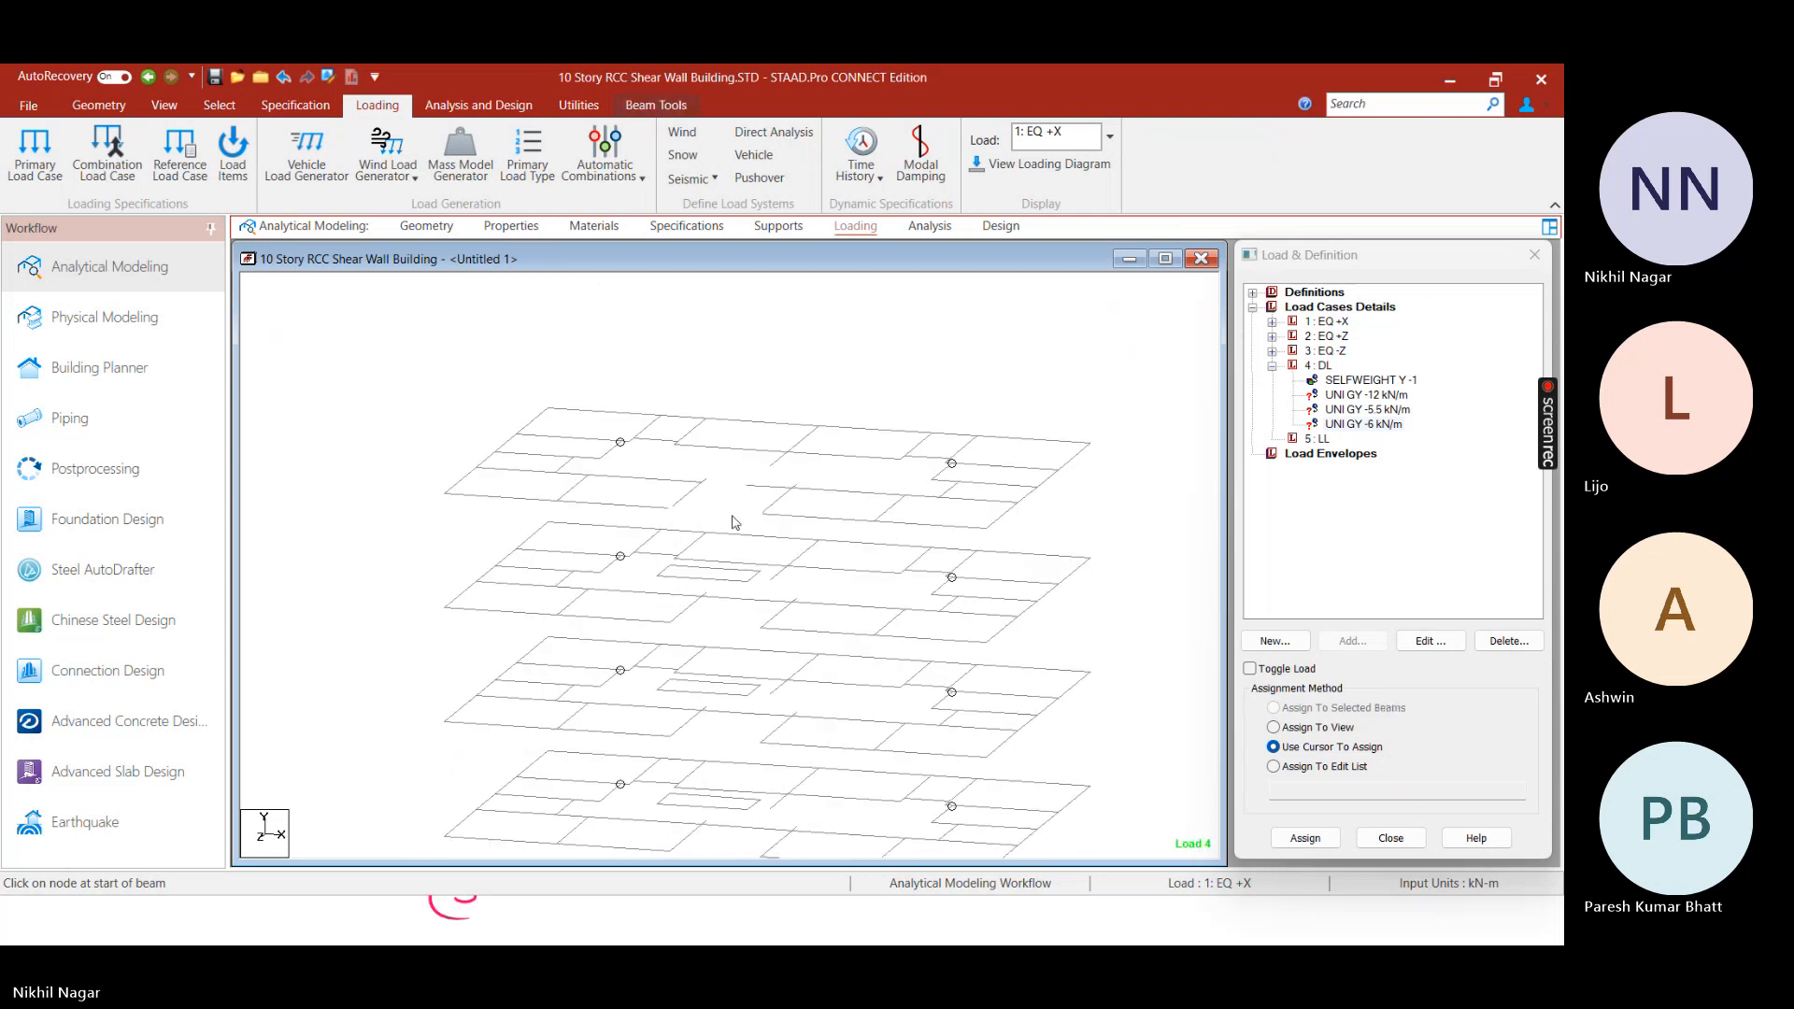
left_click(638, 506, "ctrl")
left_click(469, 496, "ctrl")
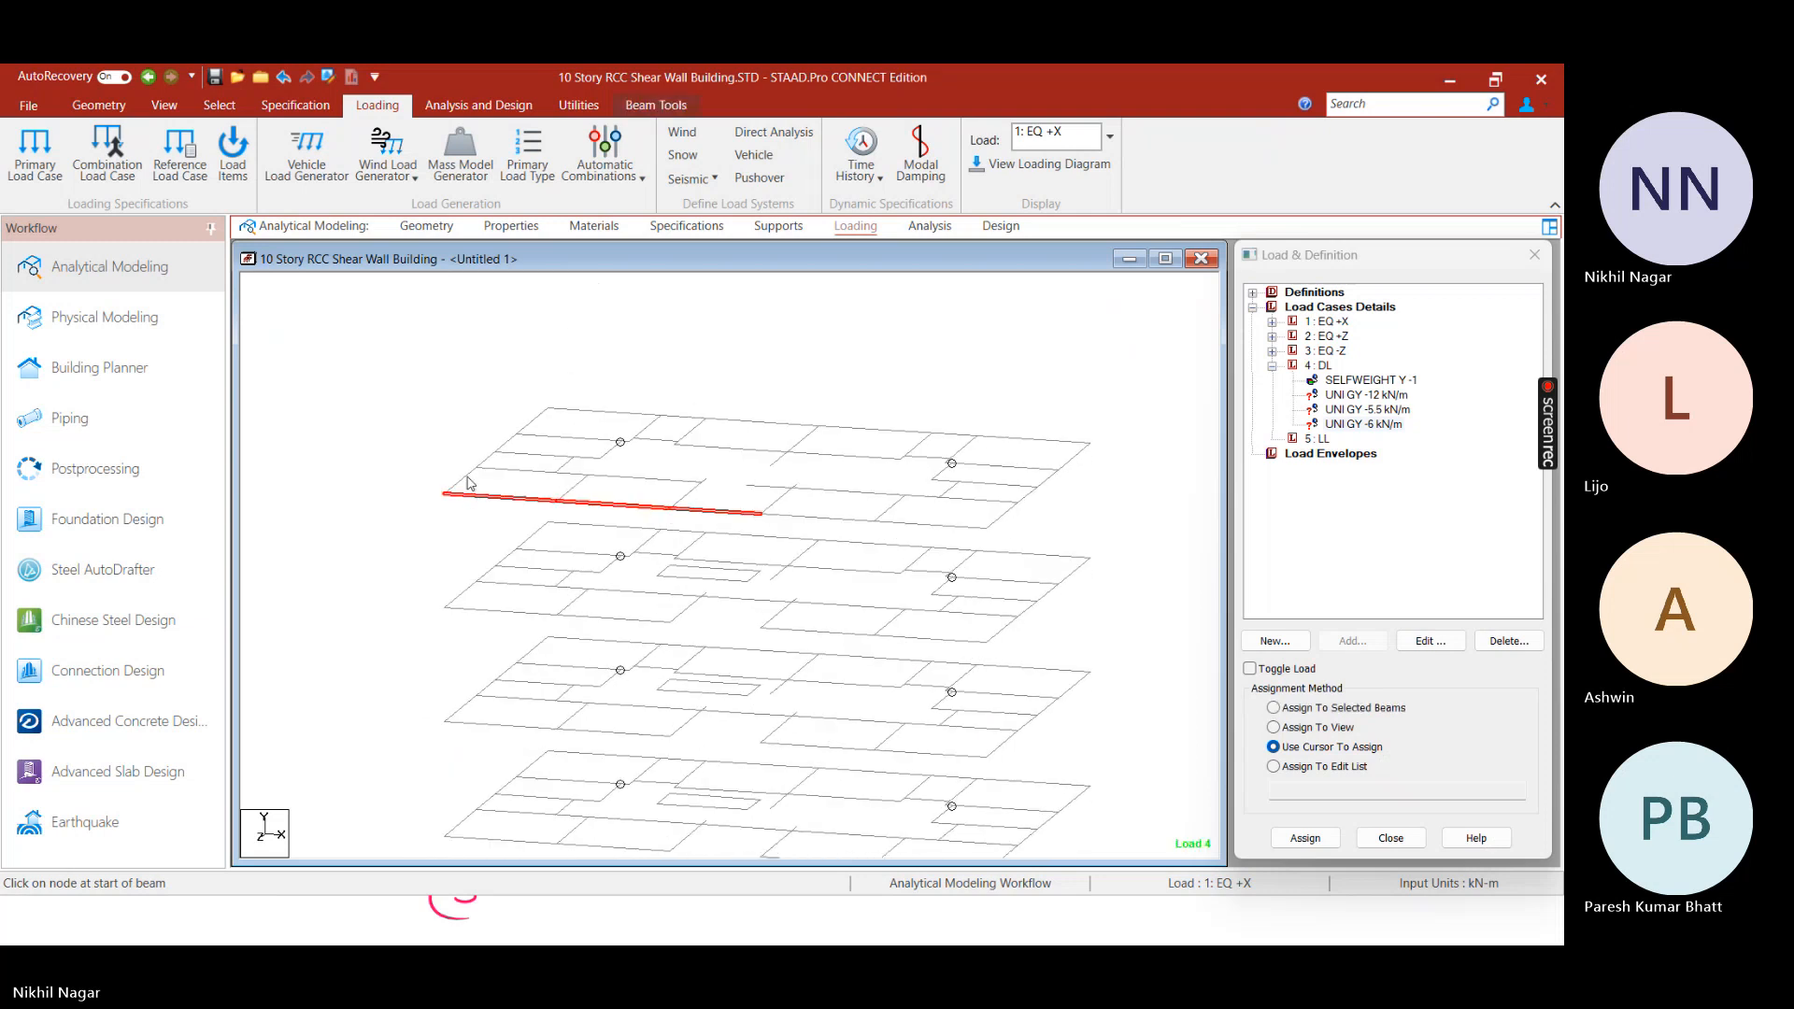
left_click(496, 456, "ctrl")
left_click(496, 458, "ctrl")
left_click(517, 457, "ctrl")
left_click(617, 412, "ctrl")
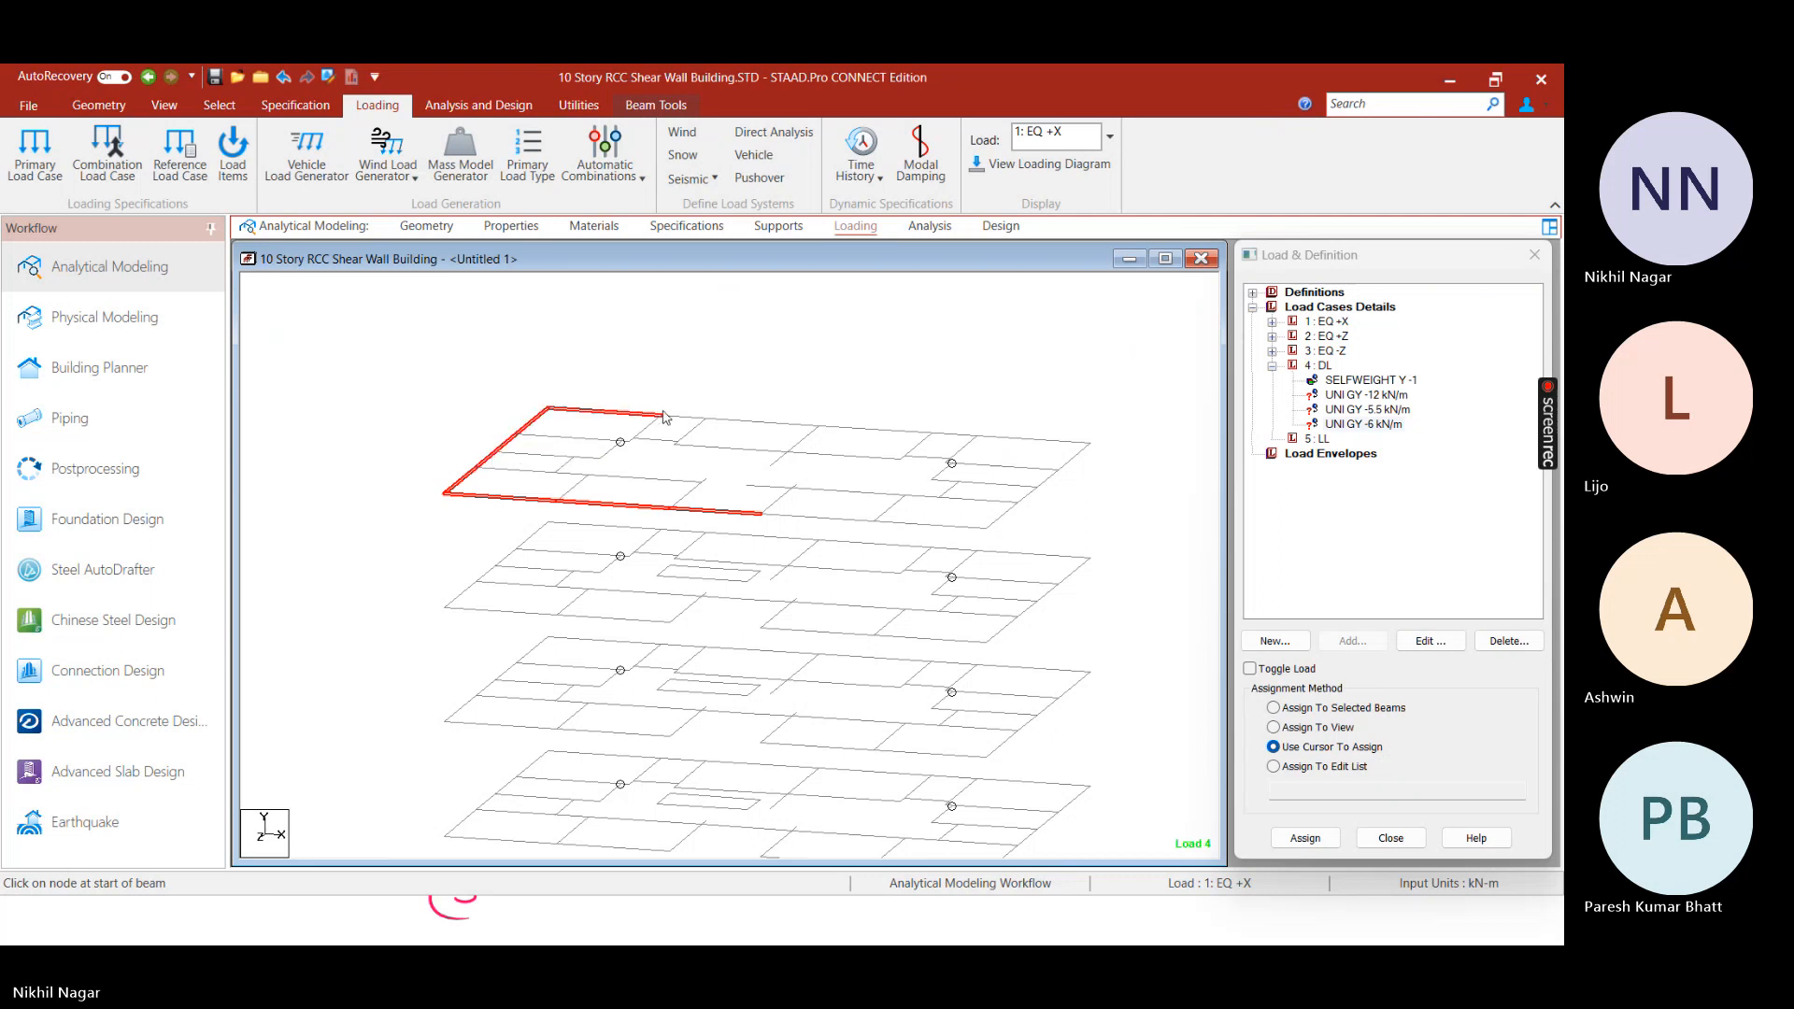
left_click(693, 418, "ctrl")
left_click(952, 437, "ctrl")
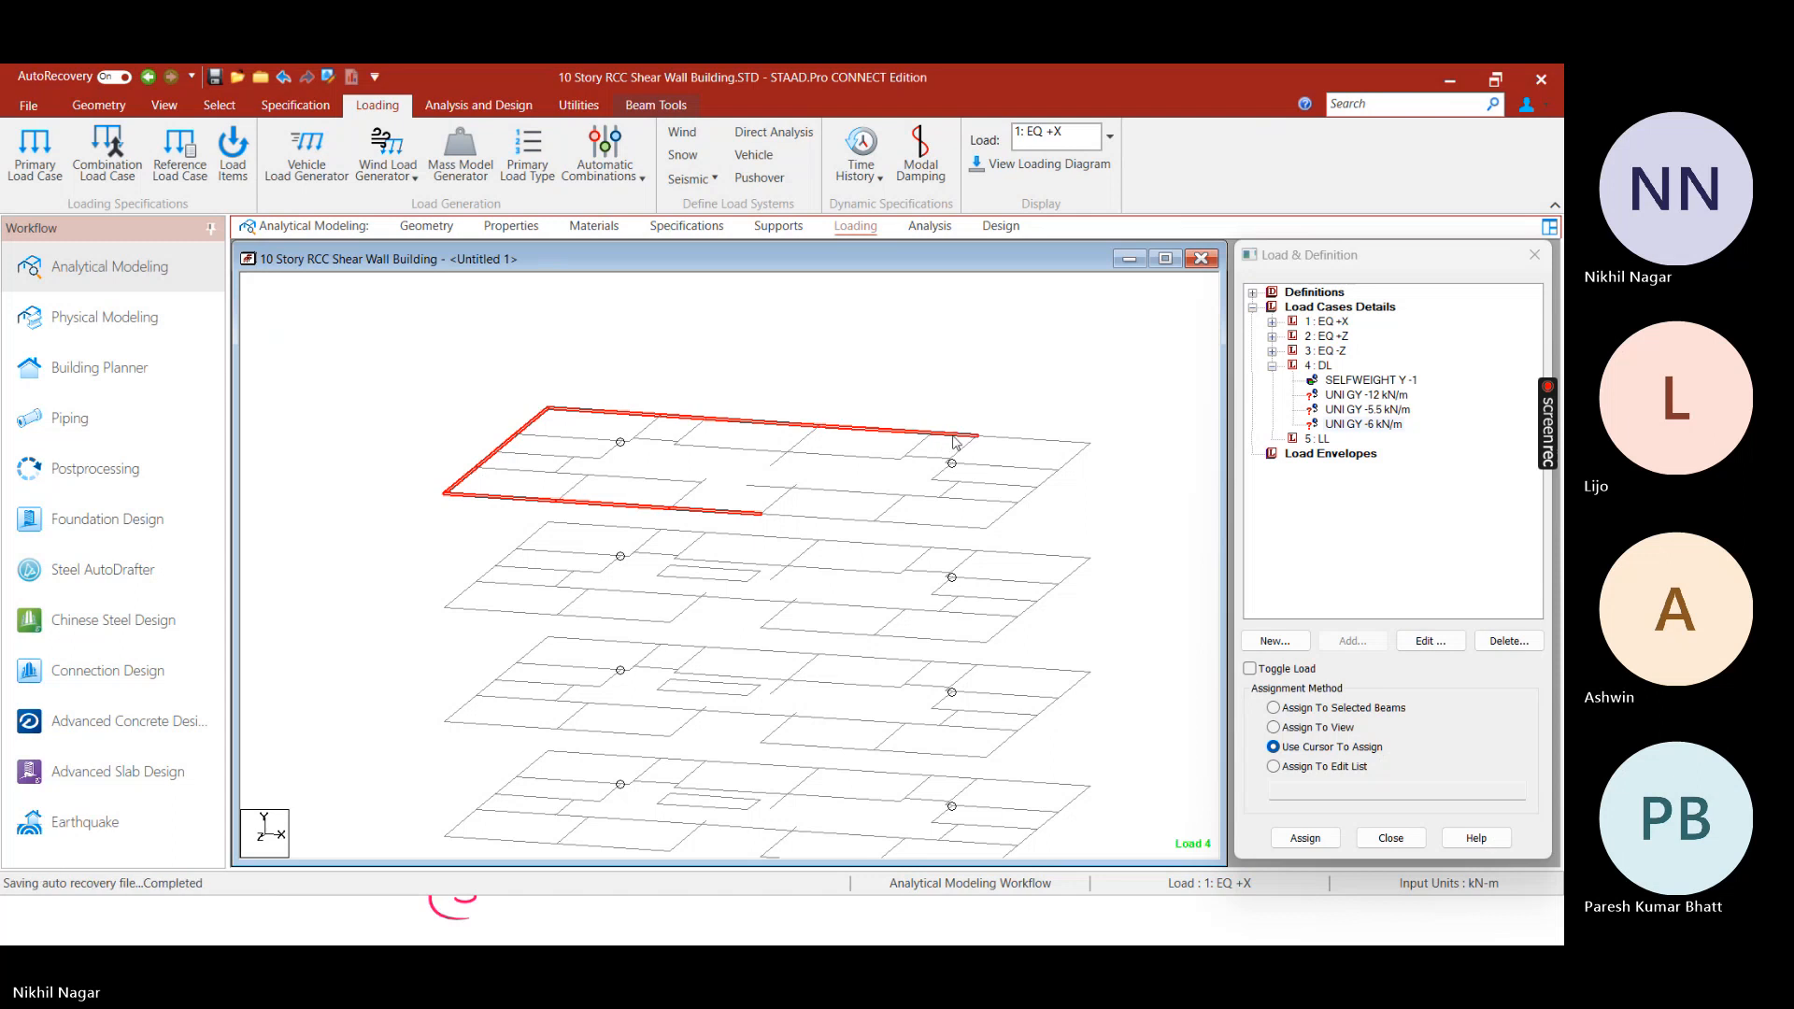
left_click(1037, 439, "ctrl")
left_click(1023, 502, "ctrl")
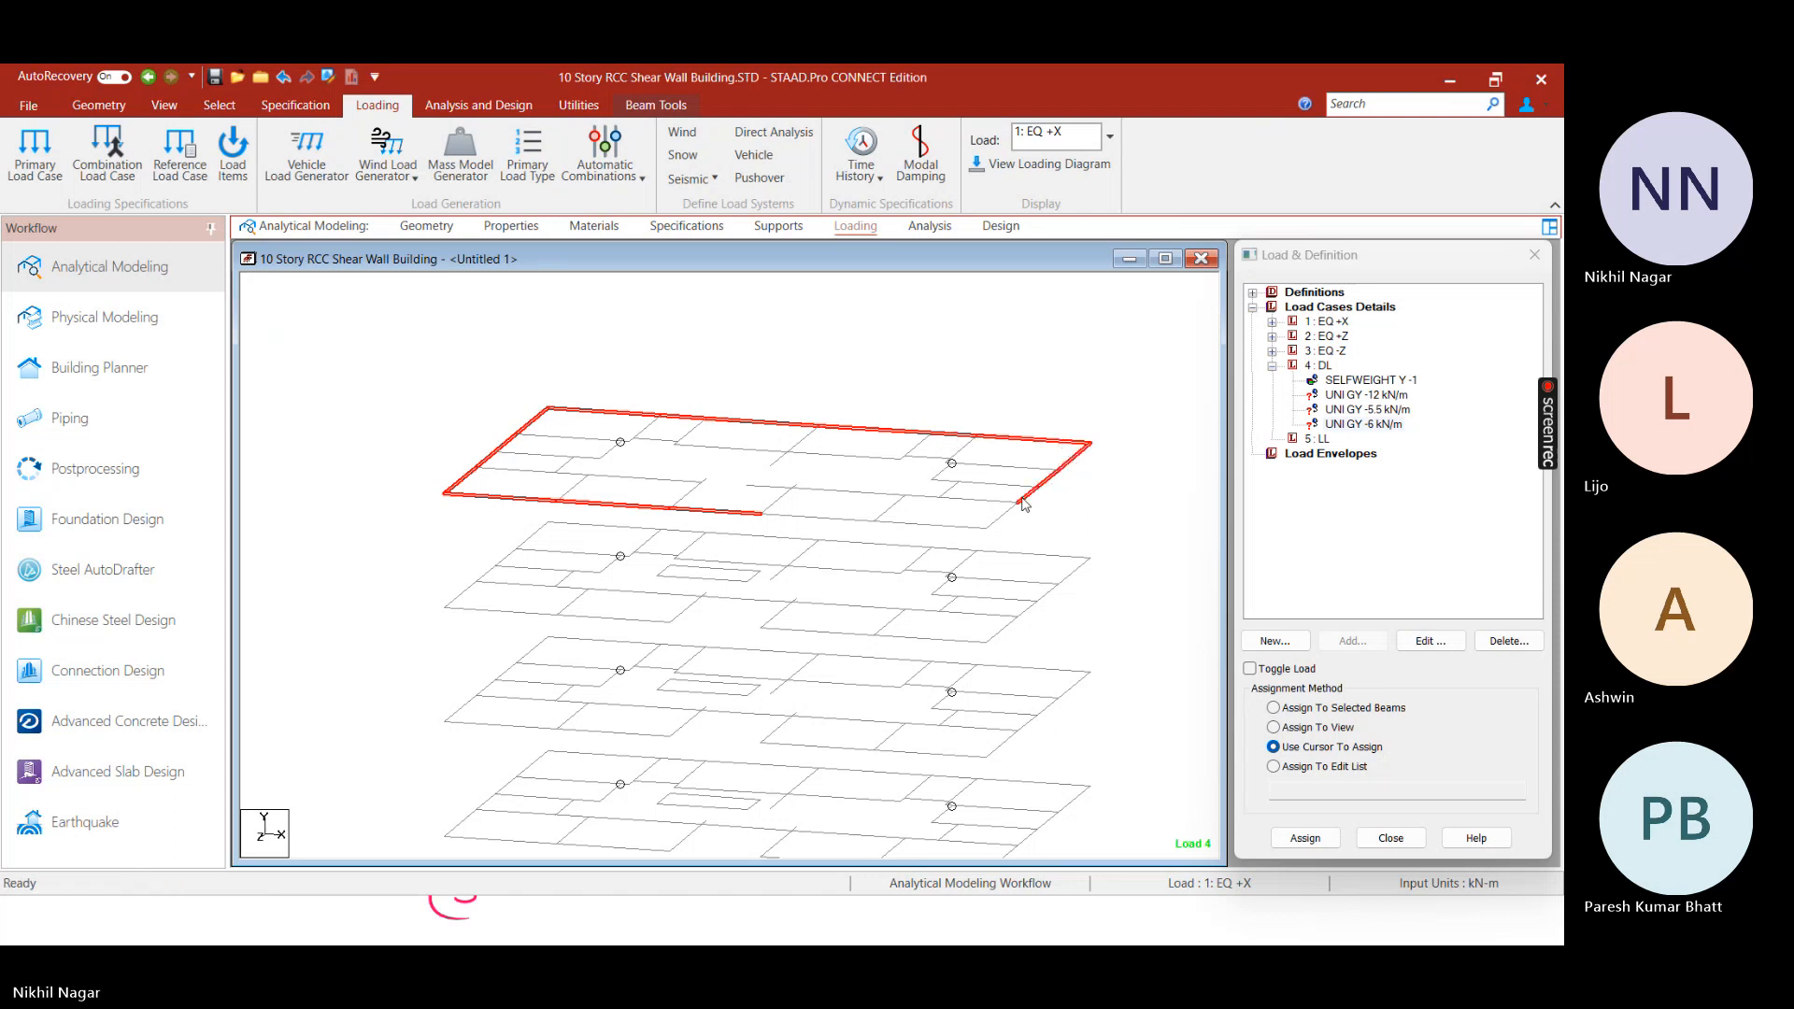
left_click(935, 529, "ctrl")
left_click(831, 518, "ctrl")
left_click(1309, 708)
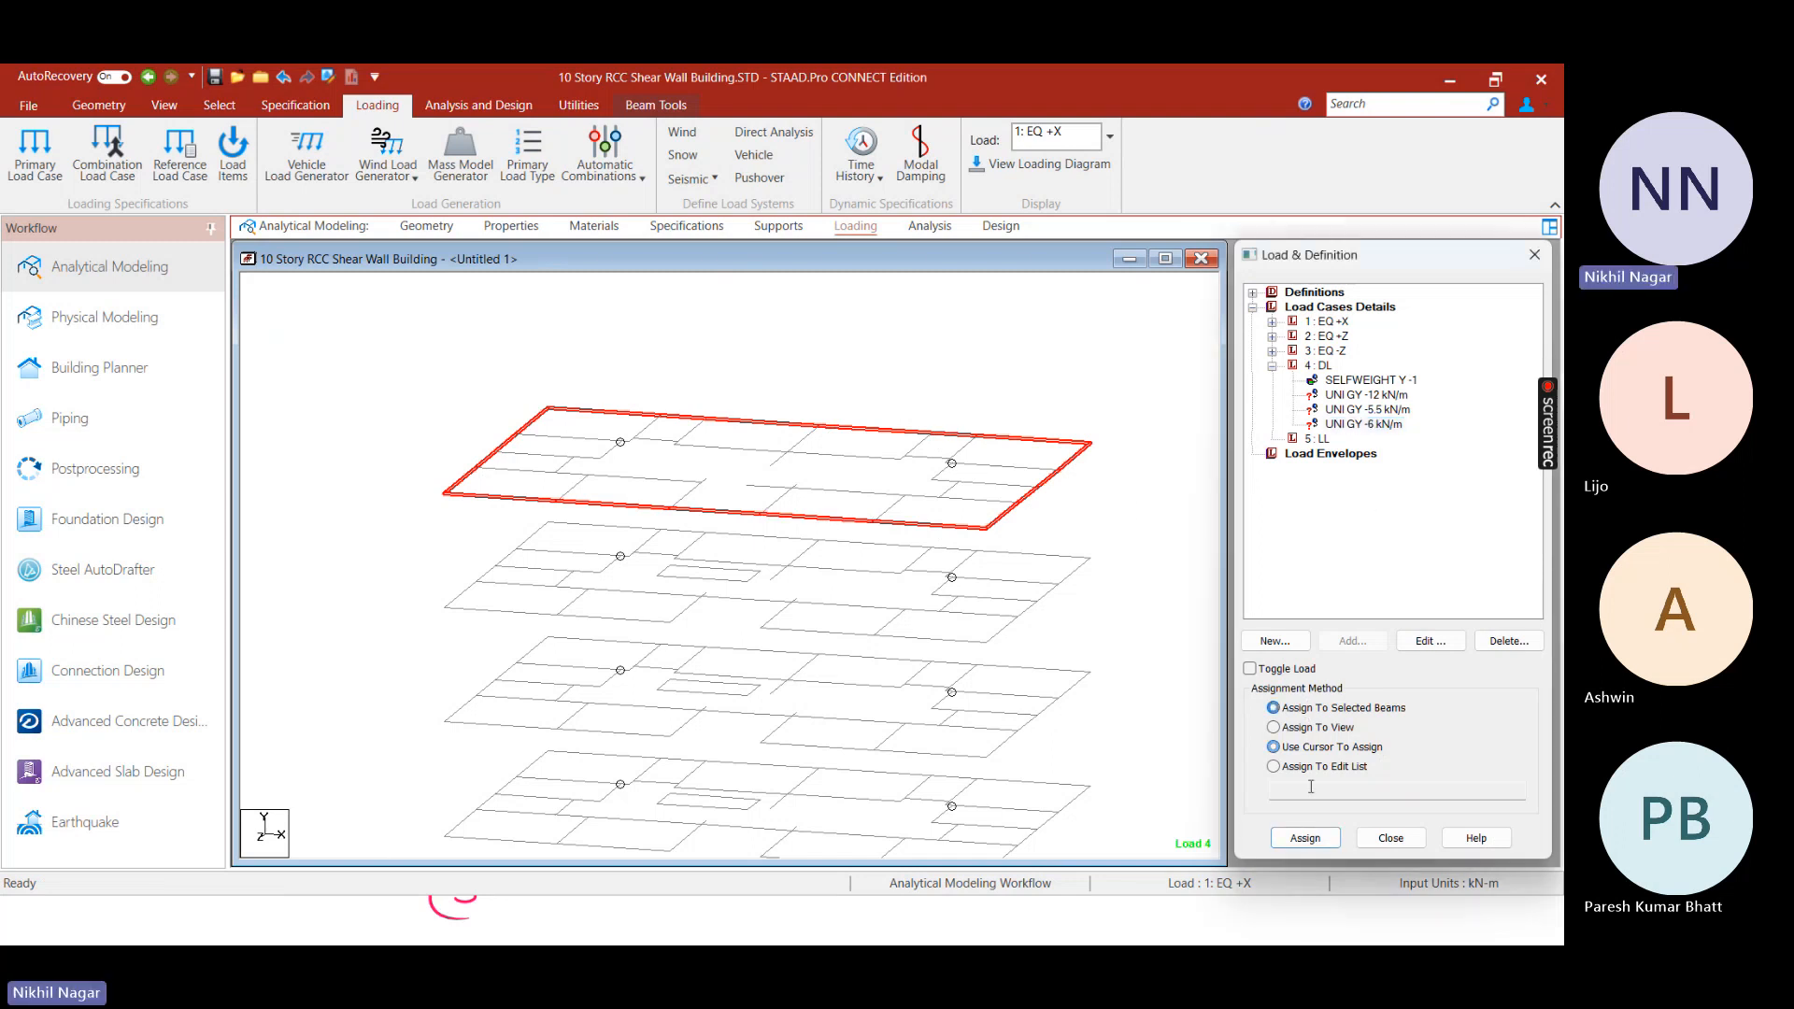
left_click(1305, 839)
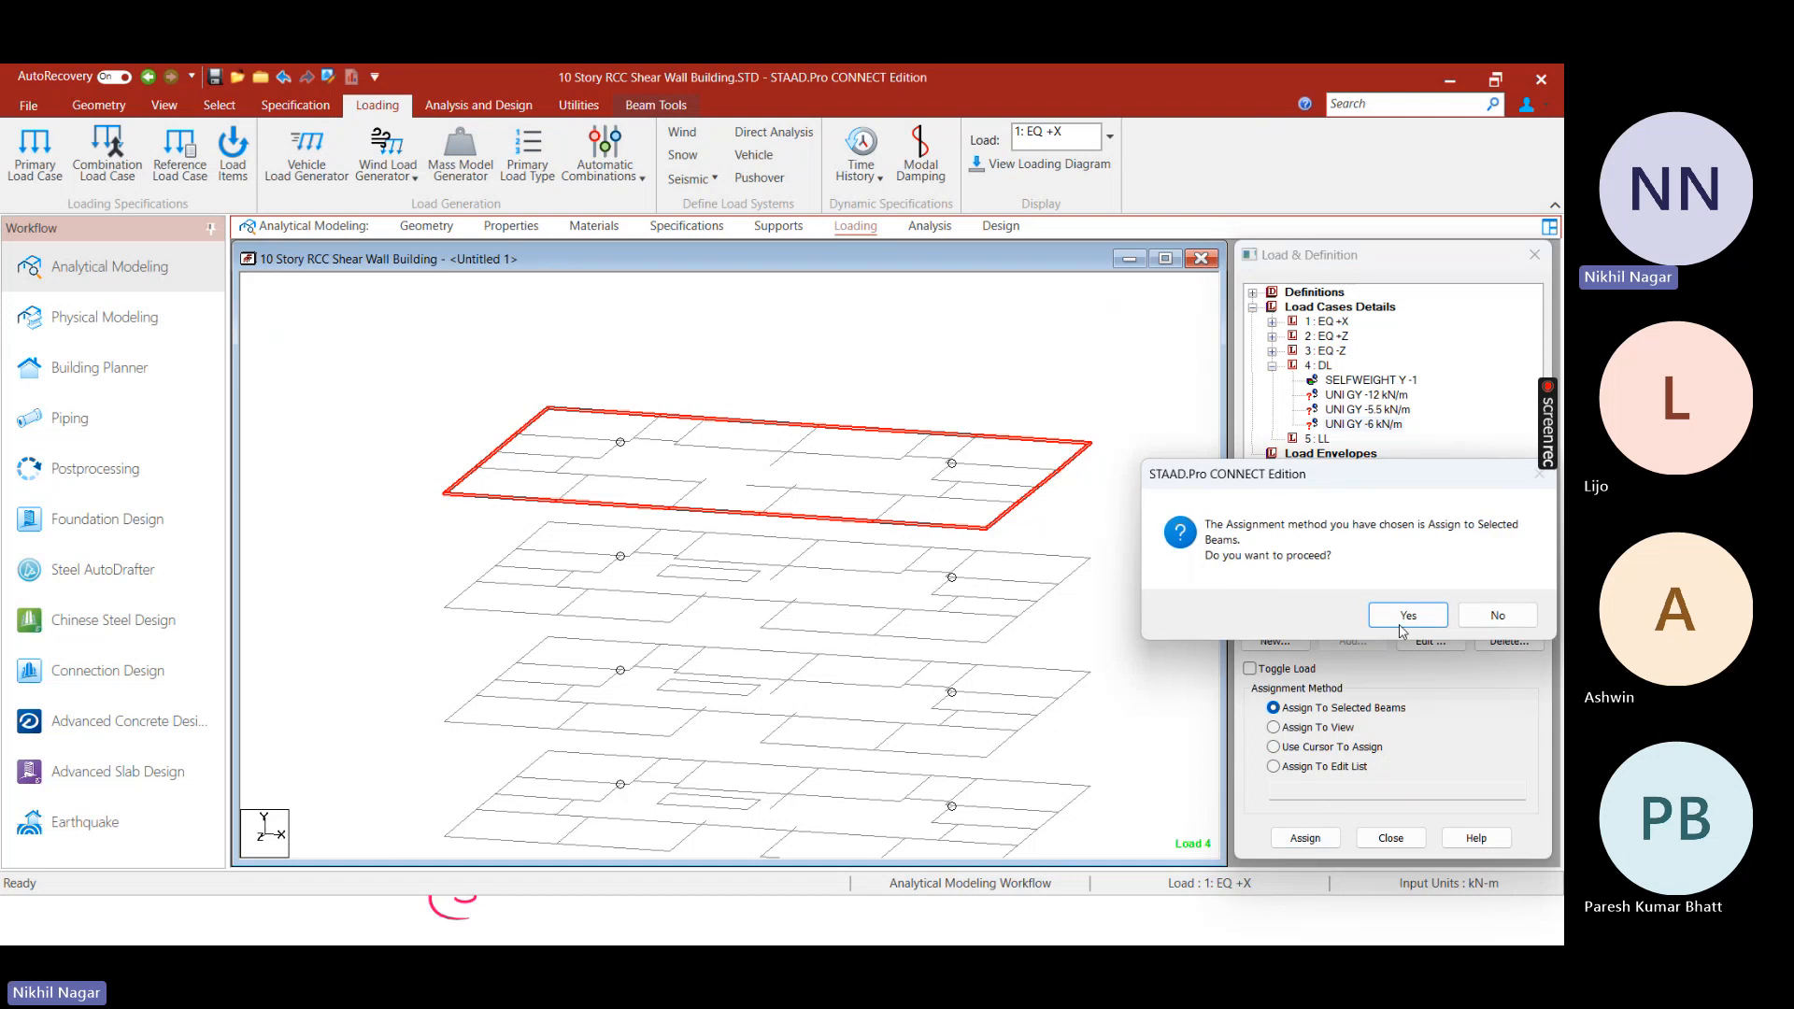
left_click(1402, 611)
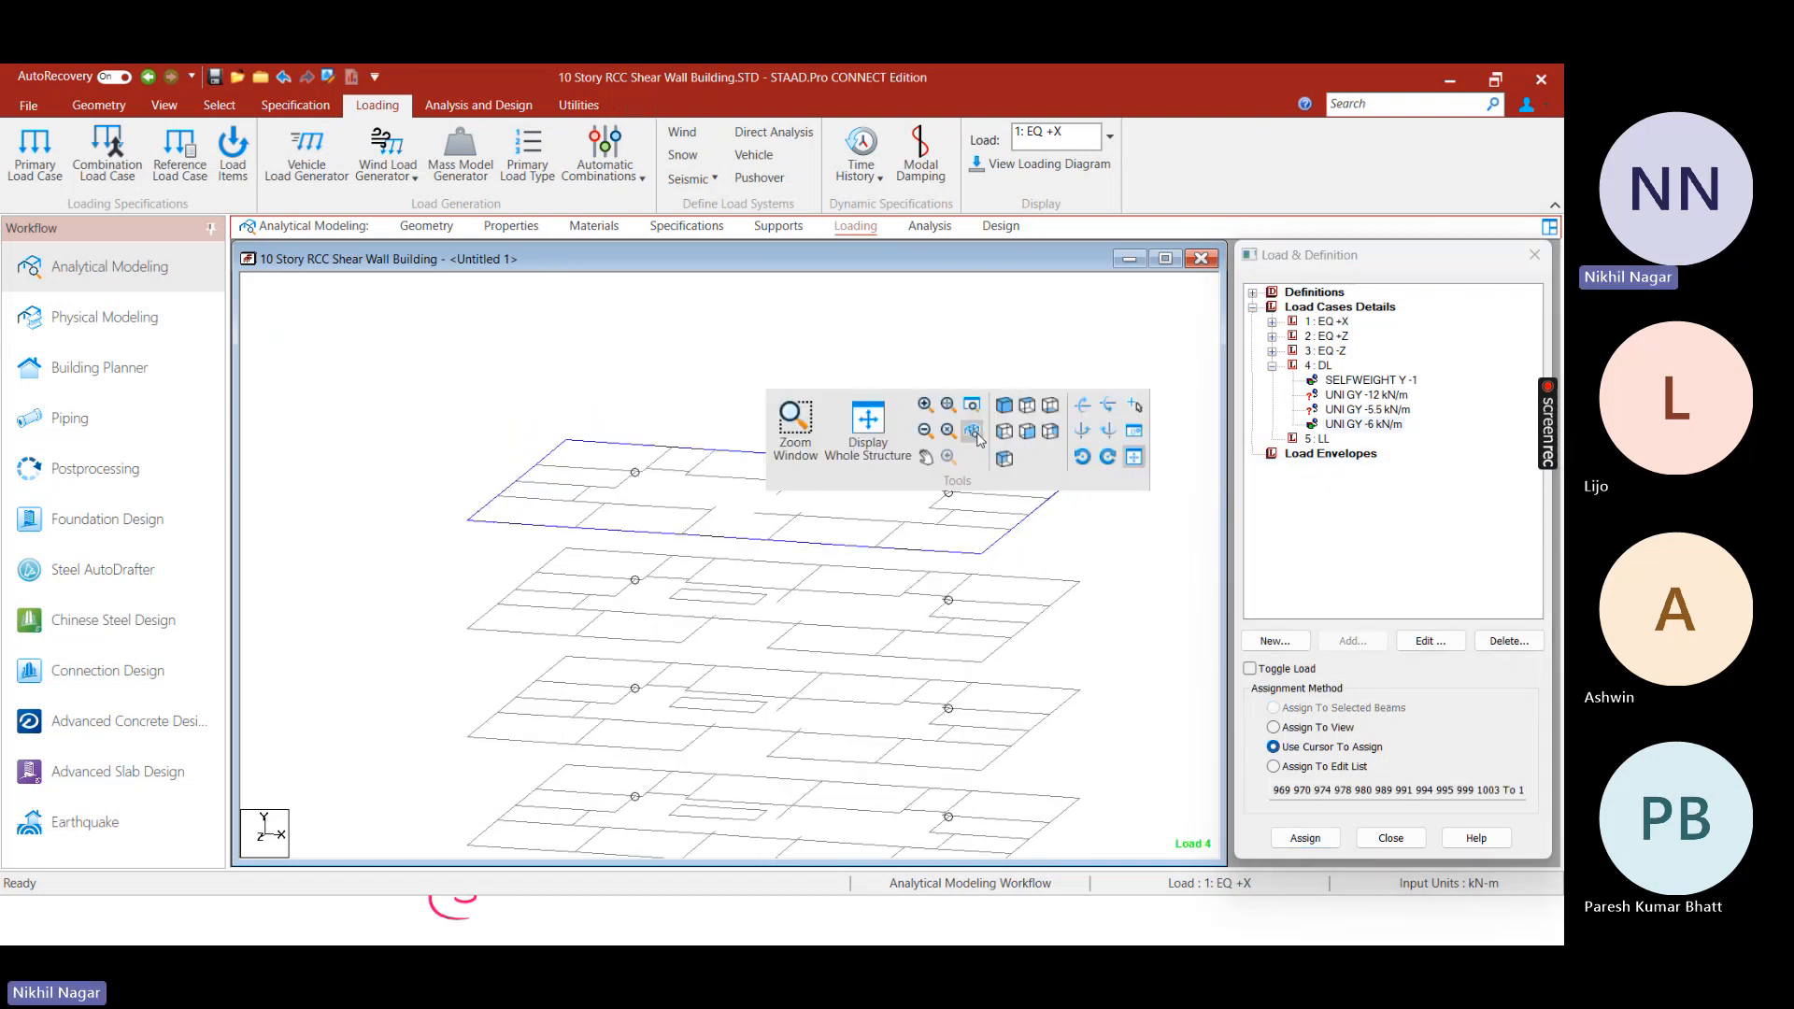
Show the beams from the front, select all those below roof level, and display them in a view of their own
right_click(771, 397)
left_click(1028, 431)
scroll(845, 545, "down", 3)
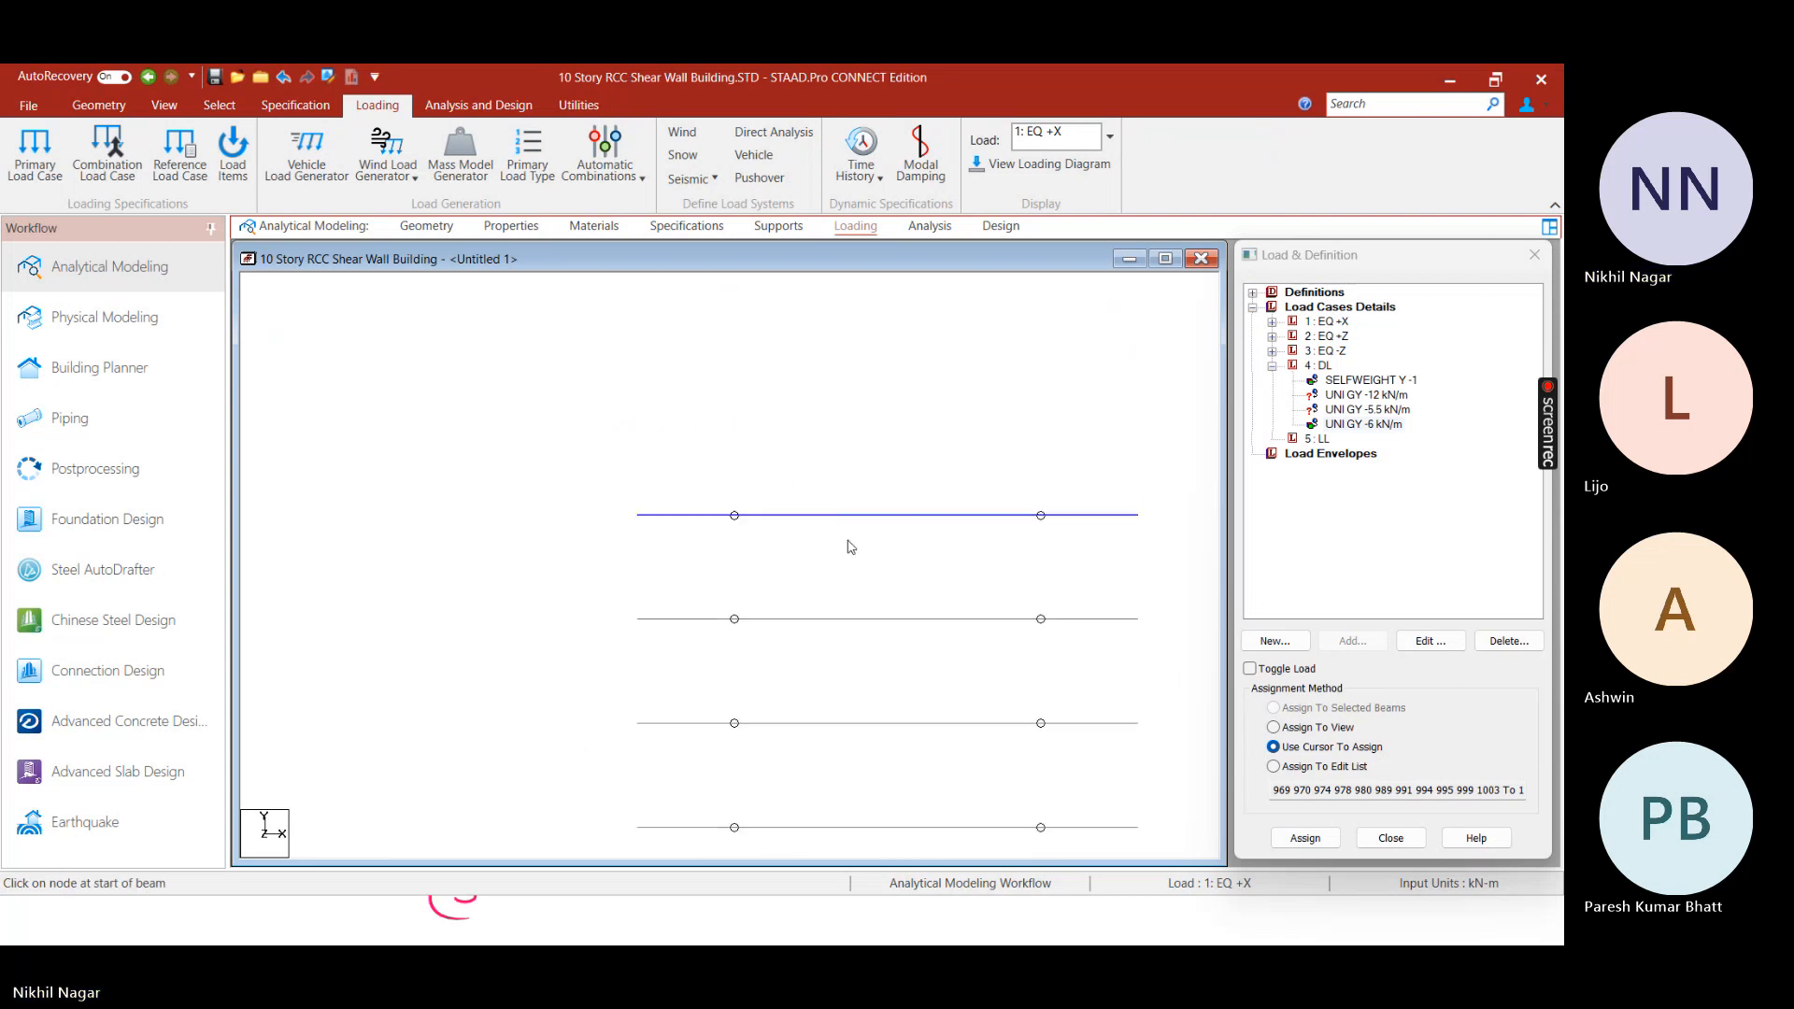
scroll(780, 458, "down", 3)
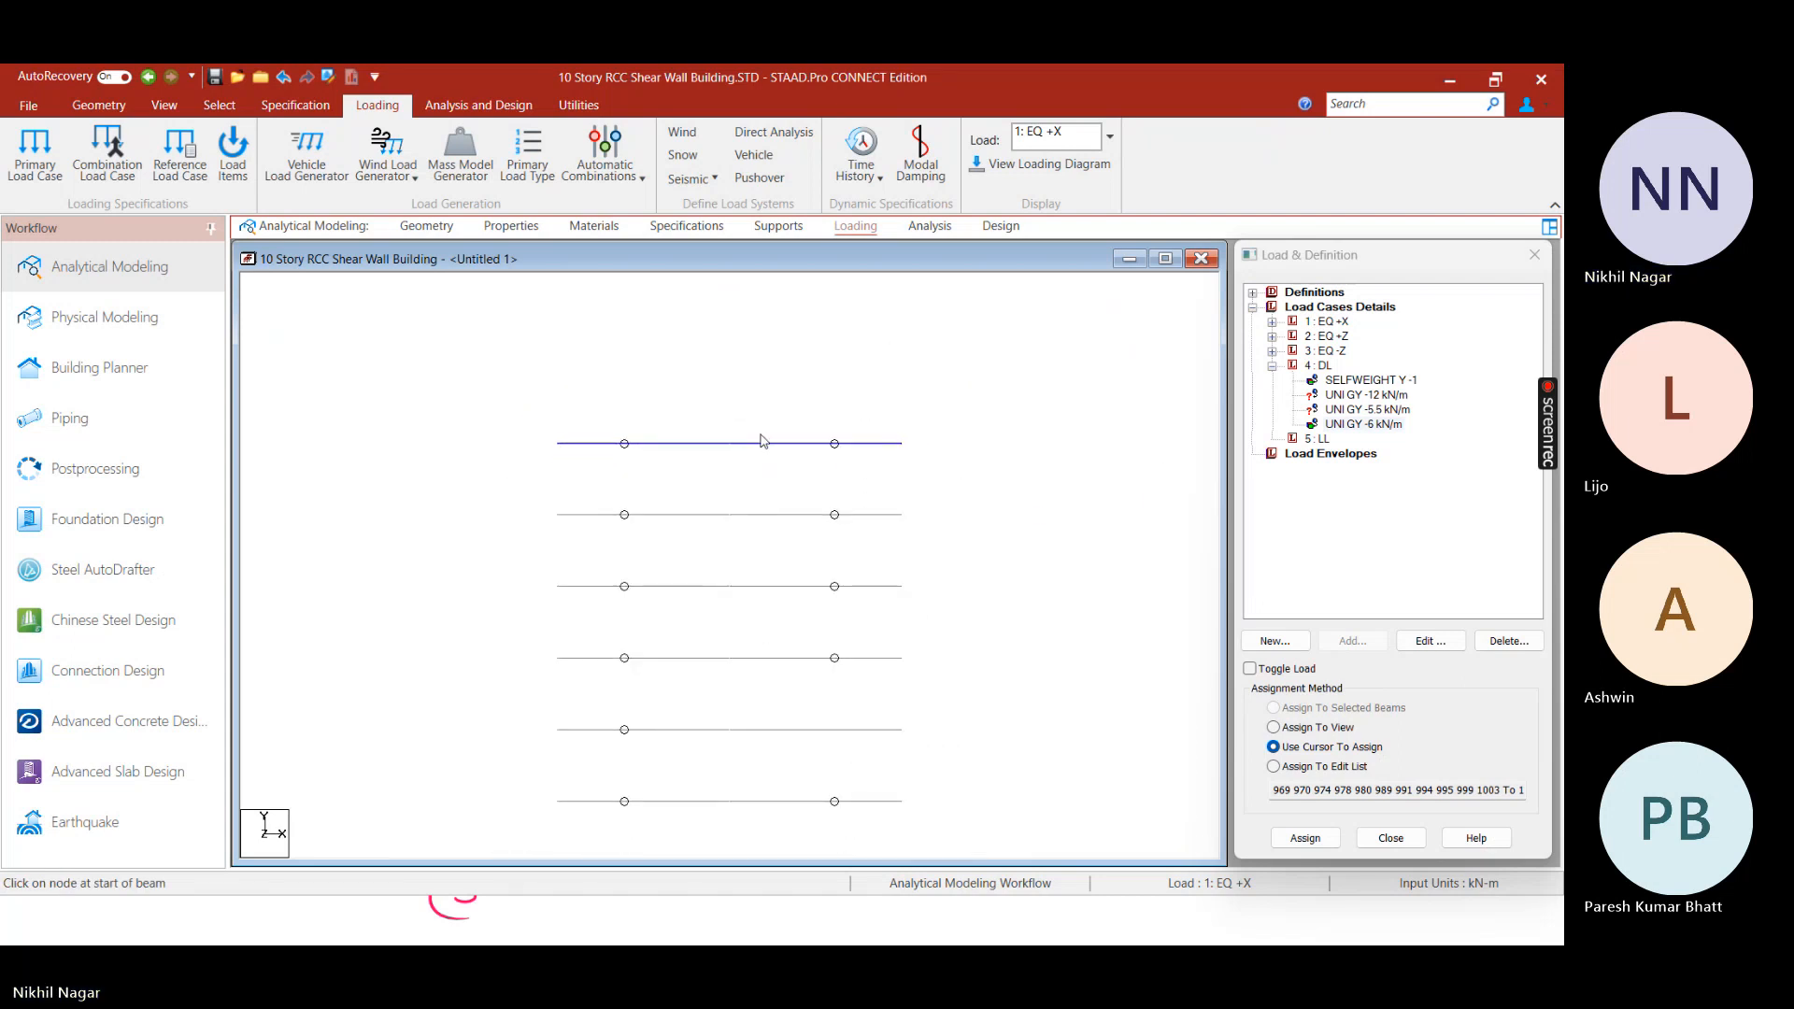
scroll(813, 411, "down", 3)
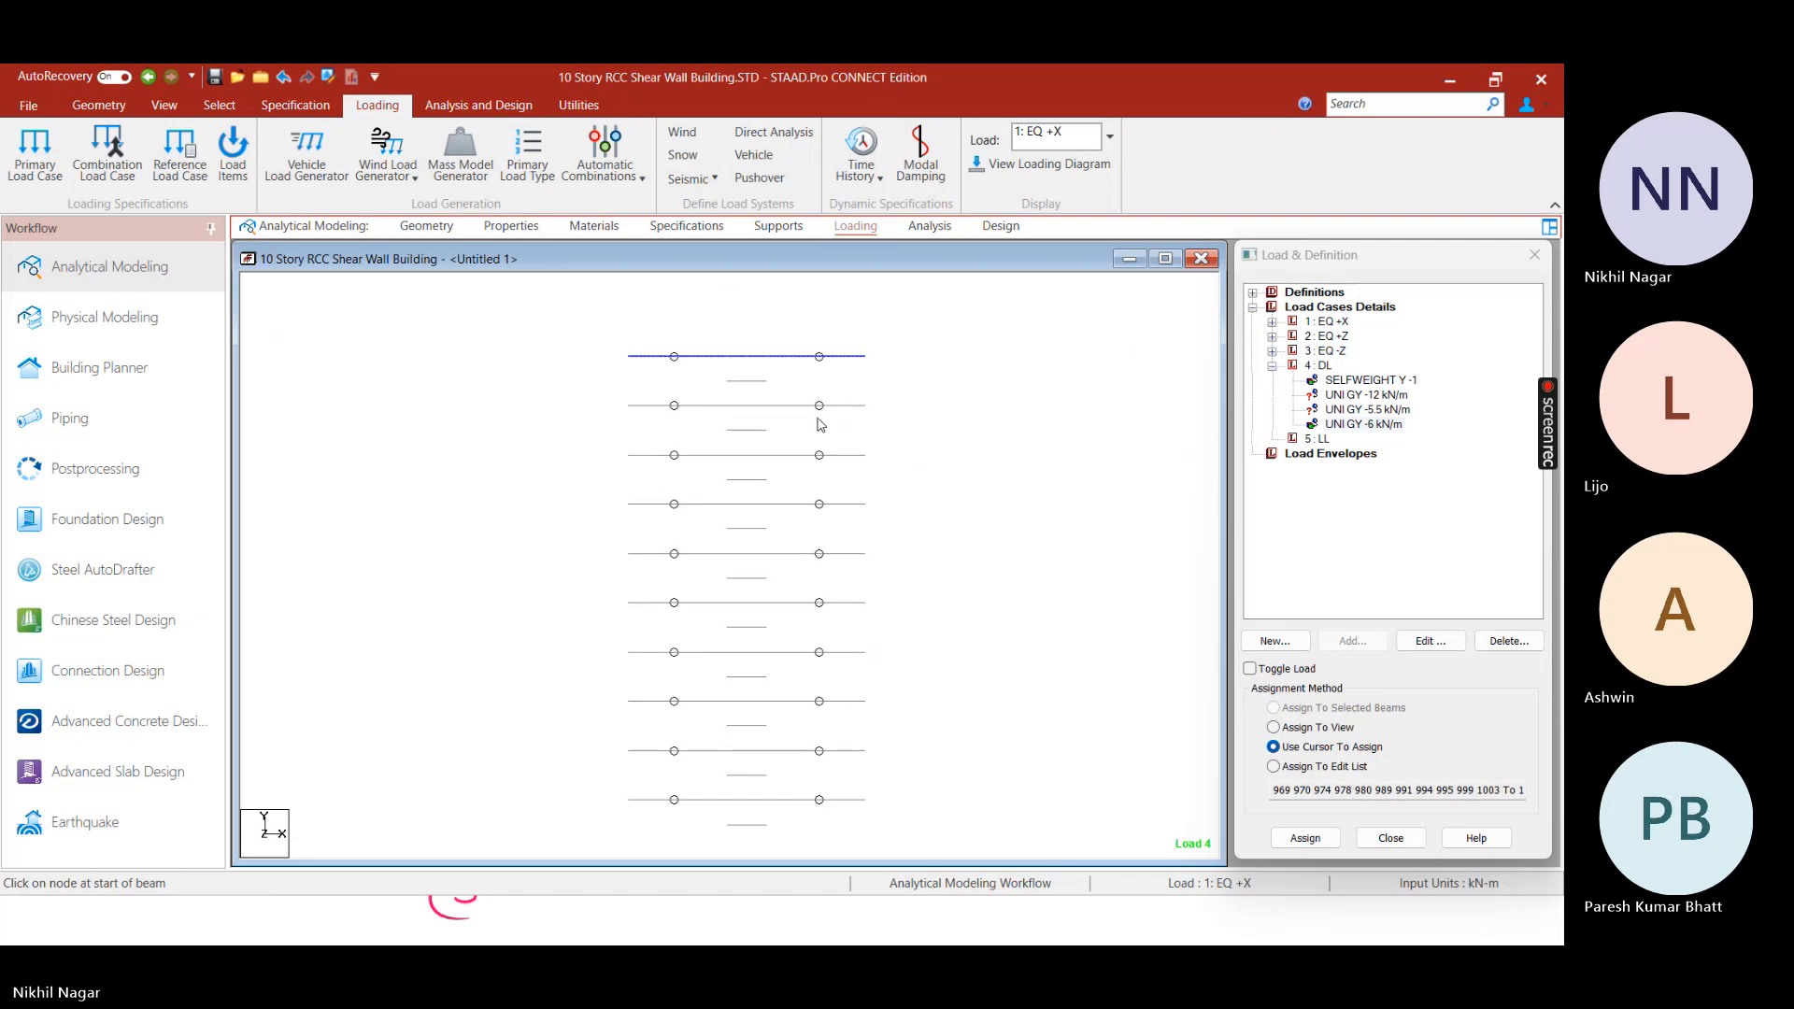
left_click_drag(605, 367, 935, 858)
right_click(929, 540)
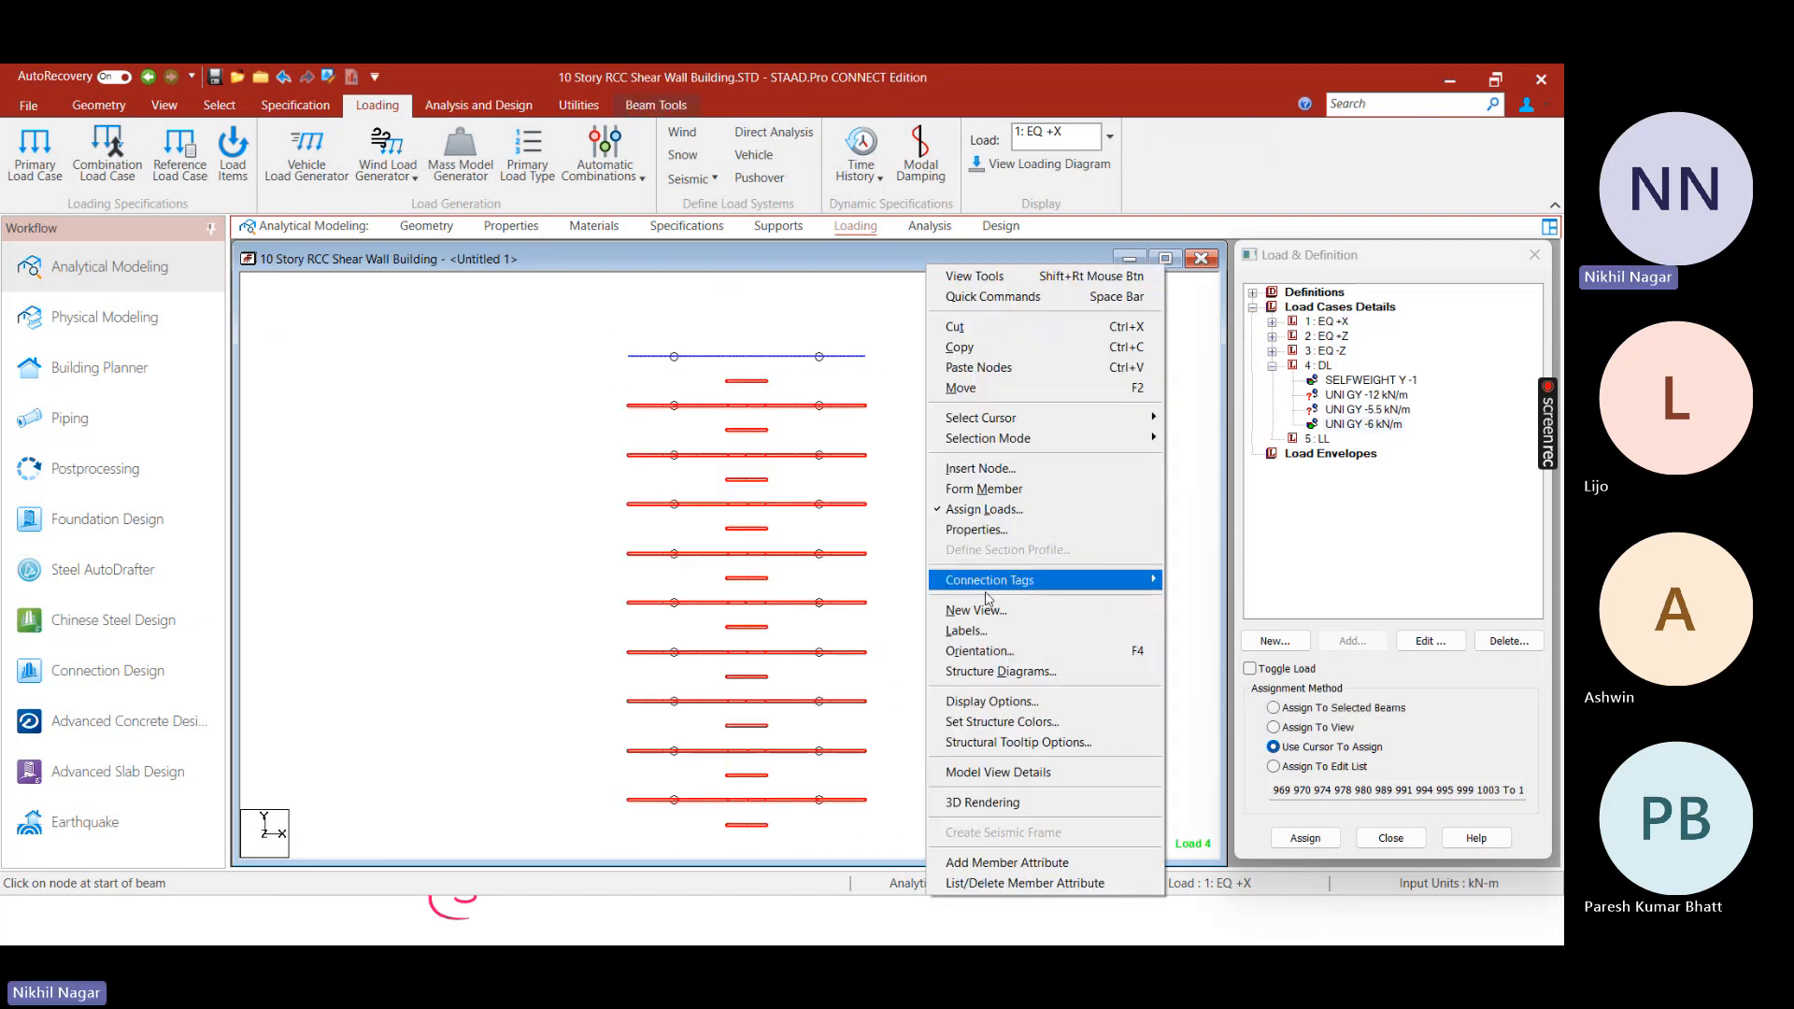
left_click(1000, 602)
left_click(1032, 539)
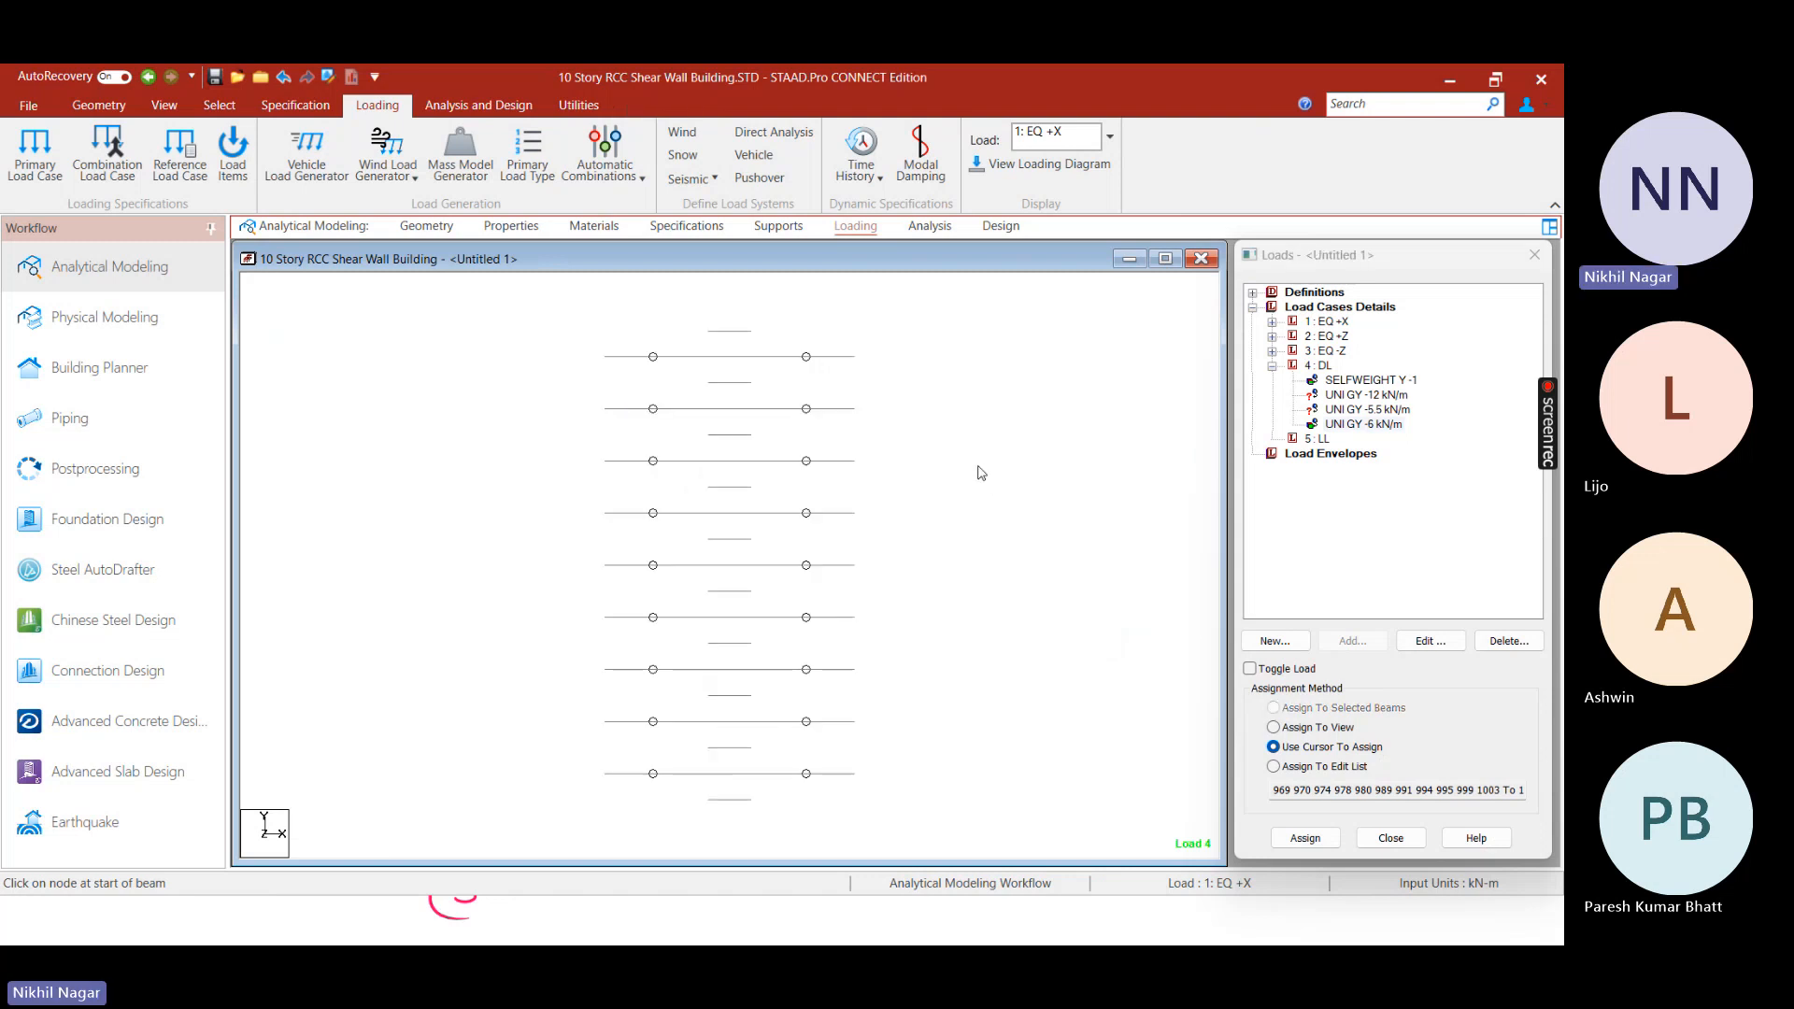
Show the floor beams in plan and select the outer beam of the projection at the front edge
middle_click_drag(731, 535, 987, 496)
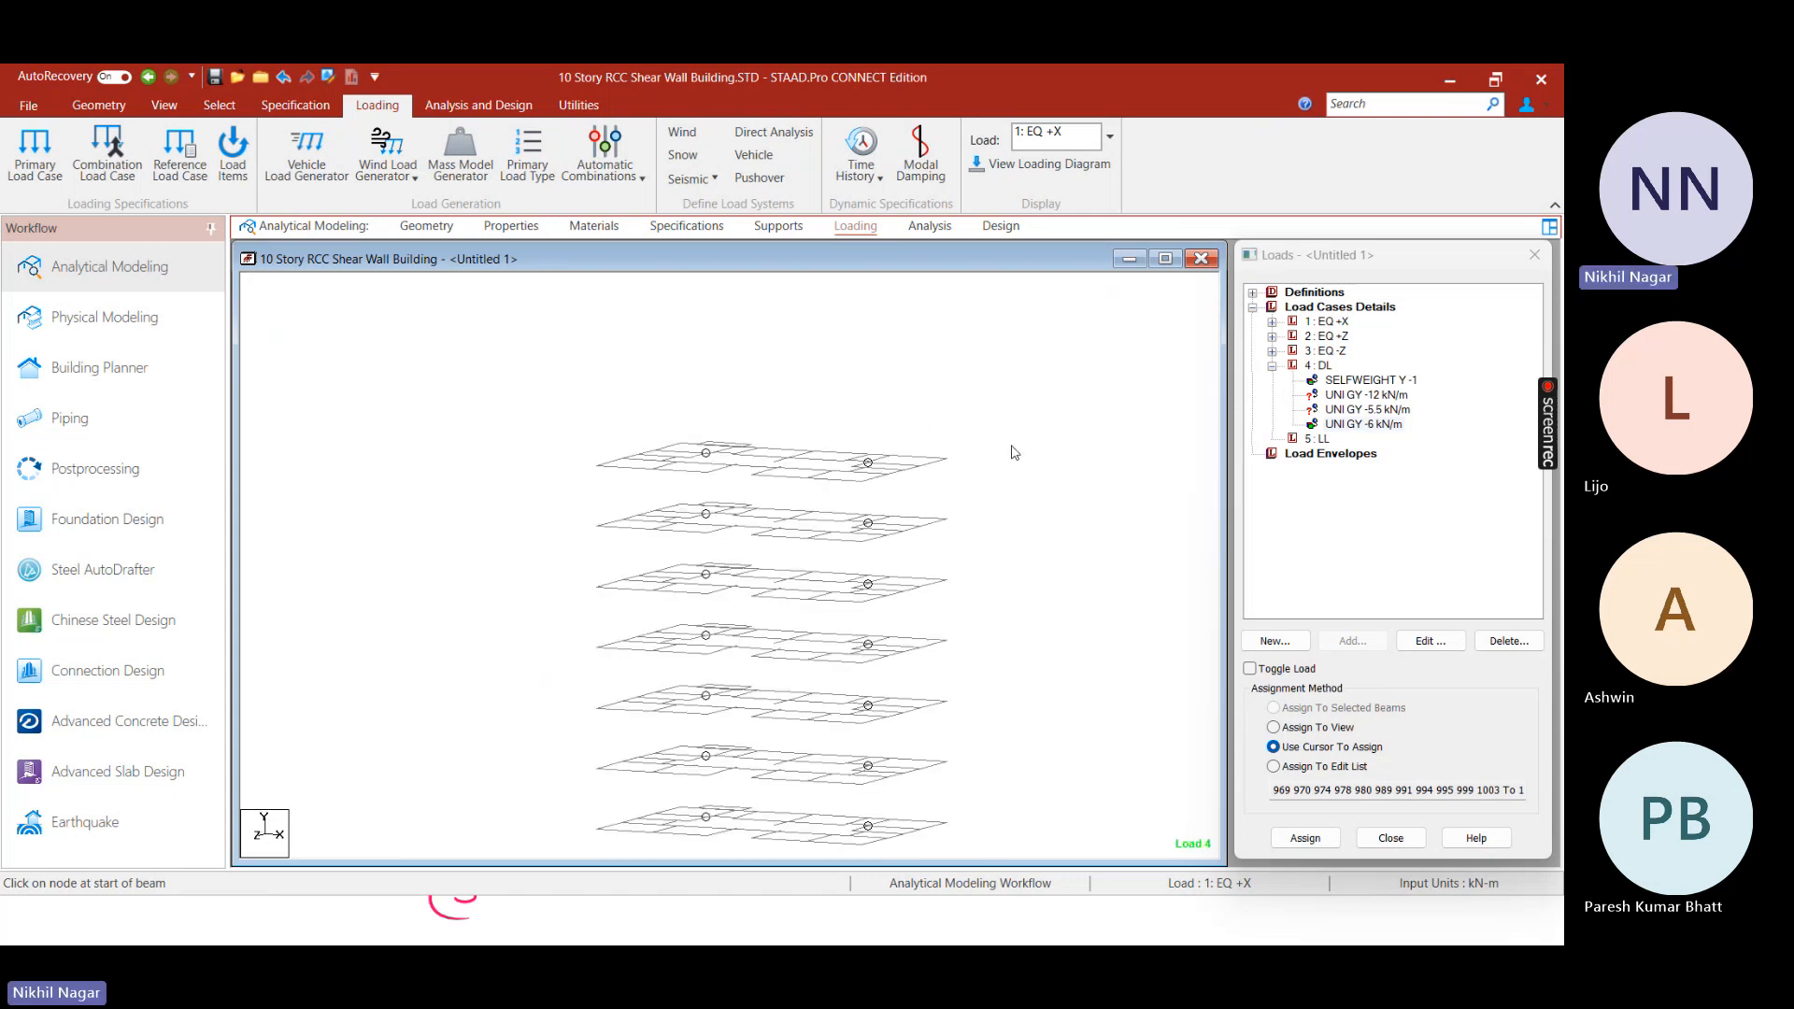
right_click(942, 432)
left_click(1200, 443)
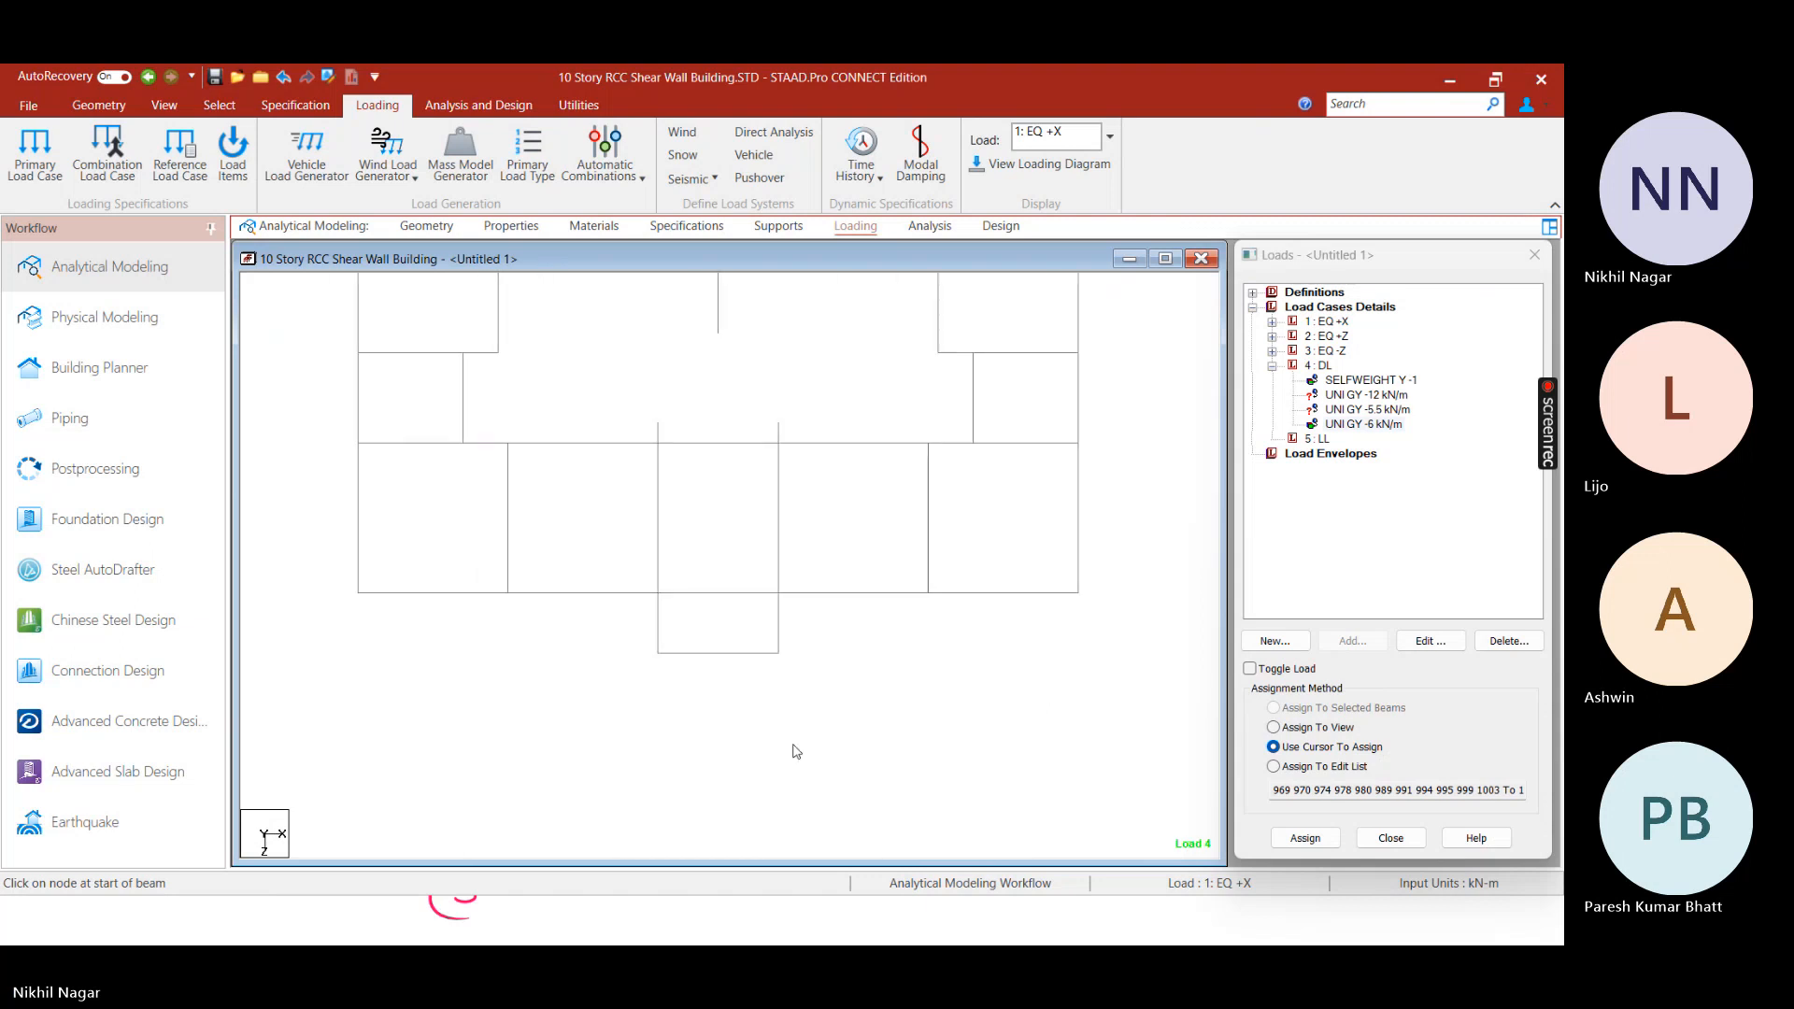
left_click(697, 654)
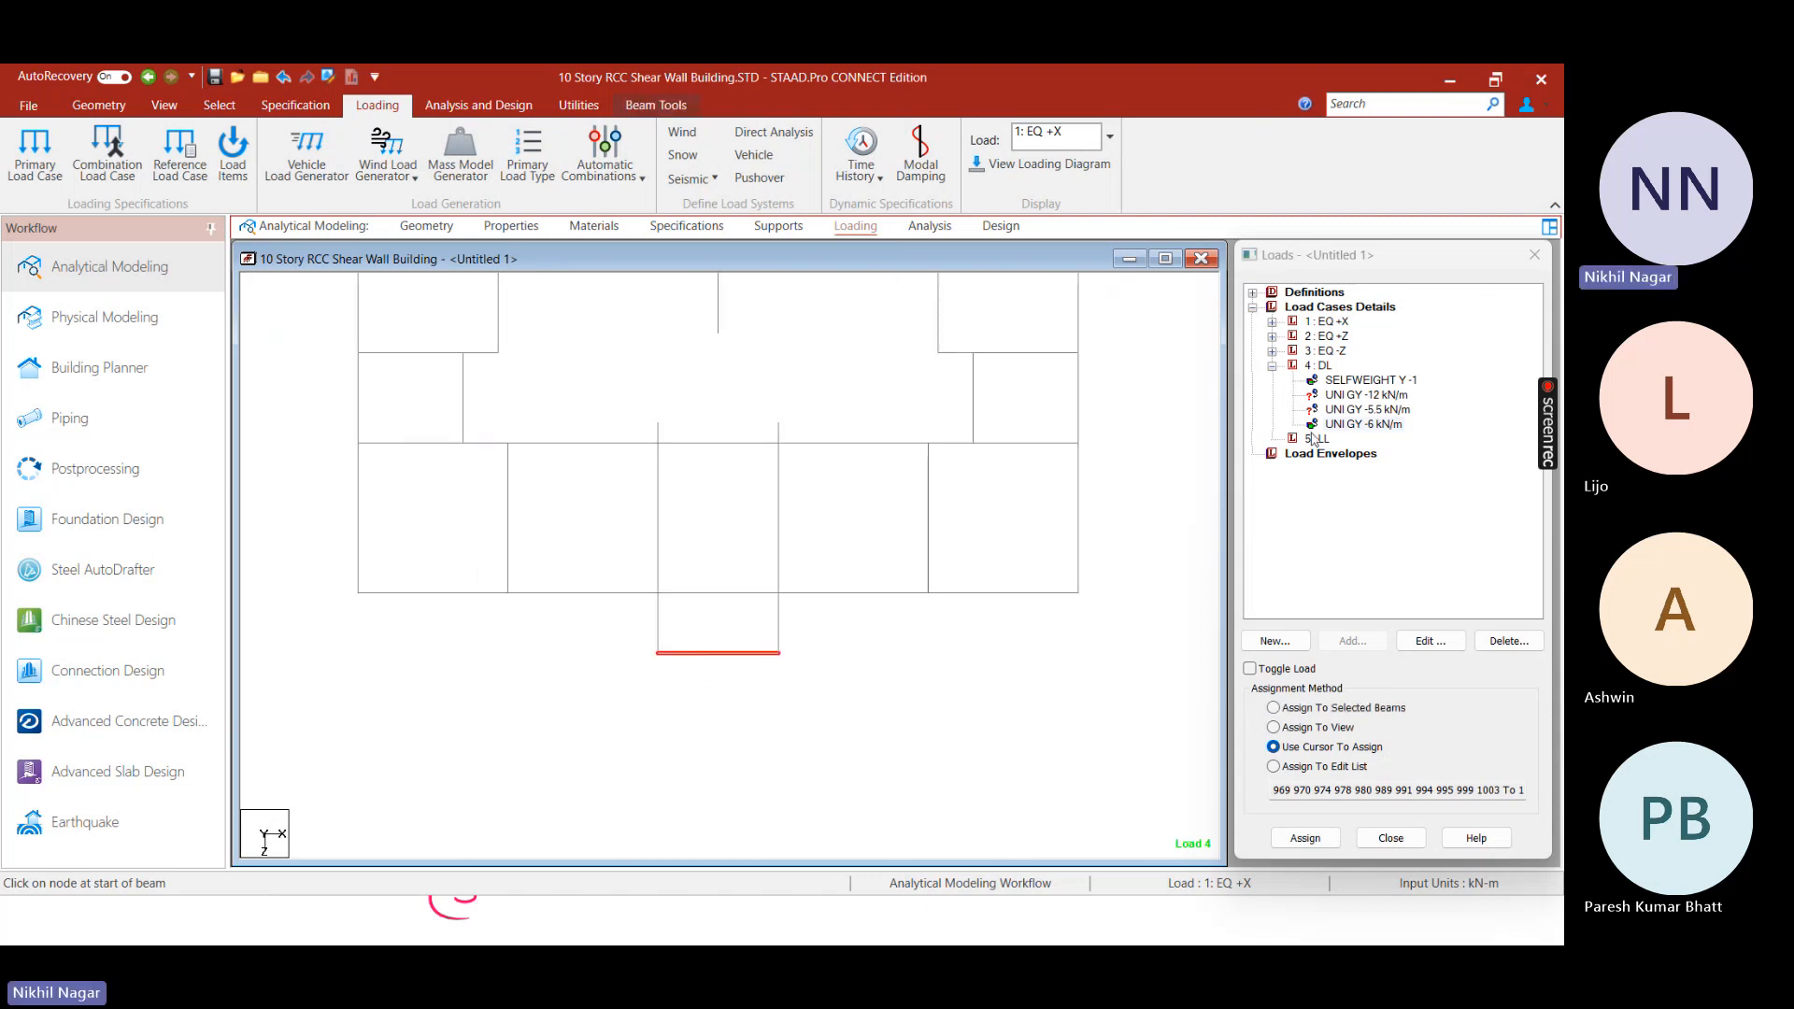
Delete the UNI GY -5.5 kN/m load item from the DL load case
left_click(1339, 399)
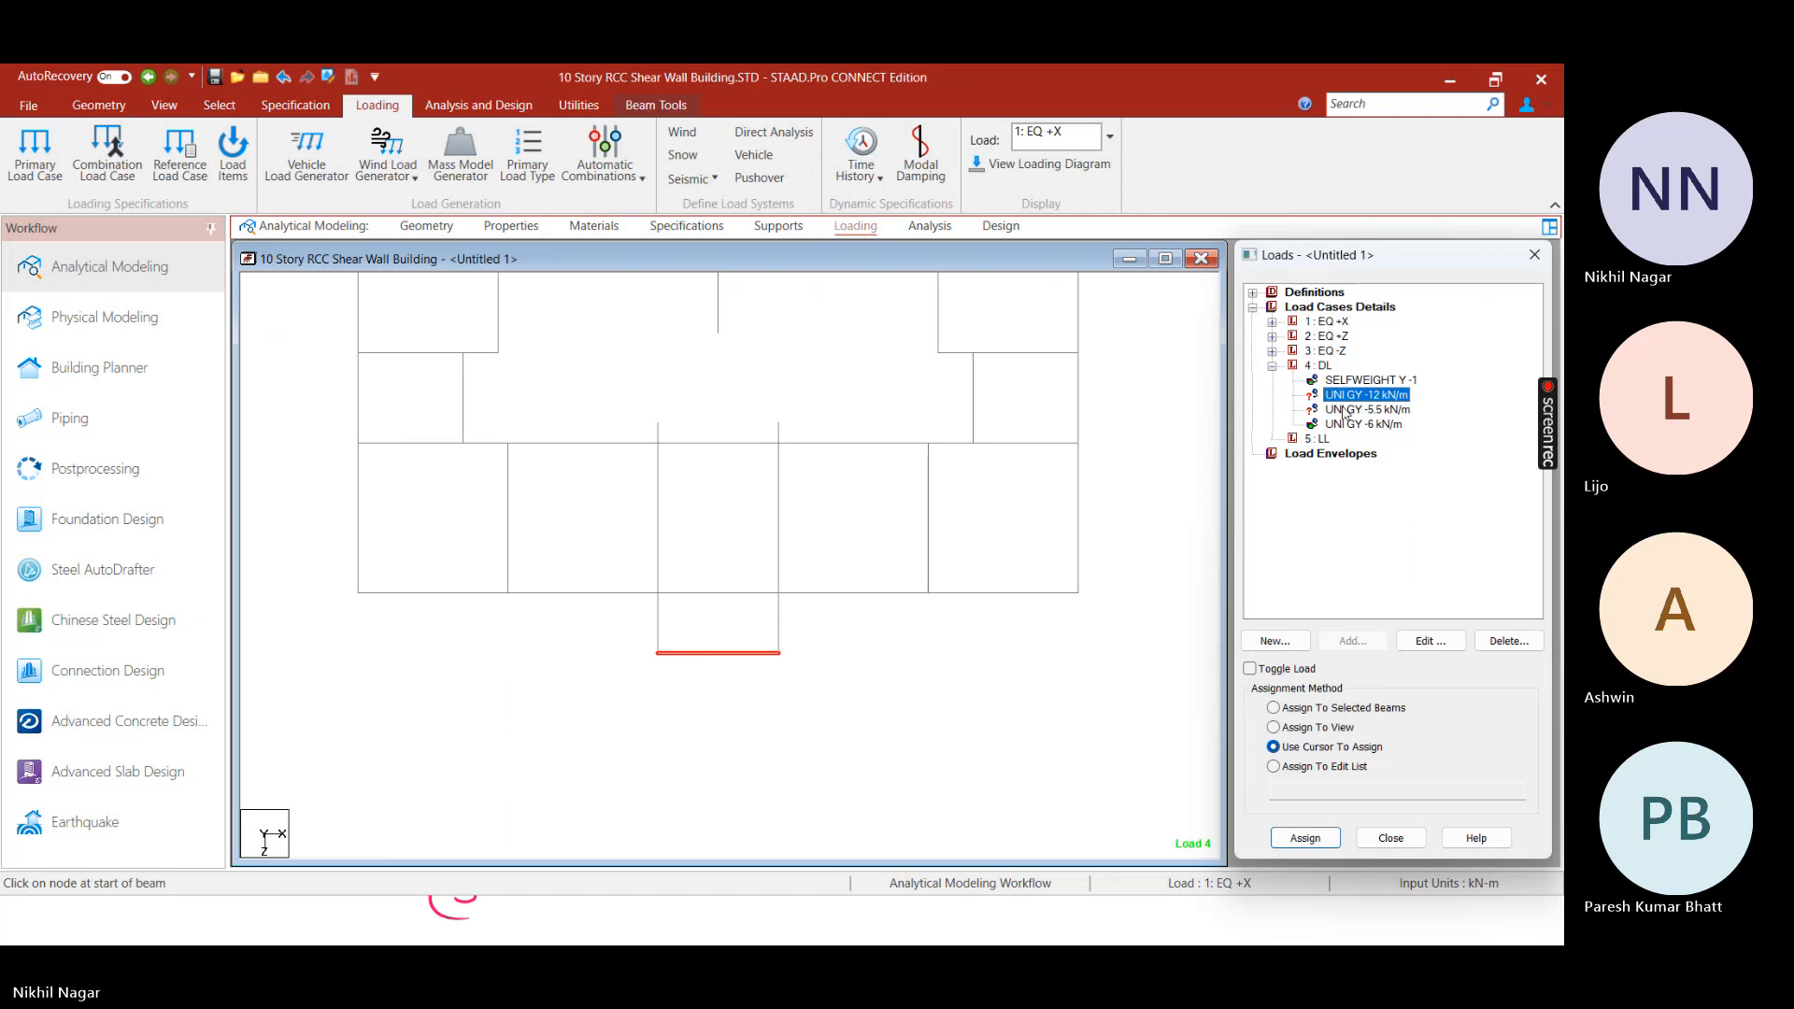
left_click(1345, 412)
left_click(1350, 426)
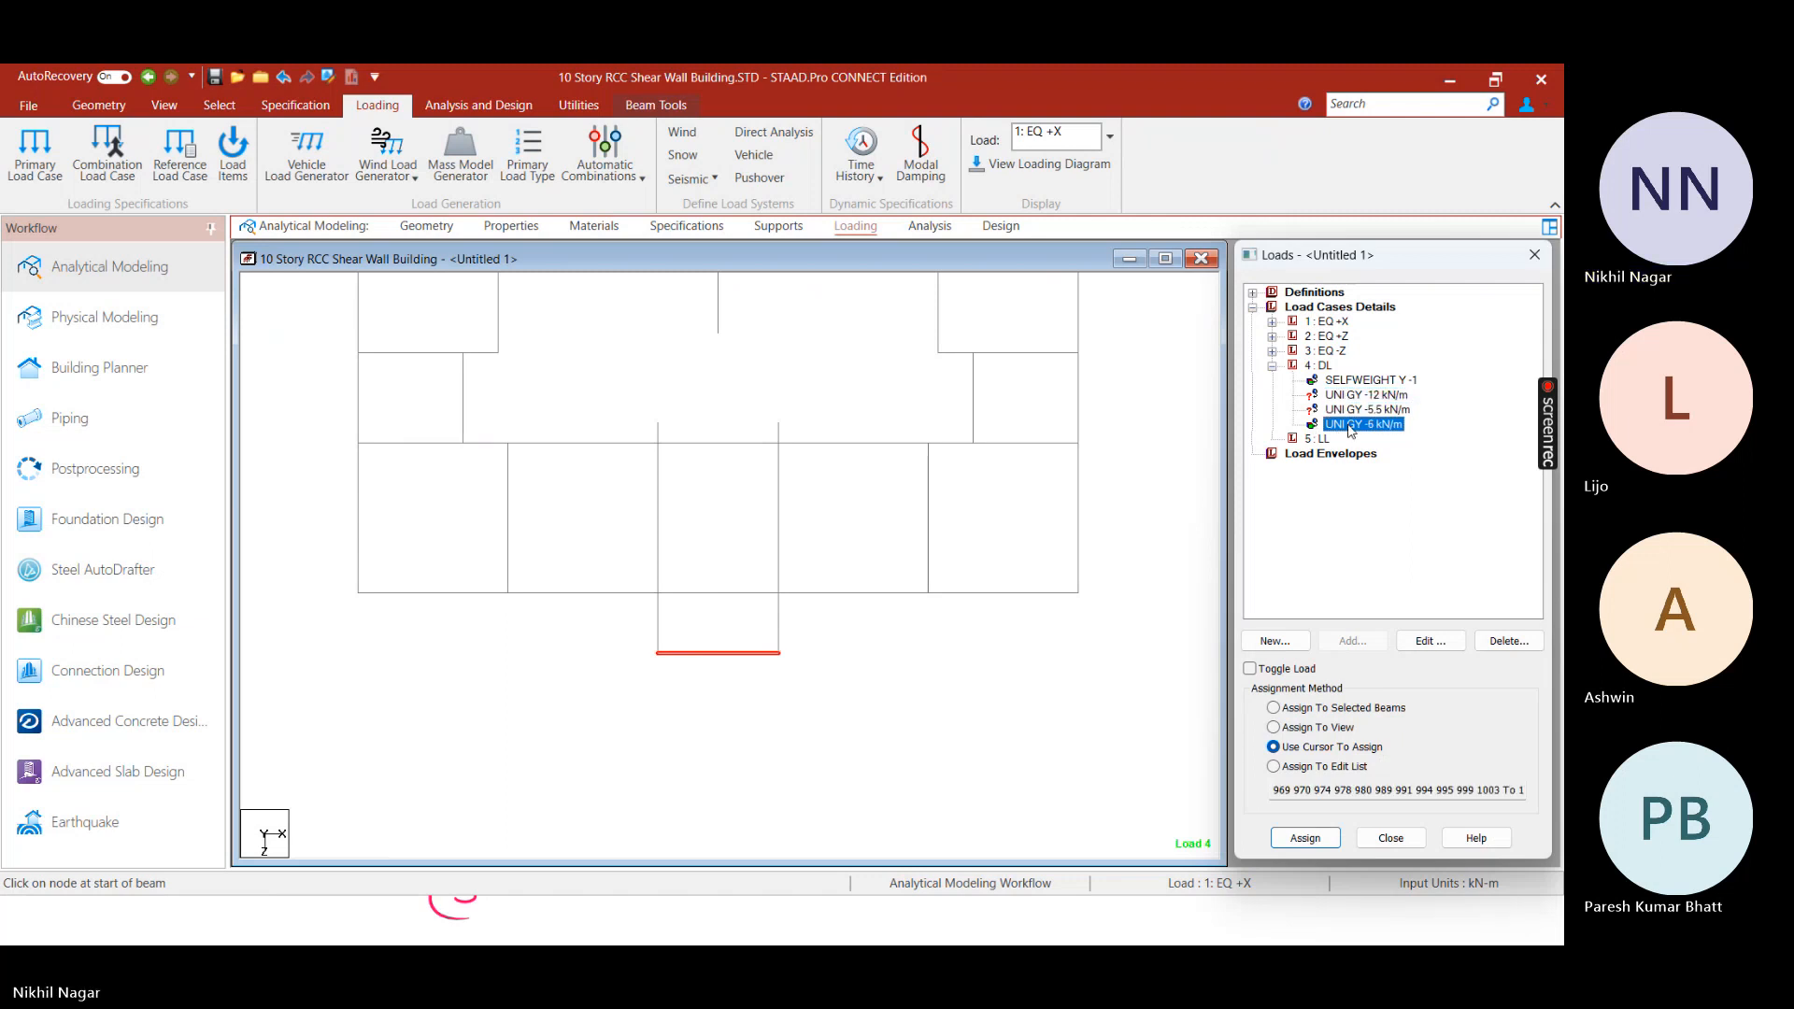
left_click(1360, 410)
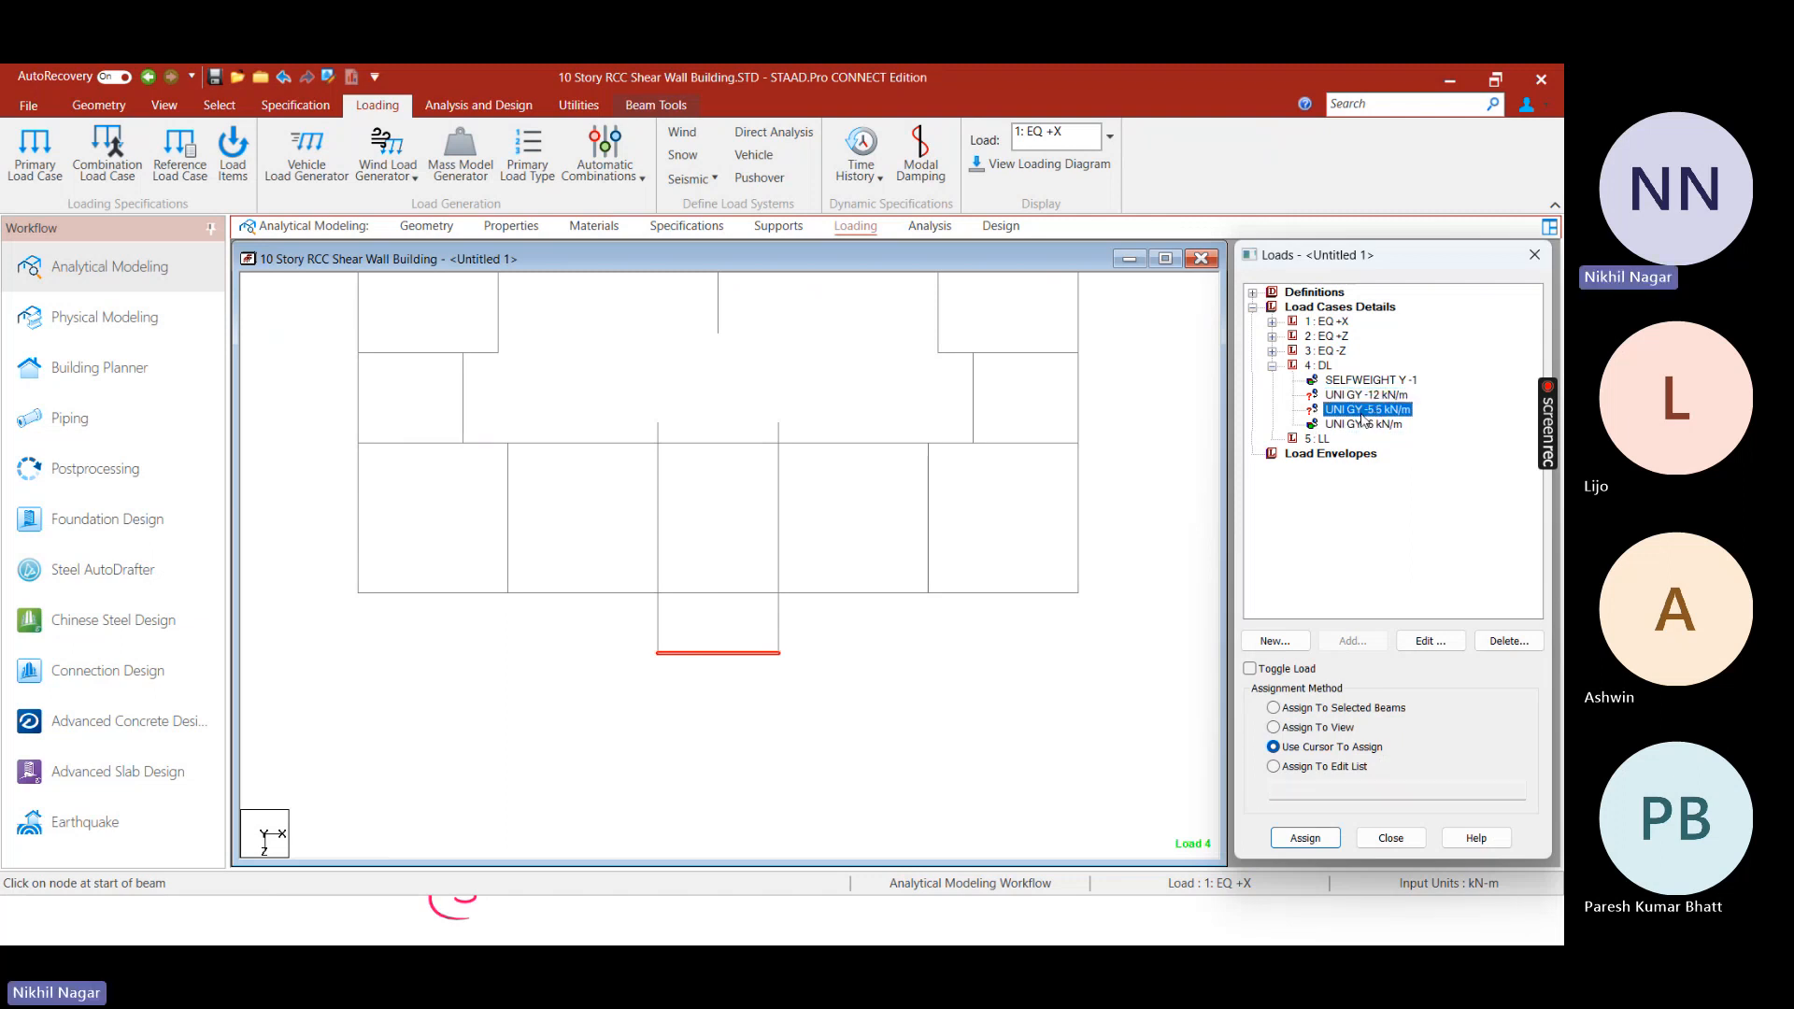
left_click(1382, 425)
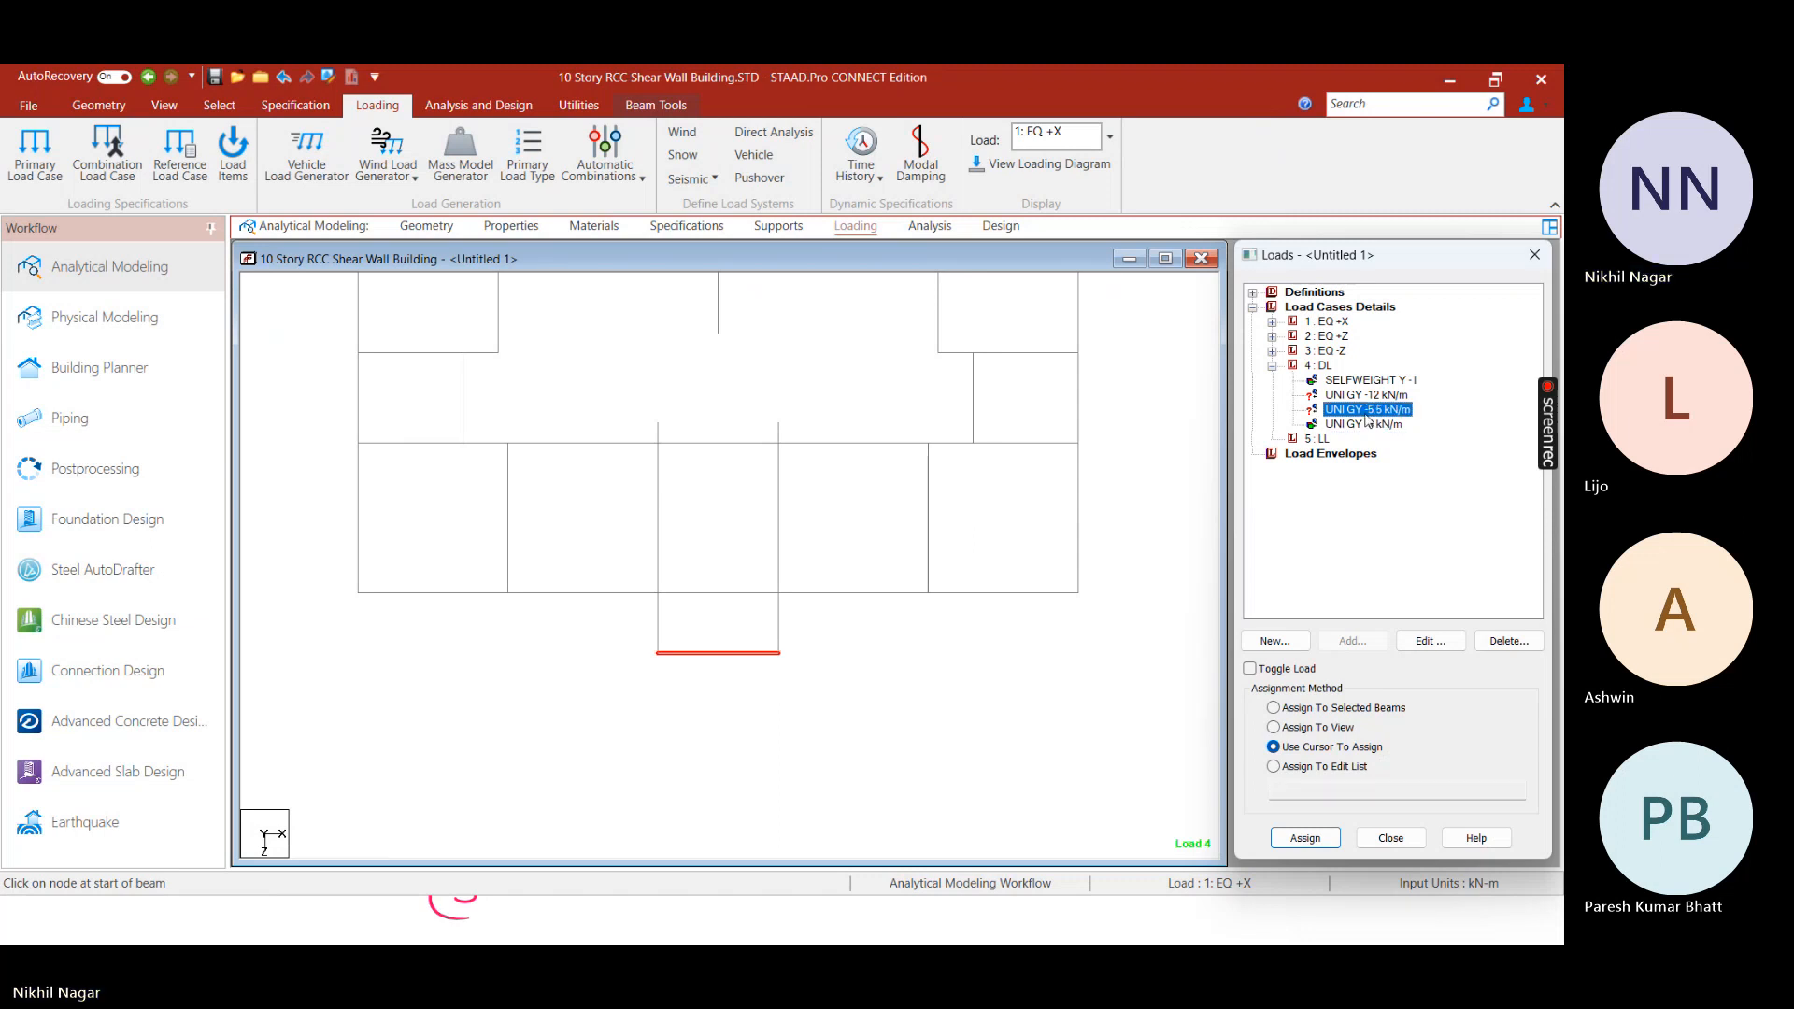
left_click(1370, 411)
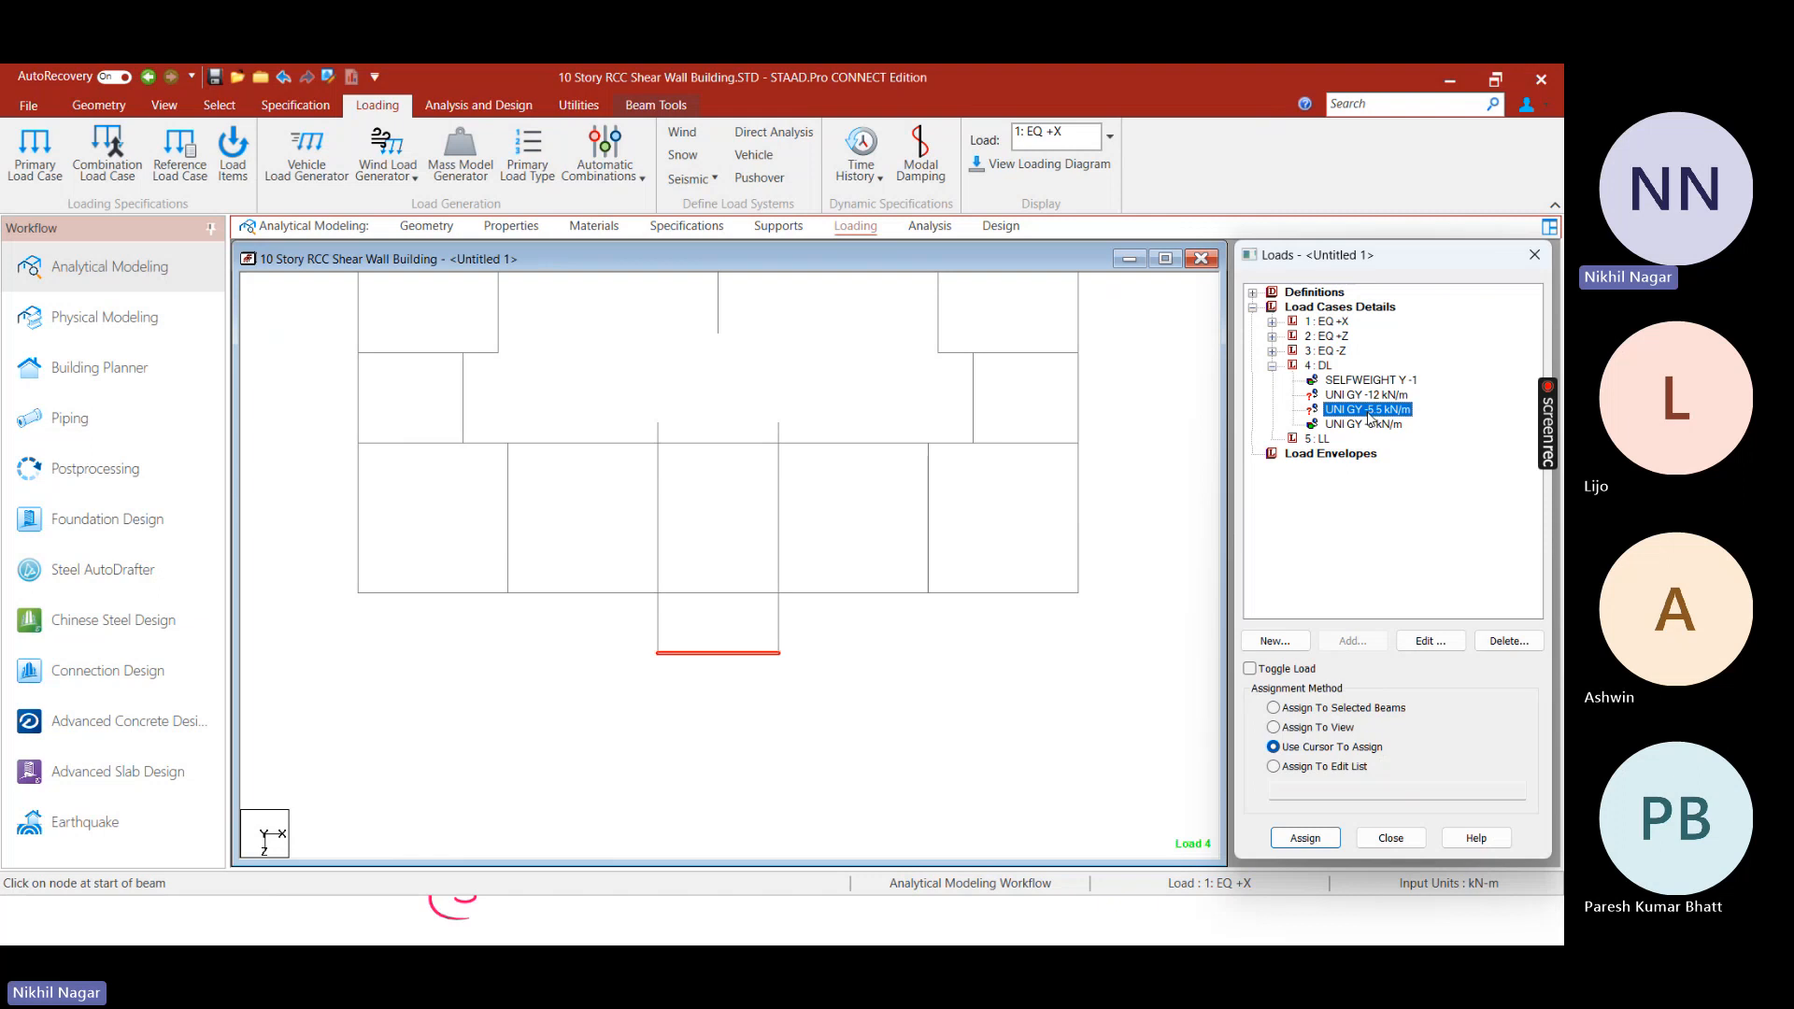
key("Delete")
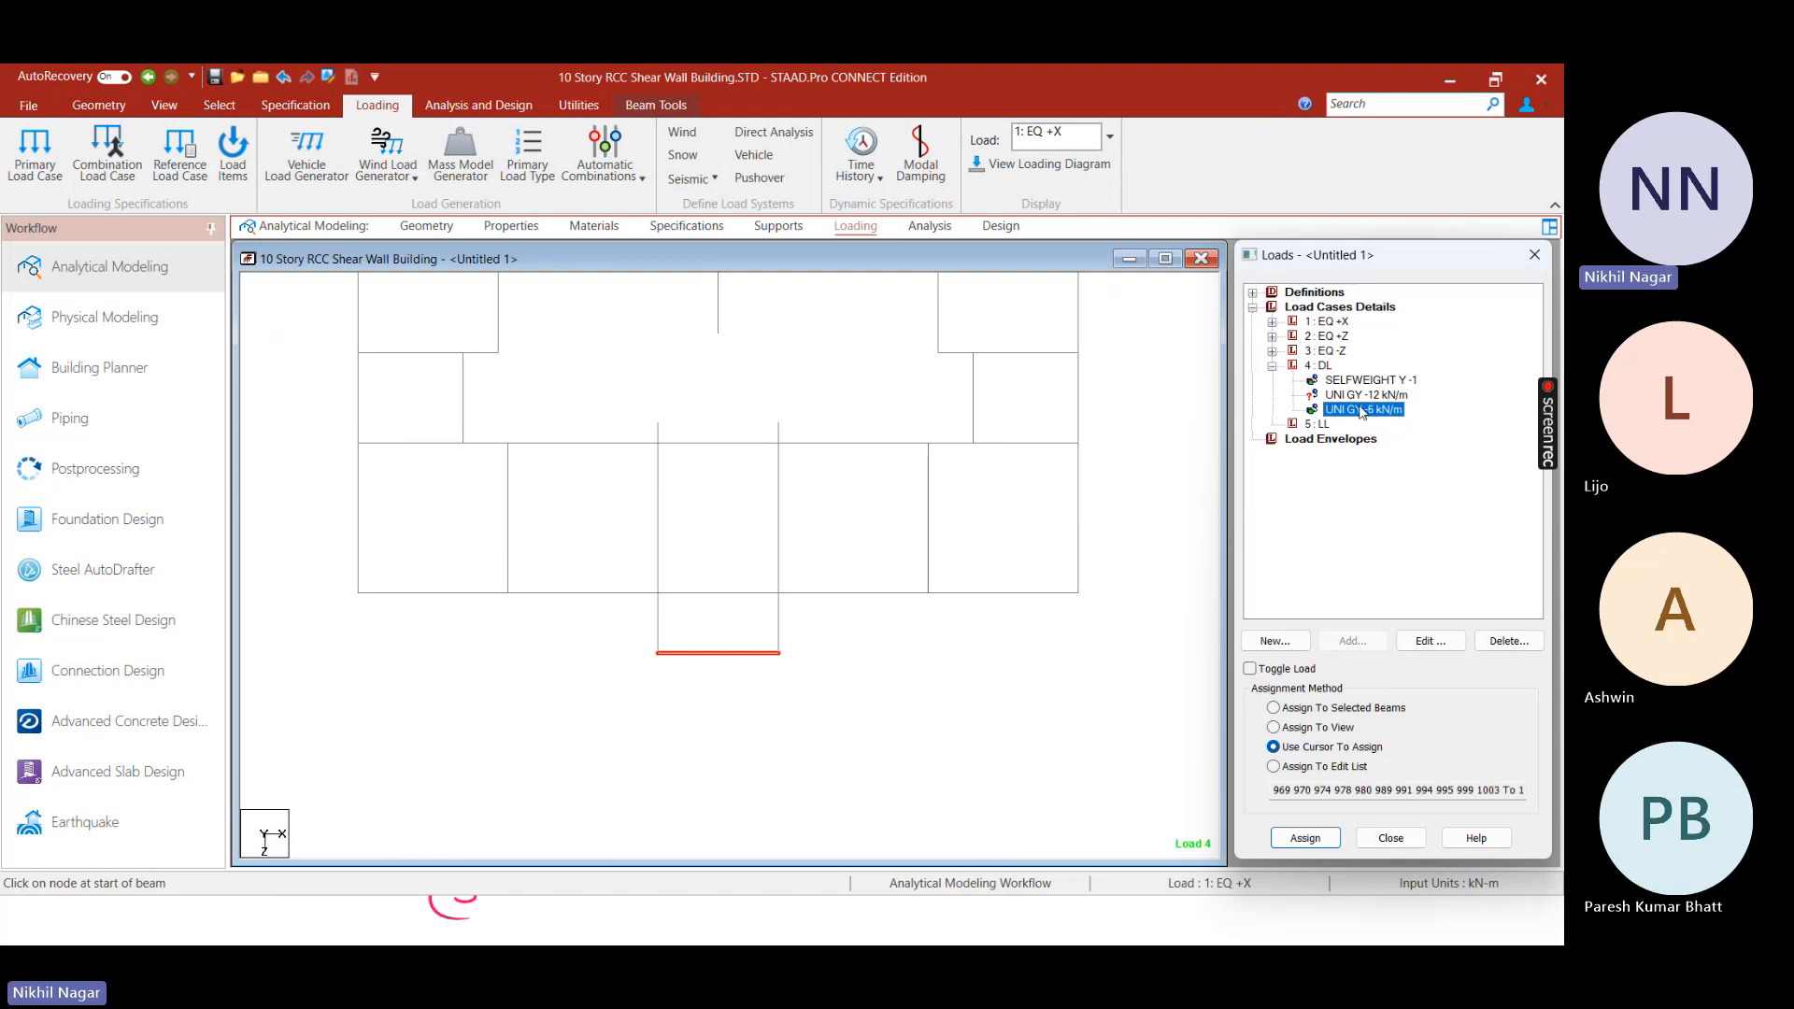
Select the side beams of the front projection too and assign the DL load UNI GY -6 kN/m to all its beams
left_click(657, 632)
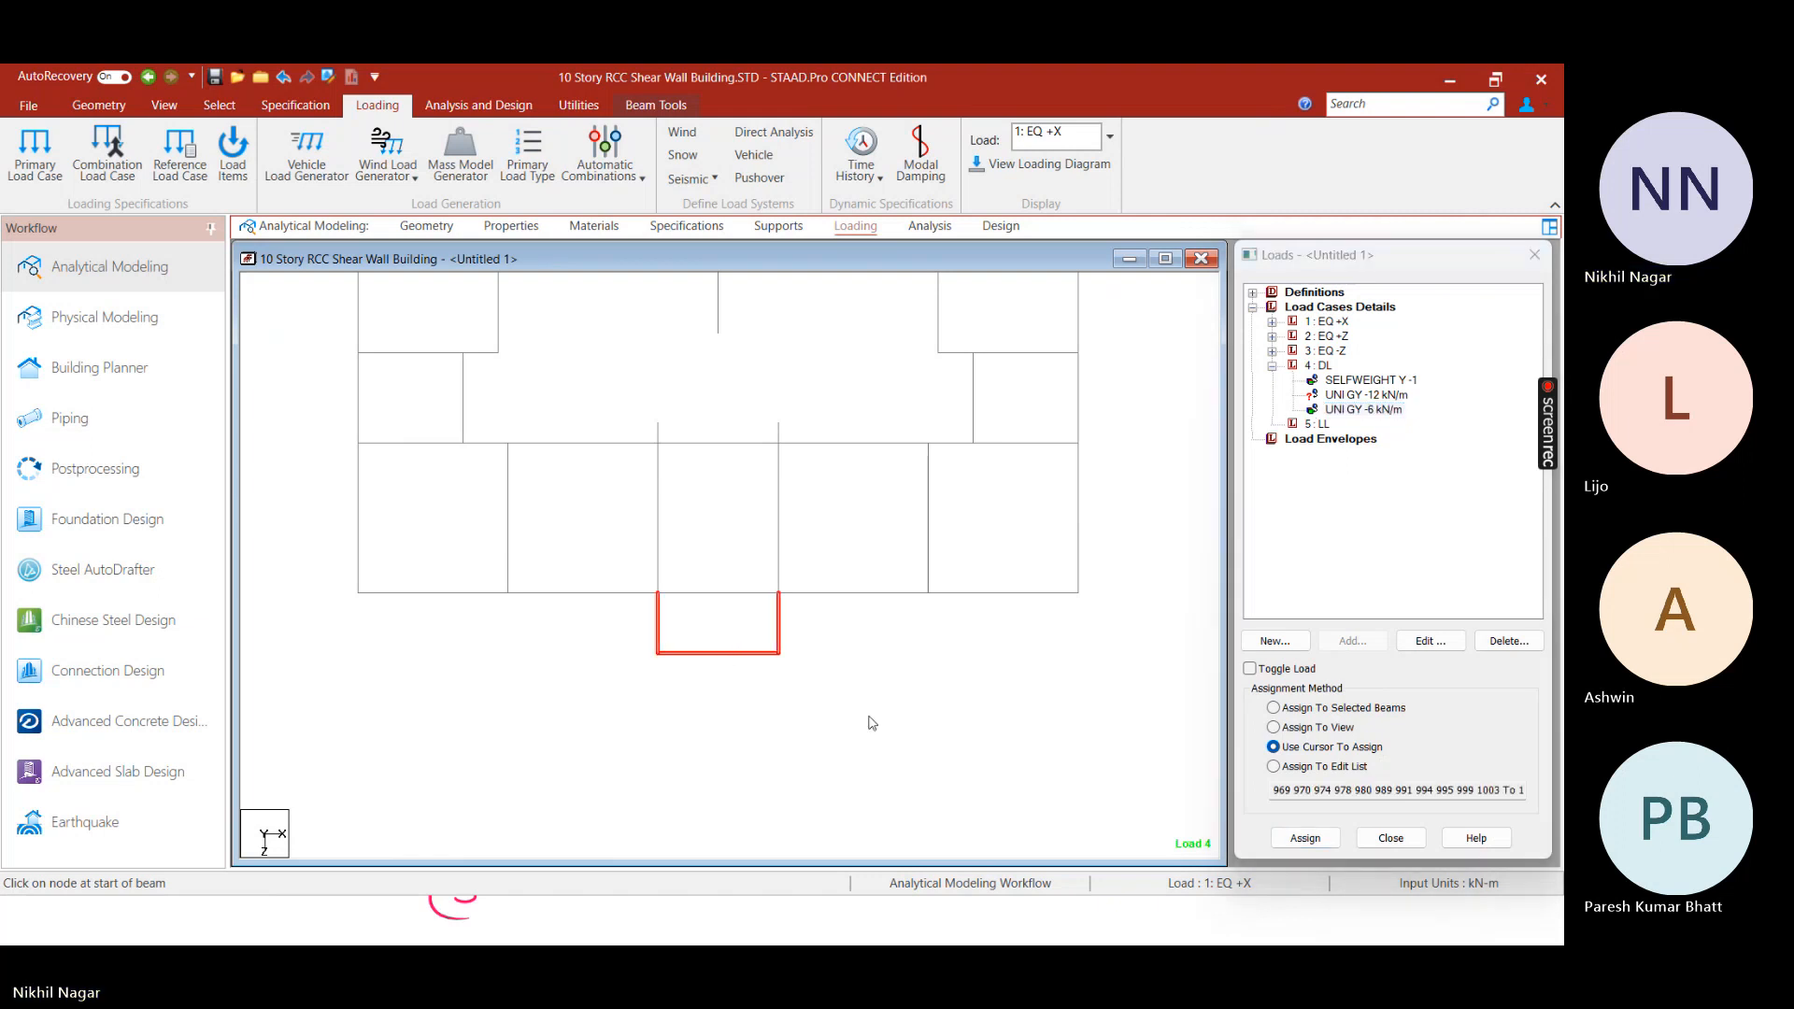
middle_click_drag(872, 723, 890, 758)
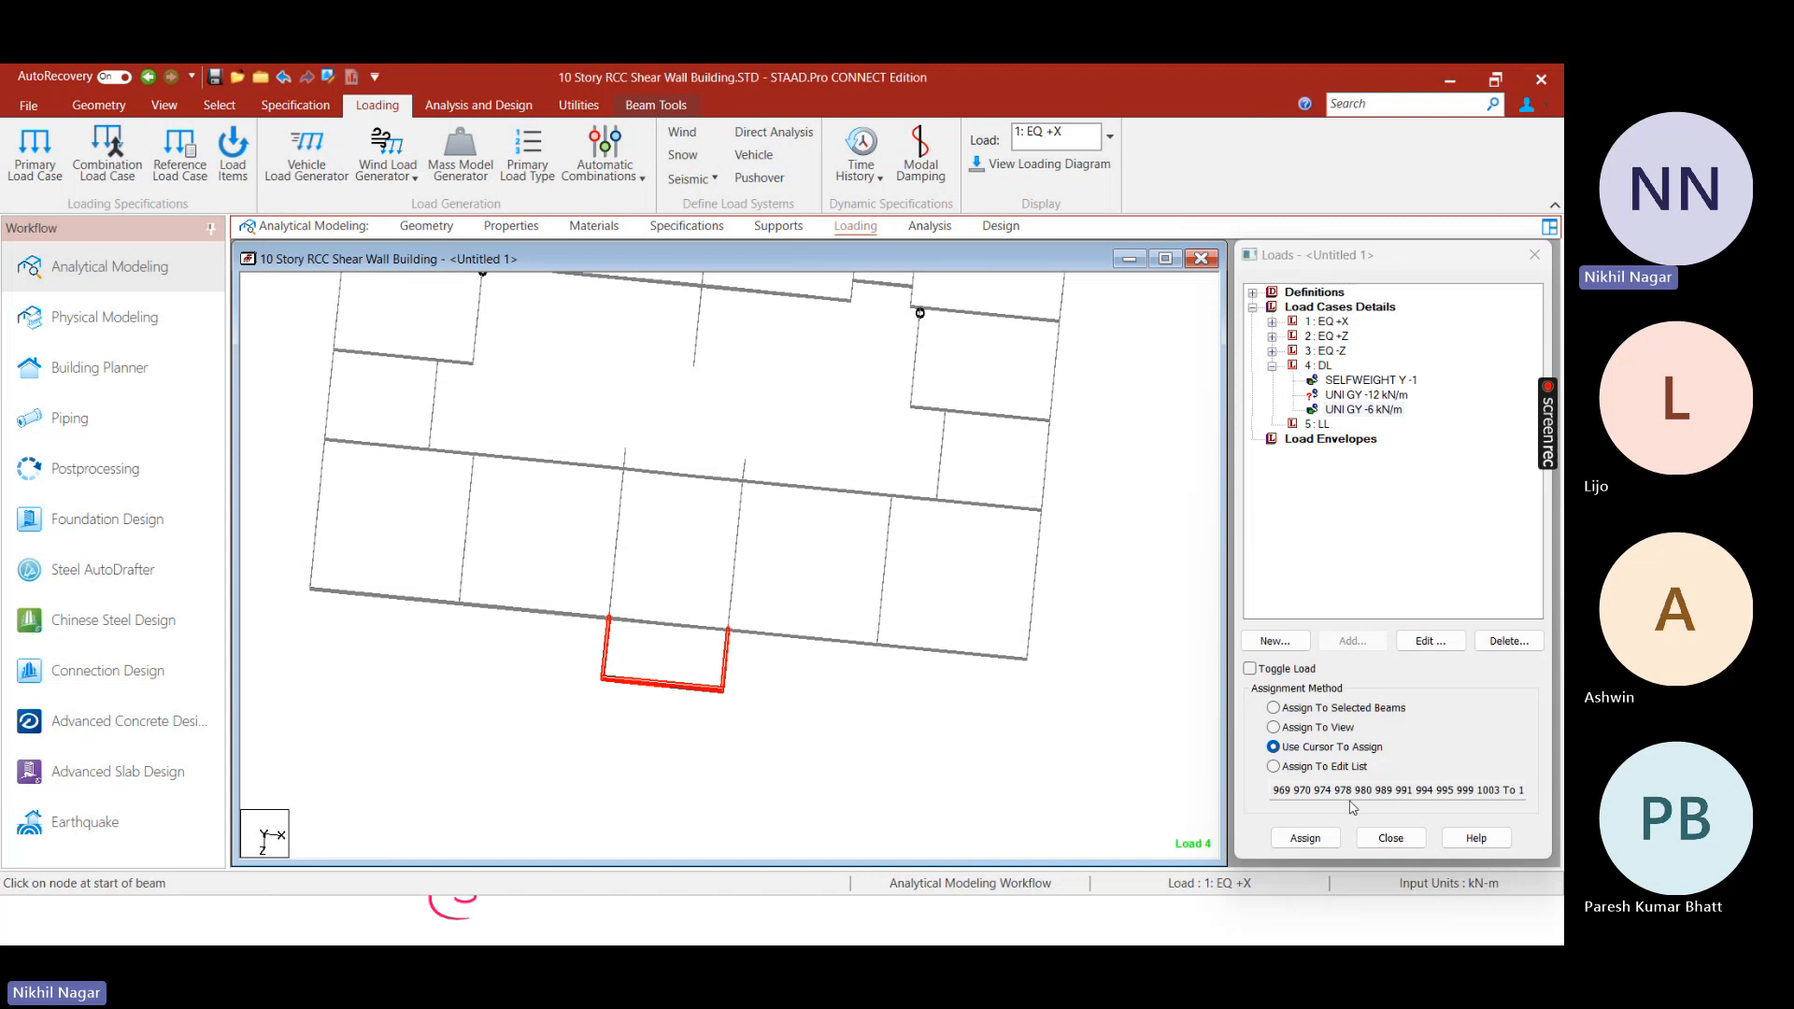
left_click(1308, 711)
left_click(1306, 836)
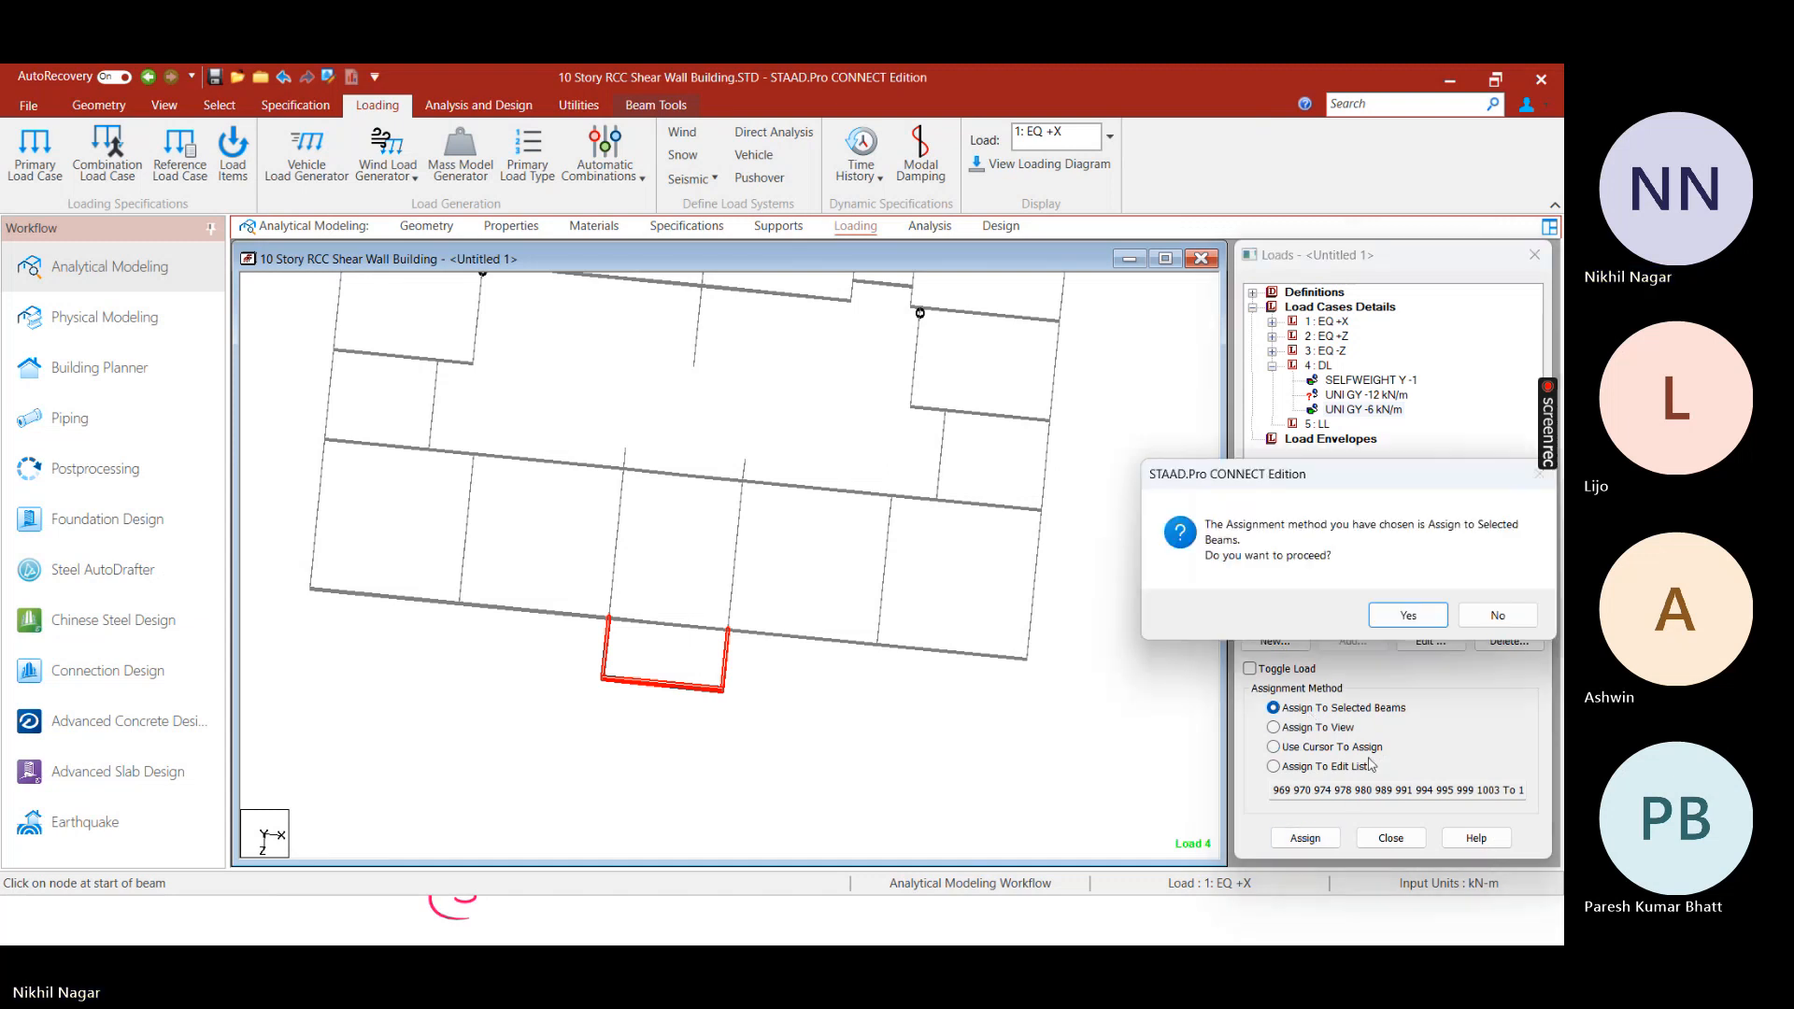
left_click(1409, 616)
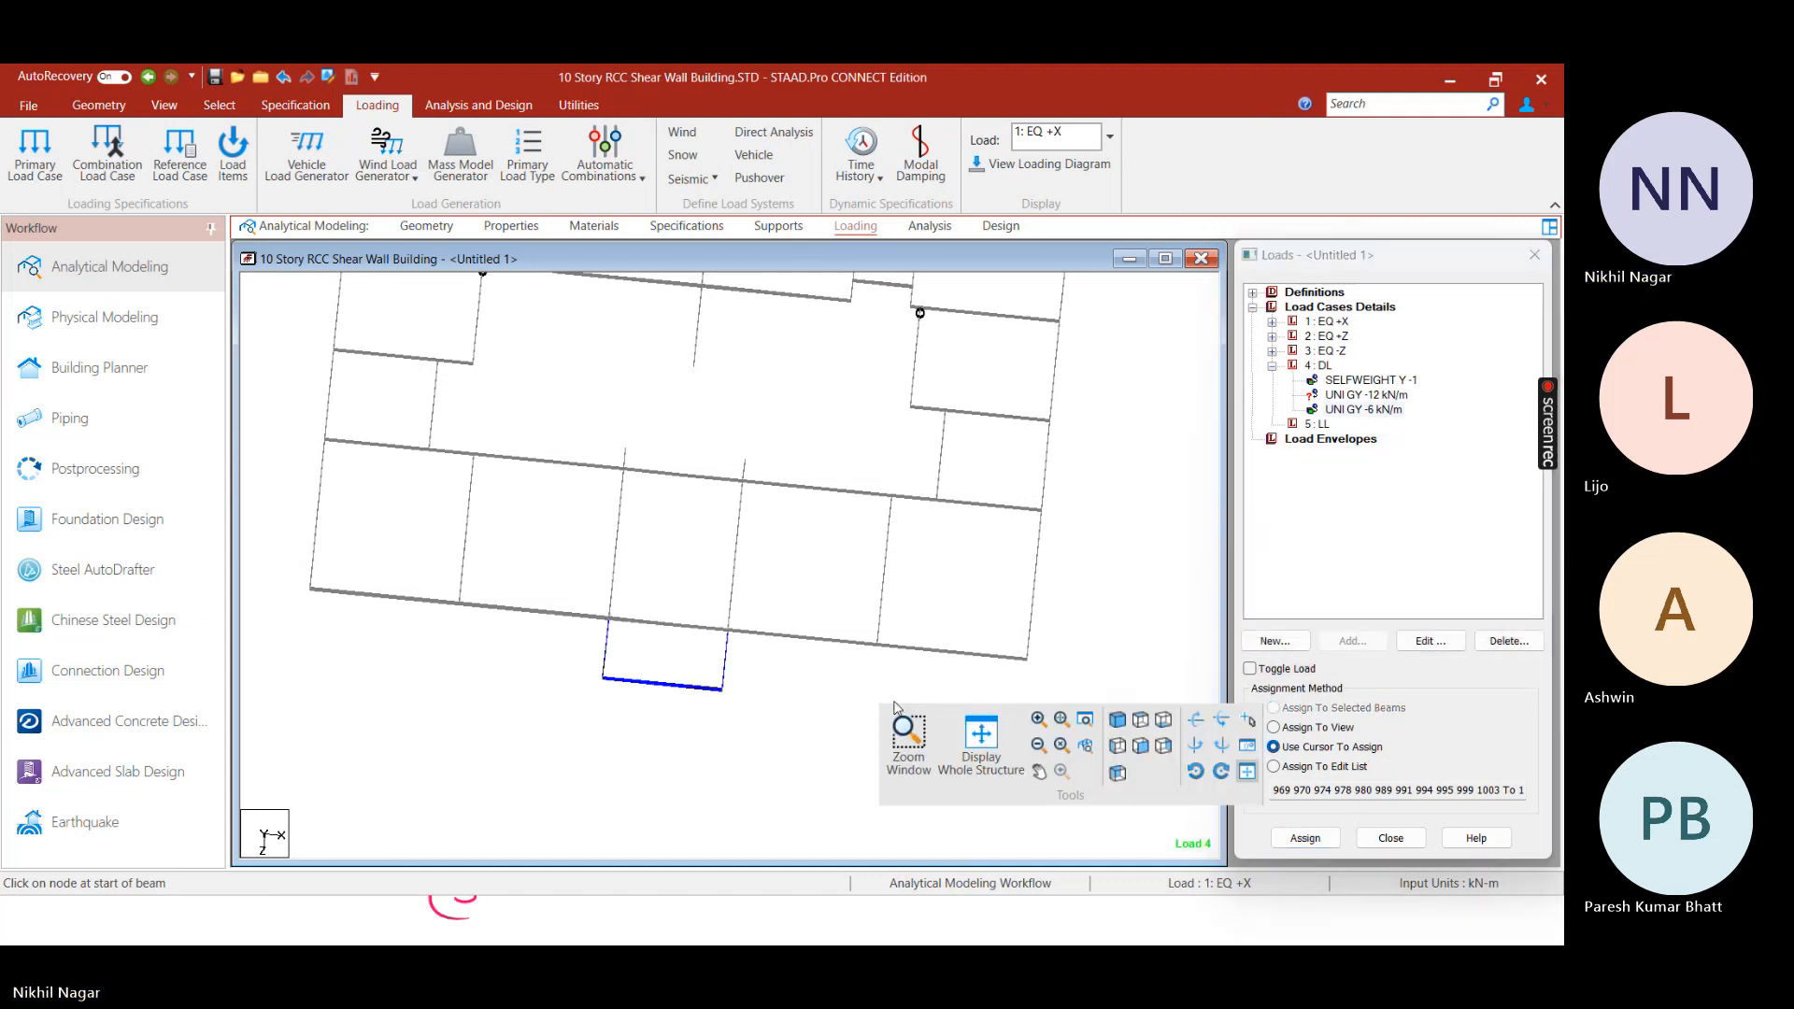
Select all floor beams except the front projection in plan and display them as a new view in the active window
left_click(1135, 729)
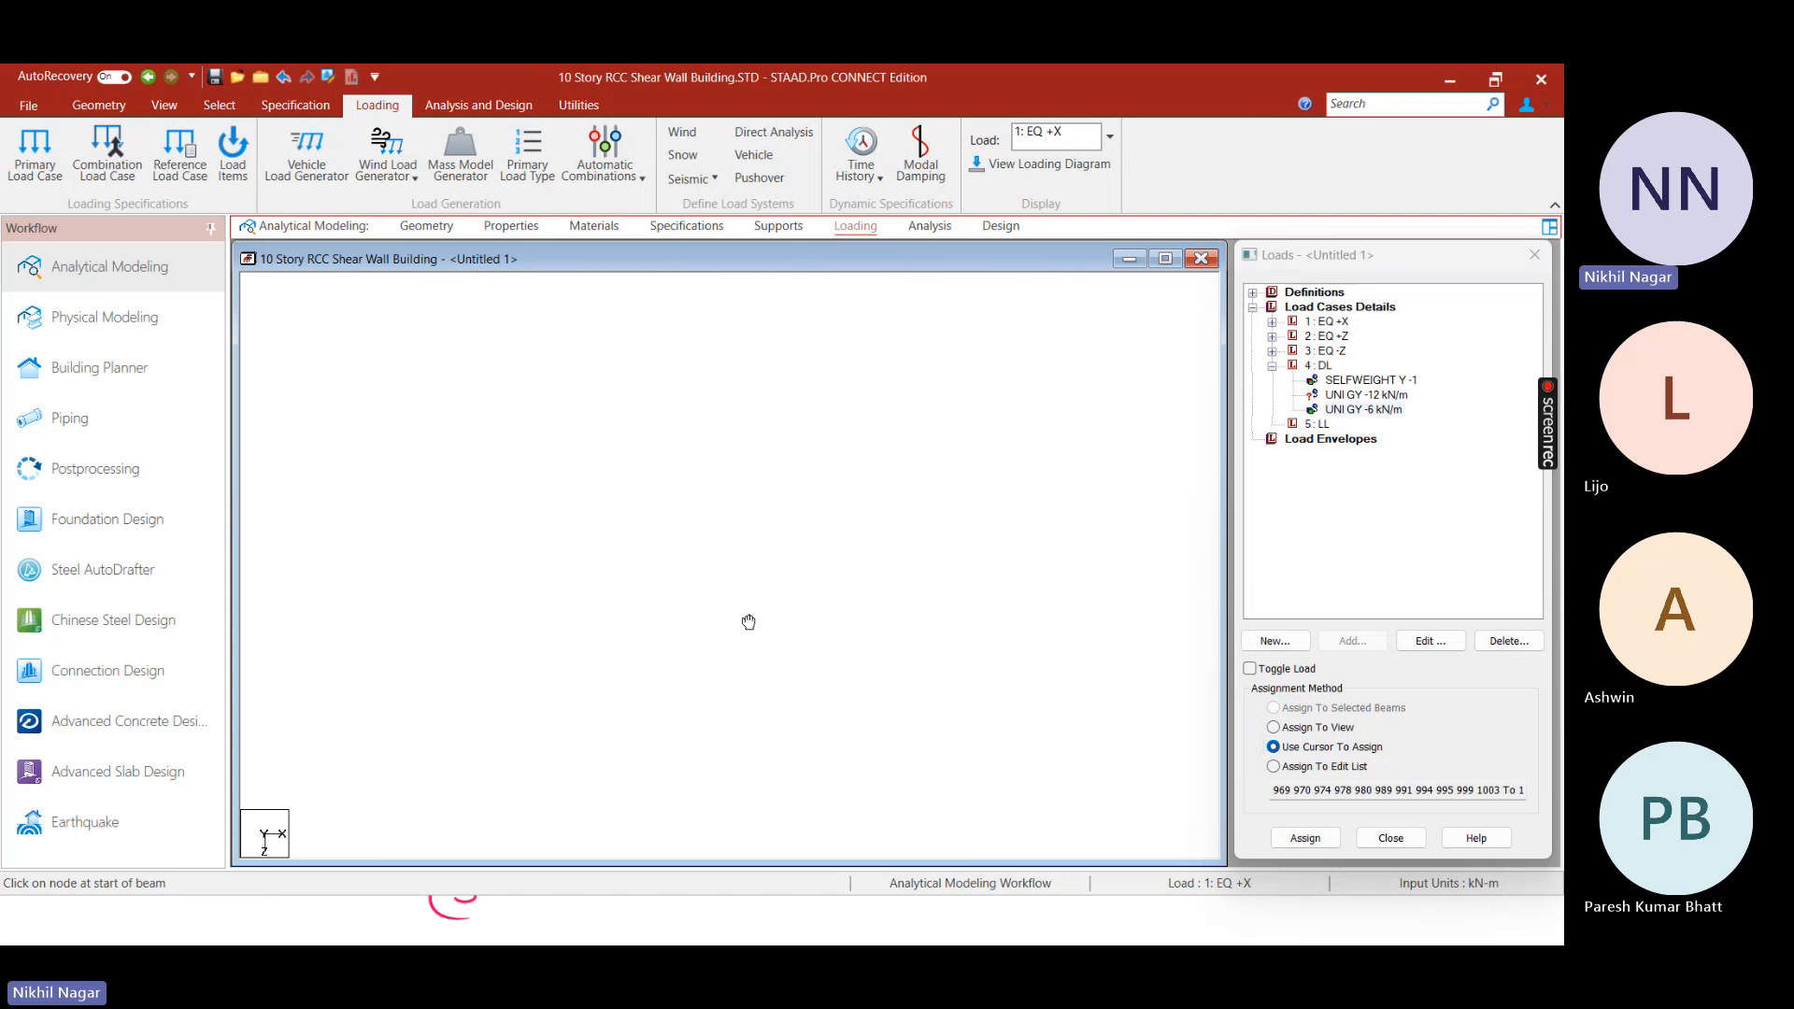
left_click_drag(414, 356, 1077, 815)
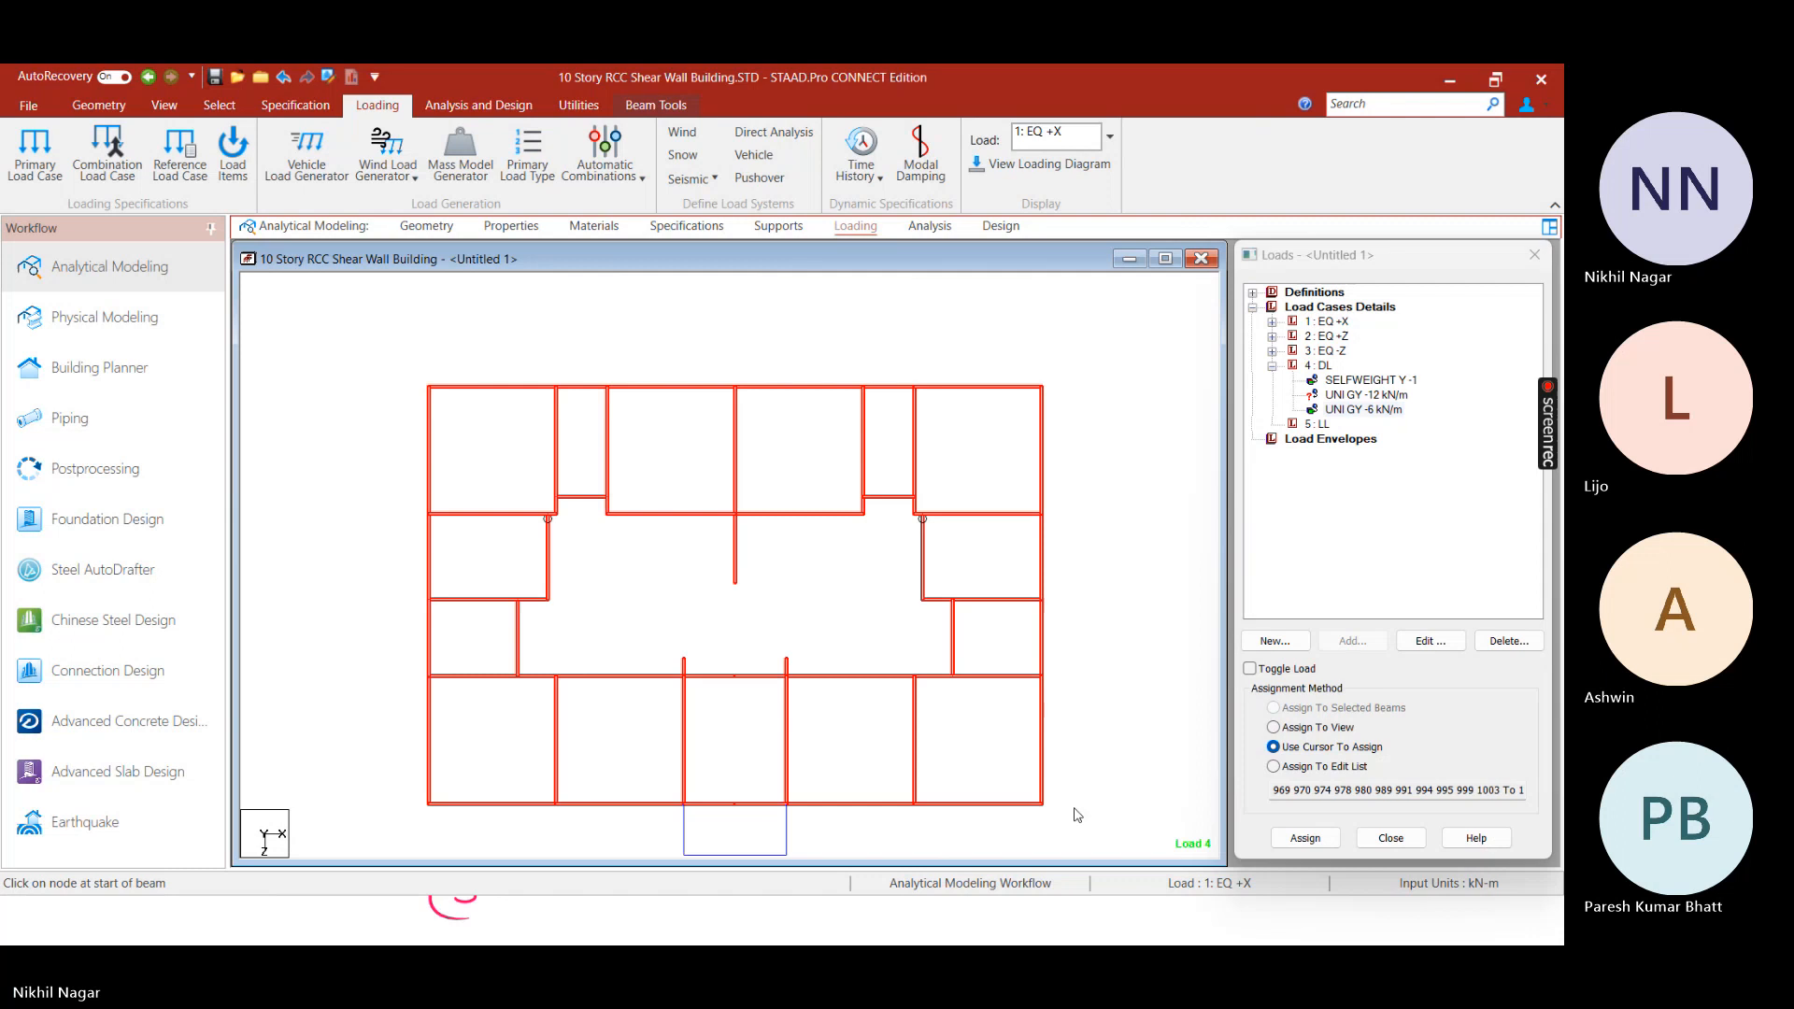
right_click(1038, 371)
left_click(1119, 607)
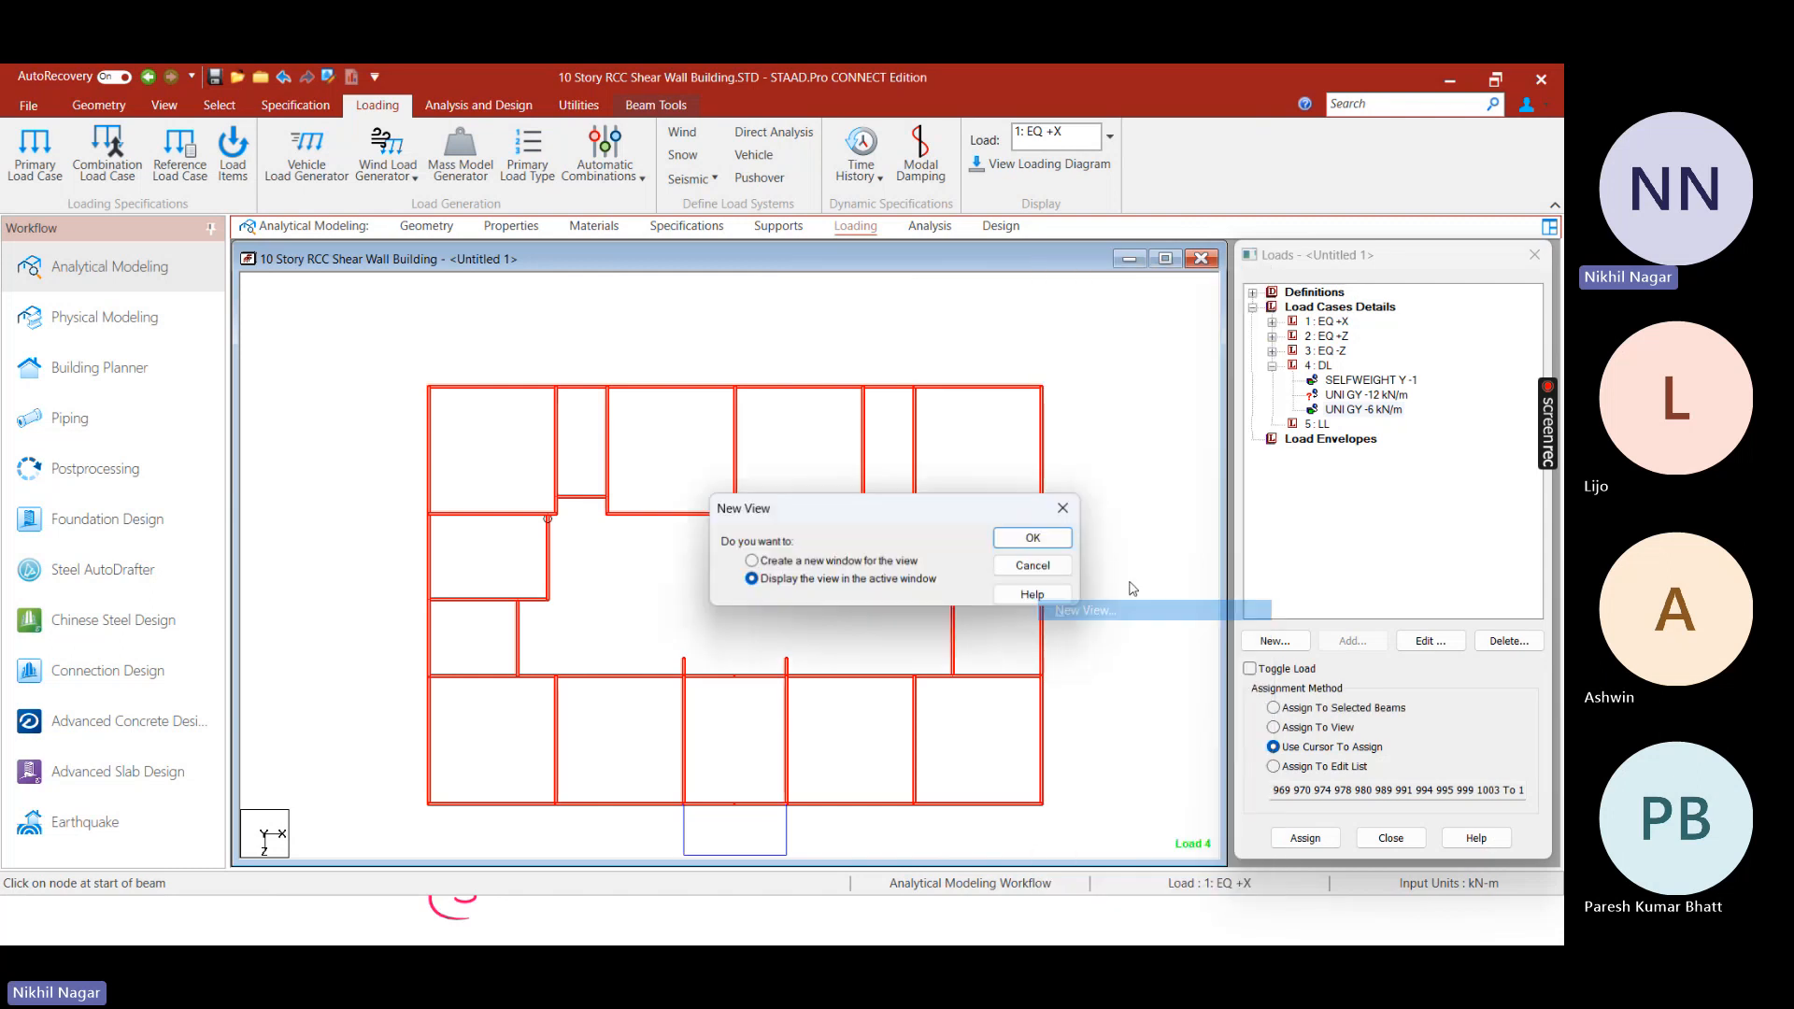
left_click(1042, 542)
right_click(811, 552)
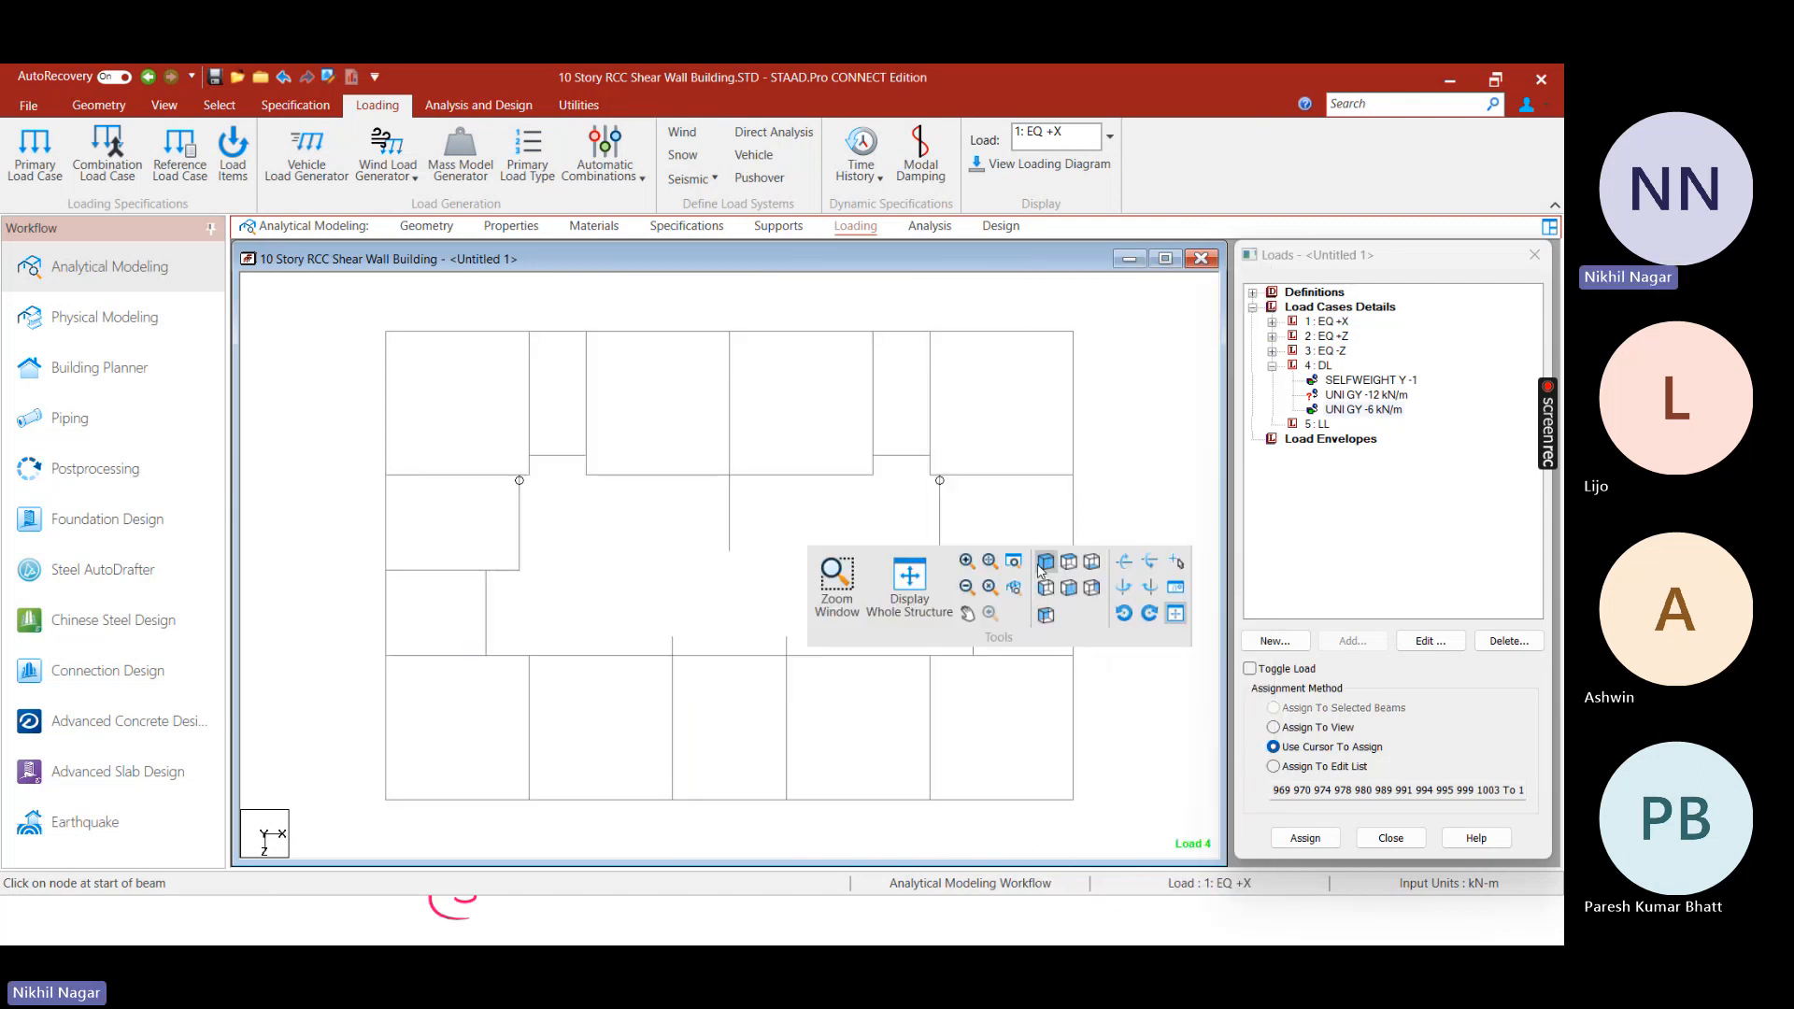
left_click(1065, 566)
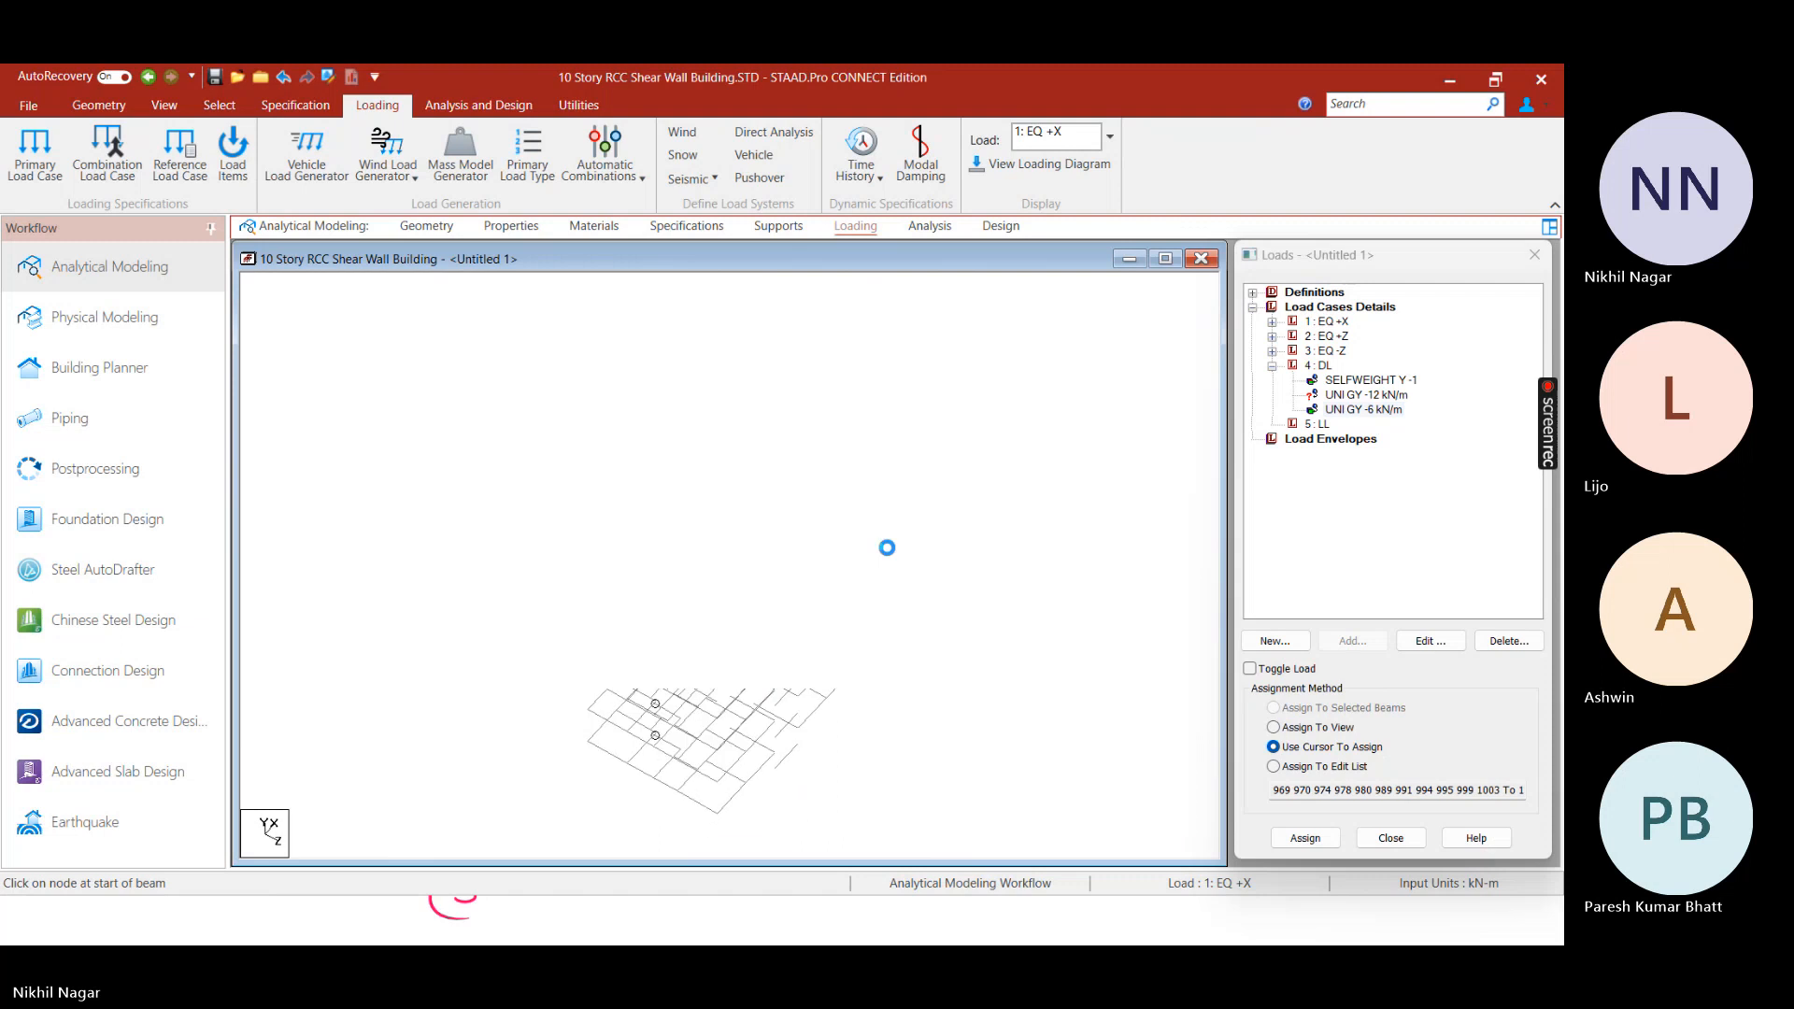
right_click(1015, 553)
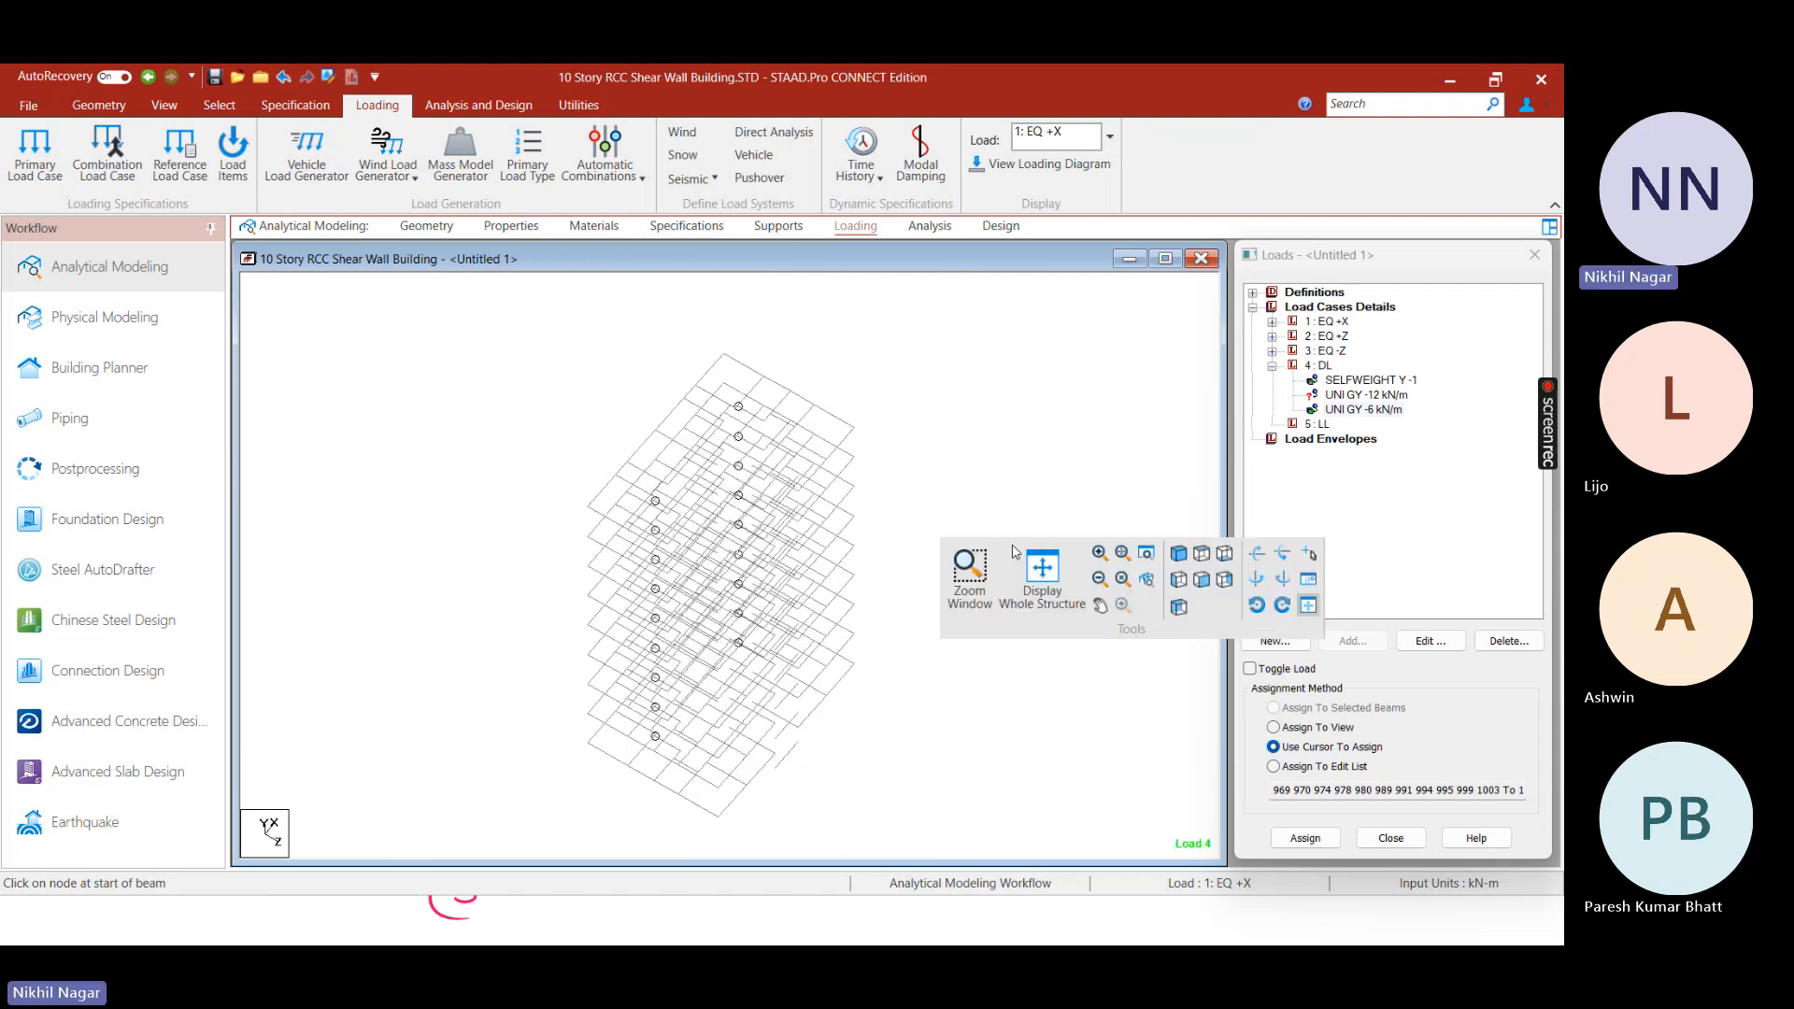
left_click(1202, 554)
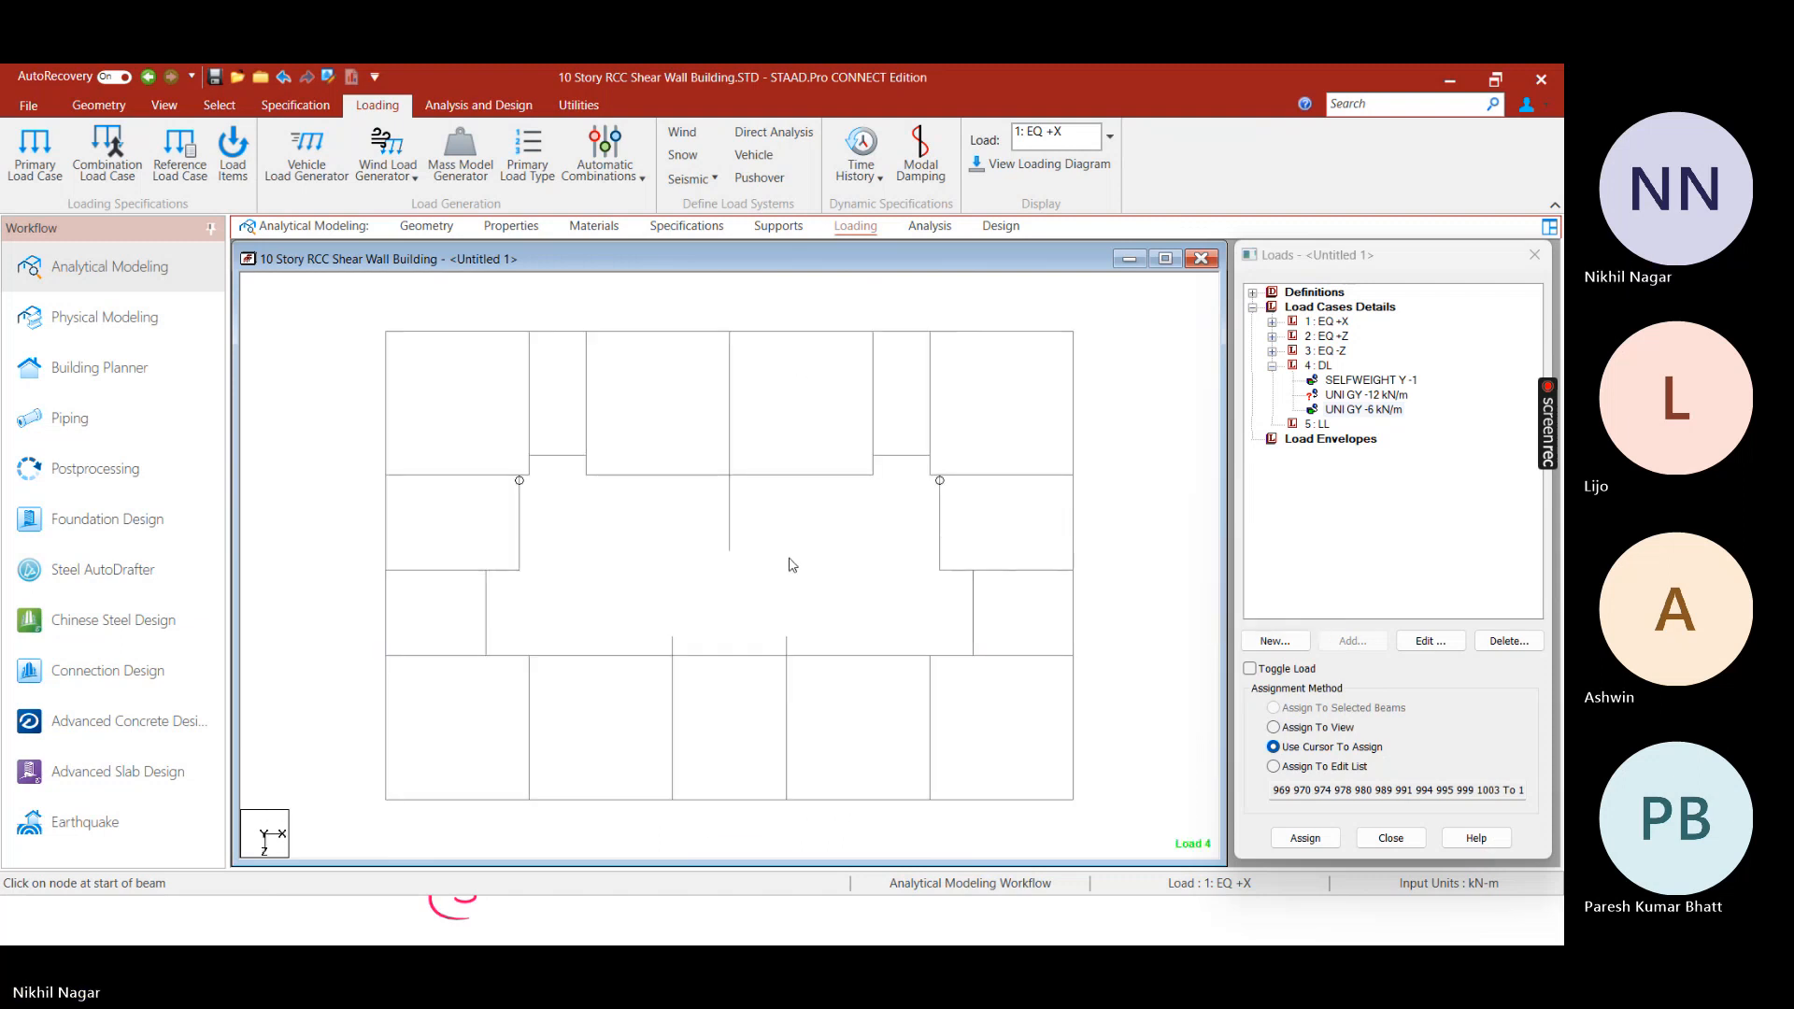
left_click(735, 800)
middle_click_drag(735, 802, 761, 640)
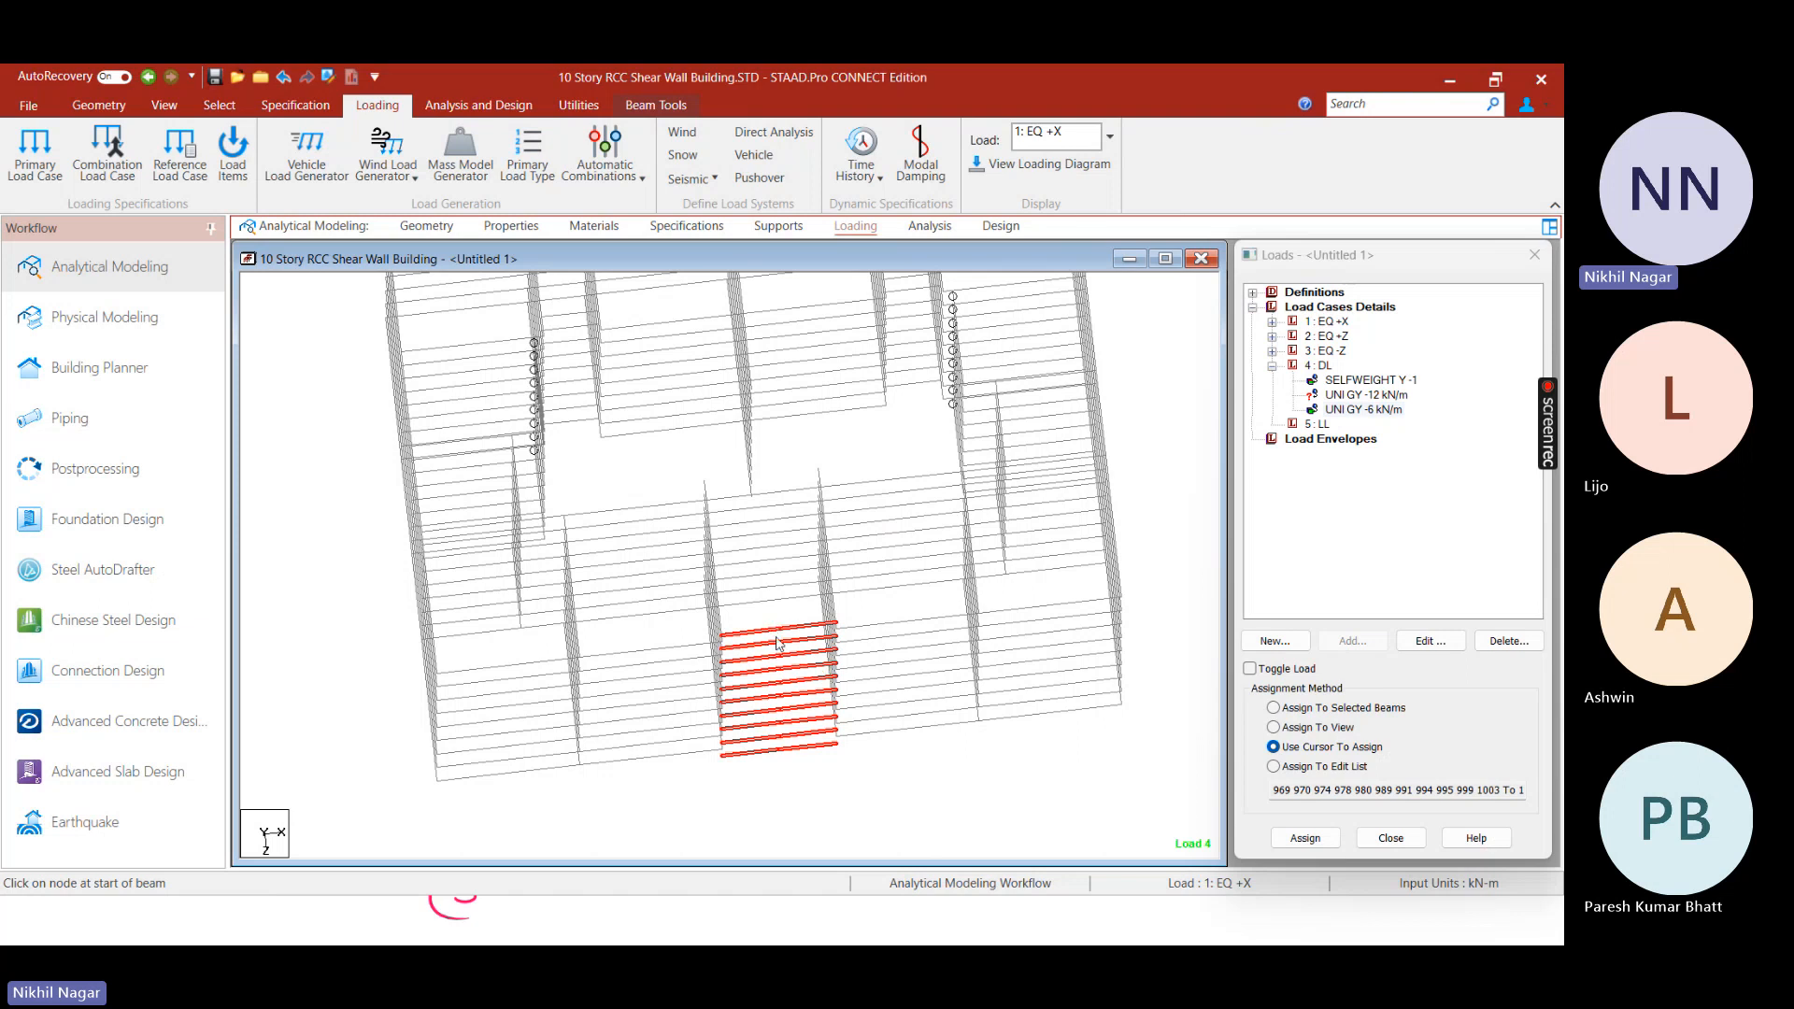
Assign the DL load UNI GY -12 kN/m to all displayed floor beams except those at the middle of the front edge
left_click(1360, 395)
right_click(761, 609)
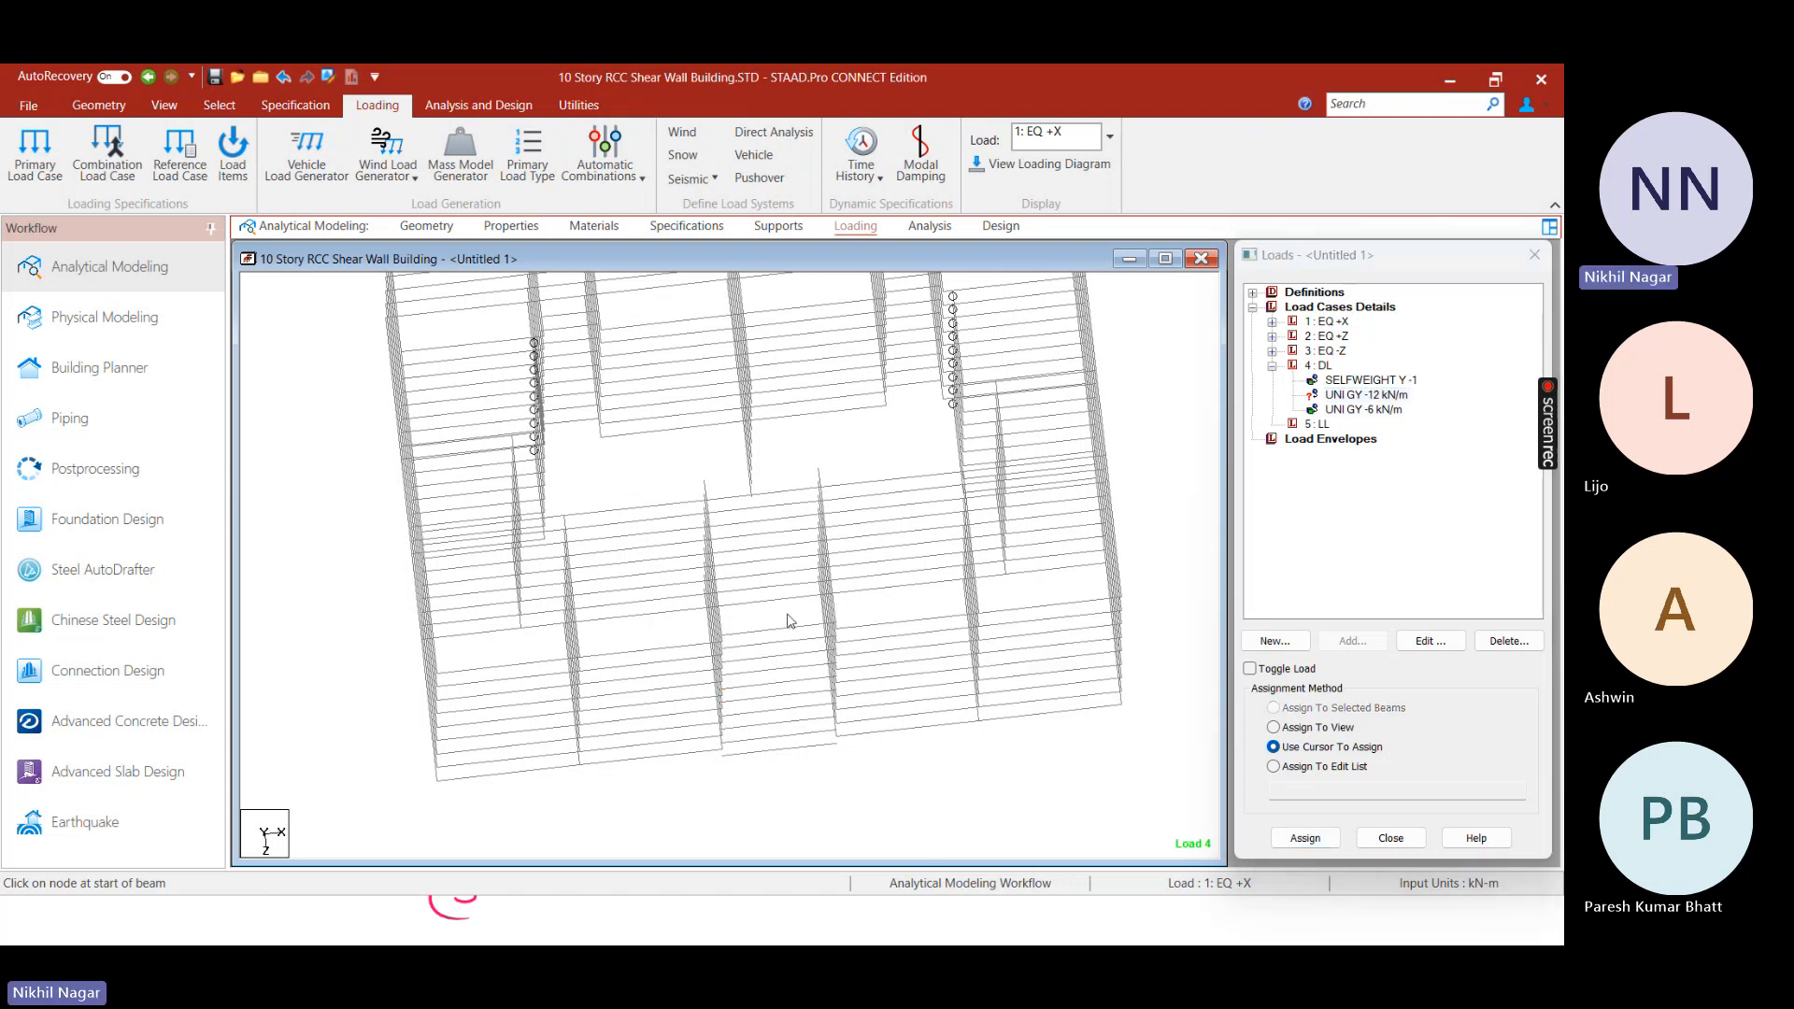
right_click(804, 769)
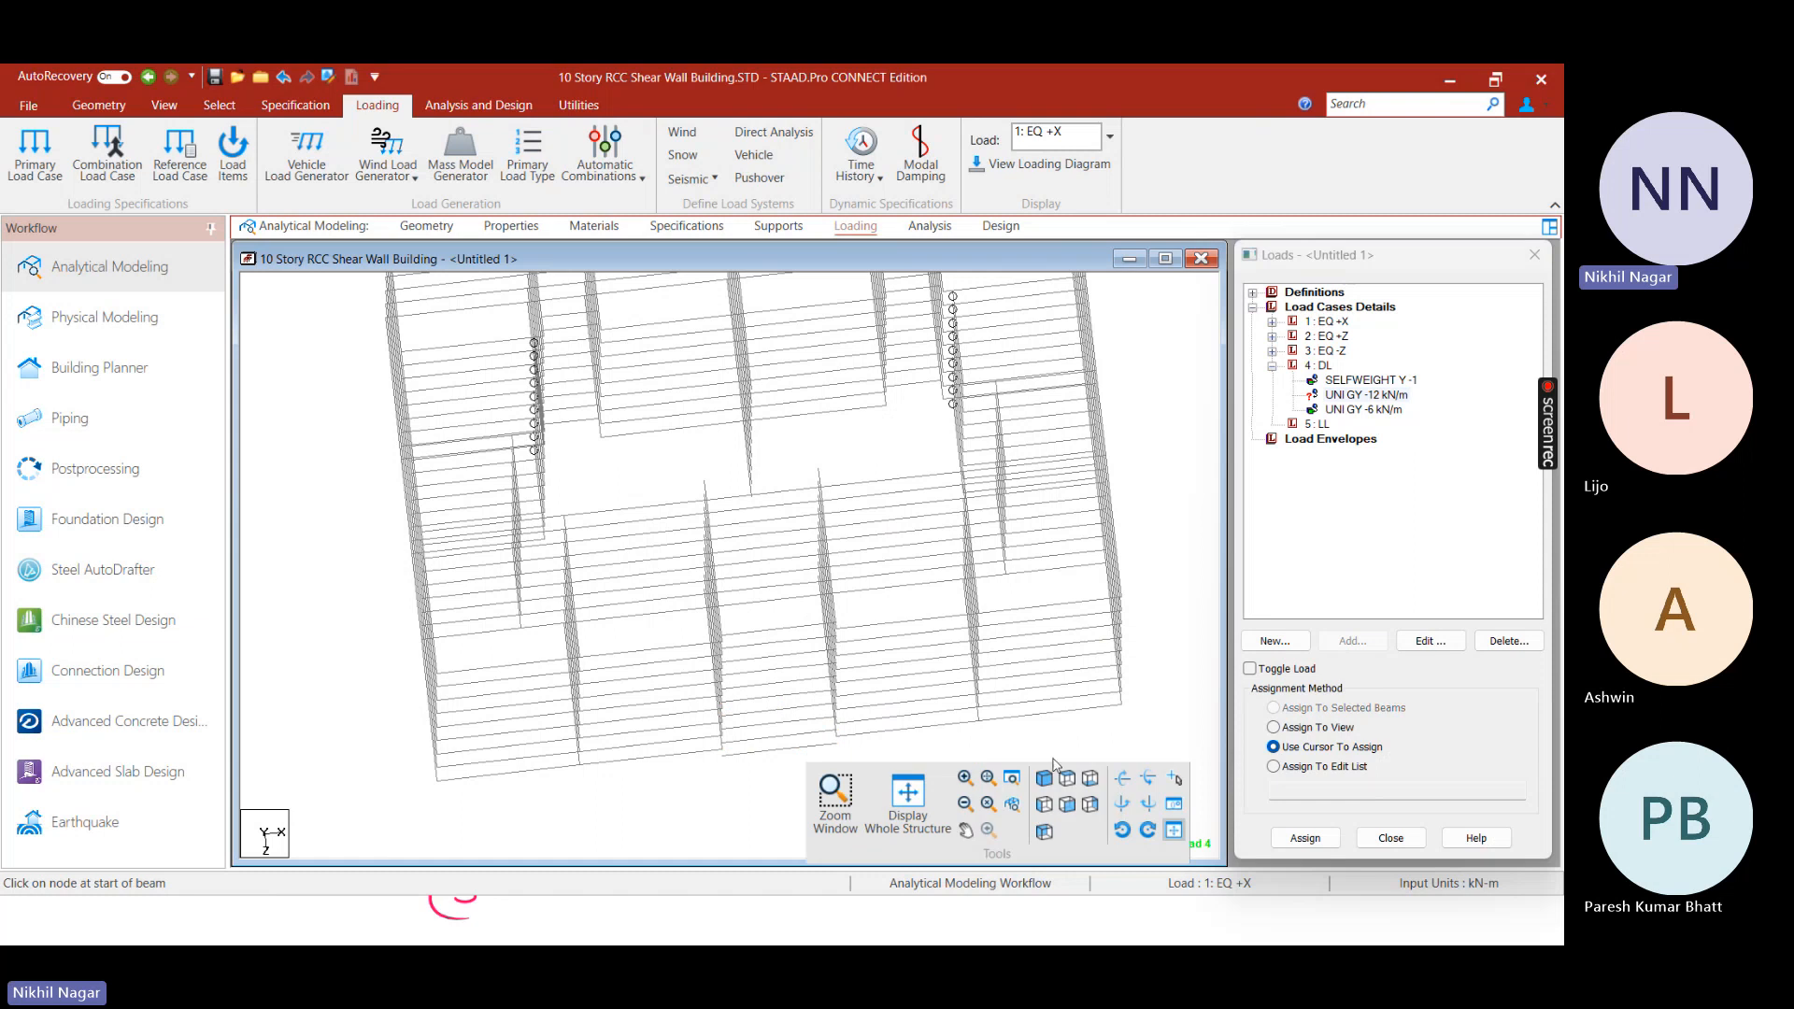
left_click(1066, 778)
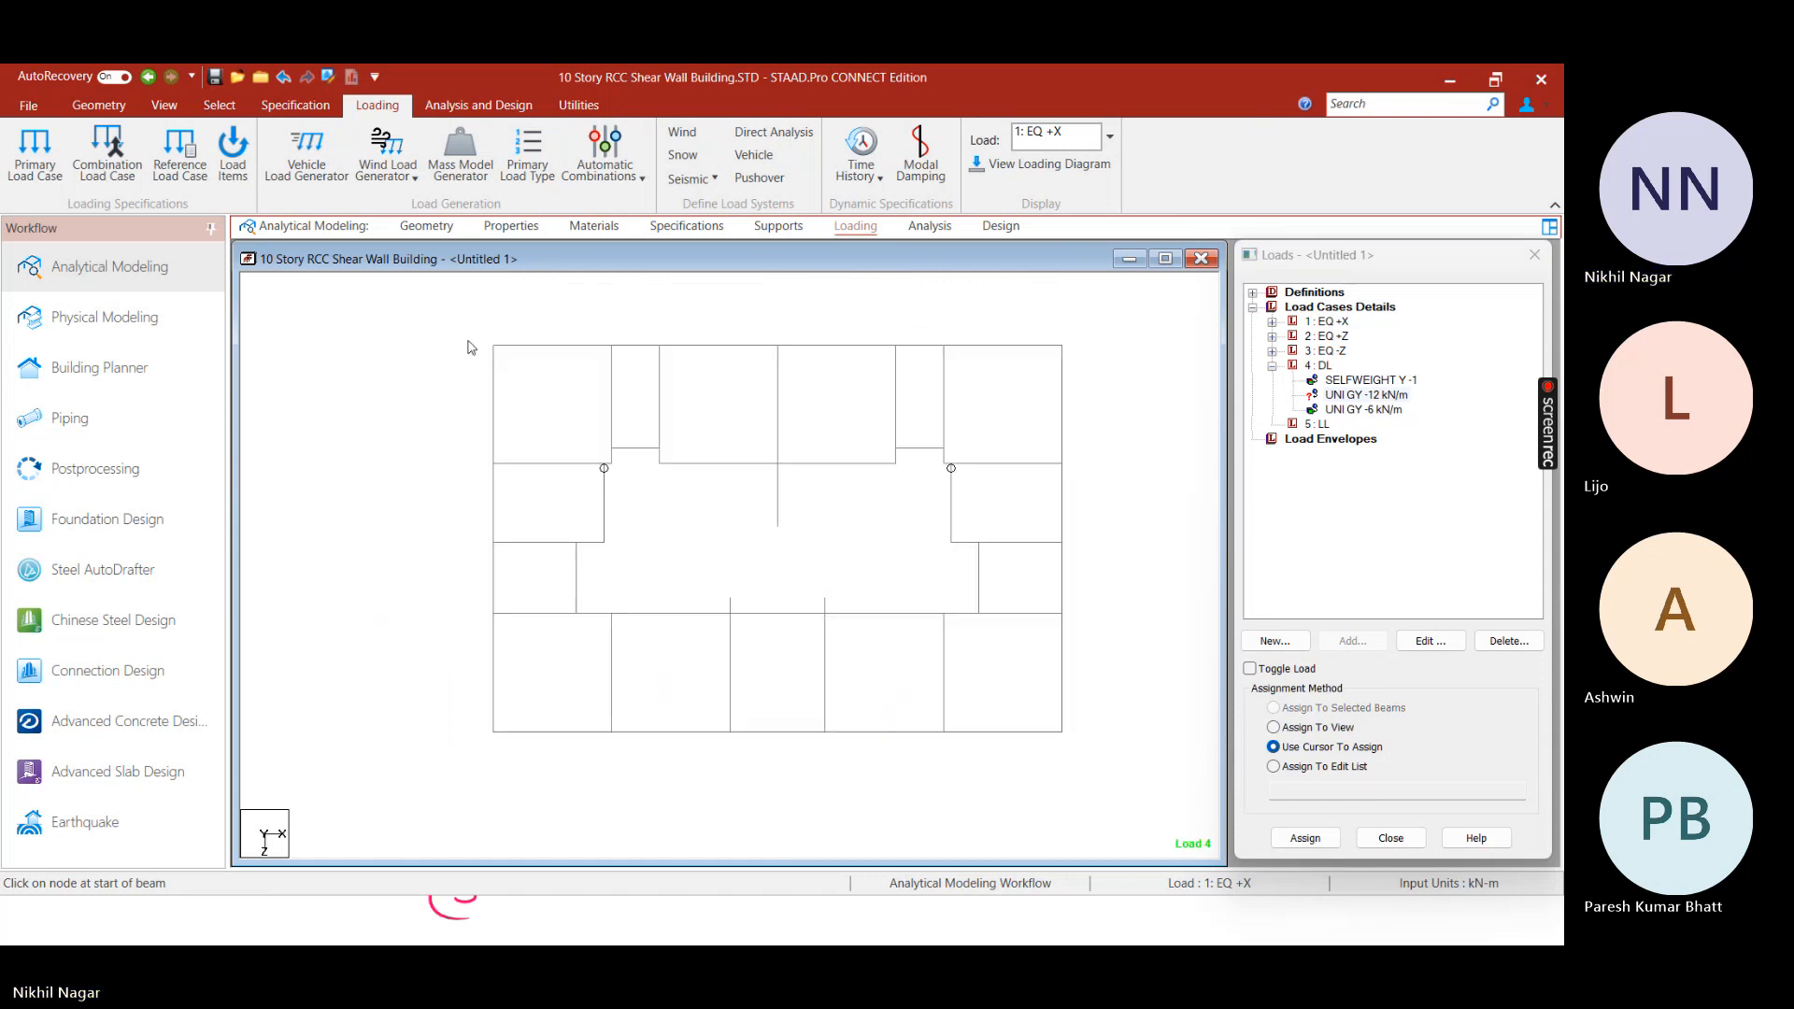
left_click_drag(461, 323, 1089, 737)
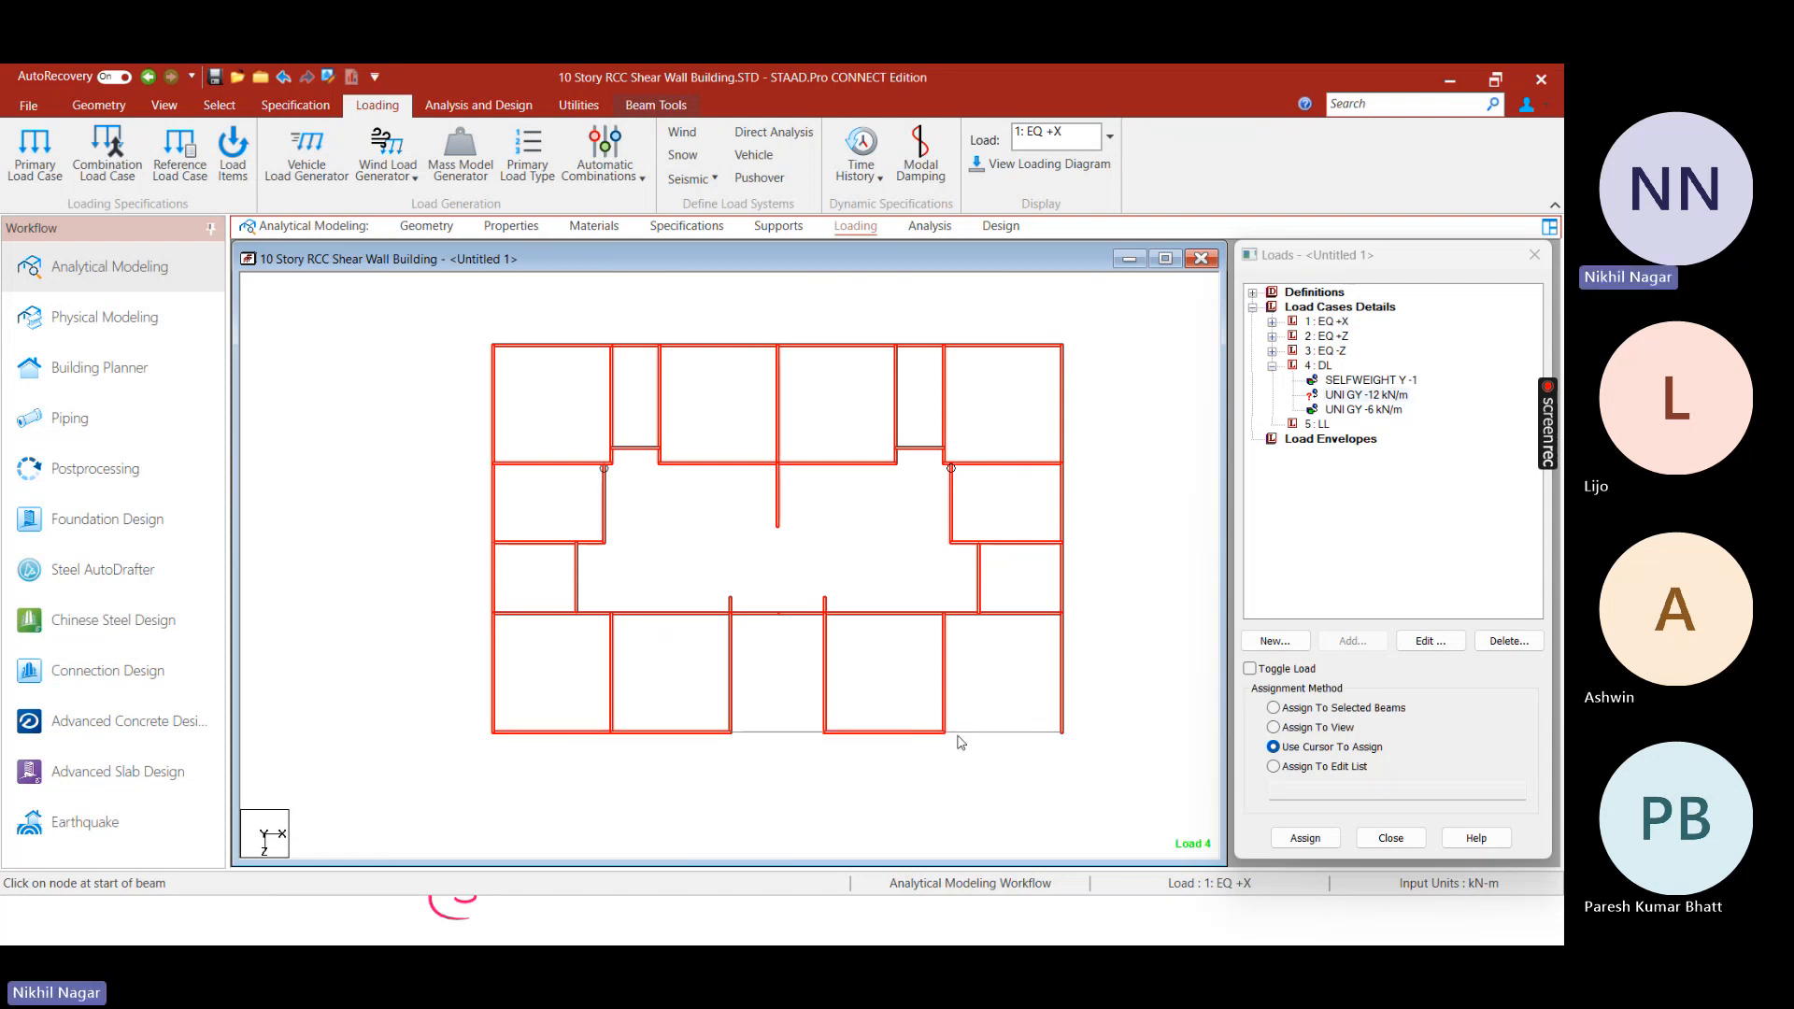
middle_click_drag(1002, 804, 773, 703)
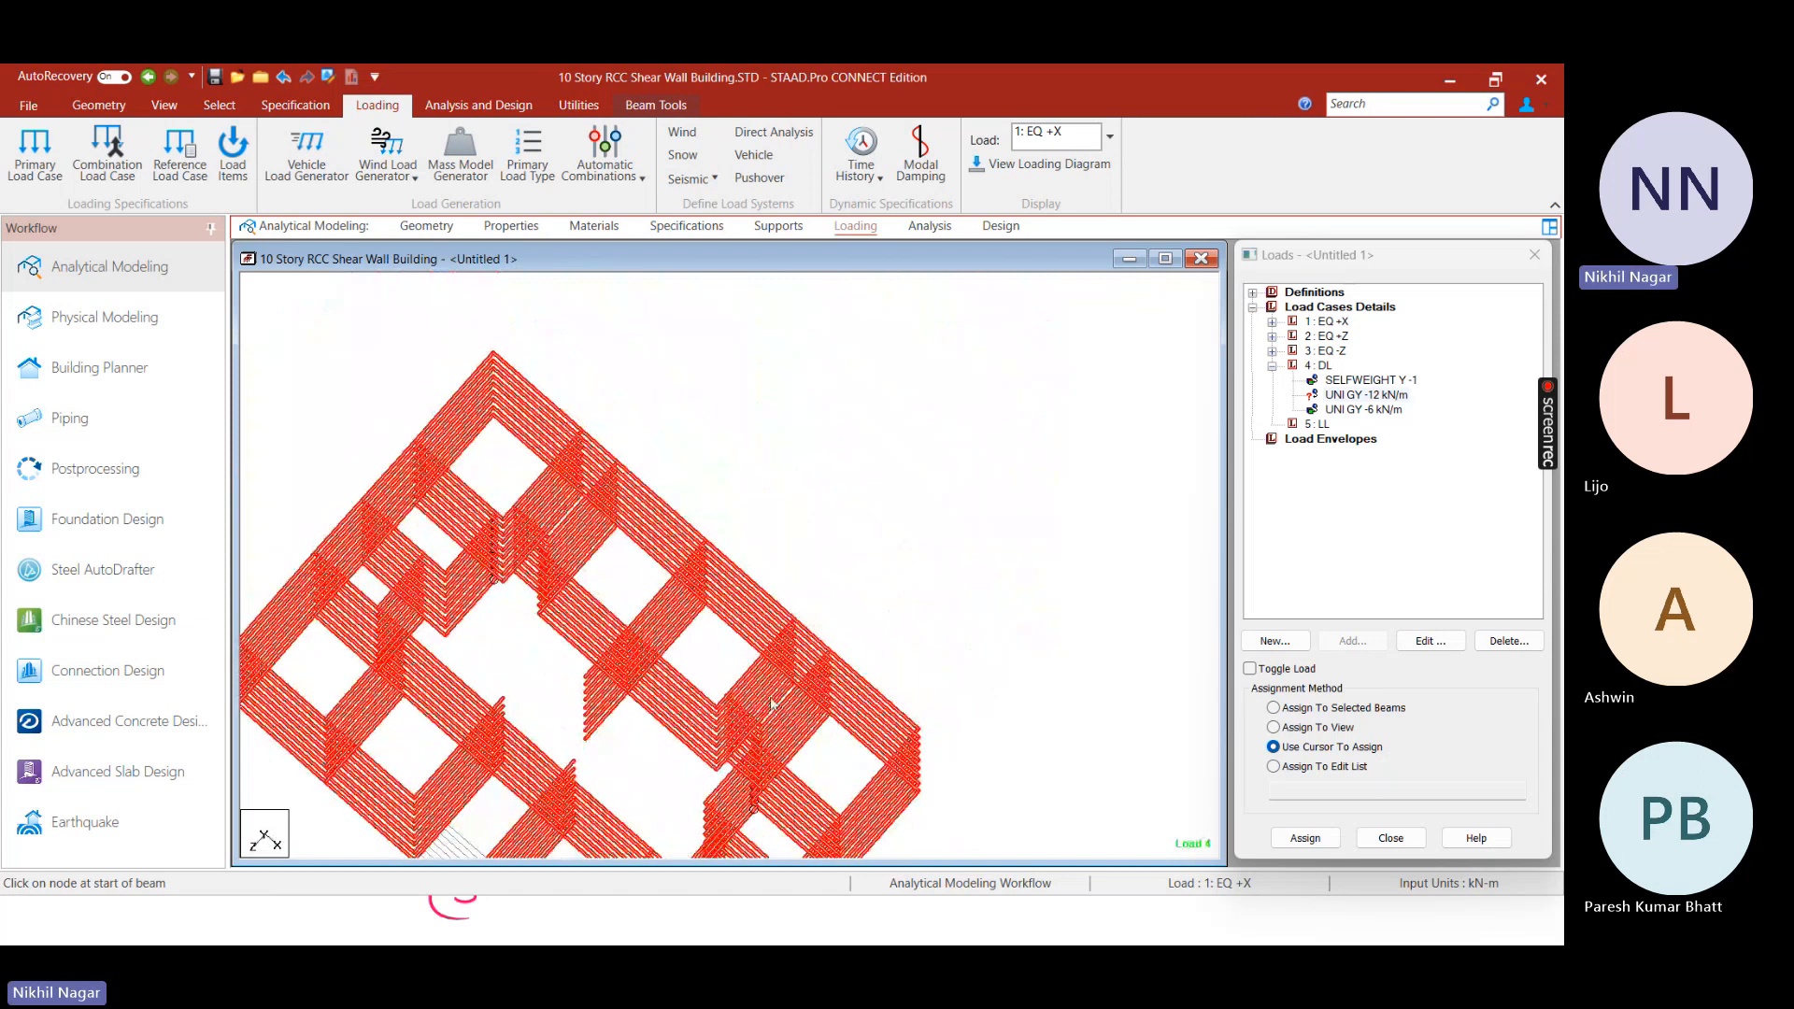
left_click(1326, 709)
left_click(1305, 838)
left_click(1408, 615)
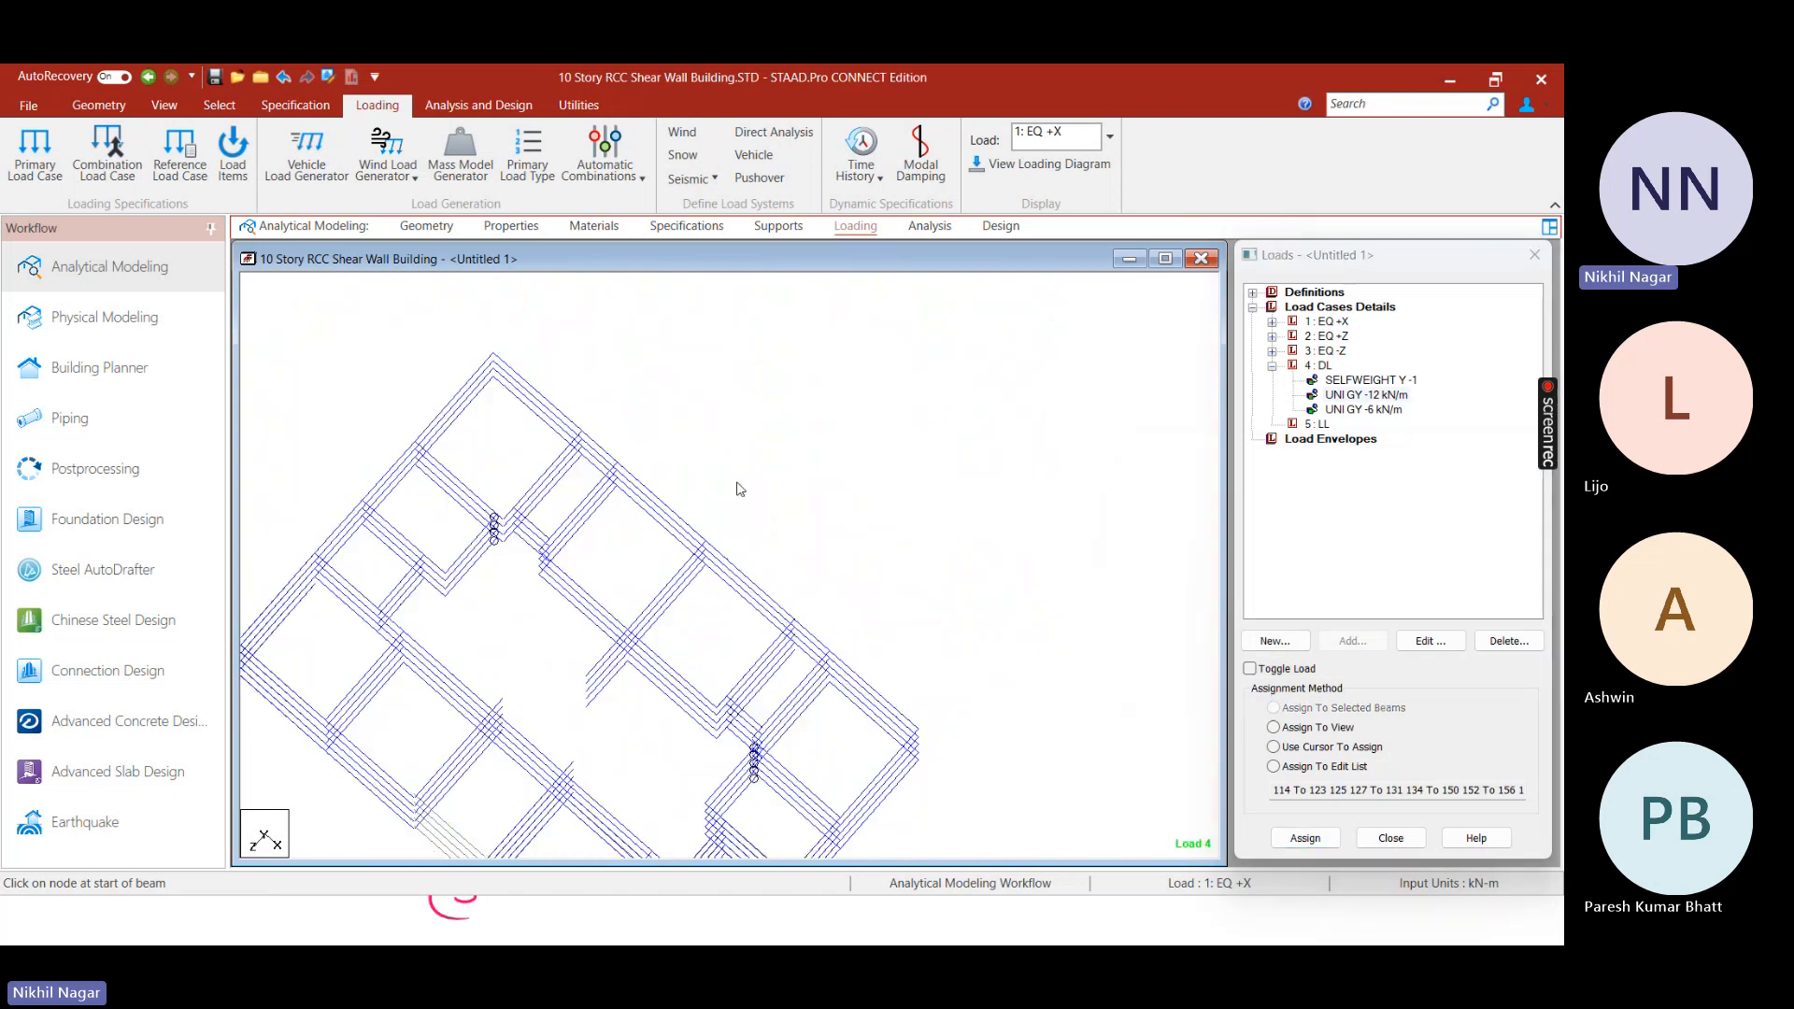
Display the whole structure in isometric view, collapse the DL load case, and select the LL load case
left_click(814, 516)
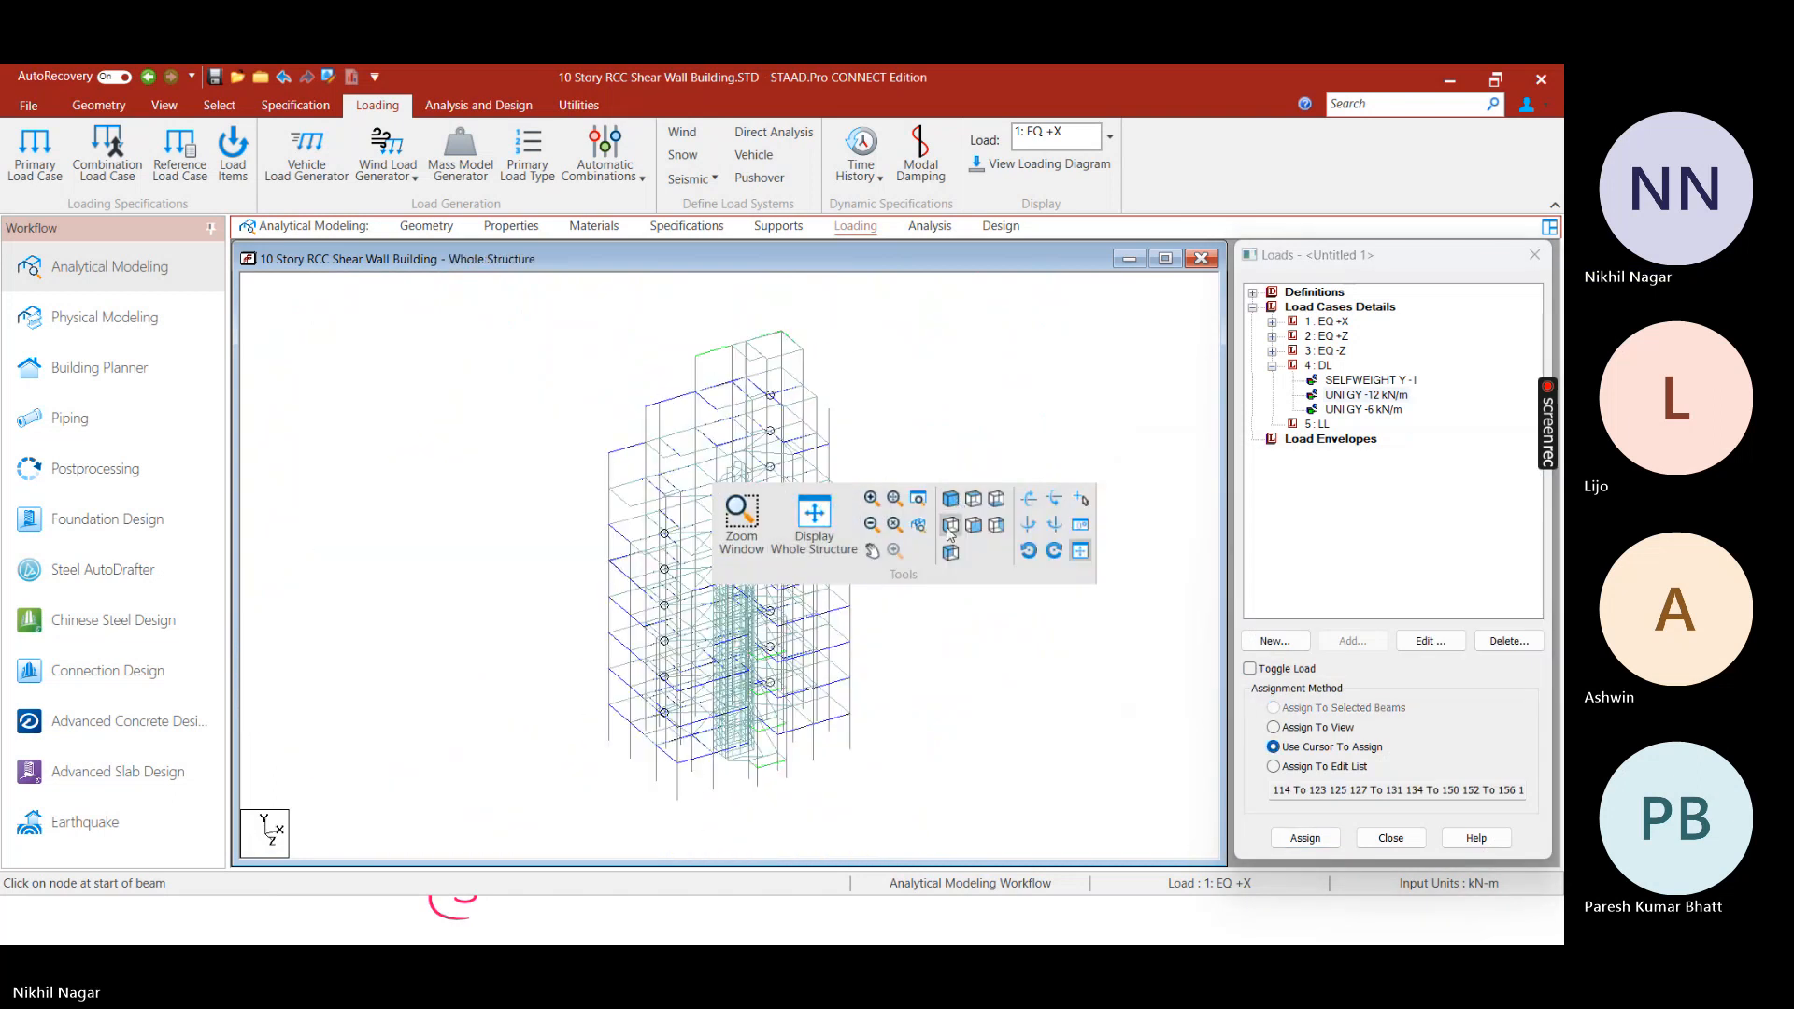
middle_click_drag(903, 472, 922, 490)
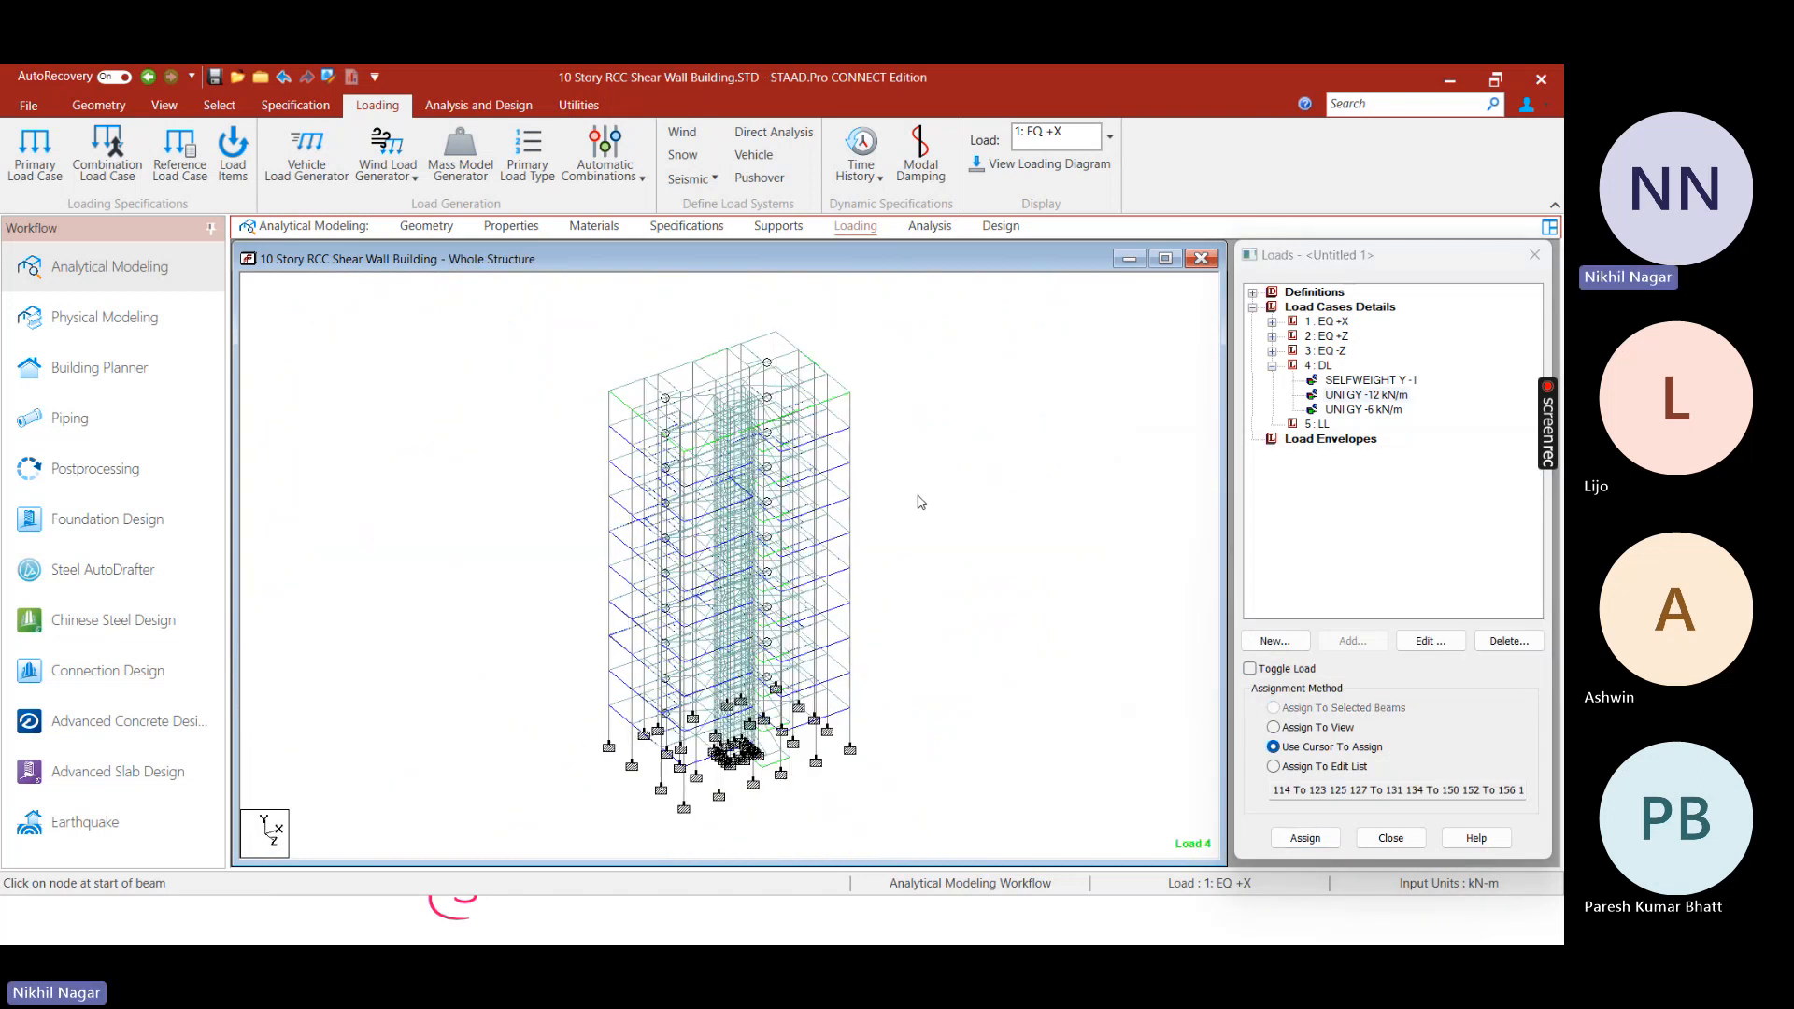
left_click(1273, 367)
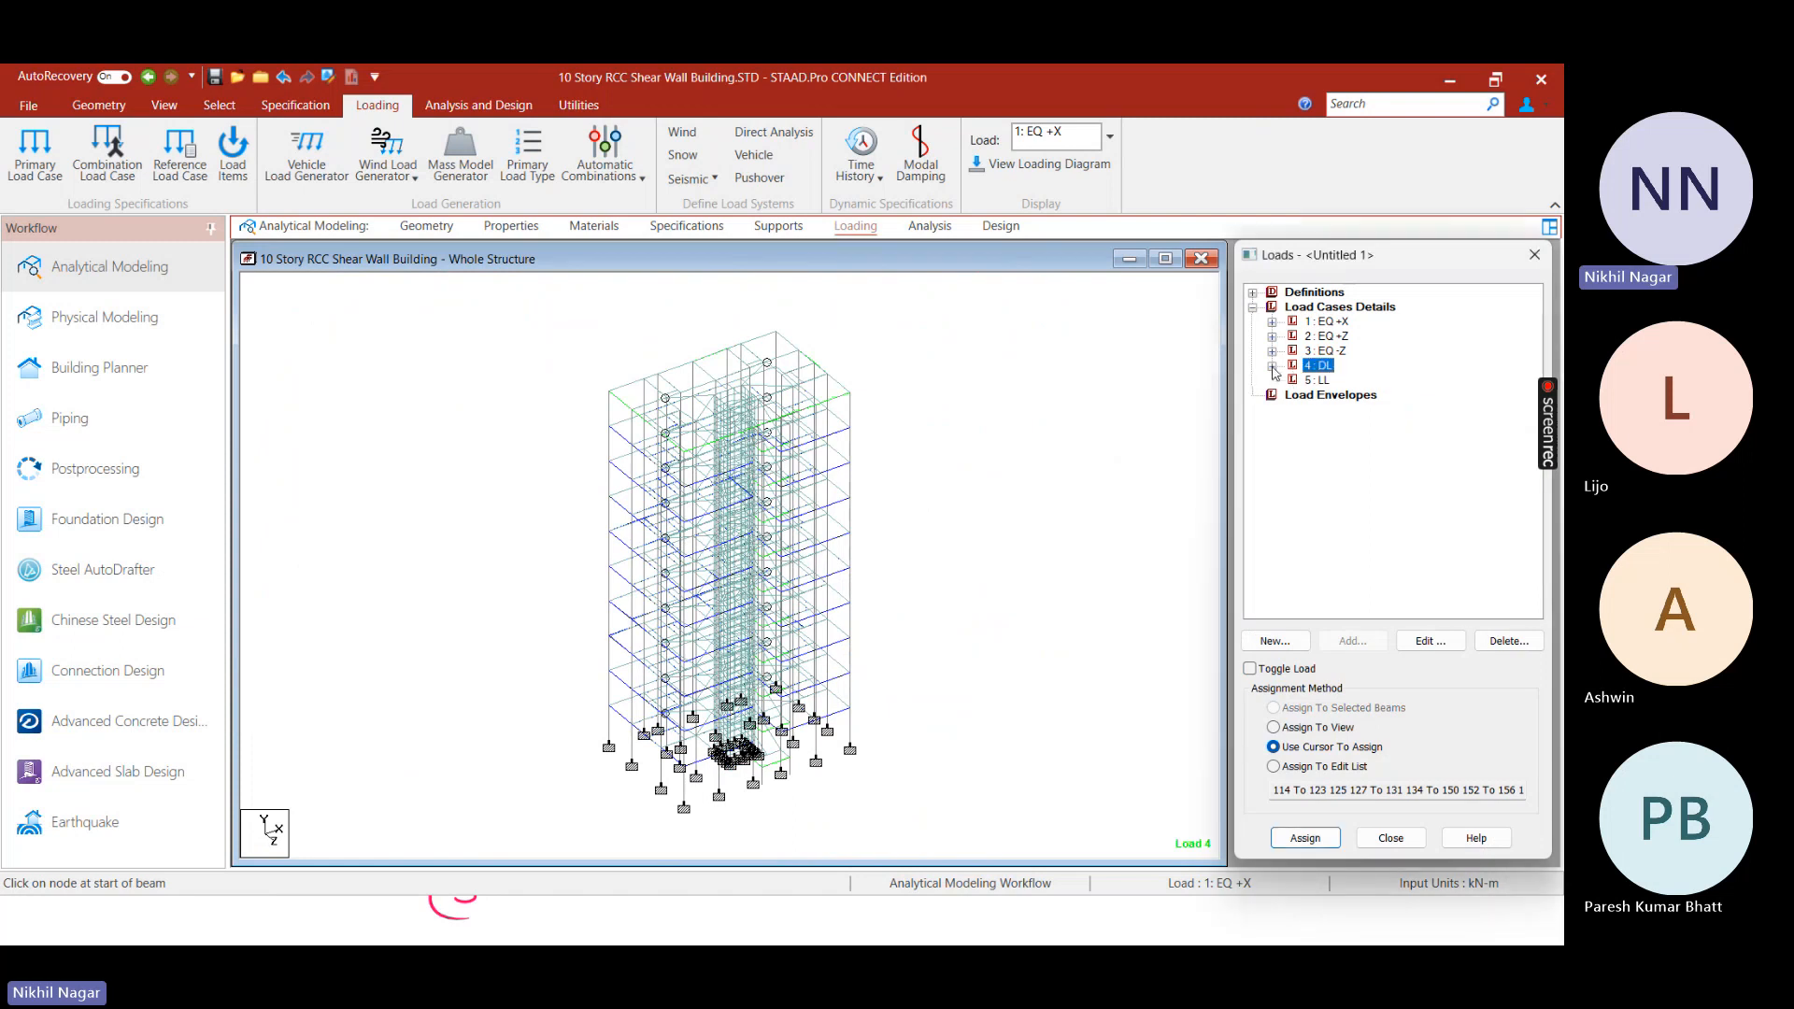
left_click(1298, 381)
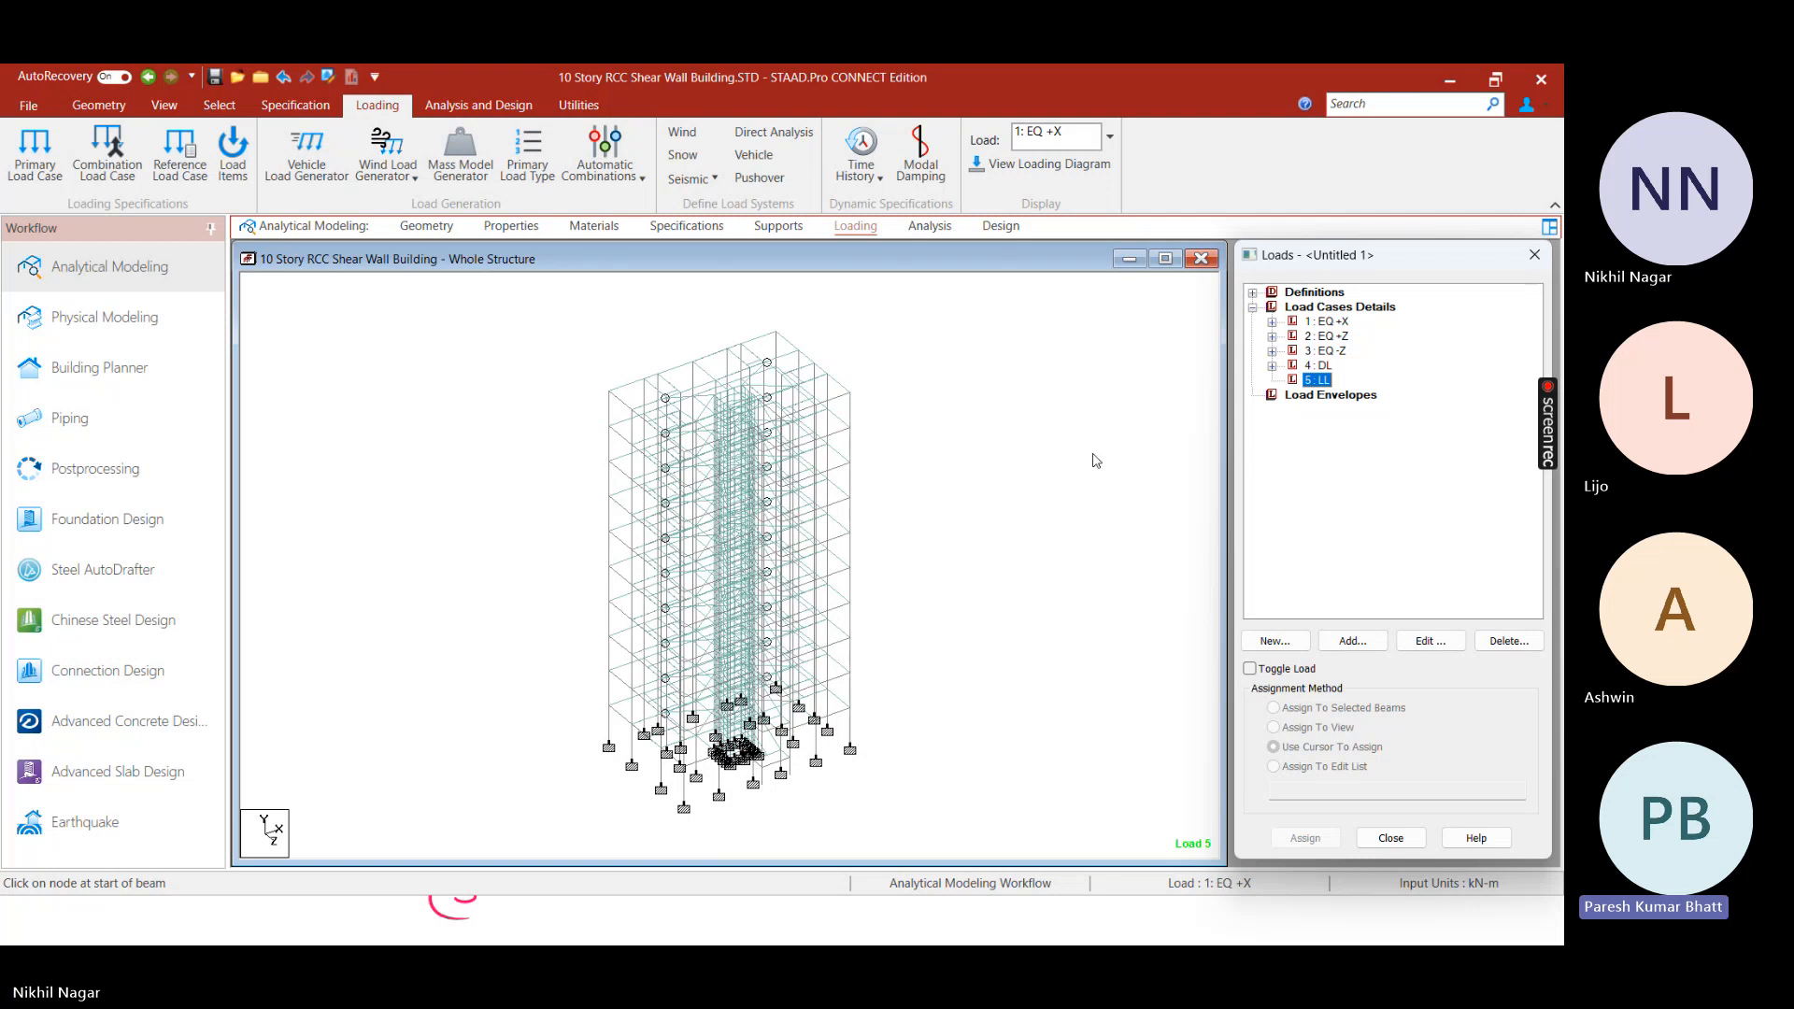
left_click(1029, 629)
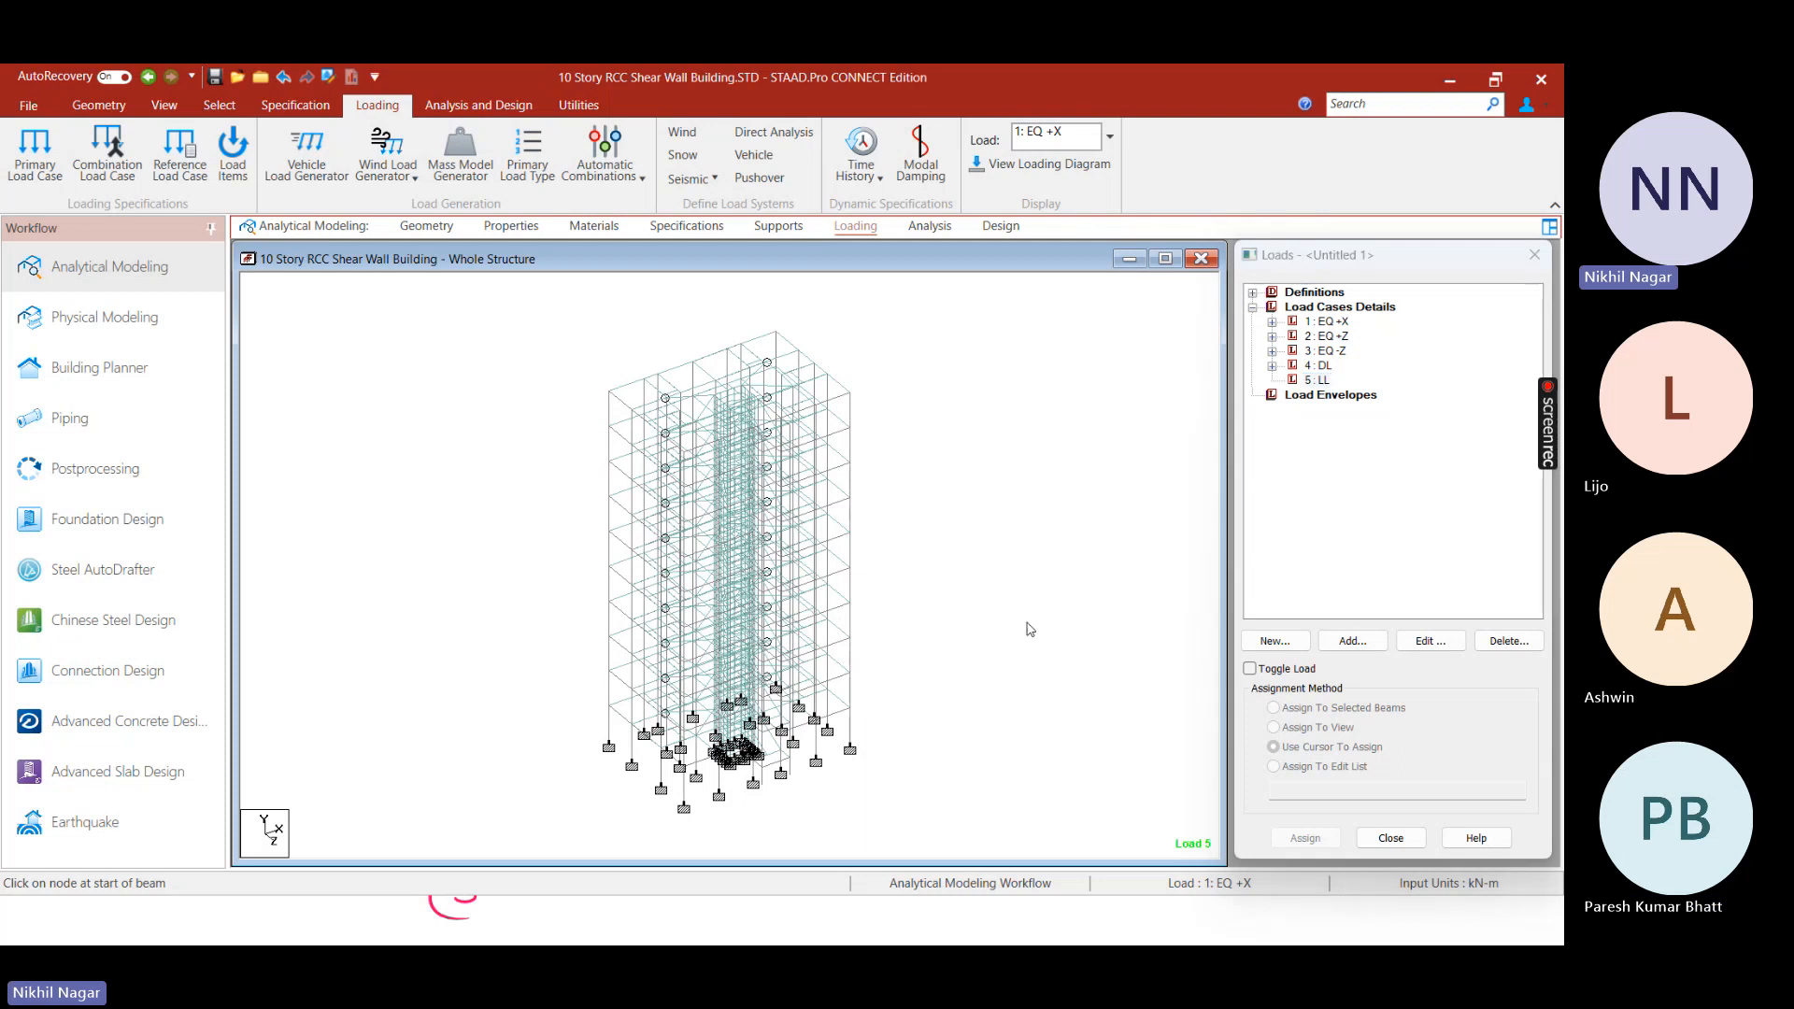
Switch to the marked-up floor plan image, draw arrows along its vertical and horizontal centre lines, and return to STAAD.Pro
key("super")
left_click(1075, 930)
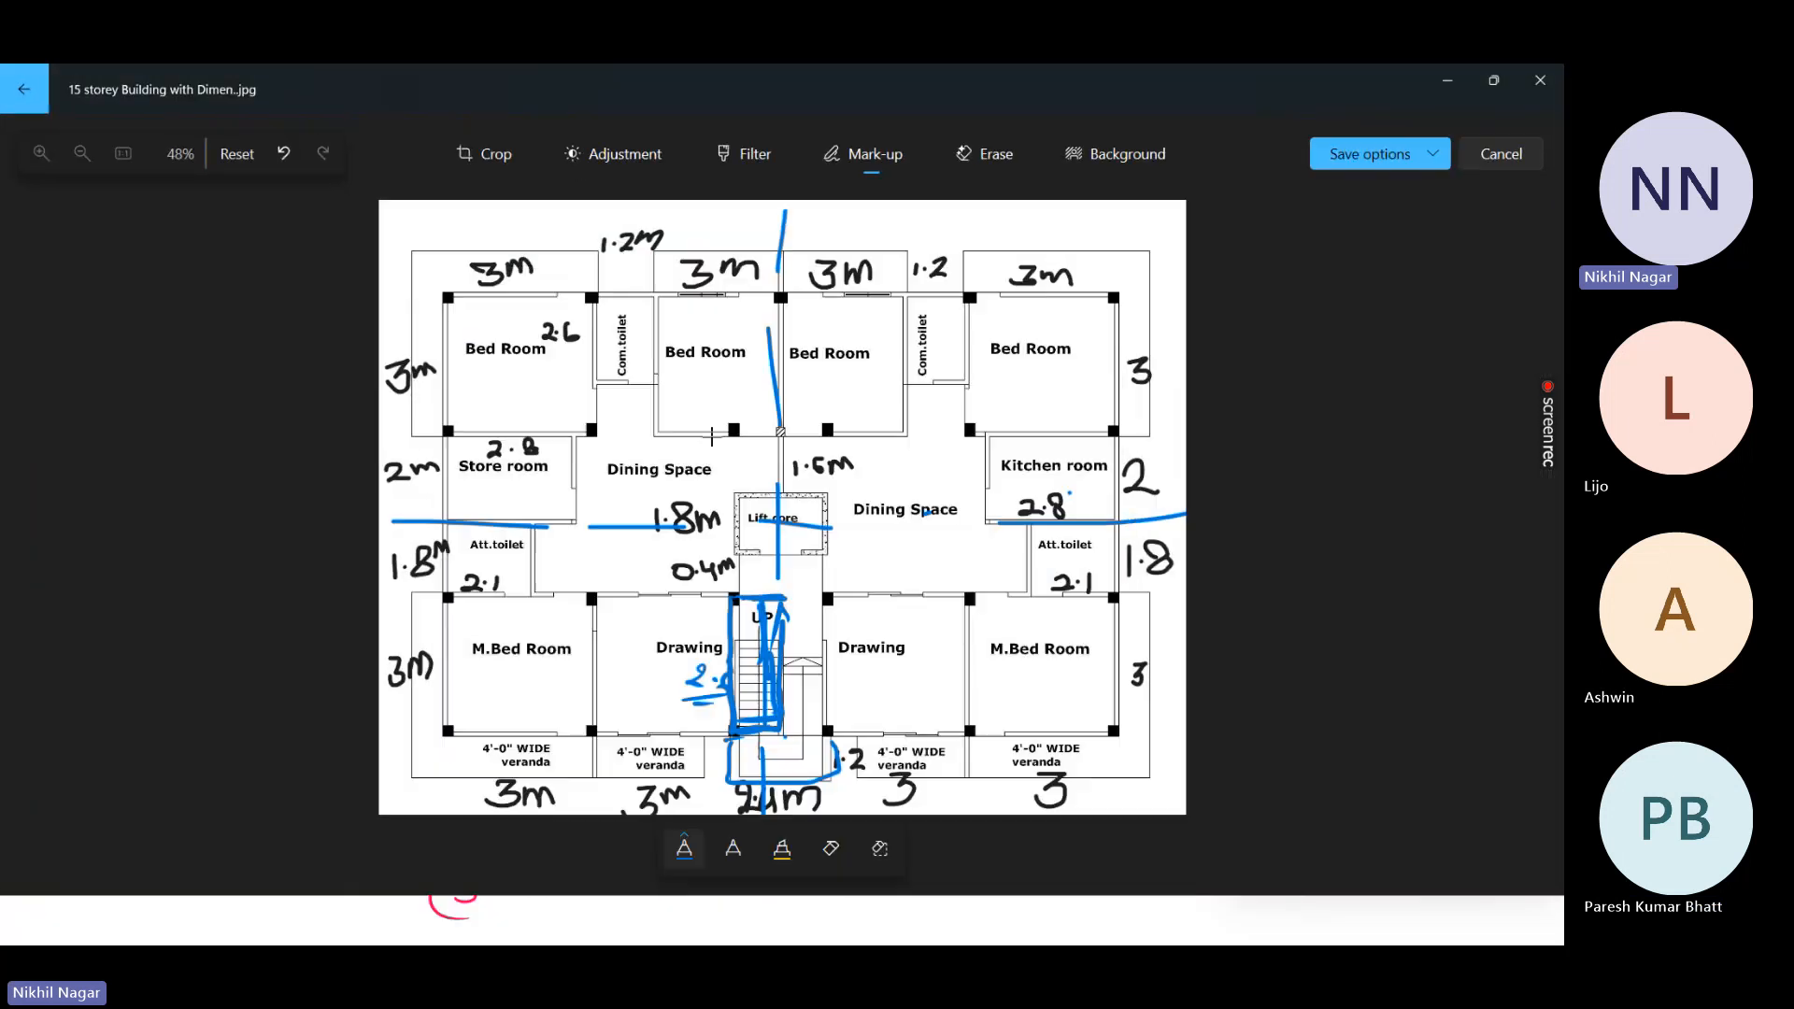
mouse_move(781, 208)
left_mouse_down()
mouse_move(805, 439)
mouse_move(771, 776)
left_mouse_up()
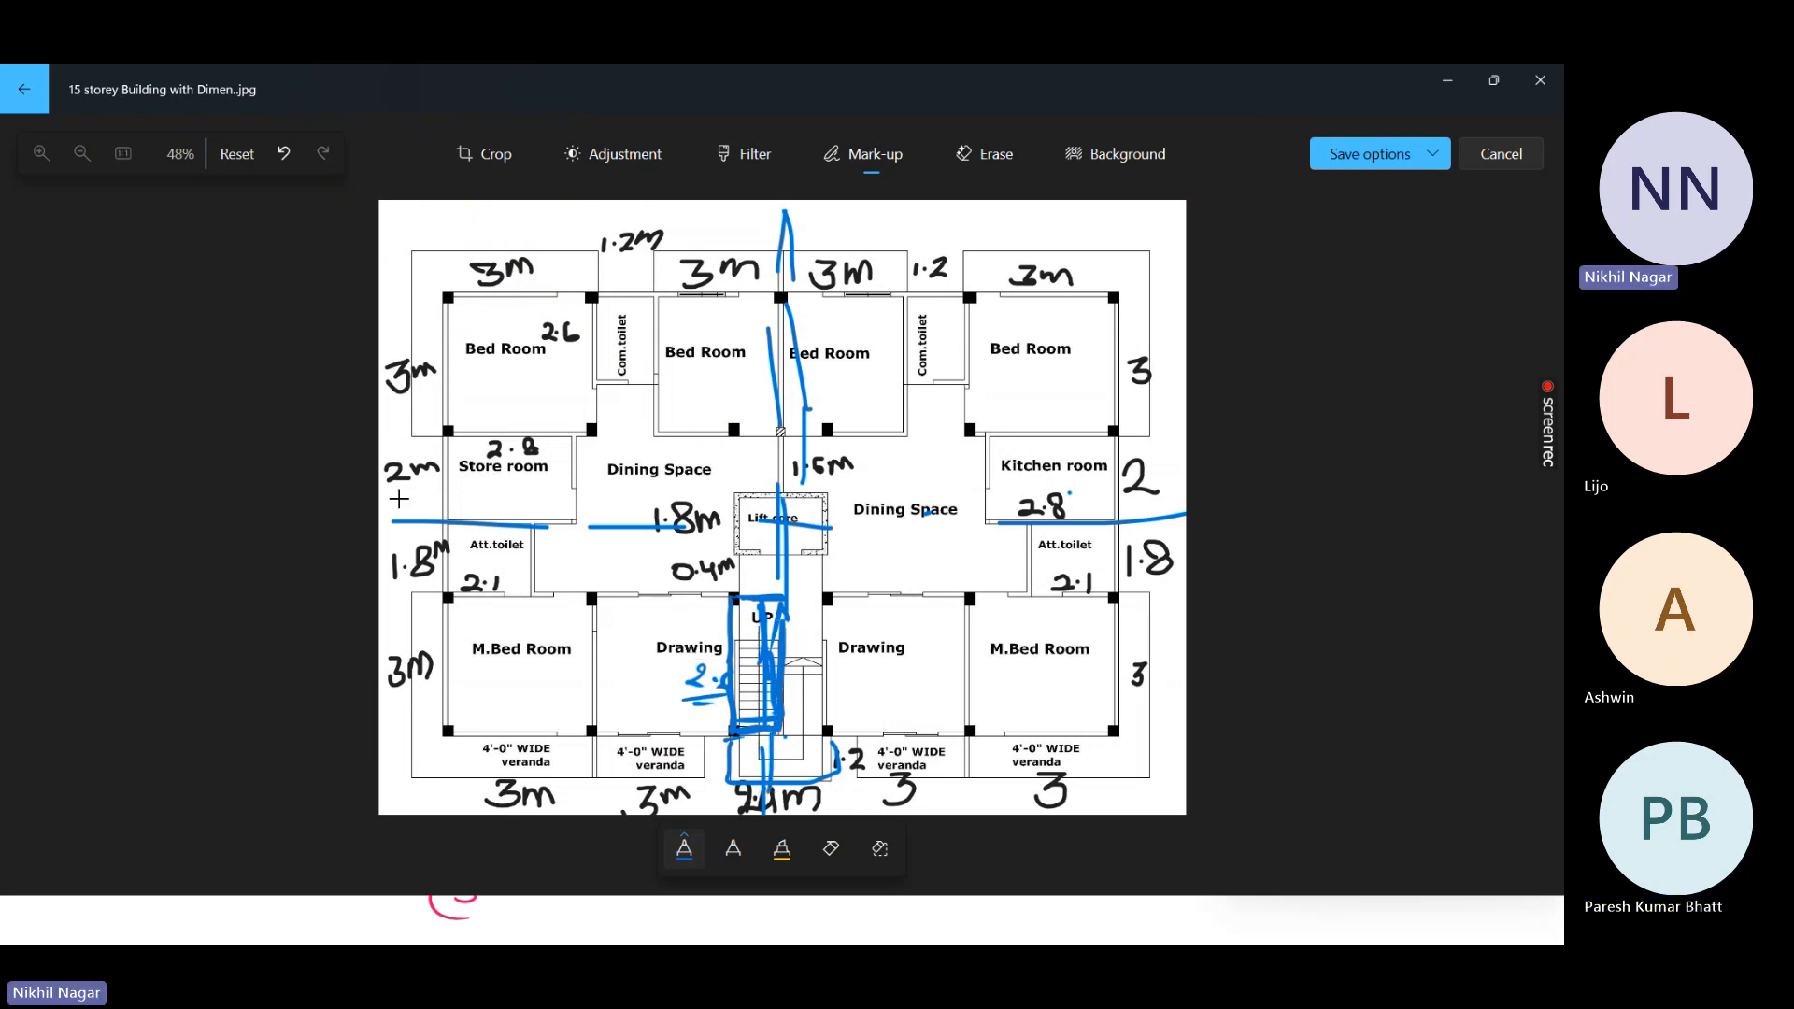
mouse_move(385, 503)
left_mouse_down()
mouse_move(448, 513)
mouse_move(422, 526)
left_mouse_up()
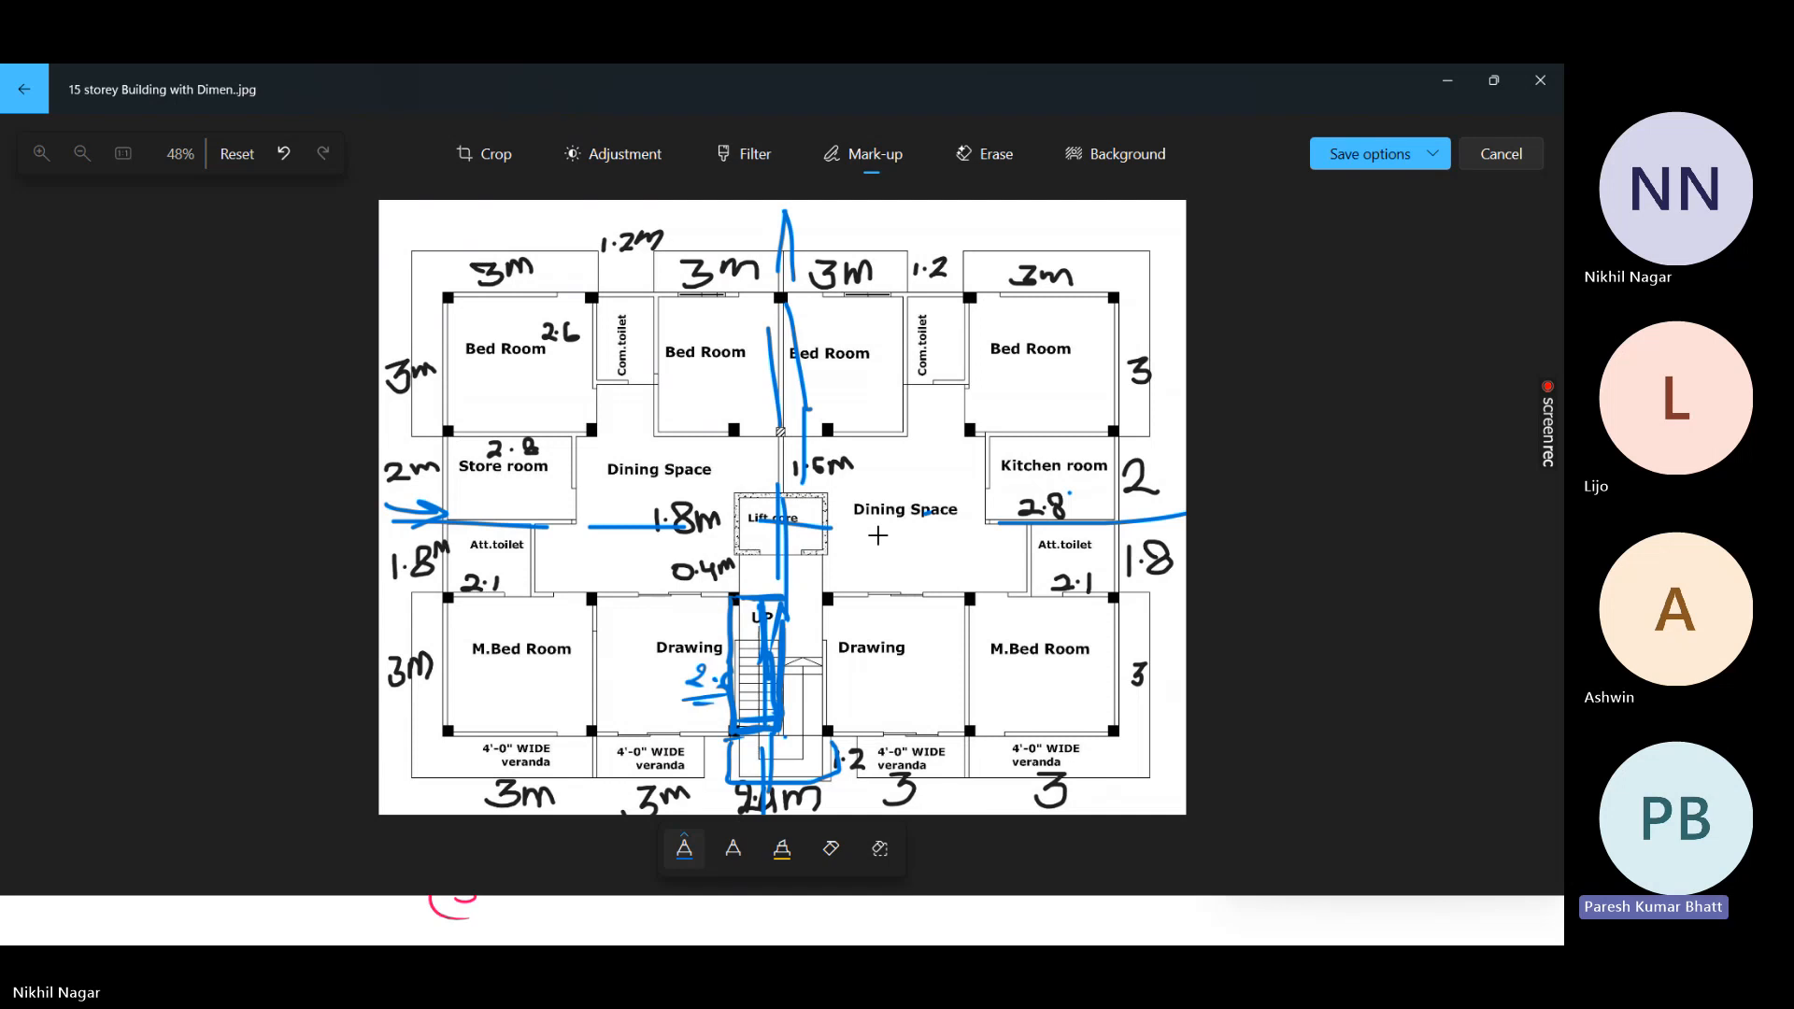
left_click(1436, 76)
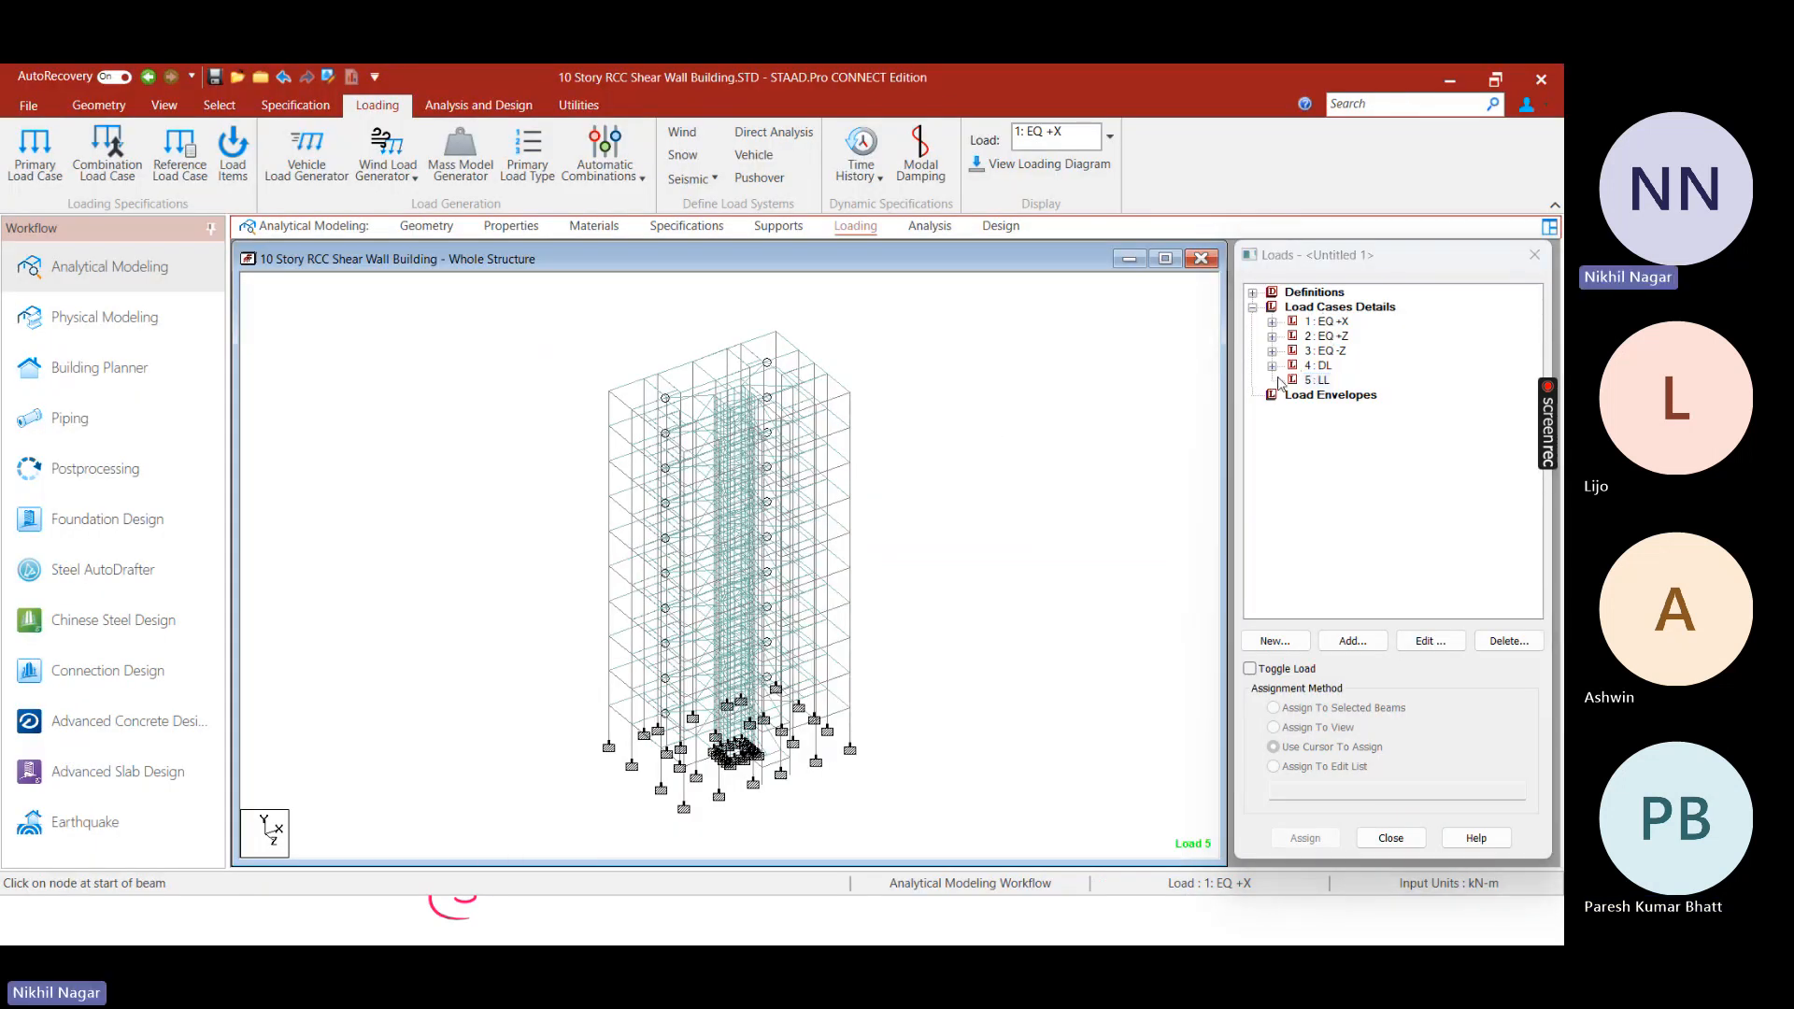
left_click(1318, 381)
left_click(968, 430)
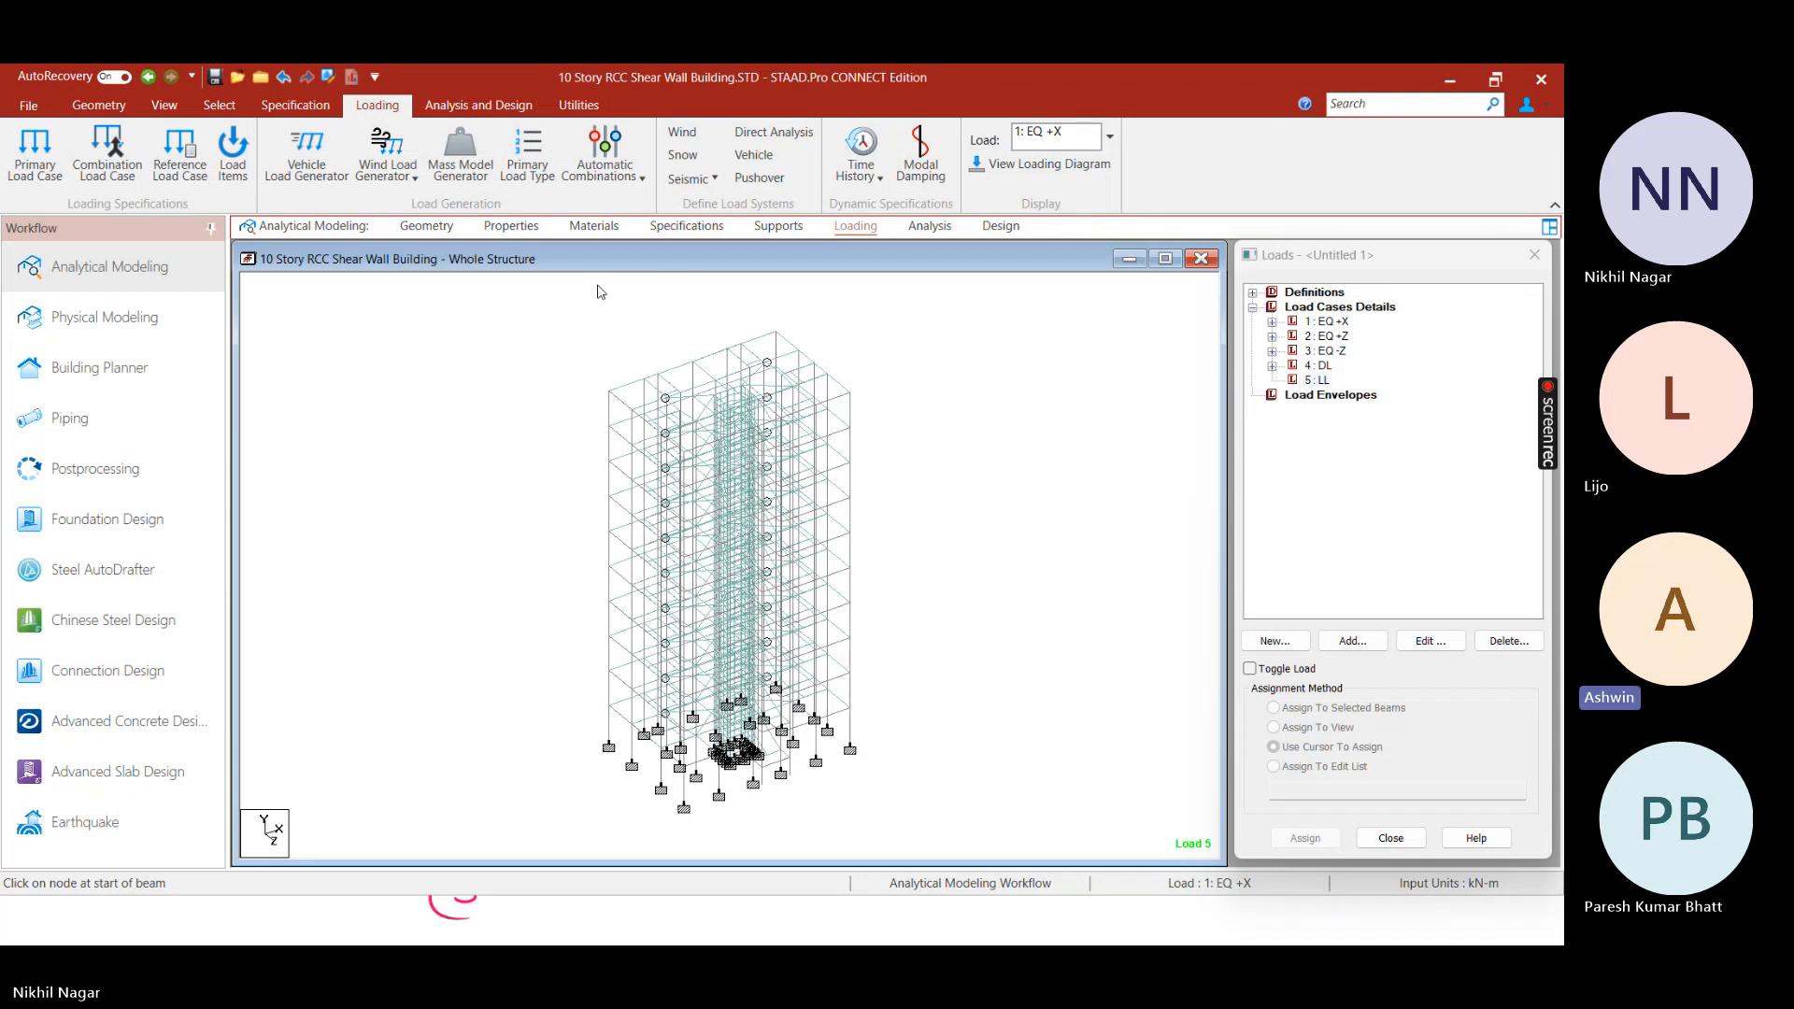
left_click(1322, 380)
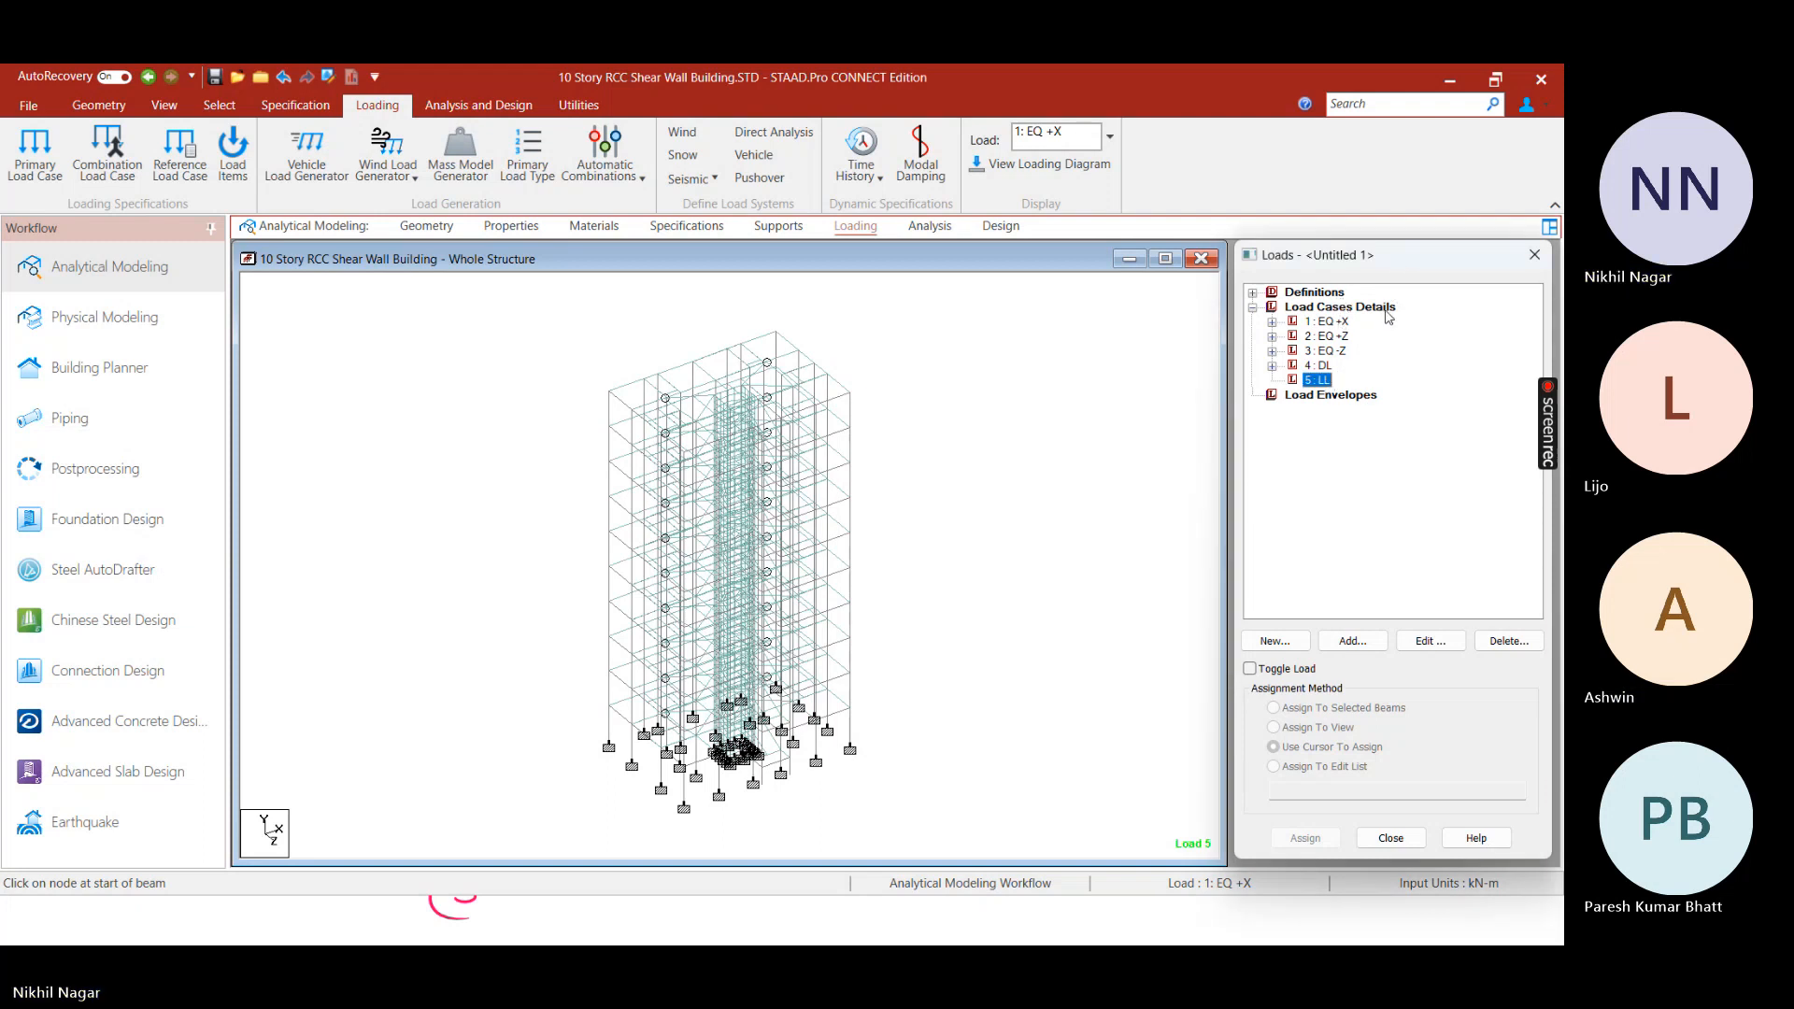
left_click(1383, 311)
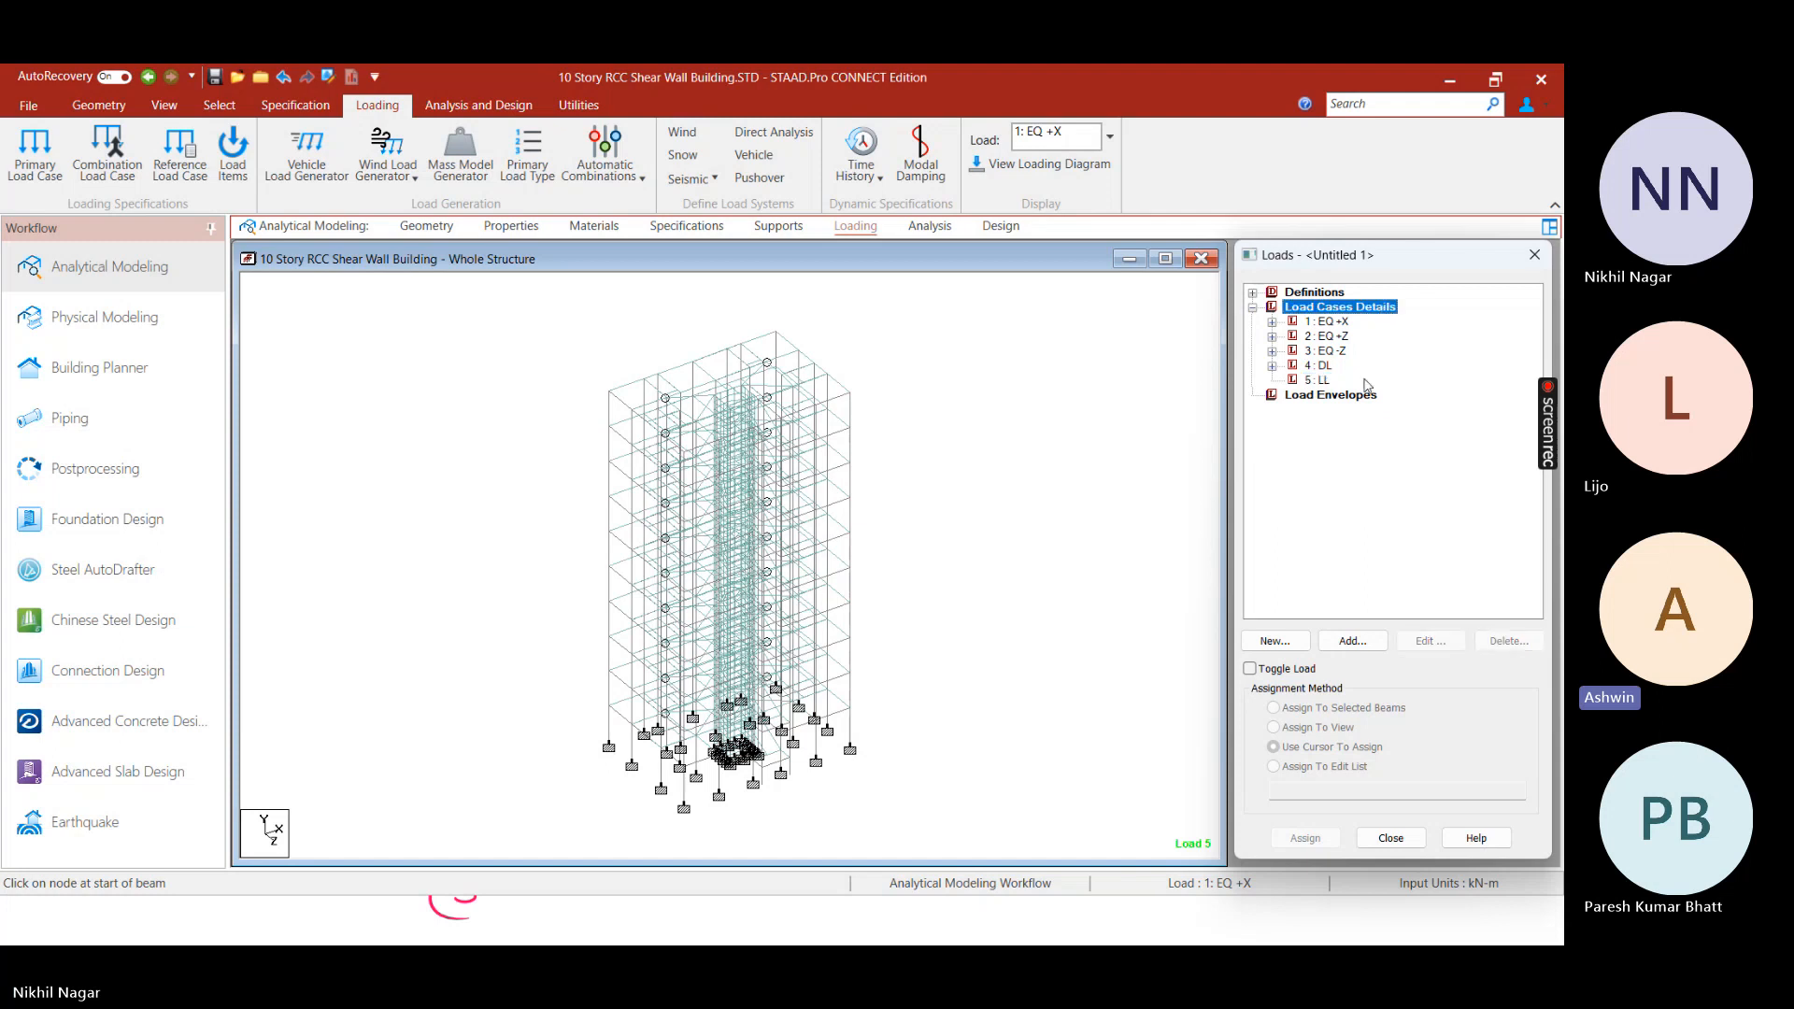
left_click(1010, 436)
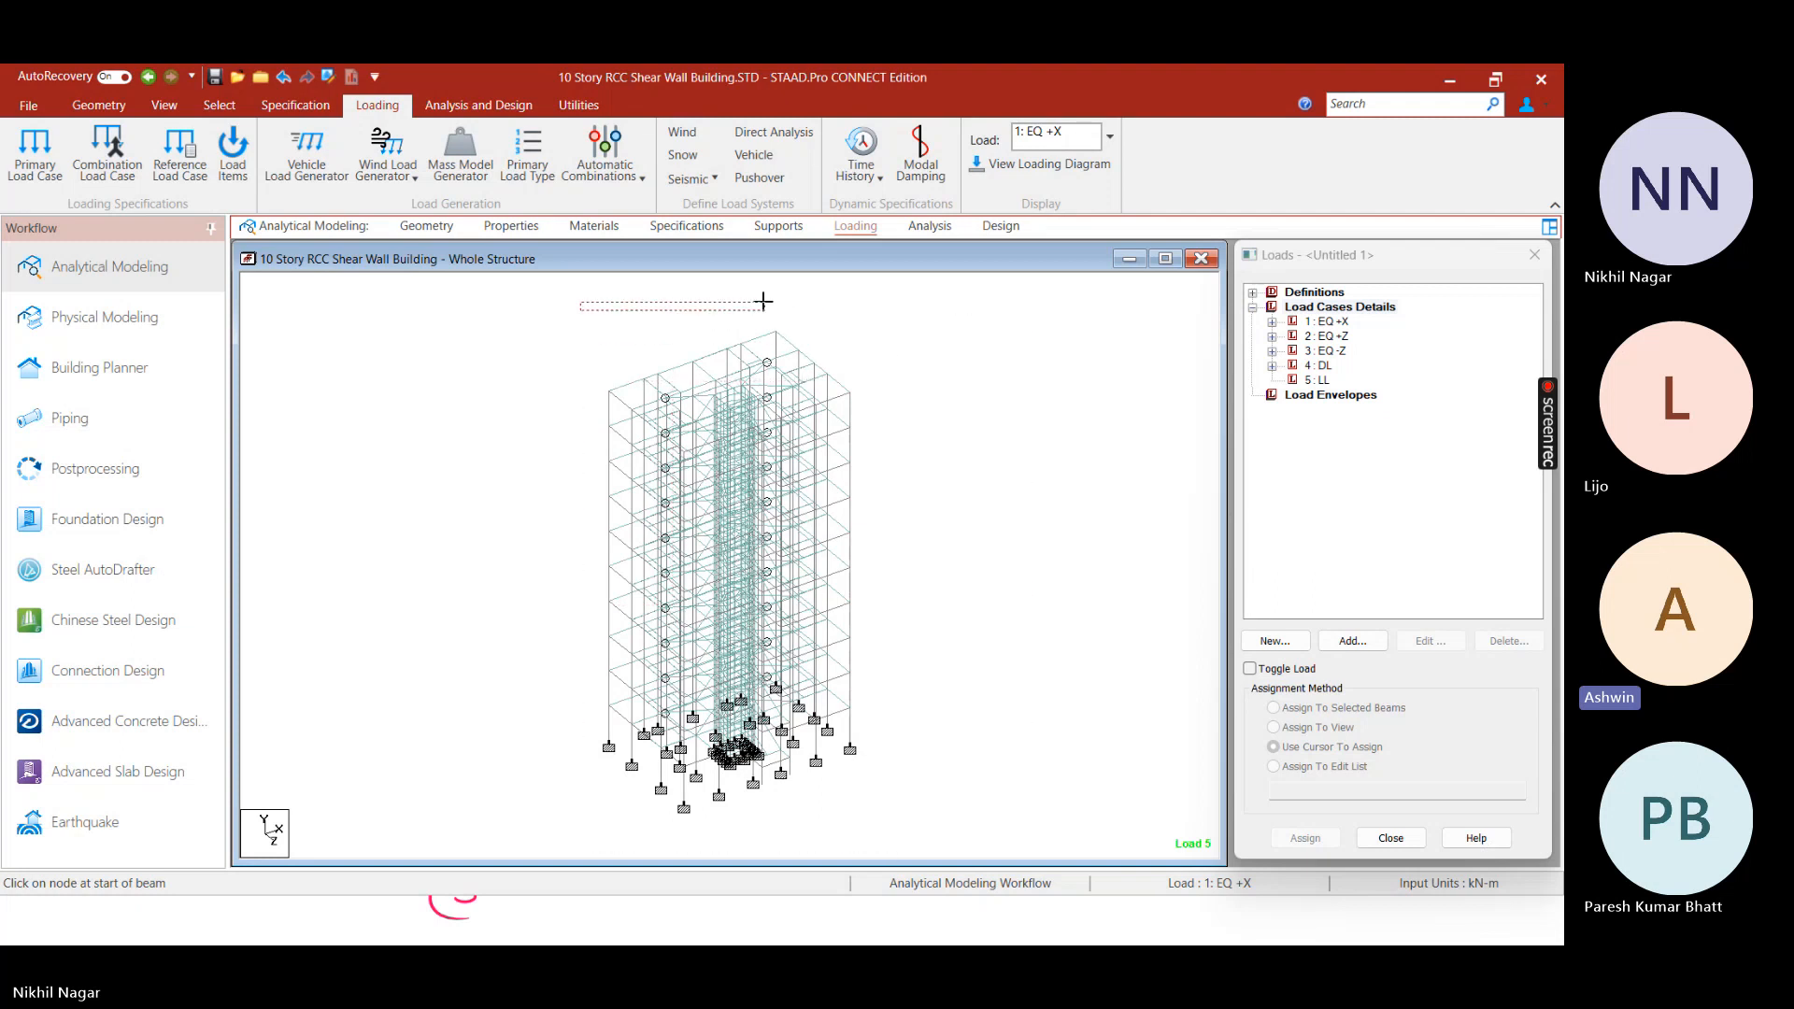
left_click_drag(577, 302, 946, 779)
left_click_drag(589, 308, 929, 793)
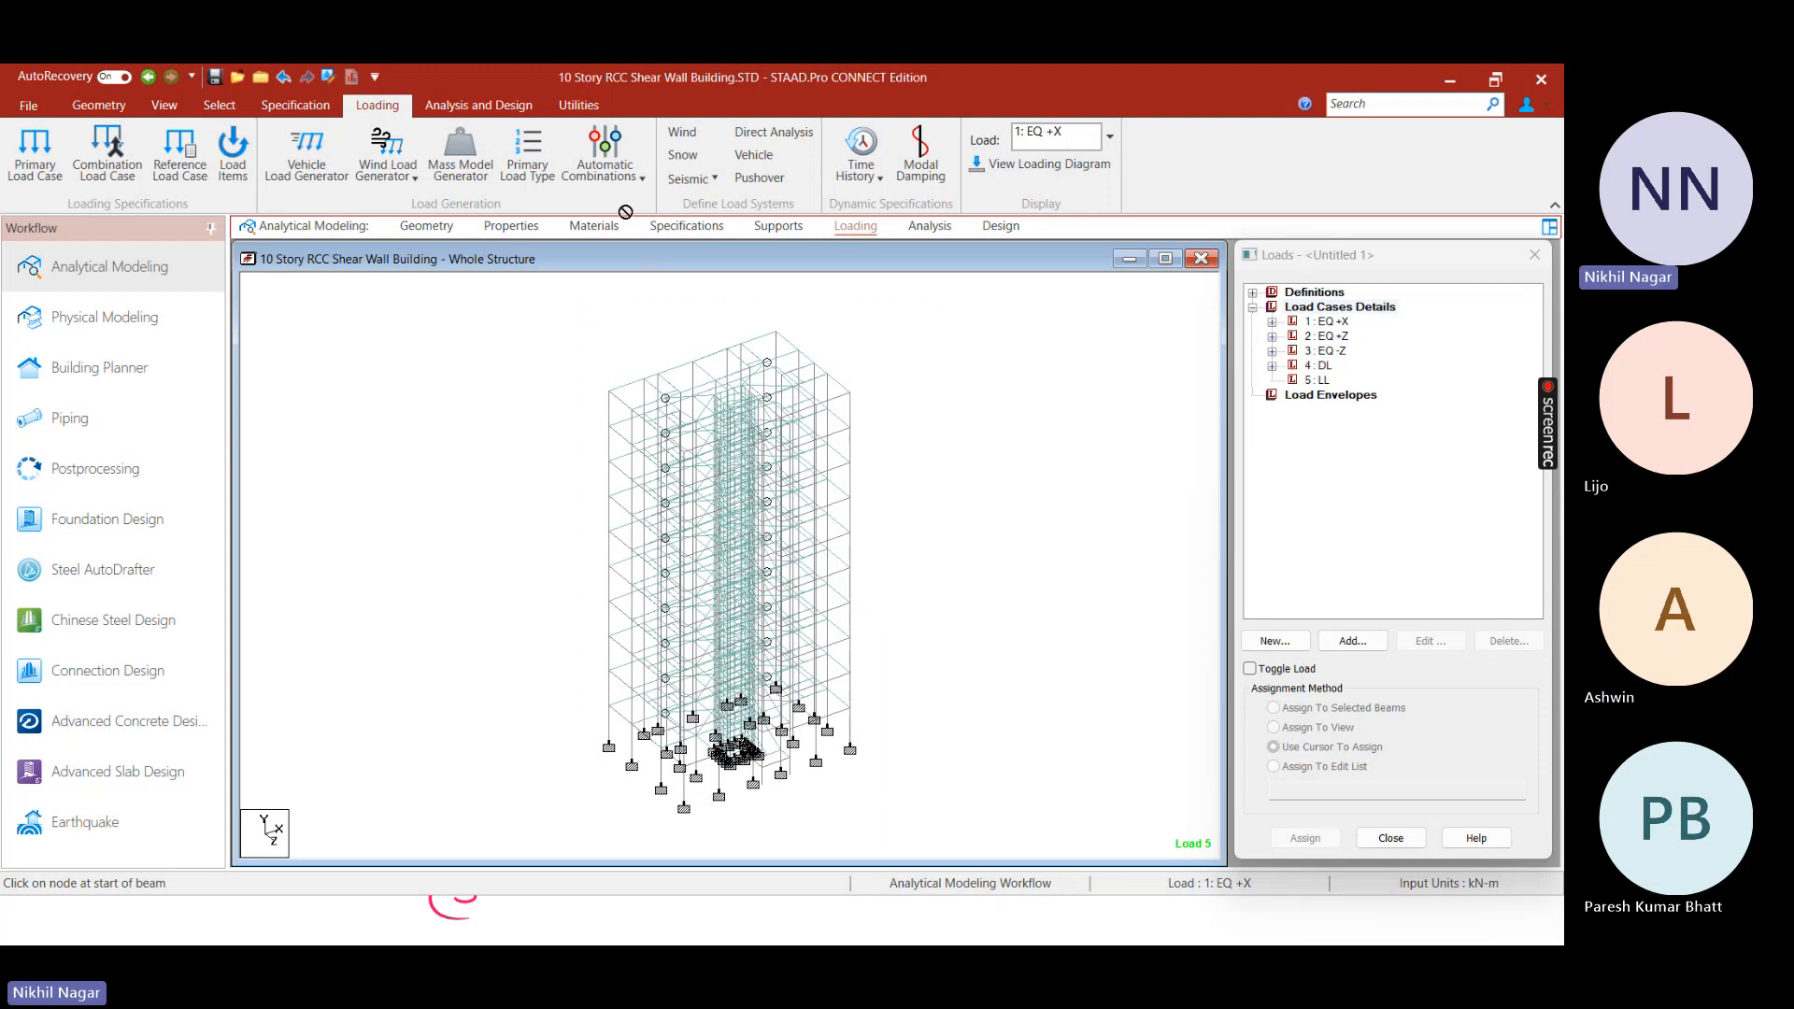
Expand the EQ +X, EQ +Z and EQ -Z load cases to review their seismic load items
left_click(1272, 322)
left_click(1272, 350)
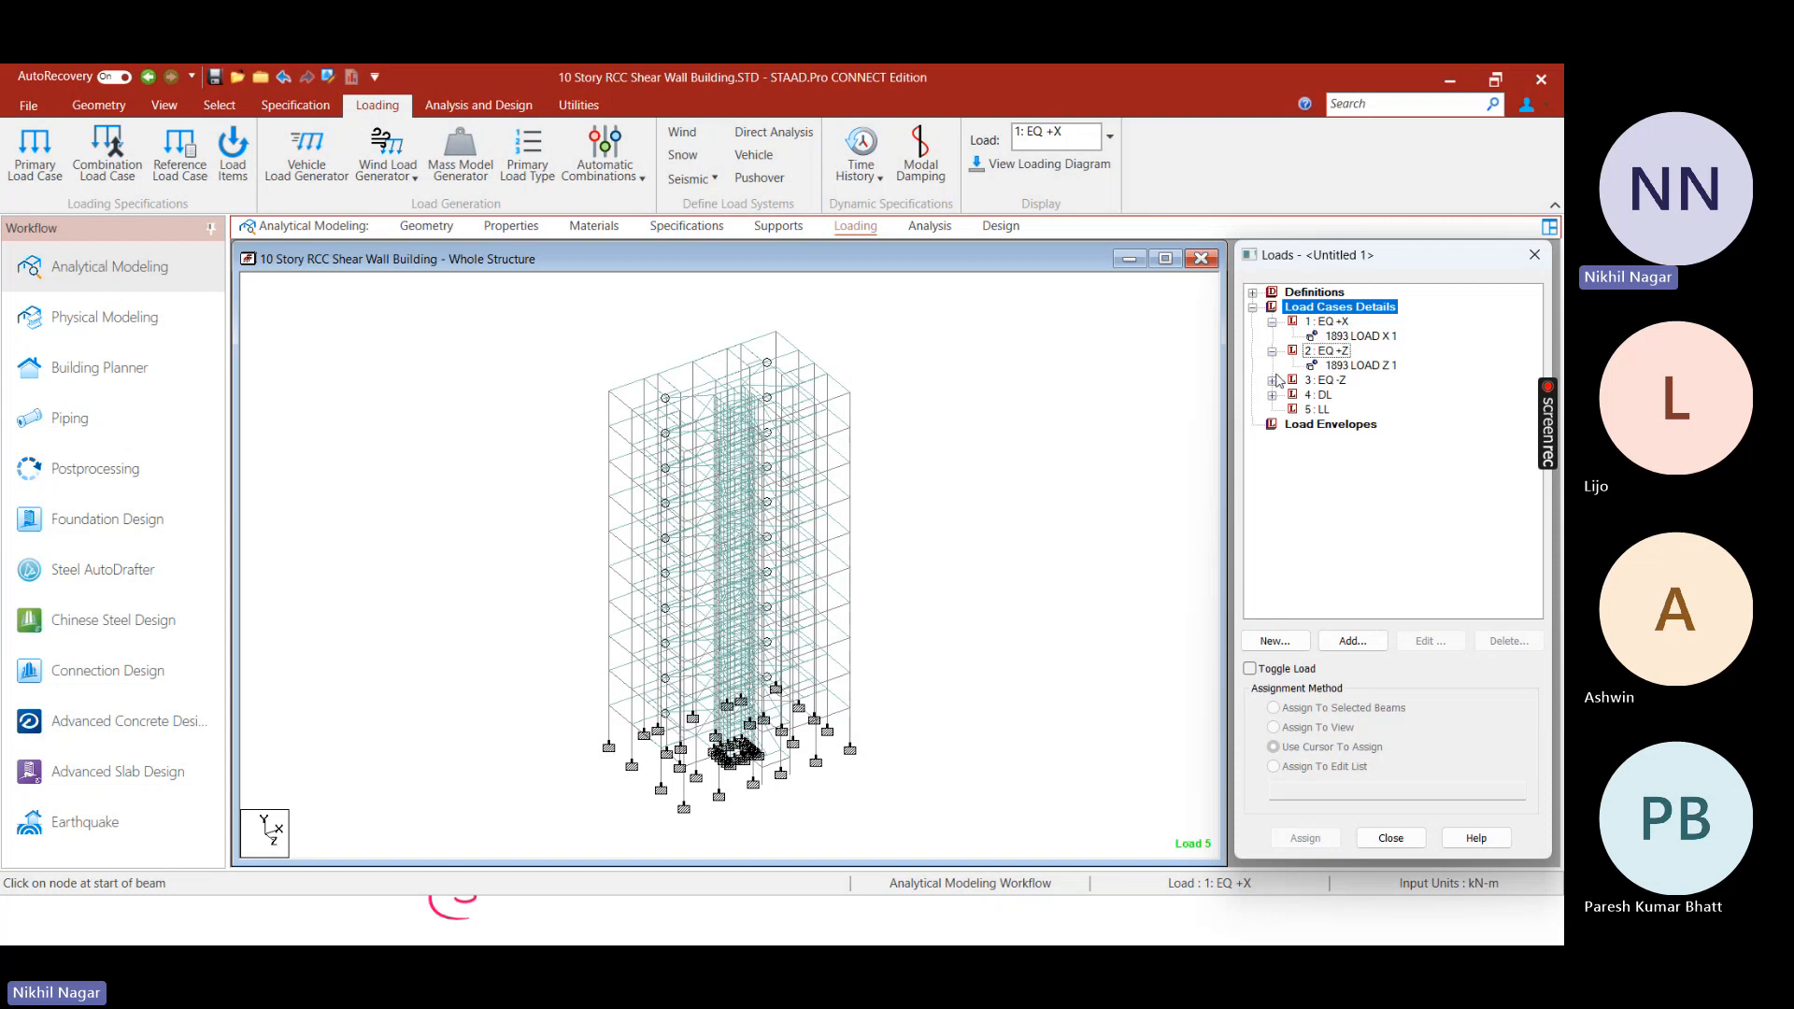
left_click(1272, 380)
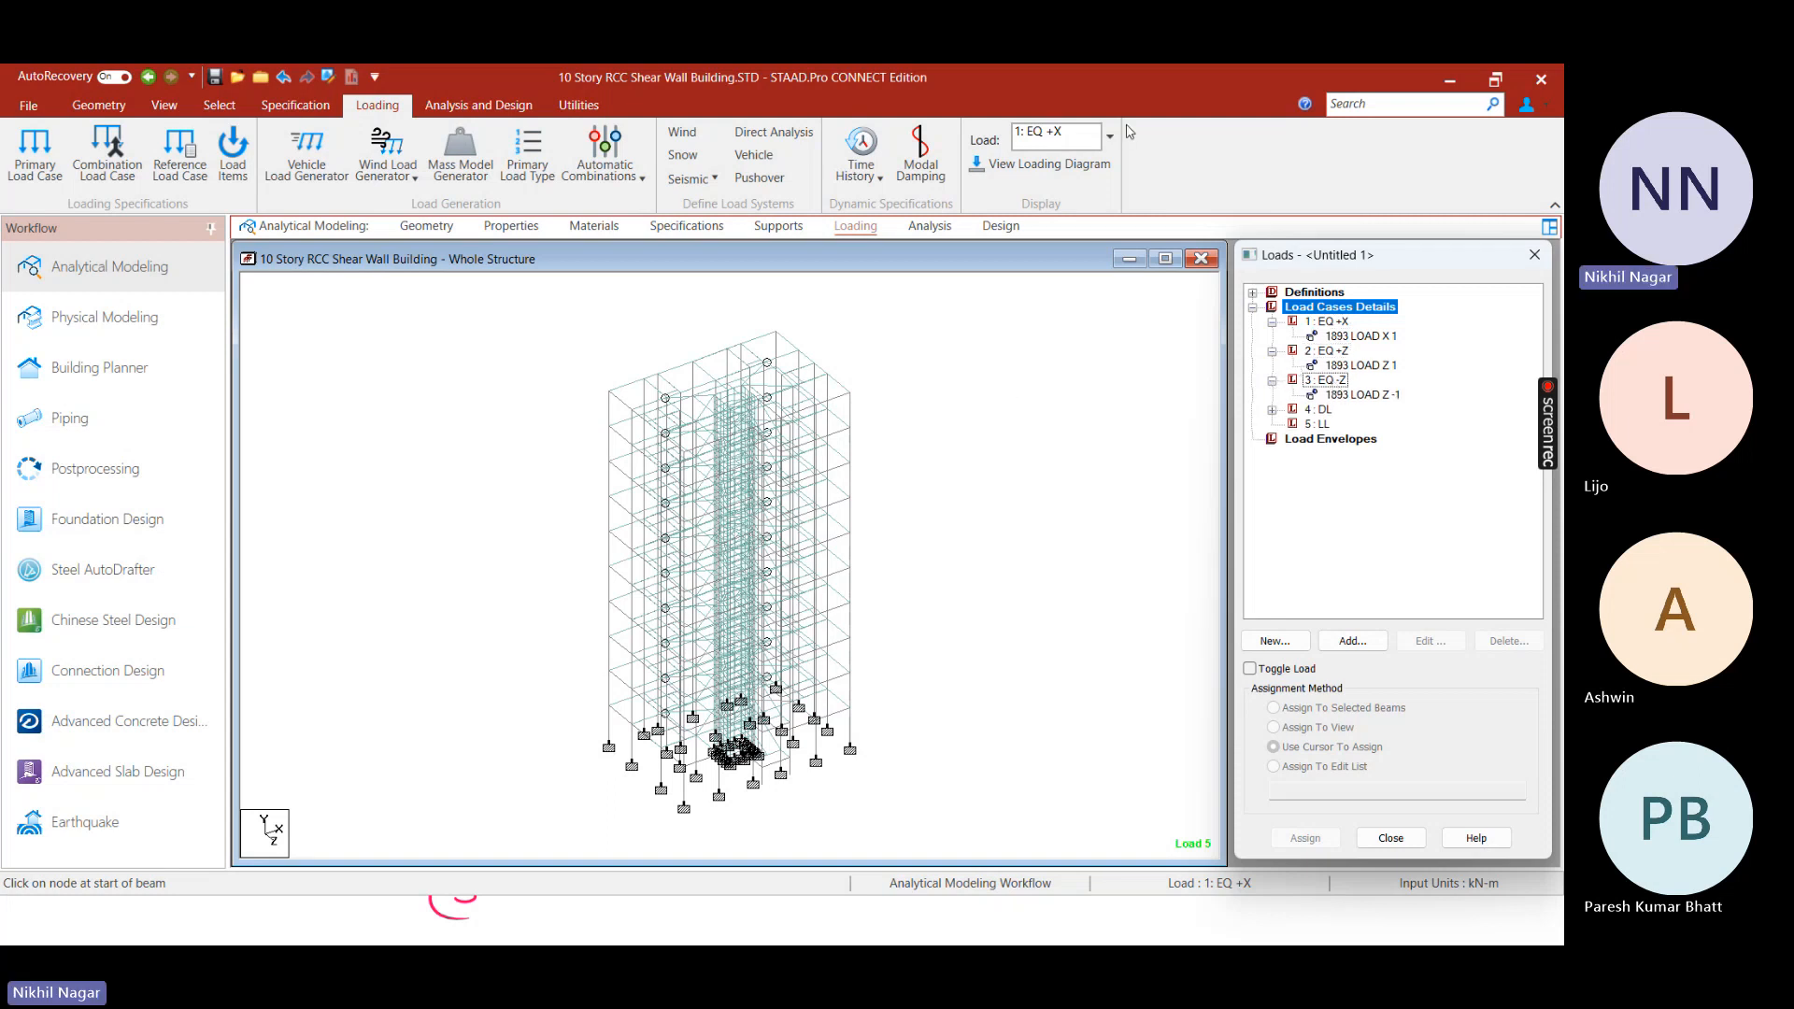
left_click(1026, 342)
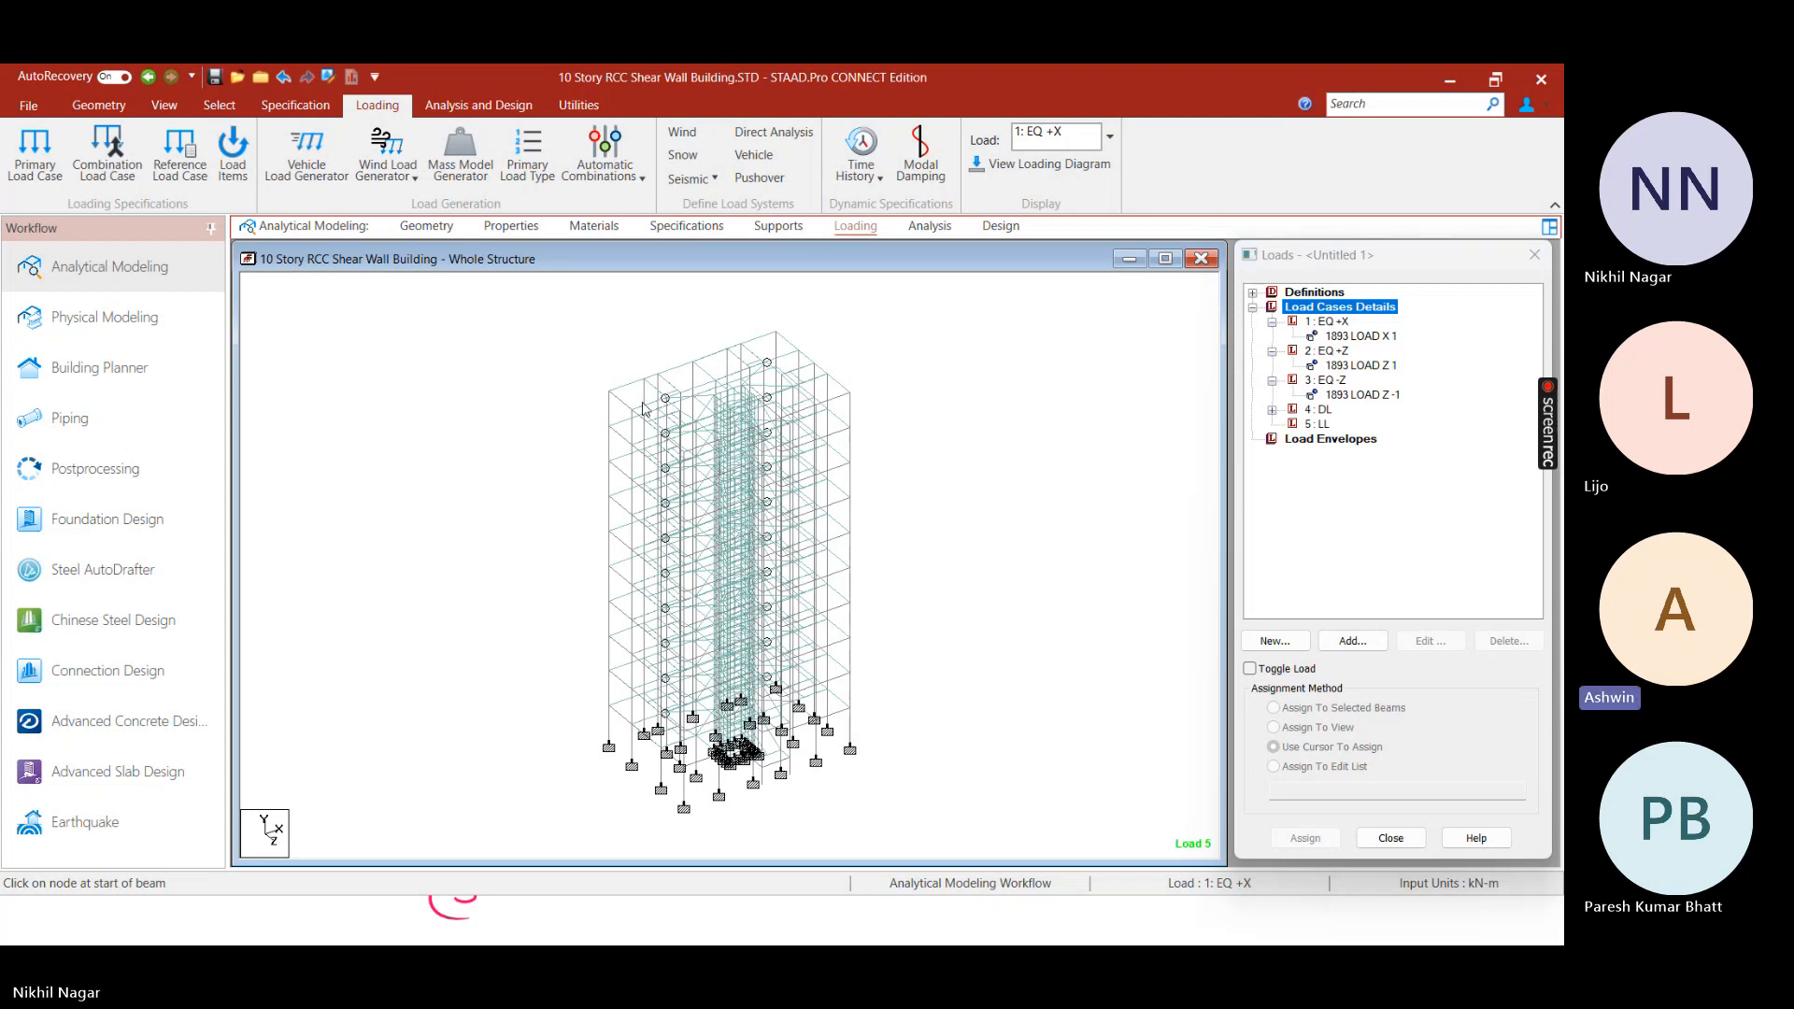
Collapse the EQ +X, EQ +Z and EQ -Z load cases and select the LL load case
middle_click_drag(648, 409, 865, 412)
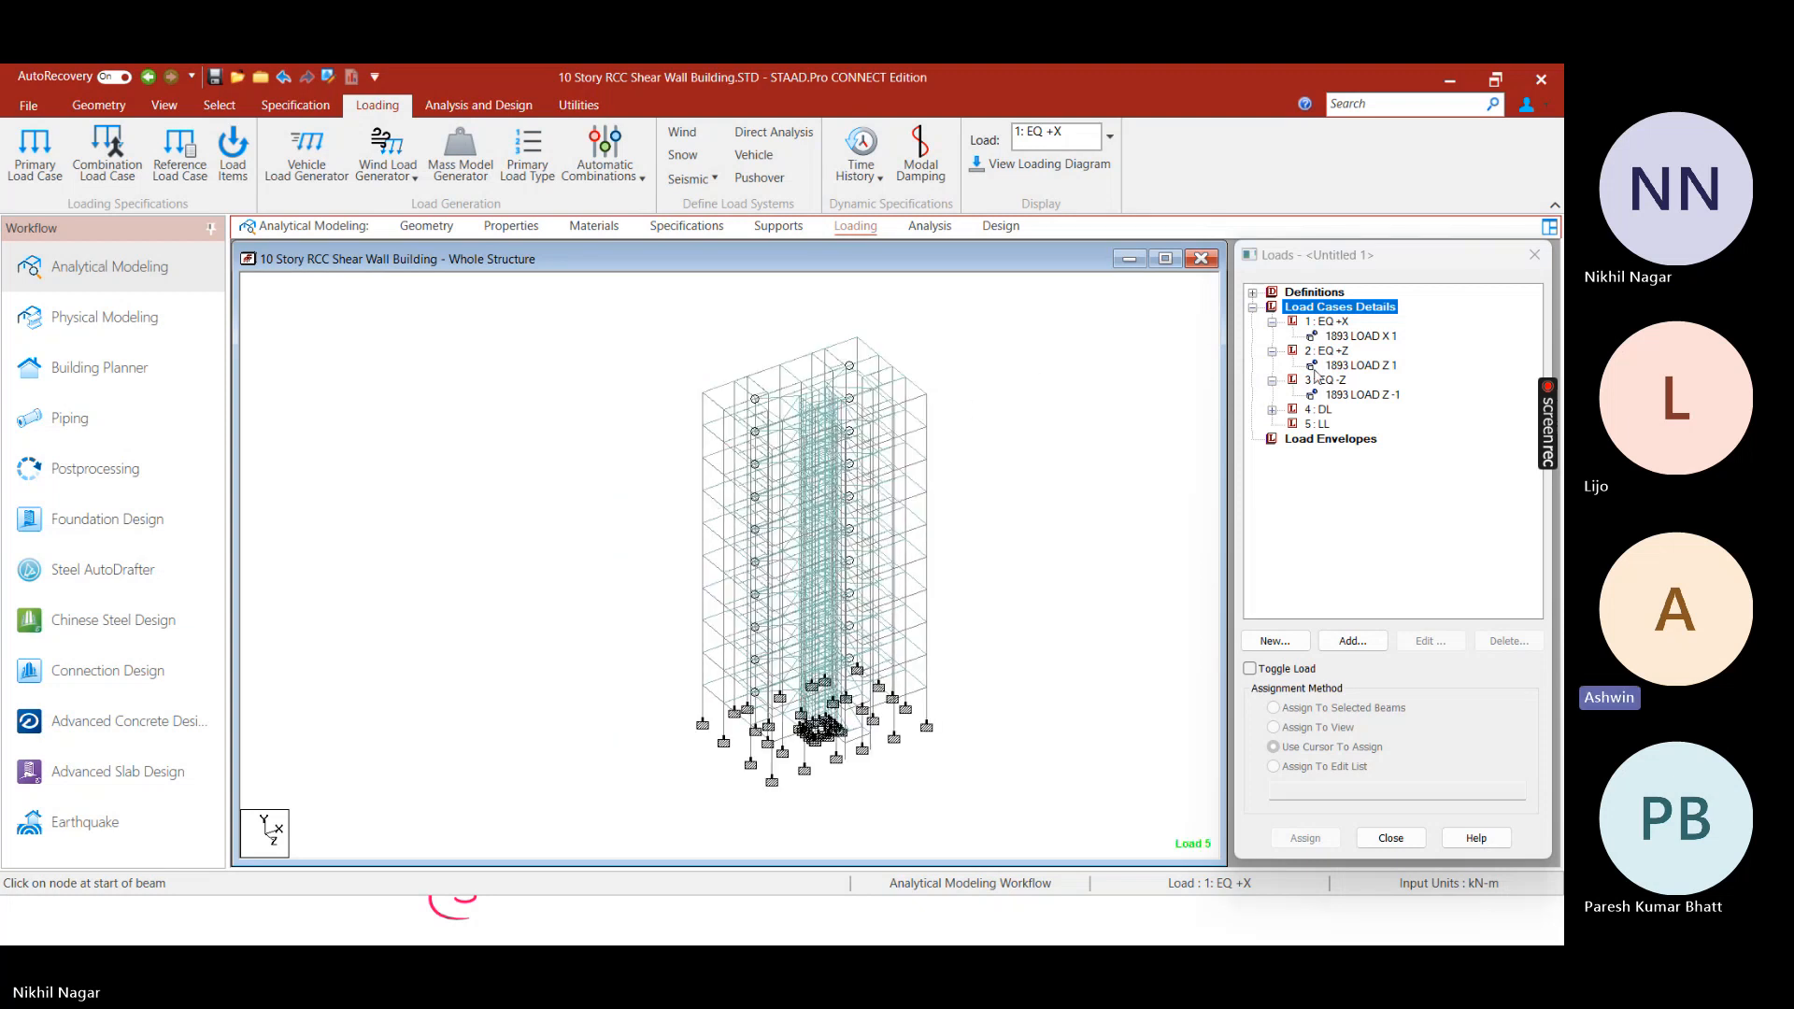
left_click(1279, 325)
left_click(1272, 322)
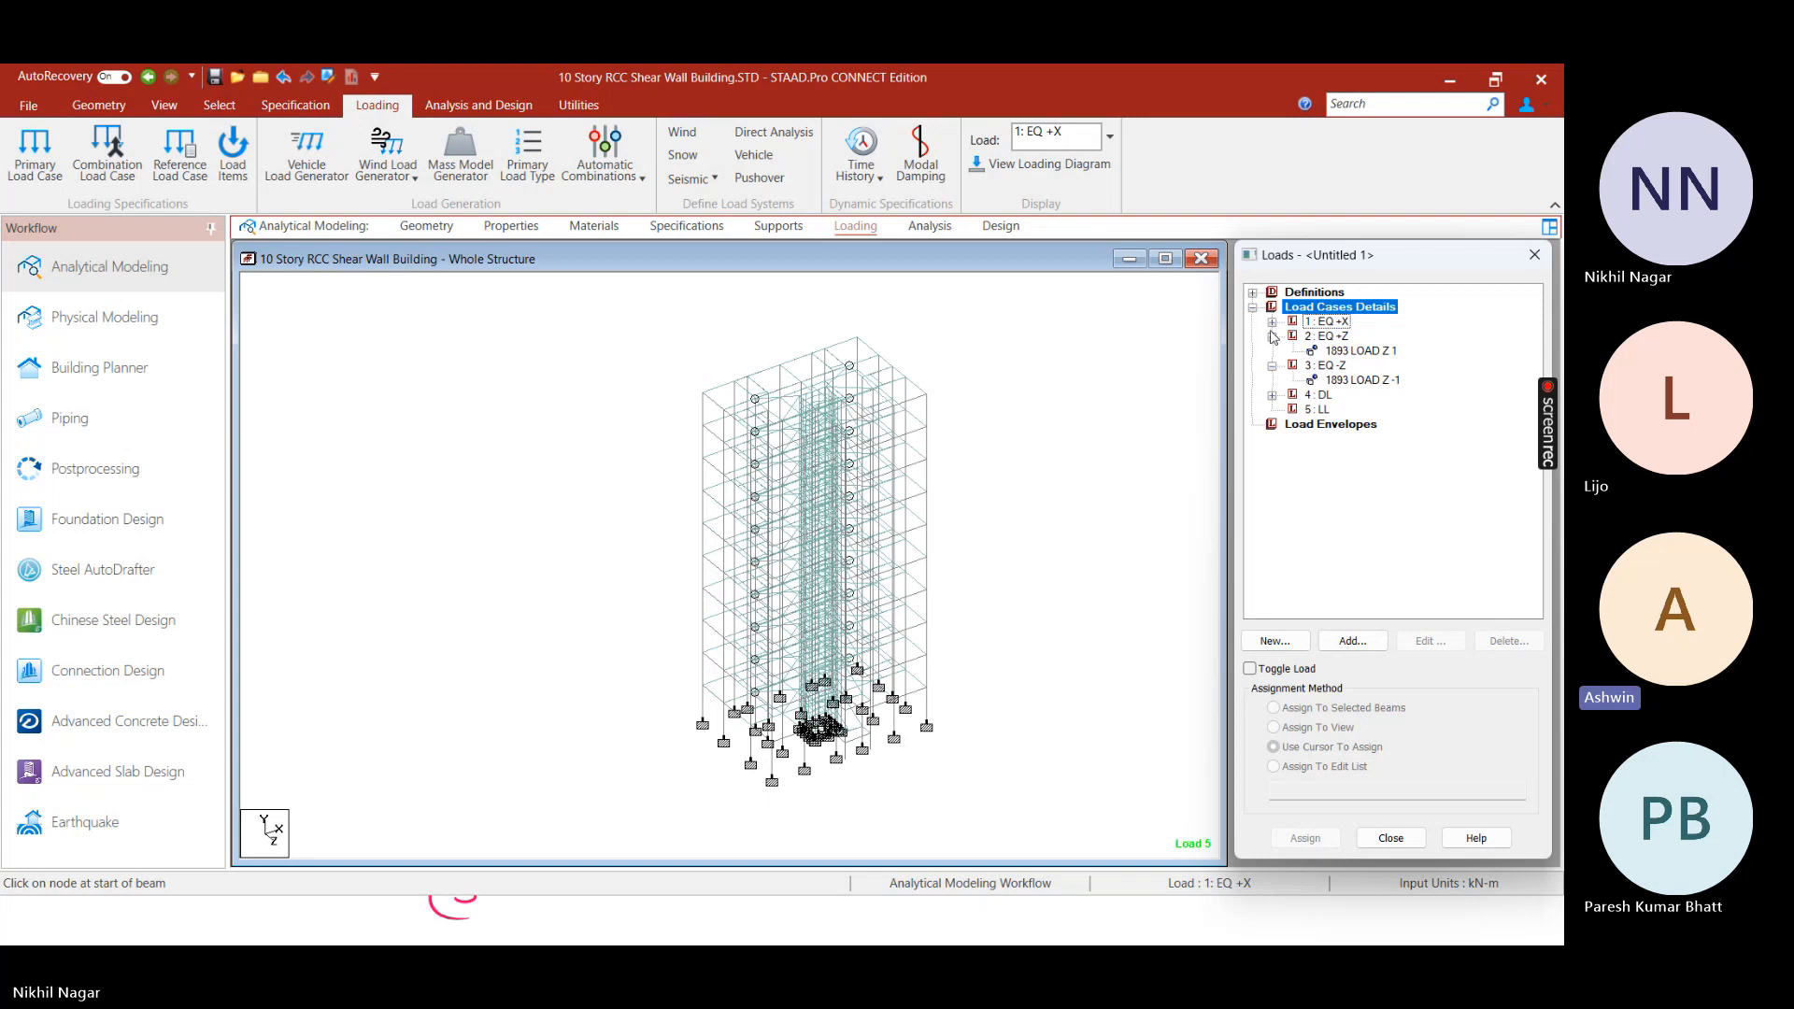
left_click(1272, 336)
left_click(1272, 351)
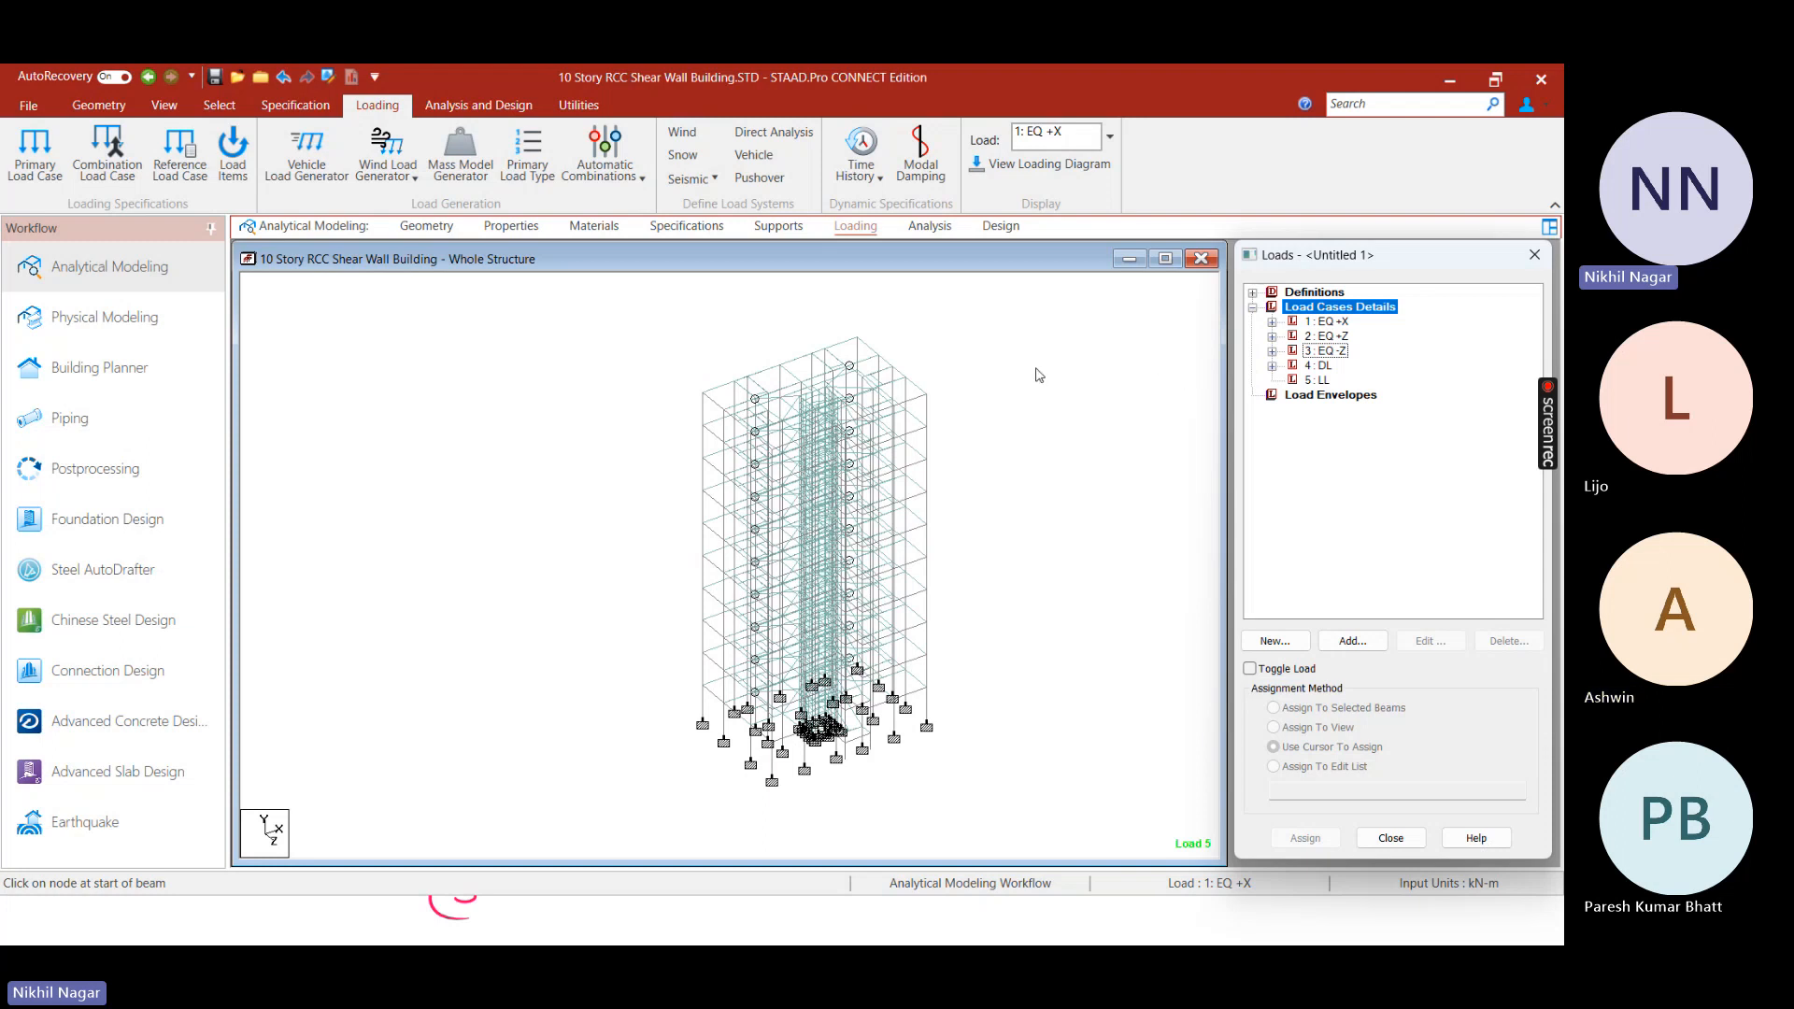
left_click(972, 329)
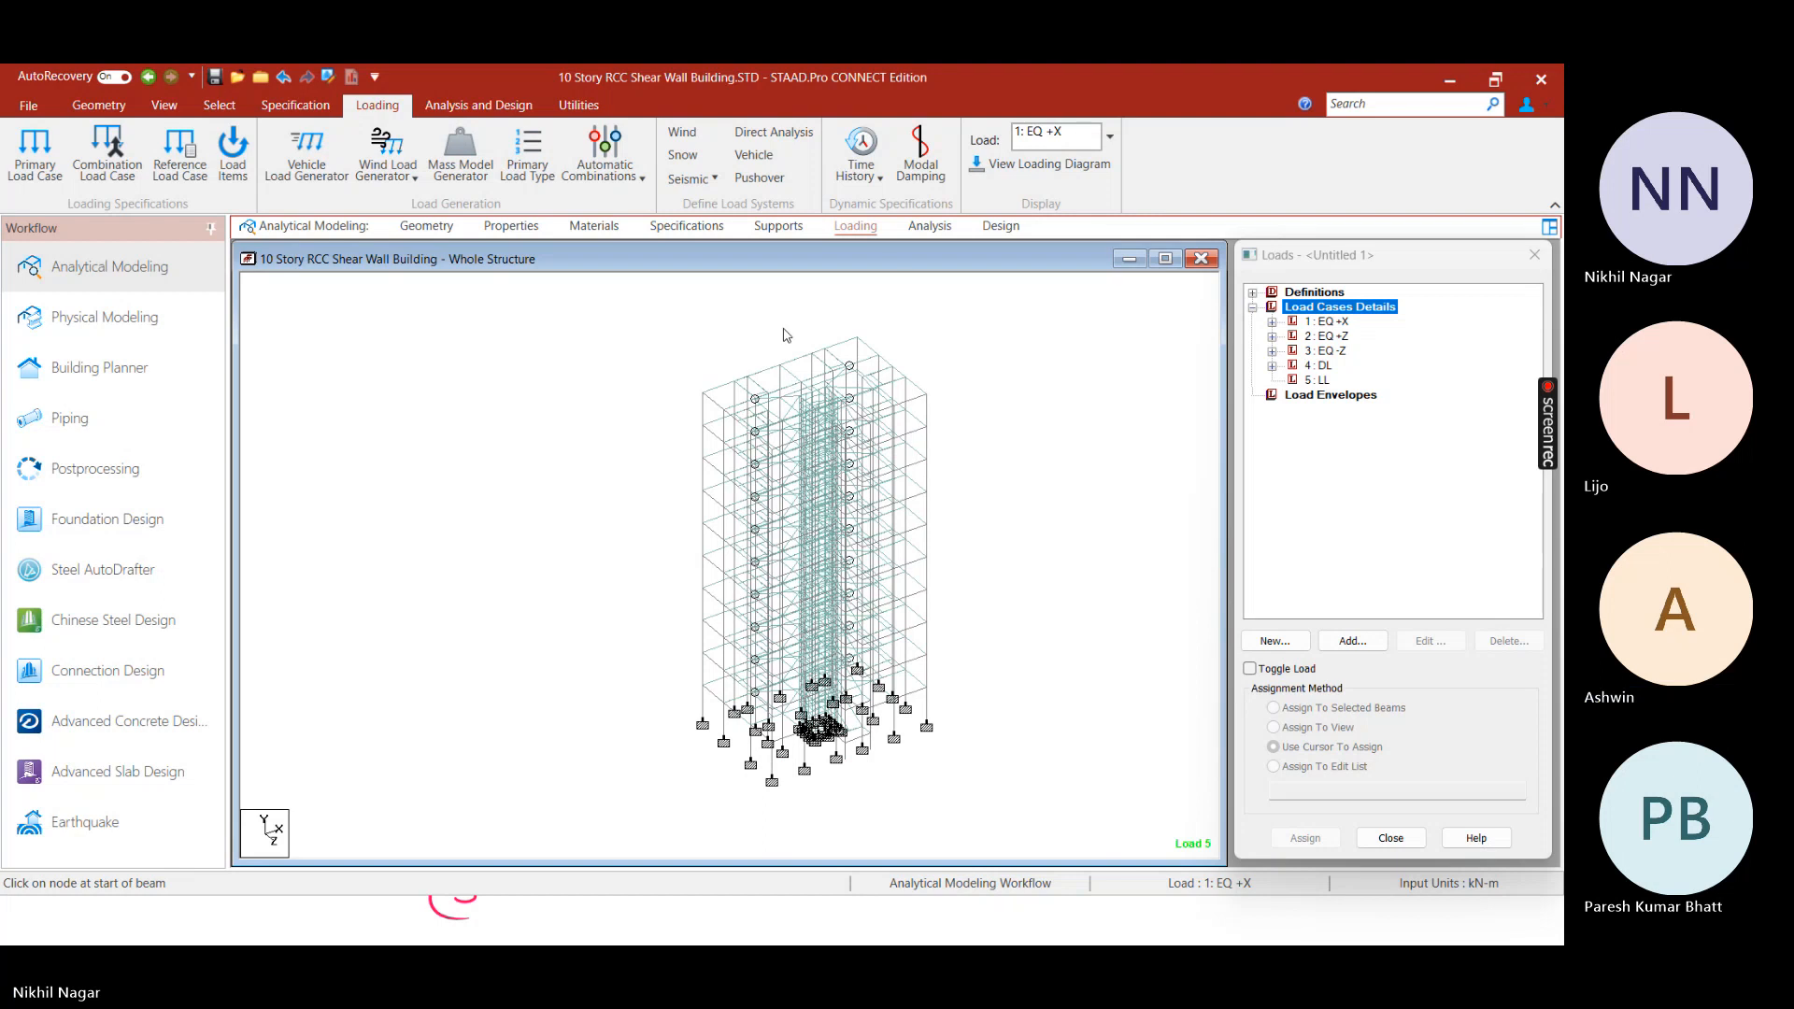
left_click(1316, 381)
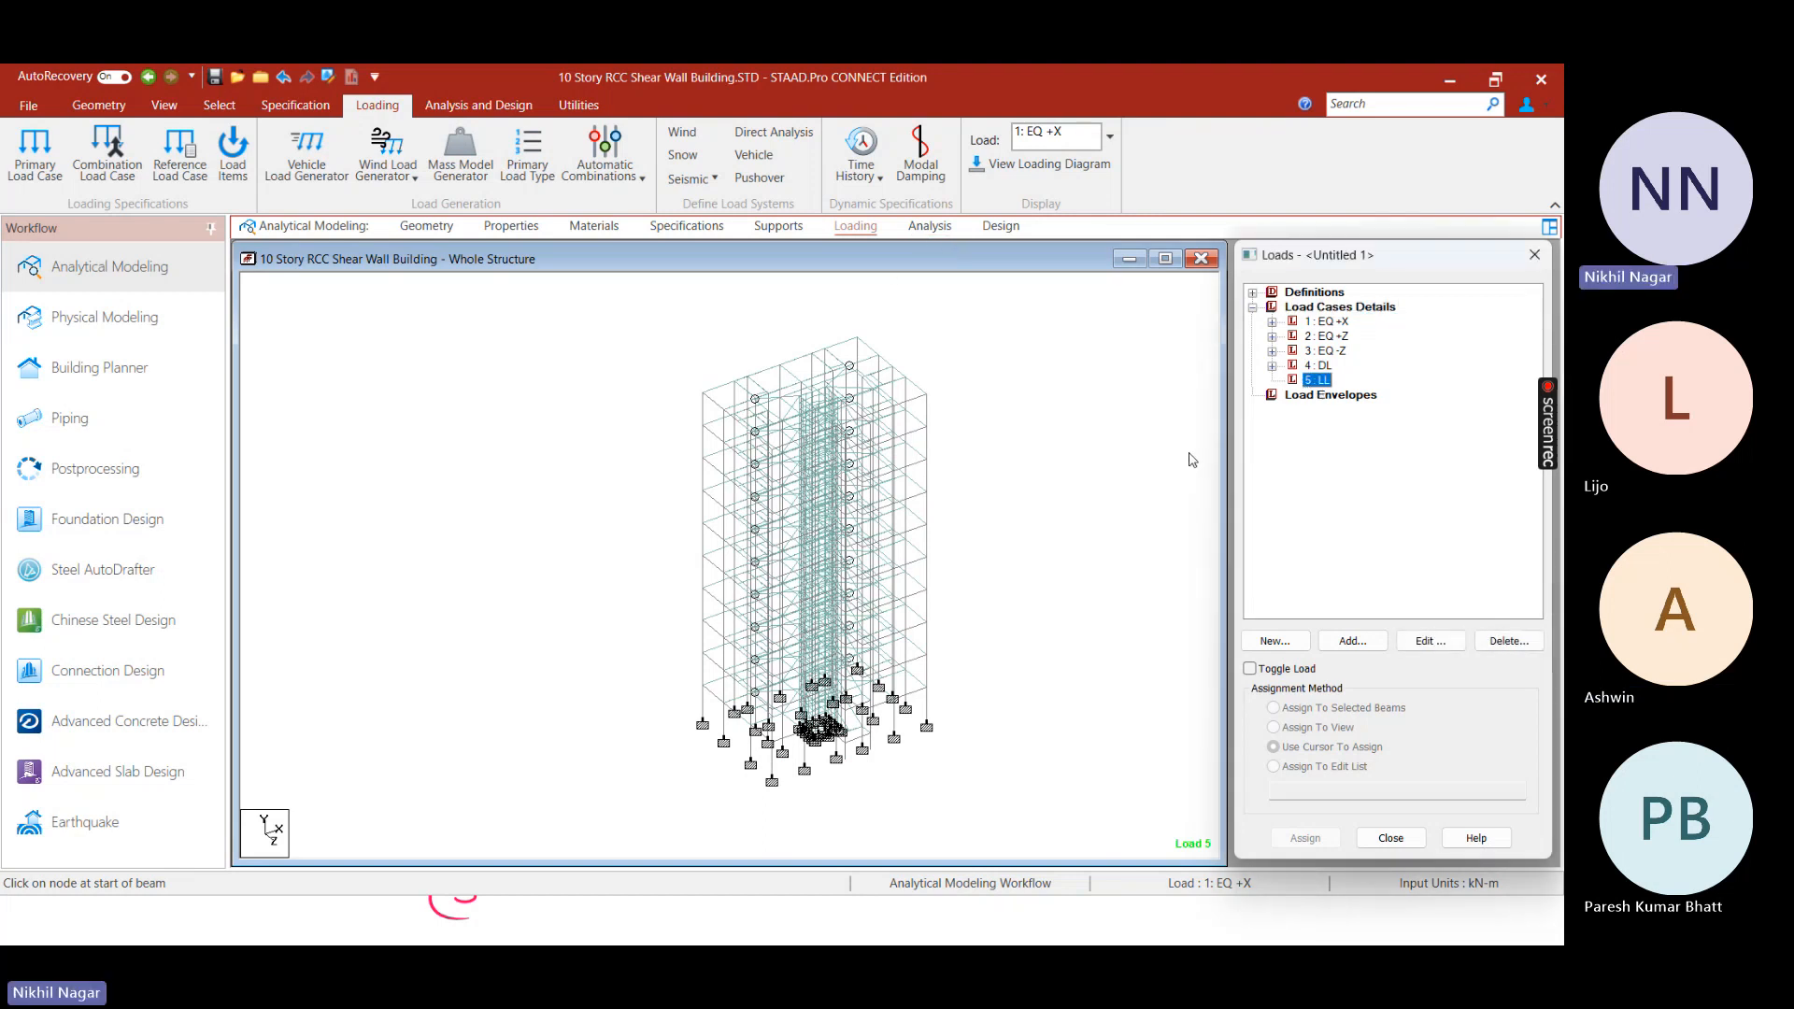
Switch to the IS 875 Part 2 PDF in the browser and examine the live load entries for bed rooms and toilets in residential buildings
key("super")
left_click(809, 928)
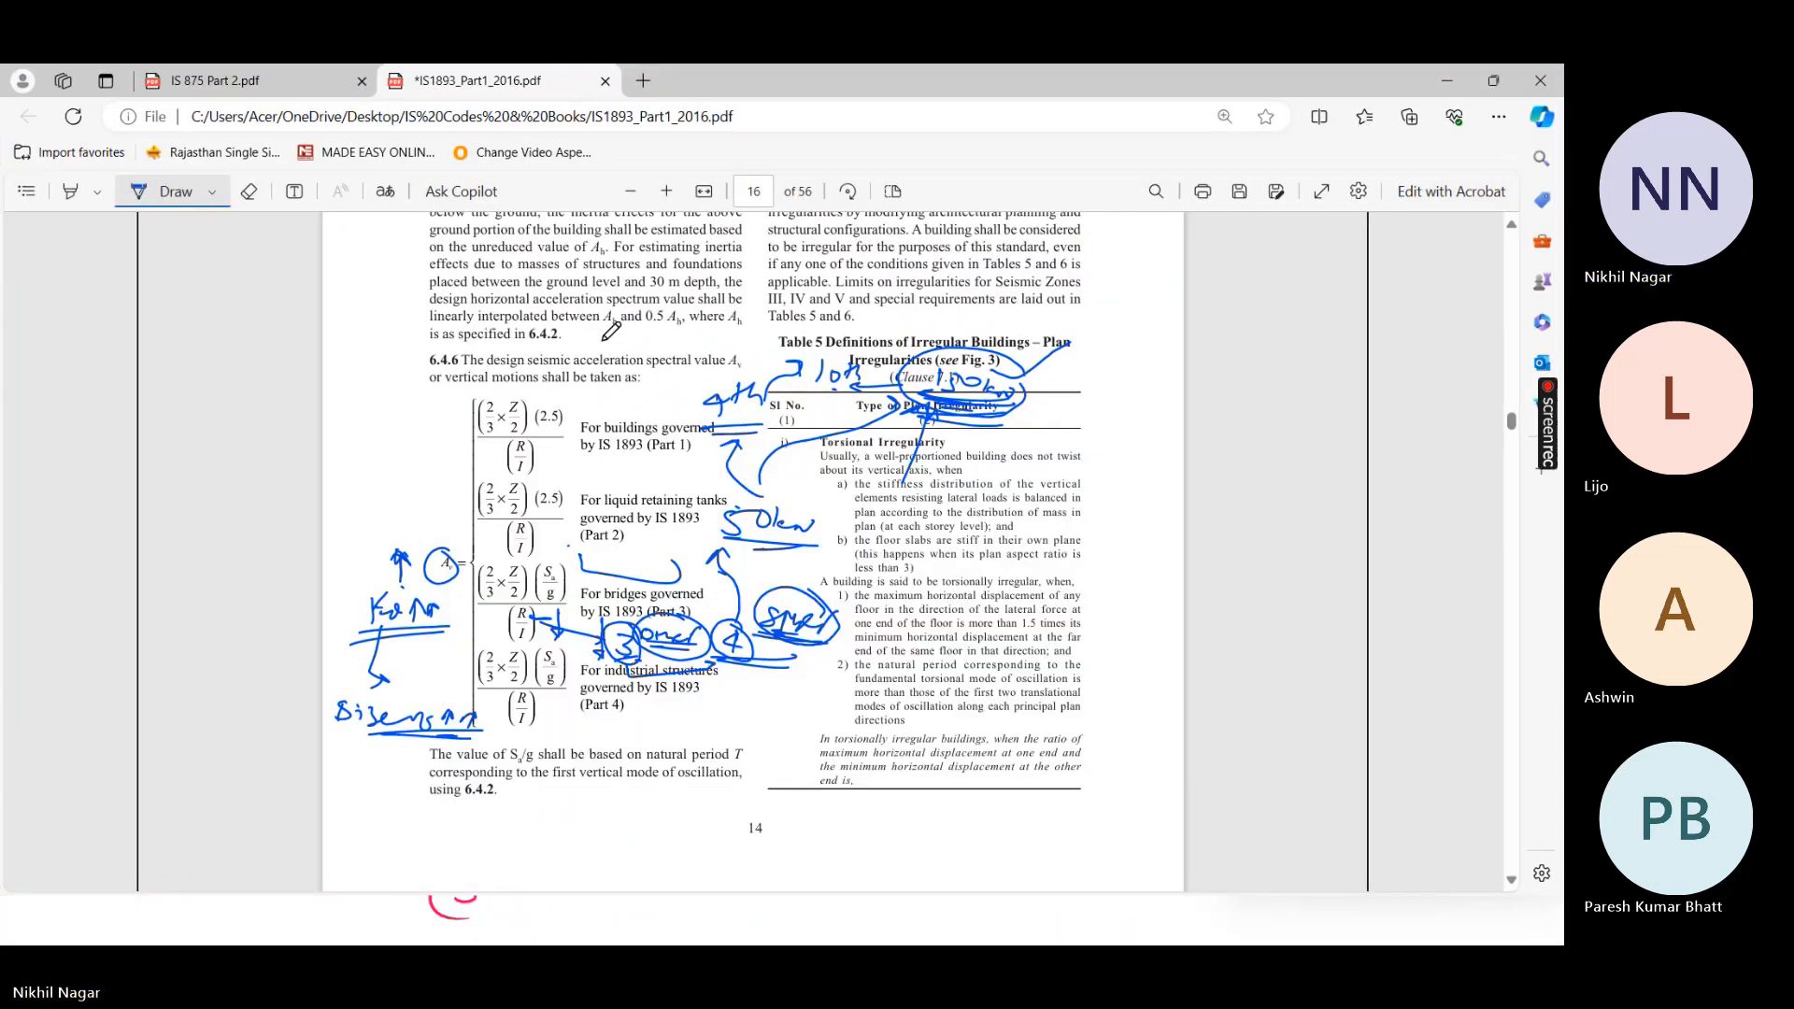
left_click(290, 75)
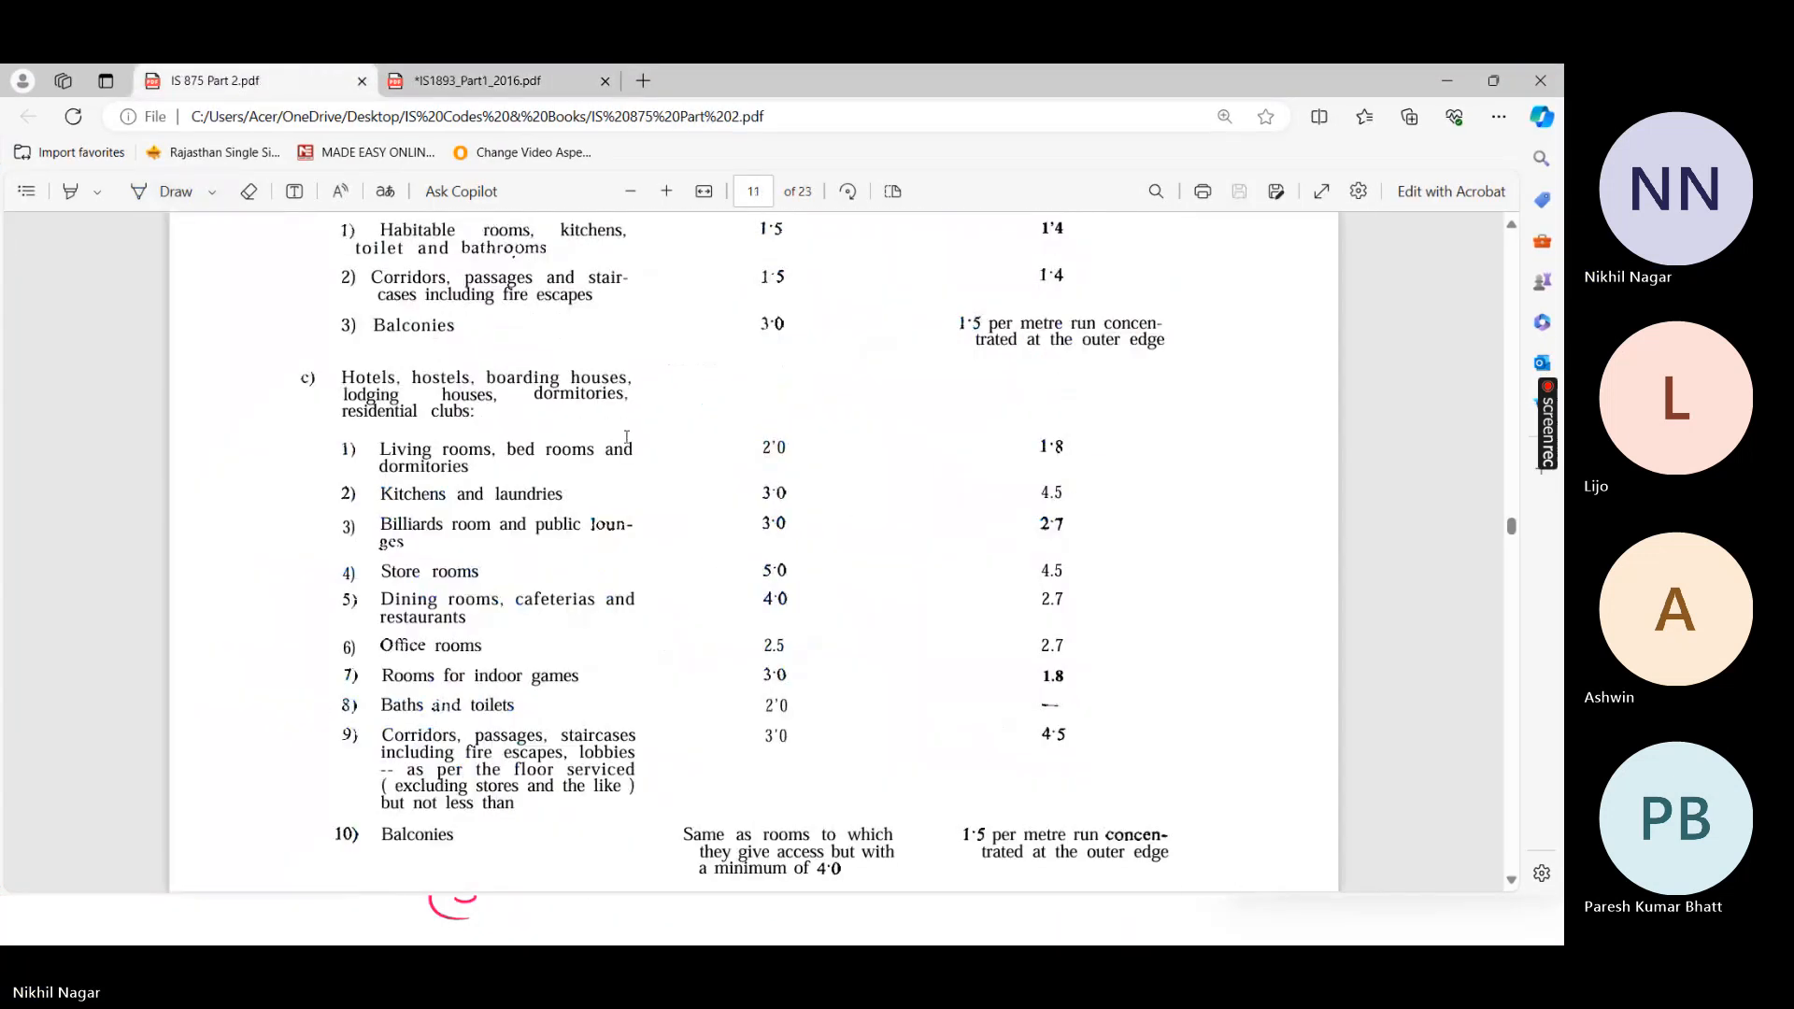
scroll(472, 500, "up", 1)
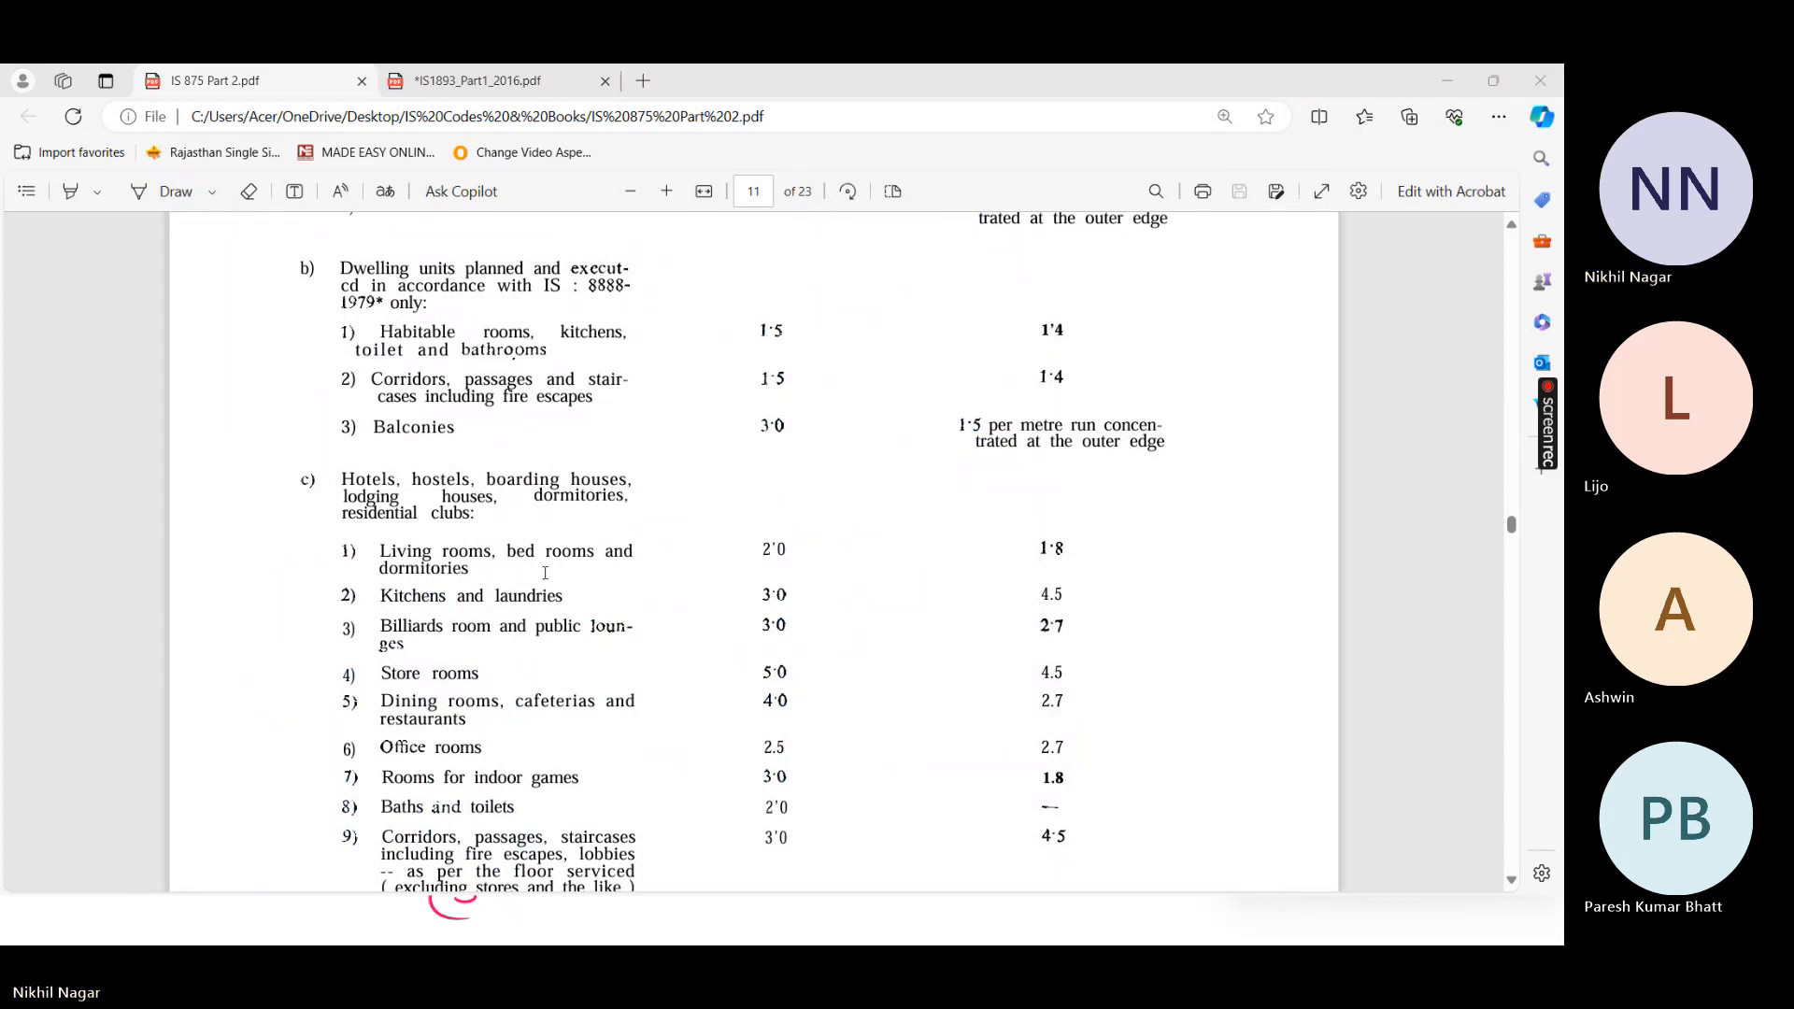
left_click_drag(501, 553, 620, 564)
left_click(629, 550)
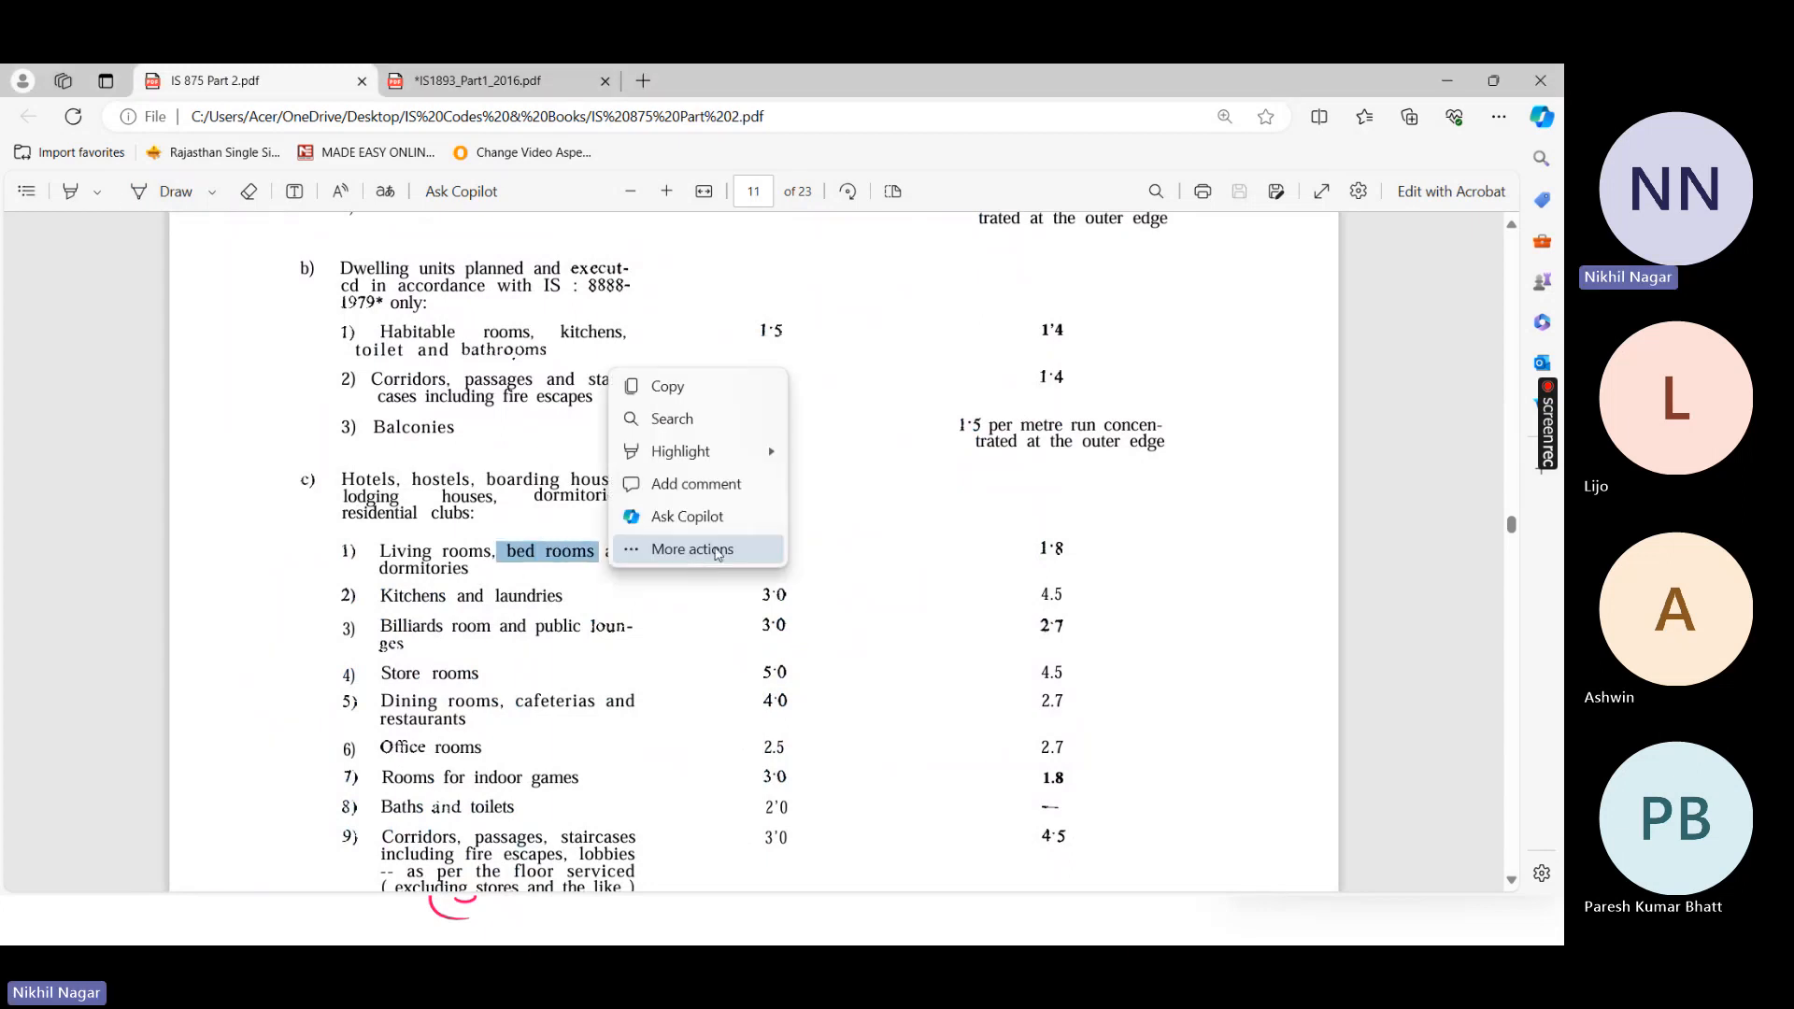
left_click(575, 583)
left_click_drag(505, 553, 598, 556)
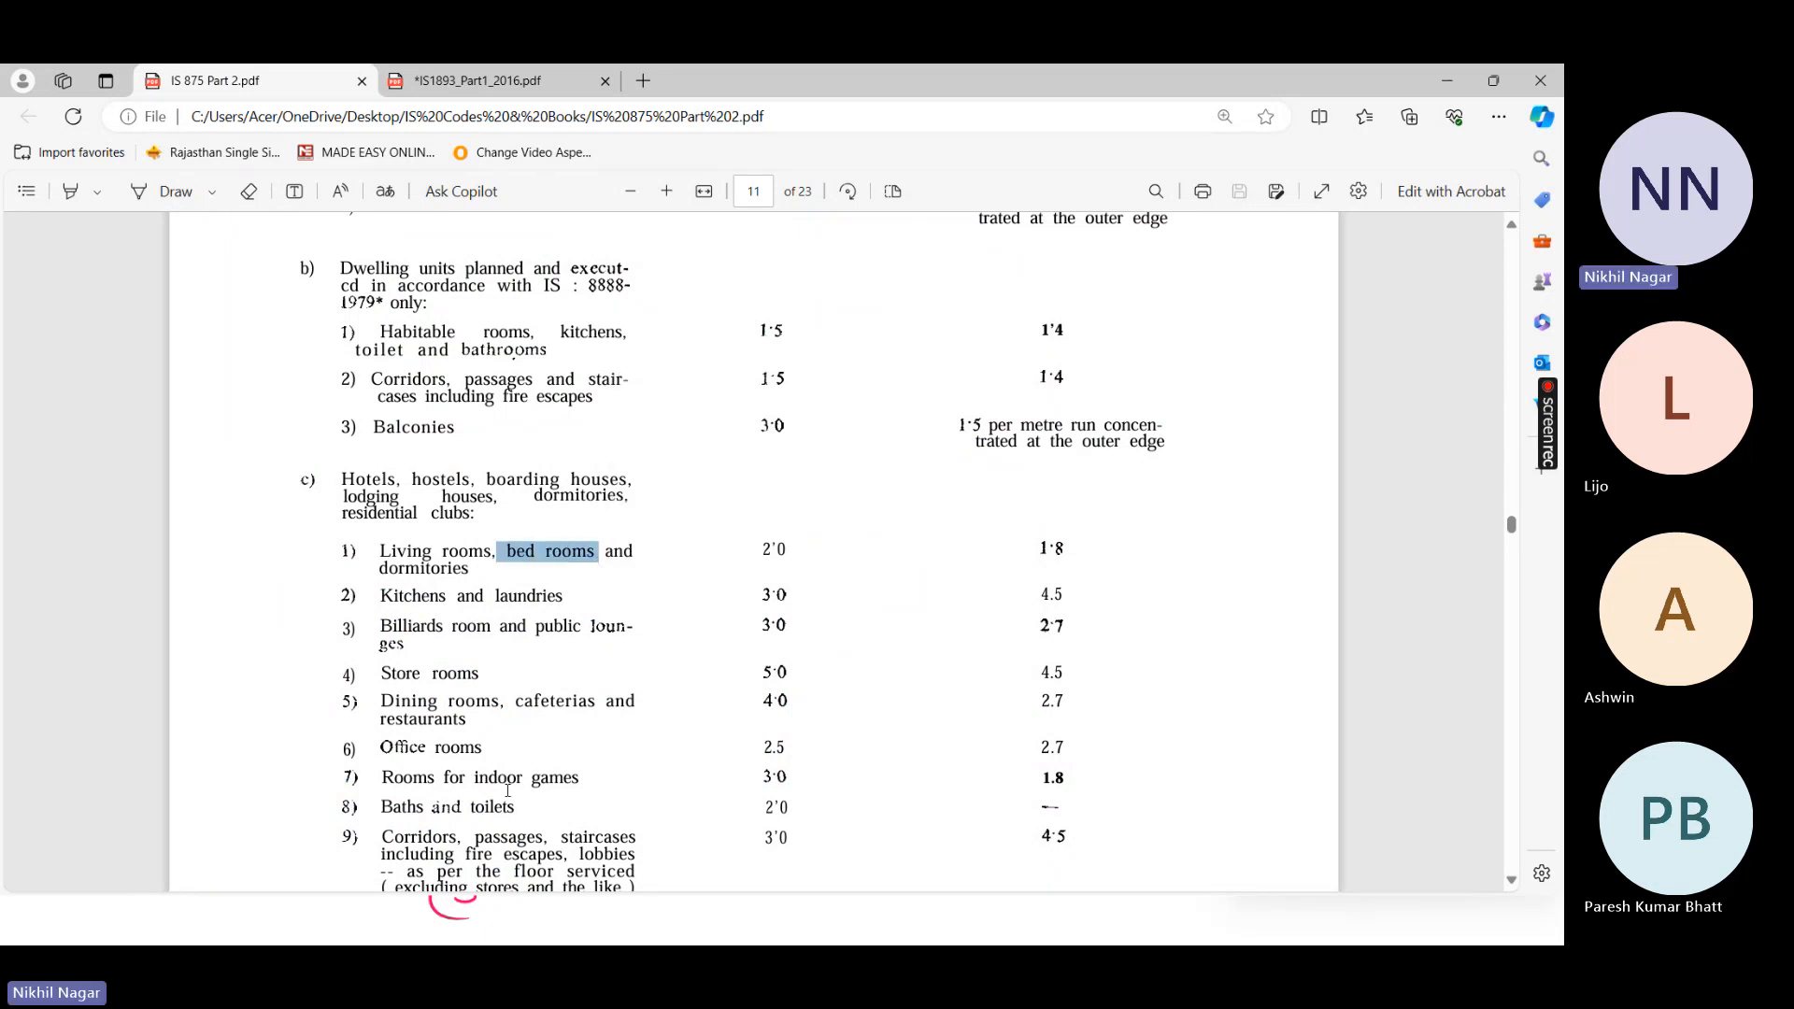
scroll(689, 801, "down", 3)
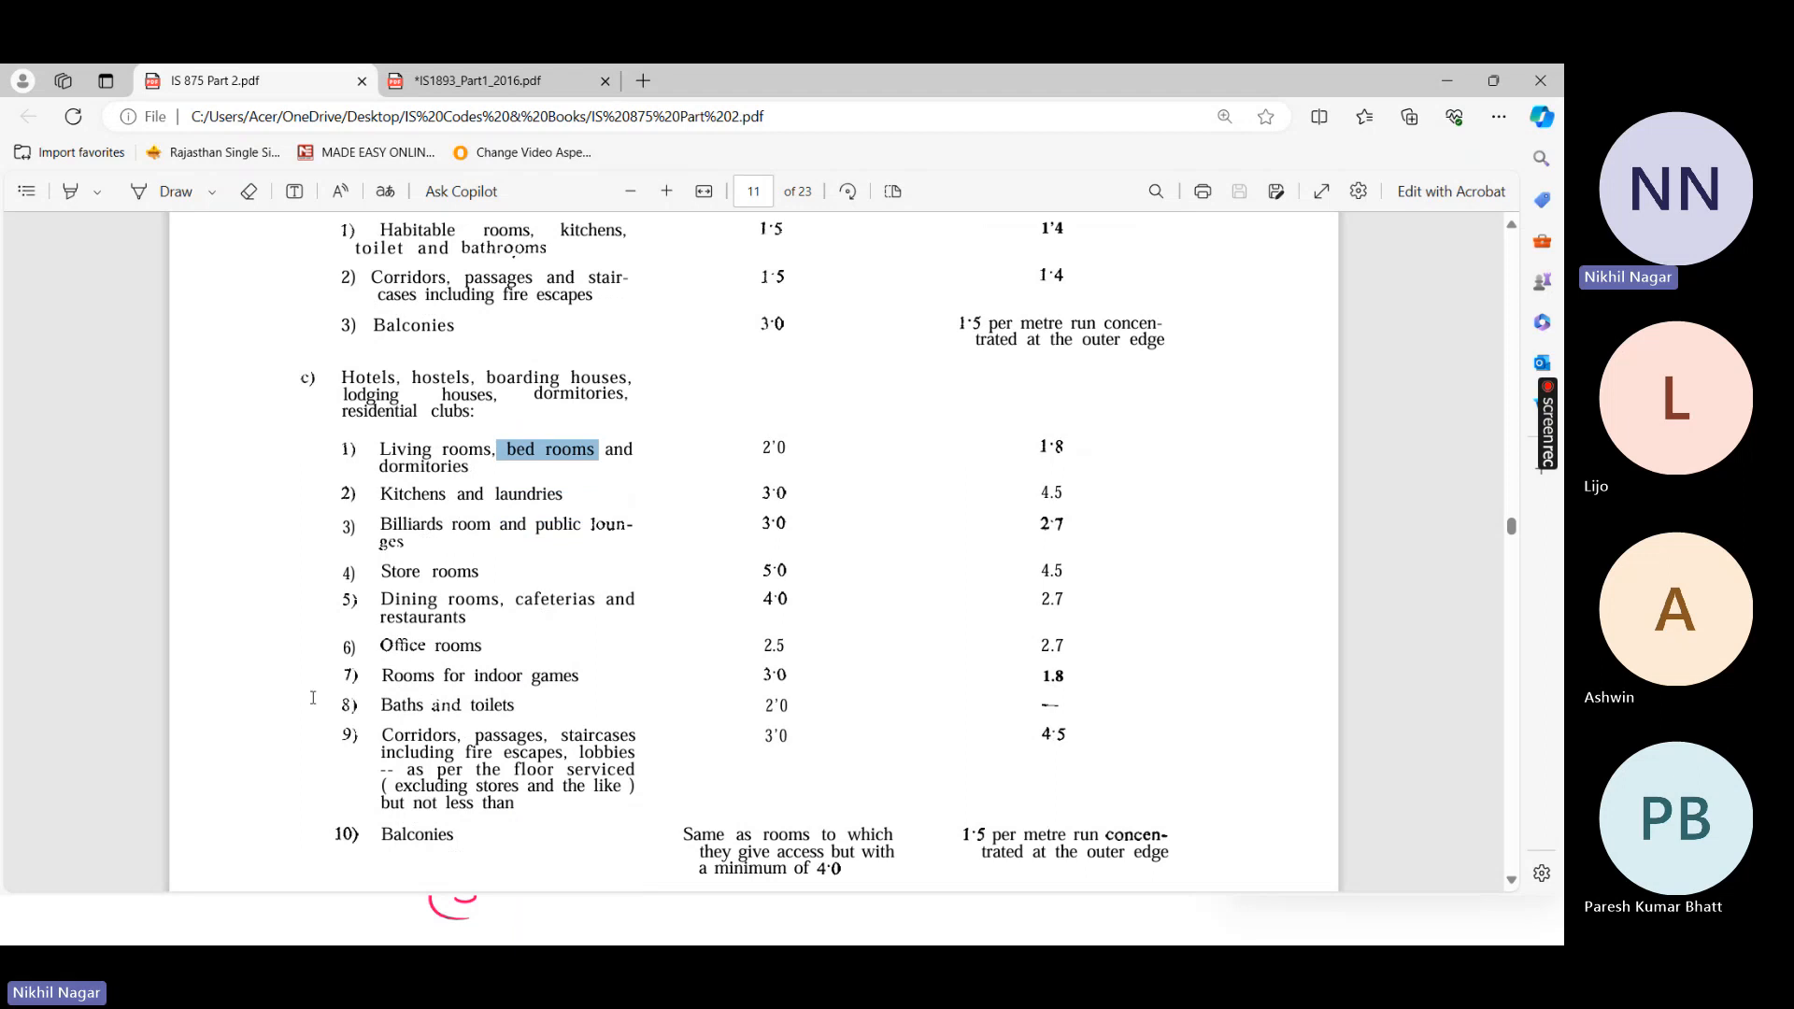
left_click_drag(472, 708, 526, 712)
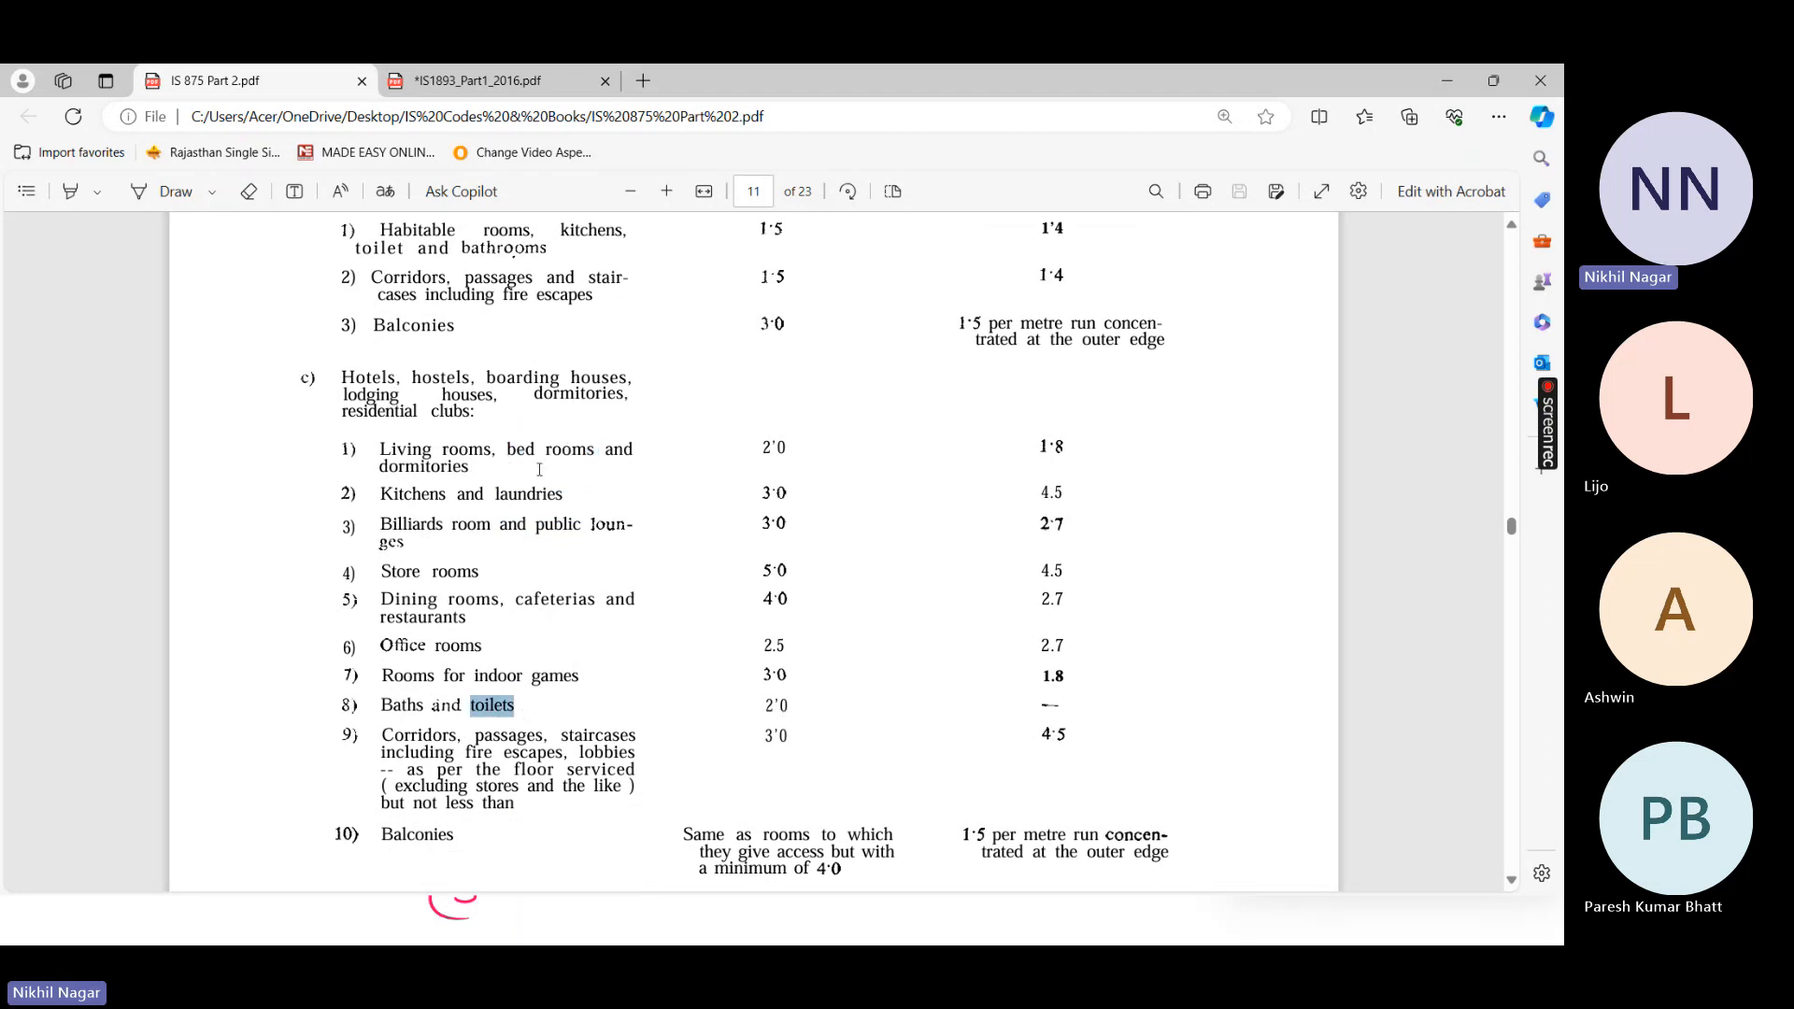
left_click_drag(507, 452, 598, 453)
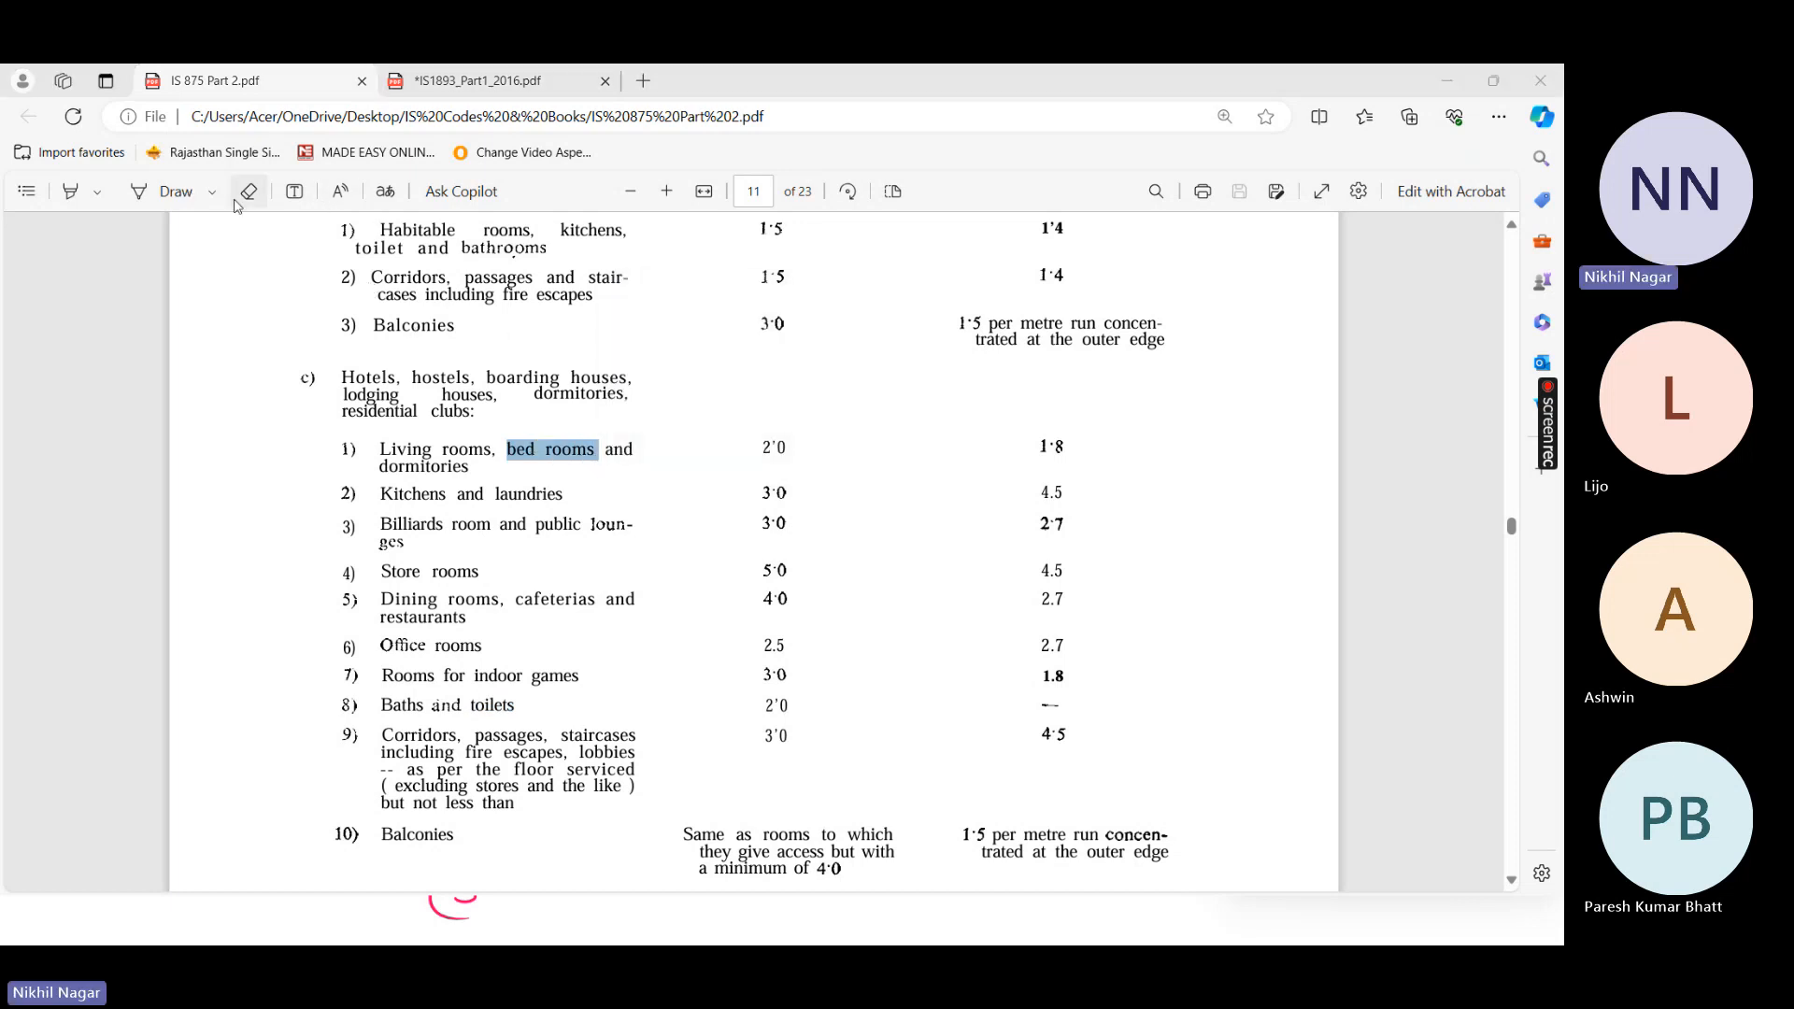
Highlight "bed rooms" and "toilets" together with their 2.0 load values in the table under hotels, hostels and boarding houses
left_click(76, 193)
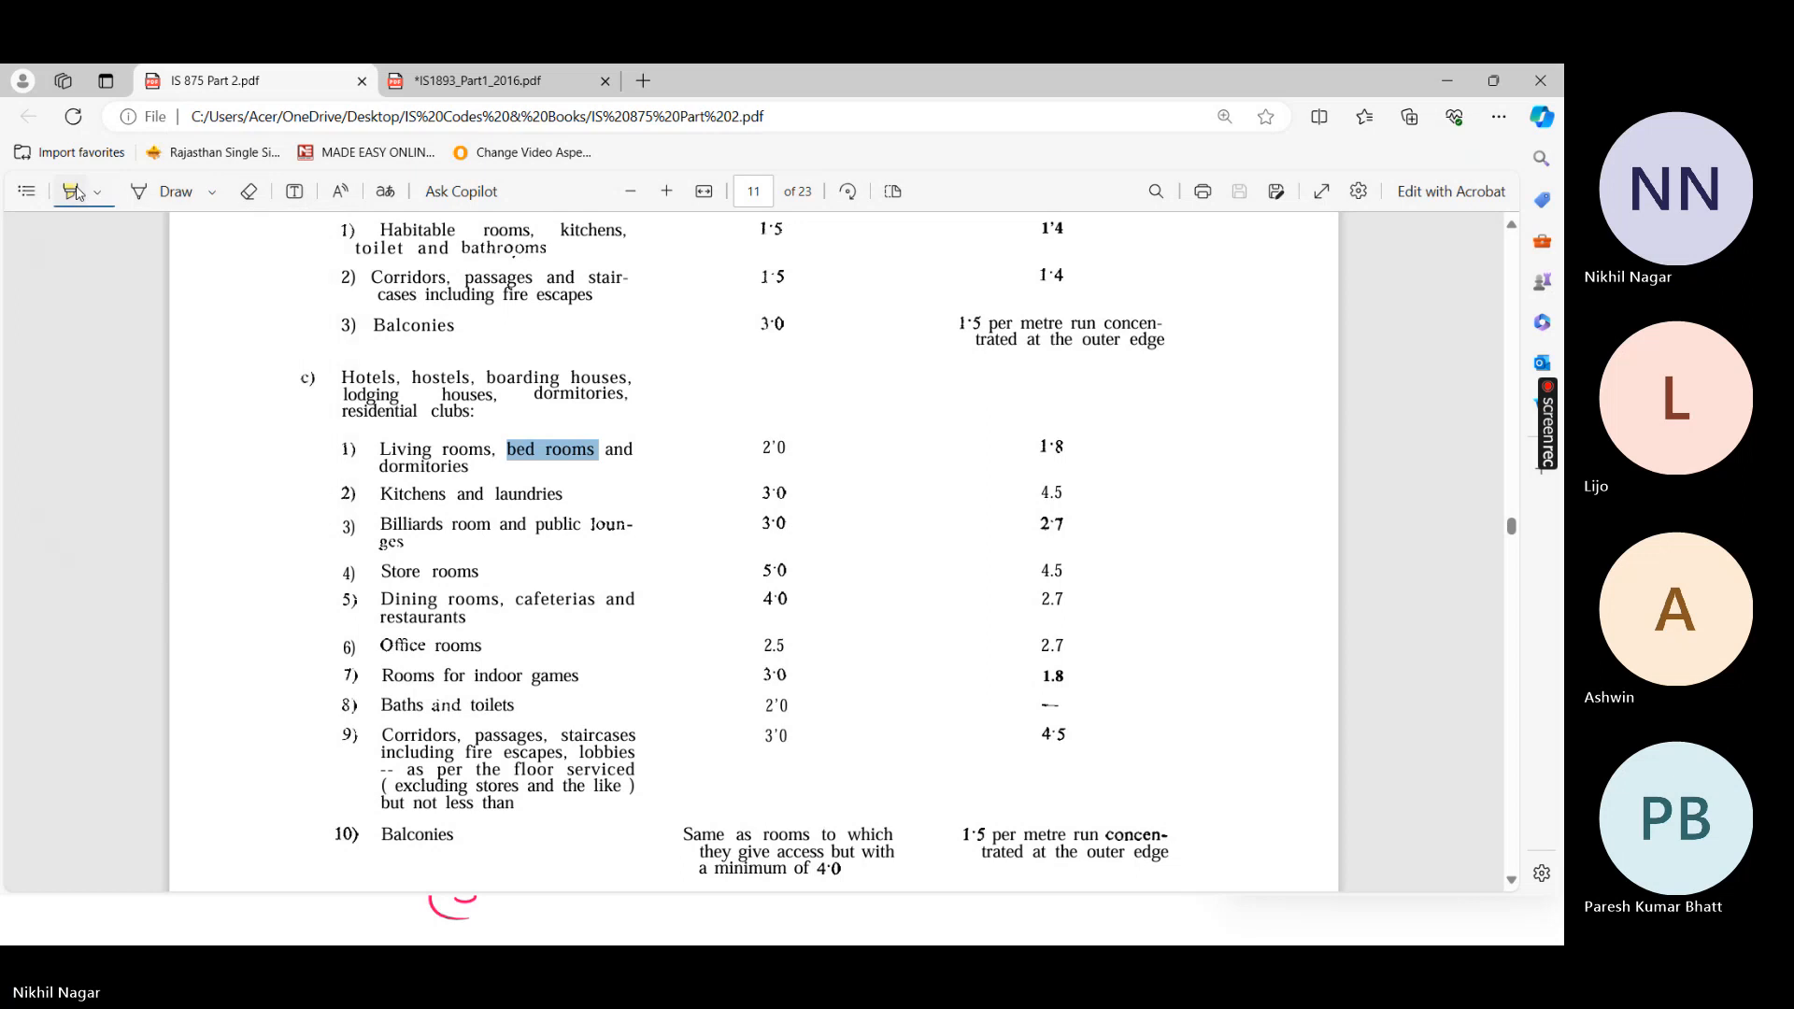
left_click_drag(504, 446, 595, 449)
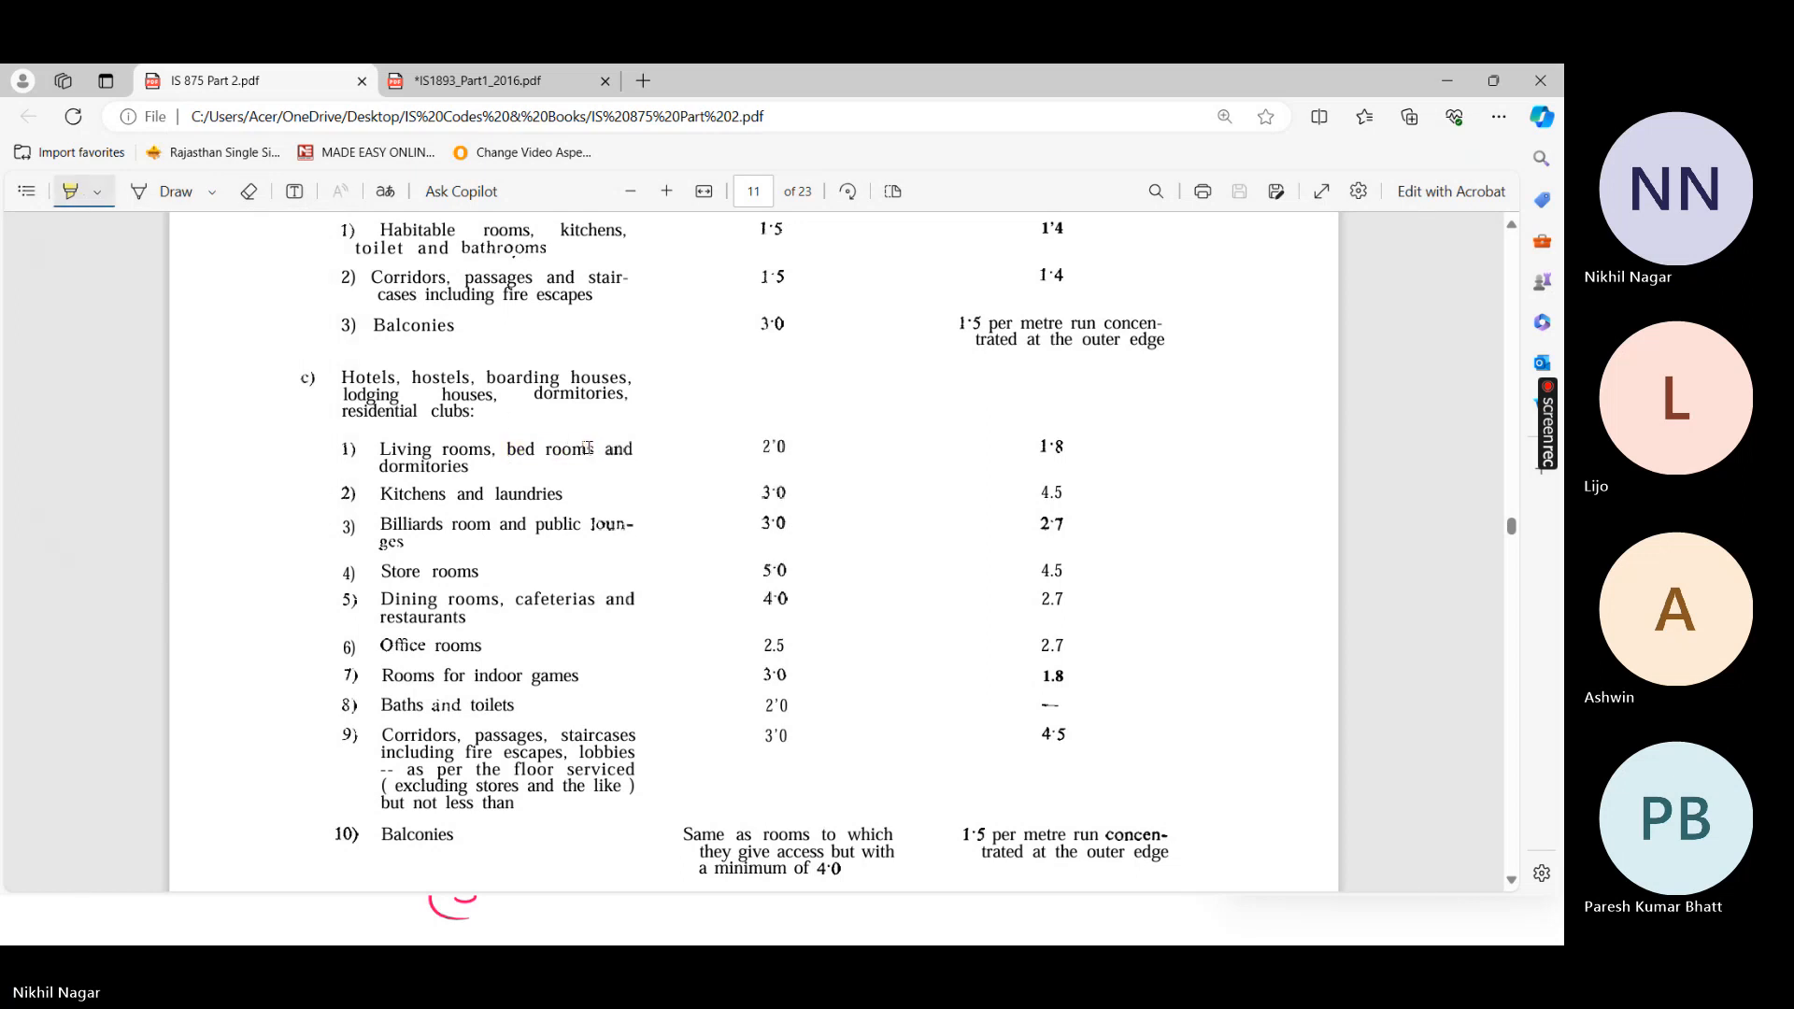
left_click_drag(762, 447, 787, 449)
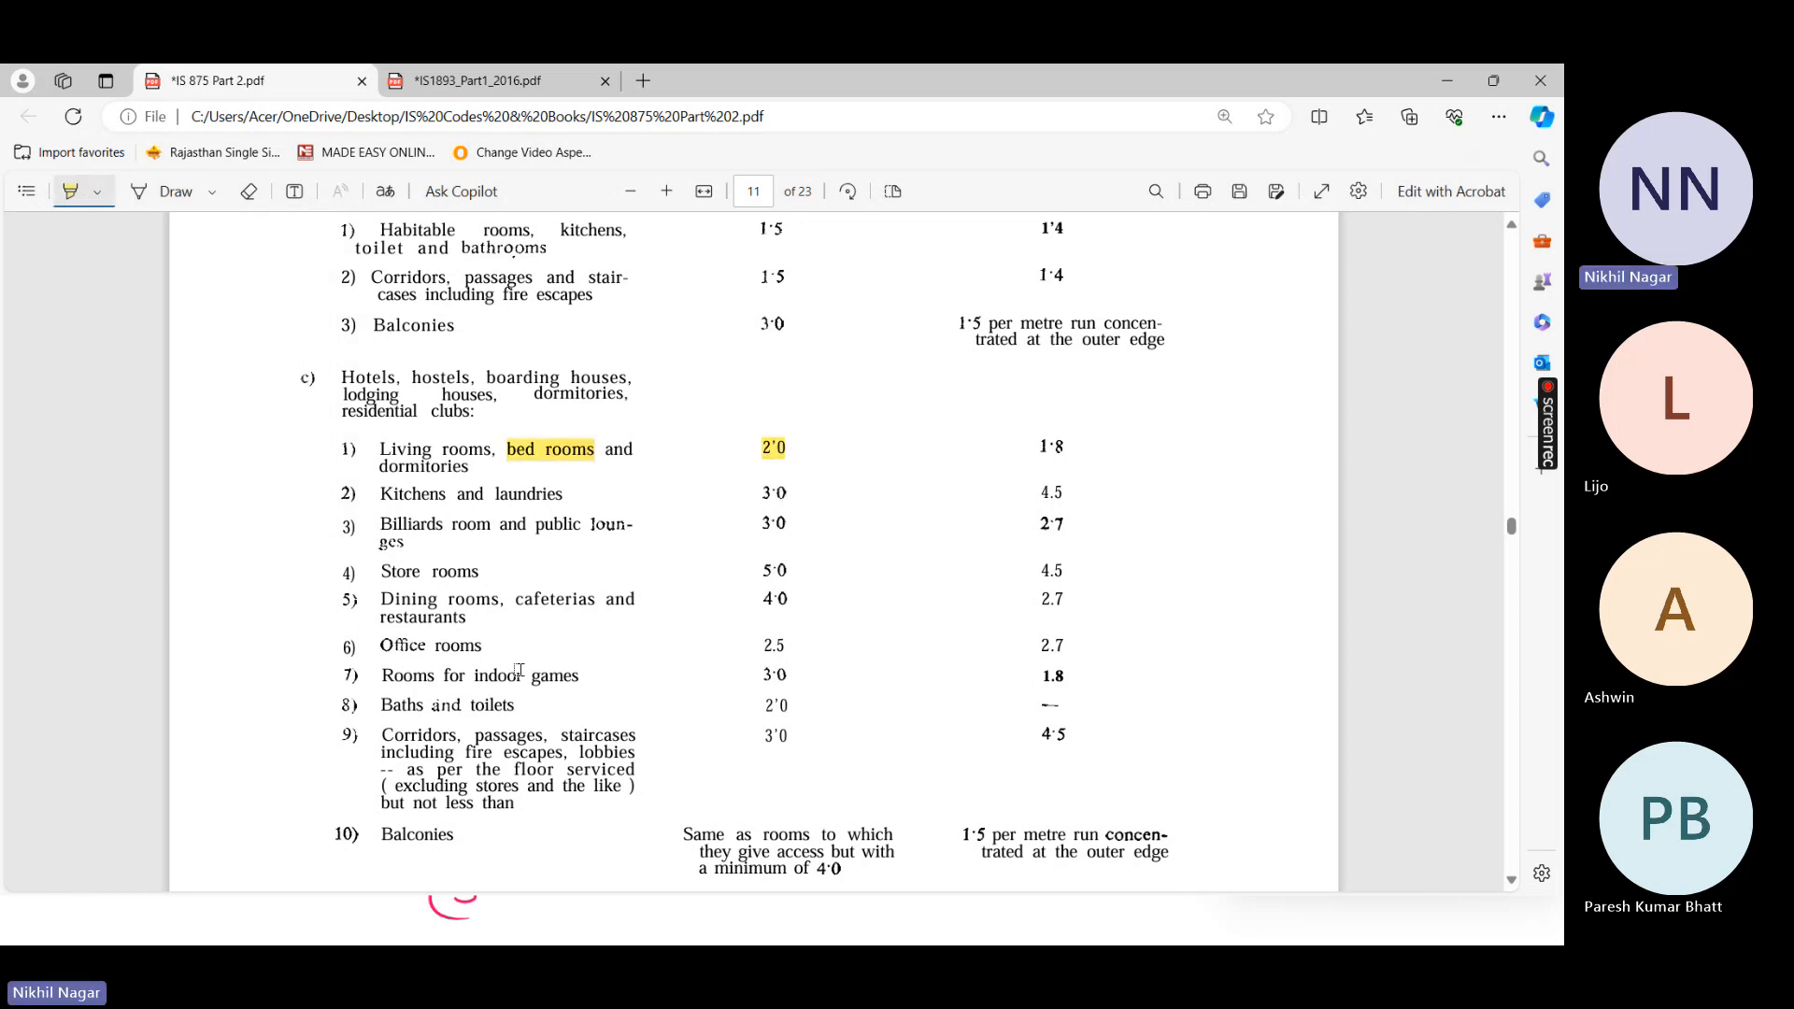
left_click_drag(474, 707, 516, 709)
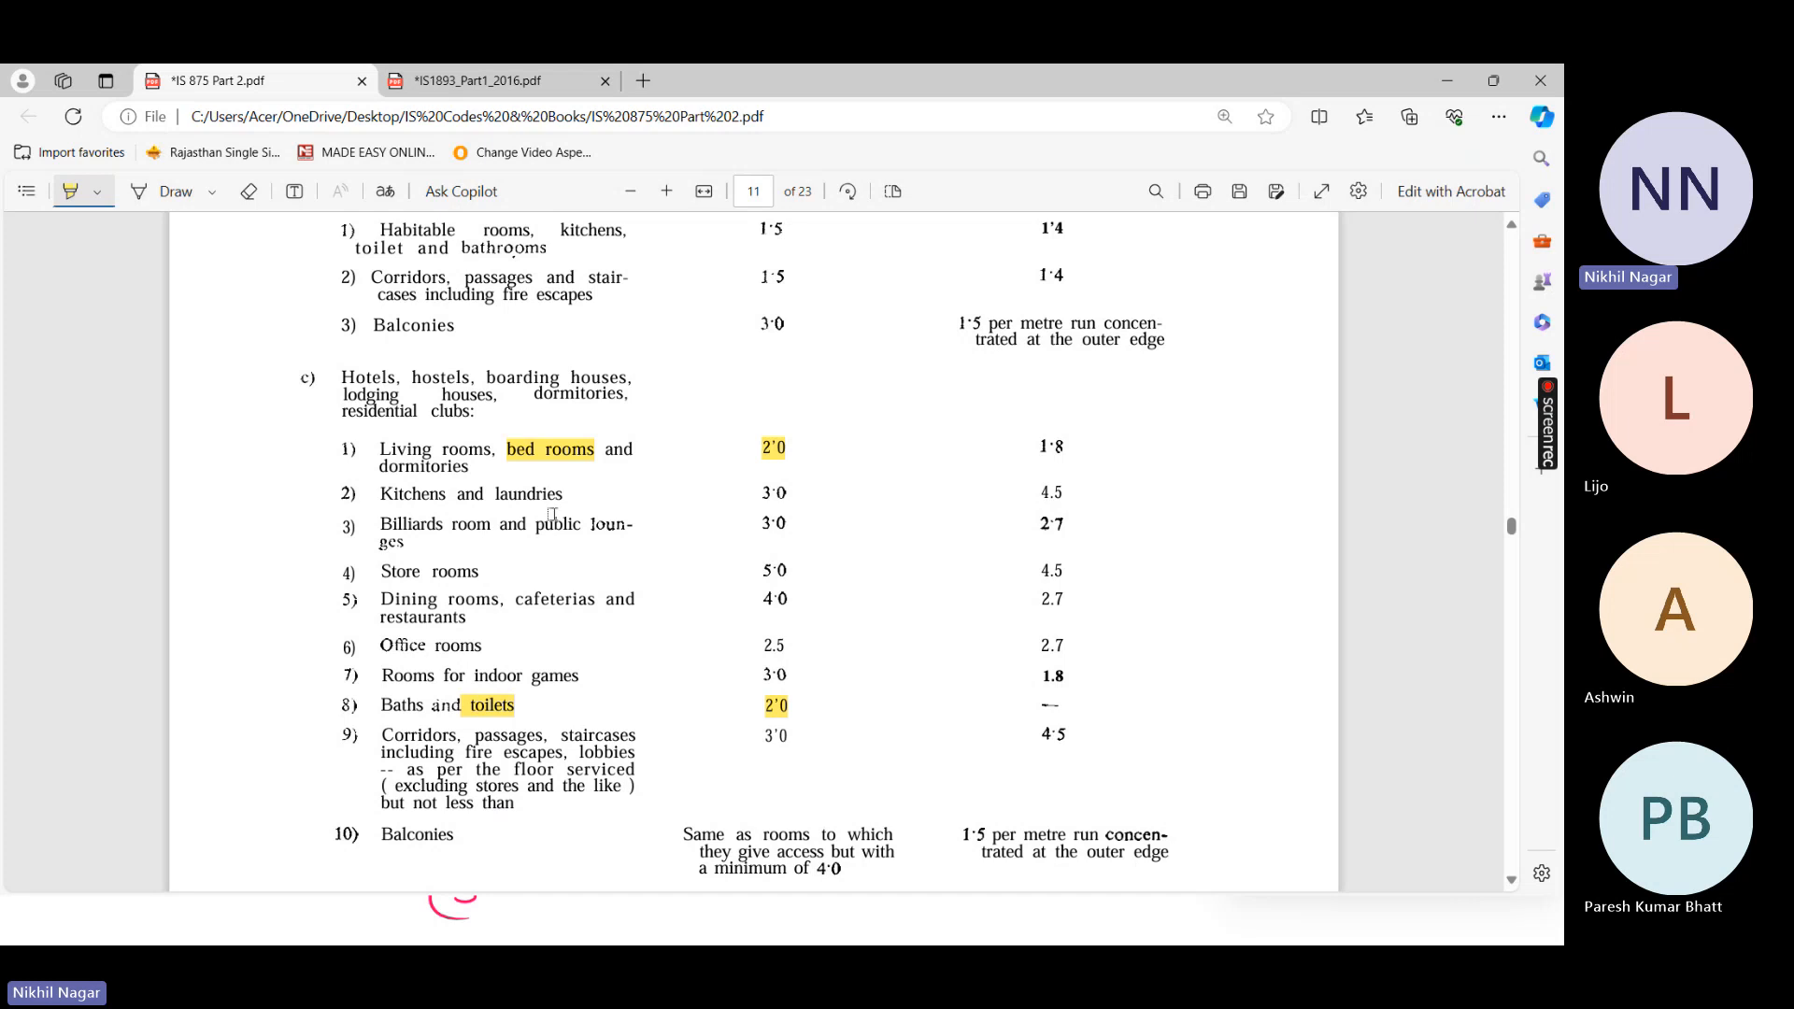
key("Escape")
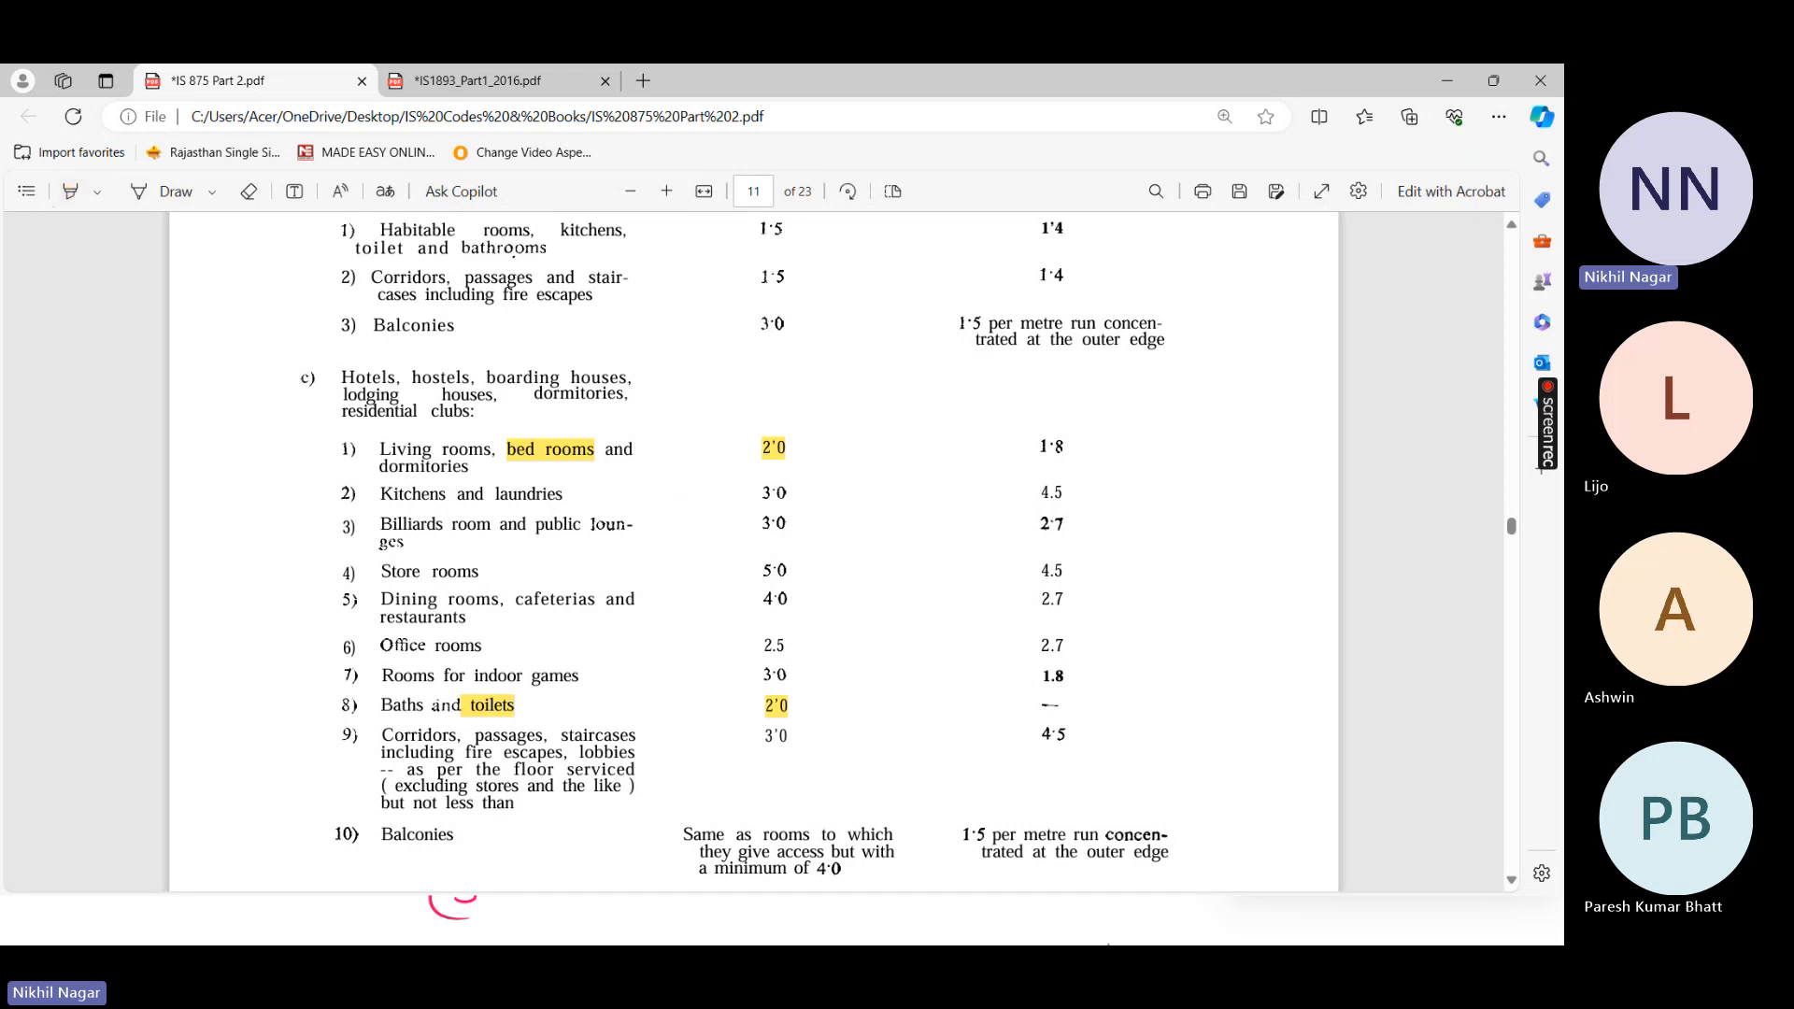
Return to STAAD.Pro, show the building in plan from above, and activate the Plate Cursor
key("super")
key("super")
key("super")
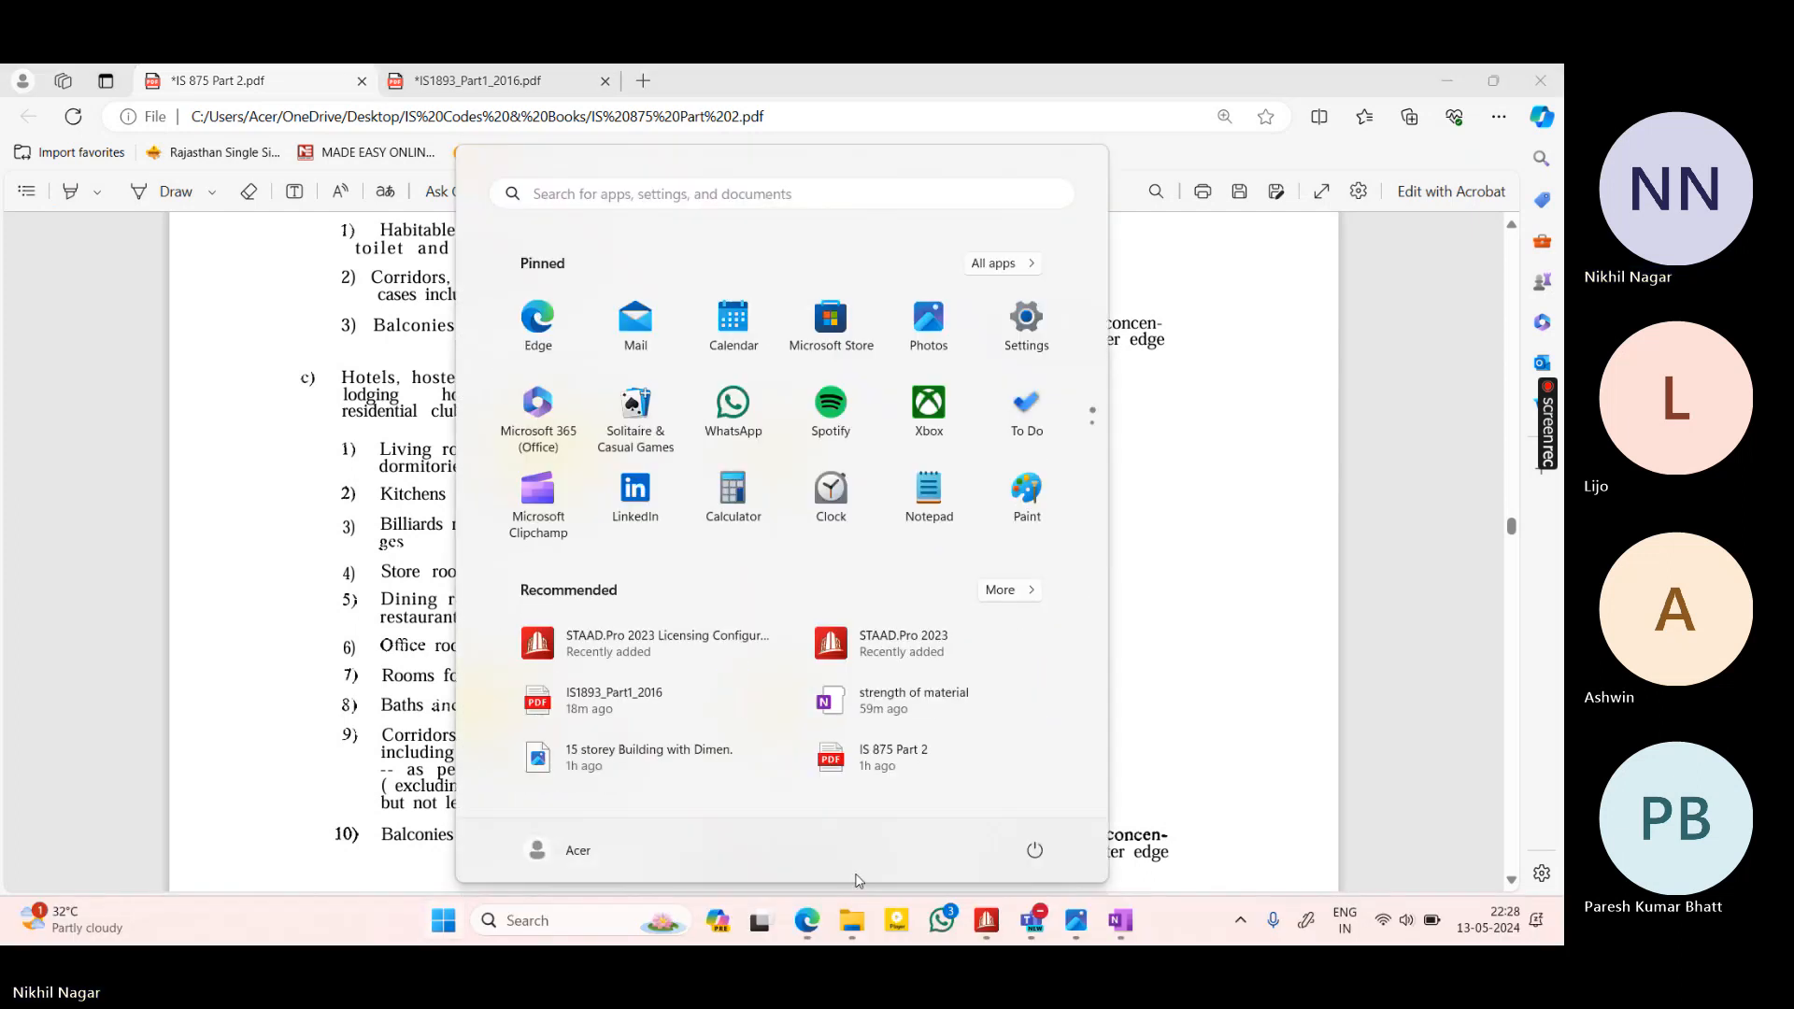
left_click(978, 925)
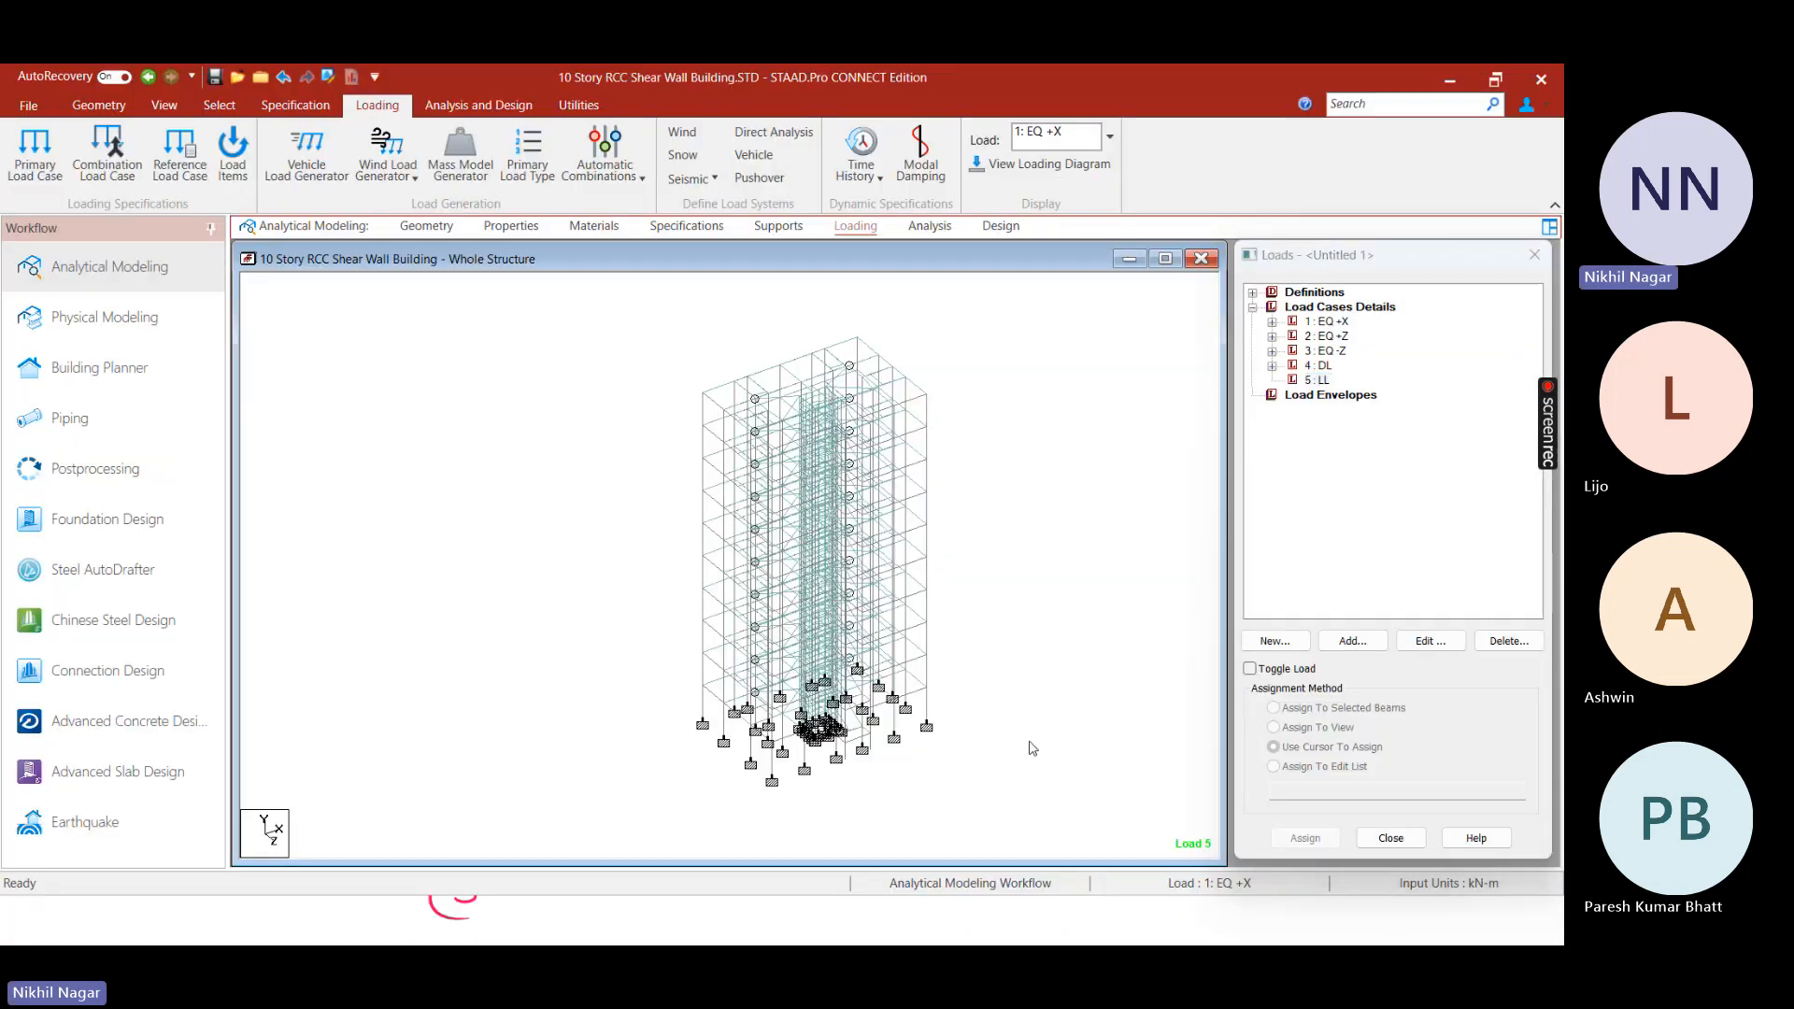
mouse_move(1012, 711)
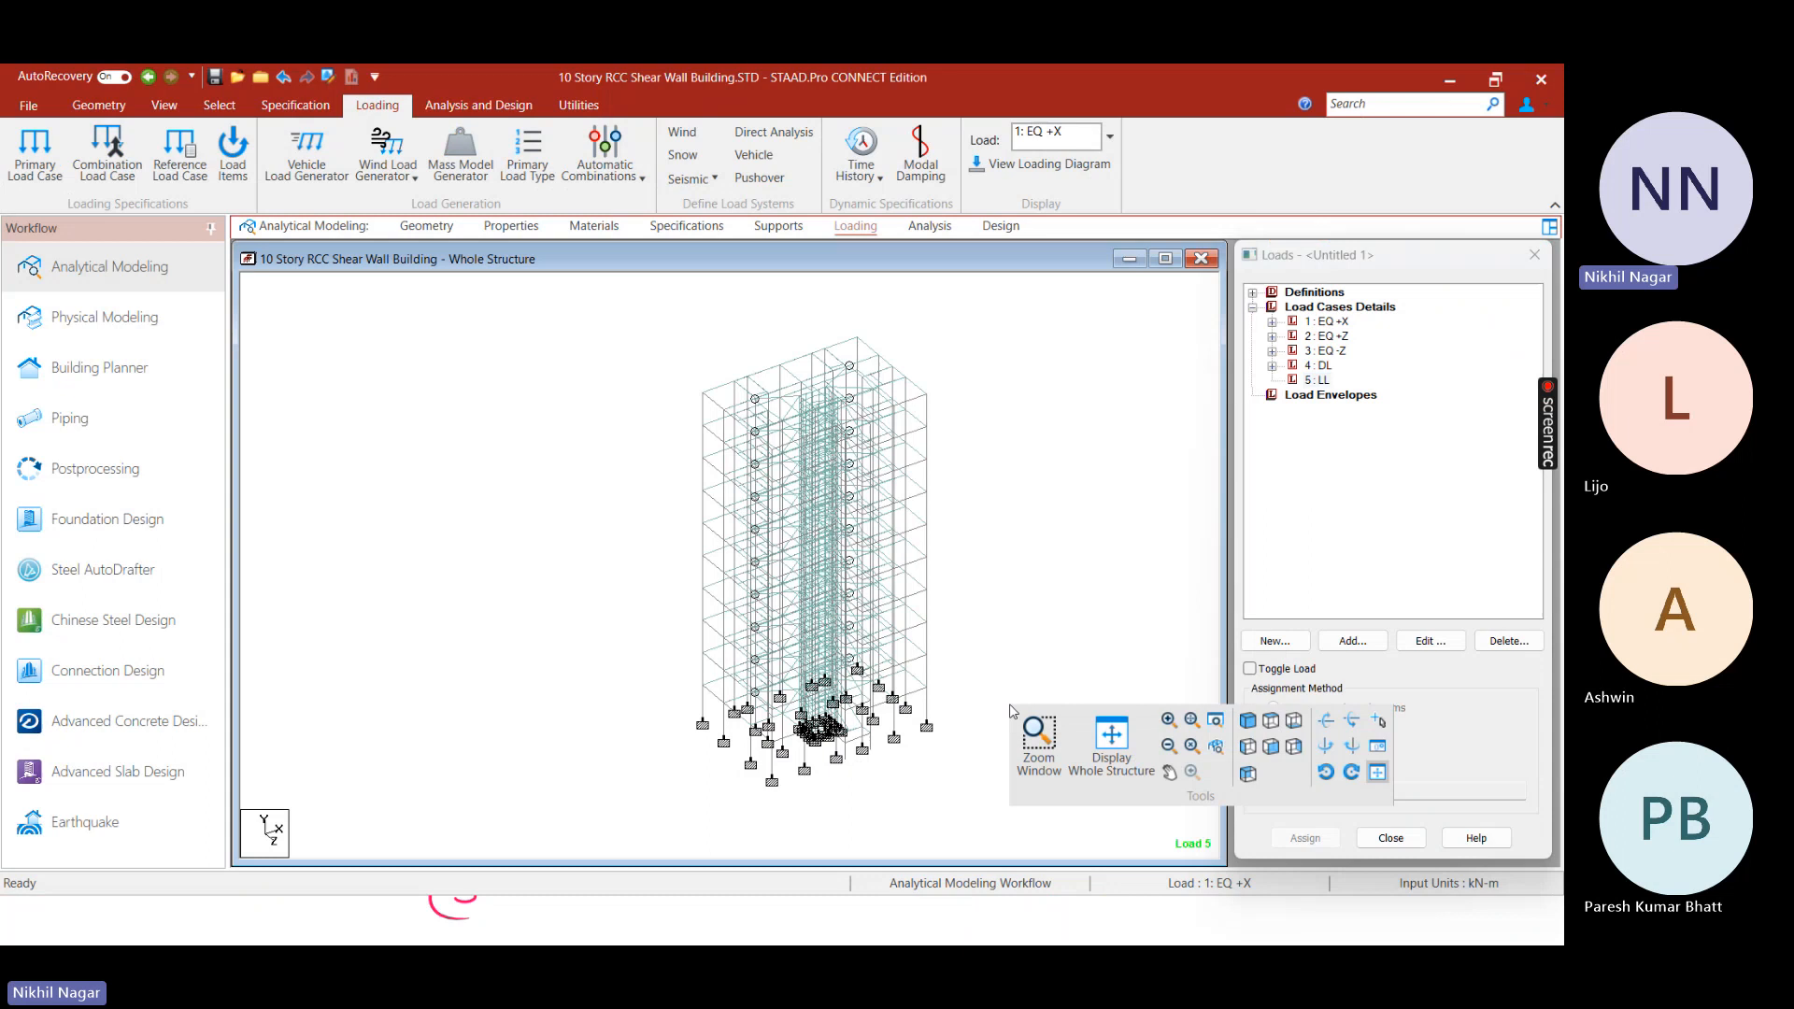
left_click(1269, 734)
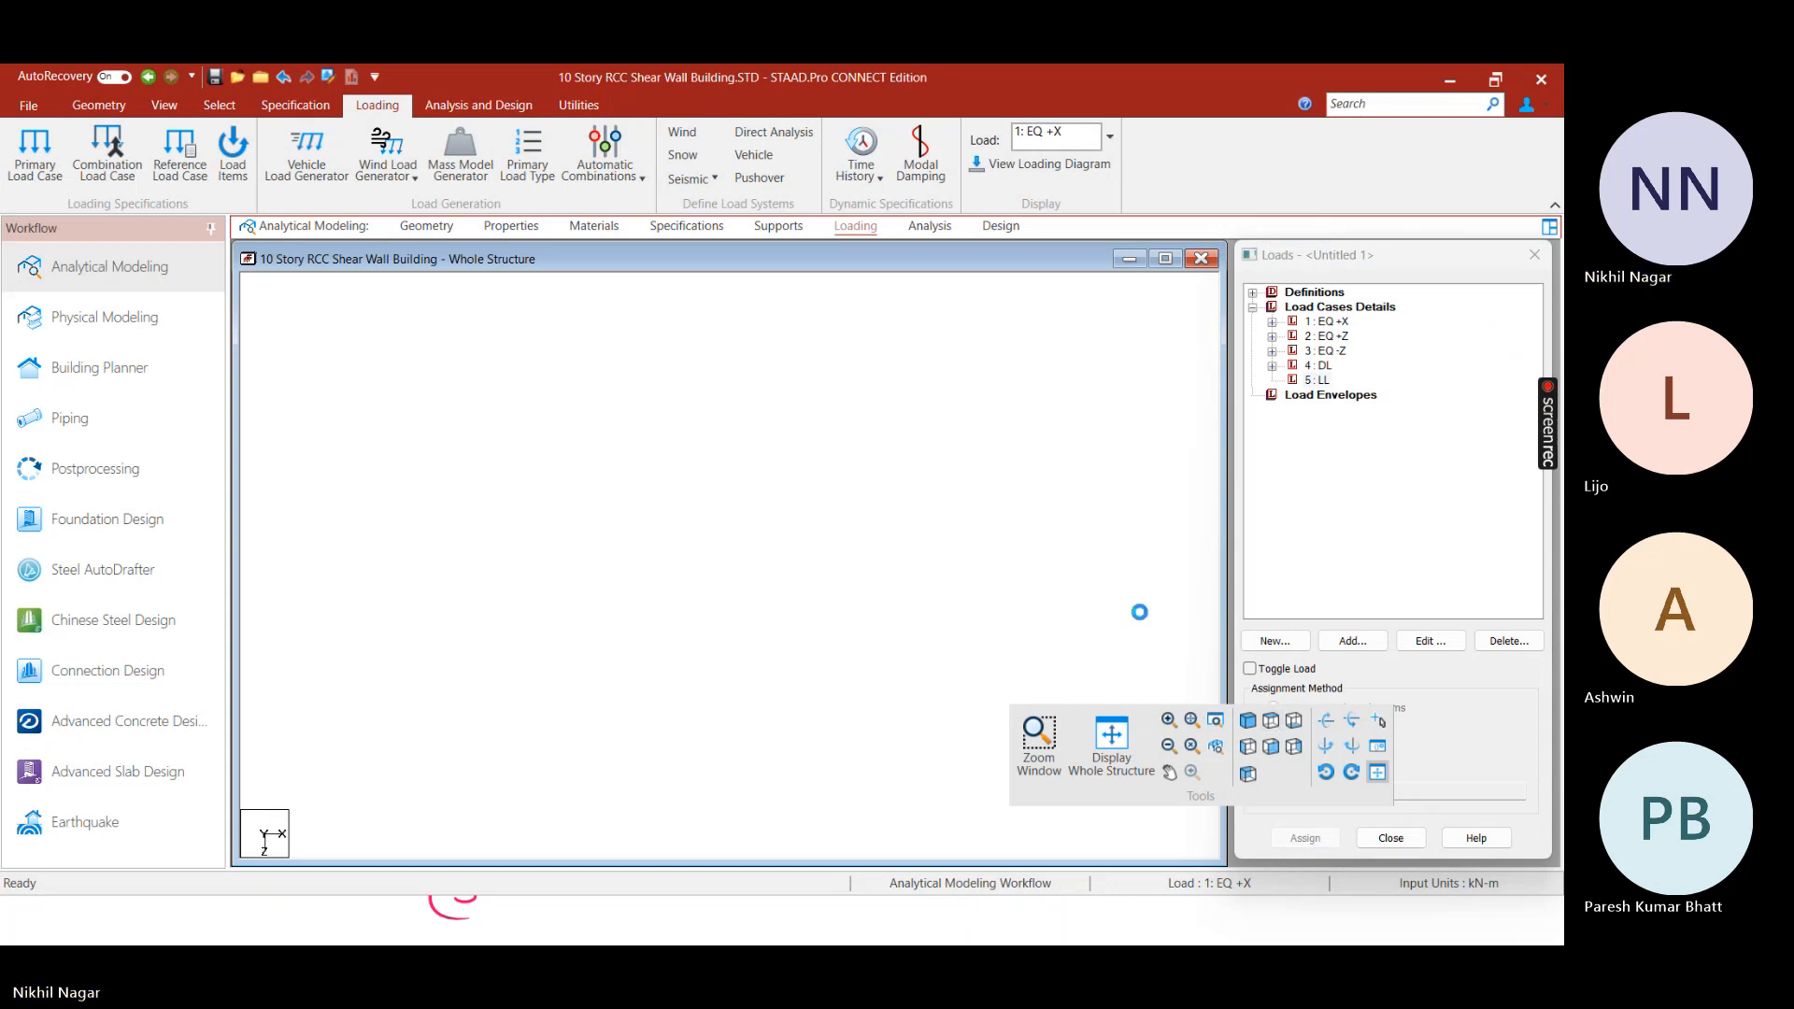
left_click(219, 104)
left_click(107, 150)
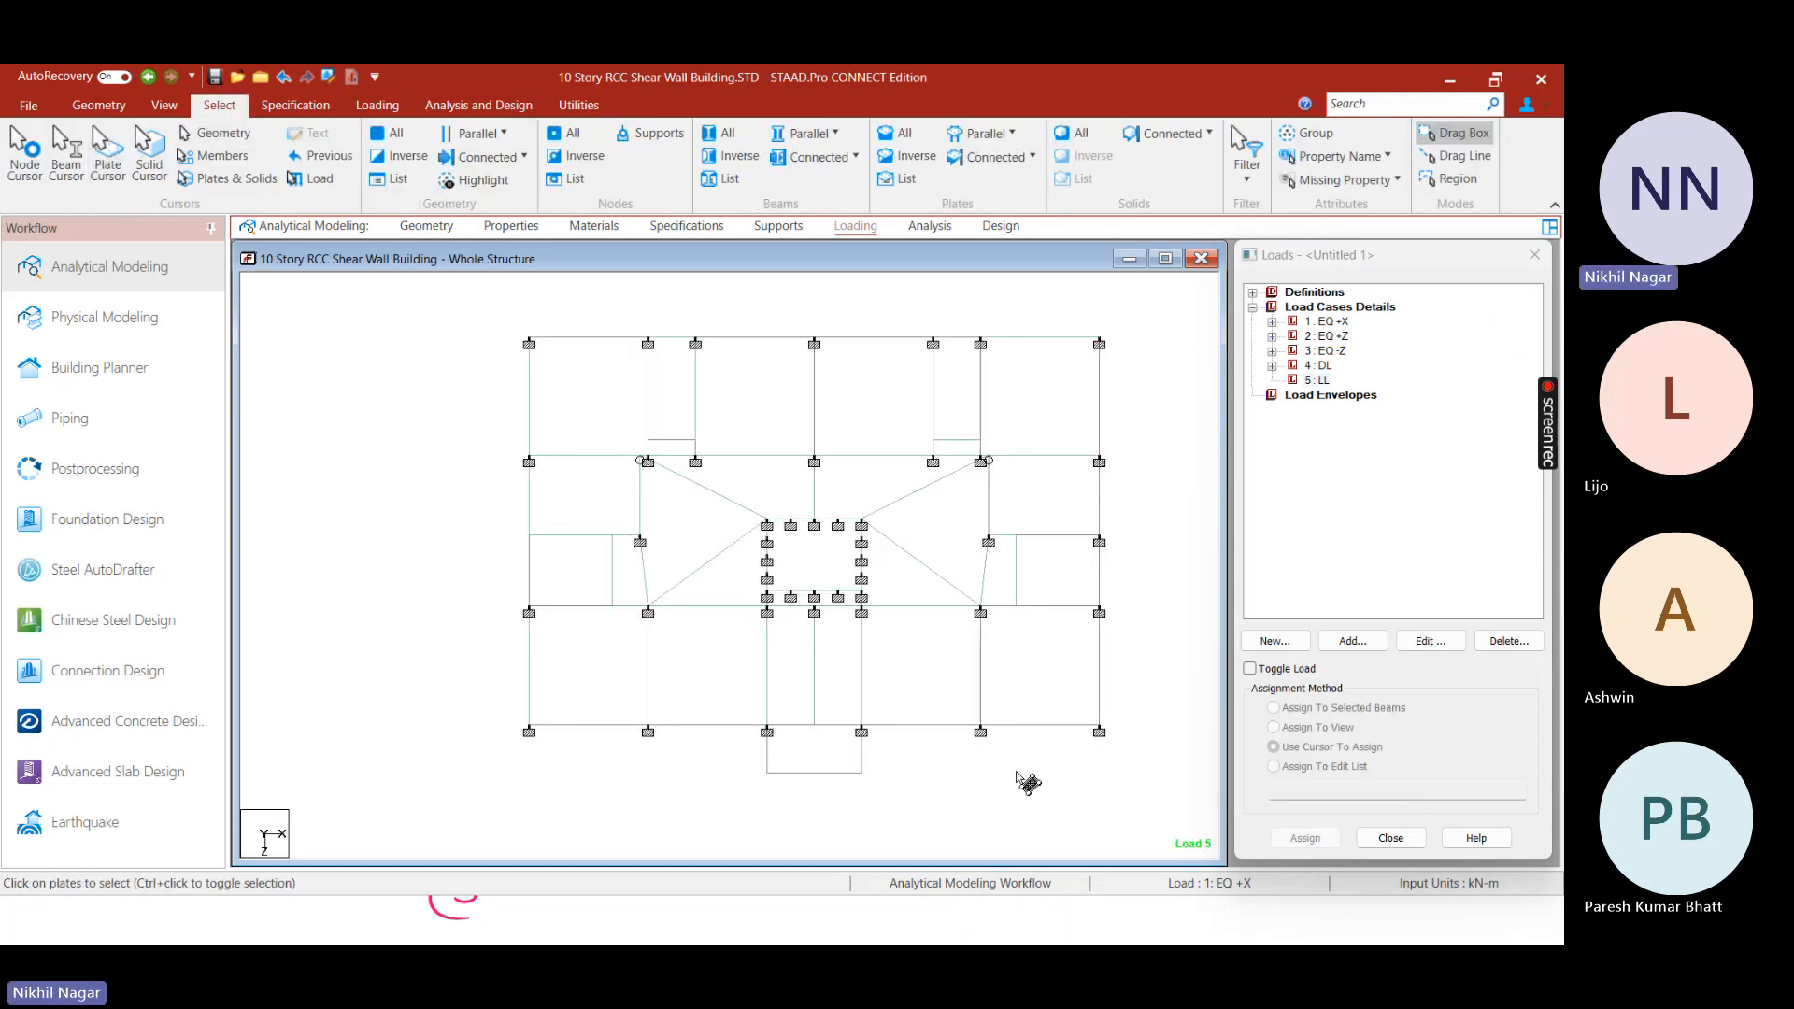
Open the floor plan image in Photos, discard its unsaved markup, and place its window beside the STAAD.Pro plan for comparison
key("super")
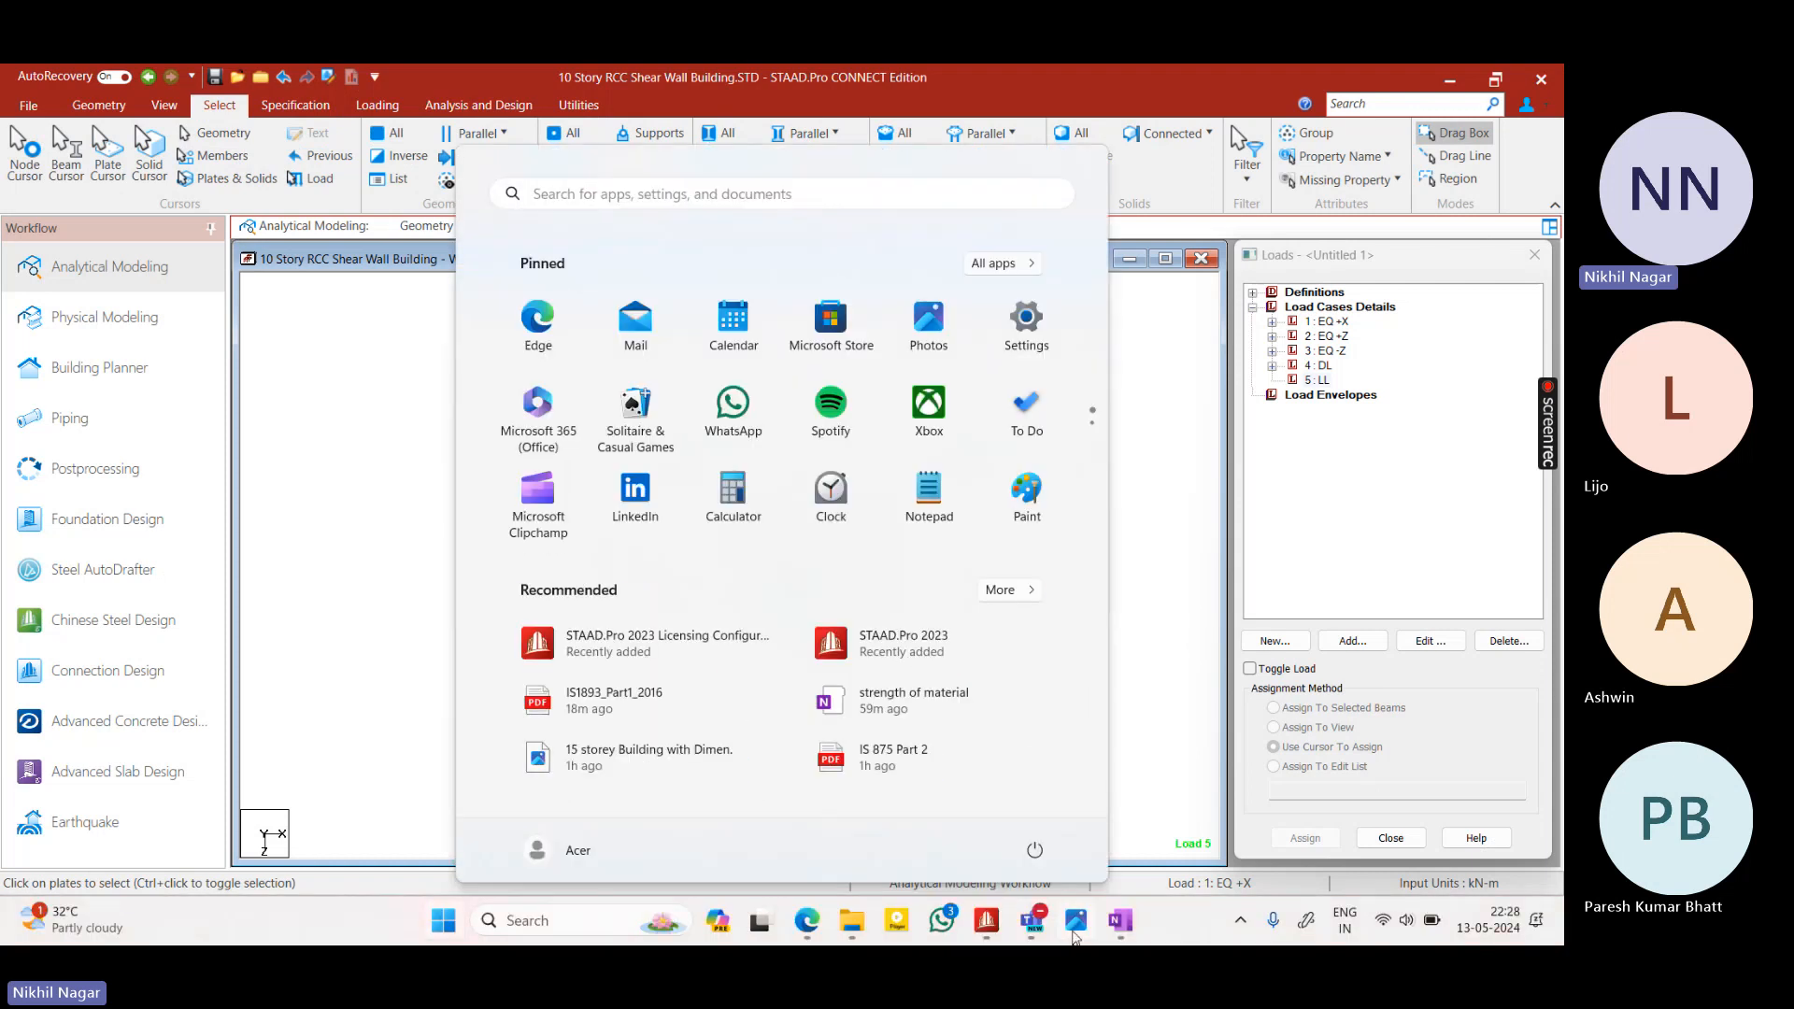
left_click(1077, 925)
left_click(1494, 78)
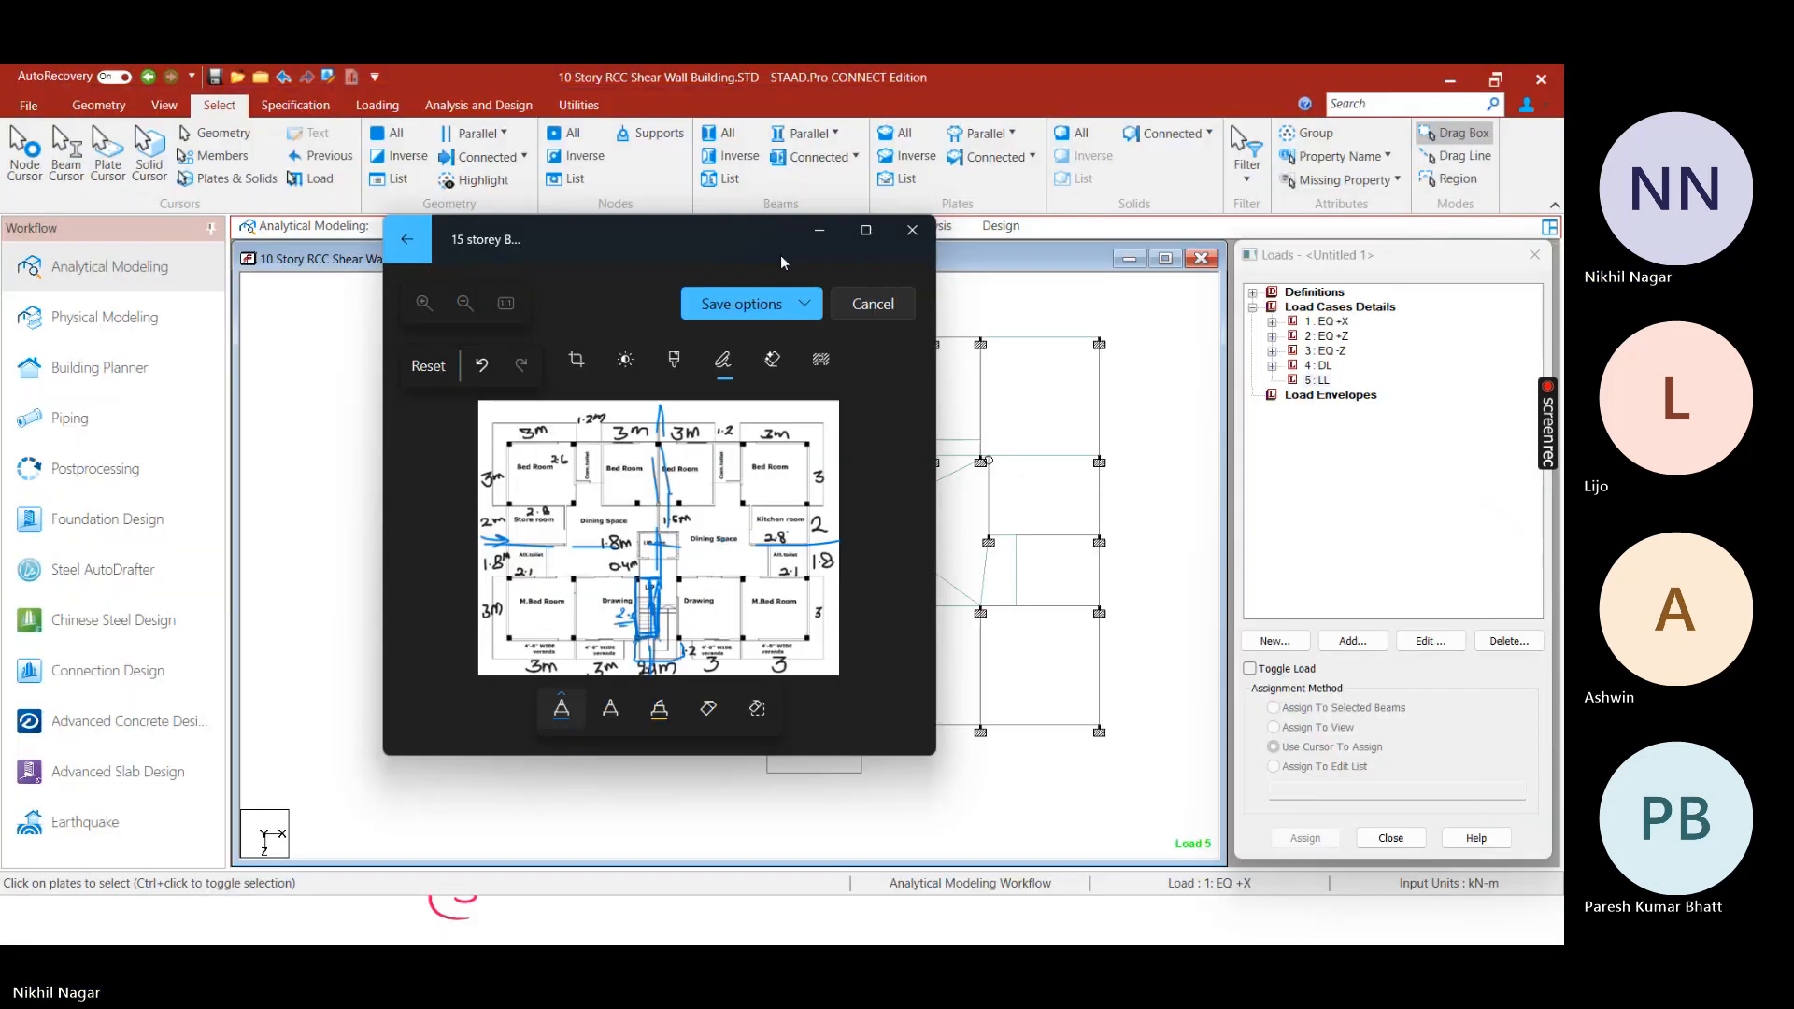
left_click_drag(781, 263, 613, 323)
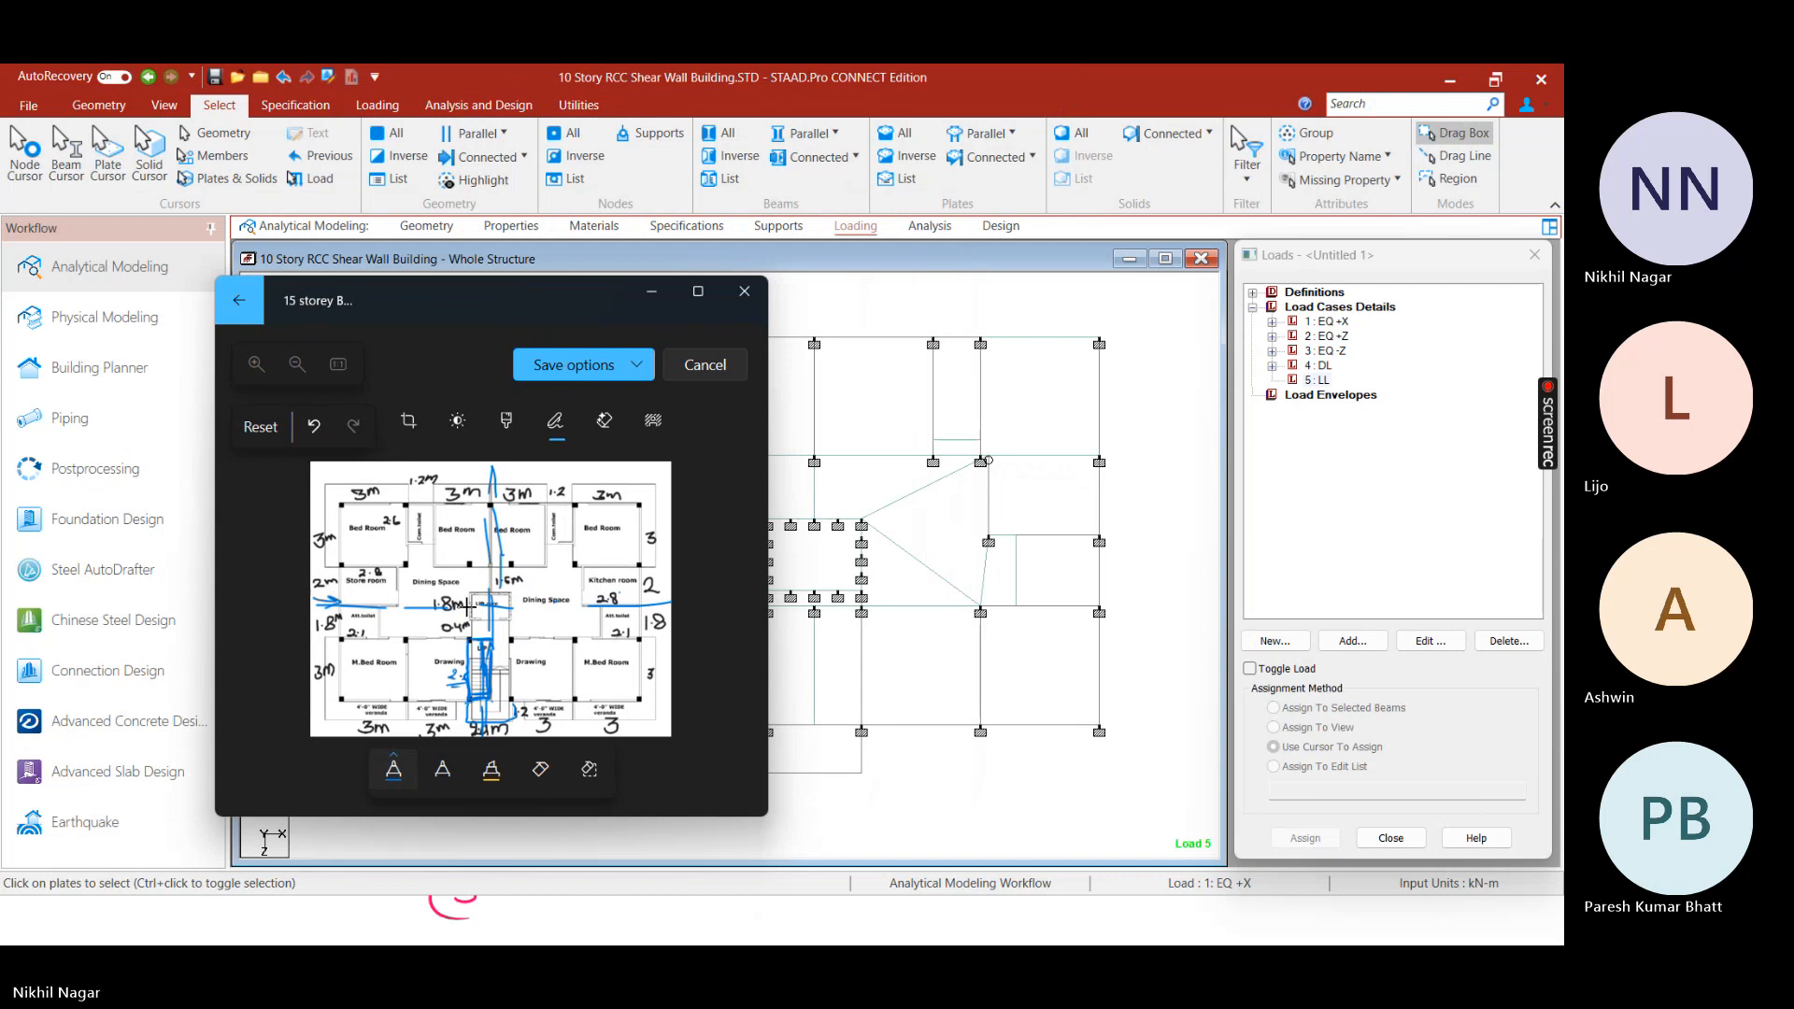
left_click(703, 372)
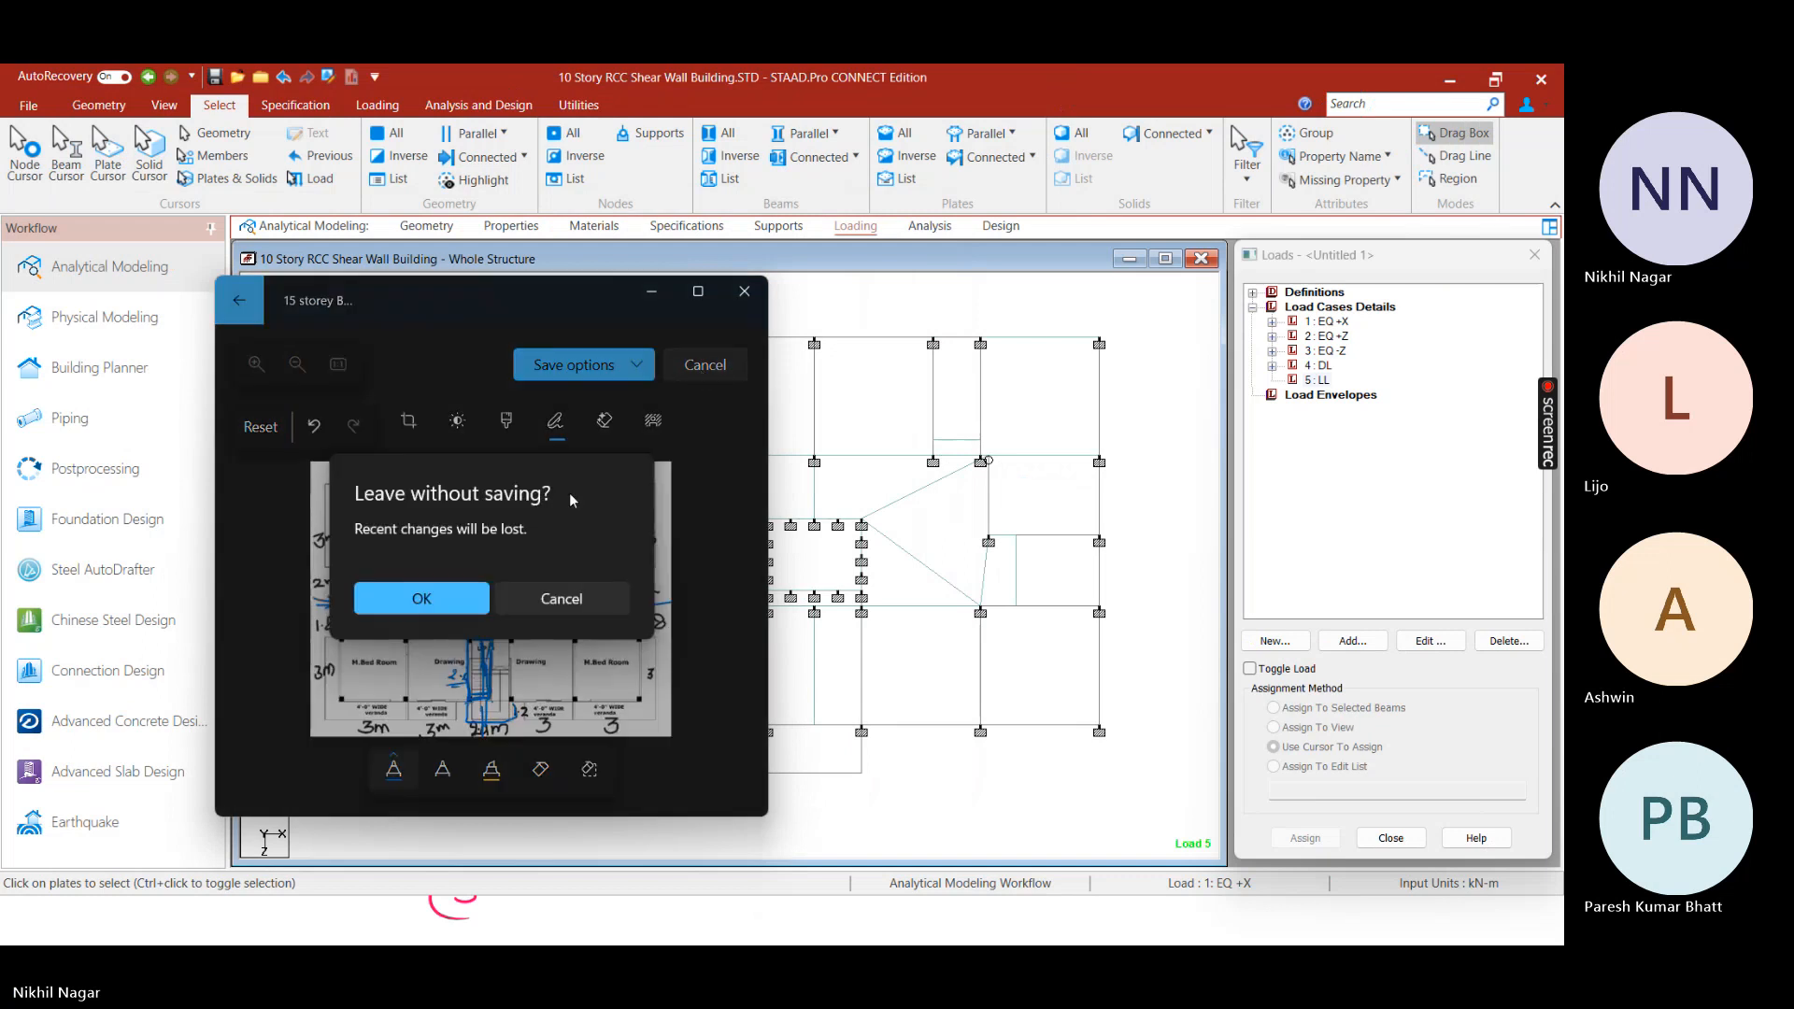
left_click(464, 599)
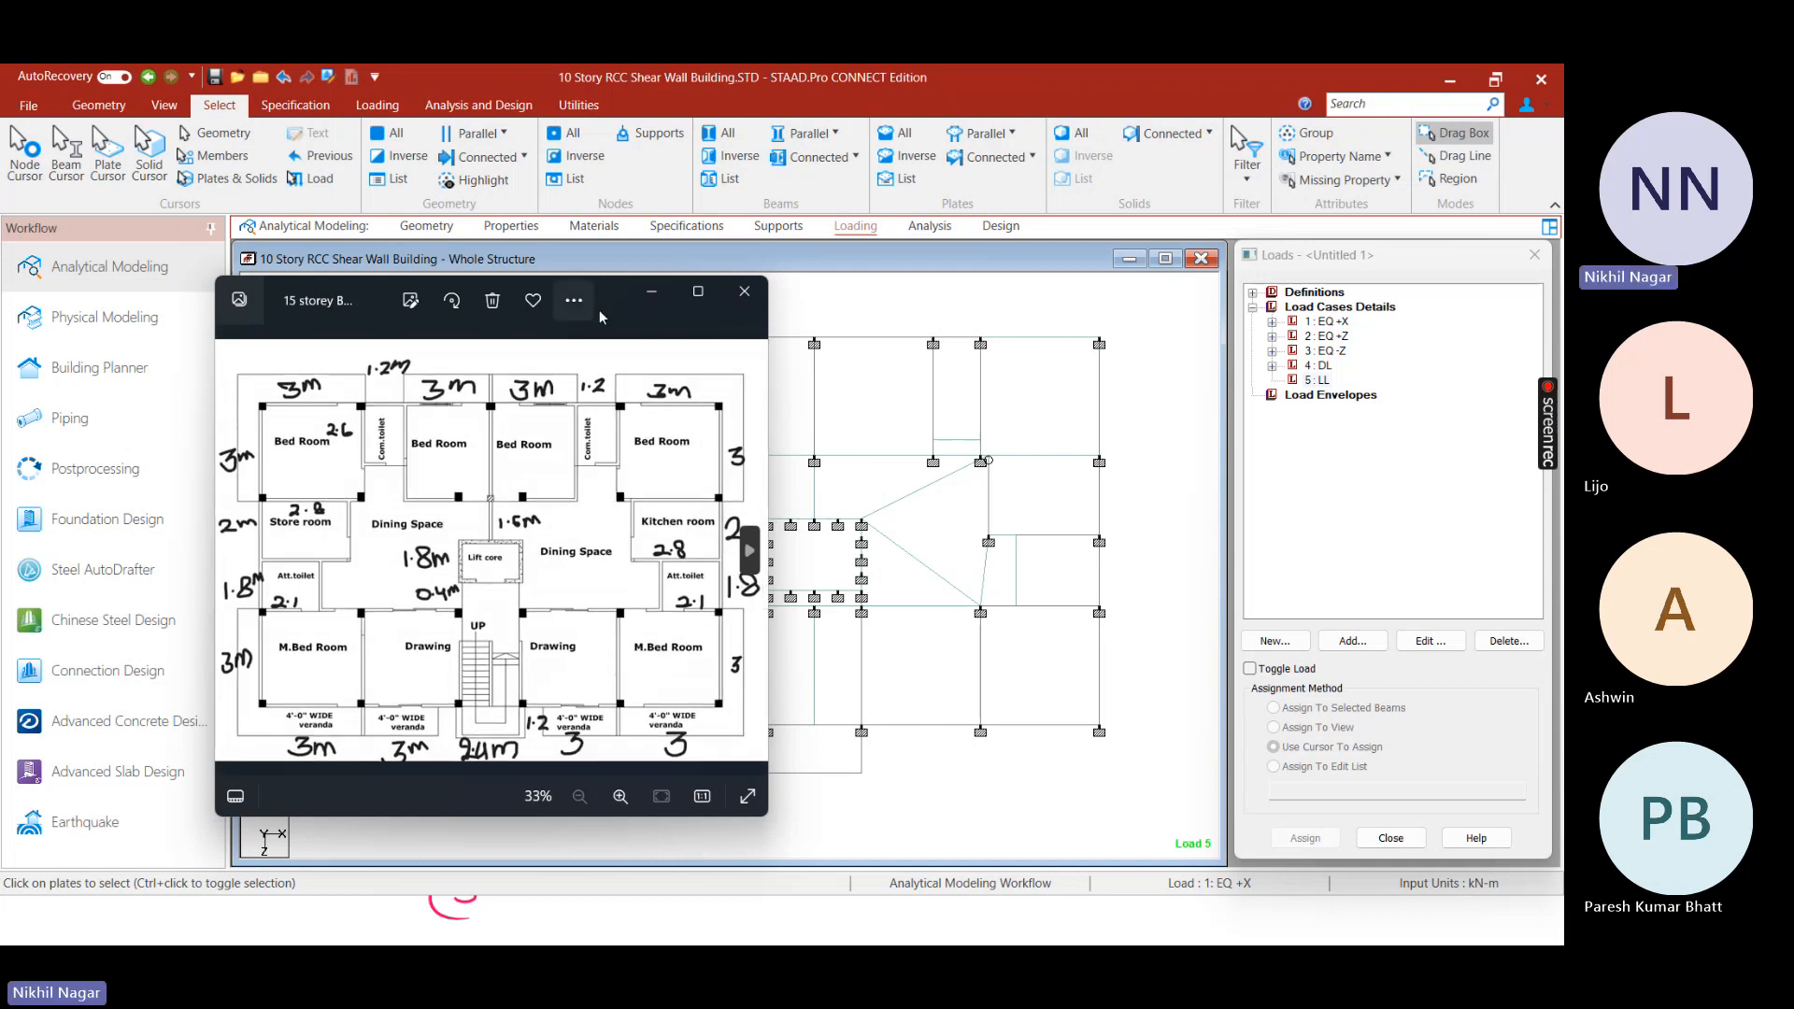
left_click_drag(616, 305, 486, 511)
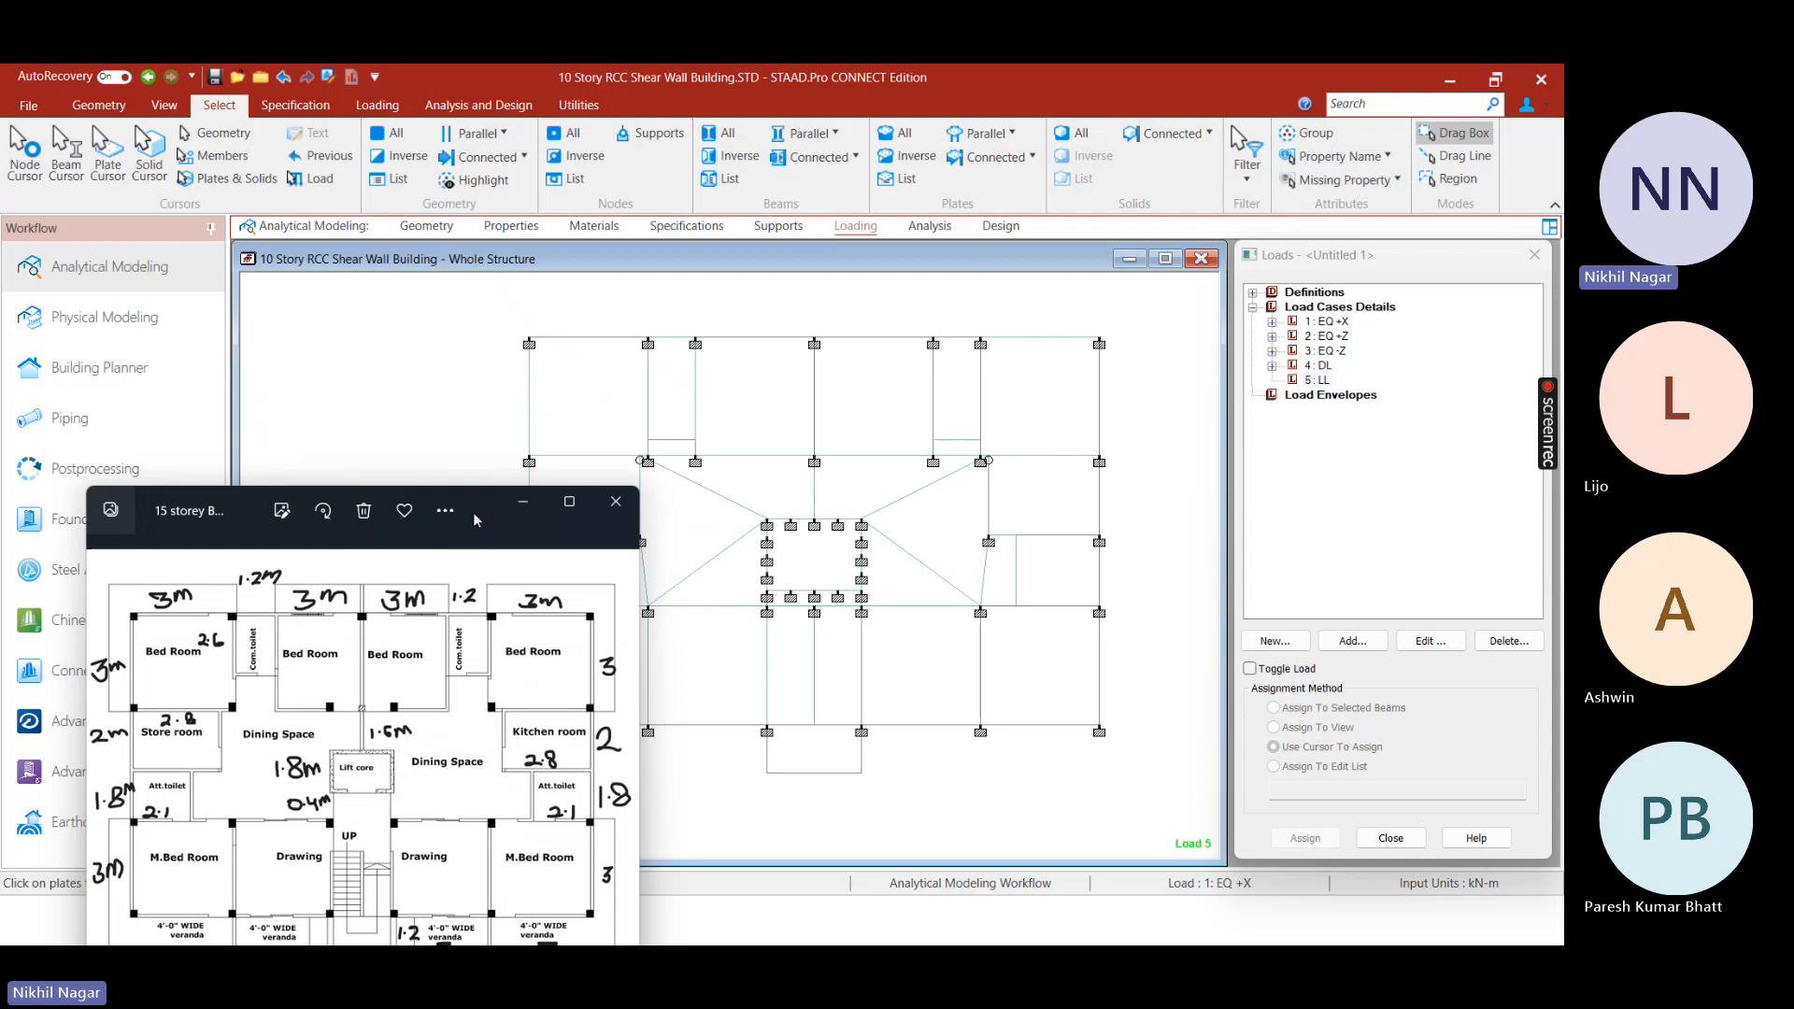
left_click_drag(475, 520, 486, 478)
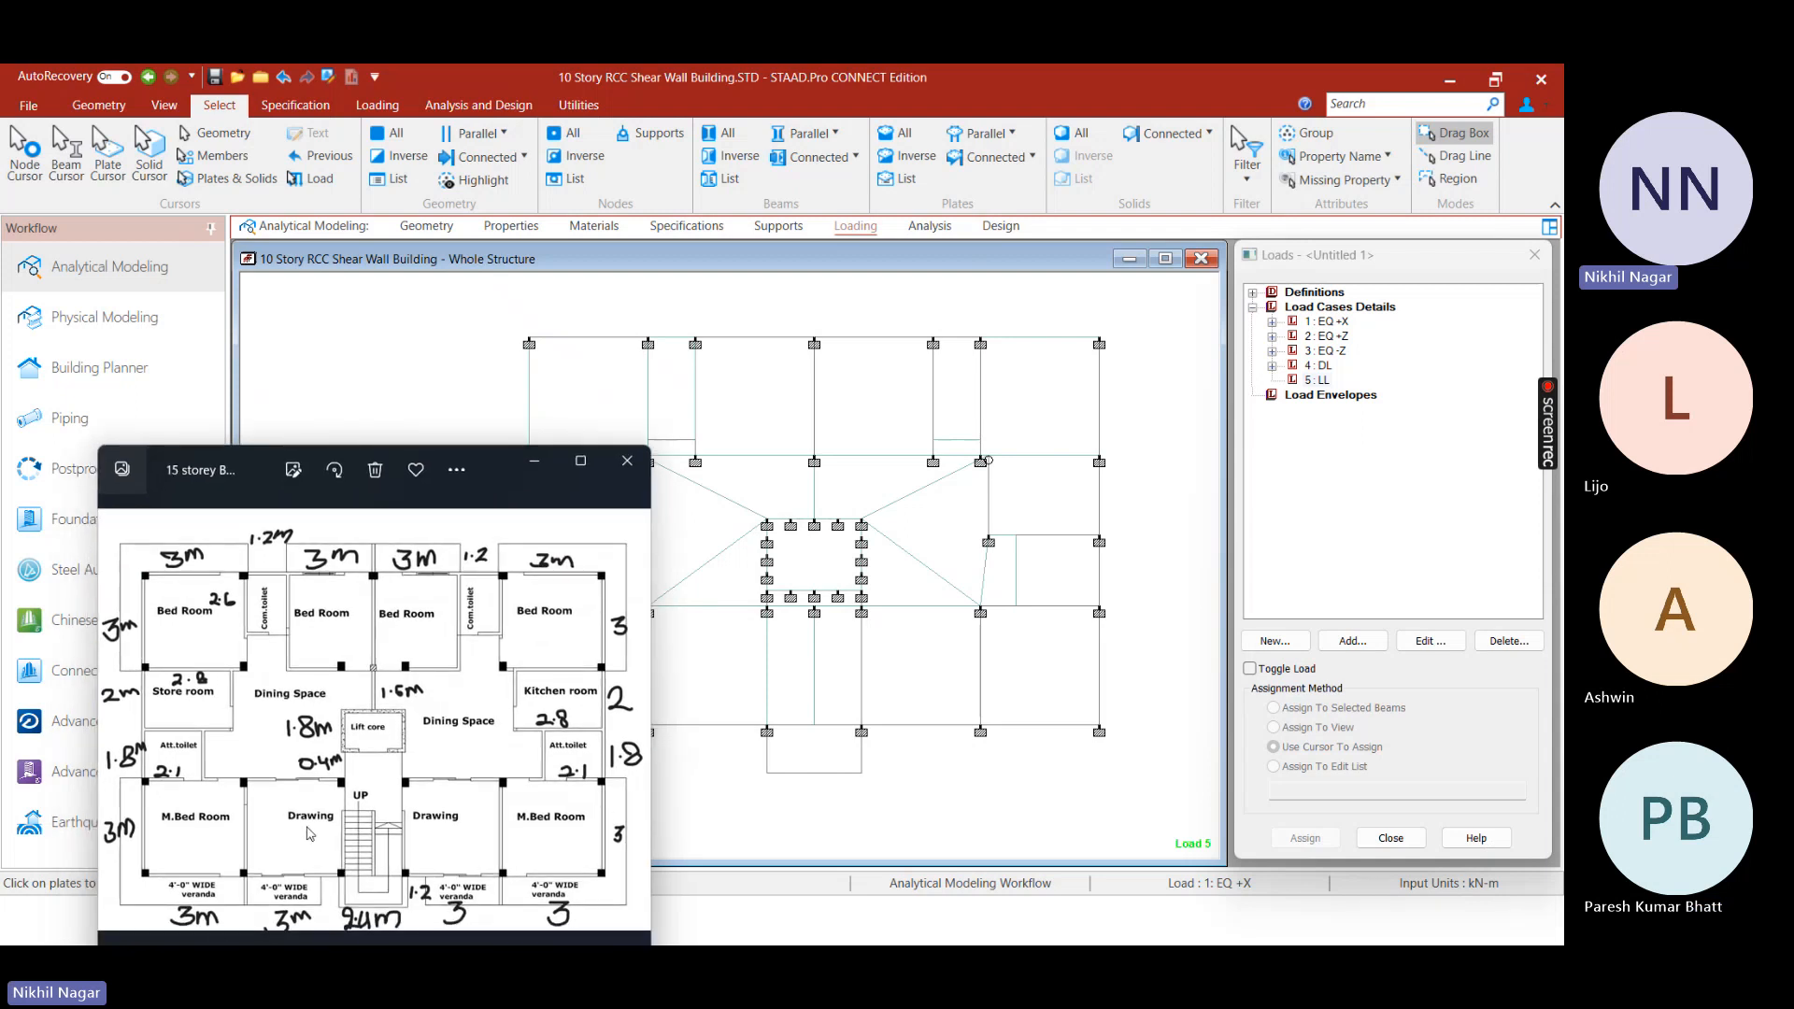
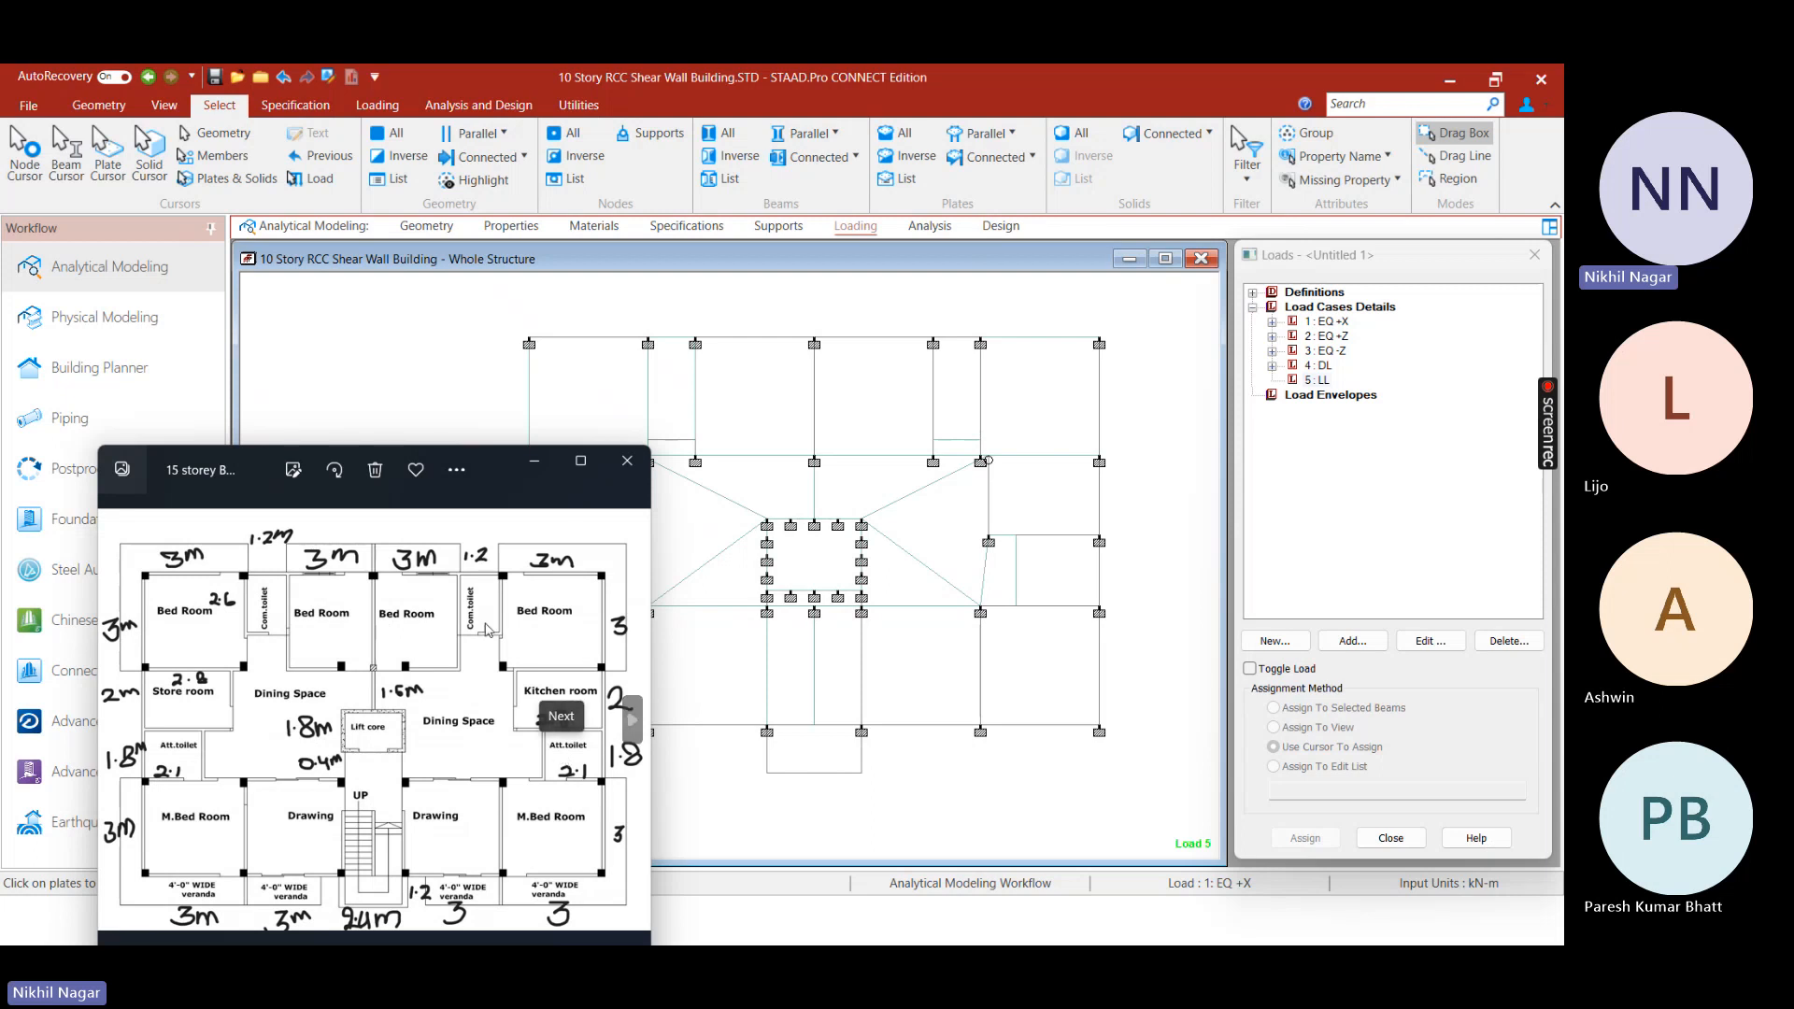
Try to select the bedroom, toilet, master bedroom and drawing room slab plates individually in the plan view
left_click(572, 420)
left_click(762, 411, "ctrl")
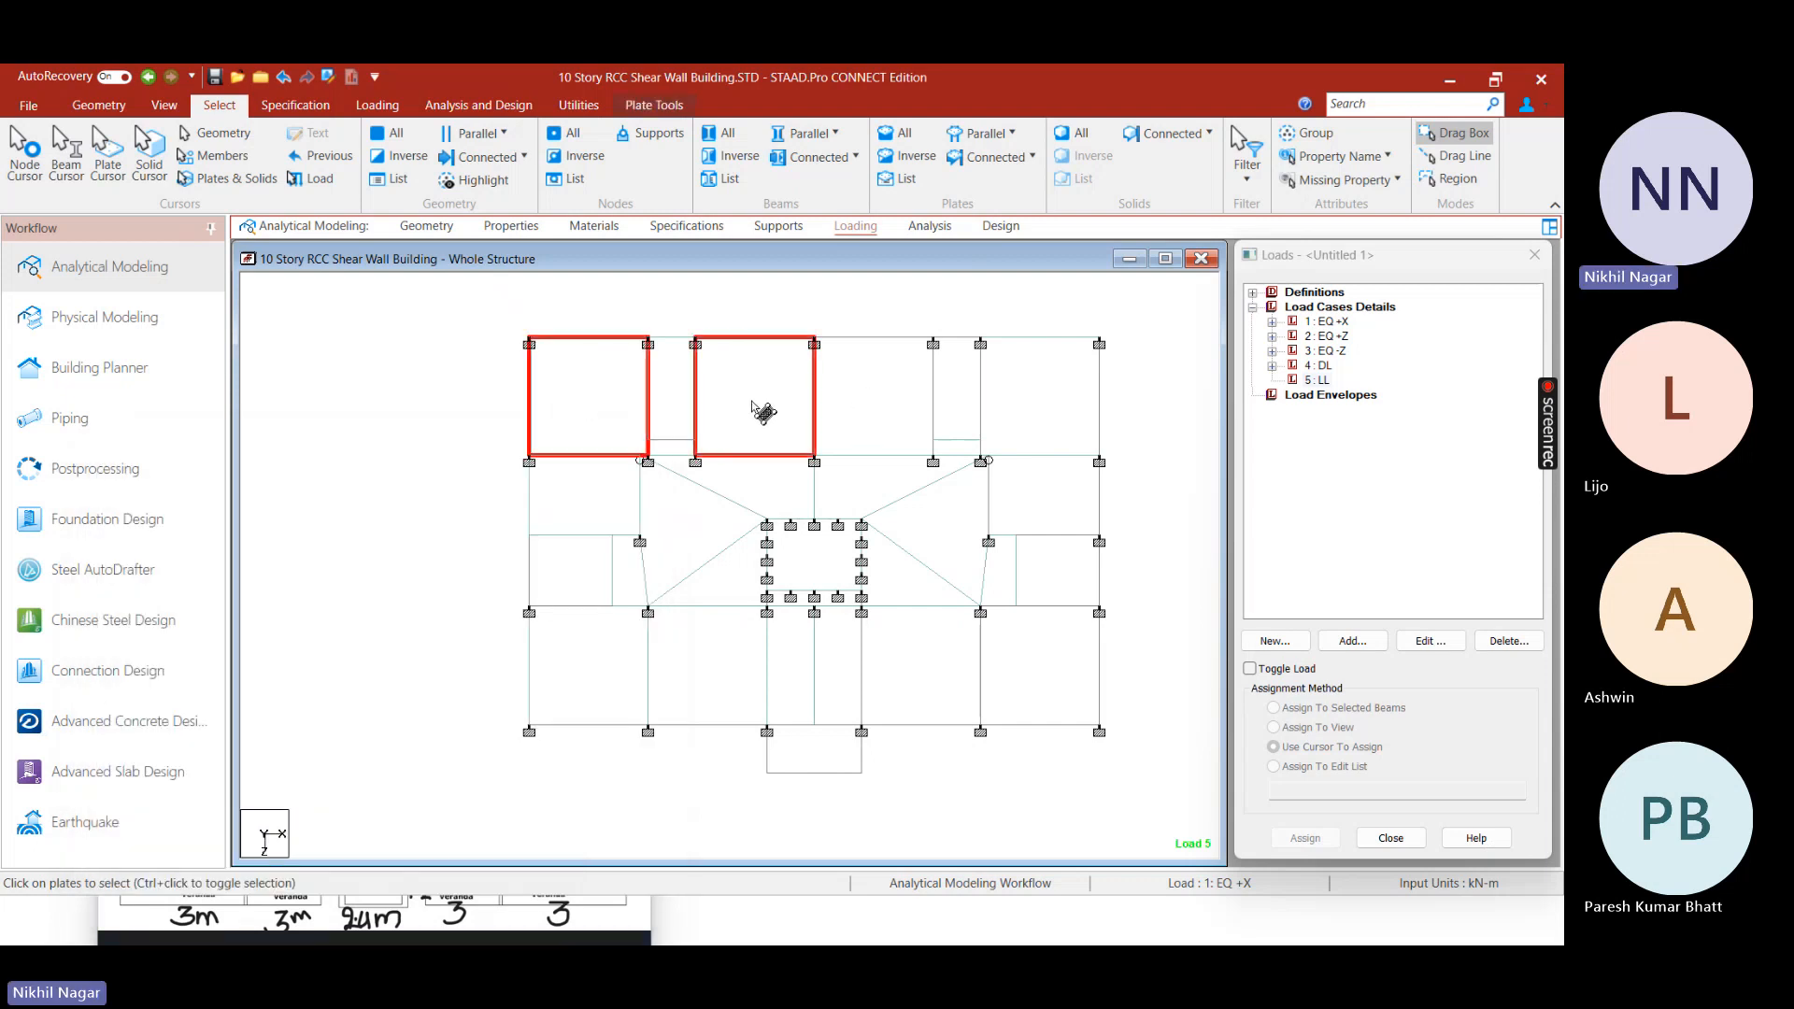
left_click(675, 390, "ctrl")
left_click(876, 415, "ctrl")
left_click(963, 392, "ctrl")
left_click(1052, 398, "ctrl")
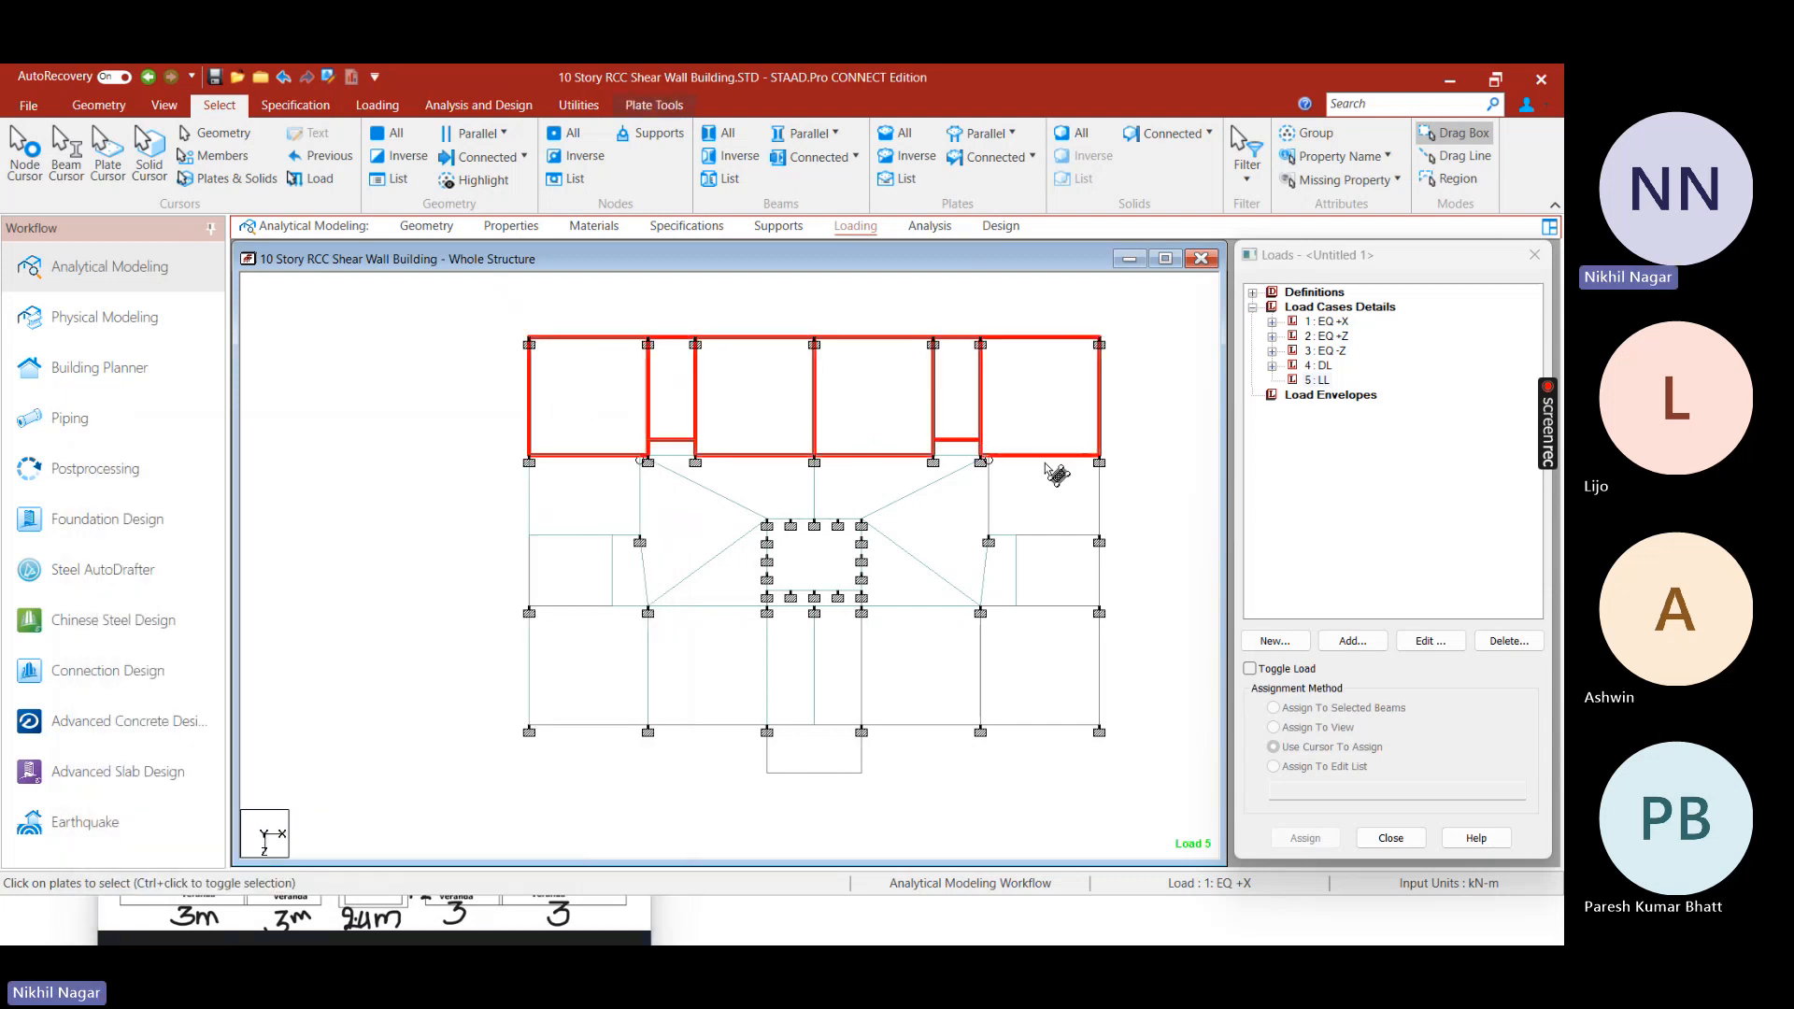
left_click(1060, 567, "ctrl")
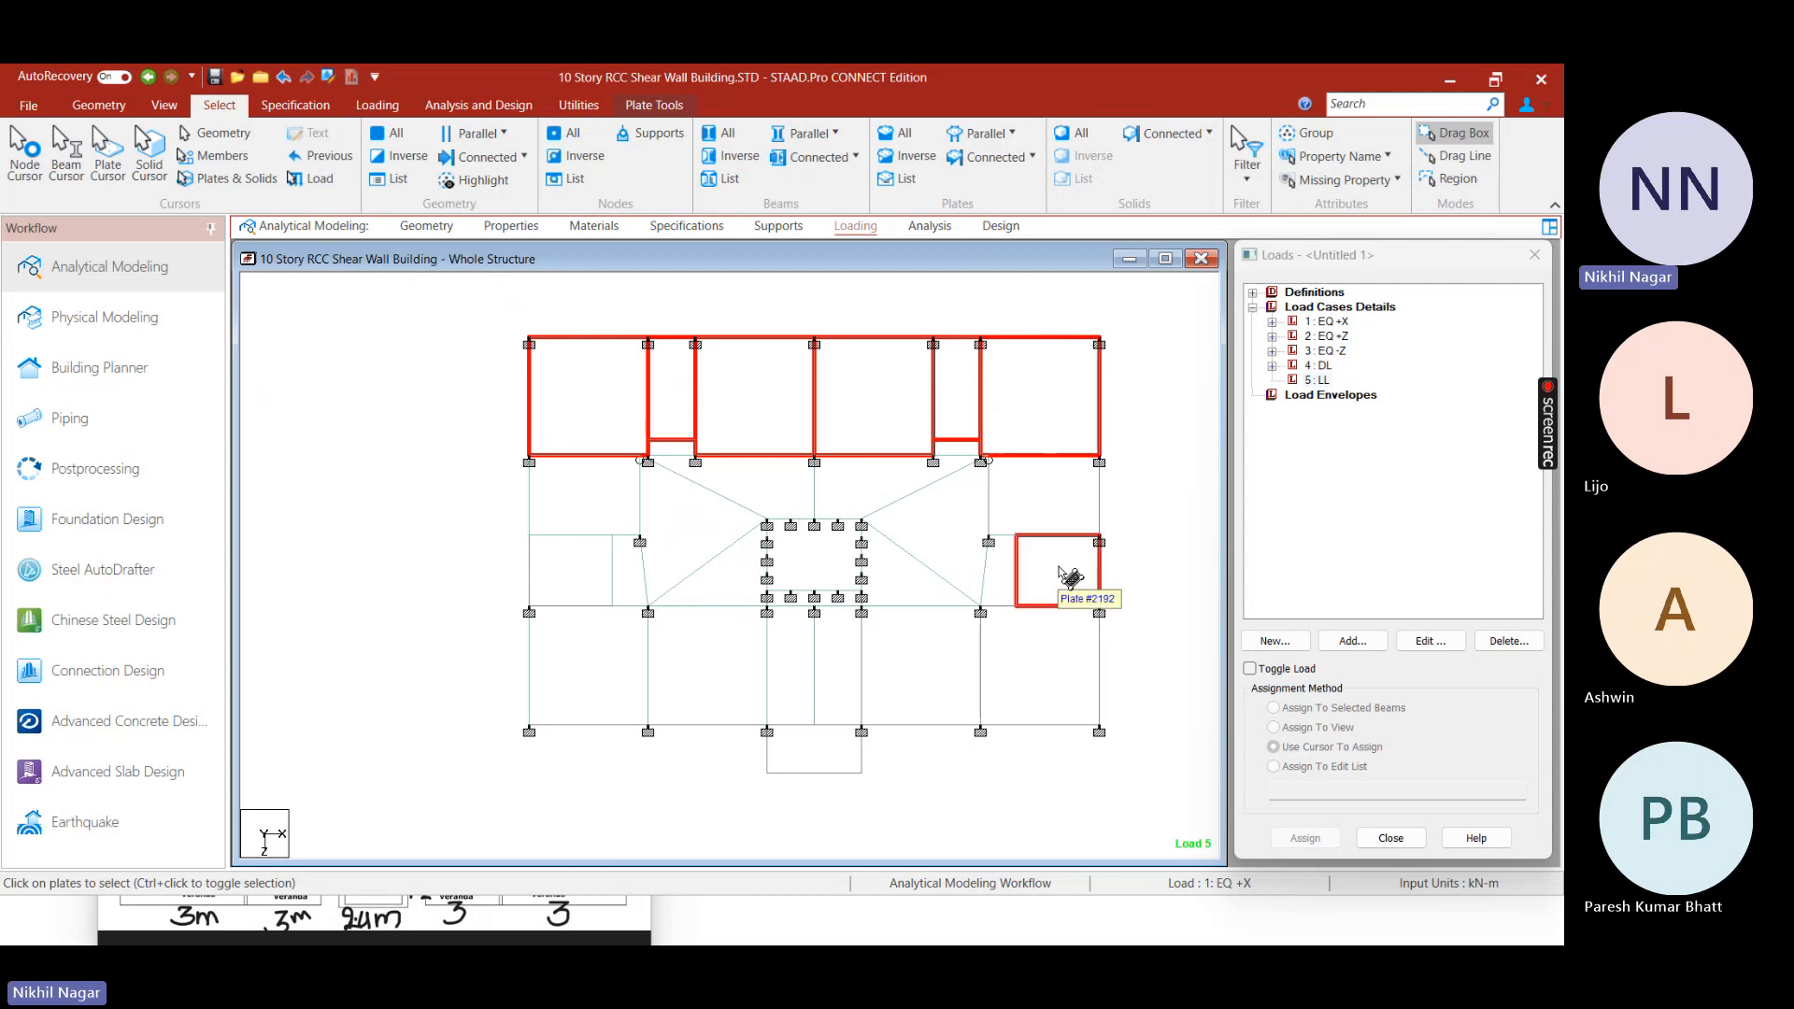
left_click(587, 575, "ctrl")
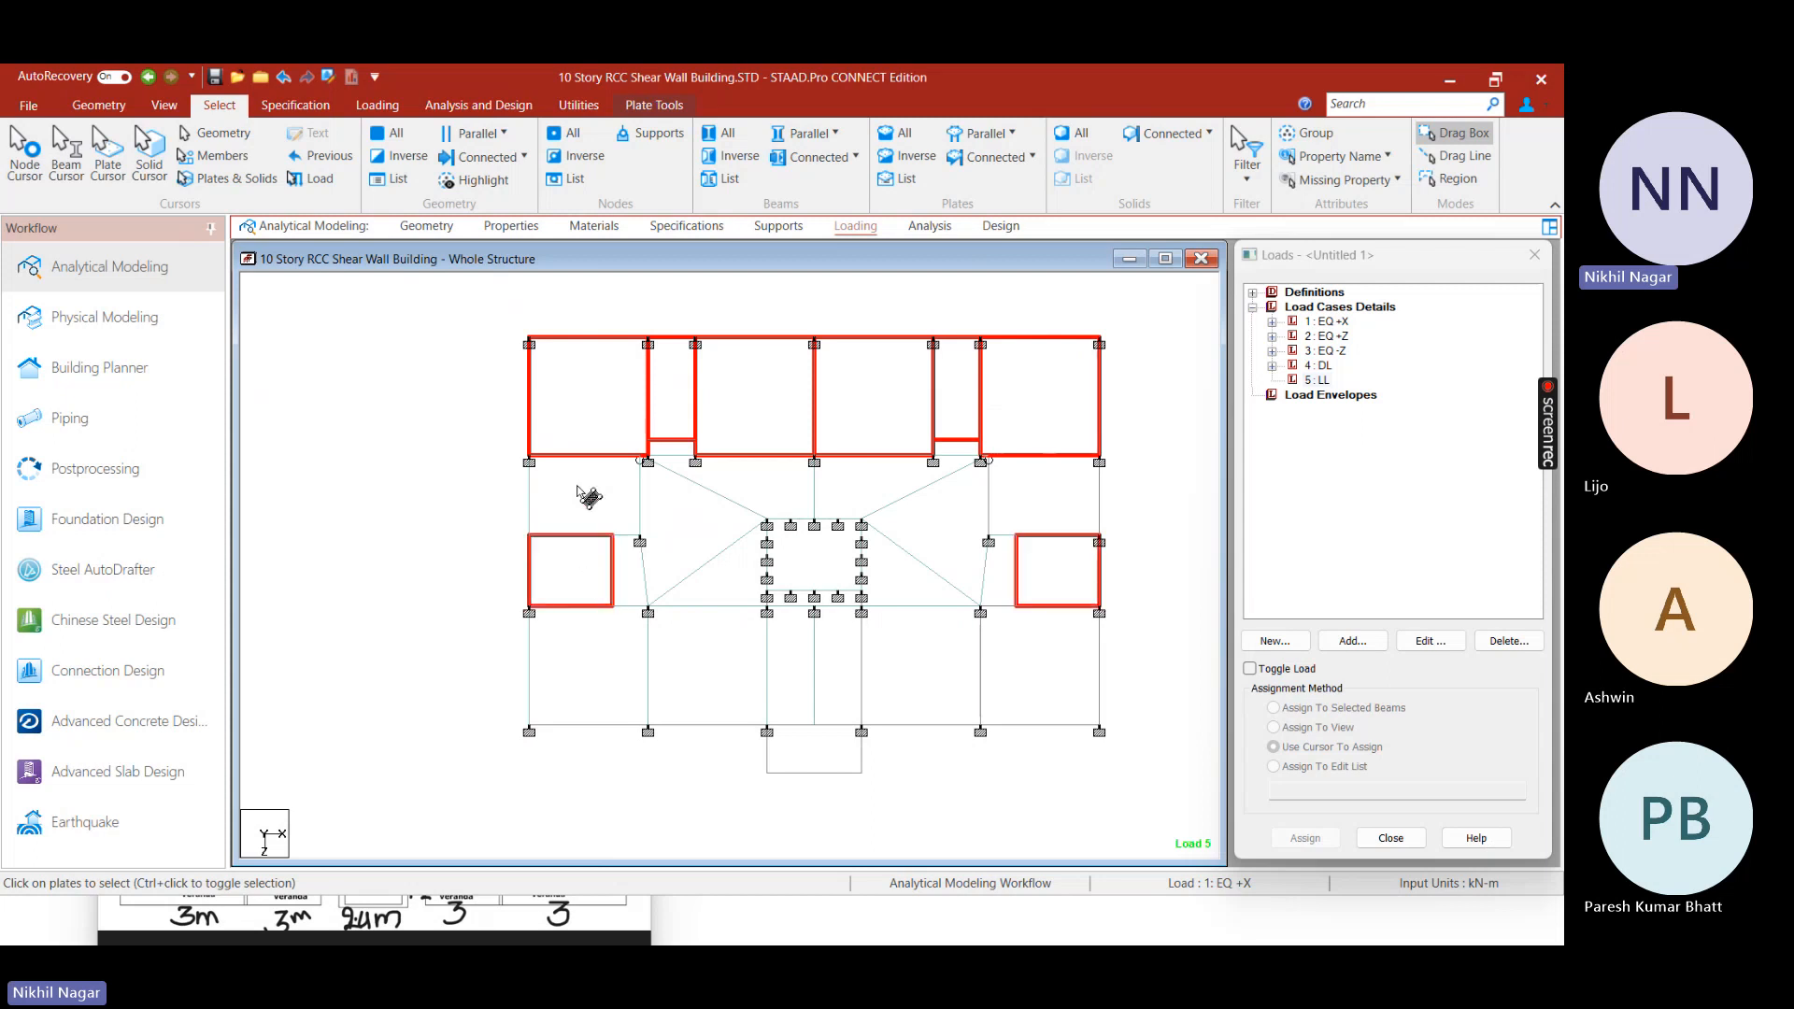
left_click(572, 656, "ctrl")
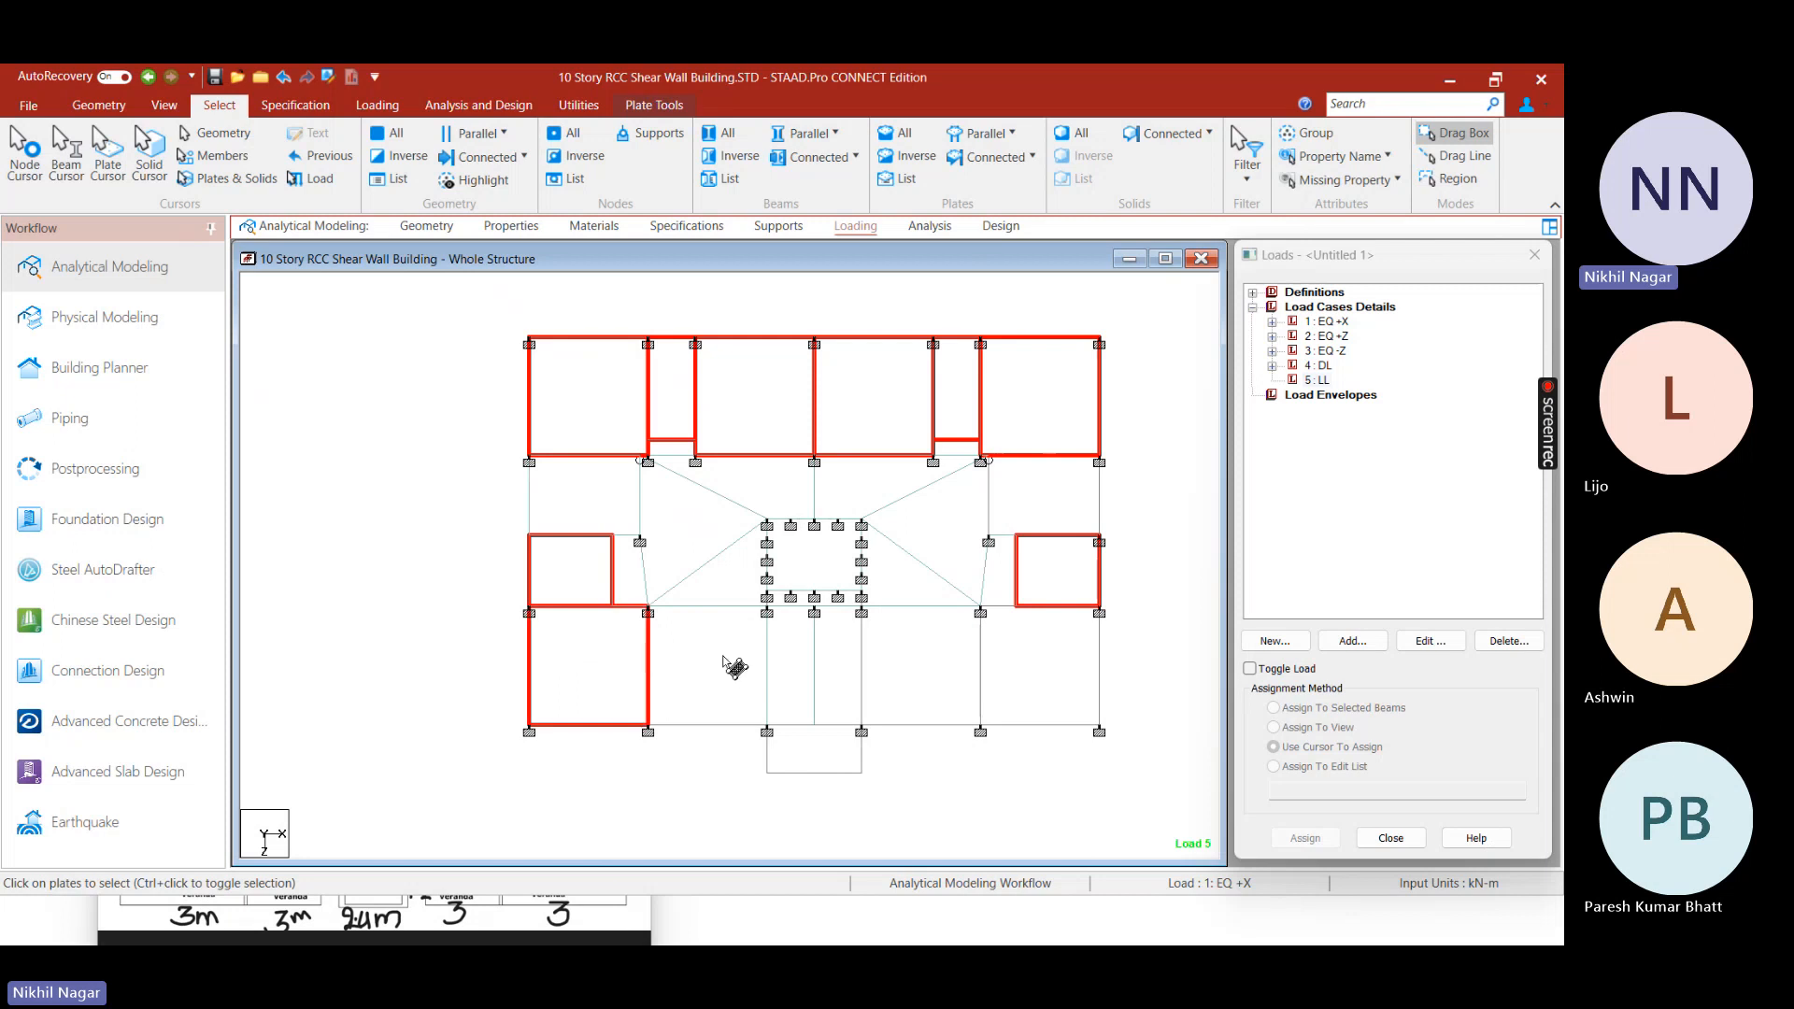
left_click(735, 669, "ctrl")
left_click(921, 683, "ctrl")
left_click(1063, 677, "ctrl")
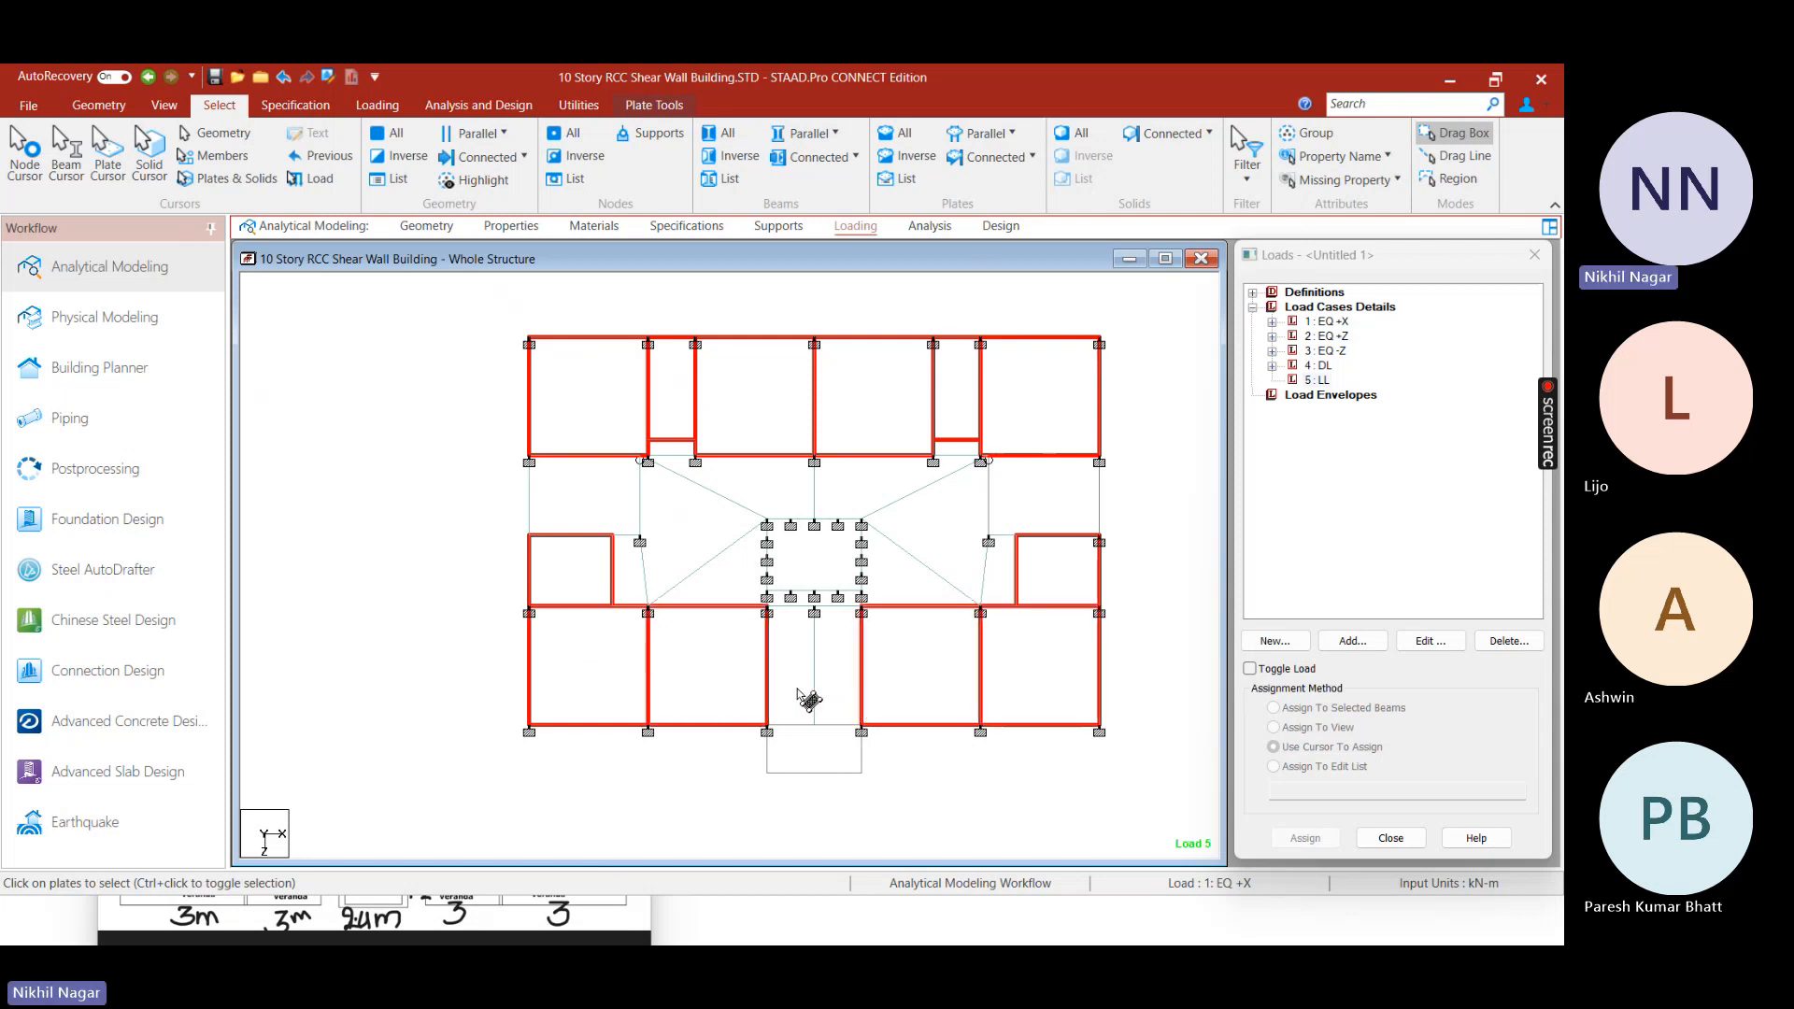
Bring up the floor plan image, compare its room layout with the selected plates, and minimize it
key("super")
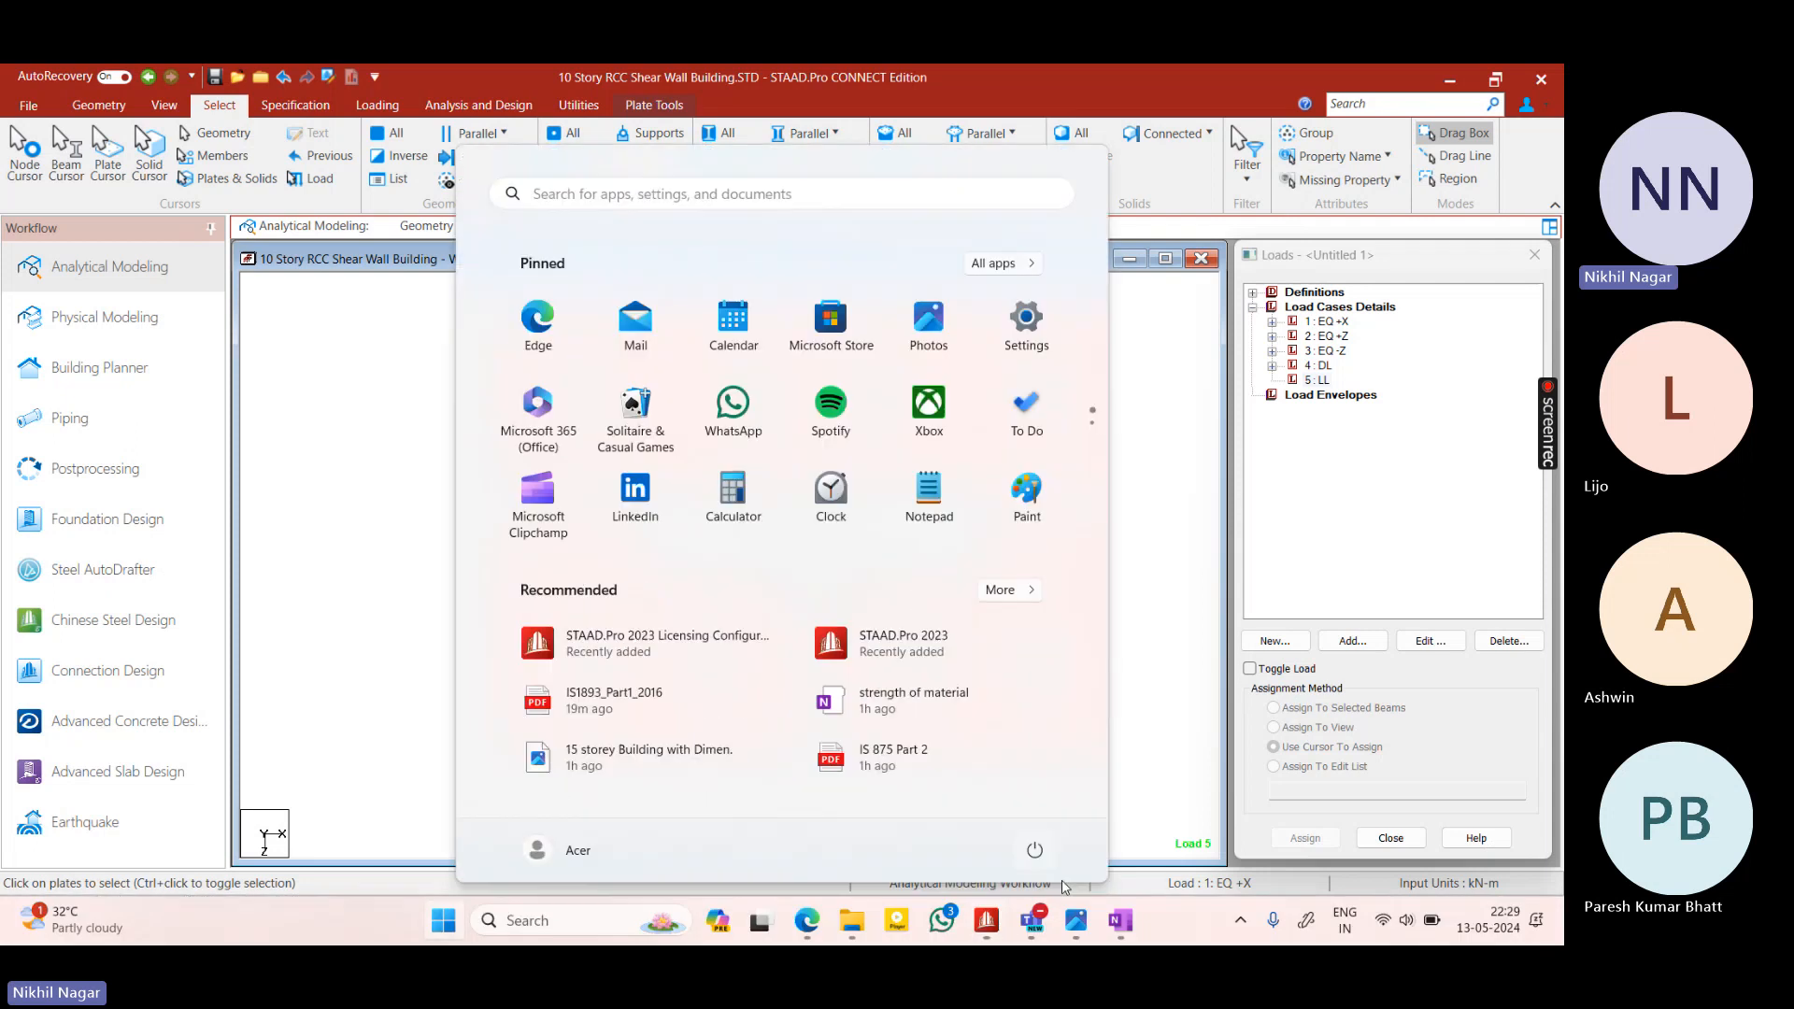
left_click(1098, 926)
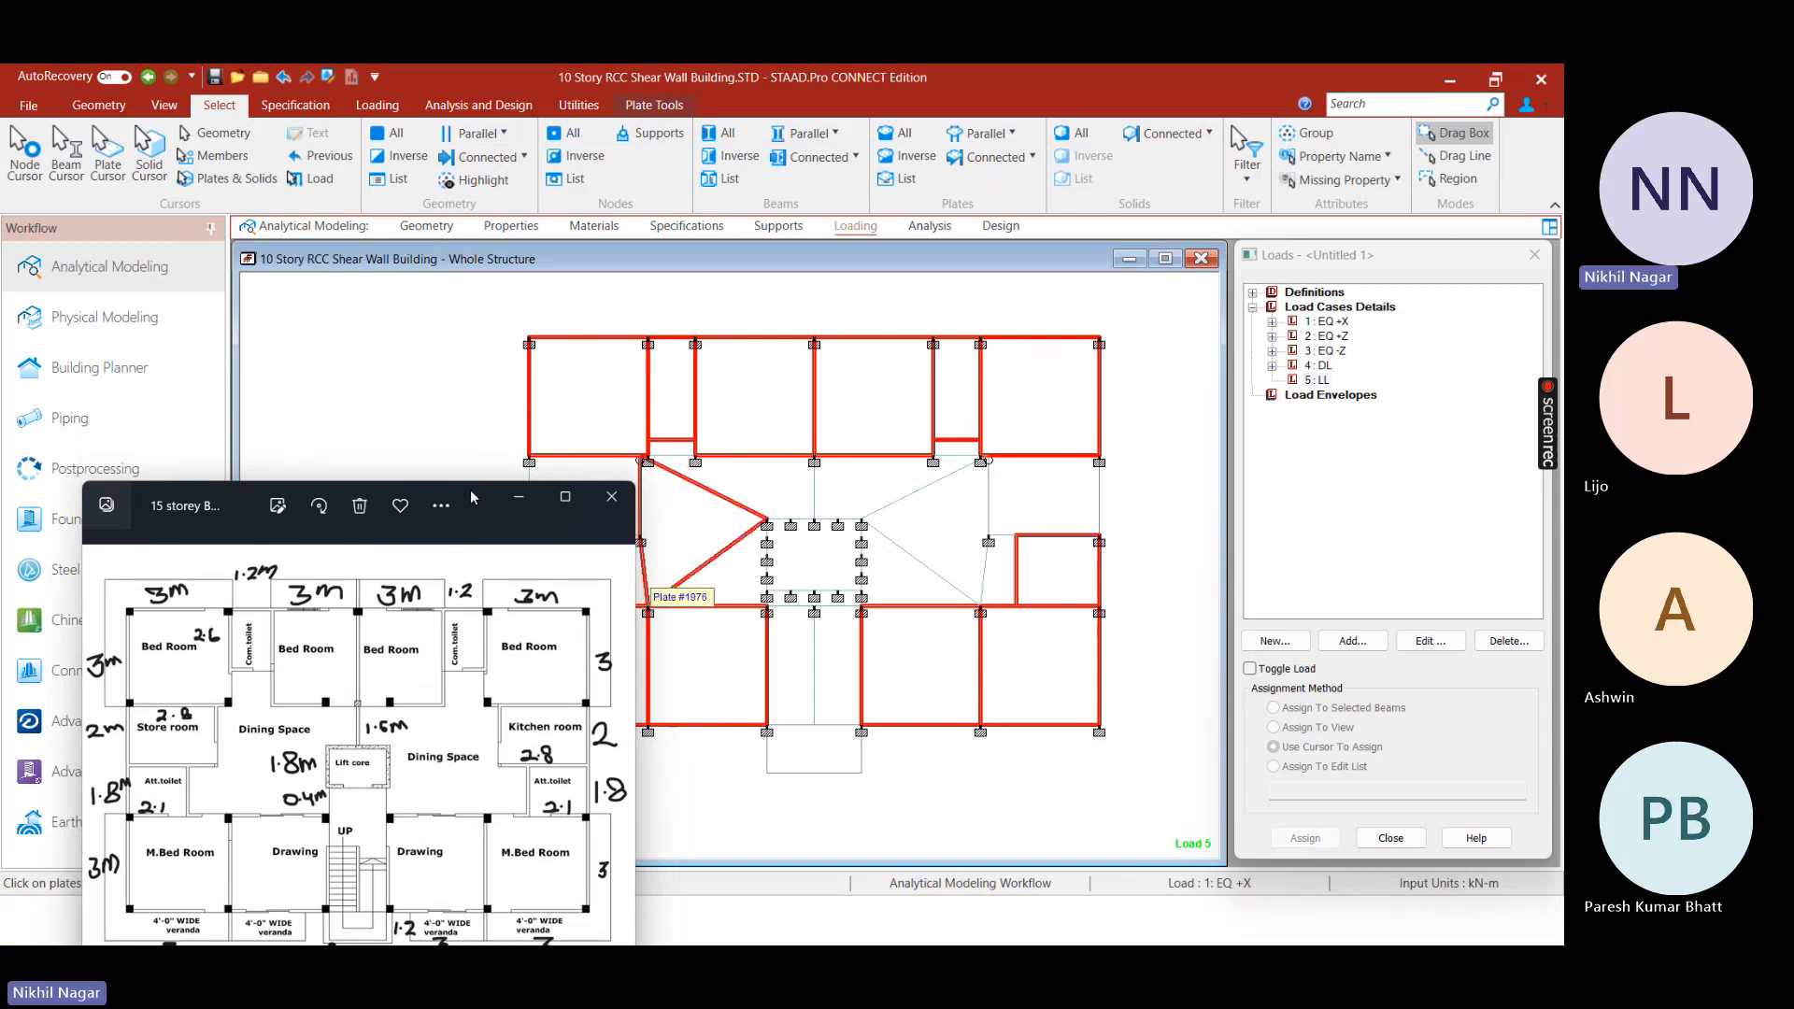
left_click_drag(469, 490, 336, 514)
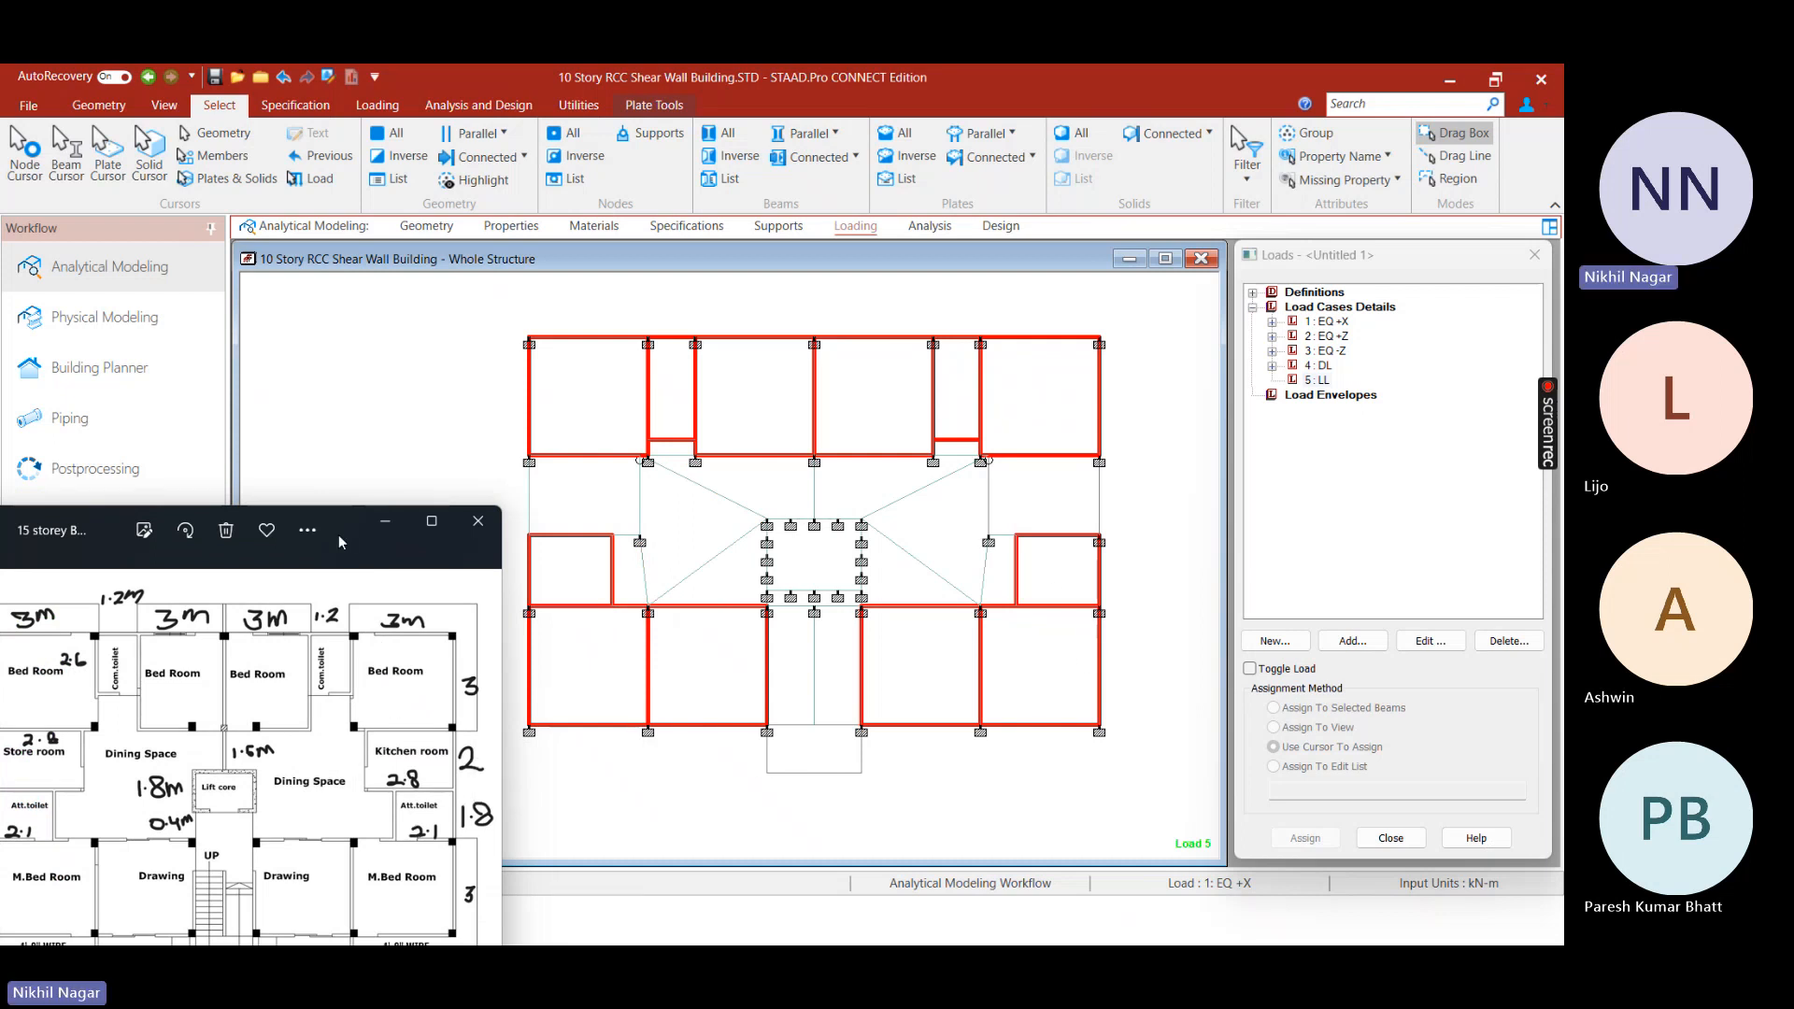
left_click_drag(338, 534, 402, 480)
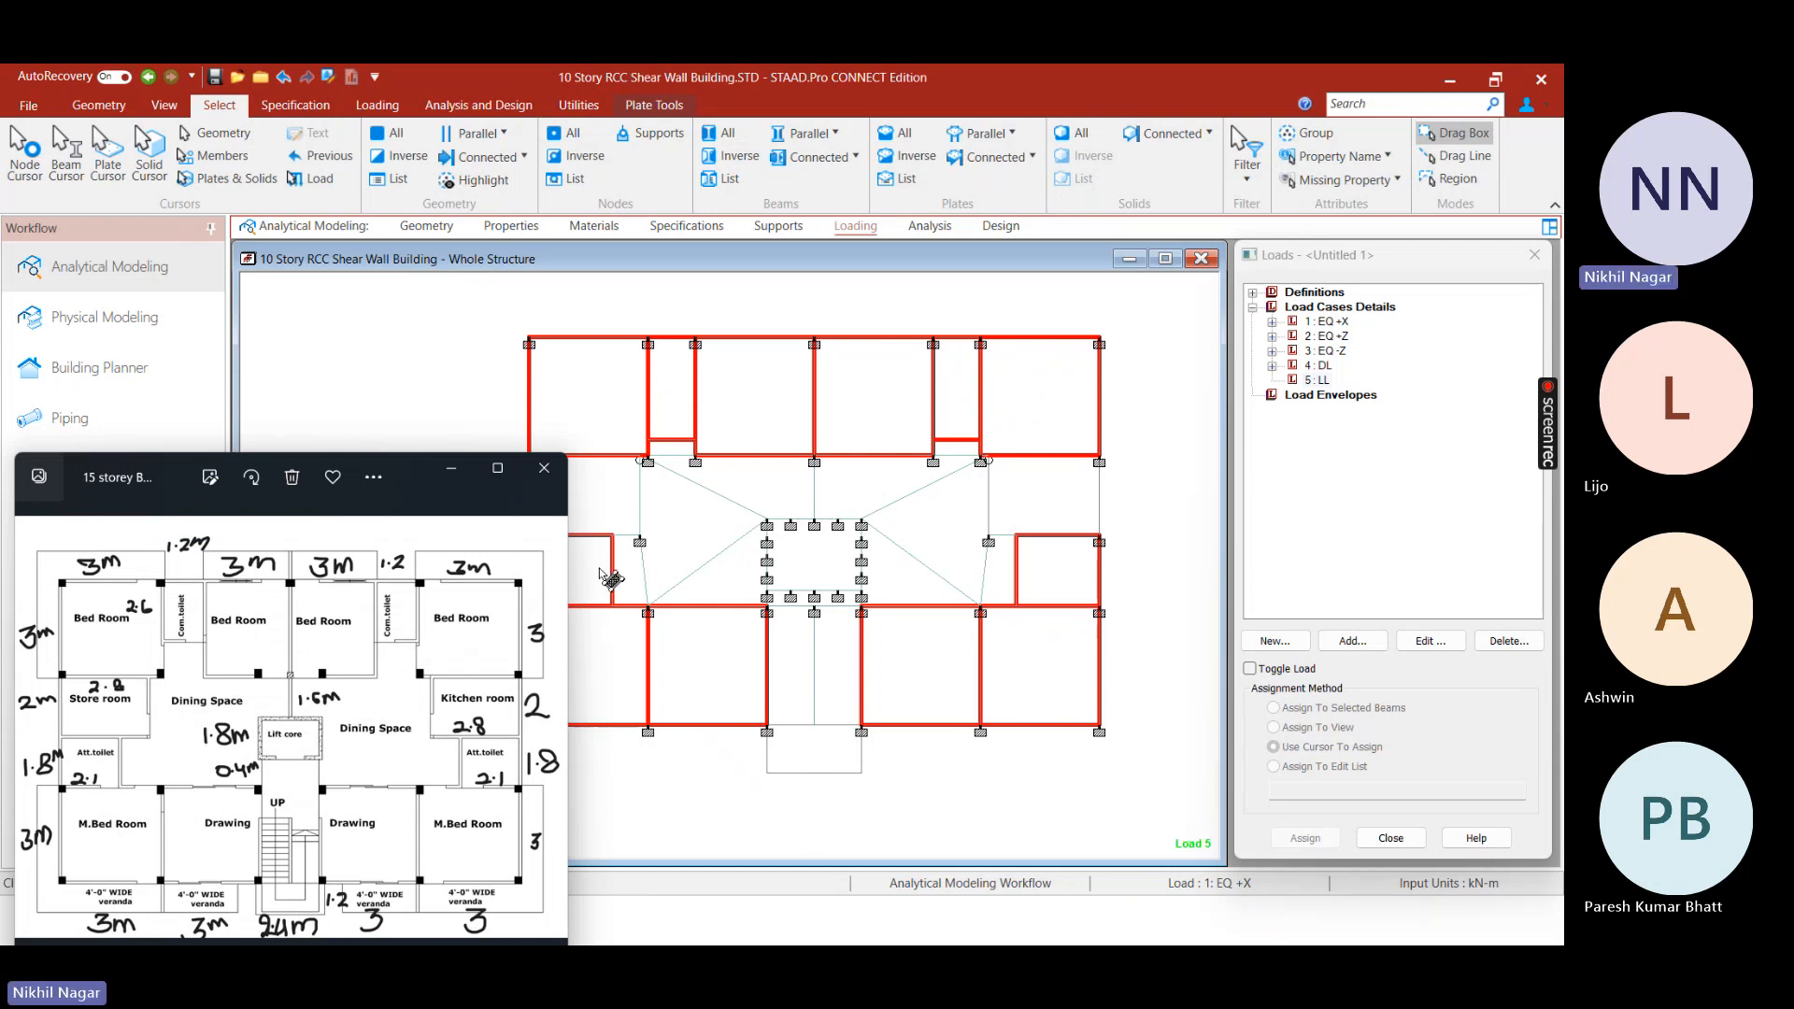
left_click(451, 467)
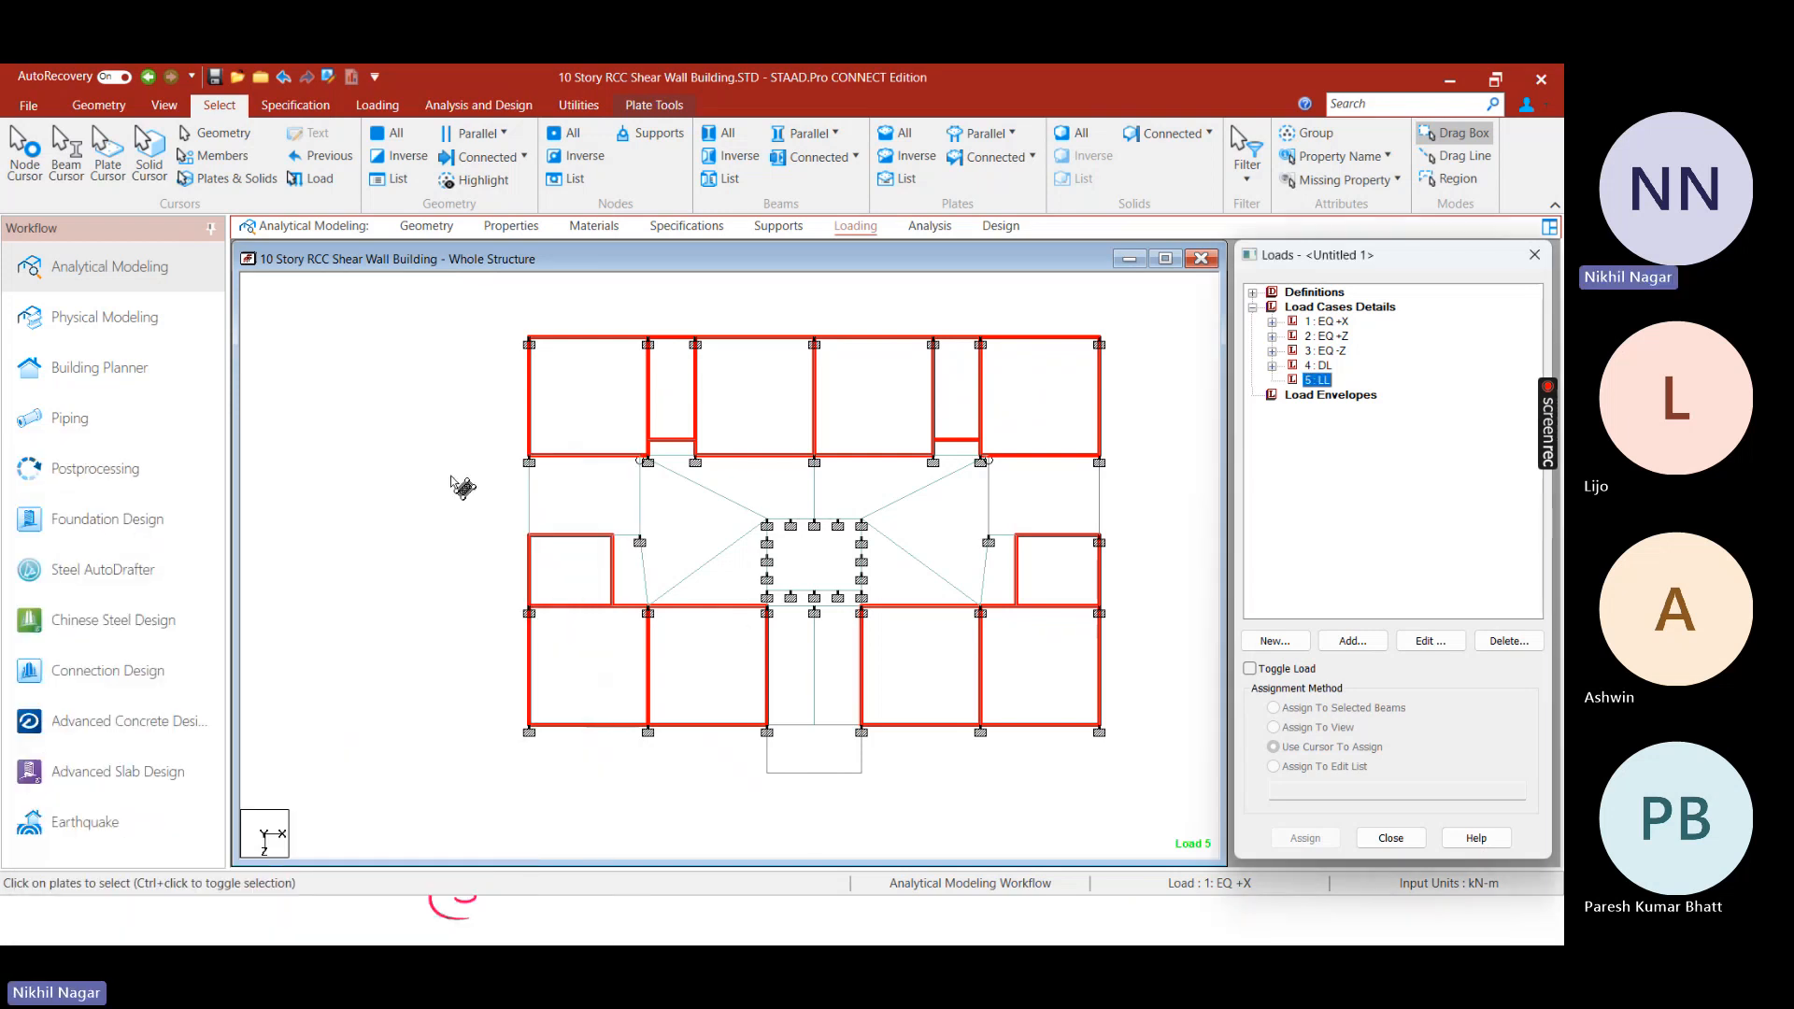
Check the selected plates across the storeys in 3D, clear the selection, and restore the plan view from above
middle_click_drag(423, 494, 438, 626, "ctrl")
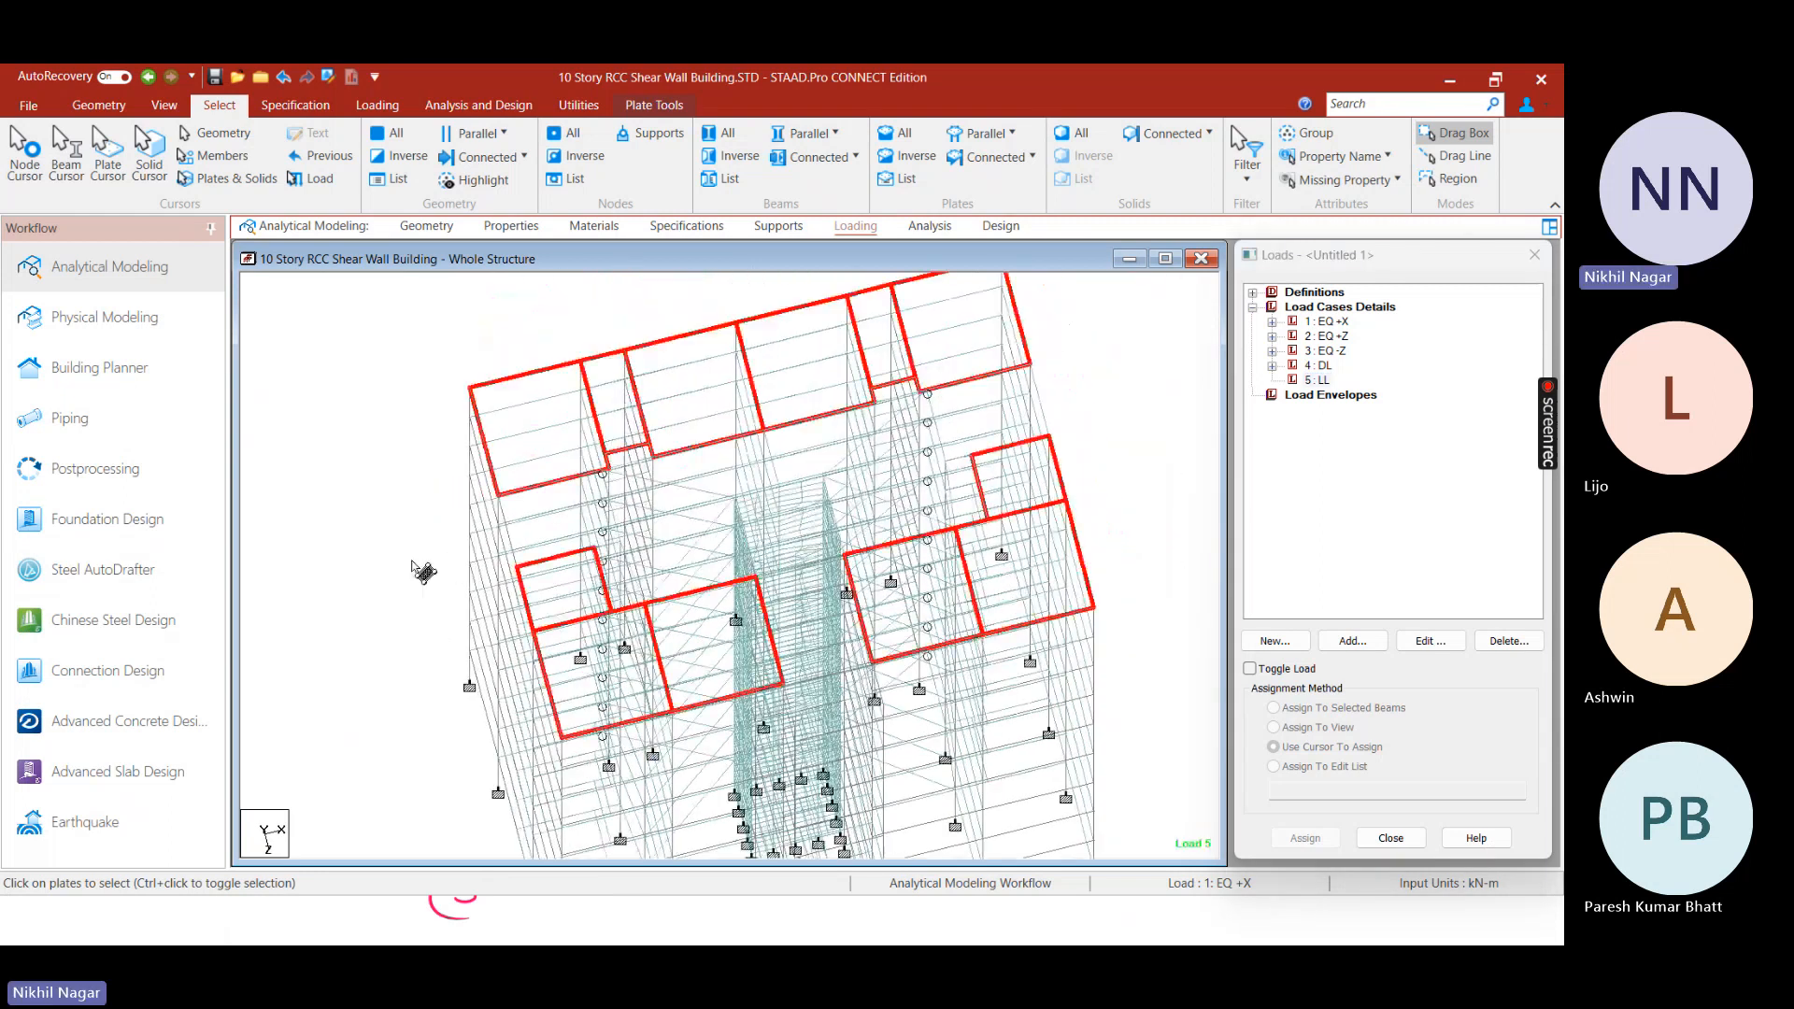
right_click(429, 451)
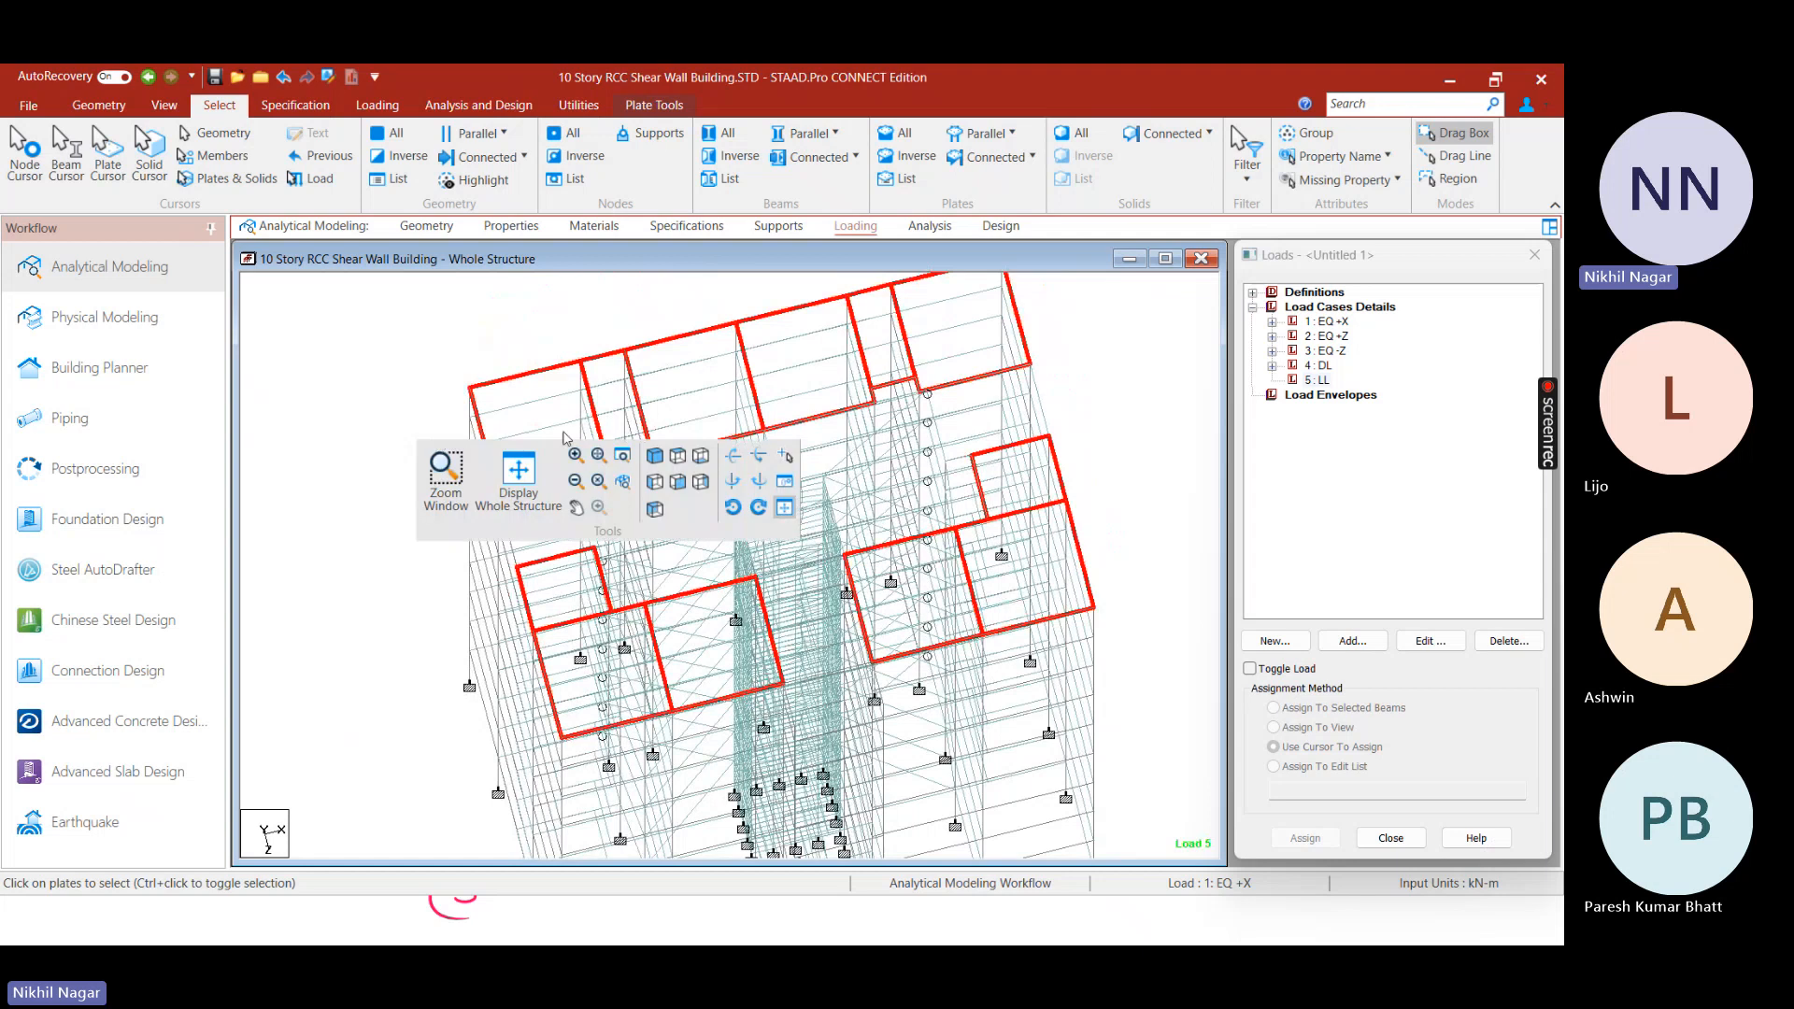
left_click(429, 368)
right_click(429, 369)
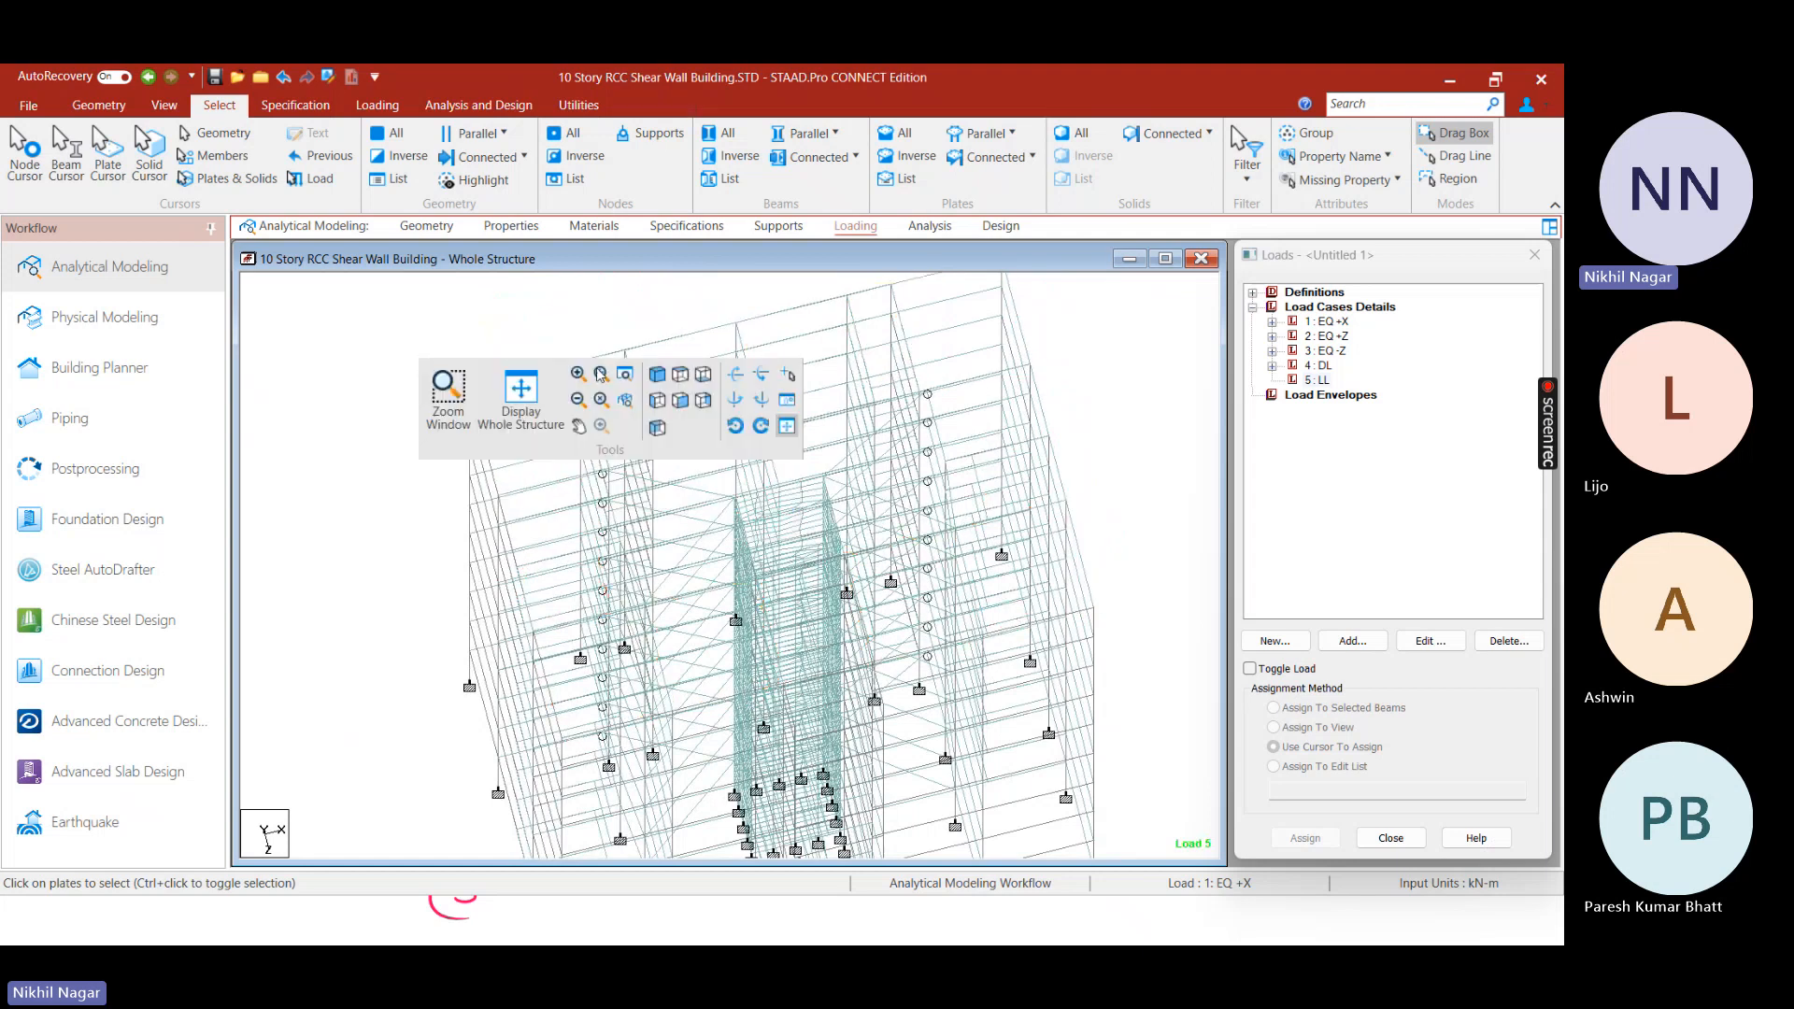
left_click(671, 380)
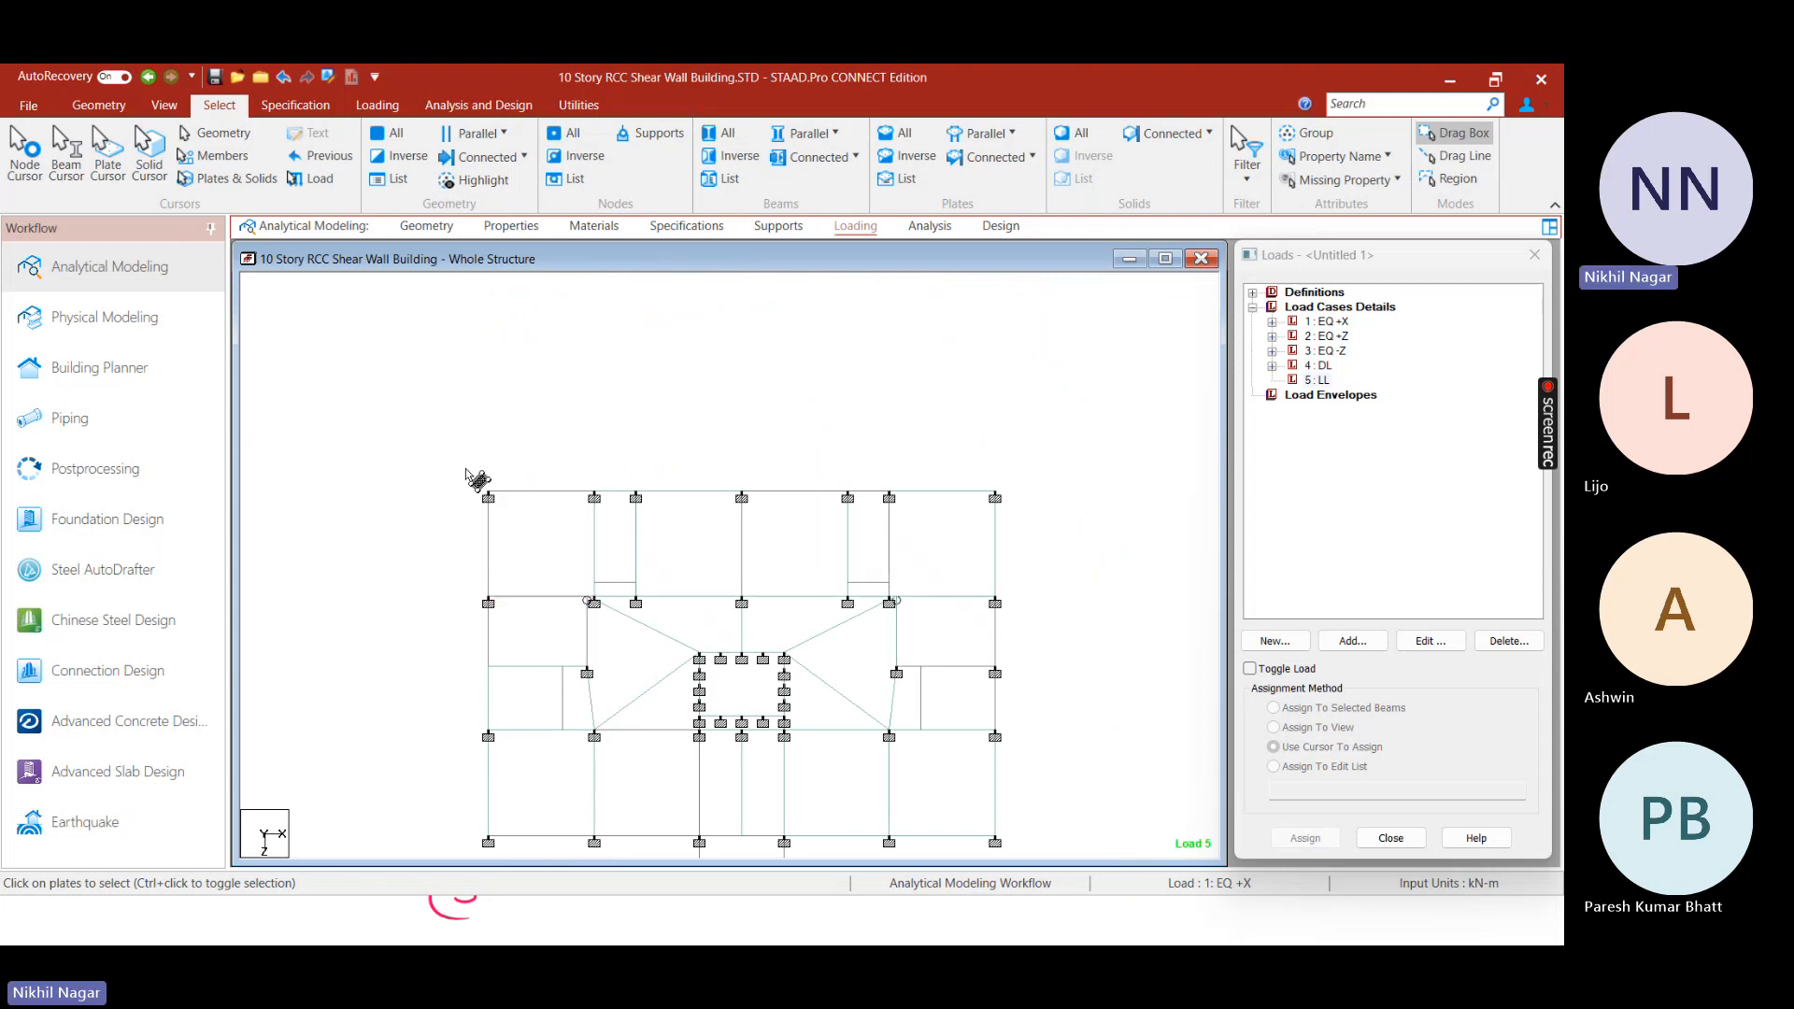
left_click(566, 584)
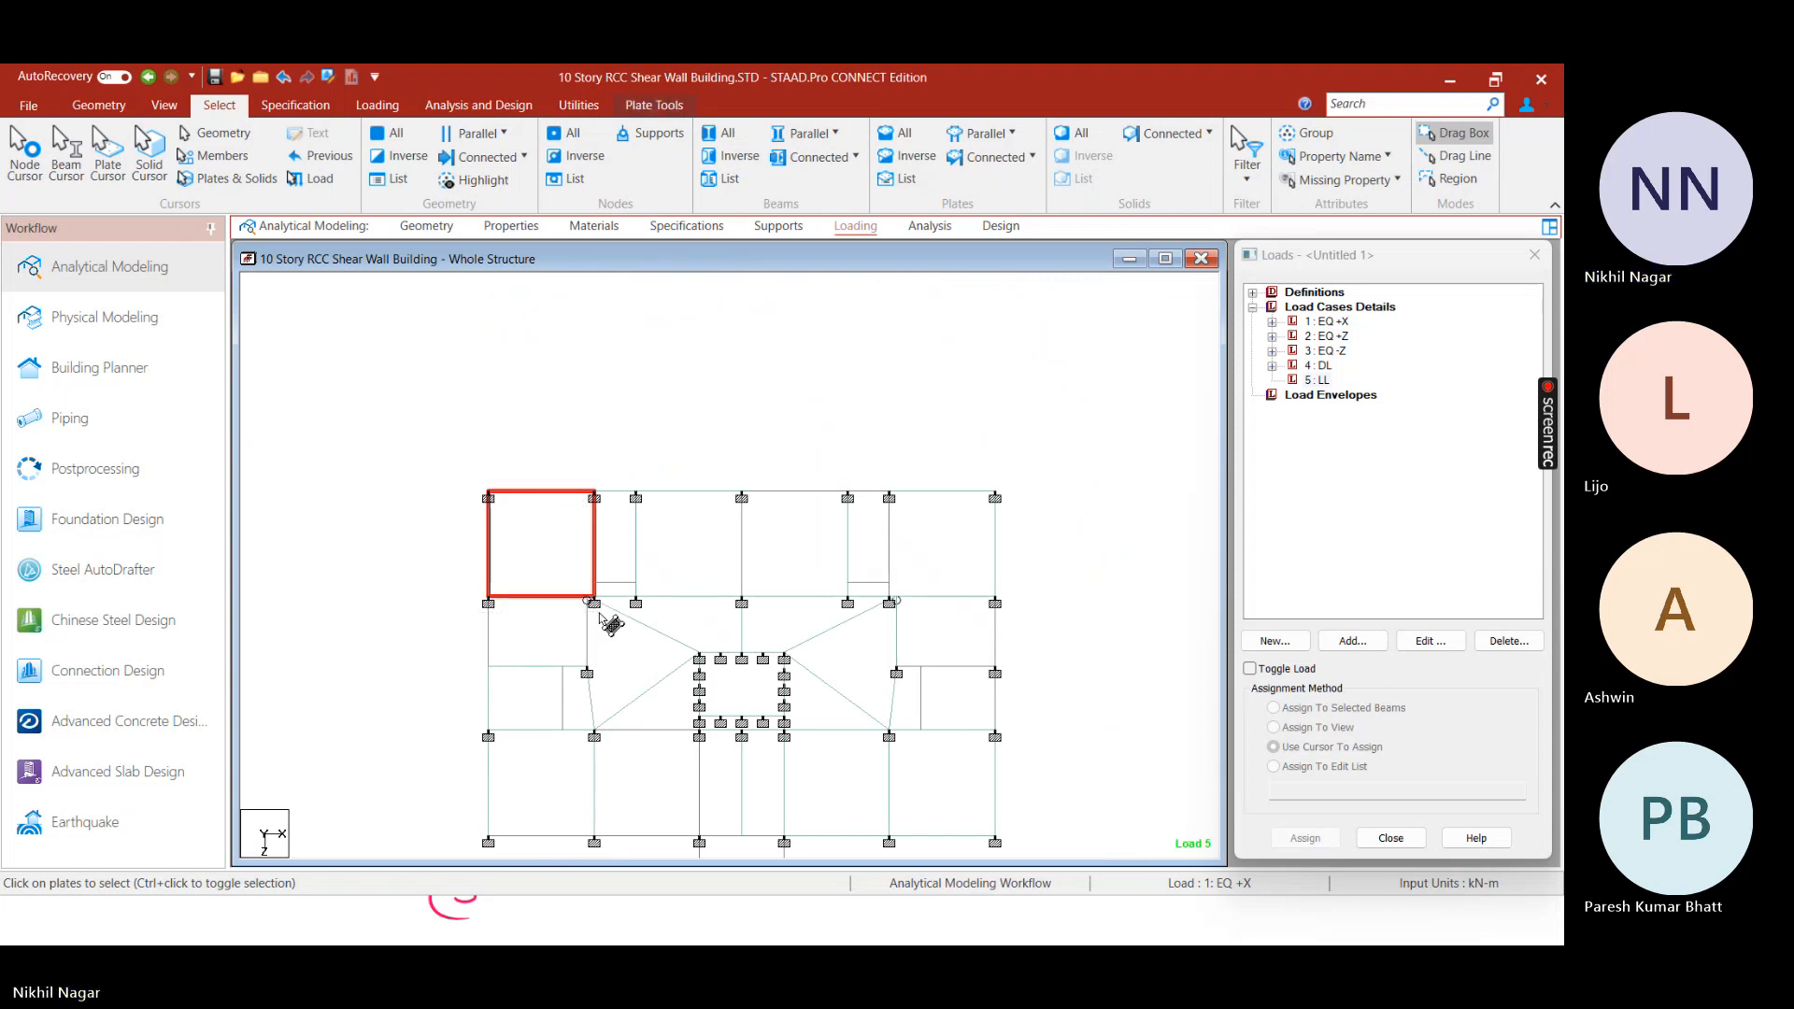
left_click_drag(581, 465, 646, 589)
left_click(580, 477)
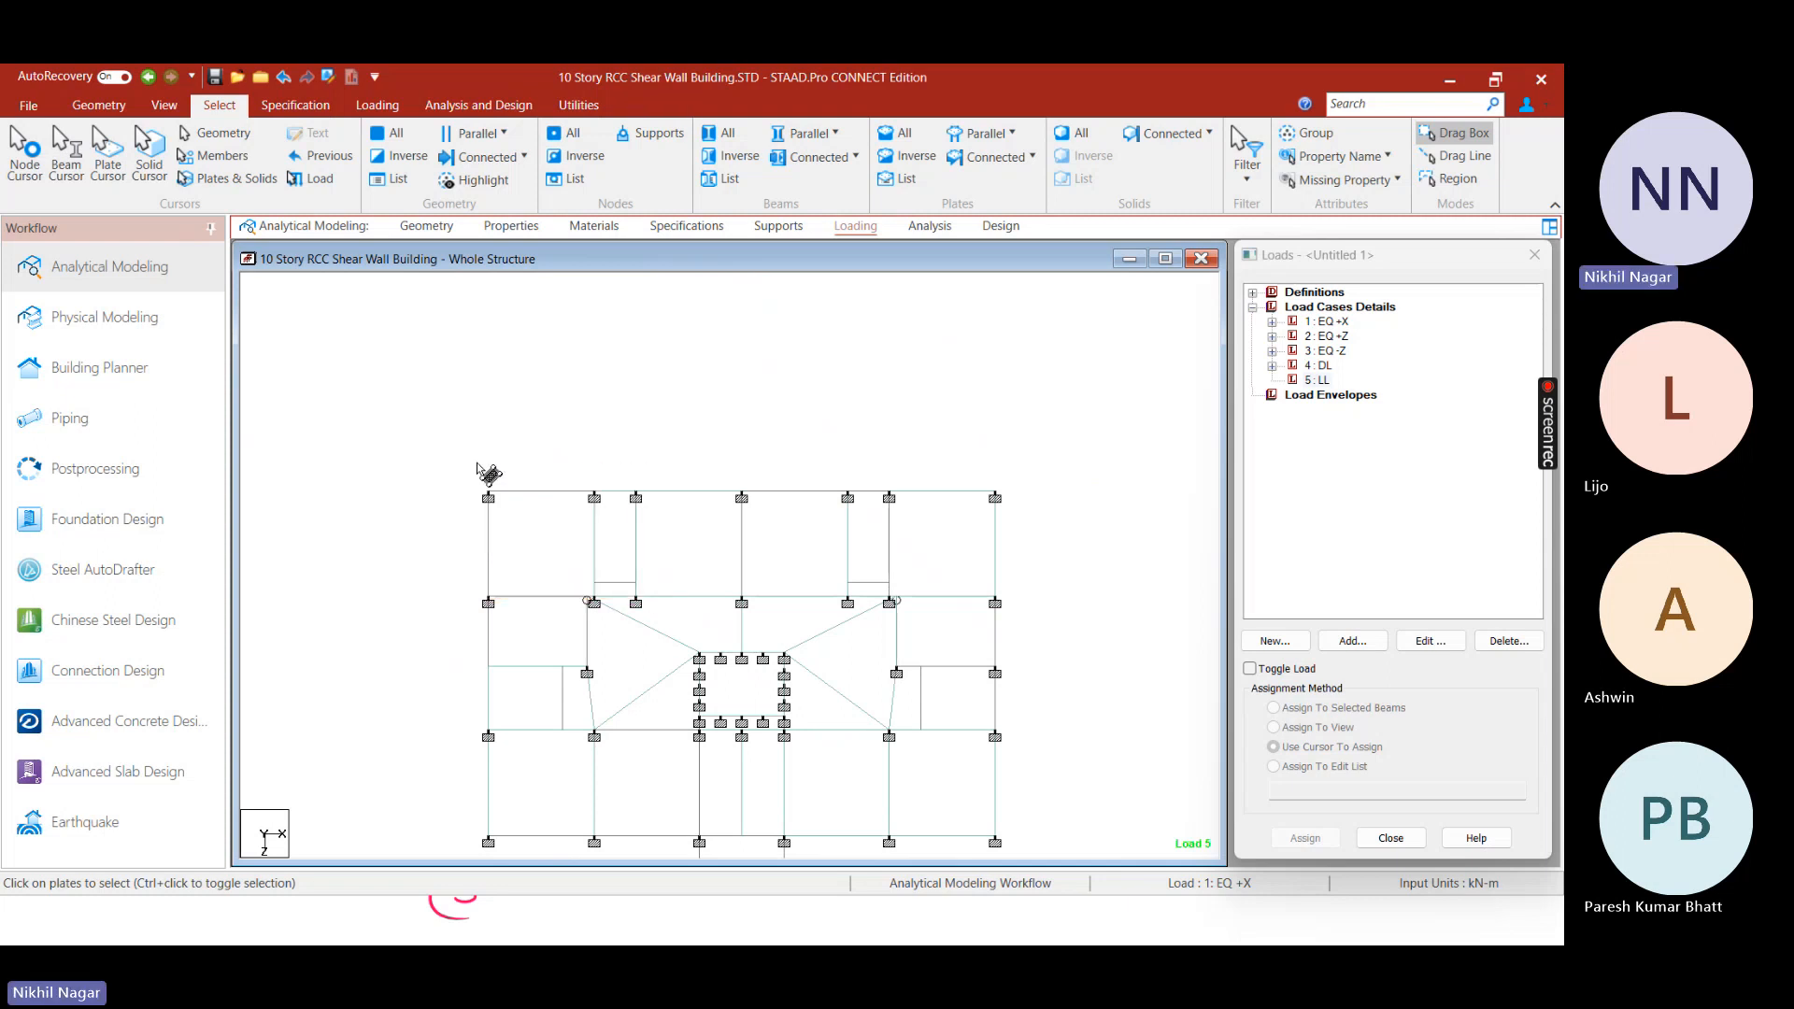
Select the slab plates of the upper row of bedrooms and common toilets through all storeys using selection windows
left_click_drag(467, 464, 599, 613)
left_click_drag(575, 472, 665, 589)
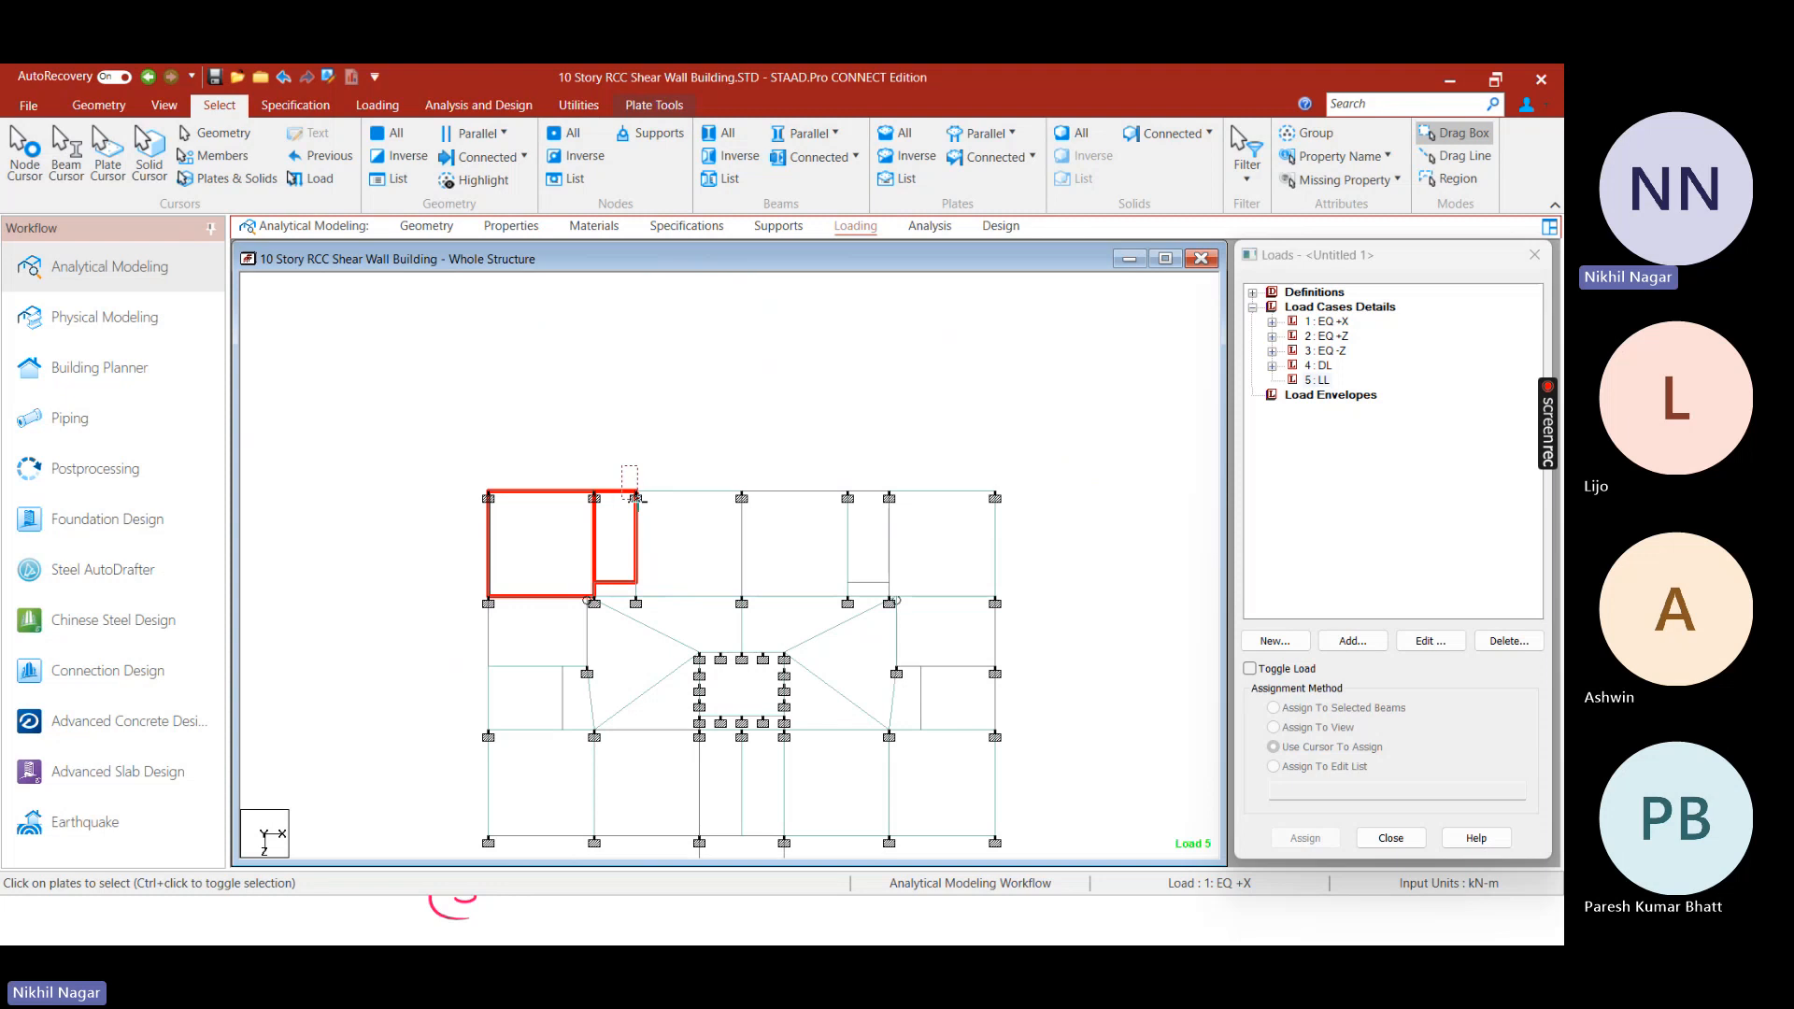
left_click_drag(635, 498, 855, 615)
left_click_drag(865, 549, 905, 601)
left_click_drag(998, 481, 885, 616)
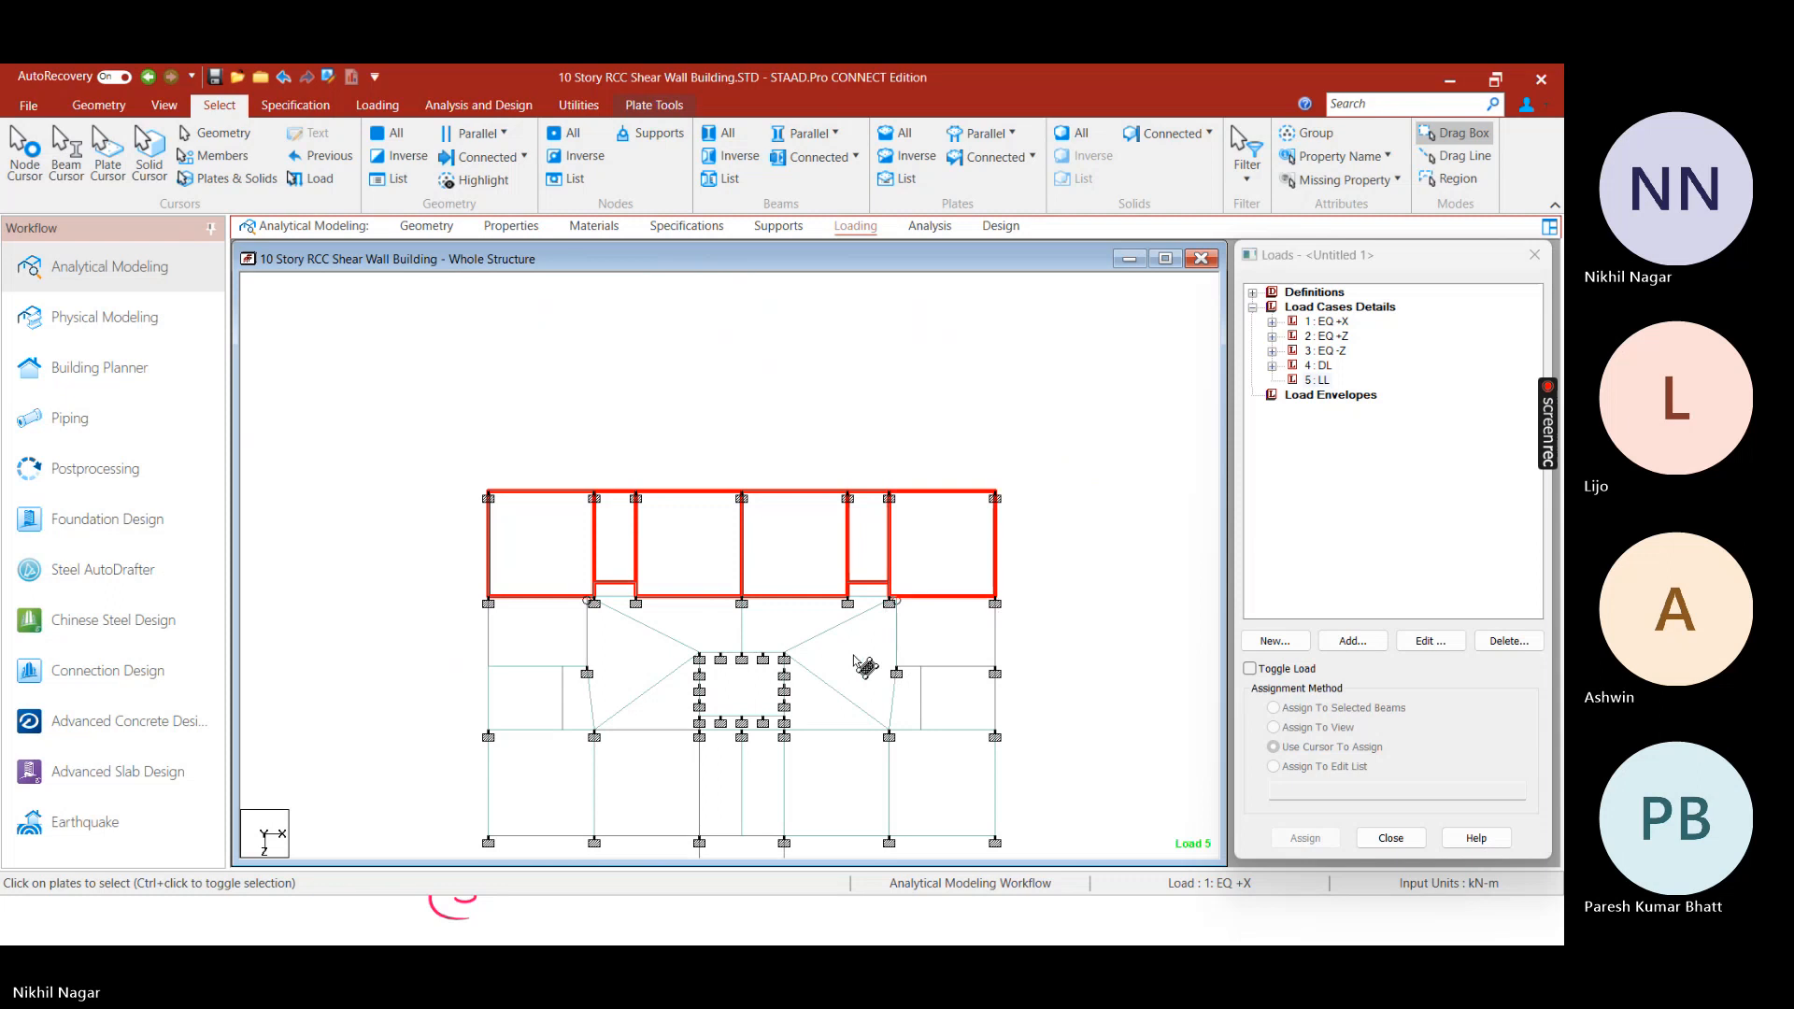
Add the attached toilet, master bedroom and drawing room plates of all storeys on both sides to the selection
left_click_drag(462, 658, 704, 858)
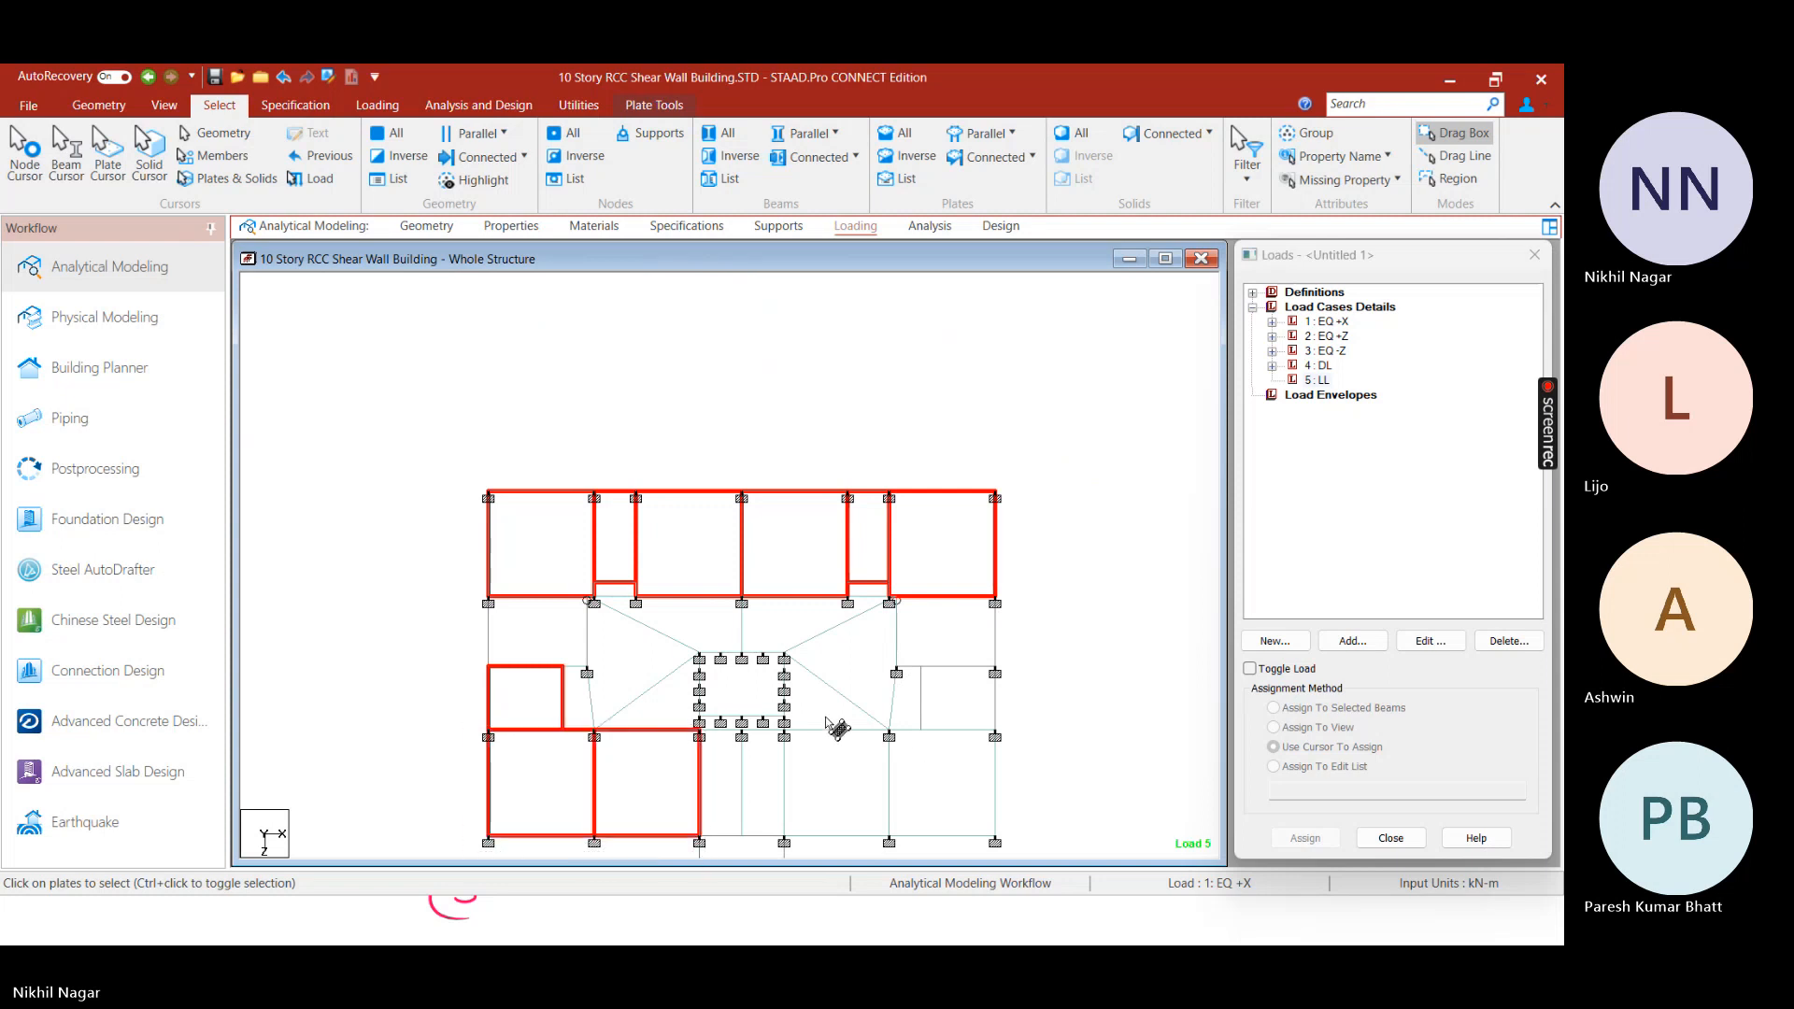
left_click_drag(1005, 723, 783, 861)
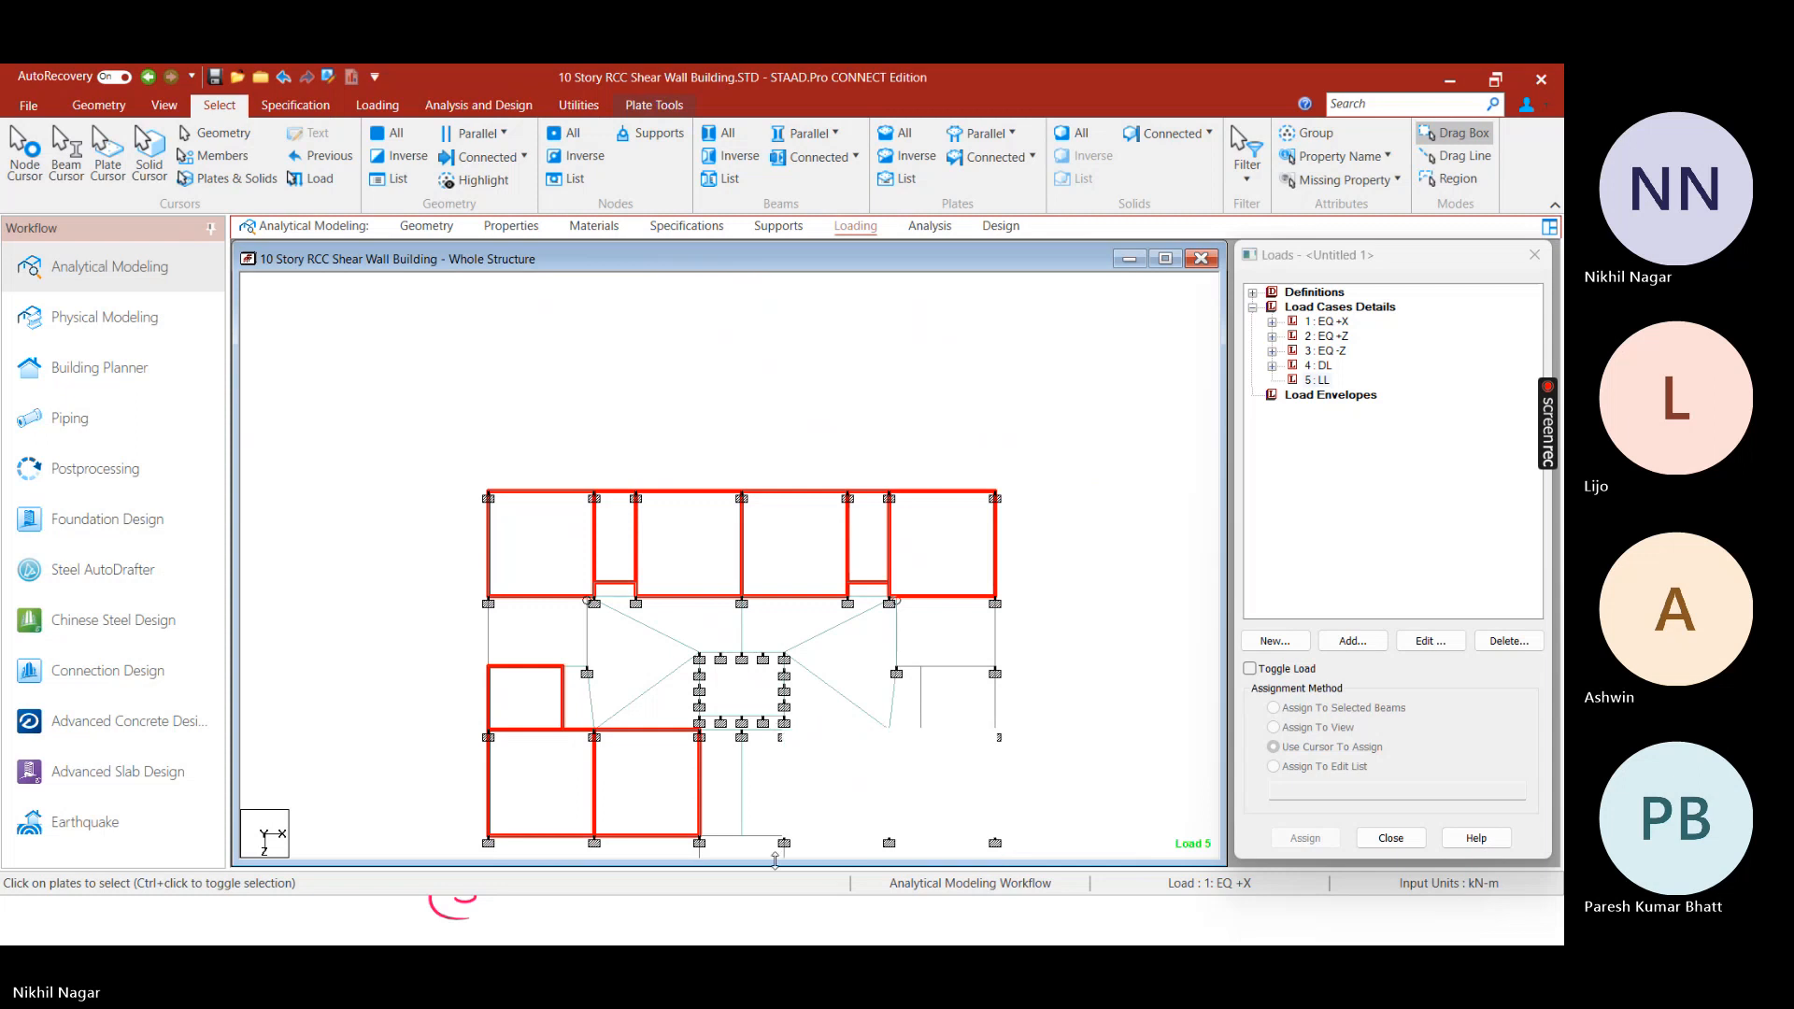
left_click_drag(1008, 652, 915, 739)
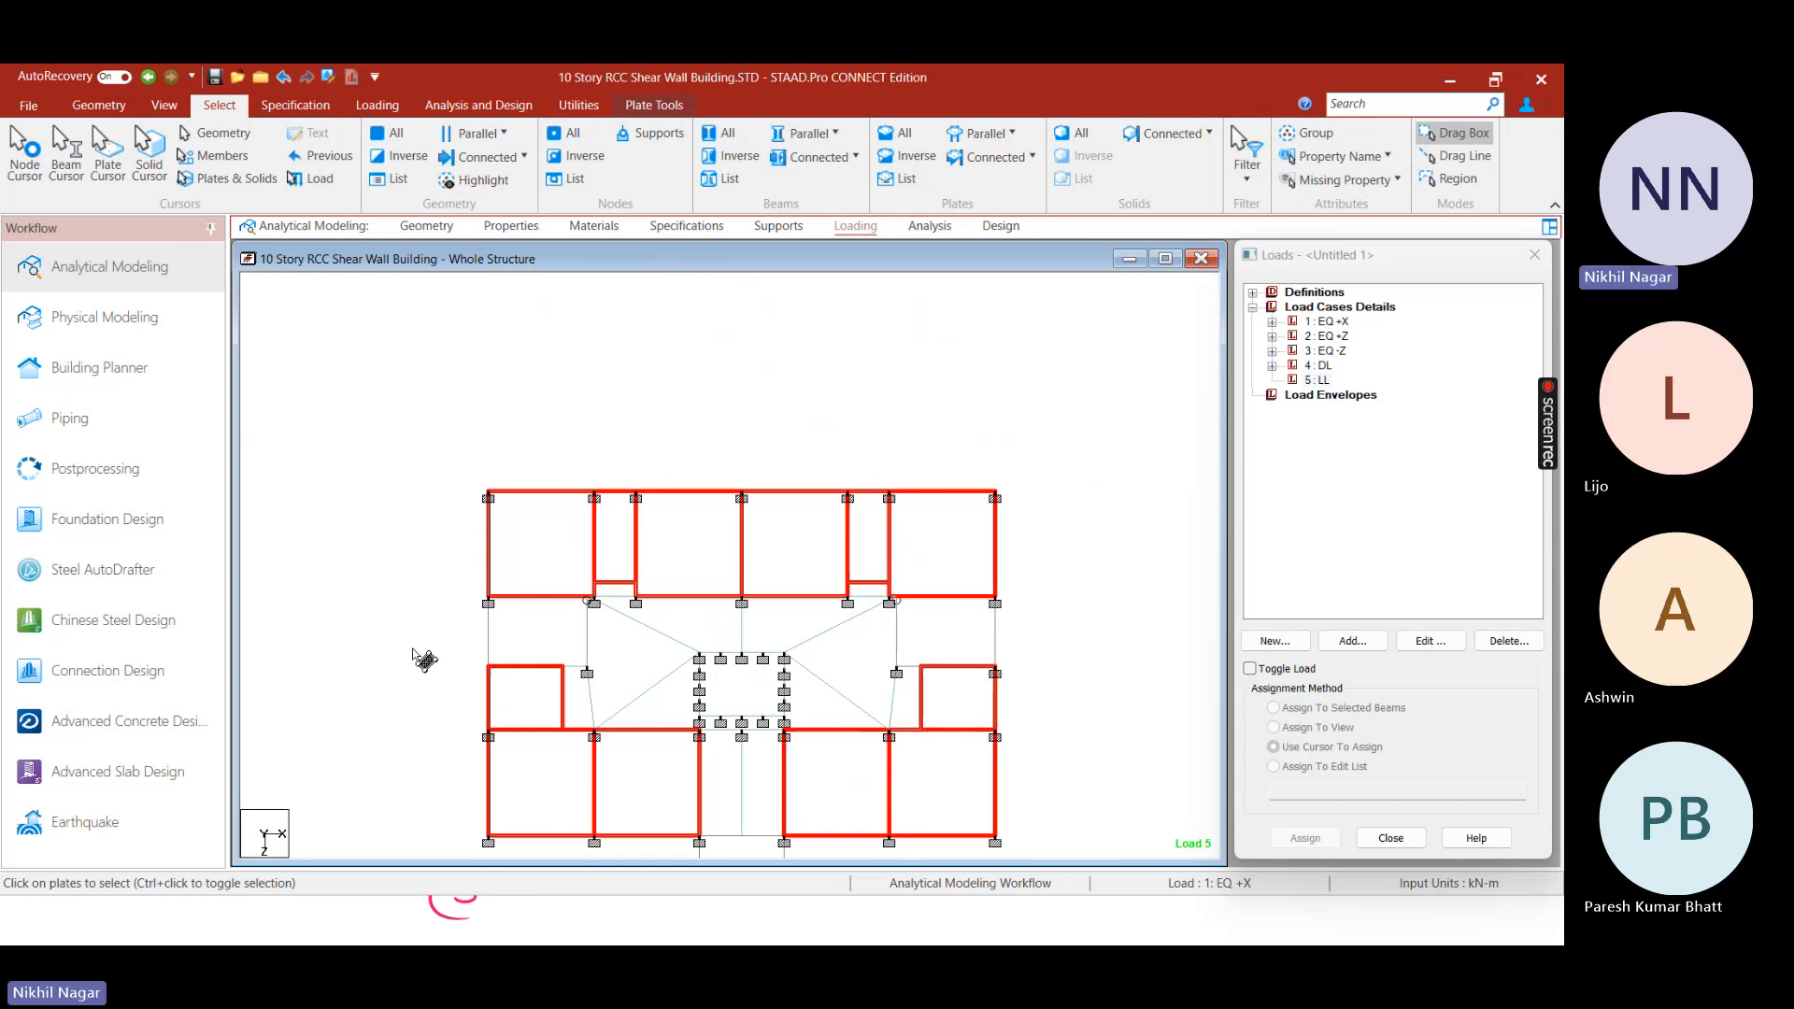
middle_click_drag(421, 653, 561, 639)
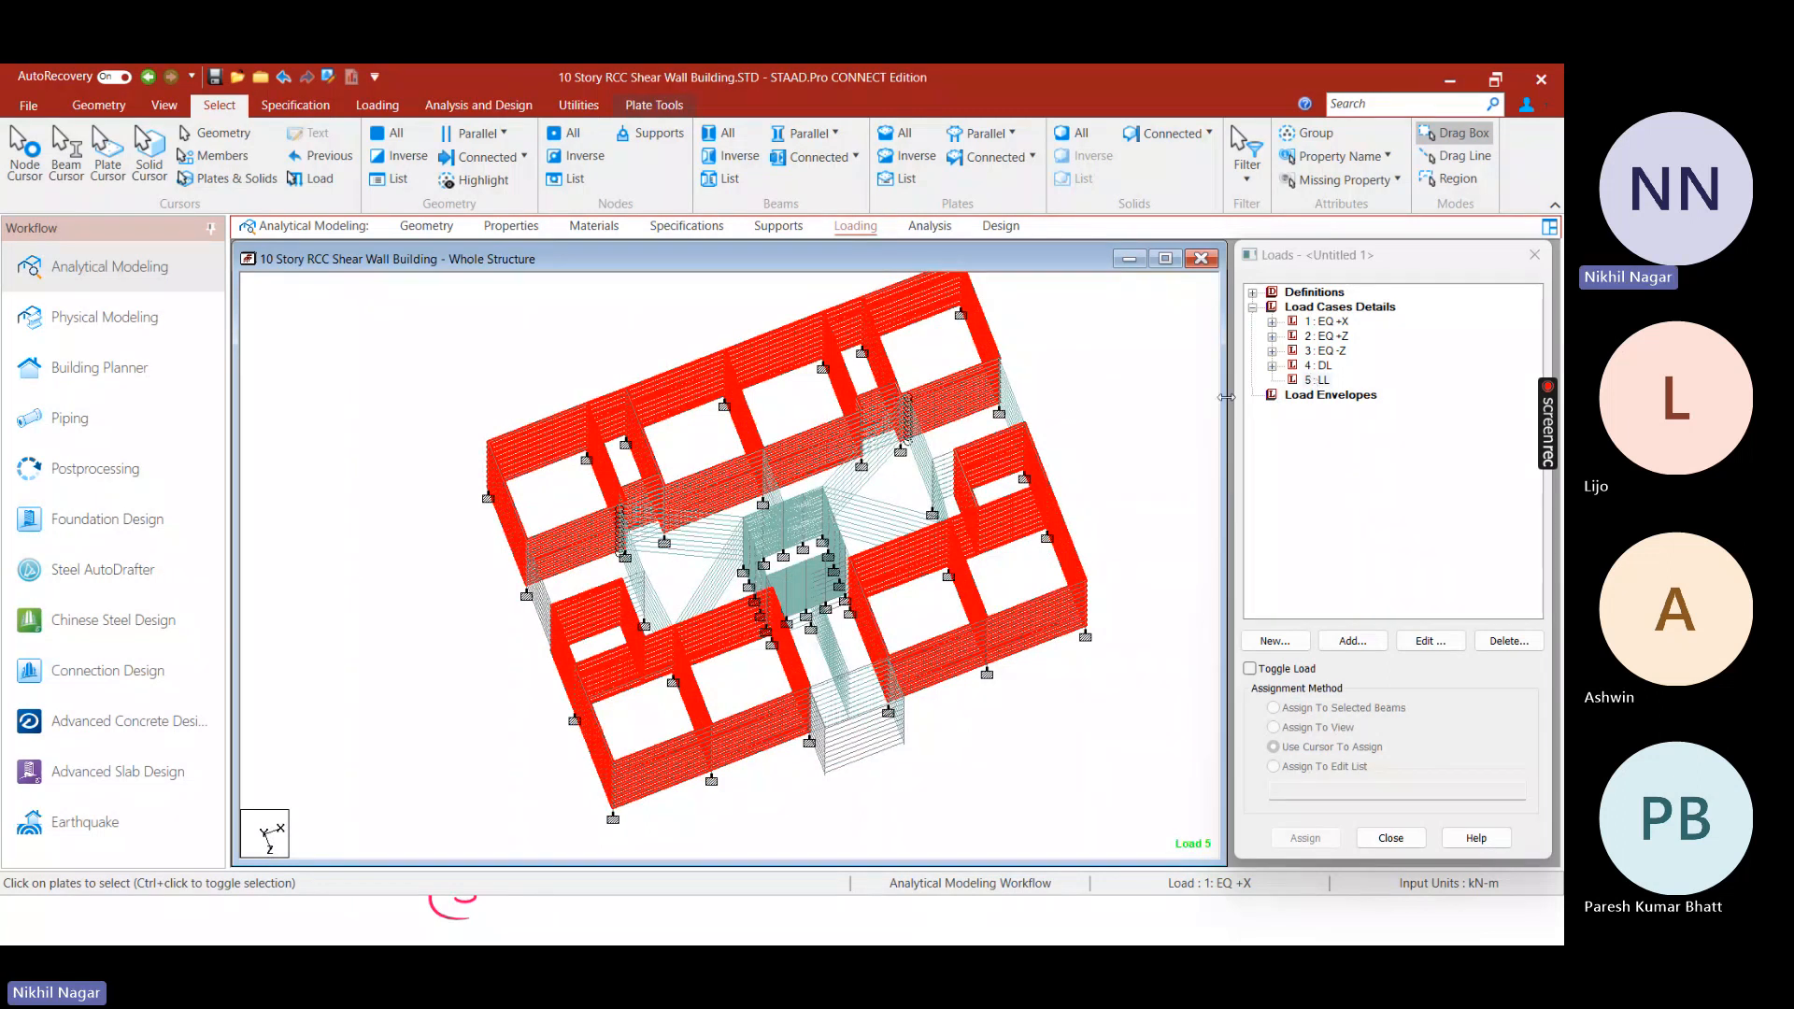
Add a full-plate pressure load of -2 kN/m2 in the GY direction to load case 5: LL
left_click(1323, 380)
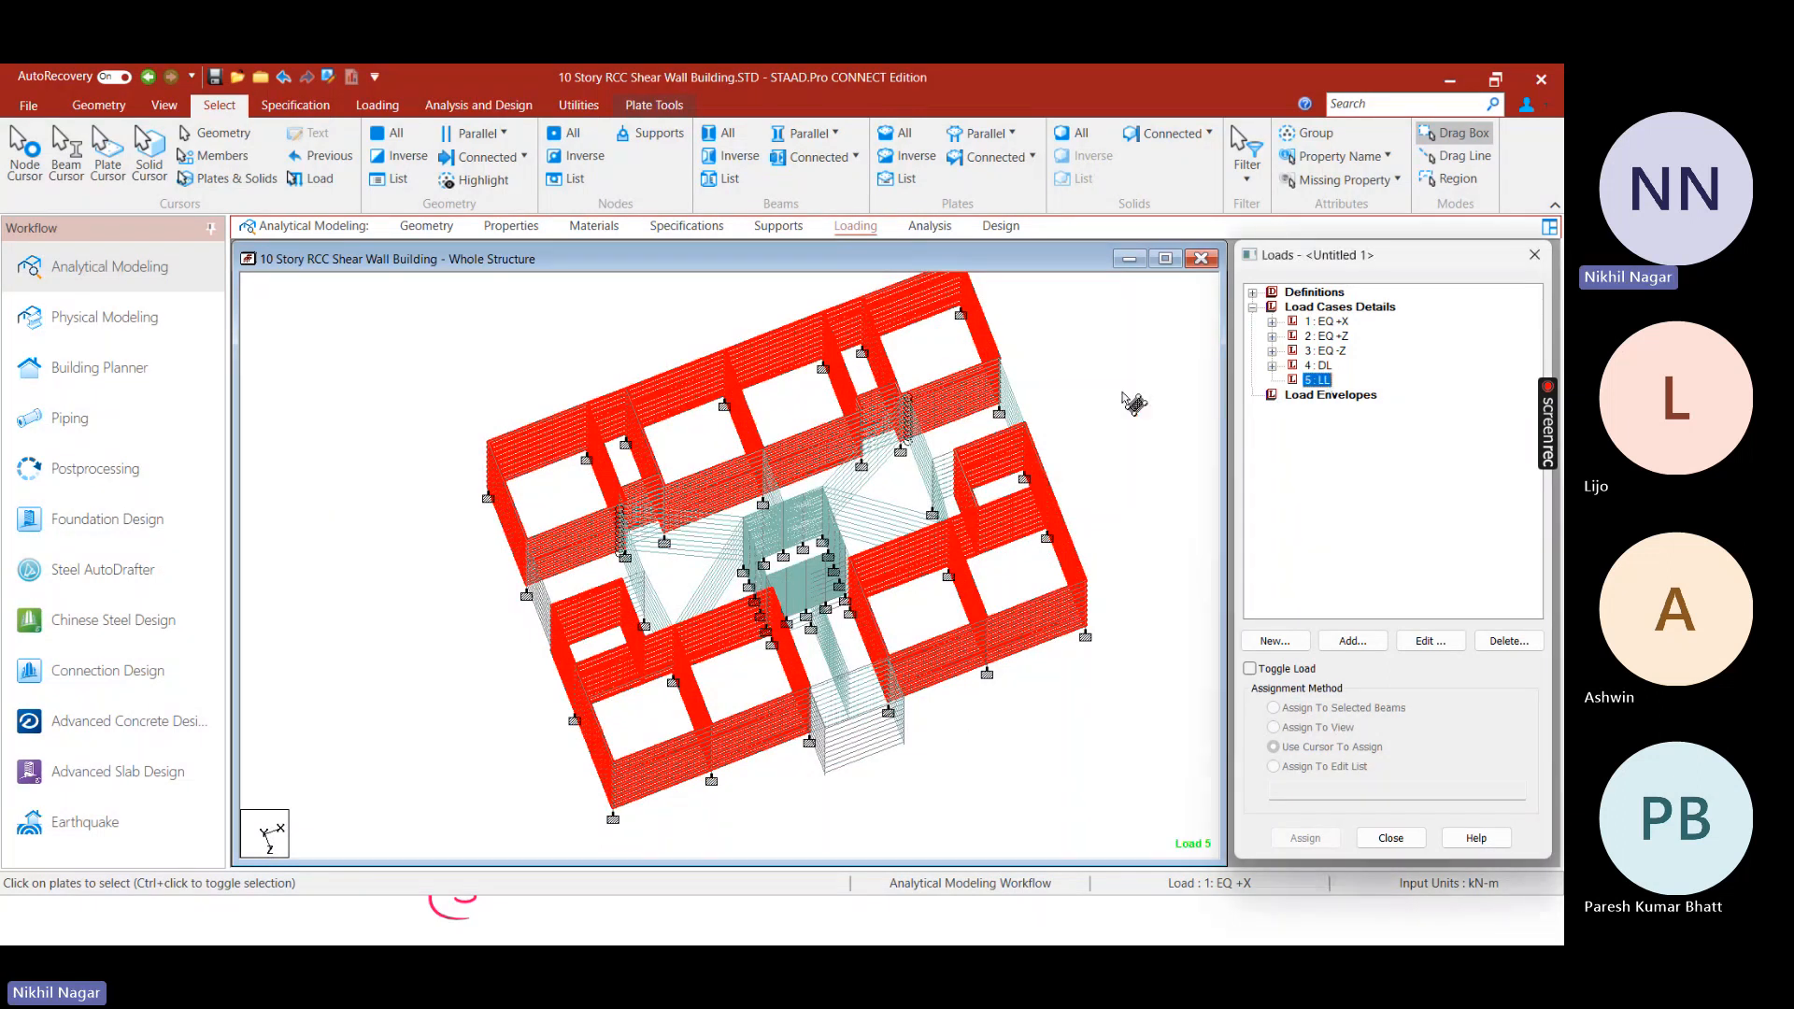
left_click(1367, 637)
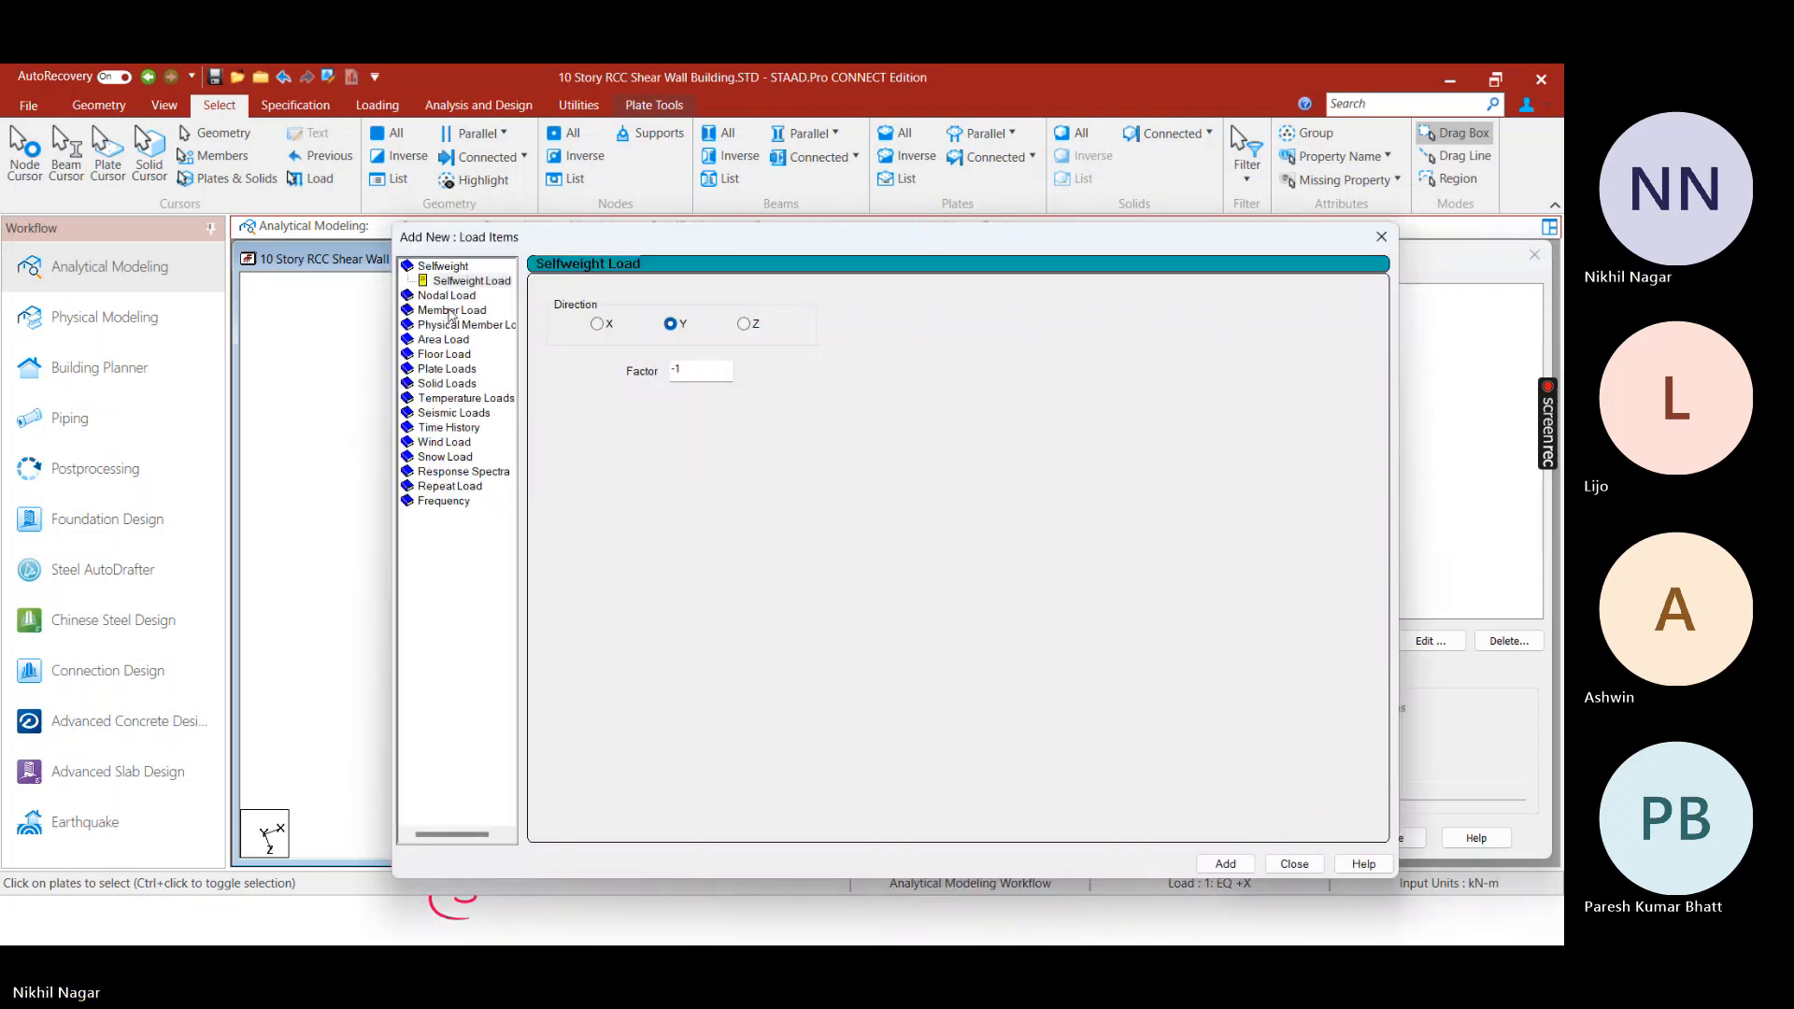
left_click(445, 370)
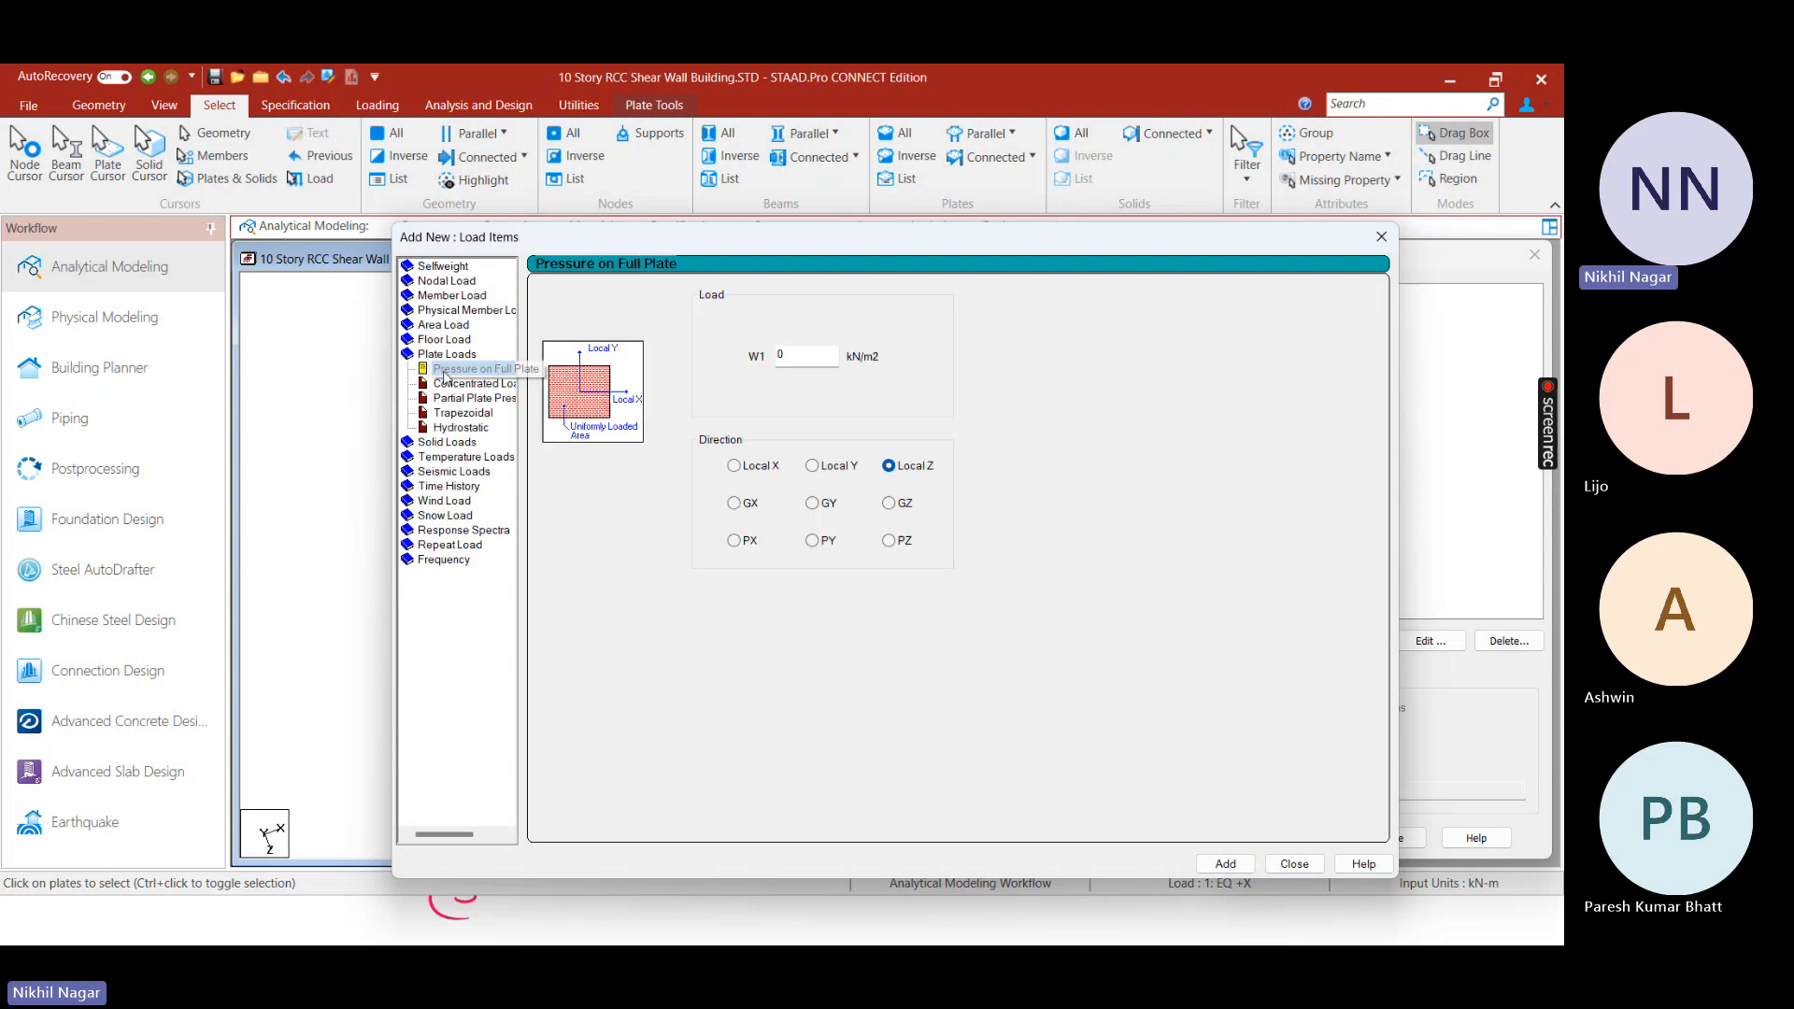
left_click(815, 365)
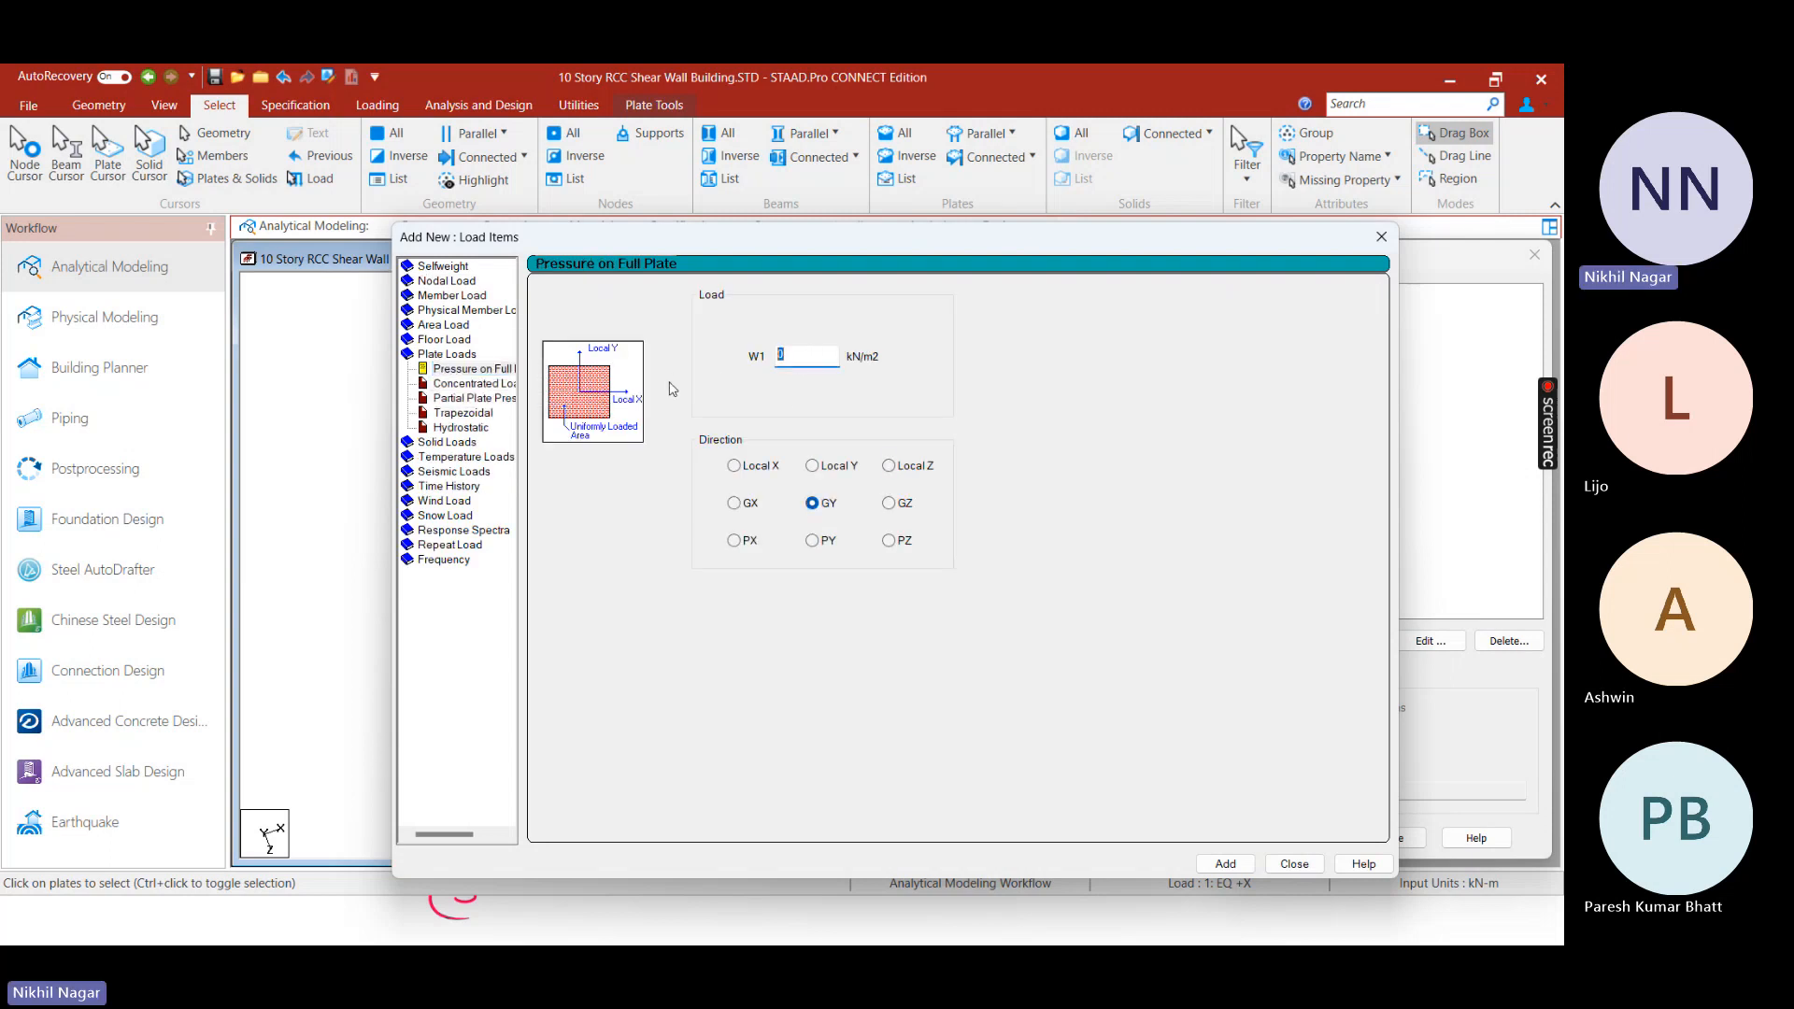
type("-2")
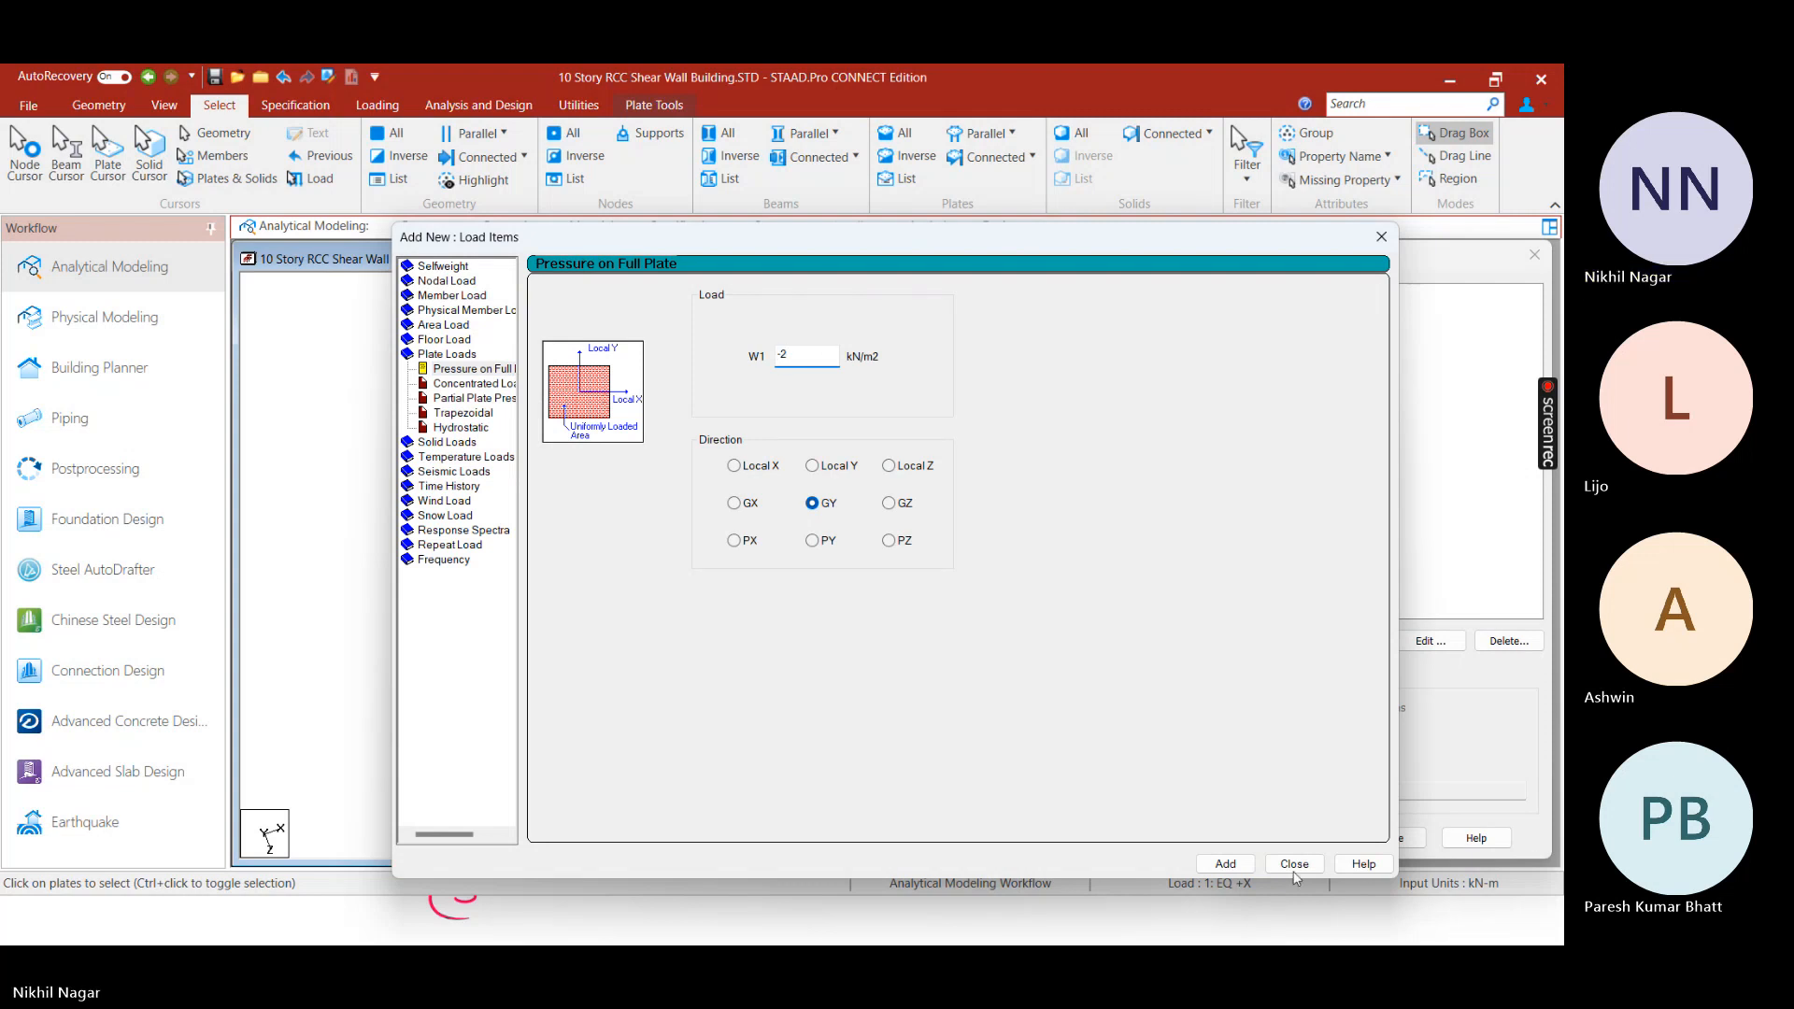
left_click(1226, 863)
Switch to the IS 875 Part 2 PDF in Edge and highlight "Kitchens" and its 3.0 load value in green
key("super")
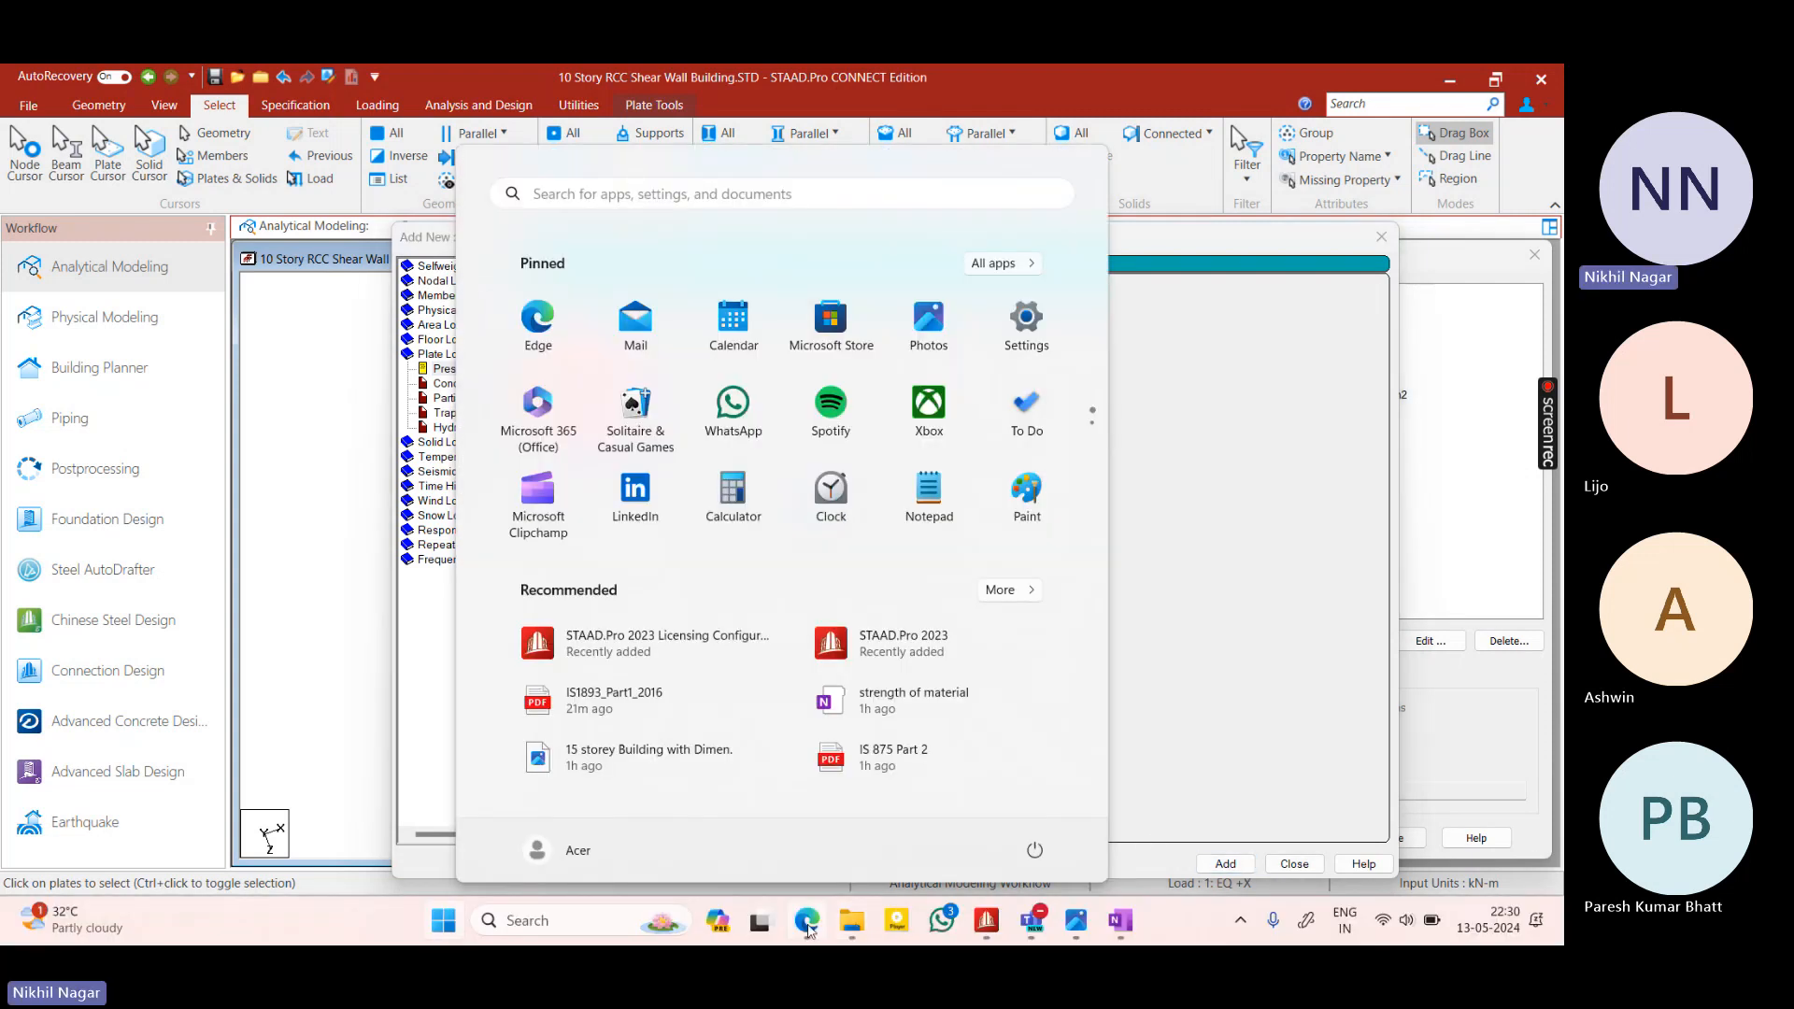
left_click(811, 930)
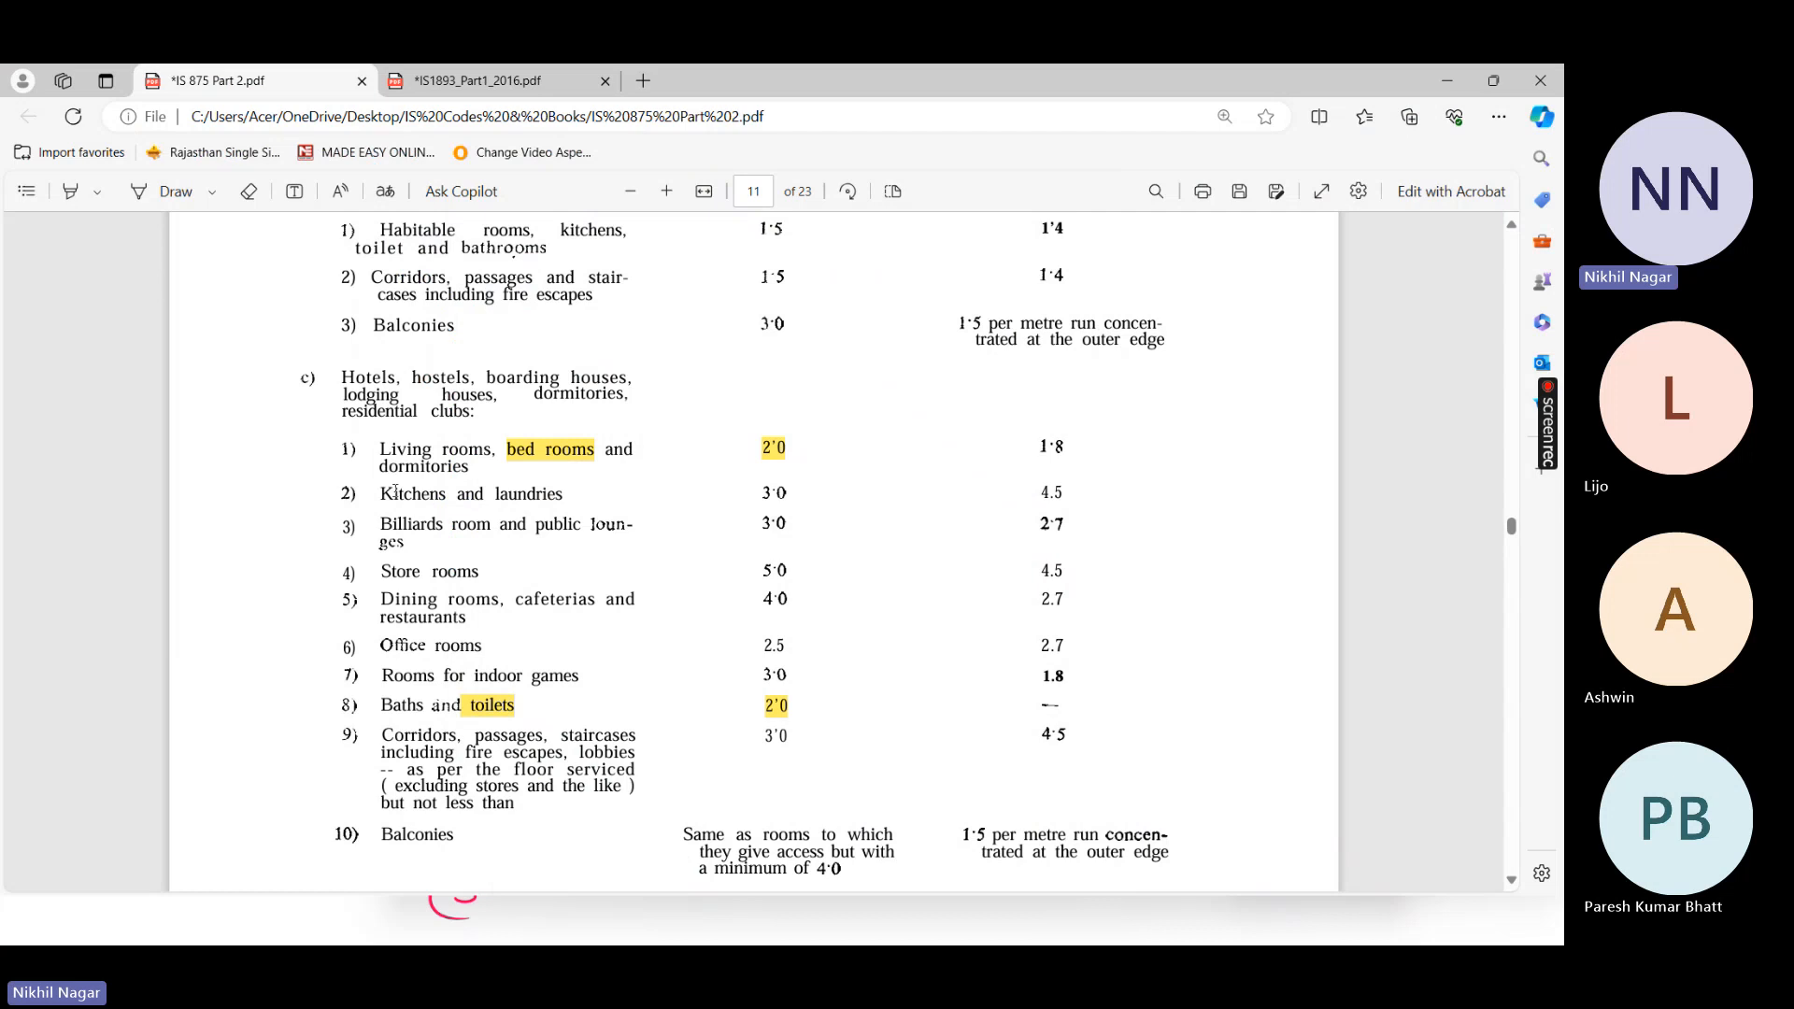
double_click(396, 492)
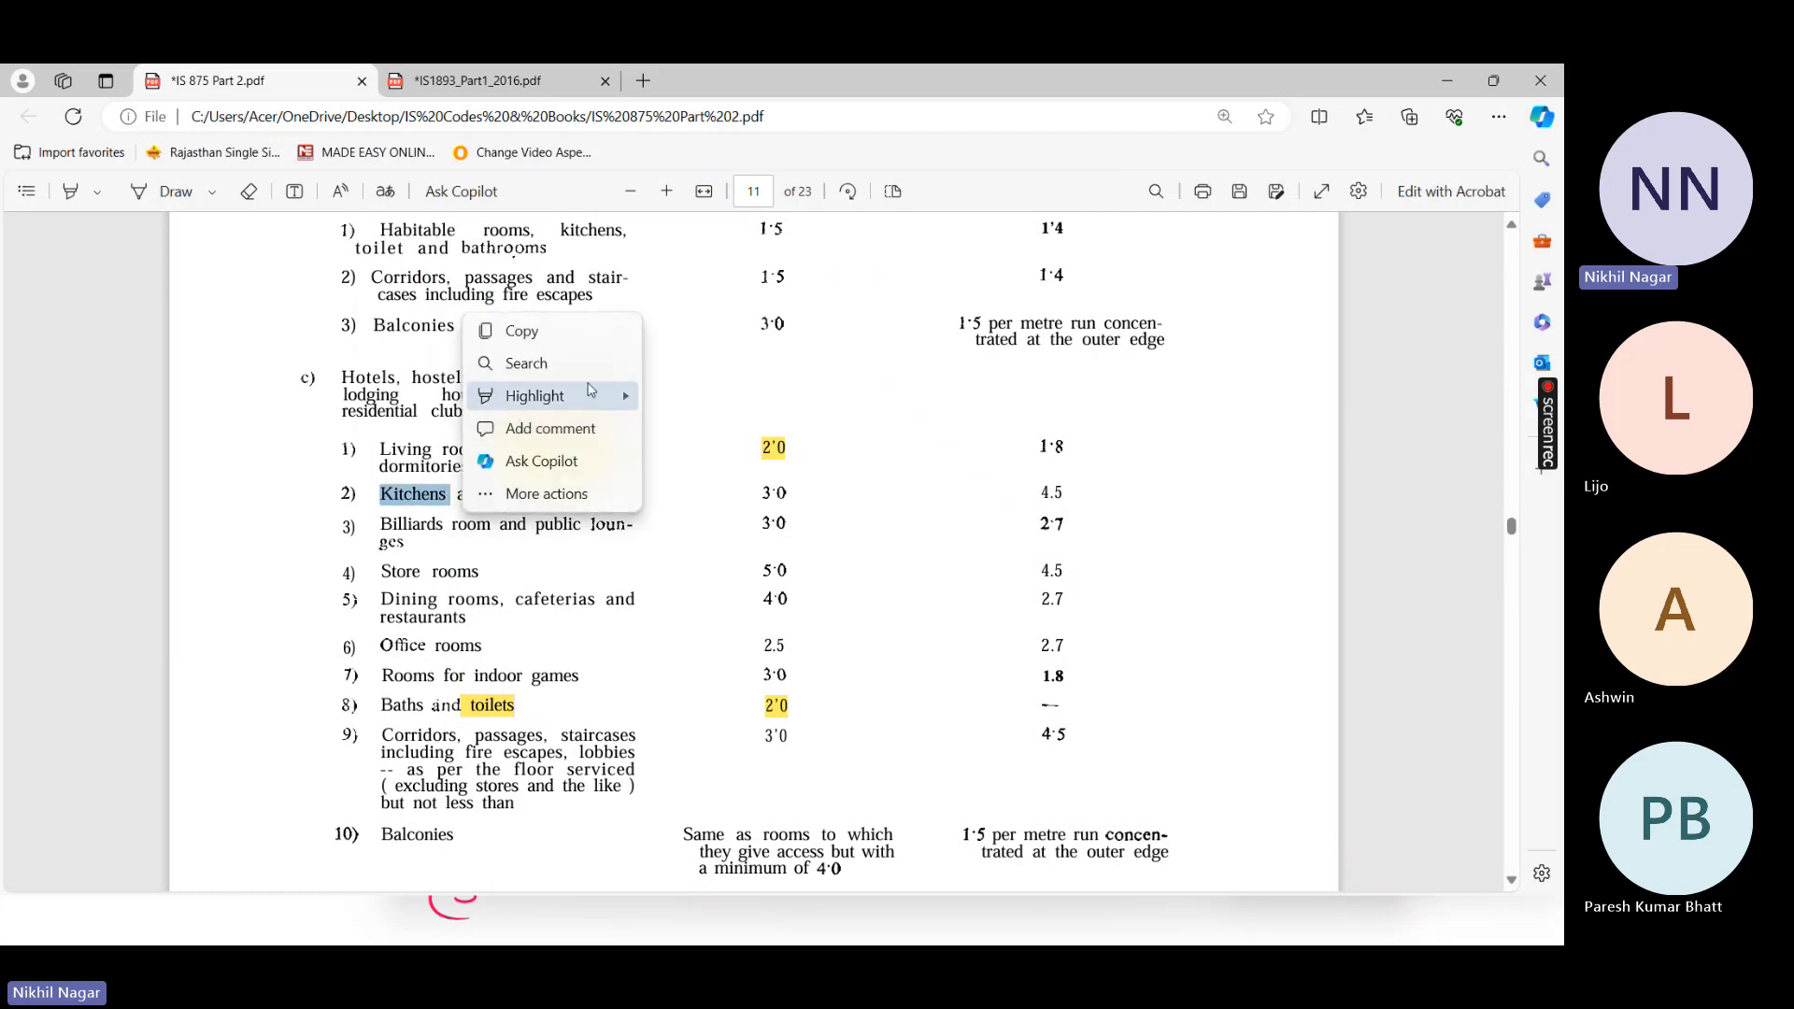
mouse_move(590, 391)
left_click(691, 429)
left_click_drag(762, 487, 793, 514)
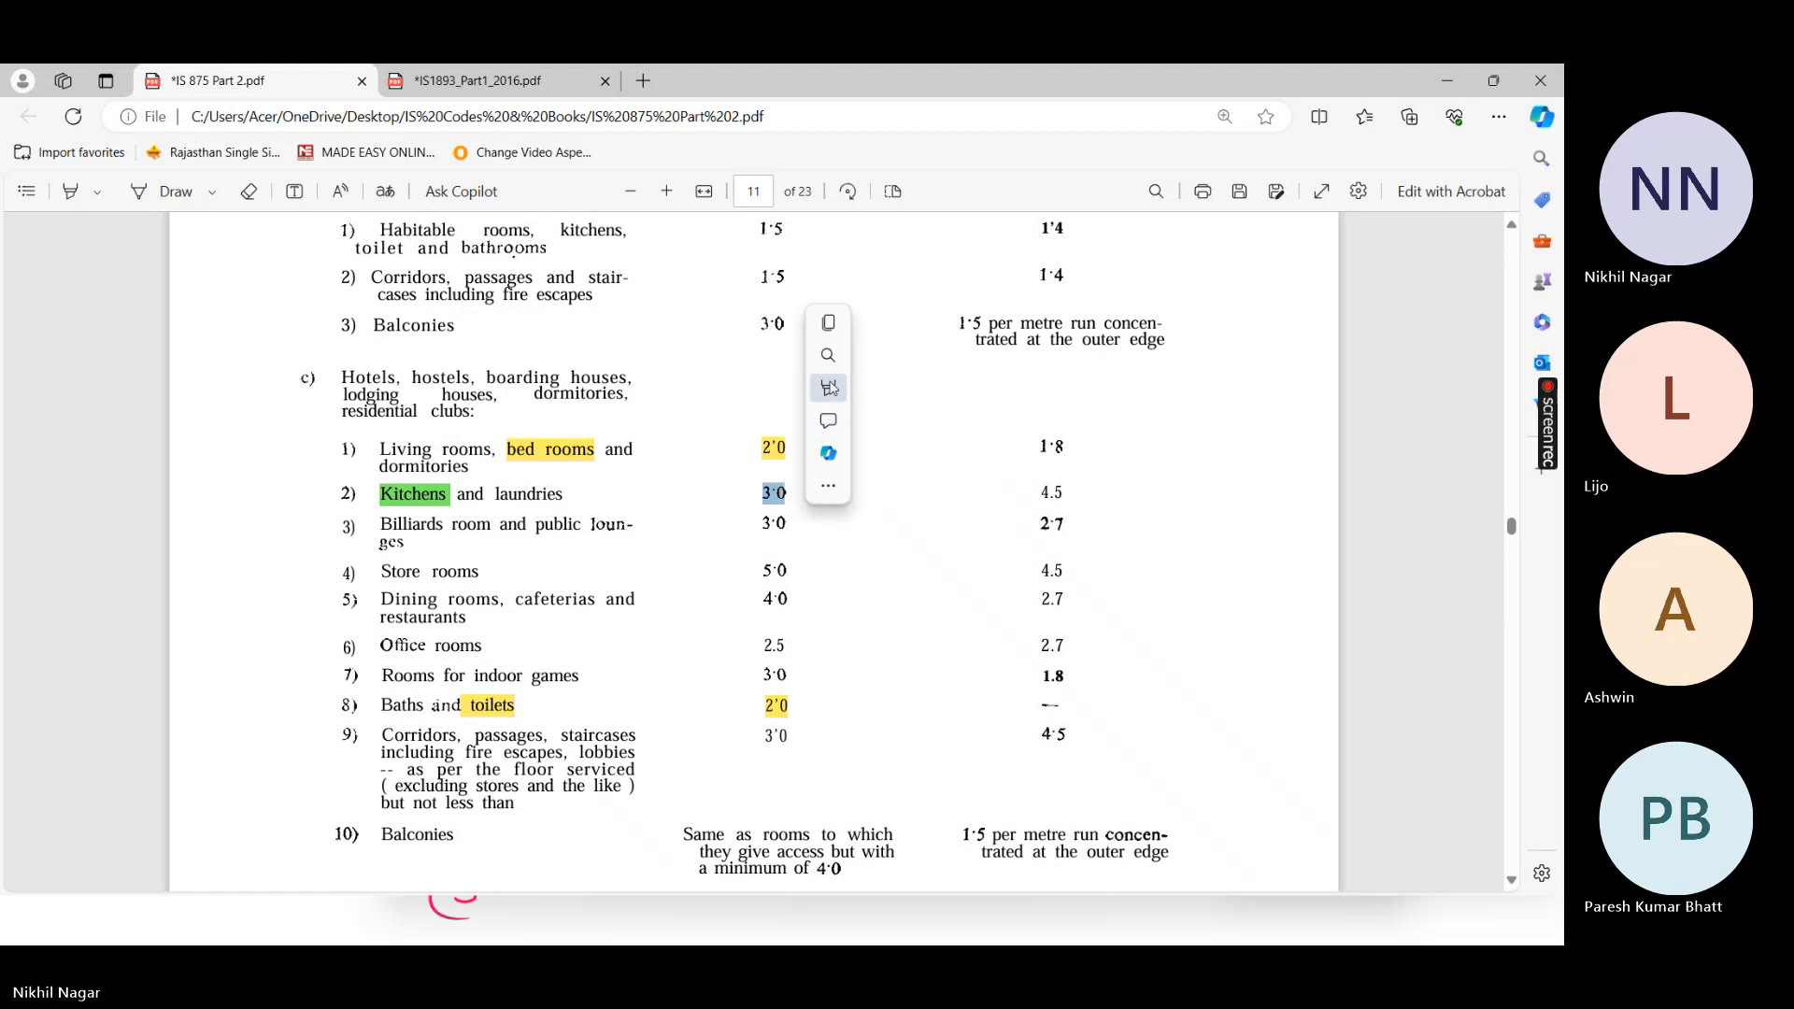
mouse_move(989, 393)
left_click(1023, 426)
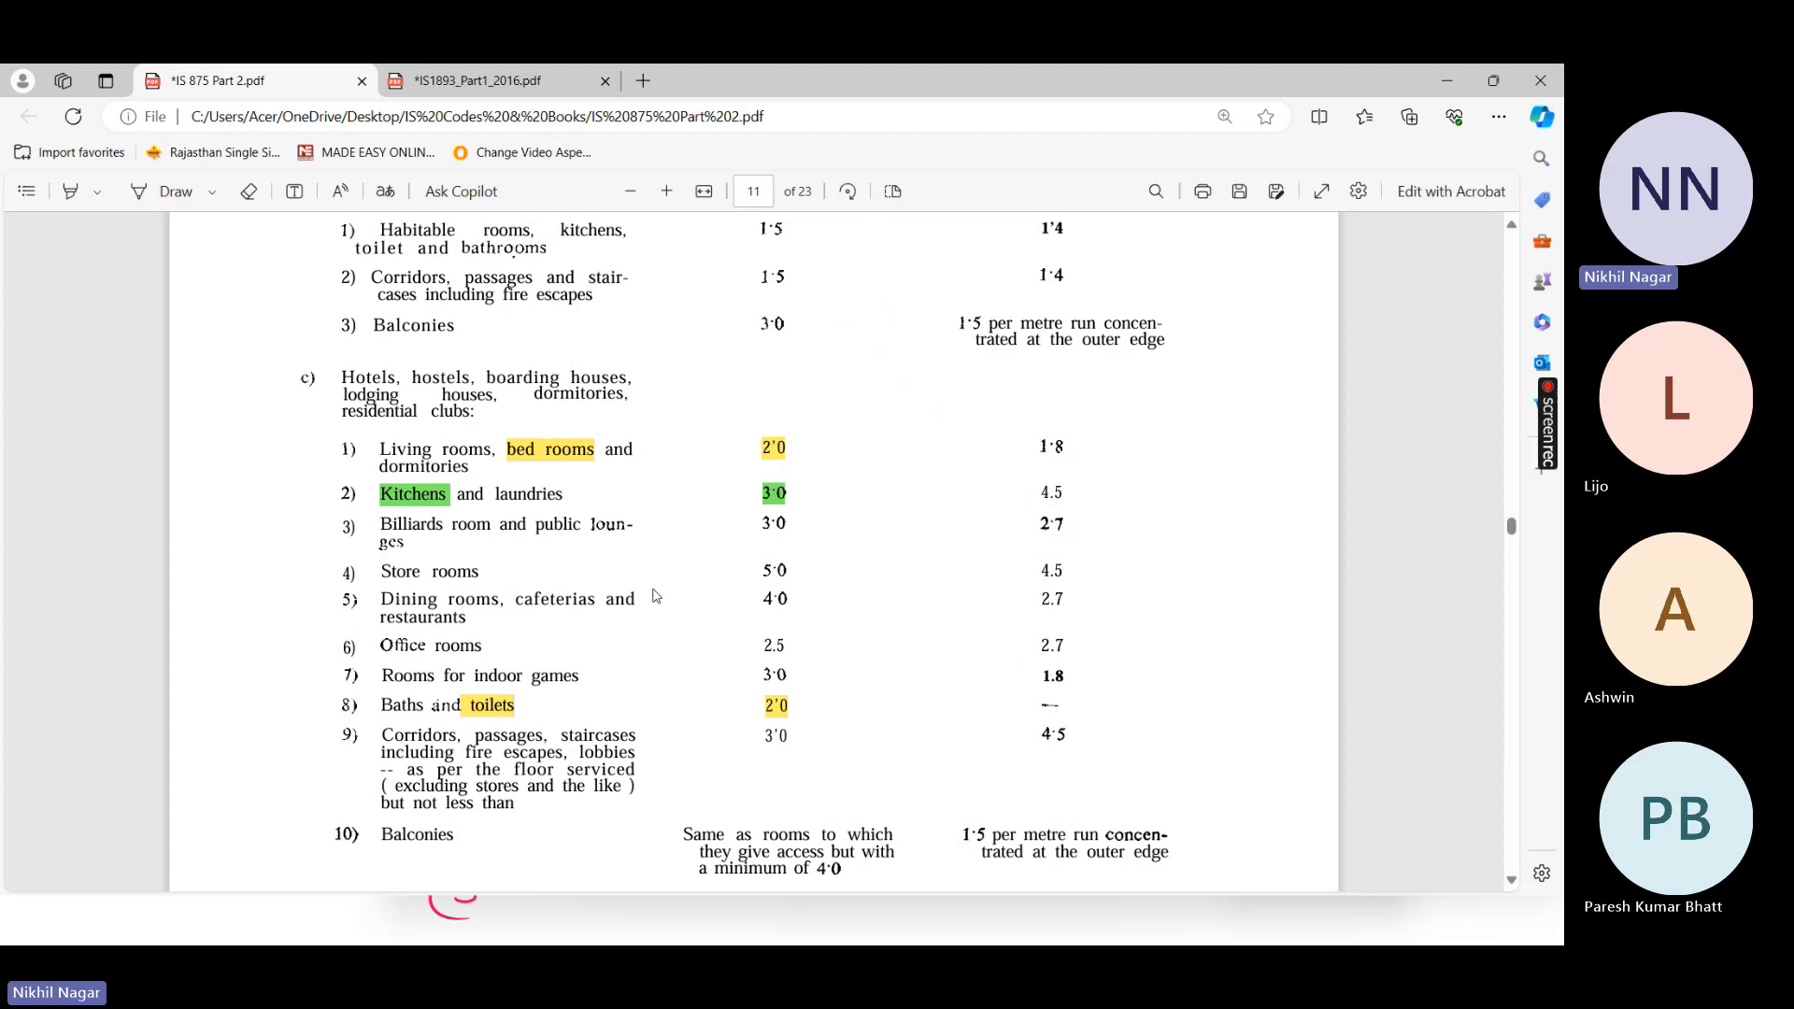
Highlight "Store rooms" and its 5.0 load value in light blue in the IS 875 Part 2 table
left_click_drag(383, 566, 498, 567)
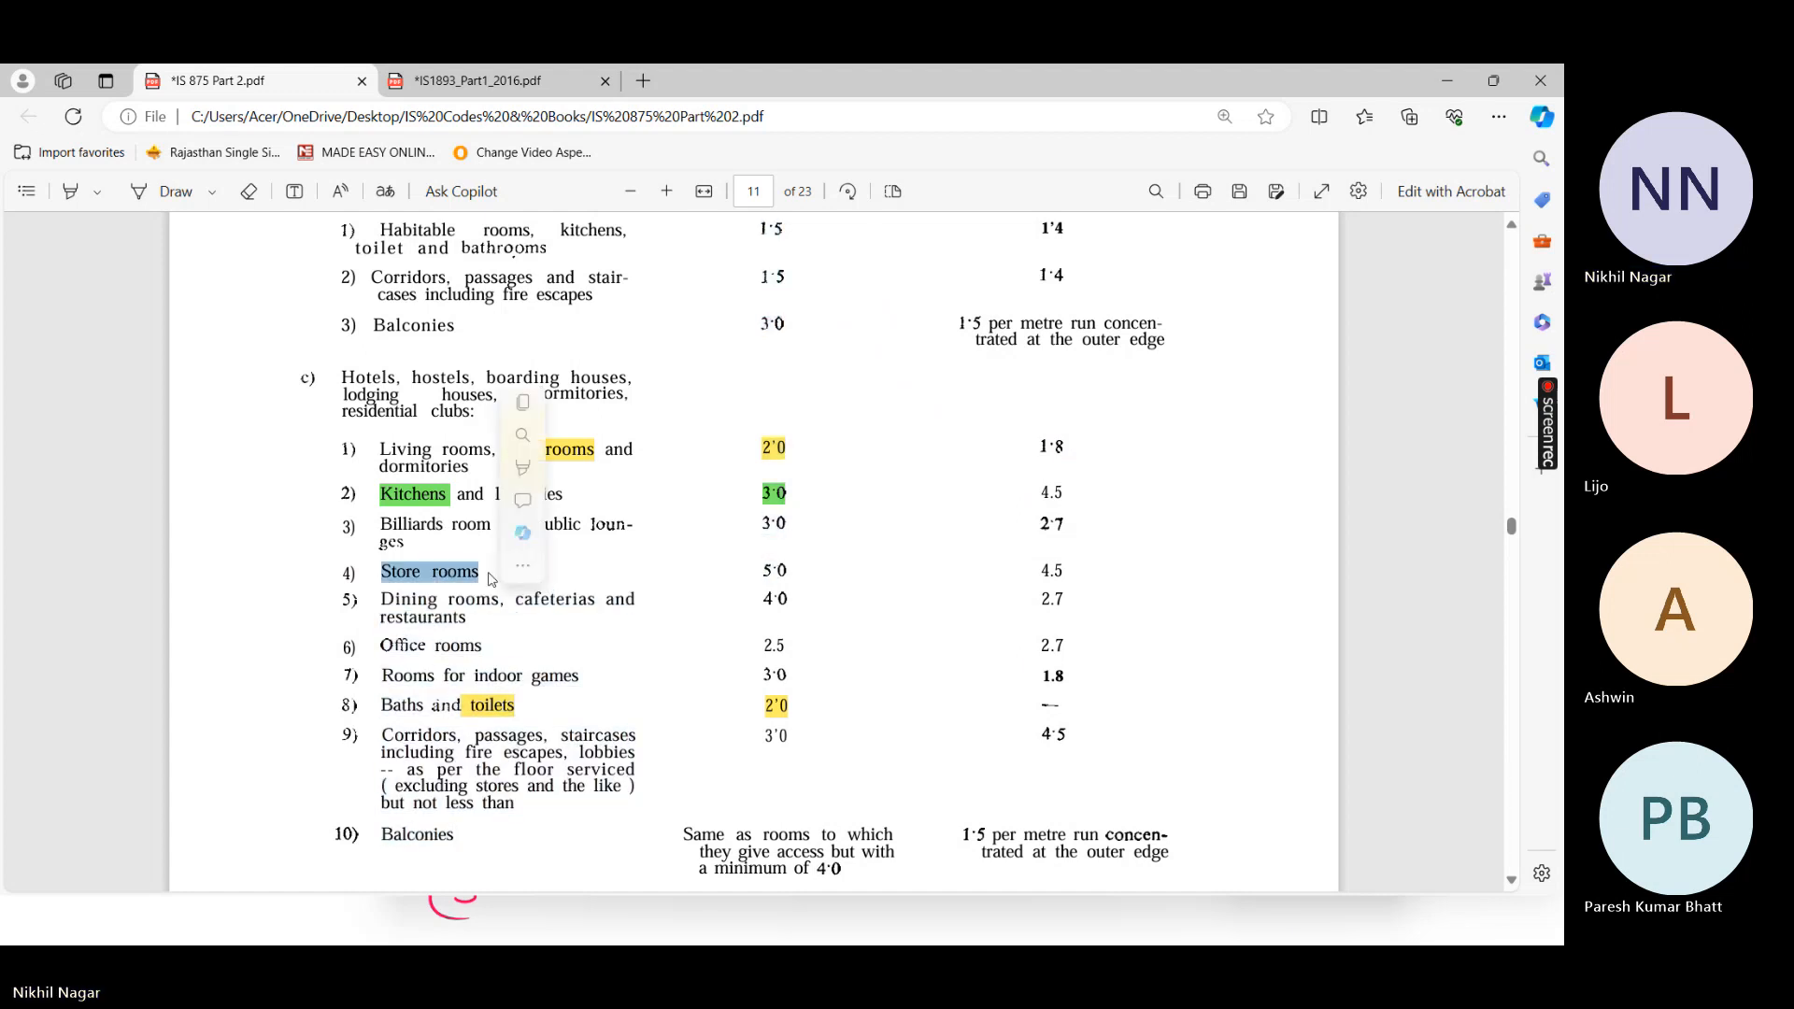
mouse_move(533, 491)
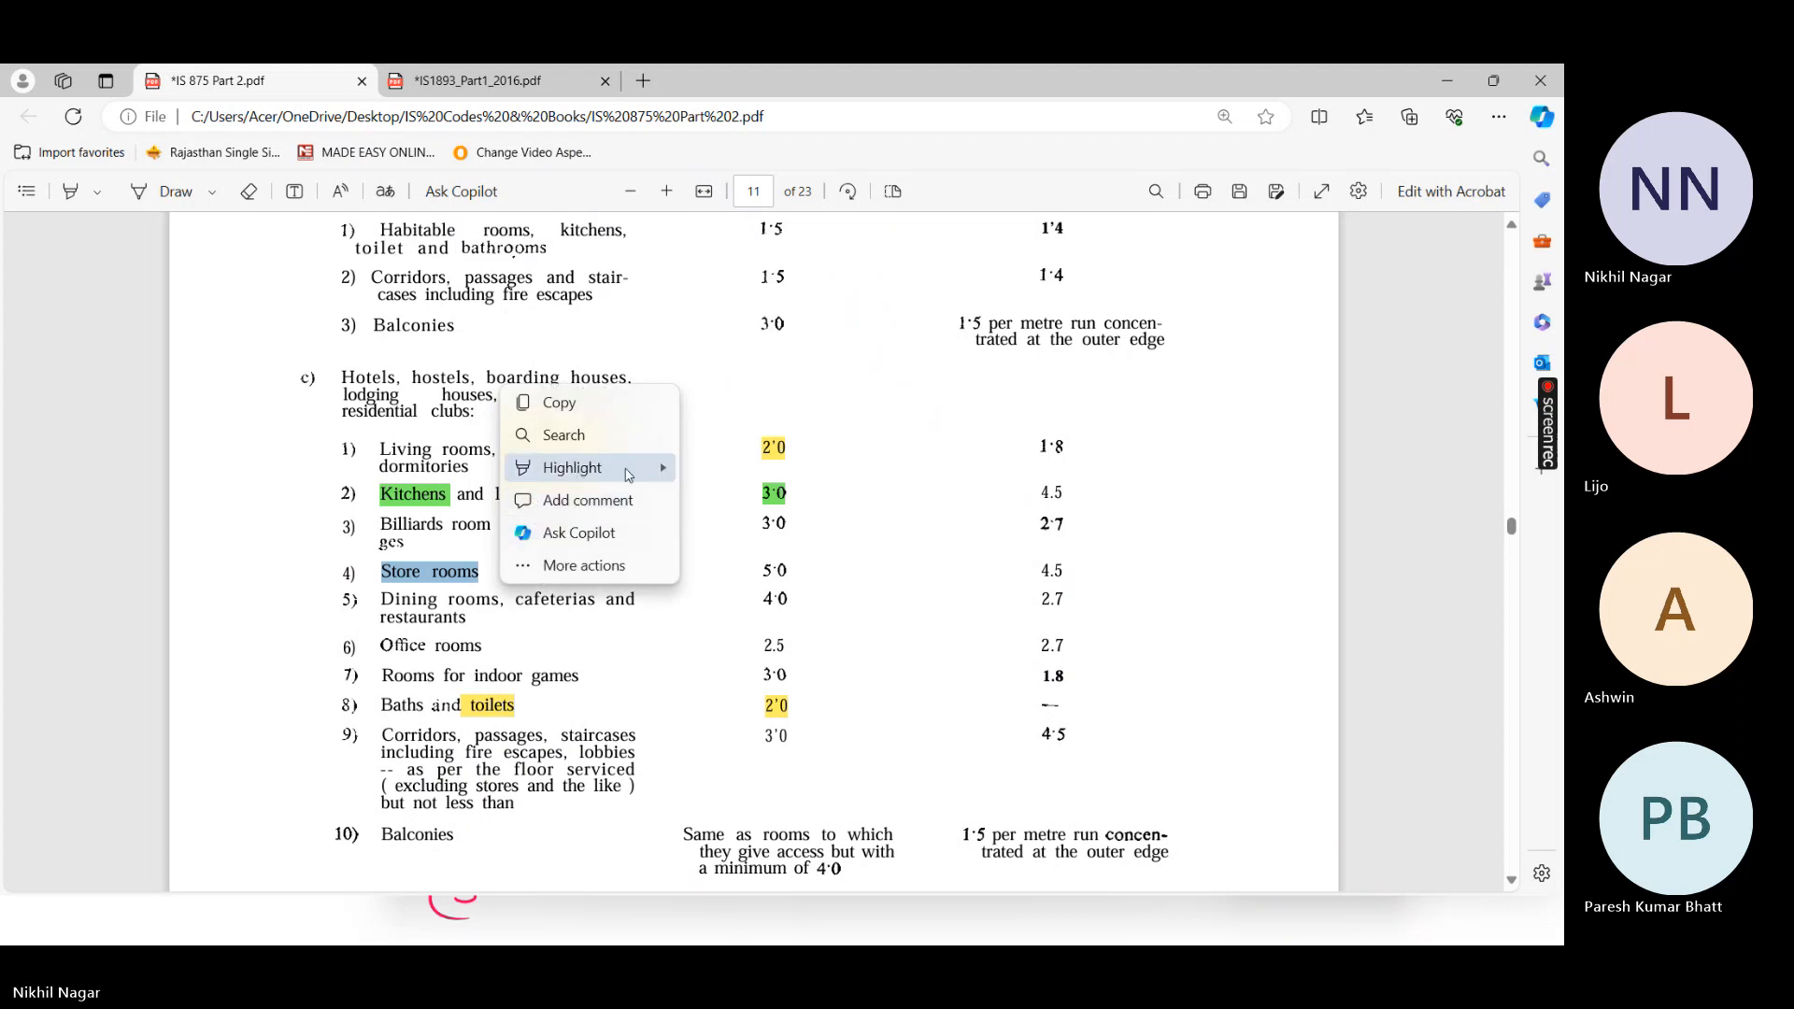
mouse_move(601, 468)
left_click(743, 530)
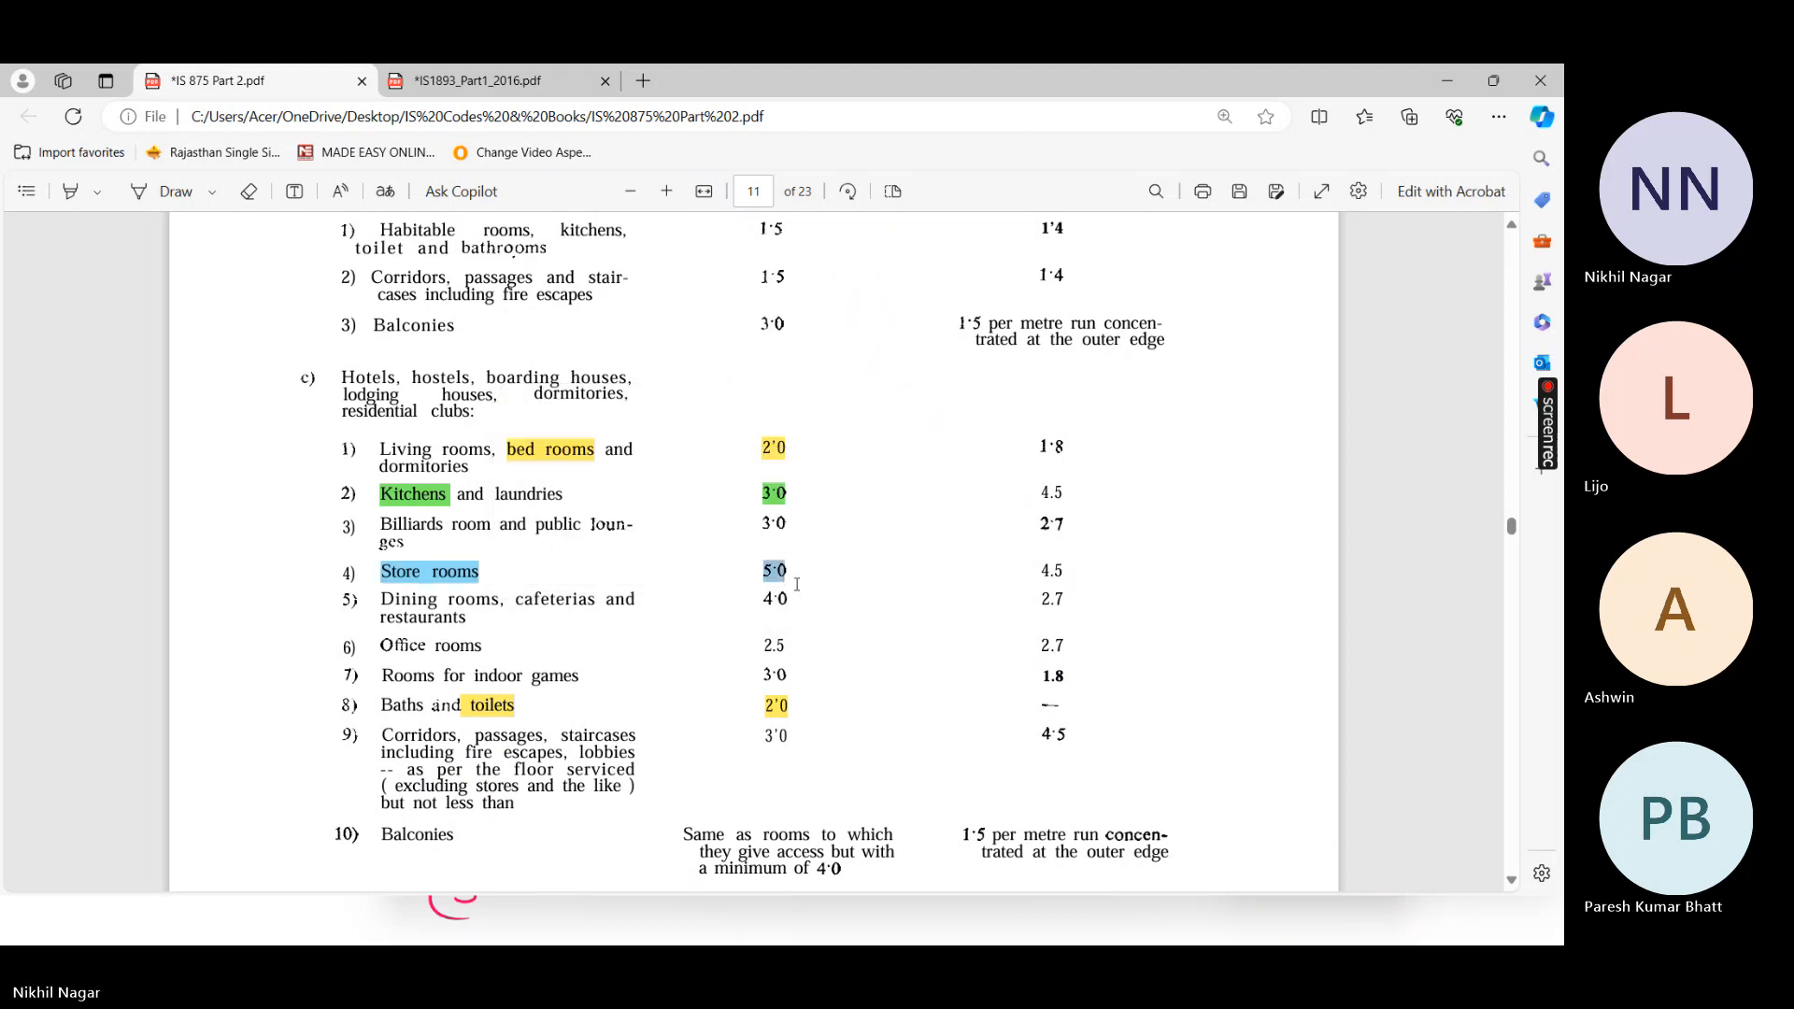
mouse_move(829, 479)
mouse_move(897, 478)
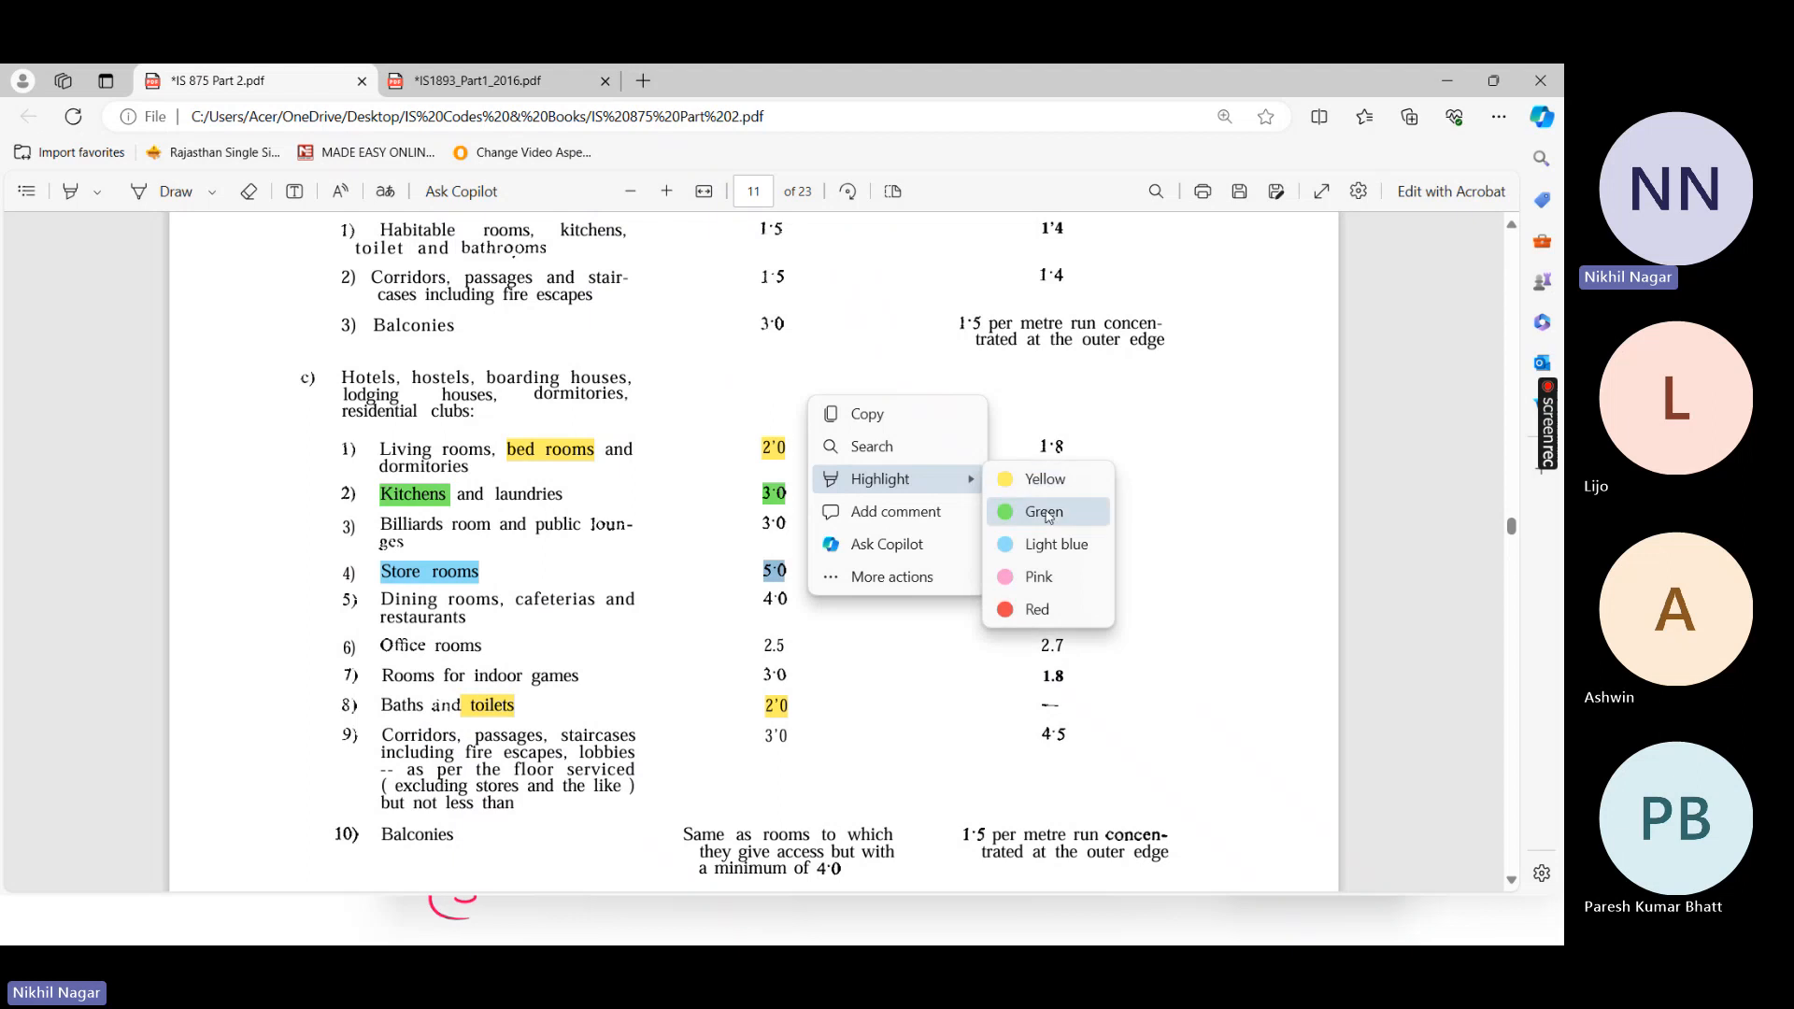
left_click(1049, 545)
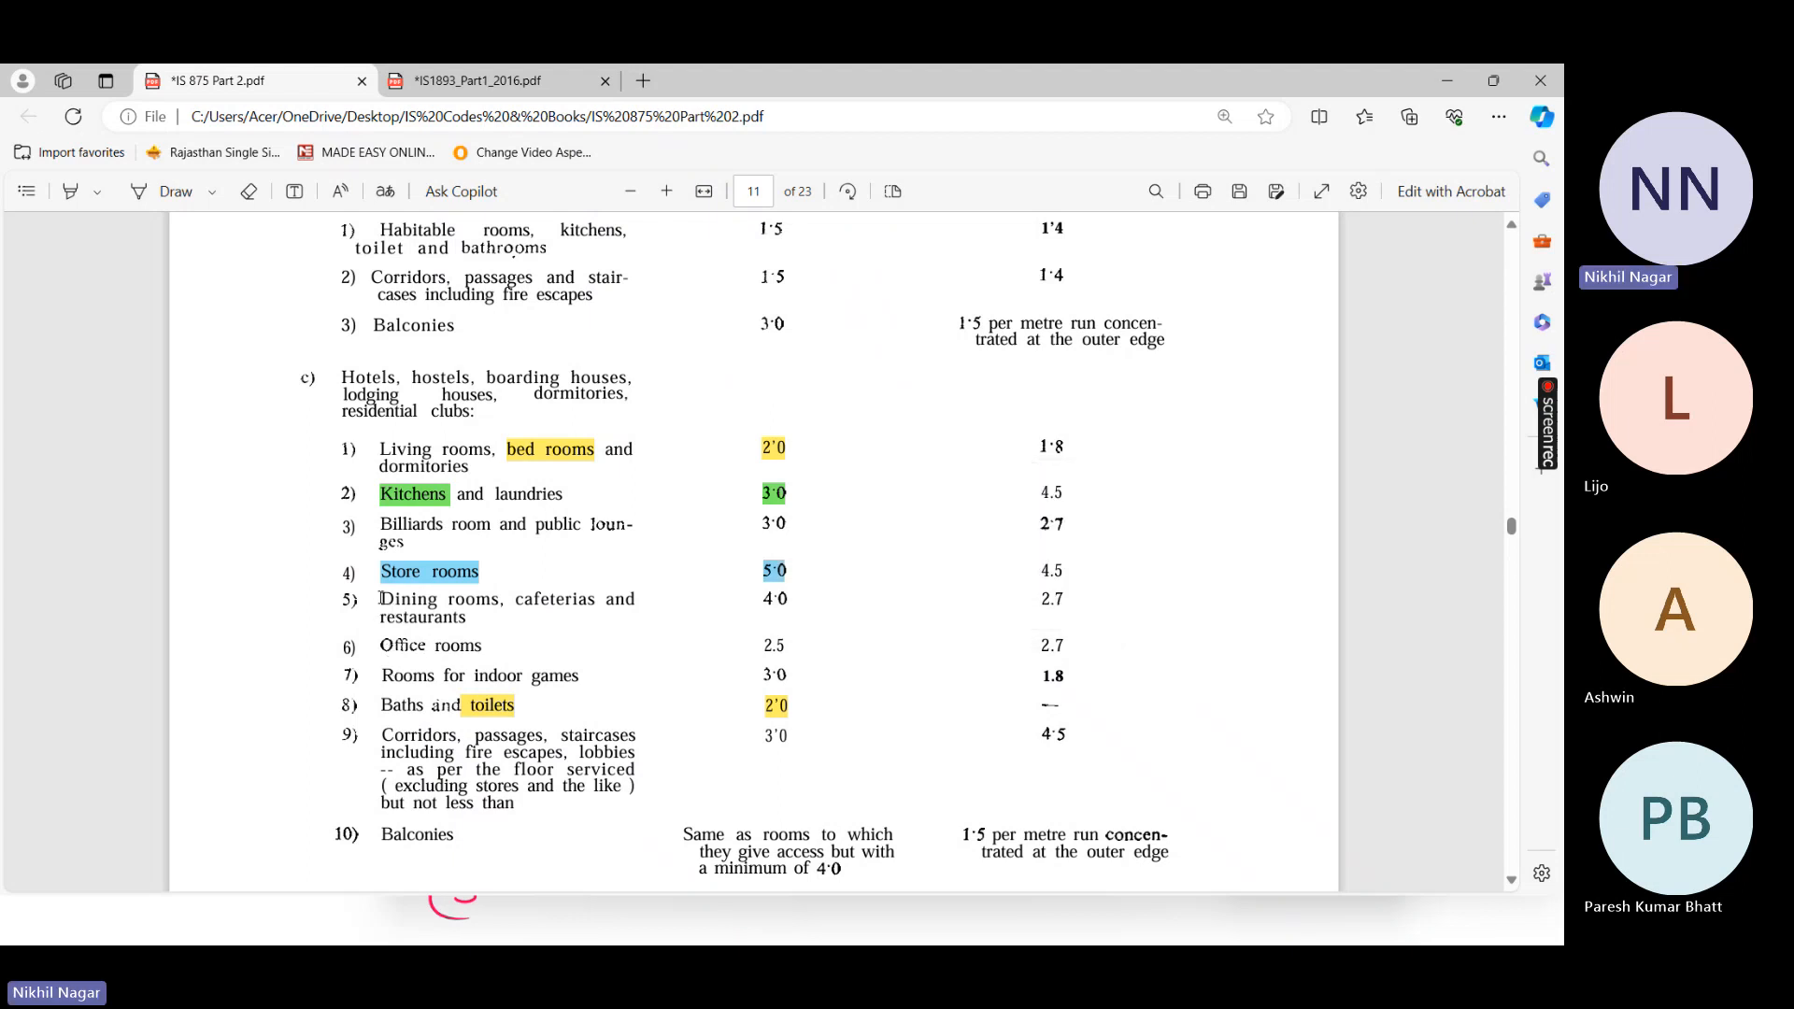
Highlight "Dining rooms" and its 4.0 load value in pink in the same table
left_click_drag(381, 598, 507, 615)
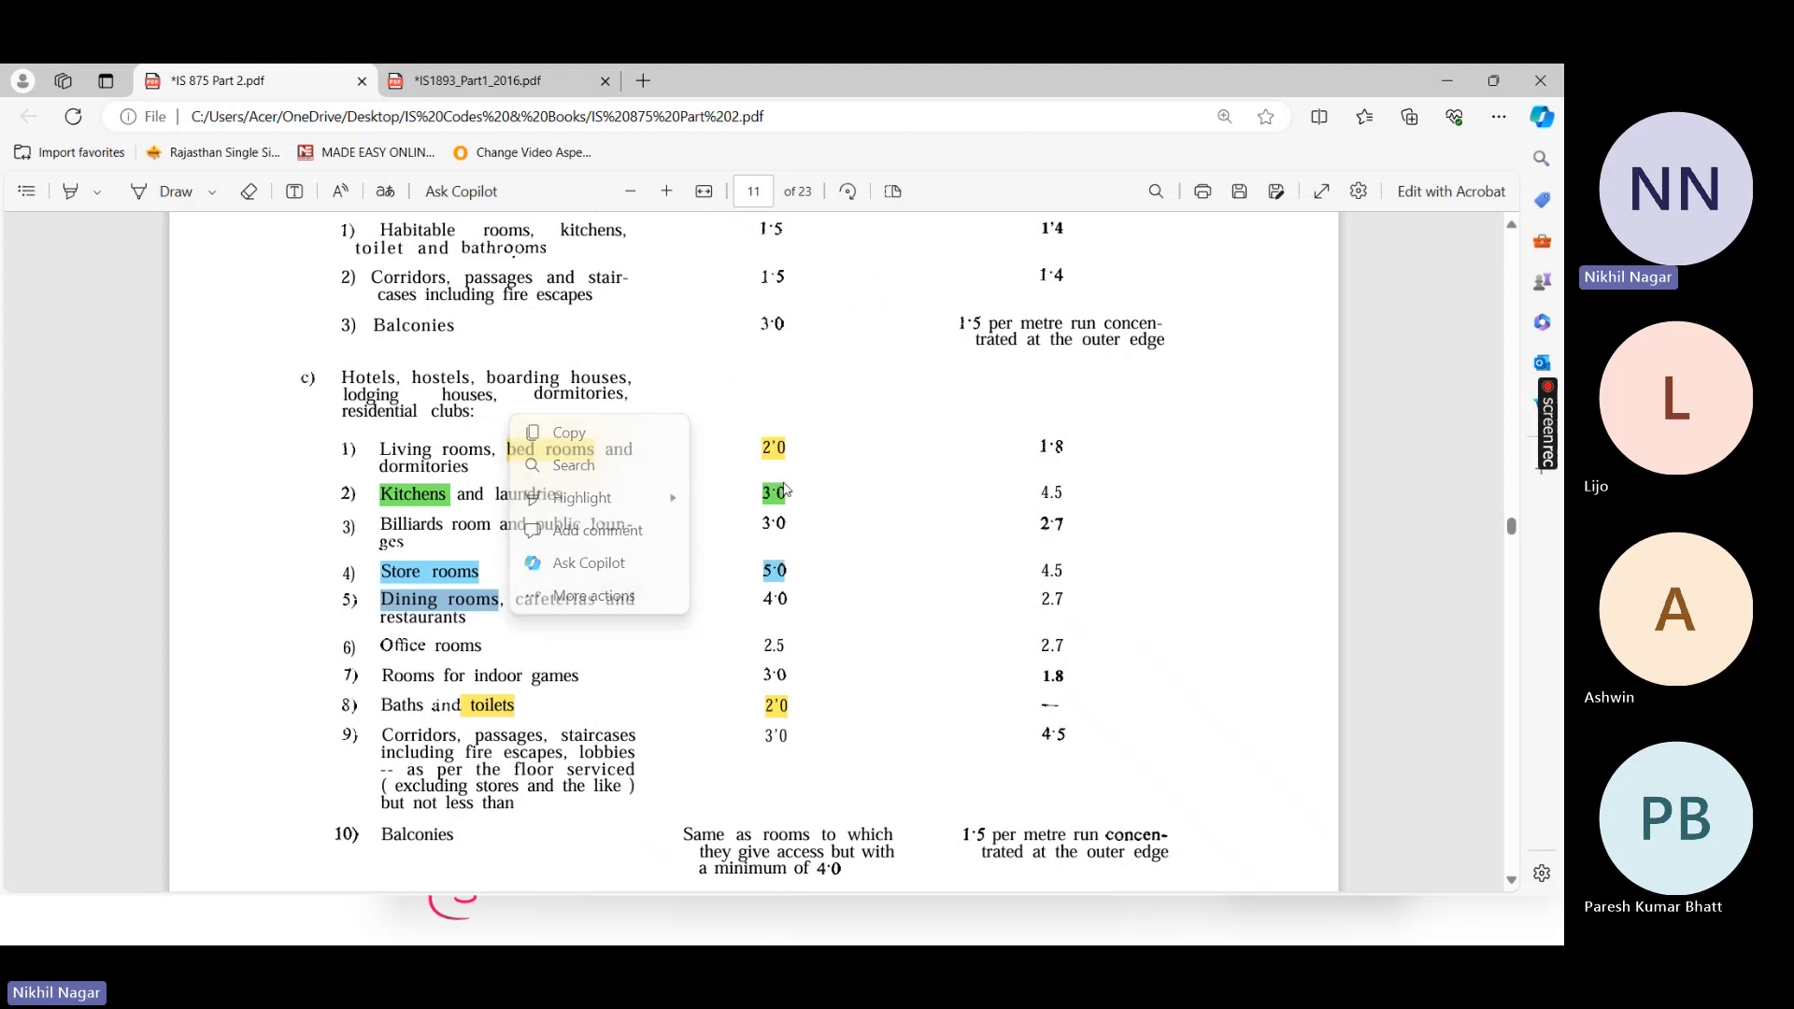
left_click(854, 571)
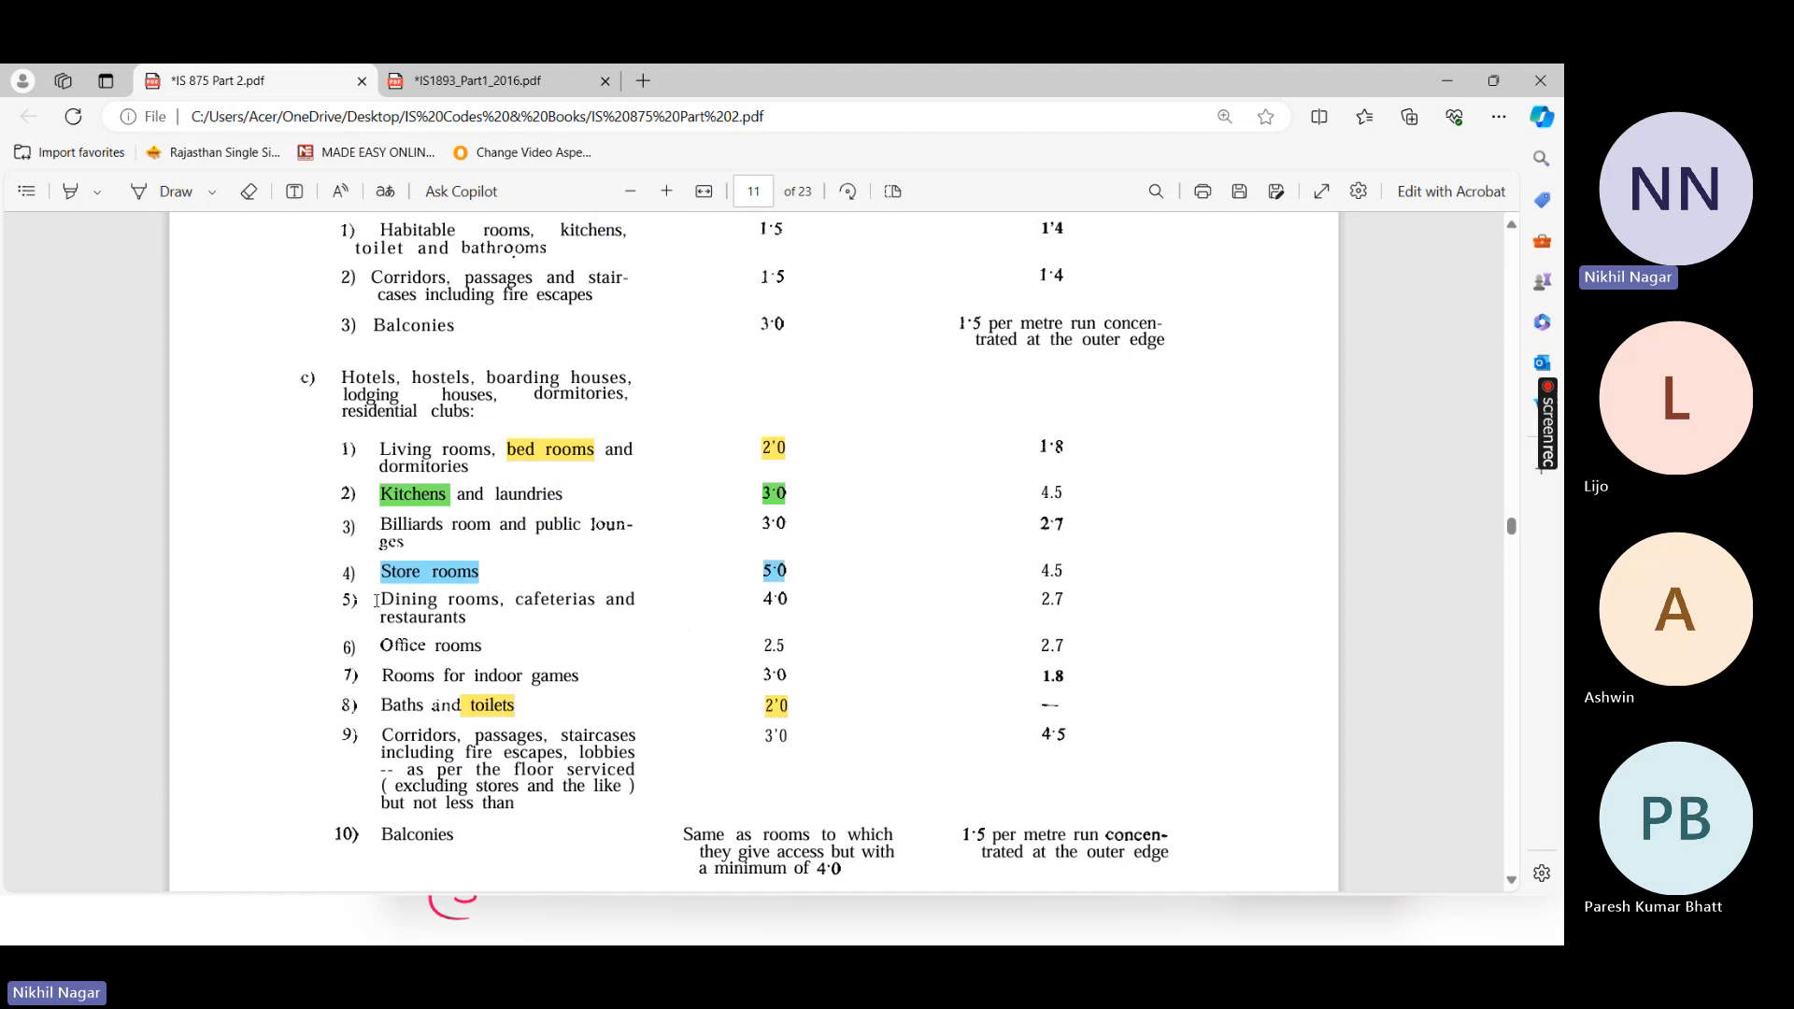
left_click_drag(377, 601, 502, 604)
left_click(475, 603)
mouse_move(558, 498)
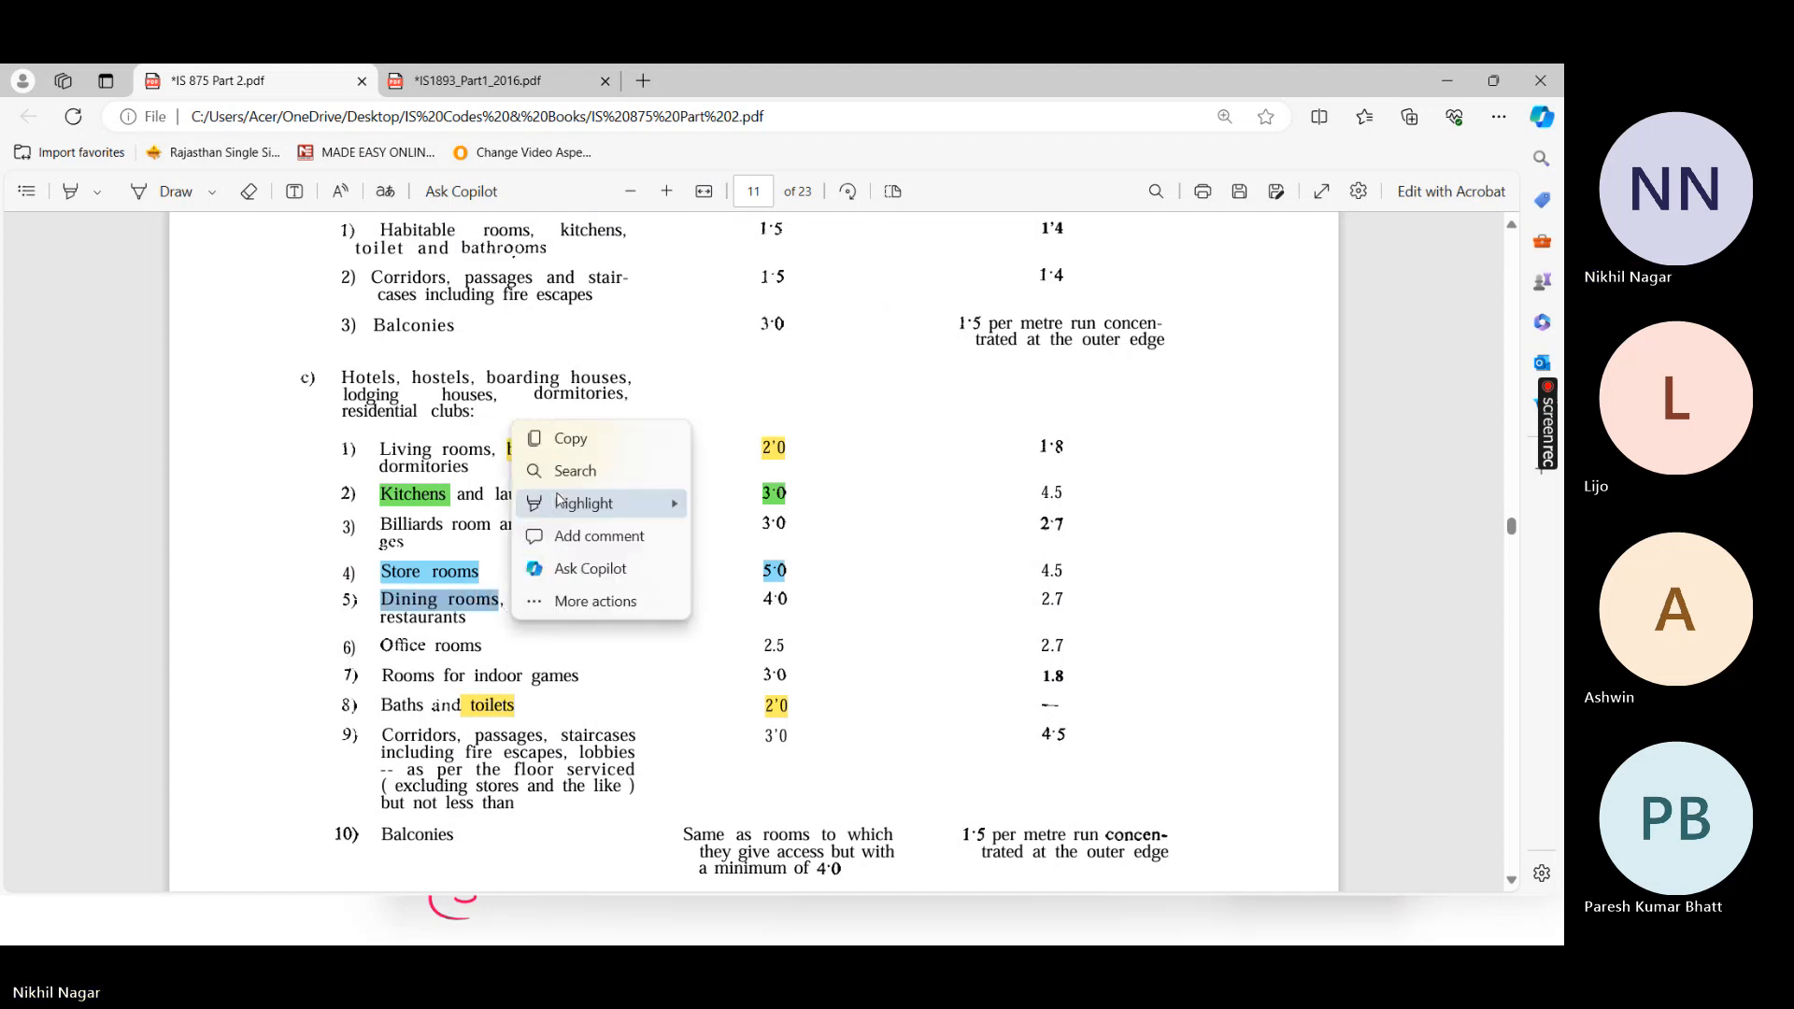
mouse_move(645, 503)
left_click(743, 597)
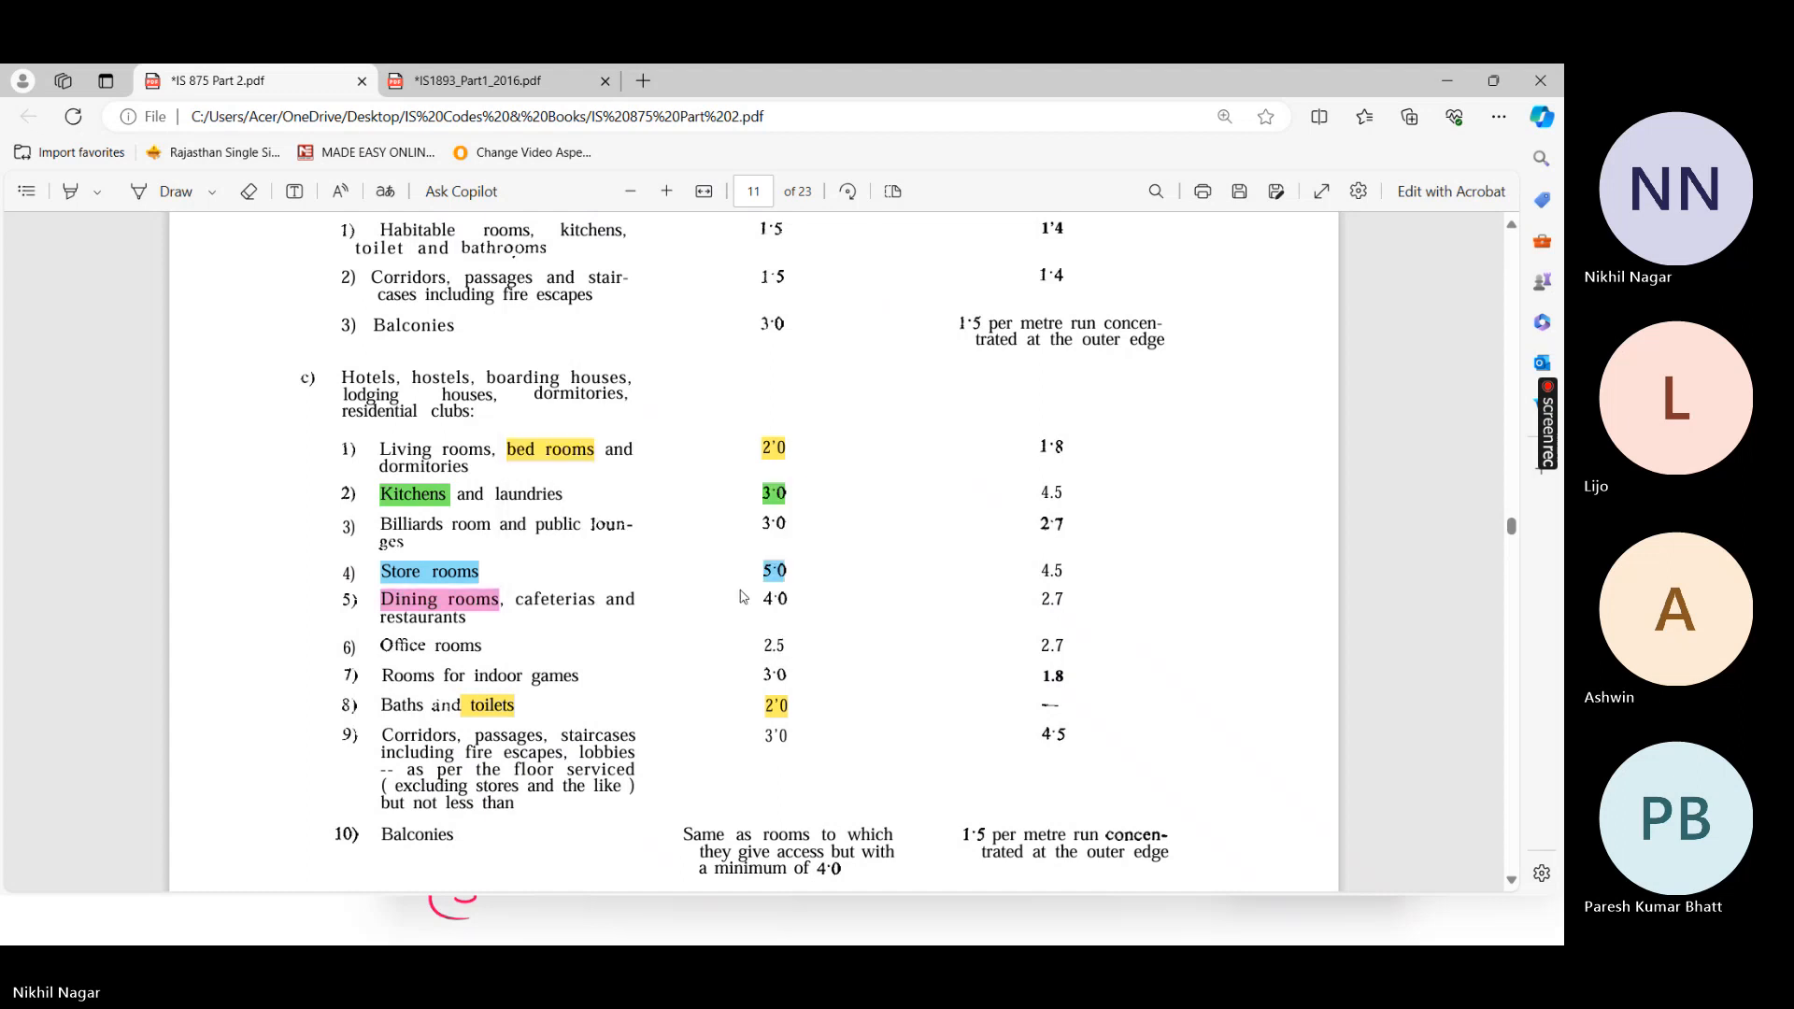
left_click_drag(757, 597, 791, 599)
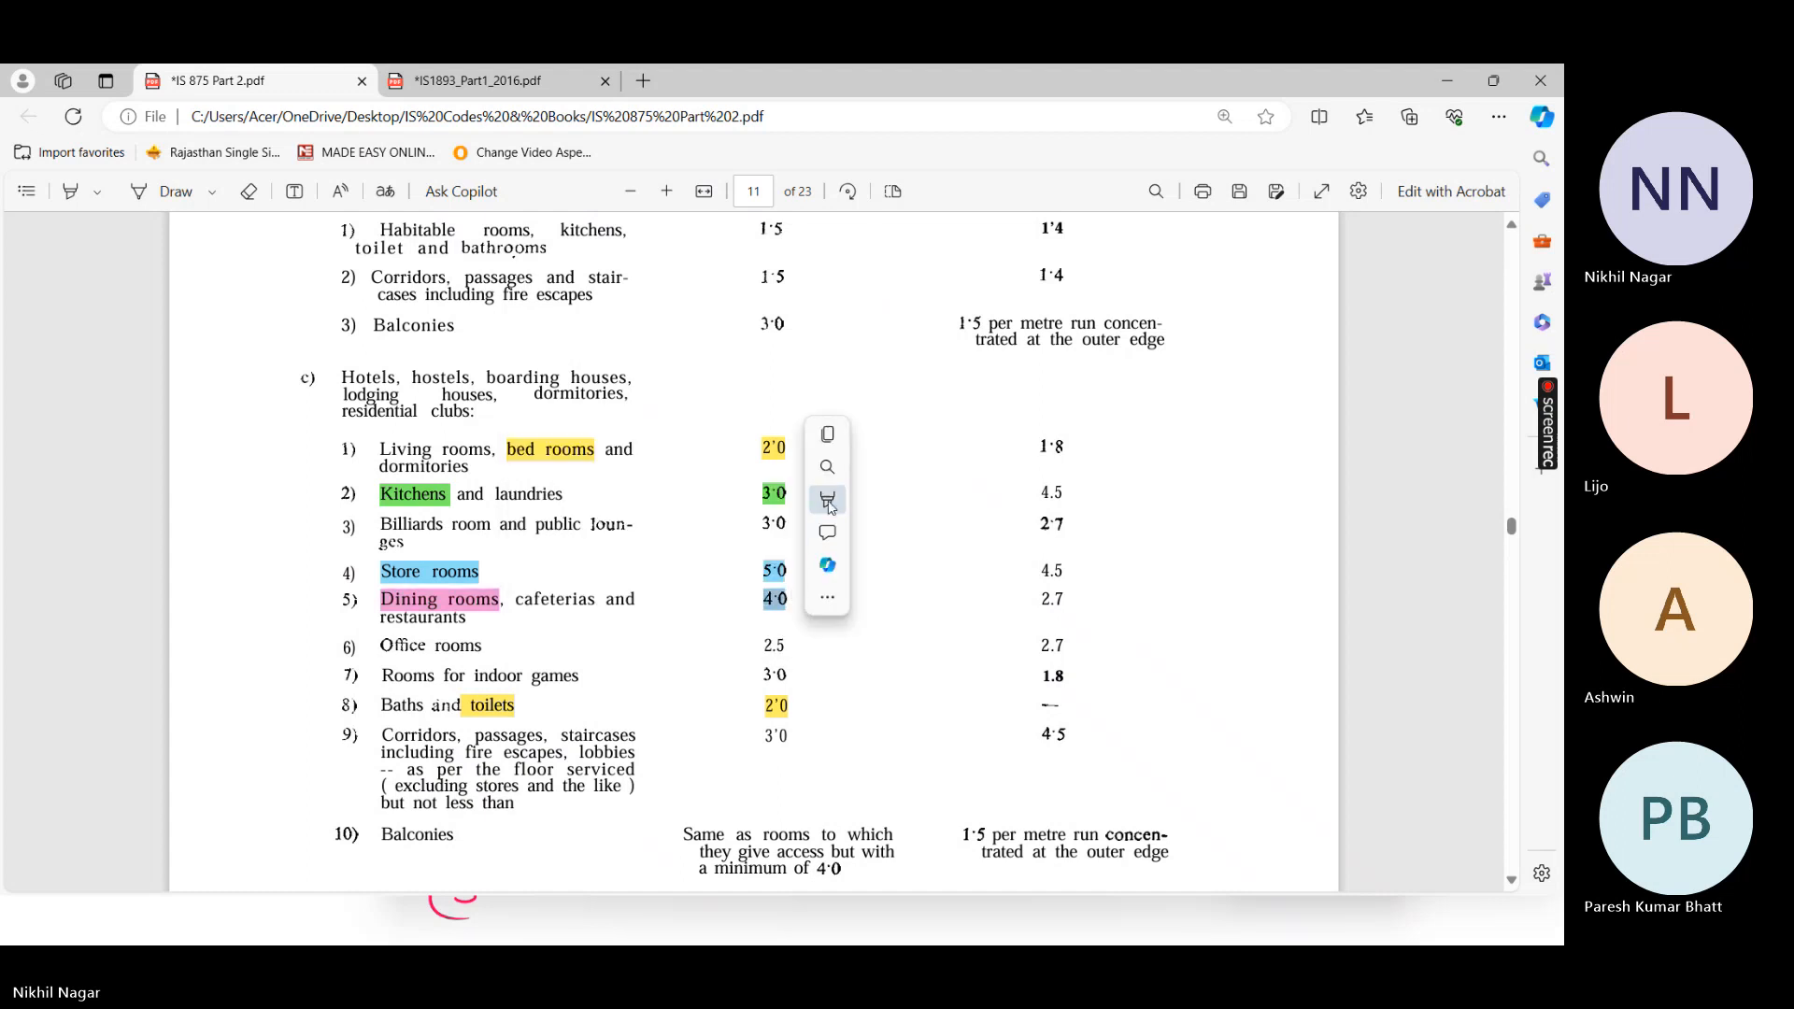
mouse_move(861, 506)
left_click(1028, 598)
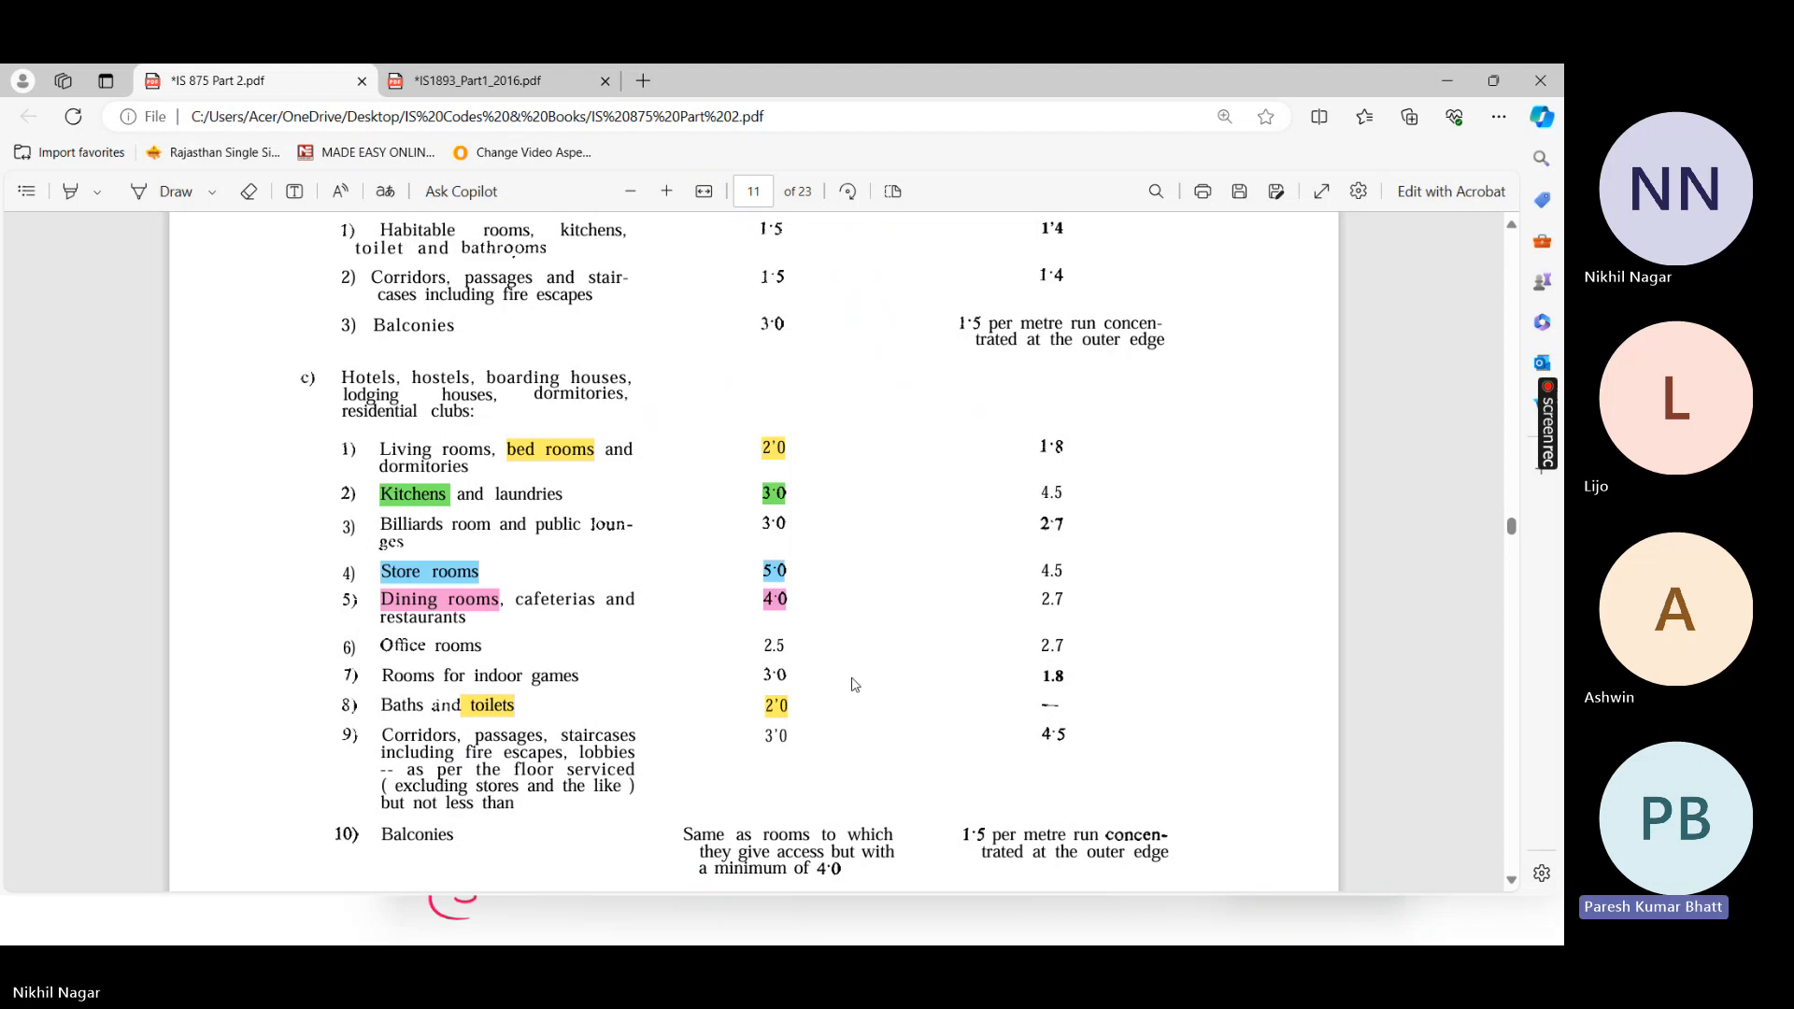
Switch to STAAD.Pro and add full-plate pressure loads of -3, -4 and -5 kN/m2 in the GY direction to load case 5: LL
key("alt+Tab")
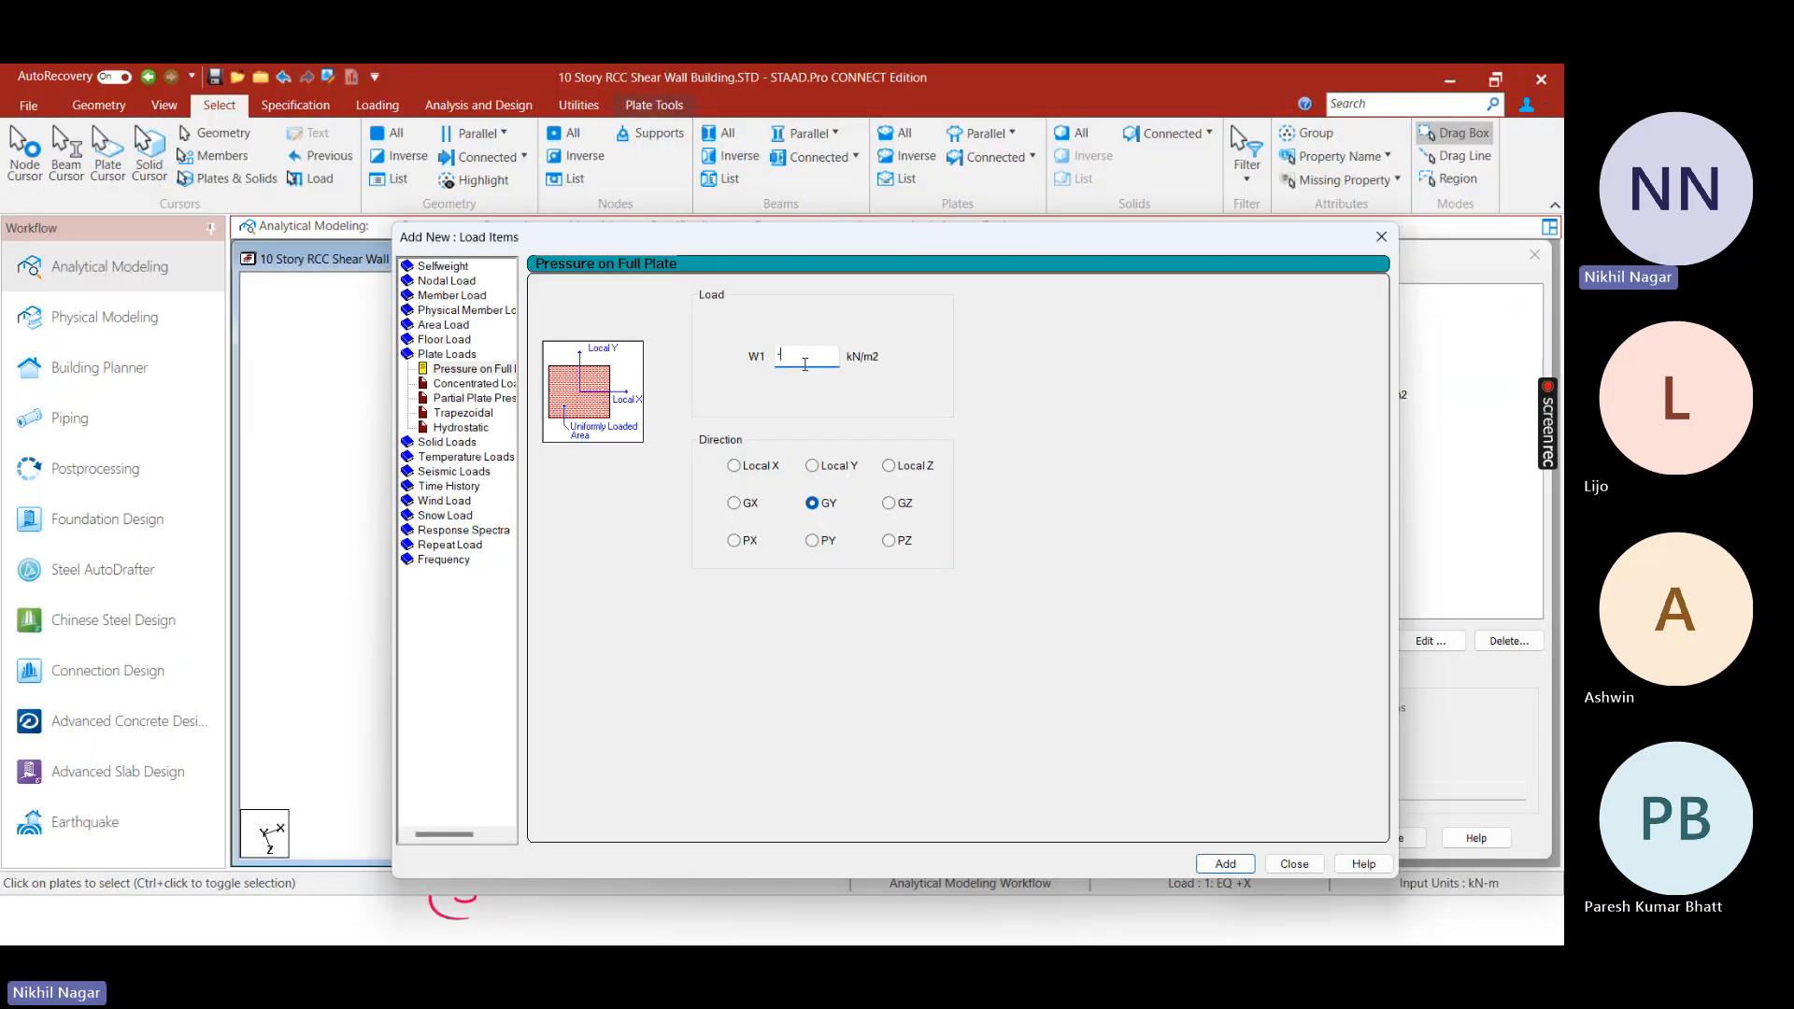
type("-3")
key("BackSpace")
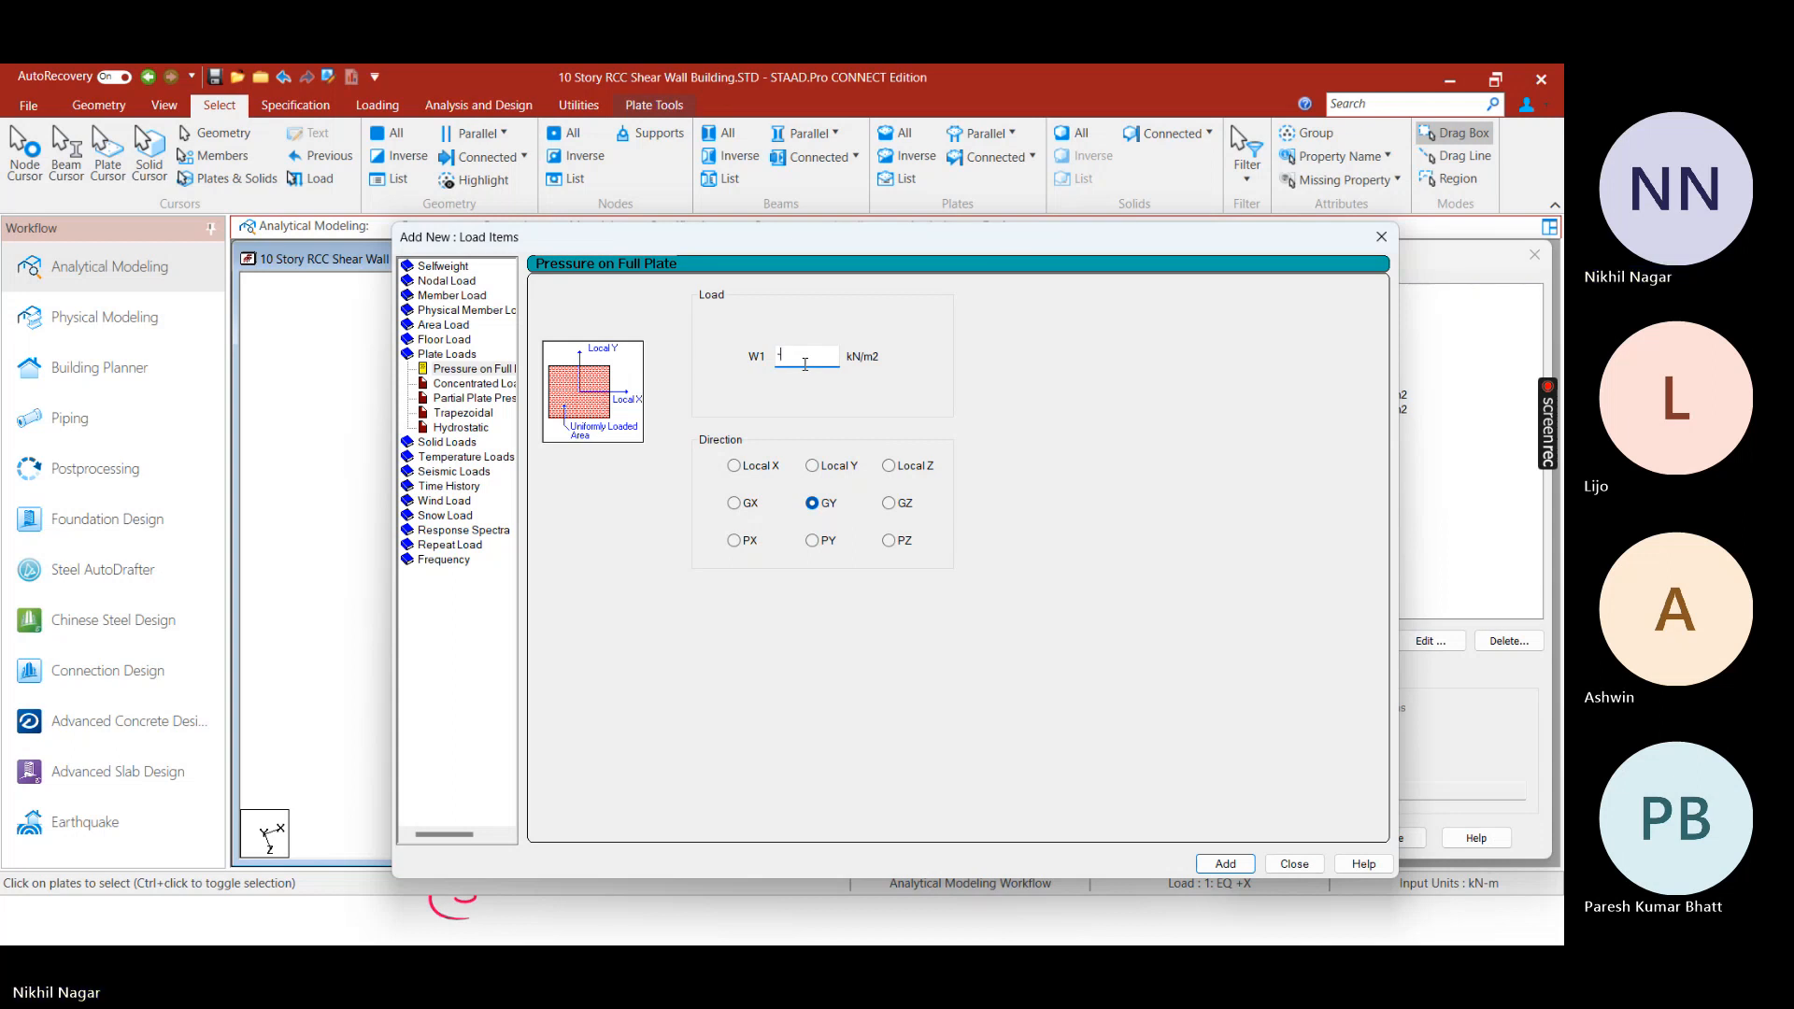
type("4")
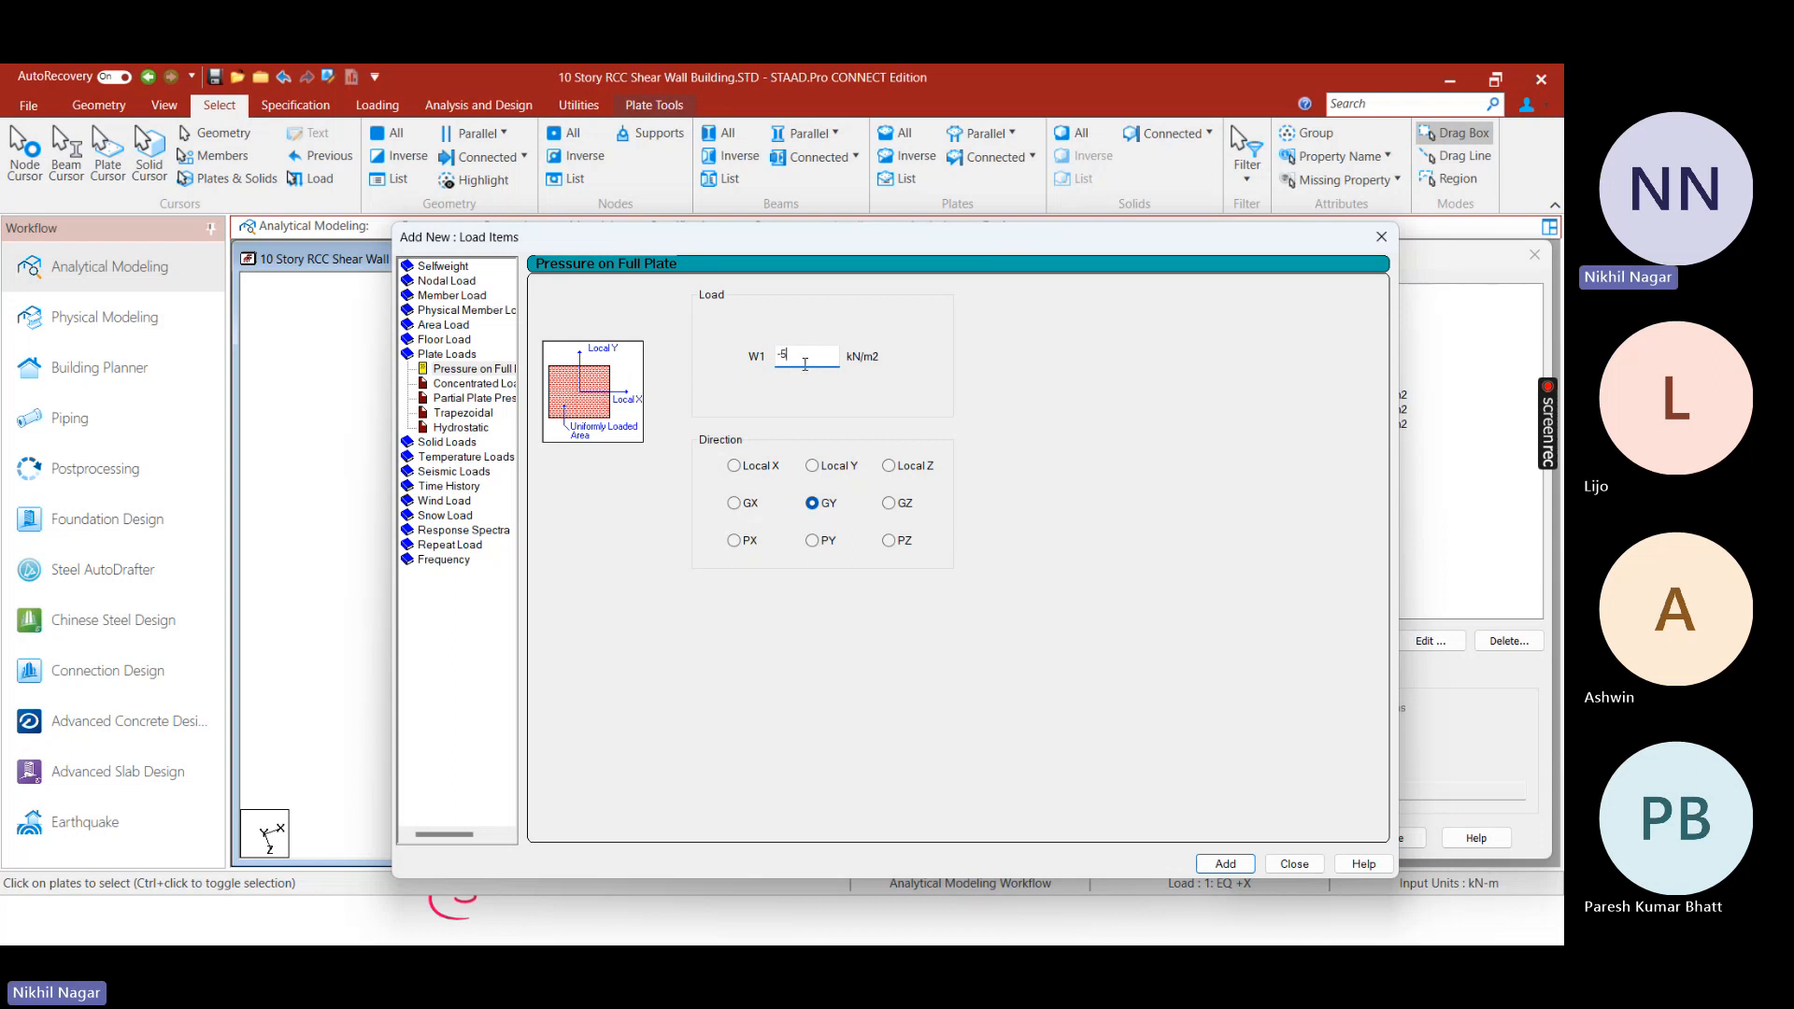
left_click(1378, 238)
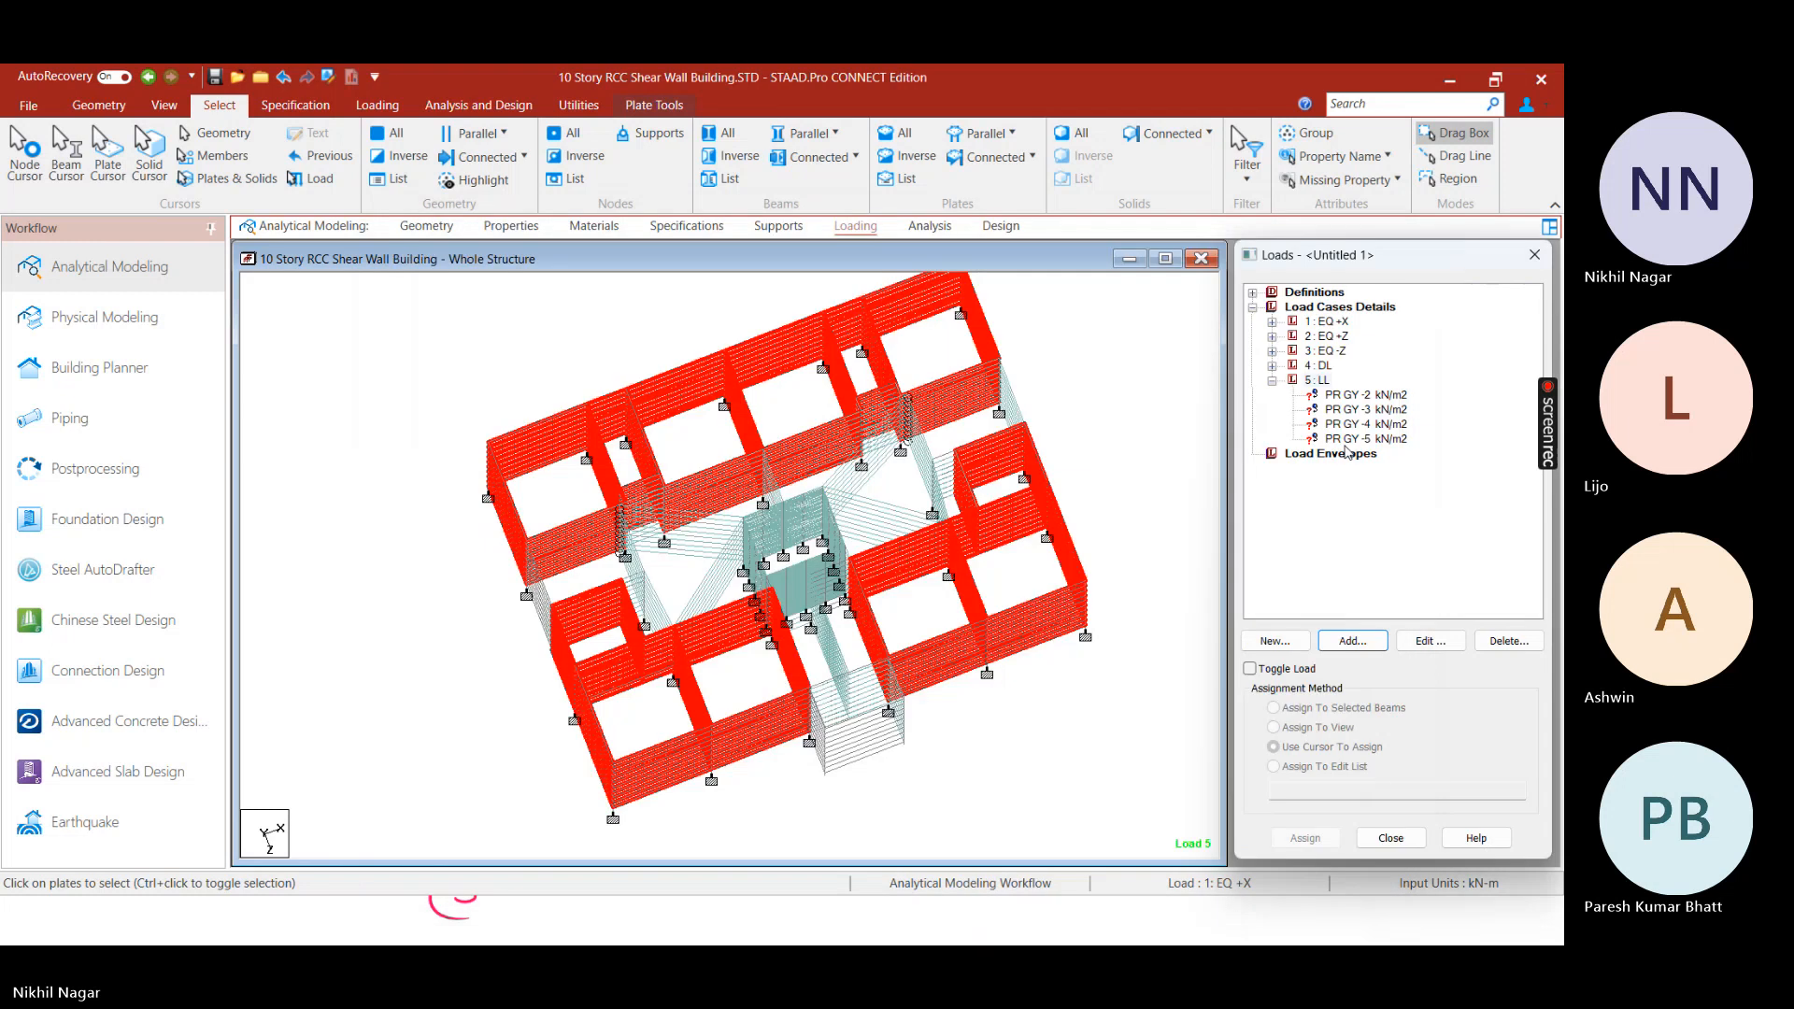
Assign the -2 kN/m2 GY pressure load to the selected bedroom, toilet and drawing room plates
left_click(1350, 395)
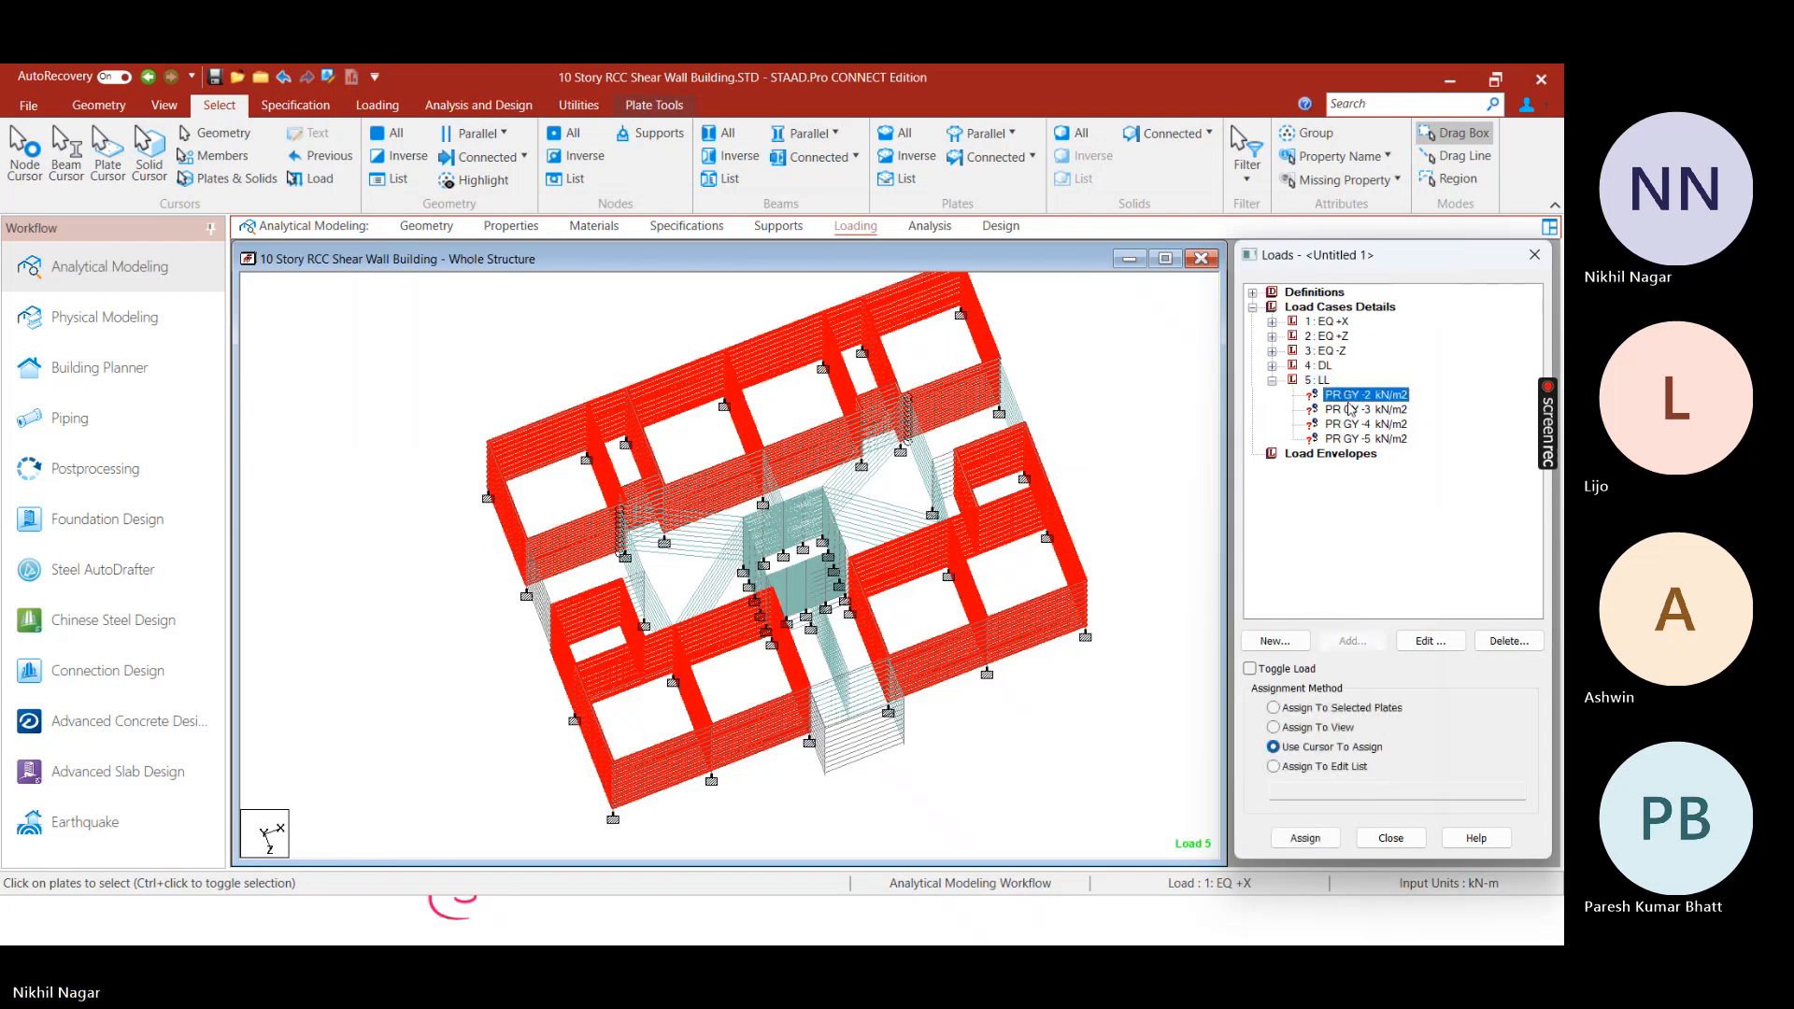
left_click(1289, 708)
left_click(1313, 839)
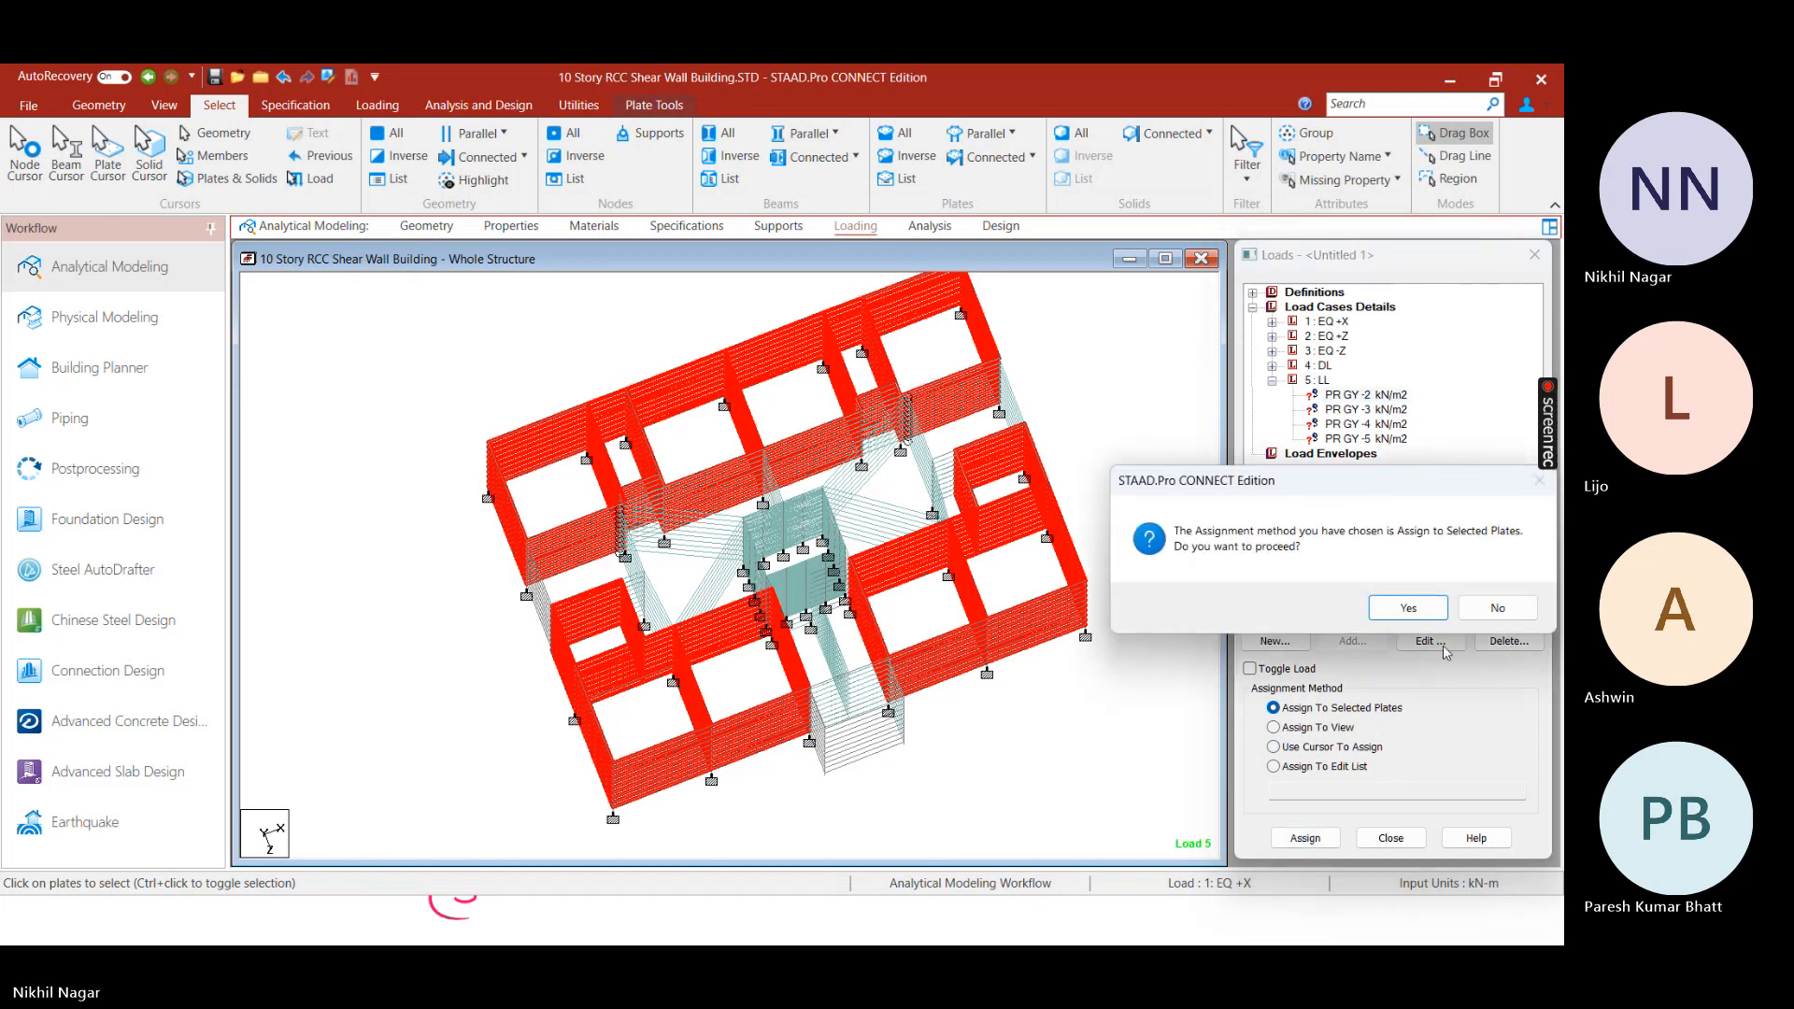
left_click(1444, 613)
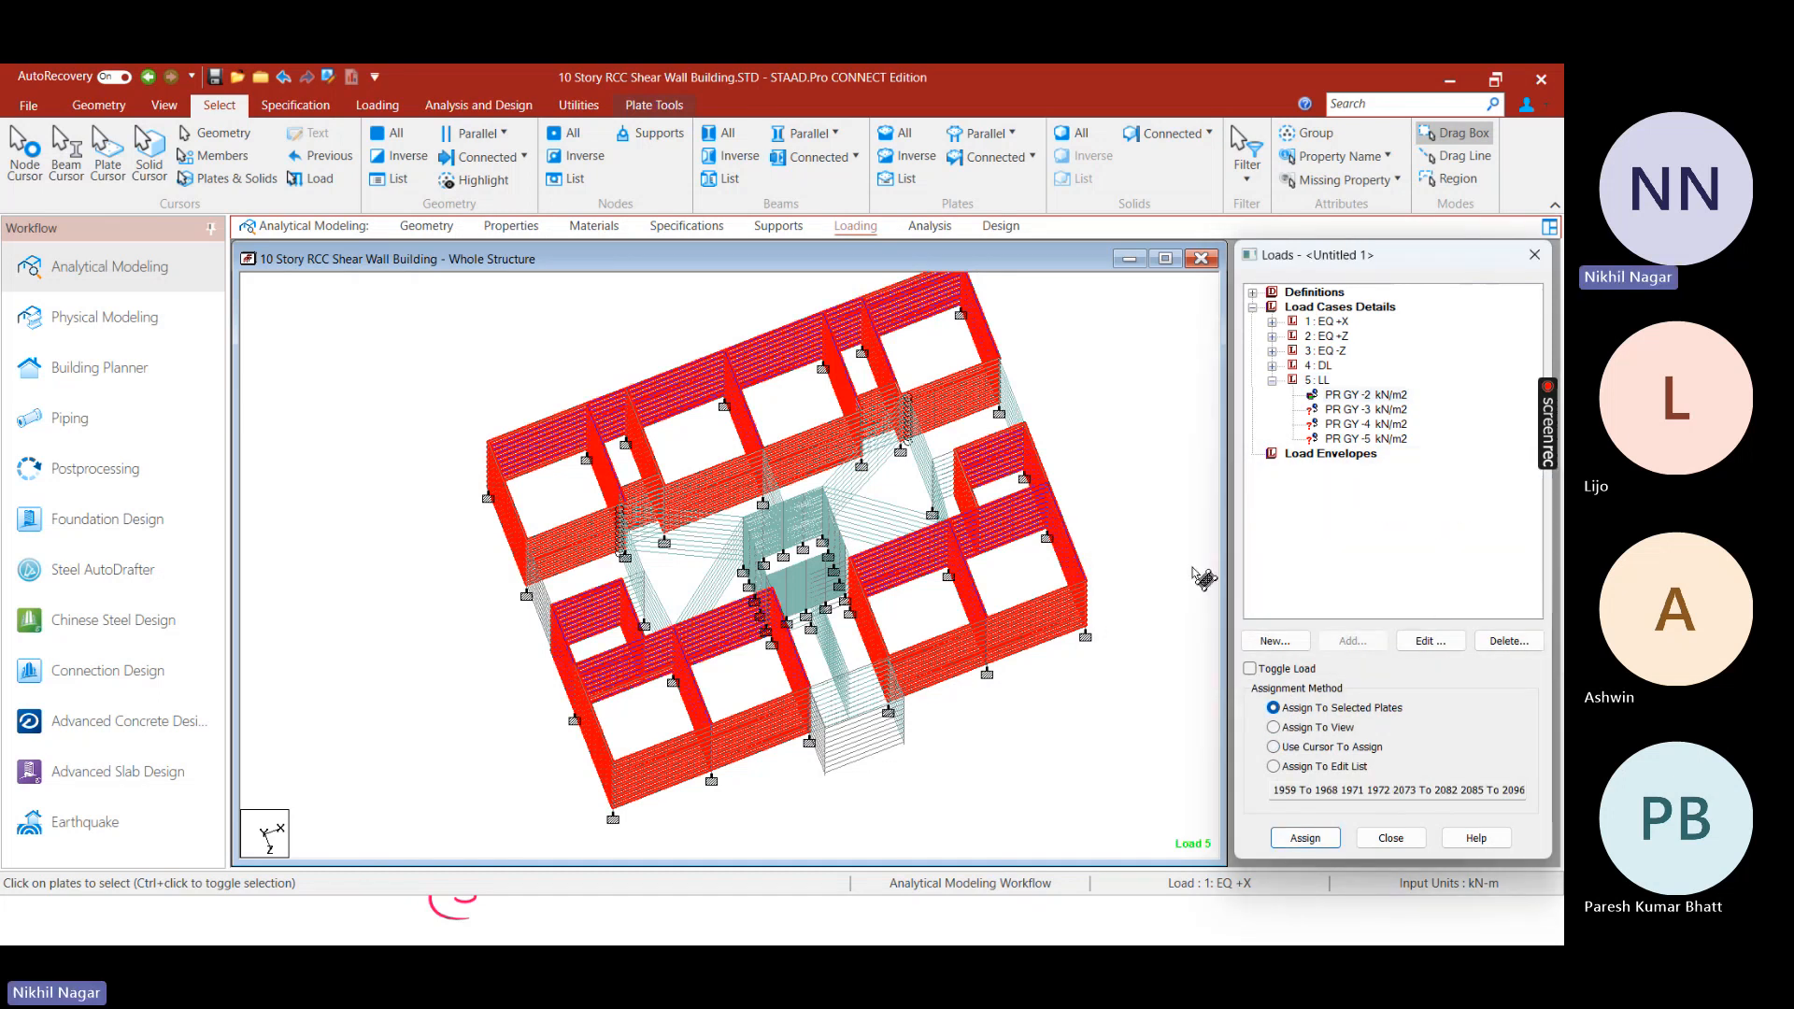
Check the kitchen's position on the floor plan image and its live load in the IS 875 Part 2 PDF
left_click(1349, 408)
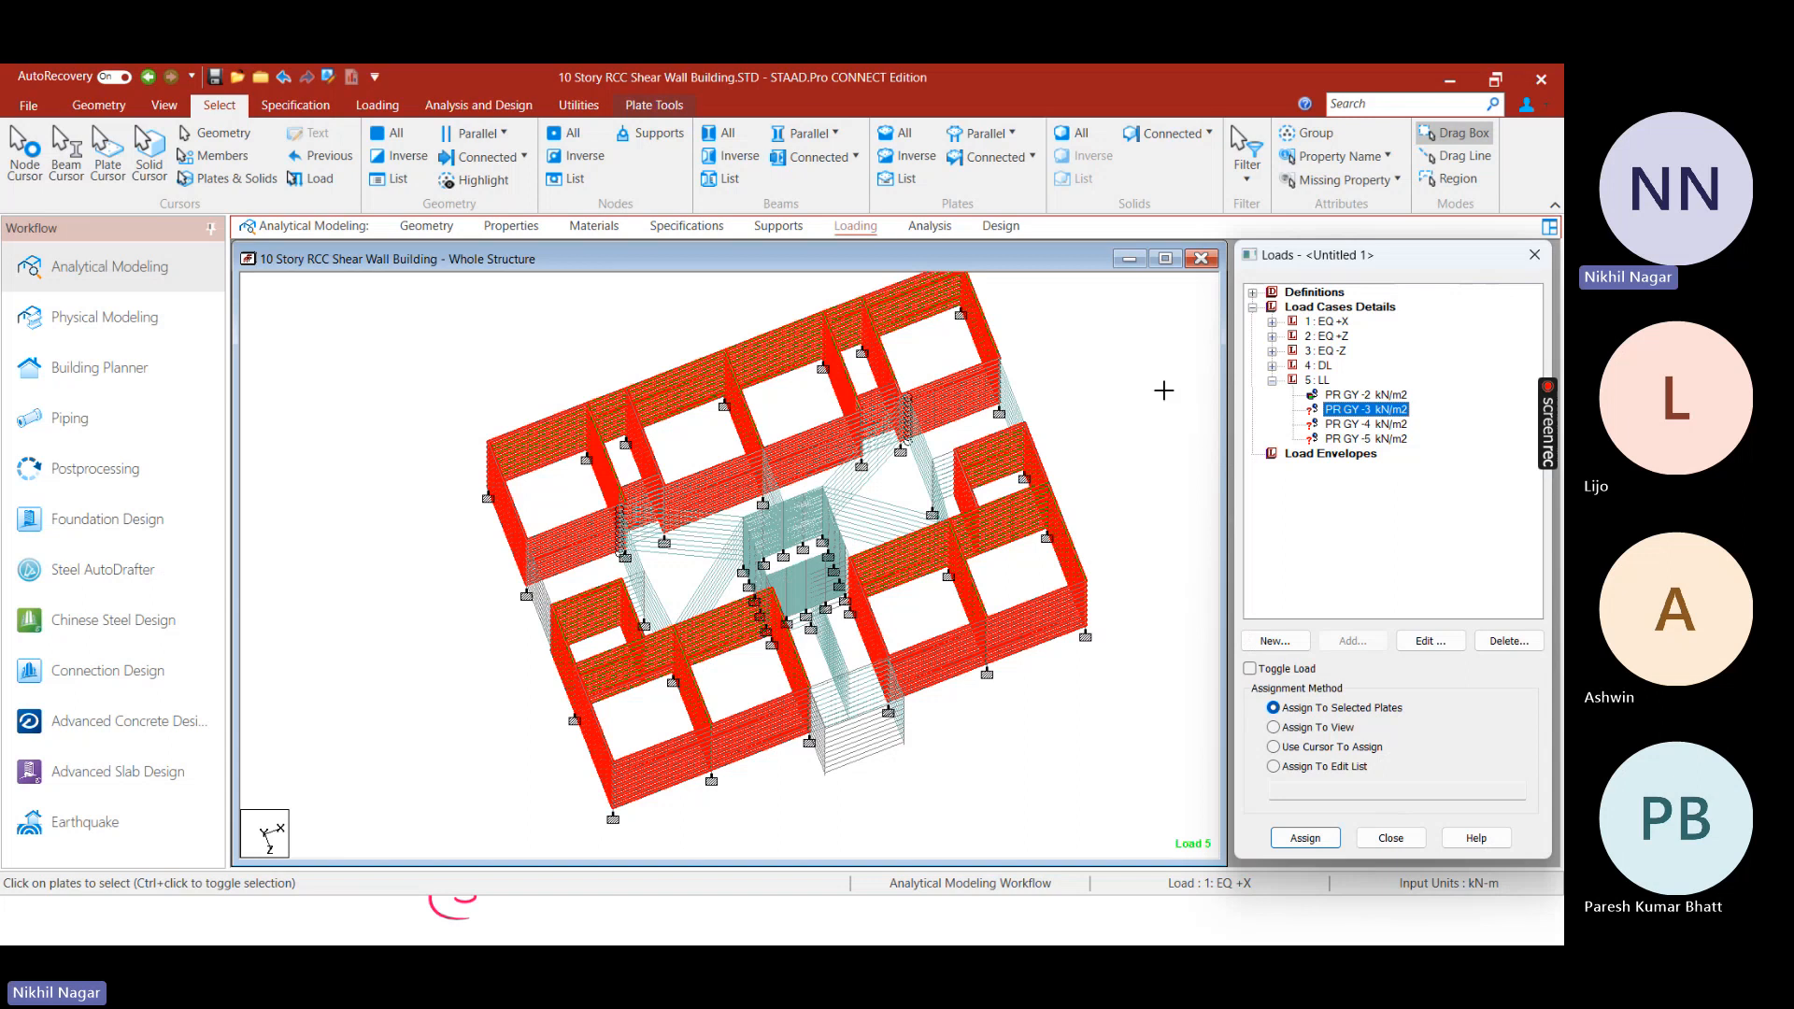
key("super")
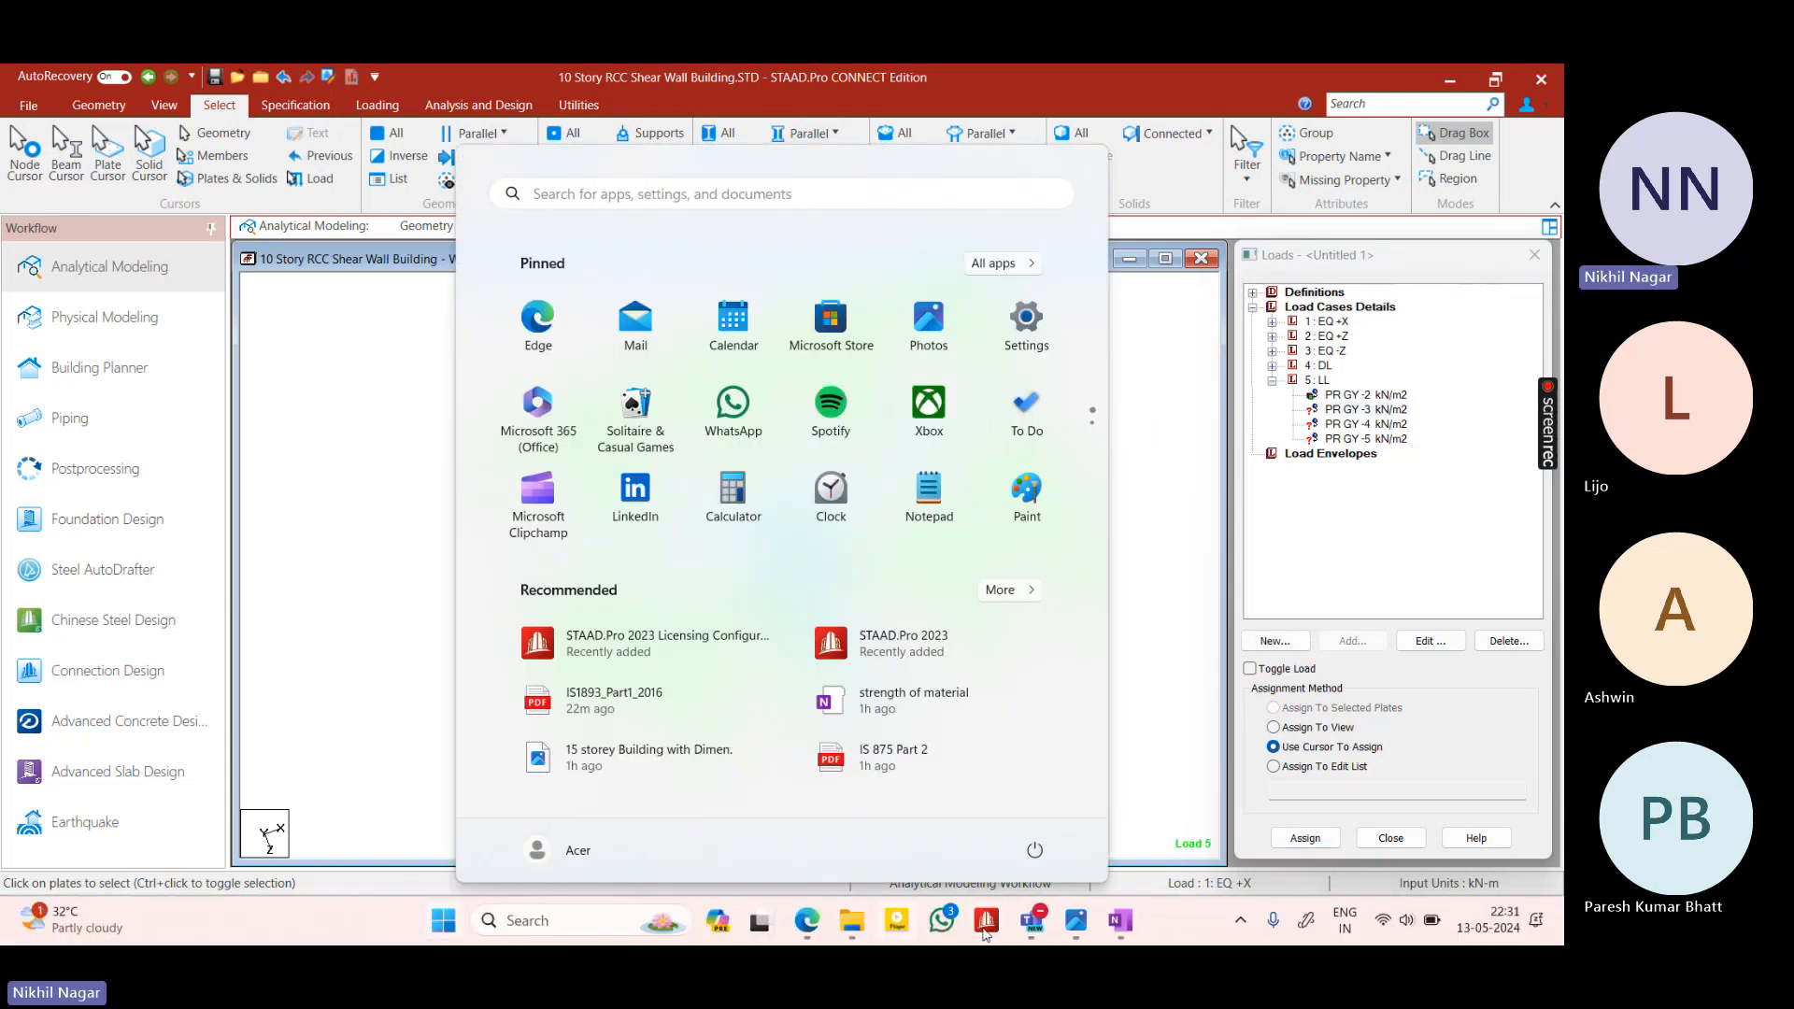
left_click(1087, 924)
key("super")
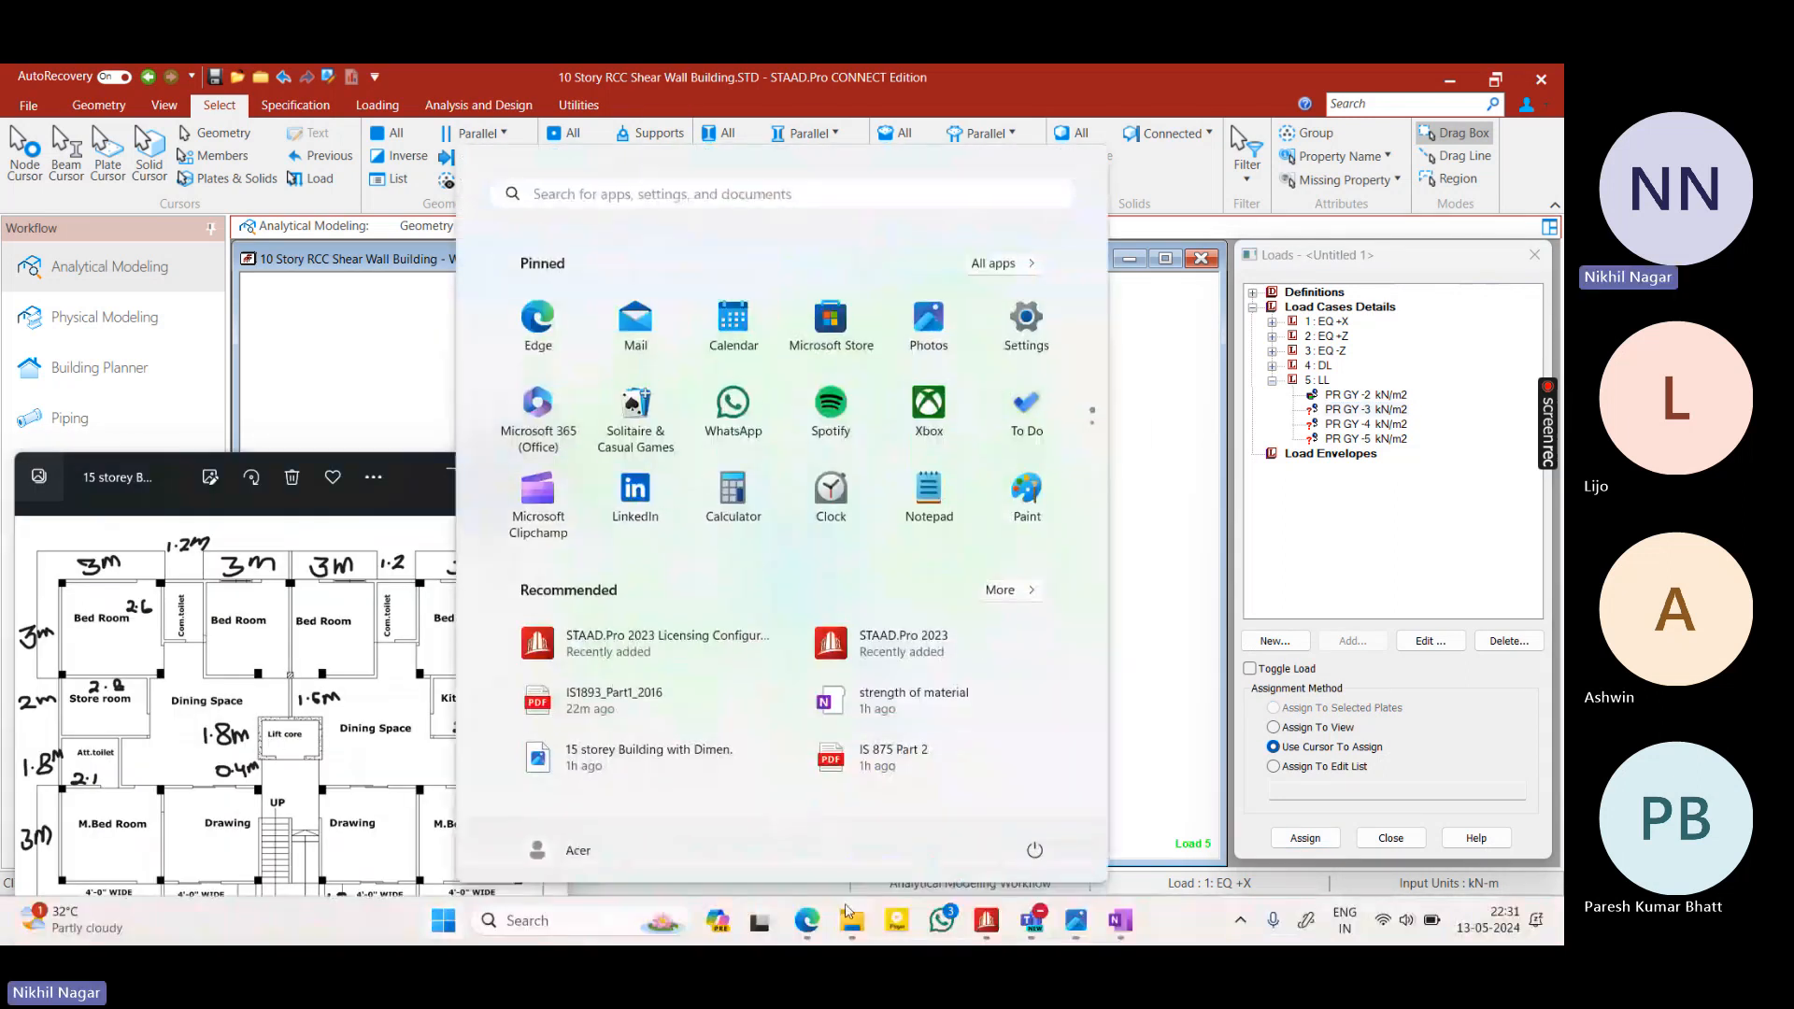
left_click(814, 914)
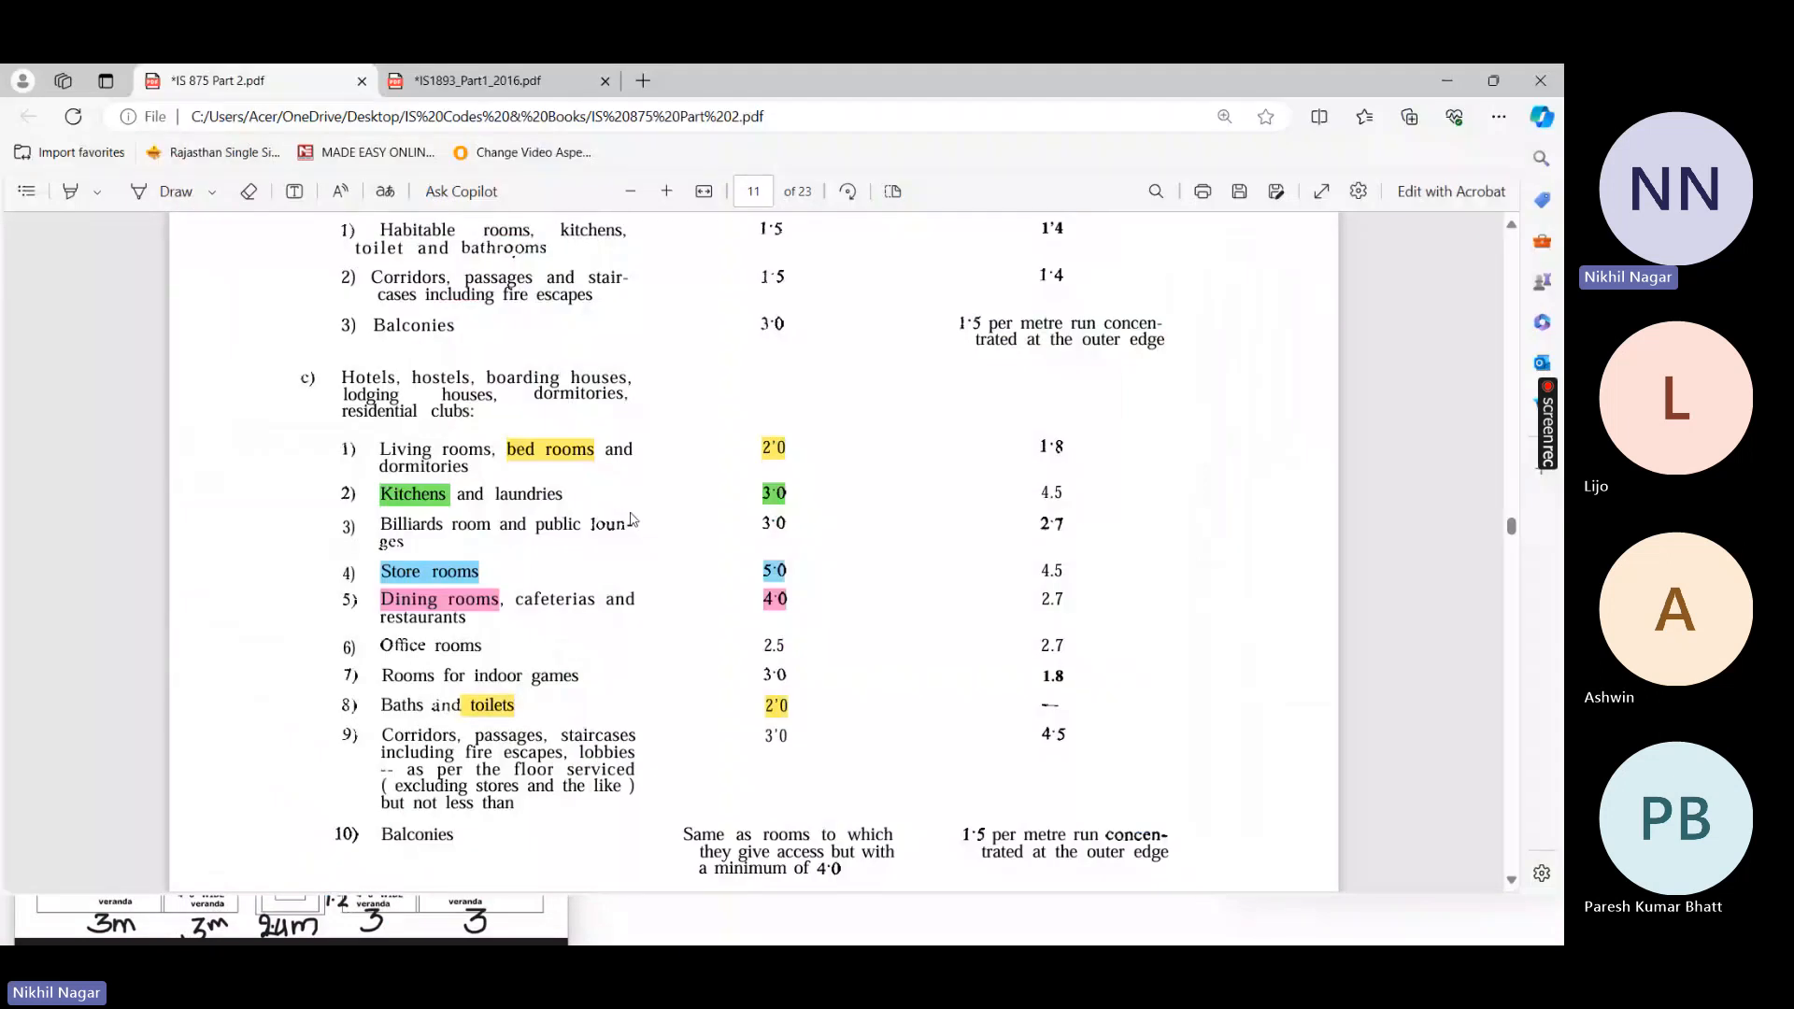
left_click(1447, 80)
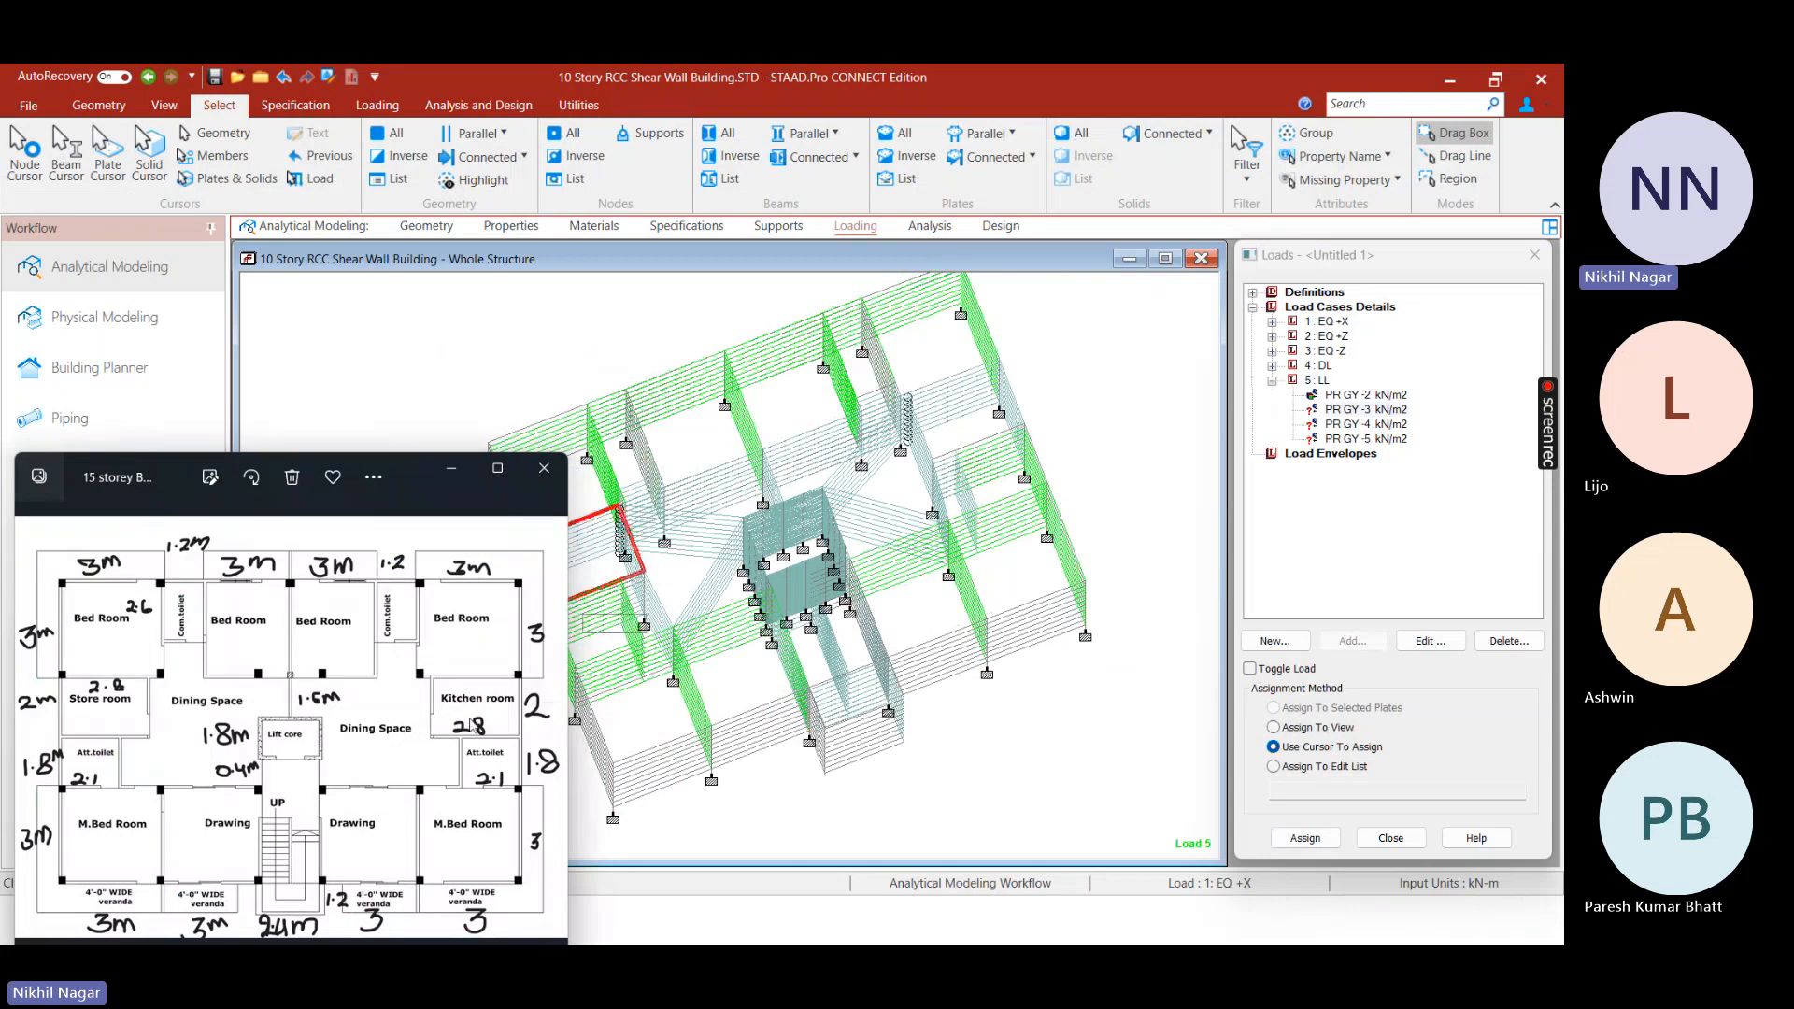
left_click(452, 471)
Select the kitchen slab plates of all storeys in the top view of the STAAD.Pro model
right_click(1014, 353)
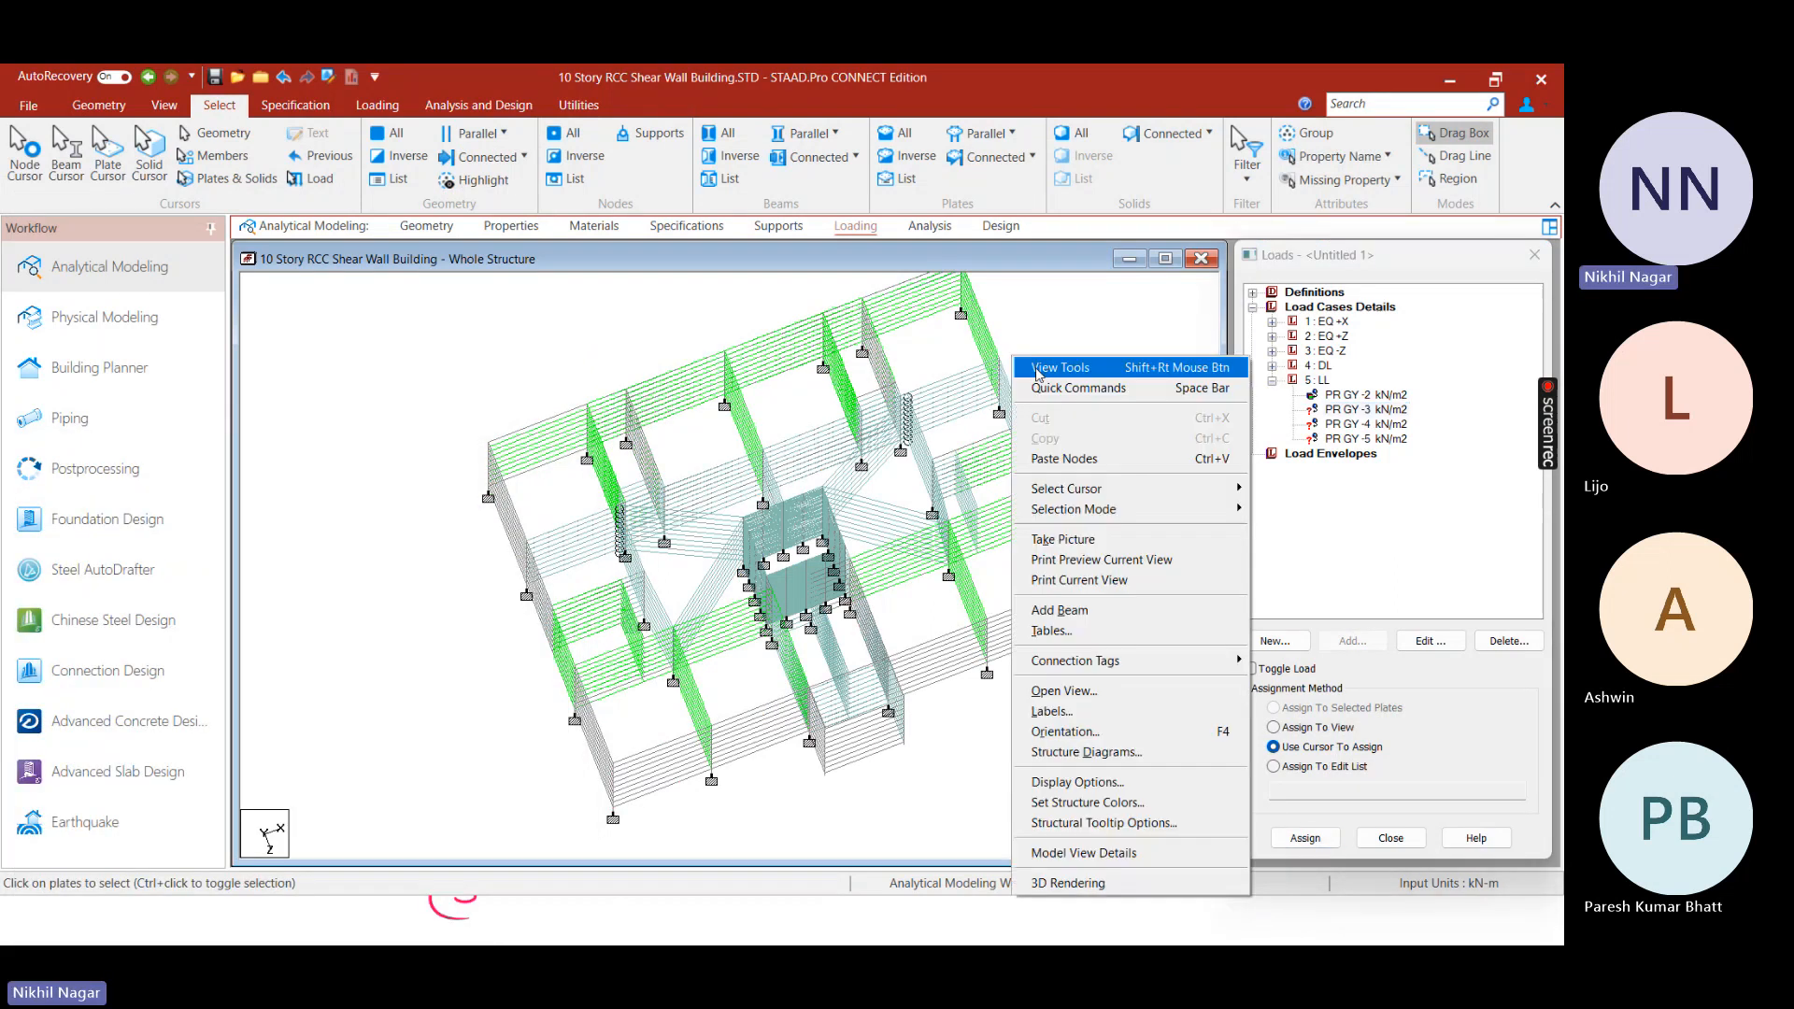
left_click(1029, 320)
middle_click(1029, 353)
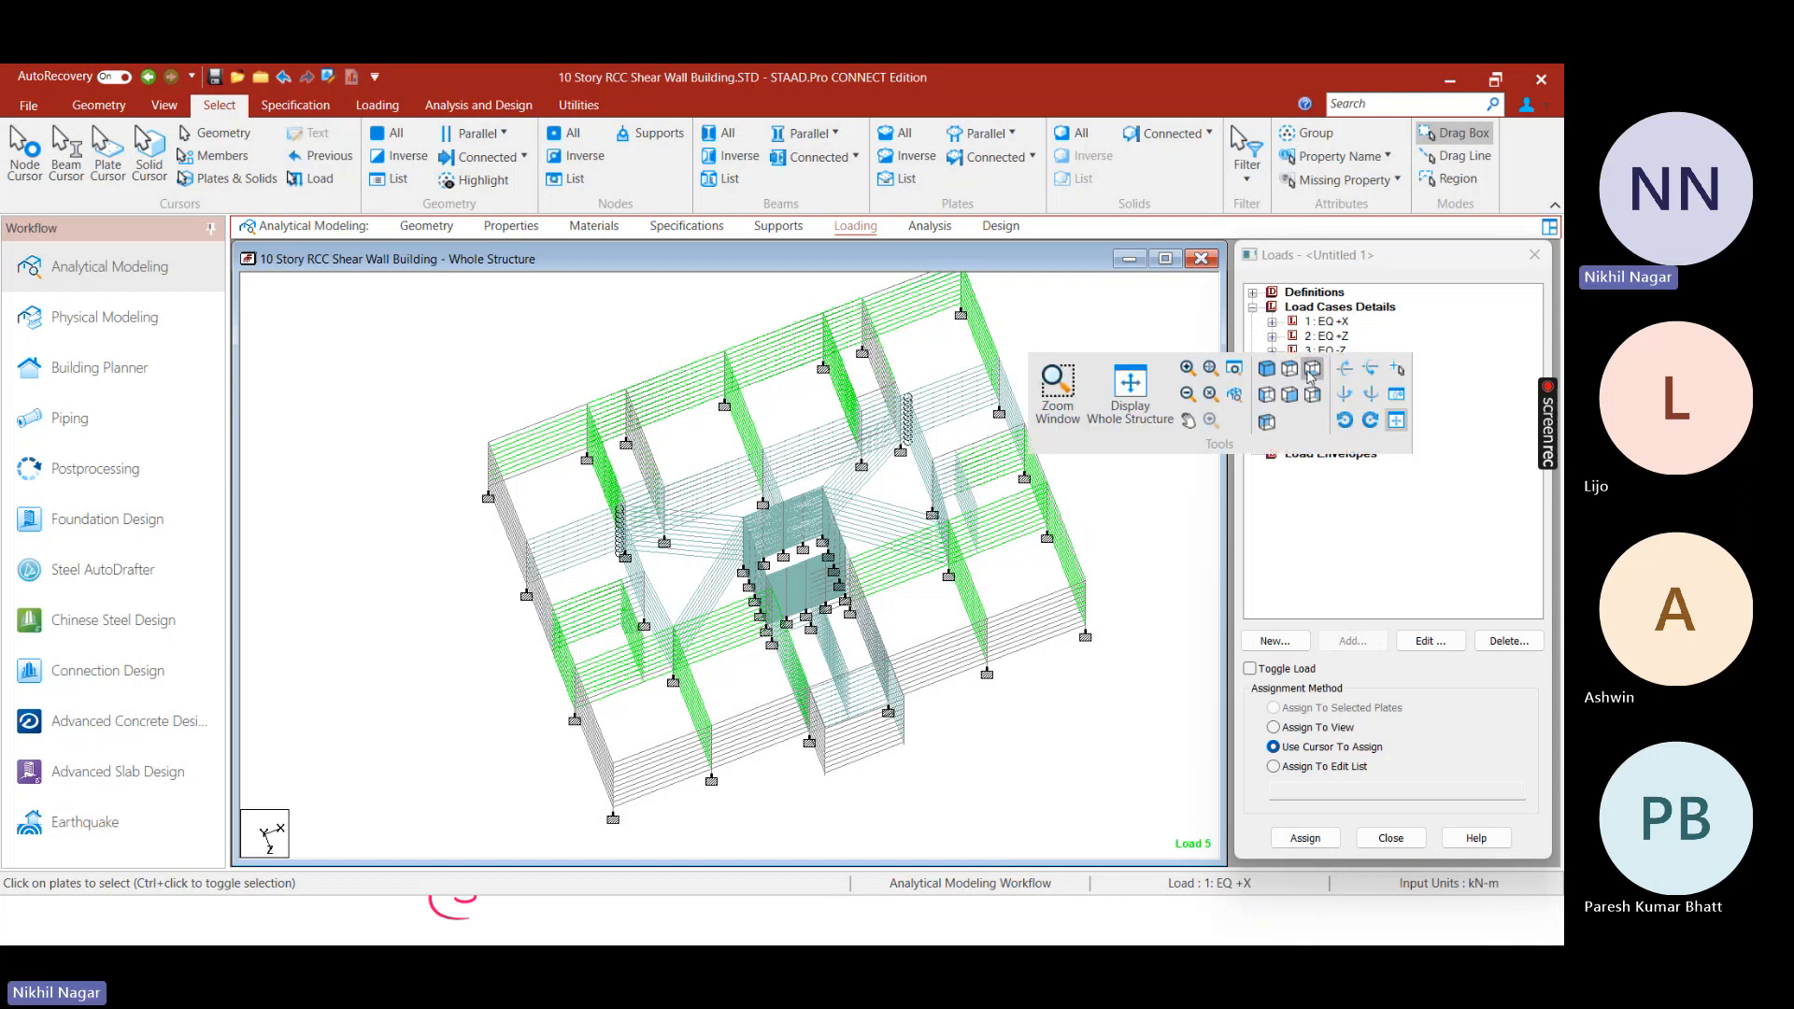
left_click(1290, 371)
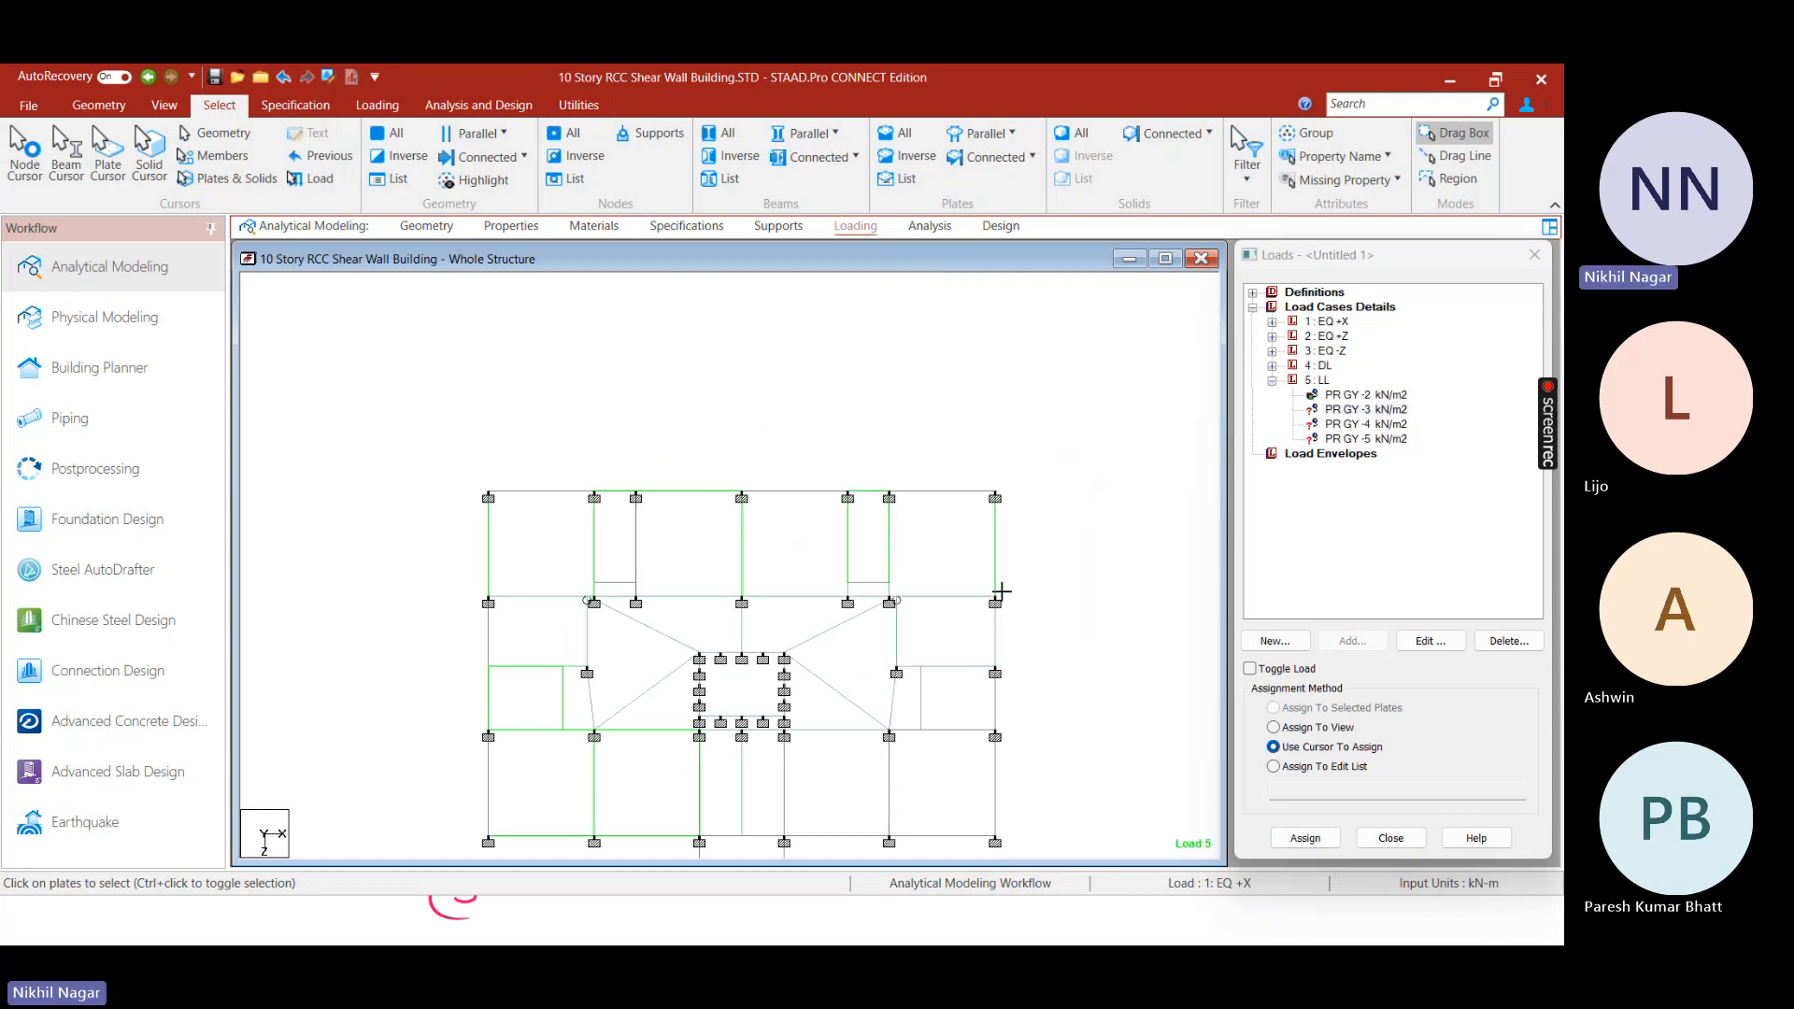
left_click(897, 661)
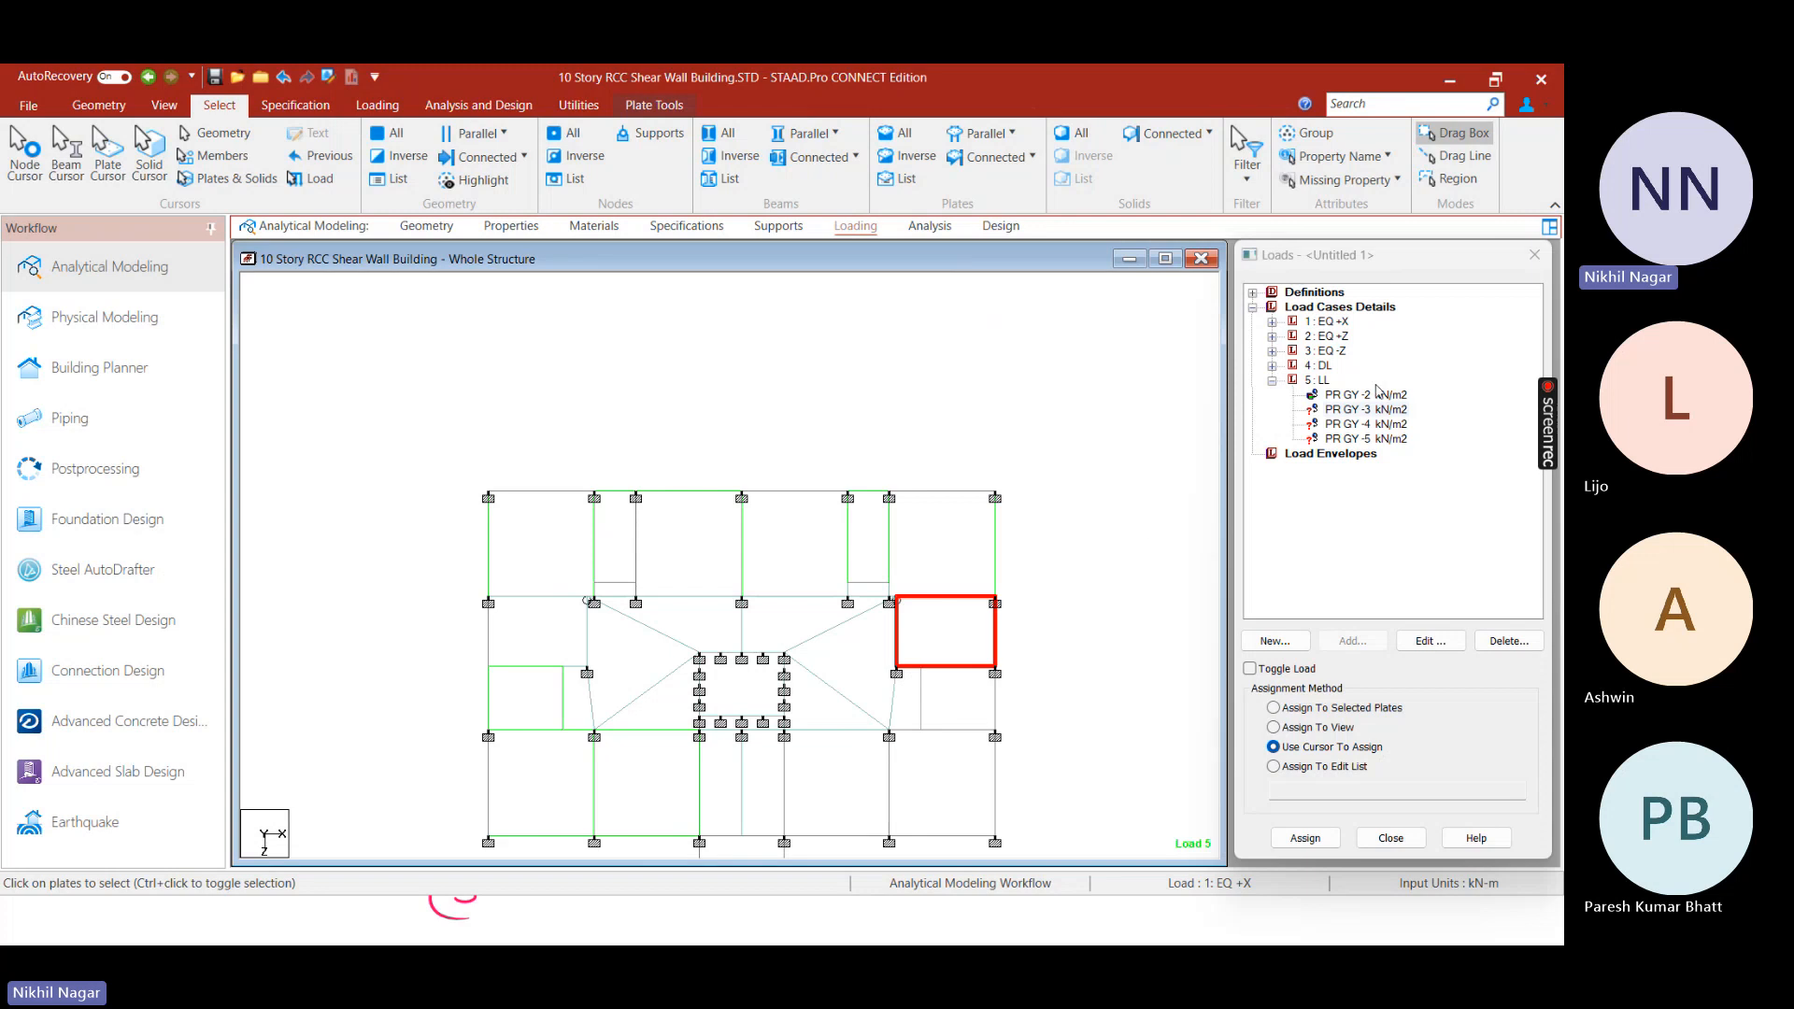
Assign the -3 kN/m2 GY pressure load to the selected kitchen plates after checking the selection in 3D
left_click(1316, 708)
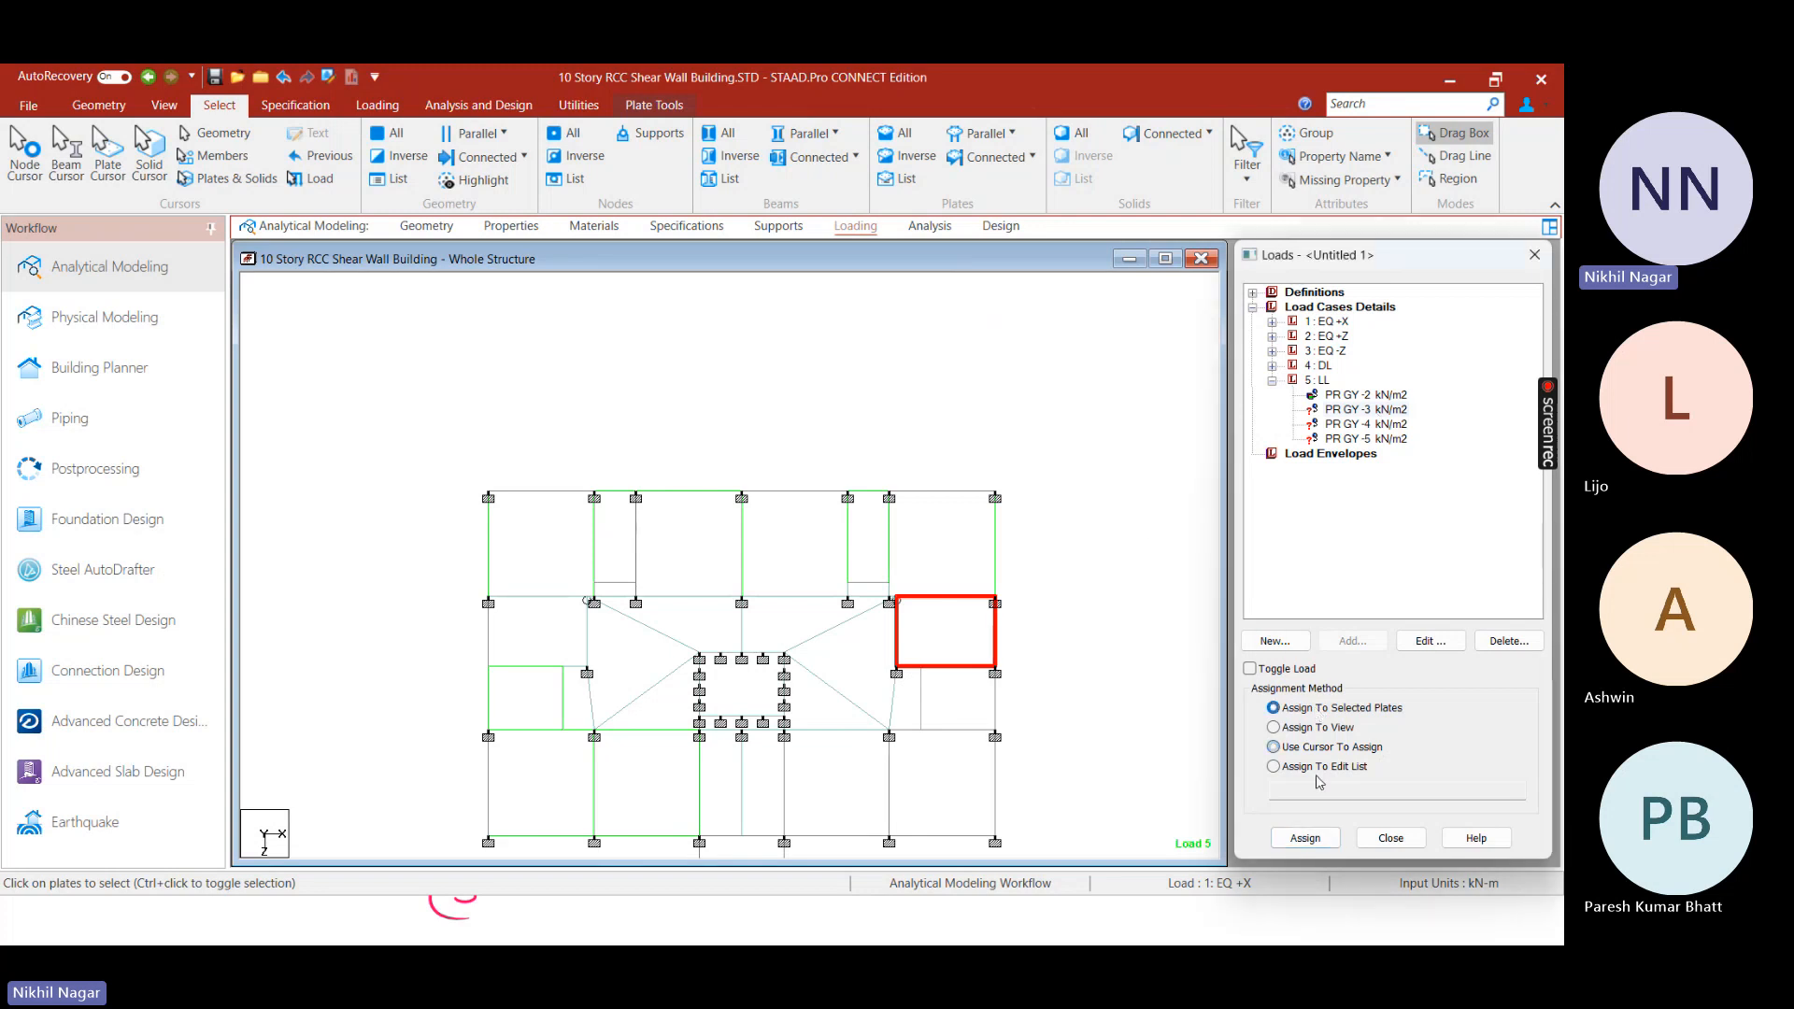
left_click(1306, 837)
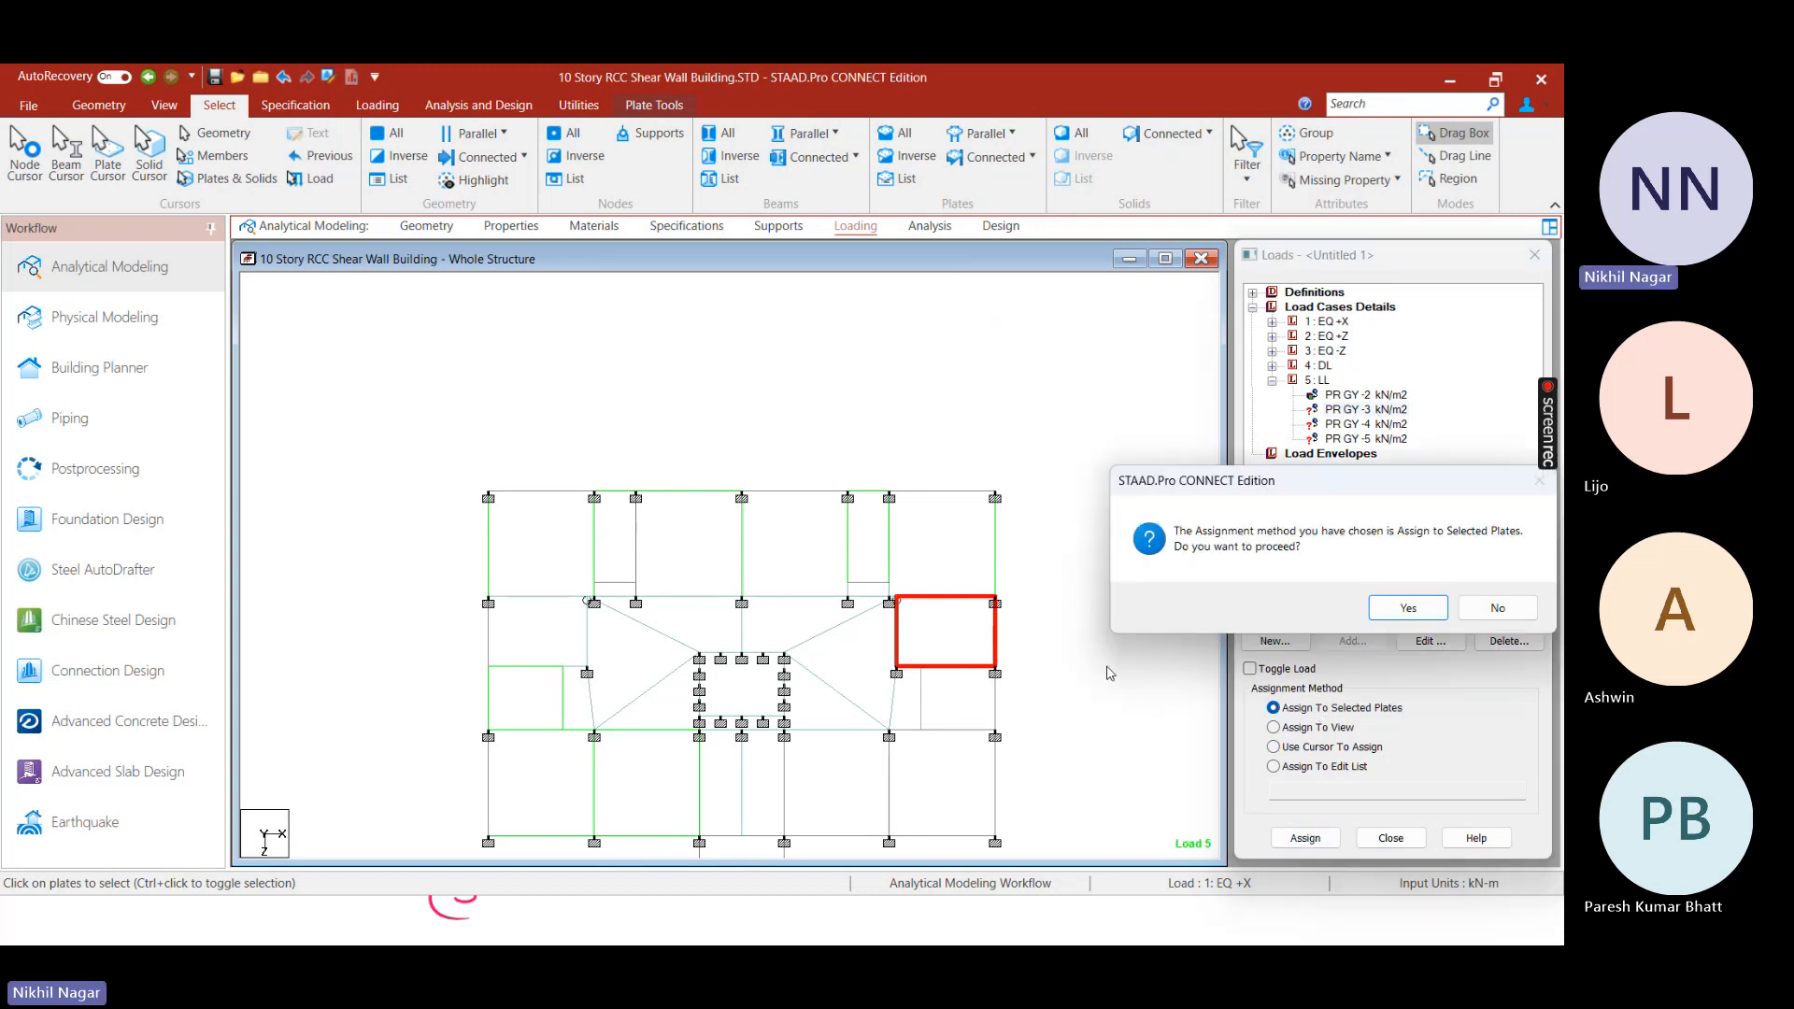
key("Return")
middle_click_drag(1110, 660, 998, 557)
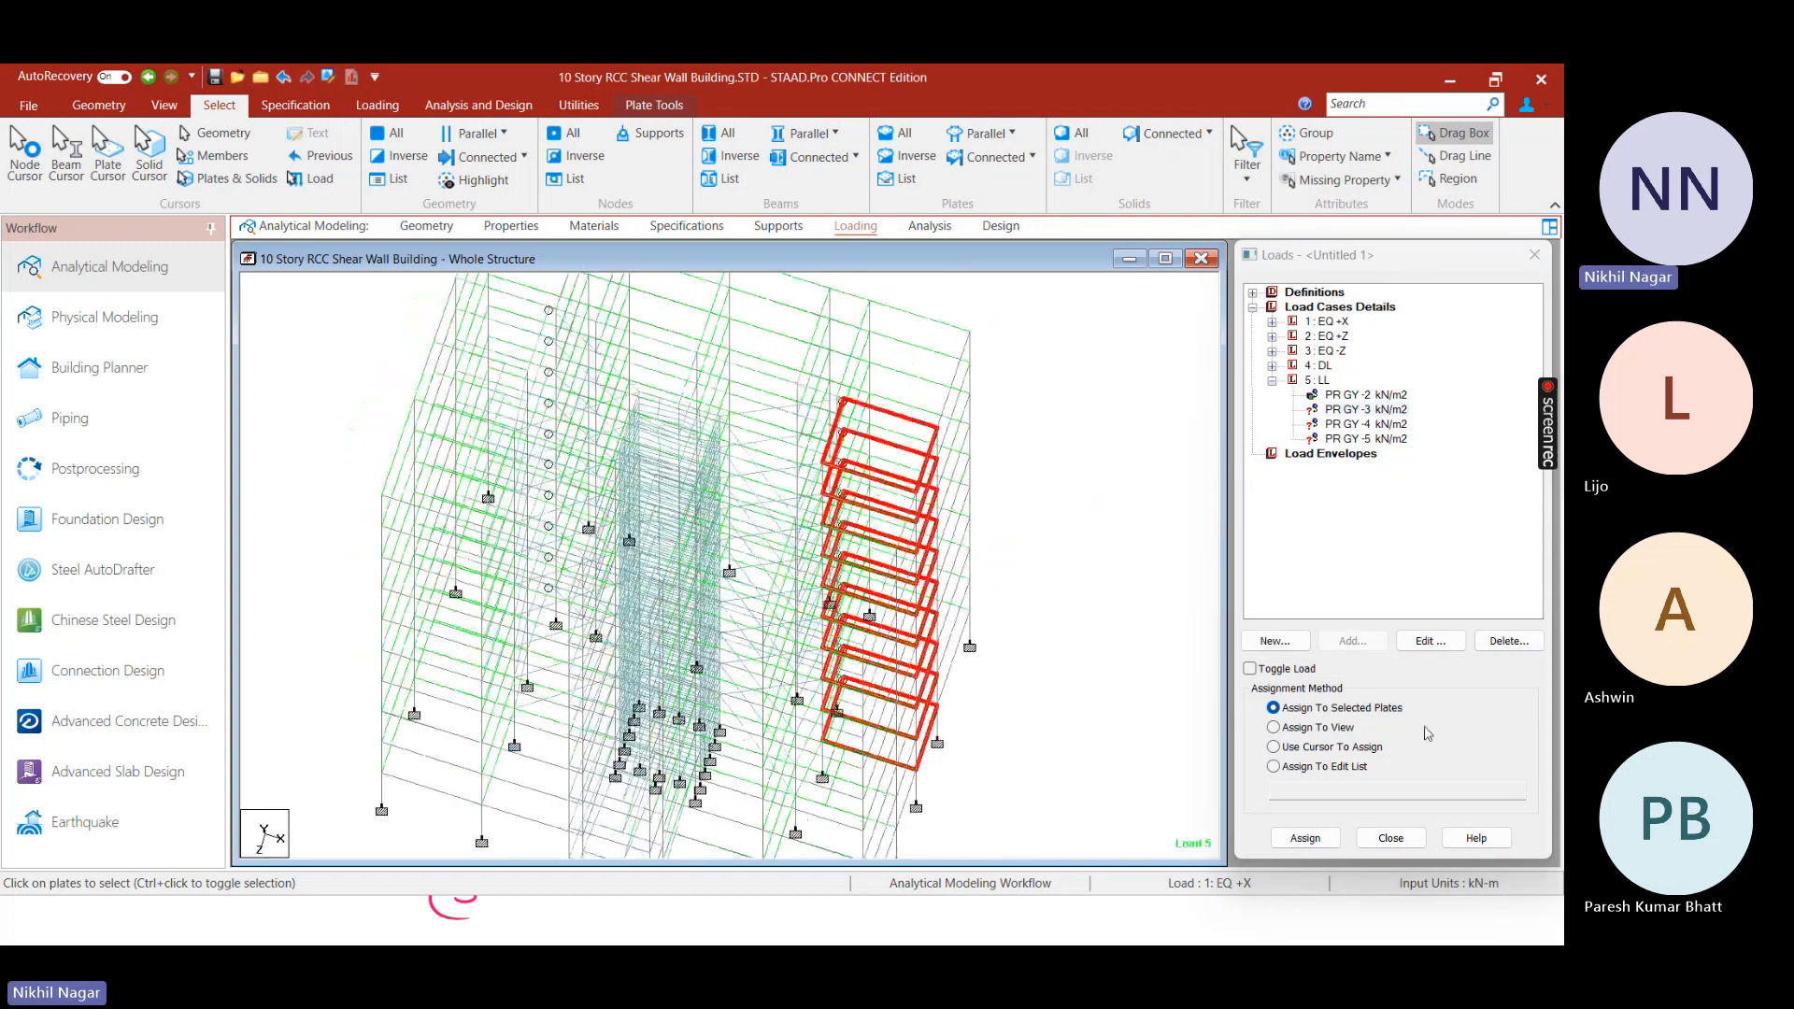
left_click(1328, 841)
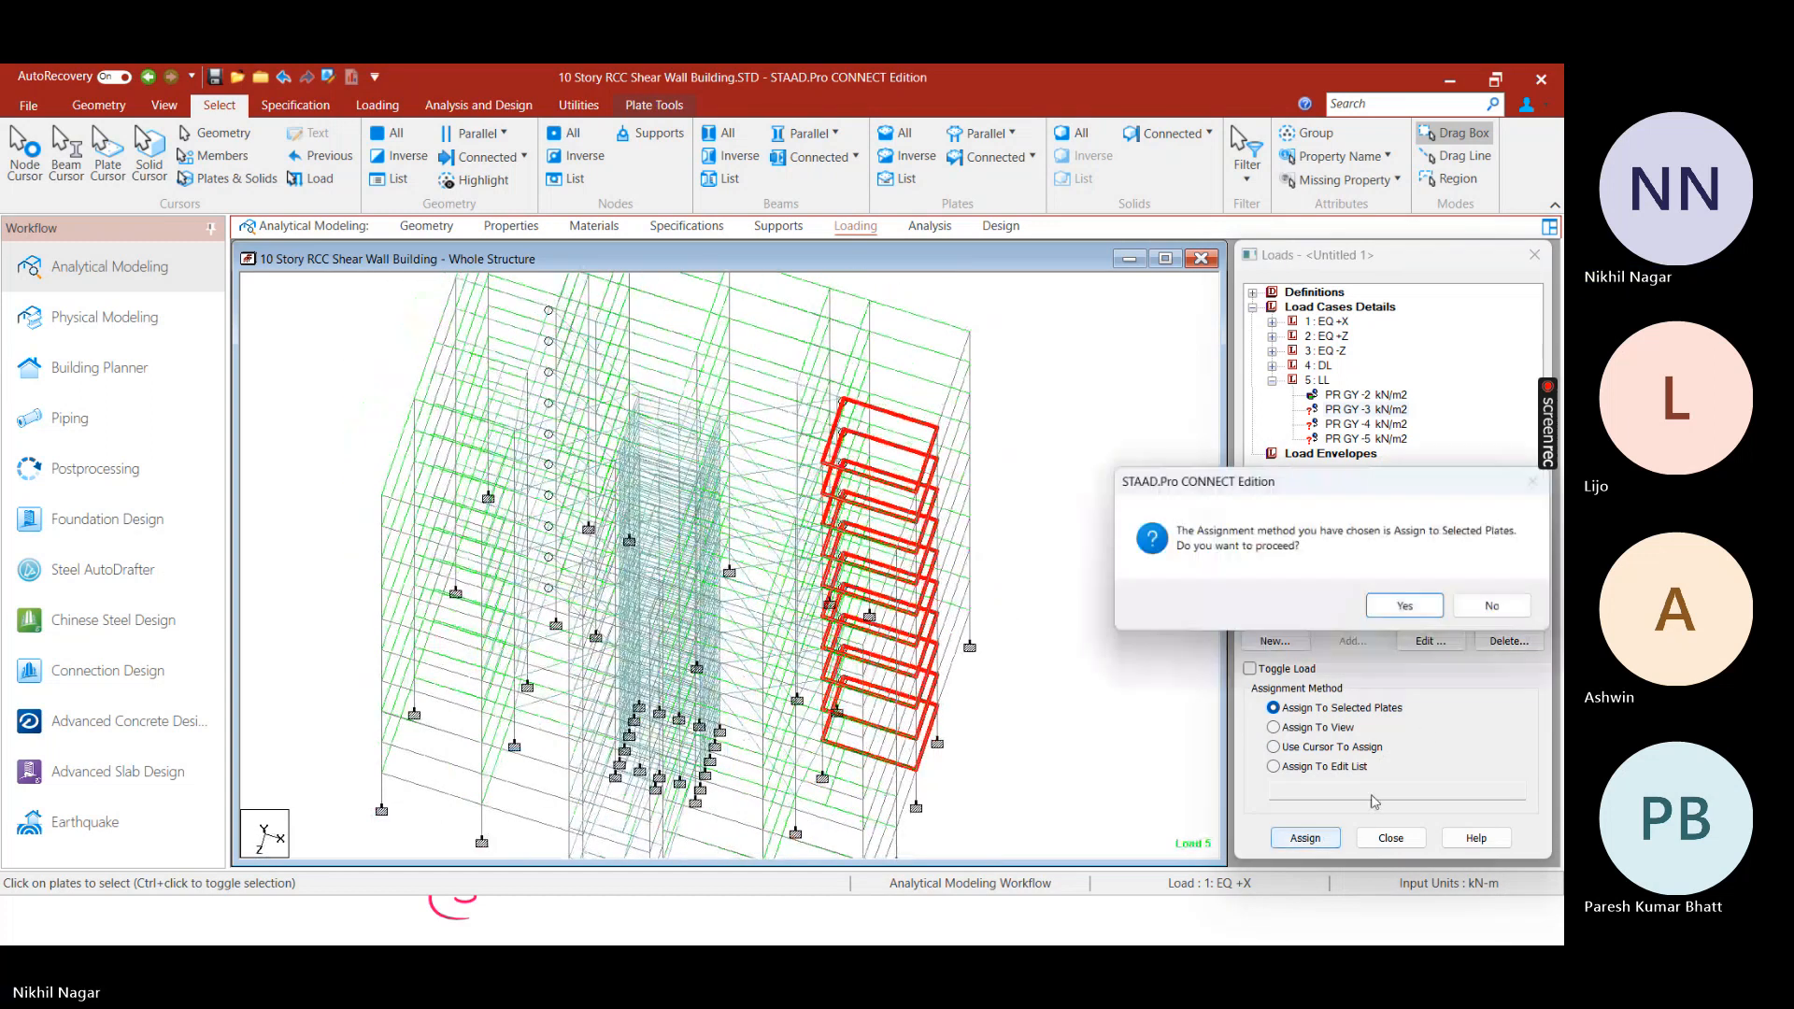
left_click(1406, 604)
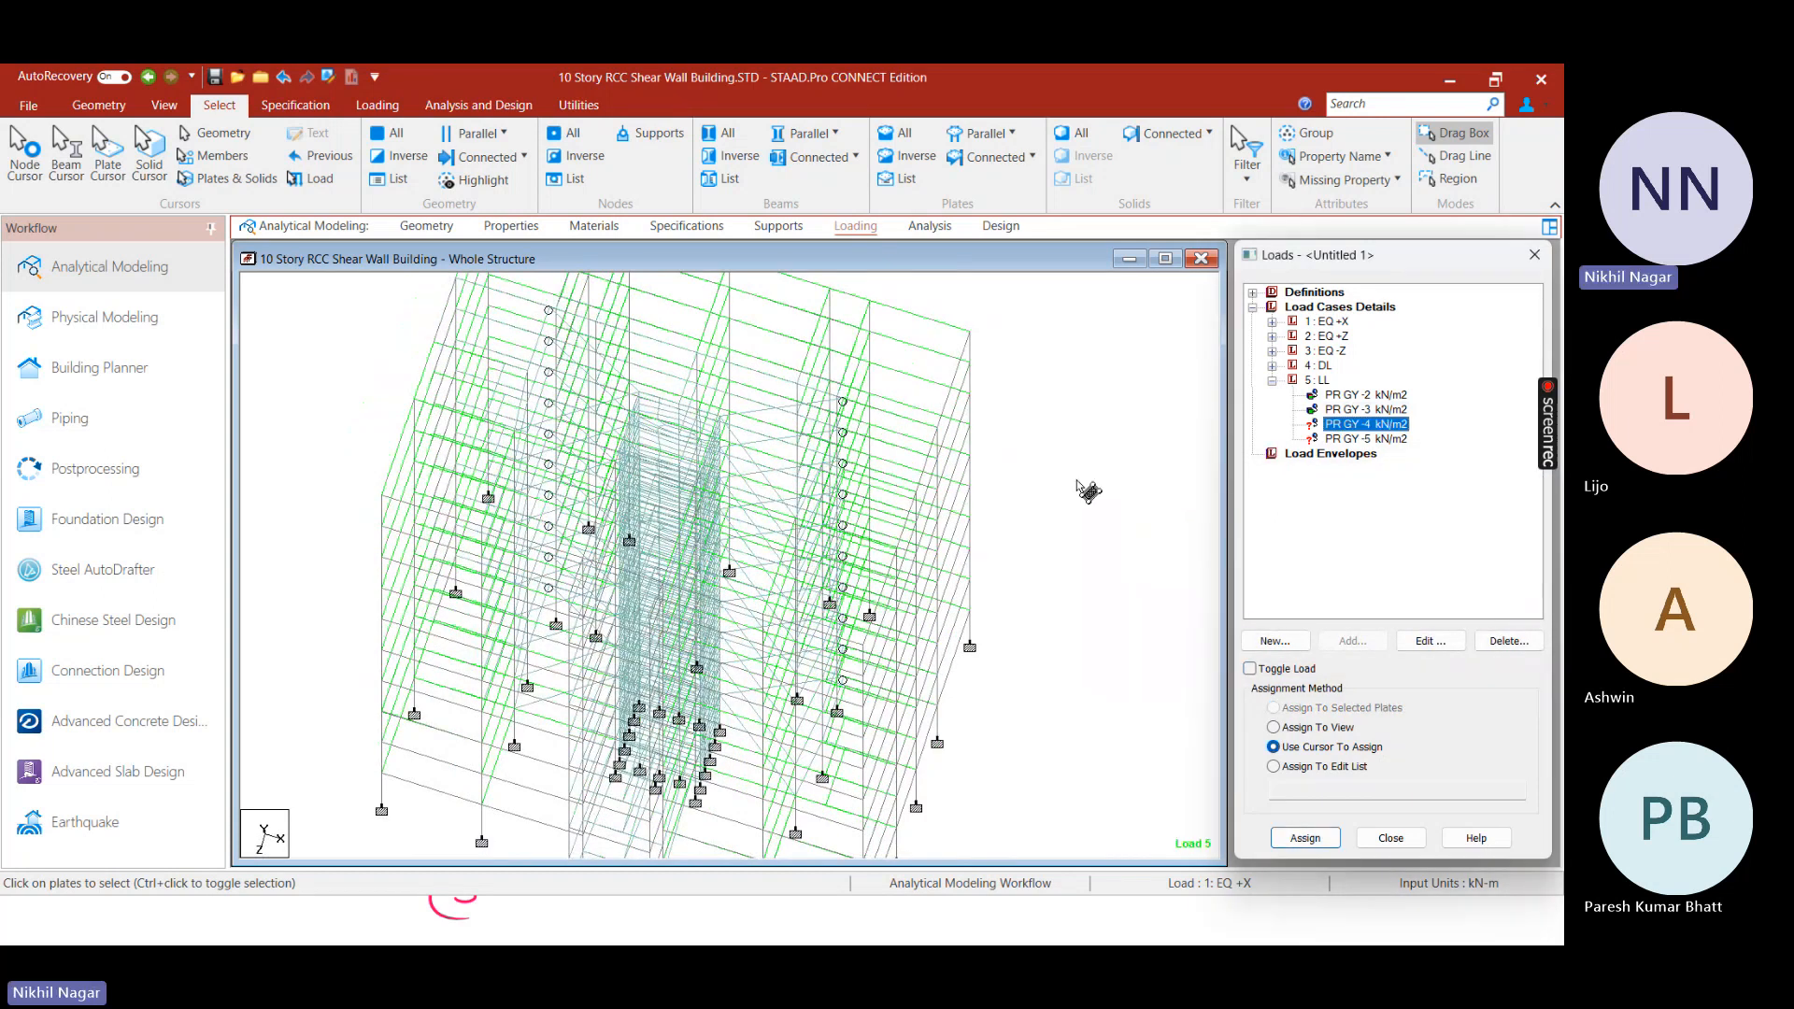
Check the dining room live load in the IS 875 Part 2 PDF and return to the STAAD.Pro model
key("super")
left_click(884, 757)
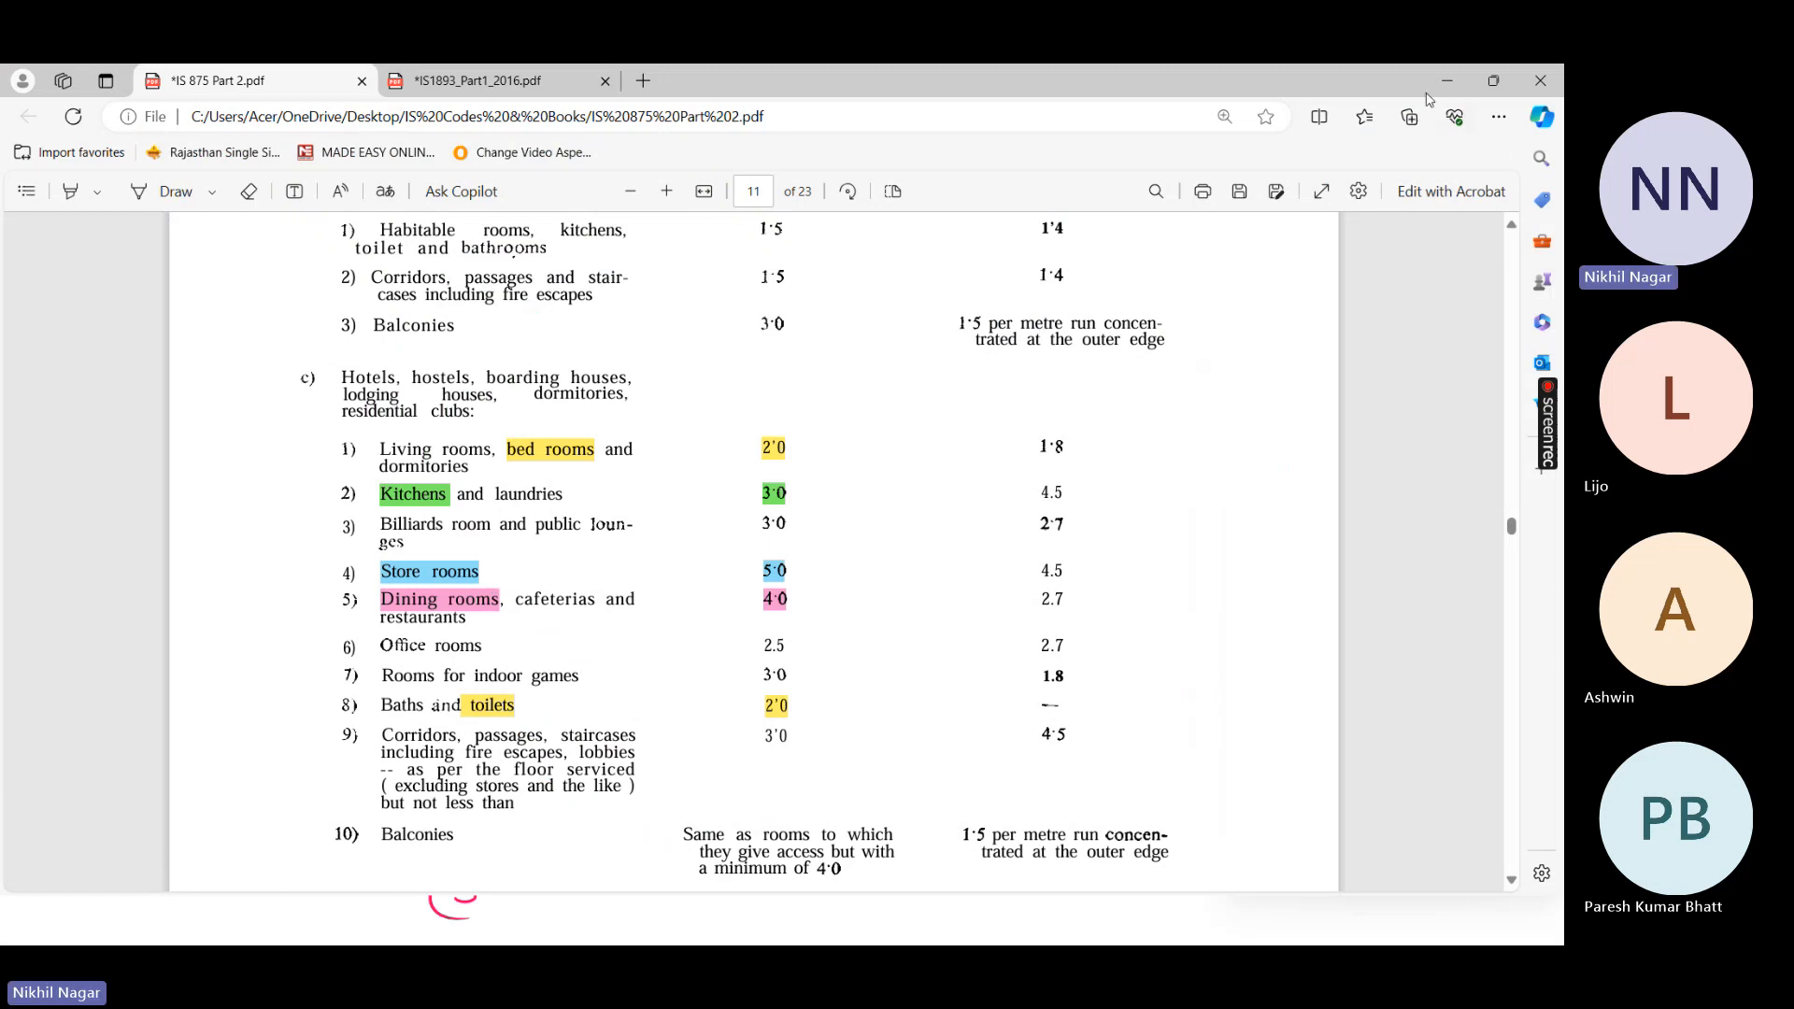
left_click(1450, 84)
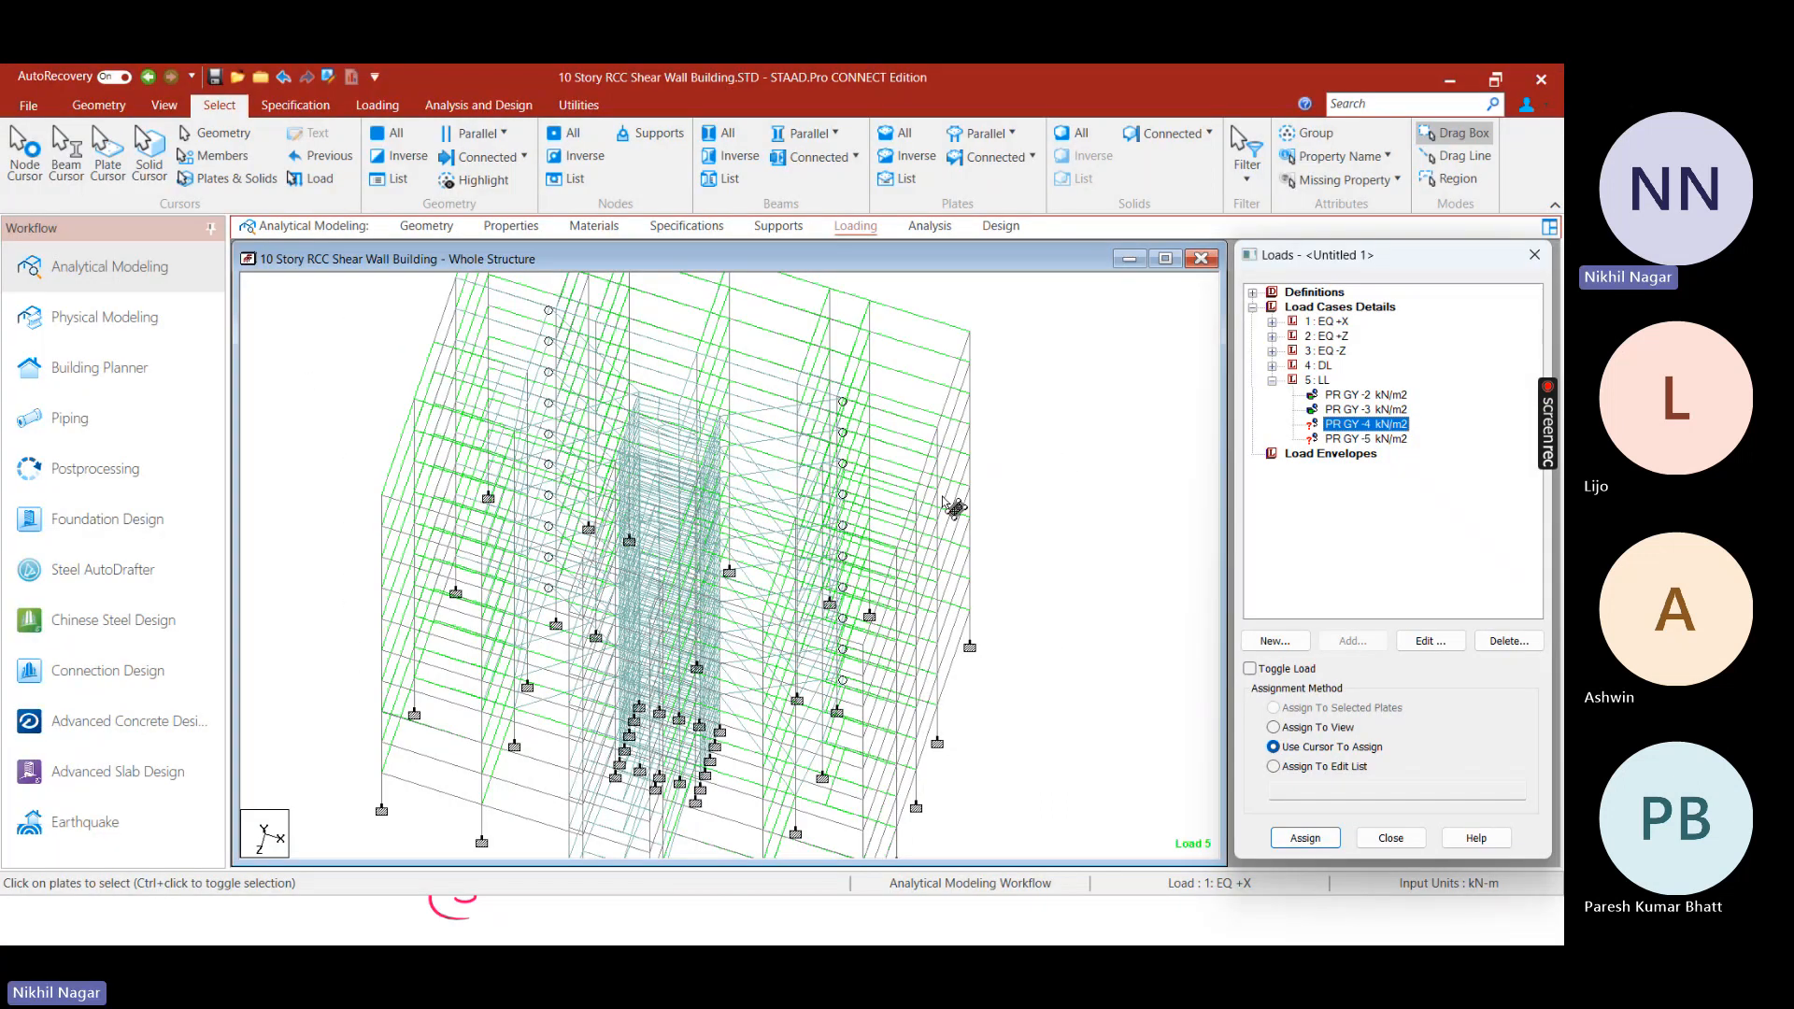
Try to pick the sloped-edge slab plates beside the central shear wall core in the top view
left_click(1269, 513)
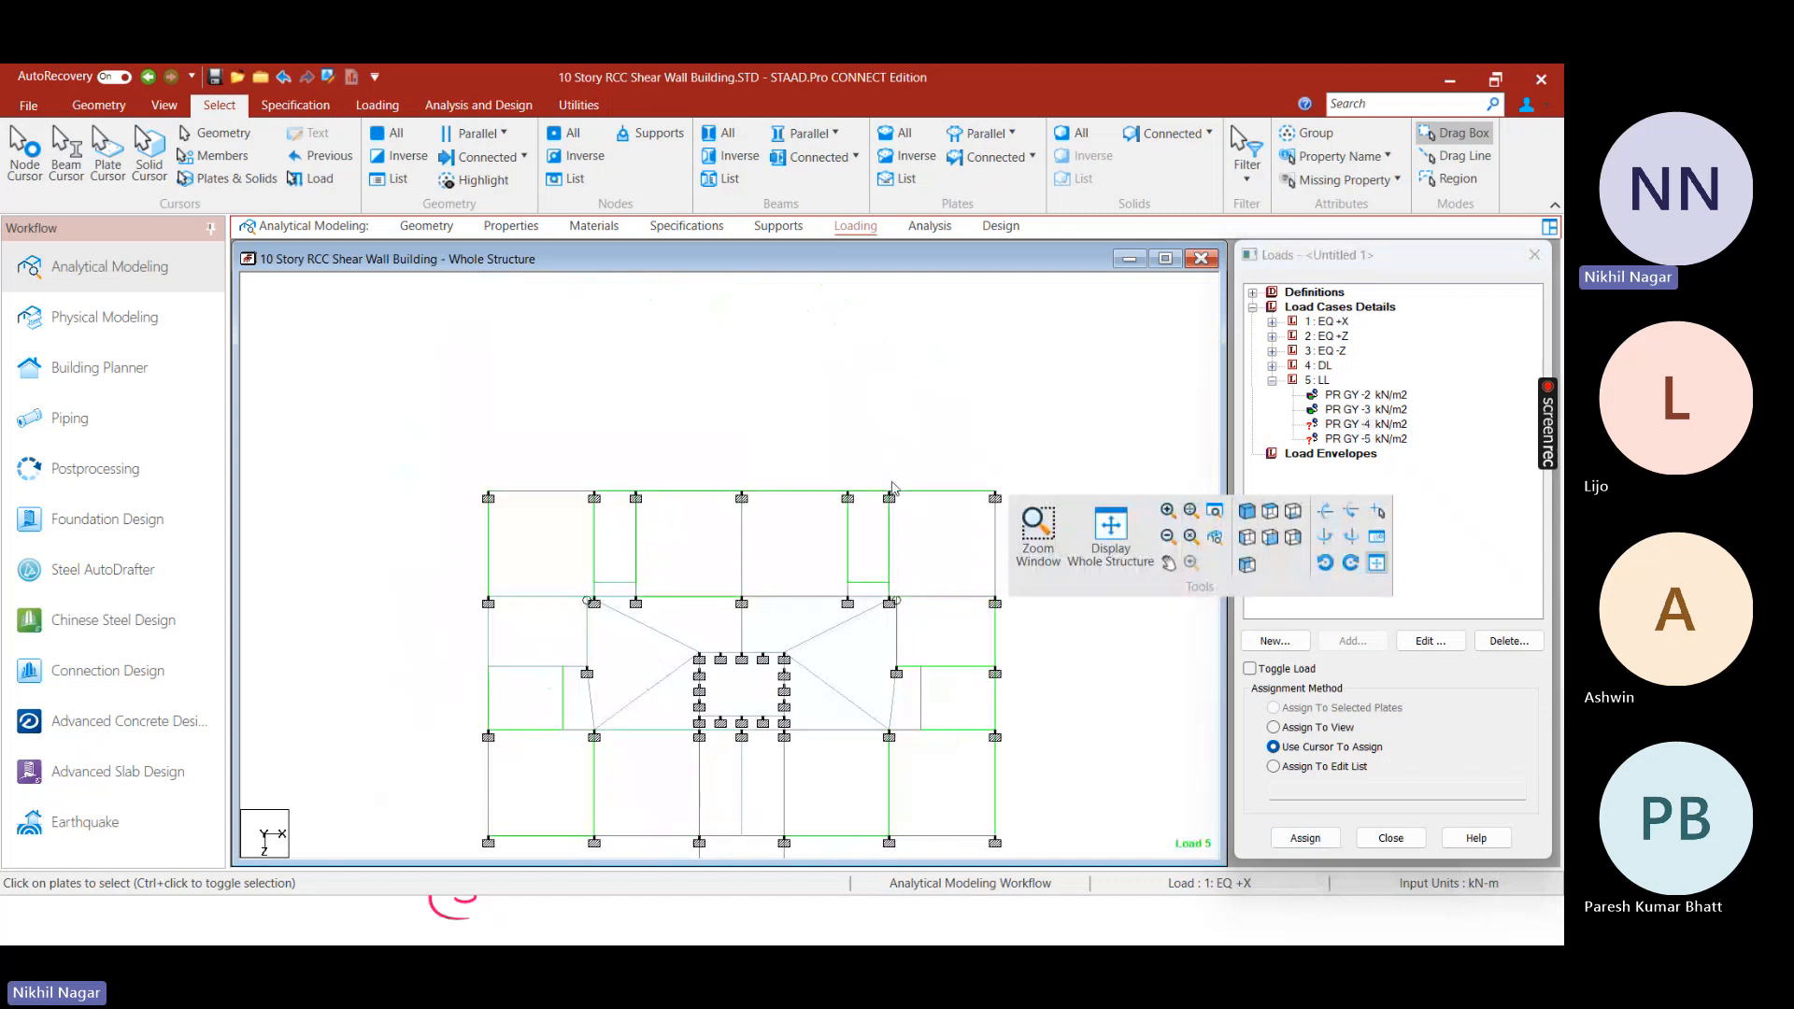
scroll(761, 513, "up", 5)
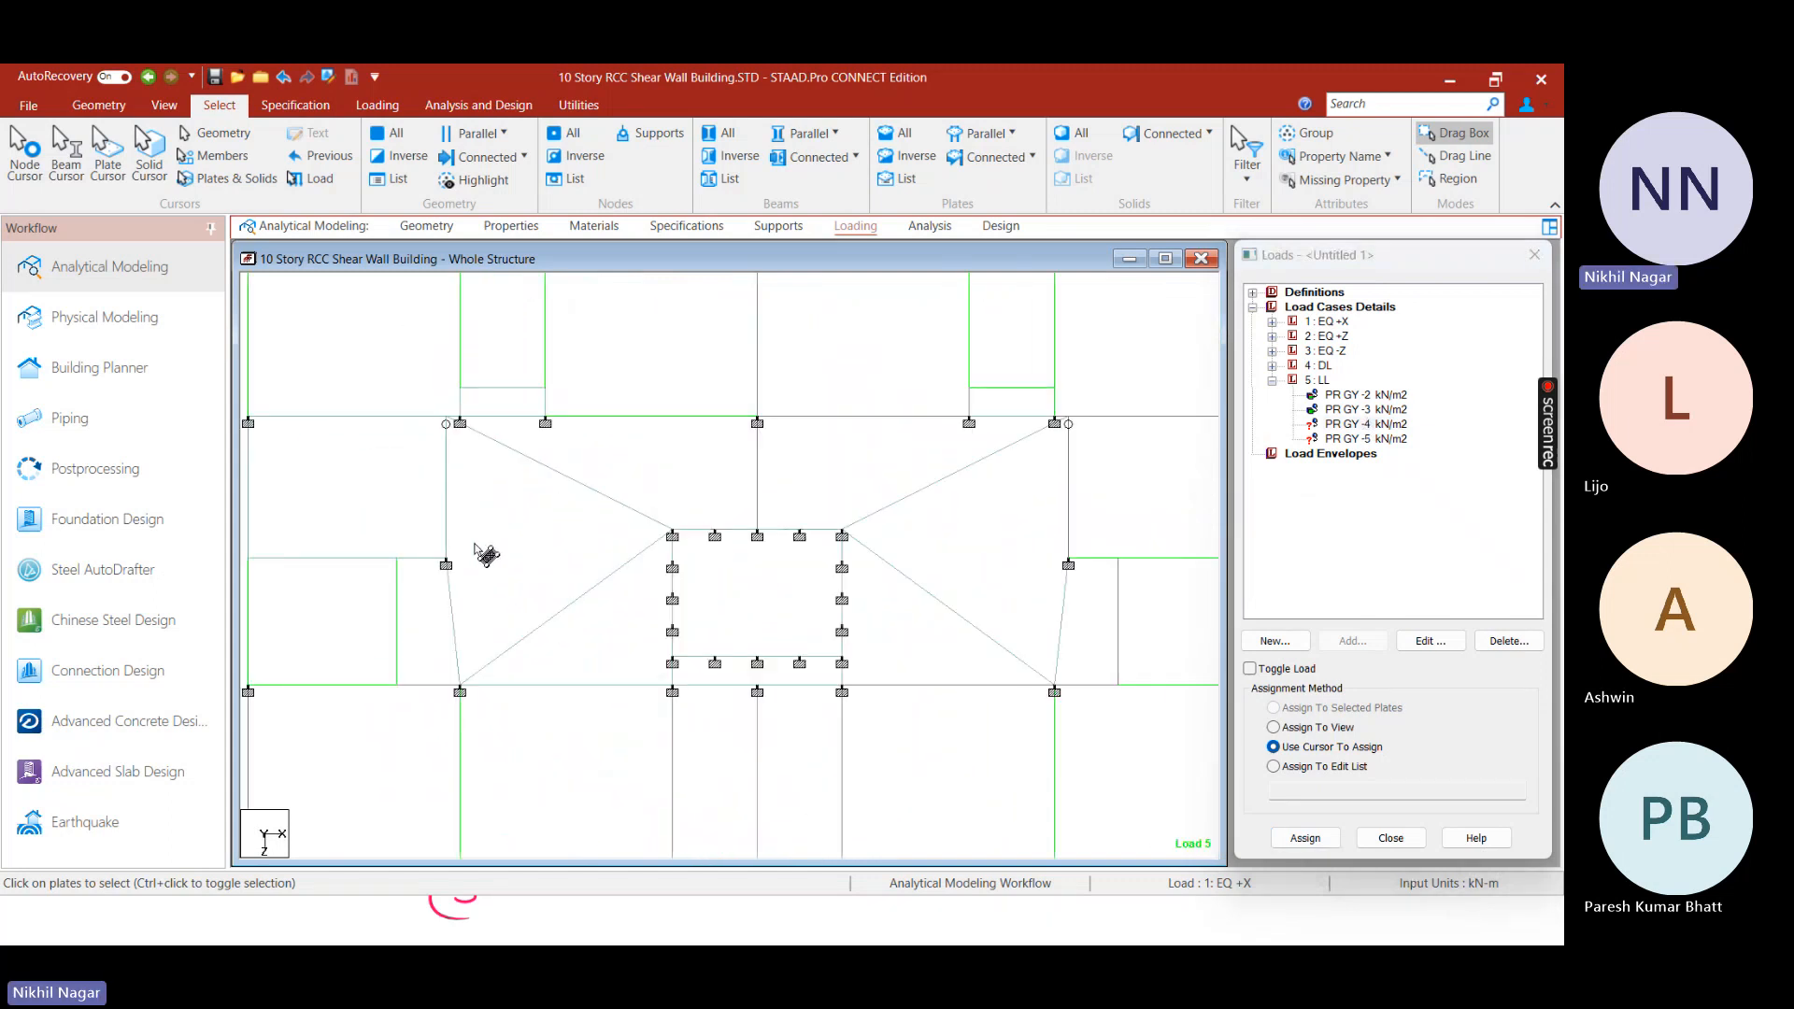
left_click(634, 453)
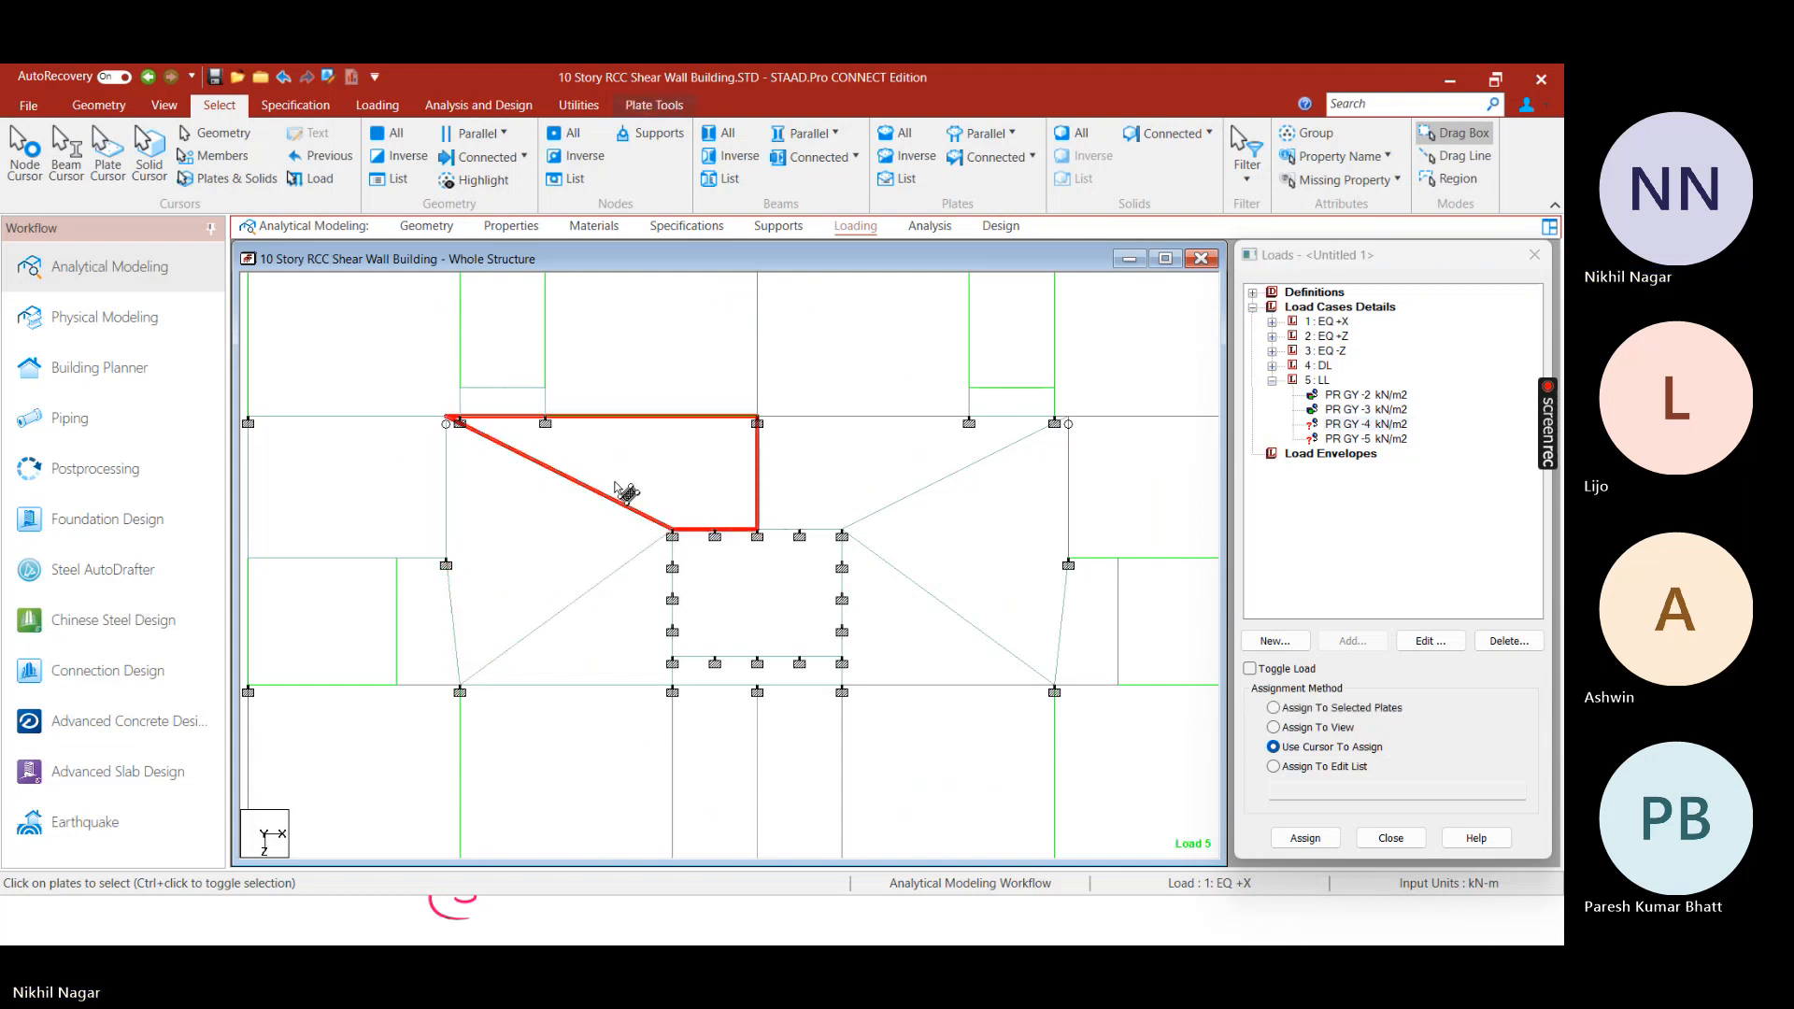
left_click(602, 613)
scroll(551, 534, "down", 4)
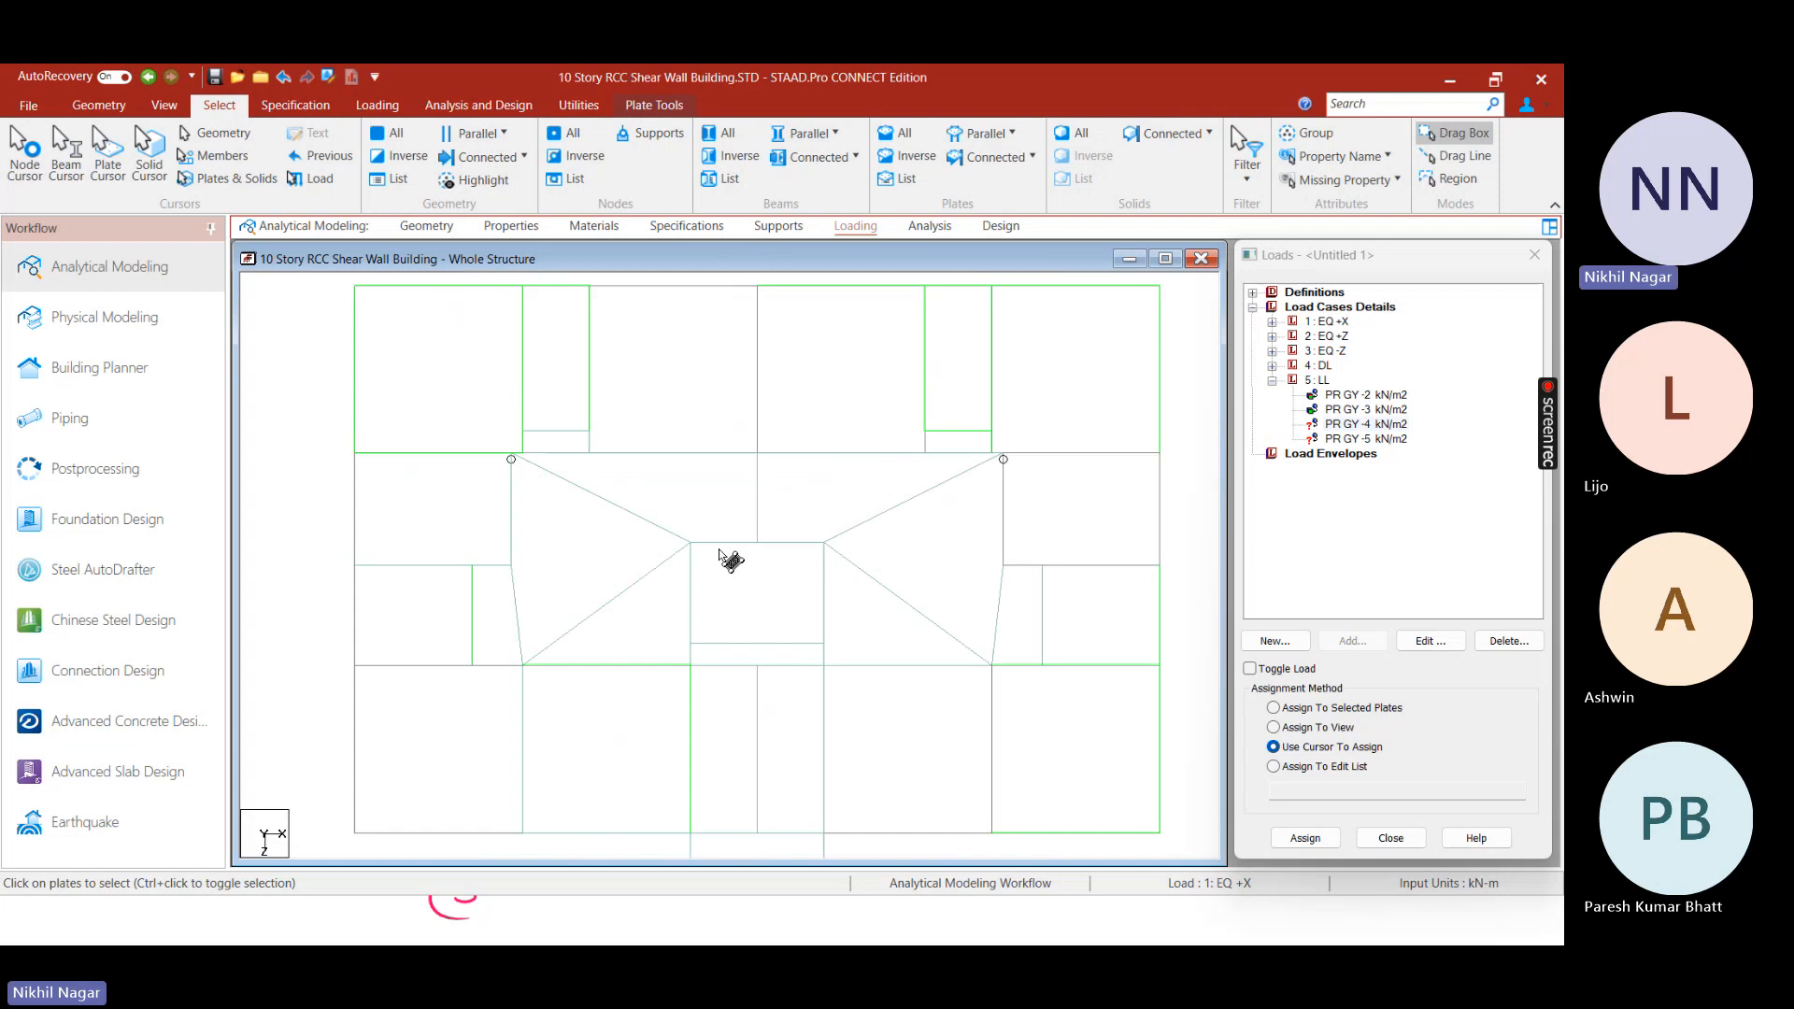
middle_click_drag(823, 548, 841, 620)
left_click(662, 338)
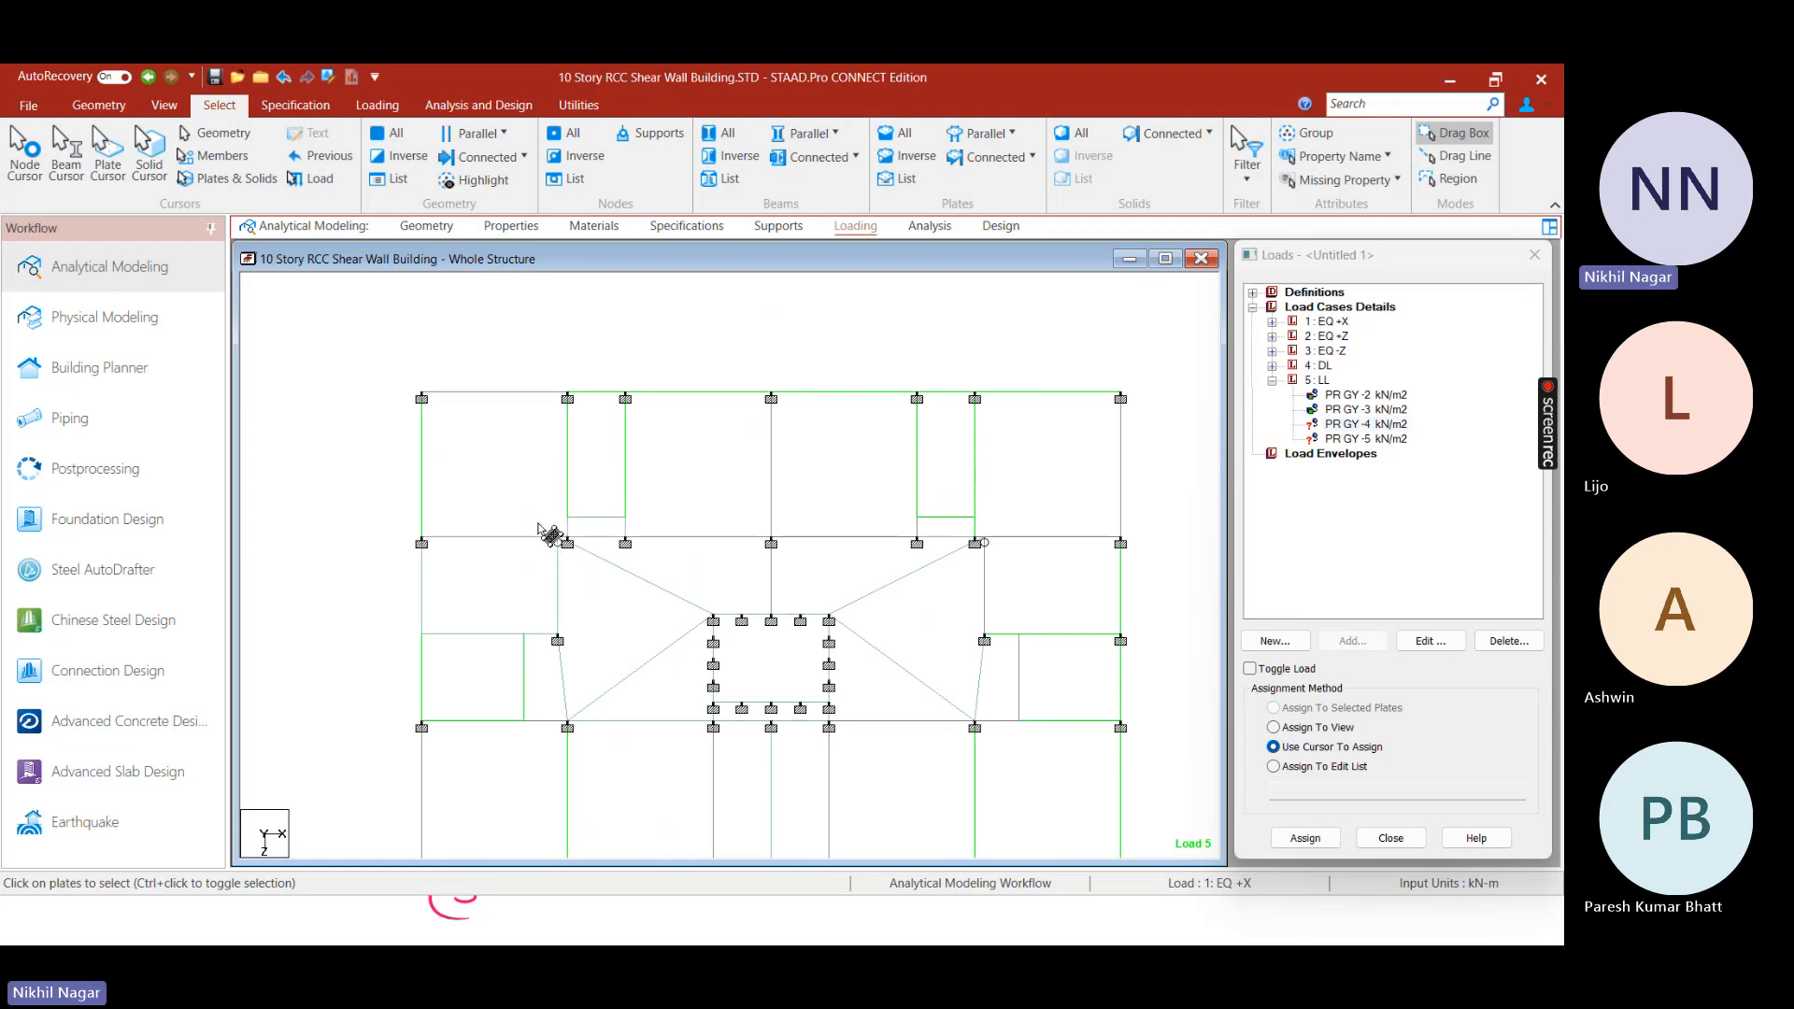
Try to window-select the slab plates between the upper-left bedroom and the central core
left_click(570, 535)
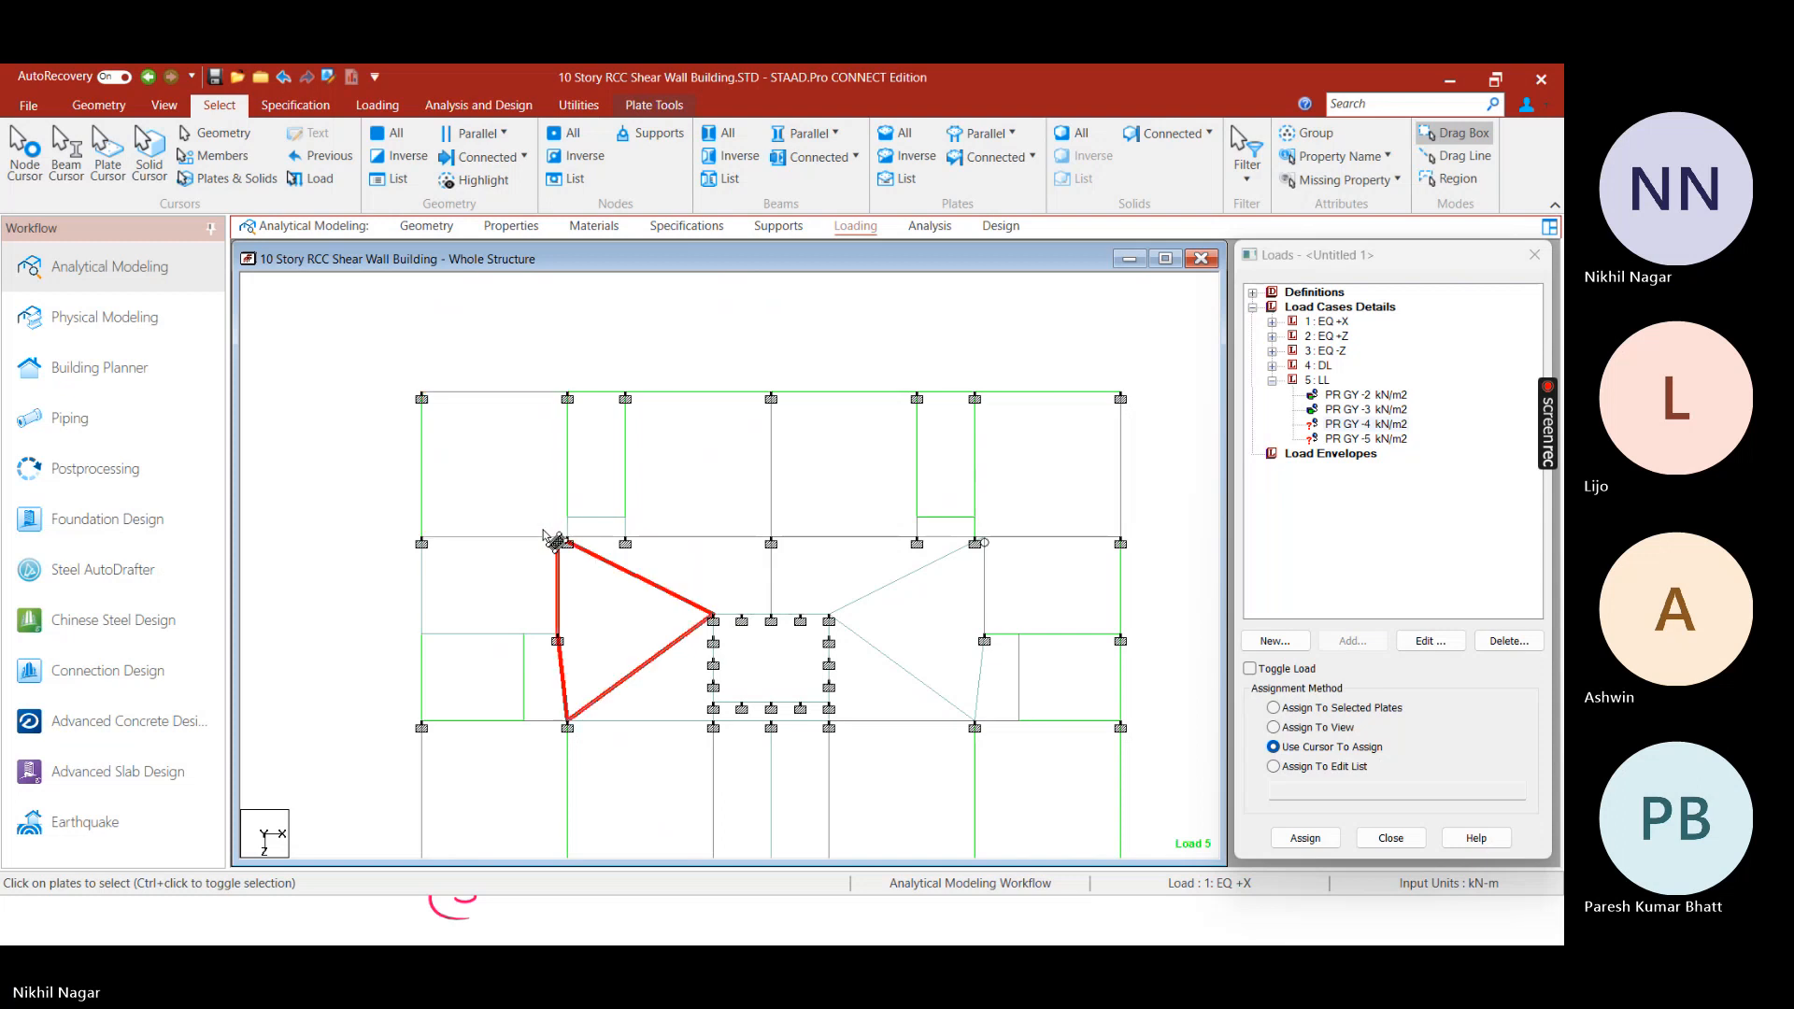
left_click(409, 522)
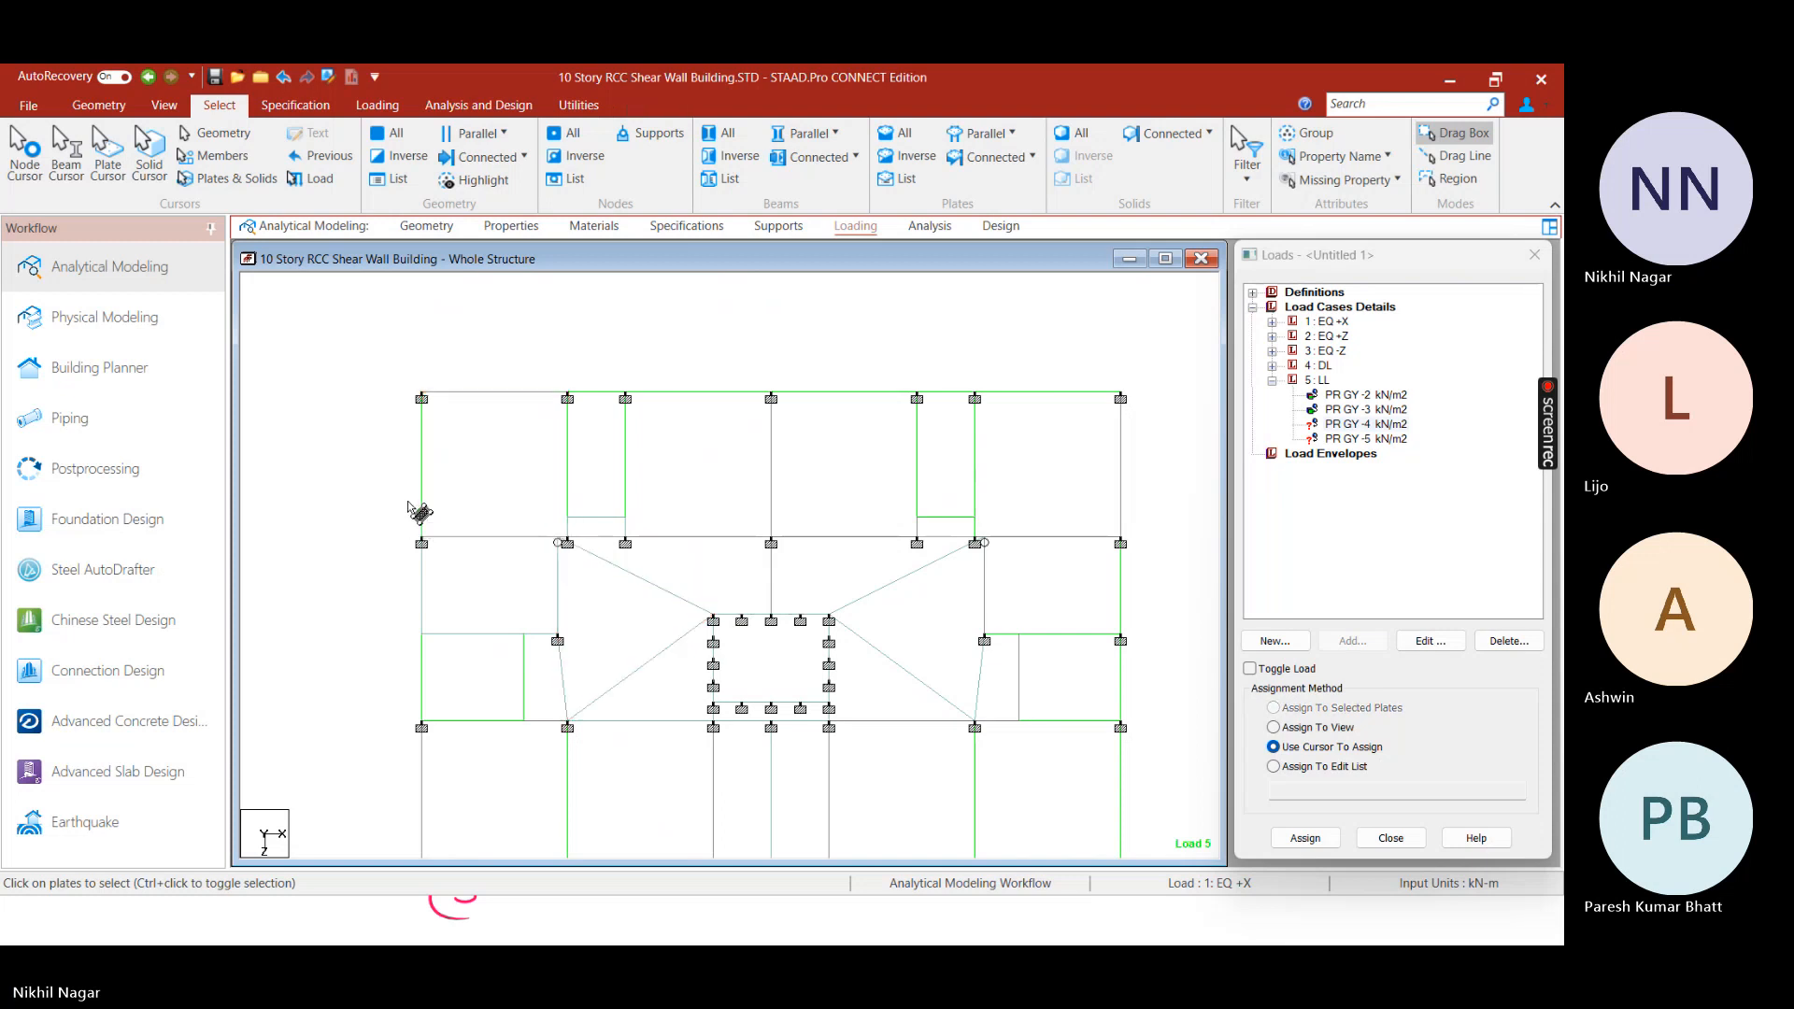
left_click_drag(408, 501, 652, 546)
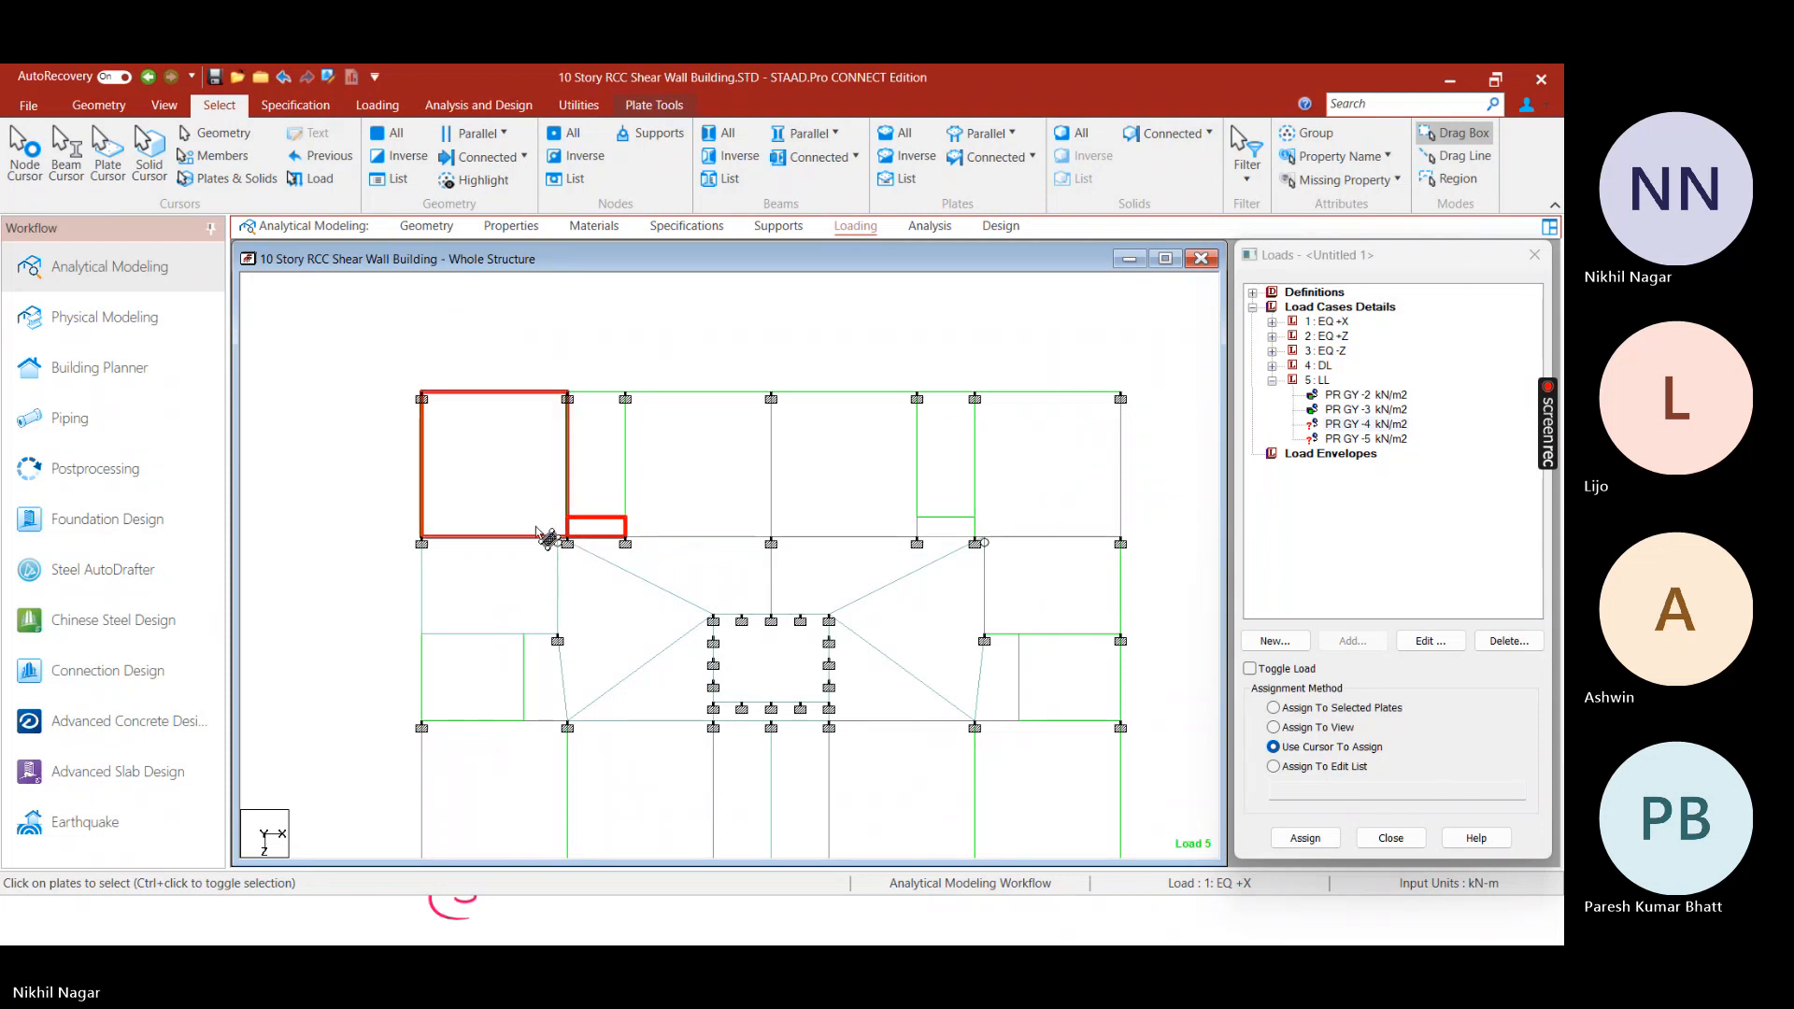
left_click(473, 589)
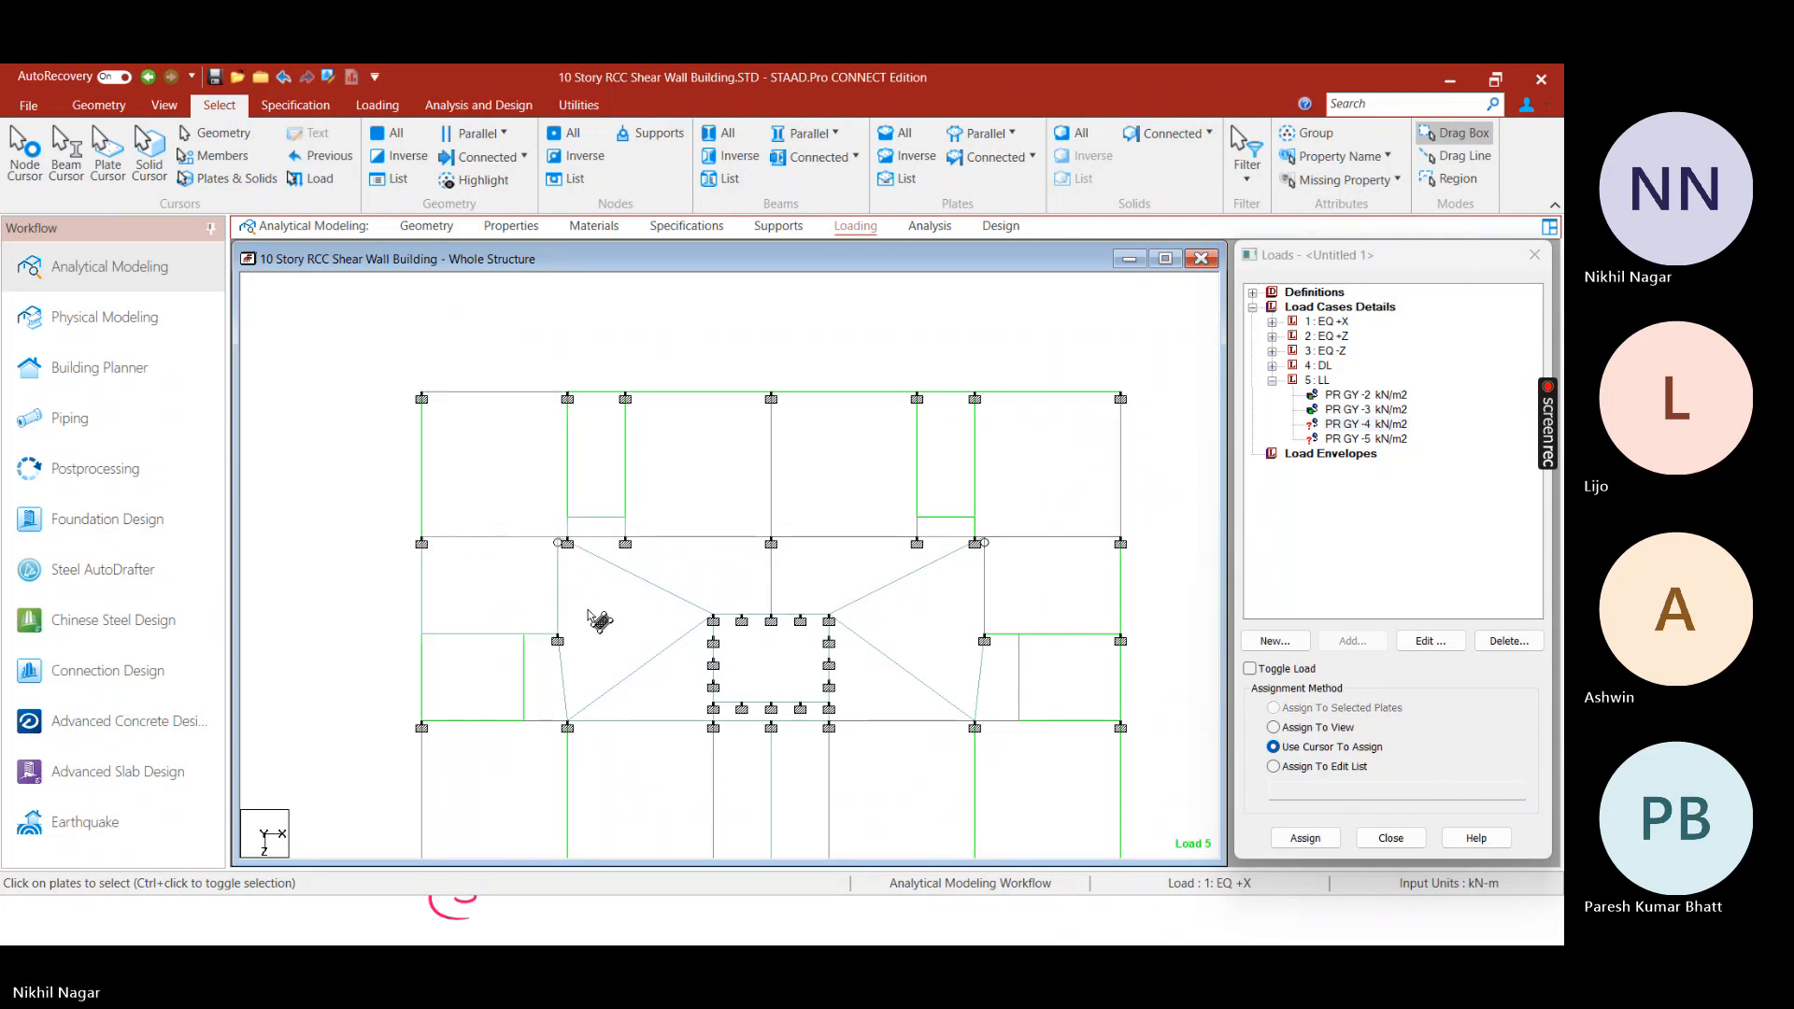
Select all plates parallel to the XZ plane, inspect the selection in 3D, and clear it
scroll(824, 596, "down", 3)
middle_click_drag(867, 589, 867, 500)
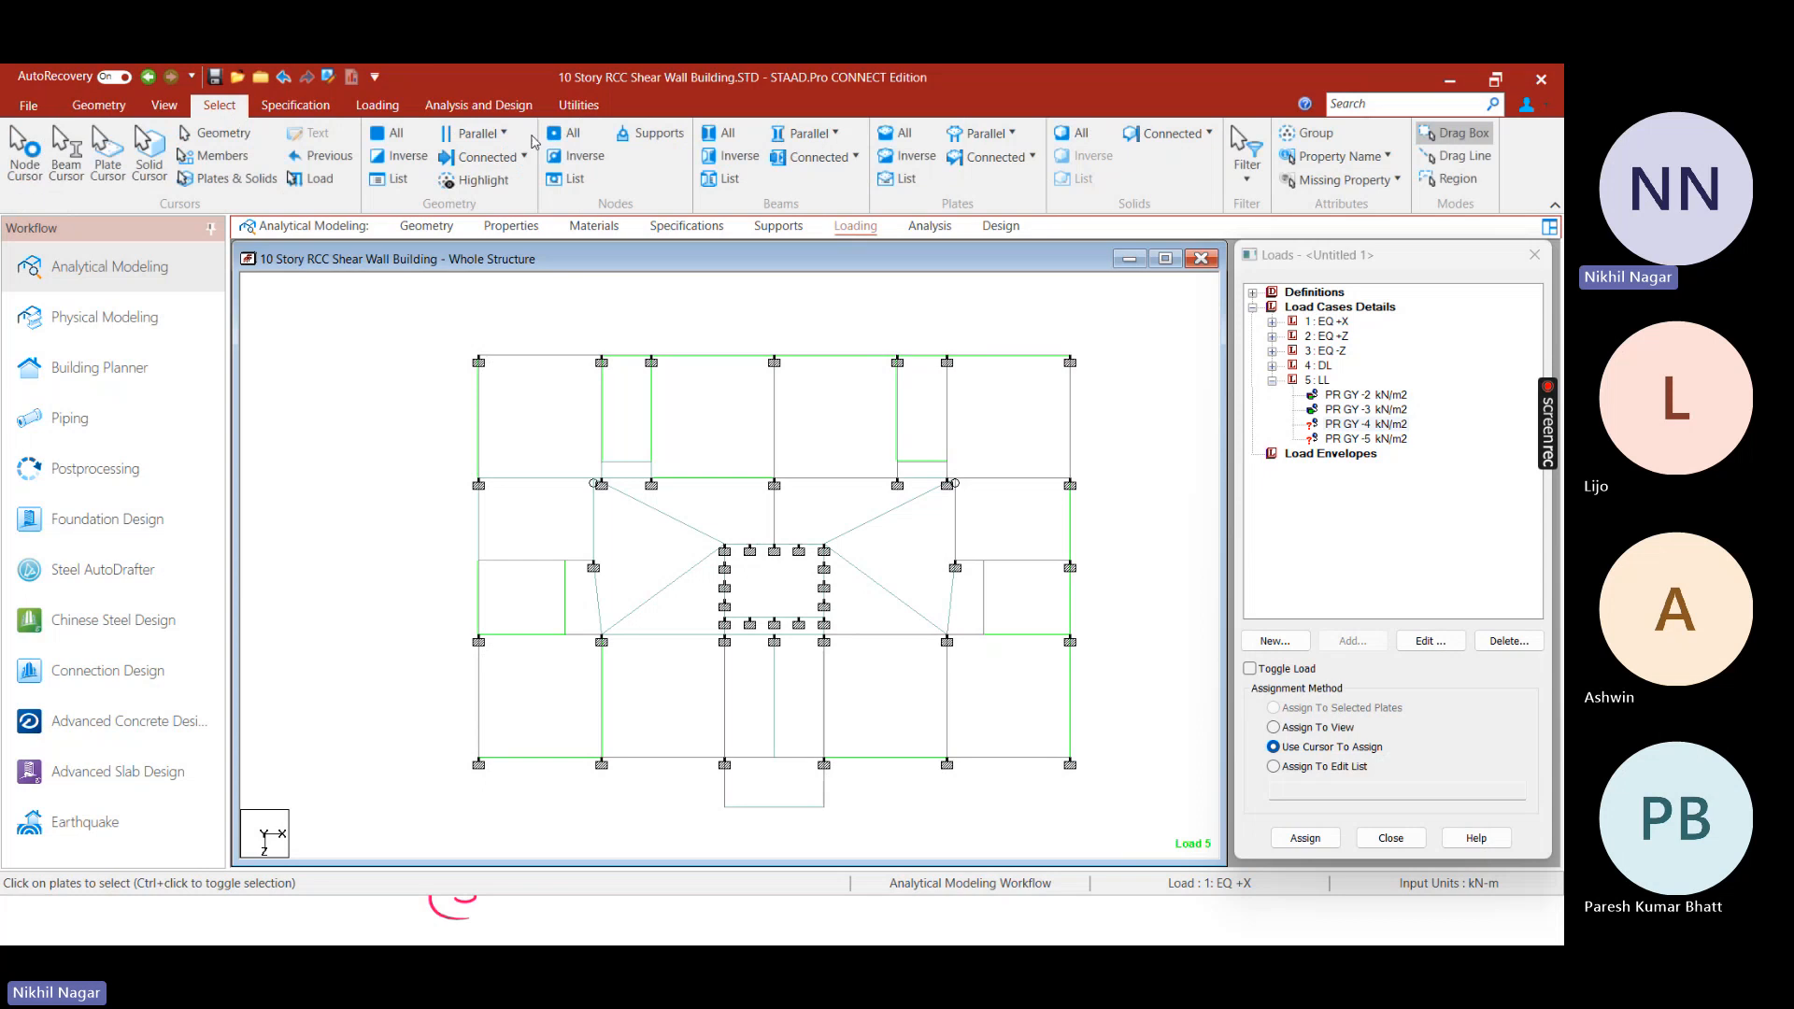
left_click(984, 137)
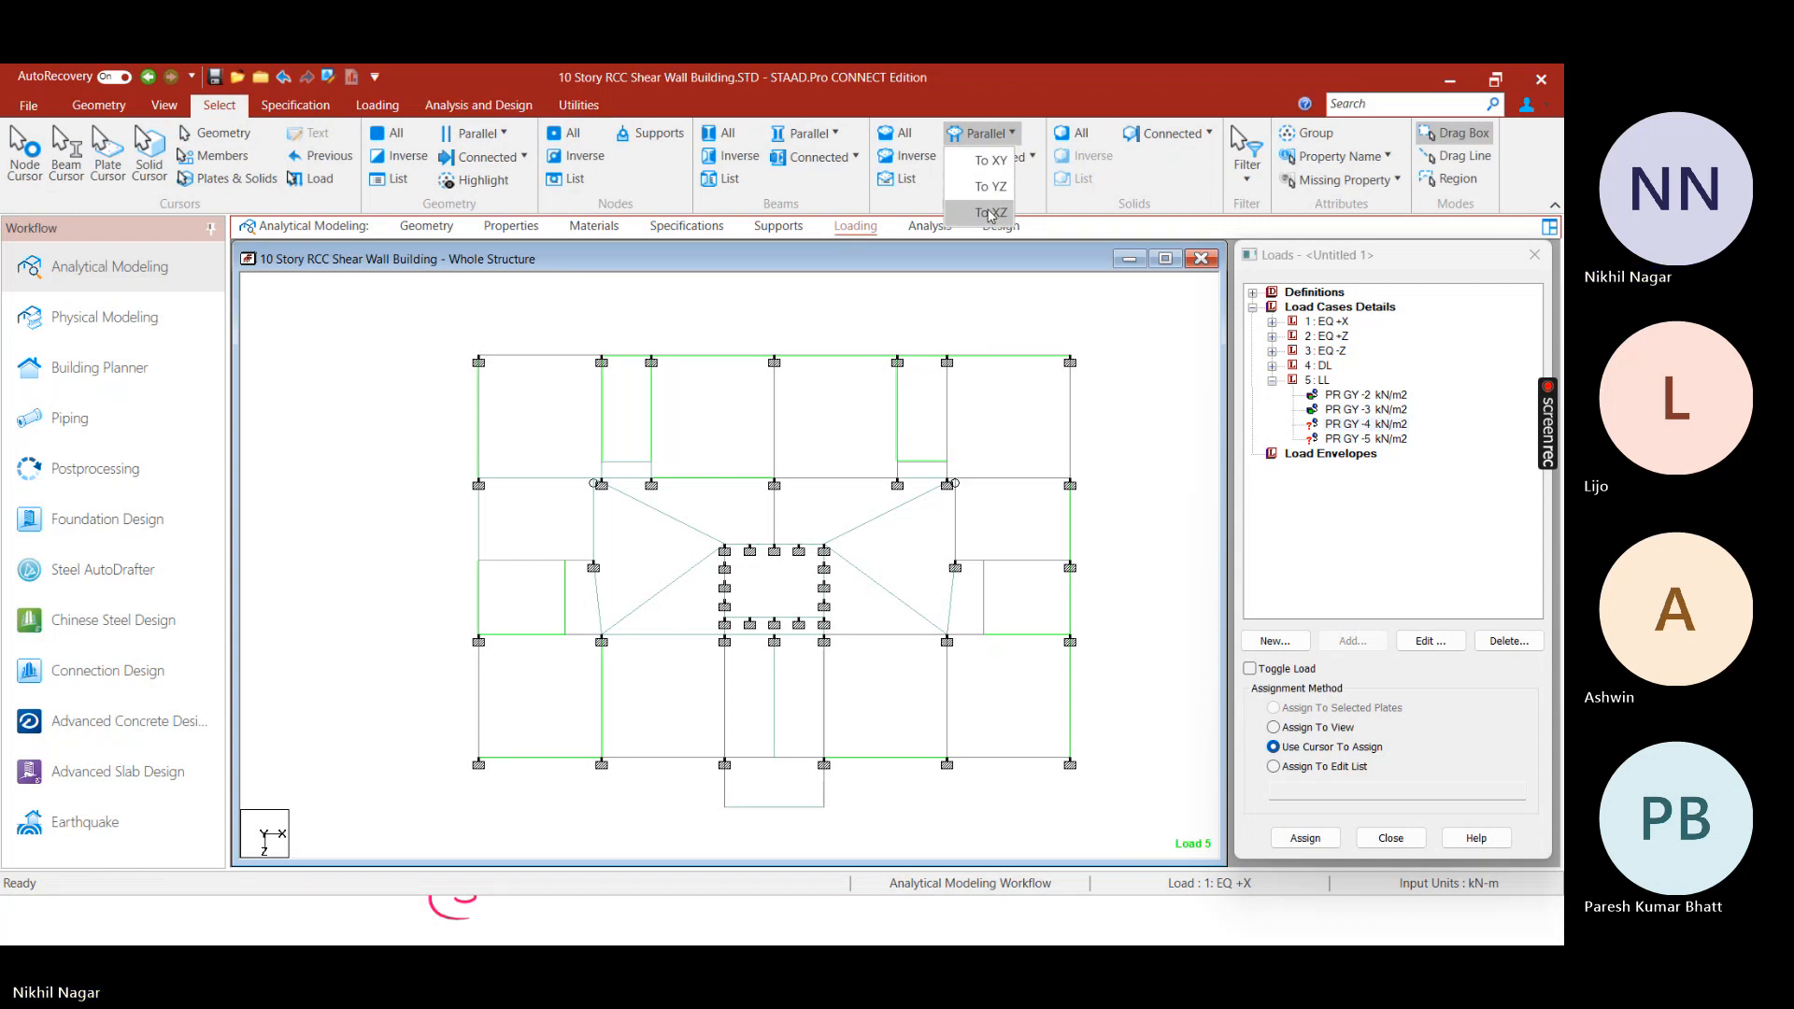
left_click(991, 213)
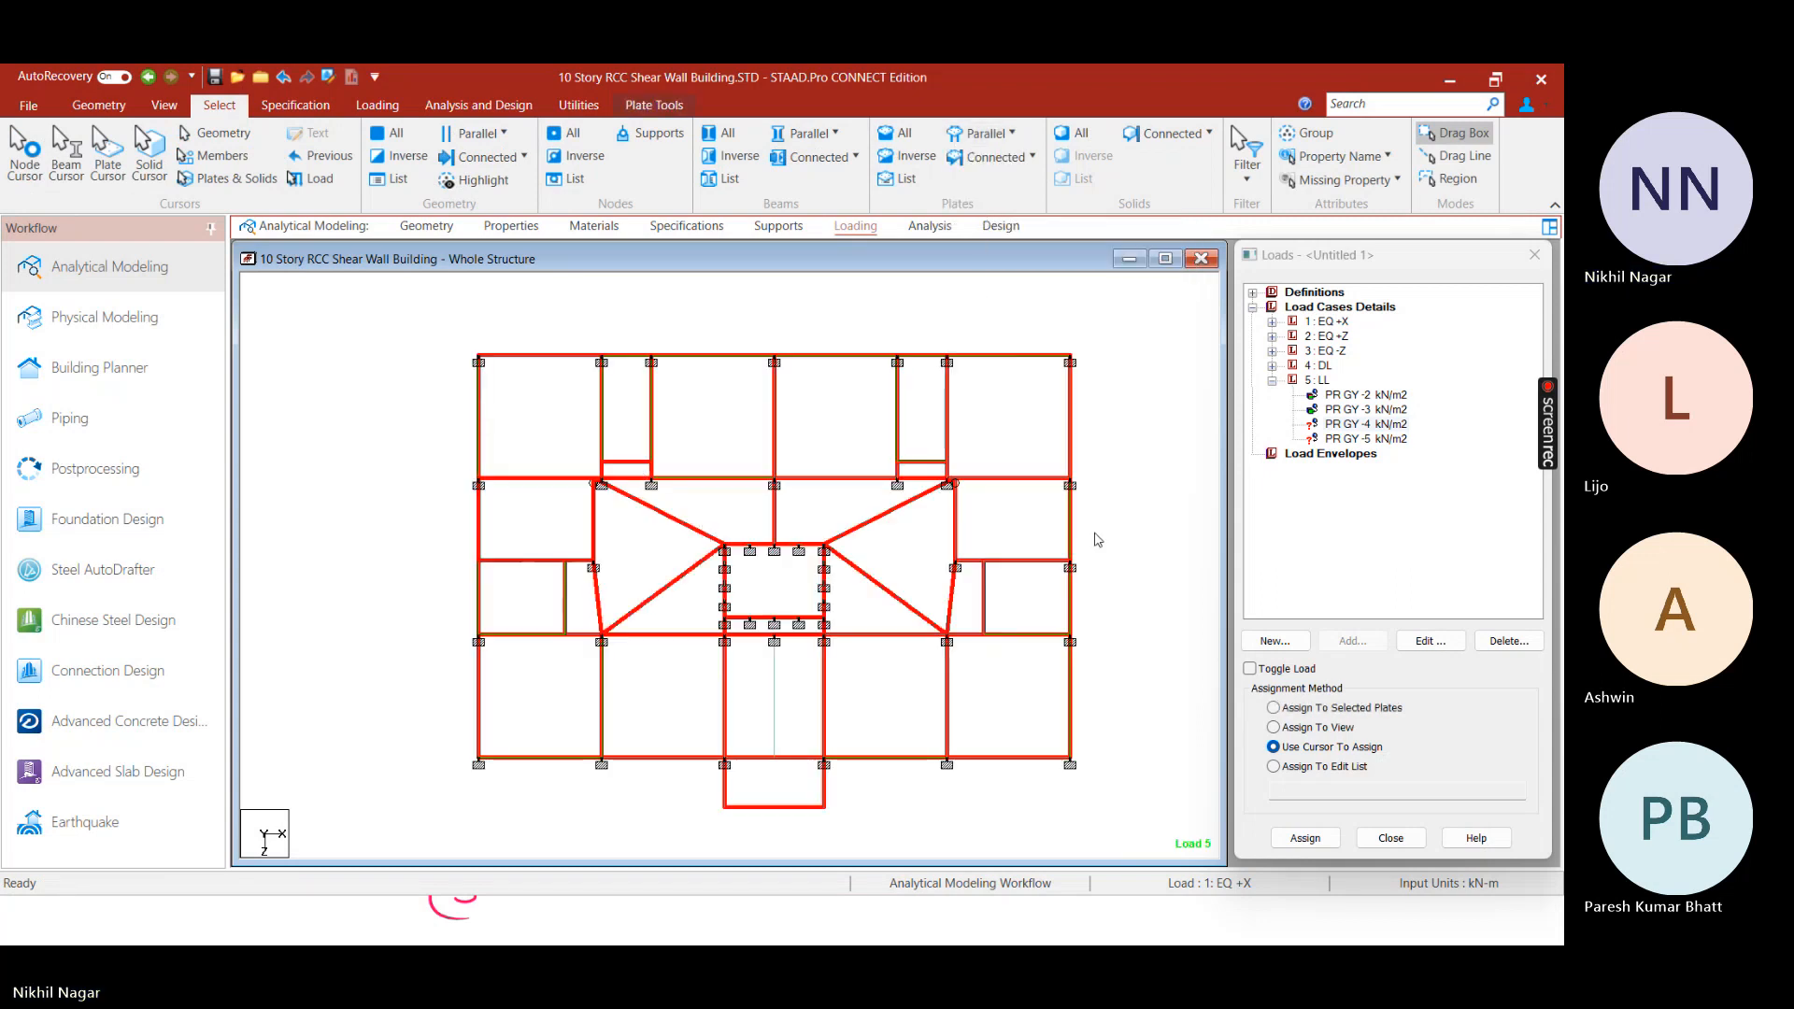
middle_click_drag(707, 533, 762, 460)
scroll(826, 407, "up", 5)
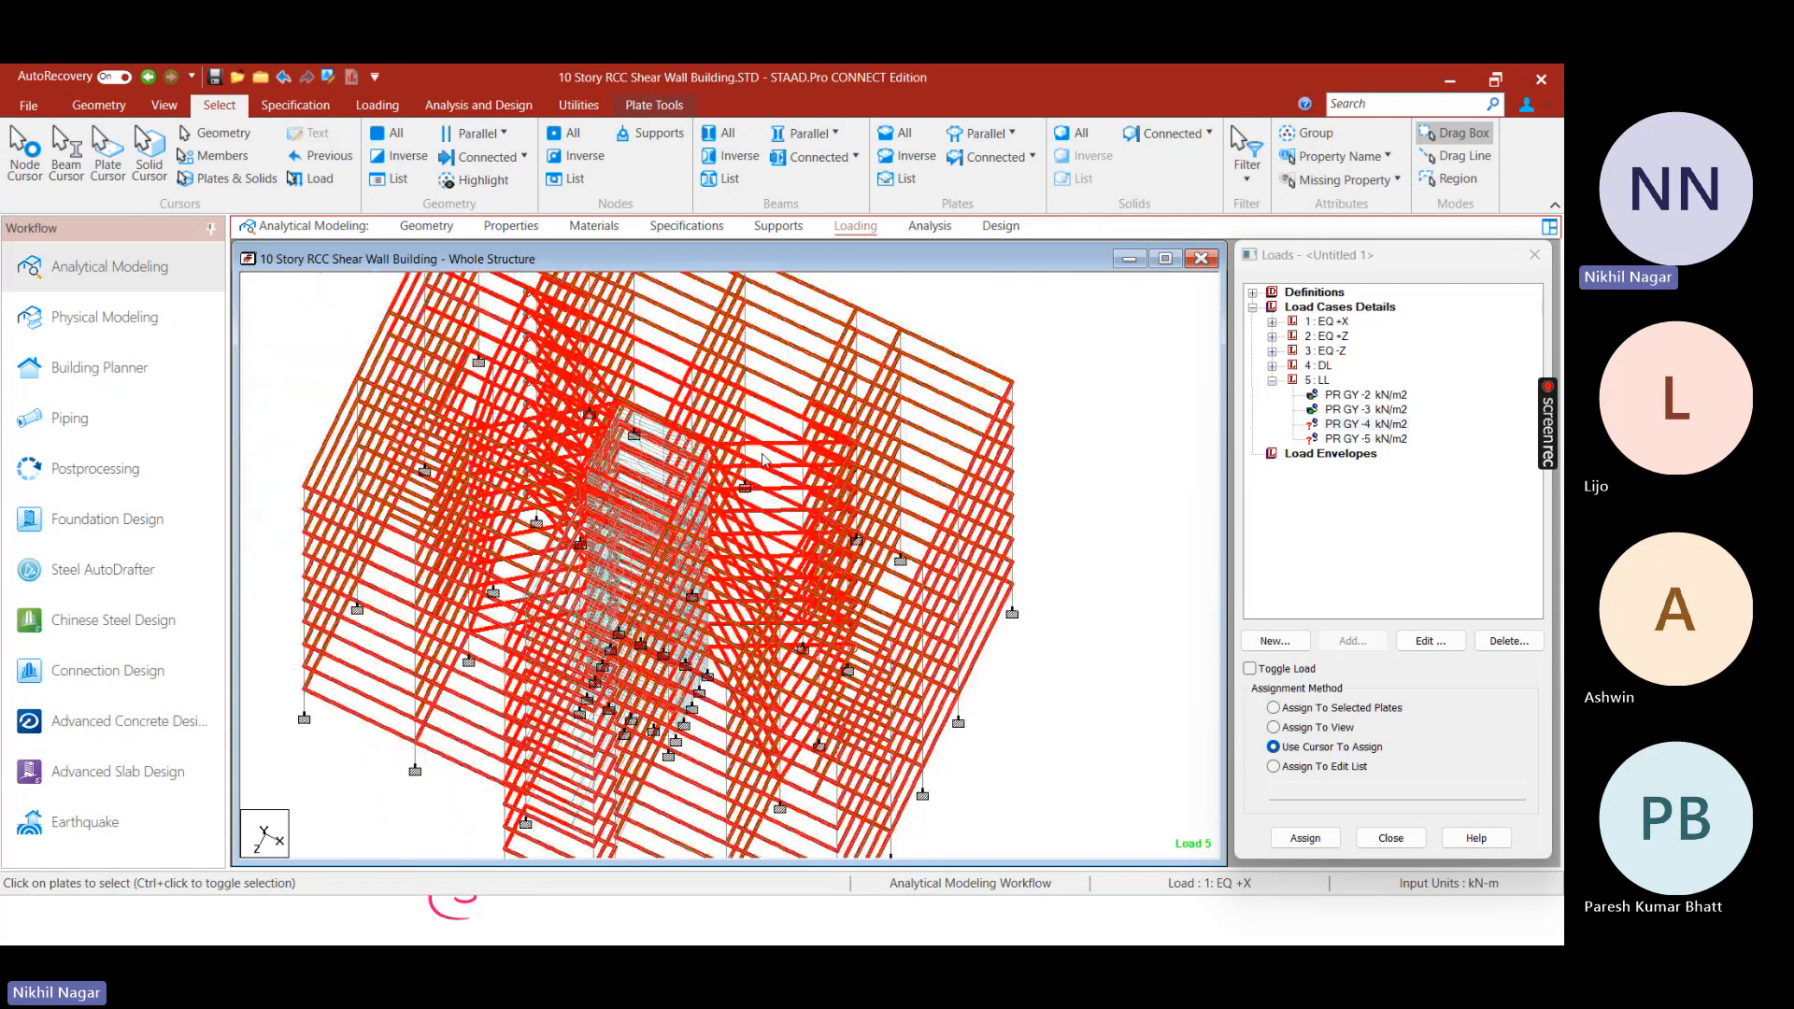
left_click(763, 460)
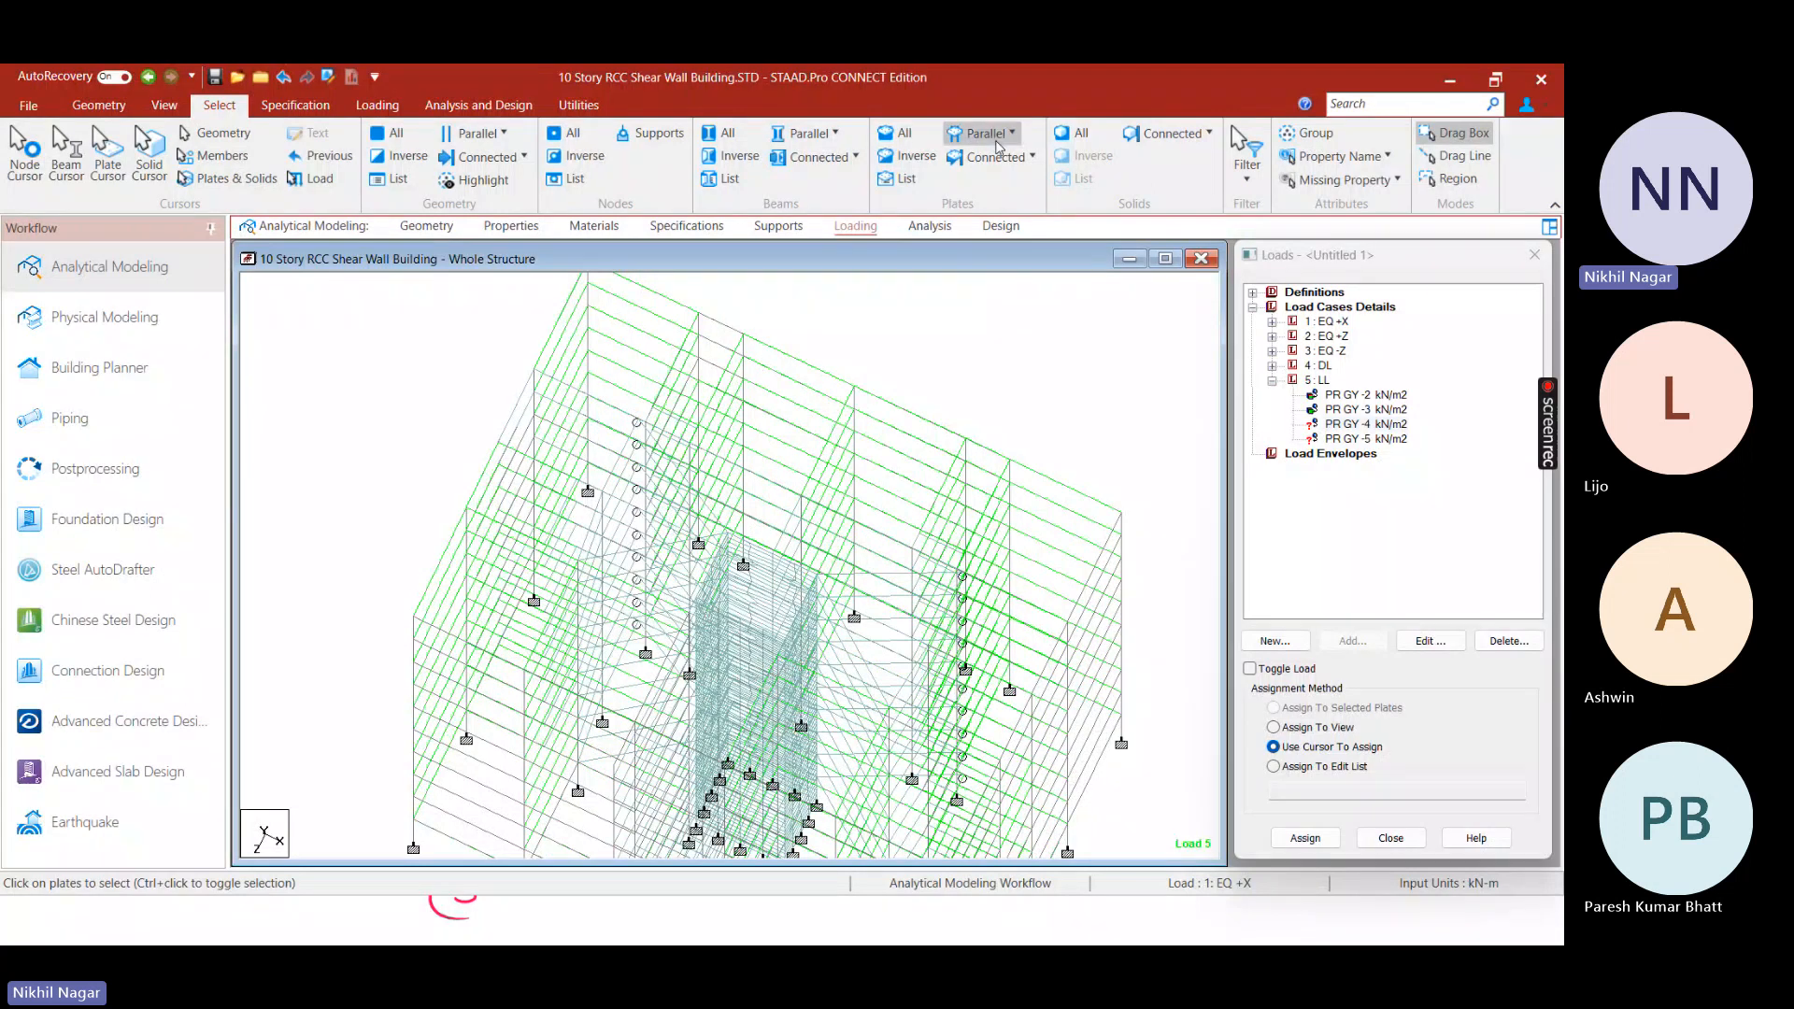
Return the model to the top view with the whole floor plan visible
left_click(1026, 170)
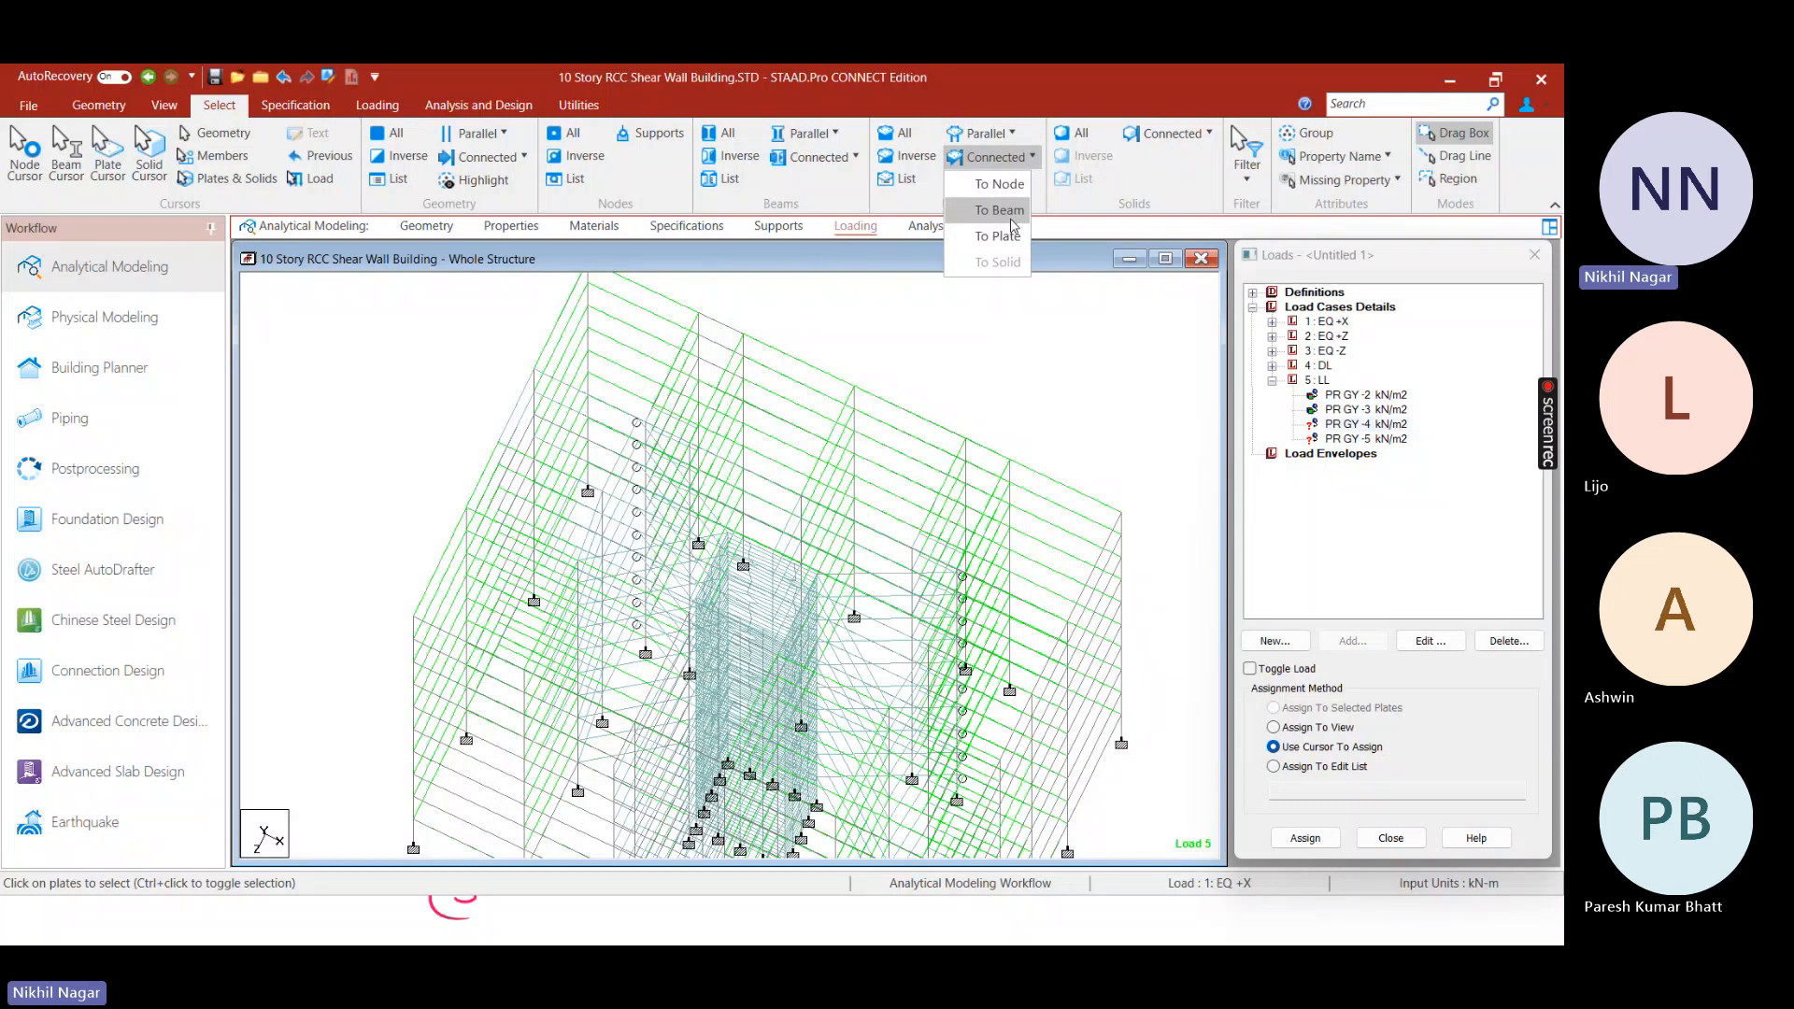
left_click(975, 357)
right_click(917, 358)
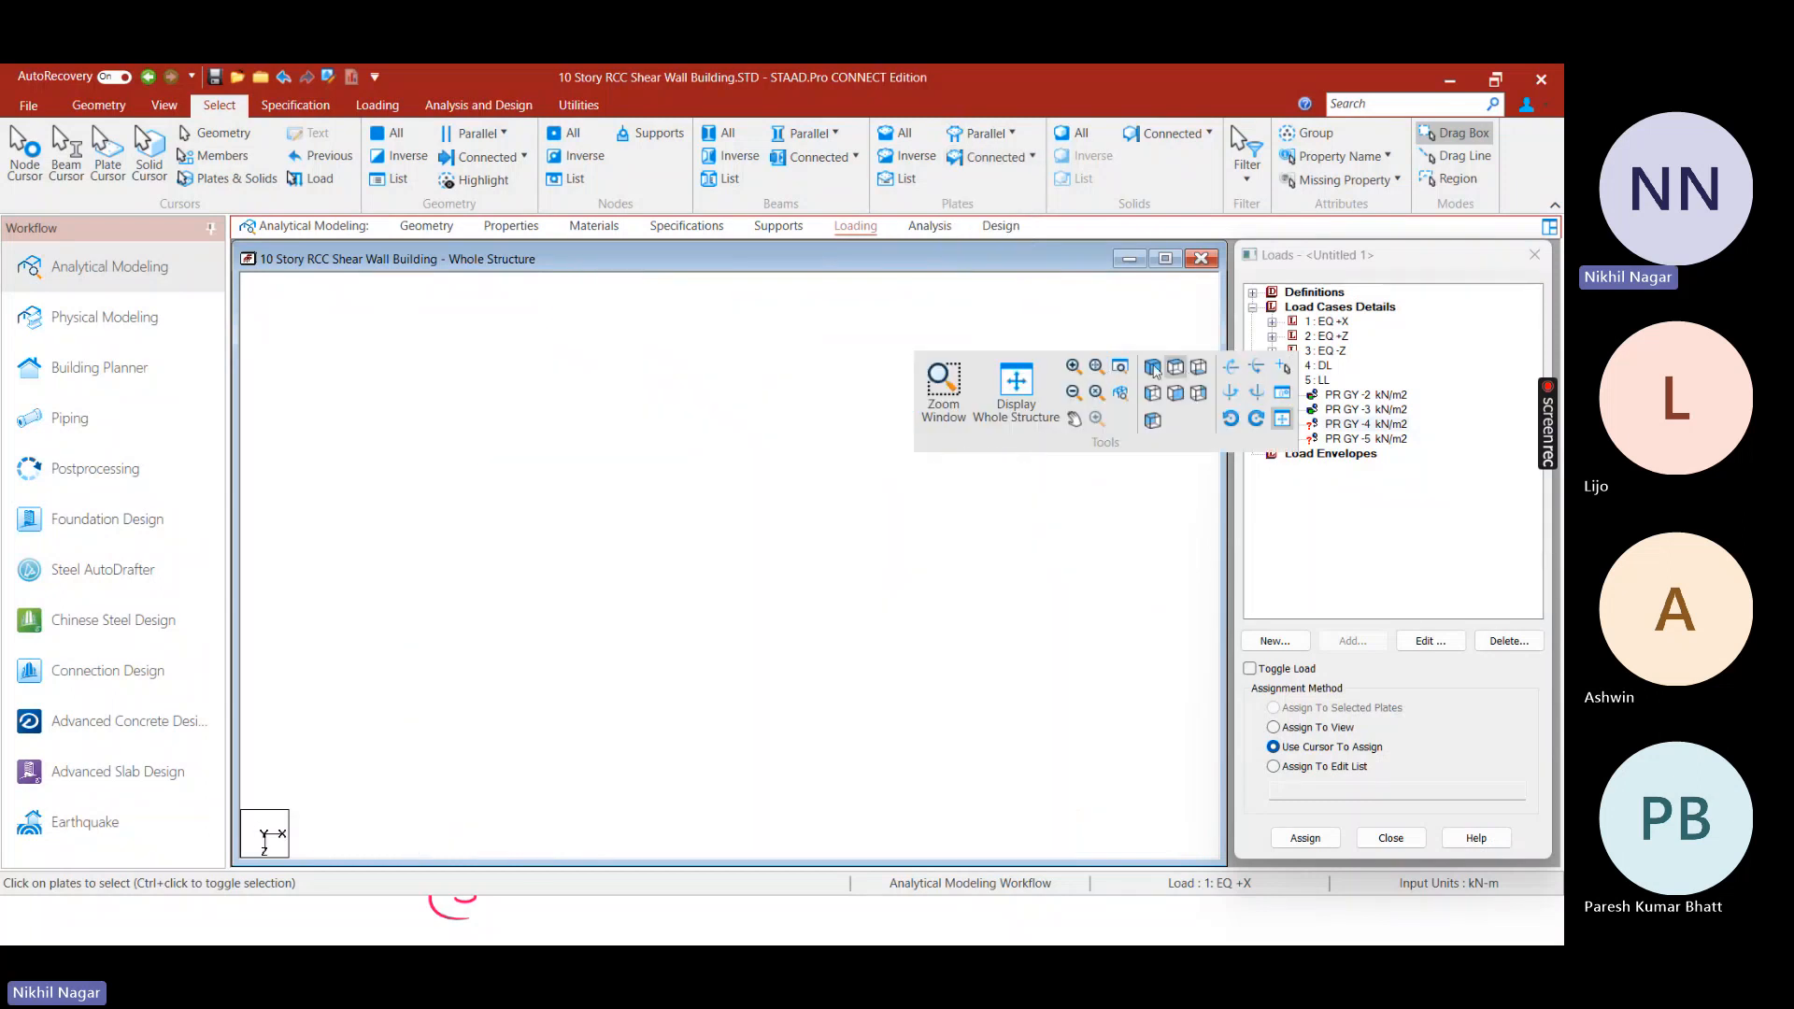
left_click(1168, 369)
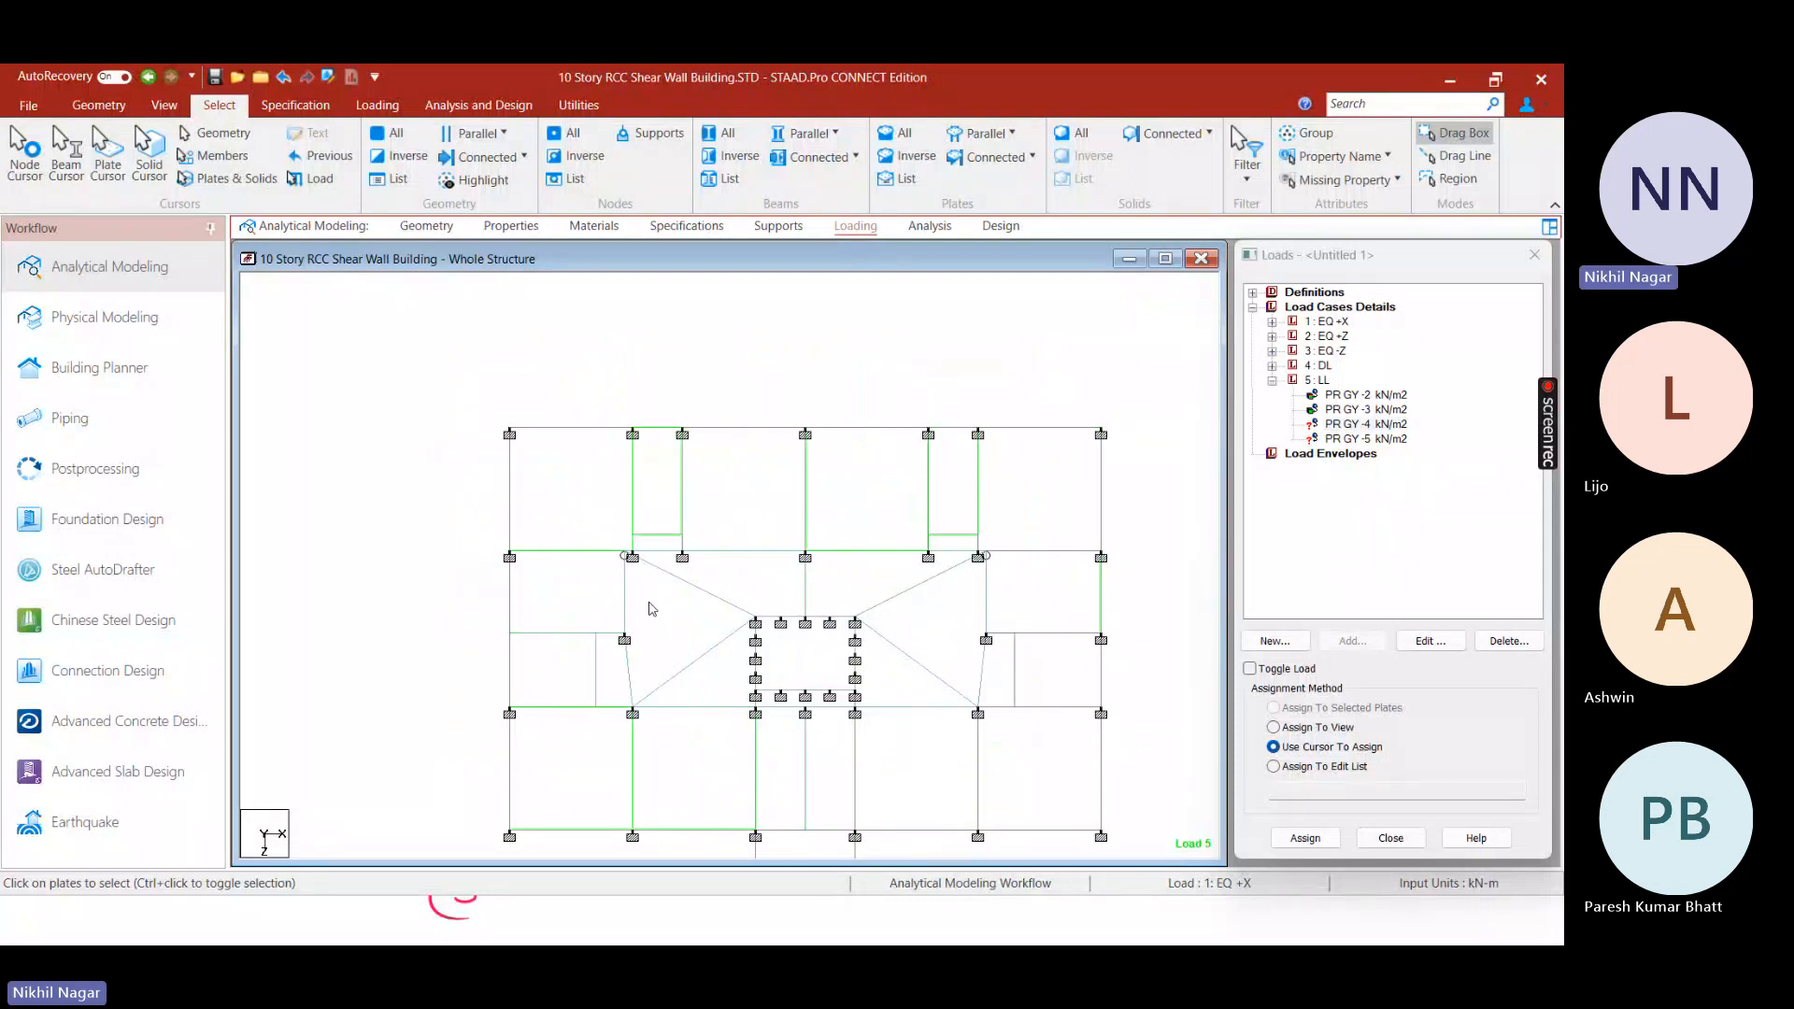
left_click(970, 161)
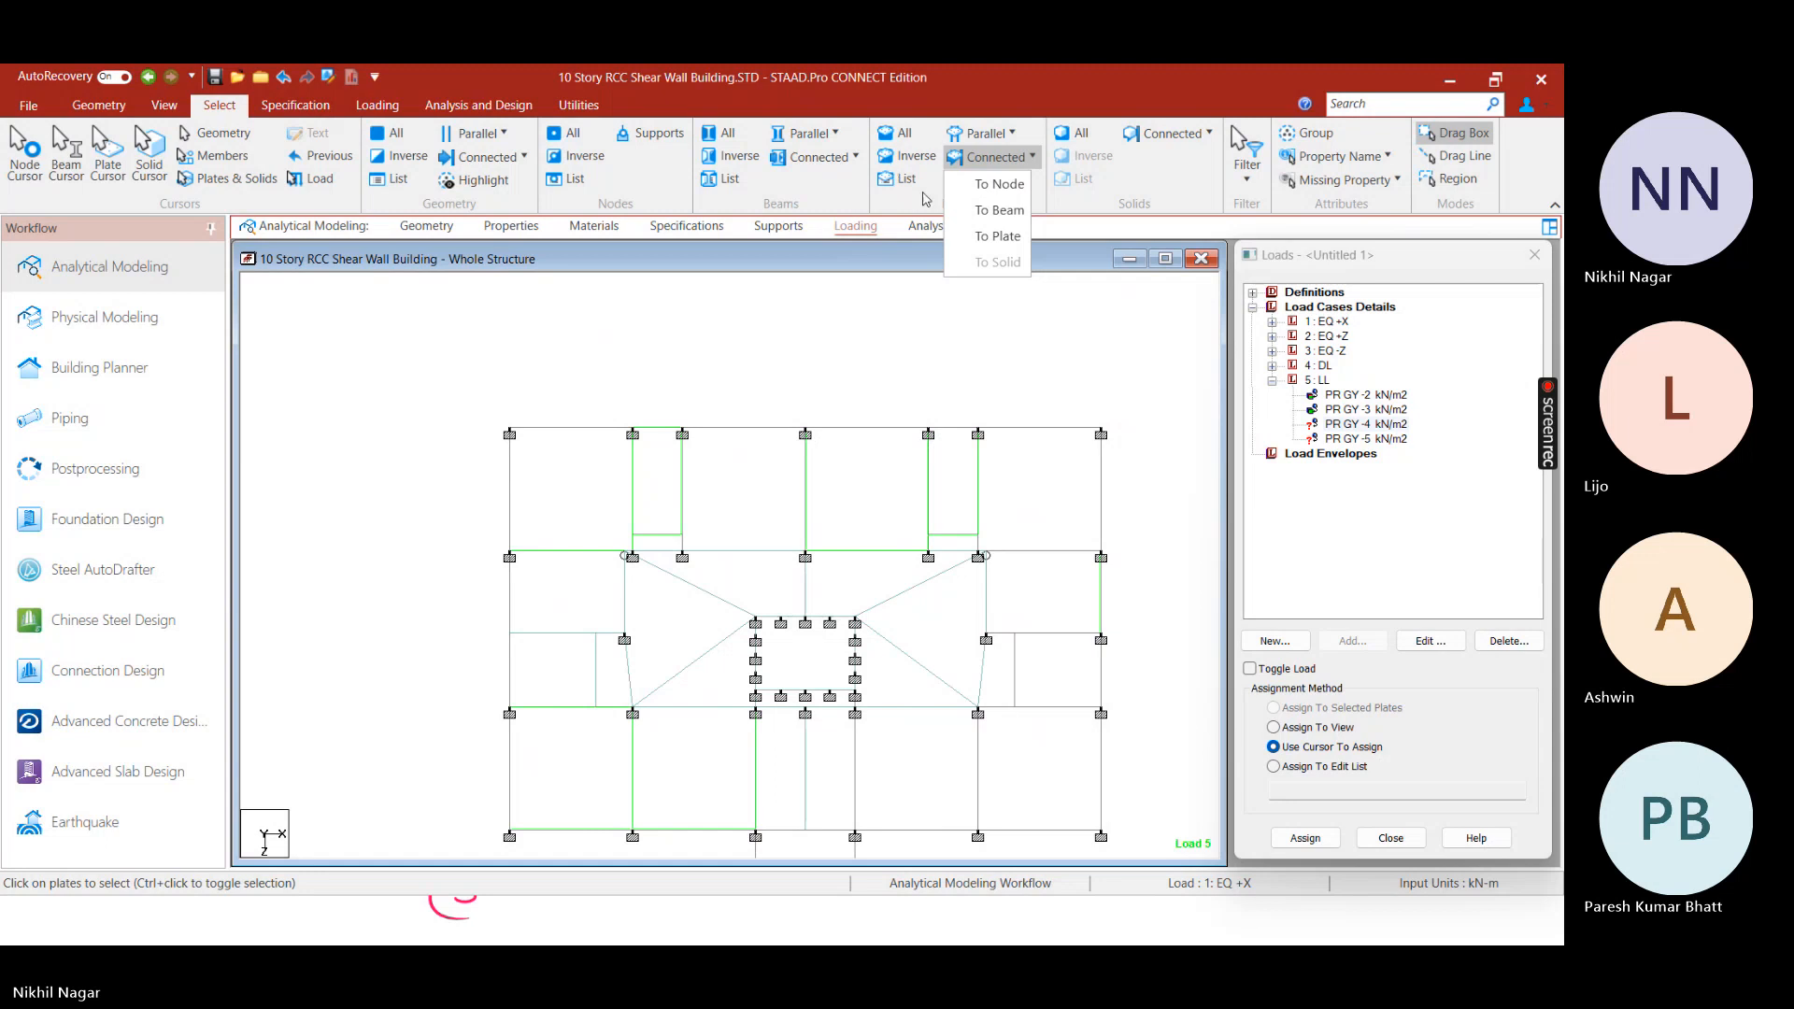
left_click(814, 339)
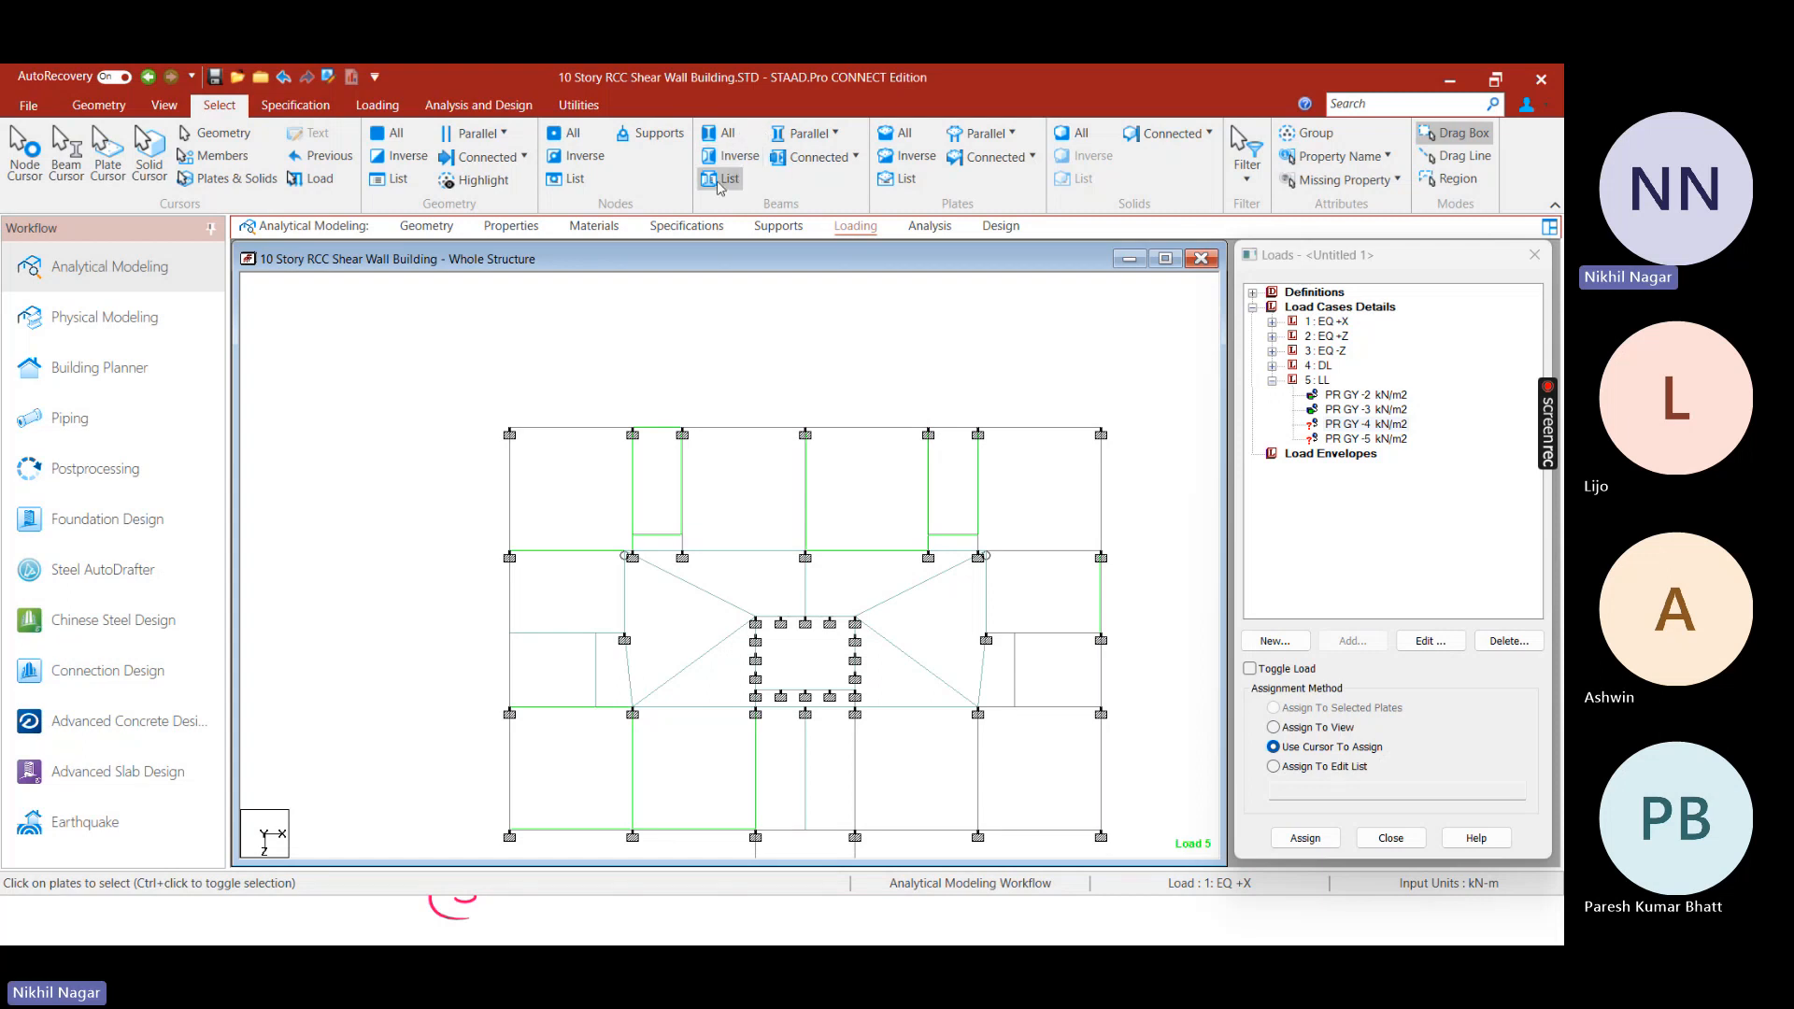
left_click(481, 157)
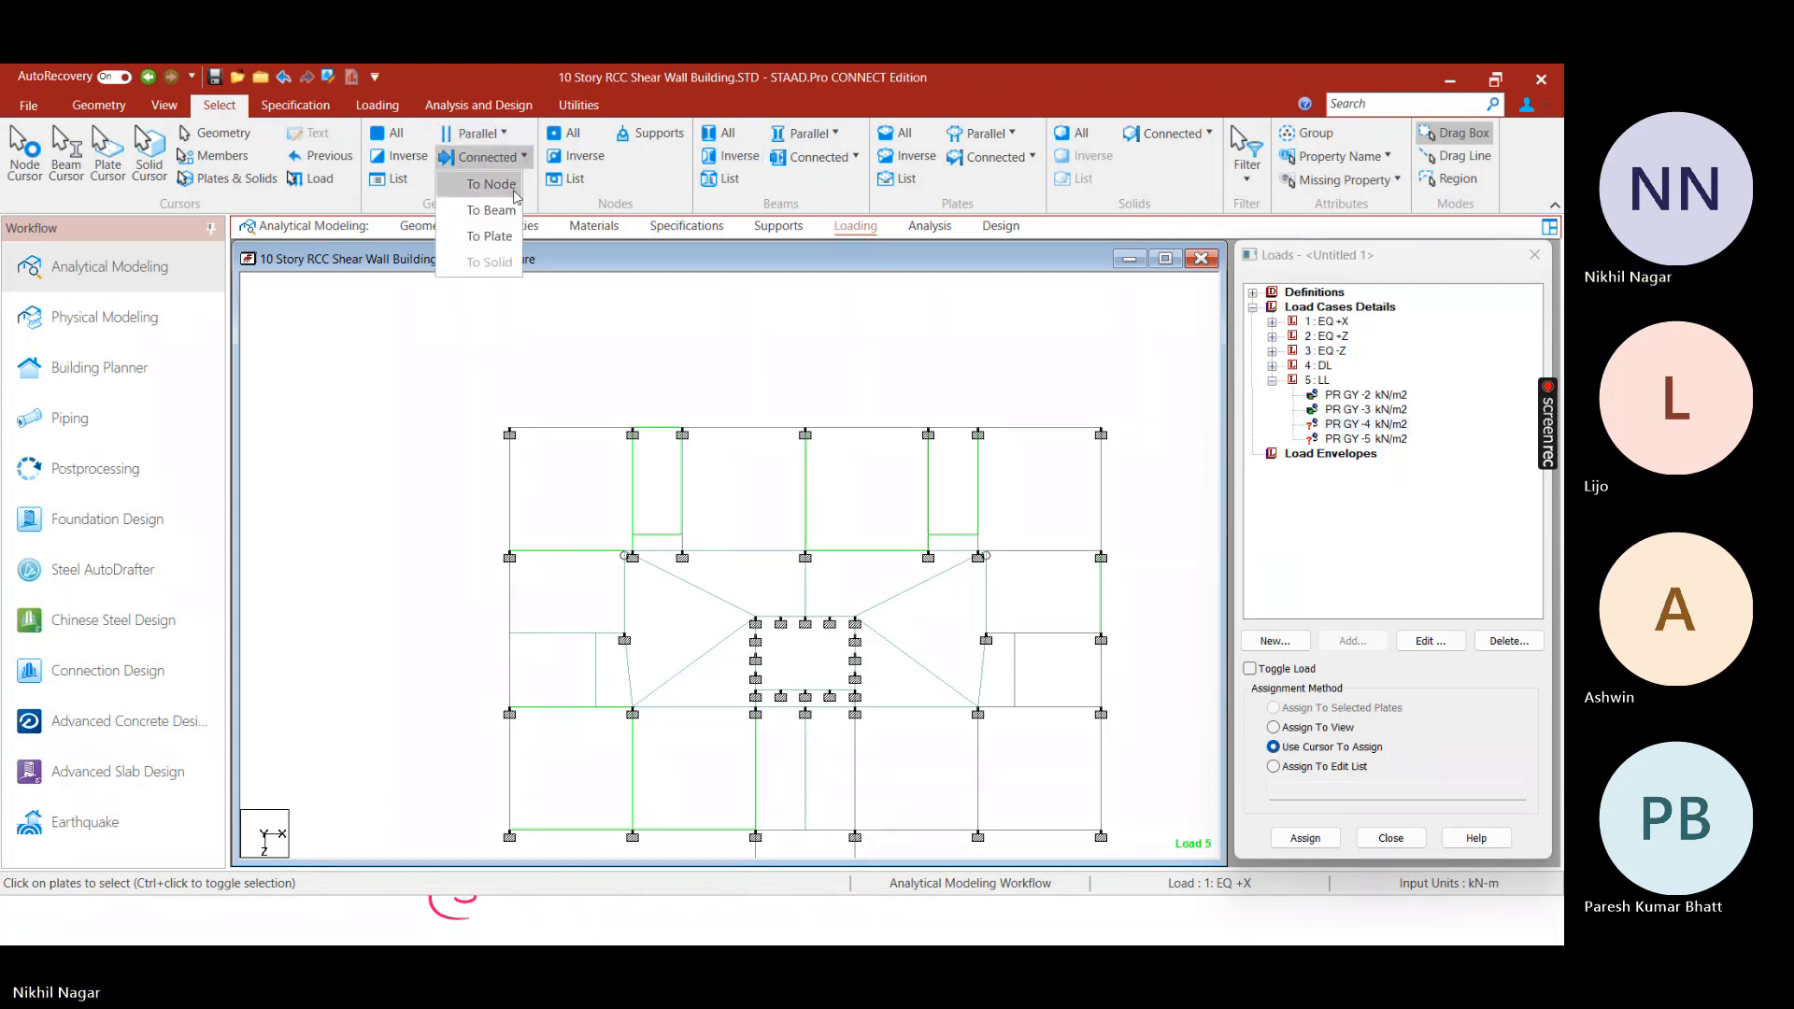
left_click(490, 236)
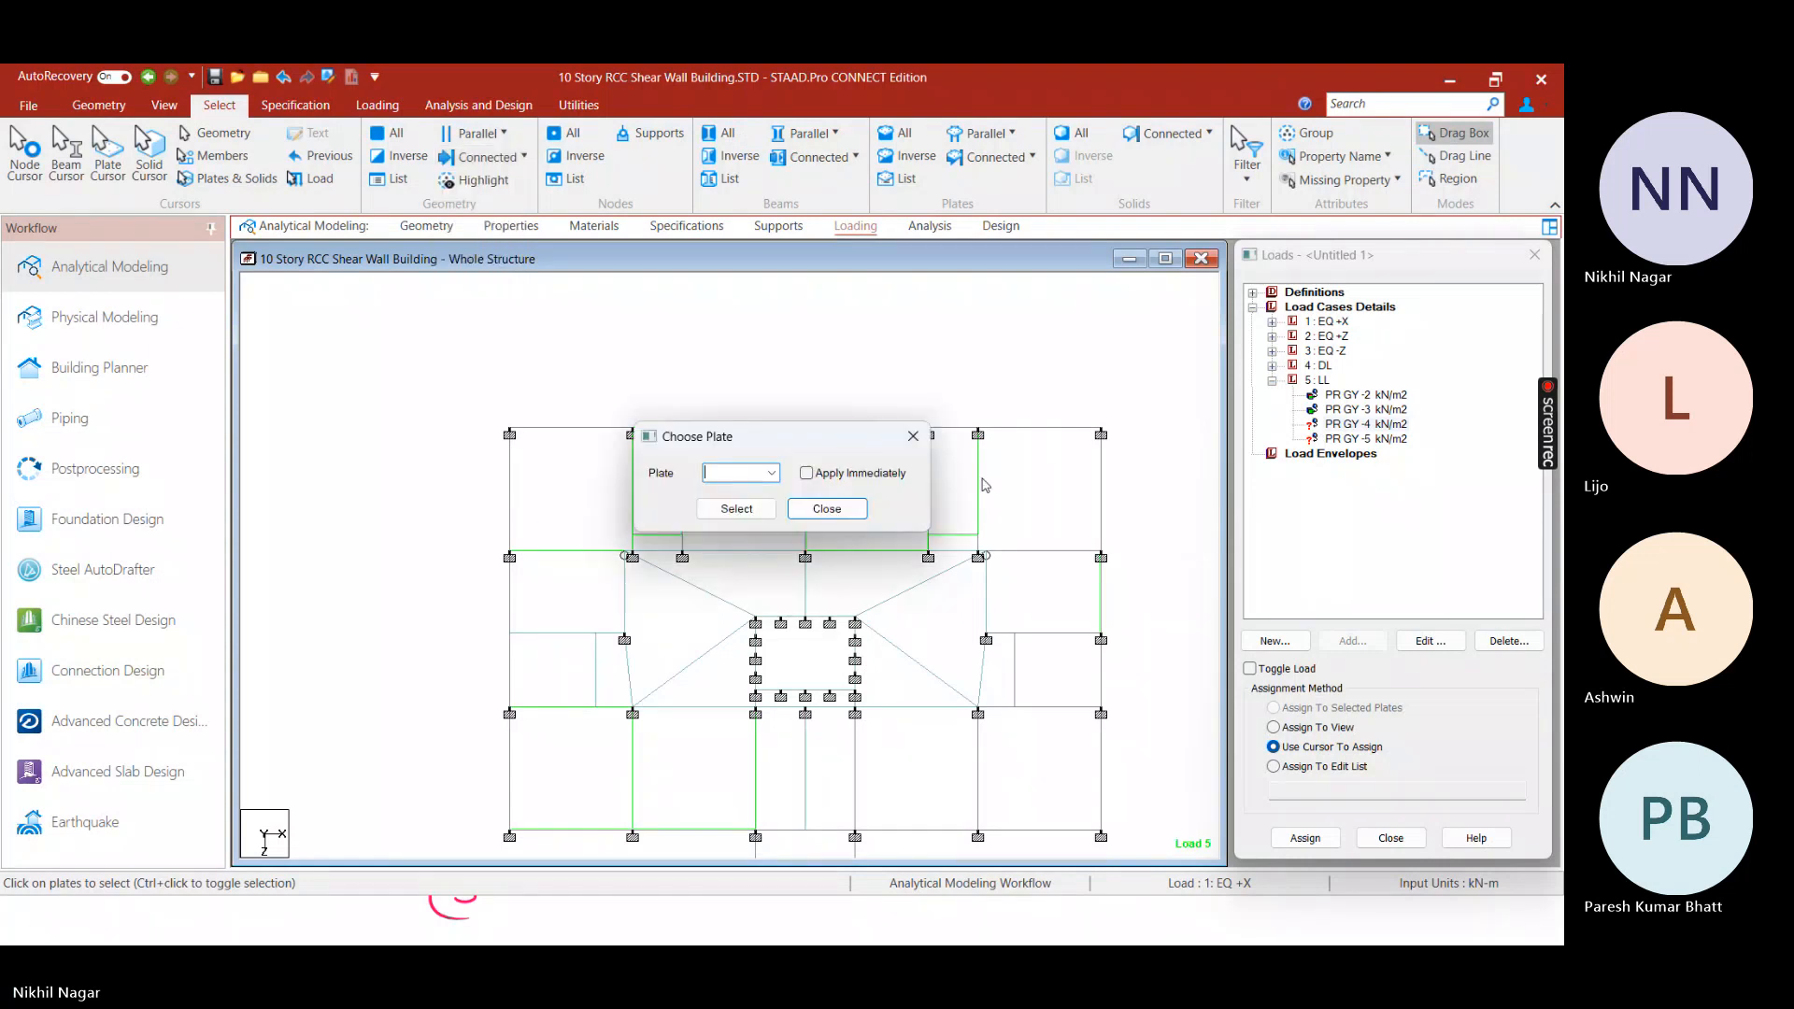
left_click(913, 436)
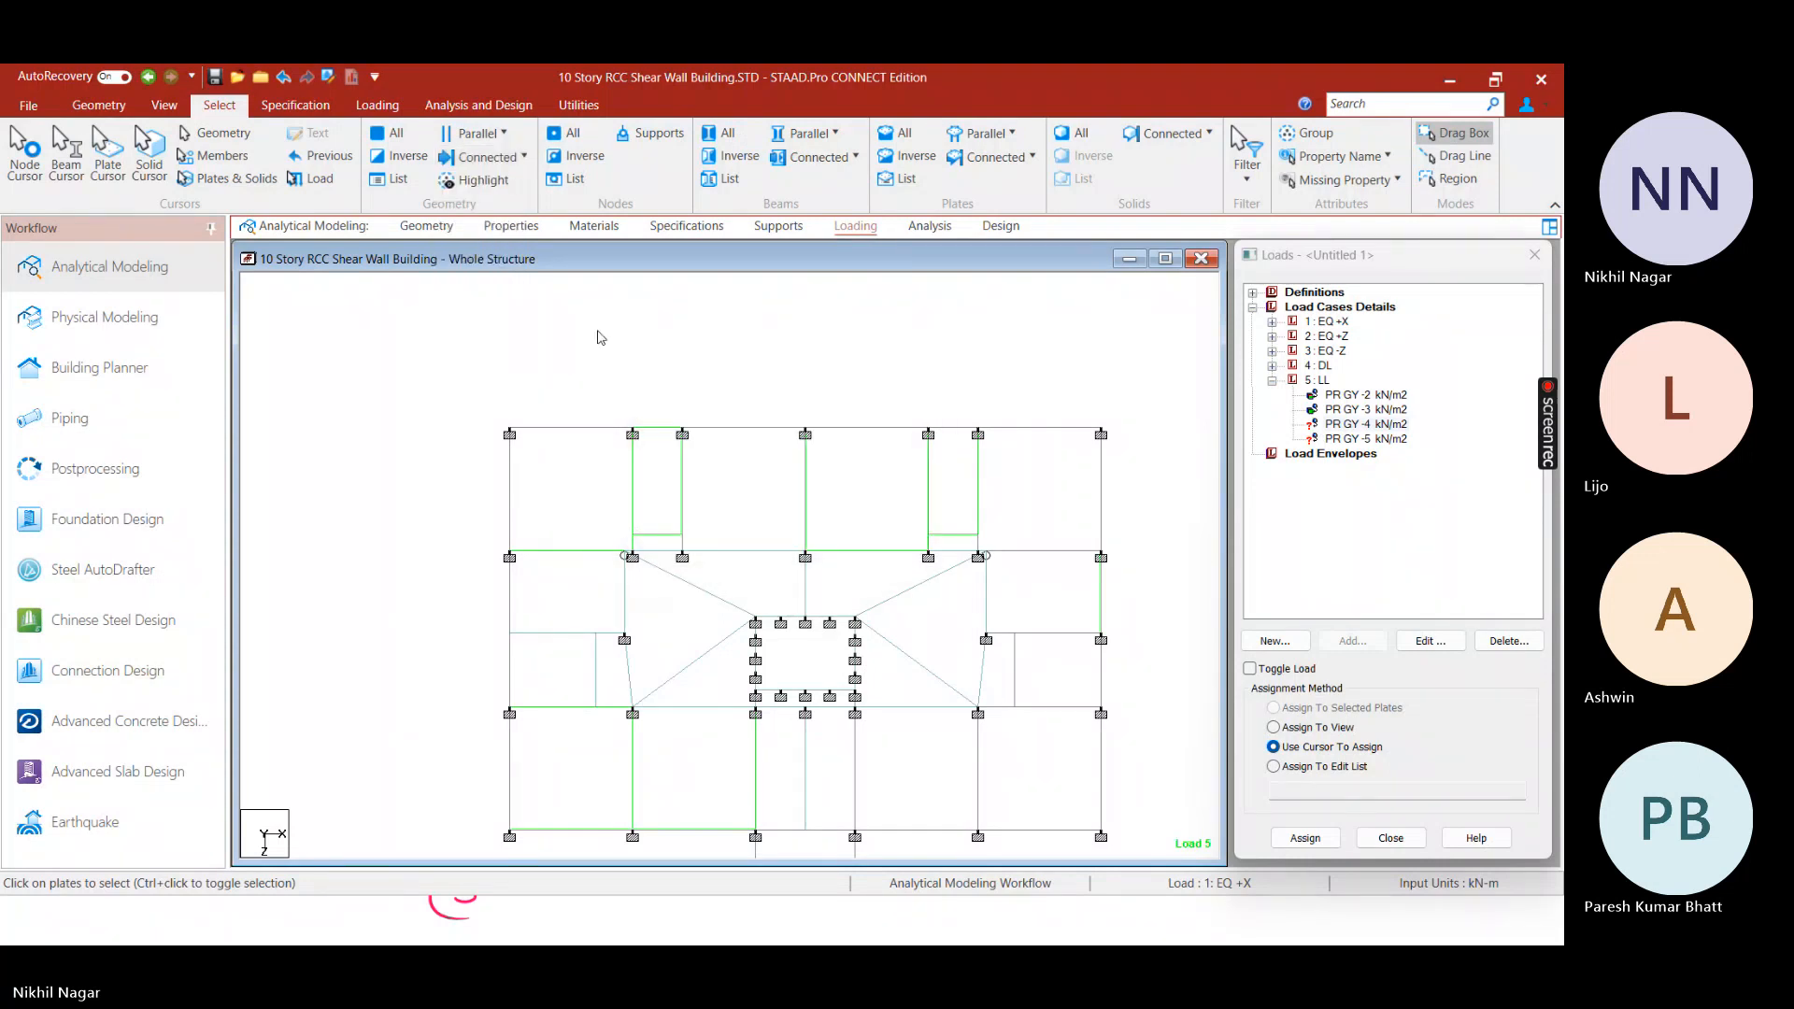
left_click(491, 133)
left_click(491, 192)
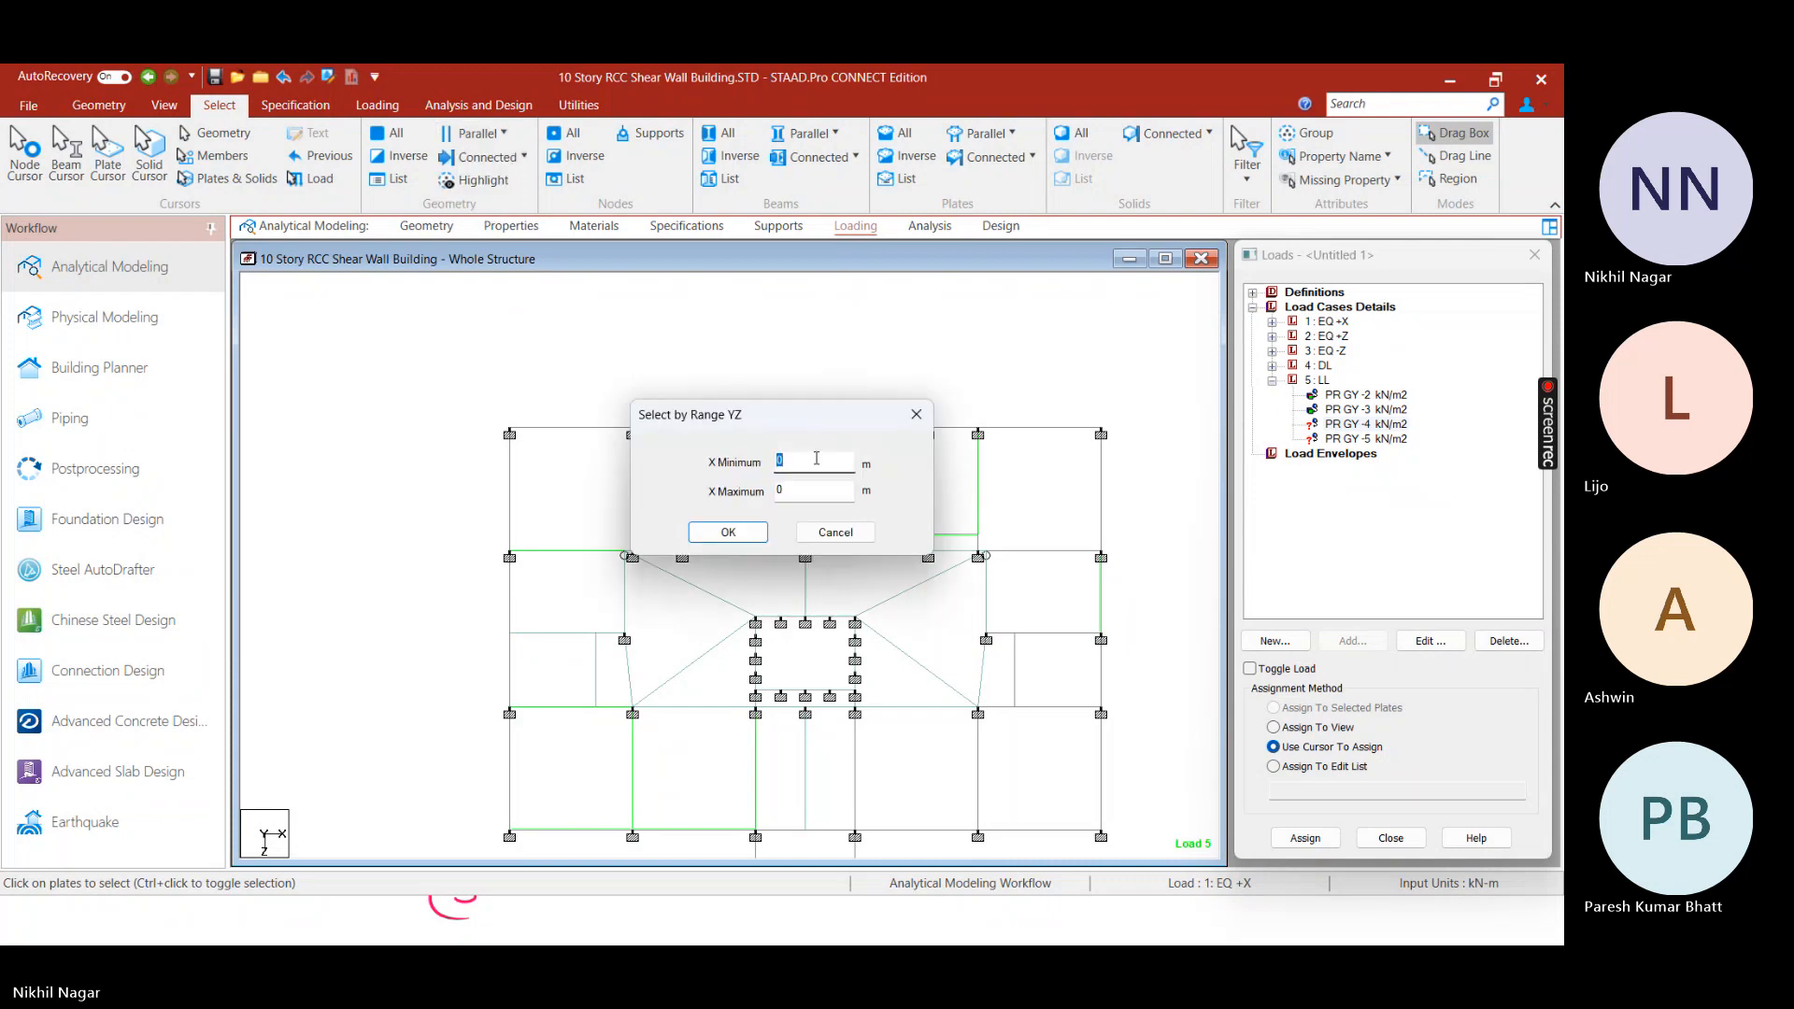
left_click(917, 414)
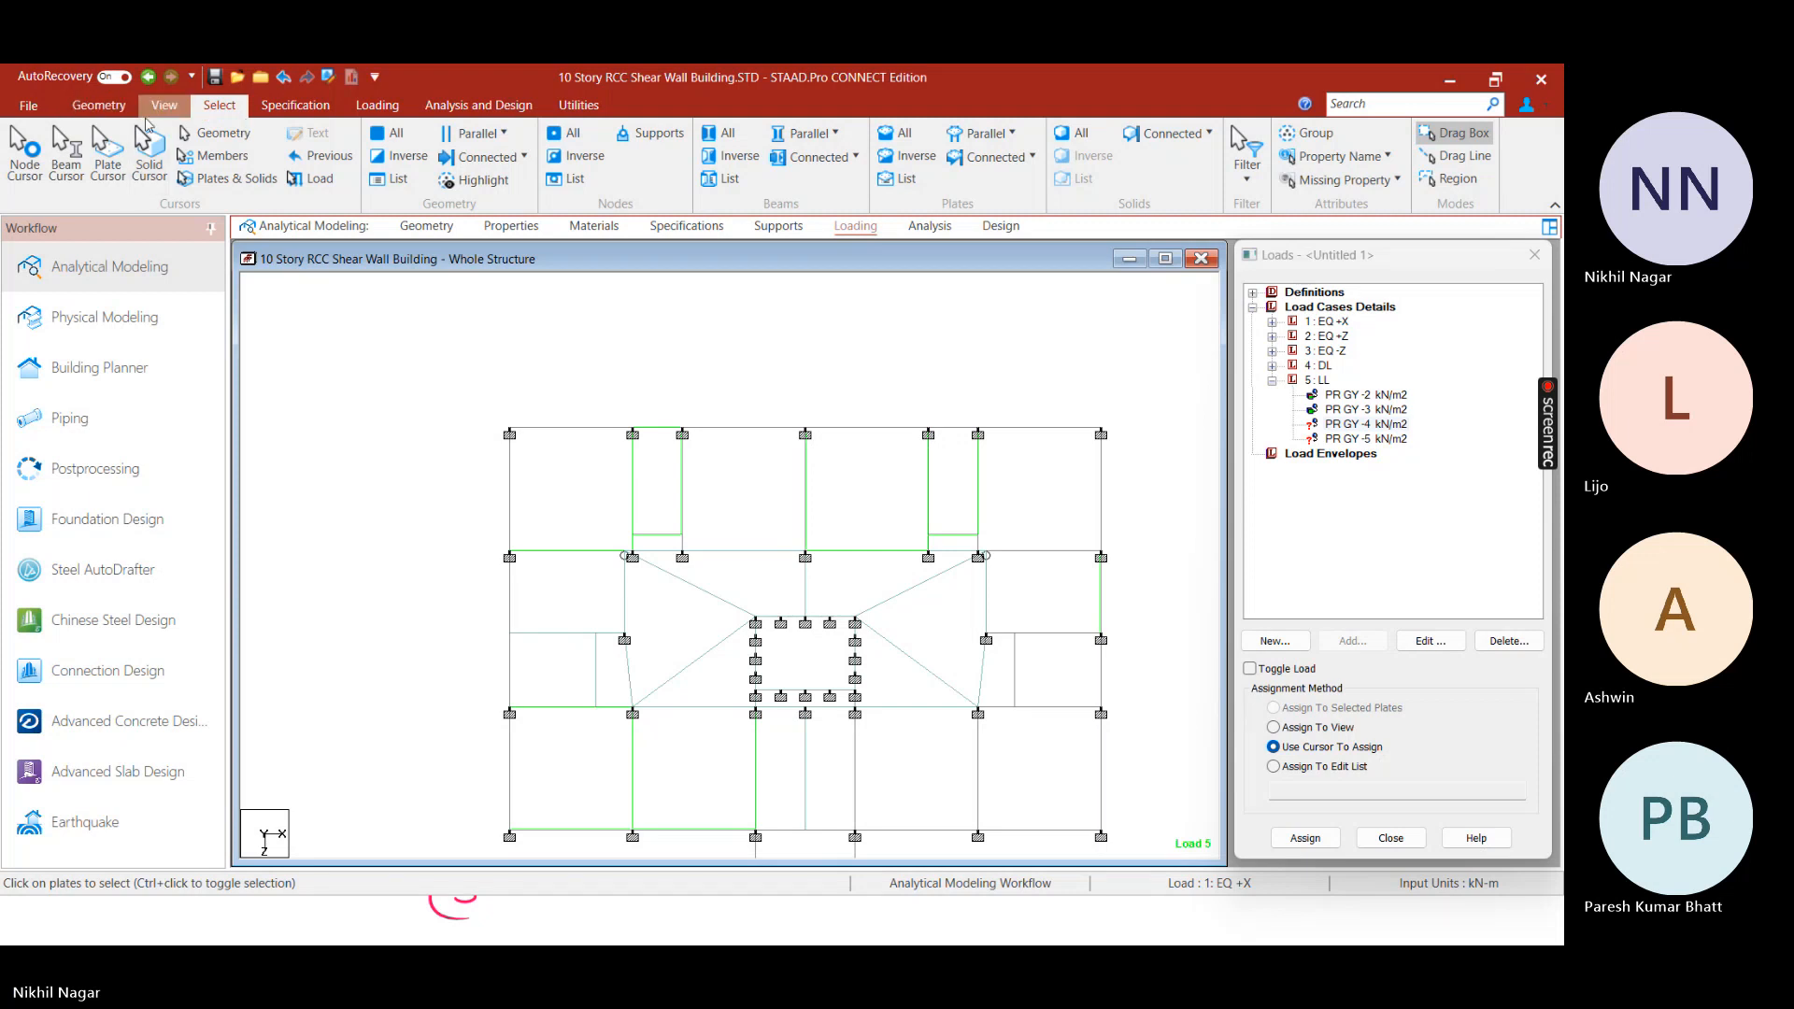
Inspect the coordinates of the nodes near the left and right ends of the central area using the node cursor
left_click(26, 154)
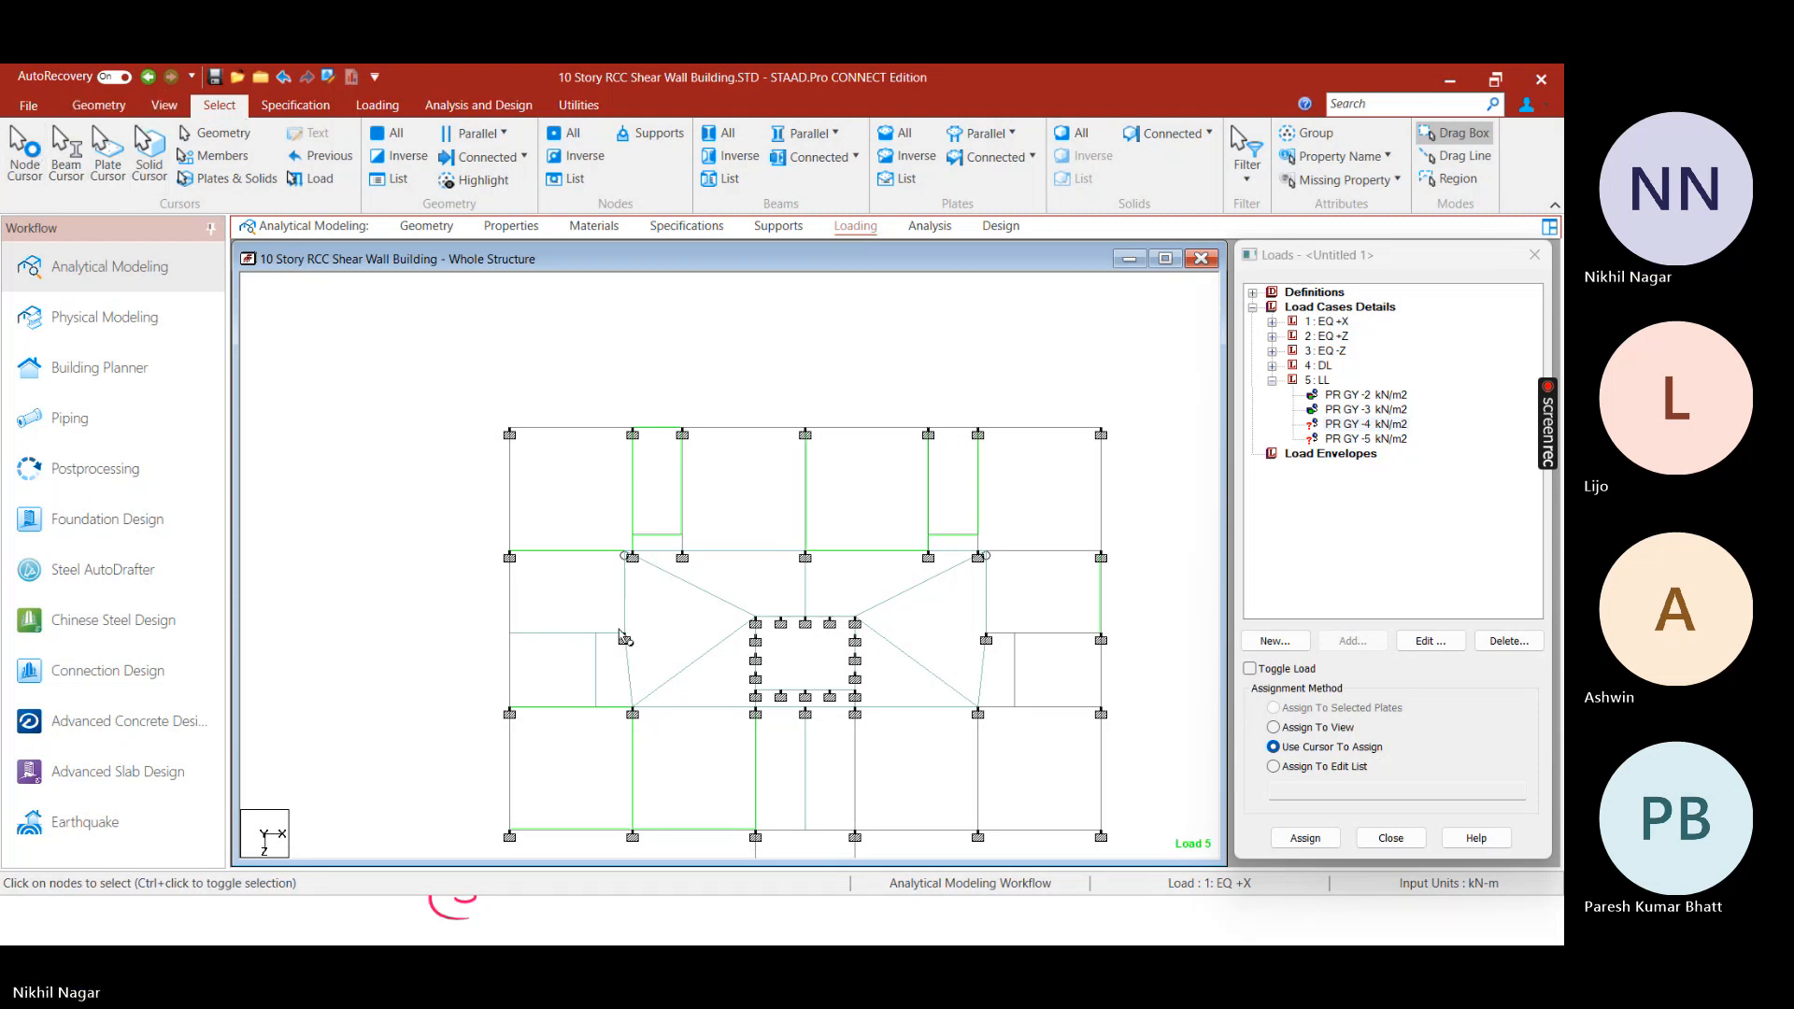
left_click(626, 641)
double_click(599, 633)
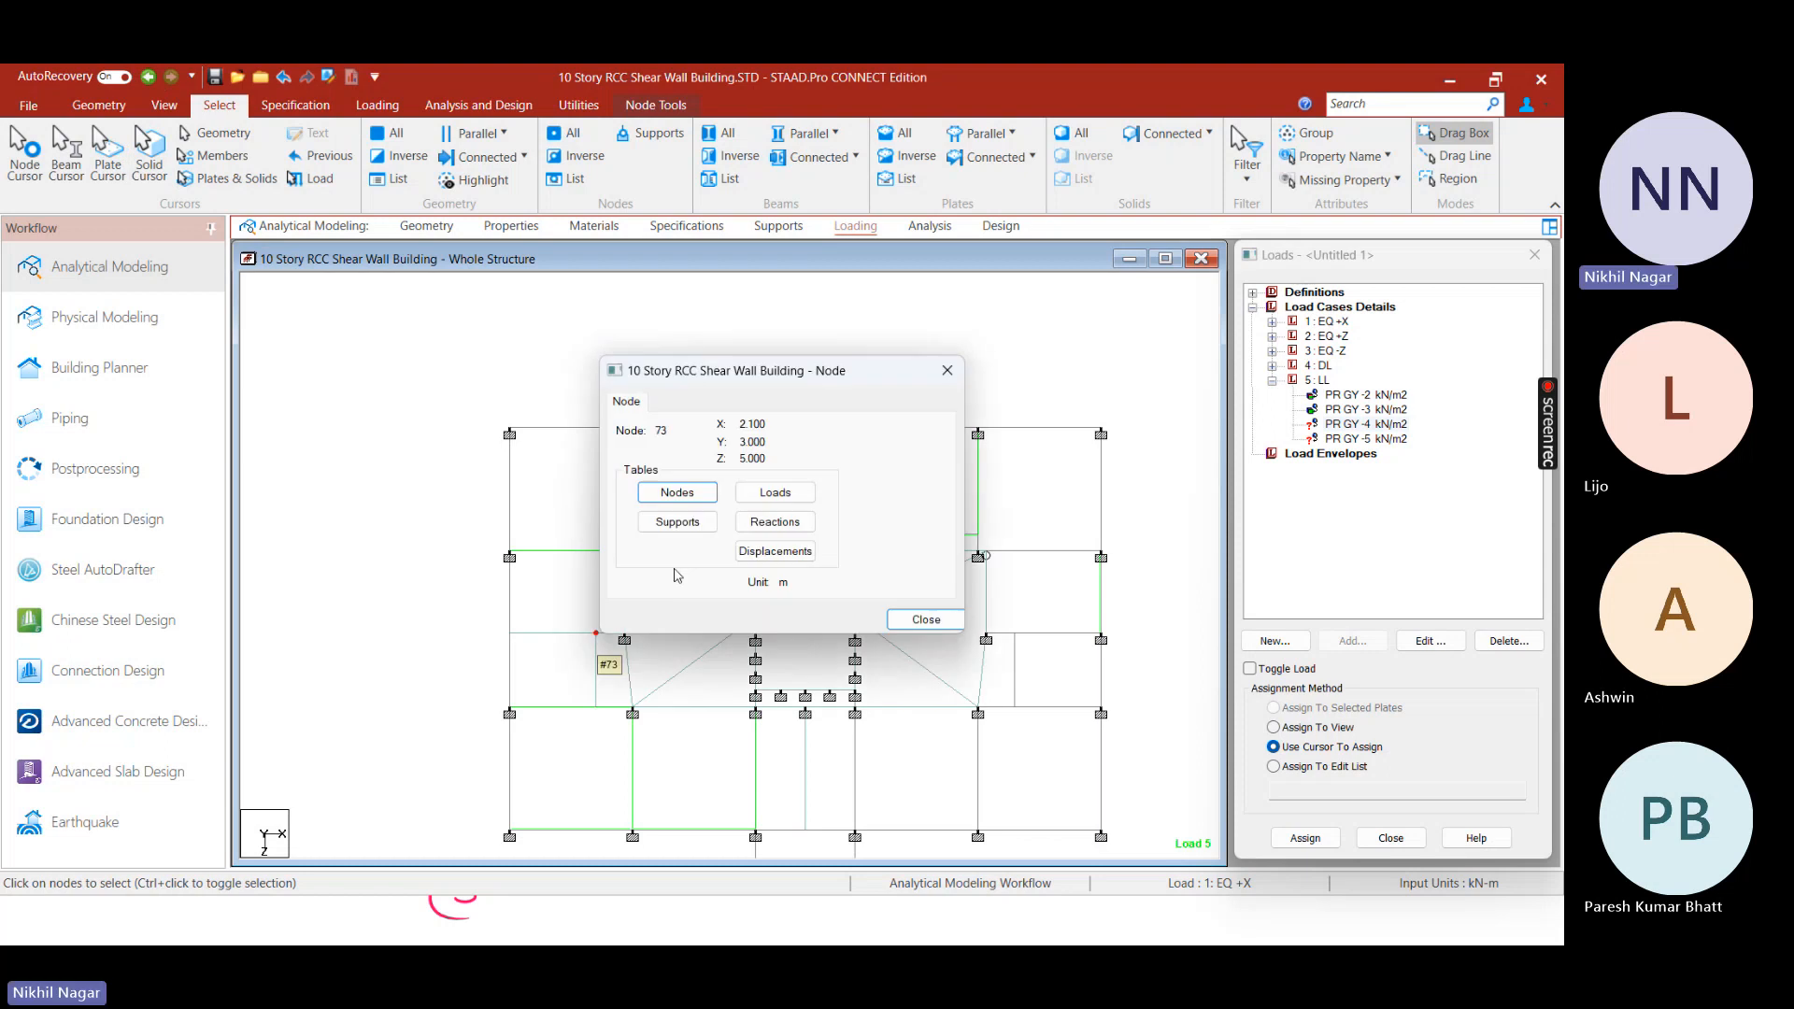
left_click(947, 371)
left_click(770, 366)
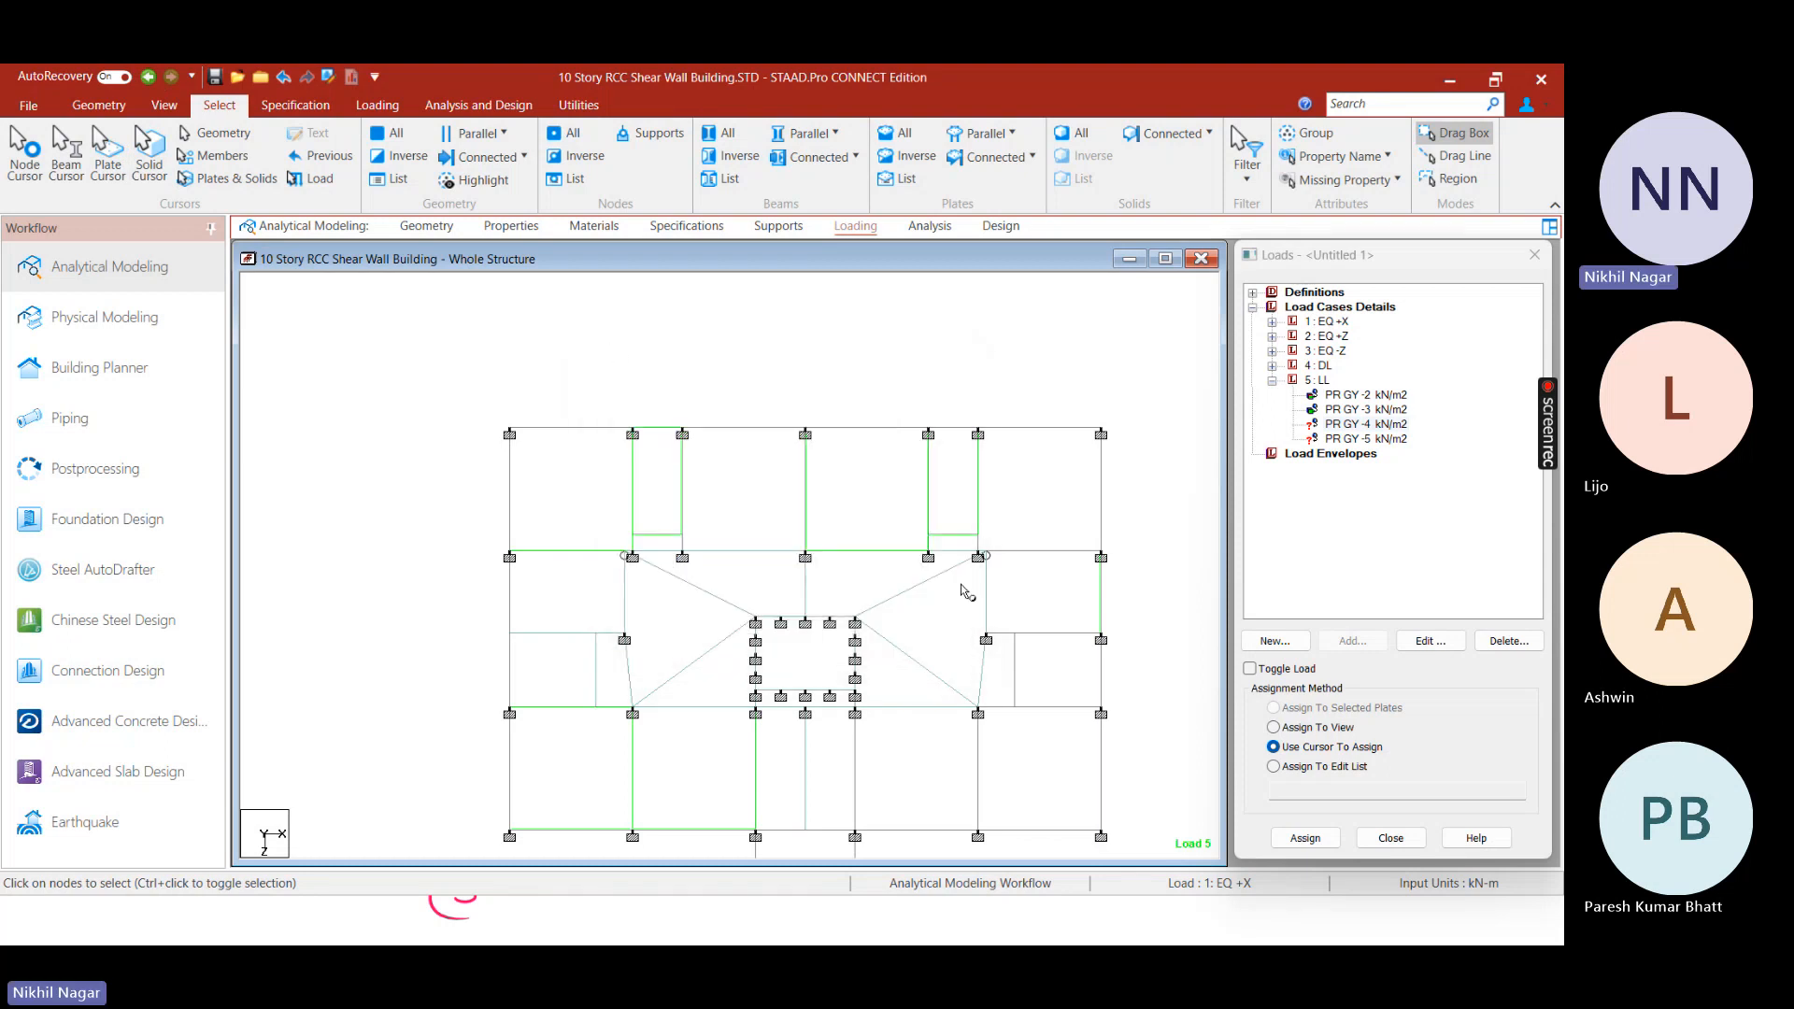
double_click(987, 641)
left_click(947, 370)
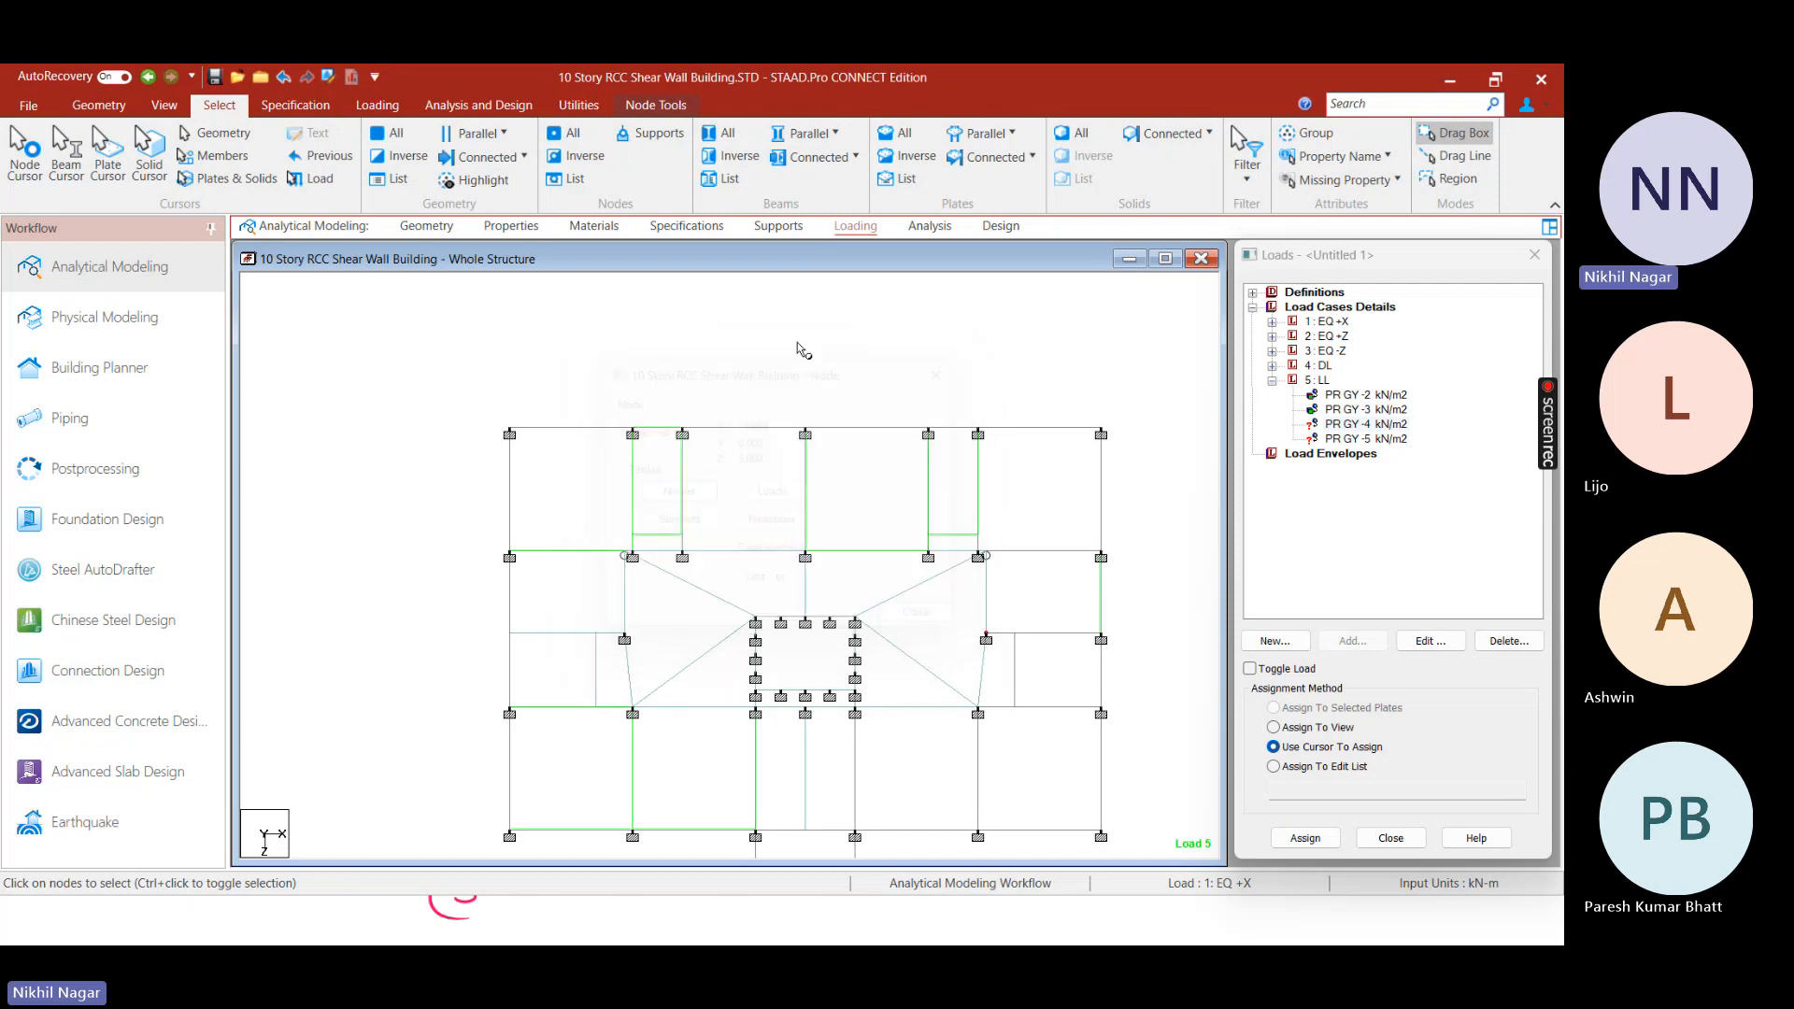
left_click(744, 338)
left_click(493, 139)
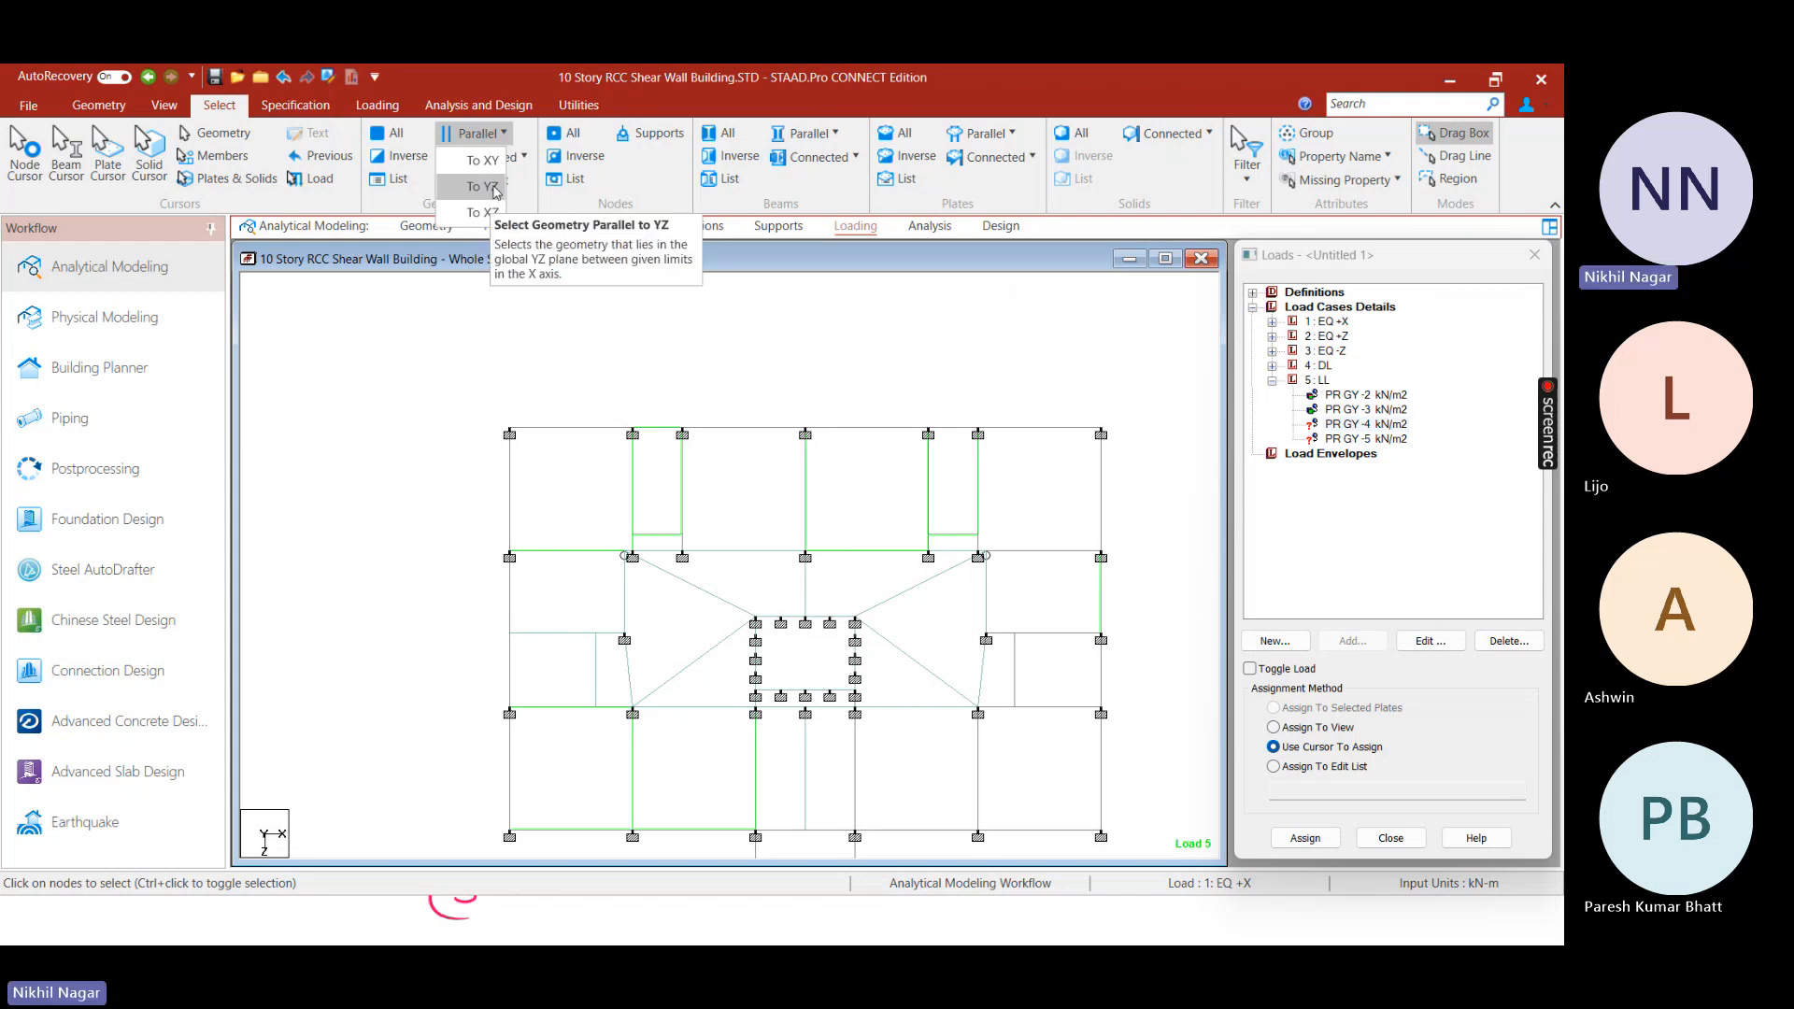
left_click(495, 187)
scroll(542, 440, "up", 1)
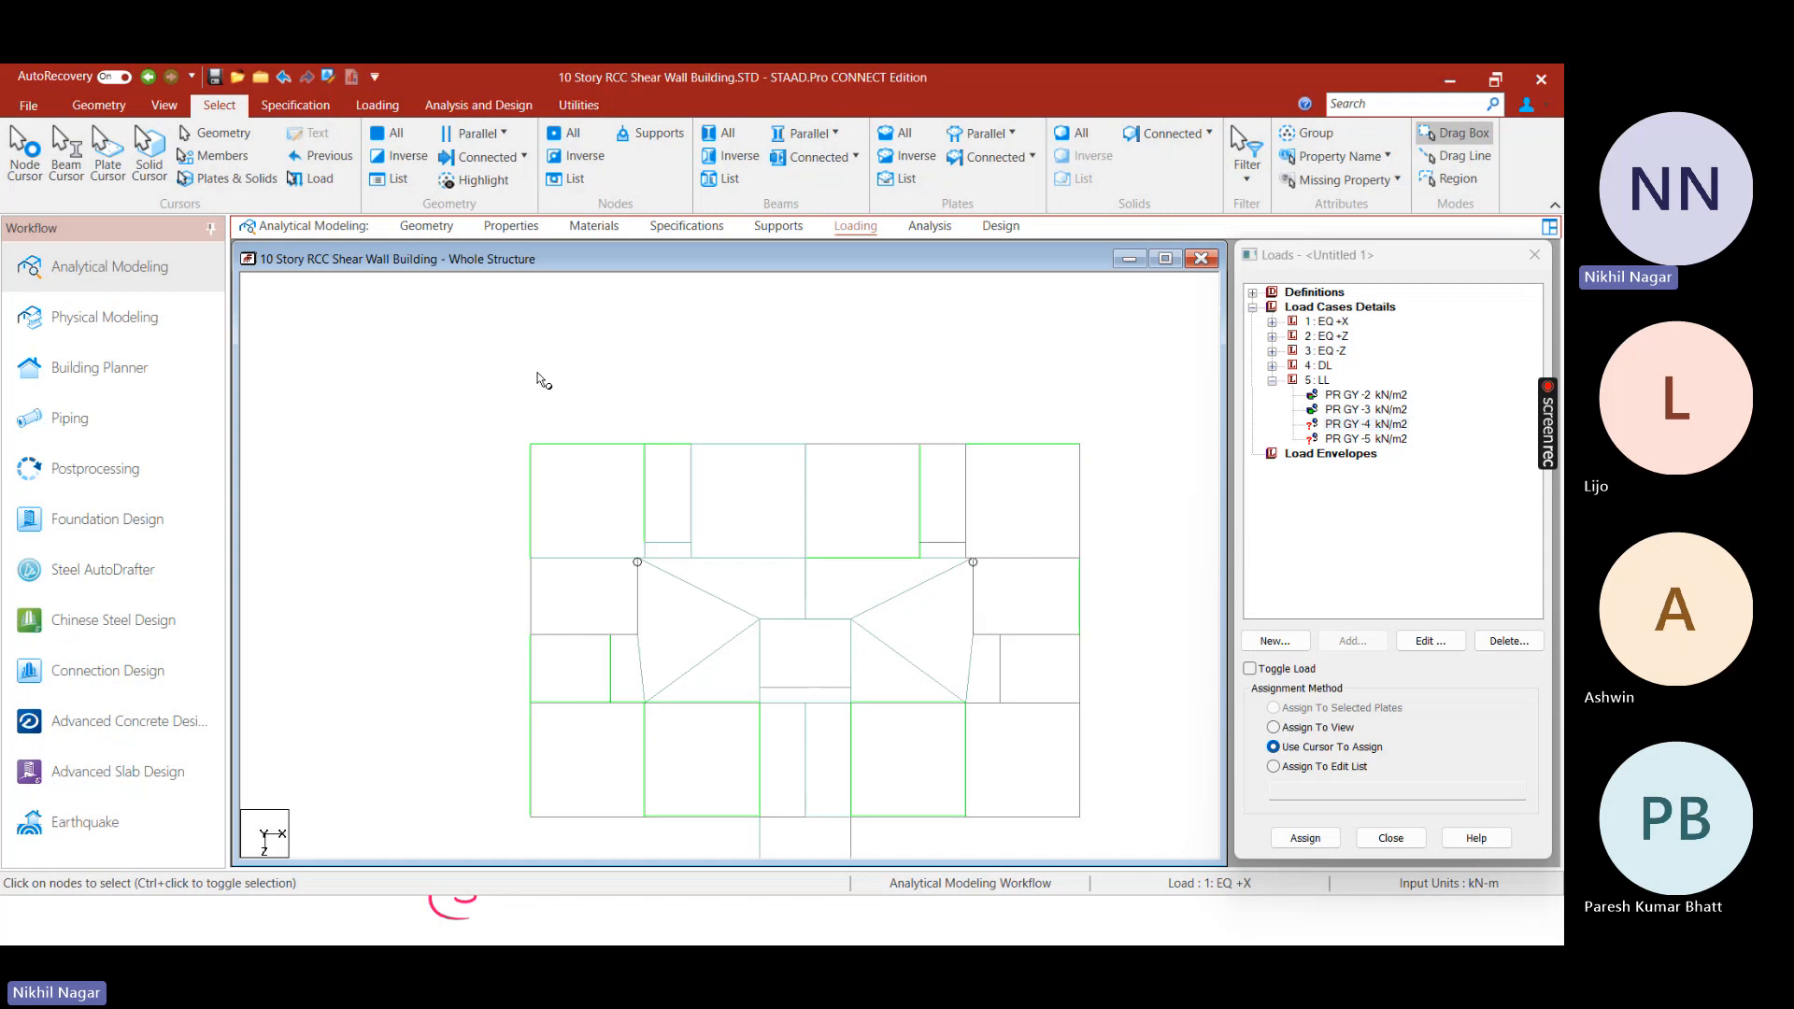
scroll(633, 429, "down", 2)
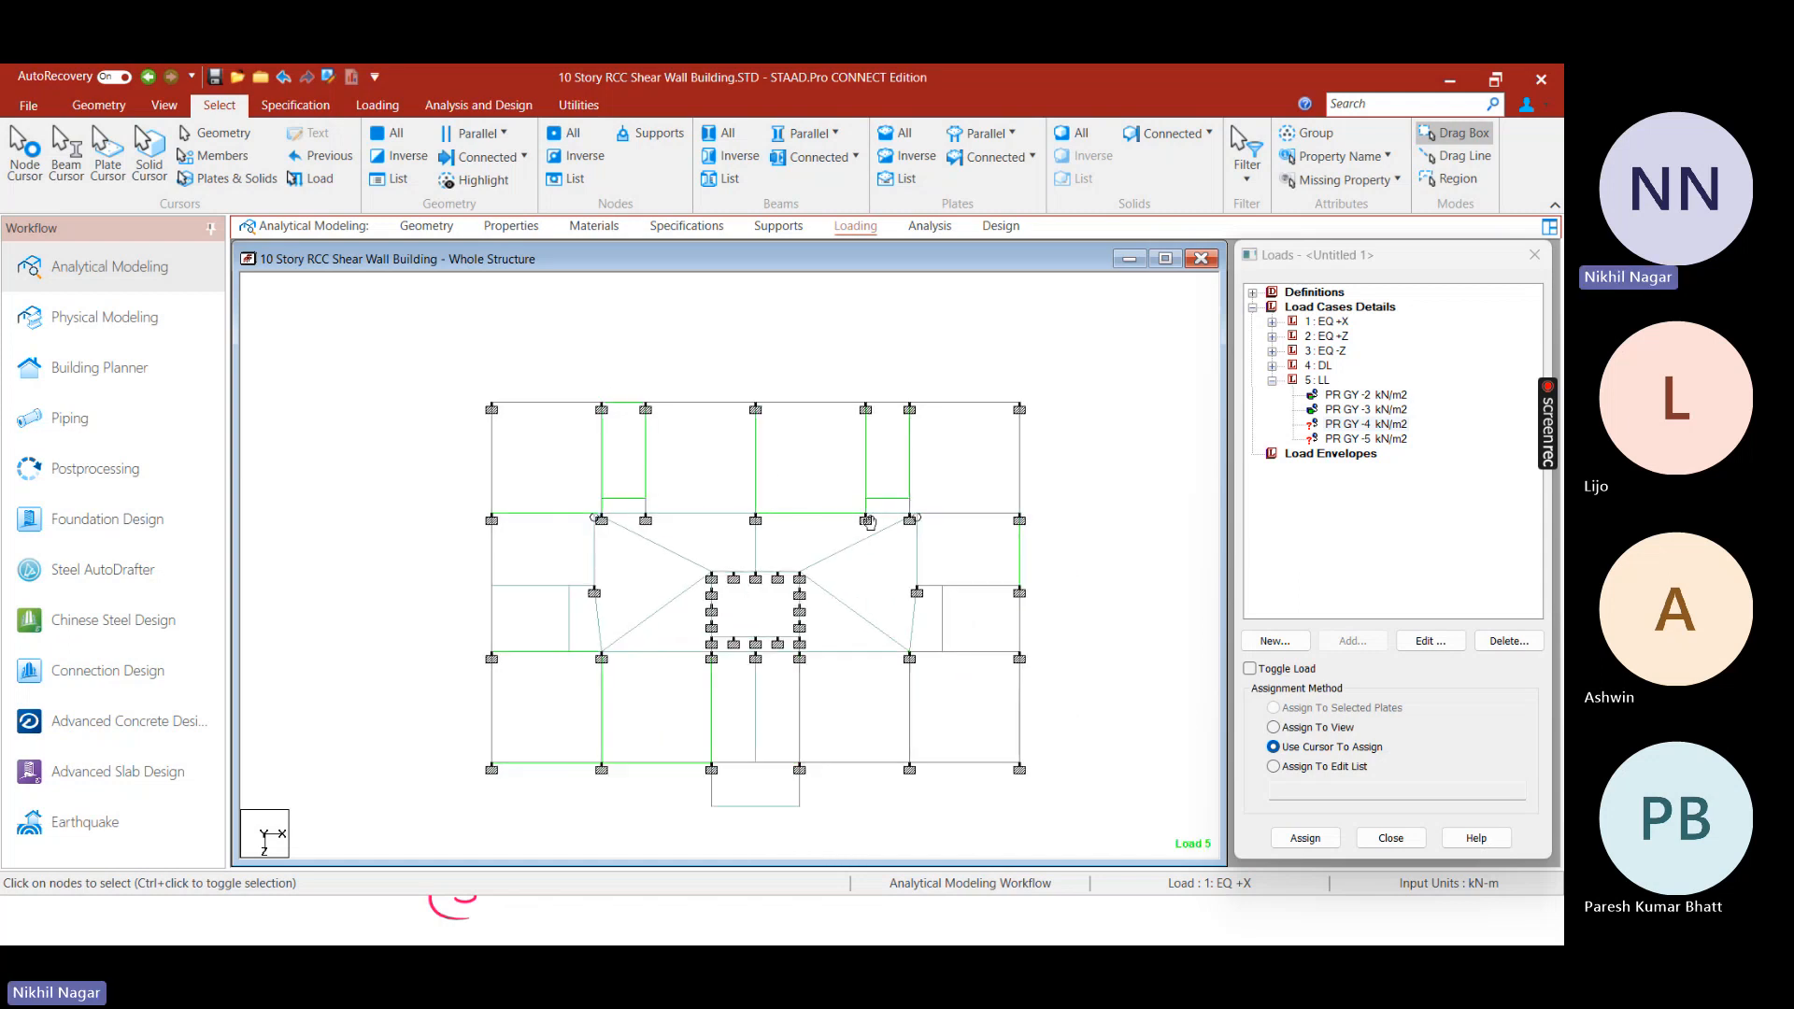
scroll(760, 430, "down", 1)
scroll(684, 486, "up", 1)
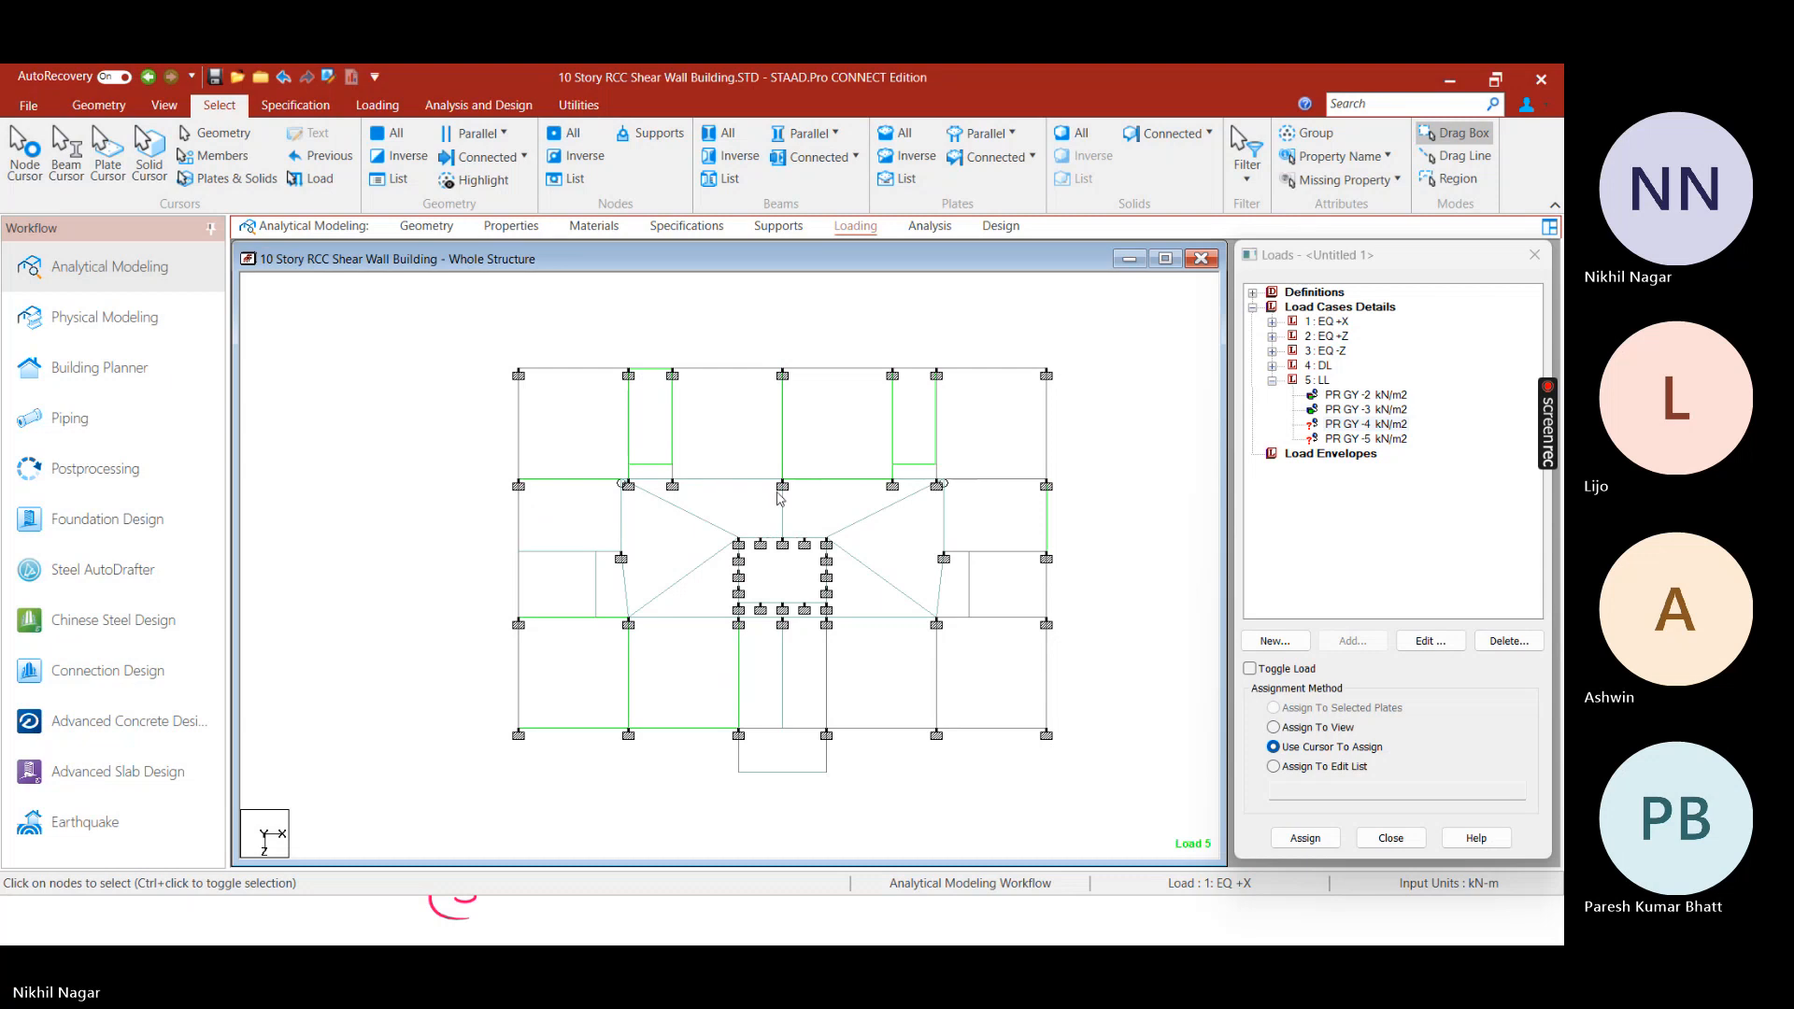
Pick the PR GY -4 kN/m2 load under LL and select the six plates around the central core in plan view
left_click(1354, 425)
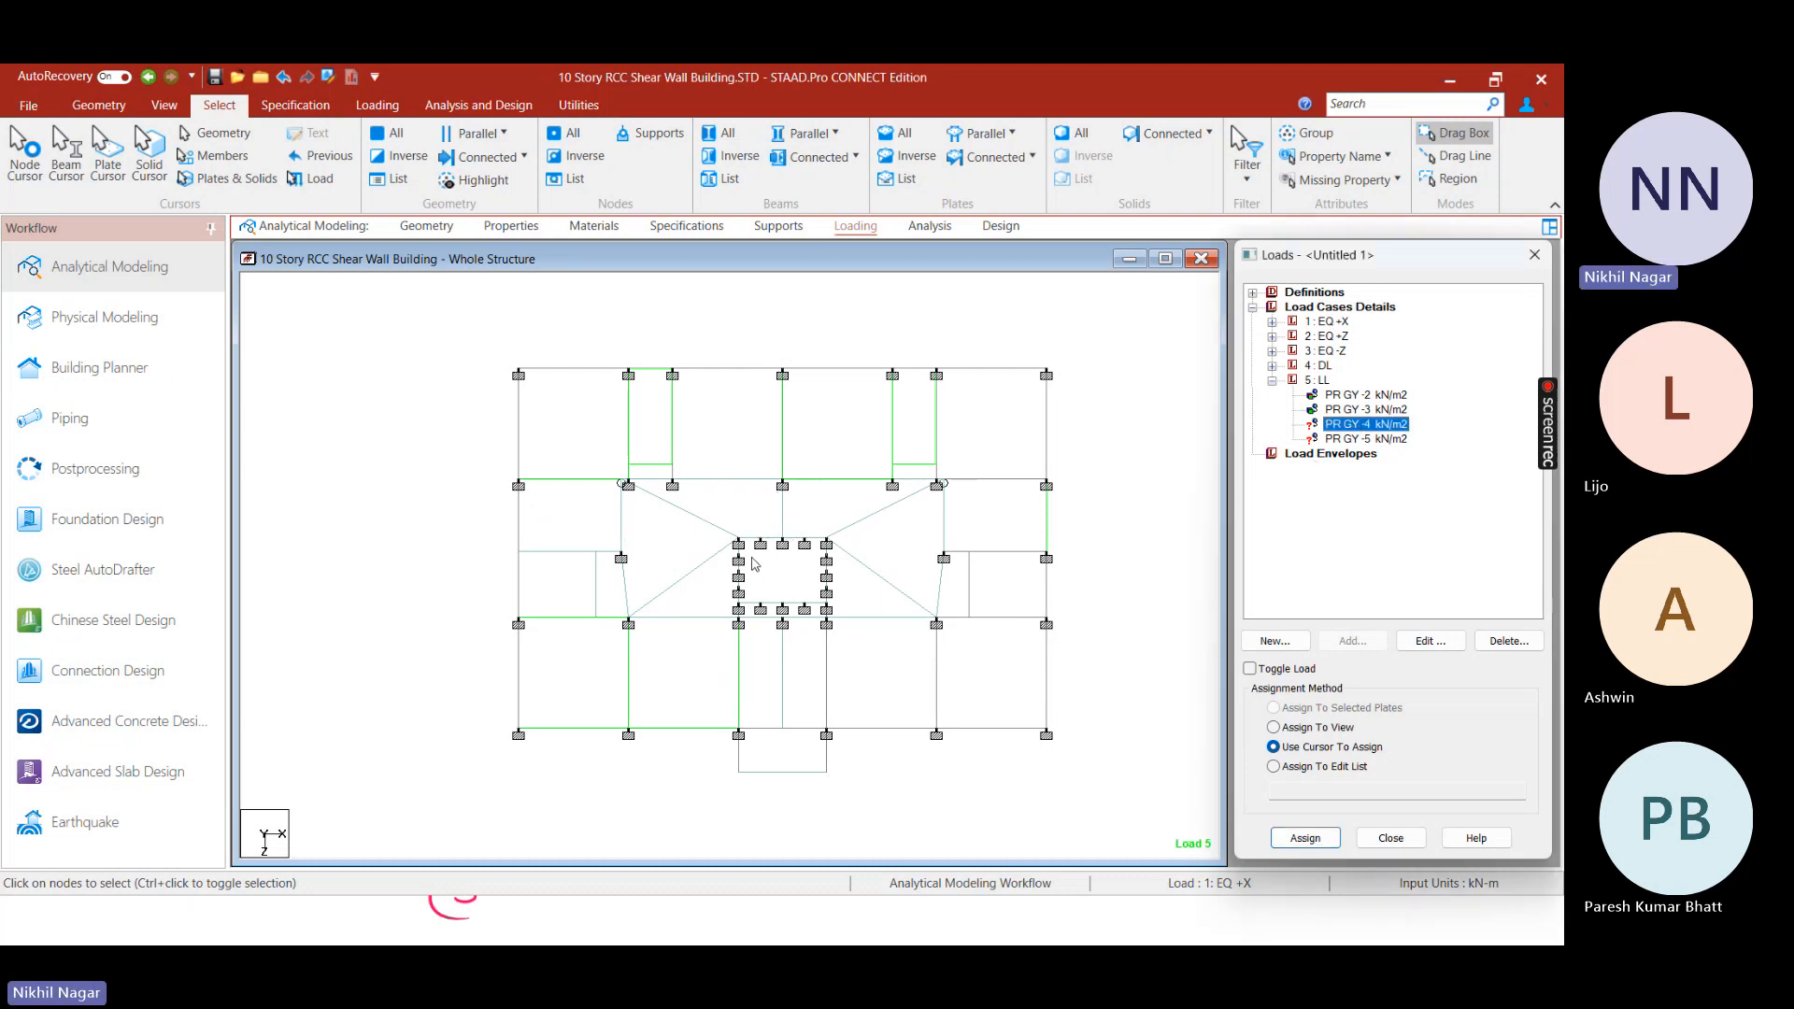
scroll(788, 664, "up", 3)
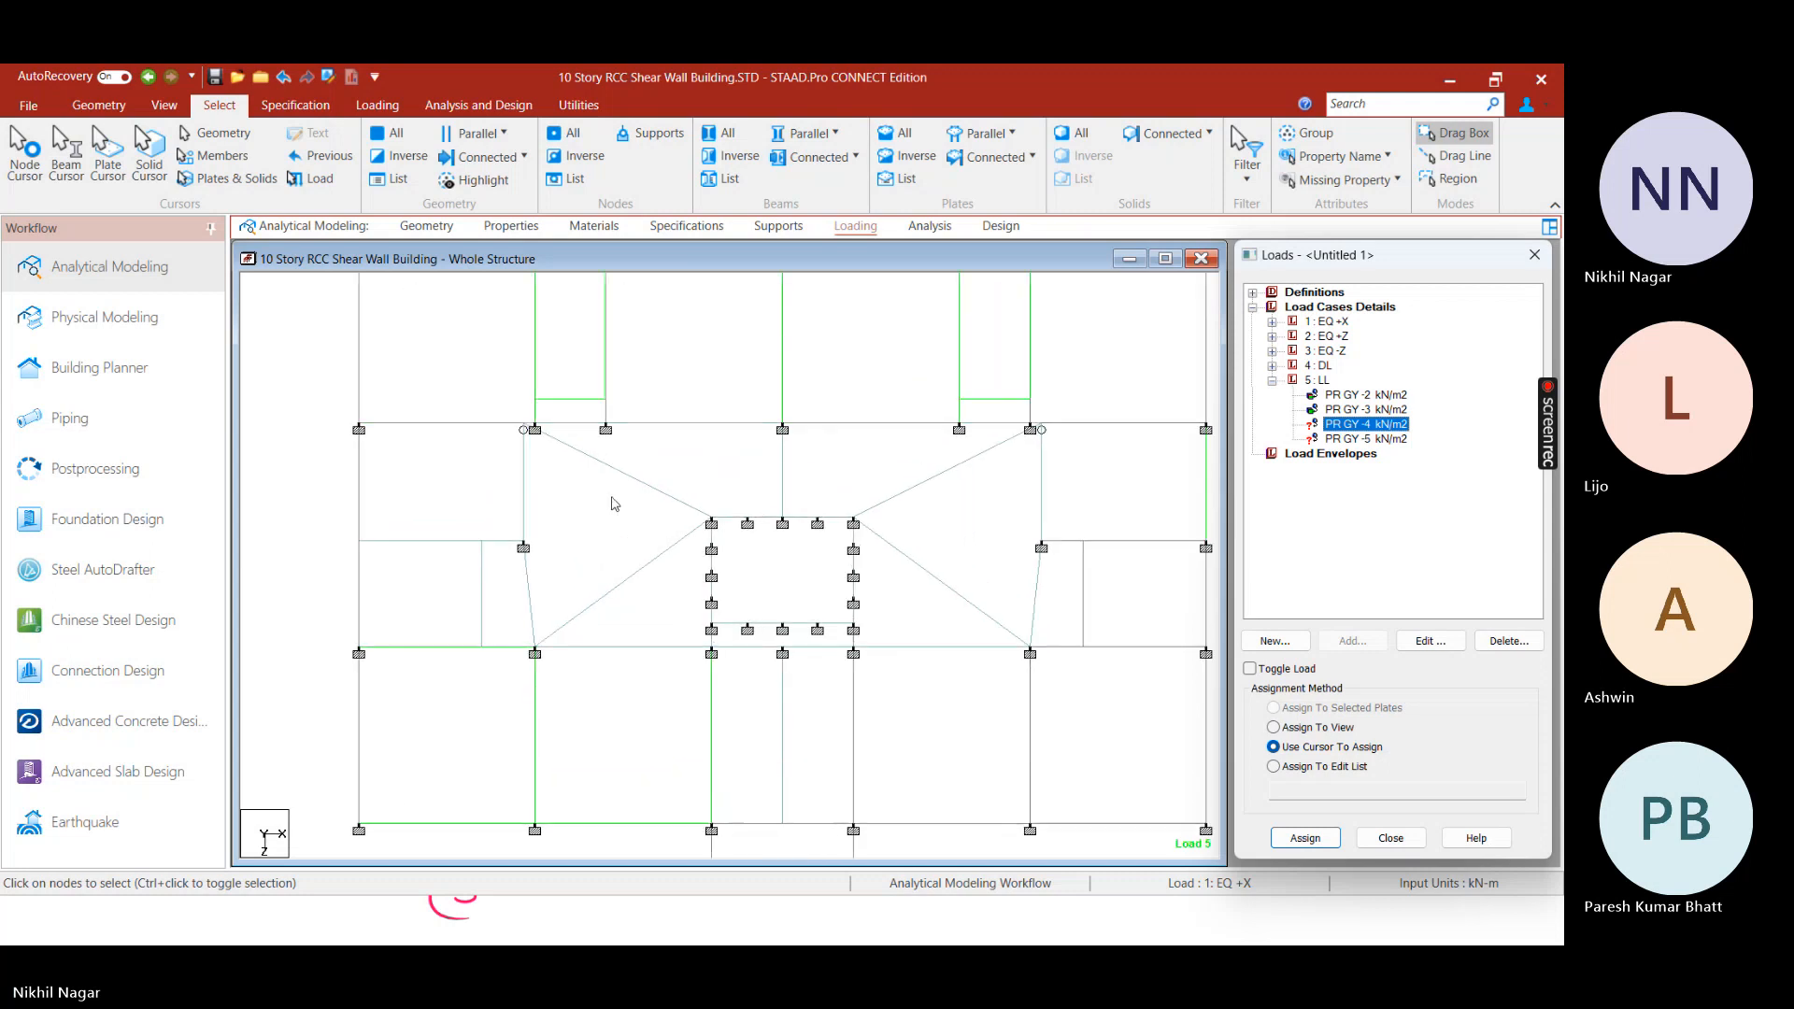
scroll(514, 523, "down", 2)
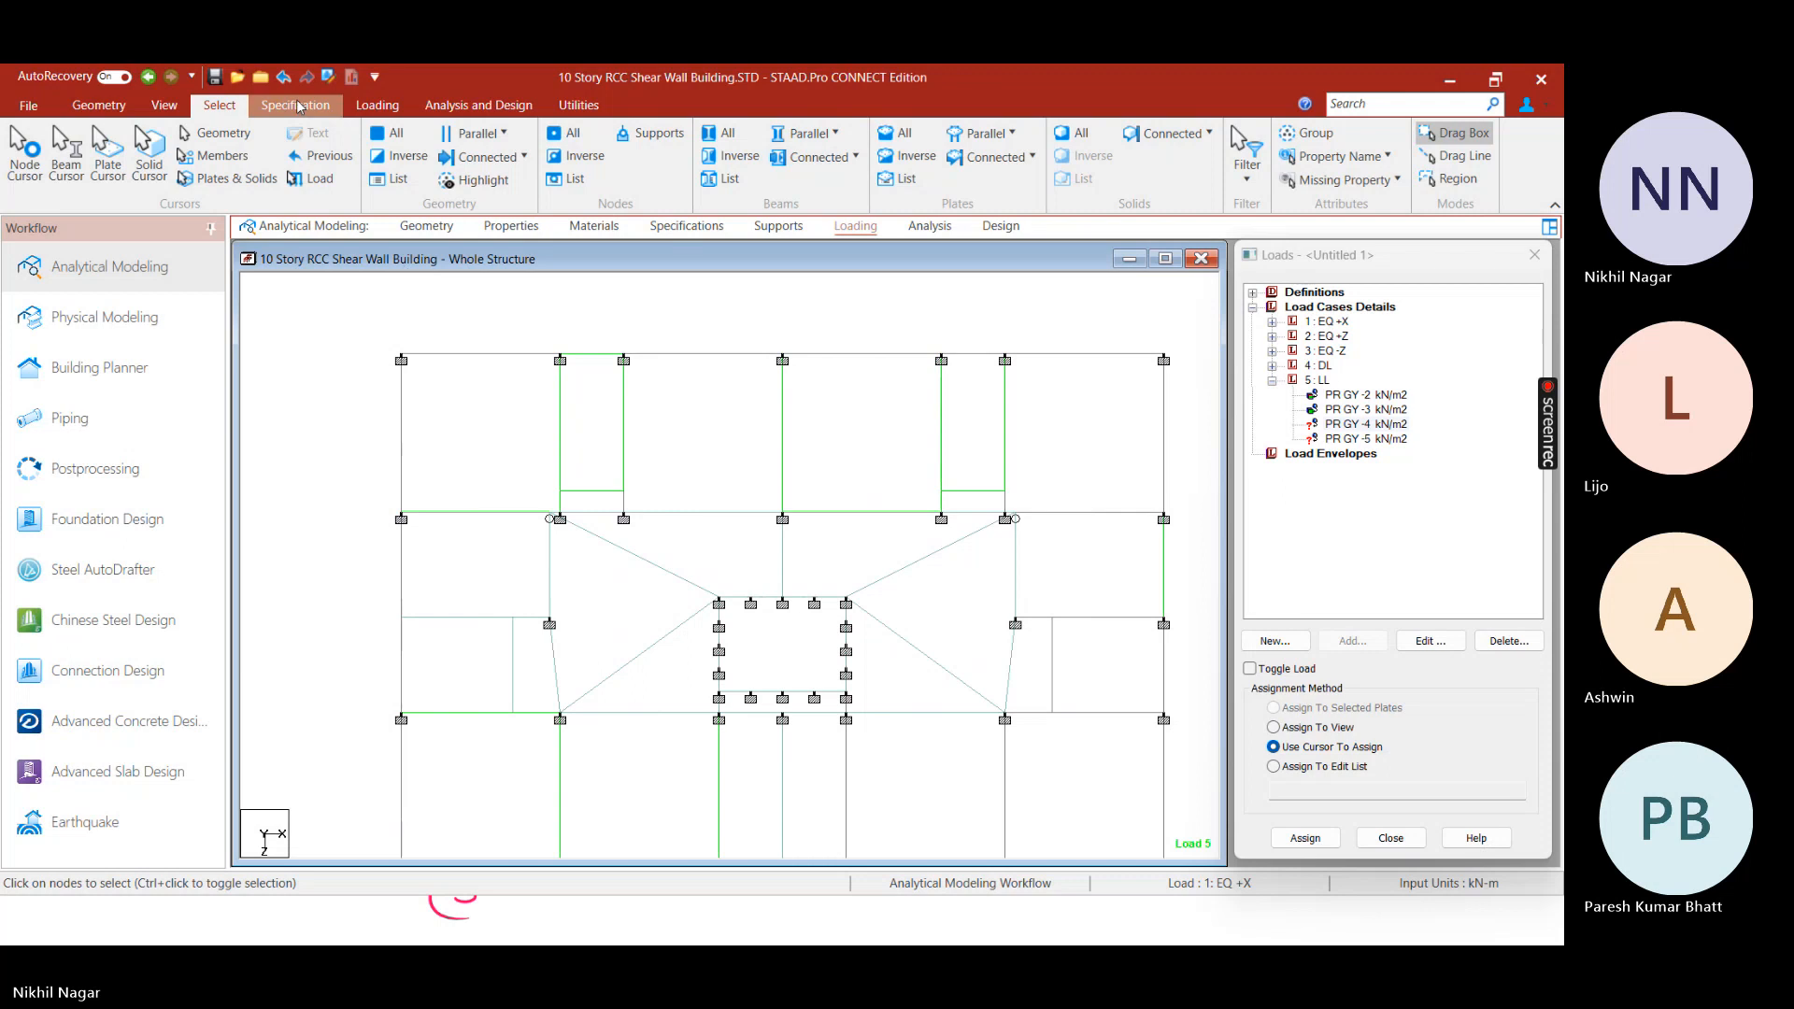
left_click(105, 163)
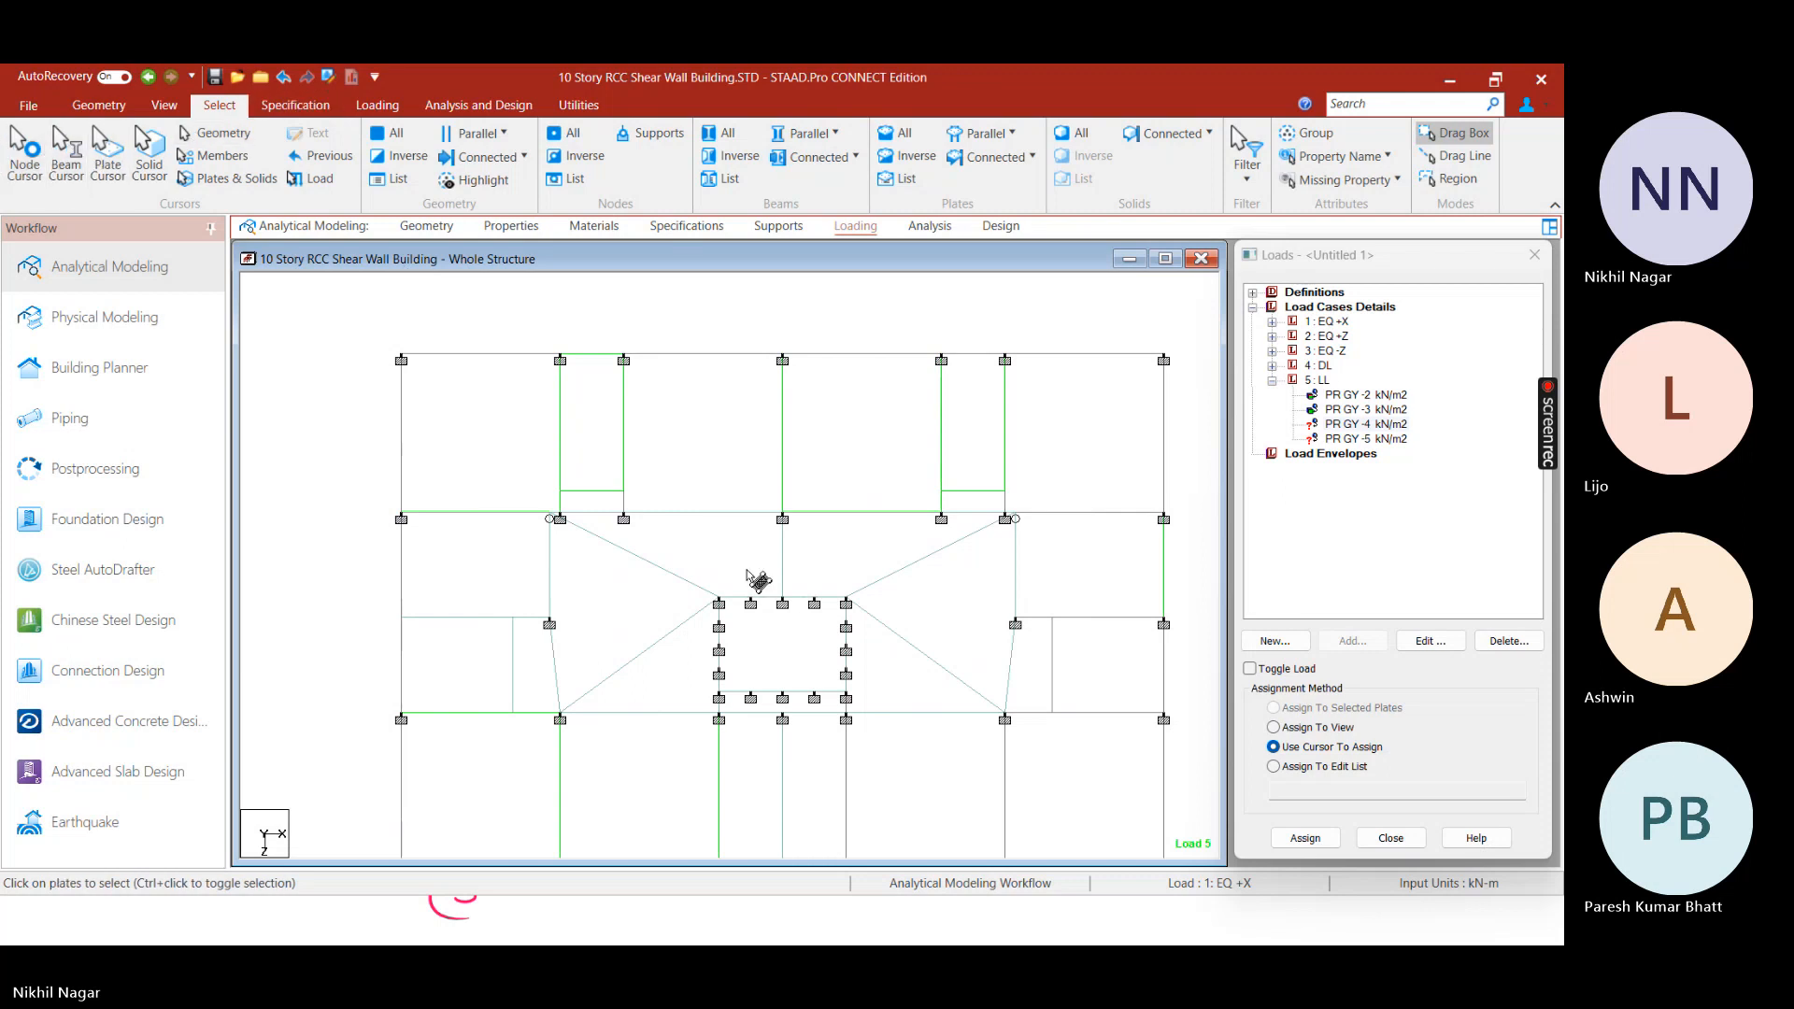
left_click(715, 572)
left_click(651, 575)
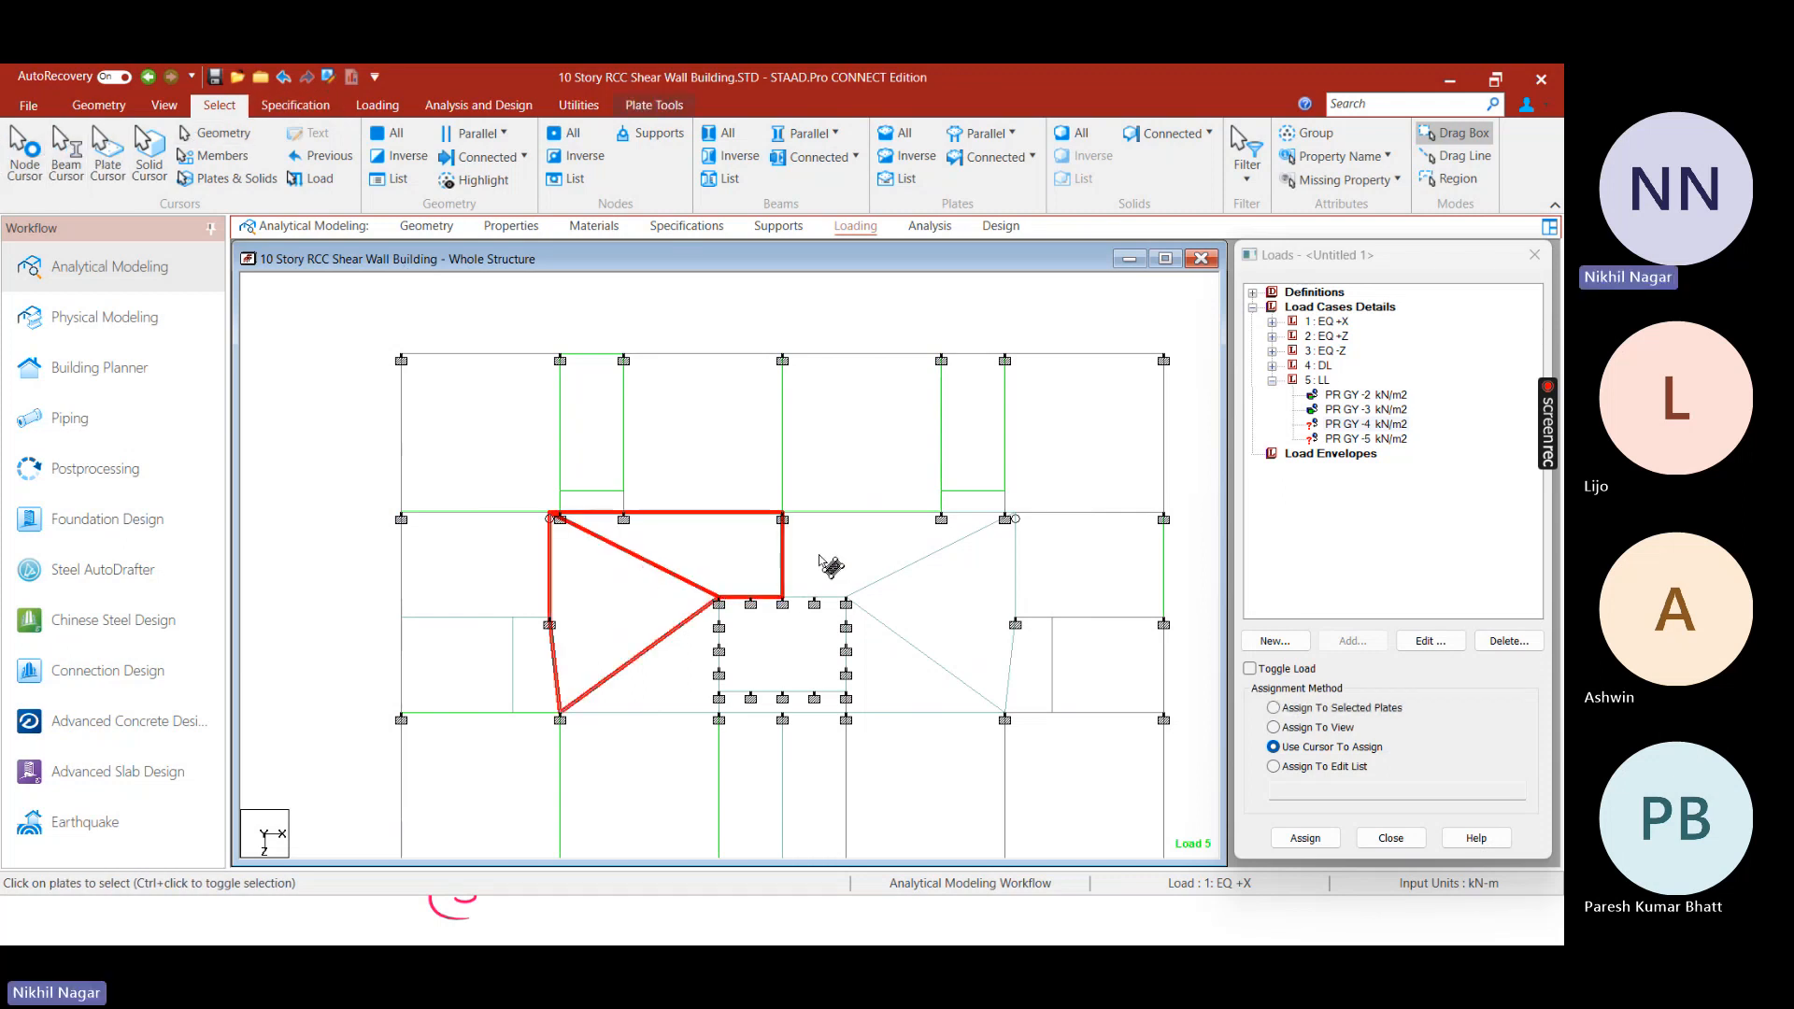
left_click(823, 564)
left_click(963, 630)
left_click(677, 674, "ctrl")
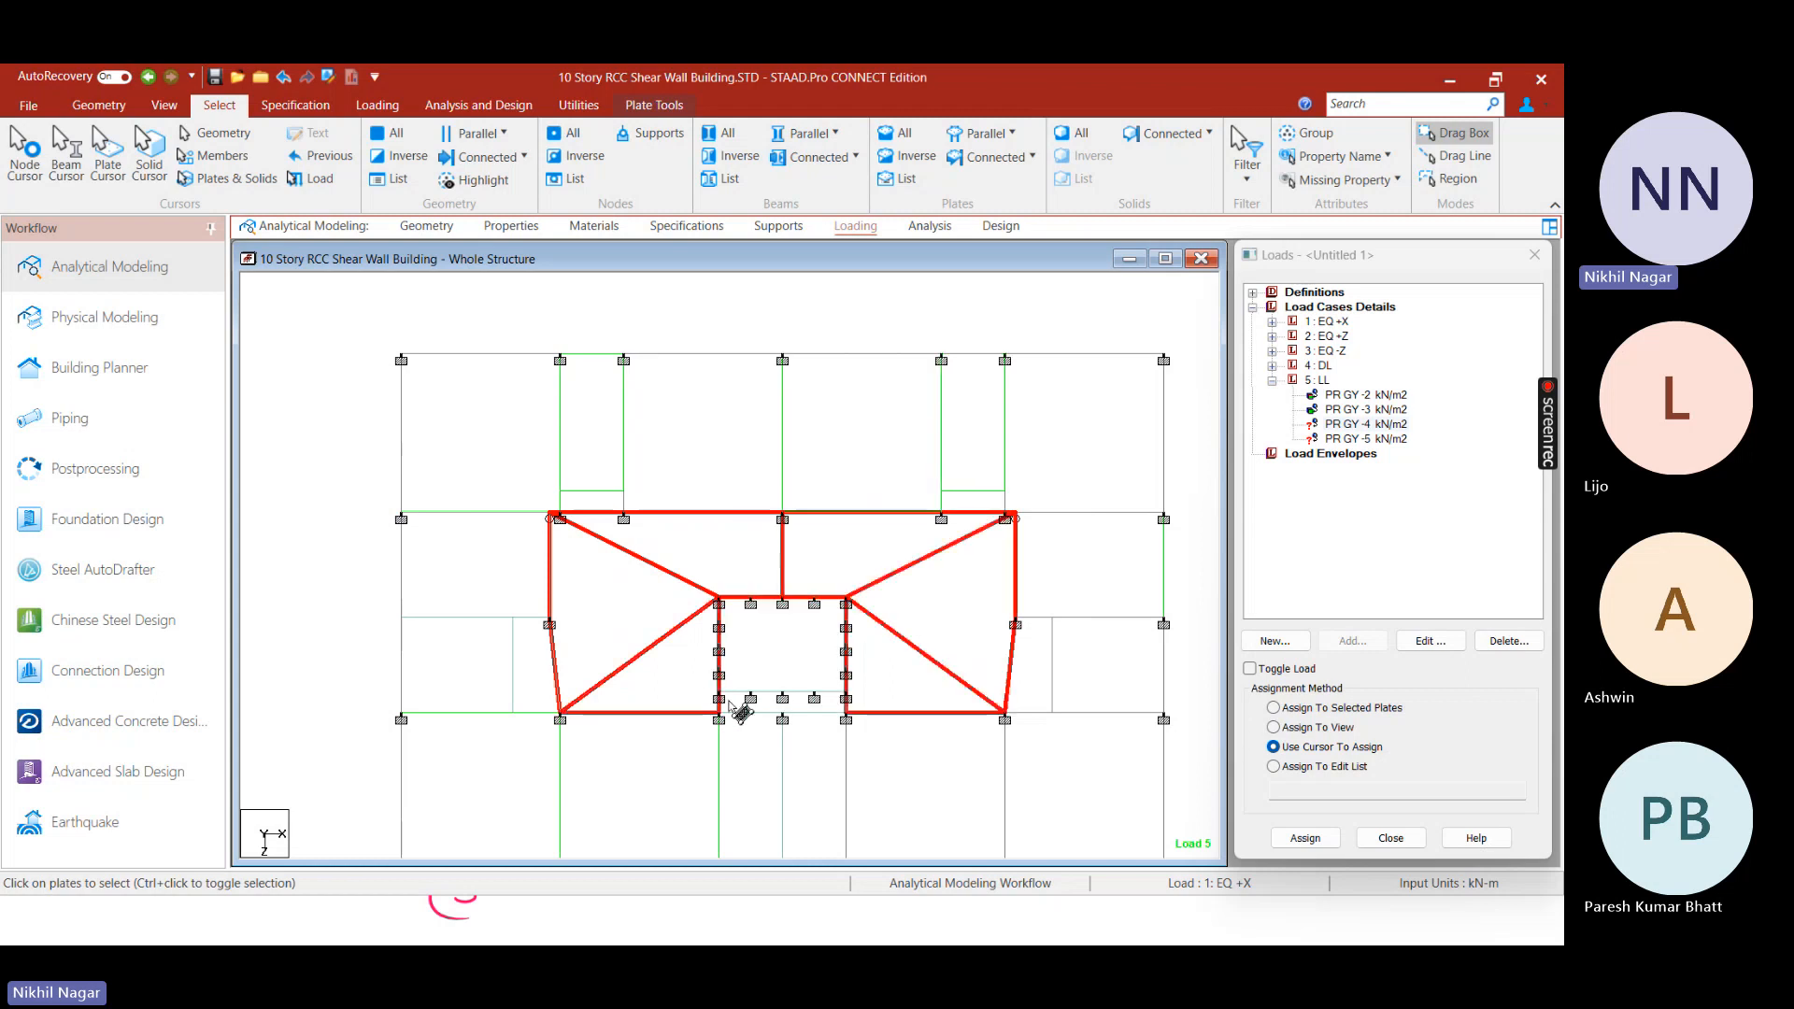
Select the whole structure and display it as a new view in the active window
middle_click_drag(998, 712, 801, 673)
right_click(857, 402)
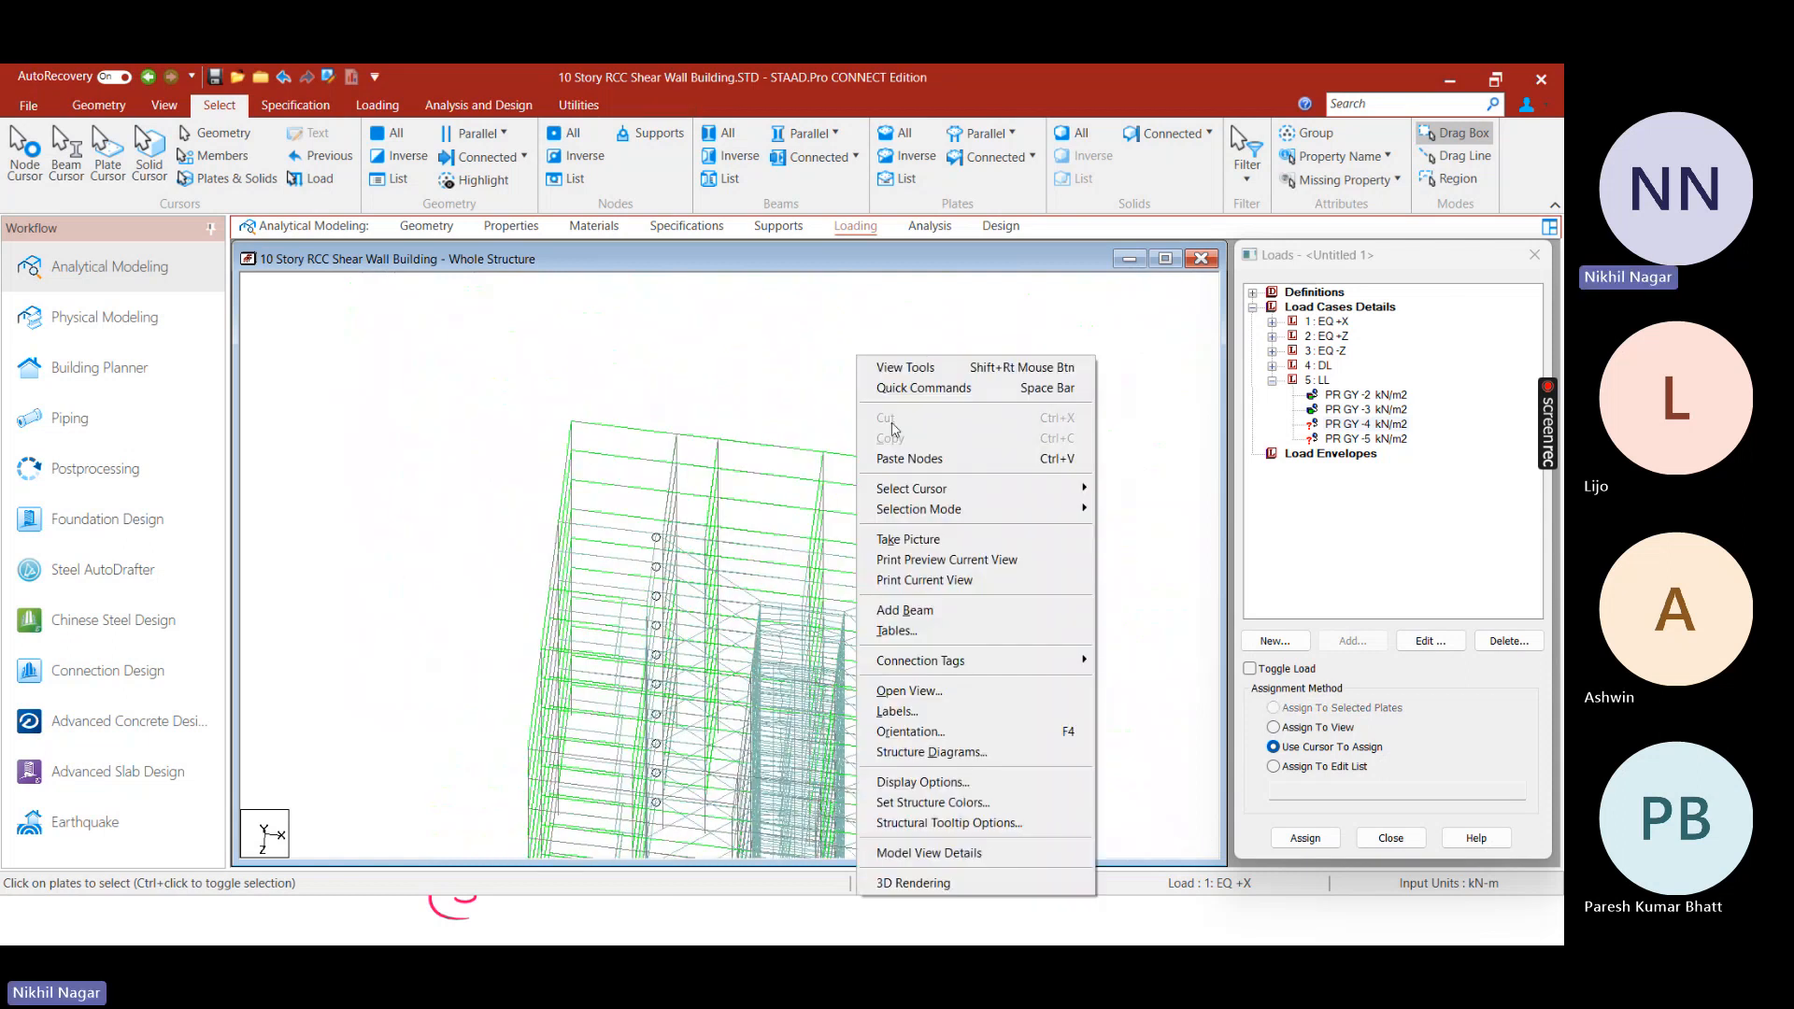
left_click(913, 408)
right_click(913, 408)
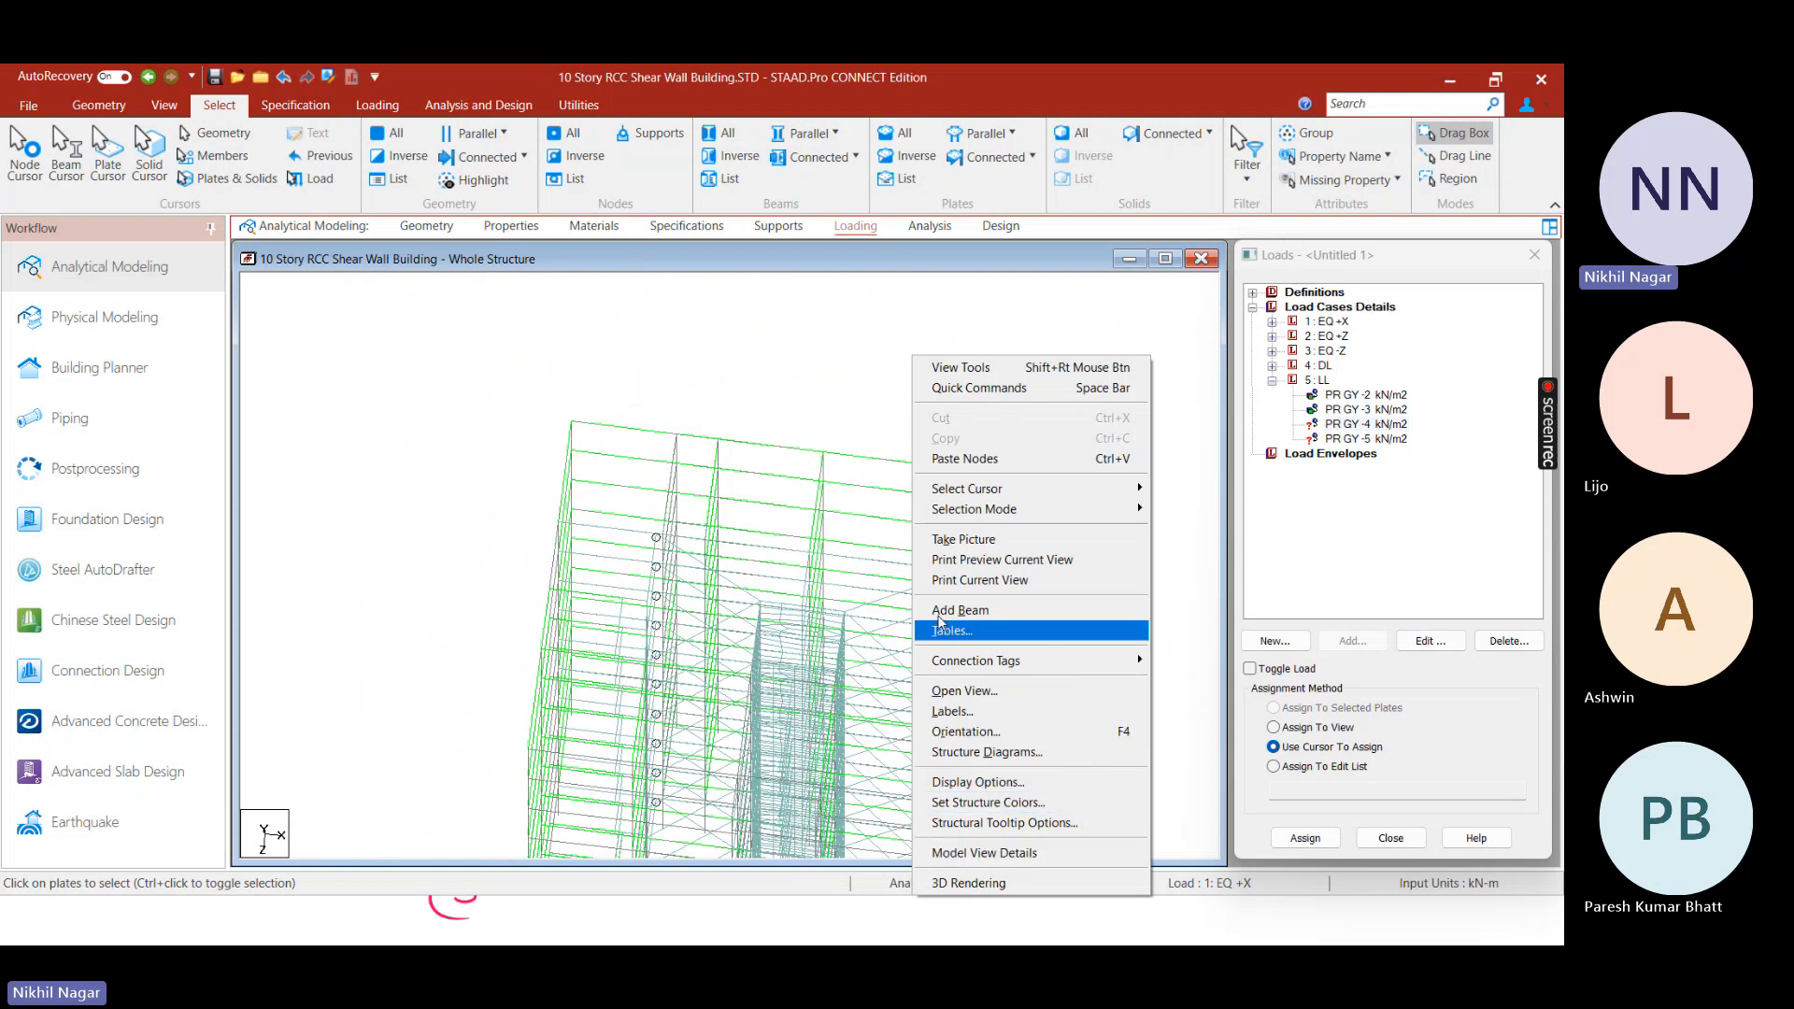
left_click(470, 355)
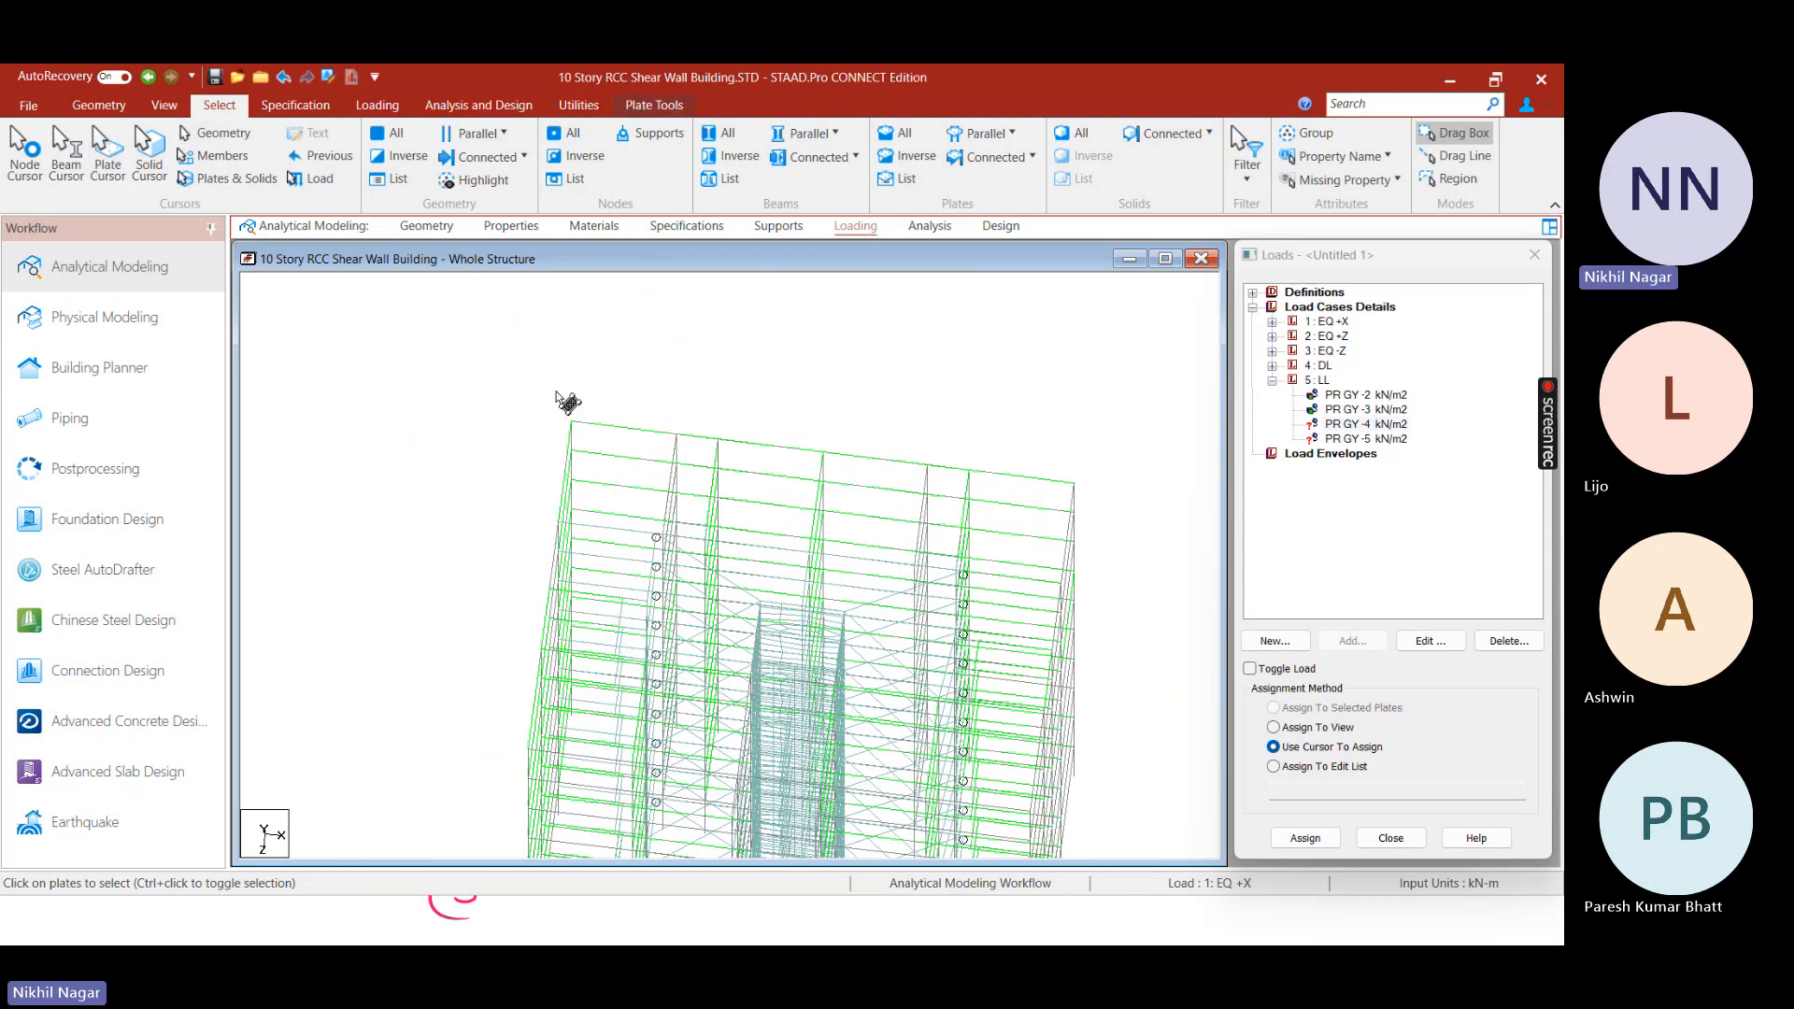
key("ctrl+a")
right_click(563, 393)
left_click(710, 645)
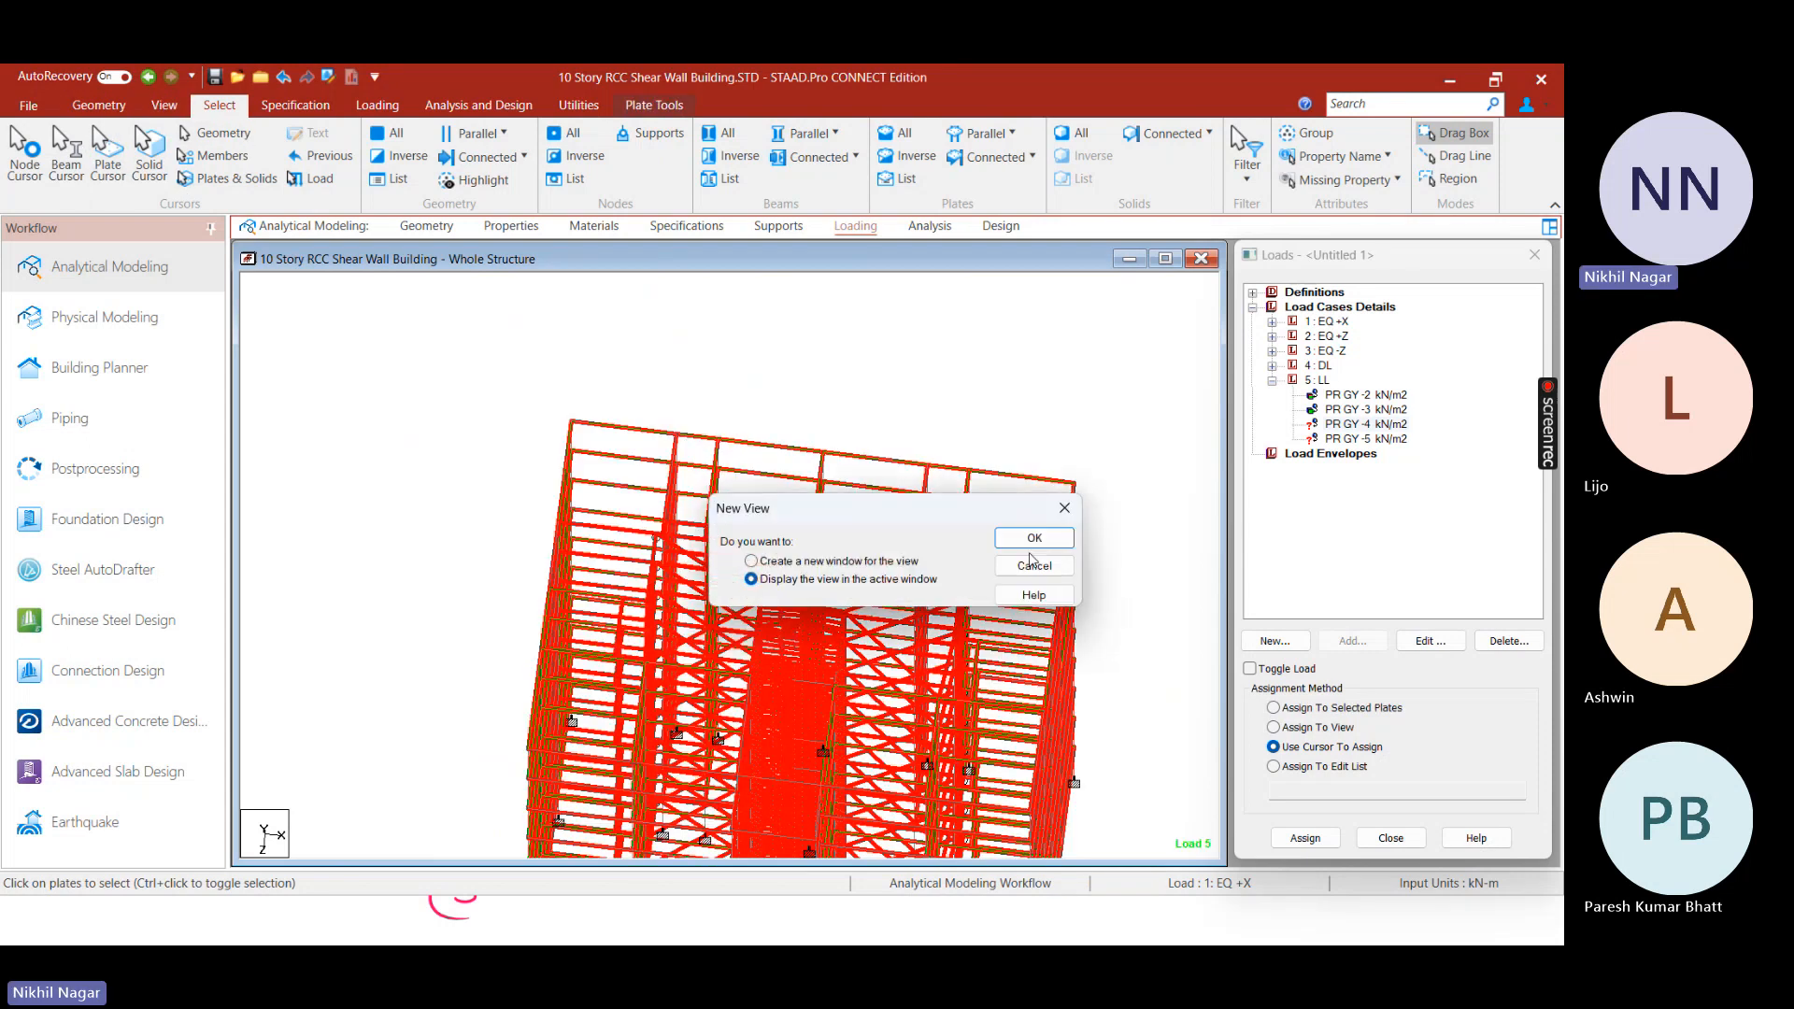
left_click(1033, 539)
right_click(977, 490)
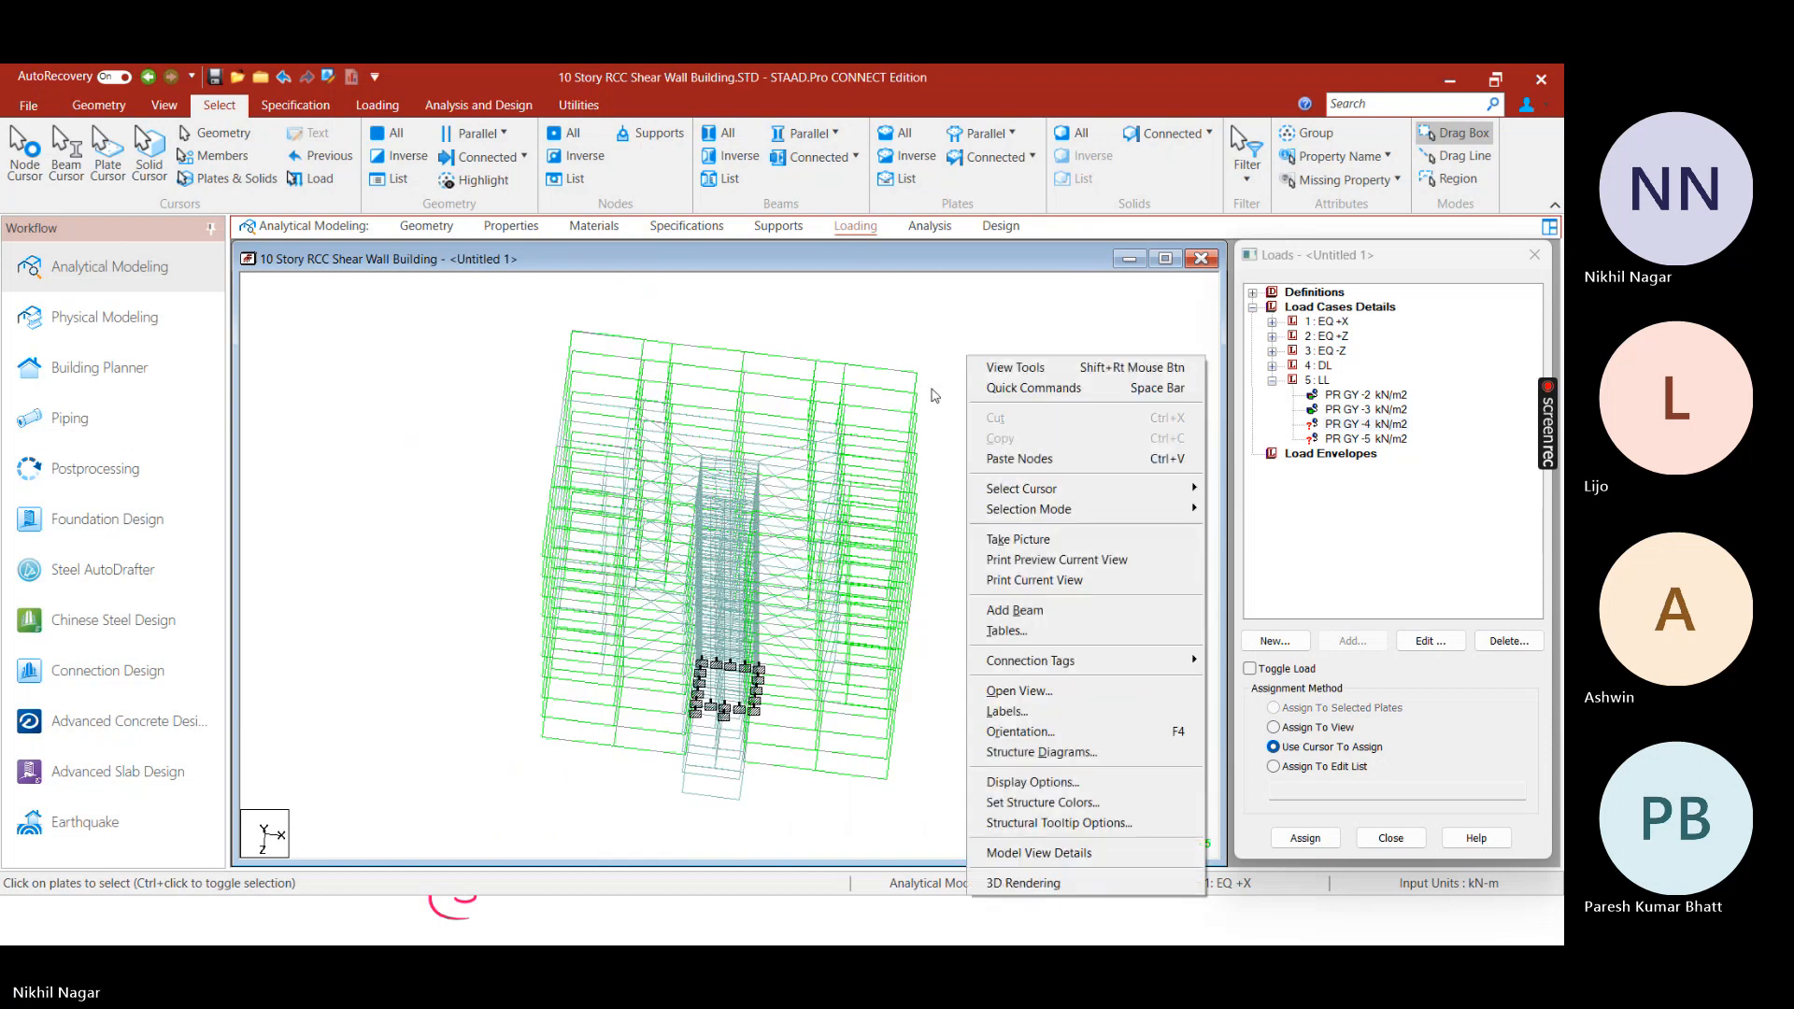
key("Escape")
Select the six top-floor plates surrounding the central core in the tilted 3D view
middle_click_drag(743, 479, 710, 547)
left_click(710, 547)
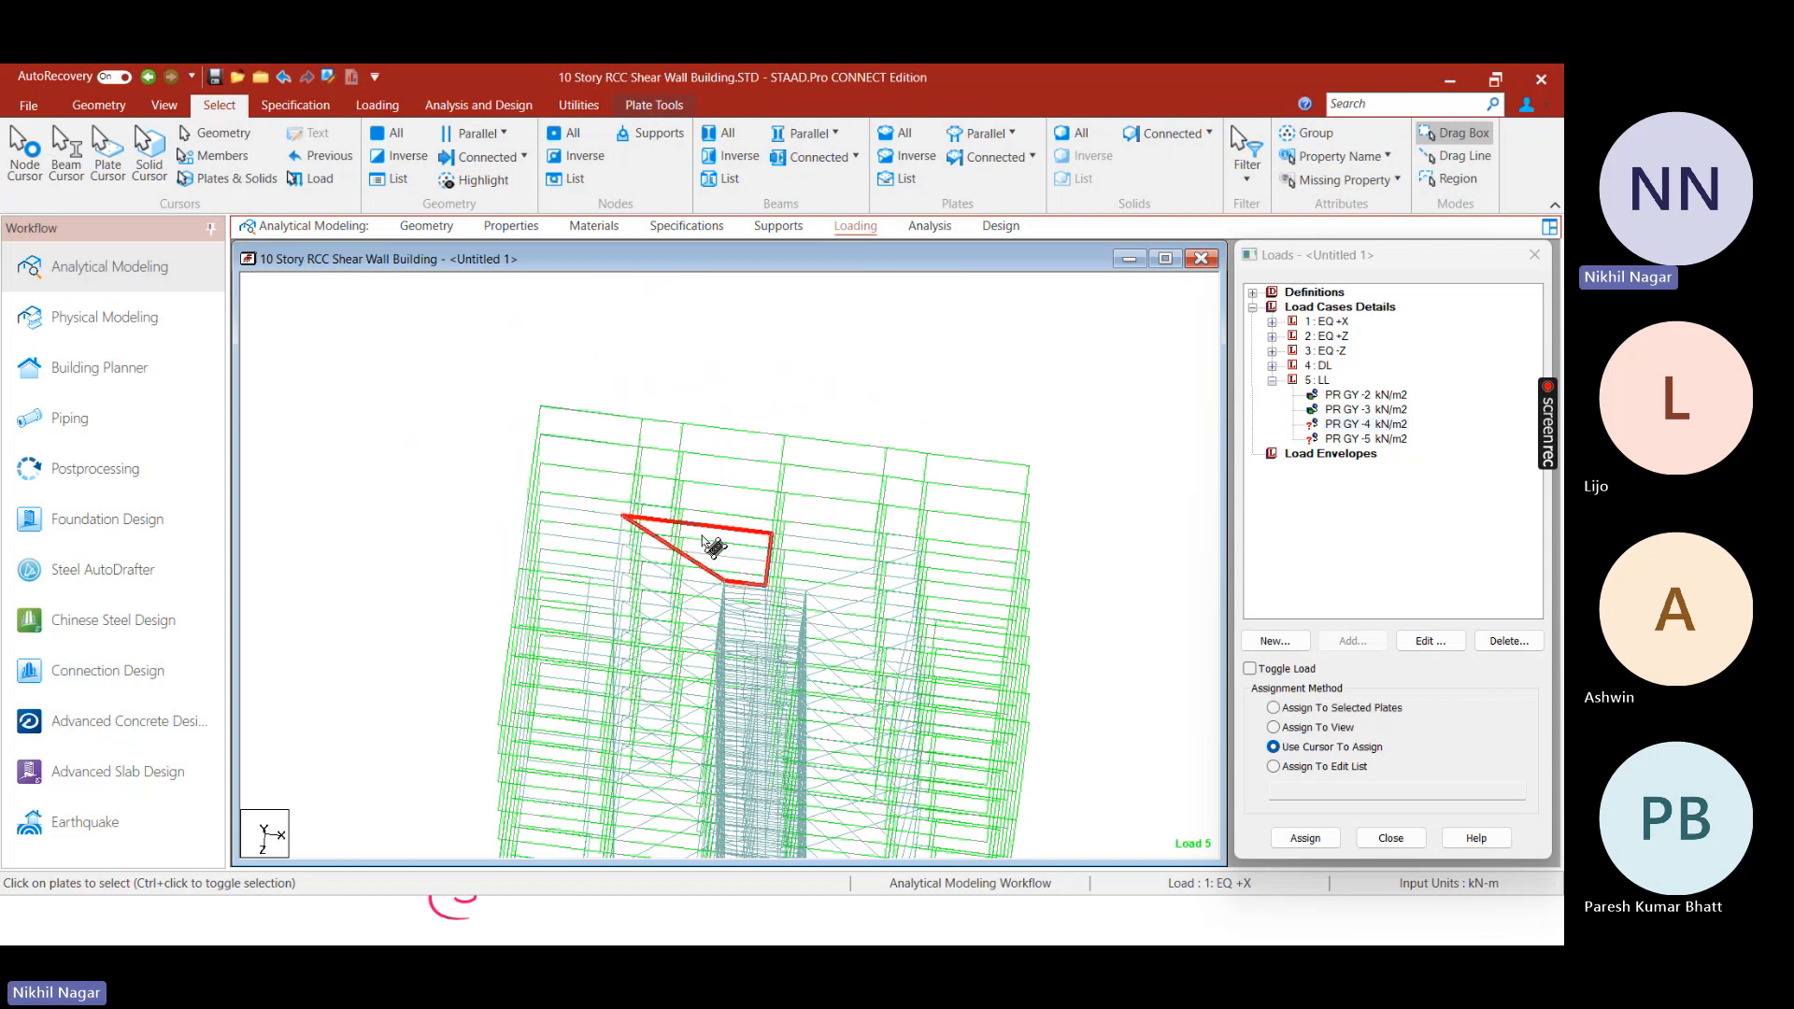
left_click(818, 563, "ctrl")
left_click(872, 598, "ctrl")
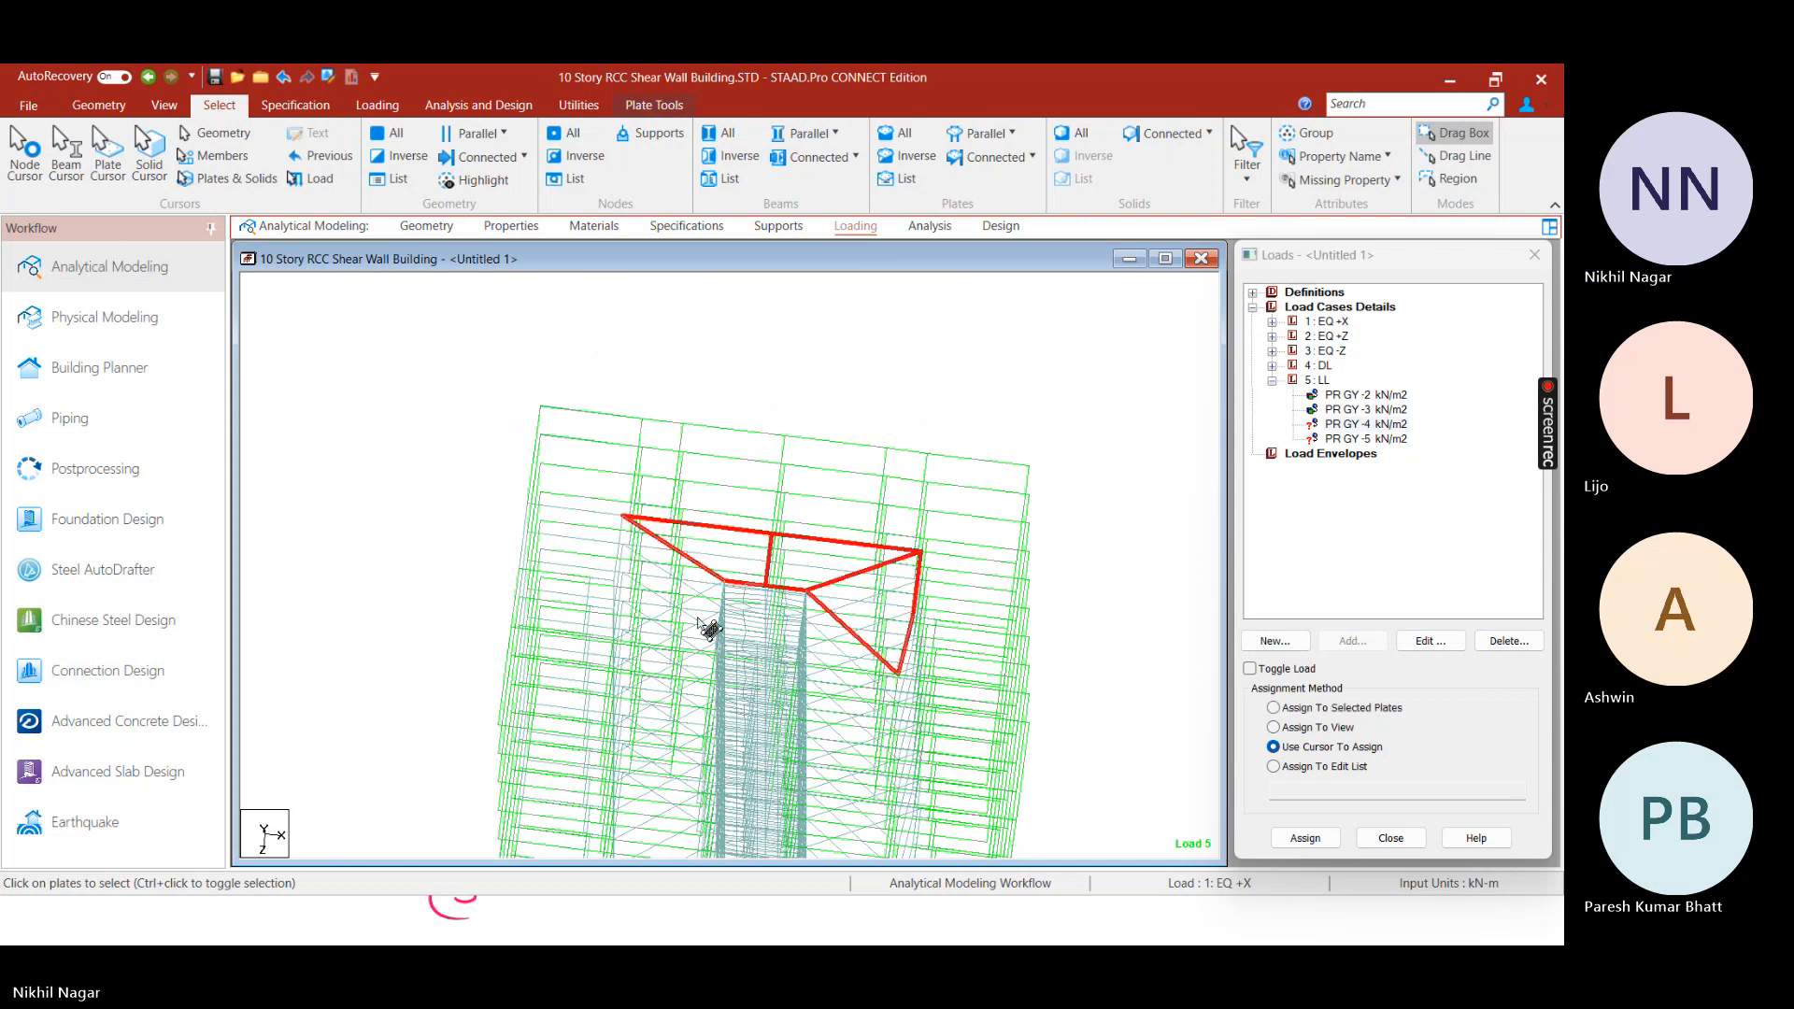
left_click(690, 600, "ctrl")
left_click(718, 631, "ctrl")
left_click(831, 647, "ctrl")
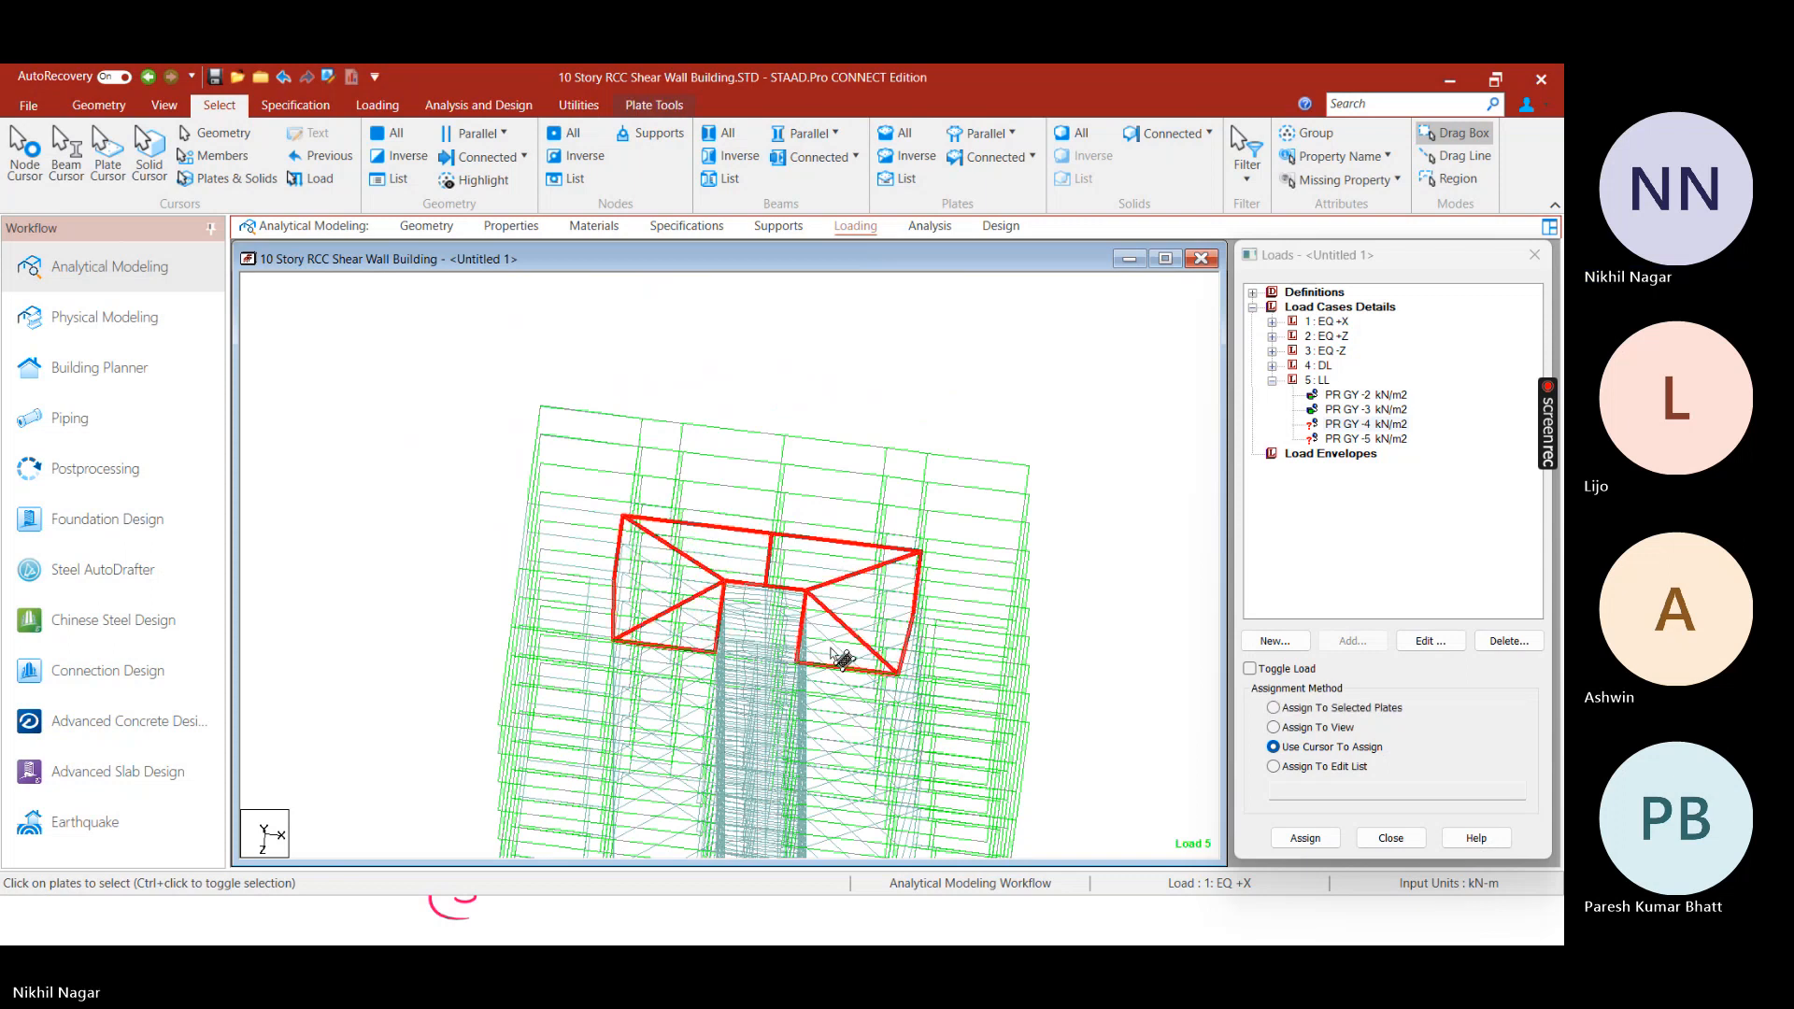
Review the selected plates around the core in a plan view from above and clear the selection
key("Down")
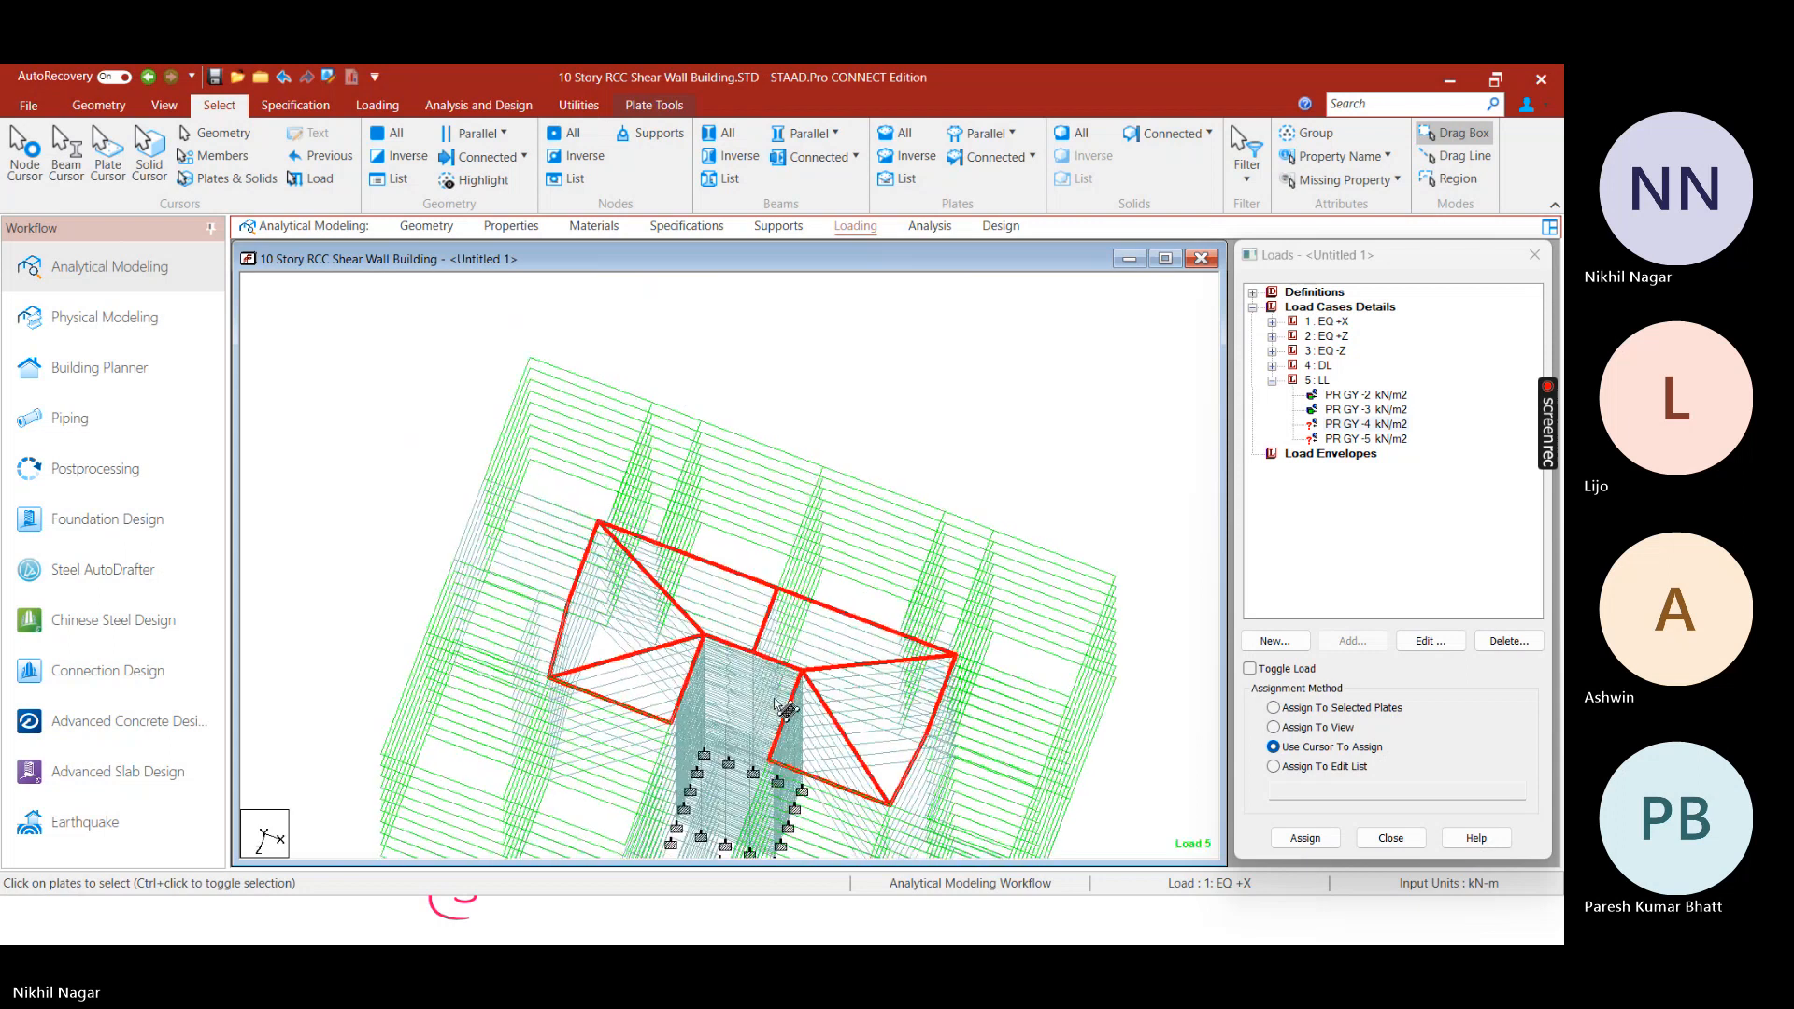
key("Left")
key("space")
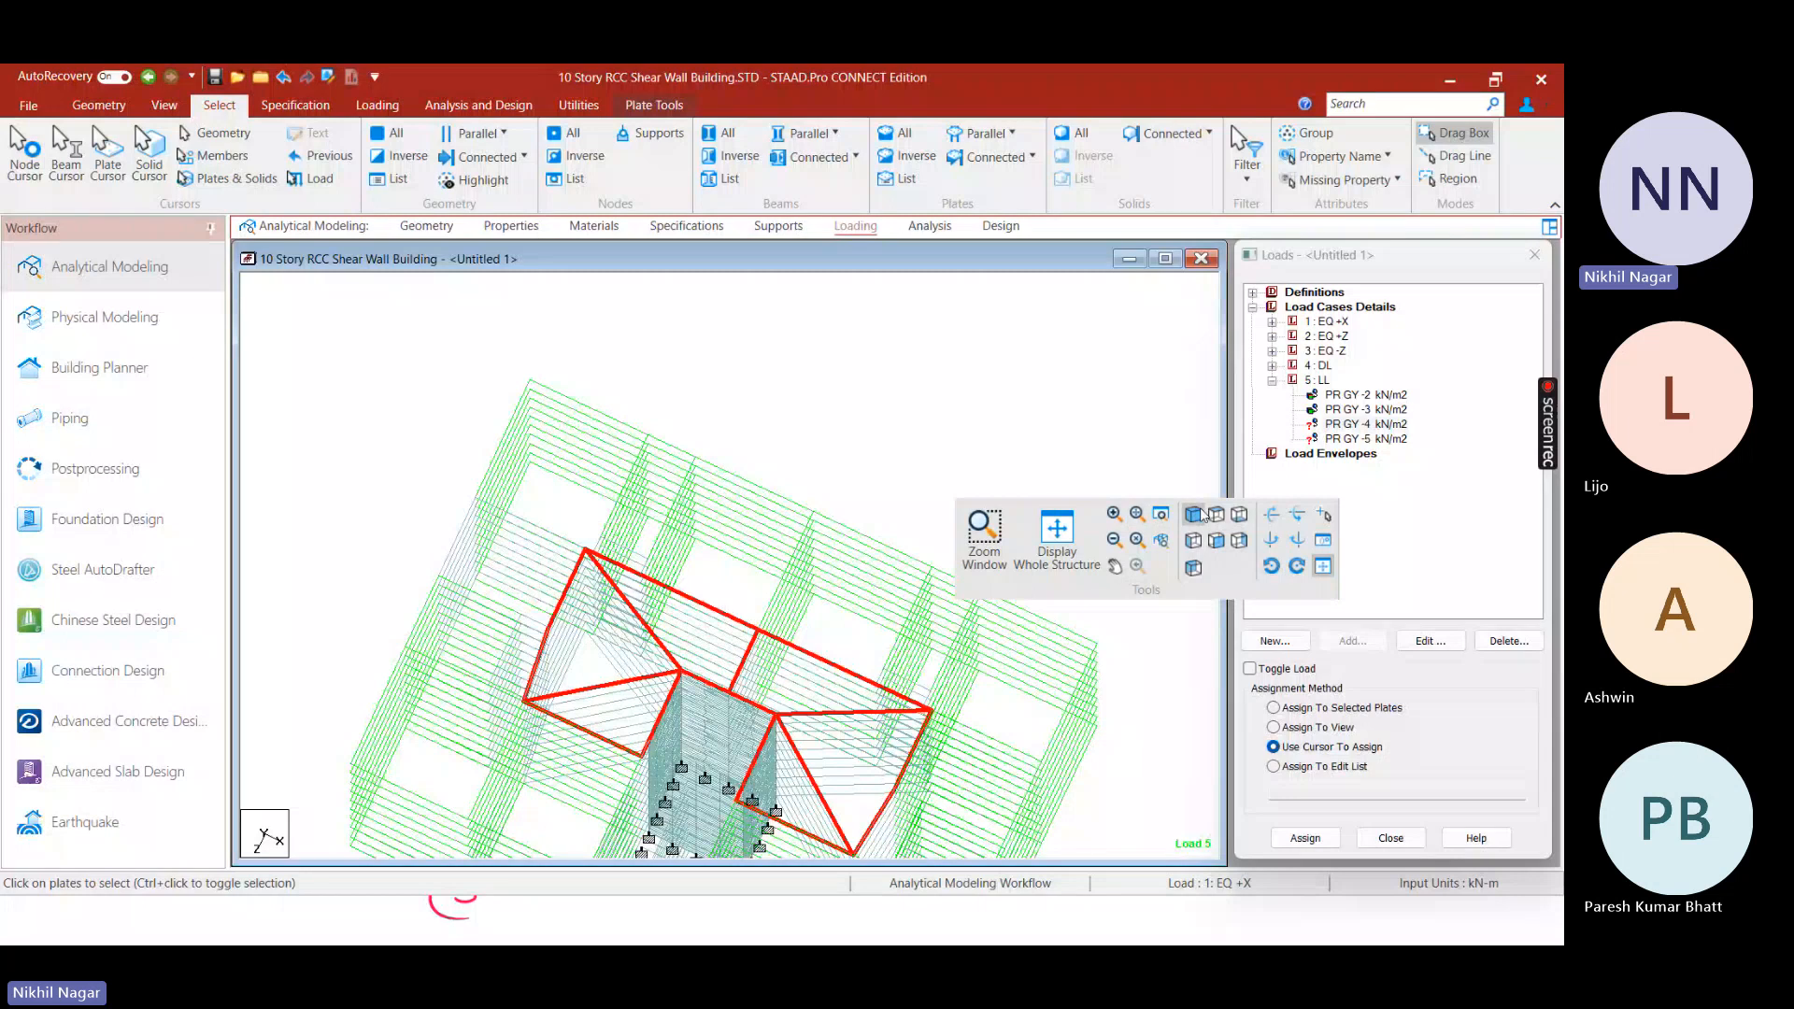
left_click(1194, 515)
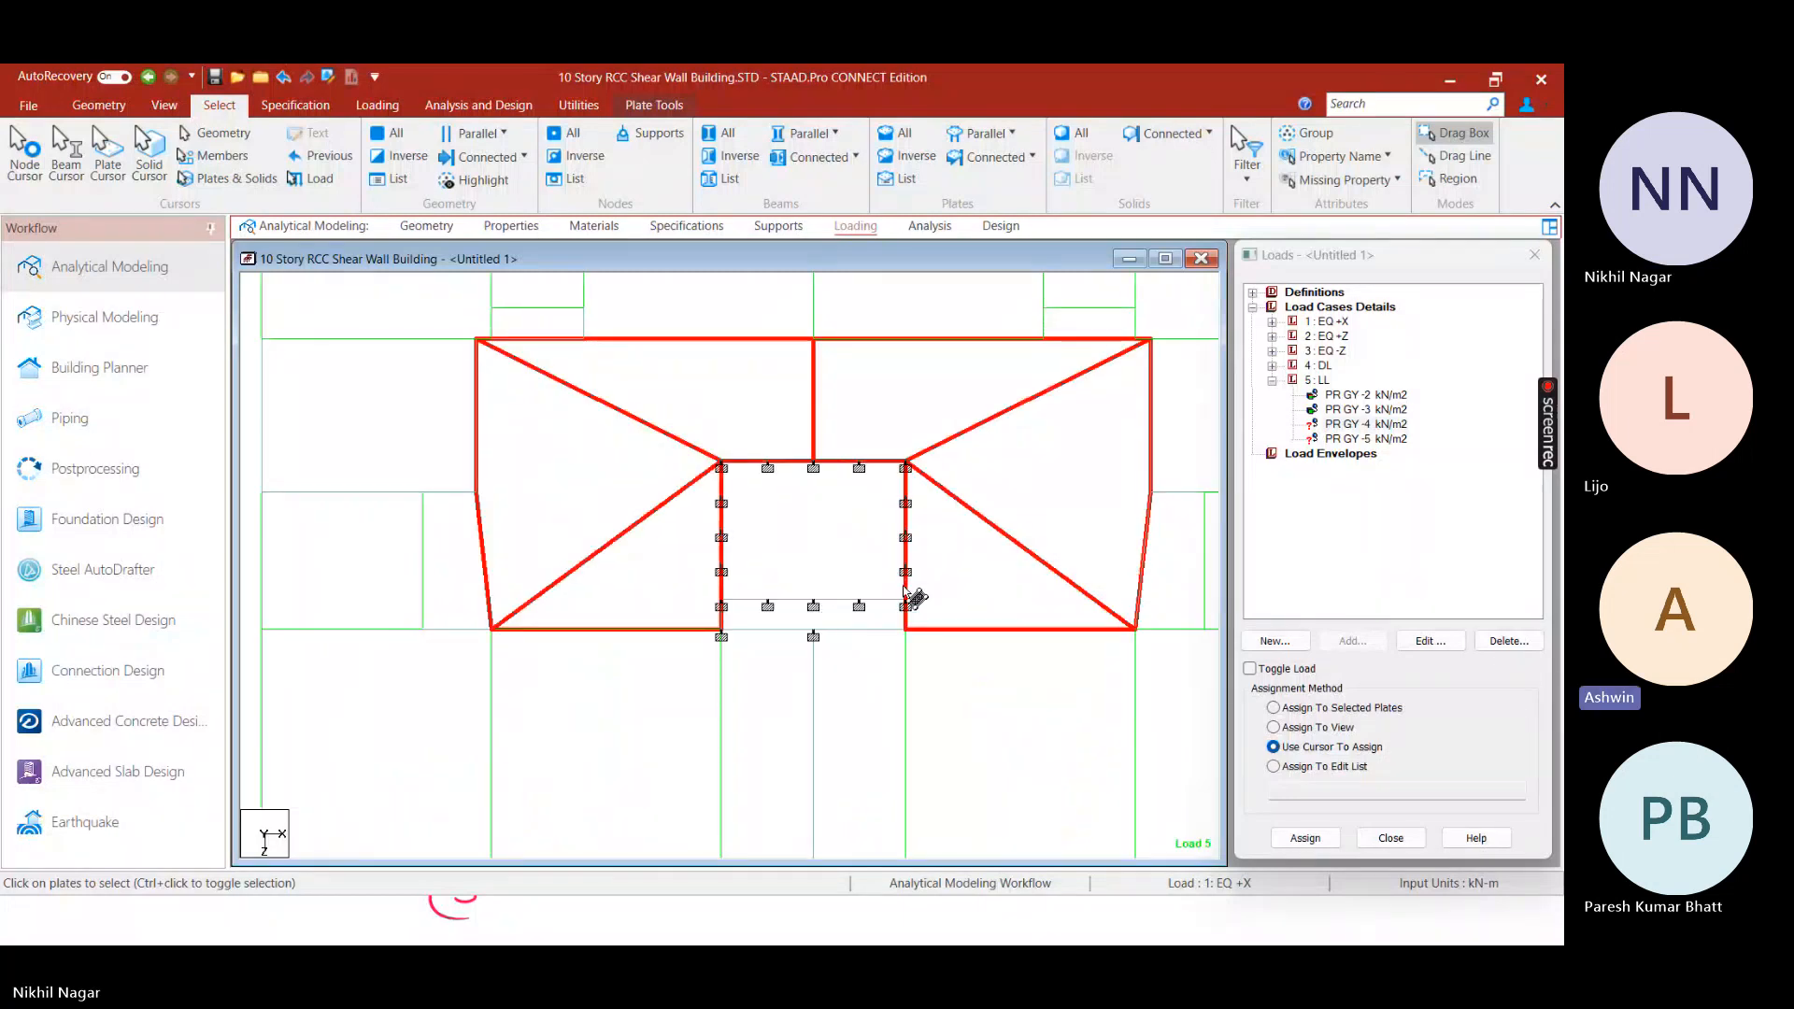
scroll(903, 586, "down", 1)
middle_click_drag(881, 316, 814, 533)
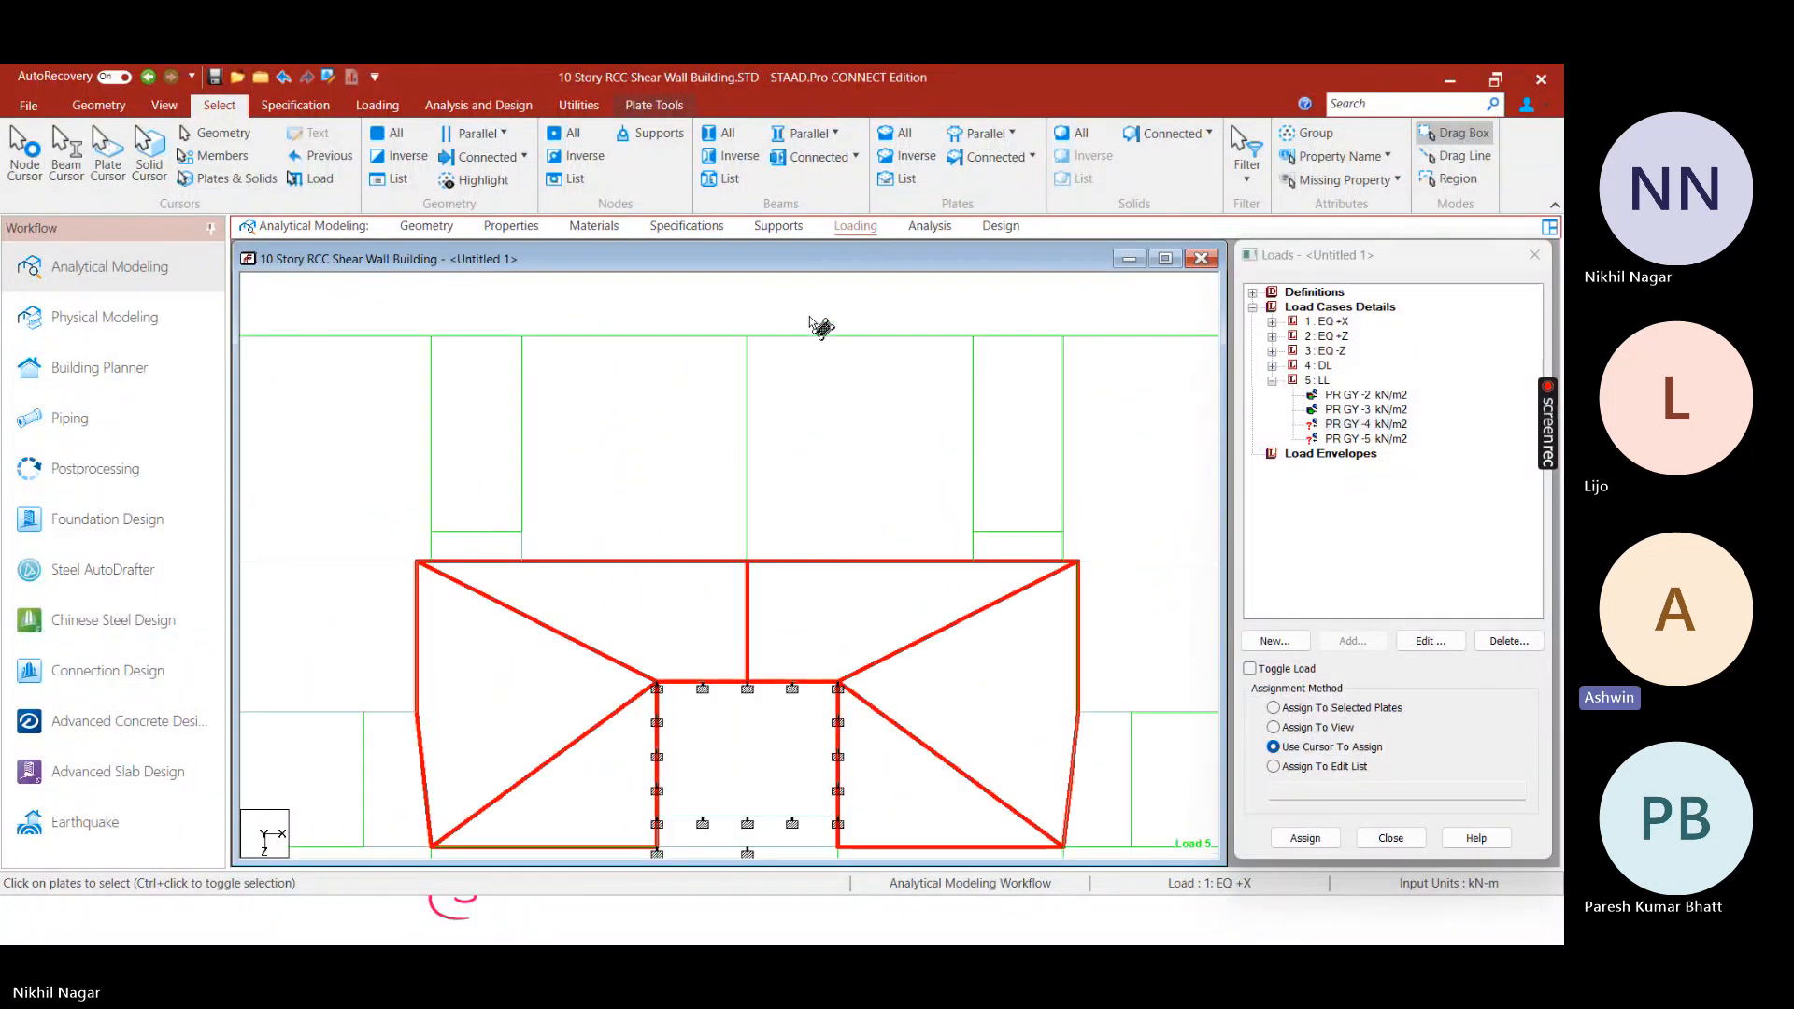
left_click(816, 389)
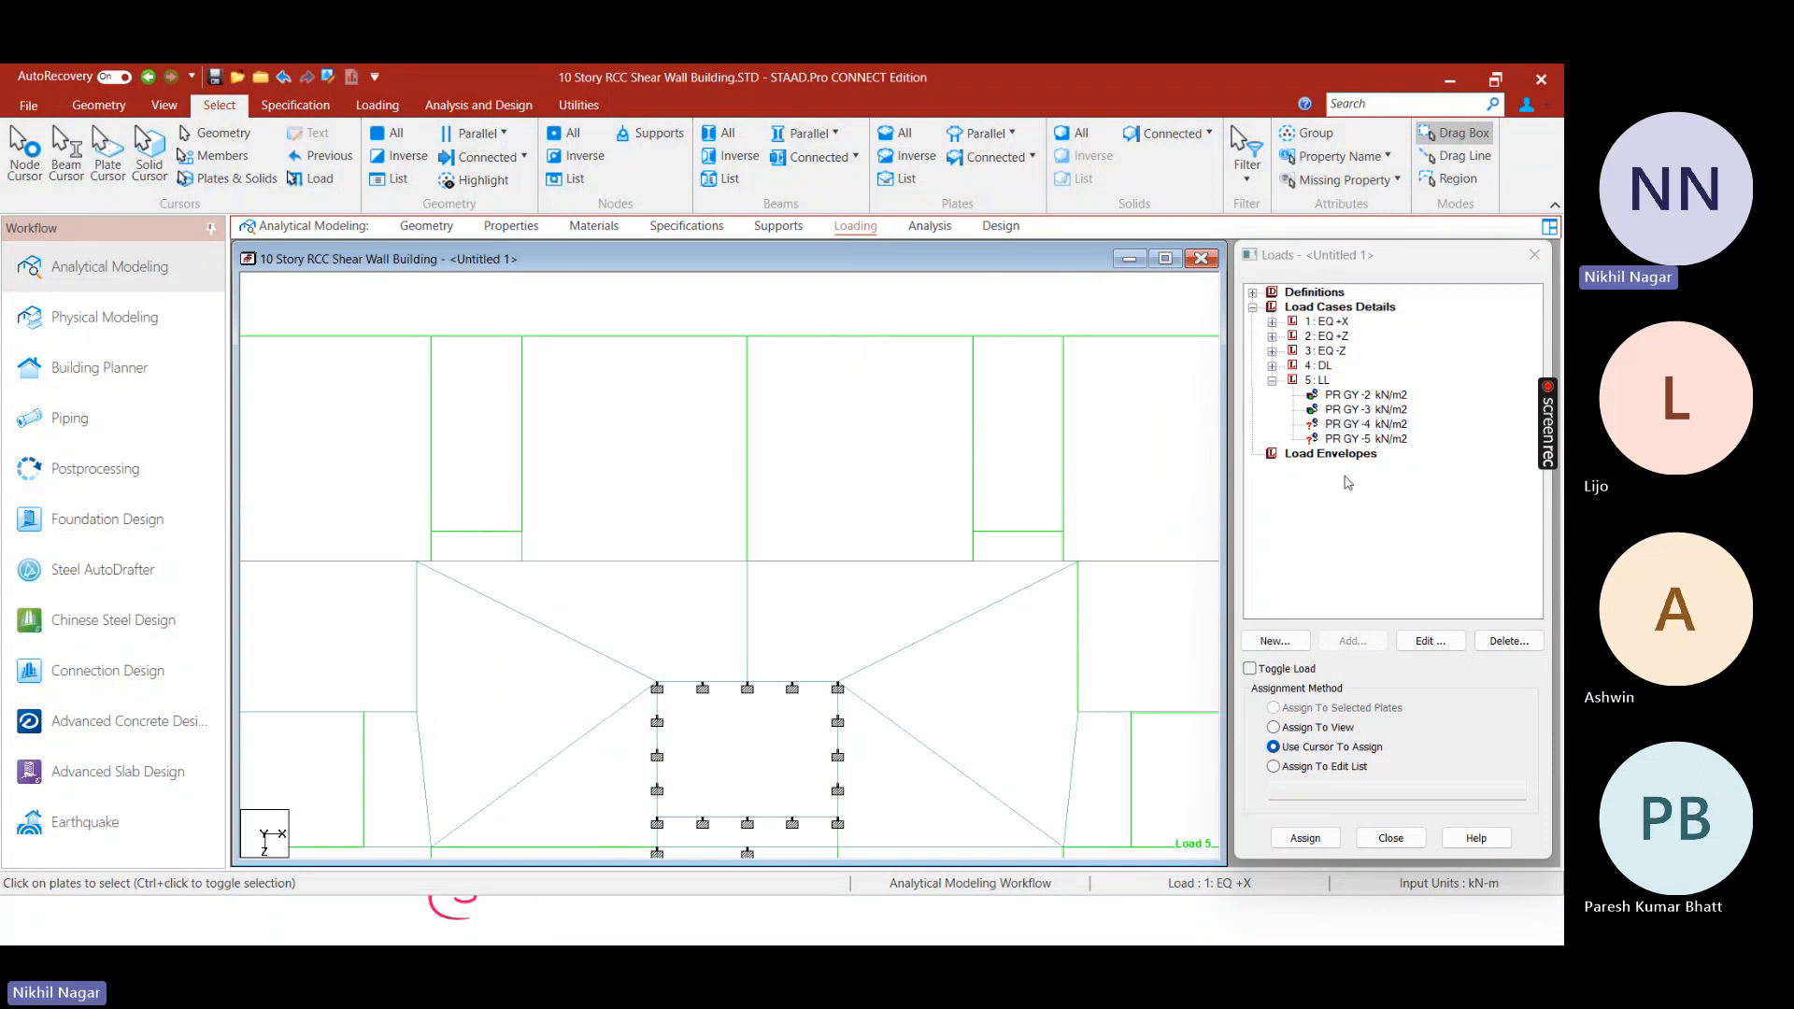
Examine the floor layout around the central core in plan and tilted 3D views for assigning the PR GY -4 kN/m2 load
left_click(1358, 426)
scroll(925, 464, "down", 2)
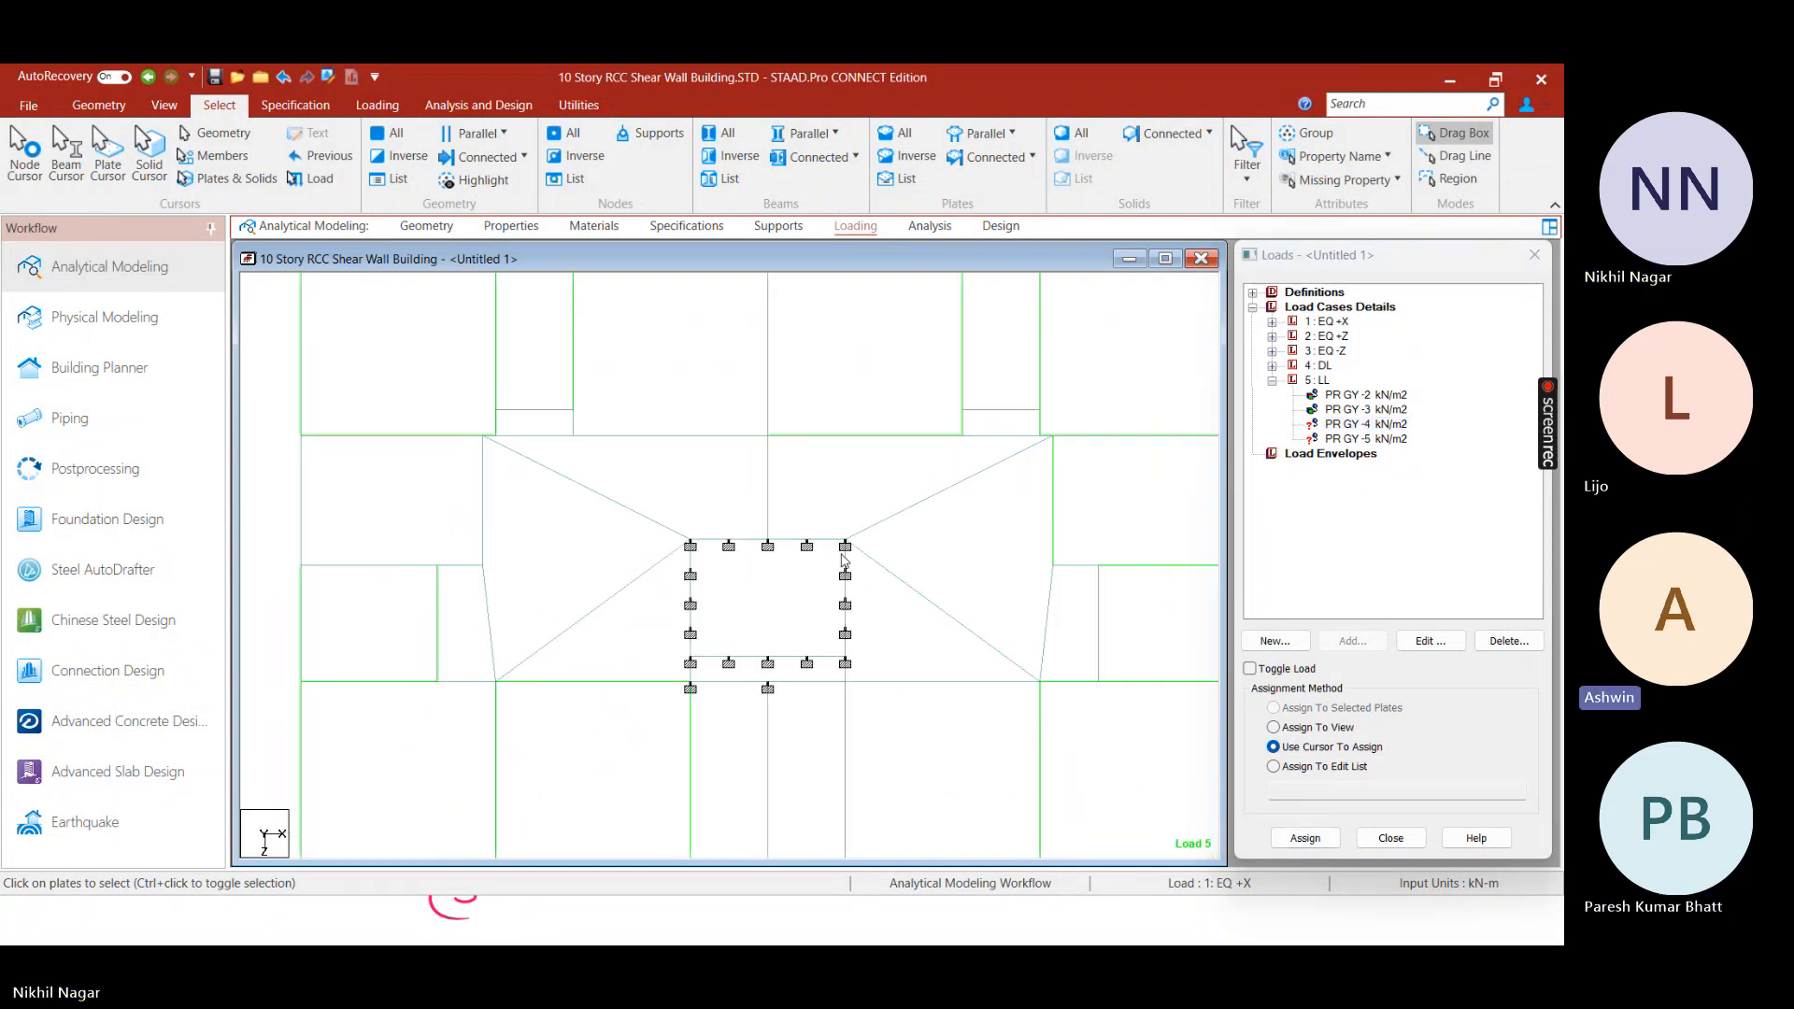
scroll(842, 559, "down", 3)
middle_click_drag(842, 557, 837, 510)
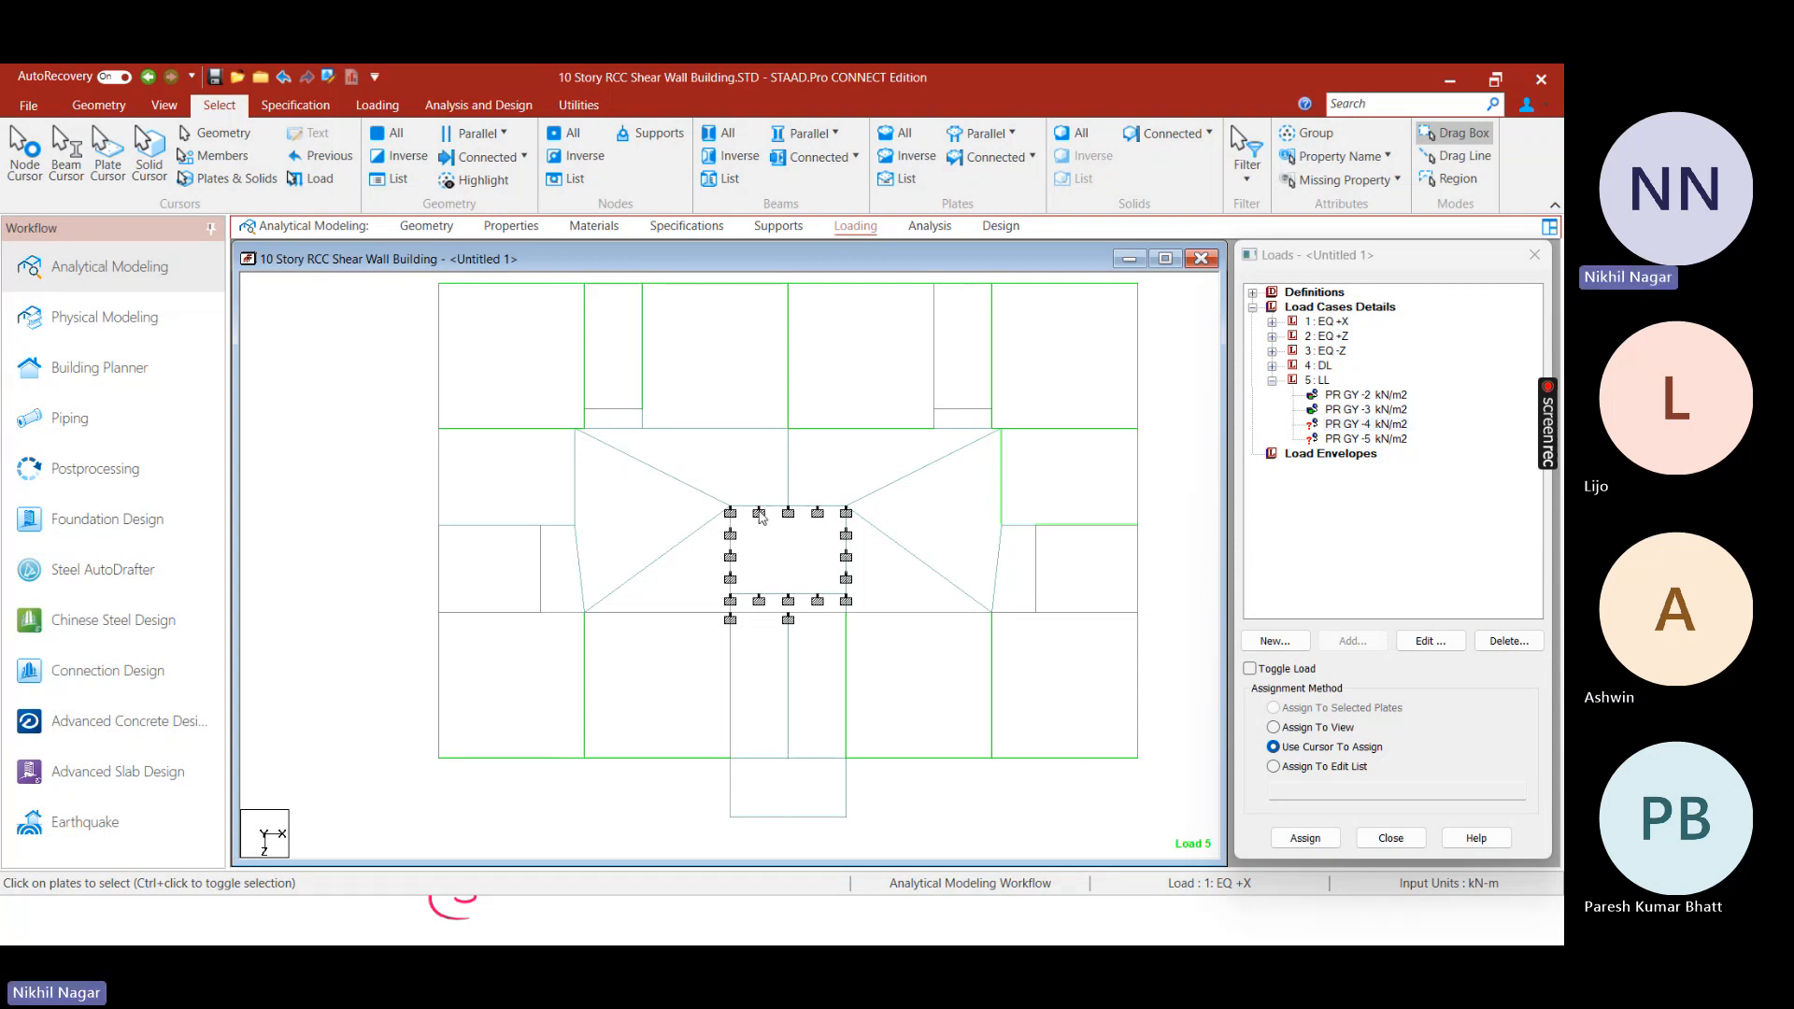
middle_click_drag(764, 478, 824, 525)
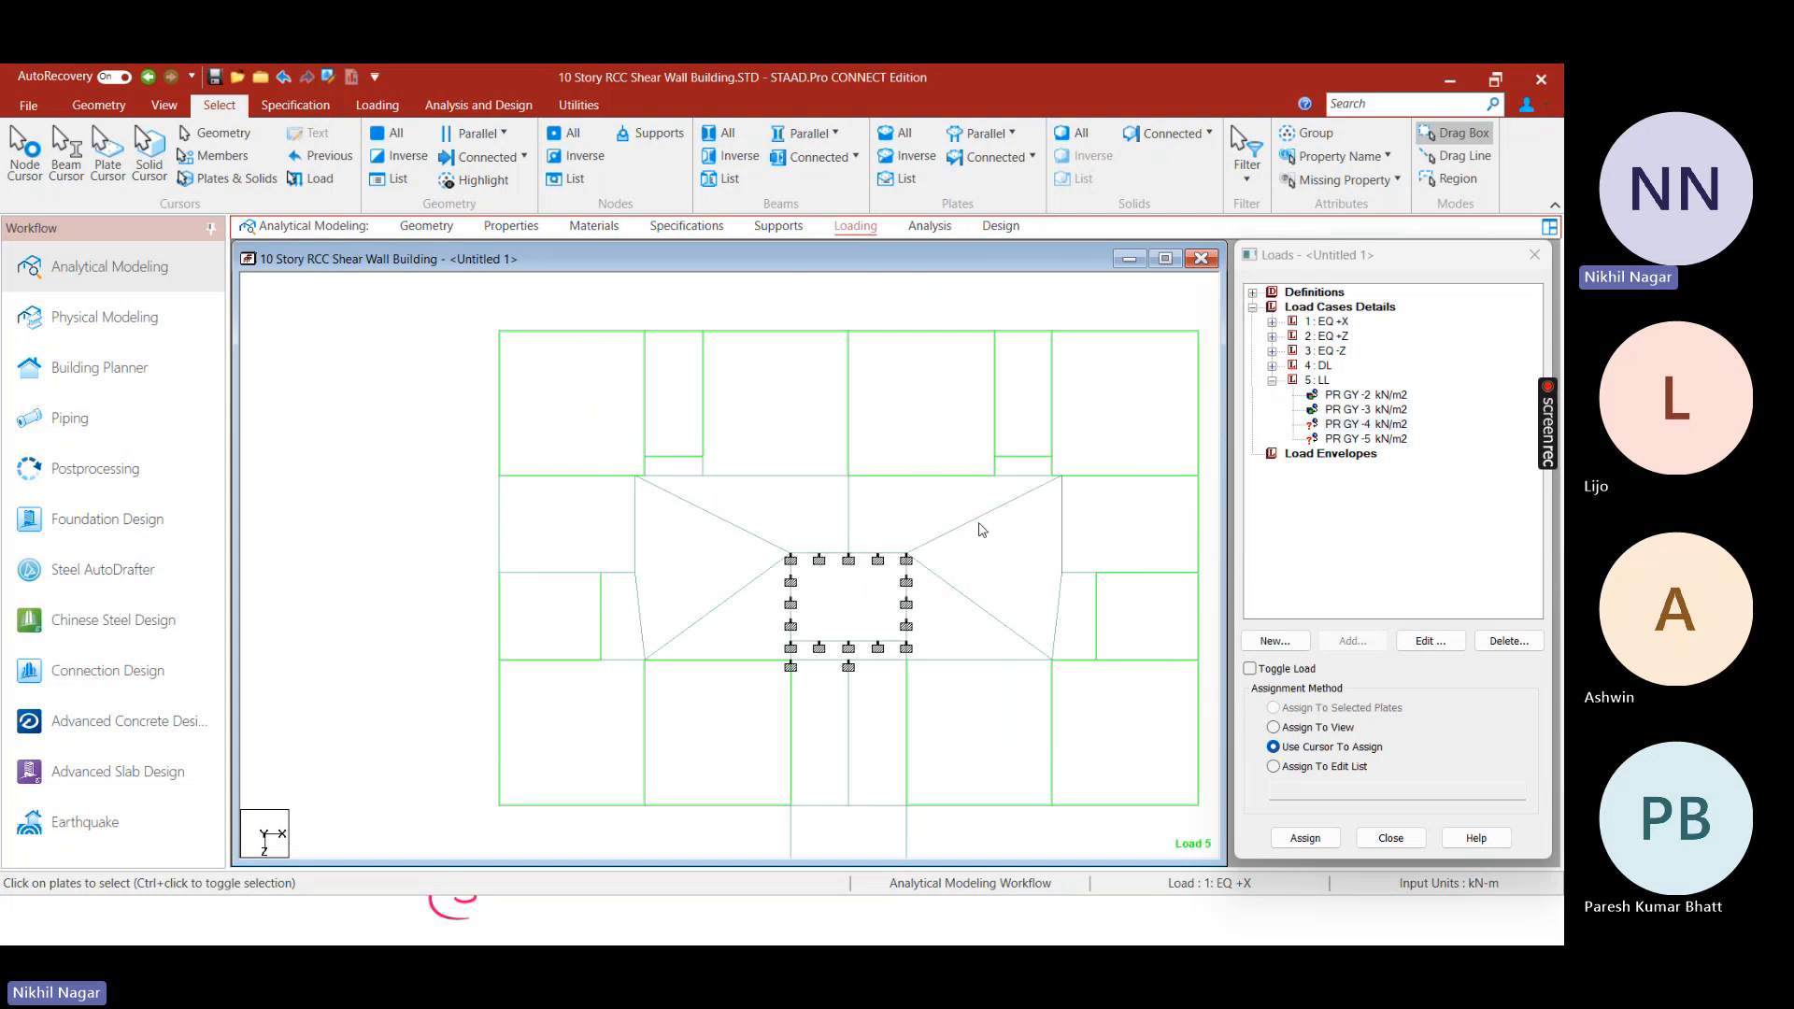
mouse_move(1033, 499)
middle_mouse_down()
mouse_move(877, 497)
mouse_move(794, 459)
mouse_move(1073, 525)
mouse_move(961, 501)
mouse_move(881, 601)
mouse_move(640, 395)
mouse_move(585, 444)
mouse_move(621, 520)
mouse_move(689, 533)
middle_mouse_up()
scroll(769, 496, "up", 1)
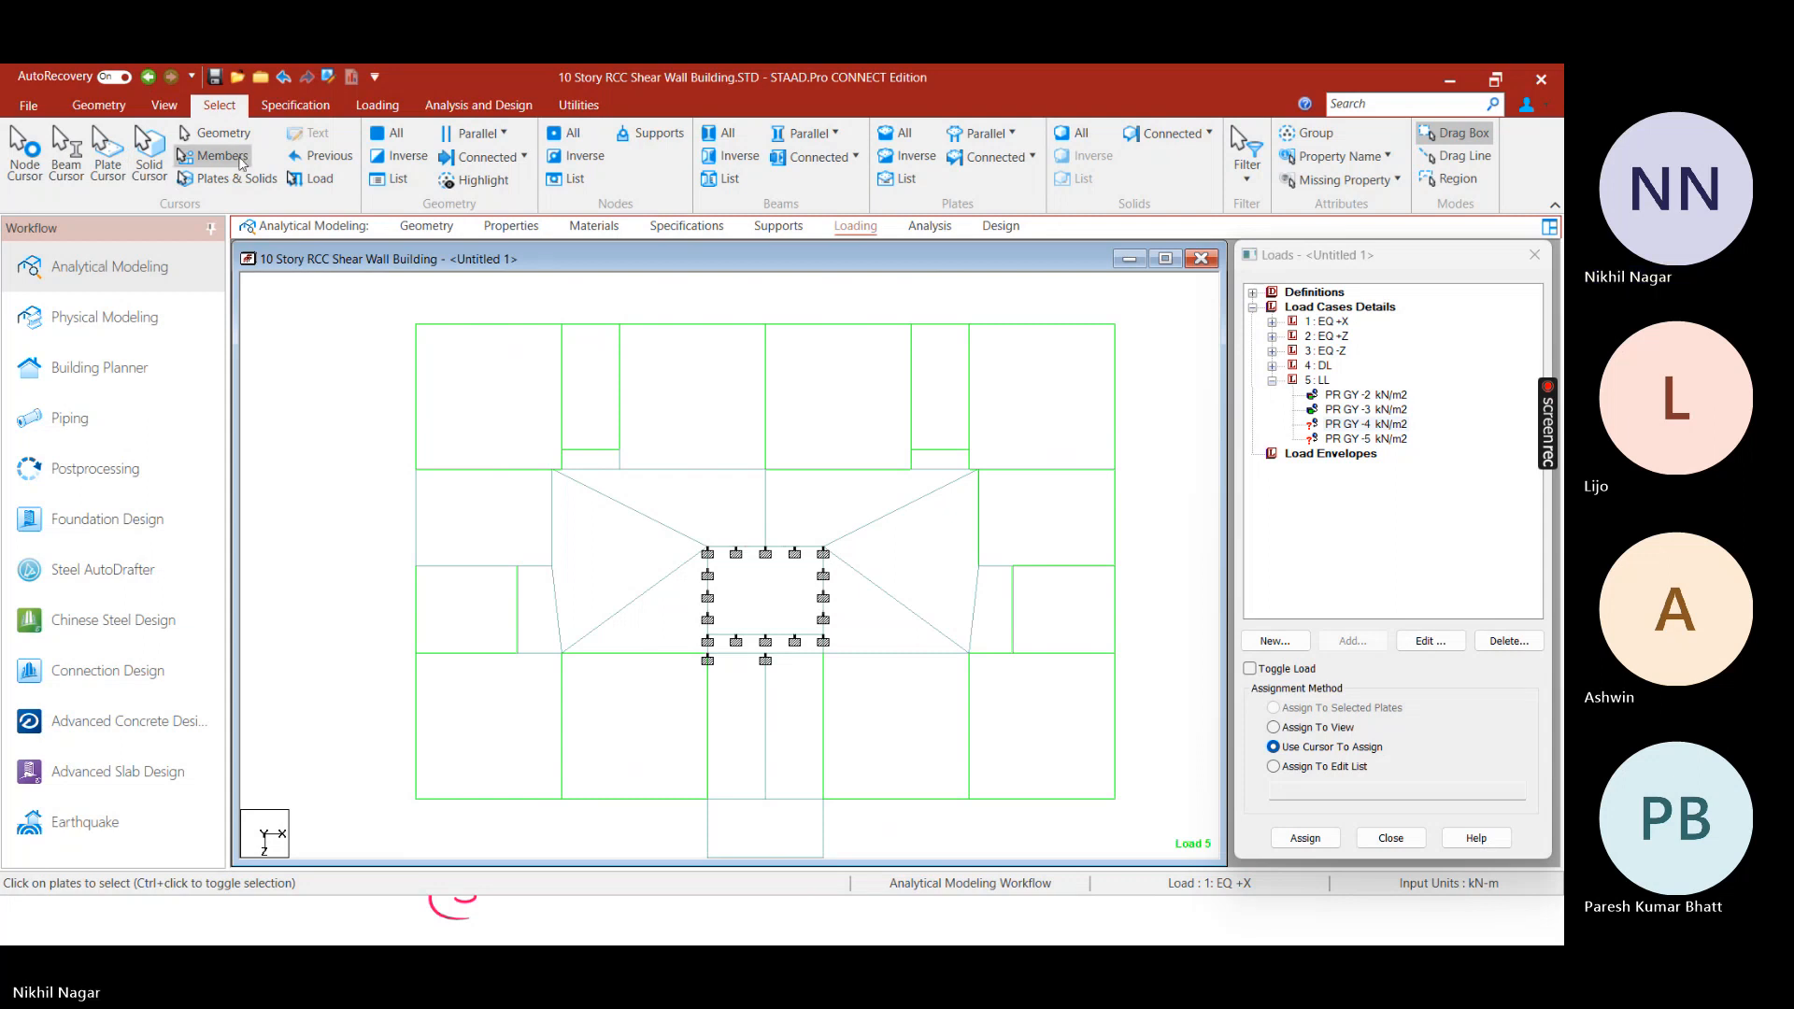
middle_click_drag(885, 535, 638, 557)
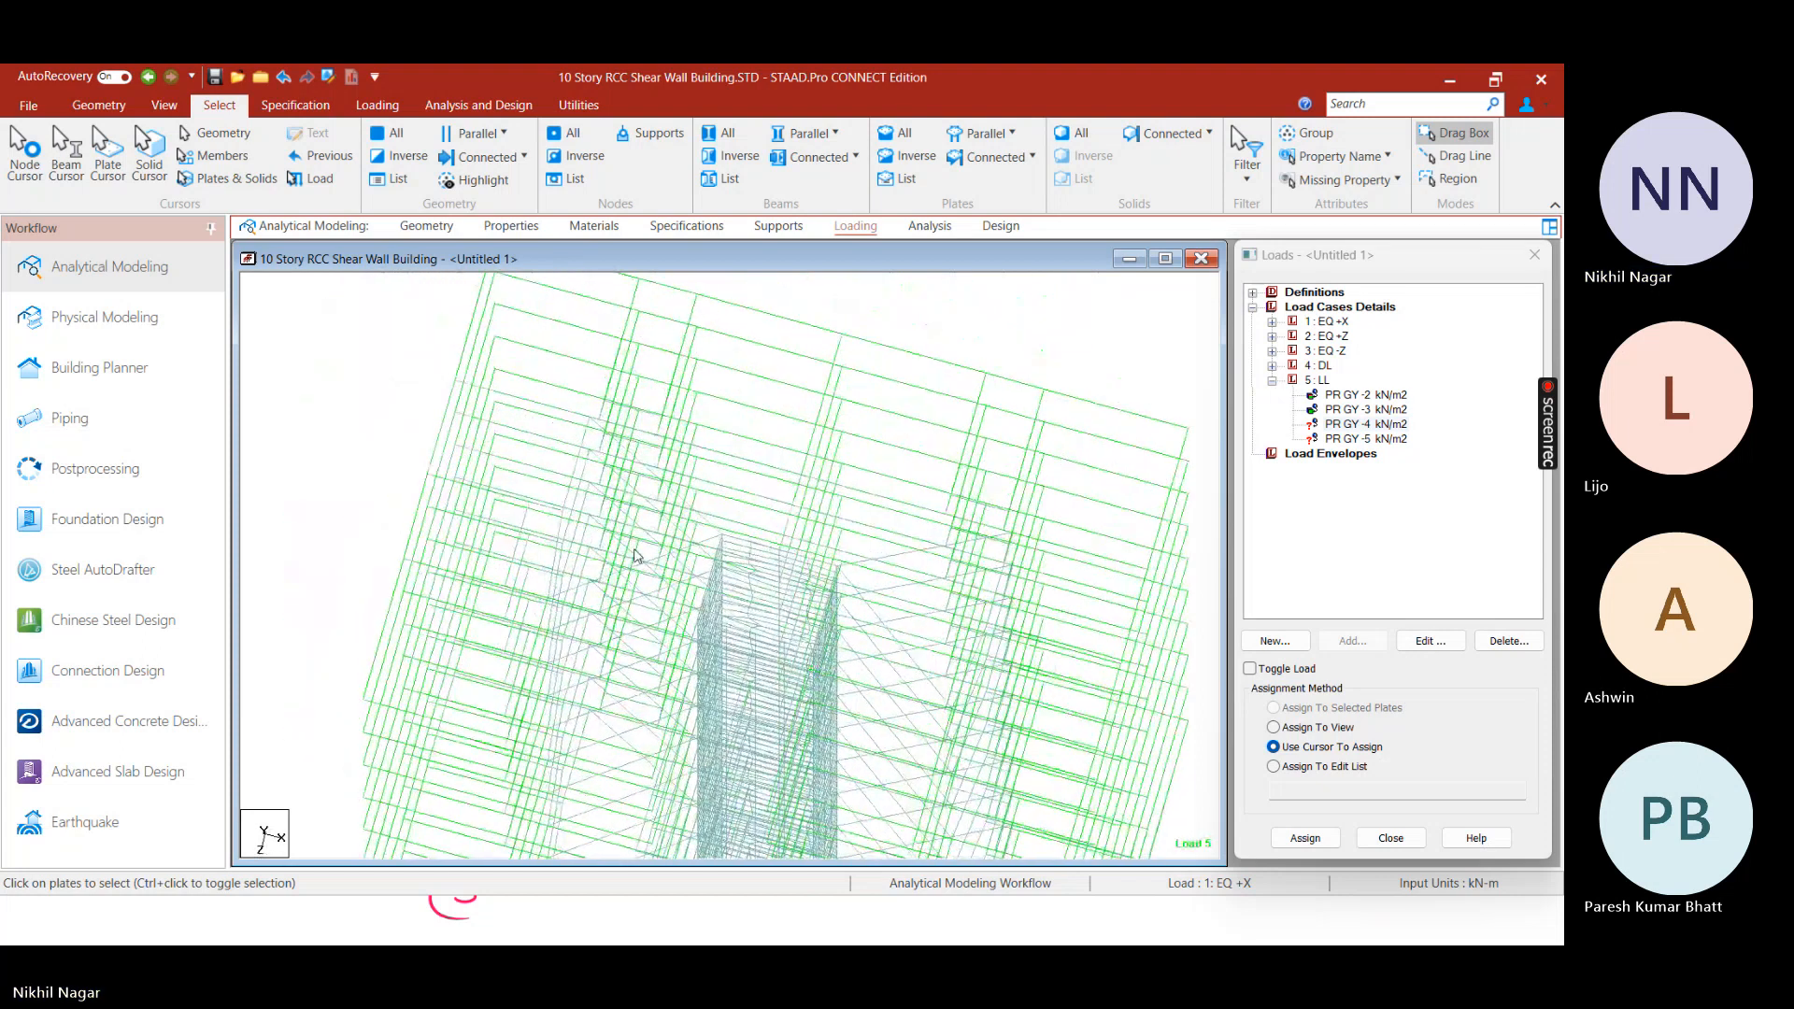
middle_click_drag(801, 512, 598, 339)
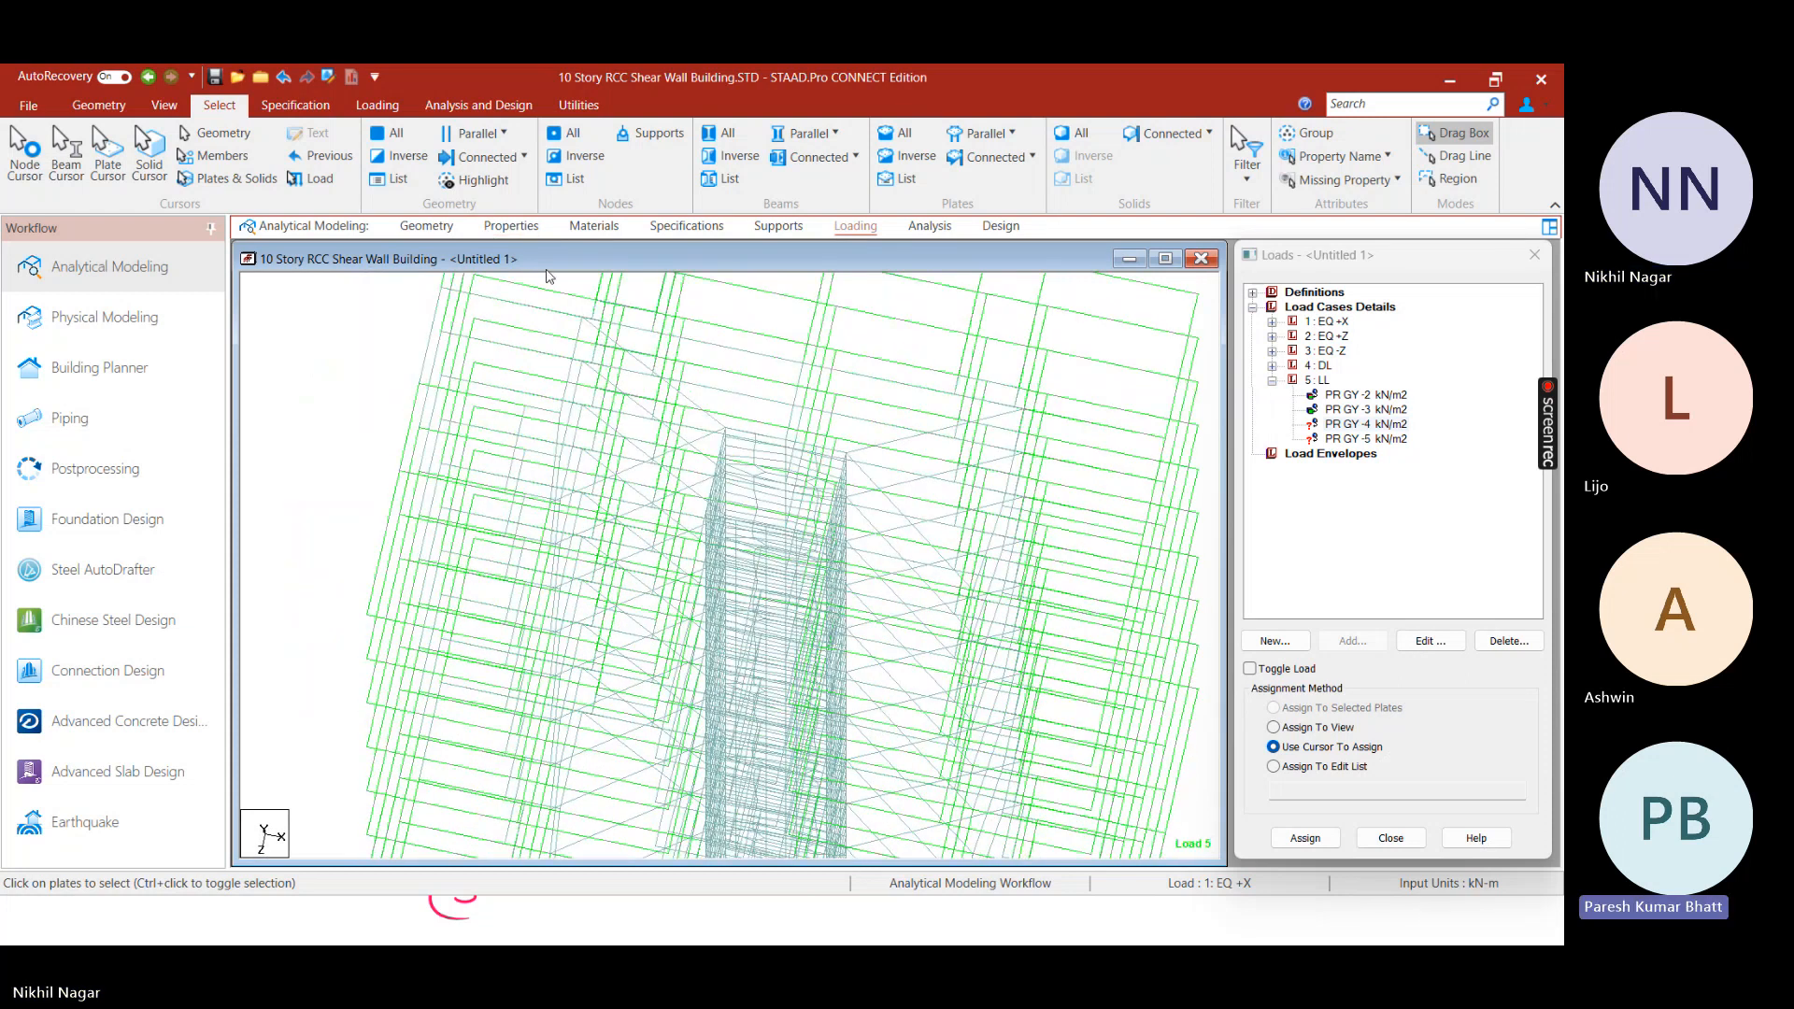
Select all floor slab plates by their property, Plate 5.91, with the building shown in front view
middle_click_drag(720, 287, 869, 432)
right_click(870, 433)
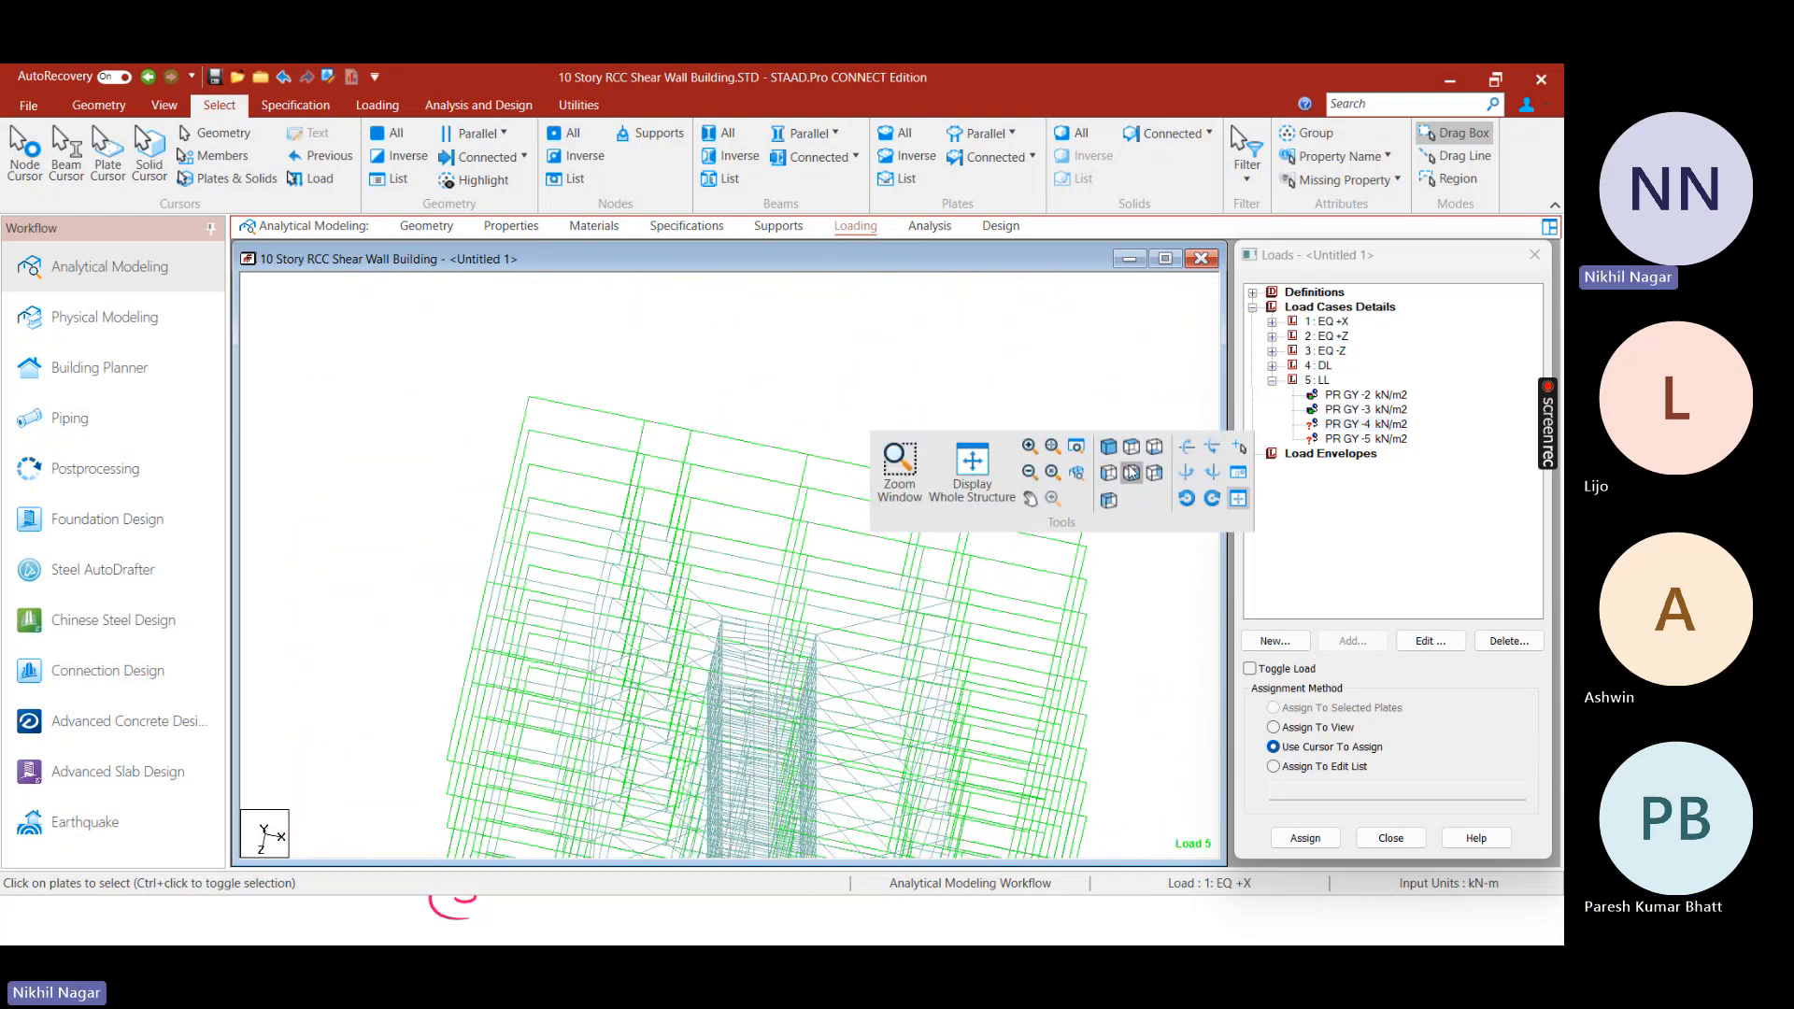
left_click(1131, 473)
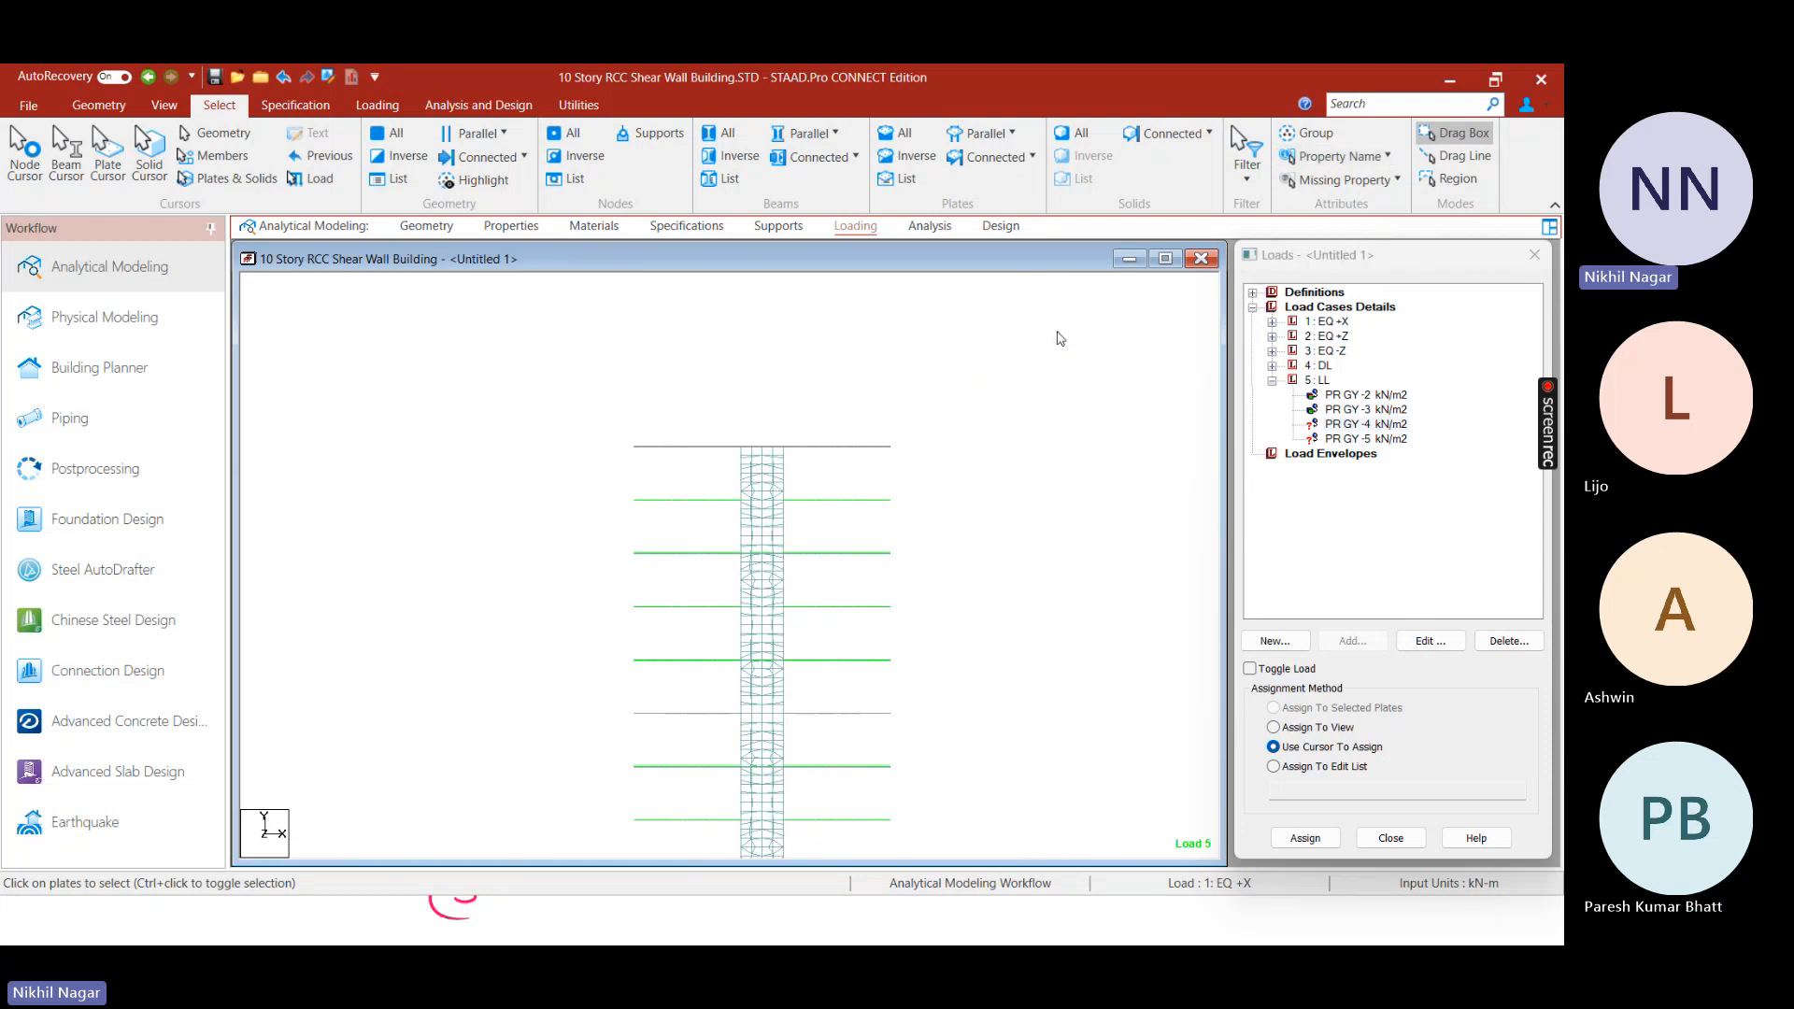
left_click(1315, 161)
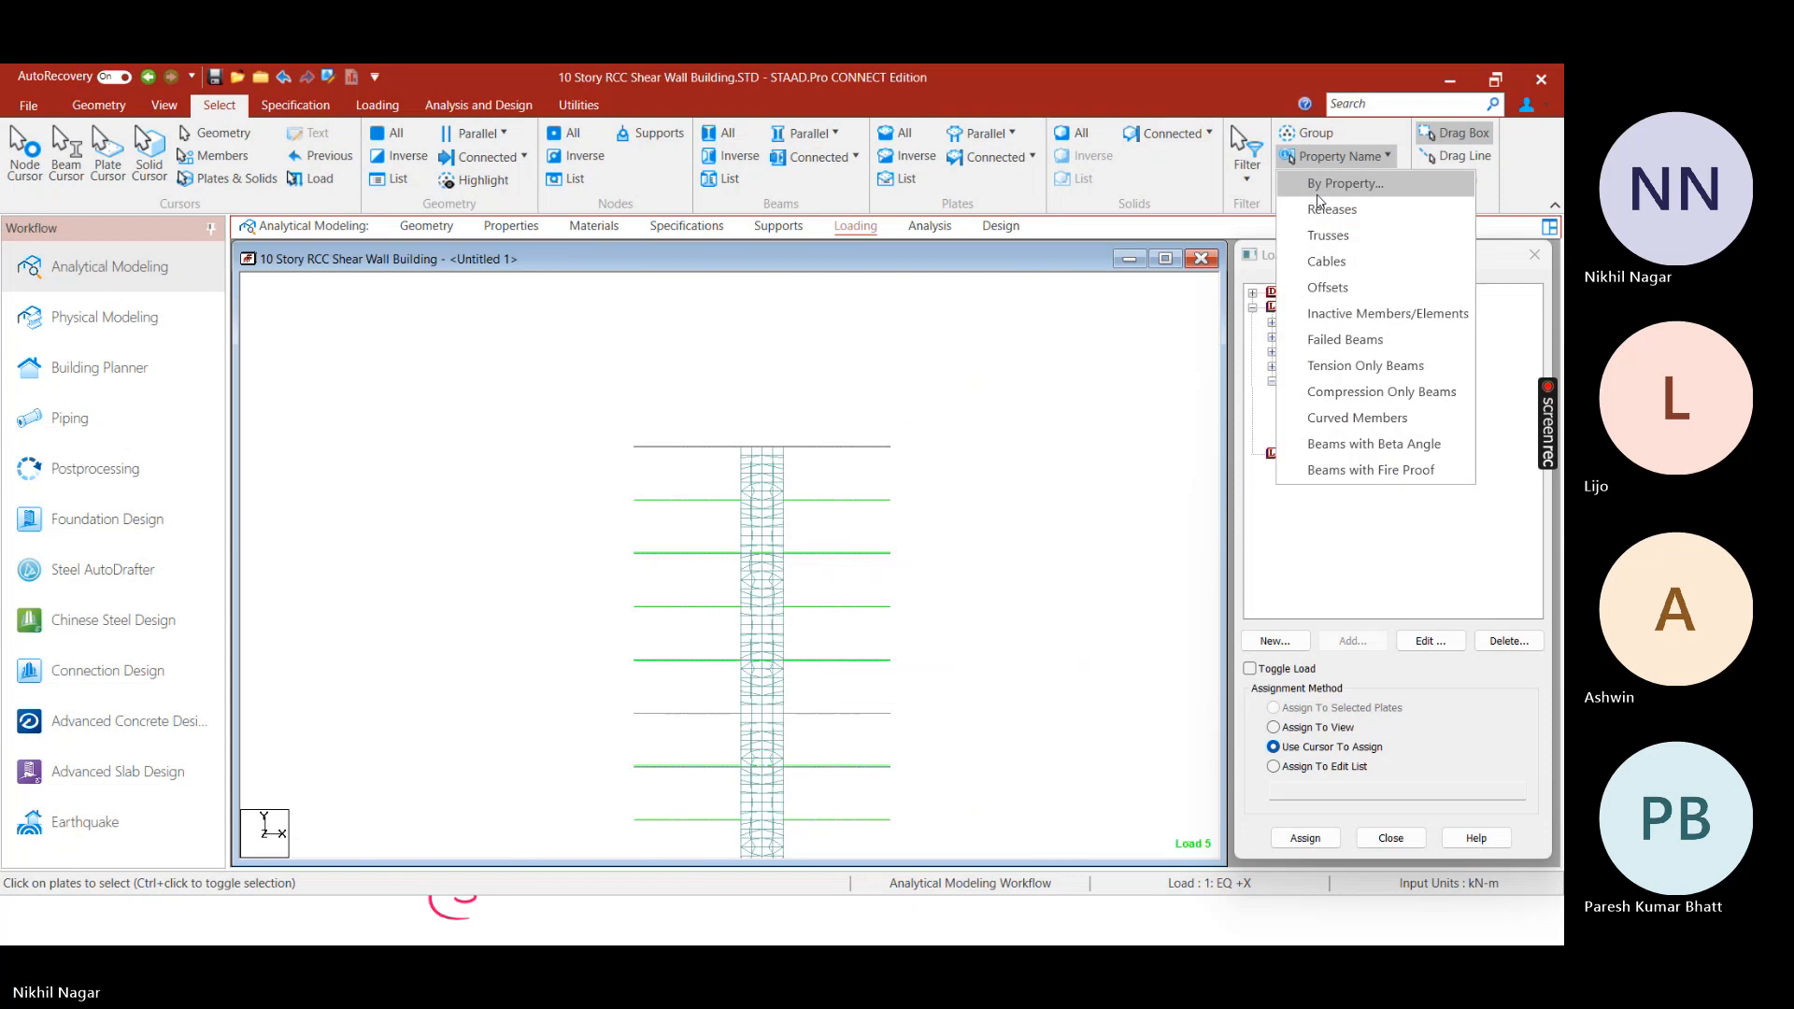
left_click(1346, 184)
left_click(795, 507)
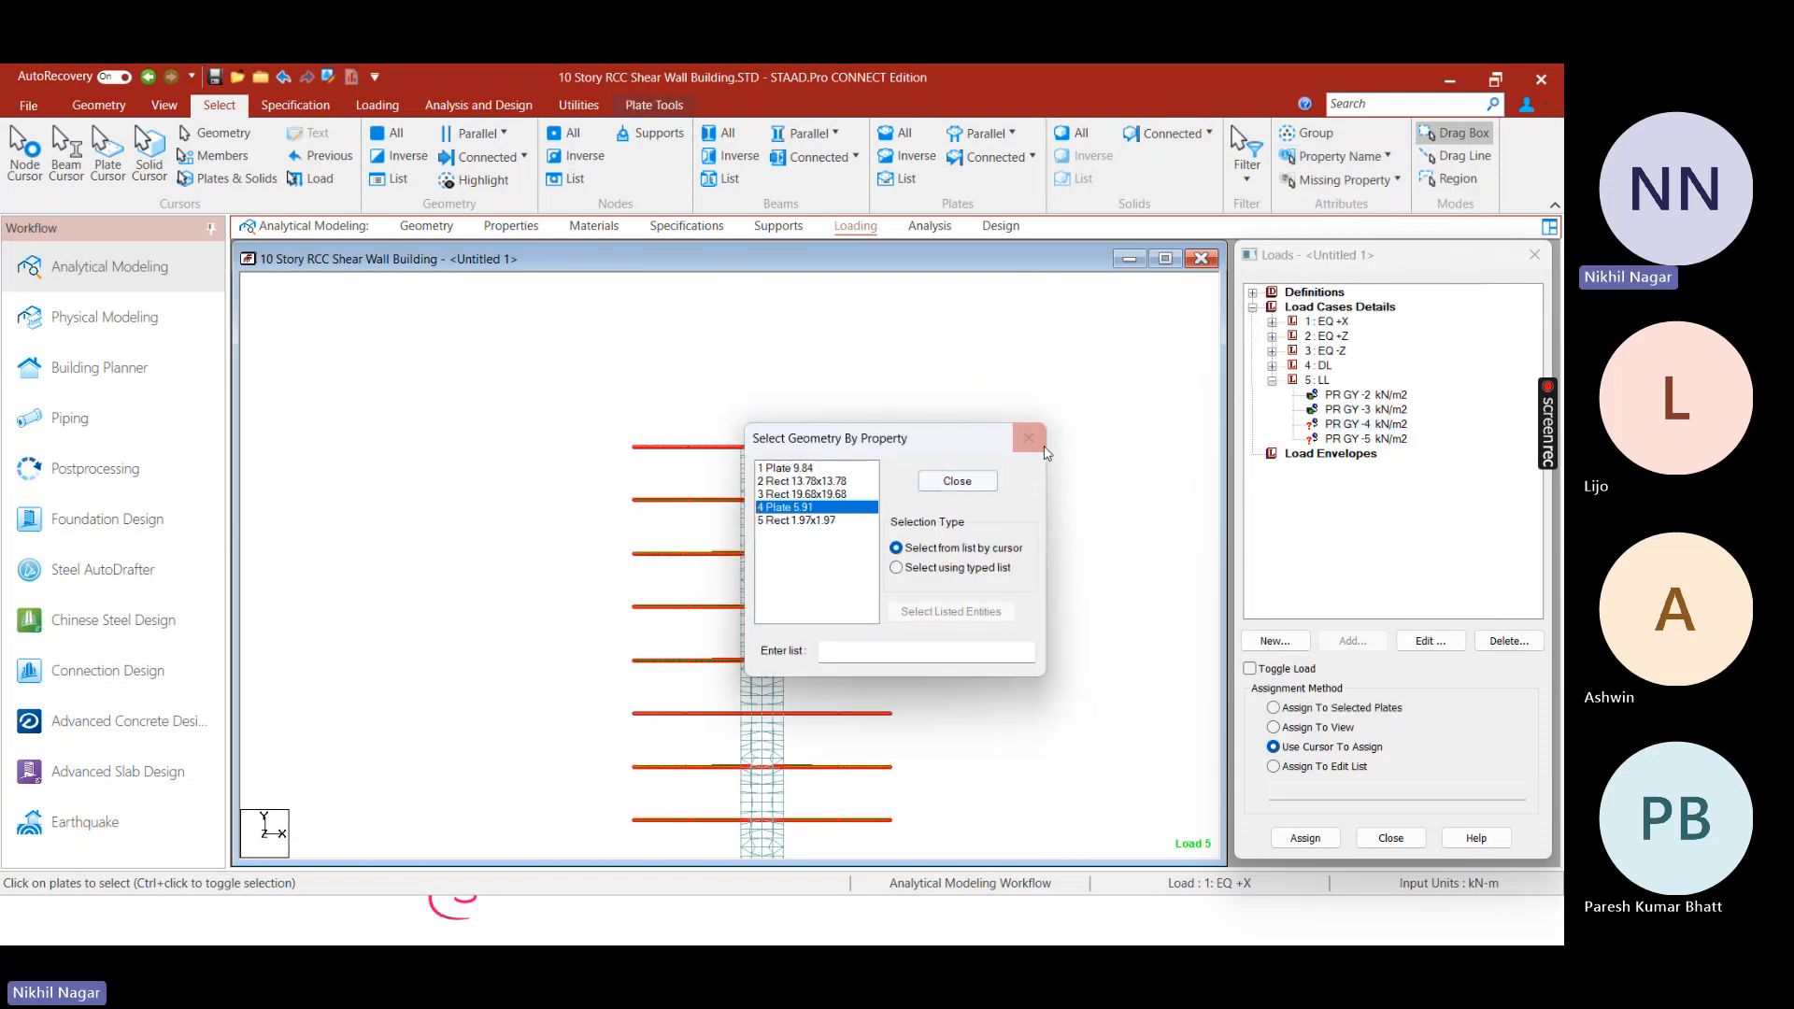
left_click(957, 482)
Isolate the selected slab plates by displaying them as a new view
right_click(950, 463)
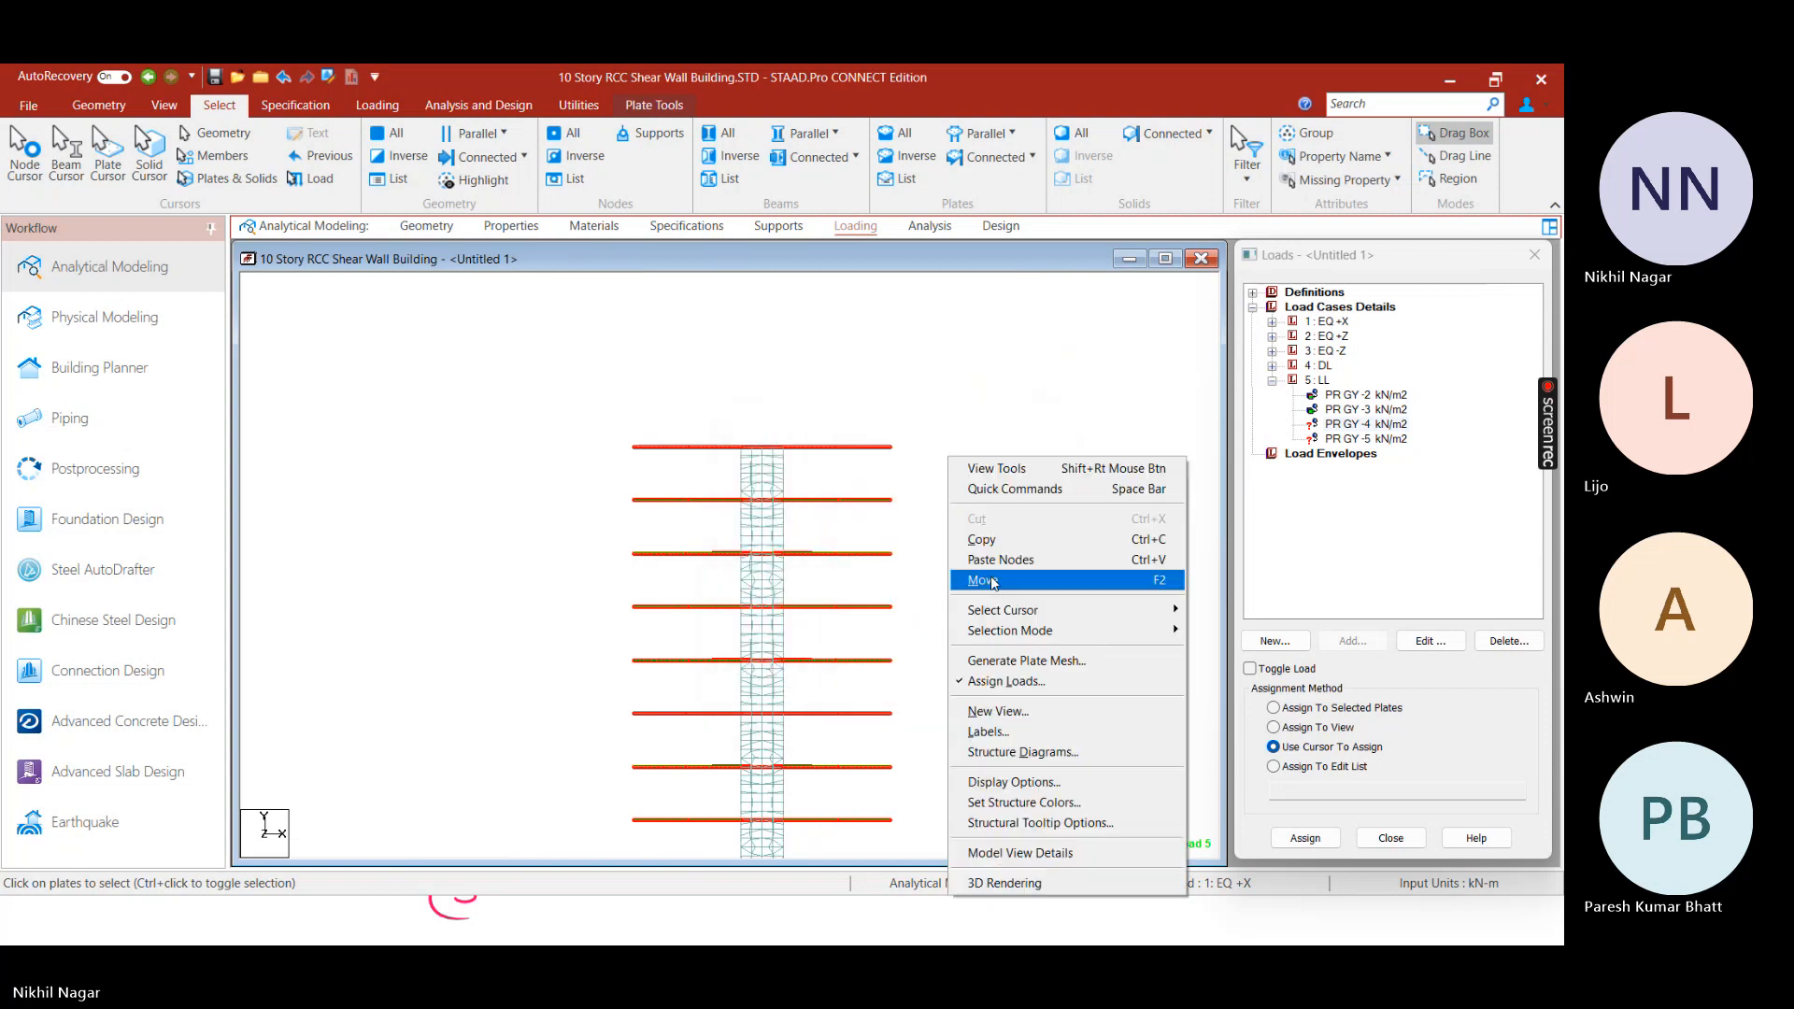
left_click(1021, 710)
left_click(1028, 534)
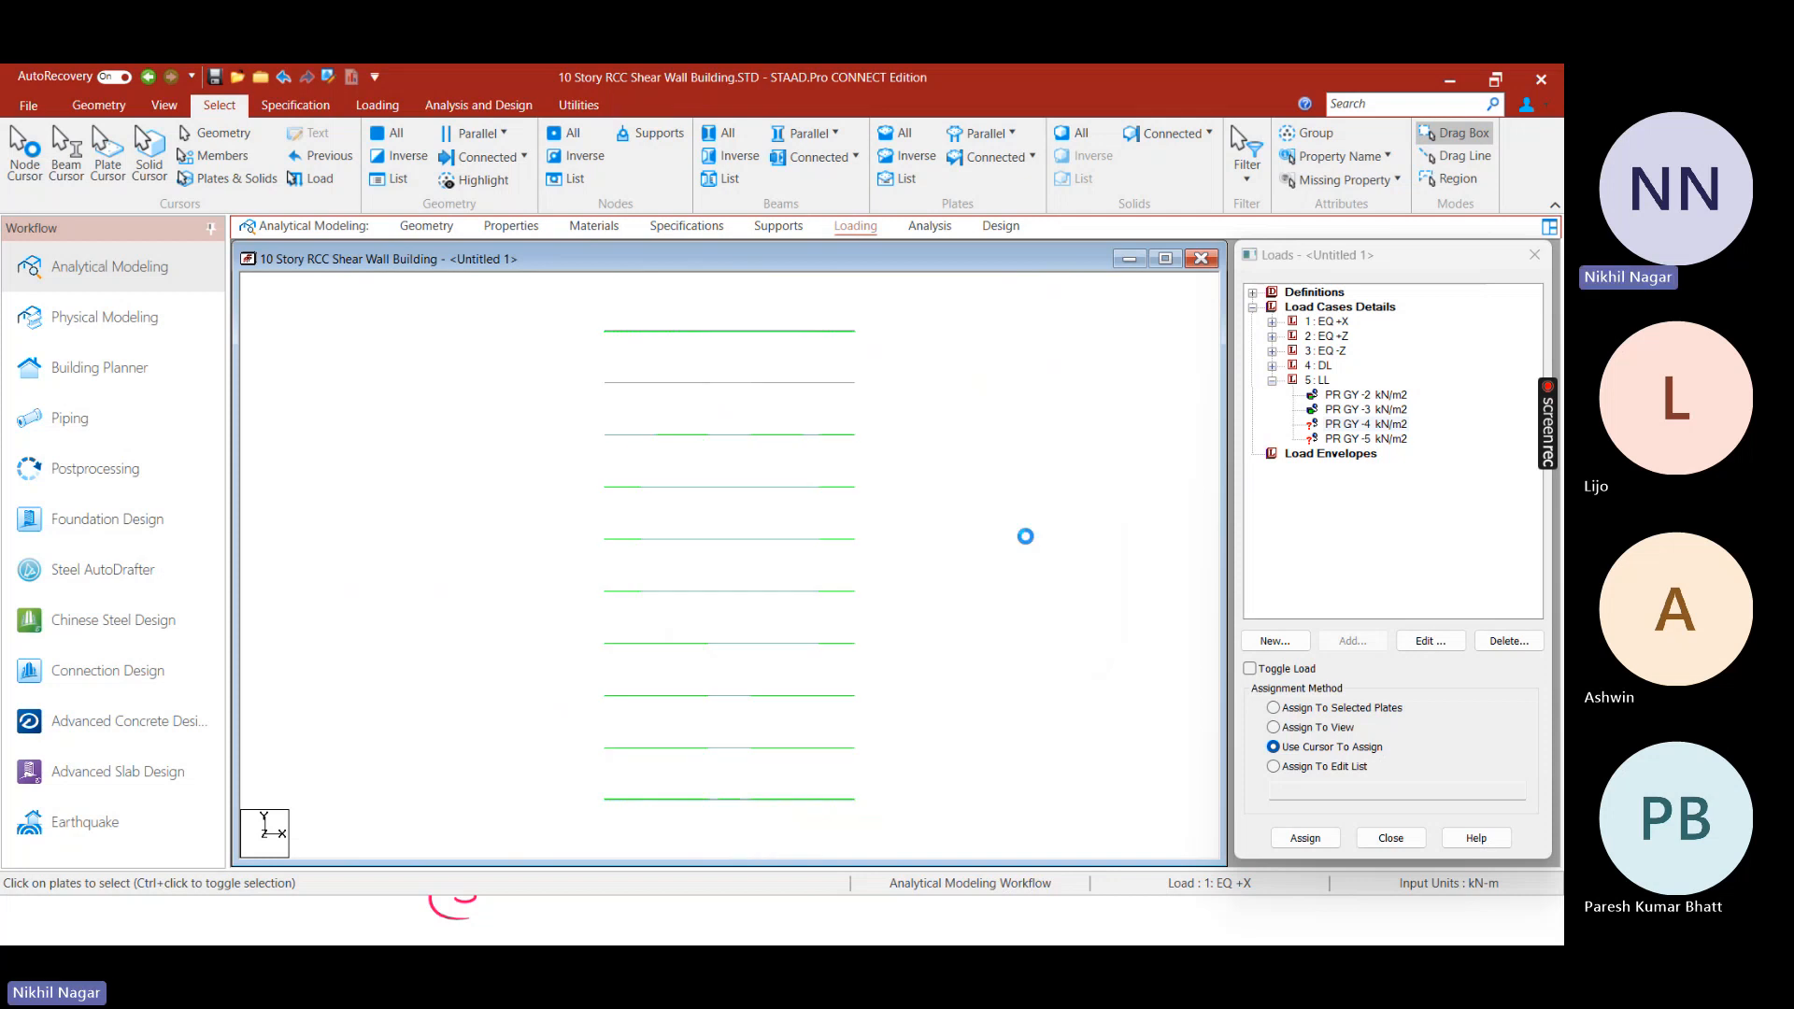
Try to select the plates around the central core on the top two floors in a tilted 3D view
middle_click_drag(967, 480, 844, 458)
scroll(844, 458, "up", 3)
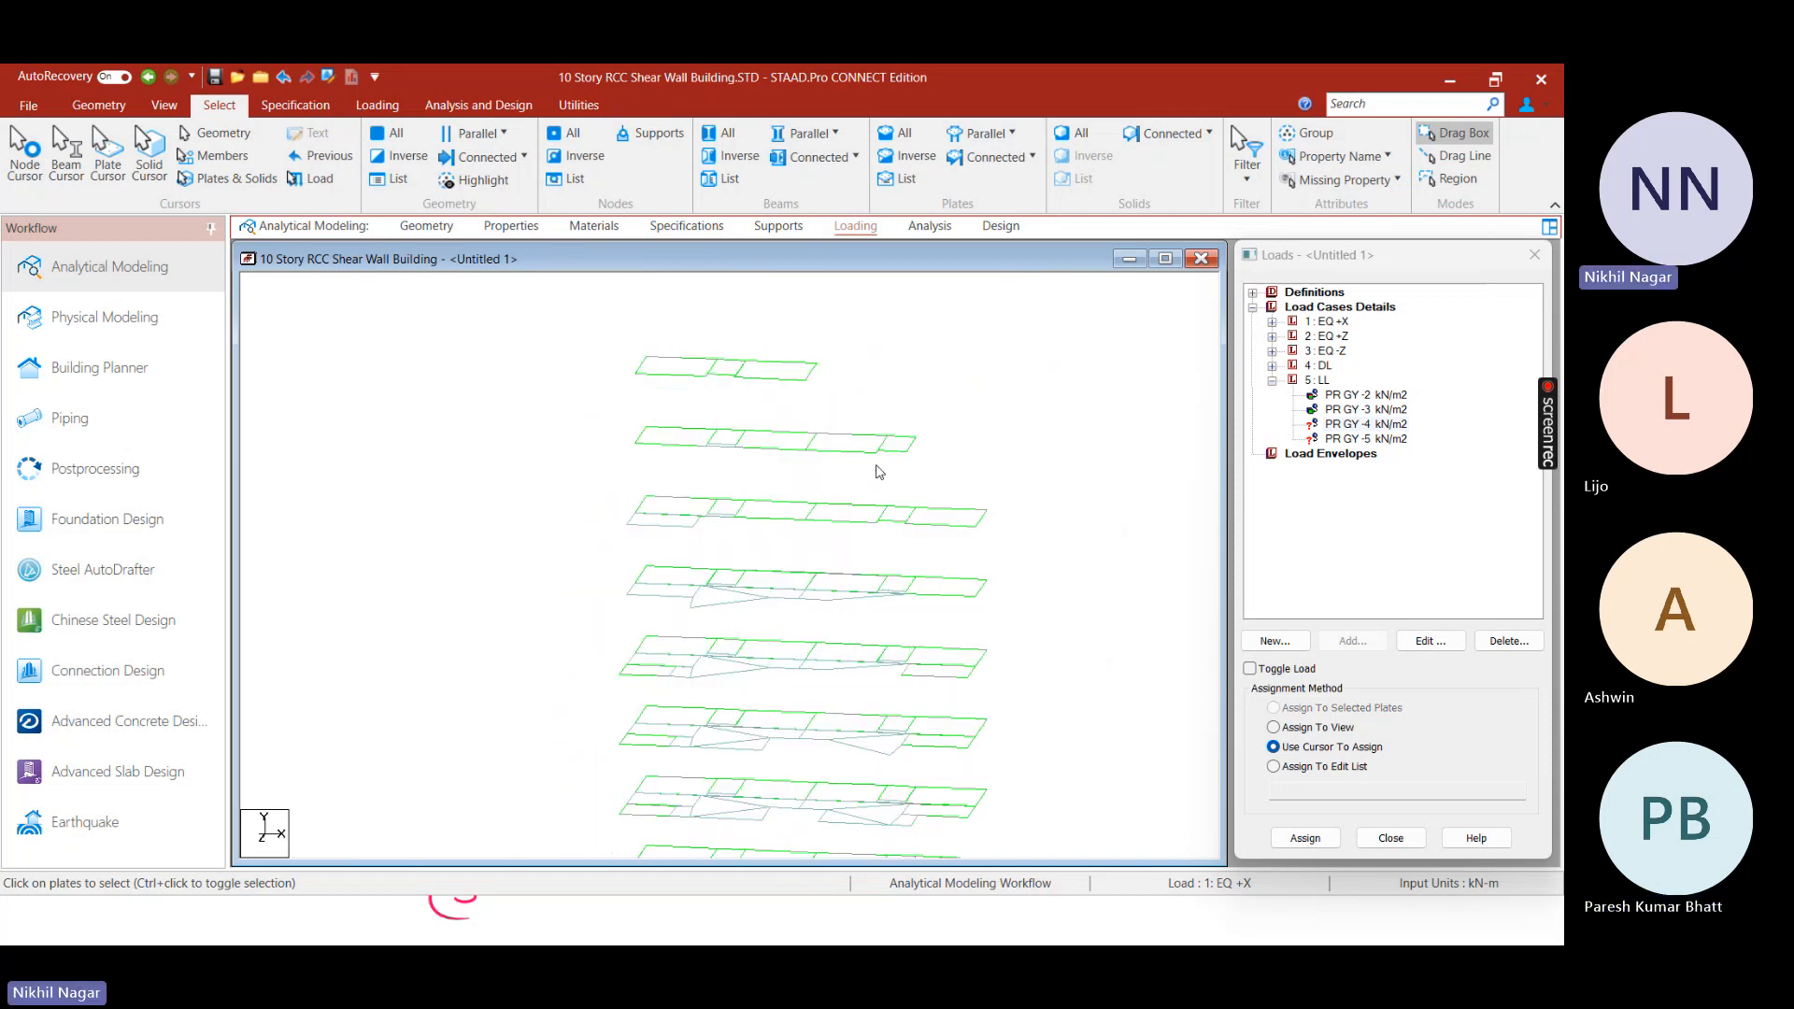
middle_click_drag(756, 352, 828, 457)
scroll(795, 482, "up", 2)
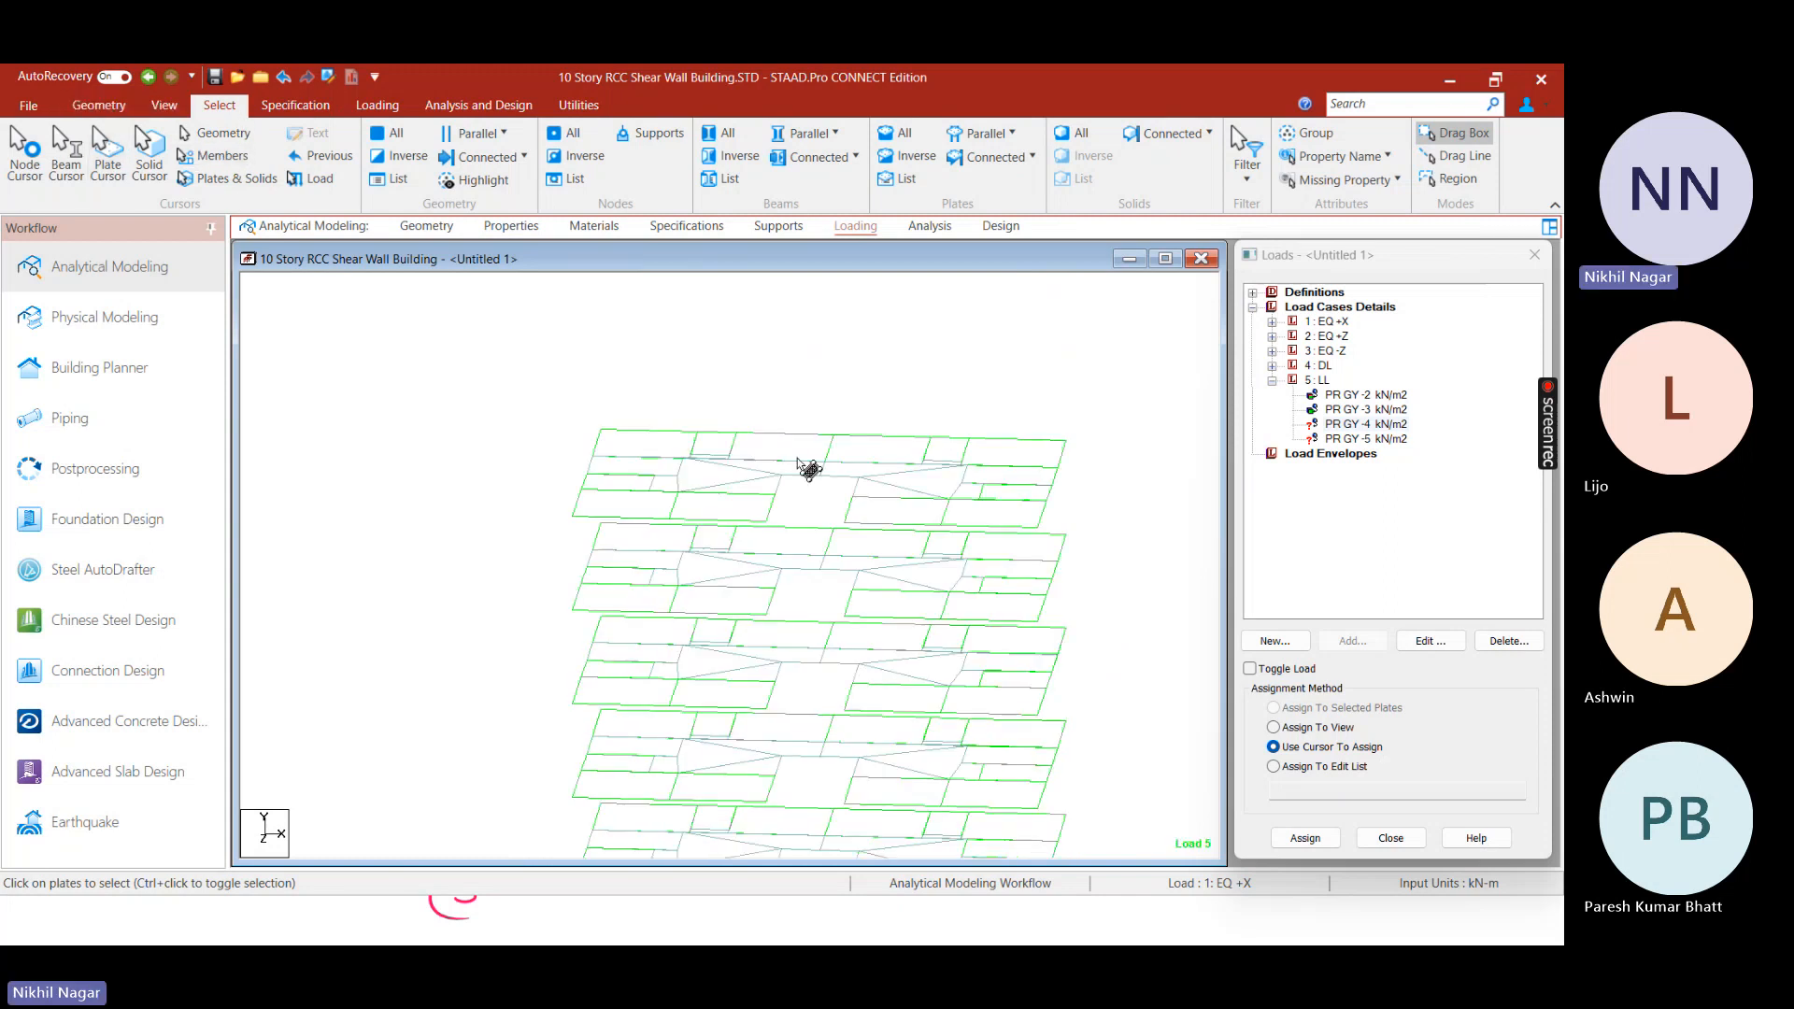
left_click(748, 481)
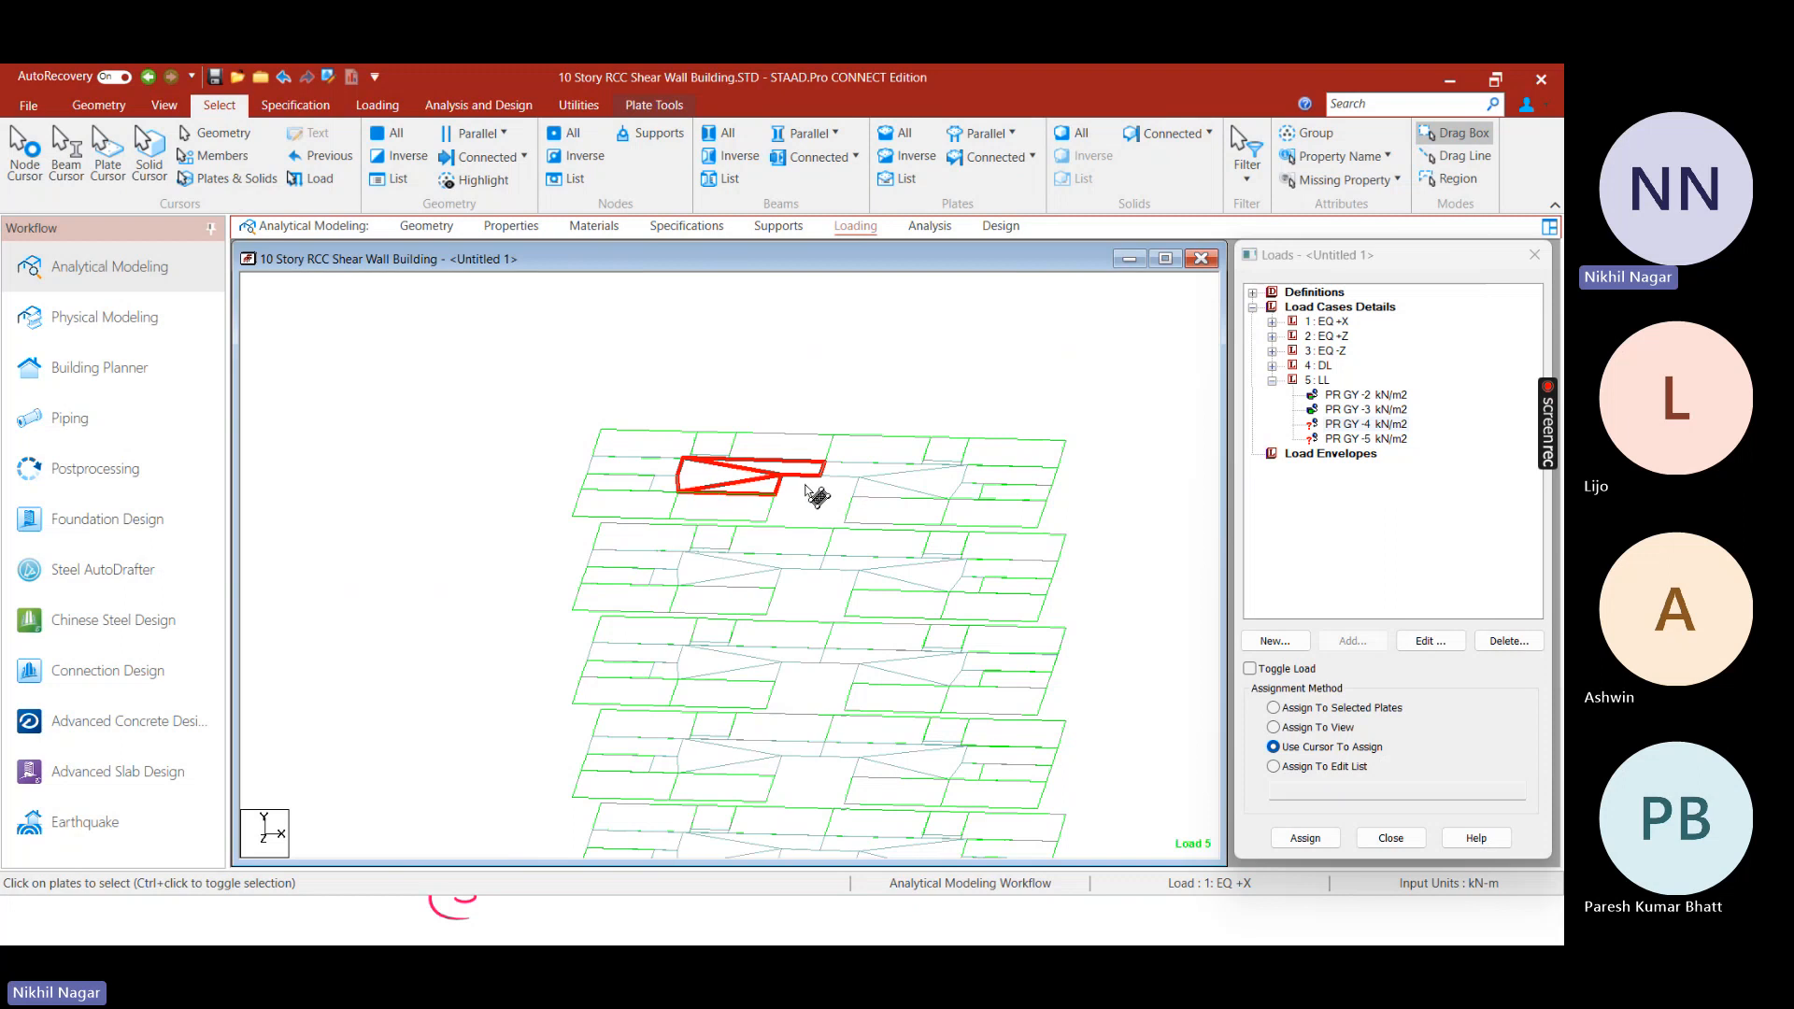
left_click(933, 492, "ctrl")
left_click(901, 501, "ctrl")
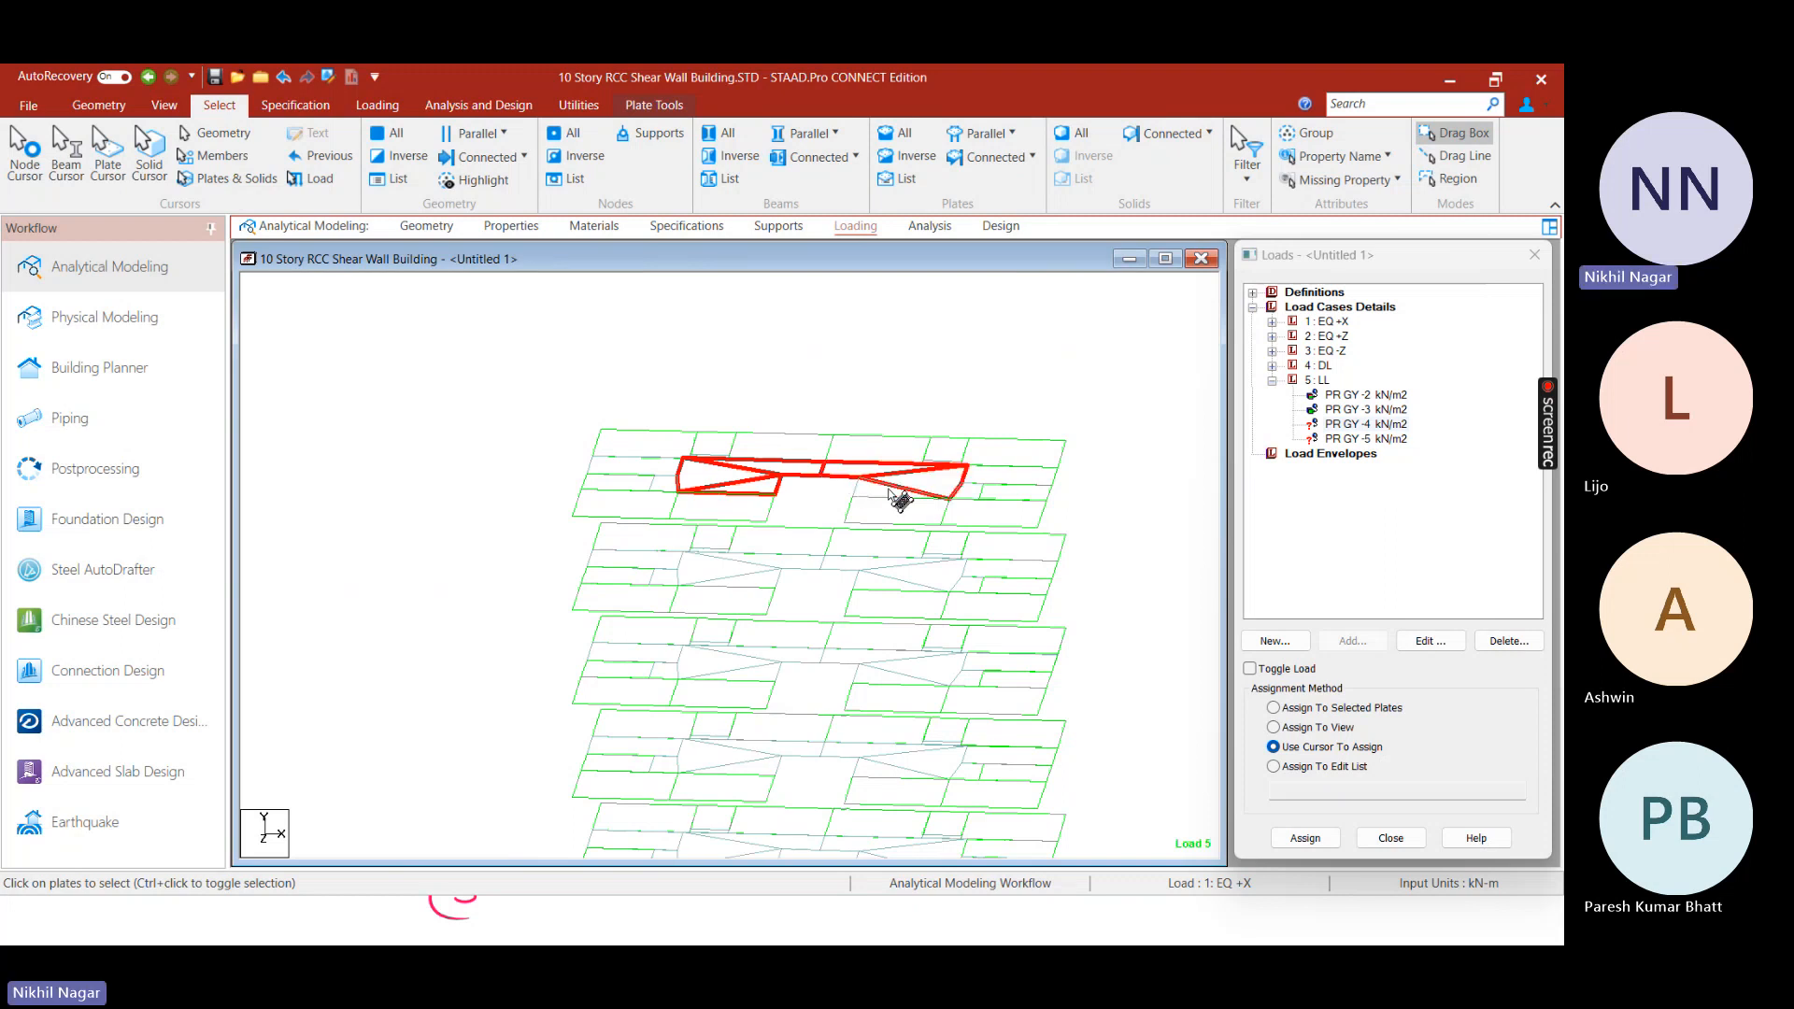
left_click(764, 573, "ctrl")
left_click(785, 547, "ctrl")
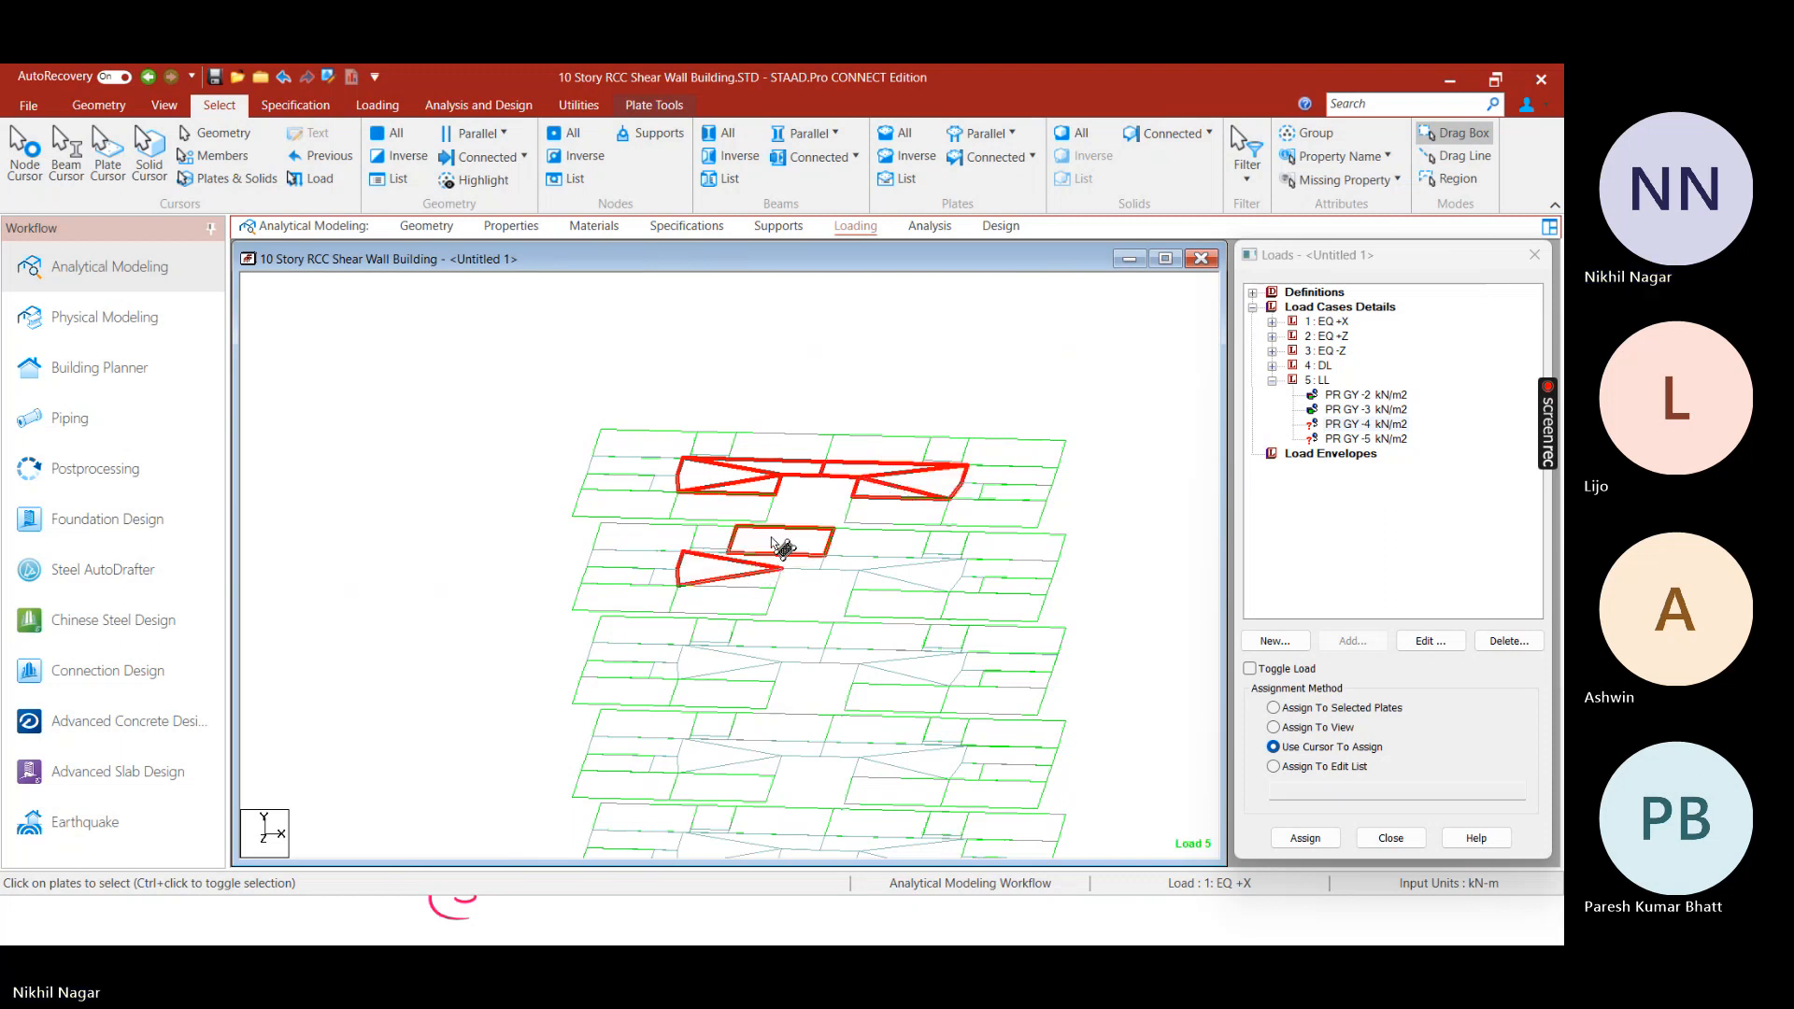
left_click(783, 547, "ctrl")
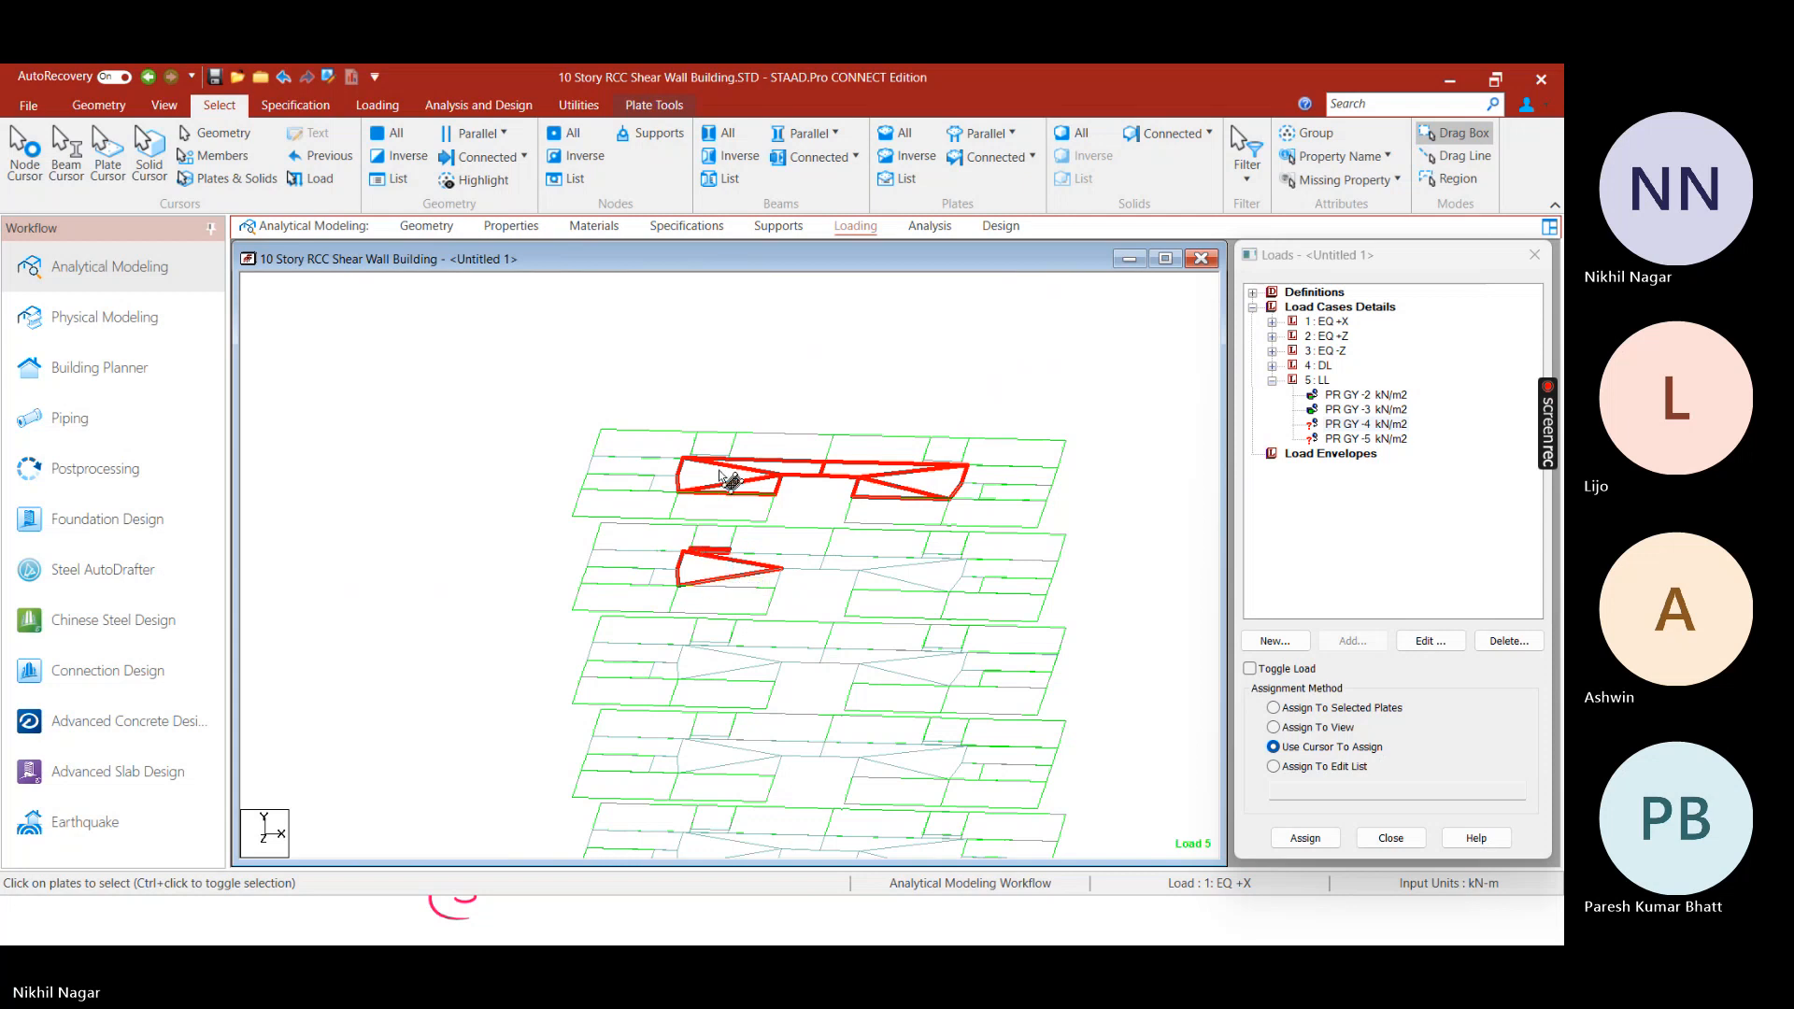
left_click(675, 488, "ctrl")
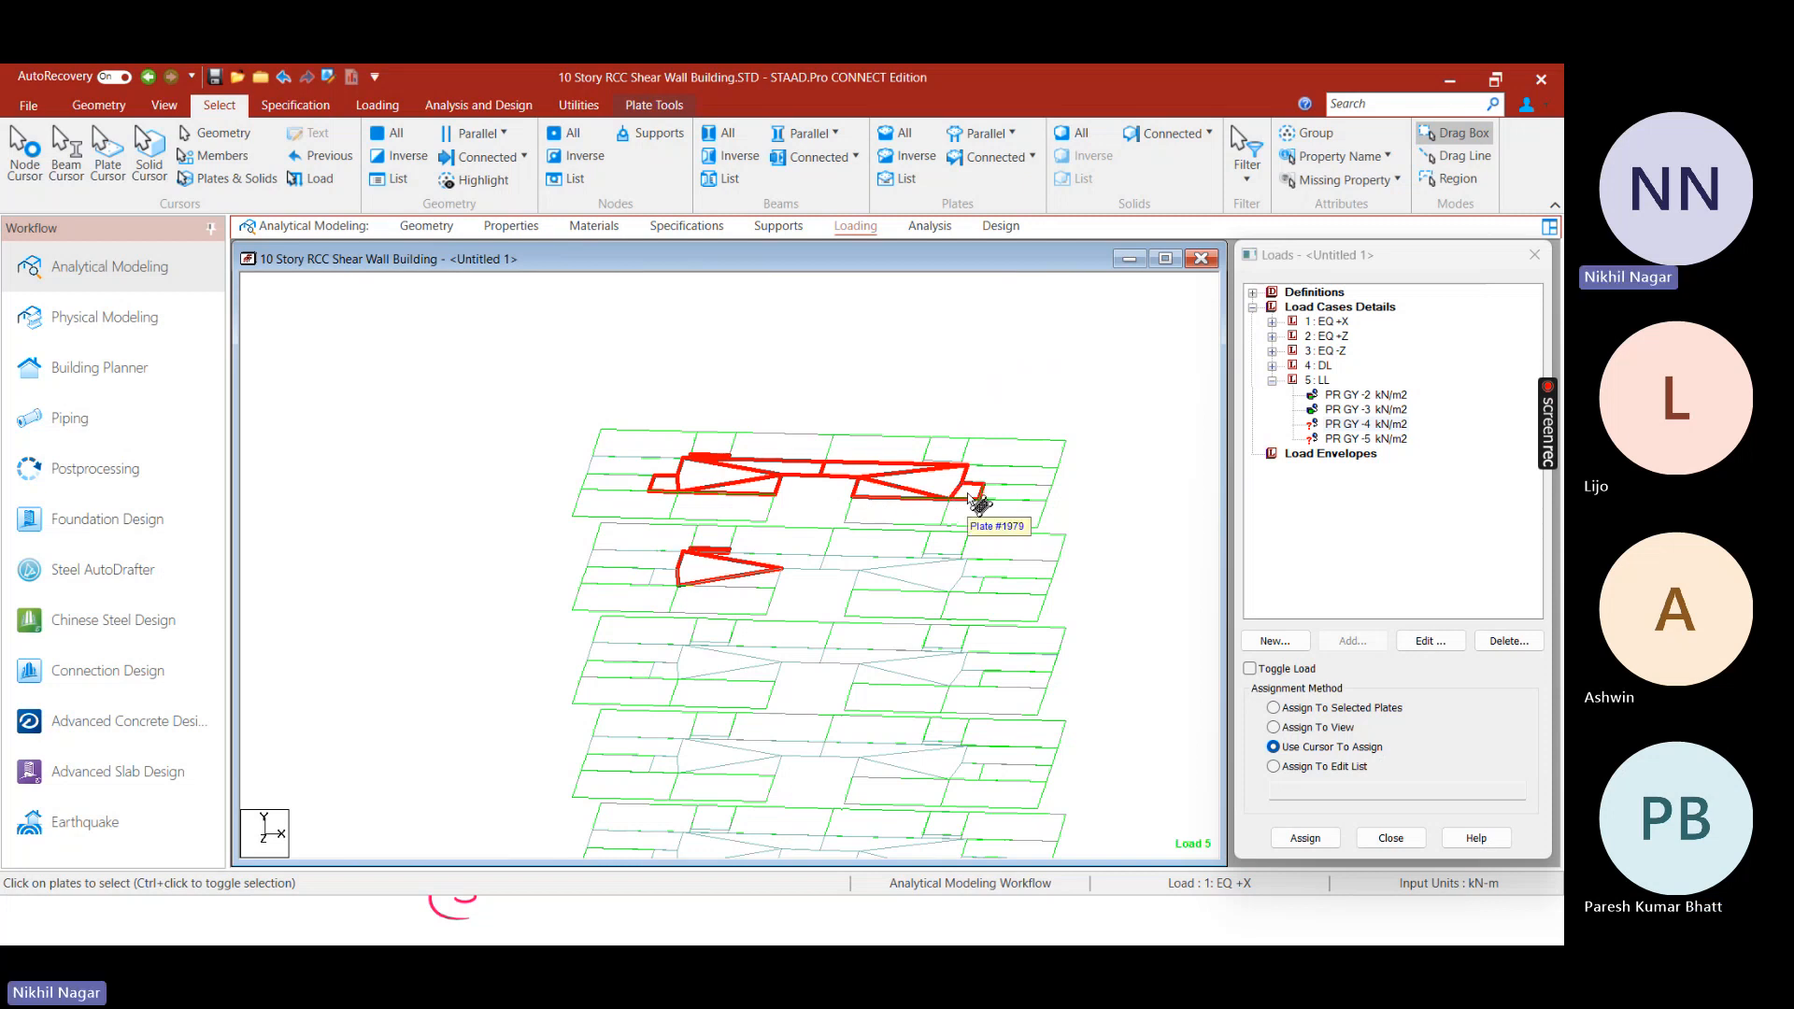
Review the selected core plates from several angles and clear the selection
scroll(964, 452, "up", 1)
middle_click_drag(953, 443, 912, 638)
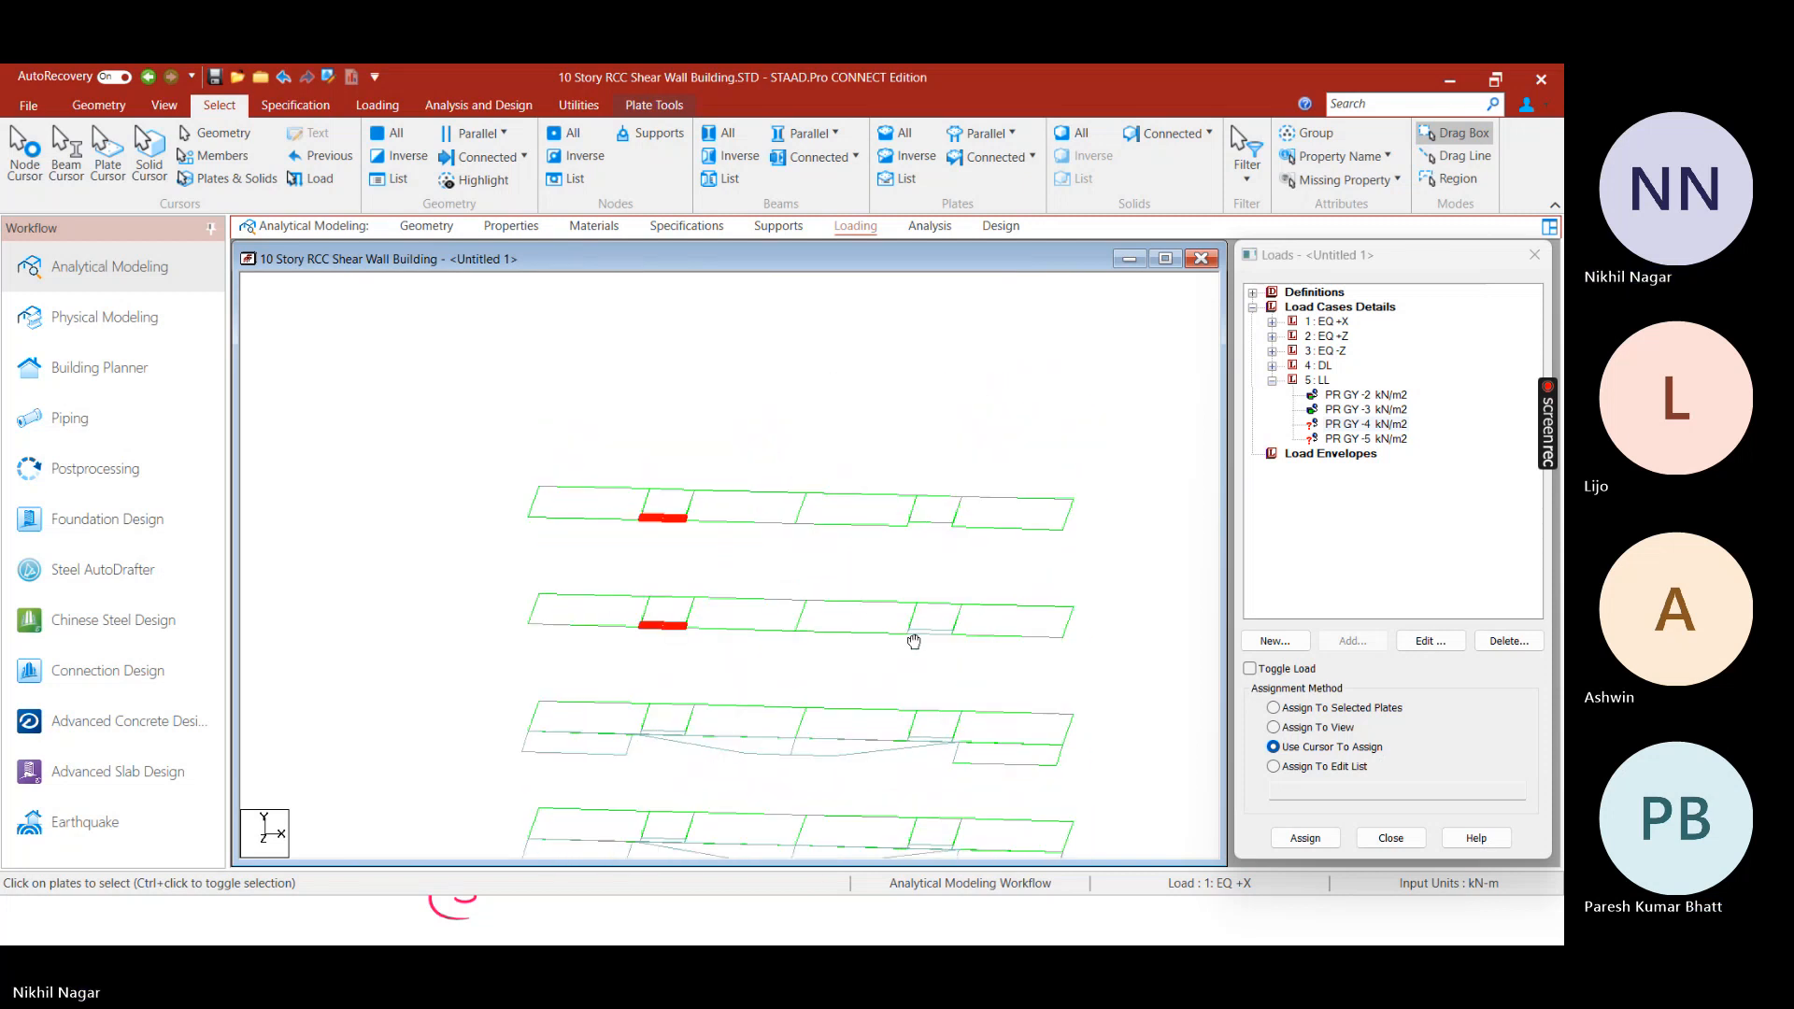
middle_click_drag(903, 504, 919, 579)
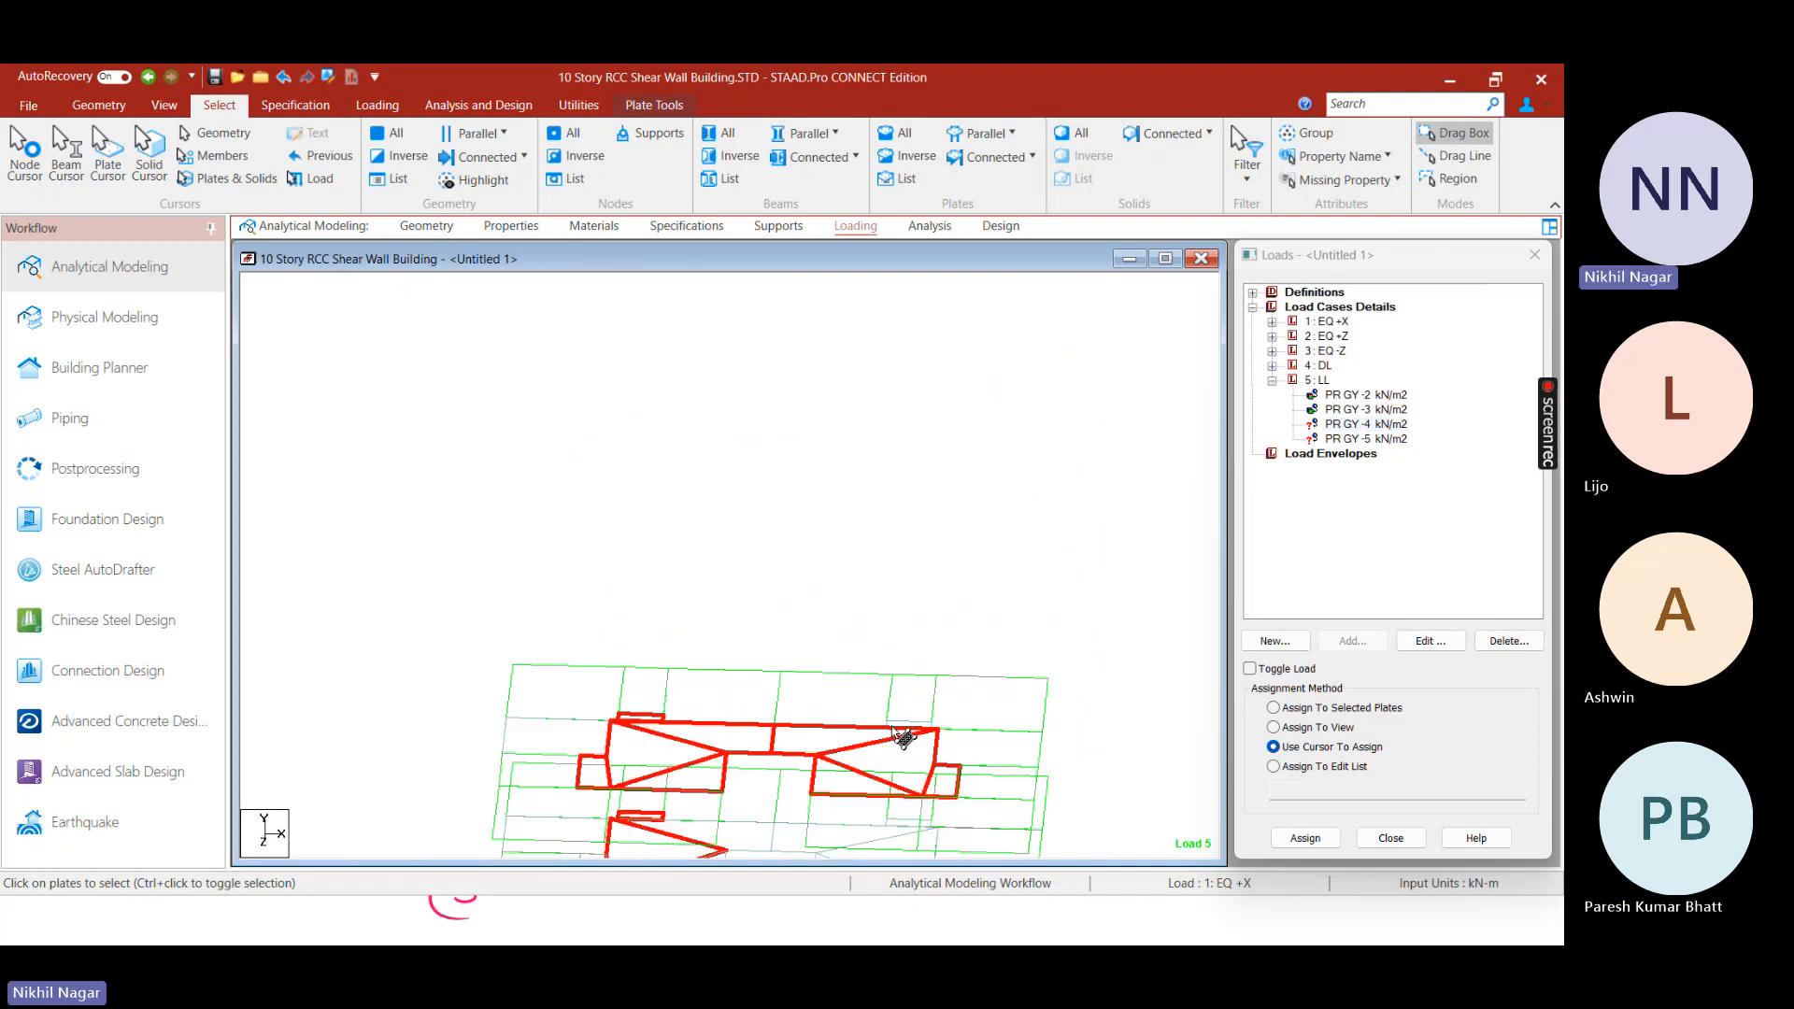
middle_click_drag(897, 724, 699, 559)
middle_click_drag(729, 496, 682, 545)
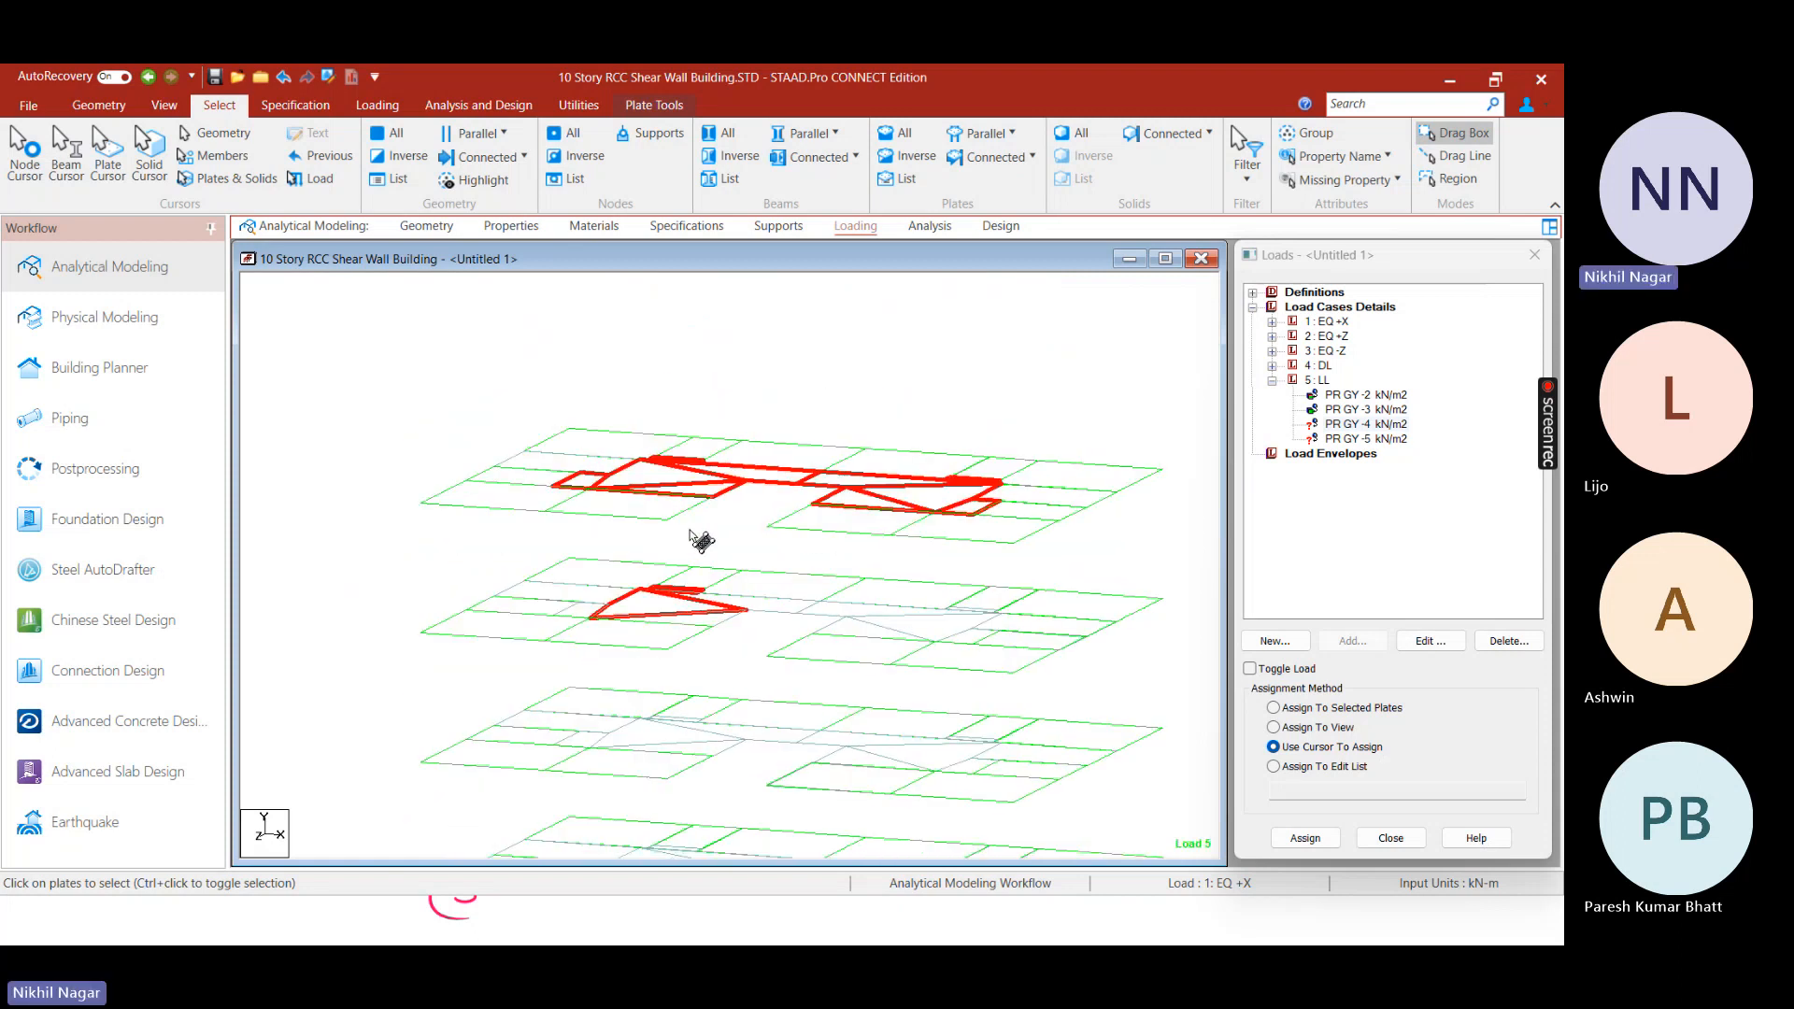
left_click(771, 541)
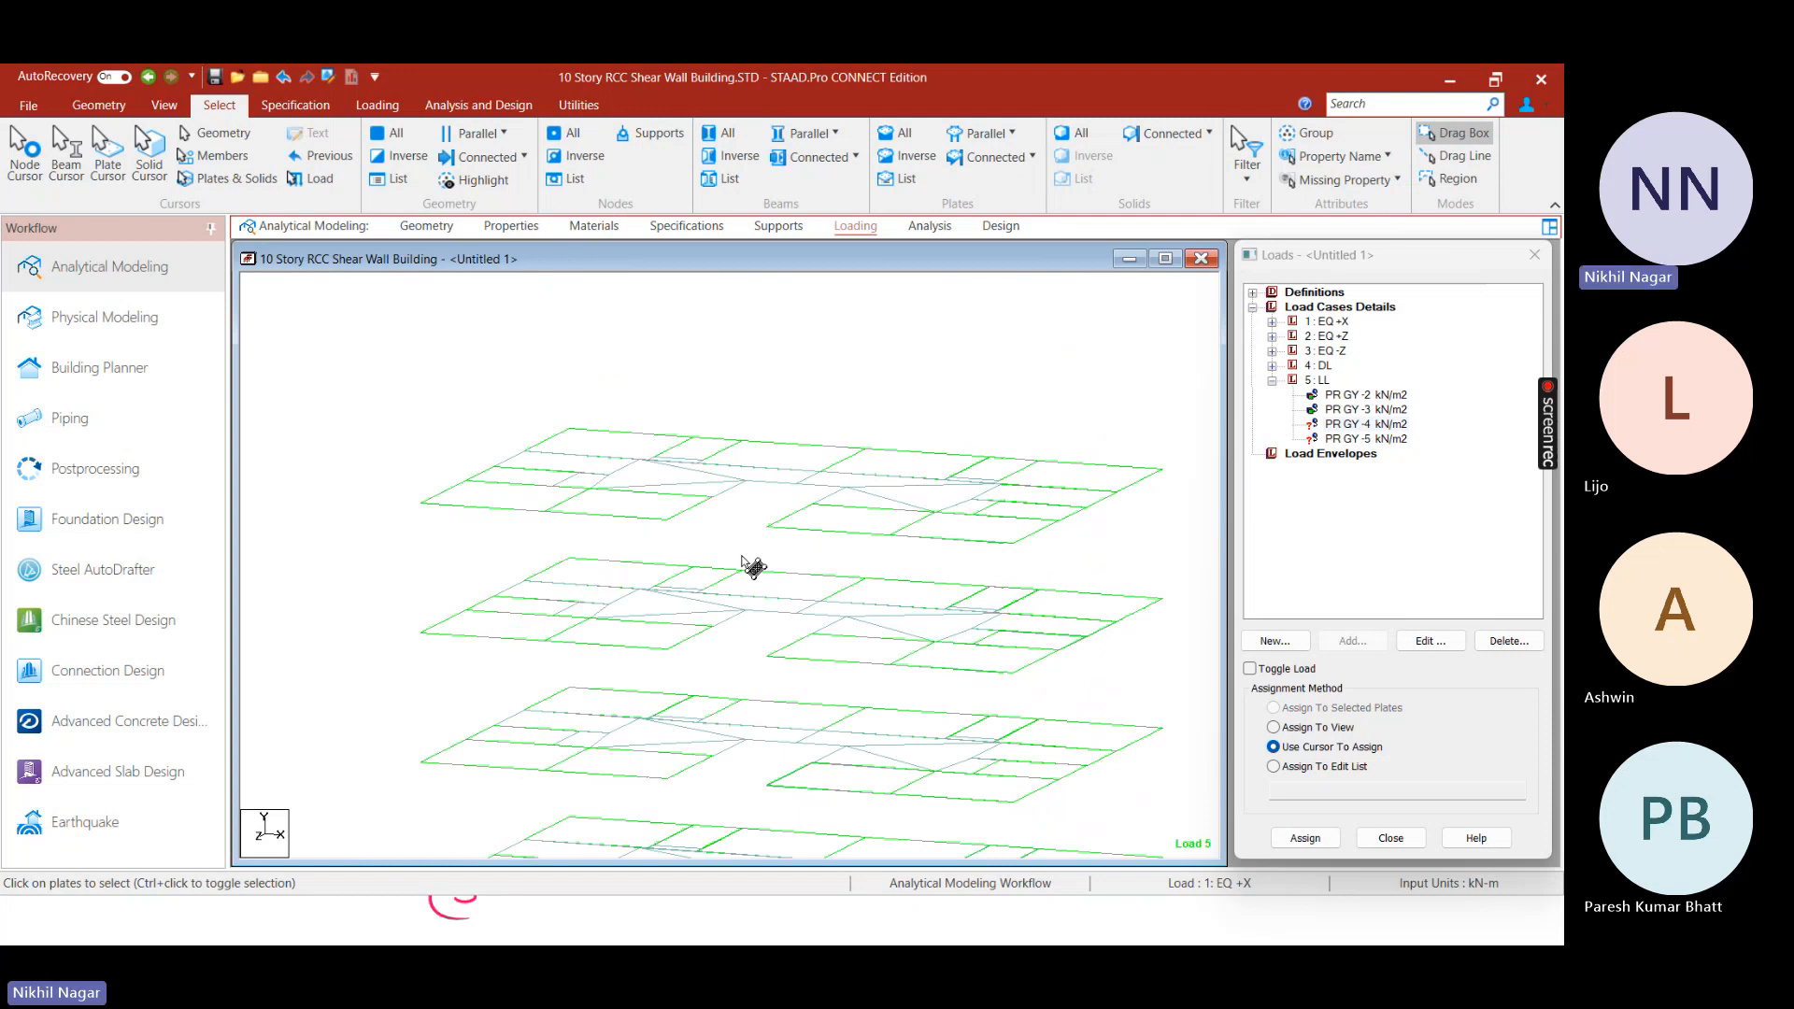
Show the isolated slabs in front view and select all plates of the lowest floor
mouse_move(743, 560)
middle_mouse_down()
mouse_move(773, 548)
mouse_move(733, 532)
middle_mouse_up()
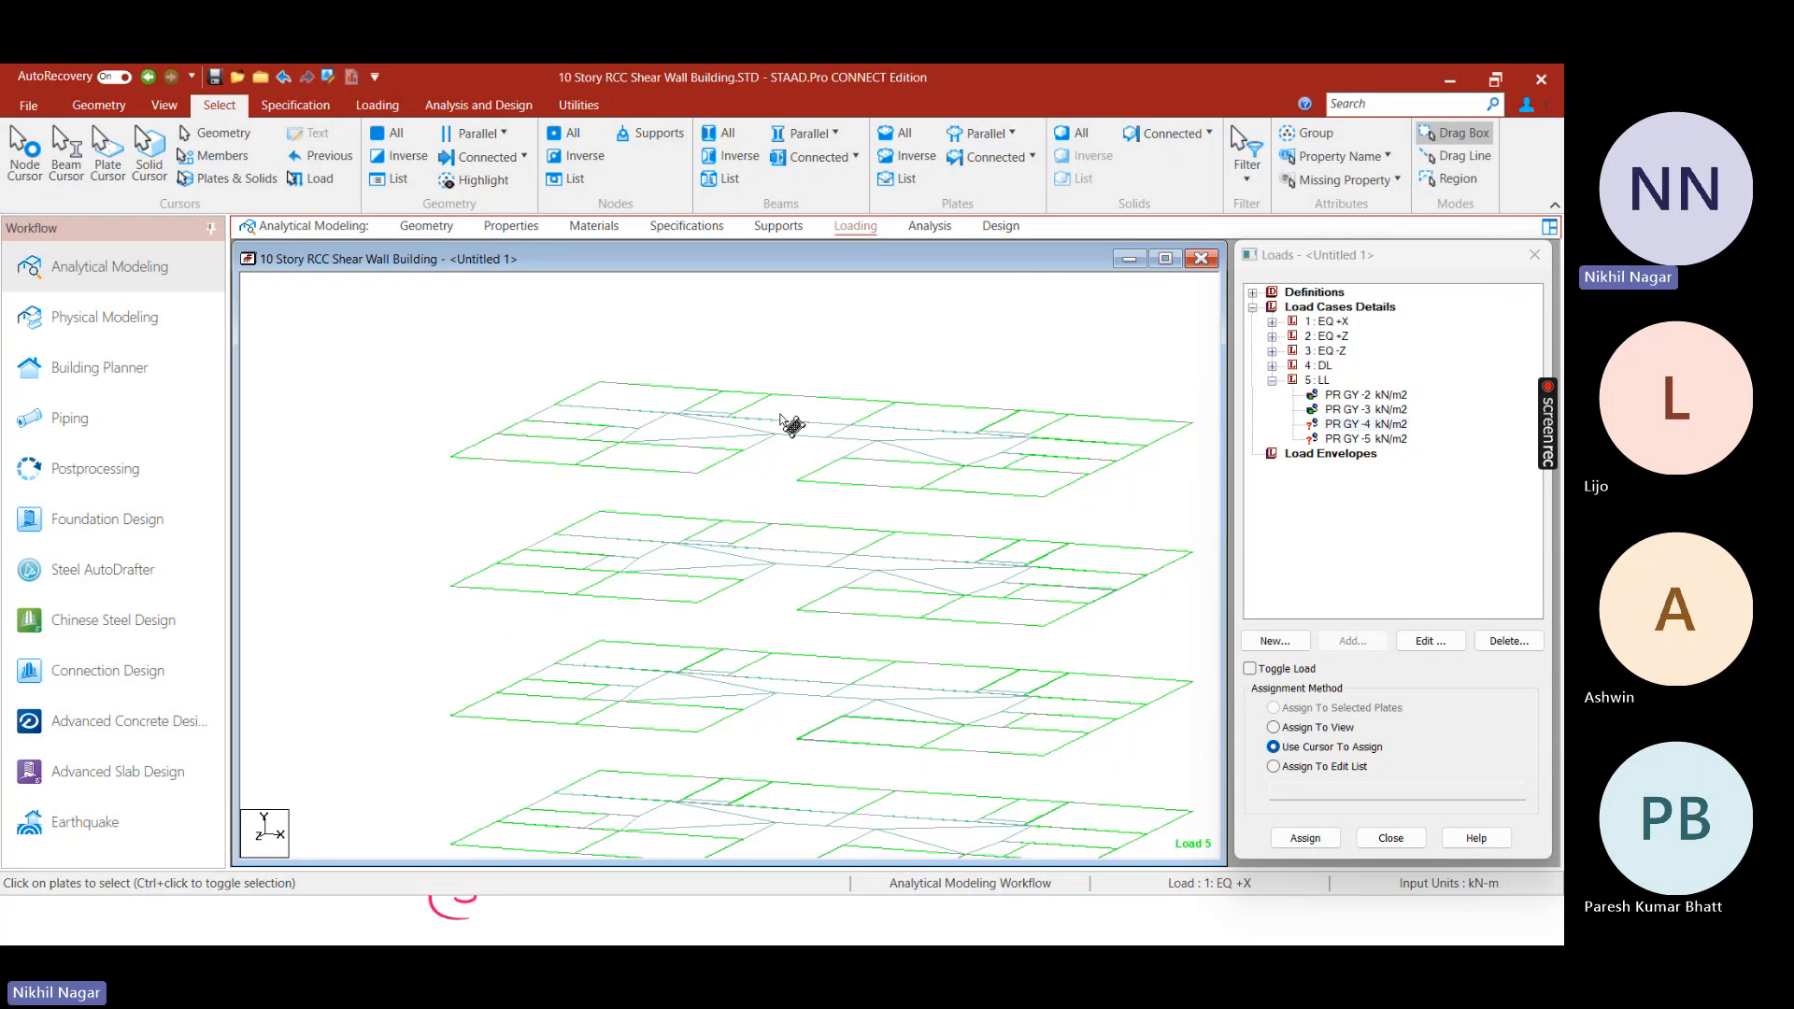
middle_click_drag(804, 787, 629, 540)
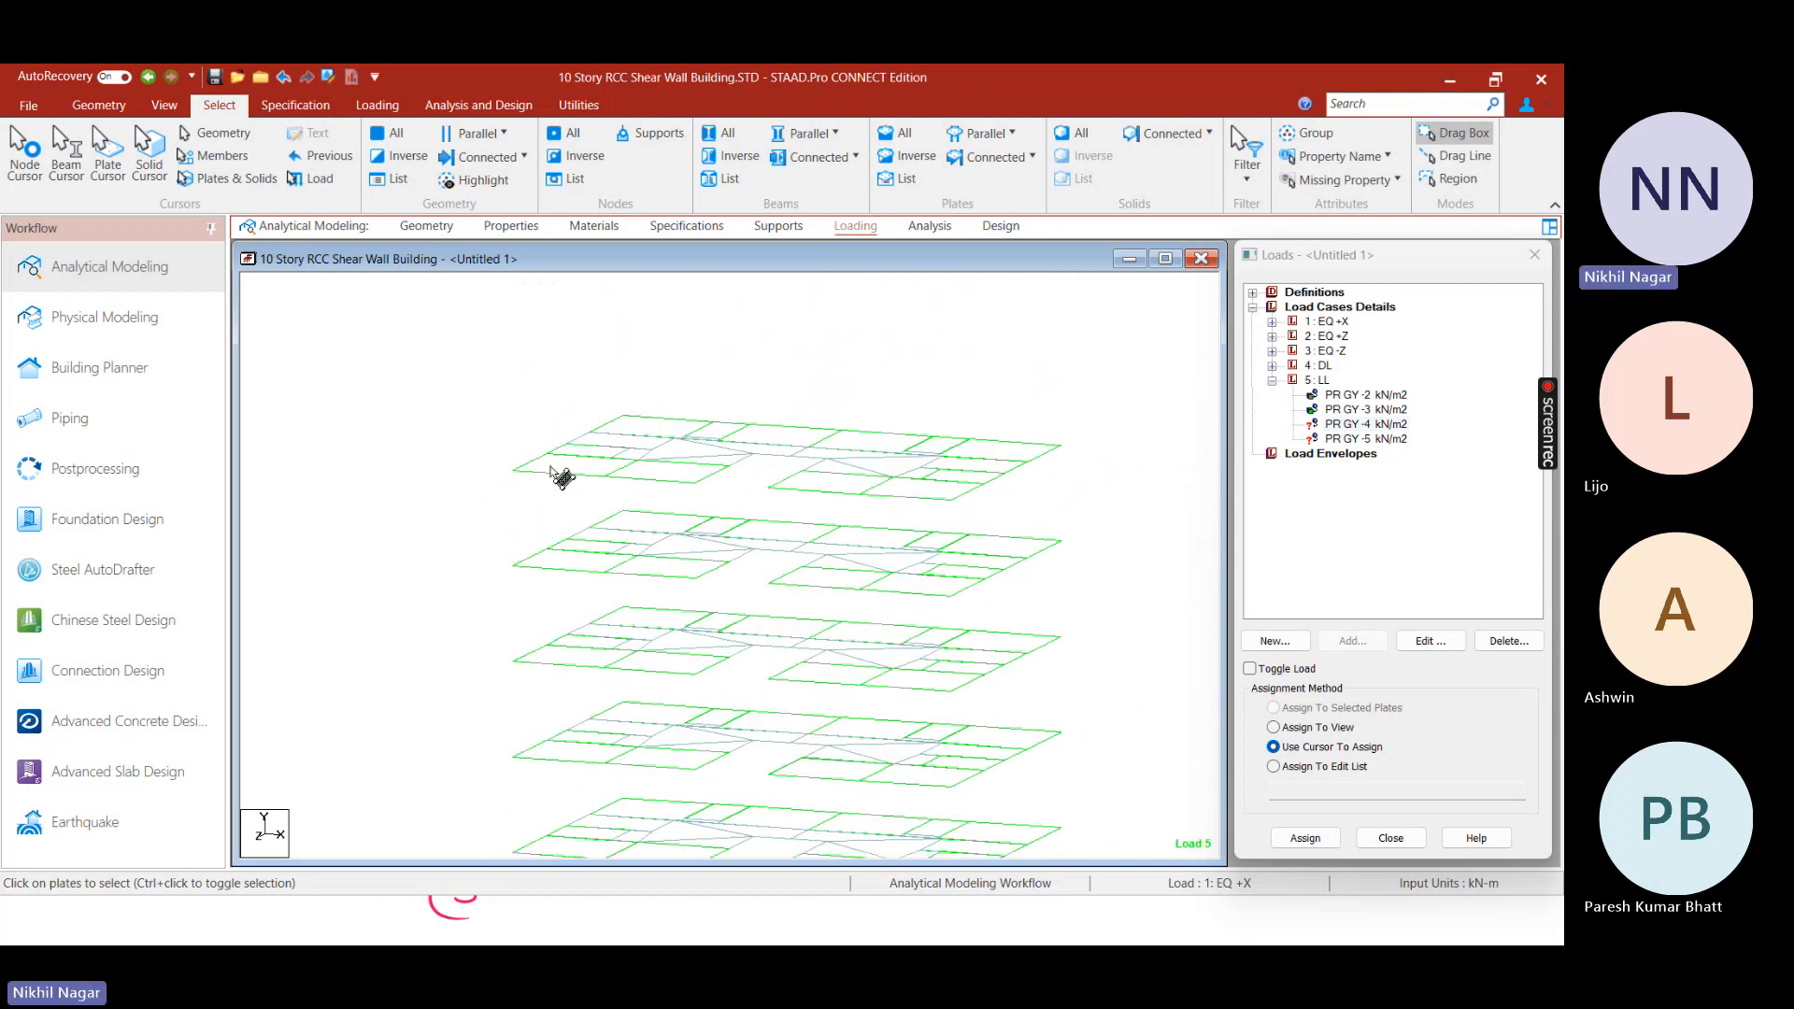
right_click(542, 494)
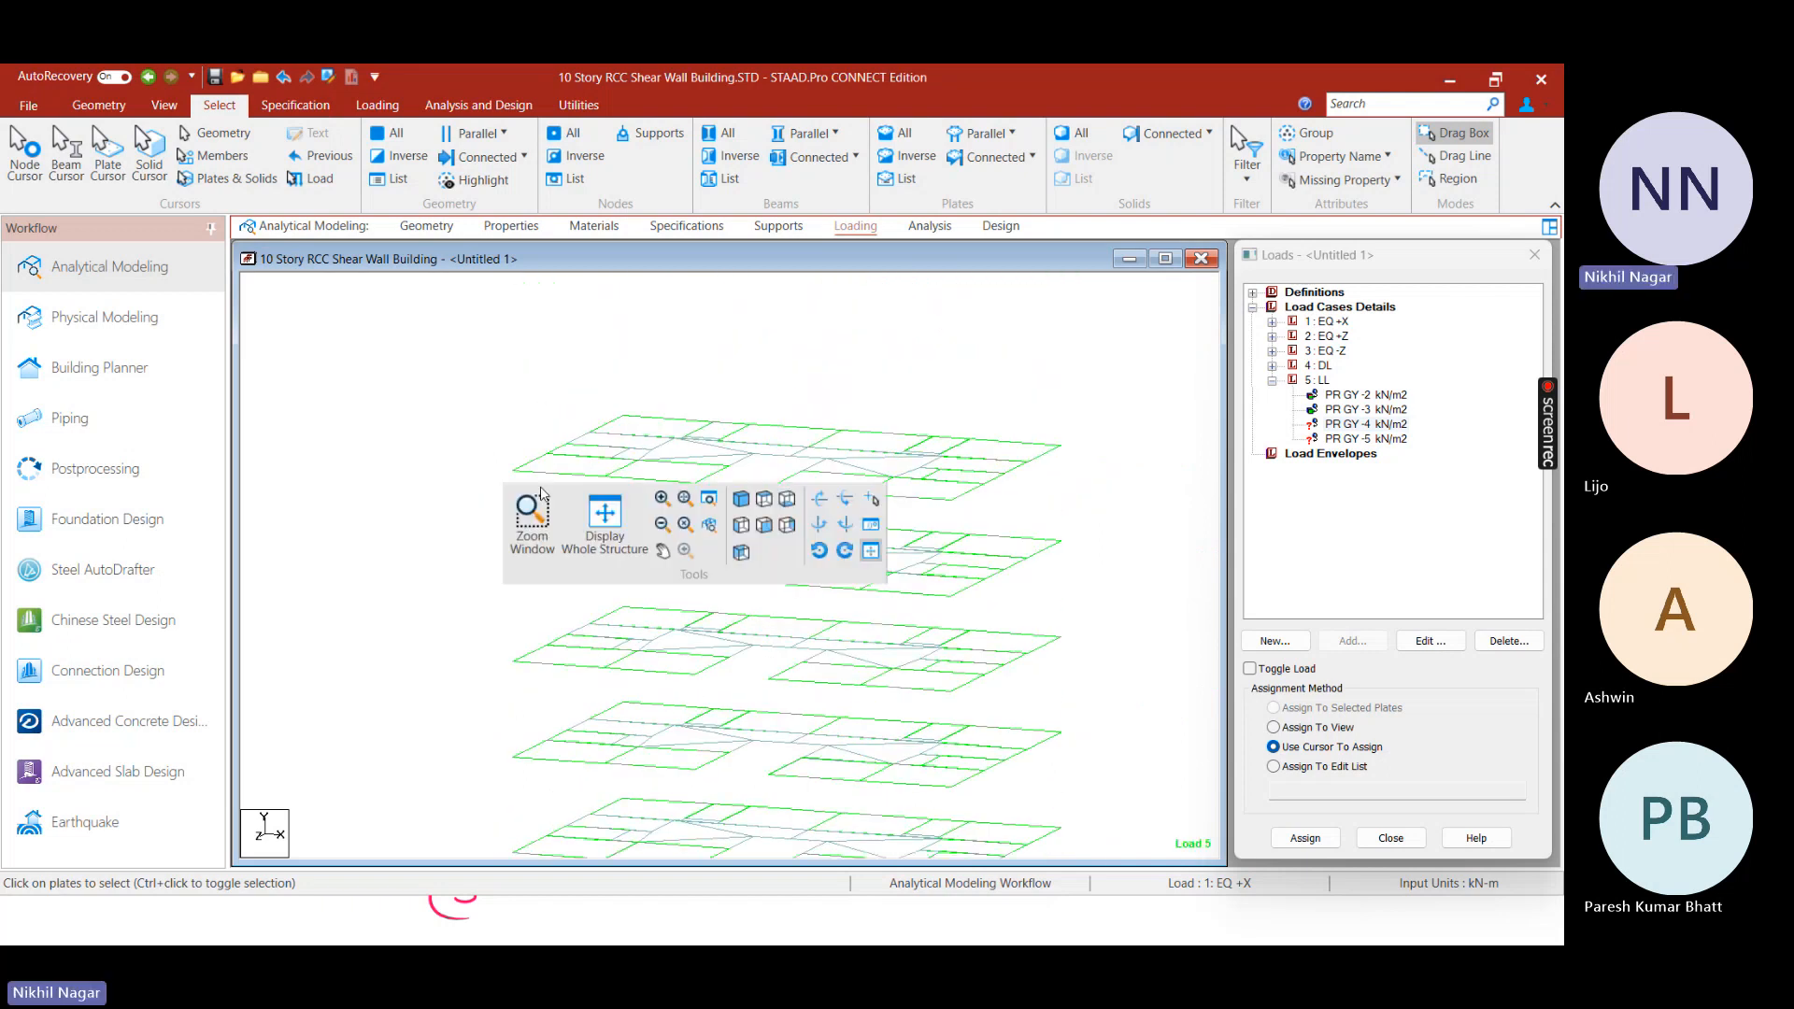
left_click(763, 525)
middle_click_drag(701, 300, 788, 472)
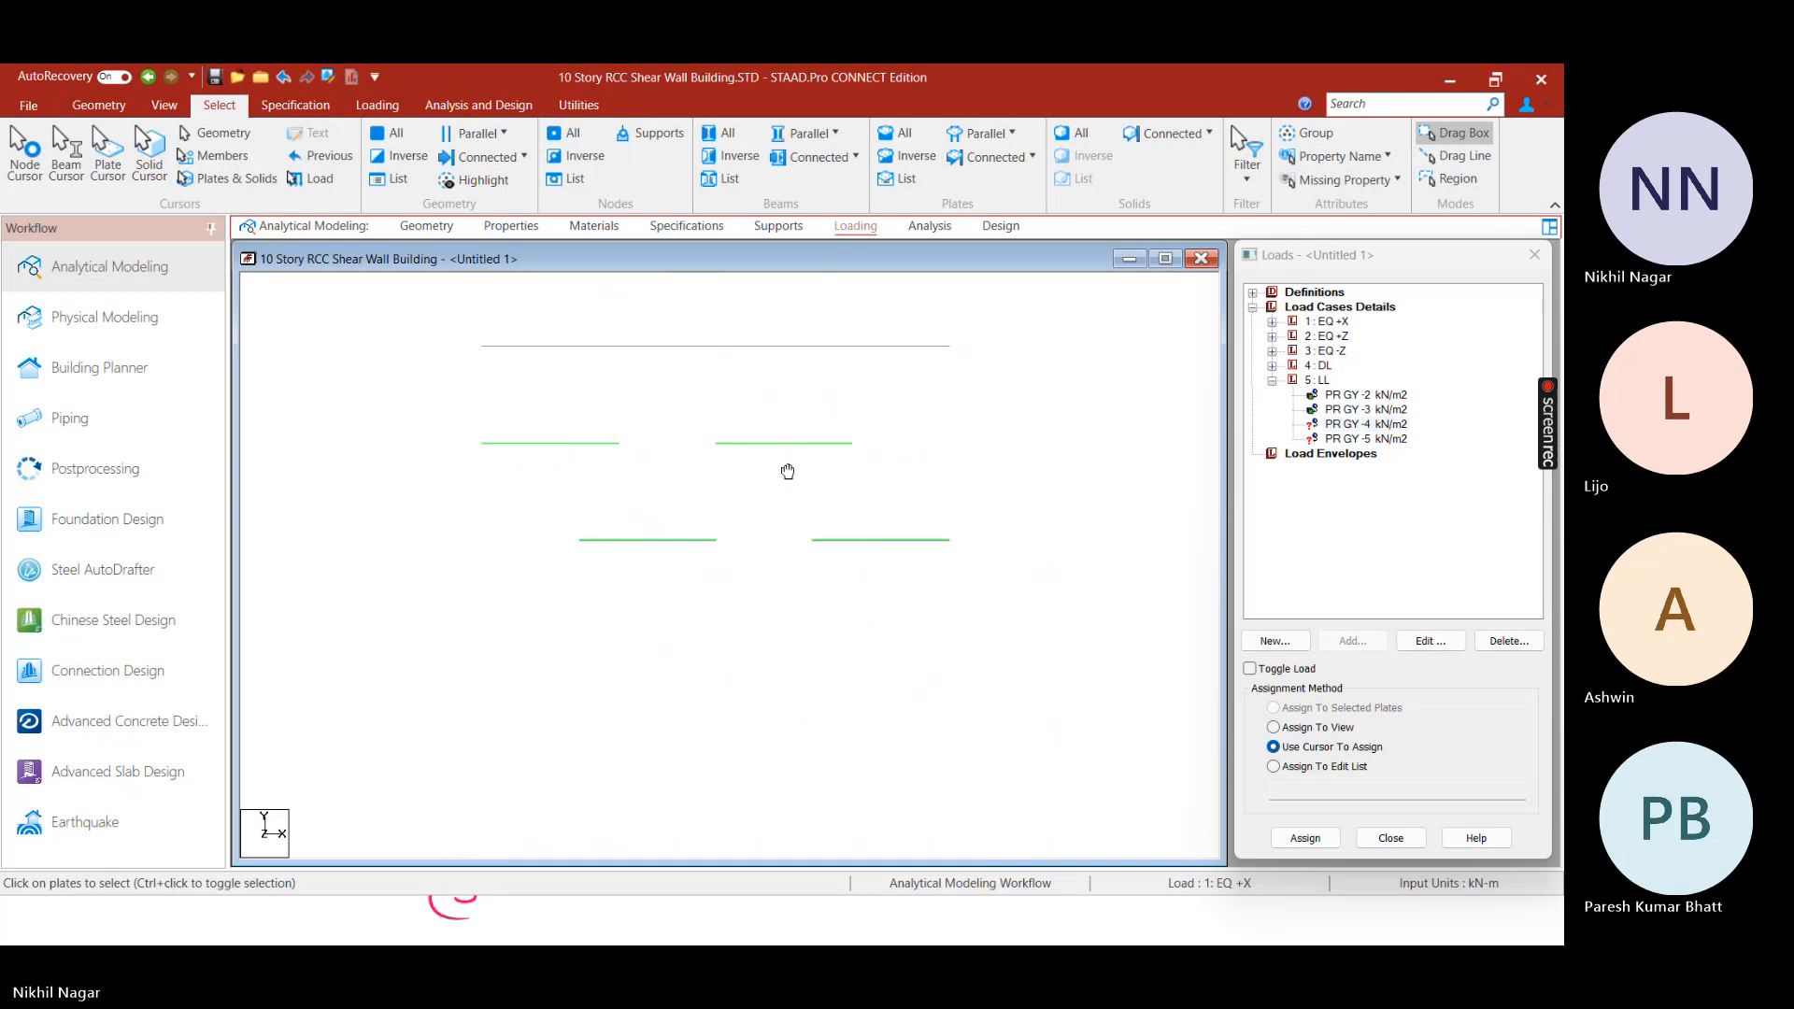
left_click_drag(465, 513, 967, 644)
middle_click_drag(858, 538, 877, 720)
scroll(899, 685, "down", 2)
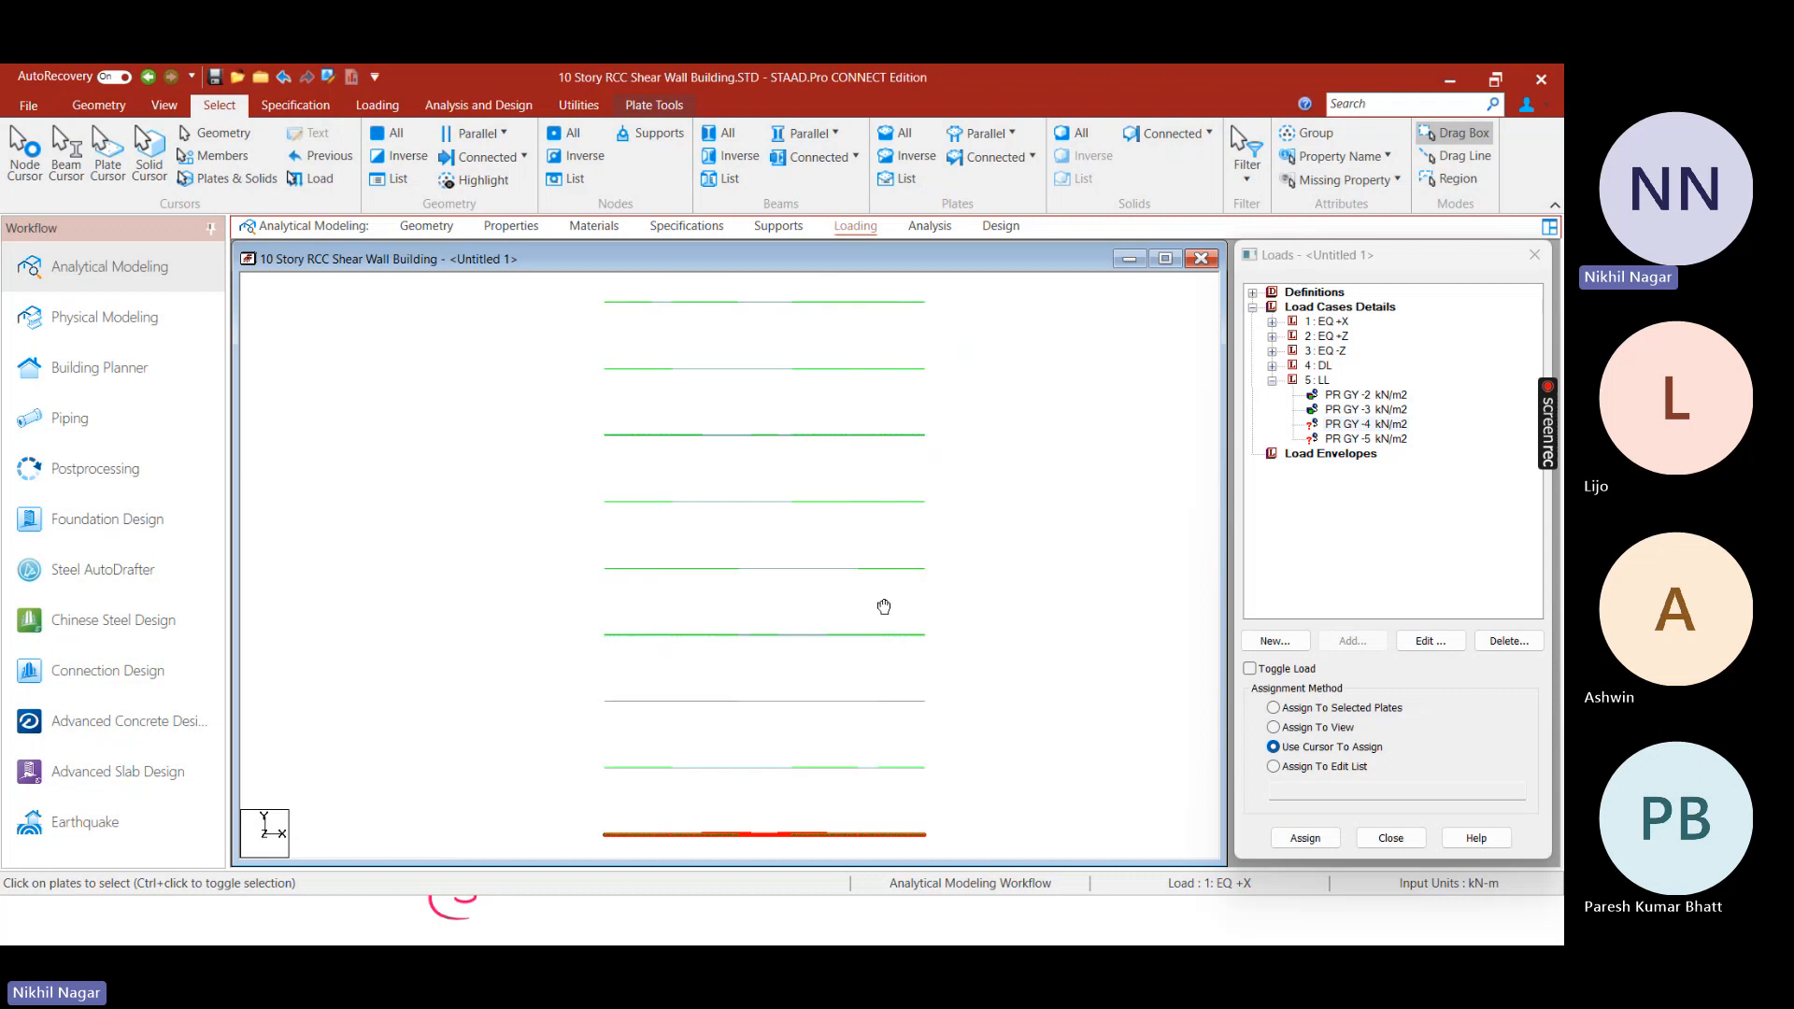
scroll(866, 609, "down", 1)
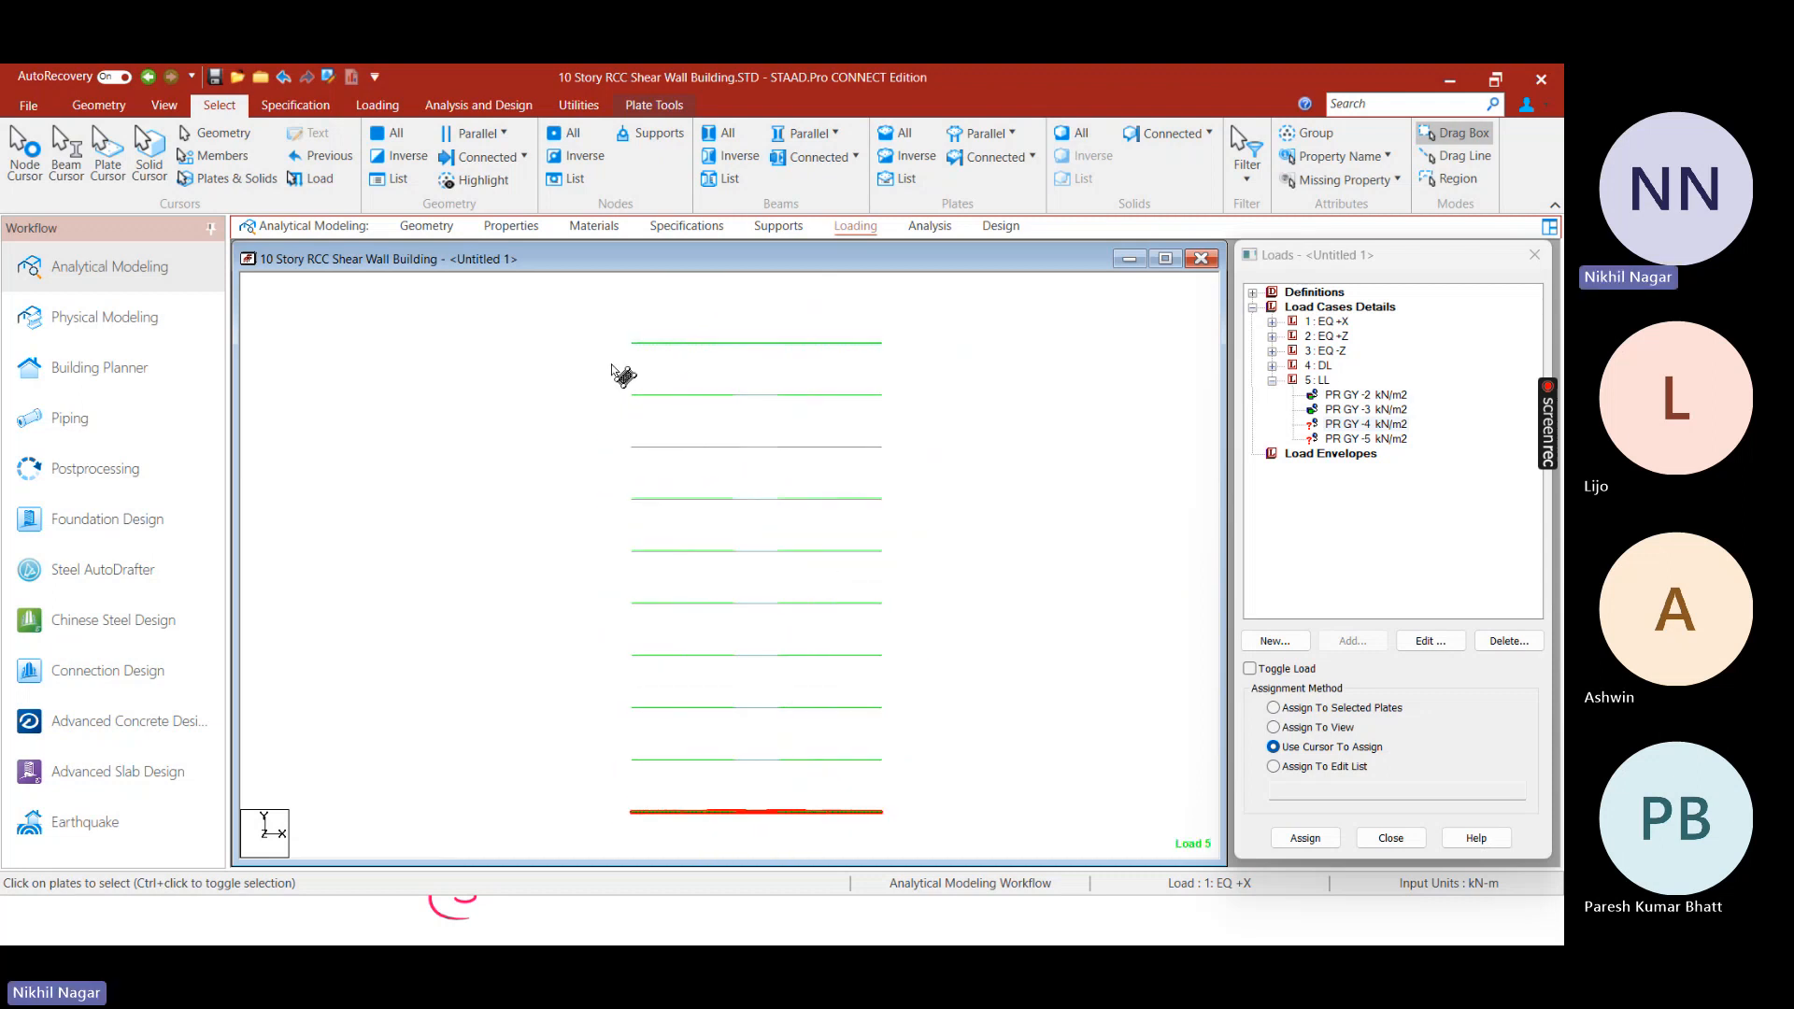
Delete all slab plates of the nine floors above the lowest one, keeping the nodes left without elements
left_click_drag(617, 323, 911, 778)
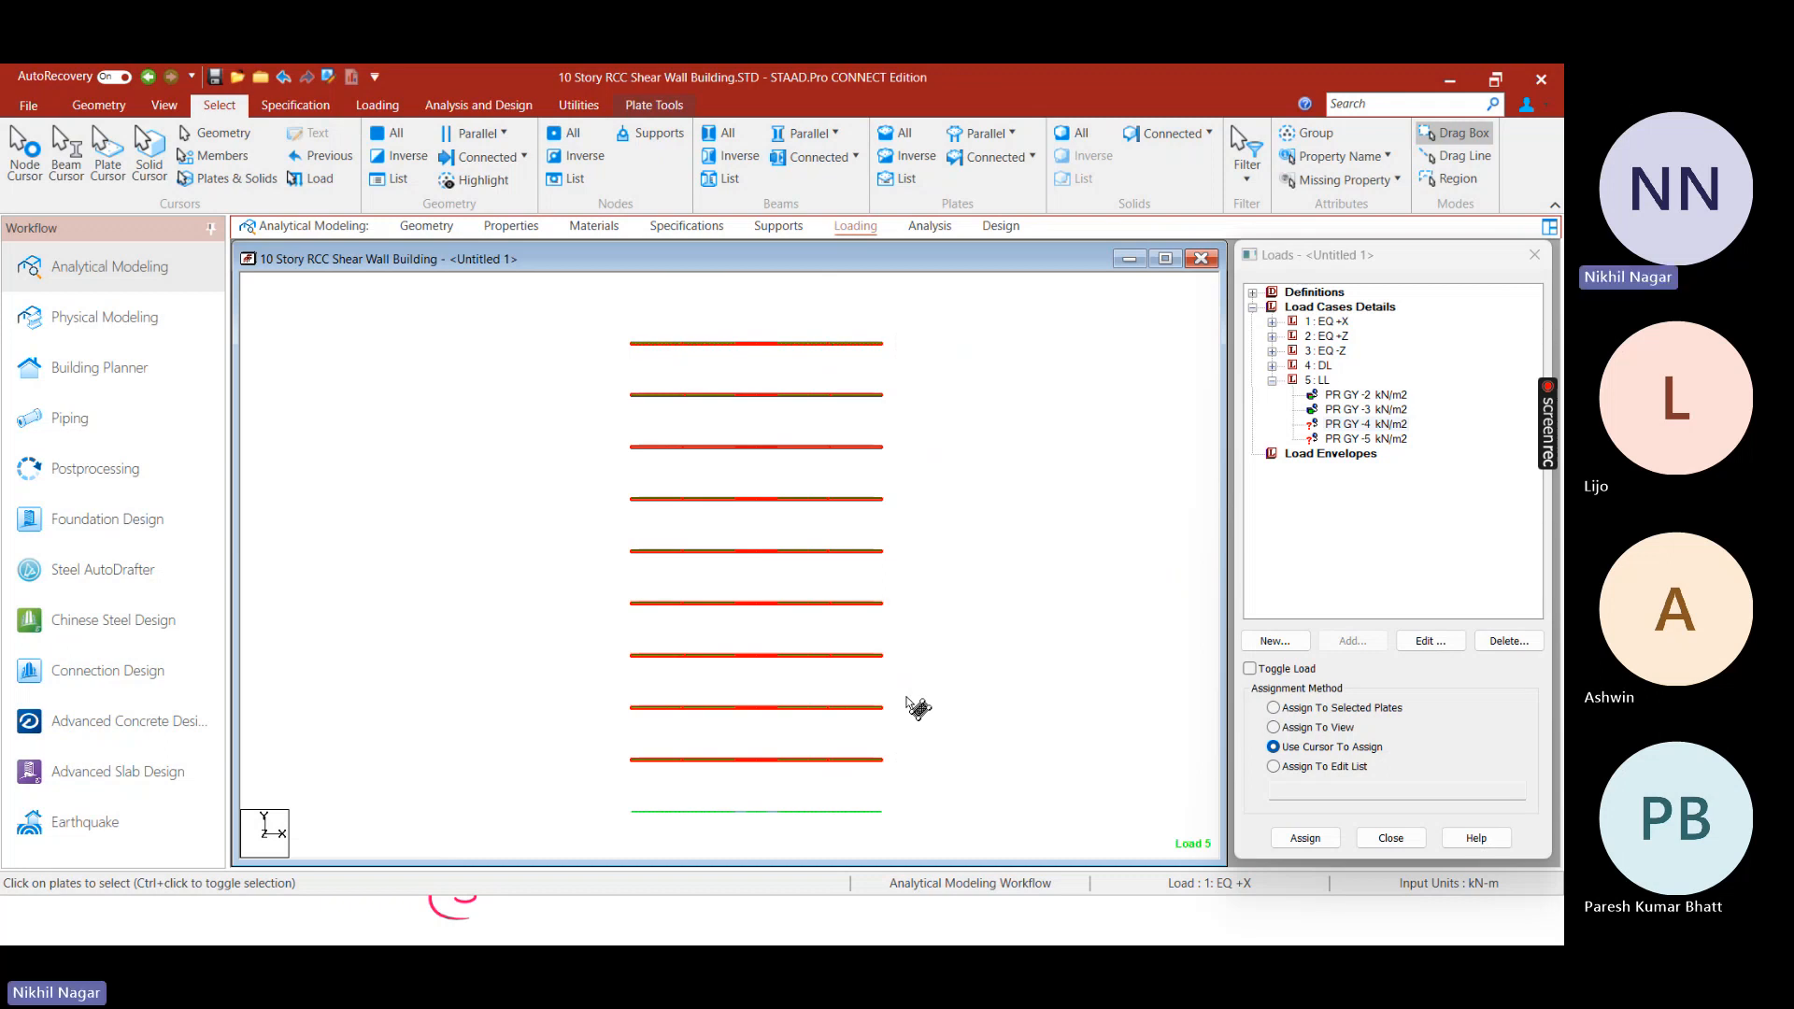
key("Delete")
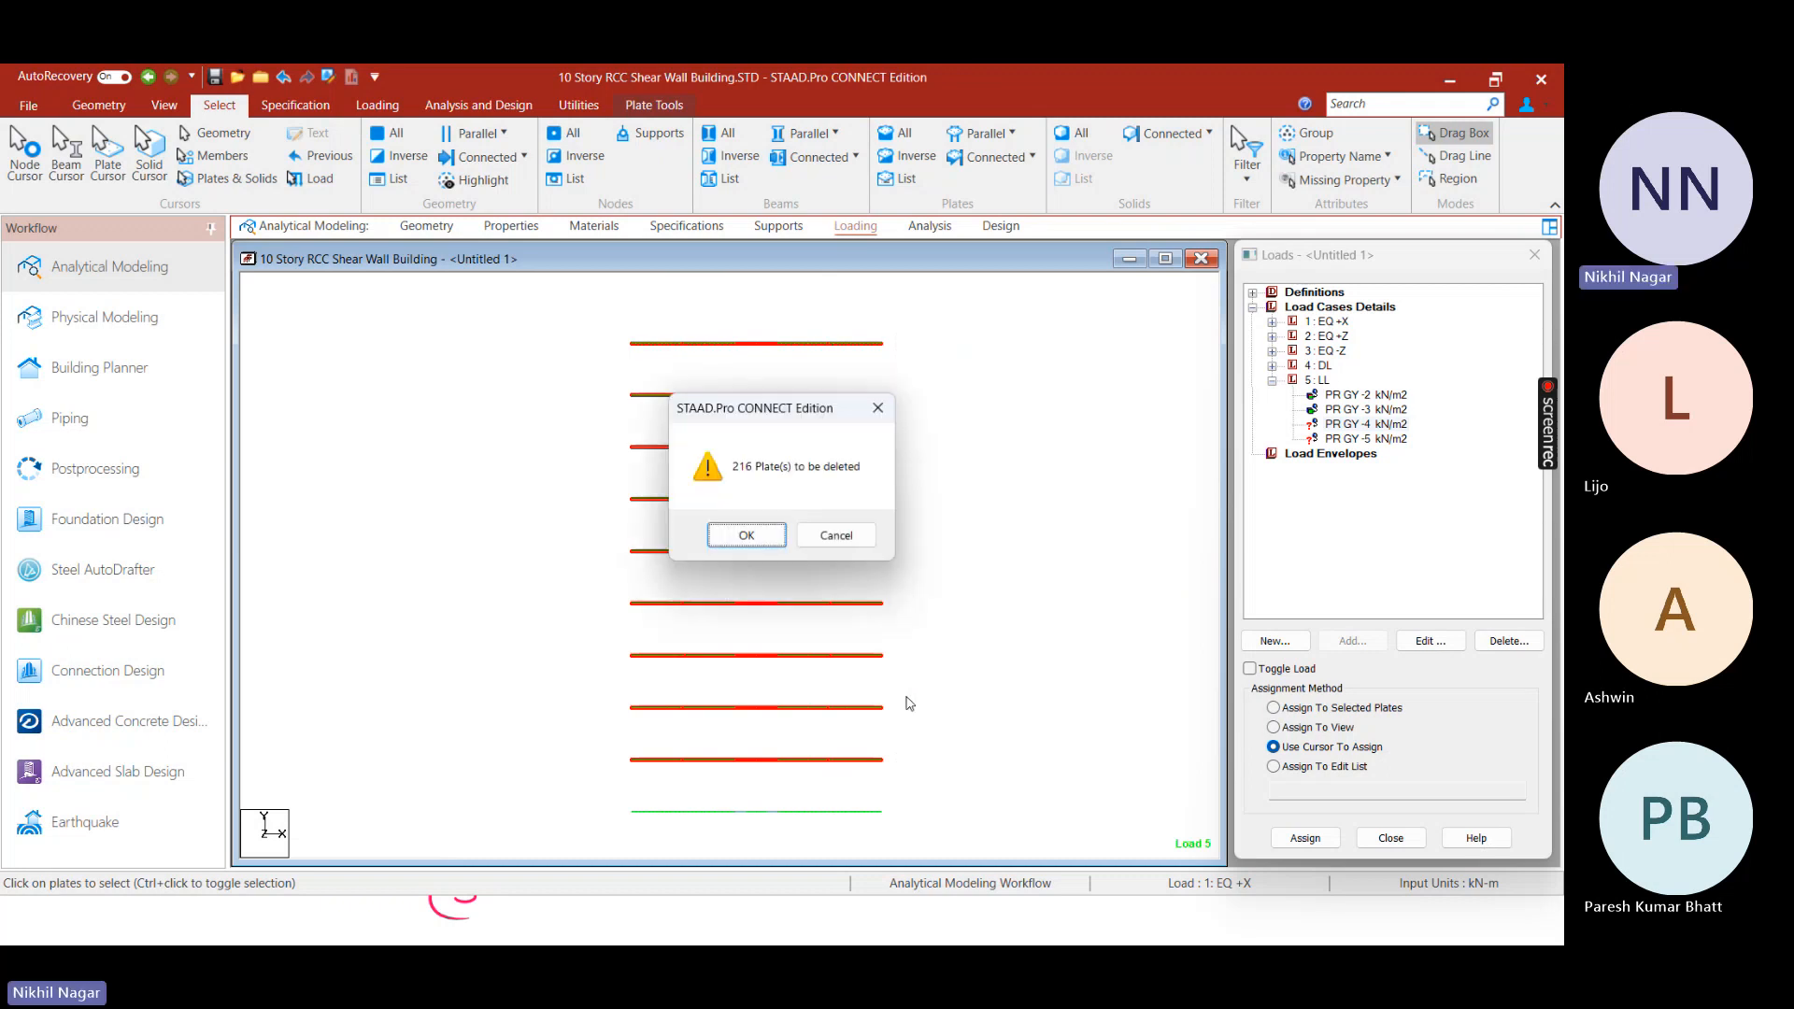
left_click(753, 535)
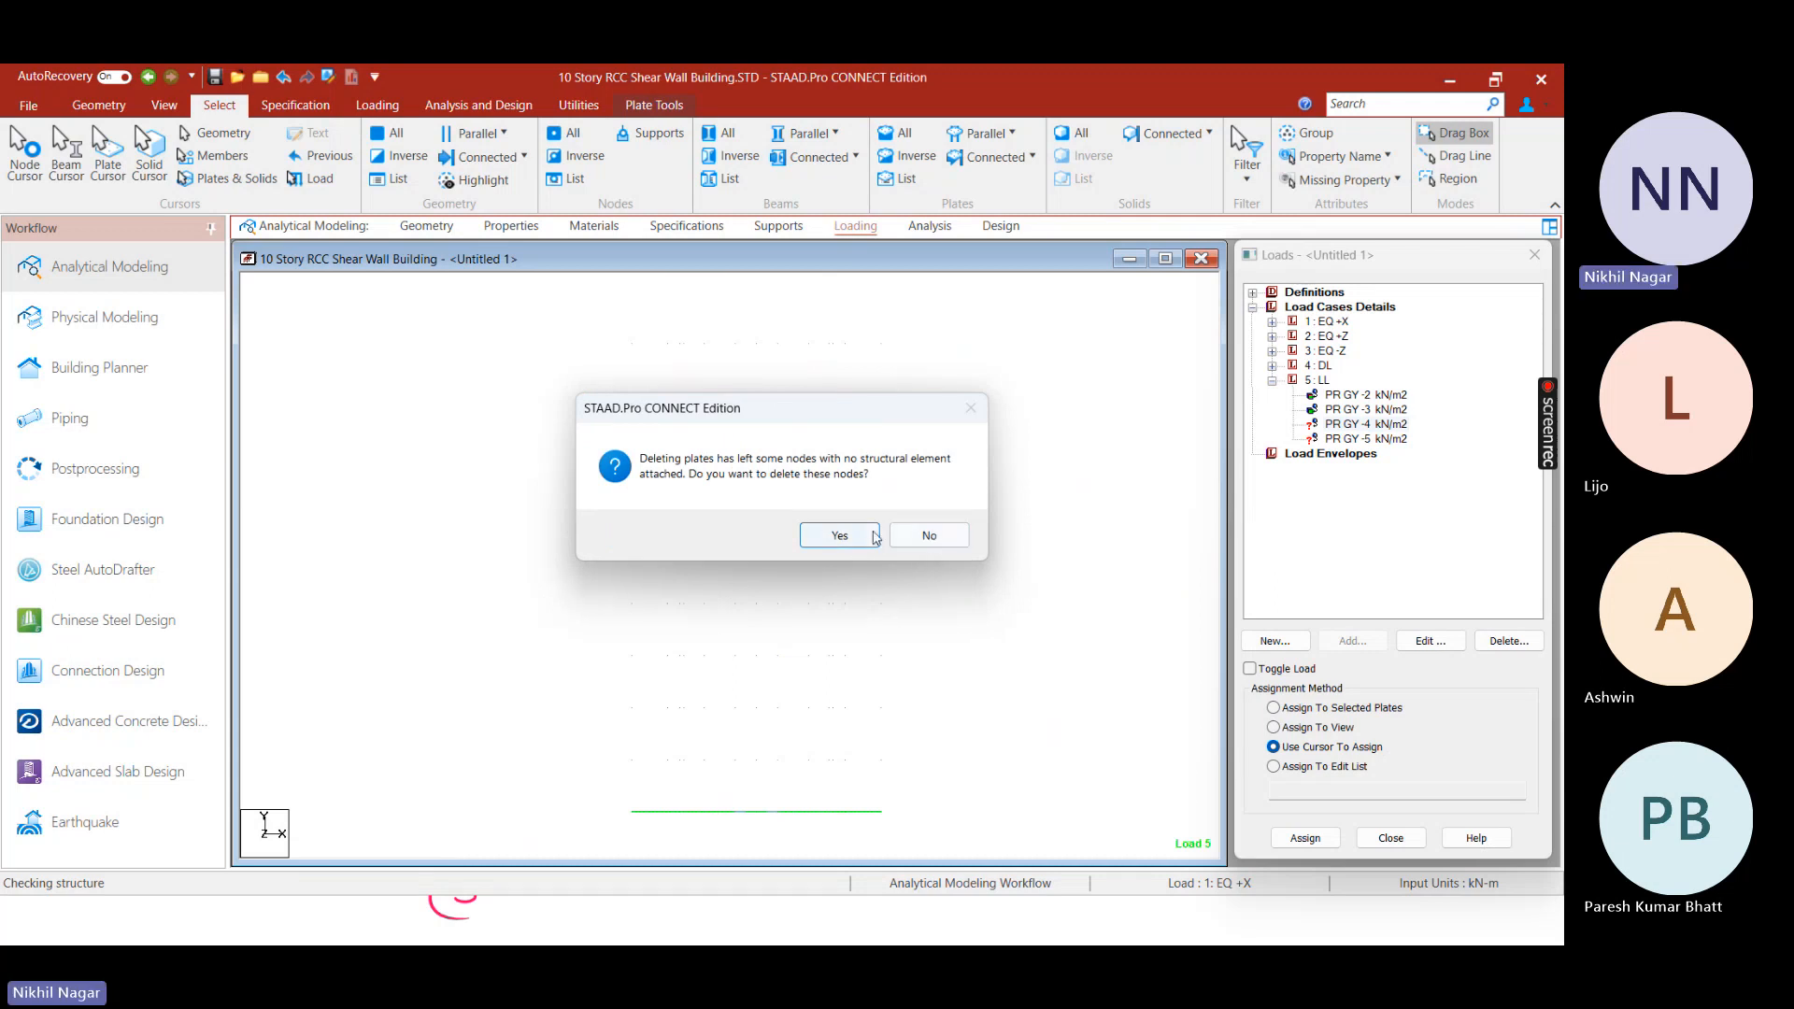
left_click(930, 537)
Display the whole structure and inspect the remaining plates in a 3D rendered view, closing the rendering when done
right_click(860, 513)
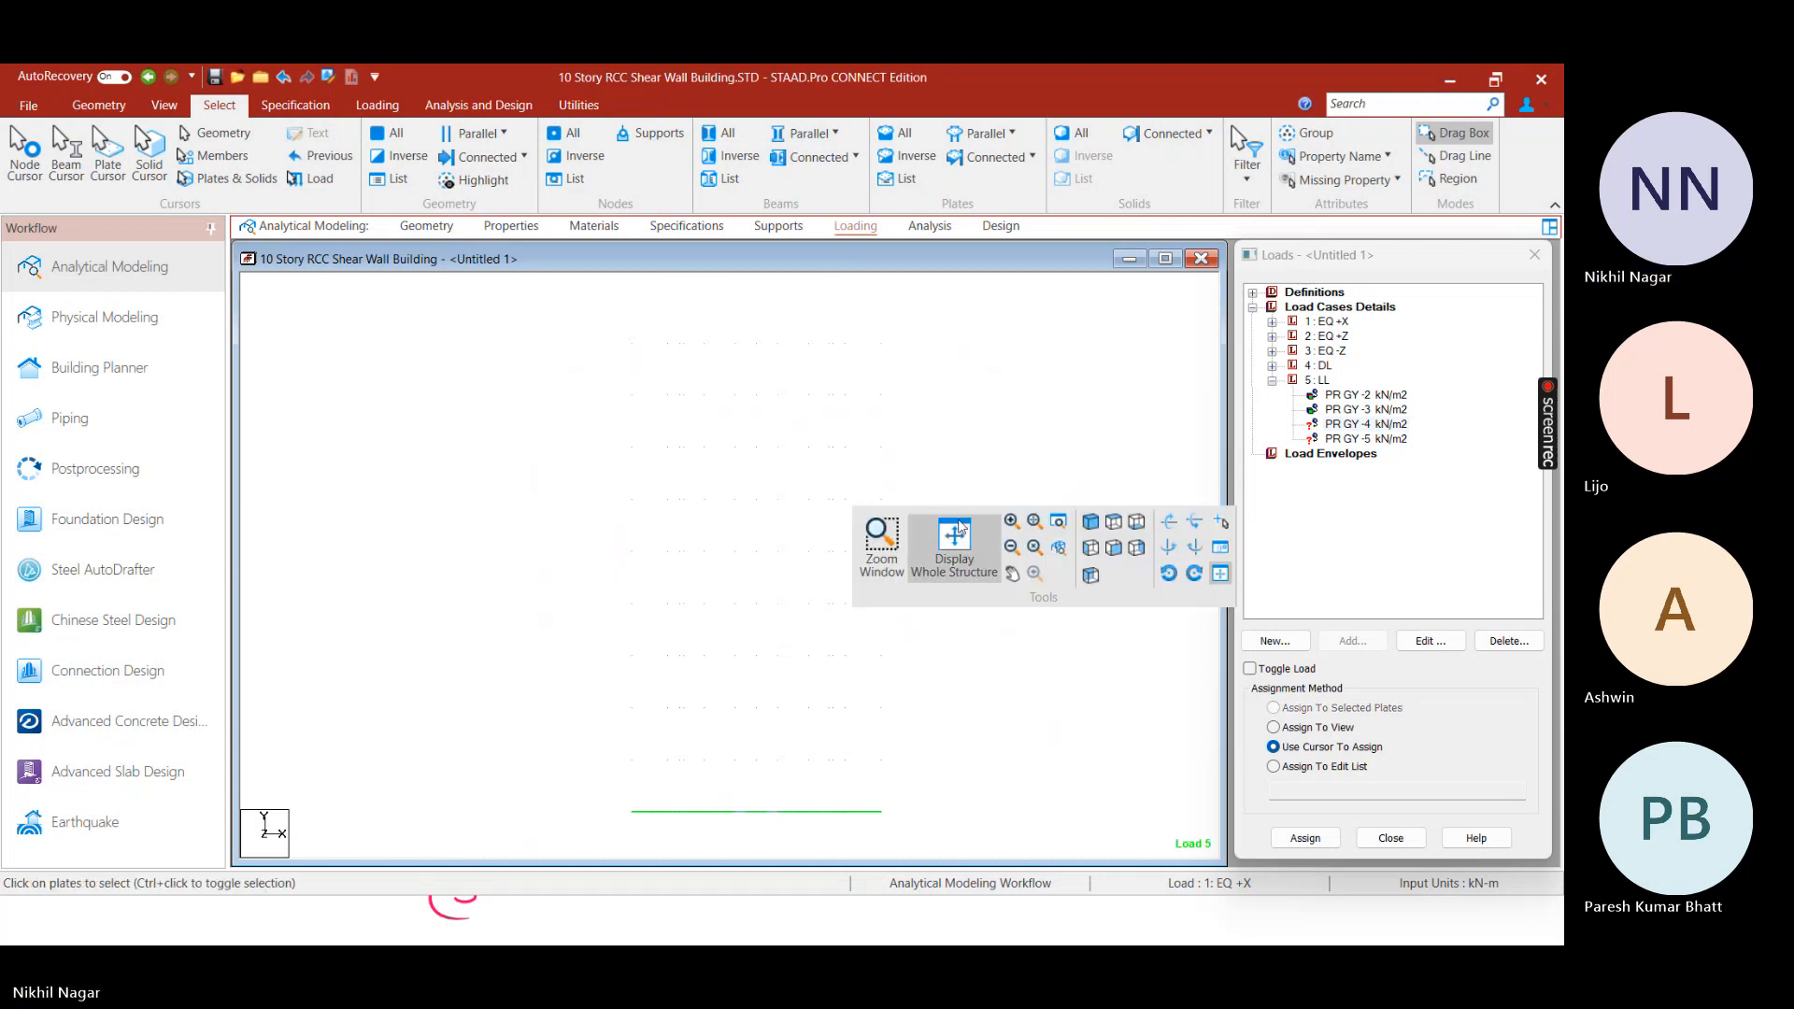
left_click(955, 541)
right_click(933, 461)
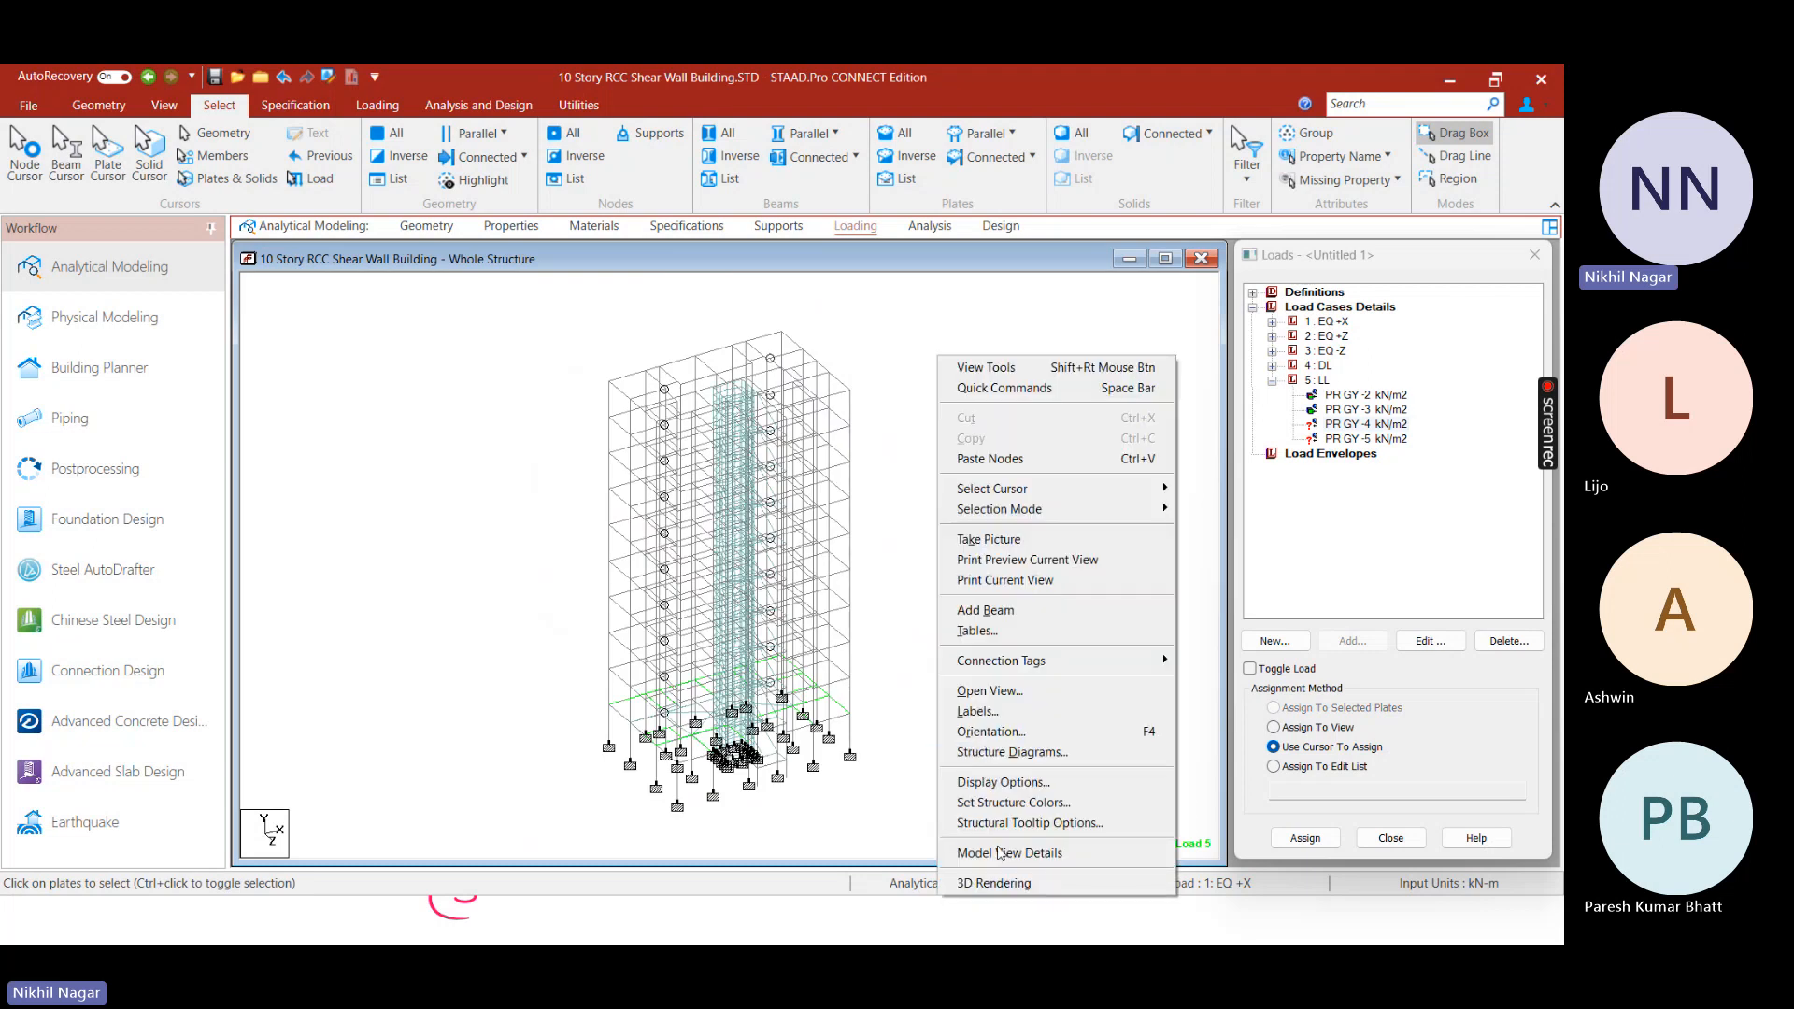
left_click(1000, 883)
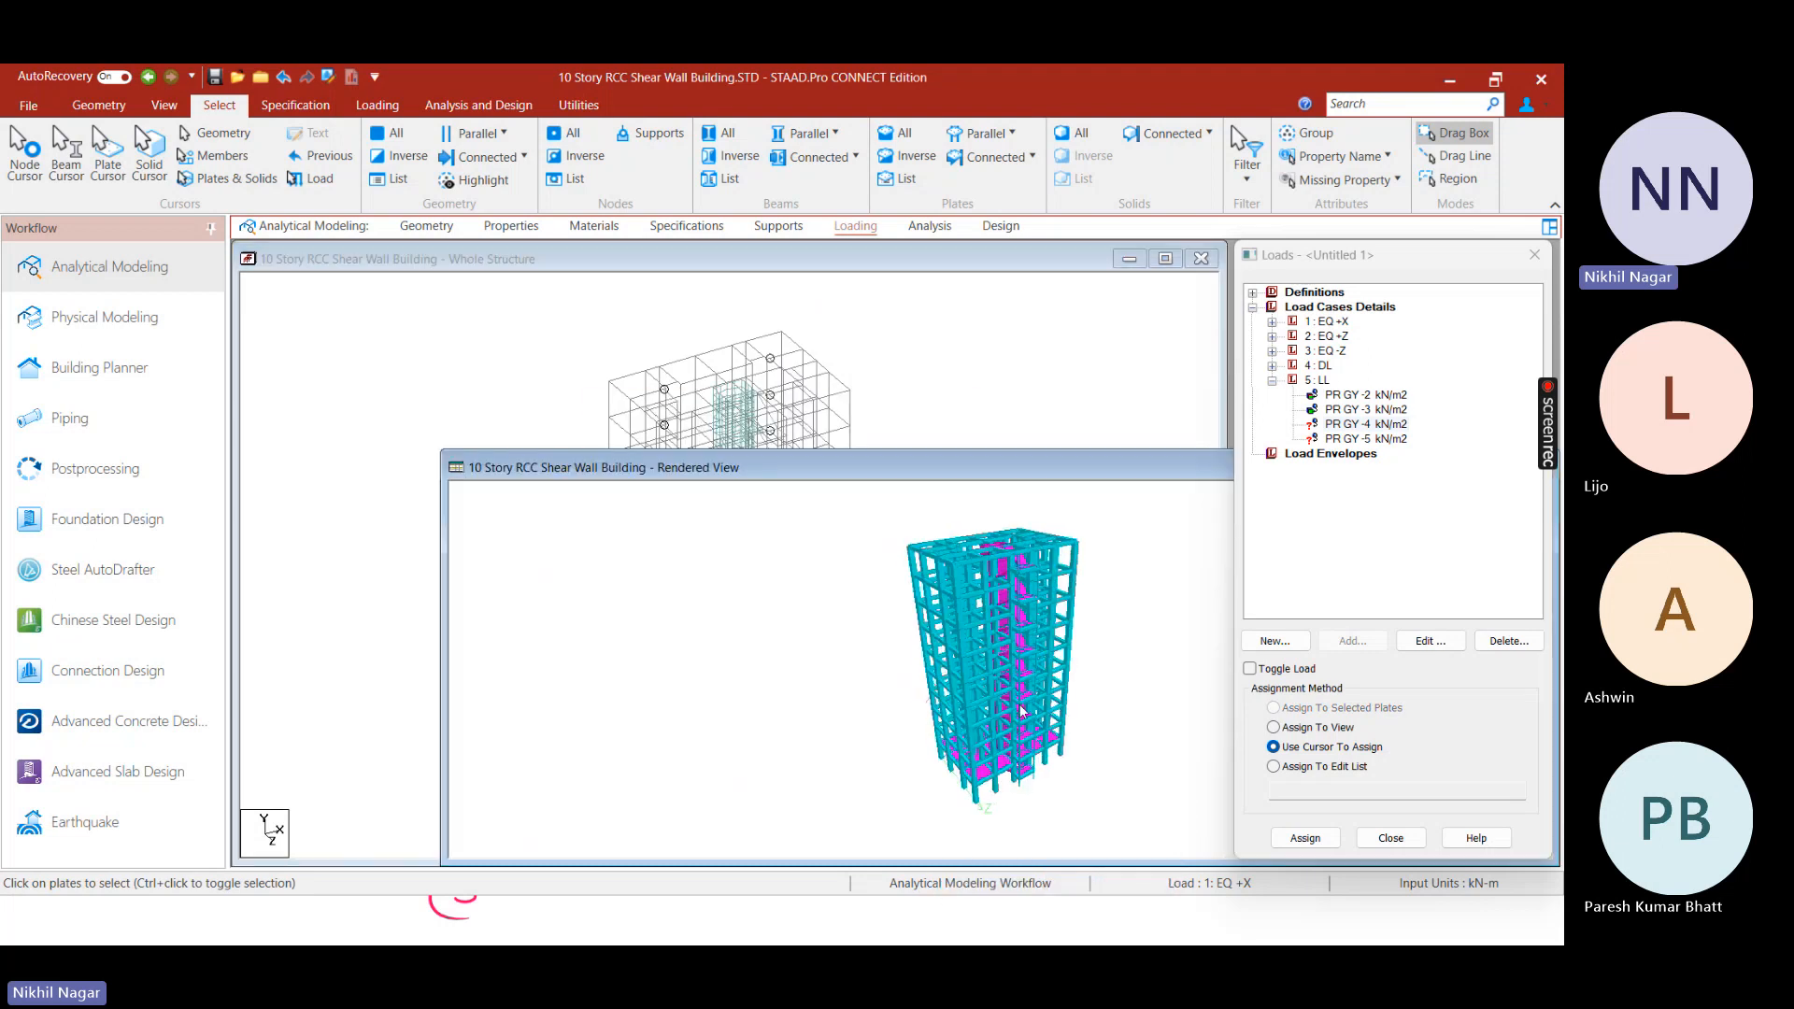
left_click_drag(1044, 854, 1056, 762)
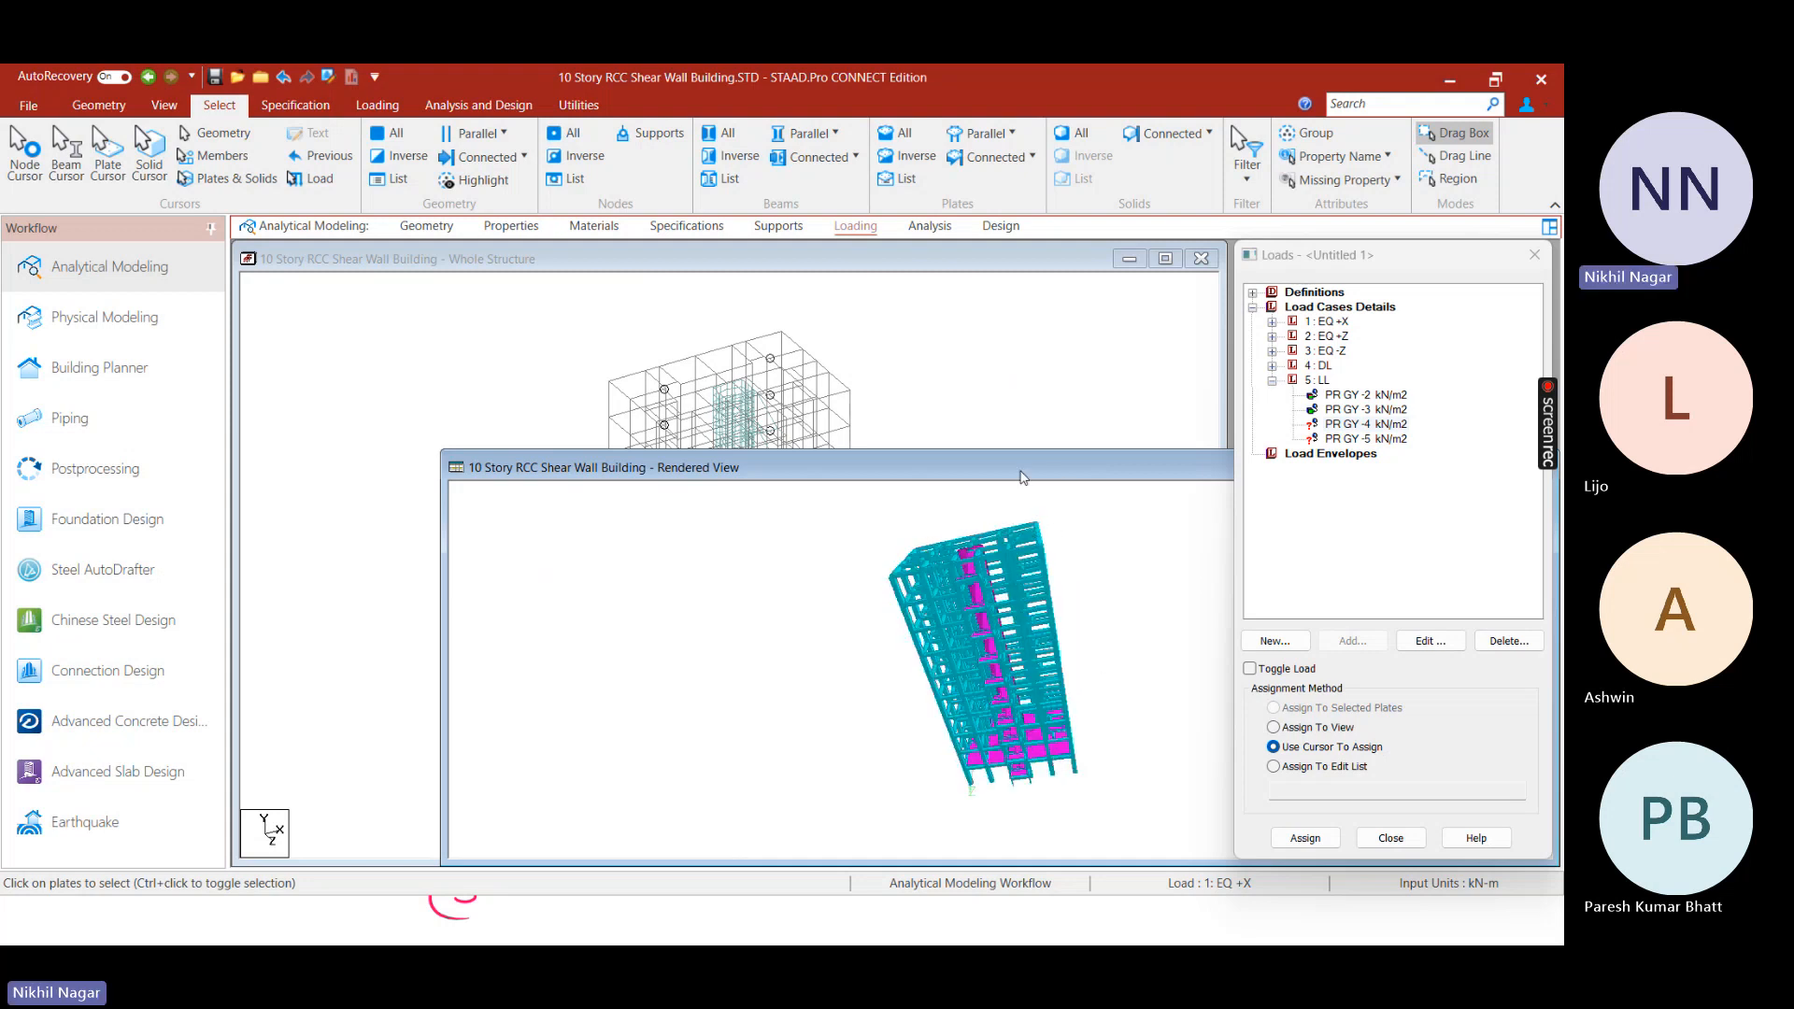
left_click_drag(1022, 477, 811, 467)
left_click(991, 457)
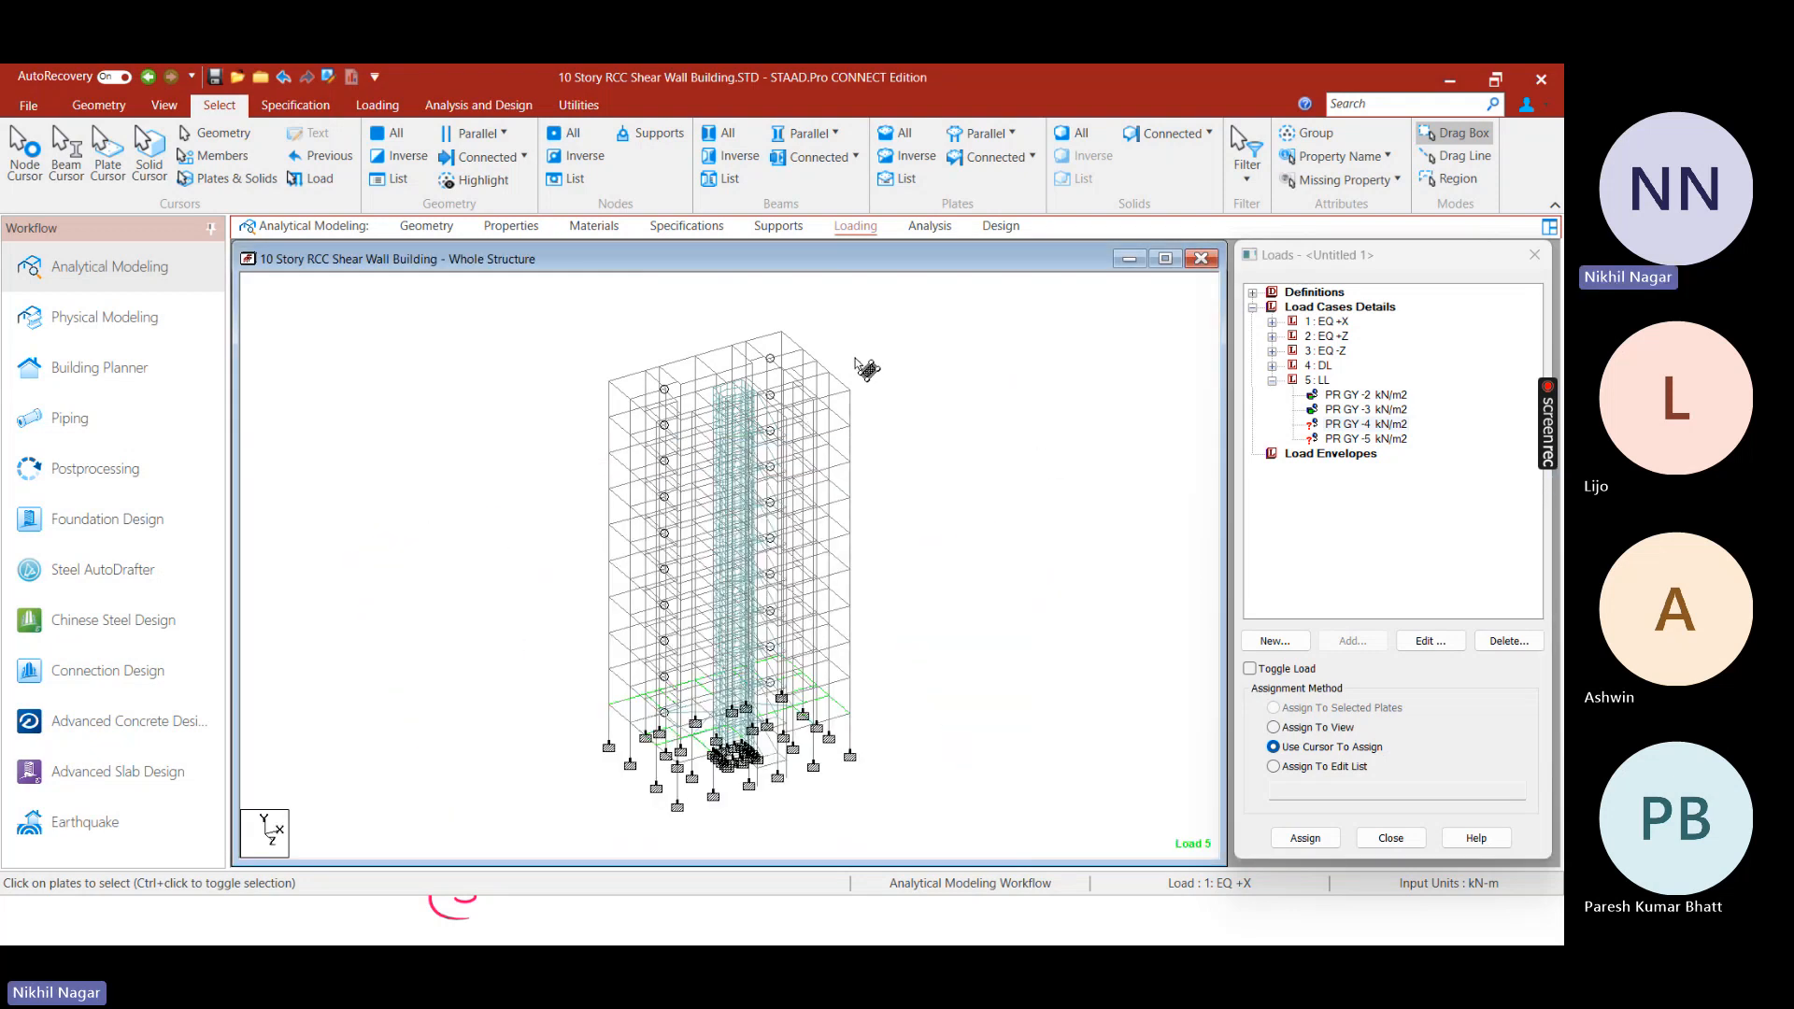
Show the structure in front view and select the slab plates with the property Plate 5.91
right_click(919, 516)
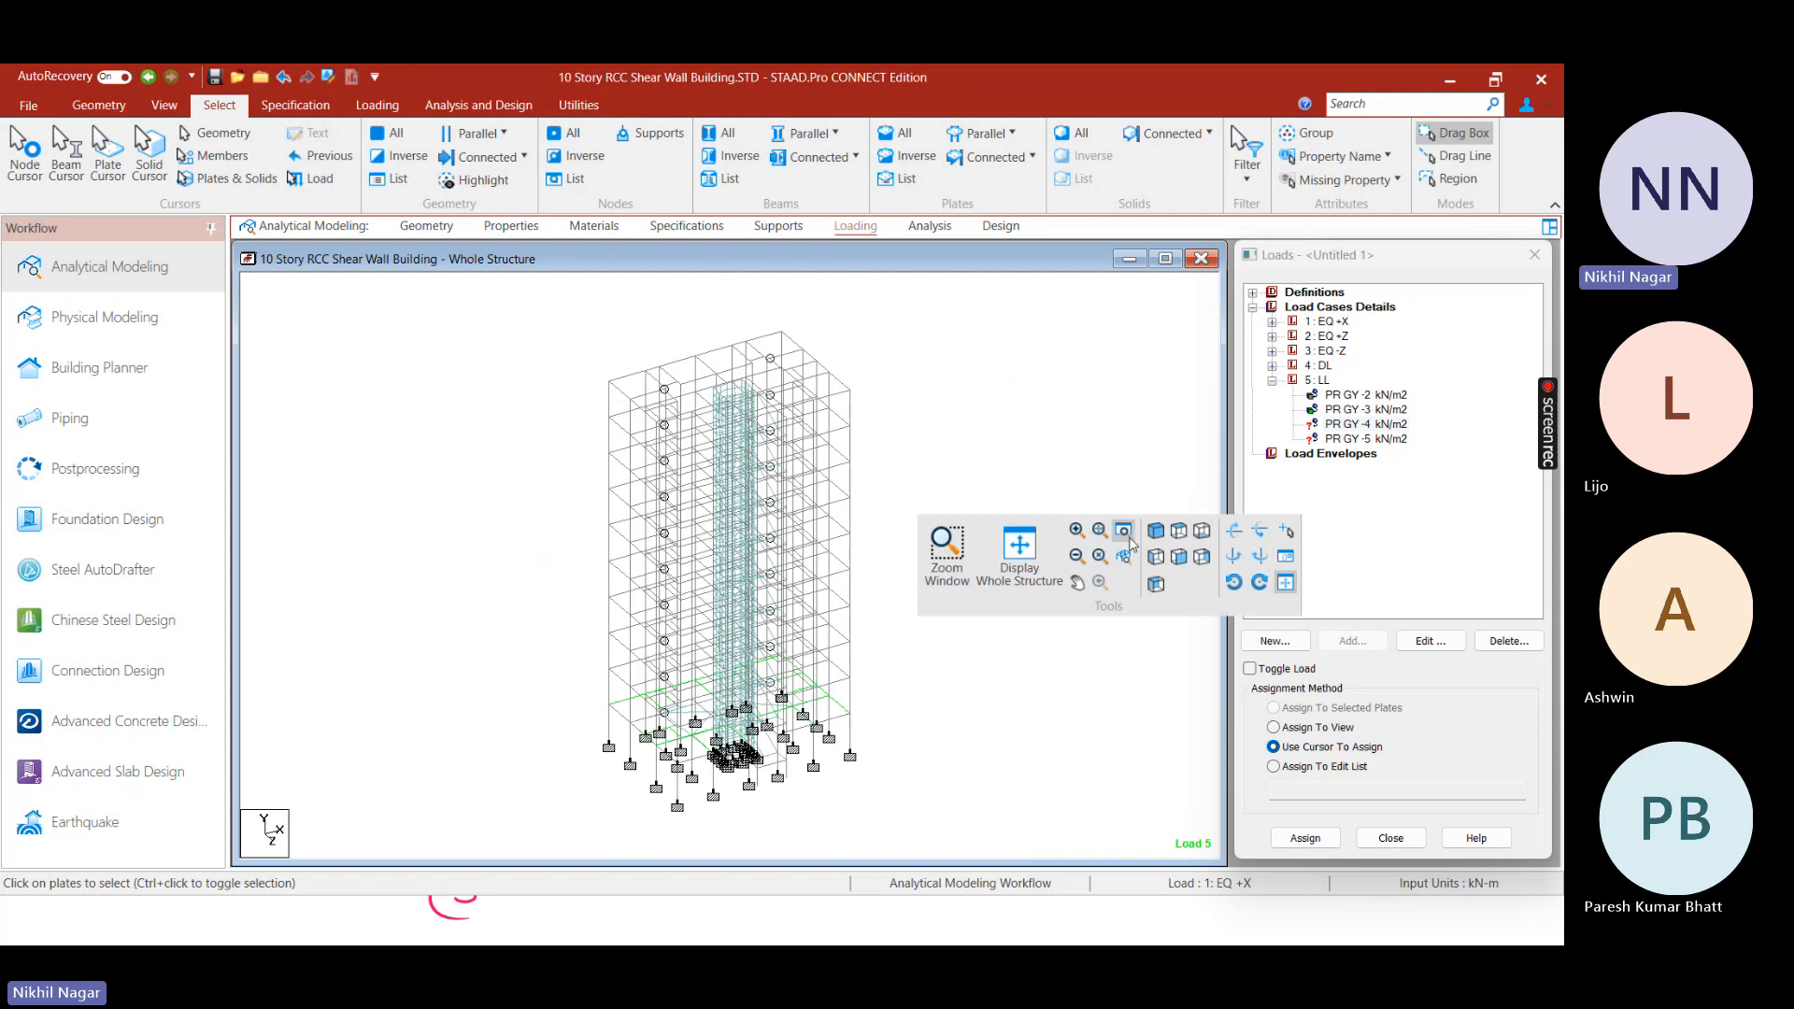
left_click(1177, 557)
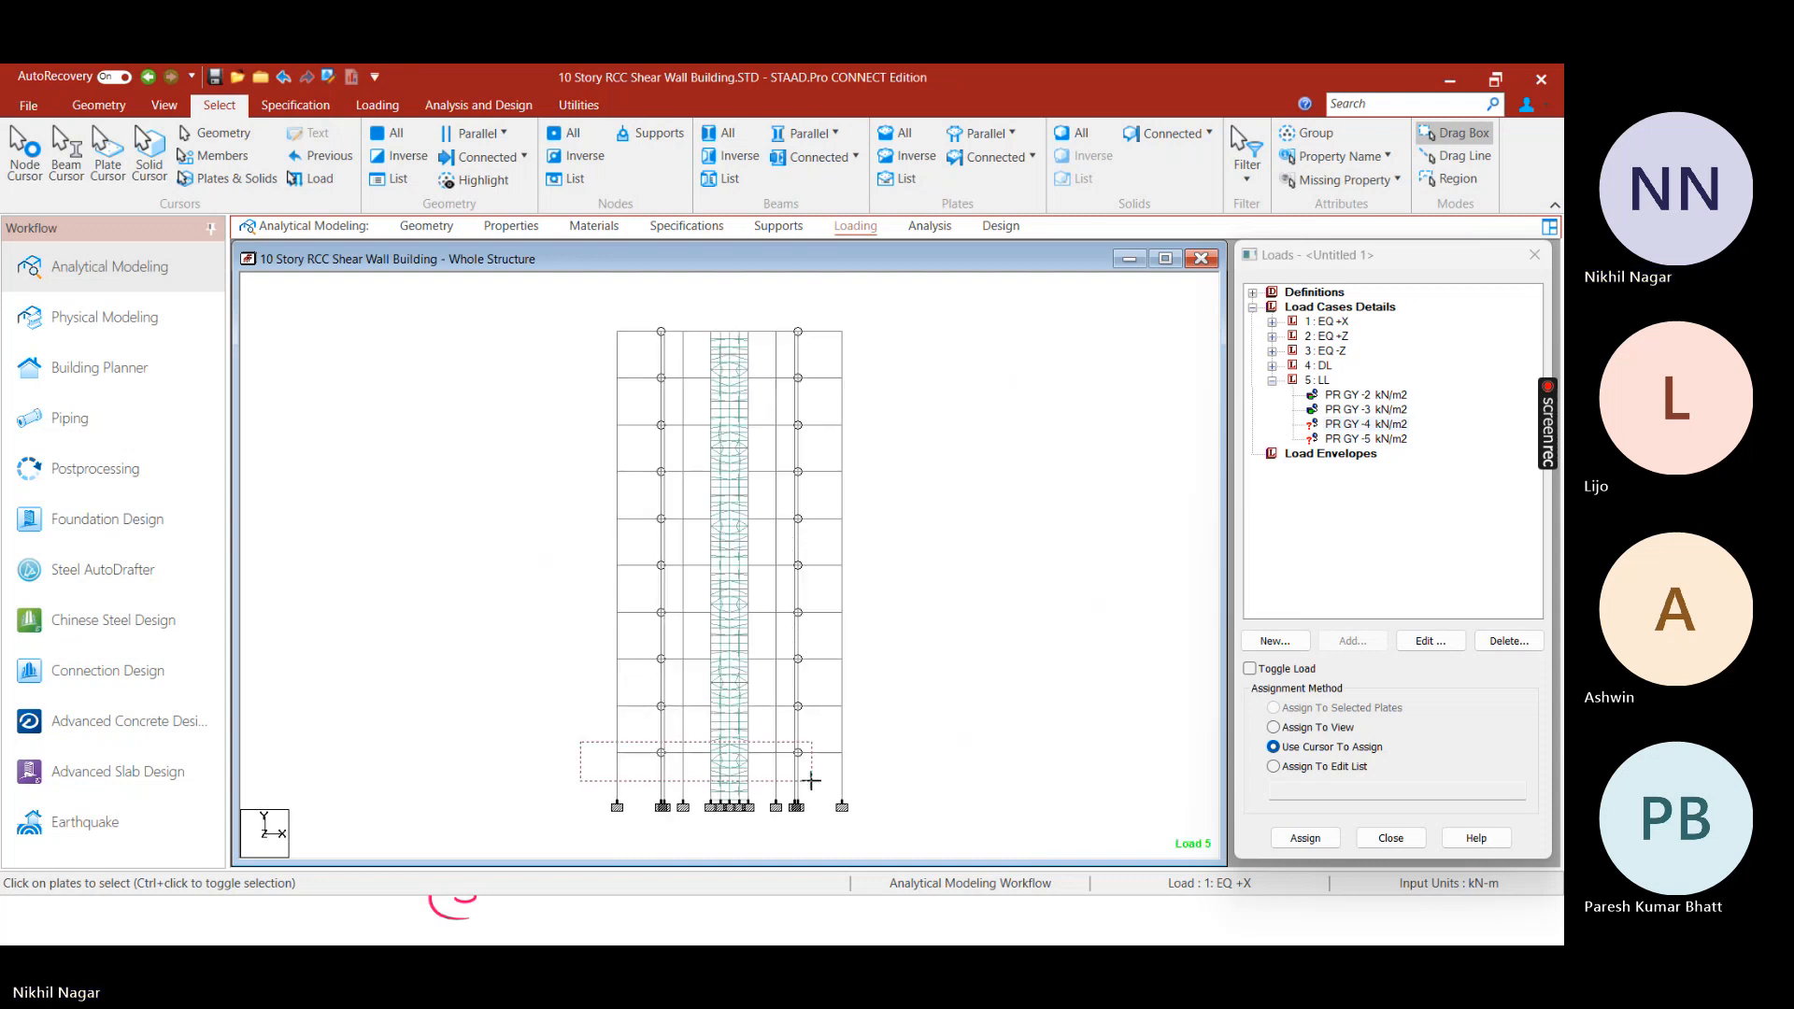
scroll(636, 762, "up", 5)
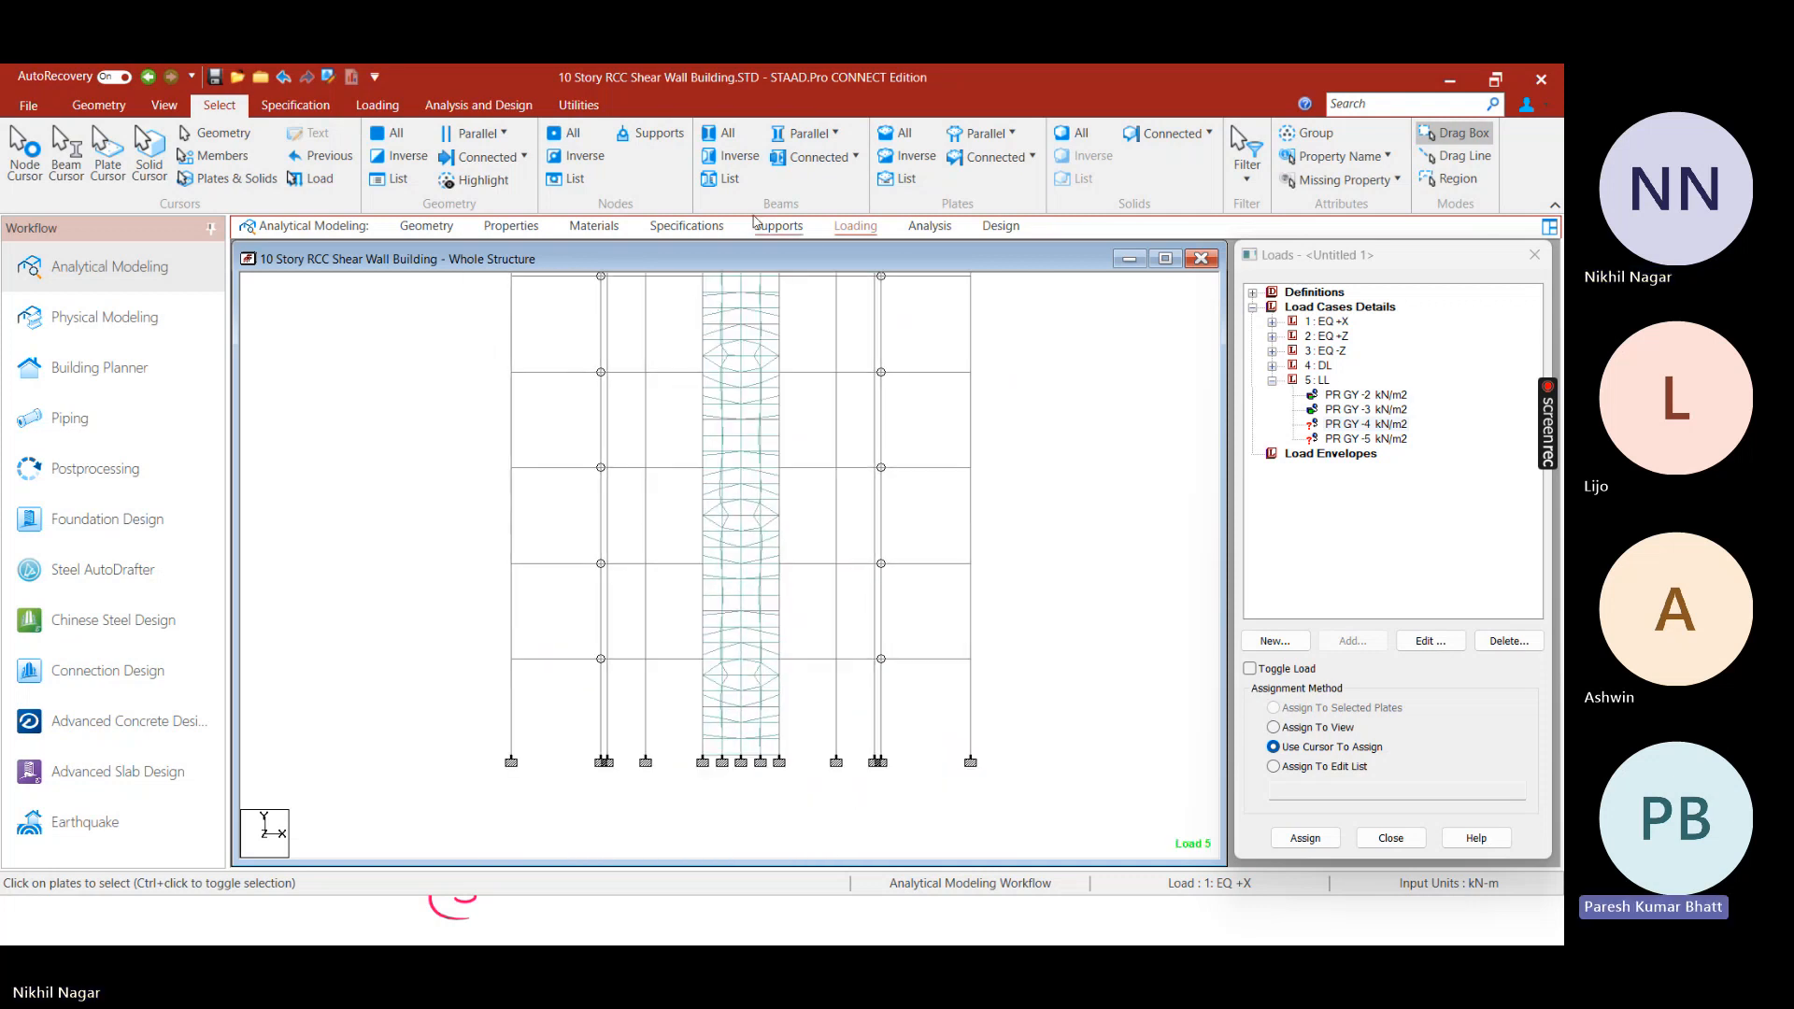
left_click(1336, 157)
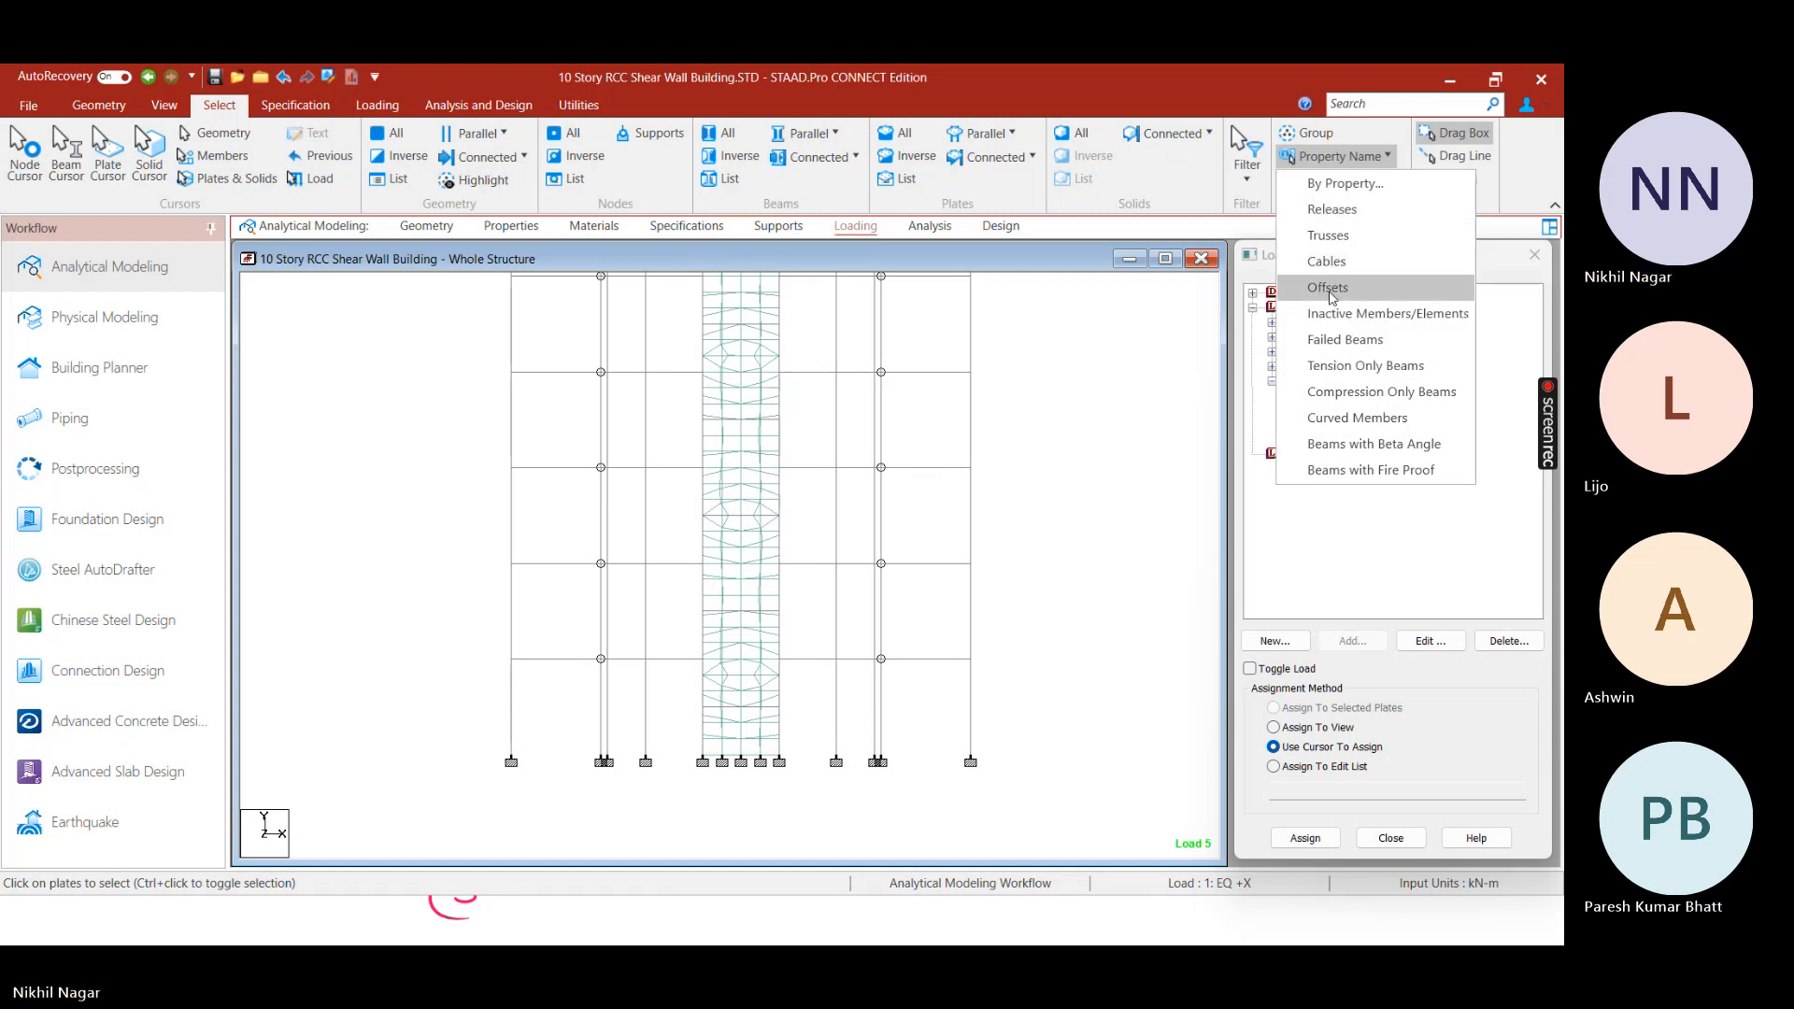
left_click(1331, 189)
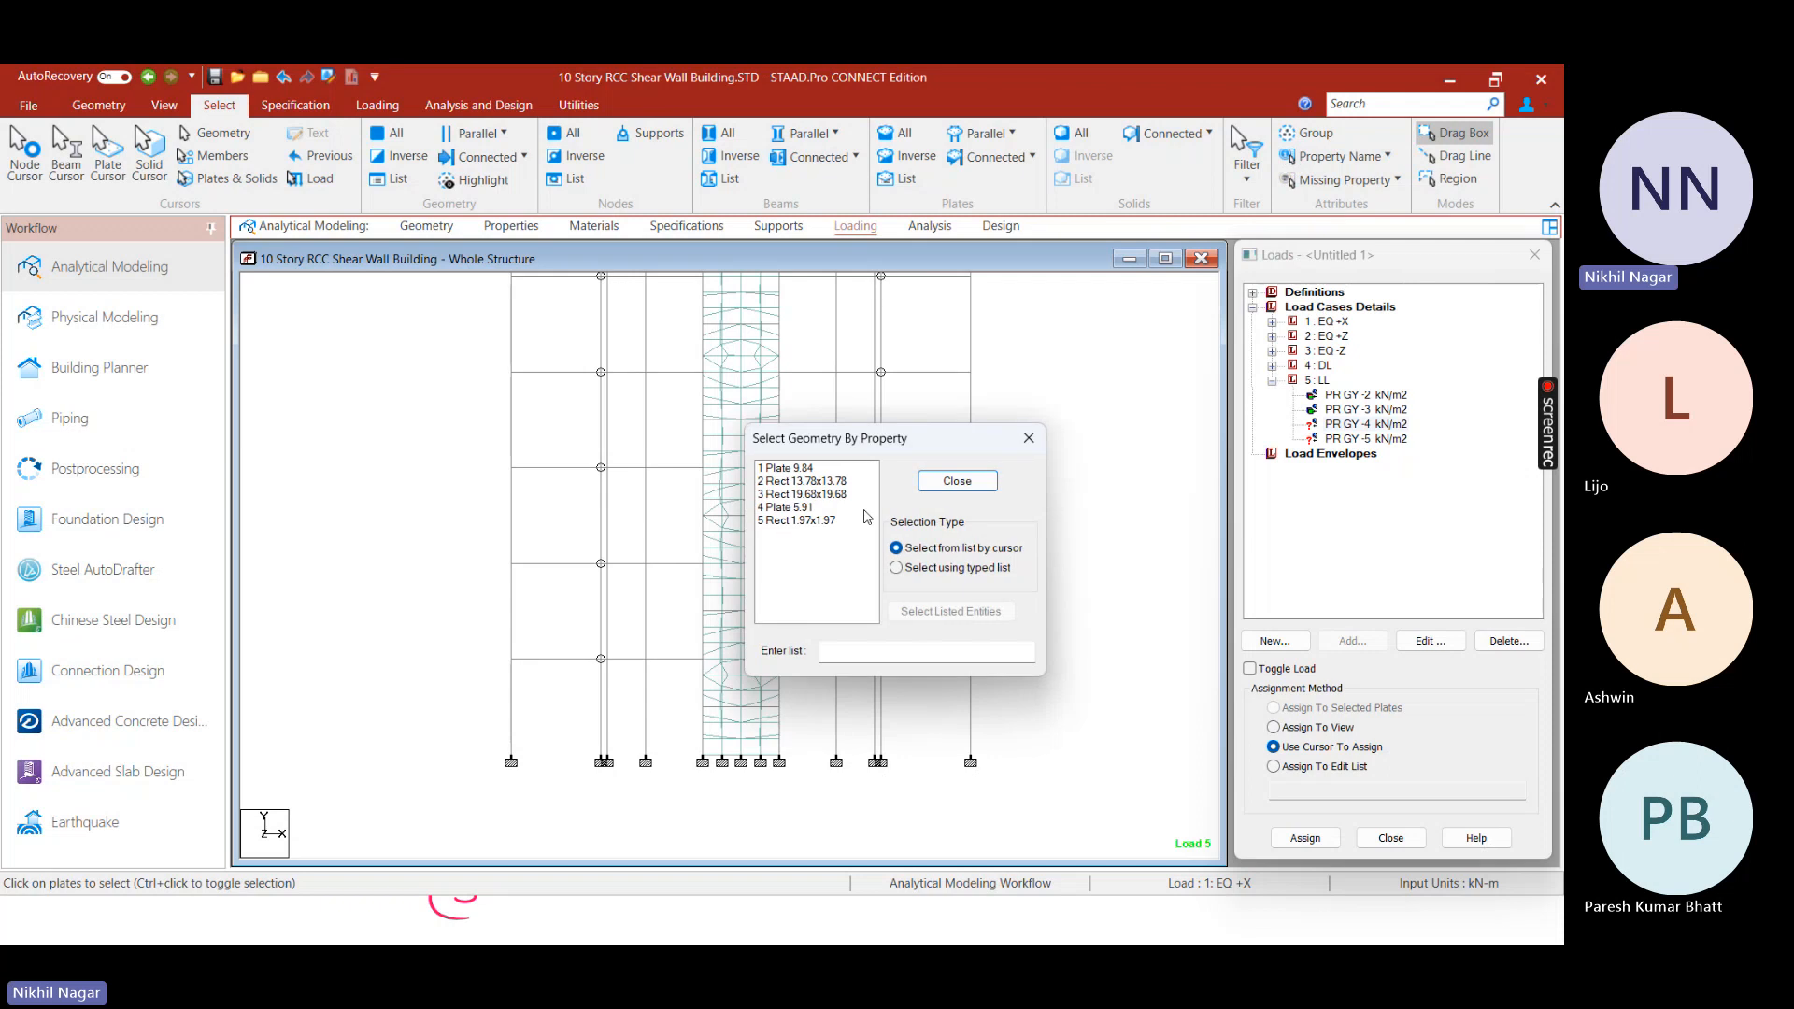
left_click(823, 508)
left_click(957, 481)
Isolate the selected slab plates in a new view displayed in the active window and show them in plan
right_click(1020, 427)
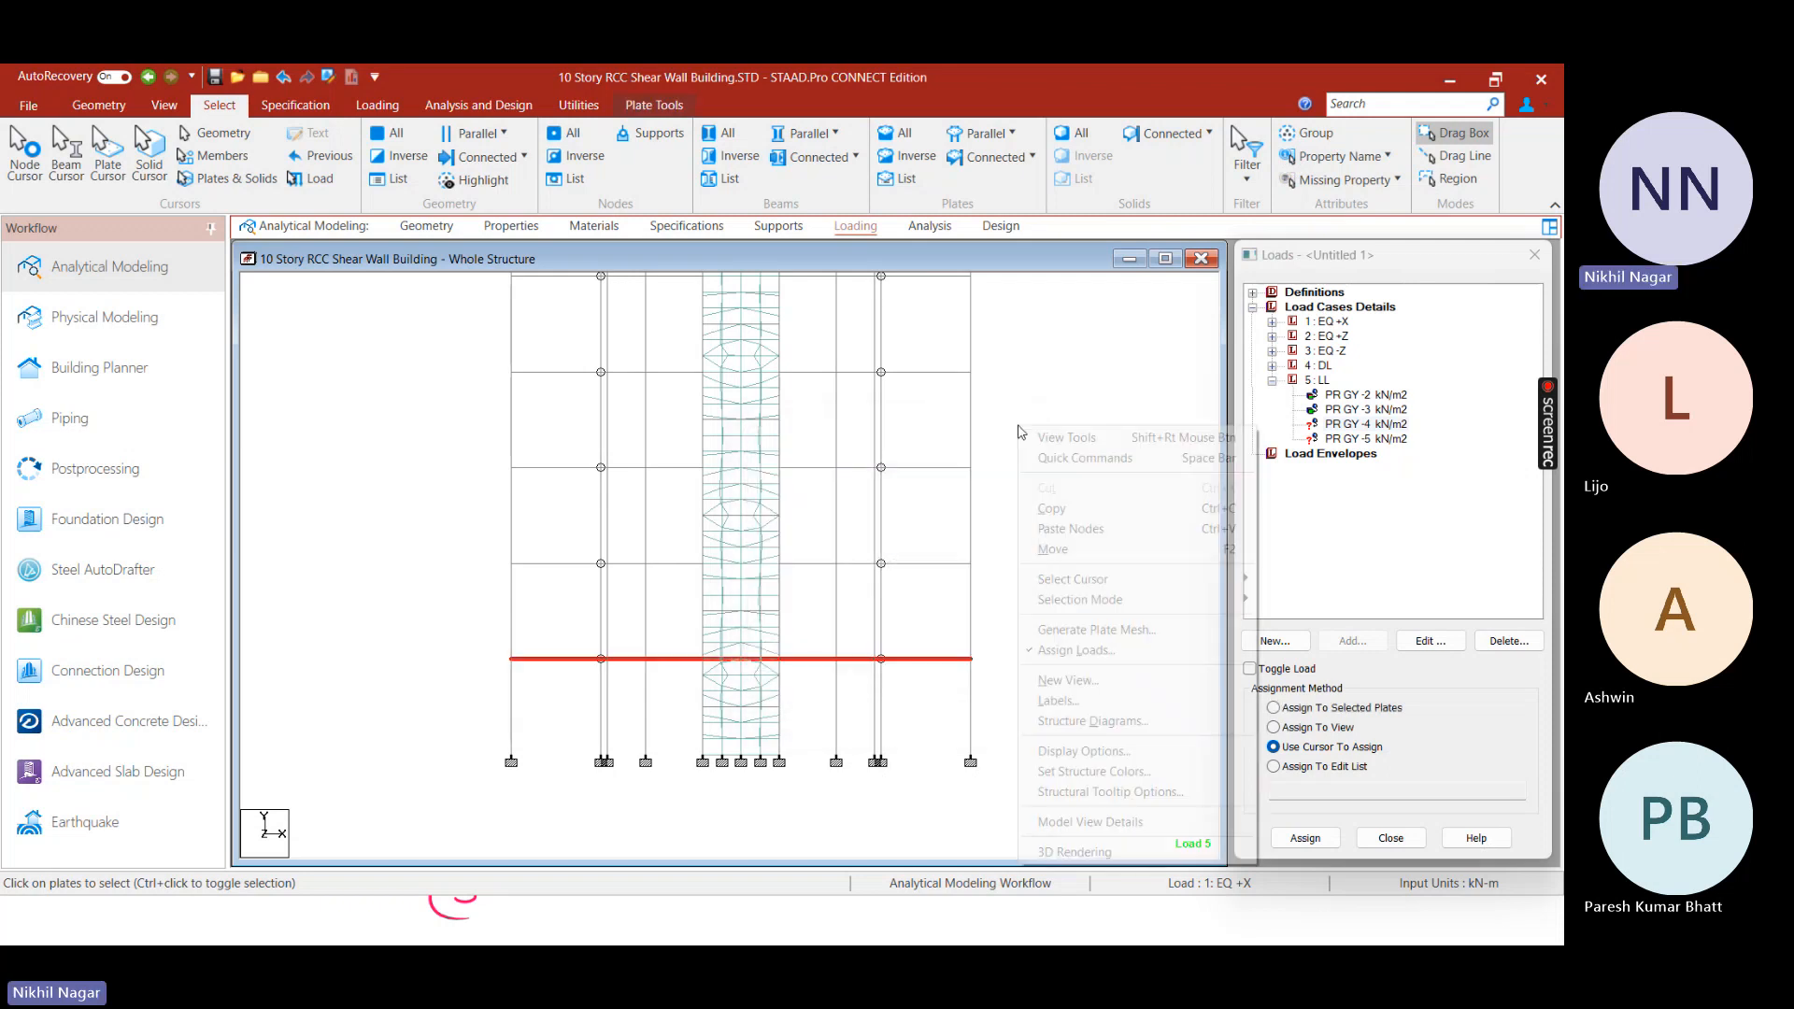
left_click(1069, 680)
left_click(1037, 536)
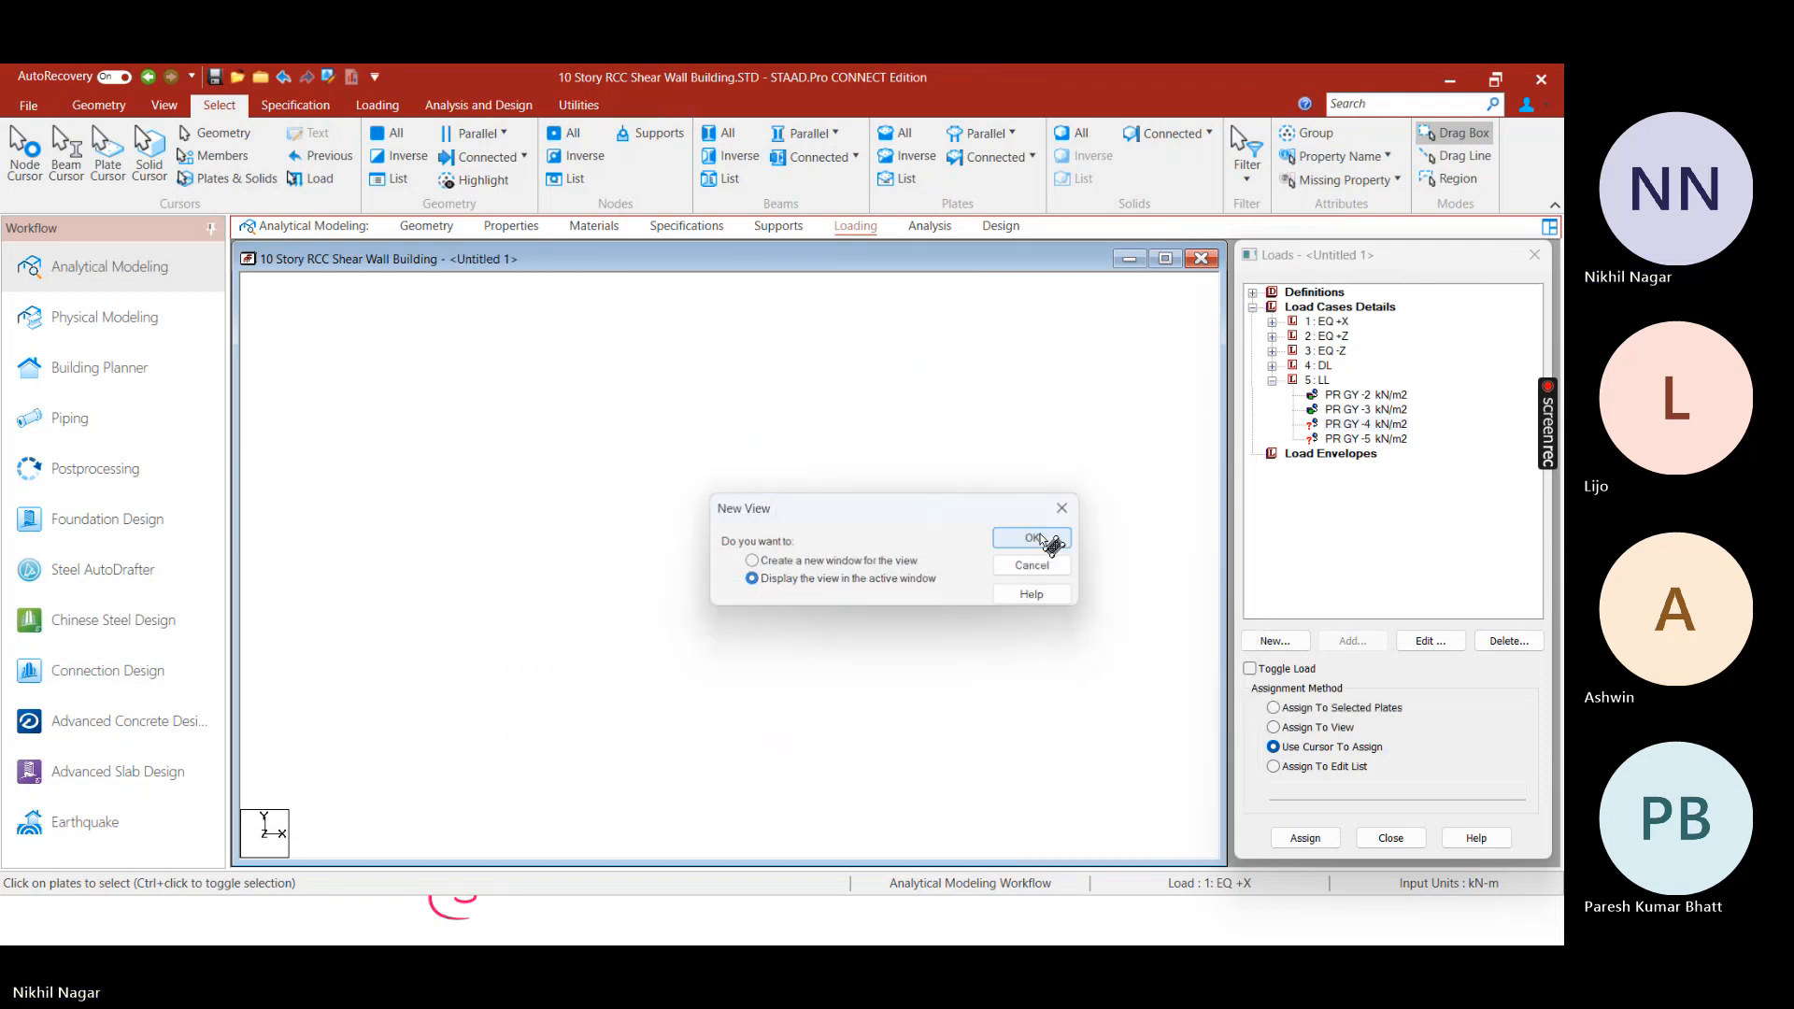
right_click(860, 651)
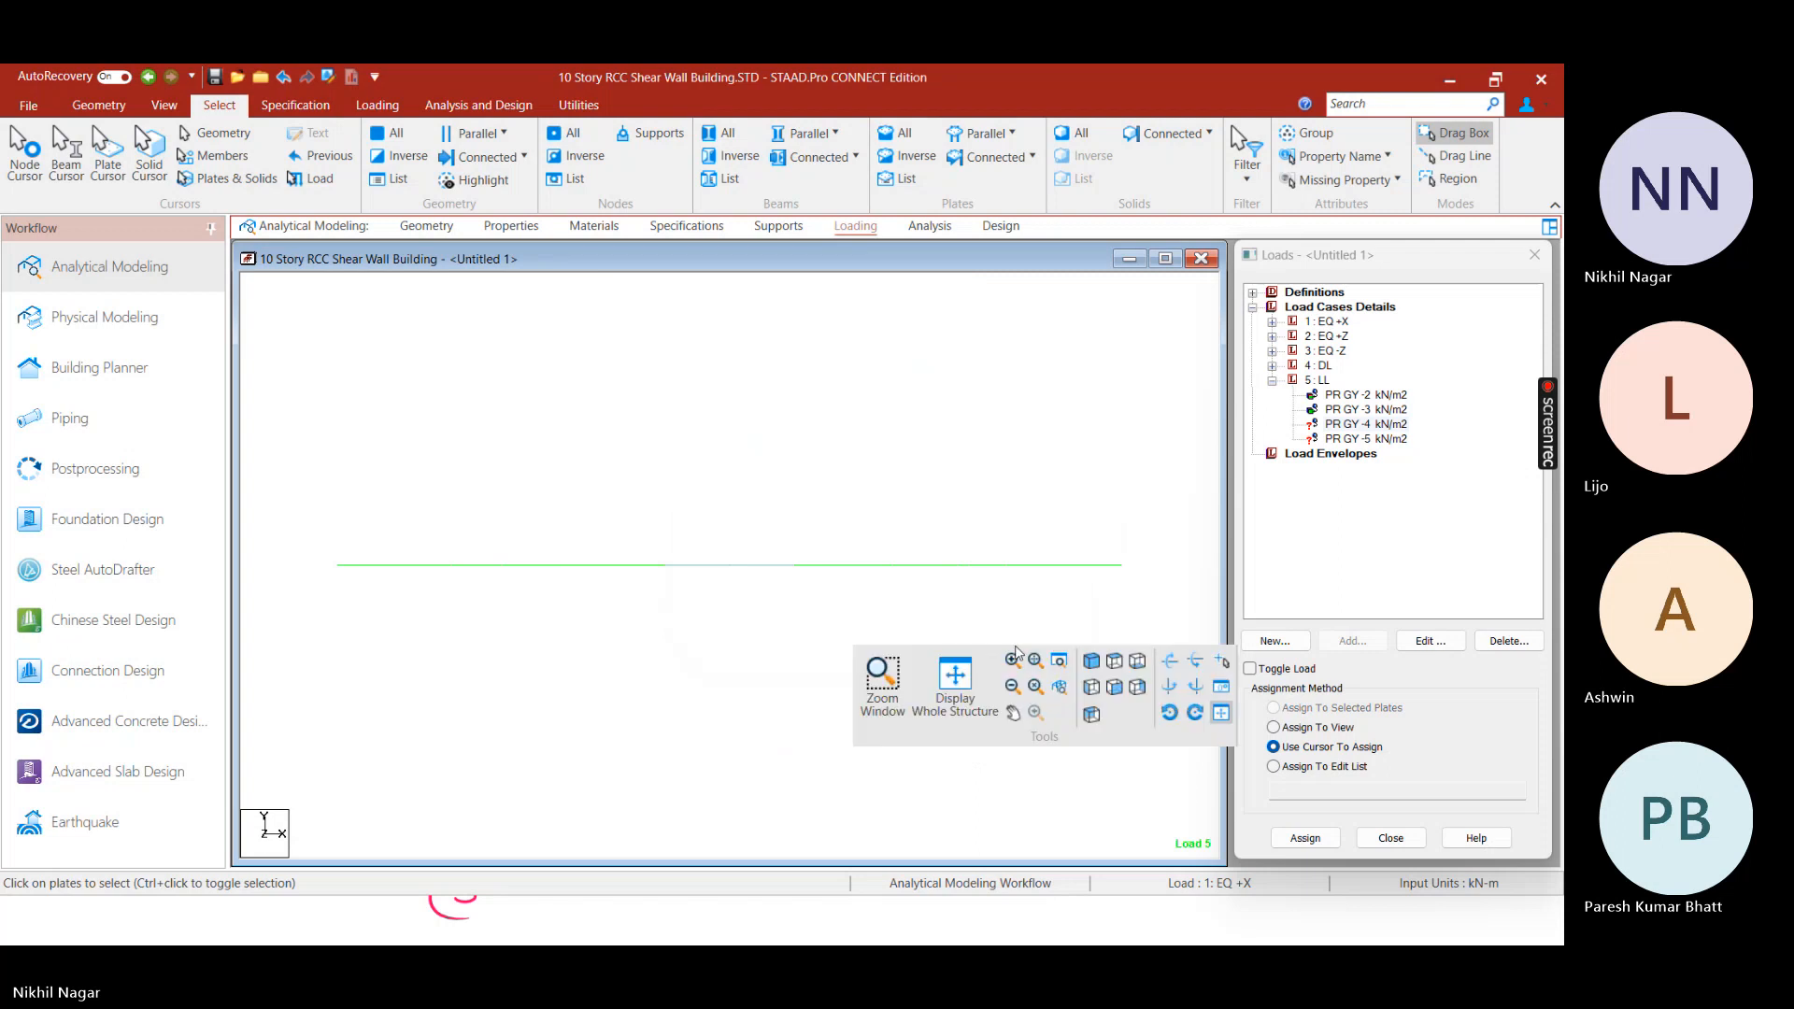
left_click(1115, 662)
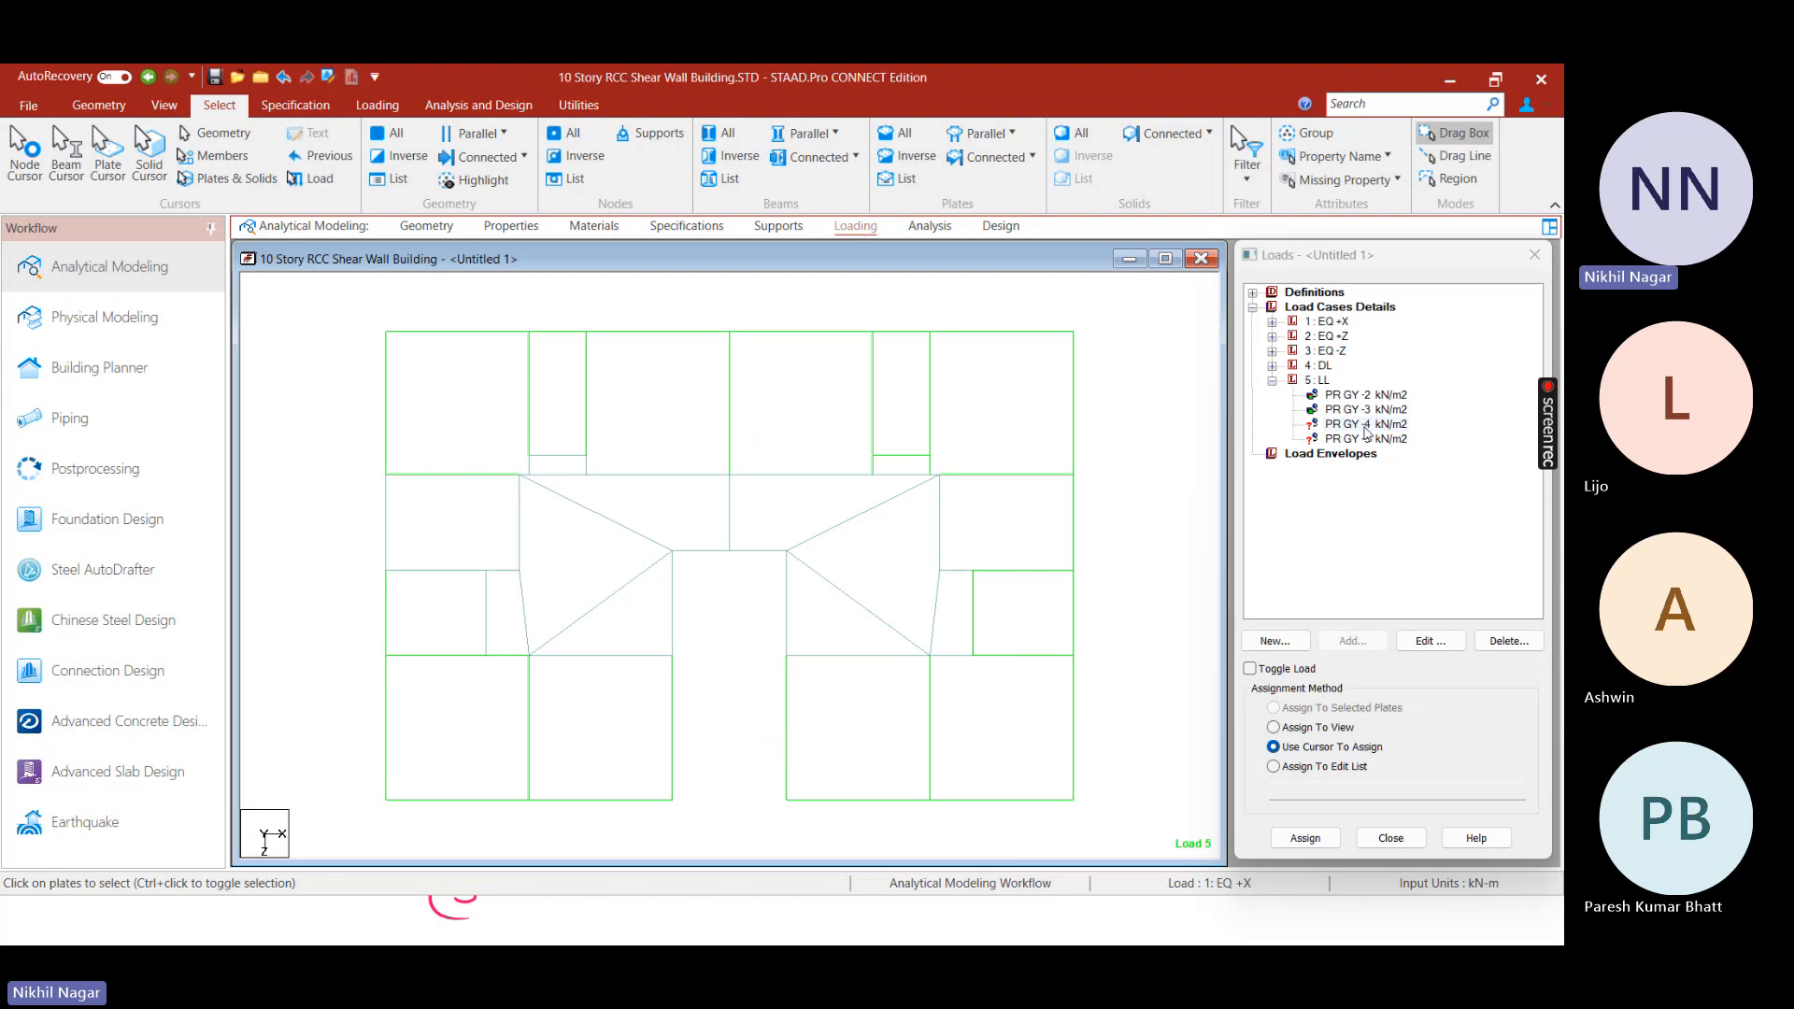
Select the six dining space plates around the lift core and the four small plates adjoining them on the floor plan
left_click(656, 510)
left_click(751, 514)
left_click(666, 510, "ctrl")
left_click(594, 540, "ctrl")
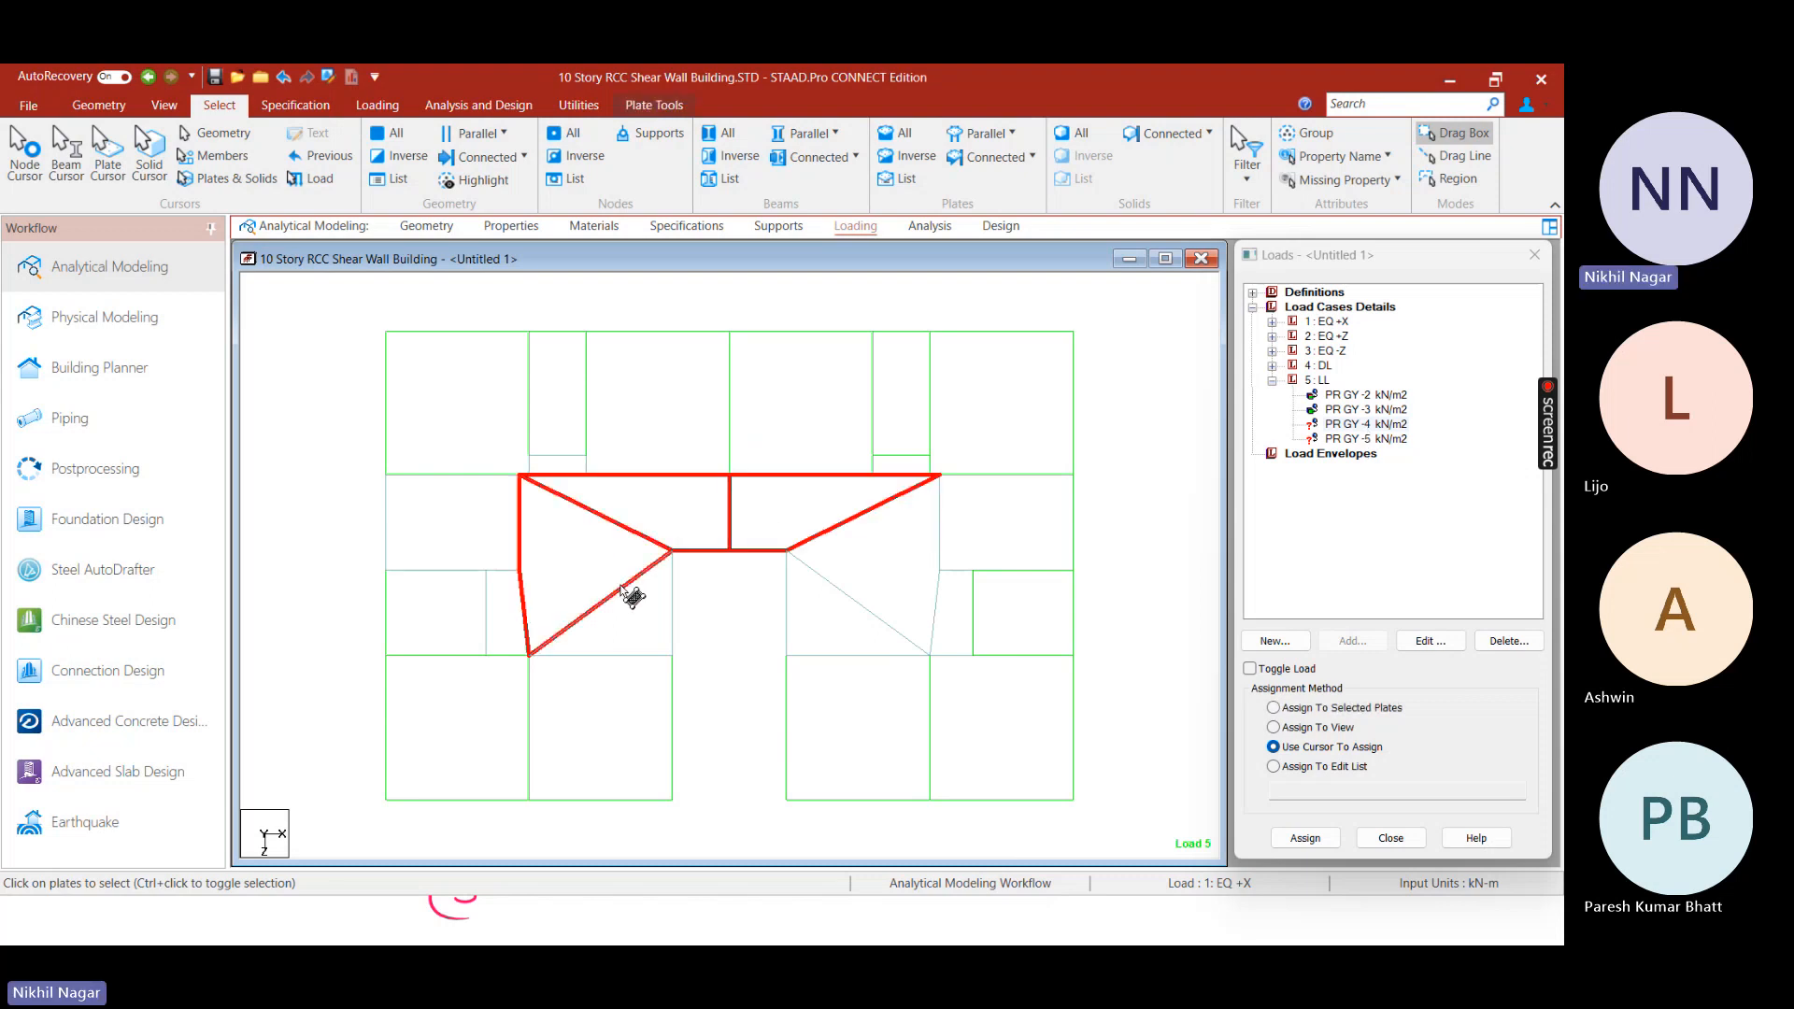
left_click(654, 596, "ctrl")
left_click(841, 602, "ctrl")
left_click(866, 573, "ctrl")
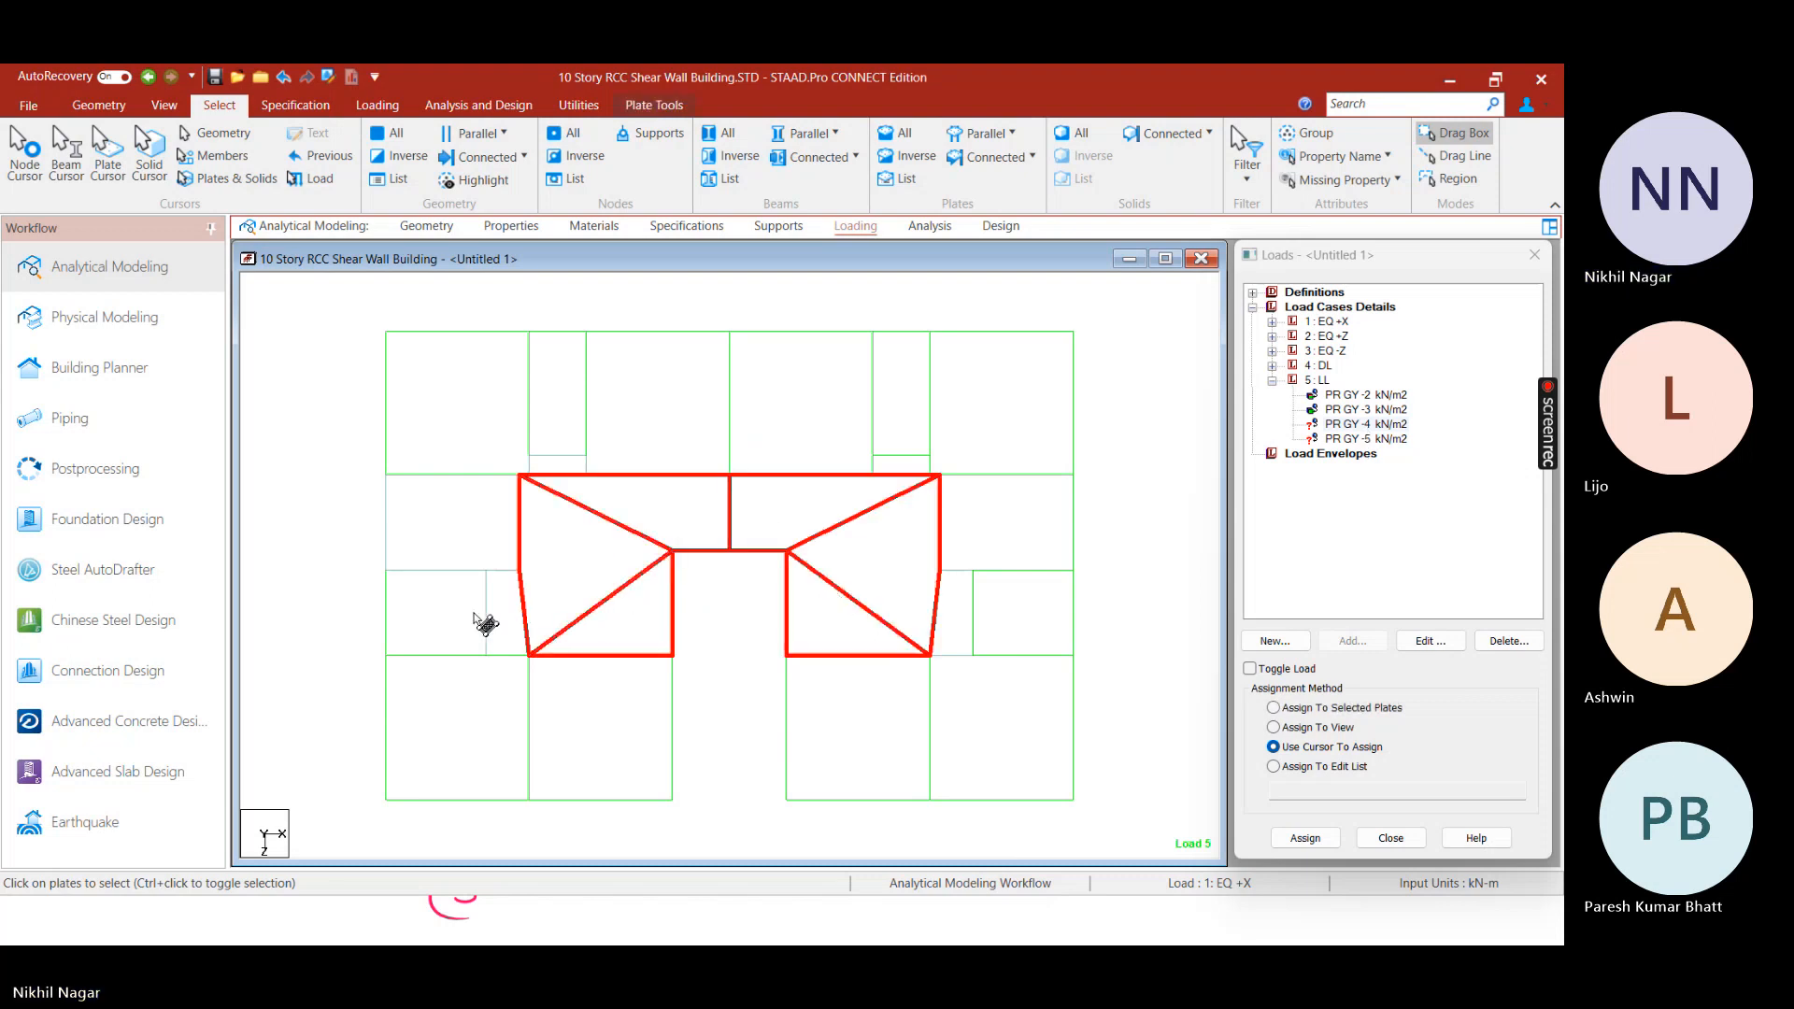
left_click(500, 618, "ctrl")
left_click(564, 467, "ctrl")
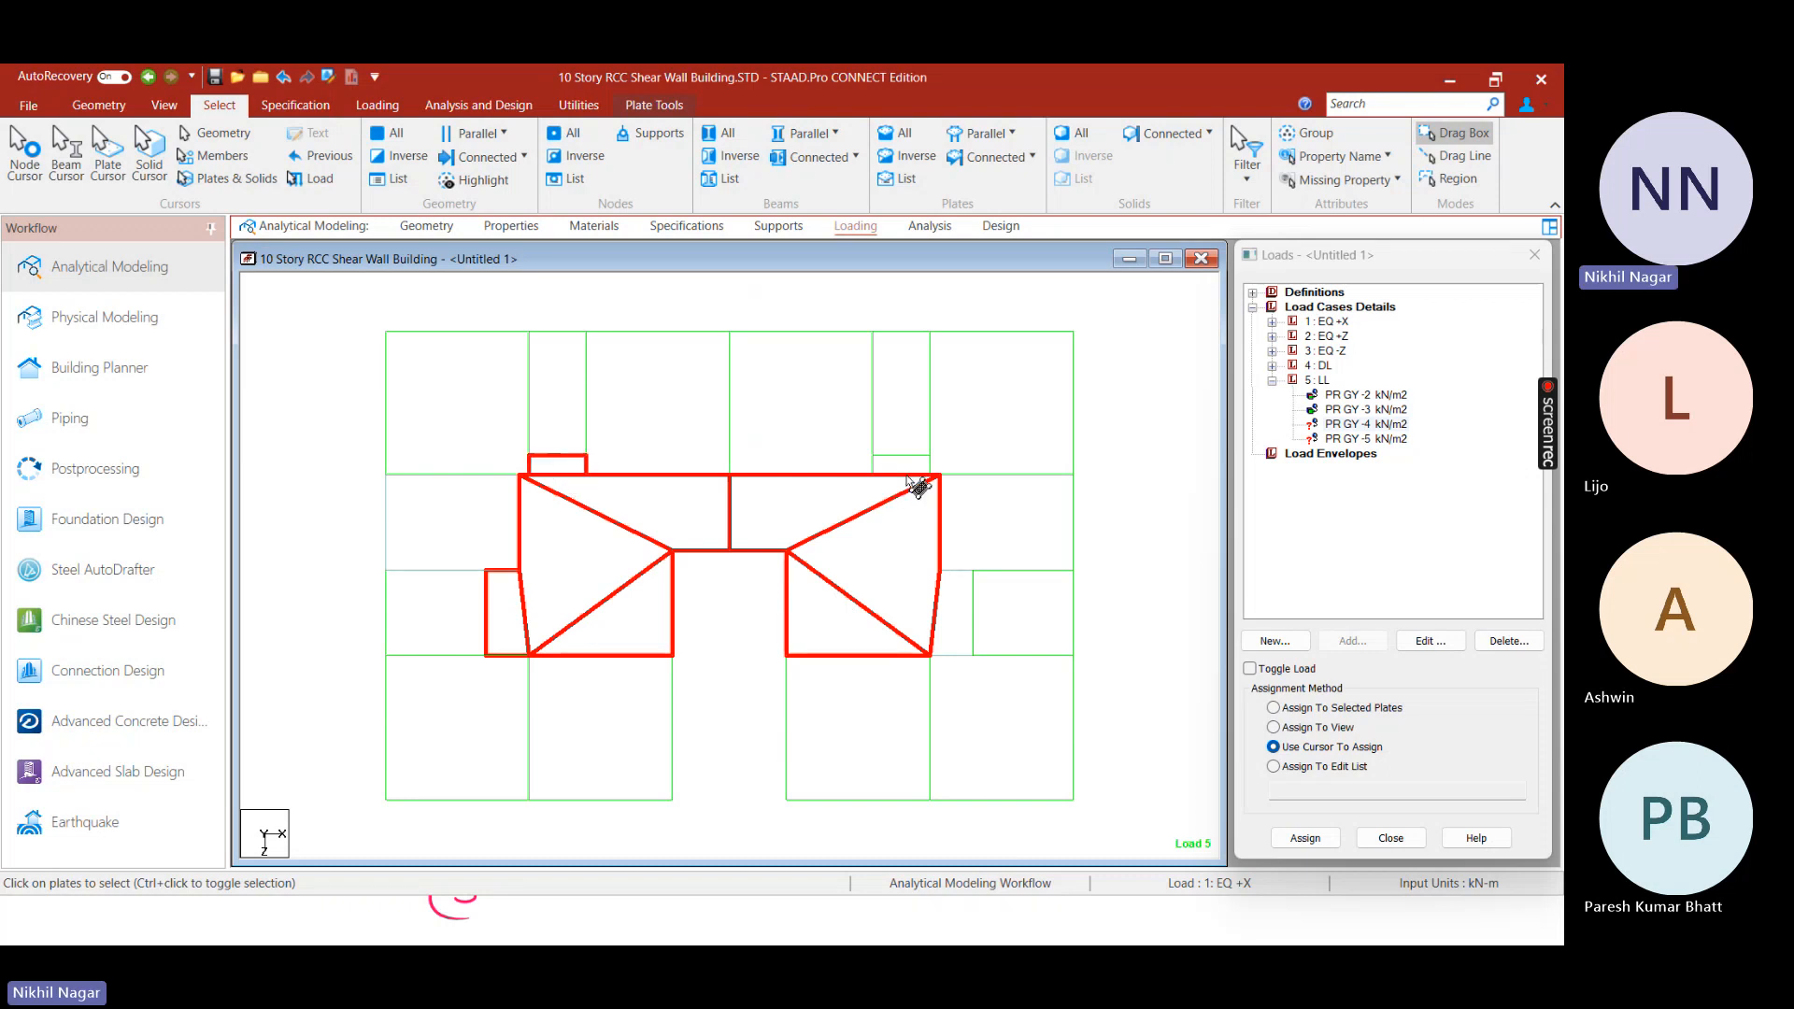
left_click(908, 473, "ctrl")
left_click(963, 598, "ctrl")
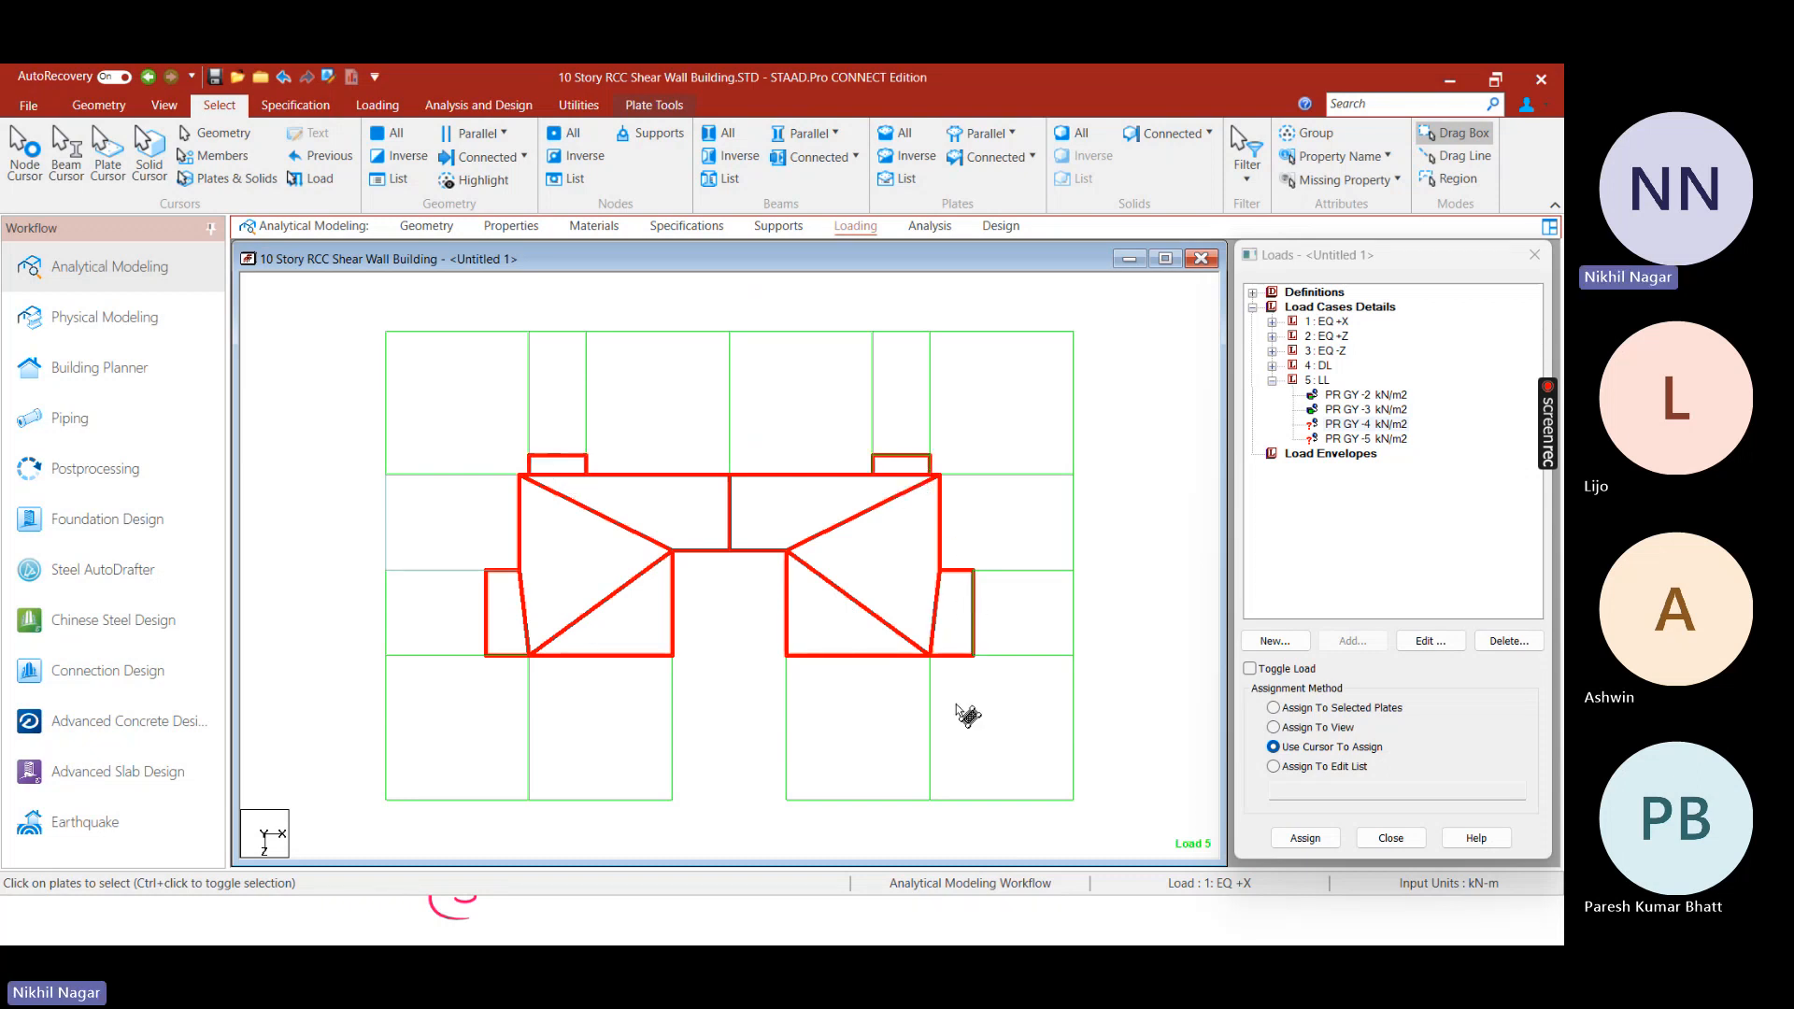
Check the room layout in the floor plan image and assign the -4 kN/m2 pressure to the selected plates
key("super")
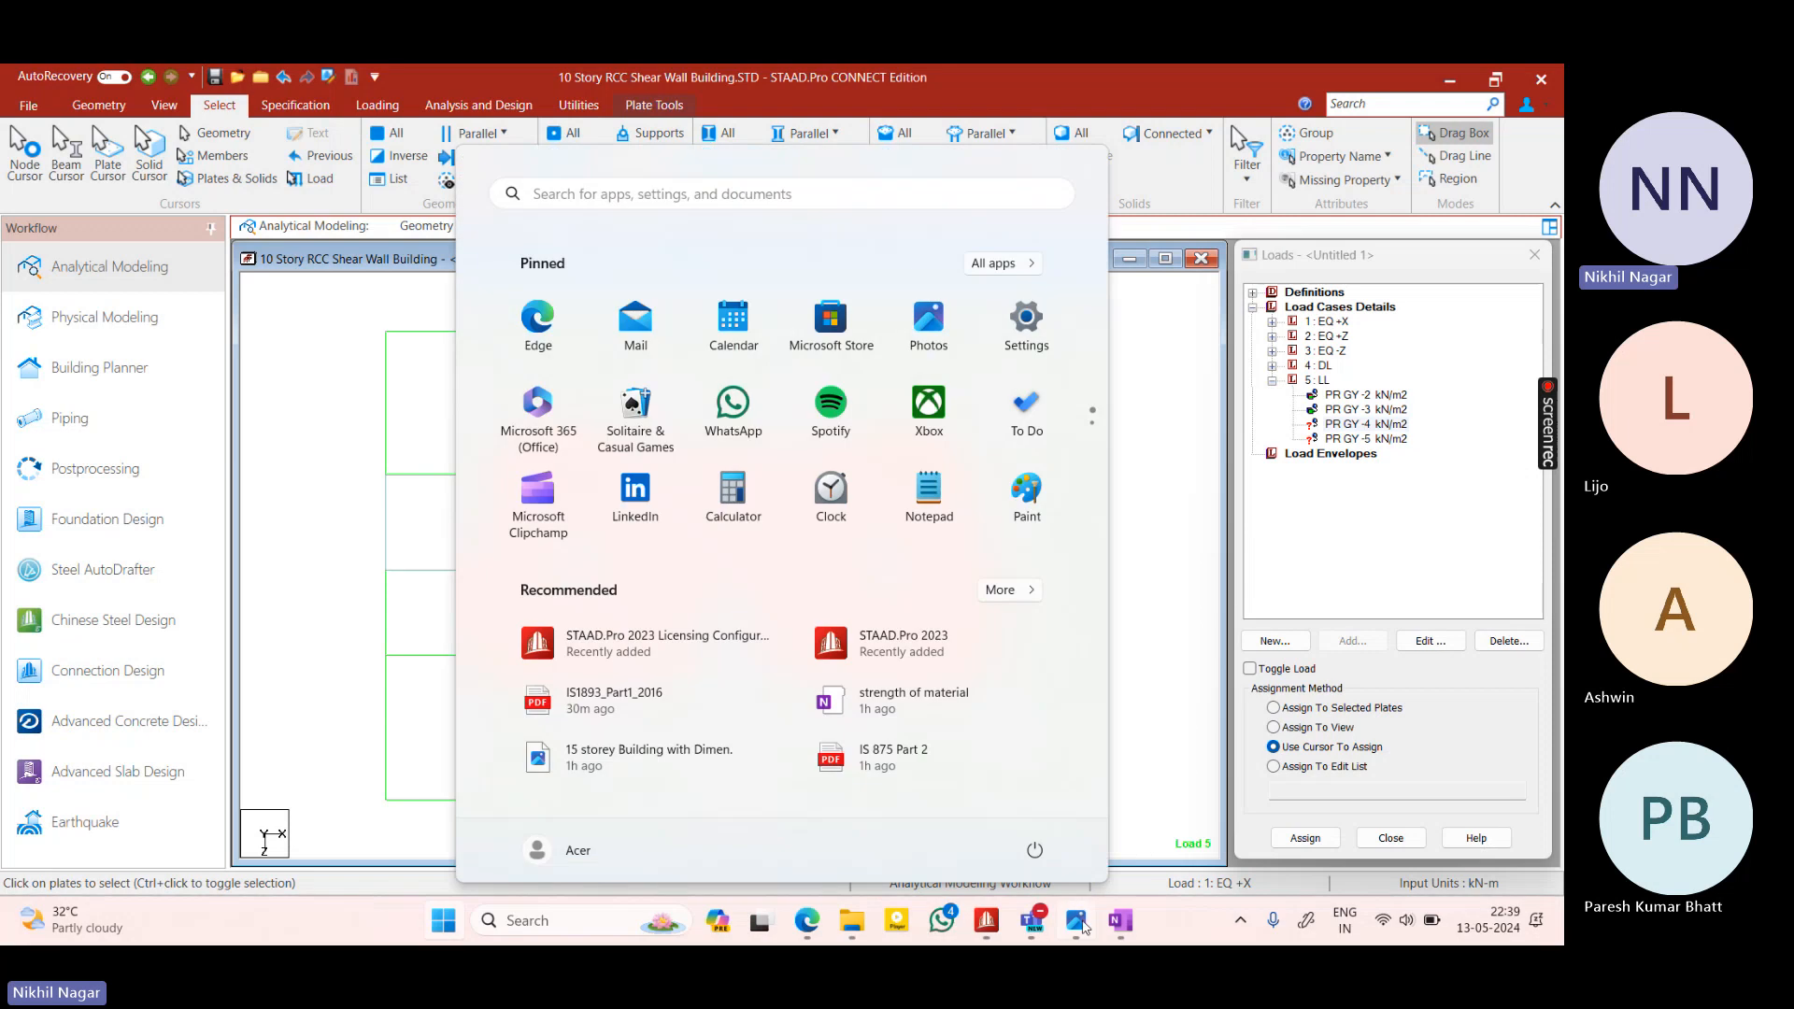
left_click(581, 749)
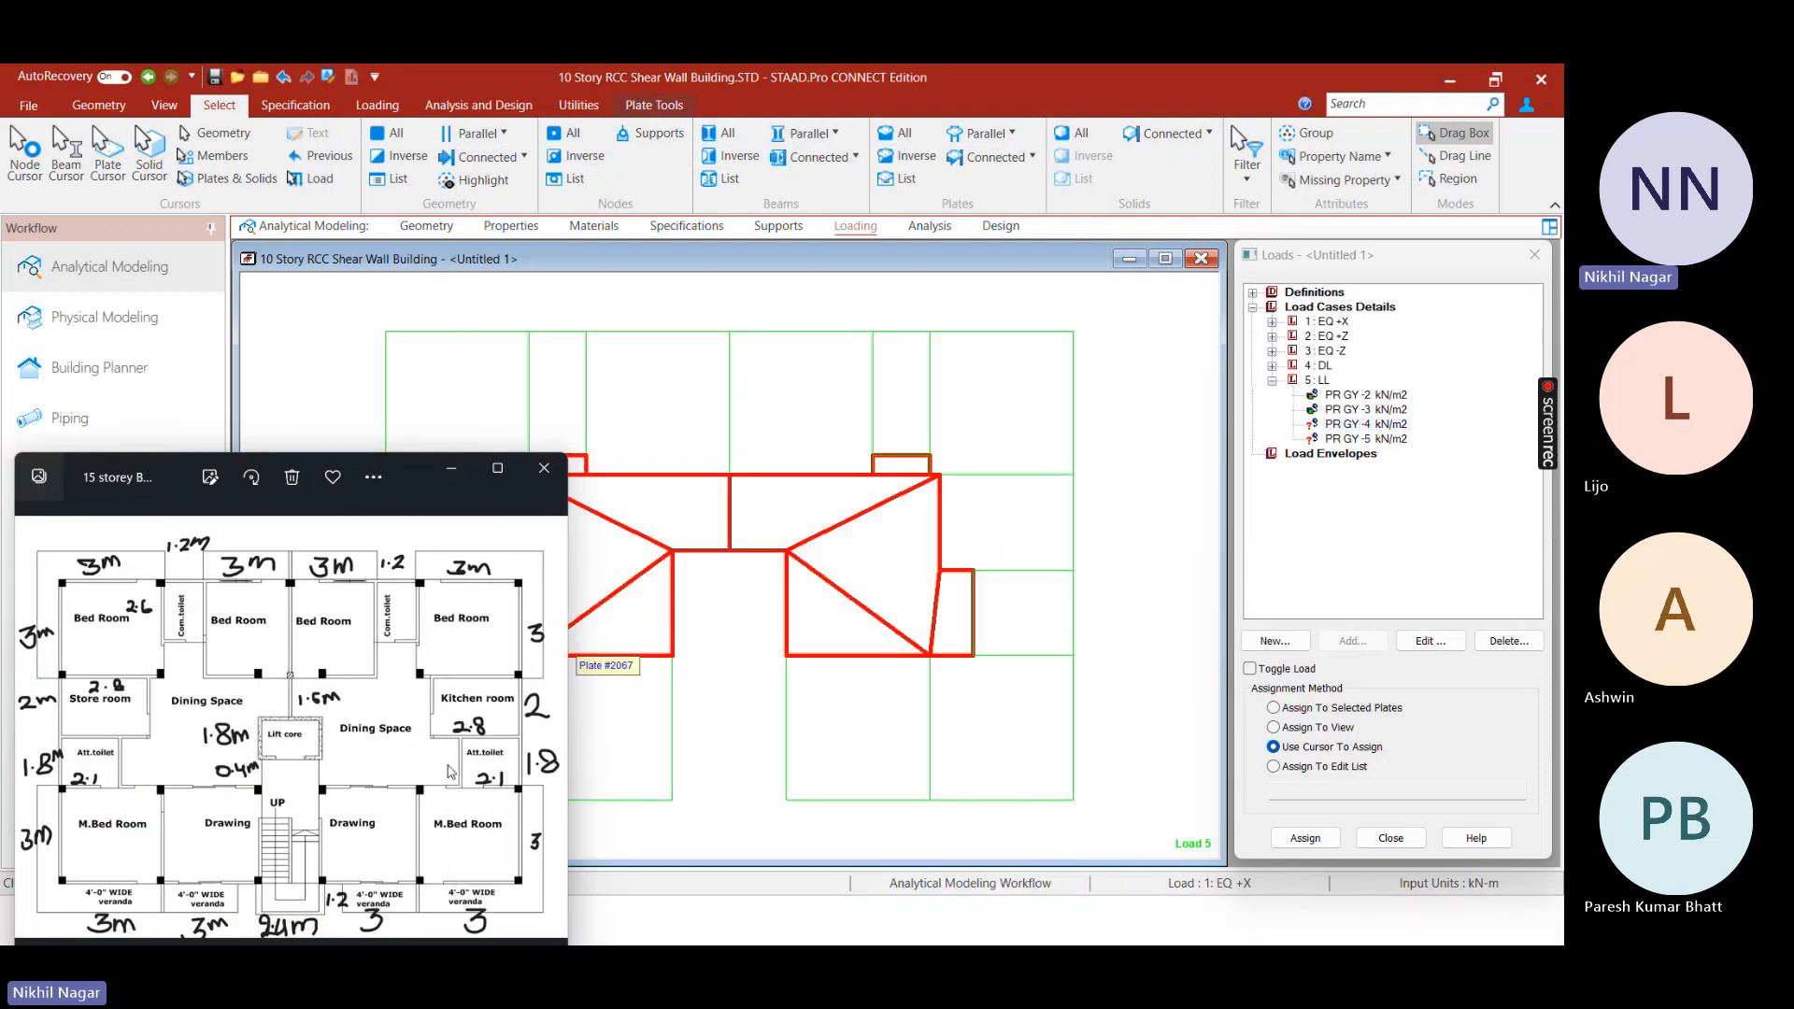
left_click(451, 467)
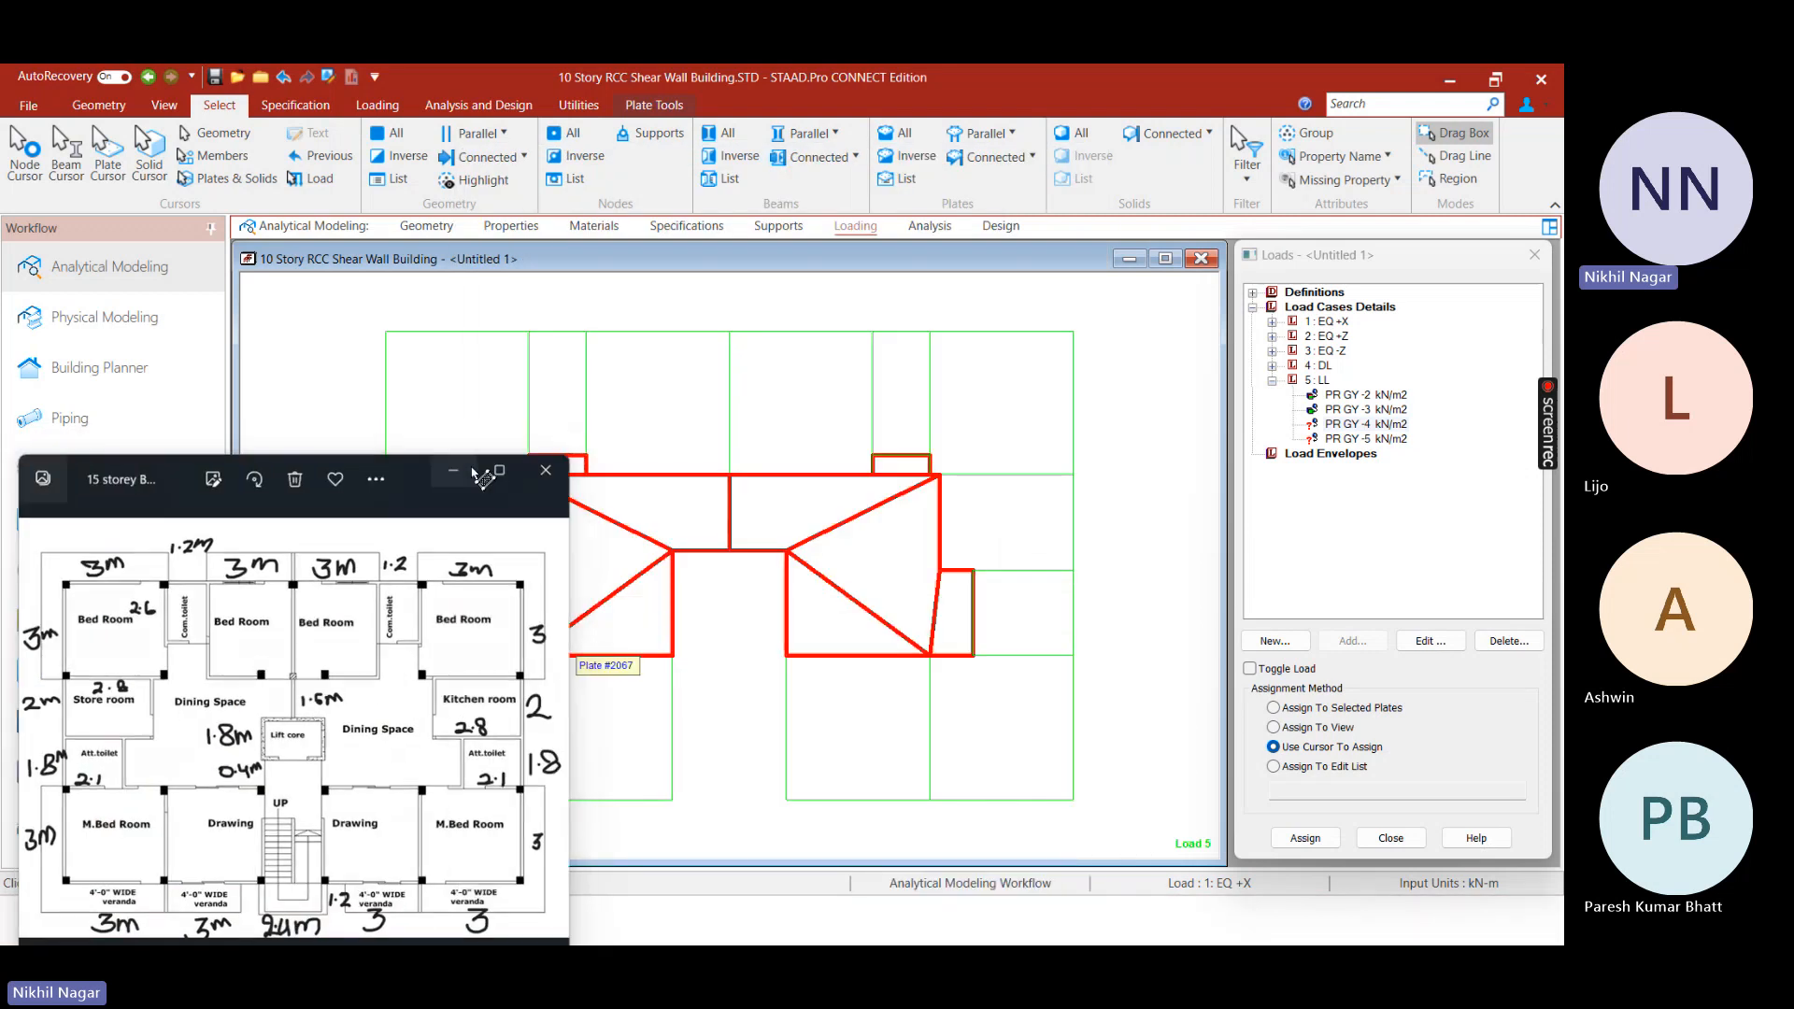
left_click(1272, 708)
left_click(1305, 838)
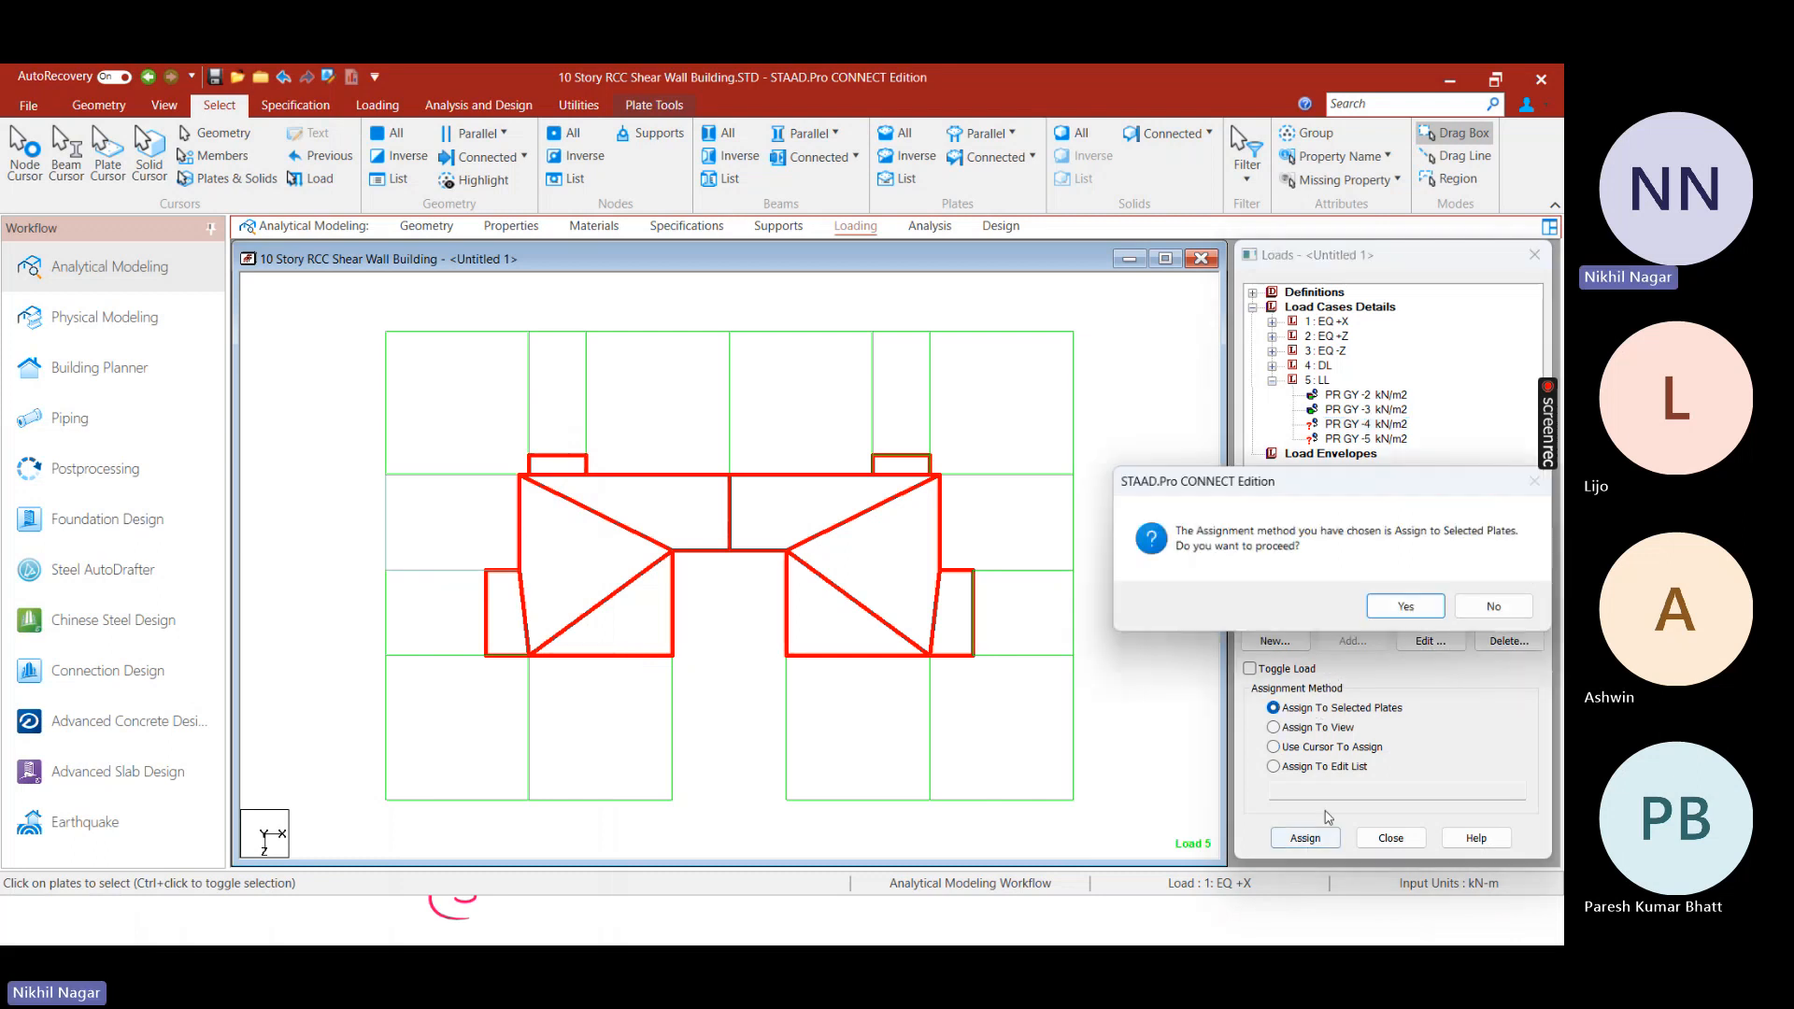
left_click(1402, 609)
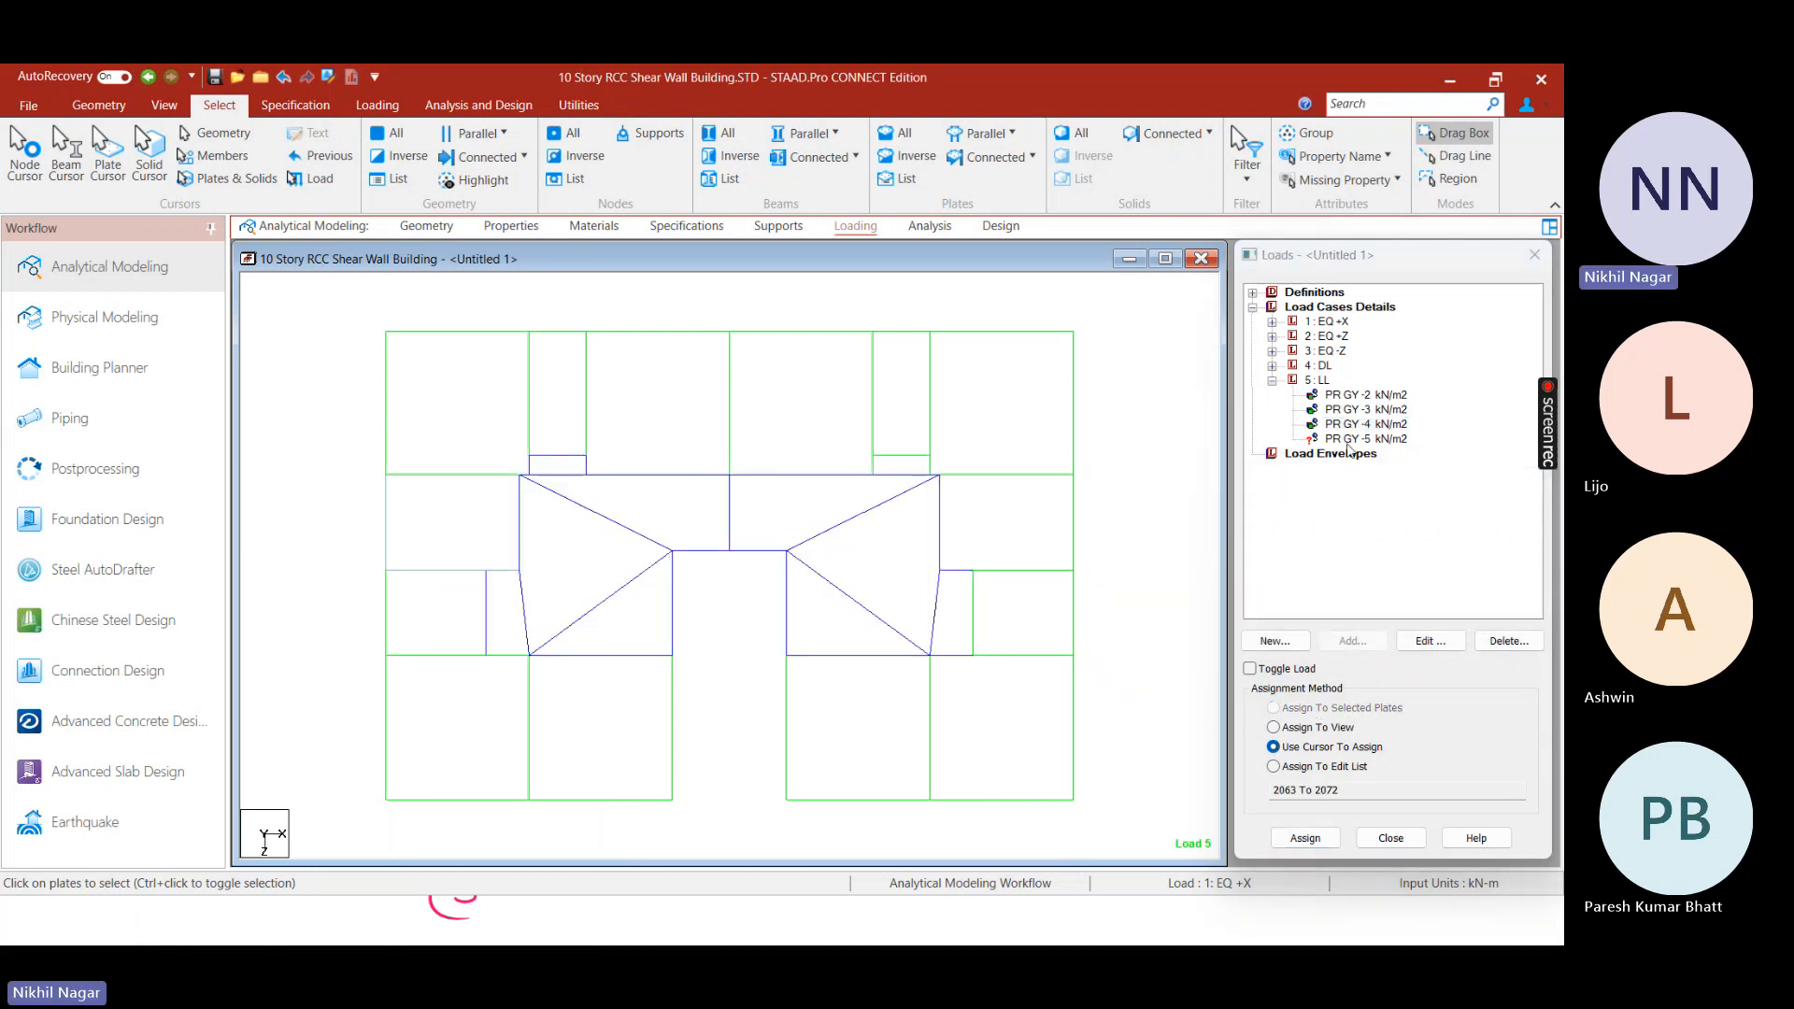
Check the store room live load in IS 875 Part 2 and assign the -5 kN/m2 pressure to the store room plate on the plan's left side
left_click(485, 524)
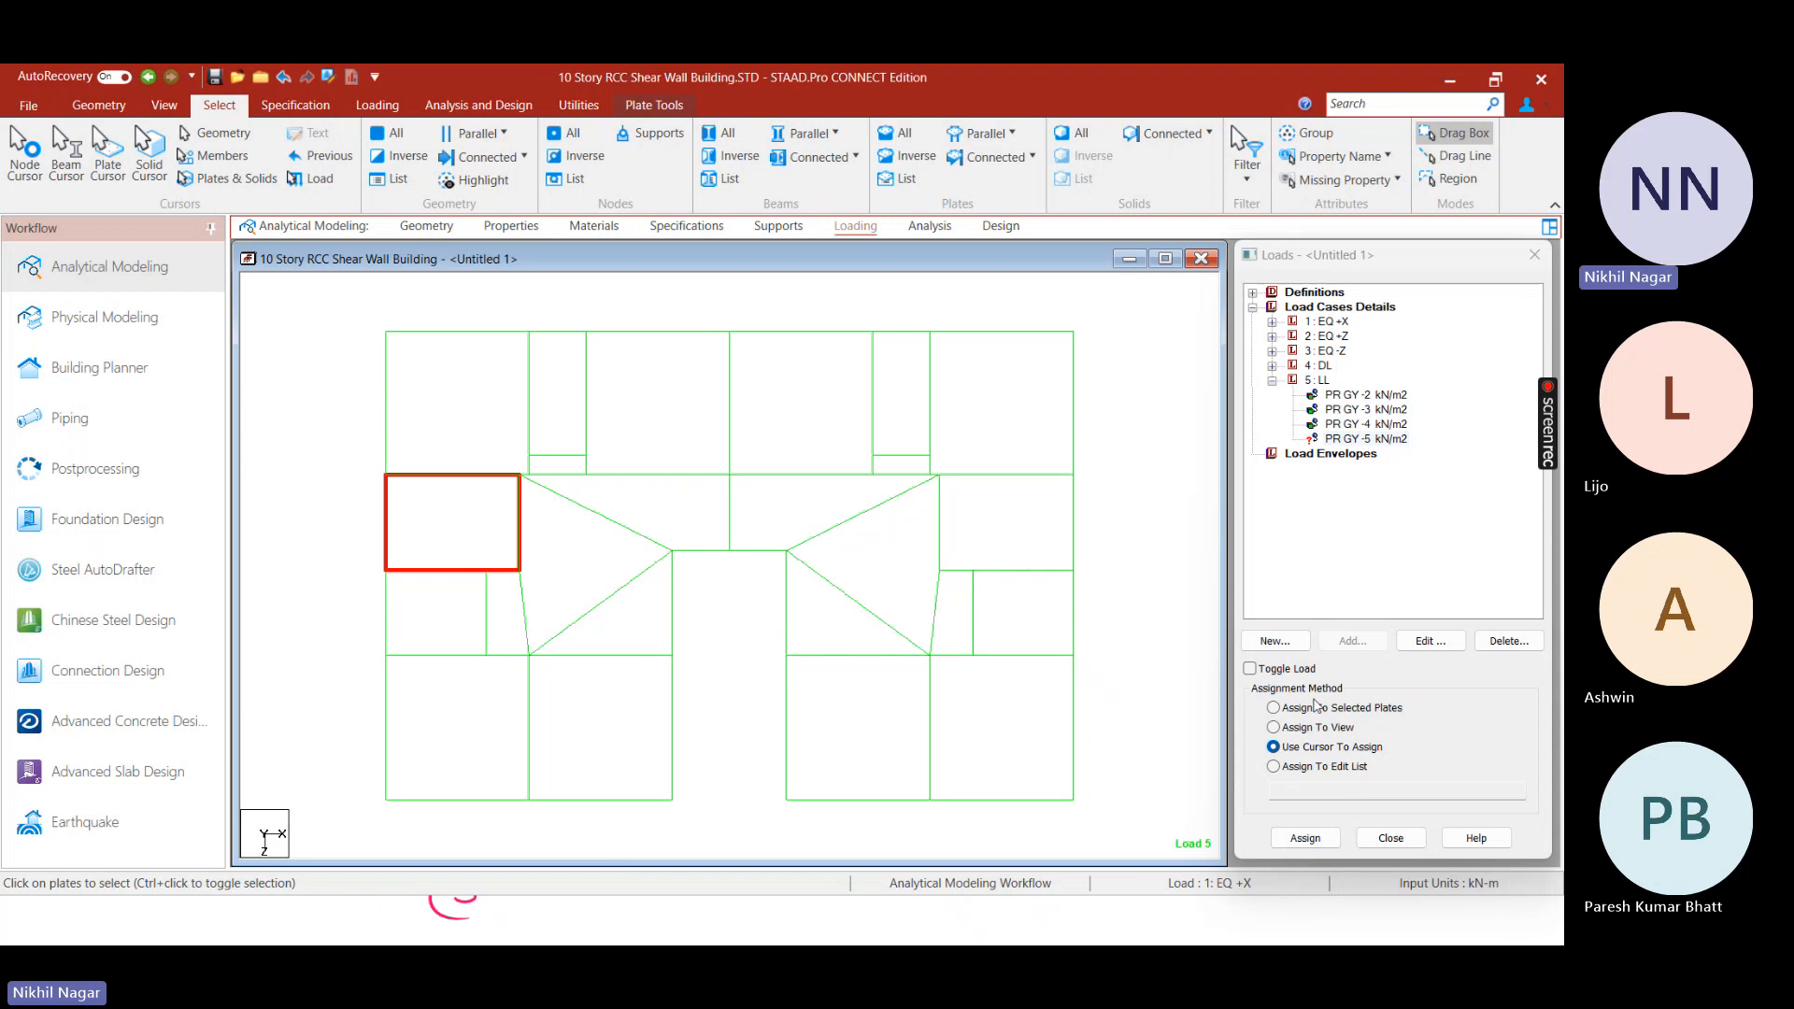
key("super")
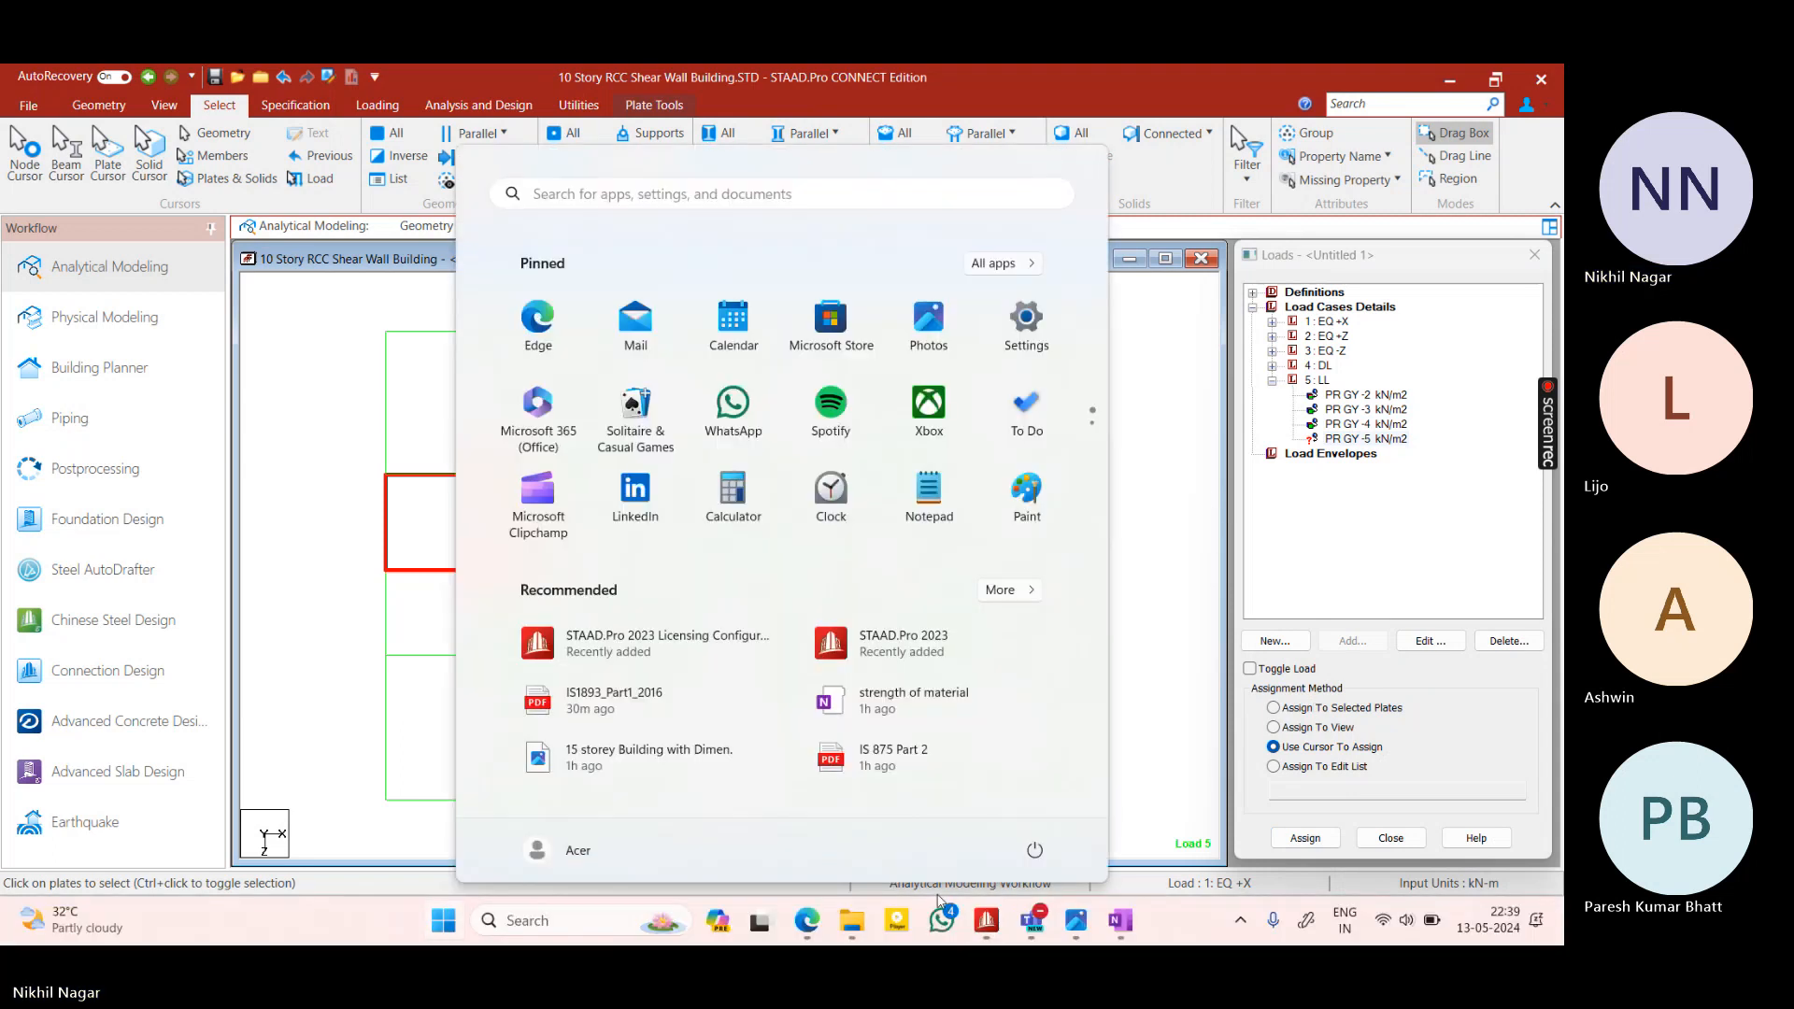
left_click(985, 922)
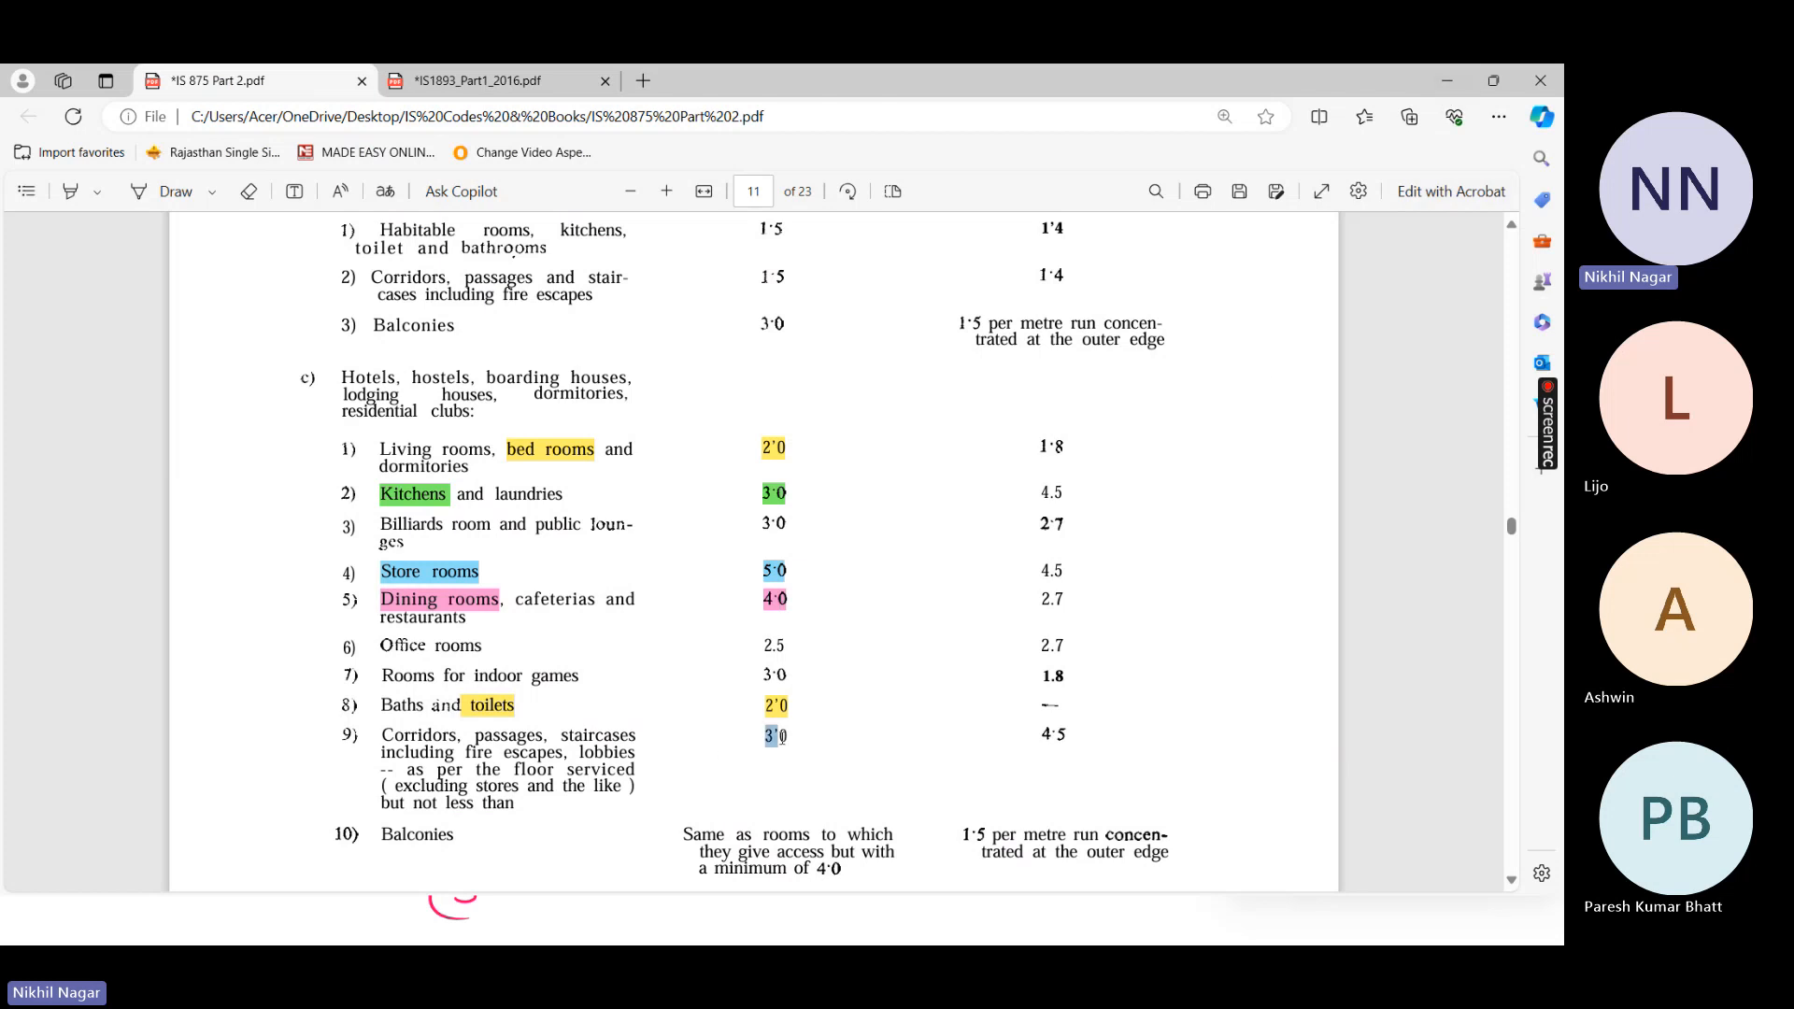
left_click(1182, 403)
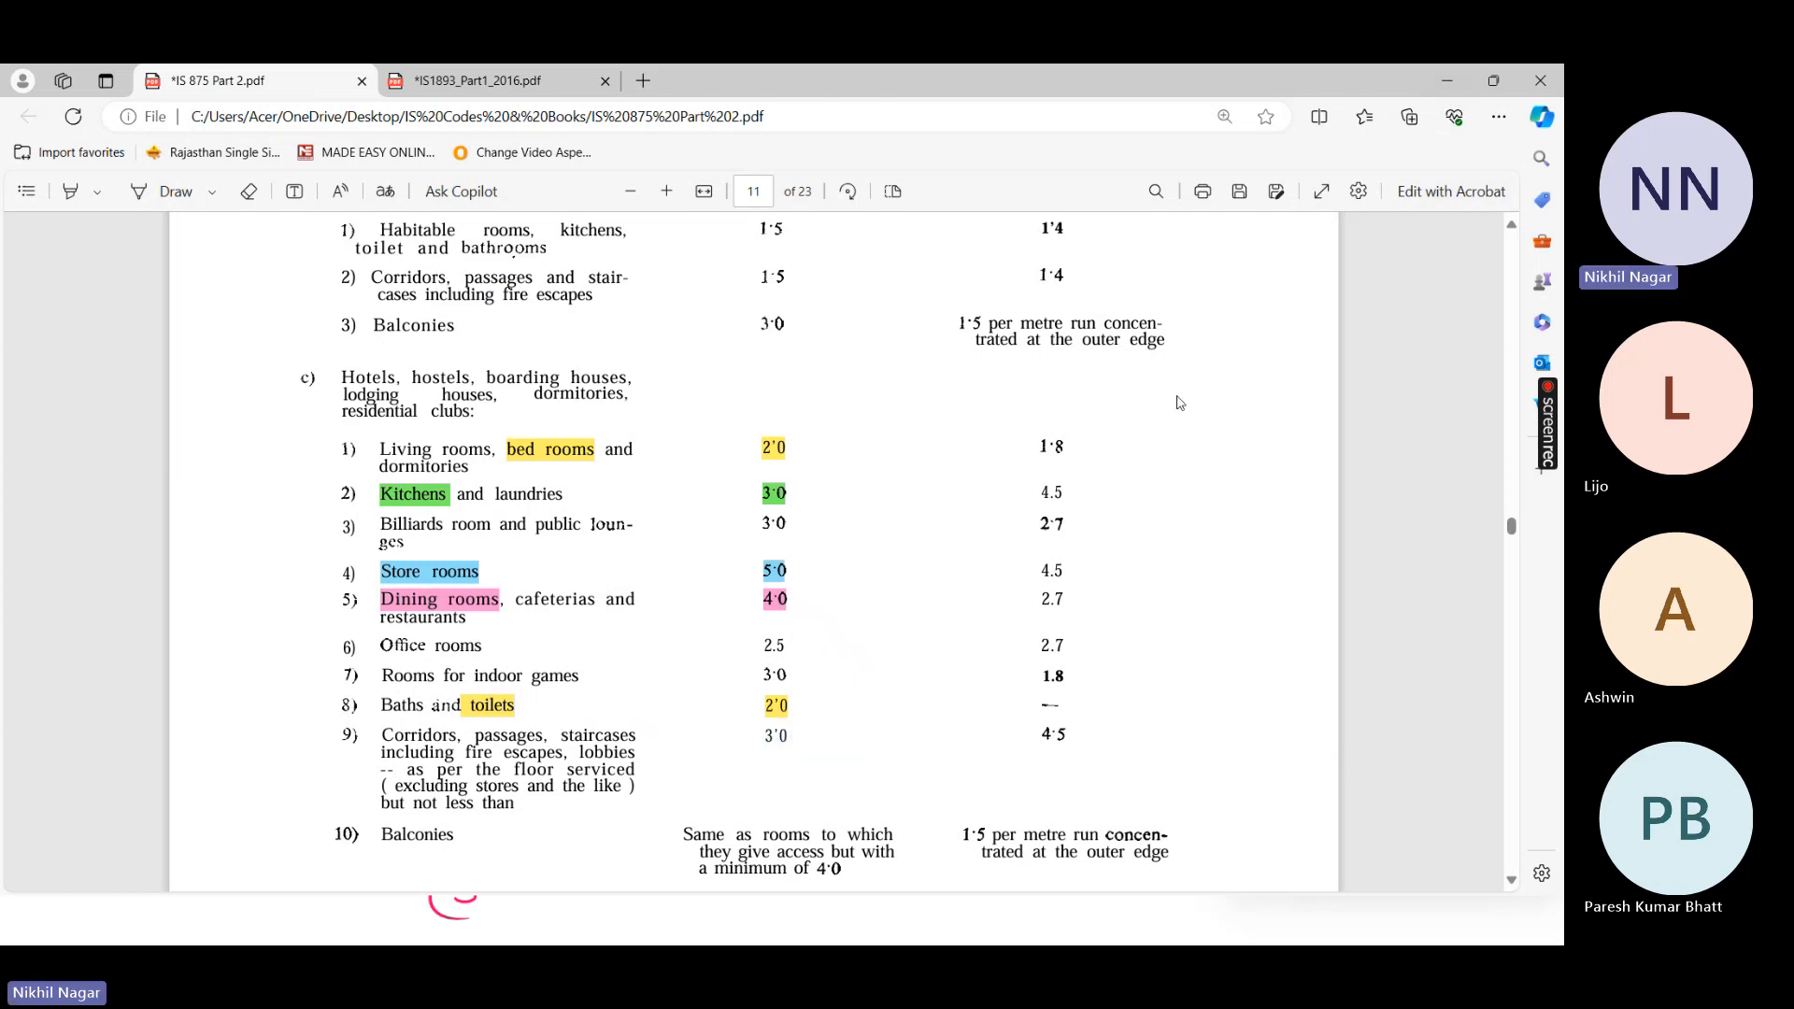
left_click(1468, 92)
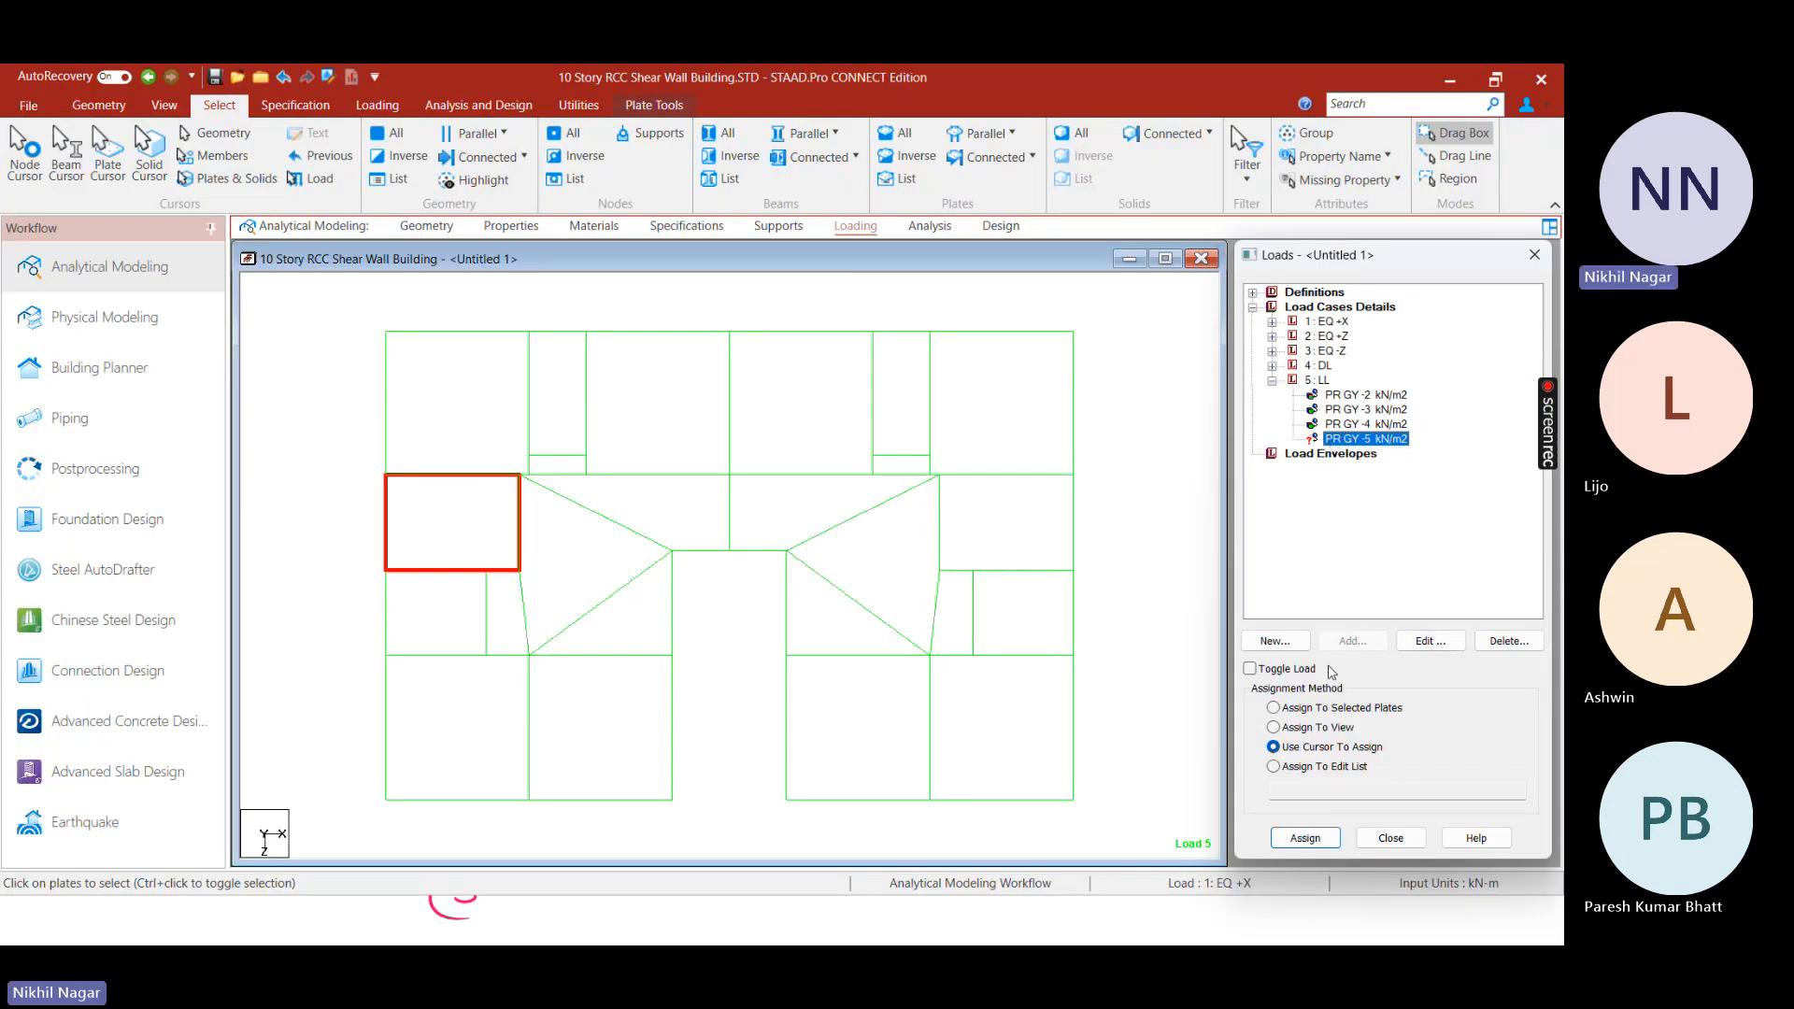
left_click(1322, 709)
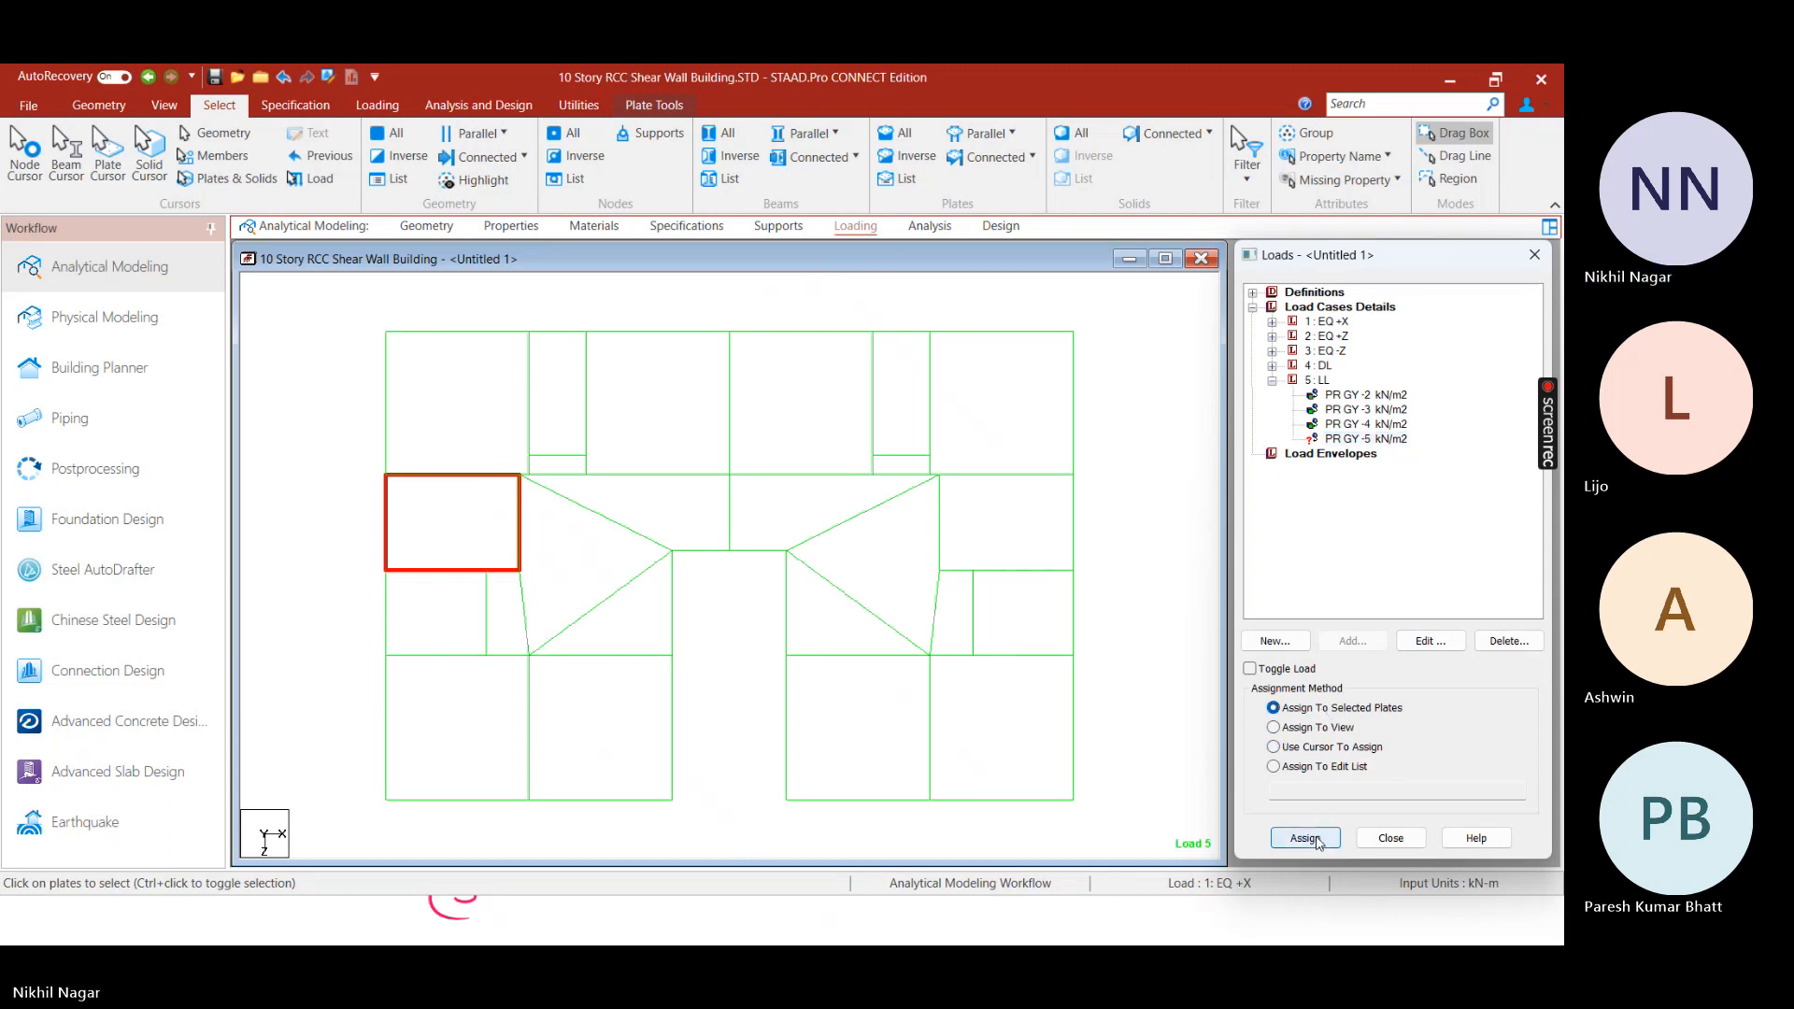
left_click(1305, 838)
left_click(1402, 608)
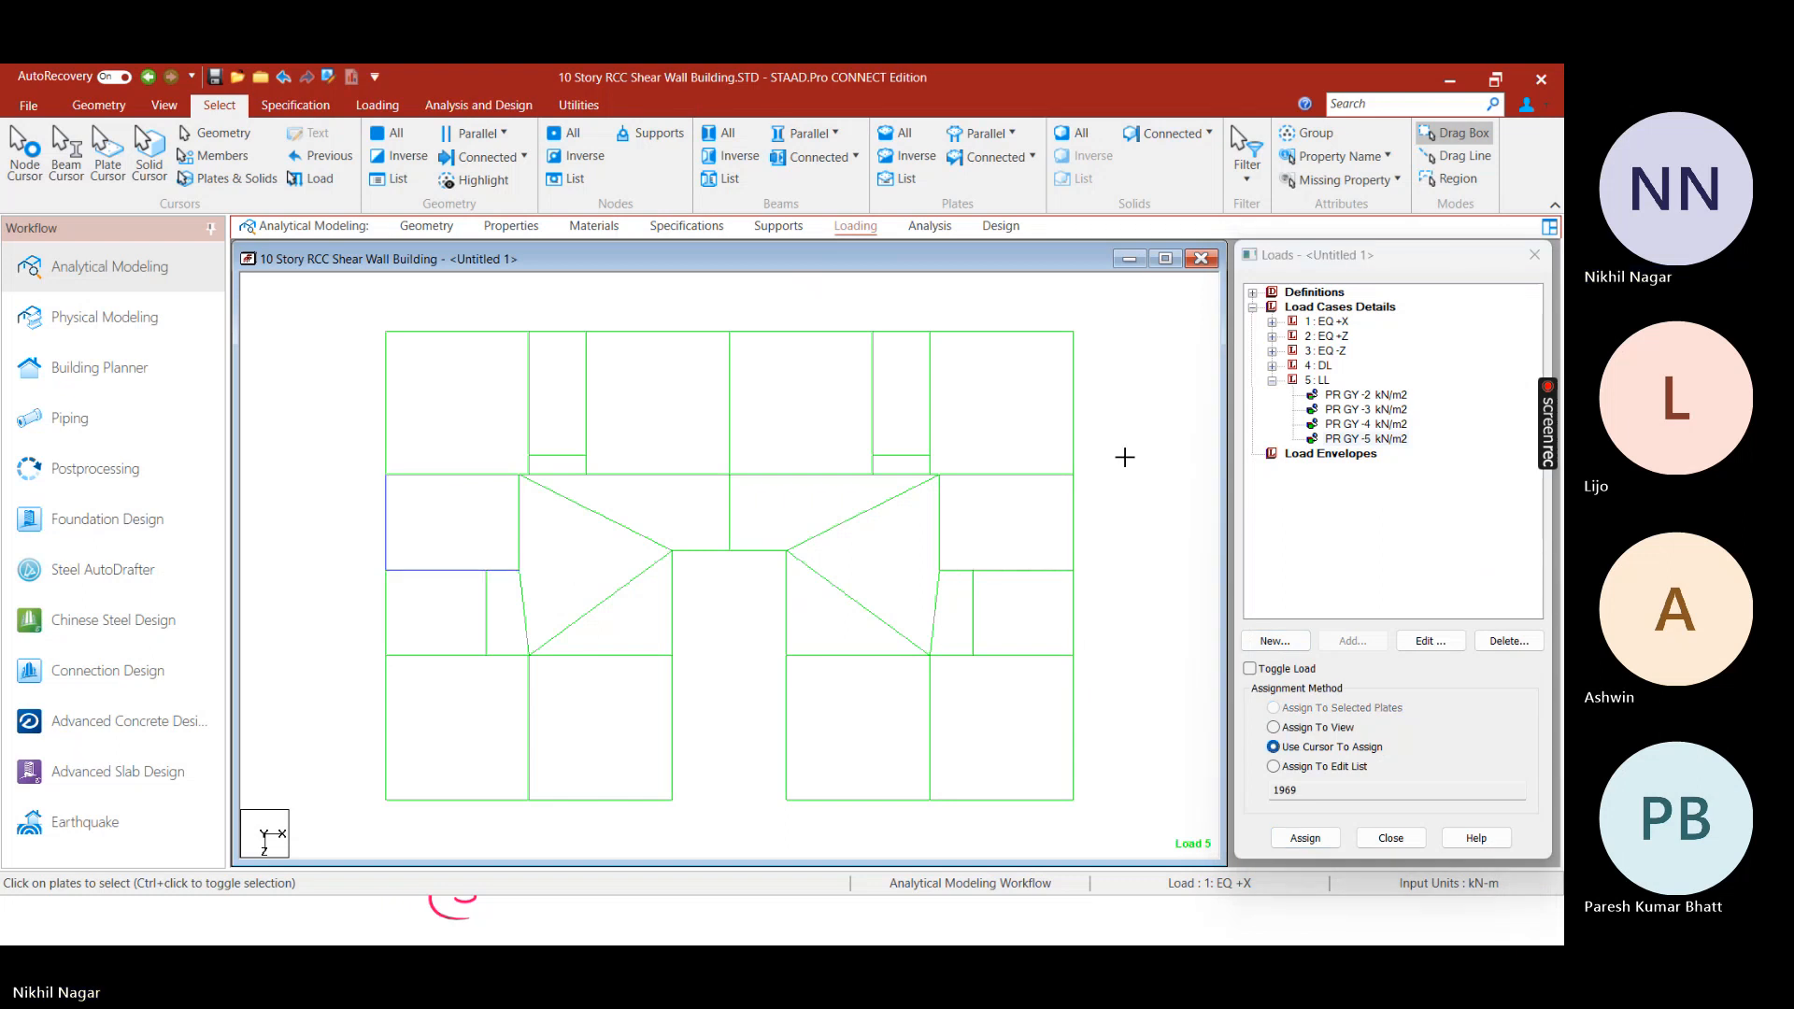
left_click(1214, 432)
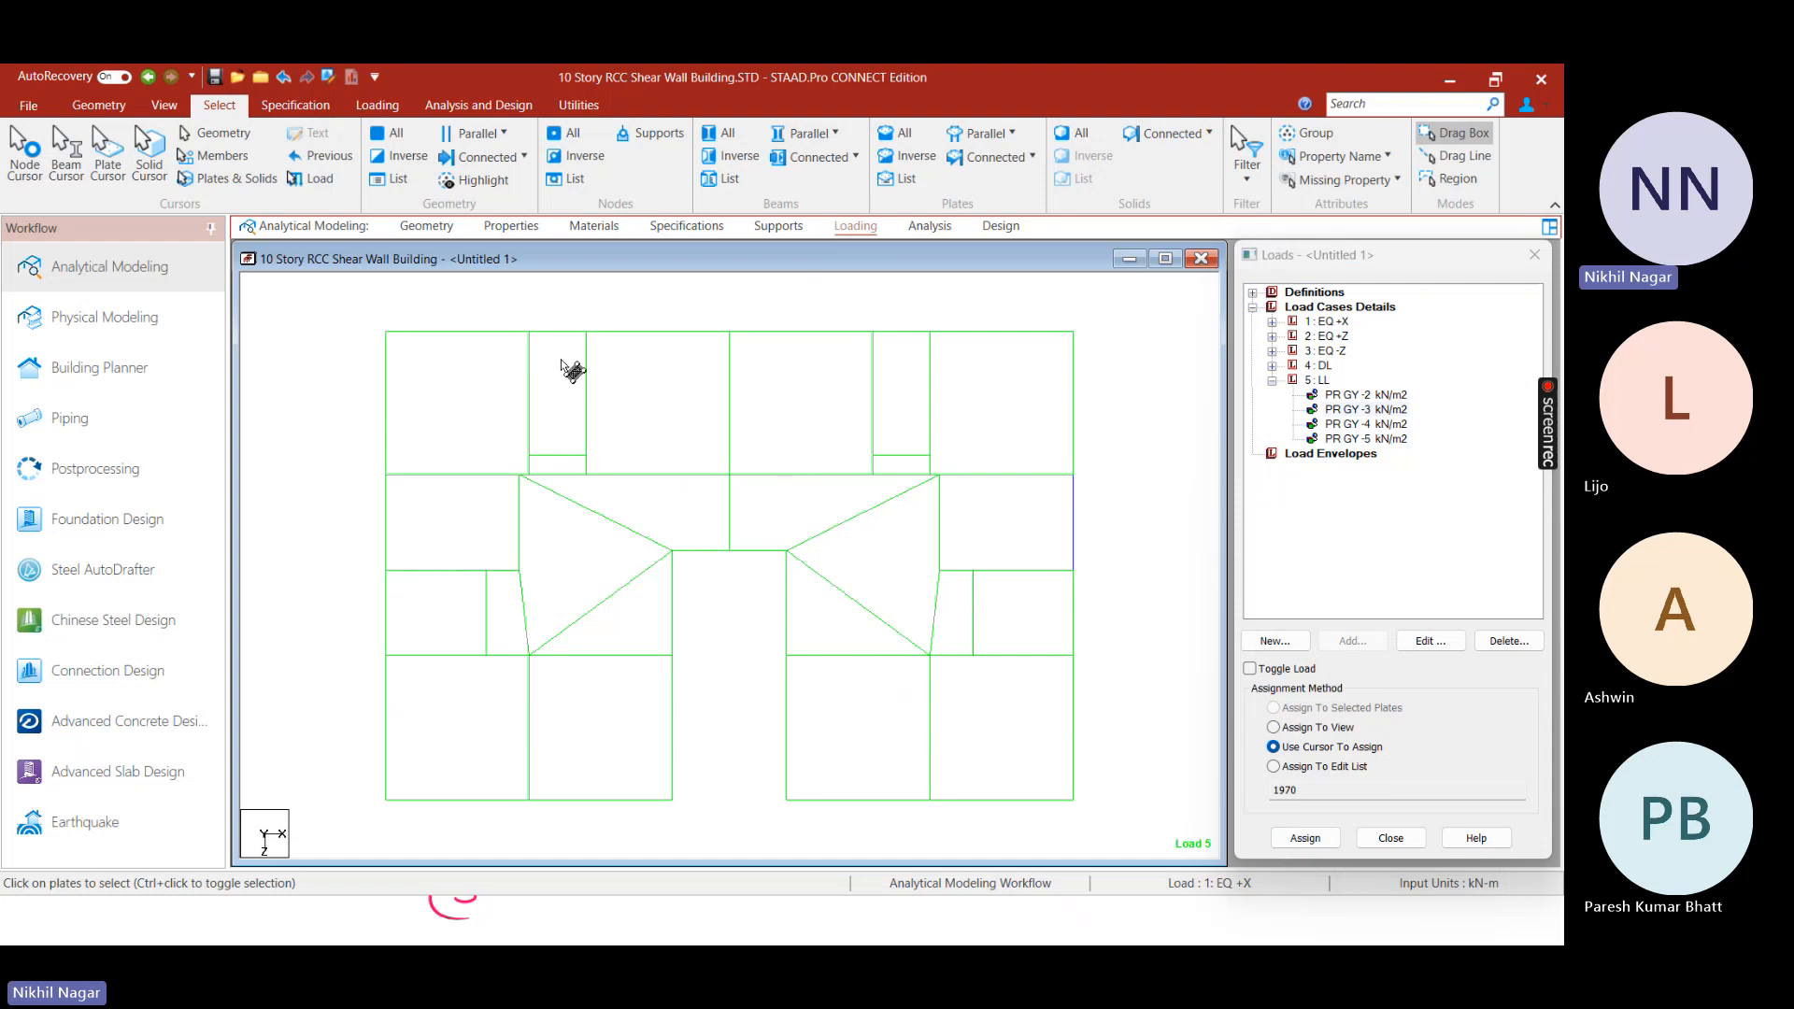
Copy all slab plates with their loads upward using Translational Repeat in Y, with 9 steps at 3 m spacing
key("ctrl+a")
left_click(98, 104)
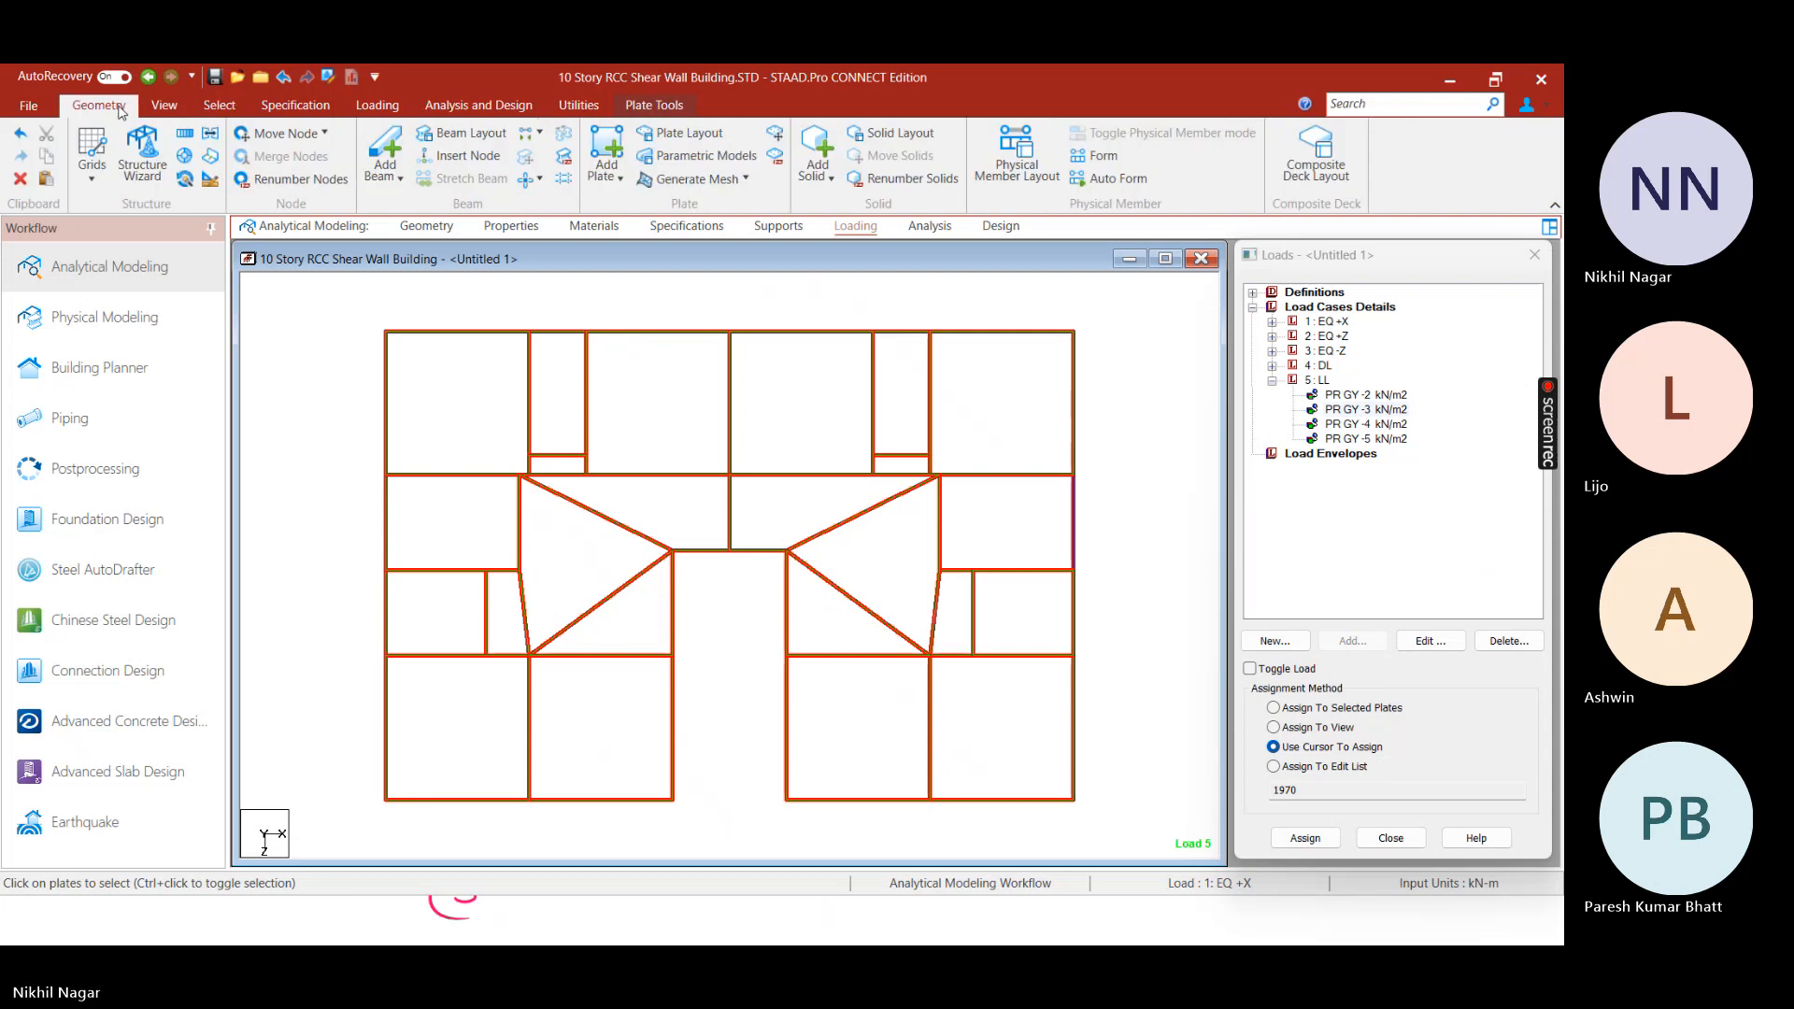
left_click(185, 133)
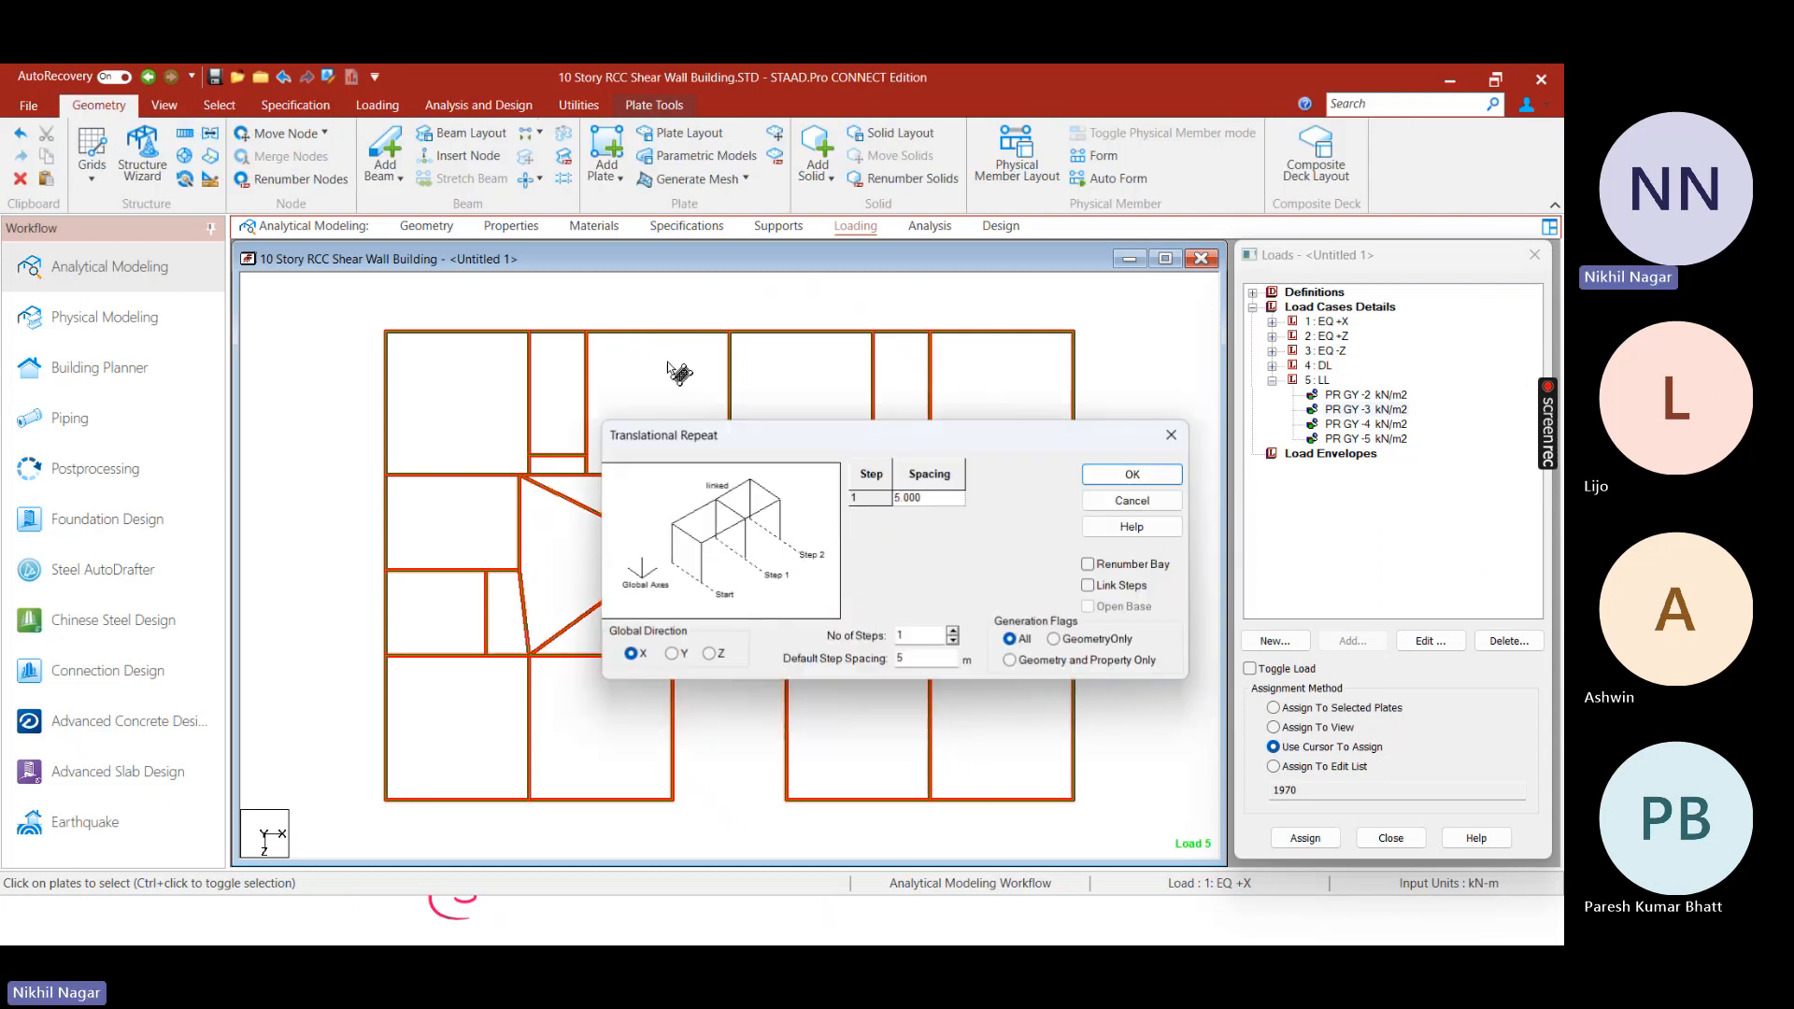
left_click(680, 655)
key("Tab")
type("3")
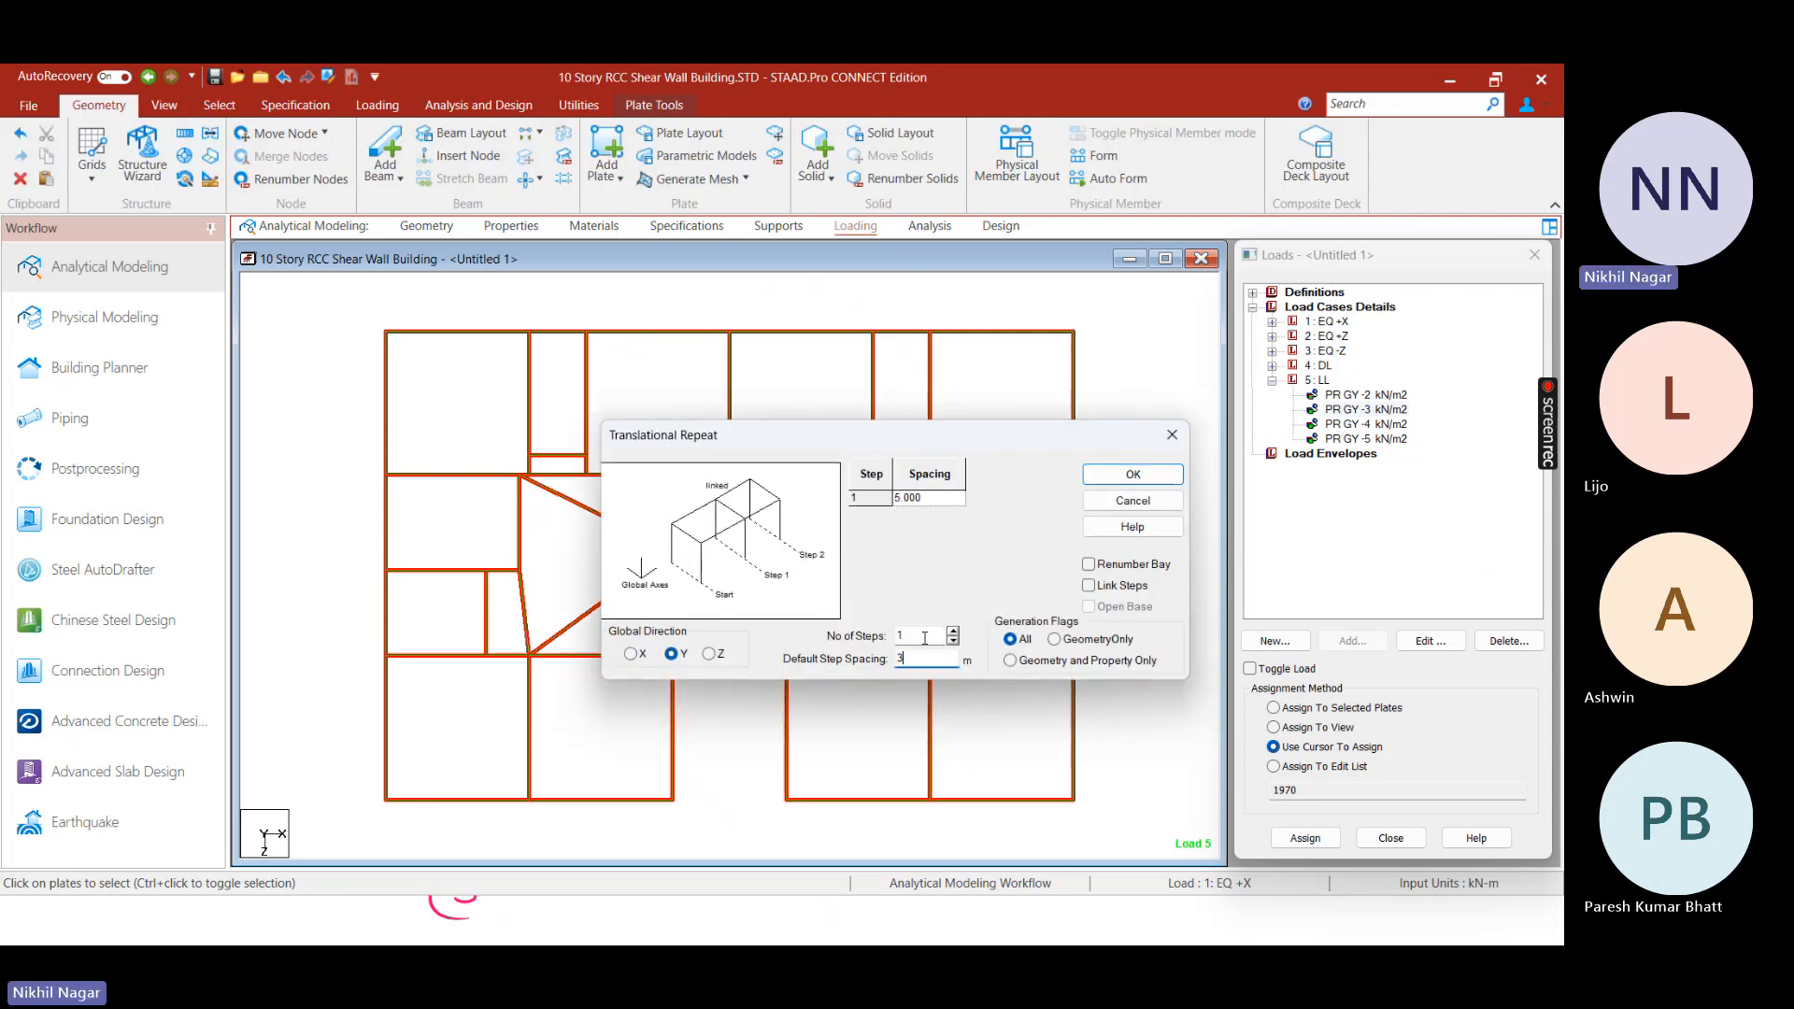
double_click(925, 638)
type("9")
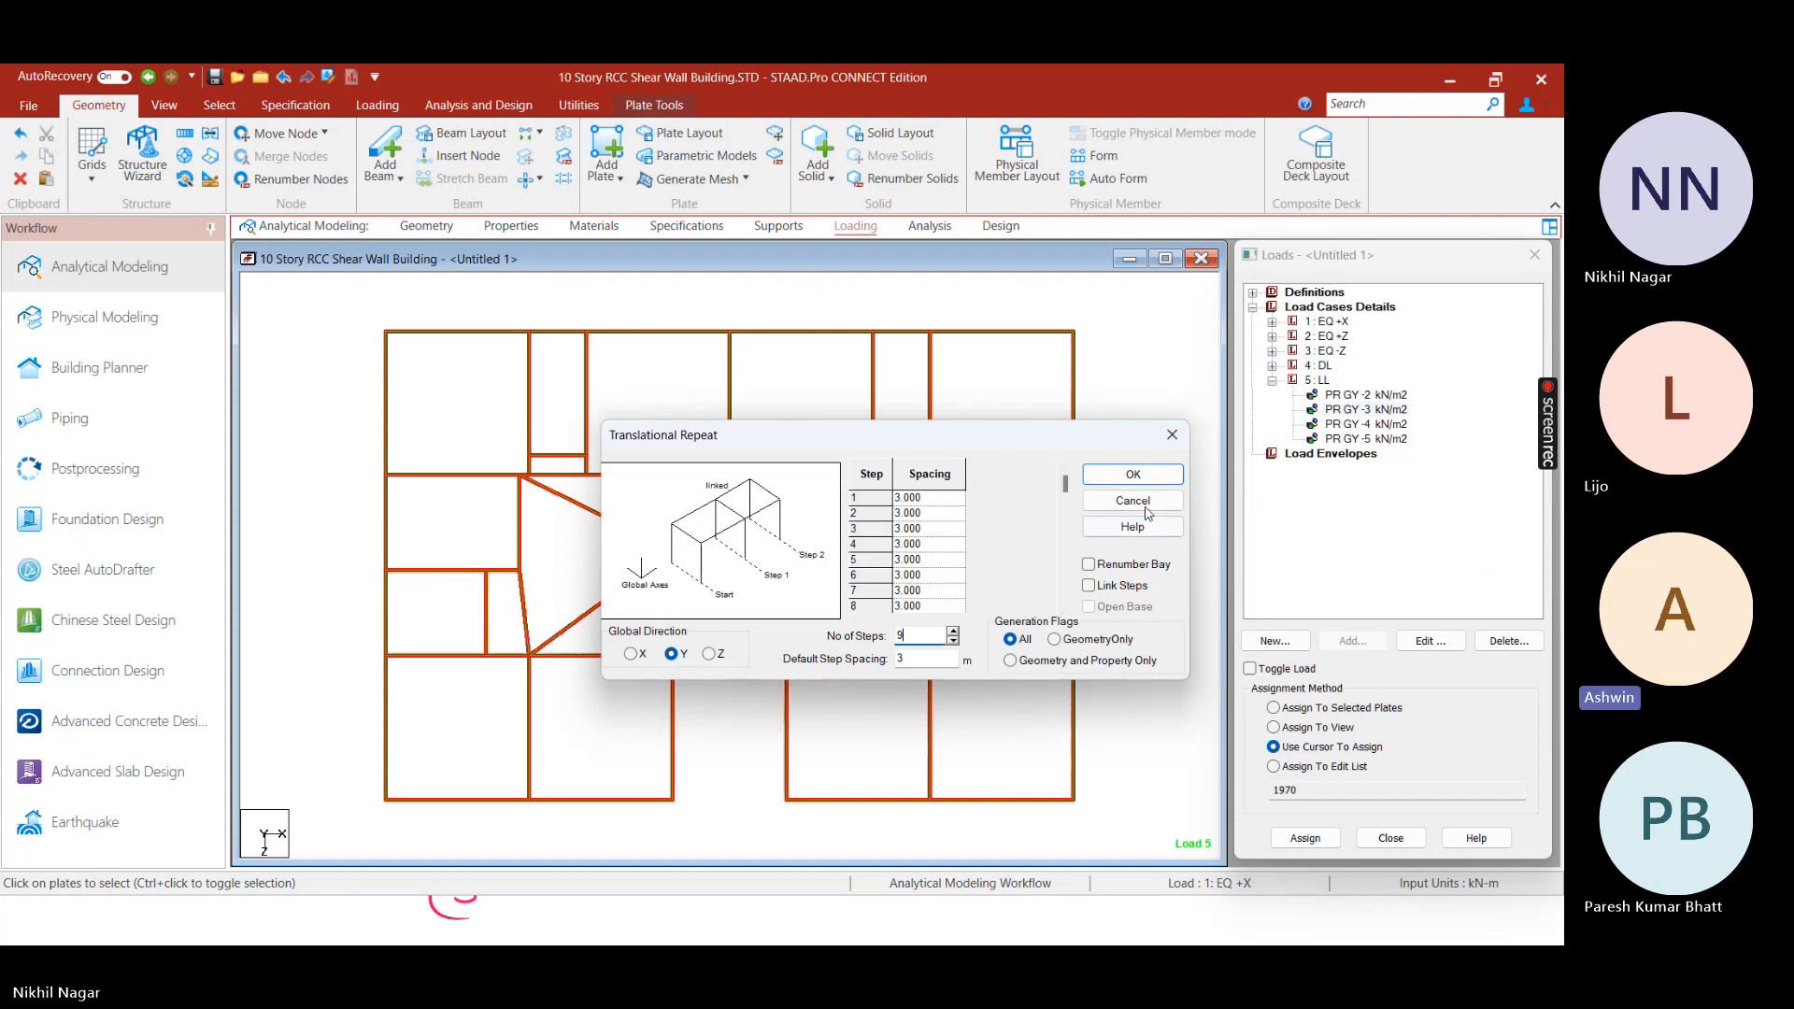
left_click_drag(1030, 439, 1143, 589)
left_click(1220, 645)
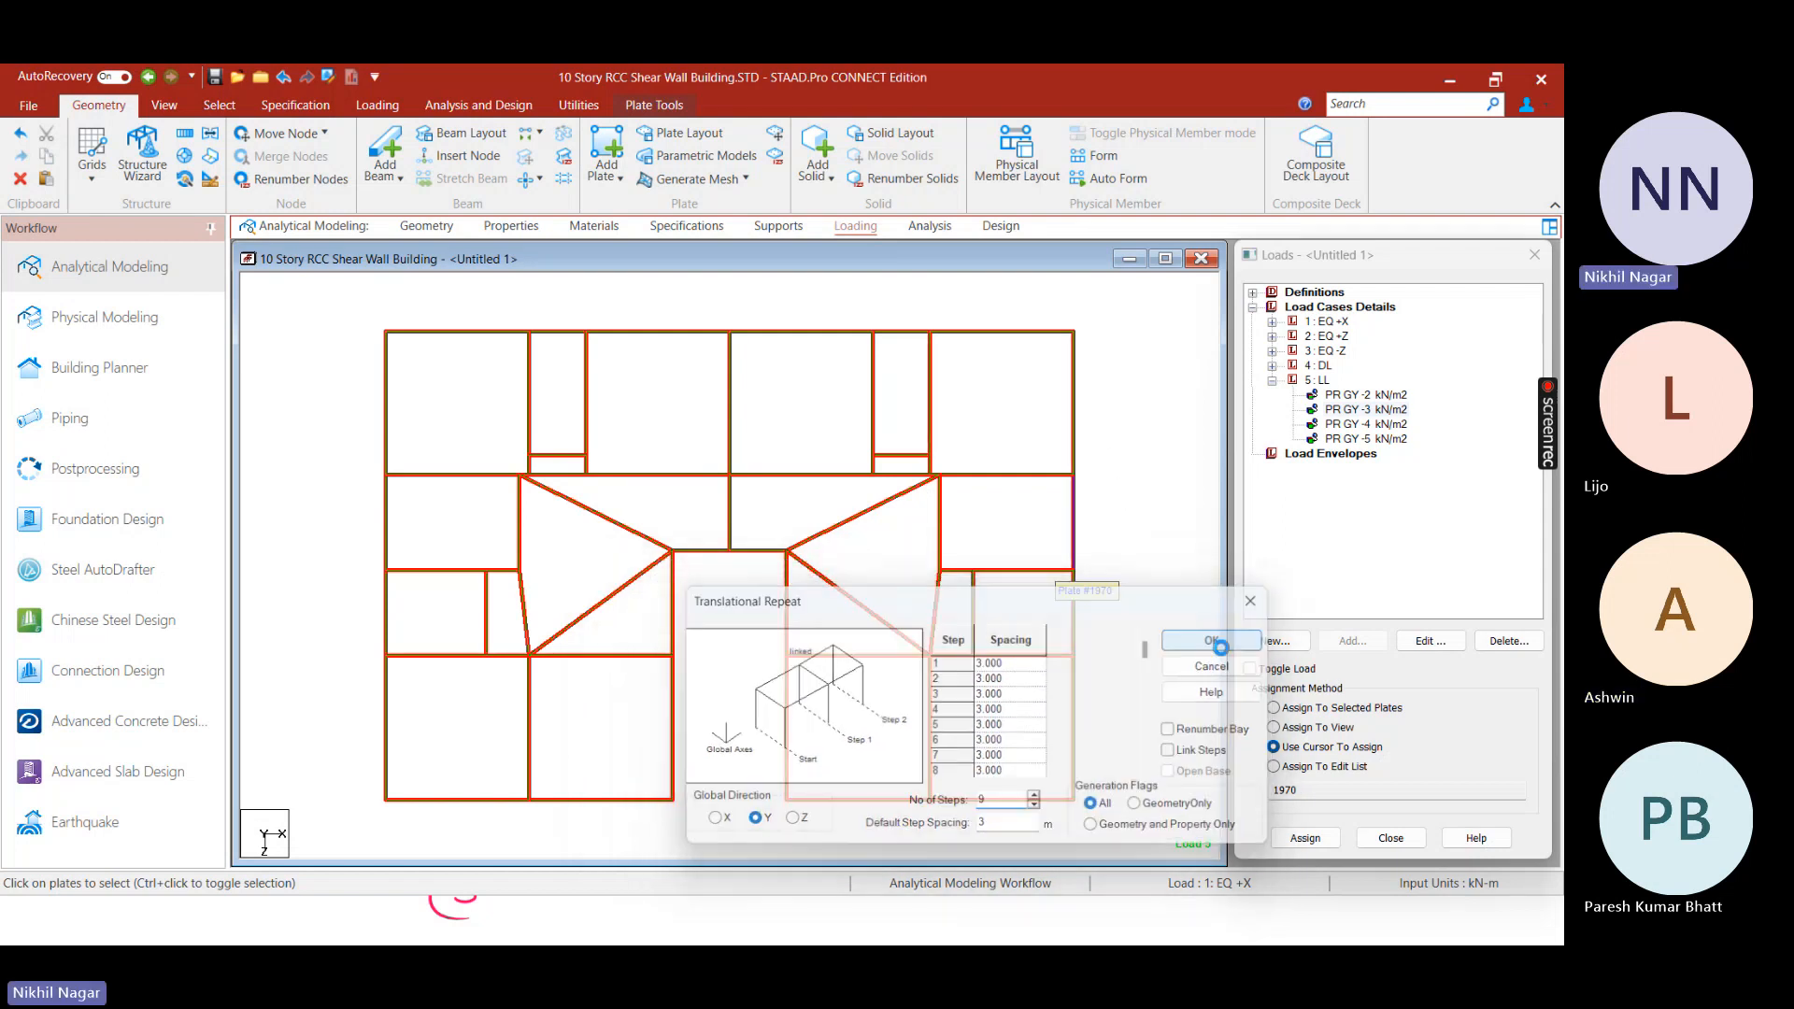
Display the whole structure and inspect the slabs on all floors in a rotated 3D rendered view
left_click(620, 317)
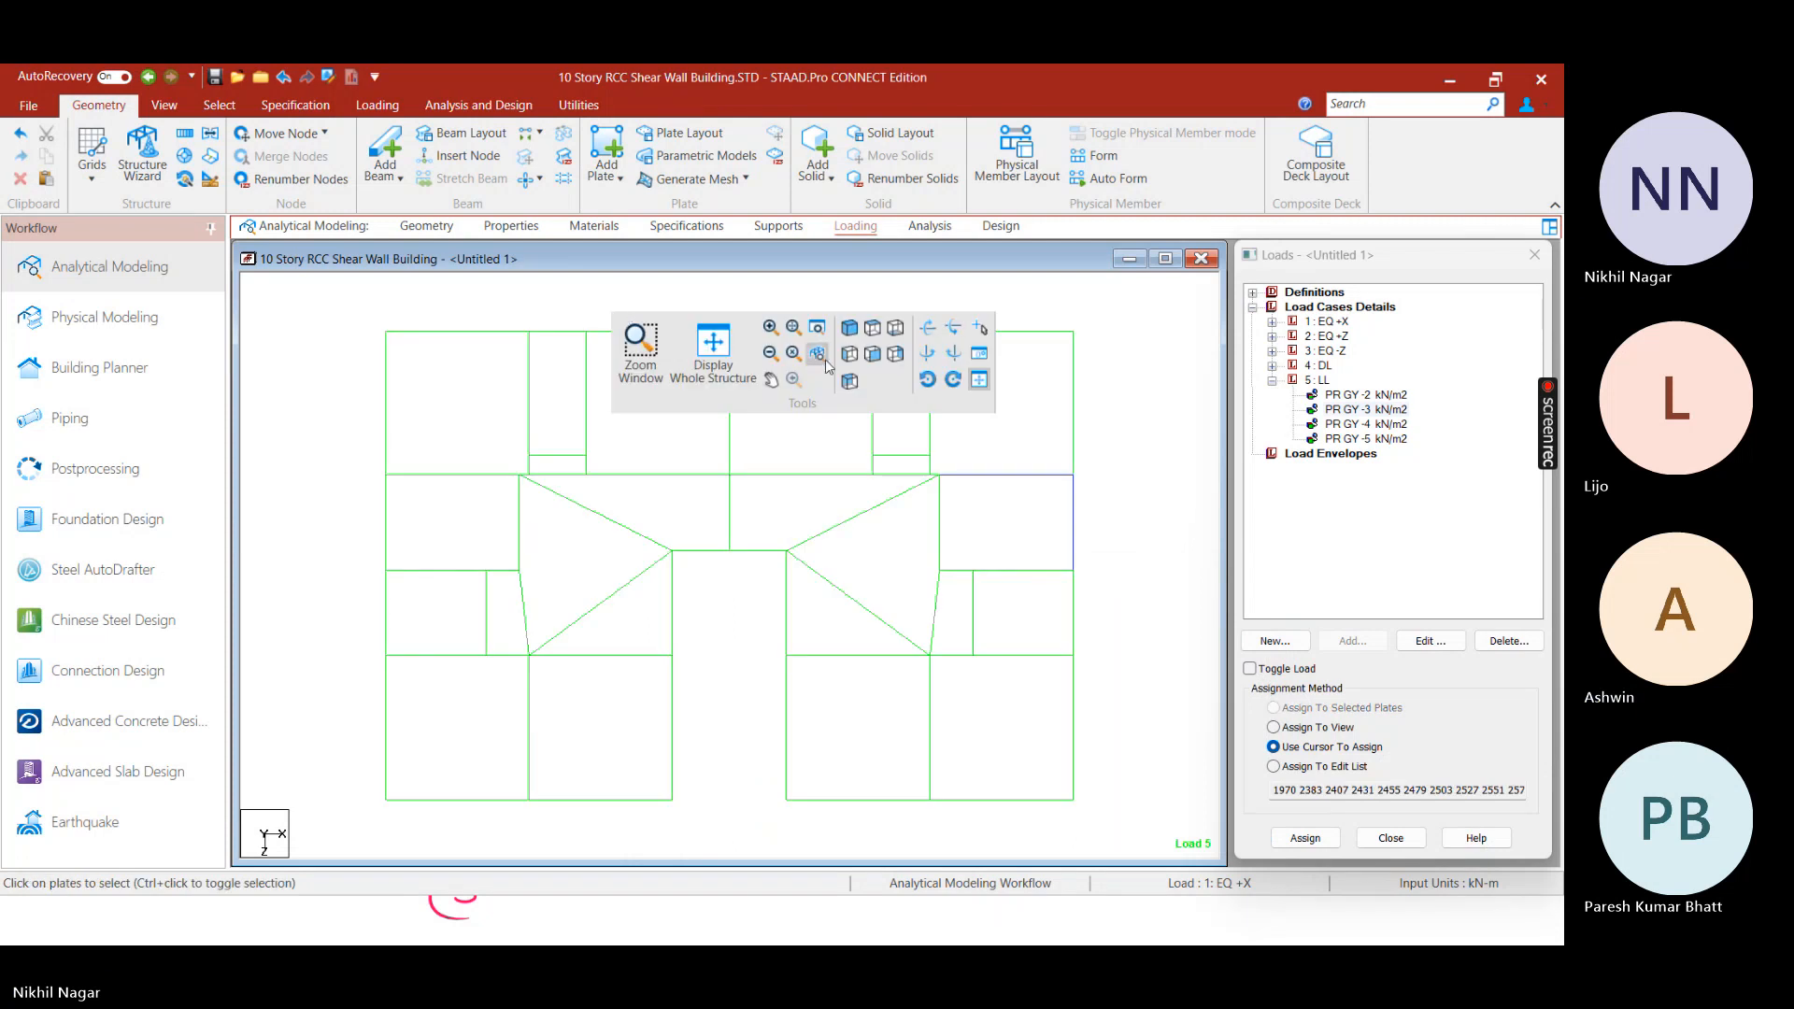
left_click(713, 351)
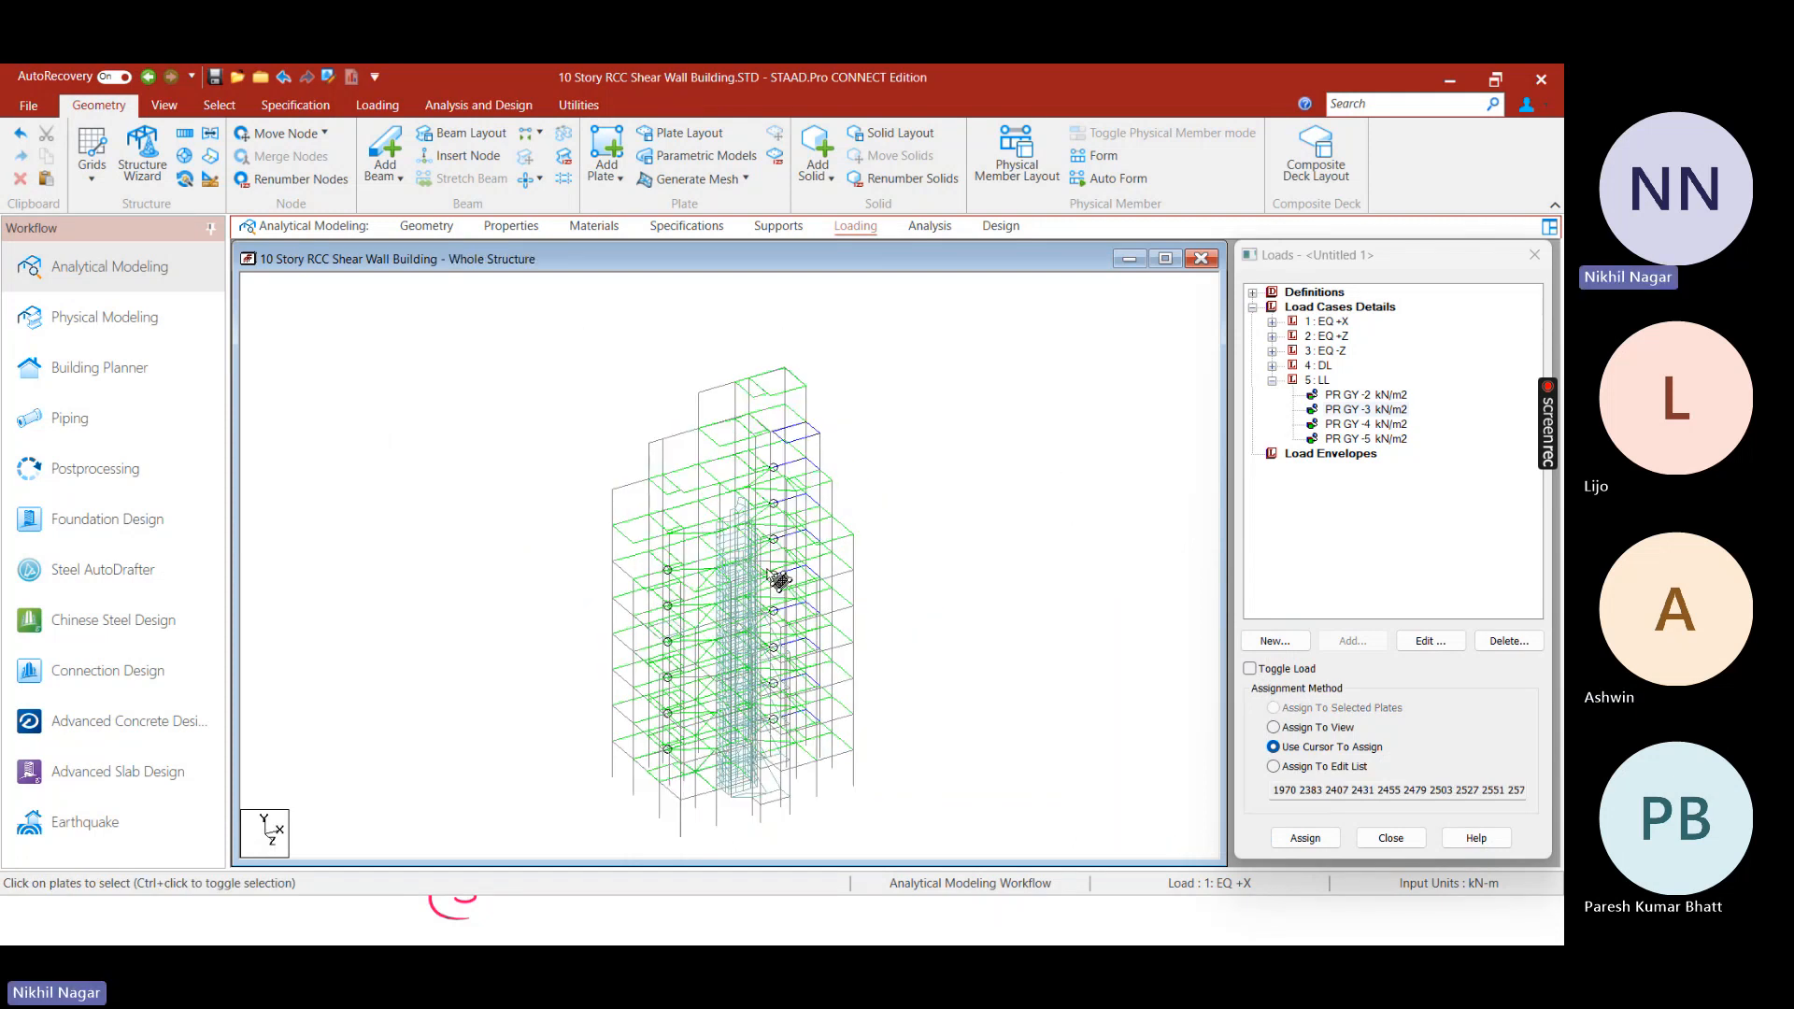
right_click_drag(778, 580, 837, 357)
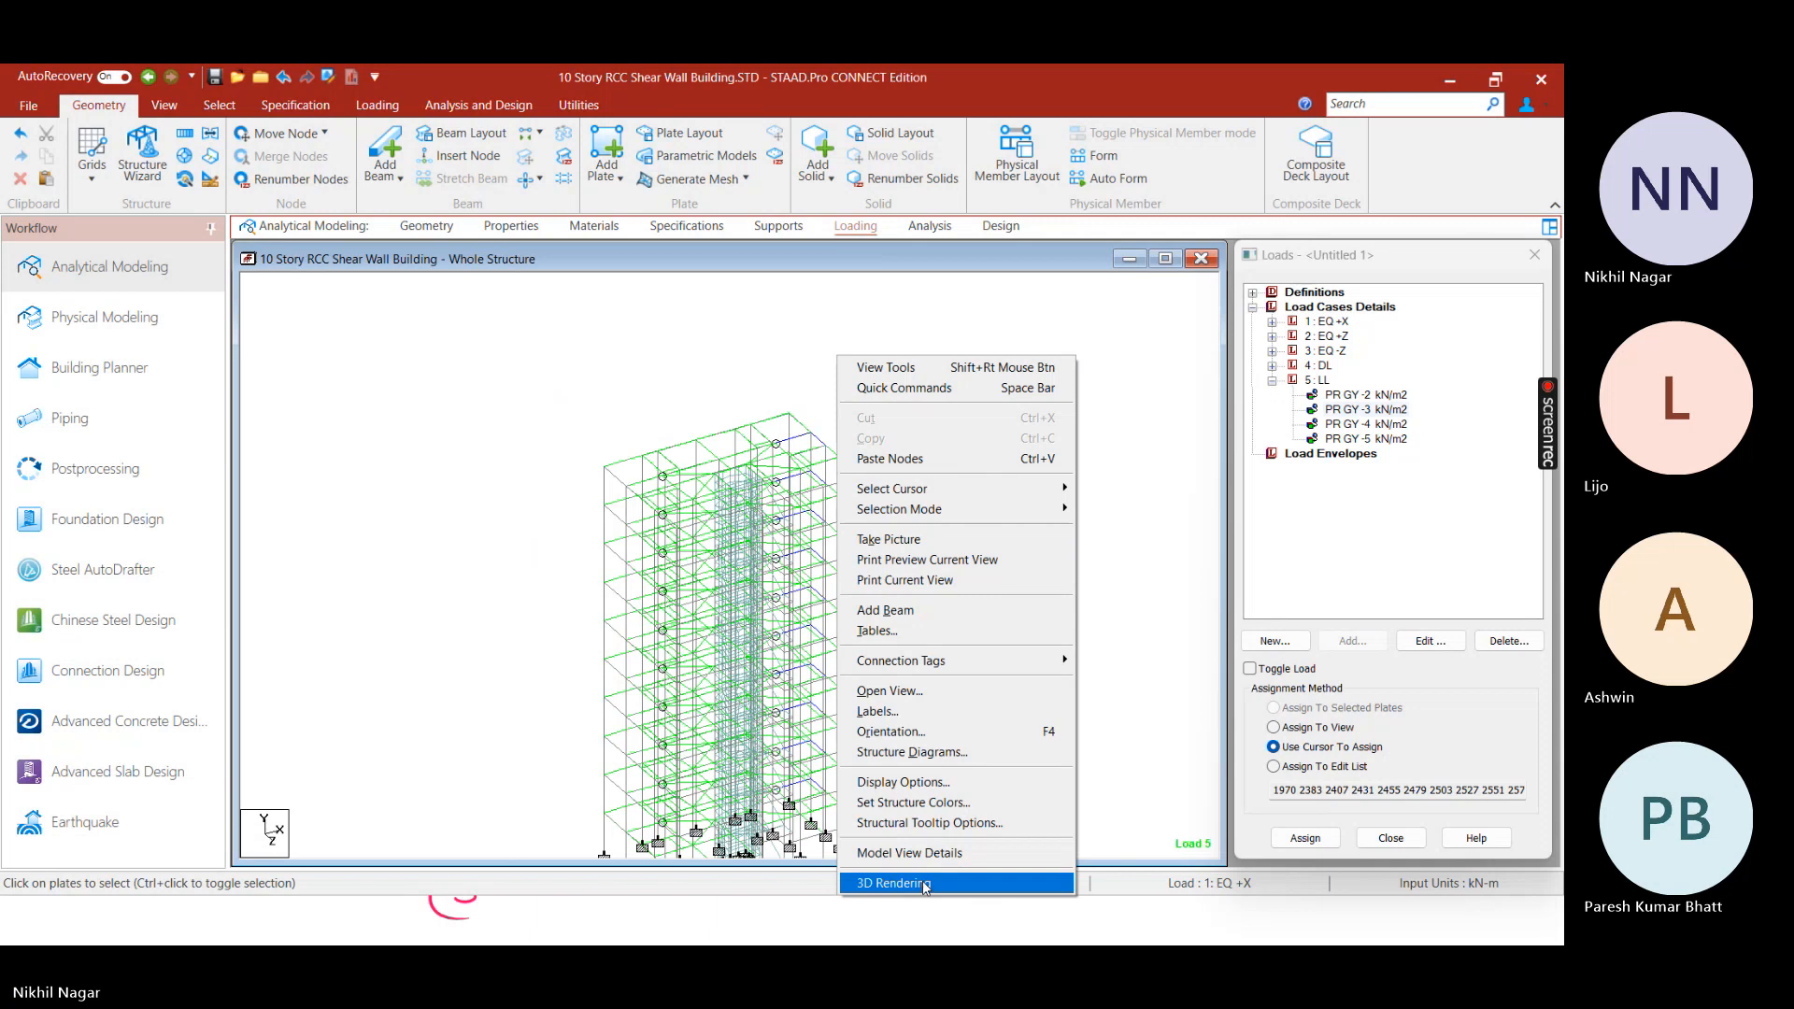
left_click(893, 884)
left_click_drag(929, 503, 730, 447)
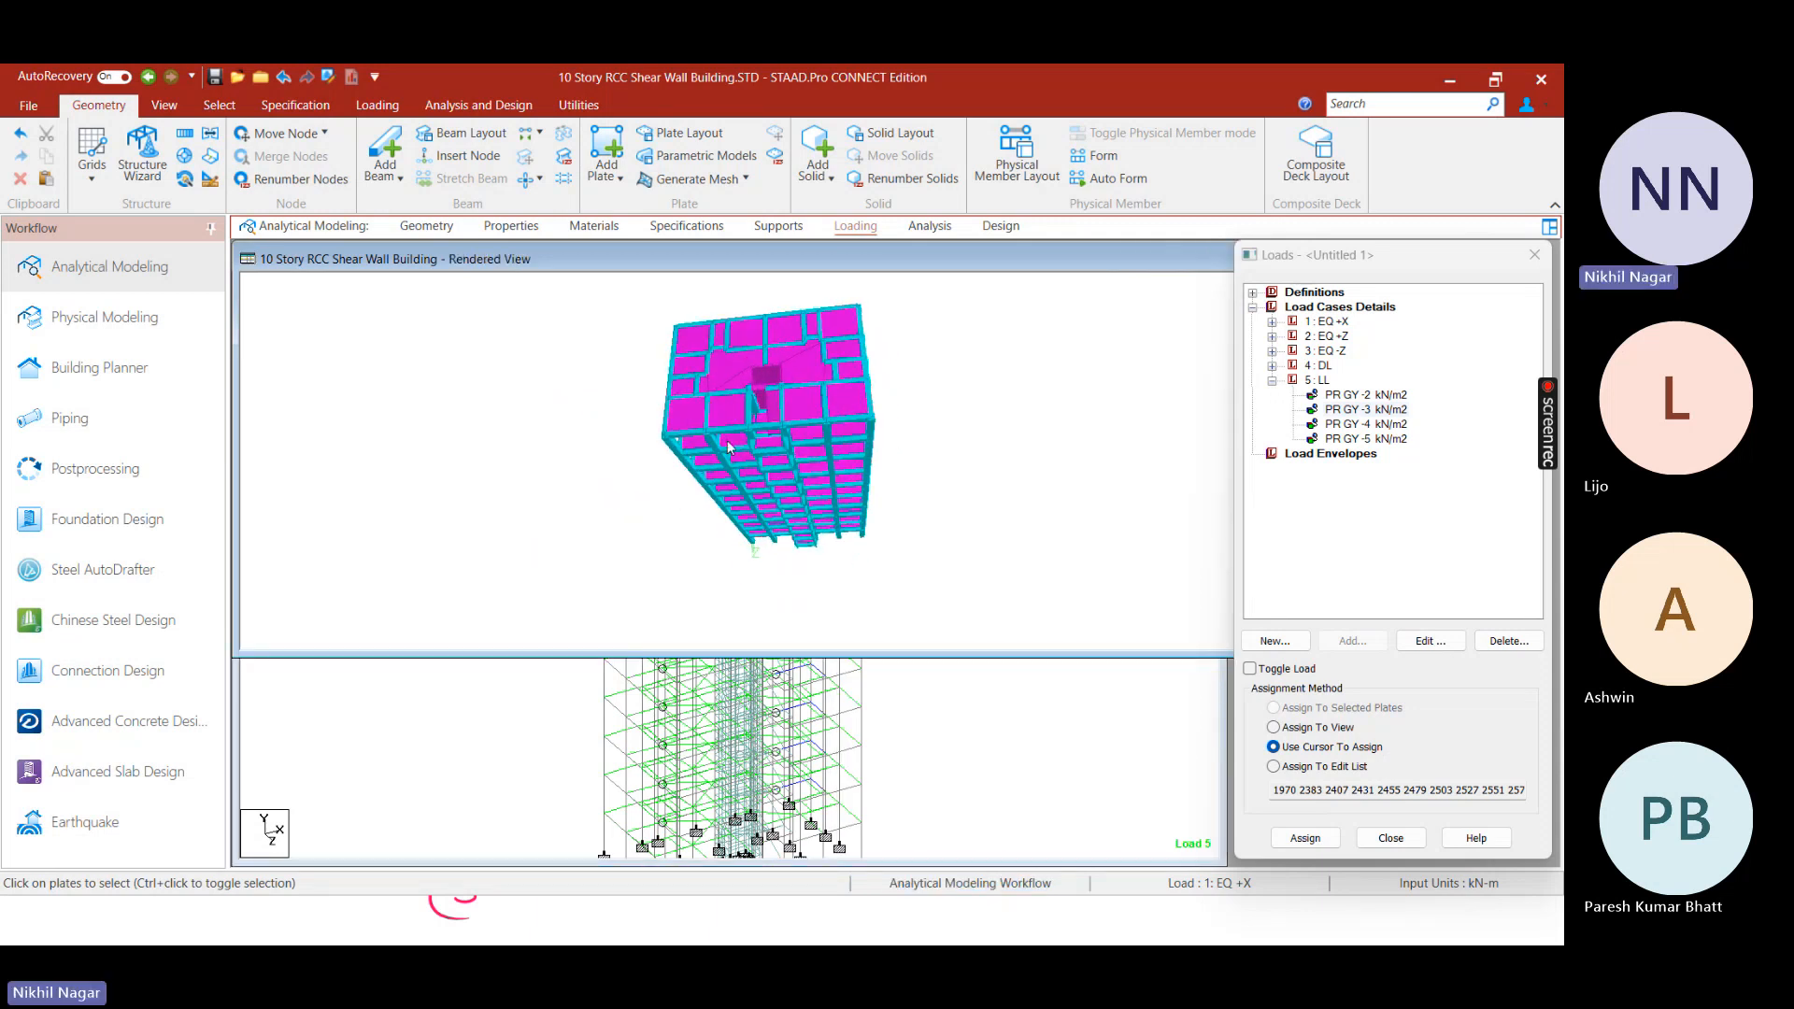
Inspect the building's top slab and beams from several angles in the 3D rendered view and return to the whole structure model
scroll(730, 448, "up", 5)
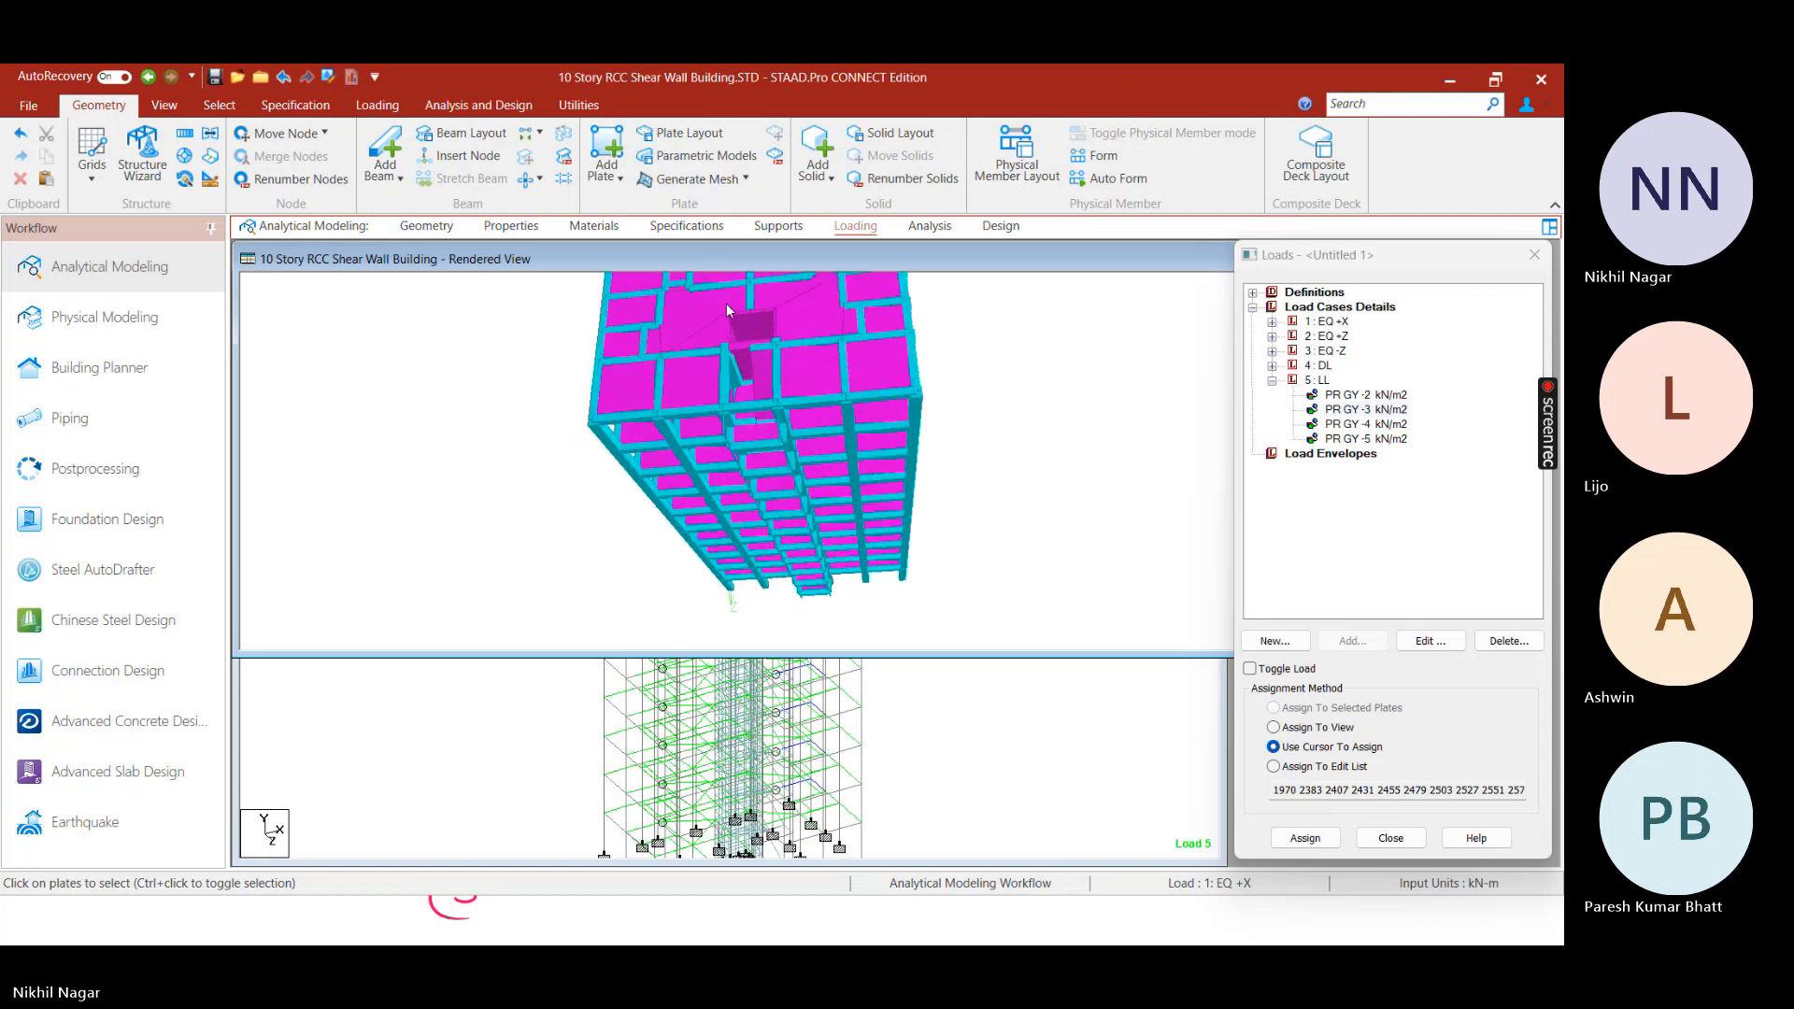
left_click_drag(728, 310, 835, 624)
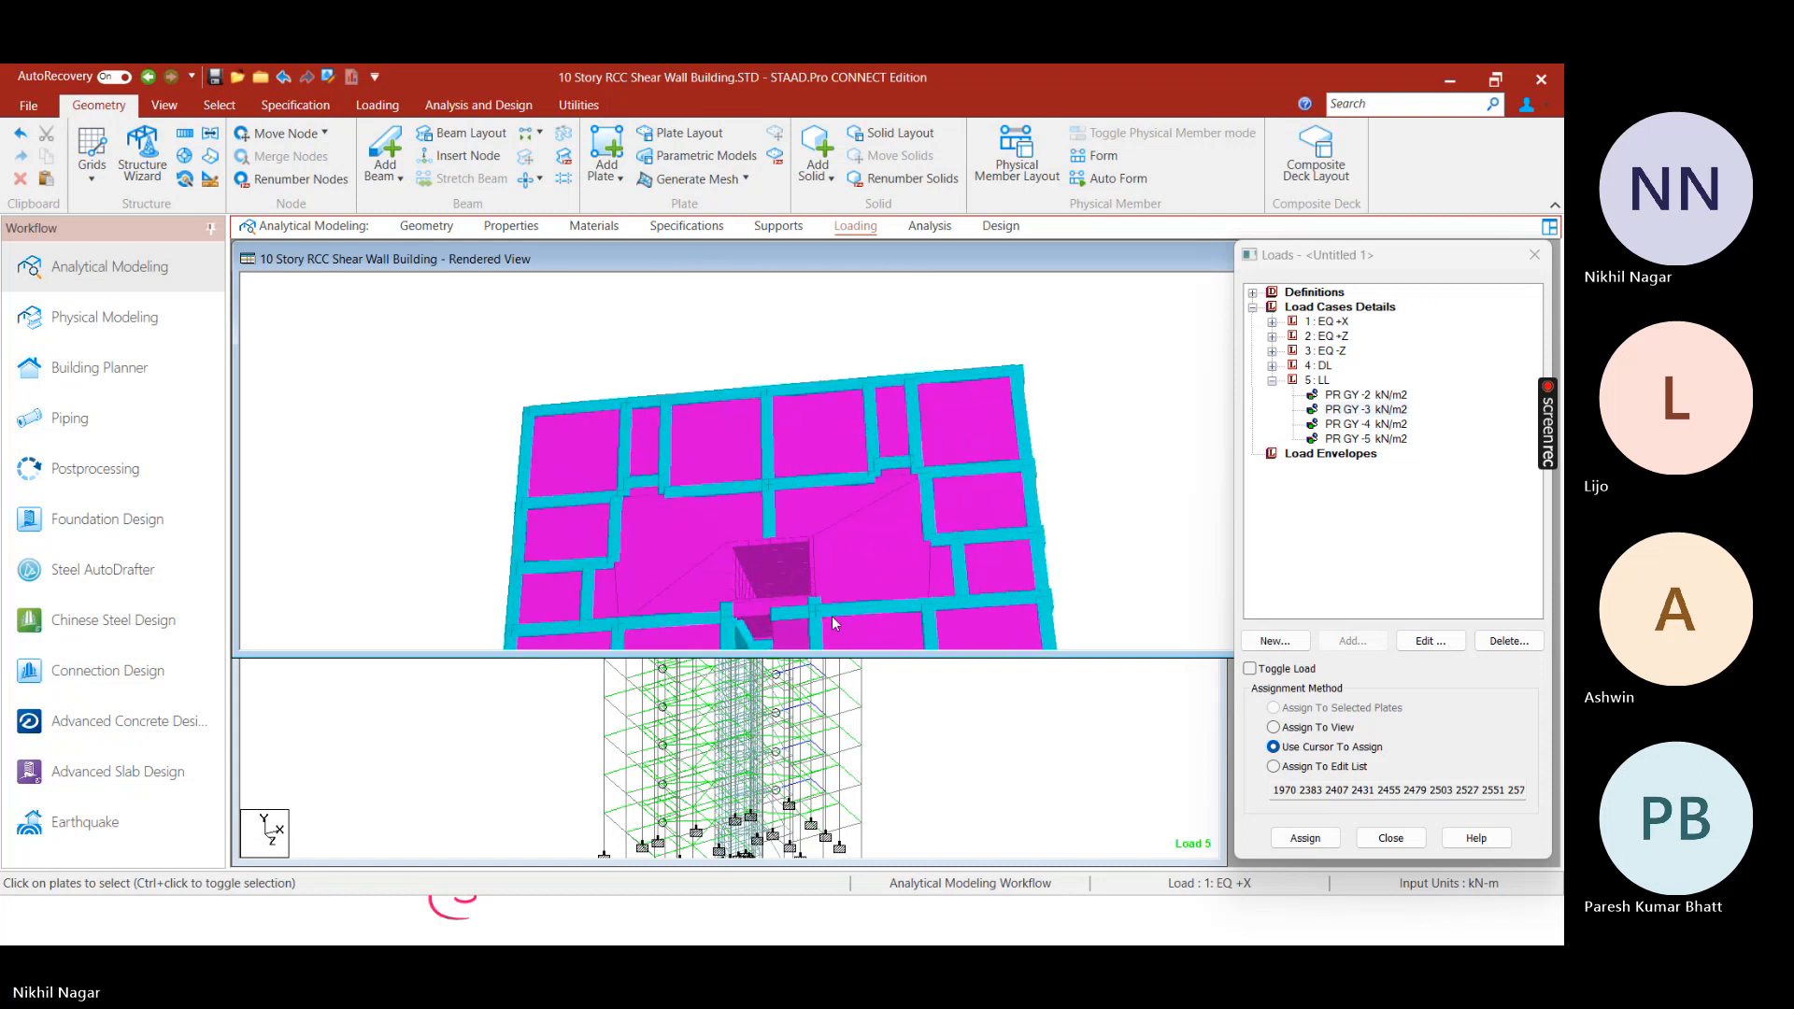
left_click_drag(1065, 344, 978, 267)
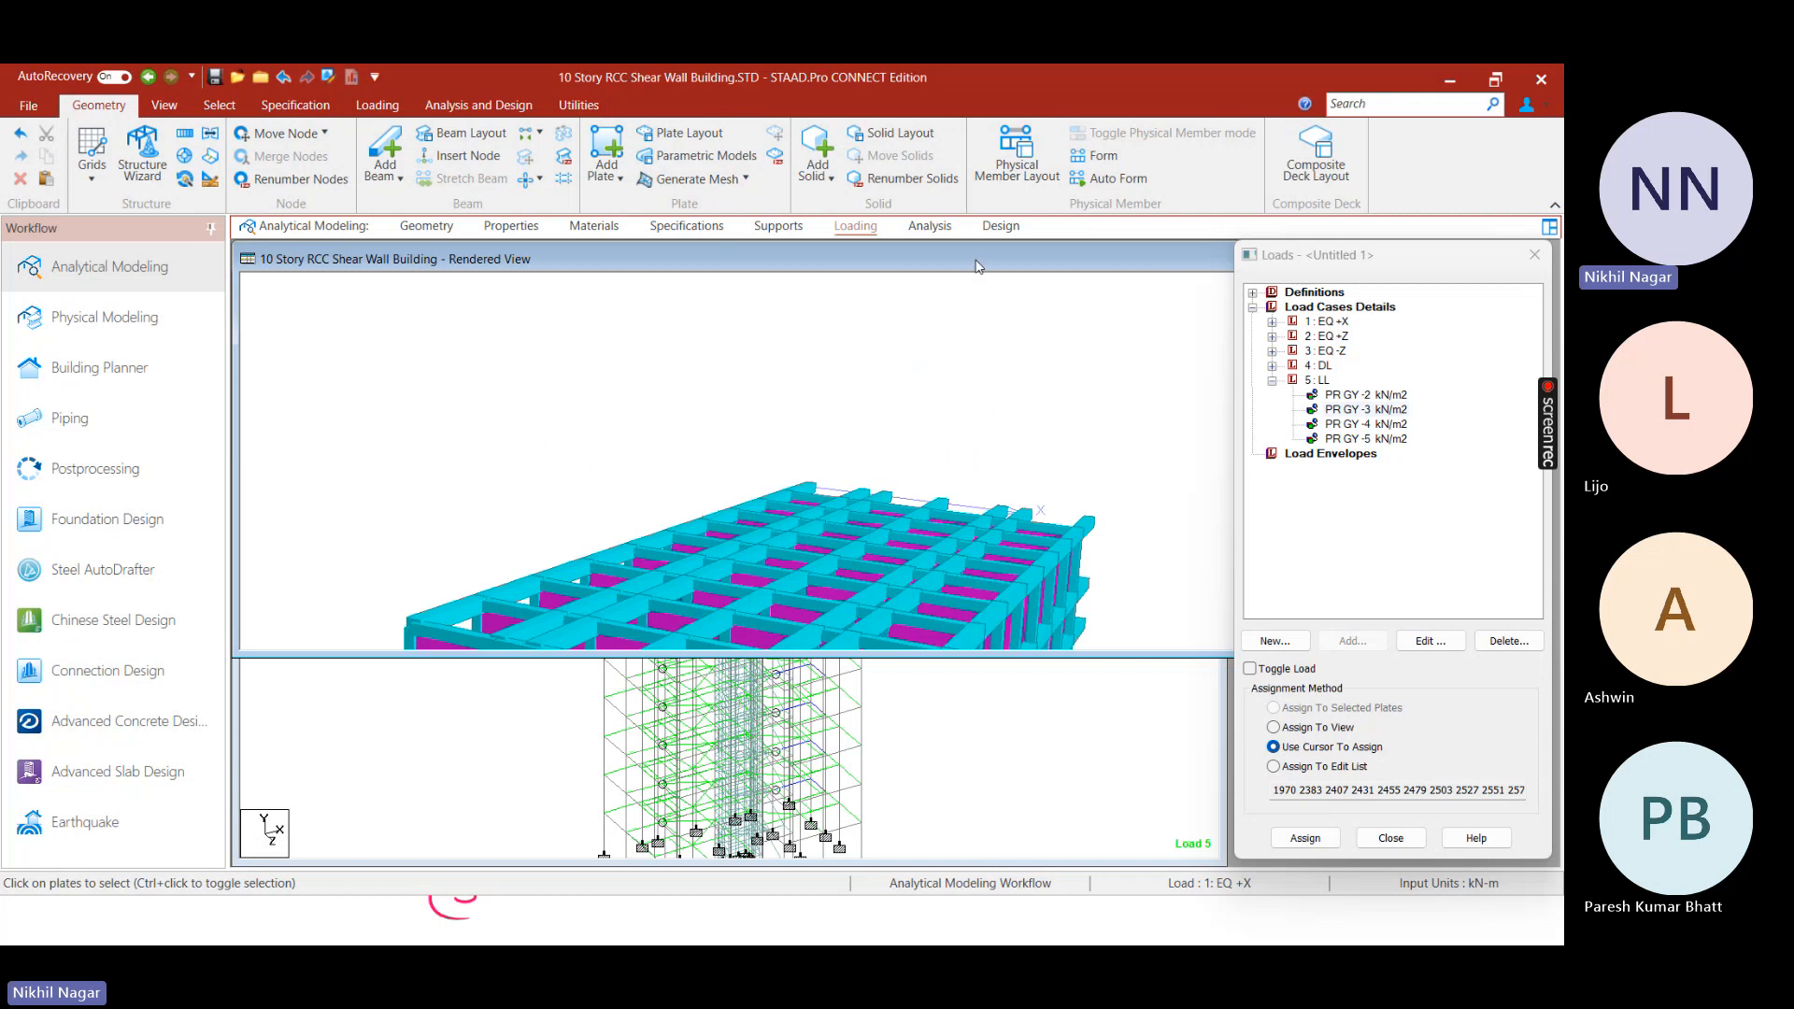
double_click(978, 266)
left_click(1019, 337)
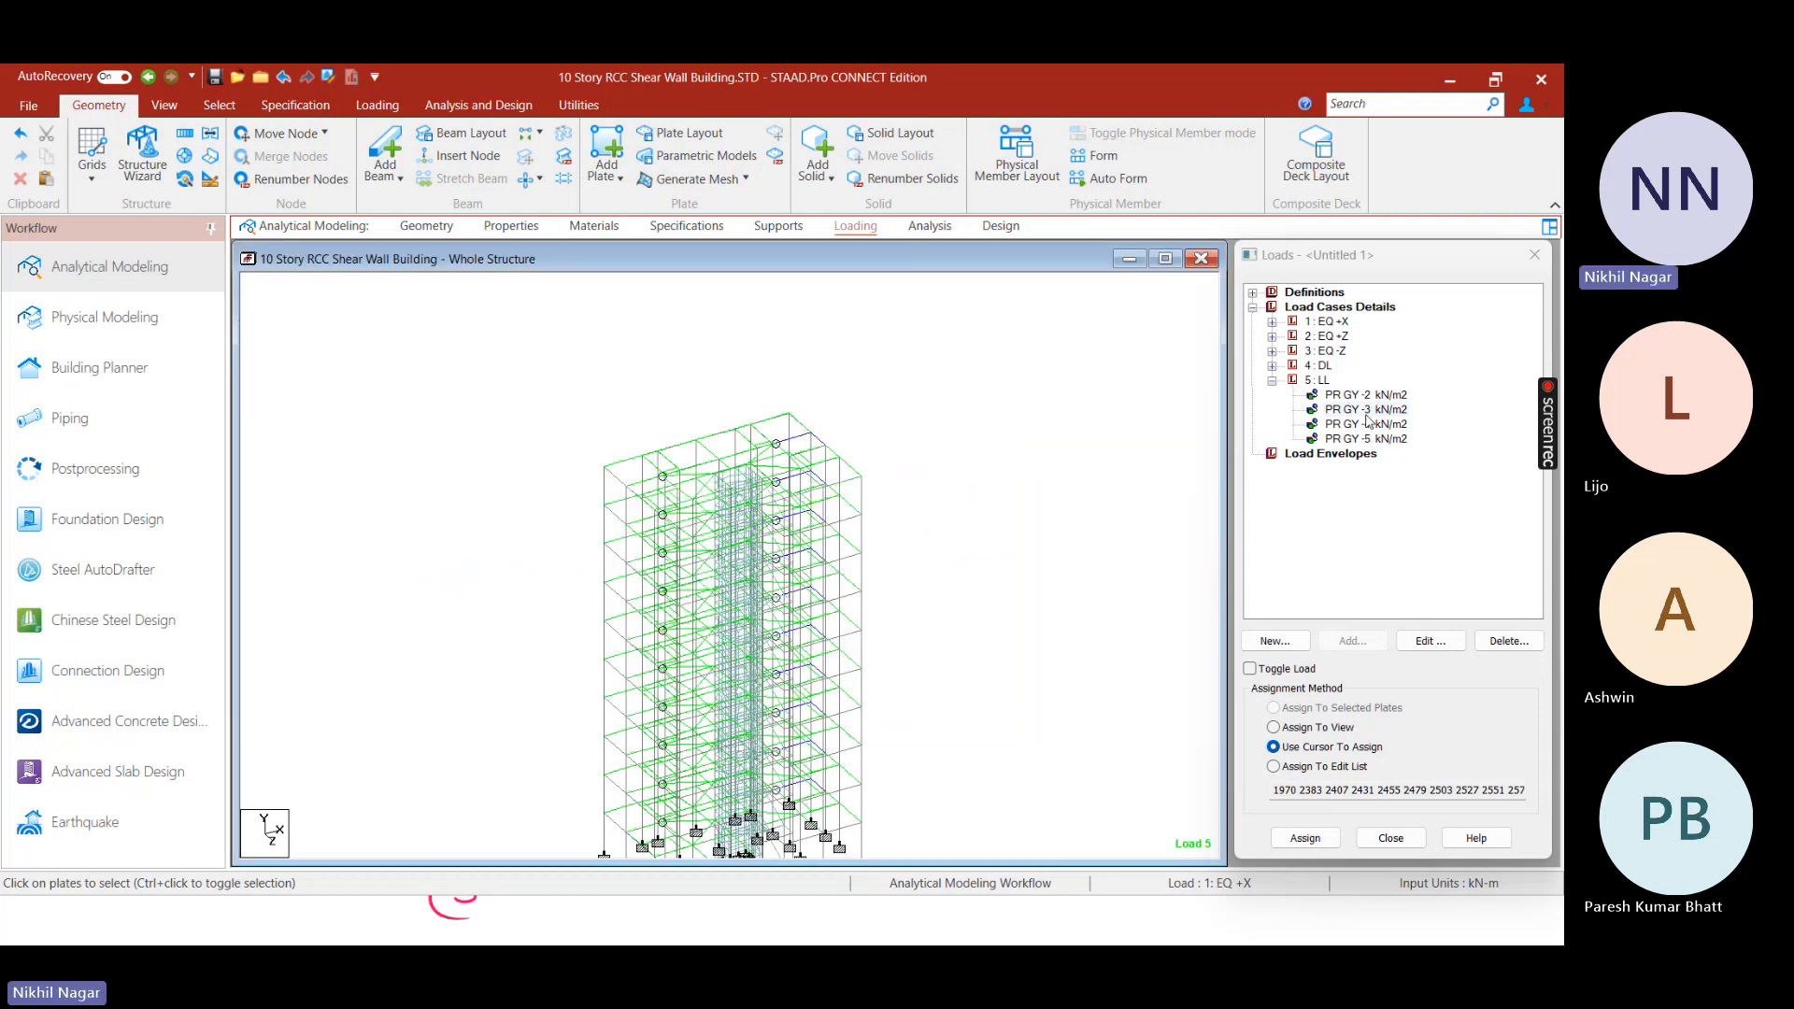
Highlight the plates carrying the -3 kN/m2 pressure in load case LL and check the room live load table in IS 875 Part 2
left_click(1366, 412)
right_click(1014, 379)
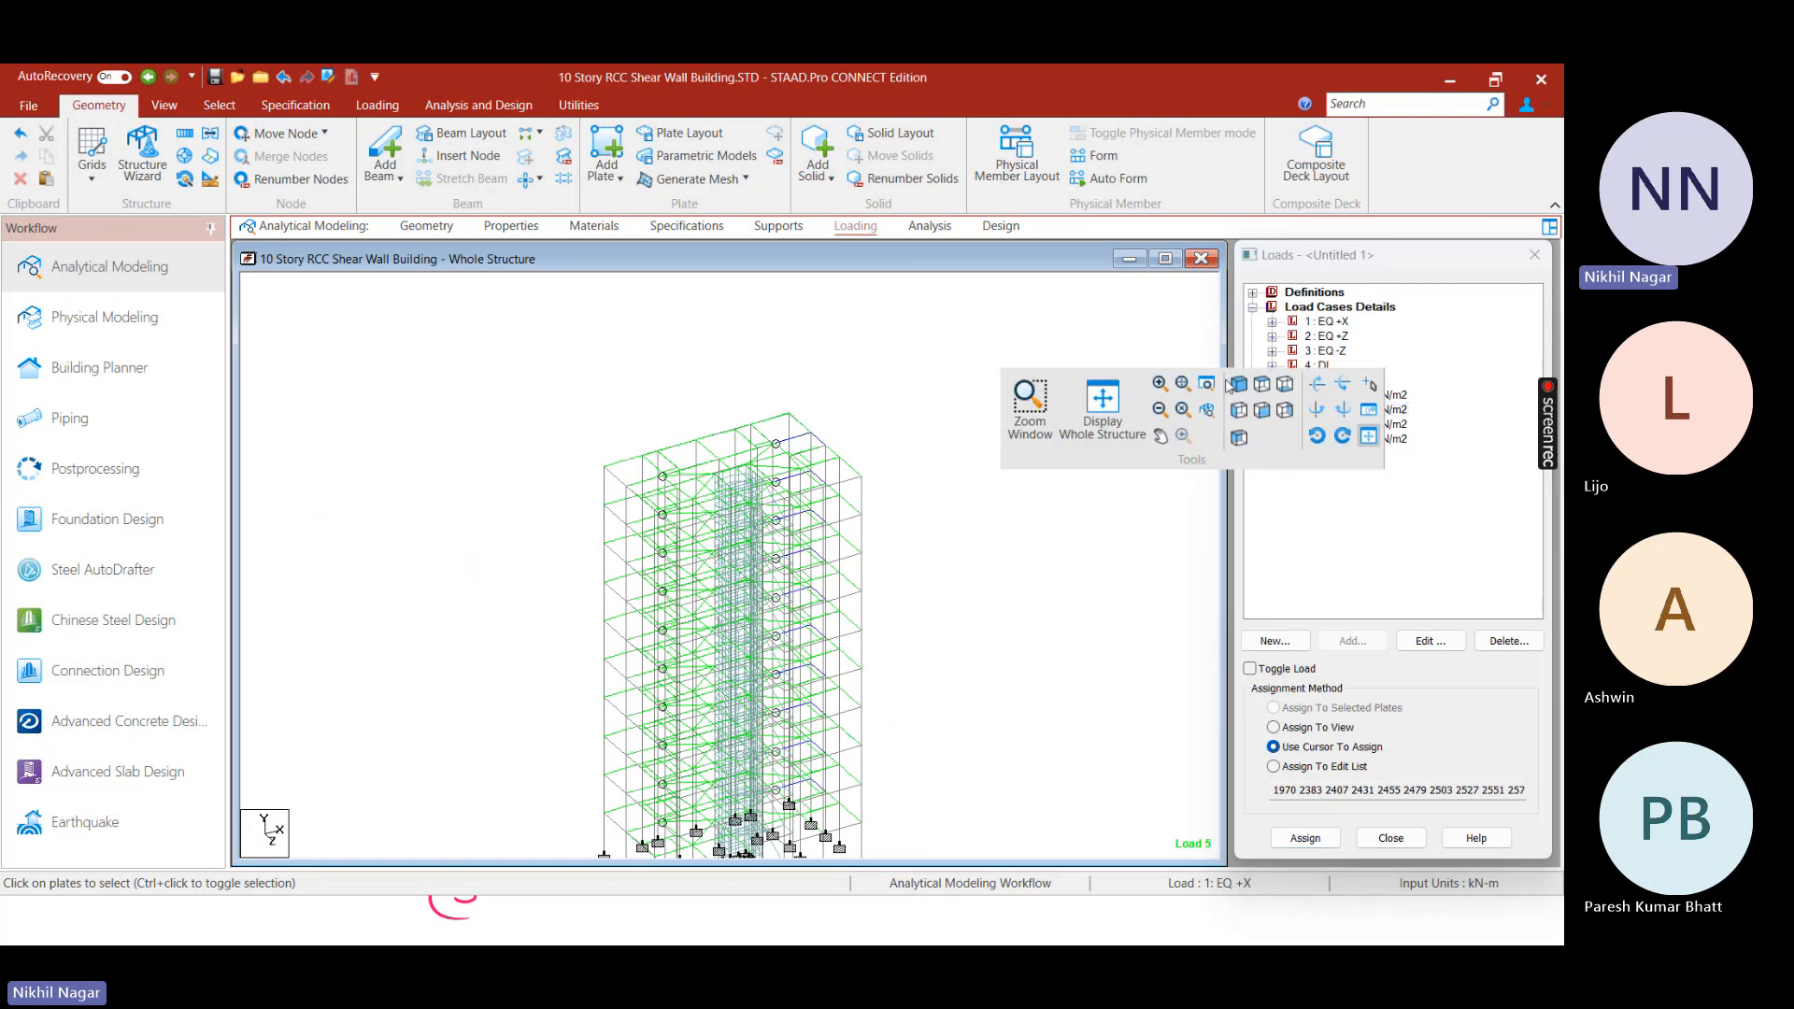
key("Escape")
key("super")
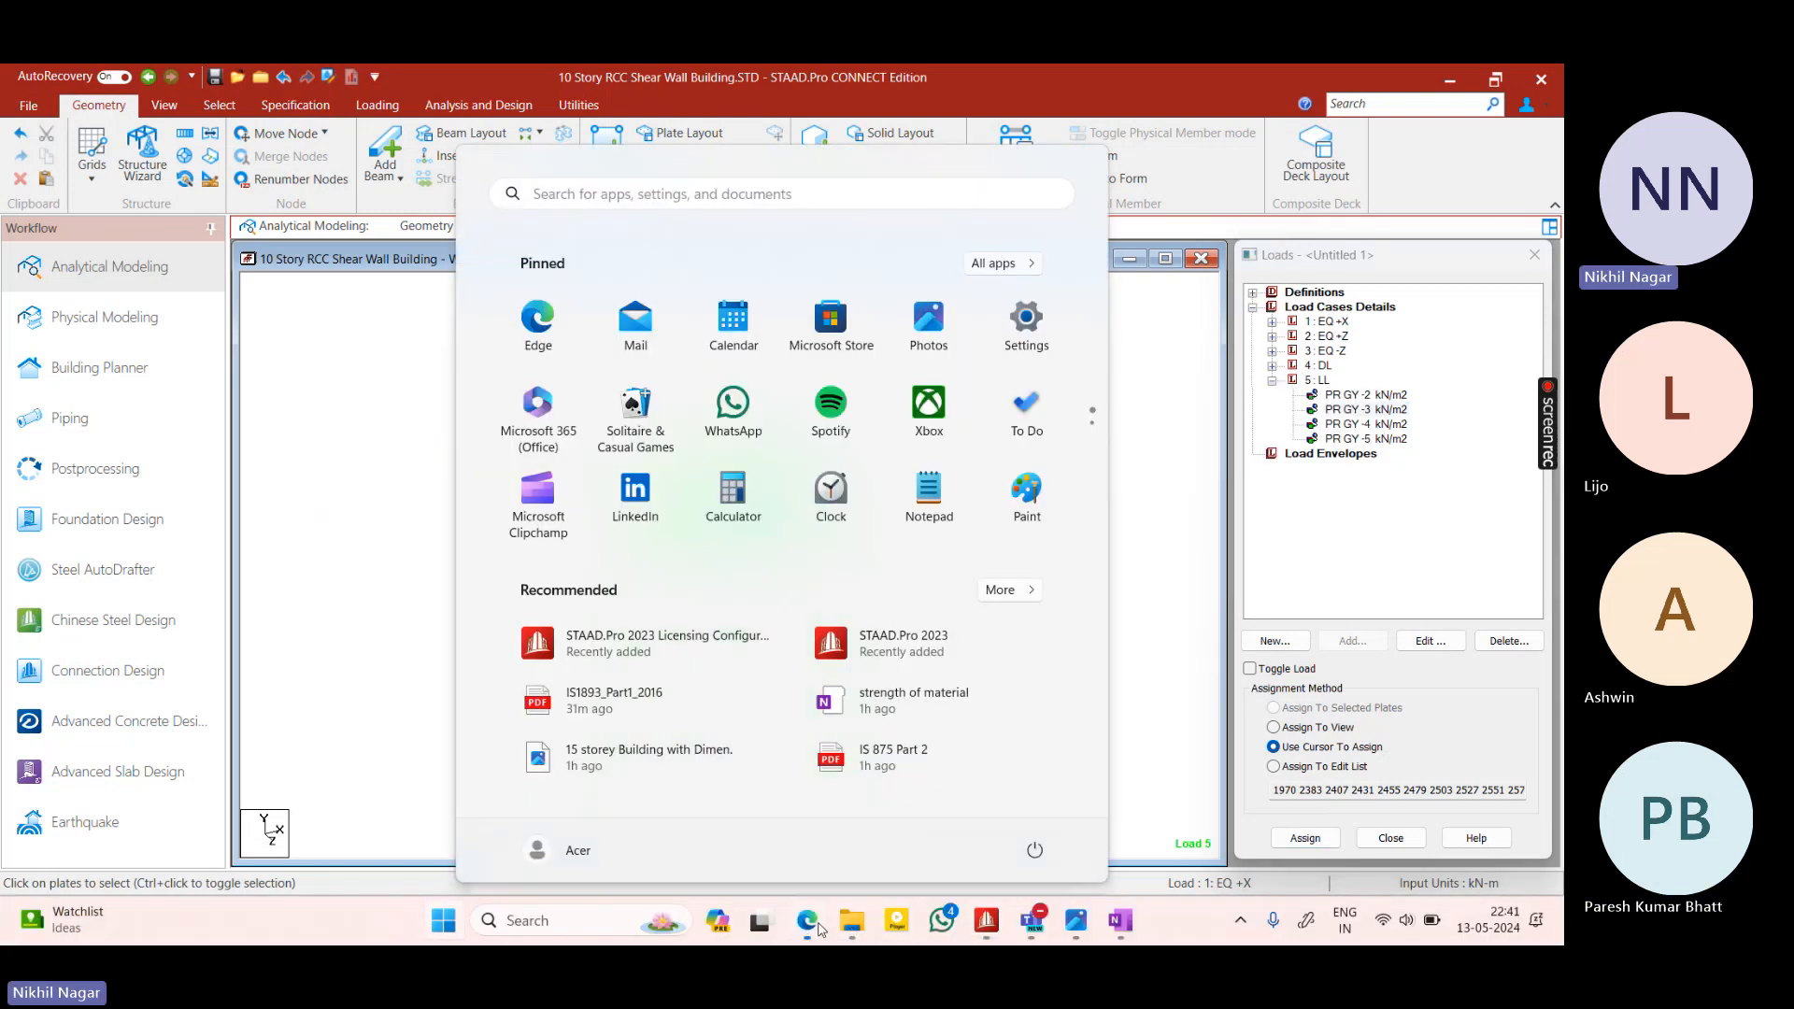
left_click(807, 923)
left_click(1448, 80)
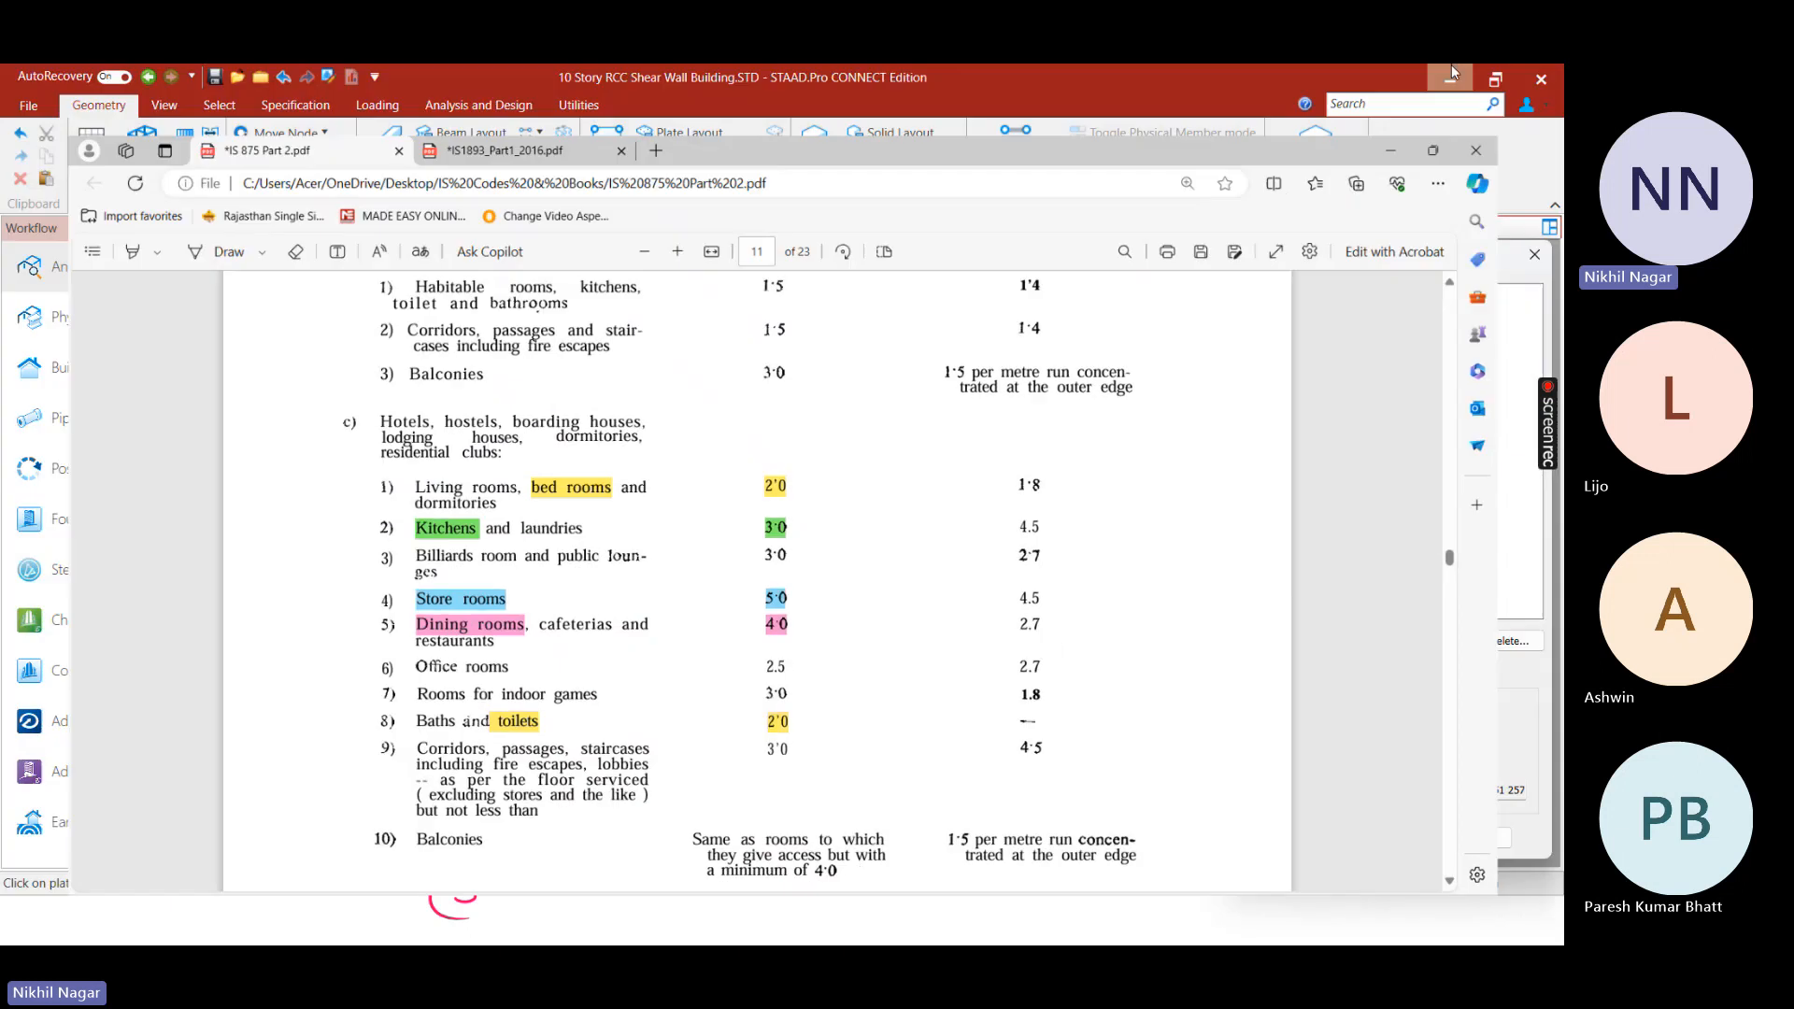
Examine the loaded plates around the central shear wall core and staircase in plan and from rotated angles
right_click(991, 380)
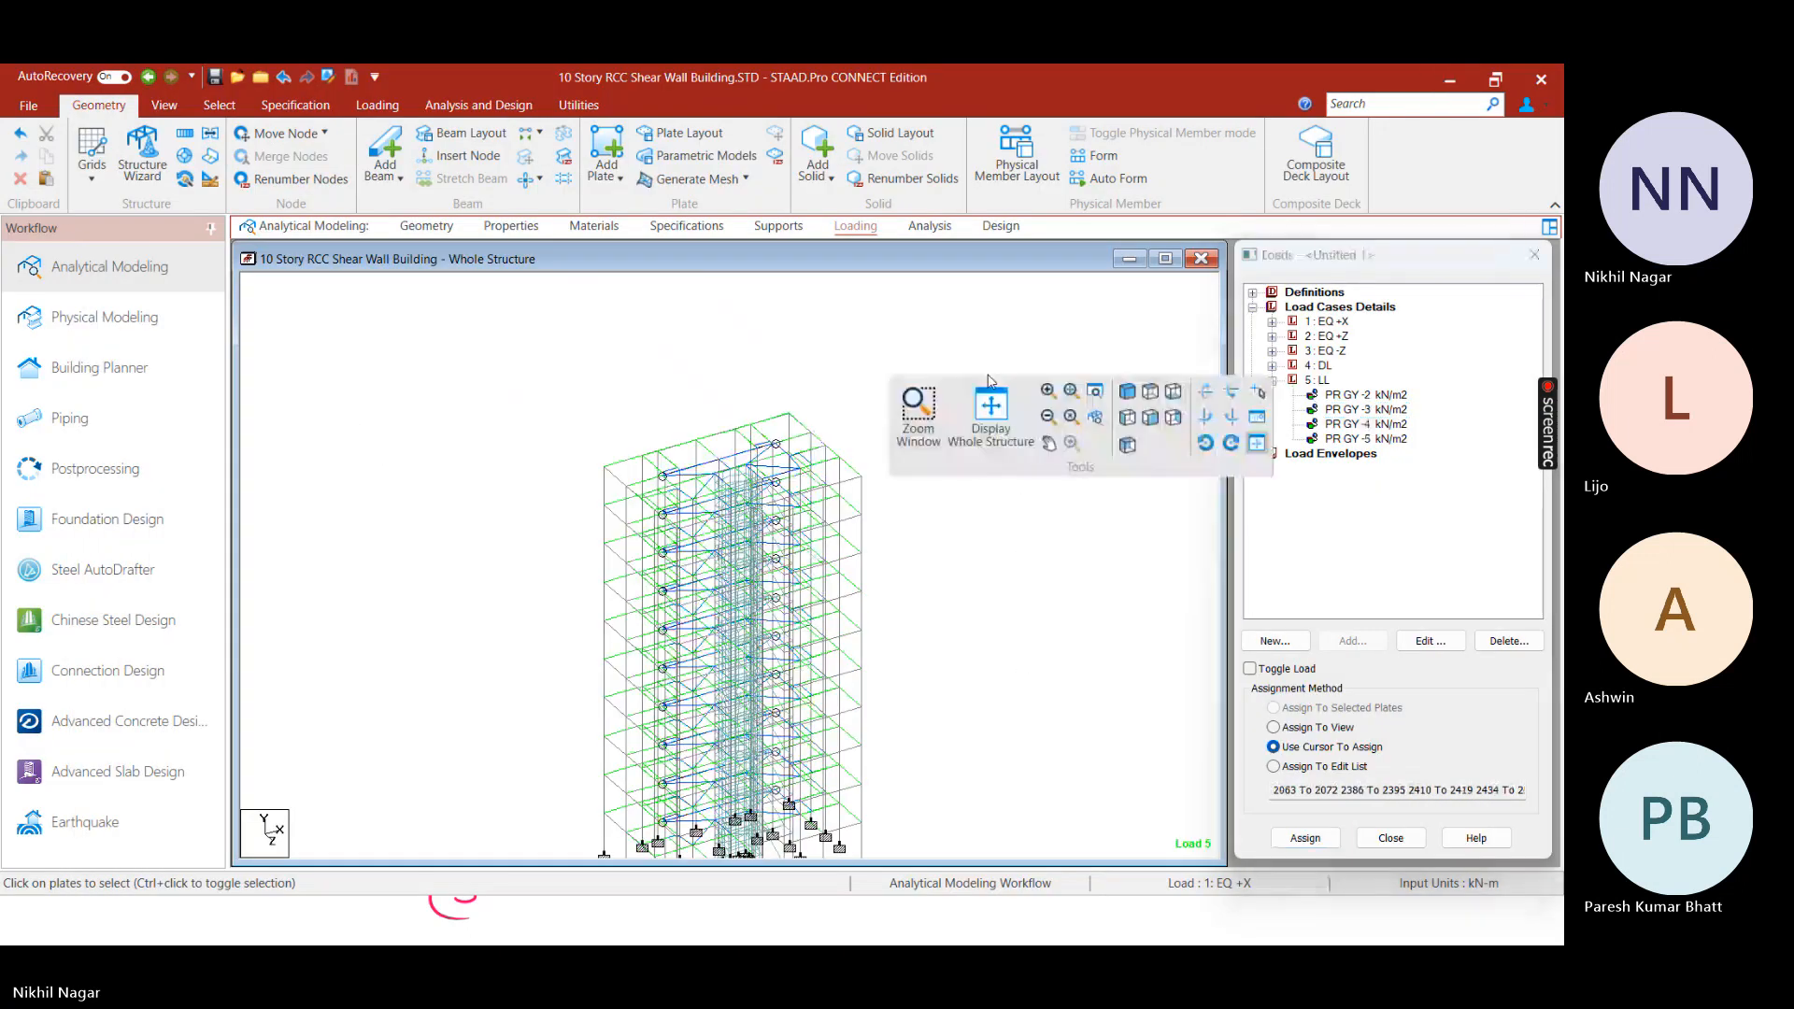
left_click(1128, 390)
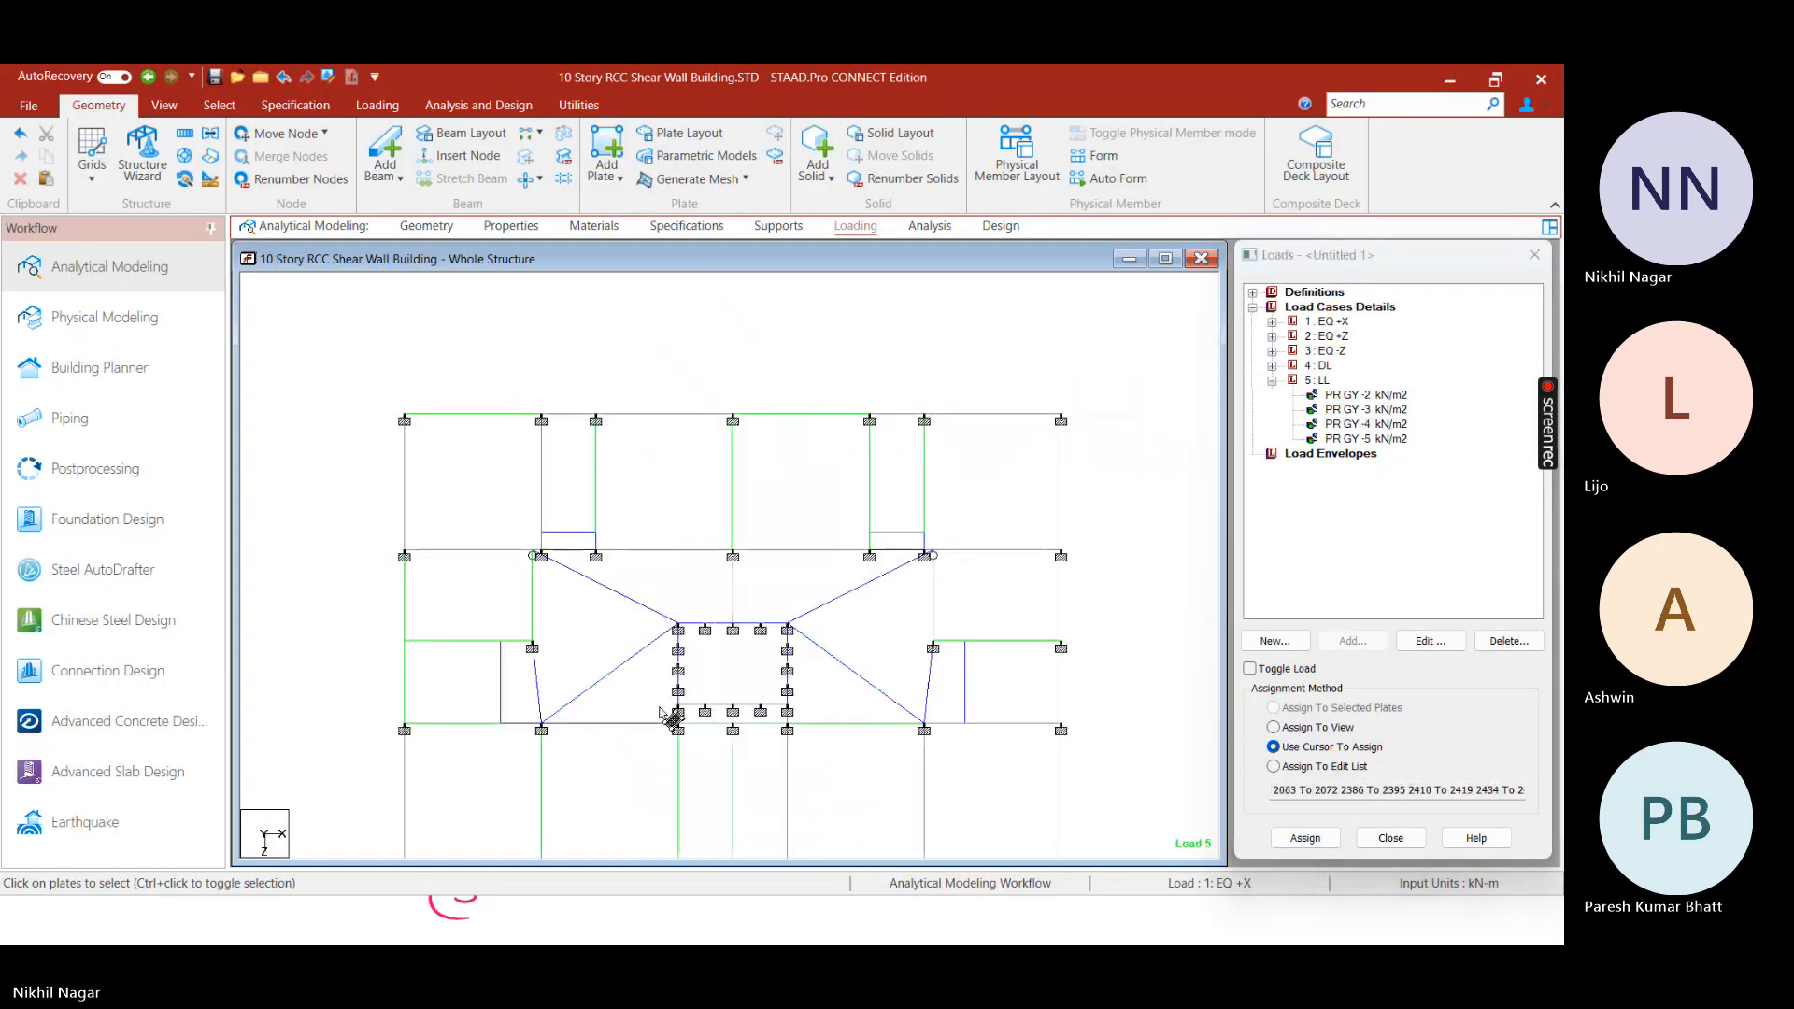
left_click(673, 733)
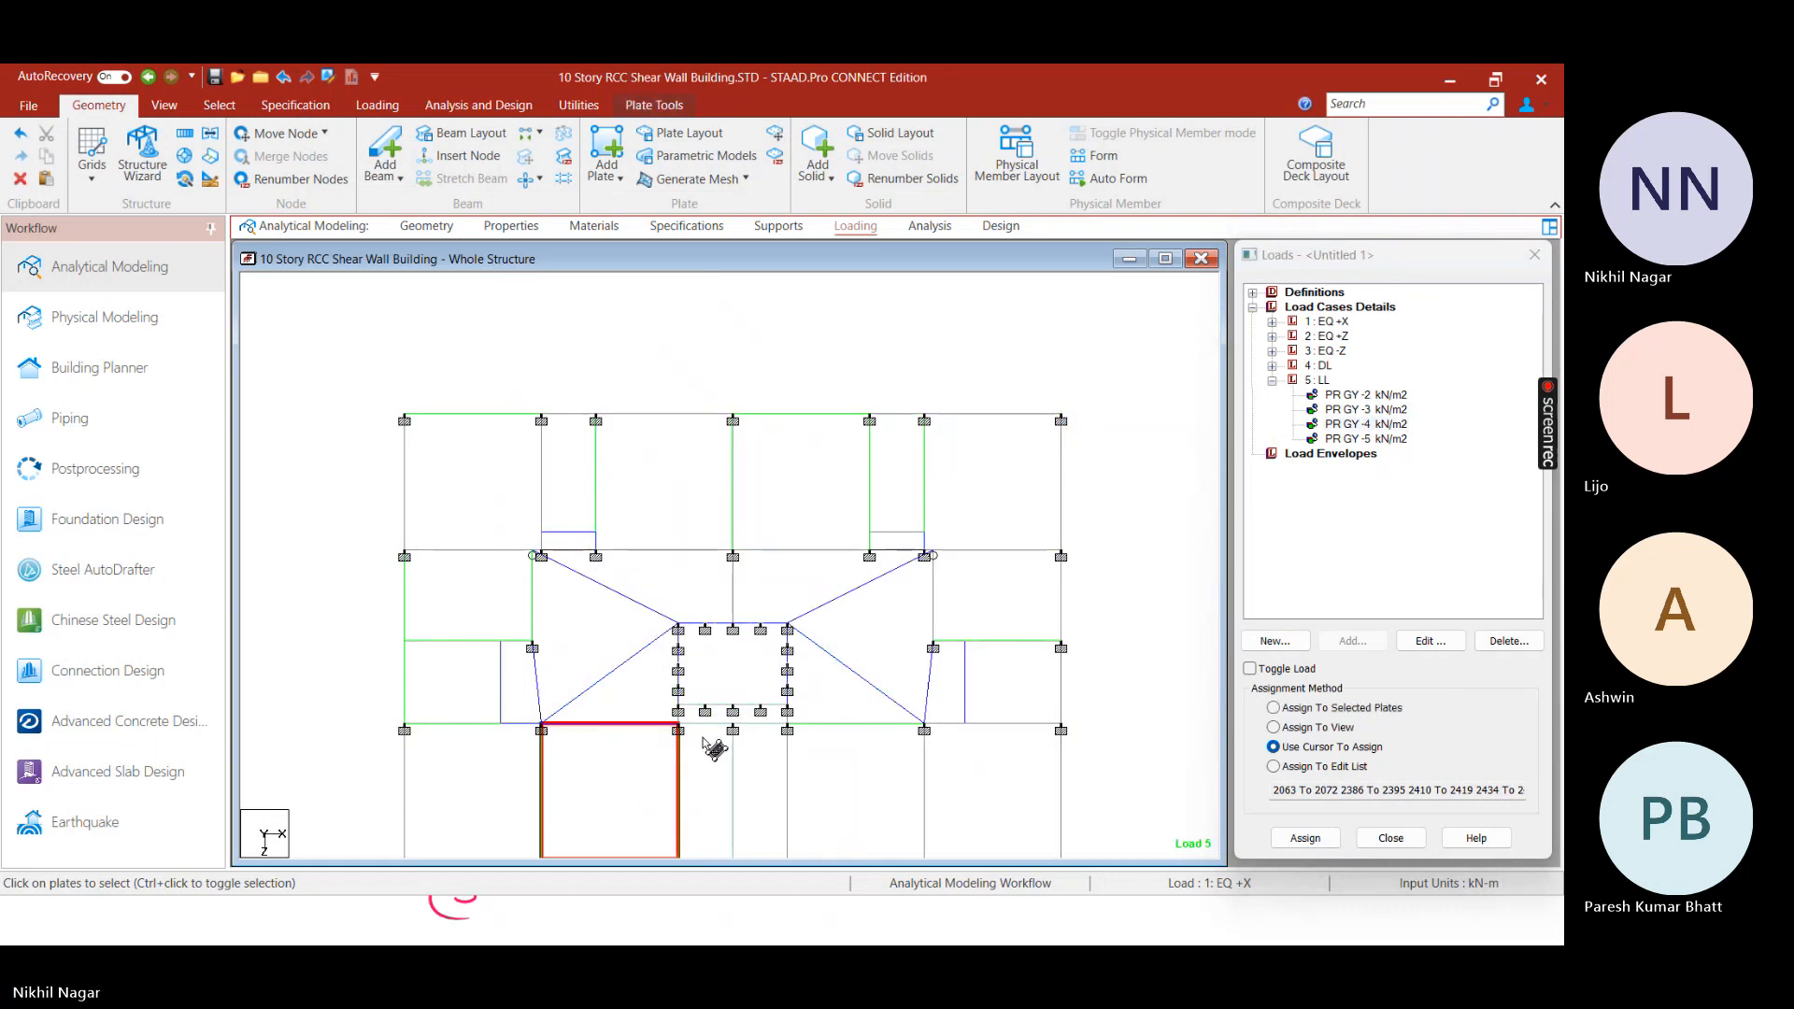
left_click(703, 743)
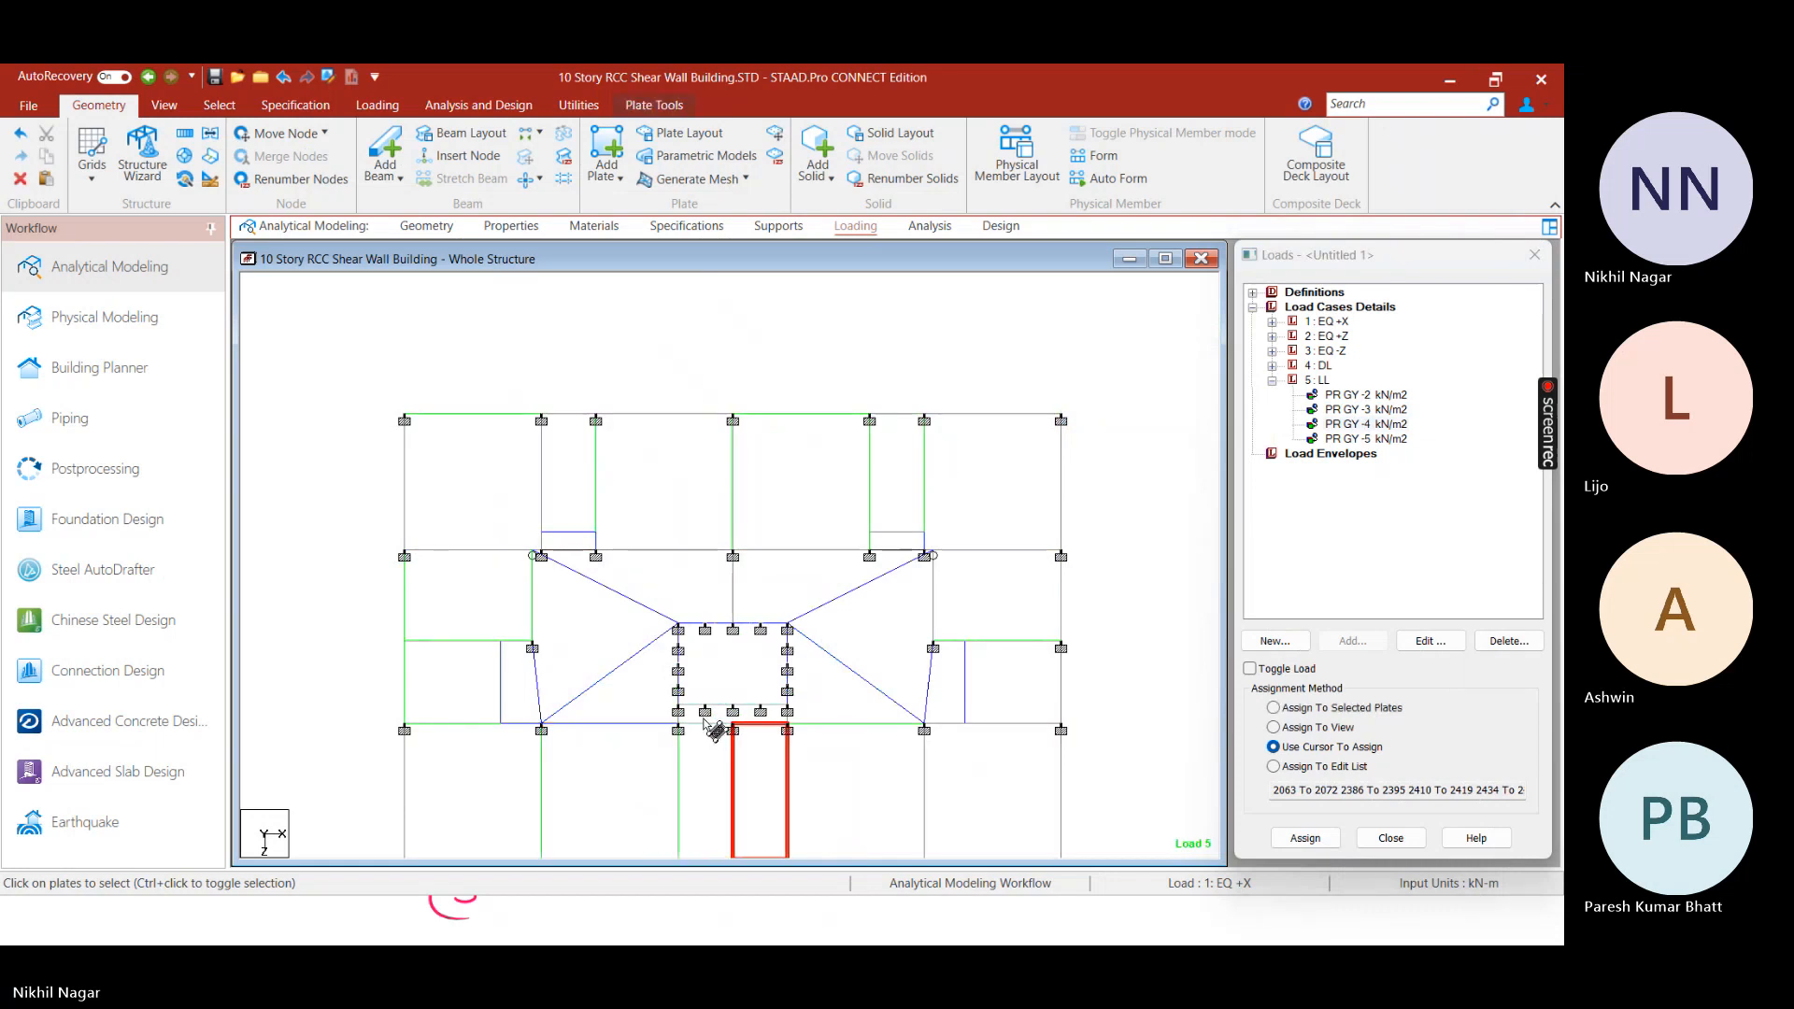
middle_click_drag(836, 647, 659, 656)
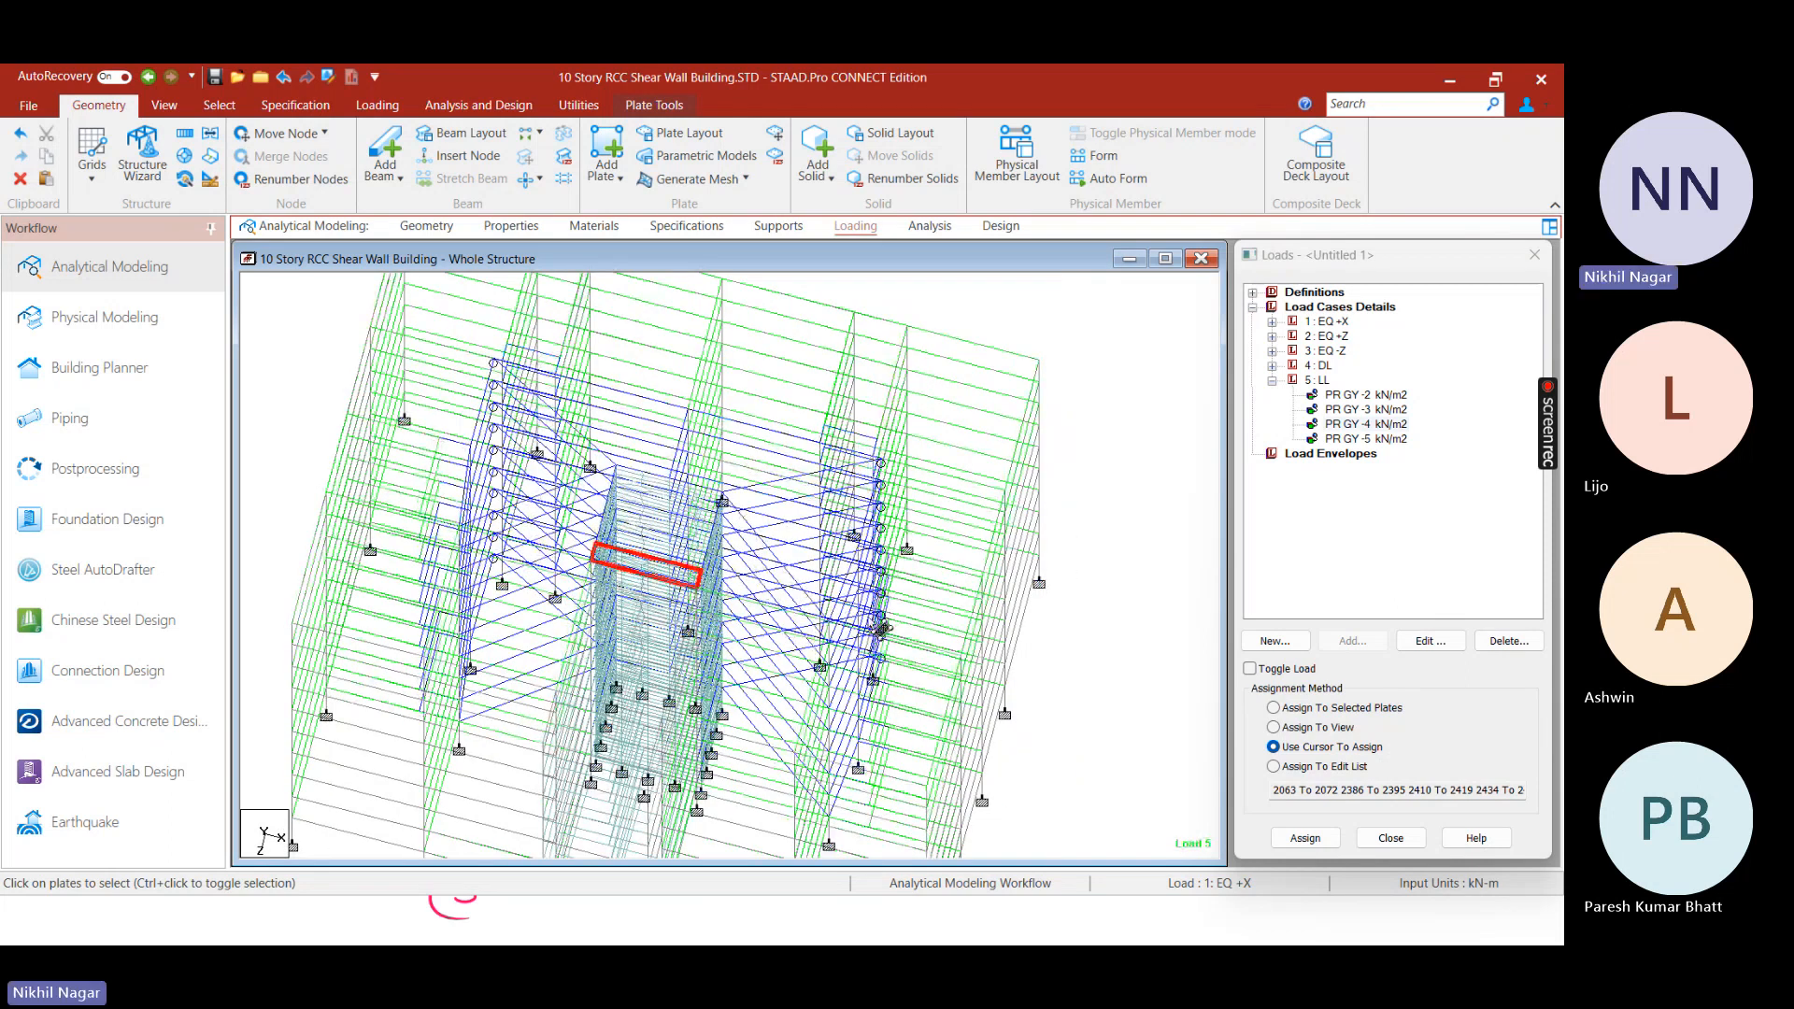
left_click(1085, 451)
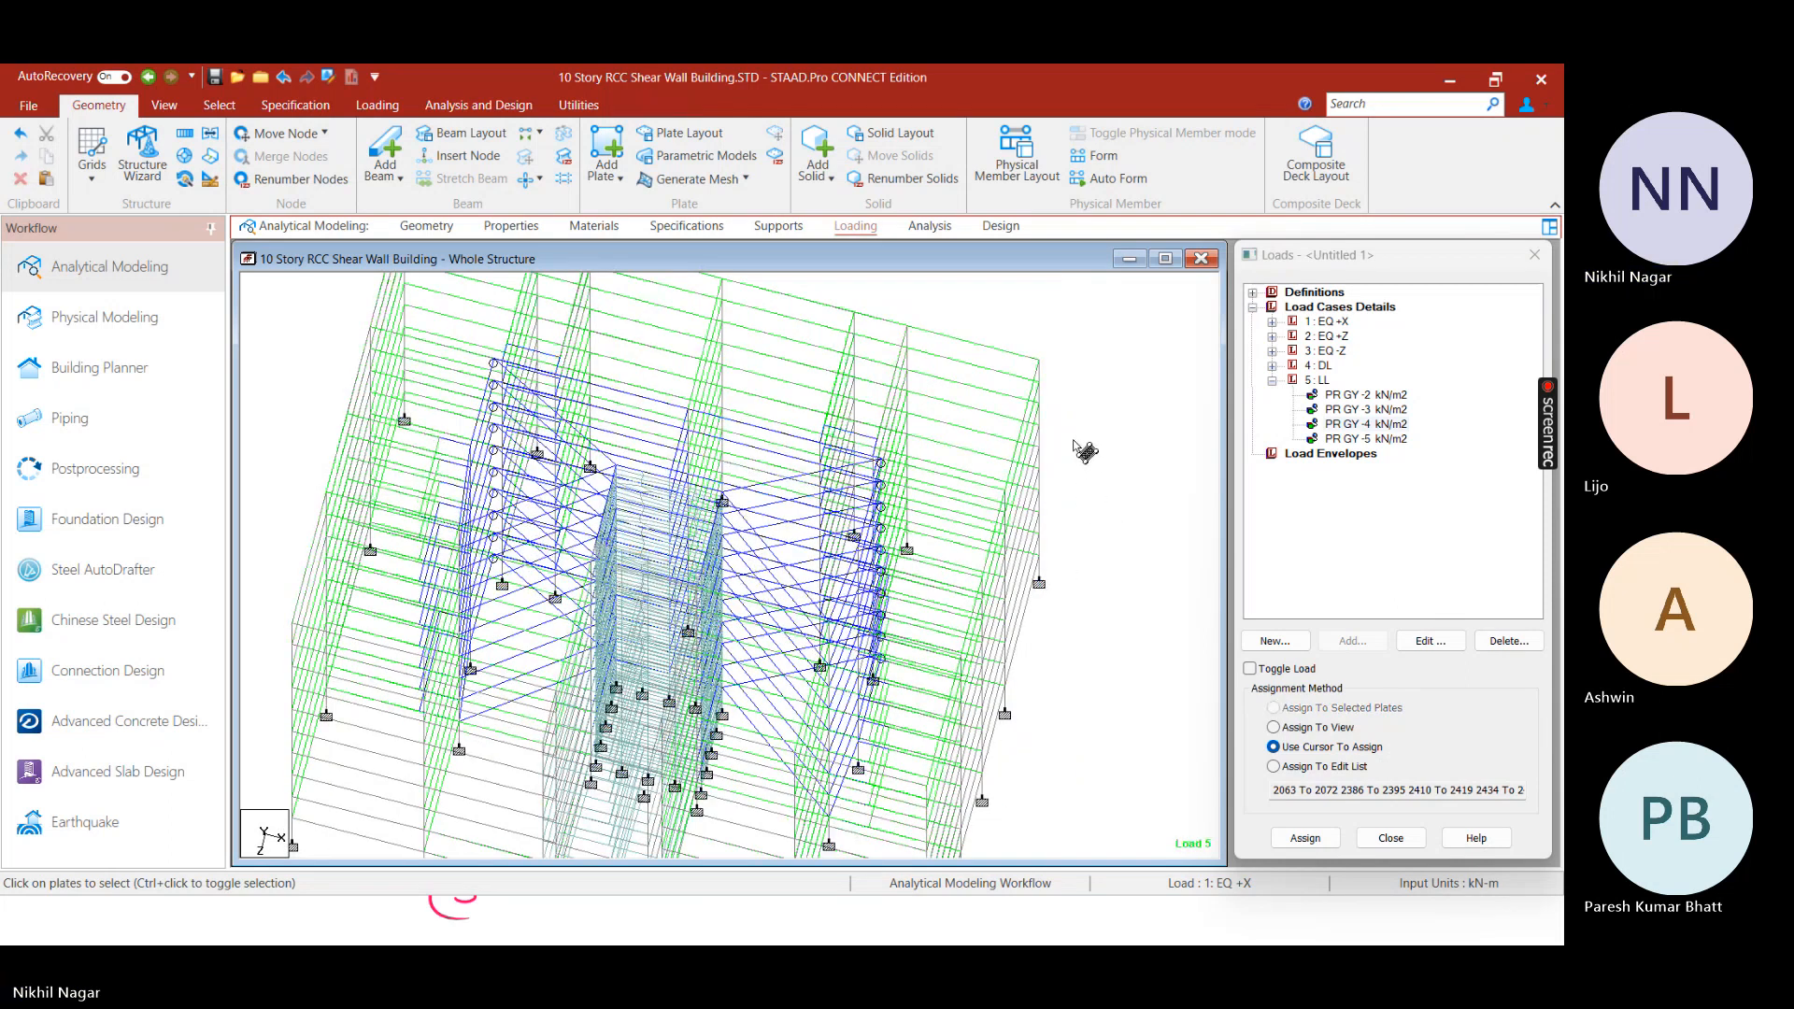
middle_click_drag(824, 527, 1081, 496)
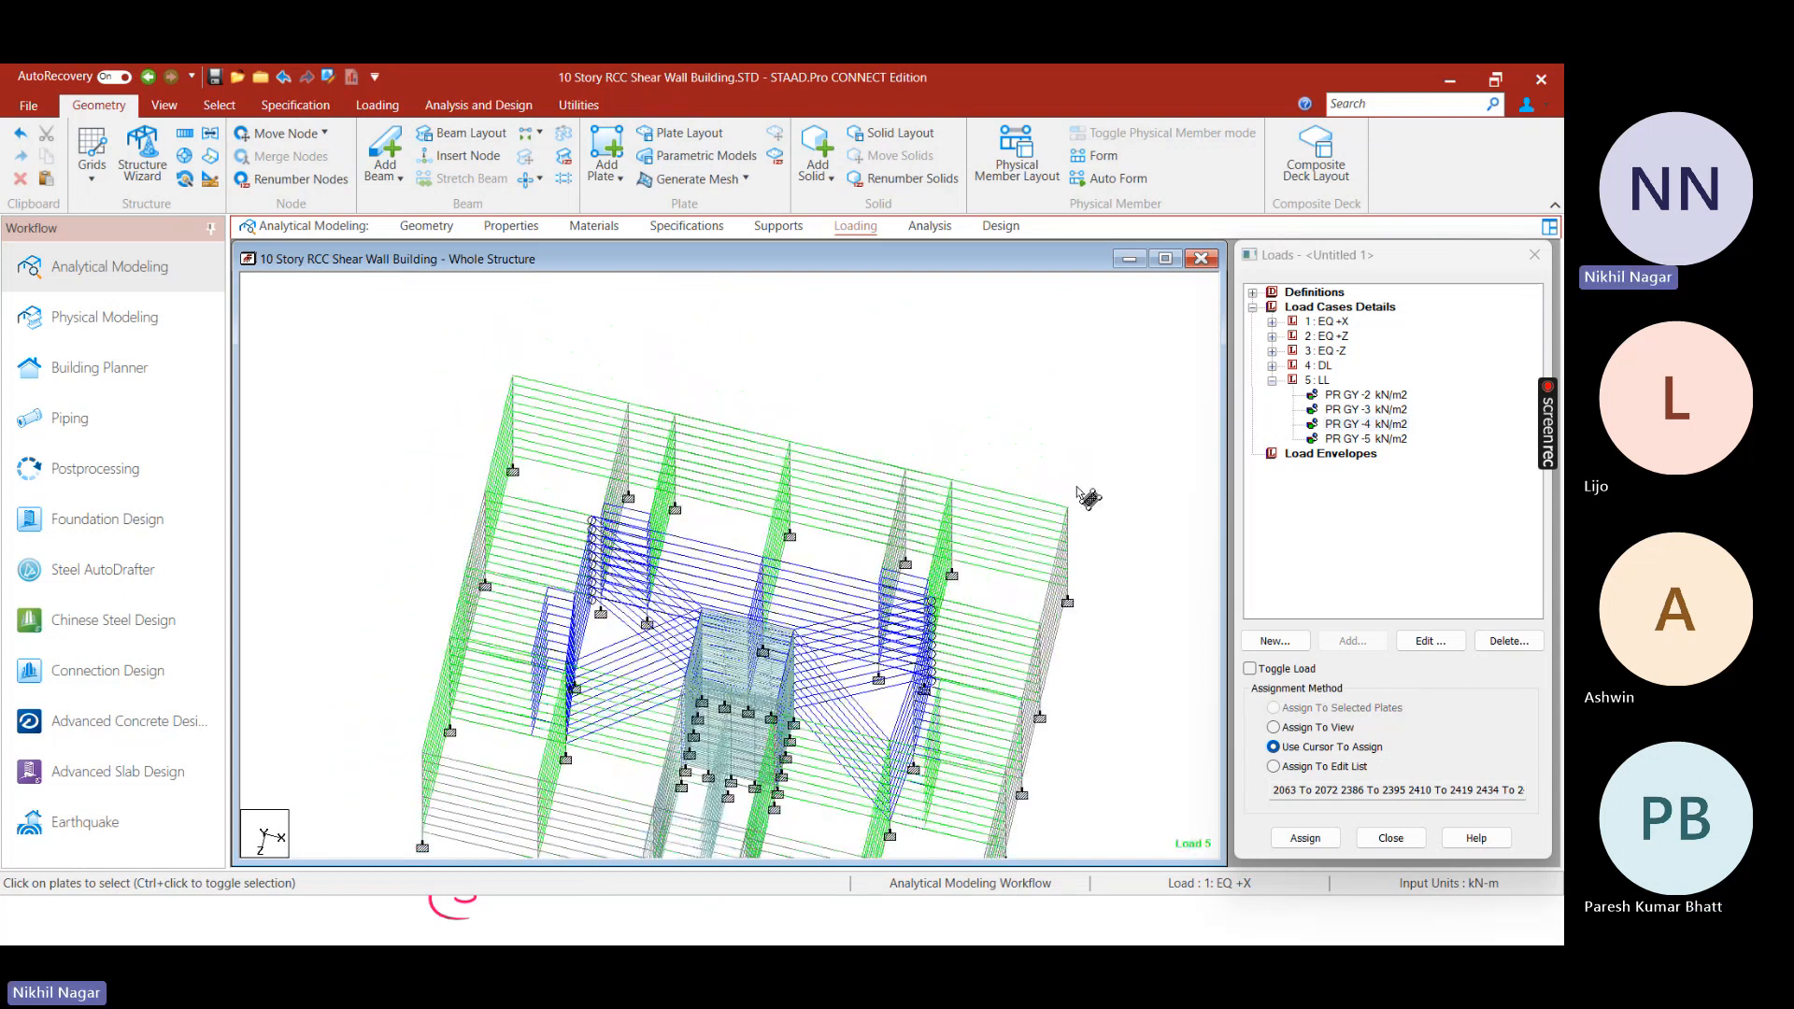
middle_click_drag(737, 583, 892, 406)
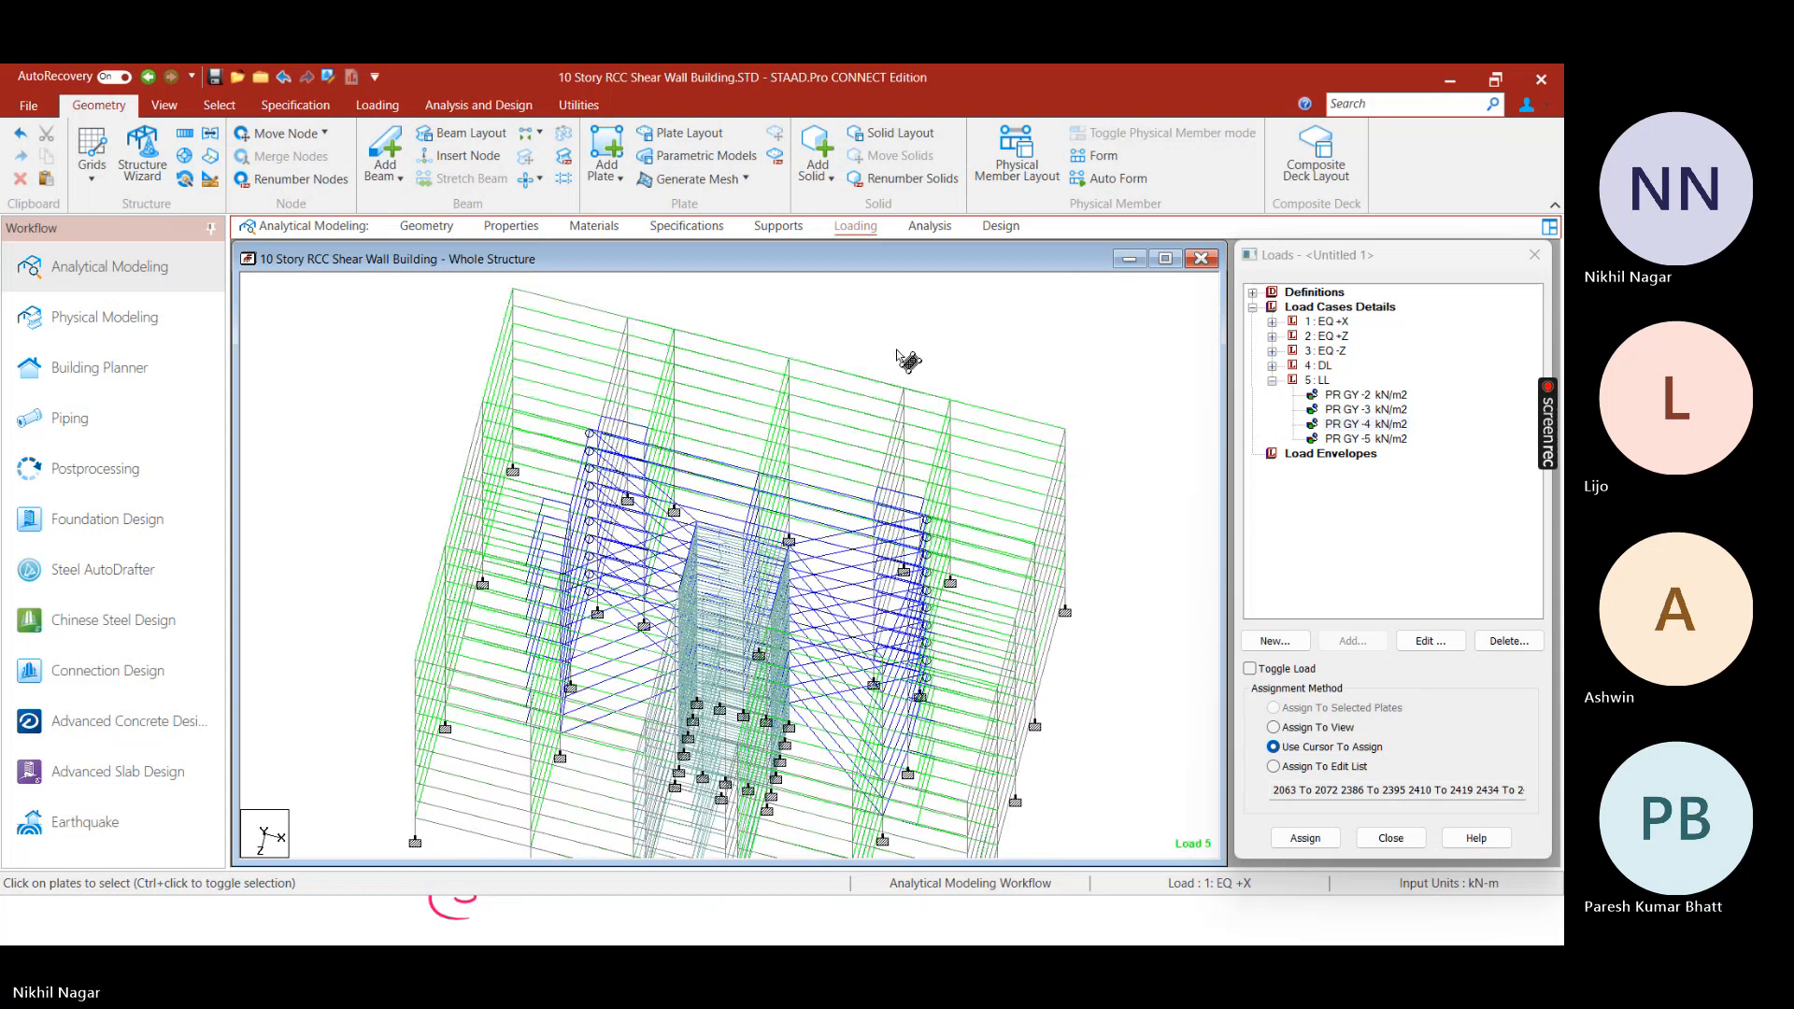
right_click(898, 354)
left_click(1161, 365)
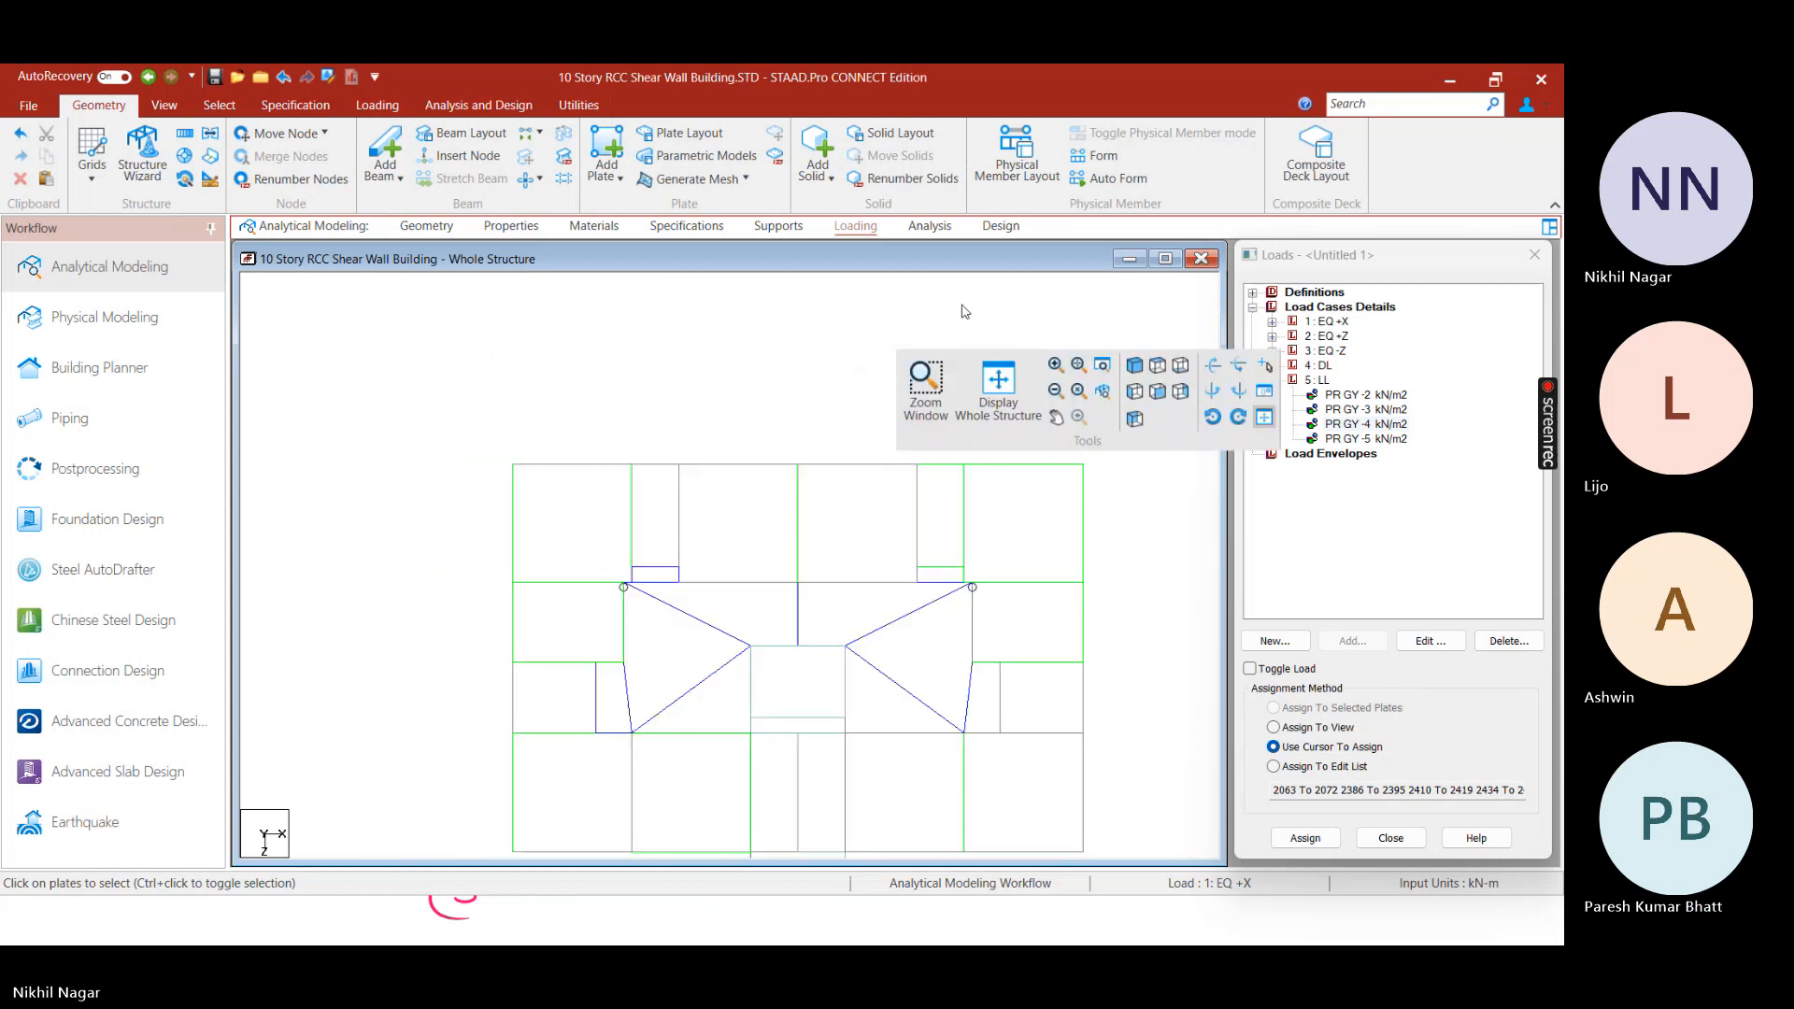
mouse_move(456, 331)
left_mouse_down()
mouse_move(1014, 763)
mouse_move(1096, 793)
mouse_move(474, 340)
left_mouse_up()
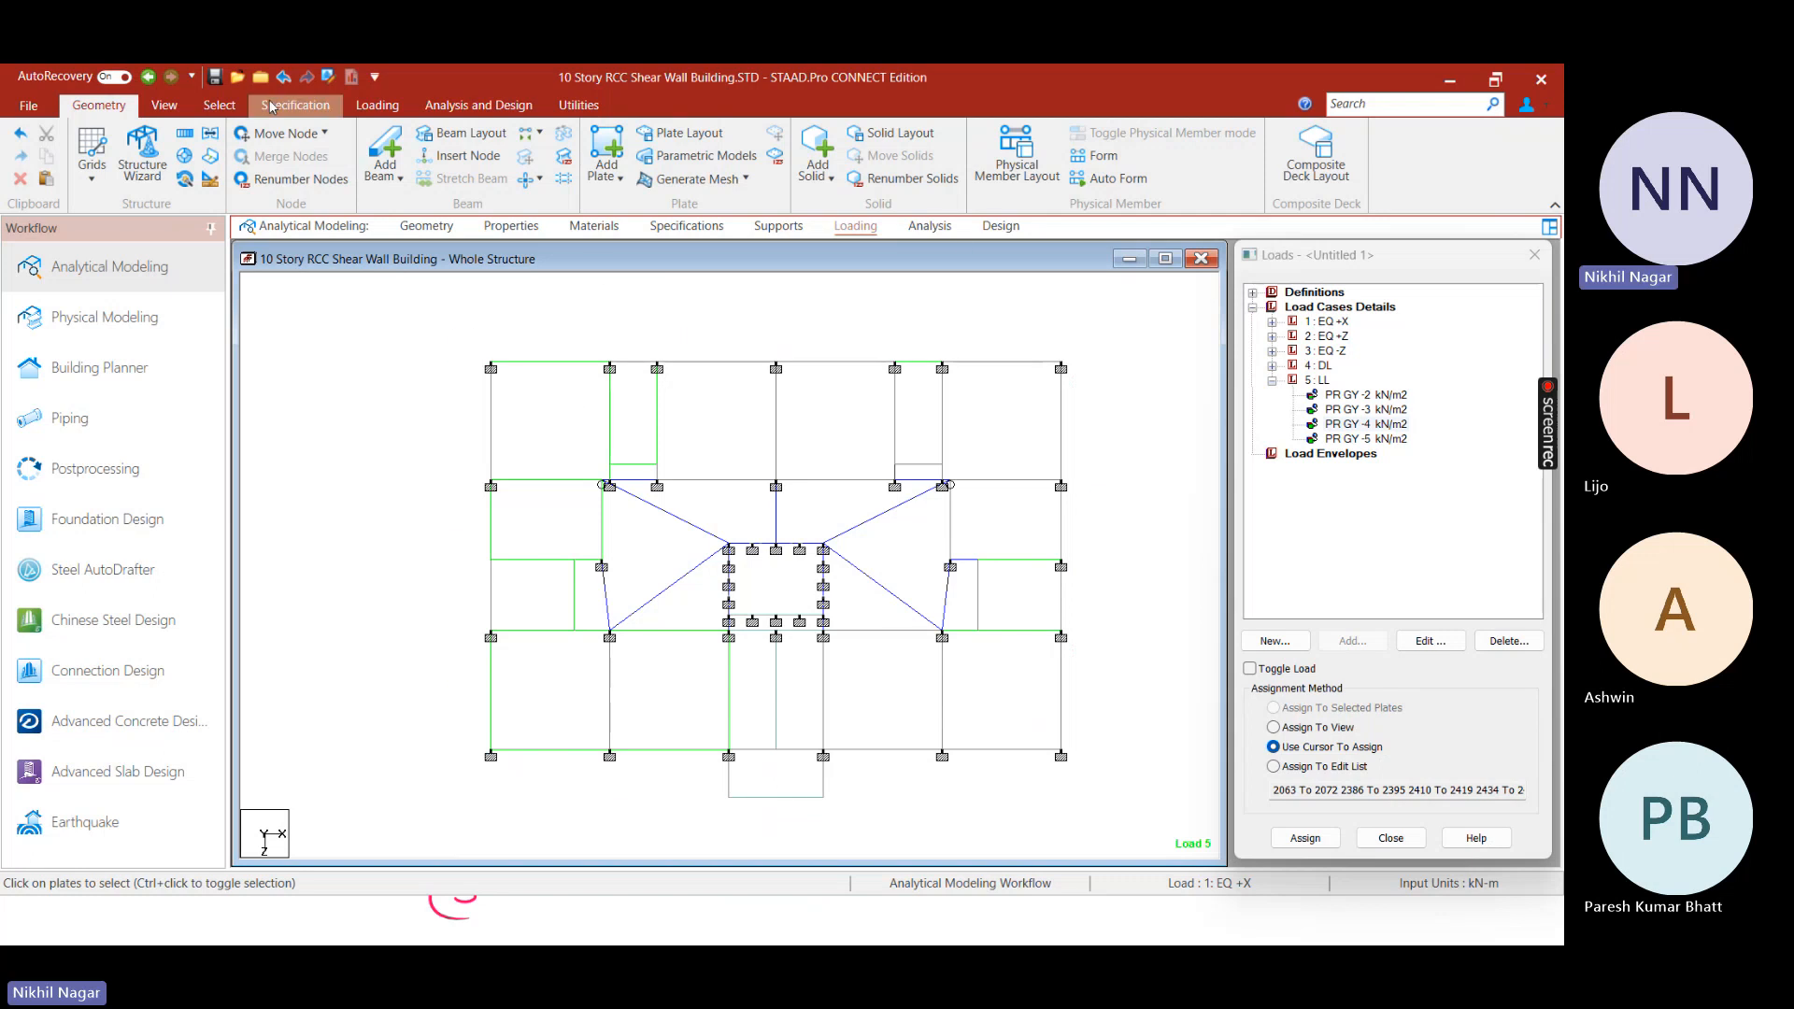
Select all plates that have the Plate 5.91 property and display only them in a new view
left_click(219, 104)
left_click(1299, 159)
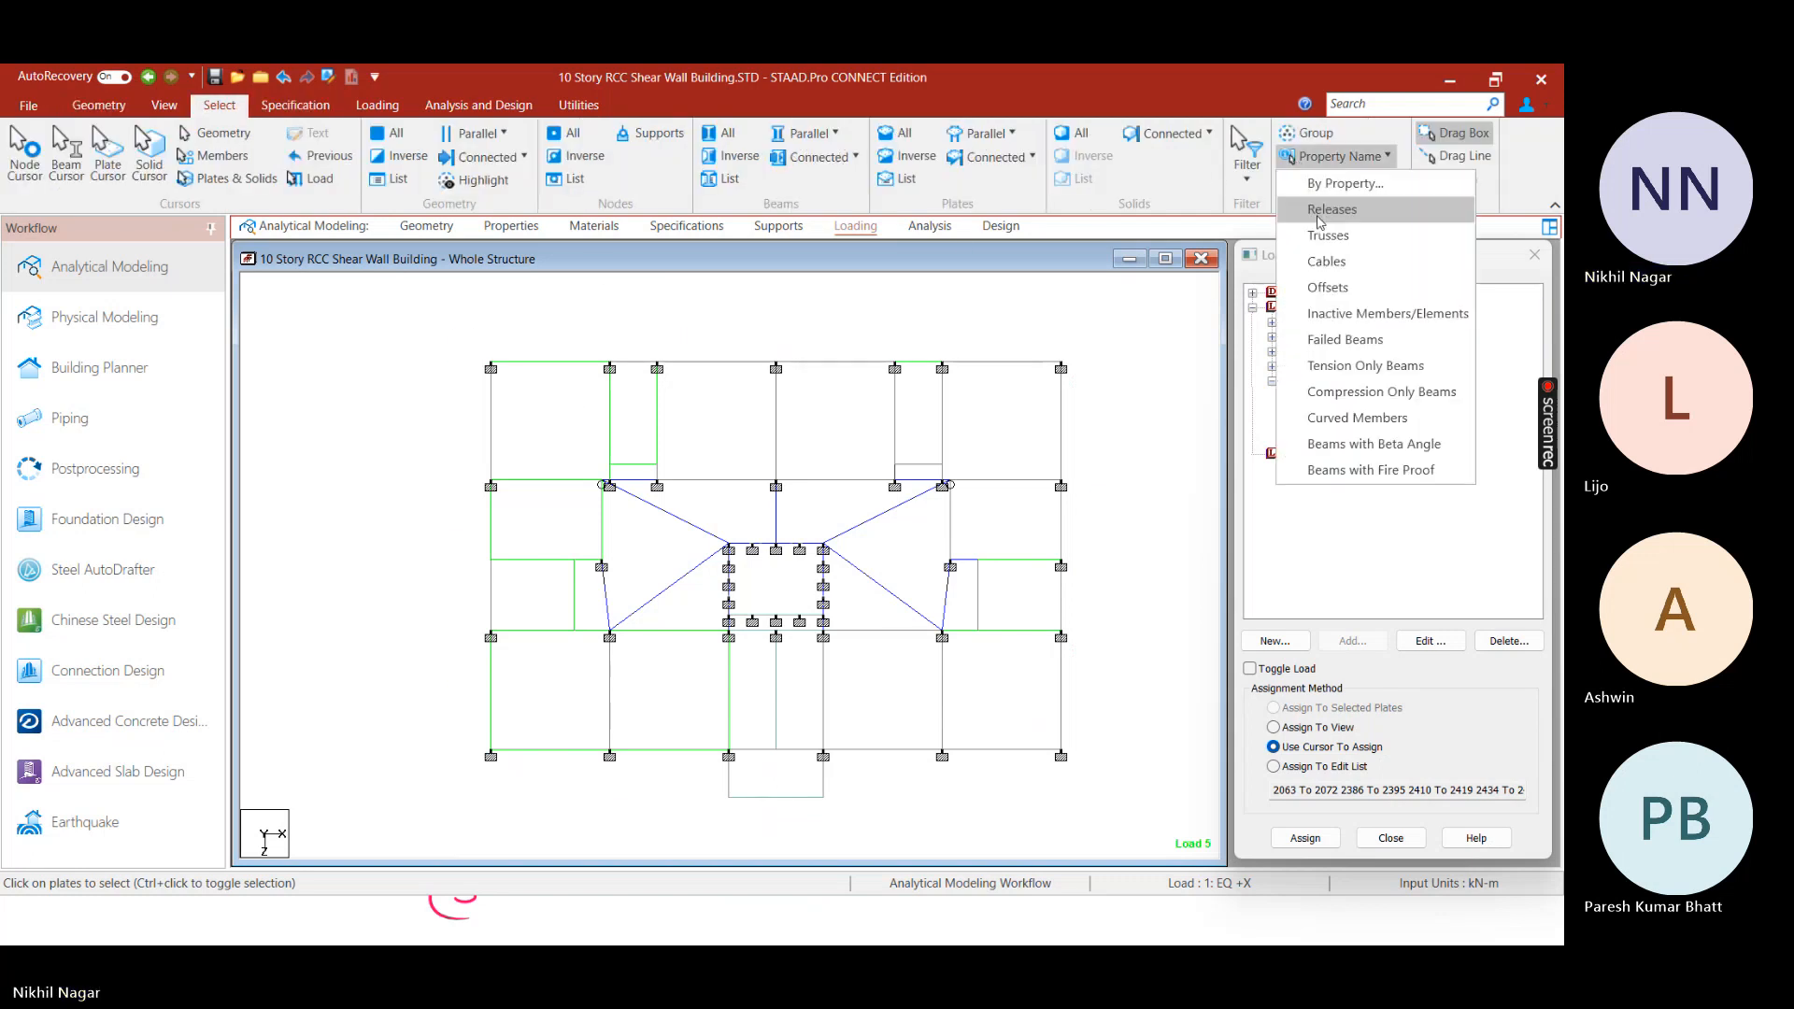
left_click(1332, 199)
left_click(820, 507)
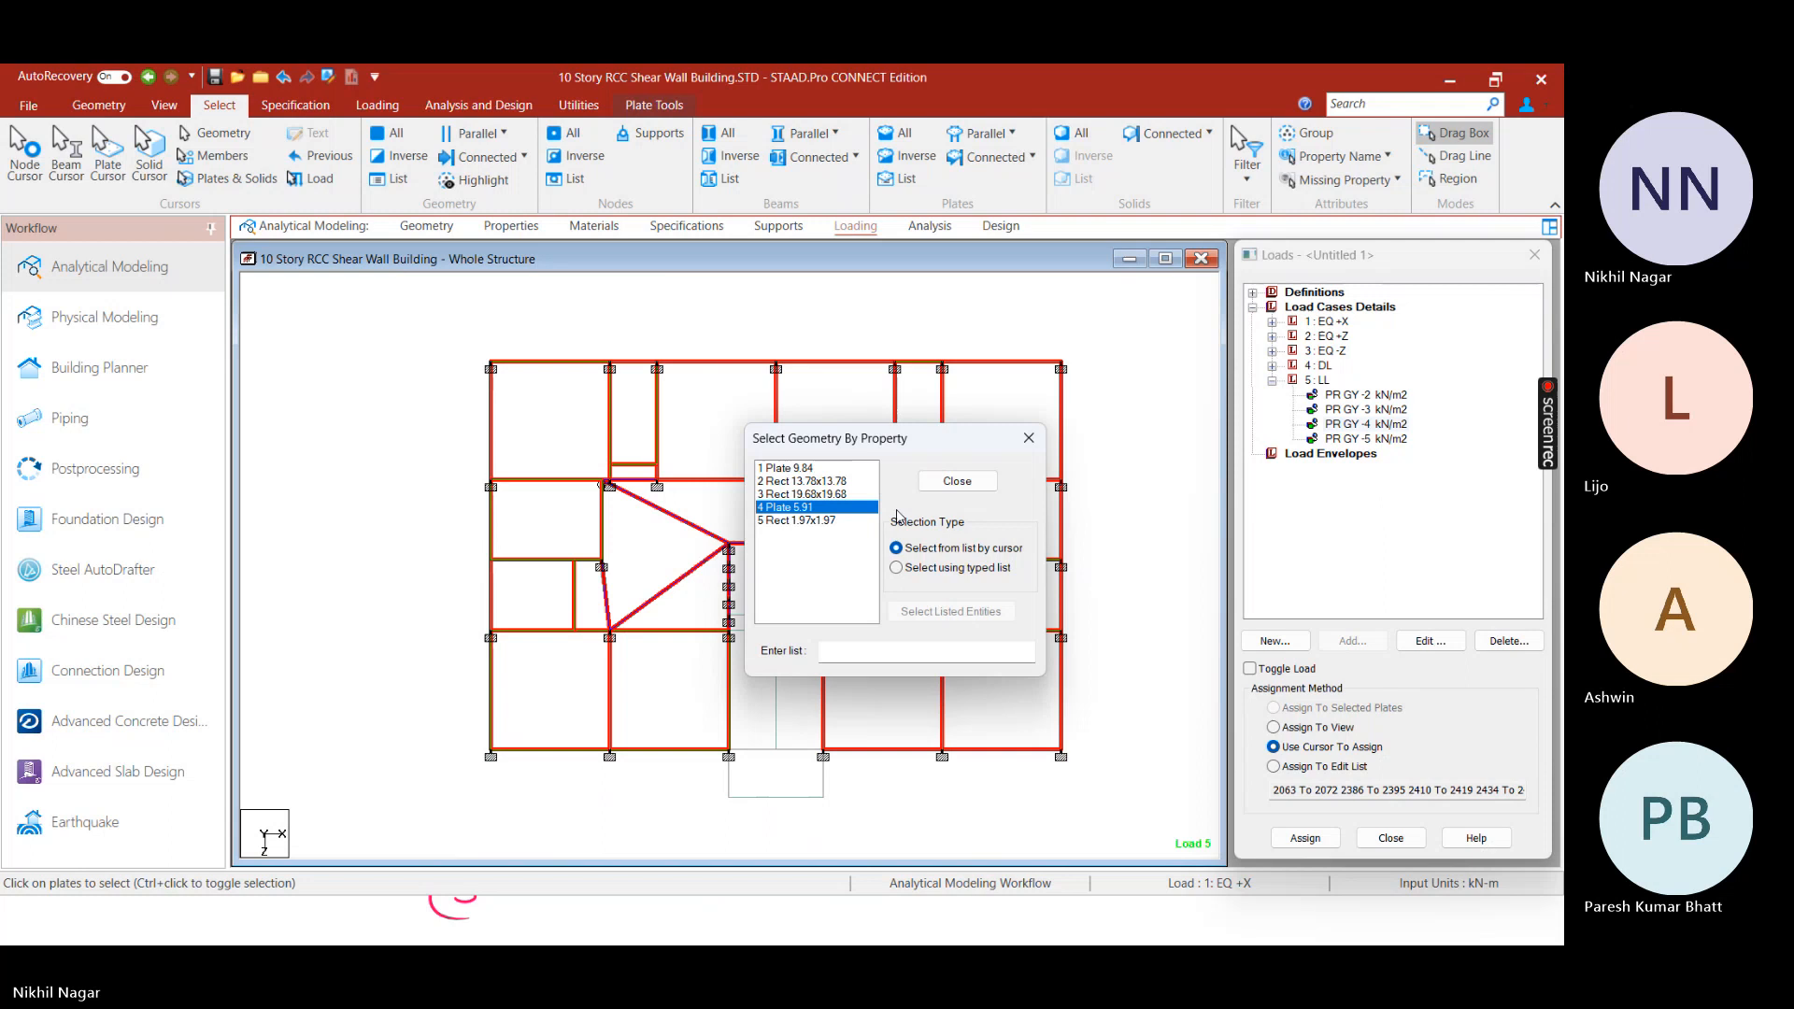
left_click(957, 481)
right_click(1083, 441)
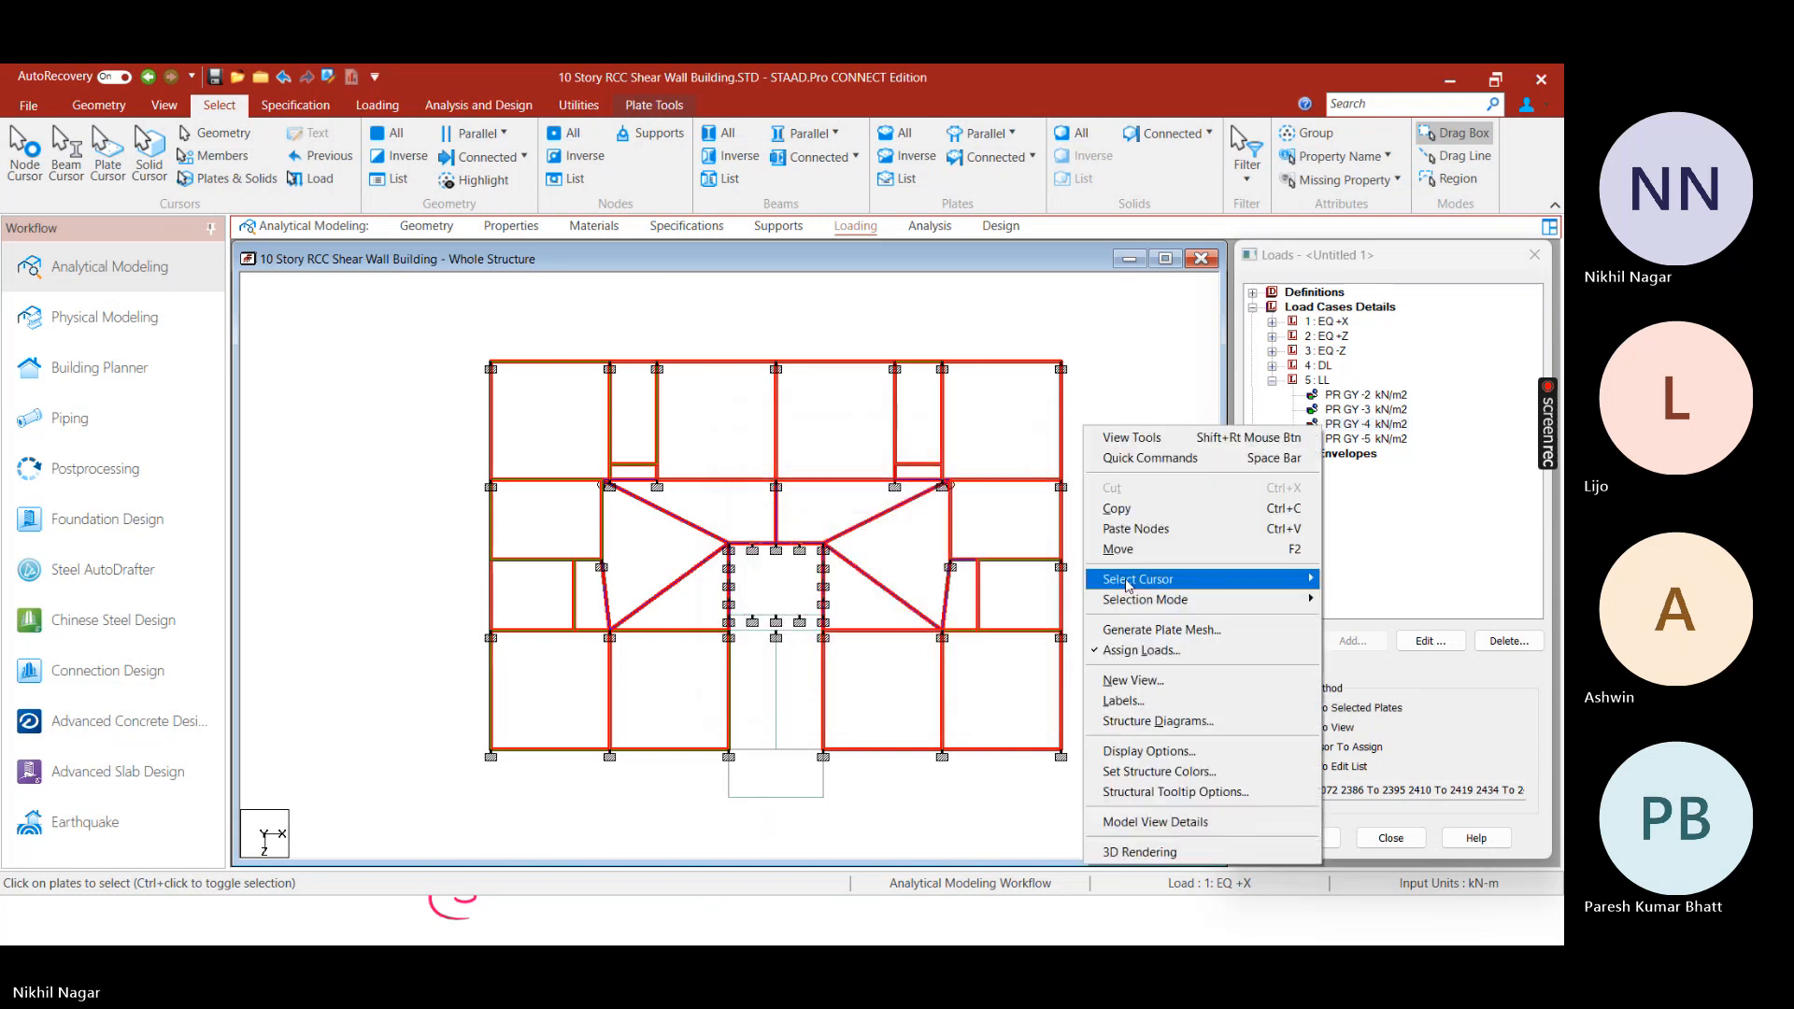
left_click(1135, 682)
left_click(1034, 539)
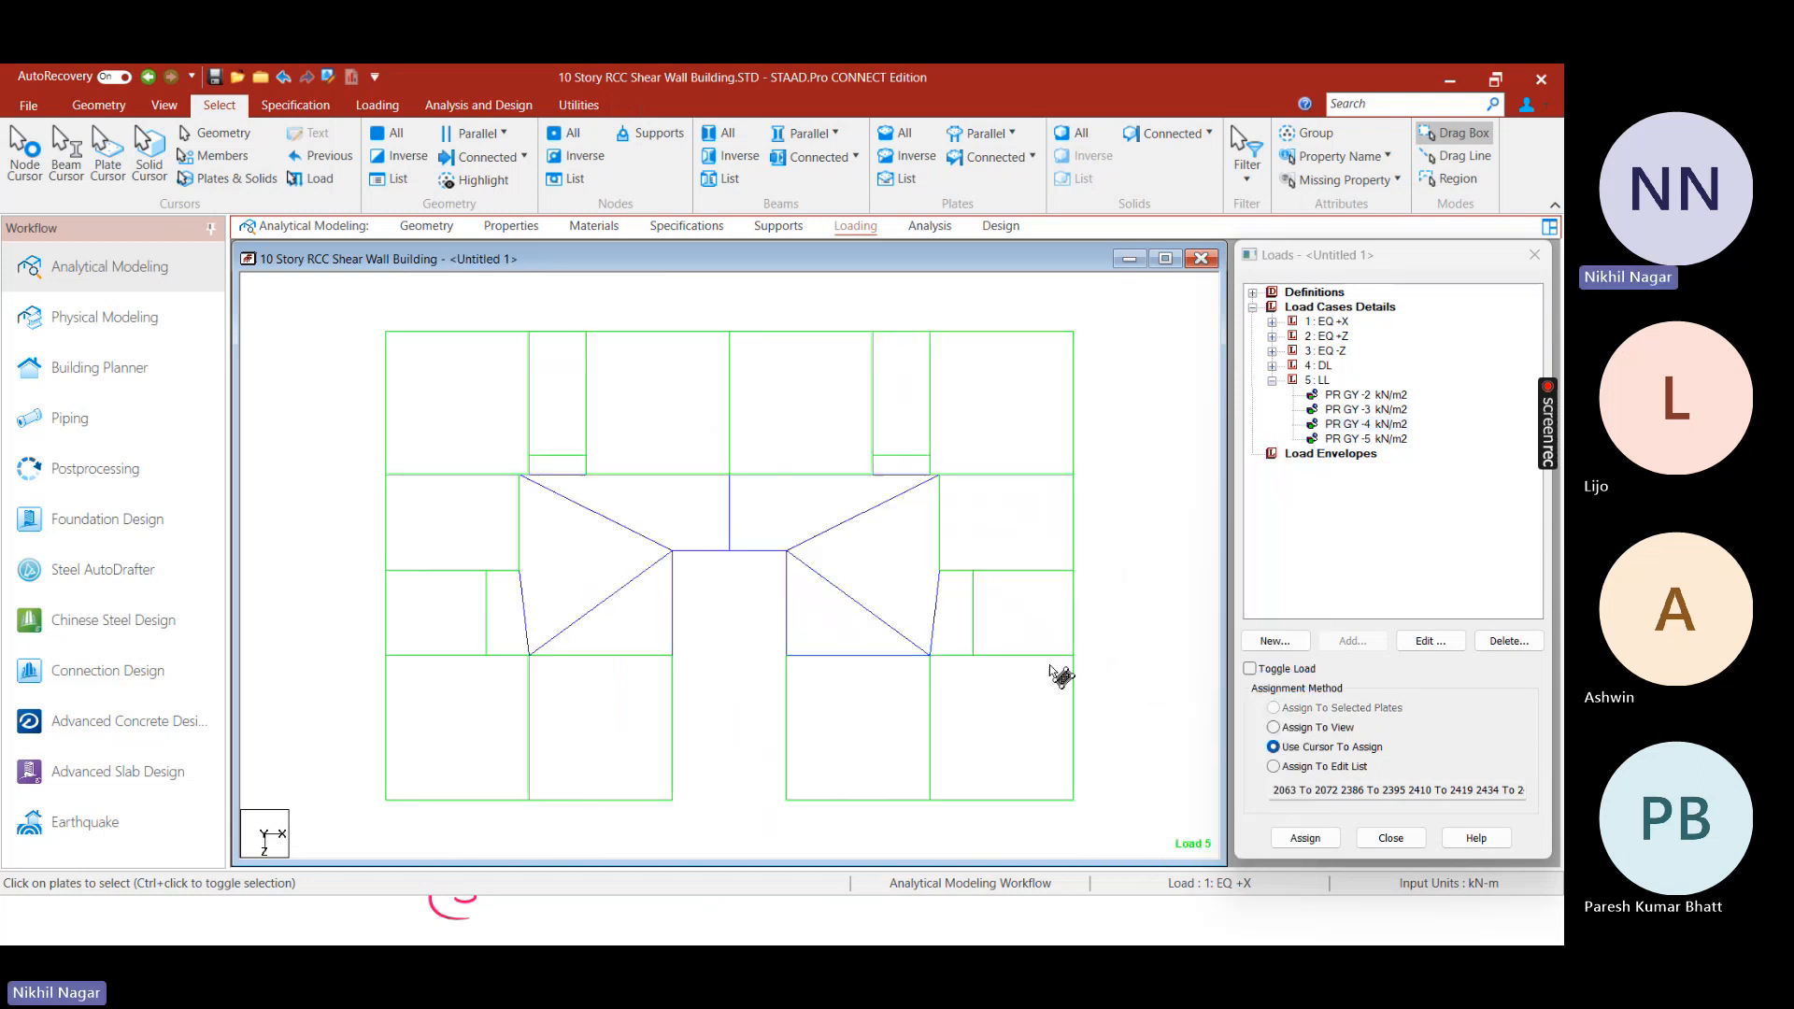
Inspect the isolated slab plates on all floors from rotated and isometric angles and display the whole structure again
middle_click_drag(761, 681, 961, 367)
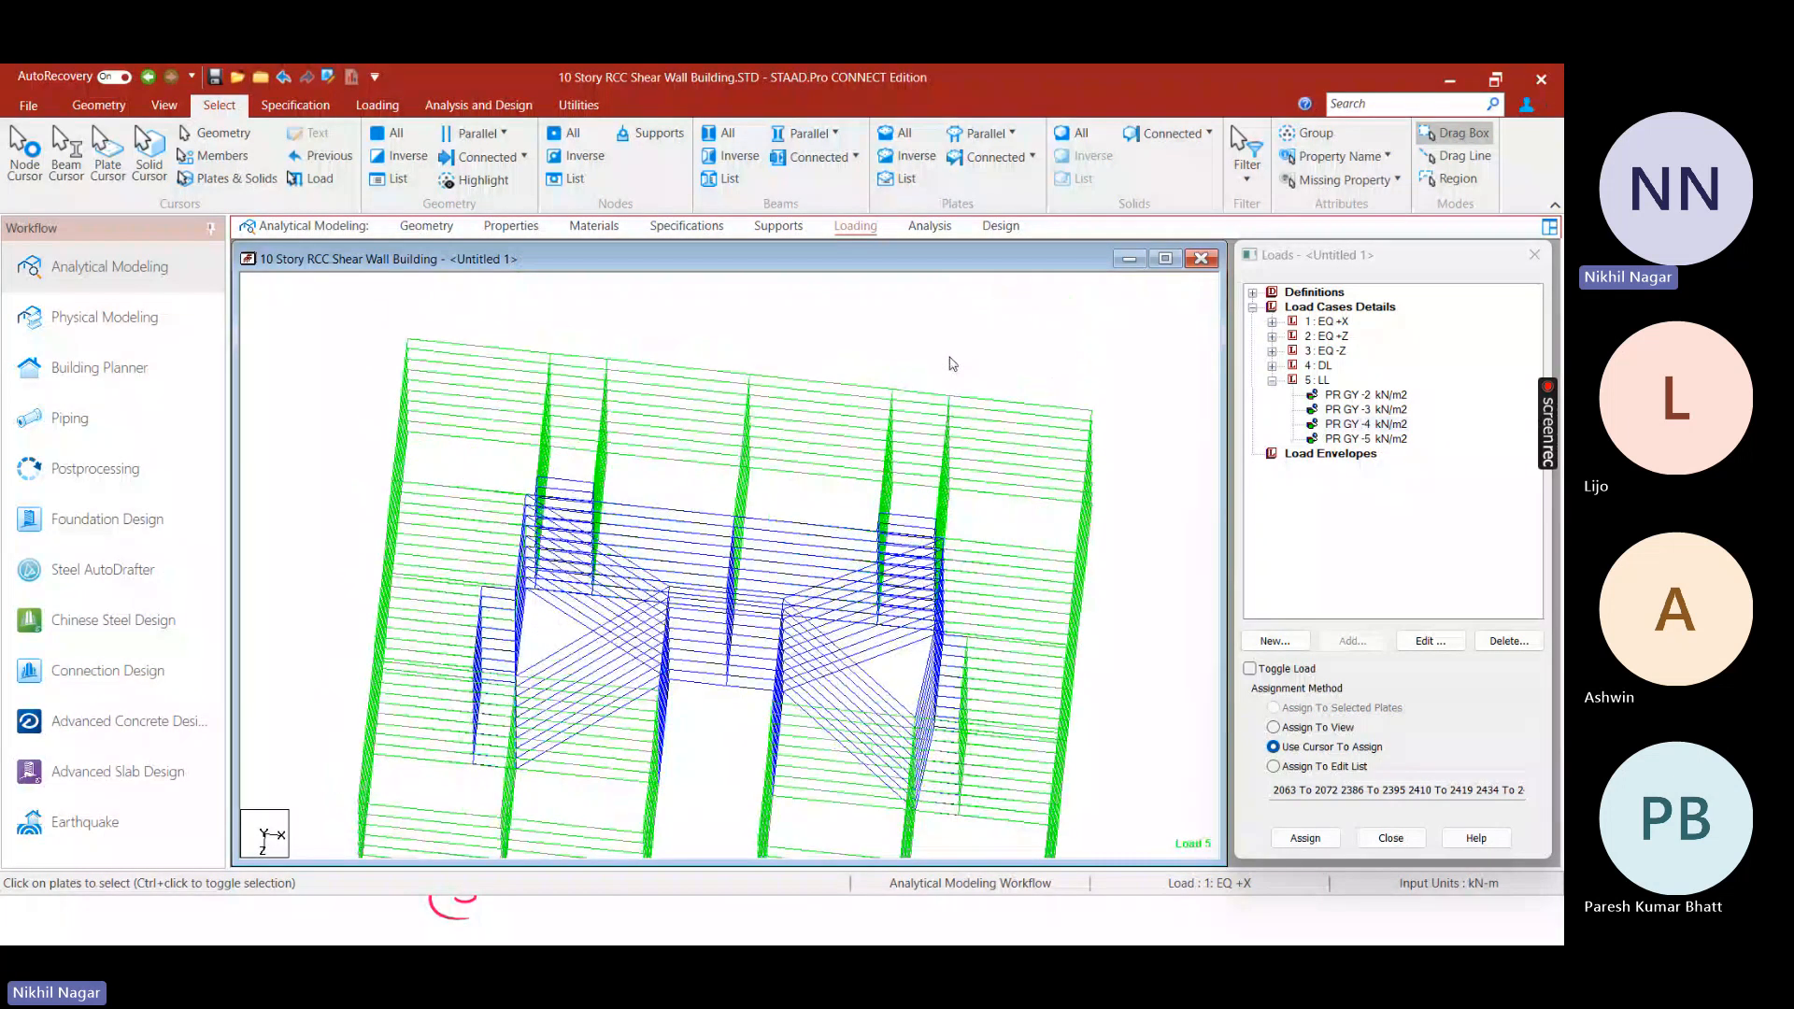
right_click(851, 344)
left_click(1084, 355)
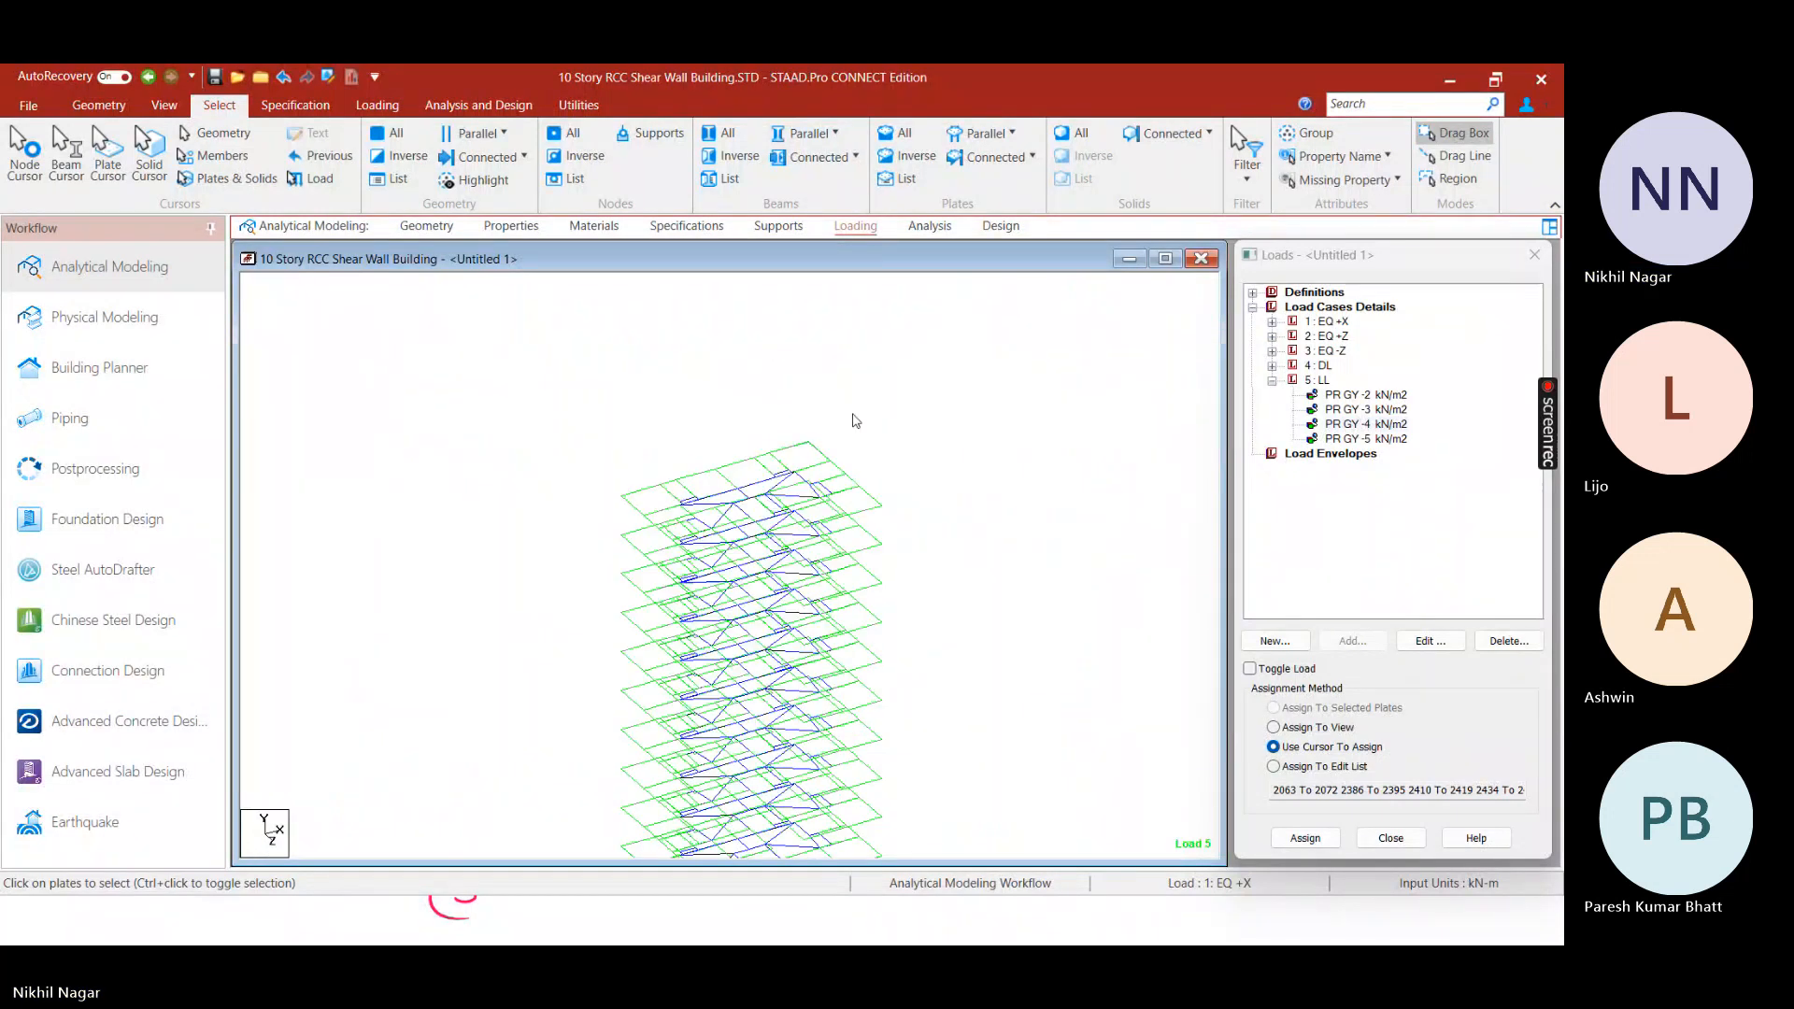
right_click(777, 365)
left_click(872, 388)
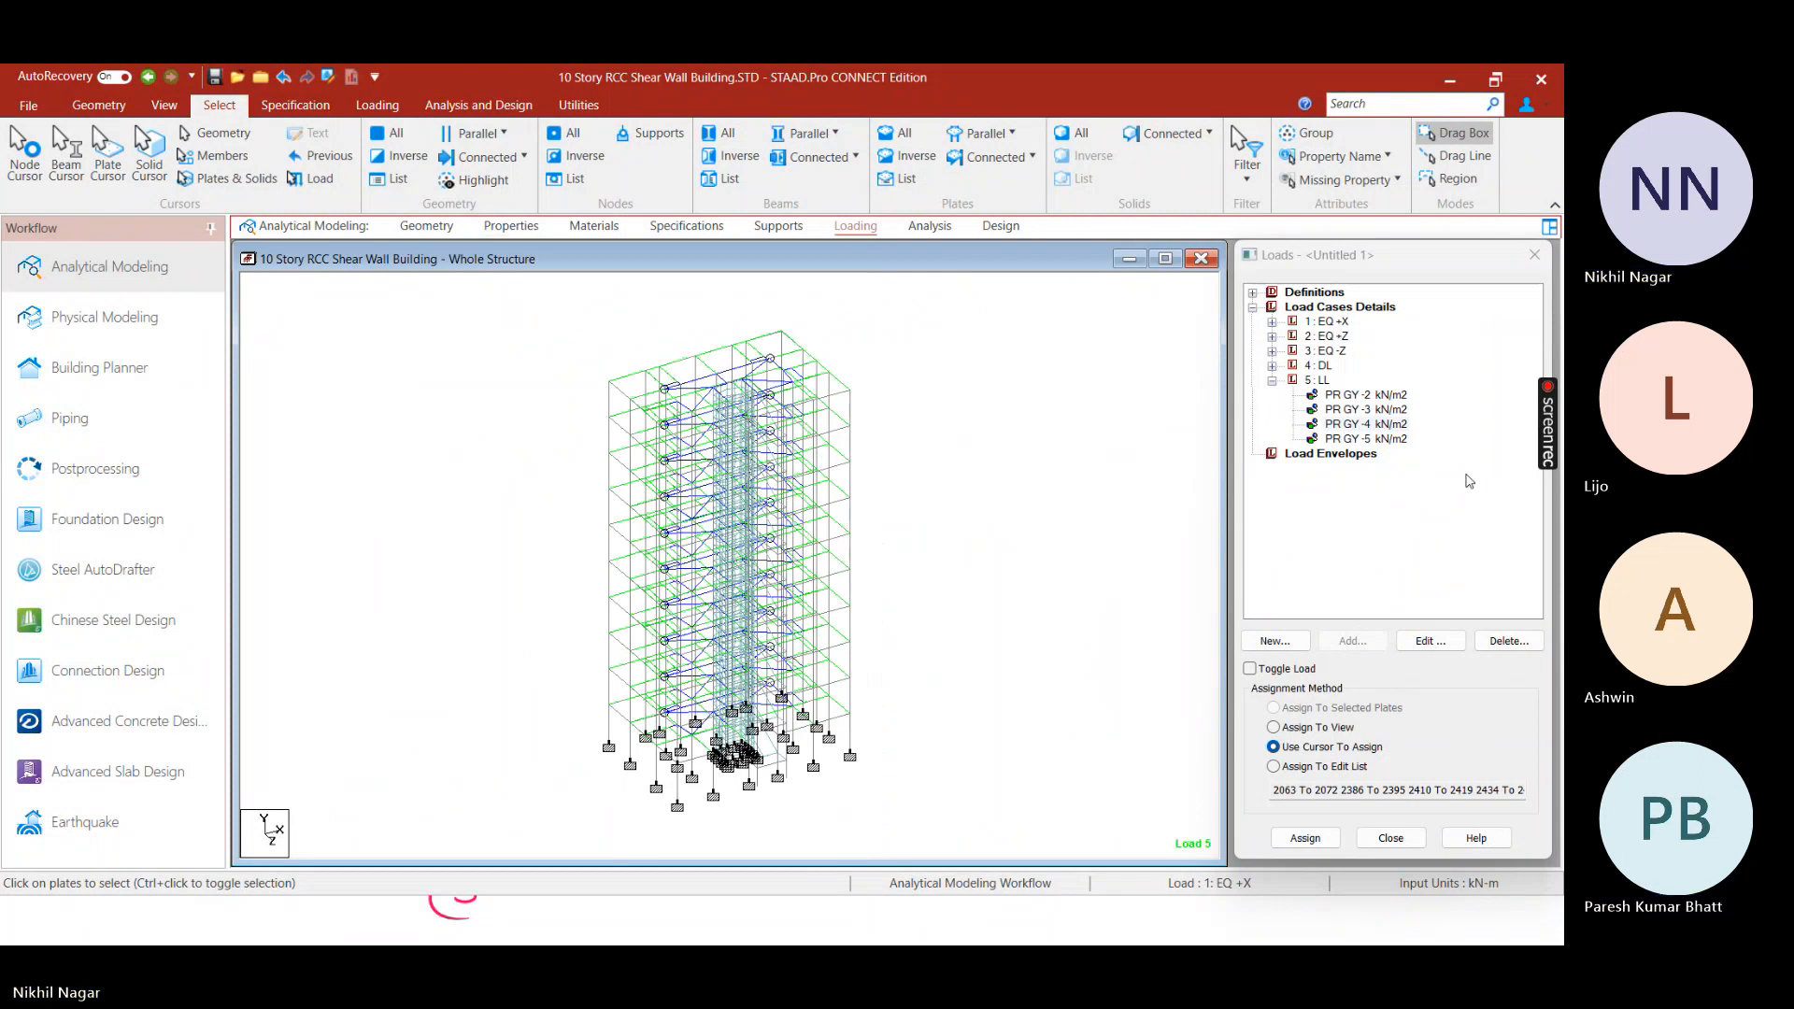
Check the live load for corridors, passages and staircases in the hotels and hostels section of IS 875 Part 2
key("super")
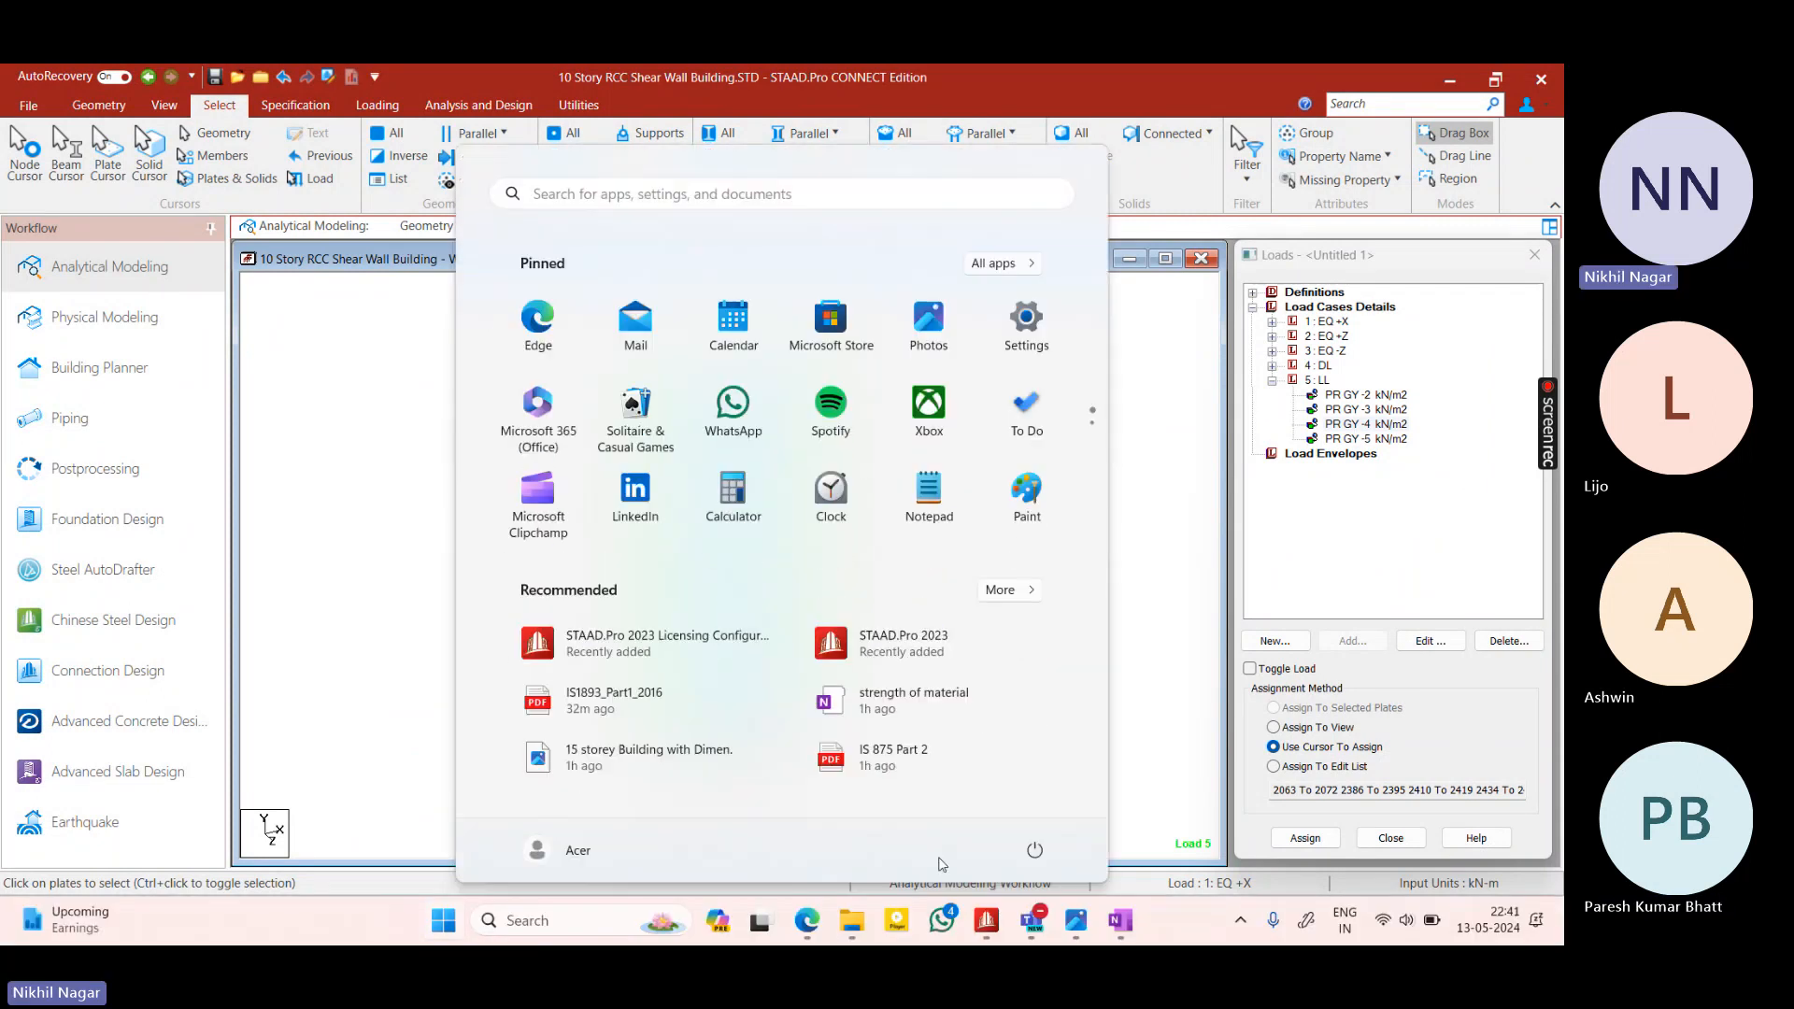
left_click(806, 921)
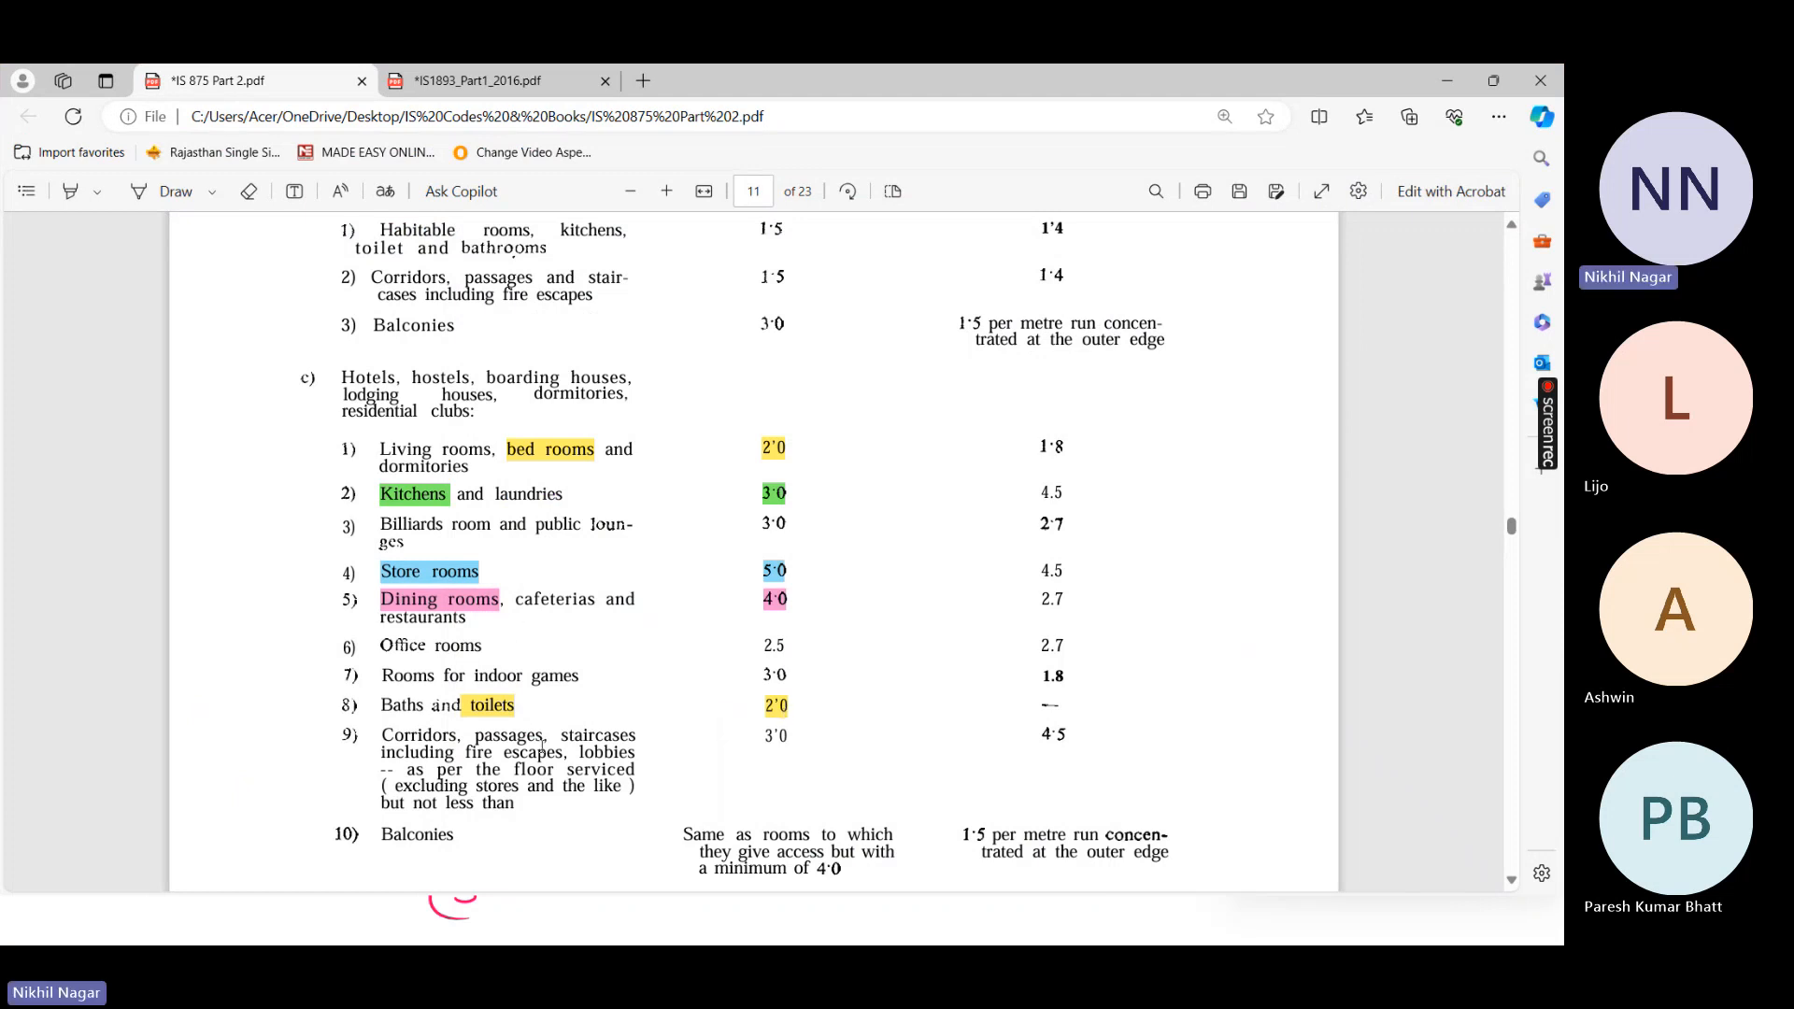
left_click_drag(759, 738, 819, 746)
left_click(825, 734)
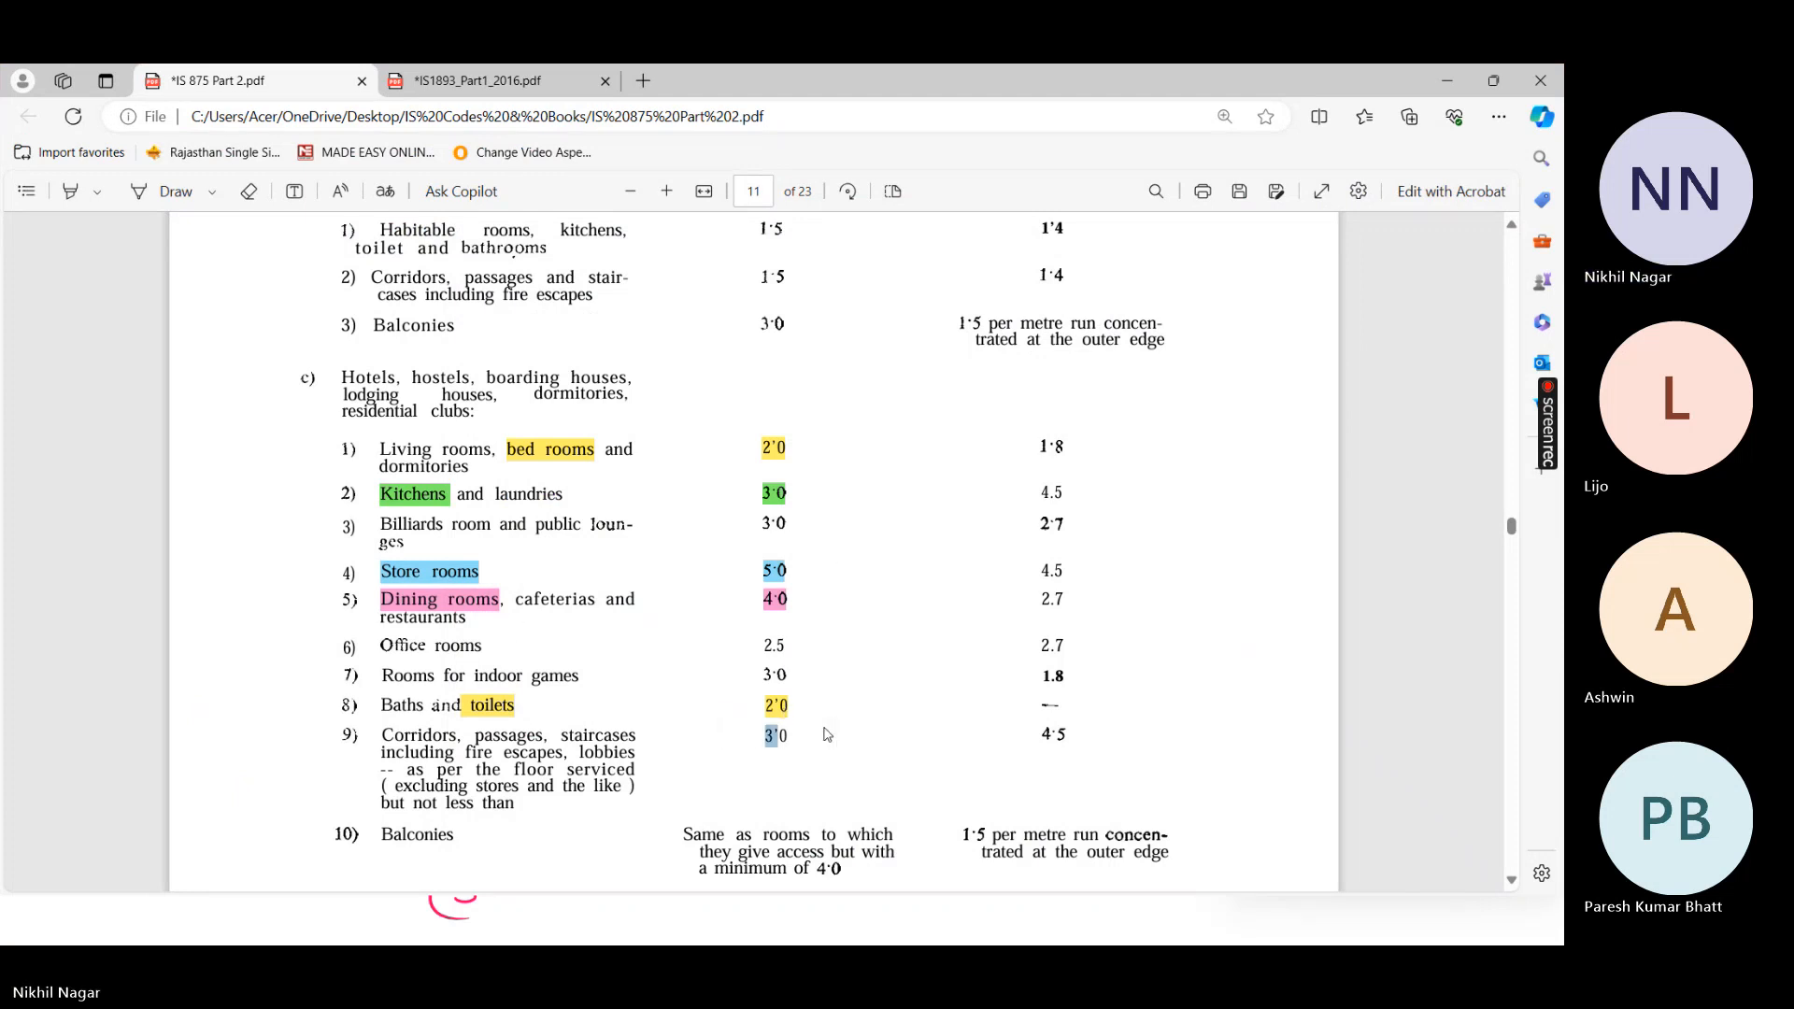
left_click(1456, 93)
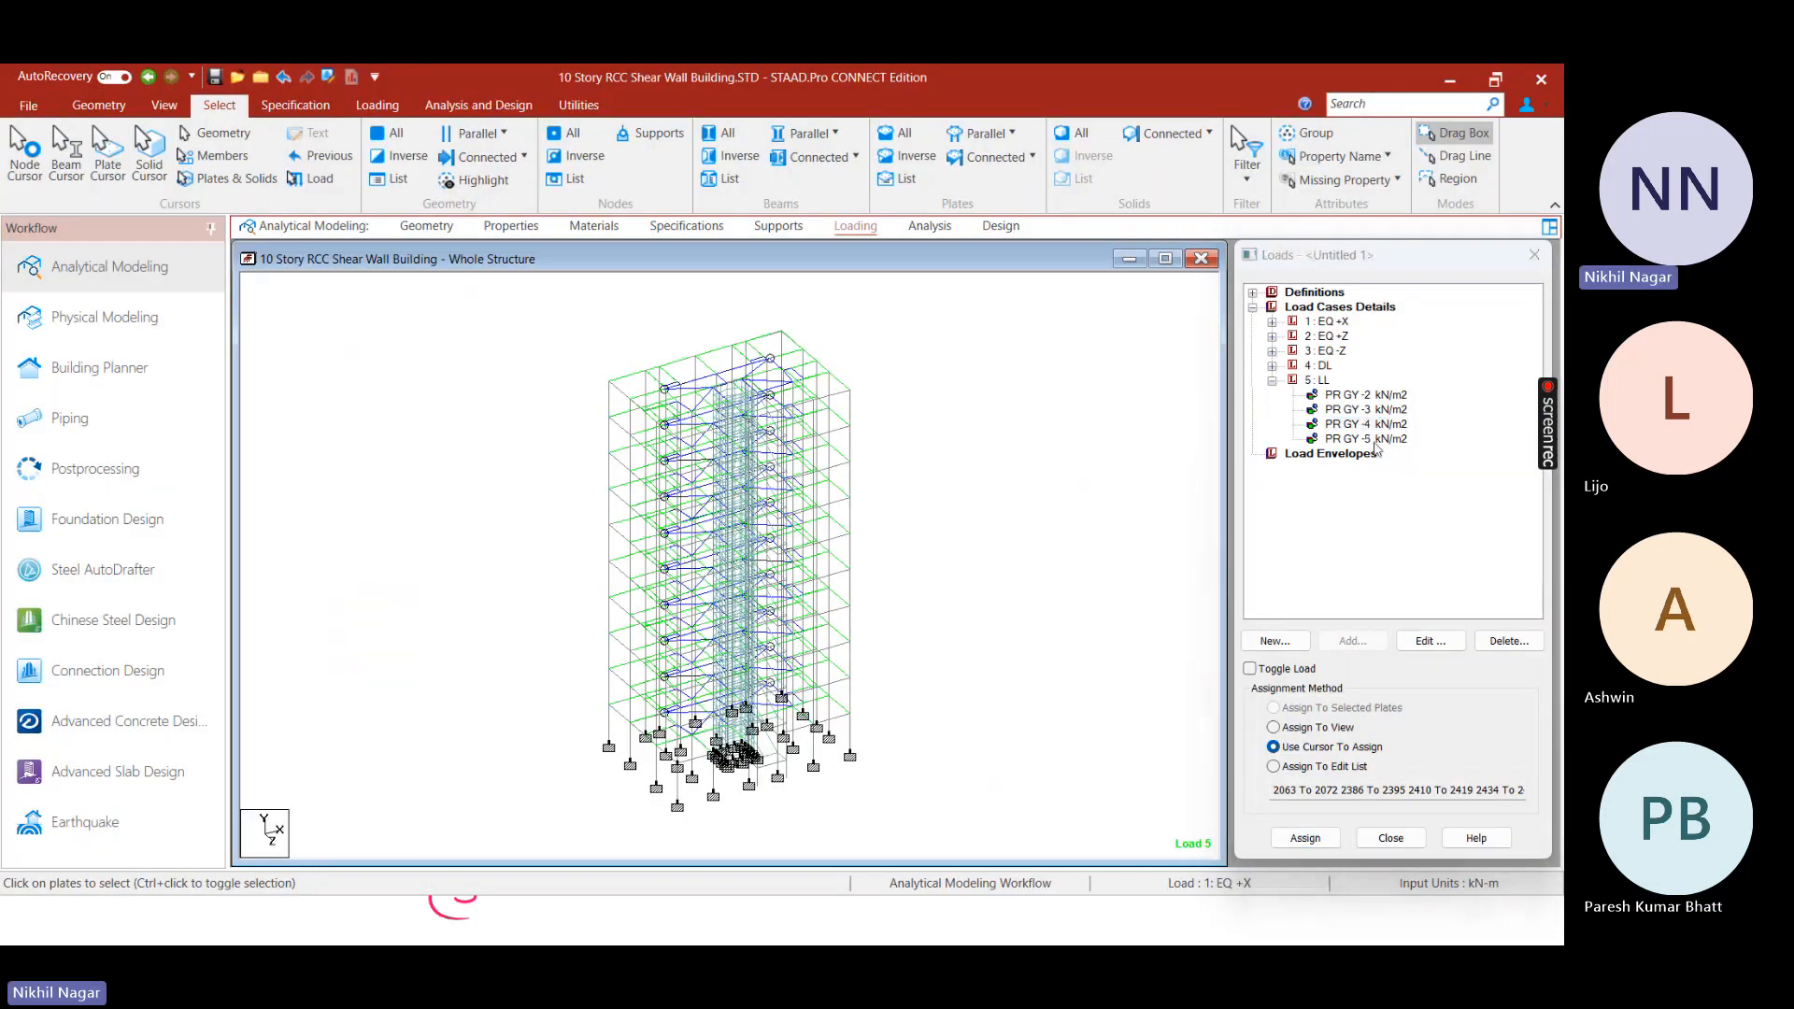
Assign the -3 kN/m2 live load pressure to the staircase plates beside the central shear wall core on all floors
left_click(1359, 412)
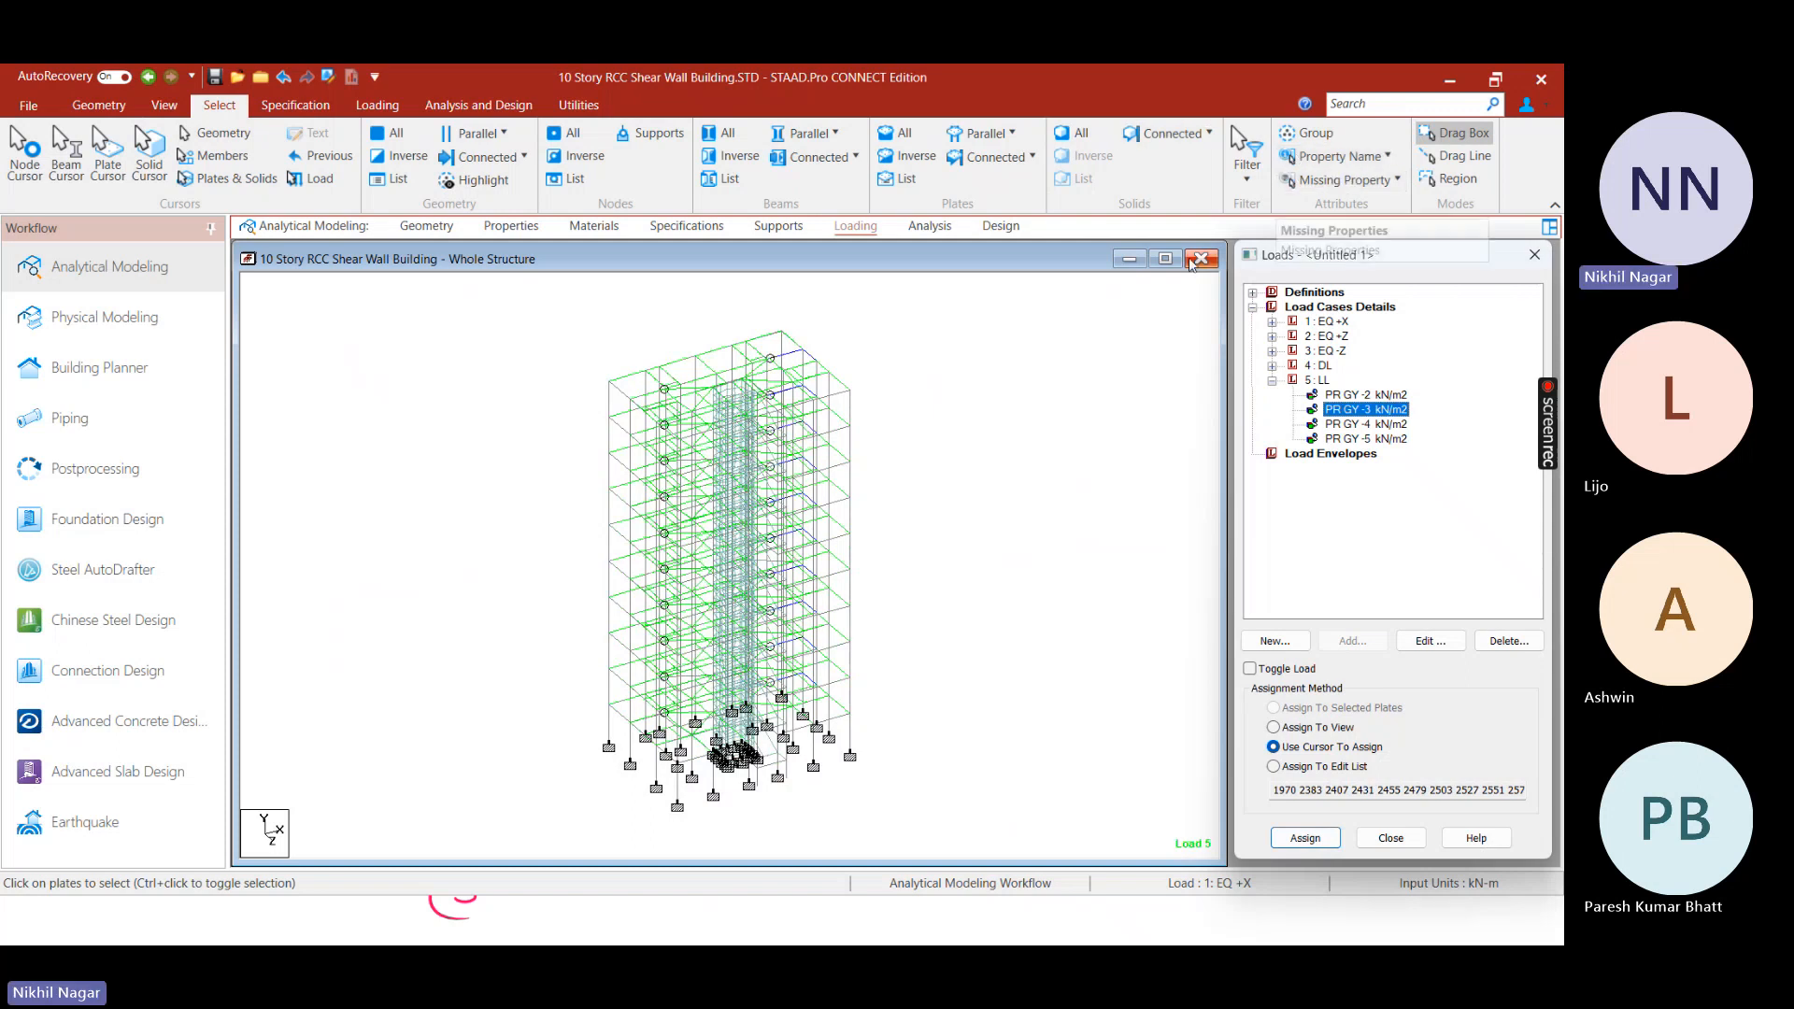
right_click(1174, 371)
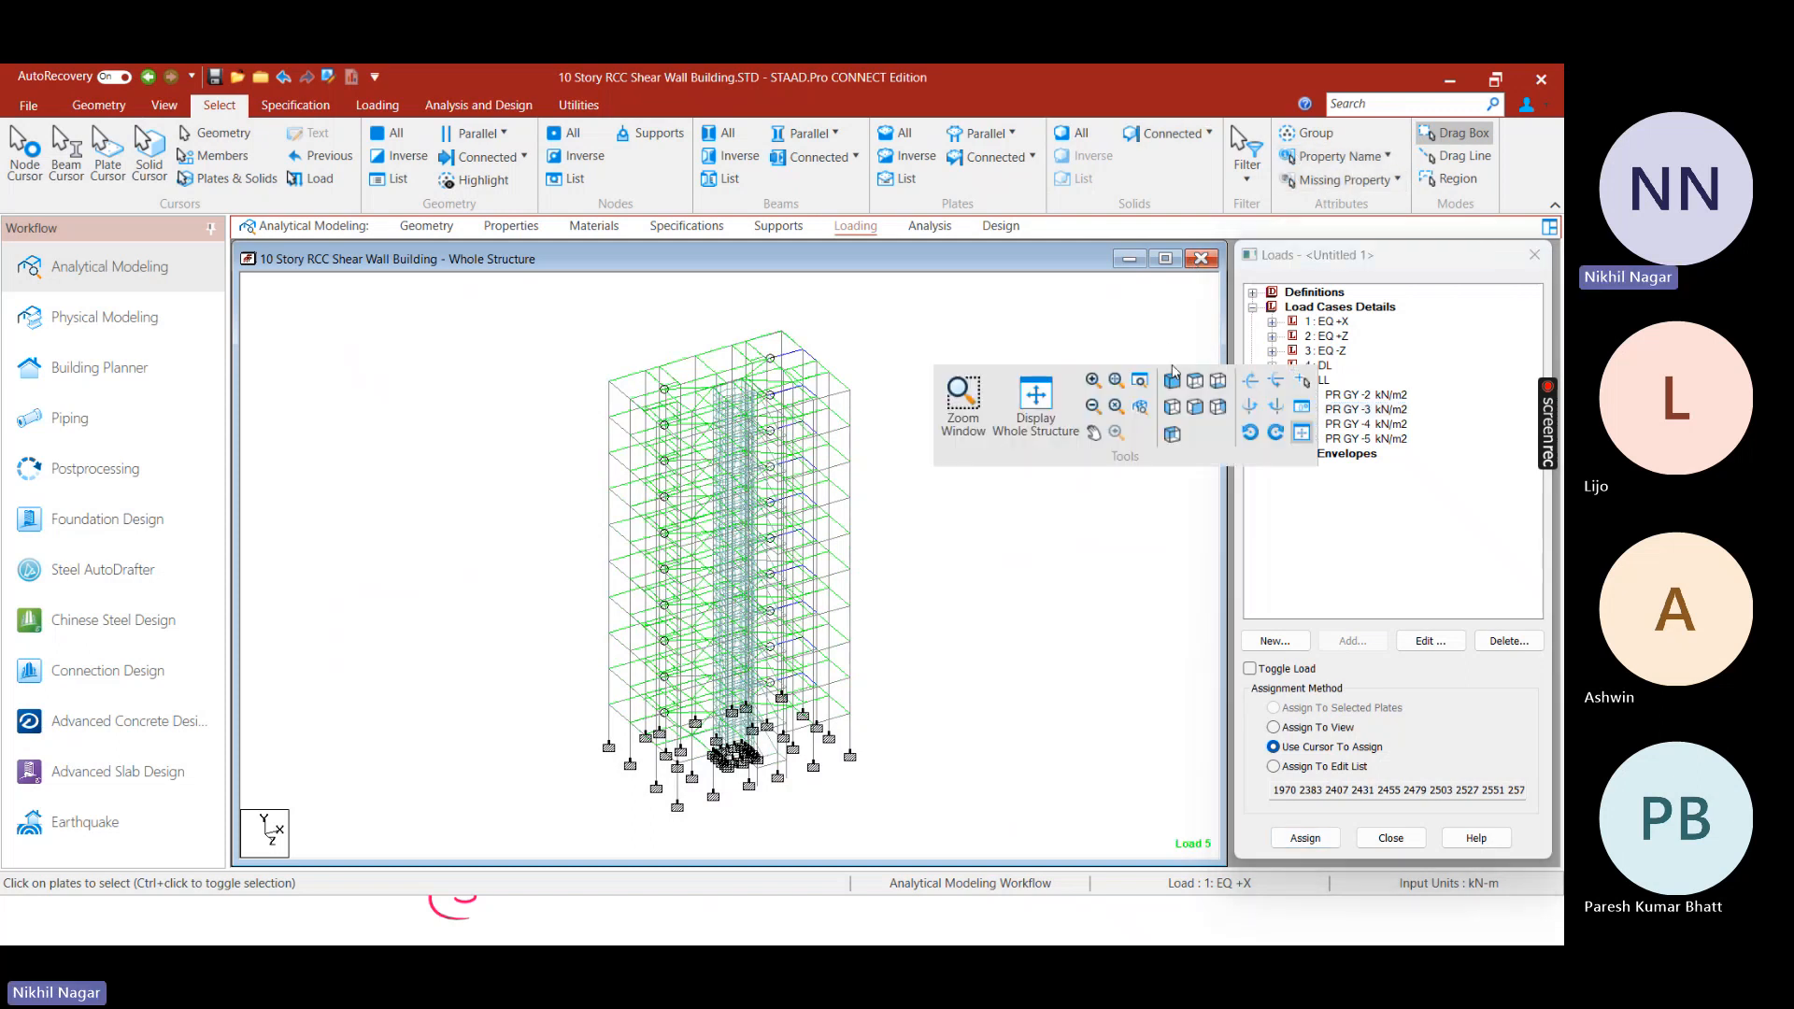
left_click(1217, 381)
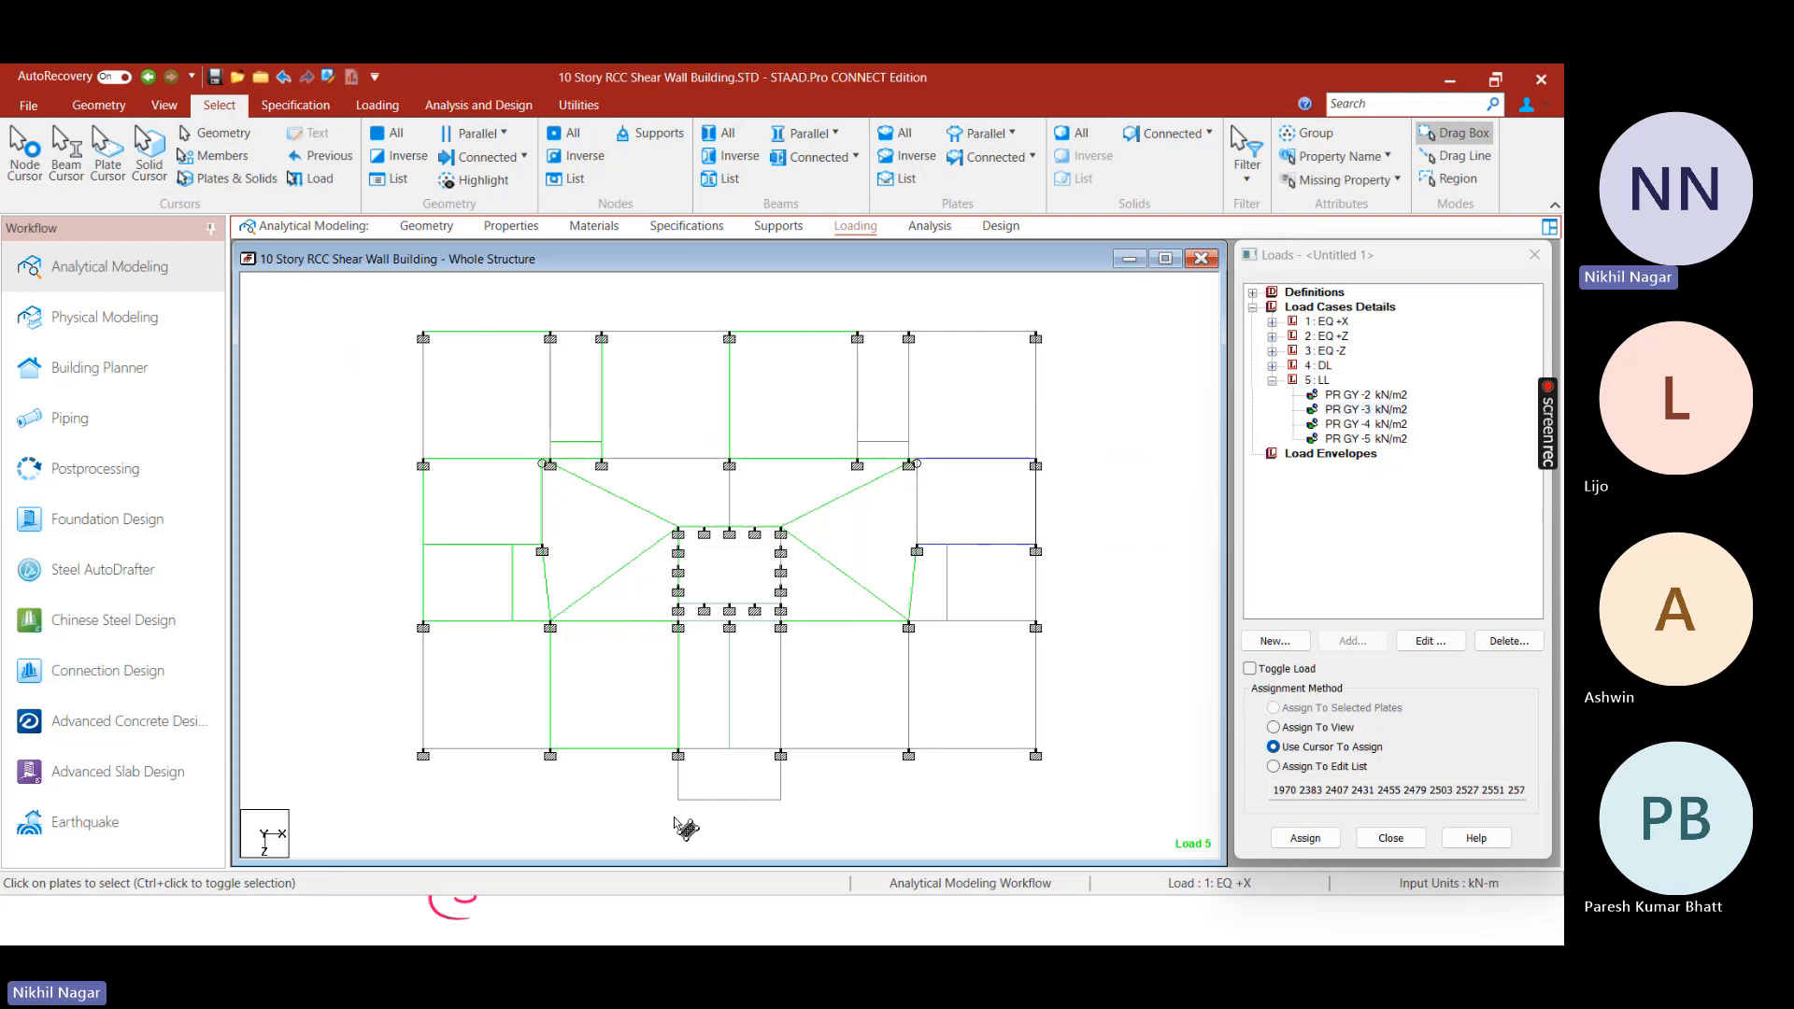
left_click_drag(674, 817, 795, 603)
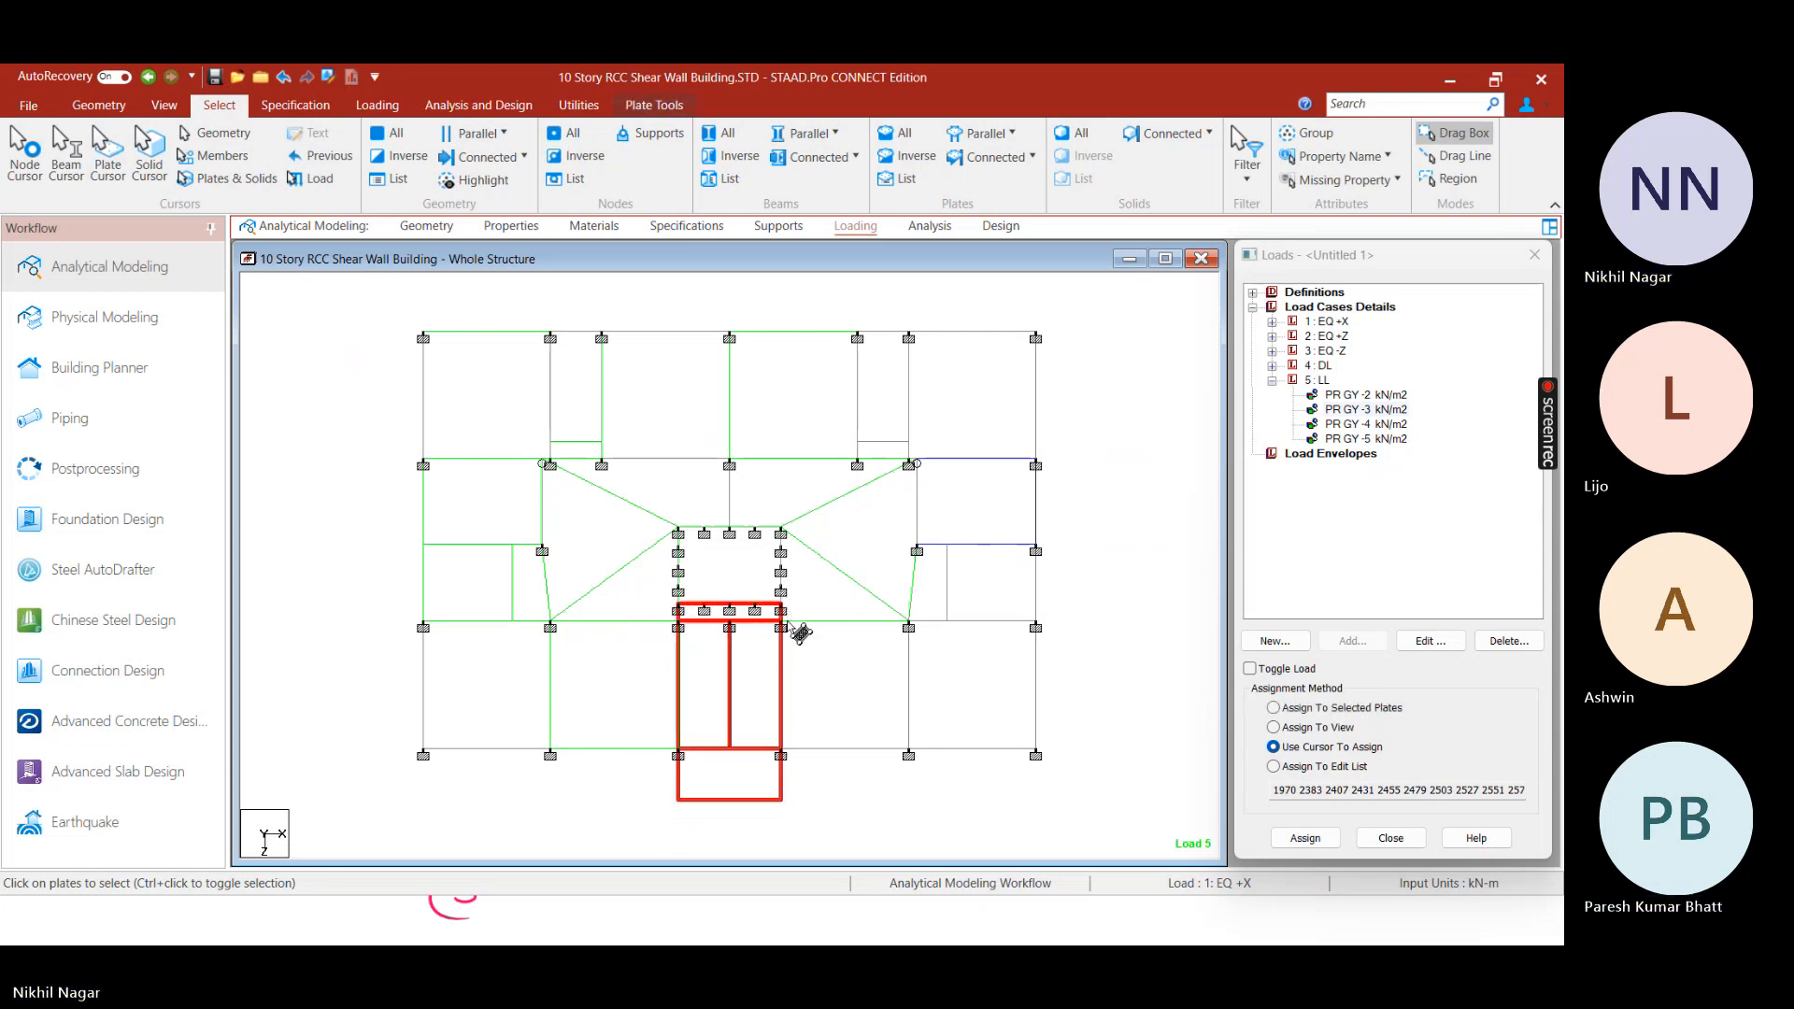
key("space")
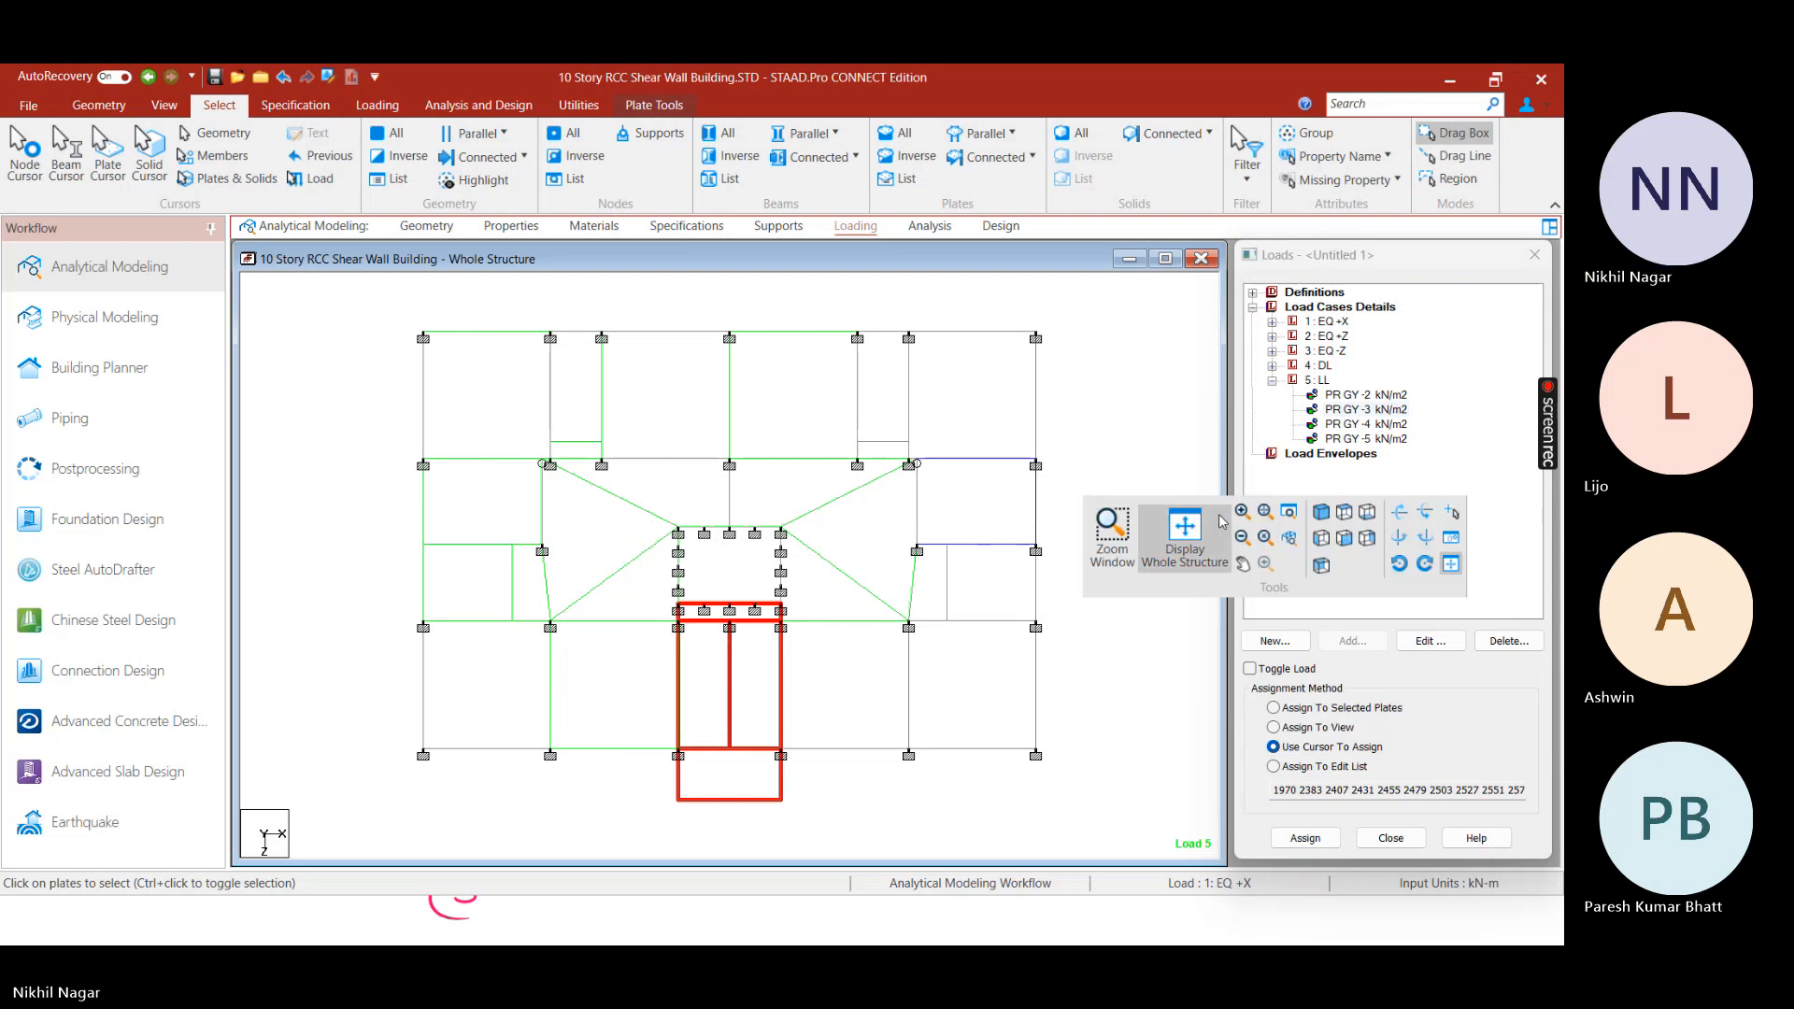
left_click(1321, 517)
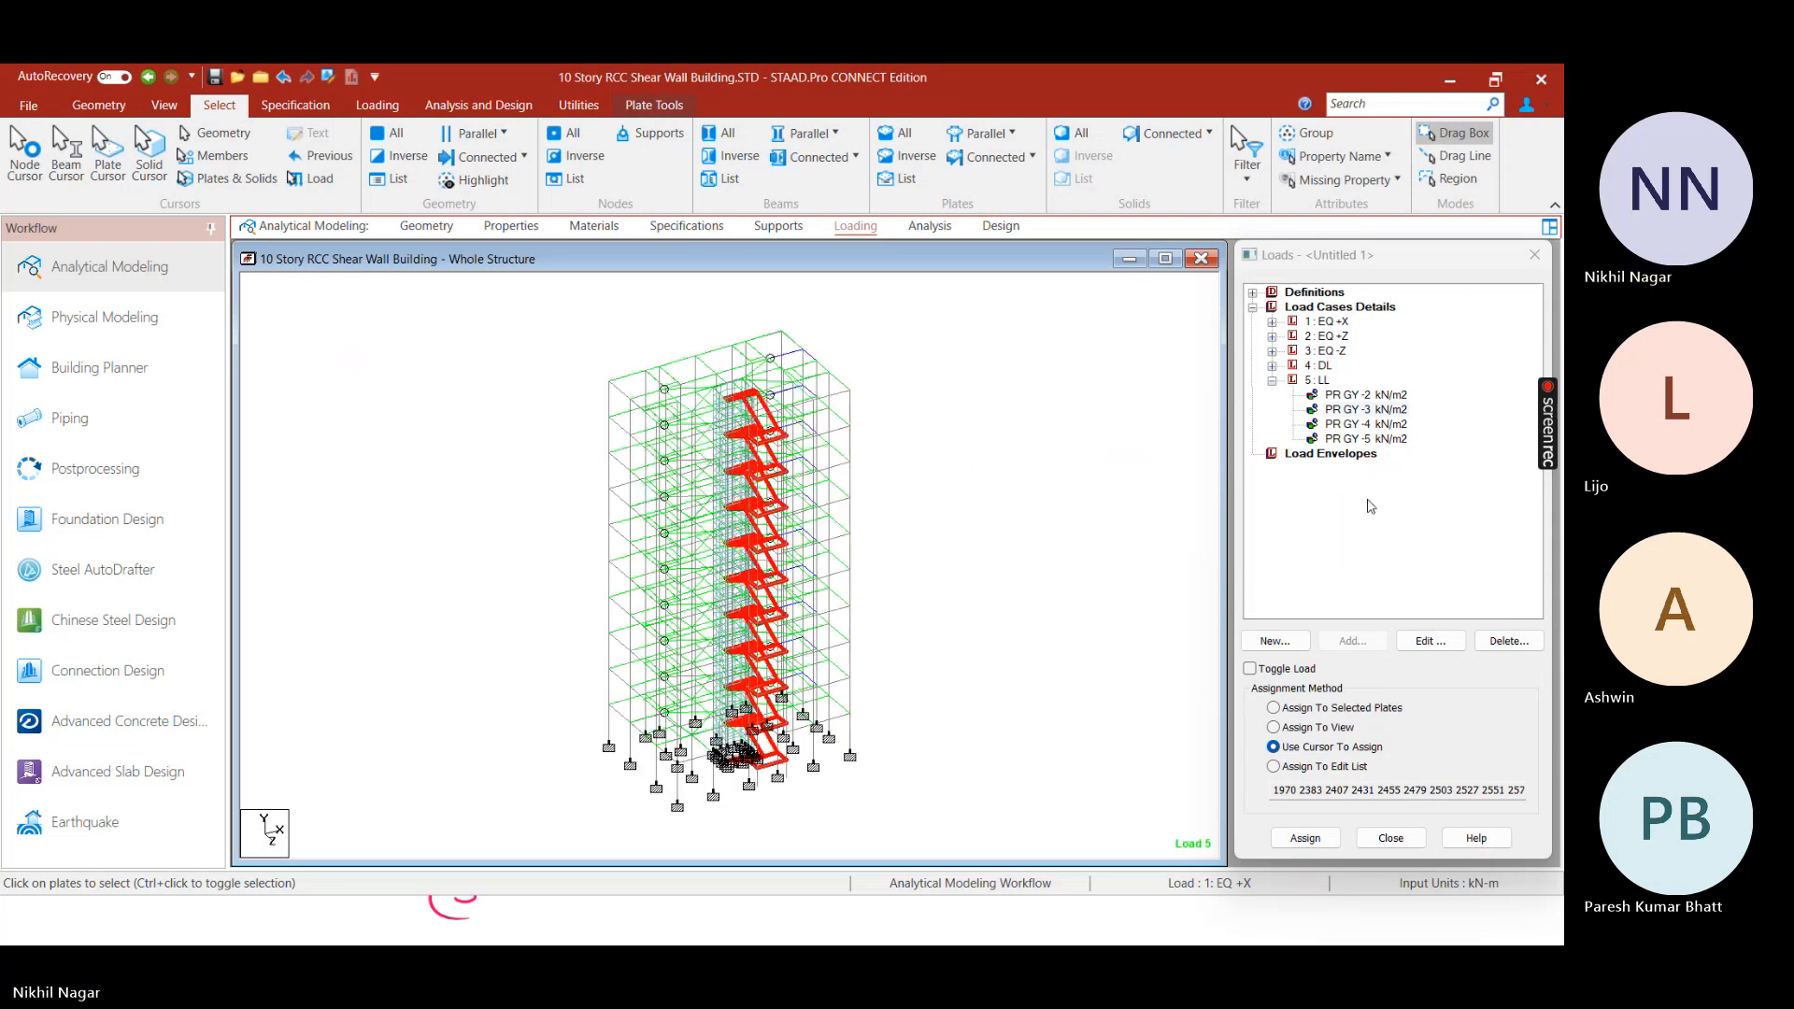
left_click(1273, 708)
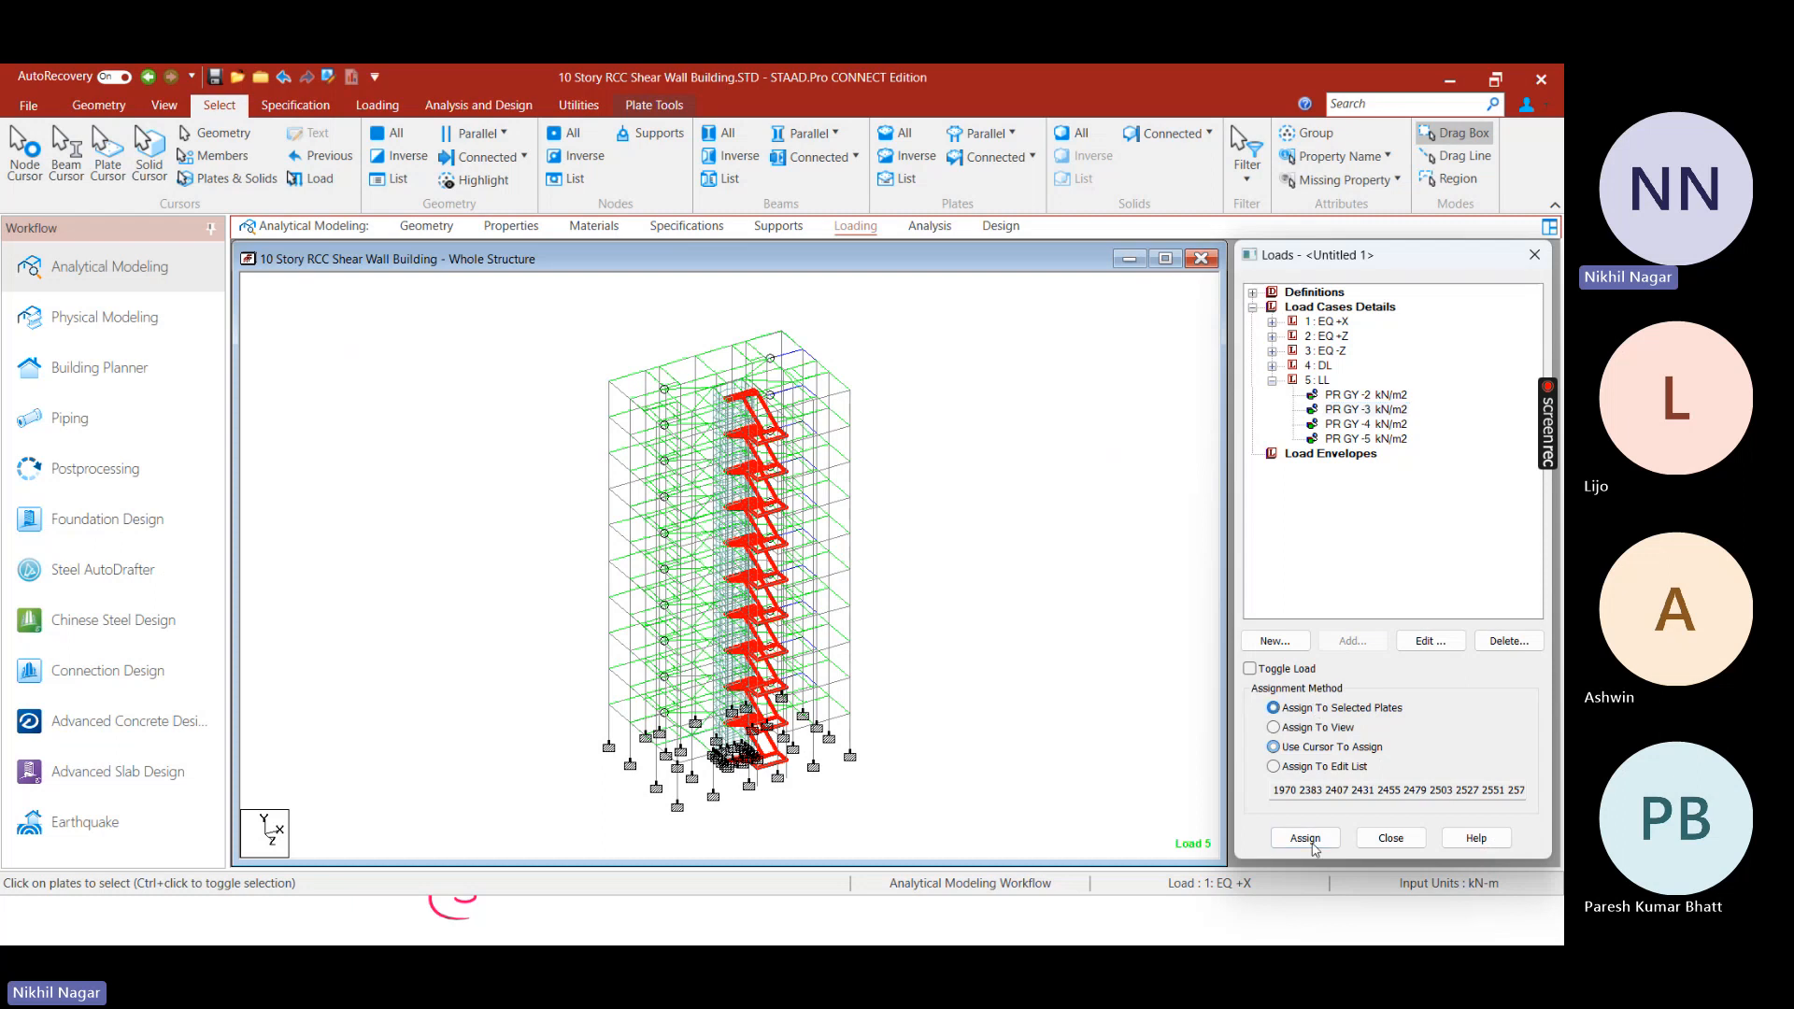
left_click(1305, 838)
left_click(1409, 608)
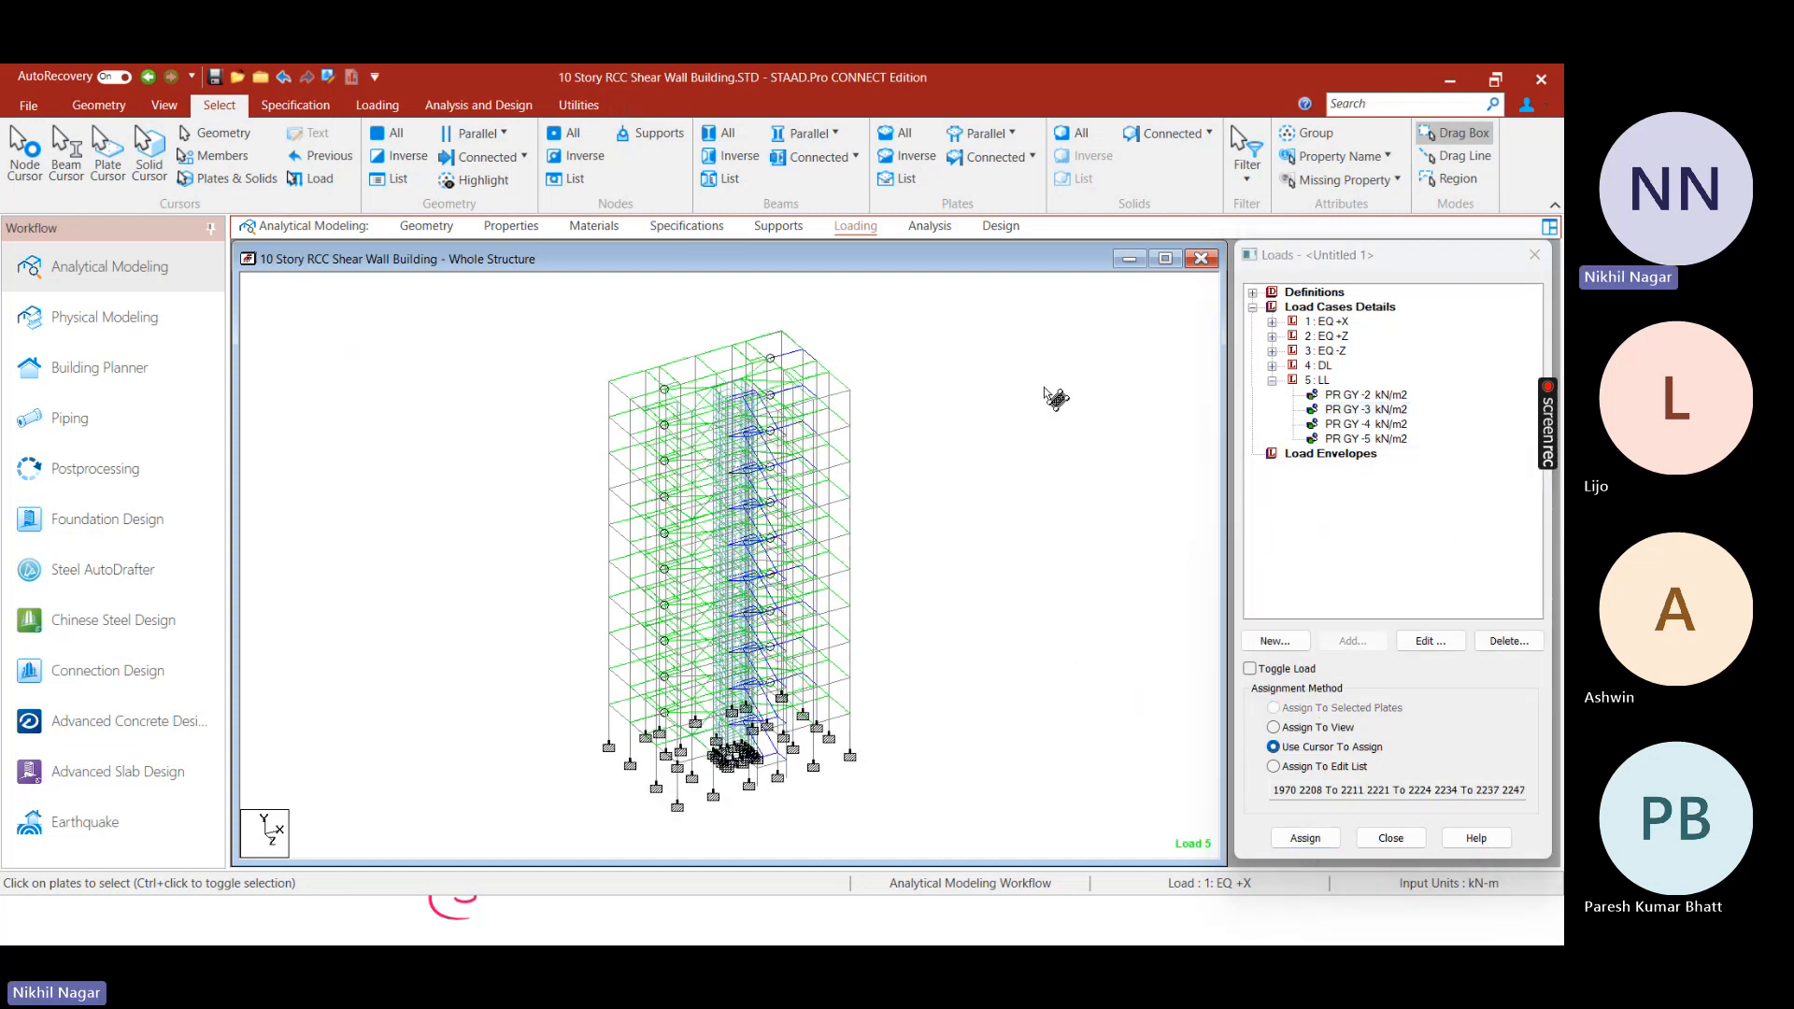
Start wind load generation to IS 875 (Part 3) : 2015 and set the height interval for intensity to 3 m
left_click(1272, 381)
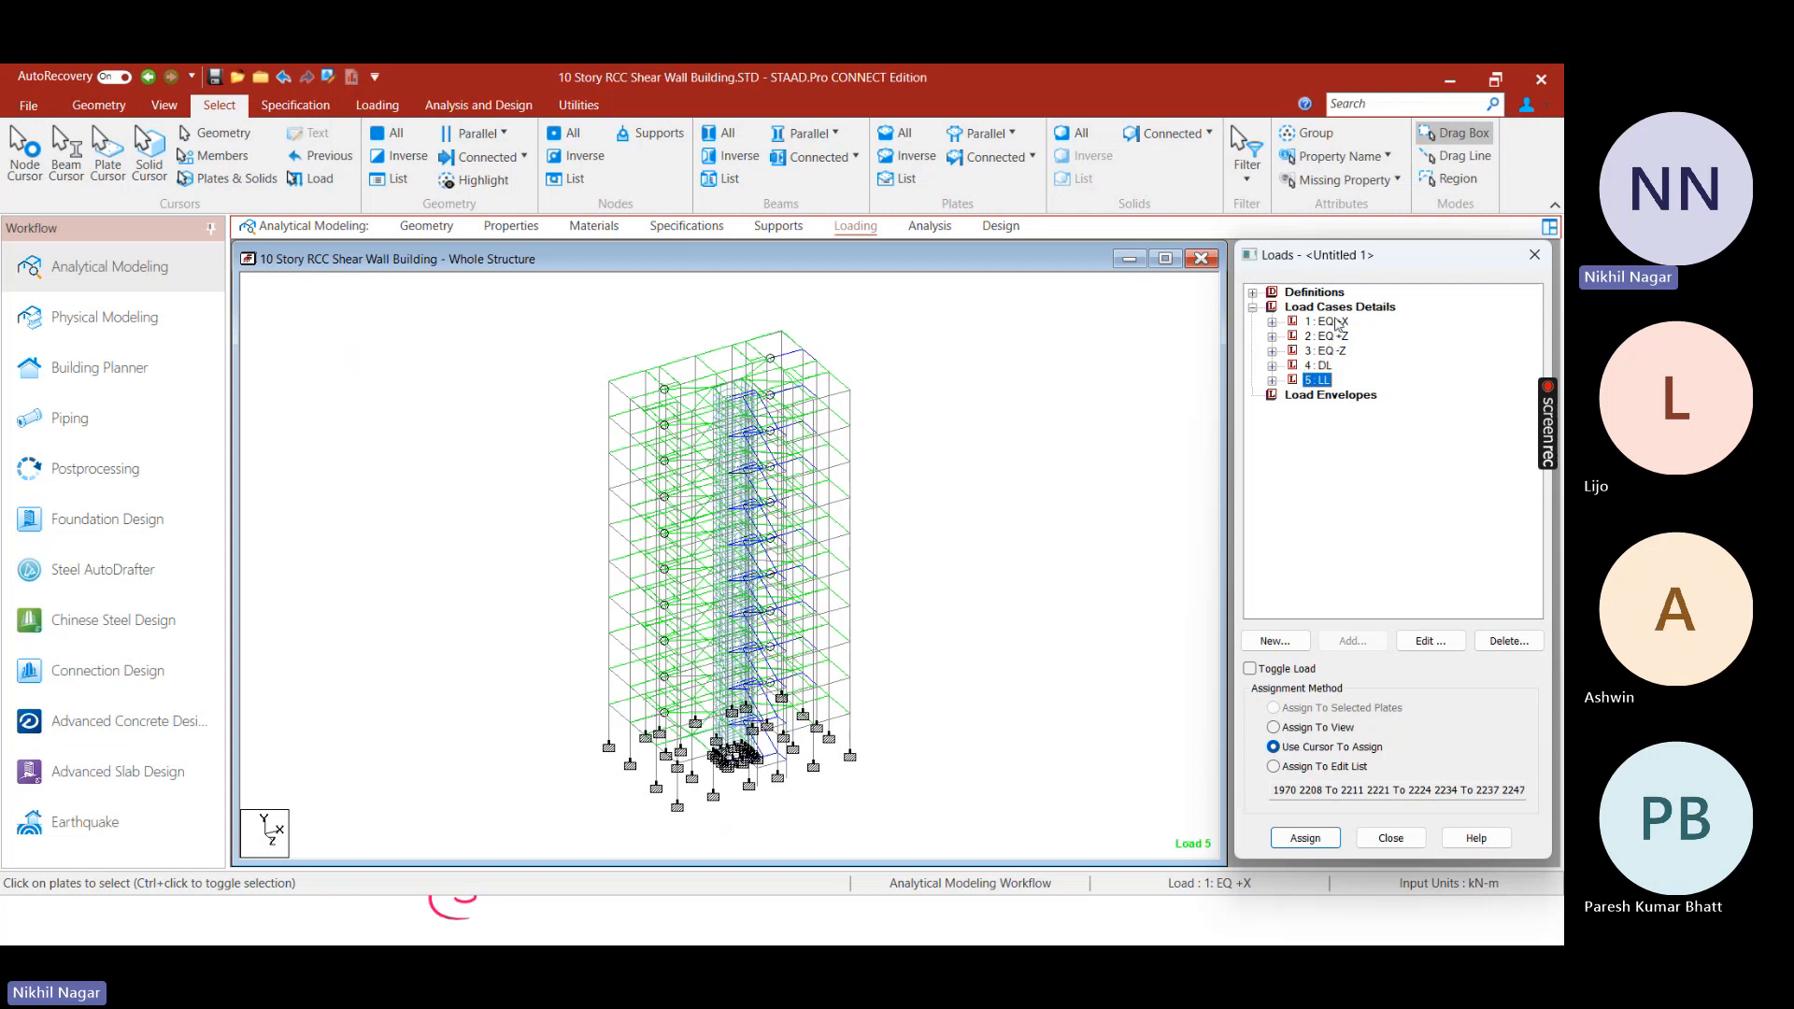
left_click(799, 314)
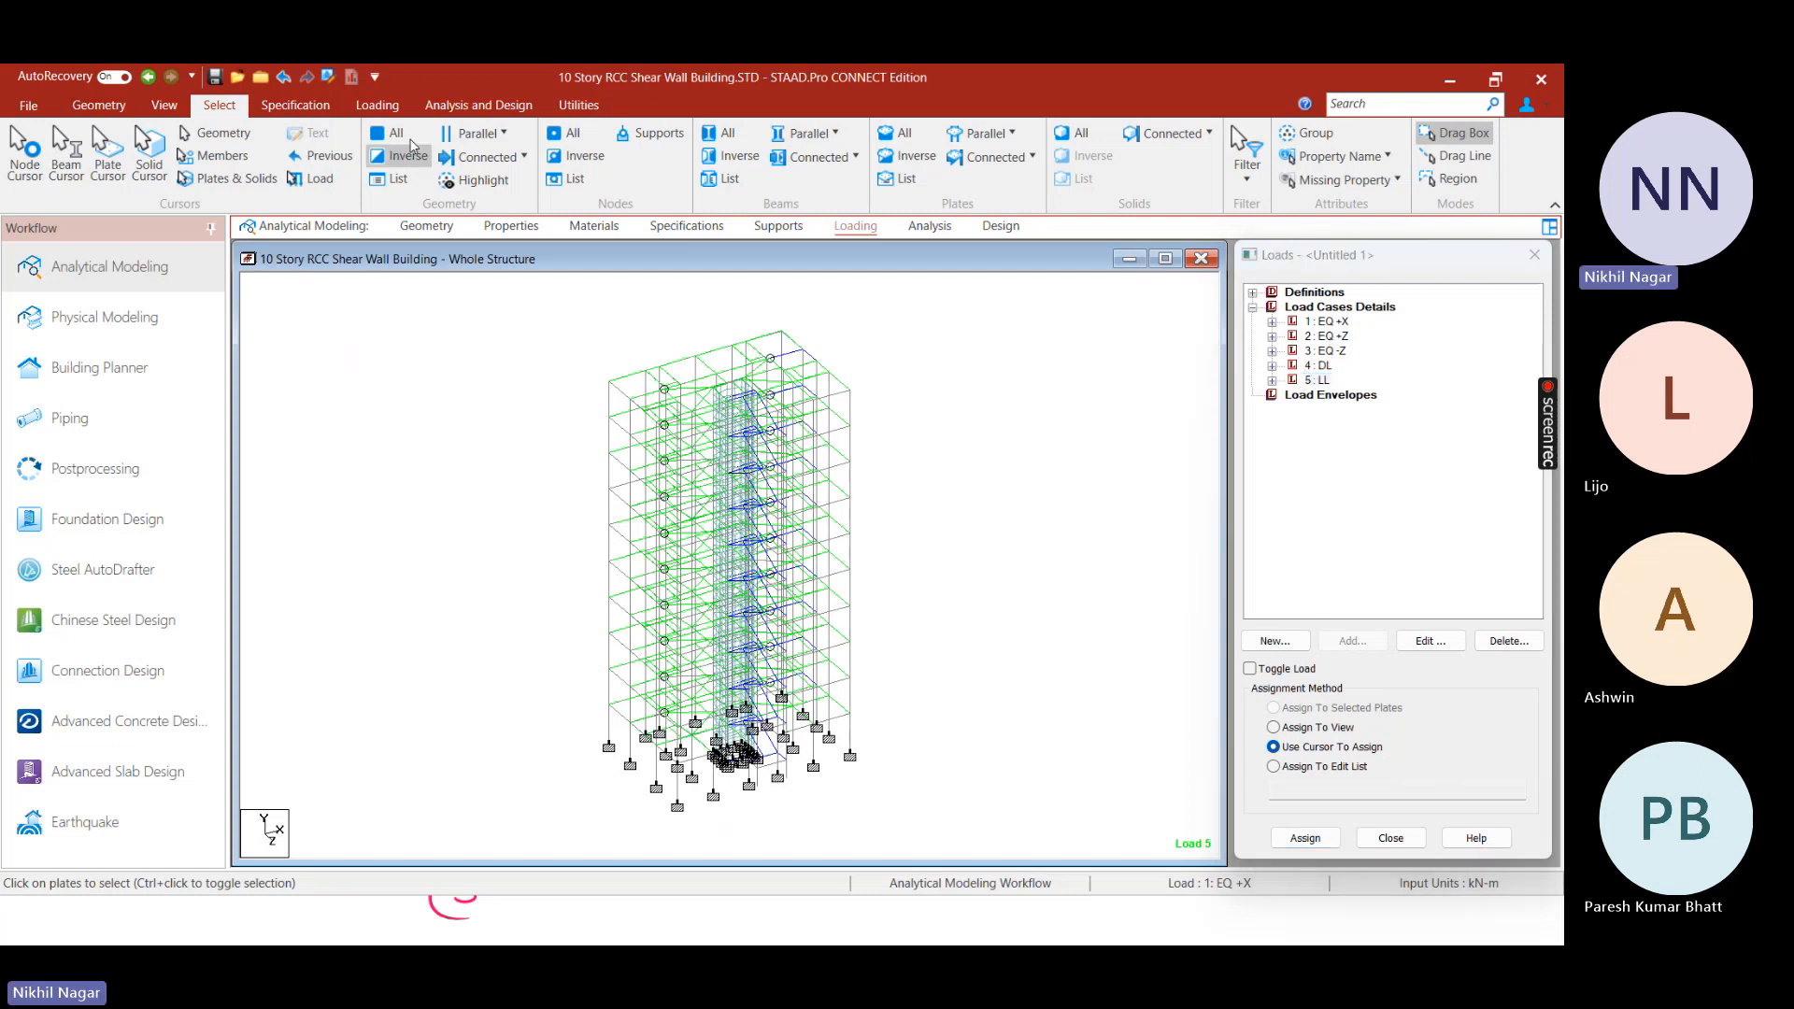
left_click(377, 106)
left_click(387, 170)
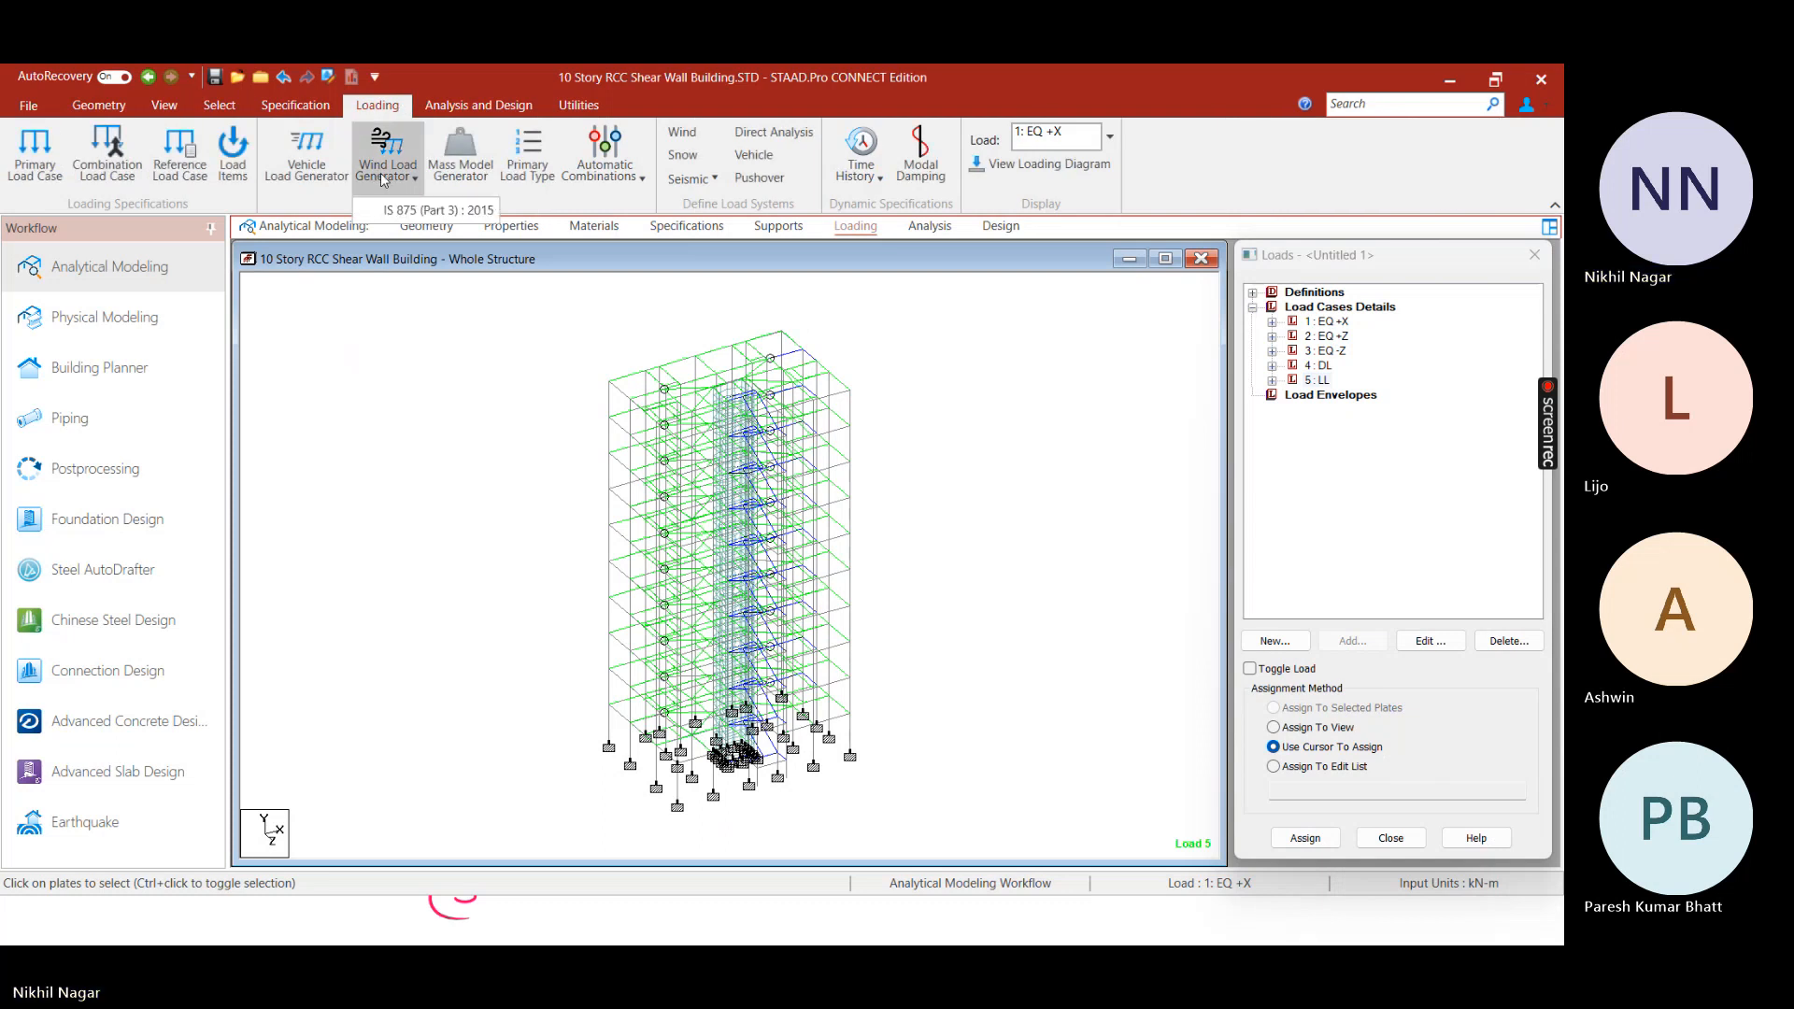
left_click(440, 210)
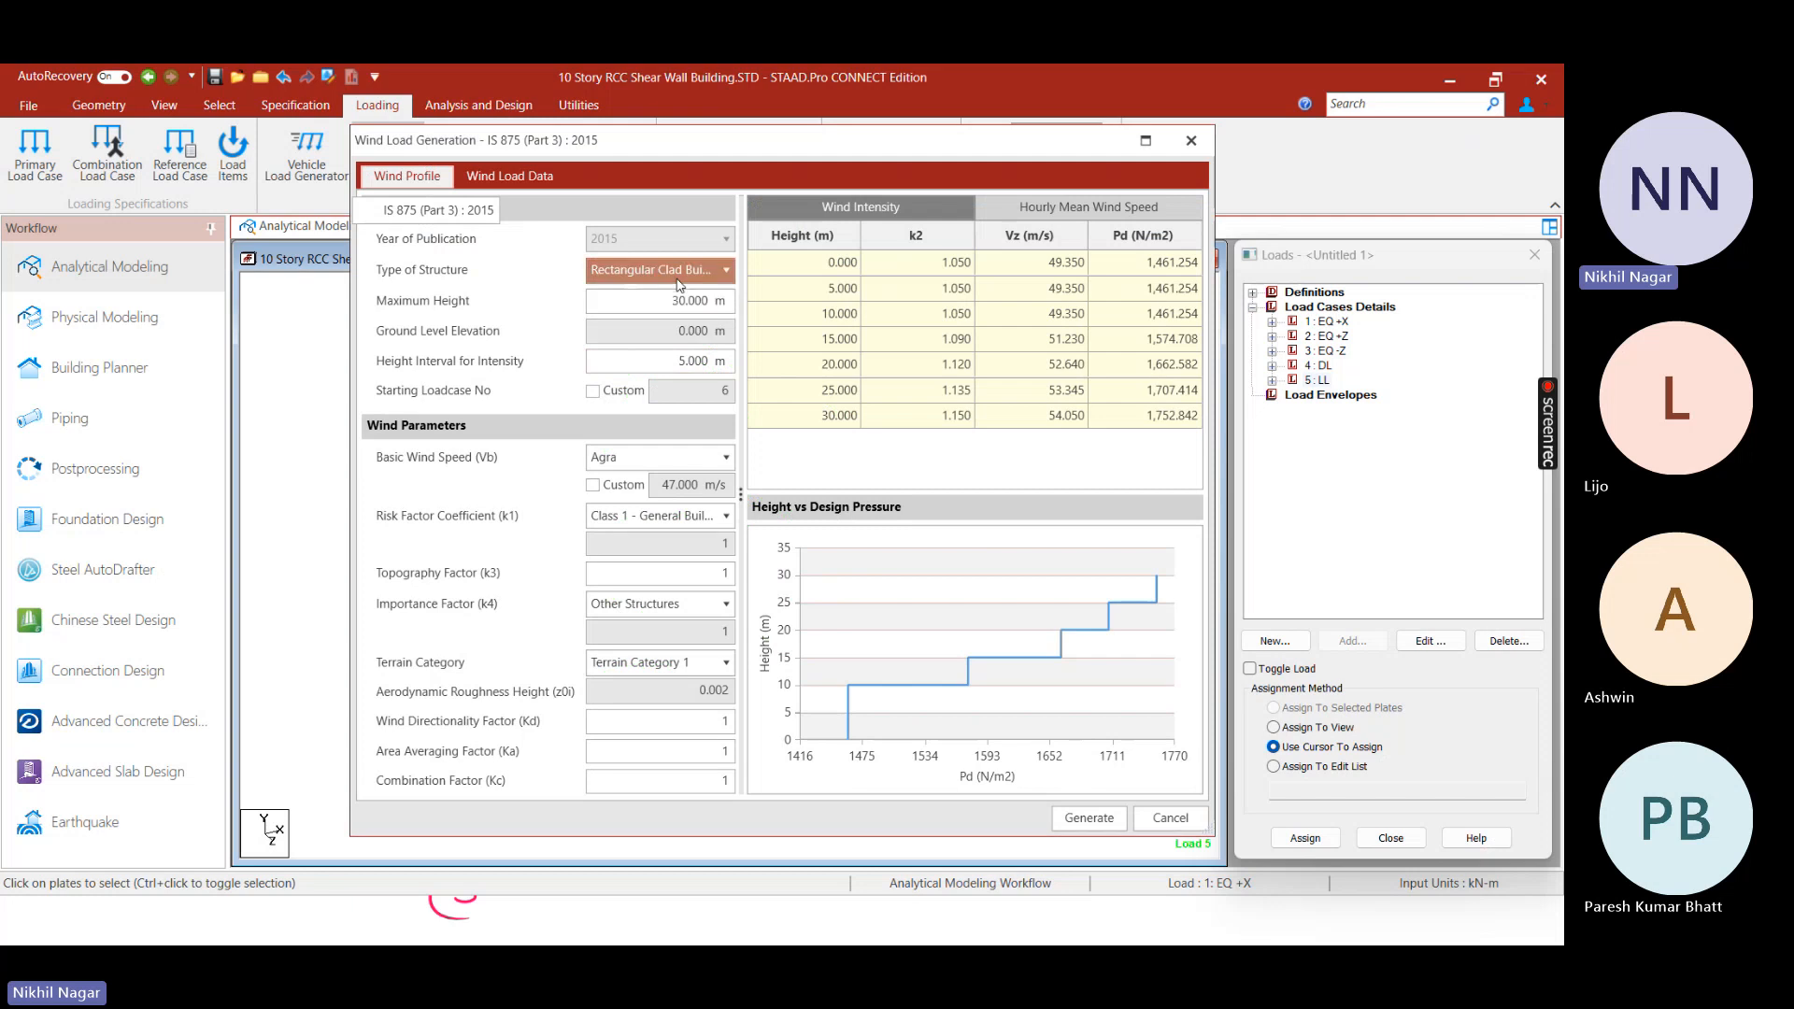
left_click(685, 360)
key("BackSpace")
type("3")
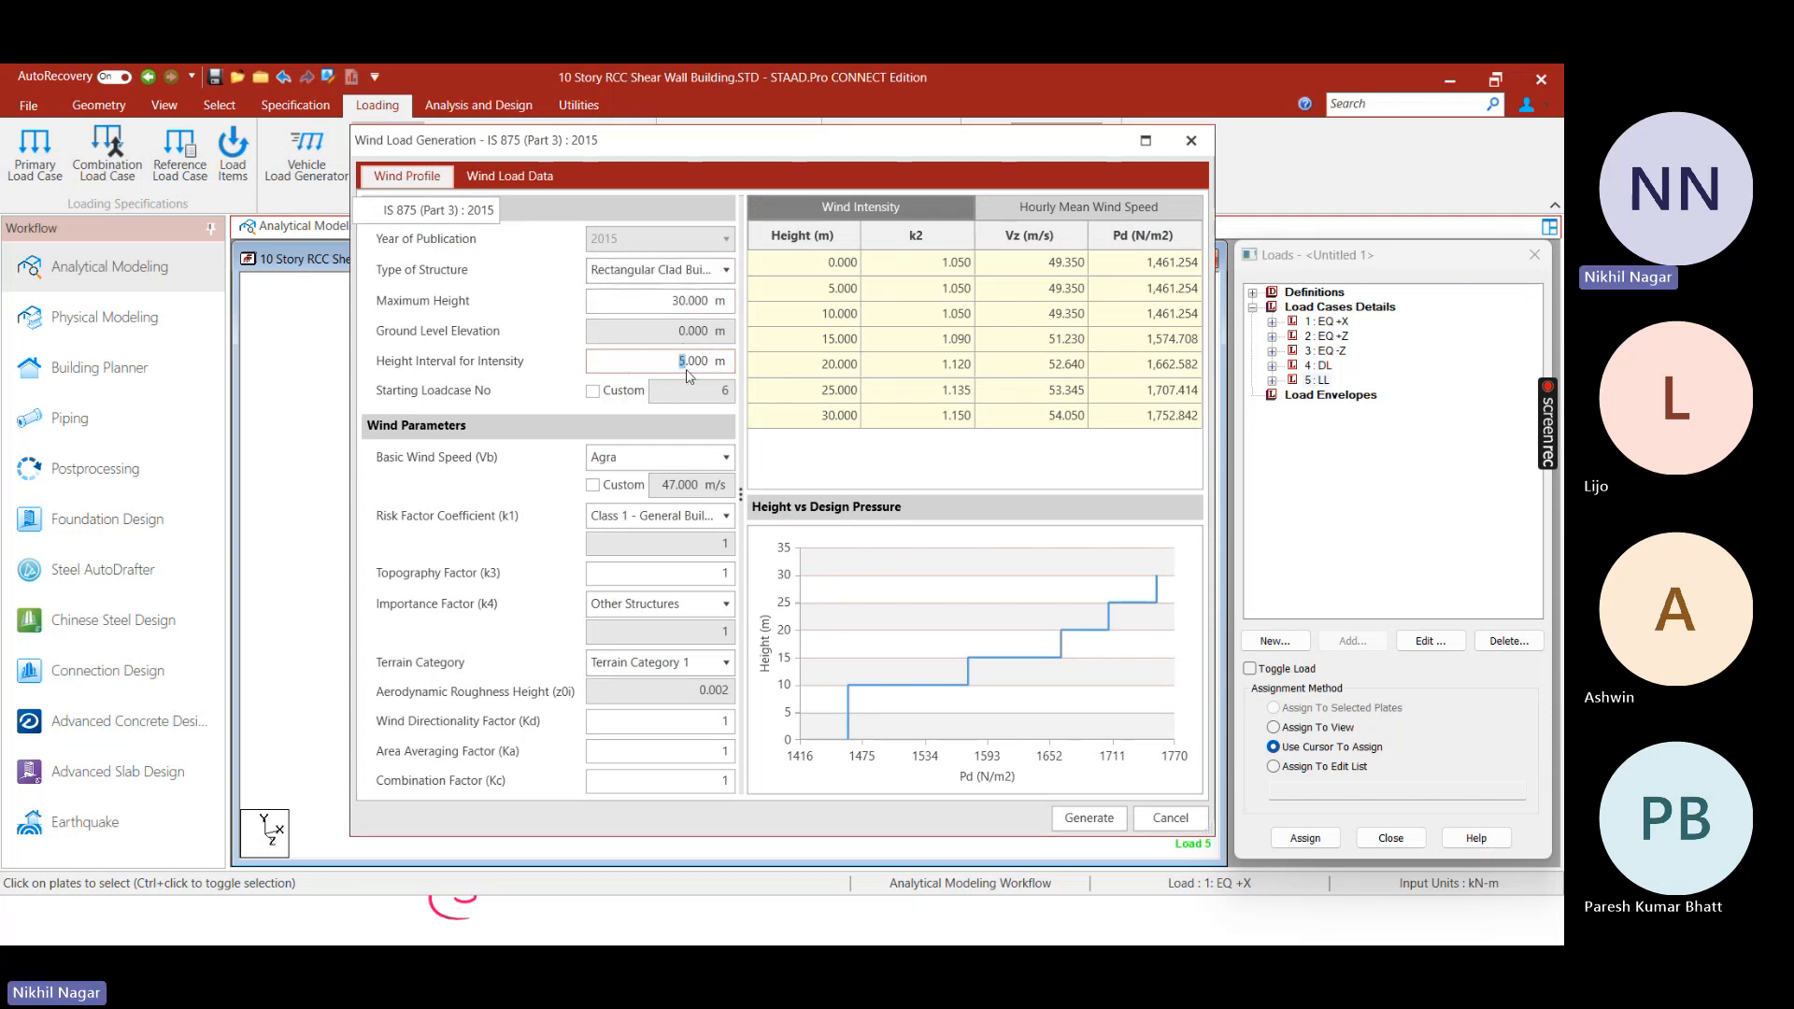
Set the basic wind speed location to Delhi and the terrain to Terrain Category 3
left_click(654, 457)
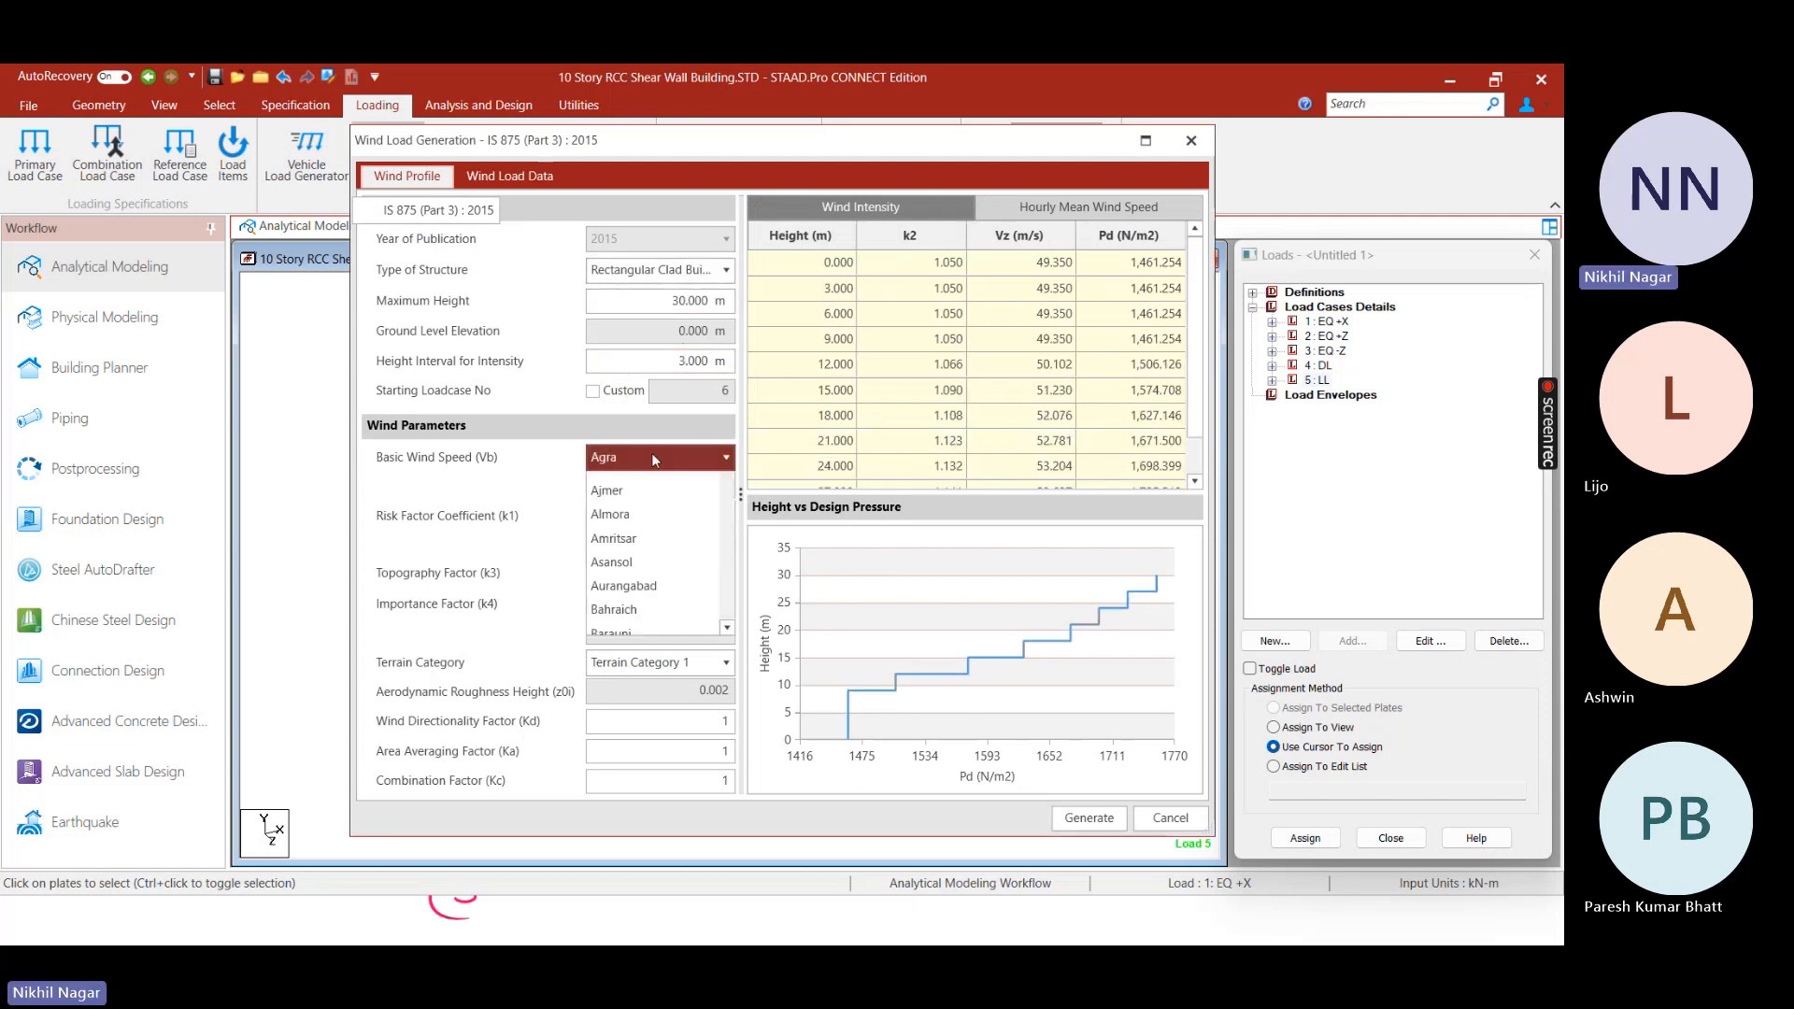
scroll(653, 561, "down", 5)
scroll(645, 579, "down", 2)
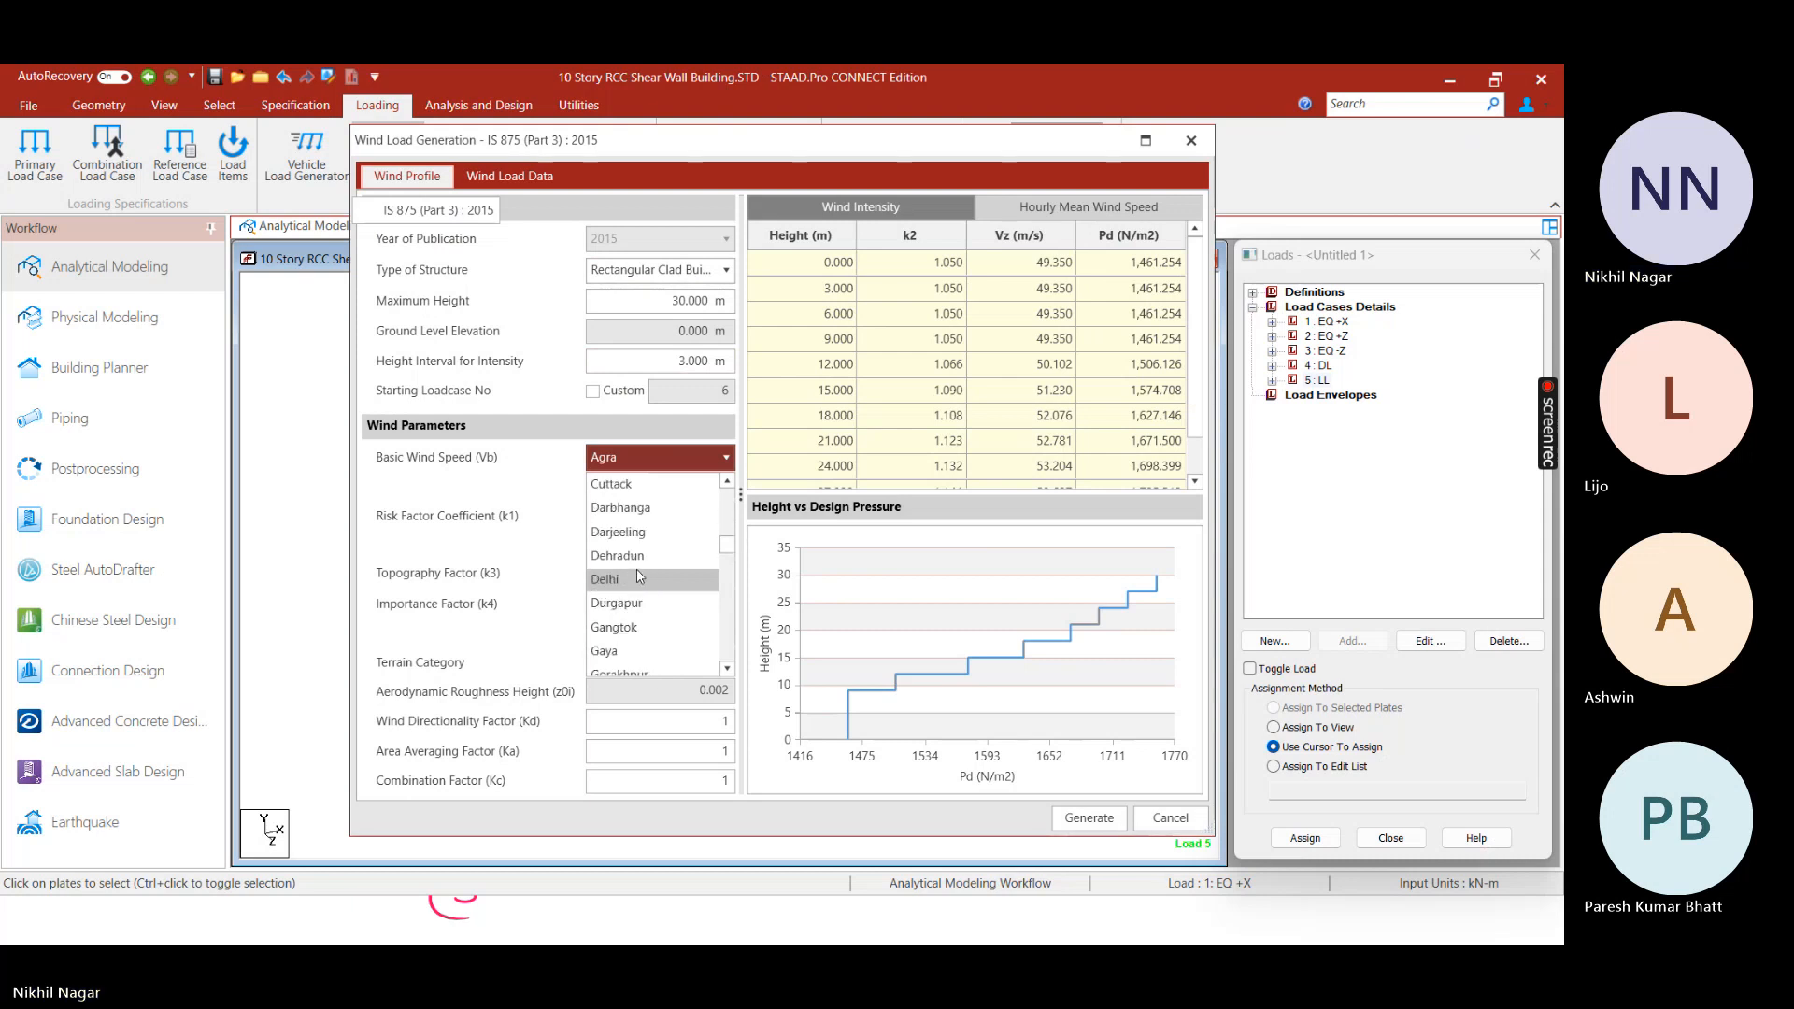
left_click(636, 579)
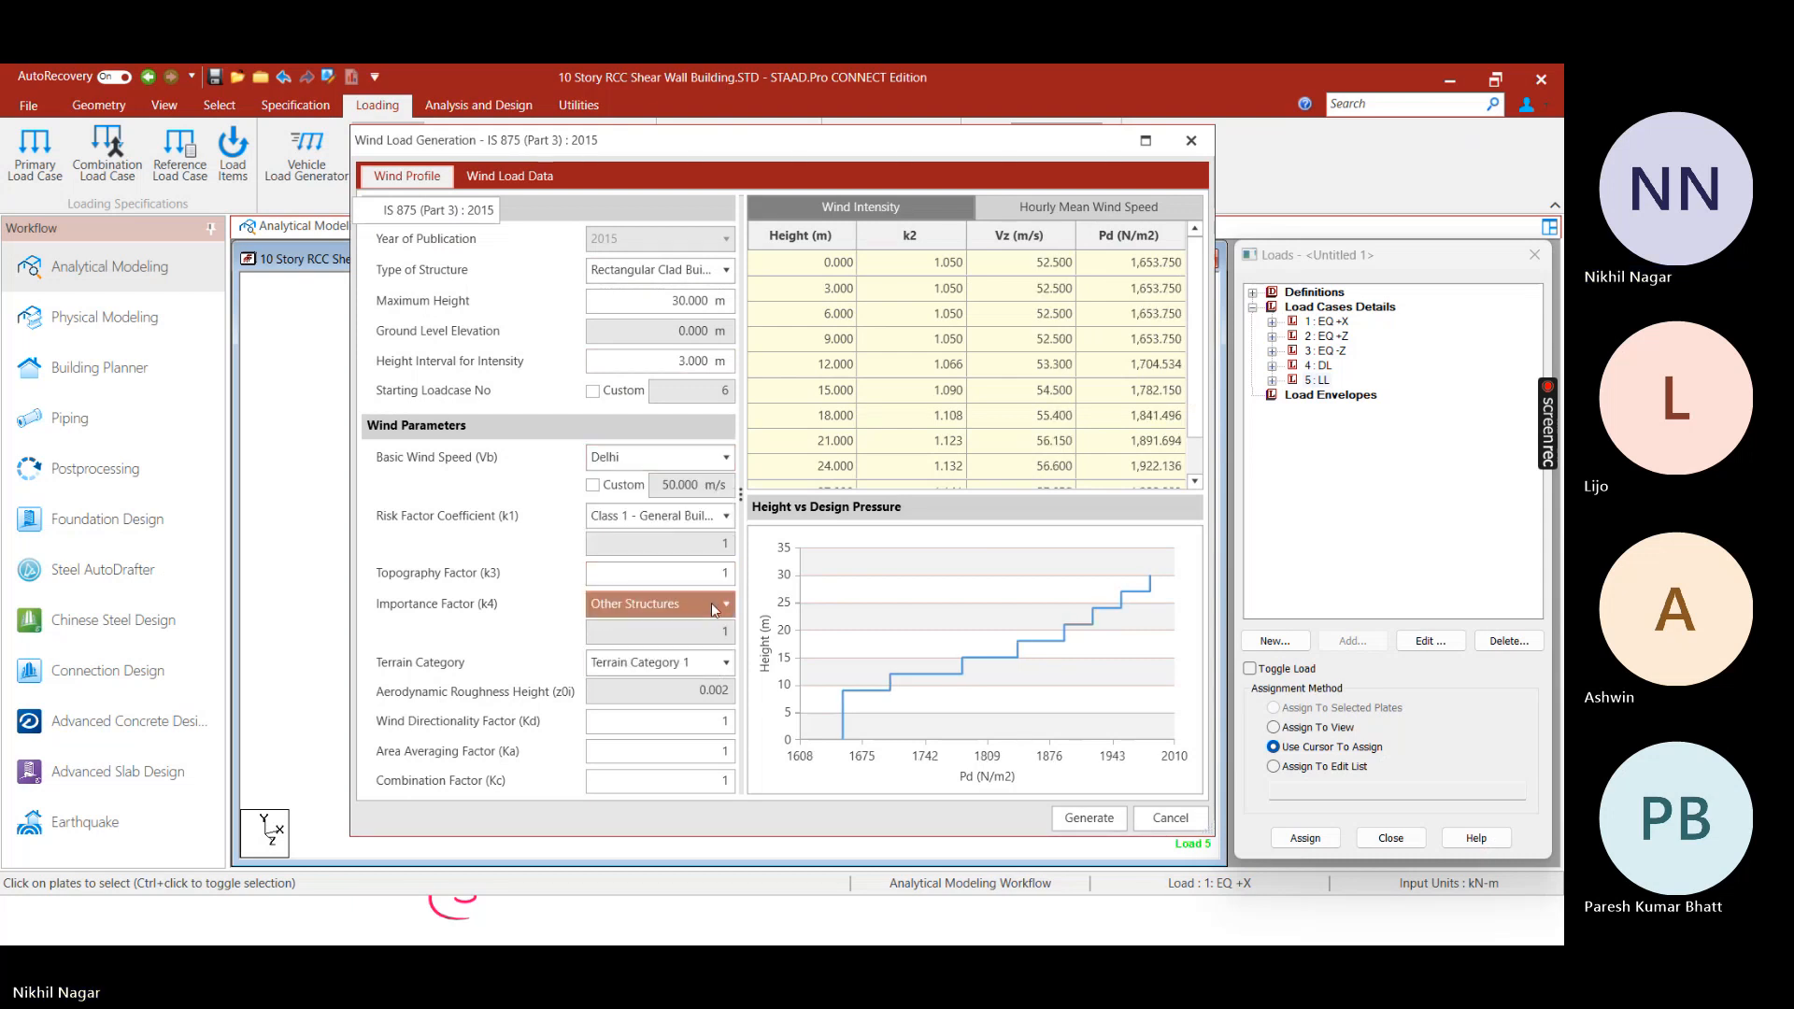
left_click(687, 660)
left_click(654, 722)
Set the wind directionality factor to 0.9, the area averaging factor to 0.8 and the combination factor to 0.9
key("Tab")
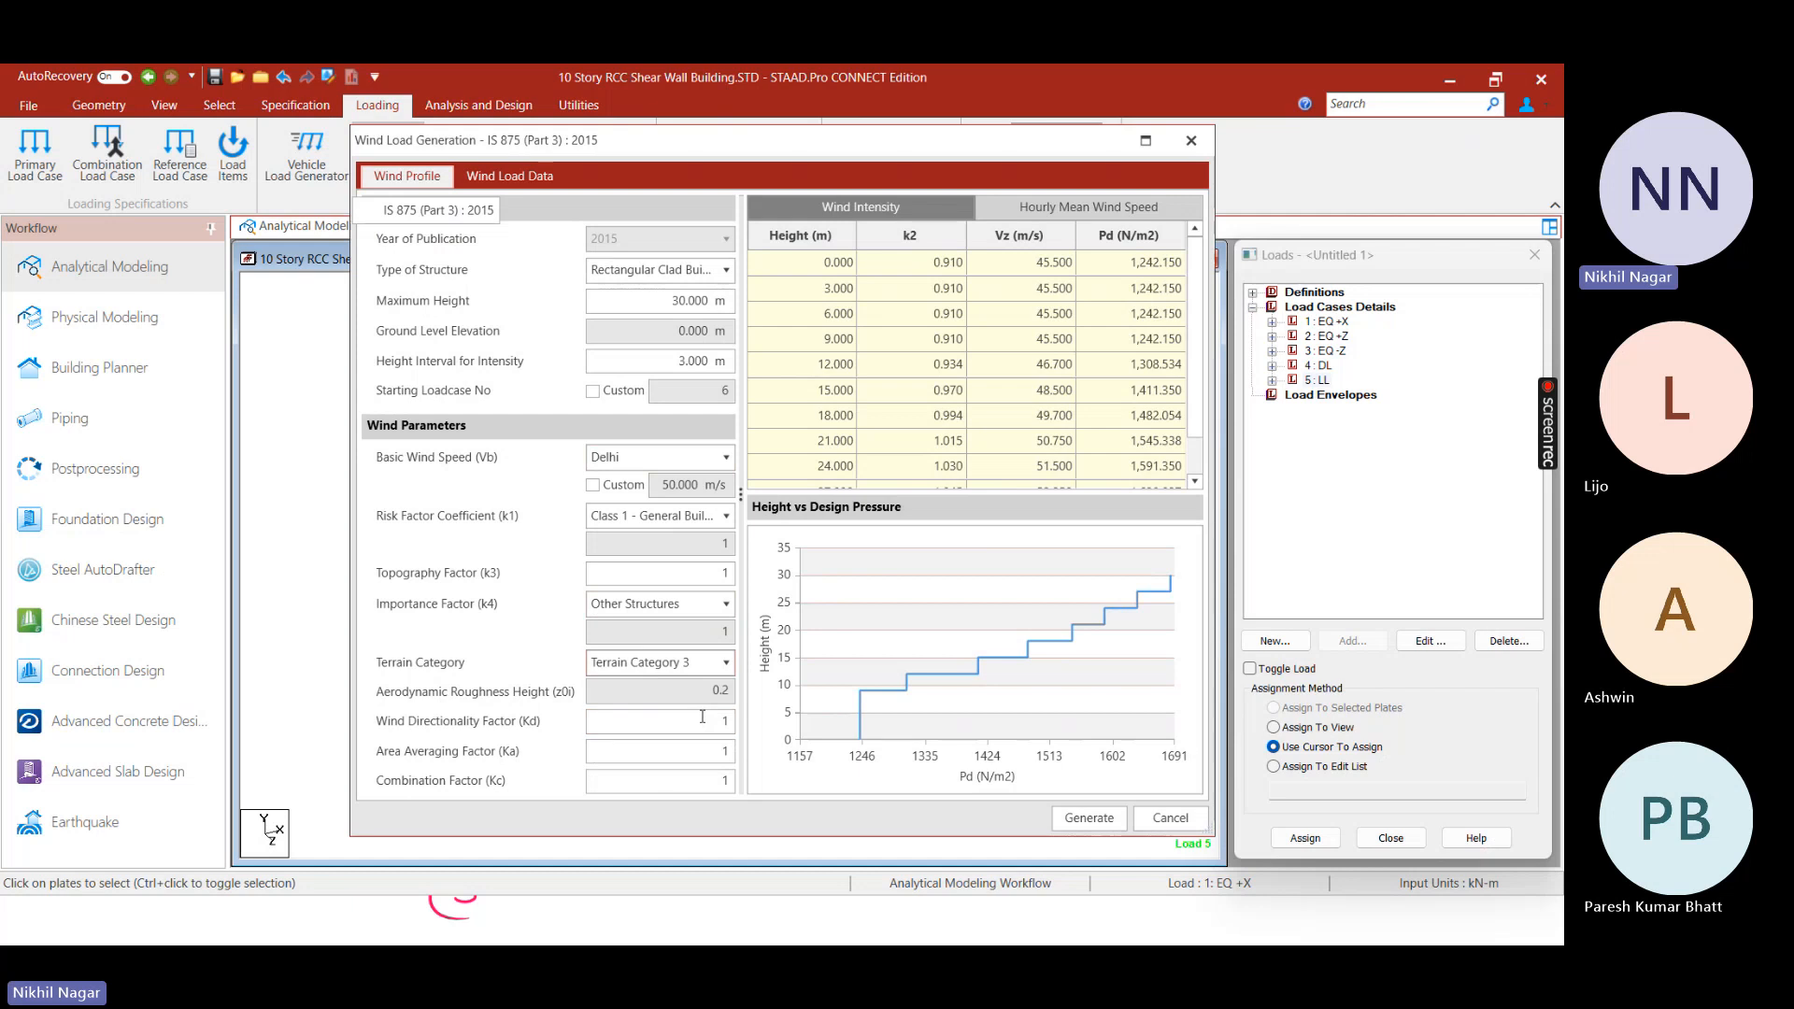
type("0.9")
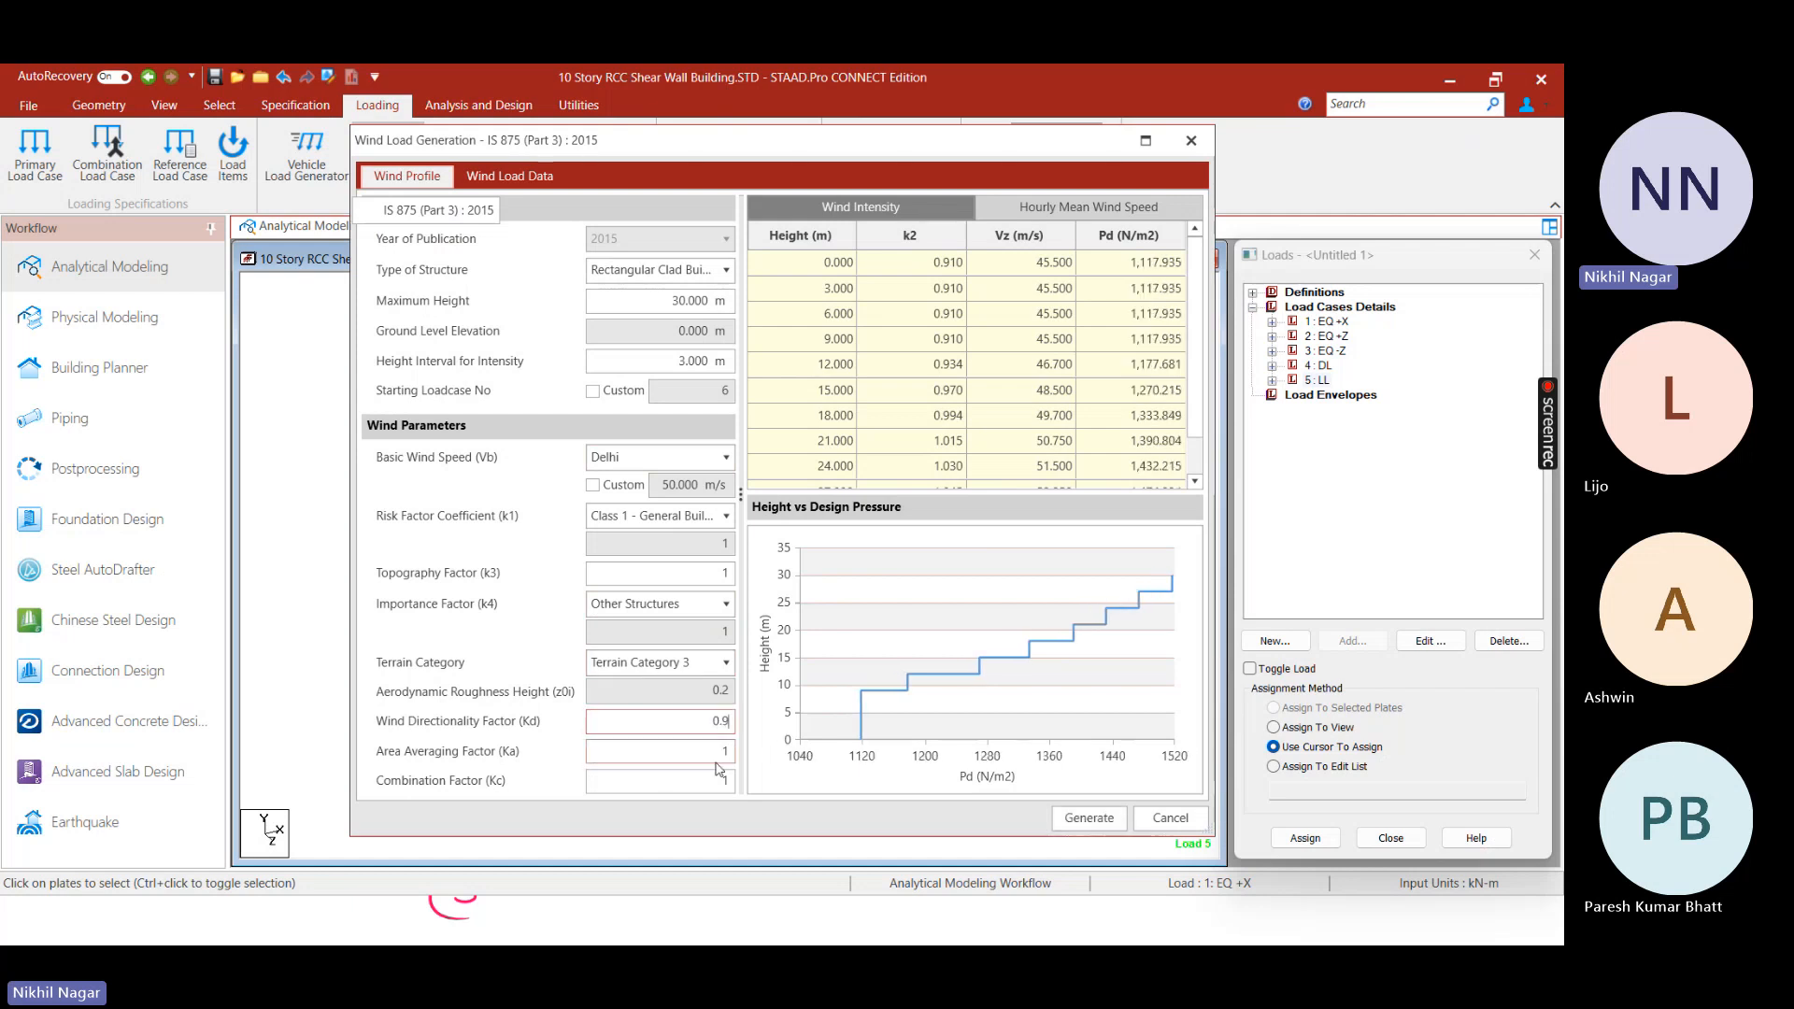
left_click(734, 752)
type("0.")
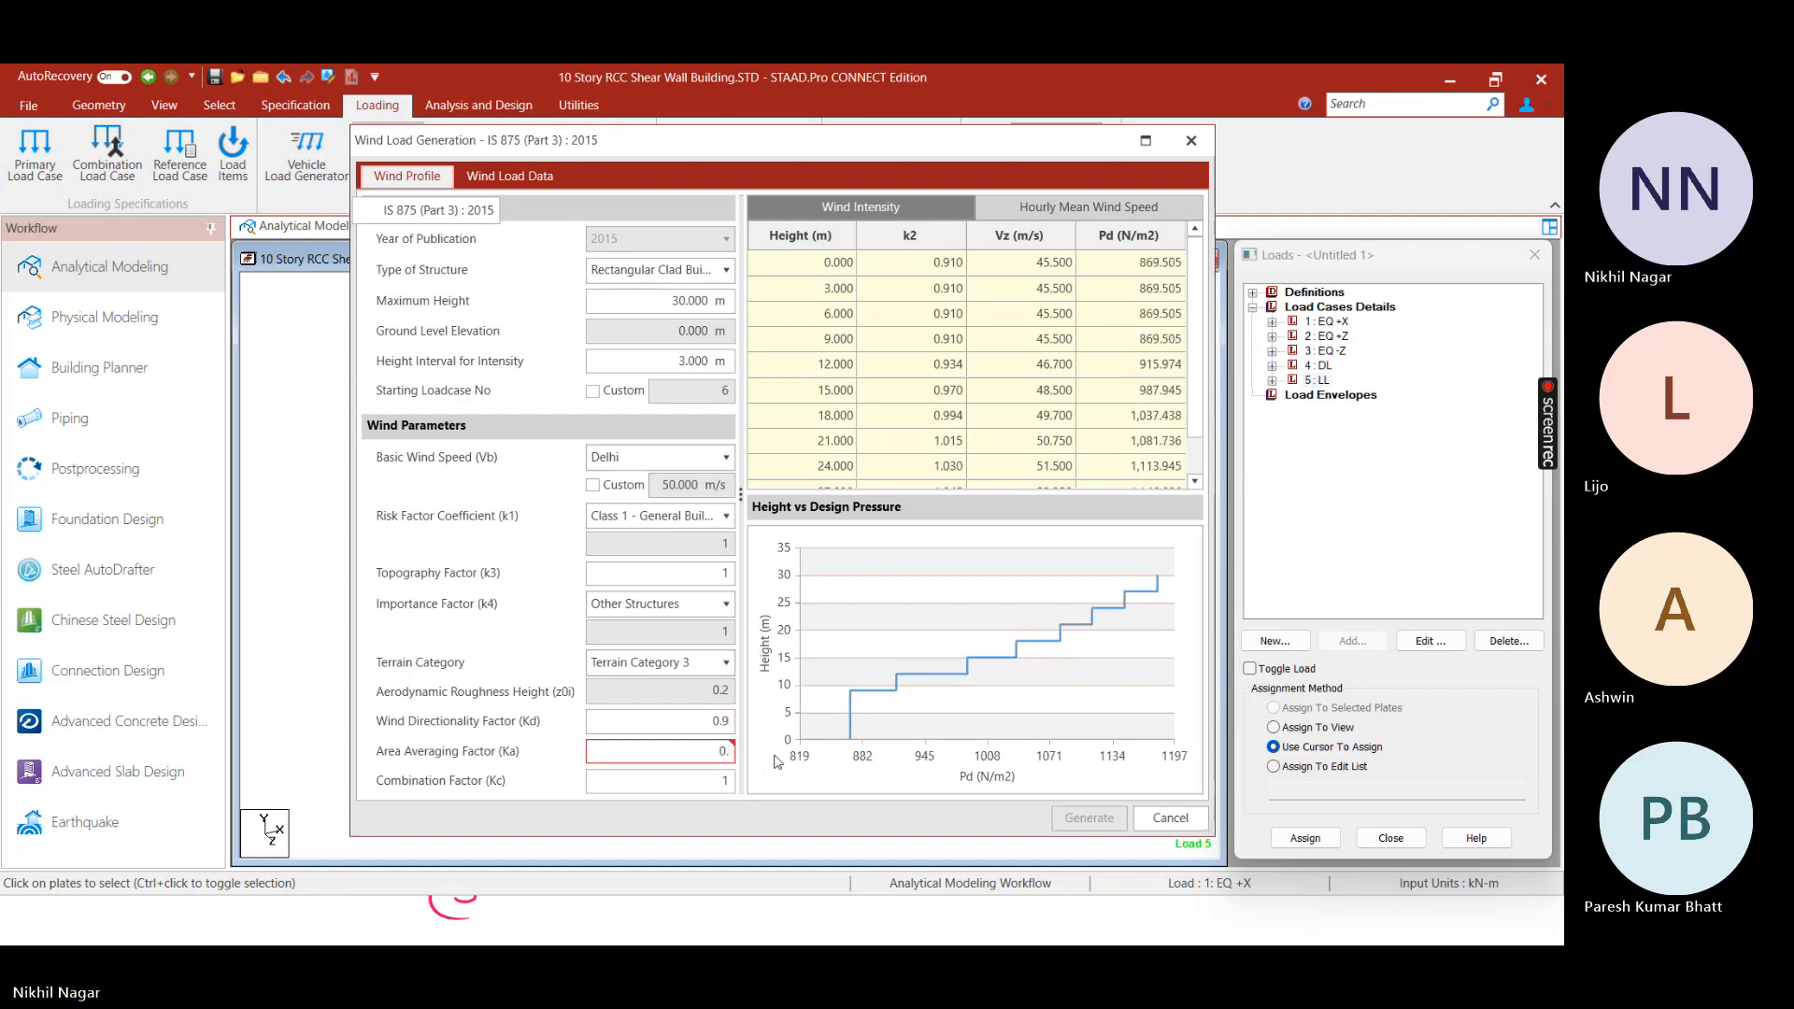
type("8")
type("0.")
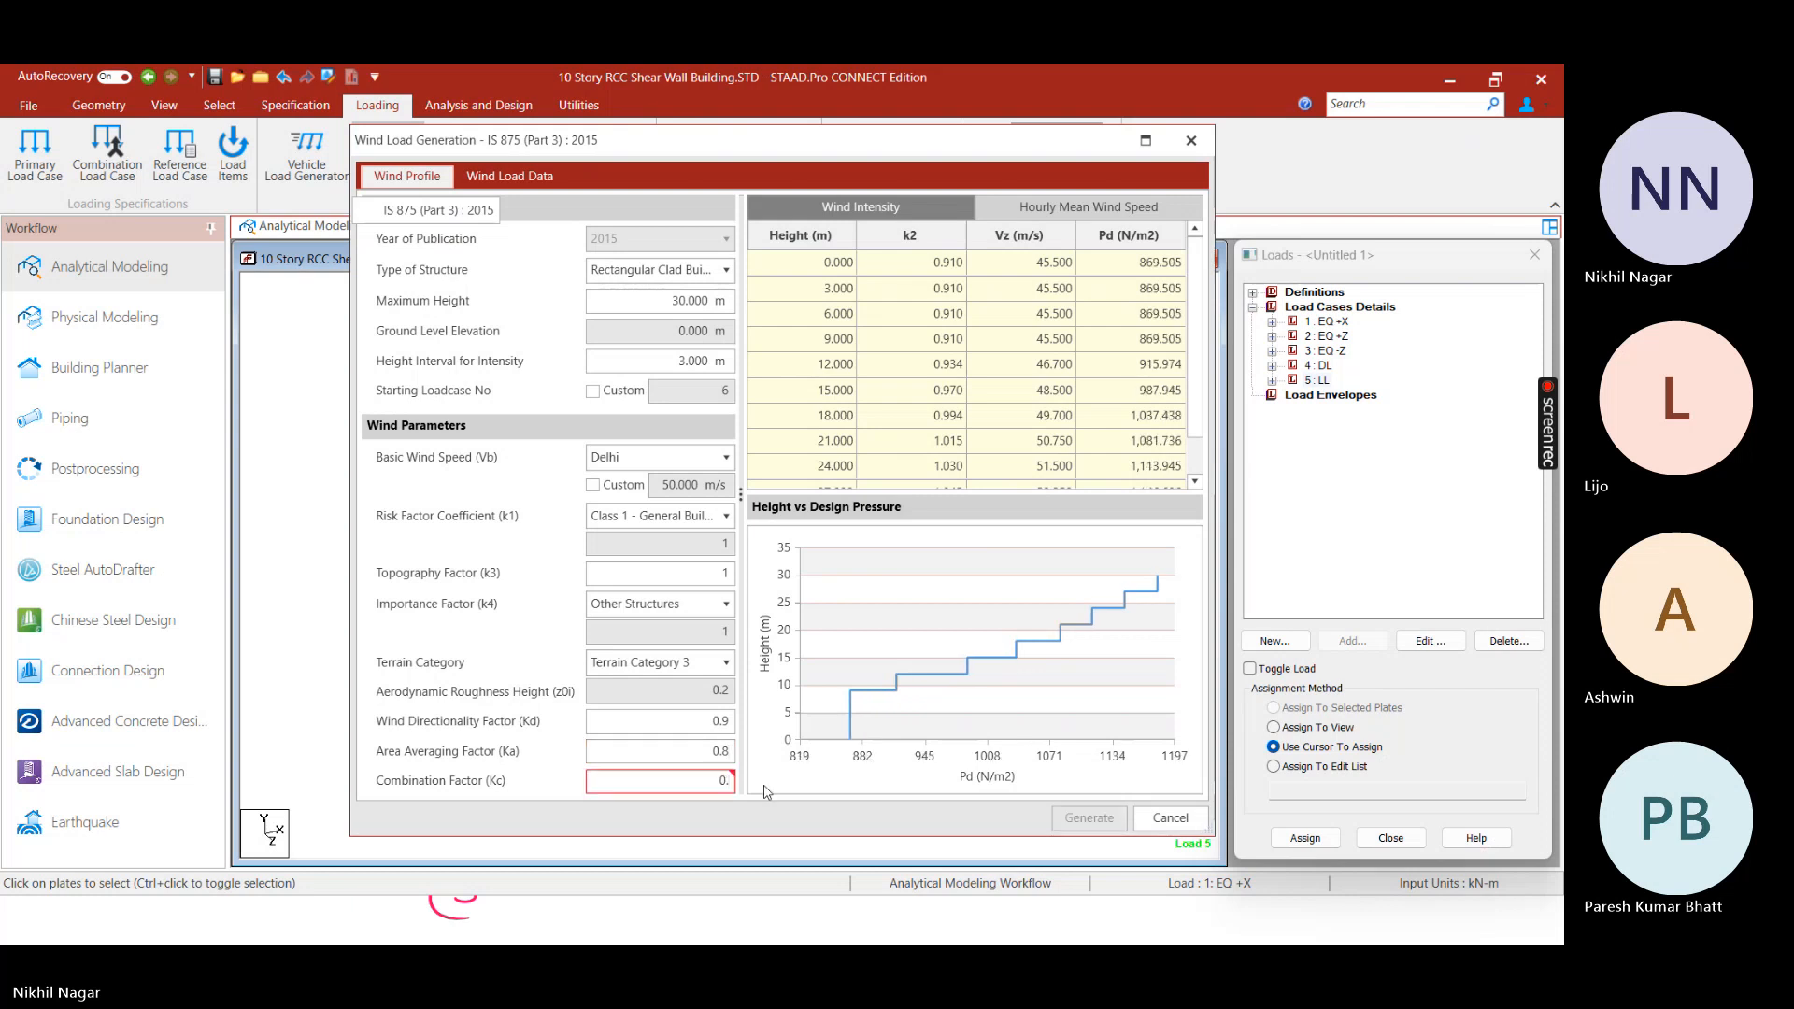
type("9")
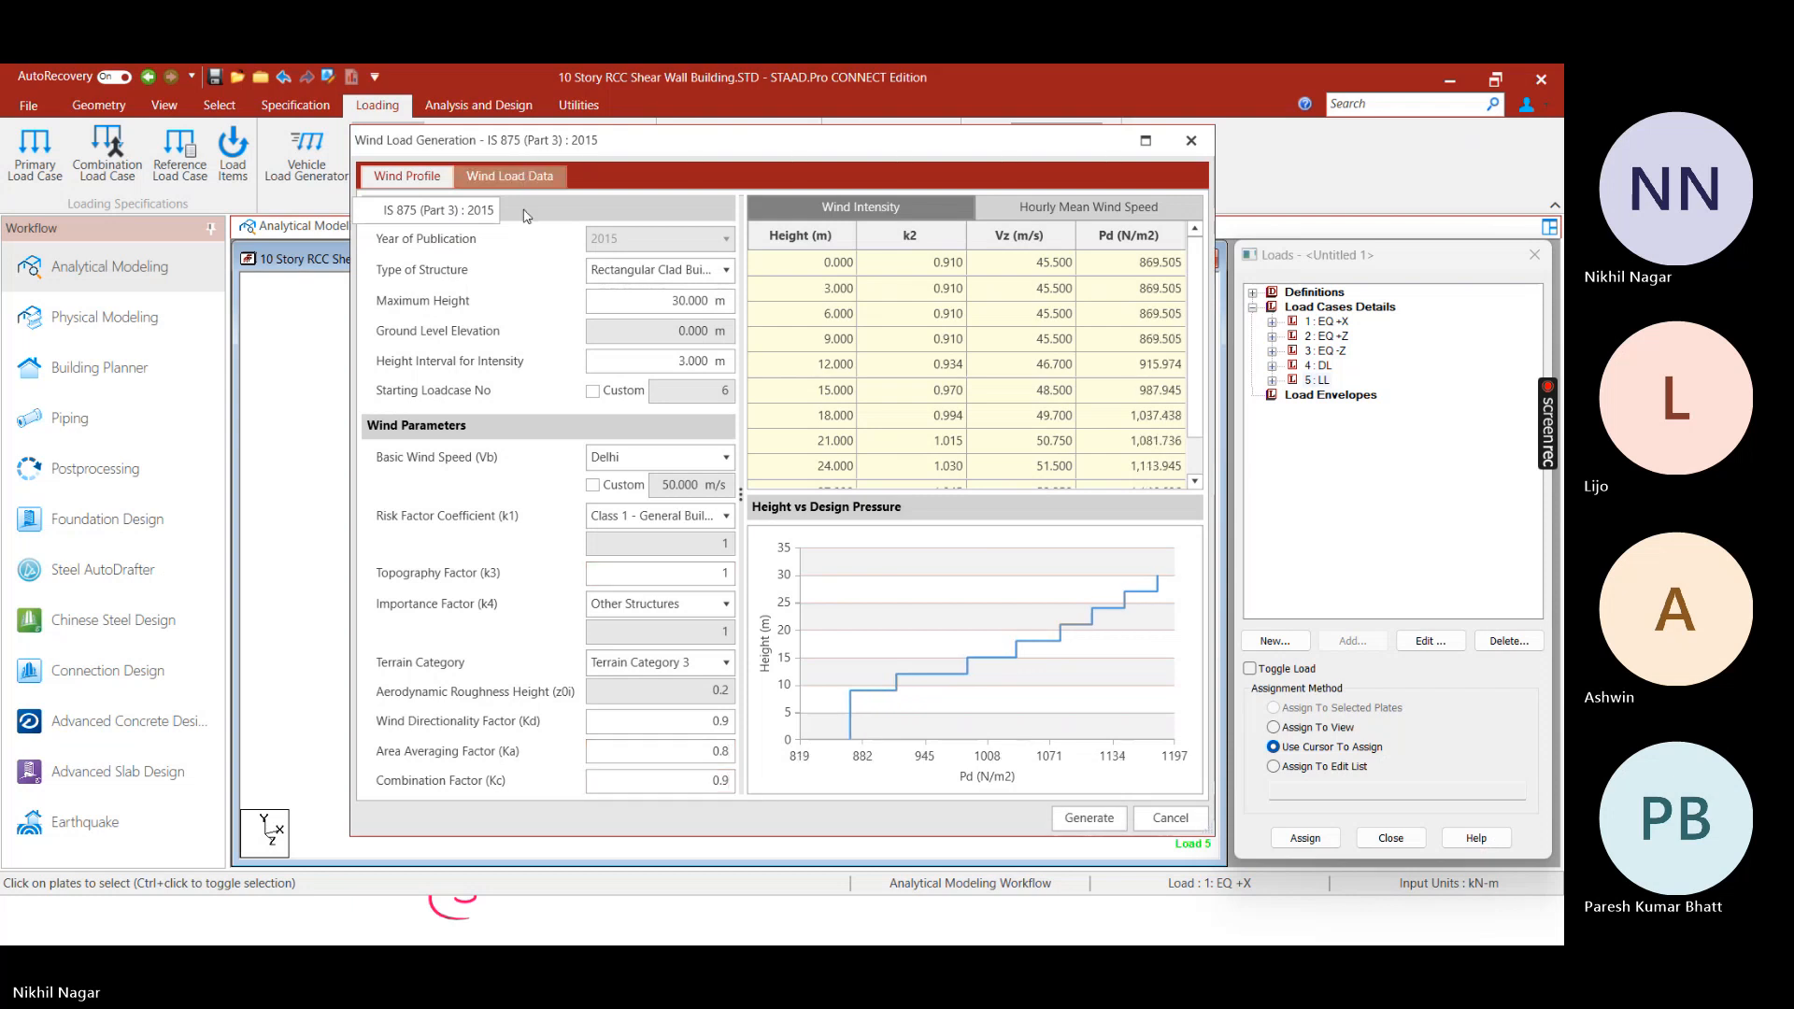
Generate the wind load cases for the rectangular clad building with automatic face assignment and inspect the loaded faces from rotated angles
left_click(523, 175)
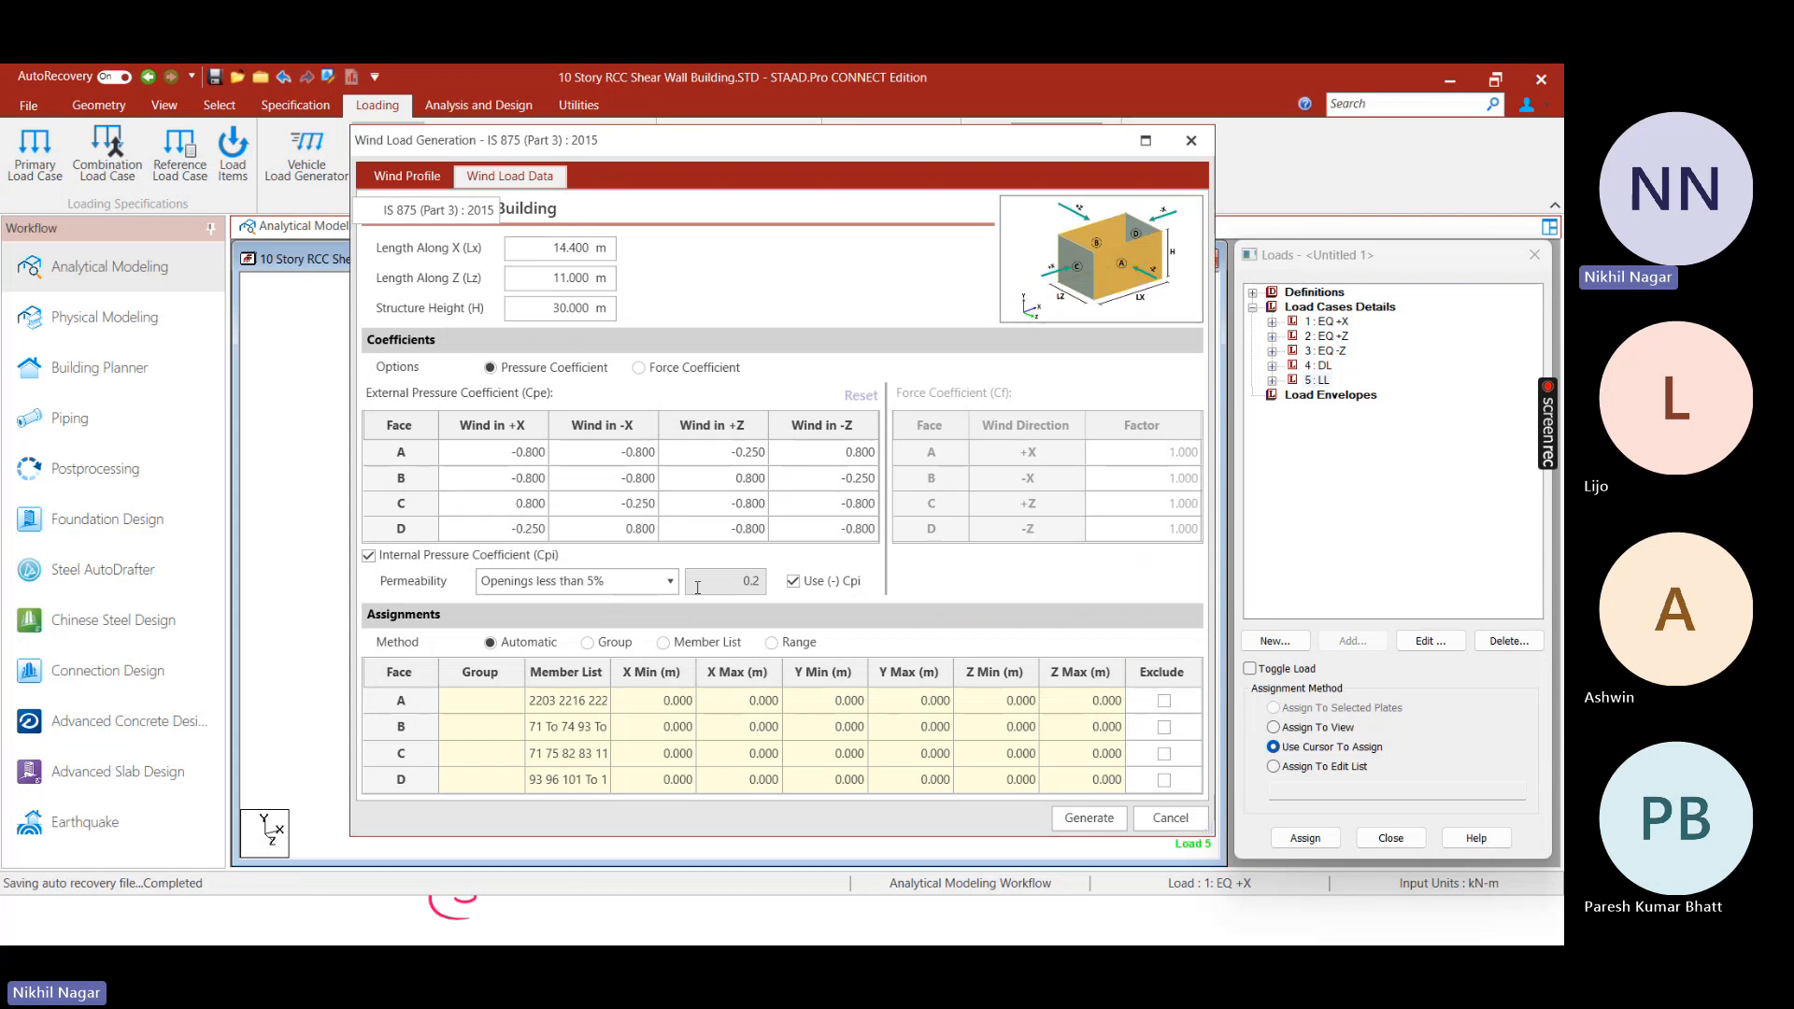
left_click(1087, 813)
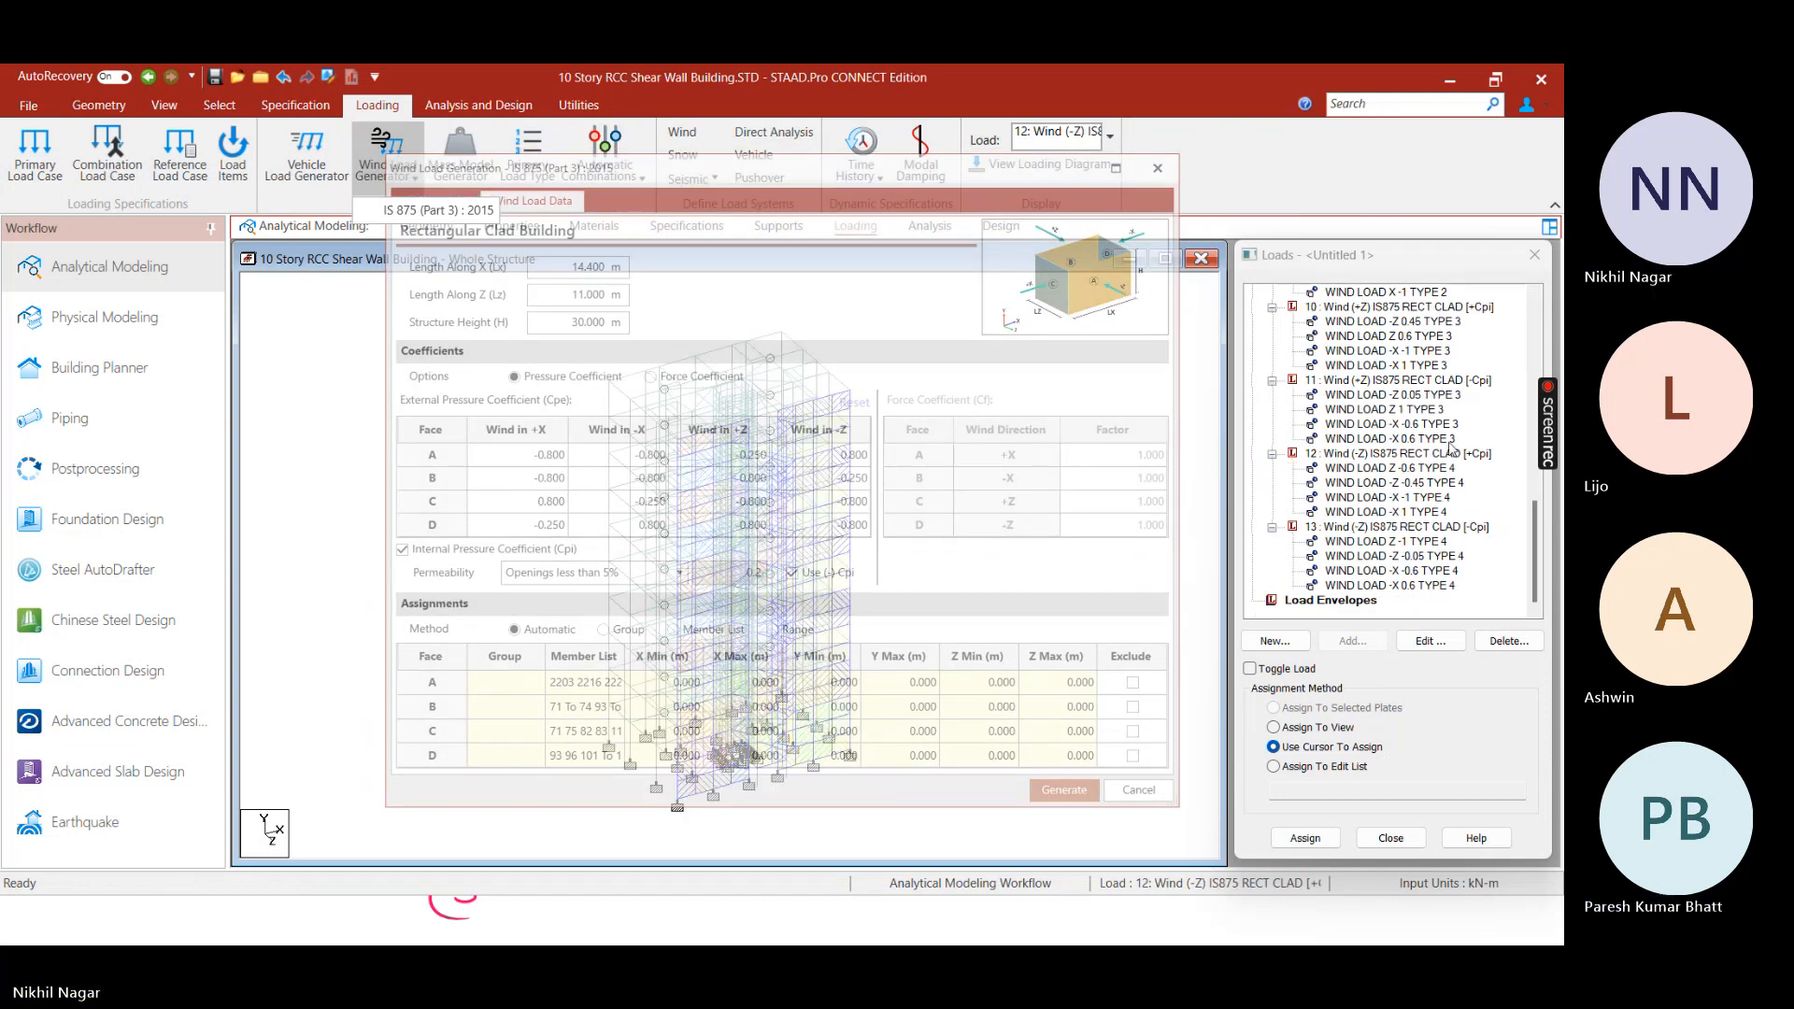
left_click_drag(919, 441, 841, 513)
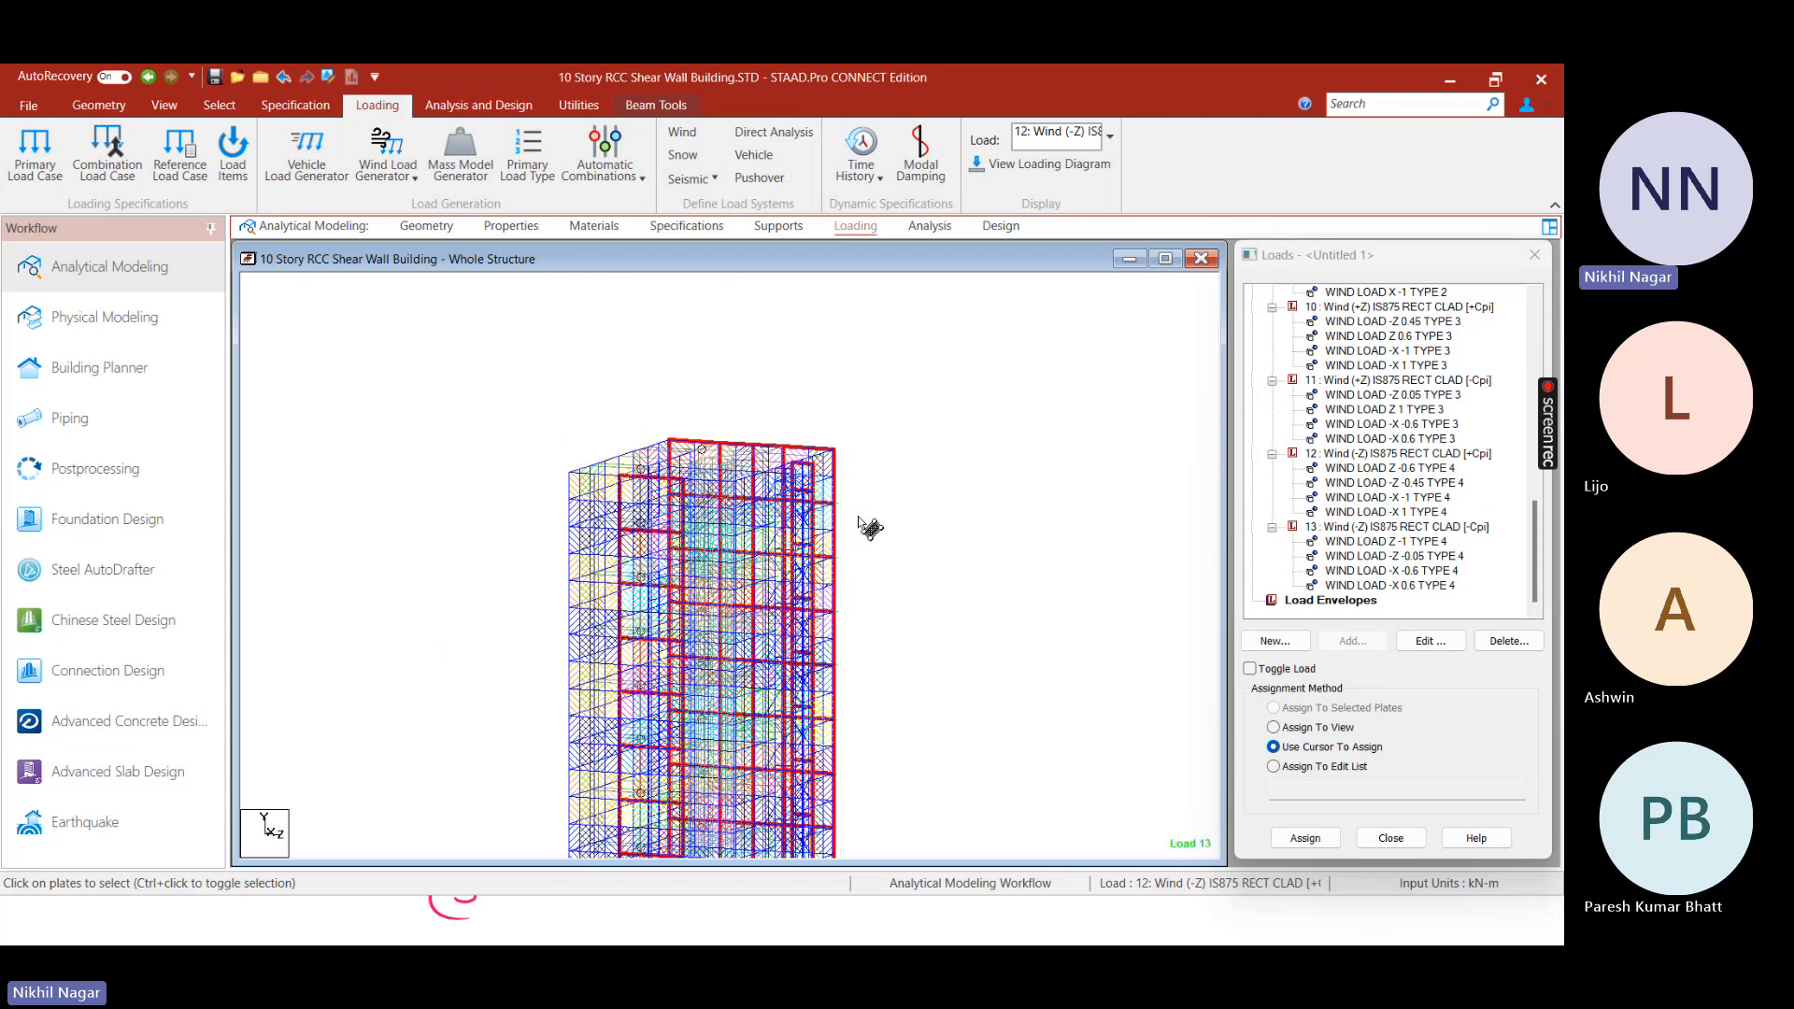
left_click_drag(864, 523, 944, 313)
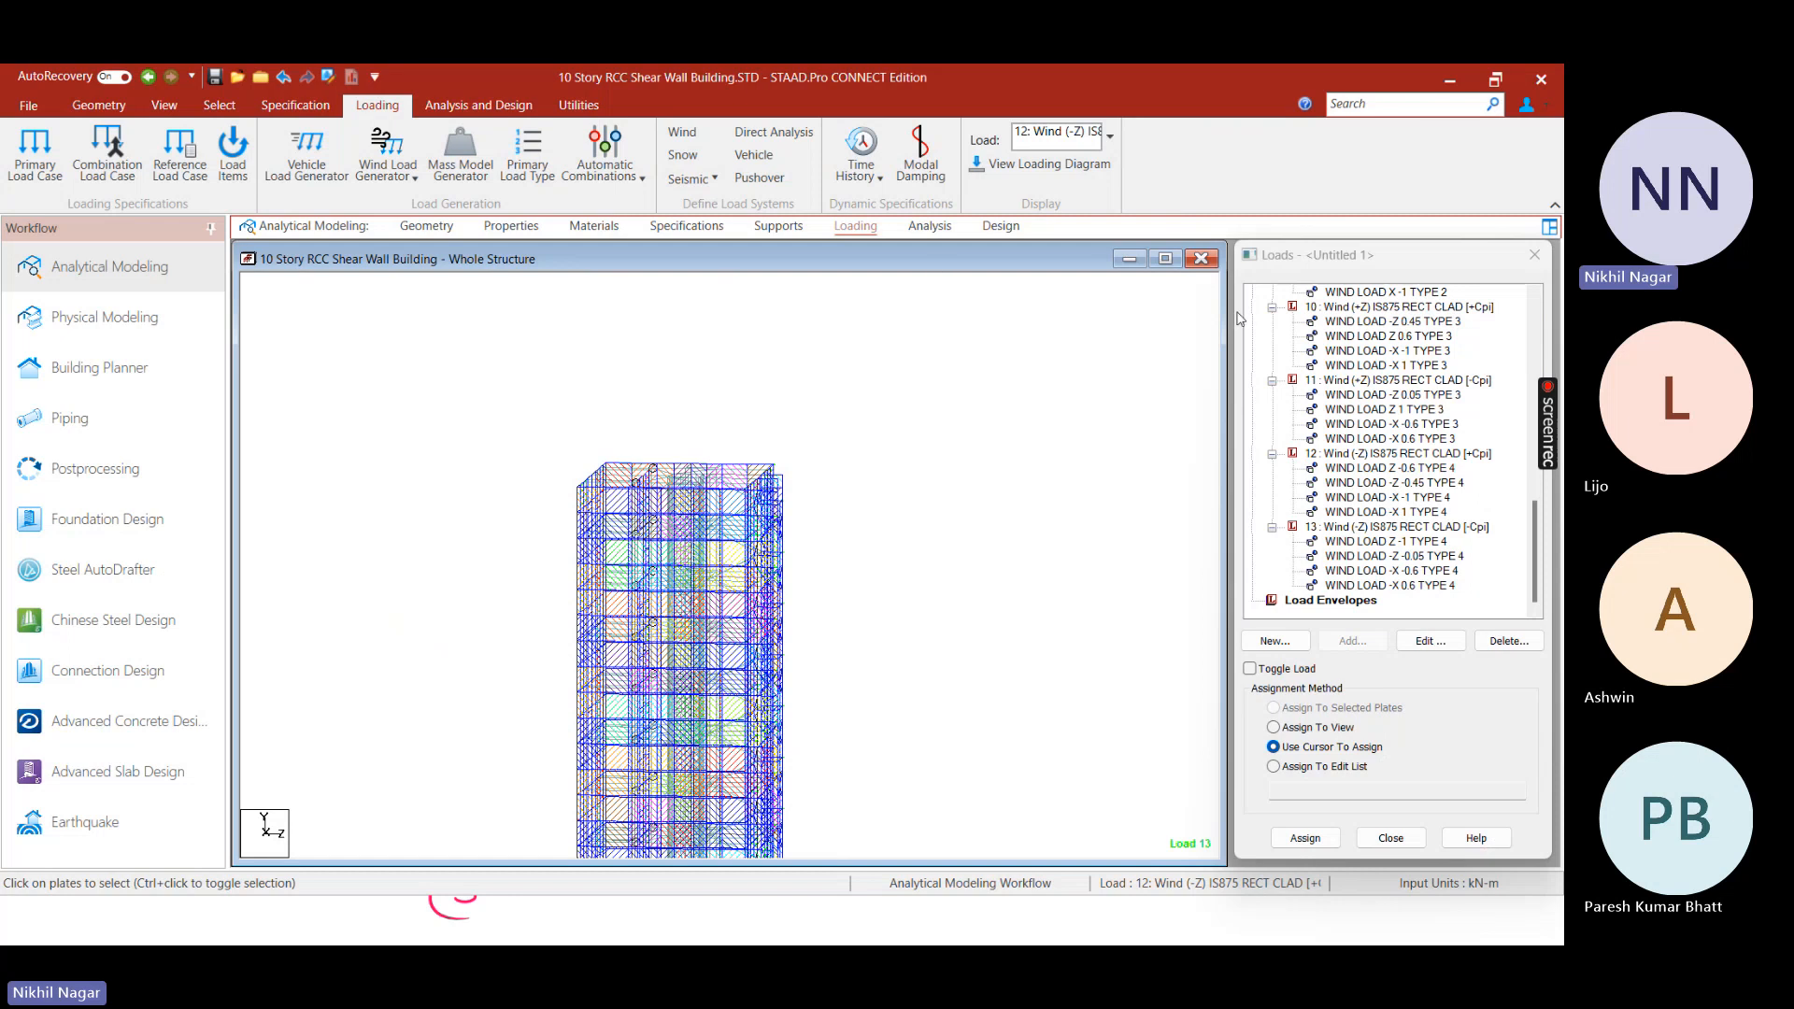
Expand the IS 1893 - 2016 seismic definition and start adding weights to its zone 0.24 entry
scroll(1454, 533, "up", 12)
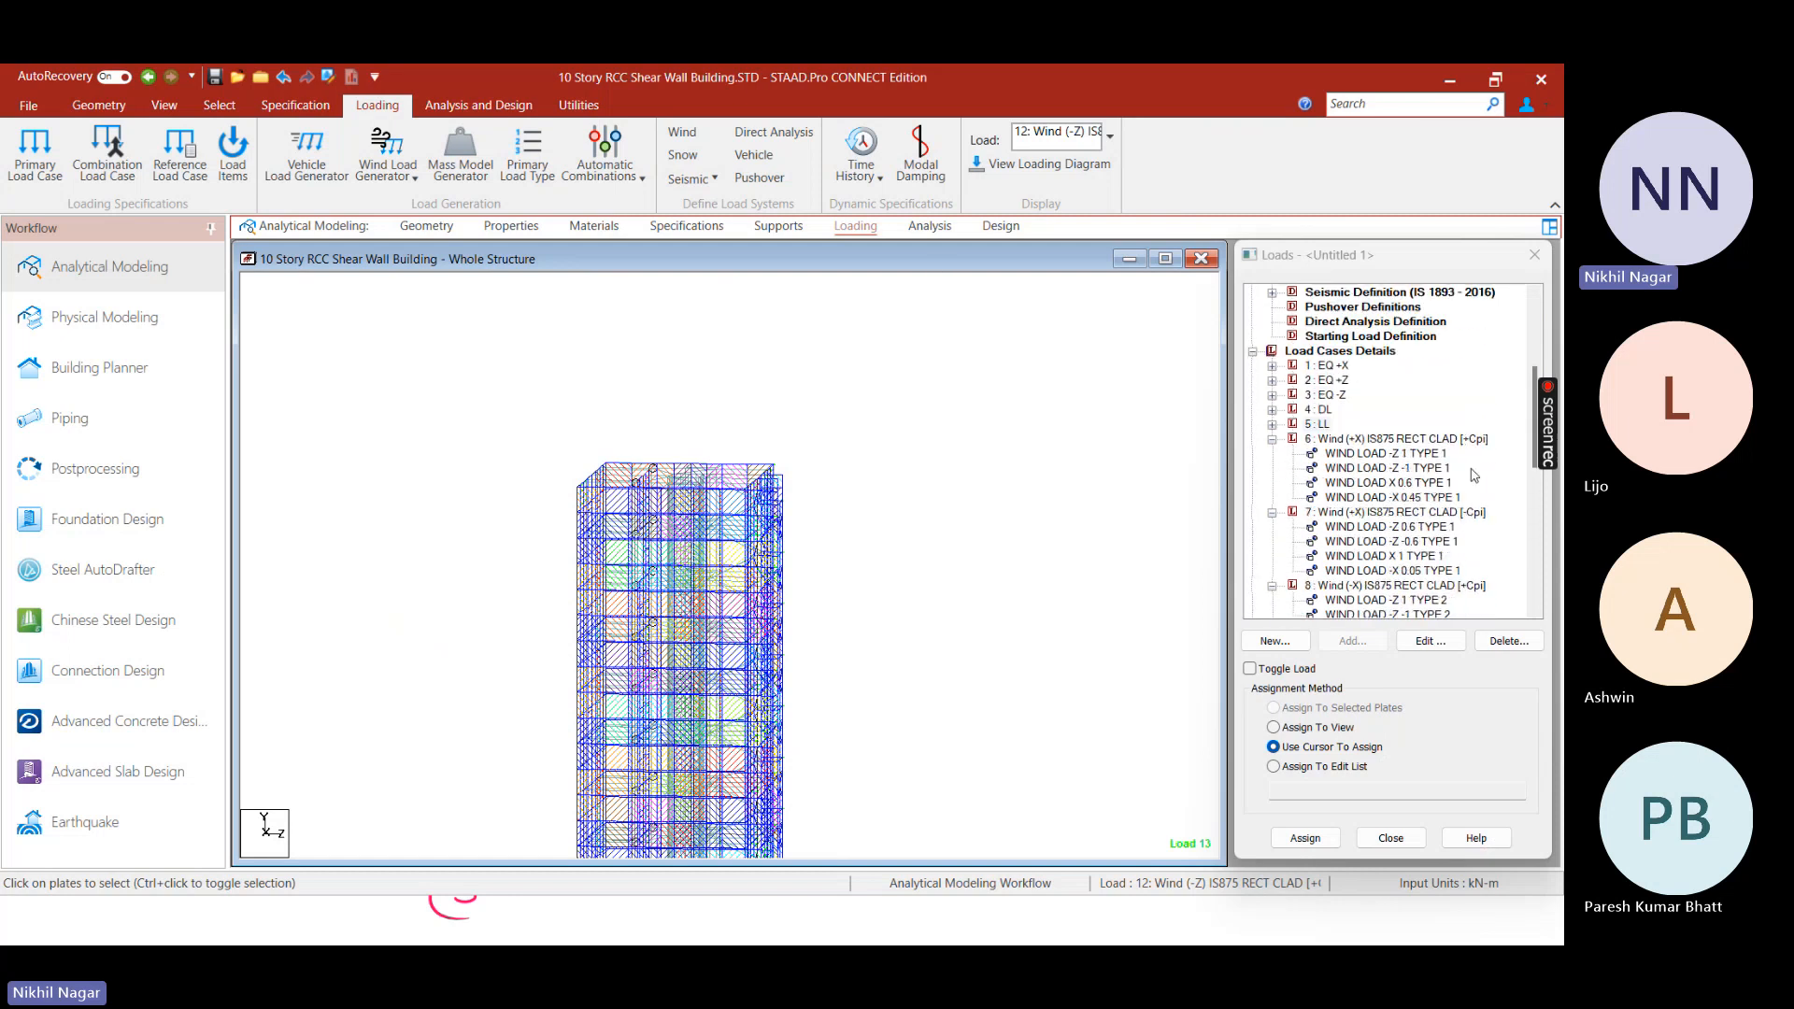
left_click(1289, 456)
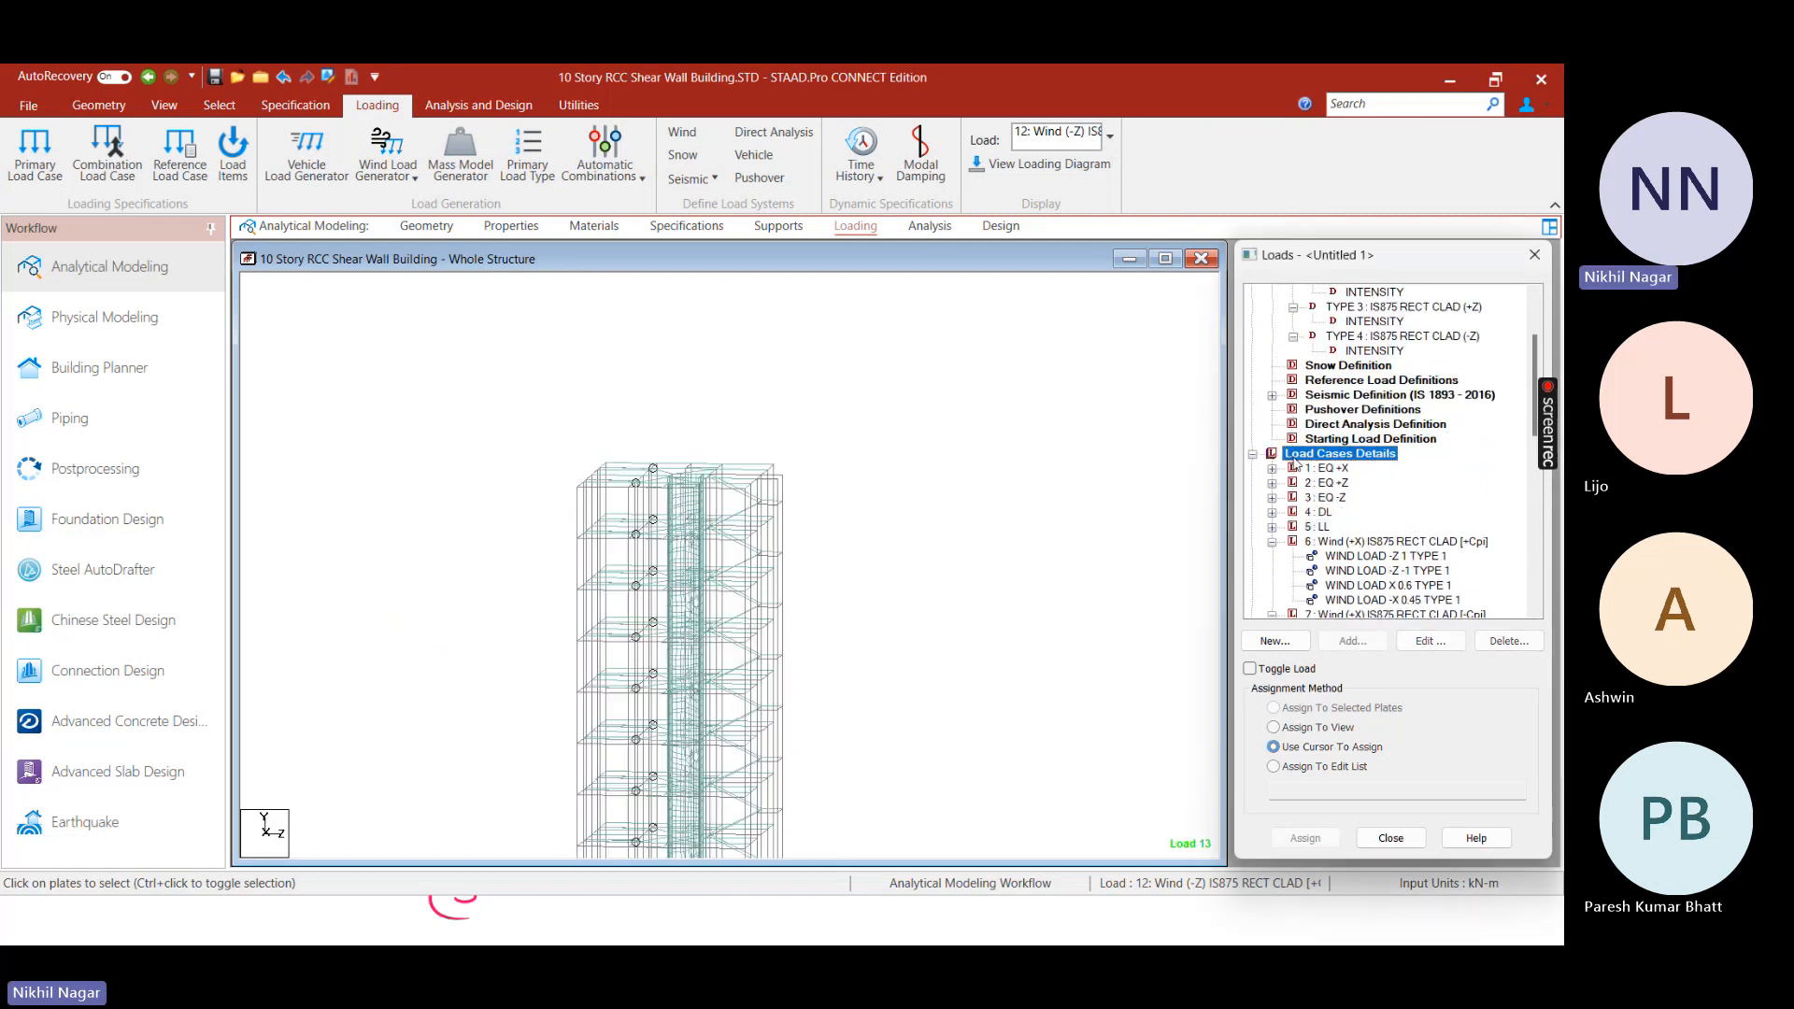
scroll(1323, 497, "up", 3)
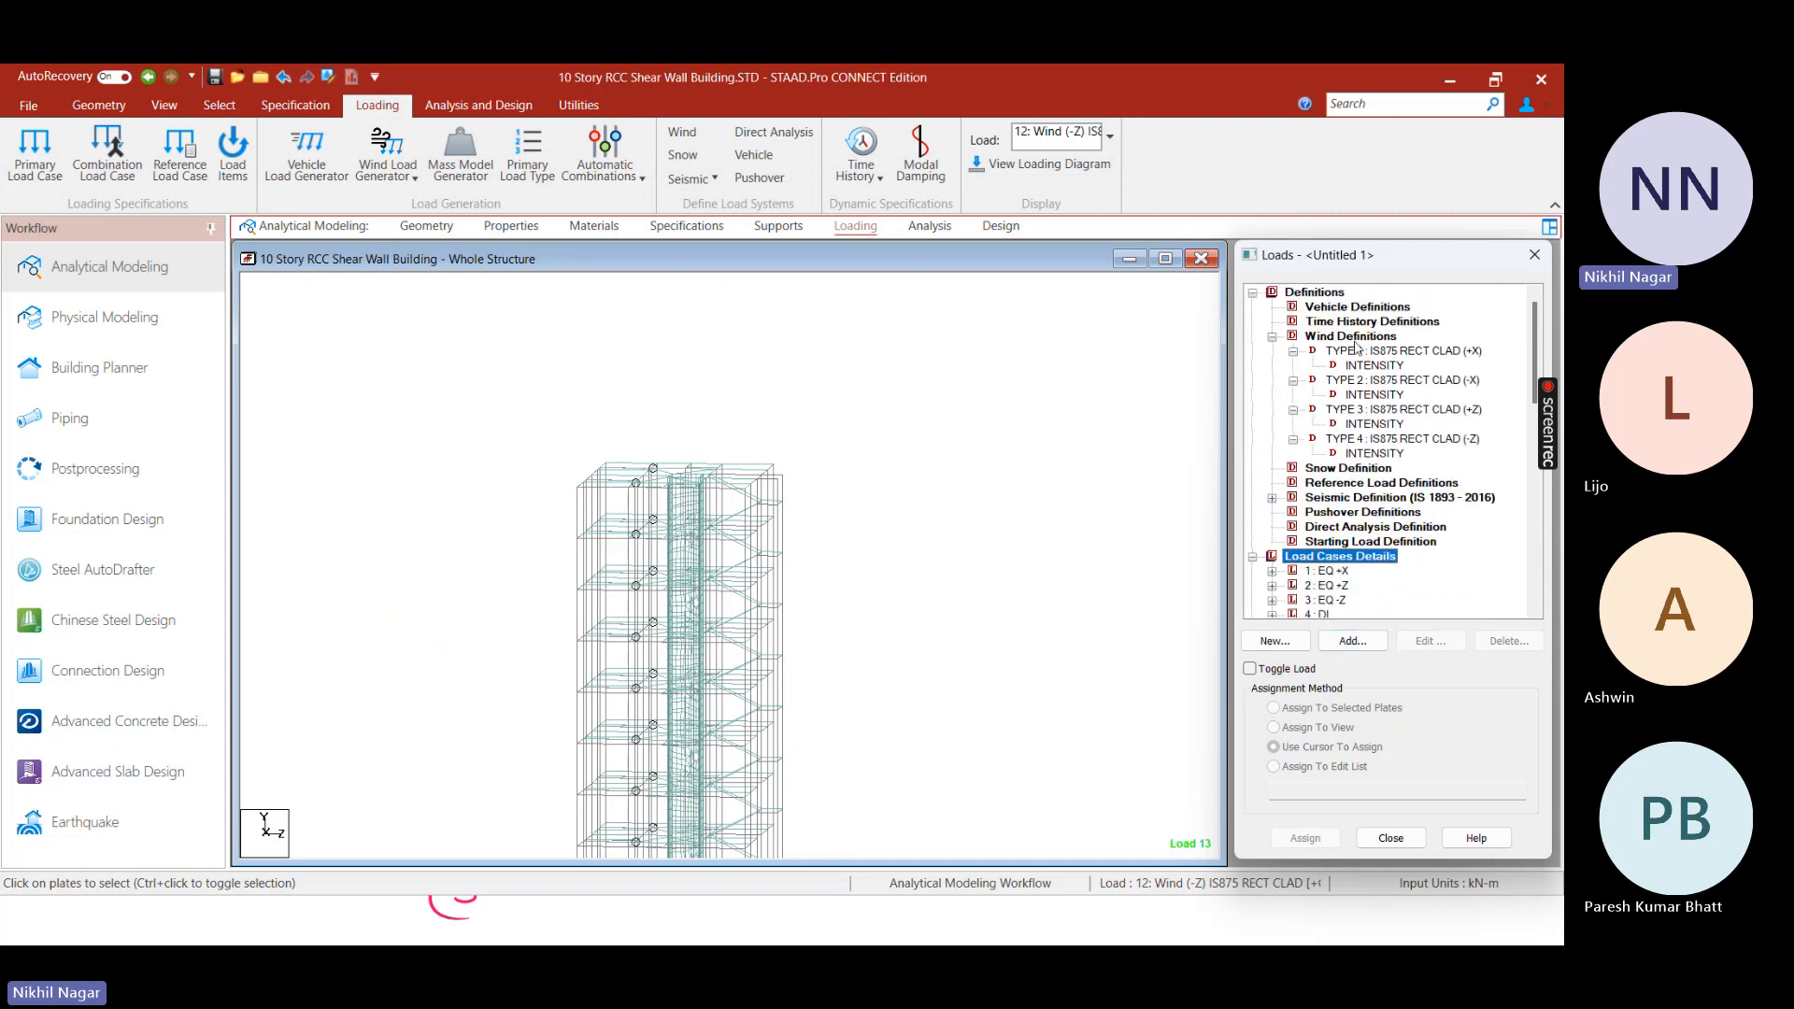
left_click(1272, 498)
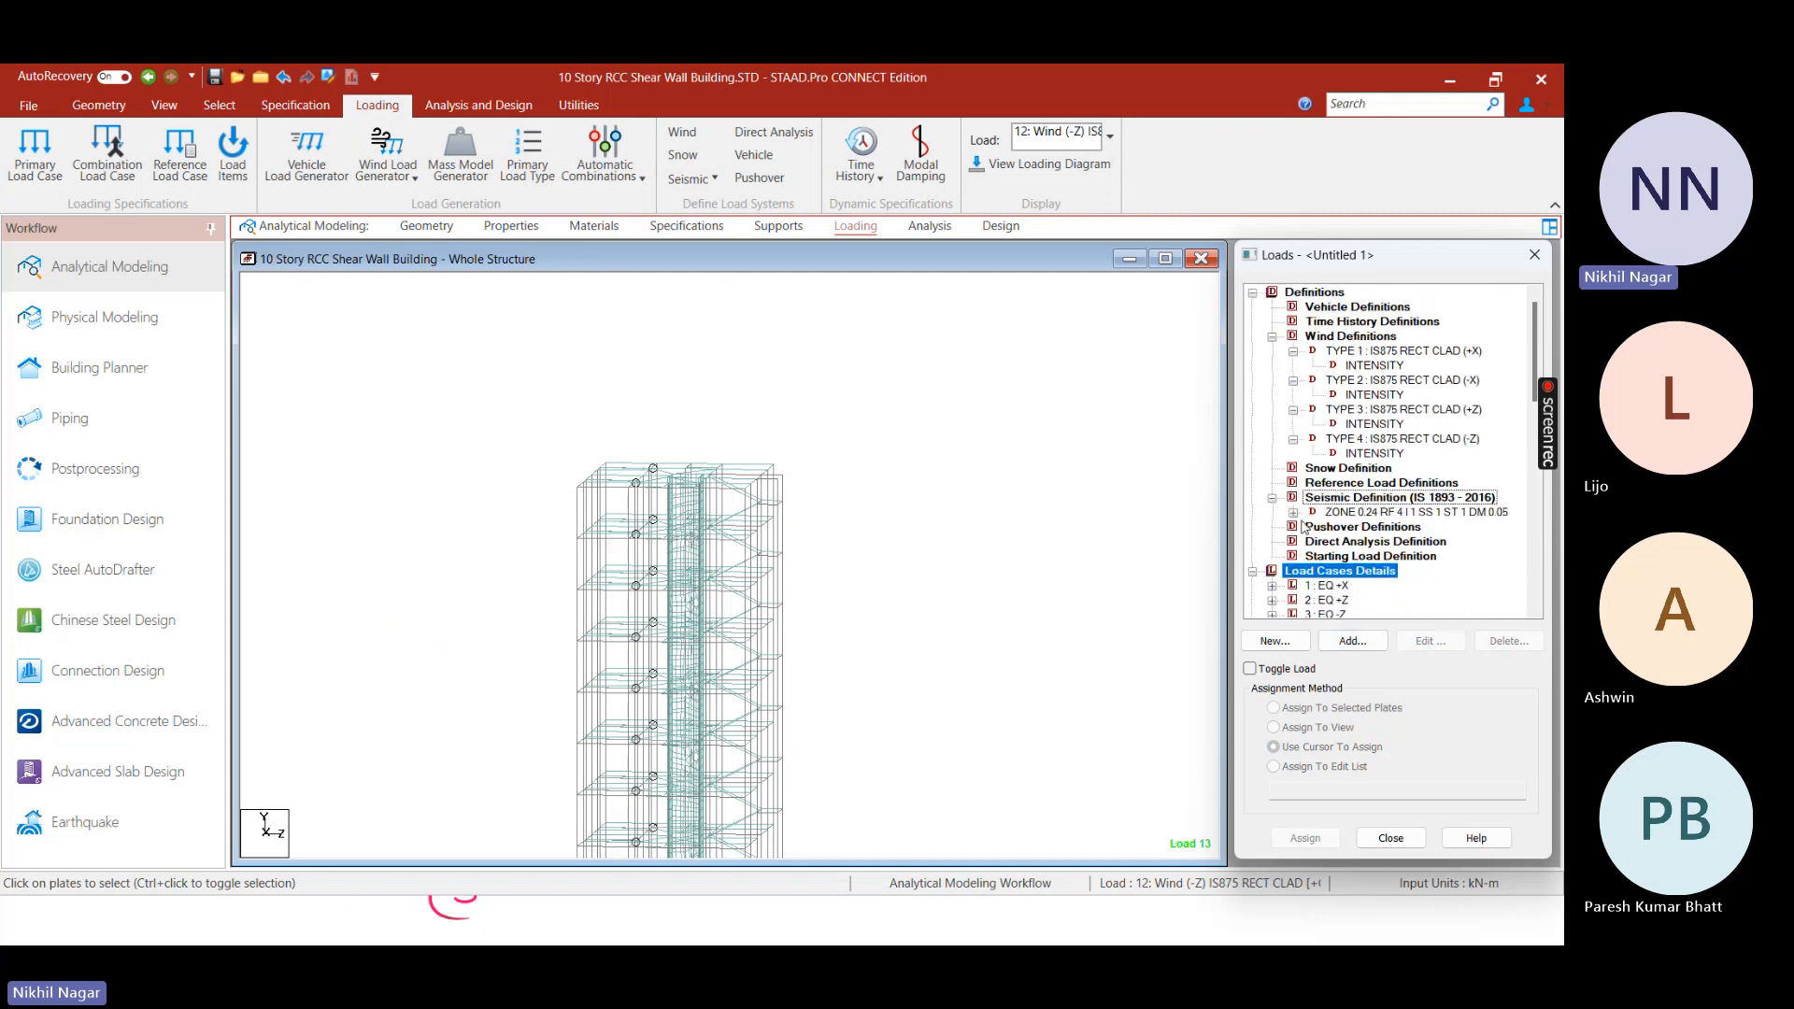
left_click(1293, 512)
left_click(1361, 513)
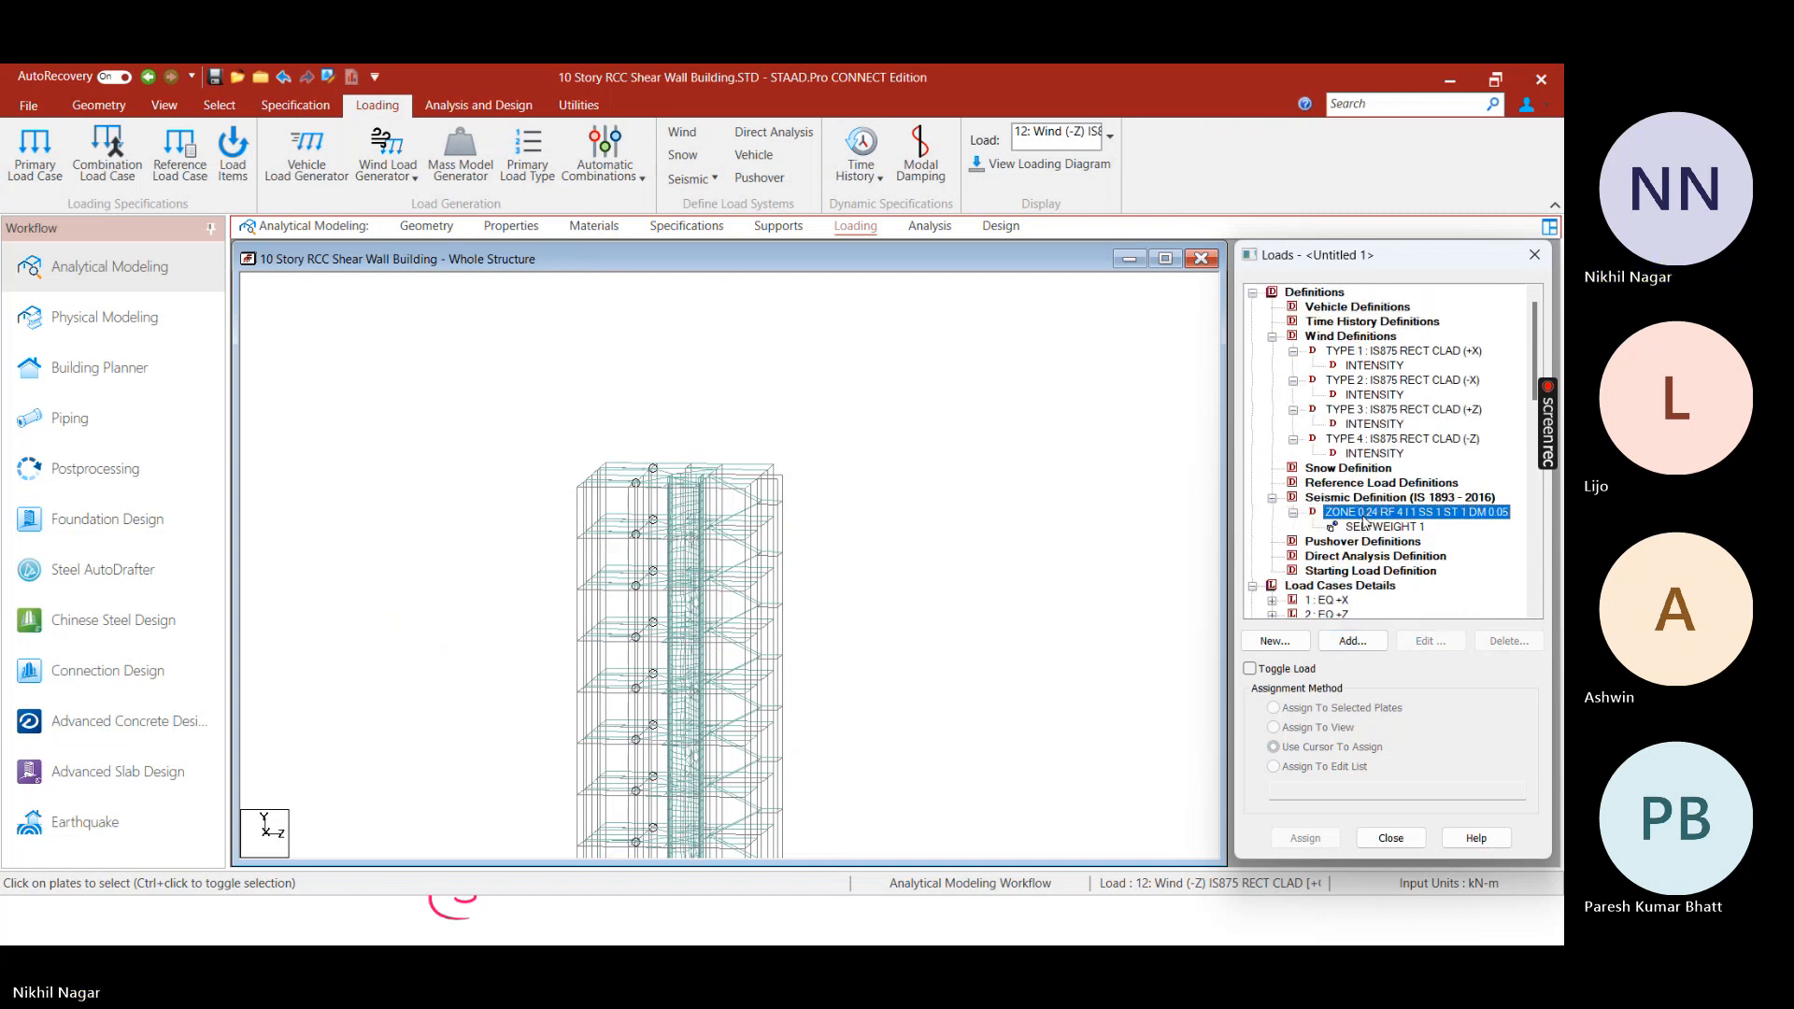
left_click(1346, 643)
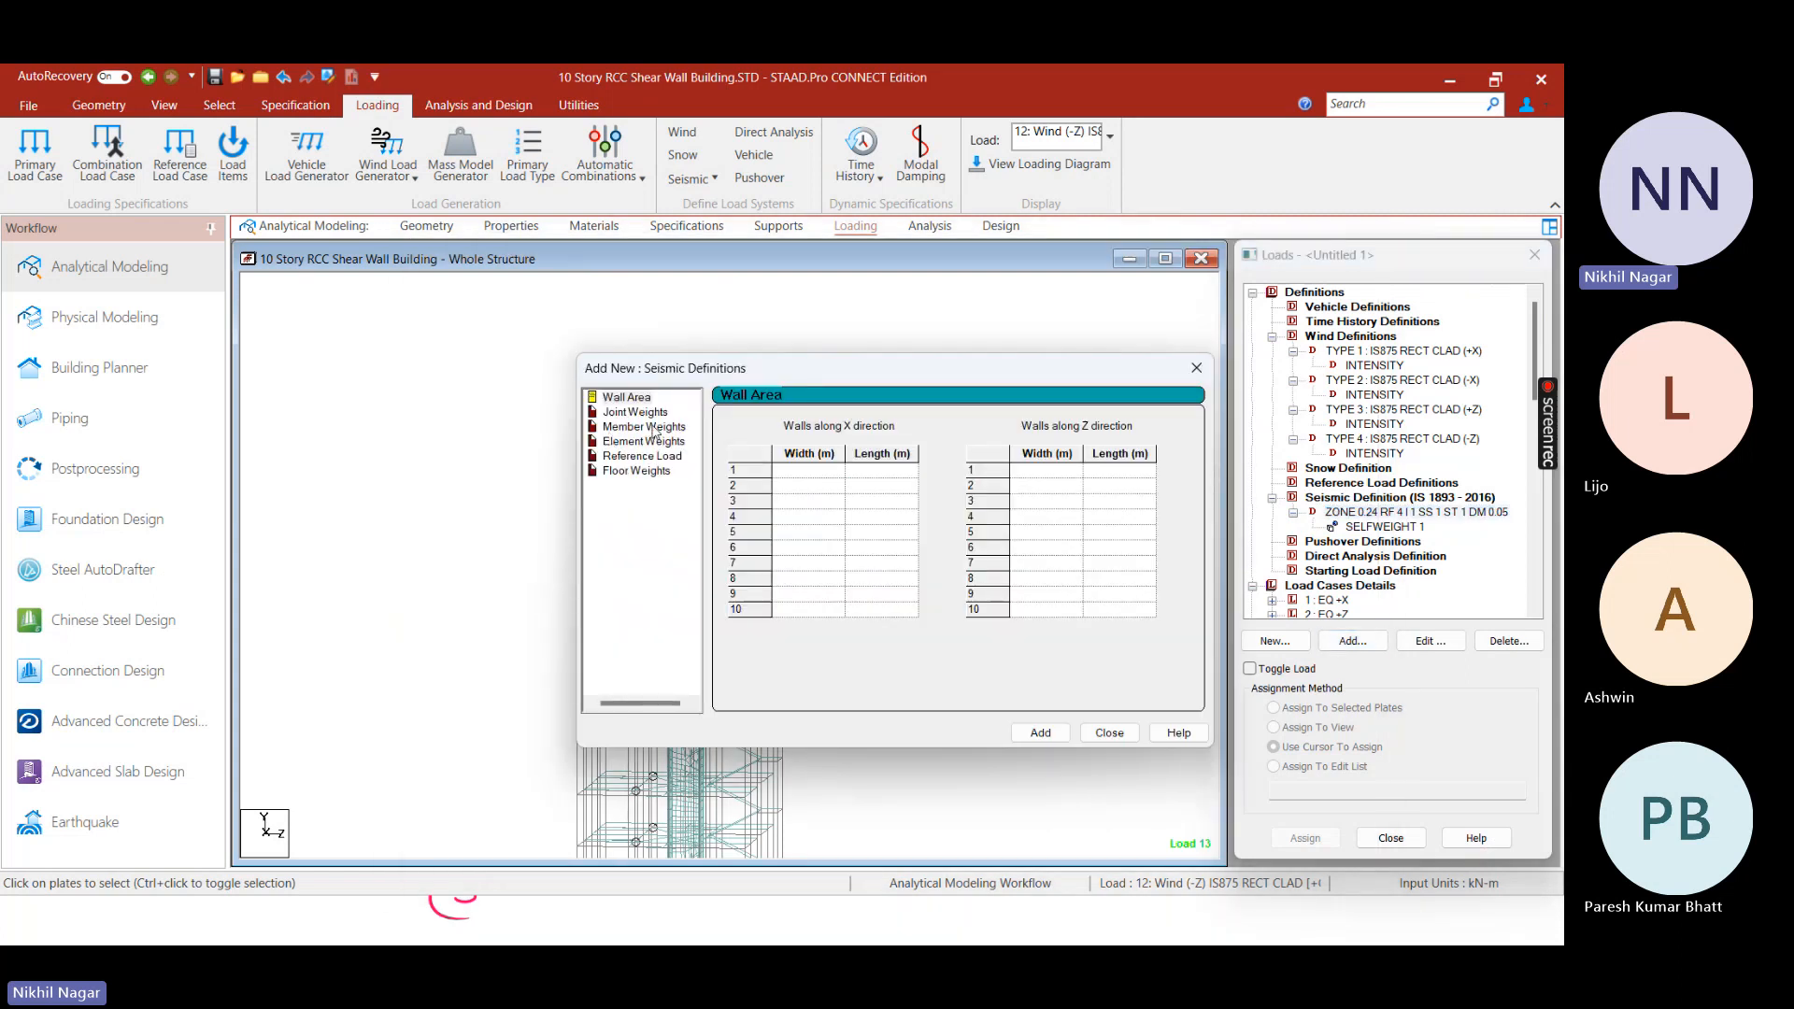
Add a uniform (UNI) member weight of -12 kN/m to the seismic definition
left_click(655, 428)
left_click(930, 467)
left_click(919, 481)
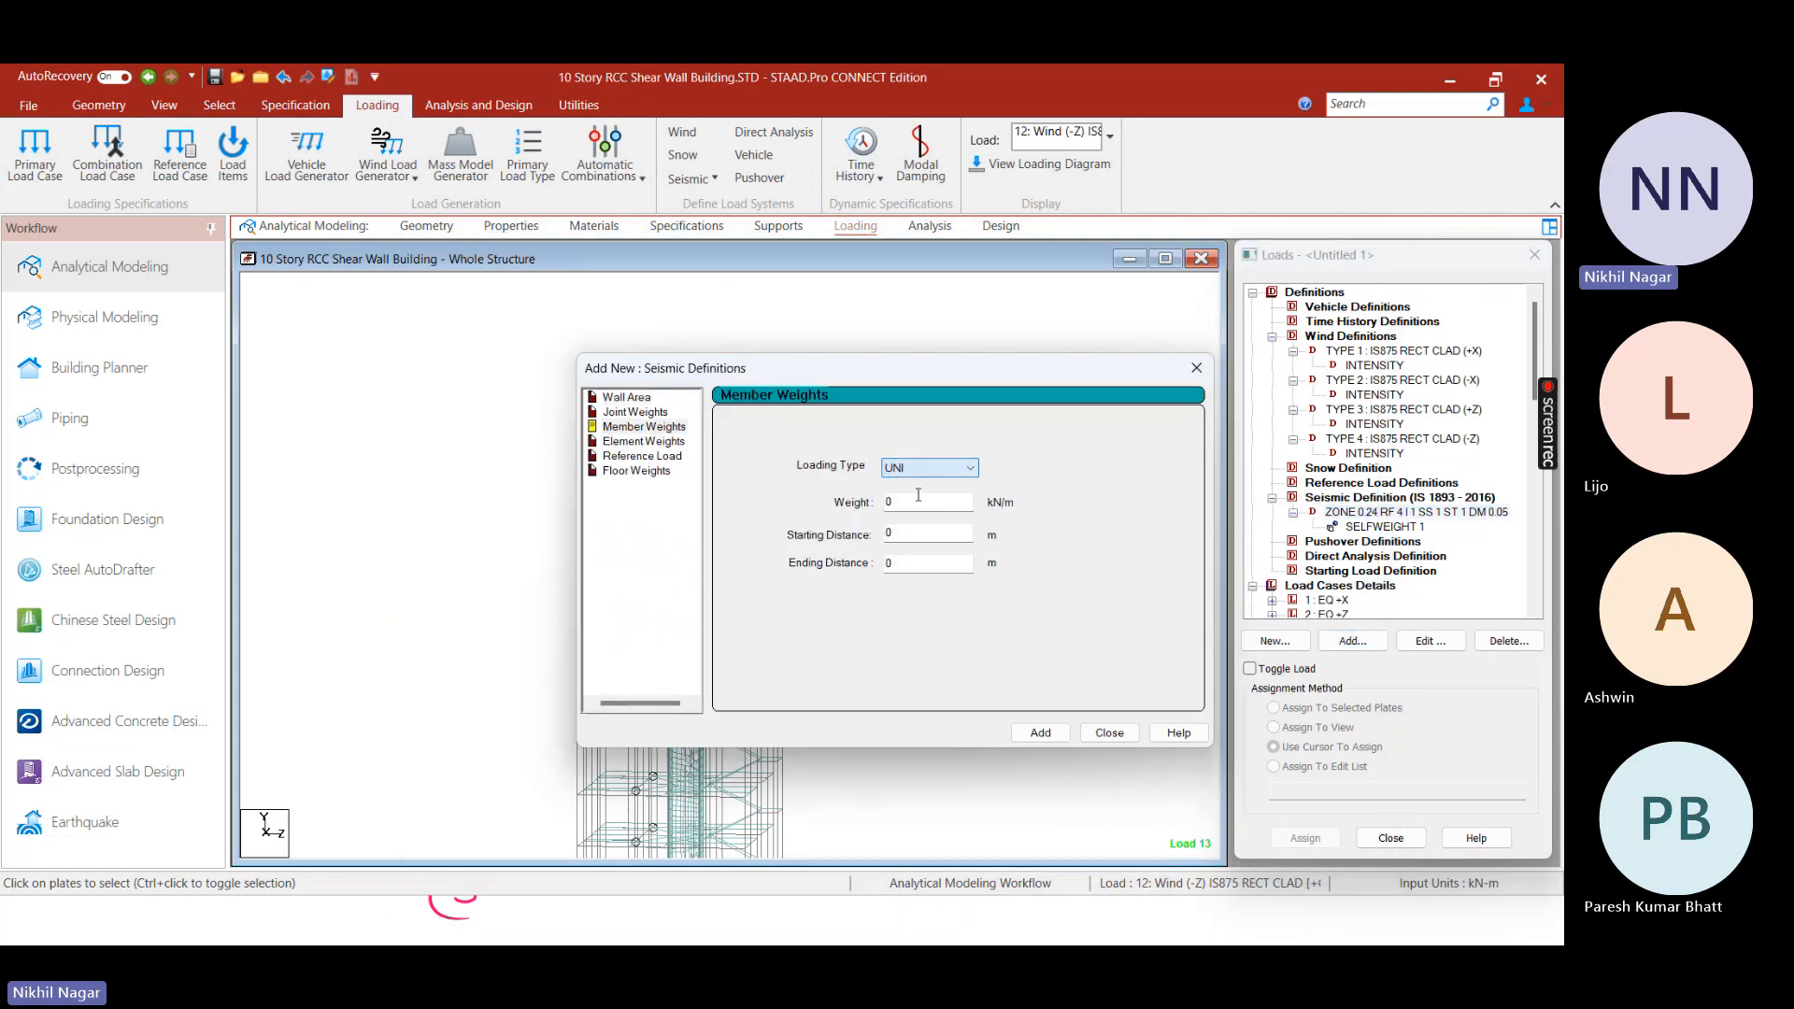
key("Tab")
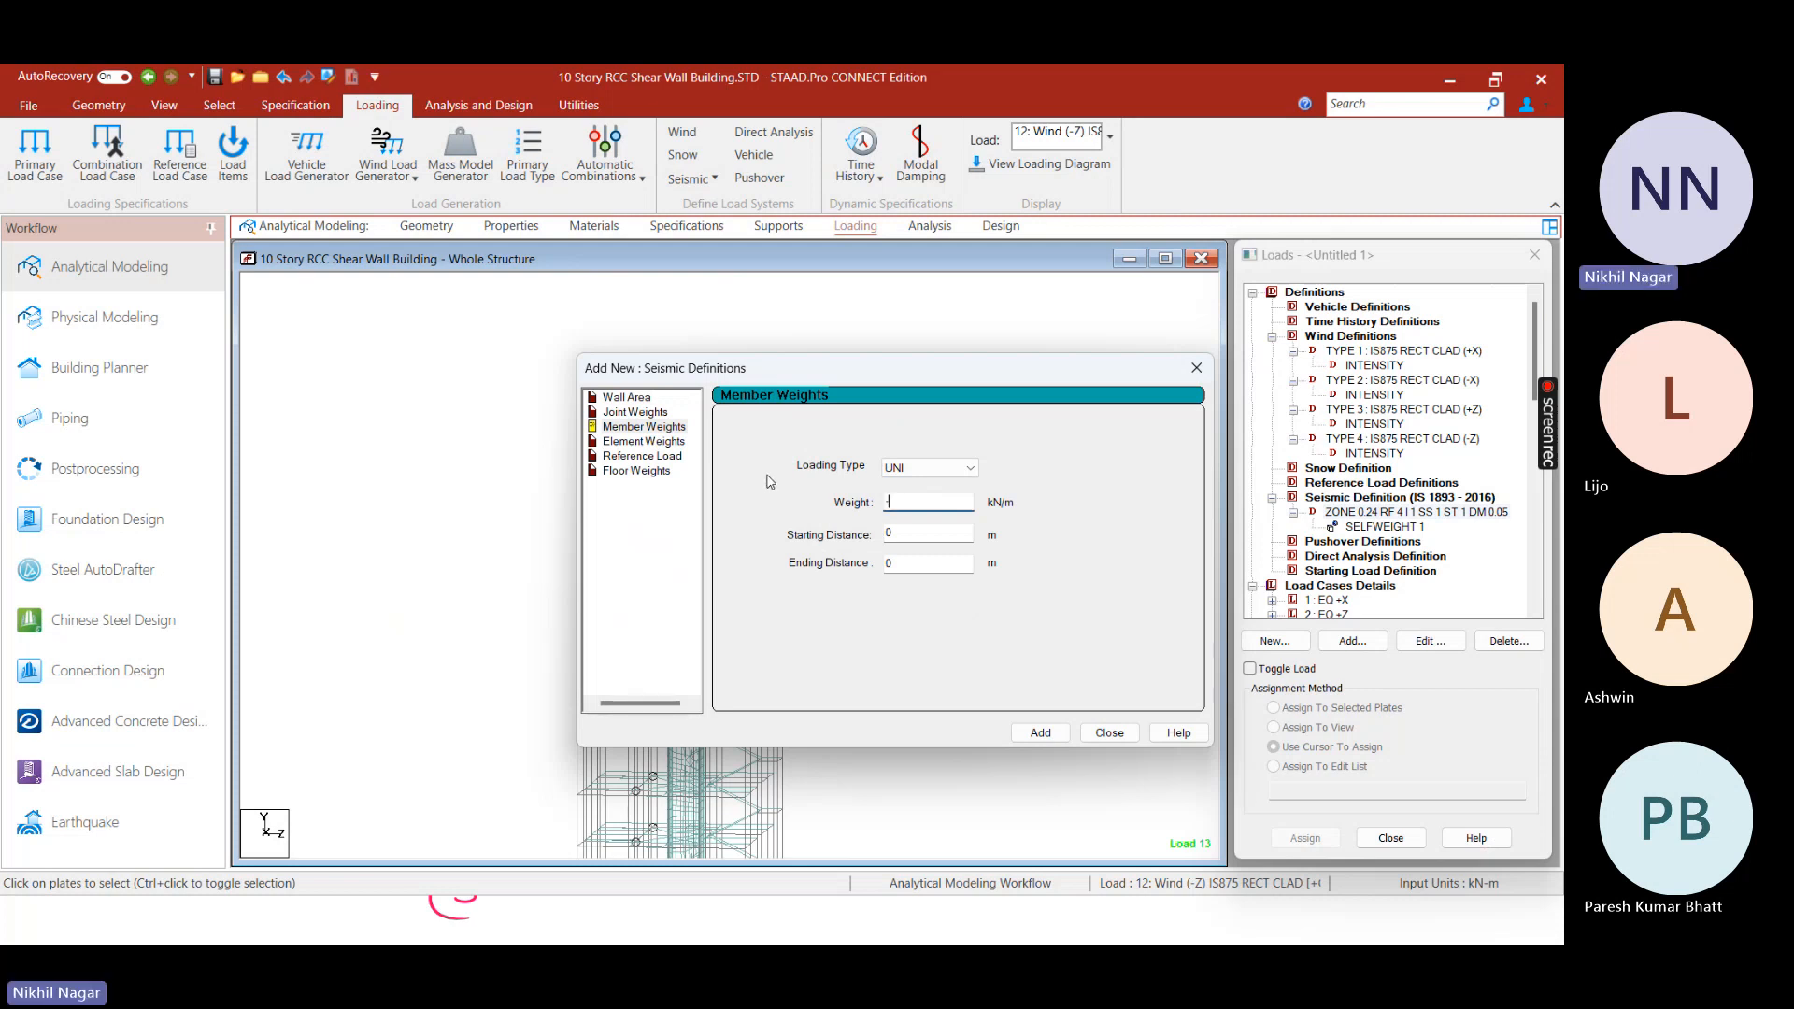
type("-11.88")
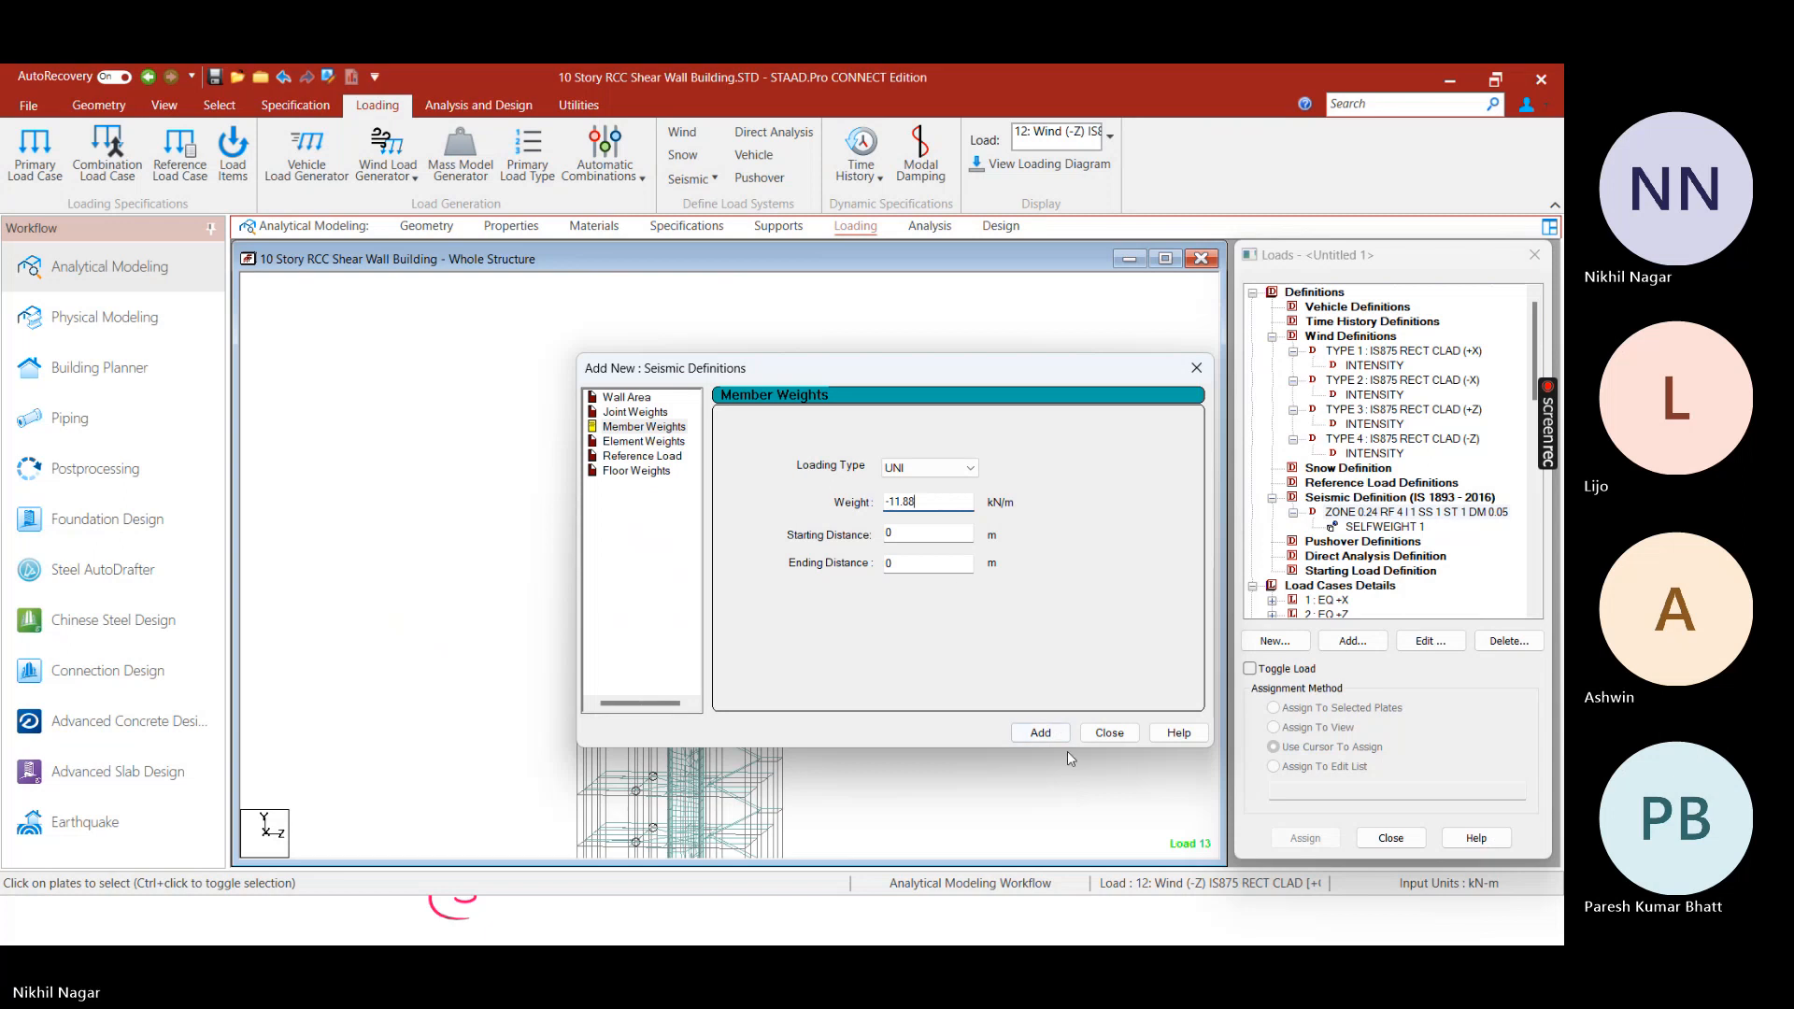
key("BackSpace")
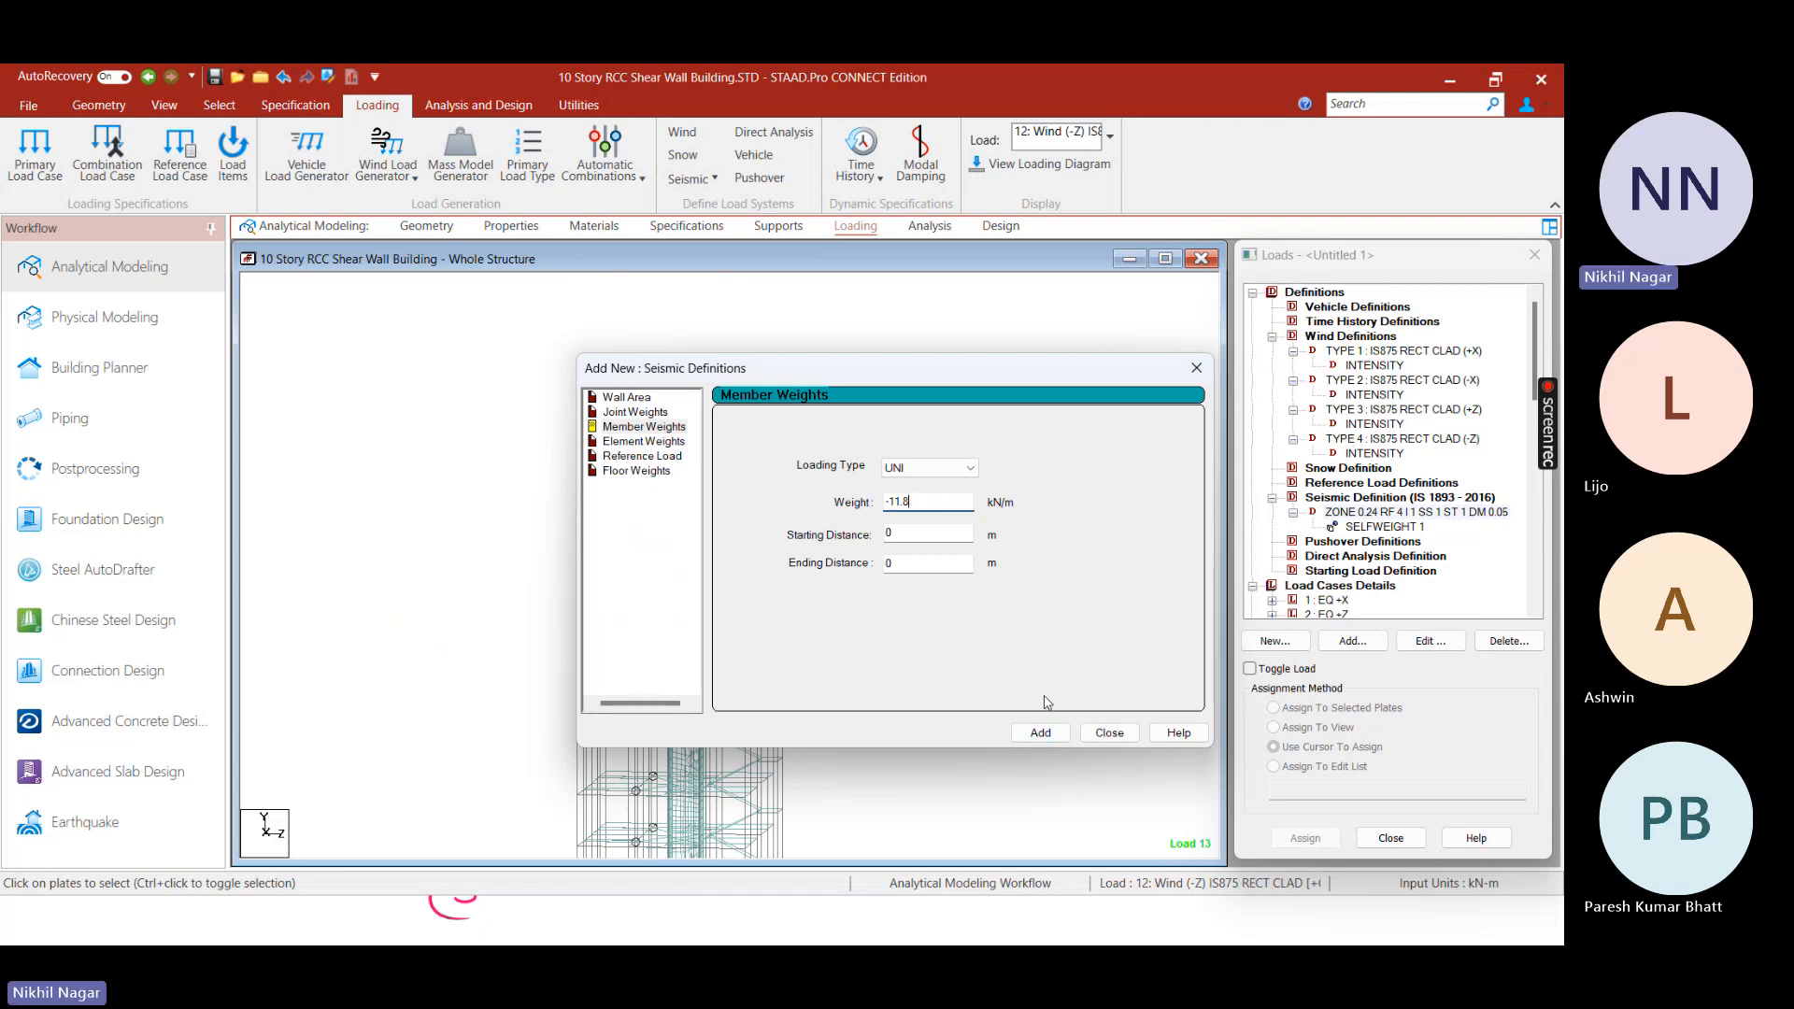
key("BackSpace")
type("2")
left_click(1041, 733)
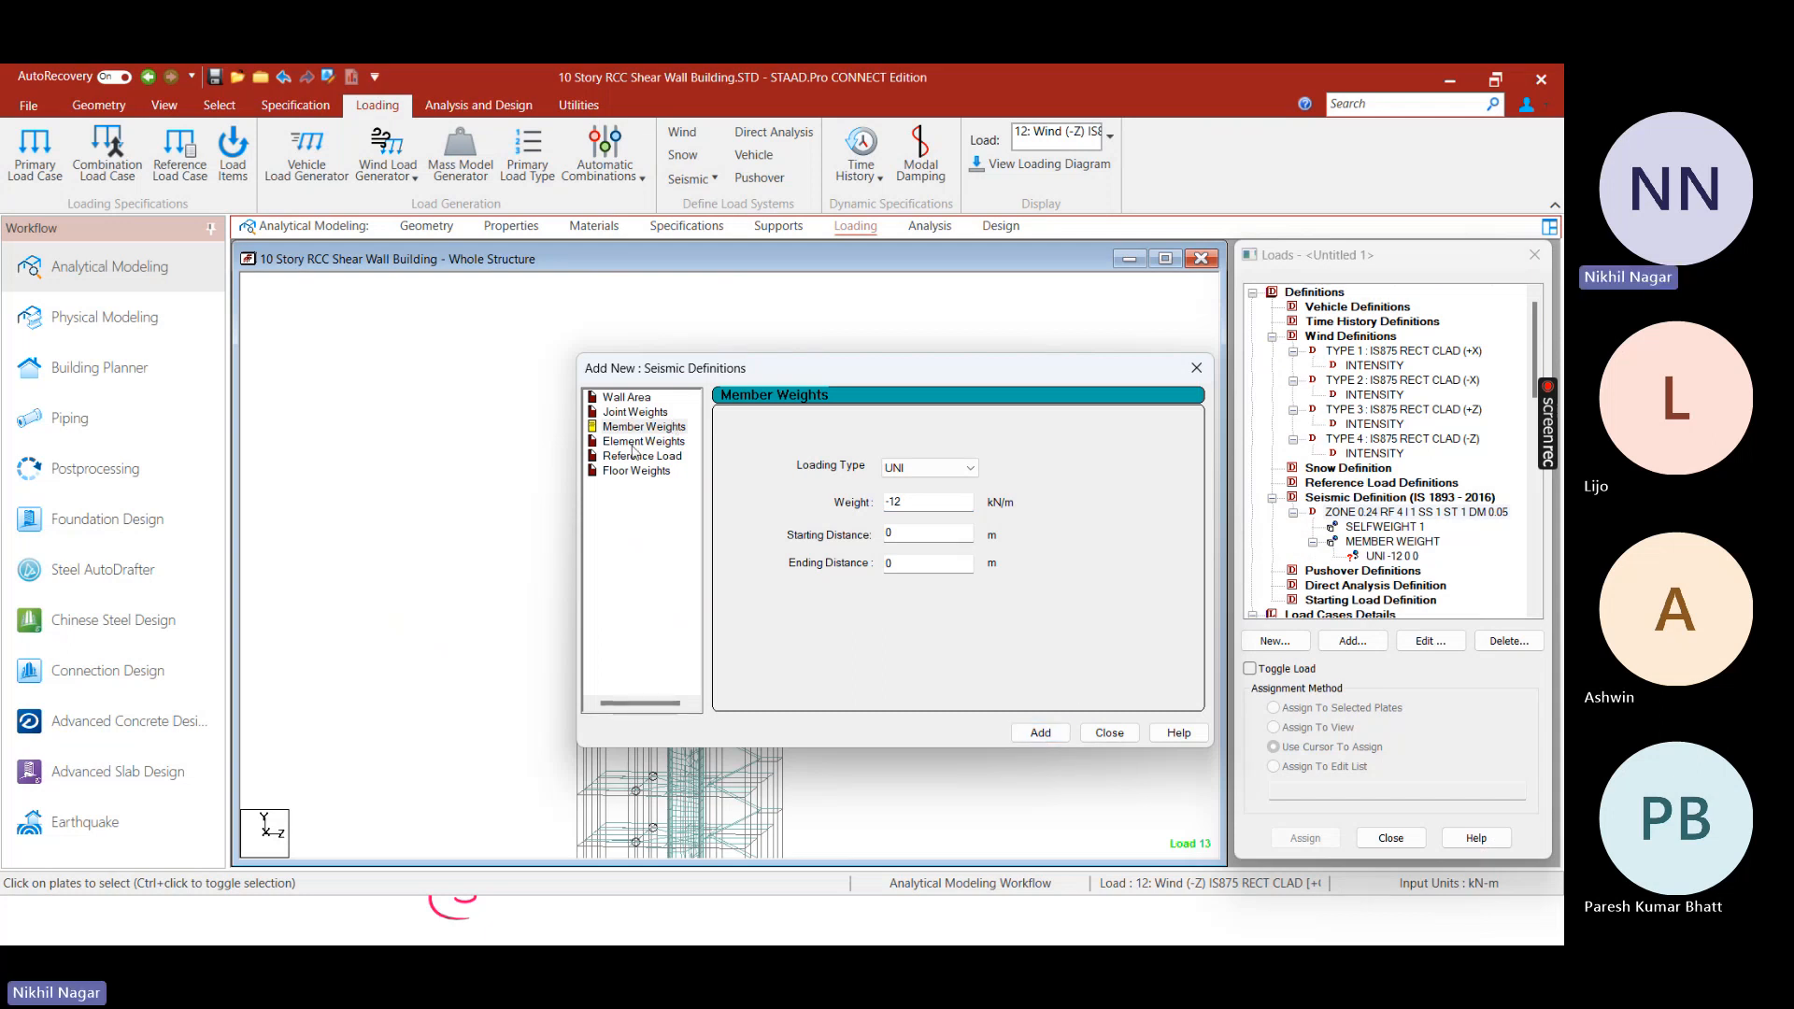
Add a floor weight of 5 kN/m2 over a Y range of 0 to 30 m to the seismic definition
left_click(644, 442)
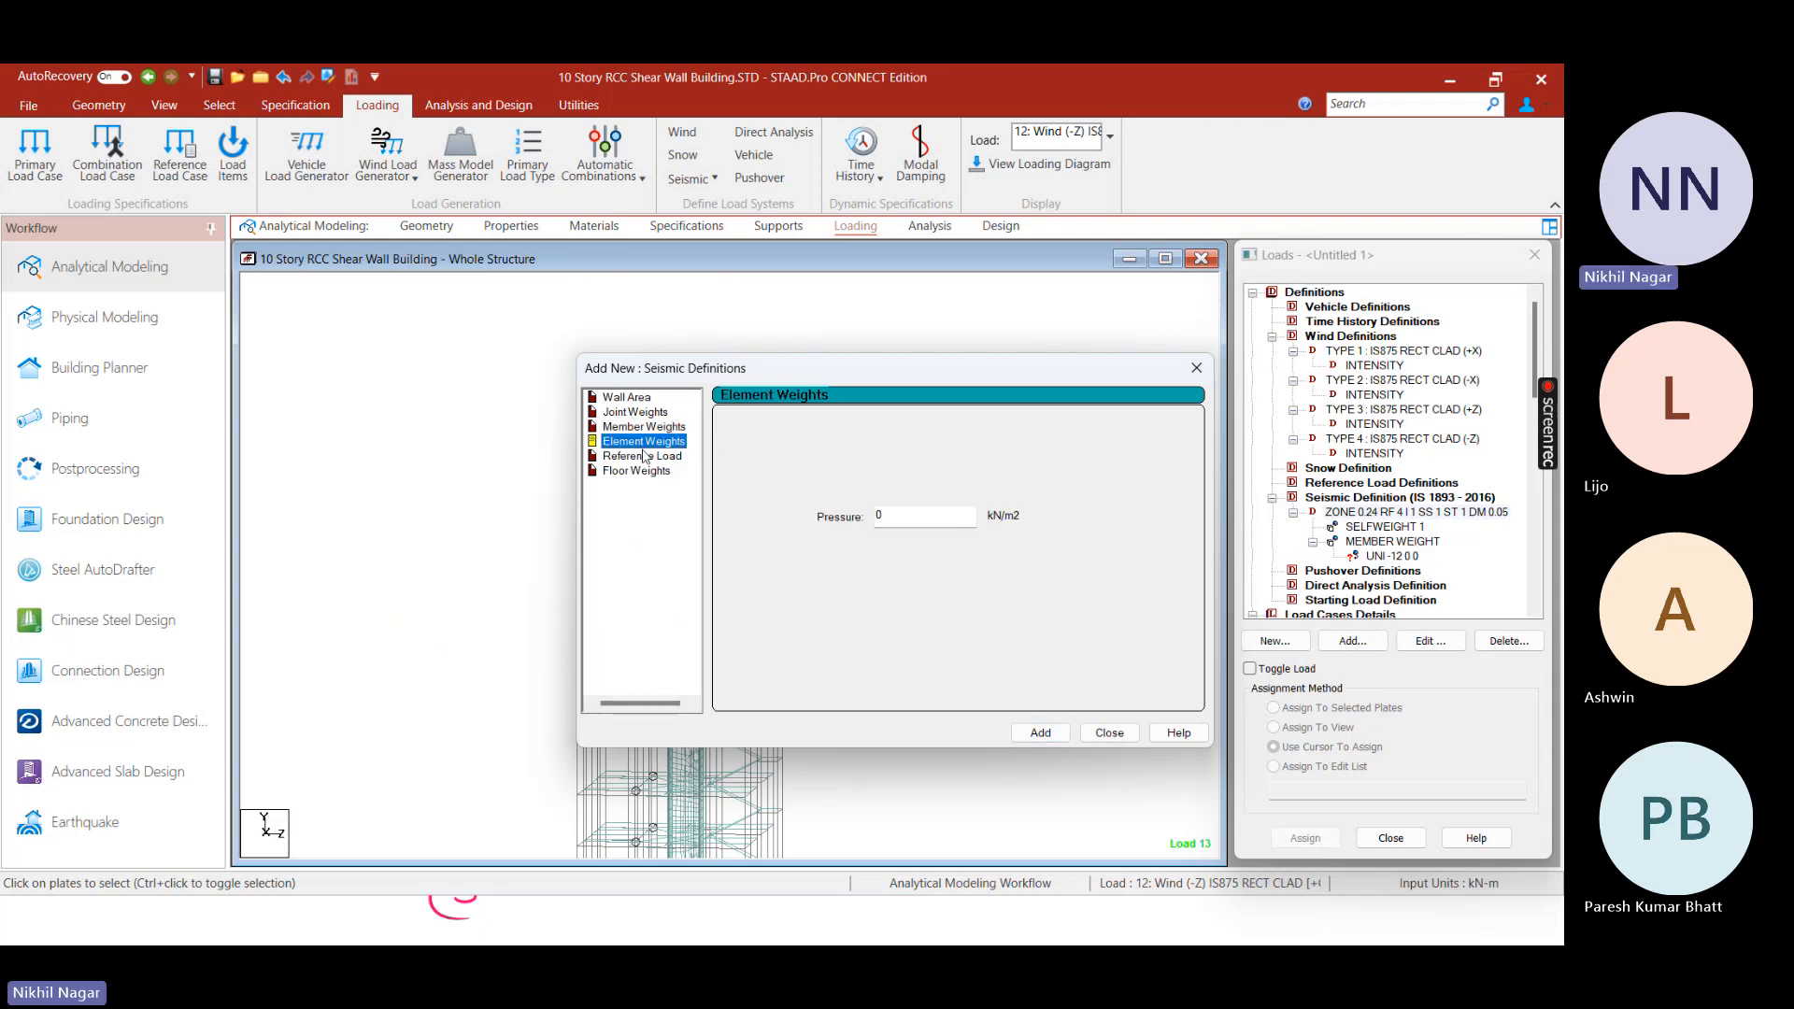
left_click(638, 470)
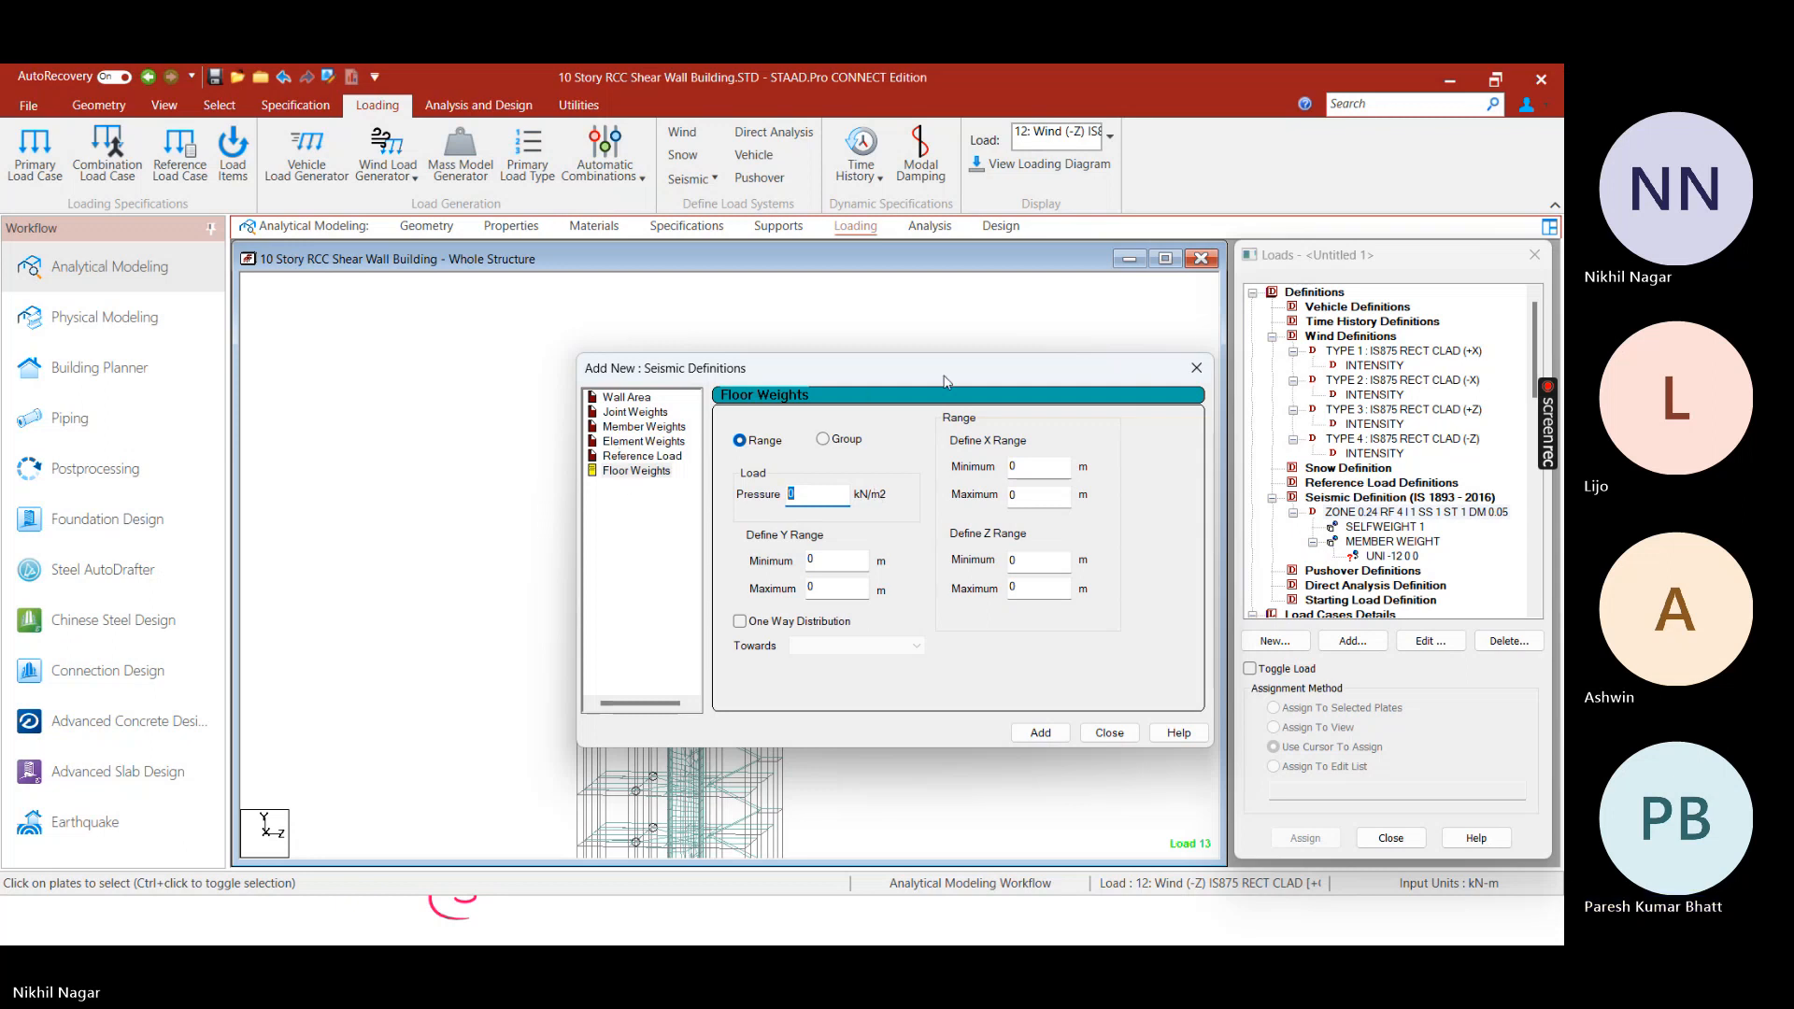
left_click_drag(654, 368, 566, 367)
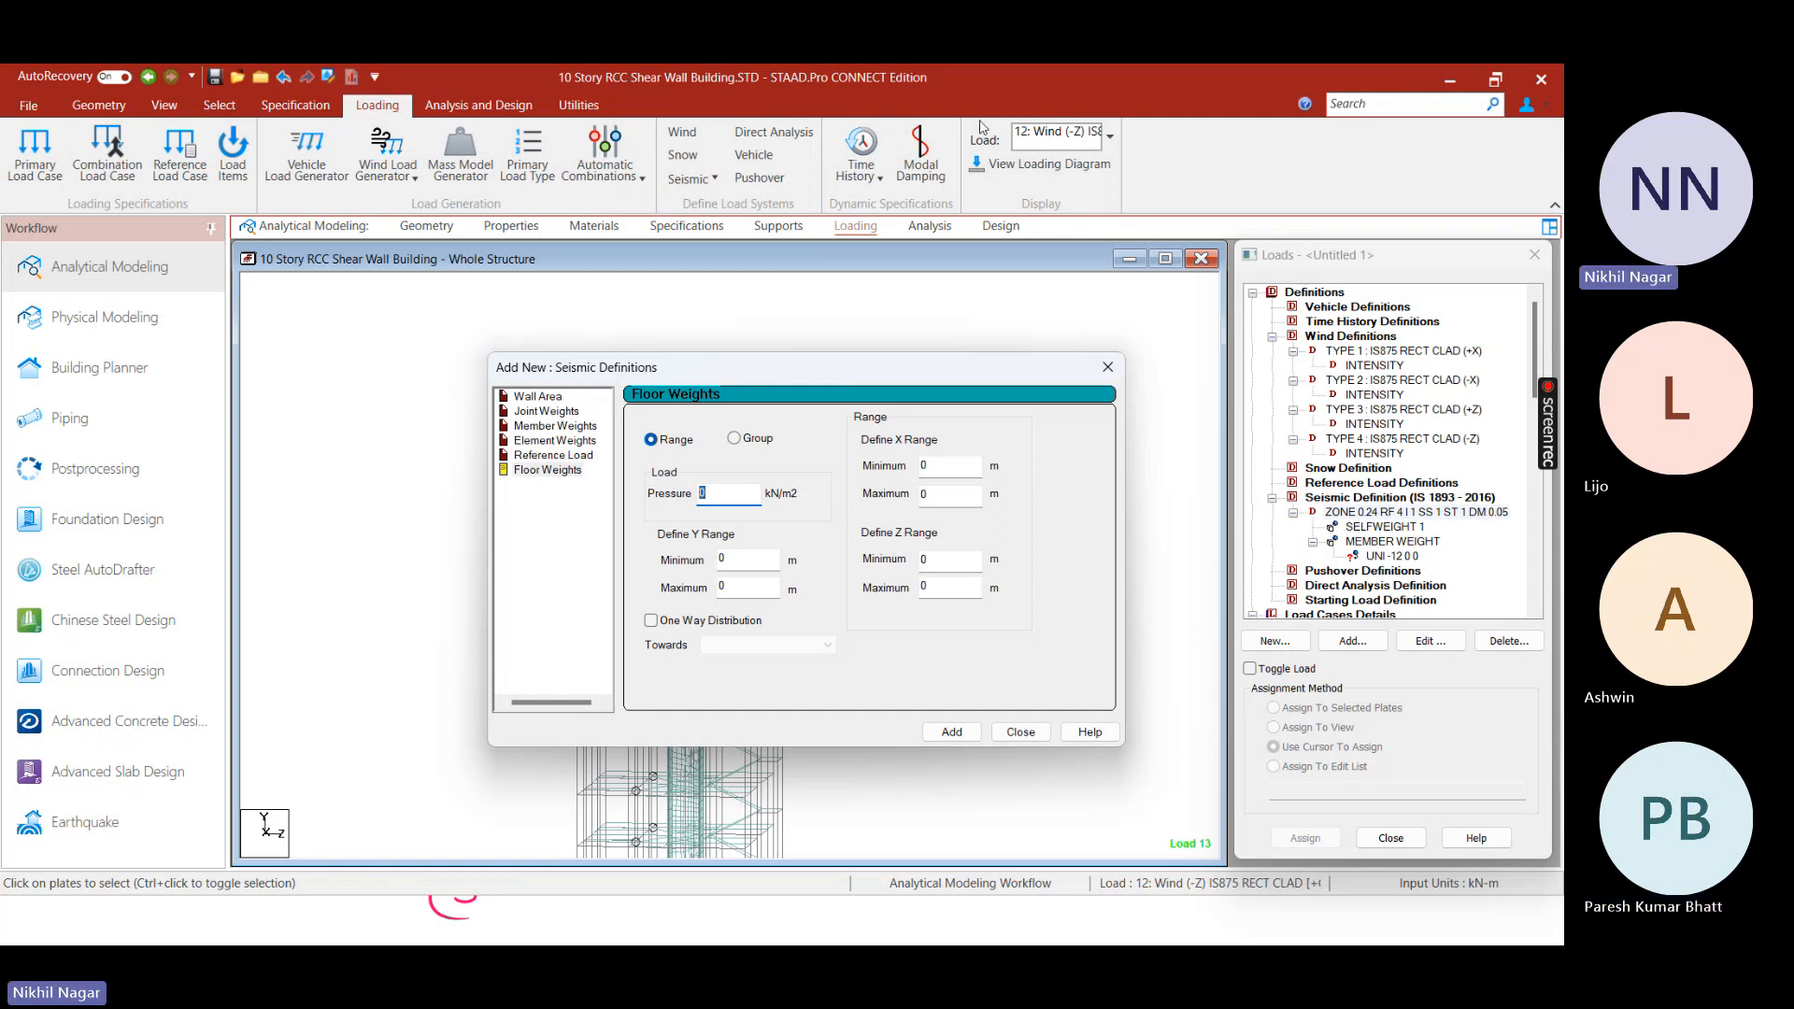
left_click_drag(892, 376, 932, 327)
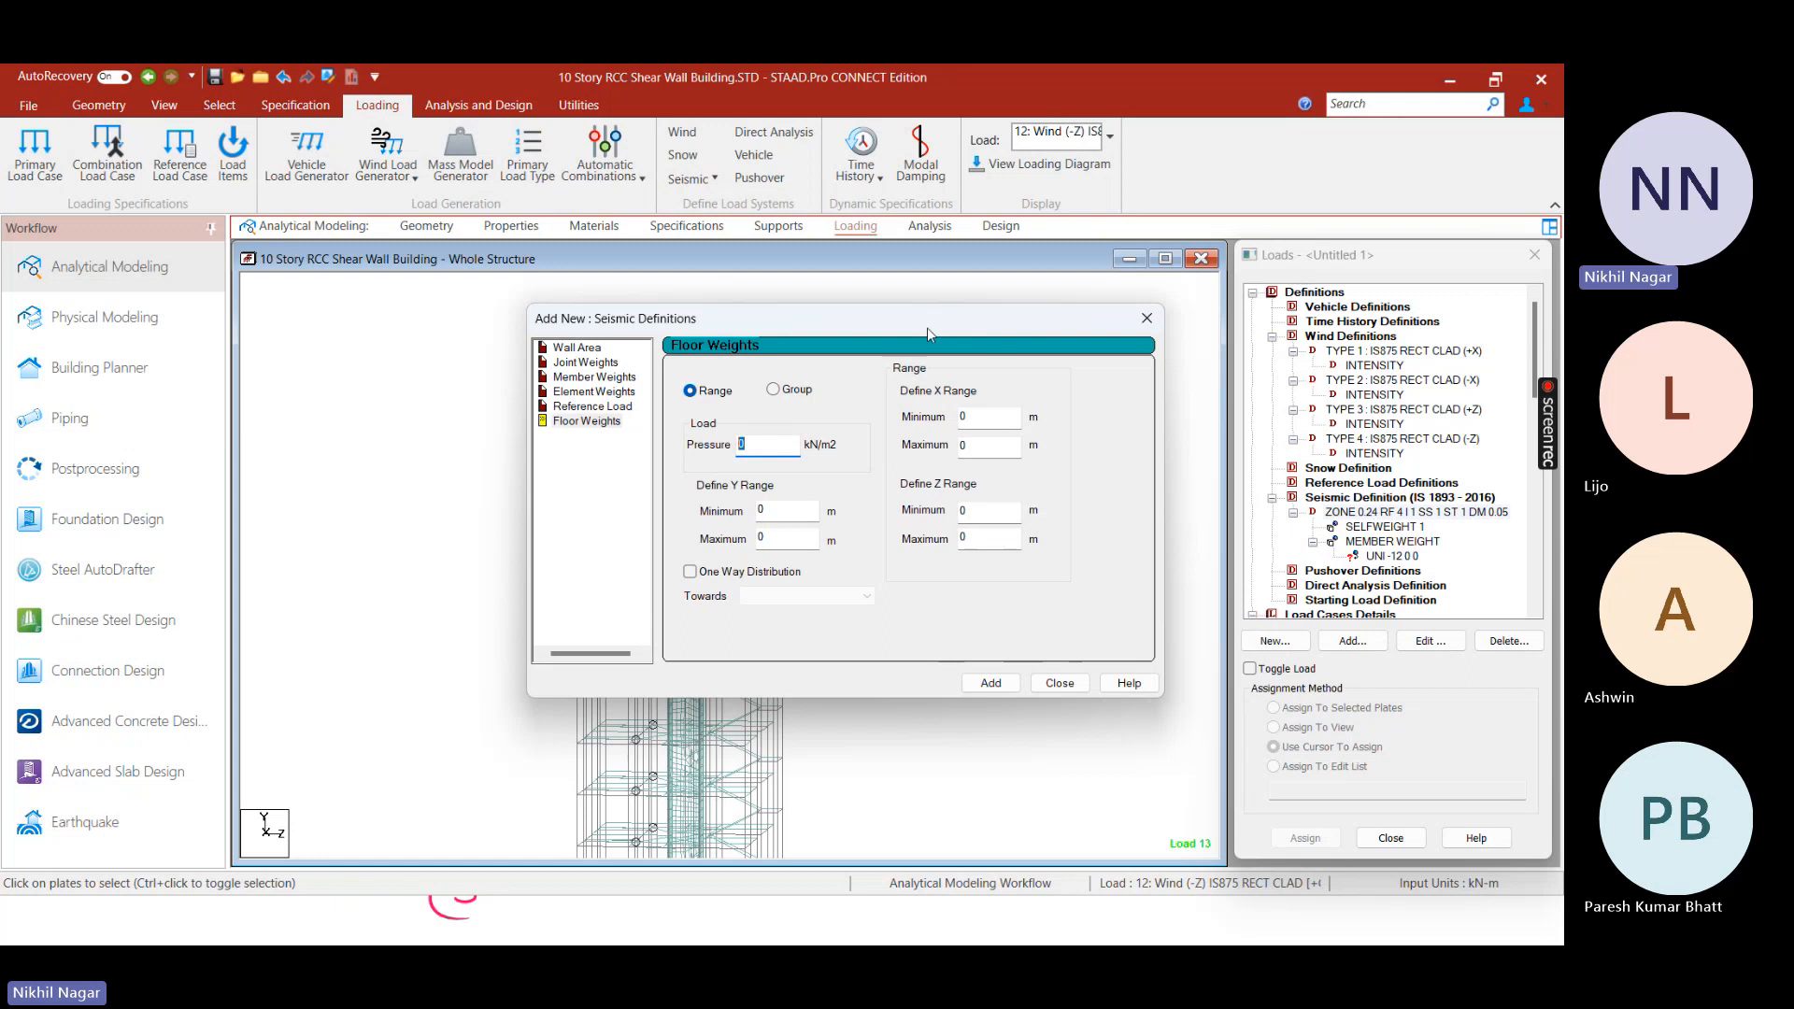
left_click_drag(927, 327, 862, 323)
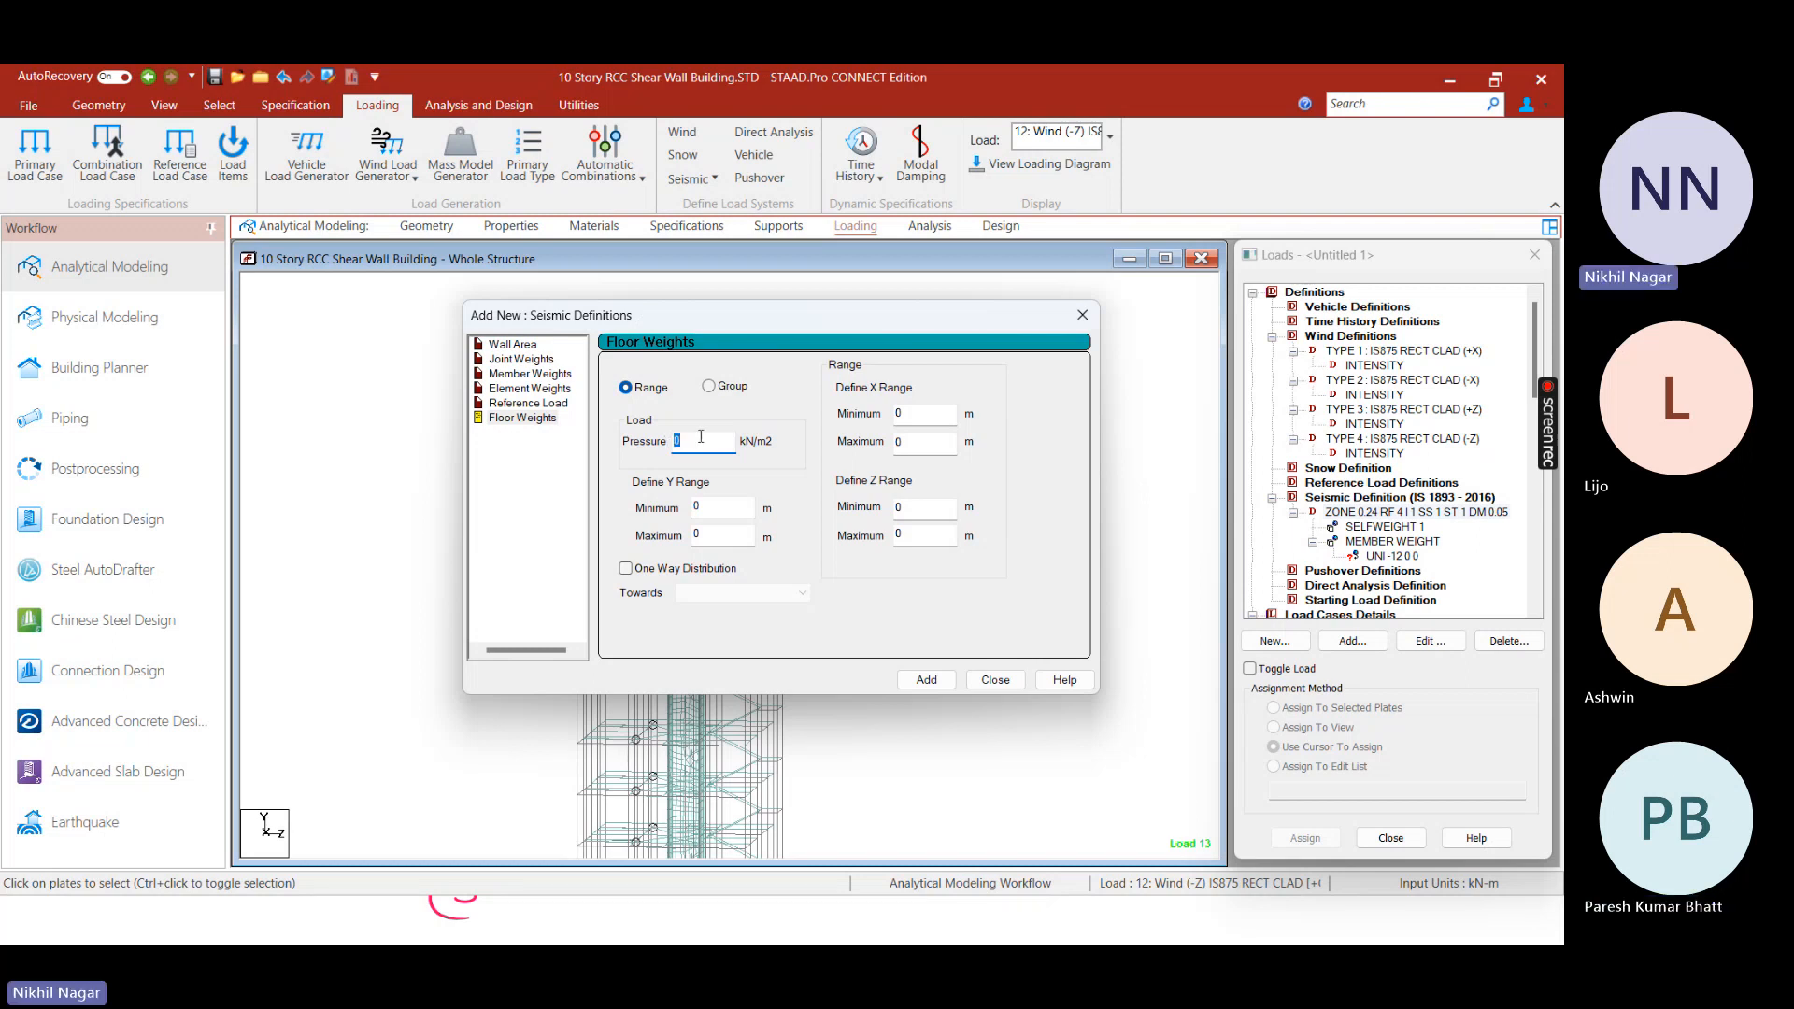
type("4")
type("5")
left_click(710, 539)
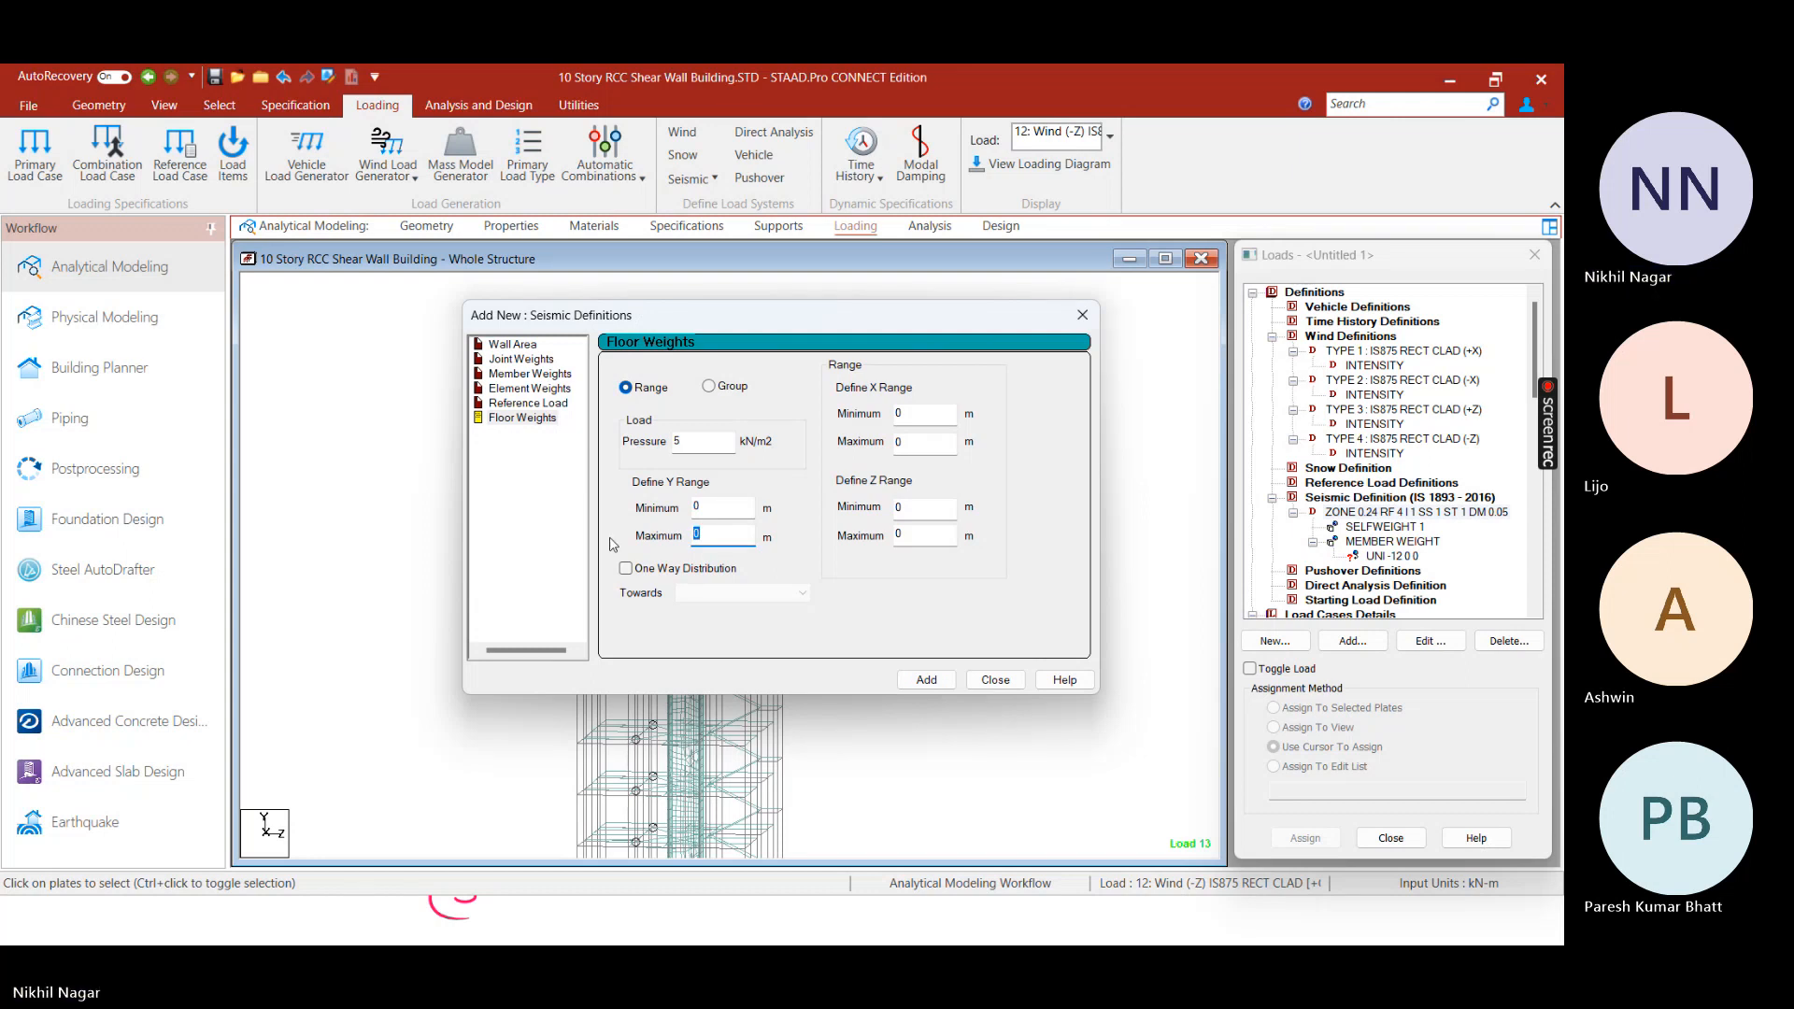
type("30")
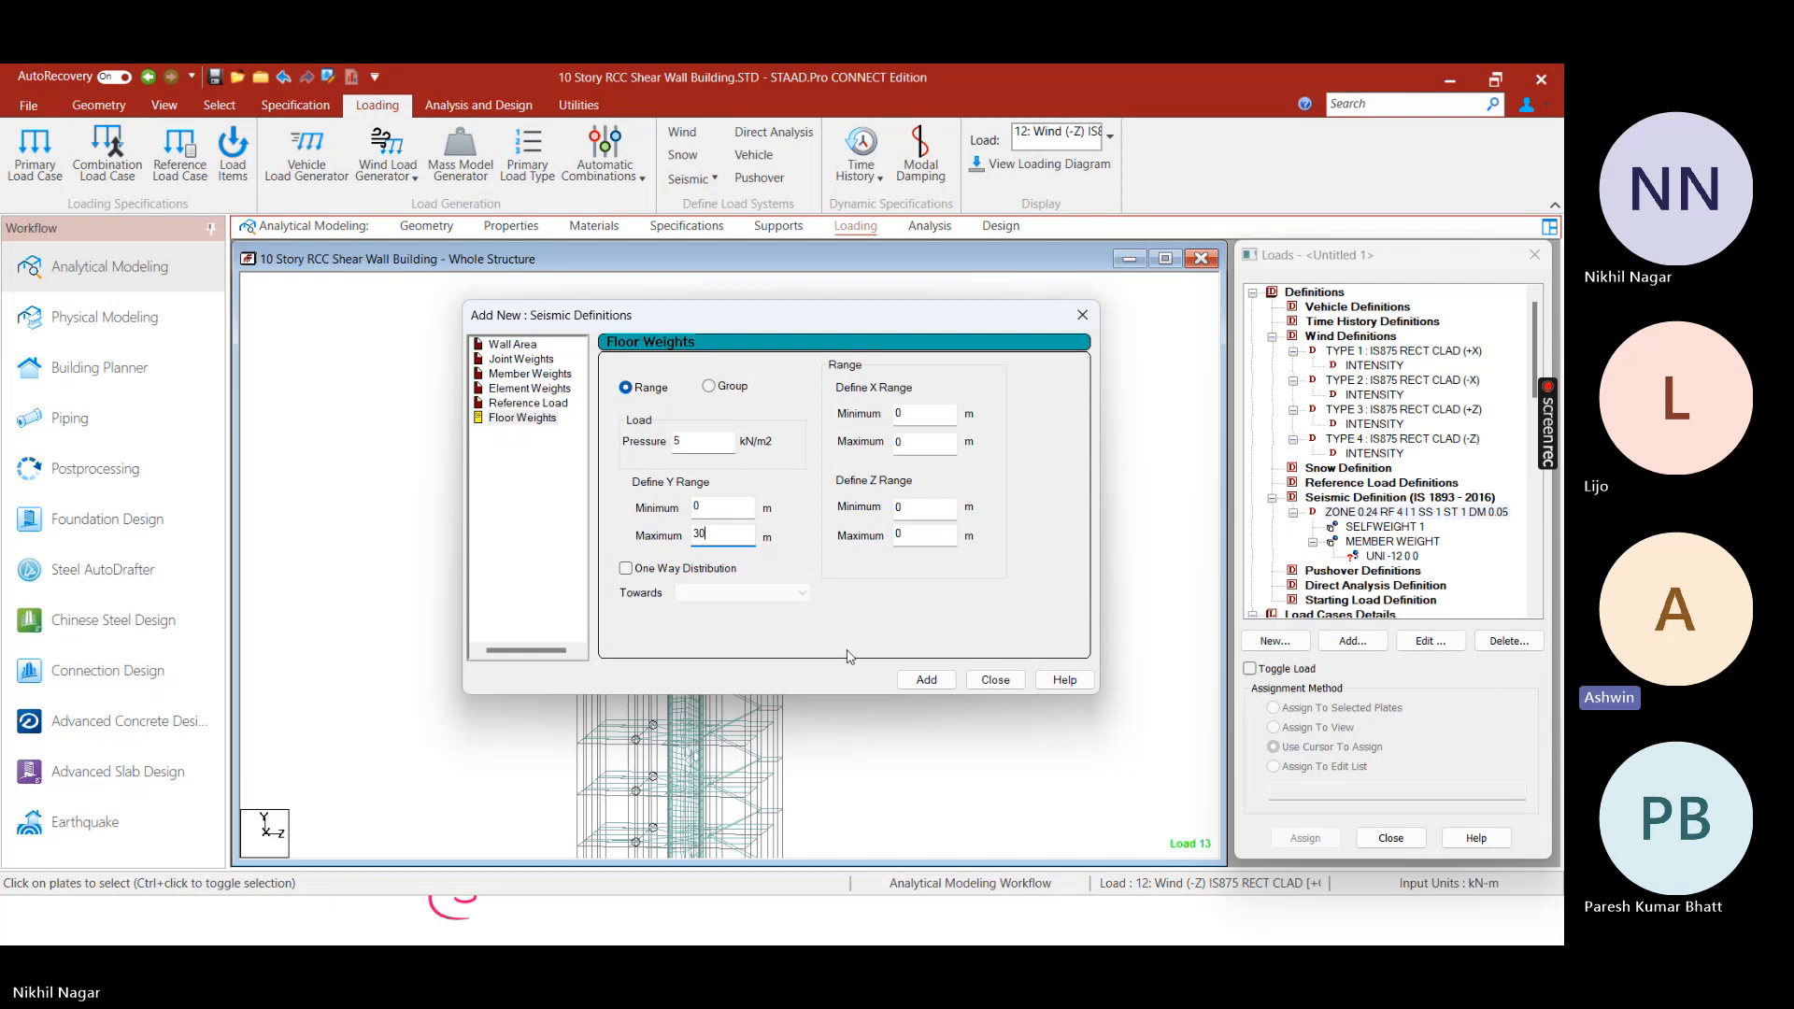
left_click(921, 688)
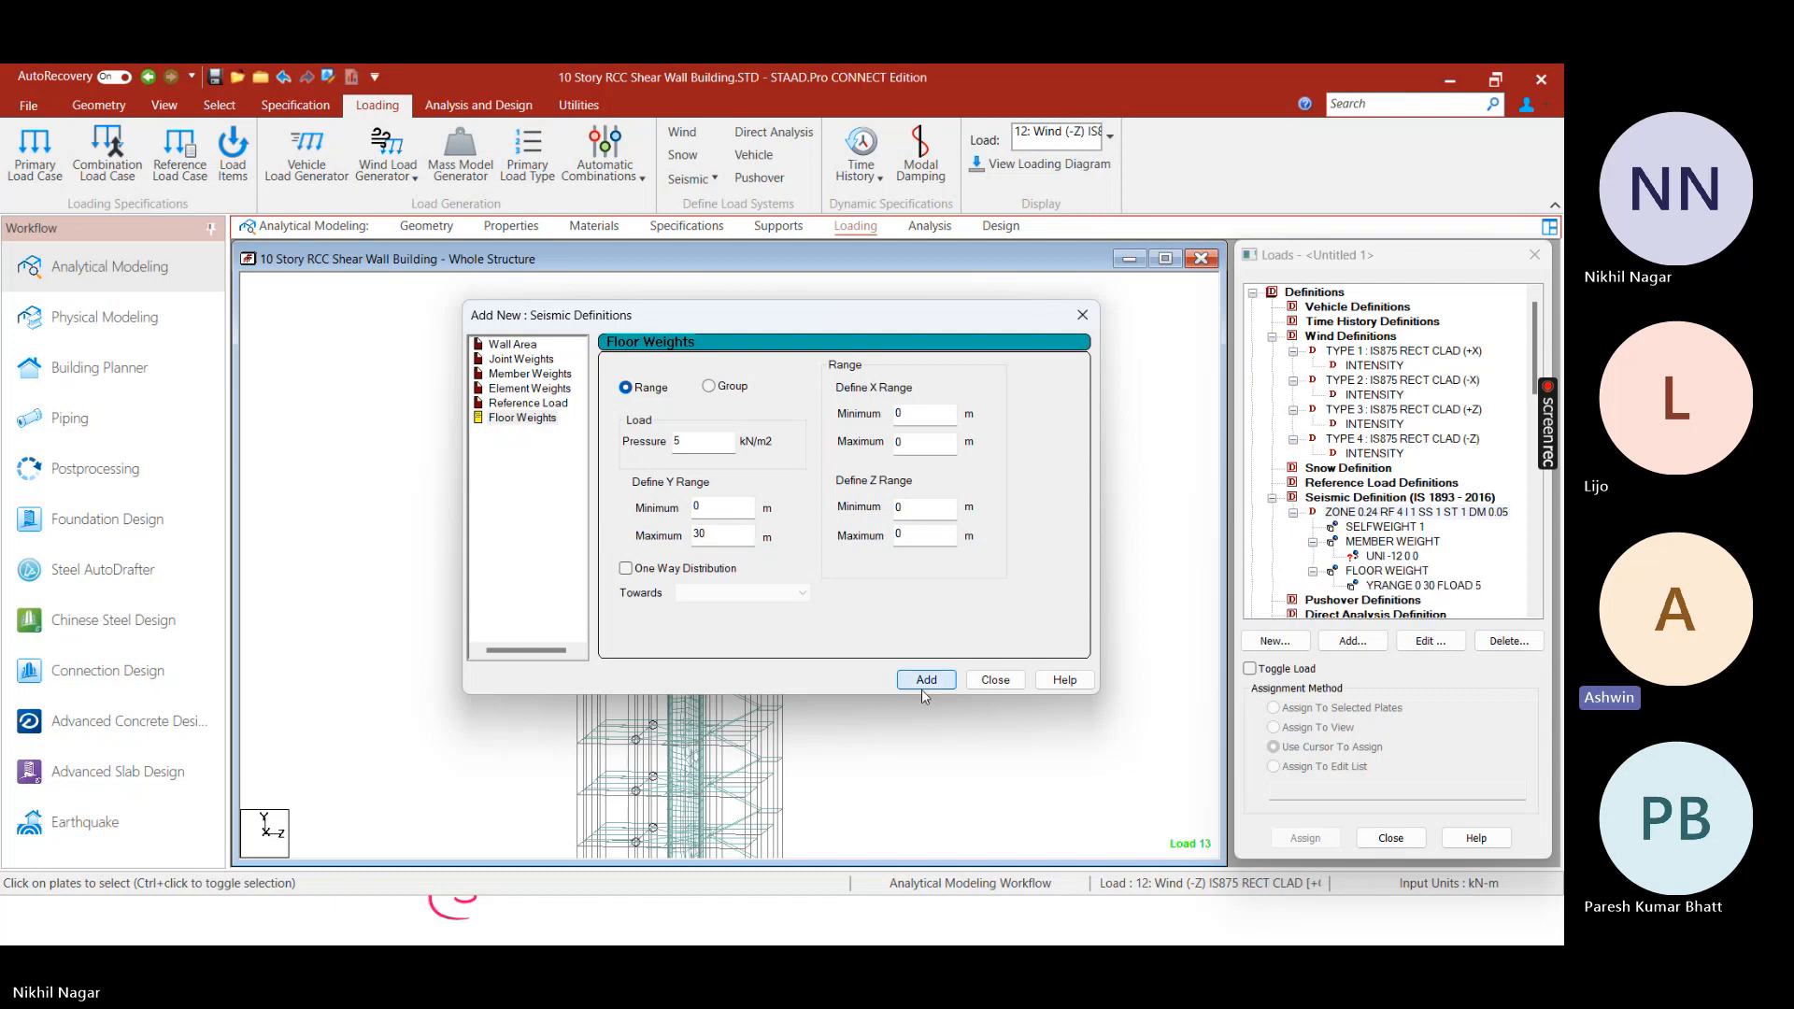
left_click(993, 682)
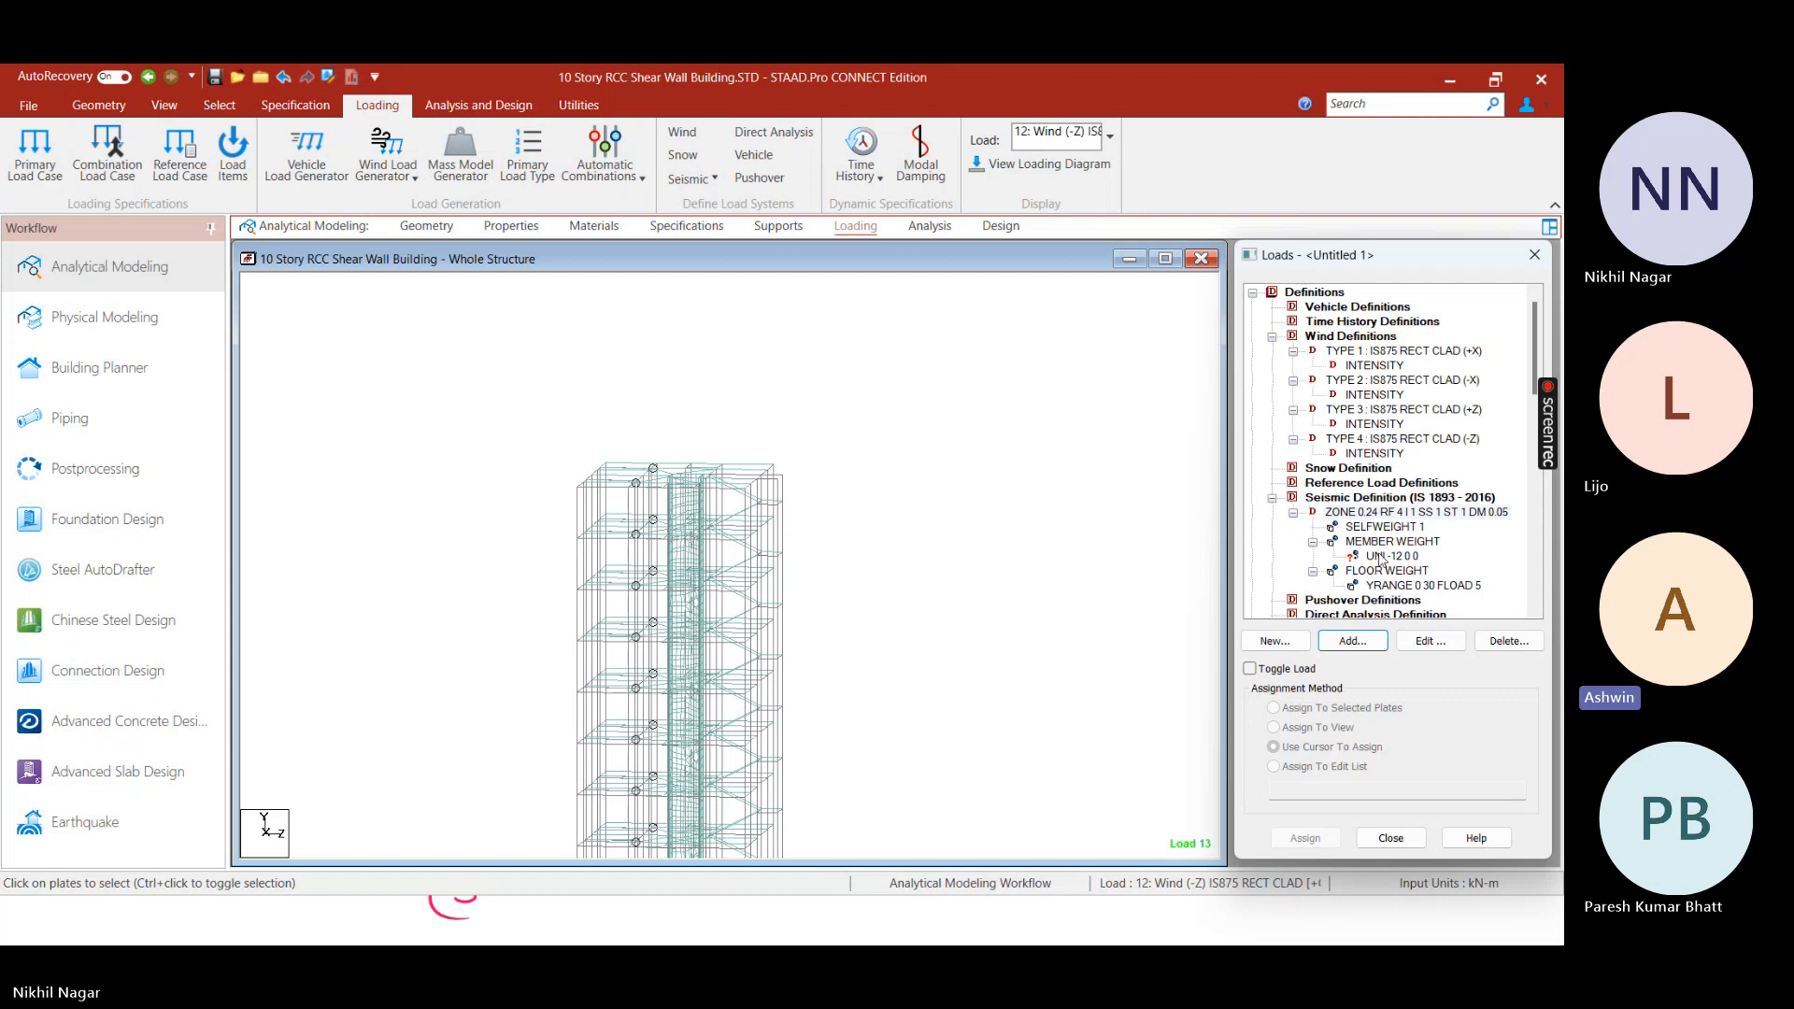
Review the member weight and floor weight entries listed under the seismic definition
left_click(1380, 556)
left_click(1305, 838)
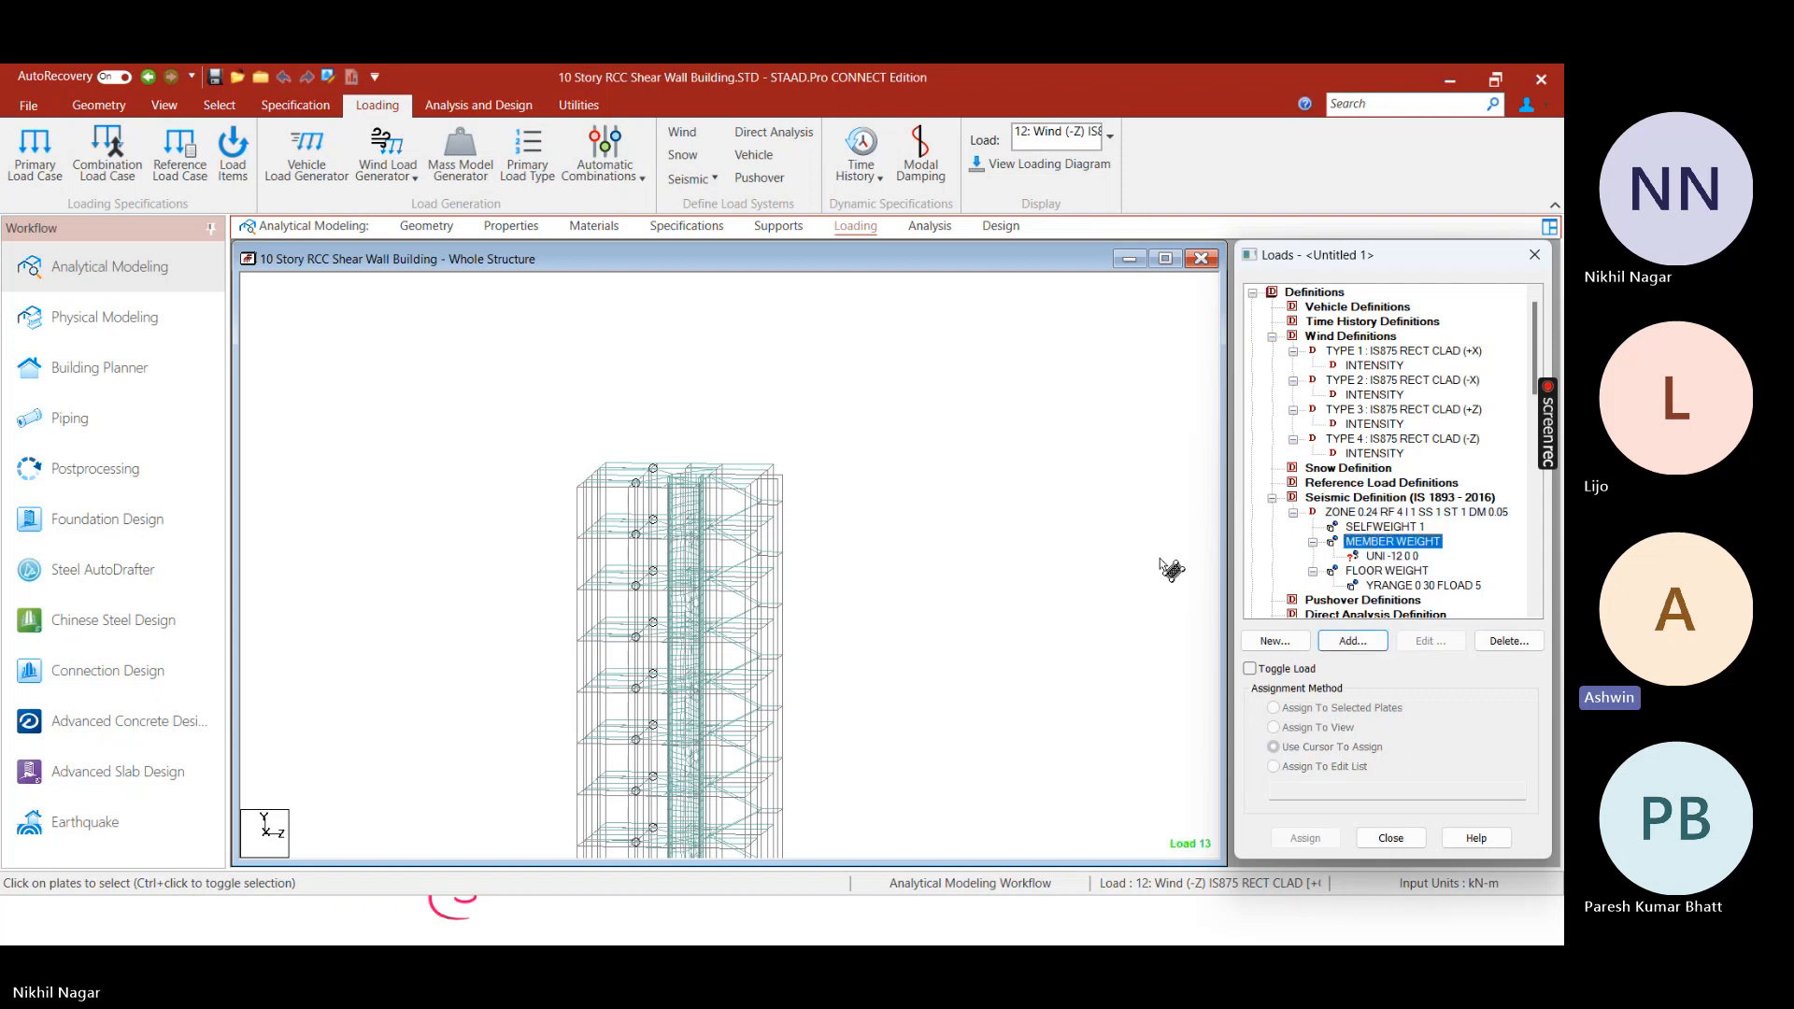
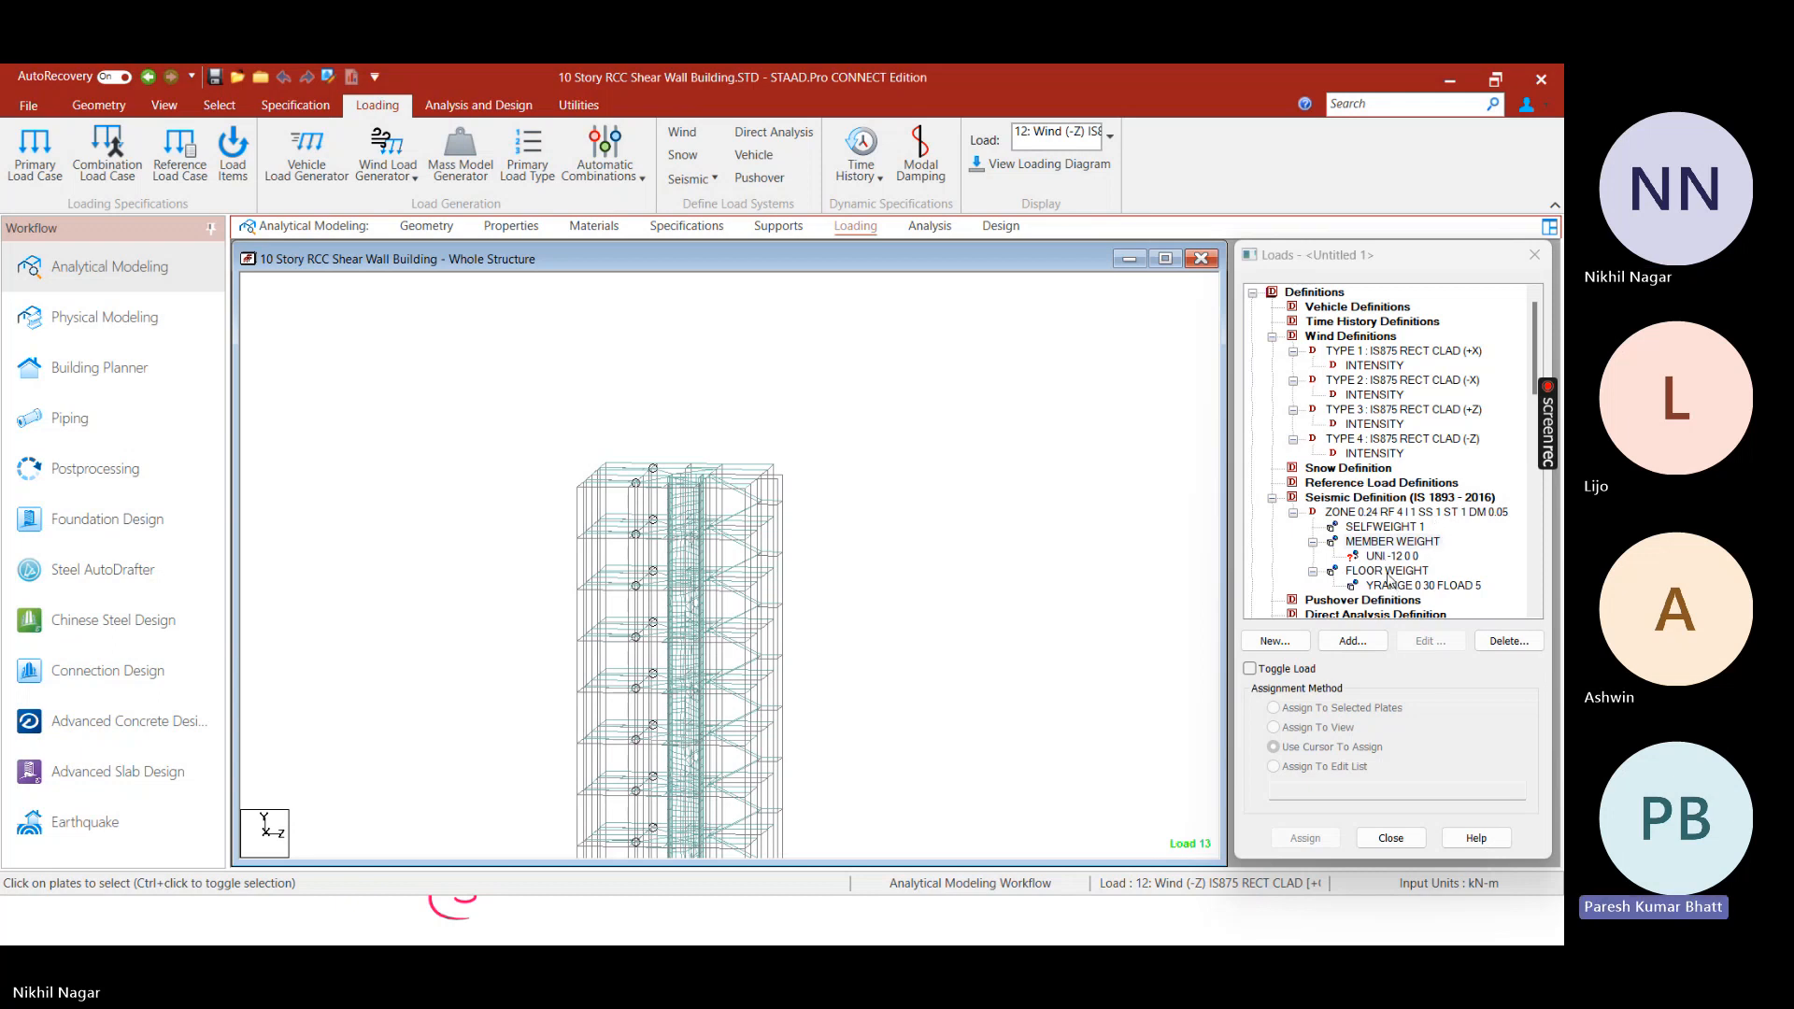
left_click(1389, 574)
left_click(1394, 585)
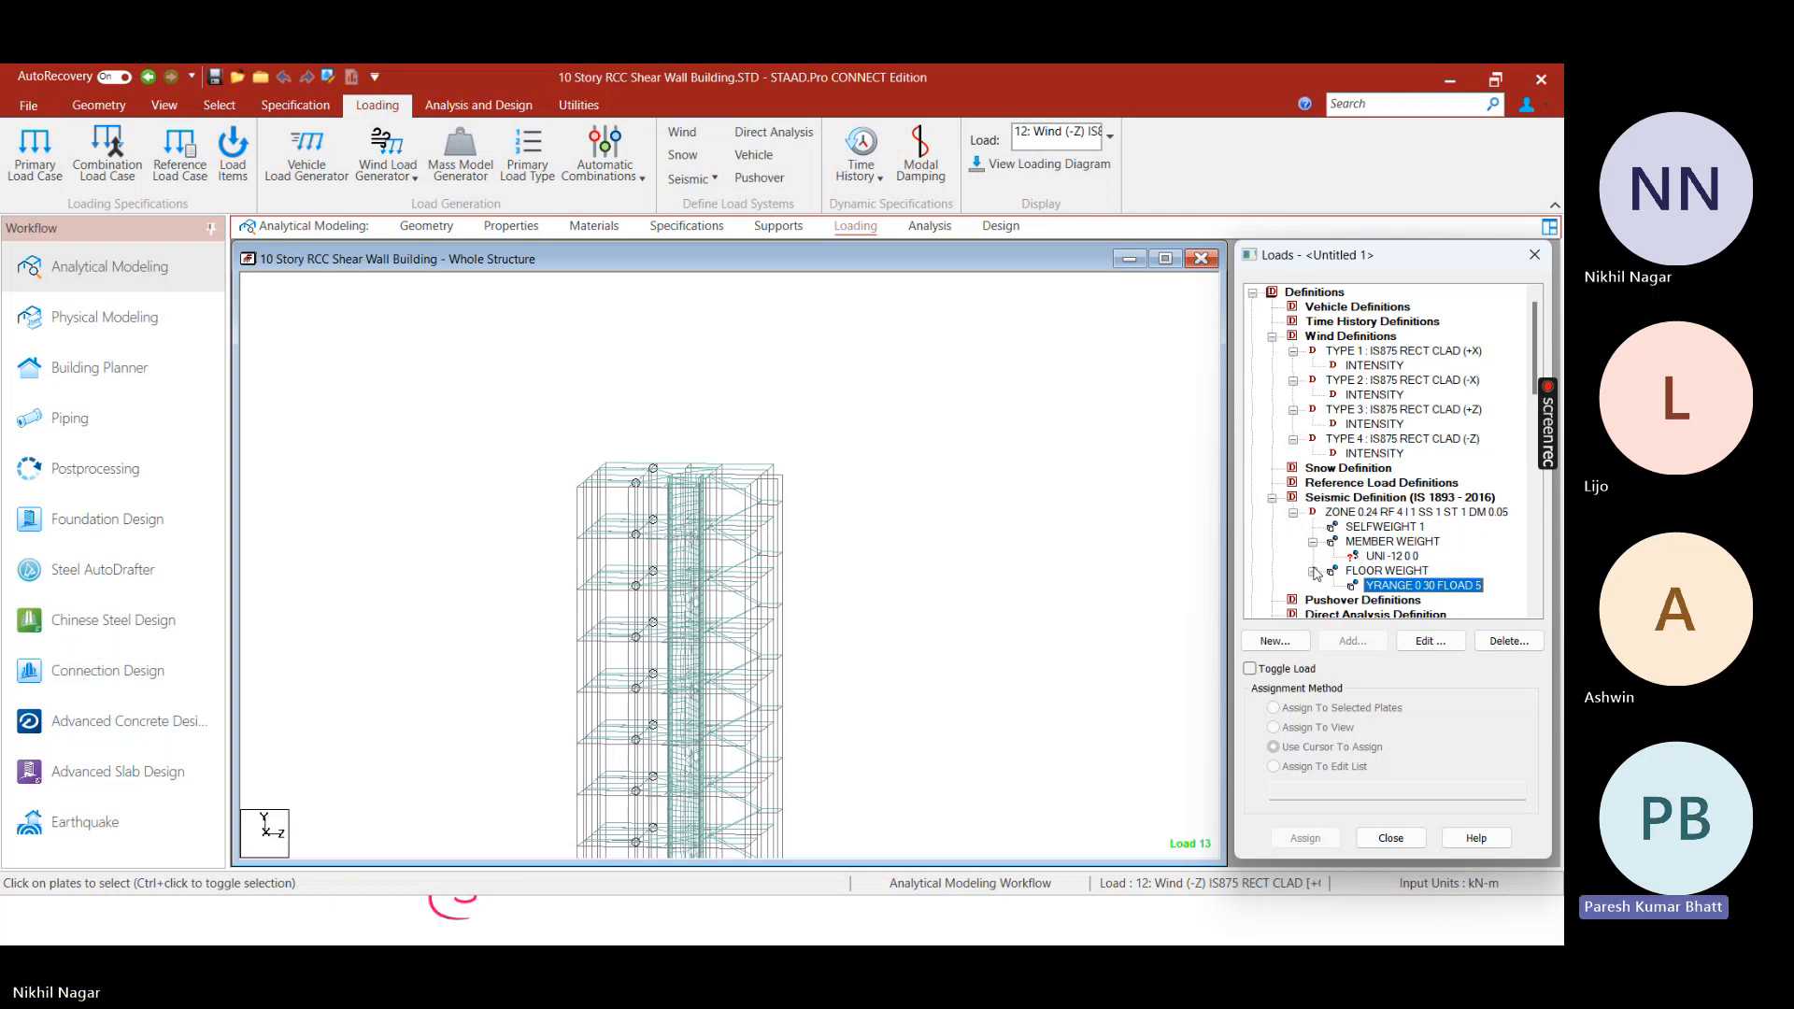
left_click(258, 488)
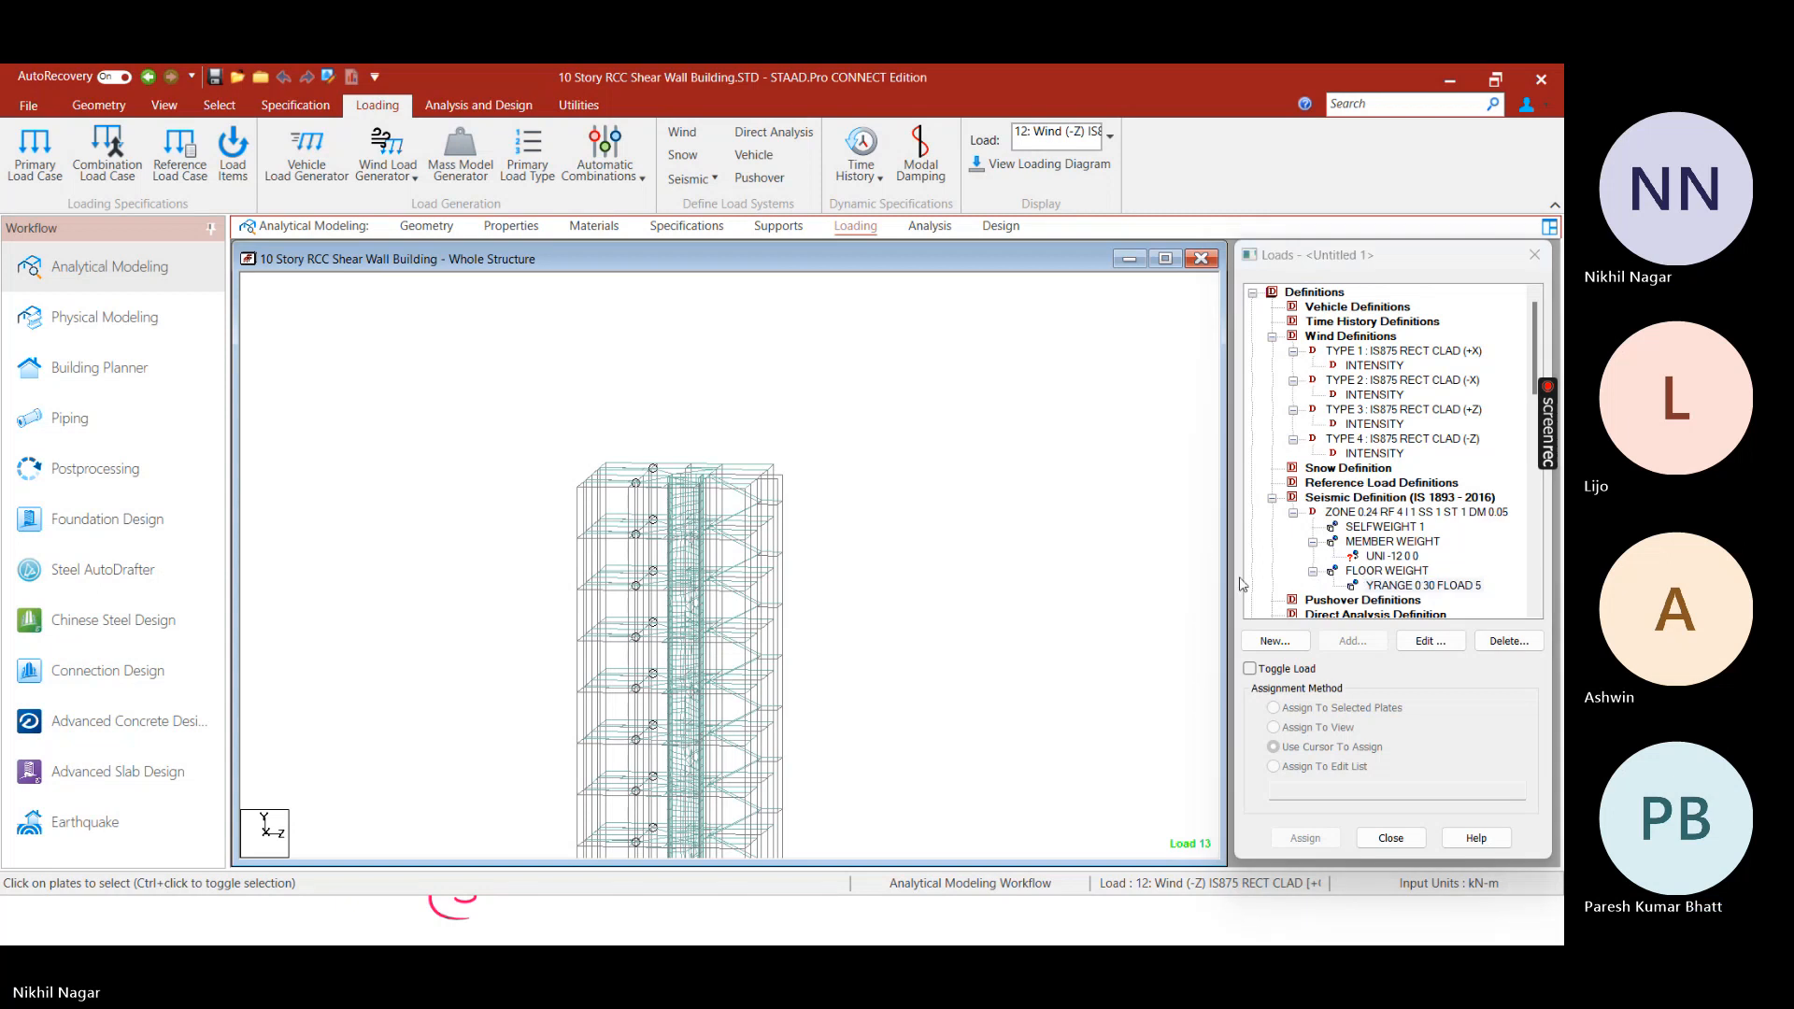
left_click(1376, 556)
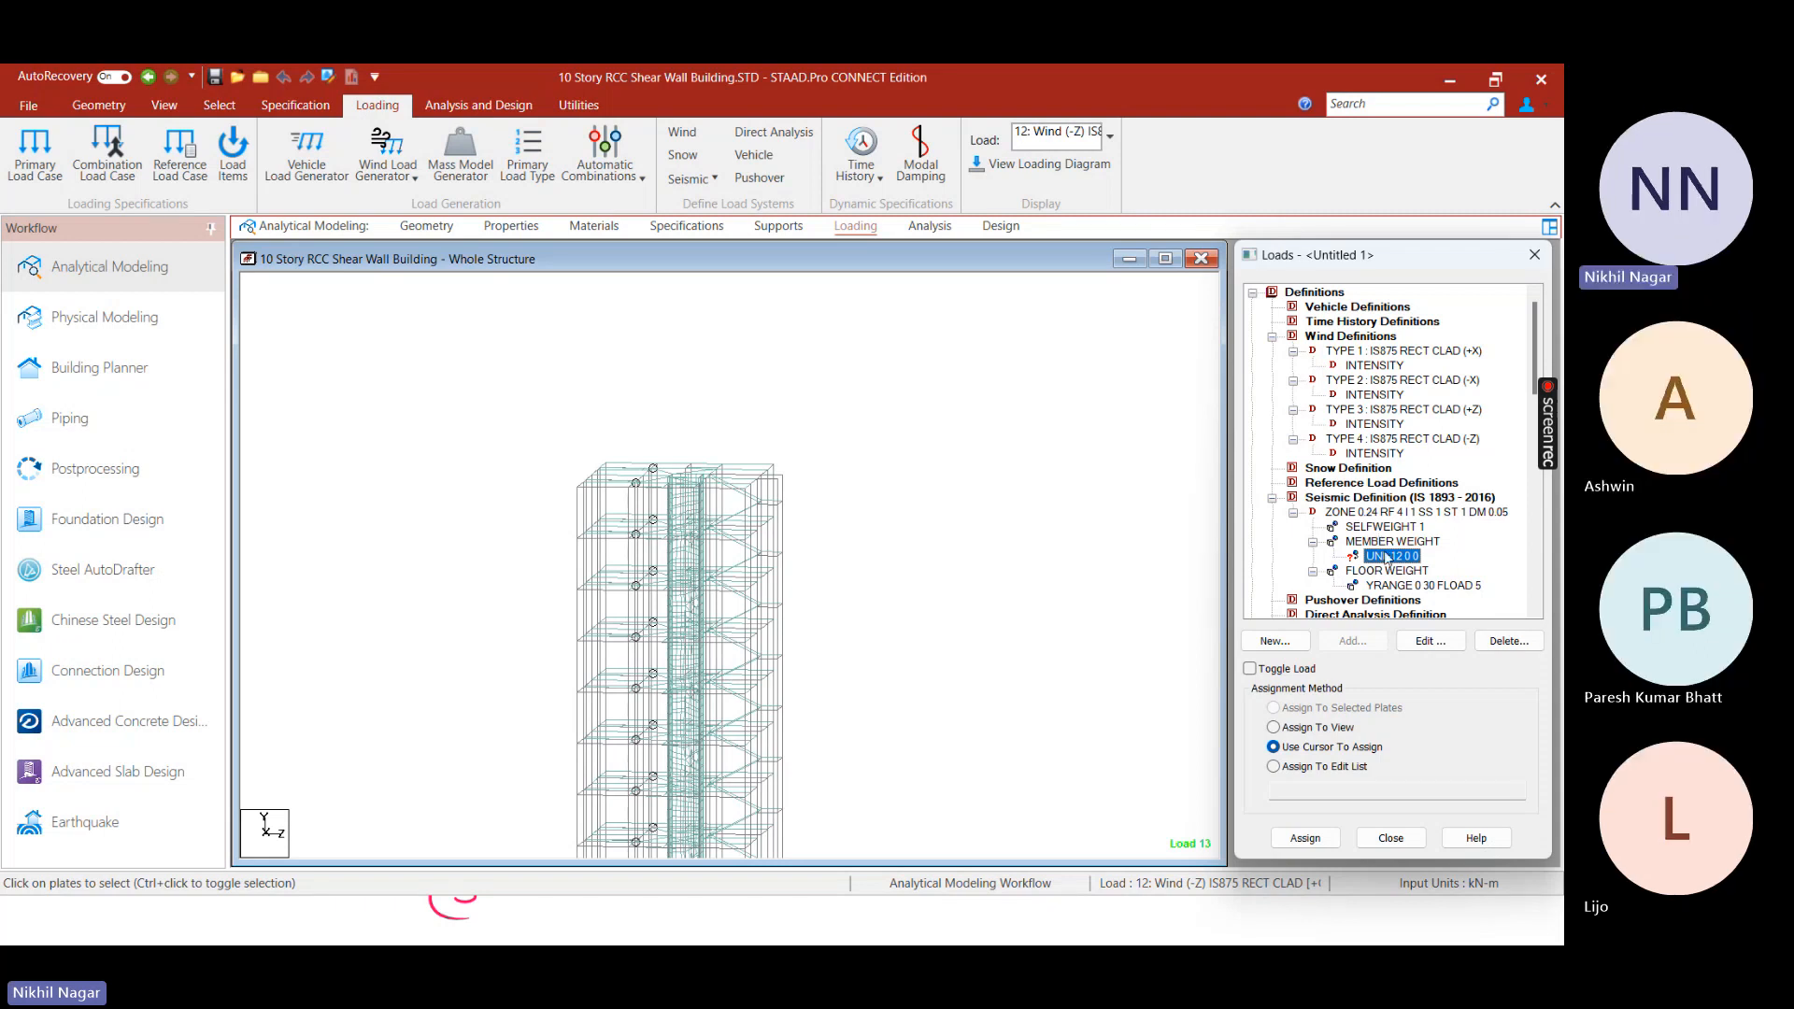
double_click(1386, 544)
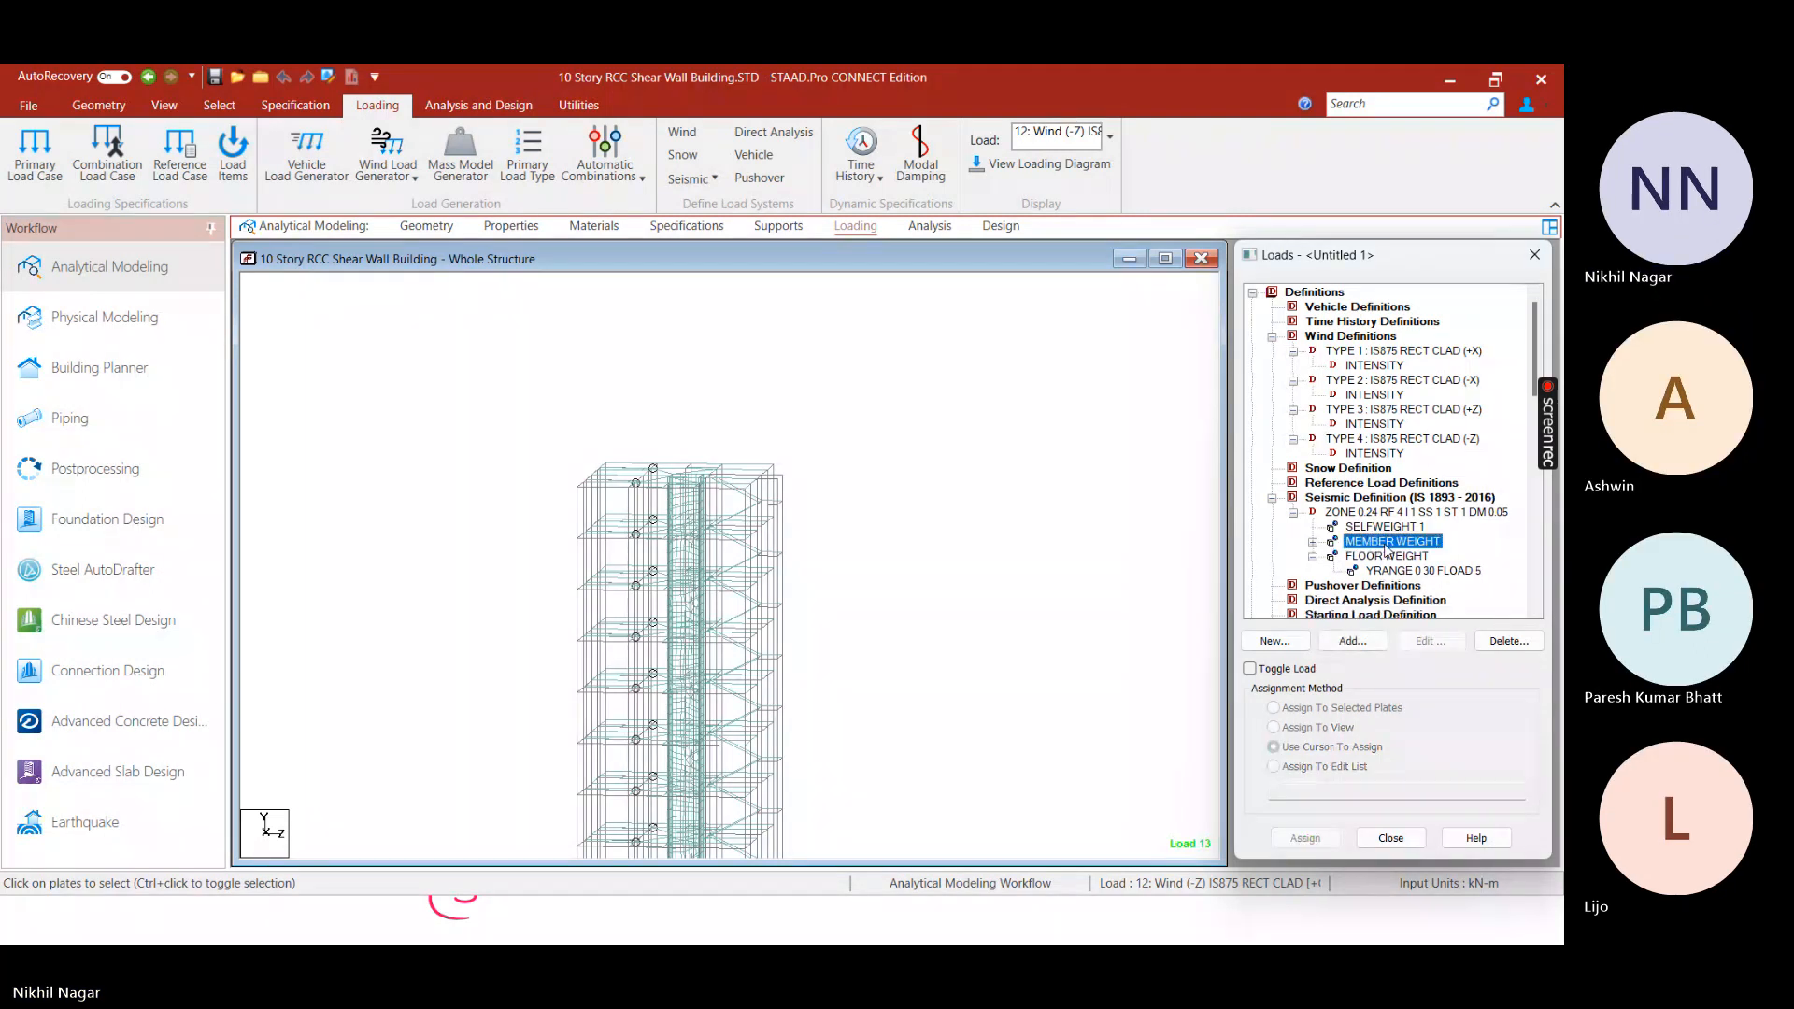
left_click(1314, 543)
left_click(1391, 559)
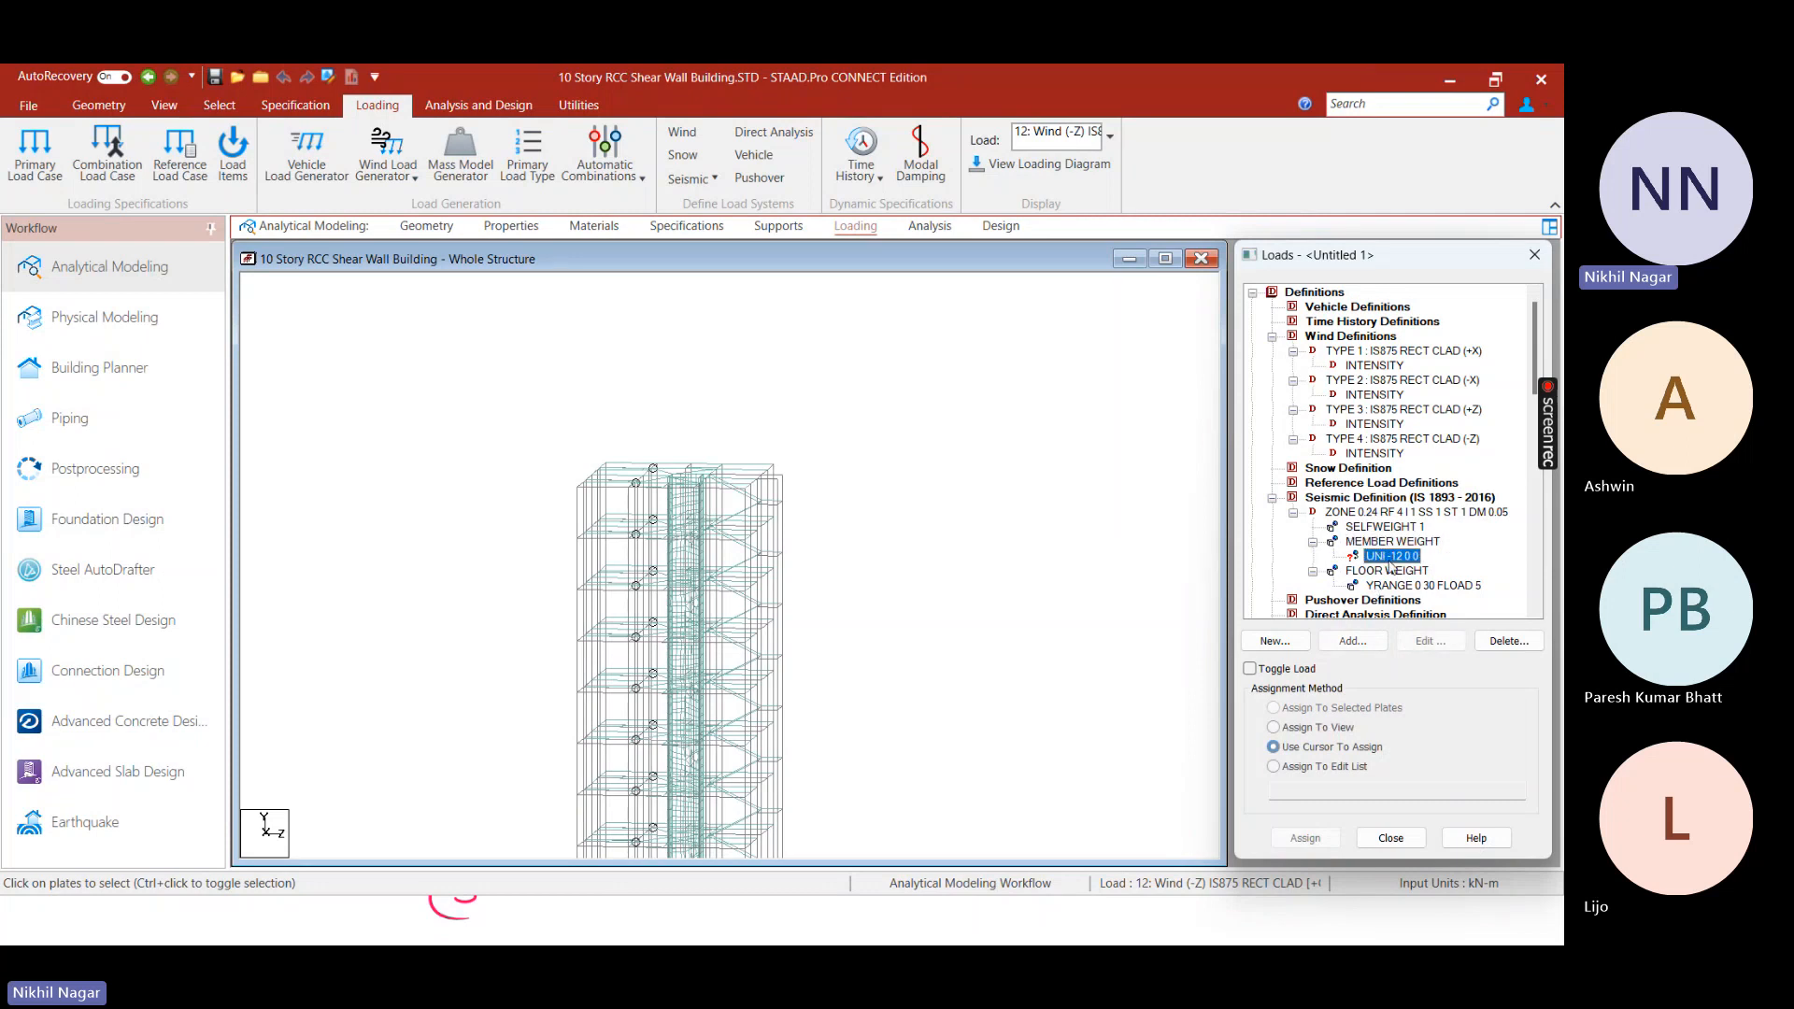
Set the pressure of the seismic floor weight to 2.5 kN/m2
left_click(1394, 587)
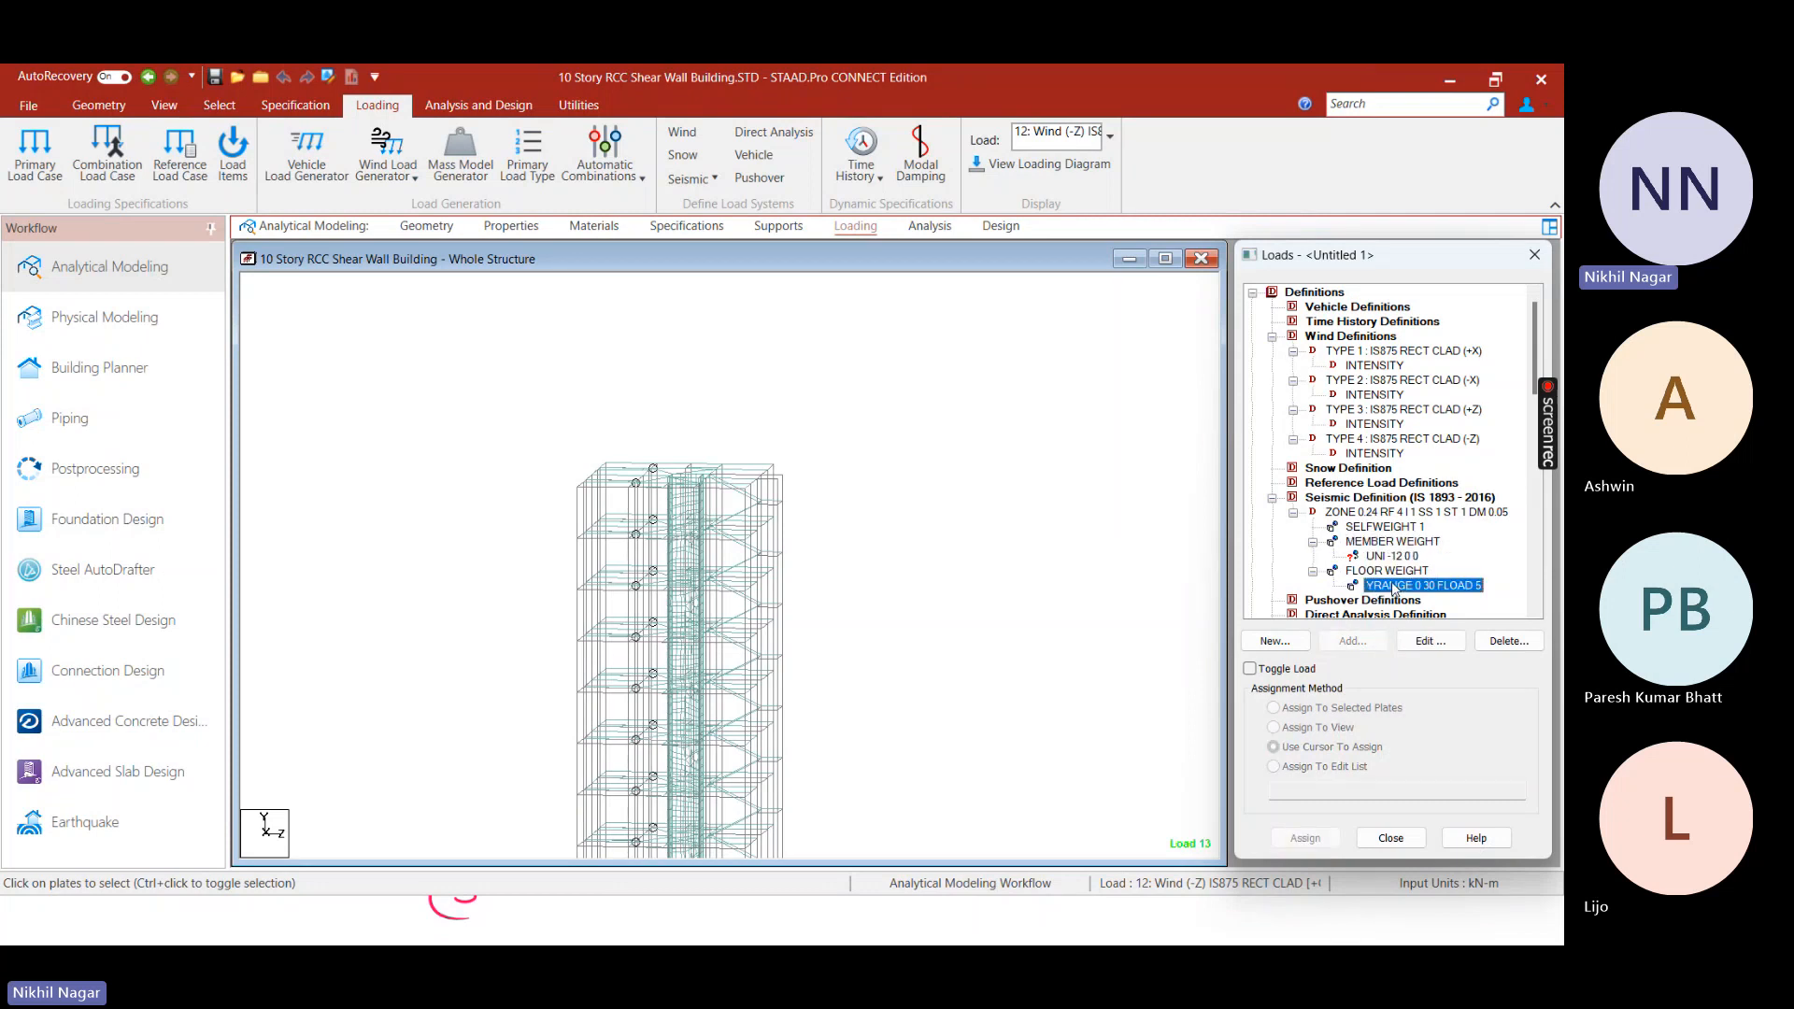
double_click(1395, 587)
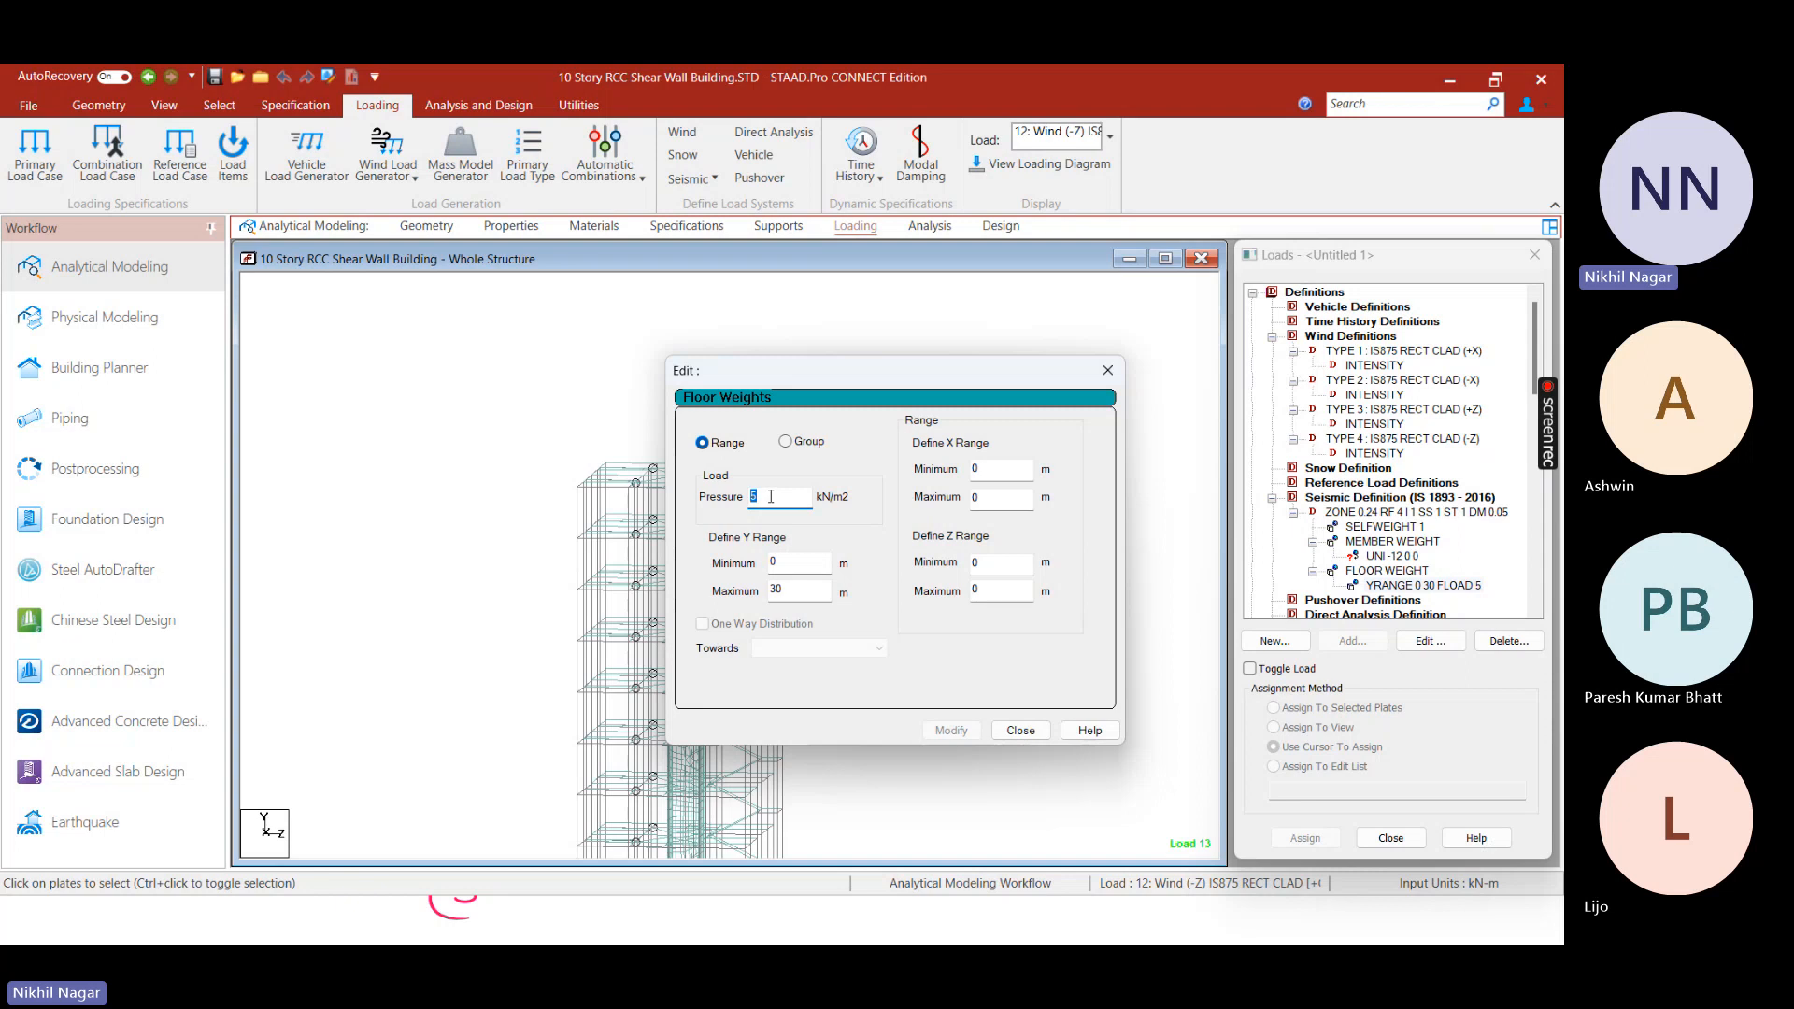
type("2.5")
left_click(951, 730)
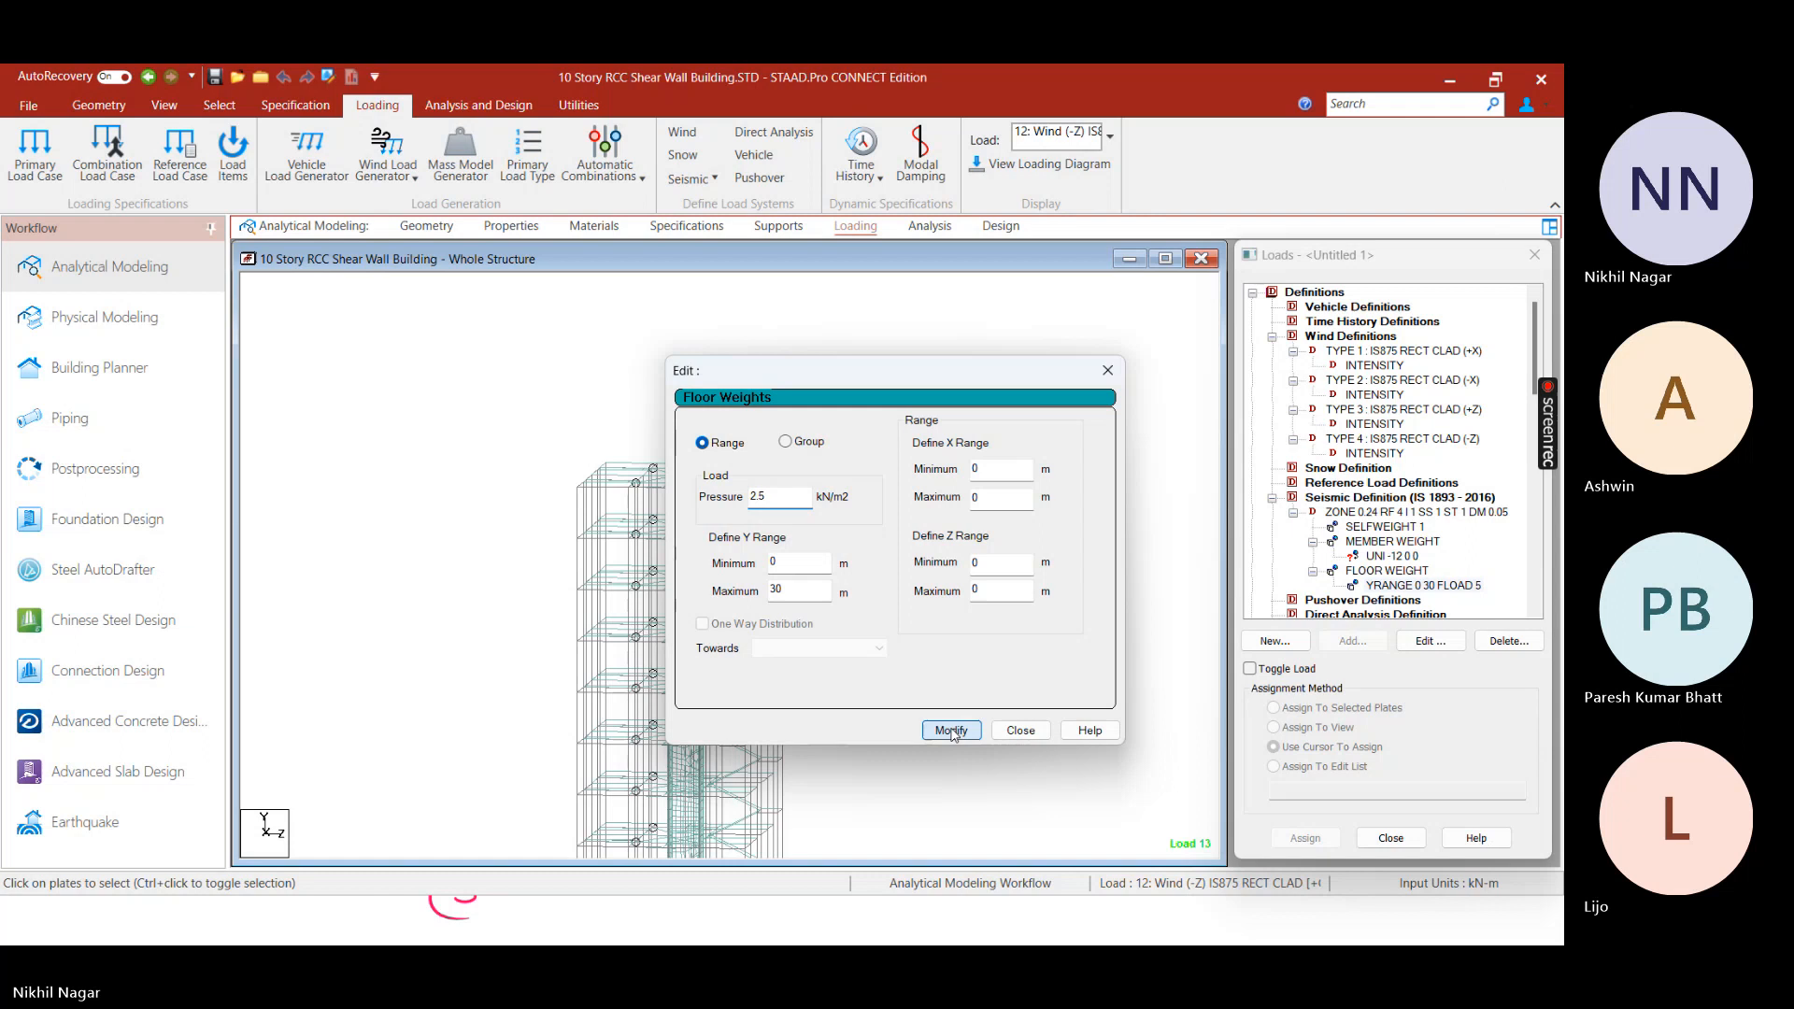
left_click(1020, 731)
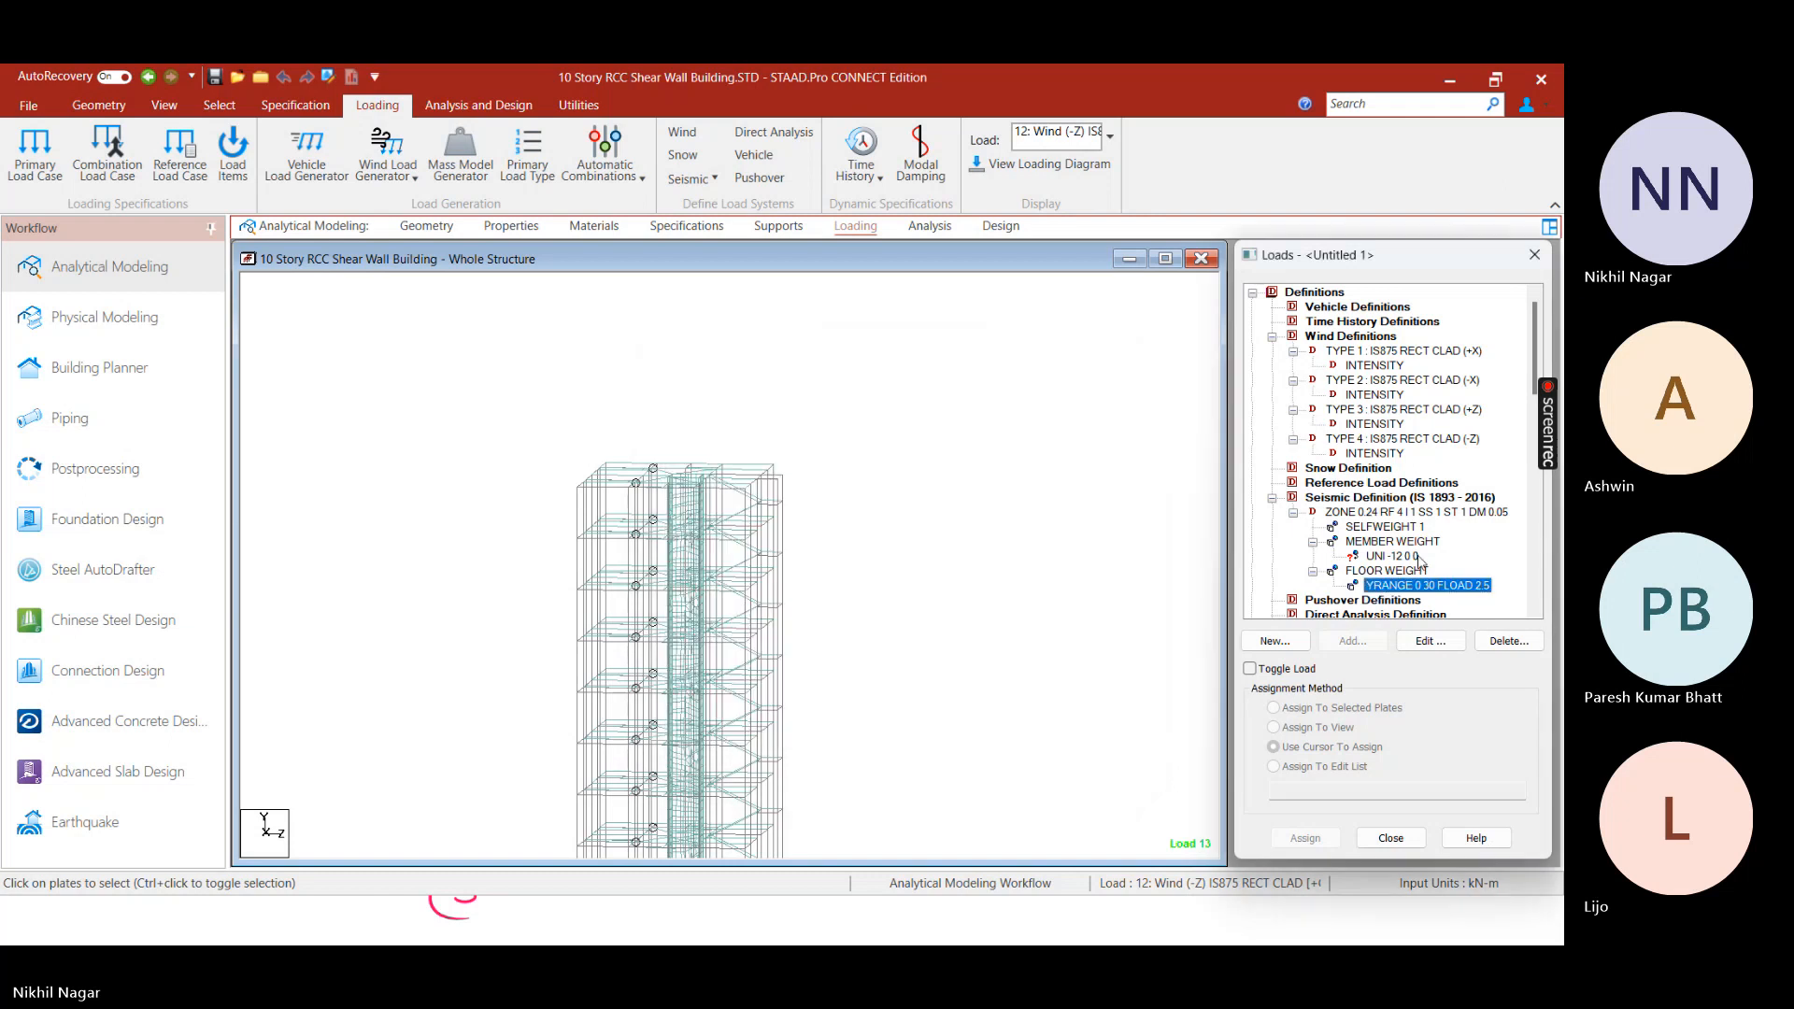
left_click(1314, 571)
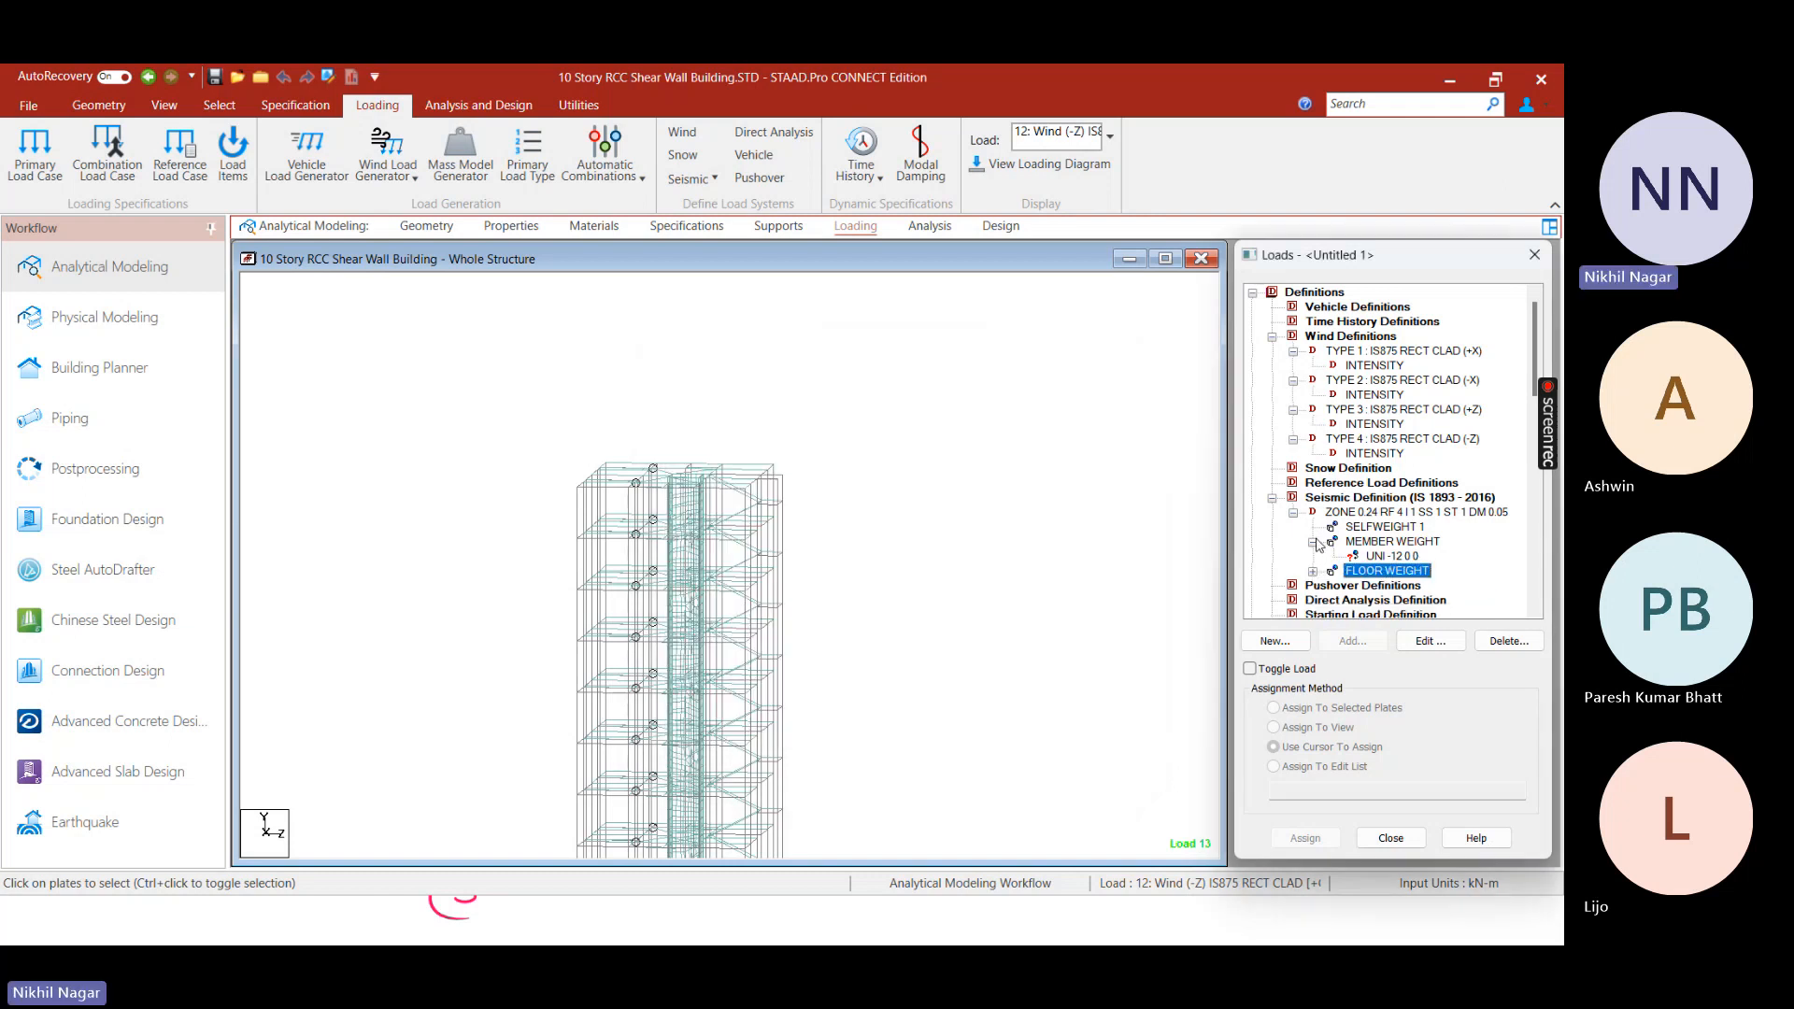
left_click(1393, 557)
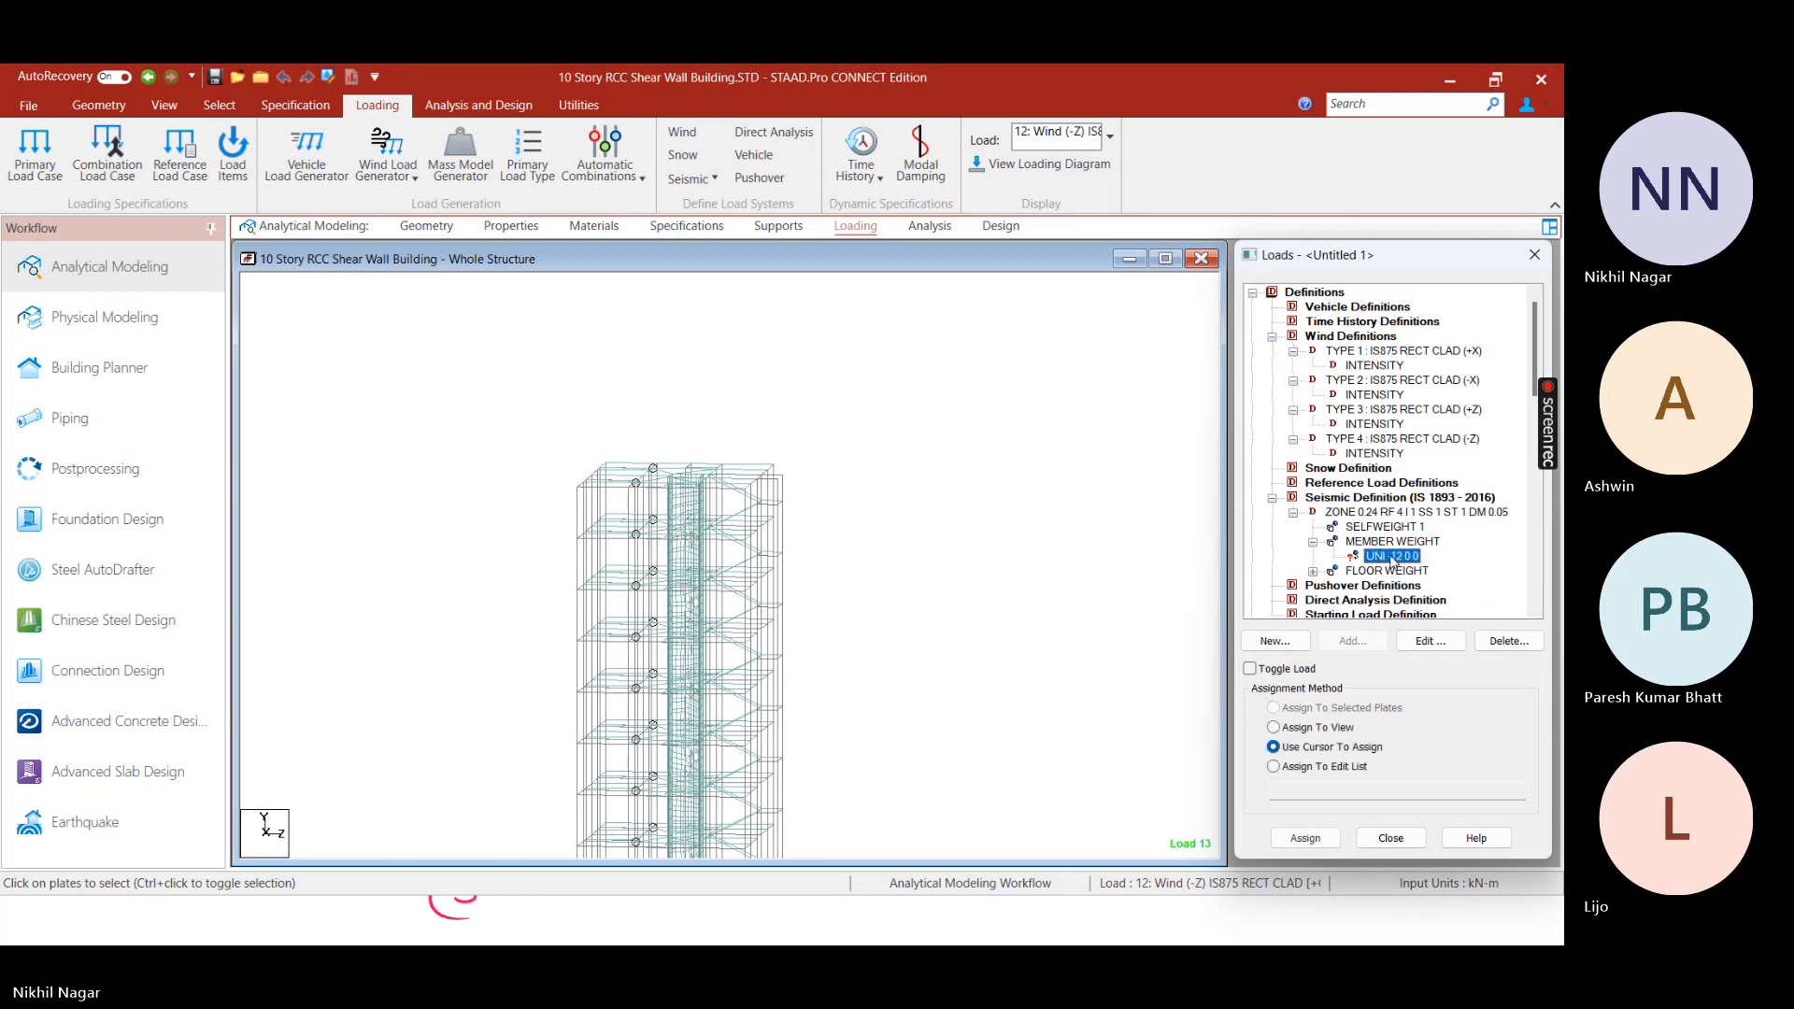
left_click(1367, 542)
left_click(1353, 641)
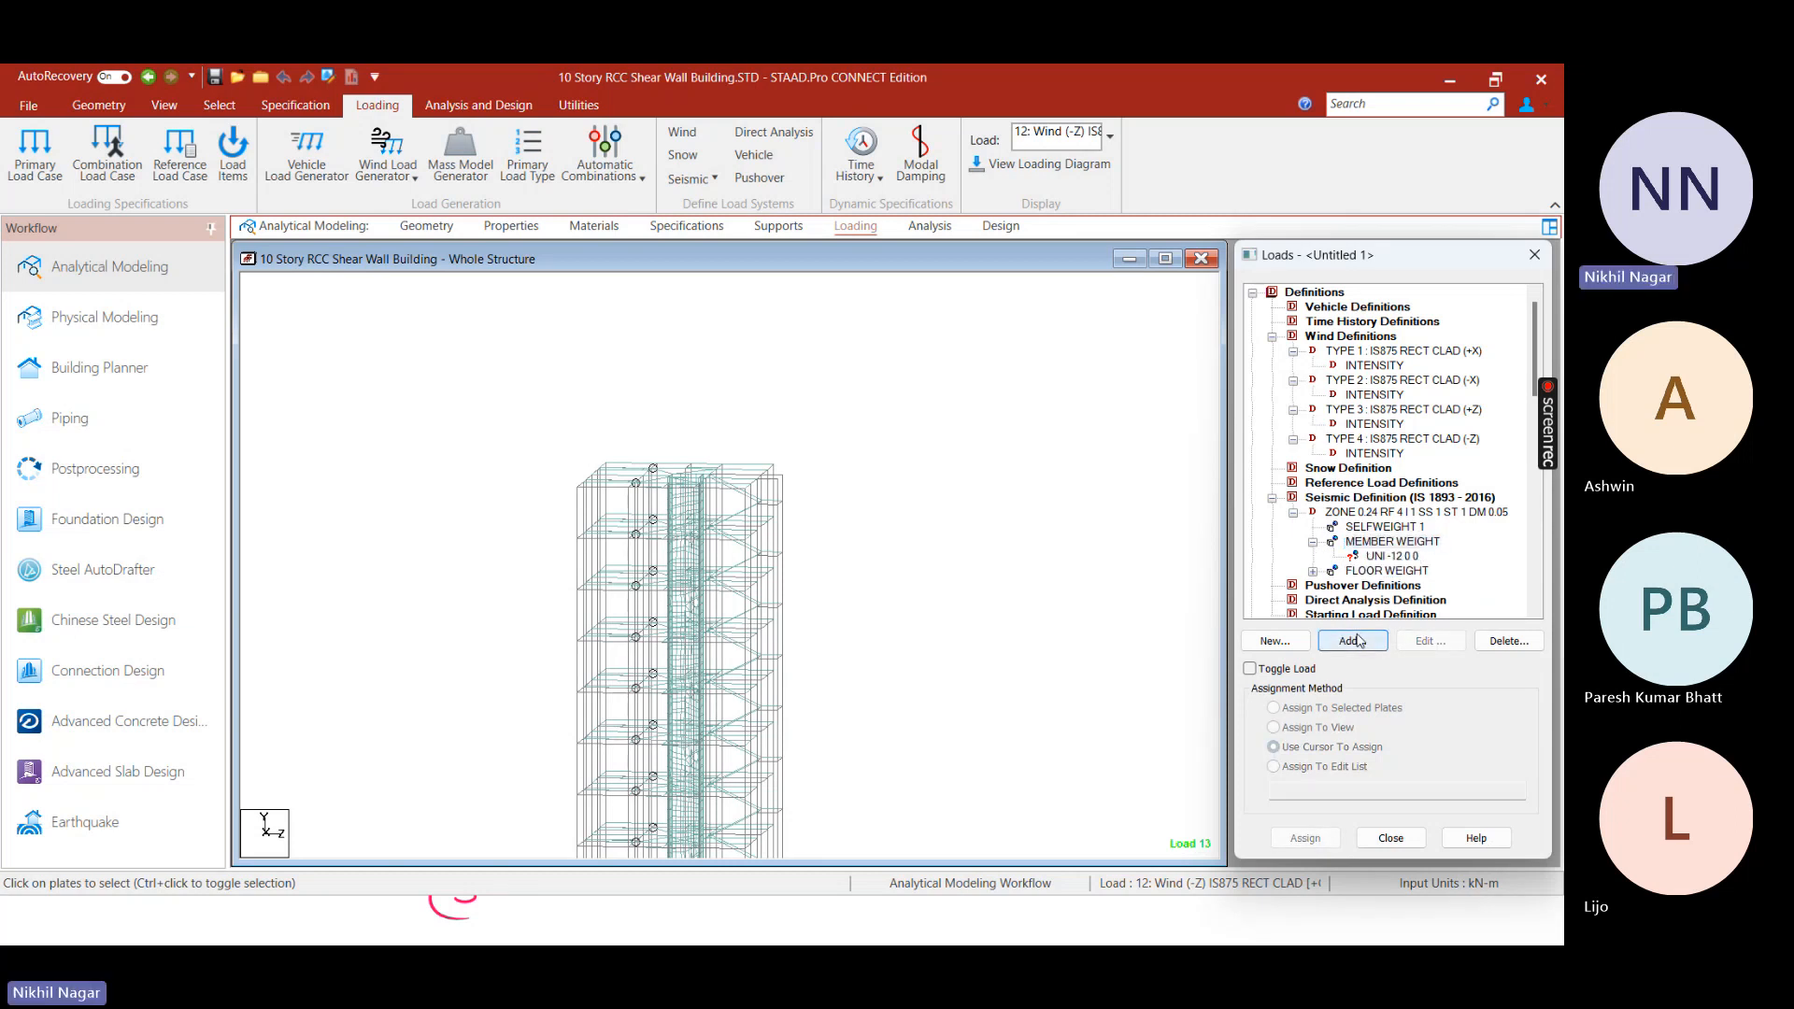
left_click(890, 475)
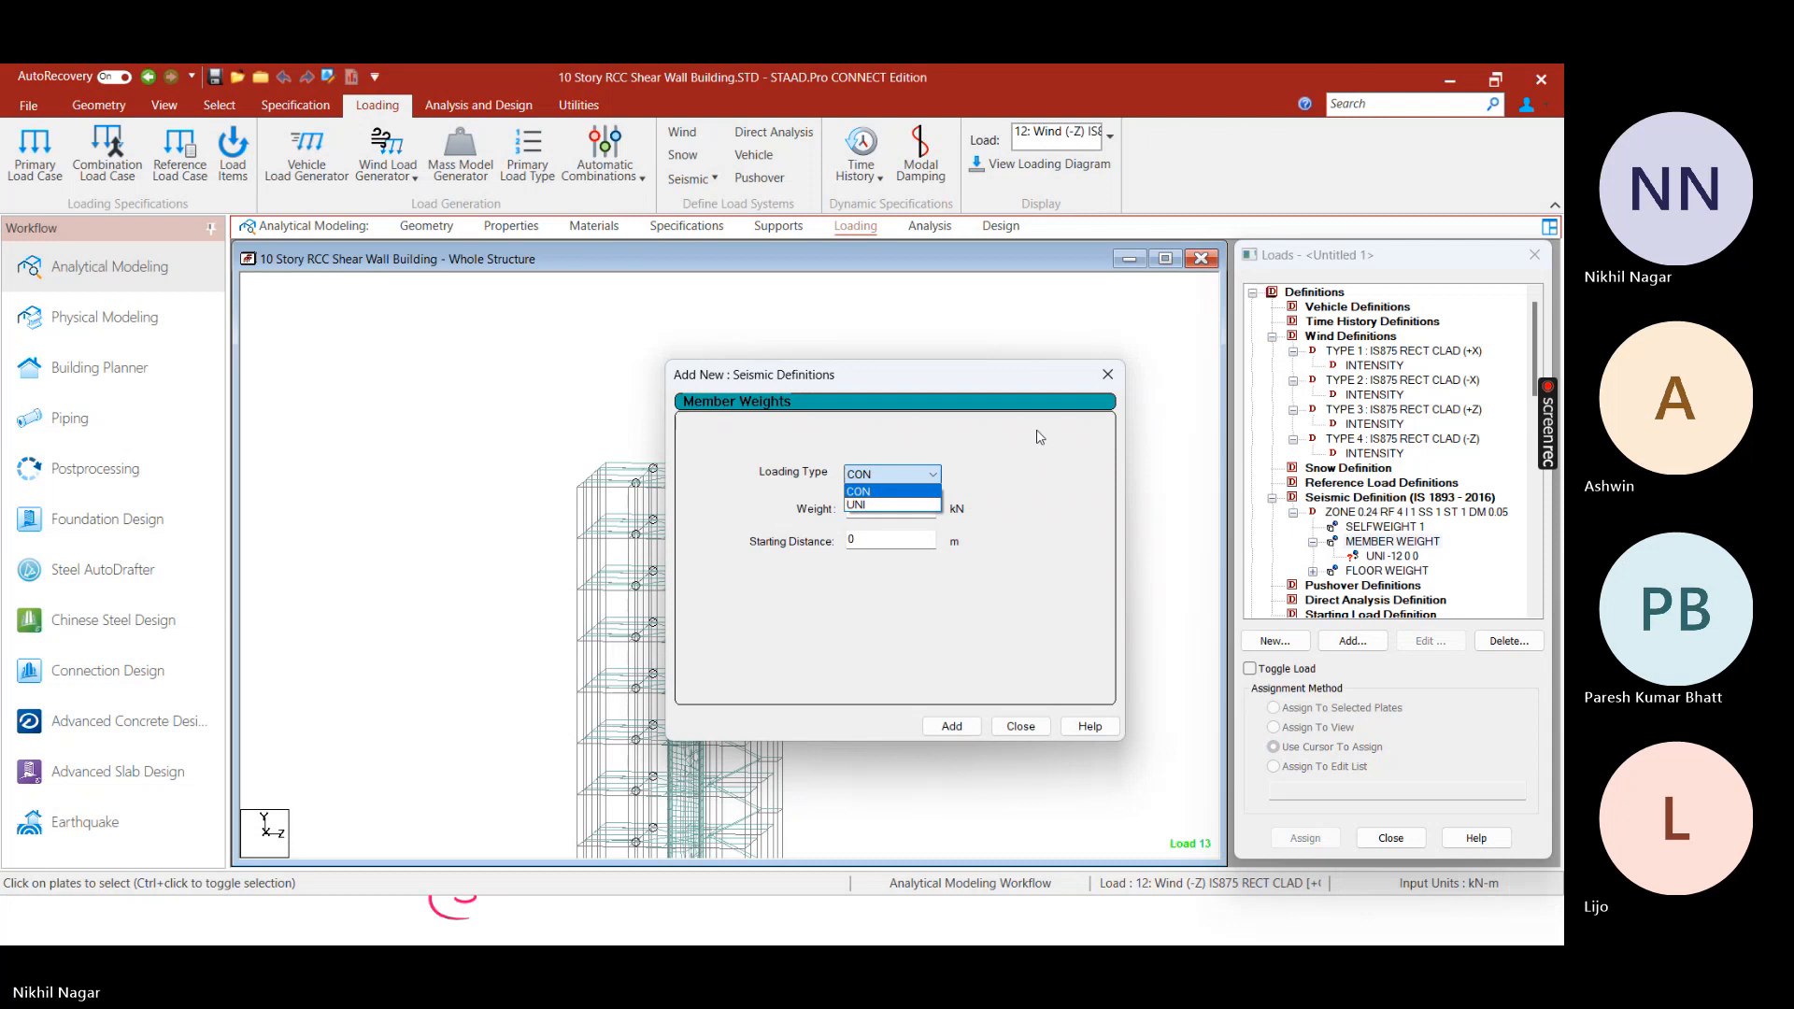
left_click(873, 489)
left_click(1107, 386)
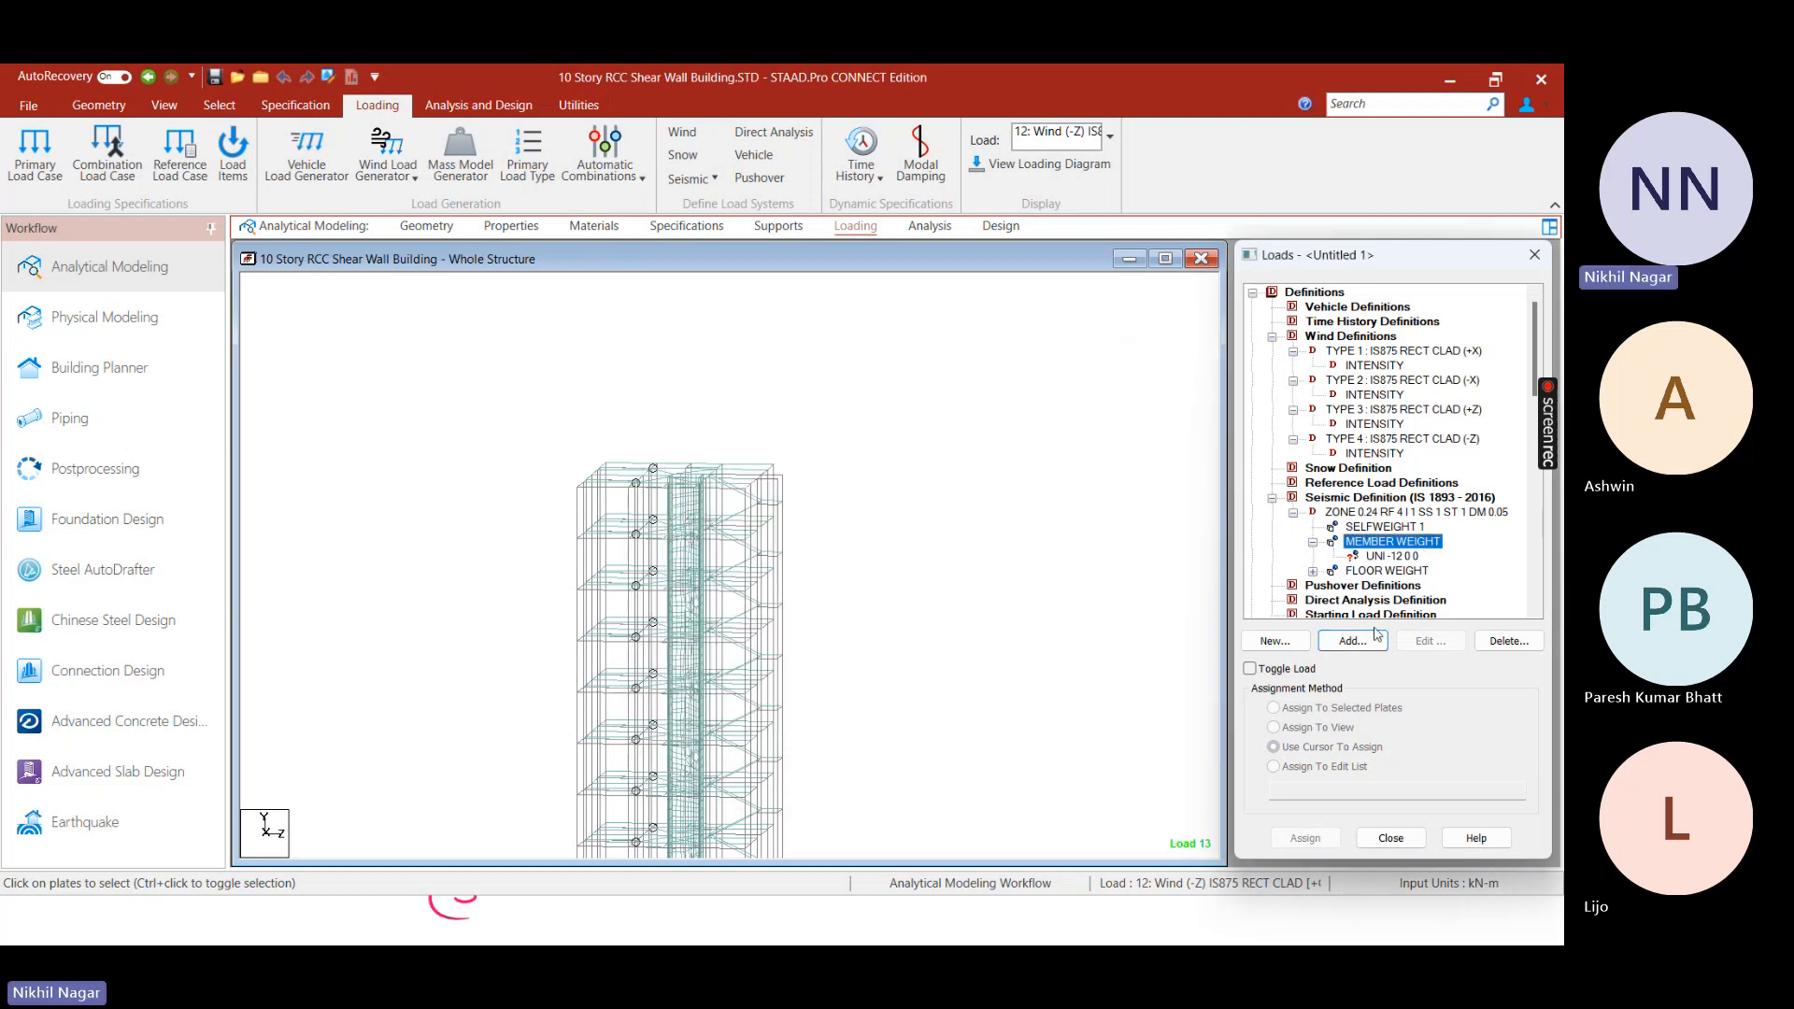
left_click(1346, 643)
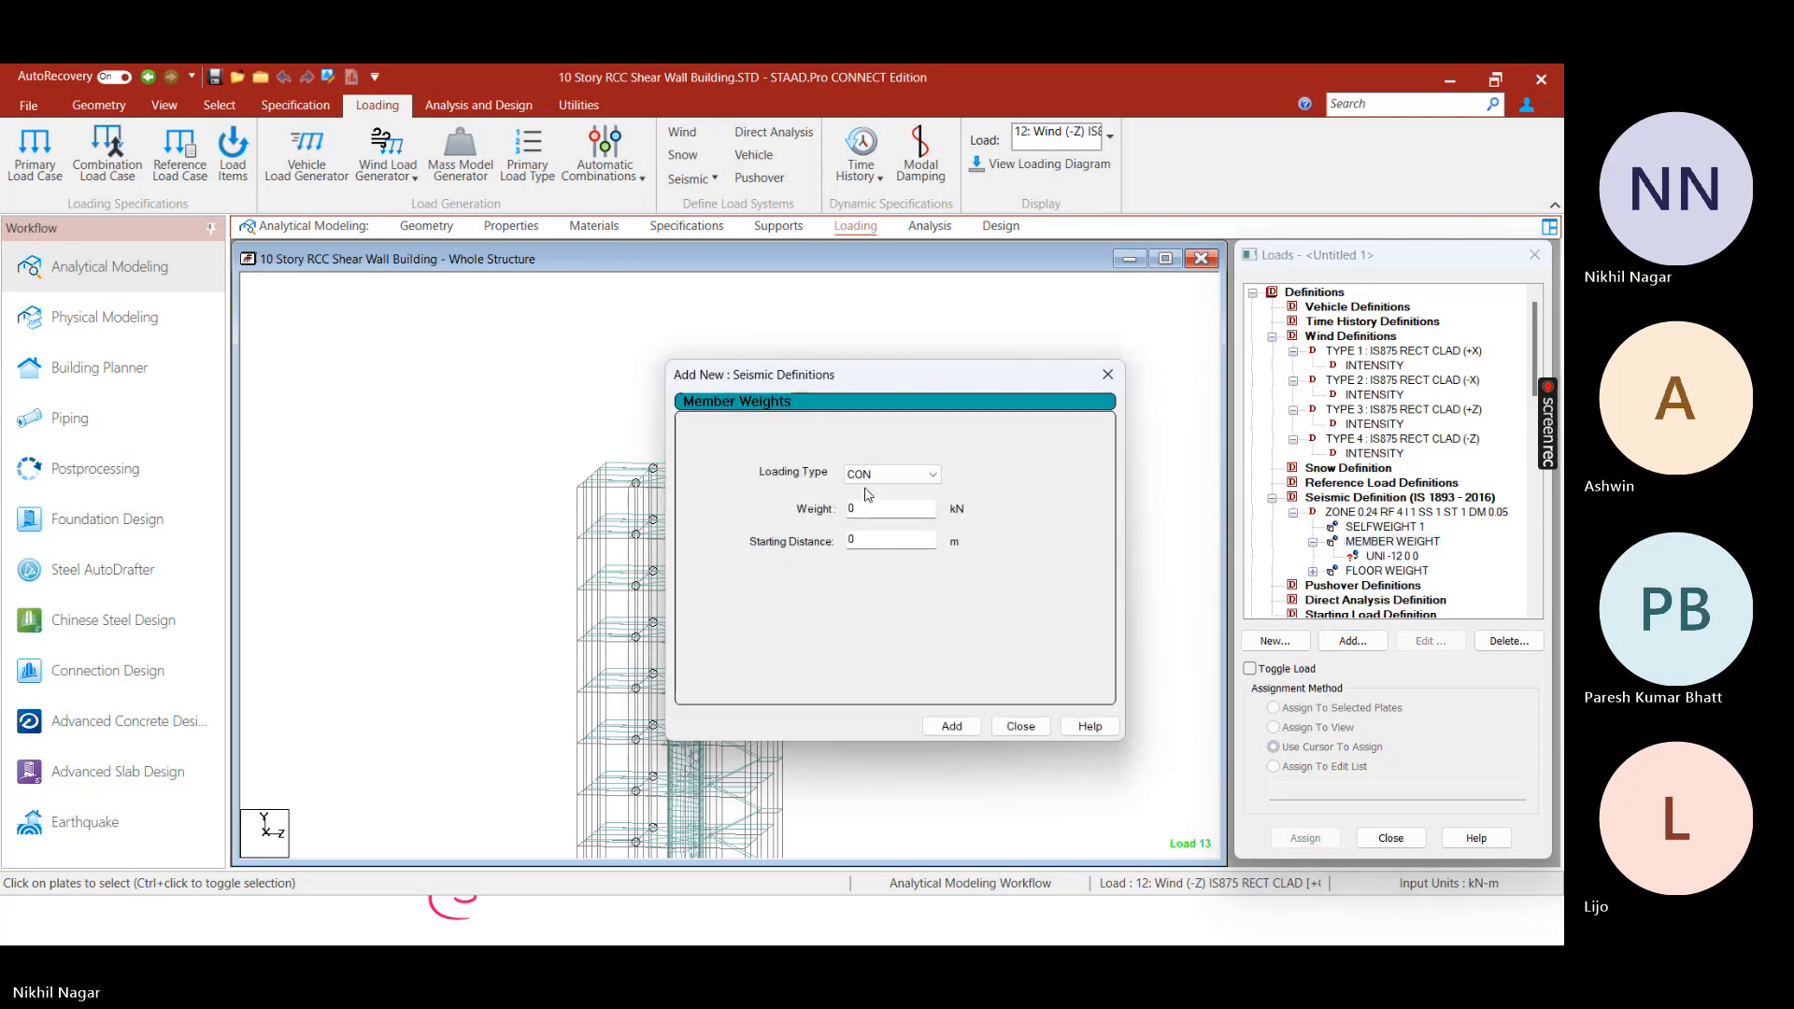
left_click(890, 475)
left_click(874, 504)
key("Tab")
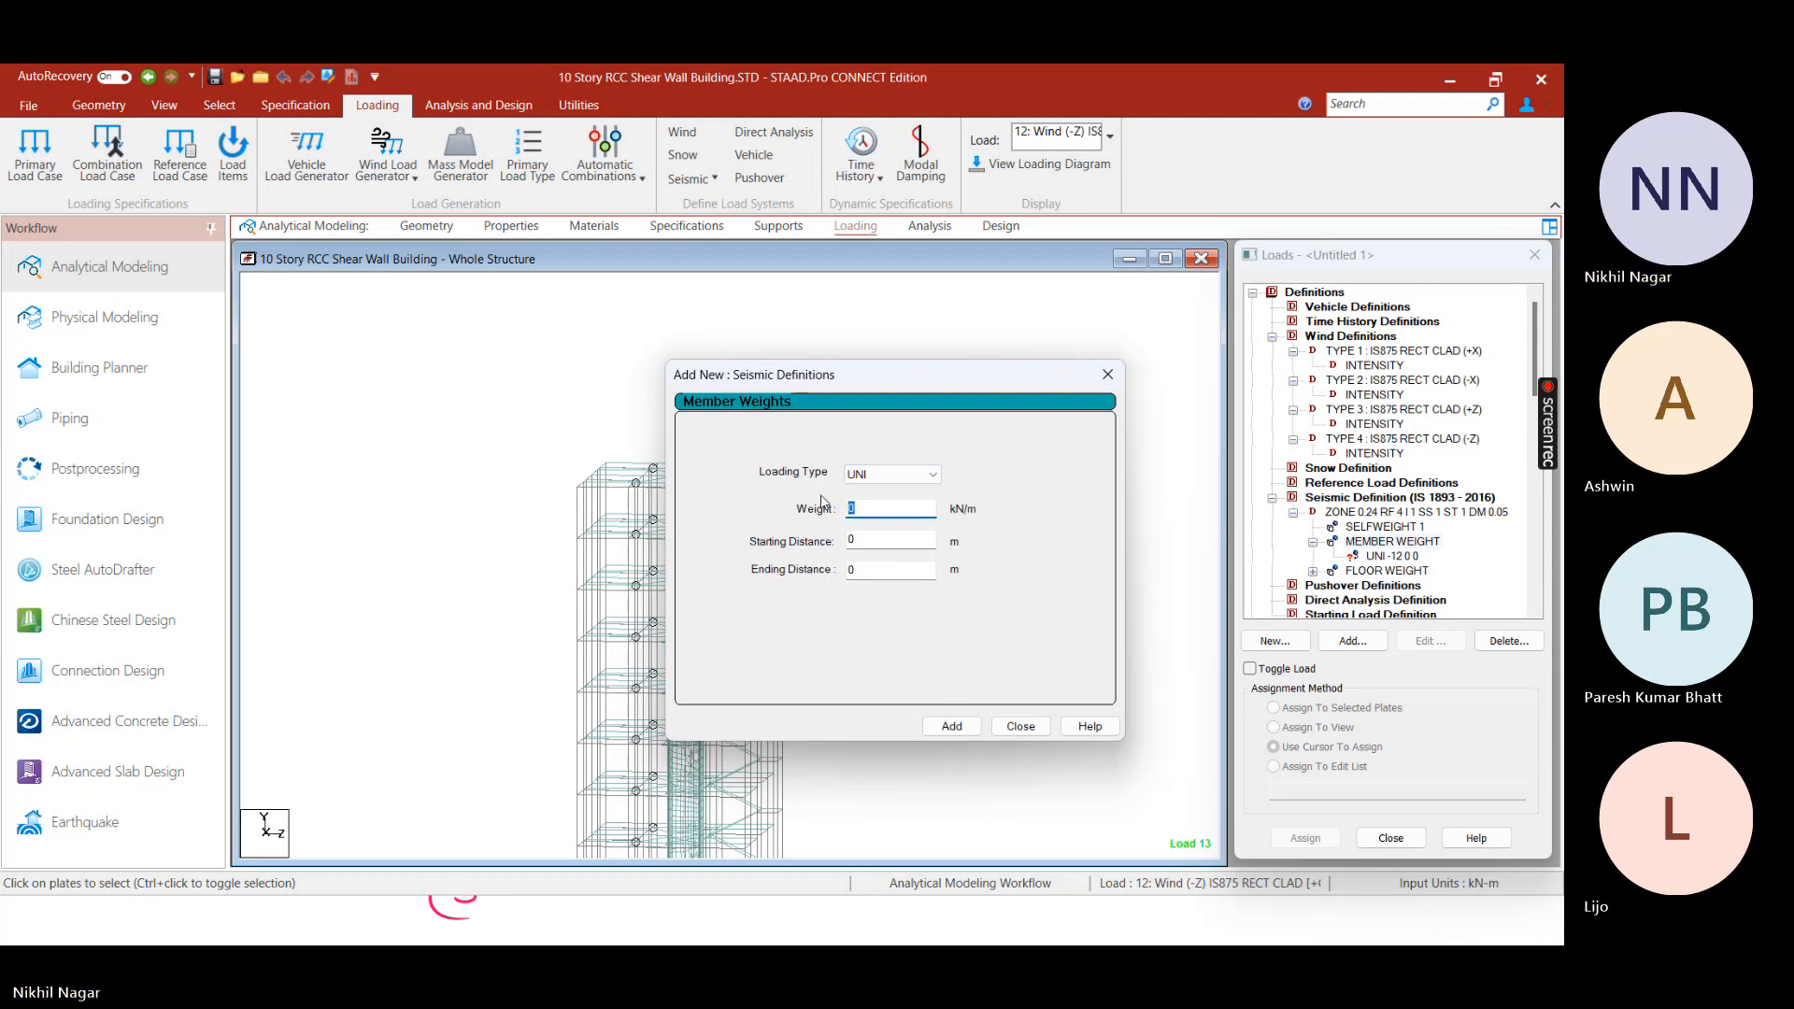
left_click(1107, 374)
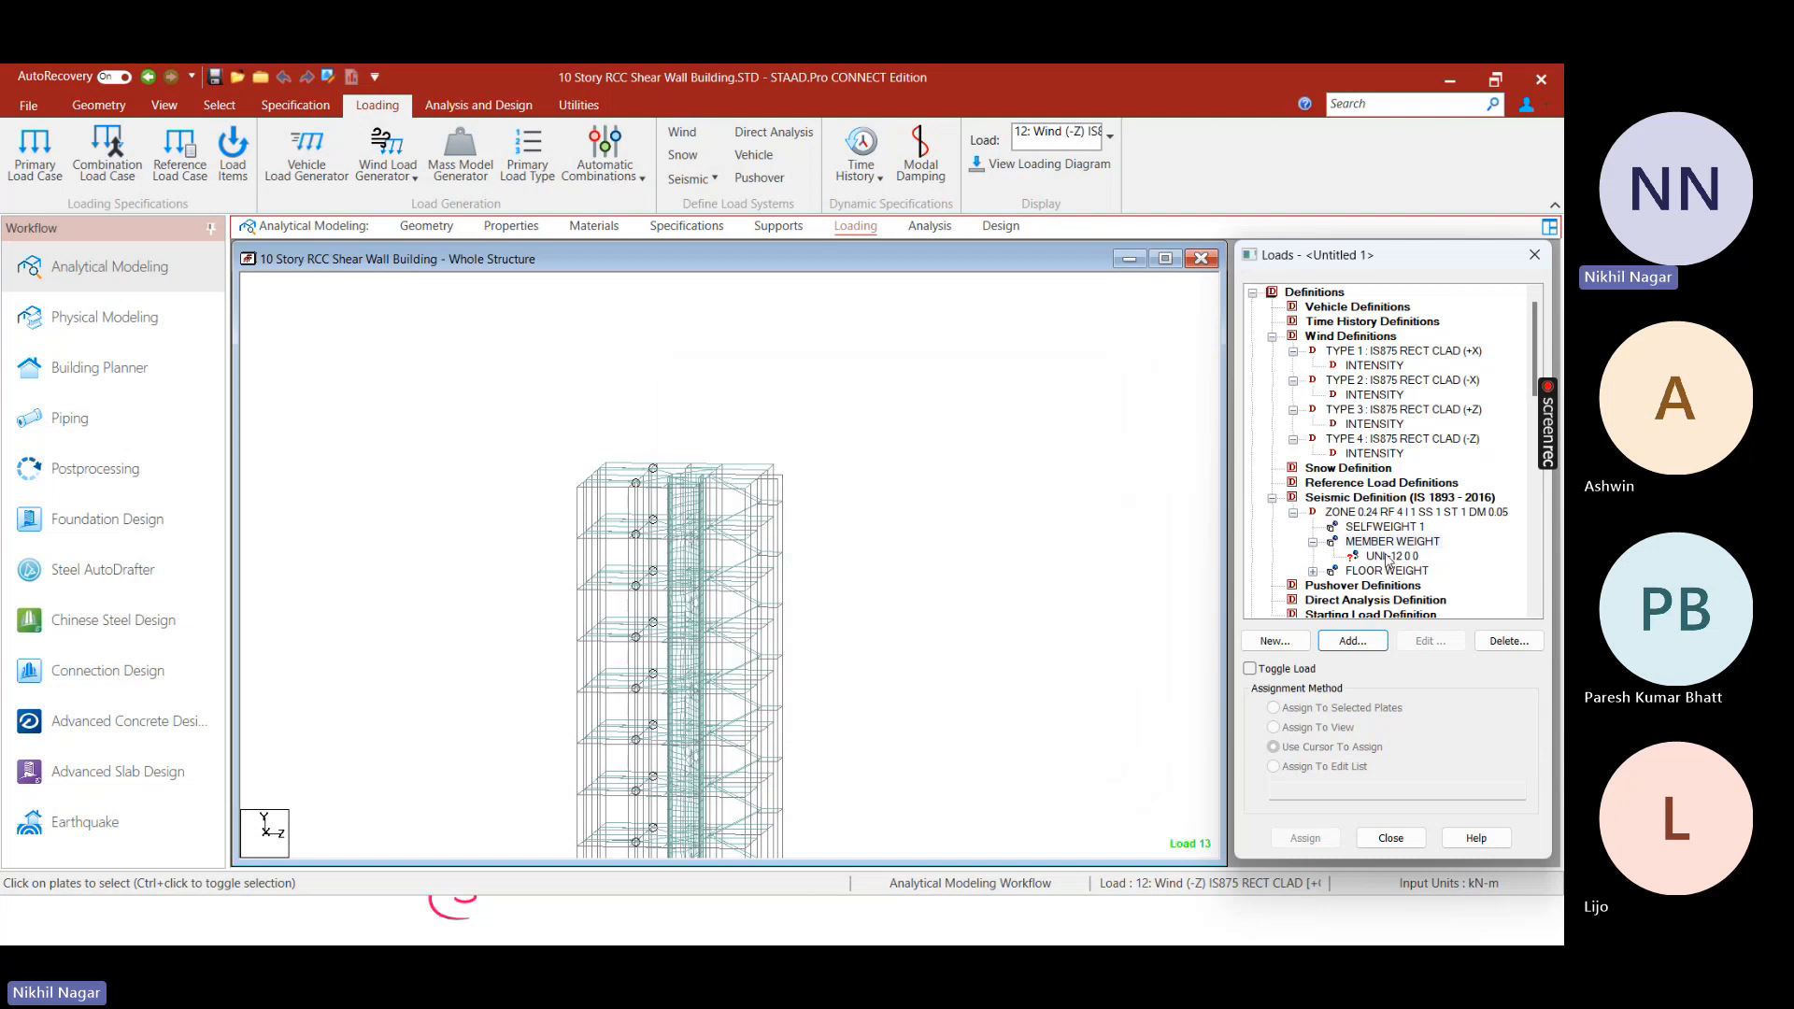
Change the uniform member weight in the seismic definition to 12 kN/m
double_click(1388, 545)
double_click(1388, 542)
double_click(1388, 556)
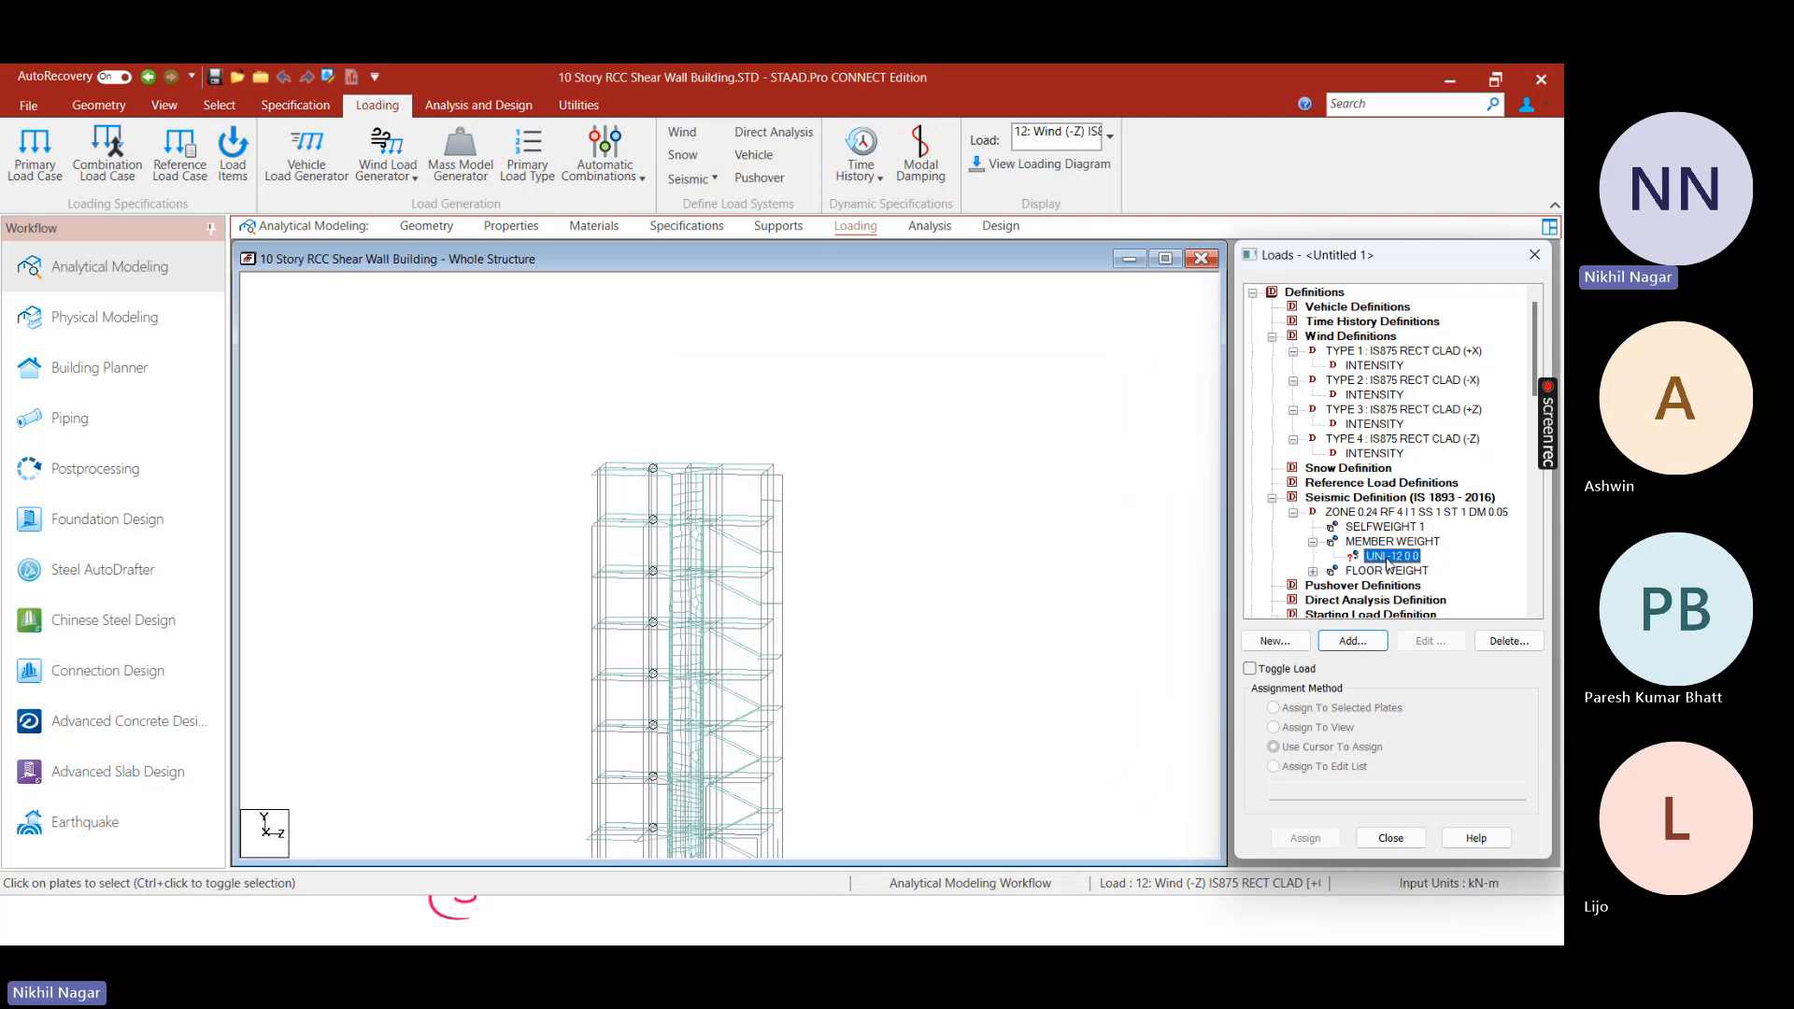
left_click(794, 507)
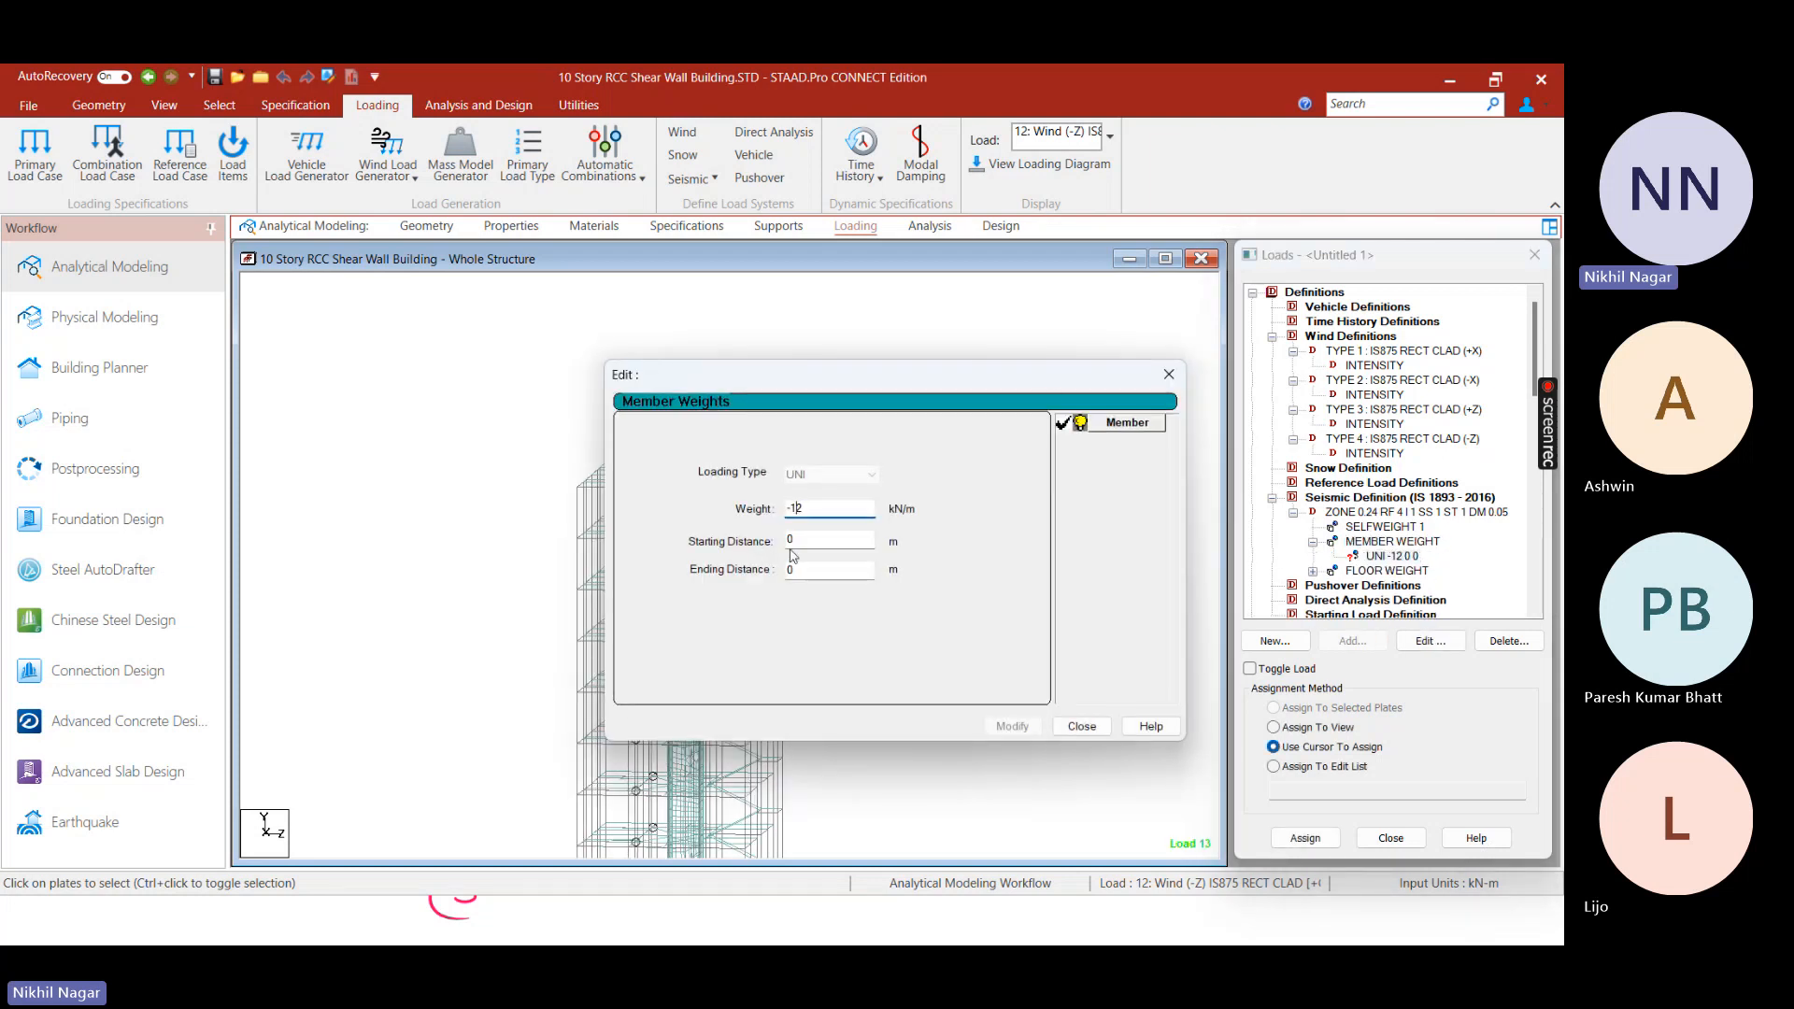
key("BackSpace")
left_click(1012, 726)
left_click(1094, 729)
Add a uniform (UNI) member weight of 6 kN/m to the seismic definition
left_click(1386, 529)
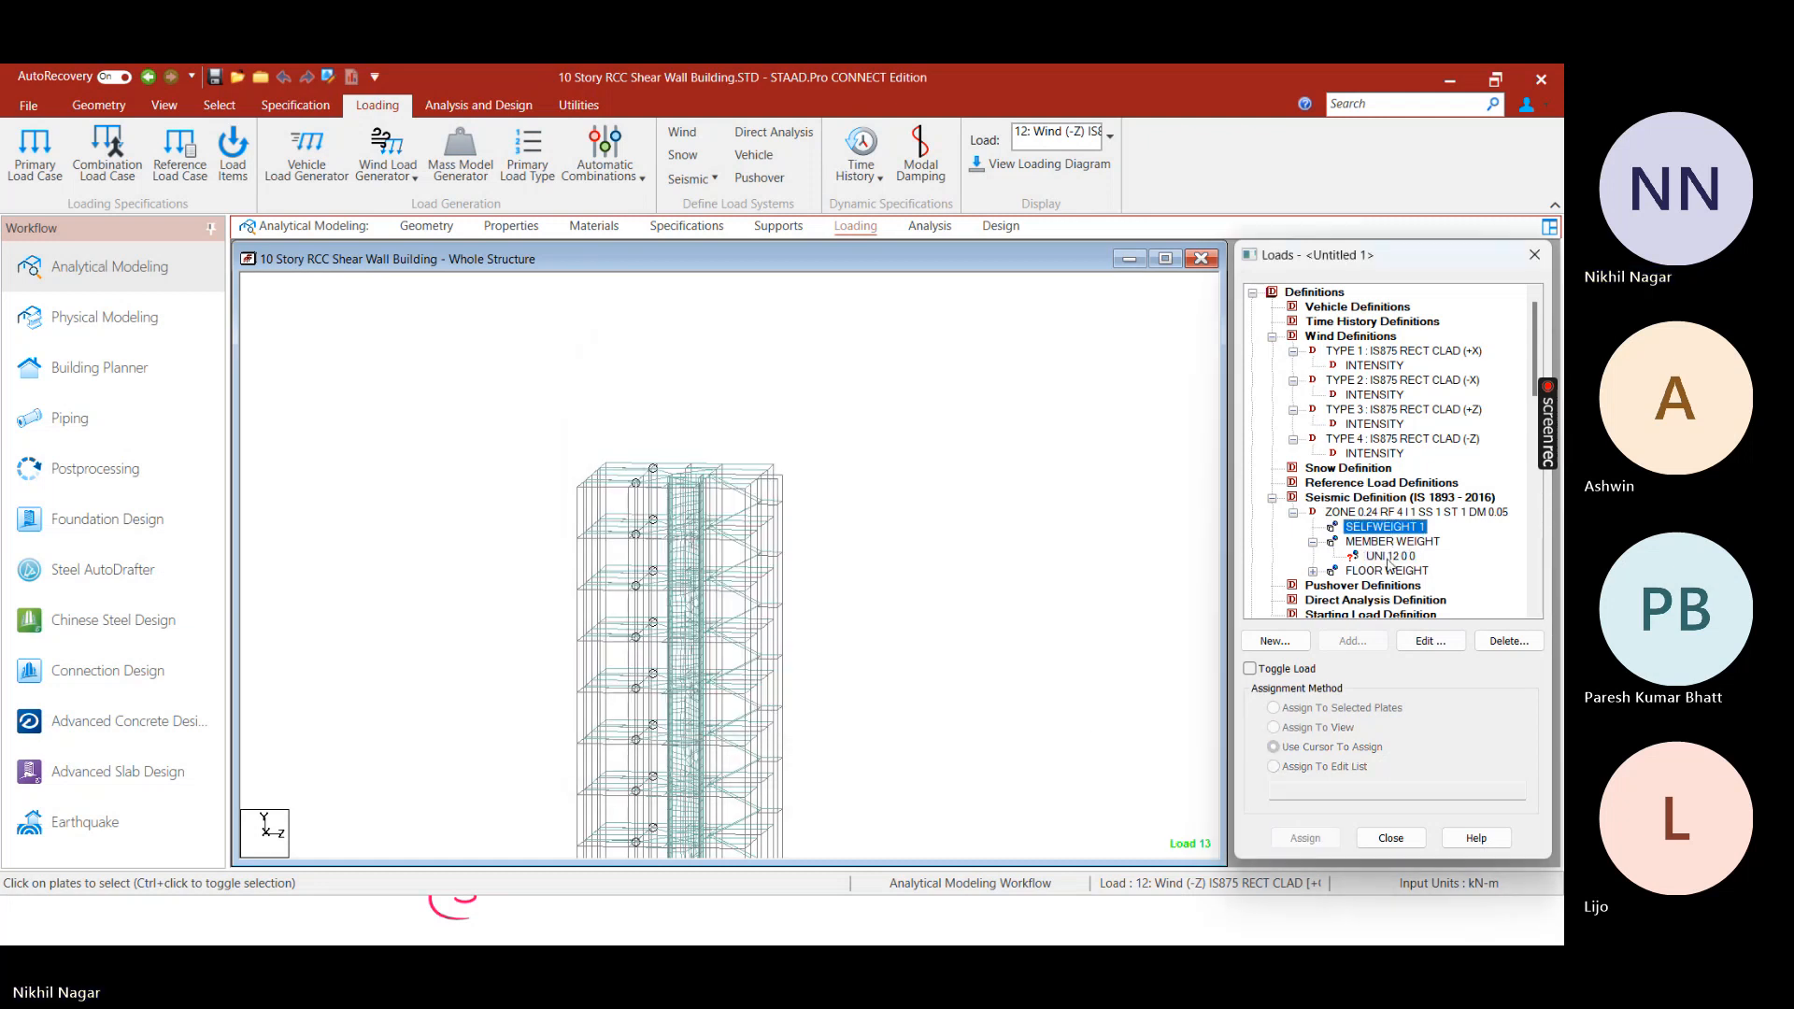
left_click(1391, 542)
left_click(1352, 641)
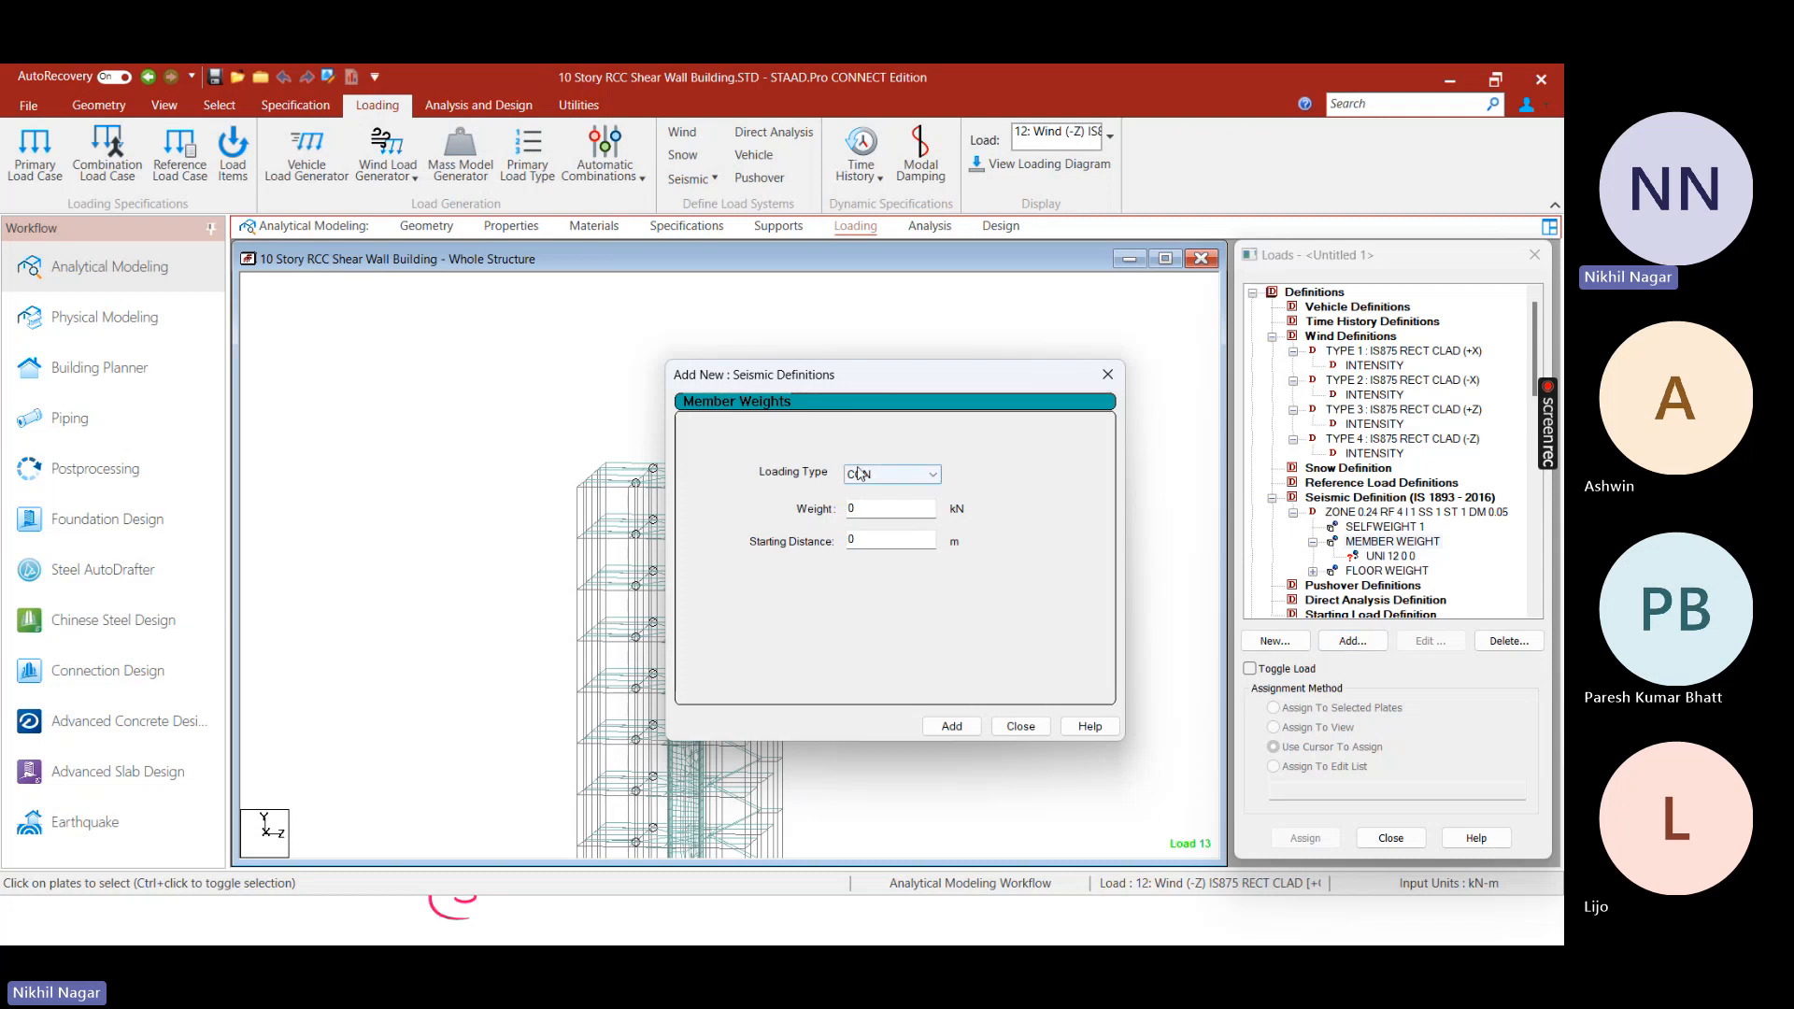
left_click(892, 474)
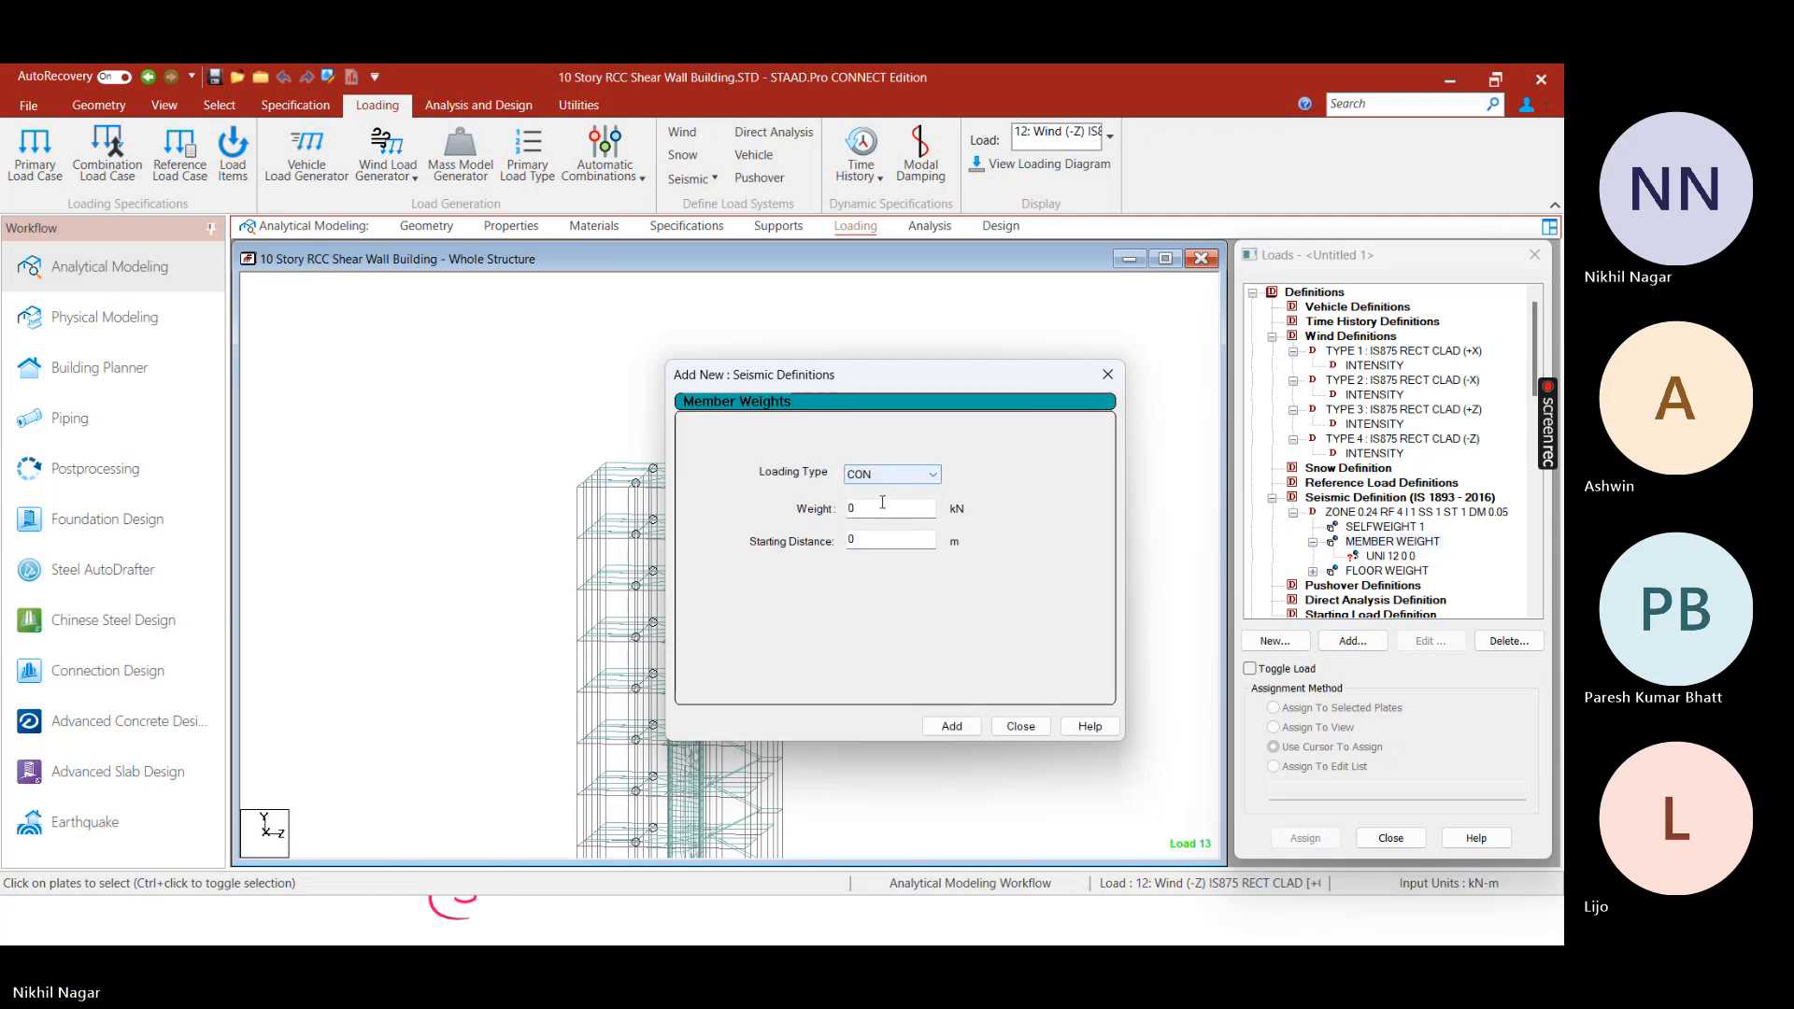
left_click(884, 505)
type("6")
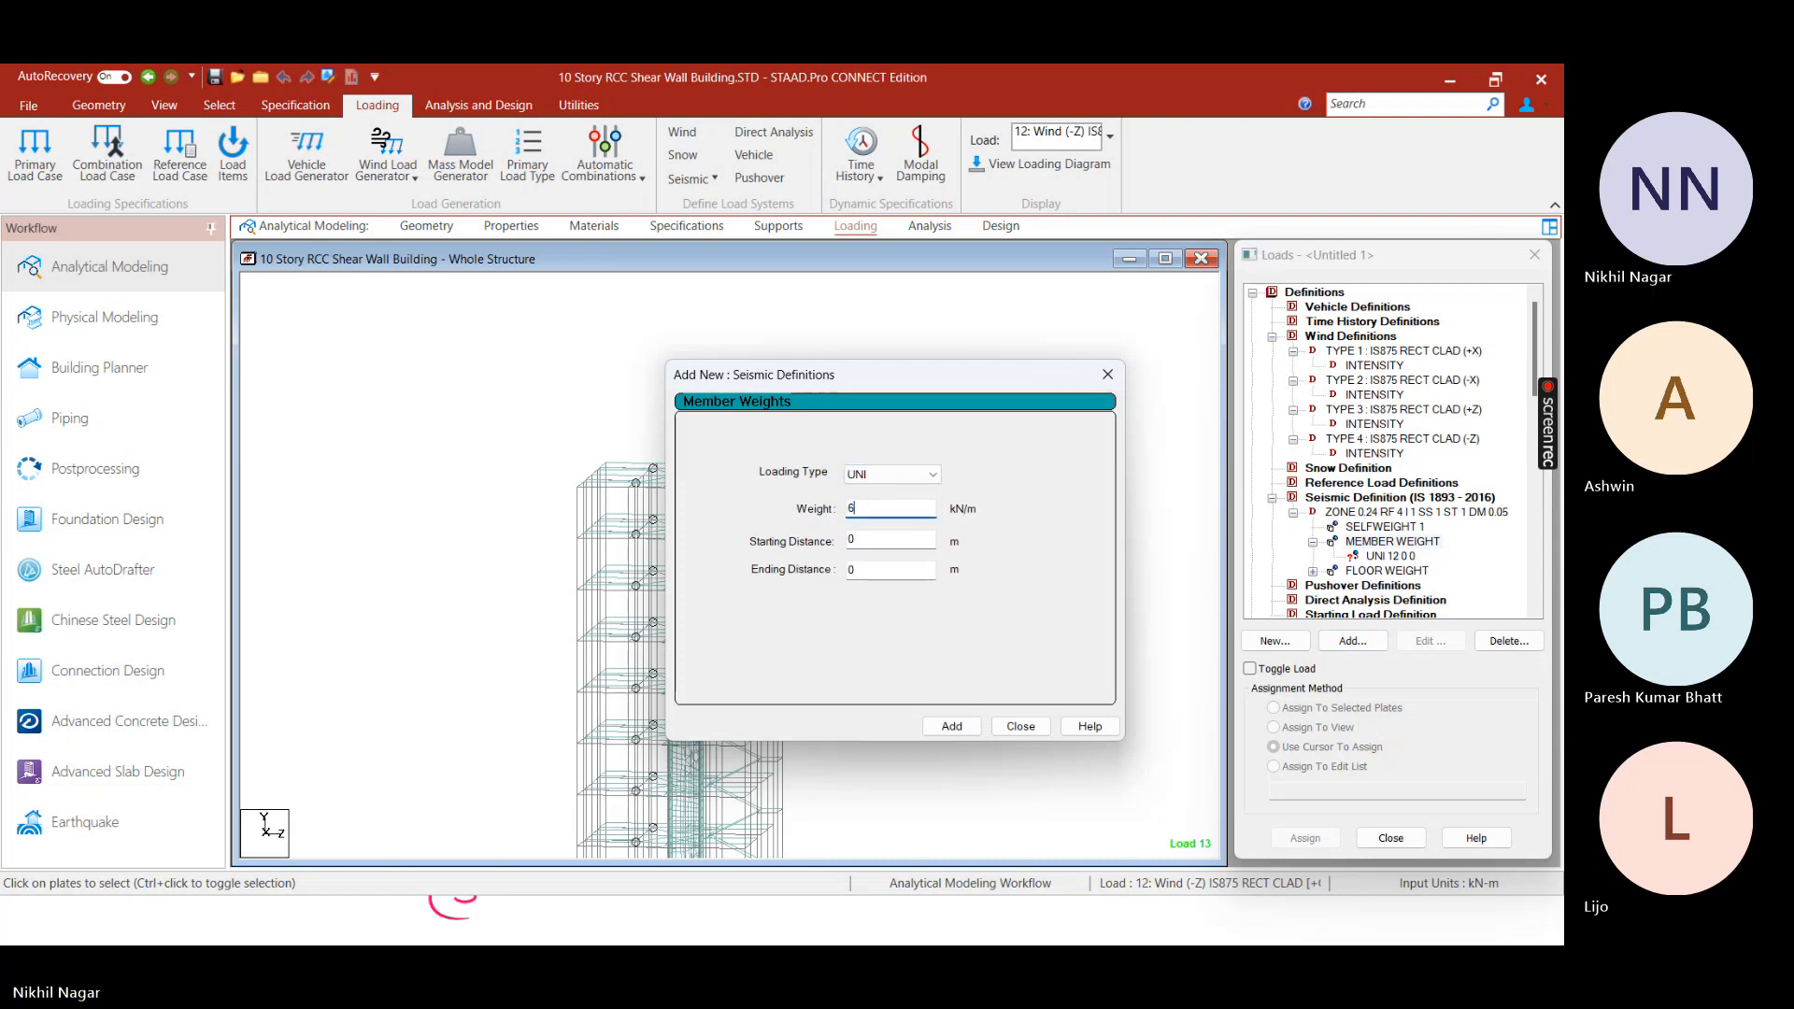
left_click(952, 726)
left_click(1017, 727)
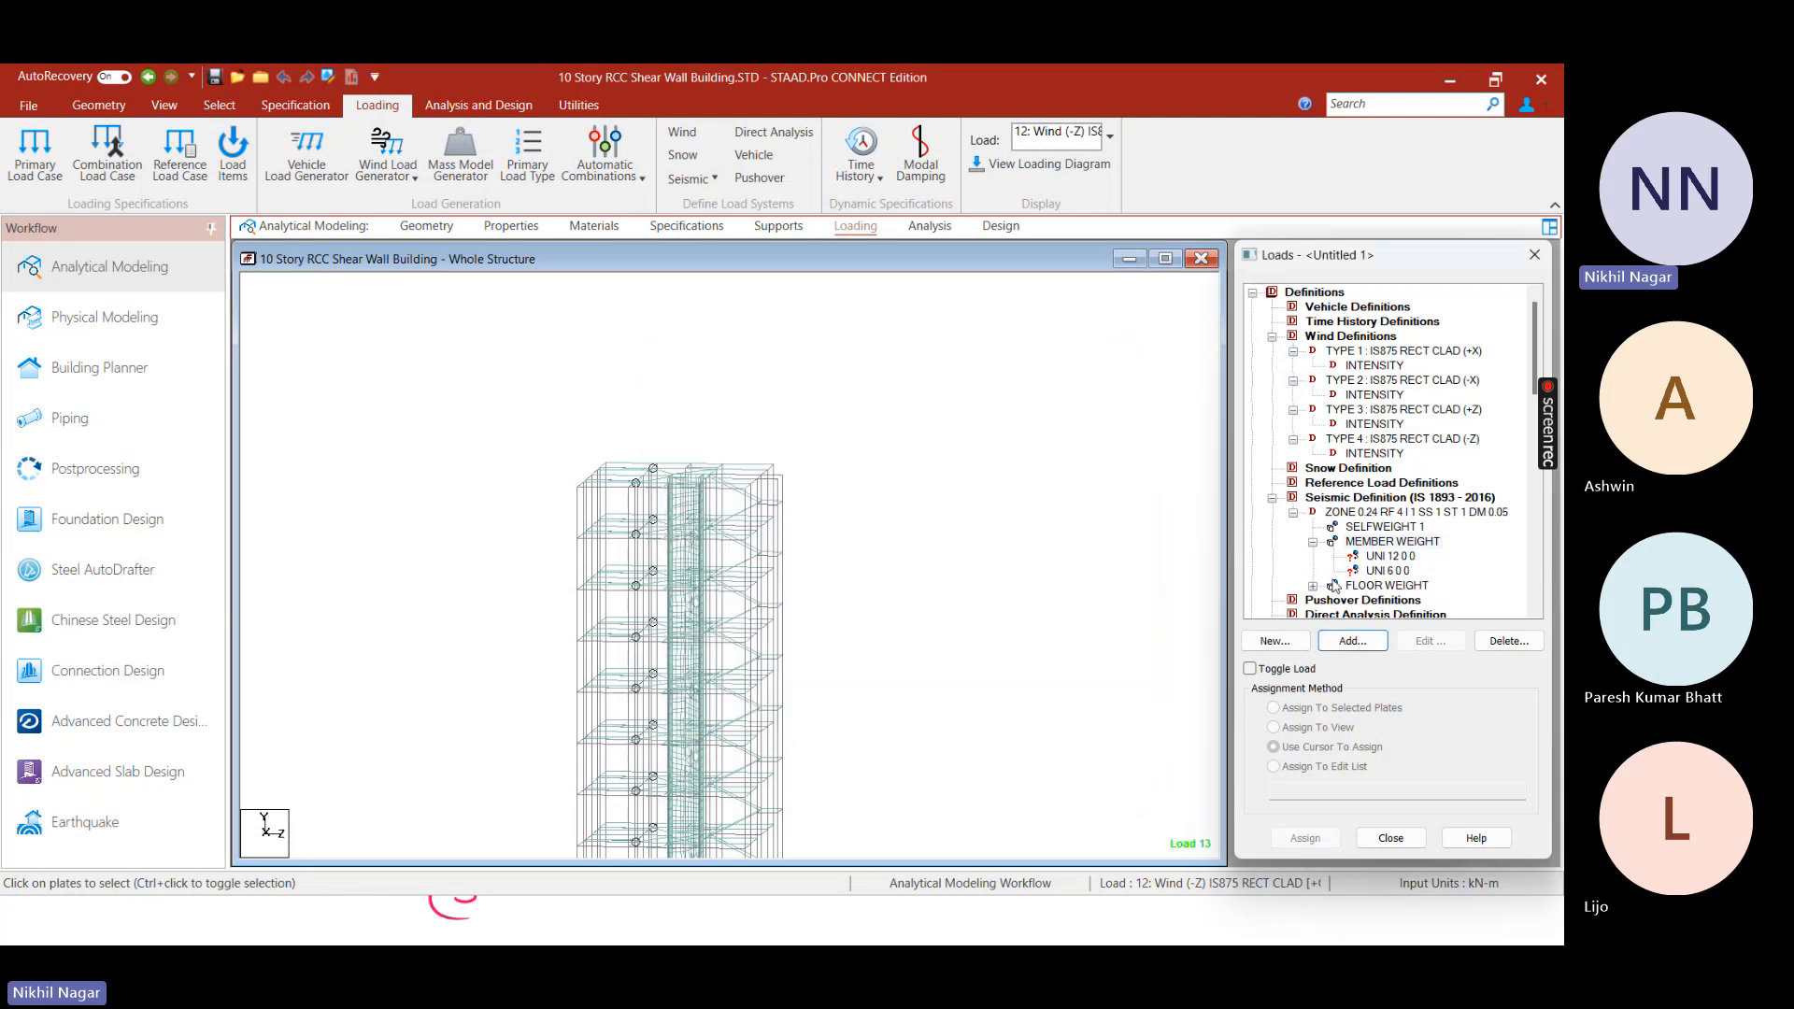
Review the two uniform member weight entries under the seismic definition against the model
left_click(1387, 560)
left_click(1388, 571)
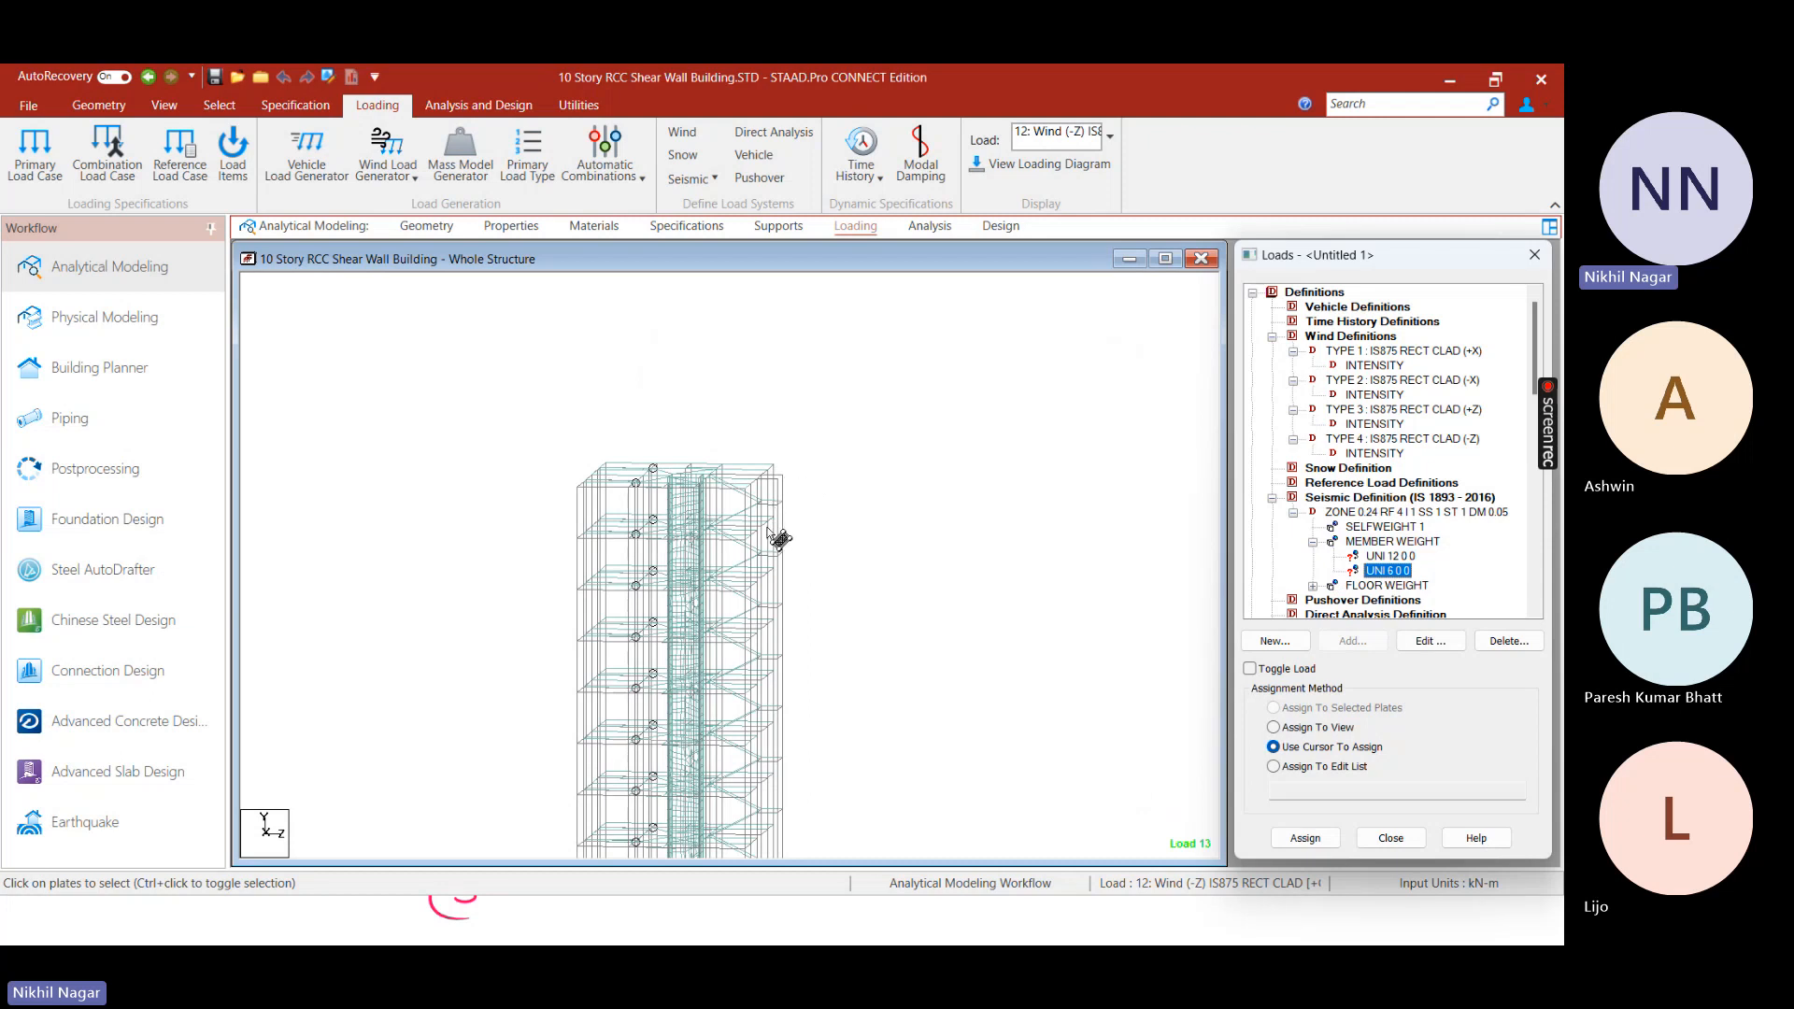
left_click(1379, 557)
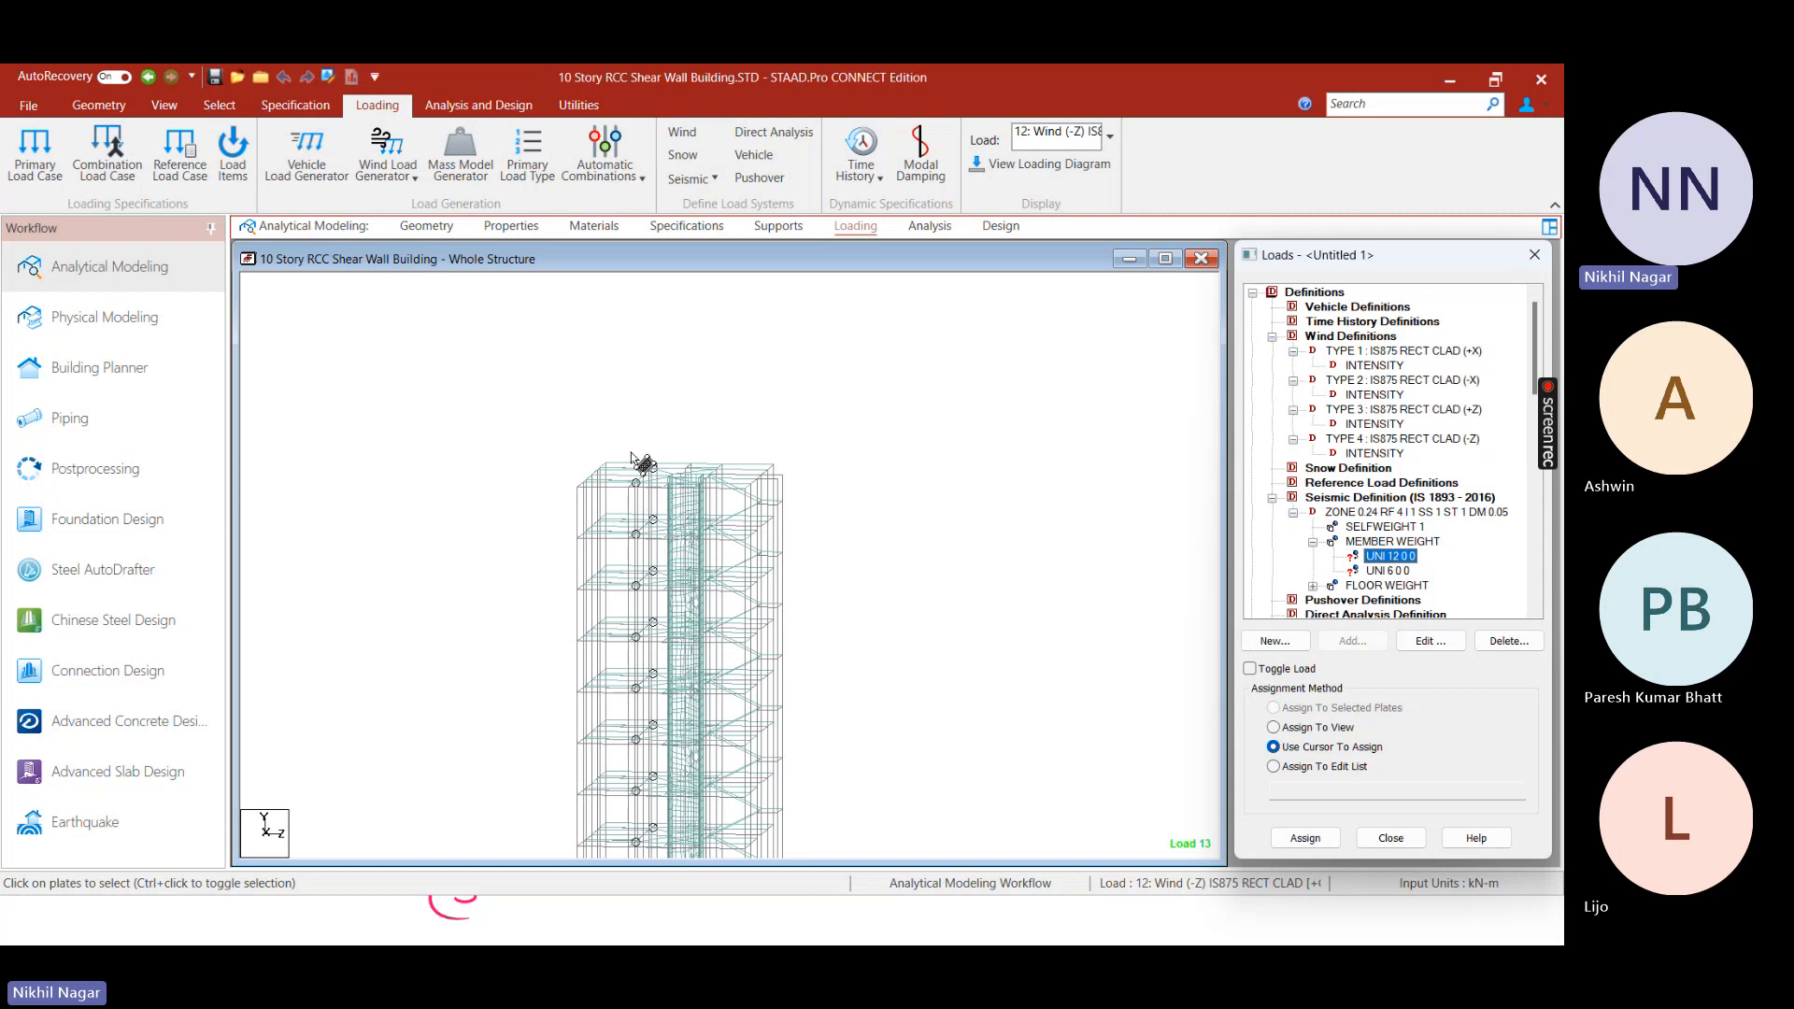
left_click(966, 489)
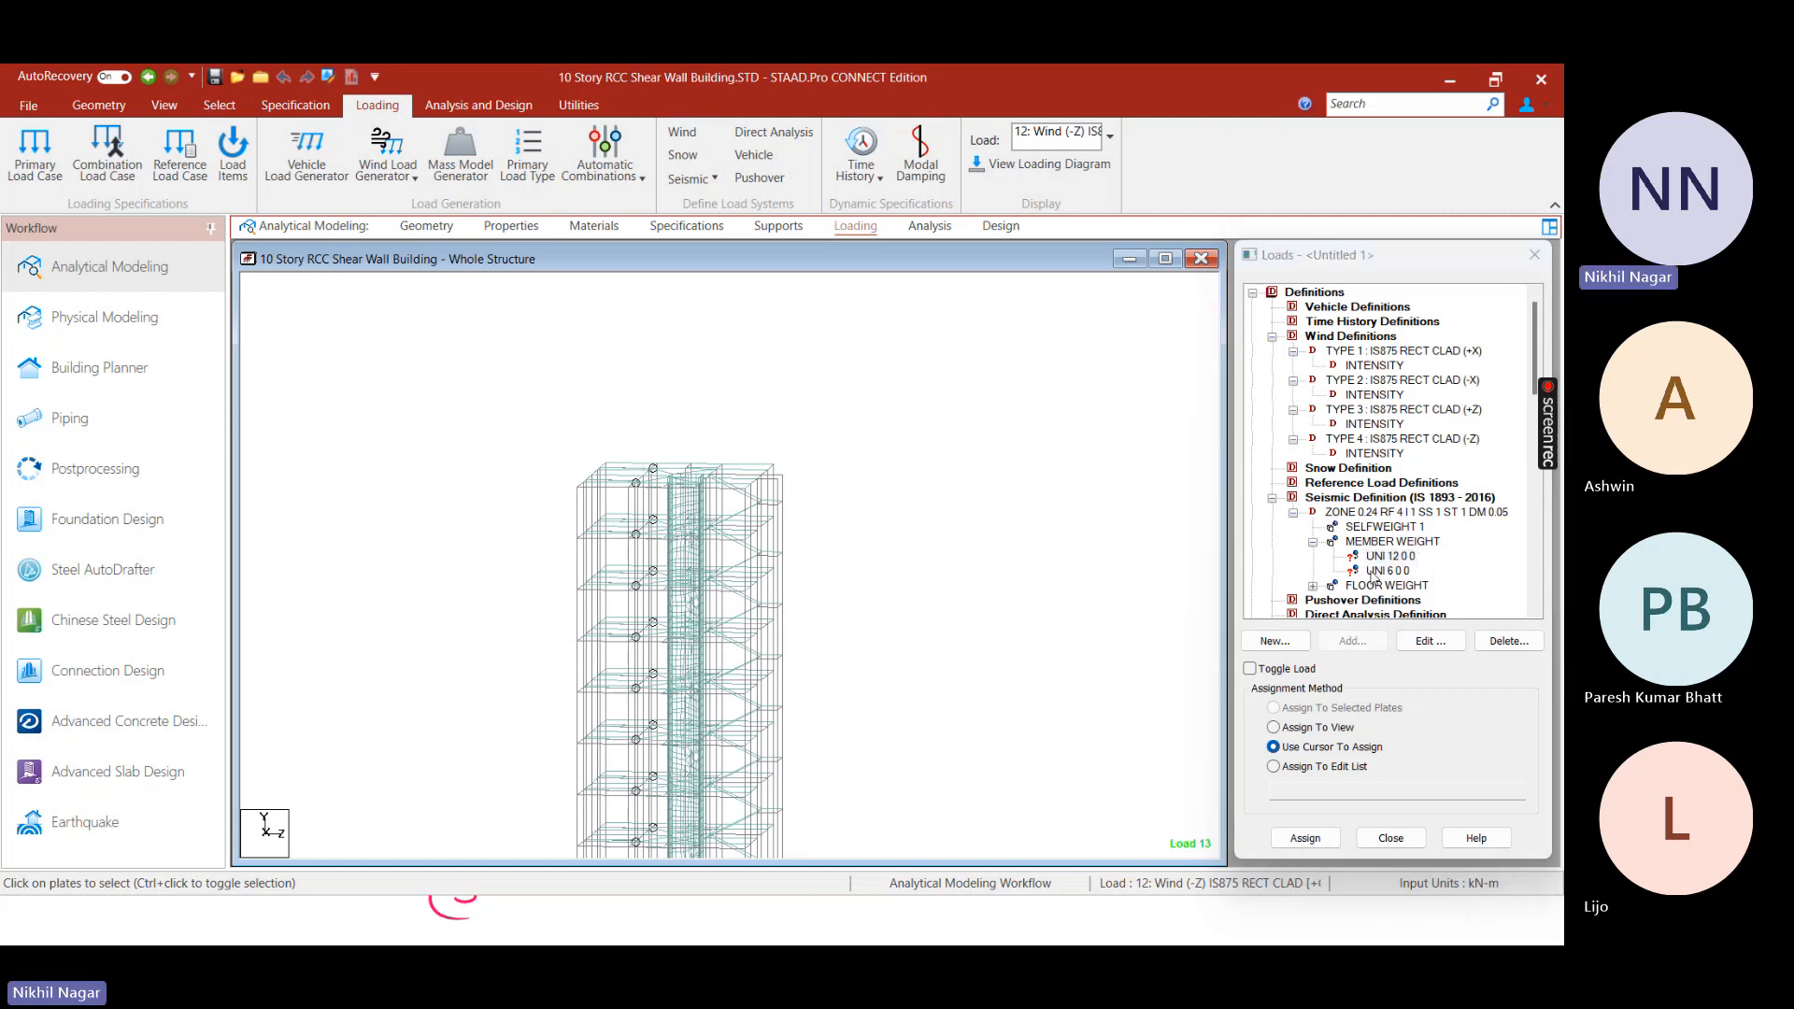
left_click(1391, 556)
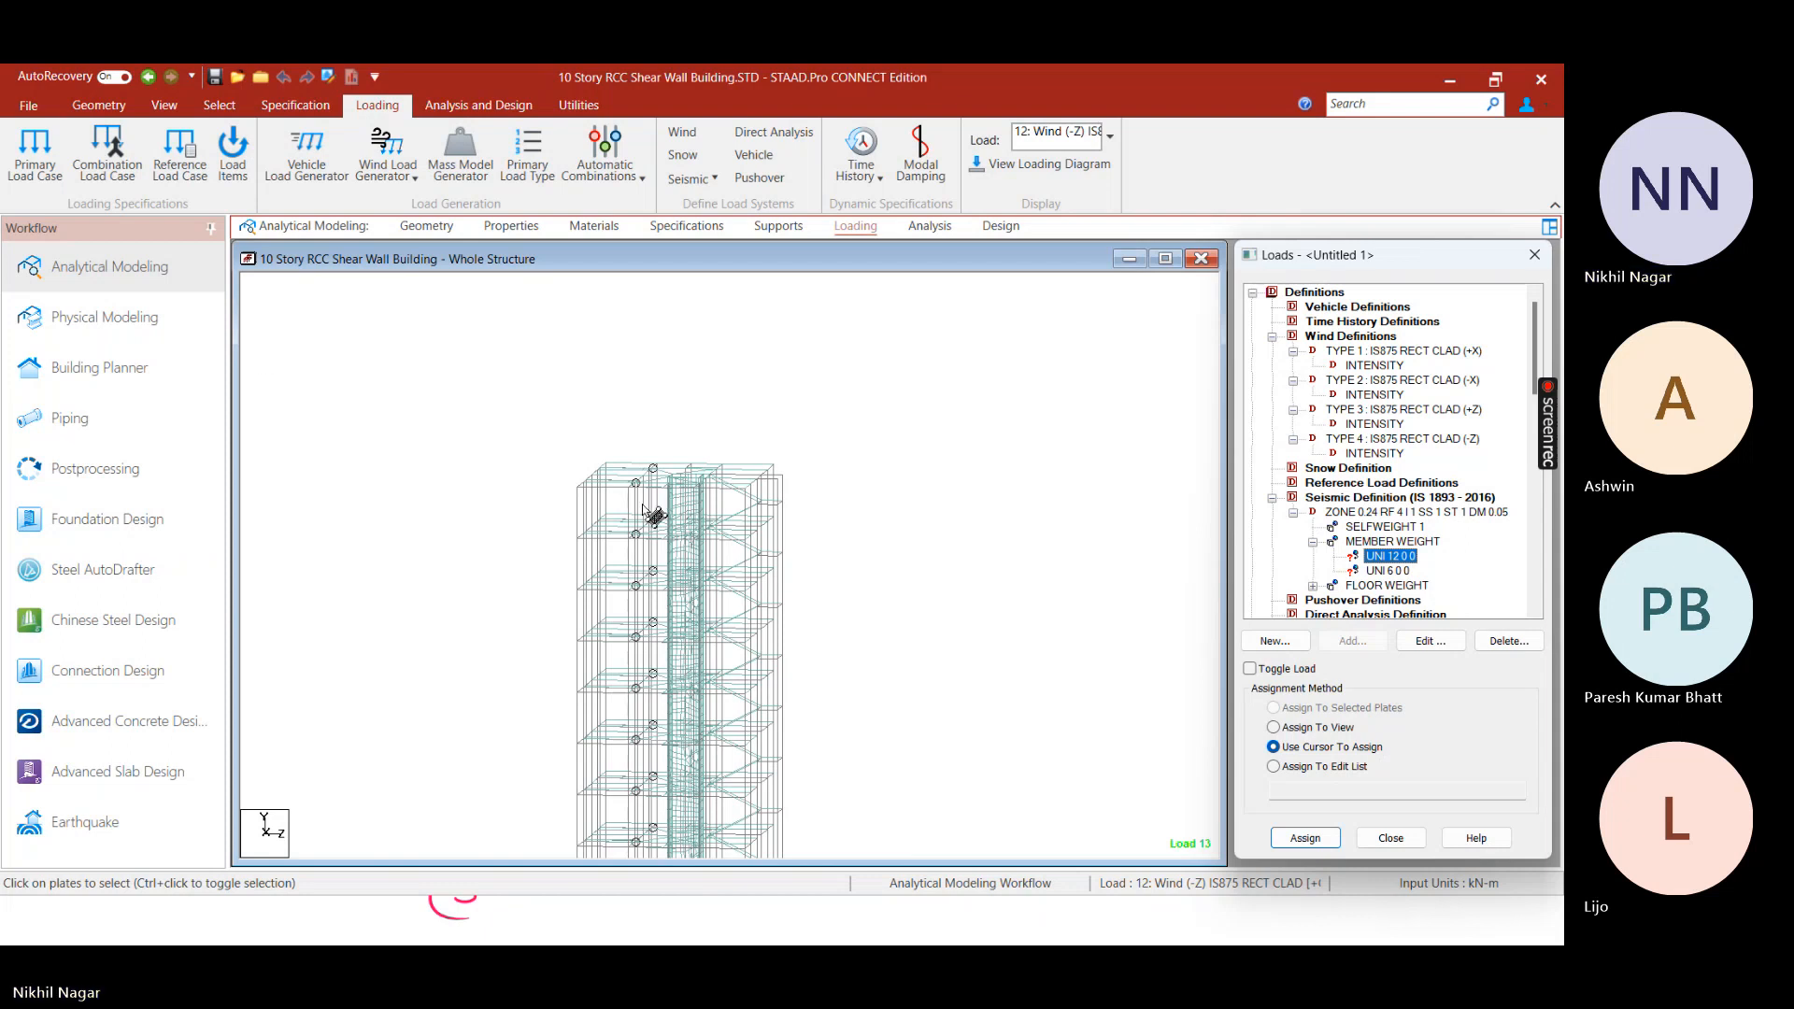
key("super")
left_click(1174, 534)
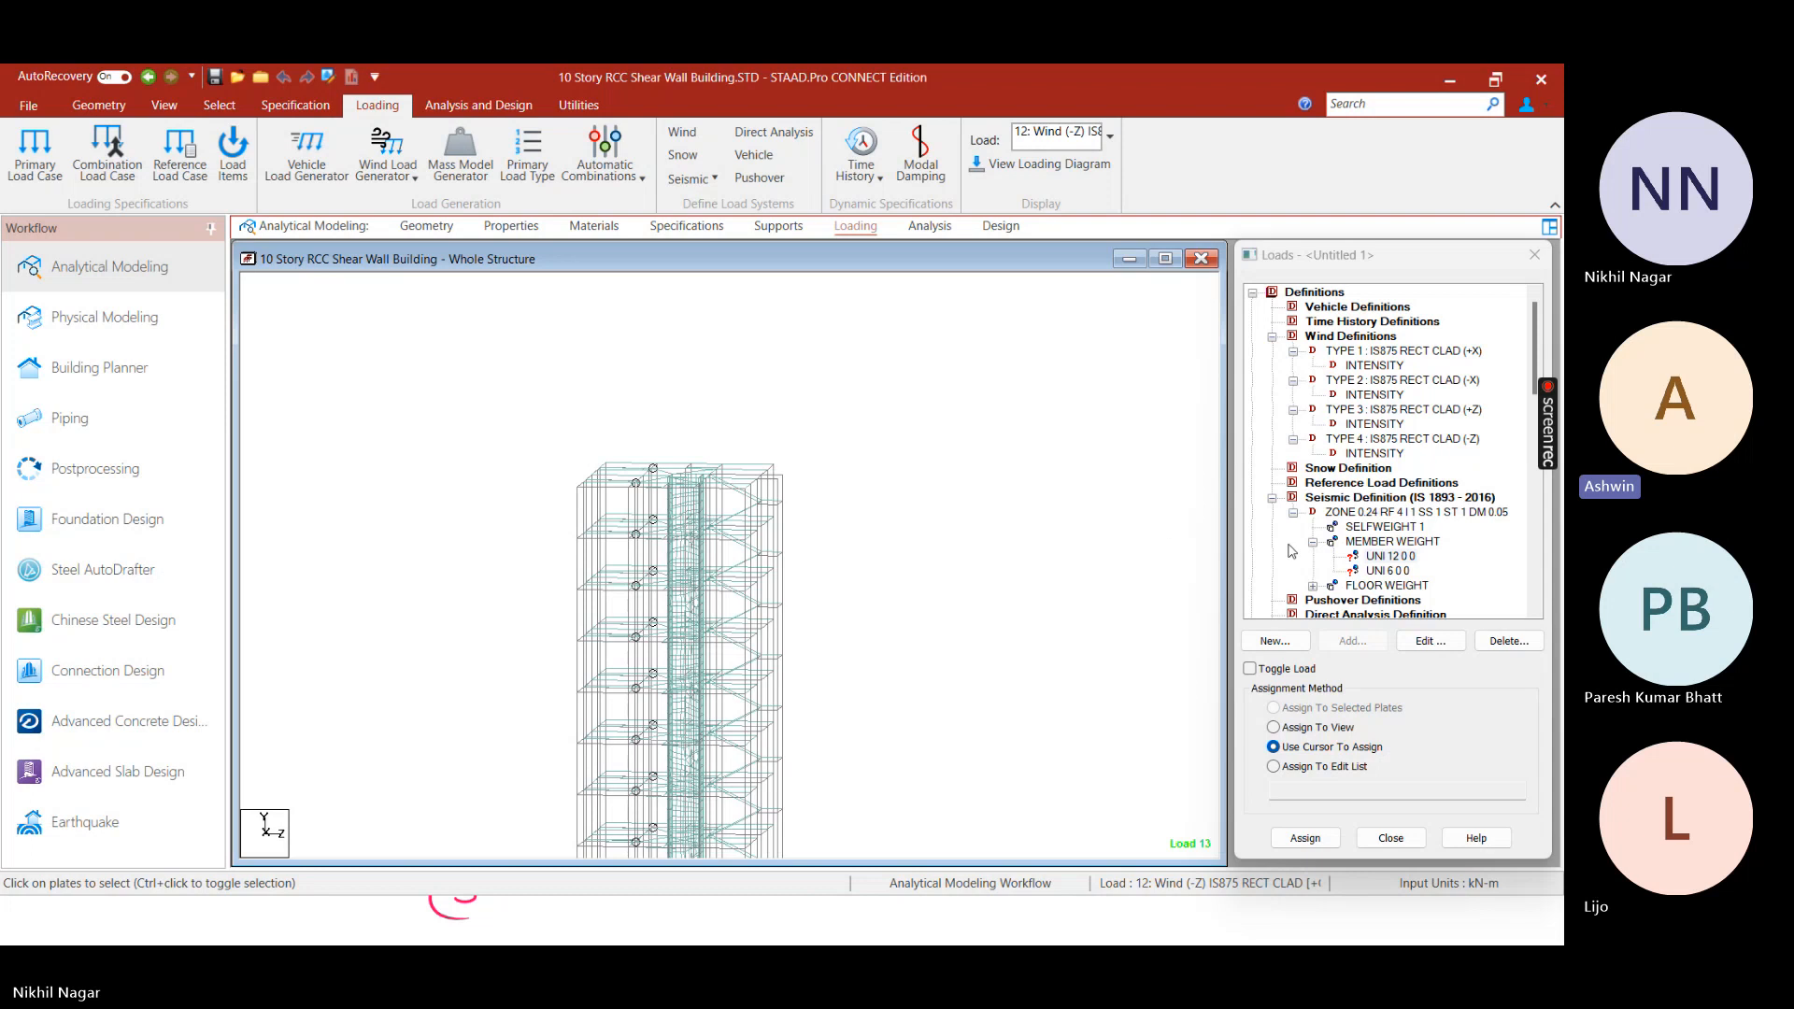
left_click(1363, 559)
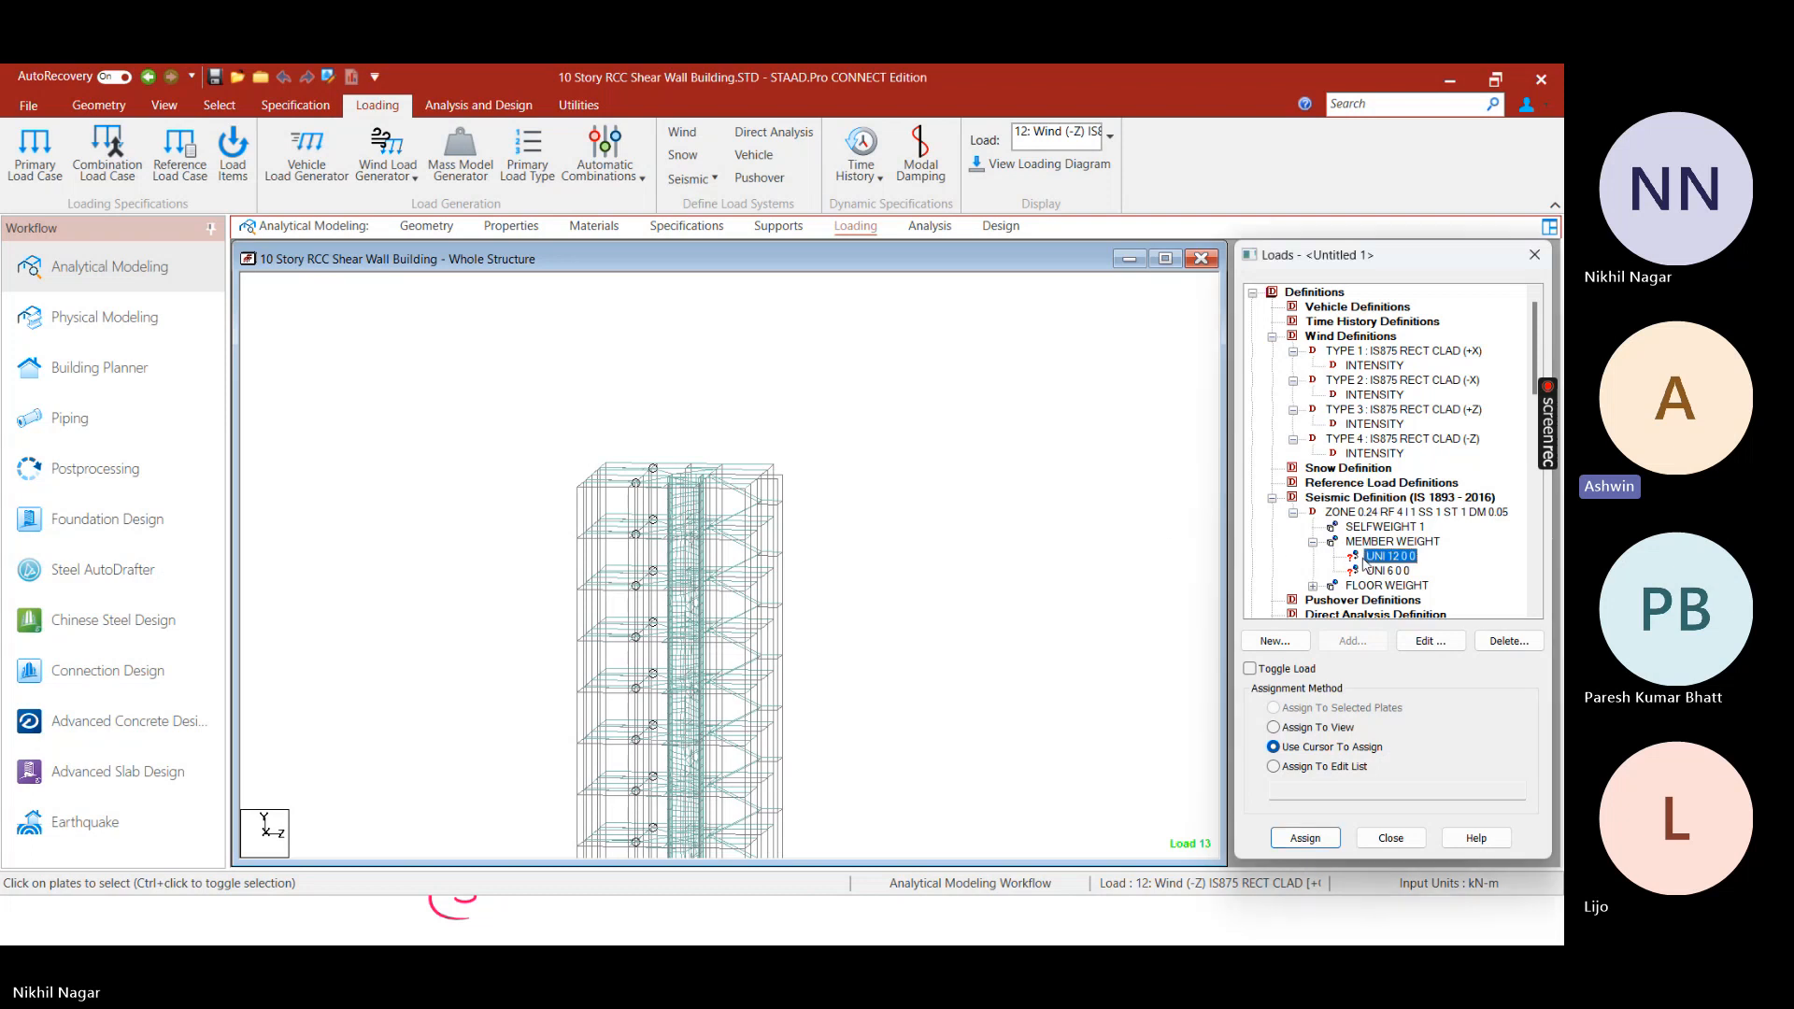
left_click(1371, 572)
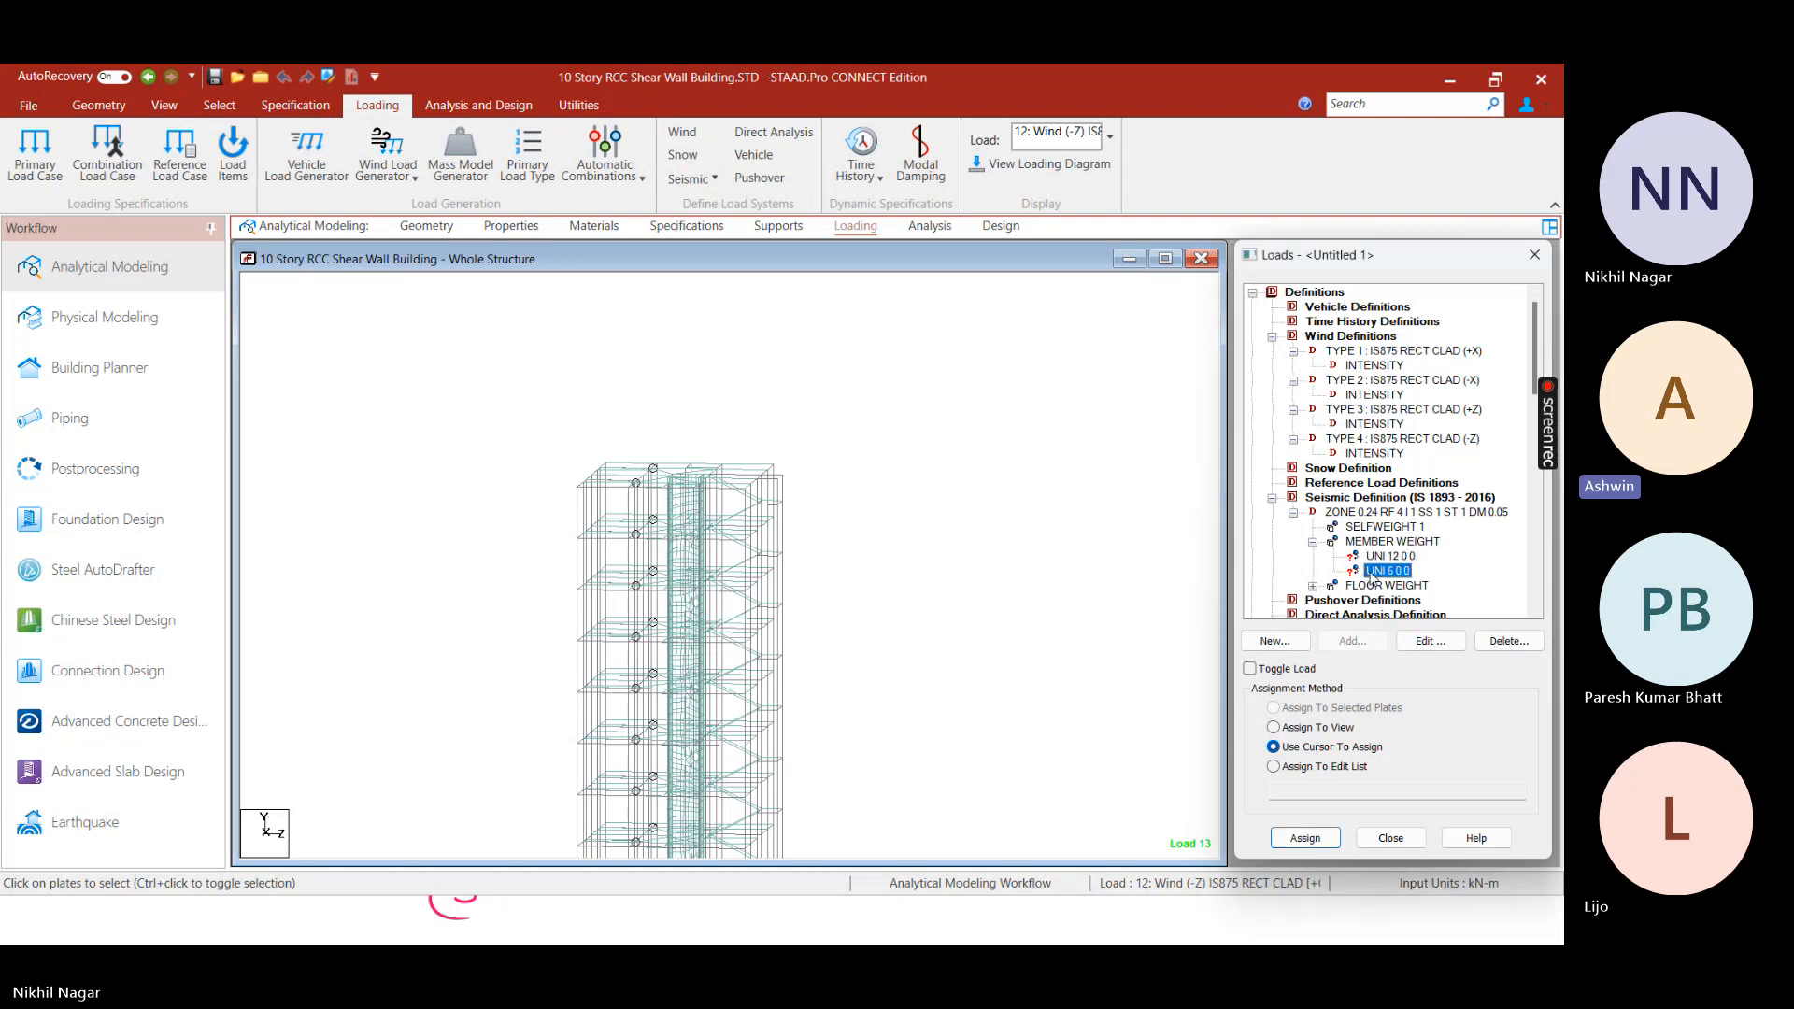
left_click(1376, 562)
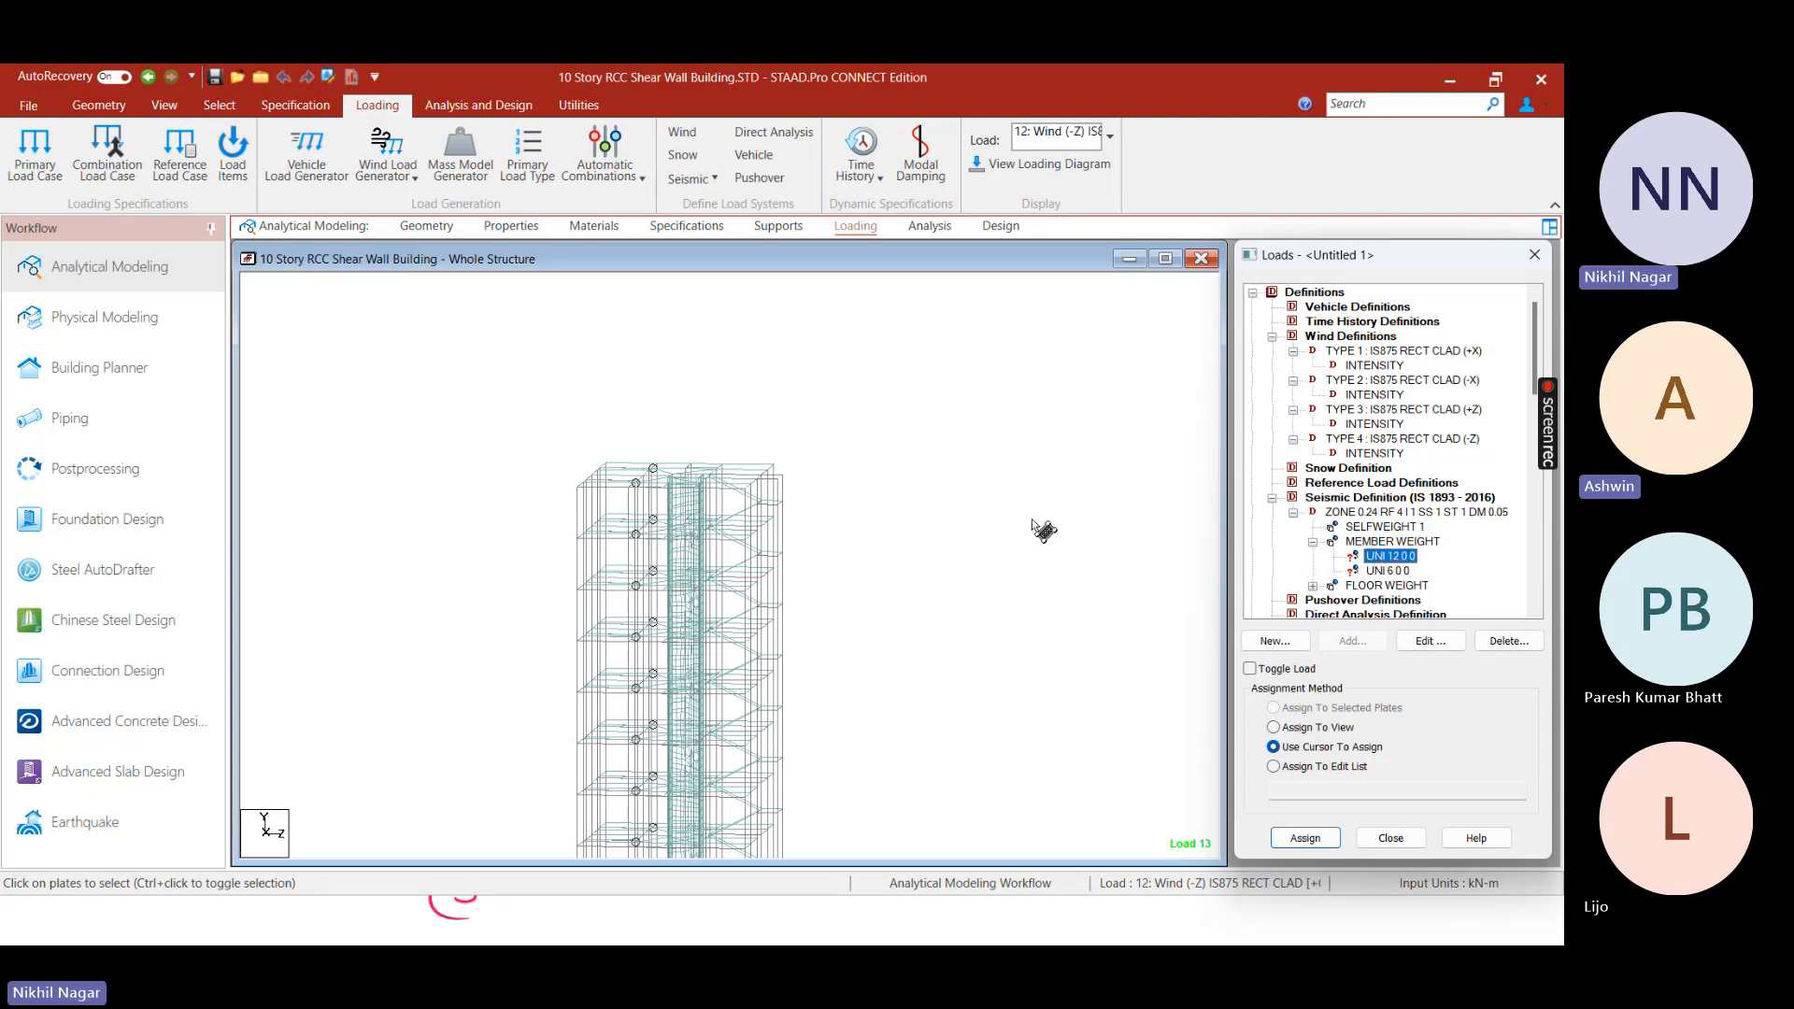
Switch to OneNote and start a blank page for handwritten notes
key("super")
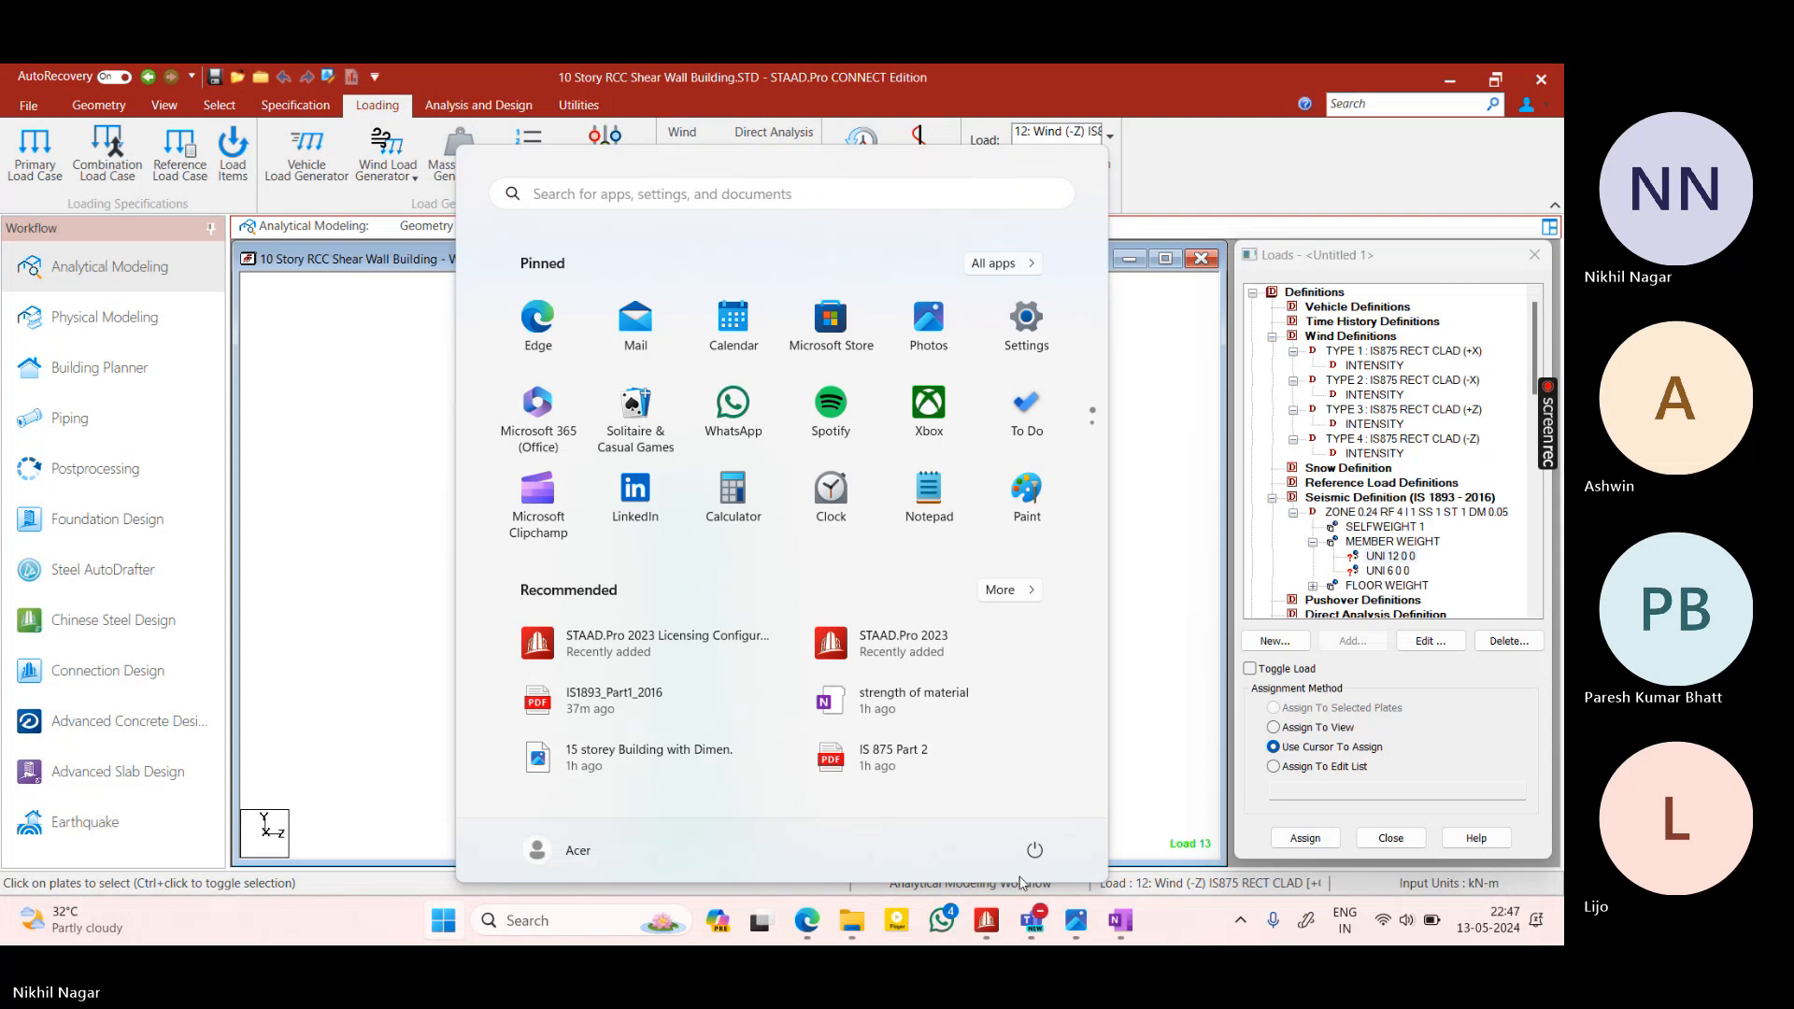
left_click(1120, 920)
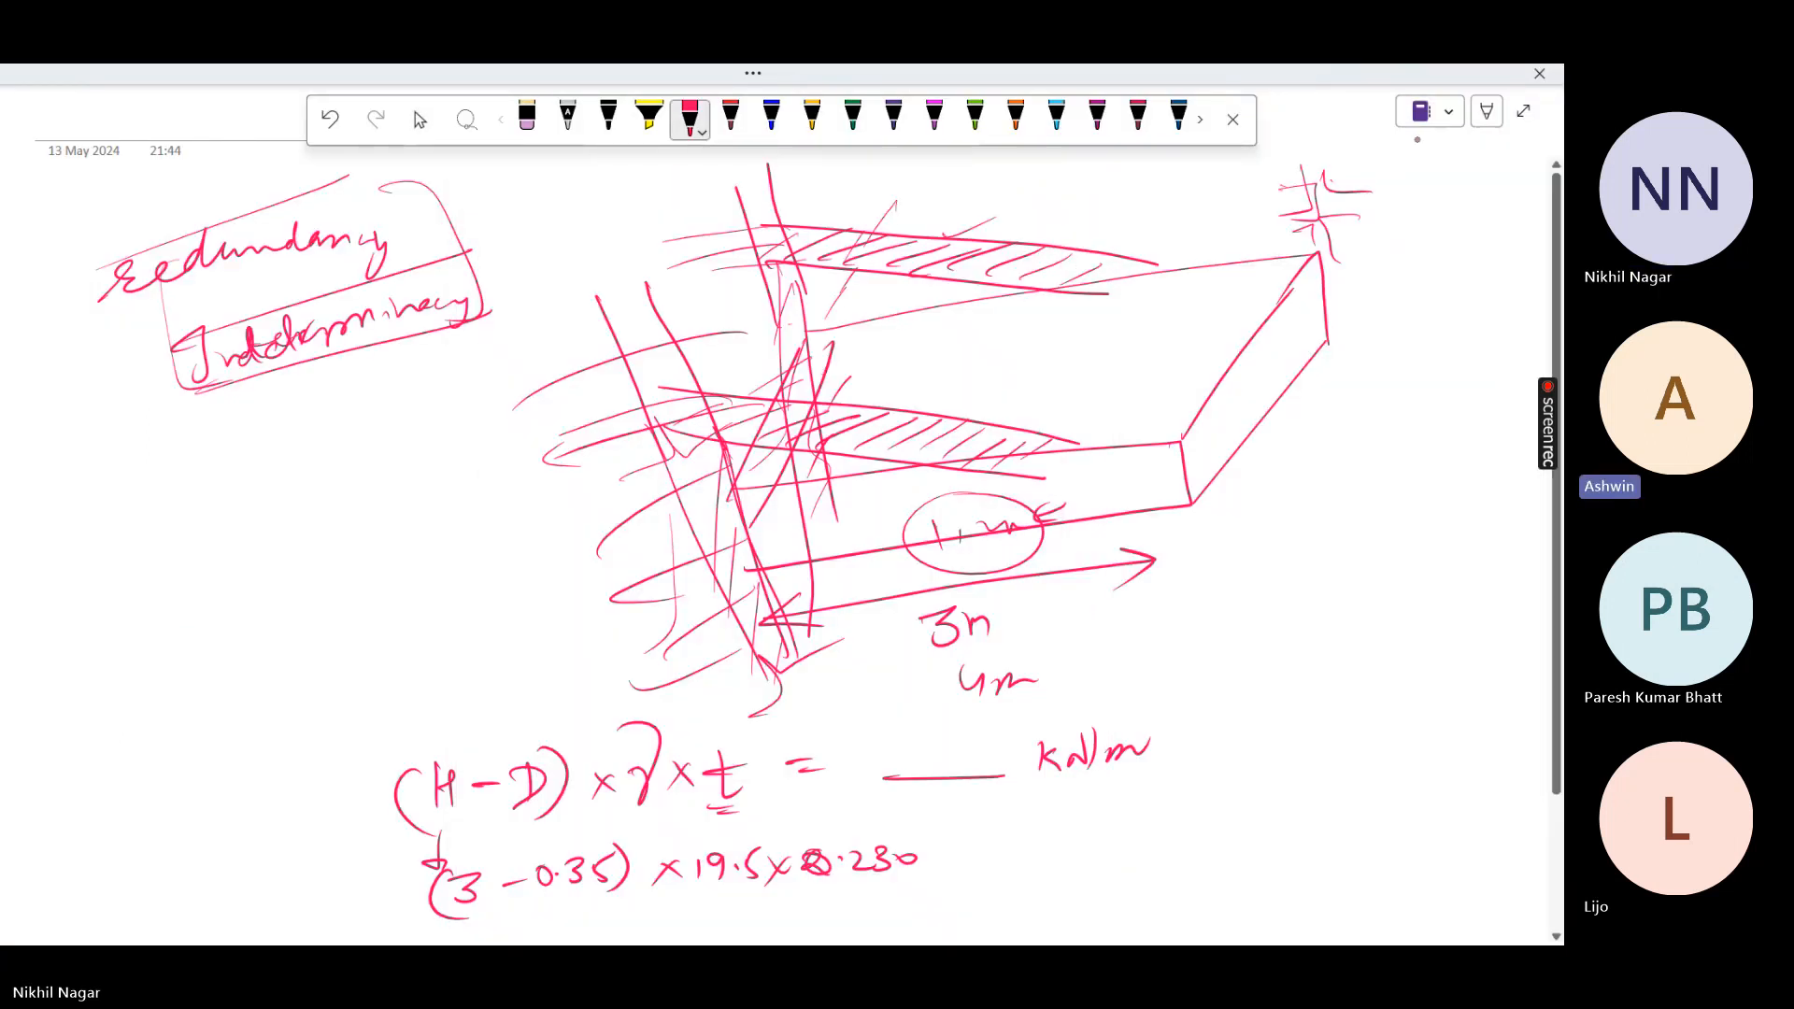
left_click(1383, 112)
left_click(1402, 182)
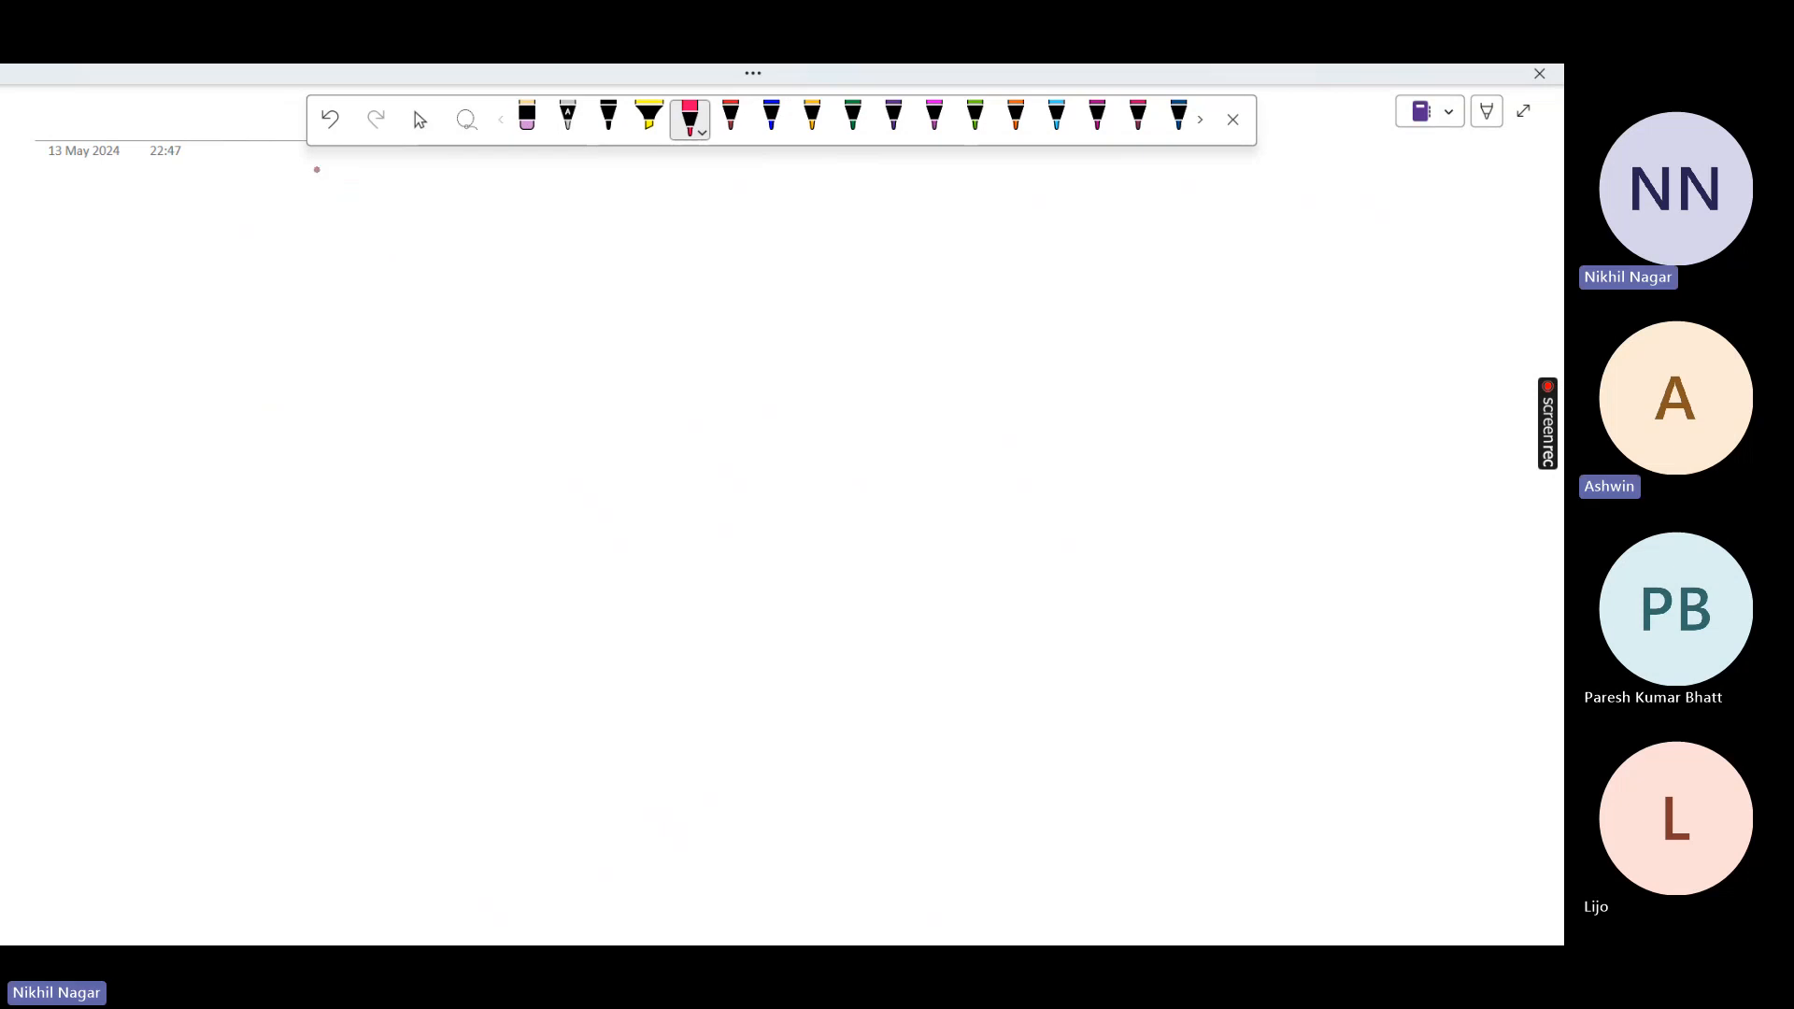
Handwrite the heading "E/Q → Seismic Wt. ⇒" at the head of the blank page
mouse_move(300, 209)
left_mouse_down()
mouse_move(328, 210)
mouse_move(329, 254)
left_mouse_up()
mouse_move(391, 222)
left_mouse_down()
mouse_move(378, 267)
mouse_move(501, 225)
left_mouse_up()
left_click_drag(481, 213, 481, 240)
mouse_move(580, 213)
left_mouse_down()
mouse_move(567, 225)
mouse_move(640, 217)
mouse_move(666, 241)
mouse_move(750, 255)
mouse_move(806, 224)
mouse_move(806, 262)
left_mouse_up()
left_click_drag(796, 240, 884, 241)
left_click_drag(860, 249, 893, 243)
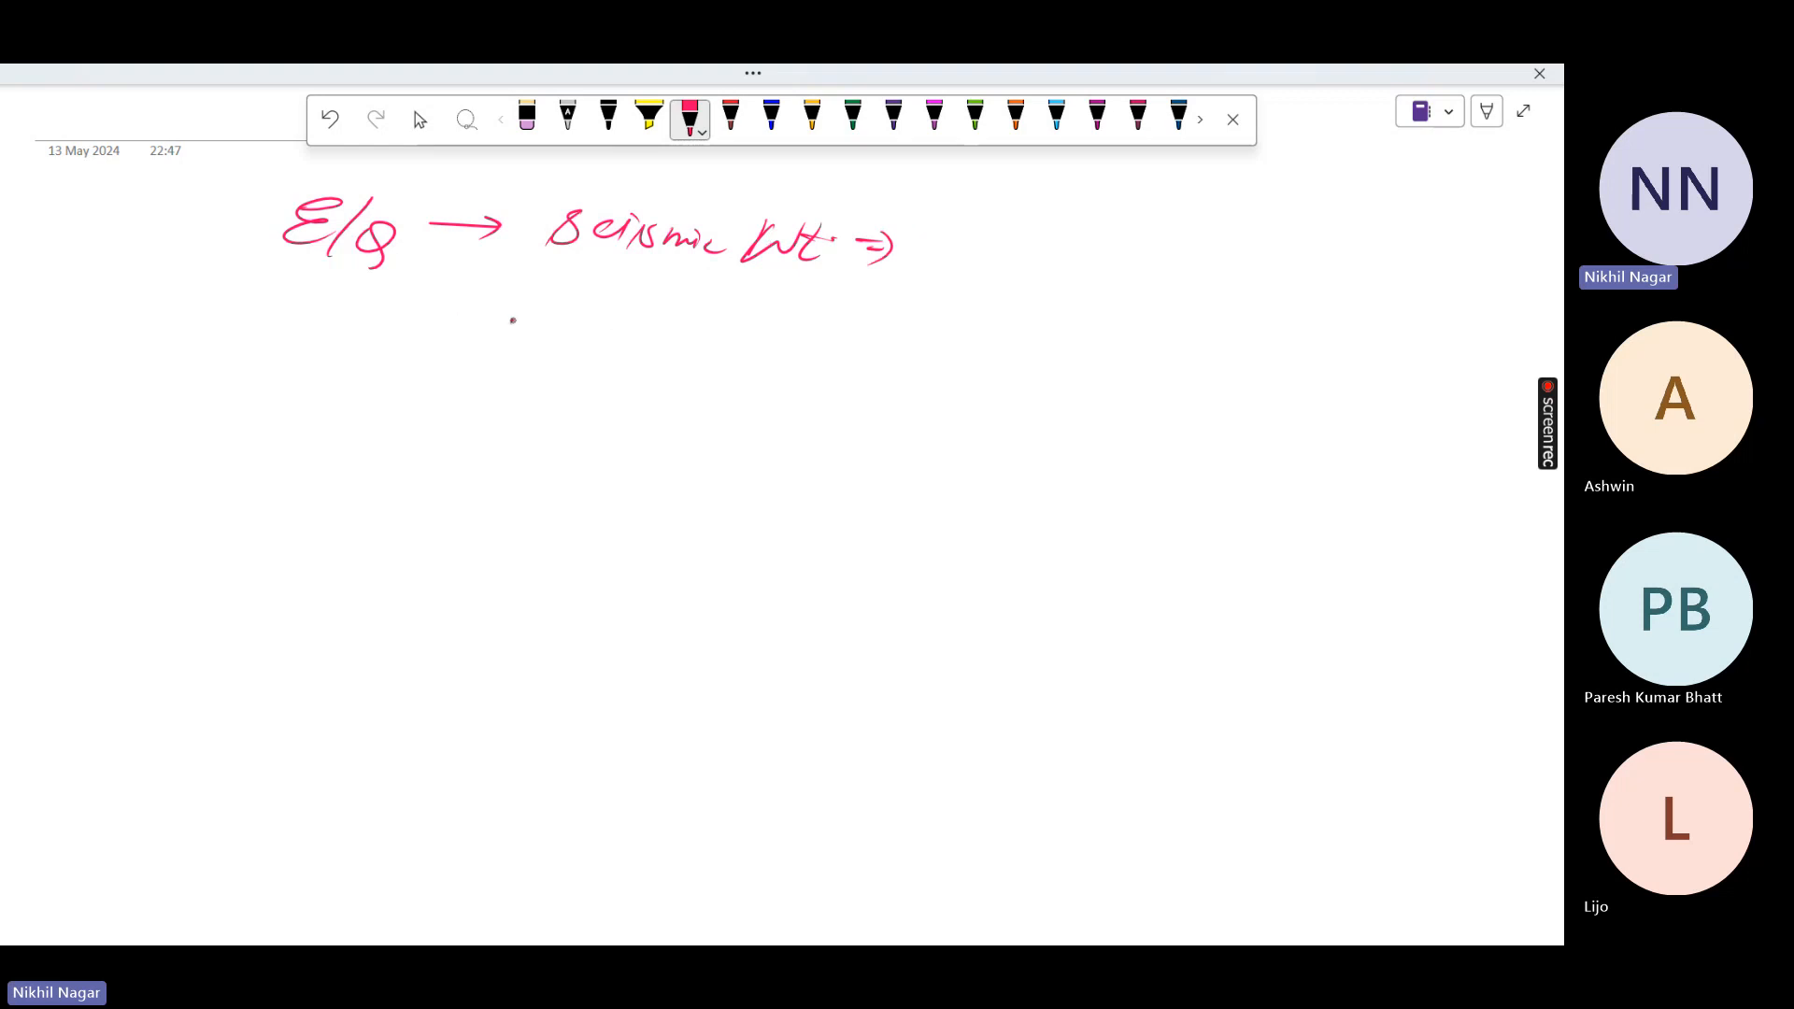
Handwrite the start of the earthquake load formula, "E/Q Load = Ah ×", below the heading
left_click_drag(516, 318, 538, 355)
left_click_drag(549, 327, 536, 361)
left_click_drag(577, 338, 558, 383)
mouse_move(628, 332)
left_mouse_down()
mouse_move(644, 359)
mouse_move(899, 359)
left_mouse_up()
left_click_drag(847, 350, 963, 369)
left_click_drag(963, 342, 935, 372)
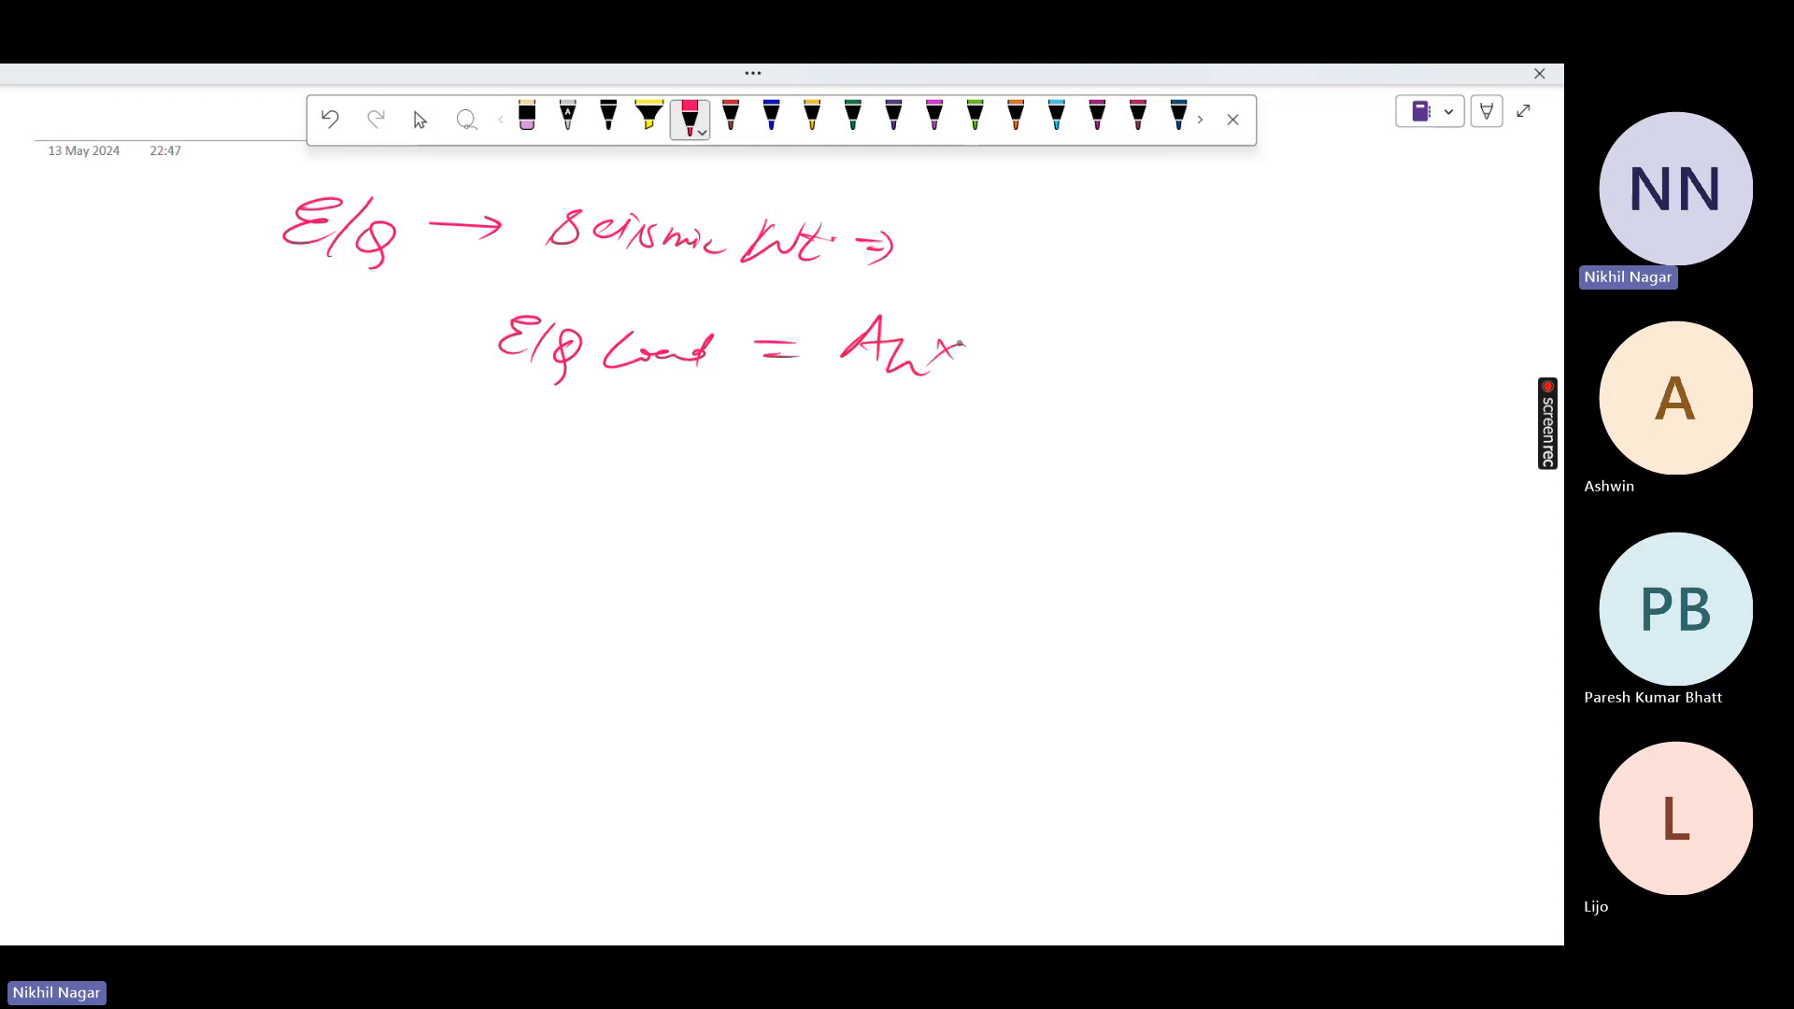
Double-underline Ah and sketch a five-row, two-column table beneath it with an arrow to the term
mouse_move(848, 426)
left_mouse_down()
mouse_move(865, 379)
mouse_move(886, 399)
mouse_move(926, 388)
left_mouse_up()
left_click_drag(827, 385, 930, 396)
mouse_move(781, 454)
left_mouse_down()
mouse_move(882, 543)
mouse_move(815, 613)
mouse_move(768, 512)
mouse_move(782, 454)
mouse_move(886, 499)
left_mouse_up()
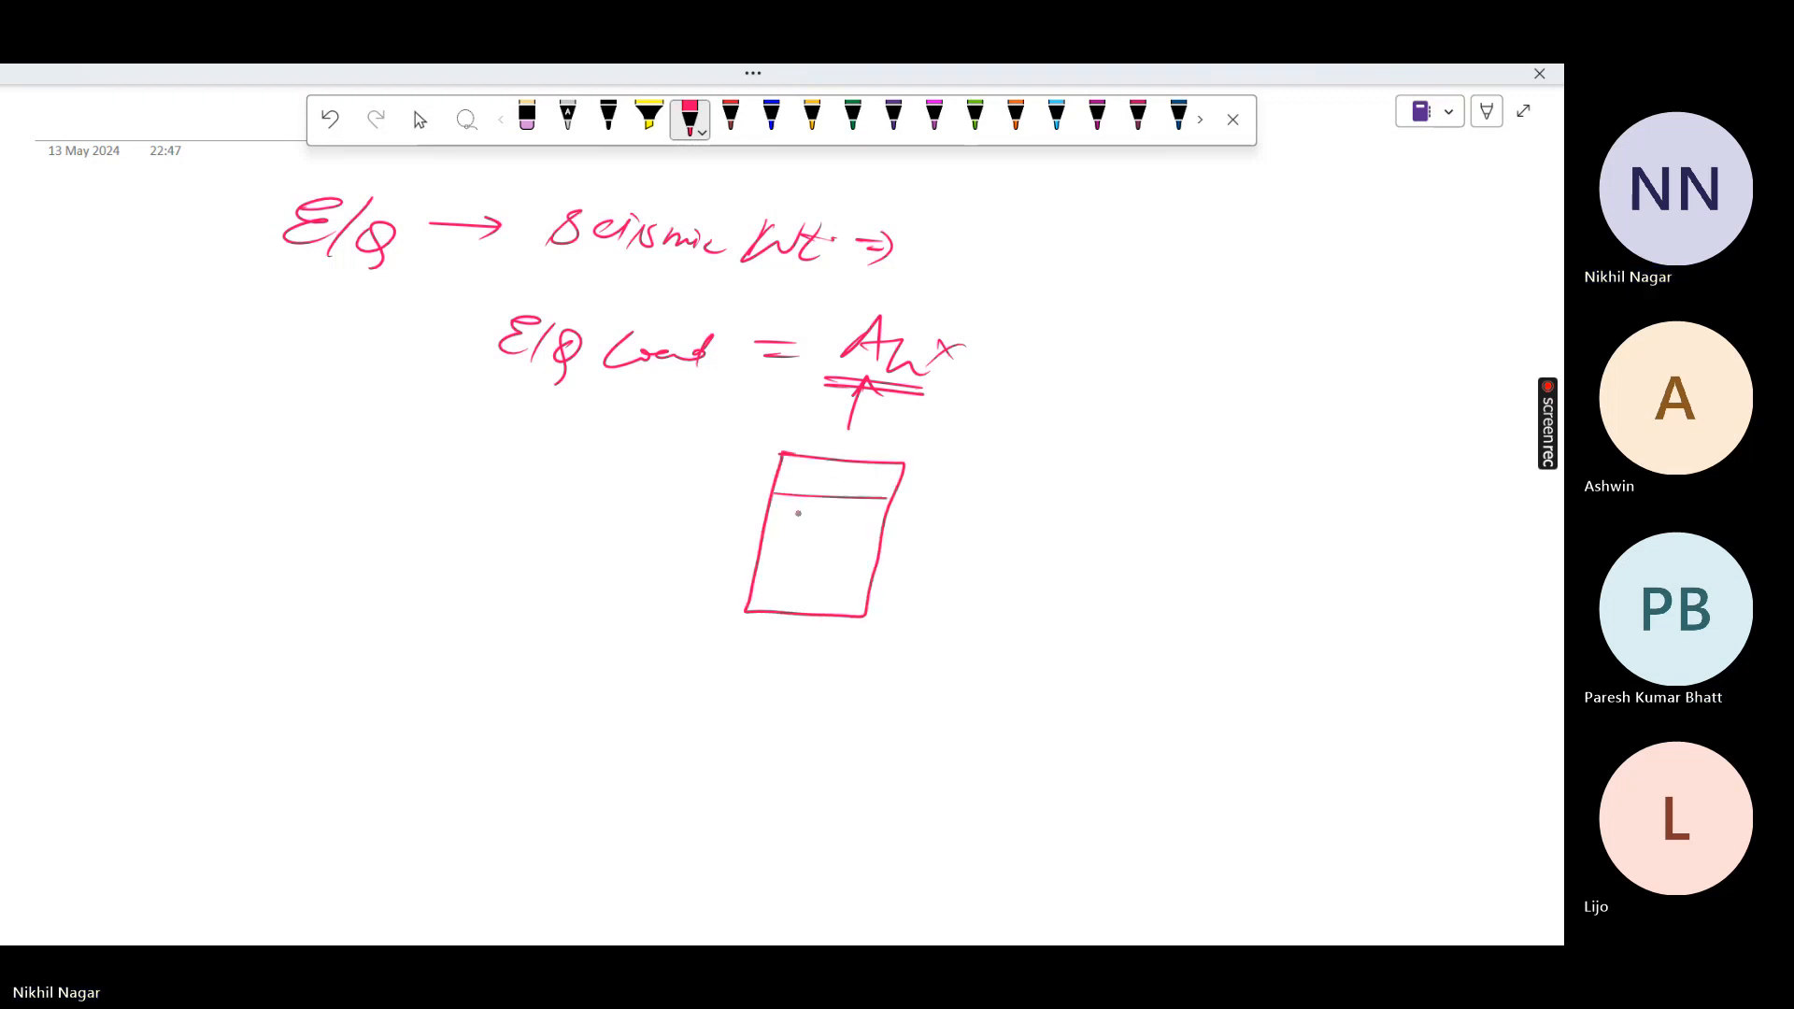
left_click_drag(764, 520, 880, 522)
mouse_move(766, 555)
left_mouse_down()
mouse_move(879, 550)
mouse_move(875, 579)
left_mouse_up()
left_click_drag(765, 609, 858, 601)
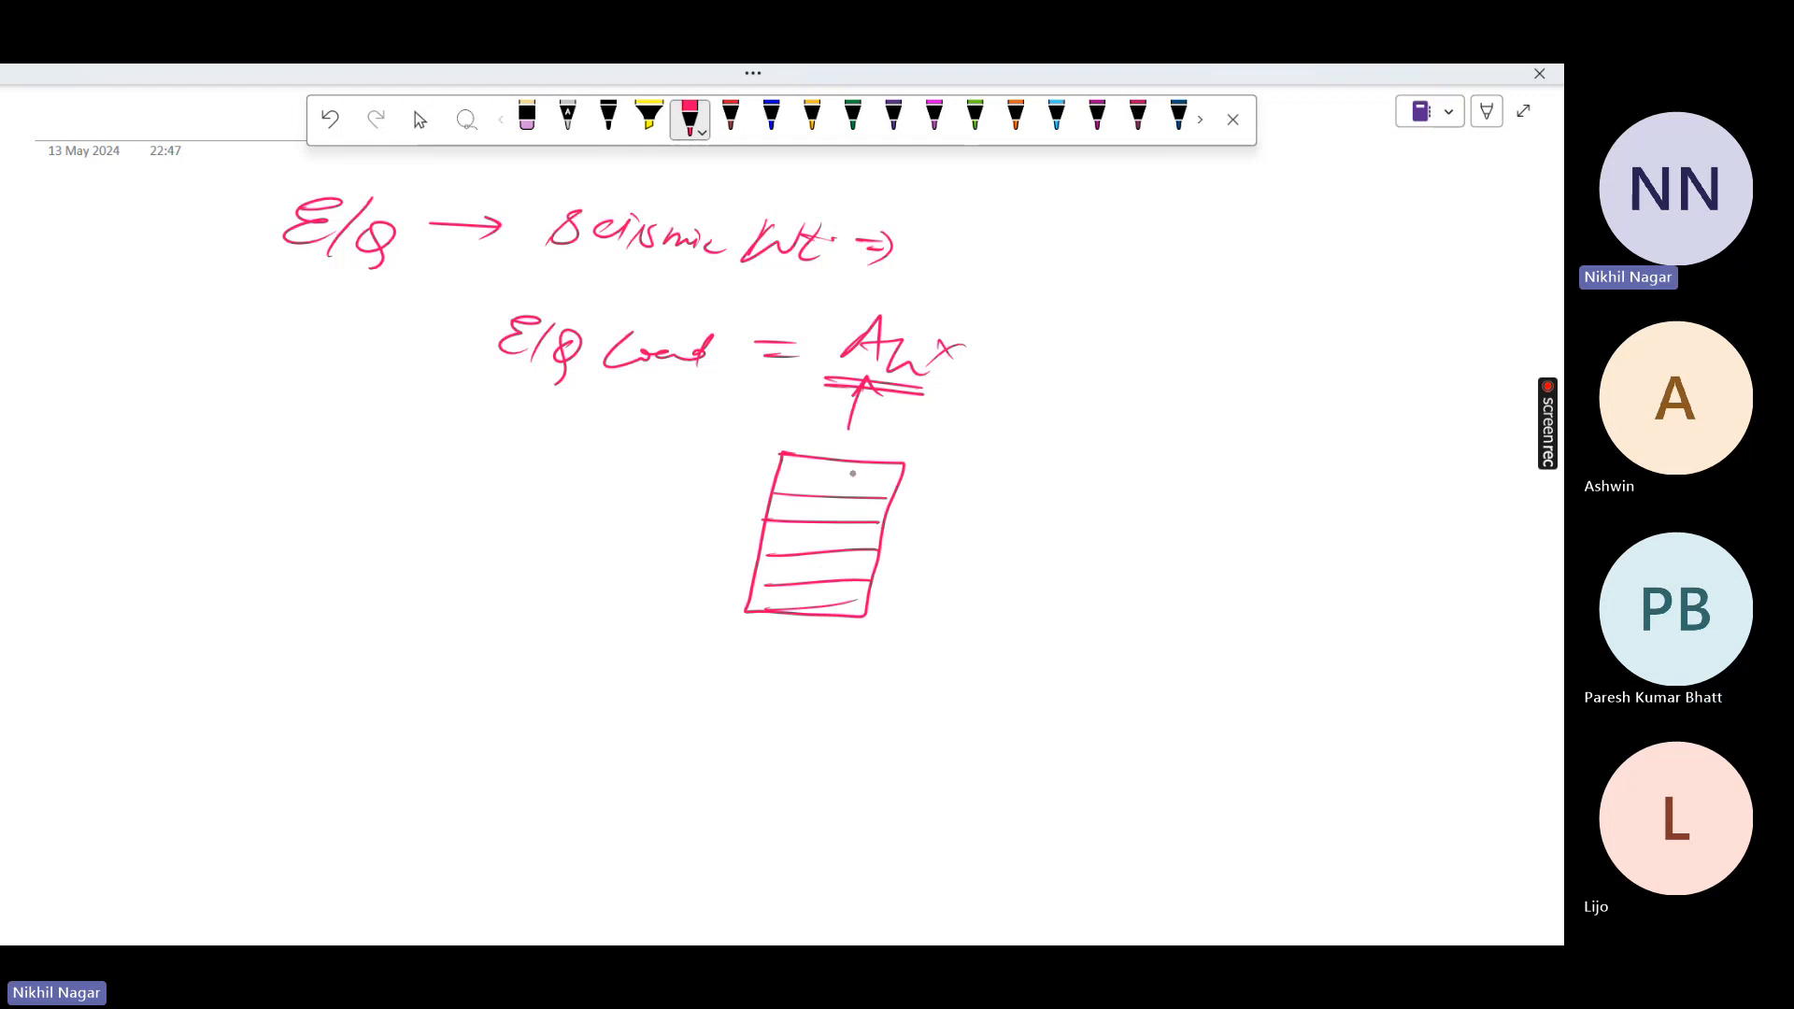
left_click_drag(824, 458, 796, 608)
Label the sketched table with R, I, Z and City, and mark its cells and link to Ah
mouse_move(720, 463)
left_mouse_down()
mouse_move(716, 497)
mouse_move(733, 495)
left_mouse_up()
left_click_drag(724, 455, 721, 460)
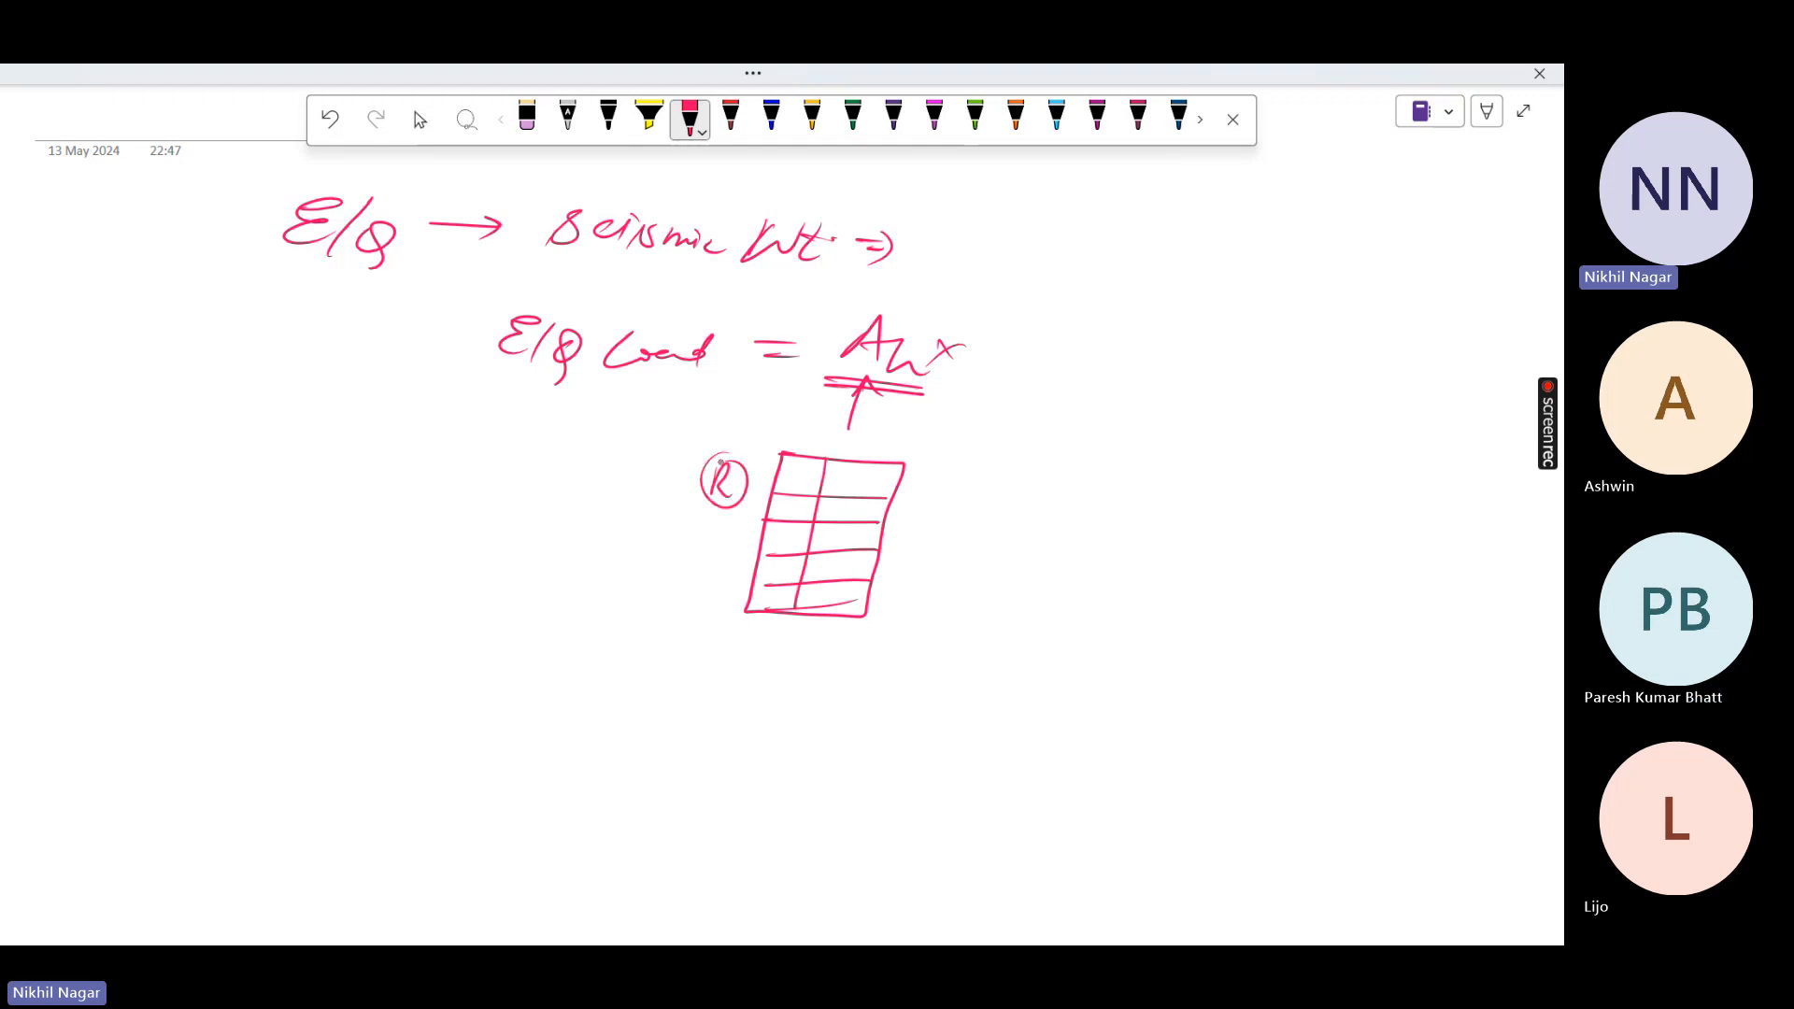
mouse_move(735, 526)
left_mouse_down()
mouse_move(730, 544)
mouse_move(811, 529)
mouse_move(773, 585)
mouse_move(810, 523)
mouse_move(809, 559)
left_mouse_up()
mouse_move(795, 529)
left_mouse_down()
mouse_move(791, 556)
mouse_move(807, 503)
mouse_move(791, 468)
mouse_move(806, 488)
mouse_move(876, 486)
mouse_move(858, 394)
left_mouse_up()
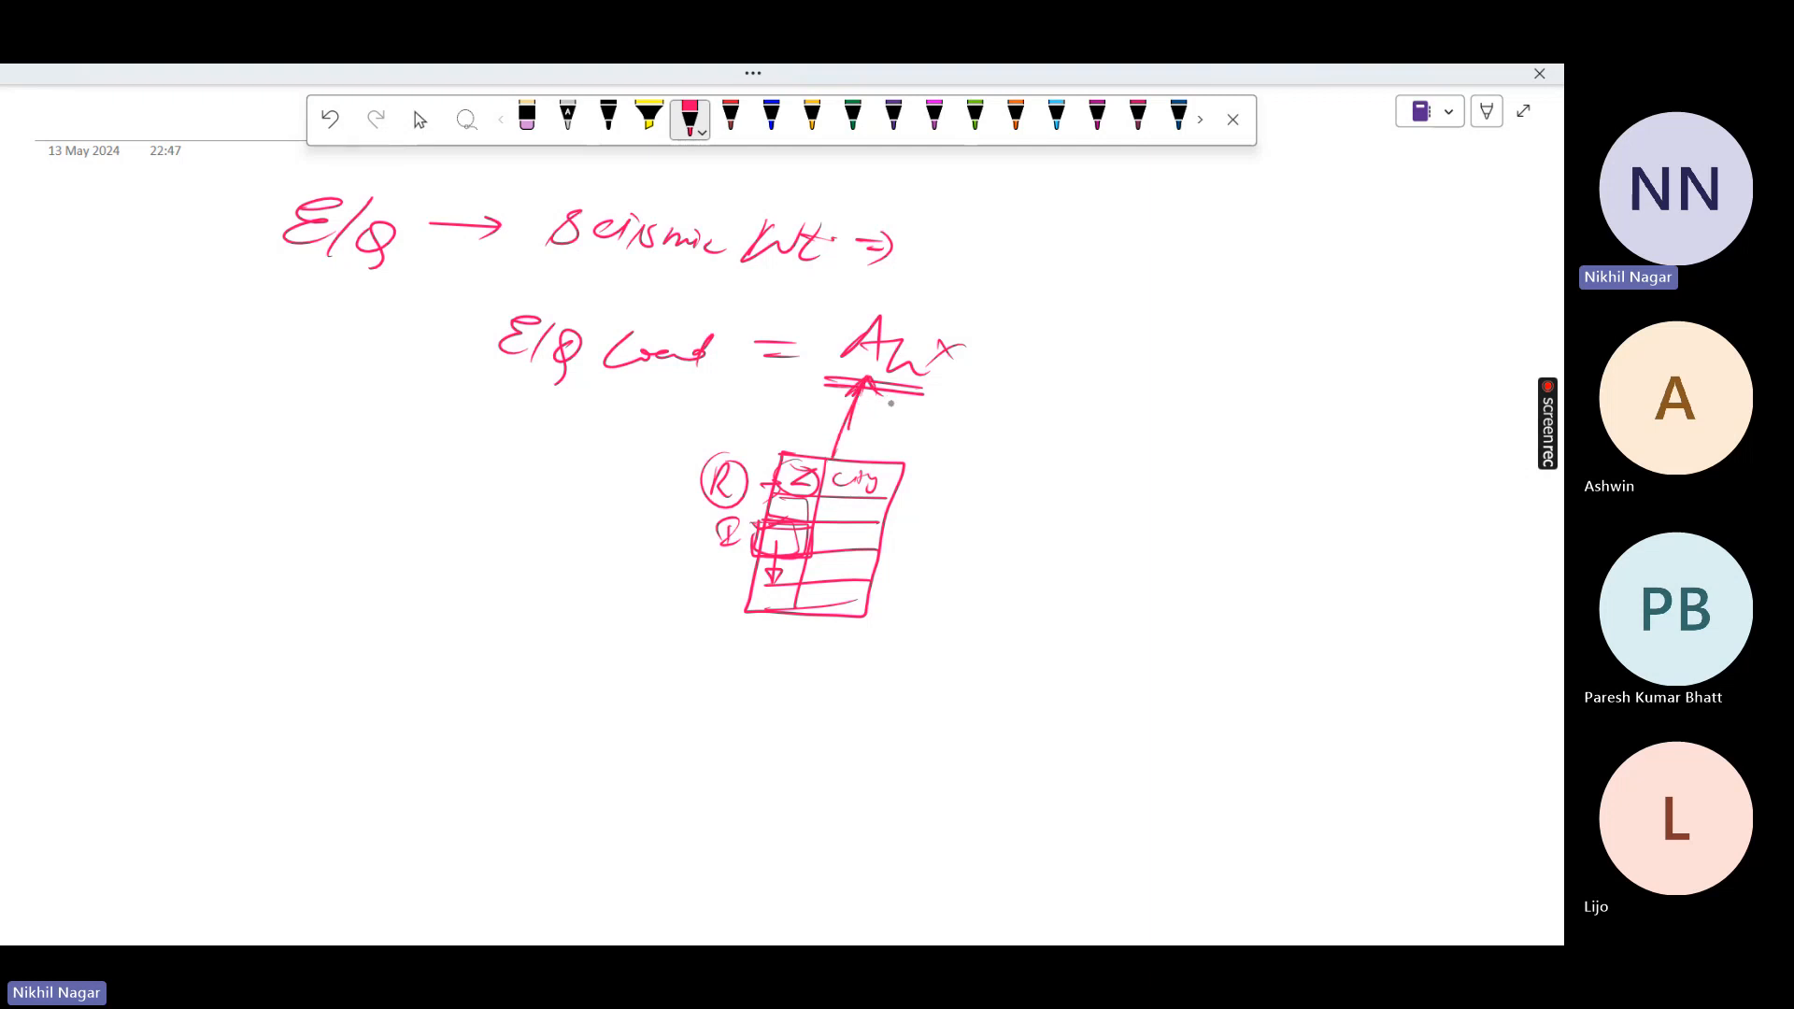
Complete the formula with W, box "Ah × W", and double-underline "E/Q Load"
mouse_move(997, 334)
left_mouse_down()
mouse_move(986, 373)
mouse_move(1044, 344)
mouse_move(1051, 379)
left_mouse_up()
mouse_move(983, 388)
left_mouse_down()
mouse_move(1037, 387)
mouse_move(1076, 459)
left_mouse_up()
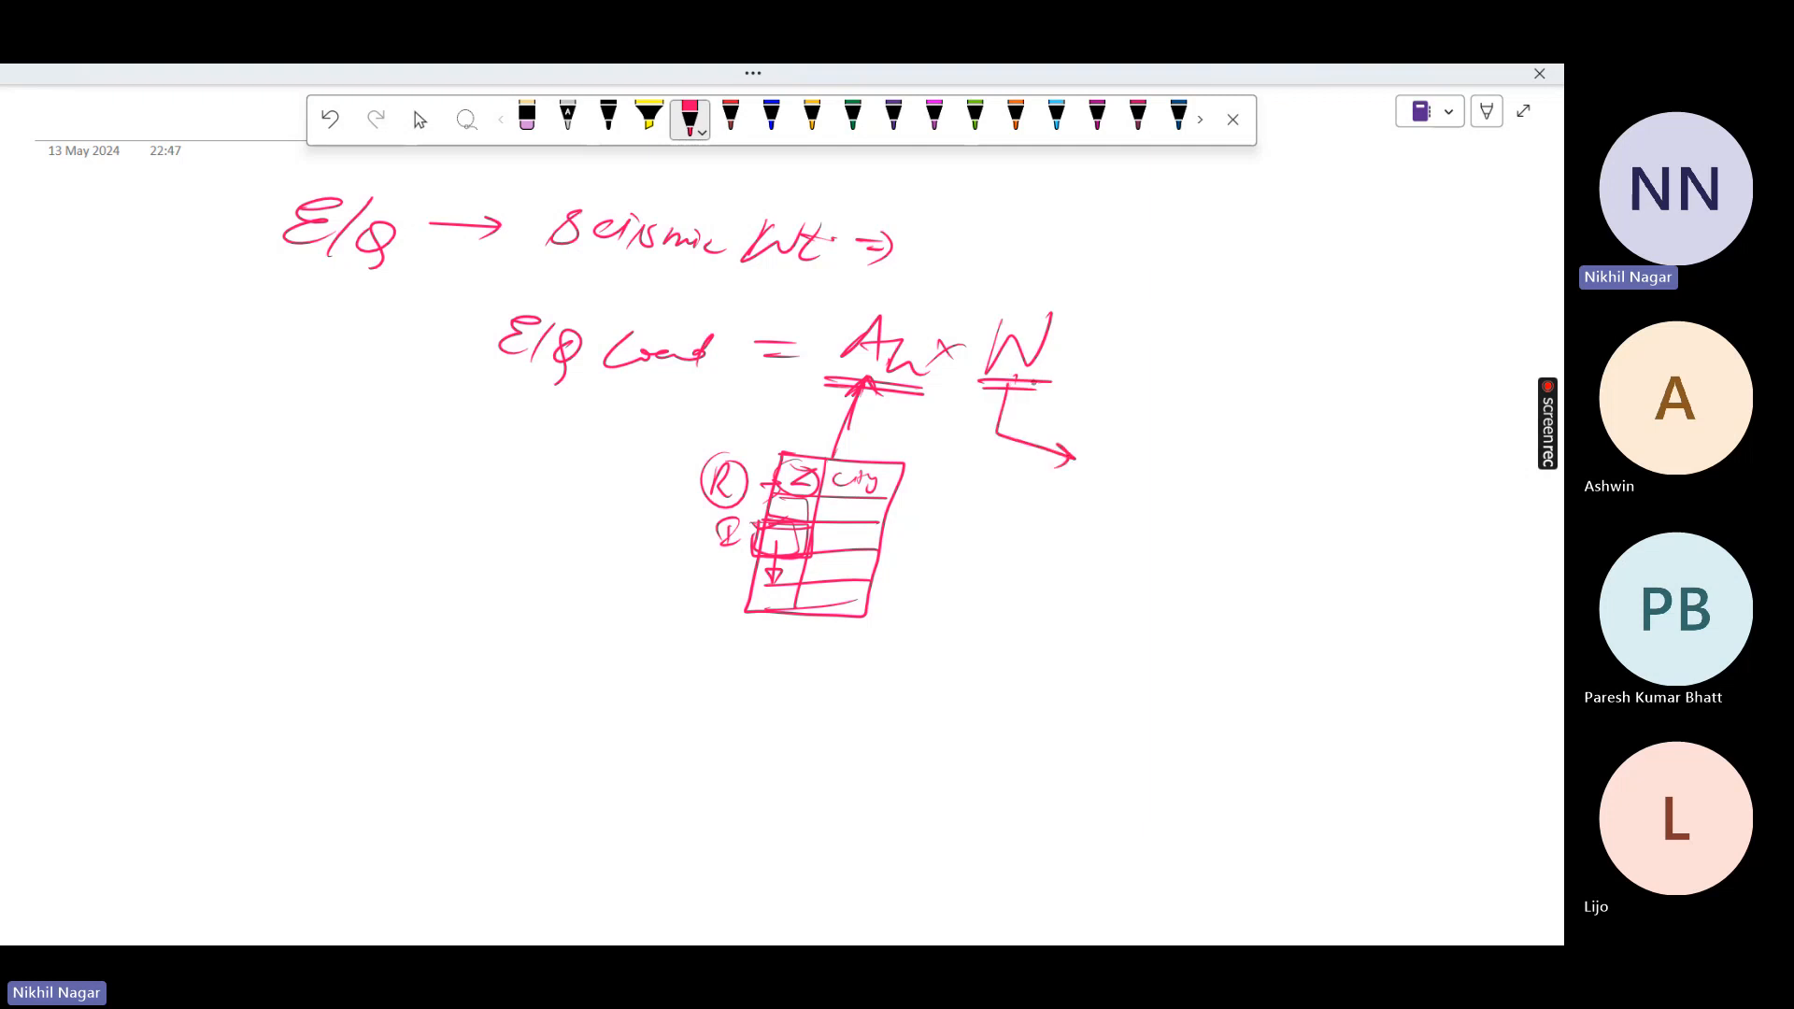
mouse_move(861, 298)
left_mouse_down()
mouse_move(1059, 382)
mouse_move(834, 341)
mouse_move(834, 300)
left_mouse_up()
mouse_move(478, 382)
left_mouse_down()
mouse_move(729, 381)
mouse_move(741, 402)
left_mouse_up()
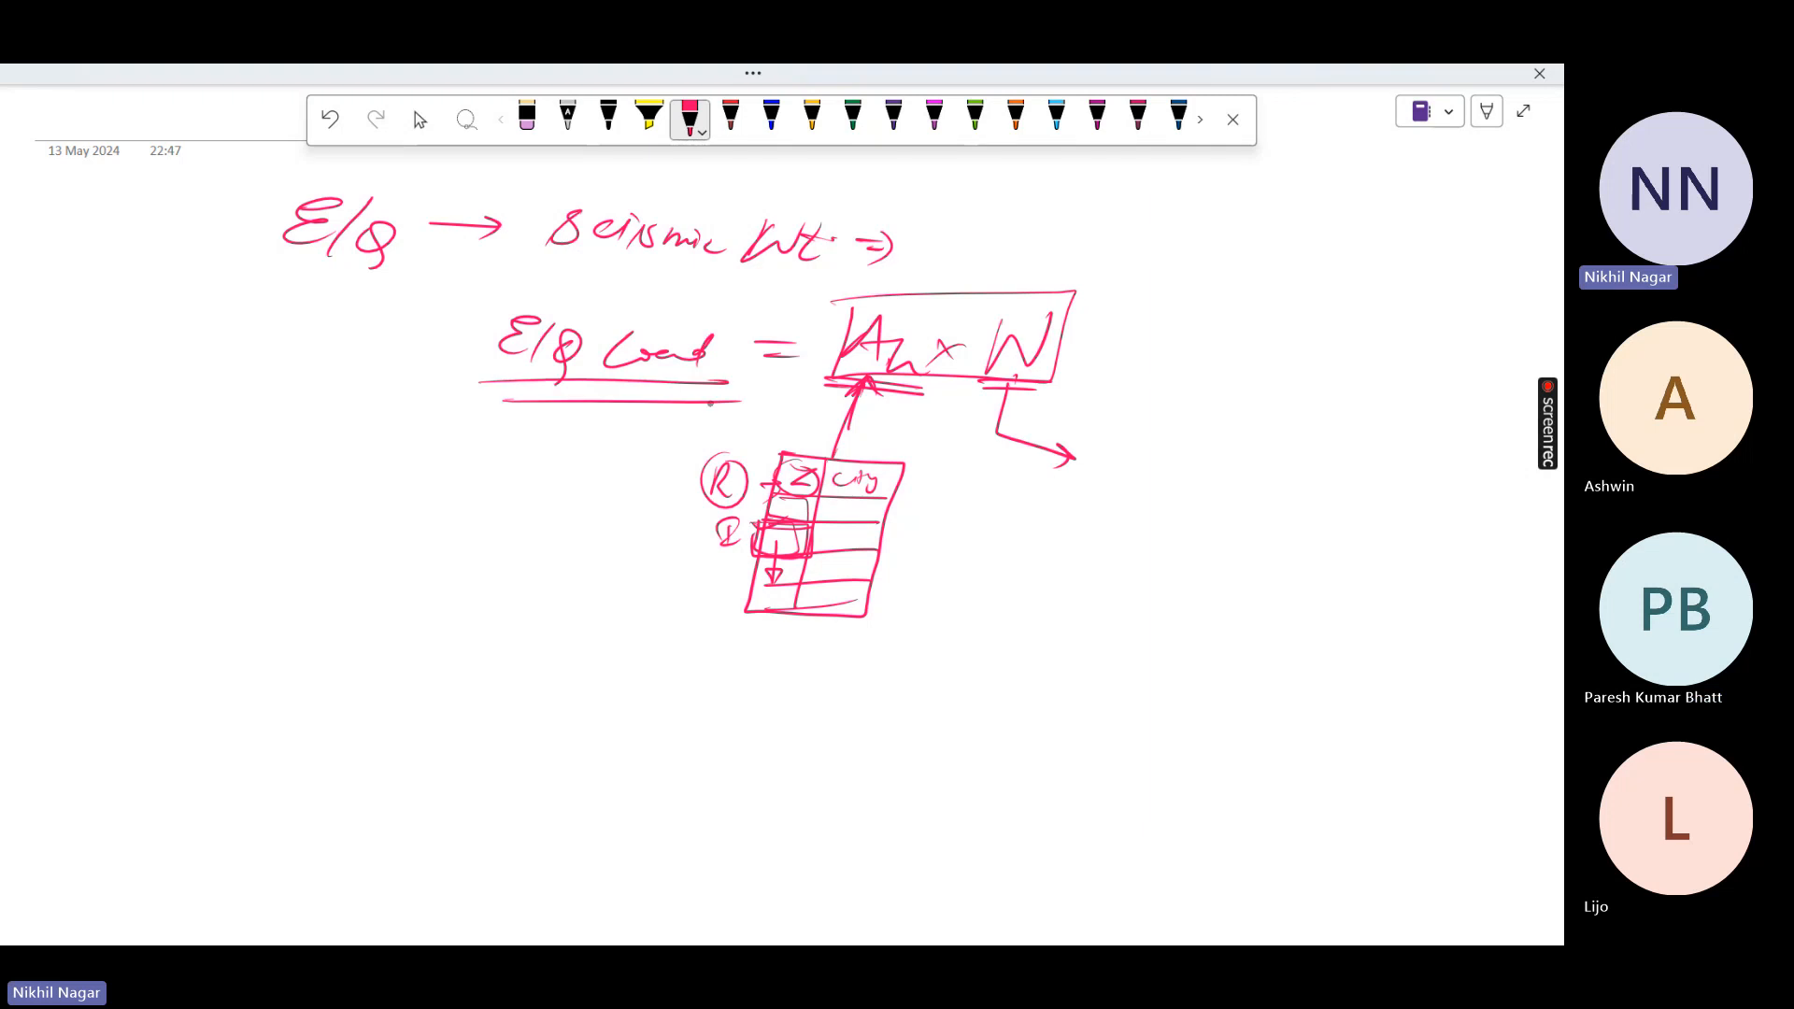
Handwrite the breakdown of W as "100% DL + % of LL" at the end of its arrow
mouse_move(1005, 381)
left_mouse_down()
mouse_move(997, 435)
mouse_move(1076, 460)
left_mouse_up()
mouse_move(1060, 447)
left_mouse_down()
mouse_move(1039, 478)
mouse_move(1104, 472)
left_mouse_up()
left_click_drag(1135, 448, 1232, 480)
left_click_drag(1275, 453, 1301, 486)
left_click_drag(1129, 506, 1125, 540)
mouse_move(1104, 526)
left_mouse_down()
mouse_move(1172, 520)
mouse_move(1164, 550)
mouse_move(1298, 554)
left_mouse_up()
left_click(1188, 542)
left_click_drag(1319, 526, 1327, 559)
Underline the live load share and handwrite the rule "≤ 3 kN/m² → 25%" below it
mouse_move(1166, 581)
left_mouse_down()
mouse_move(1352, 589)
mouse_move(1150, 656)
mouse_move(1101, 696)
mouse_move(1112, 707)
left_mouse_up()
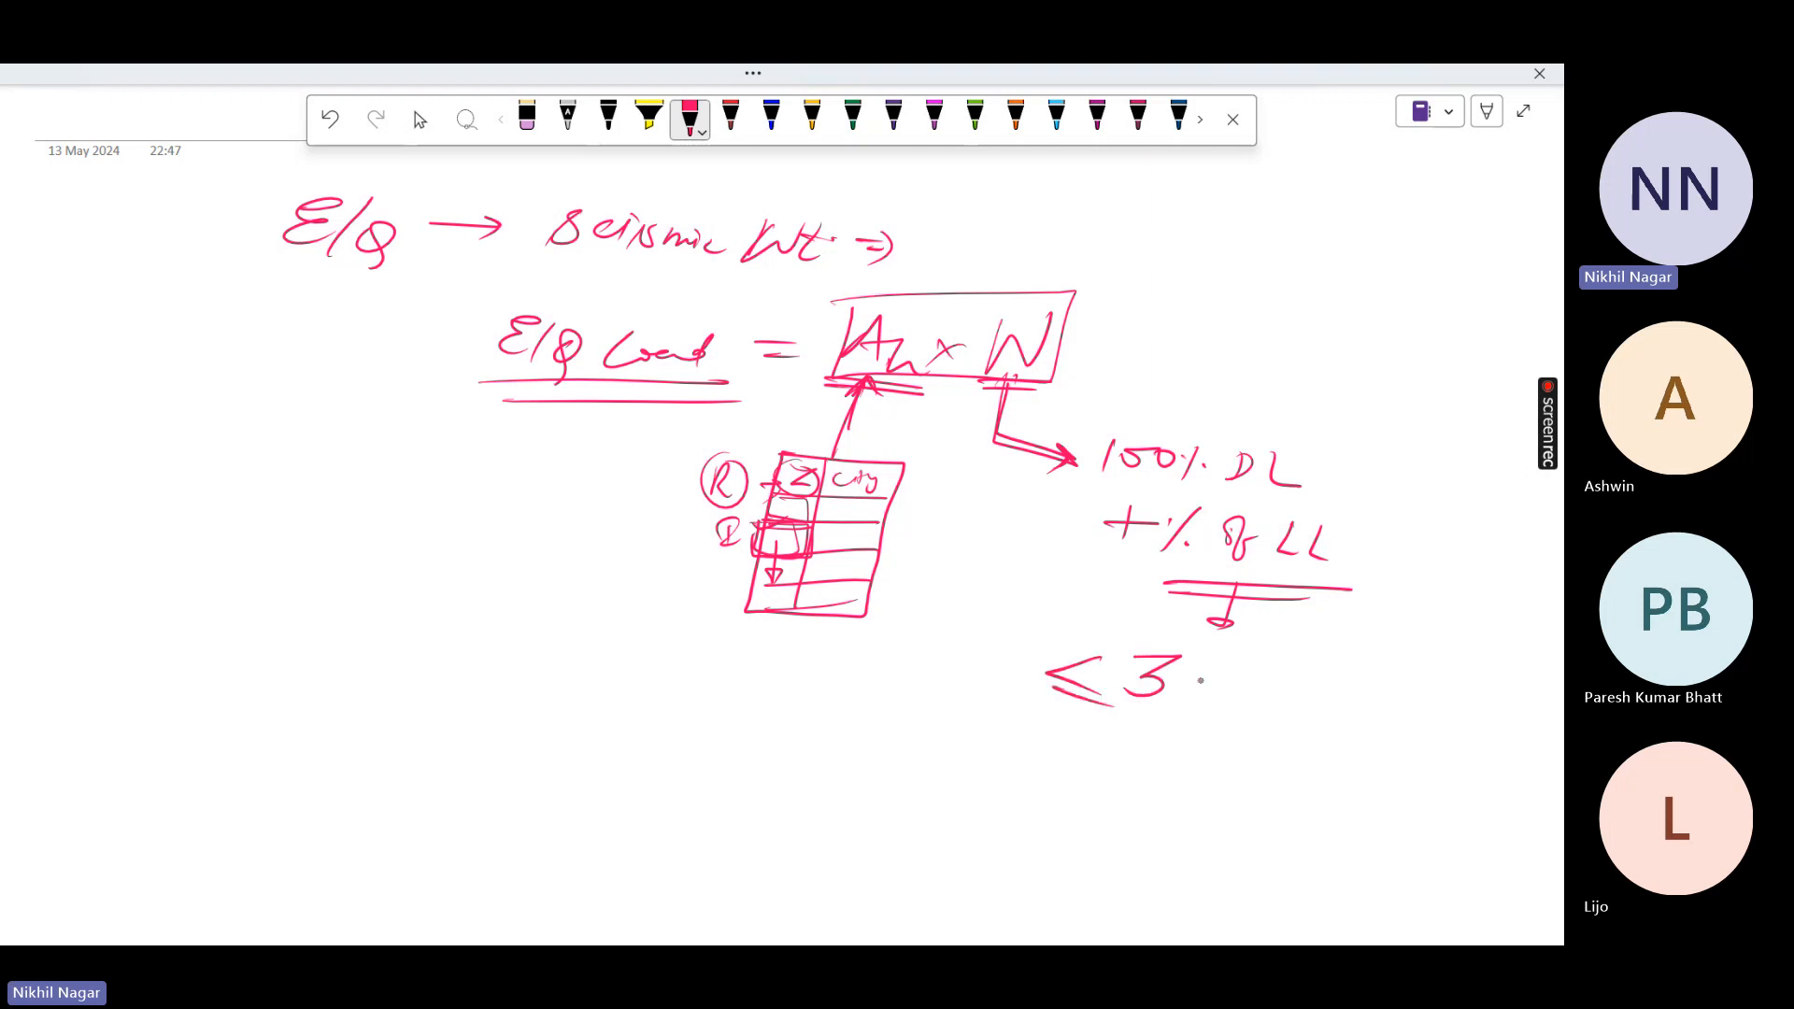
left_click_drag(1200, 664, 1198, 699)
mouse_move(1220, 666)
left_mouse_down()
mouse_move(1215, 696)
mouse_move(1253, 671)
mouse_move(1291, 709)
mouse_move(1327, 691)
left_mouse_up()
left_click_drag(1338, 690, 1359, 692)
left_click_drag(1395, 692, 1467, 720)
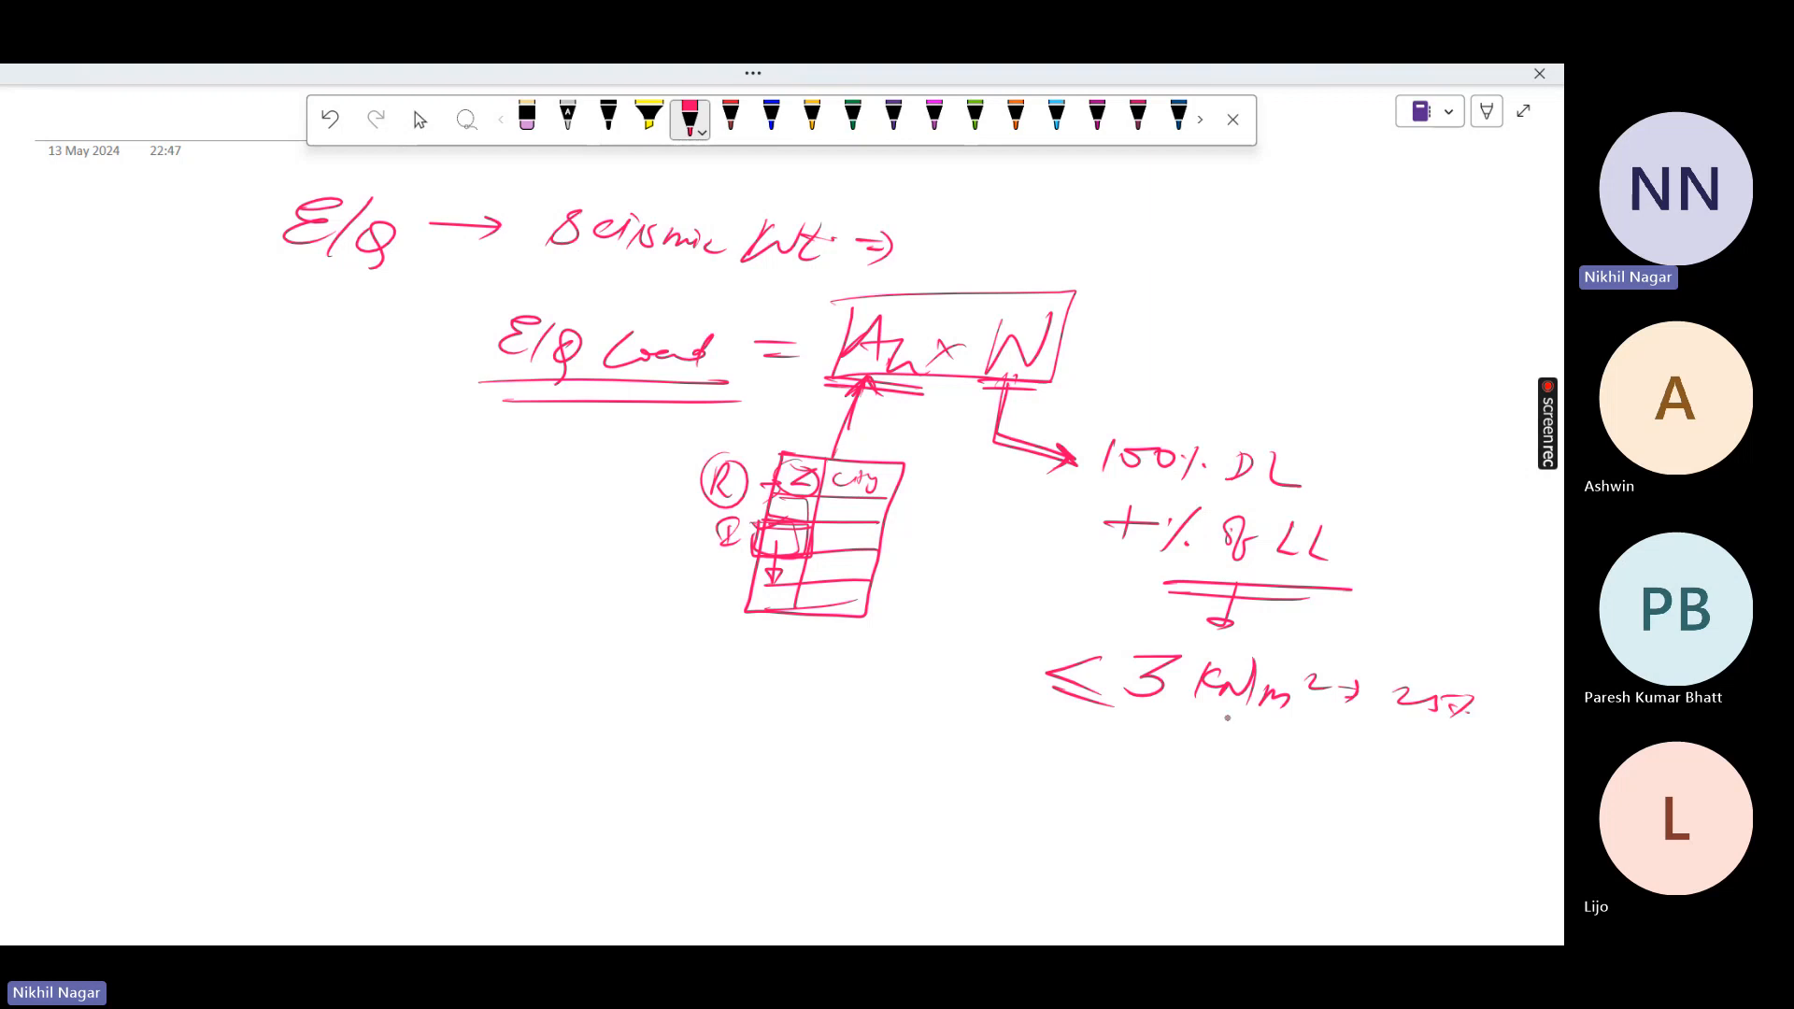
Handwrite the second live load rule "> 3 kN/m² → 50%" below the 25% rule
left_click_drag(1028, 736, 1031, 773)
mouse_move(1089, 739)
left_mouse_down()
mouse_move(1120, 753)
mouse_move(1086, 771)
left_mouse_up()
left_click_drag(1269, 769, 1299, 777)
left_click_drag(1306, 776, 1332, 777)
mouse_move(1320, 767)
left_mouse_down()
mouse_move(1335, 792)
mouse_move(1379, 781)
mouse_move(1357, 800)
left_mouse_up()
left_click_drag(1372, 776, 1404, 792)
left_click_drag(1418, 776, 1408, 797)
left_click(1430, 796)
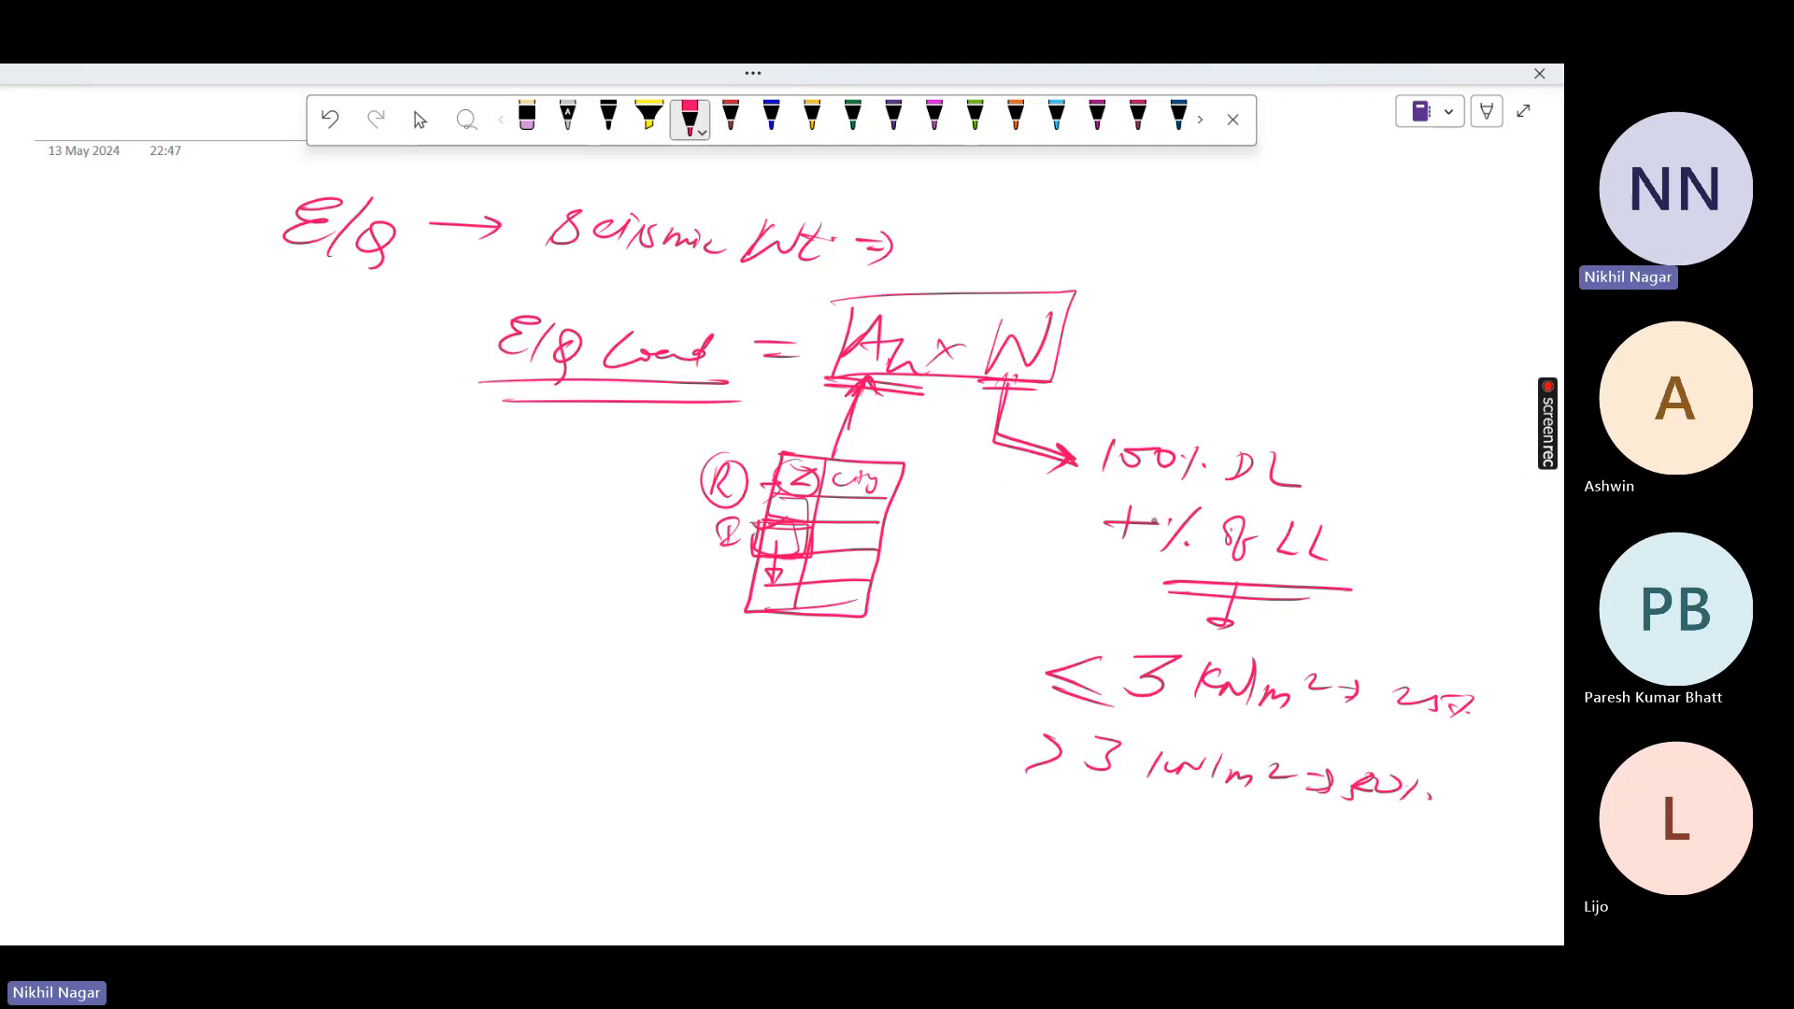
Handwrite "Selfwt" with a circled 1 above the dead load breakdown and double-underline it
left_click_drag(1236, 250, 1187, 295)
mouse_move(1207, 277)
left_mouse_down()
mouse_move(1262, 278)
mouse_move(1327, 245)
left_mouse_up()
left_click(1338, 261)
mouse_move(1327, 245)
left_mouse_down()
mouse_move(1291, 309)
mouse_move(1374, 276)
left_mouse_up()
mouse_move(1387, 262)
left_mouse_down()
mouse_move(1382, 288)
mouse_move(1414, 269)
left_mouse_up()
left_click_drag(1428, 268, 1447, 291)
left_click_drag(1440, 261, 1464, 281)
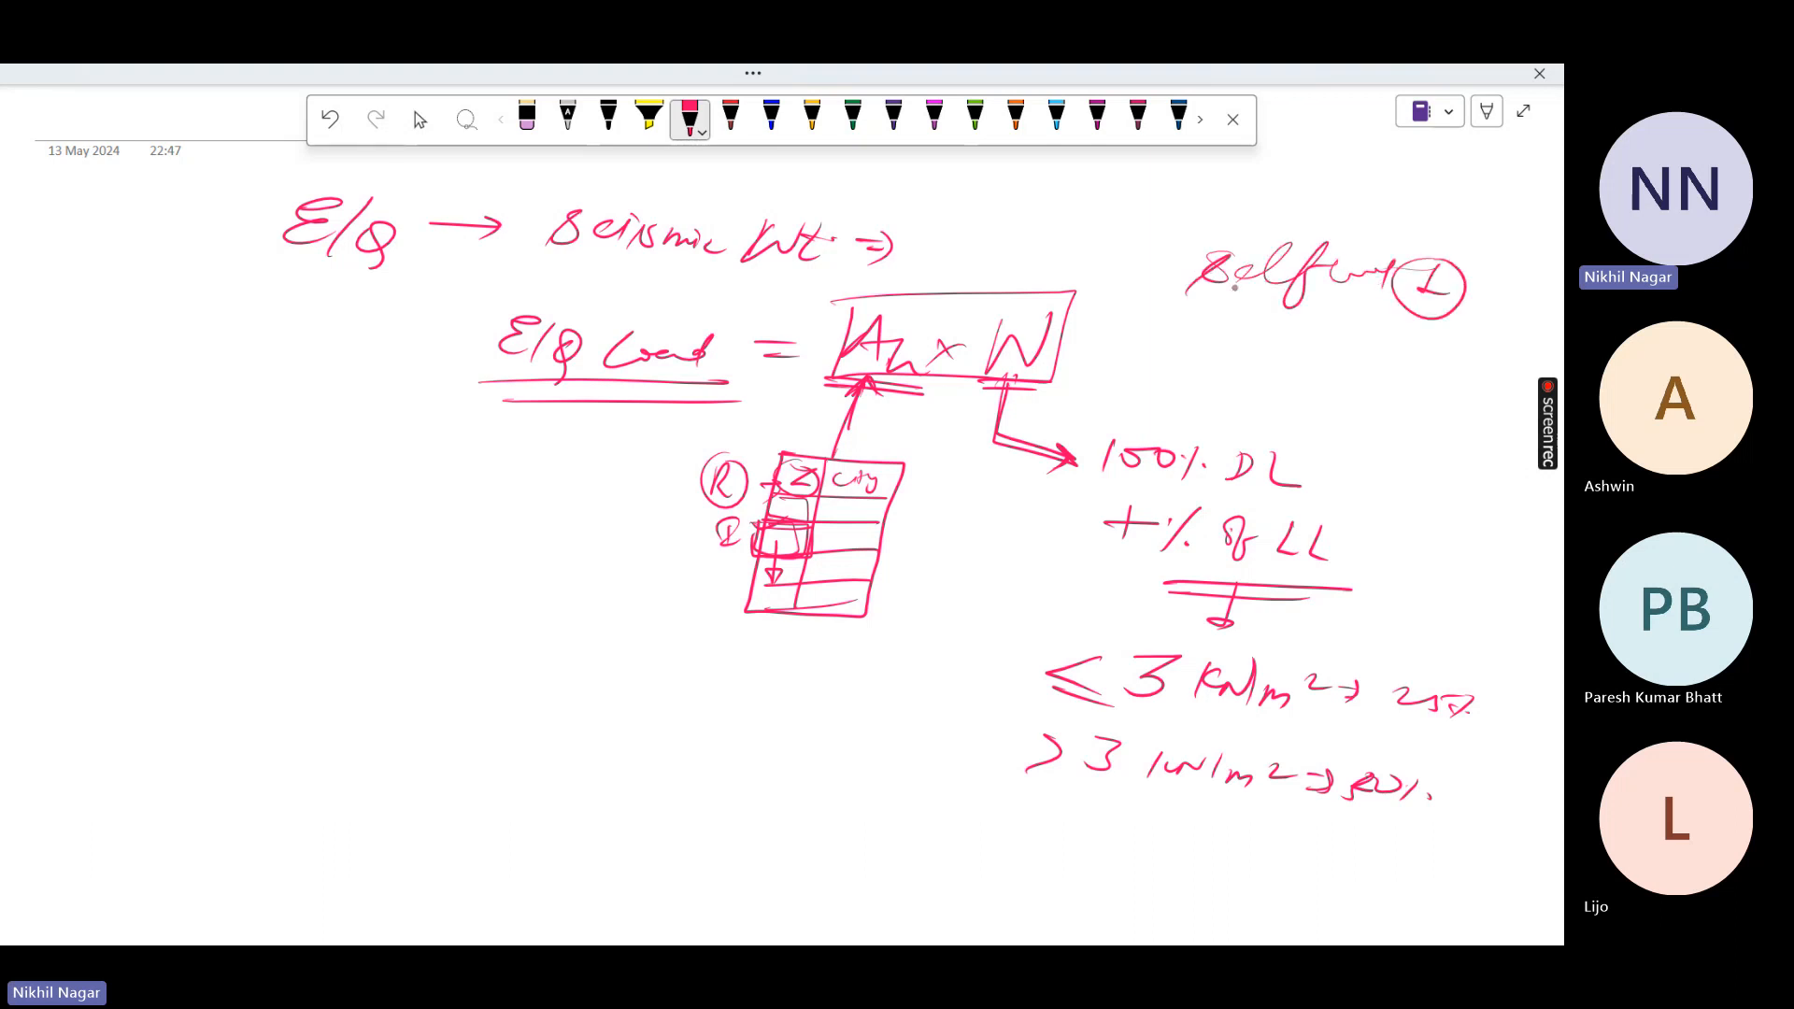
left_click_drag(1199, 287, 1479, 324)
left_click_drag(1225, 305, 1422, 335)
Draw an arrow out from the self-weight note and sketch a rectangular section labelled "Beam"
left_click_drag(1204, 250, 1085, 205)
left_click_drag(1118, 201, 1119, 230)
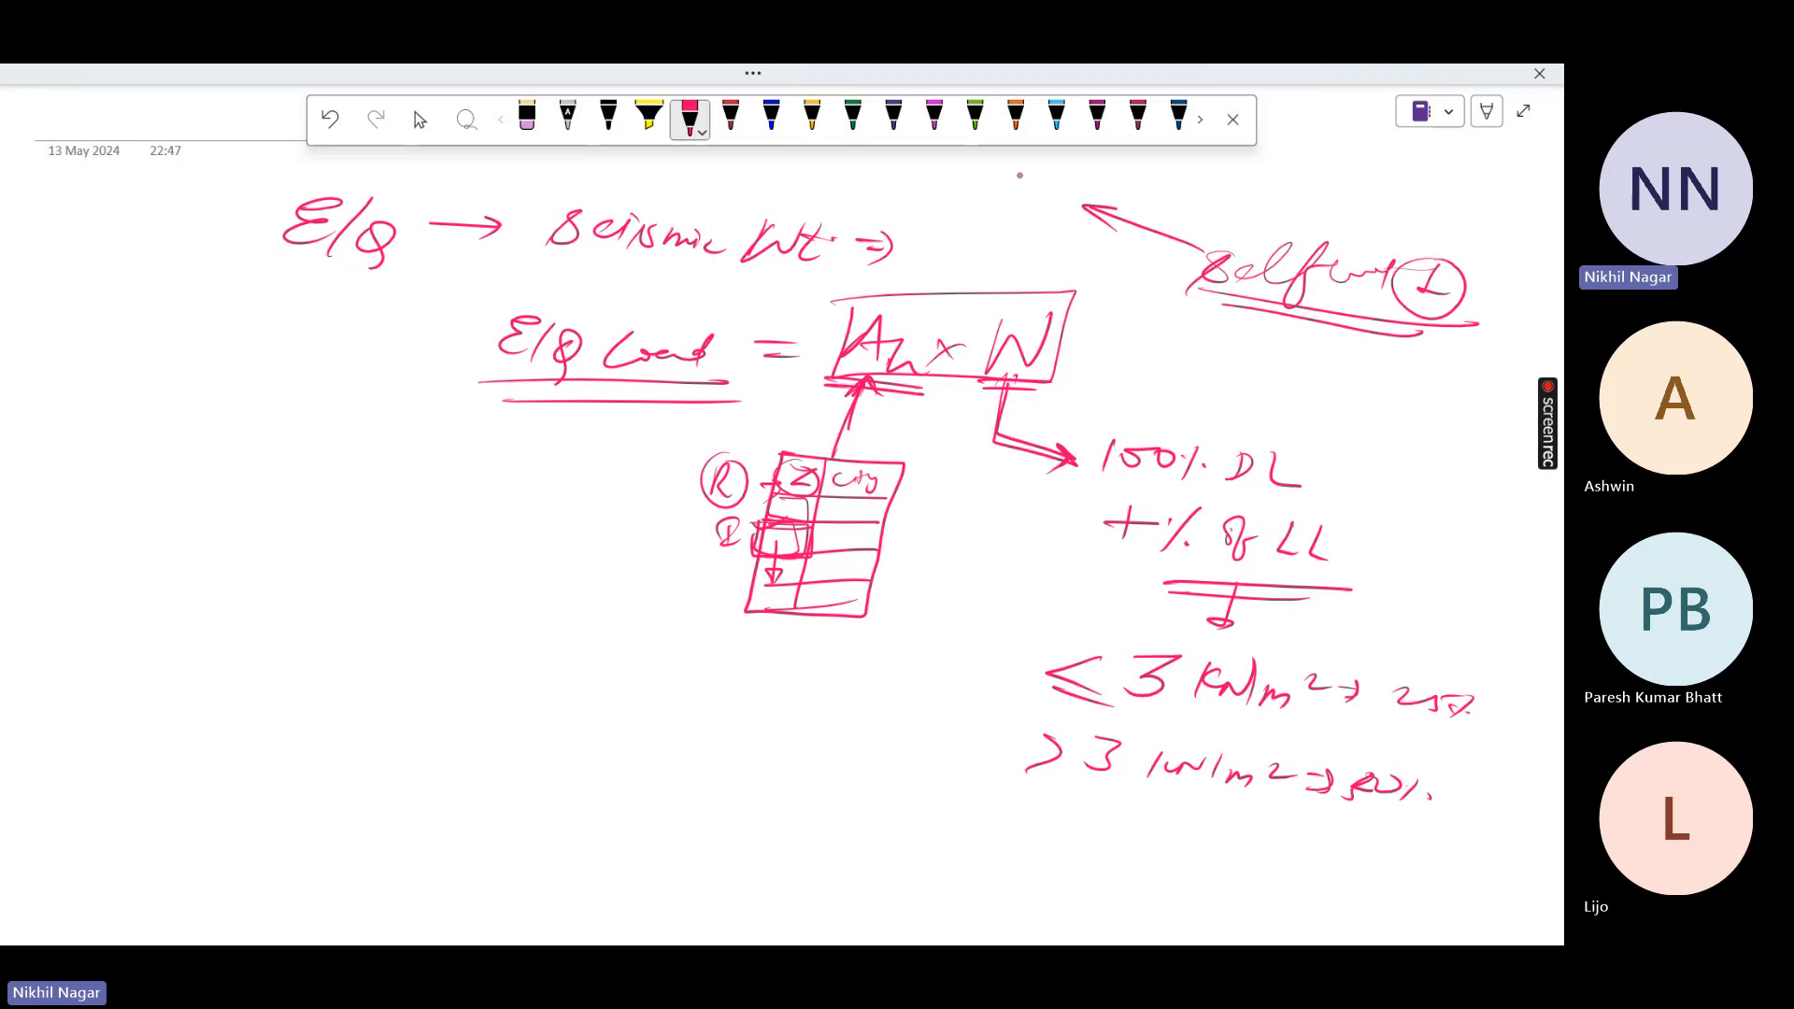
mouse_move(1007, 247)
left_mouse_down()
mouse_move(948, 170)
mouse_move(1003, 254)
left_mouse_up()
mouse_move(1007, 176)
left_mouse_down()
mouse_move(1009, 238)
mouse_move(953, 201)
mouse_move(1009, 172)
mouse_move(946, 201)
mouse_move(967, 171)
mouse_move(1008, 223)
mouse_move(1079, 189)
mouse_move(1194, 202)
left_mouse_up()
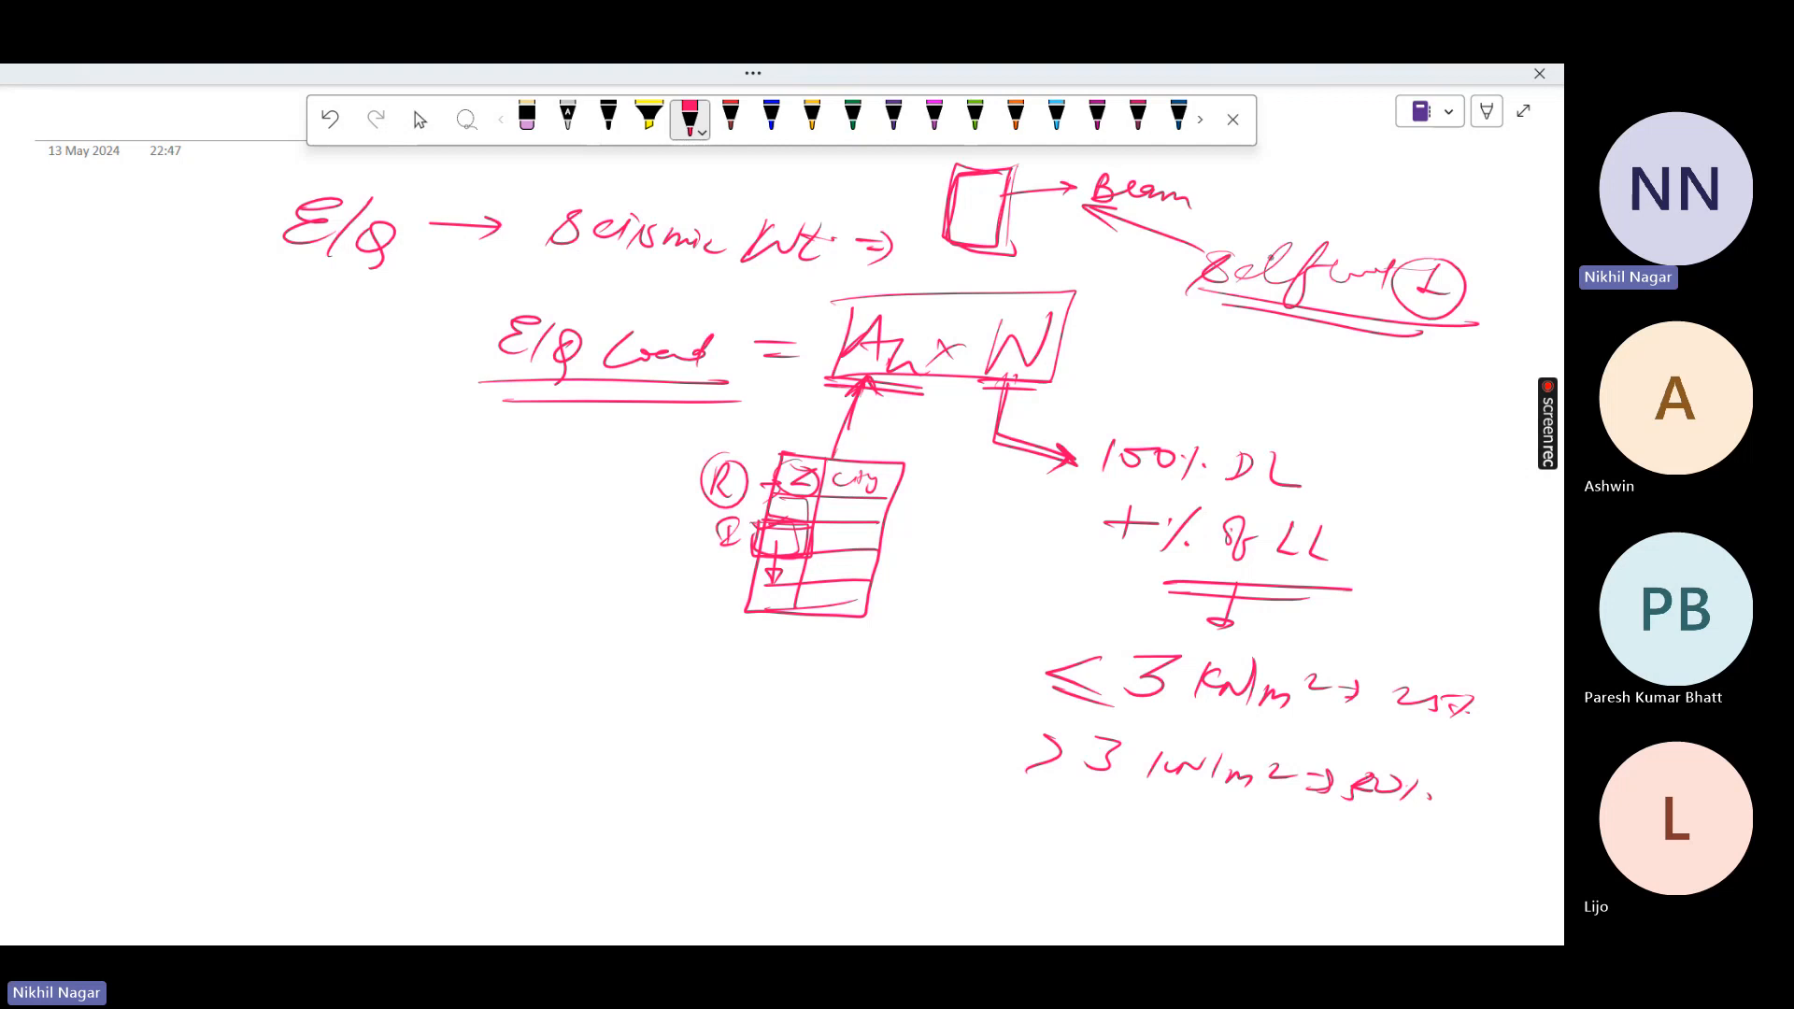
Link the self-weight note with arrows to the handwritten labels Column, Wall and Slab
left_click_drag(1273, 258, 1204, 199)
mouse_move(1215, 195)
left_mouse_down()
mouse_move(1196, 201)
mouse_move(1419, 202)
left_mouse_up()
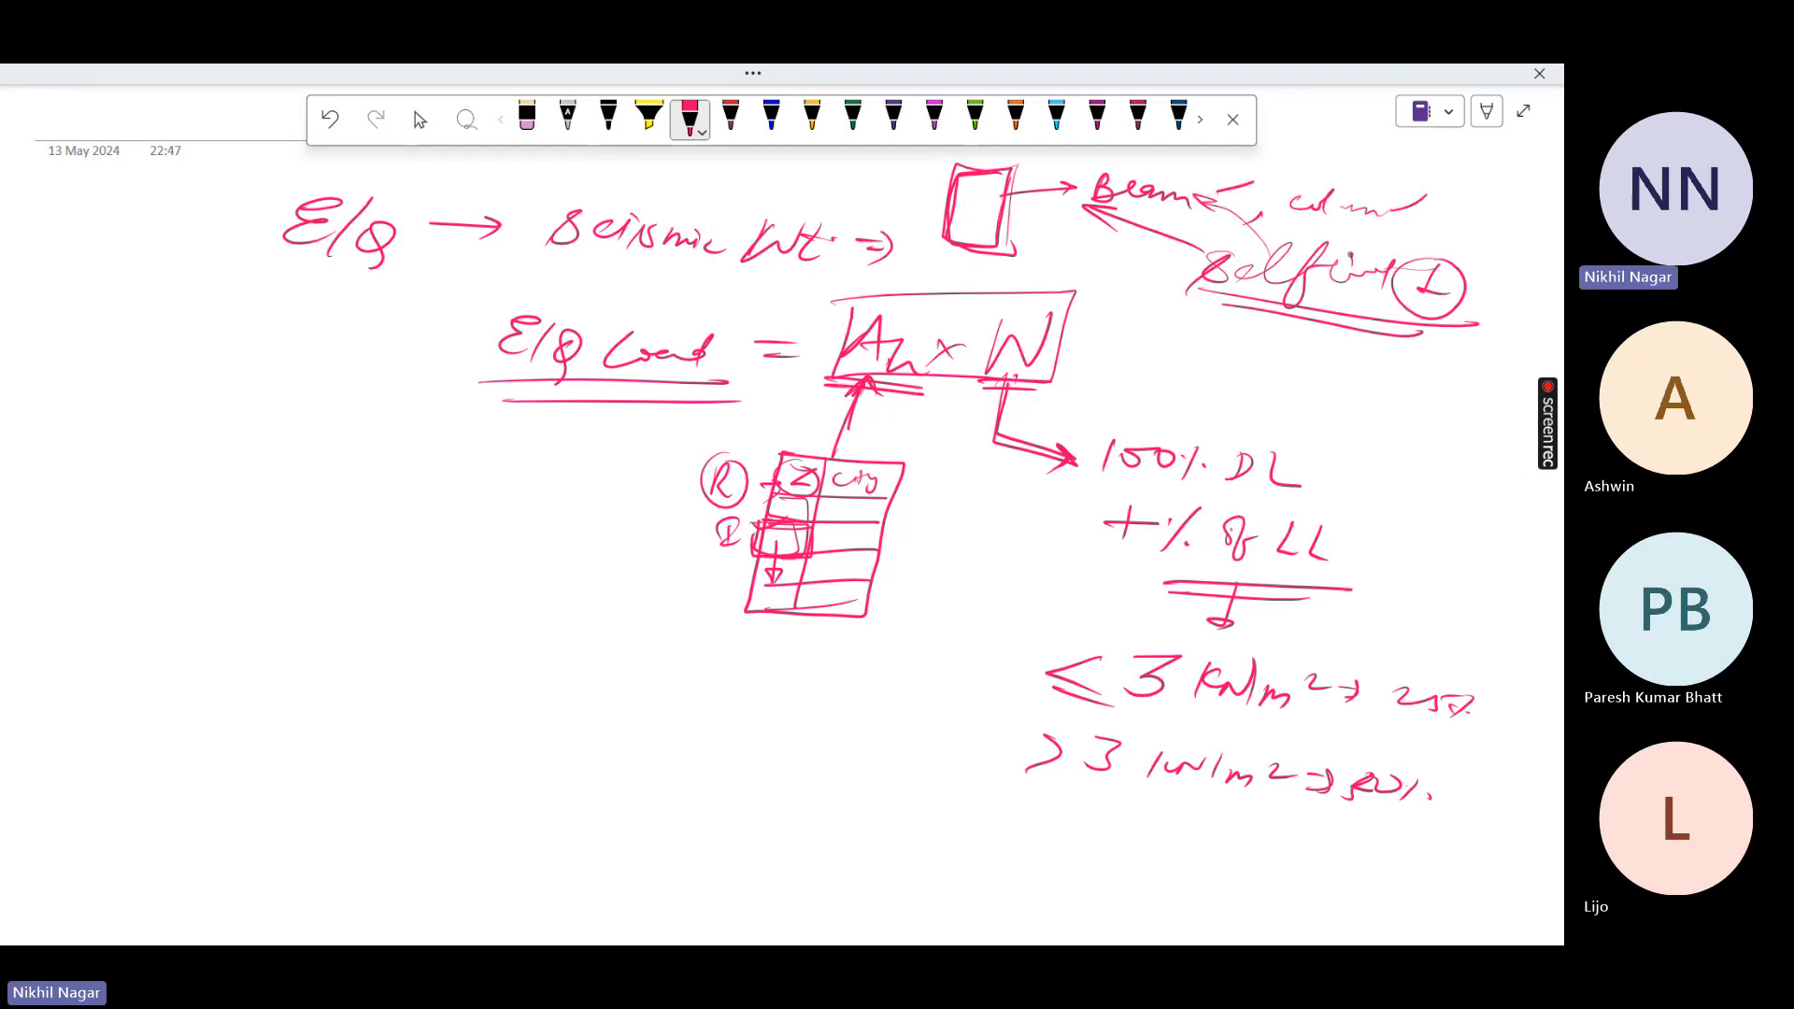
mouse_move(1350, 255)
left_mouse_down()
mouse_move(1334, 217)
mouse_move(1402, 239)
mouse_move(1523, 187)
left_mouse_up()
left_click_drag(1422, 245, 1535, 159)
mouse_move(1356, 149)
left_mouse_down()
mouse_move(1335, 172)
mouse_move(1397, 177)
left_mouse_up()
mouse_move(1394, 192)
left_mouse_down()
mouse_move(1332, 196)
mouse_move(1451, 164)
mouse_move(1326, 193)
mouse_move(1396, 198)
left_mouse_up()
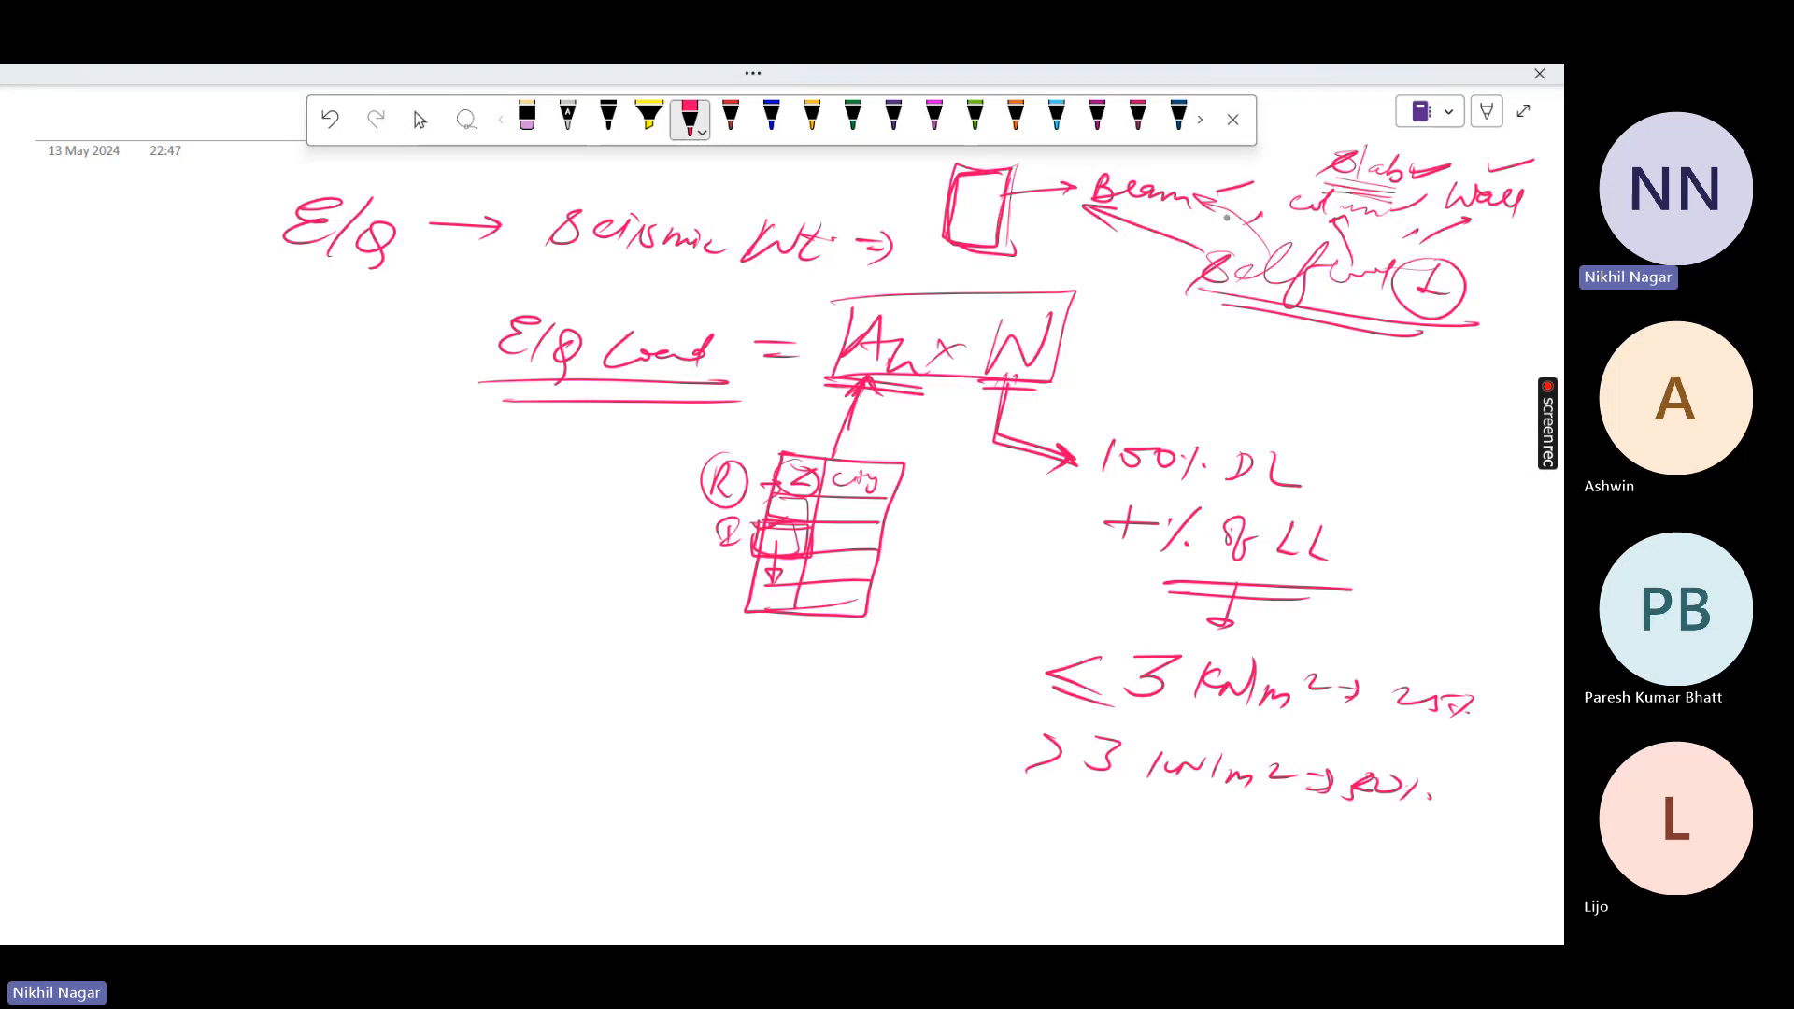
Handwrite "Partition Walls" in the empty area below the seismic formula and double-underline it
mouse_move(343, 657)
left_mouse_down()
mouse_move(341, 701)
mouse_move(447, 643)
mouse_move(471, 665)
left_mouse_up()
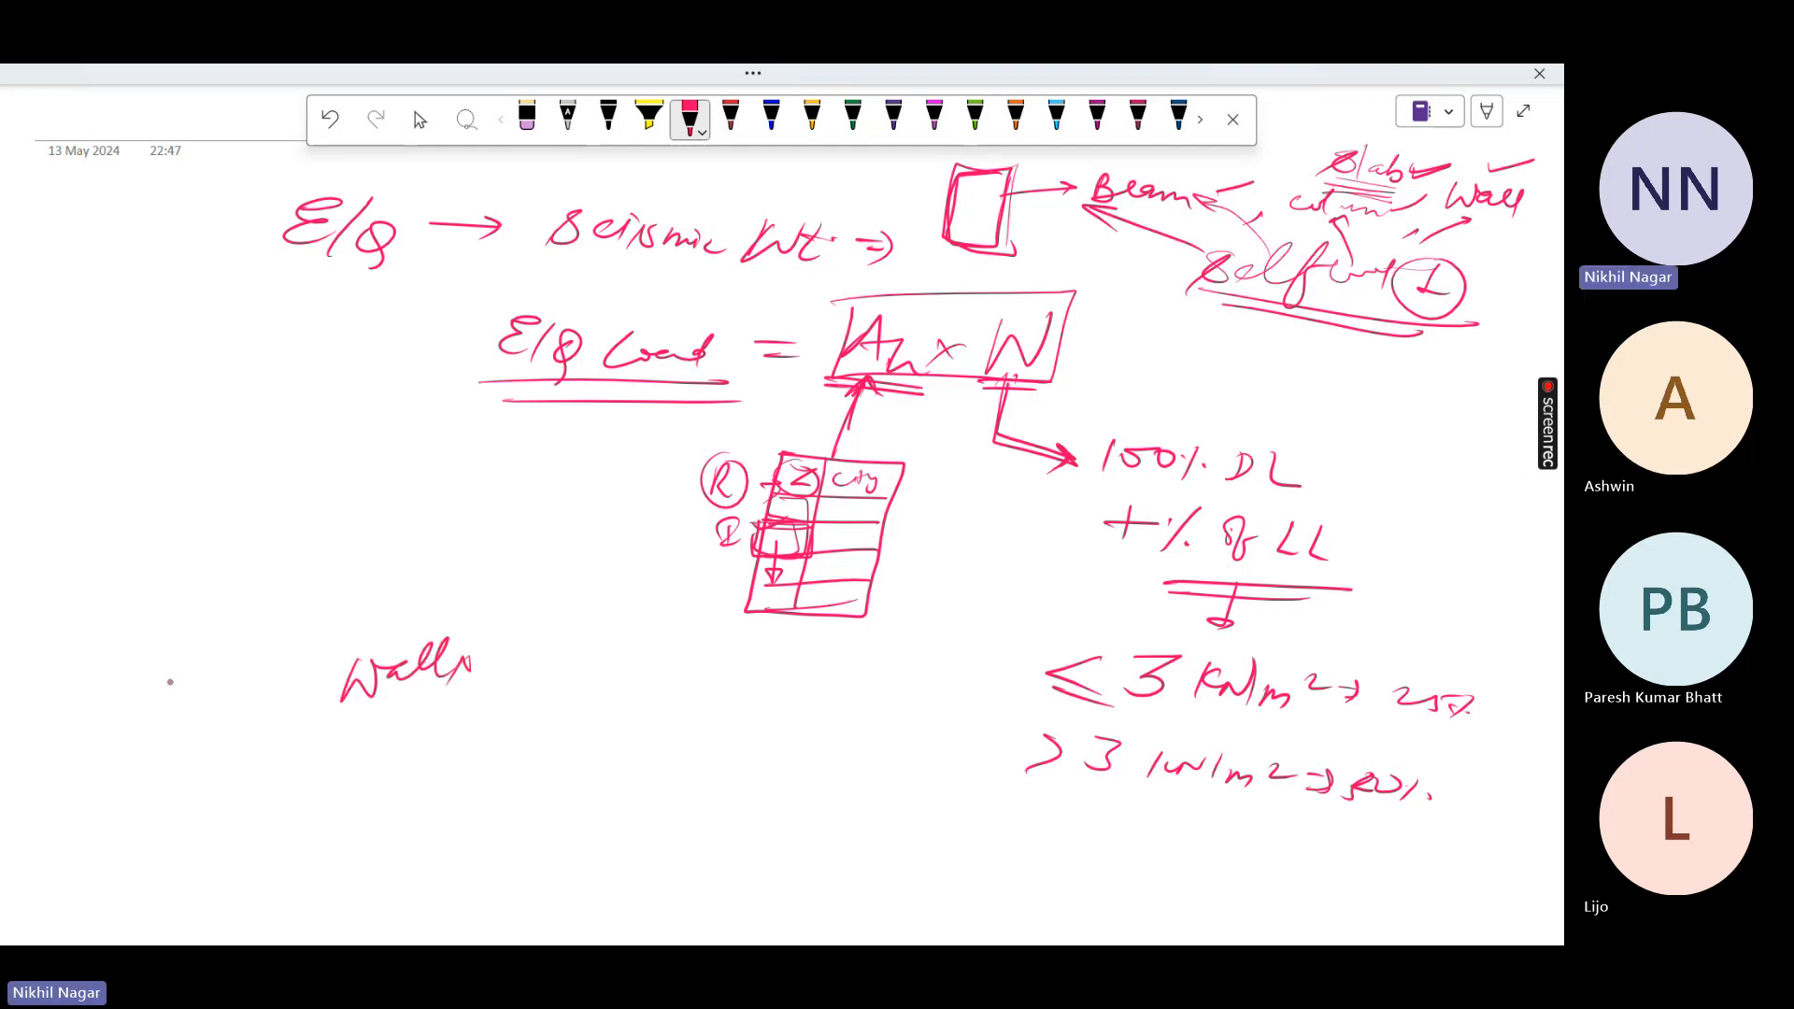
left_click_drag(131, 654, 123, 727)
mouse_move(125, 671)
left_mouse_down()
mouse_move(141, 694)
mouse_move(194, 665)
mouse_move(216, 697)
mouse_move(295, 684)
left_mouse_up()
left_click_drag(147, 708, 491, 685)
left_click_drag(149, 727, 454, 707)
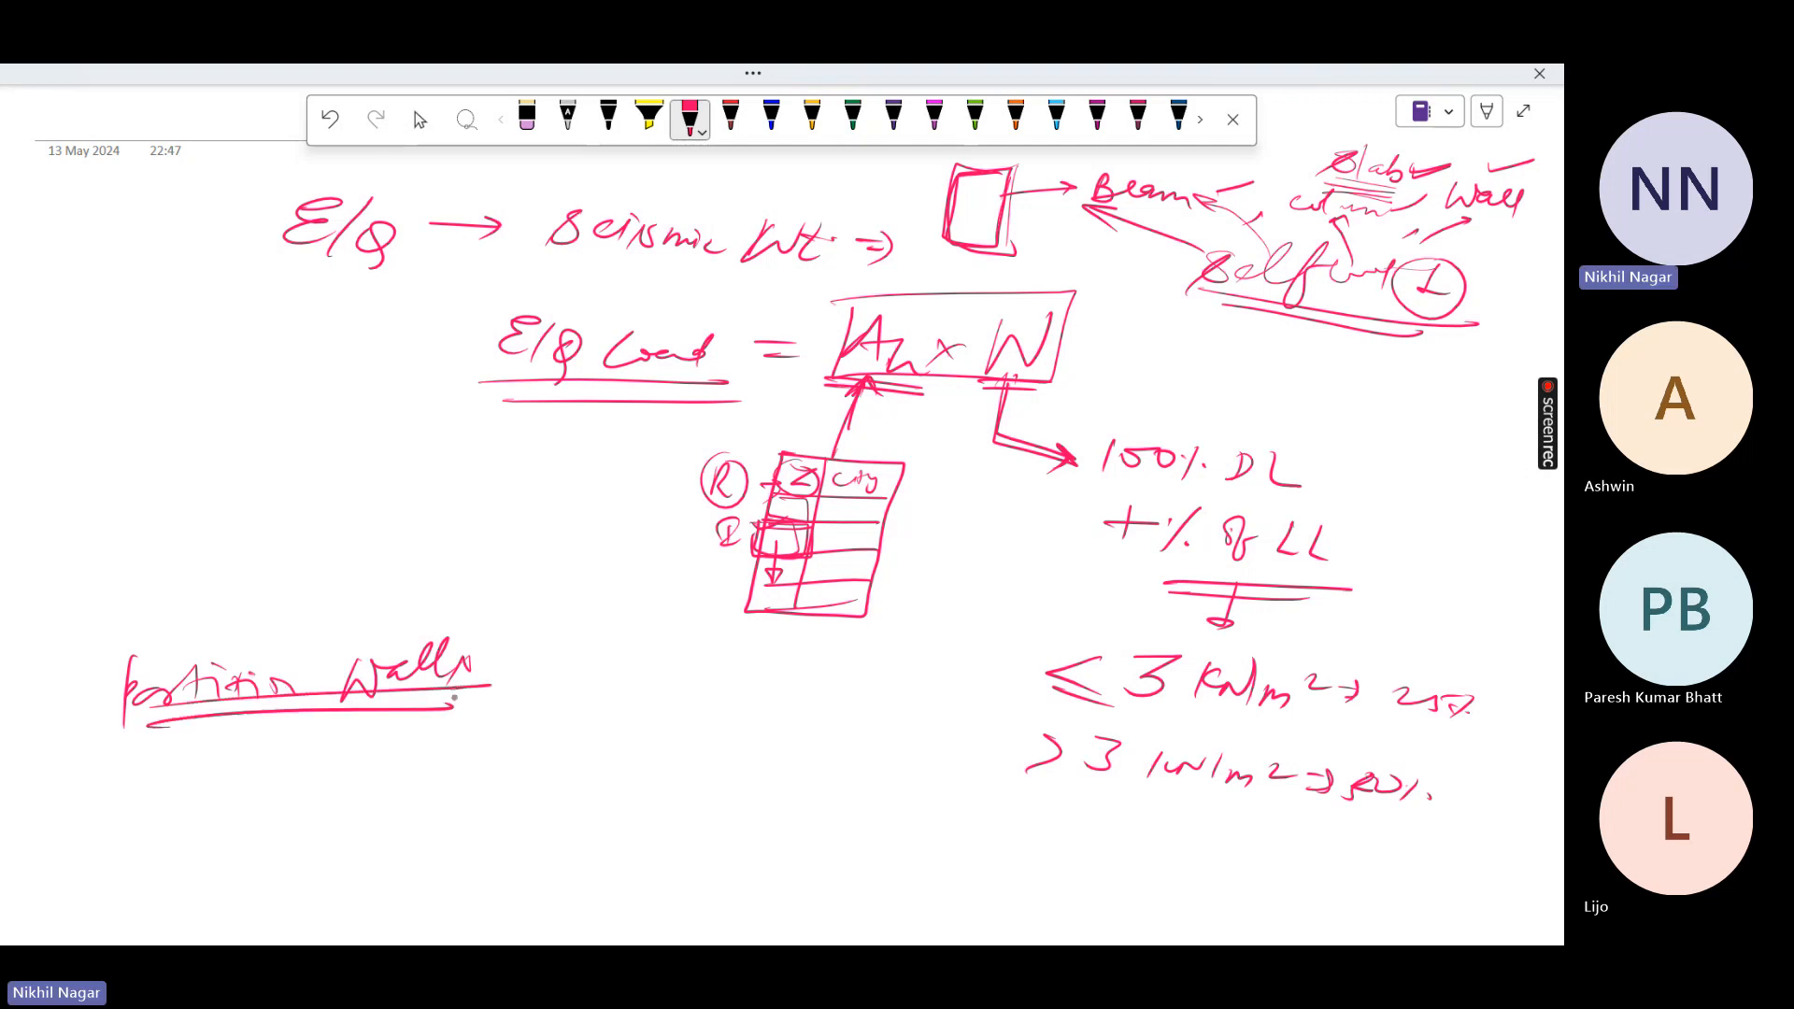
Bracket "Partition Walls" and draw a long curved arrow from it to the self-weight note
mouse_move(462, 615)
left_mouse_down()
mouse_move(496, 715)
mouse_move(450, 710)
left_mouse_up()
left_click_drag(197, 639, 154, 743)
mouse_move(479, 692)
left_mouse_down()
mouse_move(500, 711)
mouse_move(1009, 430)
mouse_move(1267, 320)
left_mouse_up()
left_click_drag(1268, 320, 1254, 344)
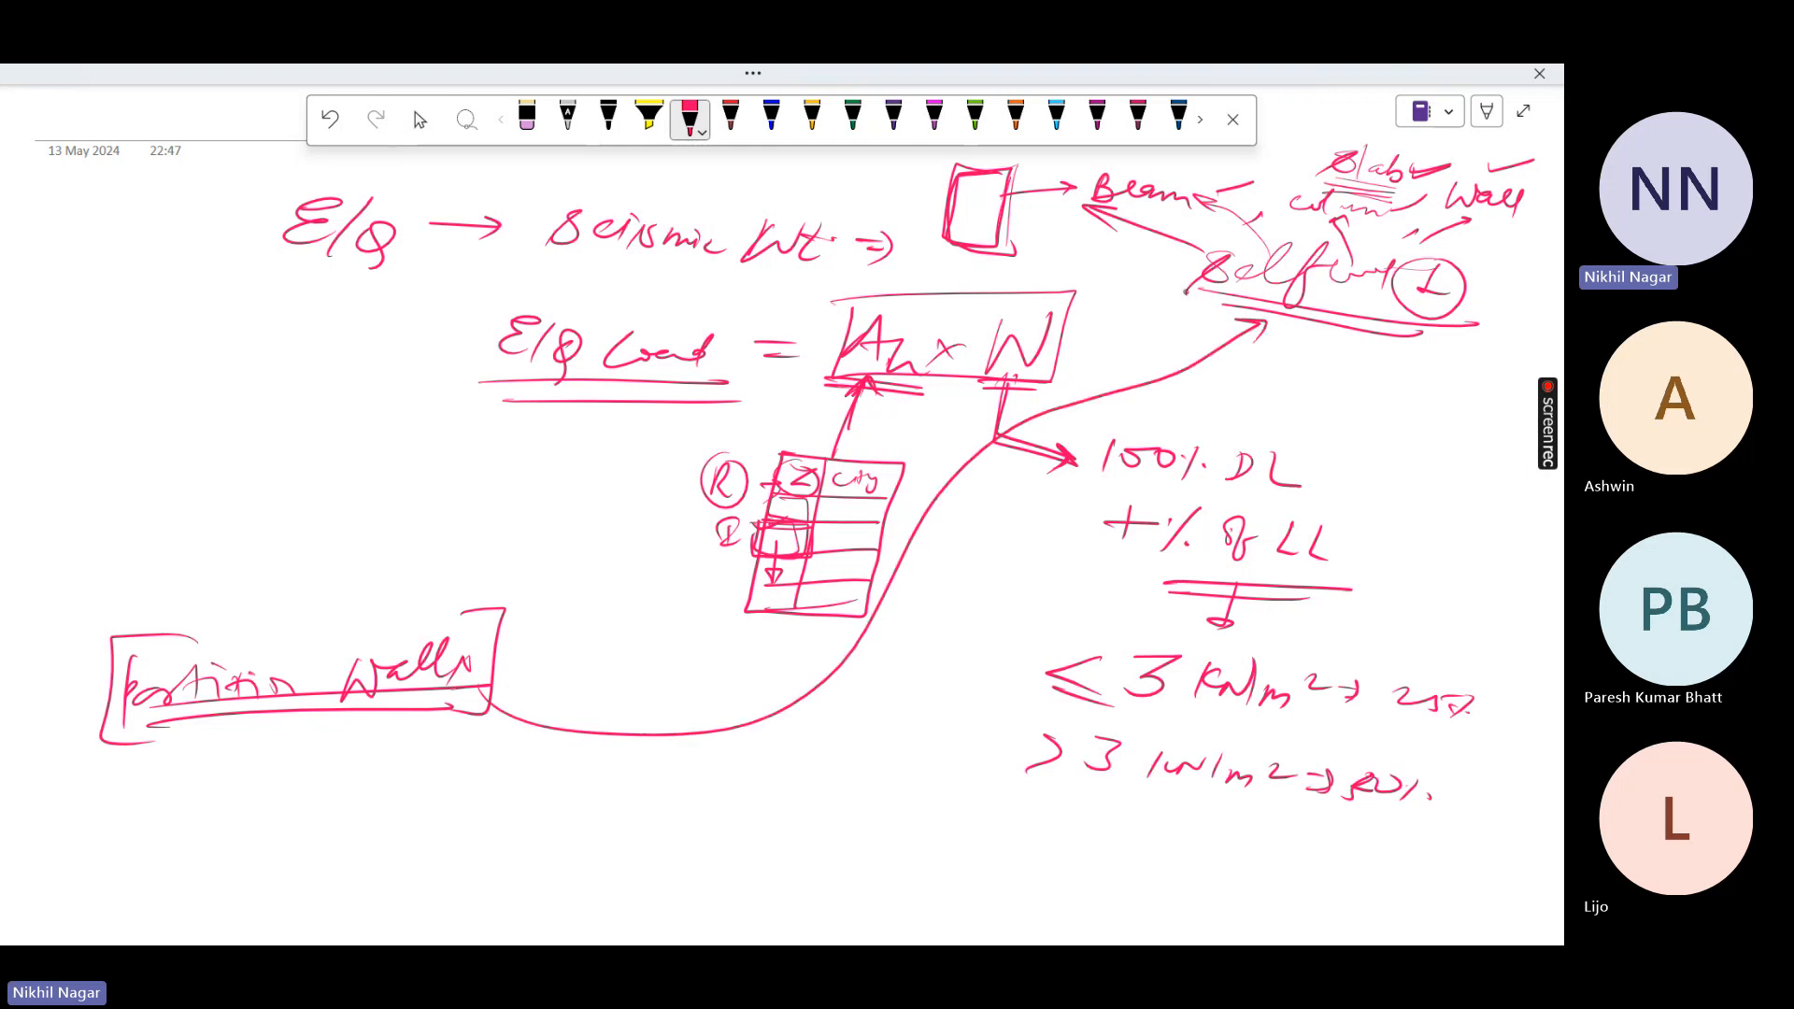
Underline the self-weight note again, add a second arrow out from it and hatch the beam section
left_click_drag(1185, 292, 1368, 330)
left_click_drag(1194, 271, 1088, 270)
left_click_drag(1122, 260, 1119, 283)
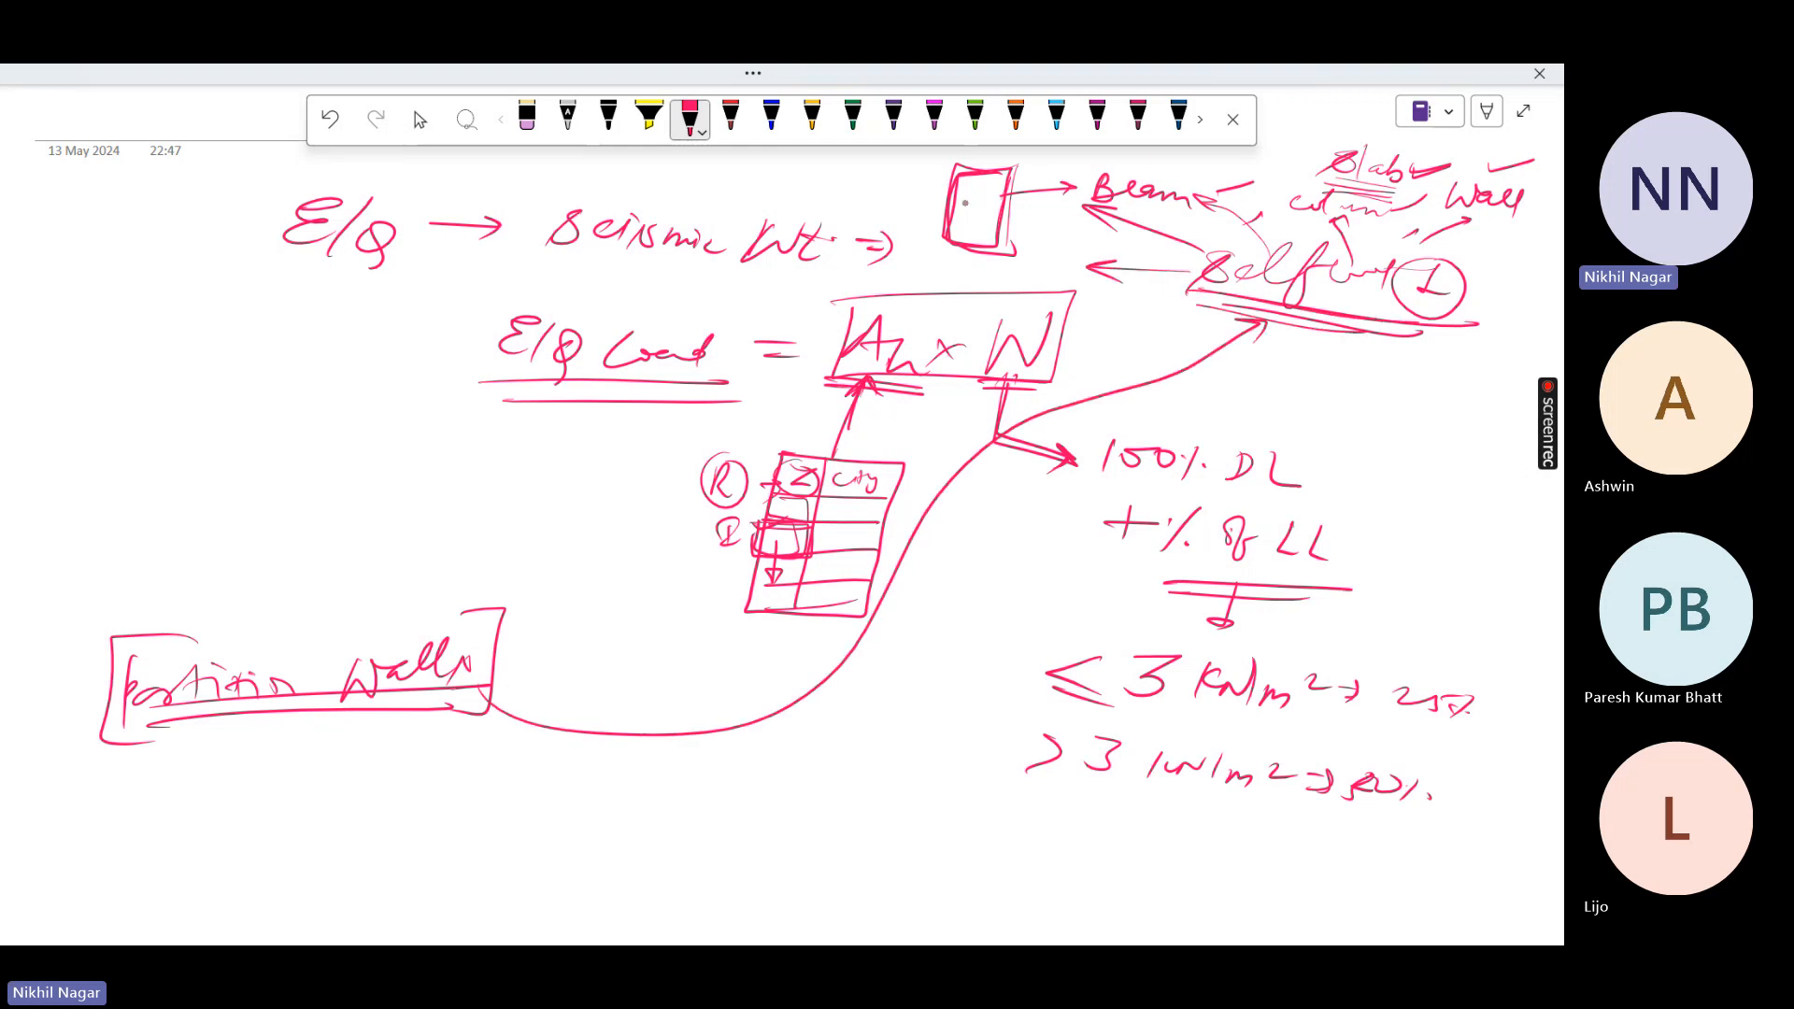
mouse_move(986, 173)
left_mouse_down()
mouse_move(1014, 205)
mouse_move(948, 173)
mouse_move(925, 203)
mouse_move(957, 204)
left_mouse_up()
left_click_drag(1006, 187, 962, 223)
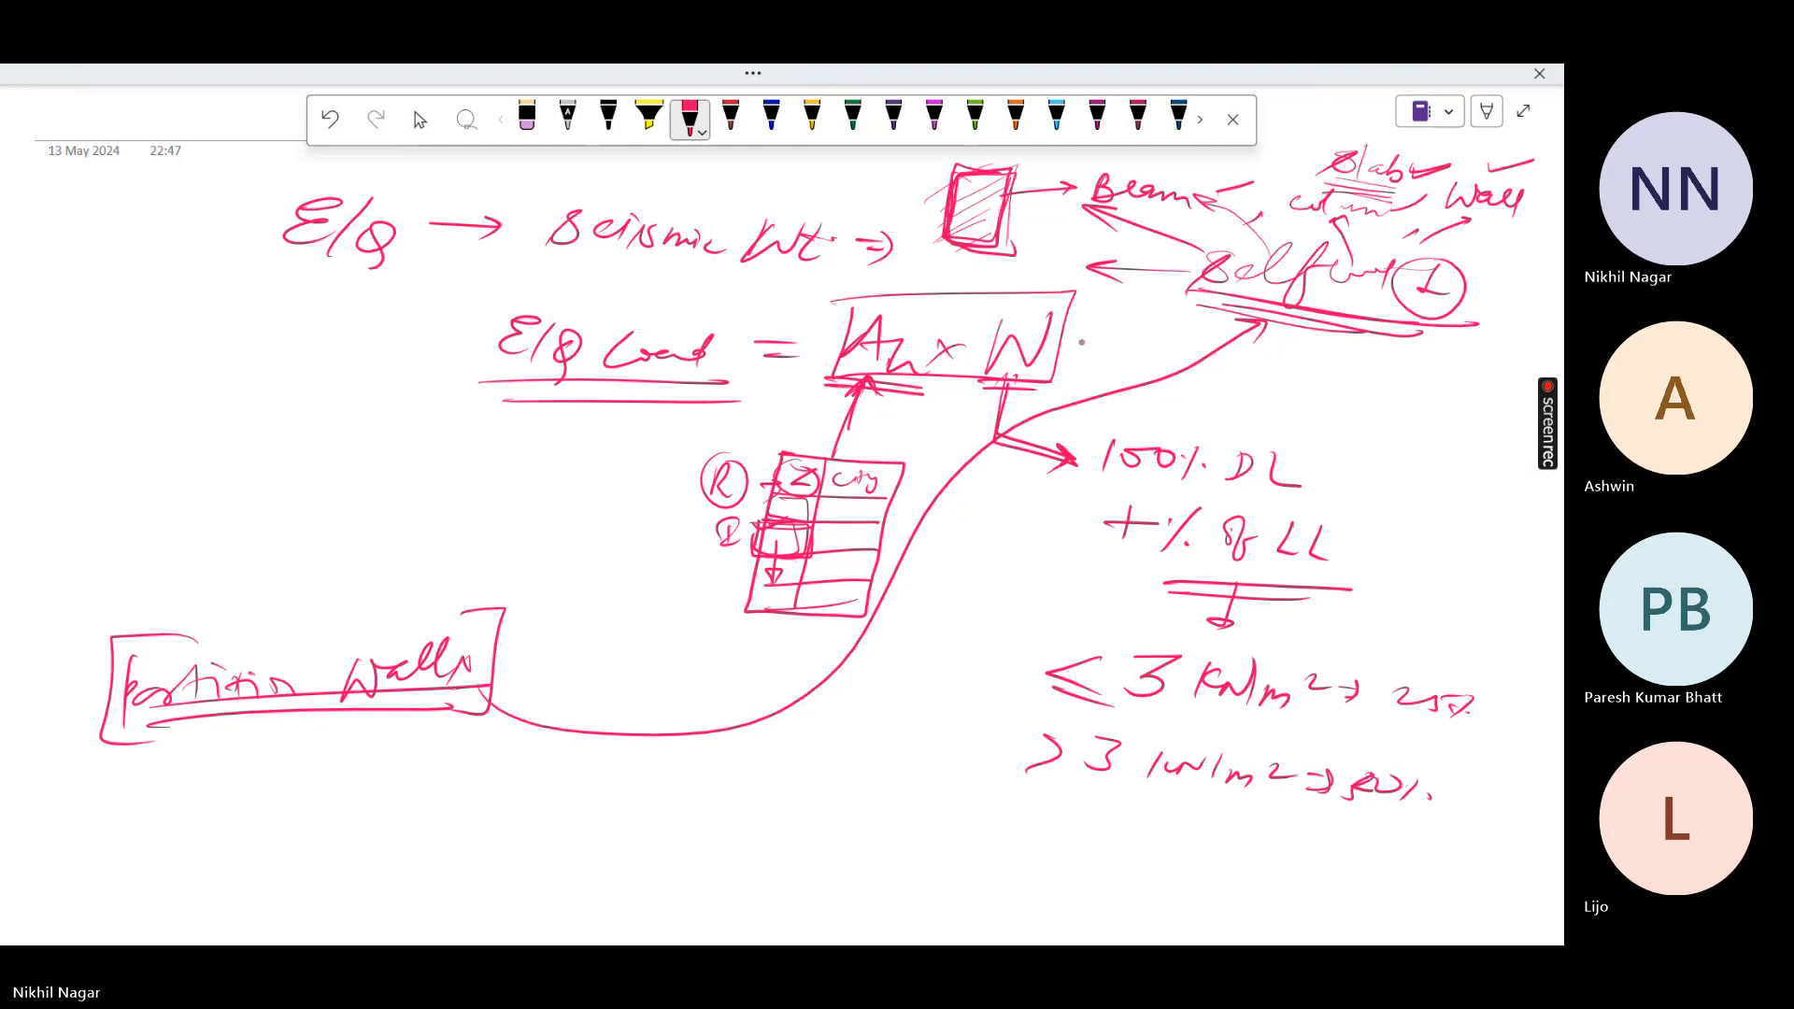
Tick "Partition Walls", circle "+ % of LL" and link it by an arrow to an underlined "Floor wt"
left_click_drag(479, 662, 552, 633)
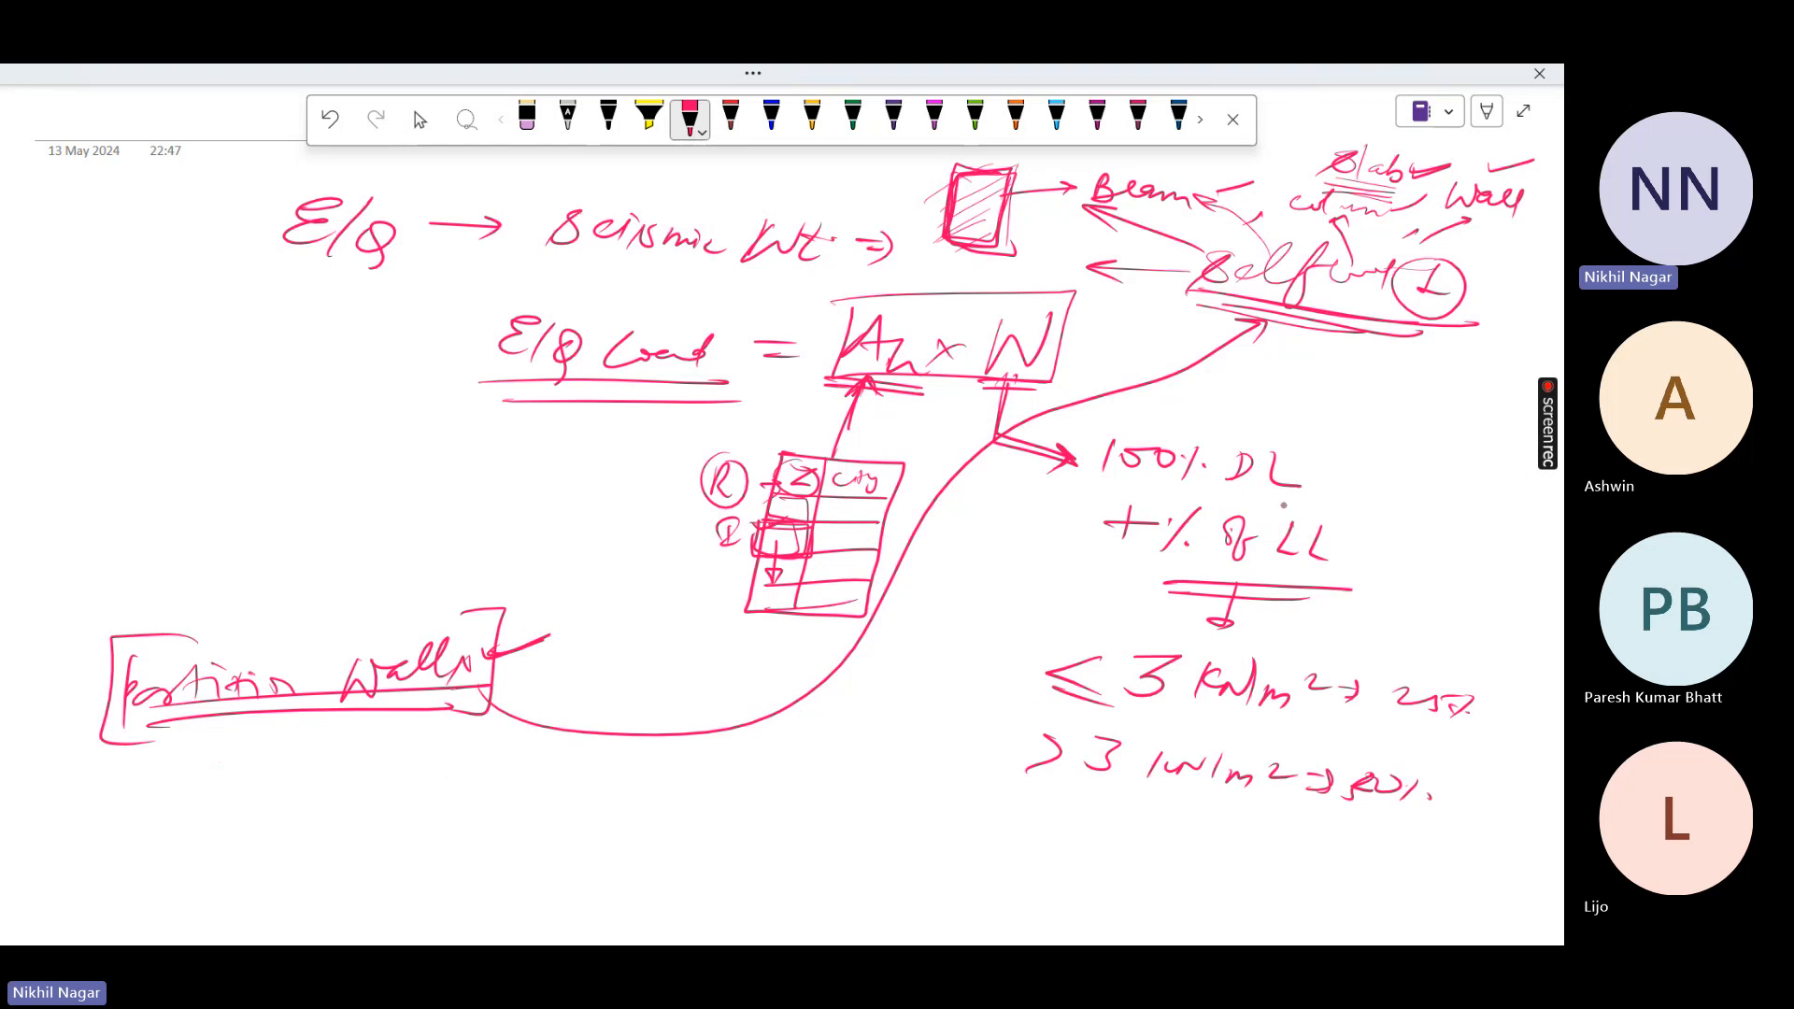
mouse_move(1336, 510)
left_mouse_down()
mouse_move(1192, 488)
mouse_move(1075, 584)
mouse_move(1366, 578)
mouse_move(1339, 512)
left_mouse_up()
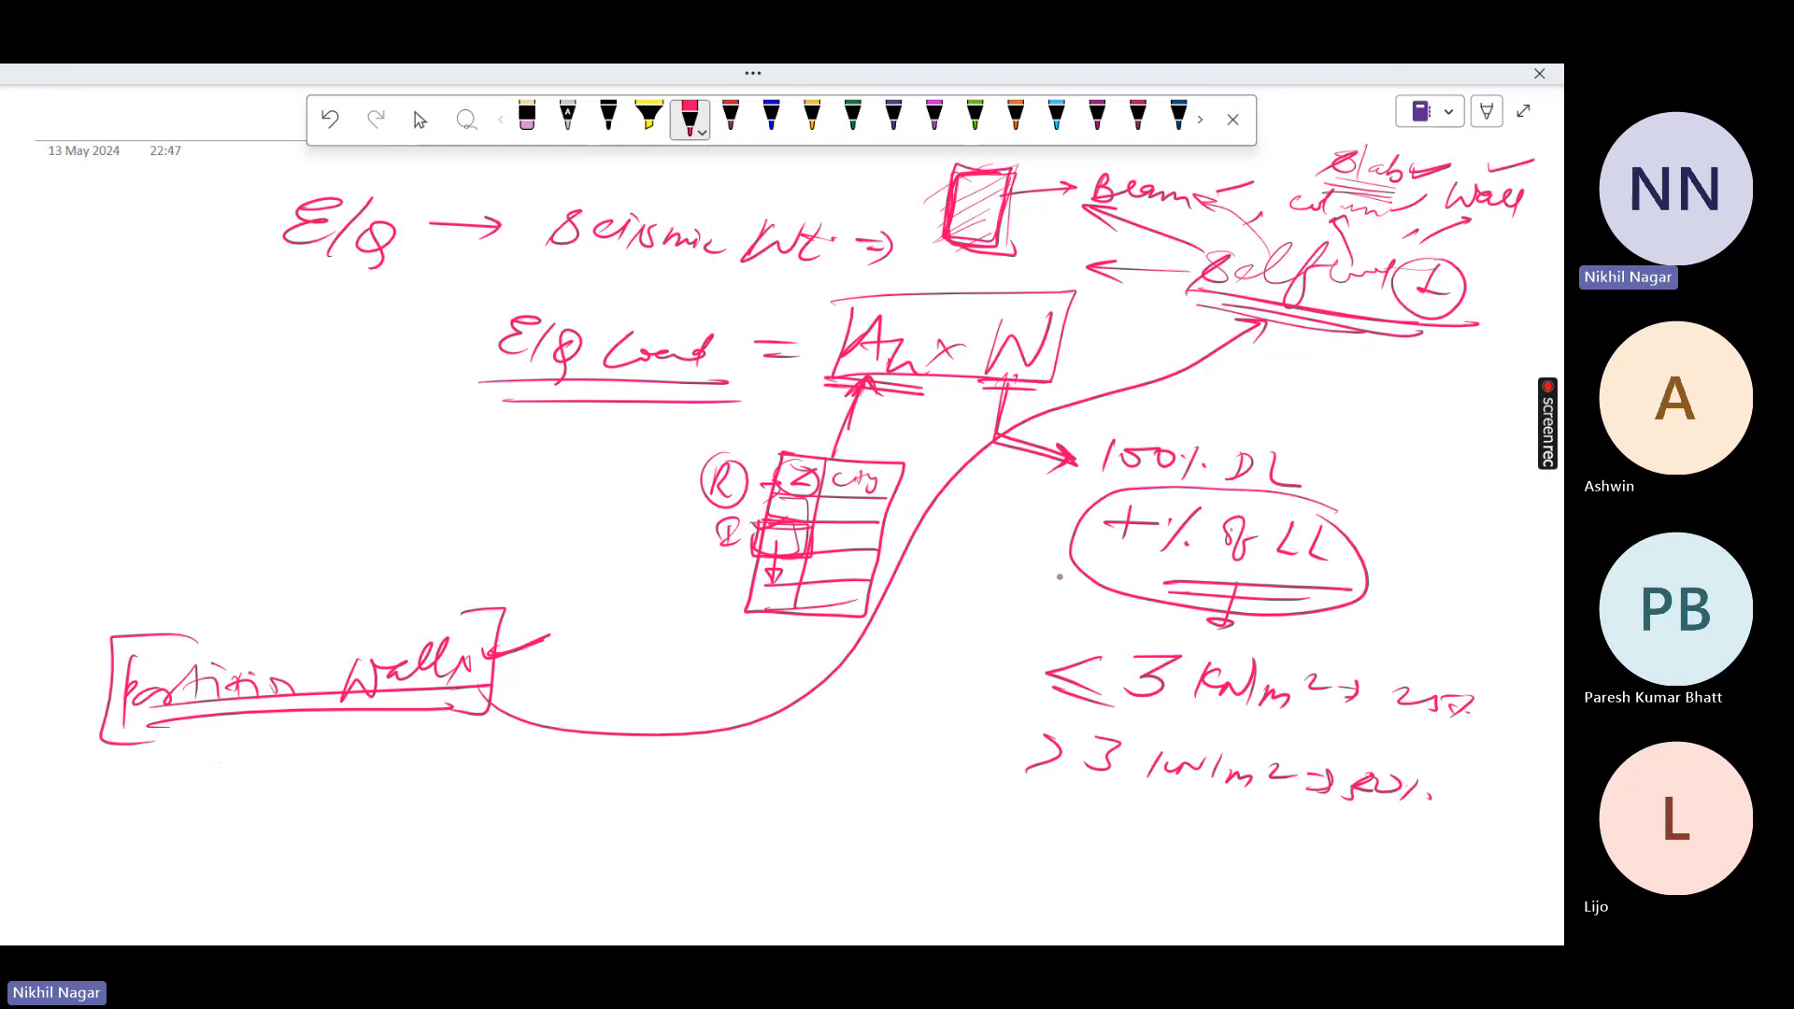
left_click_drag(1074, 569, 733, 724)
left_click_drag(838, 660, 783, 727)
left_click_drag(600, 821, 643, 773)
mouse_move(660, 776)
left_mouse_down()
mouse_move(665, 811)
mouse_move(855, 774)
left_mouse_up()
left_click_drag(721, 828, 859, 830)
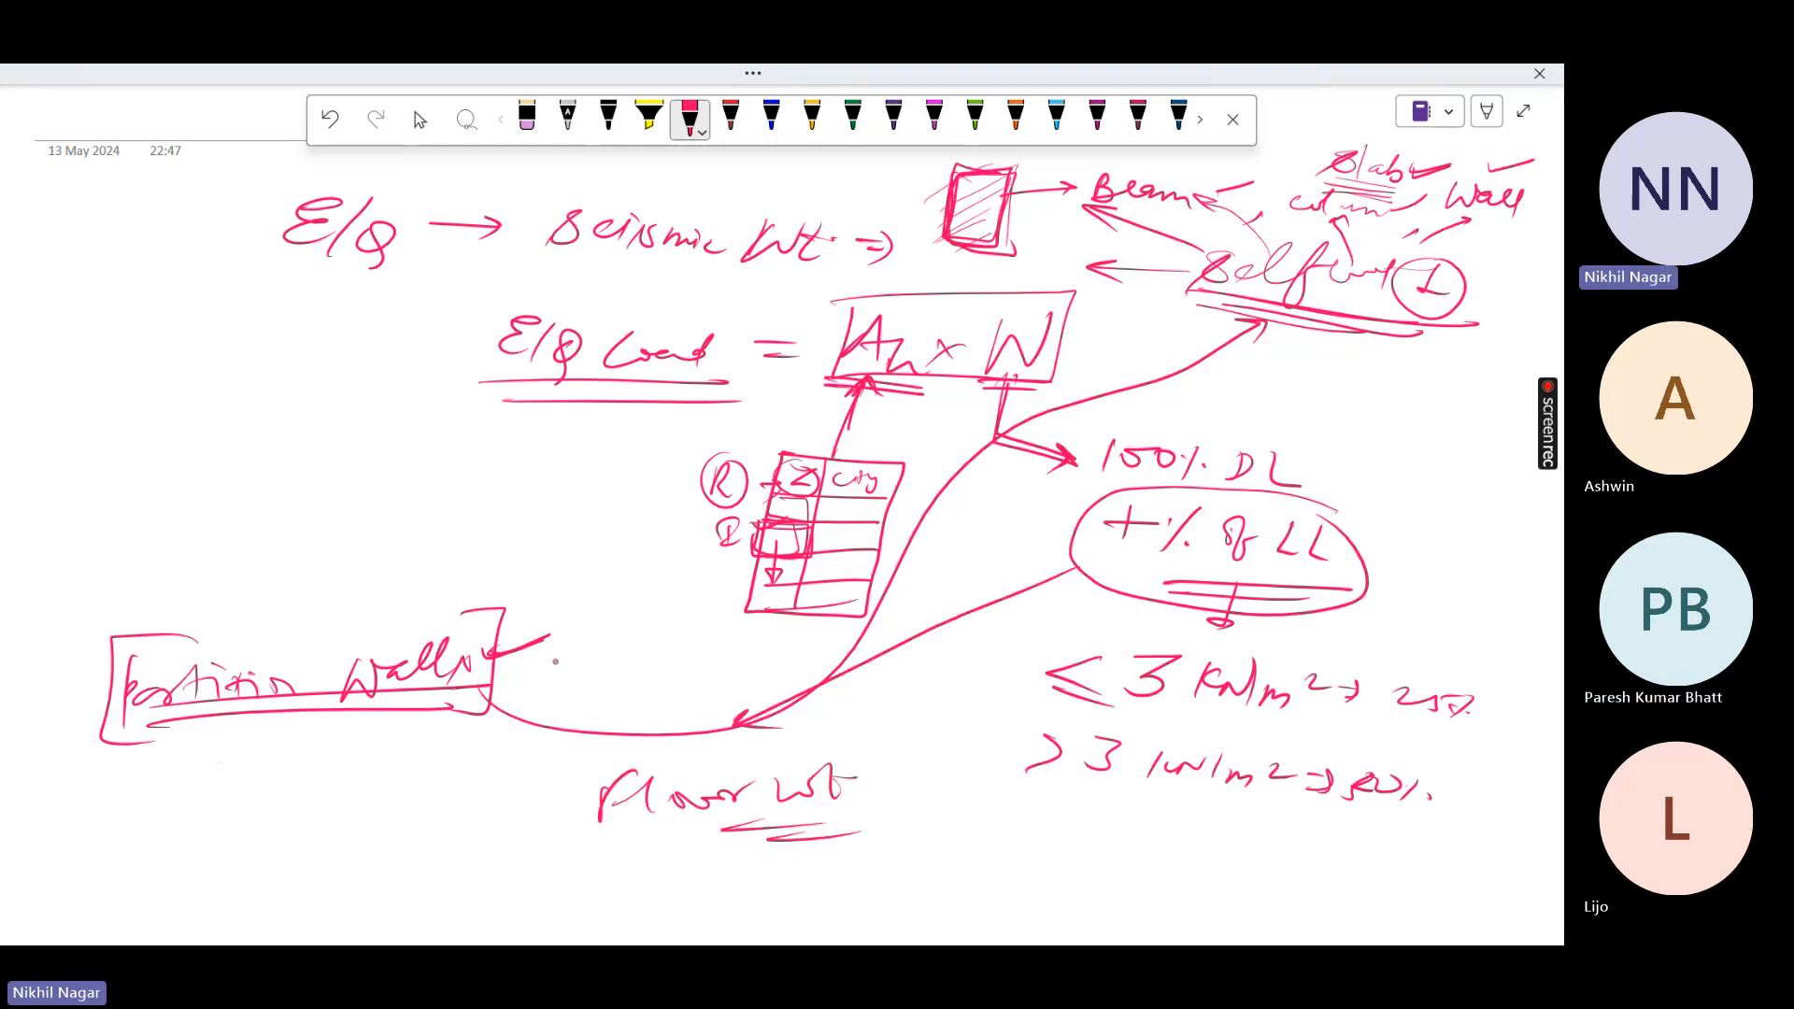
Handwrite "Member" above the marked "Partition Walls" and sketch a second section beside the beam section
left_click_drag(499, 617, 583, 601)
mouse_move(432, 488)
left_mouse_down()
mouse_move(421, 525)
mouse_move(561, 510)
left_mouse_up()
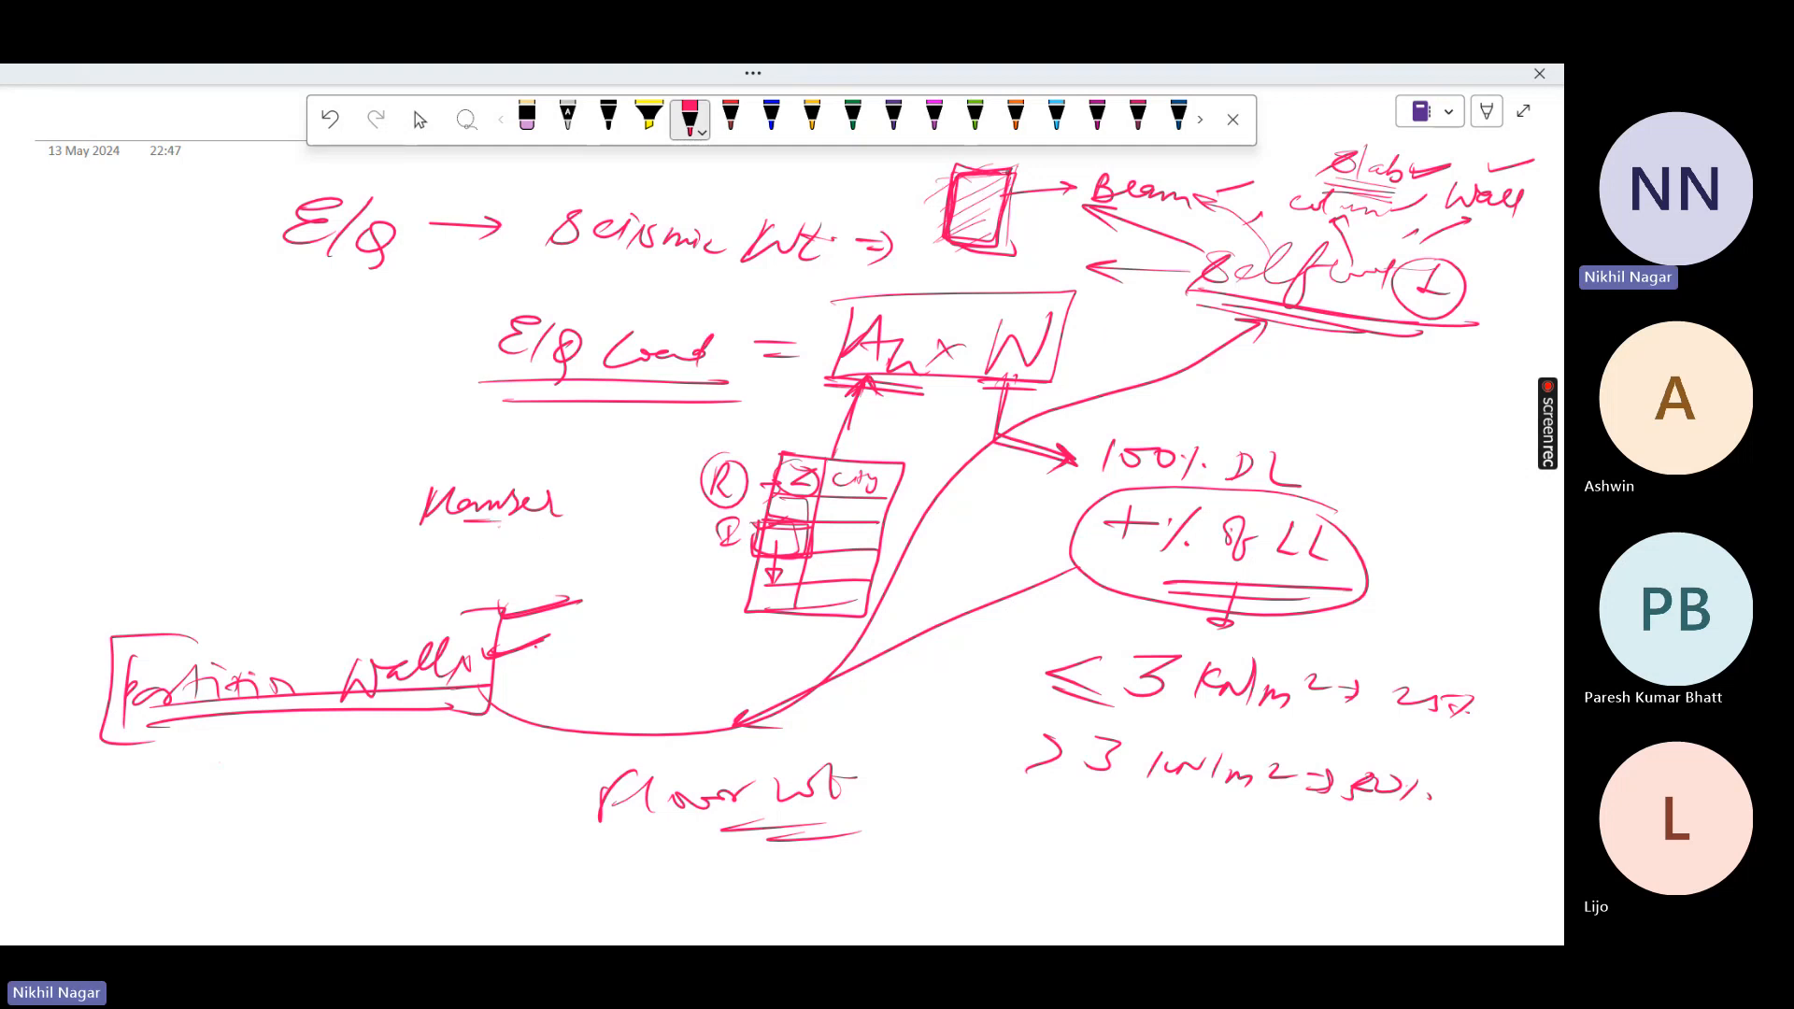
mouse_move(1011, 173)
left_mouse_down()
mouse_move(935, 180)
mouse_move(895, 159)
mouse_move(887, 214)
mouse_move(826, 206)
mouse_move(839, 162)
left_mouse_up()
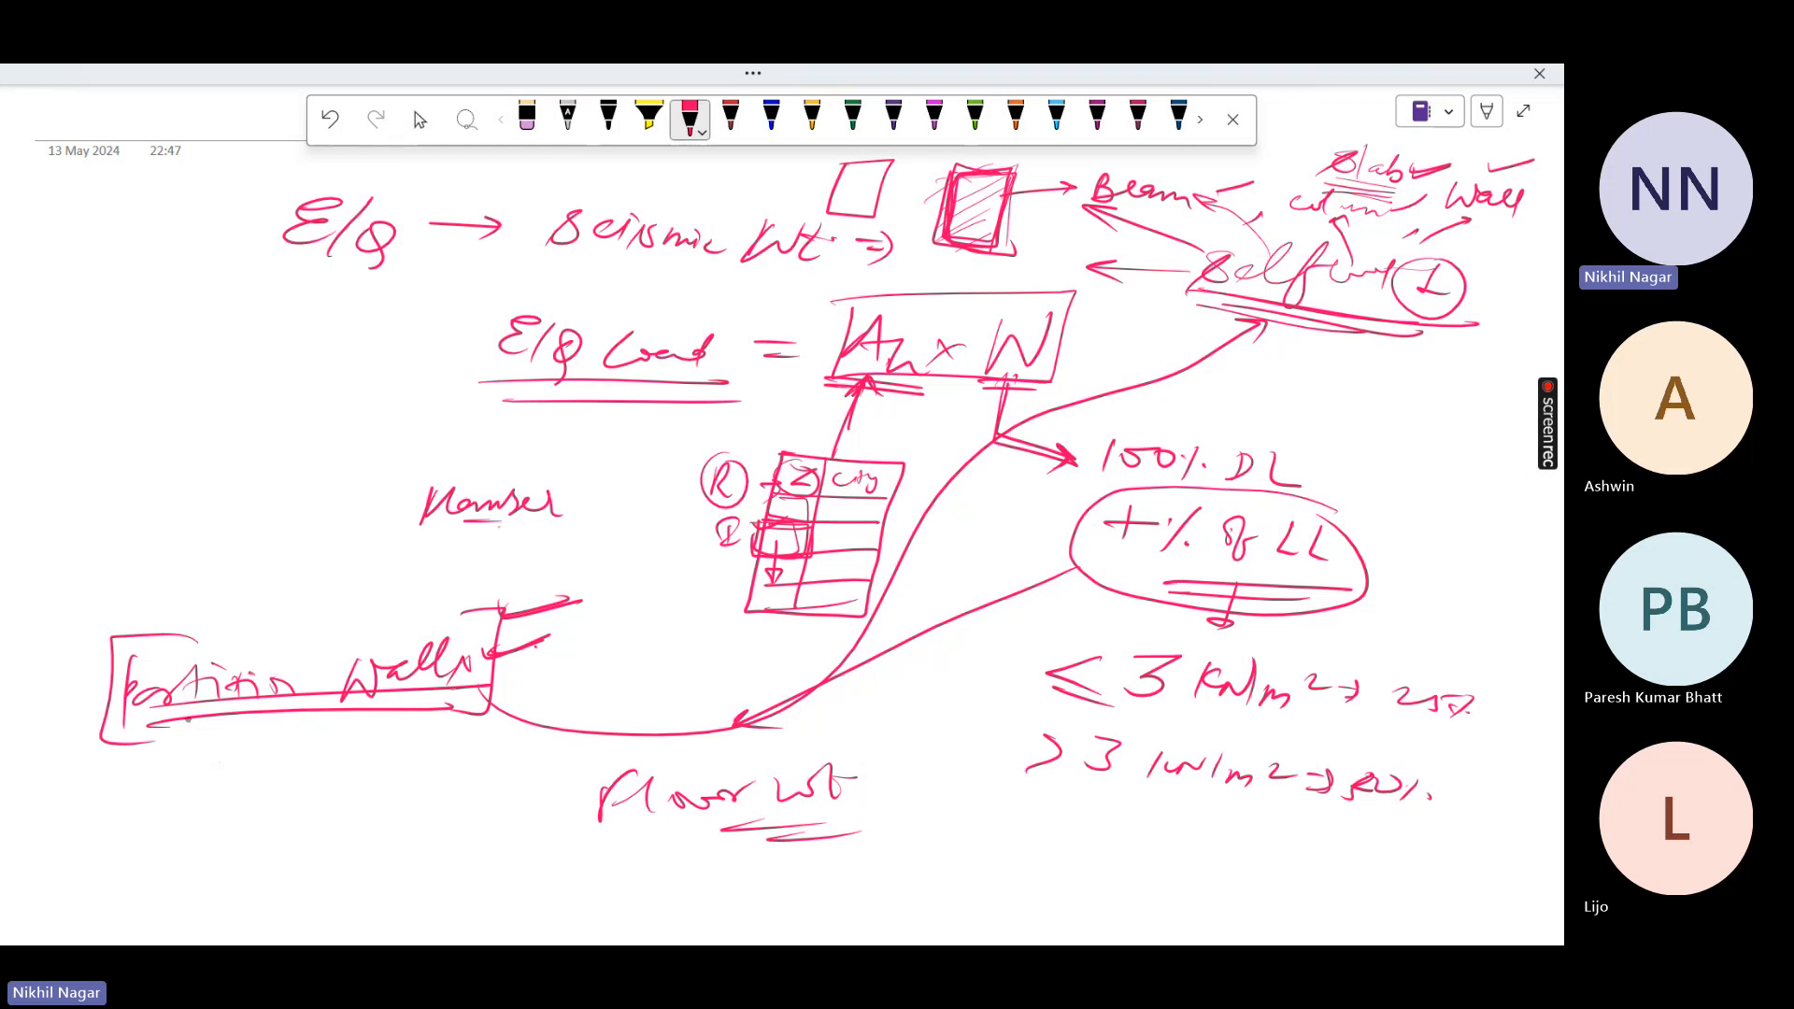
left_click_drag(229, 721, 421, 714)
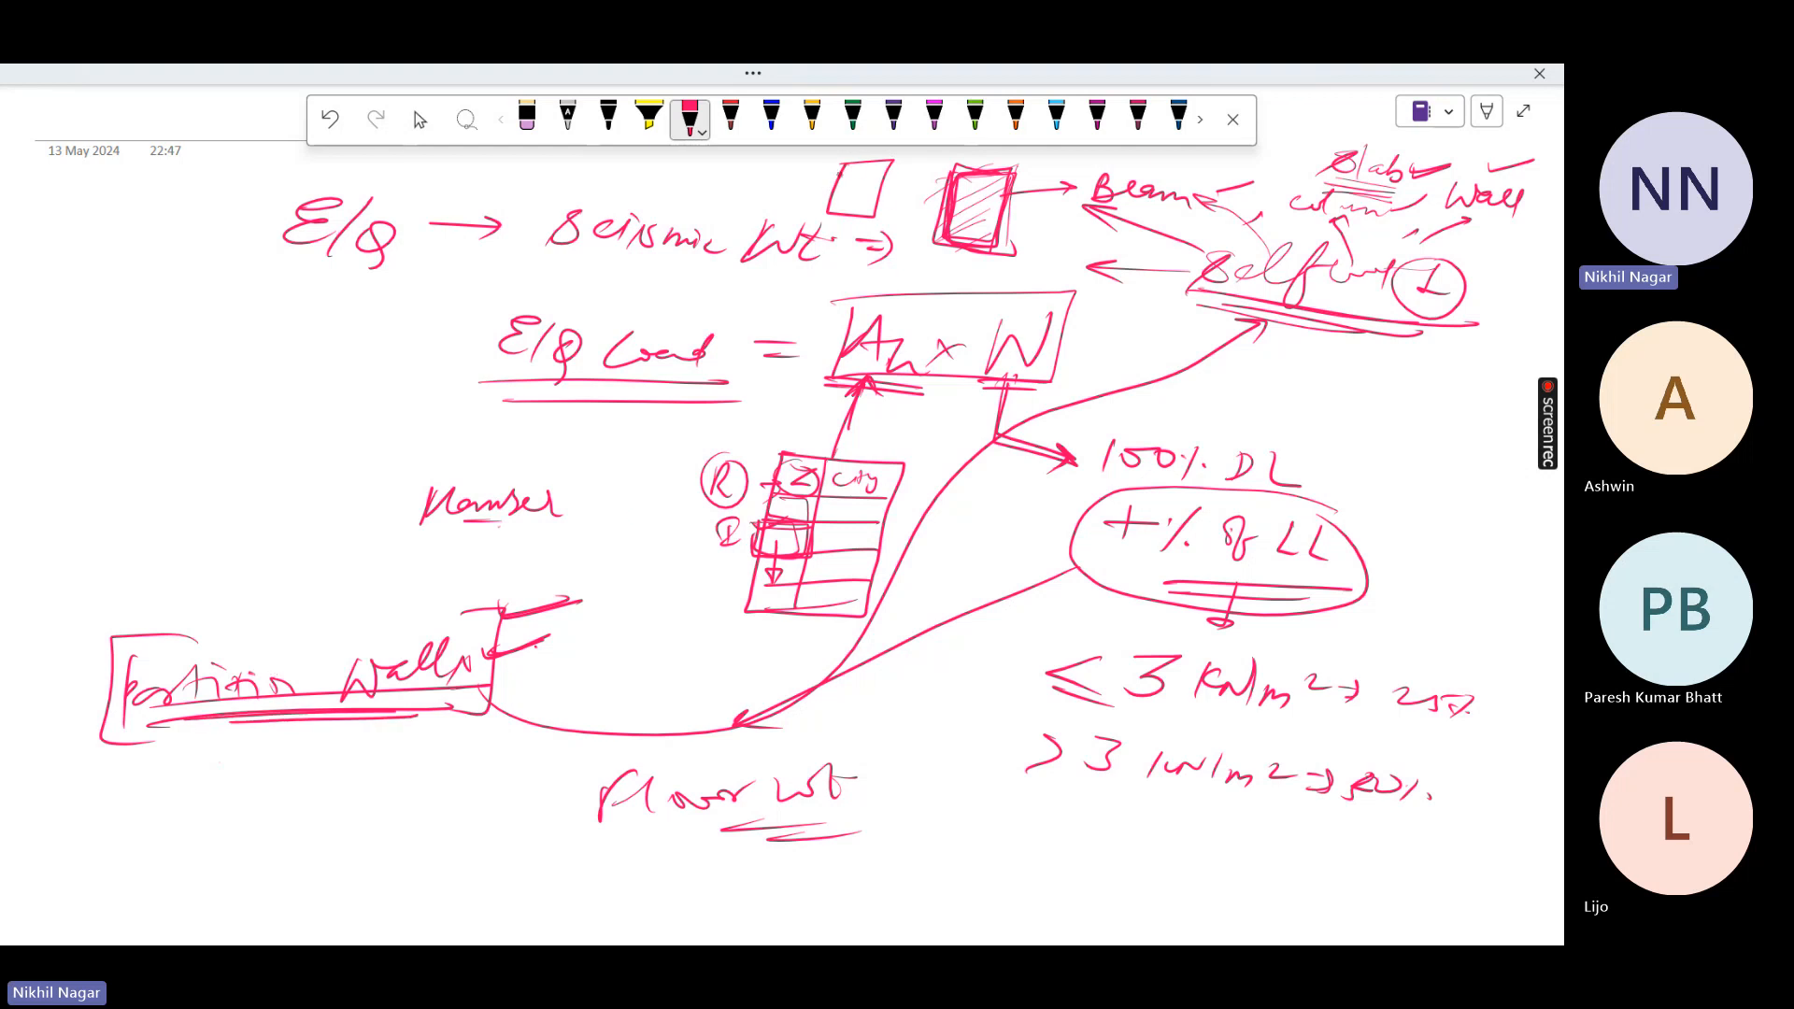
Hatch the second section and complete the note as "Member wt" with underlines and brackets
left_click_drag(886, 166, 837, 179)
left_click_drag(893, 174, 836, 208)
mouse_move(879, 194)
left_mouse_down()
mouse_move(848, 208)
mouse_move(841, 187)
mouse_move(882, 183)
left_mouse_up()
mouse_move(421, 526)
left_mouse_down()
mouse_move(584, 514)
mouse_move(593, 482)
mouse_move(624, 508)
left_mouse_up()
left_click_drag(572, 522, 619, 518)
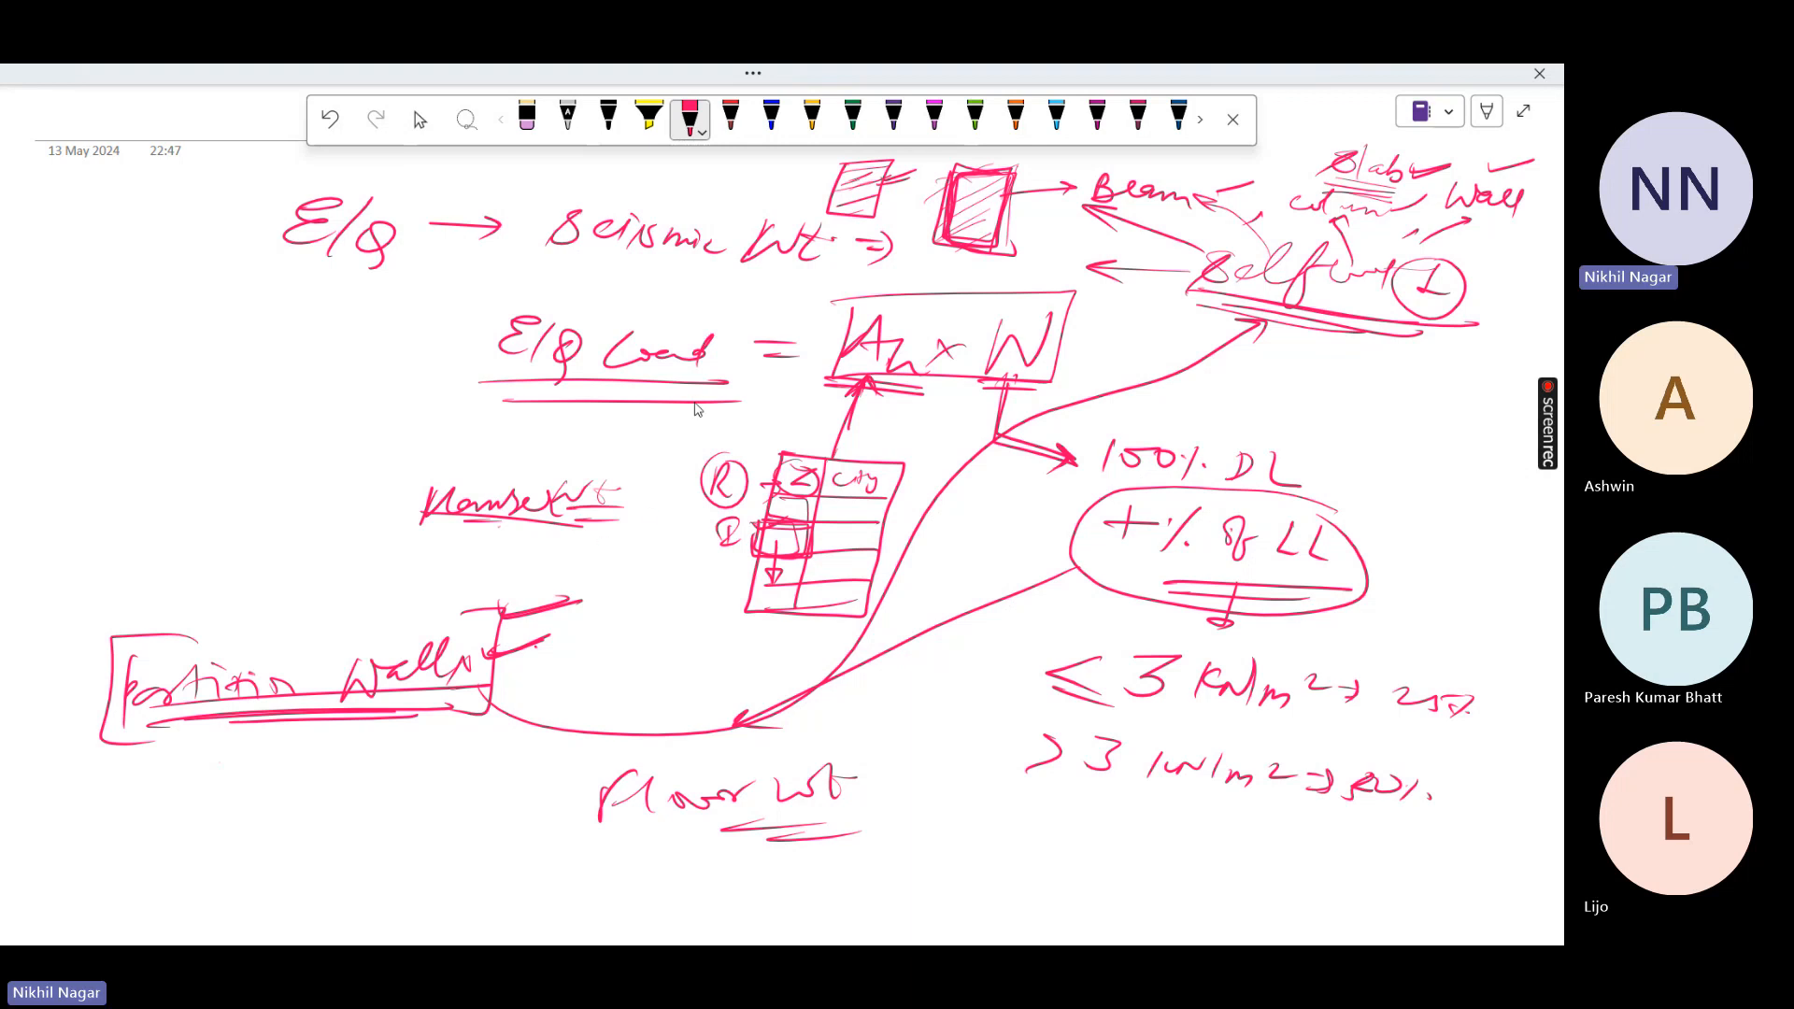
left_click_drag(661, 459, 614, 531)
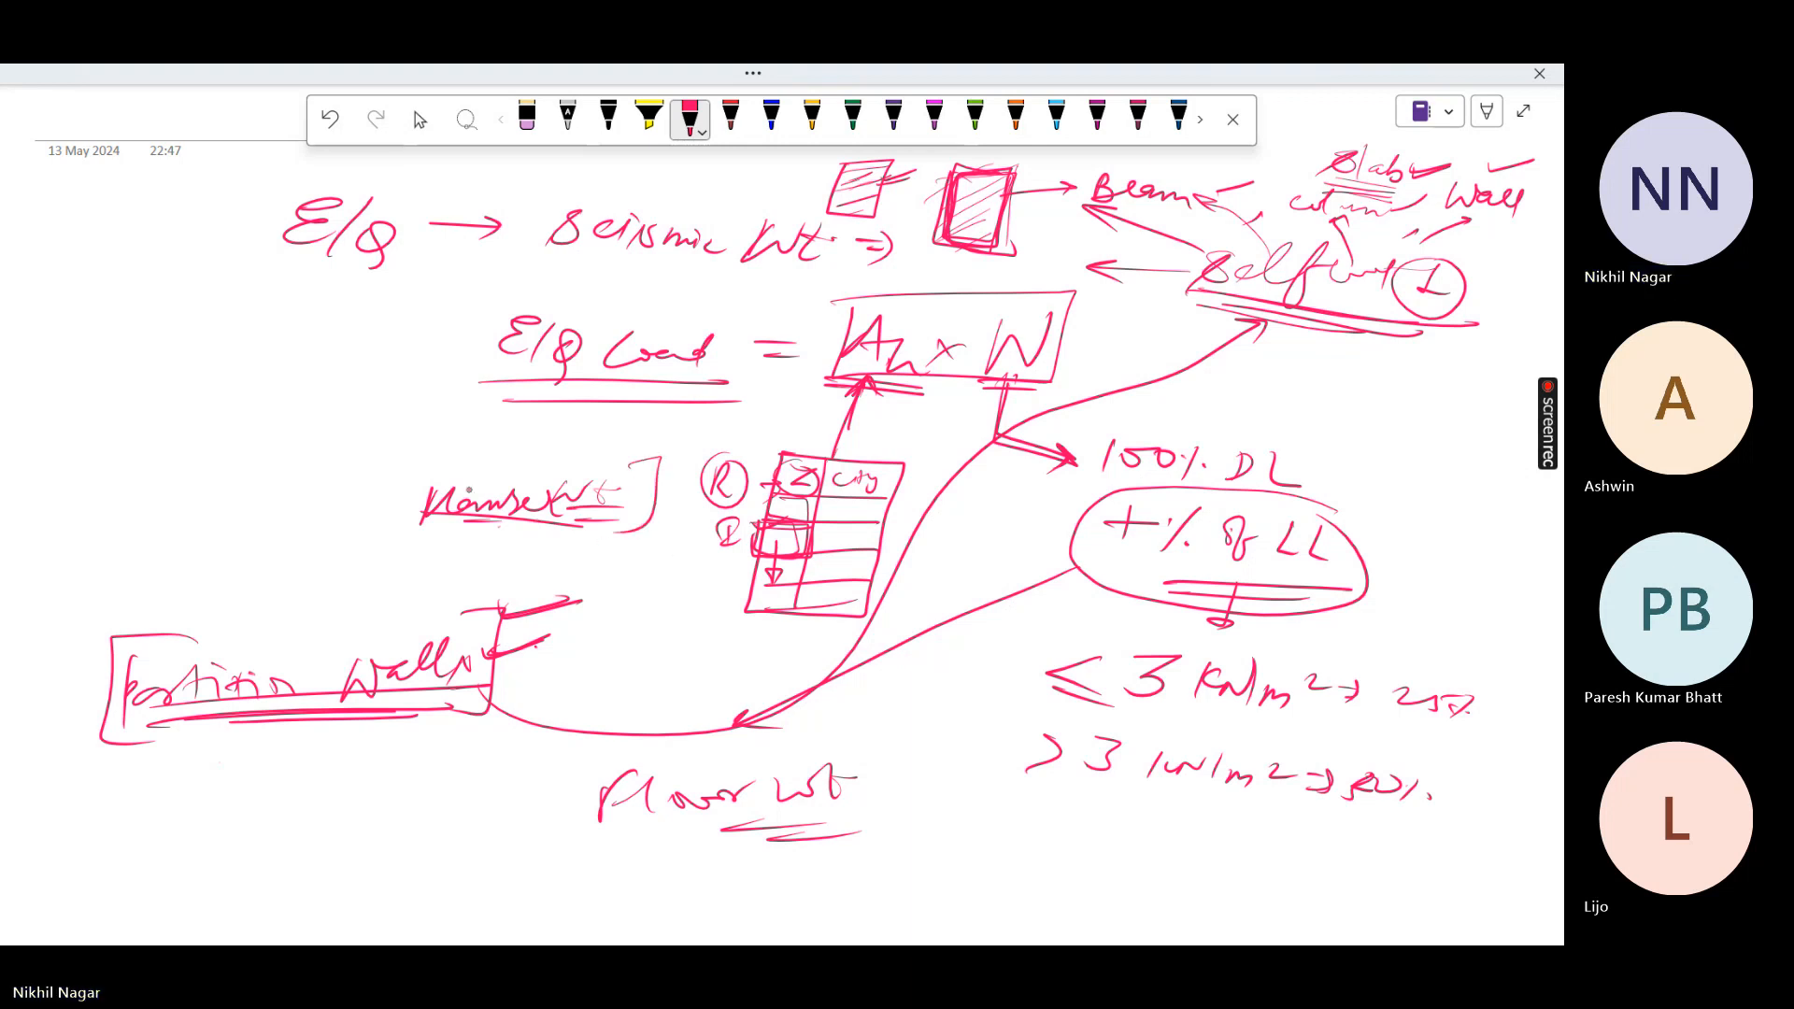
left_click_drag(479, 465, 465, 549)
Stop inking, minimize the handwritten notes and switch back to the building model in STAAD.Pro
left_click(421, 120)
left_click(635, 675)
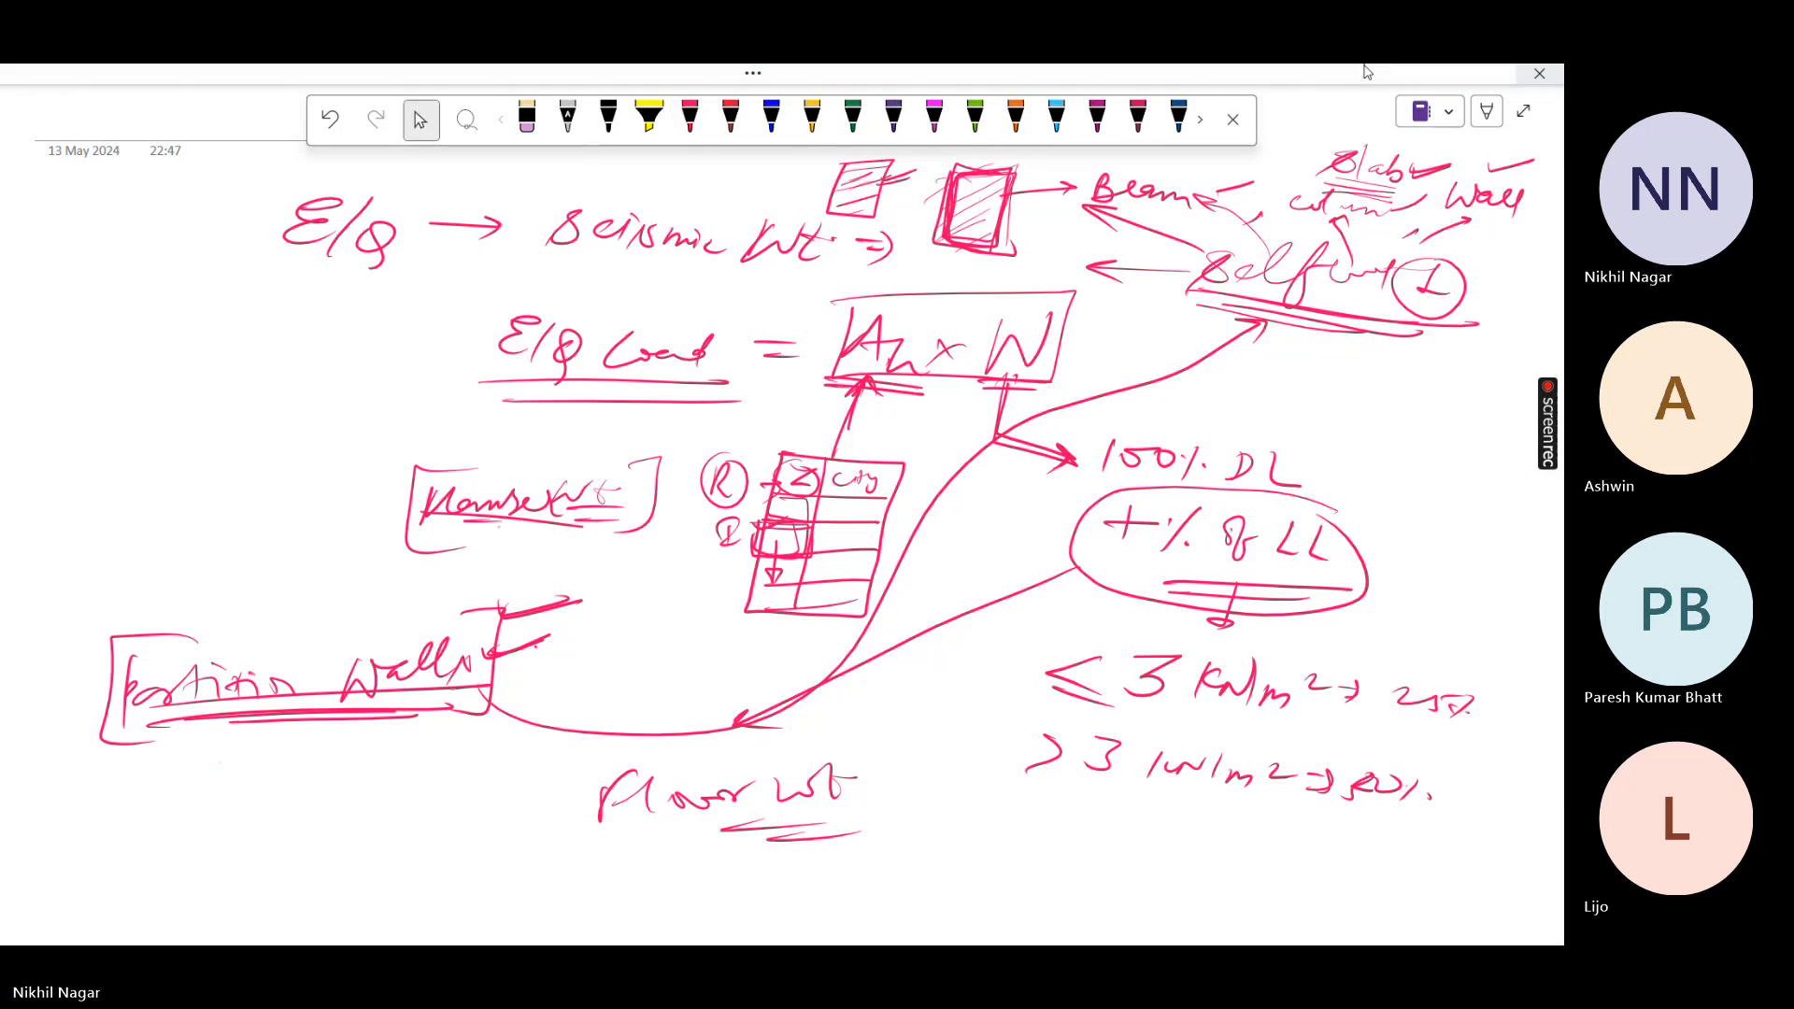
left_click(1458, 75)
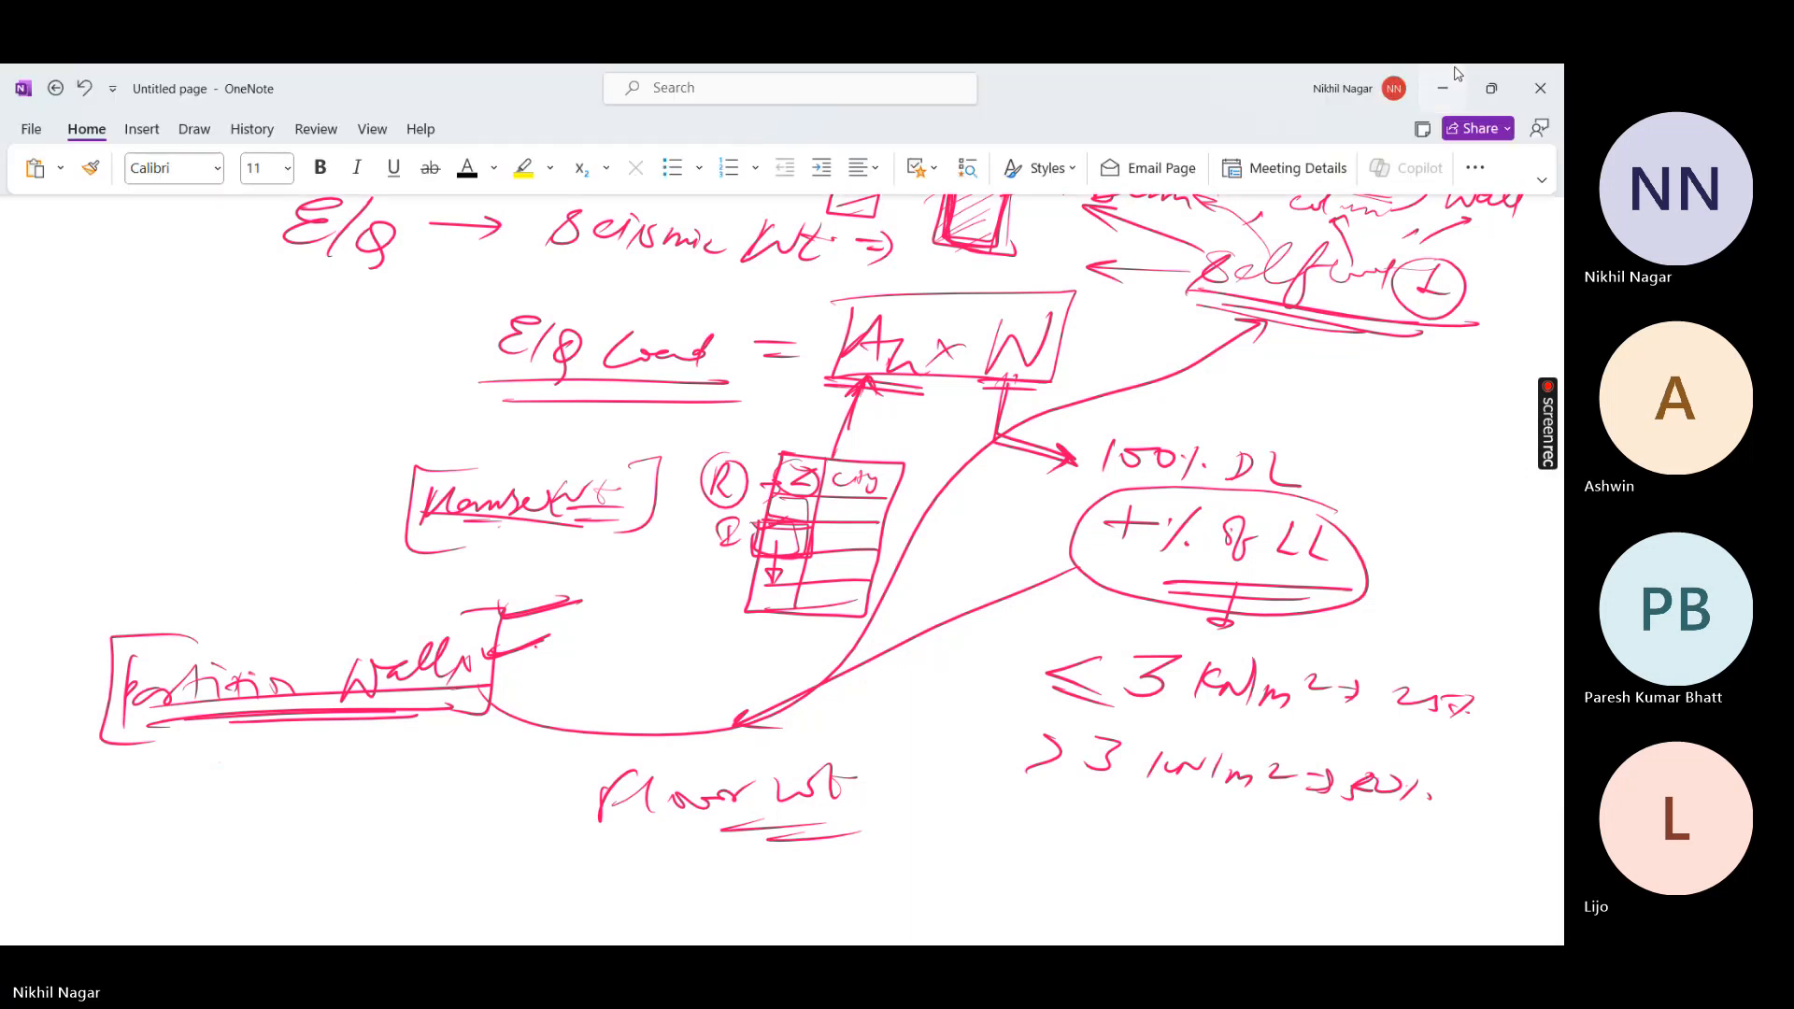
left_click(1454, 78)
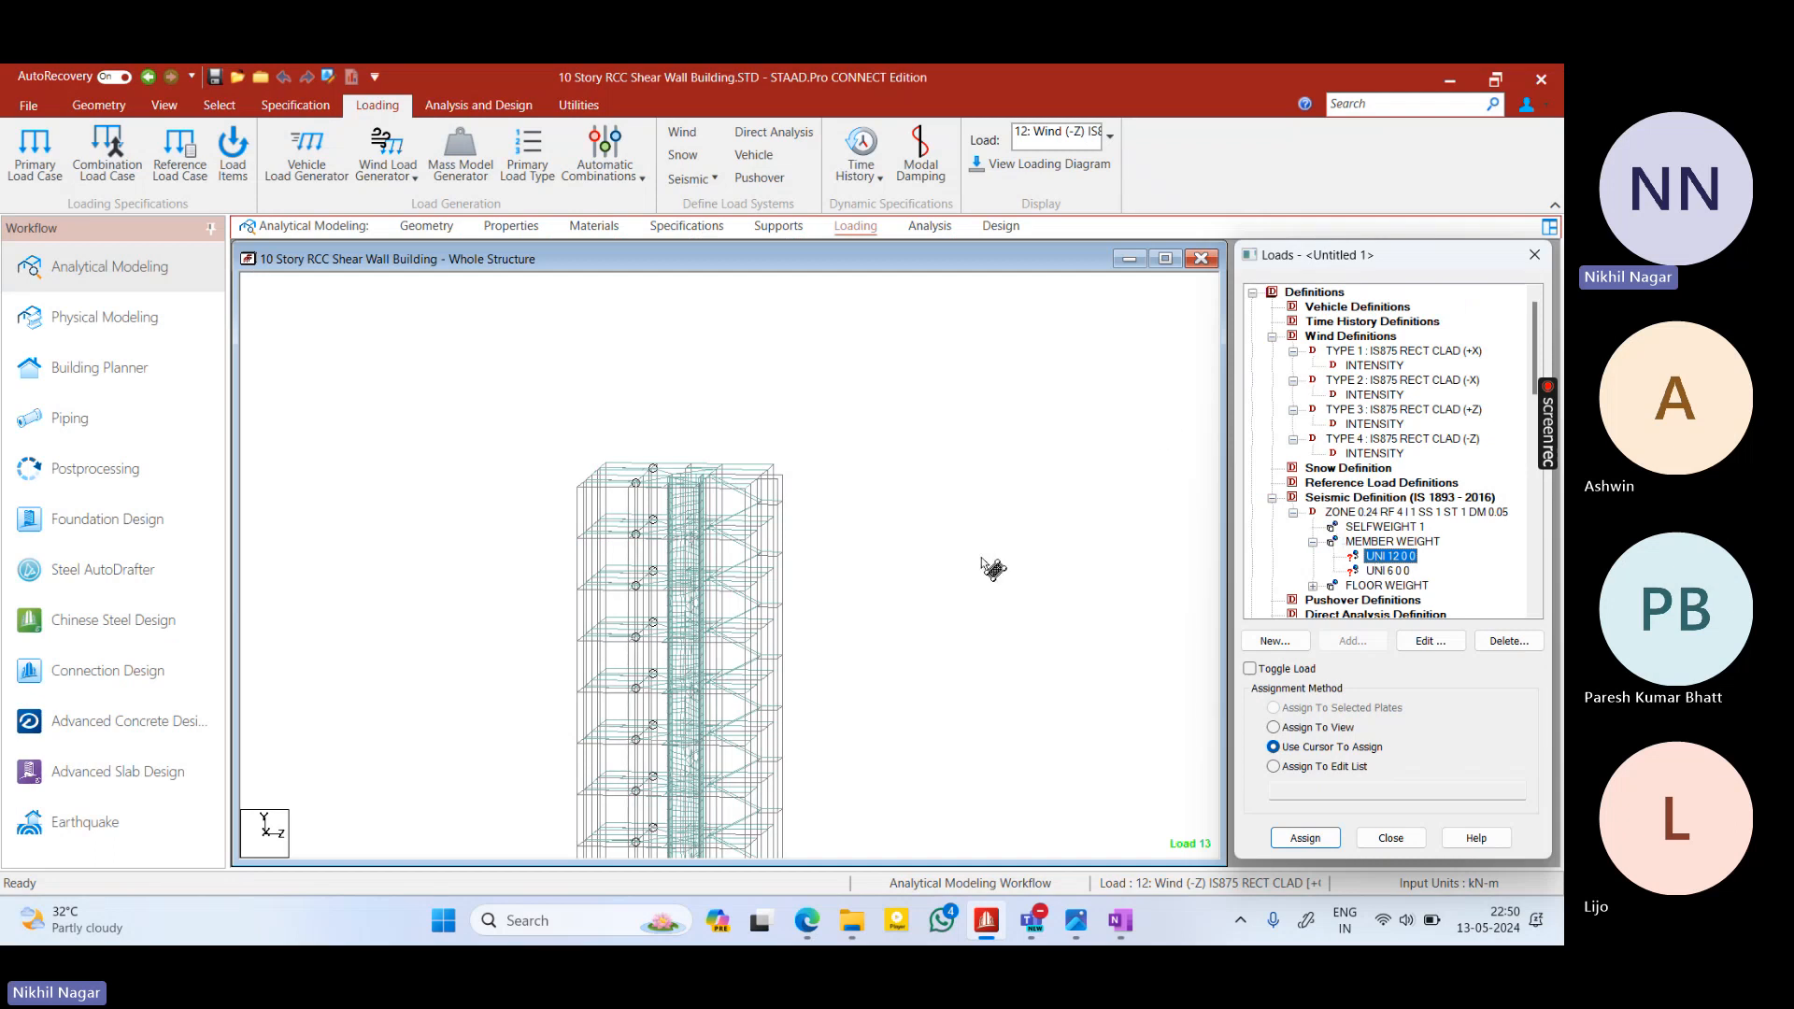
left_click(854, 602)
Select all beams of the structure and display only them as a new view in the active window
left_click(1391, 556)
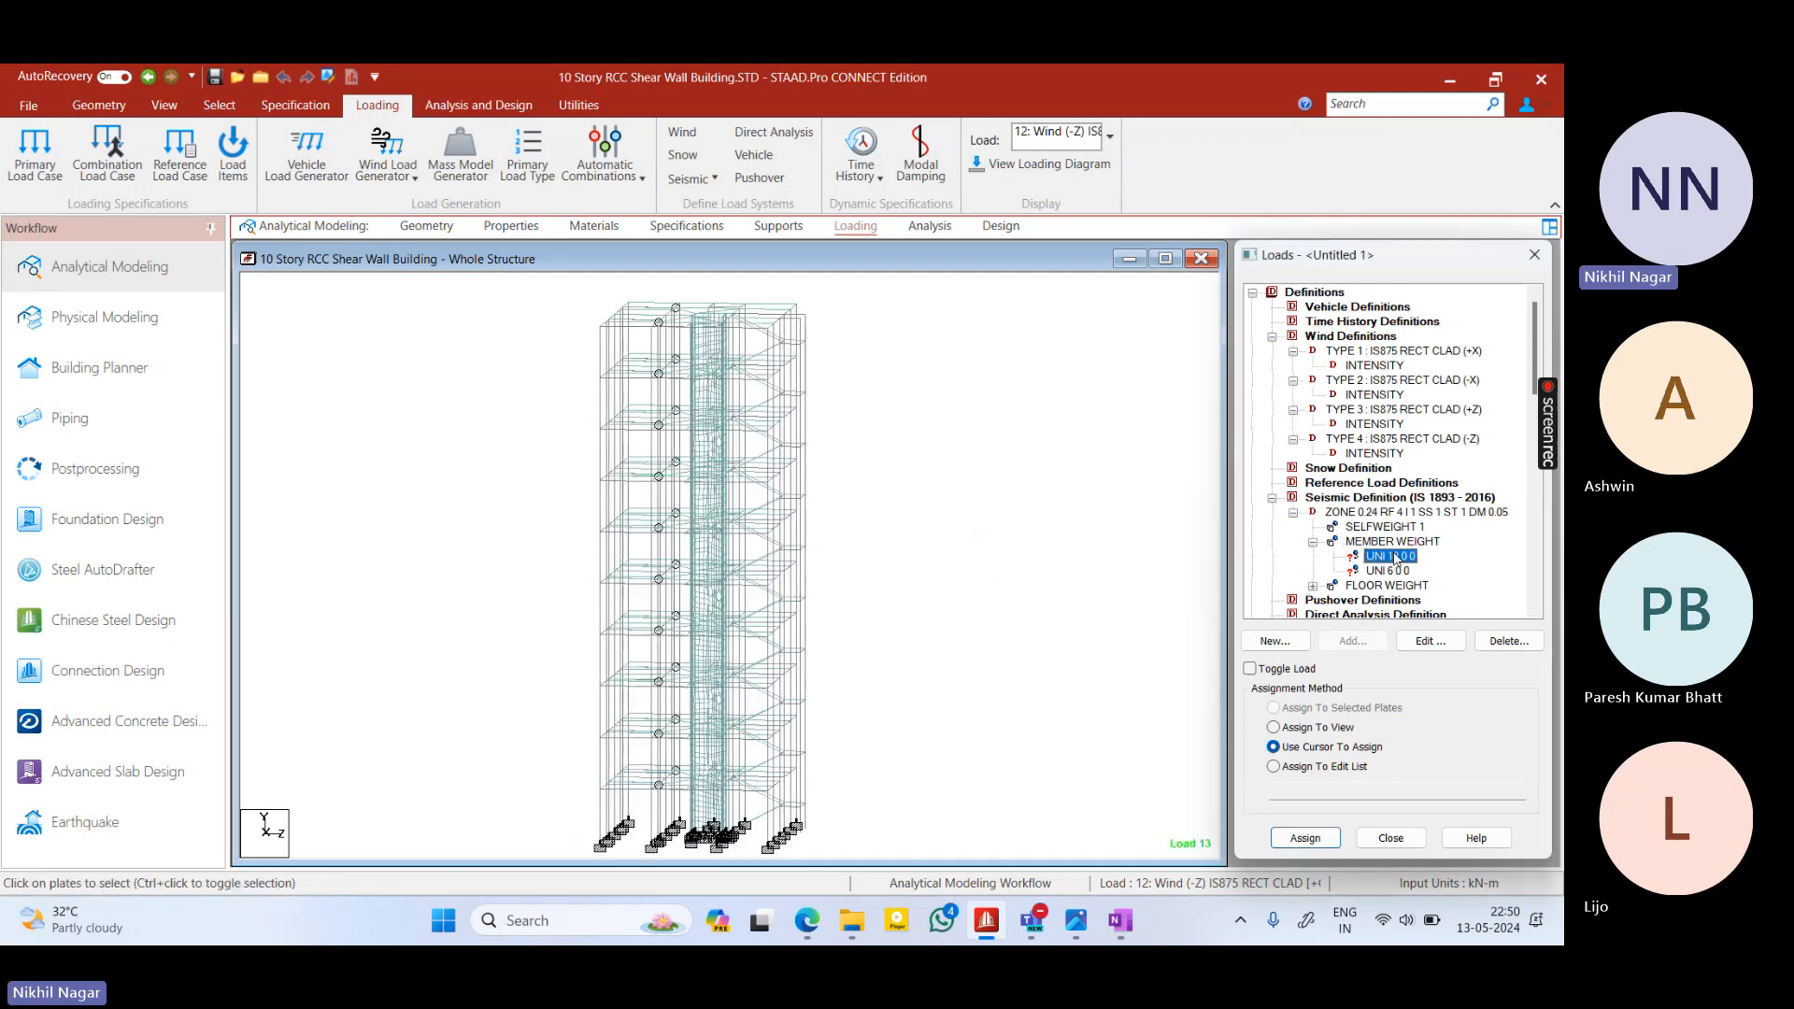
middle_click(891, 420)
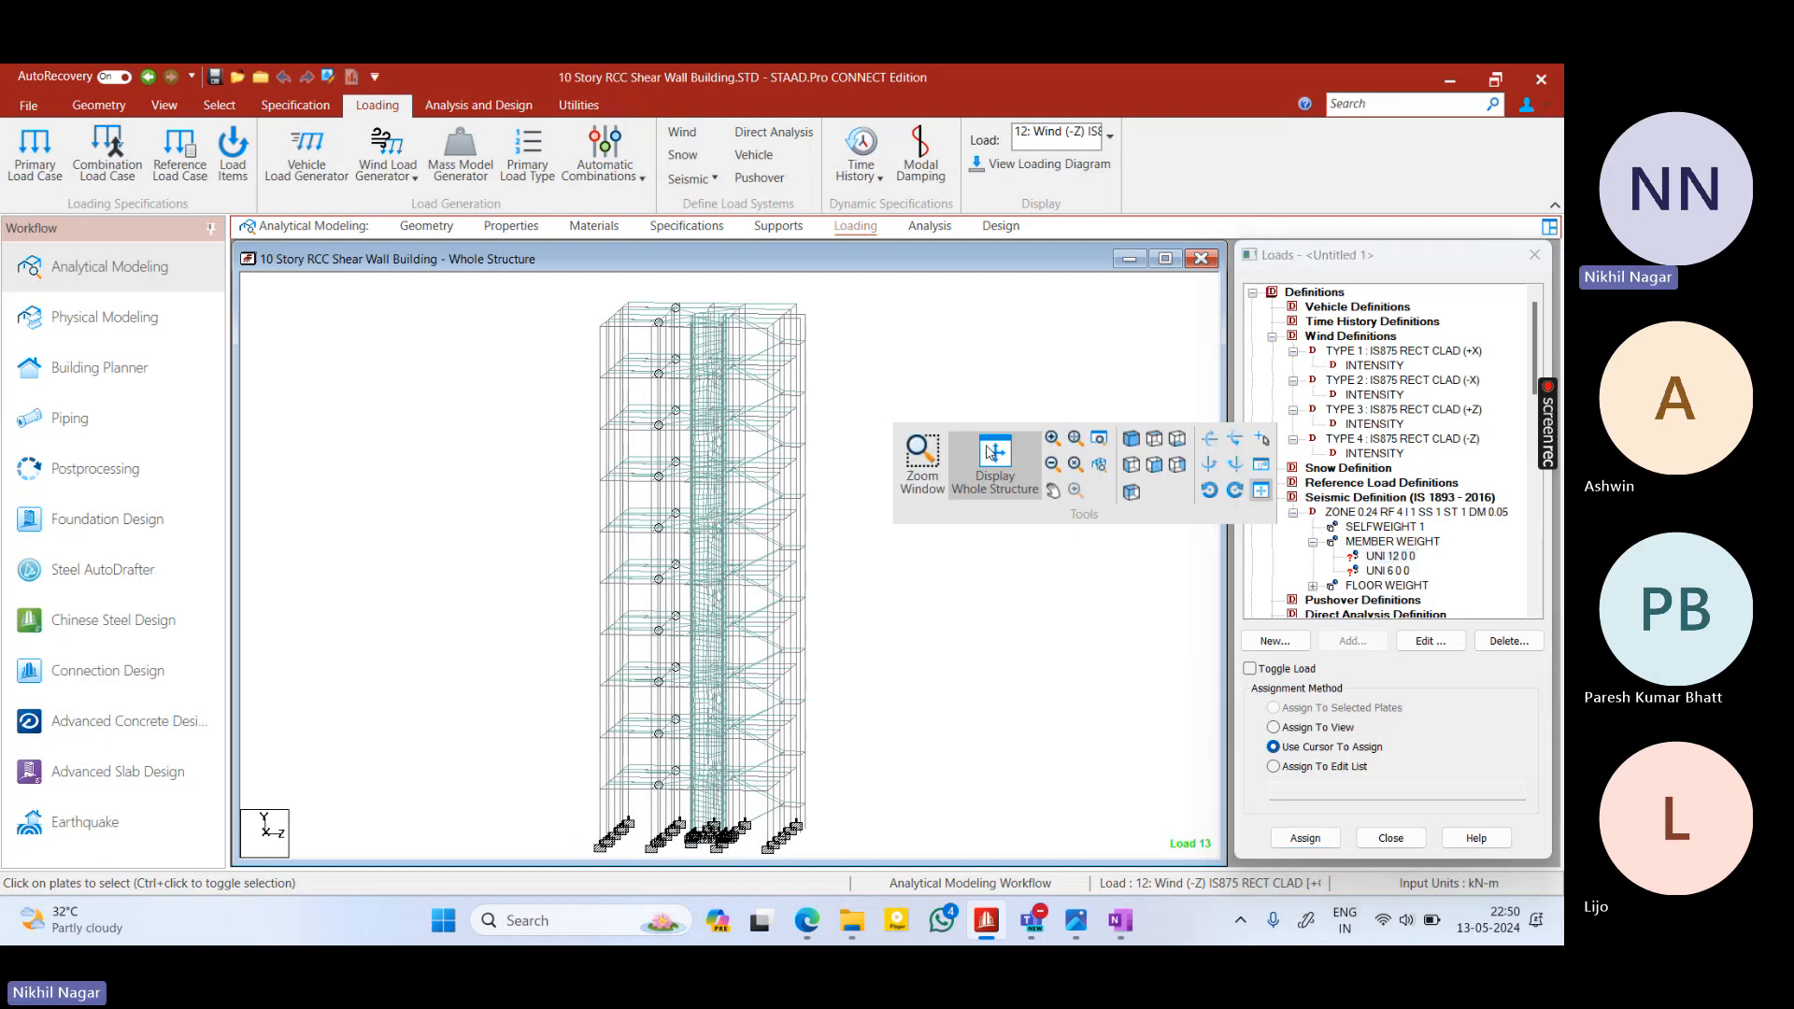
left_click(992, 367)
right_click(929, 393)
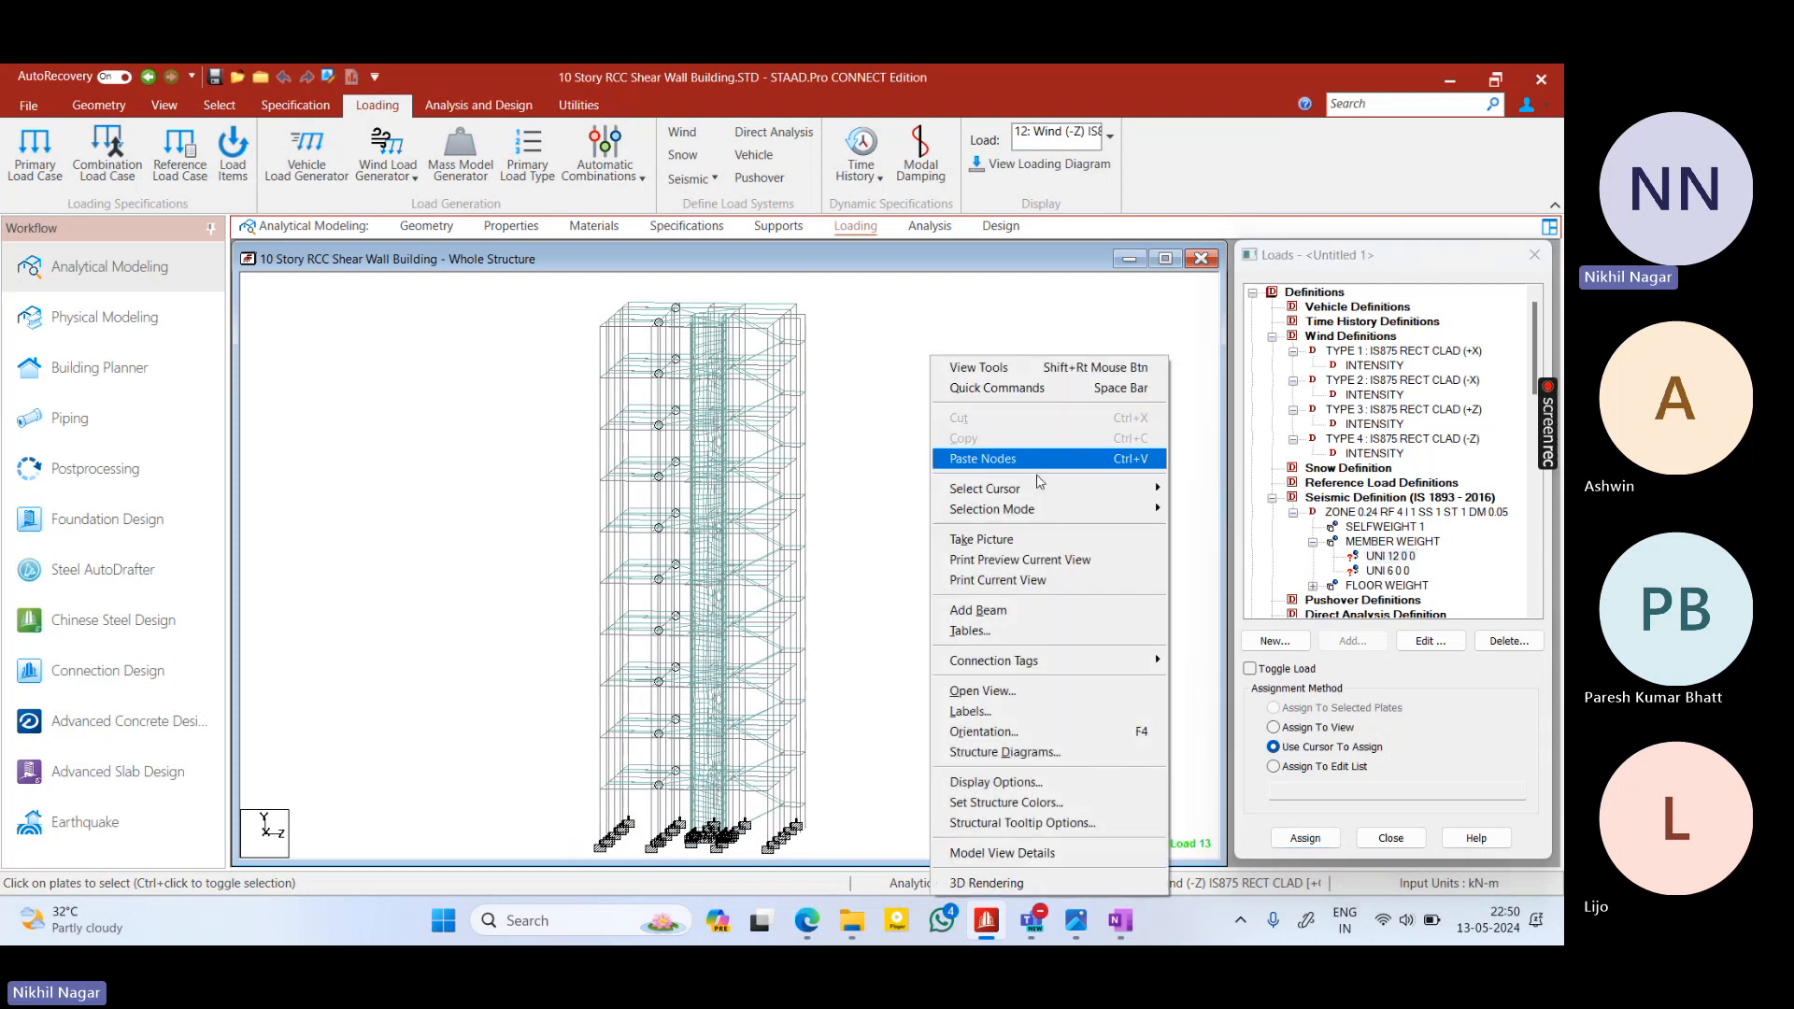
right_click(884, 428)
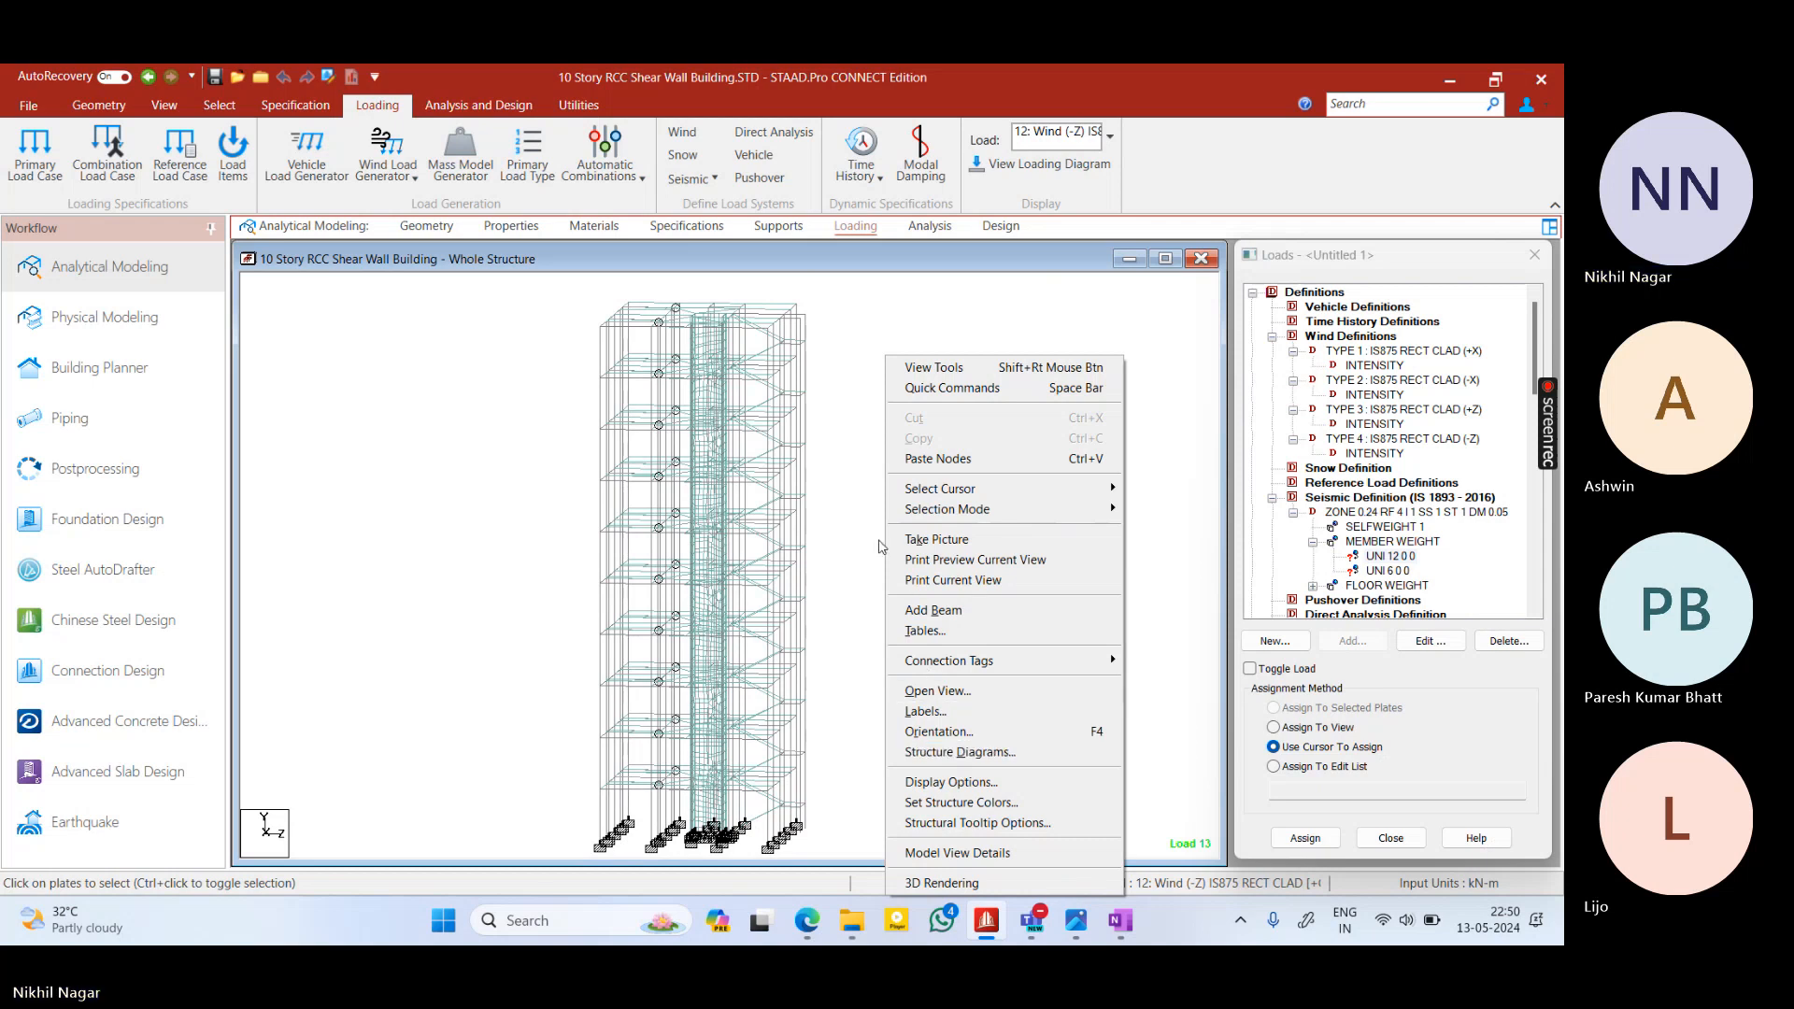
left_click(860, 531)
key("ctrl+a")
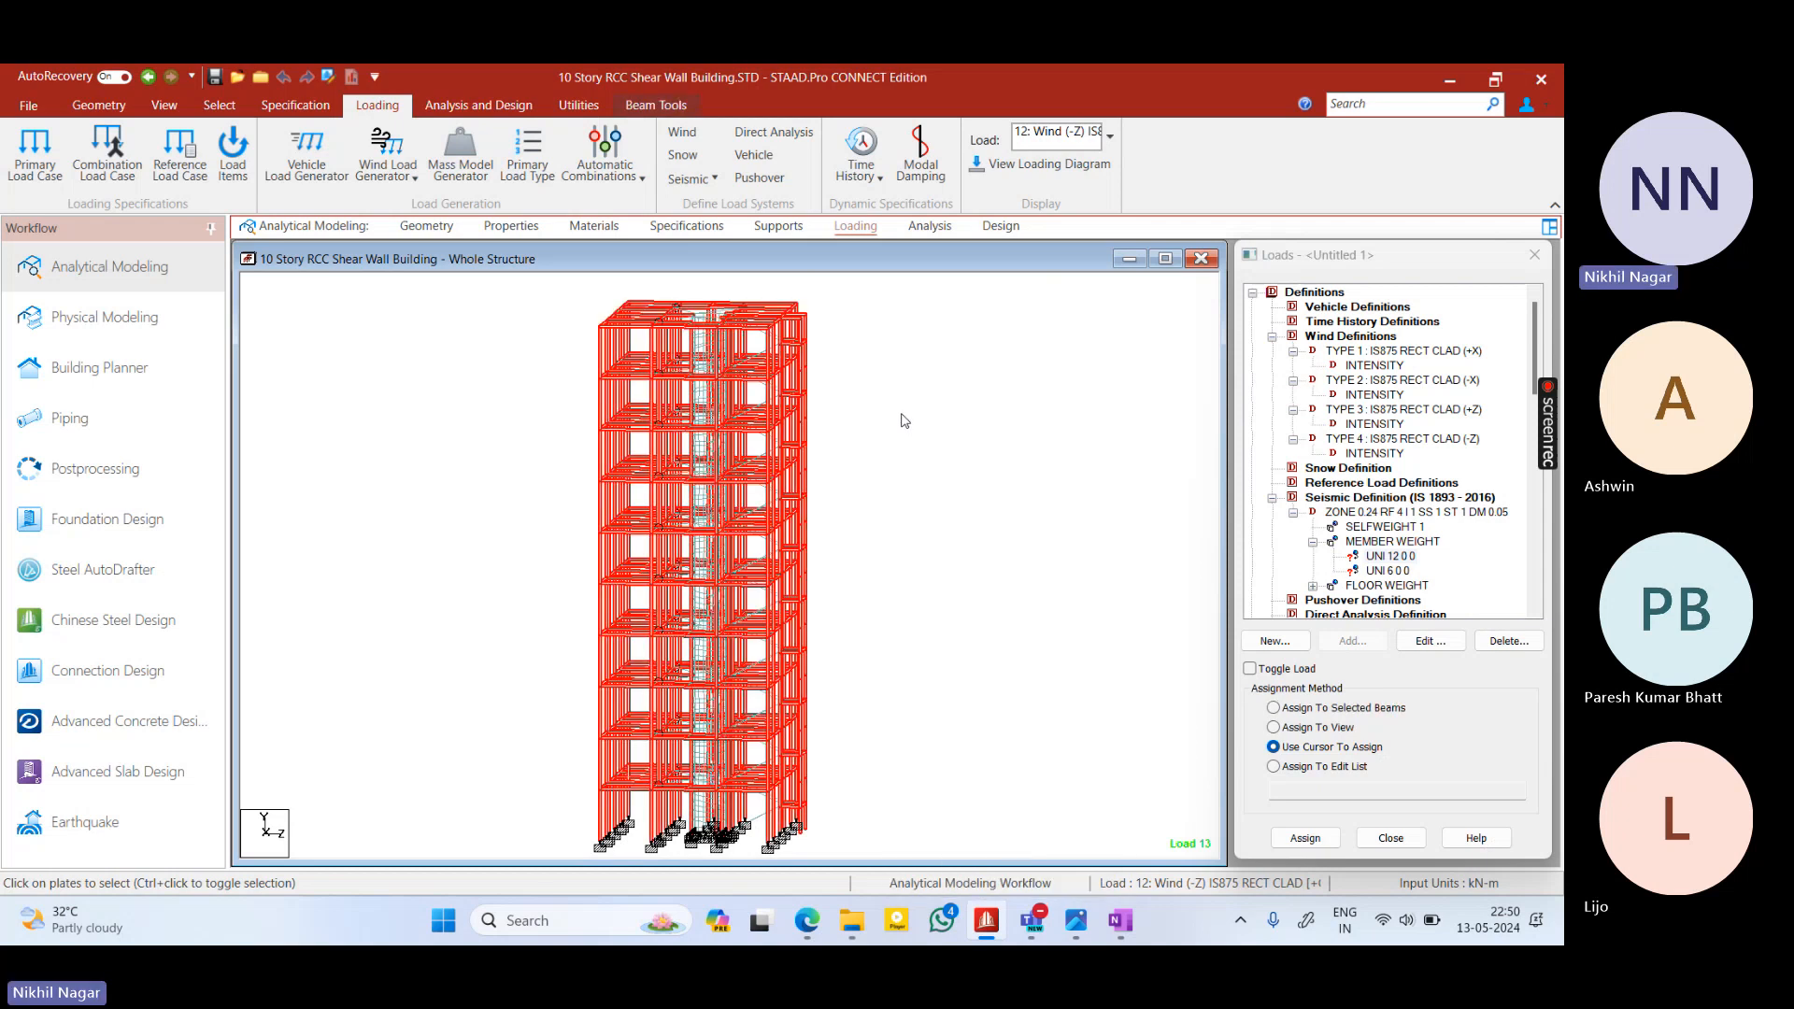
right_click(903, 416)
left_click(1002, 609)
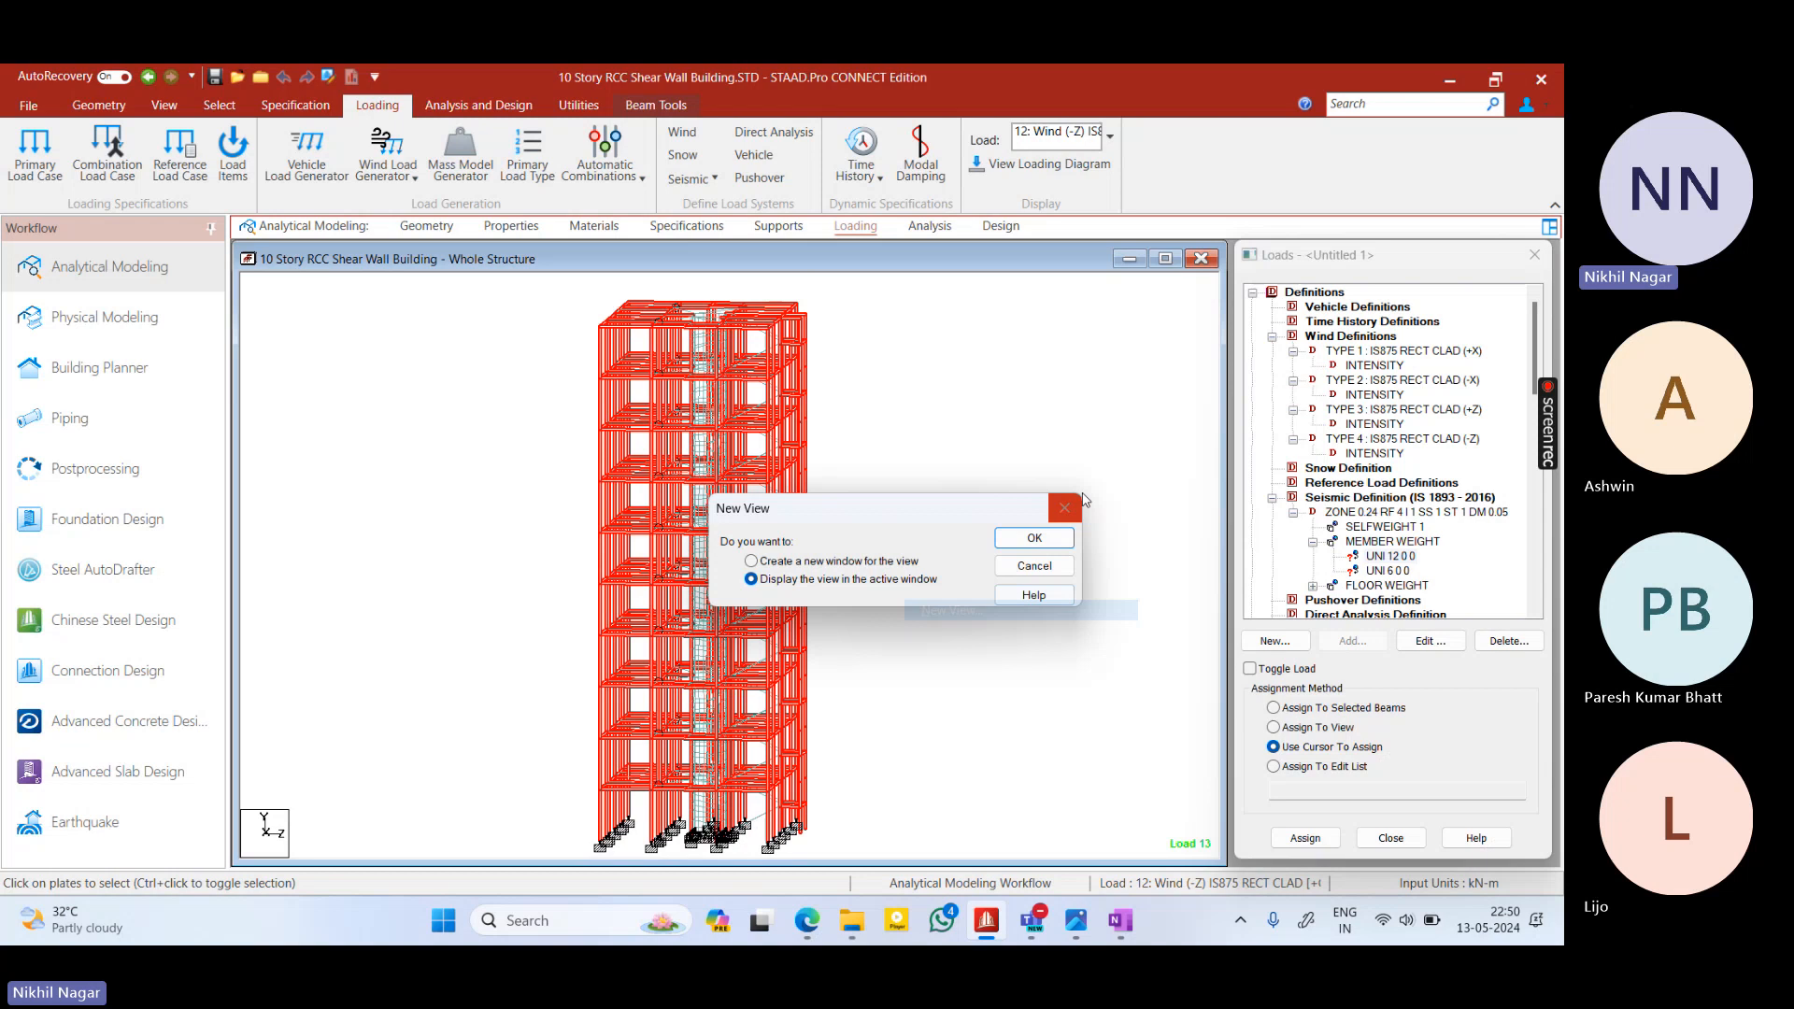
left_click(1035, 539)
Select the topmost-level beams in elevation and isolate them as a new view in the active window
right_click(932, 425)
left_click(1190, 461)
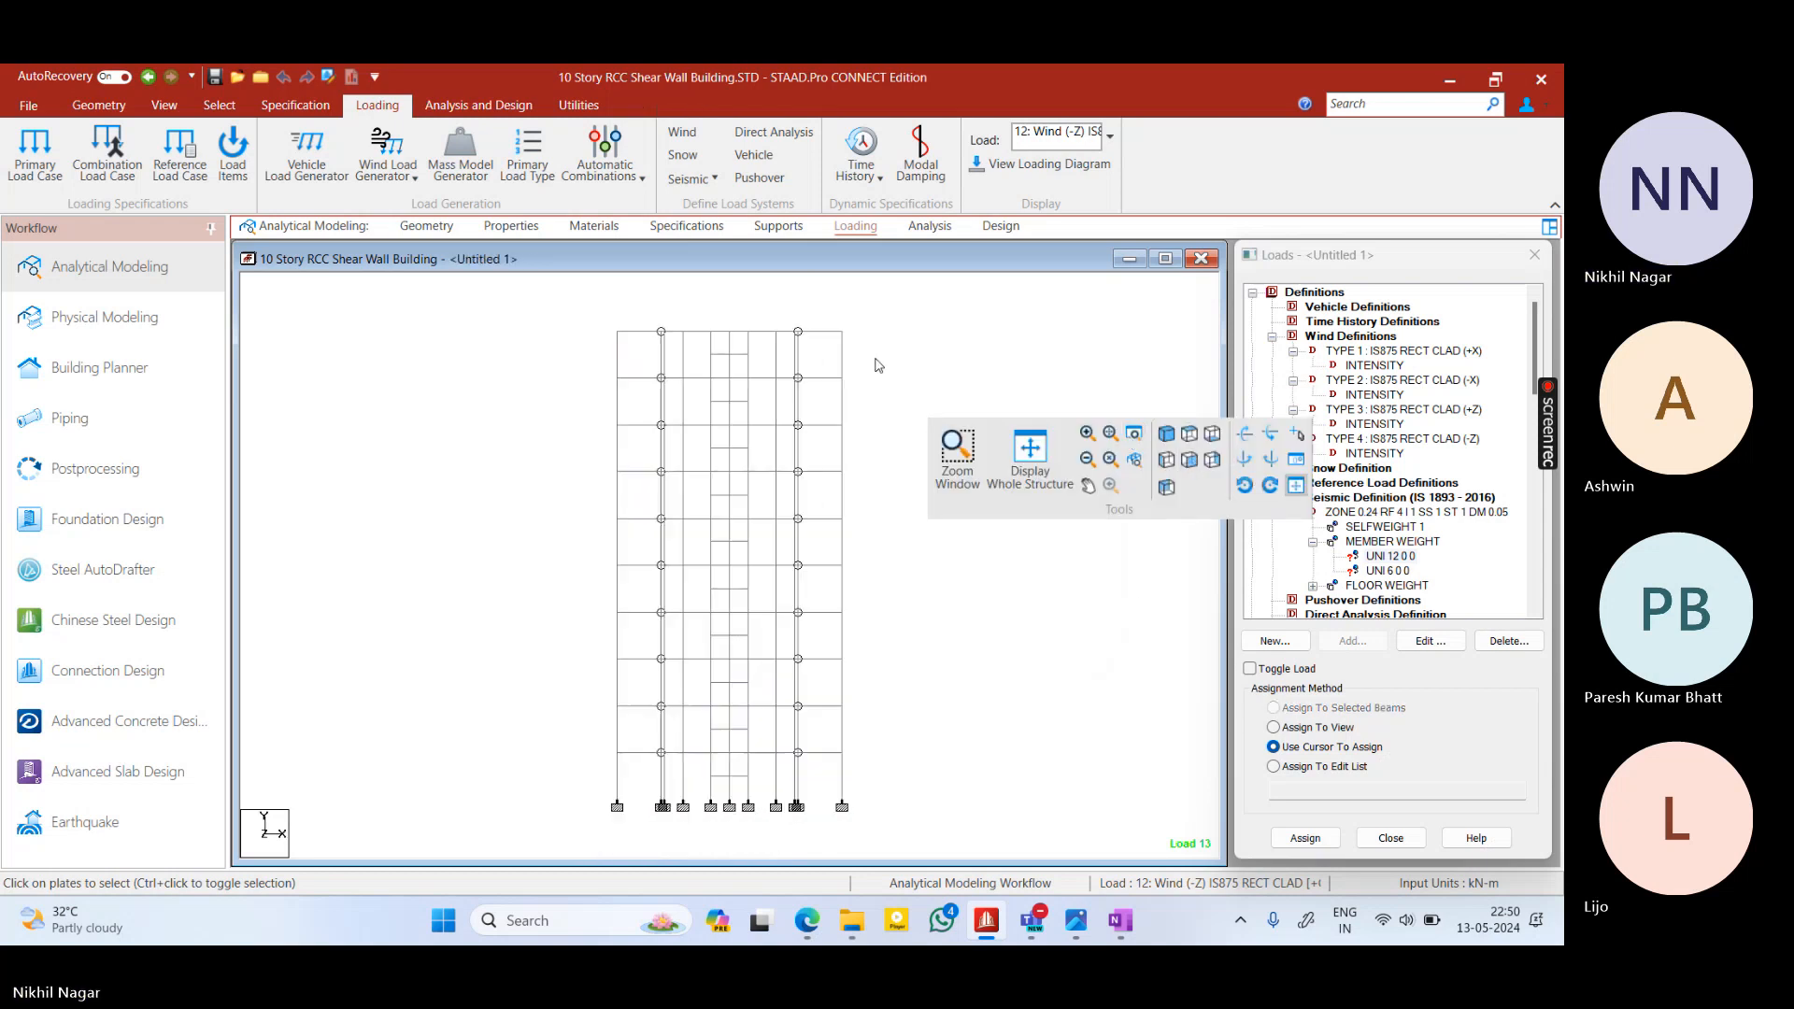
left_click_drag(596, 311, 750, 315)
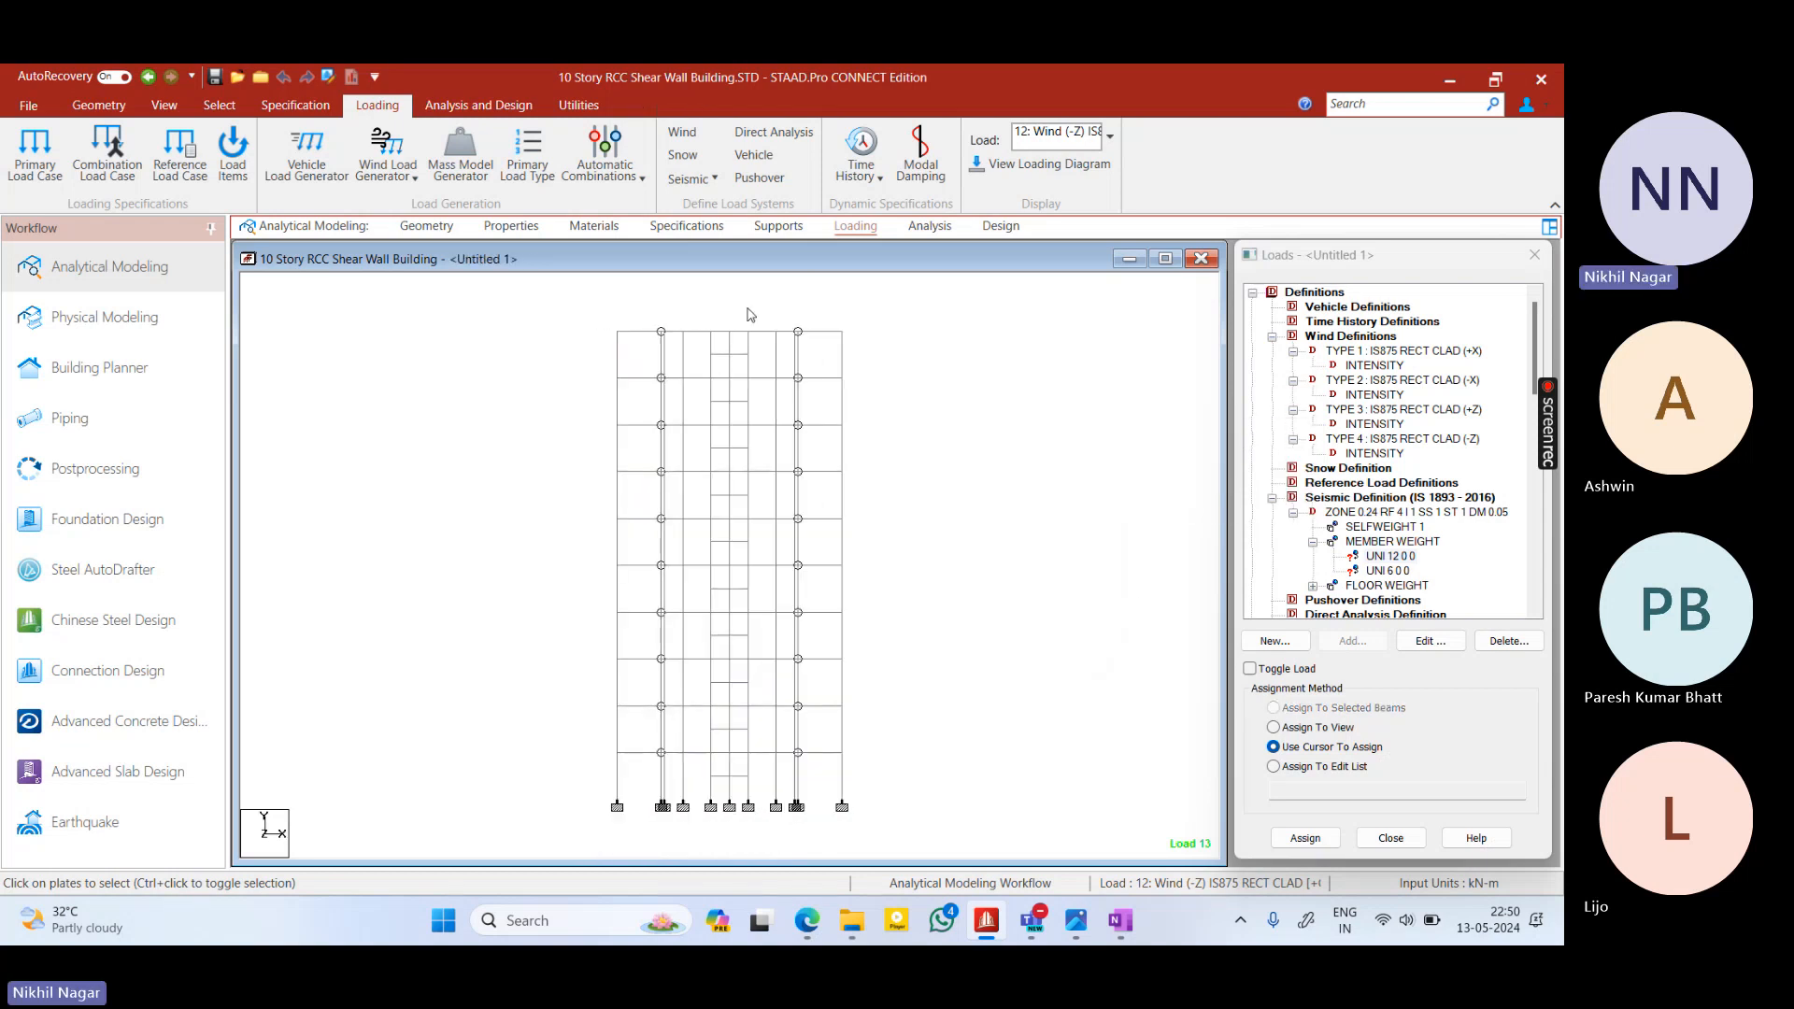
left_click_drag(600, 306, 860, 353)
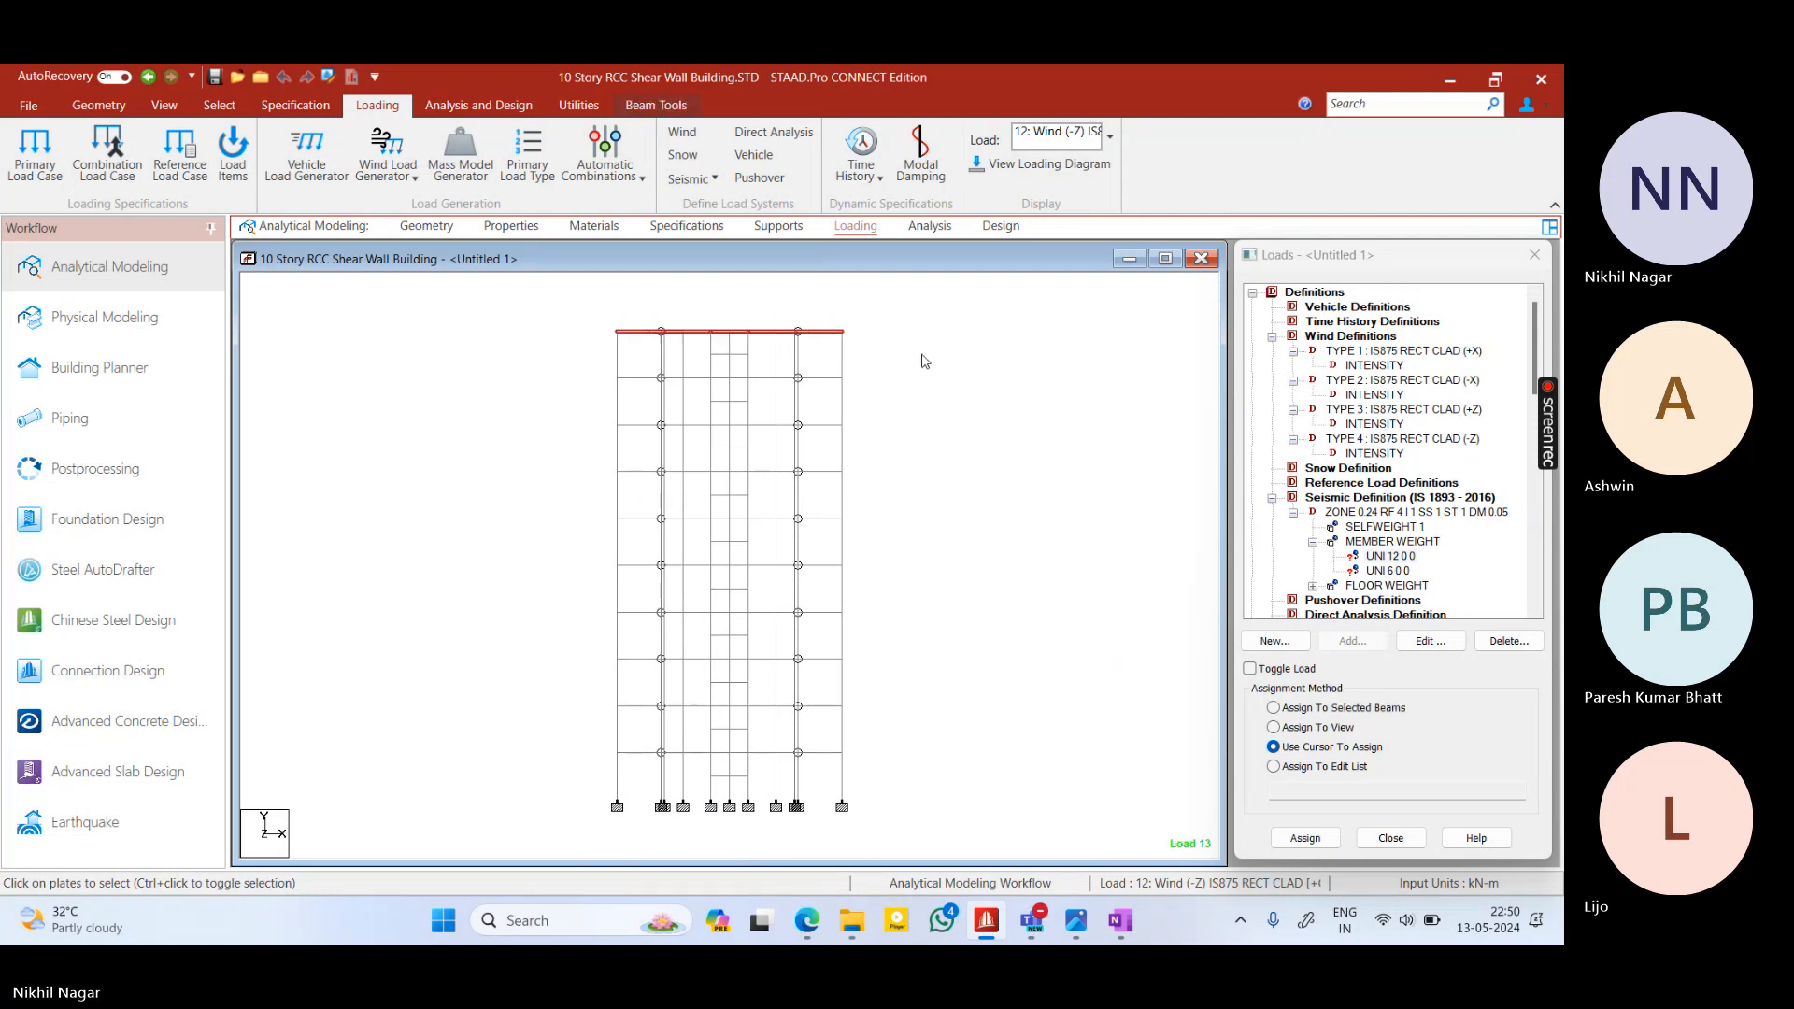
right_click(922, 361)
left_click(1005, 611)
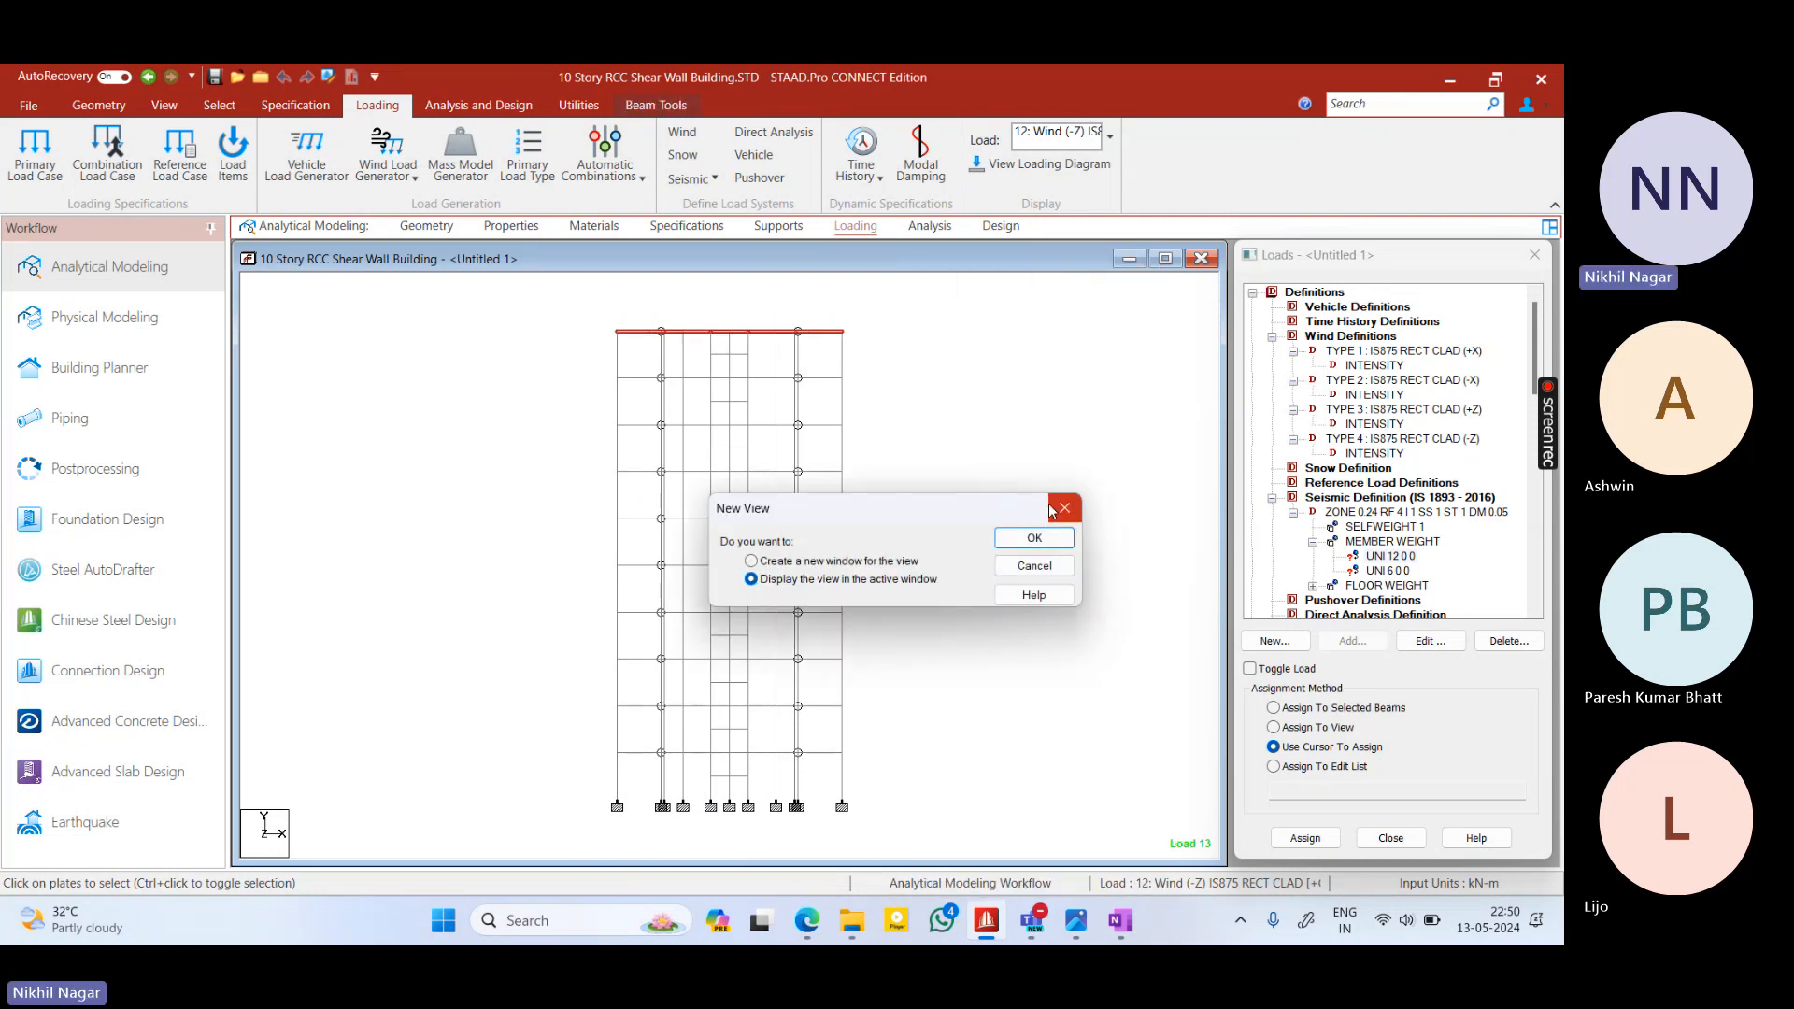
left_click(1039, 537)
Assign the UNI 6 0 0 member weight to the outer perimeter beams of the topmost level, selected in plan view
middle_click_drag(988, 485, 800, 601)
right_click(889, 533)
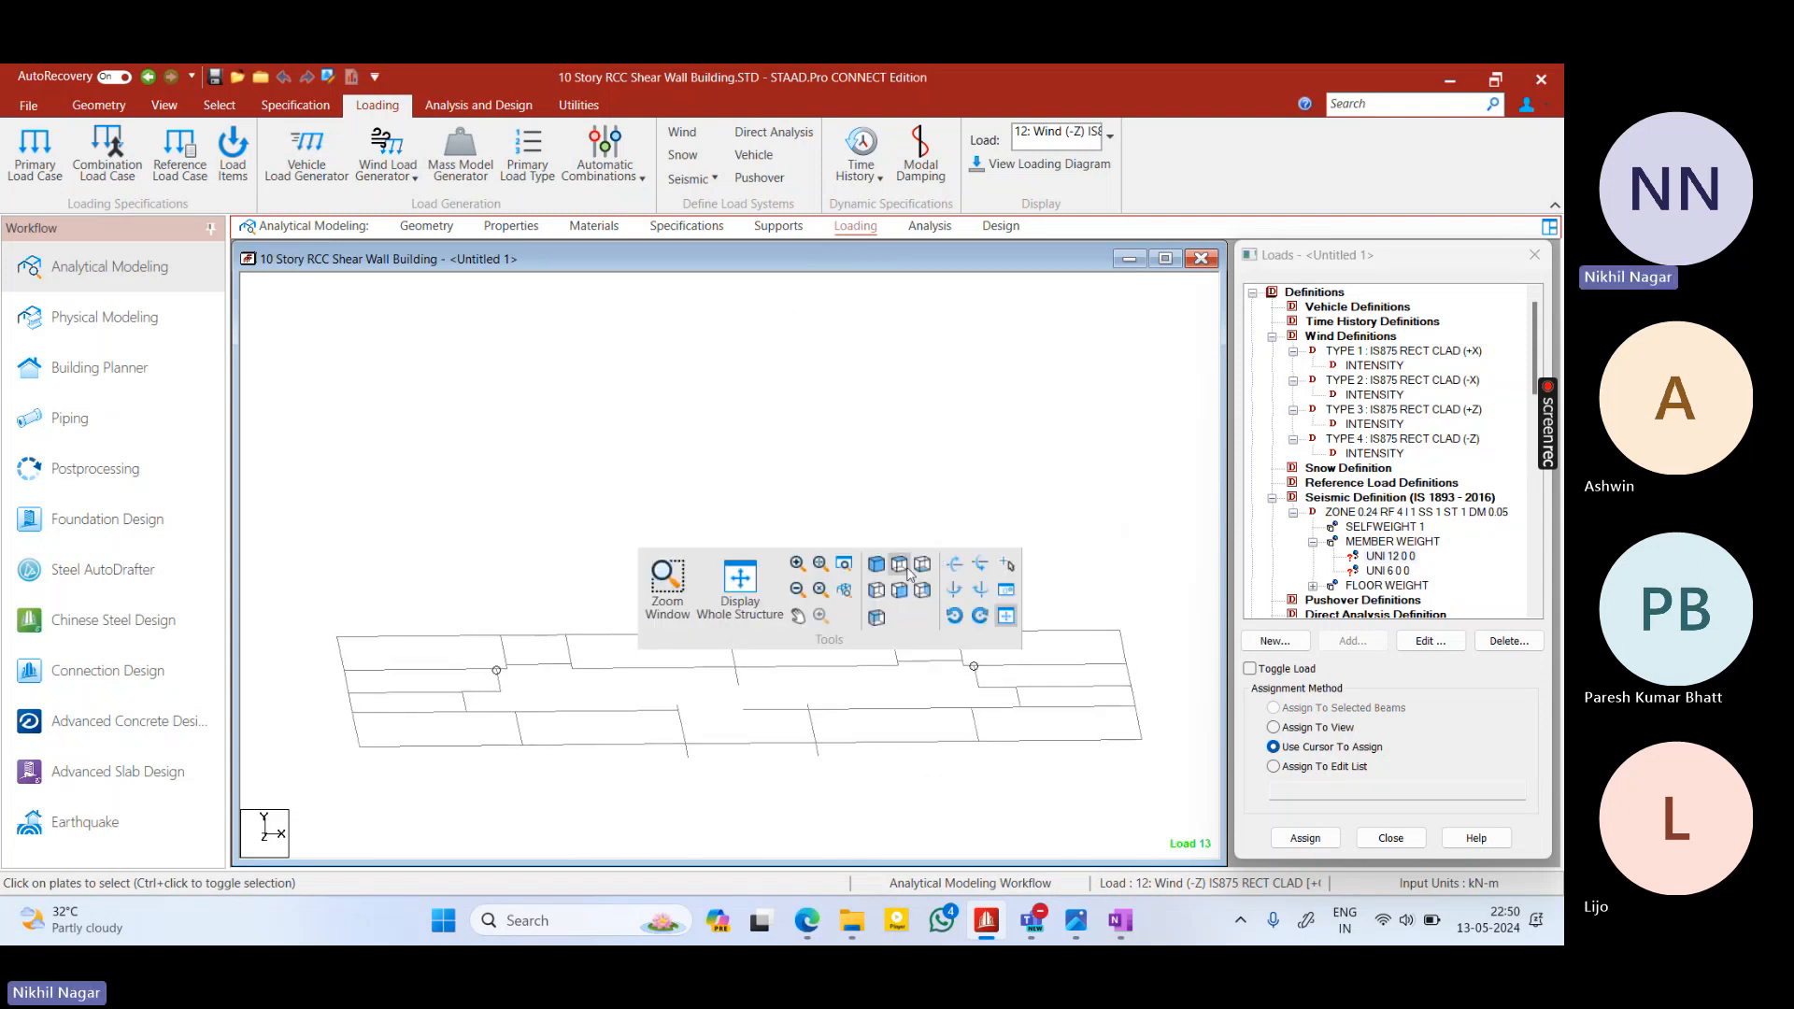
left_click(900, 566)
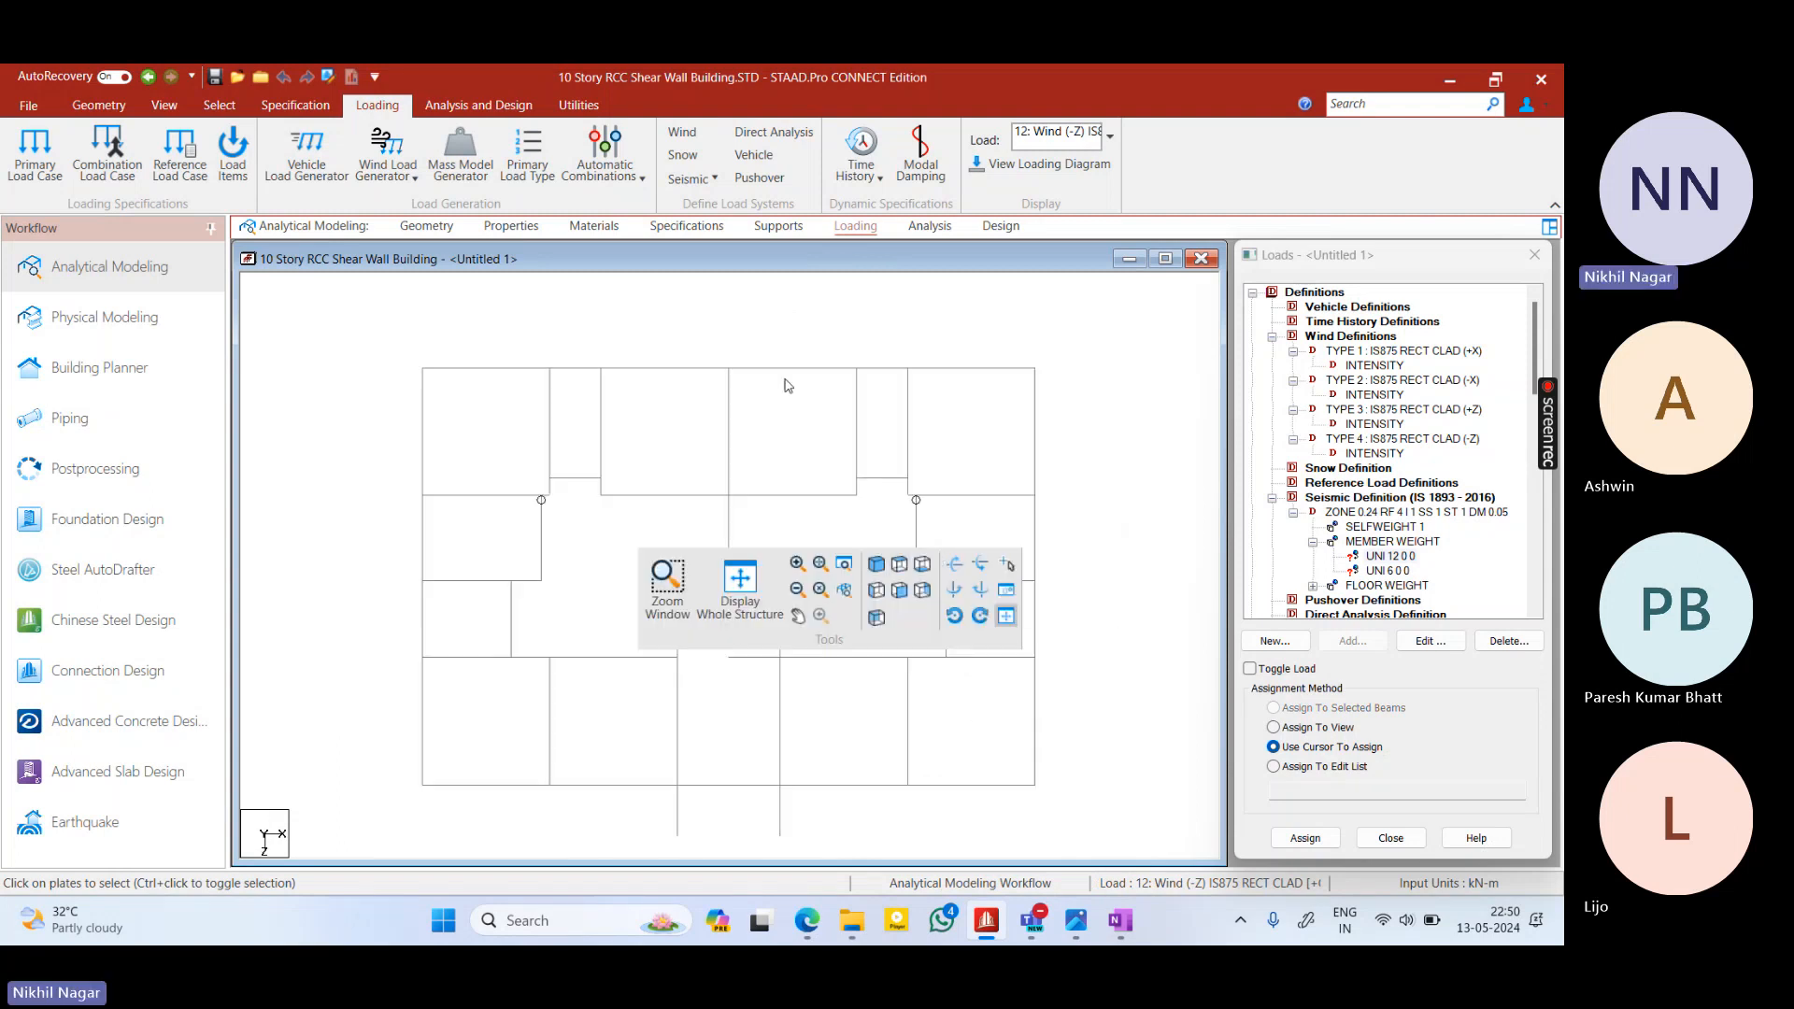
left_click(1397, 570)
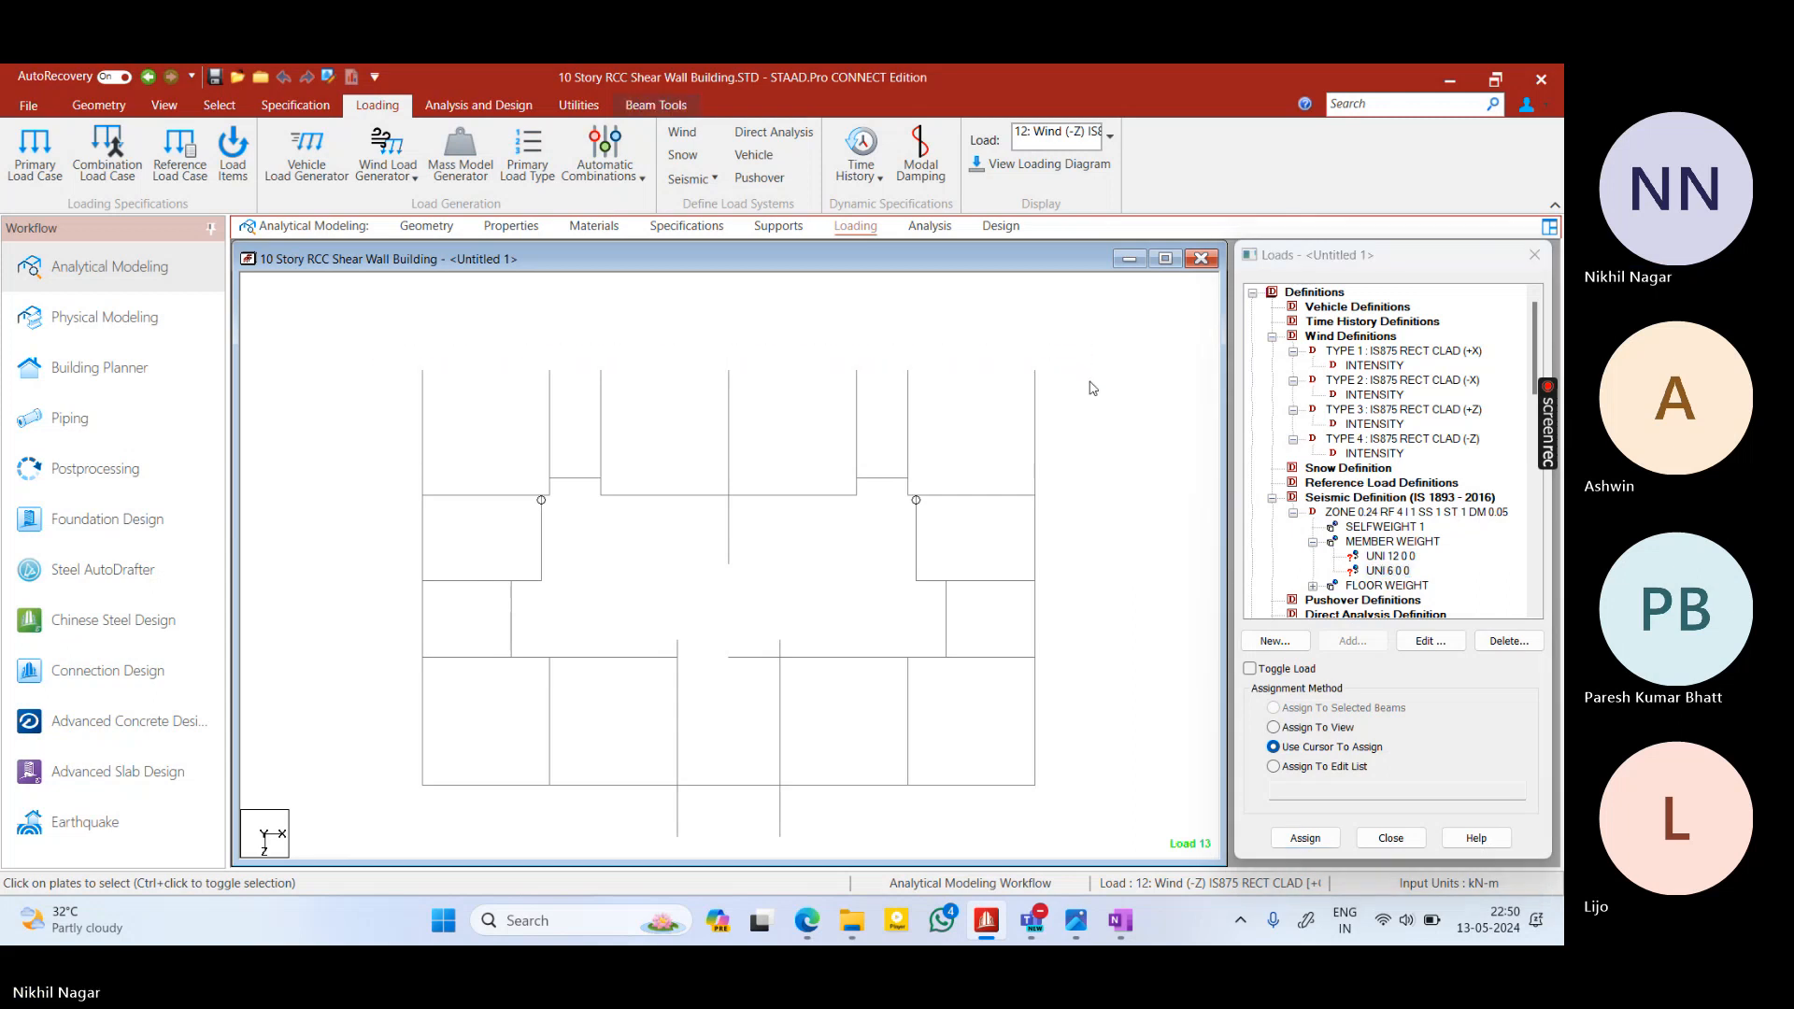
left_click(1030, 369)
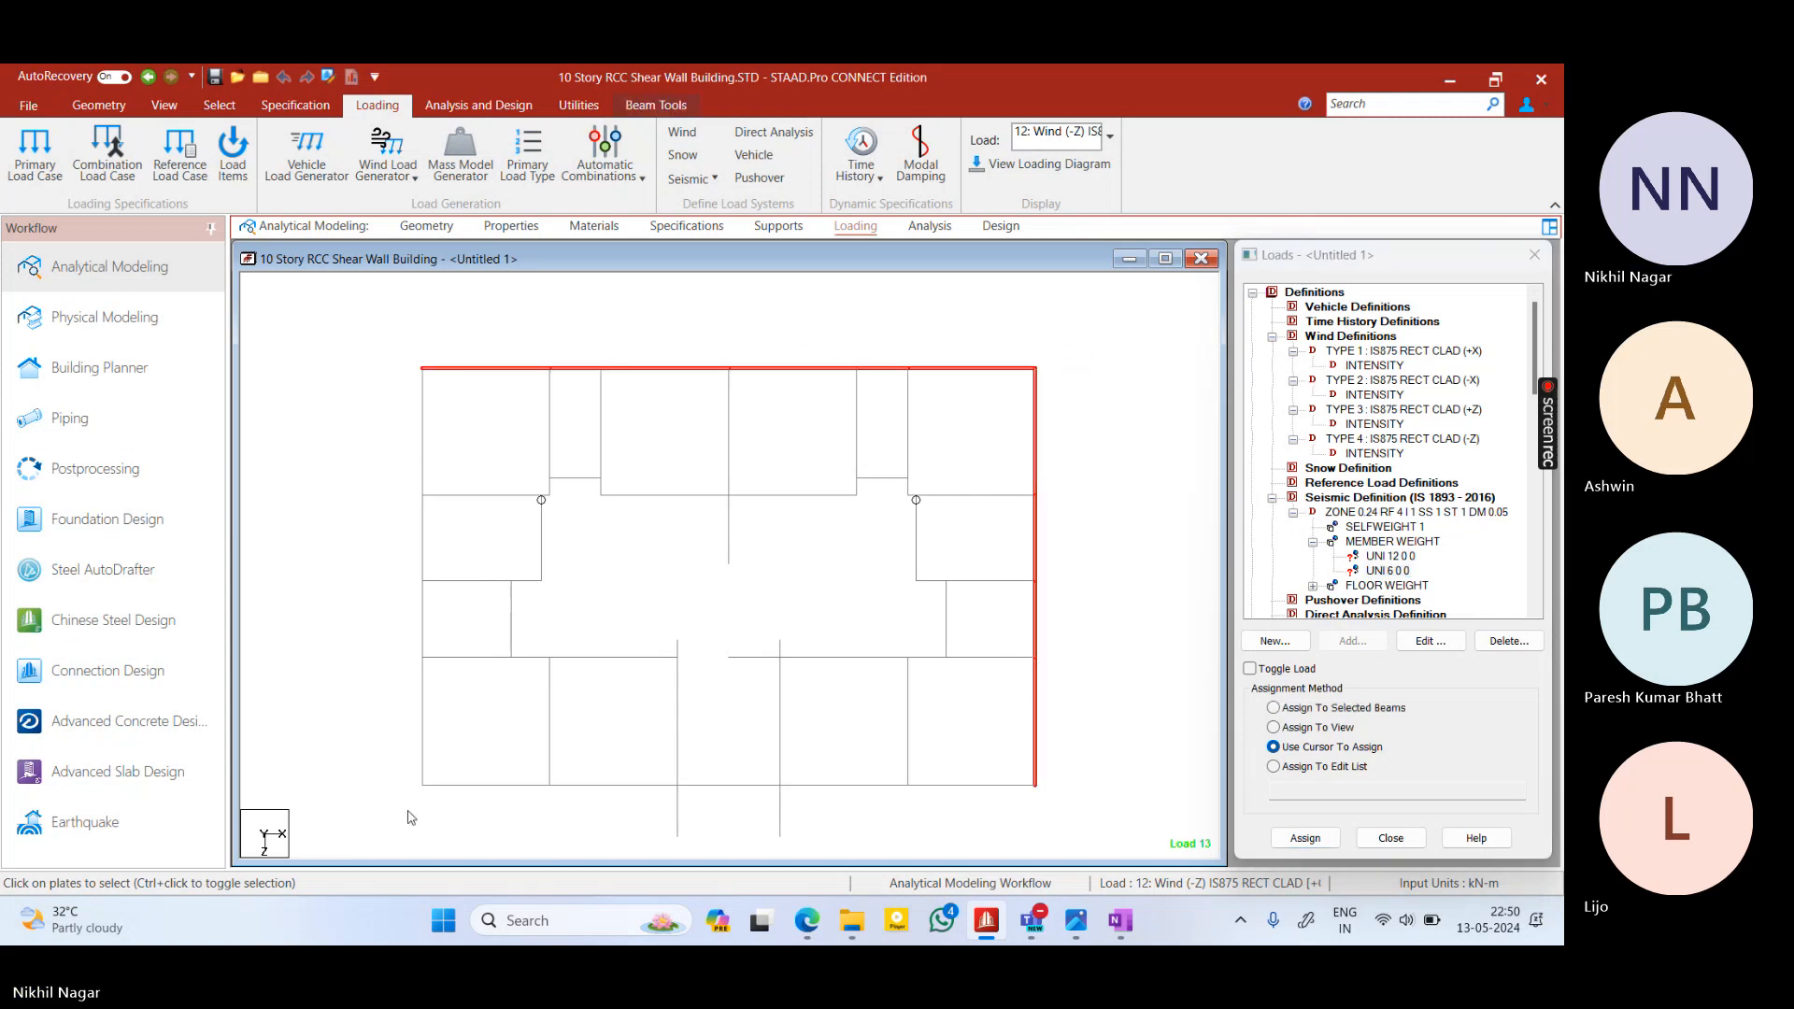
left_click(1028, 784, "ctrl")
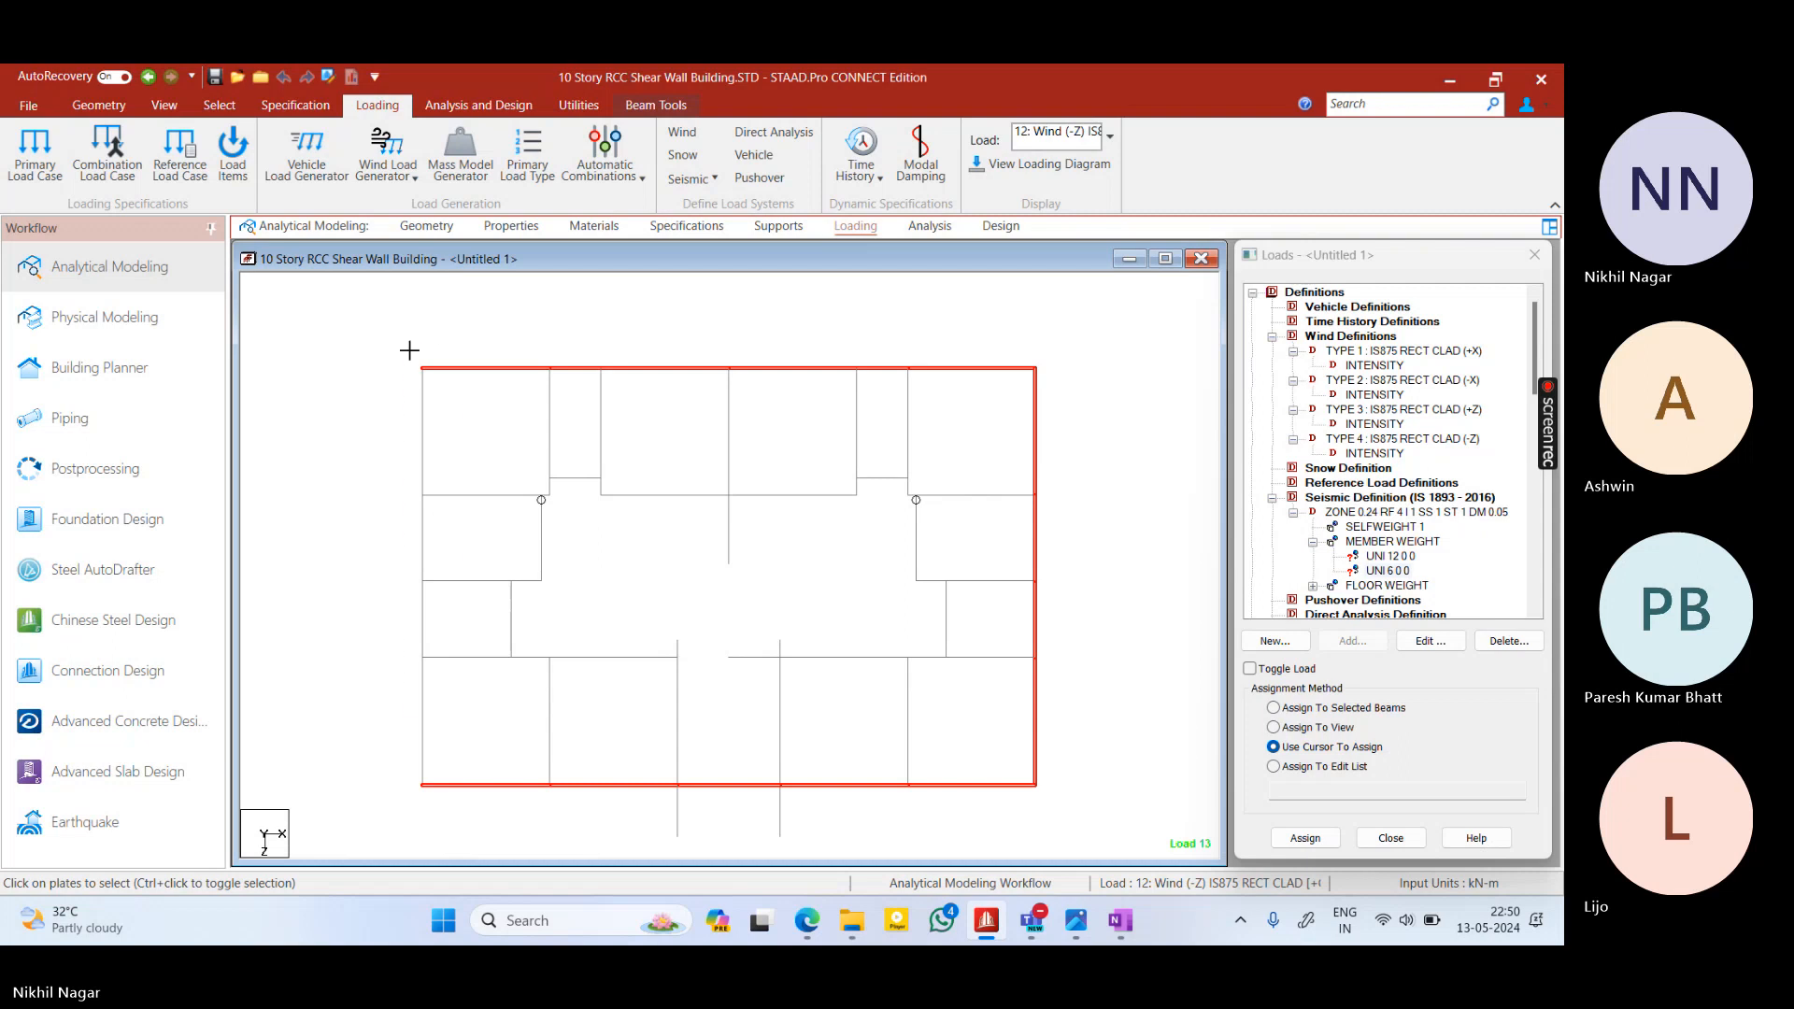
left_click(423, 748, "ctrl")
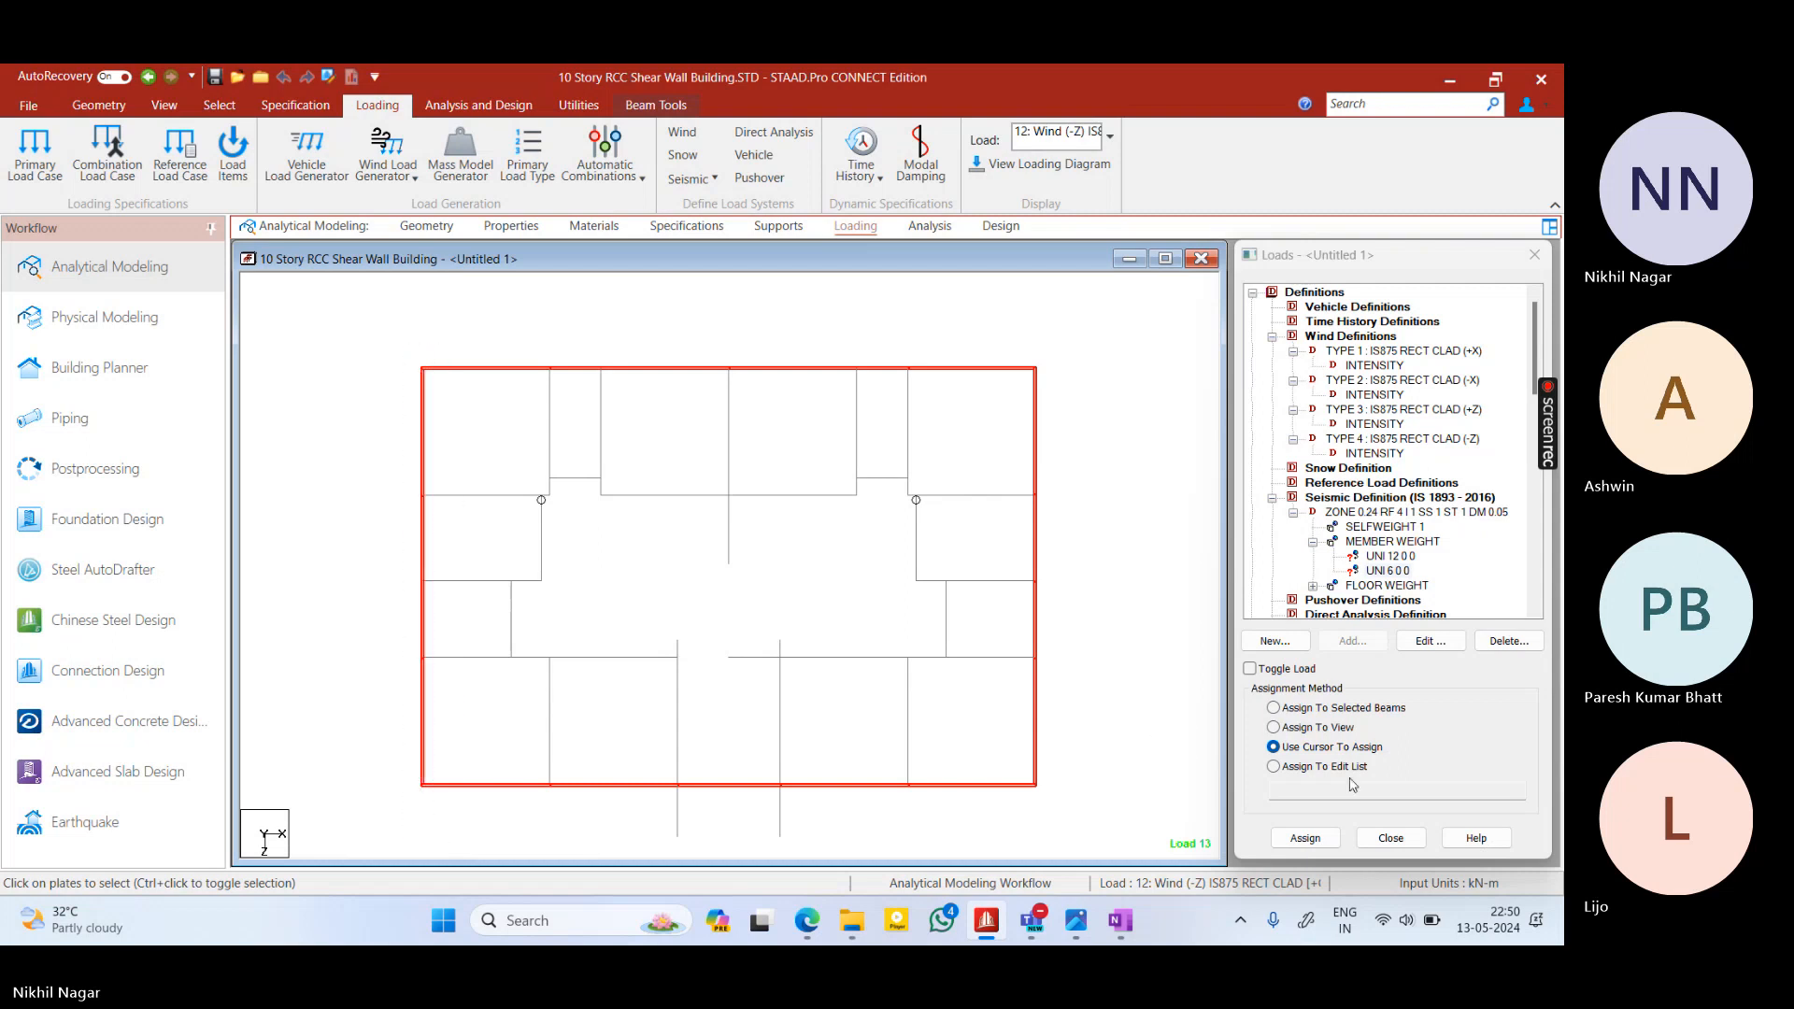
left_click(1299, 708)
left_click(1306, 838)
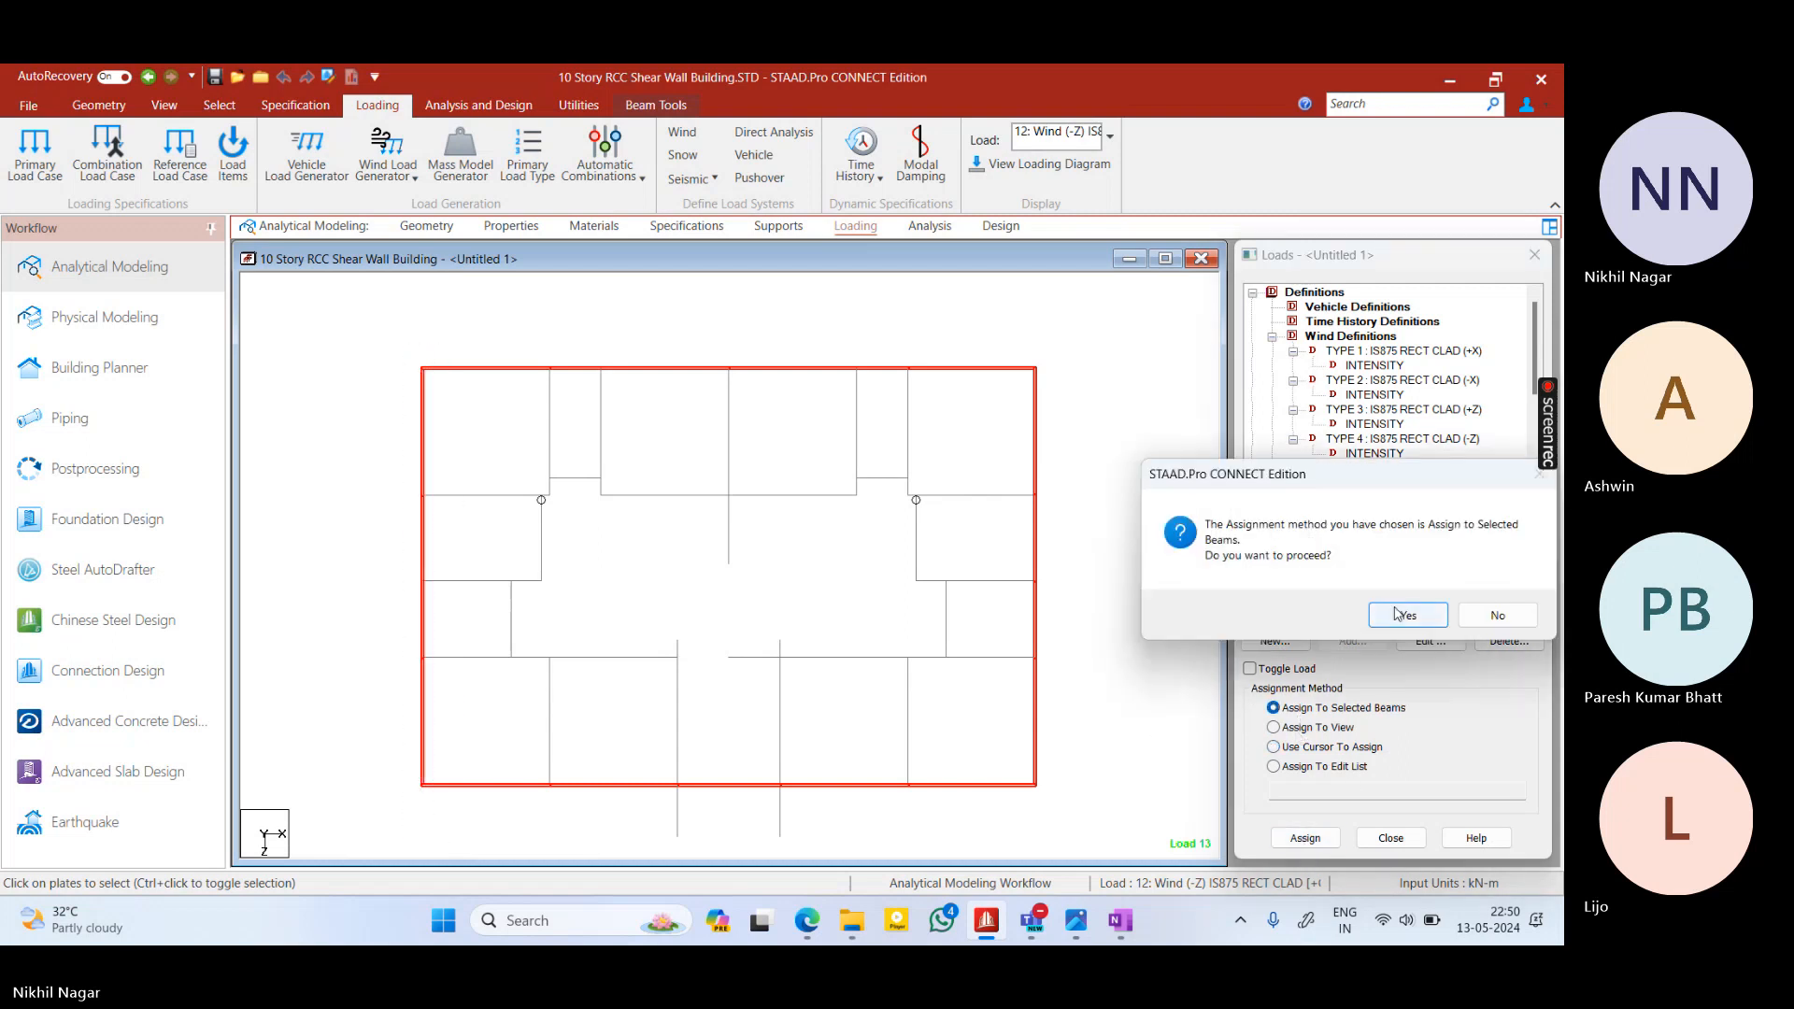
left_click(1405, 615)
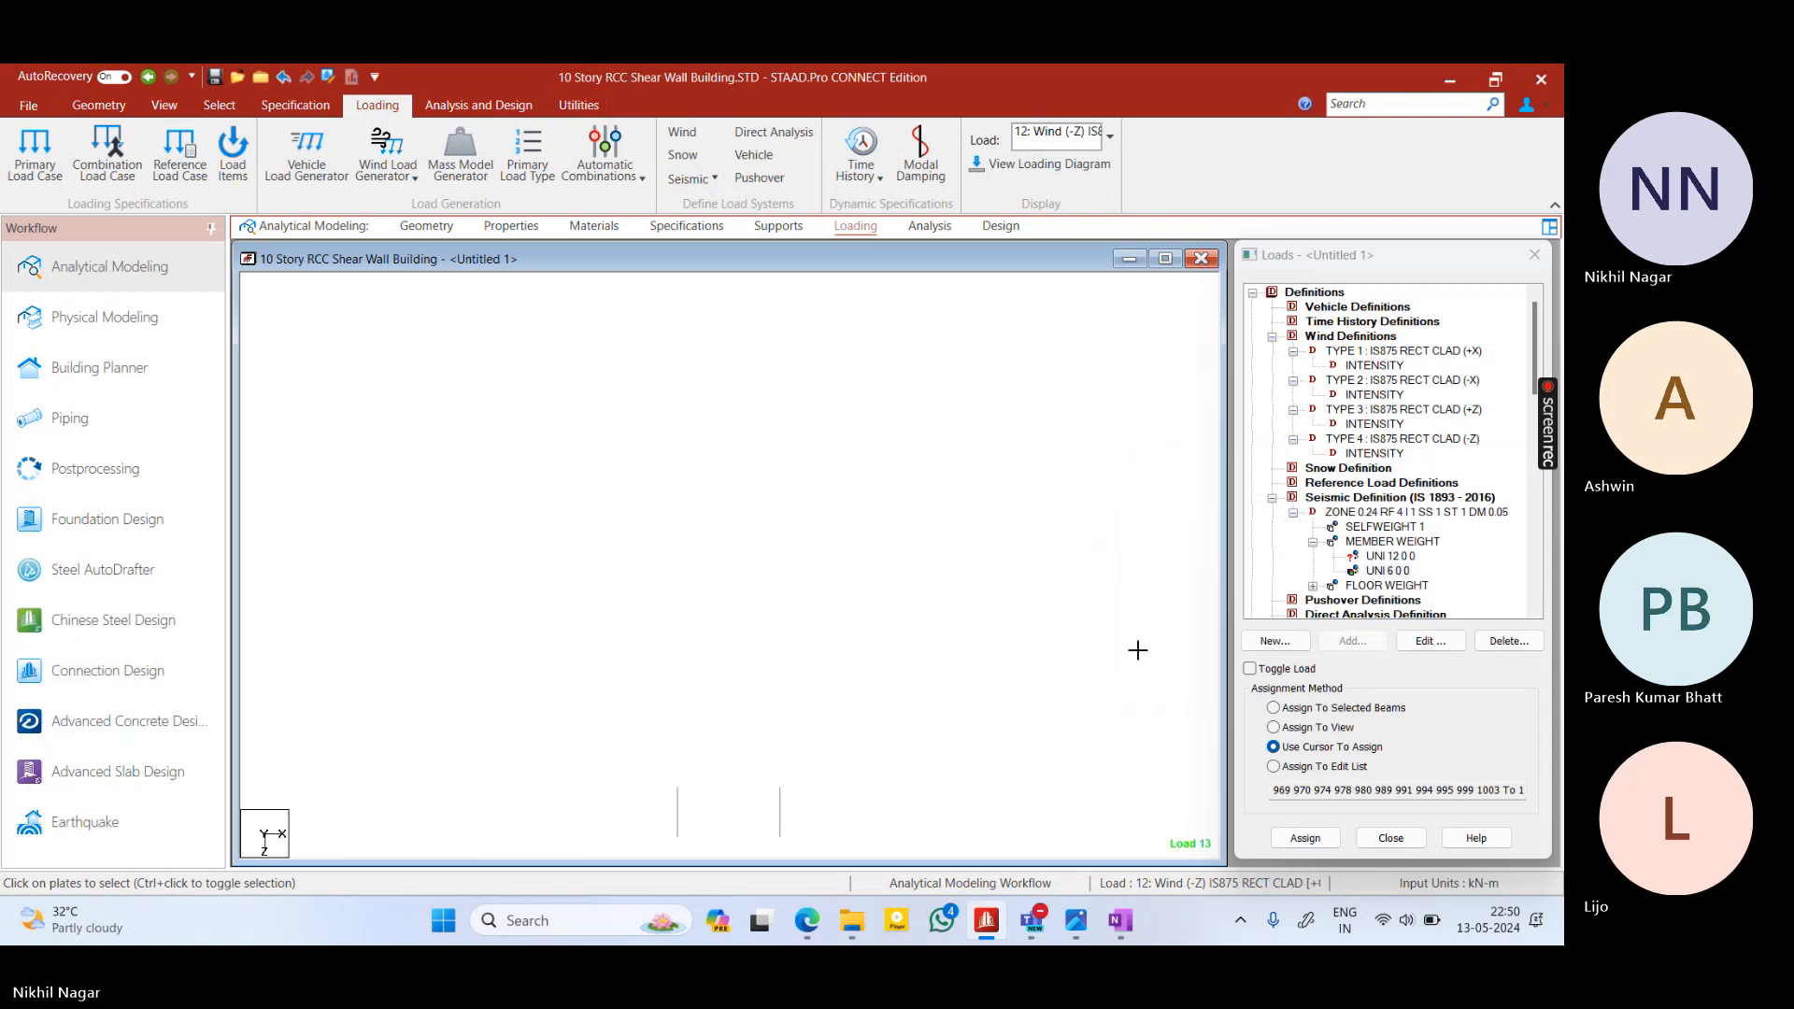
Display the whole structure again, select all beams and show only them as a new view in the active window
right_click(1182, 514, "shift")
left_click(1257, 547)
right_click(995, 481)
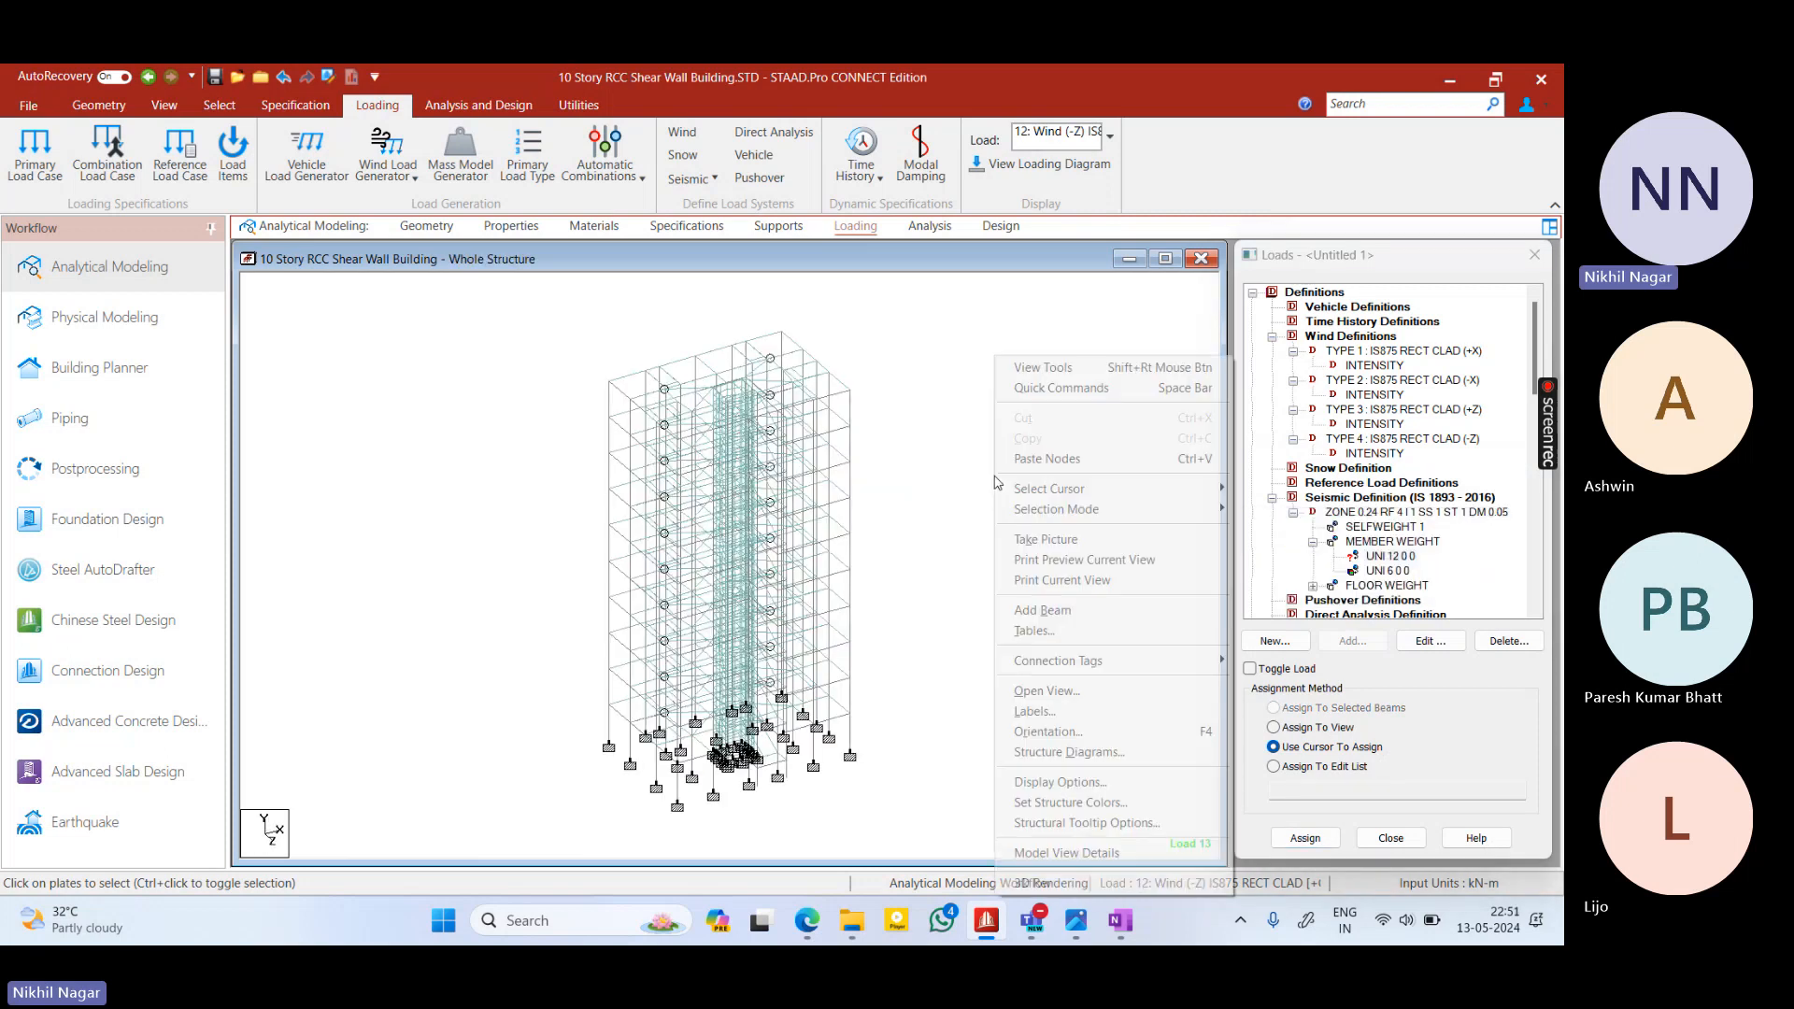
left_click(940, 554)
key("ctrl+a")
right_click(937, 554)
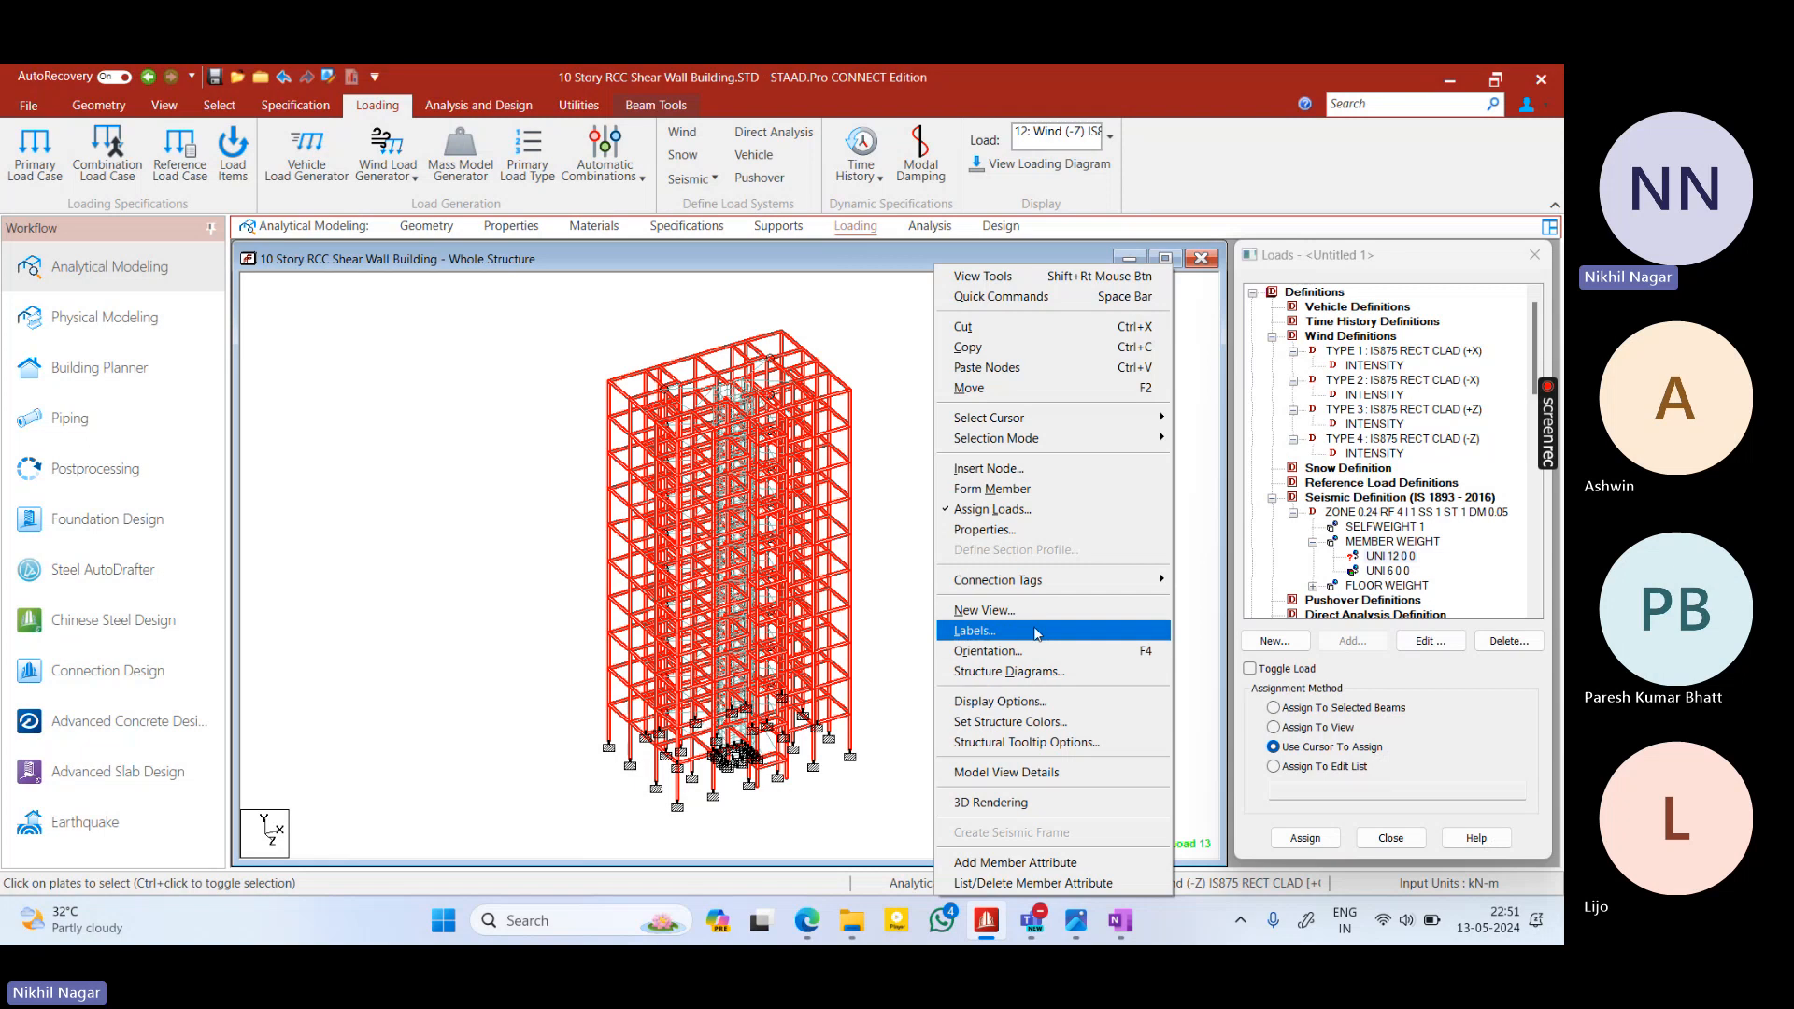
left_click(989, 609)
left_click(1034, 538)
right_click(975, 357)
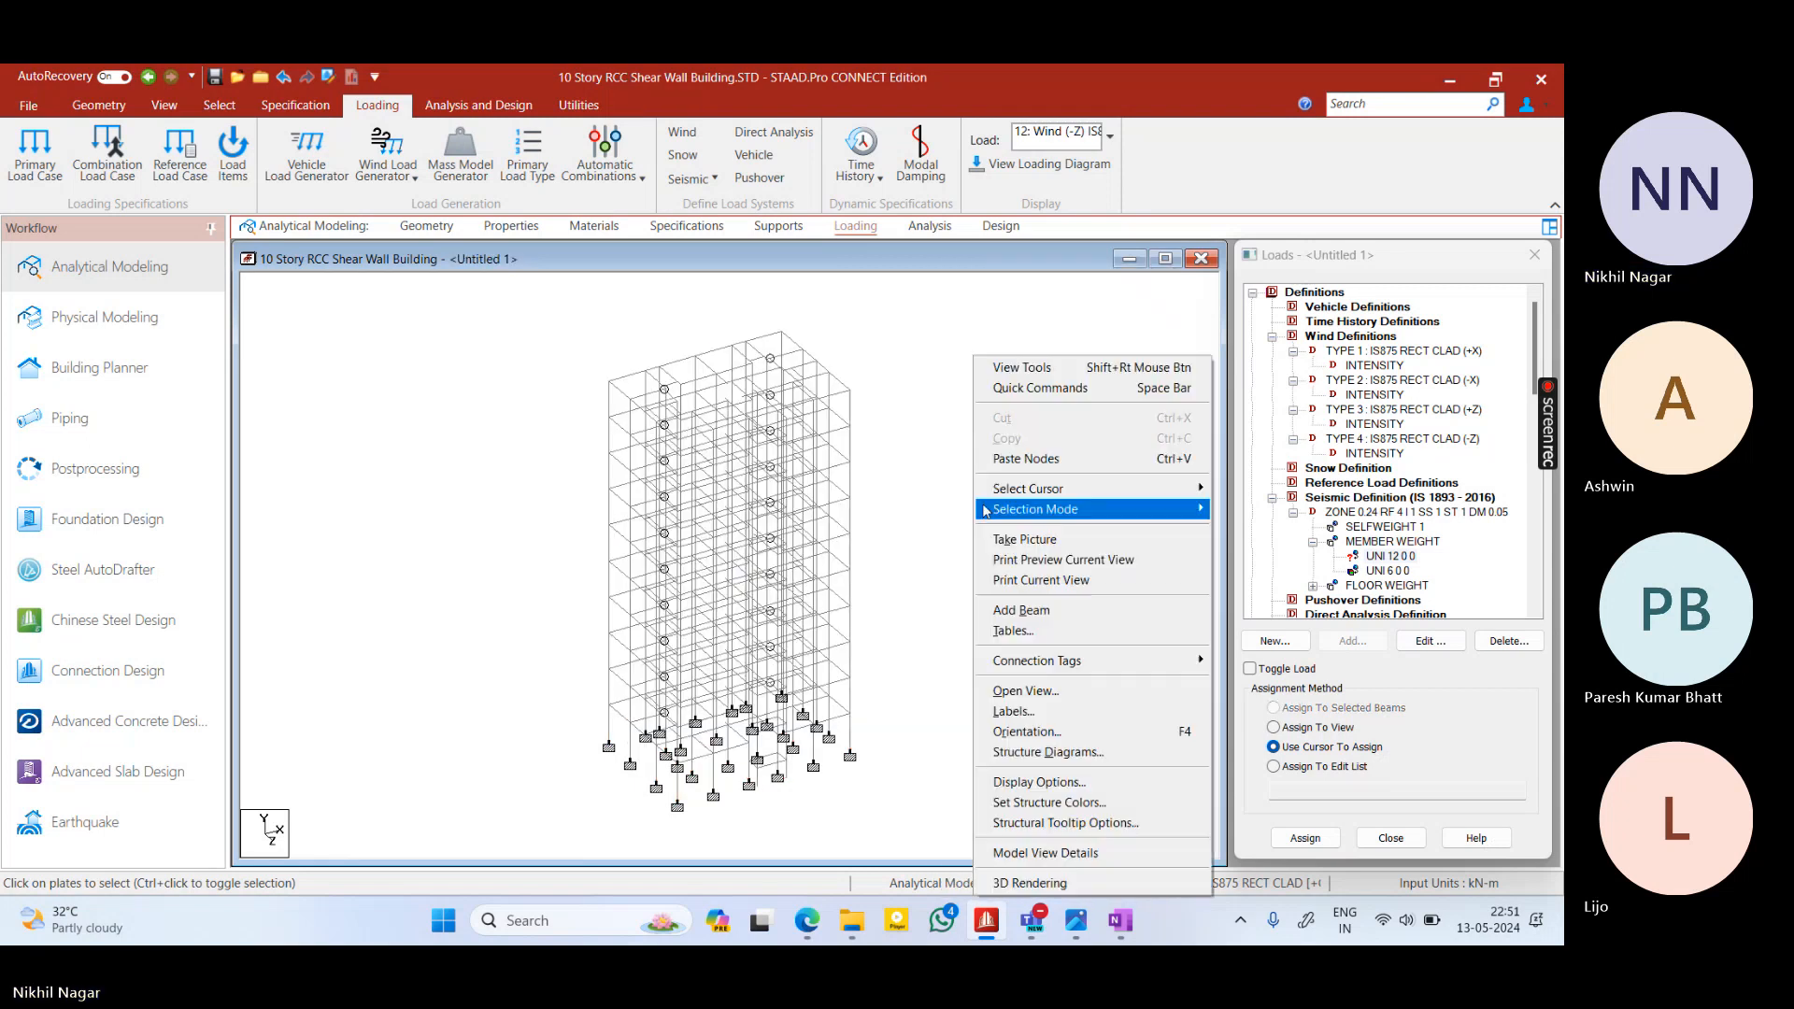
left_click(925, 497)
right_click(914, 488)
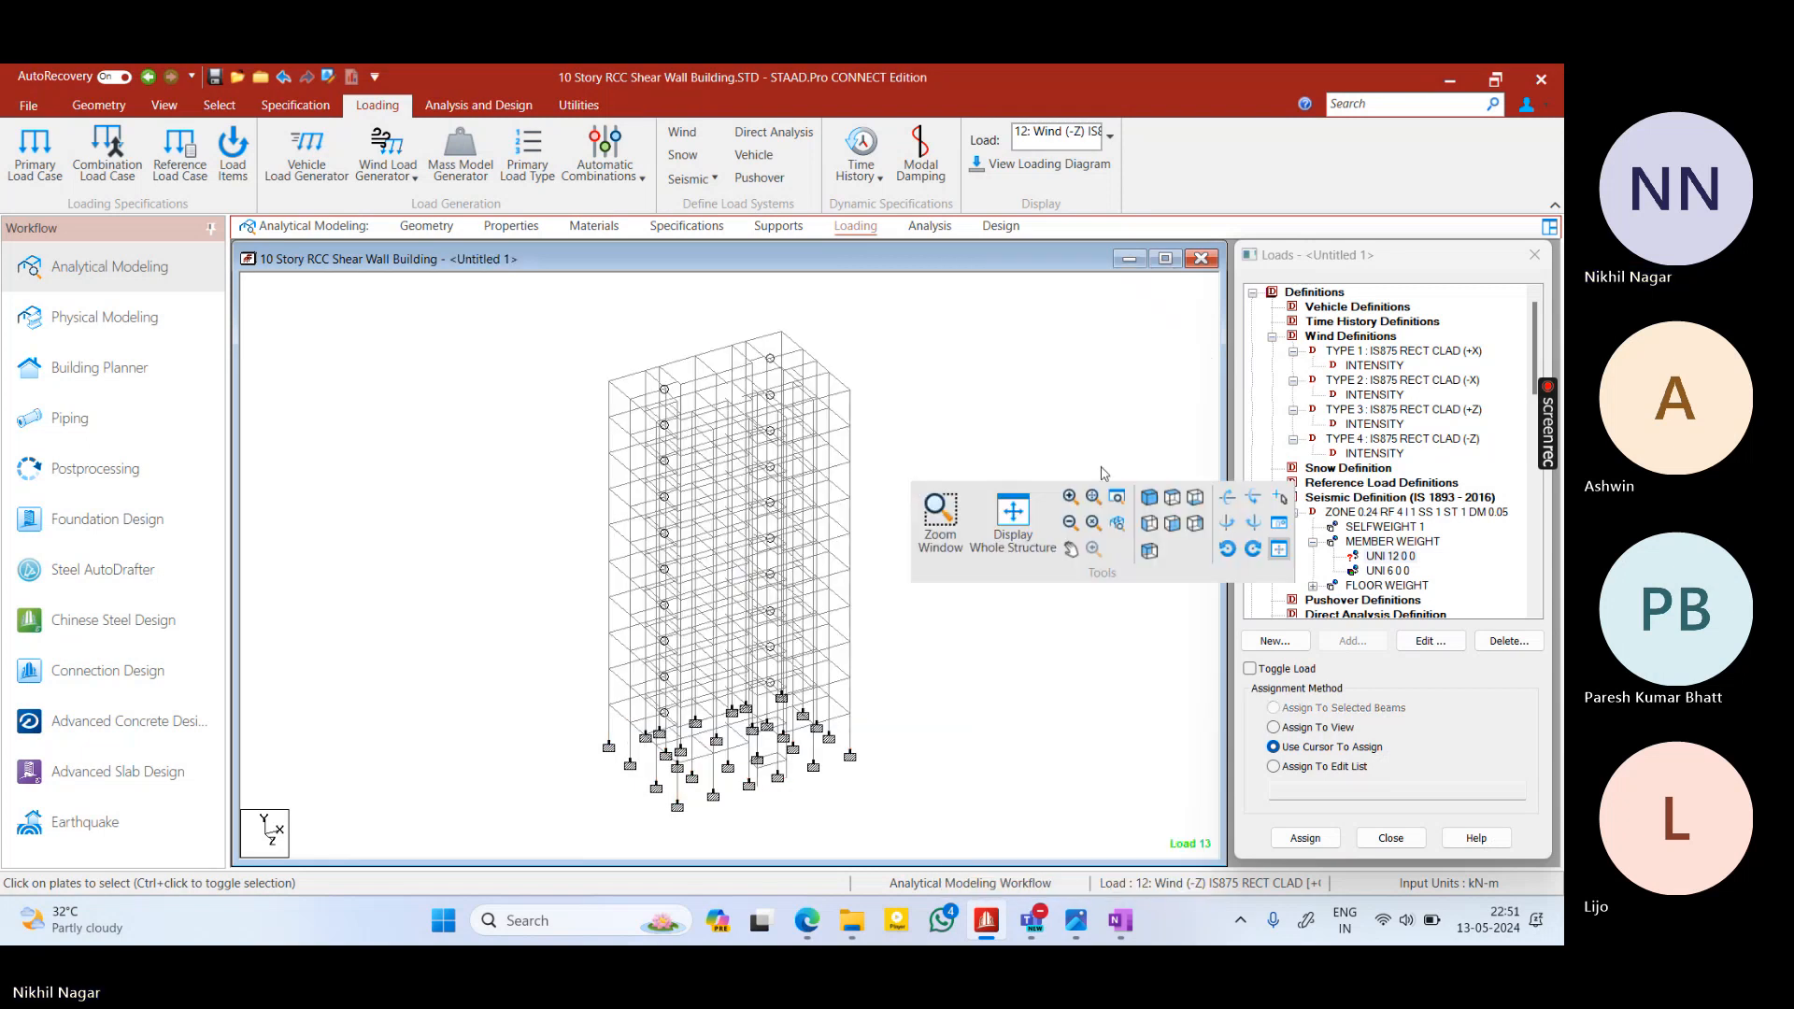
Select the members with the Rect 13.78x13.78 property and isolate them as a new view in the active window
left_click(220, 105)
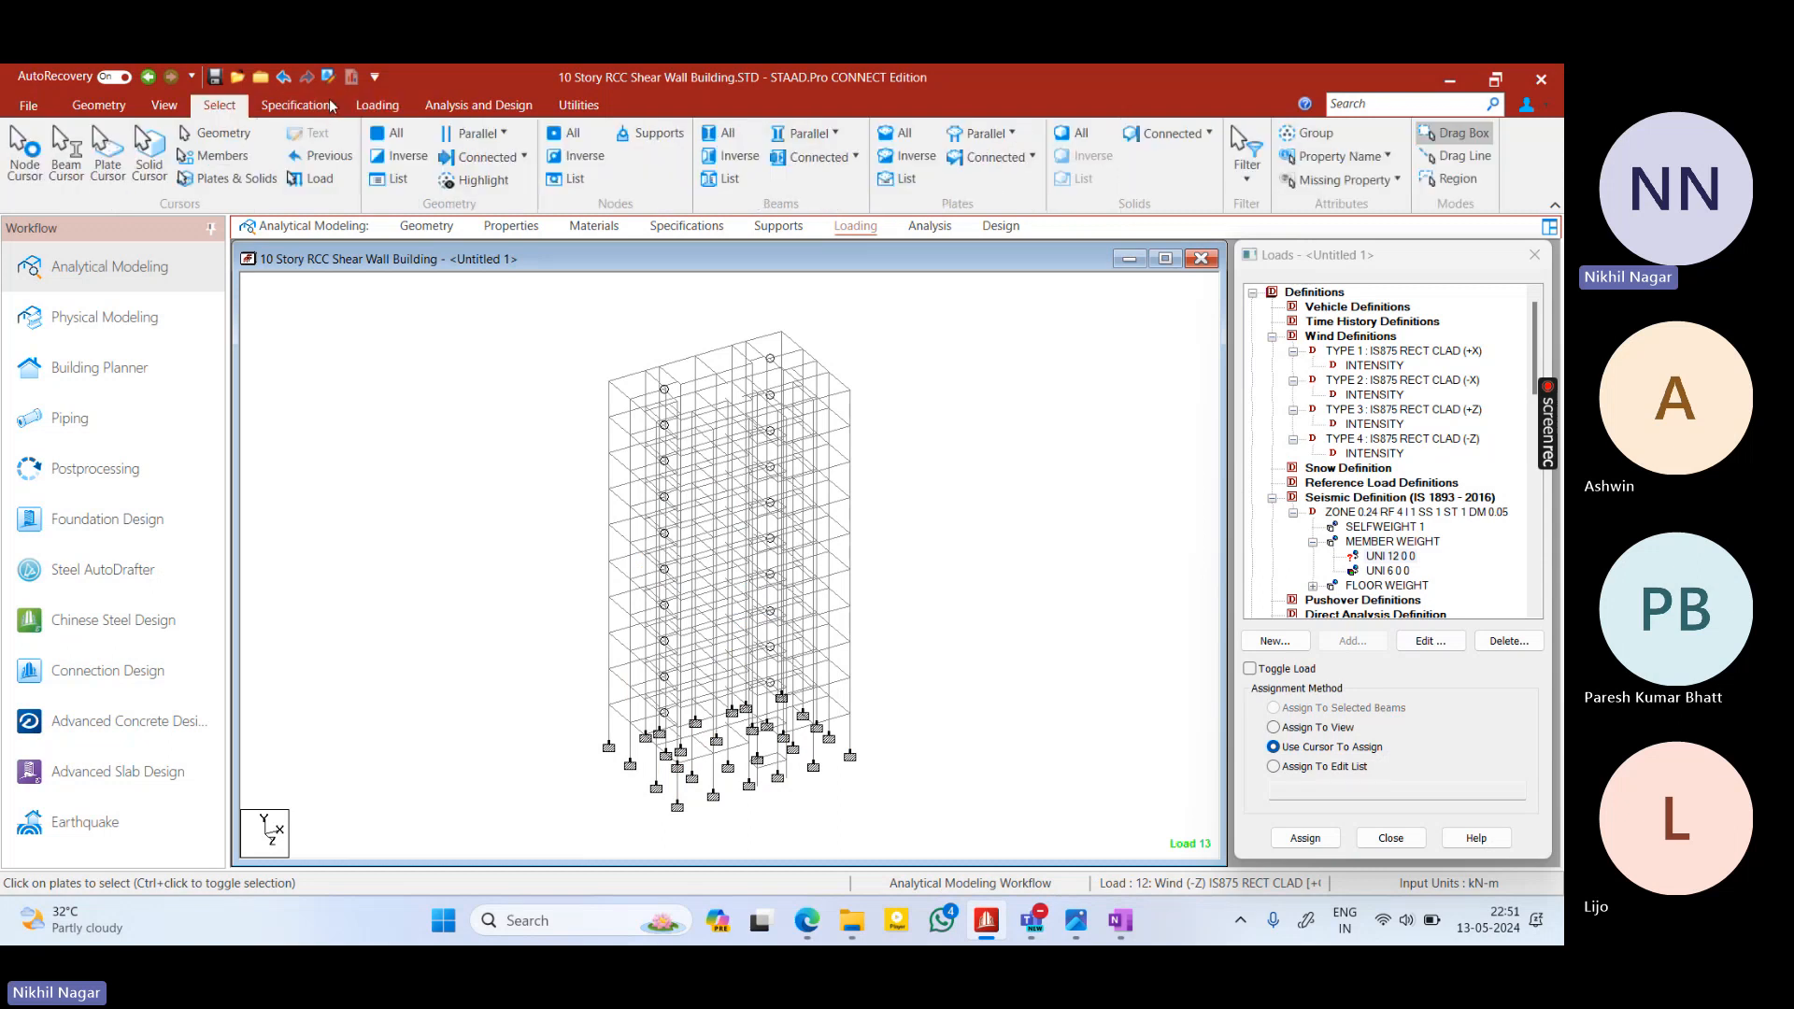
left_click(1344, 156)
left_click(1323, 183)
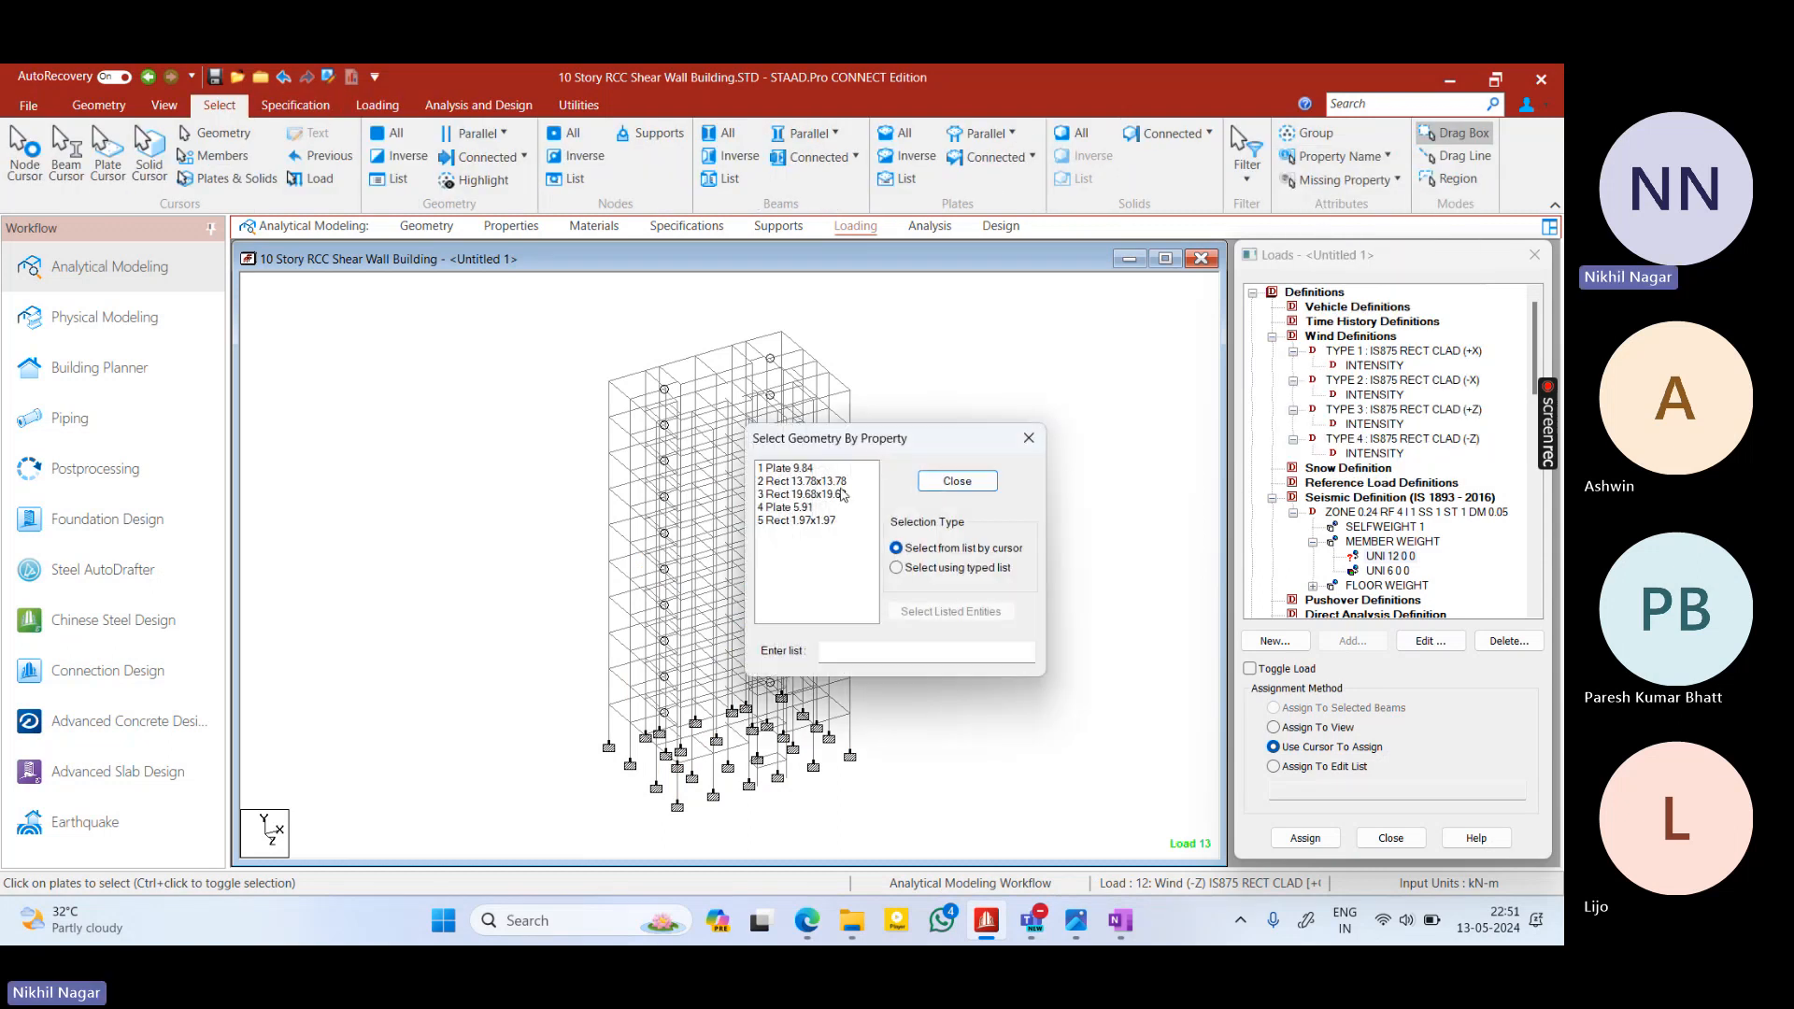
left_click(804, 482)
left_click(957, 482)
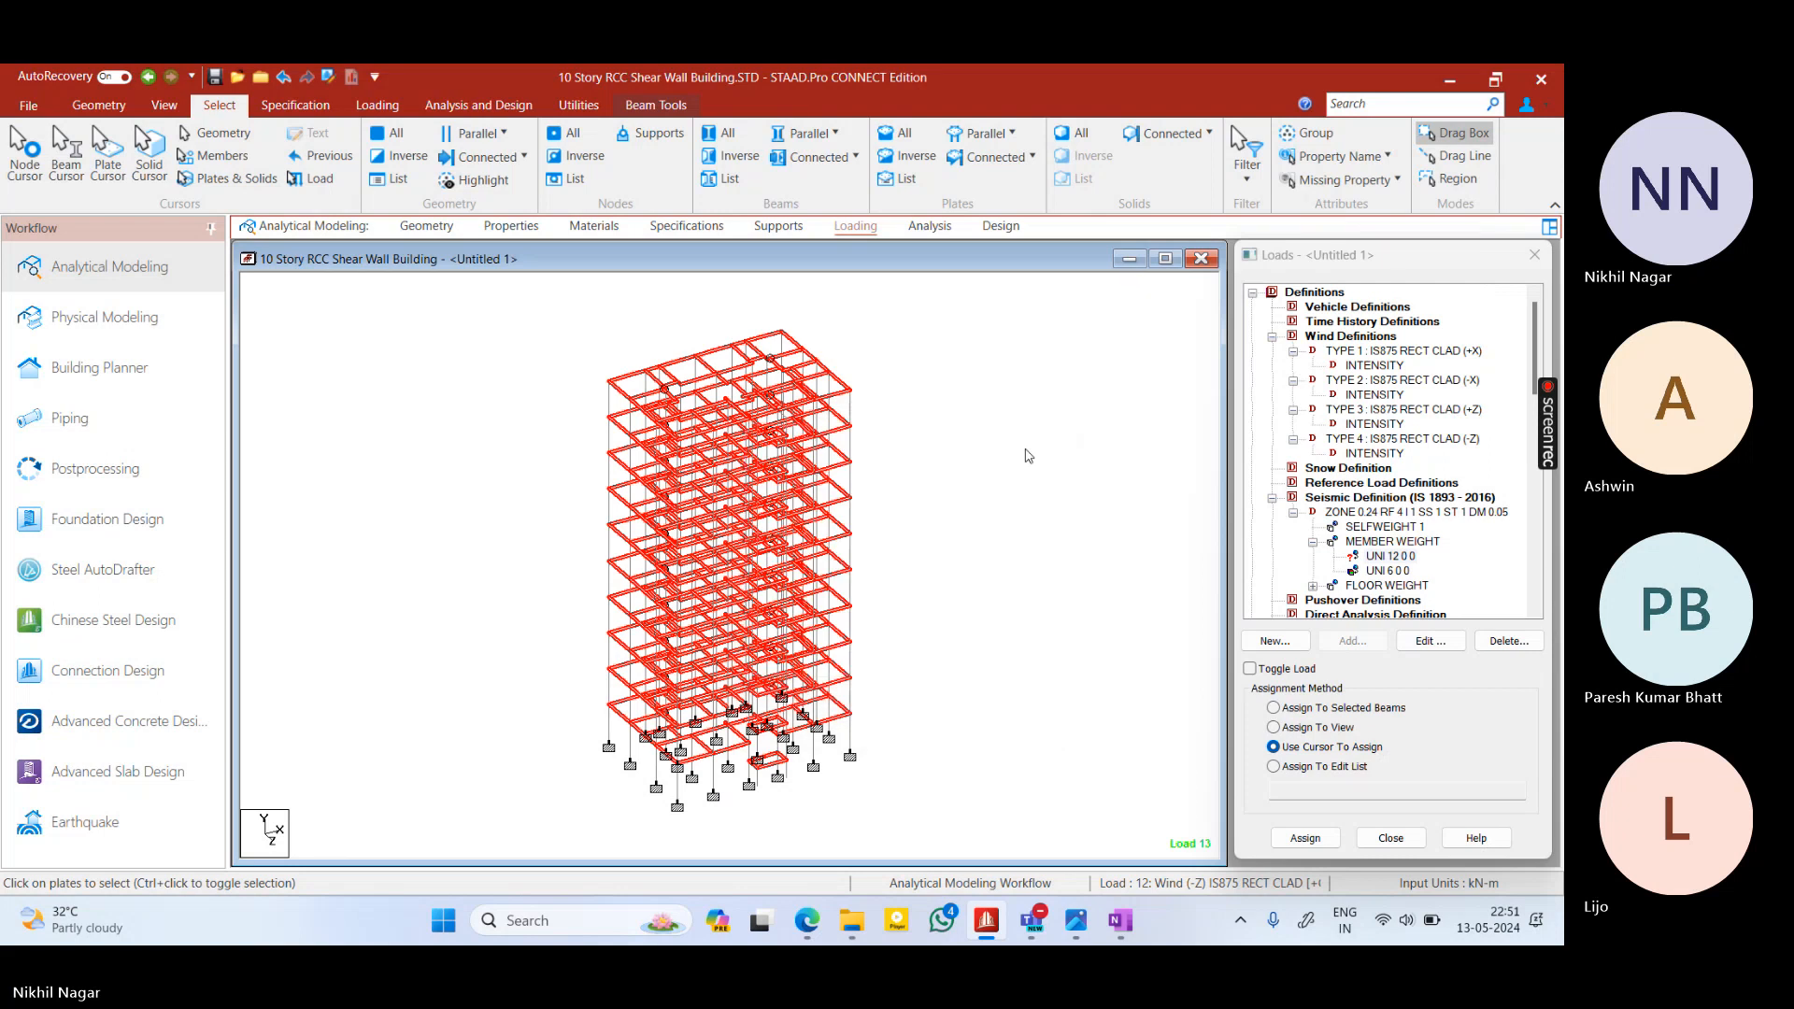
right_click(1031, 552)
left_click(1094, 554)
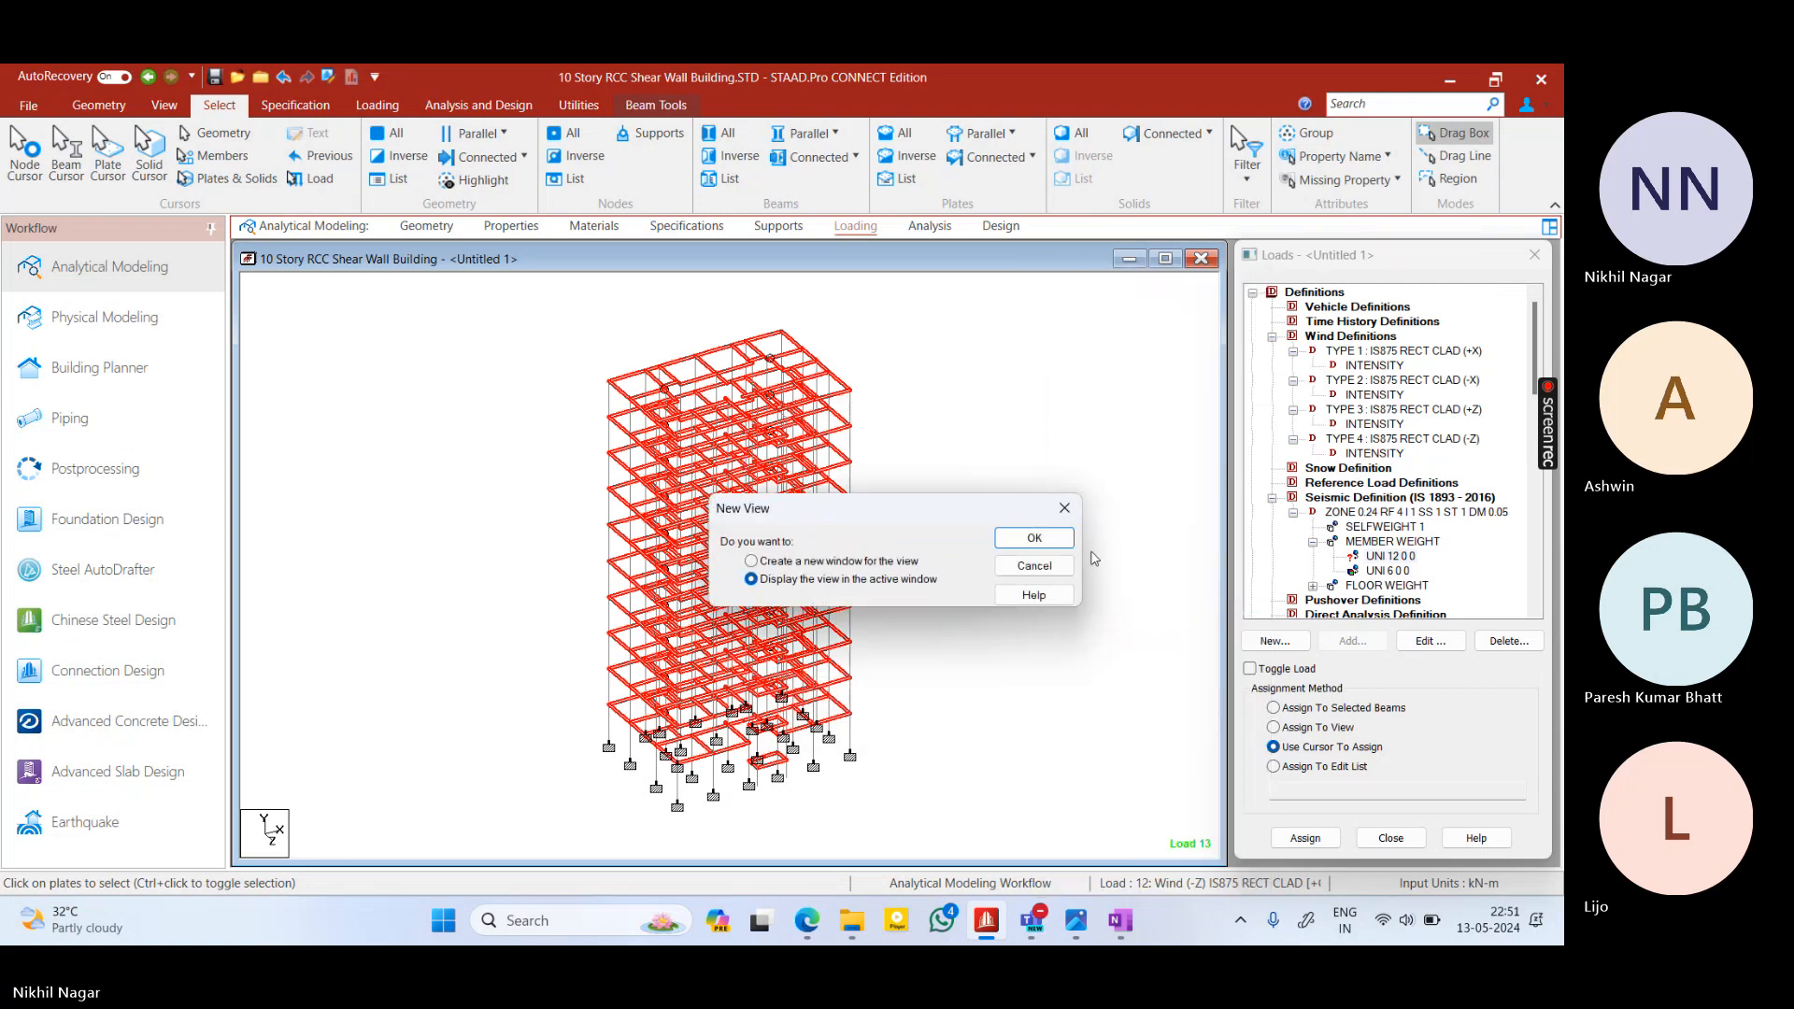
left_click(1035, 538)
Select the floor beams of all levels below the topmost one in elevation
right_click(970, 424)
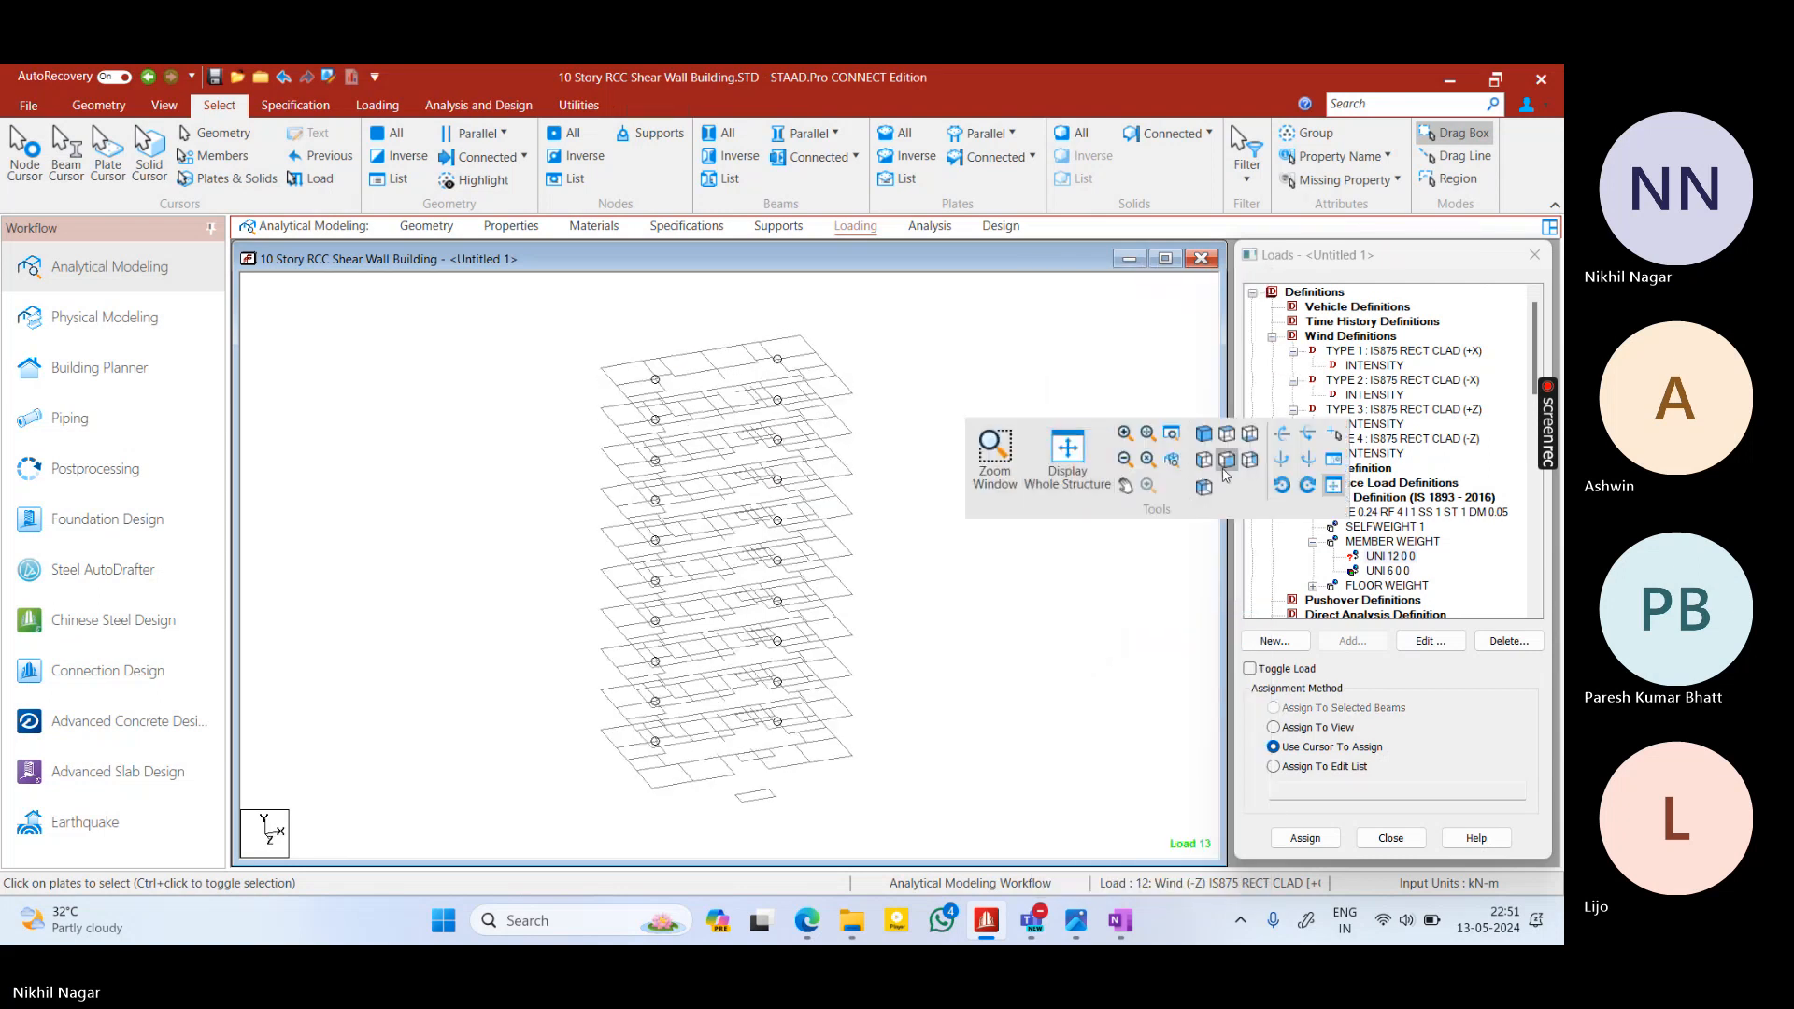
left_click(1225, 467)
left_click_drag(598, 338, 941, 613)
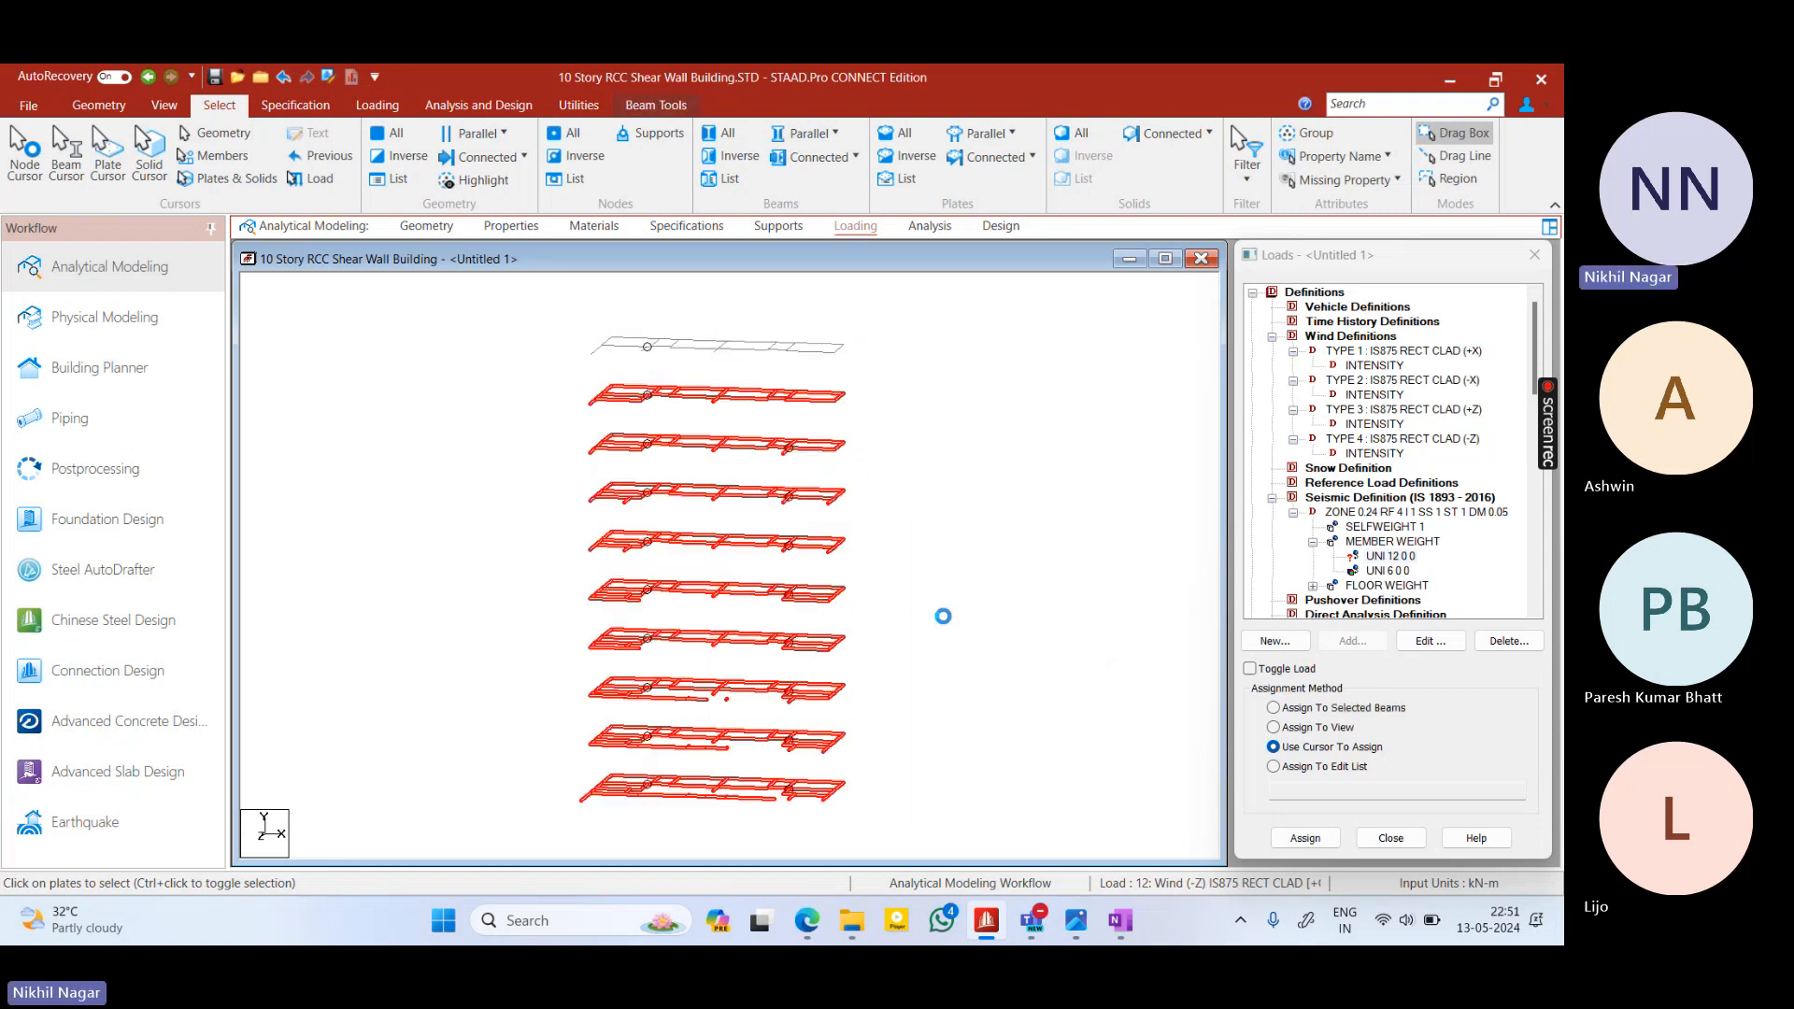
middle_click_drag(941, 614, 756, 659)
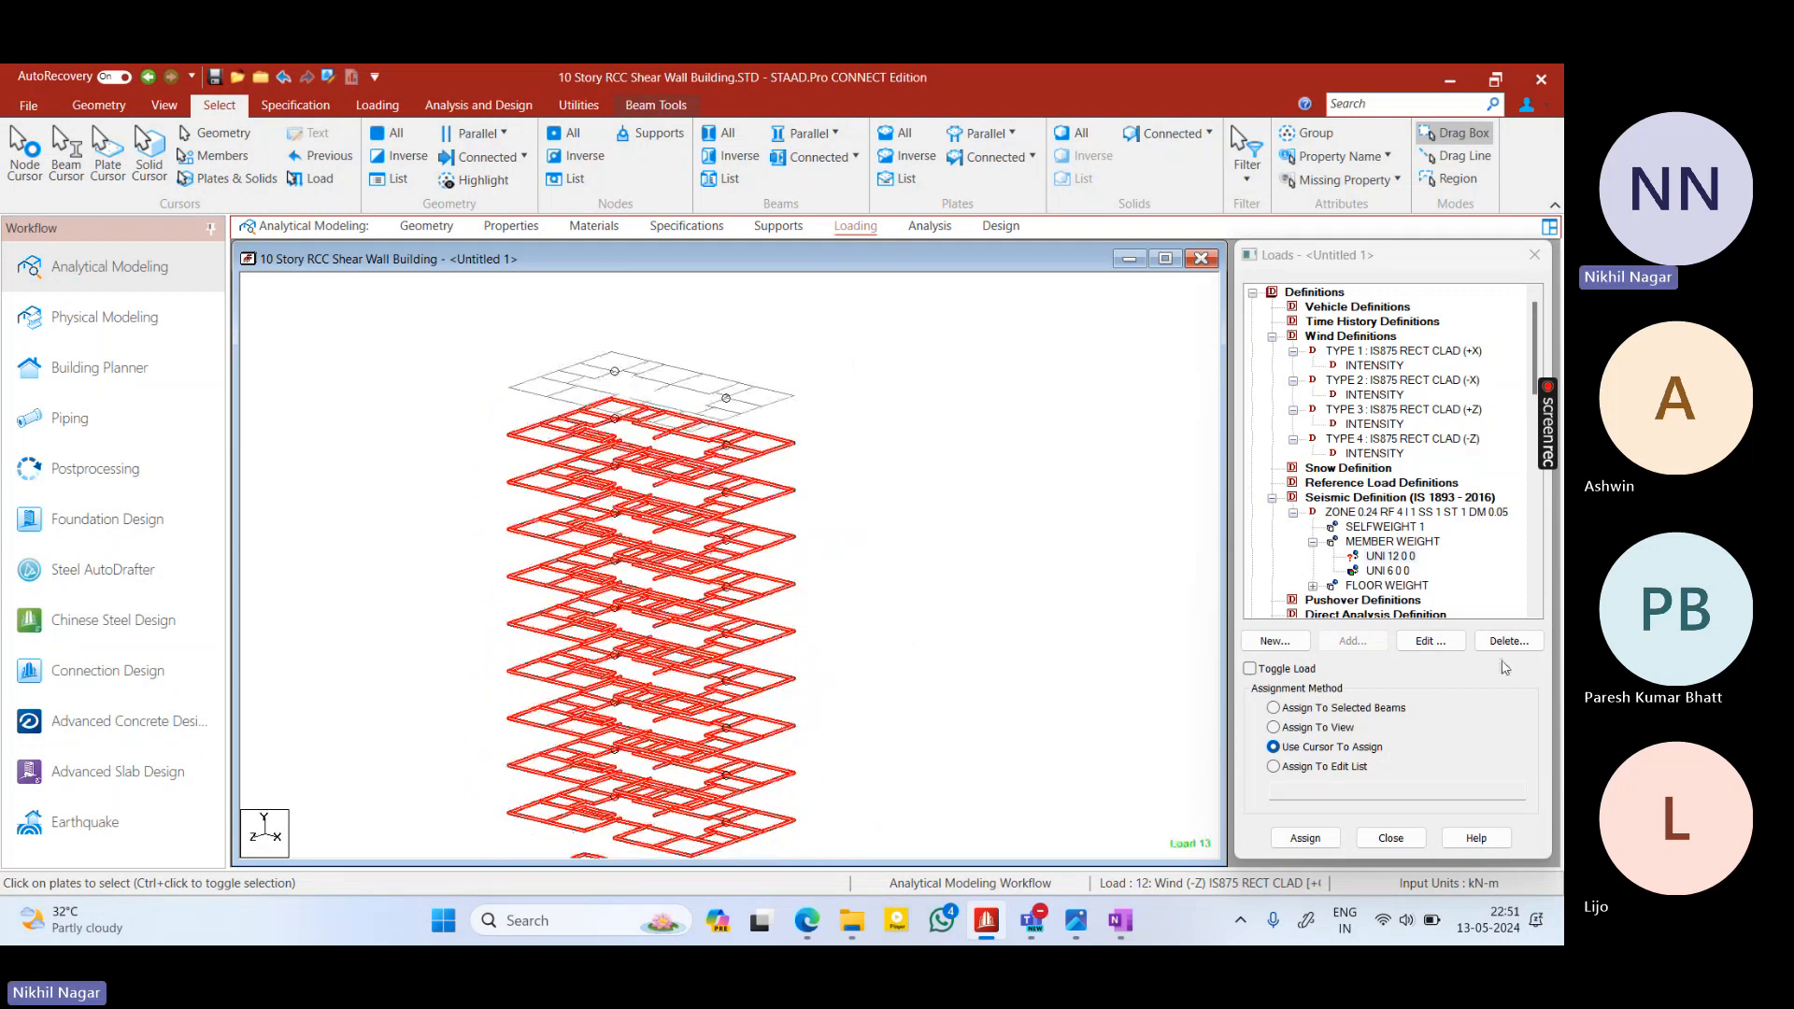
middle_click_drag(901, 654, 624, 509)
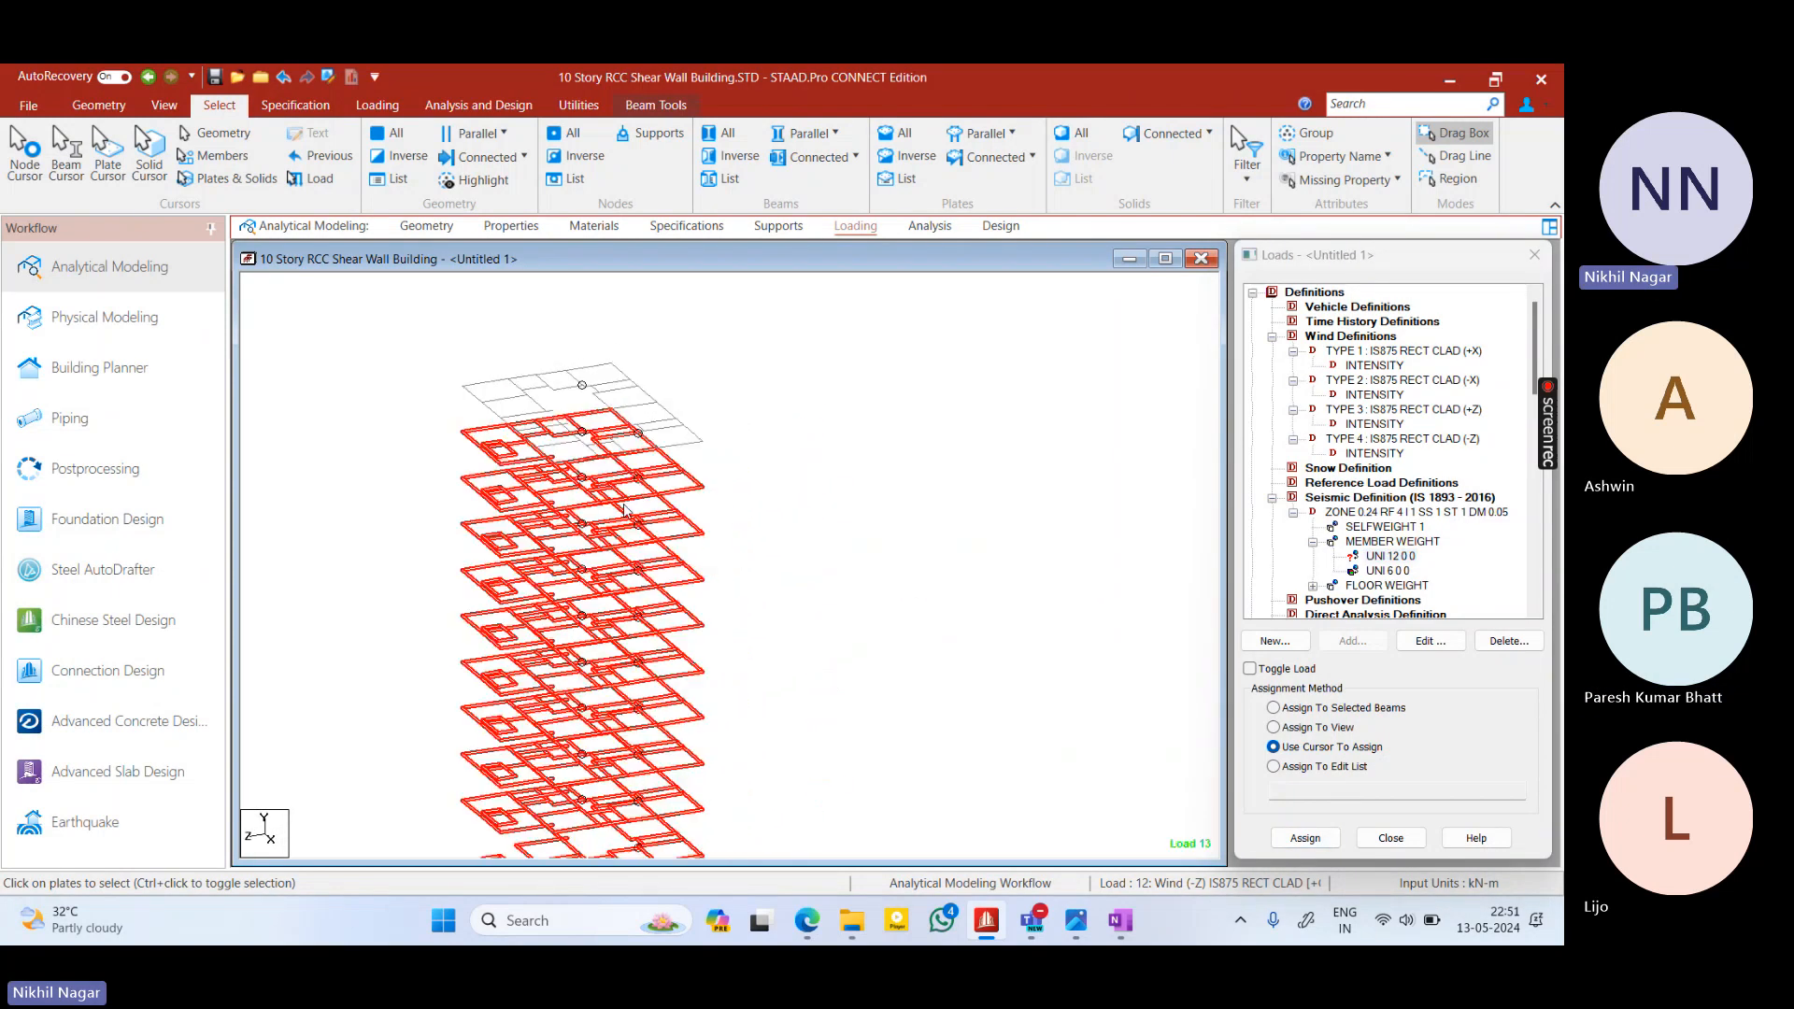
Assign the UNI 6 0 0 member weight to the three-sided group of beams projecting beyond the building perimeter in plan
left_click(1387, 570)
mouse_move(897, 519)
left_click(1099, 525)
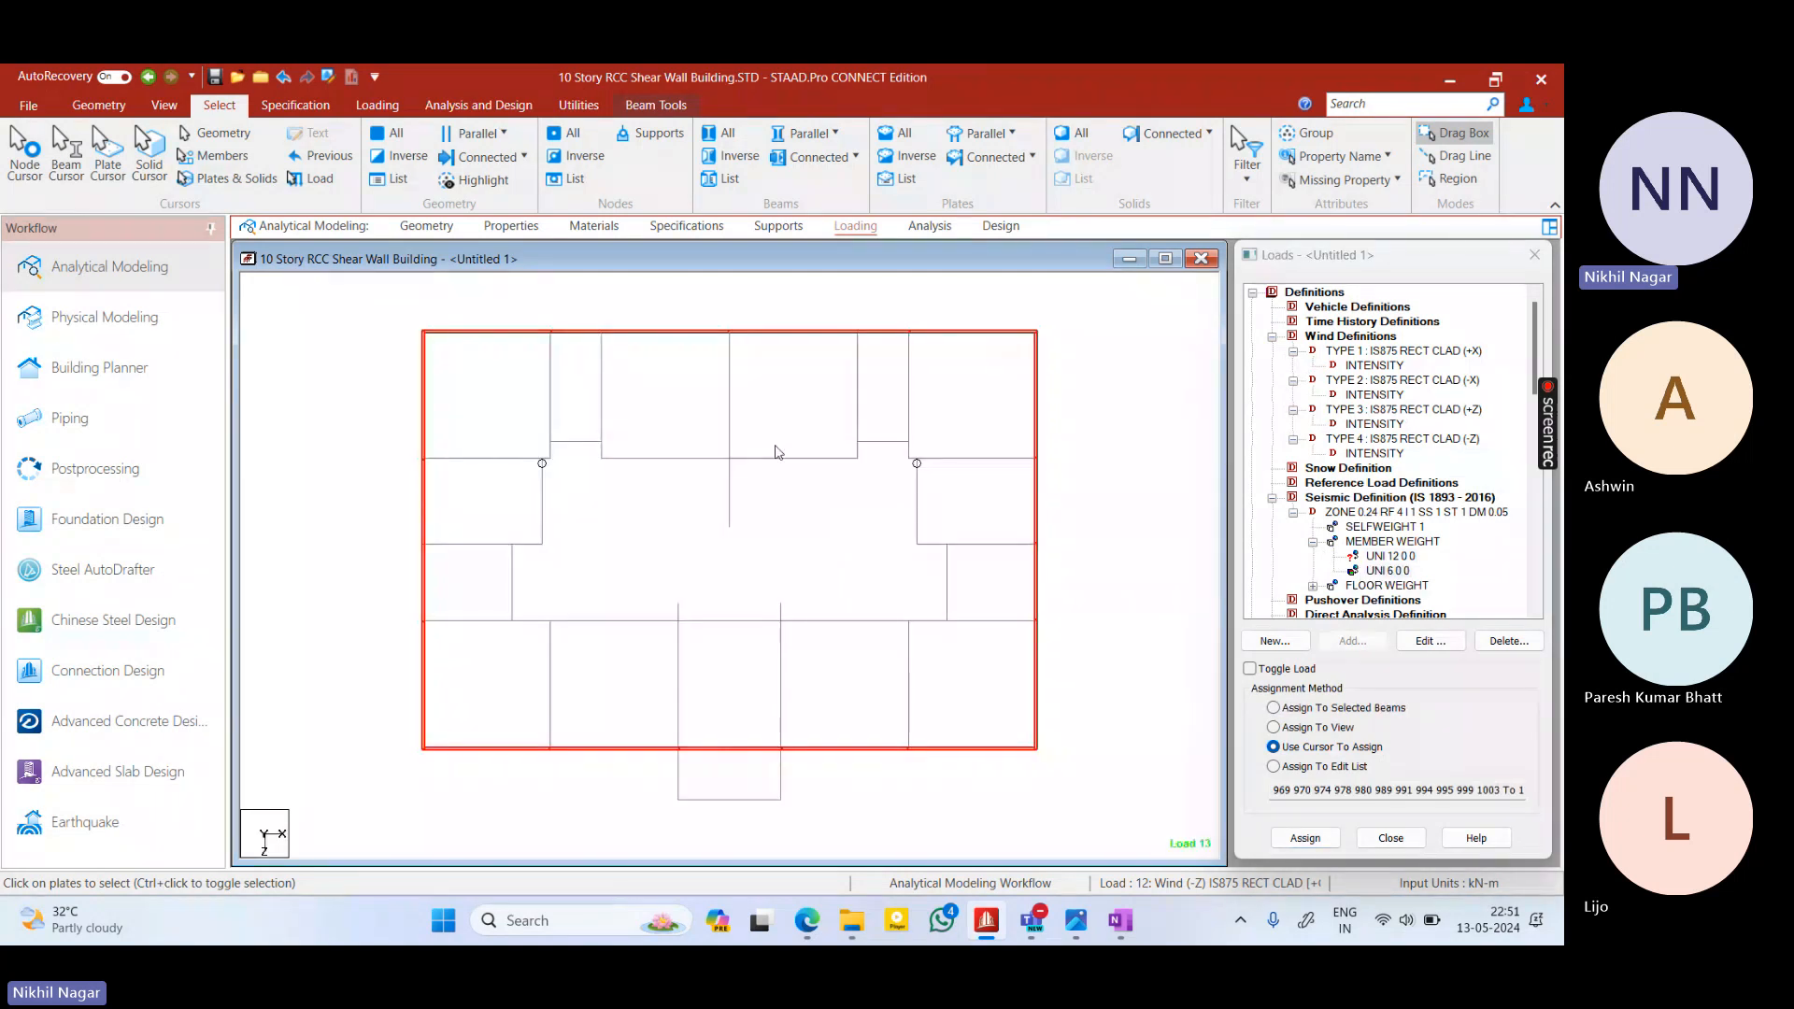
left_click_drag(638, 827, 816, 764)
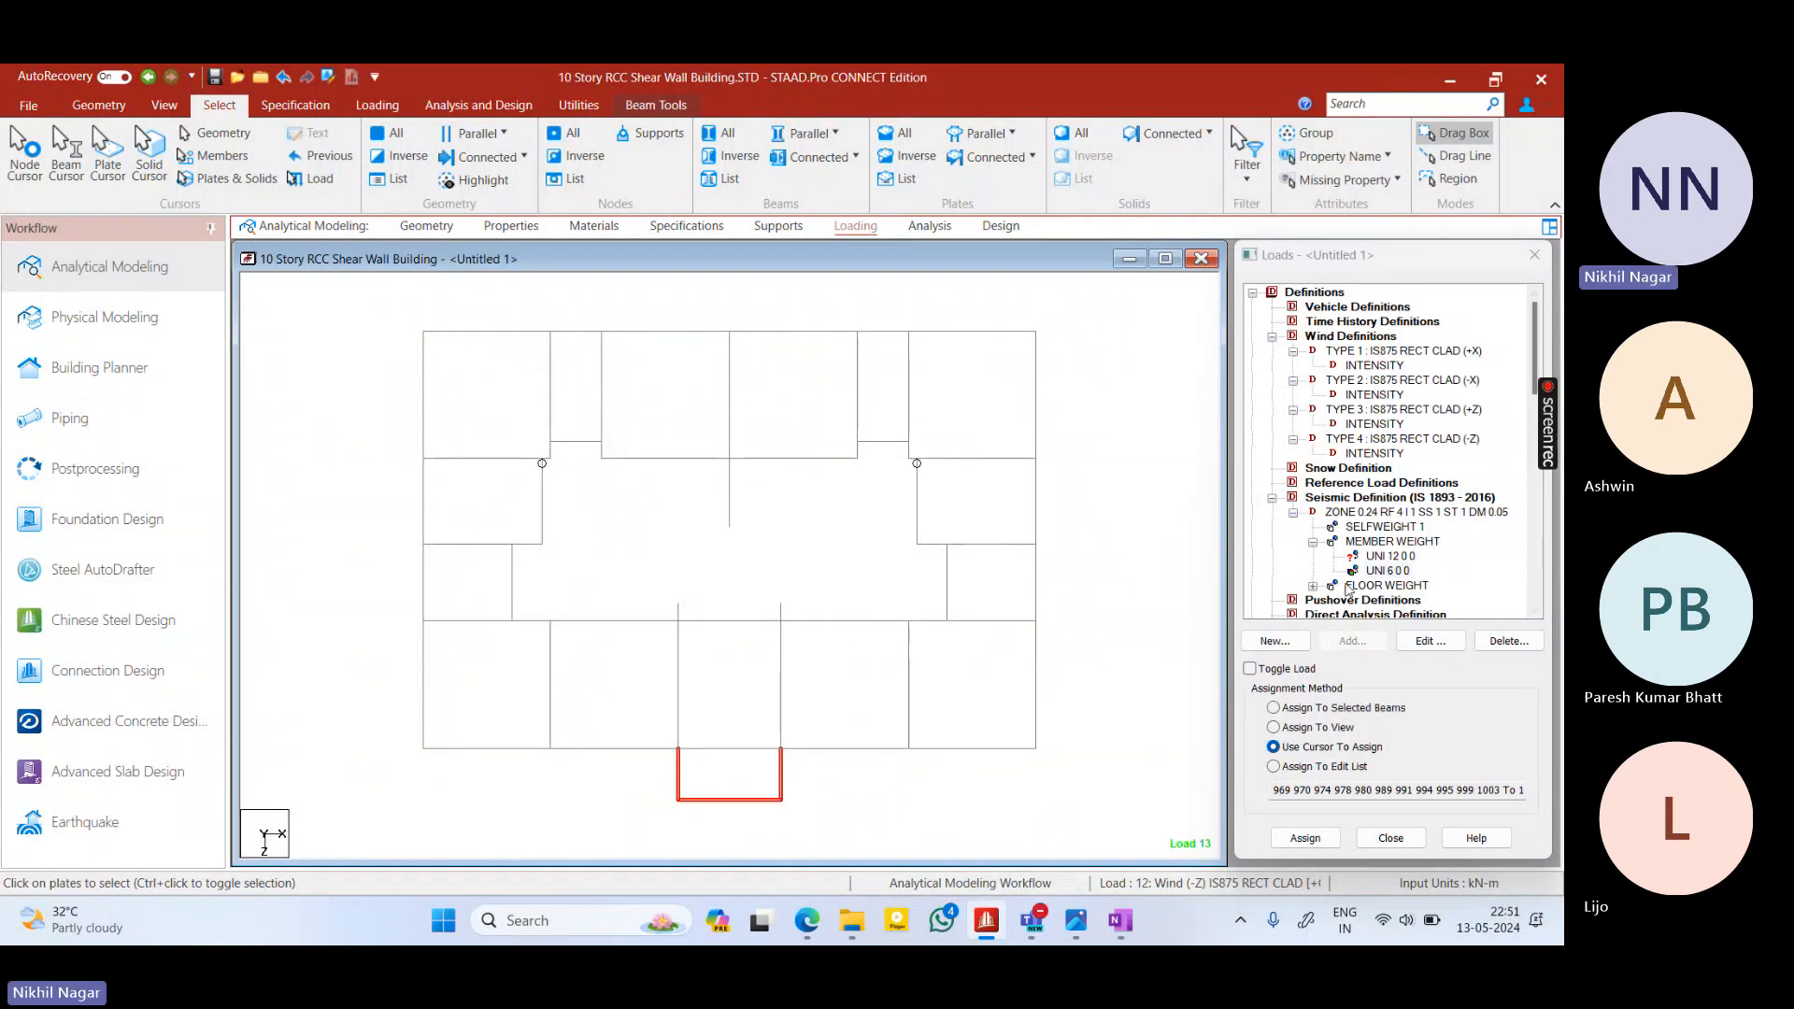
left_click(1273, 707)
left_click(1306, 838)
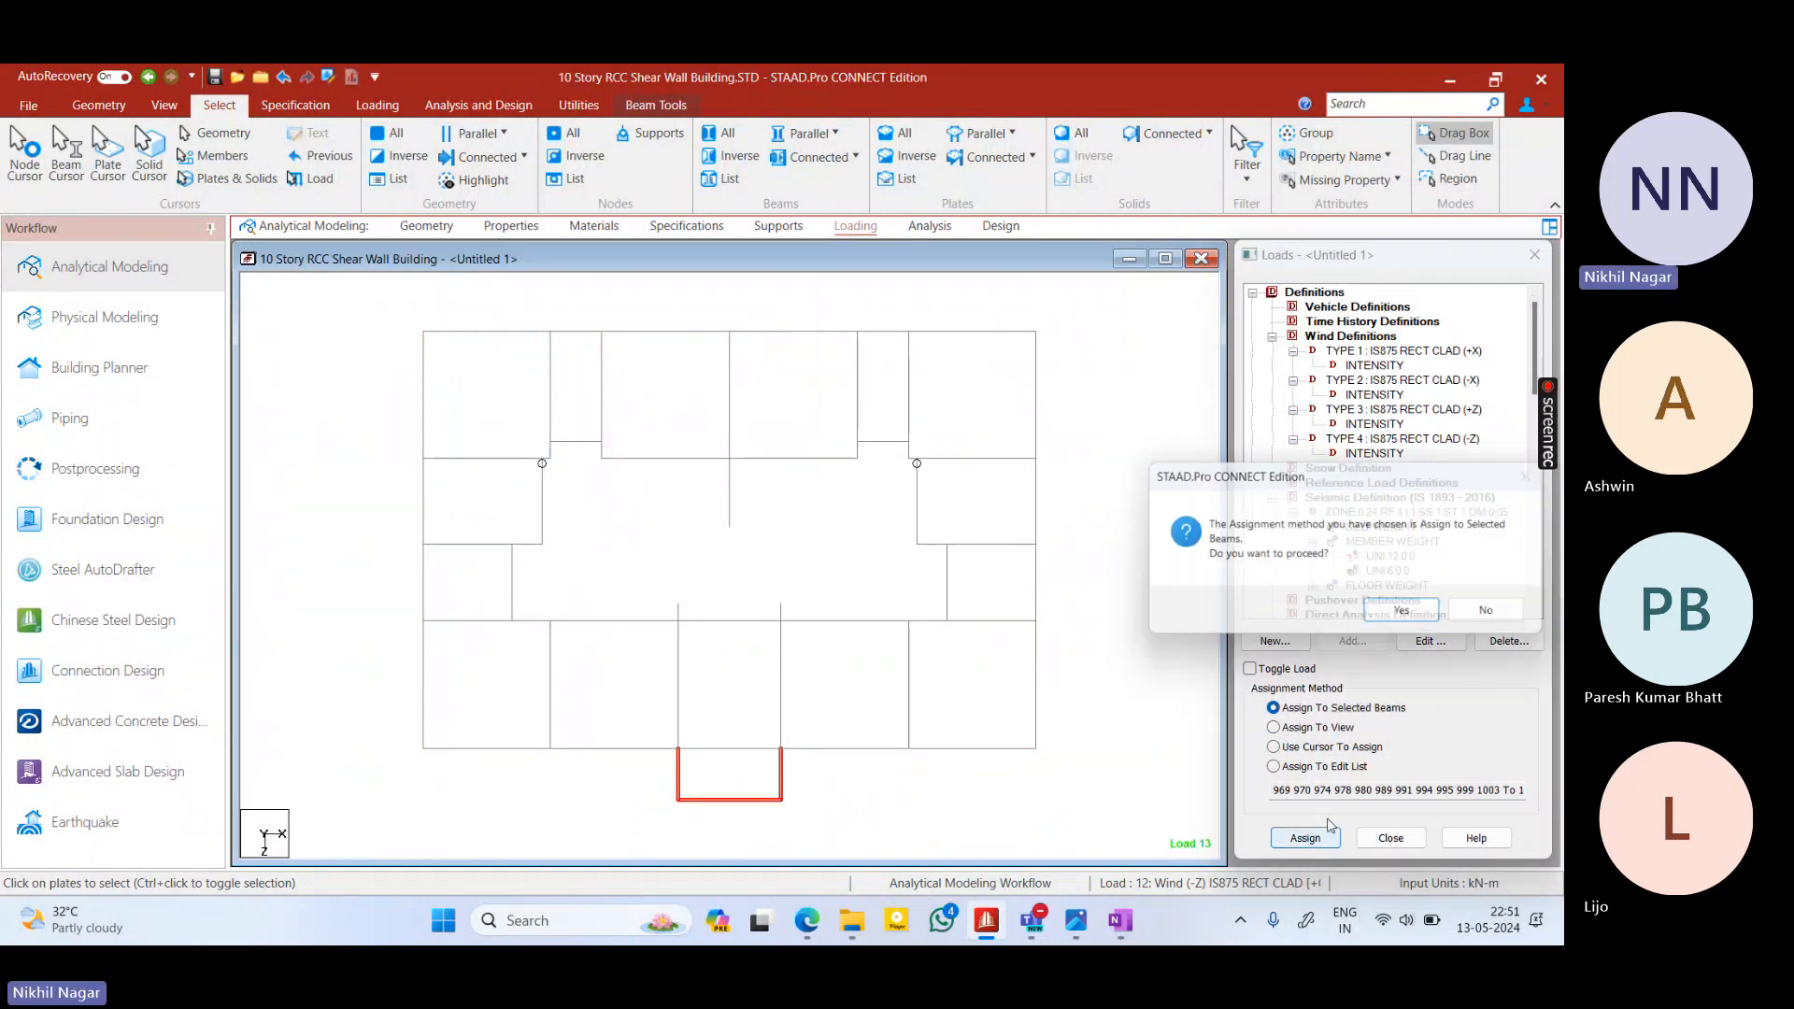
left_click(1409, 615)
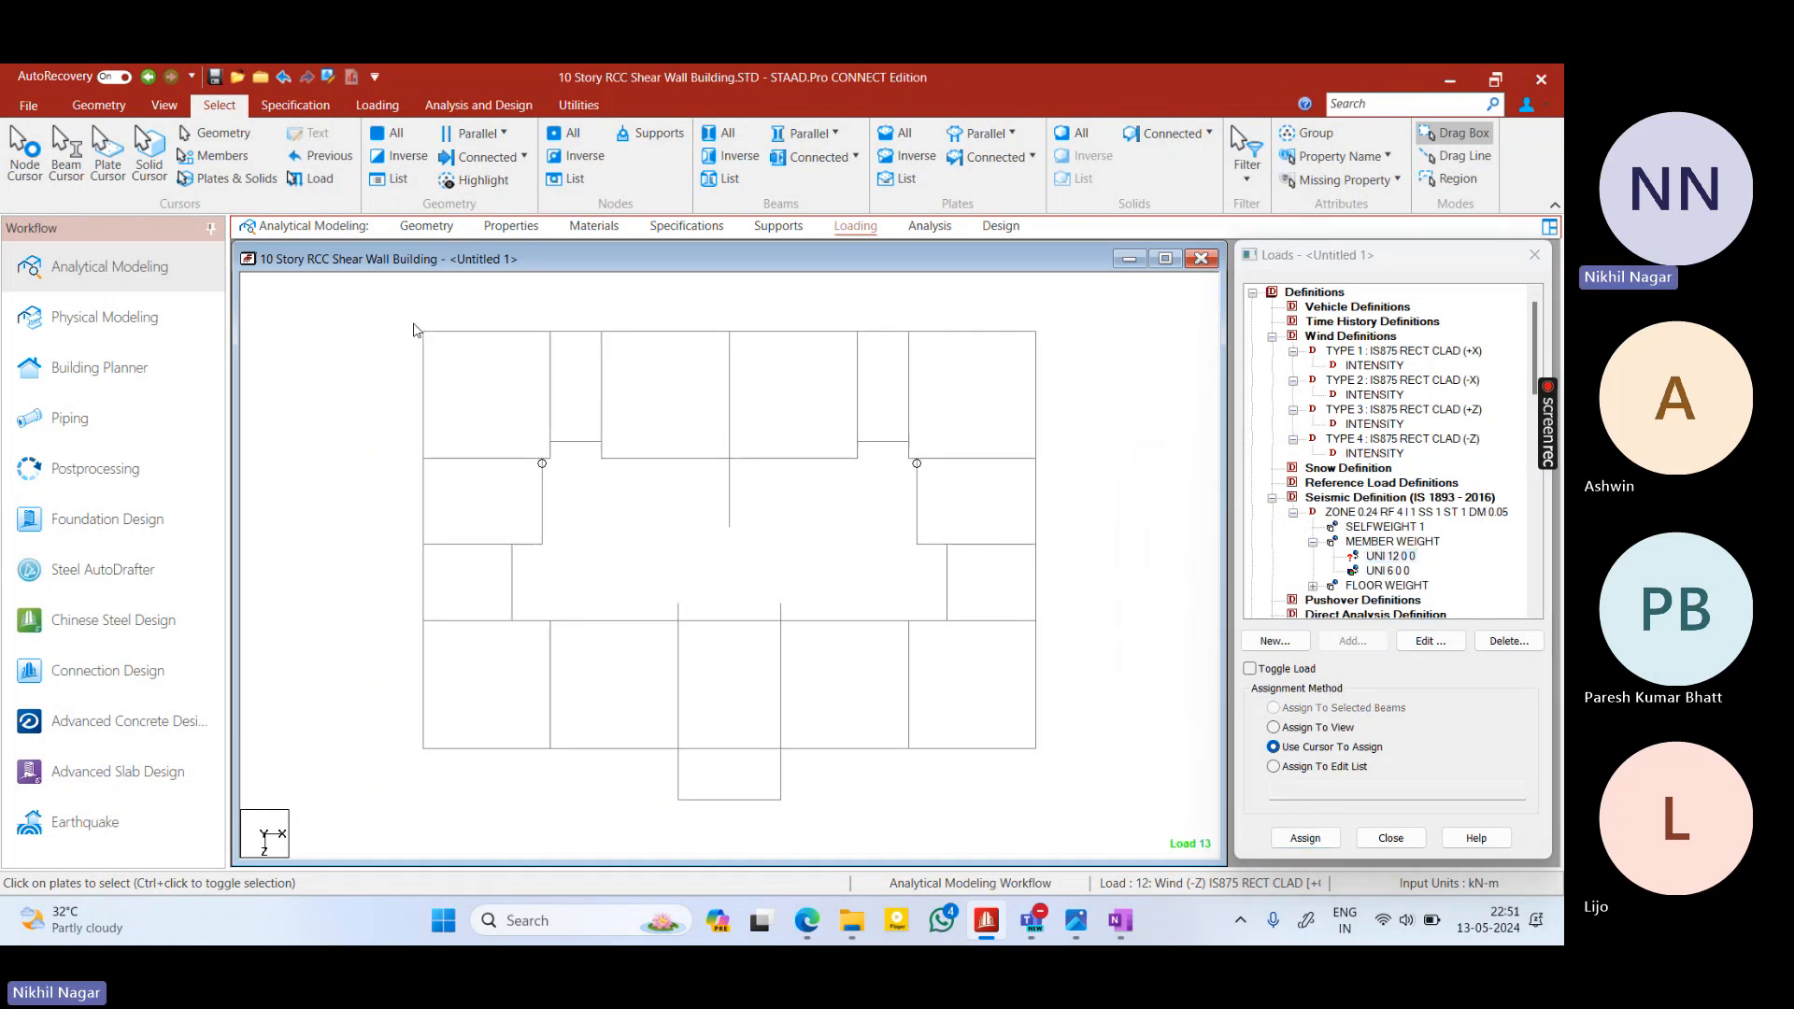
Return to the isometric whole structure and isolate all its beams, without the shear wall plates, as a new view
mouse_move(414, 329)
left_click(654, 343)
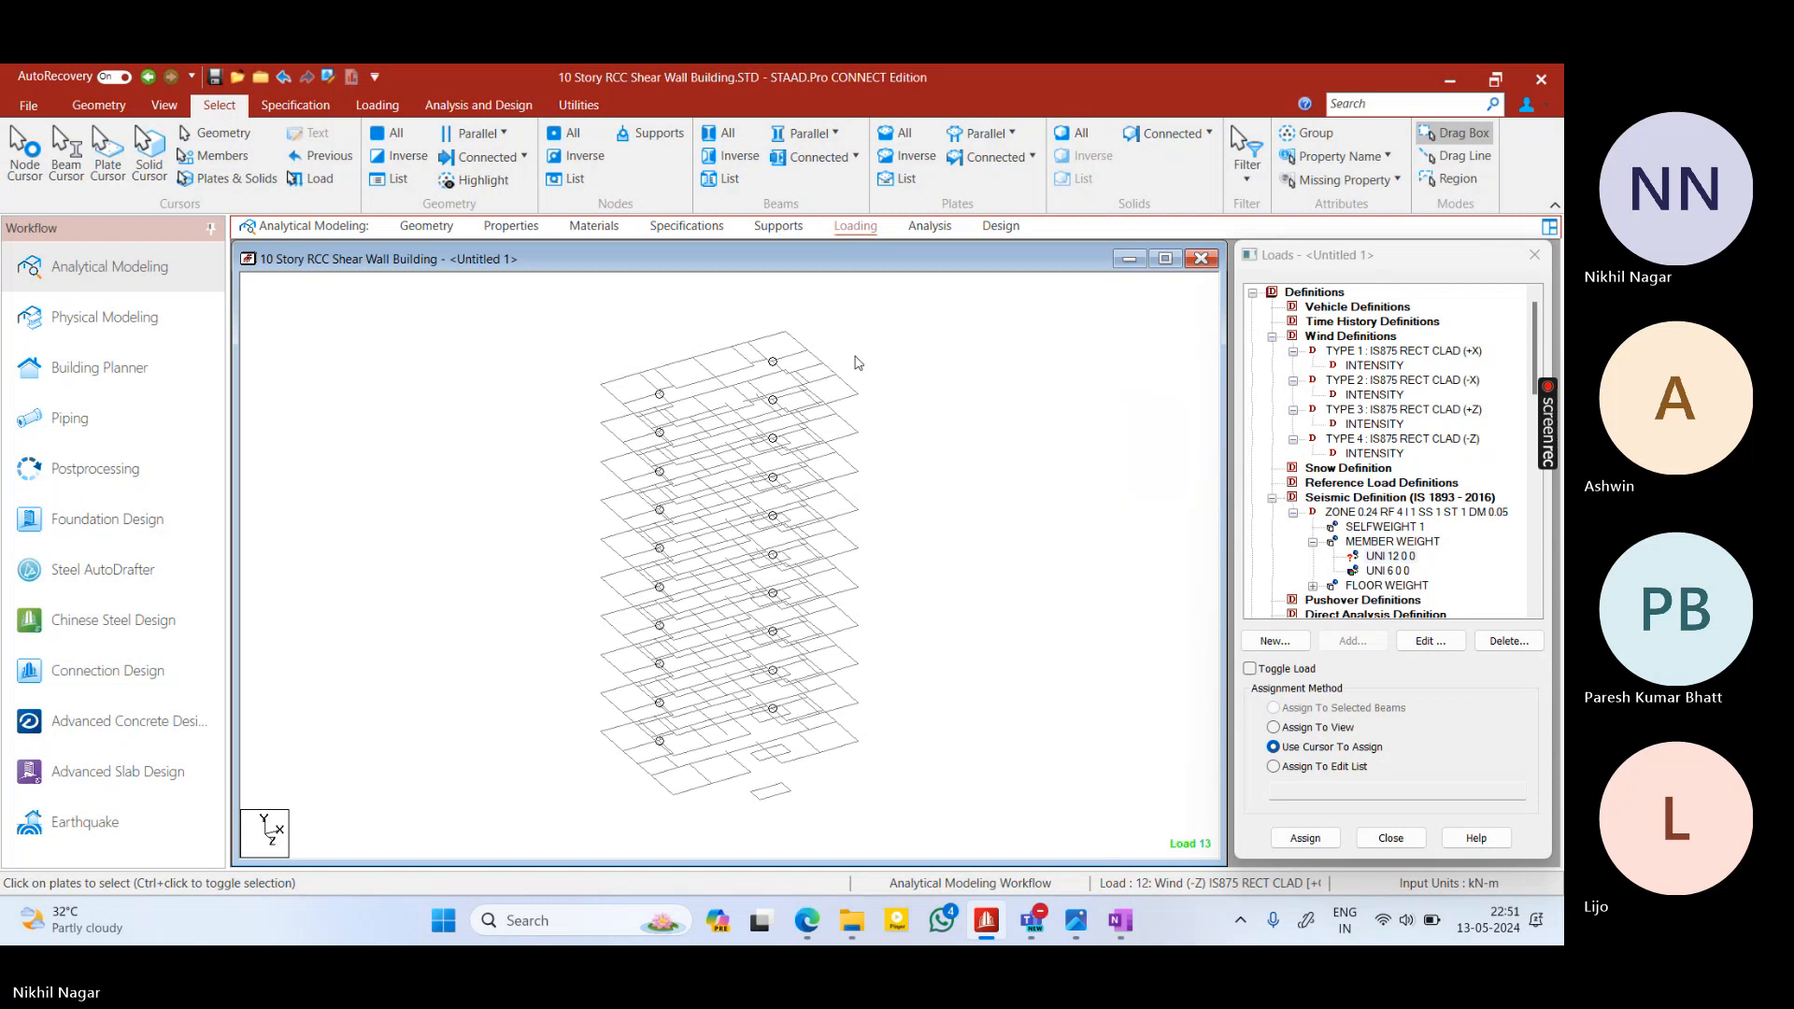
mouse_move(929, 379)
left_click(1028, 412)
right_click(896, 337)
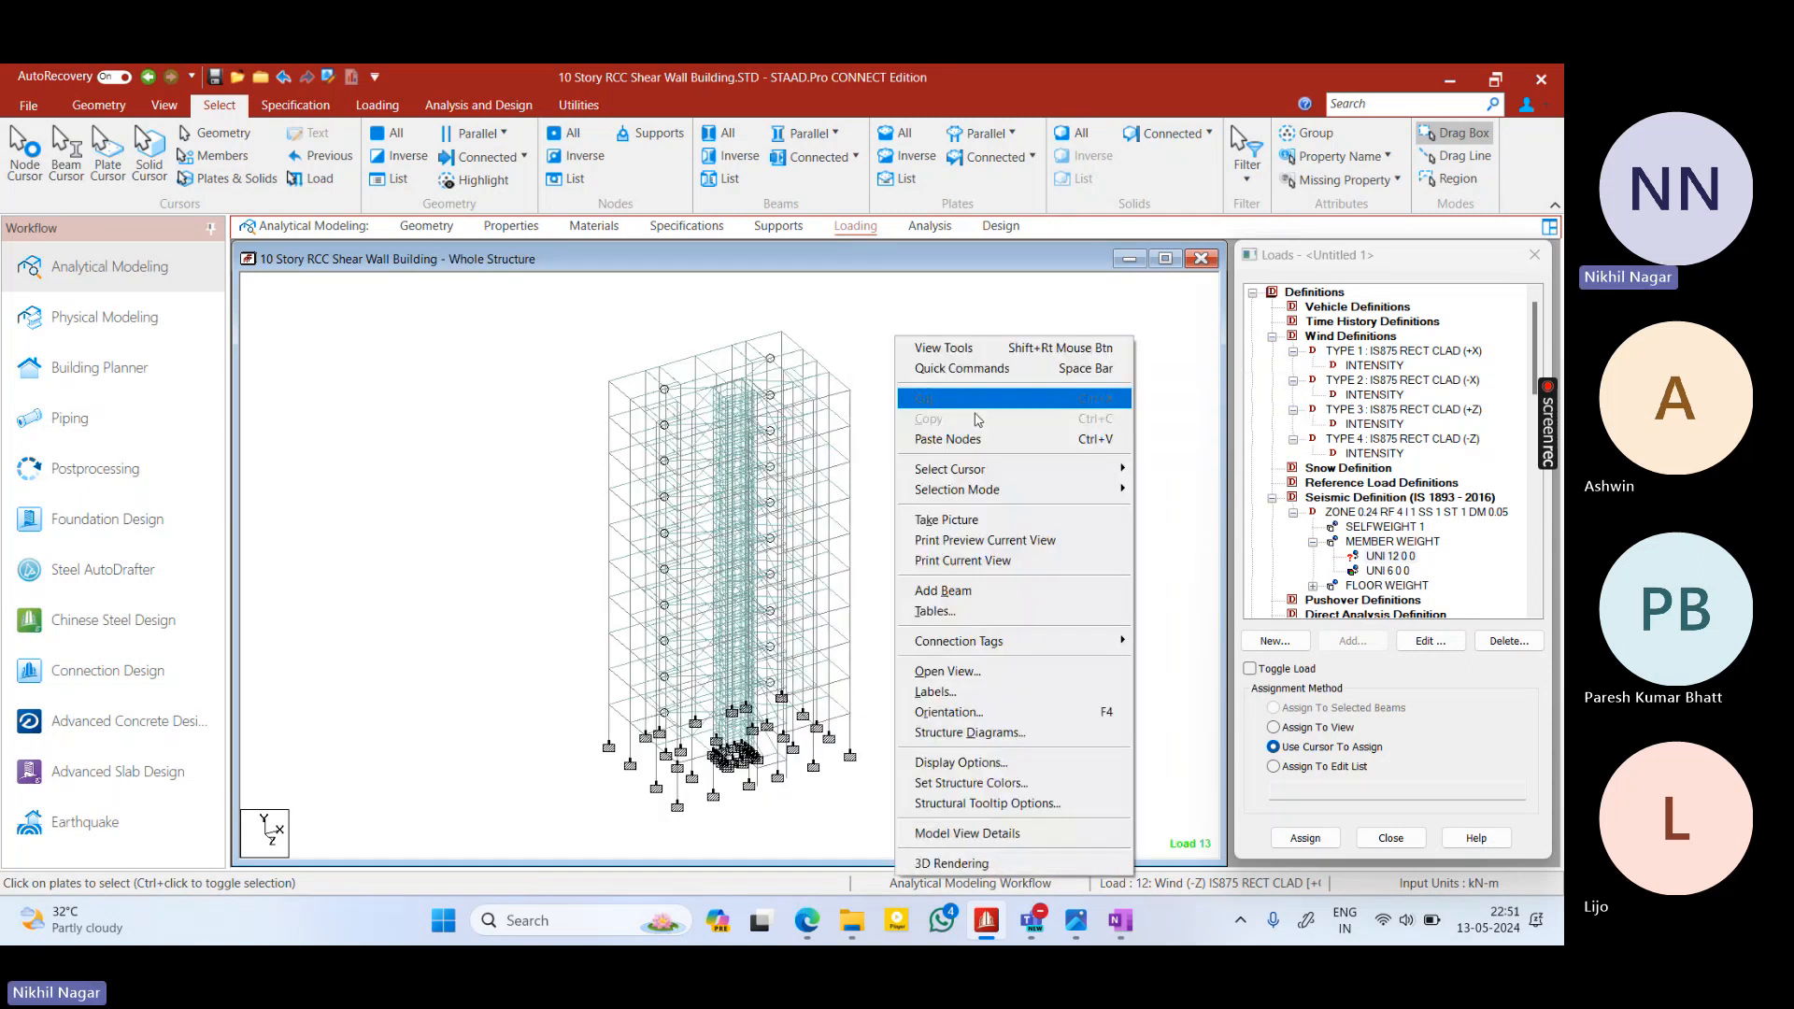
left_click(883, 584)
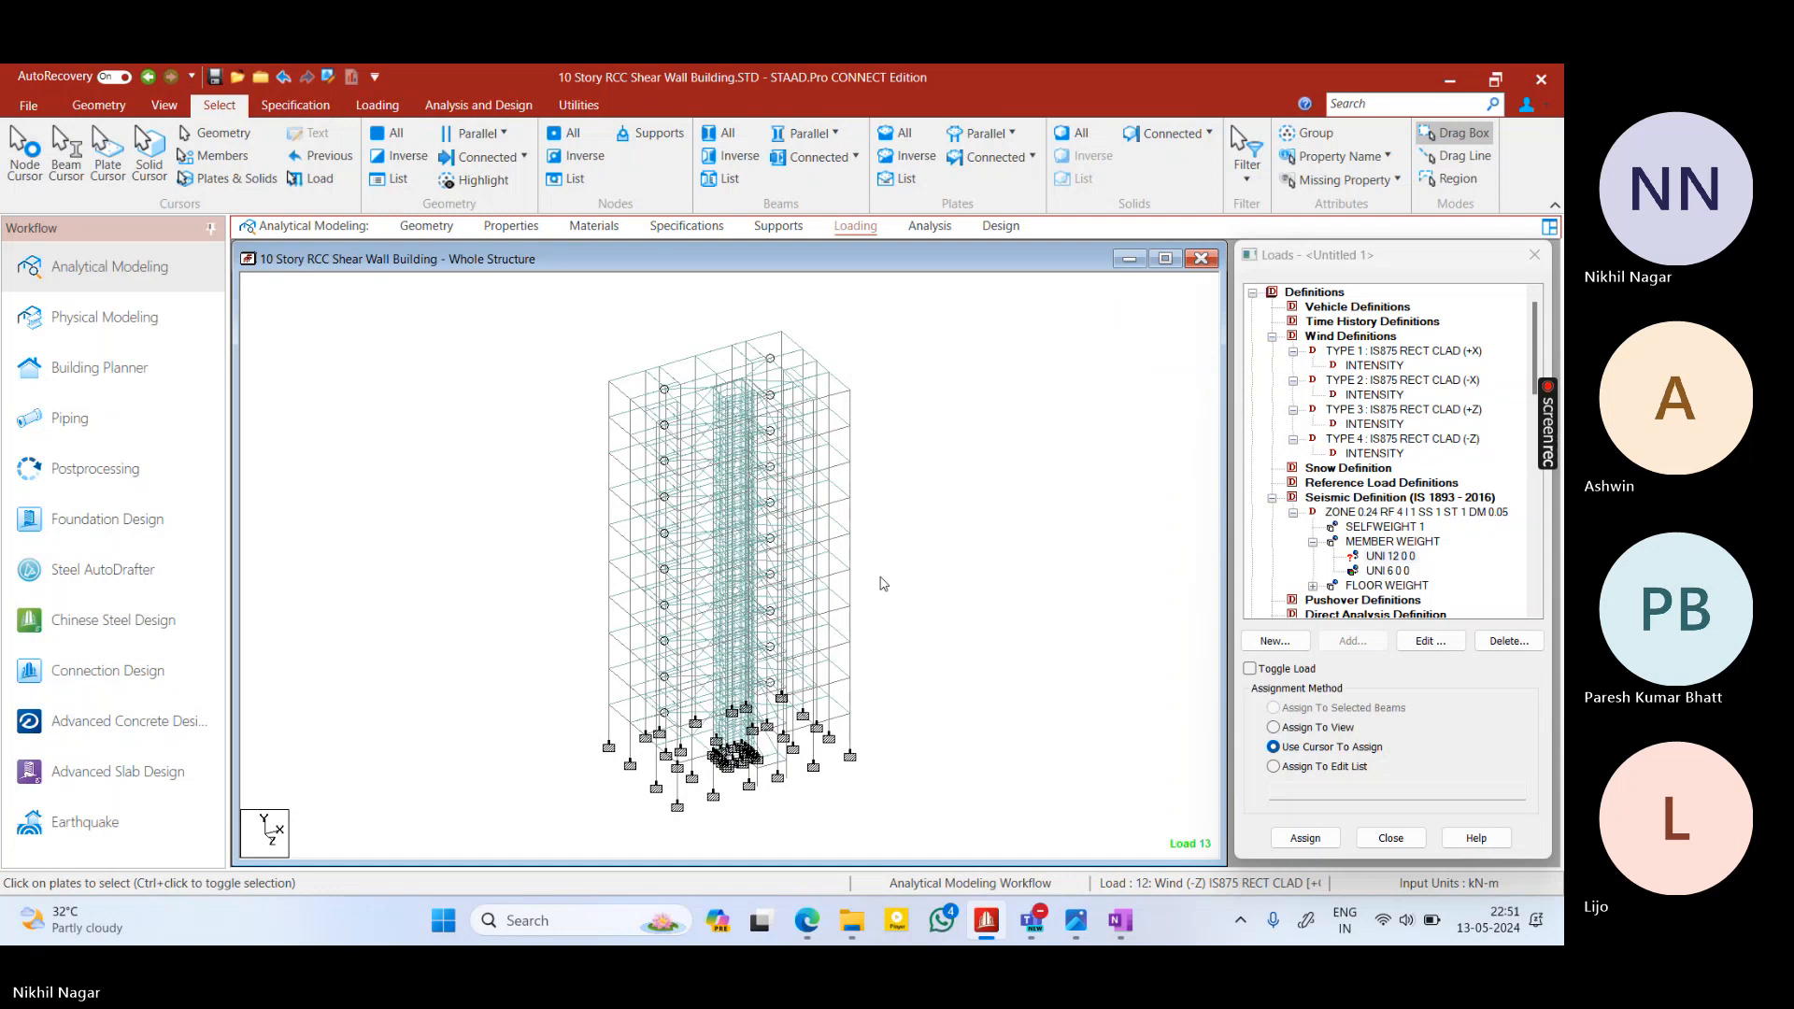
key("ctrl+a")
right_click(883, 584)
left_click(912, 725)
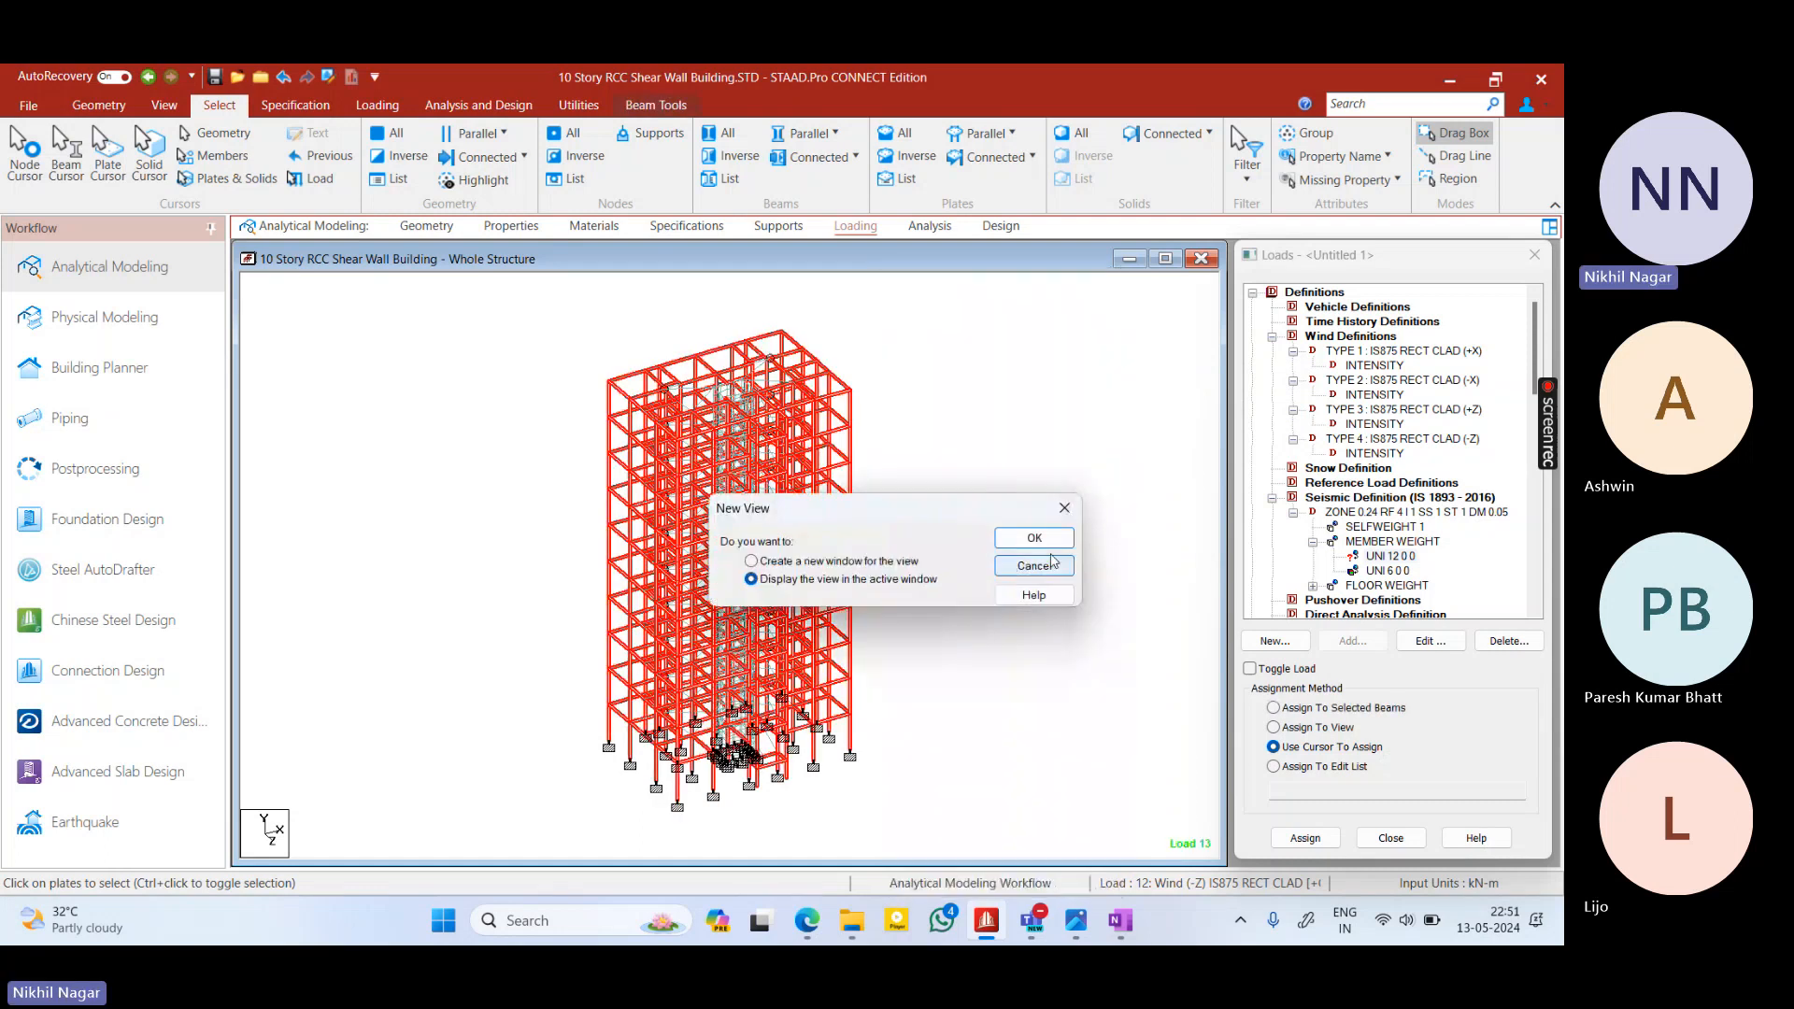
left_click(1052, 561)
right_click(963, 497)
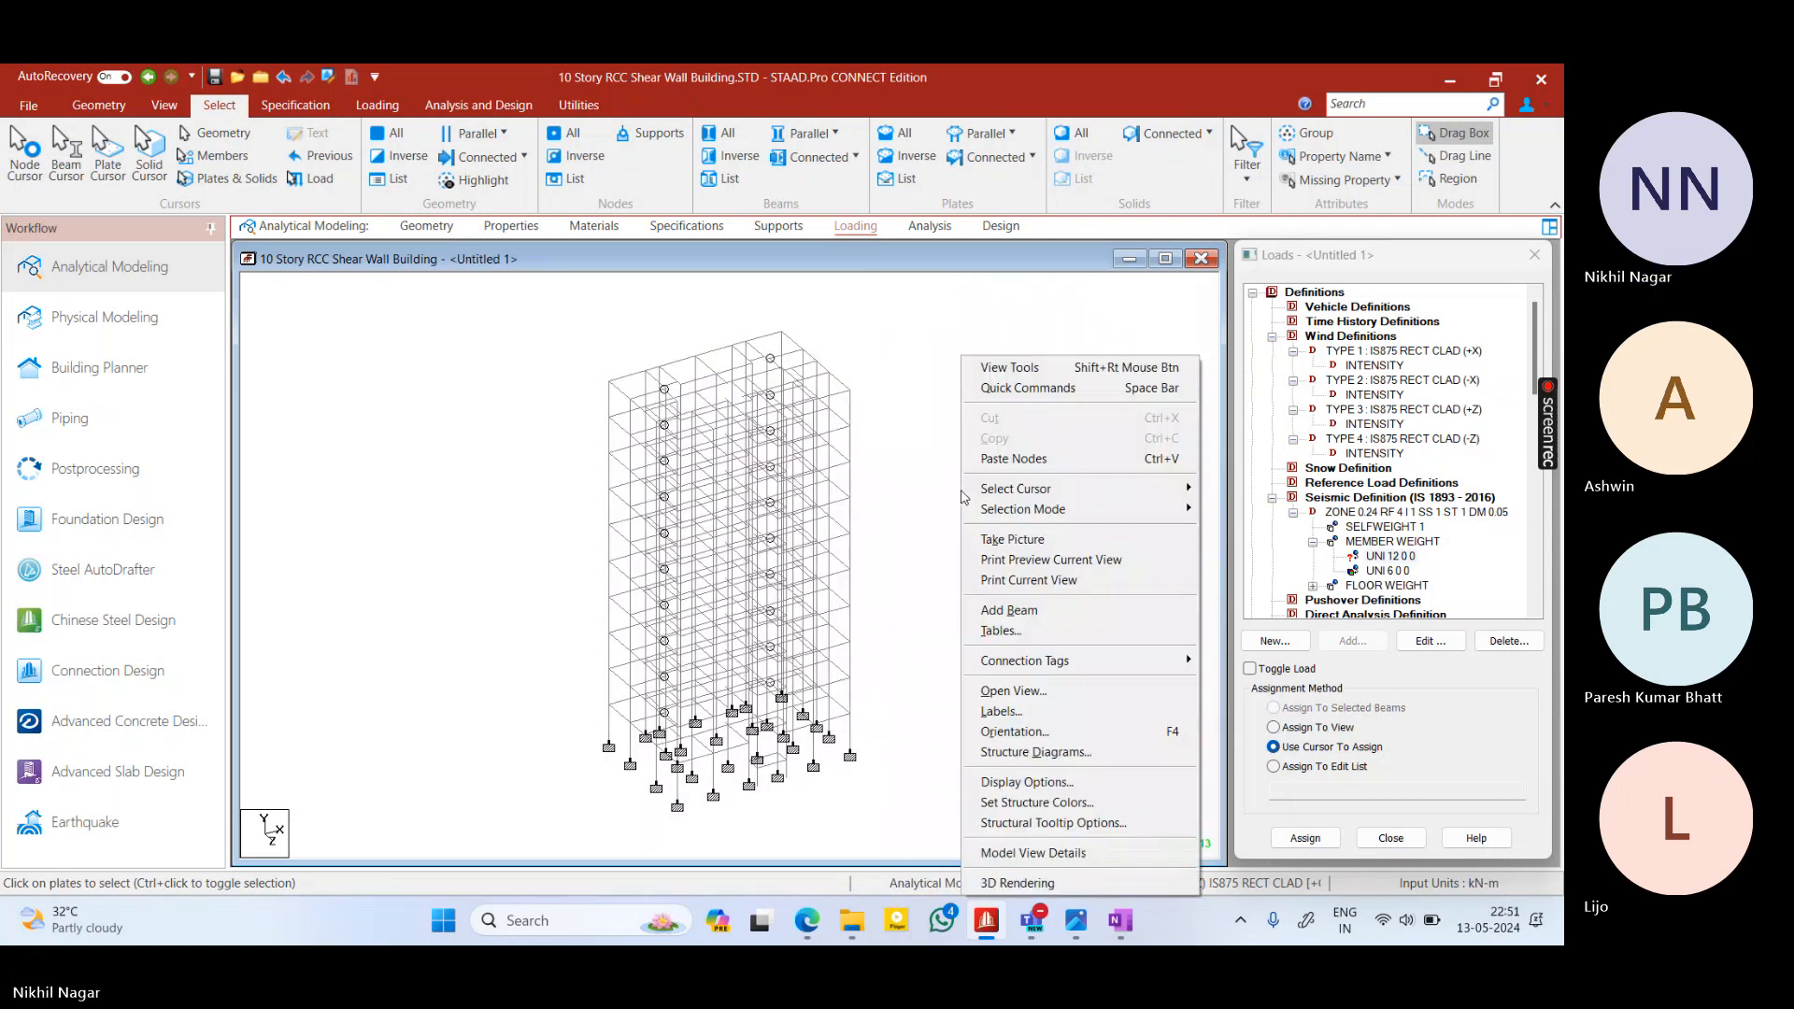
left_click(961, 497)
Select the members by property Rect 13.78x13.78 and display only these floor beams as a new view
left_click(1346, 179)
left_click(1363, 157)
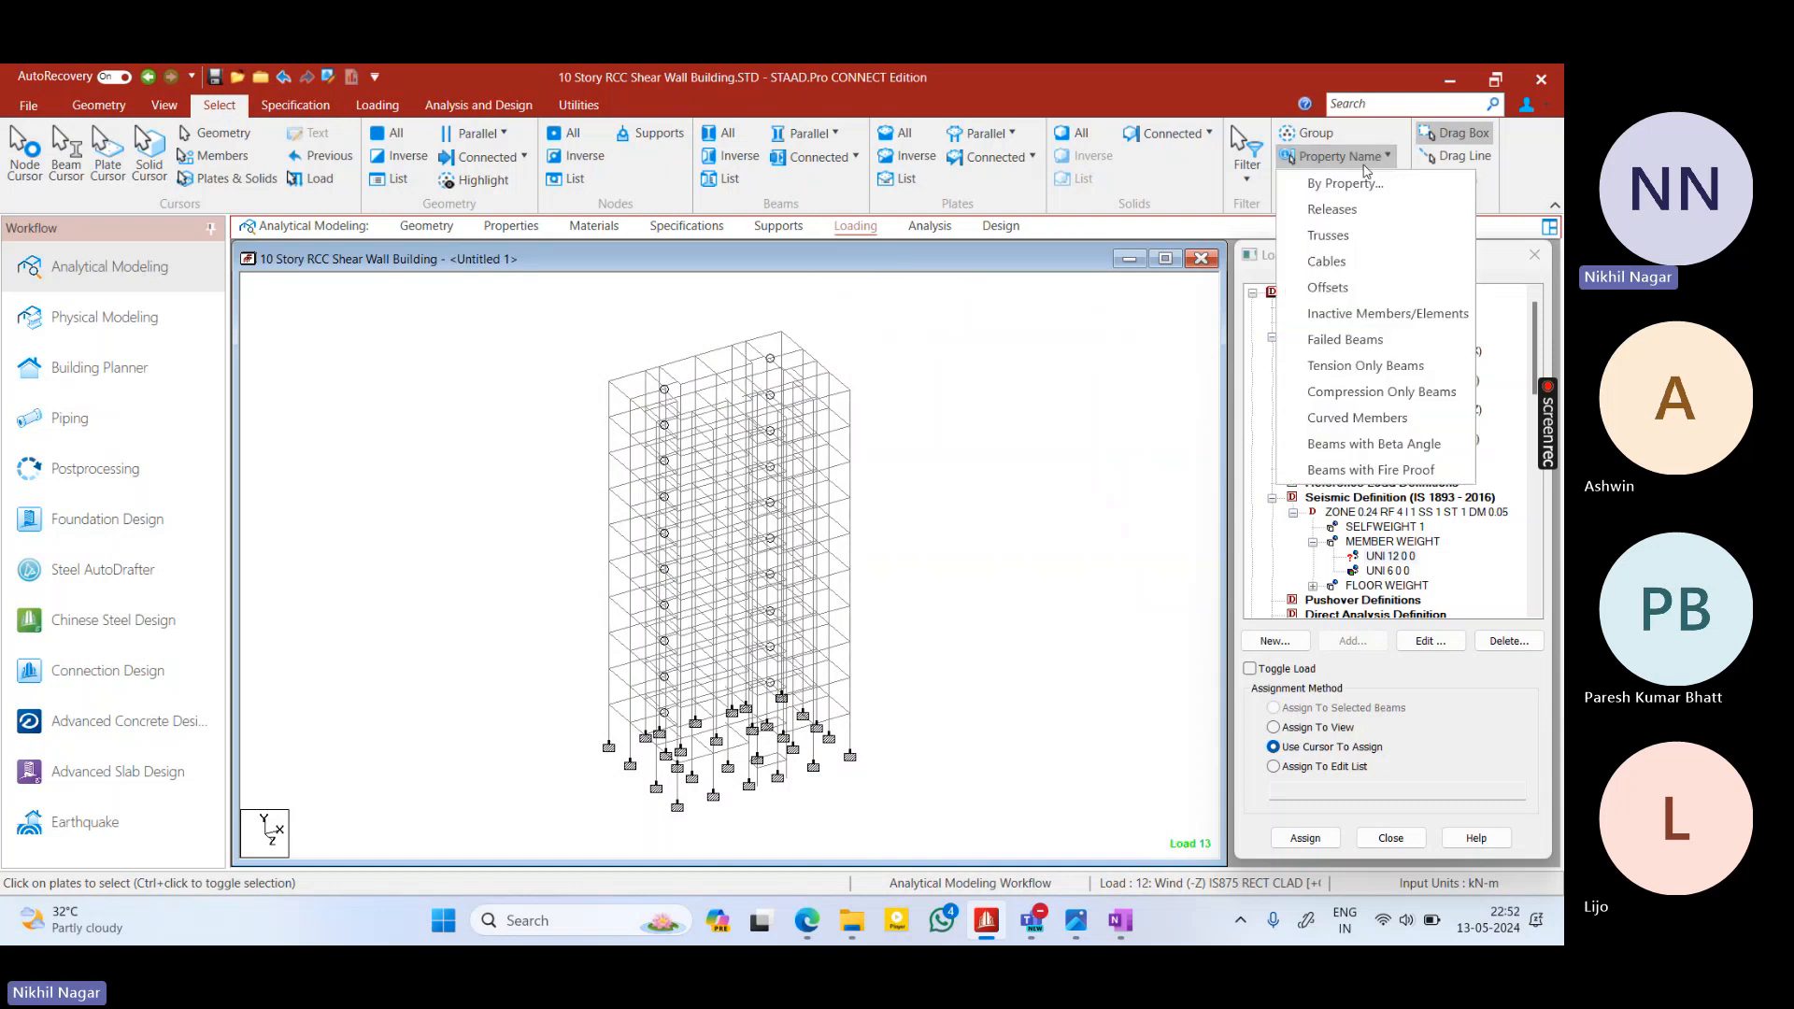
left_click(1346, 183)
left_click(802, 480)
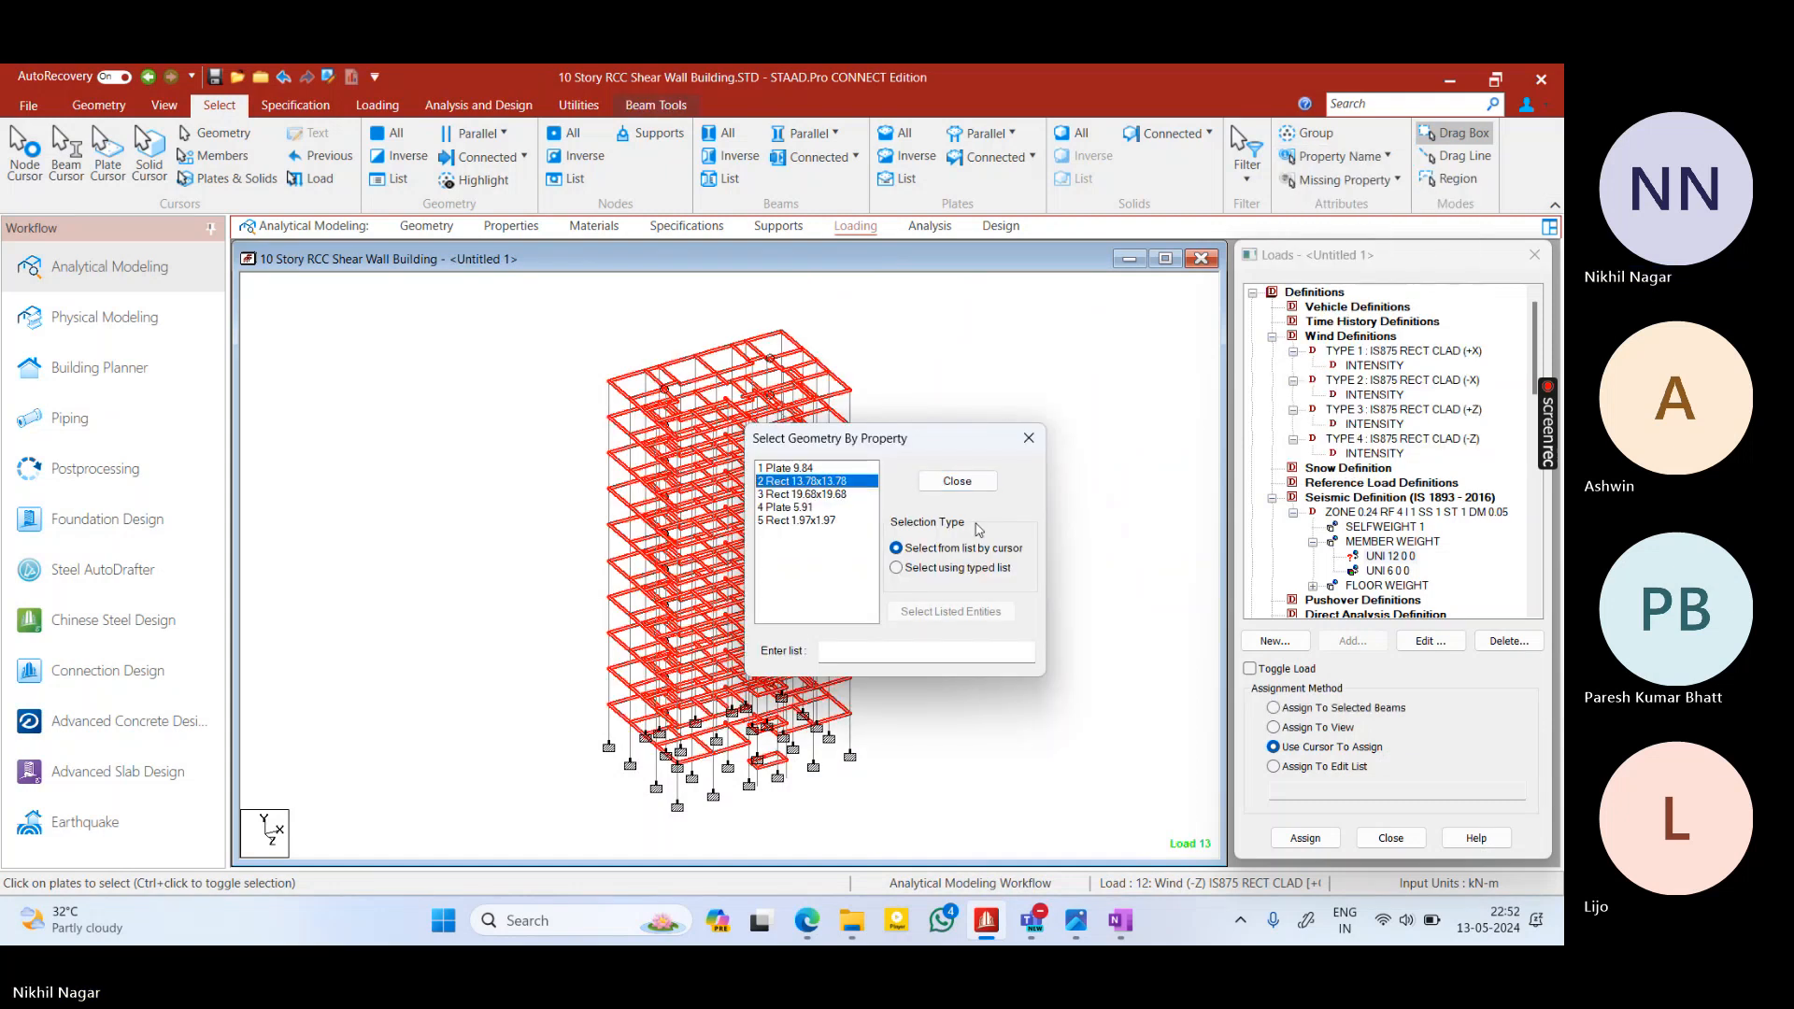
left_click(970, 485)
right_click(969, 494)
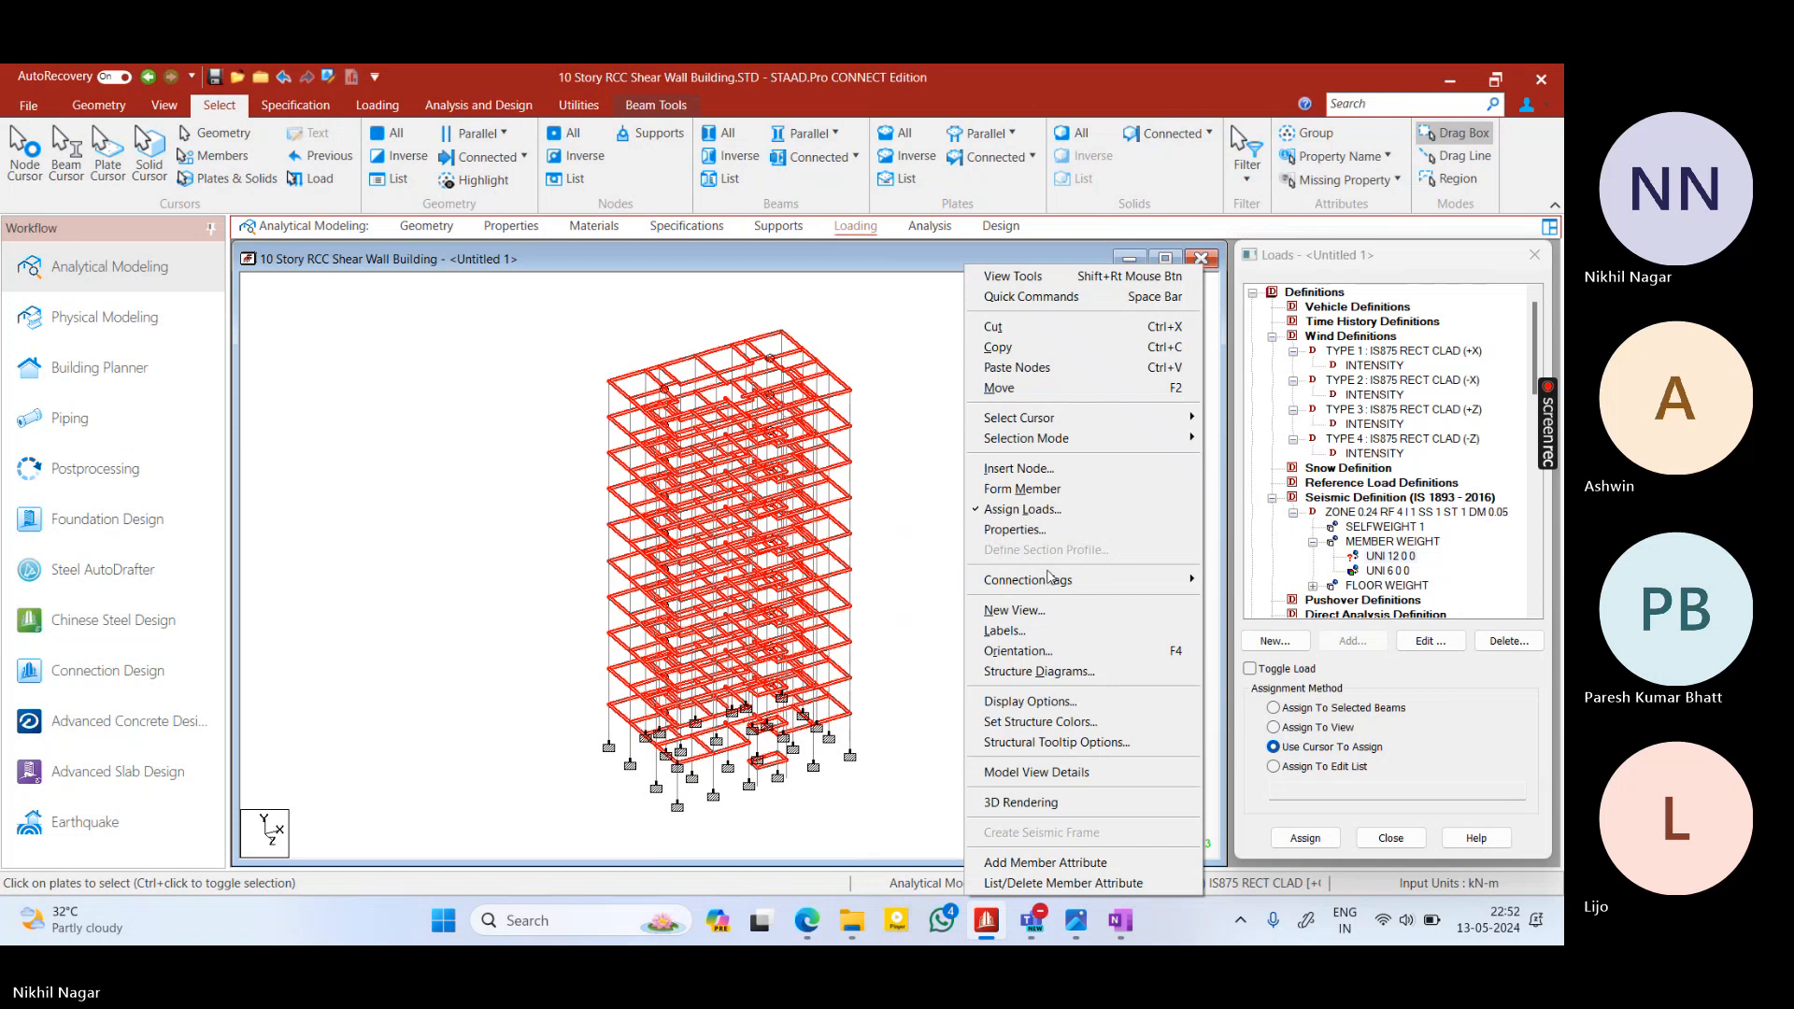
left_click(911, 498)
Select the beams of all levels below the topmost one in elevation and isolate them as a new view in the active window
key("ctrl+f")
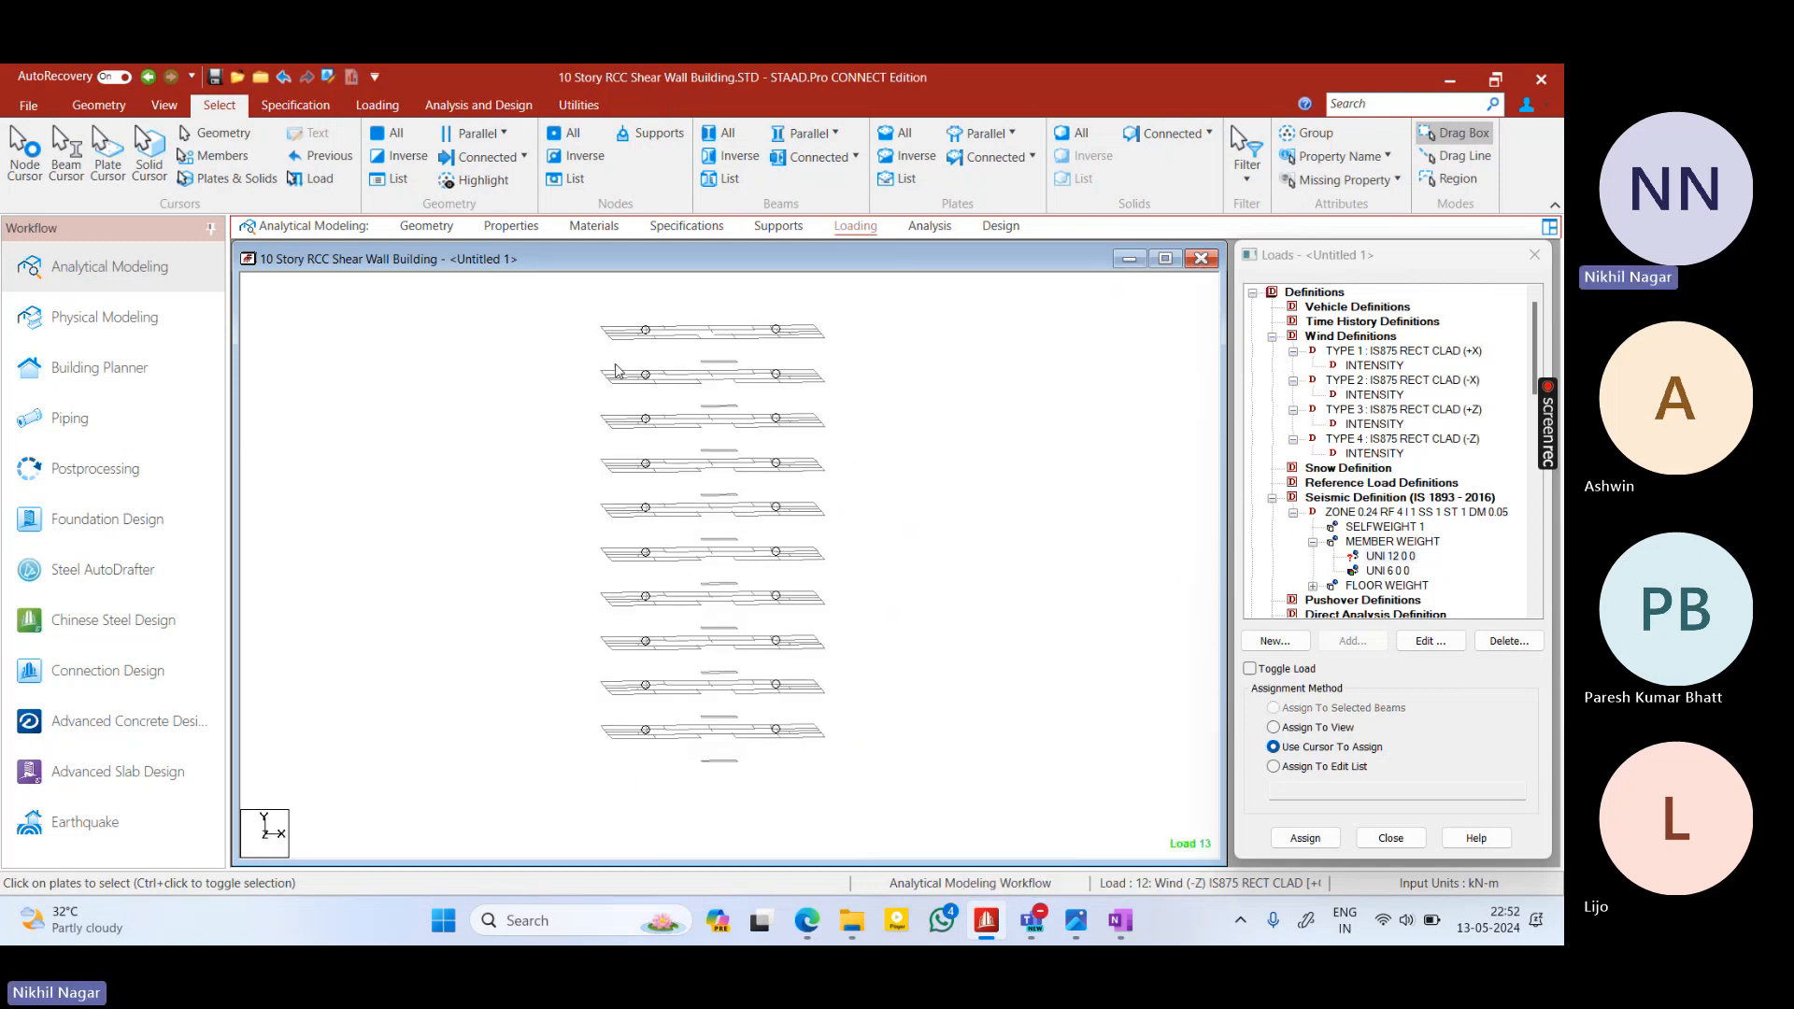
left_click_drag(594, 352, 893, 696)
right_click(923, 547)
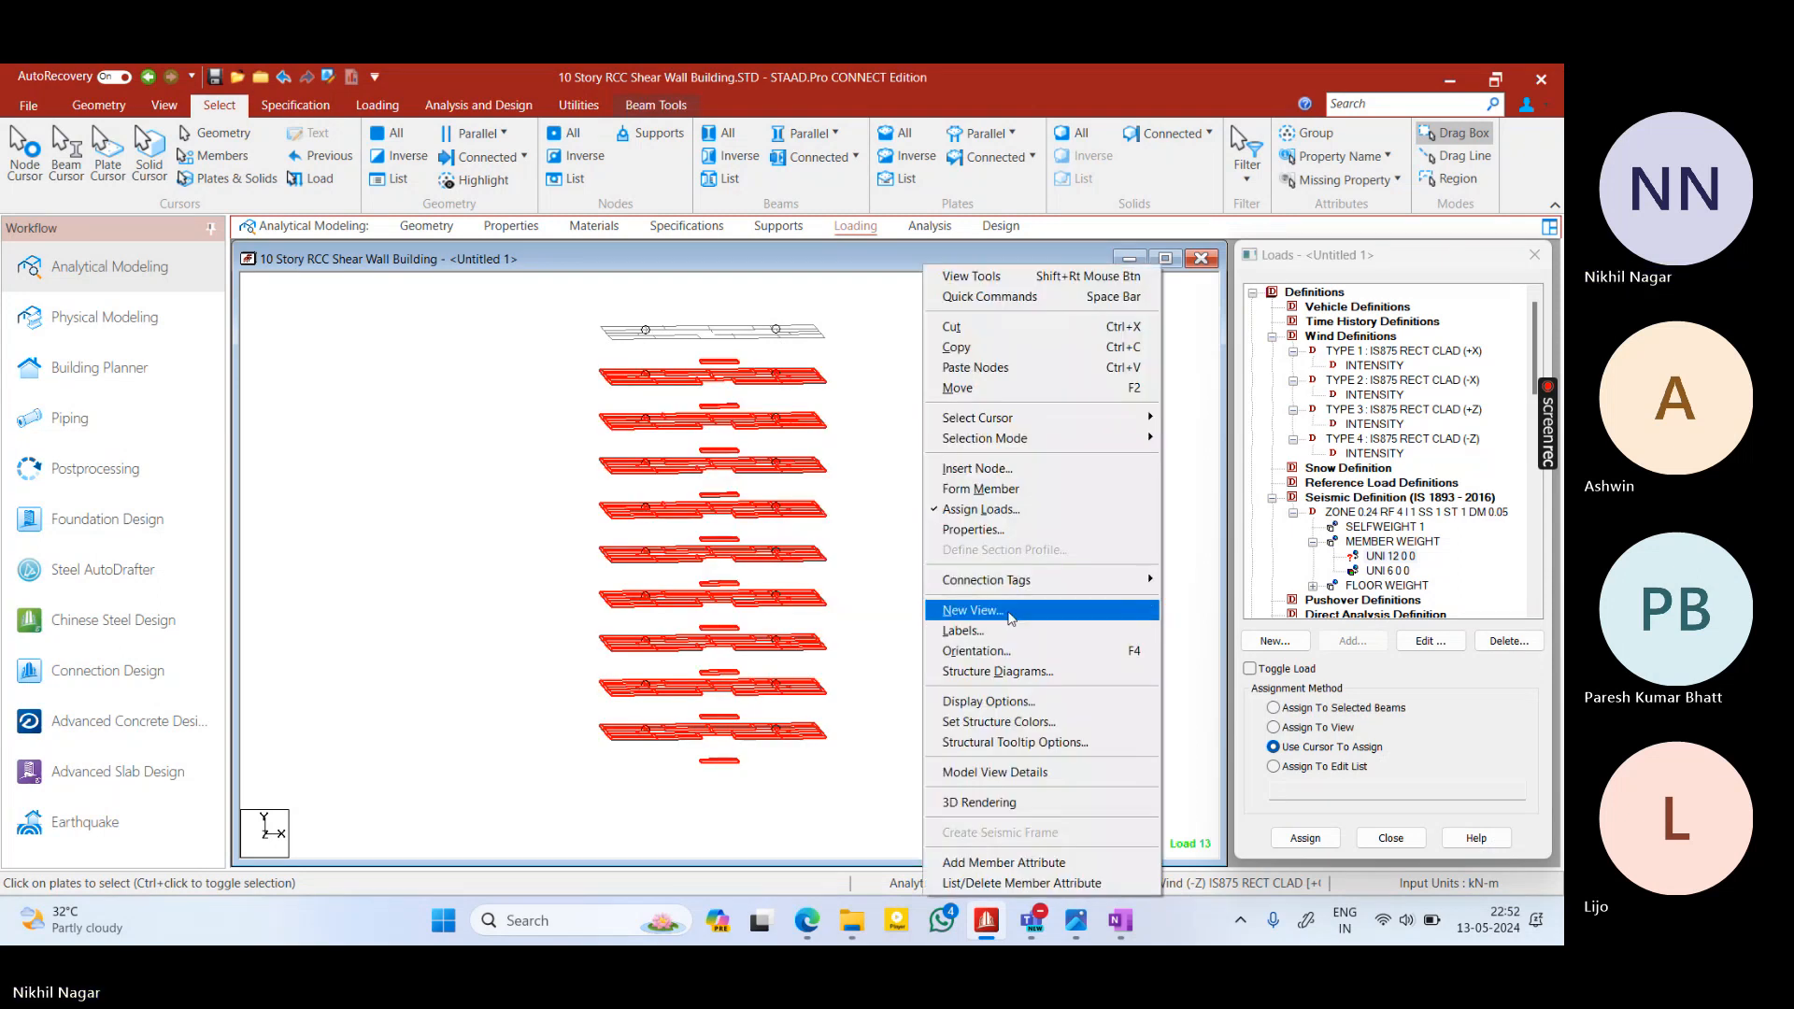
left_click(949, 610)
left_click(1035, 538)
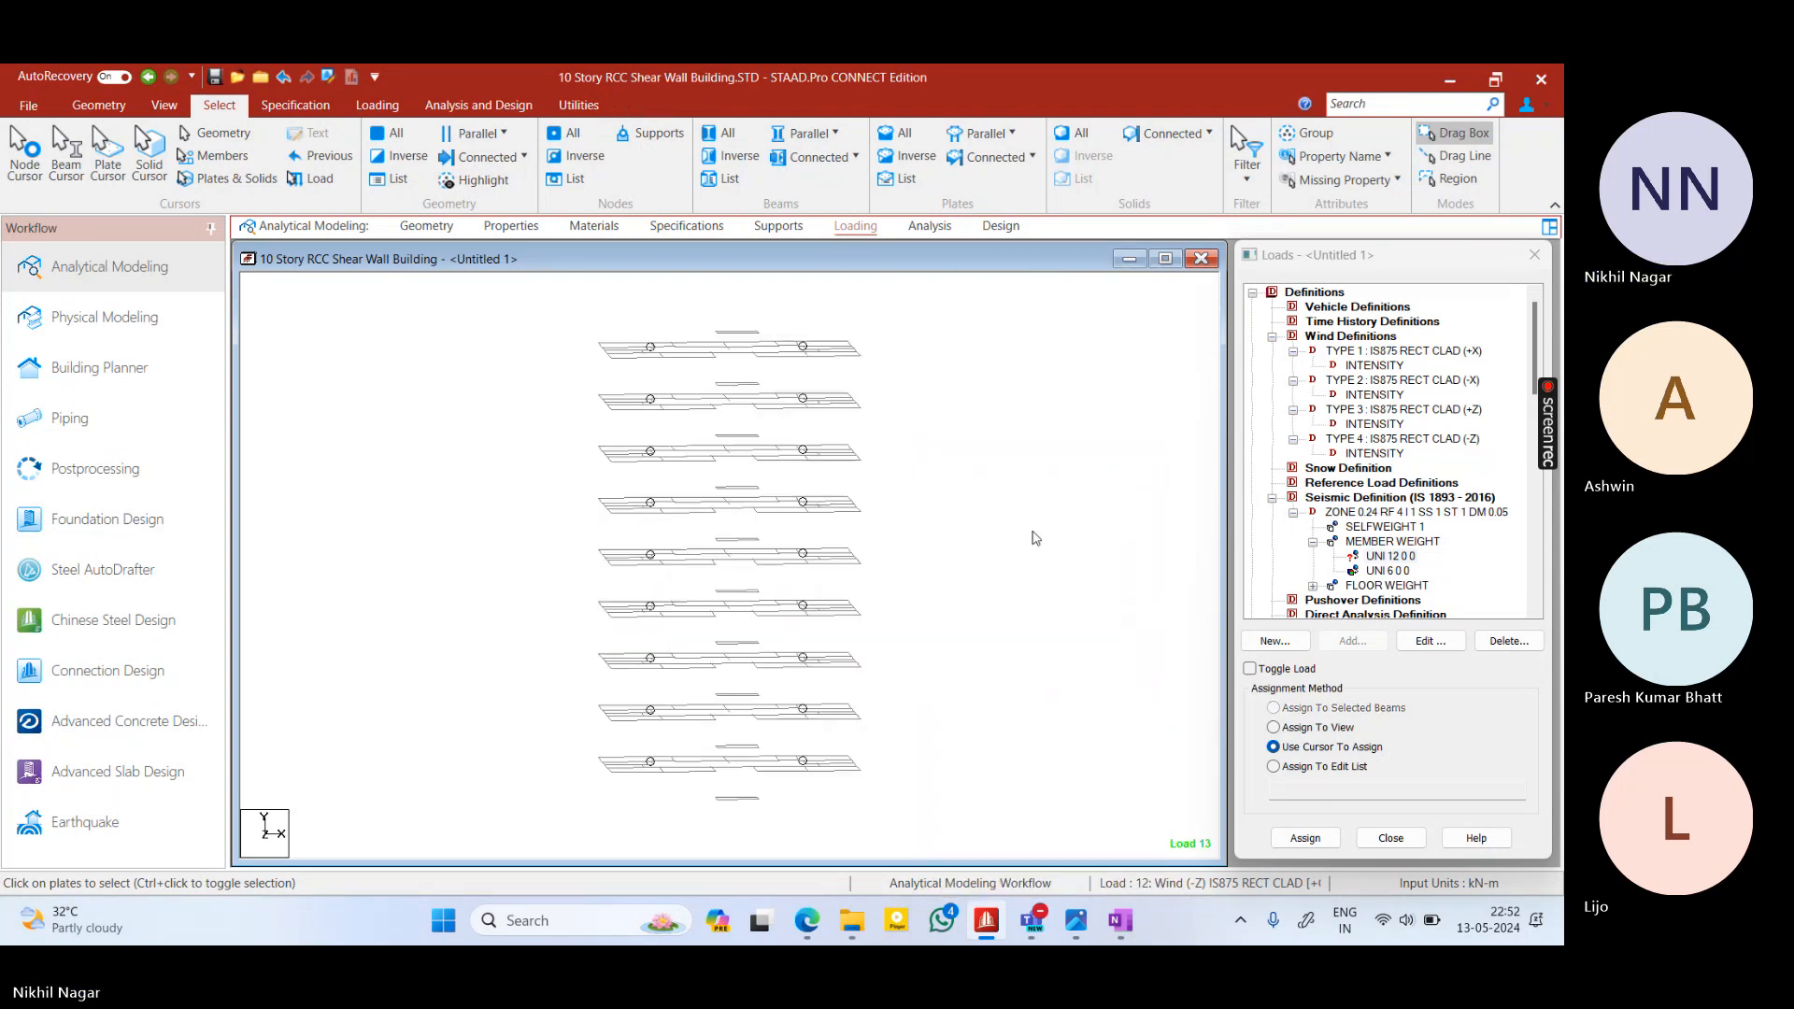
Assign the UNI 12 0 0 member weight to all floor beams in plan except the group projecting beyond the building perimeter
right_click(951, 455)
left_click(1206, 465)
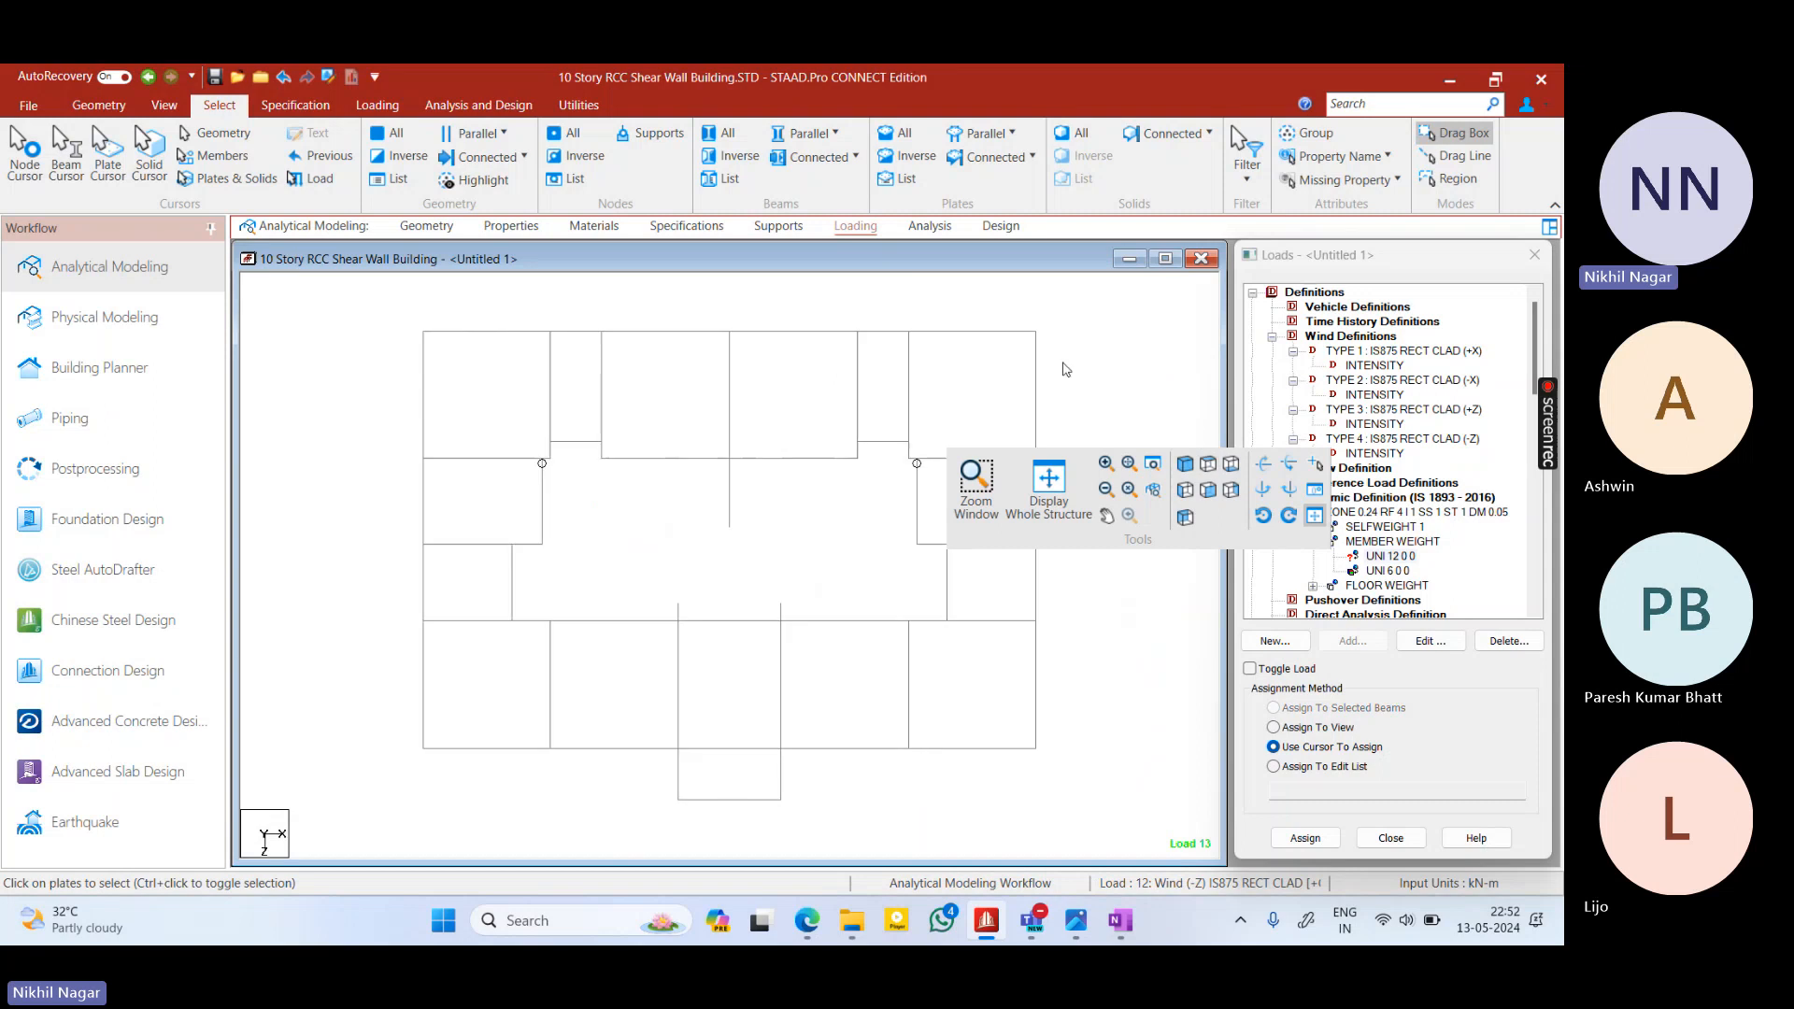
left_click_drag(391, 313, 1046, 753)
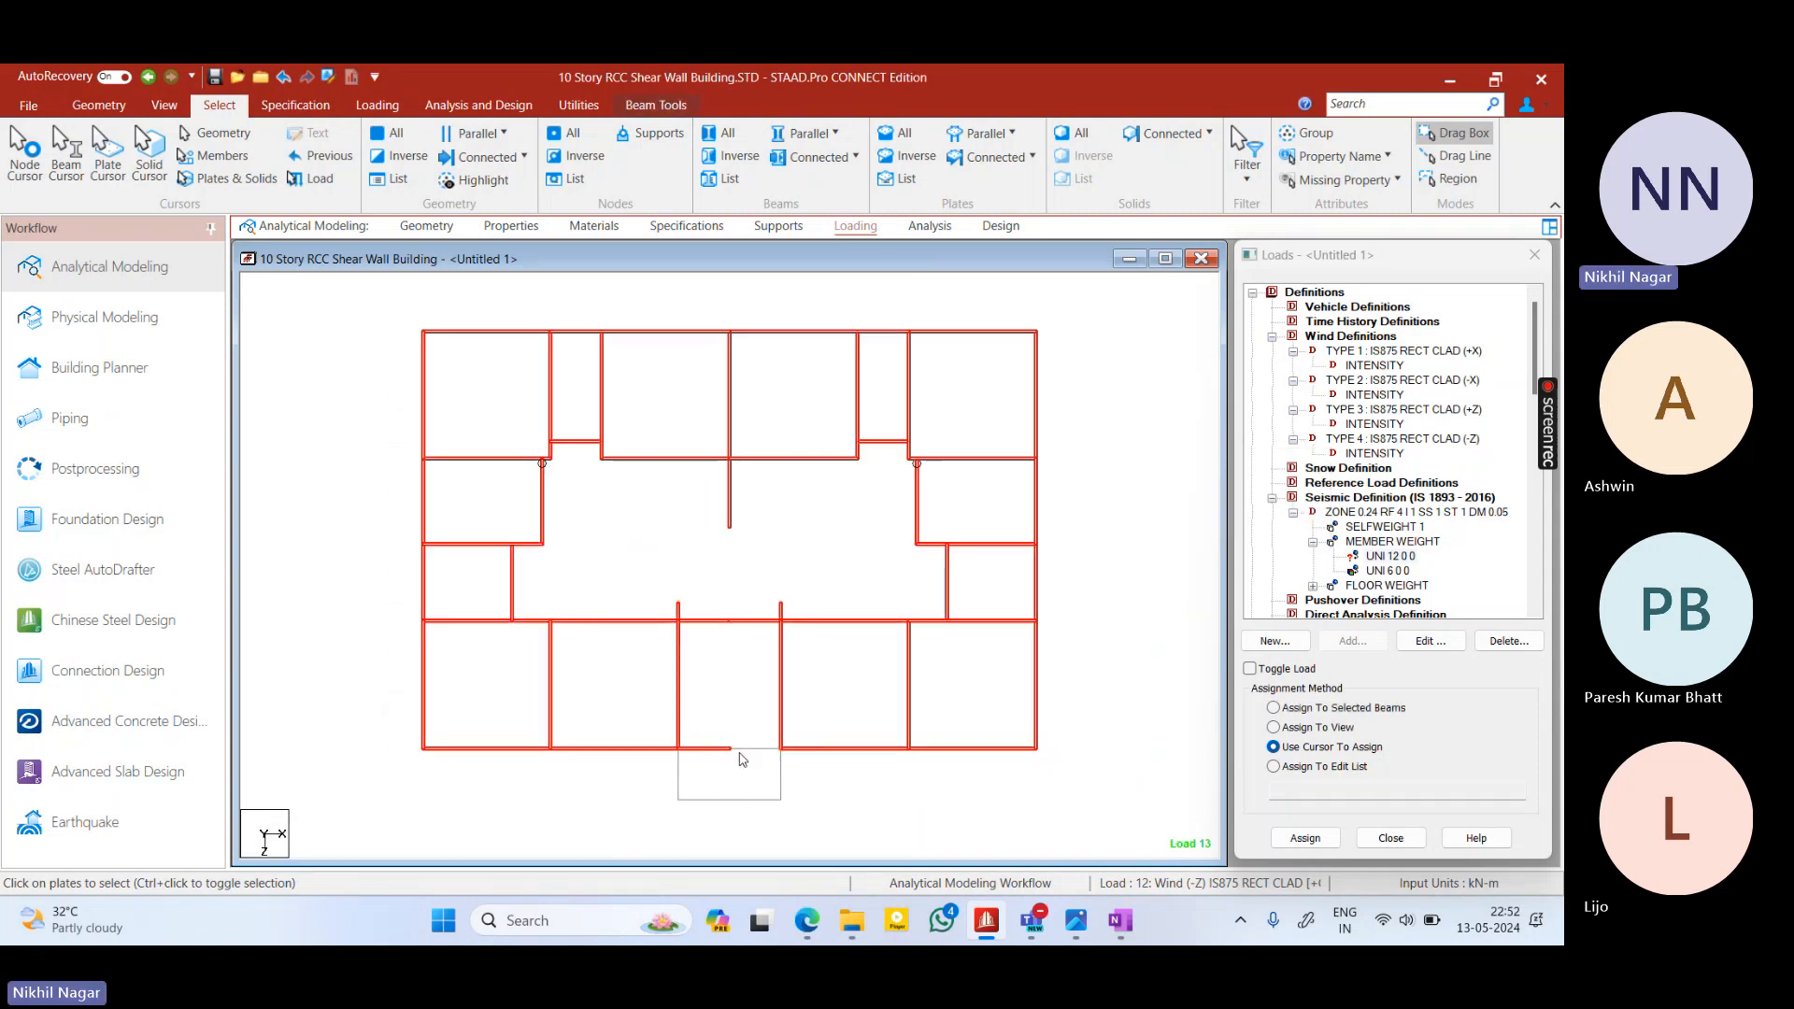
middle_click_drag(935, 773, 727, 719)
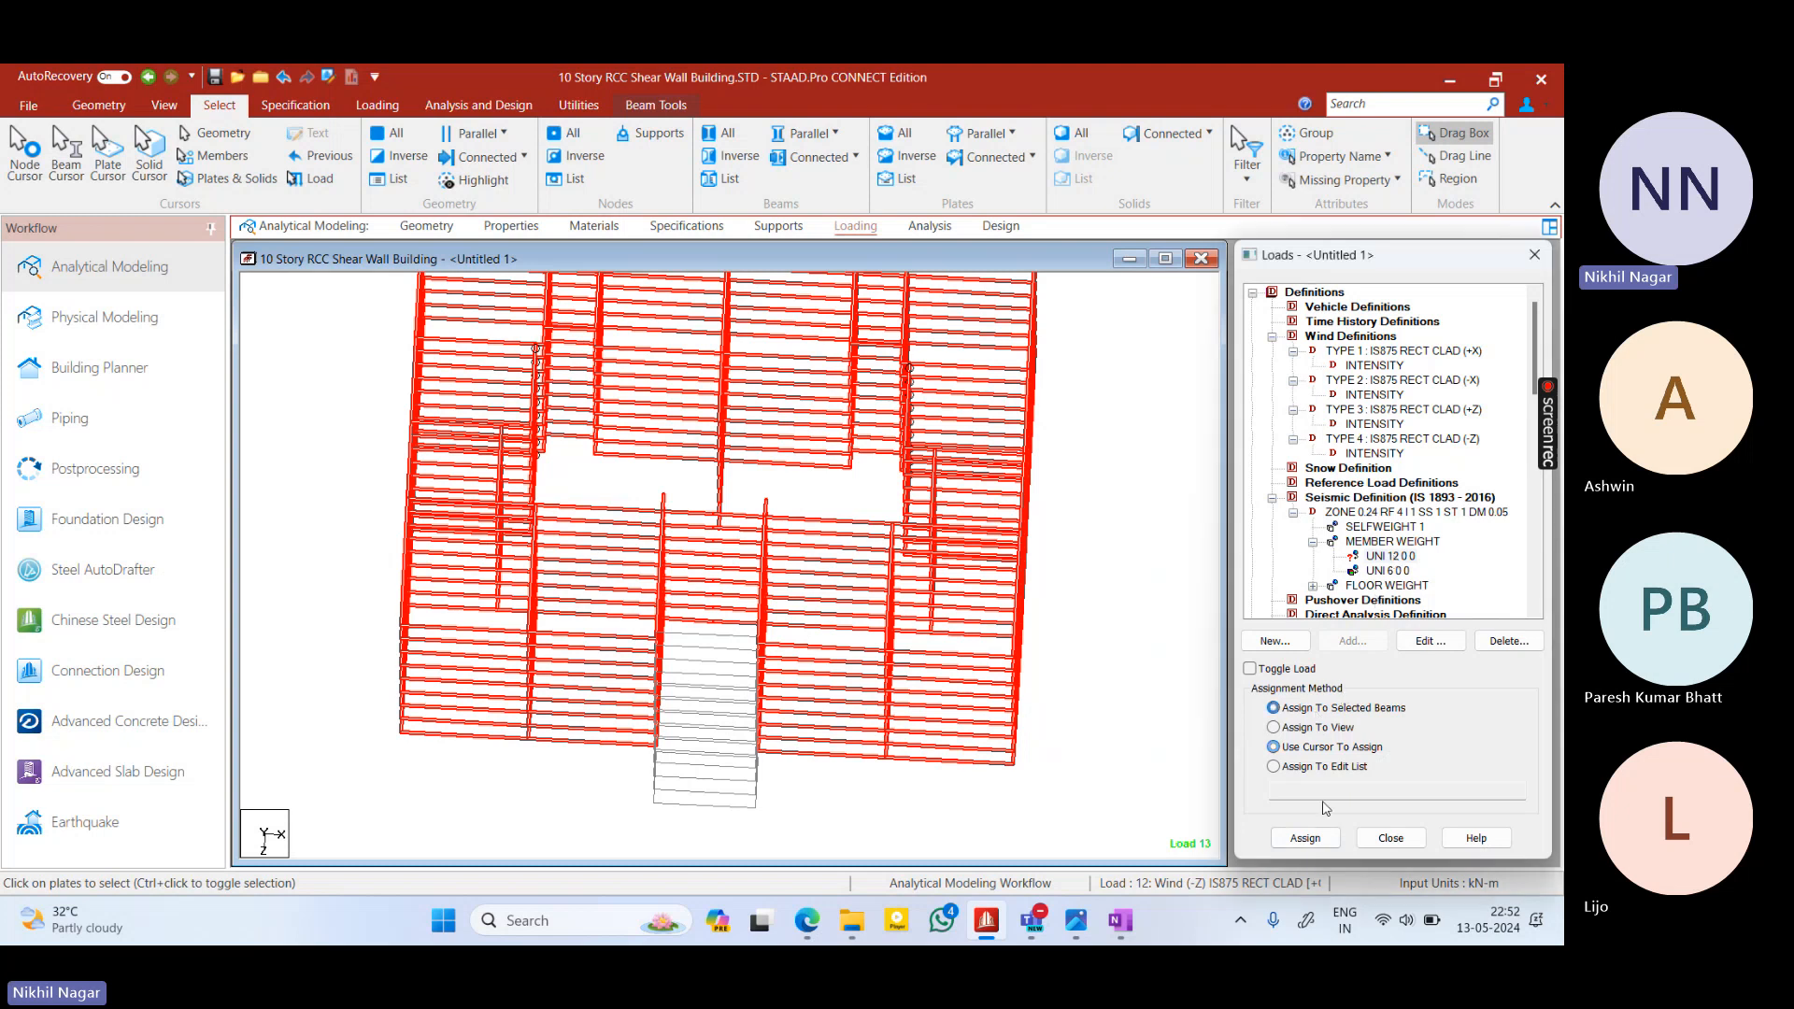
left_click(1305, 838)
left_click(1402, 610)
left_click(1107, 562)
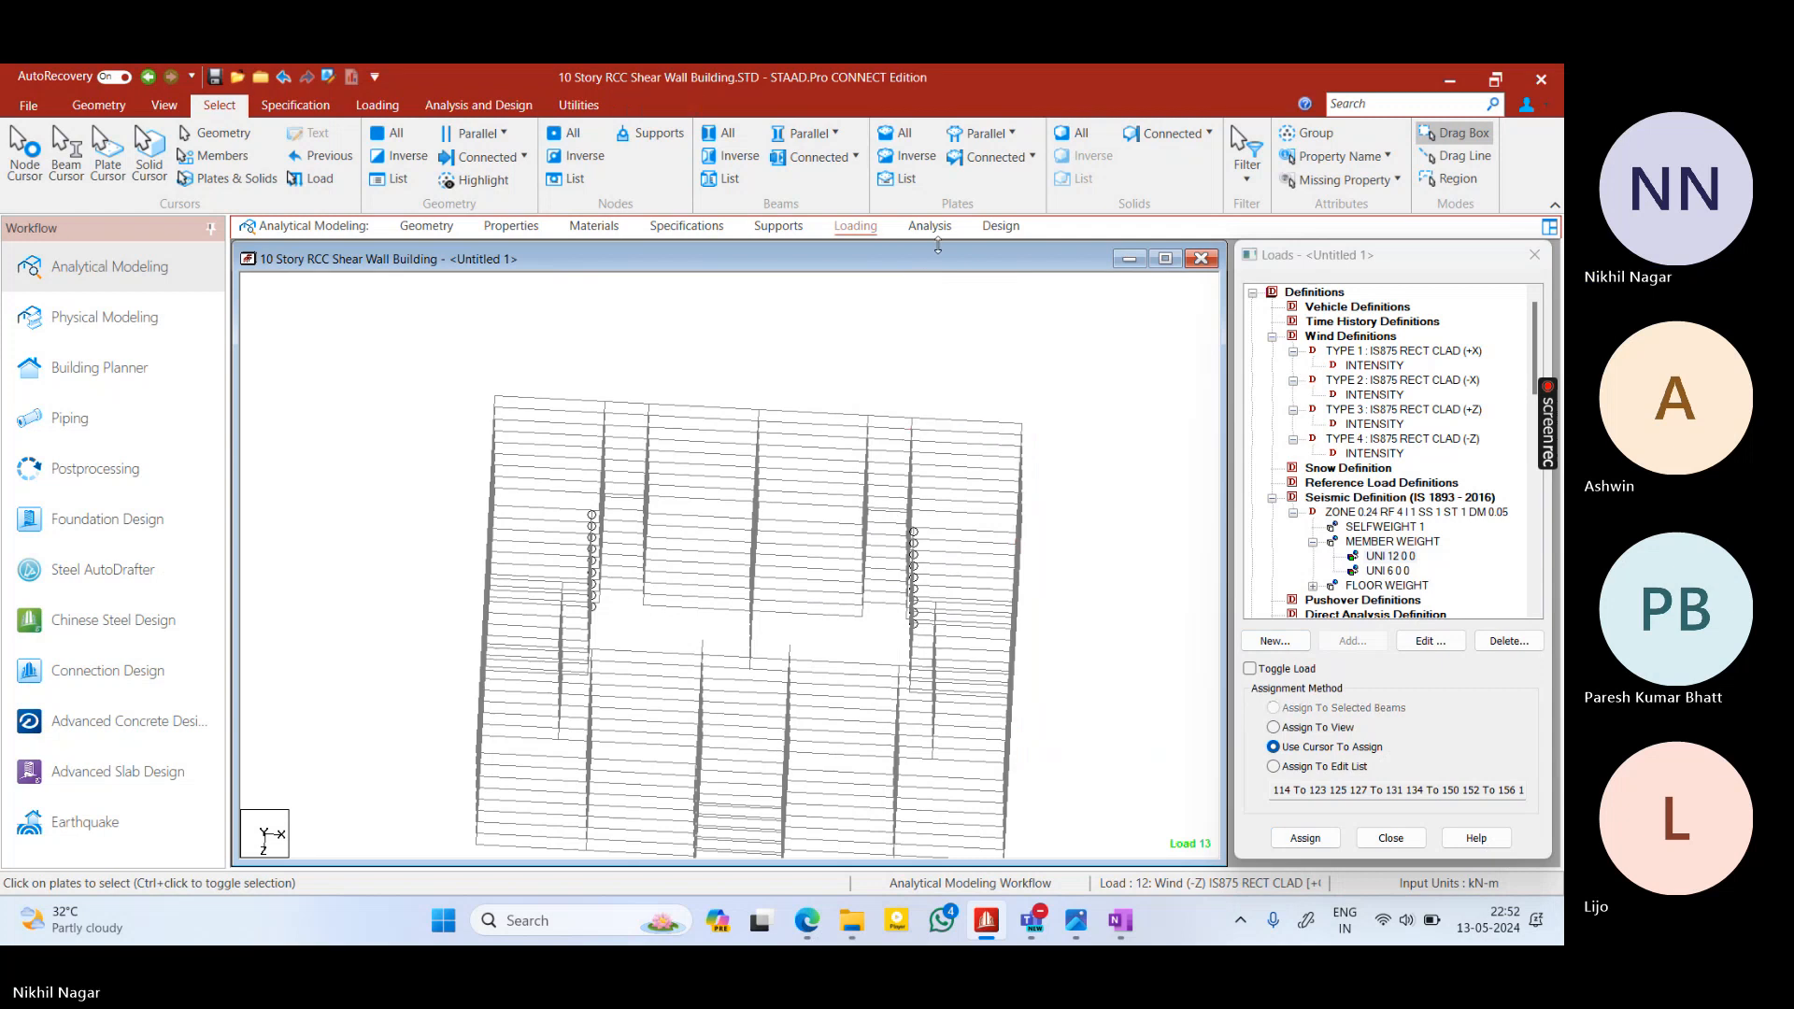
Set up an automatic load combination under the load cases with code IS:456/IS:800 and category IS456:2000 Table18
left_click(853, 230)
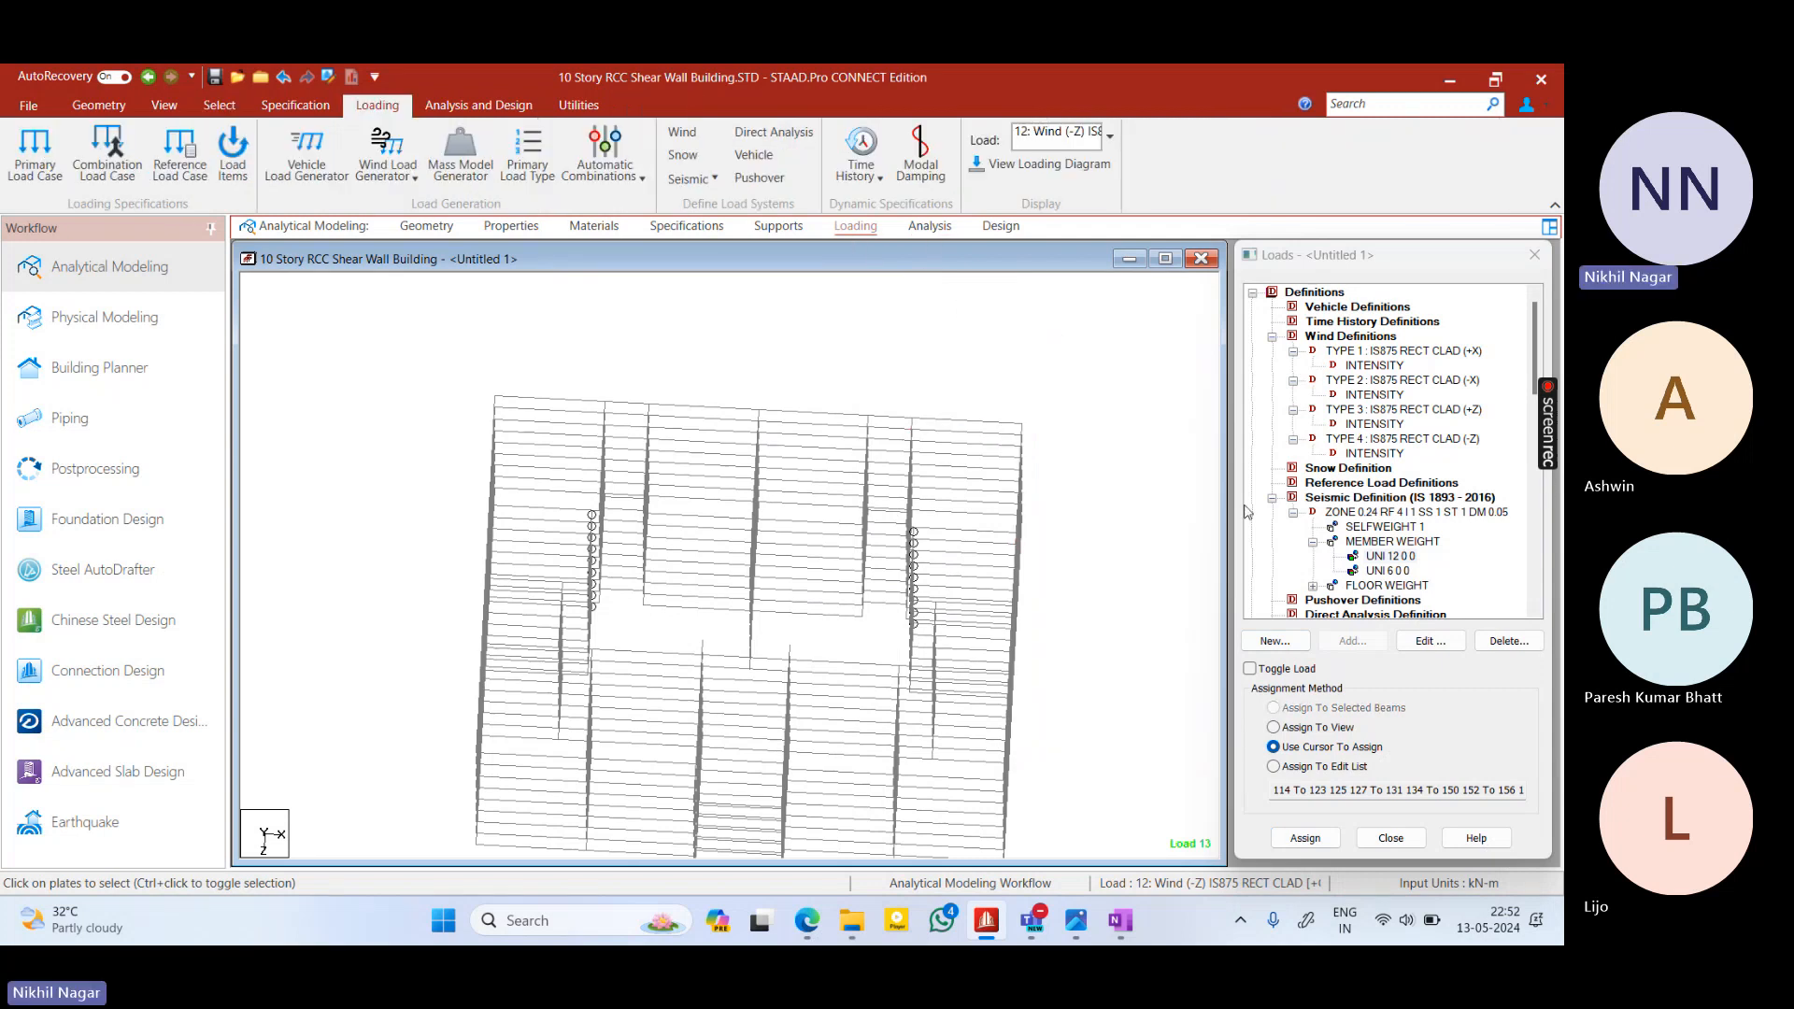
left_click(1272, 497)
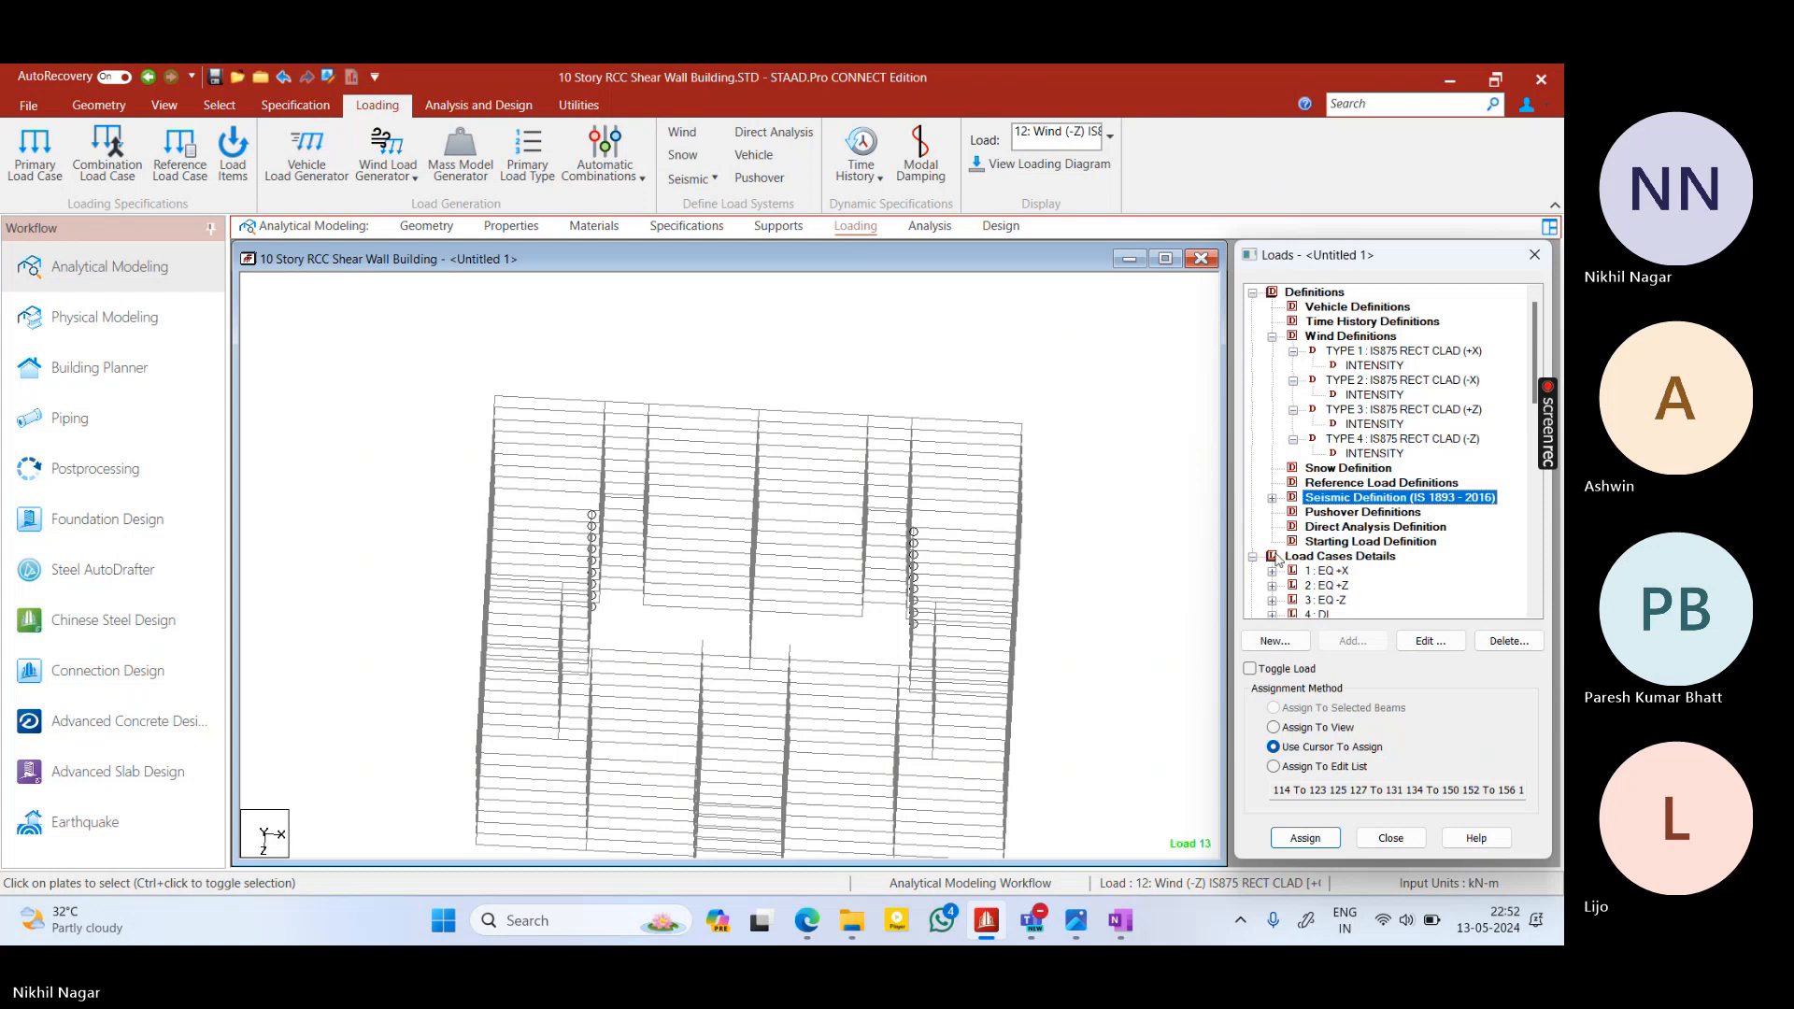
scroll(1281, 561, "down", 1)
left_click(1334, 511)
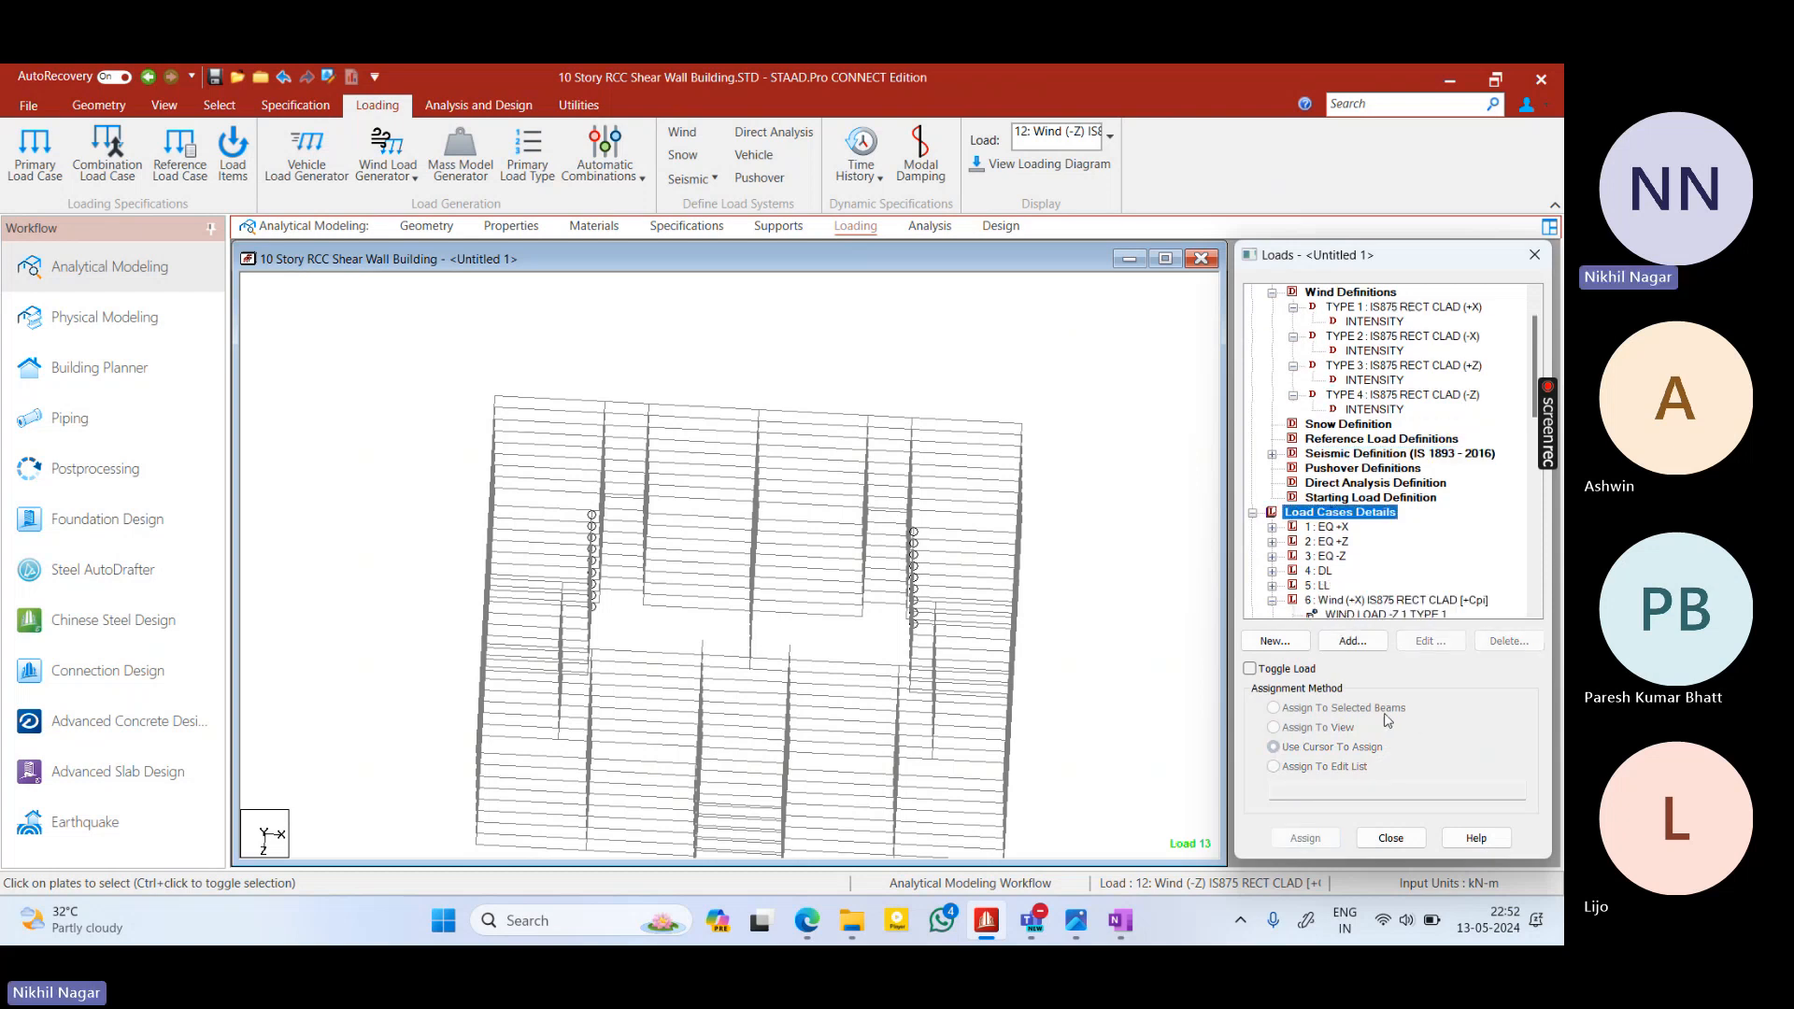
left_click(1346, 645)
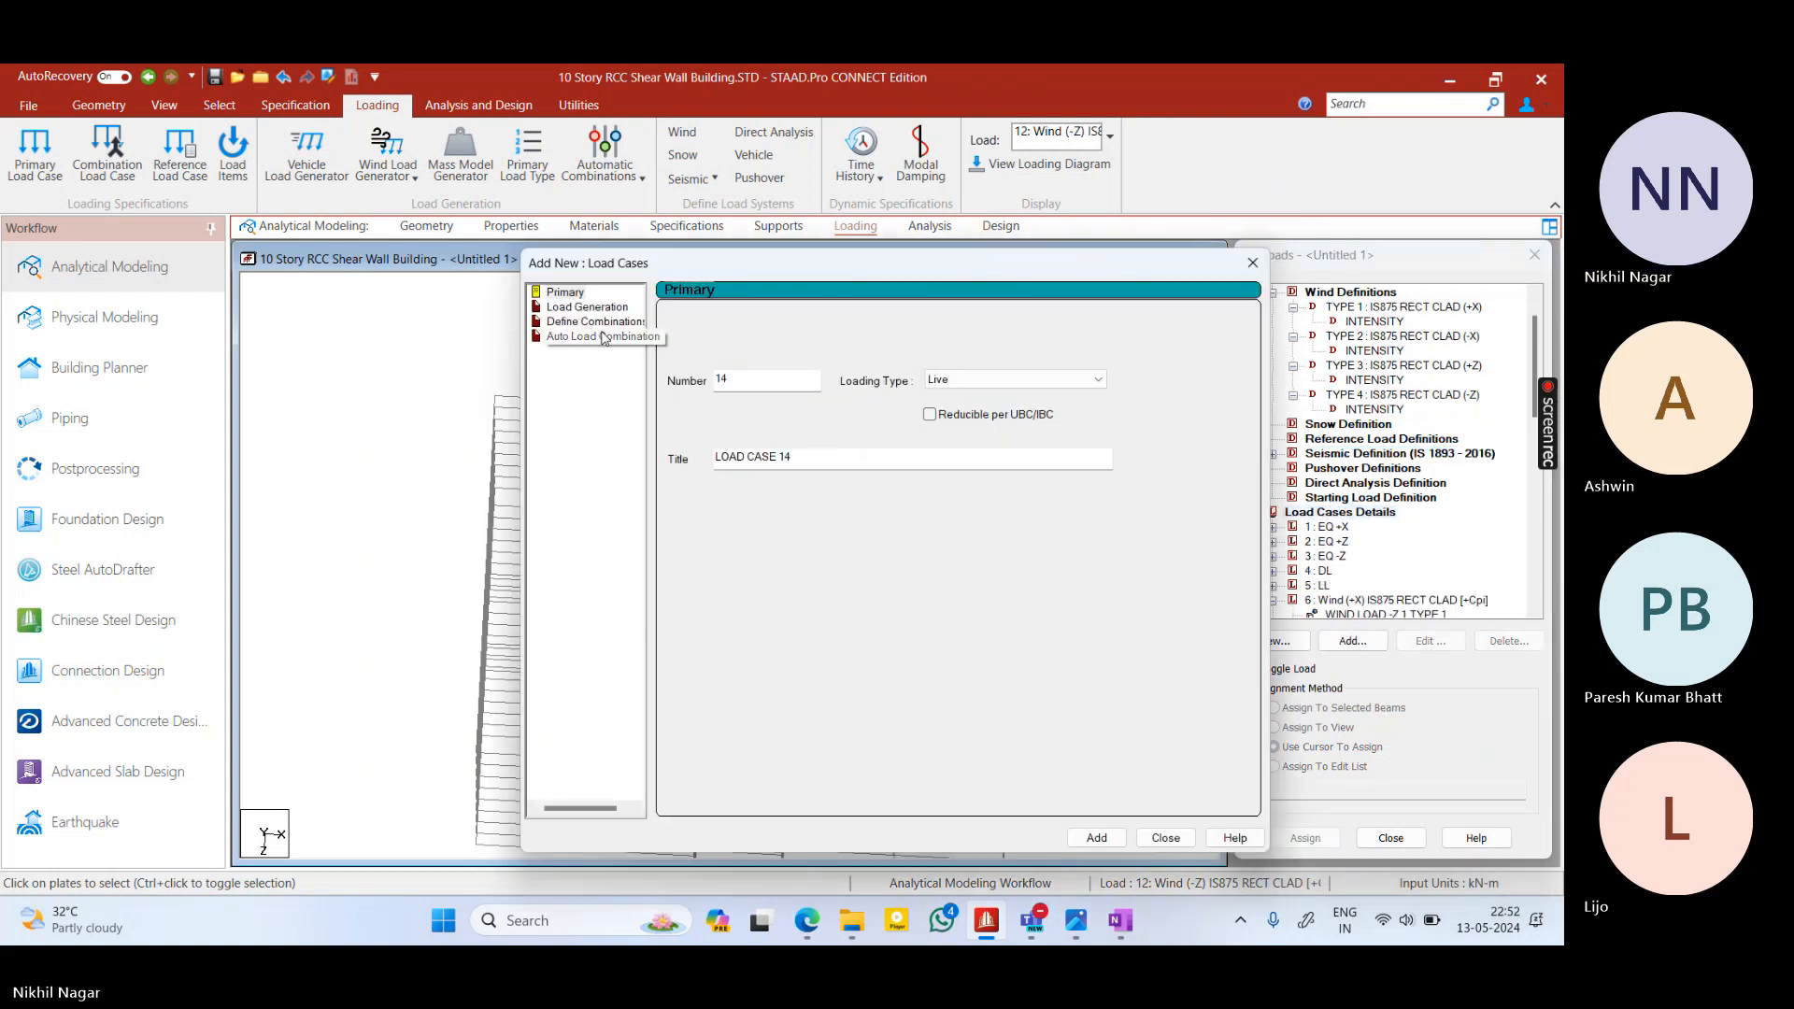
left_click(598, 337)
left_click(975, 322)
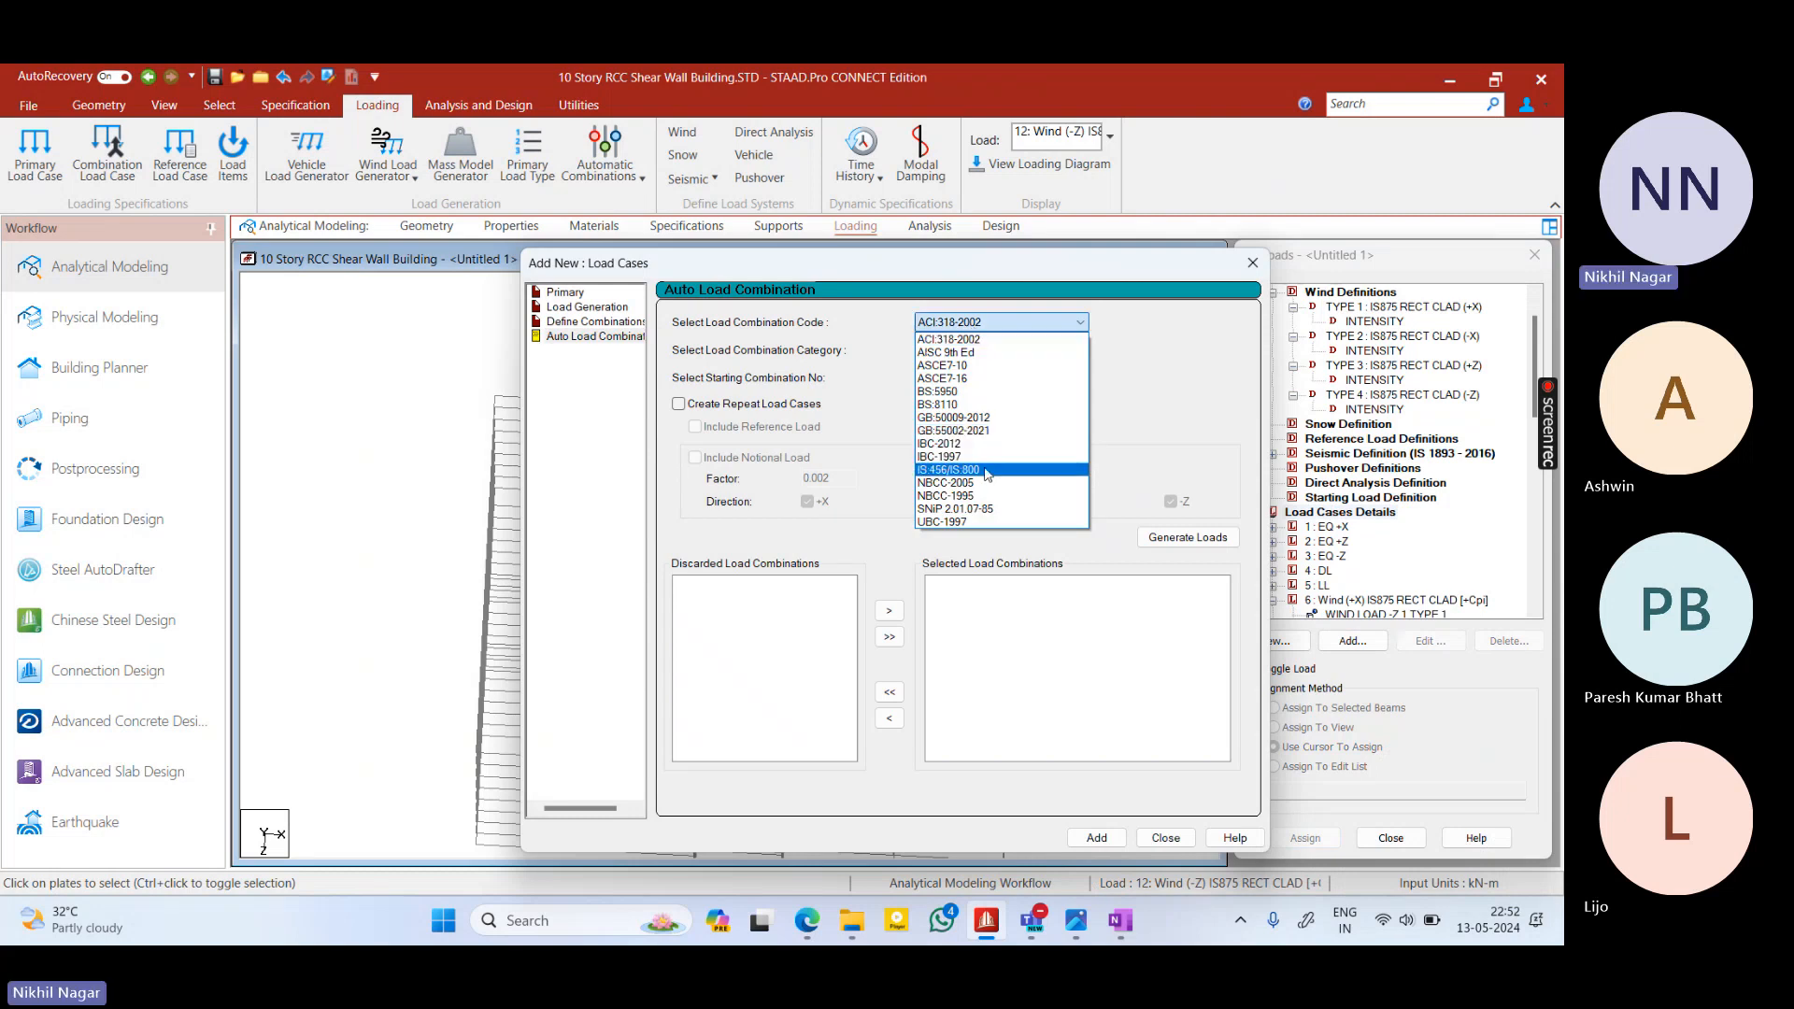
left_click(972, 469)
left_click(1000, 350)
left_click(991, 368)
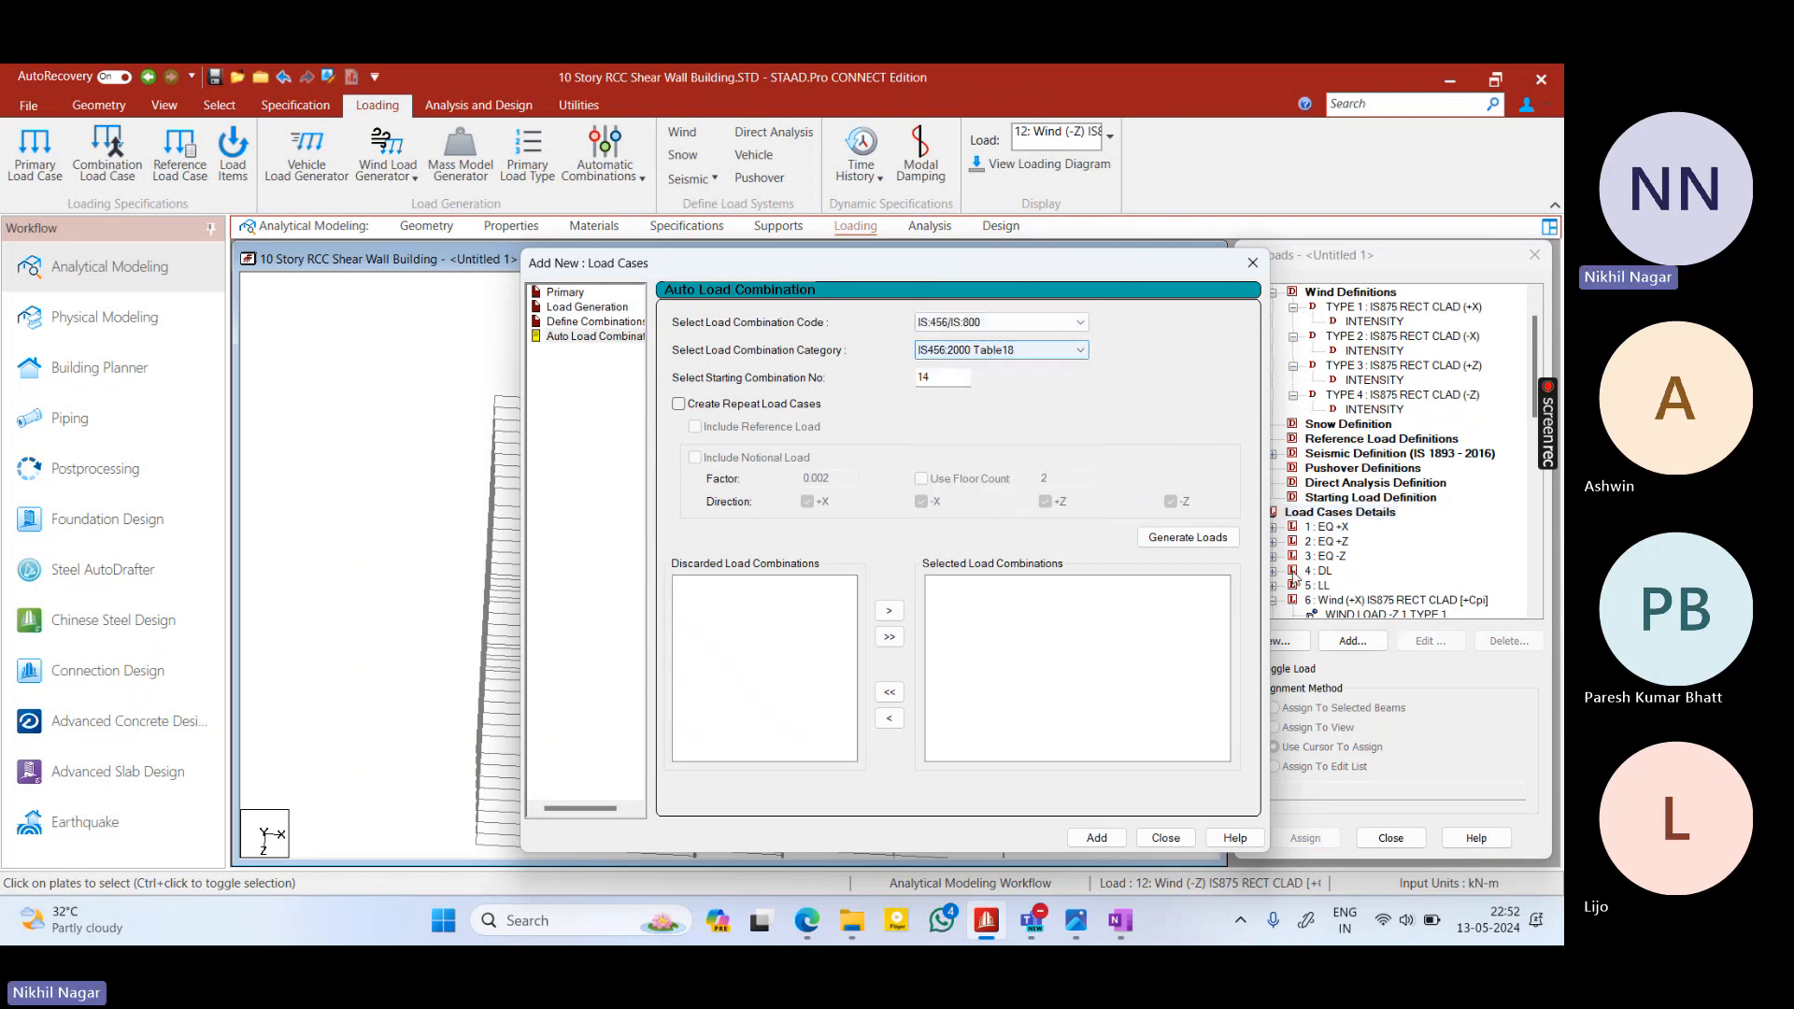
Generate the load combinations starting from number 14 and add them to the load cases
left_click(1188, 538)
left_click(1096, 837)
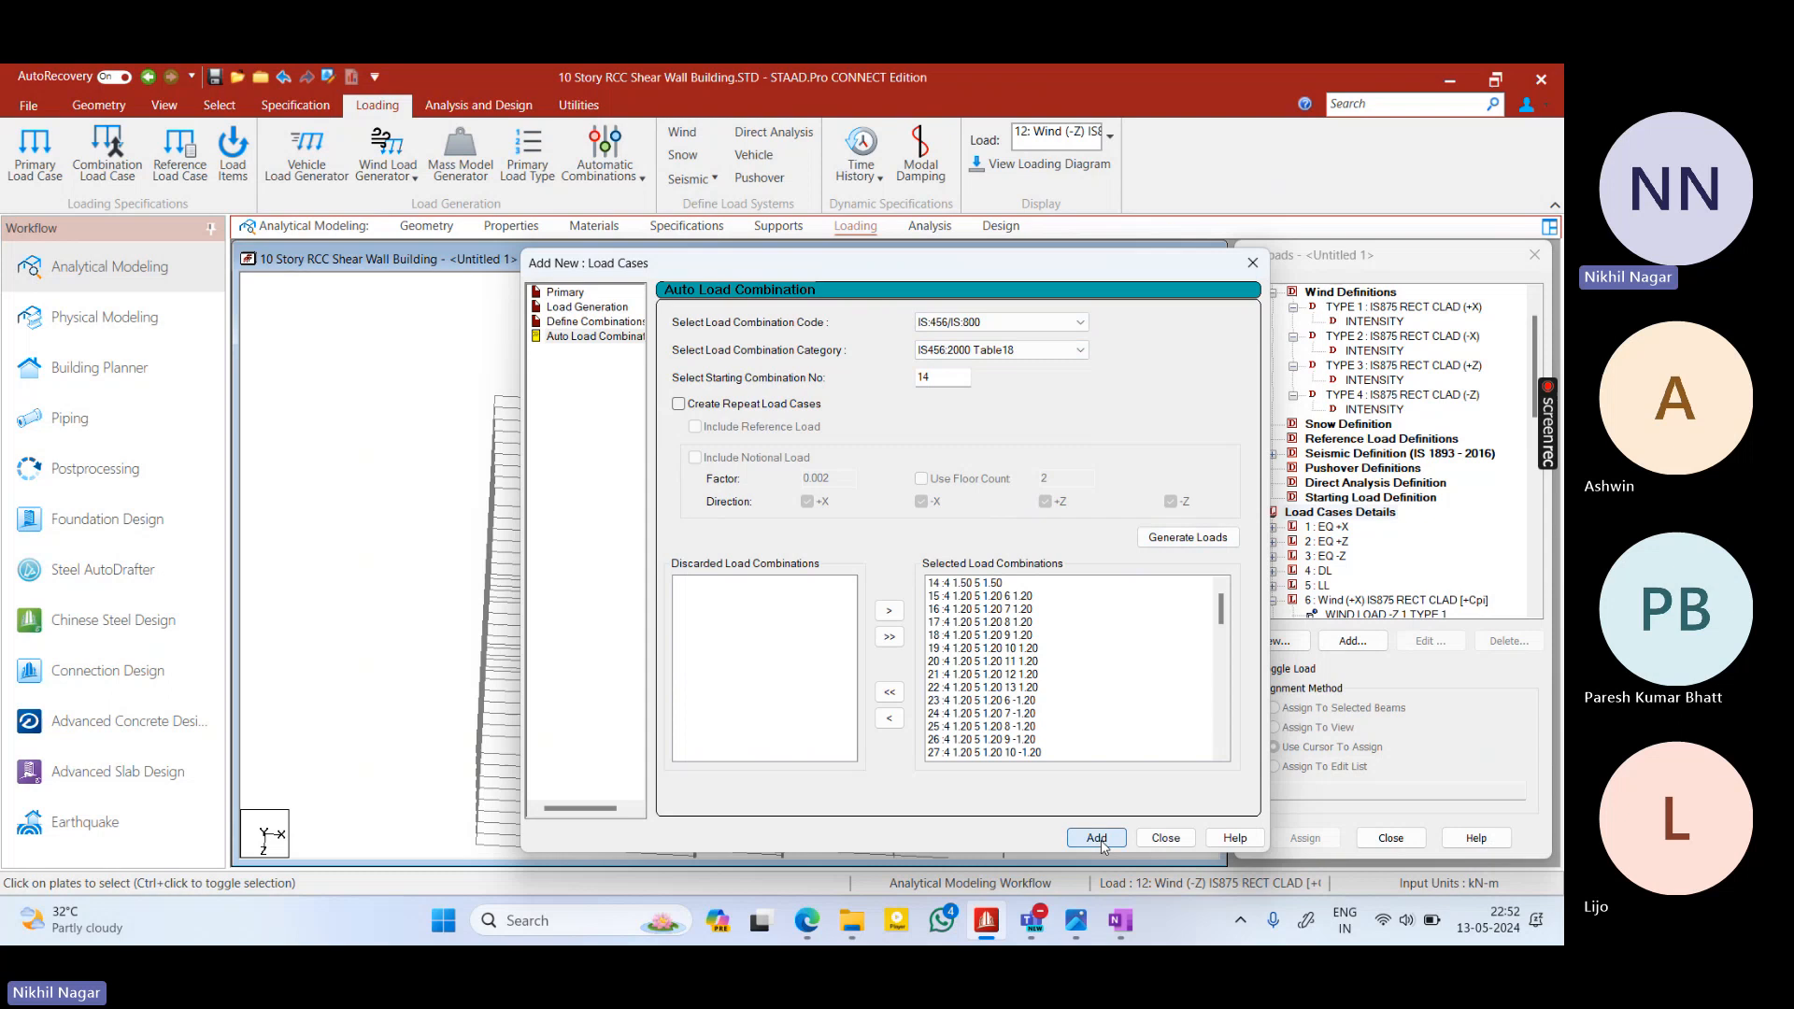
left_click(1151, 838)
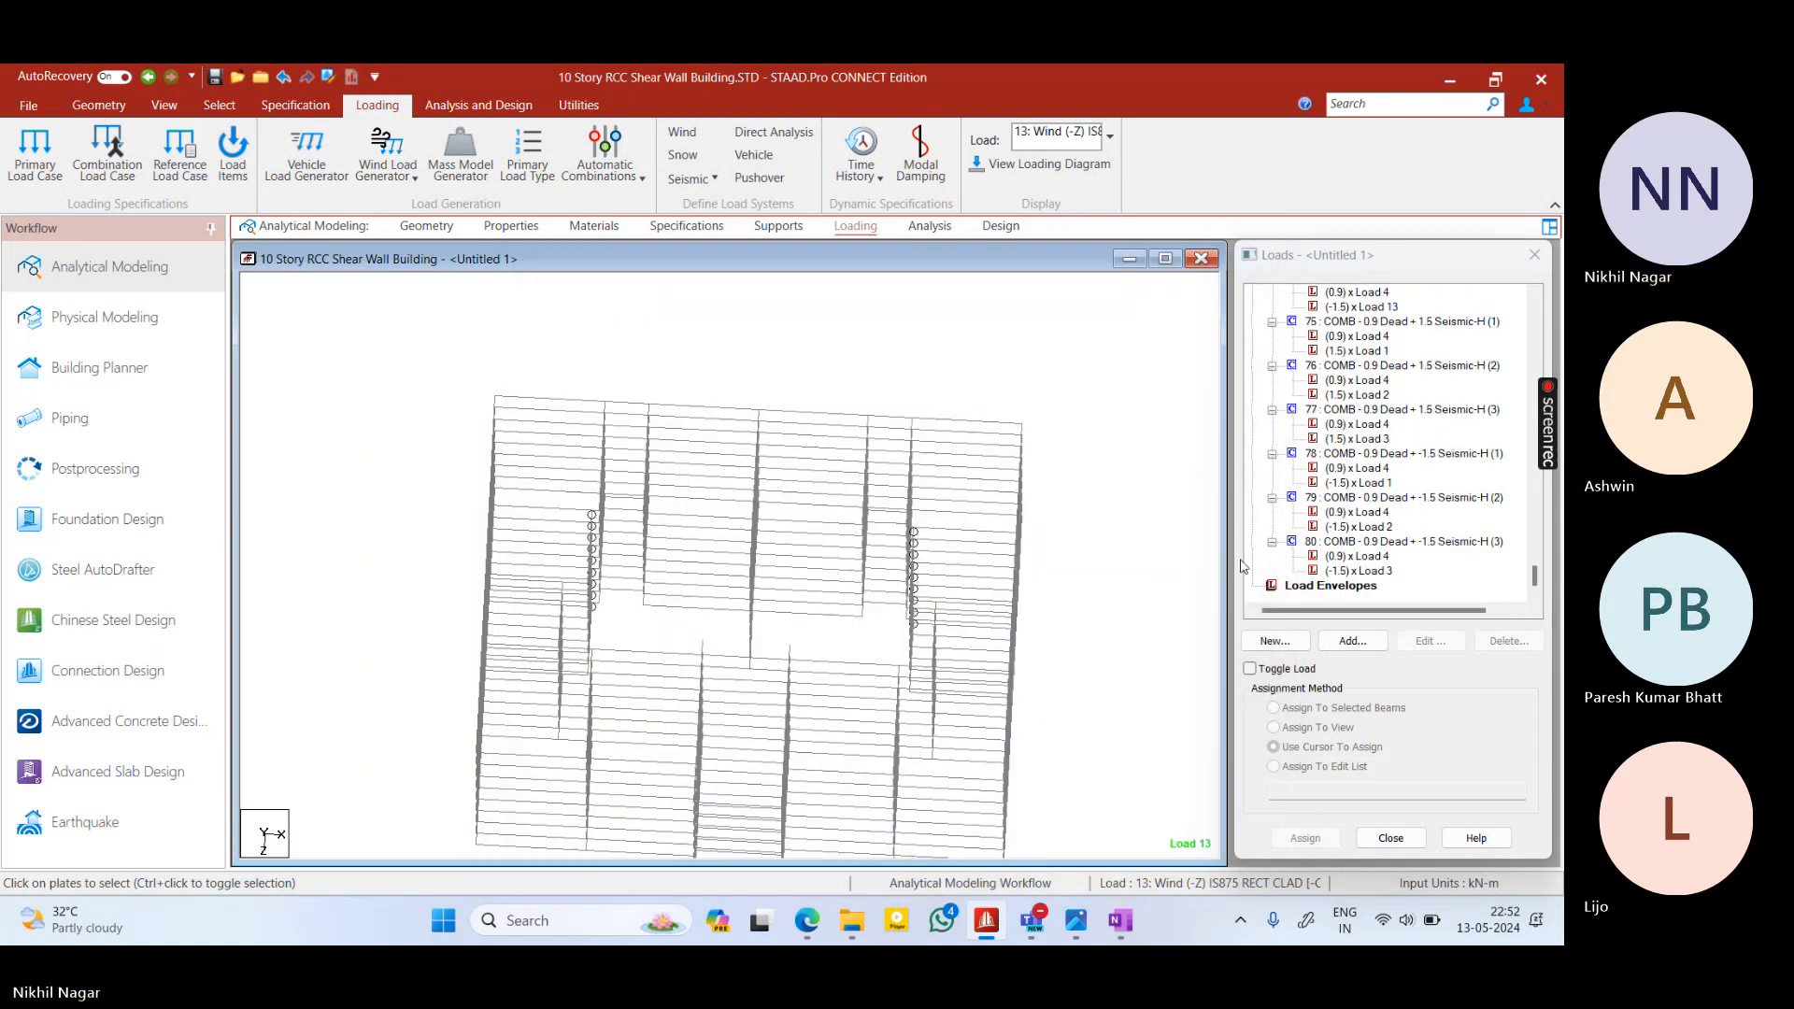
Review the generated combinations of dead, live, wind and seismic loads and their factors, from the last one back to the primary load cases
scroll(1392, 531, "up", 5)
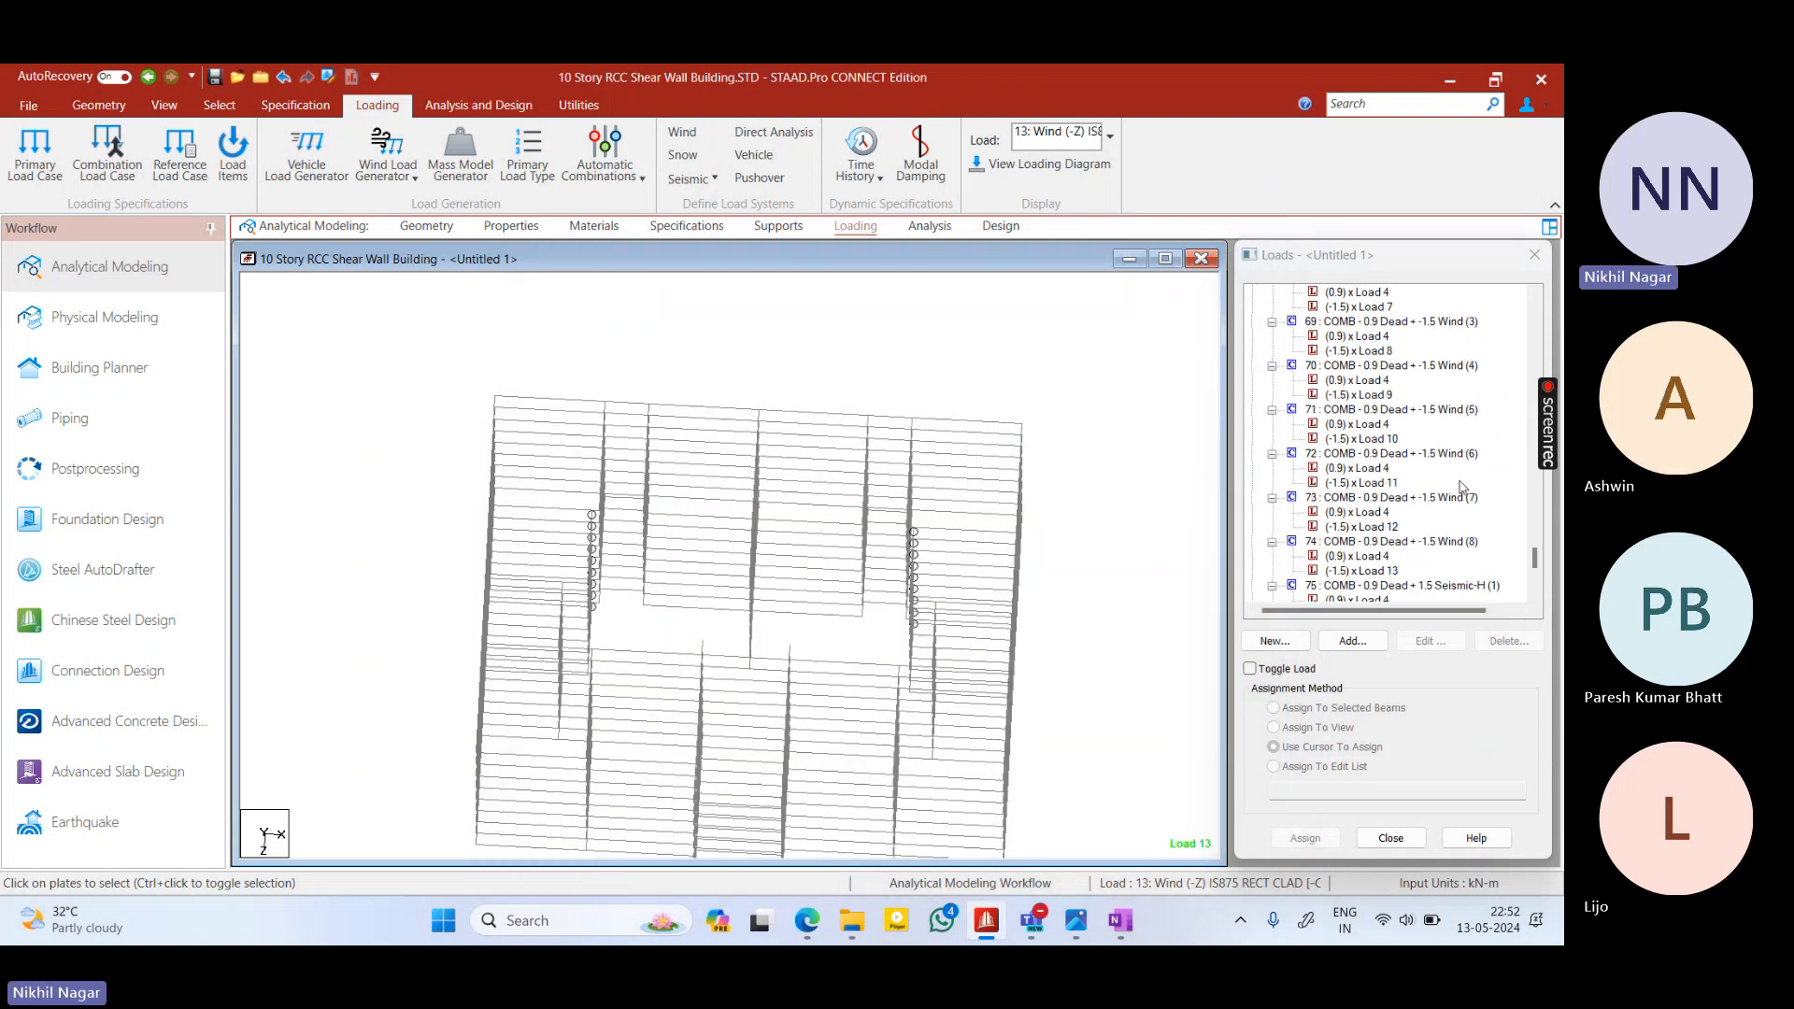
scroll(1411, 460, "up", 6)
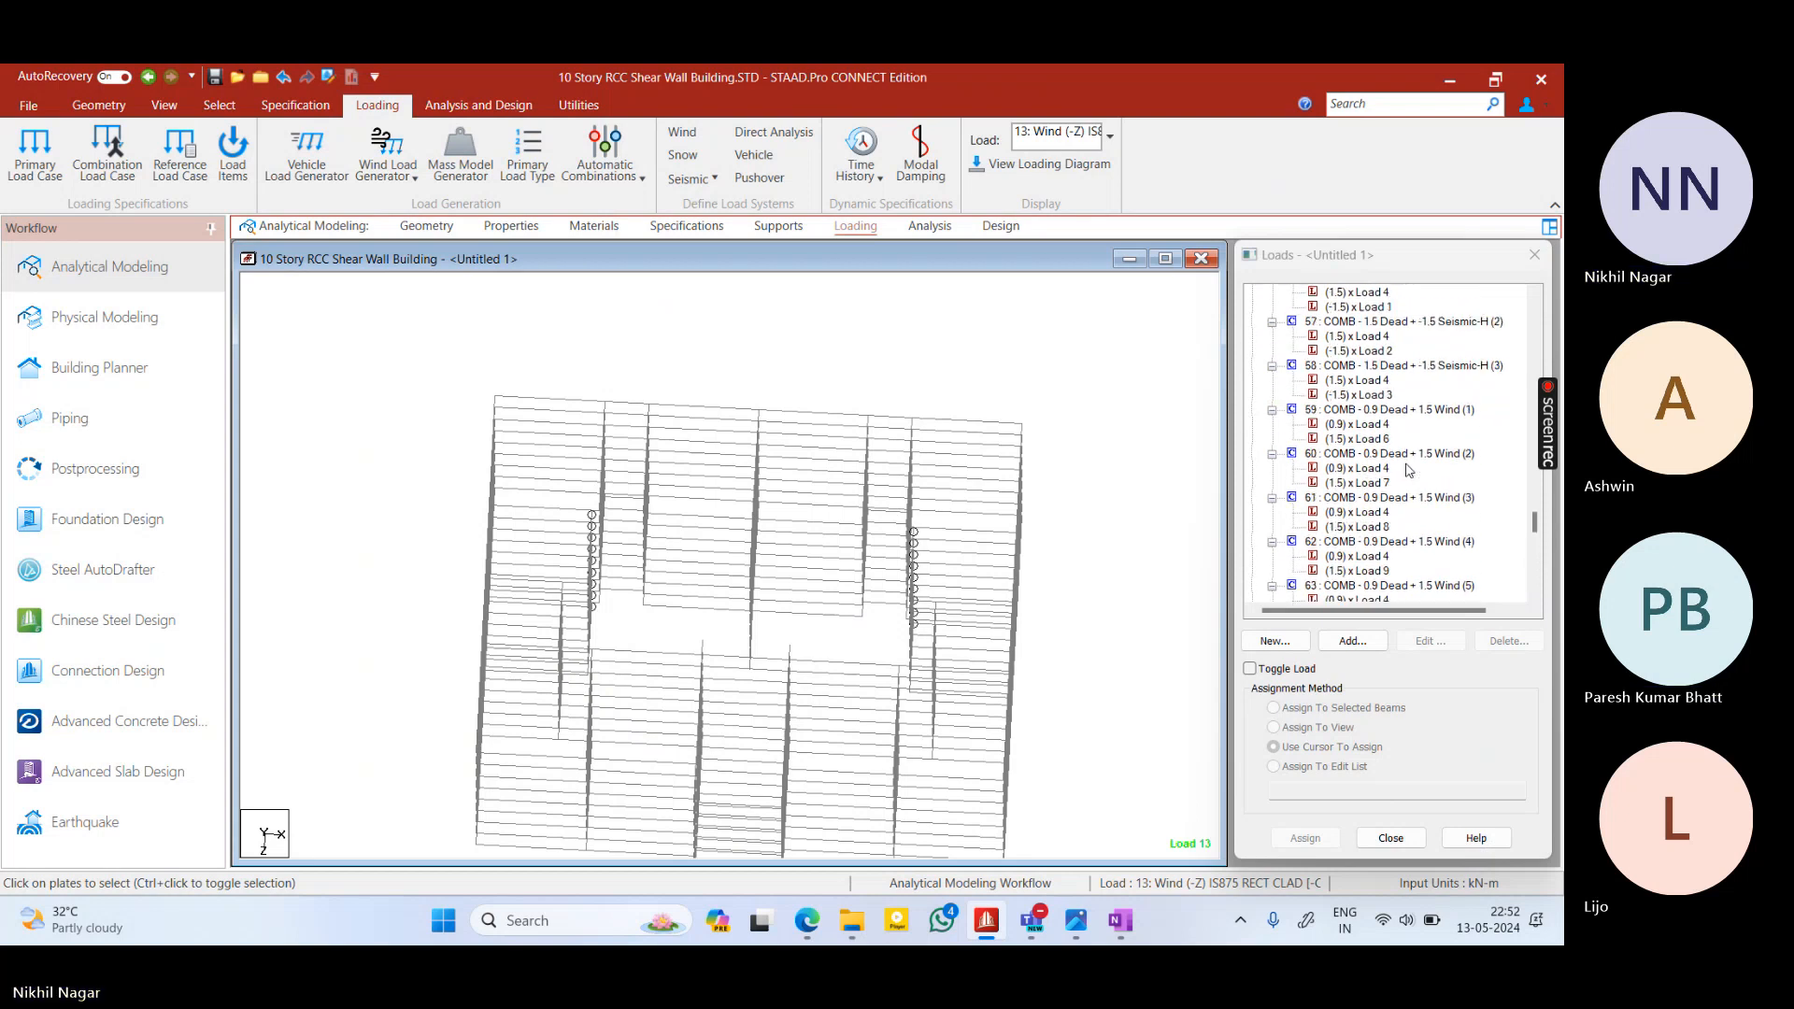
scroll(1412, 470, "up", 4)
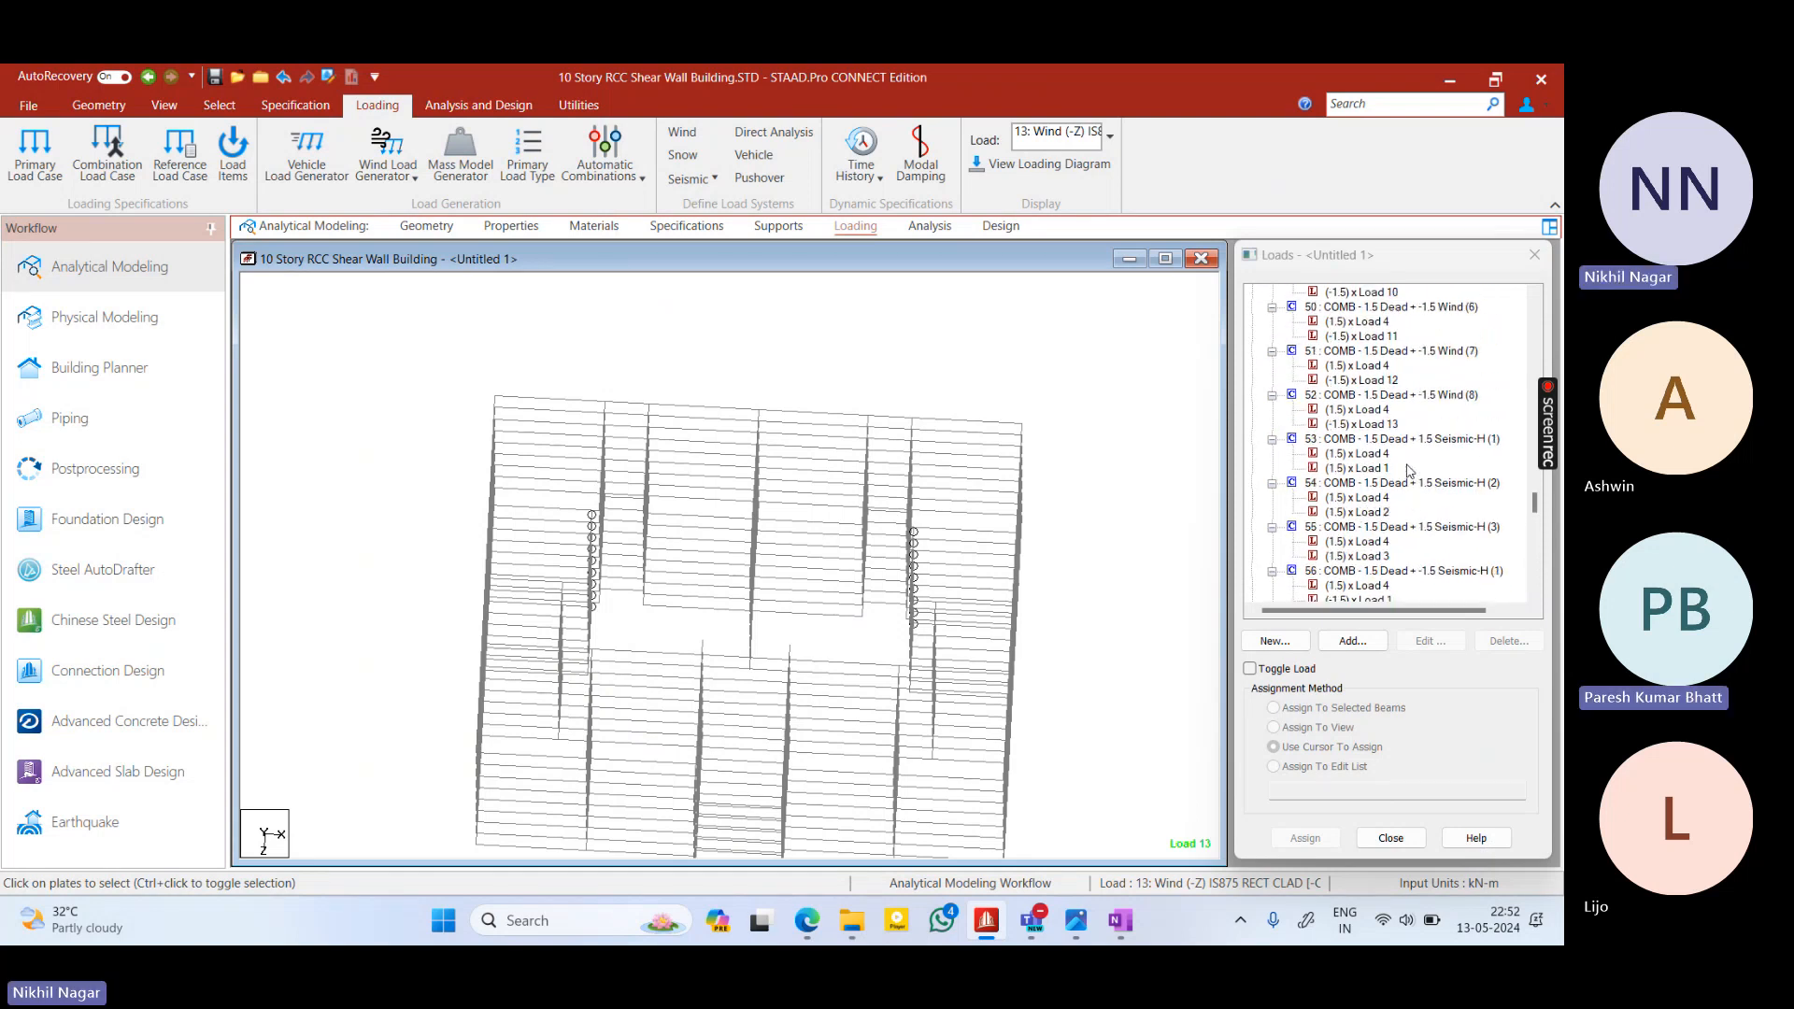
scroll(1410, 470, "up", 5)
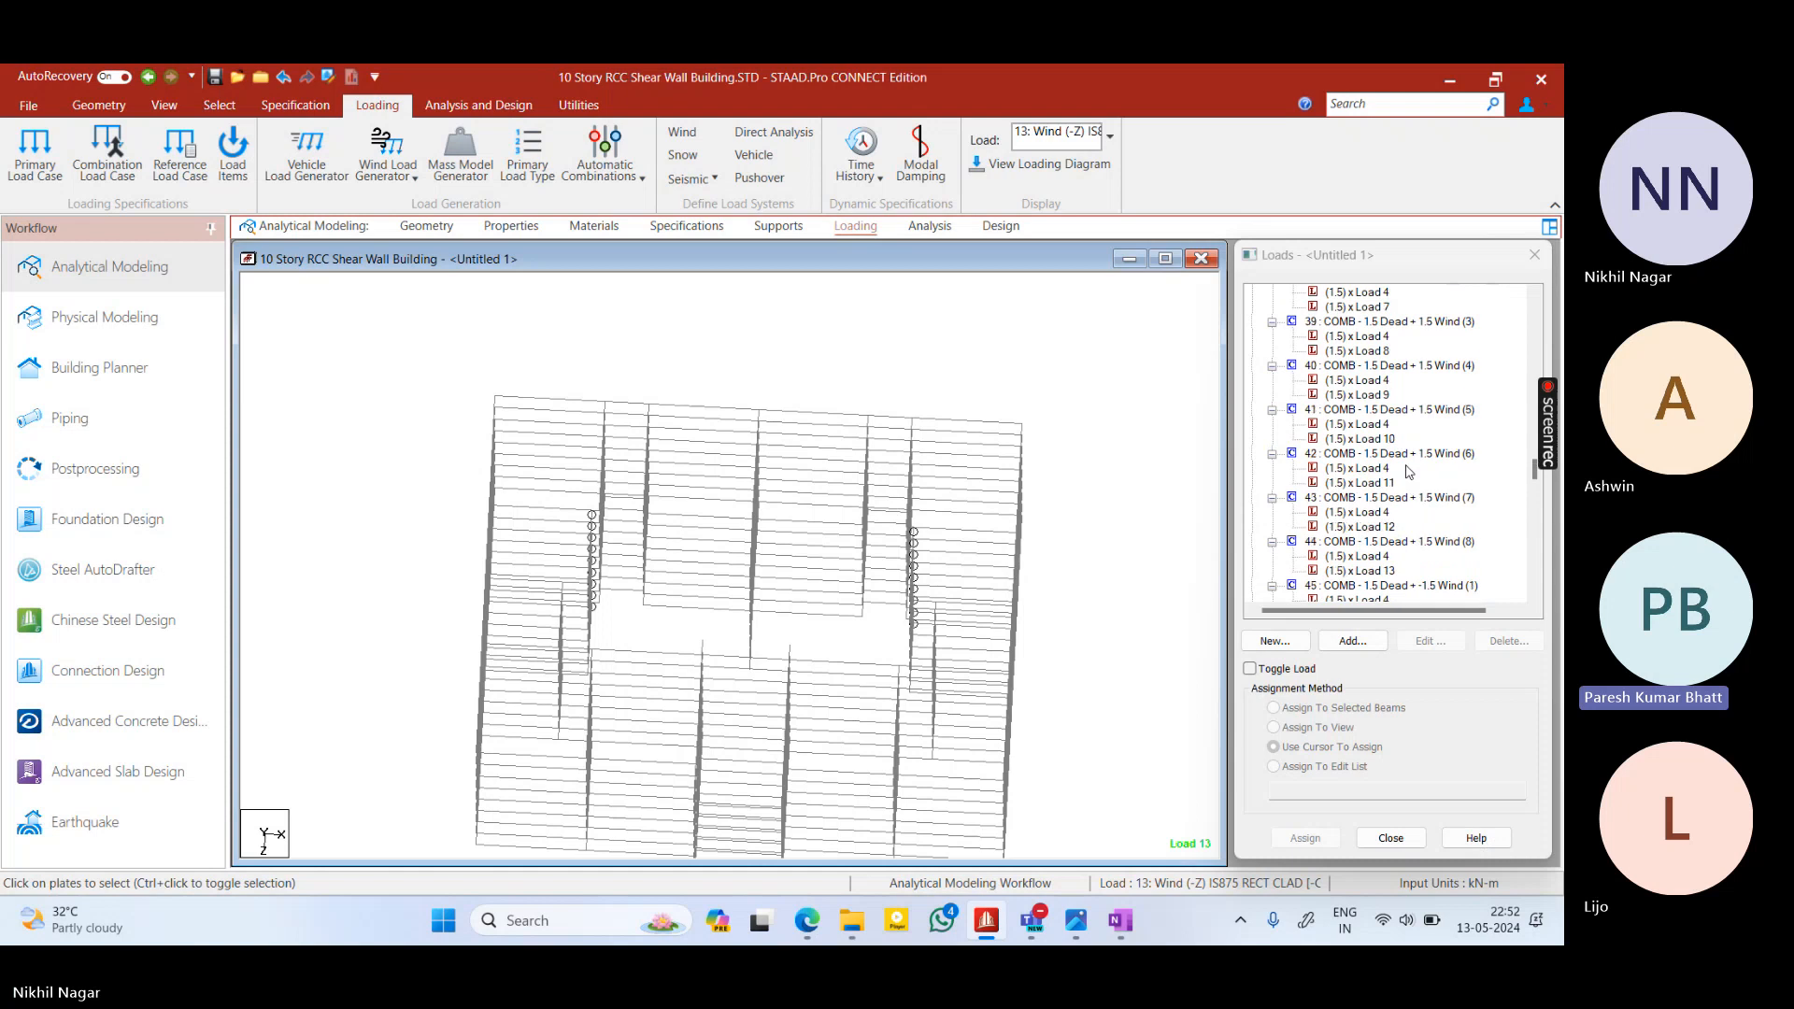
scroll(1410, 470, "up", 2)
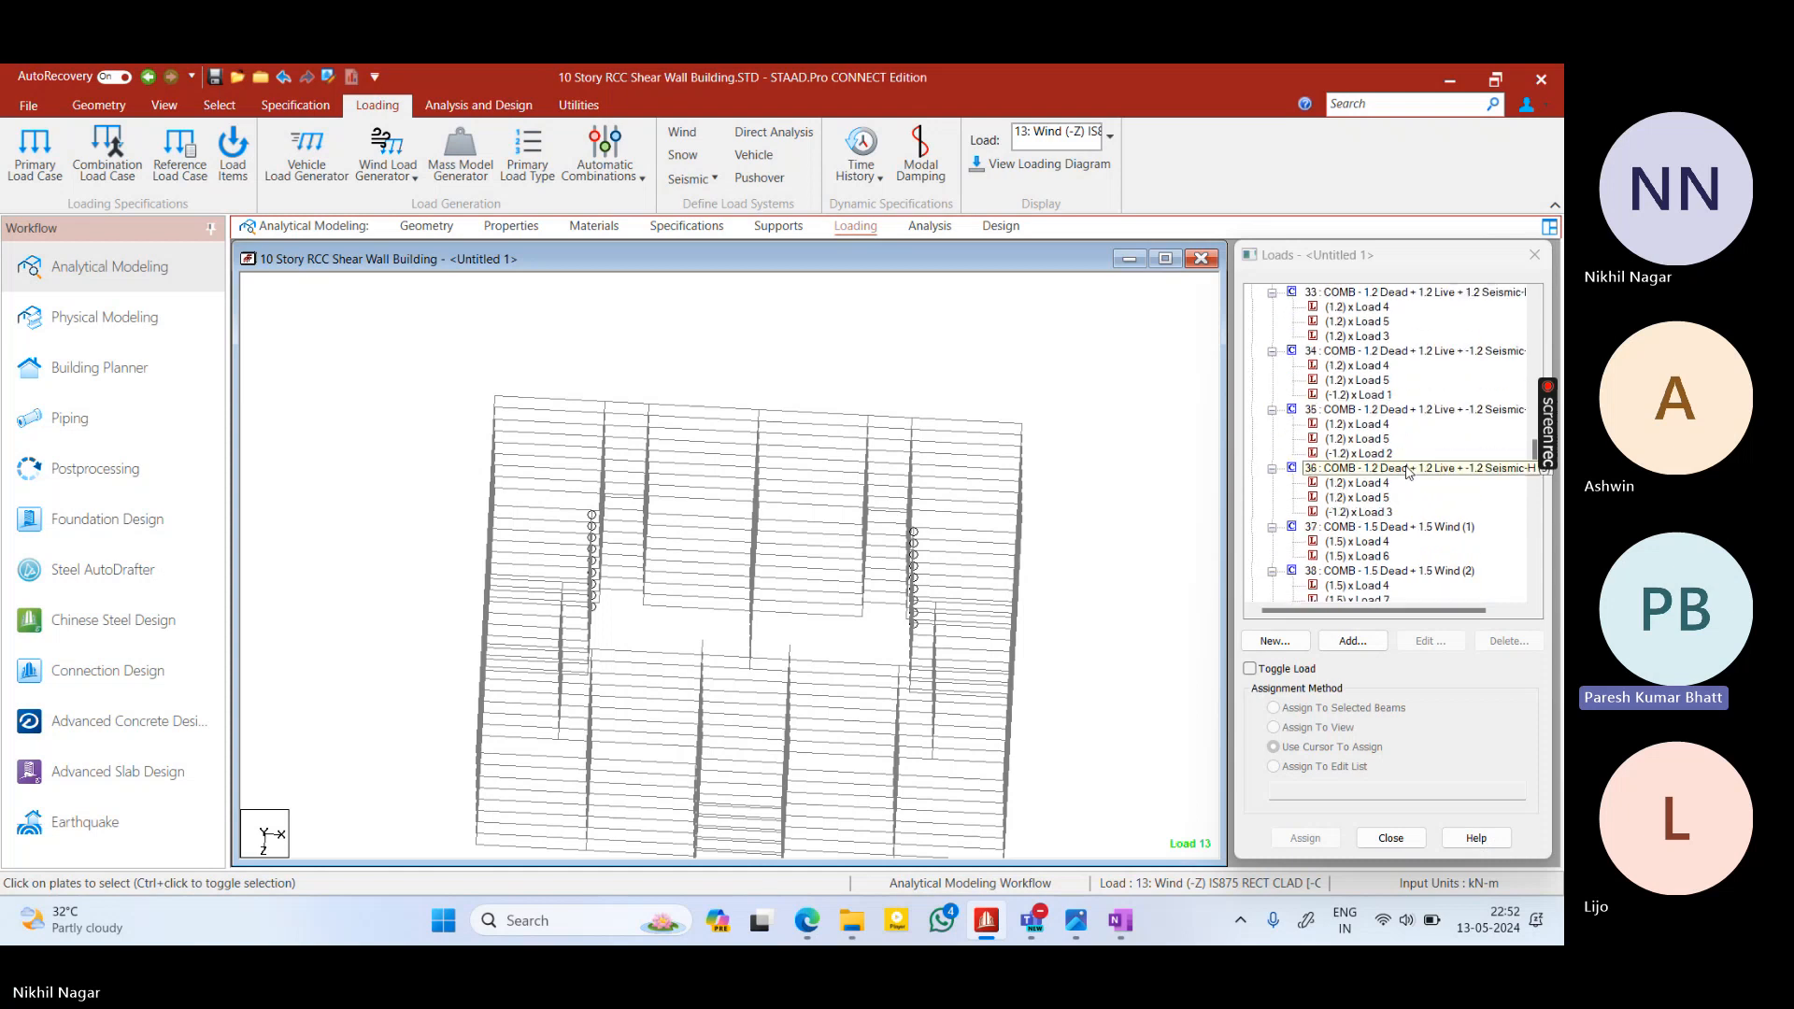
scroll(1410, 470, "up", 2)
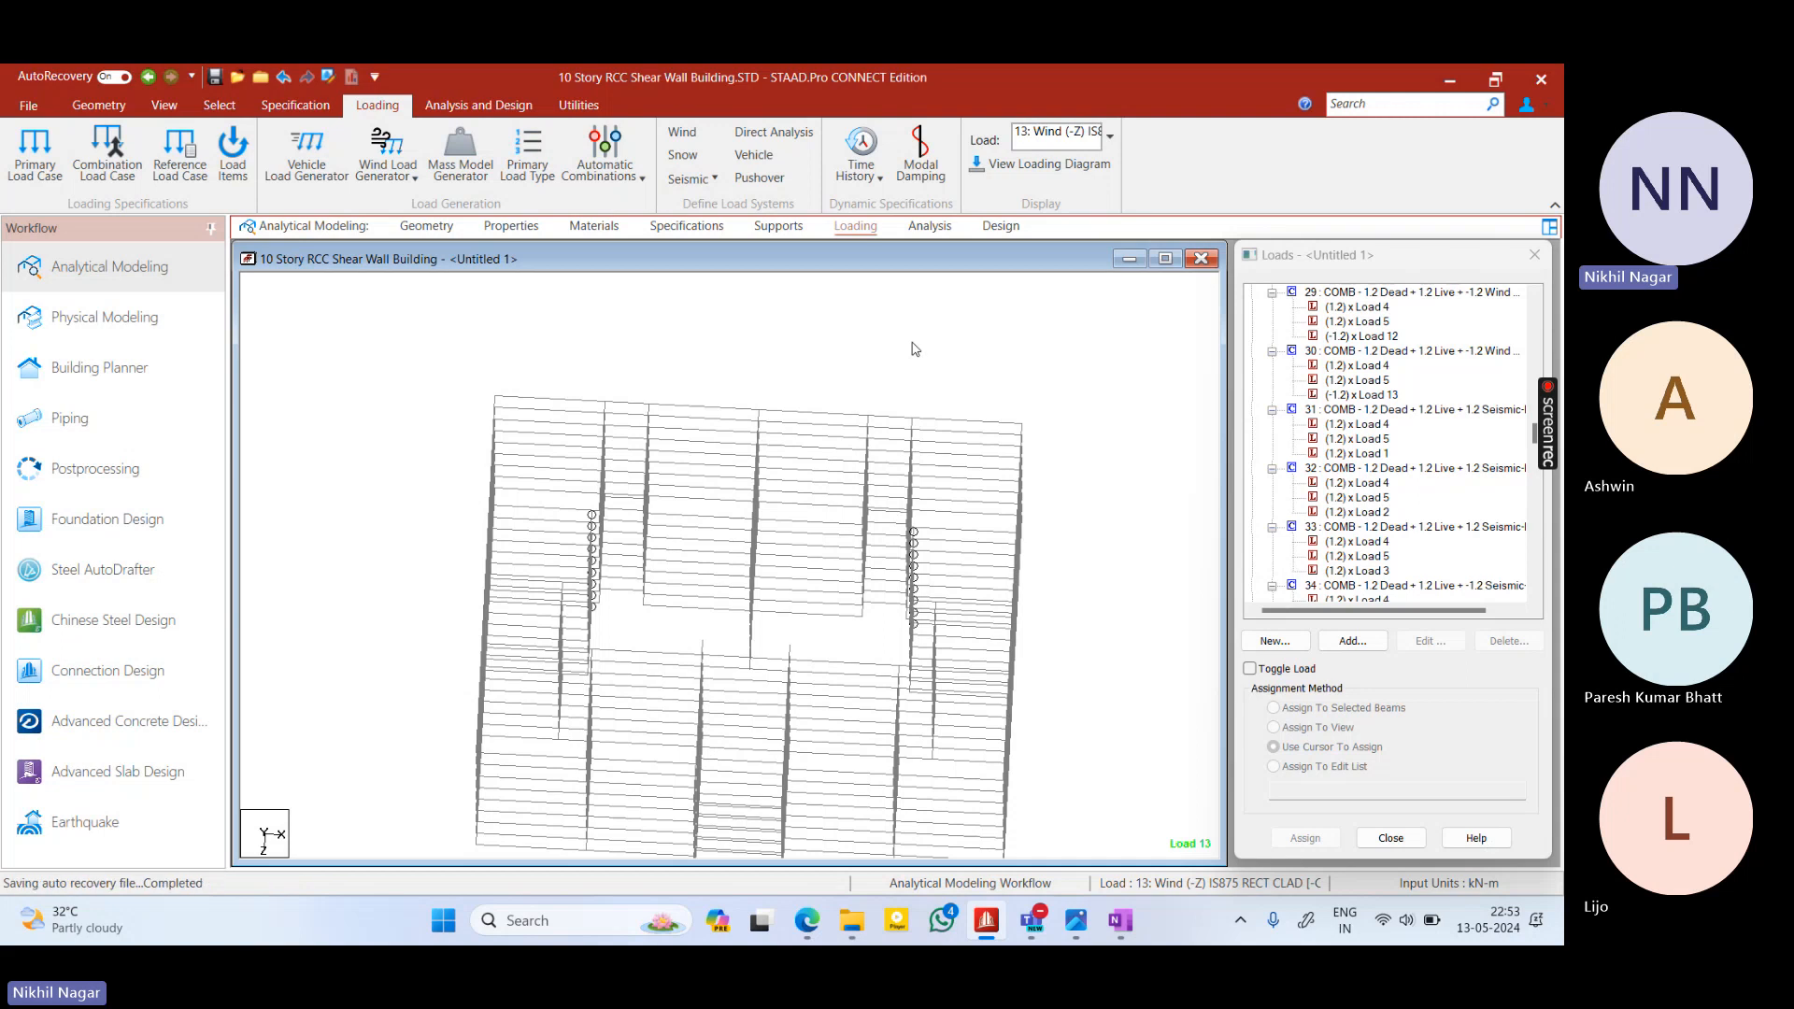
middle_click_drag(1059, 474, 1155, 527)
scroll(1433, 483, "up", 2)
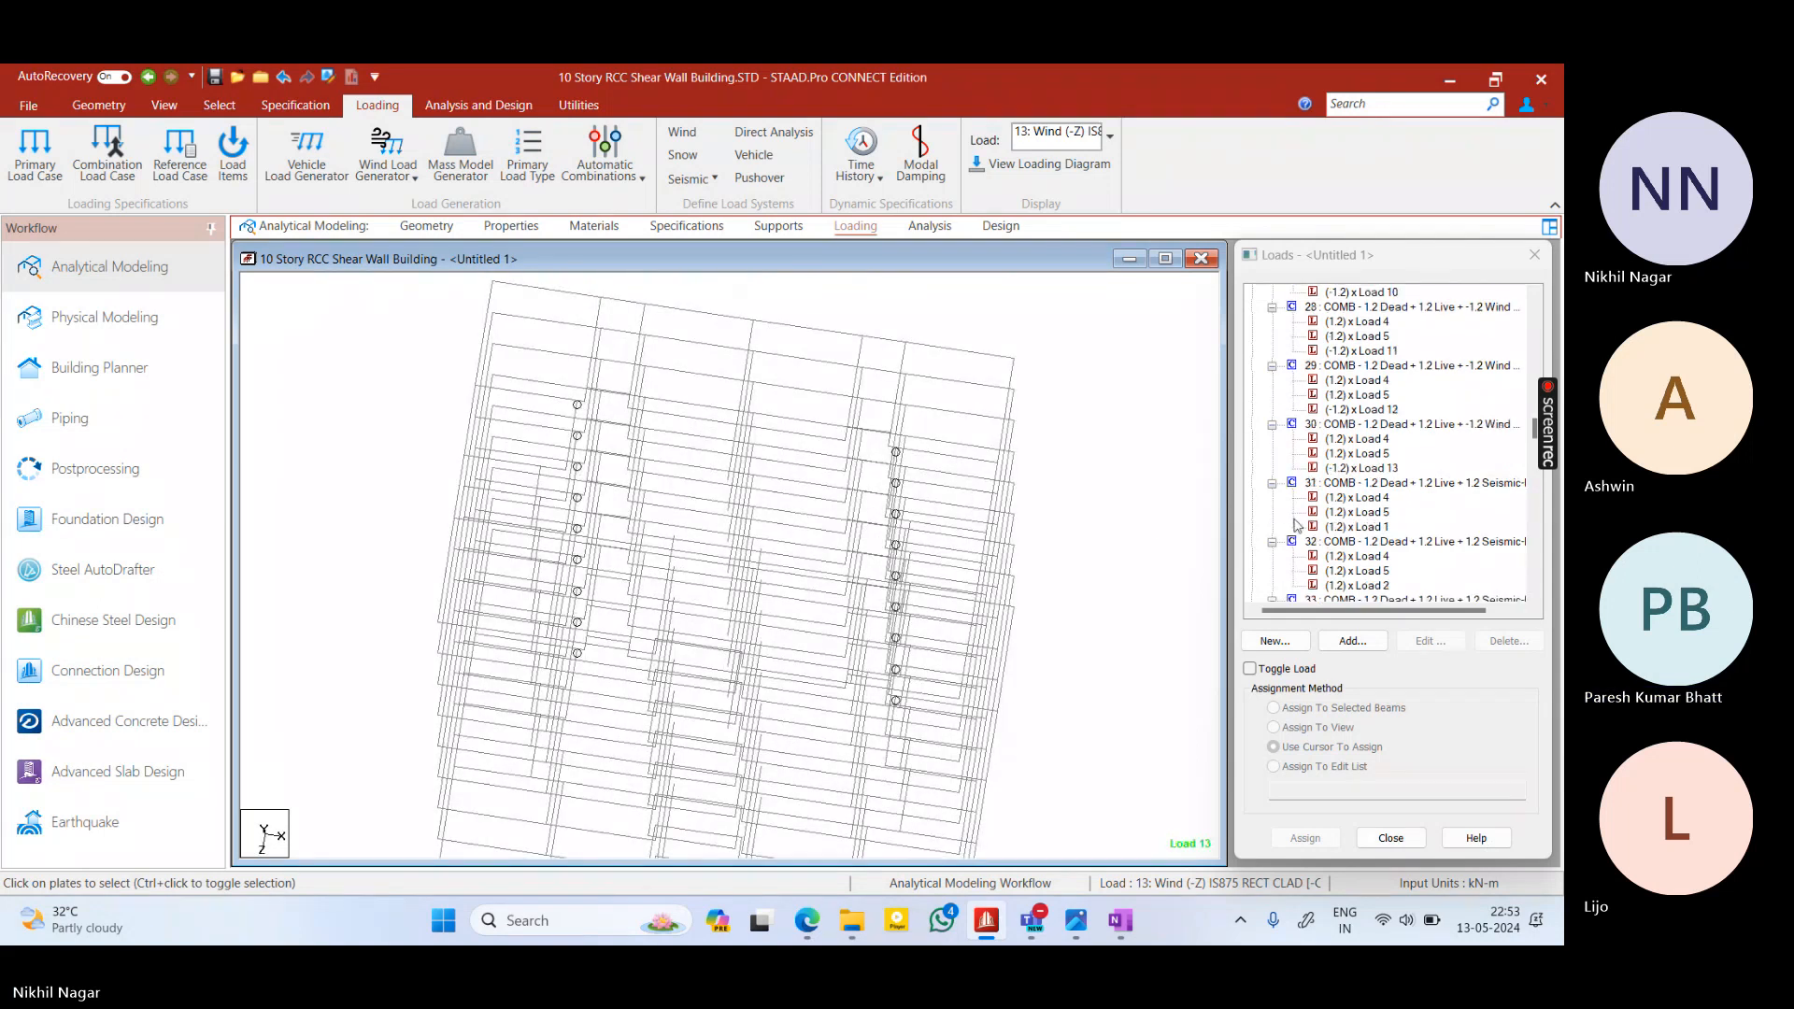
scroll(1328, 517, "up", 10)
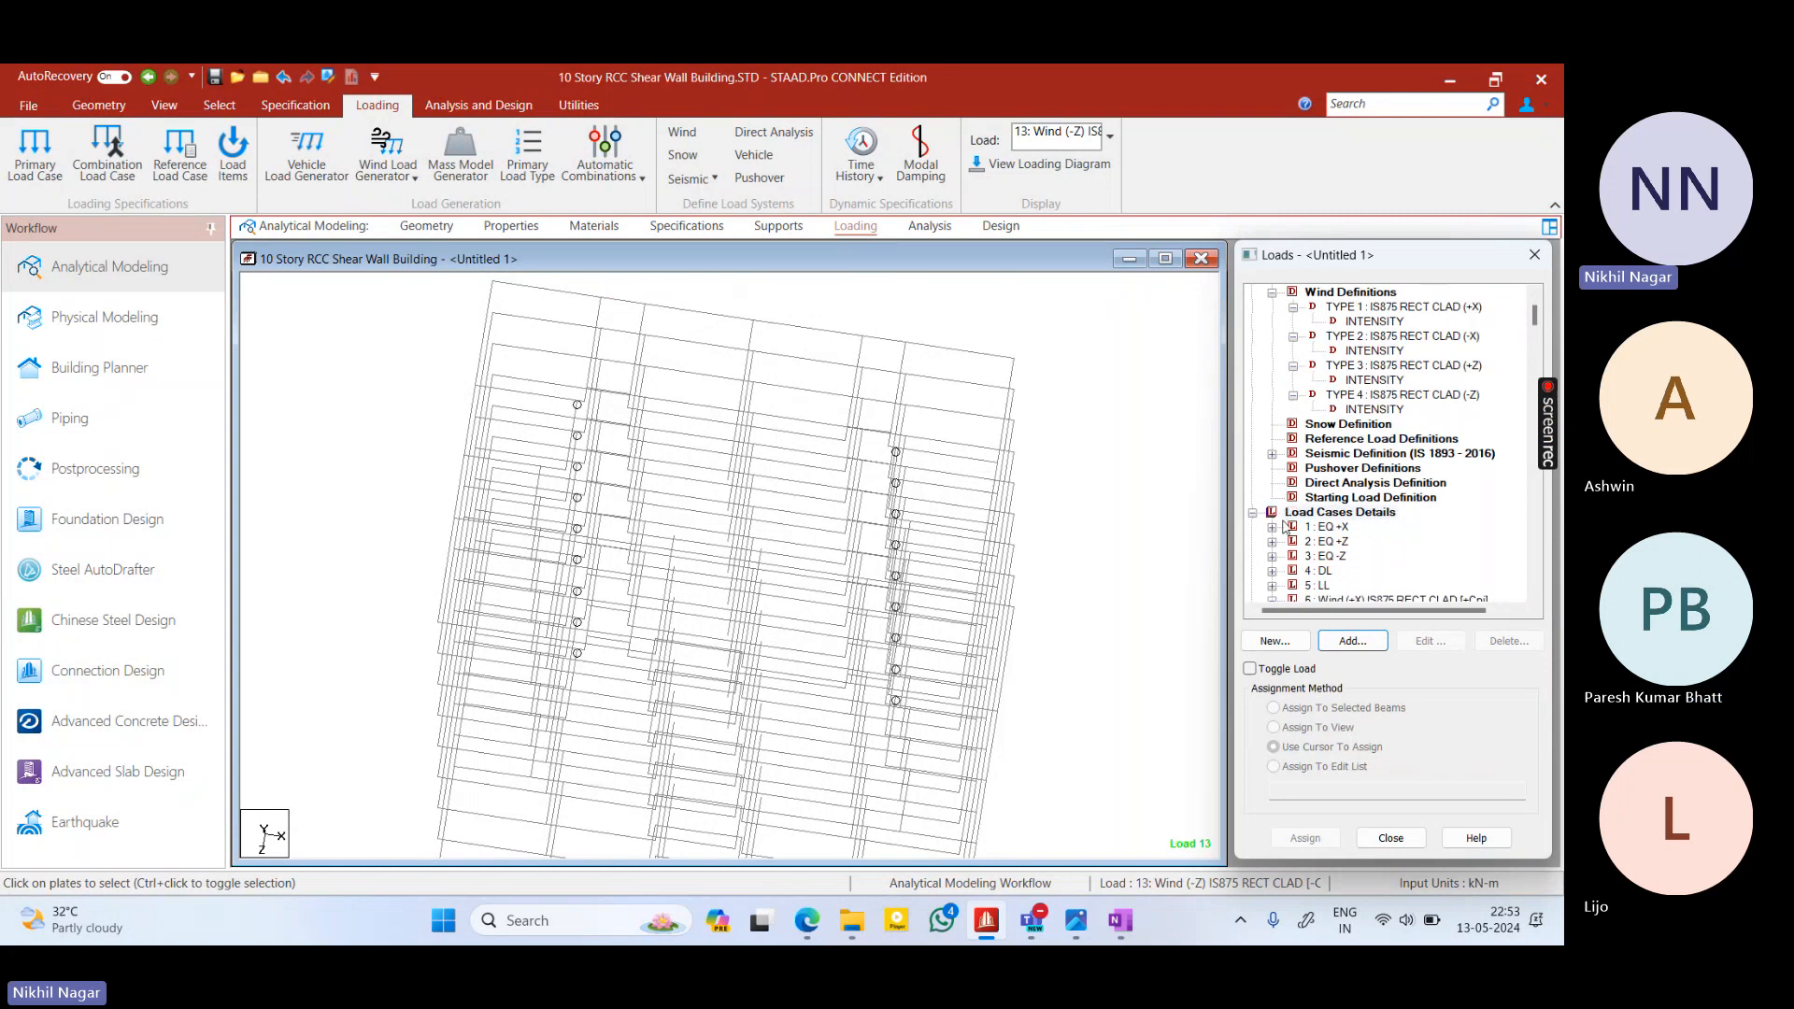
left_click(1121, 406)
scroll(778, 387, "down", 2)
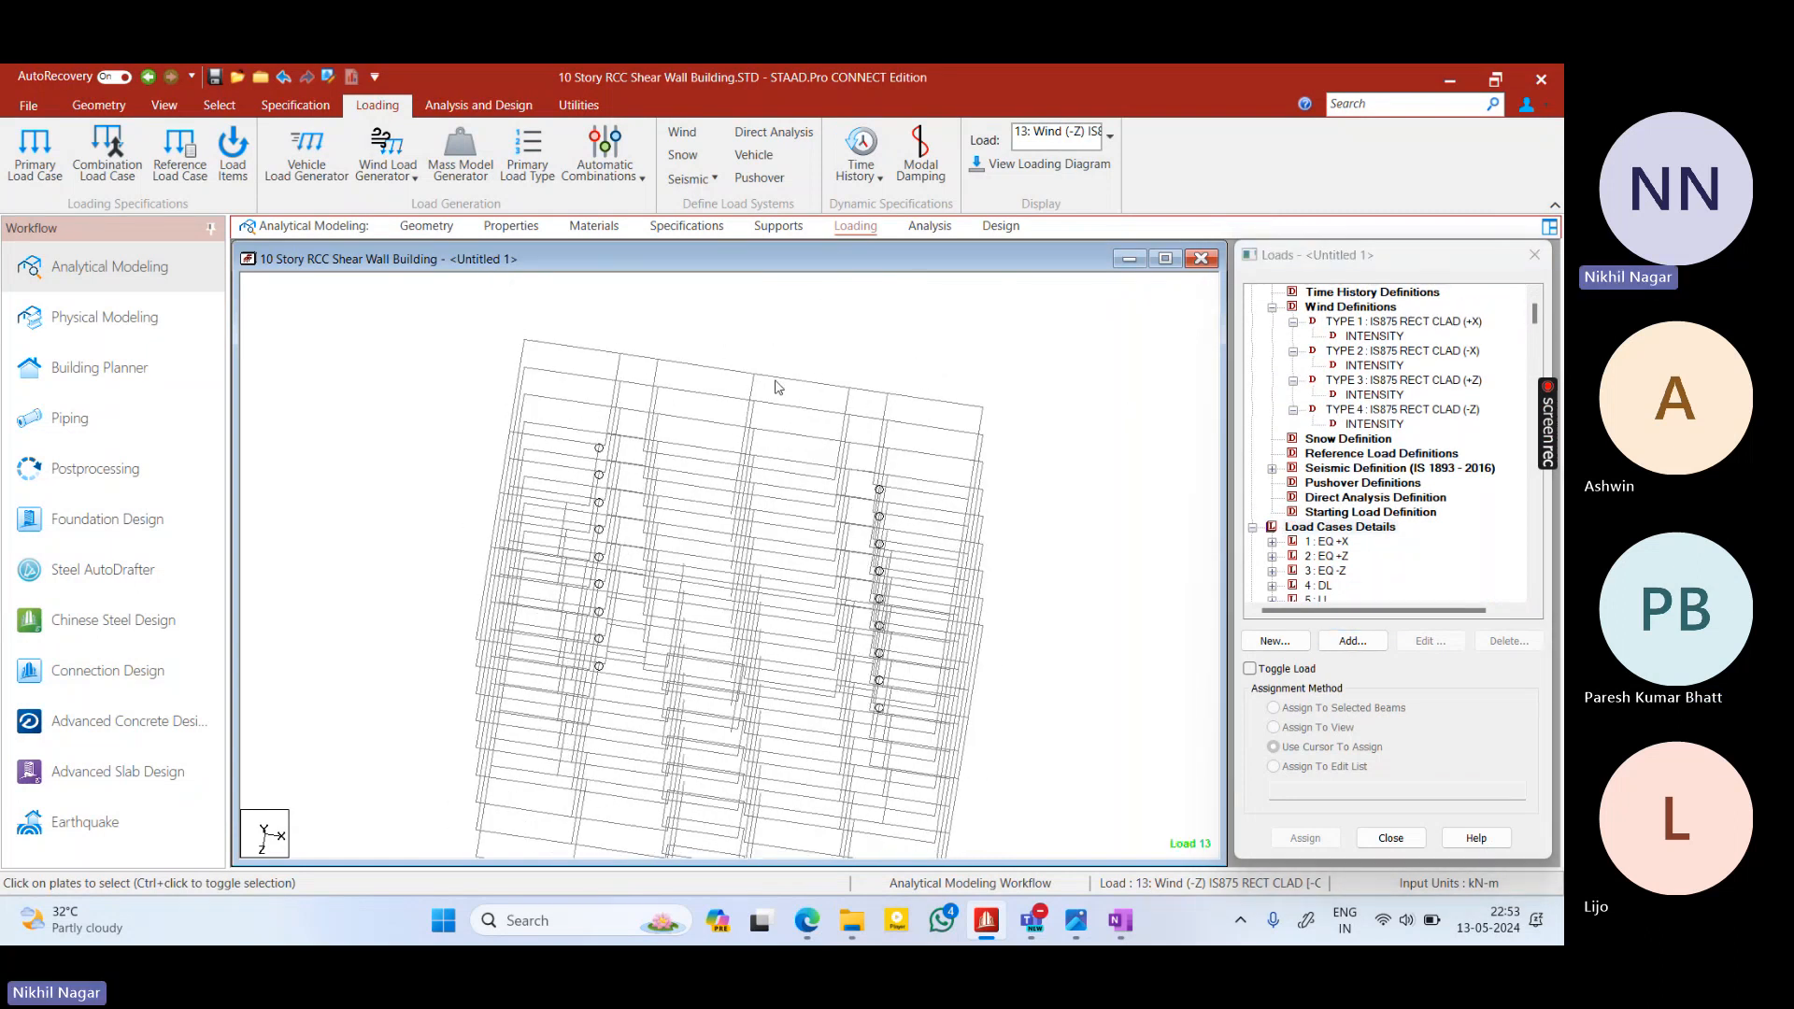
Add two Perform Analysis commands to the model, one with No Print and one with the print option All
left_click(944, 223)
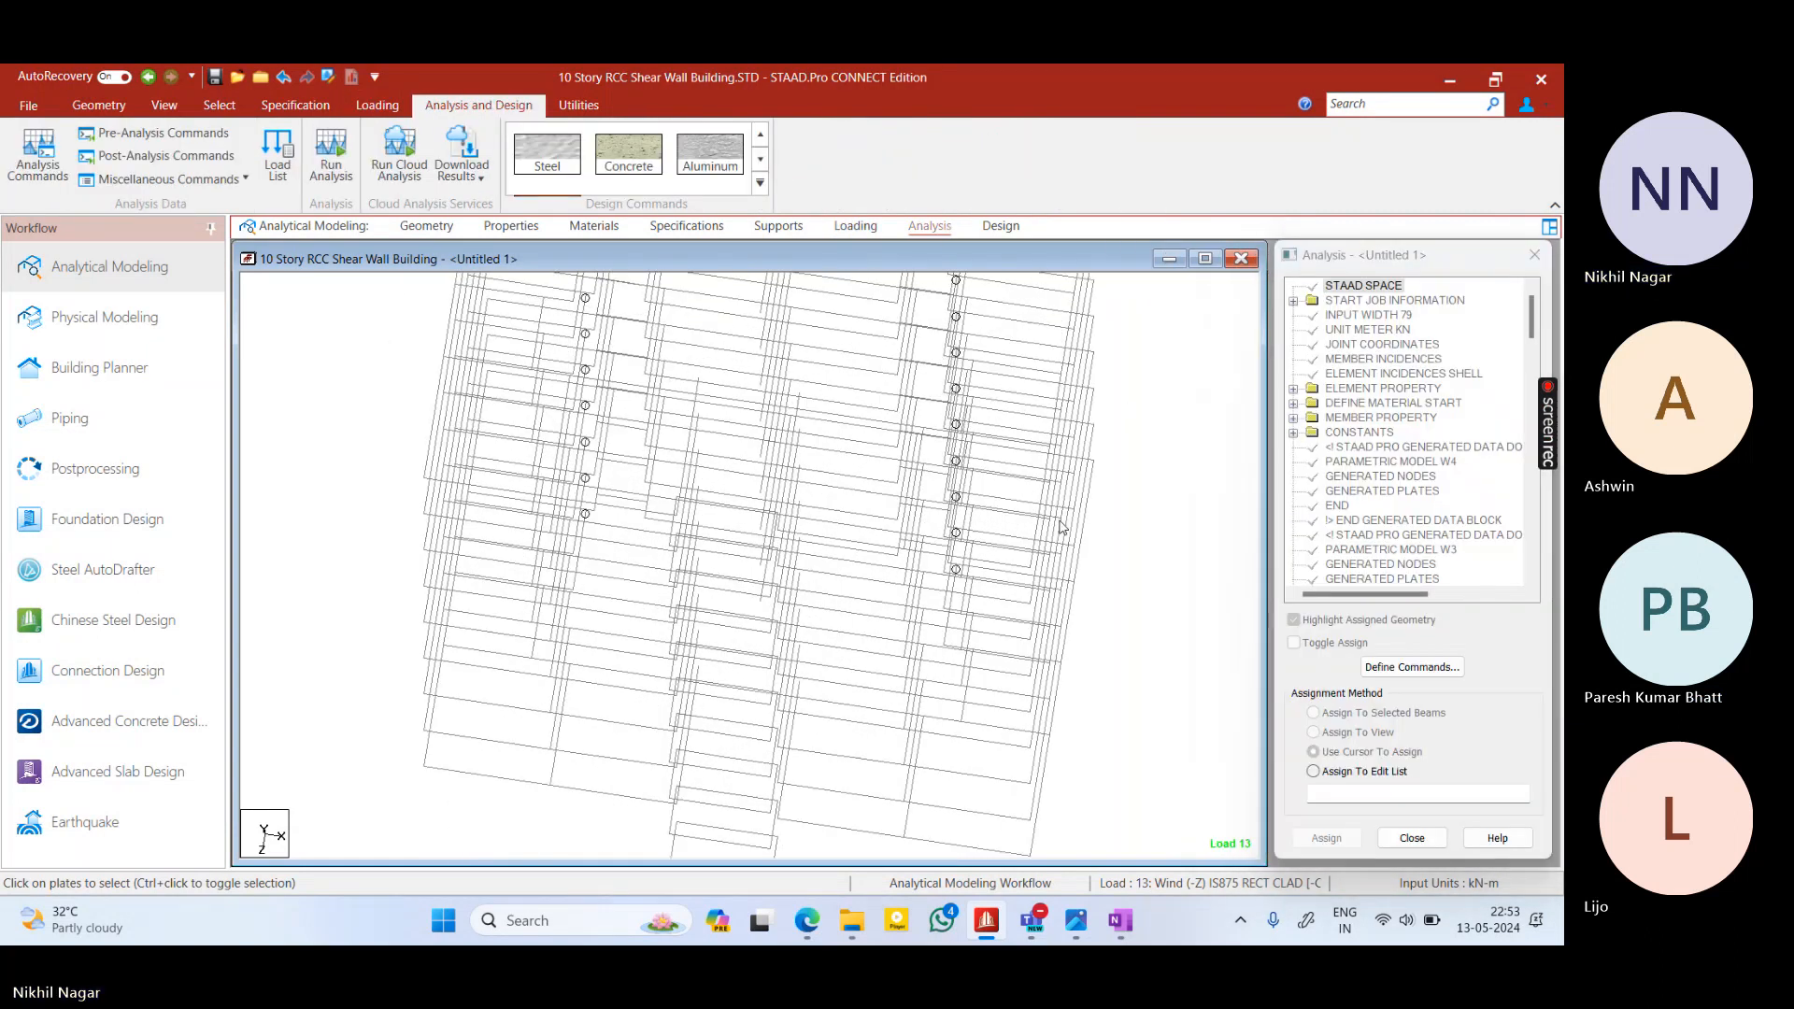
scroll(1060, 528, "down", 2)
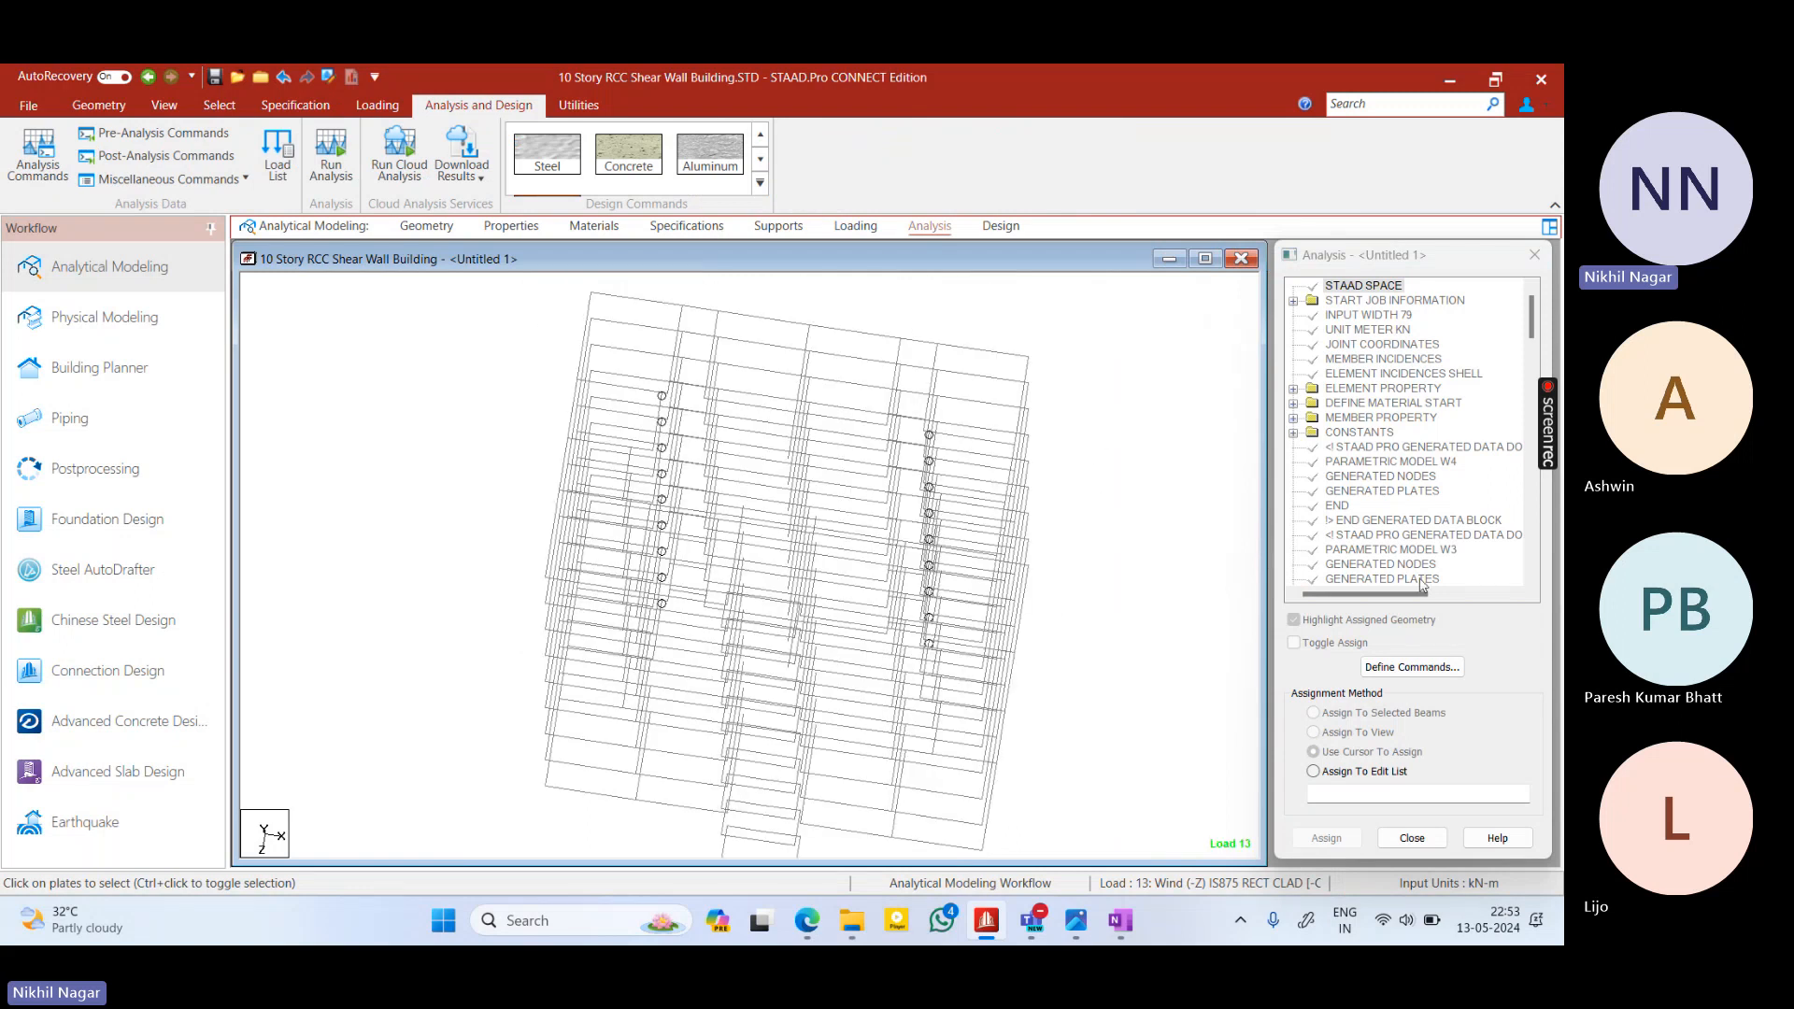
left_click(1412, 666)
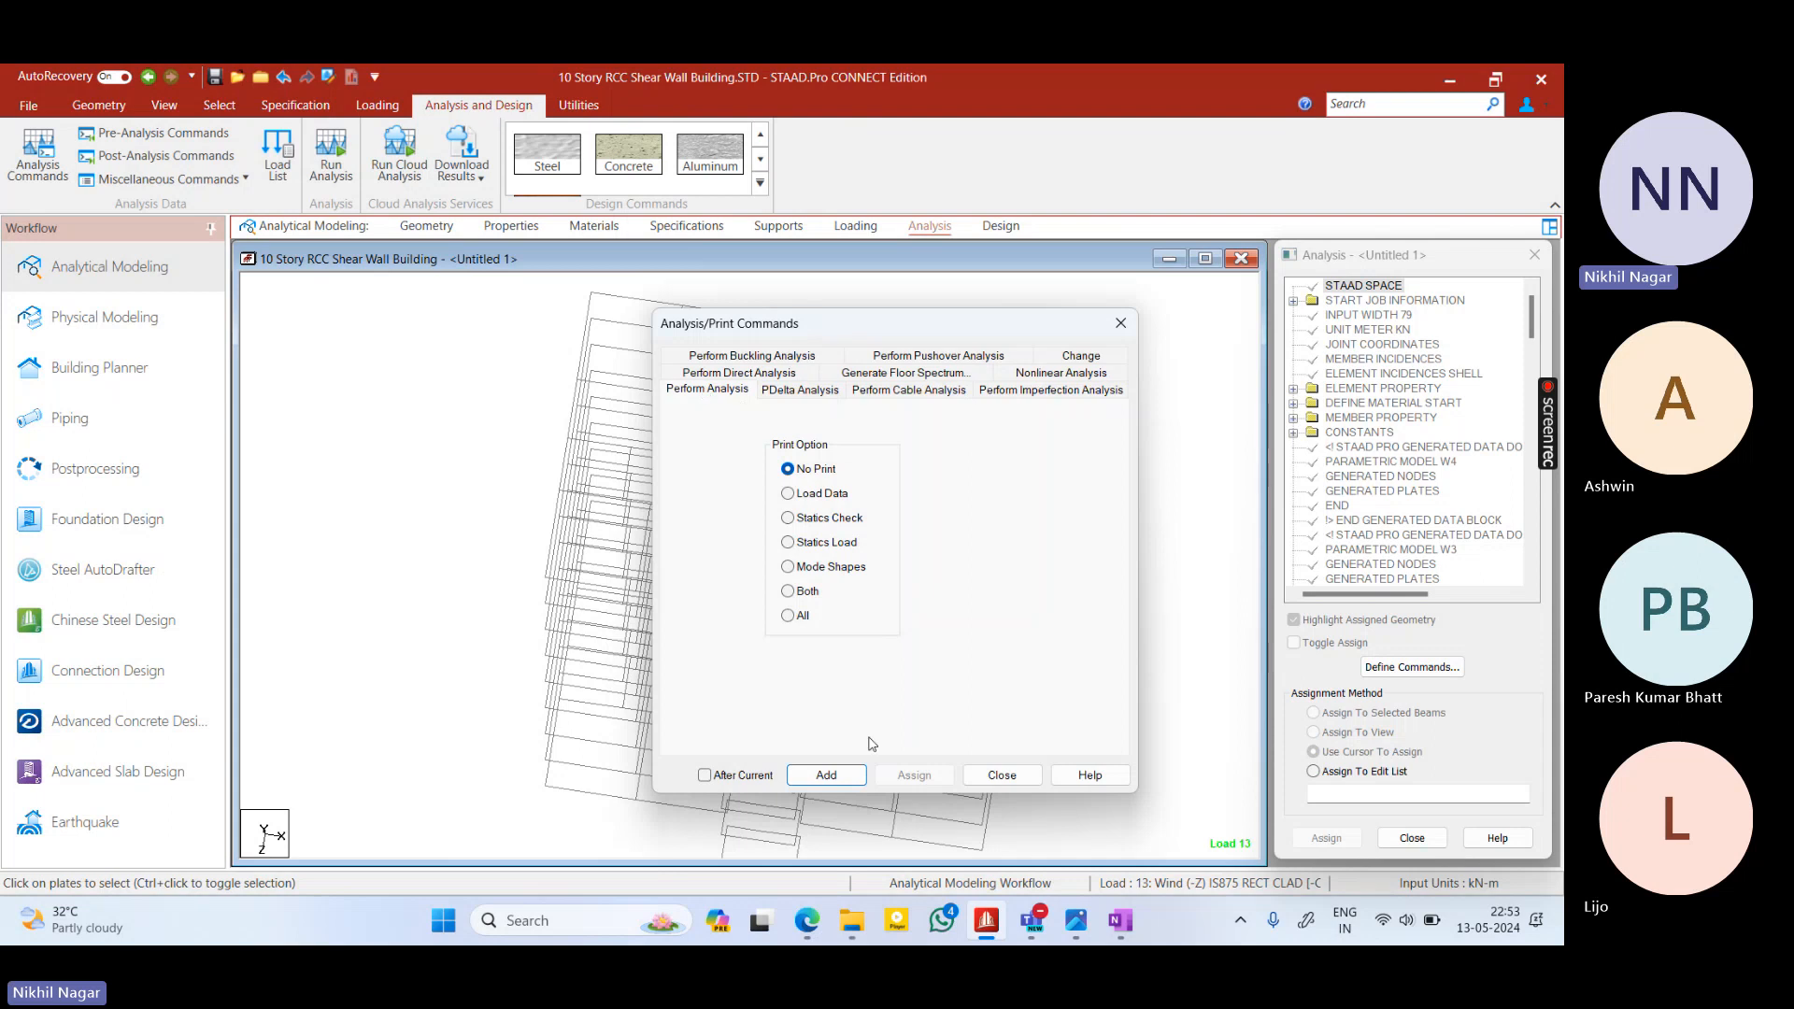
left_click(827, 775)
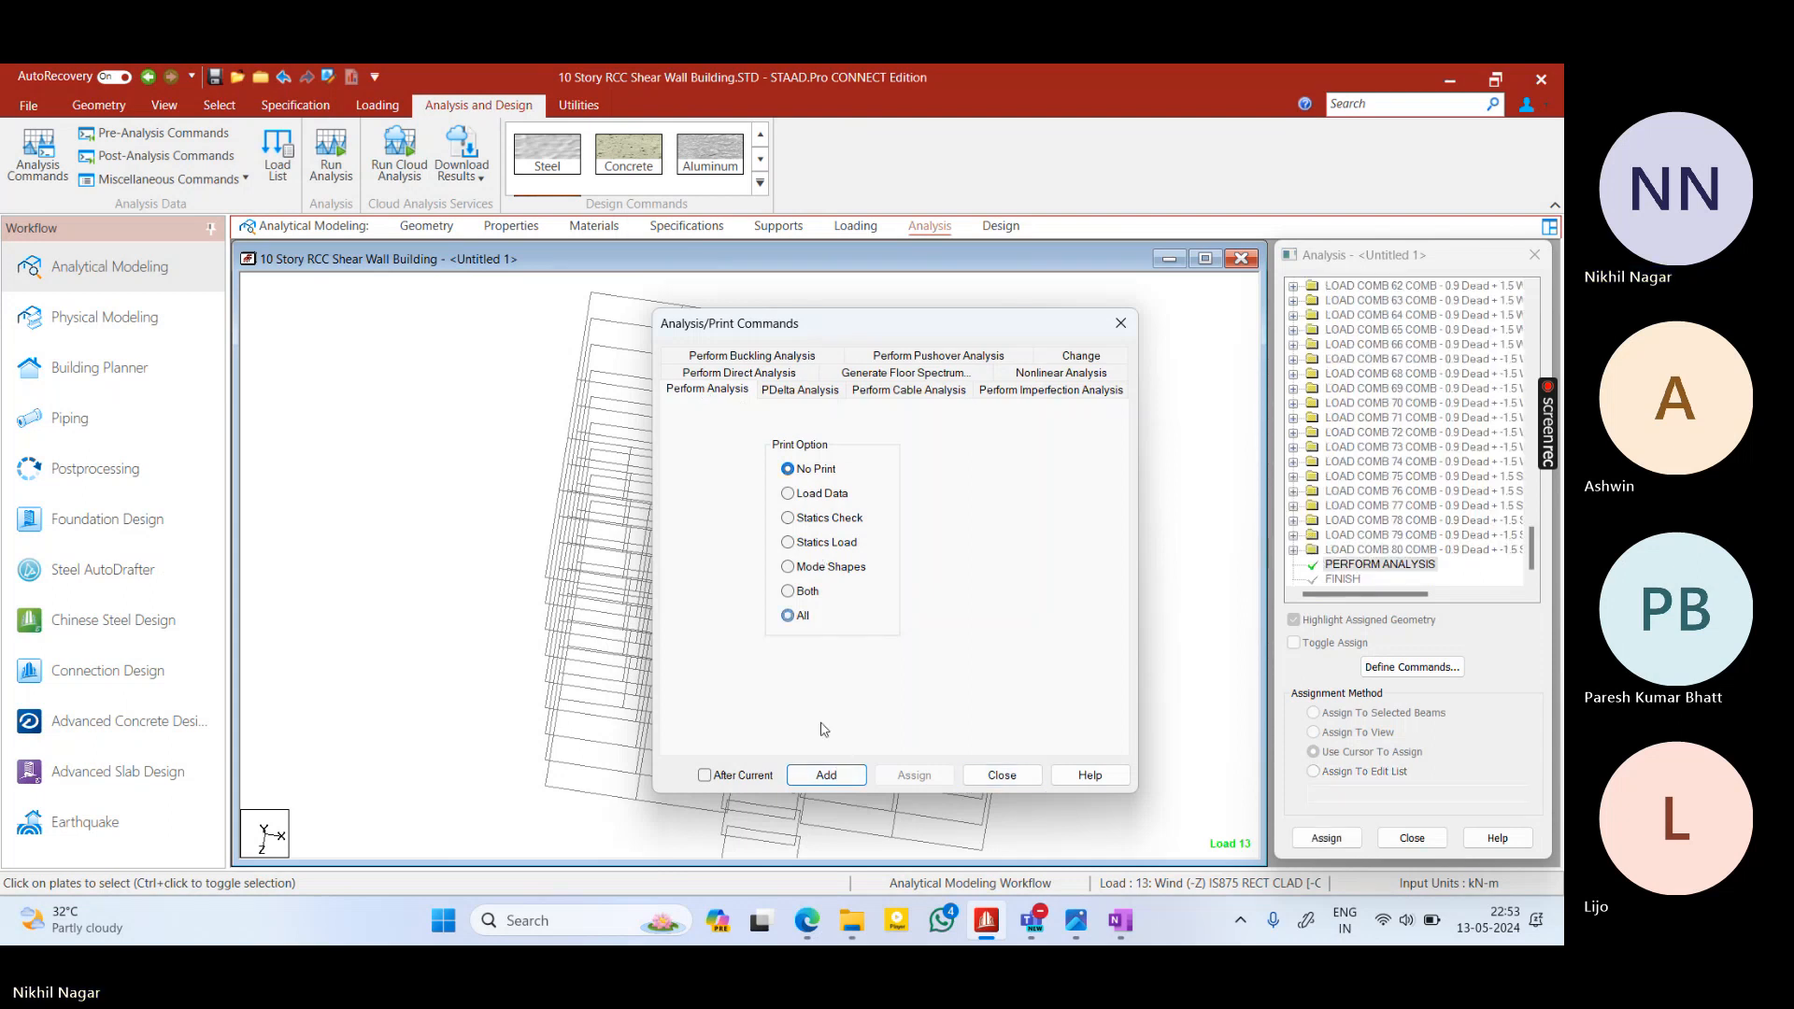
left_click(827, 775)
left_click(1002, 775)
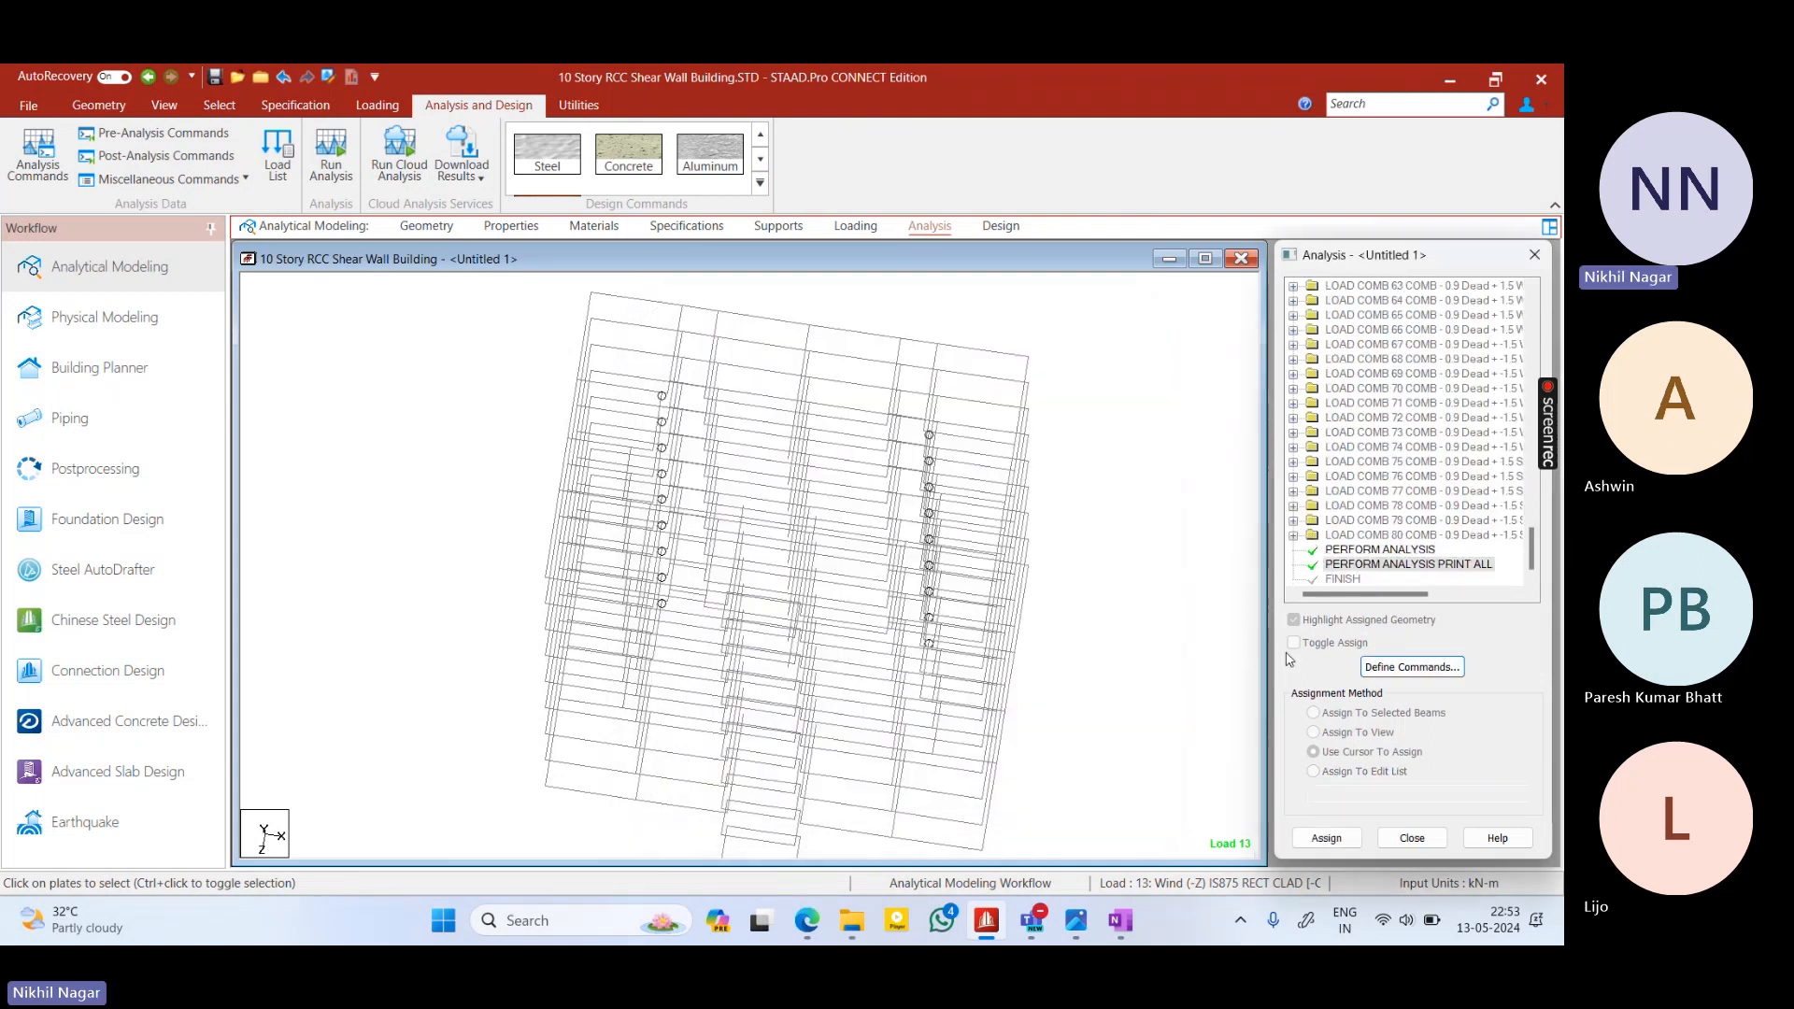
Delete the plain PERFORM ANALYSIS command, leaving only PERFORM ANALYSIS PRINT ALL
left_click(1358, 558)
key("Delete")
key("Return")
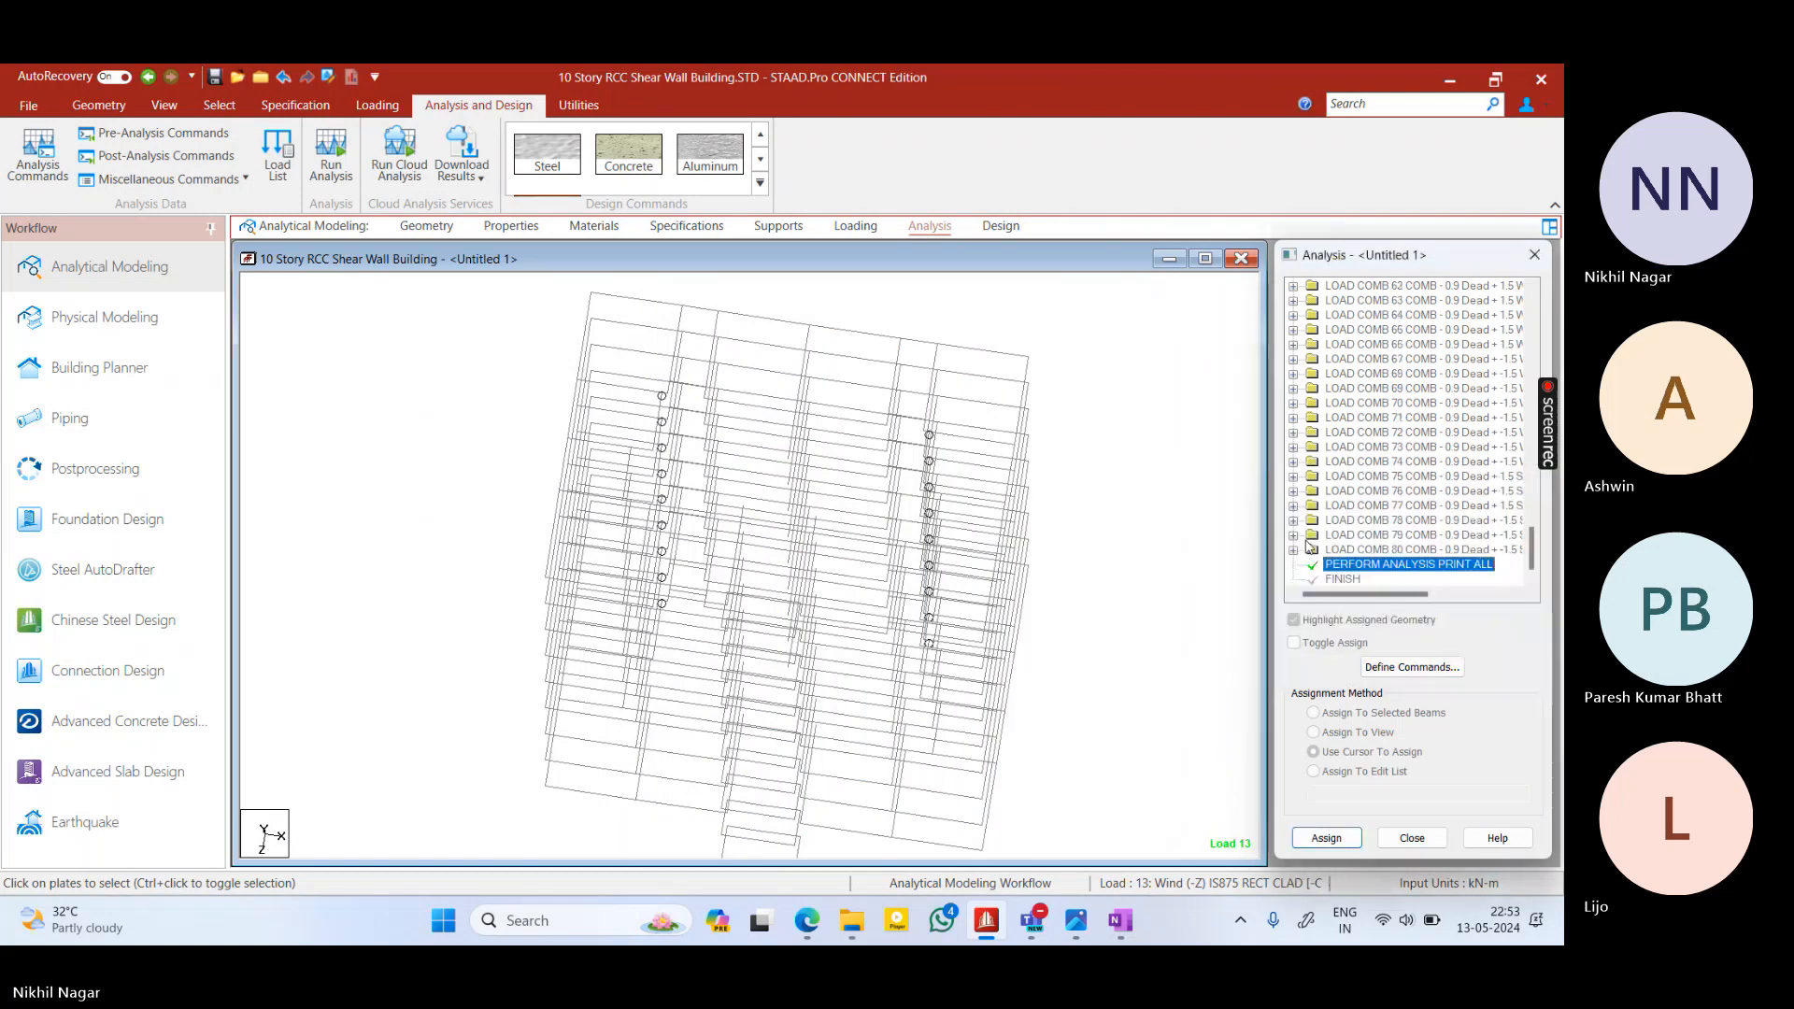
Save the modified structure and run the analysis
left_click(331, 155)
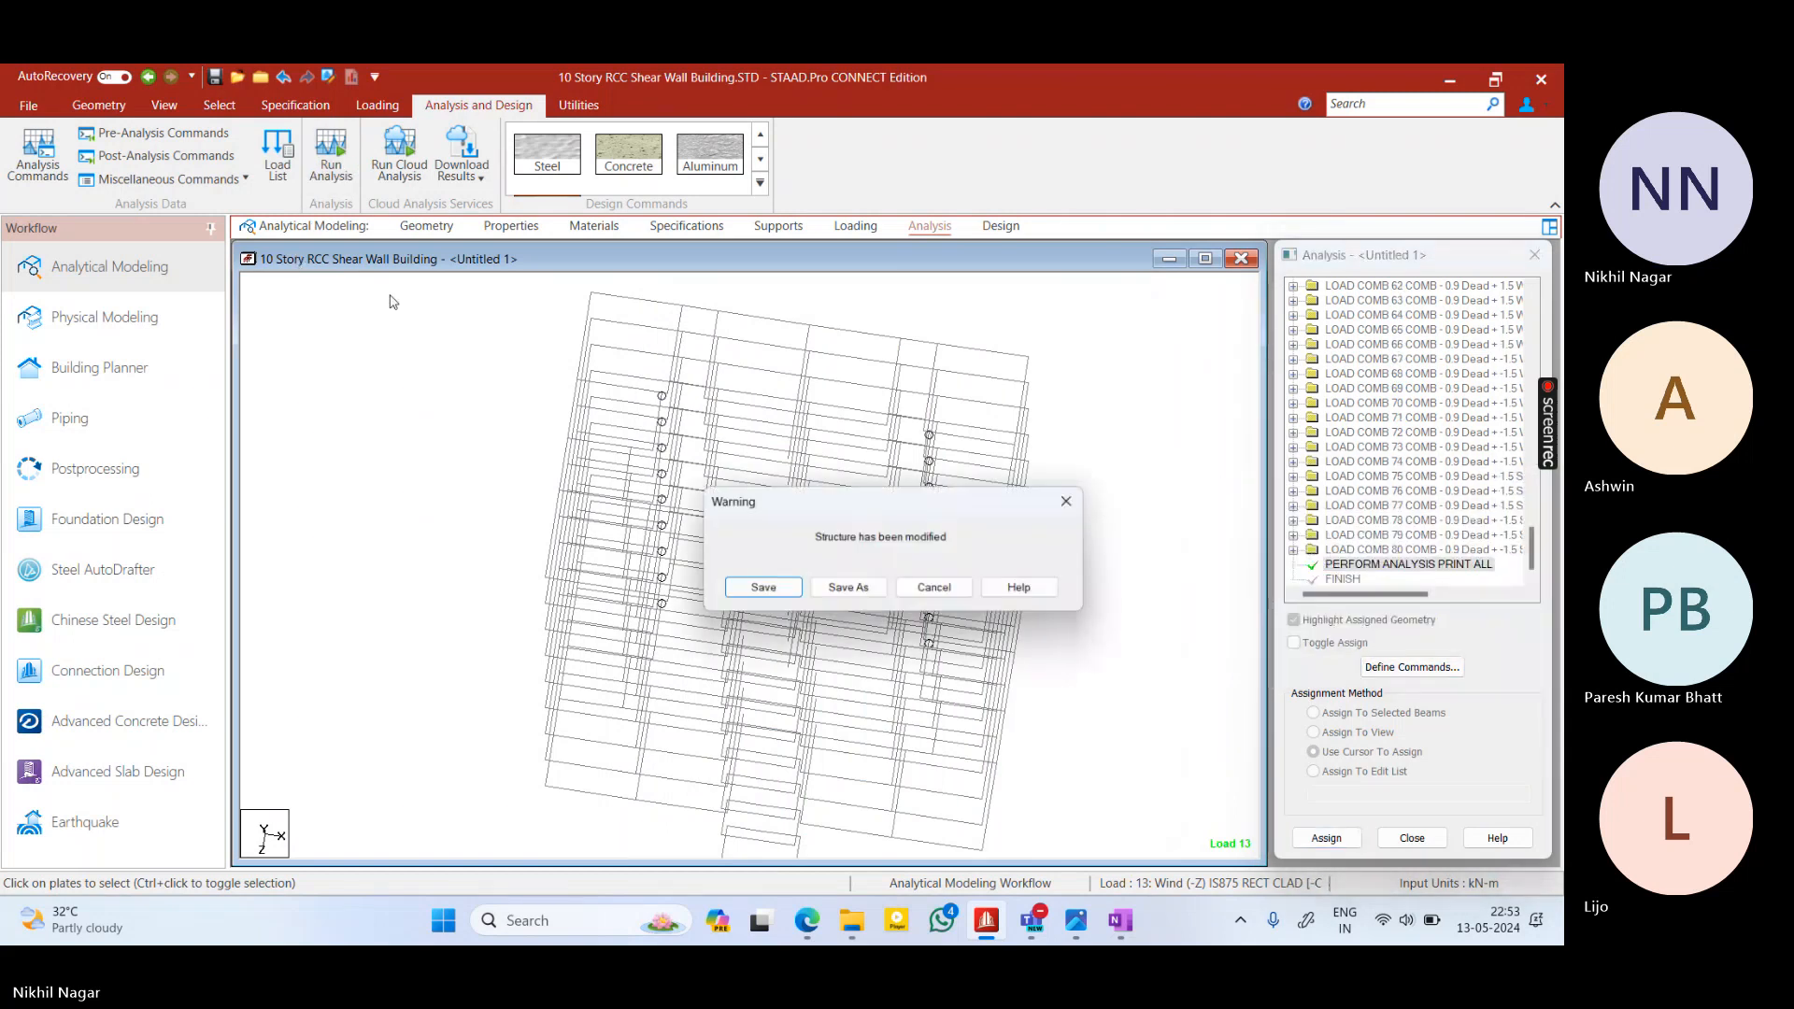
left_click(752, 586)
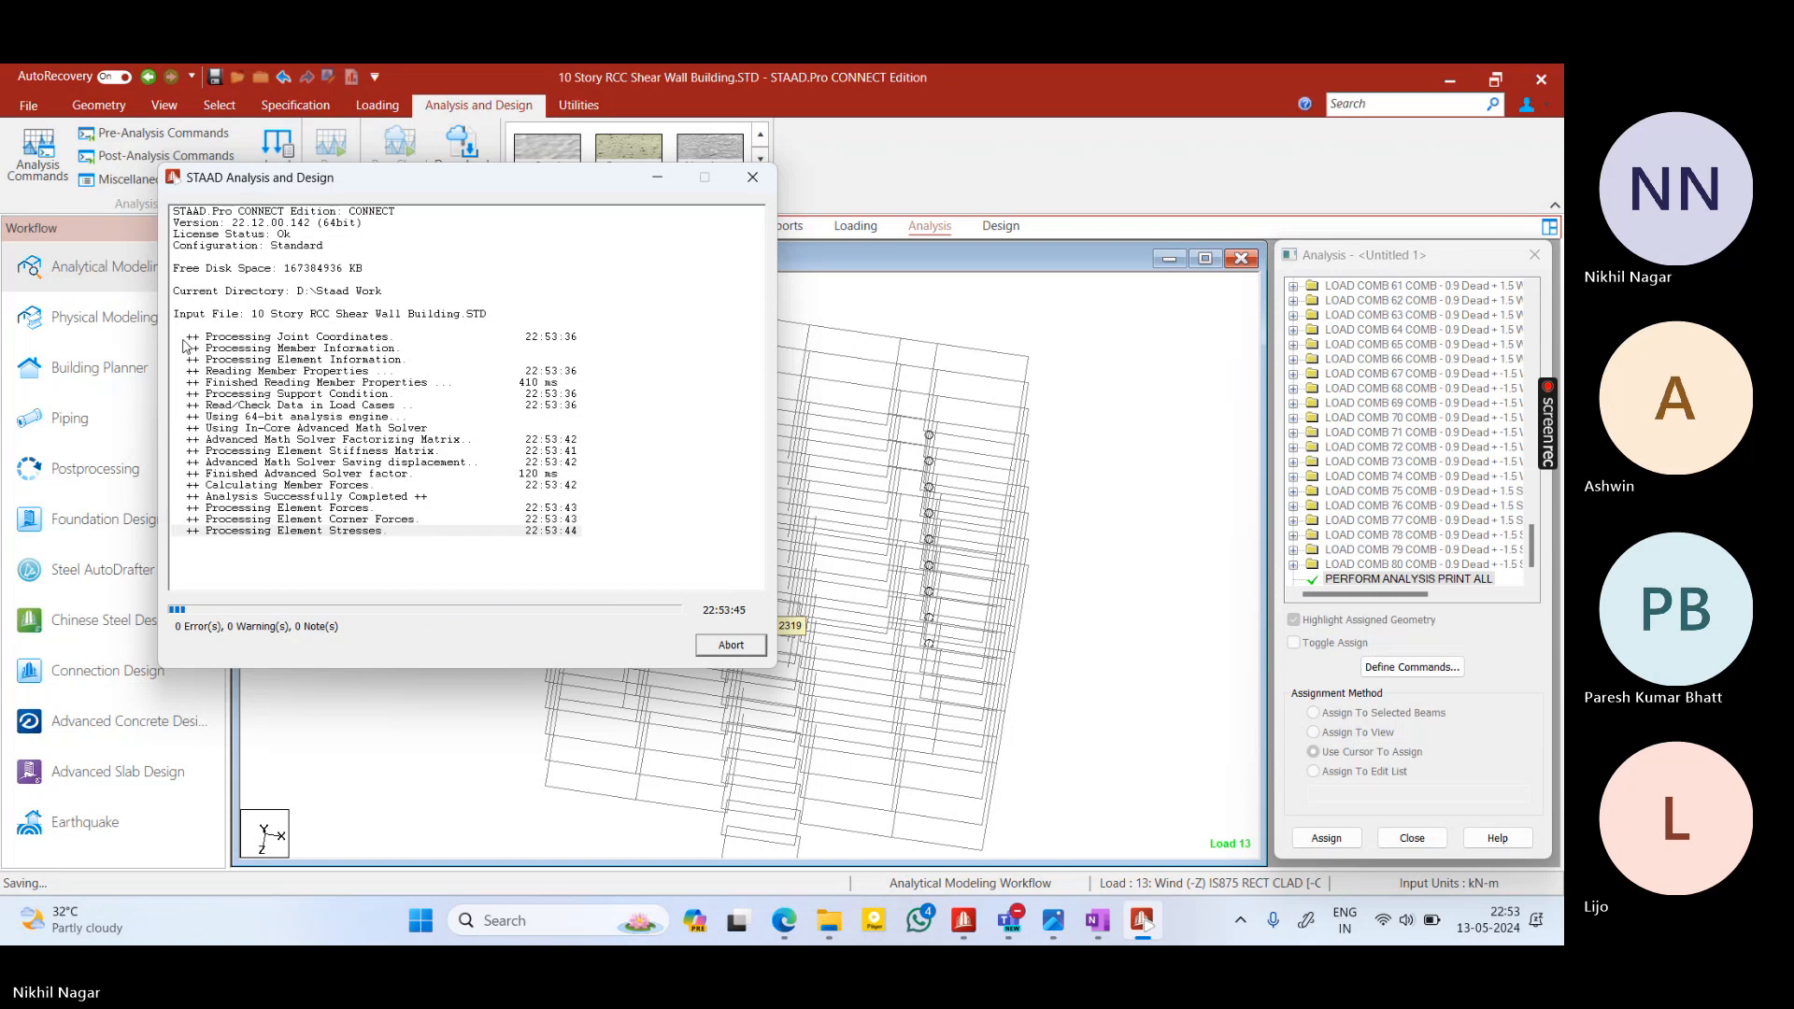
left_click(841, 454)
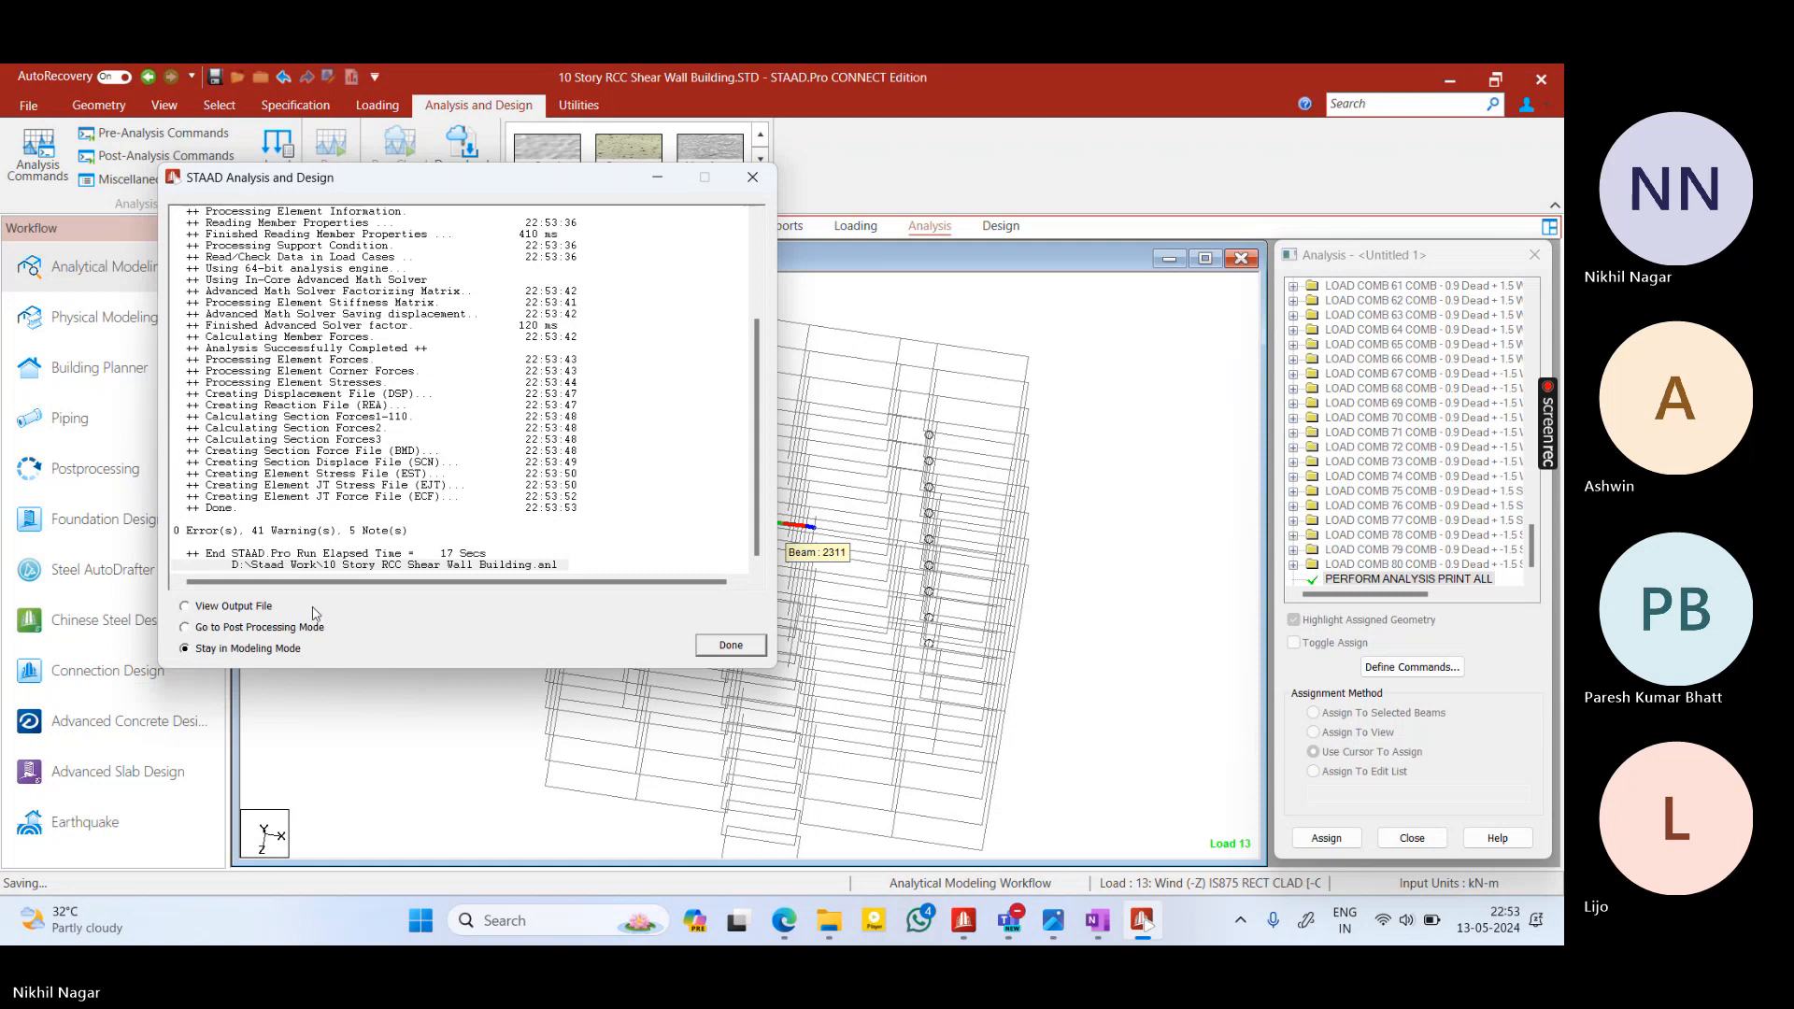
View the analysis output file, examine the warning for plate 2066 and close the viewer
left_click(733, 645)
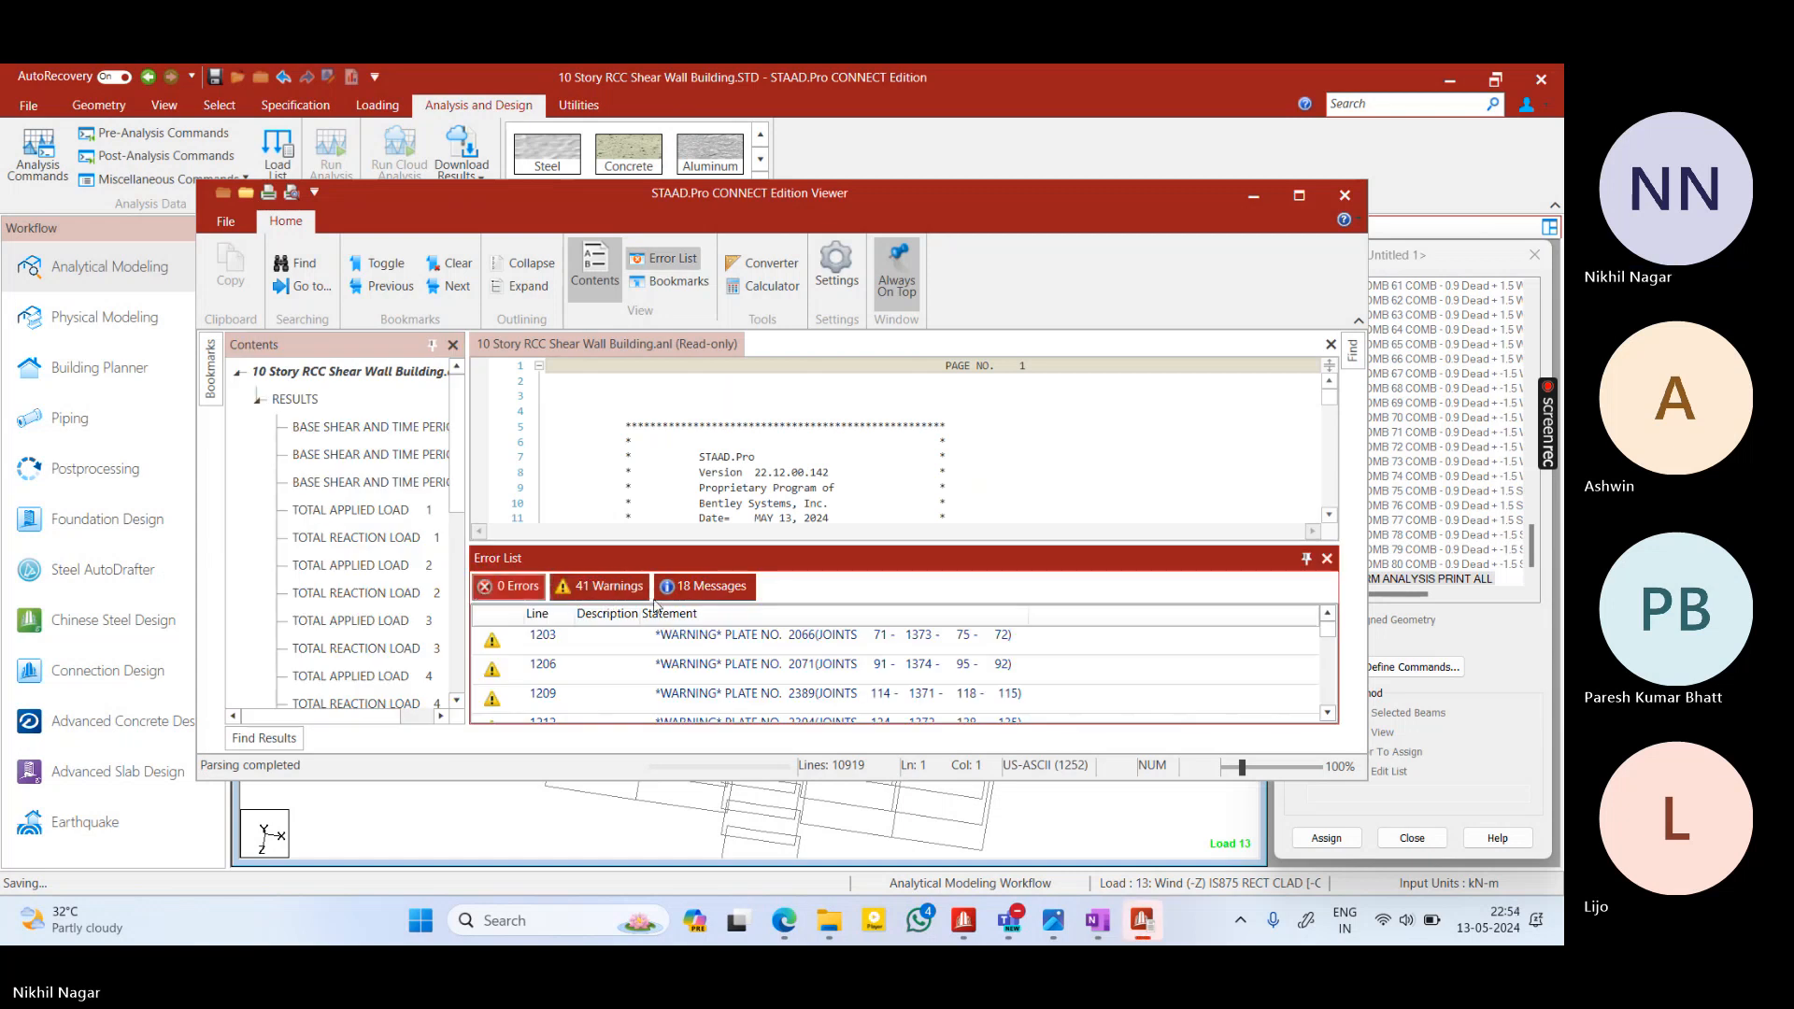
double_click(776, 639)
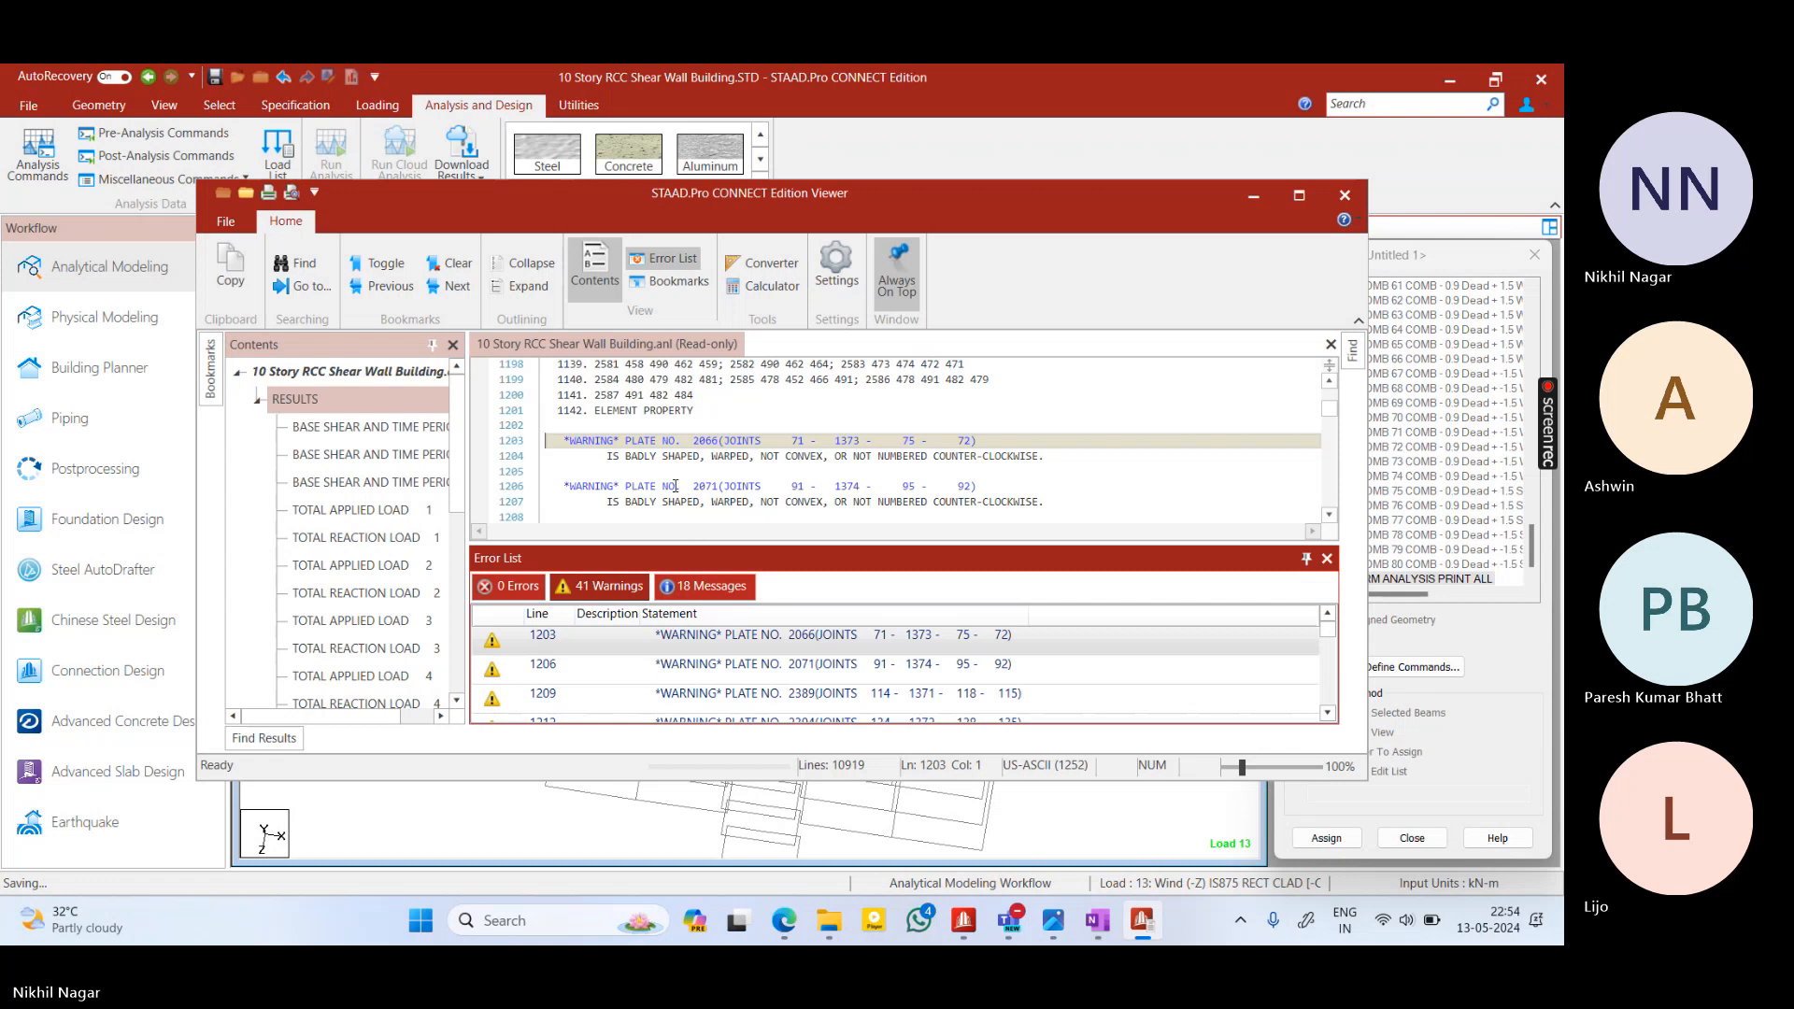
left_click(609, 457)
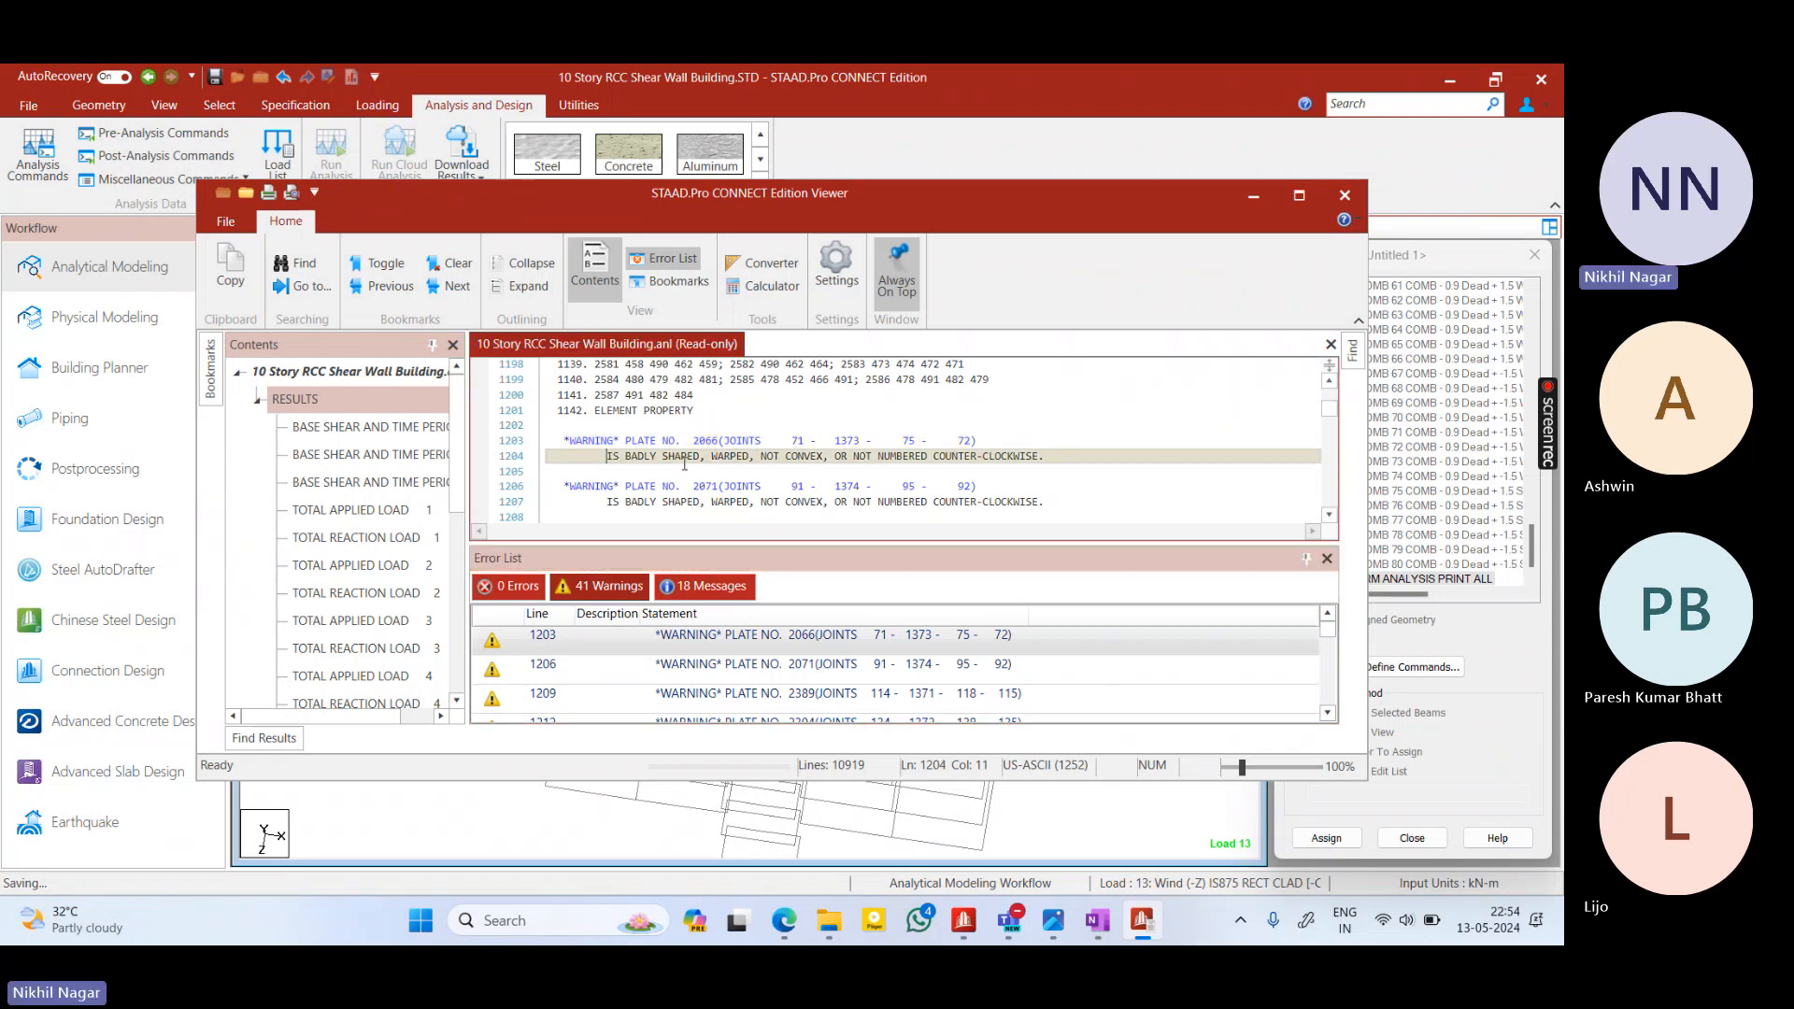
left_click(1345, 195)
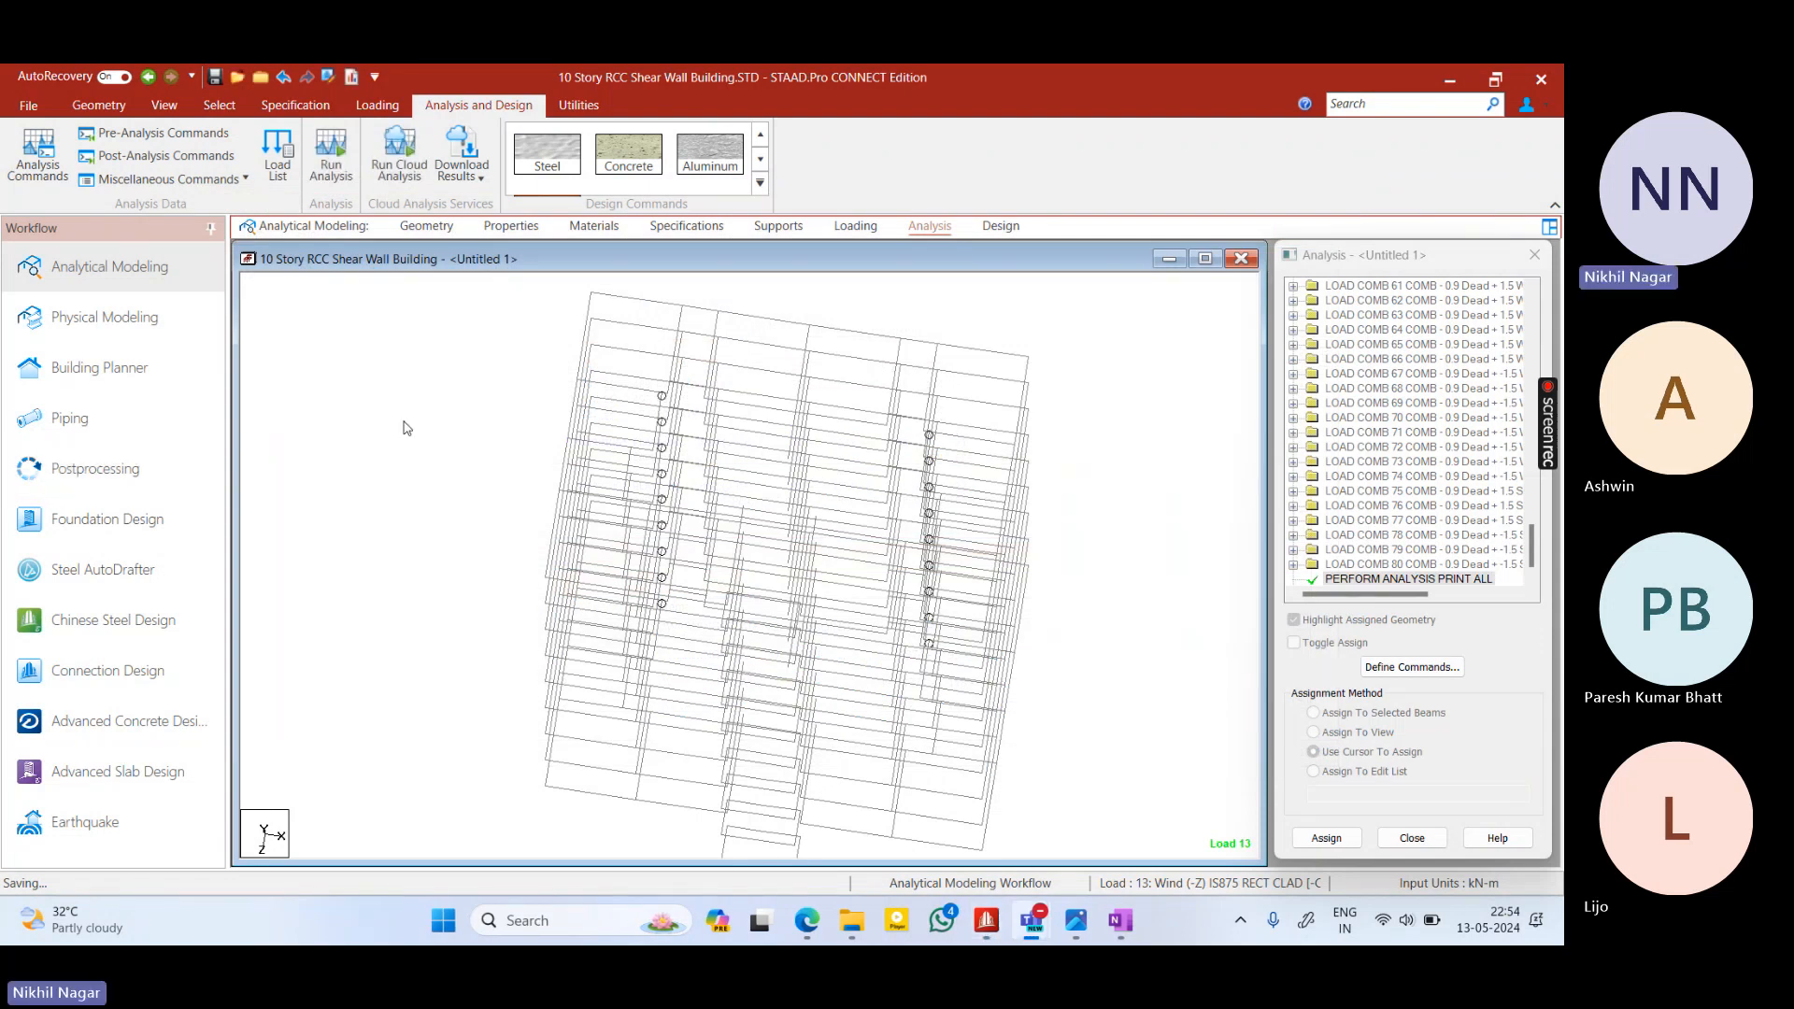
scroll(406, 427, "down", 1)
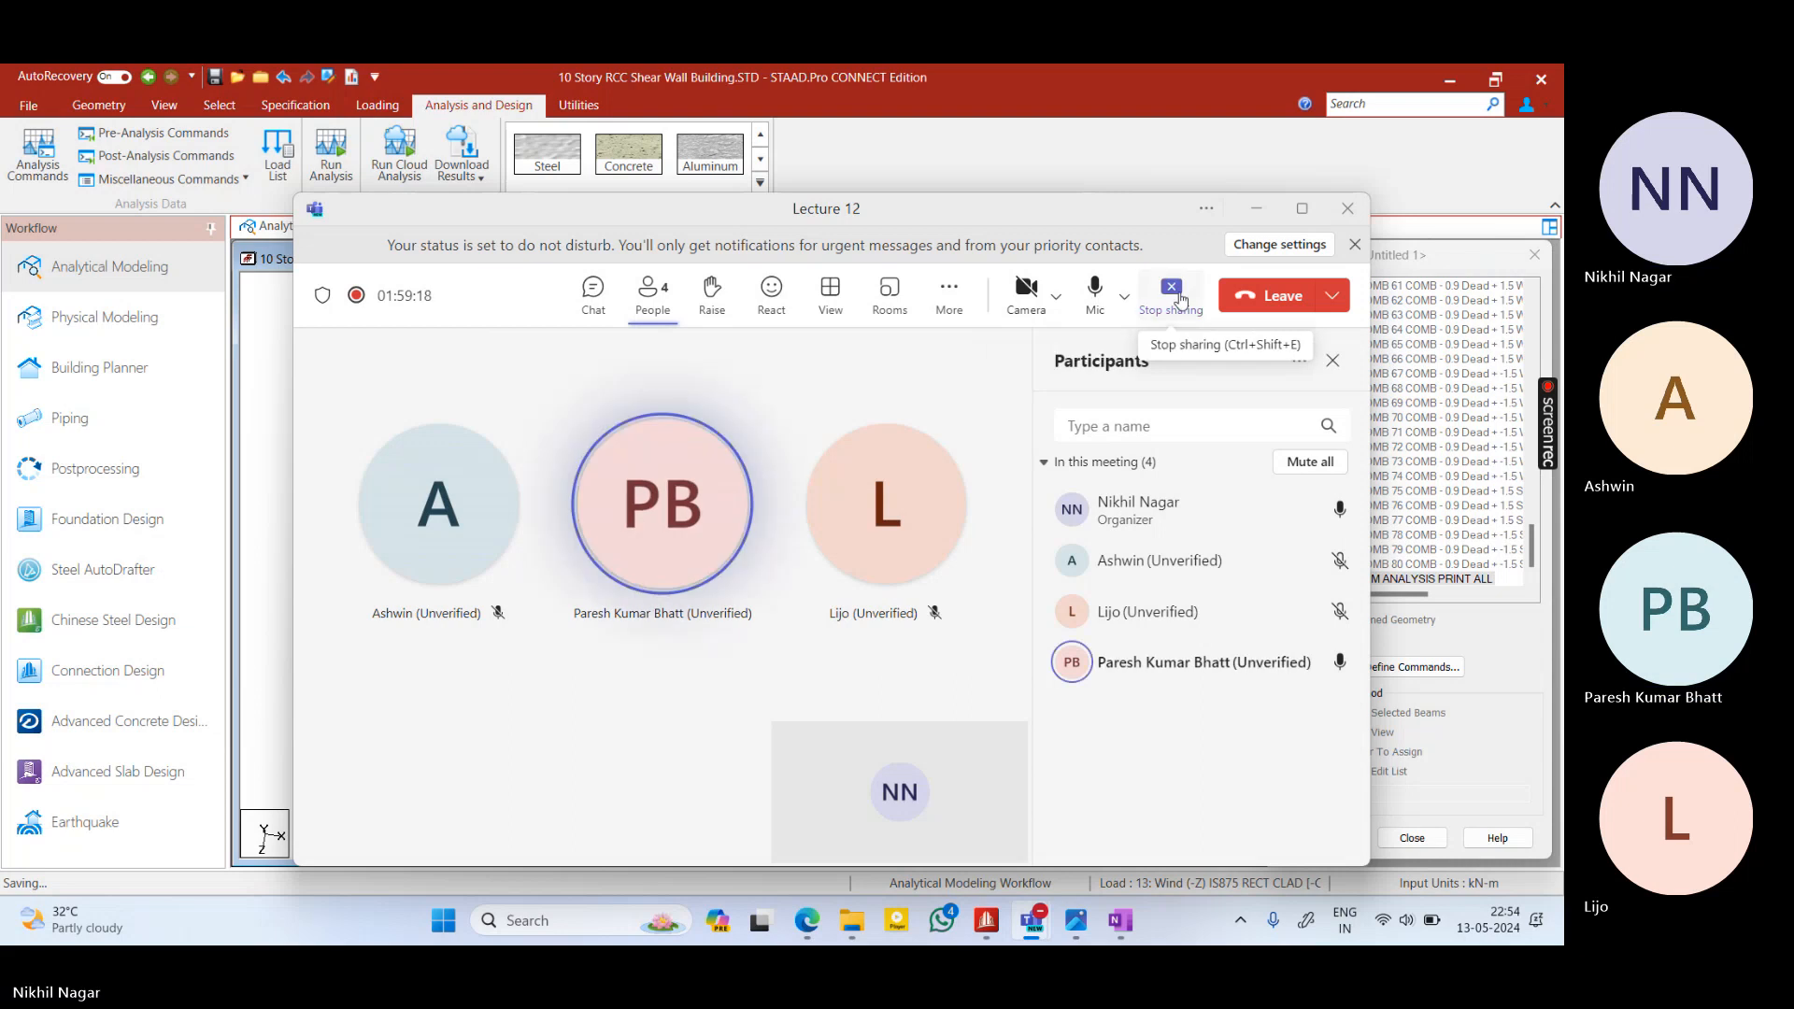
left_click(1332, 297)
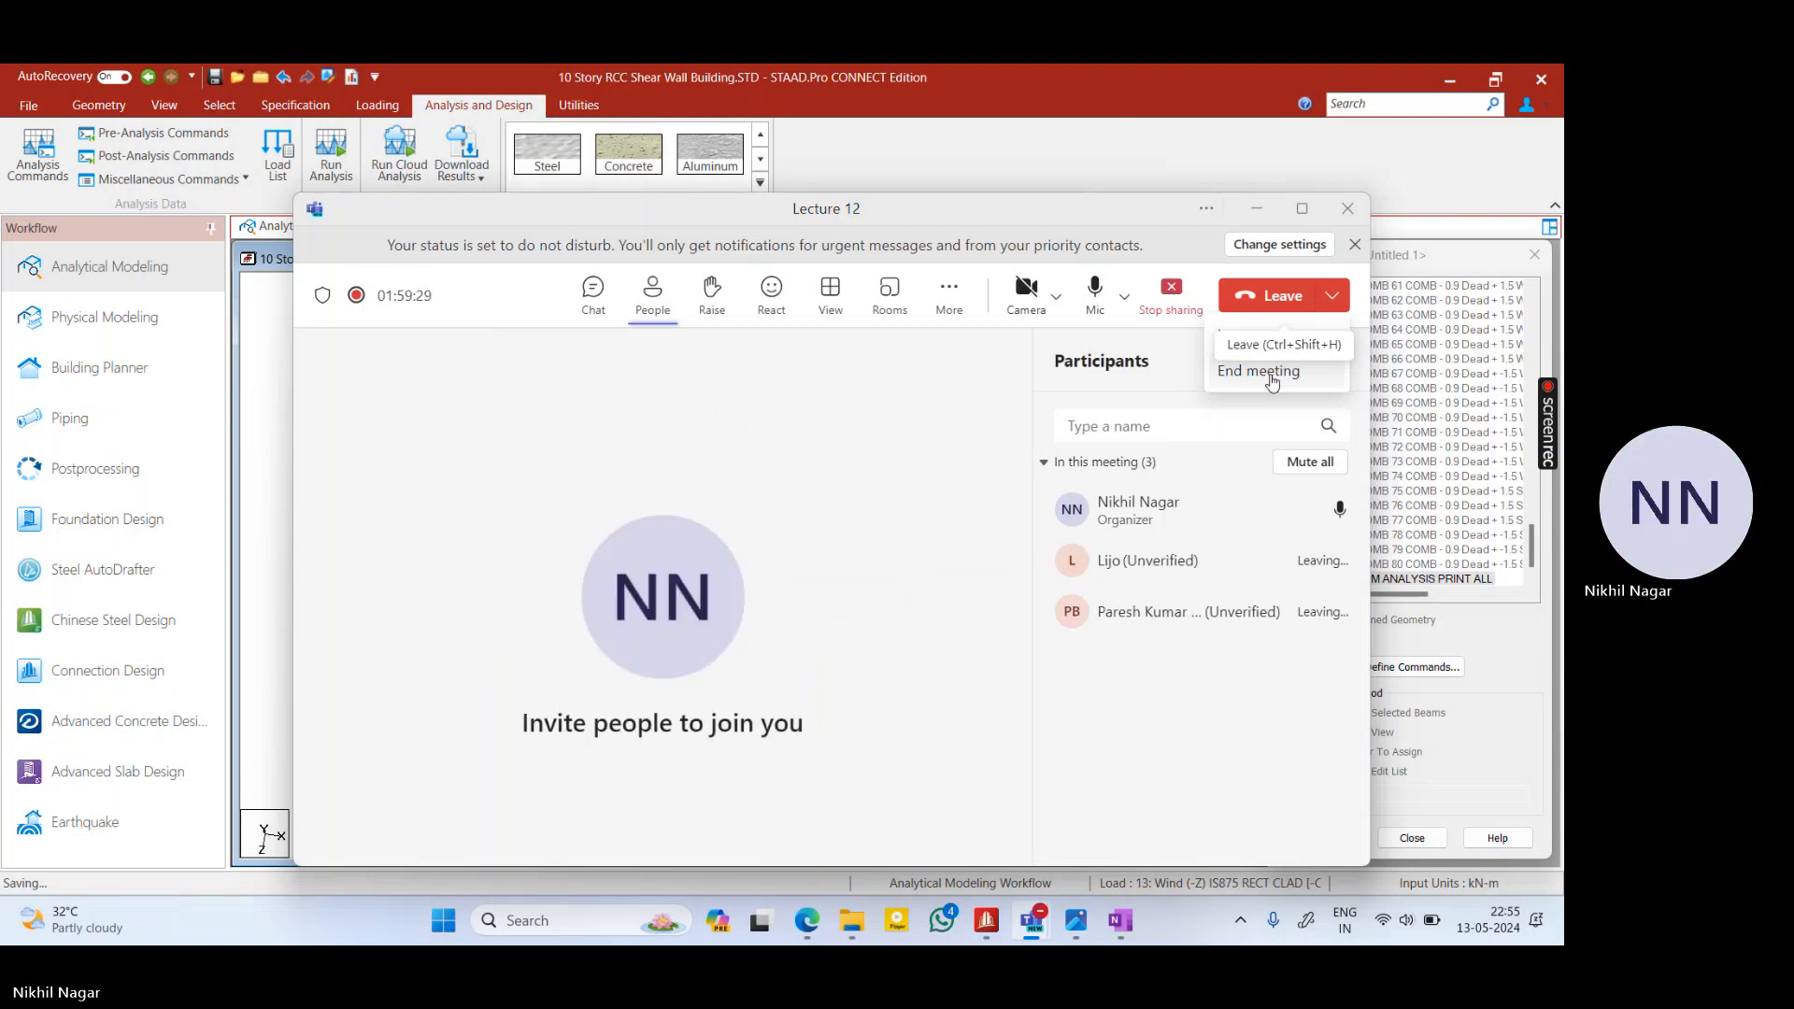
left_click(1269, 372)
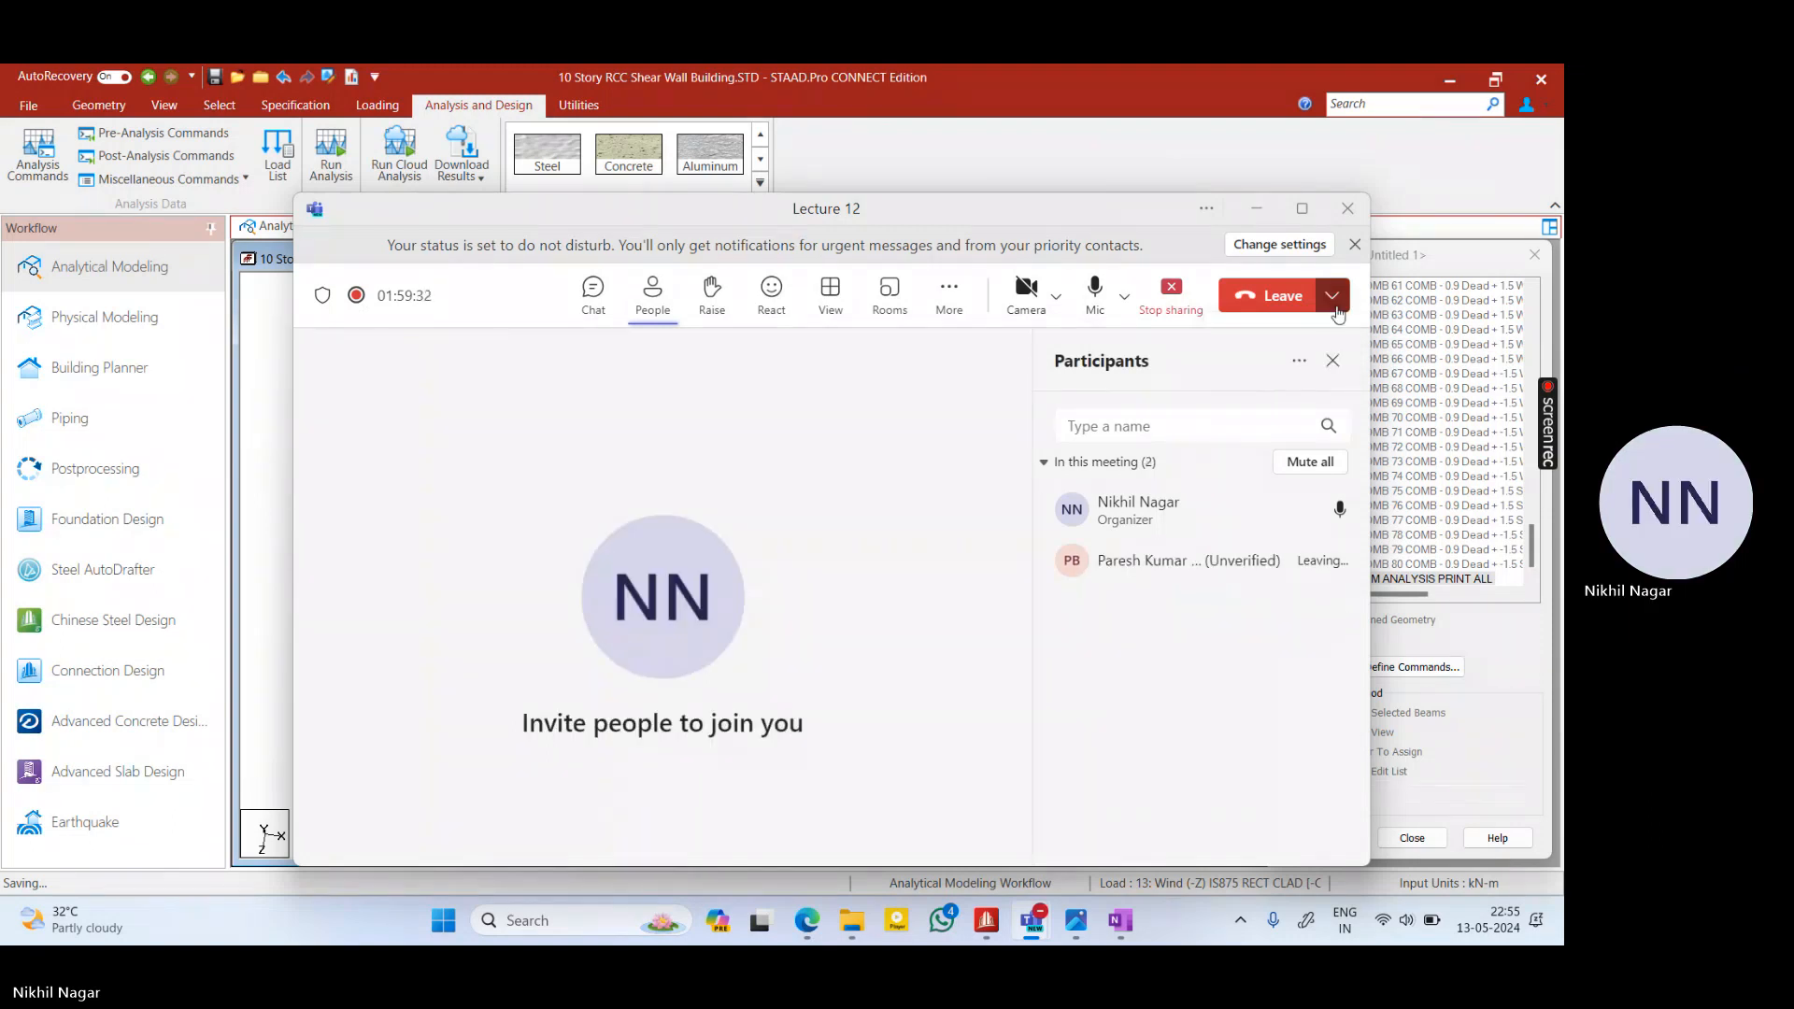